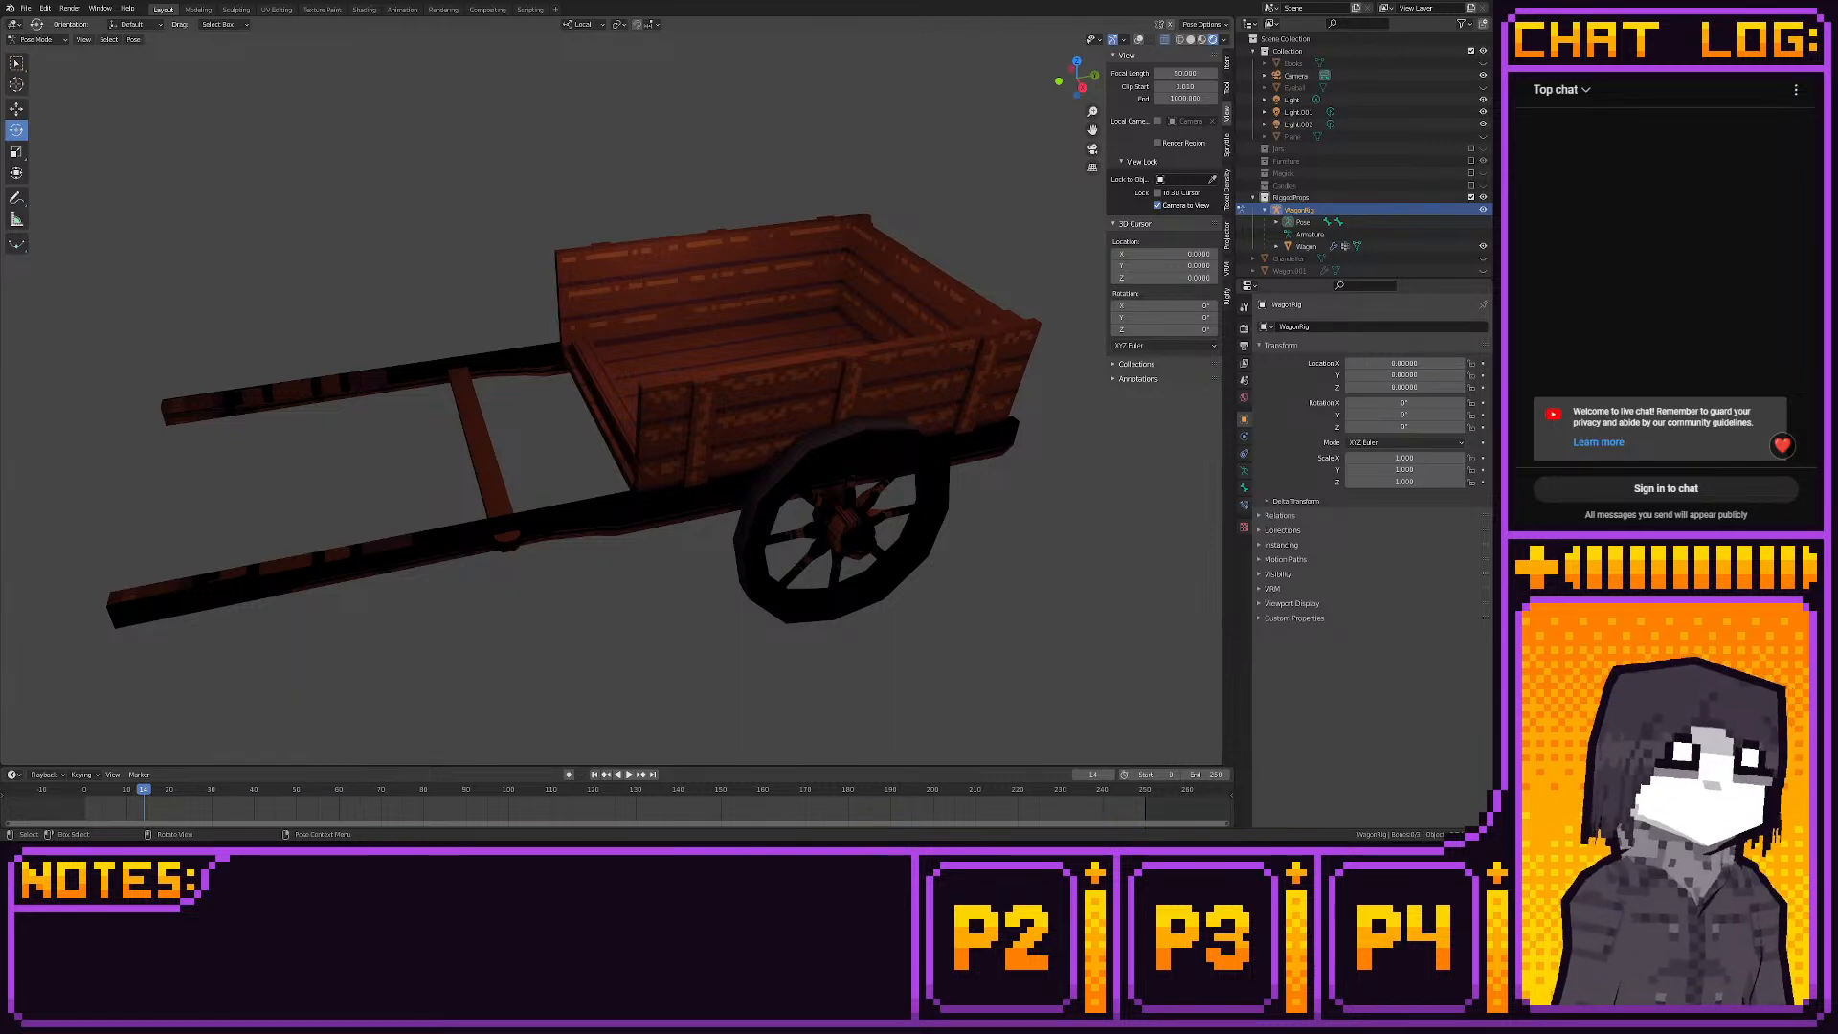
Show the viewport overlays so the wagon rig's bones are available for posing
middle_click_drag(287, 345, 563, 345)
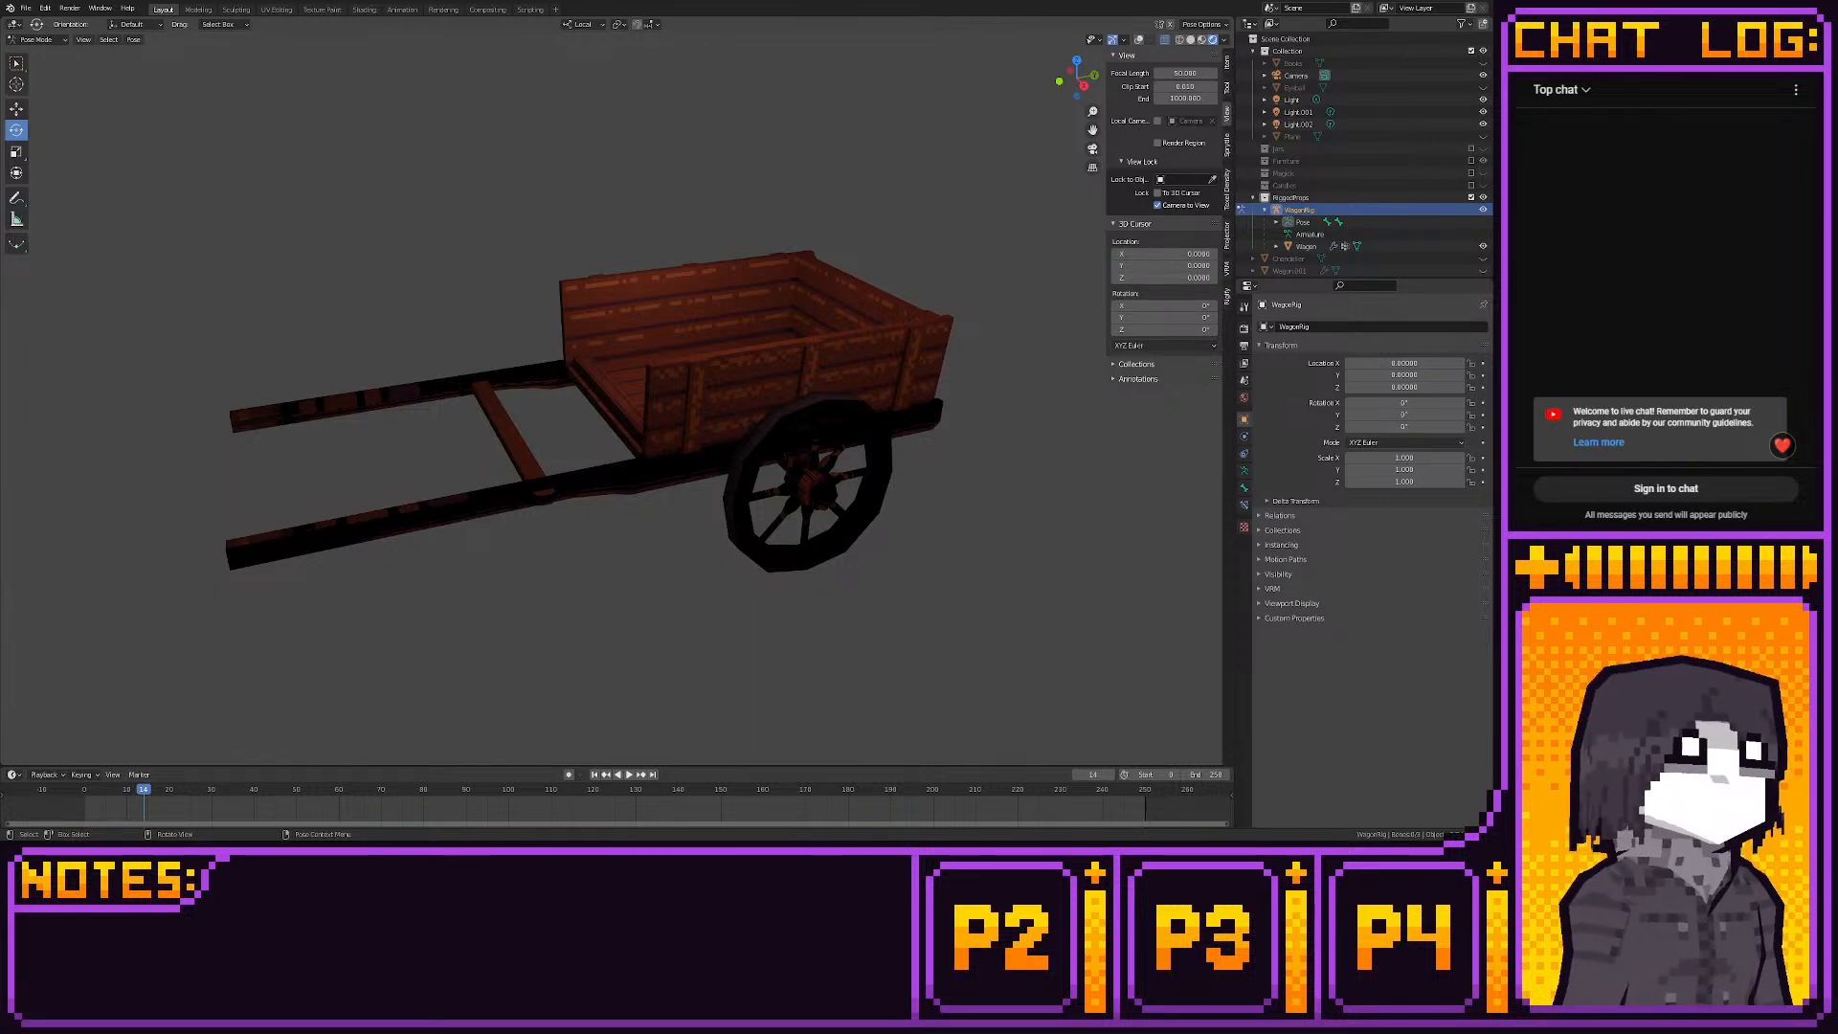
scroll(630, 500, "up", 3)
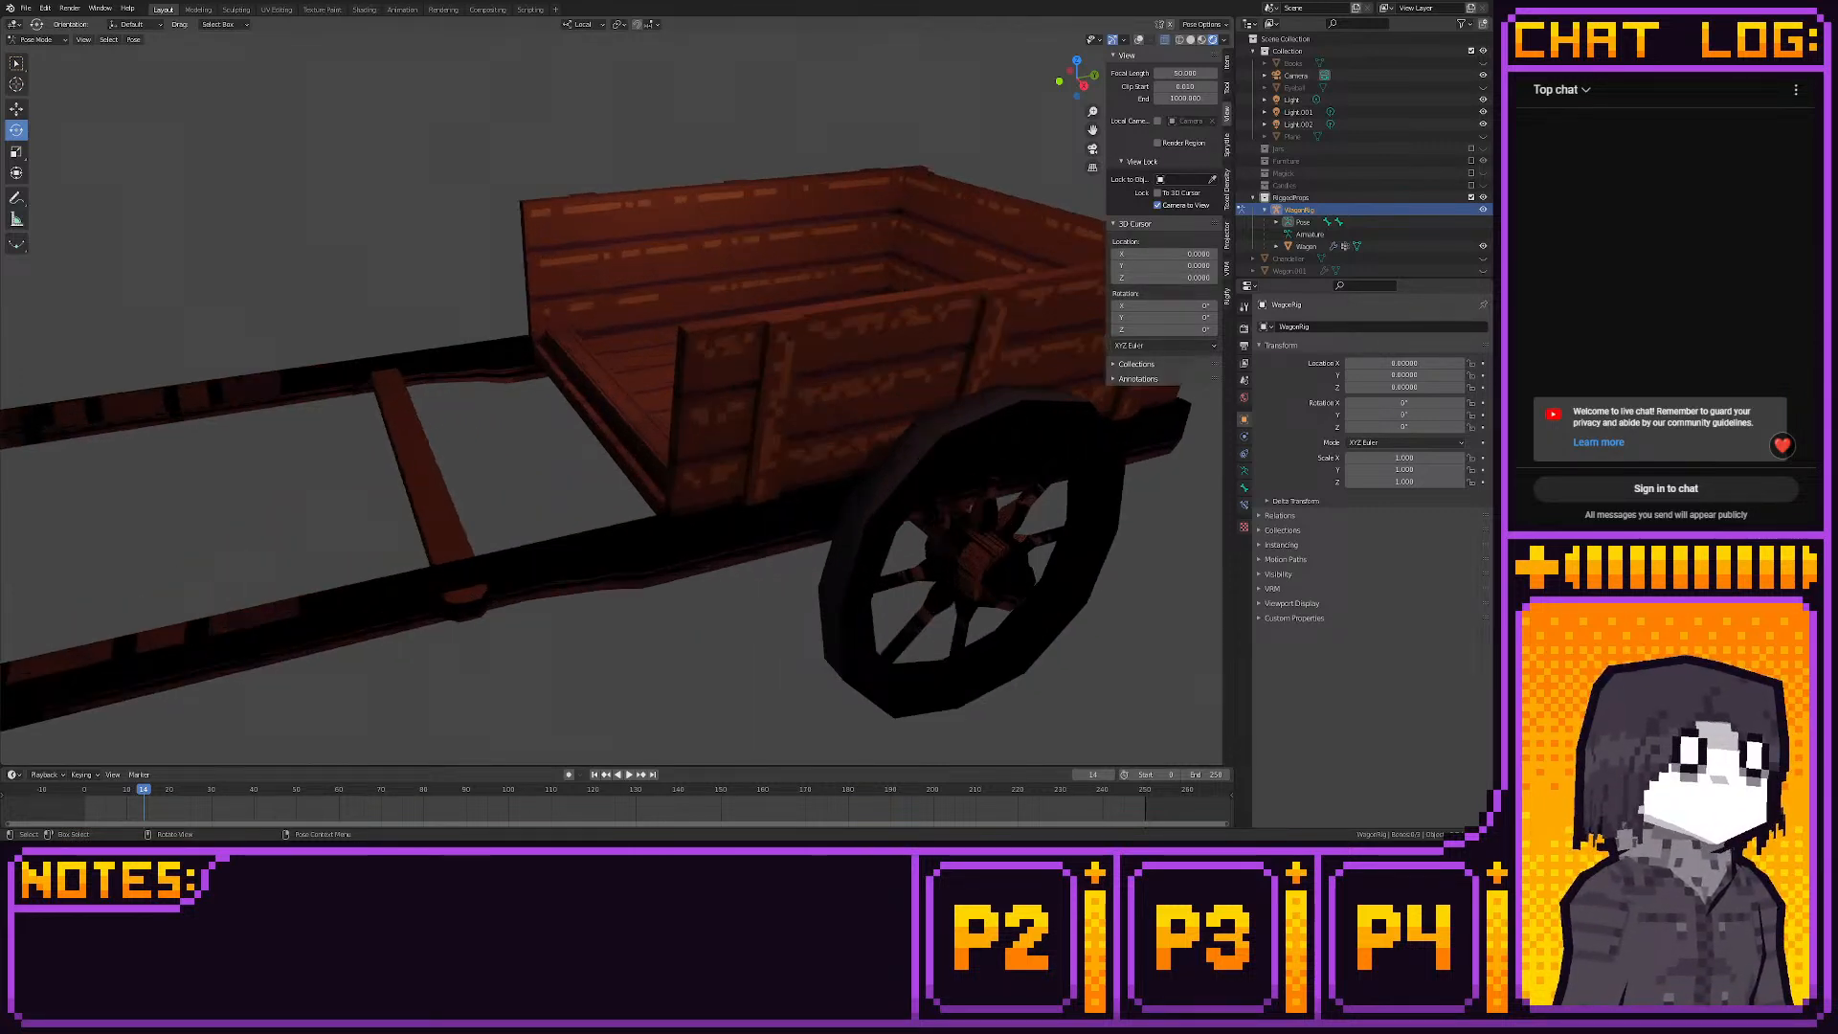
middle_click_drag(629, 500, 720, 469)
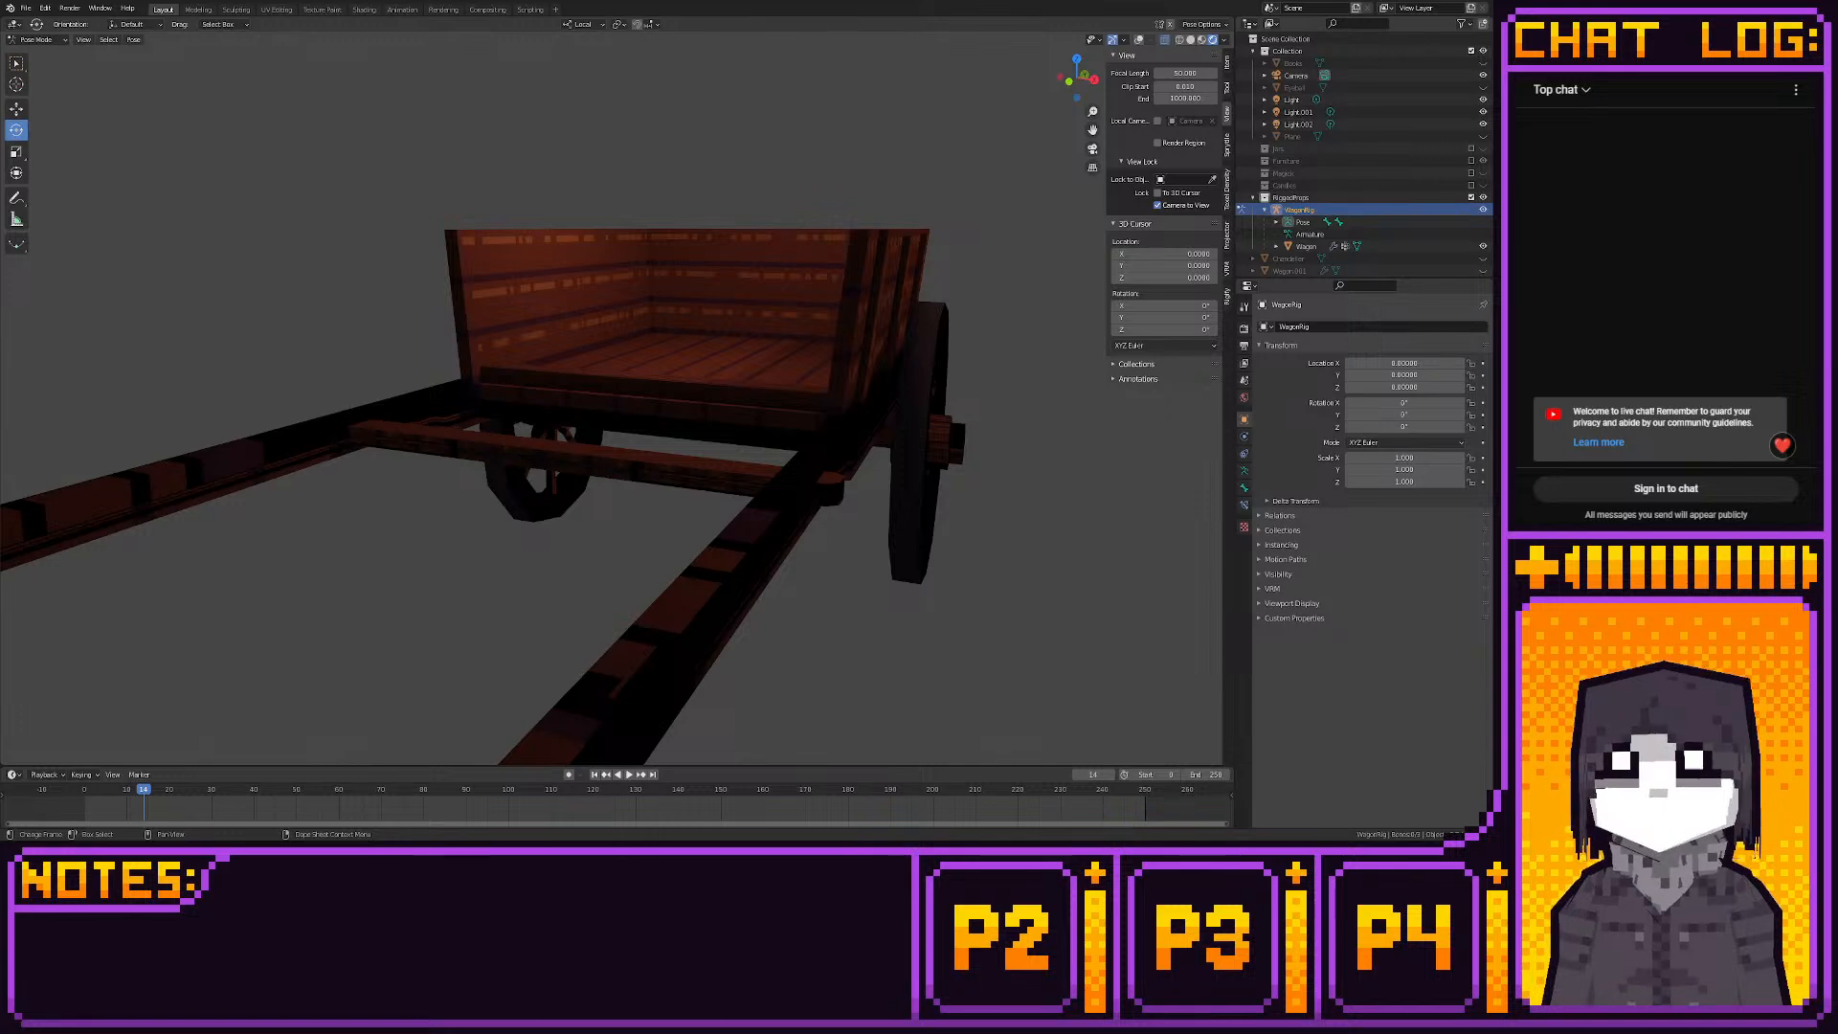
middle_click_drag(670, 352, 568, 400)
middle_click_drag(835, 330, 814, 371)
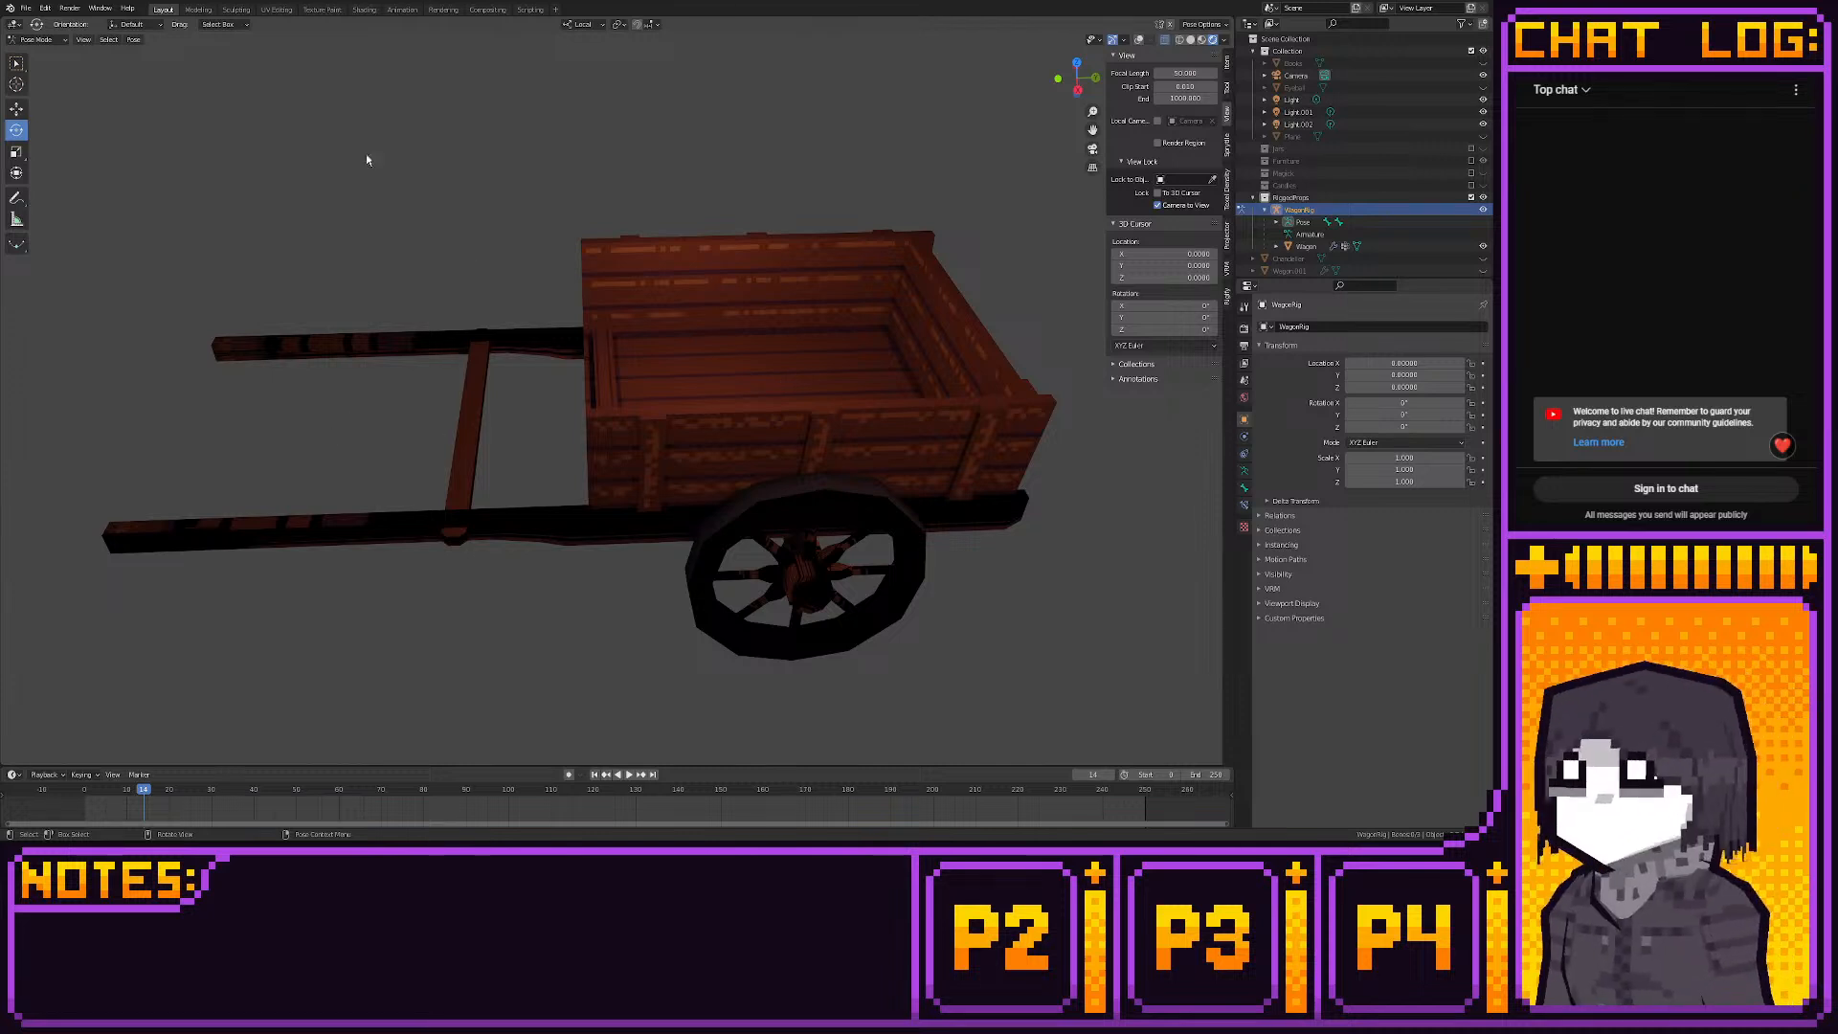
left_click(1137, 41)
Test-rotate the WagonWheels bone about X, and undo the rotation
left_click(736, 454)
key("r")
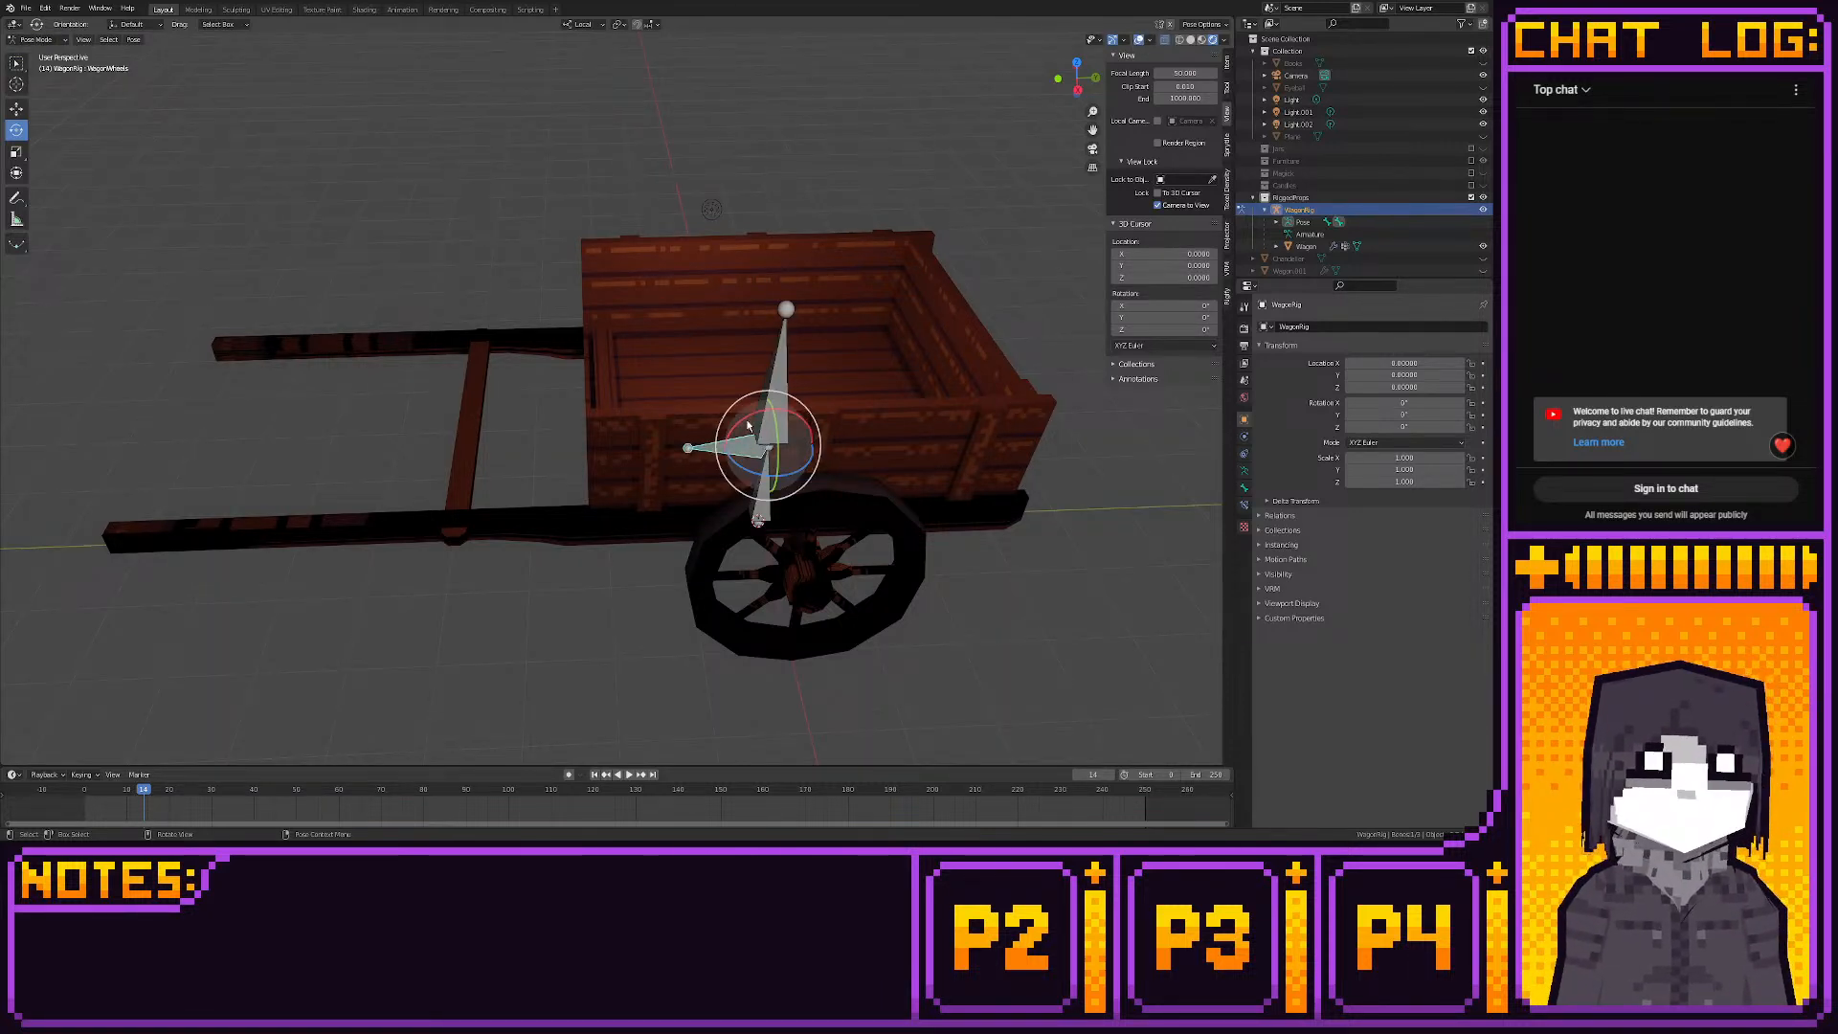
key("x")
left_click_drag(762, 480, 737, 431)
key("ctrl+z")
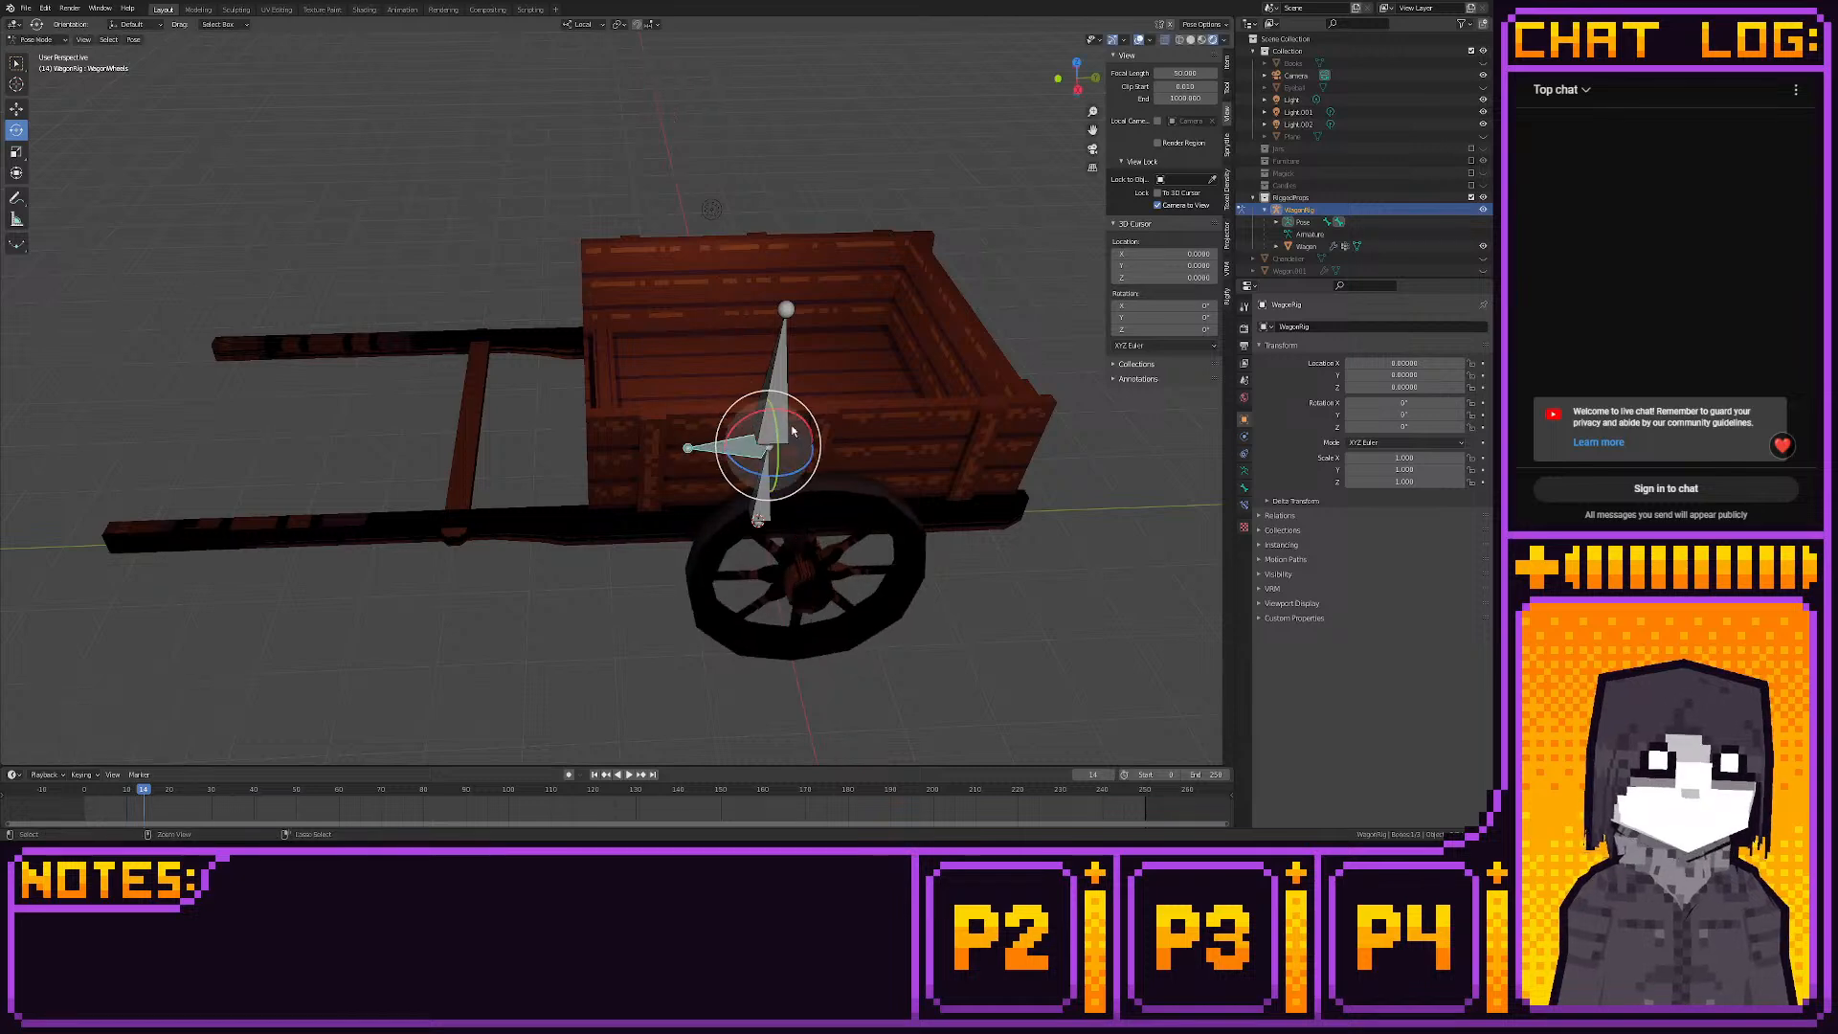
Test-rotate the wagon's root bone, and undo the rotation
middle_click_drag(765, 496, 773, 419)
left_click(779, 516)
left_click_drag(778, 521, 801, 488)
key("ctrl+z")
middle_click_drag(800, 496, 724, 471)
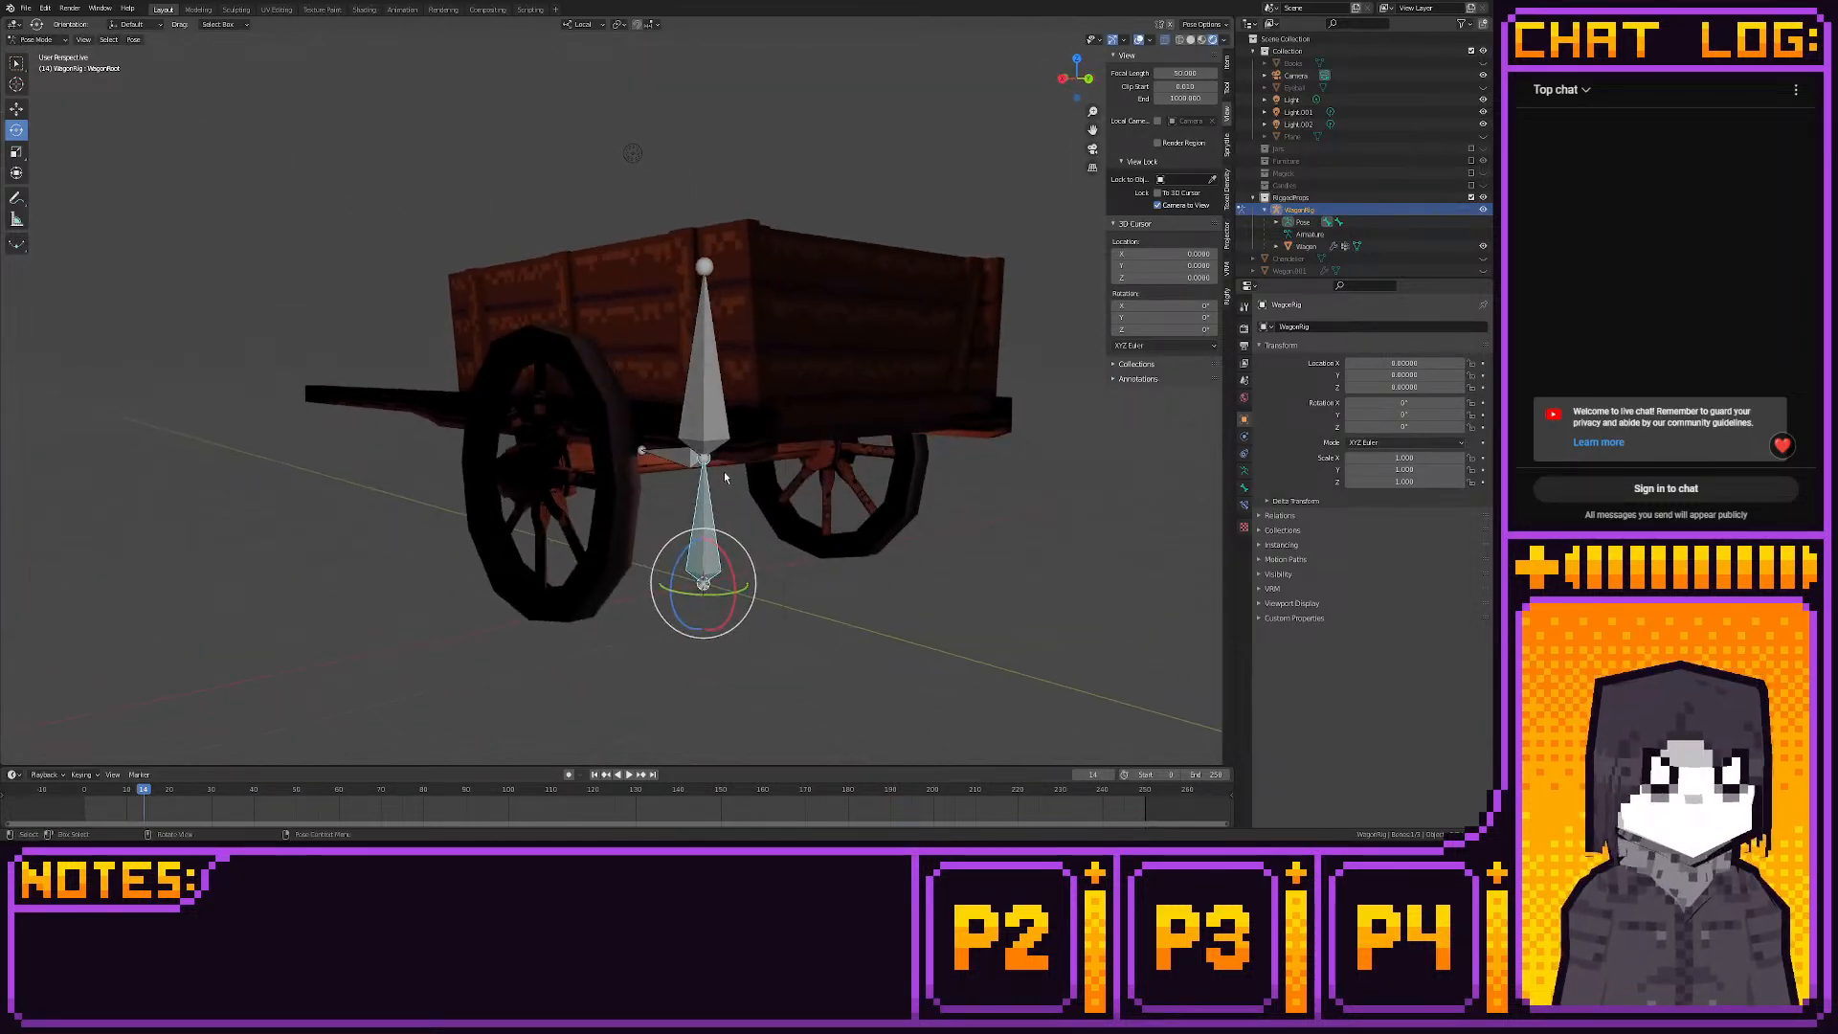
In the Modeling workspace, parent the WagonWheels bone to the root bone with Keep Offset
left_click(707, 415)
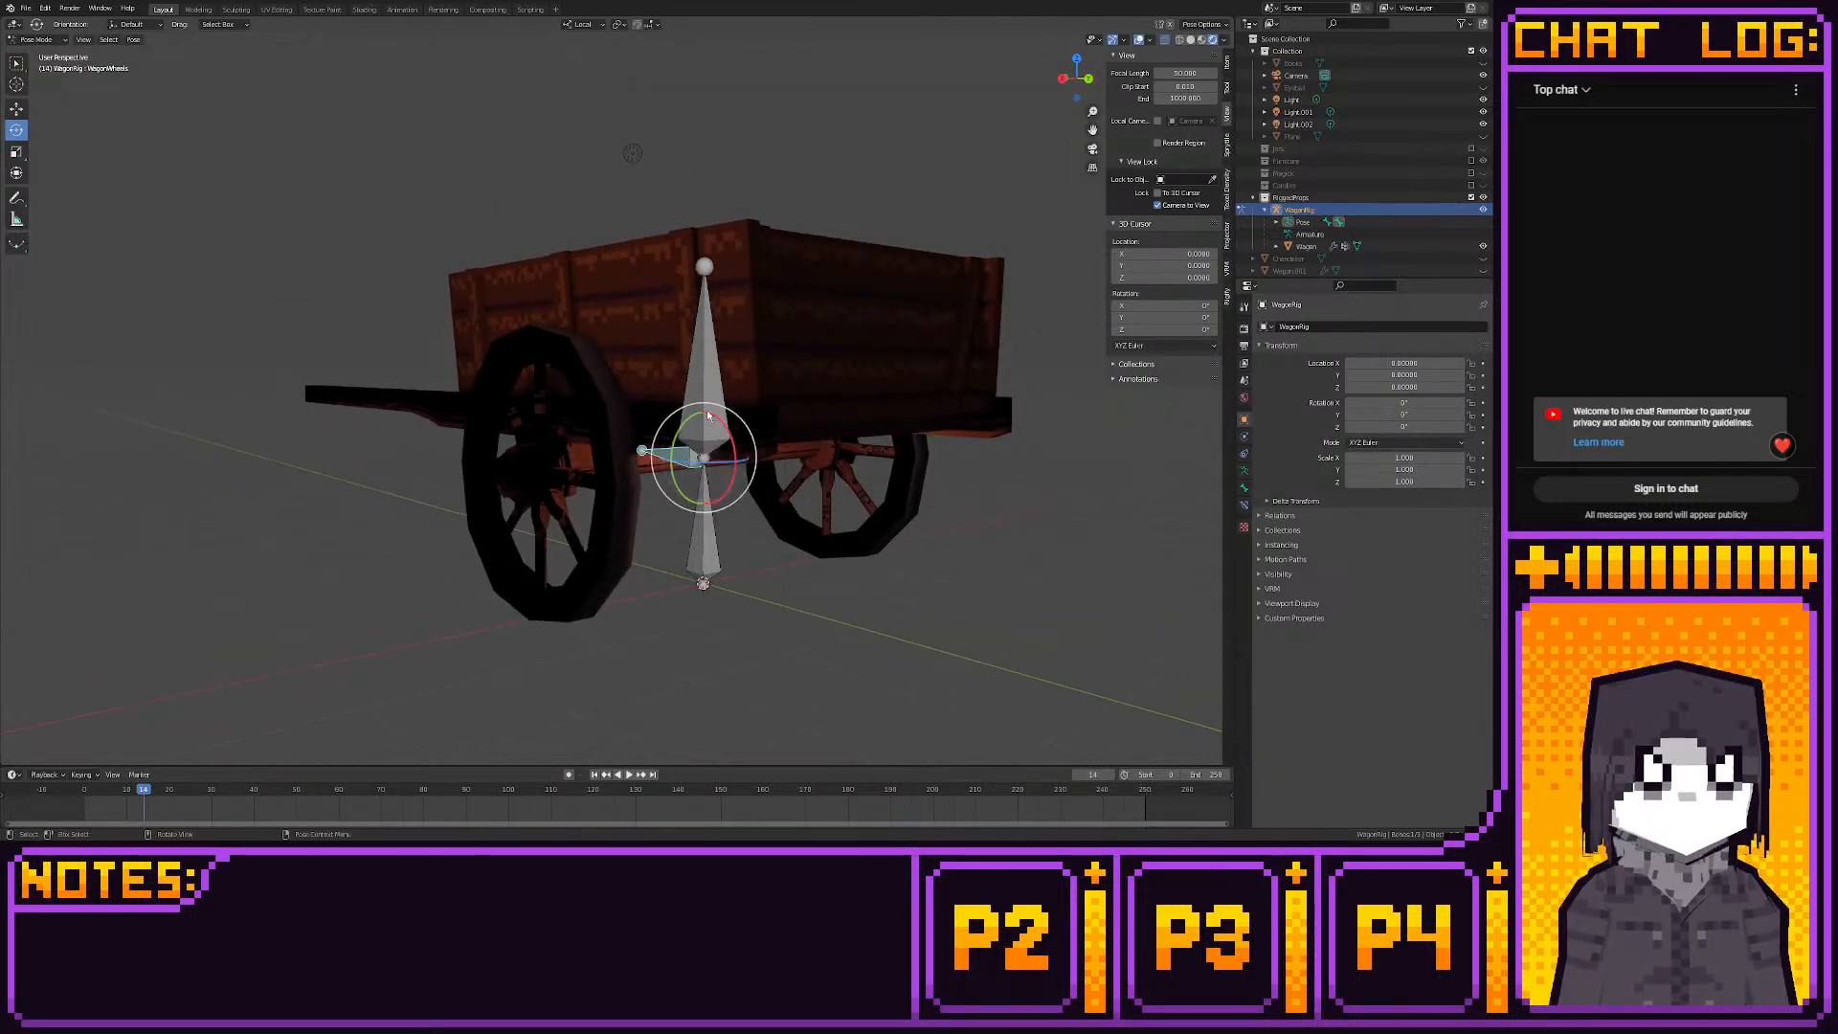
left_click(198, 10)
middle_click_drag(823, 409, 760, 546)
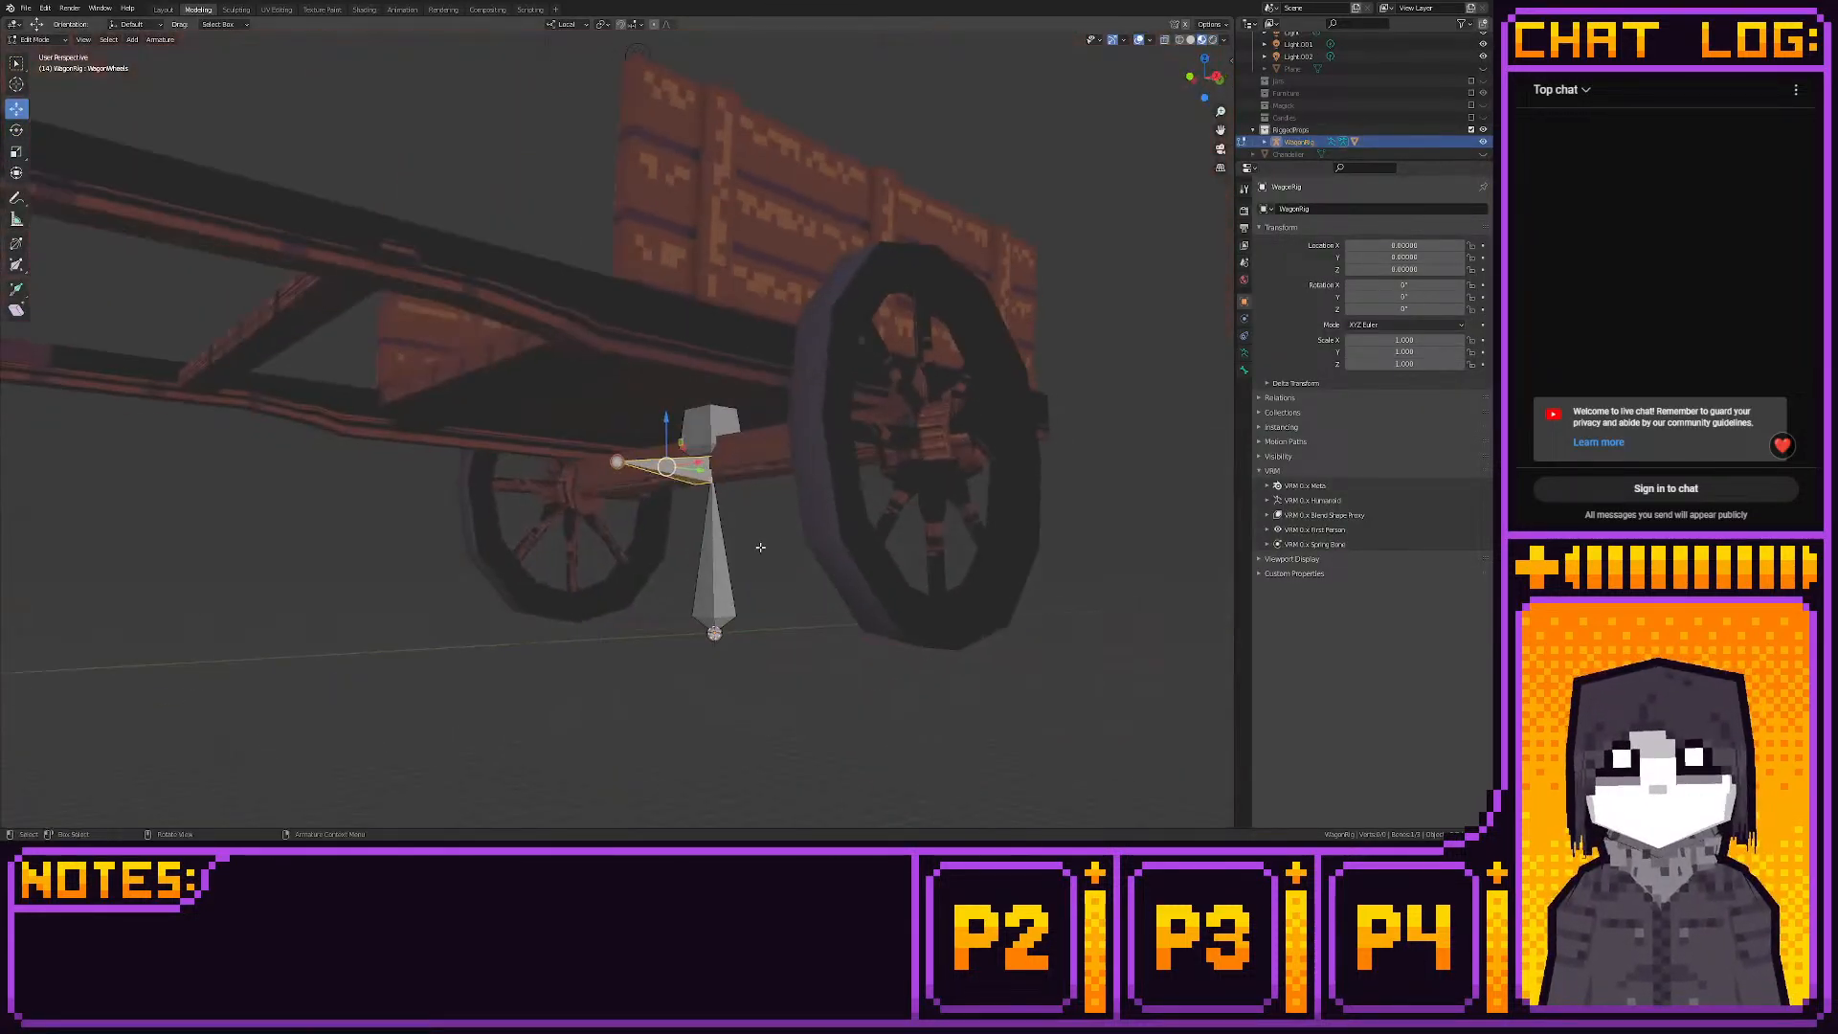
left_click(709, 525, "shift")
key("ctrl+p")
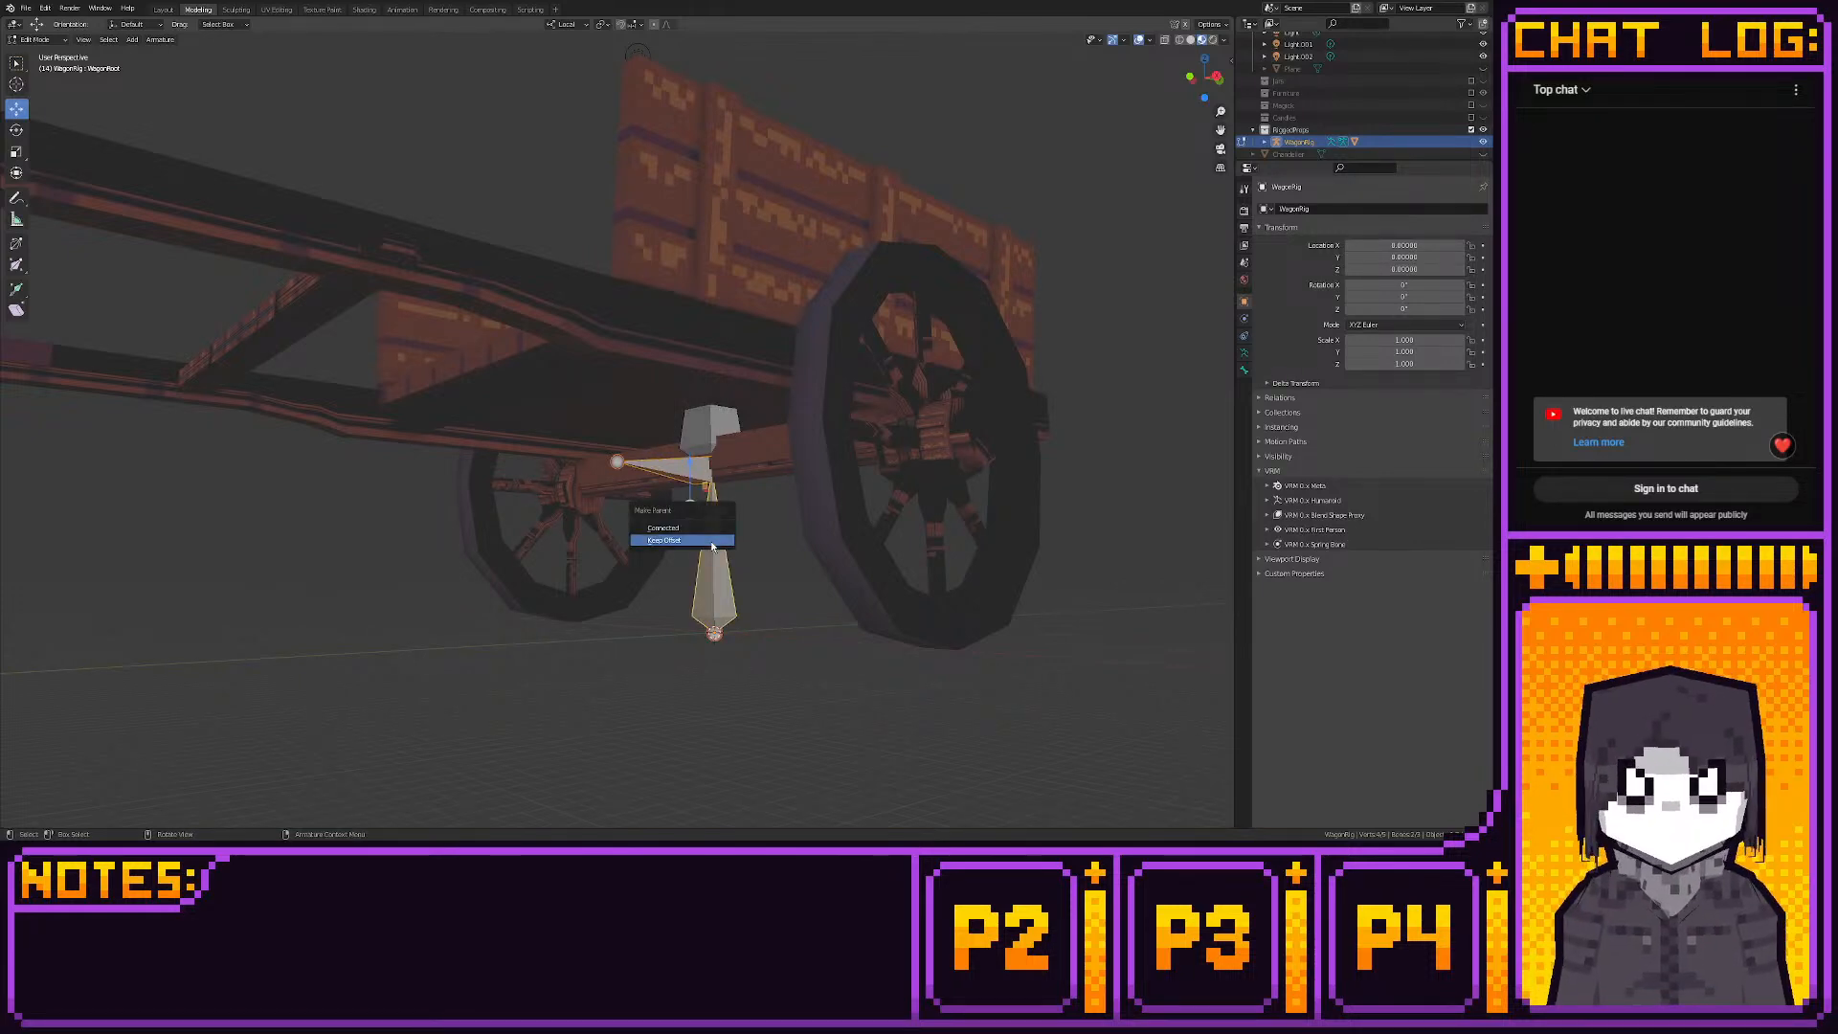
left_click(664, 540)
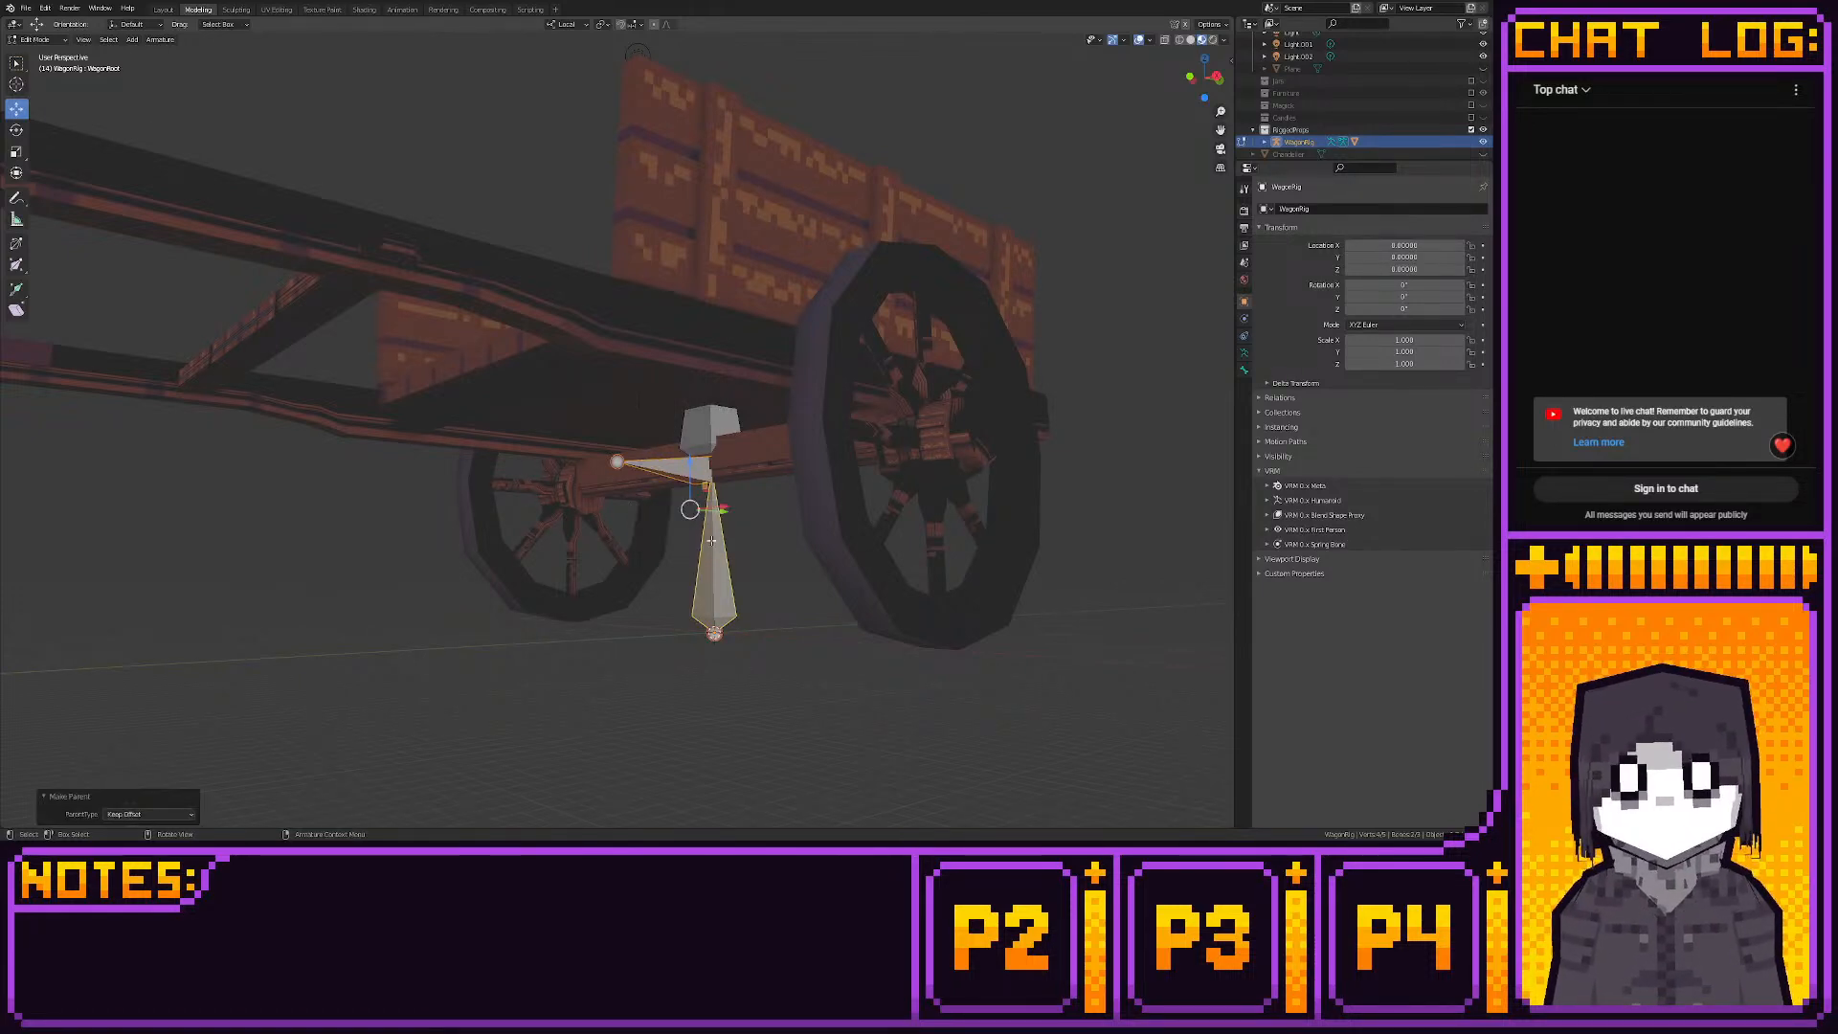
Return to the Layout workspace, cancel the accidental rig rotation and set the wagon armature to Pose Mode
left_click(163, 10)
middle_click_drag(767, 357, 796, 412)
mouse_move(771, 585)
left_mouse_down()
mouse_move(844, 568)
mouse_move(749, 609)
left_mouse_up()
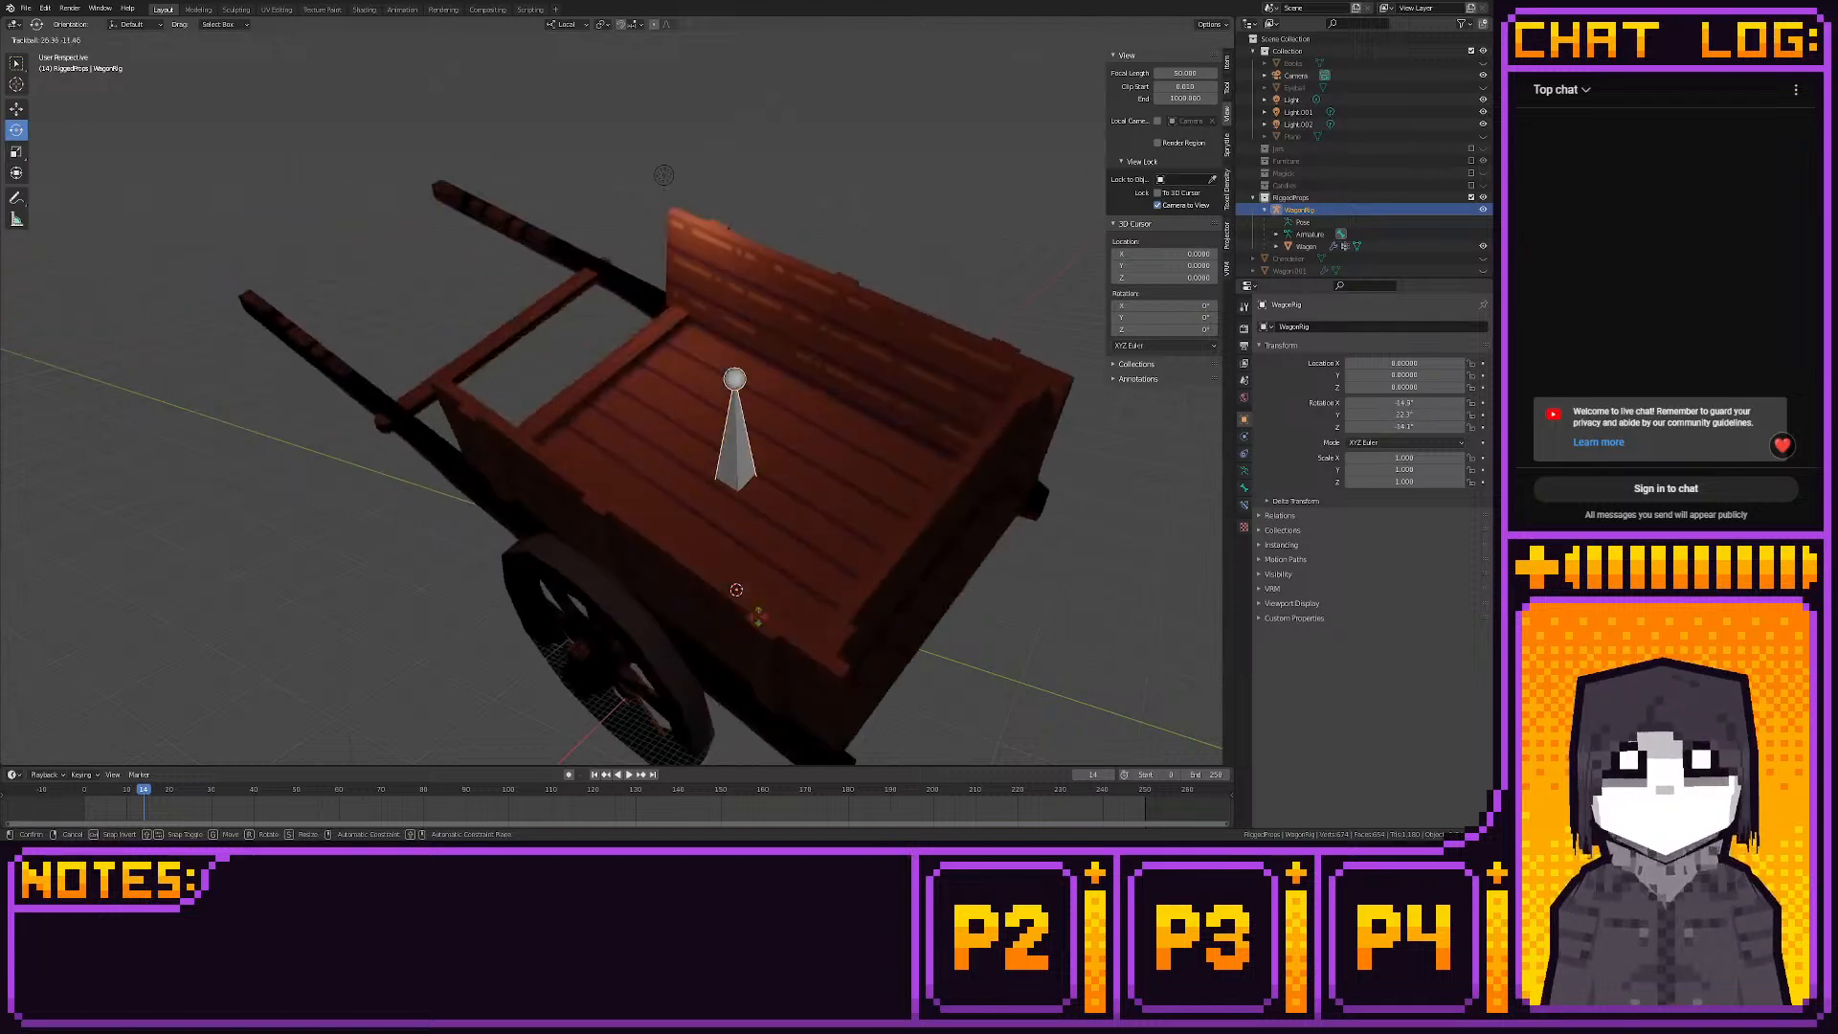
right_click(750, 603)
left_click(755, 353)
left_click(750, 354)
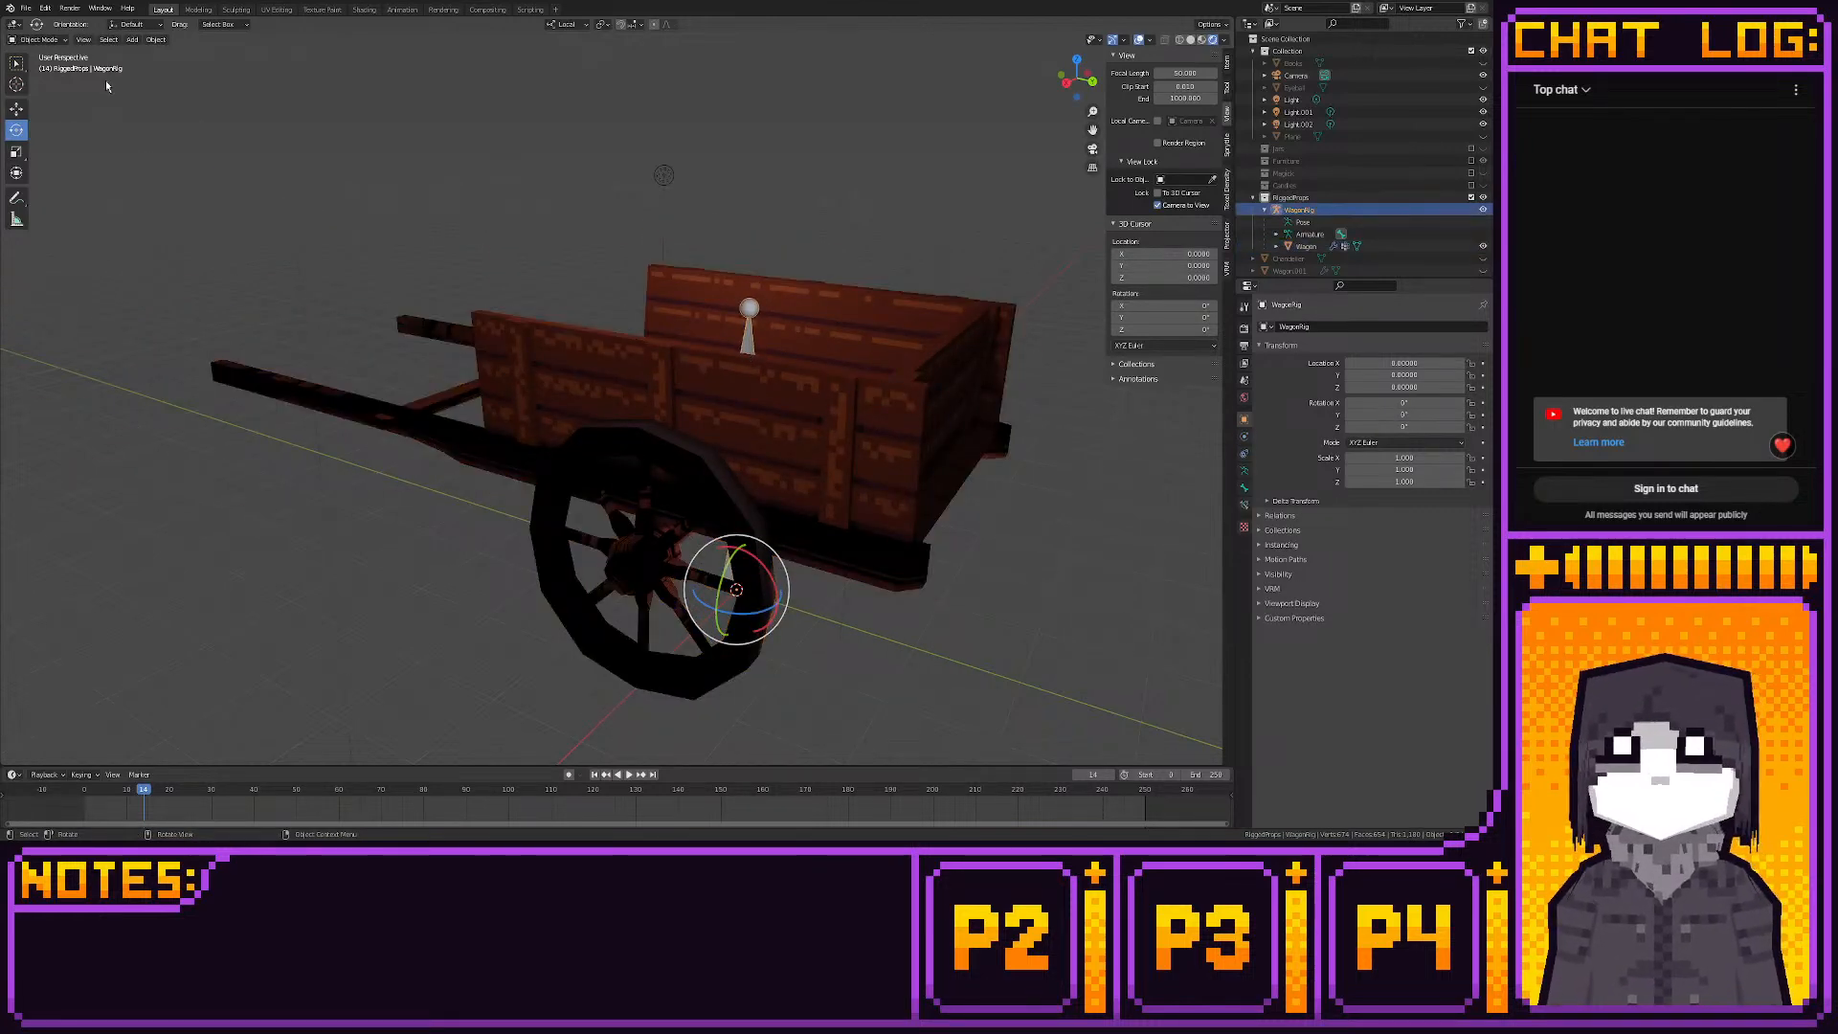
left_click(39, 40)
left_click(38, 79)
Test the new parenting by rotating the root bone and the wheels bone, undoing each rotation
mouse_move(748, 581)
left_mouse_down()
mouse_move(766, 589)
mouse_move(726, 557)
mouse_move(743, 613)
left_mouse_up()
key("ctrl+z")
left_click(713, 479)
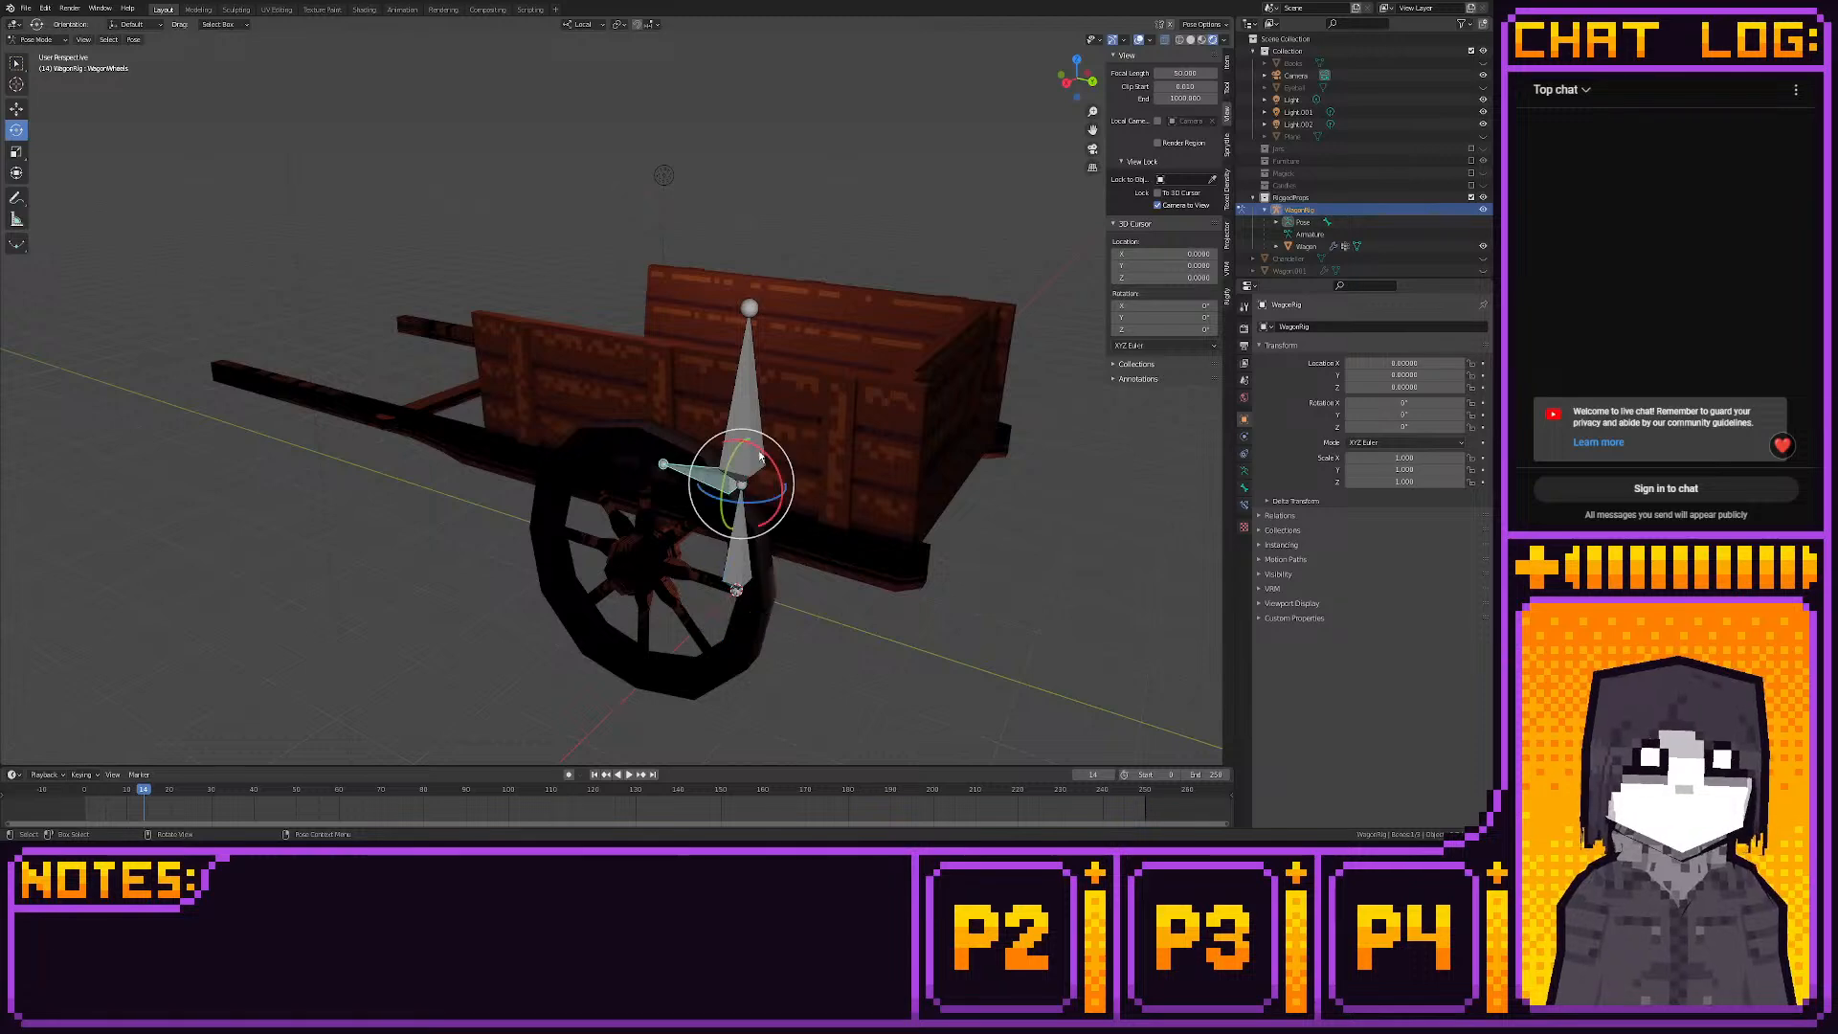
mouse_move(761, 457)
left_mouse_down()
mouse_move(716, 503)
mouse_move(737, 448)
left_mouse_up()
key("ctrl+z")
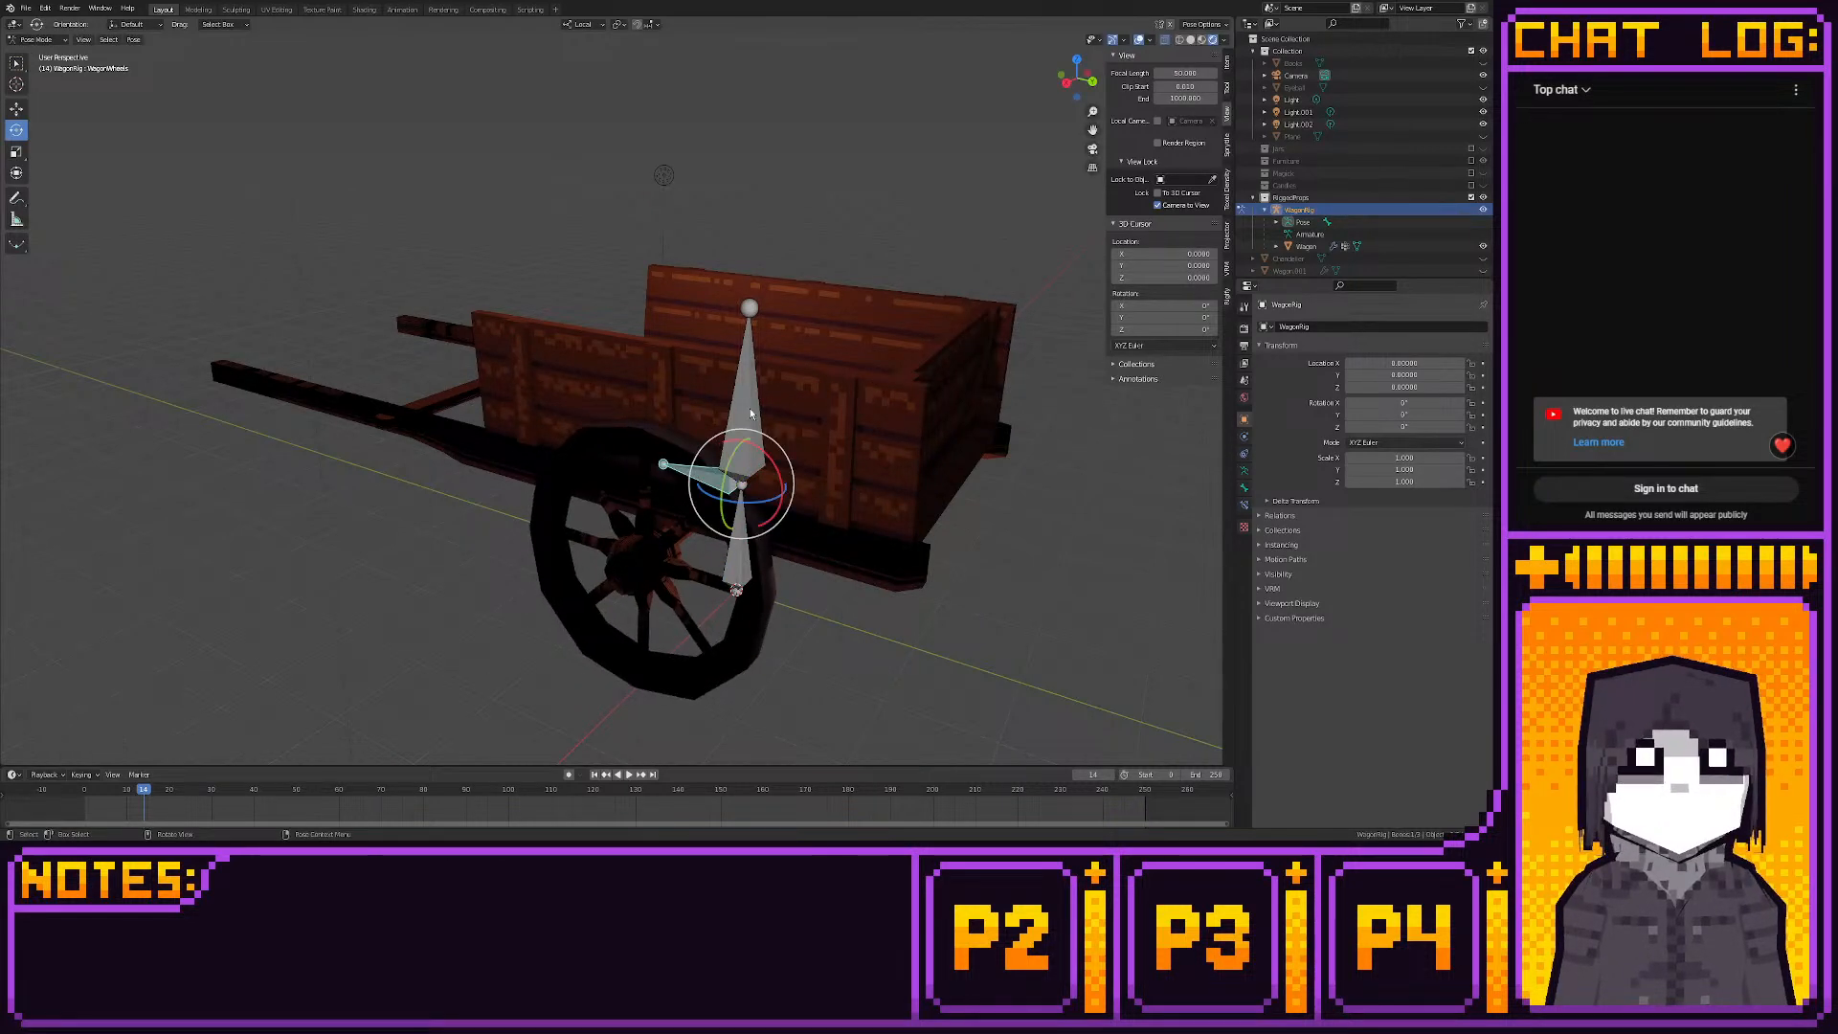
Rotate the WagonBody bone about its local X axis to tilt the cart
left_click(749, 421)
mouse_move(772, 465)
left_mouse_down()
mouse_move(782, 487)
mouse_move(743, 440)
mouse_move(789, 478)
left_mouse_up()
middle_click_drag(789, 479, 507, 496)
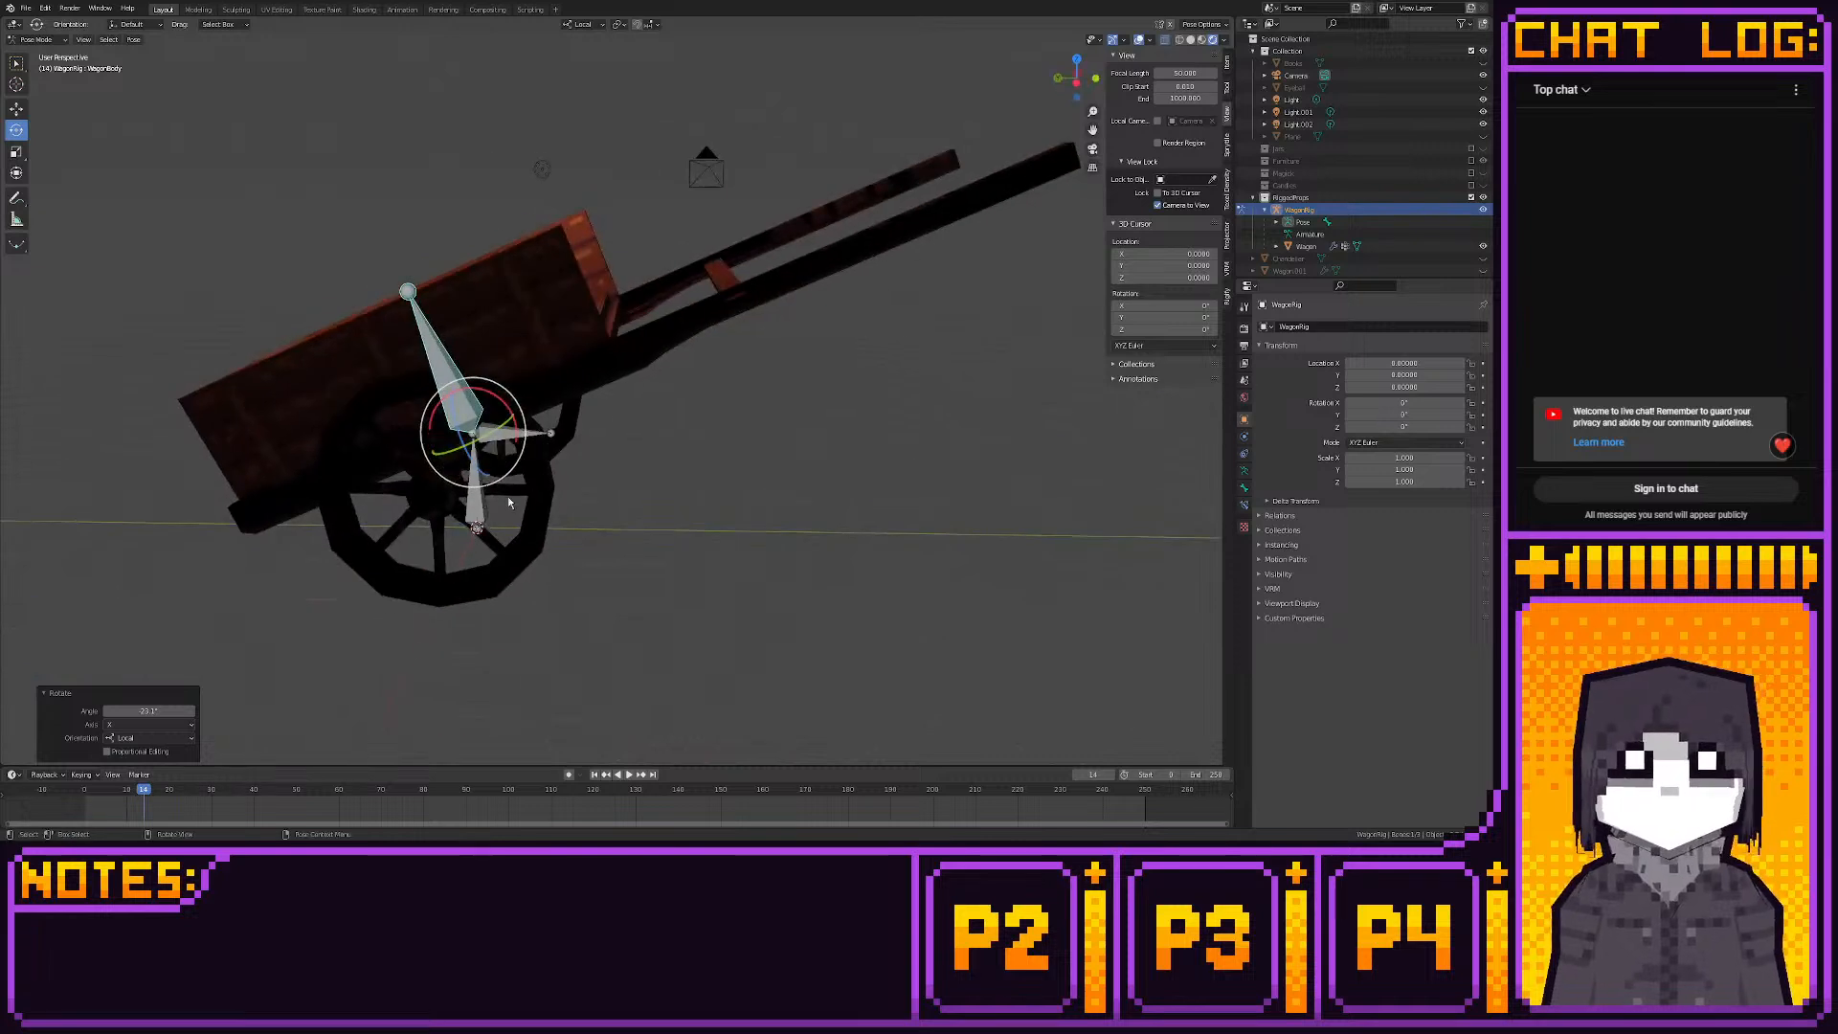
Slide the root bone along the ground toward the handles and spin the WagonWheels bone
left_click(501, 497)
left_click(16, 108)
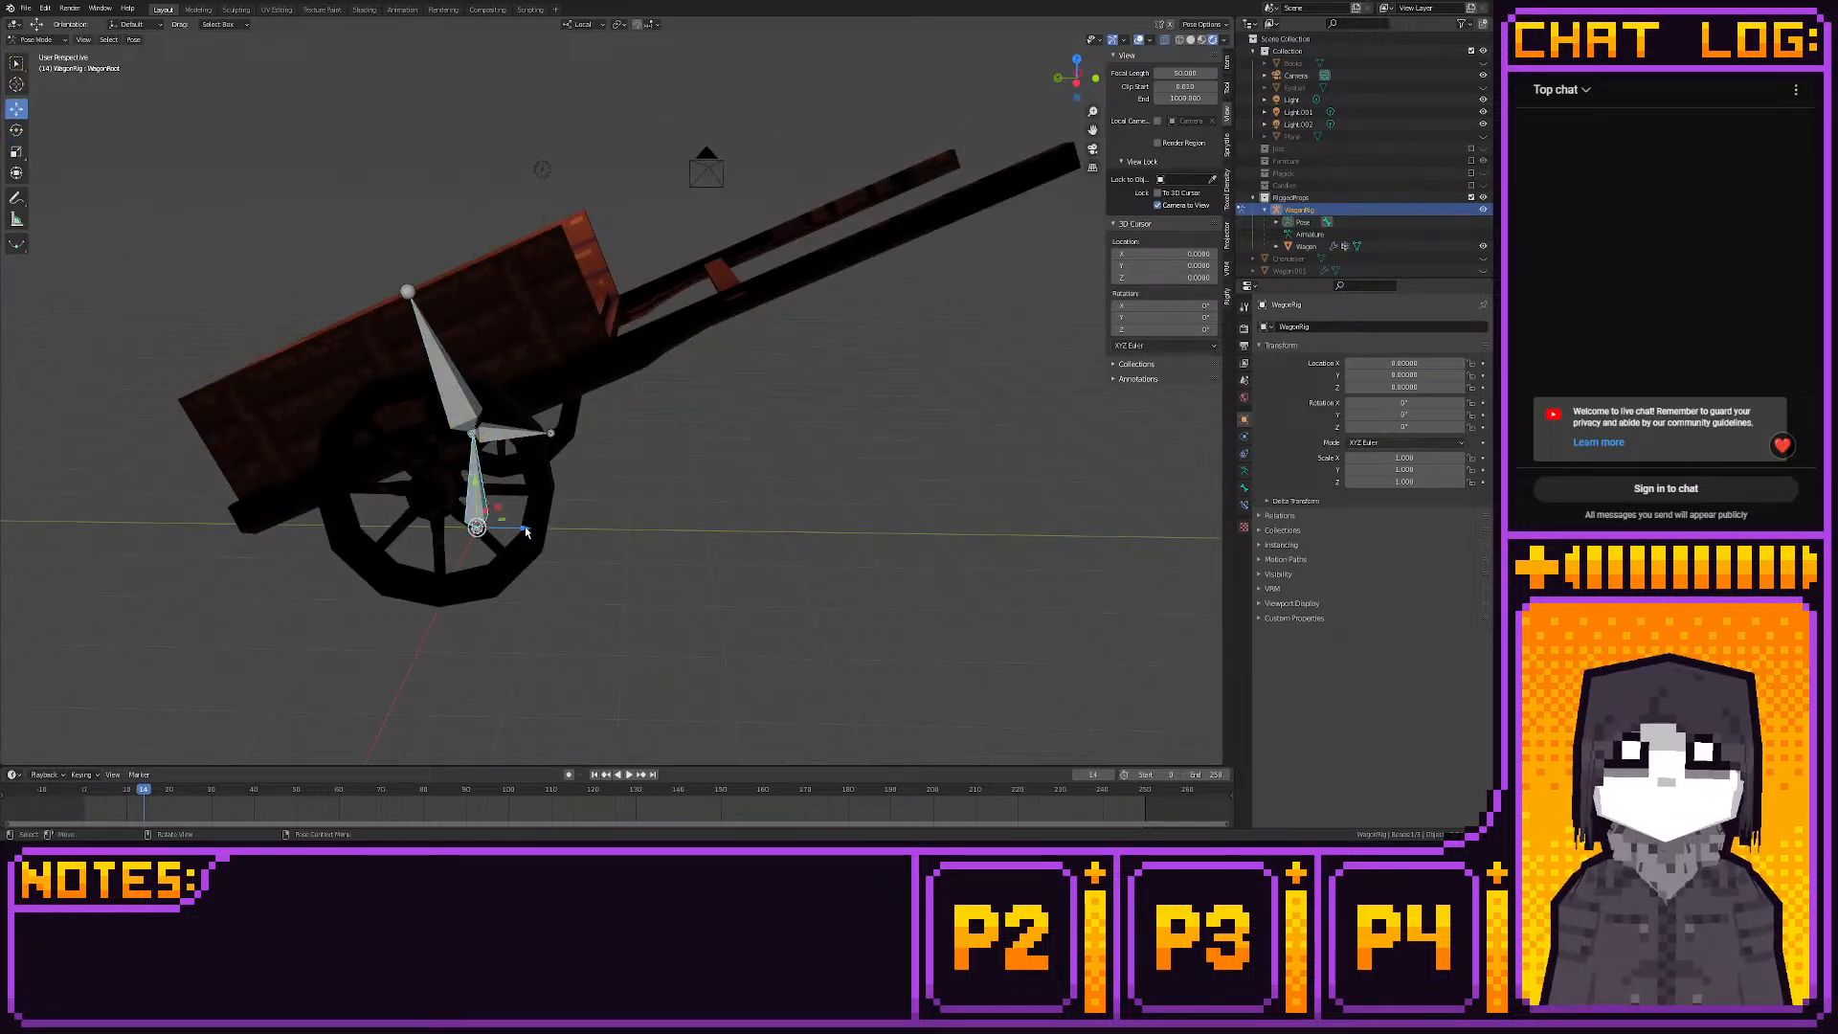
left_click_drag(515, 528, 726, 528)
left_click(729, 436)
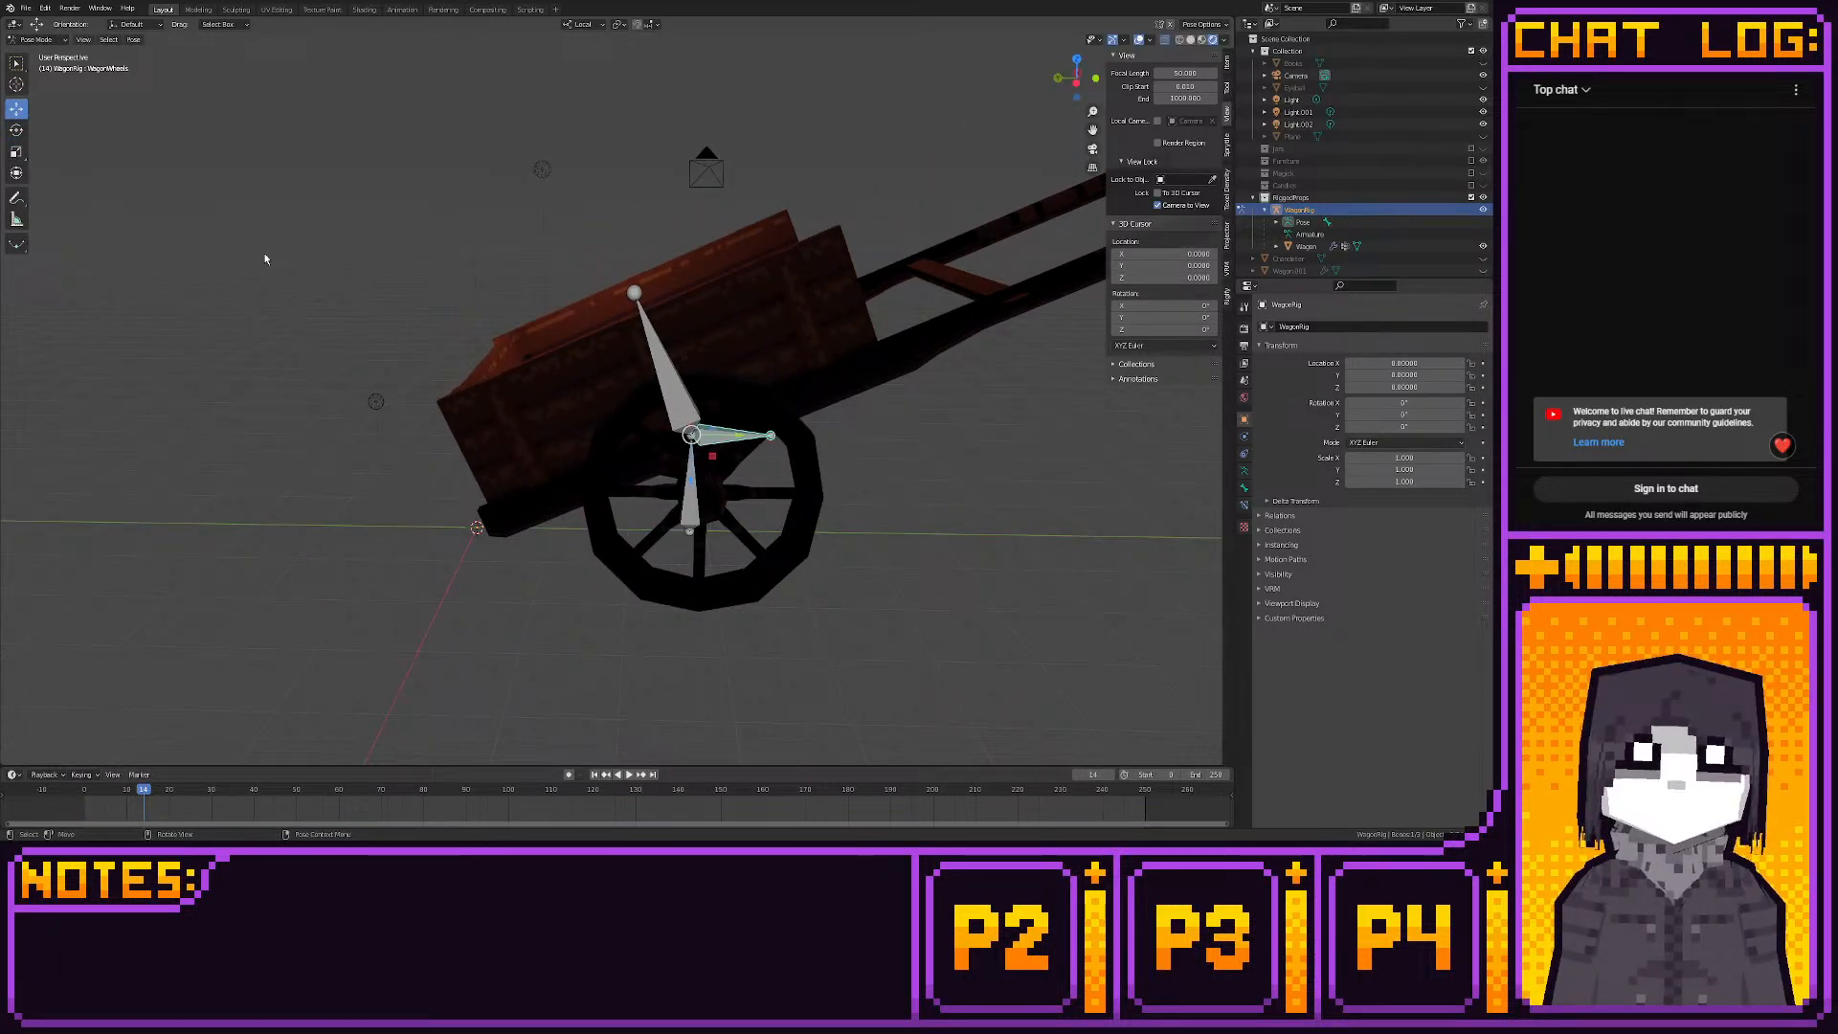
left_click(21, 128)
mouse_move(729, 408)
left_mouse_down()
mouse_move(761, 442)
mouse_move(618, 392)
mouse_move(724, 403)
left_mouse_up()
Clear the rotation and location of all the wagon's bones, and deselect them
left_click(658, 343)
key("a")
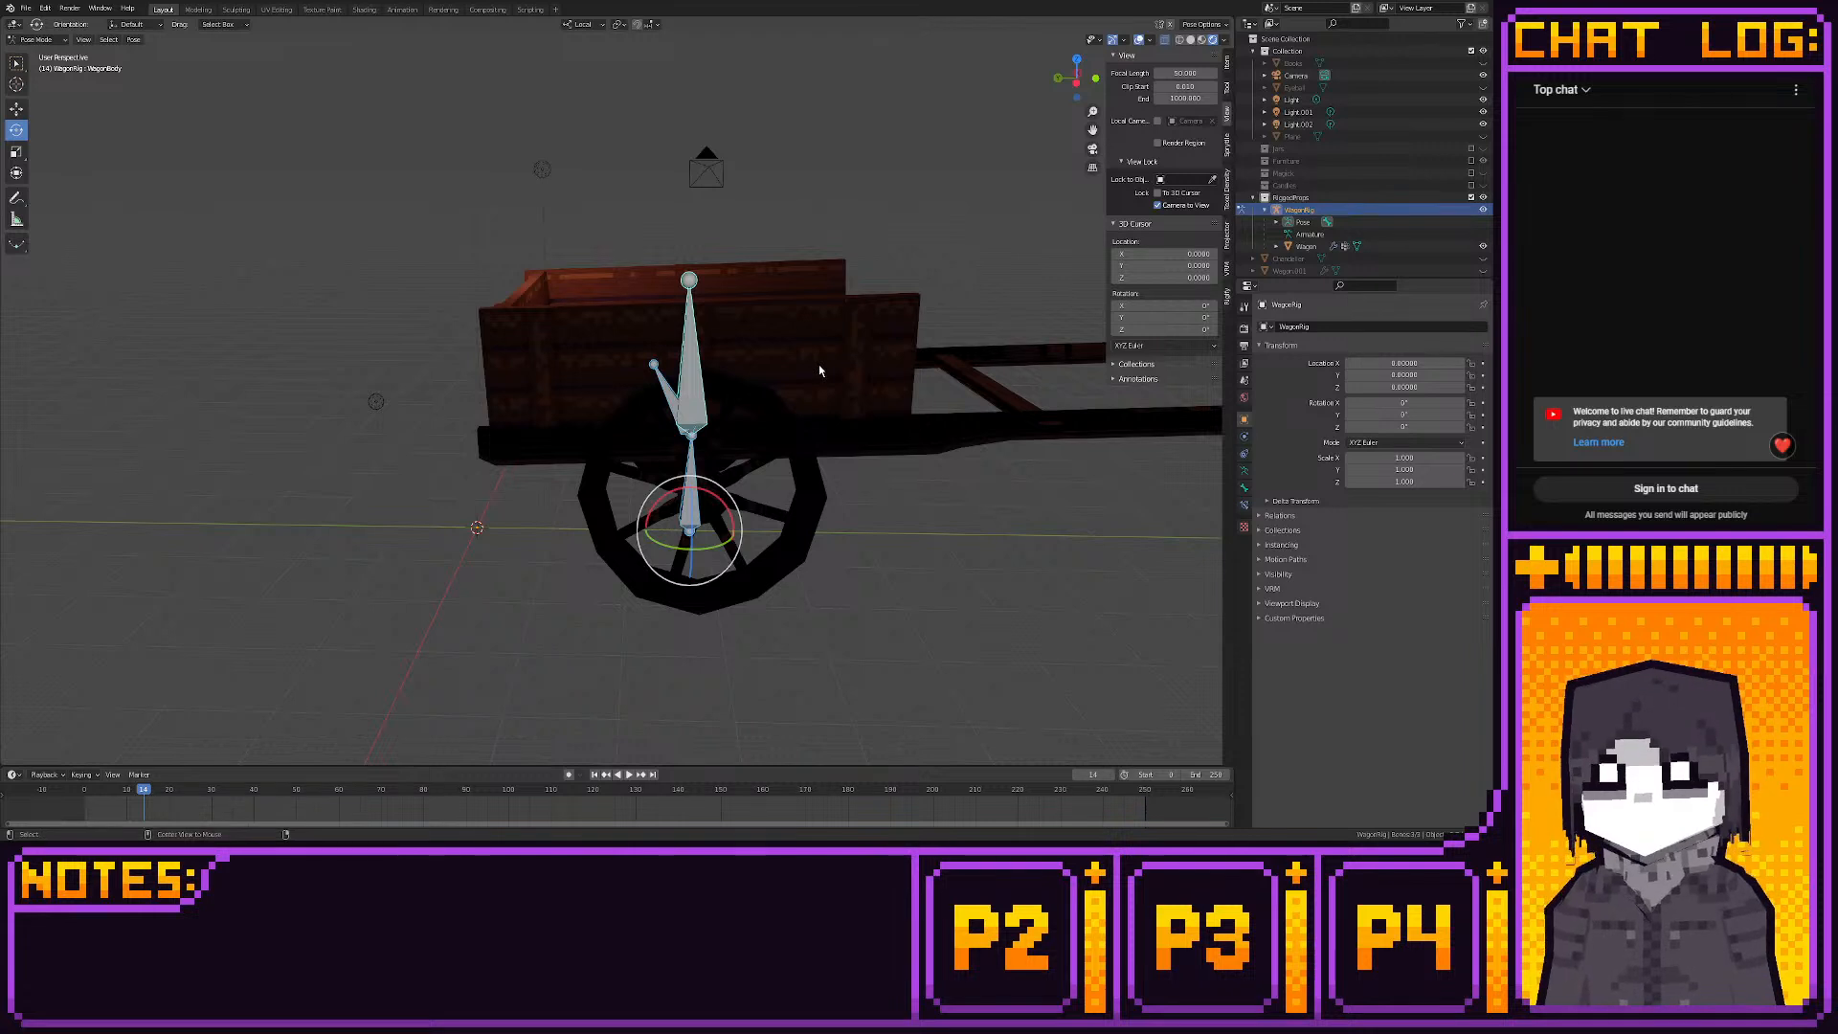
key("alt+r")
key("alt+g")
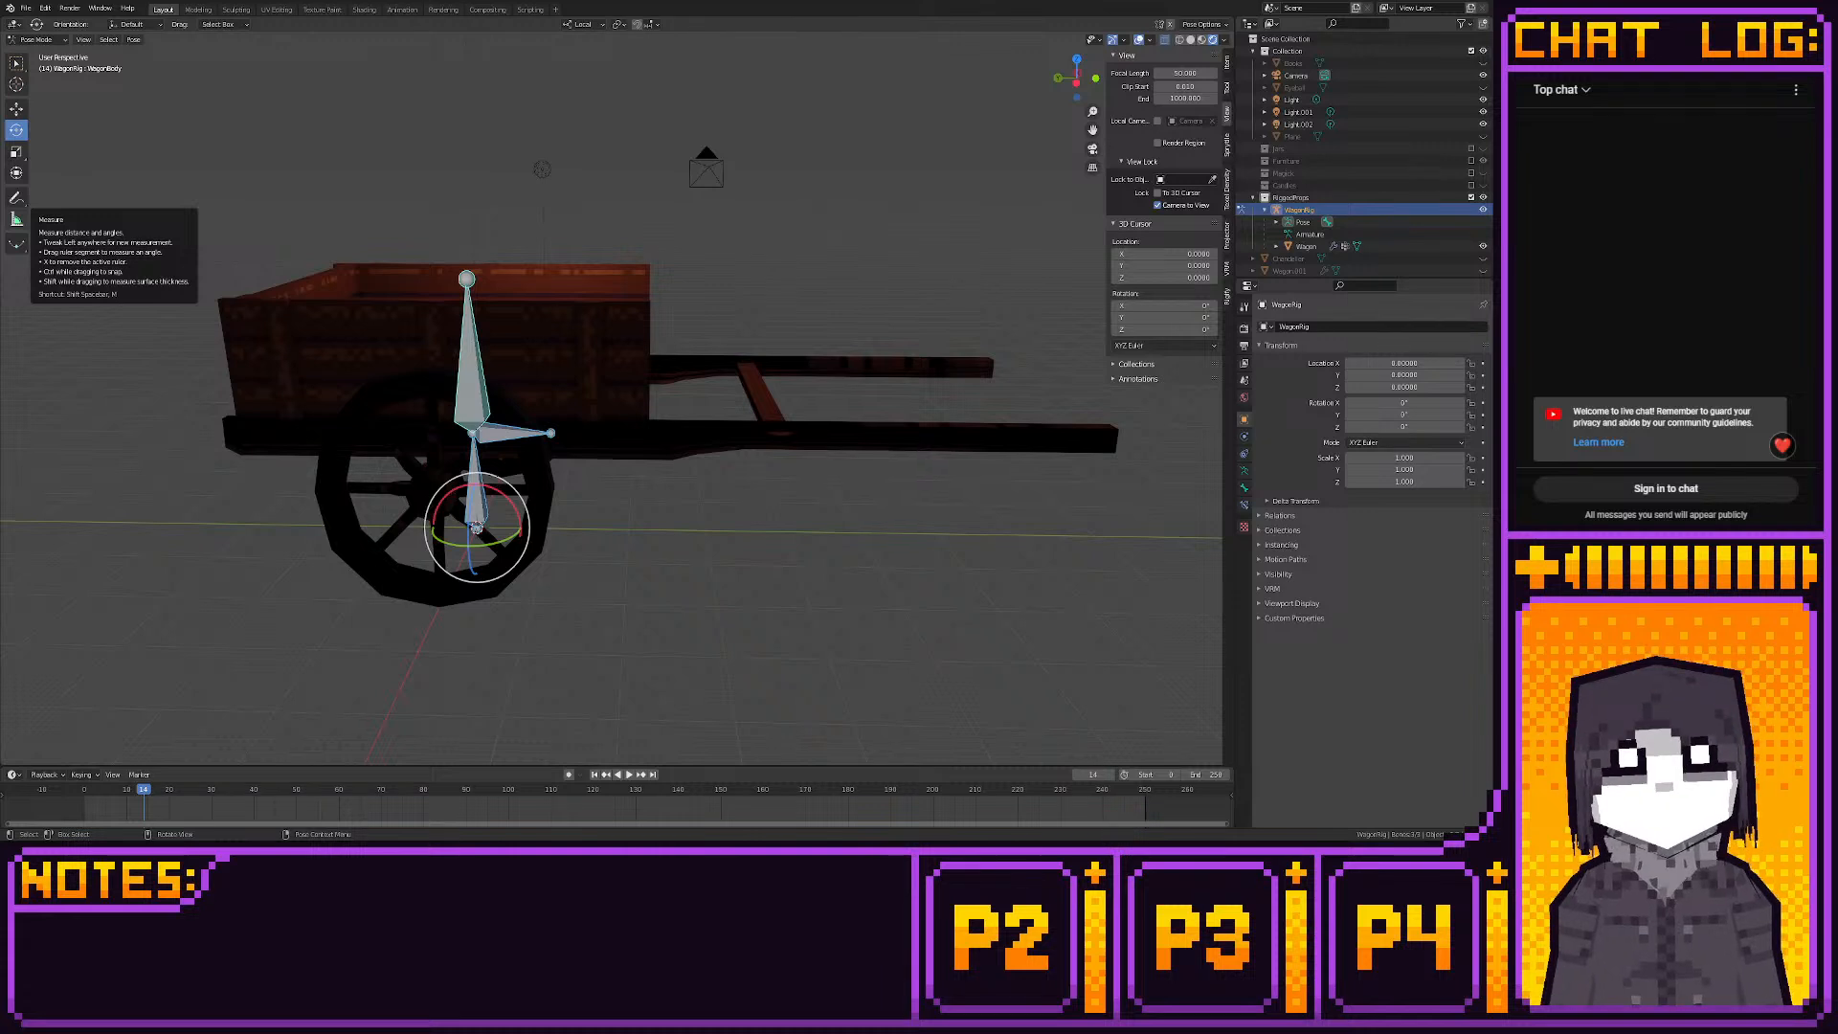
left_click(830, 519)
Test-rotate the WagonBody bone once more, and undo it
middle_click_drag(651, 394, 564, 412)
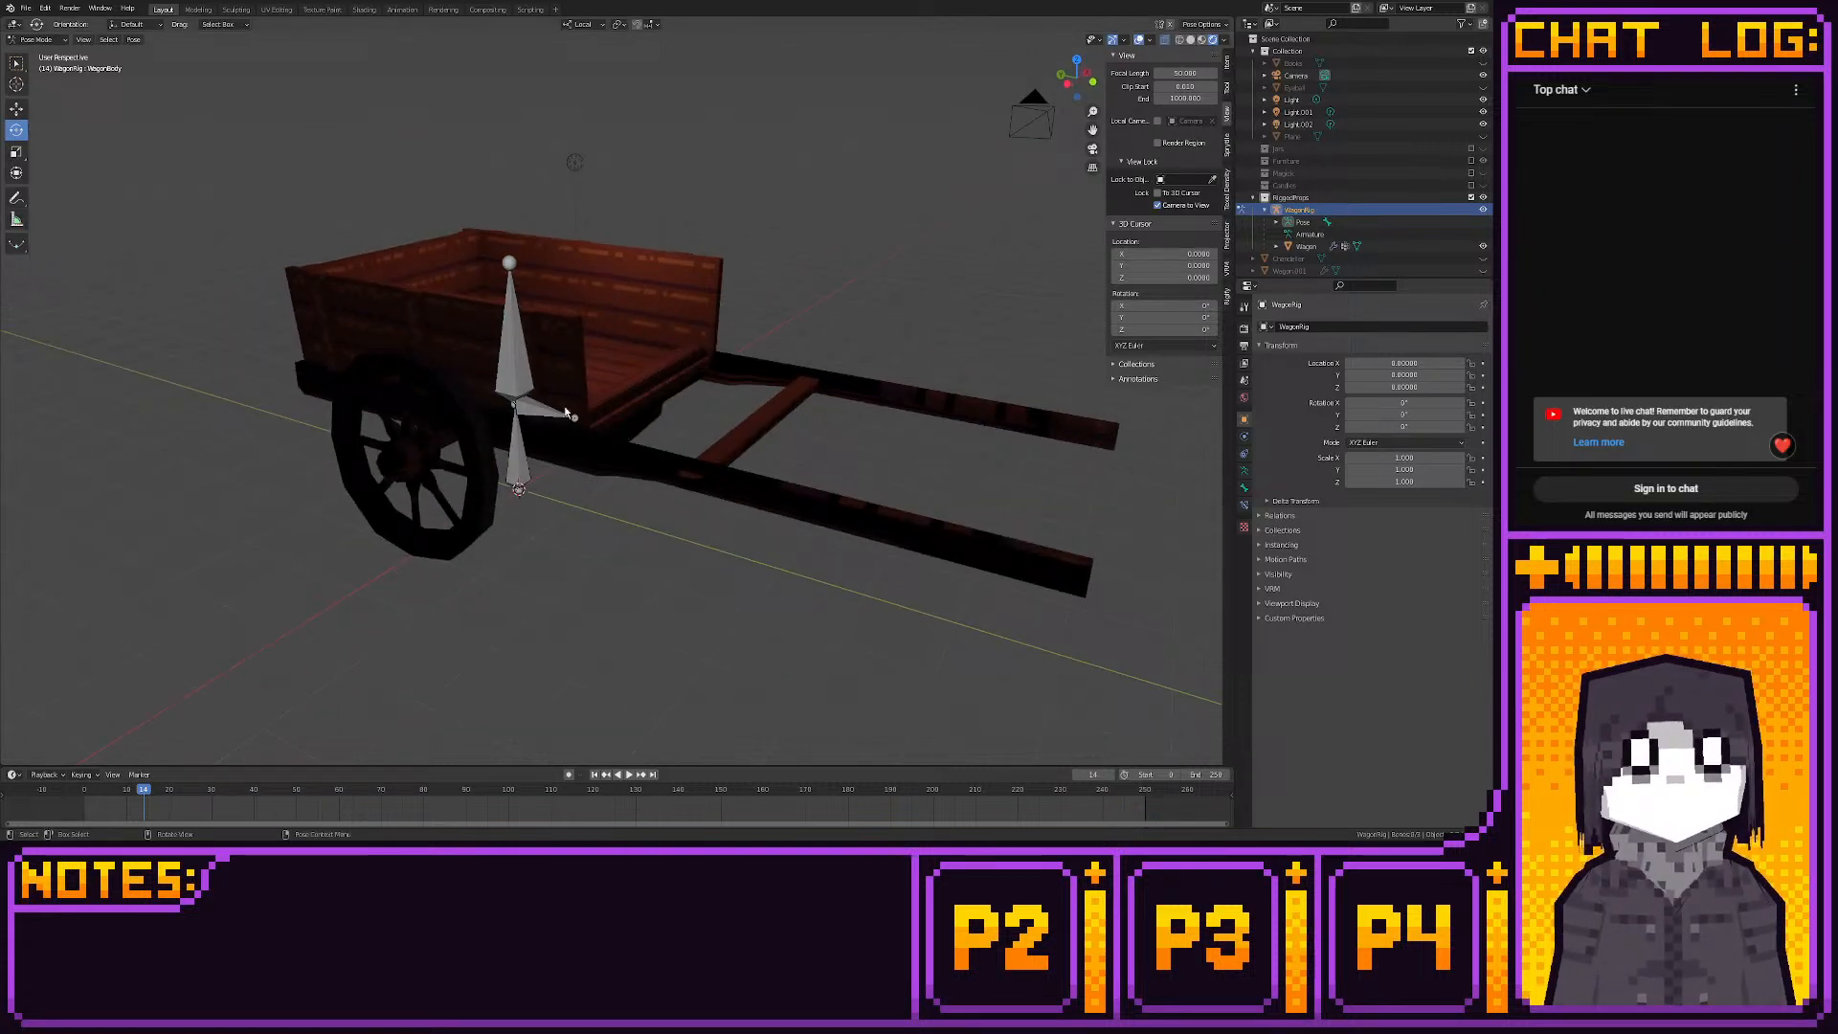
left_click(511, 373)
left_click_drag(548, 390, 551, 402)
key("ctrl+z")
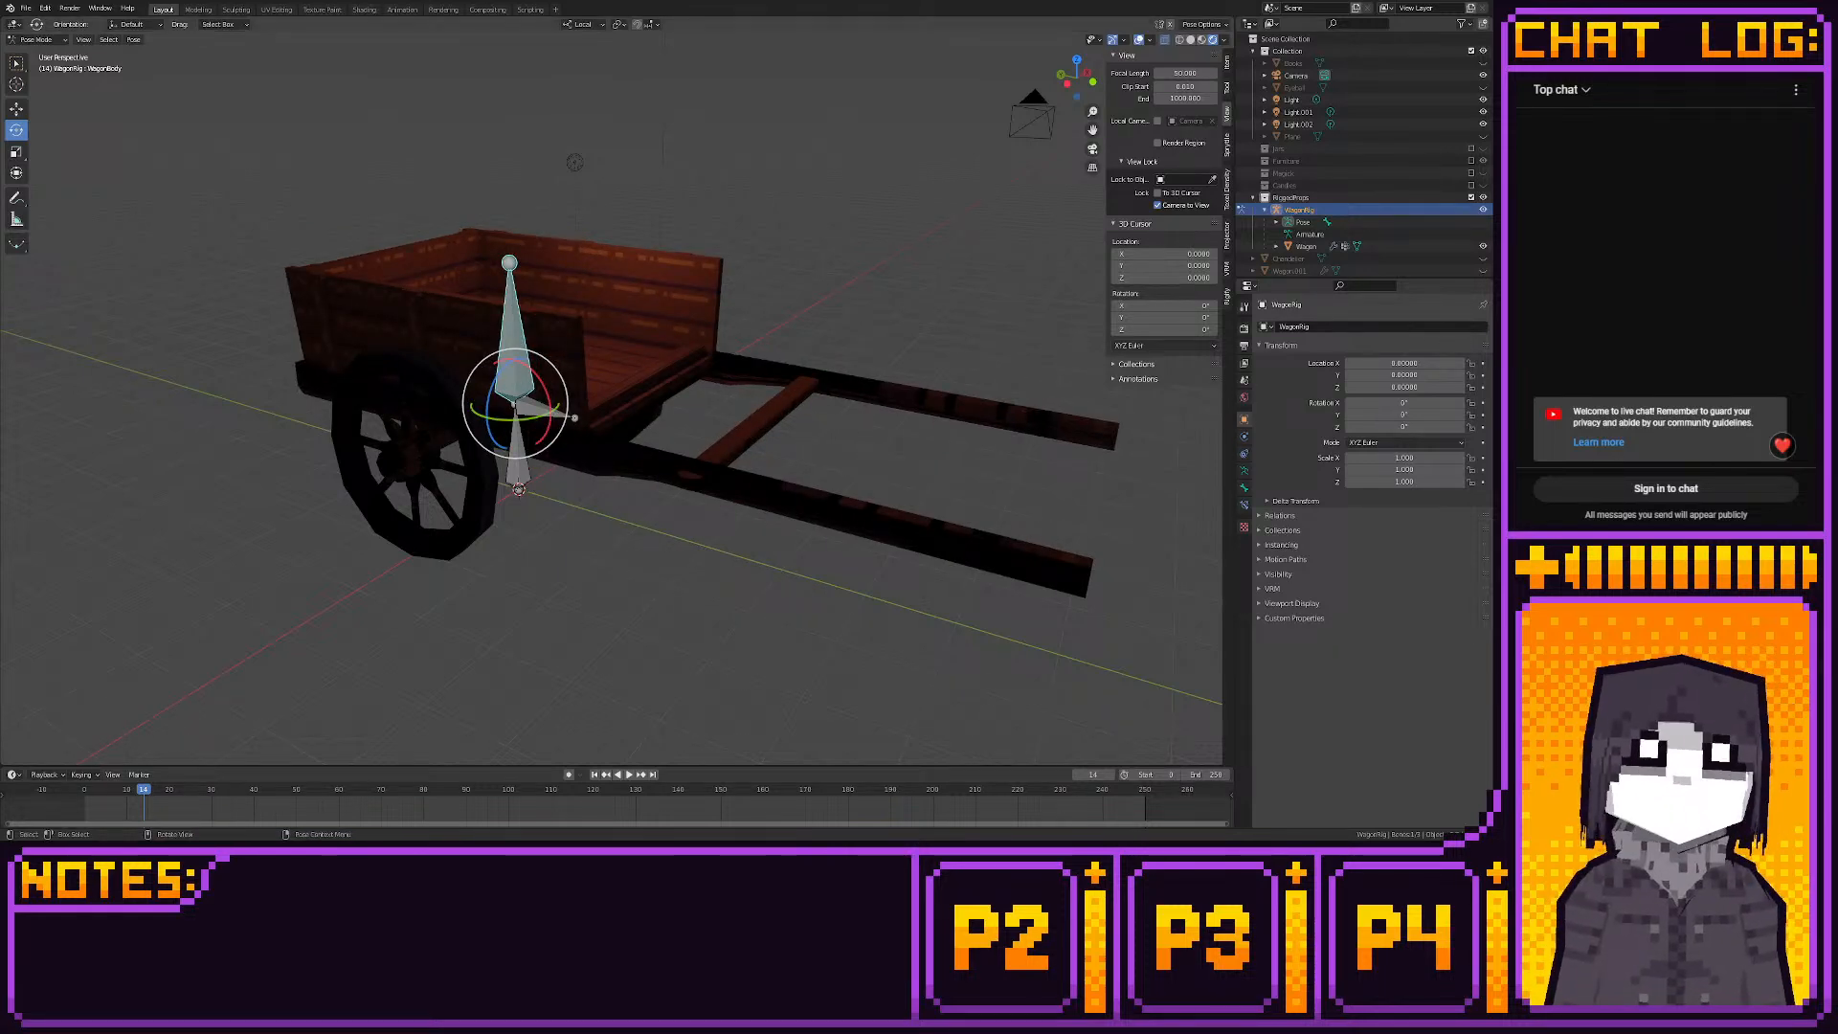
middle_click_drag(621, 622, 378, 569)
scroll(591, 557, "up", 3)
middle_click_drag(592, 556, 634, 561)
scroll(634, 567, "down", 4)
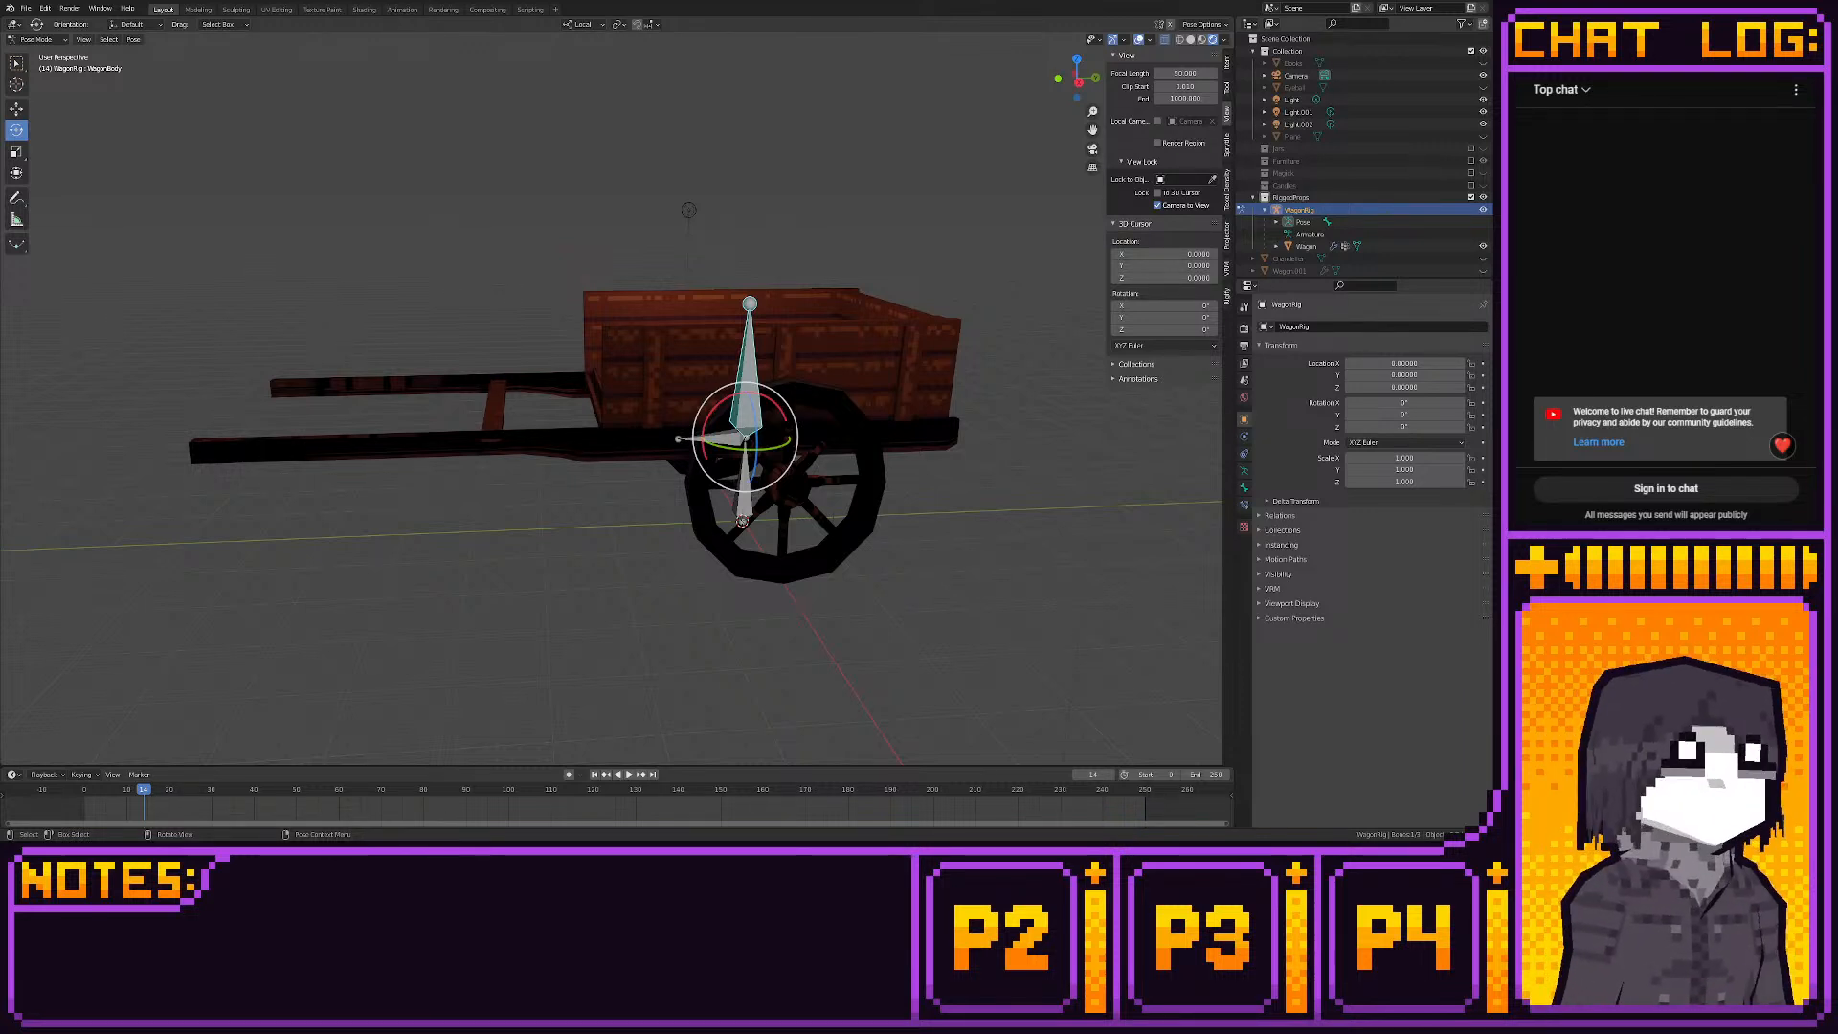
middle_click_drag(850, 548, 926, 591)
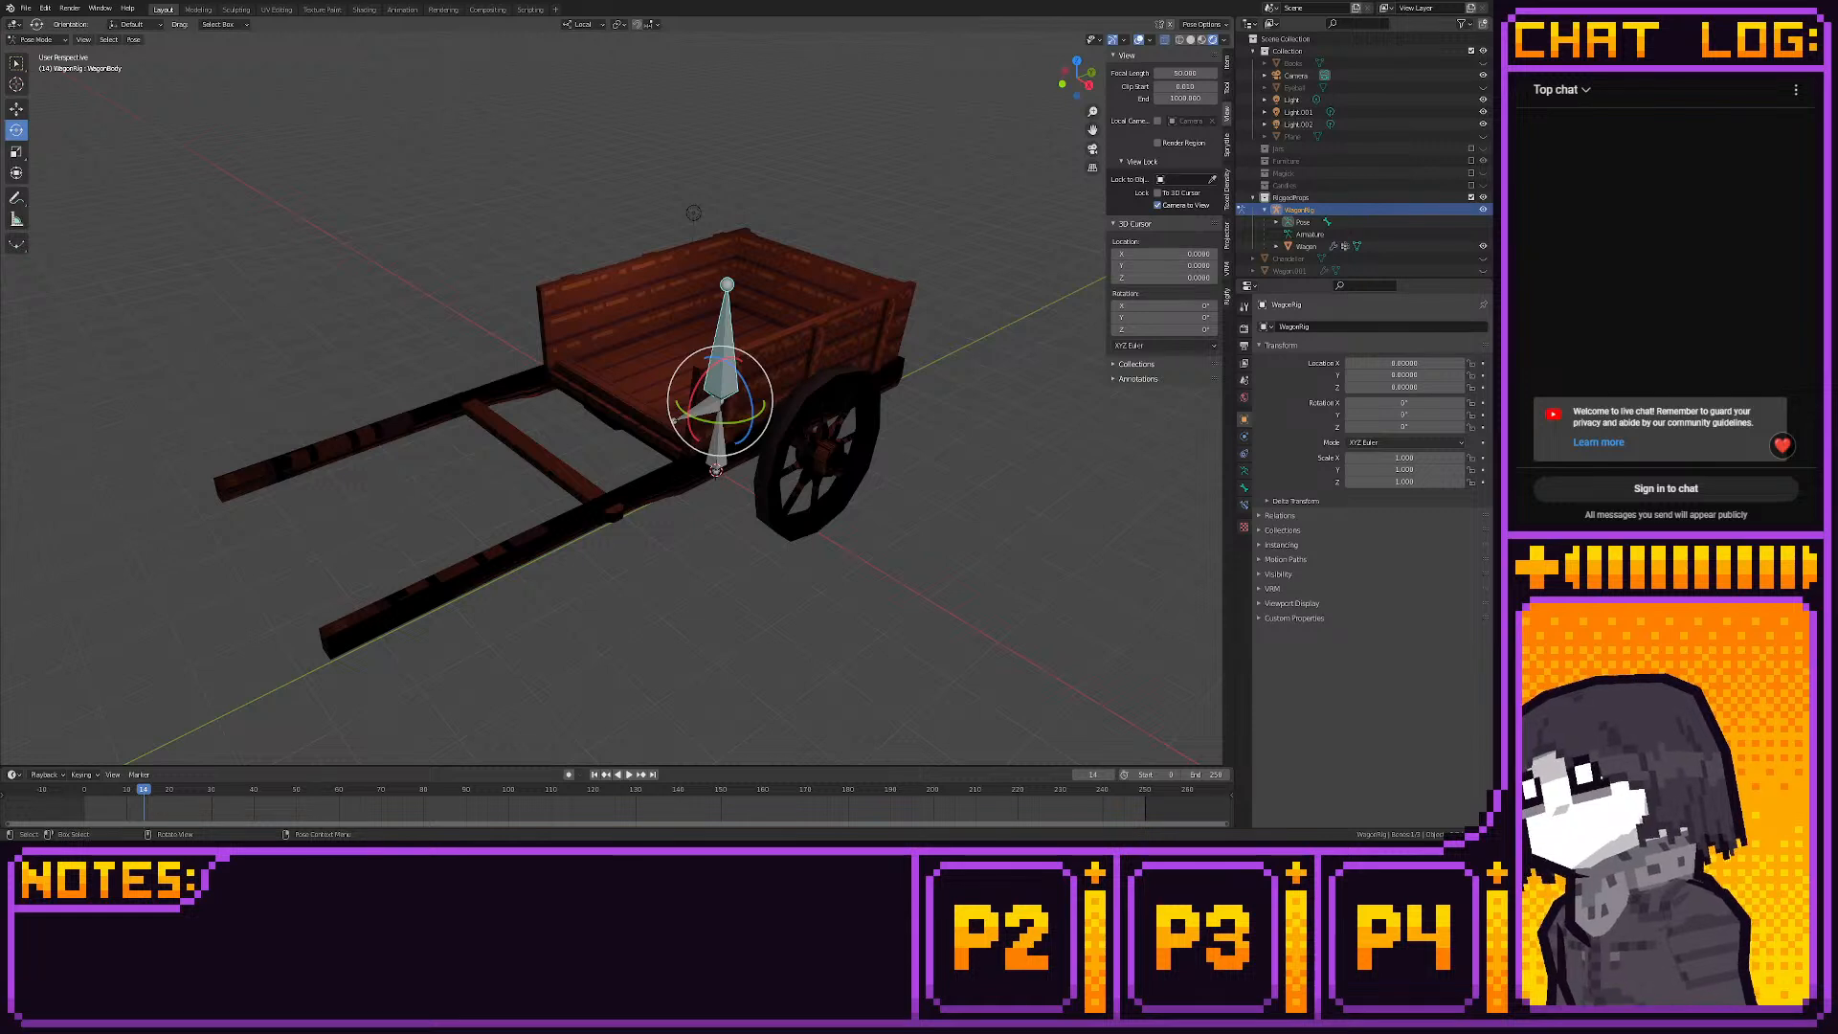
left_click(1021, 247)
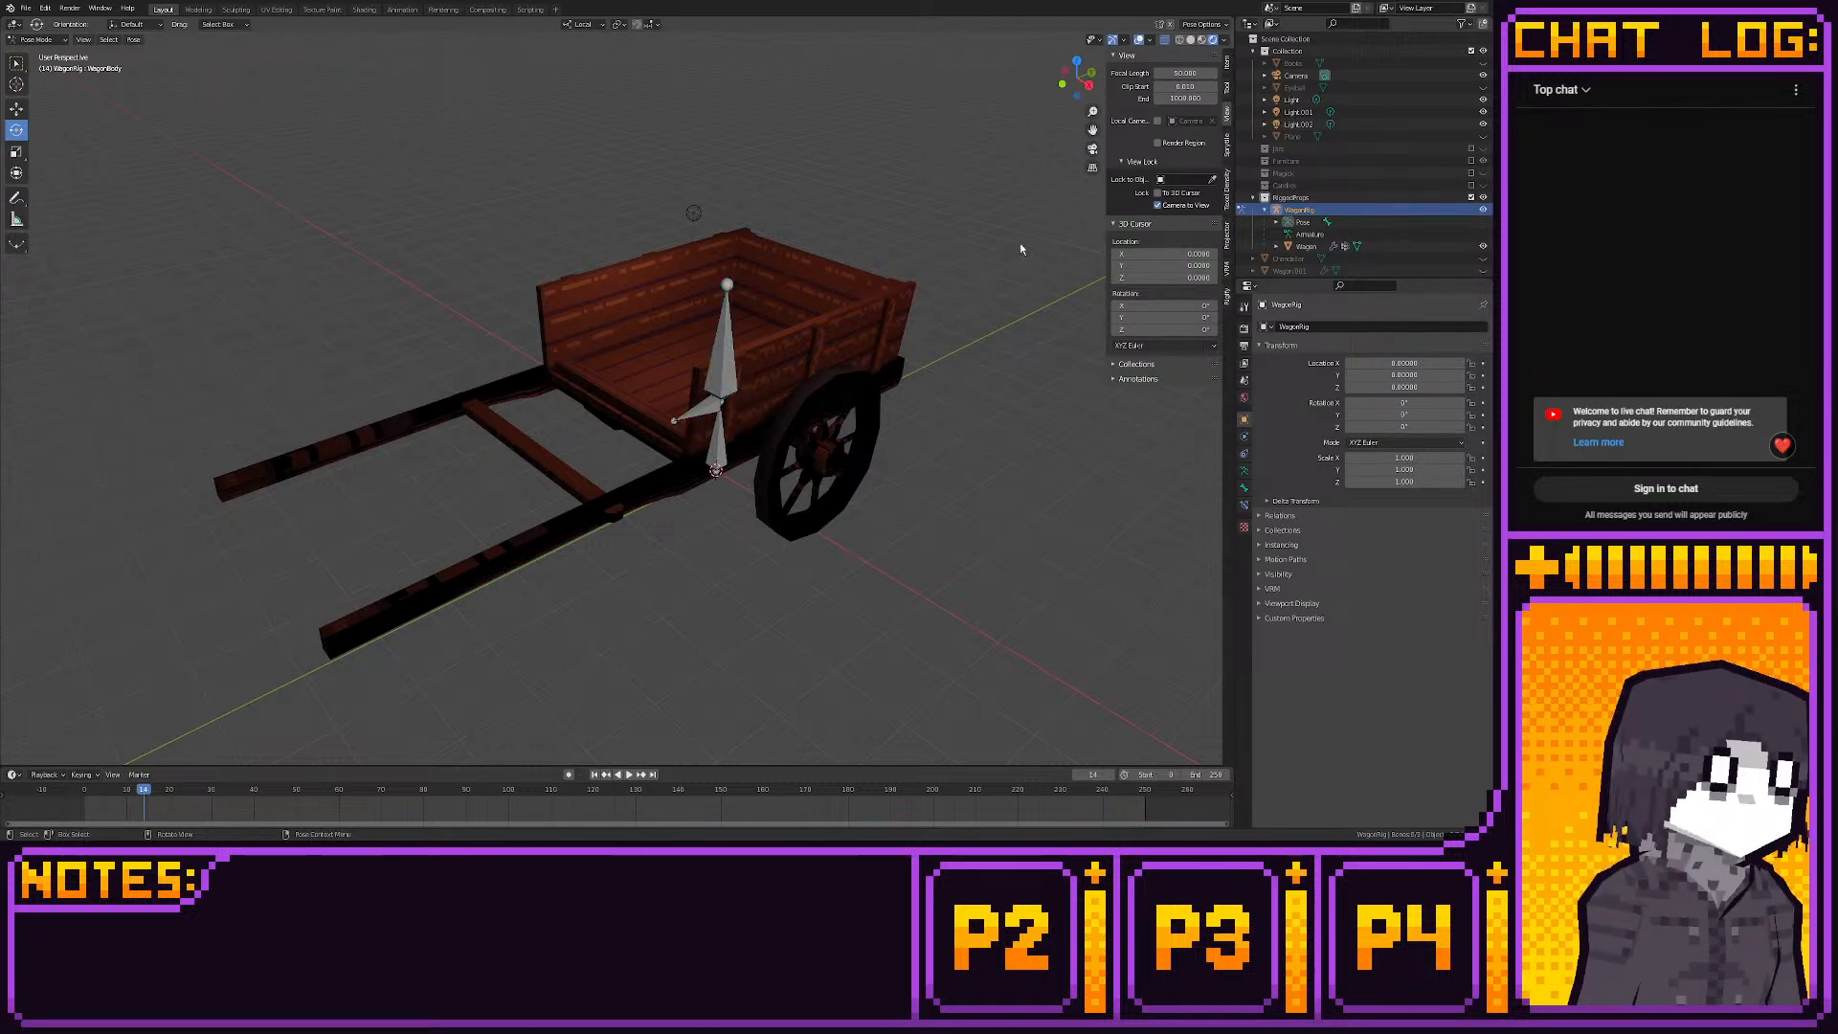
Exclude the RiggedProps collection from the scene and add a cube mesh at the origin
left_click(1472, 197)
key("shift+a")
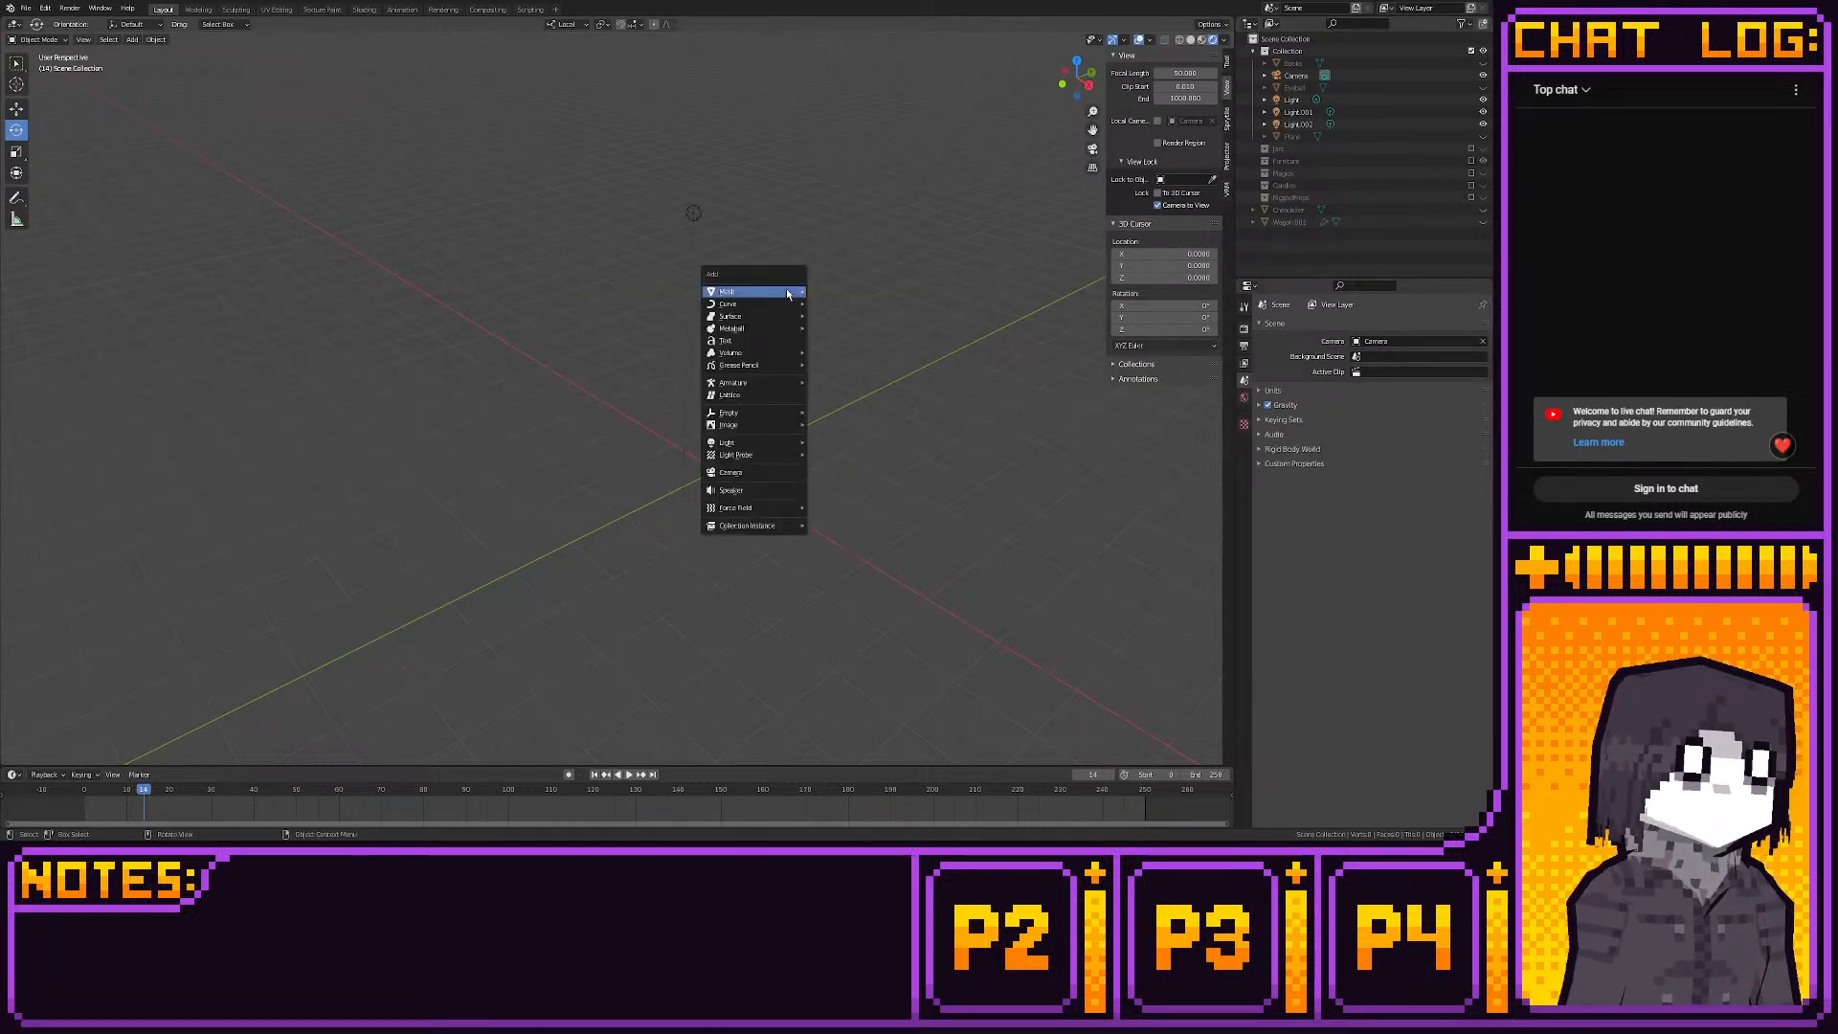
mouse_move(793, 291)
left_click(846, 303)
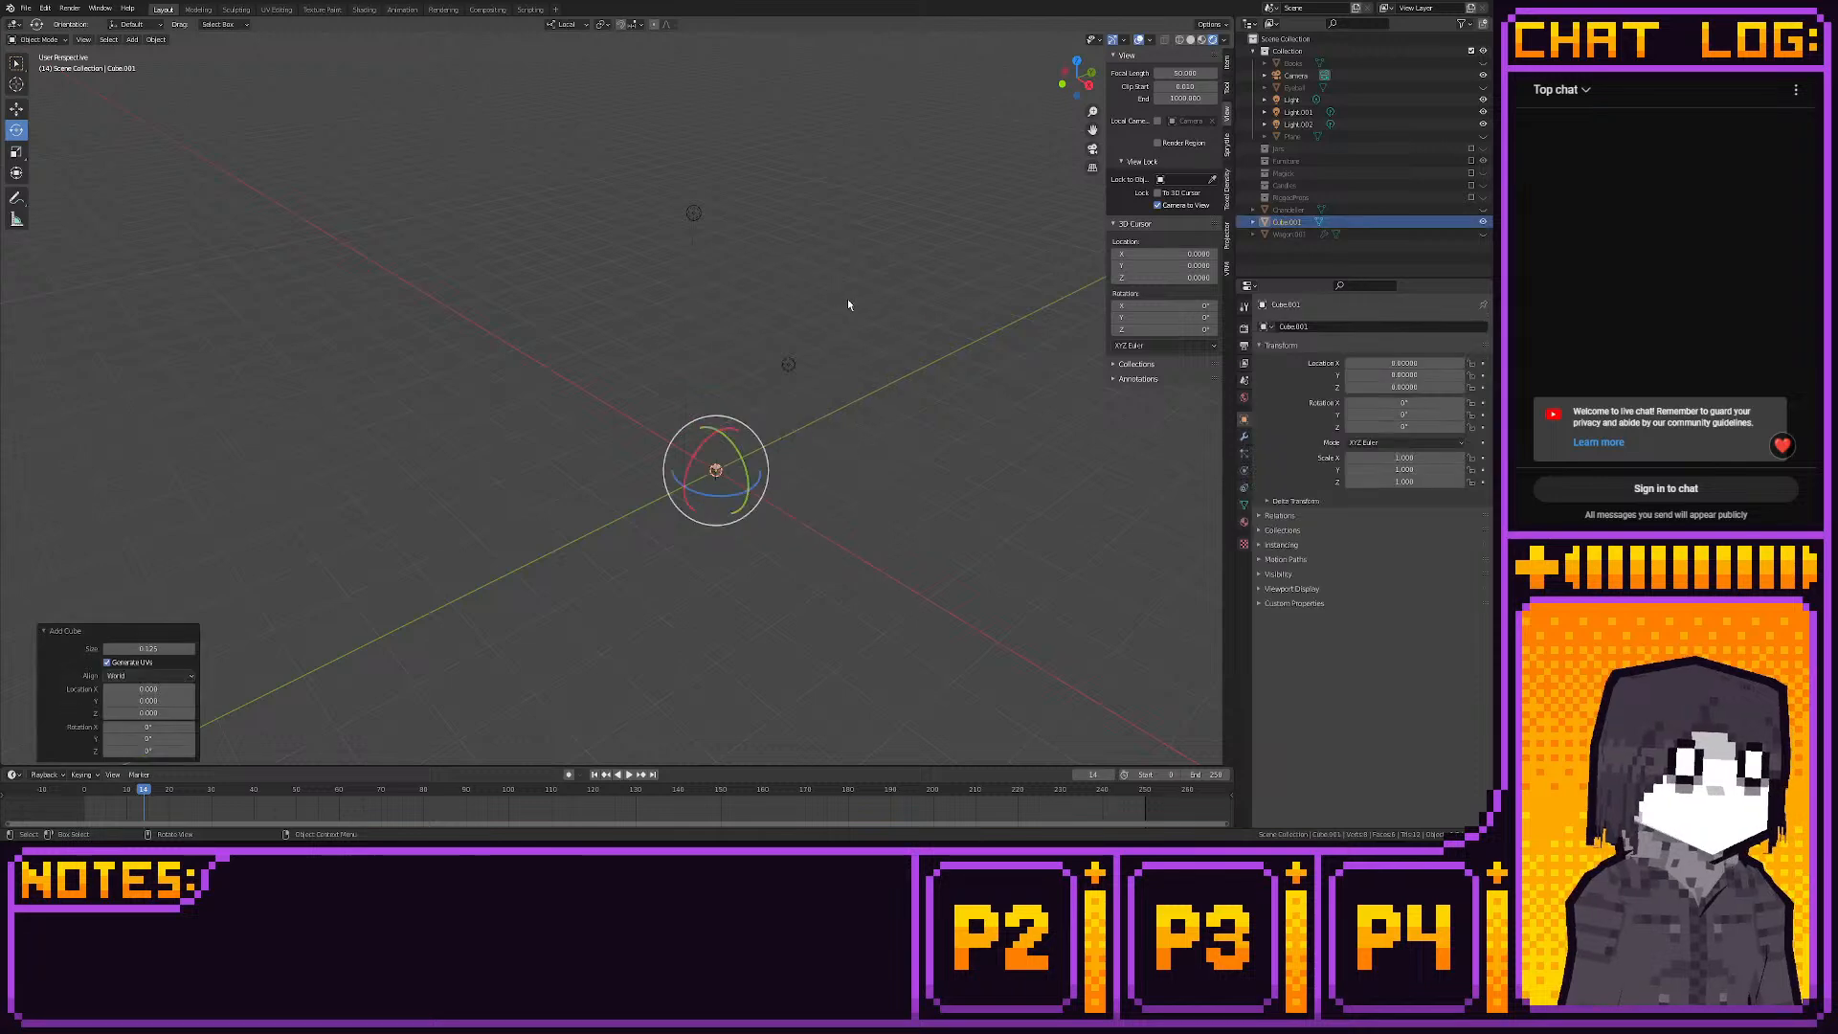
Open the new cube for vertex editing in the Modeling workspace and try moving its side vertices along Y
left_click(201, 10)
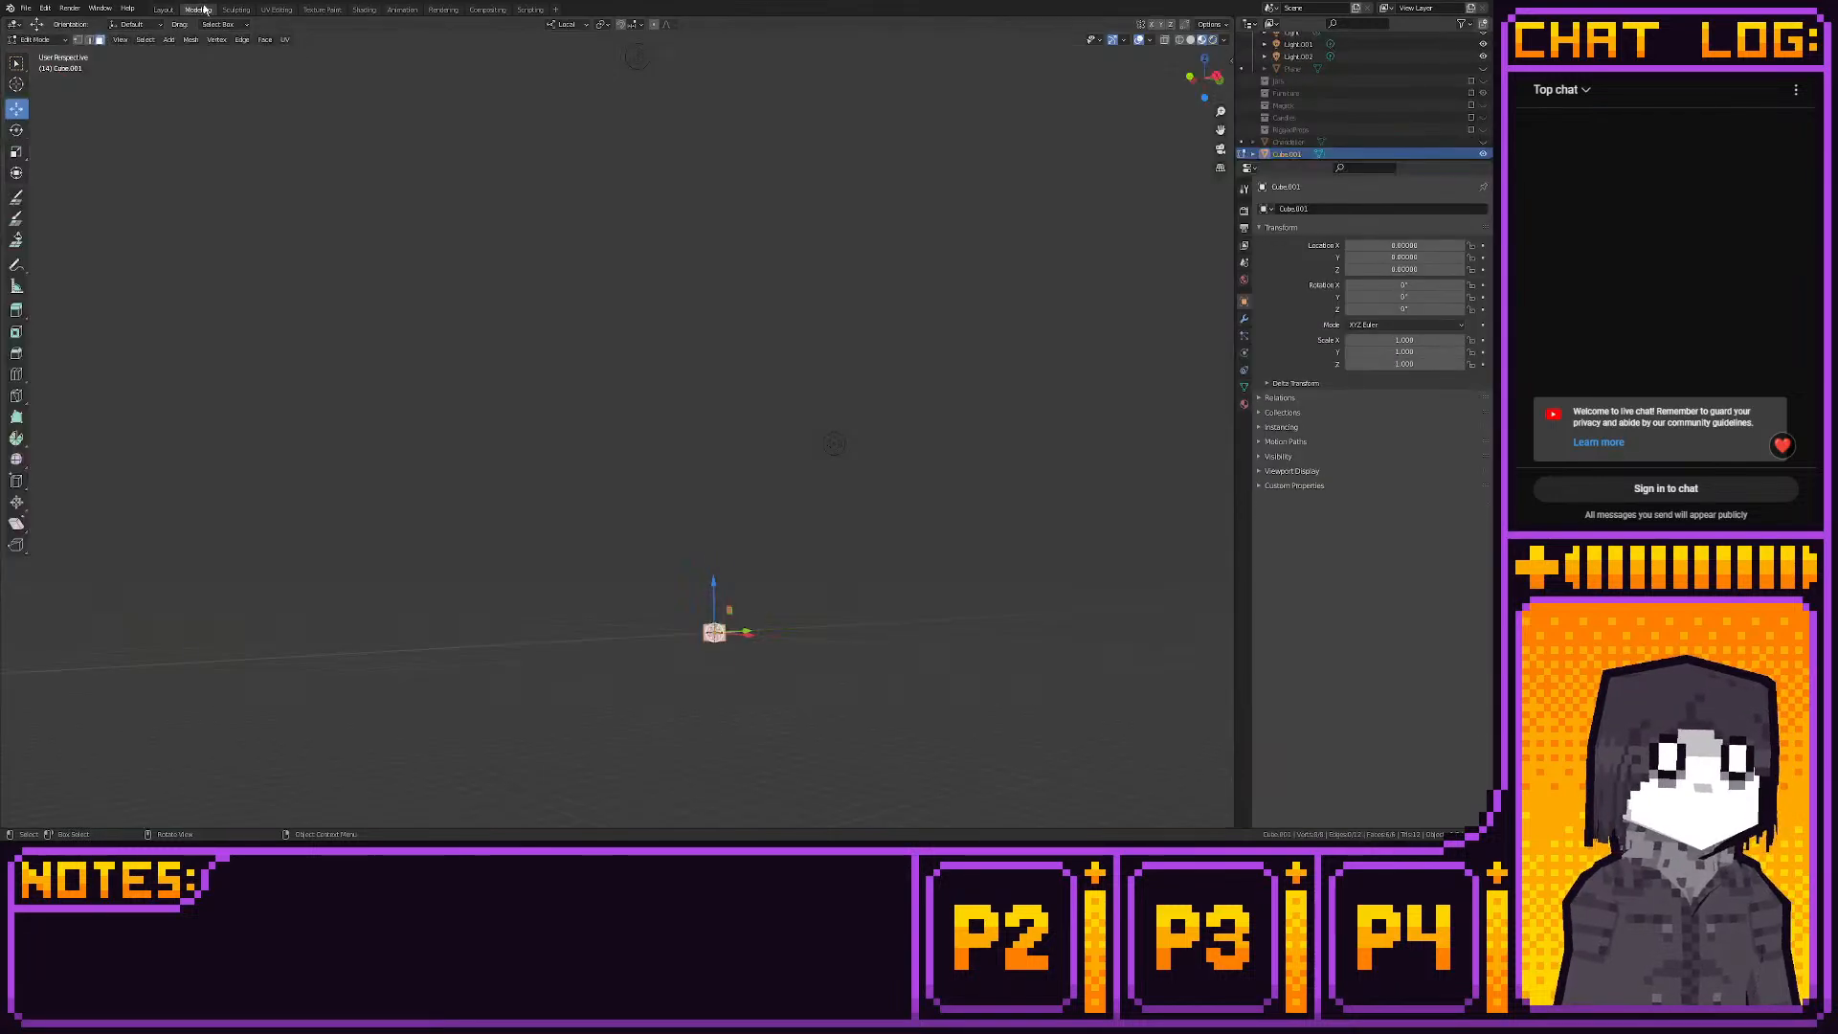
left_click(1217, 76)
key("1")
left_click_drag(693, 554, 618, 656)
middle_click_drag(665, 677, 681, 563, "shift")
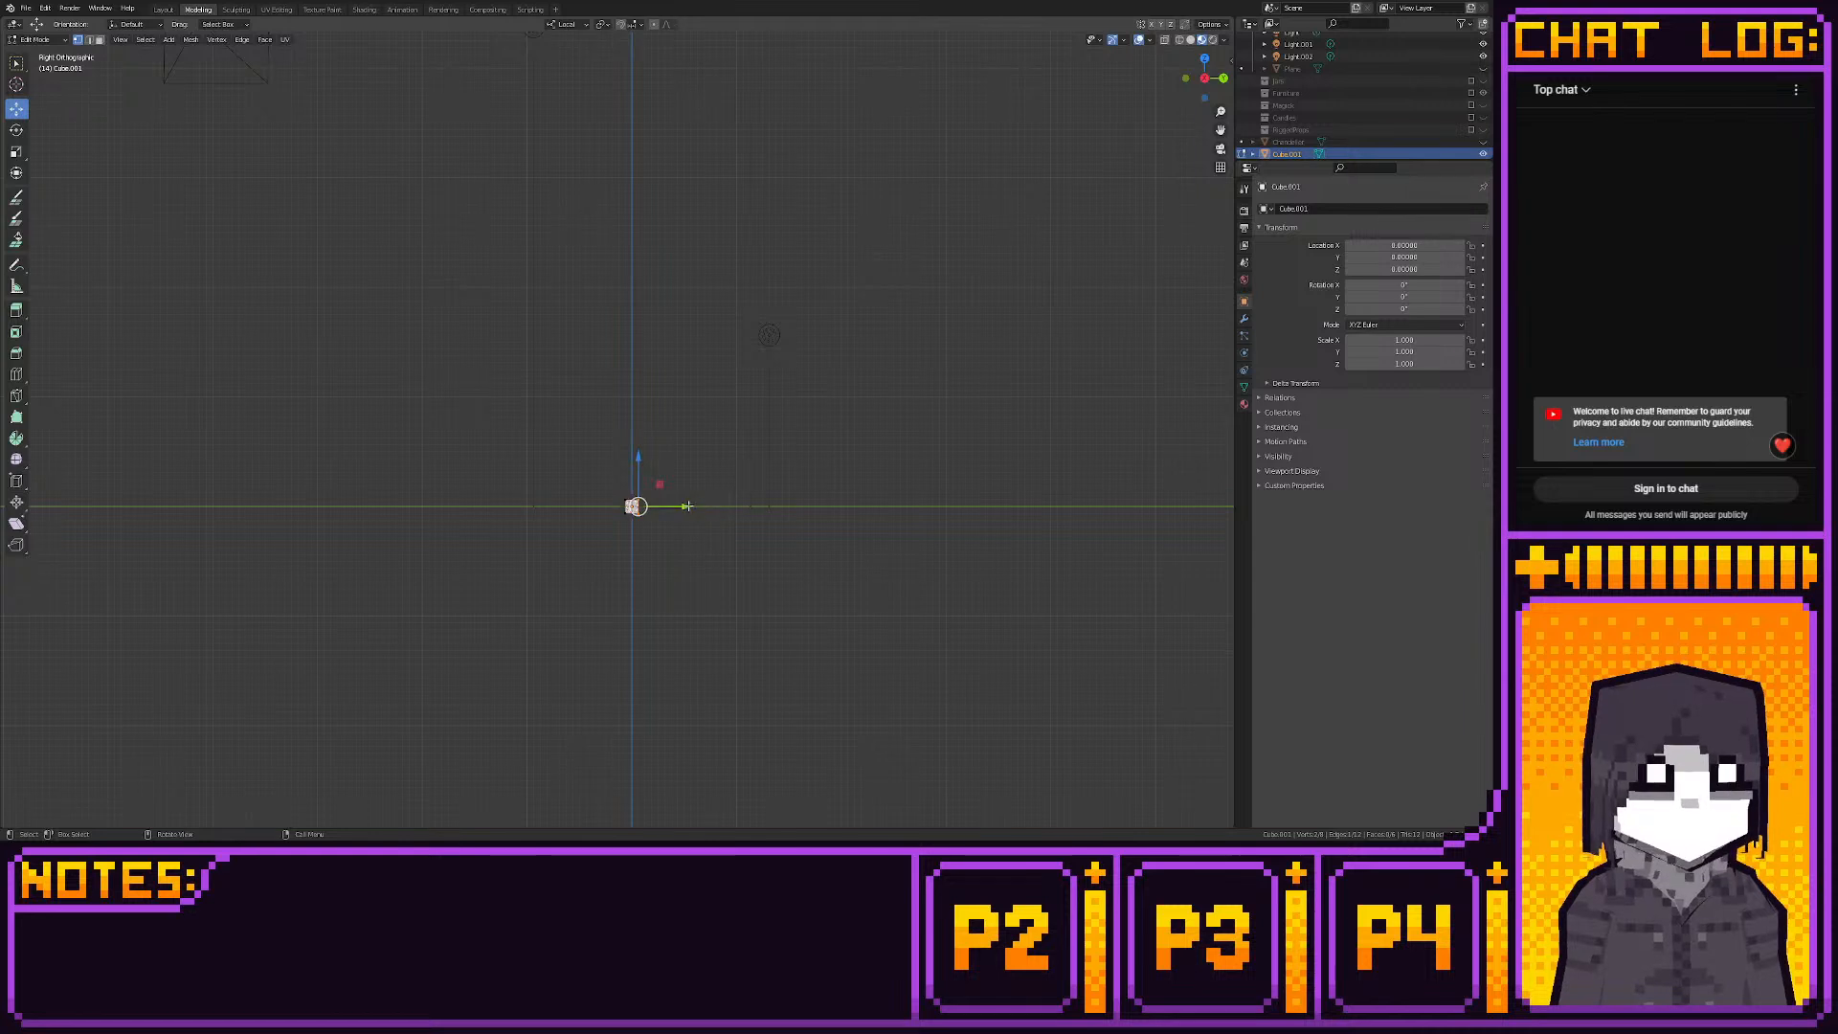
mouse_move(689, 505)
left_mouse_down()
mouse_move(635, 529)
mouse_move(666, 514)
left_mouse_up()
key("ctrl+z")
Stretch the cube into a tall post by raising its upper vertices along Z with X-ray enabled
left_click(1166, 41)
left_click_drag(587, 429, 631, 96)
left_click_drag(629, 452, 623, 120)
Raise the post's bottom vertices slightly along Z so its base sits on the ground line
left_click(1186, 78)
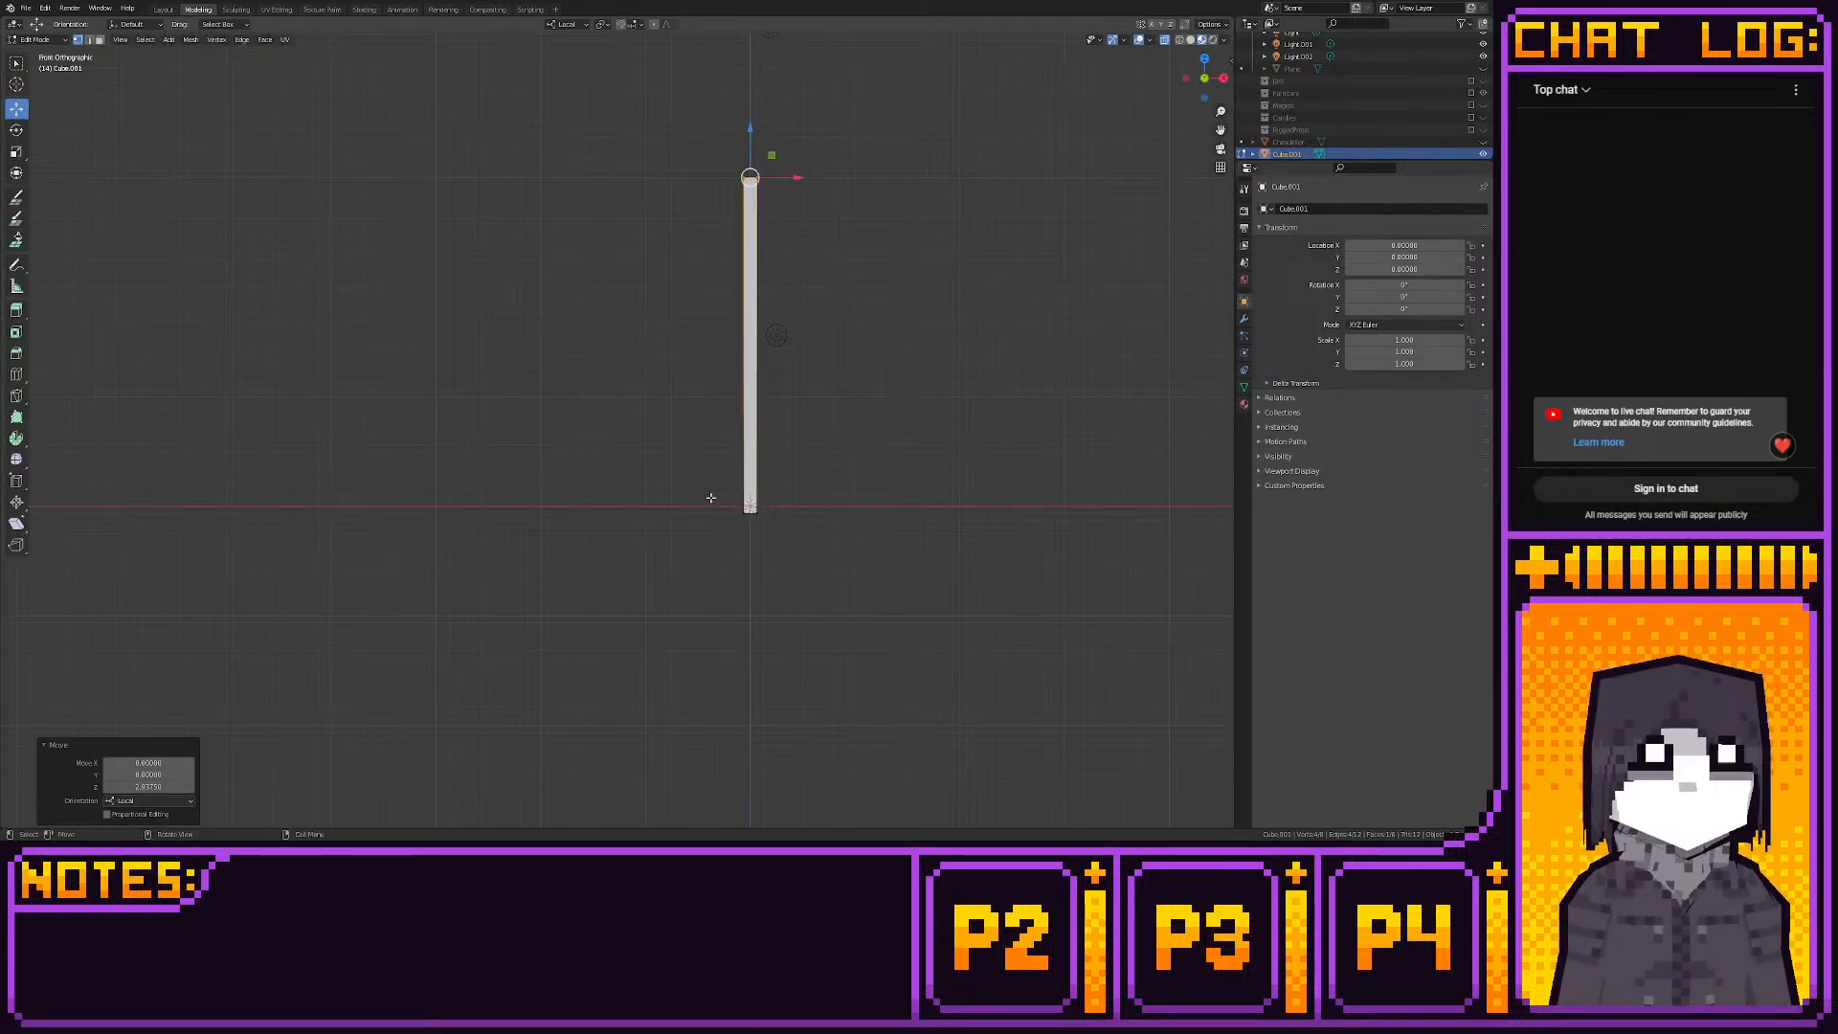
left_click_drag(711, 495, 810, 564)
middle_click_drag(790, 542, 730, 506, "shift")
scroll(730, 520, "up", 3)
left_click_drag(739, 460, 738, 443)
scroll(787, 404, "down", 2)
Widen the post to about double by moving the vertices of one side outward along X
middle_click_drag(791, 398, 759, 541, "shift")
left_click_drag(669, 220, 765, 678)
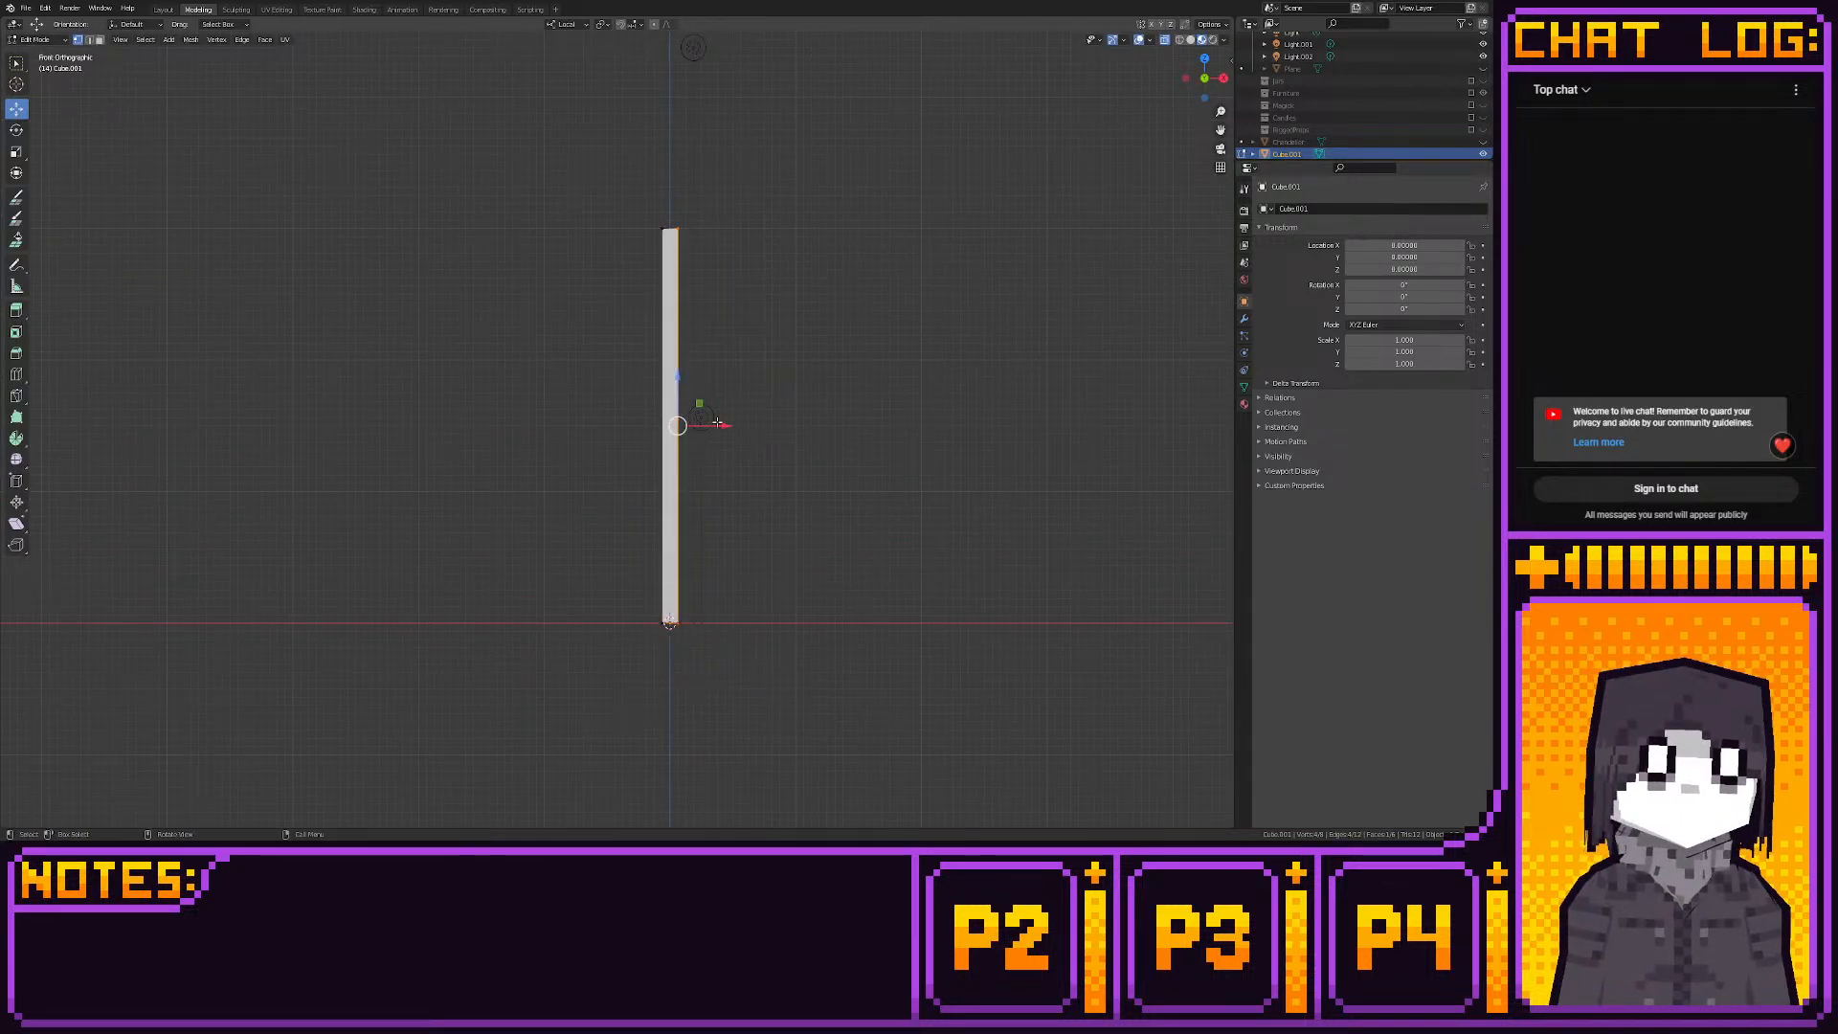
left_click_drag(717, 422, 732, 422)
Select the whole post, centre it on the origin along X and duplicate it in place
left_click_drag(614, 195, 805, 609)
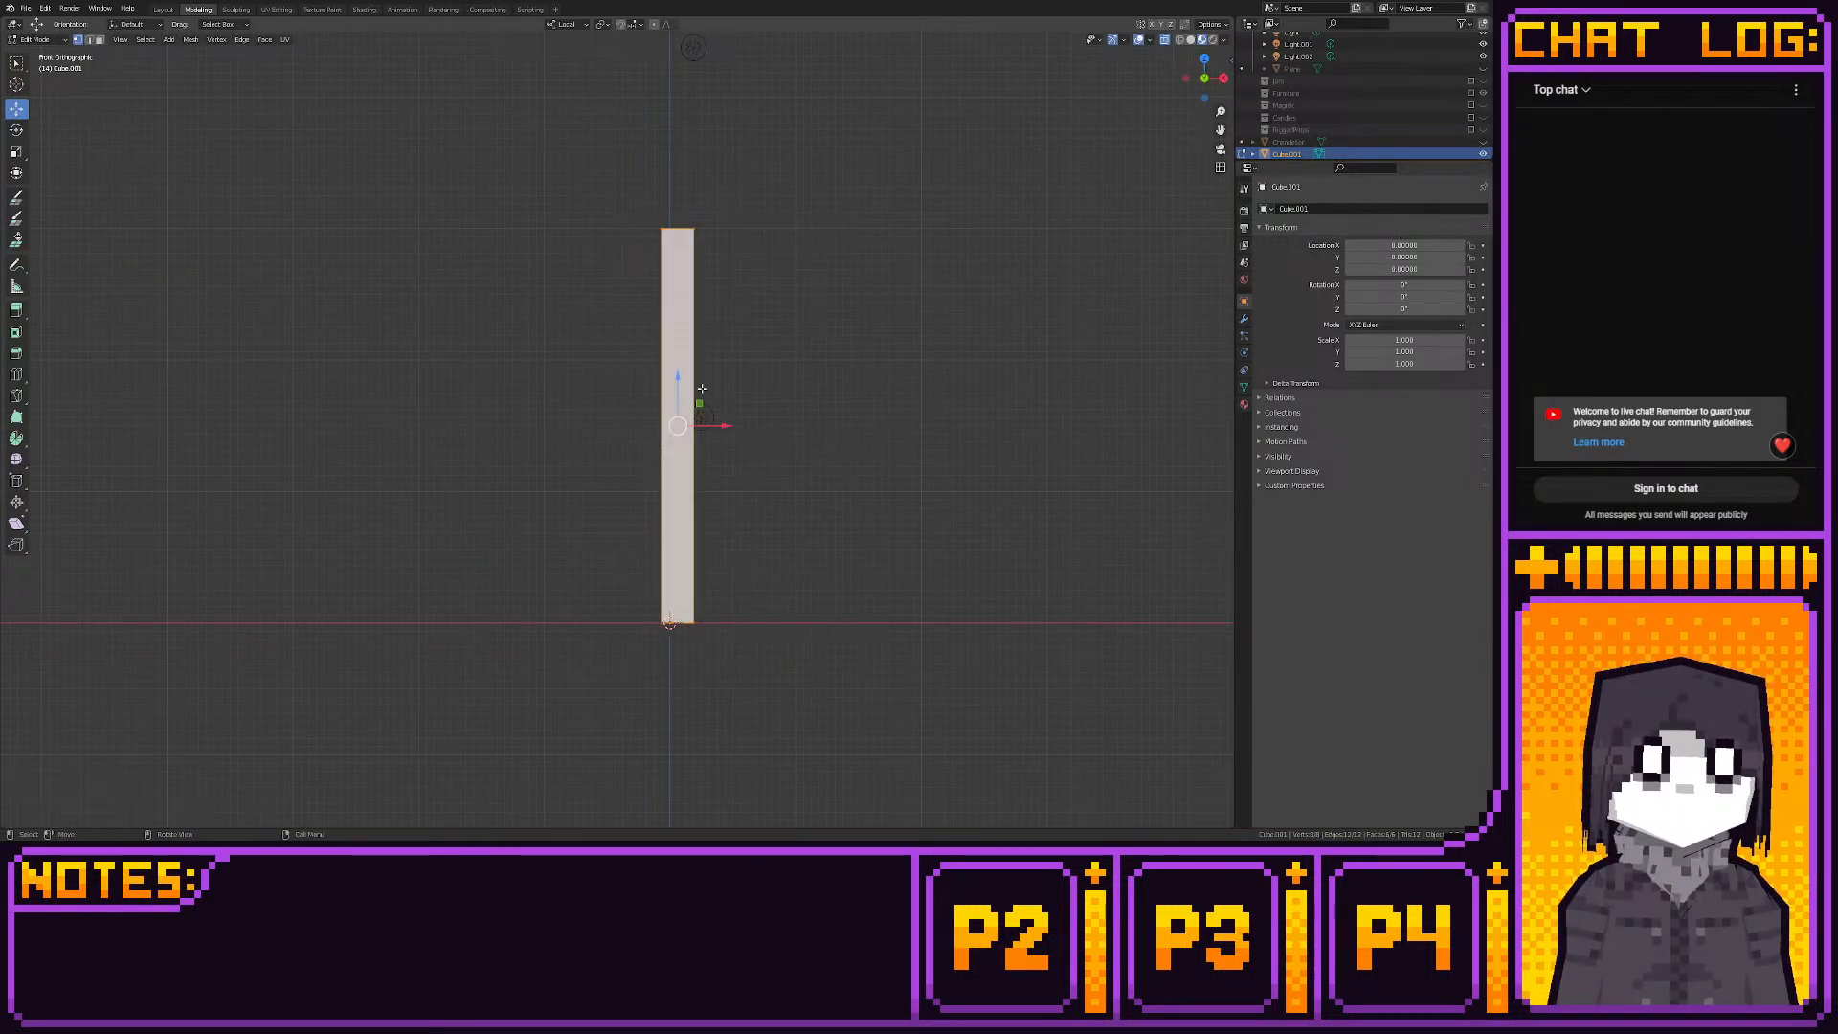
key("shift+d")
key("x")
left_click(709, 421)
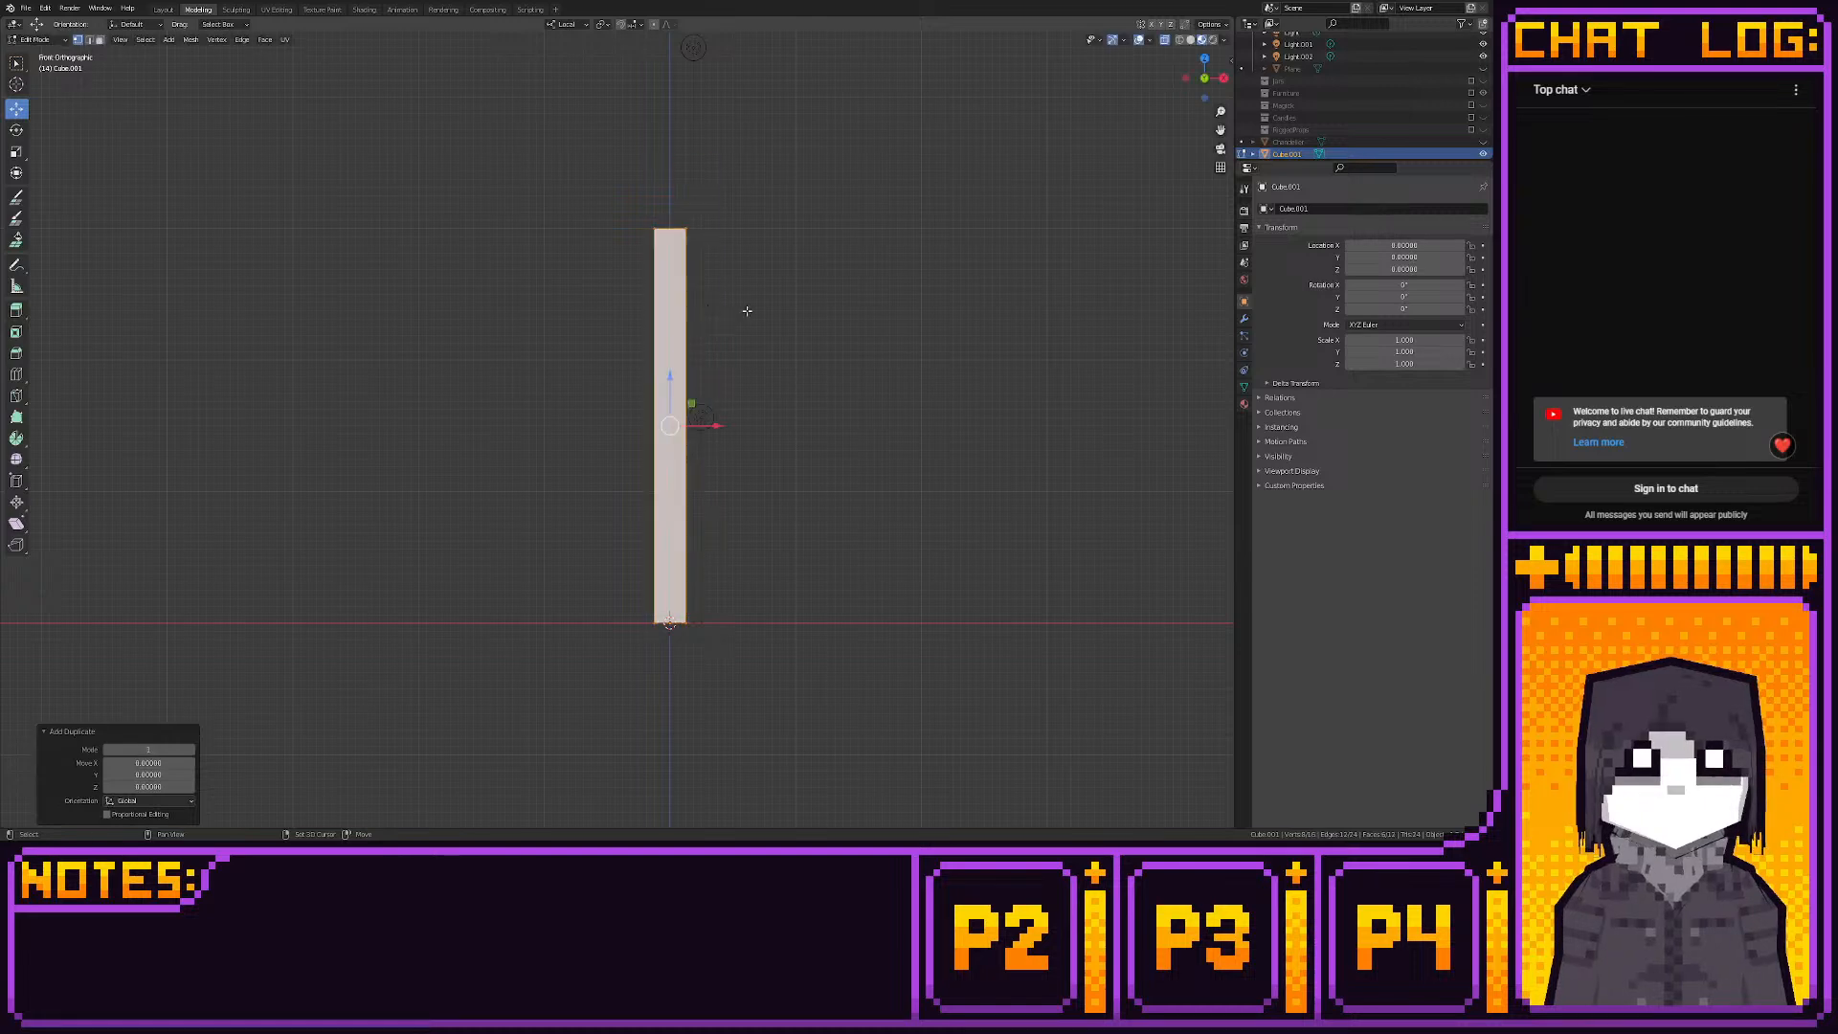
Rotate the duplicated post 90° into a horizontal crossbar and shift it slightly along Y off the upright post
type("r90")
key("Return")
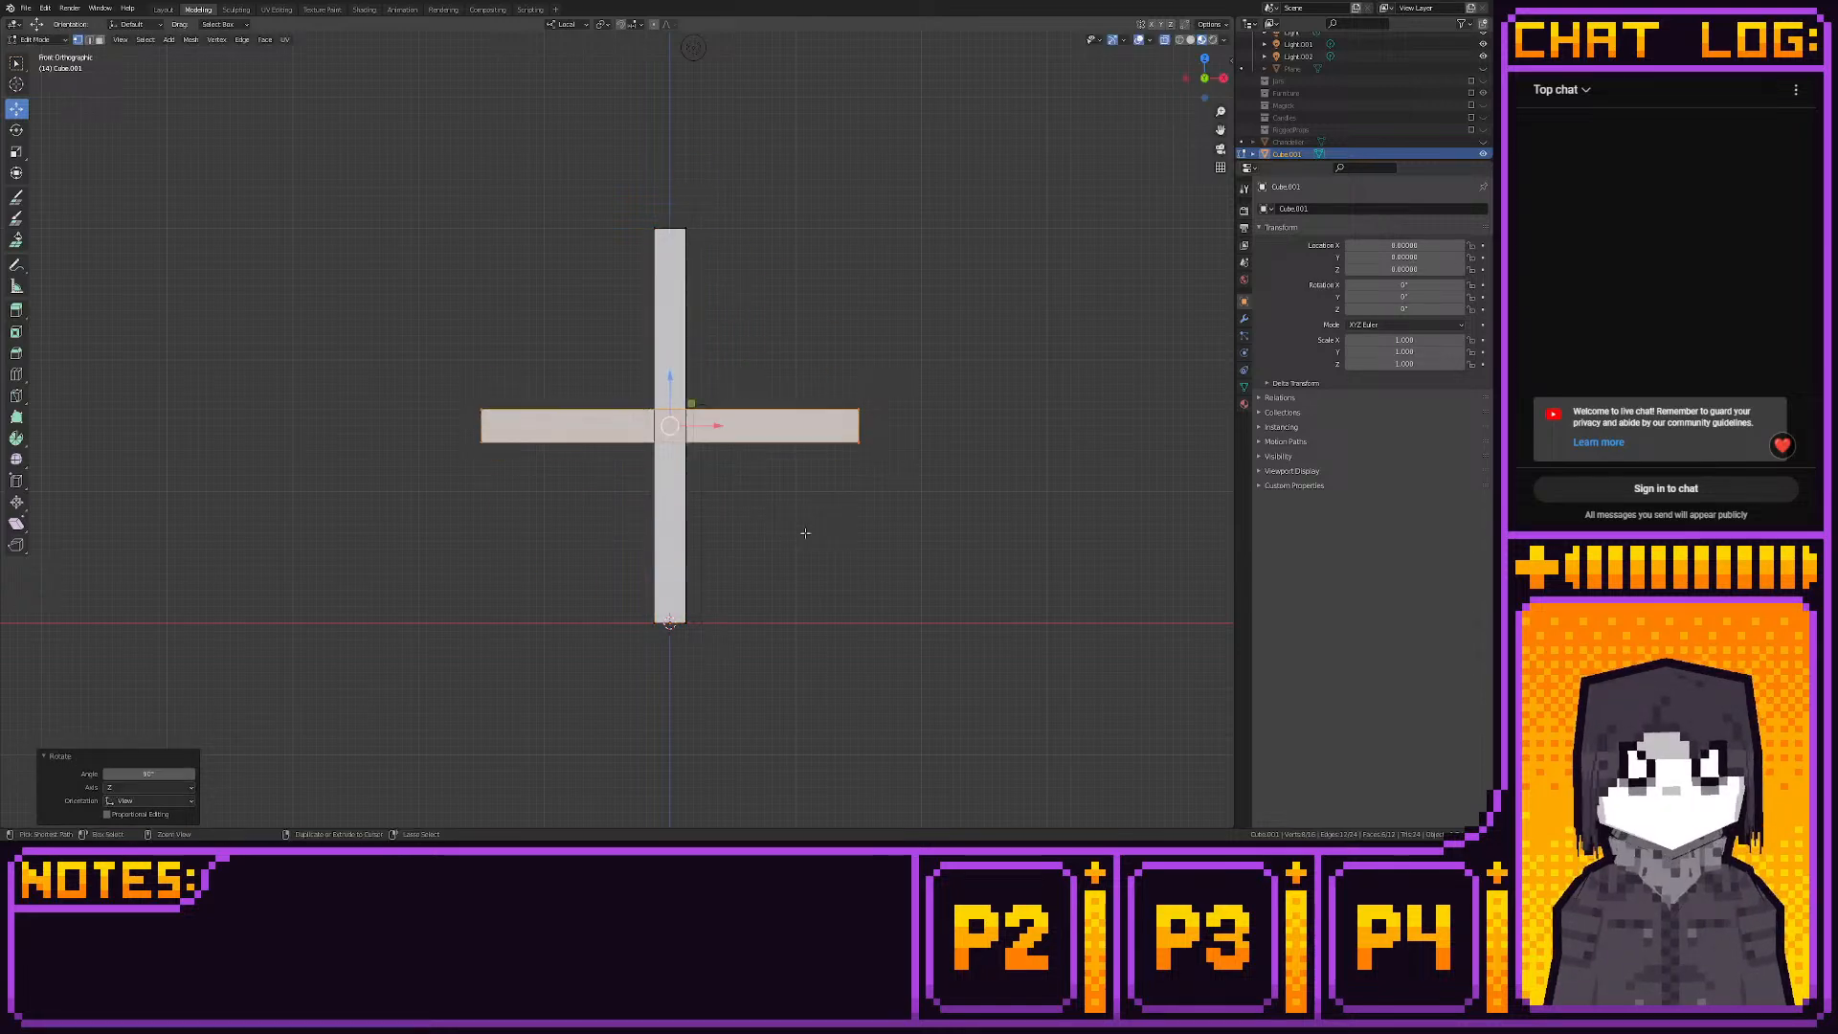
left_click(1223, 80)
left_click_drag(676, 425, 684, 425)
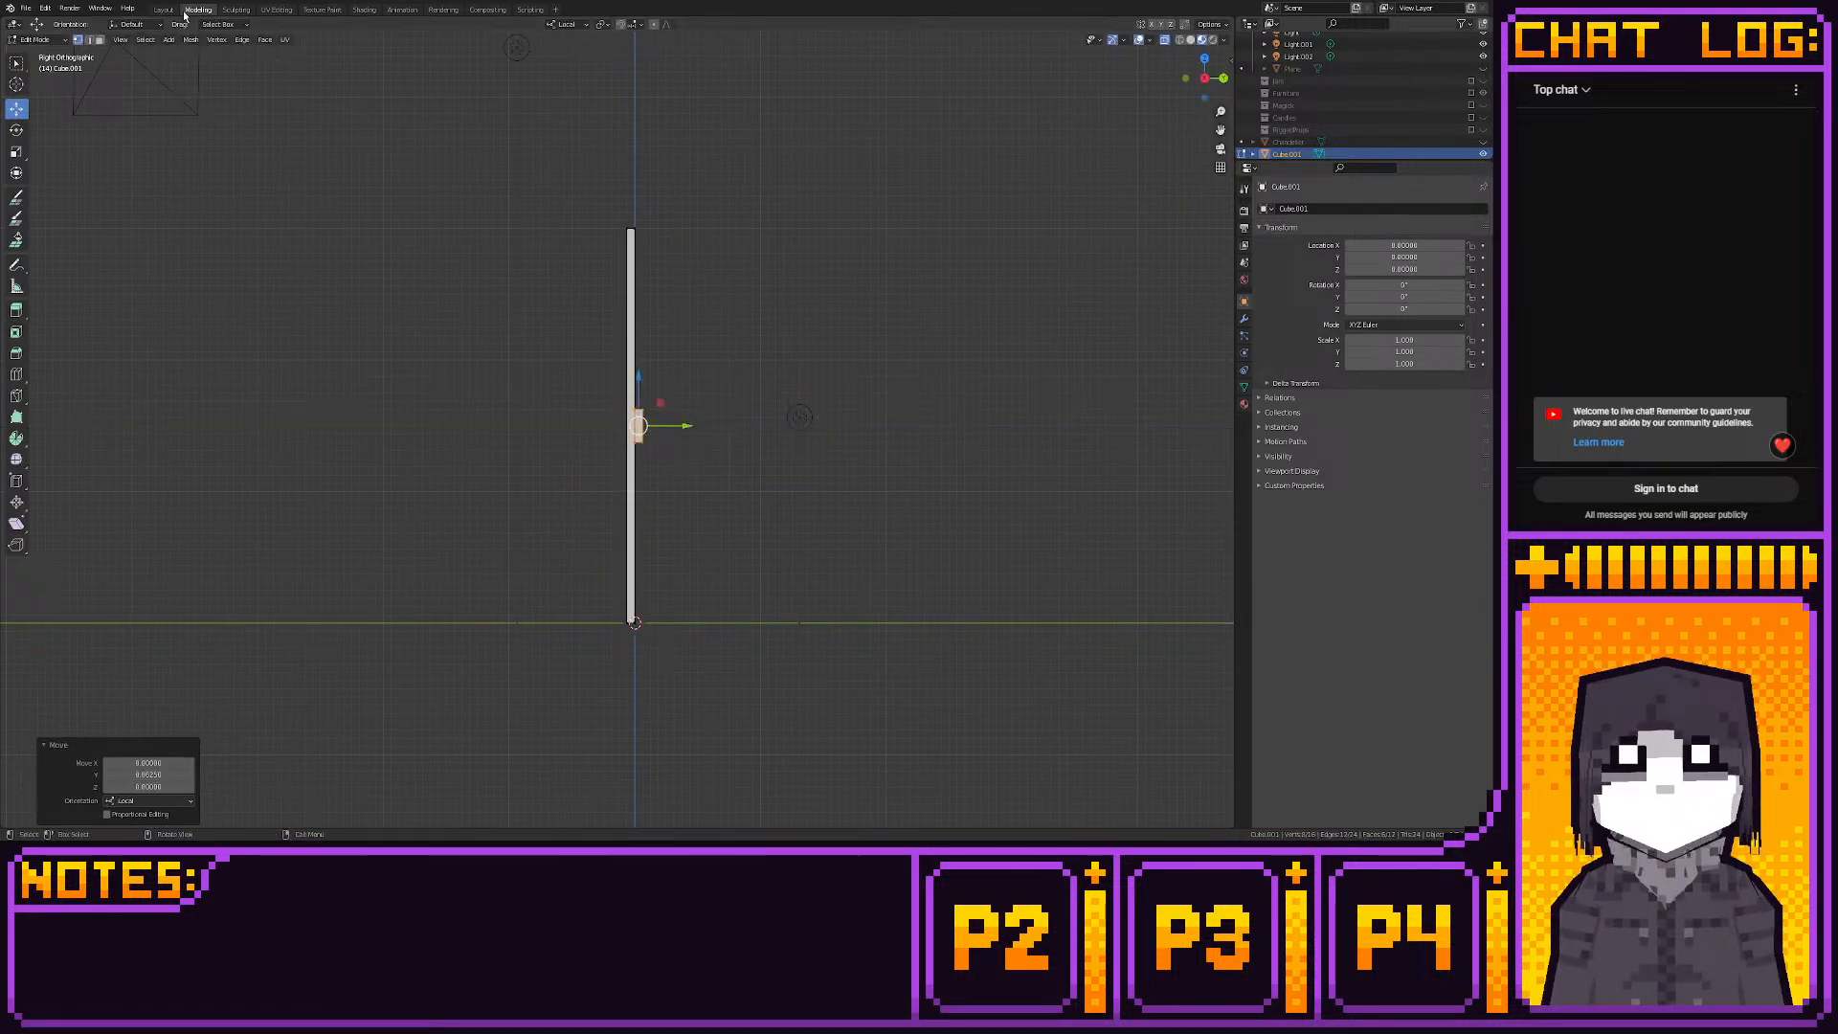
Examine how the crossbar sits against the post in perspective and return to mesh editing in front view
left_click(165, 10)
middle_click_drag(685, 304, 743, 253)
scroll(720, 381, "up", 4)
middle_click_drag(720, 381, 772, 328)
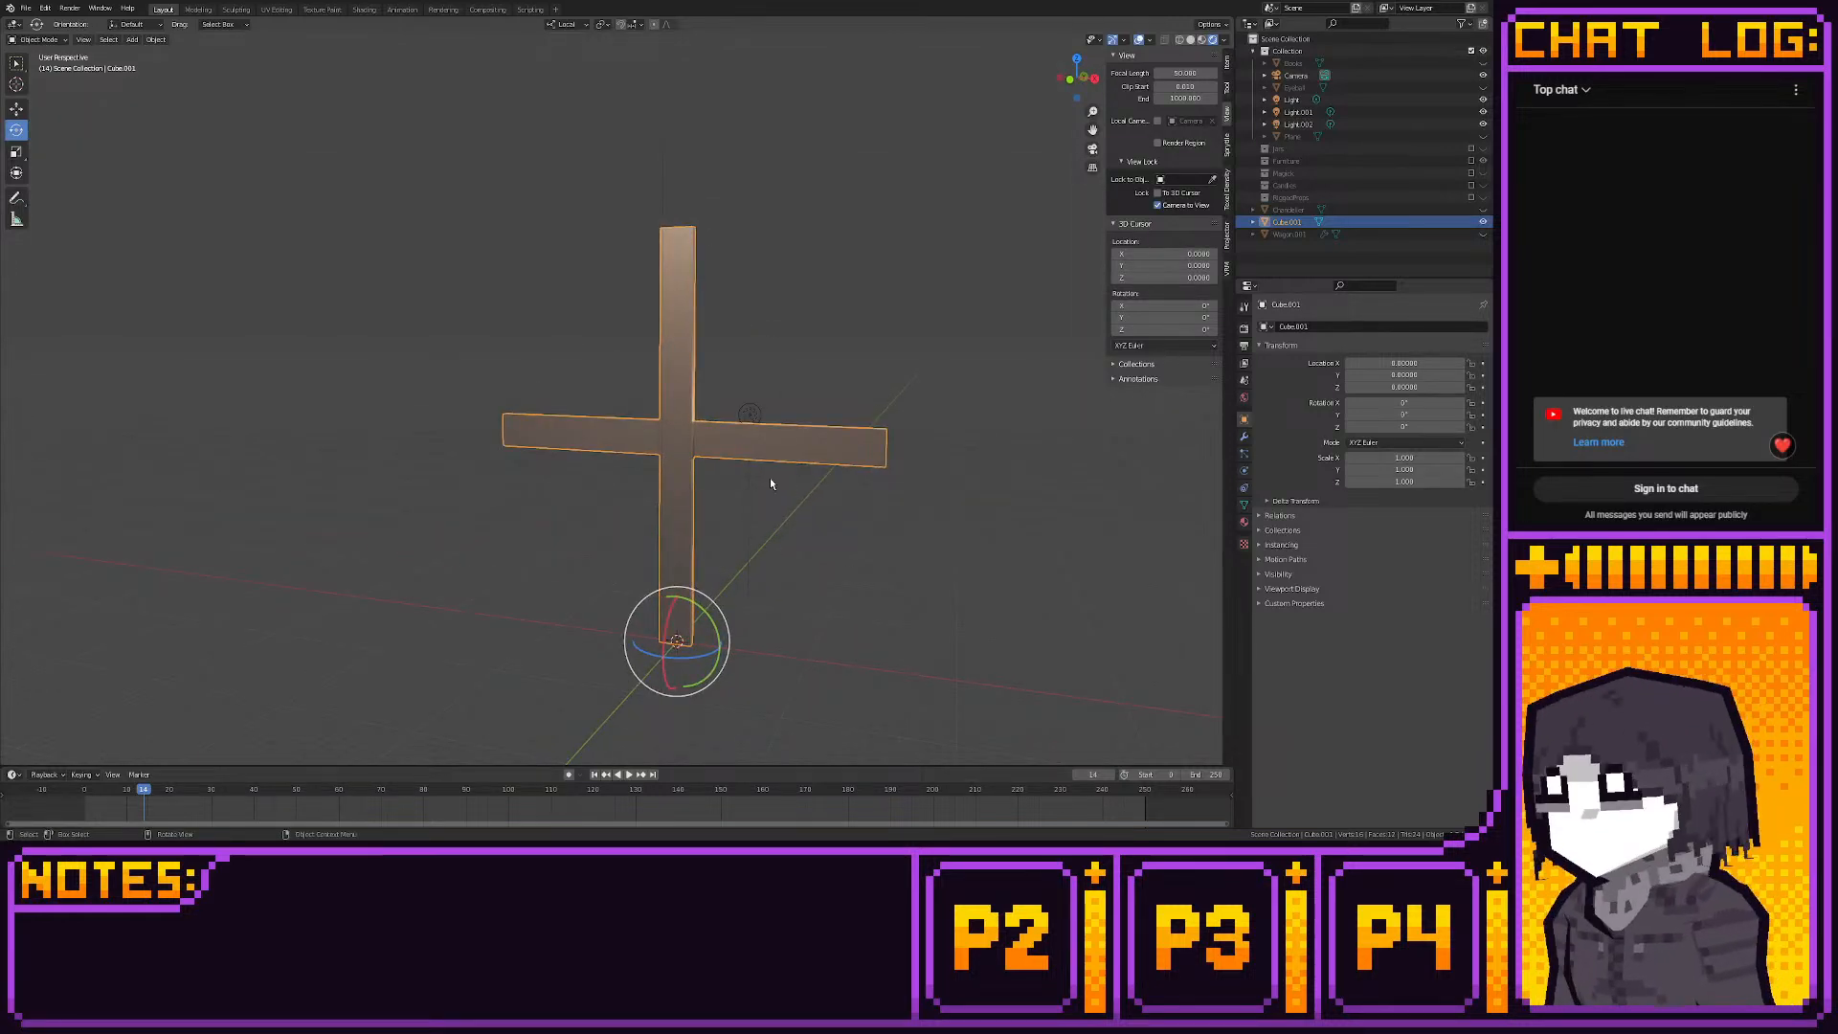
left_click(198, 9)
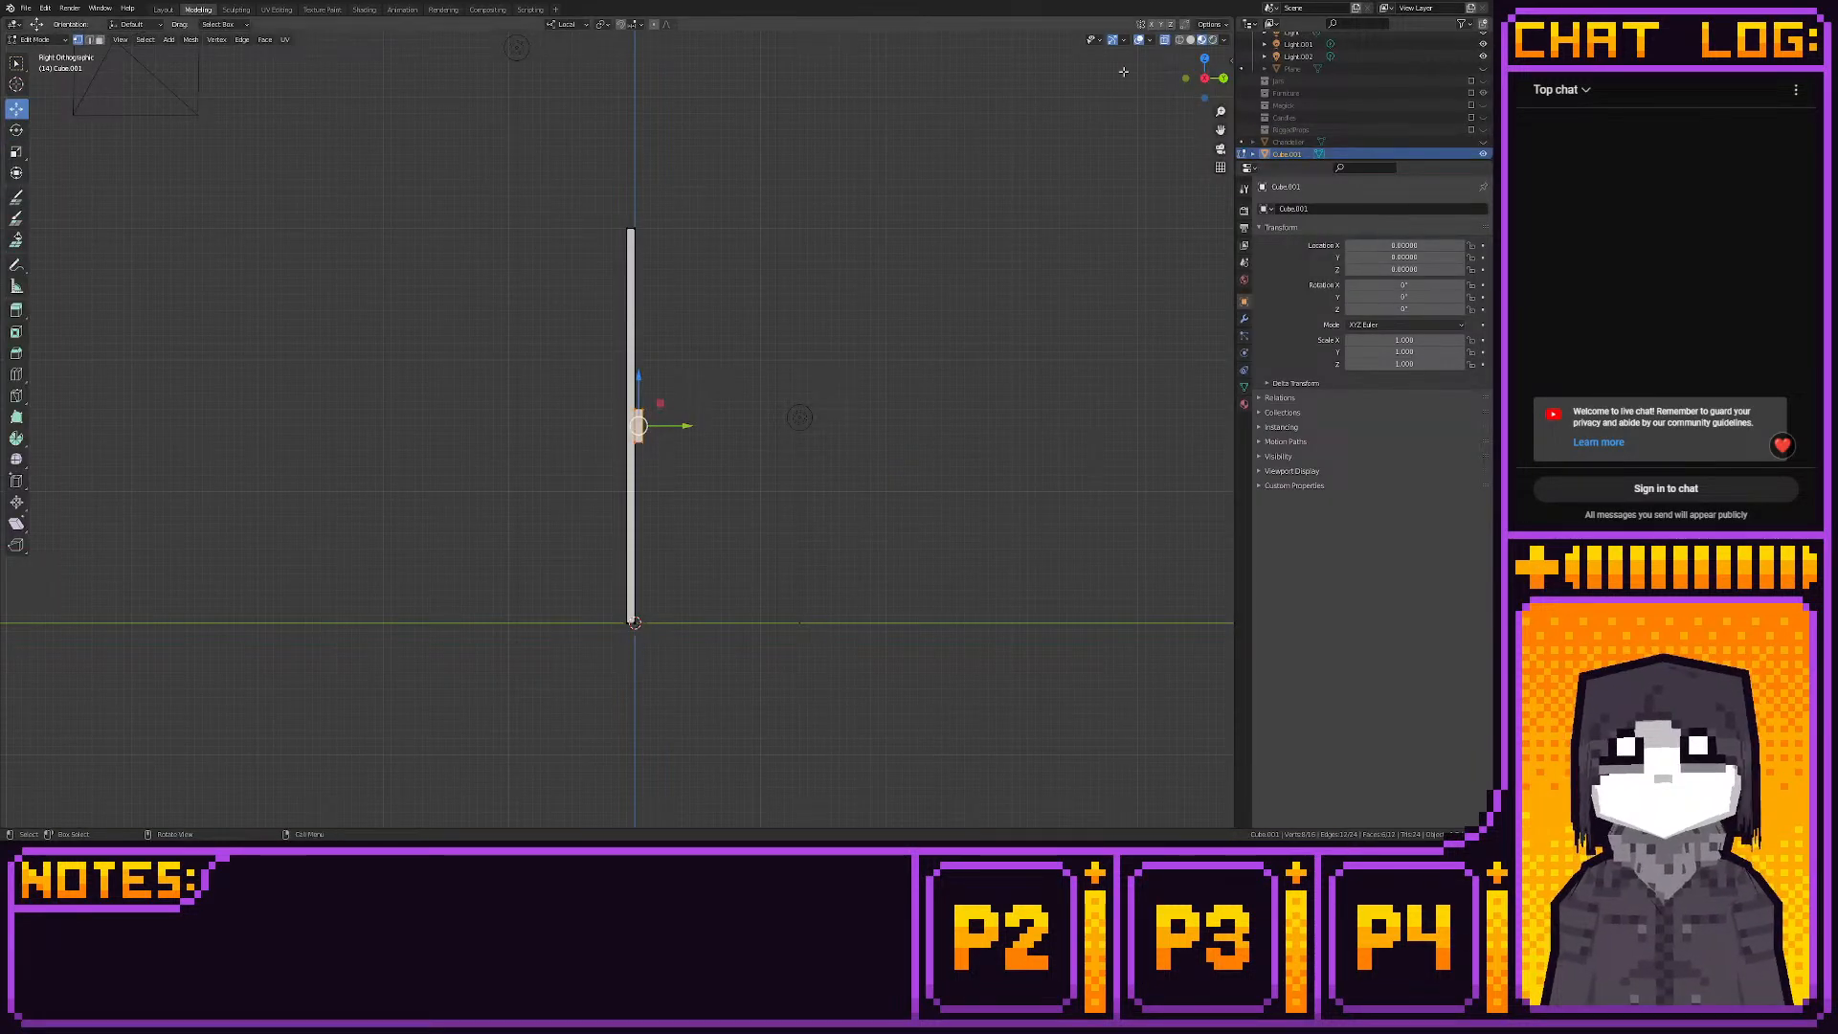
left_click(1186, 78)
Try duplicating the whole post and crossbar pair twice at offset positions, and undo both copies
left_click_drag(457, 285, 813, 574)
key("shift+d")
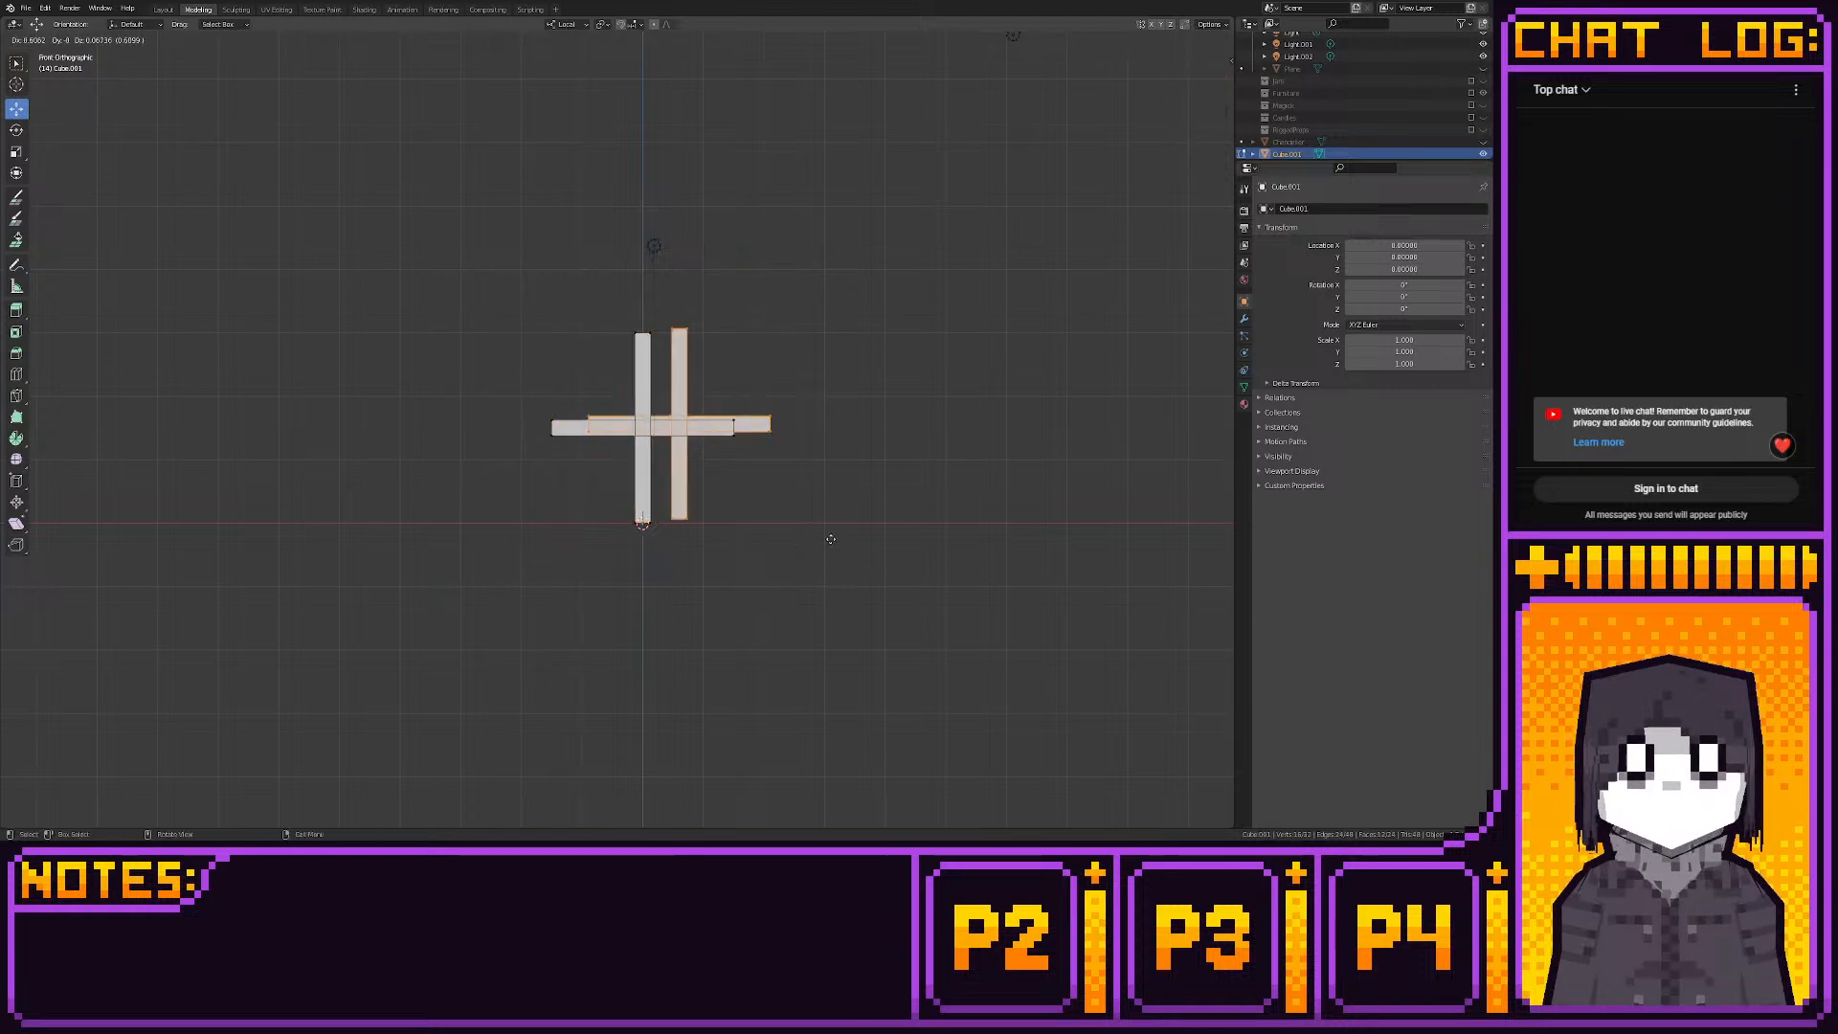
left_click(848, 499)
key("shift+d")
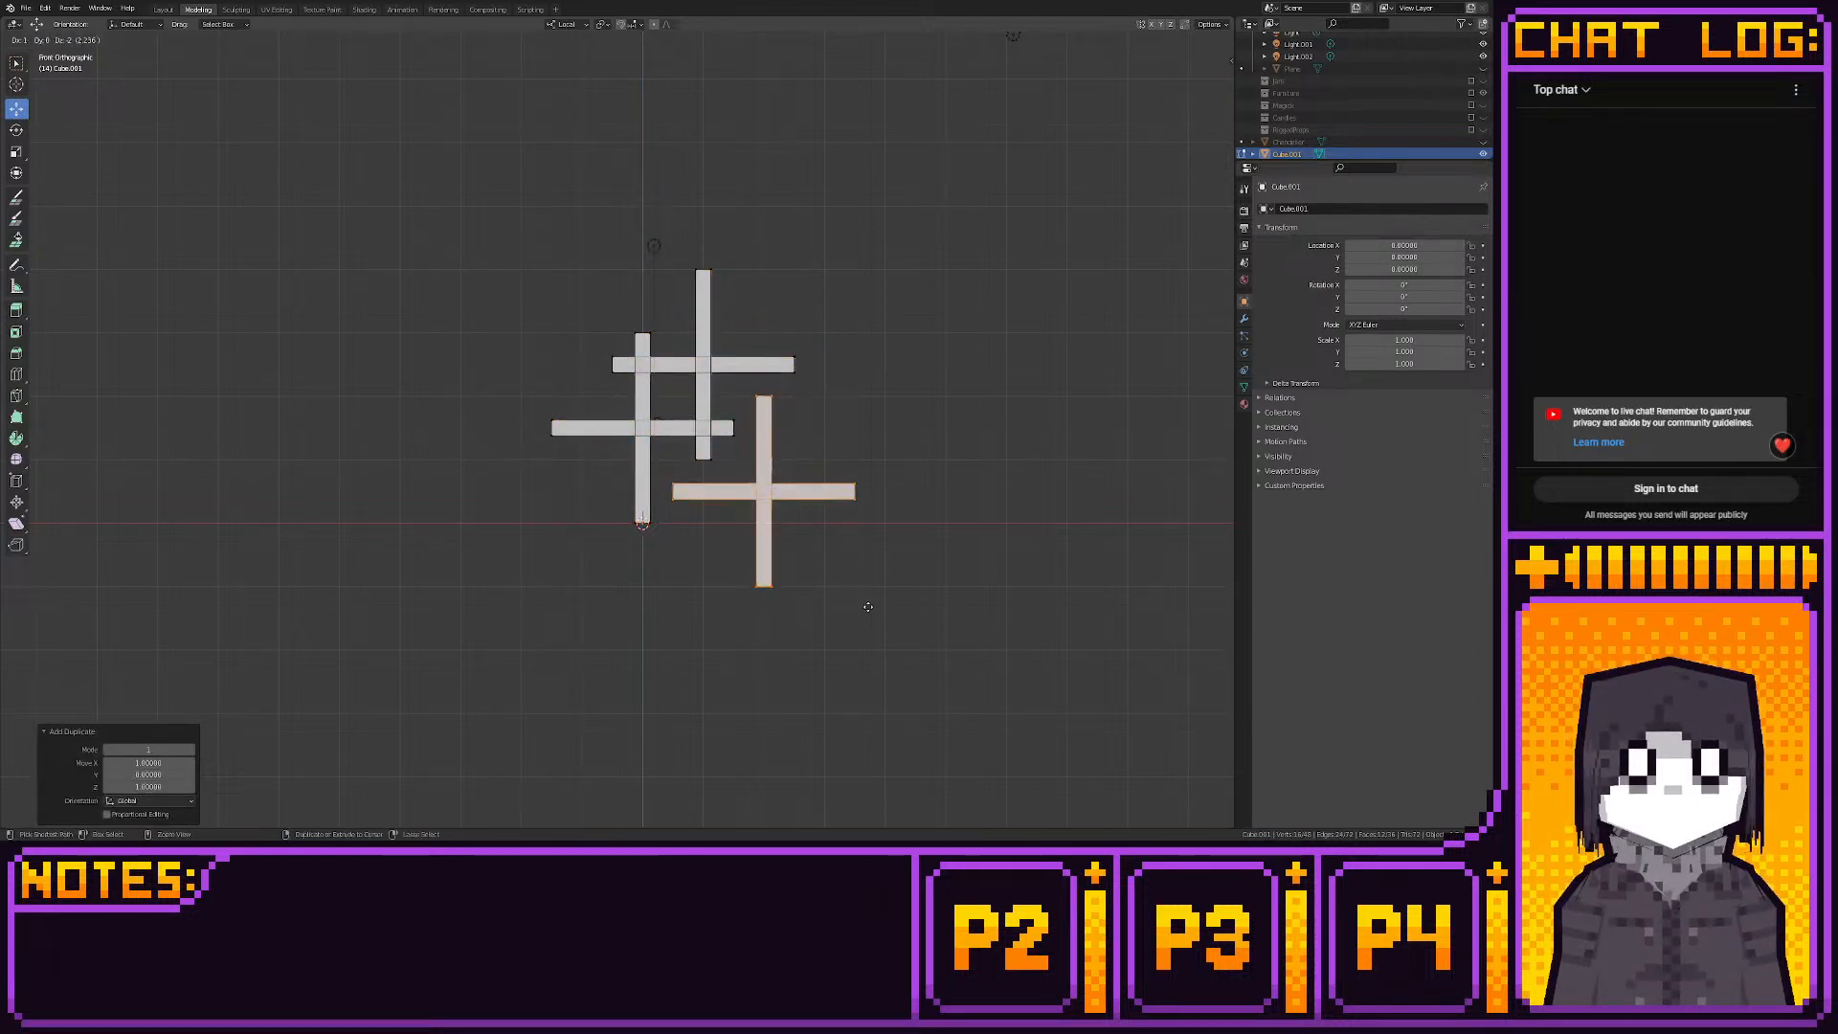
left_click(921, 594)
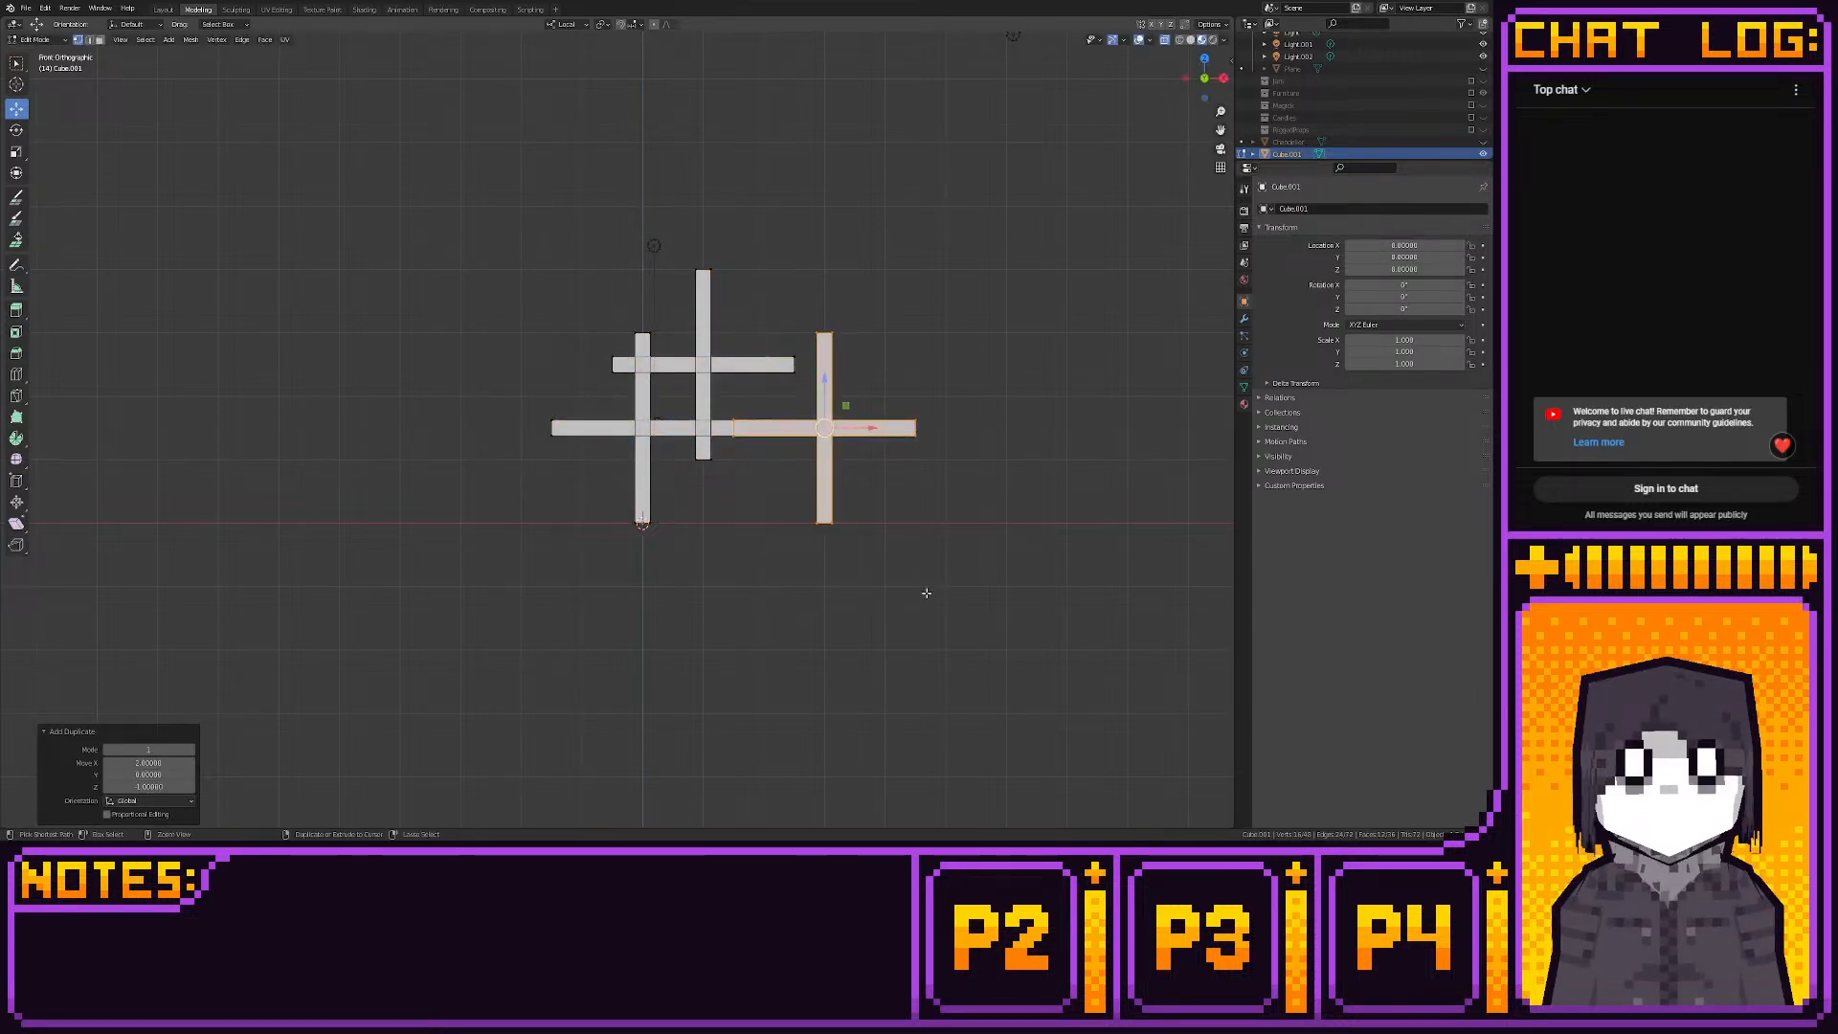
key("ctrl+z")
key("ctrl+z")
Lengthen the crossbar by moving its +X end 2 units outward and its -X end 1 unit outward
left_click(784, 483)
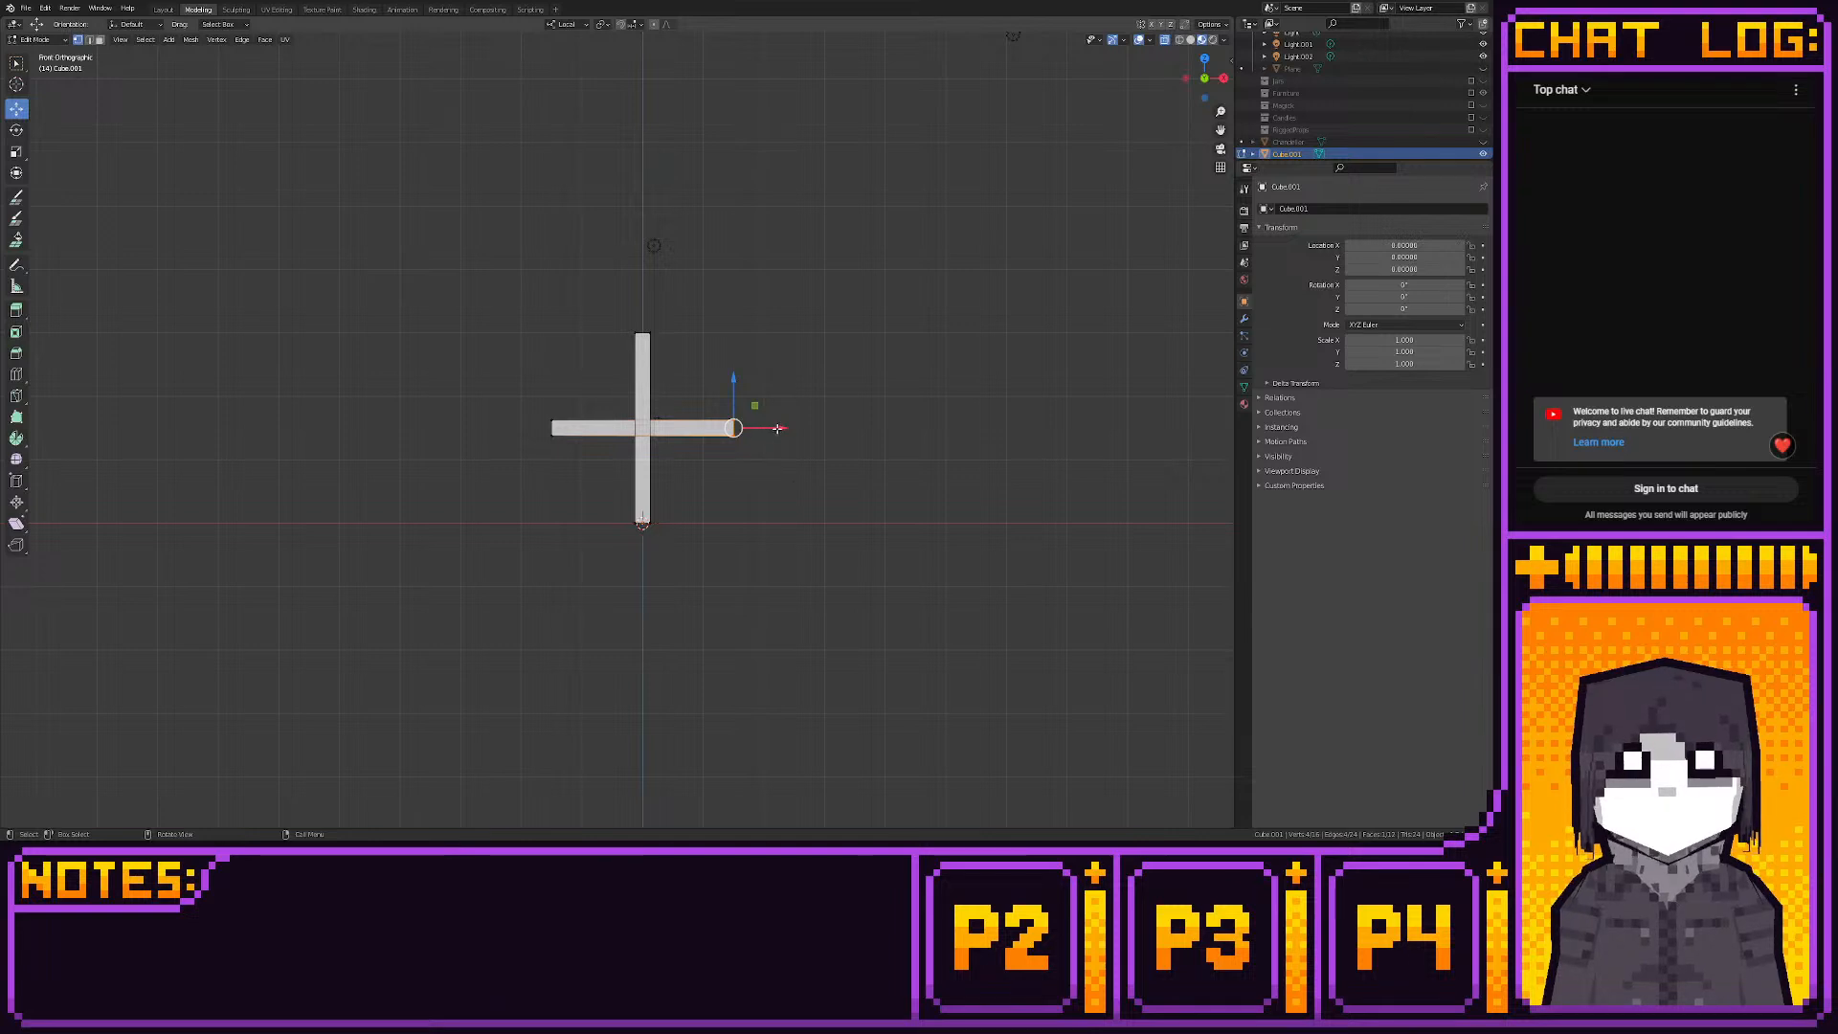
left_click_drag(778, 428, 899, 428)
left_click(553, 427)
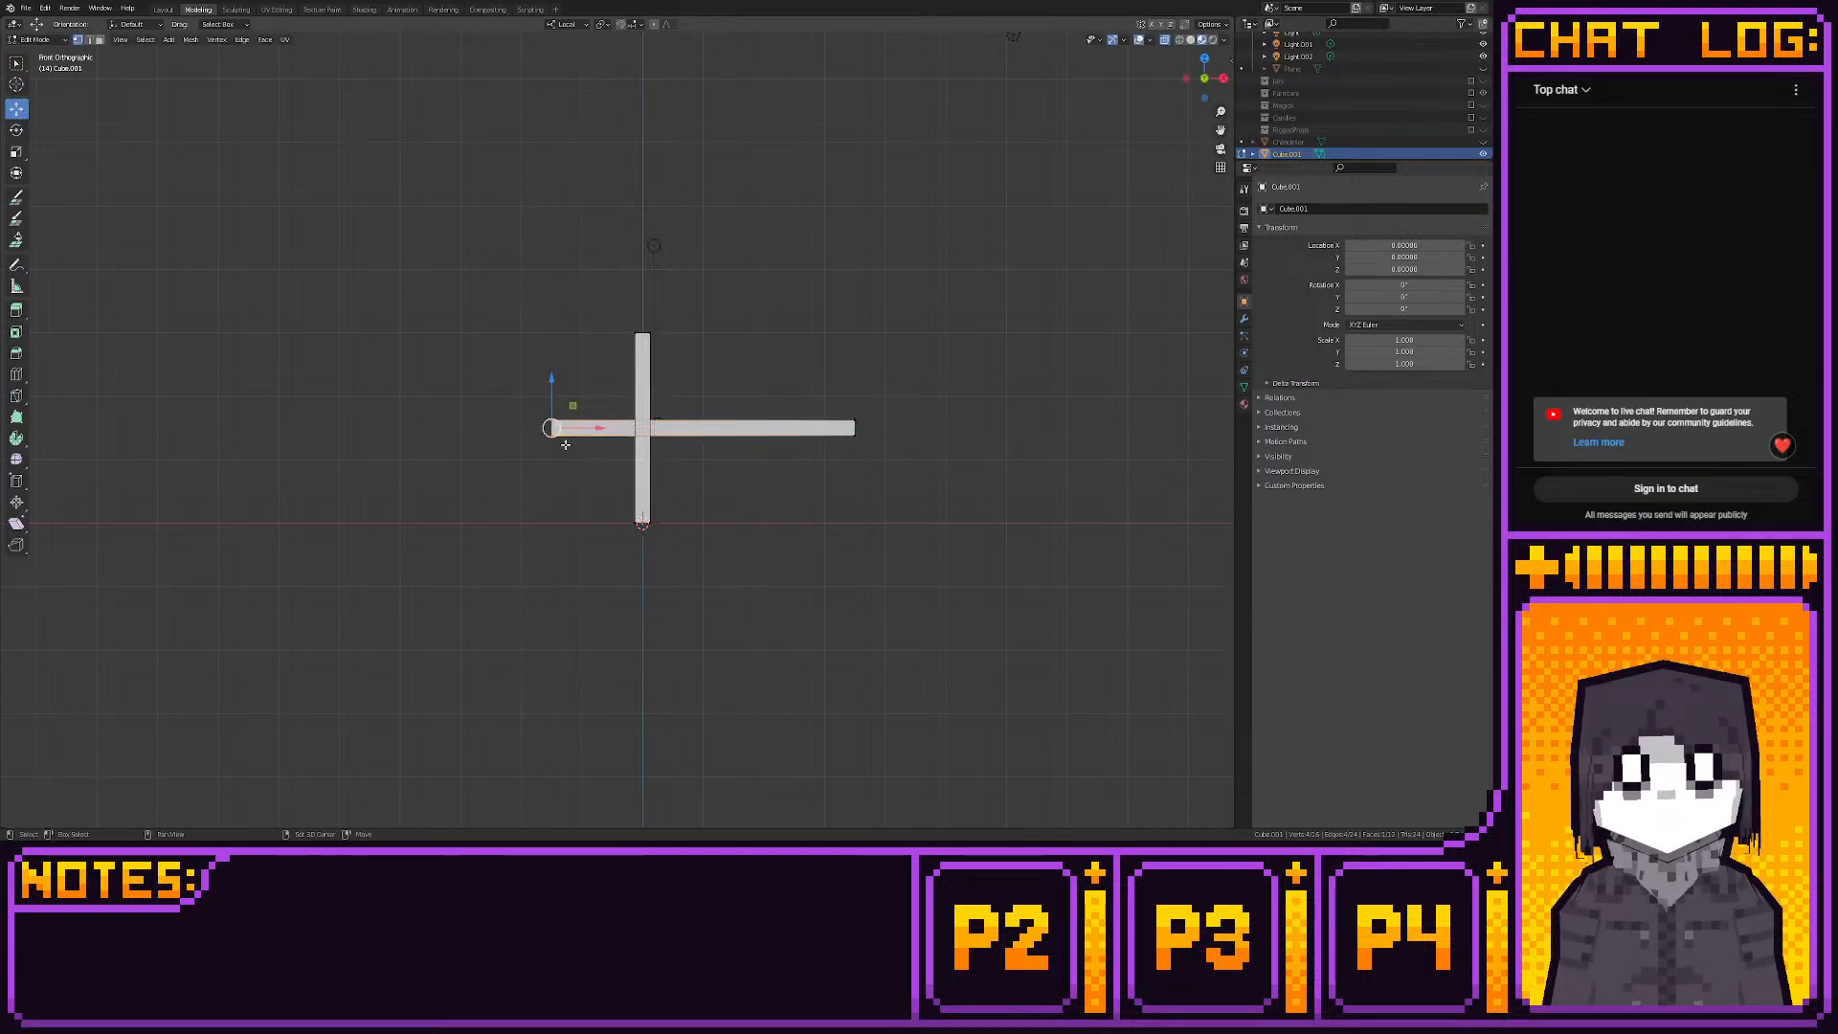
left_click_drag(594, 428, 534, 428, "ctrl")
key("shift+d")
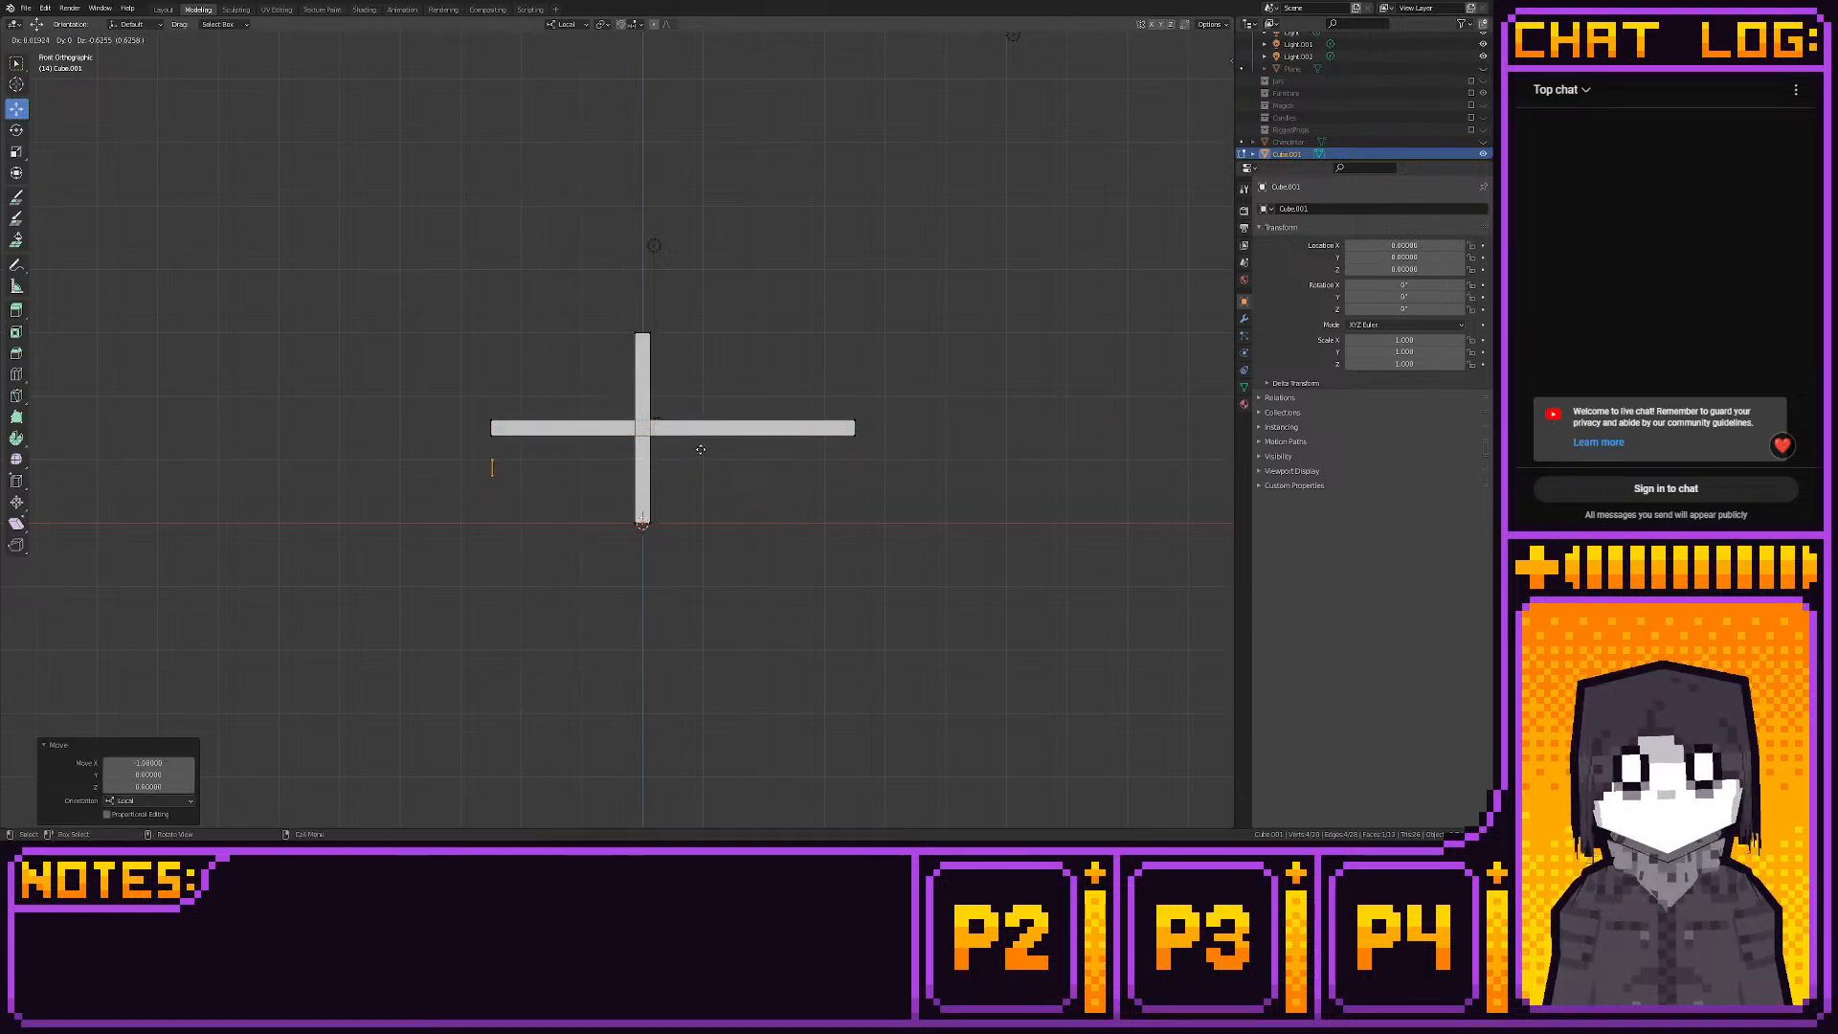
left_click(699, 449)
key("x")
left_click(701, 450)
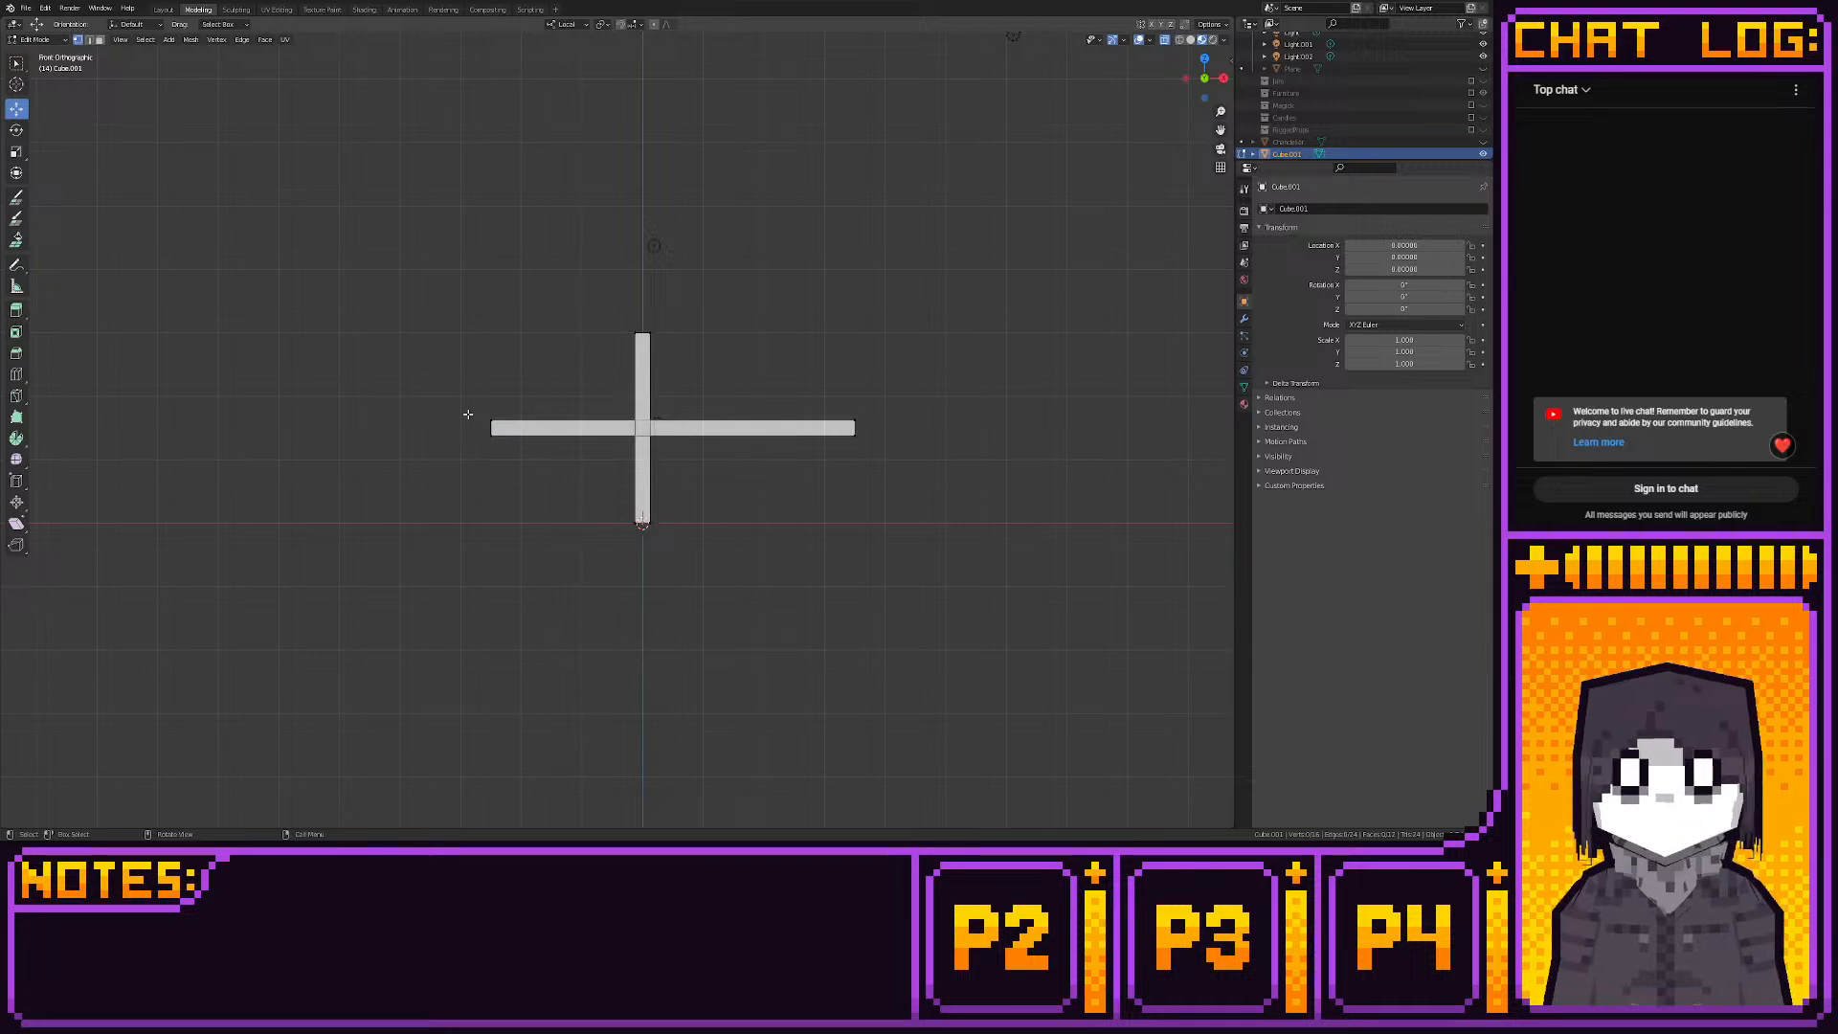
Duplicate the full crossbar along Z to add one bar 1 unit below and one bar 1 unit above it
left_click_drag(468, 413, 956, 448)
key("shift+d")
left_click(949, 482, "ctrl")
key("shift+d")
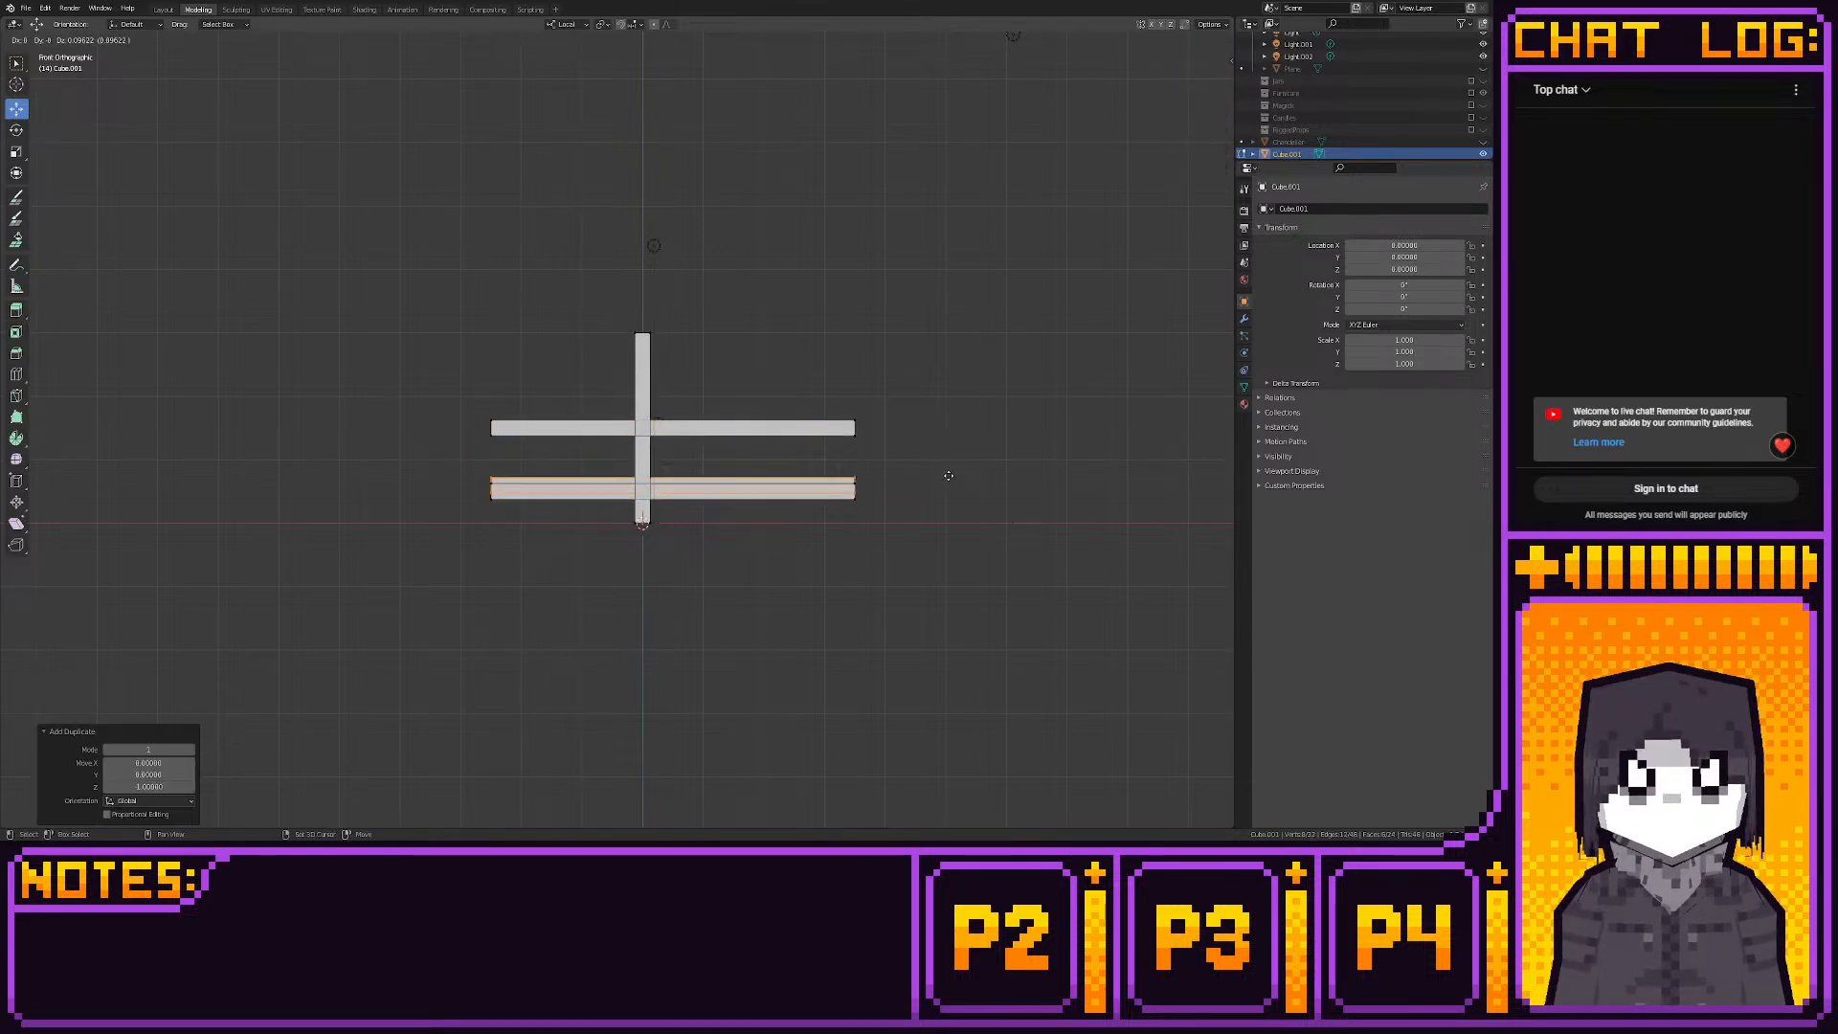
left_click(949, 352, "ctrl")
Duplicate the upright post along X at 1-unit spacing, adding two copies on each side of the original
left_click_drag(623, 309, 682, 543)
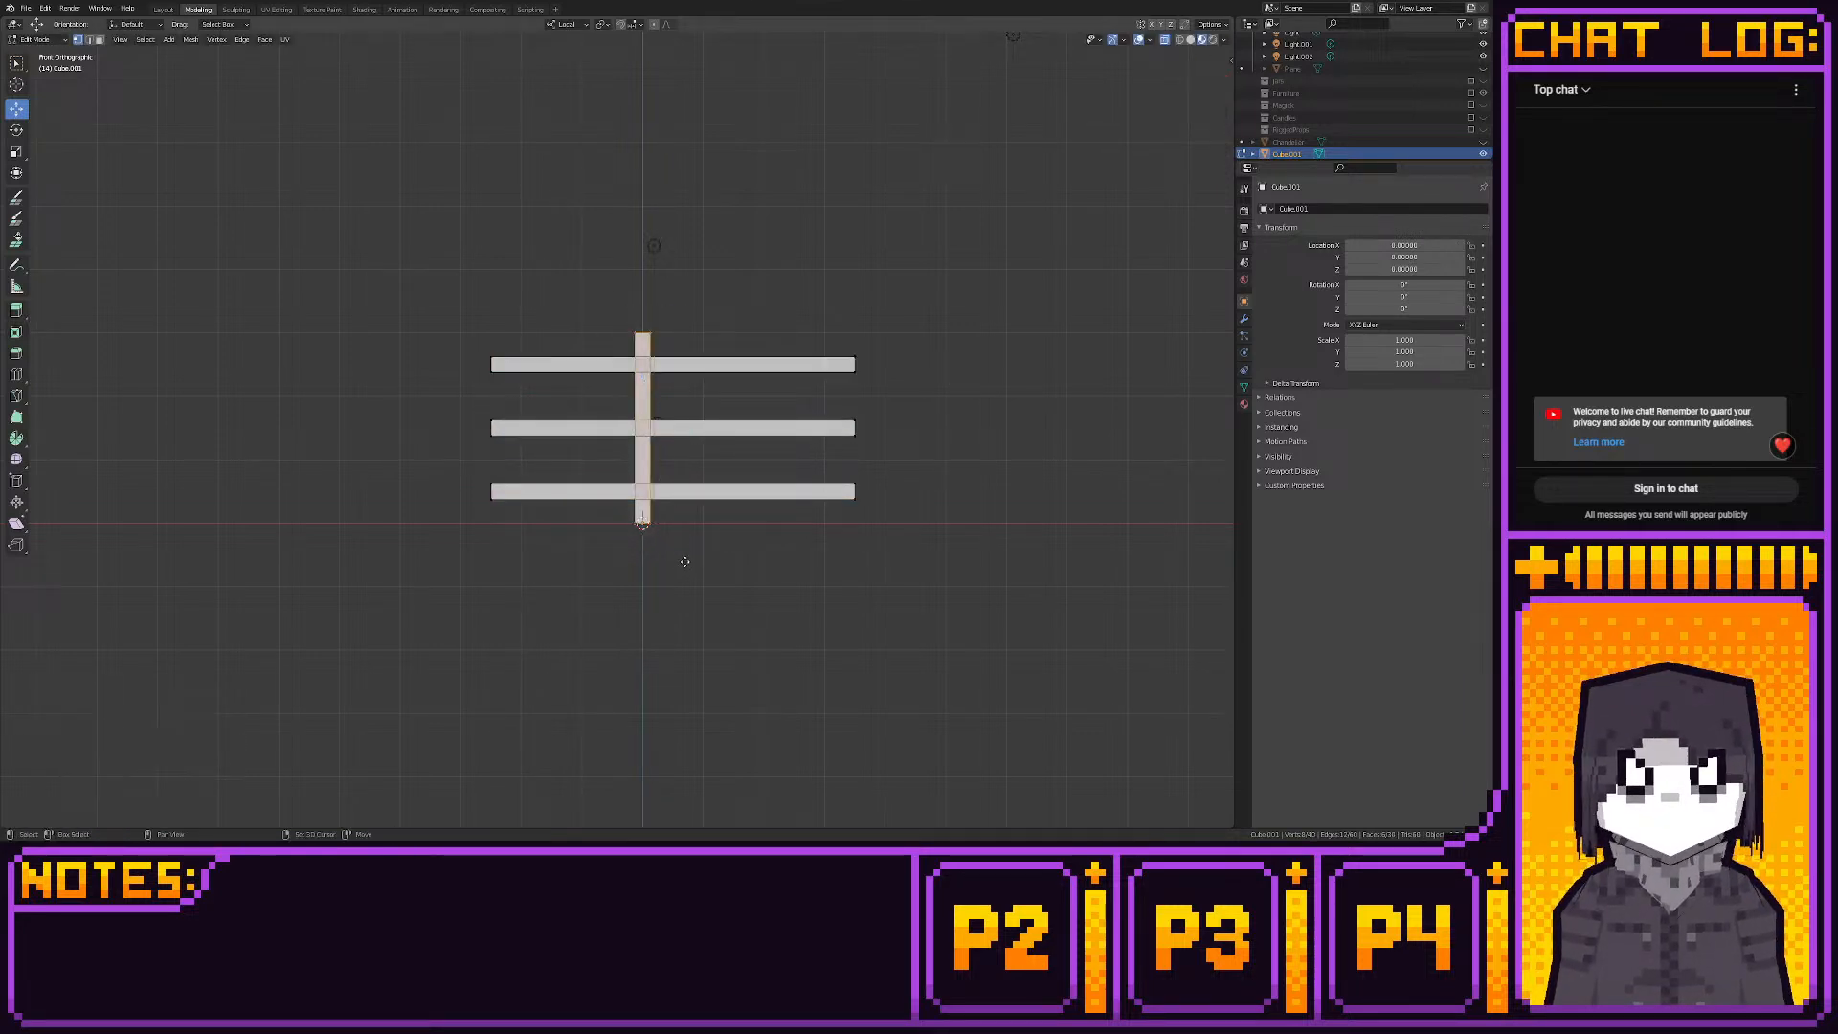
key("shift+d")
left_click(624, 557, "ctrl")
key("shift+d")
left_click(592, 552, "ctrl")
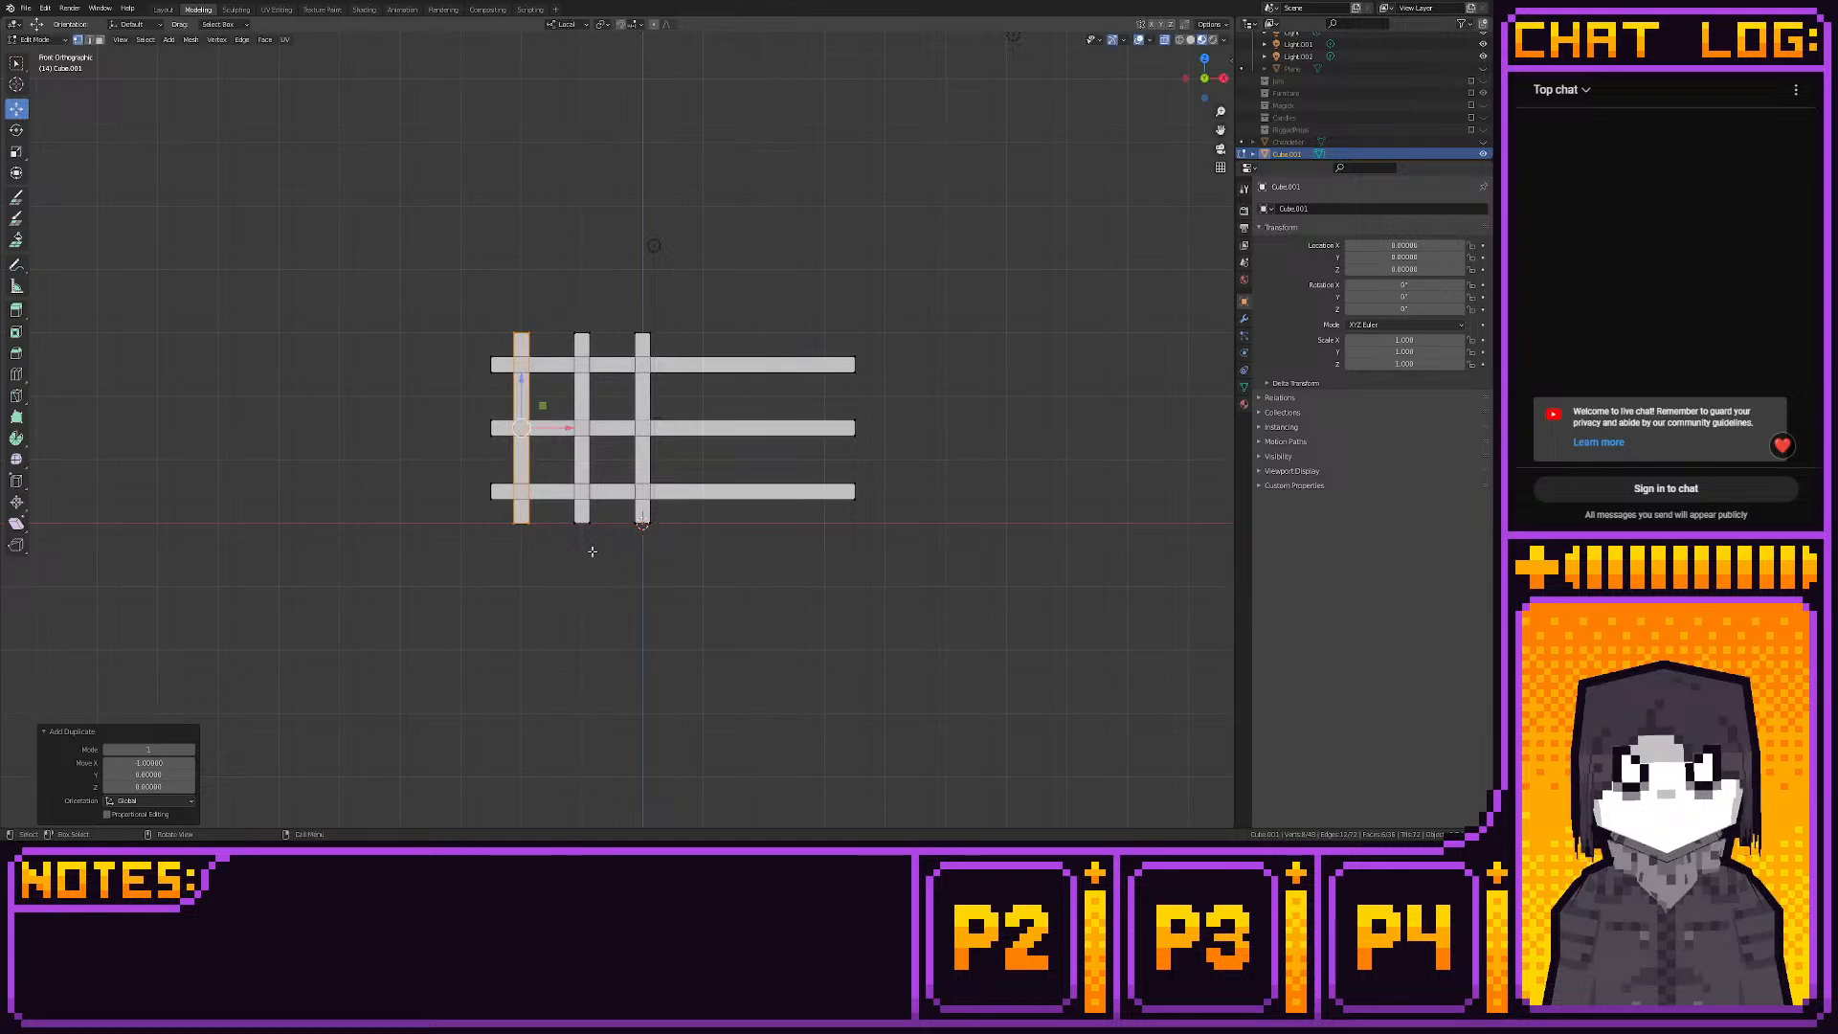
key("shift+d")
left_click(751, 548, "ctrl")
key("shift+d")
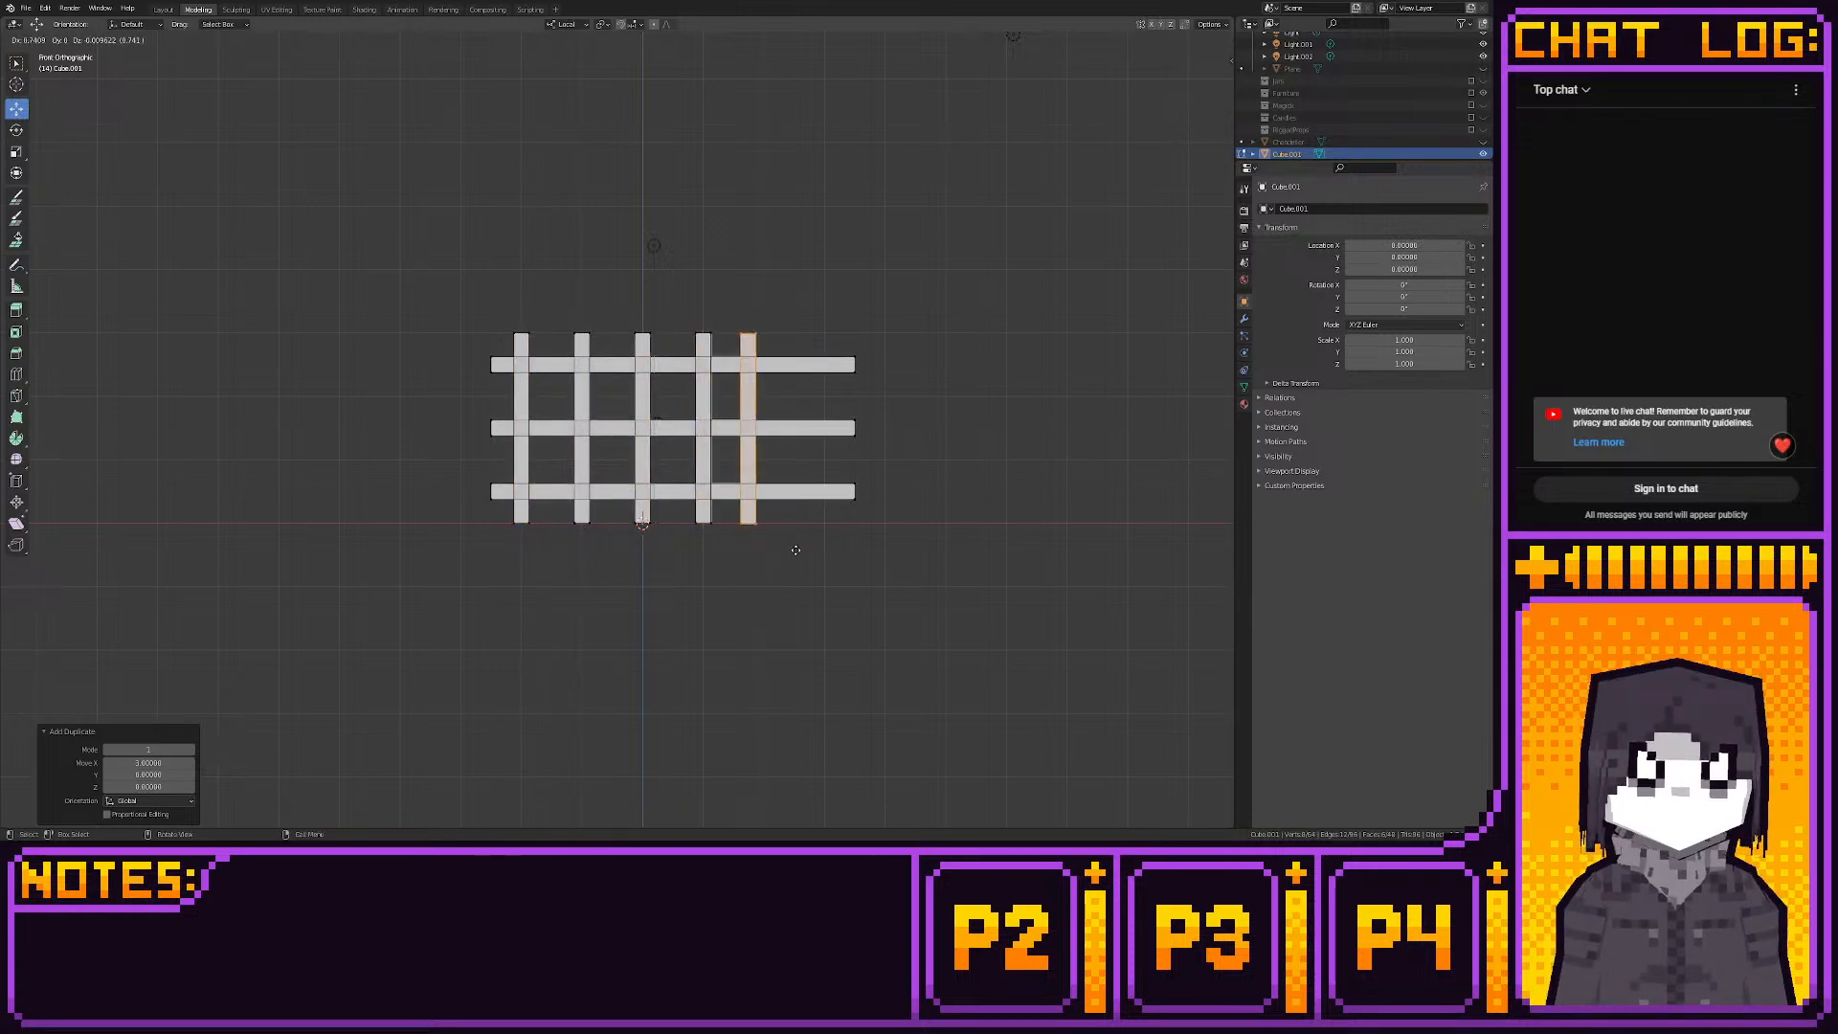
left_click(800, 549, "ctrl")
Leave mesh editing, rename the barred object Cell Gate and save the file
left_click(164, 9)
middle_click_drag(739, 390, 1036, 345)
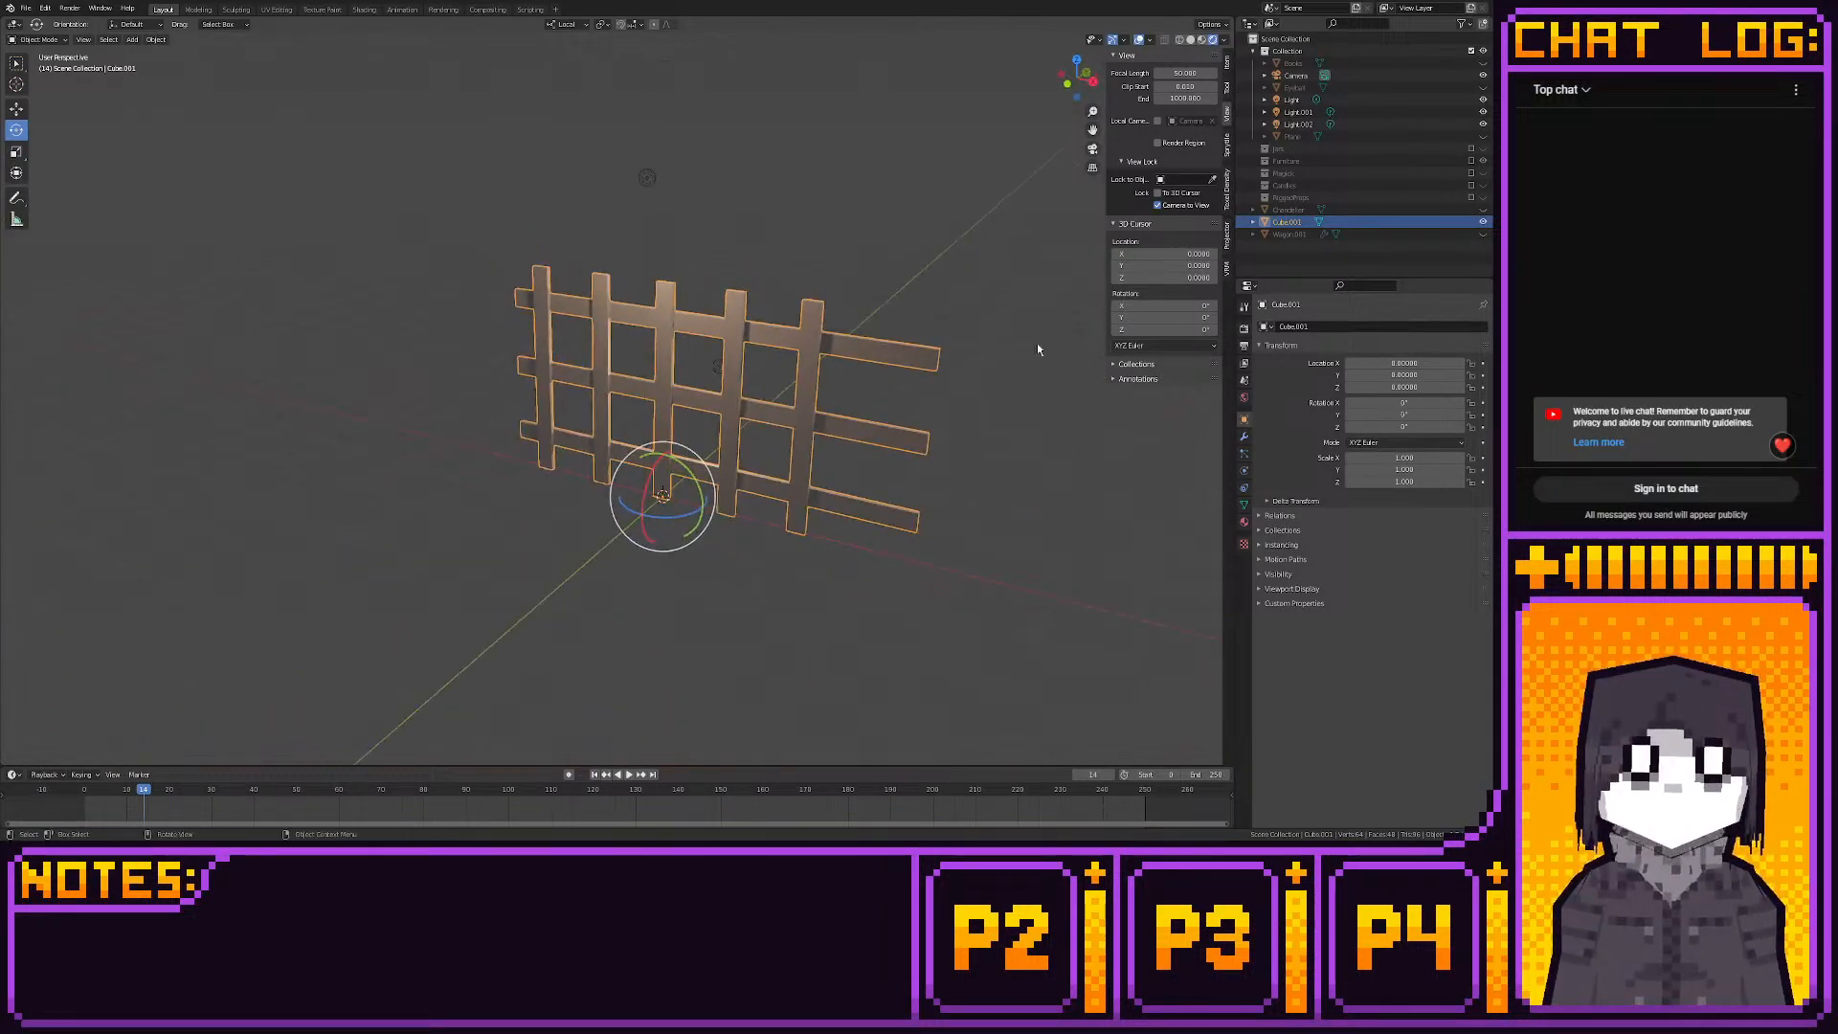
double_click(1288, 223)
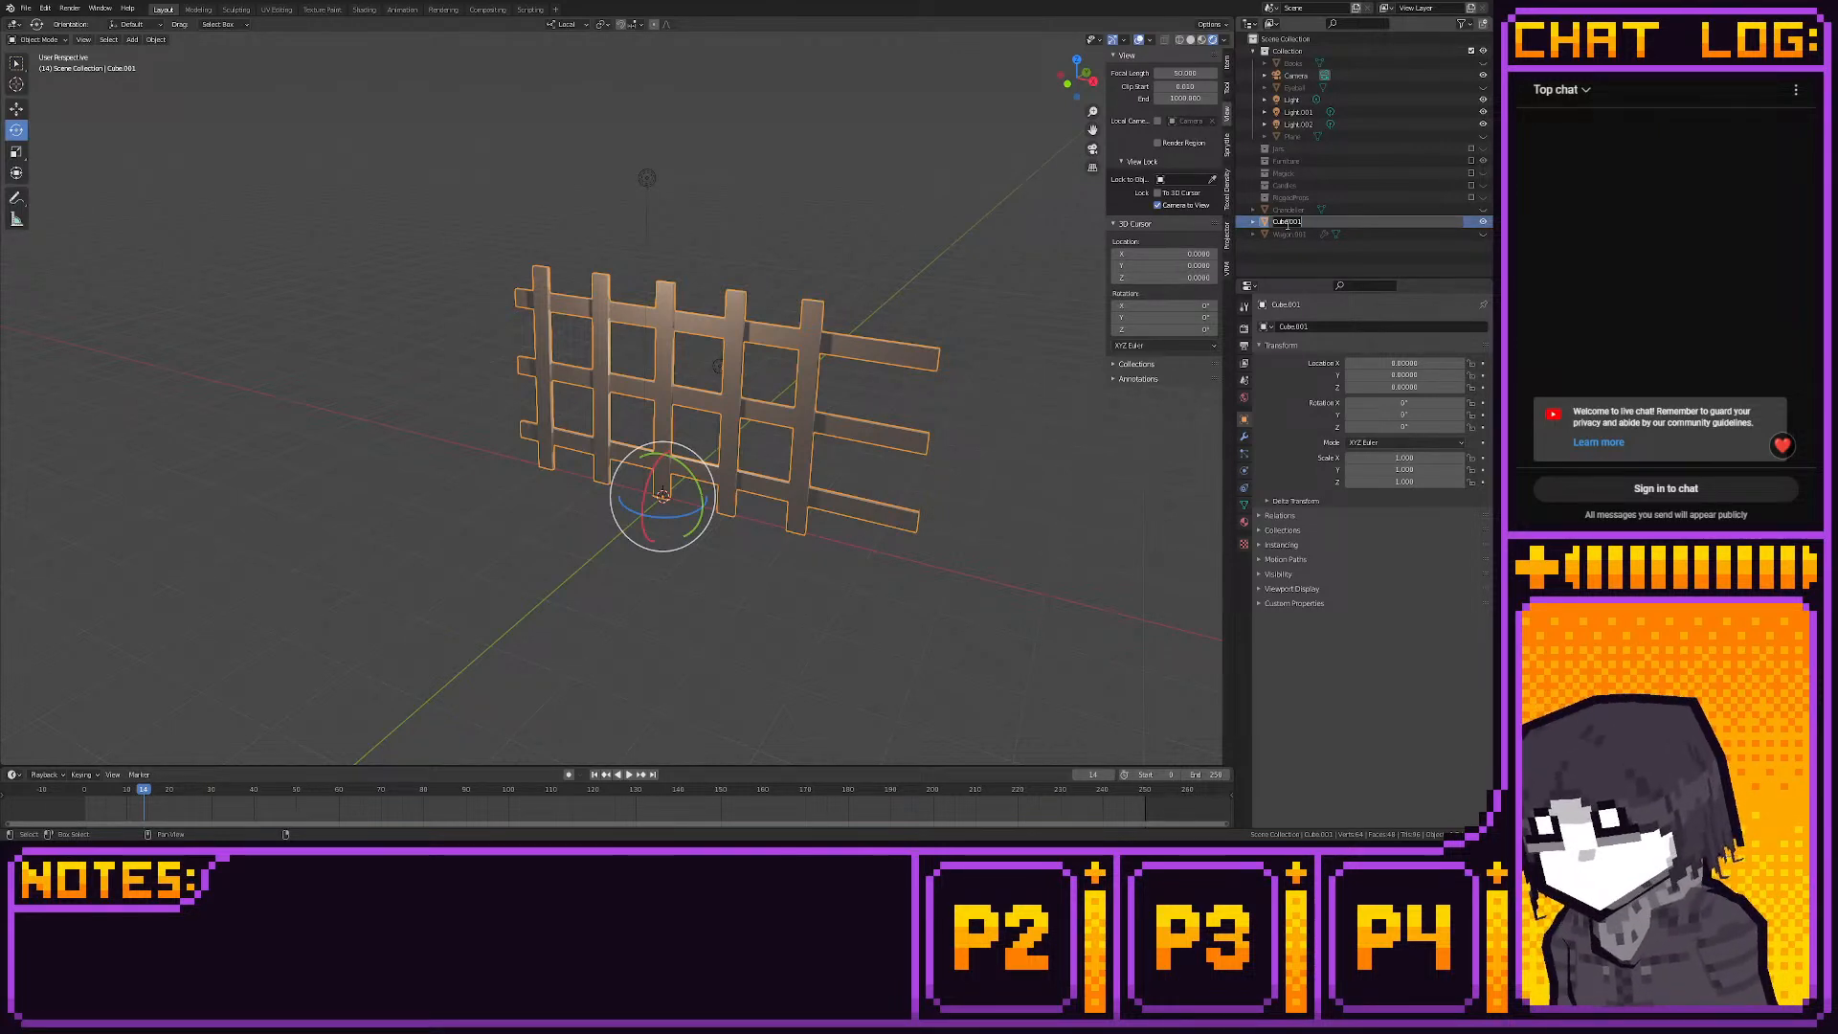
type("Cell")
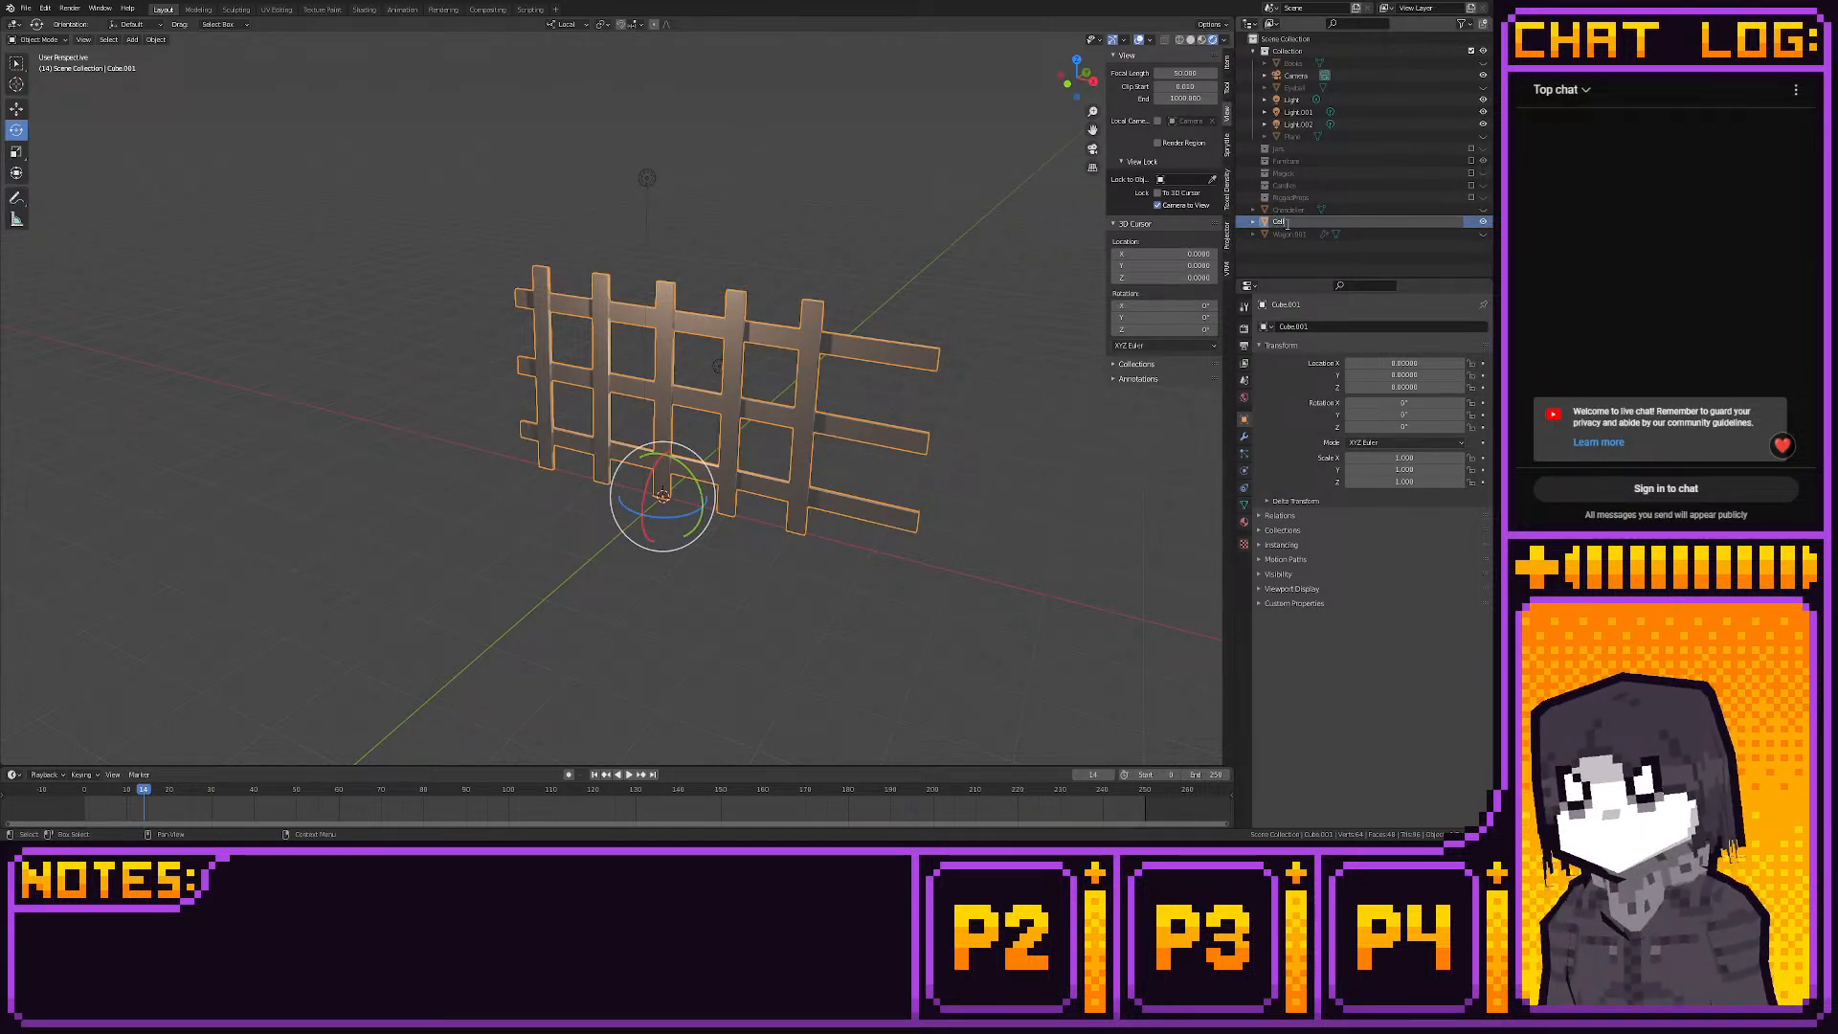
type("Ba")
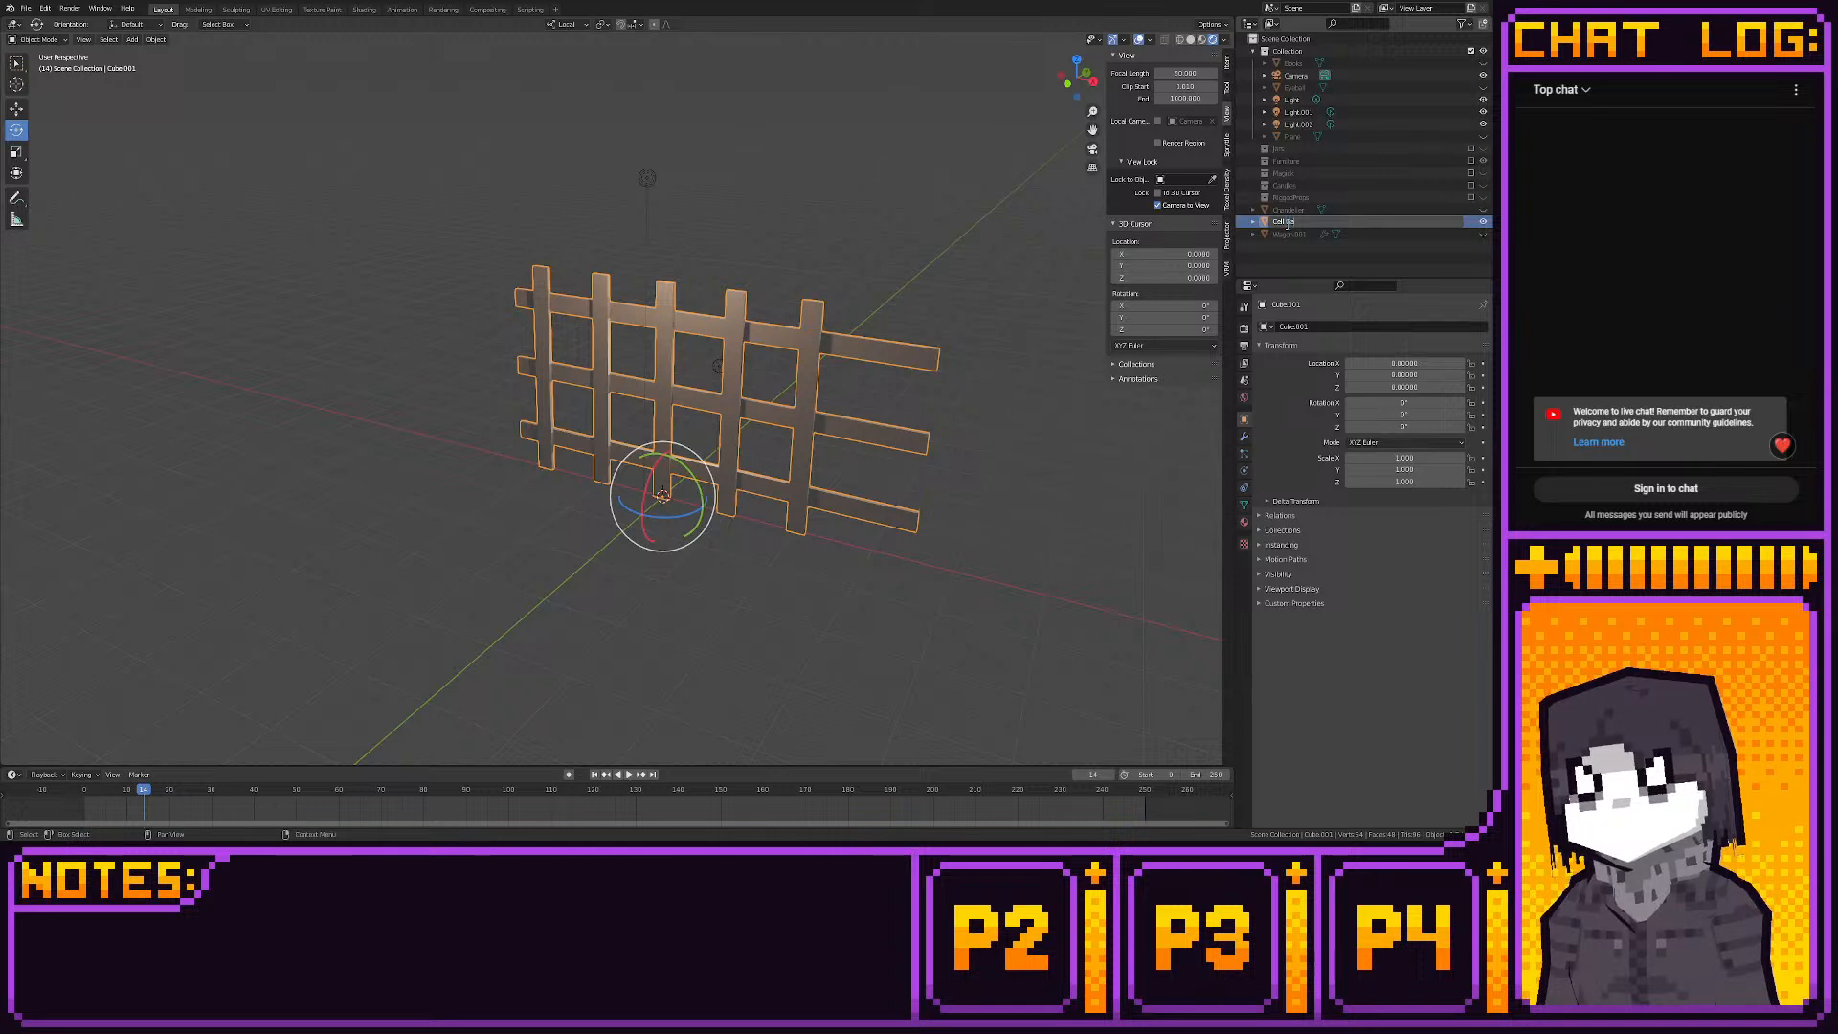
type("te")
key("Return")
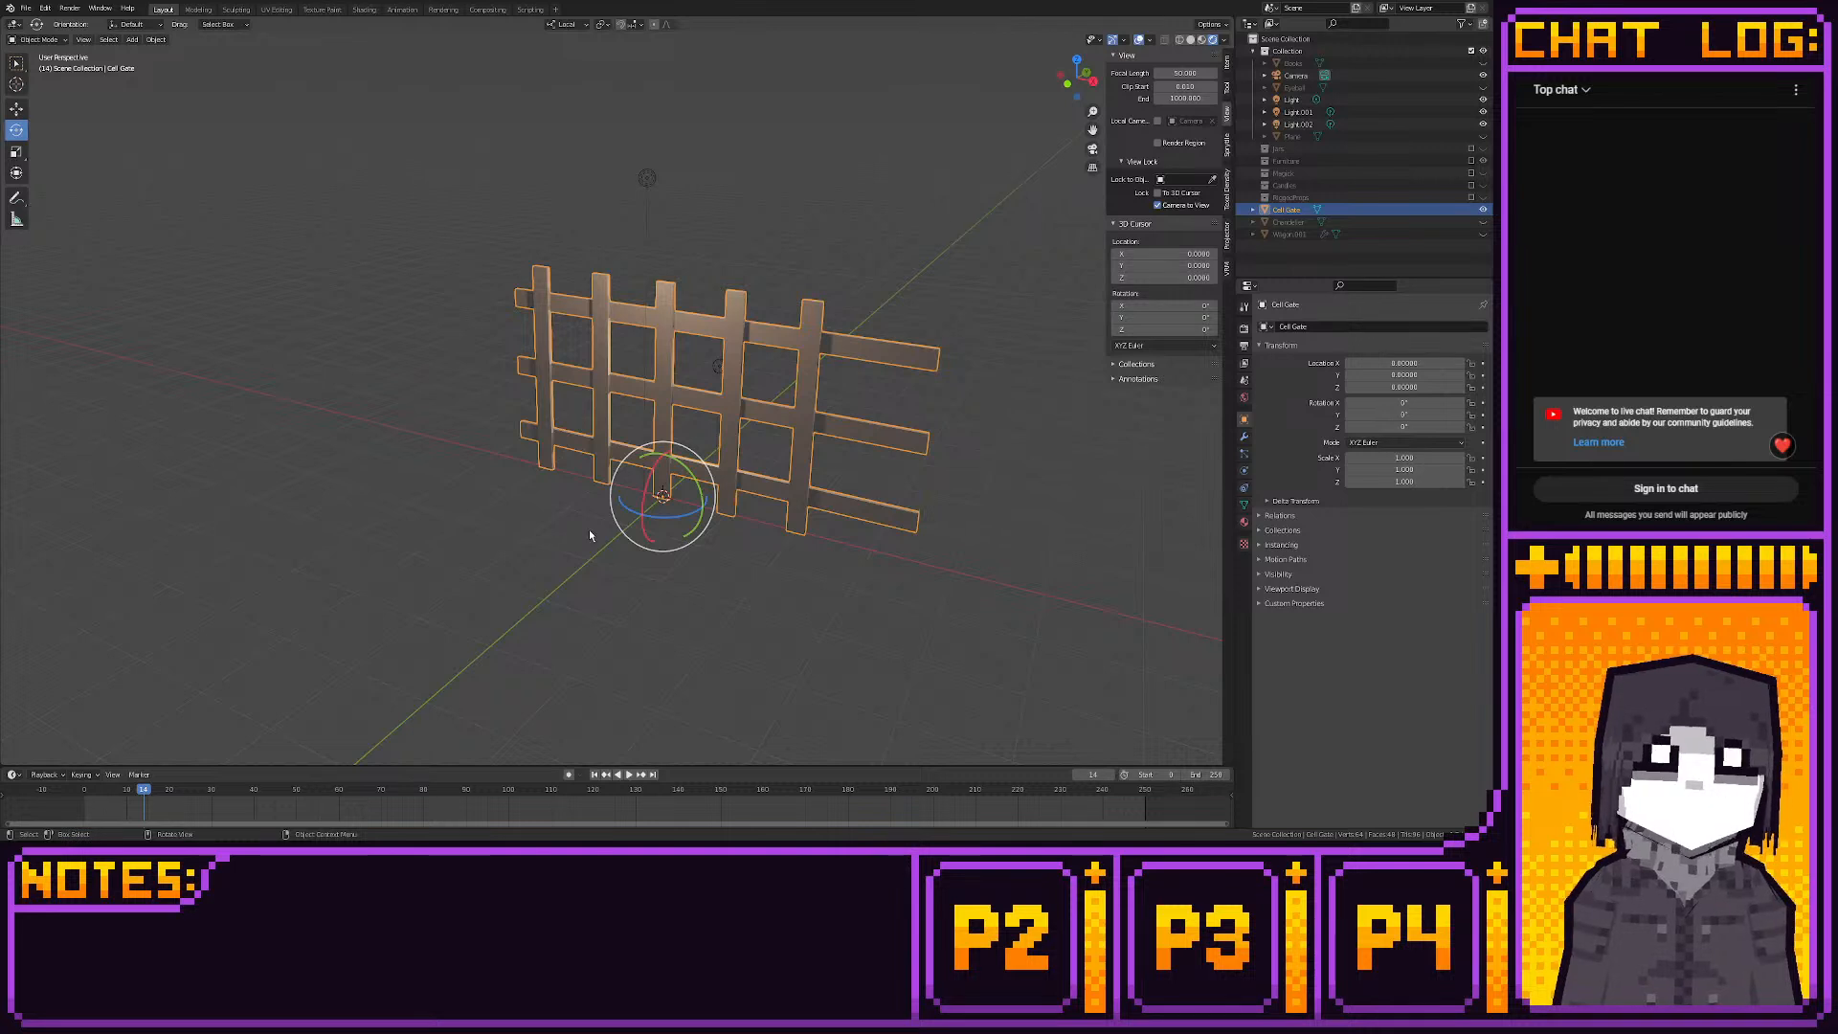
left_click(26, 7)
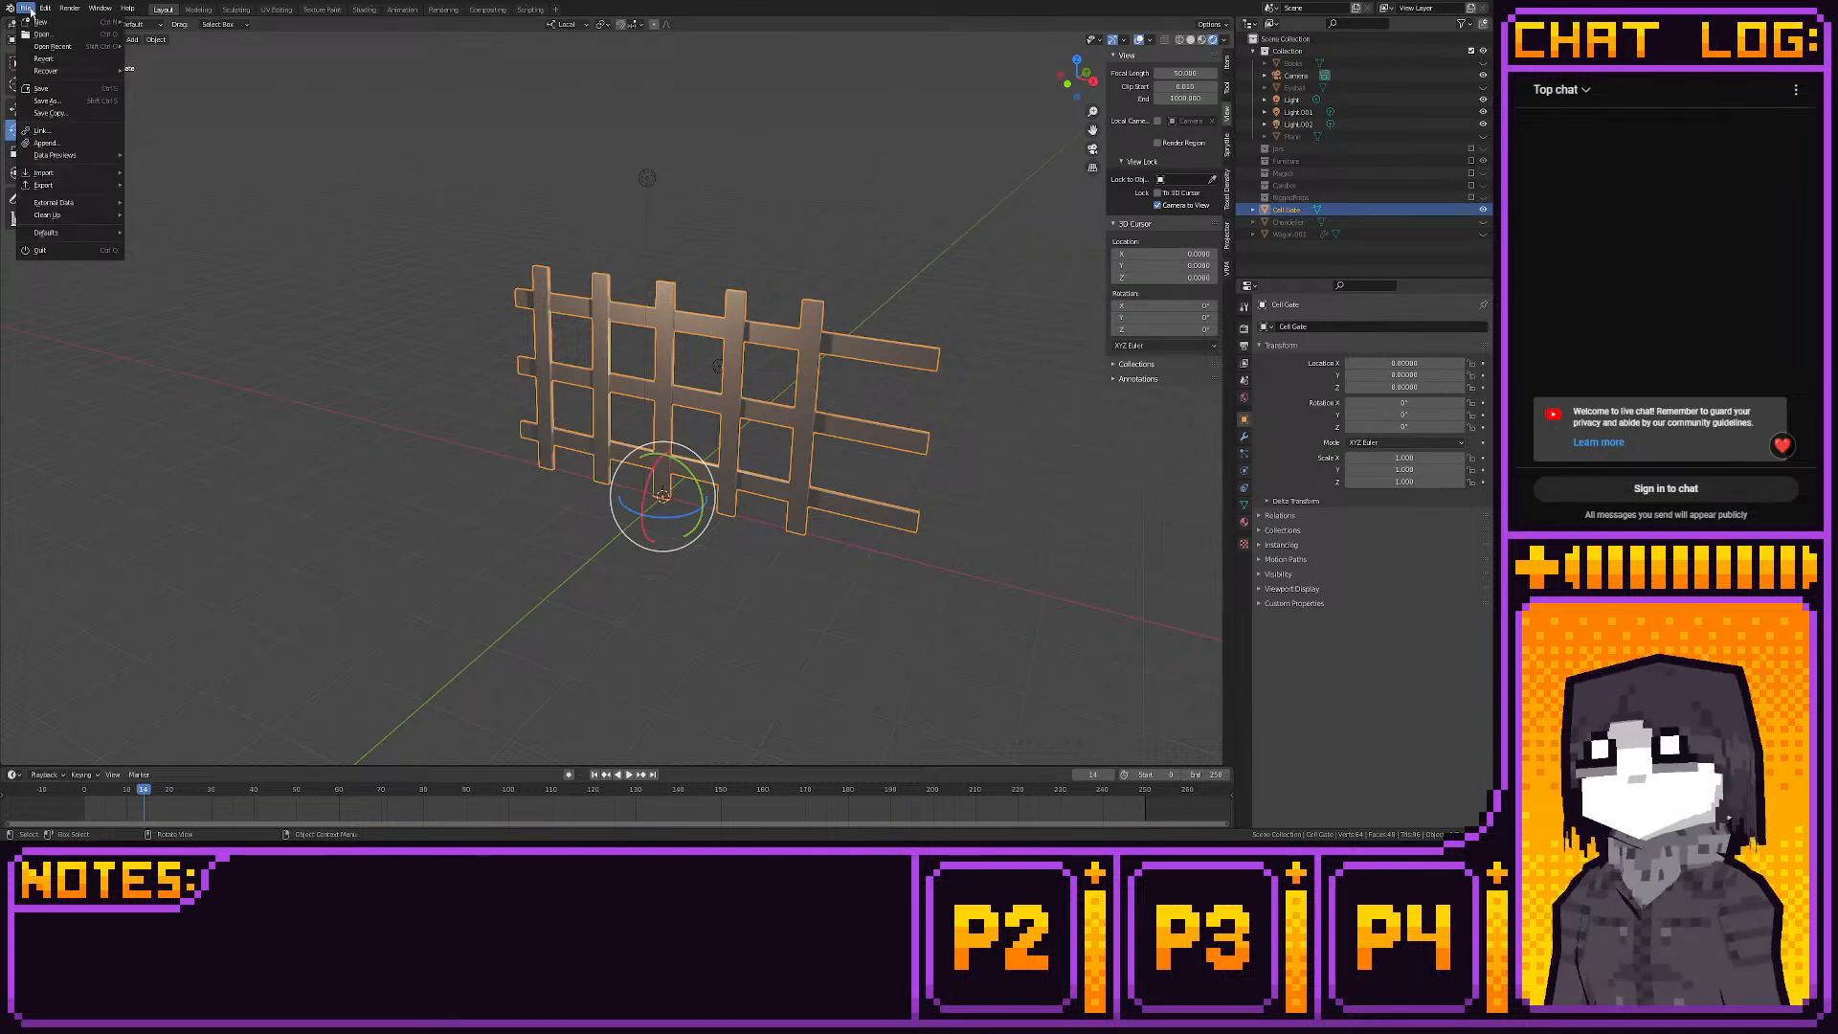
left_click(67, 89)
Hide the Cell Gate and enable the rigged props collection to view the wagon from the side
left_click(1483, 209)
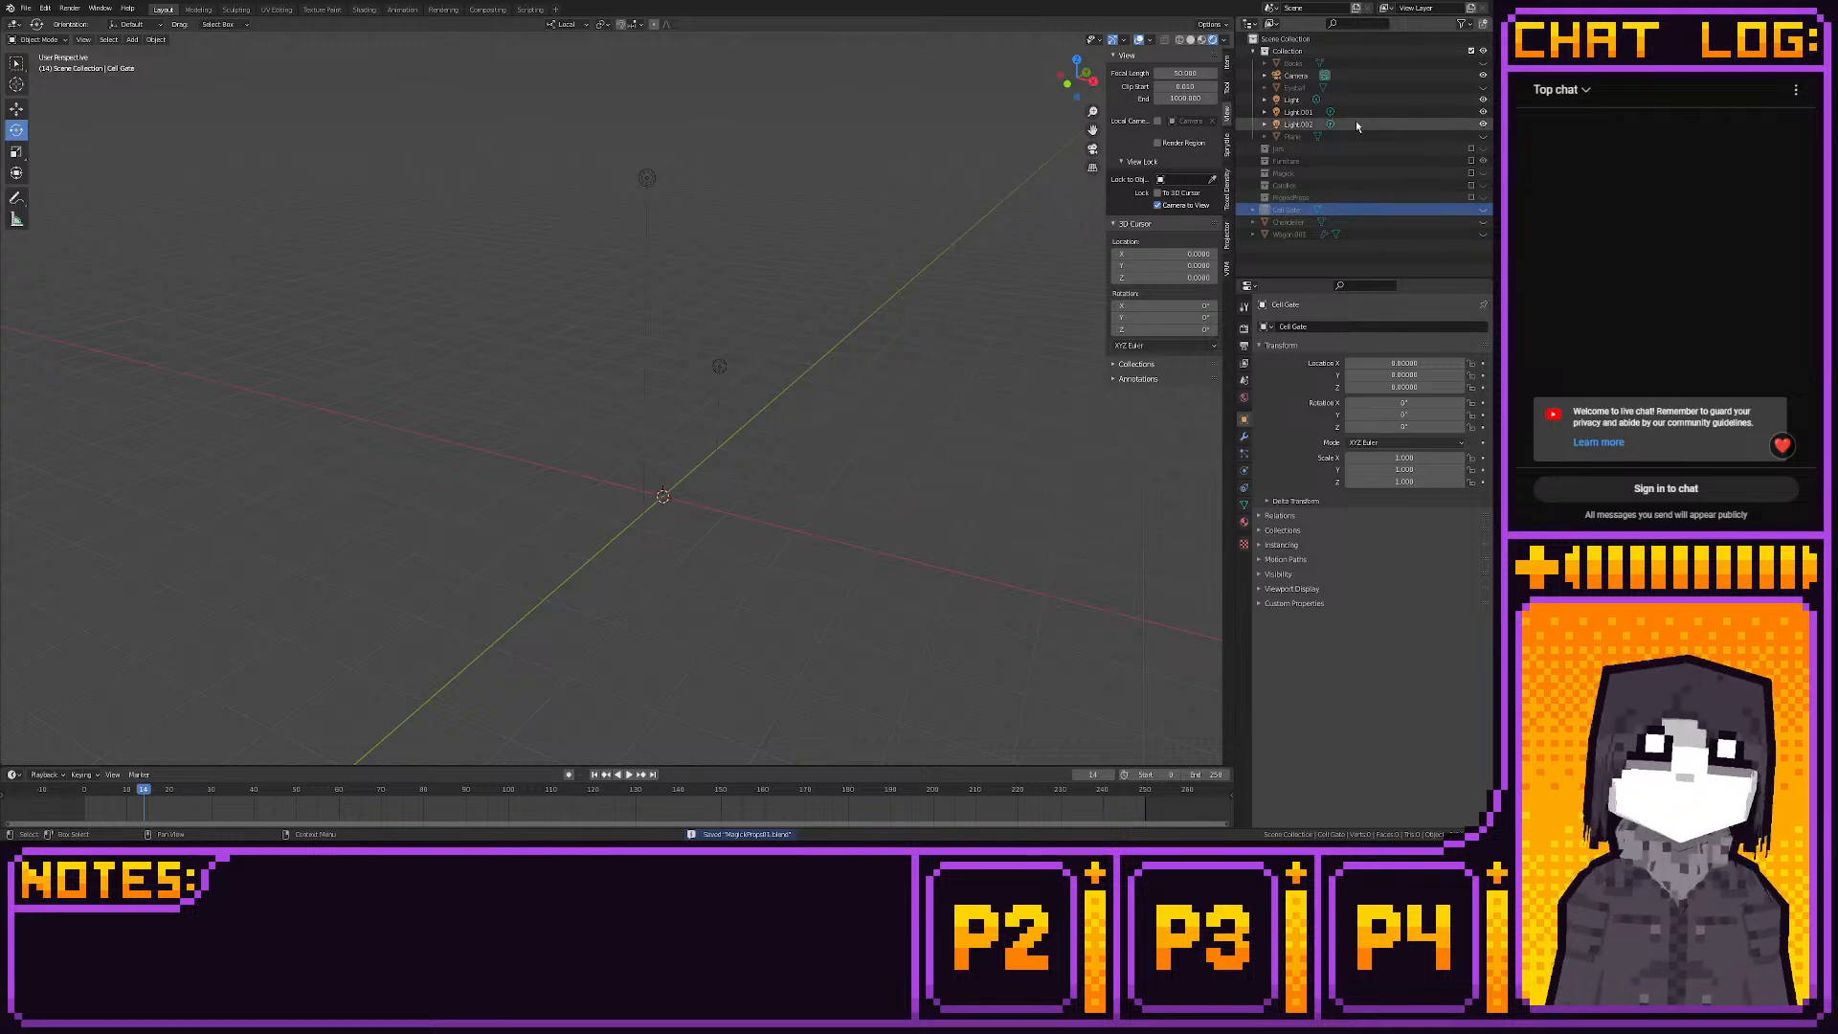
left_click(1474, 199)
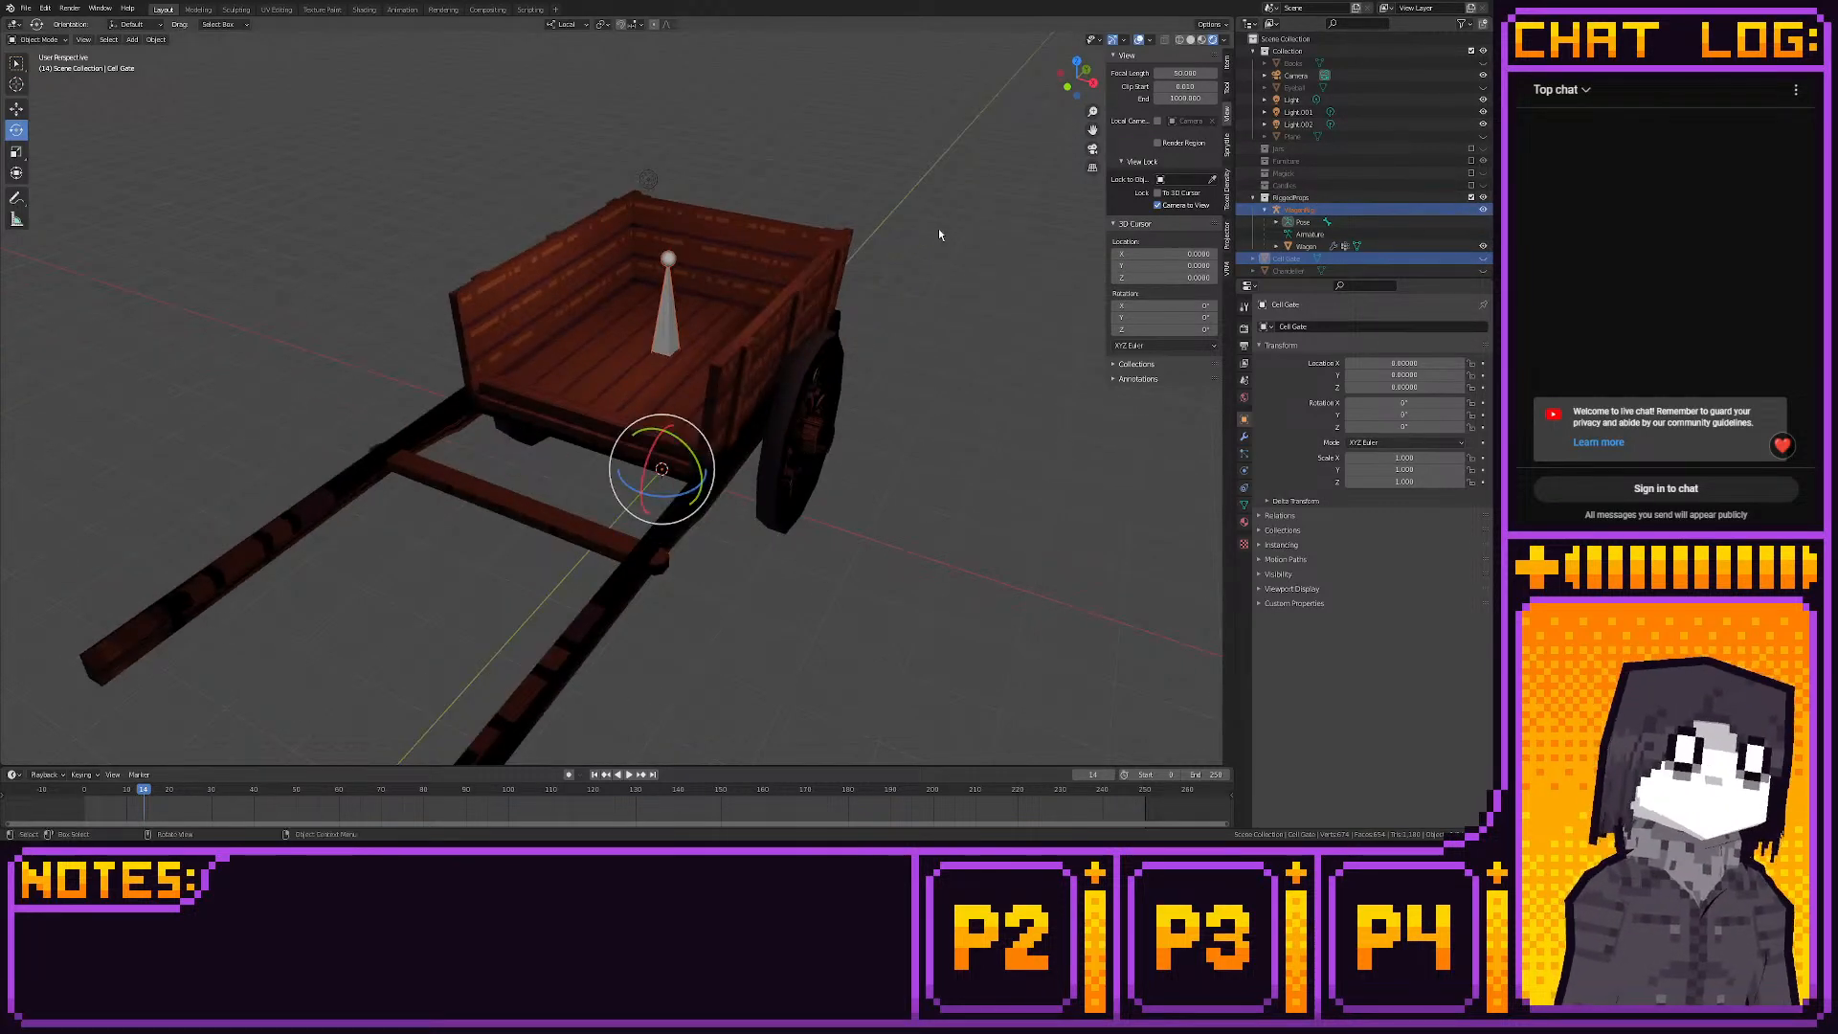
middle_click_drag(938, 228, 823, 272)
scroll(818, 268, "up", 2)
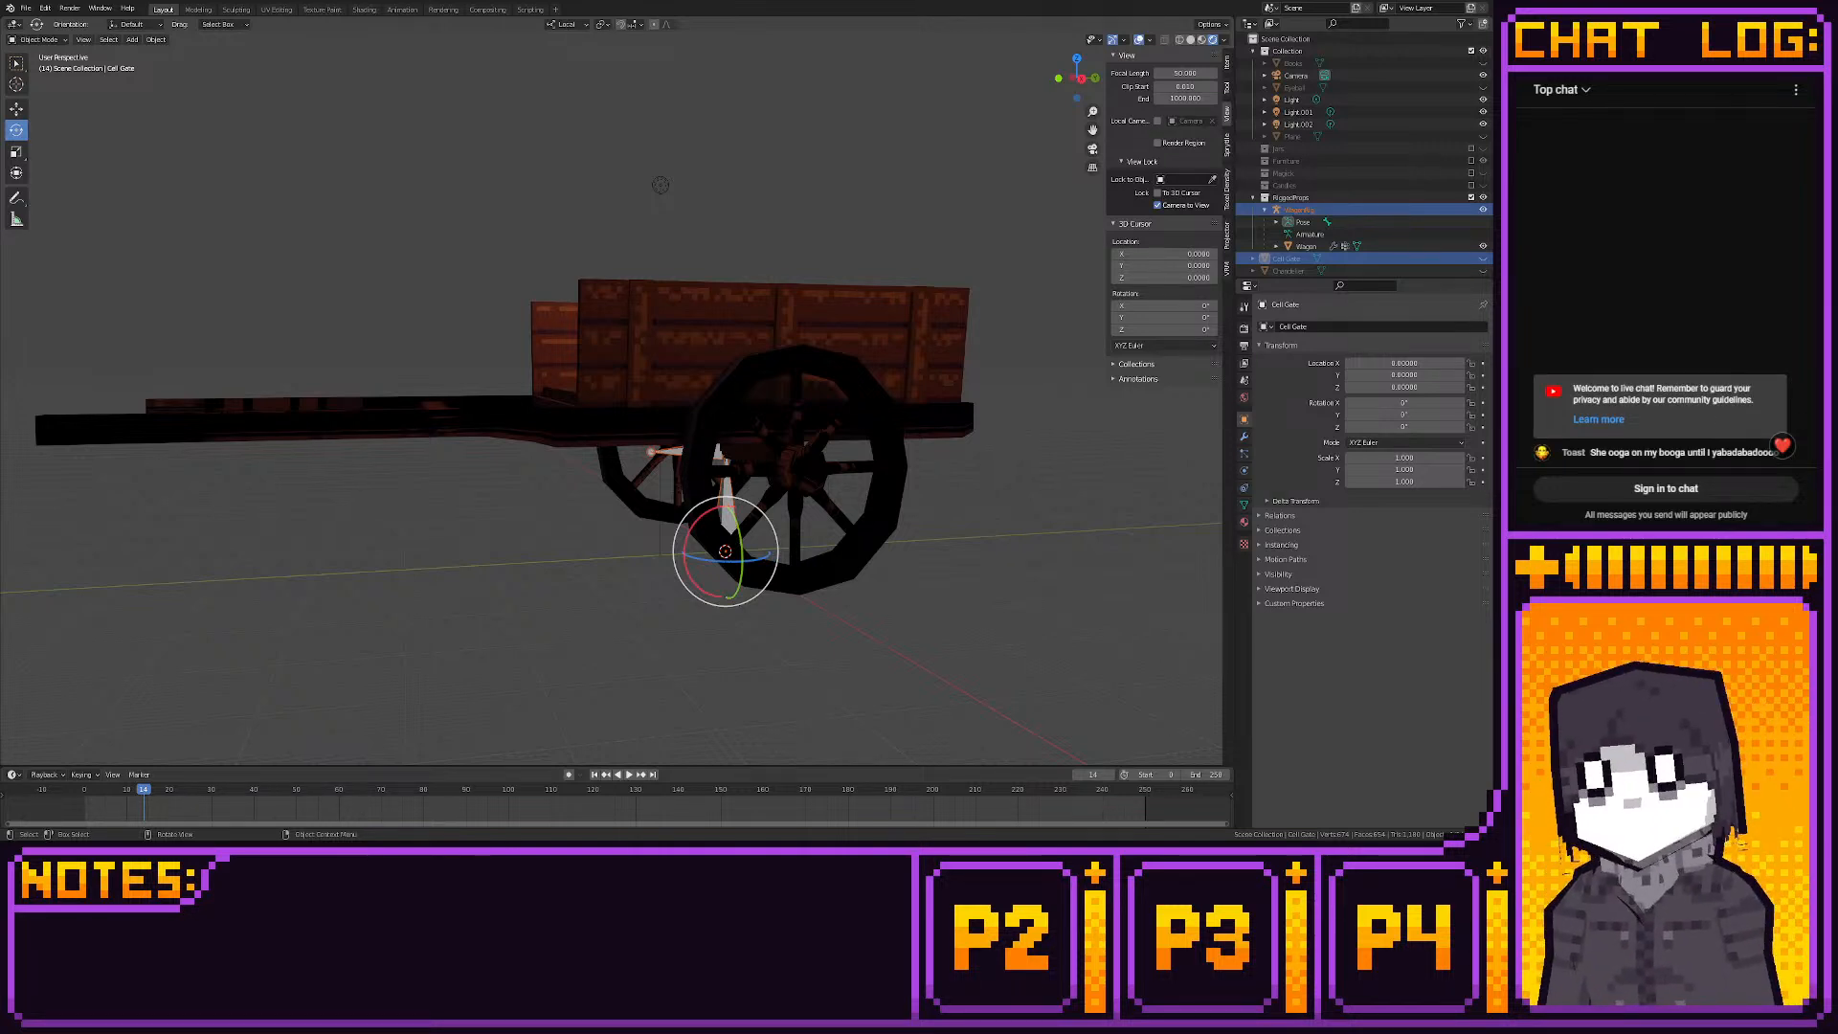
Switch to WagonD01.png in Aseprite and sample the plank brown #663931 as the drawing colour
key("alt+Tab")
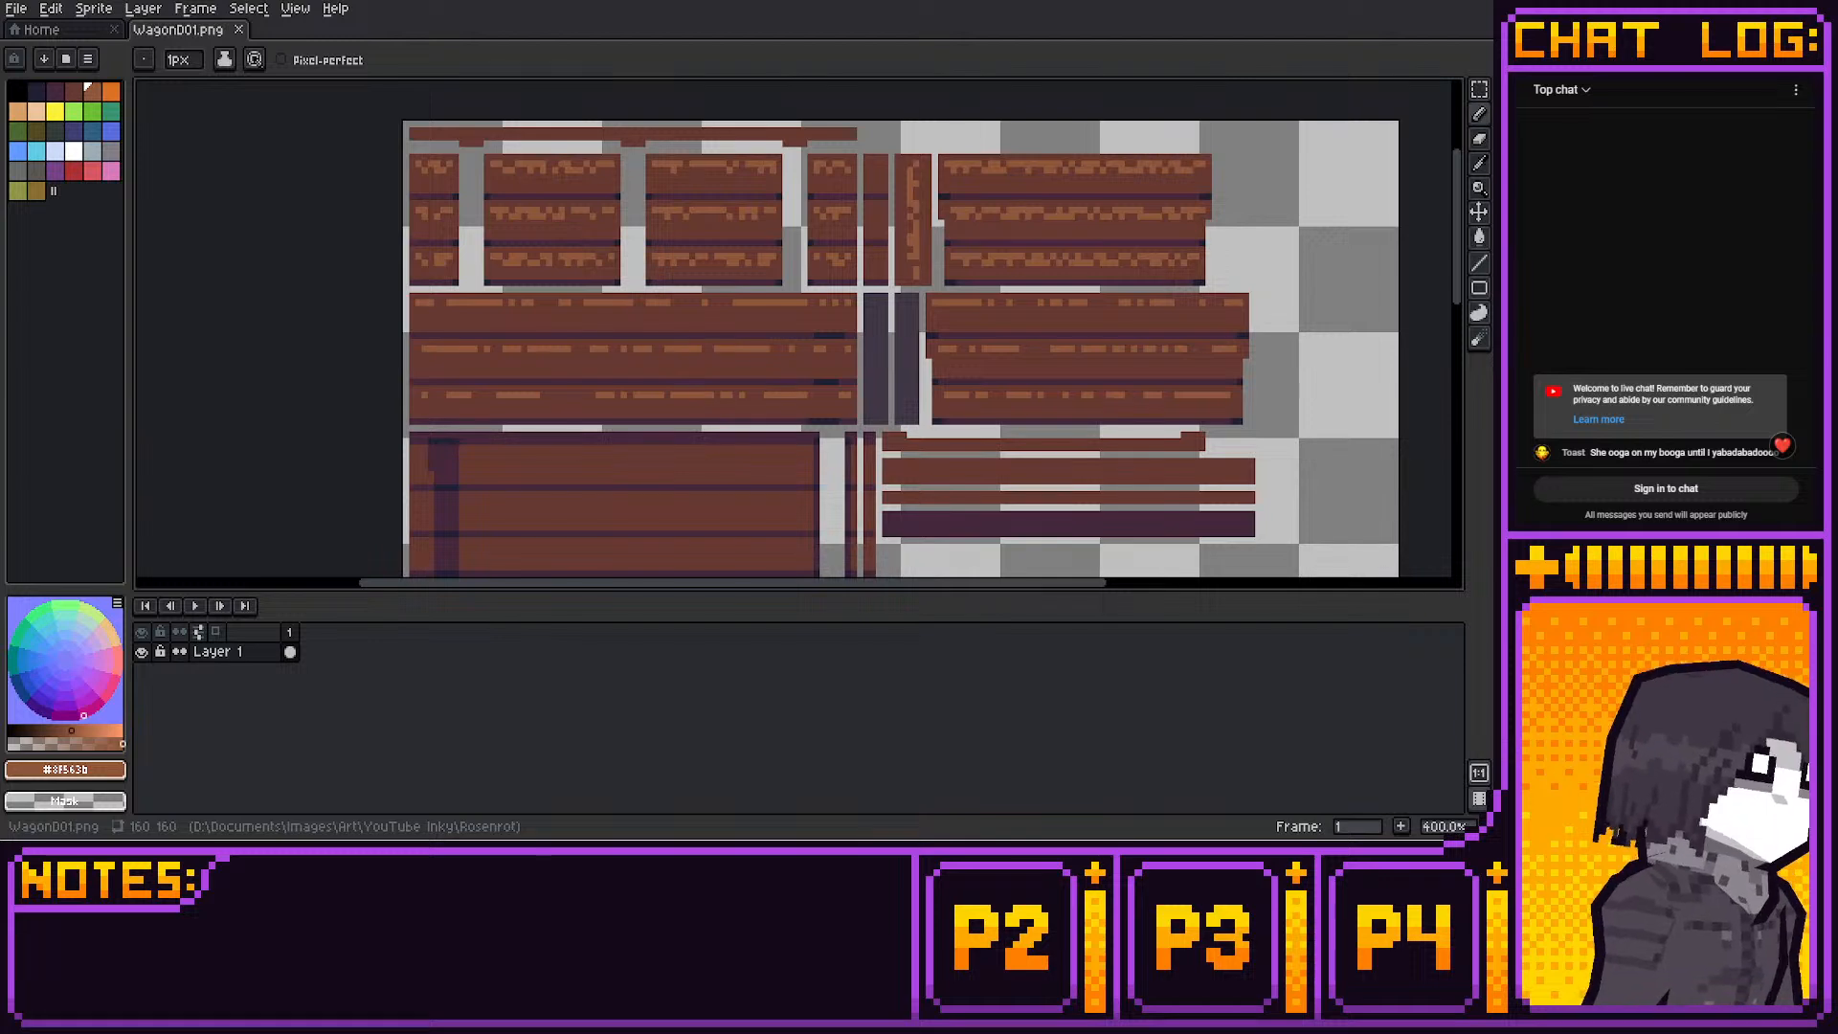
left_click(1242, 324, "alt")
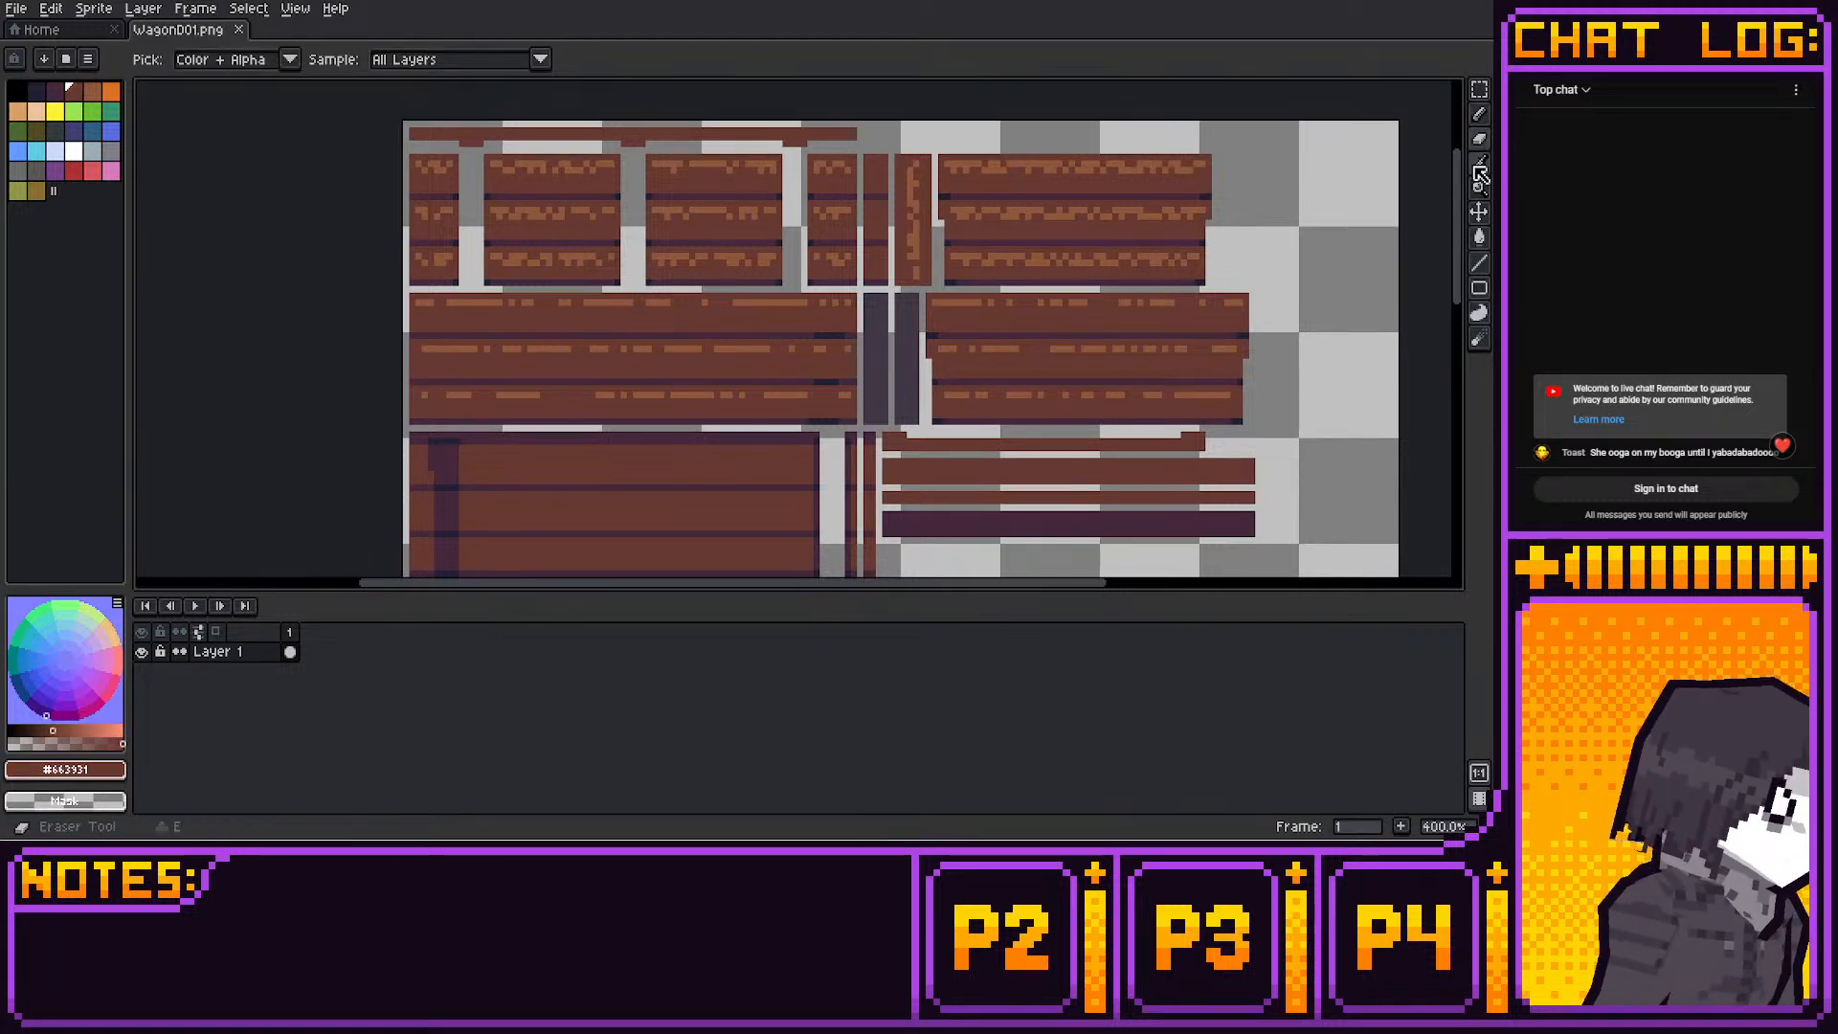
middle_click_drag(1093, 387, 1082, 267)
scroll(1089, 261, "up", 1)
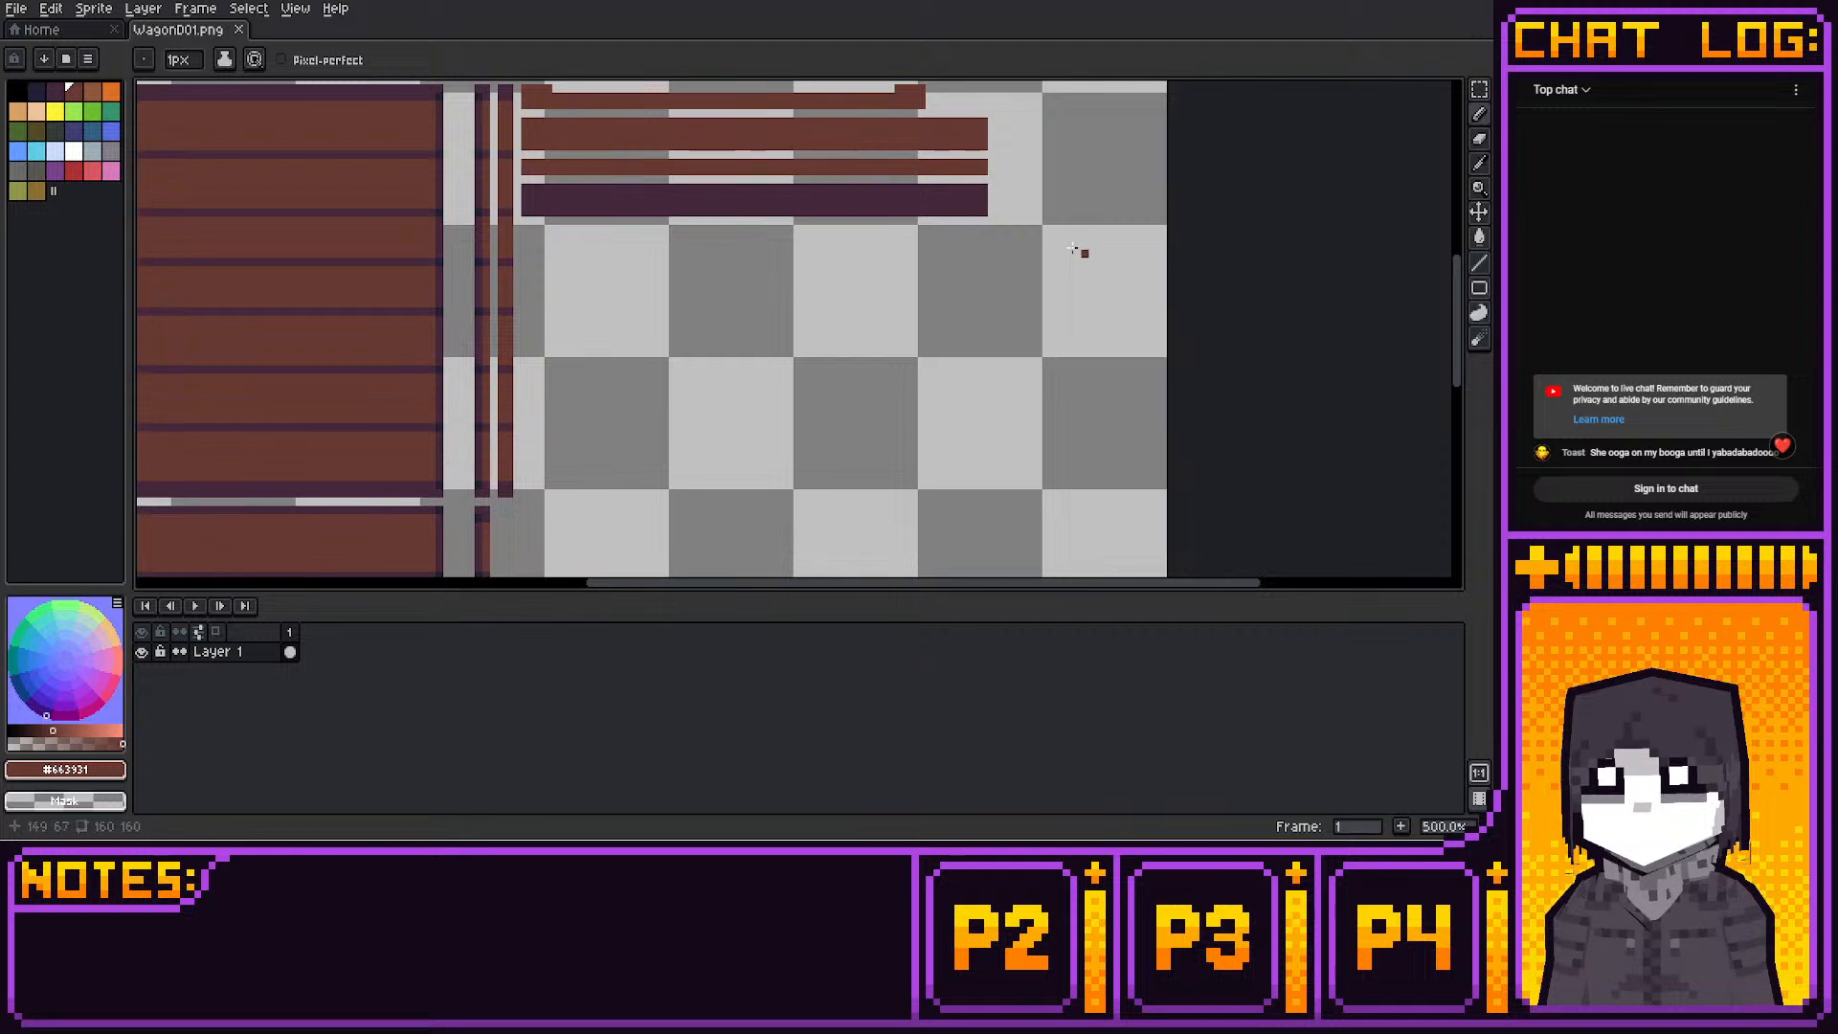
Draw a shallow one-pixel curve with a diagonal rise at one end in the empty canvas area beside the planks
left_click_drag(968, 312, 1040, 320)
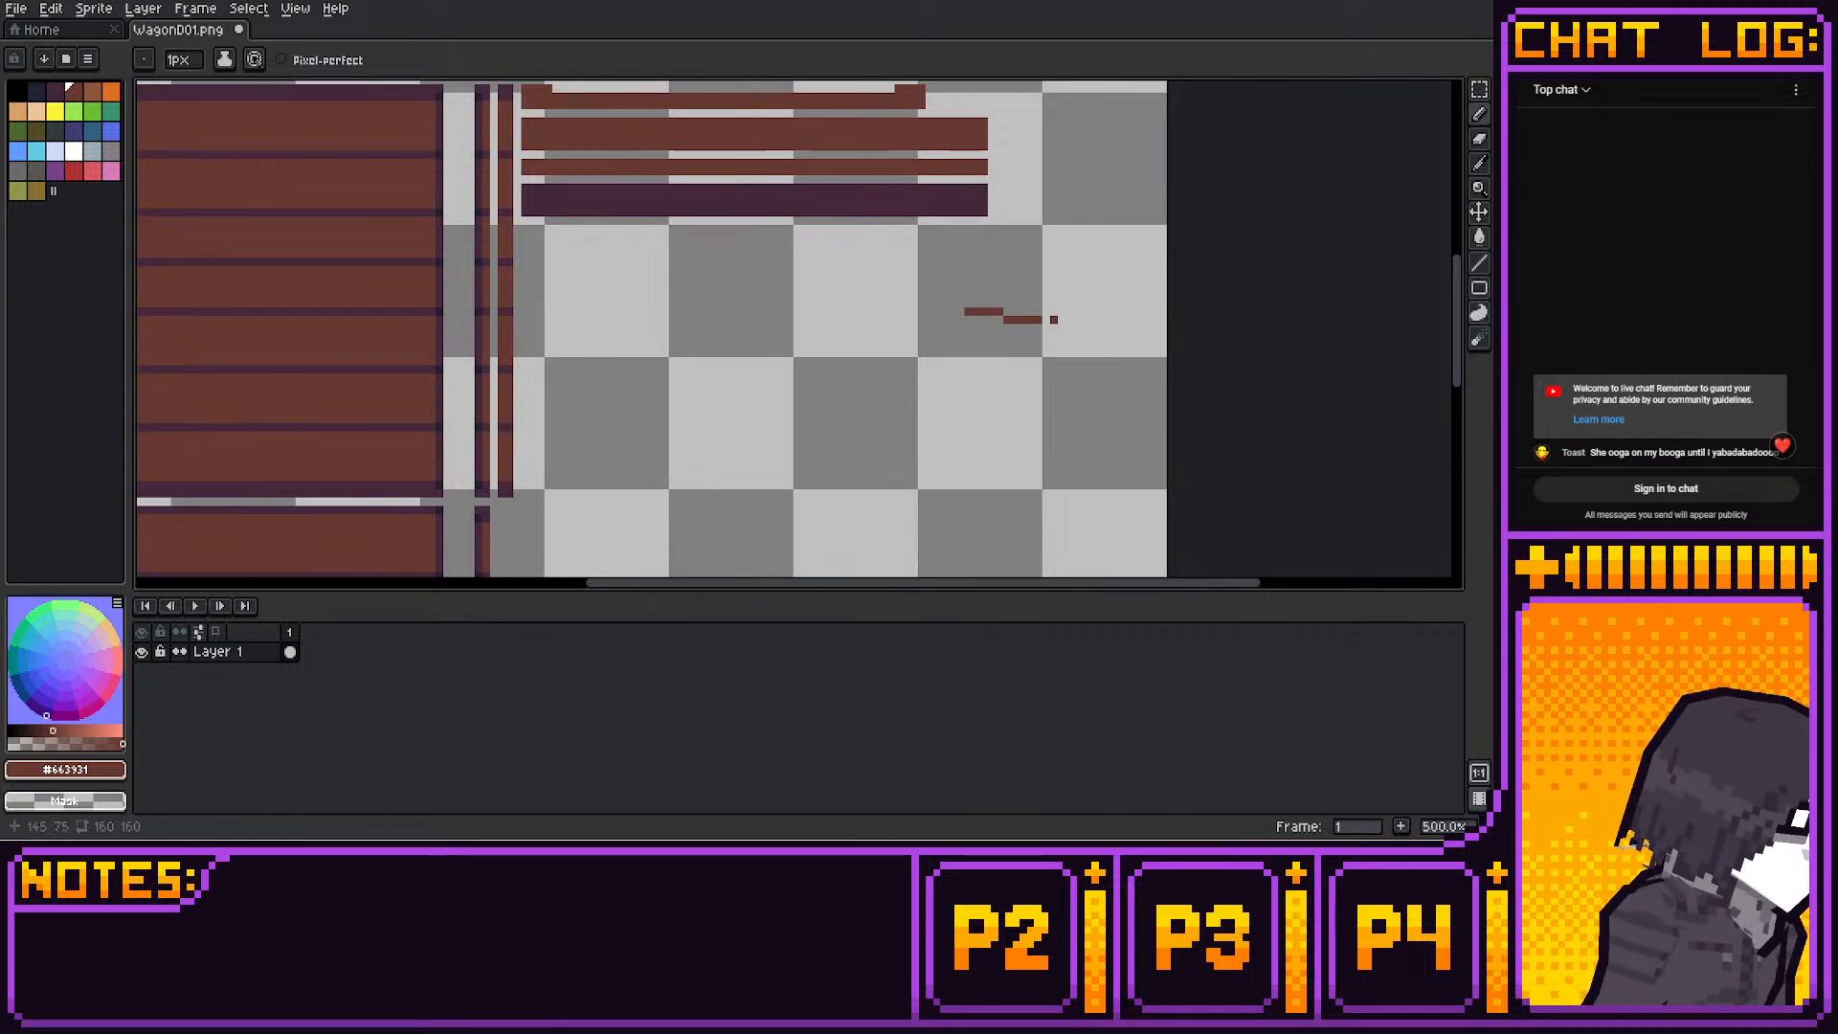
left_click_drag(1054, 320, 1092, 311)
left_click(1069, 319)
left_click(1109, 311)
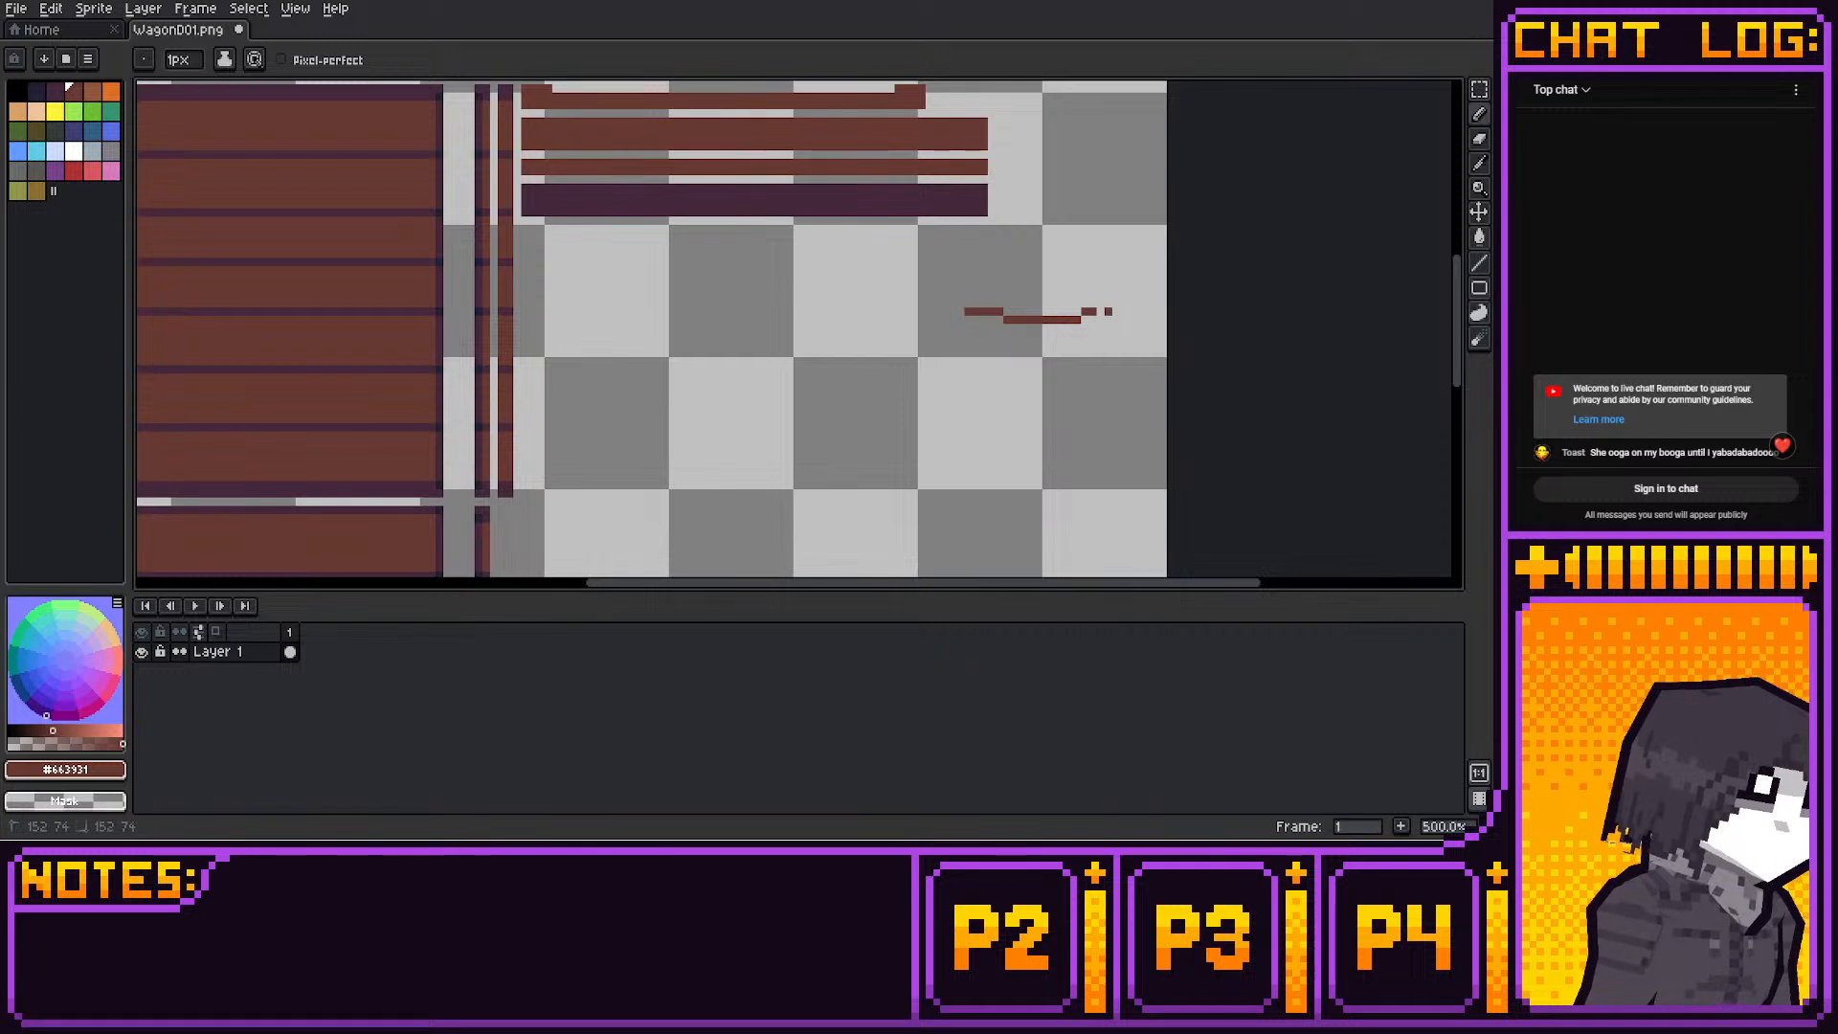
left_click(1100, 311)
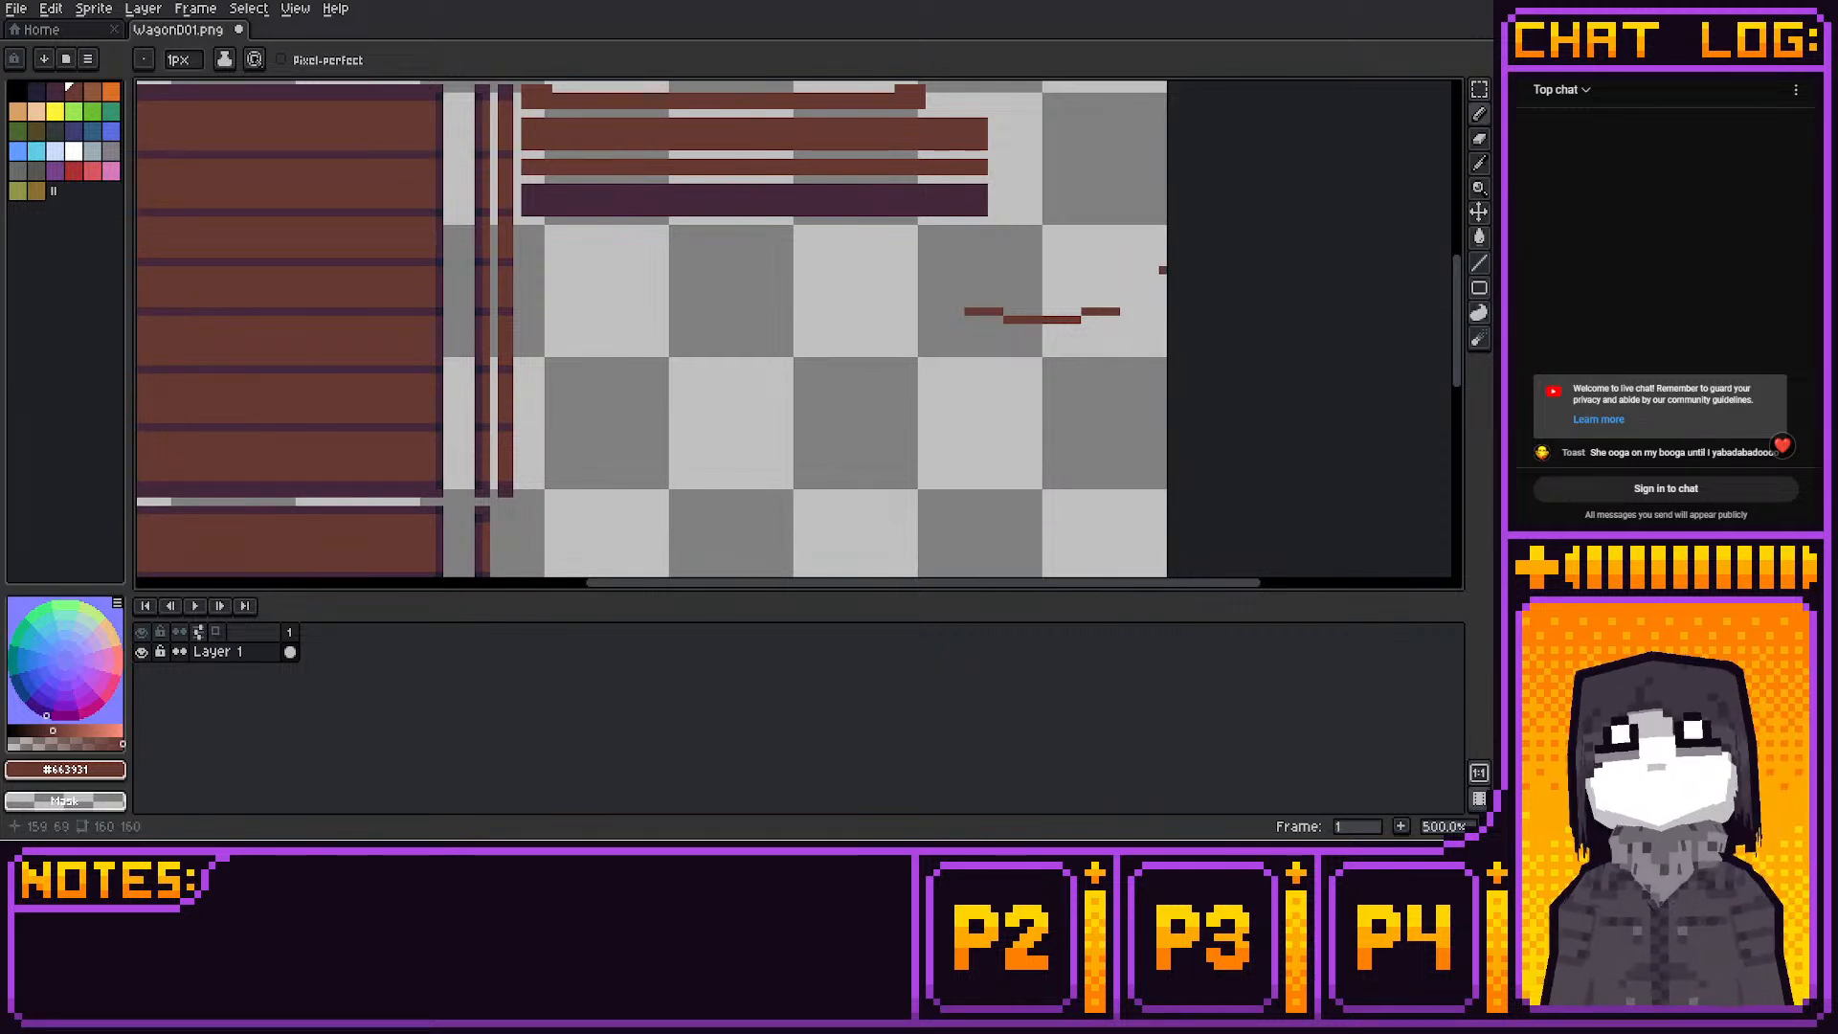
left_click(1124, 304)
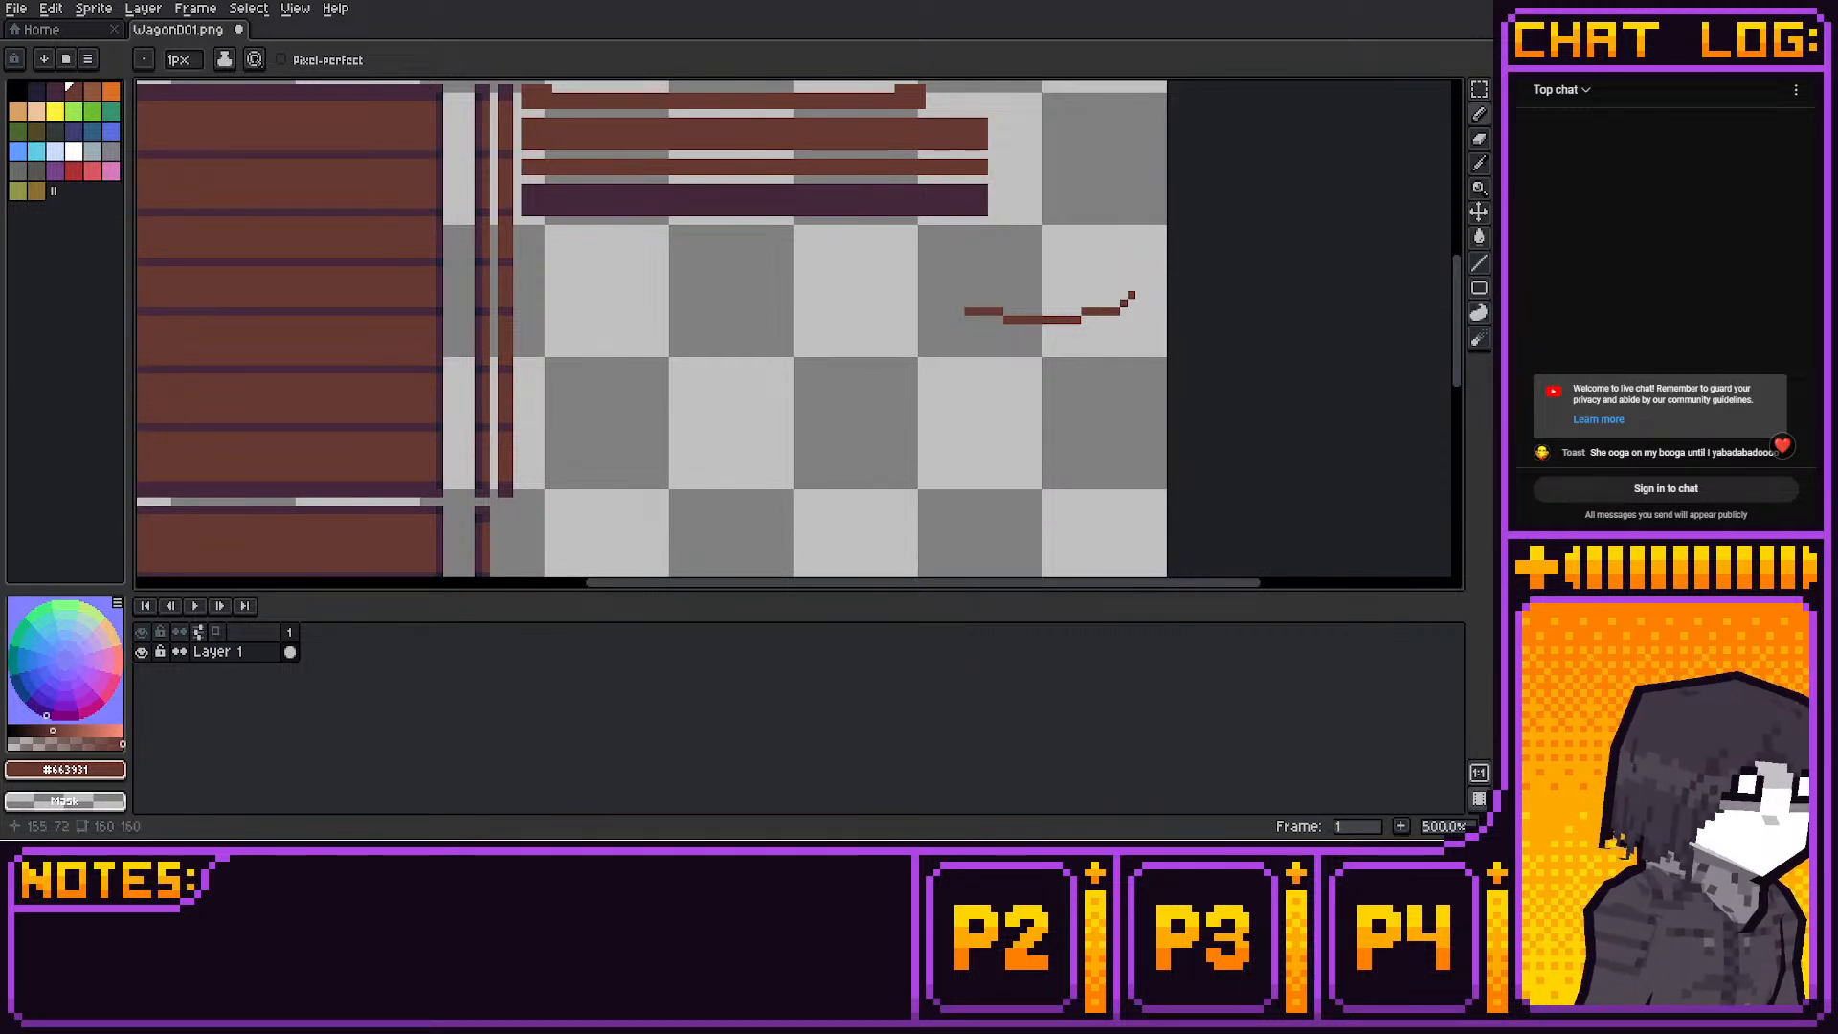
left_click(1132, 295)
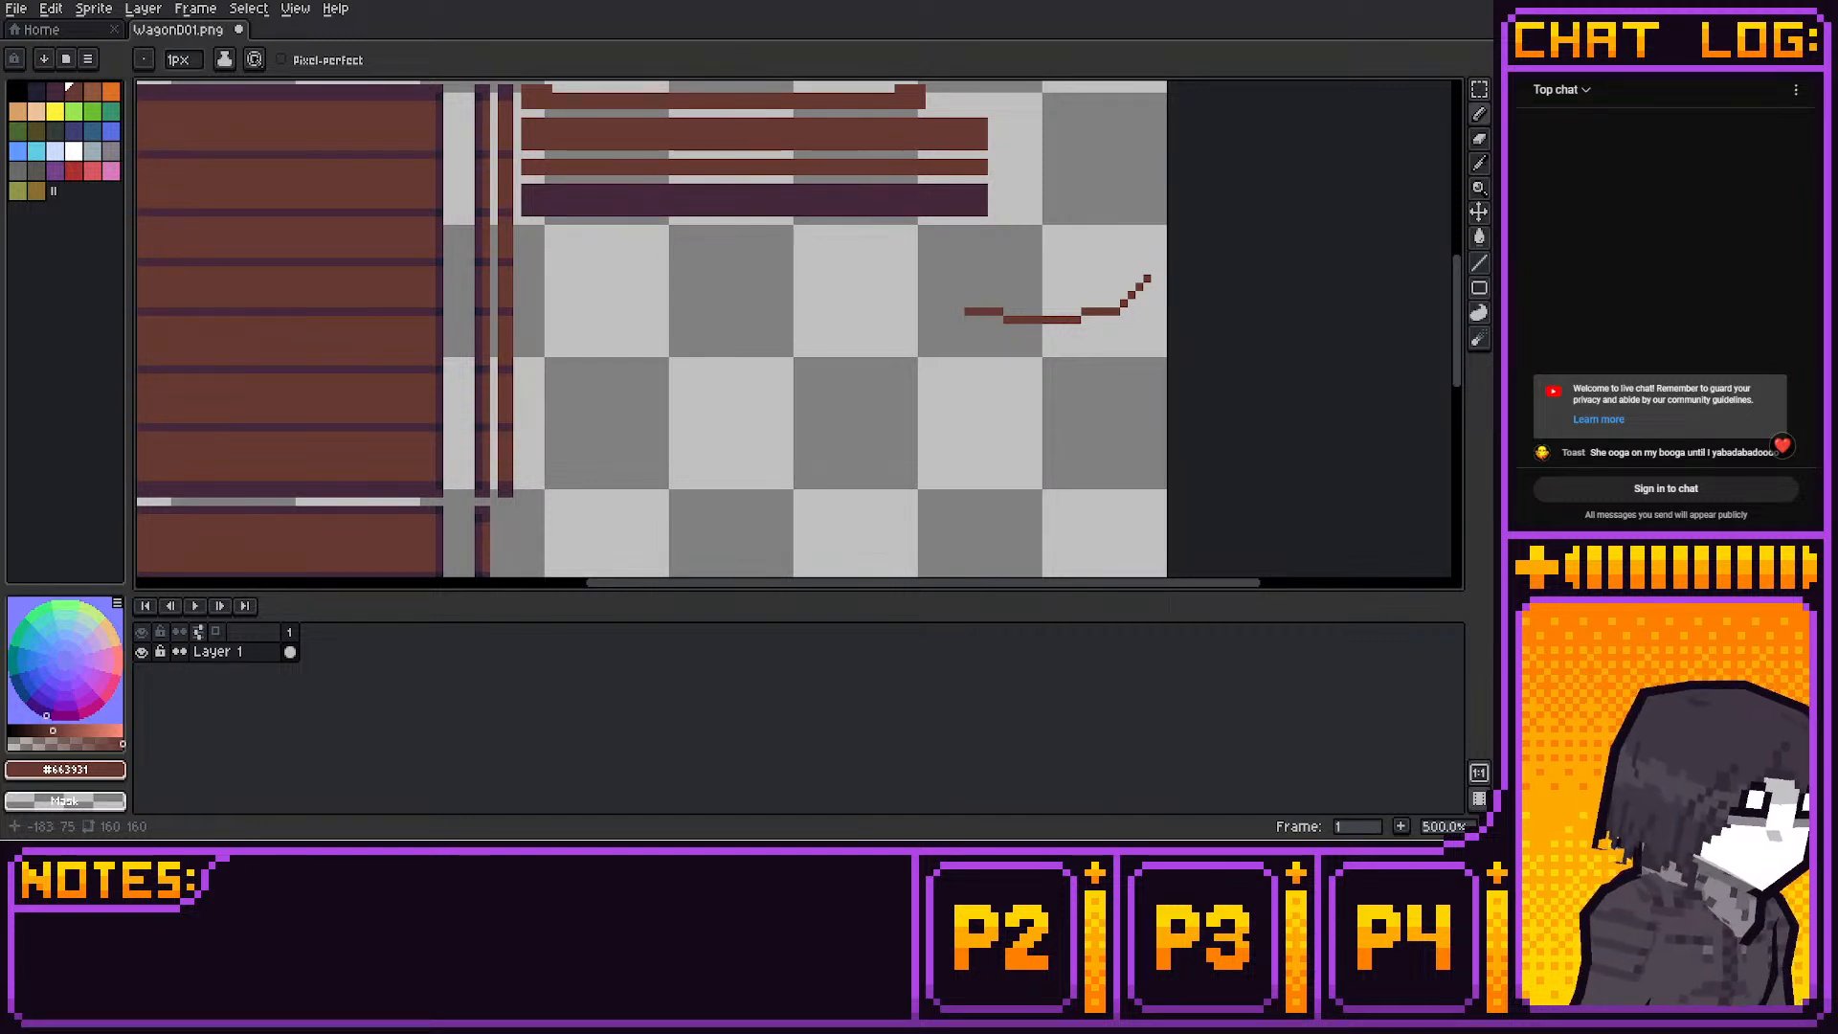
Select the curve with a 30 by 23 pixel marquee and move it diagonally down to position 102, 86
key("m")
left_click_drag(952, 272, 1164, 440)
left_click_drag(1072, 335, 853, 492)
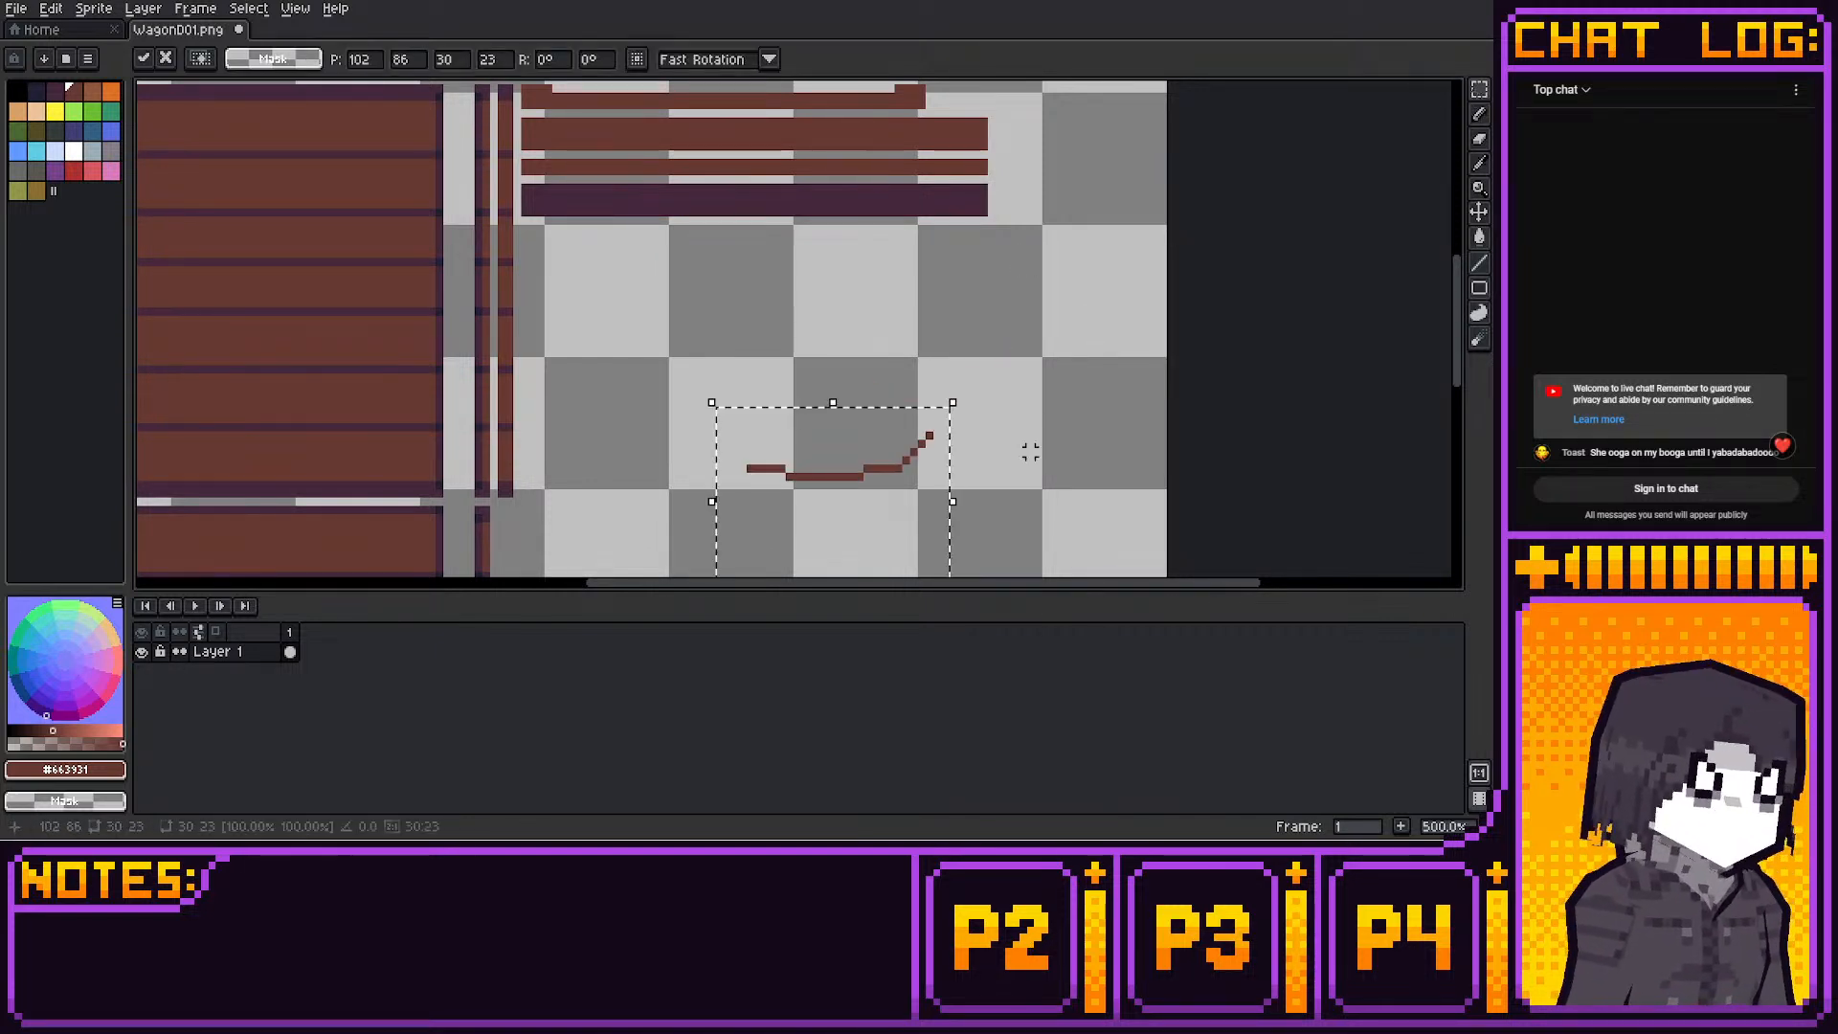
left_click(1030, 451)
Extend the curve's diagonal end and draw a matching diagonal on the opposite side to form a symmetric arc
key("b")
left_click_drag(945, 418, 930, 435)
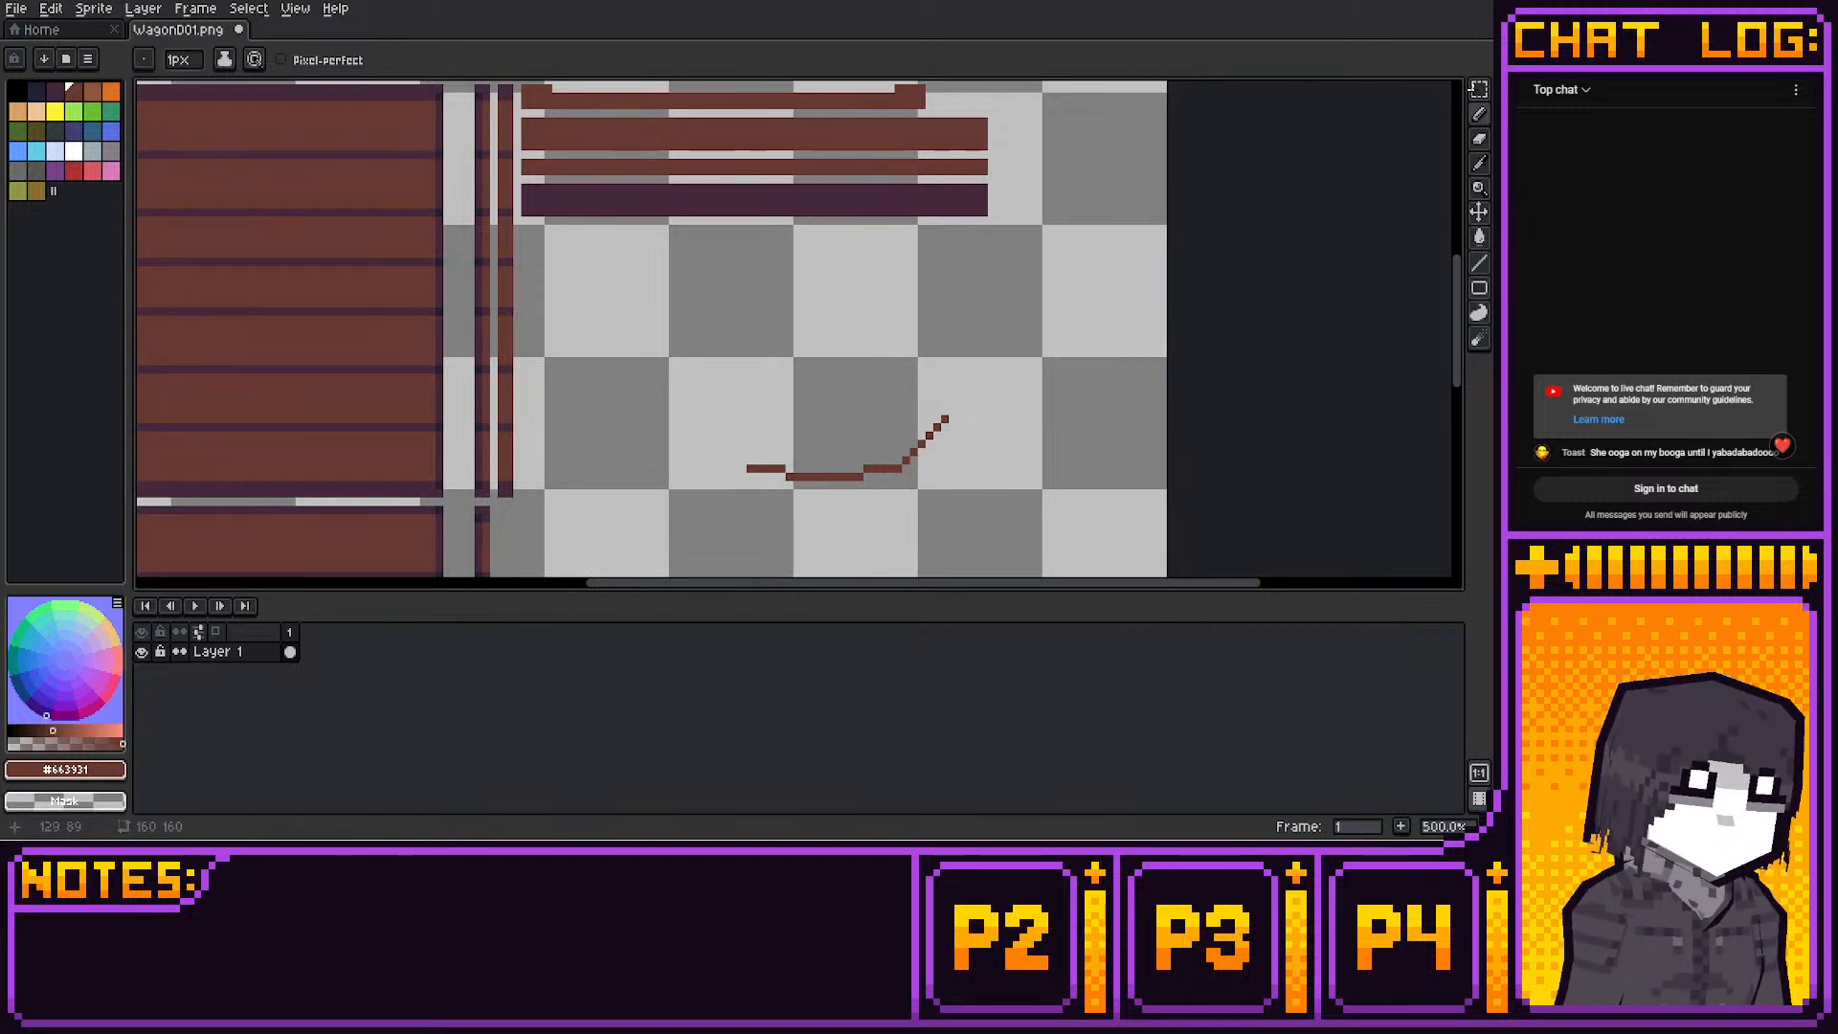
left_click(952, 411)
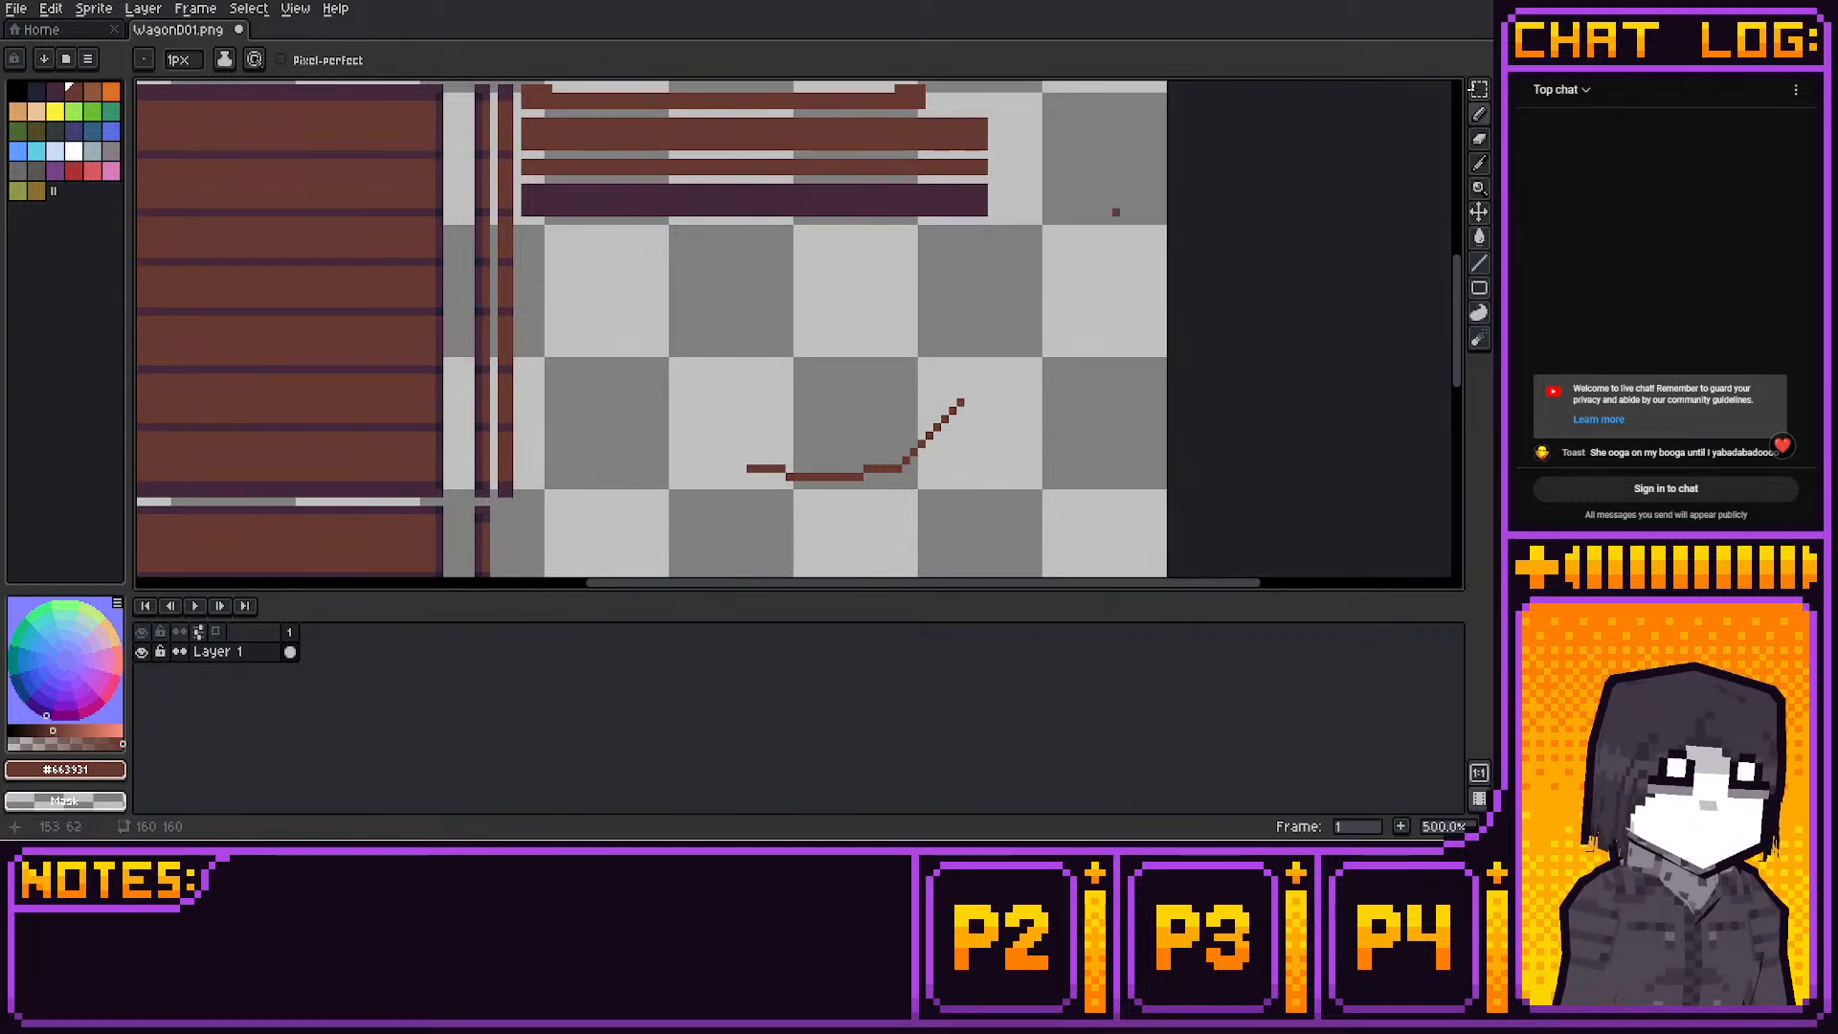
mouse_move(743, 460)
left_mouse_down()
mouse_move(687, 402)
mouse_move(1050, 499)
left_mouse_up()
left_click(703, 418)
Select the arc in a 49 by 17 pixel area and place a copy rotated -90° so it continues the arc's left diagonal
left_click(1479, 89)
scroll(1032, 257, "down", 3)
middle_click_drag(1025, 247, 1030, 253)
left_click_drag(1028, 281, 1052, 398)
key("Return")
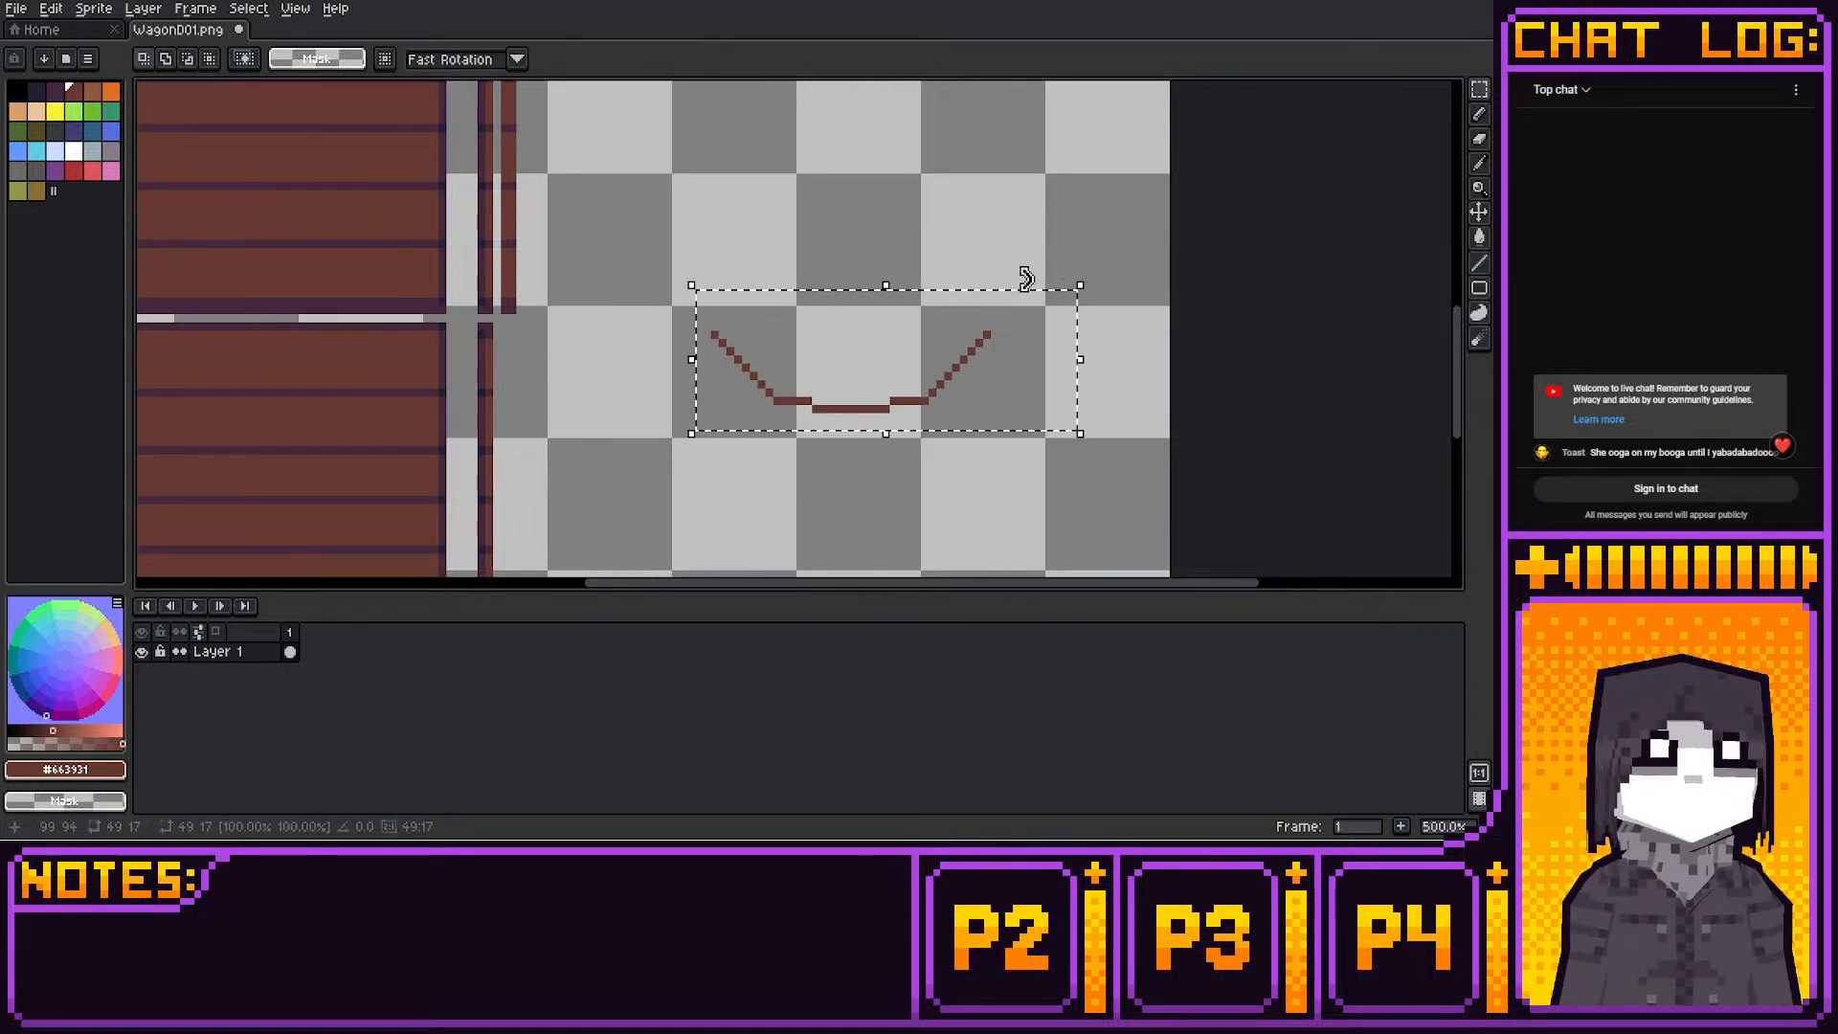
mouse_move(1027, 275)
left_mouse_down("shift")
mouse_move(1048, 344)
mouse_move(1024, 448)
mouse_move(970, 500)
left_mouse_up("shift")
mouse_move(890, 383)
left_mouse_down()
mouse_move(837, 292)
mouse_move(750, 301)
left_mouse_up()
scroll(1034, 296, "up", 2)
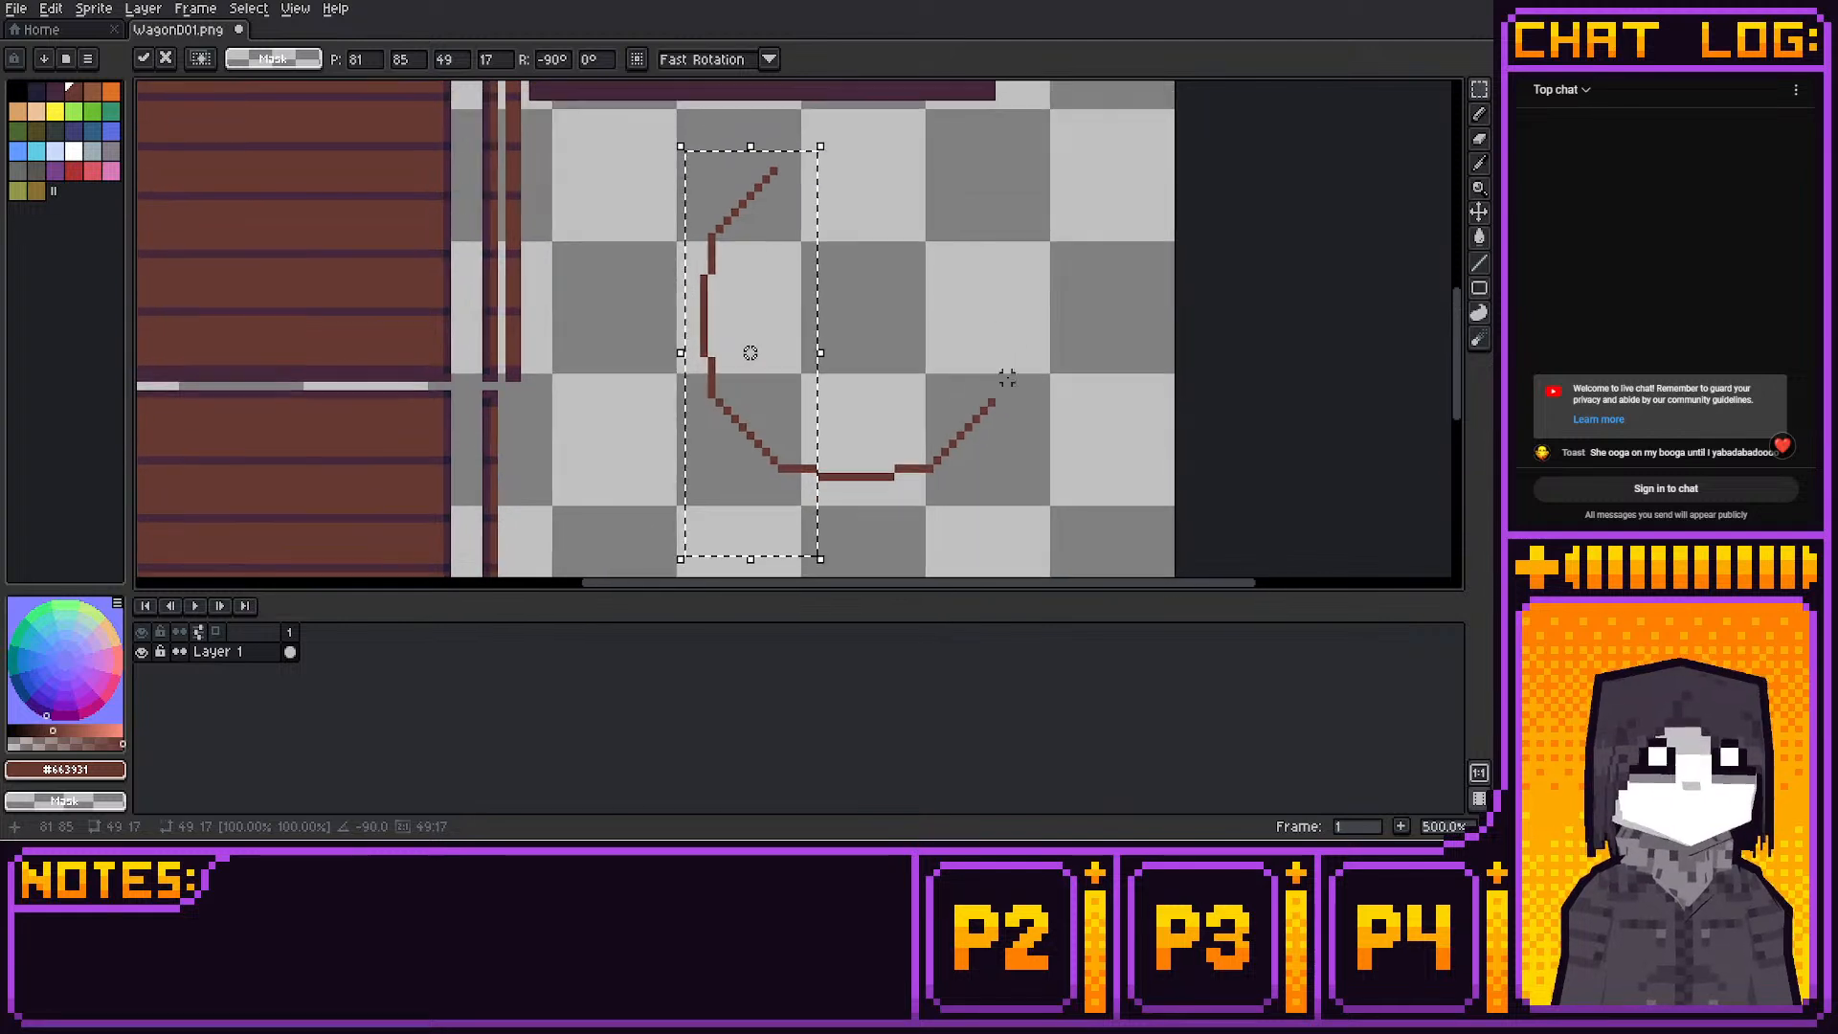
Commit the rotated arc, select the half-finished circle outline in a 55 by 45 pixel area and copy it
left_click(1027, 300)
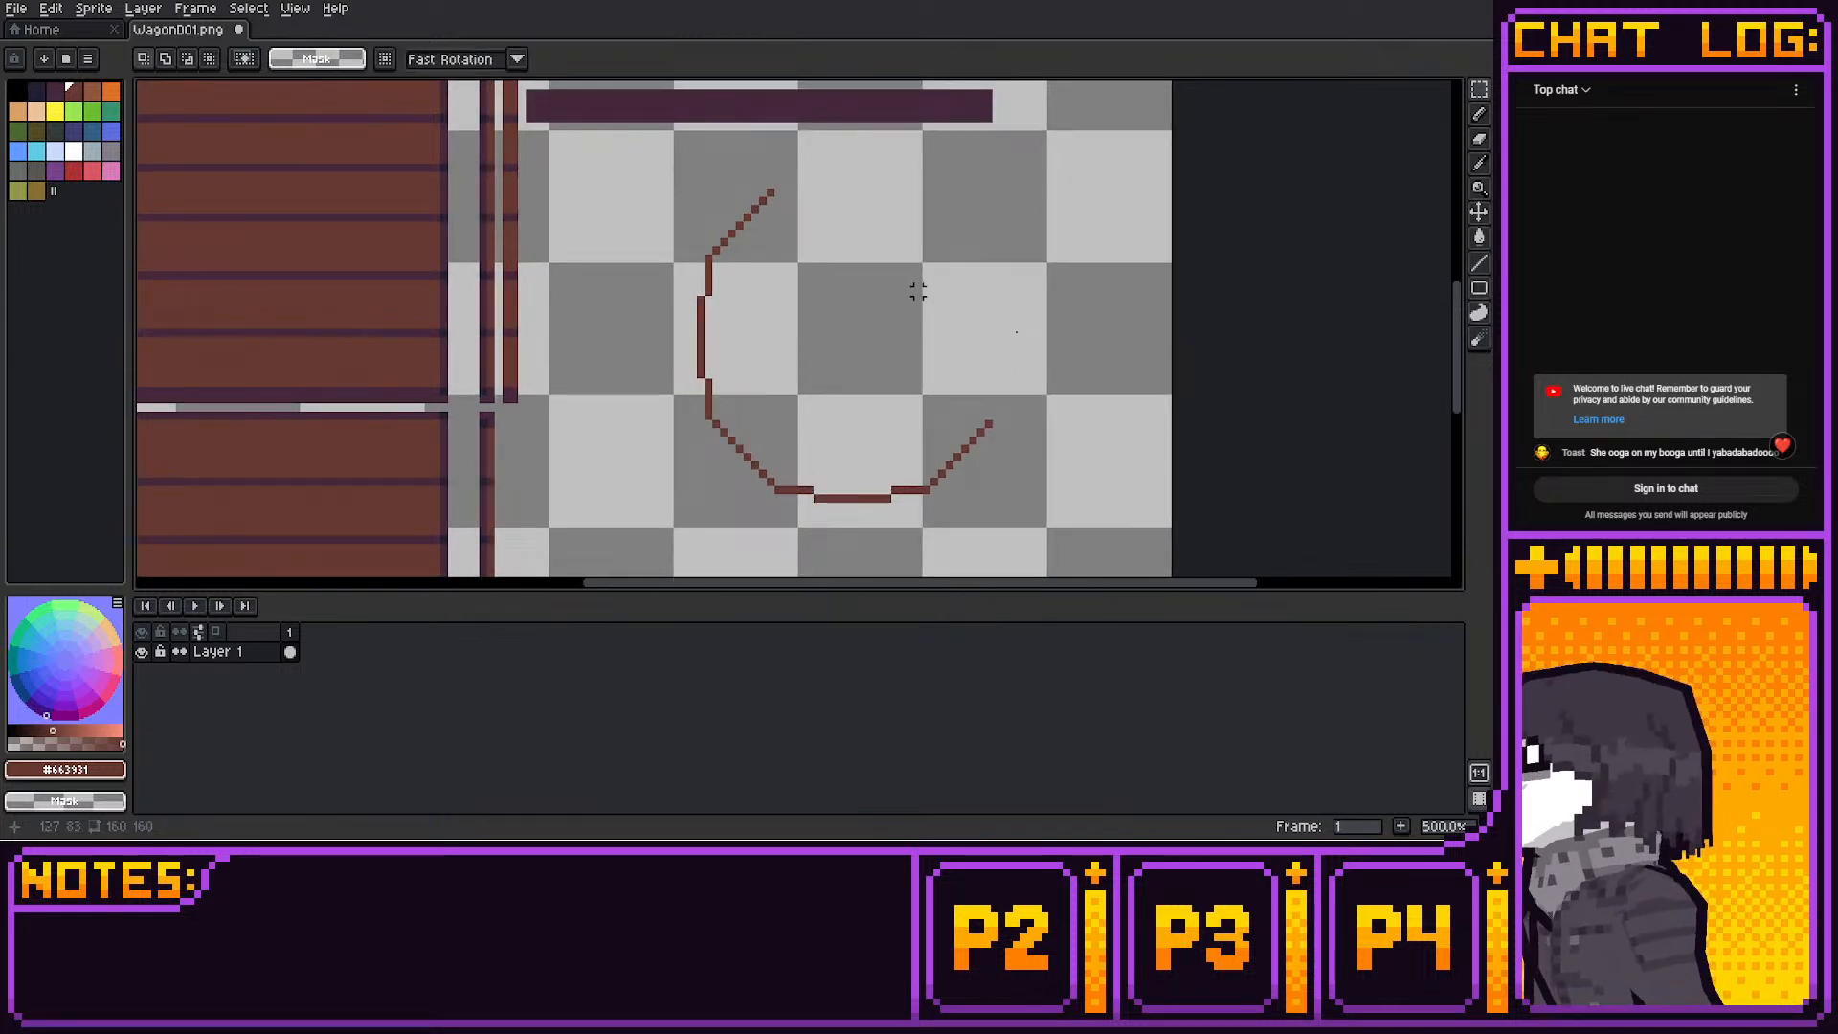
left_click_drag(670, 167, 1105, 547)
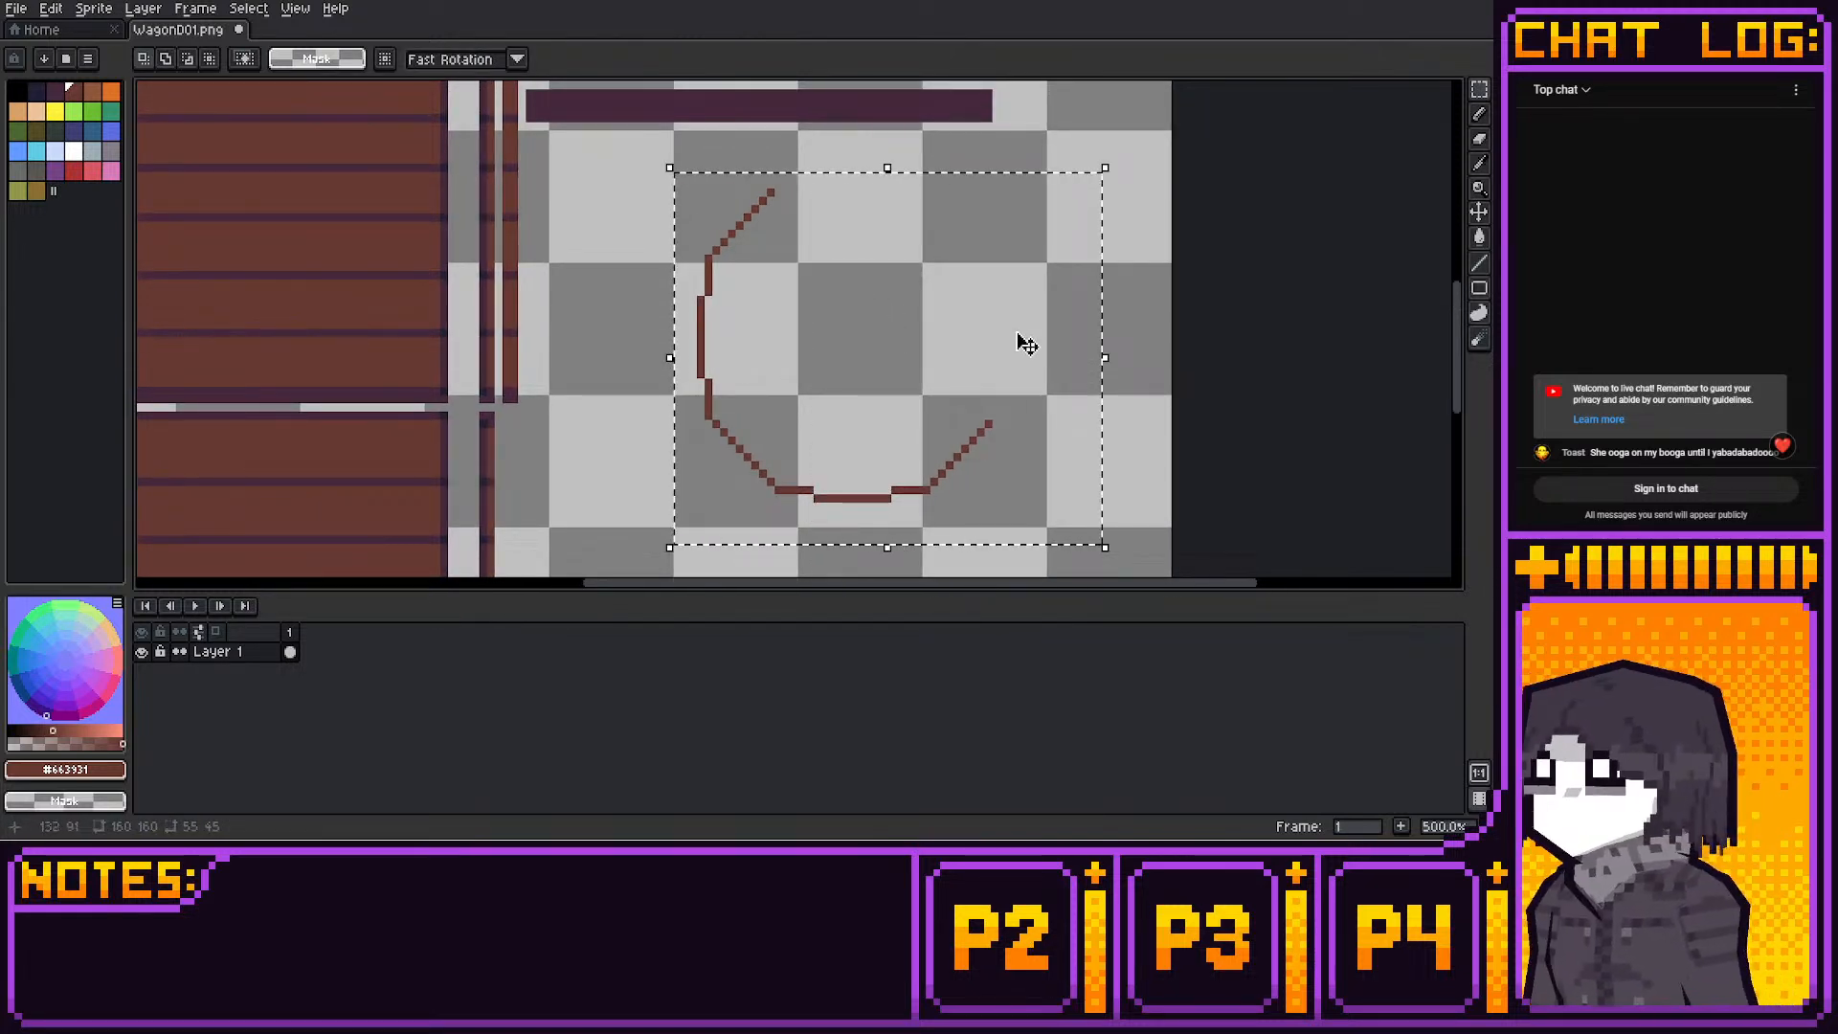
scroll(996, 374, "up", 1)
key("ctrl+c")
key("ctrl+v")
left_click_drag(961, 394, 968, 336)
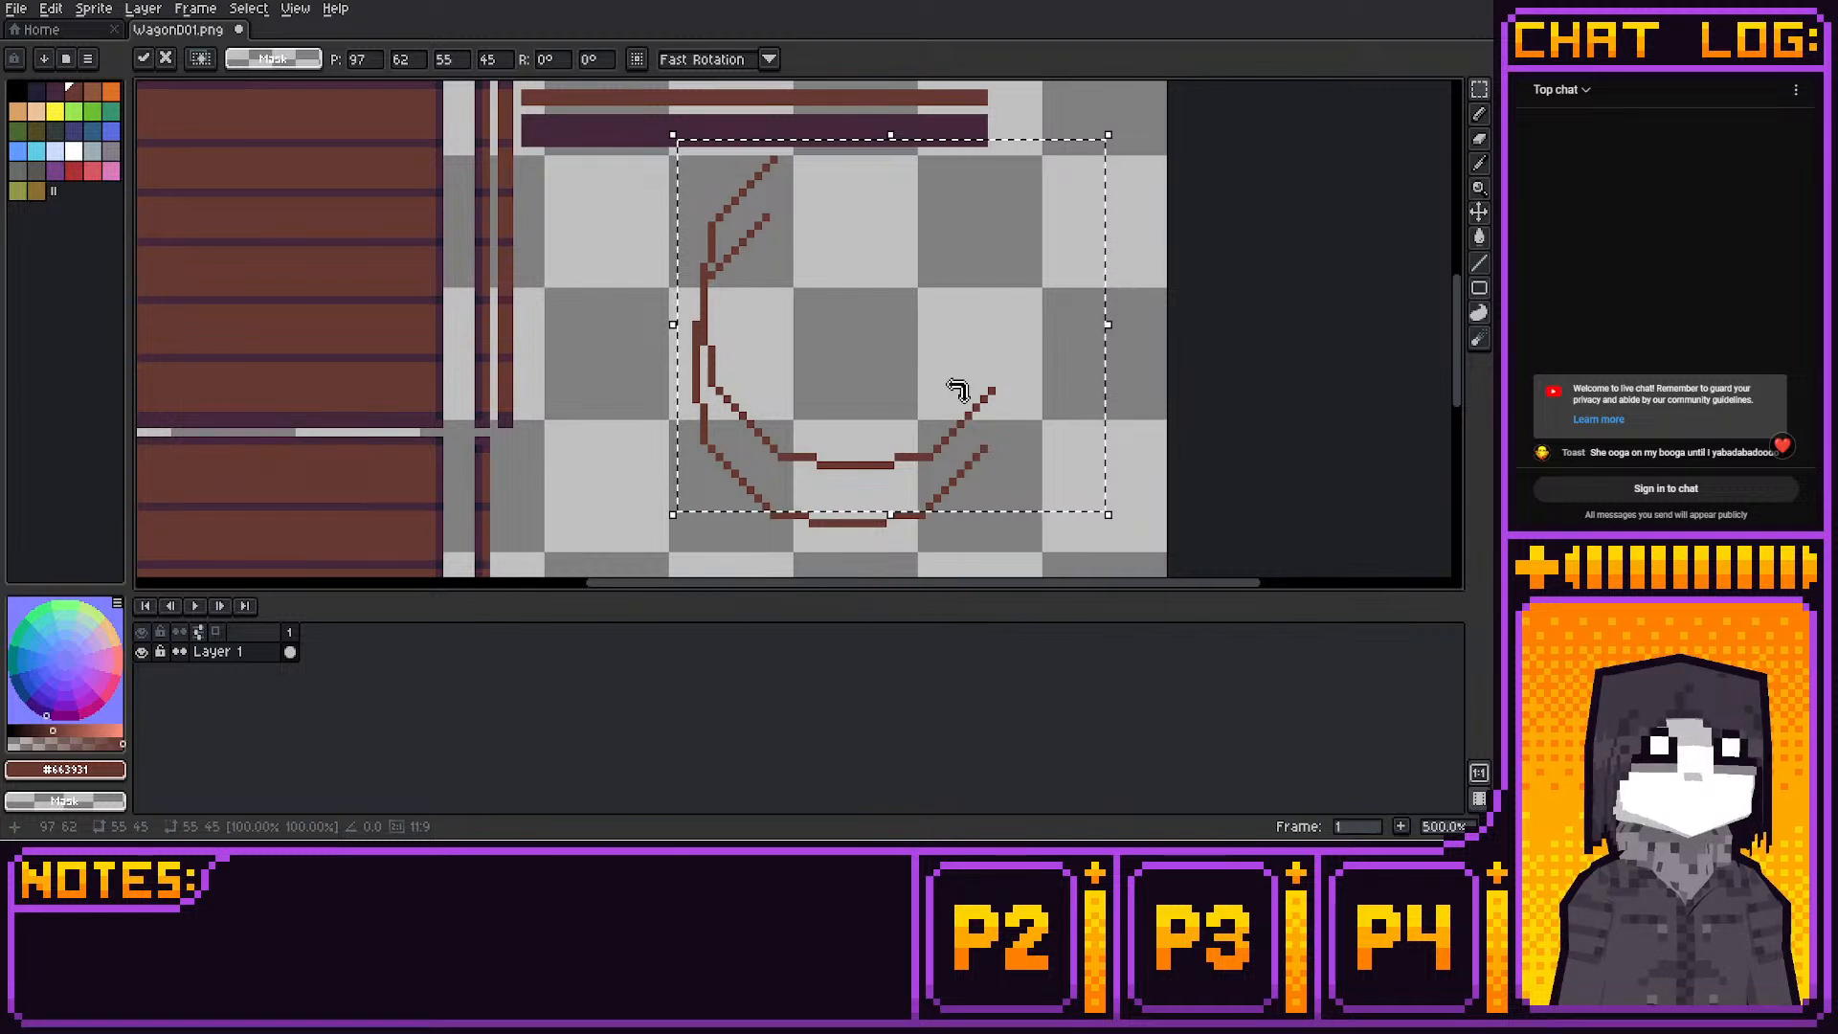
left_click_drag(1132, 126, 1116, 325)
key("ctrl+z")
key("ctrl+z")
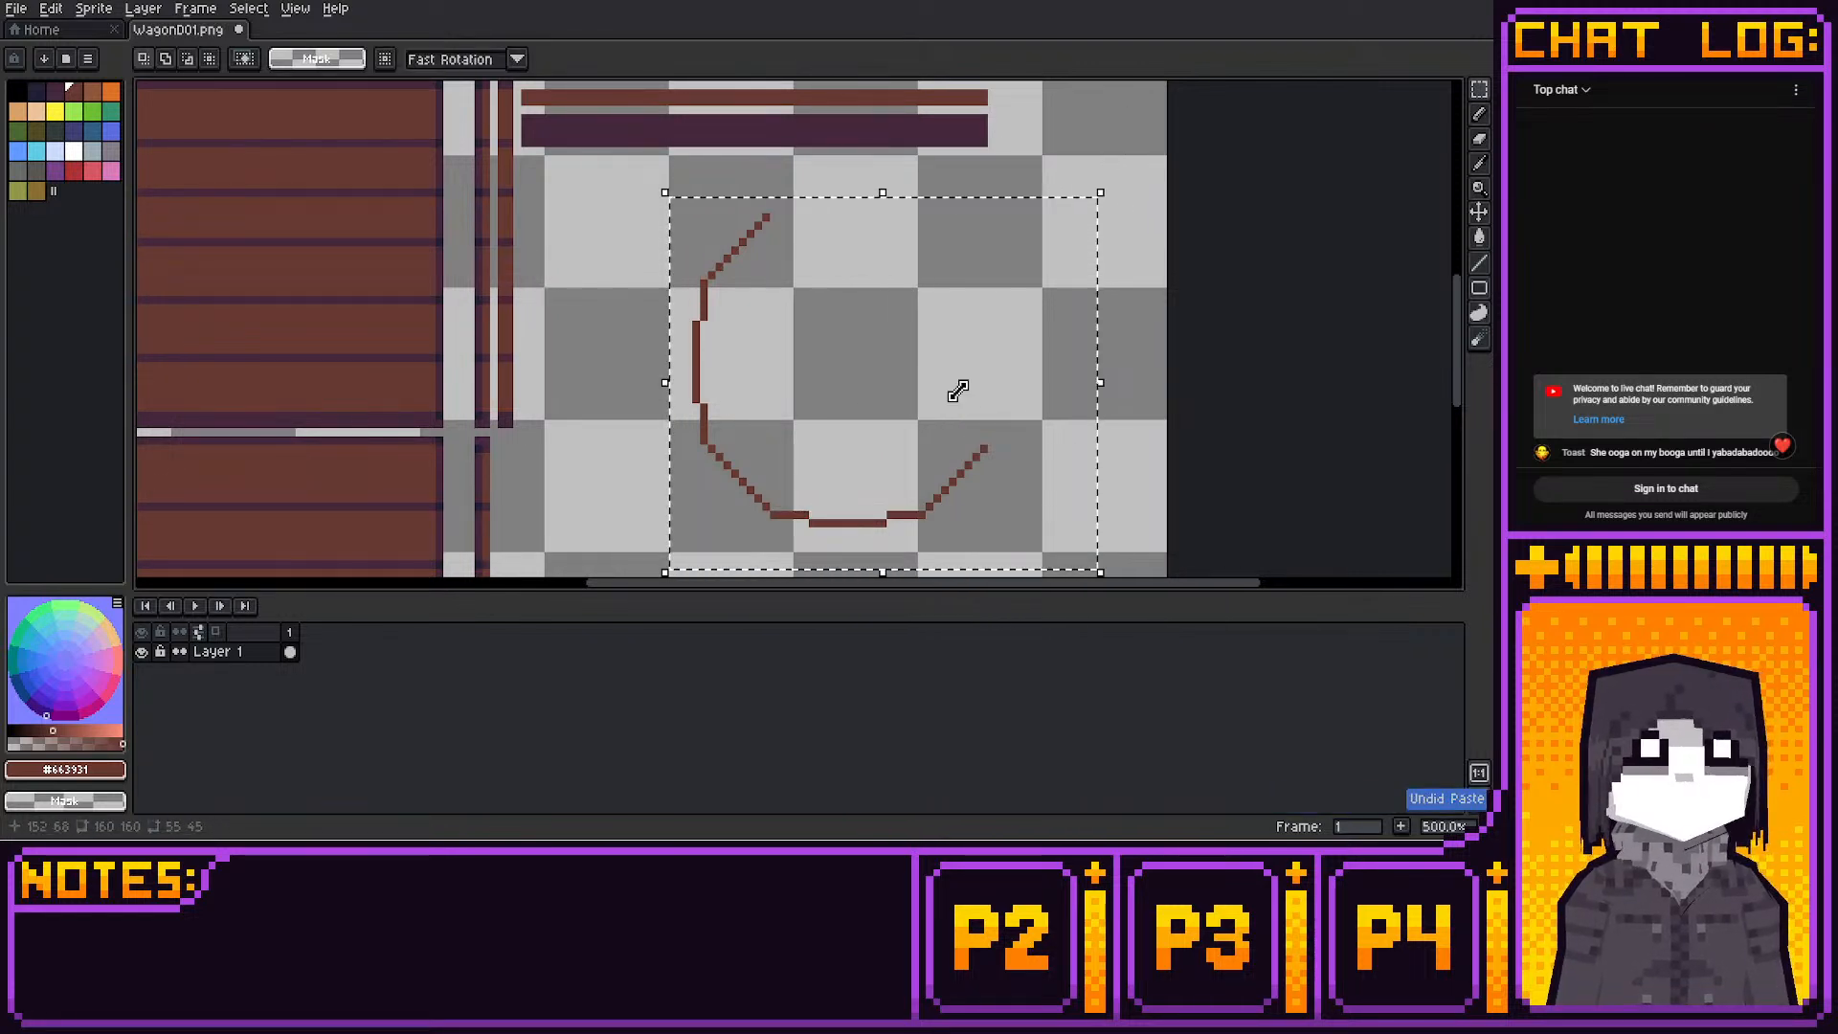
Paste the copied half outline, rotate it 180° and place it at position 87, 64 to close the circle outline
key("ctrl+v")
left_click_drag(1112, 185, 703, 482, "shift")
key("Left")
key("Left")
key("Left")
key("Left")
key("Left")
key("Left")
key("Left")
key("Left")
key("Up")
key("Up")
key("Up")
key("Up")
key("Up")
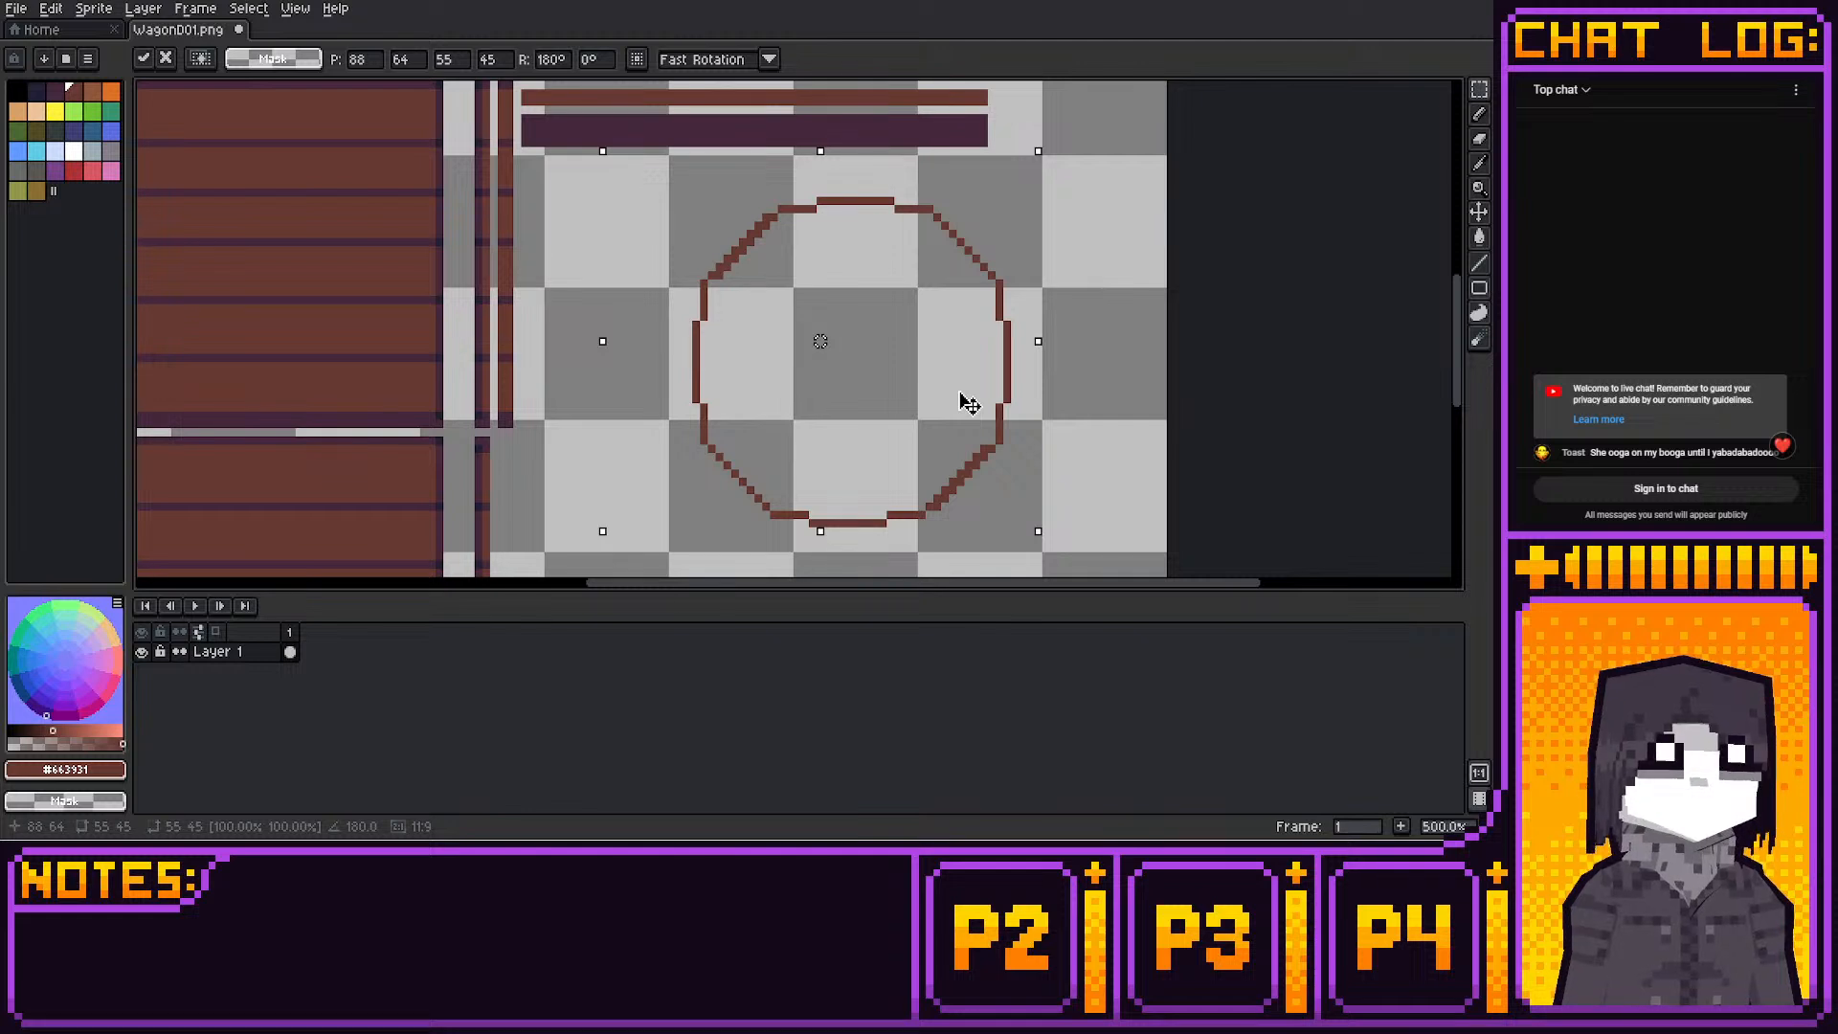
key("Left")
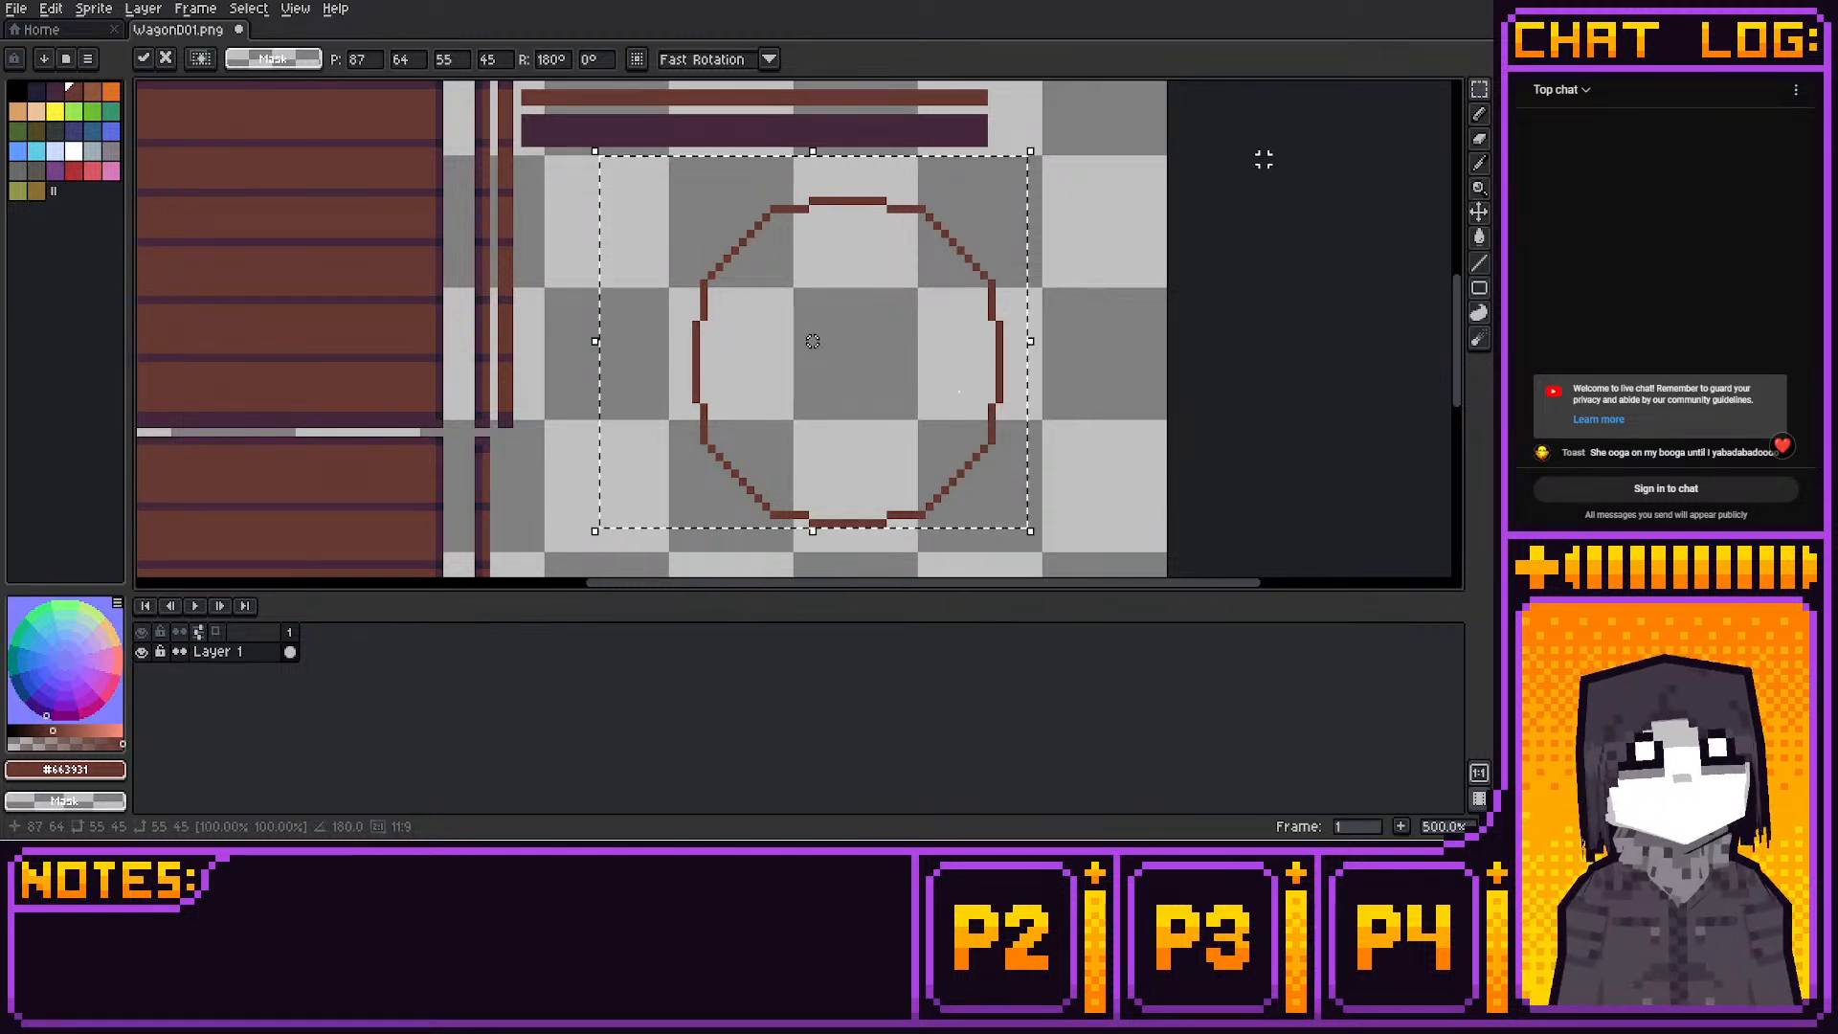
left_click(1296, 250)
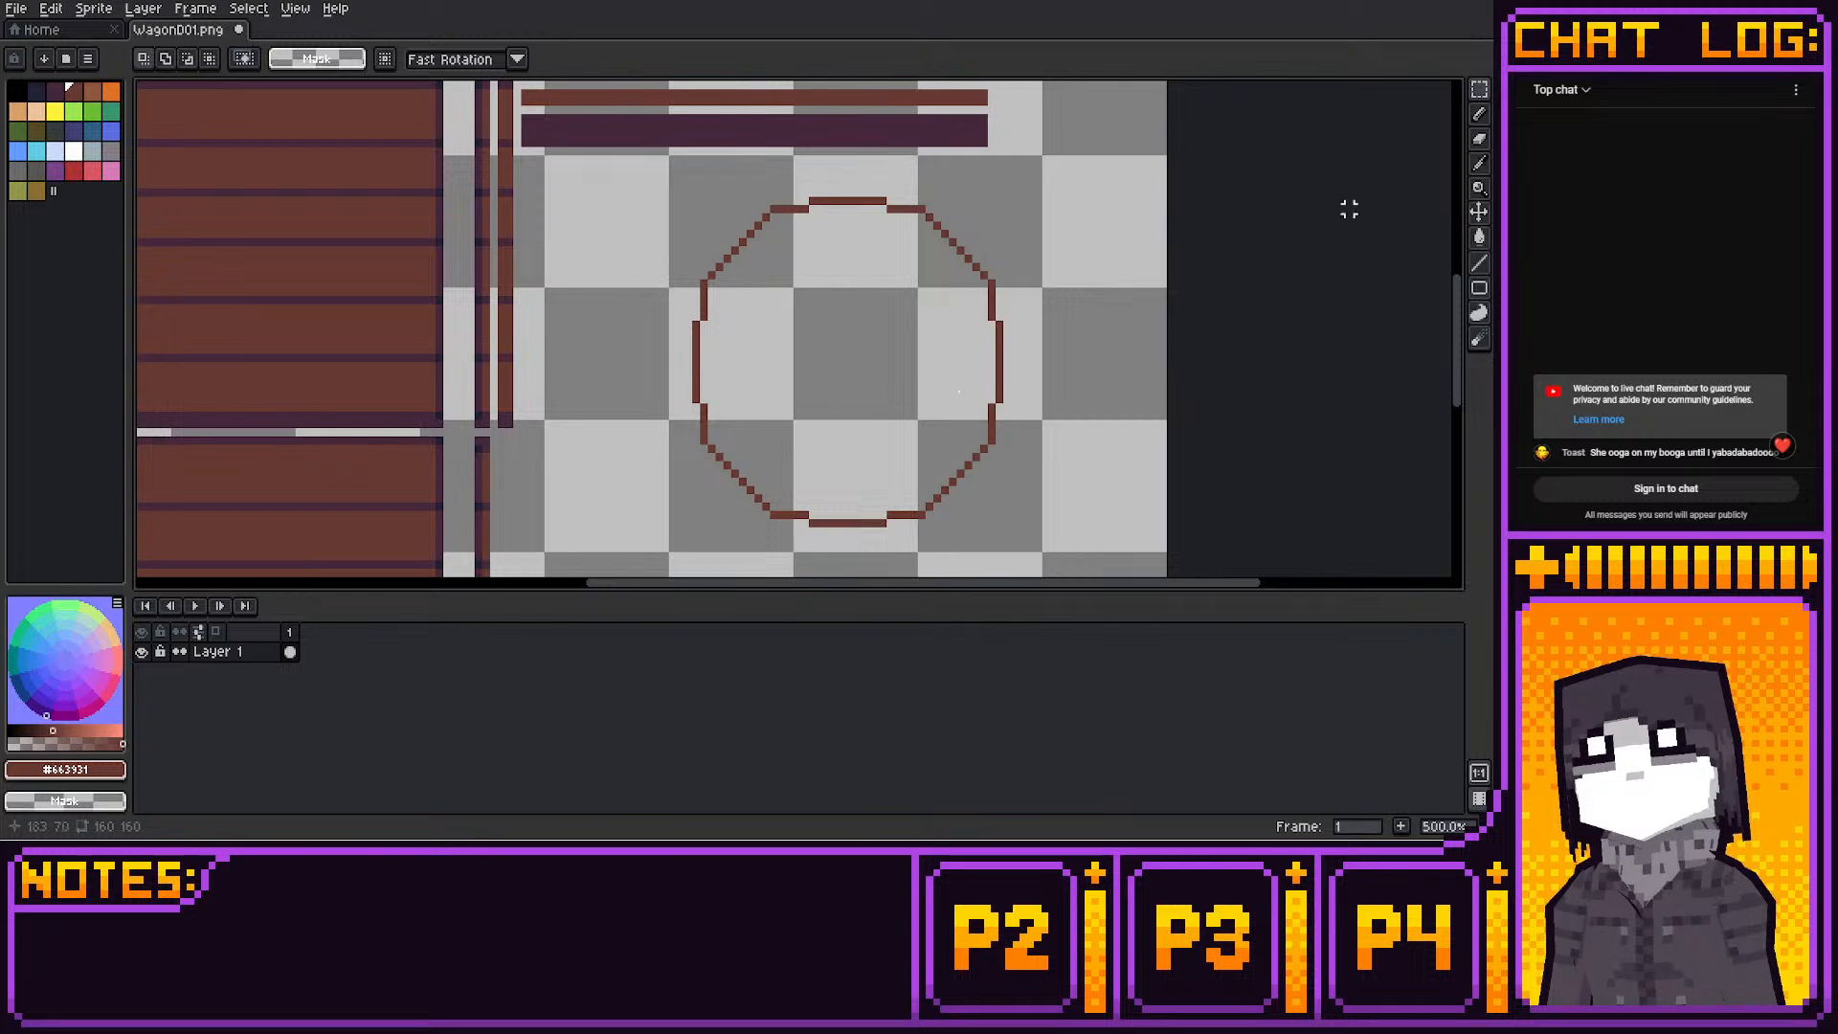
Draw a short one-pixel-thick horizontal line in the empty area below the circle, with a one-pixel step up at its right end
key("b")
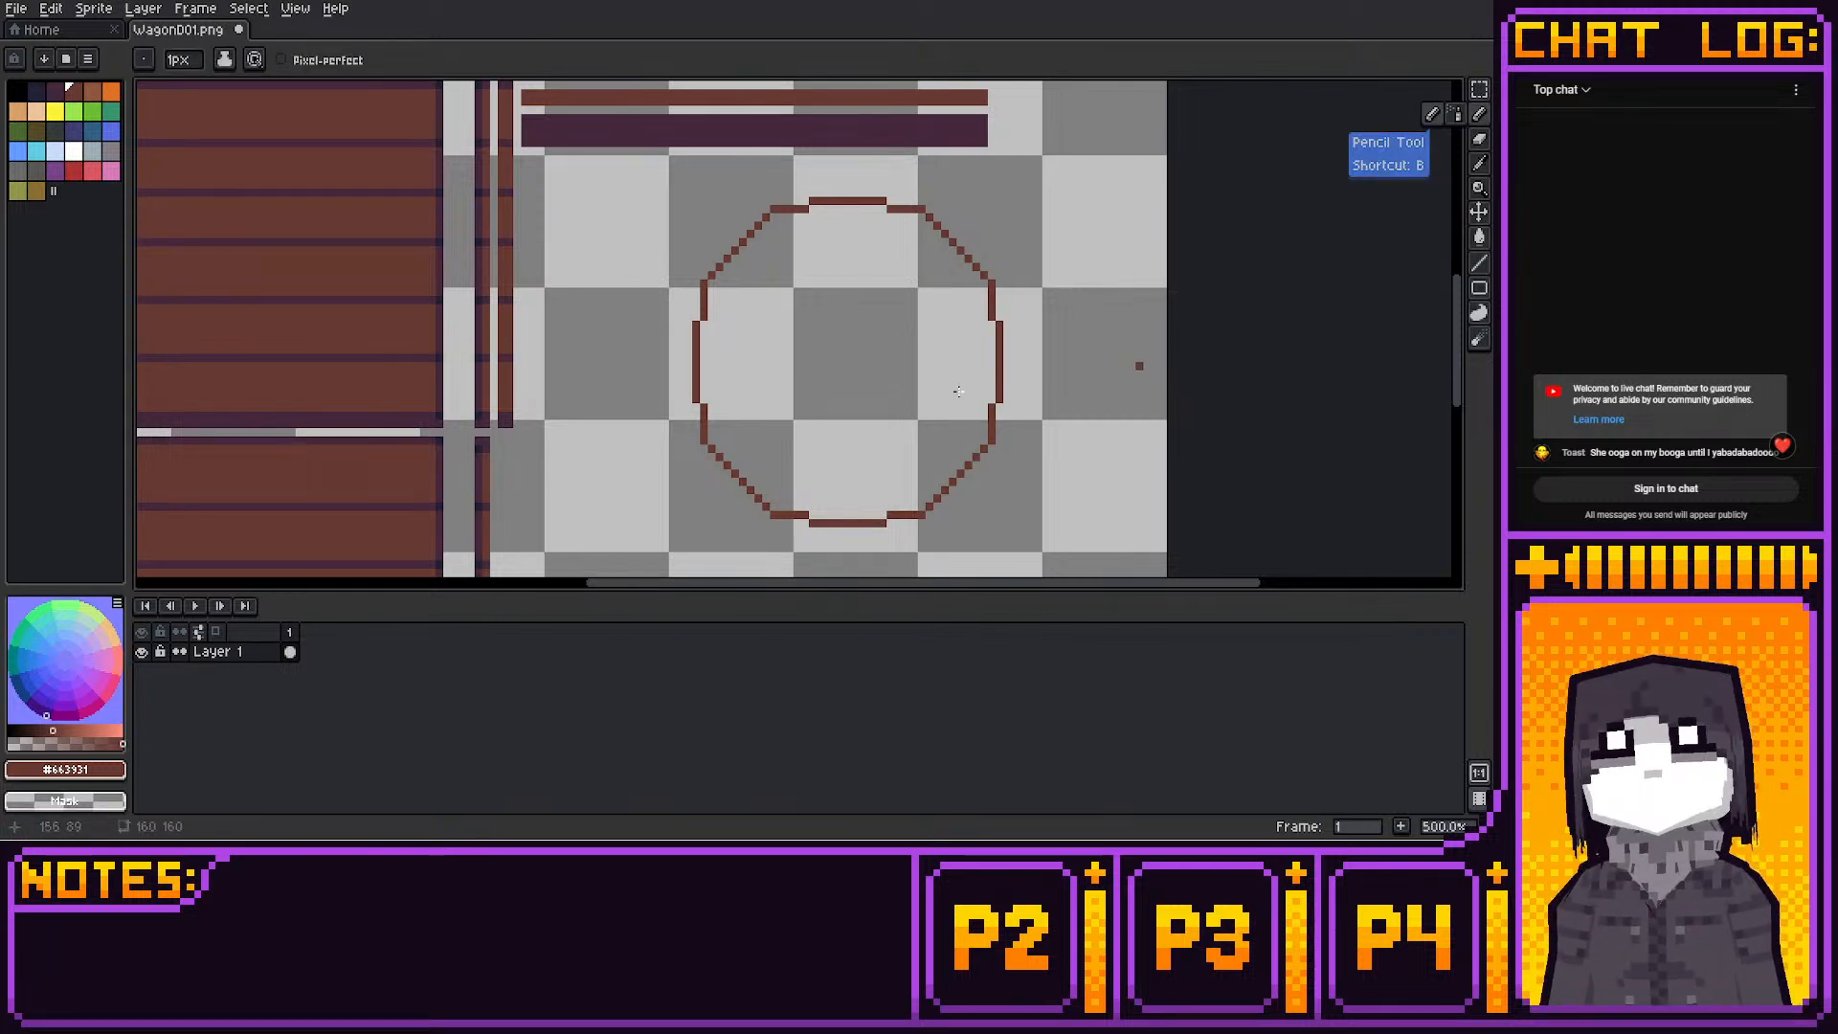
scroll(1134, 388, "down", 3)
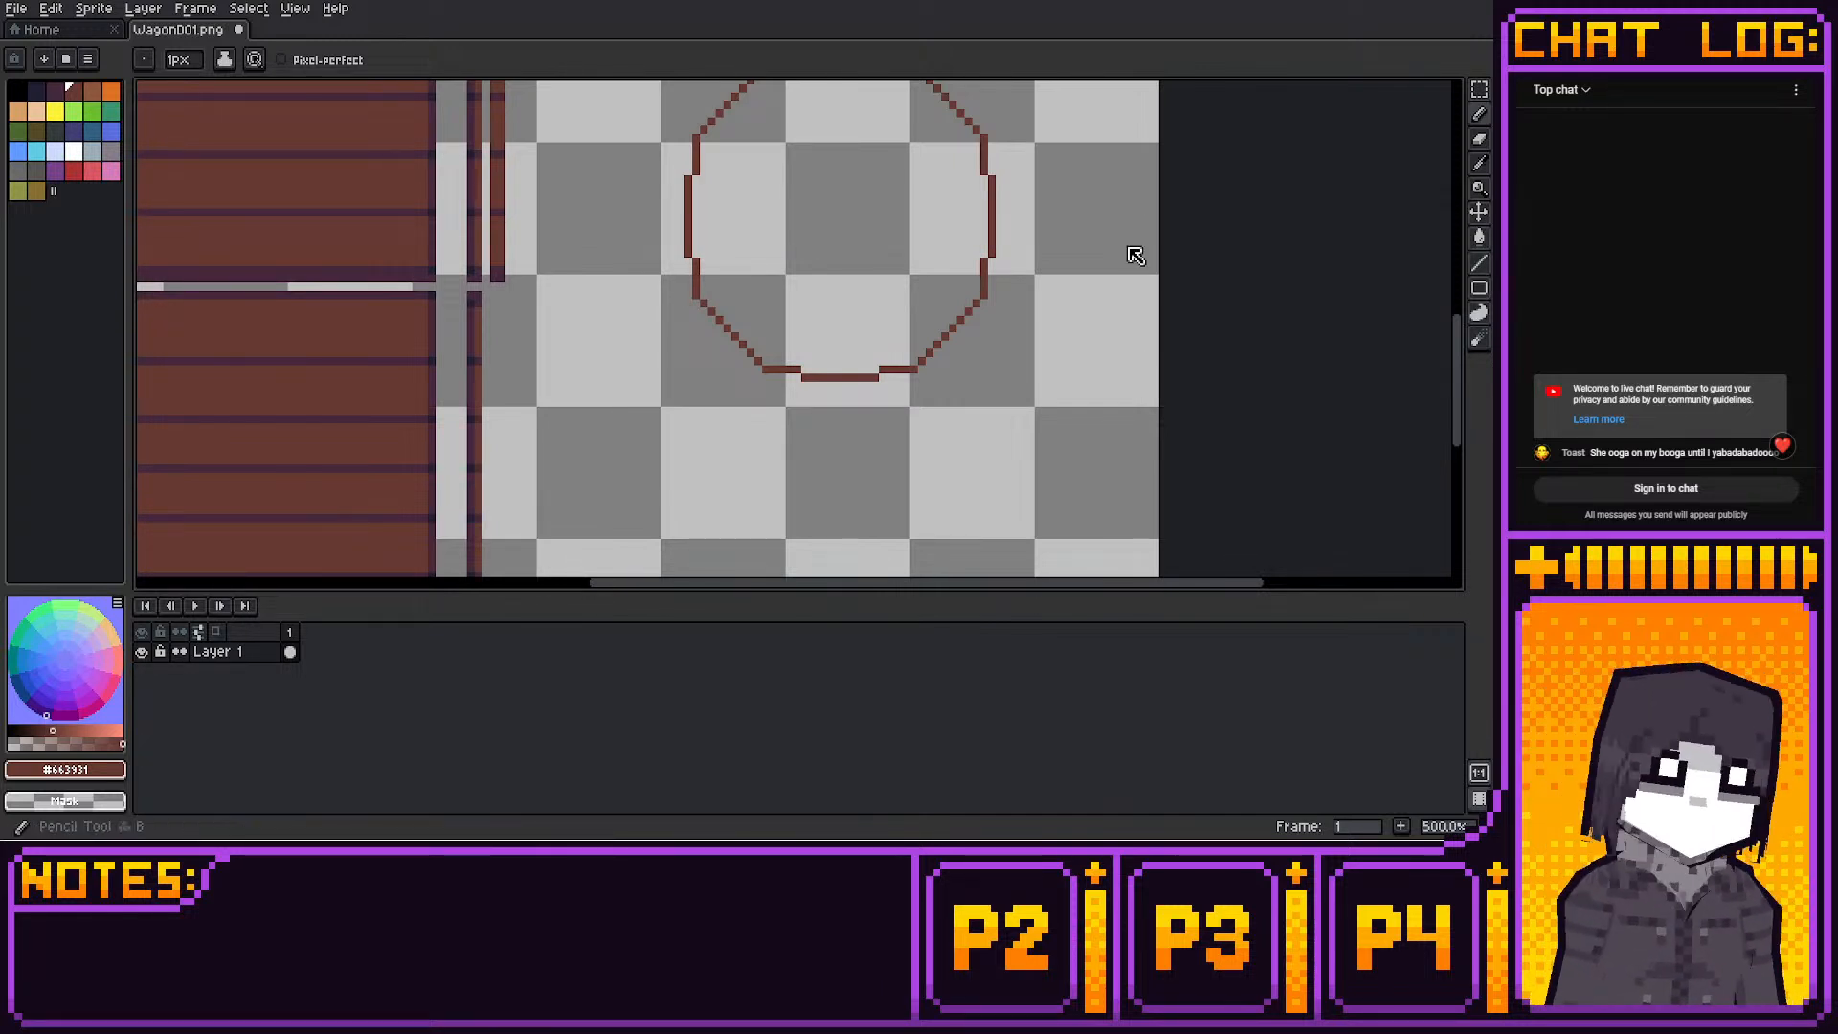
key("b")
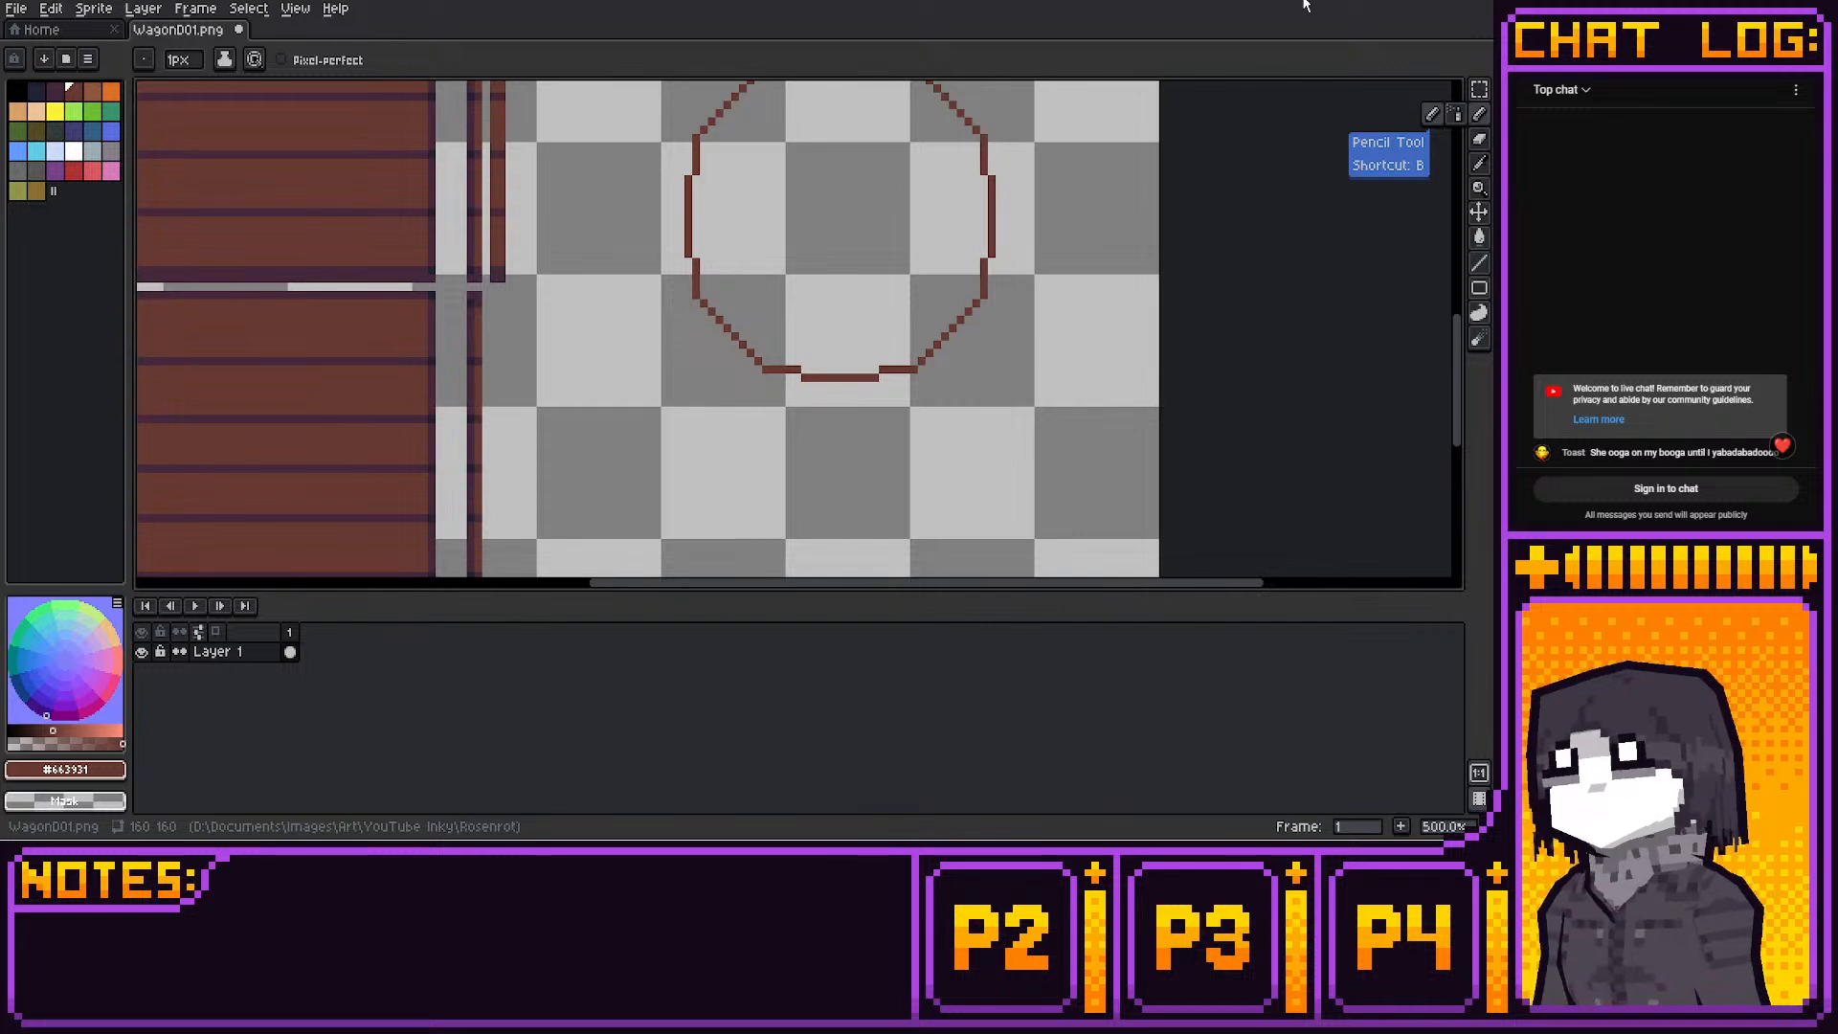
middle_click_drag(1173, 161, 1175, 241)
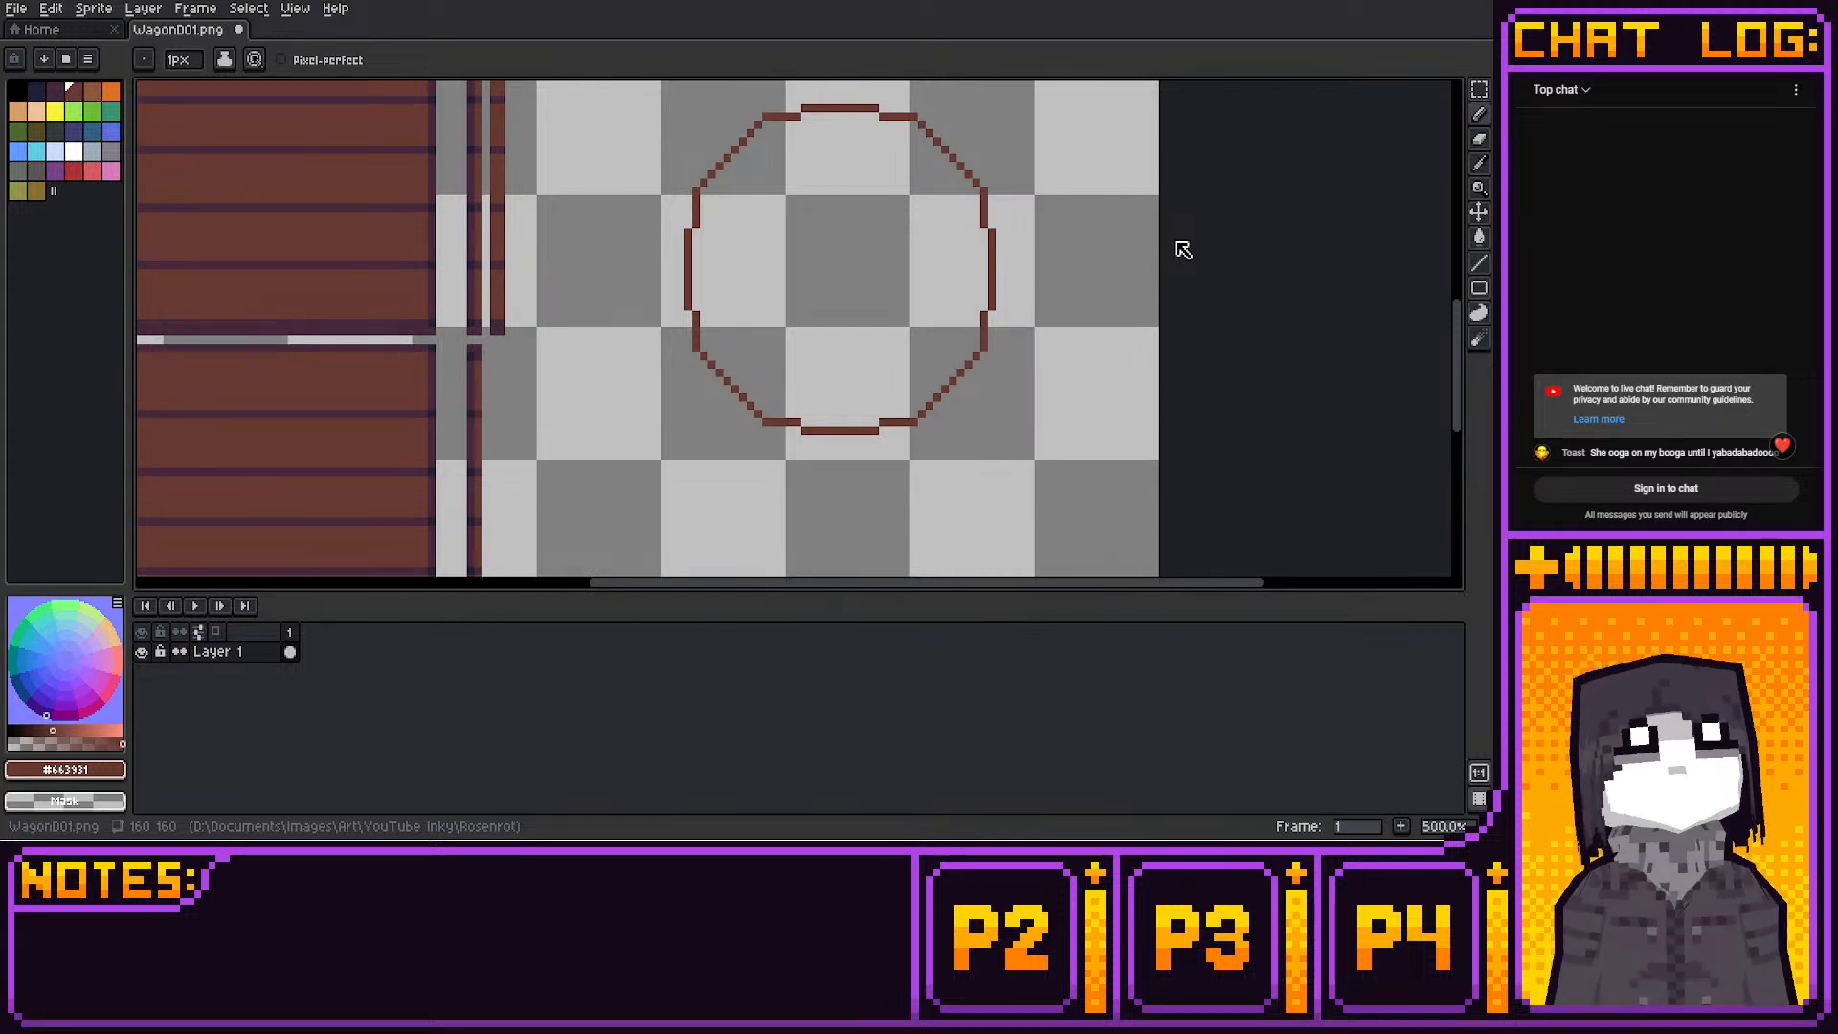
middle_click_drag(1050, 185, 1039, 205)
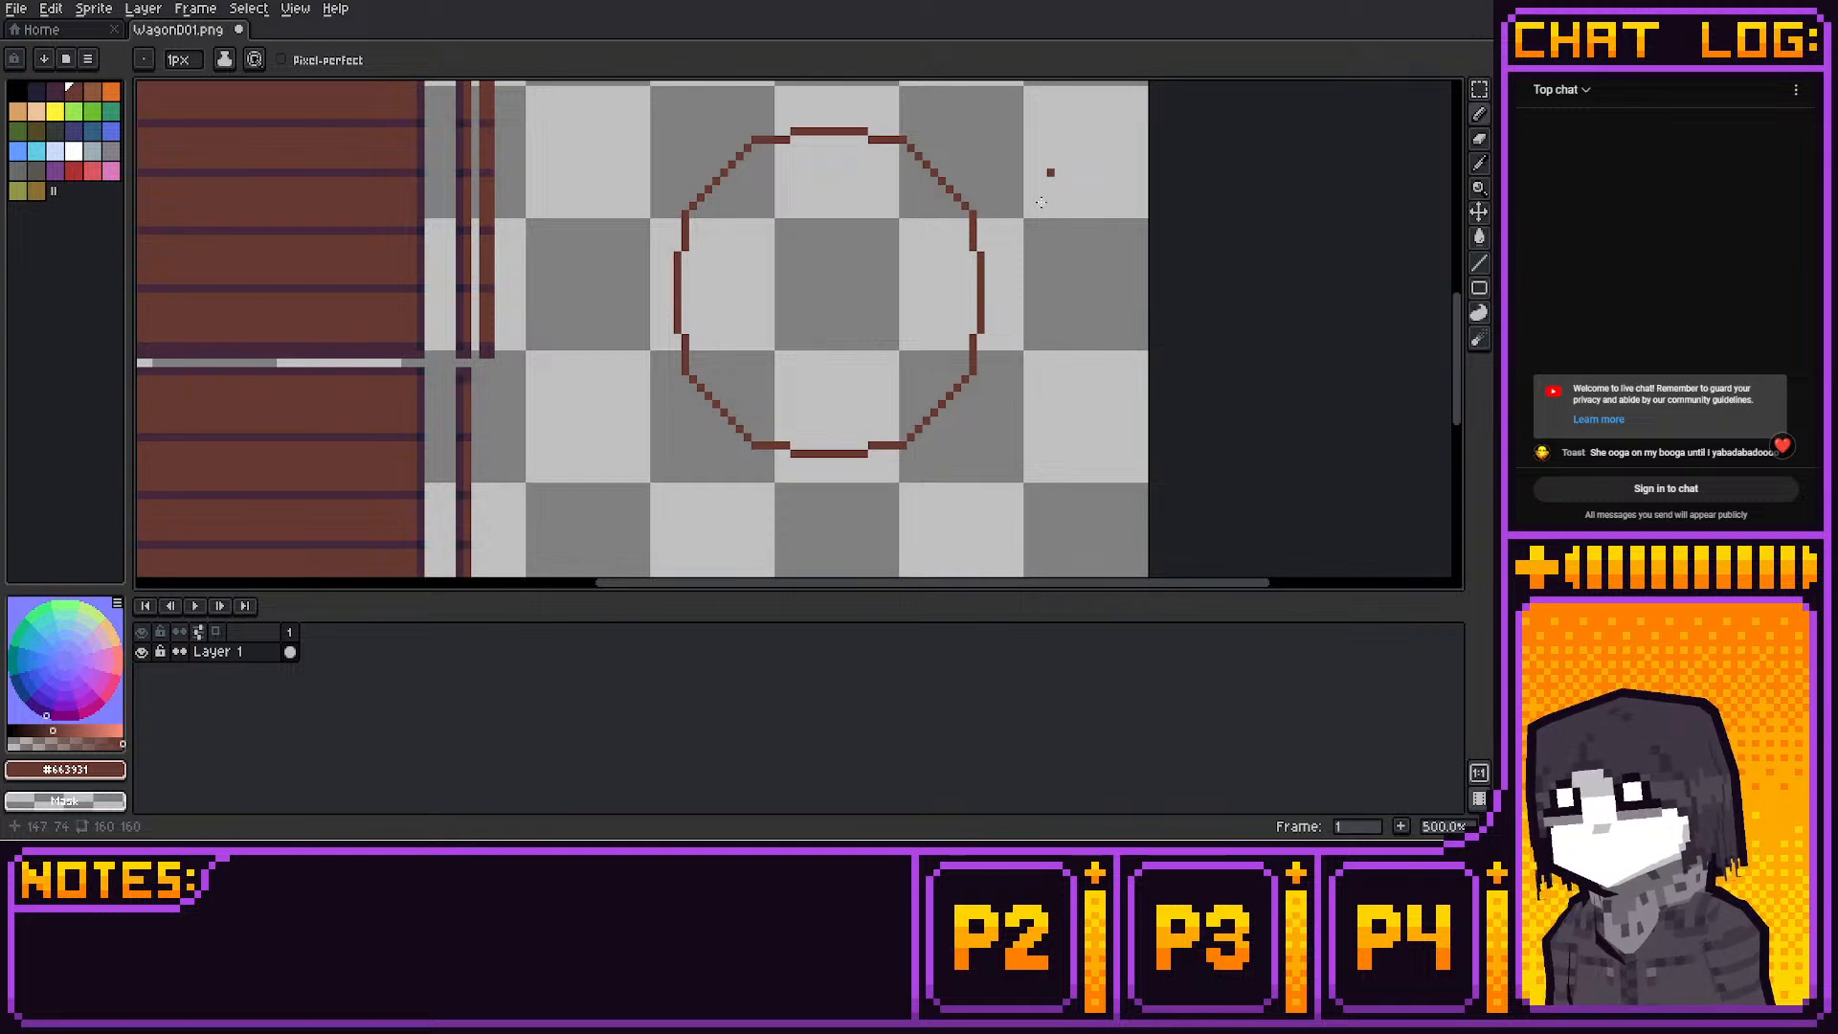
left_click_drag(832, 380, 839, 387)
middle_click_drag(874, 423, 886, 251)
key("ctrl+z")
middle_click_drag(928, 364, 913, 248)
left_click_drag(899, 306, 922, 306)
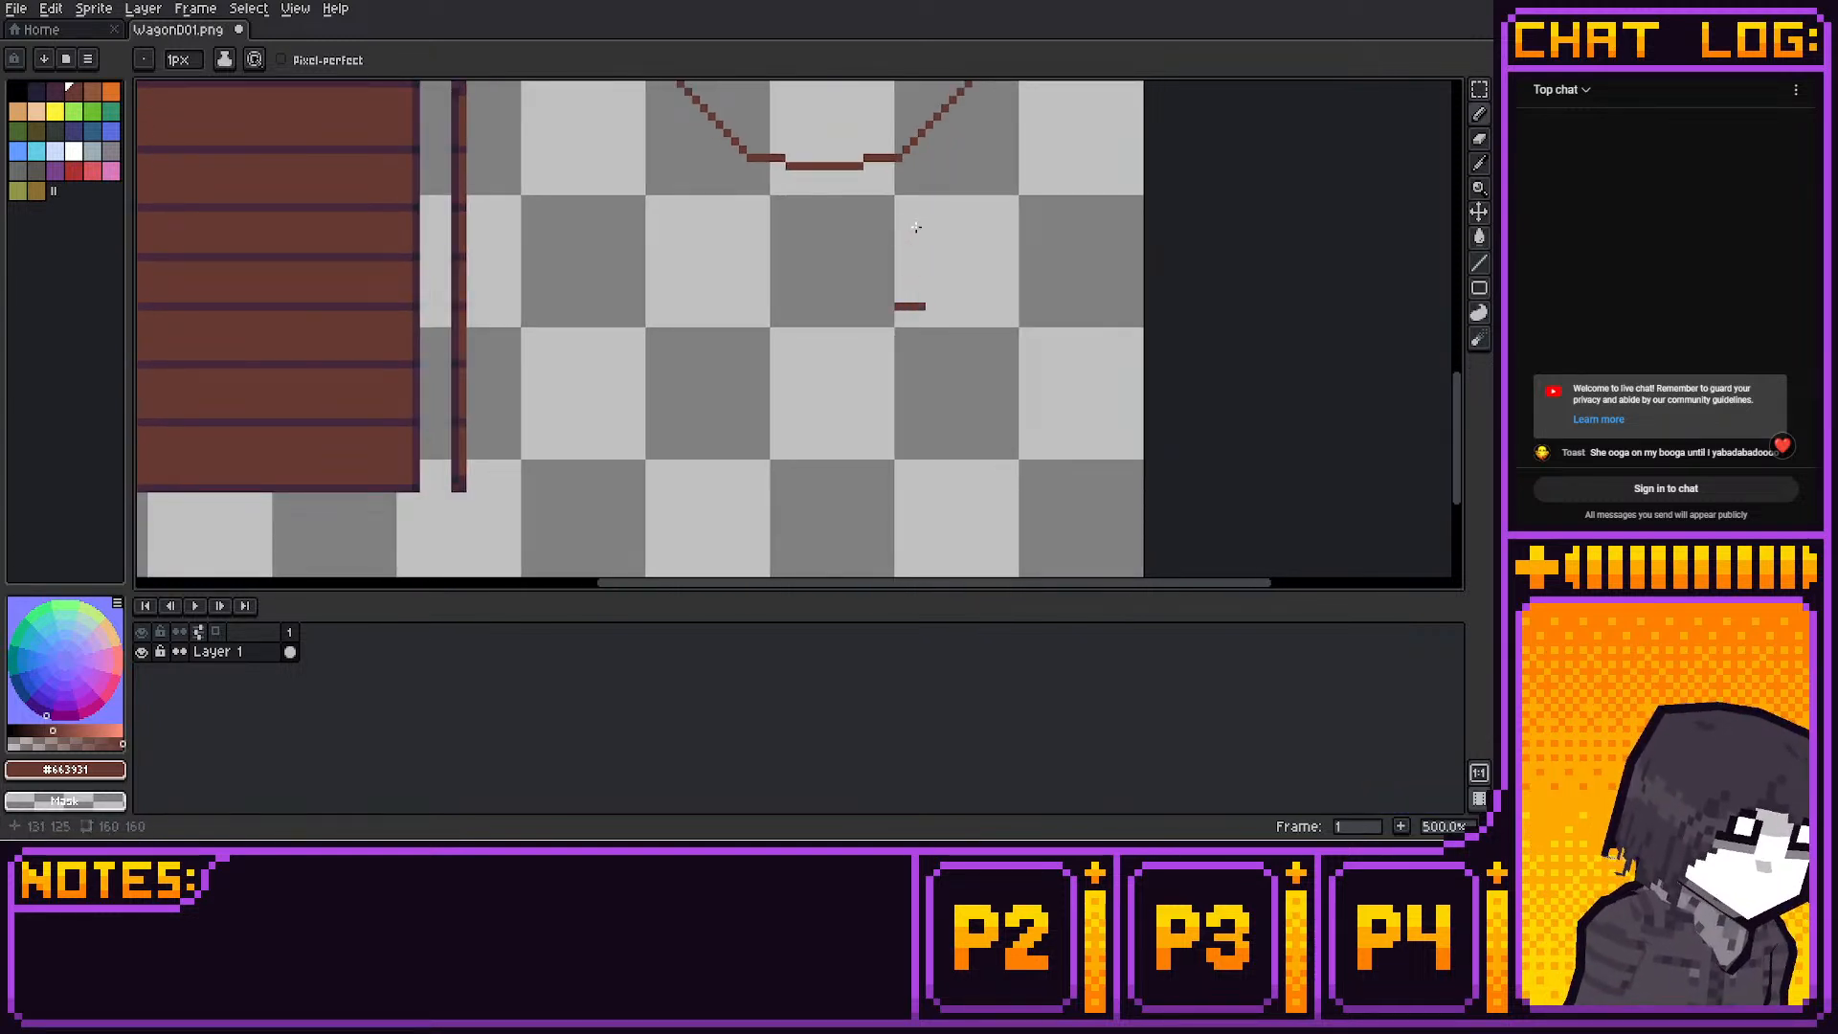
left_click(930, 299)
left_click(937, 299)
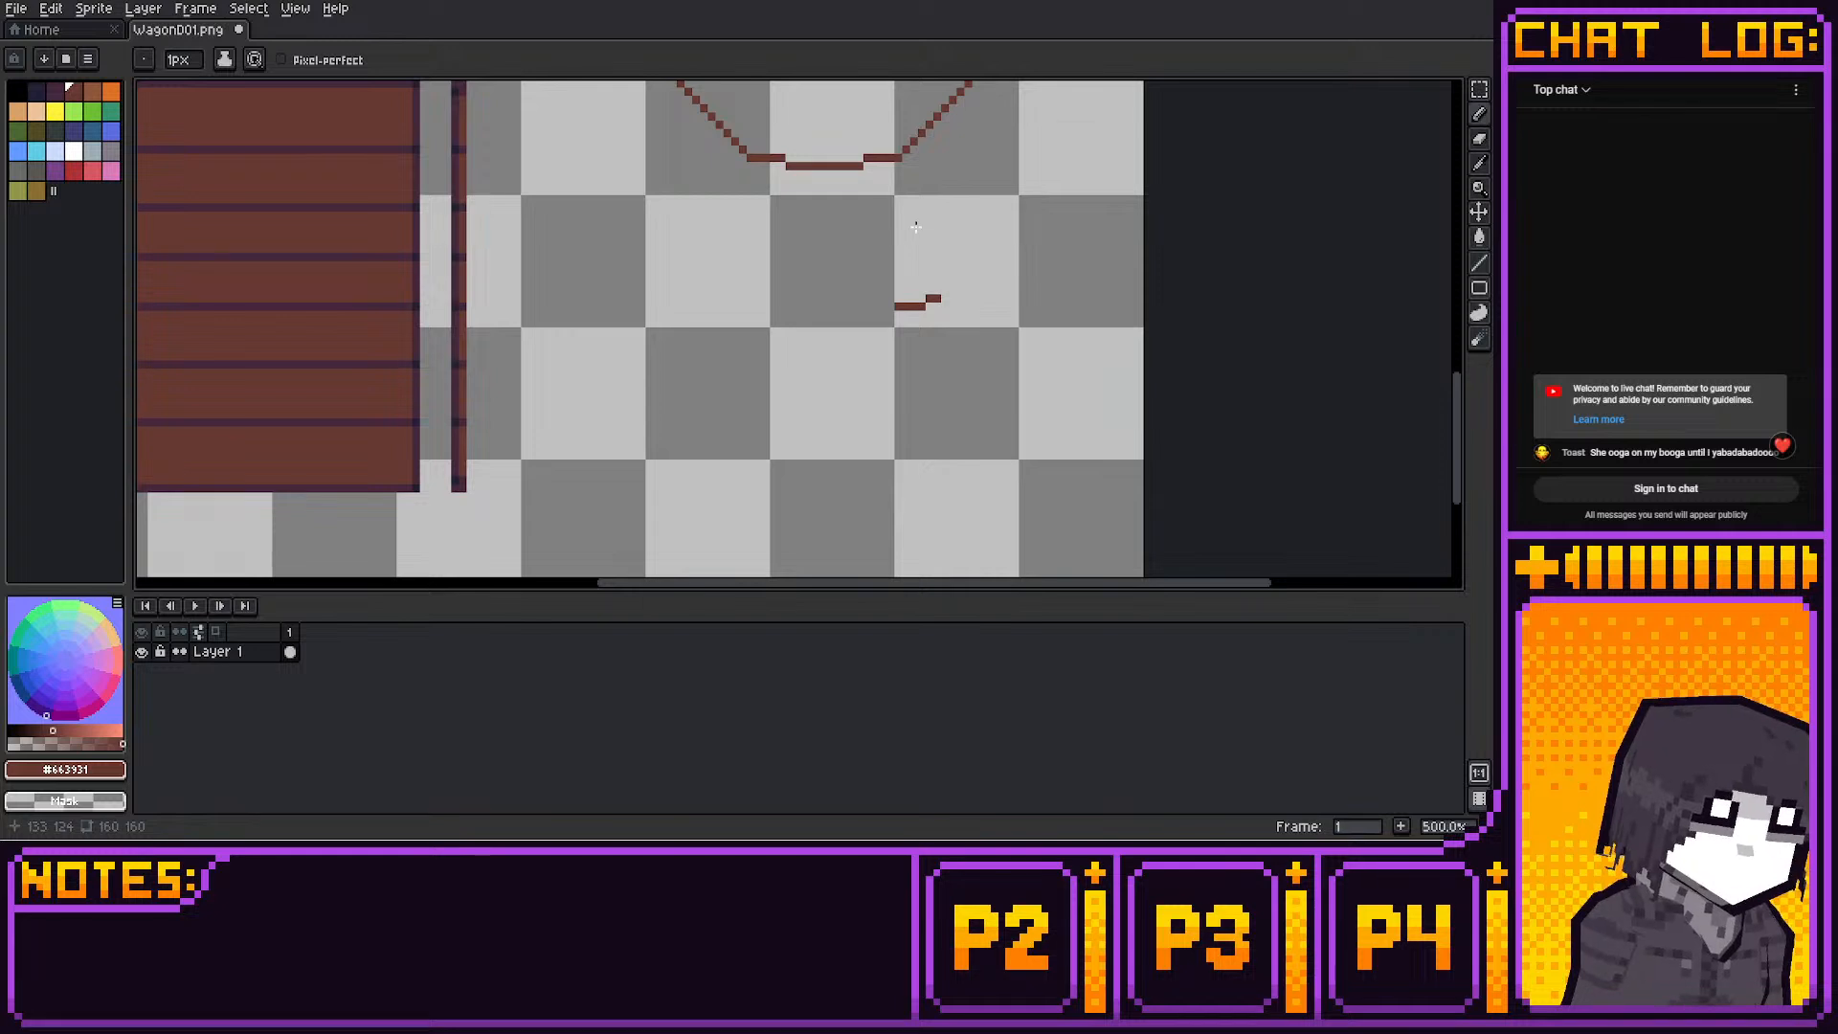
Complete the short line into a shallow symmetric curve, eight pixels wide at the bottom with four-pixel raised segments on both sides
left_click_drag(953, 290, 852, 299)
key("ctrl+z")
left_click(952, 299)
left_click(867, 306)
left_click(890, 306)
key("ctrl+z")
left_click(837, 299)
left_click(845, 298)
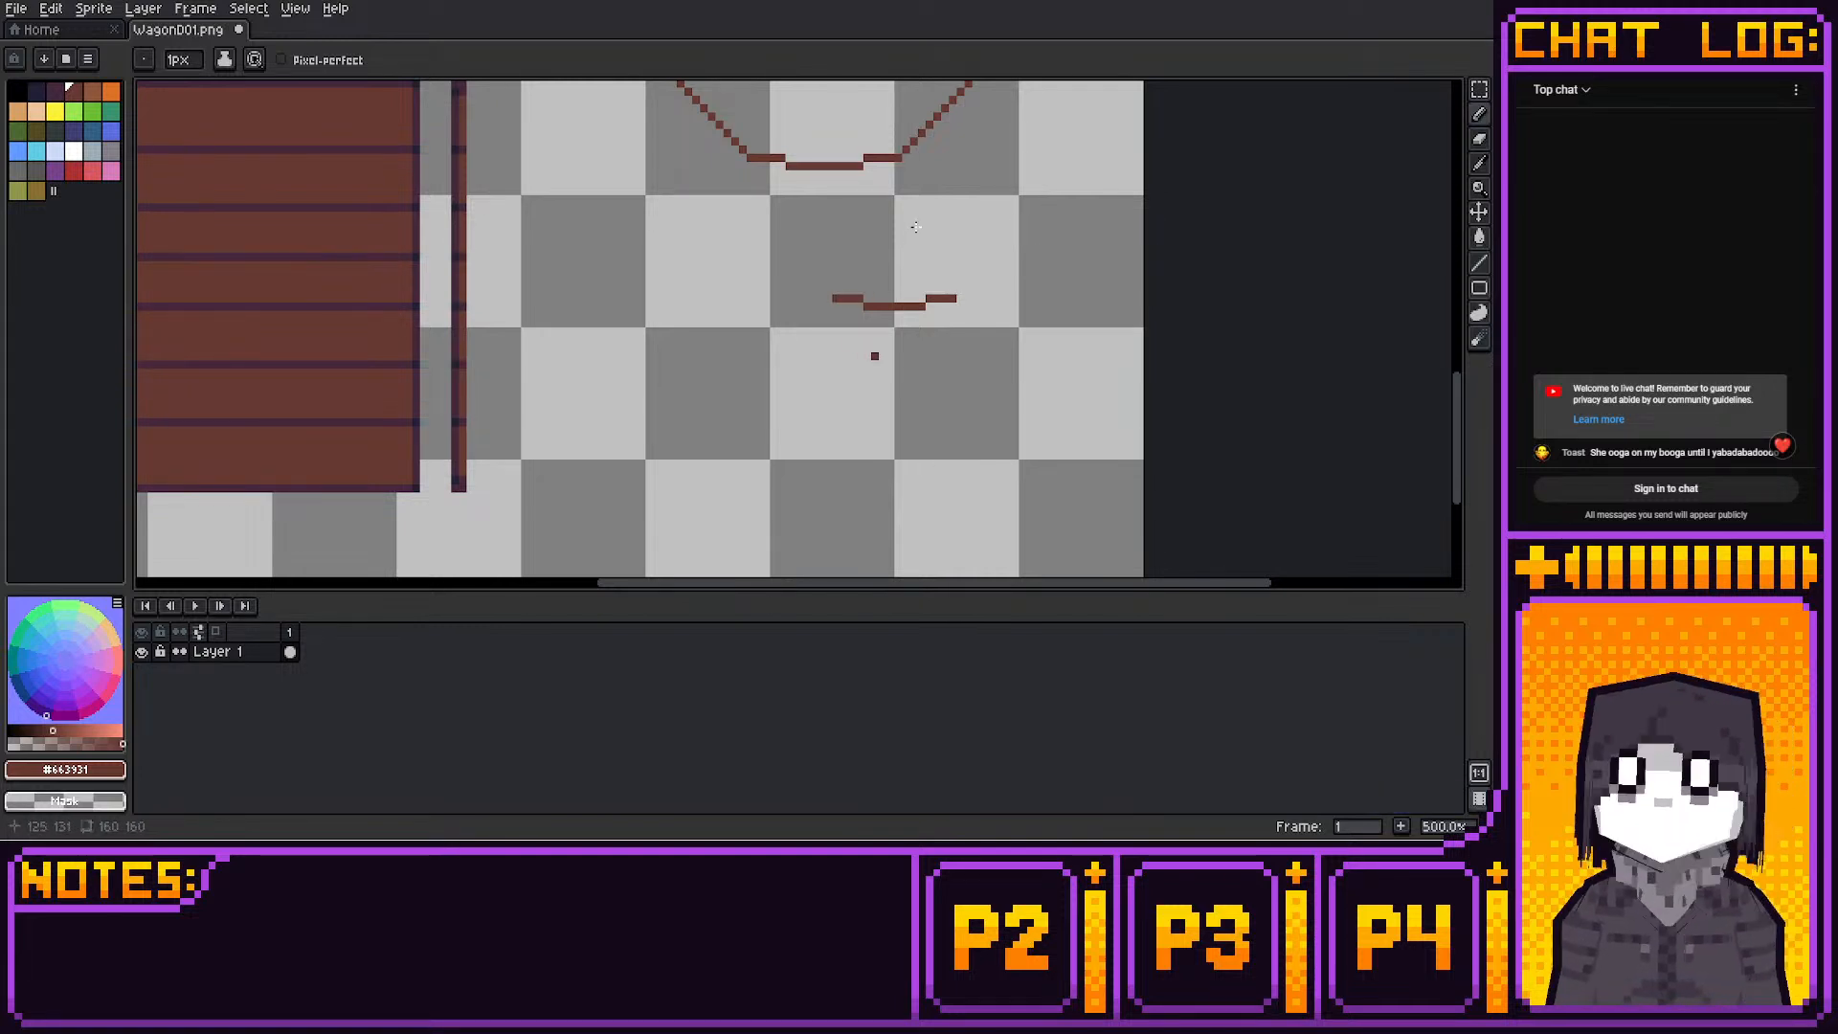
left_click(883, 347)
key("ctrl+z")
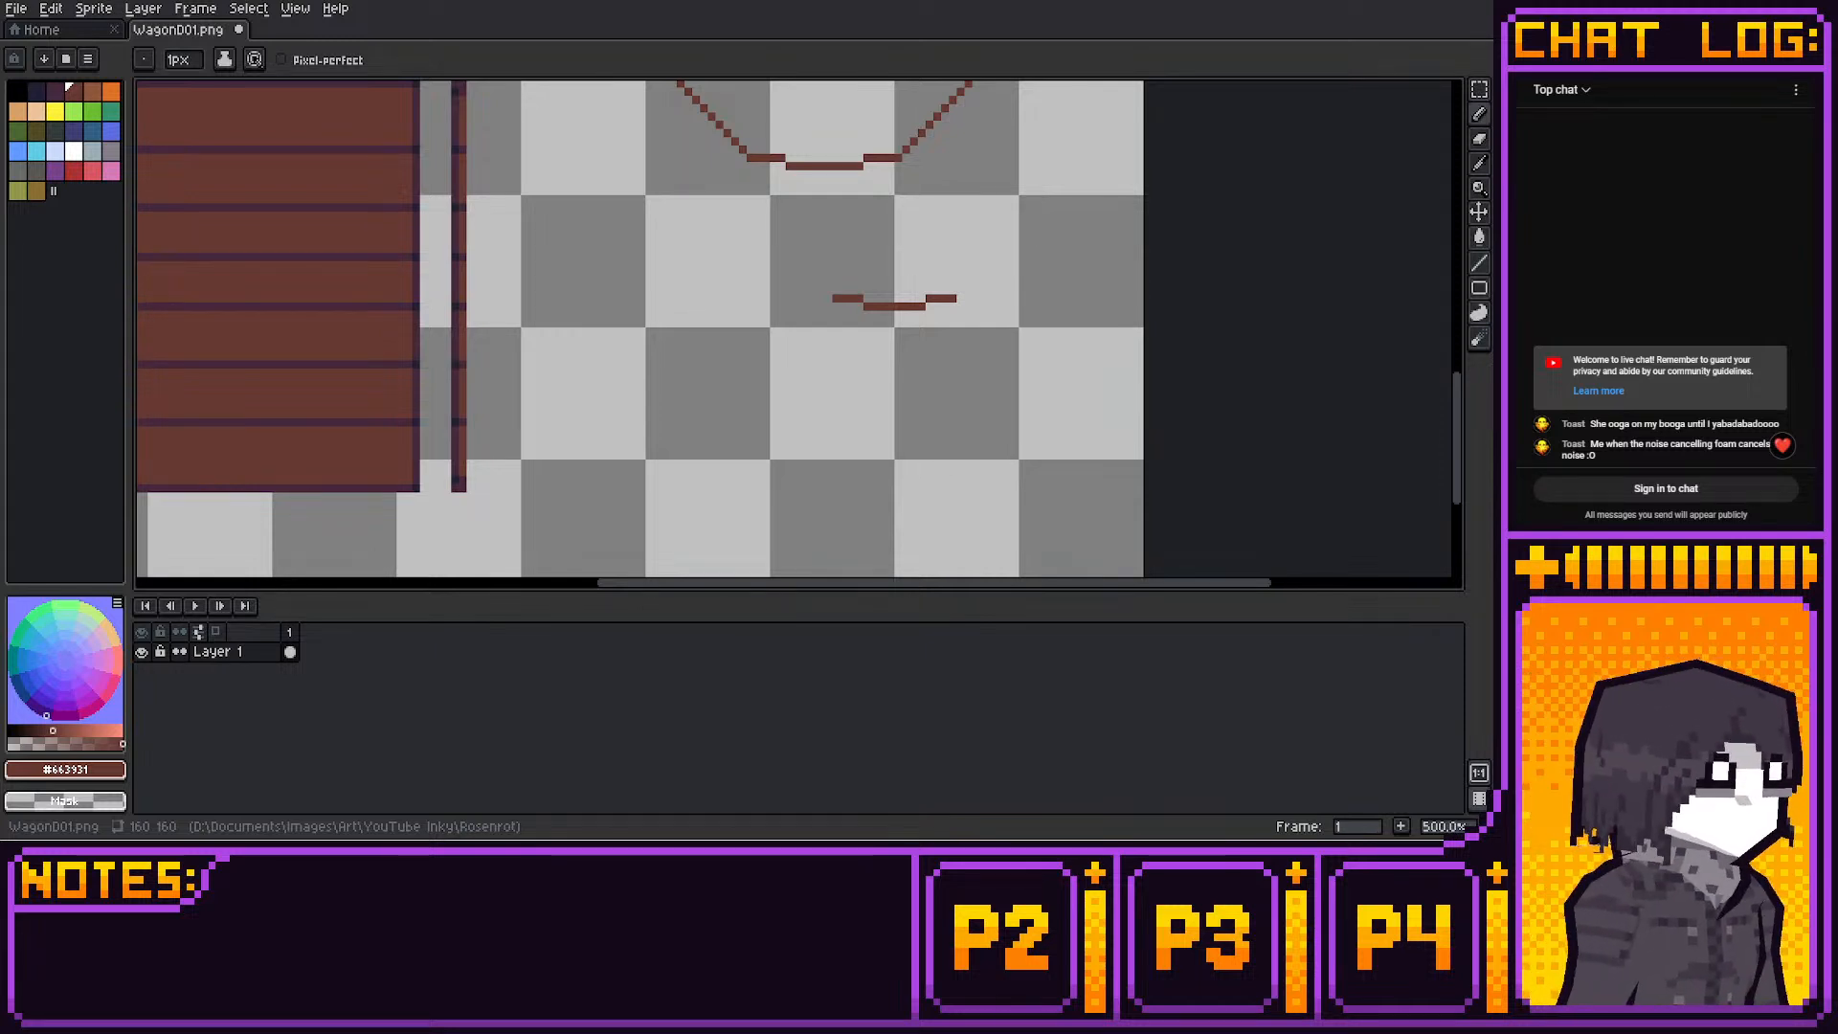
Extend the small curve's right end with a six-pixel diagonal rising up and to the right
left_click(1479, 114)
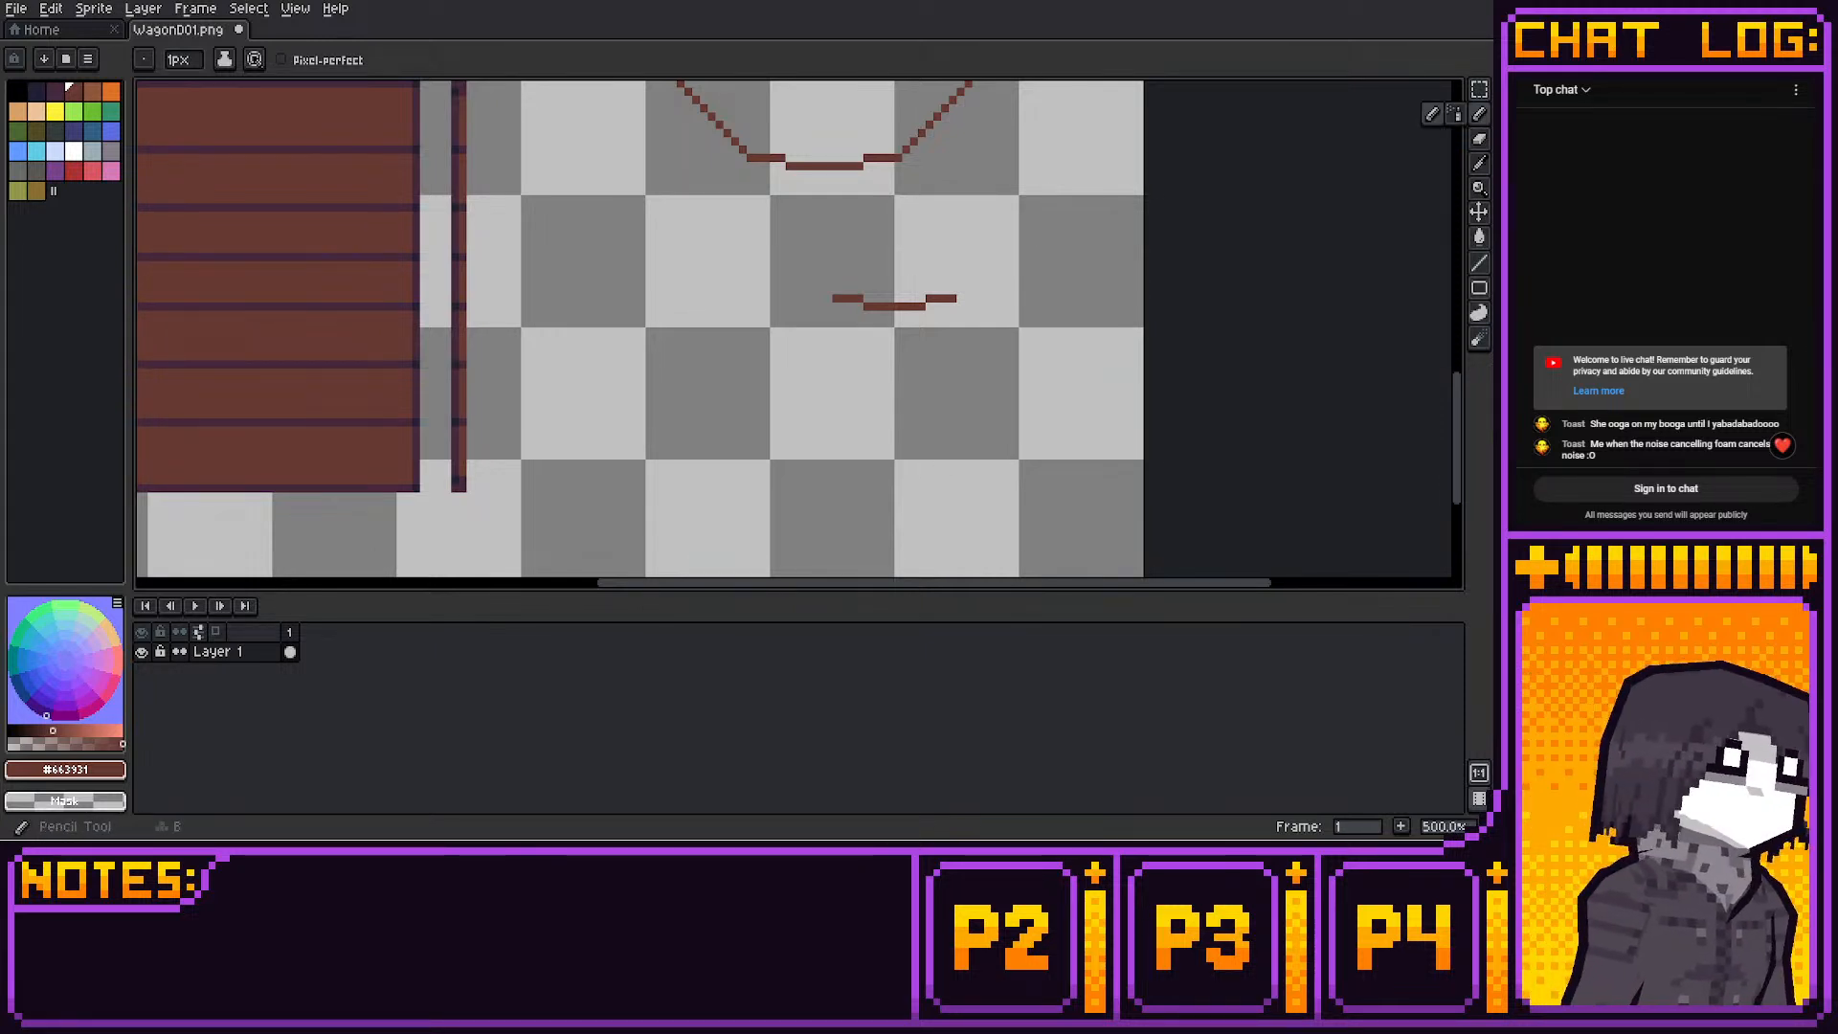
left_click(960, 290)
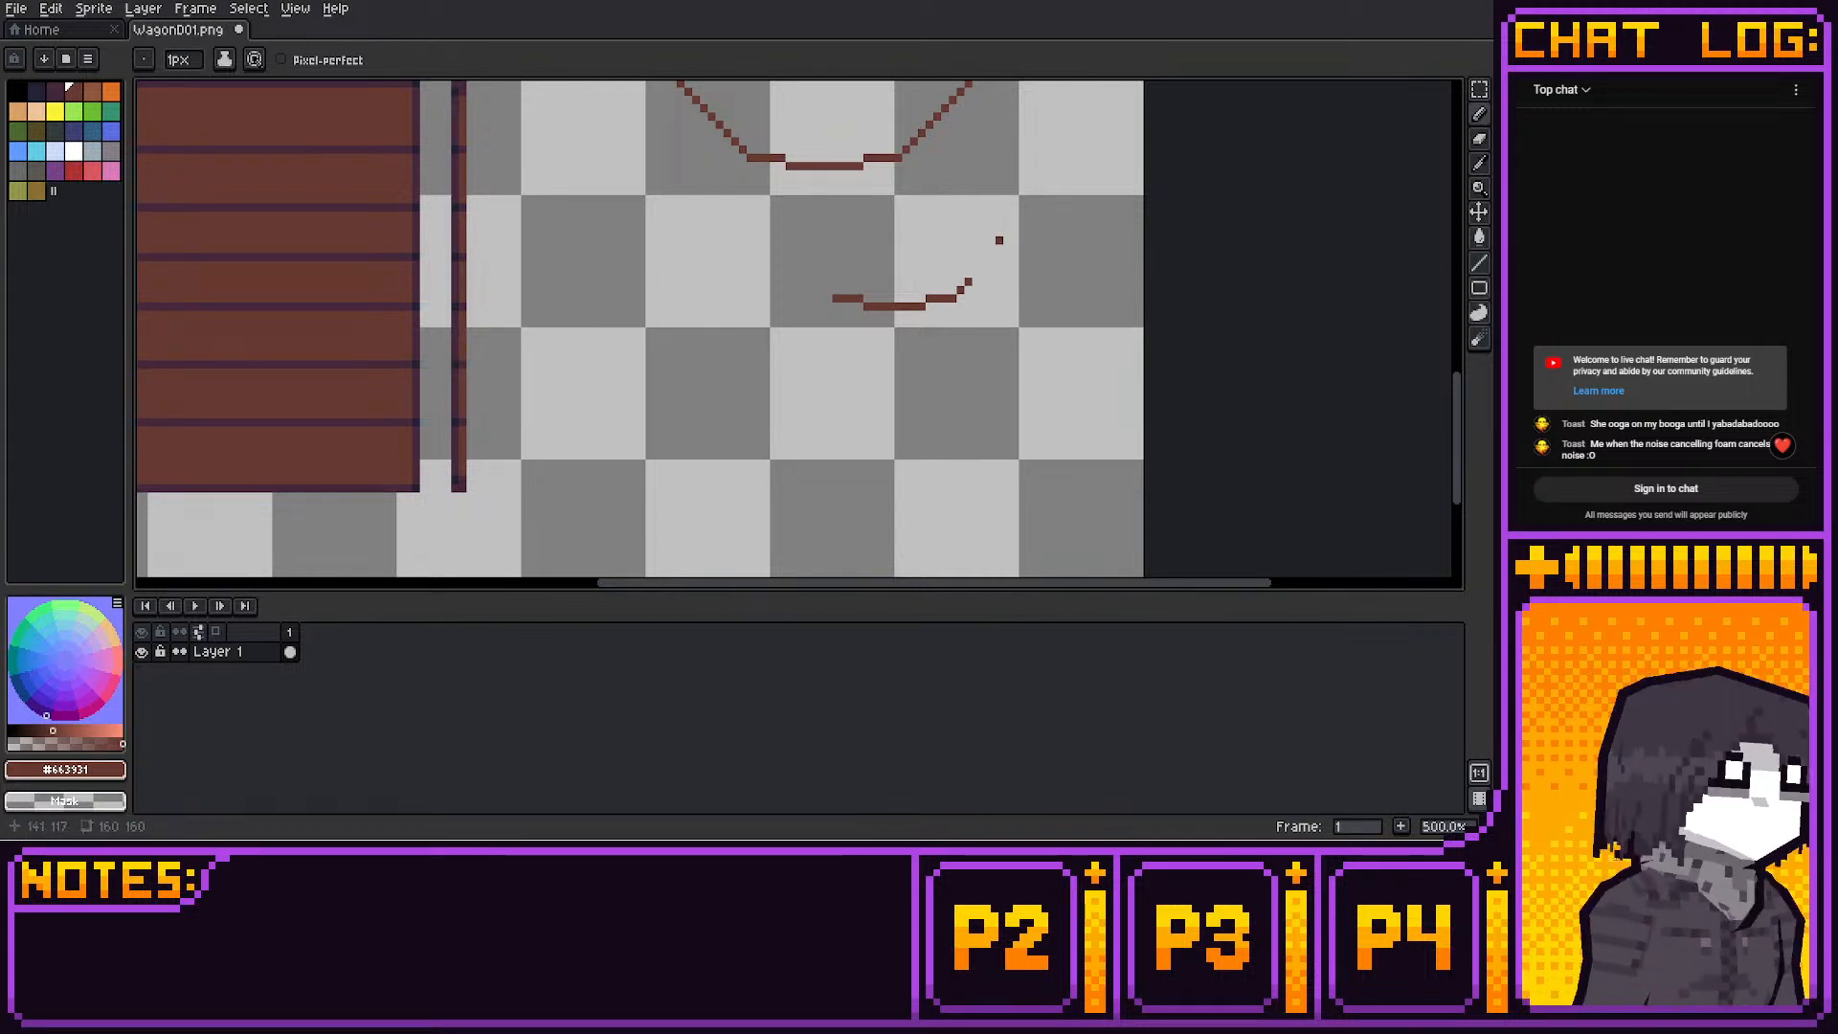
left_click_drag(973, 276, 984, 266)
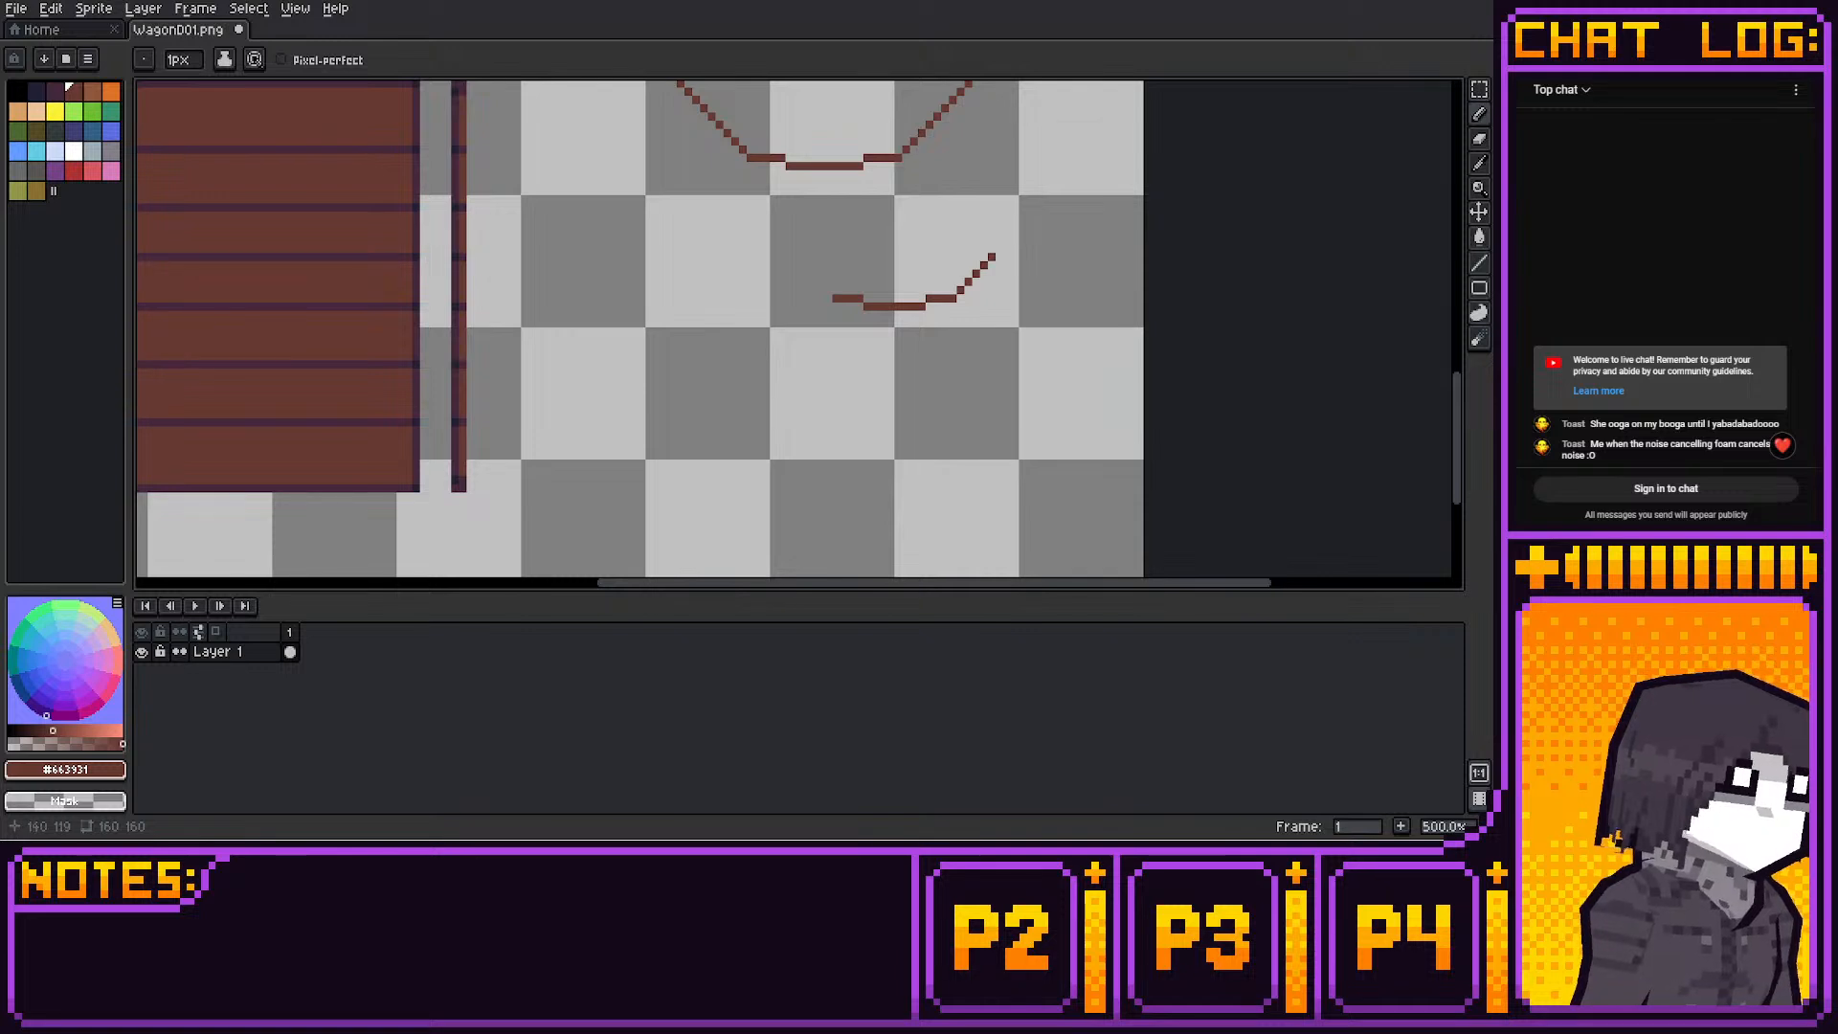
left_click(1000, 248)
Select the small curve in a 29 by 23 pixel area and place a copy rotated 90° at position 121, 113, continuing its diagonal
key("m")
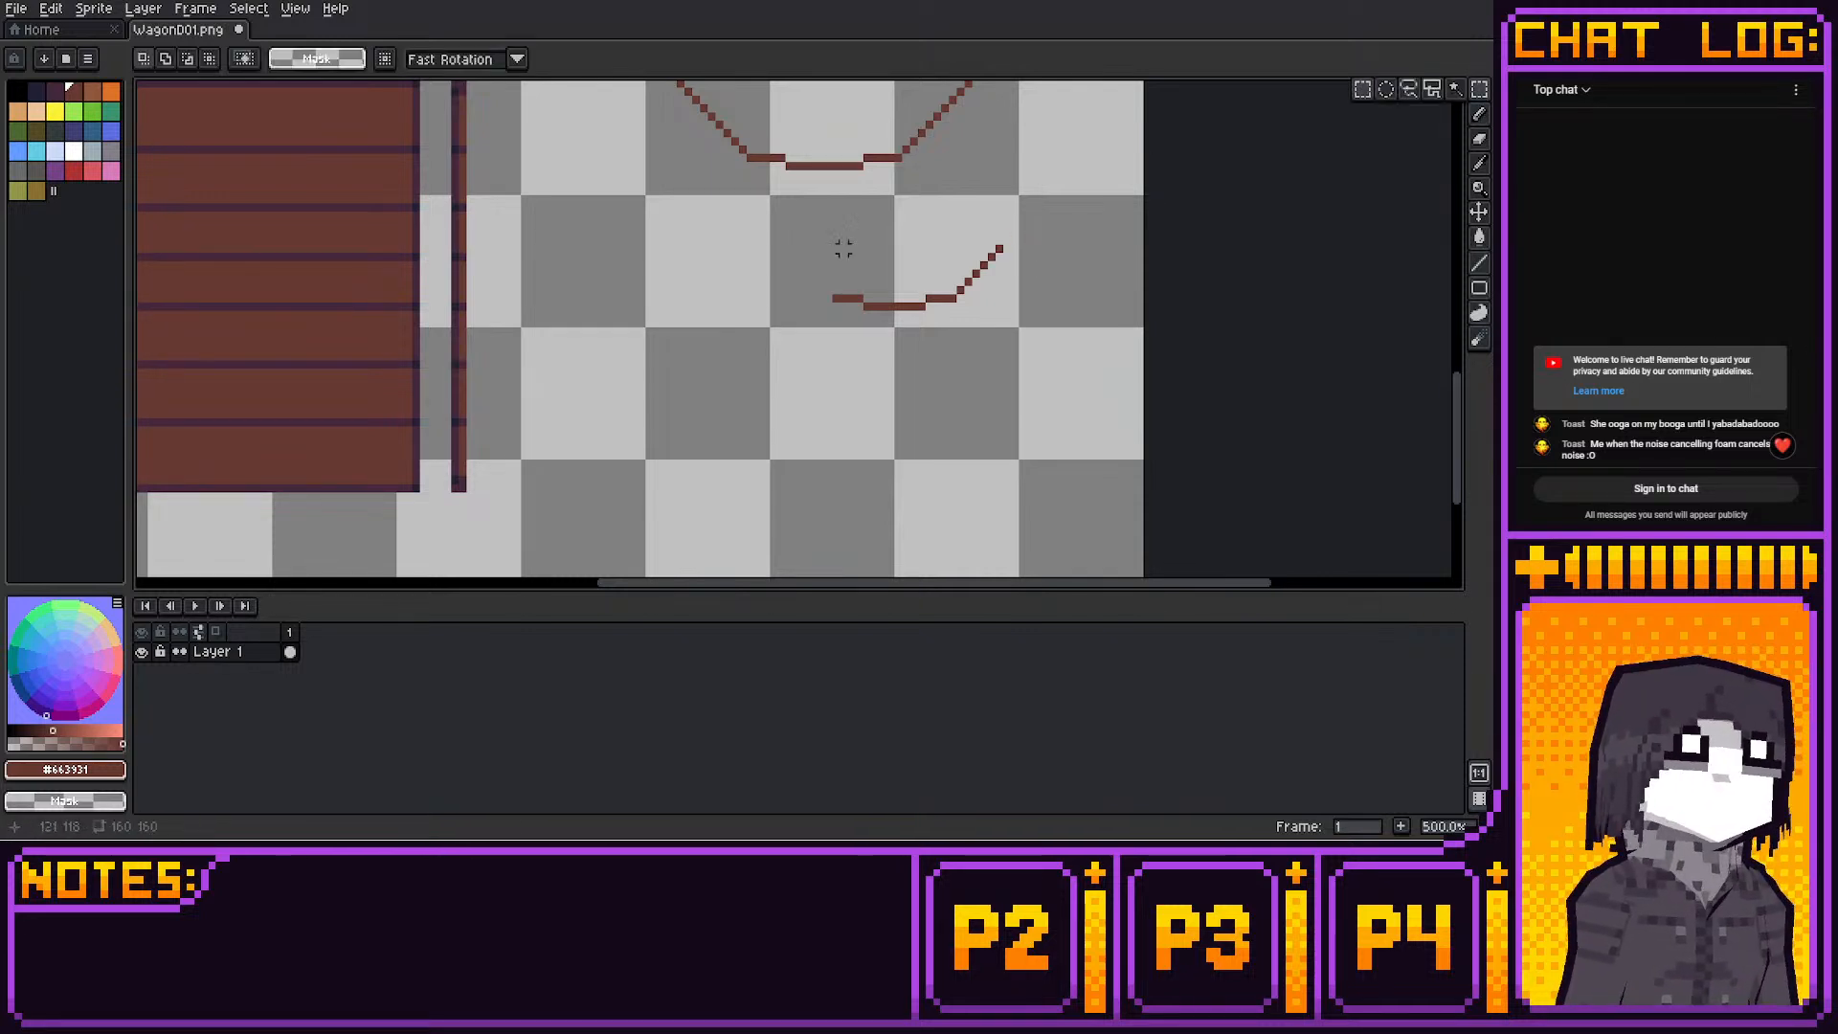
mouse_move(827, 223)
left_mouse_down()
mouse_move(1049, 409)
mouse_move(917, 525)
left_mouse_up()
middle_click_drag(917, 551, 937, 387)
mouse_move(937, 388)
left_mouse_down()
mouse_move(932, 429)
mouse_move(978, 292)
mouse_move(1082, 280)
mouse_move(1089, 137)
left_mouse_up()
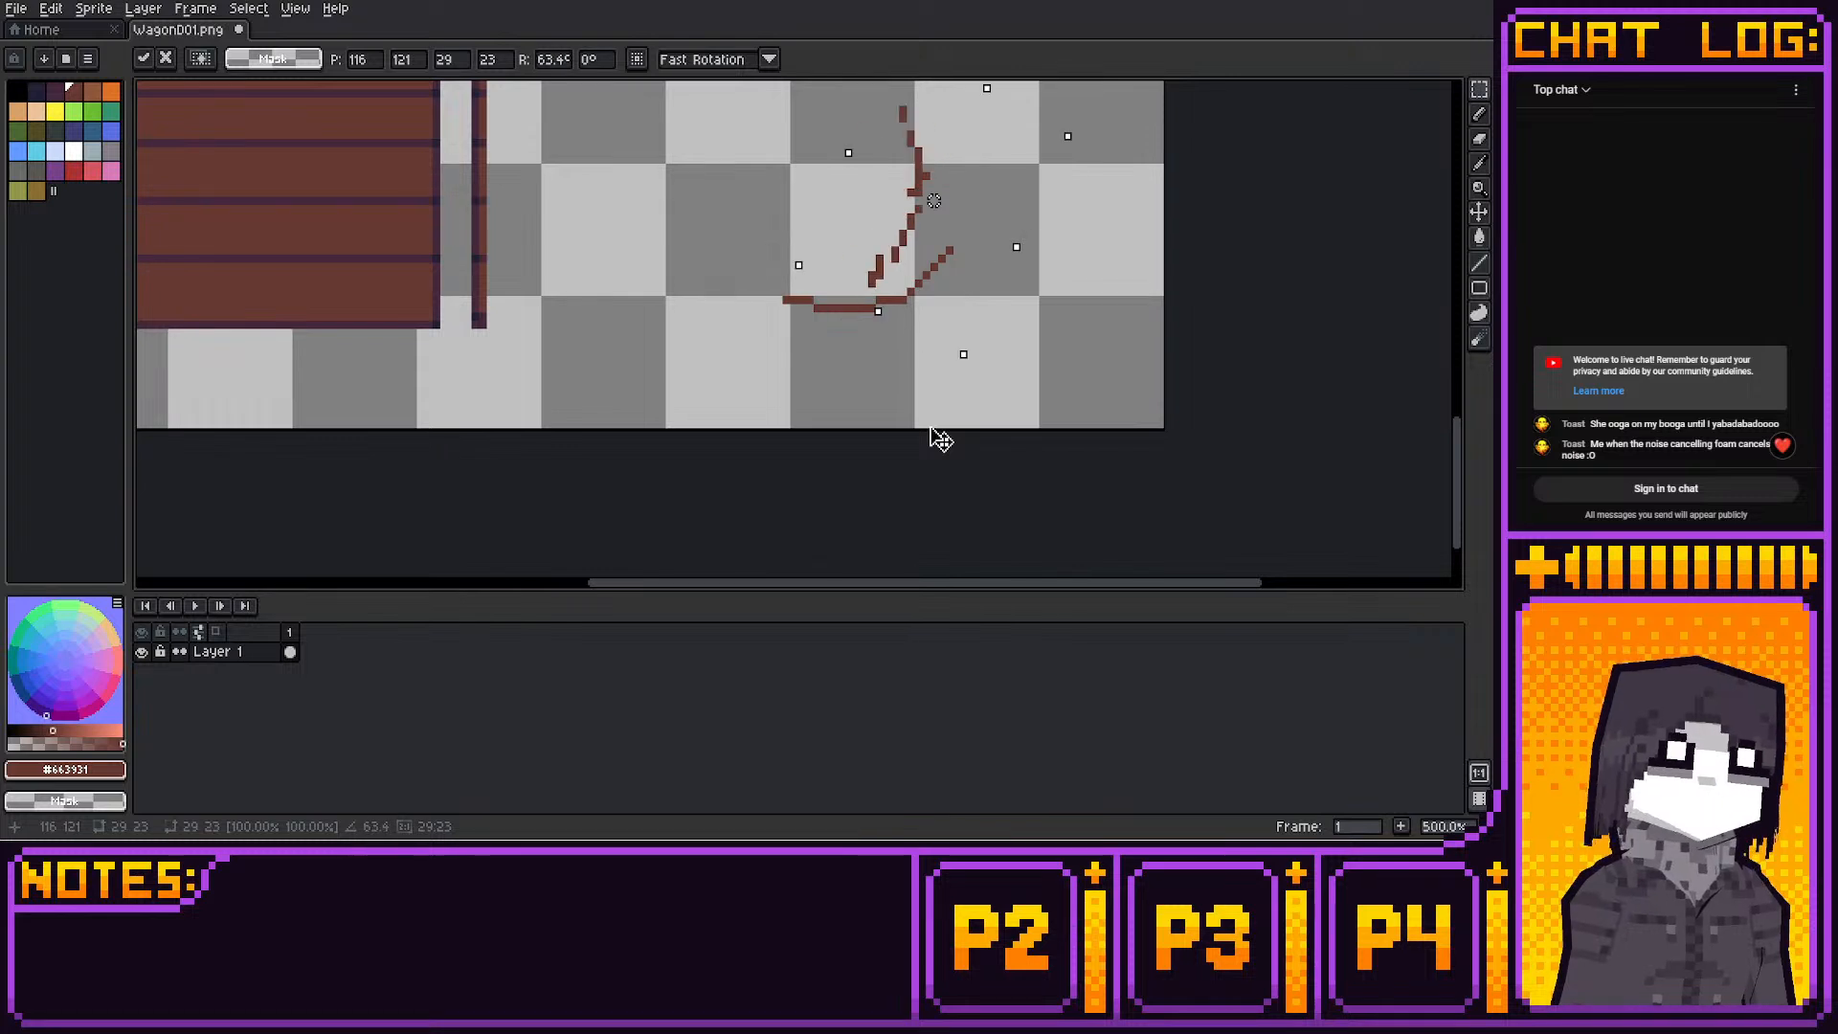
left_click_drag(931, 429, 933, 429, "shift")
middle_click_drag(998, 275, 971, 403)
key("Right")
key("Up")
key("Up")
key("Up")
key("Up")
key("Up")
key("Up")
key("Up")
key("Up")
key("Right")
key("Right")
key("Right")
key("Right")
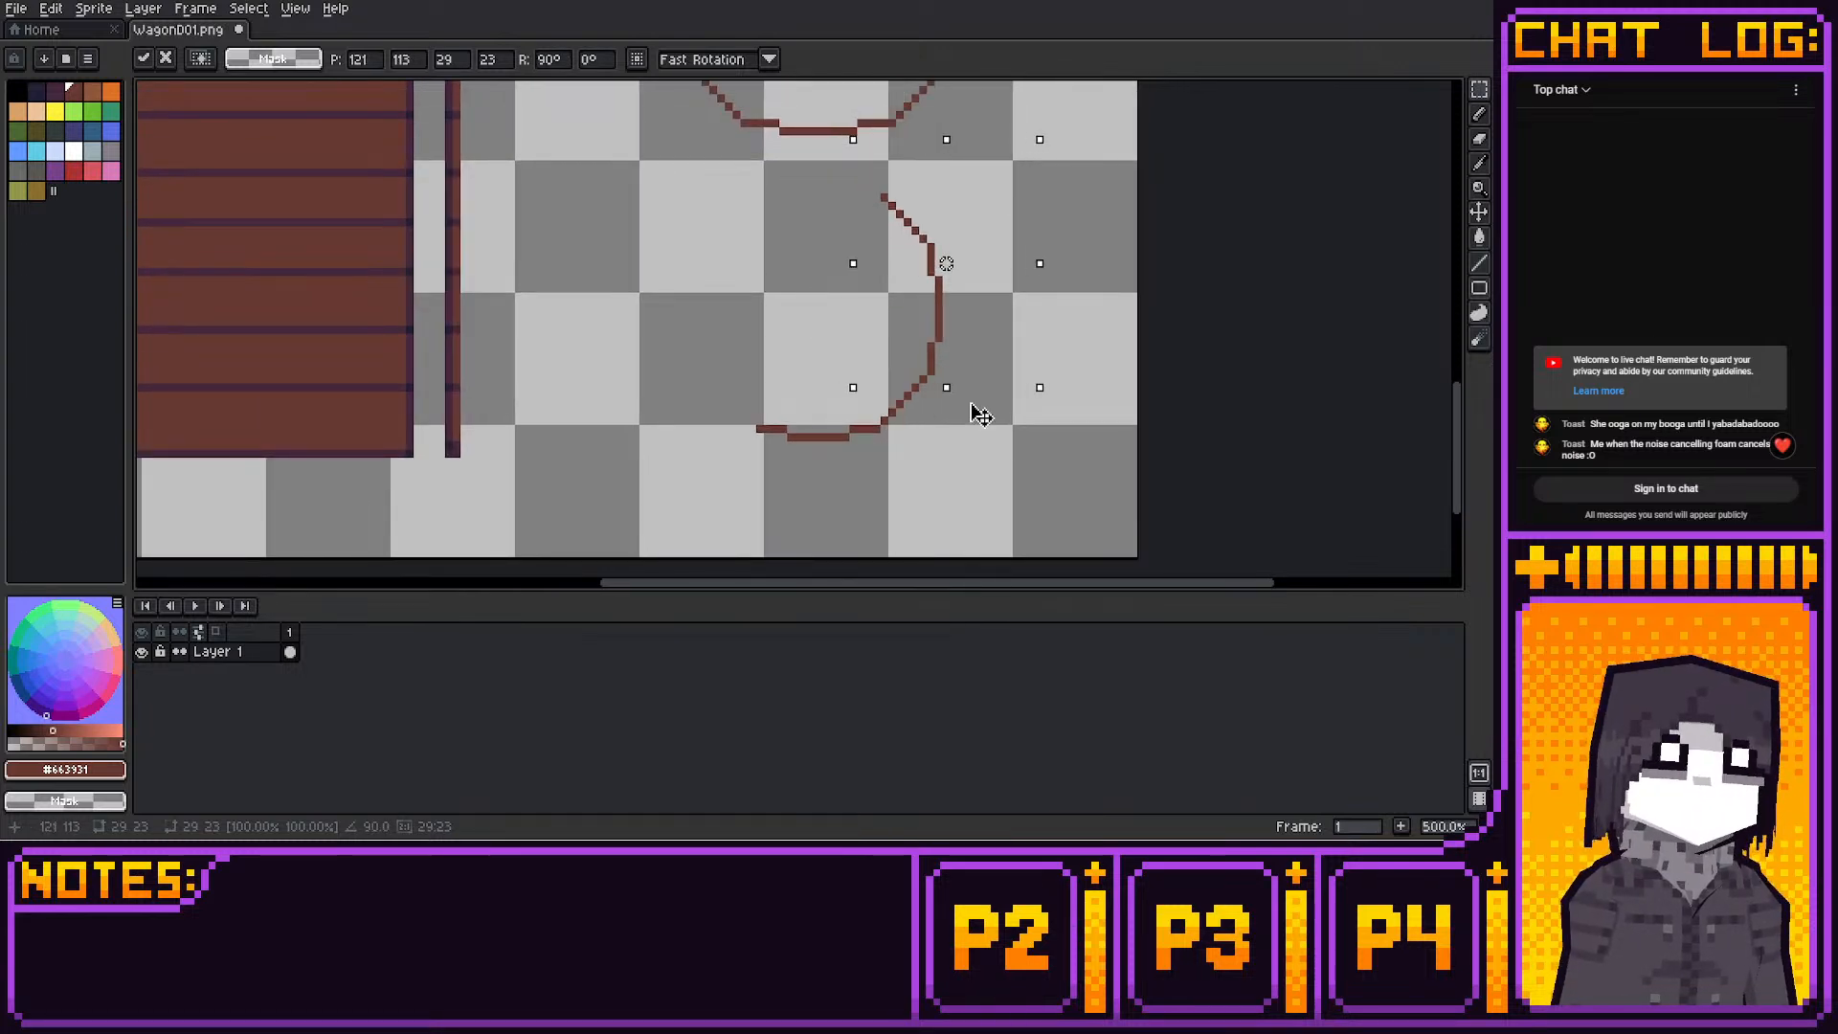
Copy the small half outline in a 39 by 38 pixel area and place it rotated 180° at position 94, 109 to close the smaller circle
mouse_move(714, 480)
left_mouse_down()
mouse_move(1010, 174)
mouse_move(729, 132)
mouse_move(706, 538)
mouse_move(635, 500)
left_mouse_up()
key("ctrl+c")
key("ctrl+v")
key("Left")
key("Left")
key("Left")
key("Left")
key("Left")
key("Left")
key("Left")
key("Left")
key("Left")
key("Down")
key("Left")
key("Up")
key("Up")
key("Up")
key("Up")
key("Up")
key("Left")
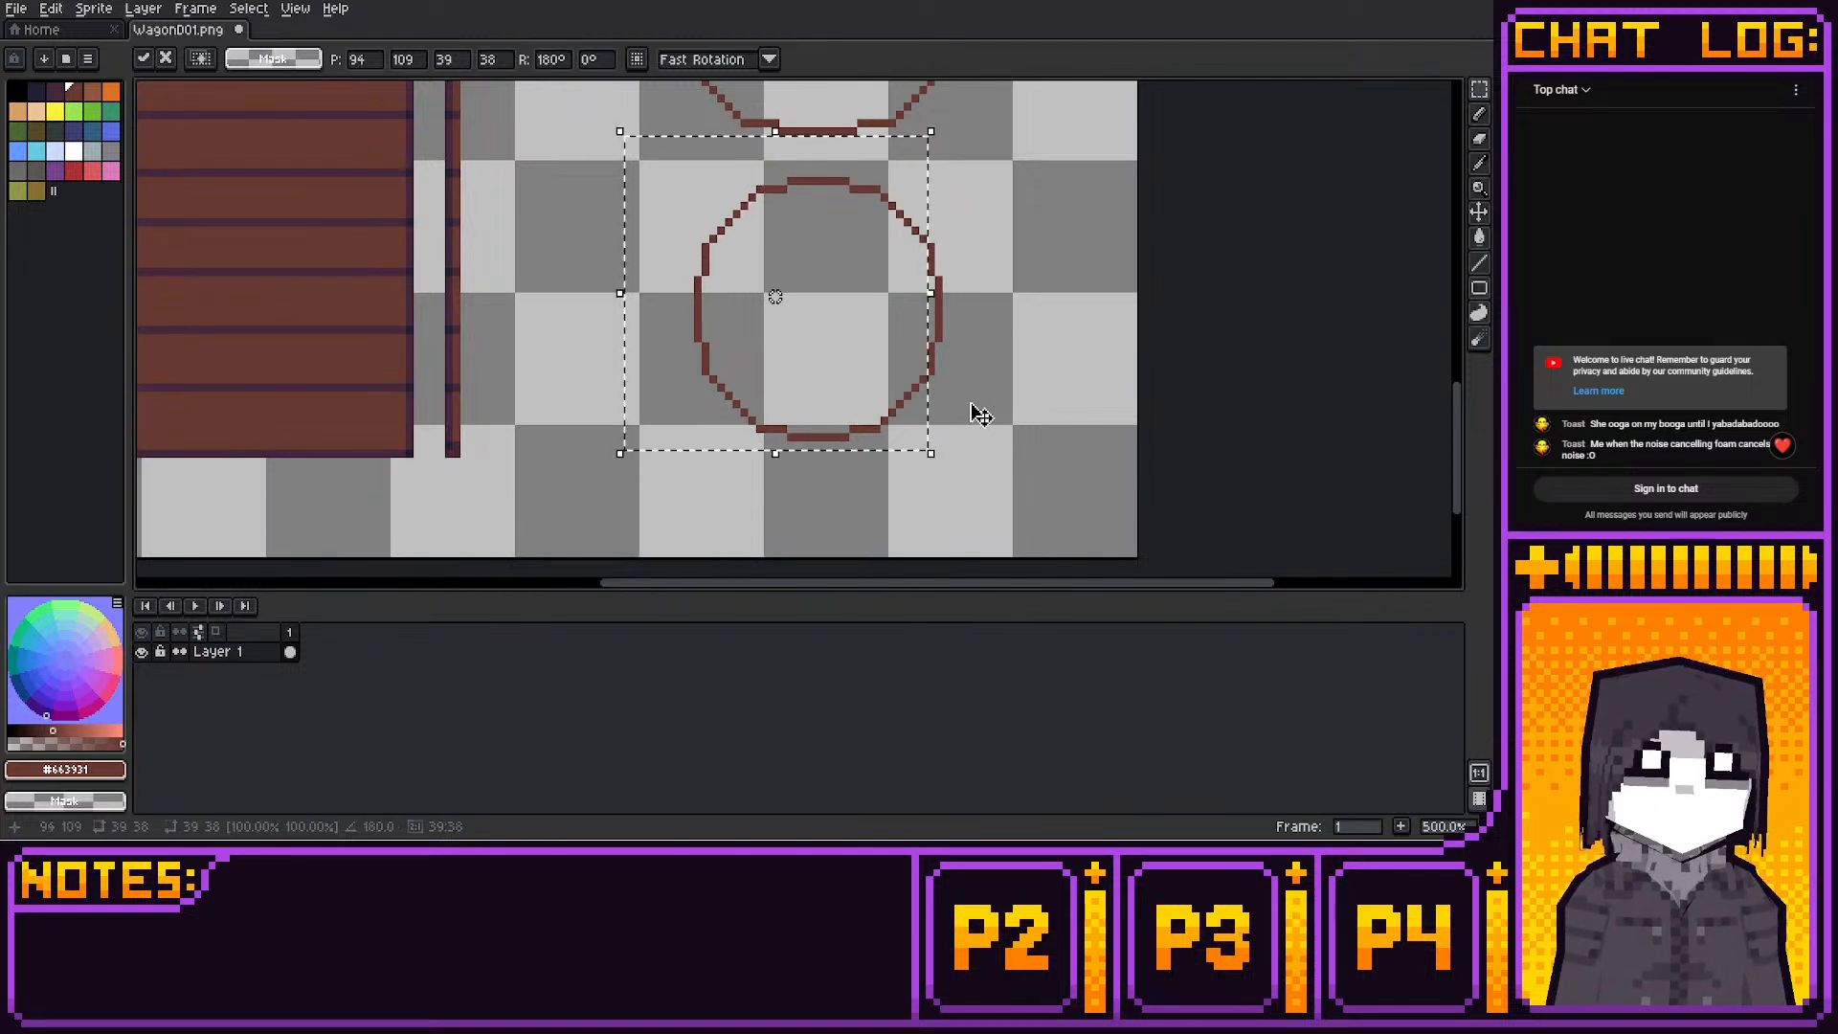
left_click(972, 406)
Select the smaller circle in a 42 by 38 pixel area and move it up to position 101, 72, centred inside the larger circle
middle_click_drag(1000, 263, 993, 336)
left_click_drag(677, 245, 996, 552)
key("Up")
key("Up")
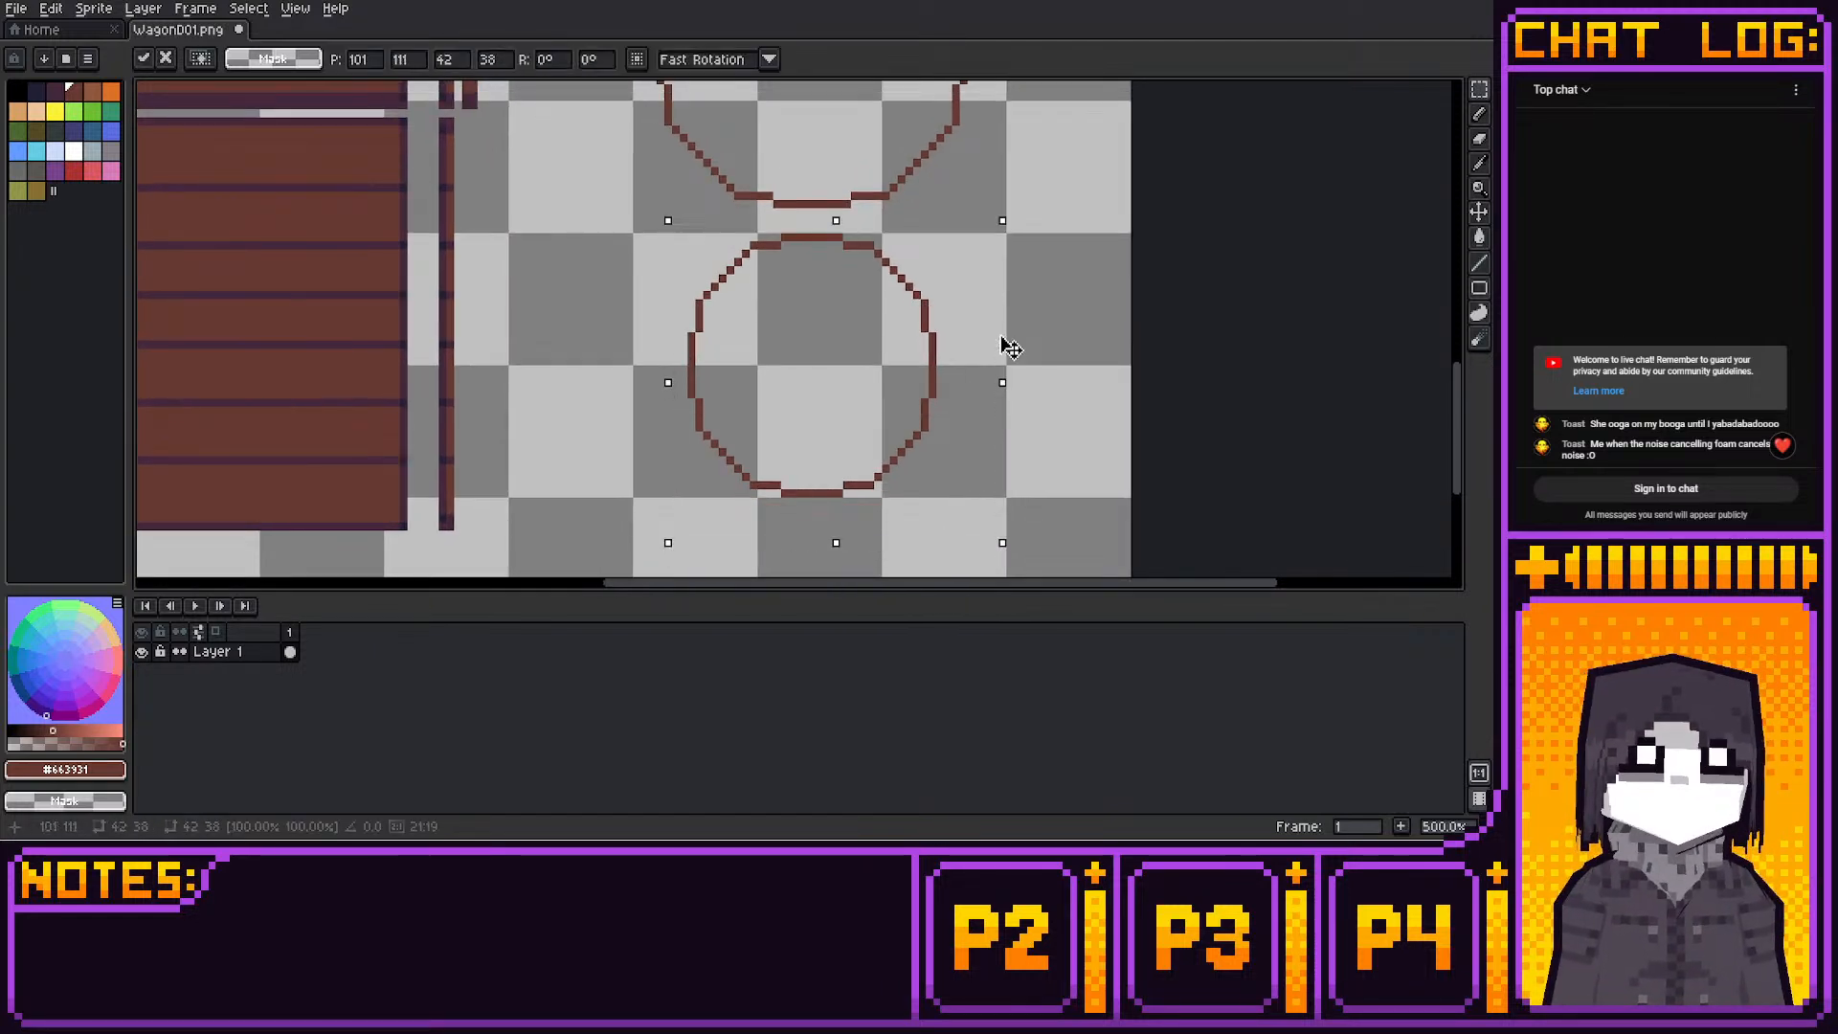
key("Up")
key("Up")
key("Up")
key("Up")
key("Up")
key("Up")
key("Up")
key("Up")
key("Up")
key("Up")
key("Up")
key("Up")
key("Up")
key("Up")
key("Up")
key("Up")
key("Up")
key("Up")
key("Up")
key("Up")
middle_click_drag(914, 209, 903, 486)
key("Up")
key("Up")
key("Up")
key("Up")
key("Up")
key("Up")
key("Up")
key("Up")
key("Up")
key("Up")
key("Up")
key("Up")
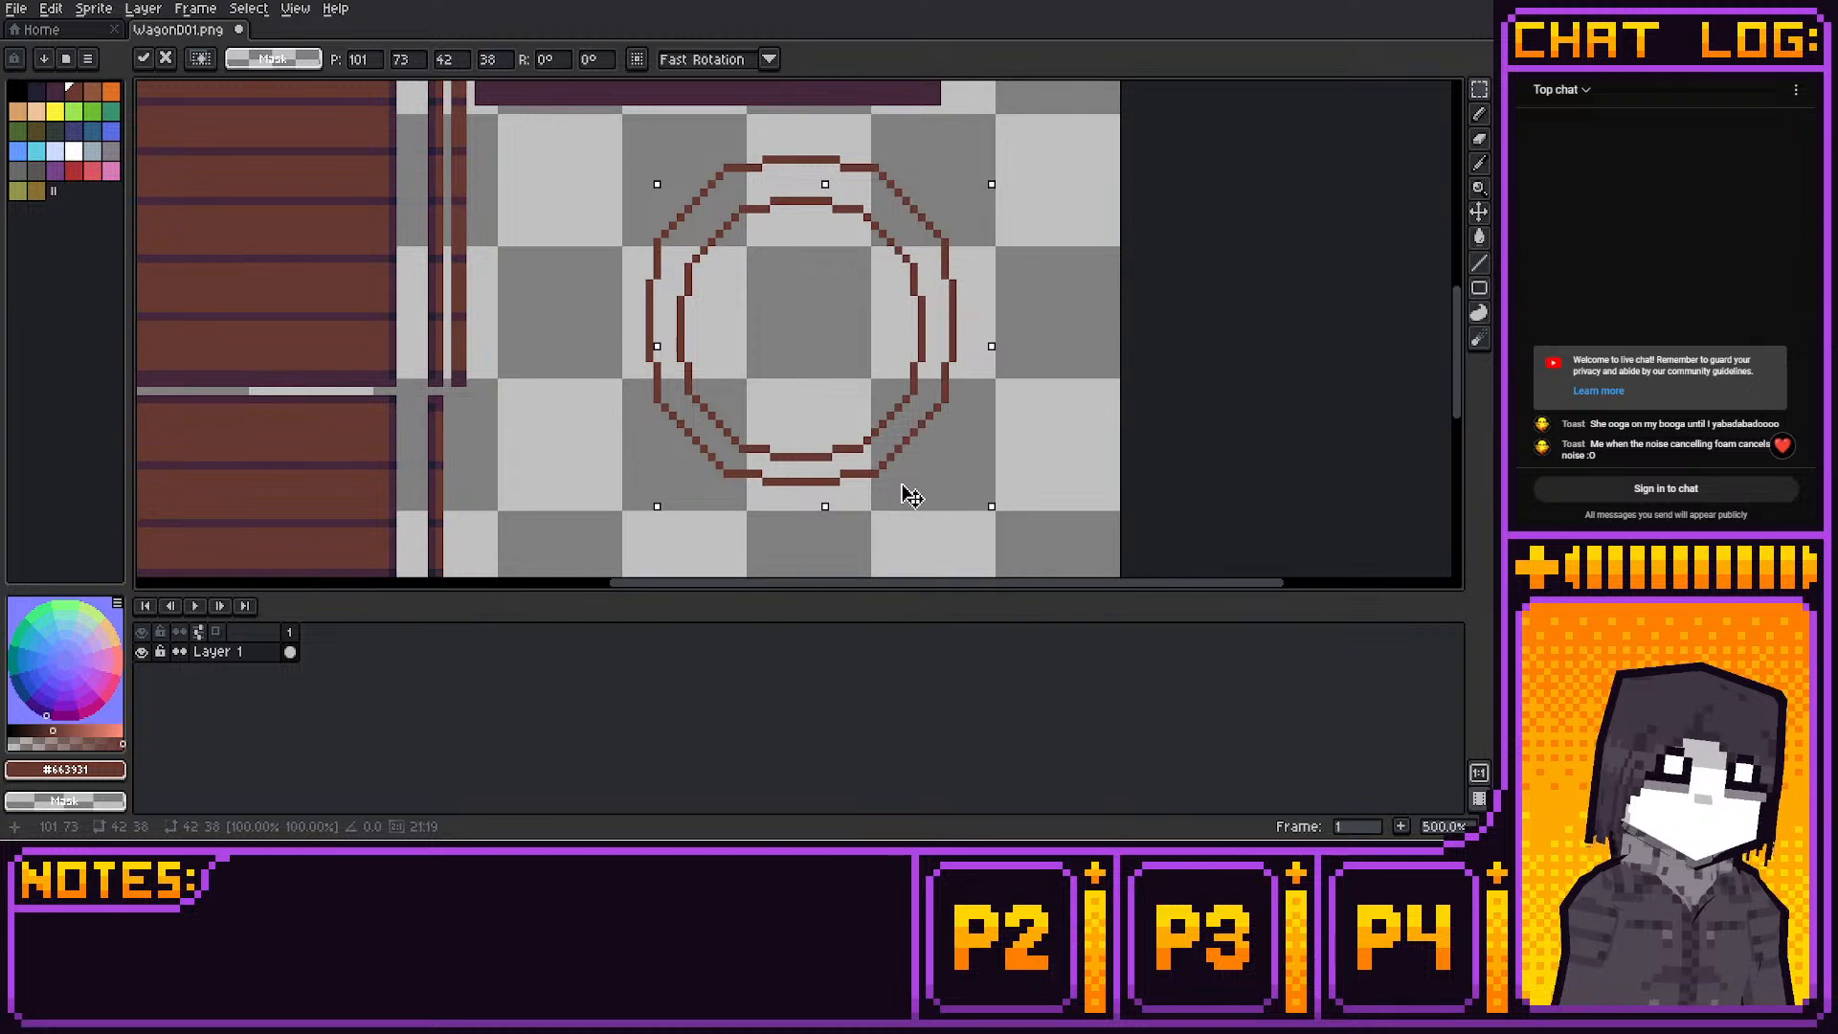
key("Up")
left_click(1025, 235)
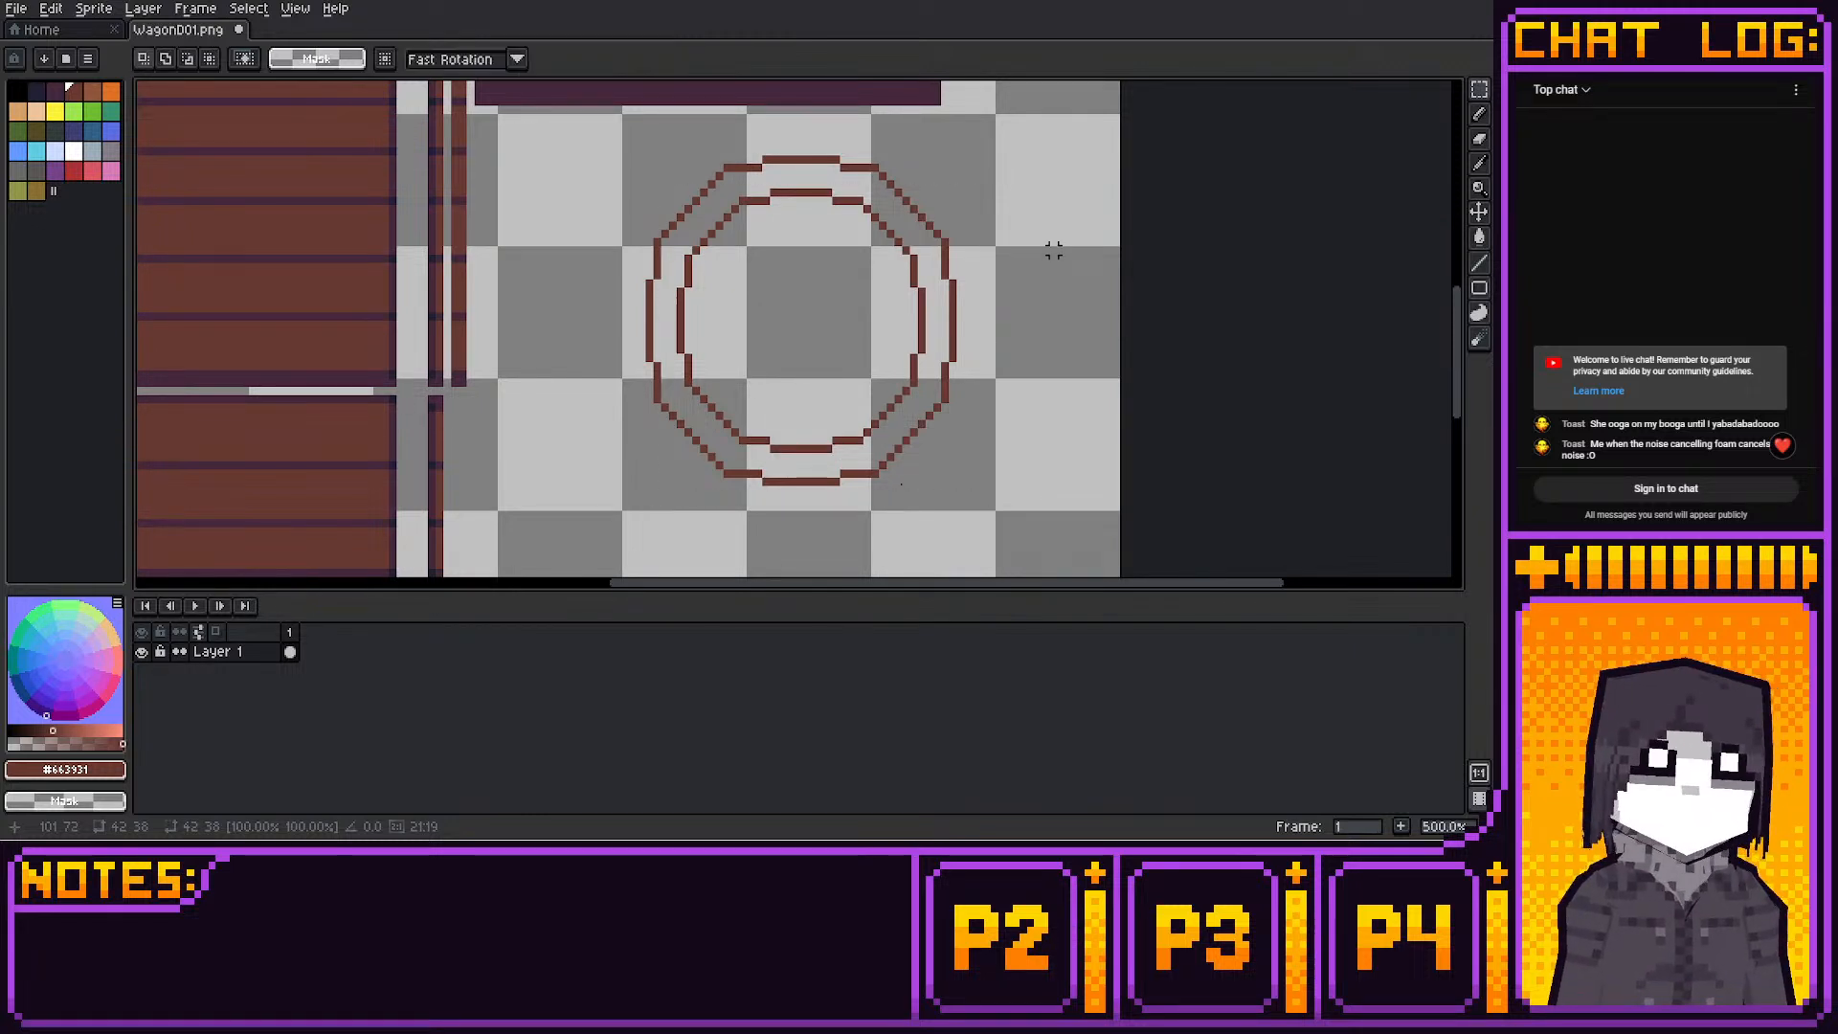
Fill the gap between the two circle outlines with the brown #663931 to form a solid ring
key("g")
left_click(934, 287)
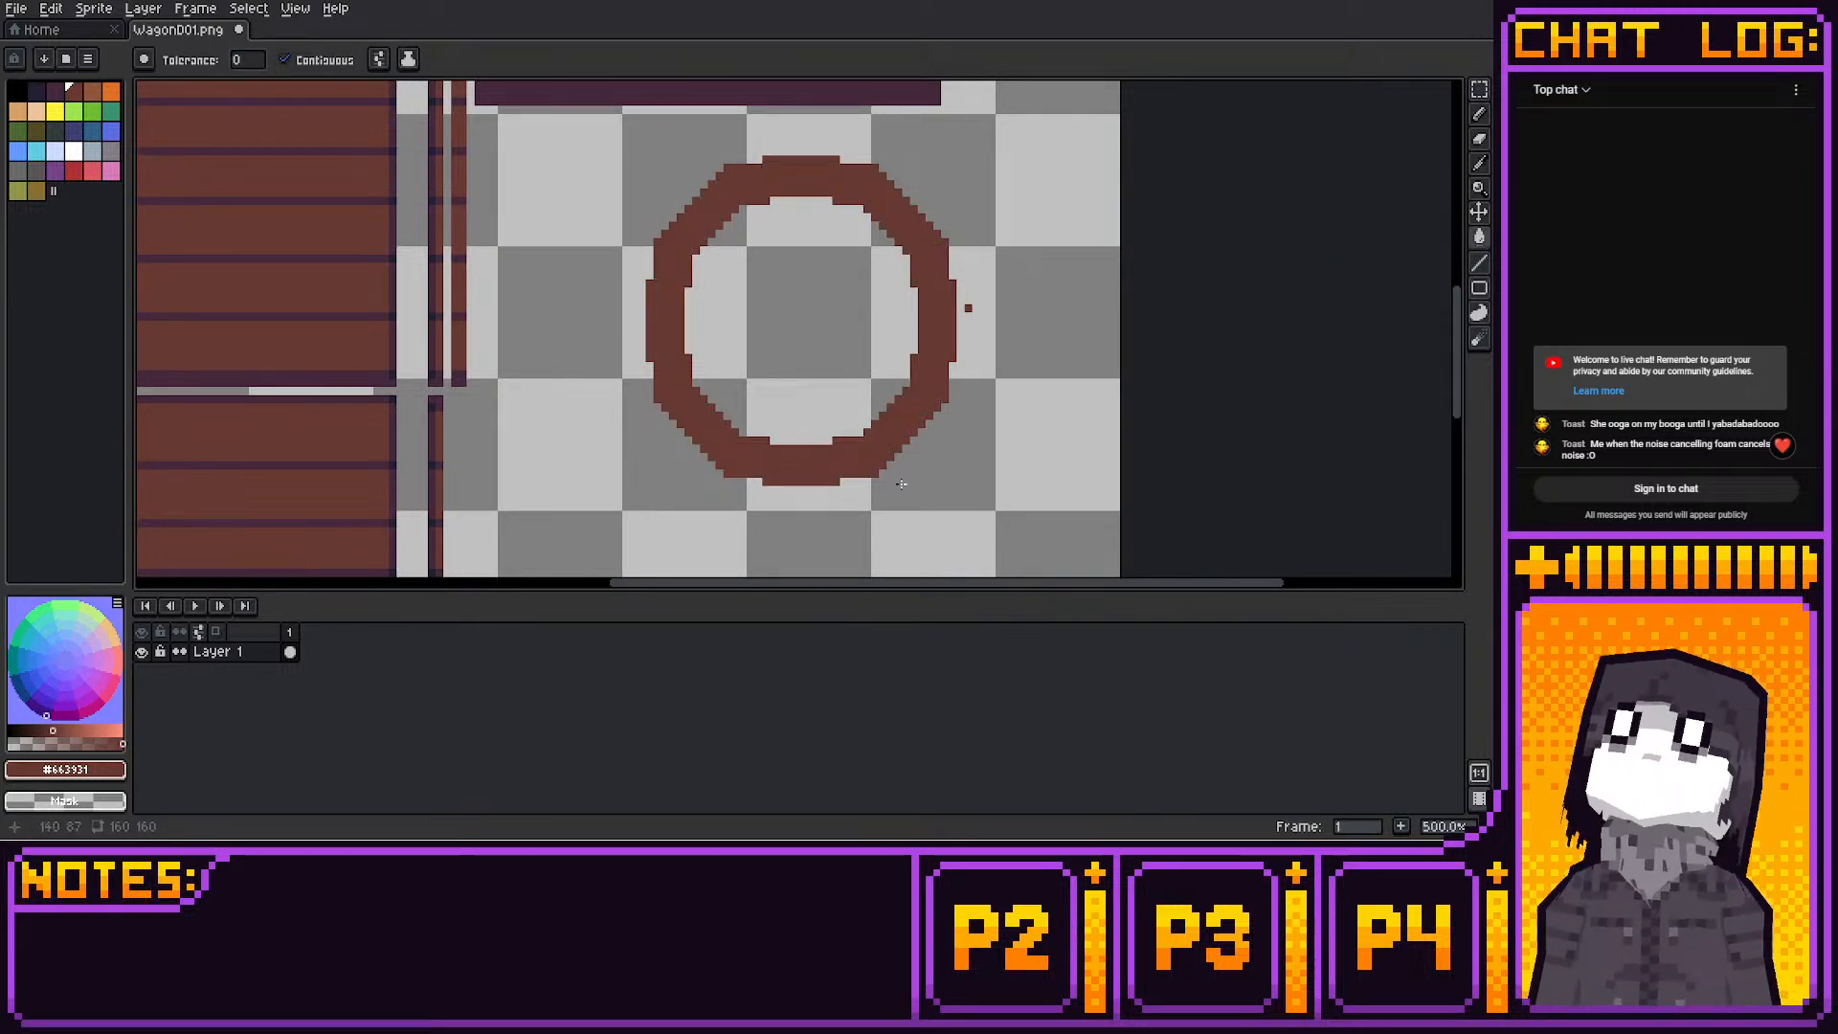
Select the brown ring in a 66 by 50 pixel area and move it to position 72, 62, just below the dark purple bar
key("m")
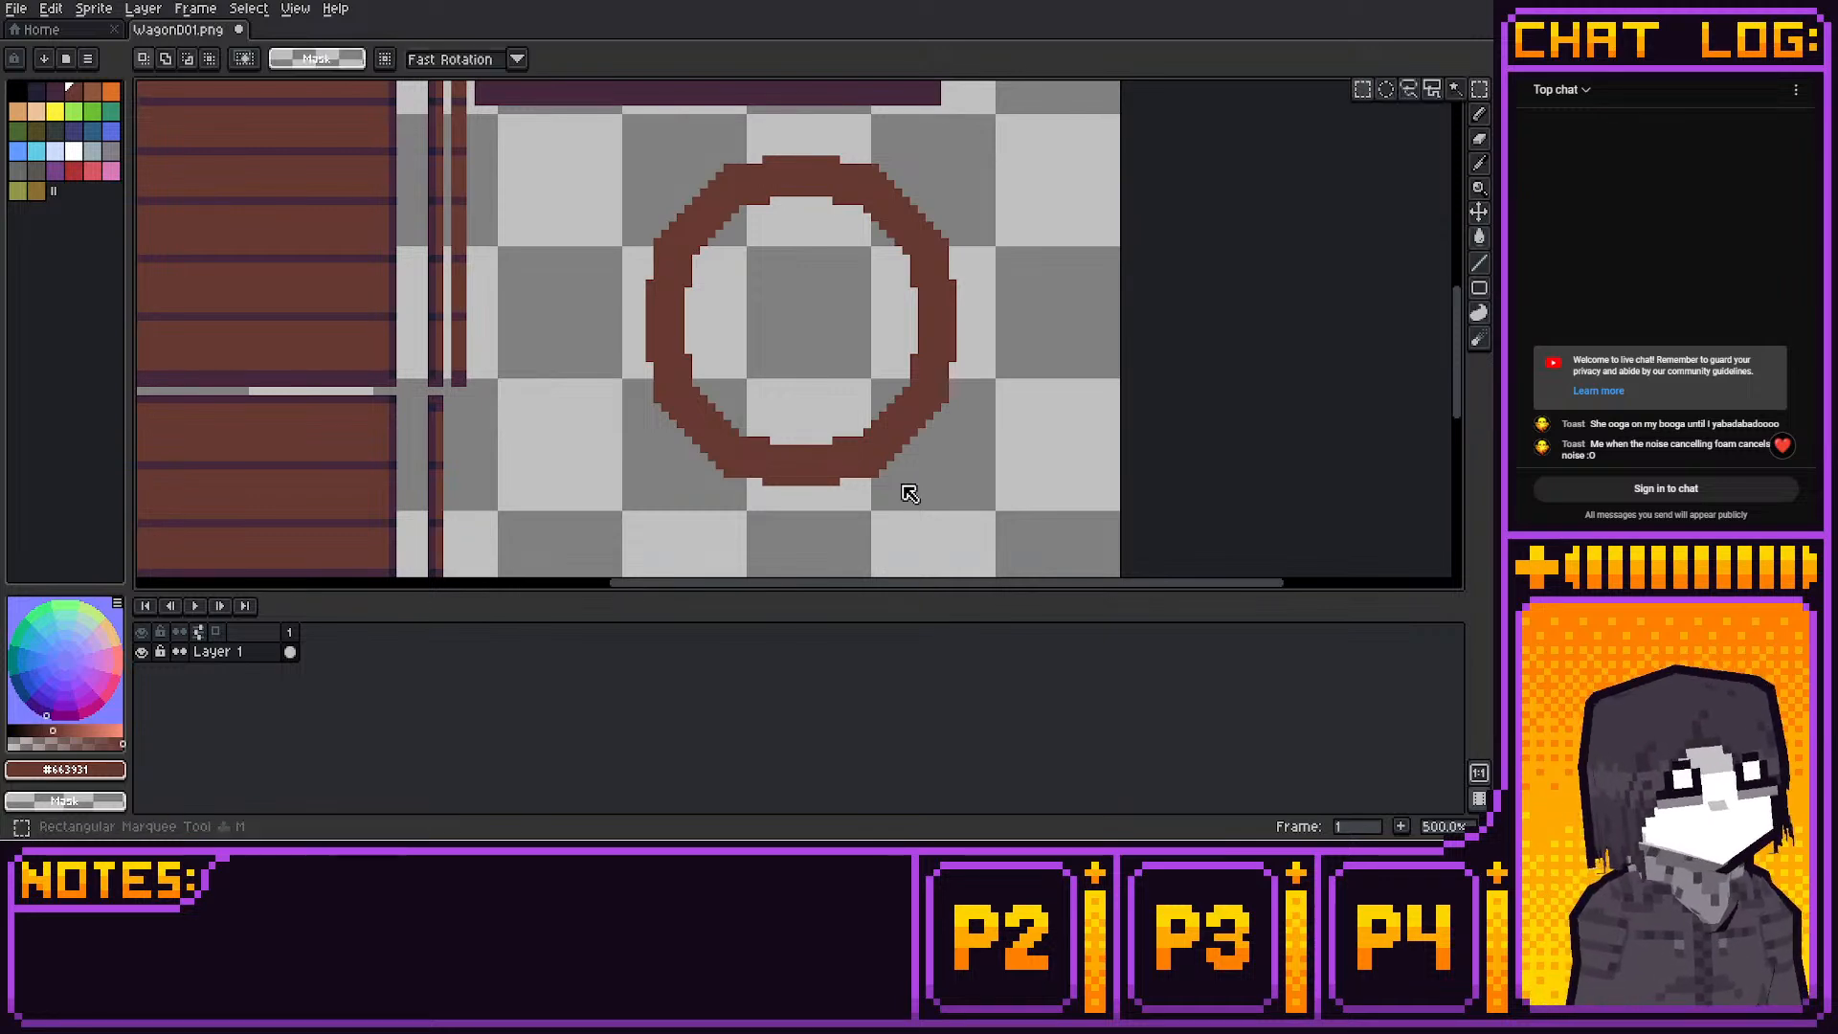
scroll(948, 231, "down", 1)
middle_click_drag(947, 231, 952, 291)
left_click_drag(702, 219, 1109, 545)
key("Left")
key("Left")
key("Left")
key("Left")
key("Left")
key("Left")
key("Left")
key("Left")
key("Left")
key("Left")
key("Left")
key("Left")
key("Left")
key("Left")
key("Left")
key("Left")
key("Left")
key("Left")
key("Left")
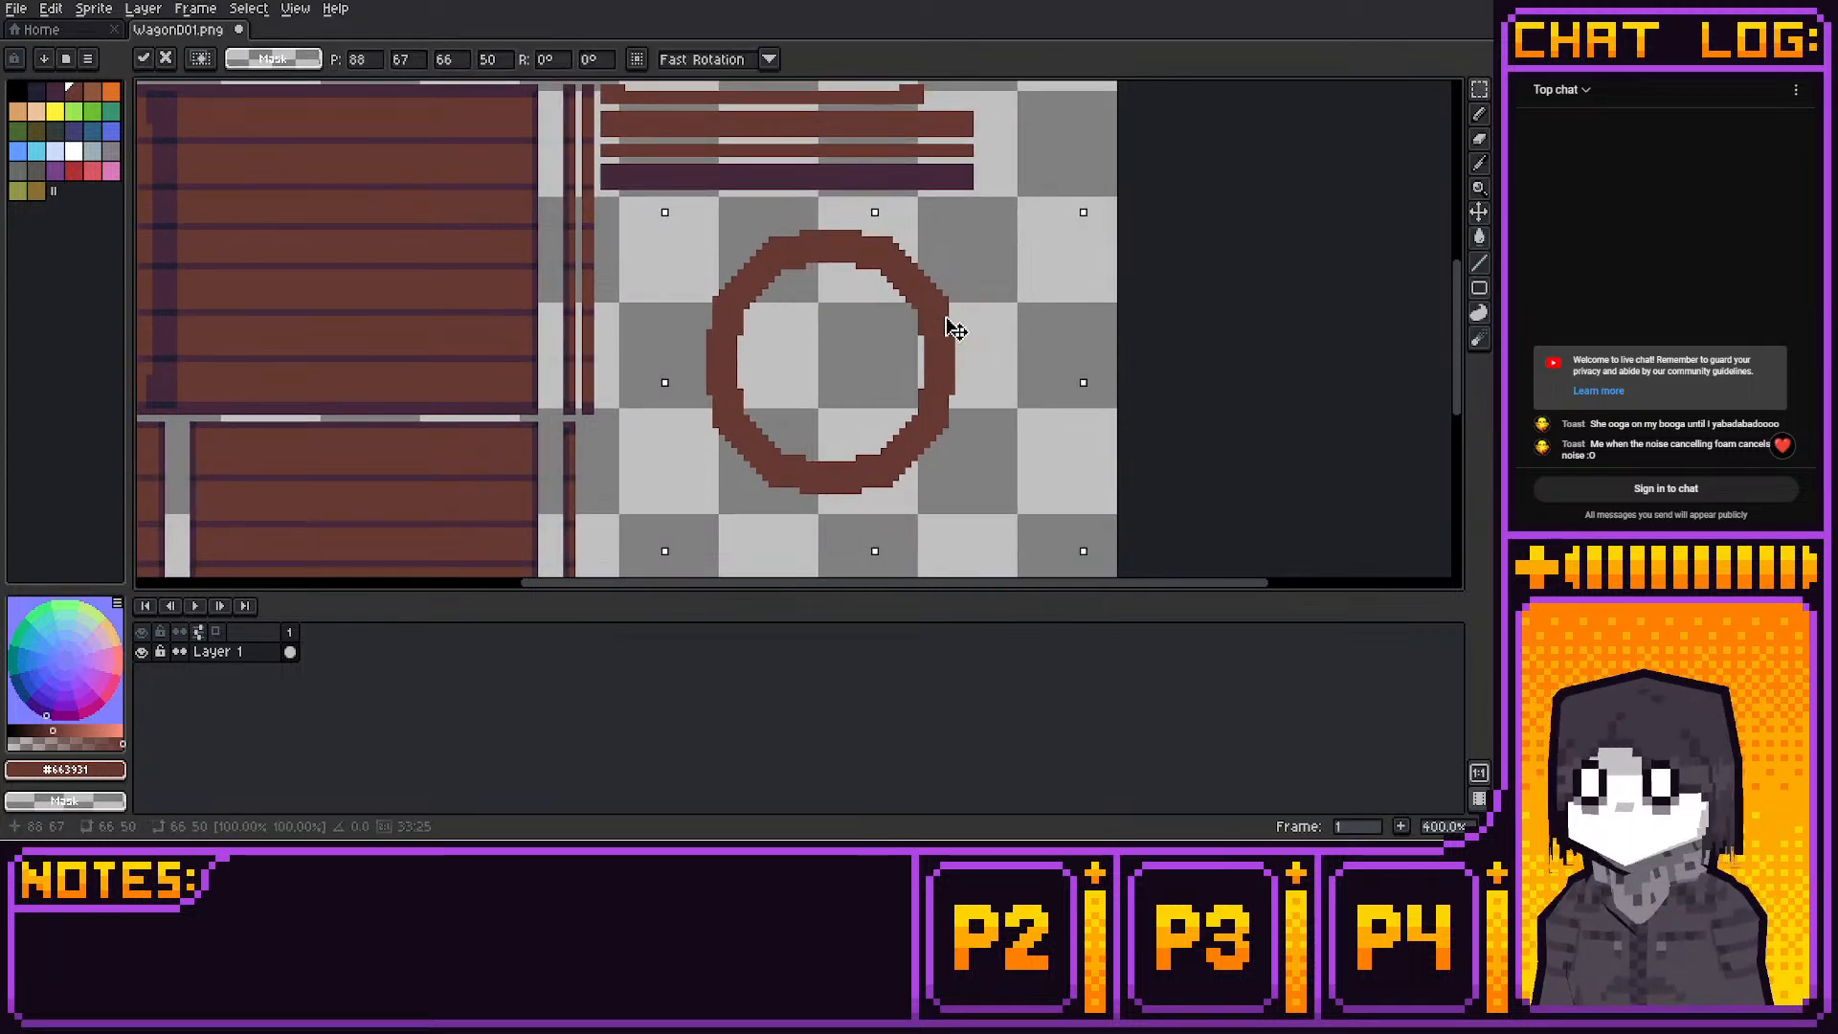
key("Up")
key("Up")
key("Left")
key("Left")
key("Up")
key("Left")
key("Up")
key("Up")
key("Right")
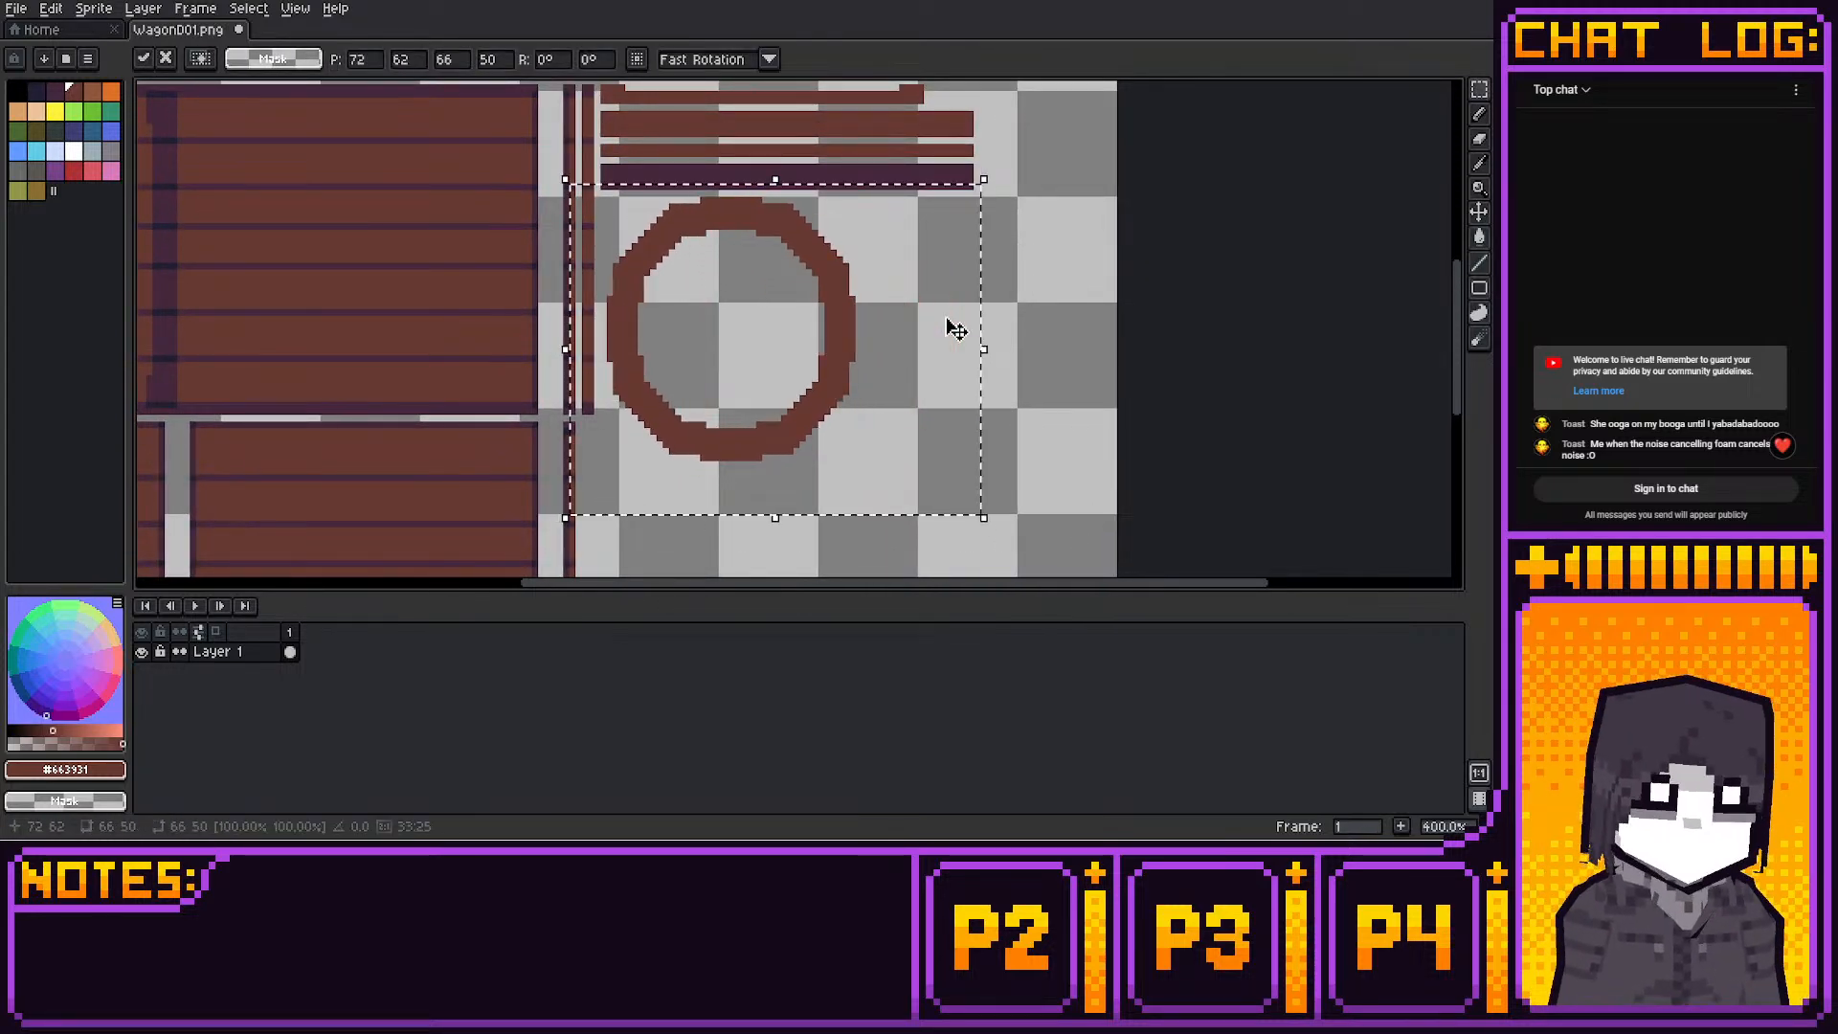
Drop the moved ring in place and save WagonD01.png
middle_click_drag(947, 321, 951, 536)
middle_click_drag(985, 167, 1007, 188)
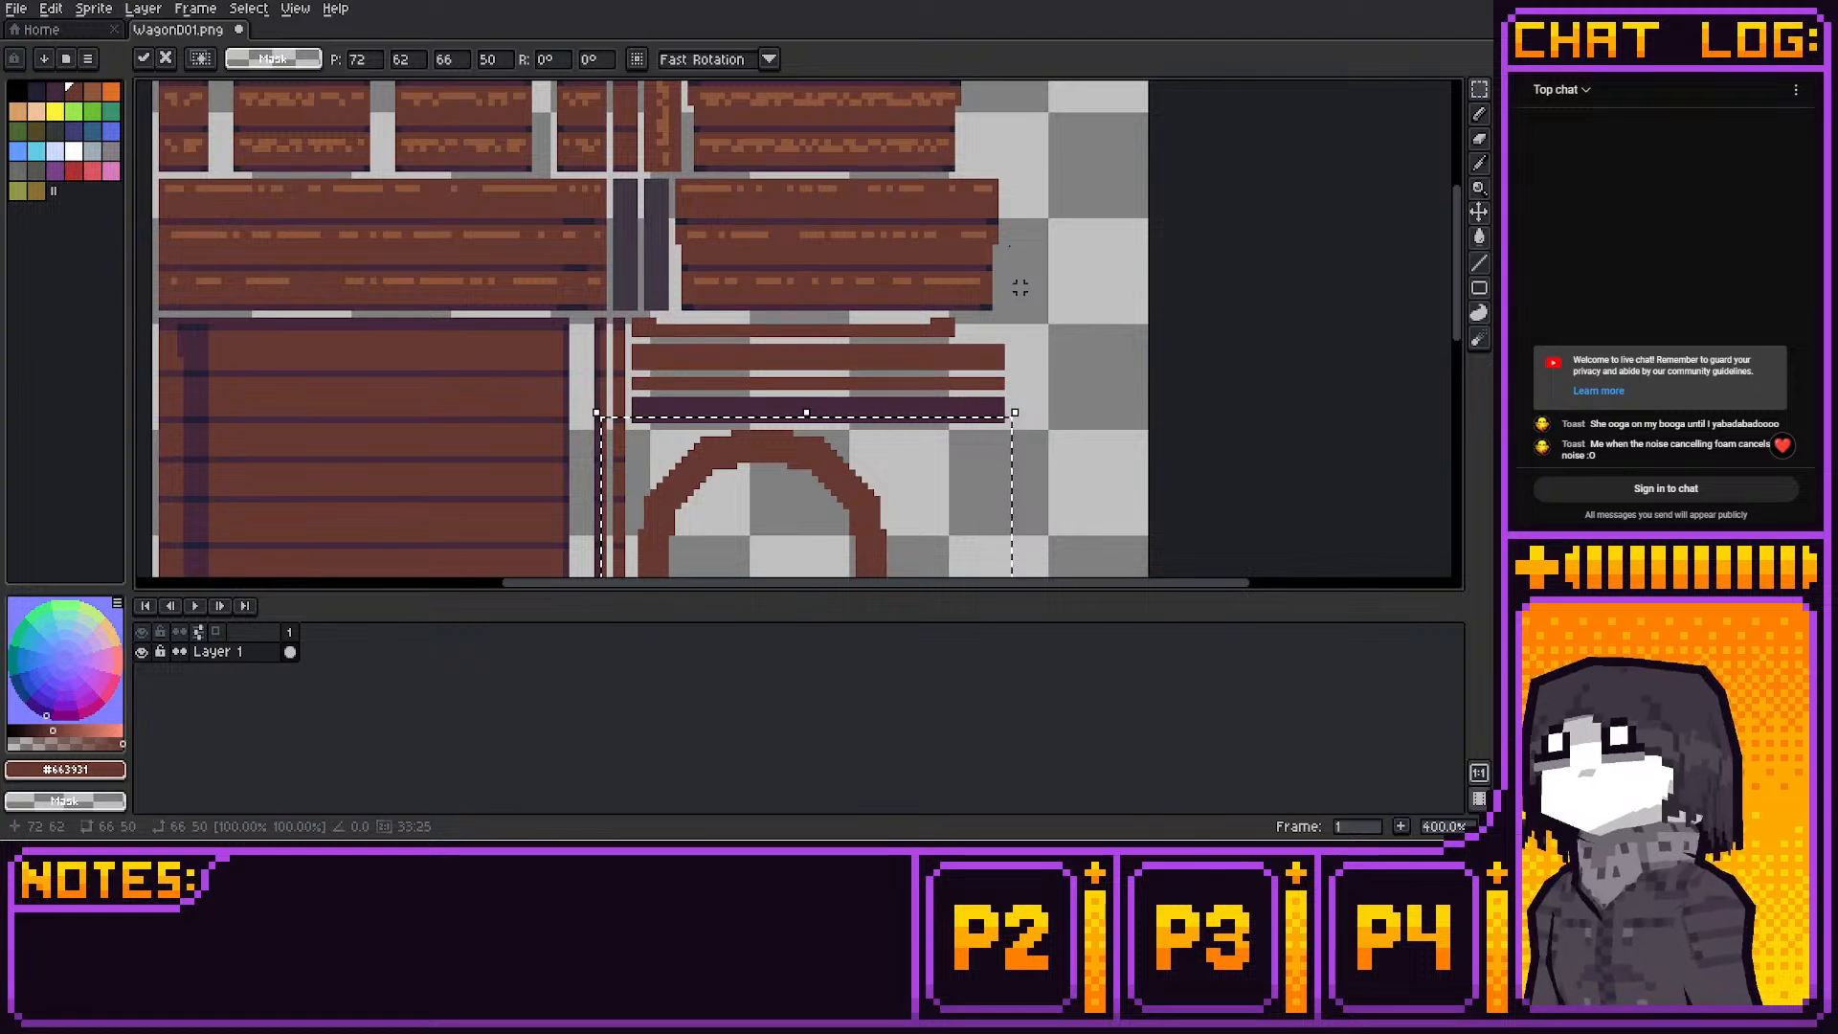
middle_click_drag(1015, 306, 1068, 71)
left_click(1181, 221)
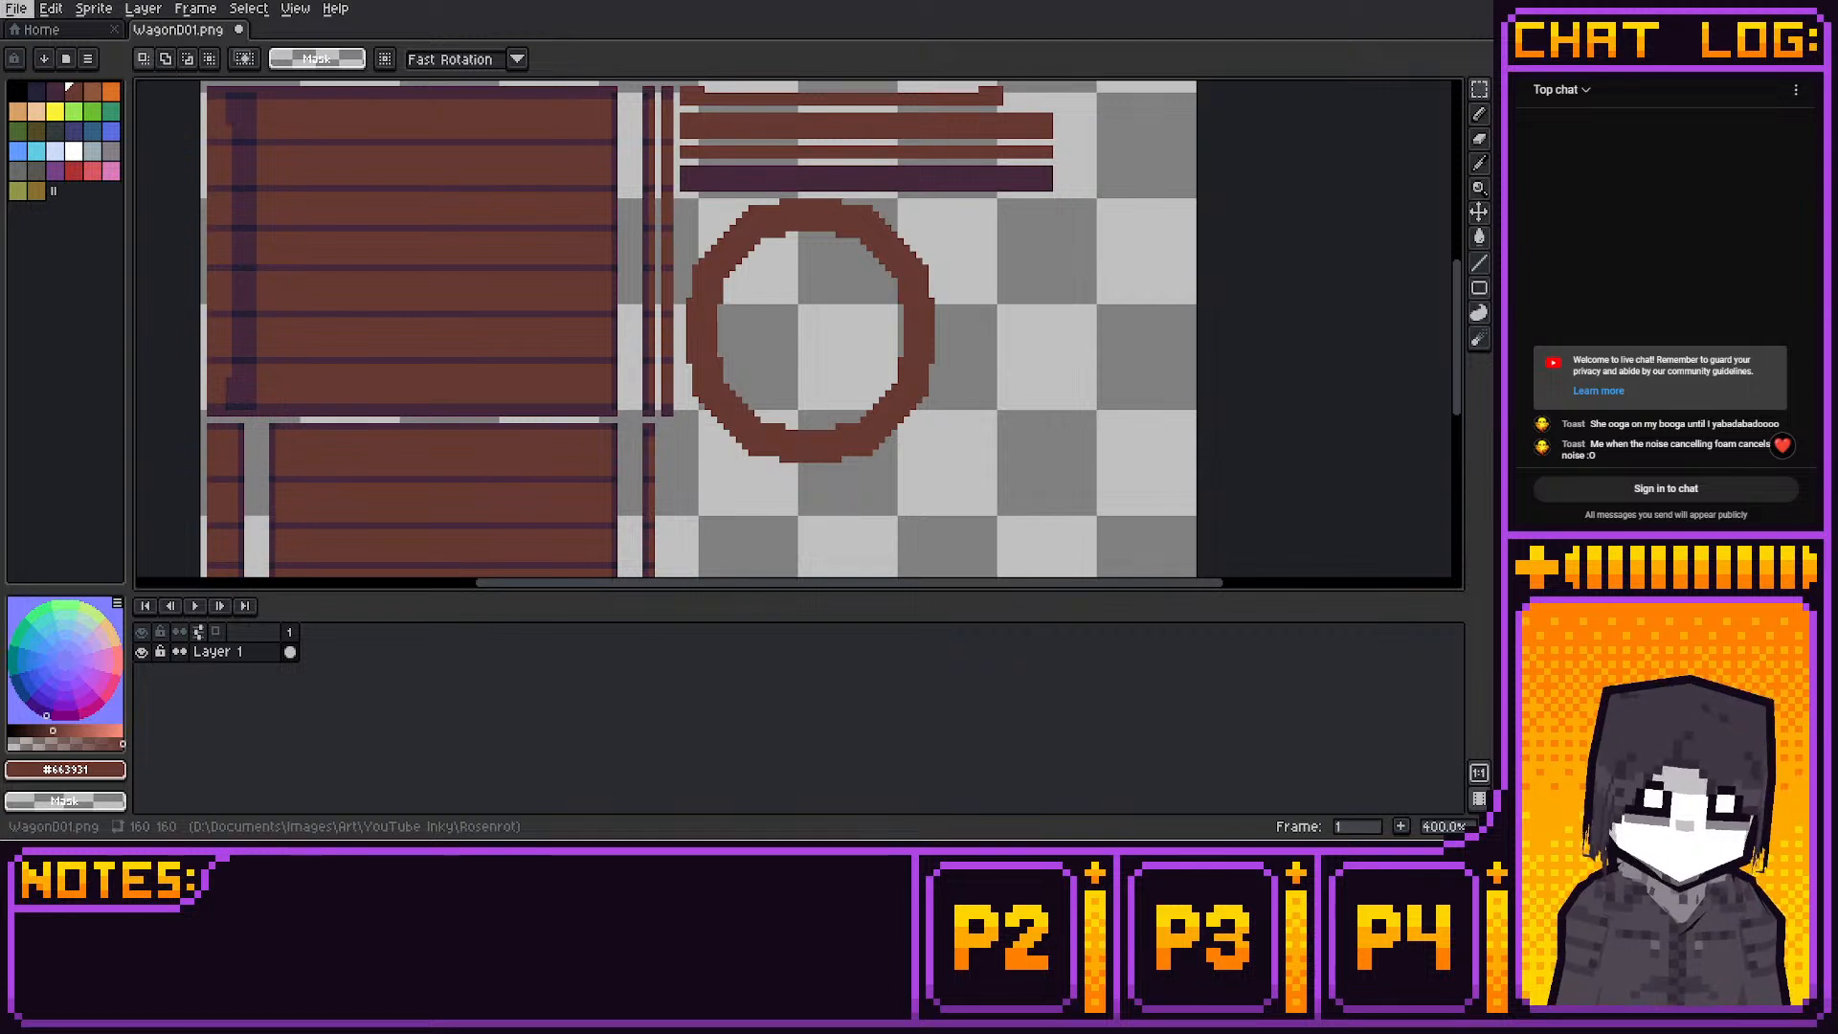
left_click(16, 9)
left_click(41, 96)
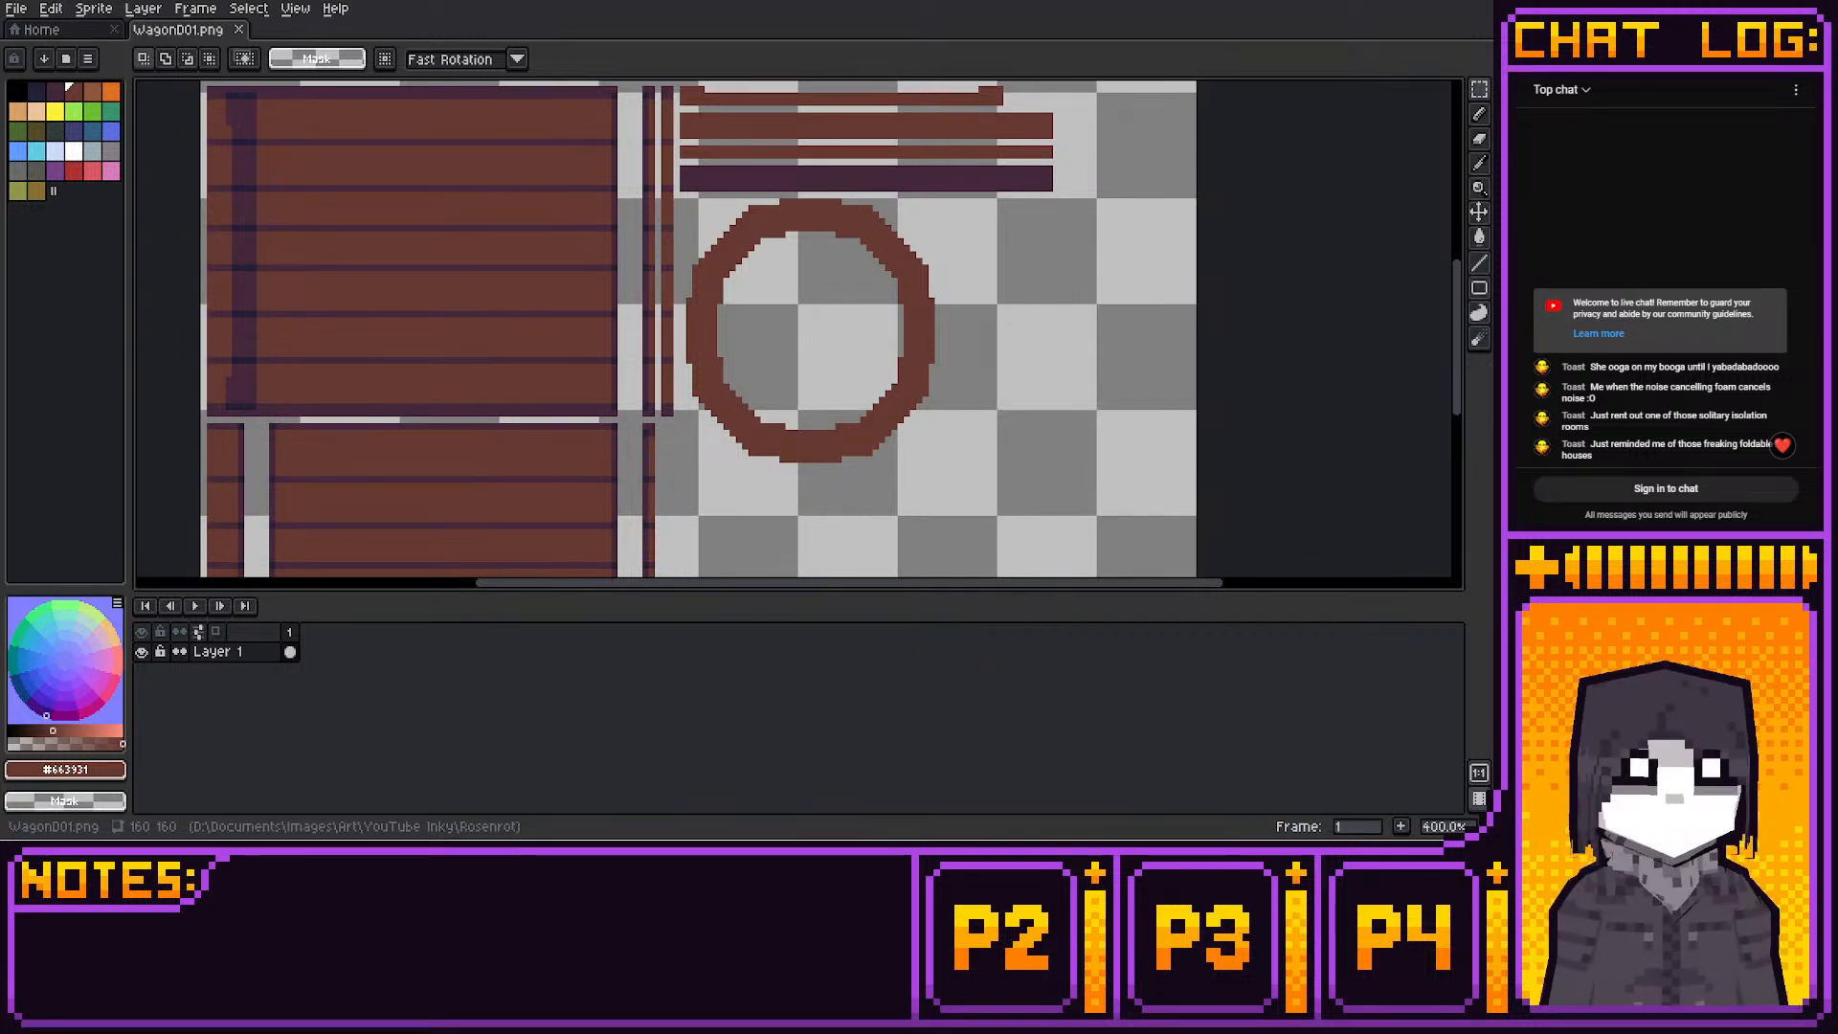
Pick the dark grey #413845 and draw a vertical bar about 3 by 11 pixels beside the upper plank block
scroll(1103, 180, "up", 5)
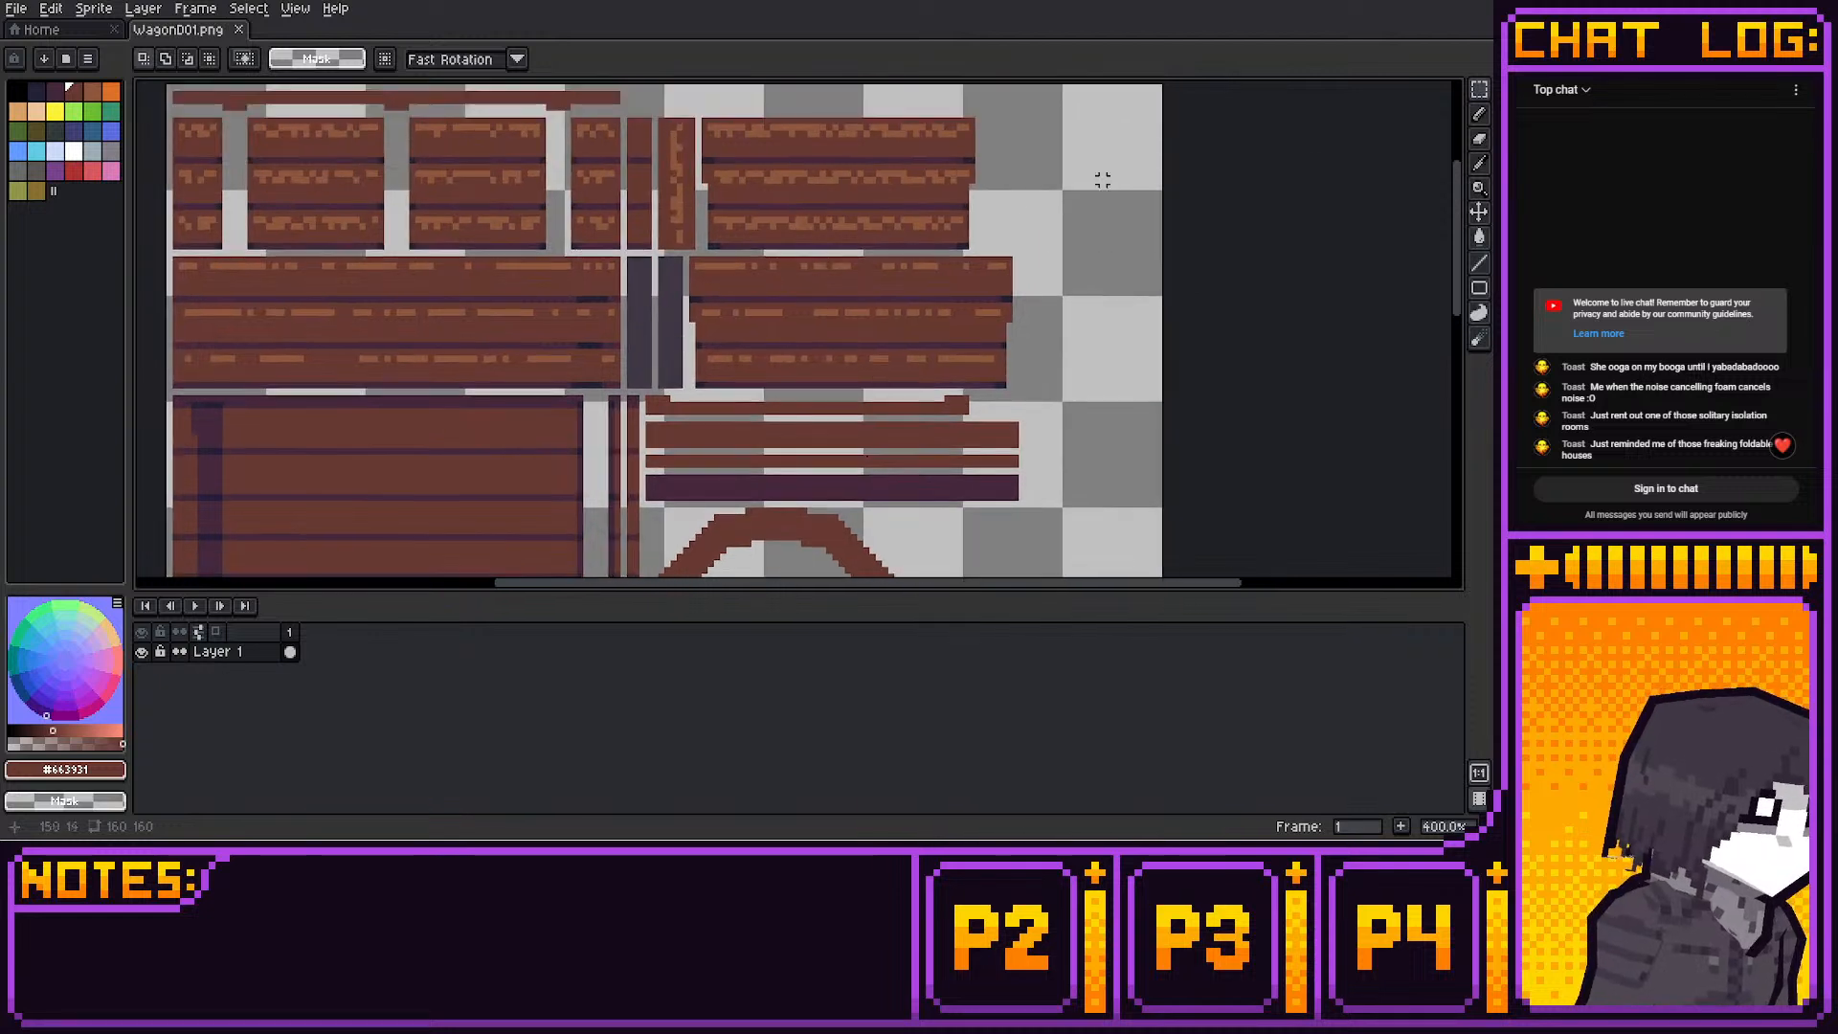
key("b")
left_click(875, 465, "alt")
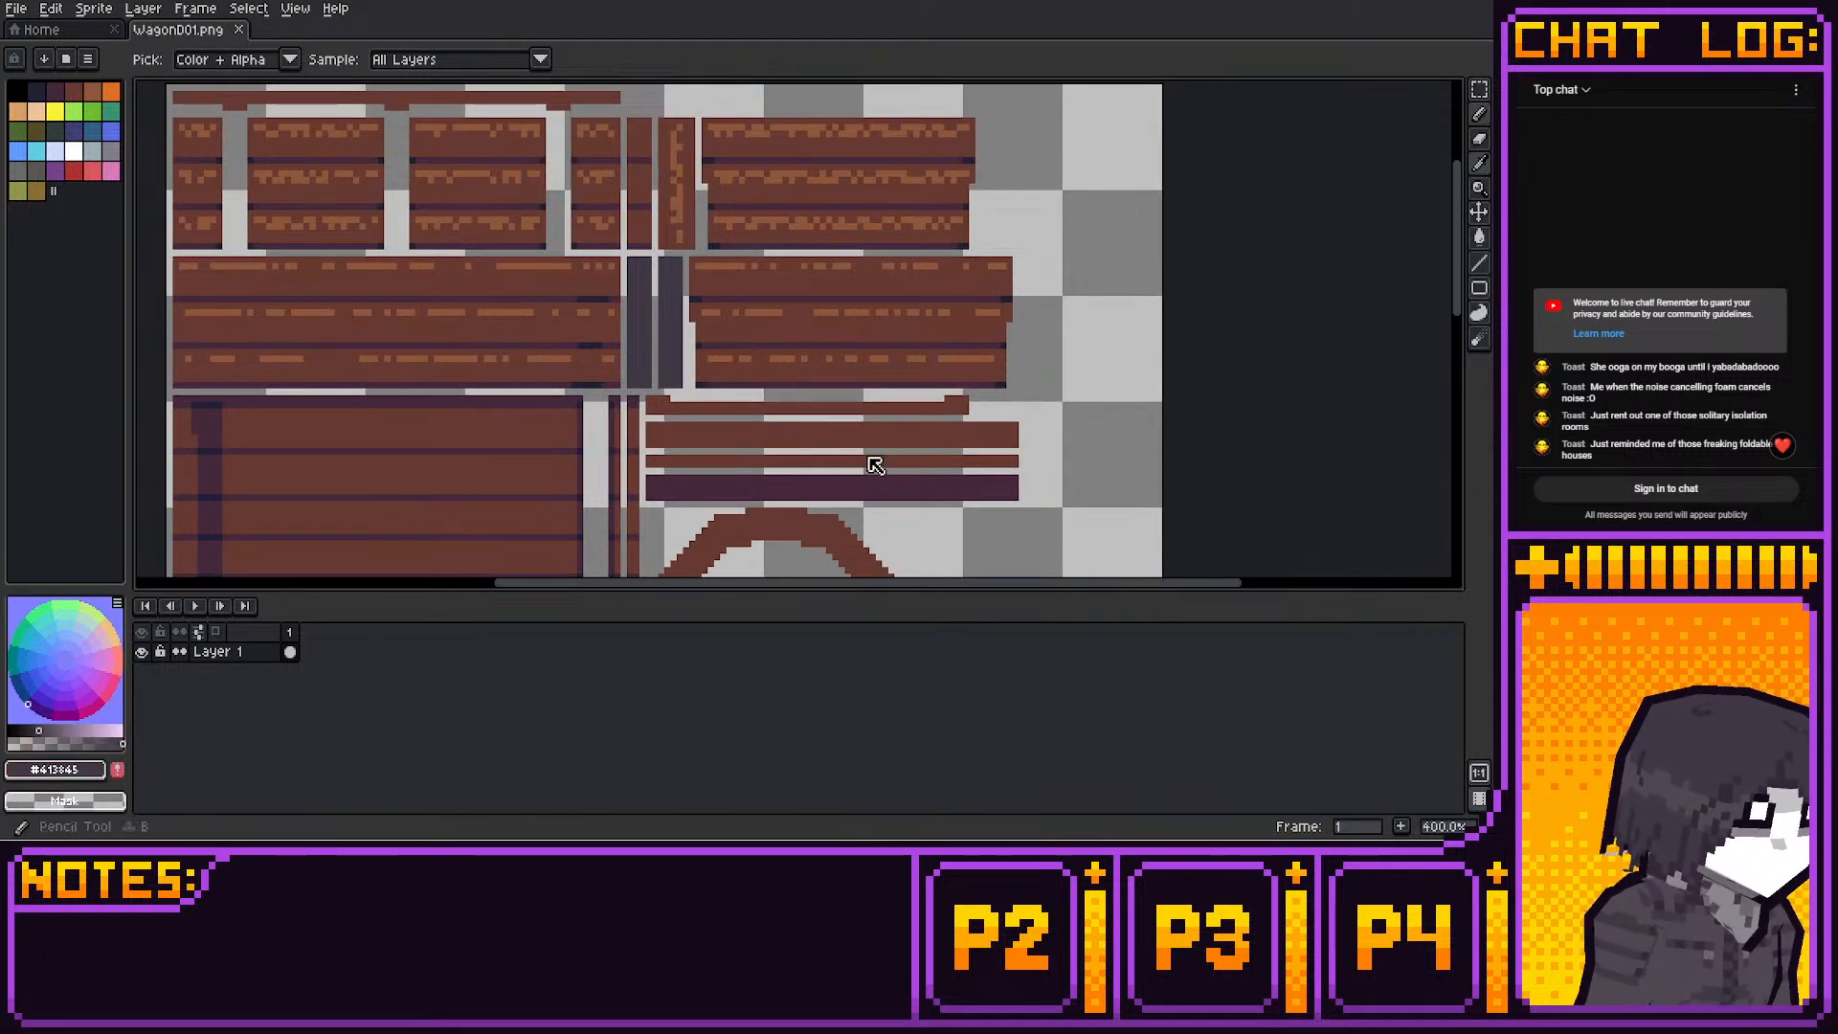
left_click_drag(994, 150, 997, 219)
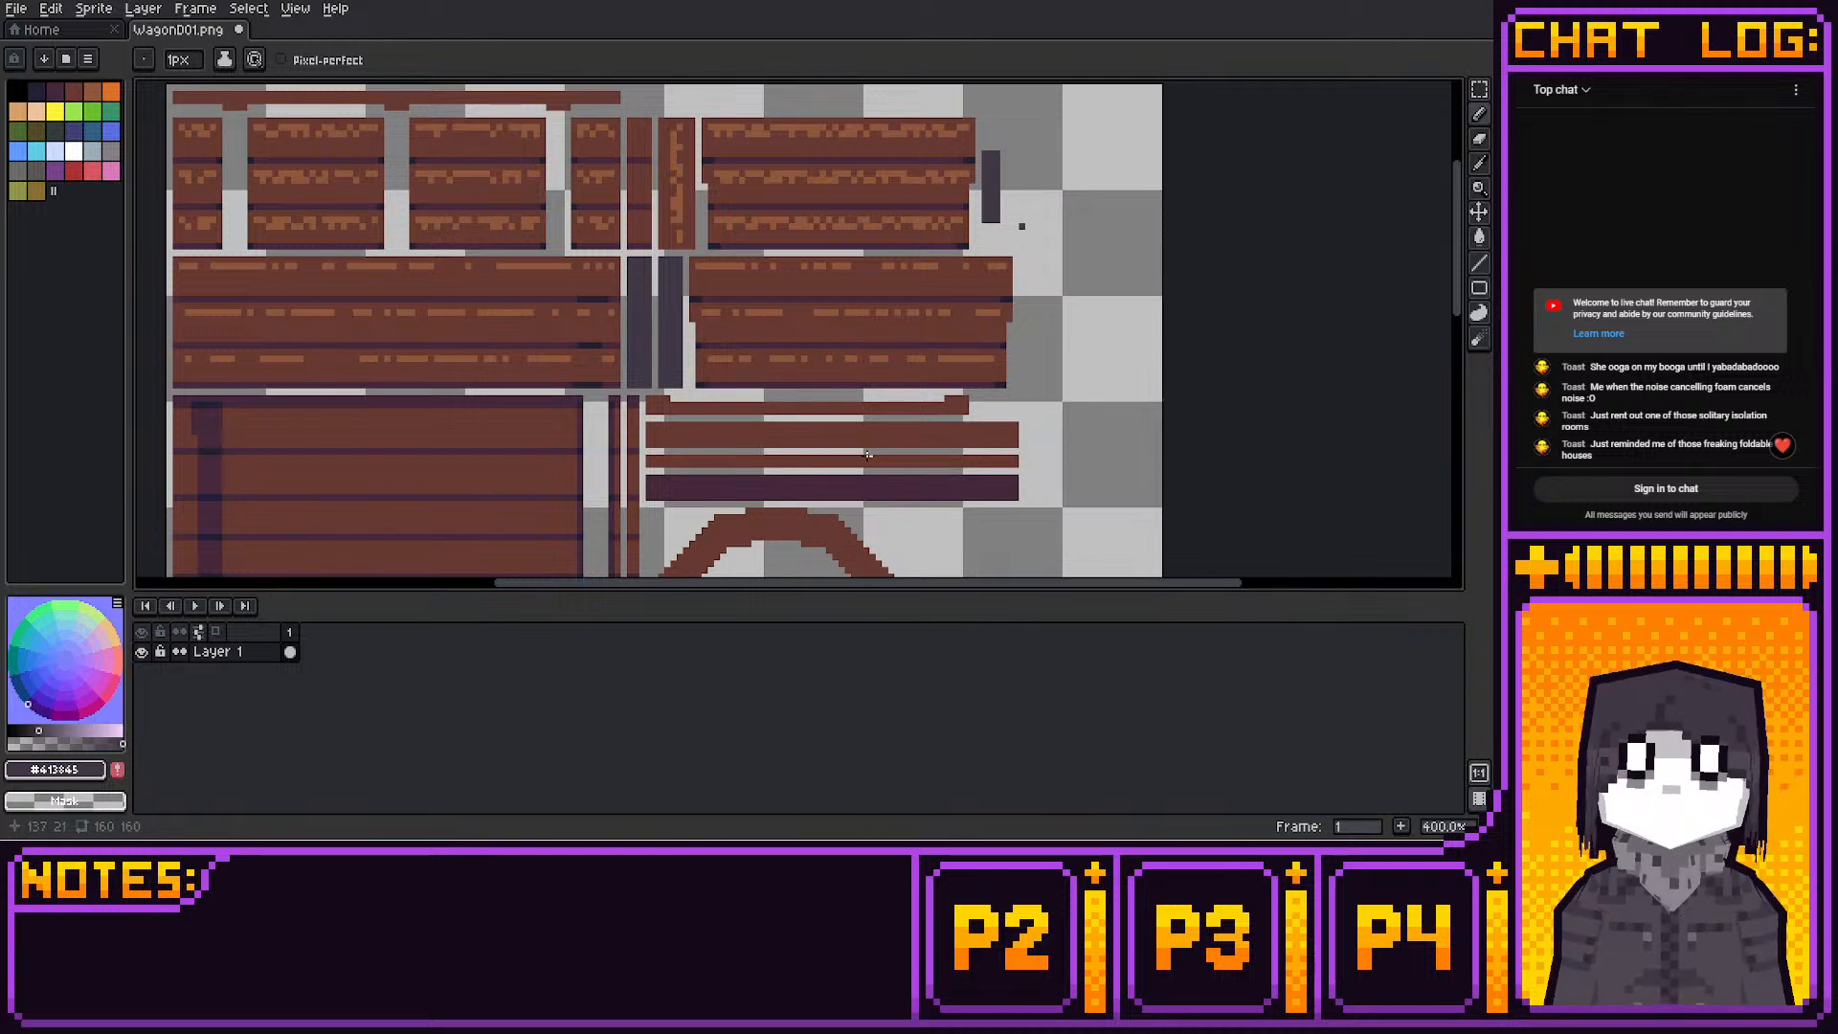
Select the dark grey bar and move it to position 119, 64, directly beside the ring
key("m")
mouse_move(978, 146)
left_mouse_down()
mouse_move(1005, 229)
mouse_move(992, 253)
mouse_move(992, 196)
left_mouse_up()
middle_click_drag(999, 267, 1013, 163)
left_click_drag(1015, 88, 967, 380)
middle_click_drag(967, 380, 974, 169)
left_click_drag(973, 163, 970, 196)
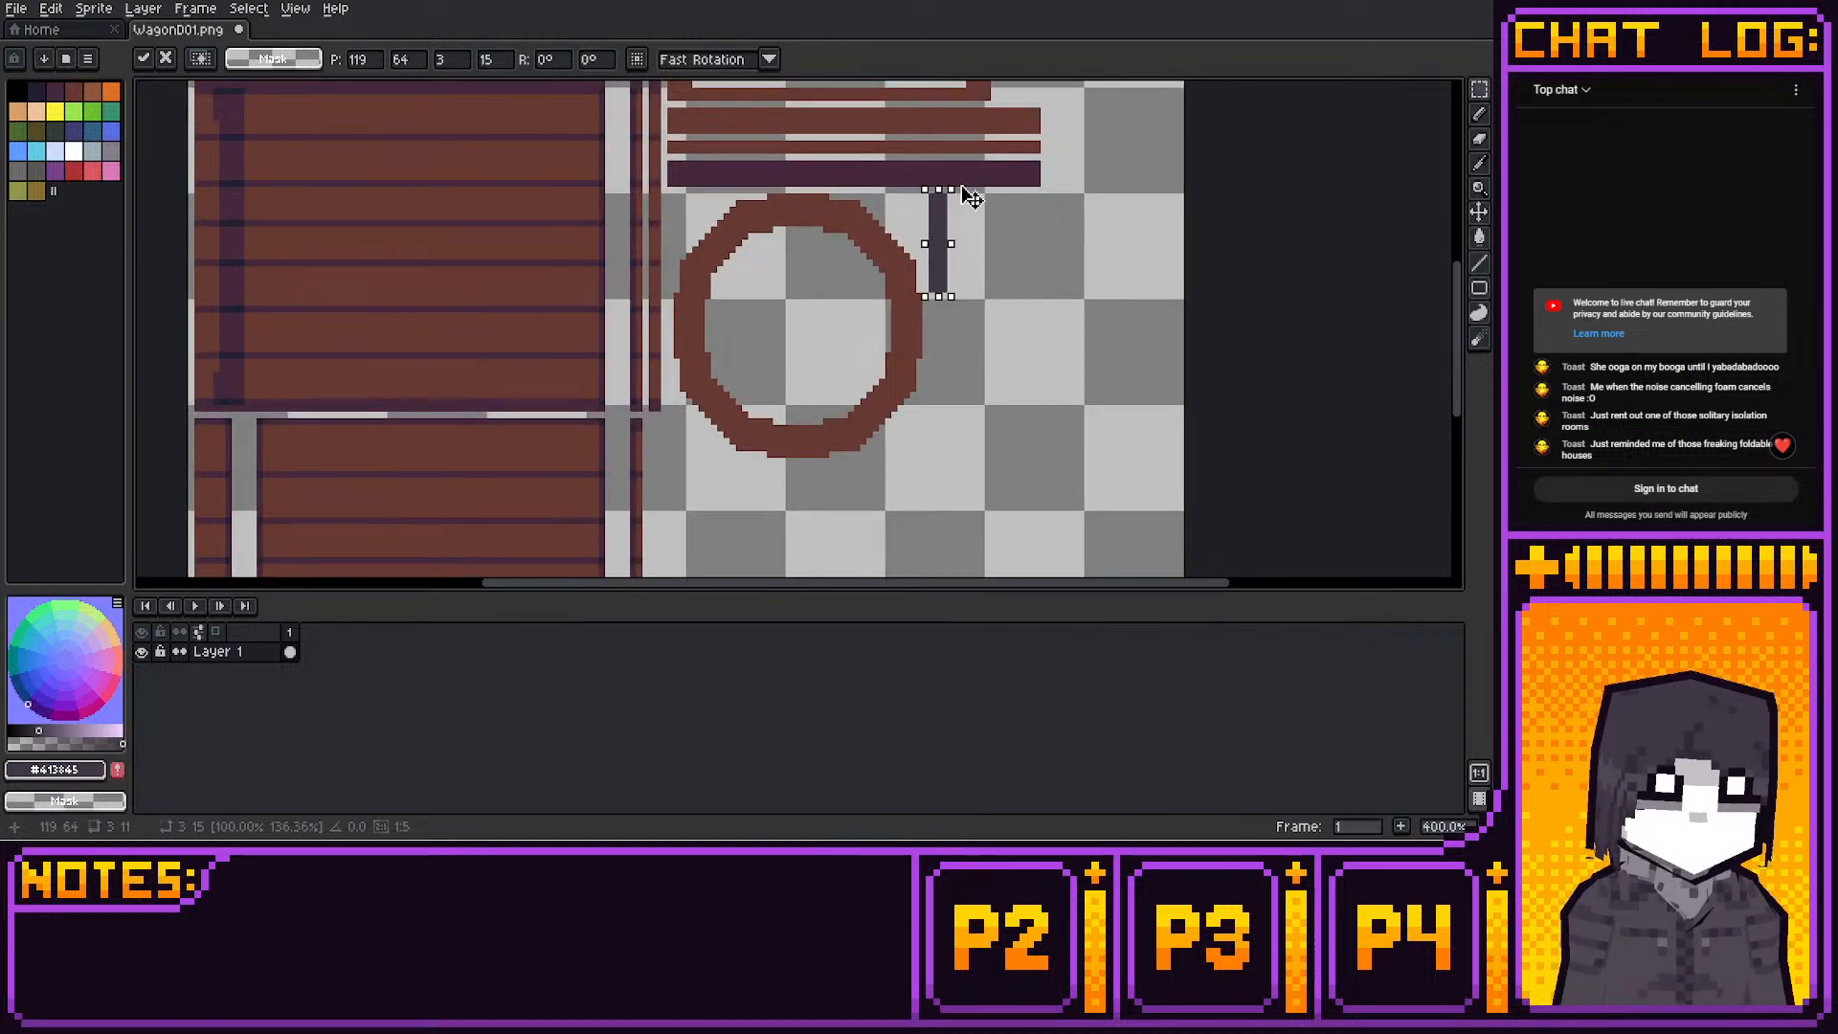
Stretch the dark grey bar to 3 by 16 pixels and save the file
left_click_drag(950, 296, 951, 304)
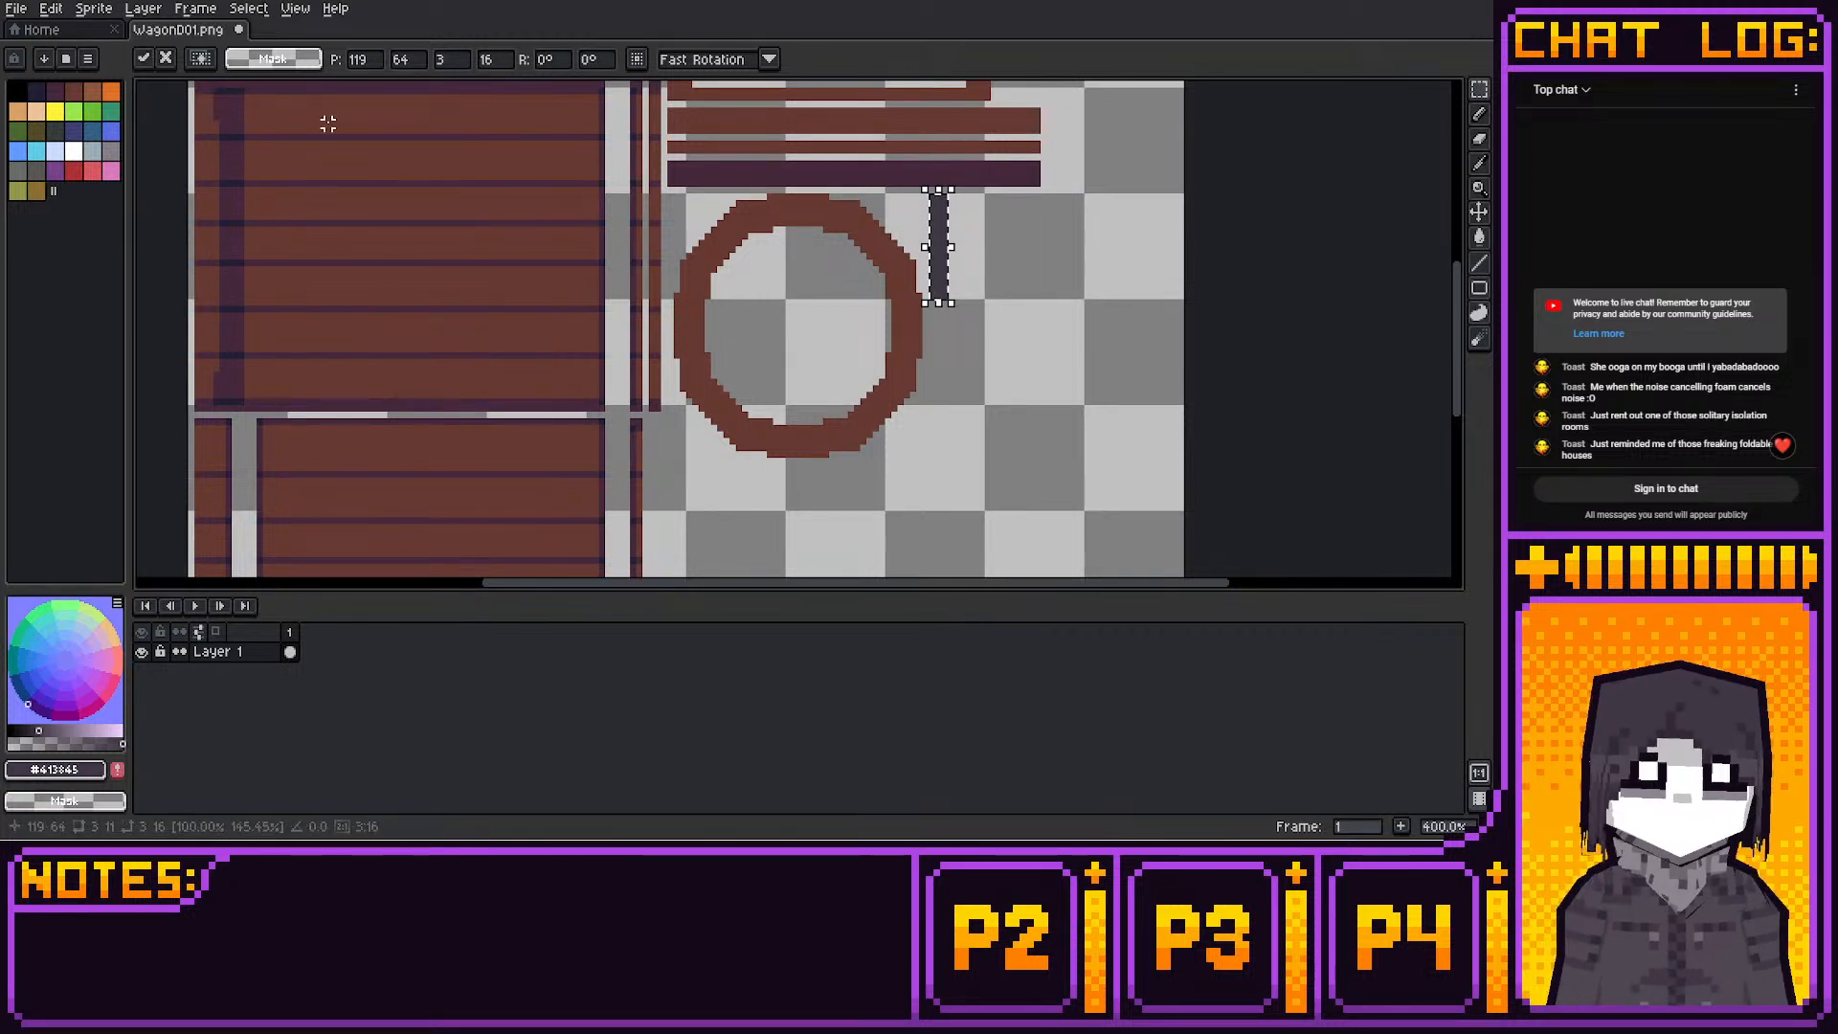
left_click(19, 11)
left_click(33, 92)
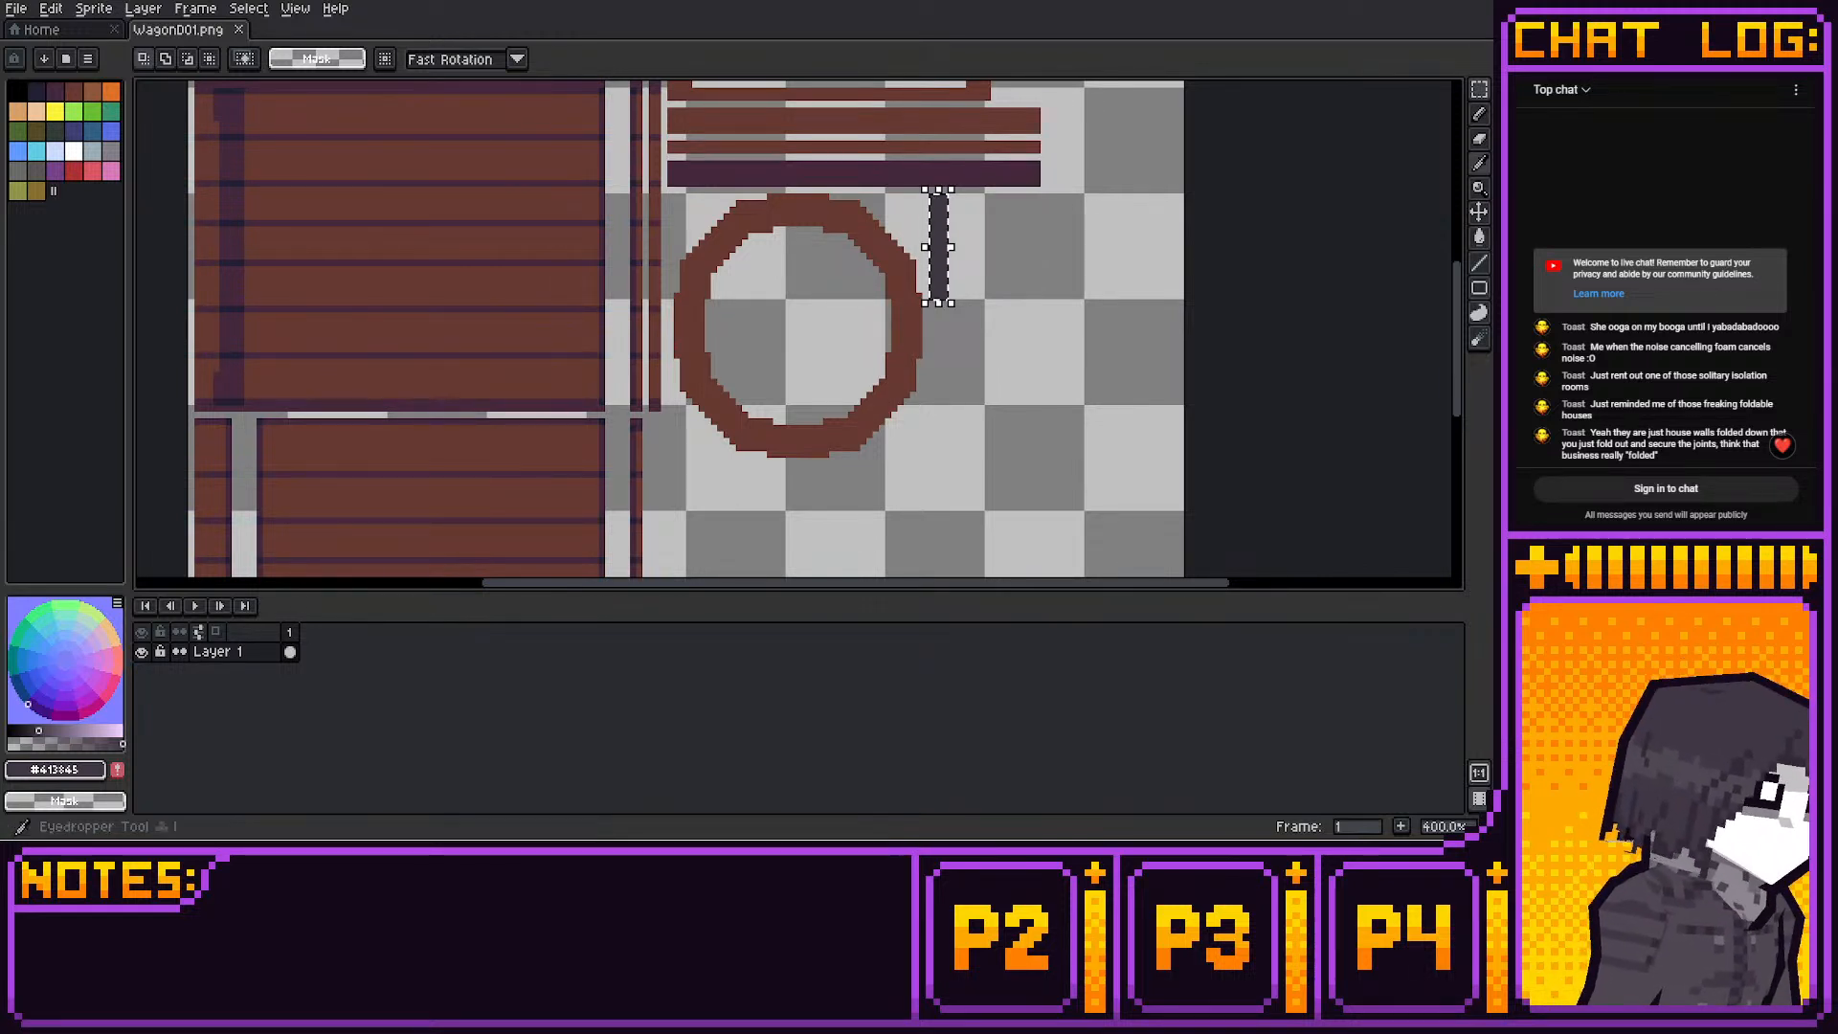
Pick the brown #663931 and draw a small filled disc inside the upper part of the ring
left_click(1479, 164)
left_click(995, 121)
left_click(1479, 114)
mouse_move(830, 282)
middle_mouse_down()
mouse_move(903, 295)
mouse_move(874, 252)
middle_mouse_up()
key("ctrl+d")
left_click_drag(826, 239, 873, 254)
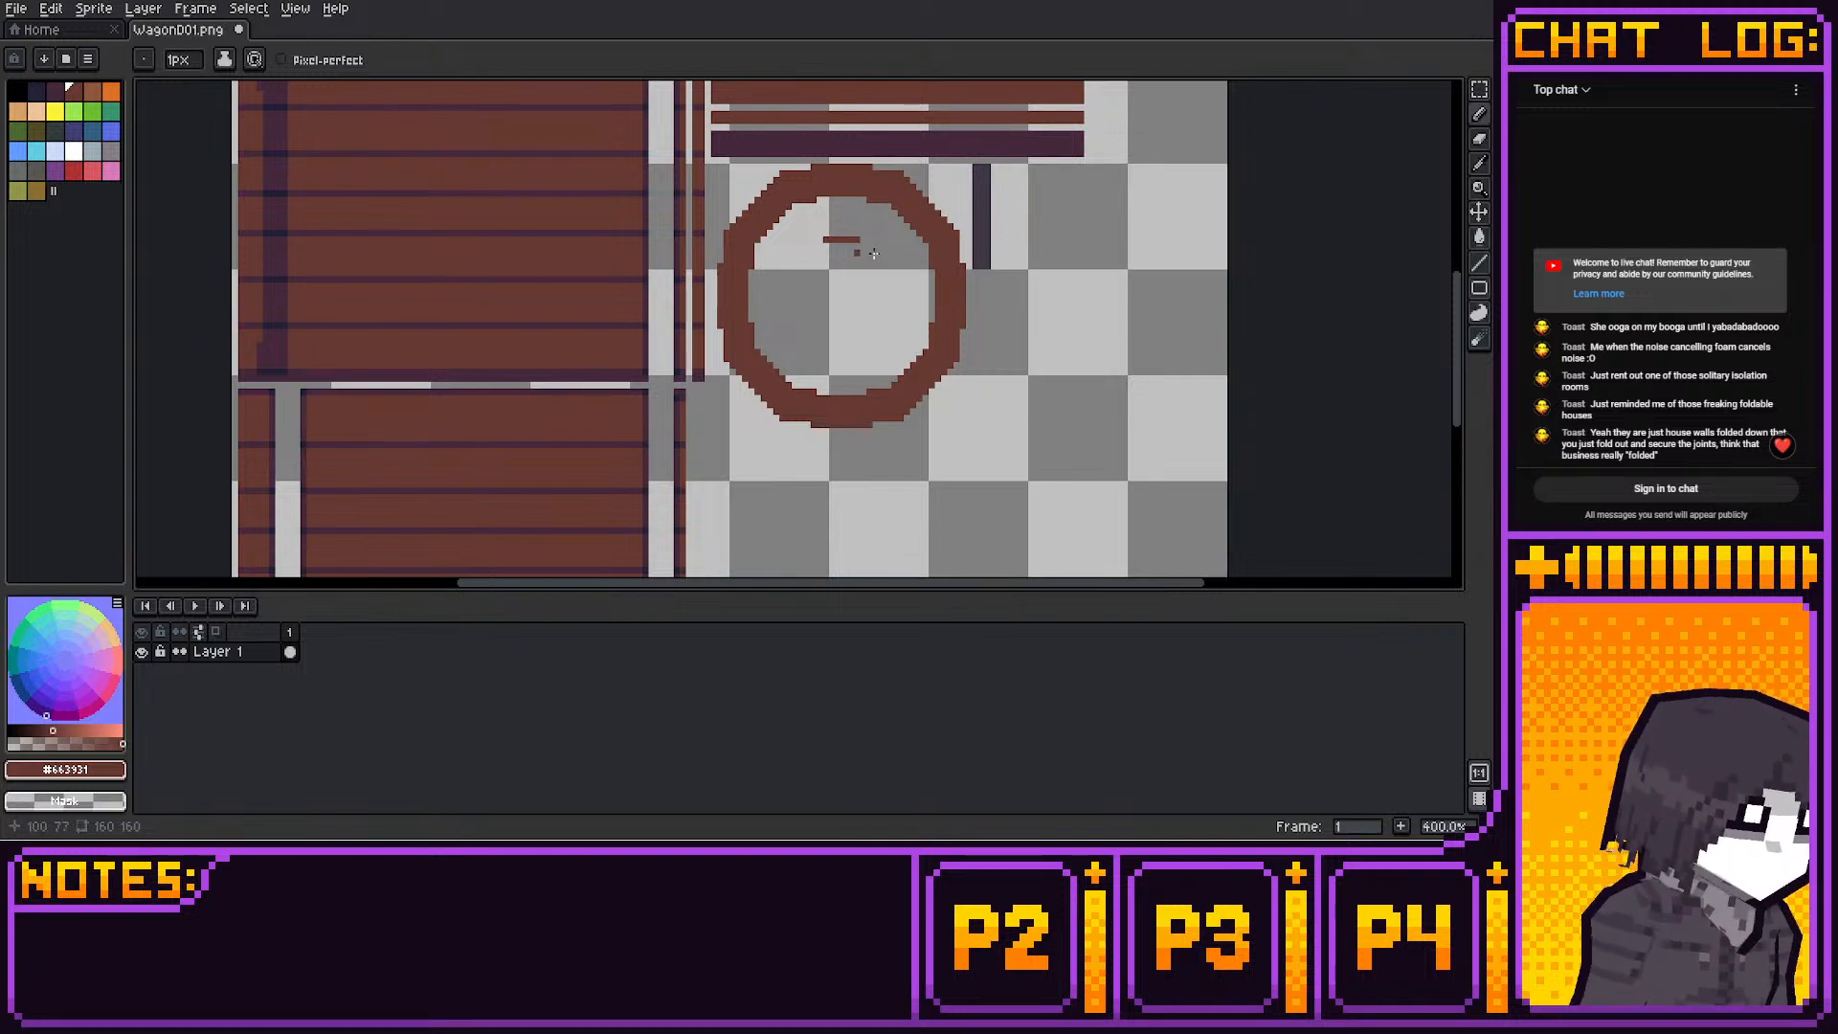
key("ctrl+z")
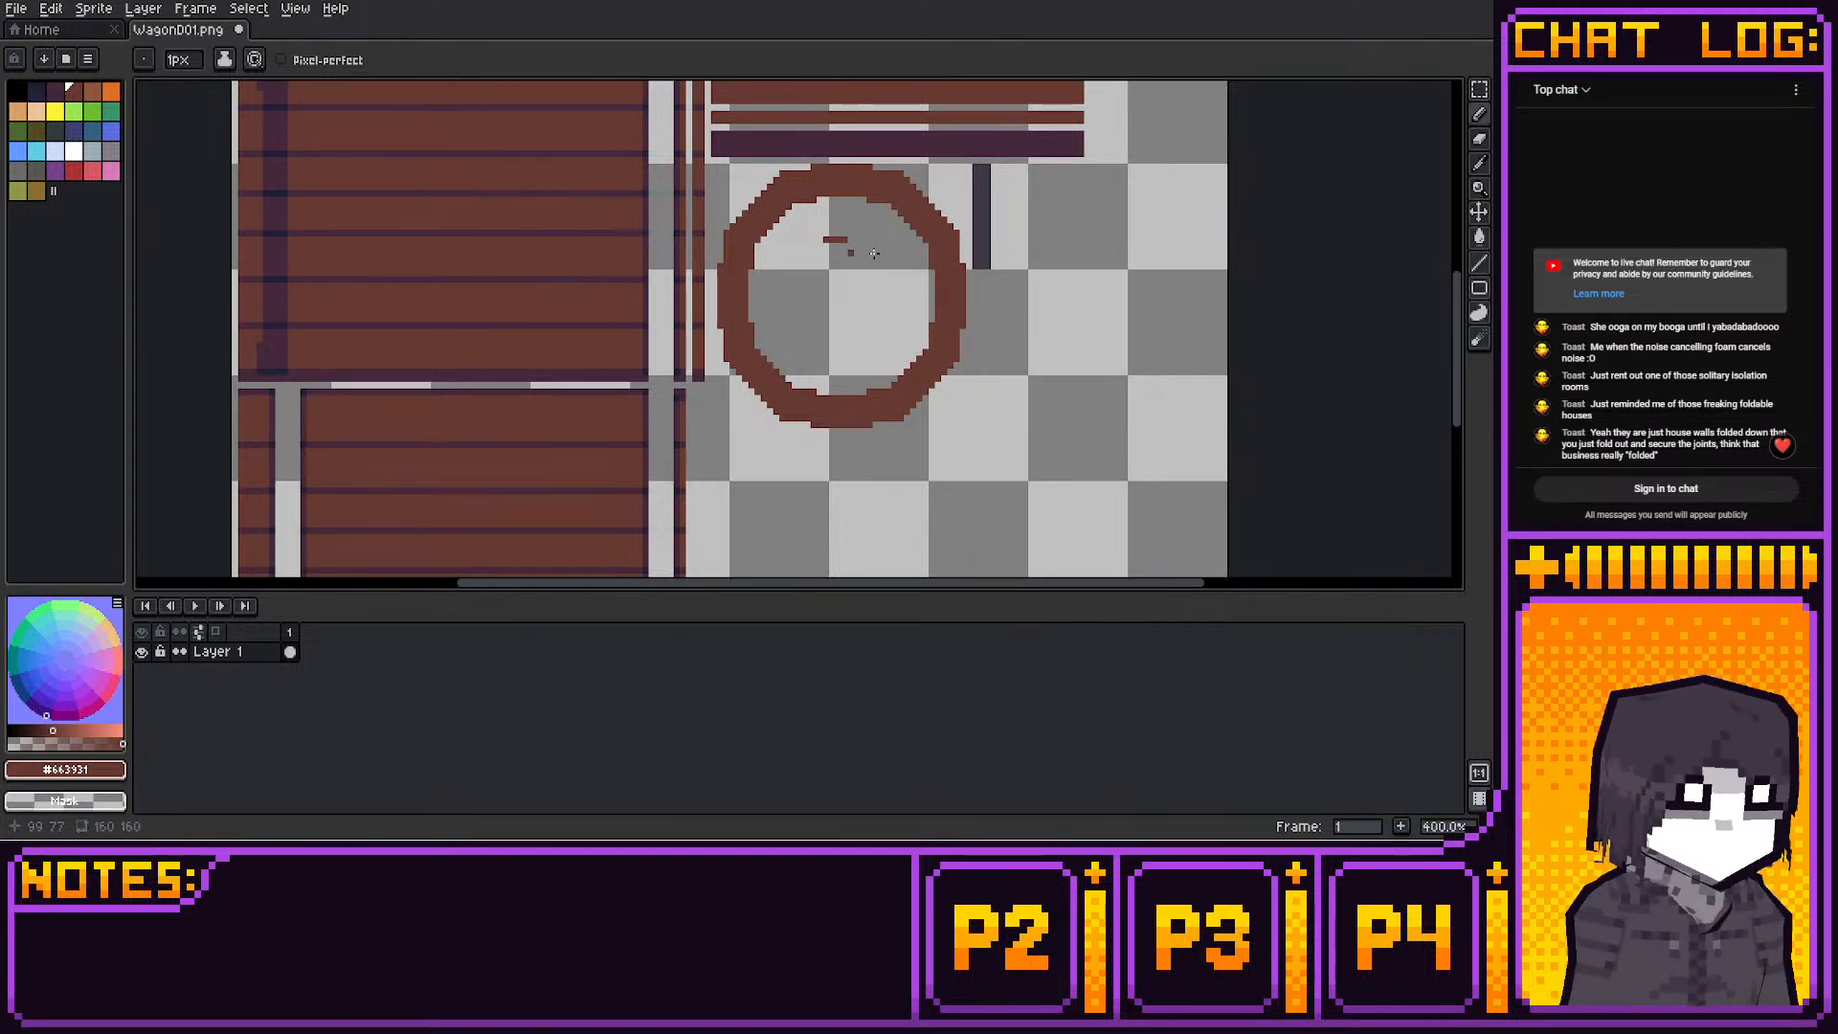
mouse_move(821, 241)
left_mouse_down()
mouse_move(821, 273)
mouse_move(845, 272)
mouse_move(838, 246)
mouse_move(887, 320)
left_mouse_up()
left_click(844, 247)
Select the small disc in a 13 by 14 pixel area and move it up to position 94, 69 inside the ring
key("m")
mouse_move(875, 282)
left_mouse_down()
mouse_move(875, 255)
mouse_move(890, 259)
left_mouse_up()
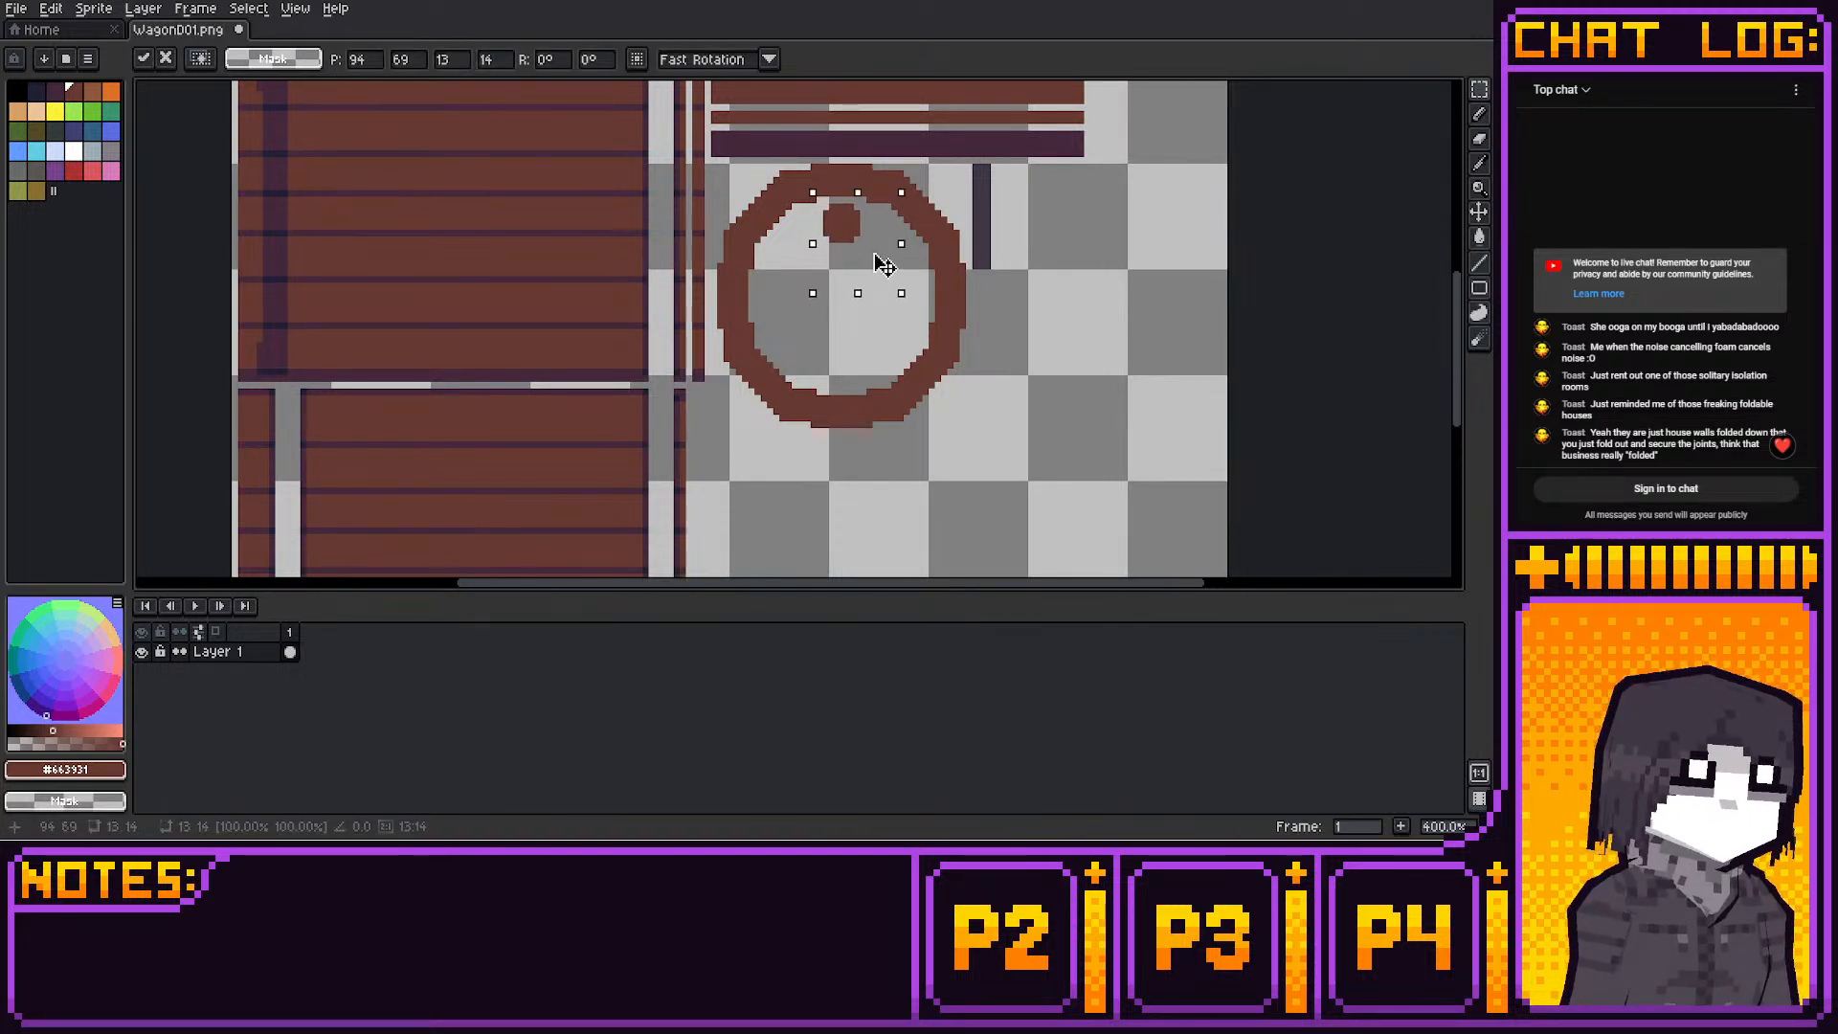
left_click(972, 284)
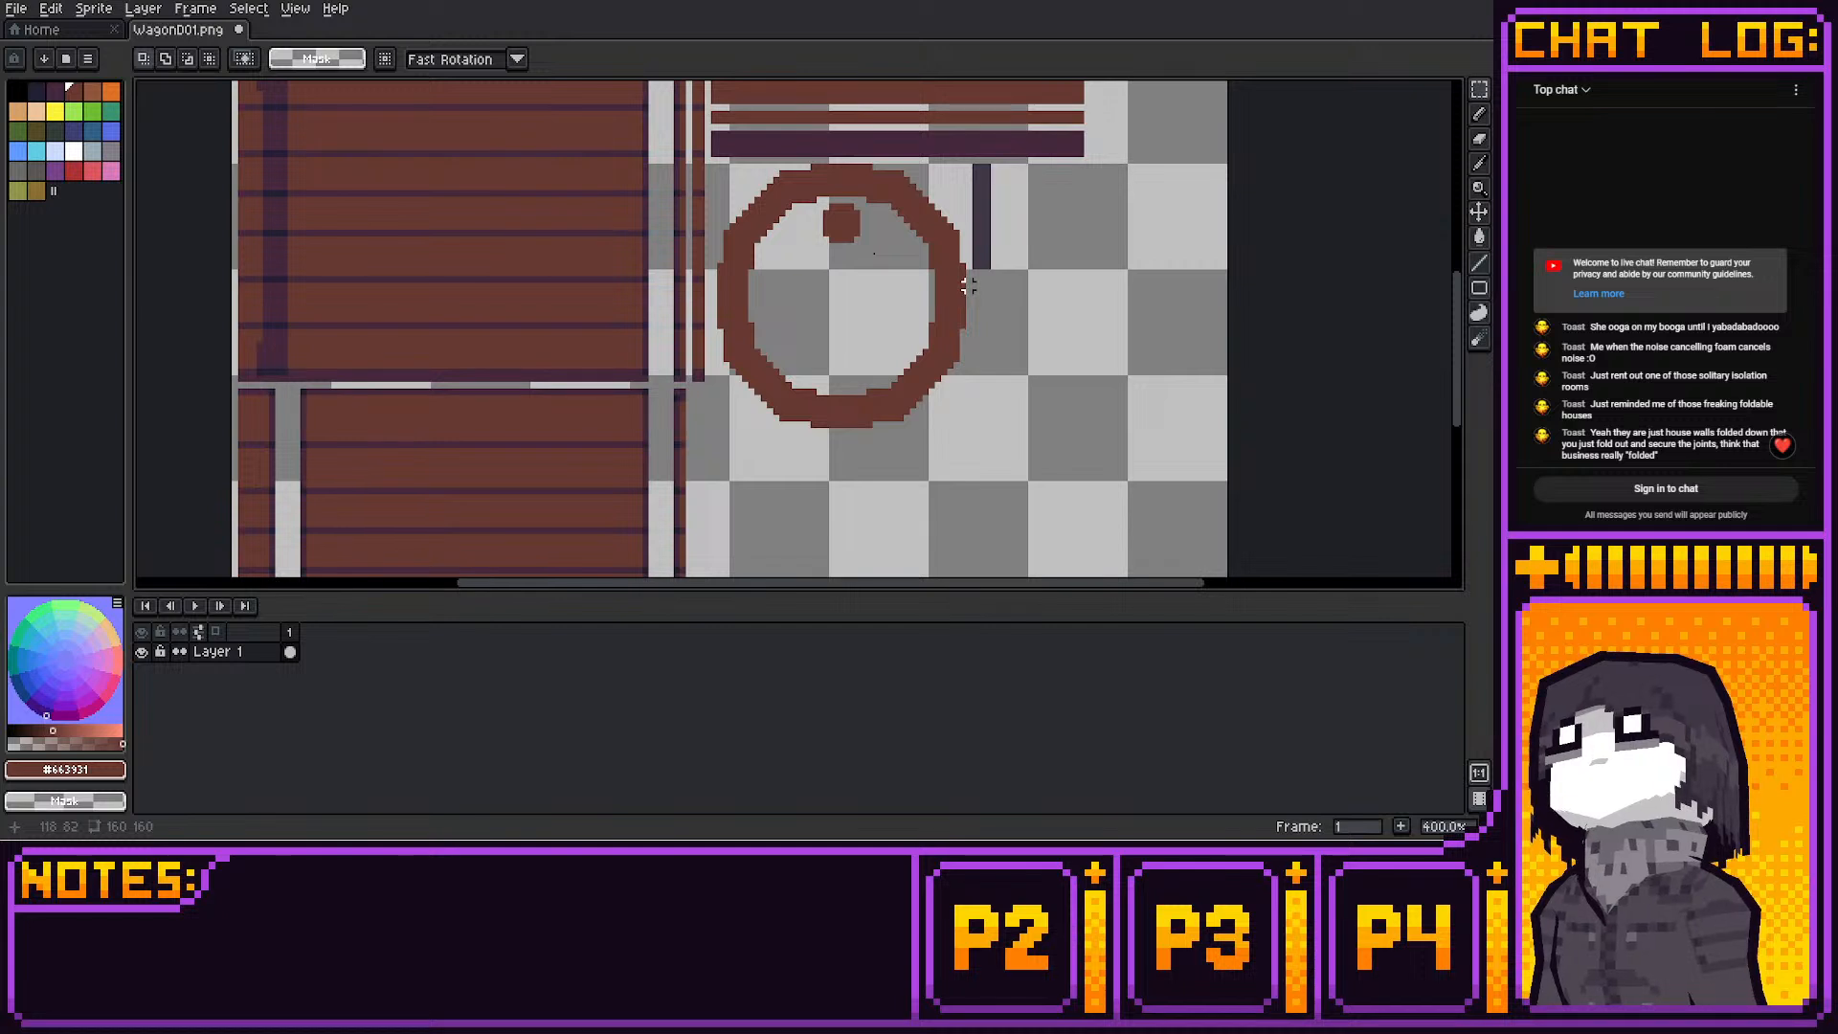
Draw a short horizontal brown line just below the small disc and trim its ends with the eraser
left_click(1479, 115)
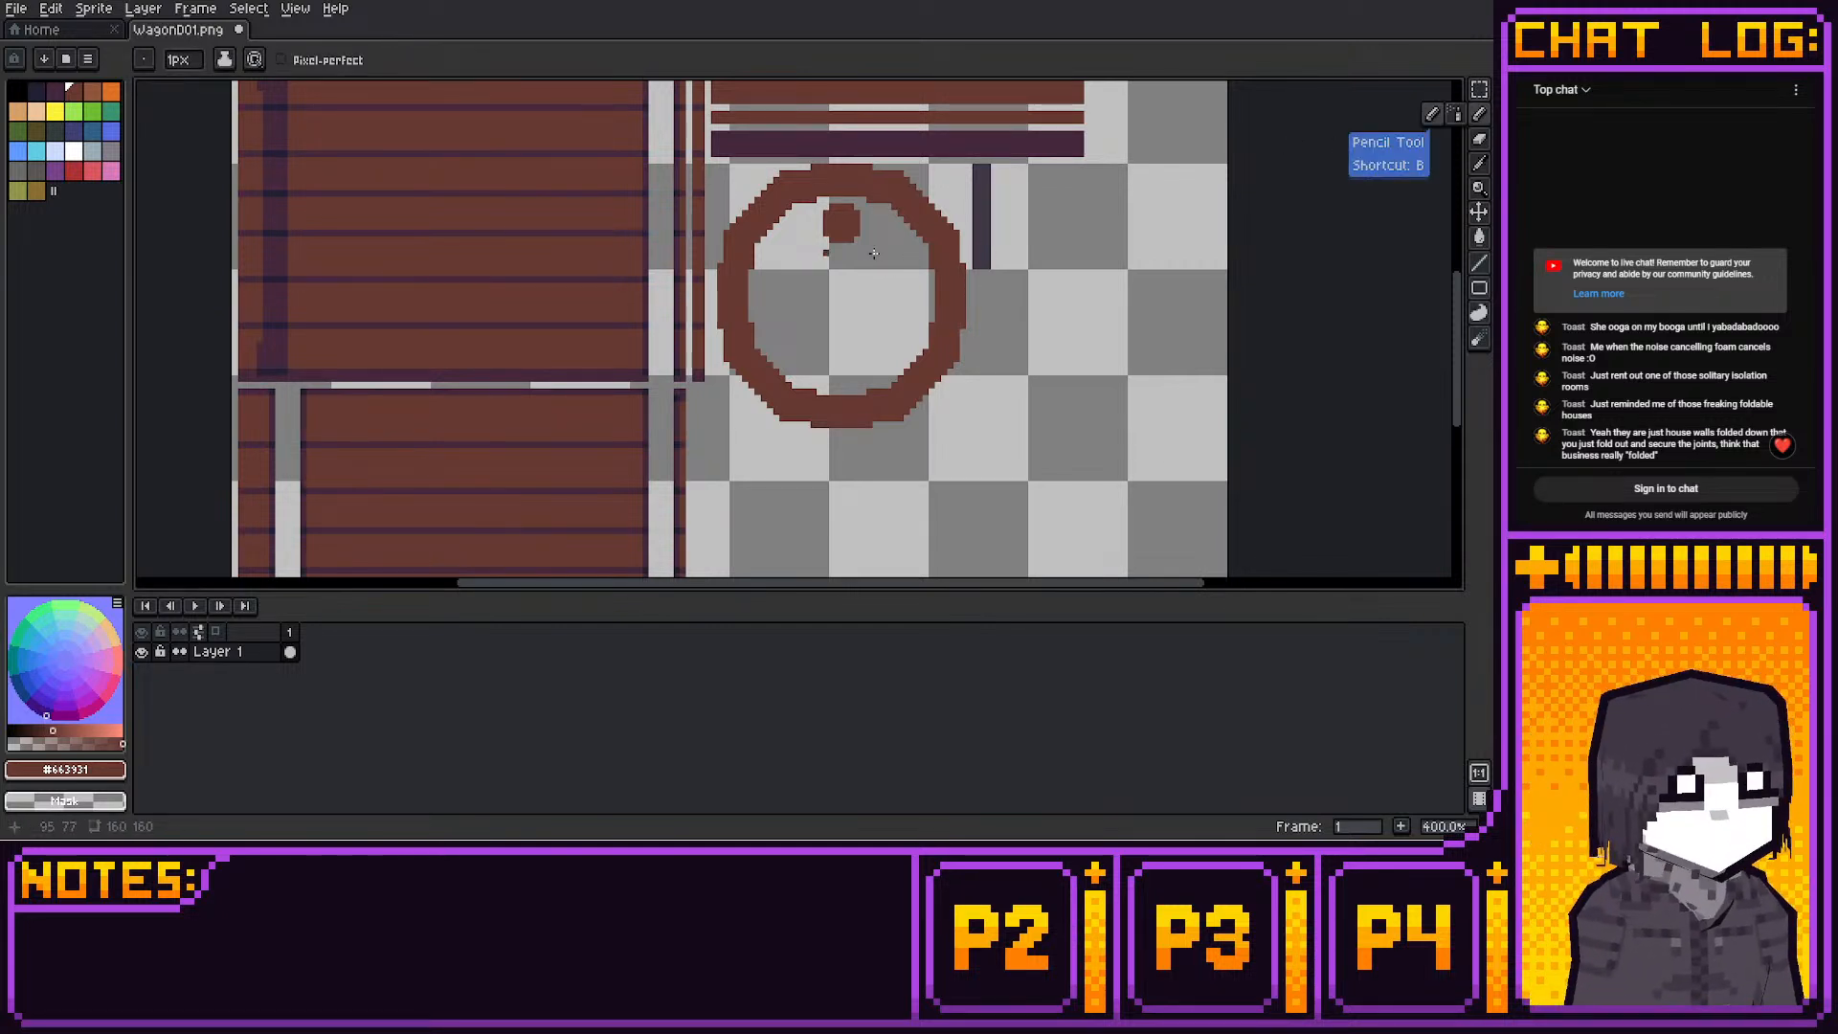
left_click_drag(819, 253, 873, 254)
left_click(842, 258)
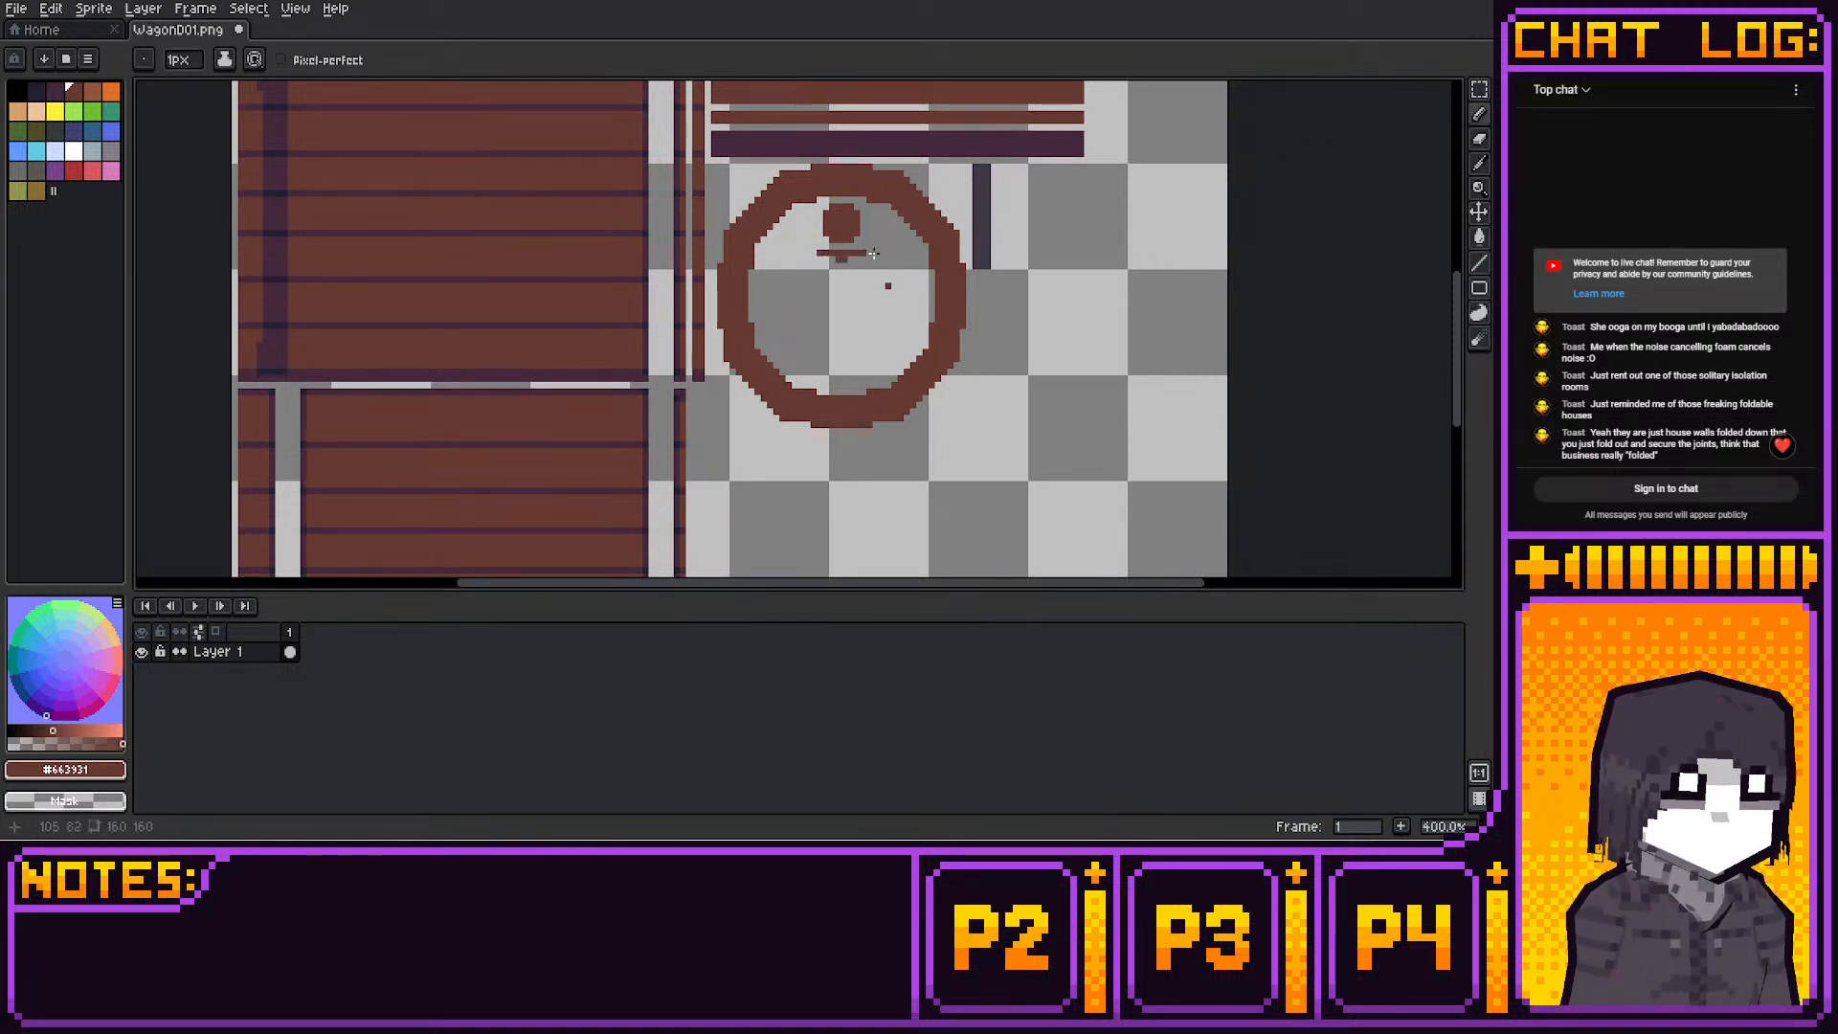
key("e")
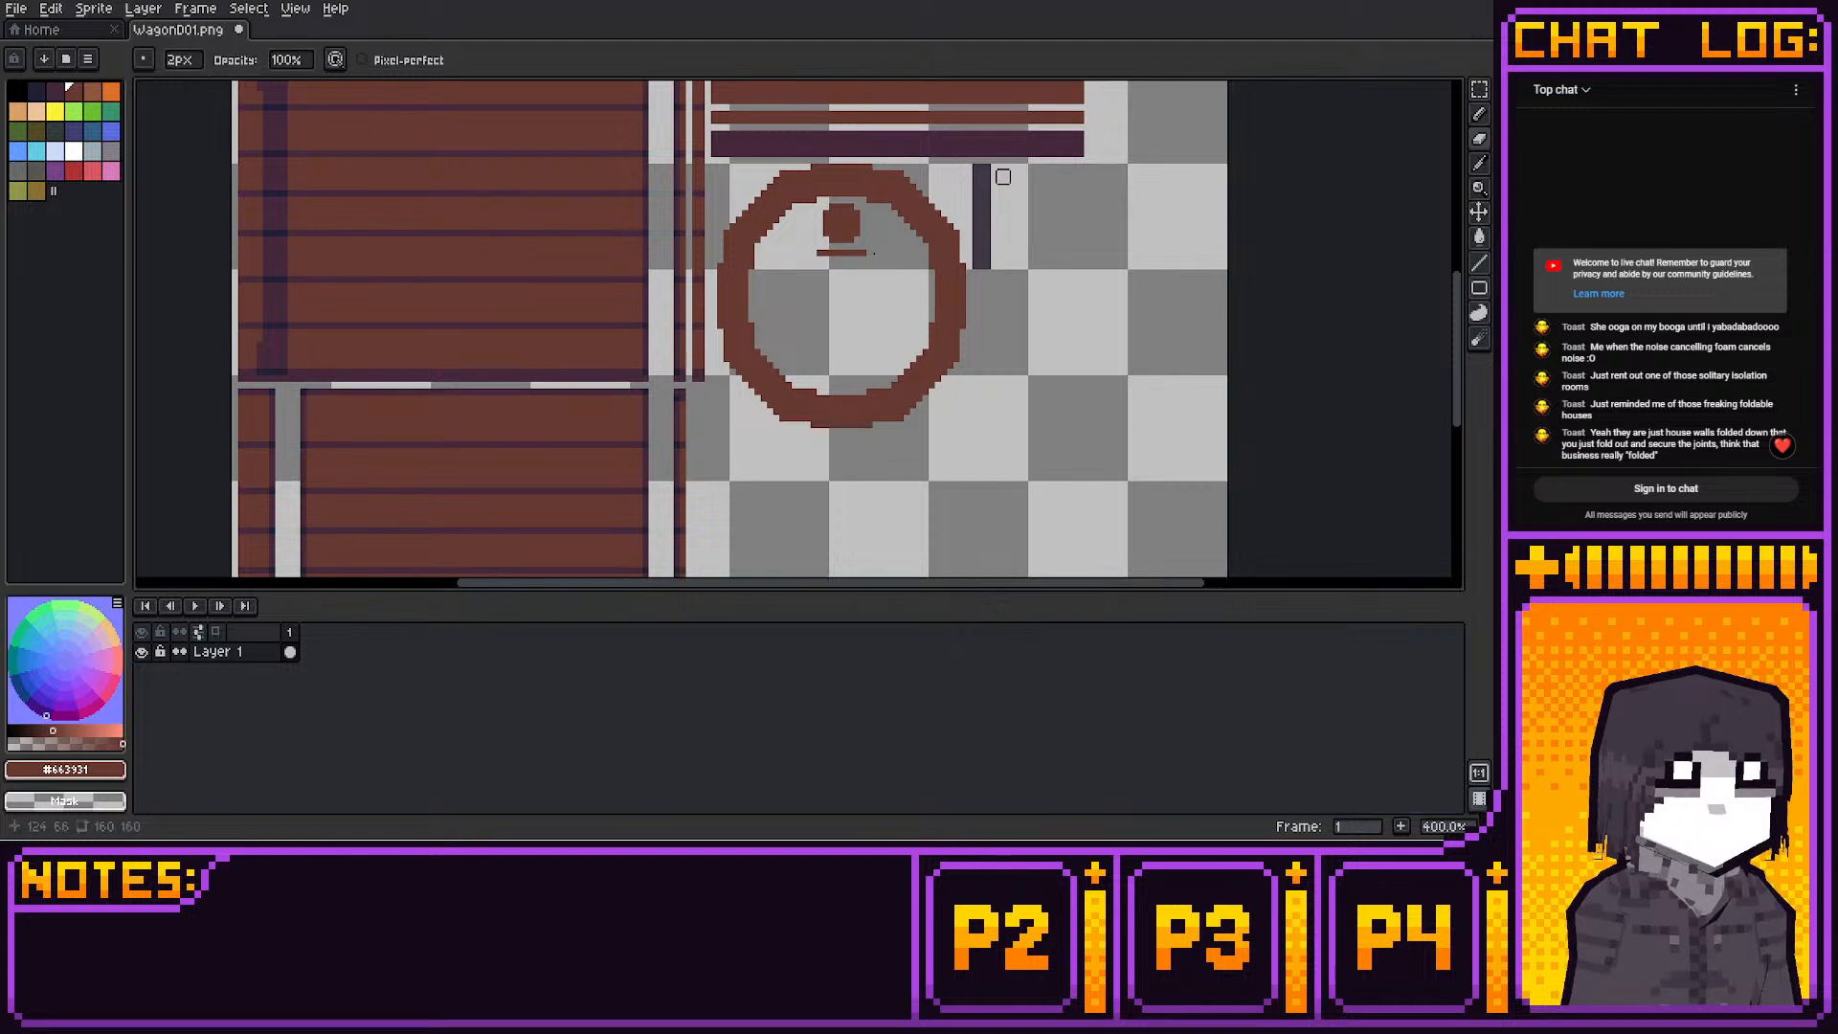
left_click(816, 255)
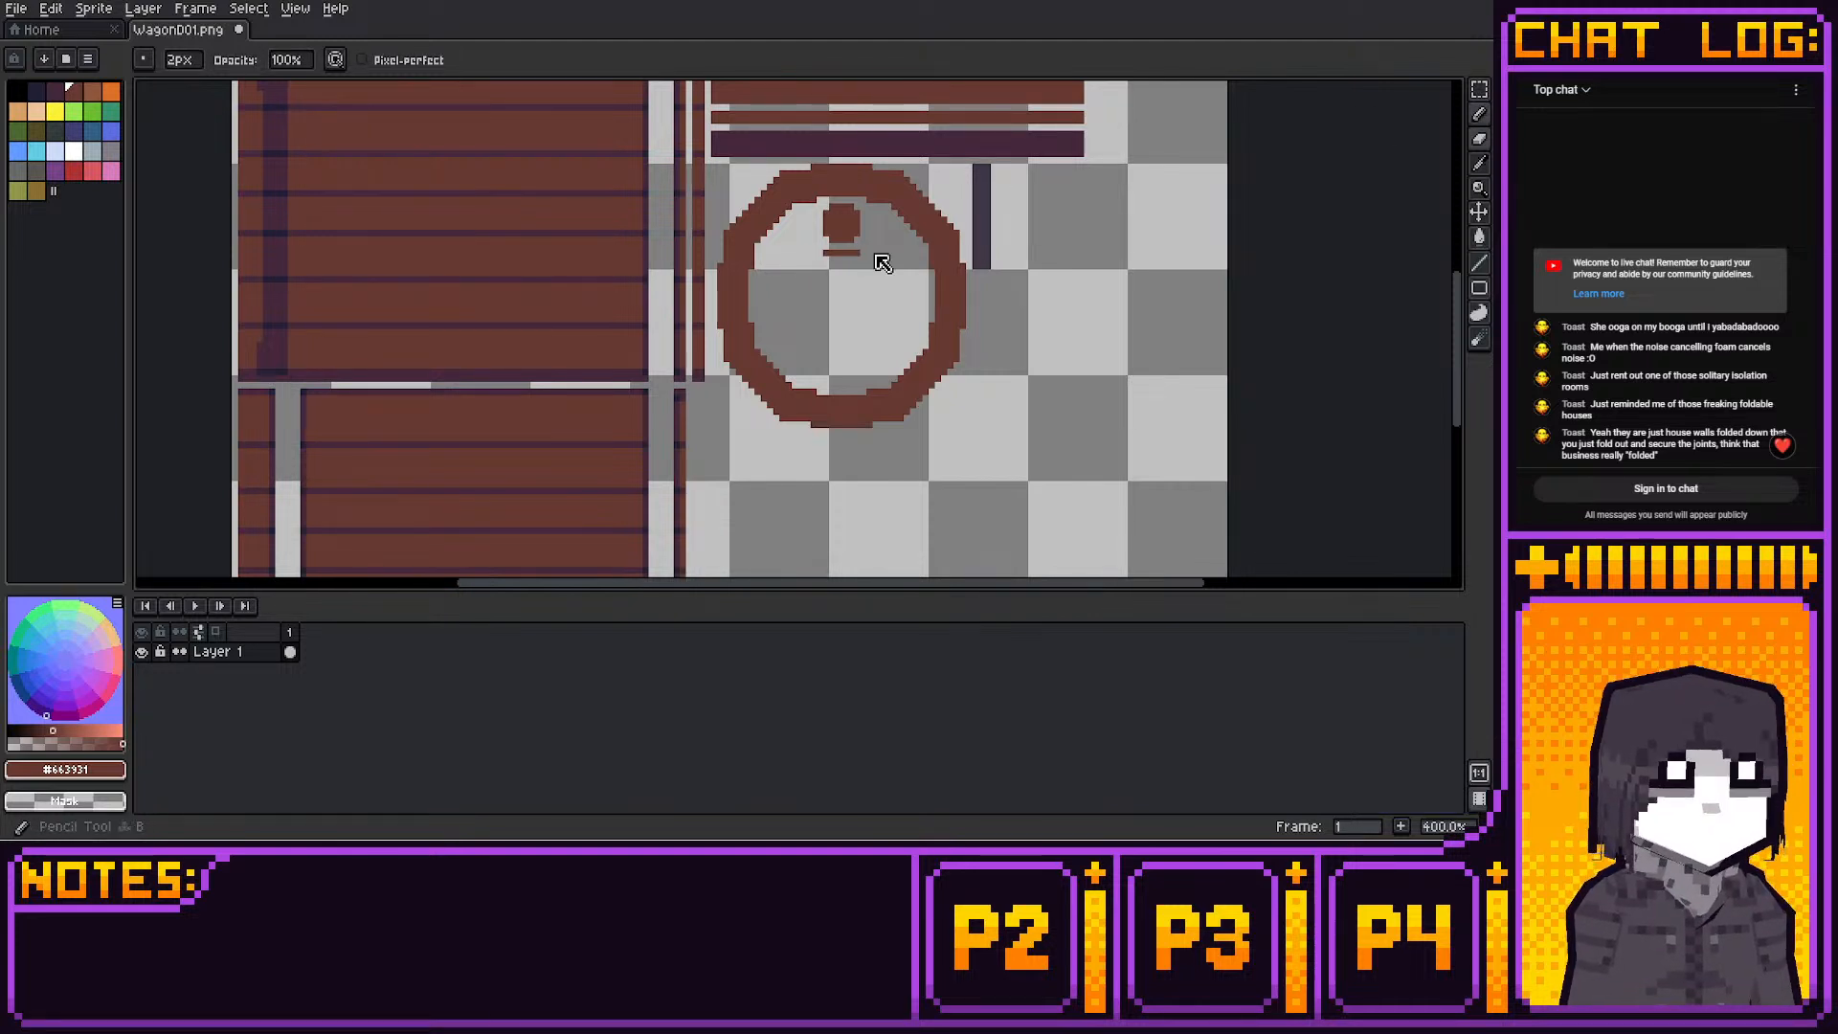
Extend the short line into a closed, small octagonal brown outline below the disc
key("b")
left_click(865, 259)
left_click_drag(863, 259, 858, 279)
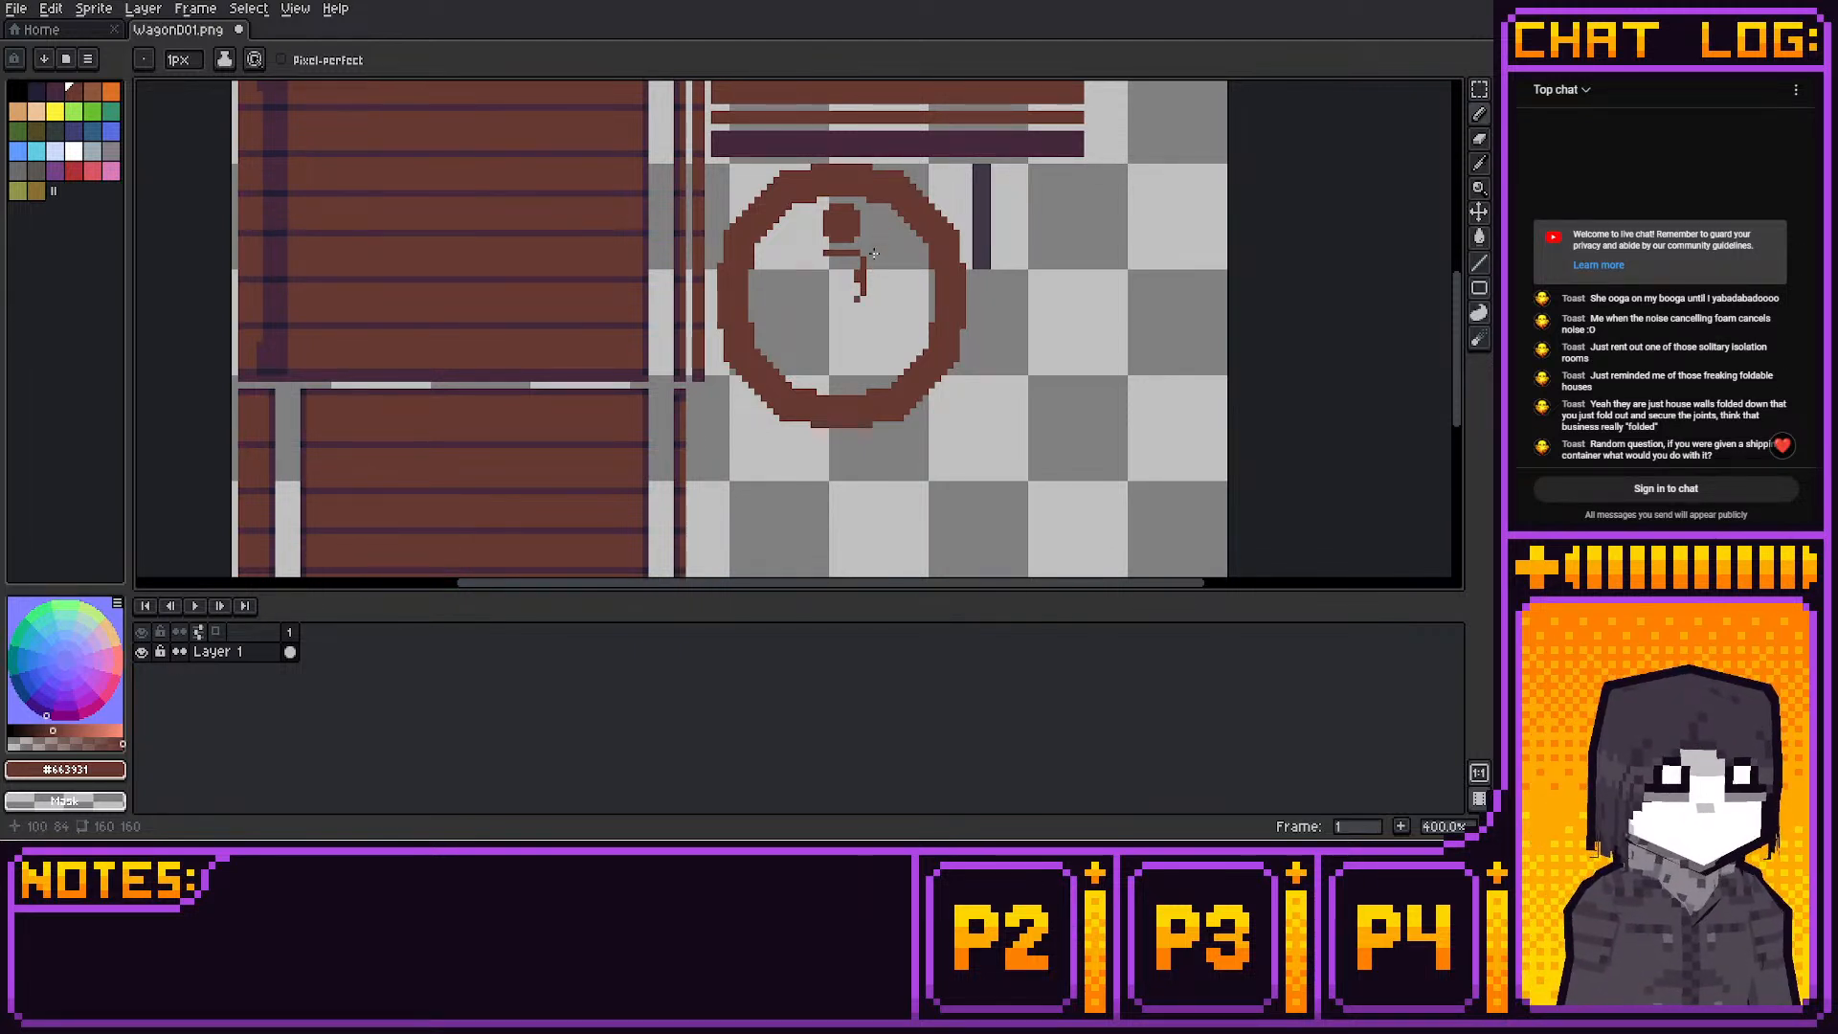
mouse_move(857, 299)
left_mouse_down()
mouse_move(820, 259)
mouse_move(862, 259)
left_mouse_up()
left_click(832, 298)
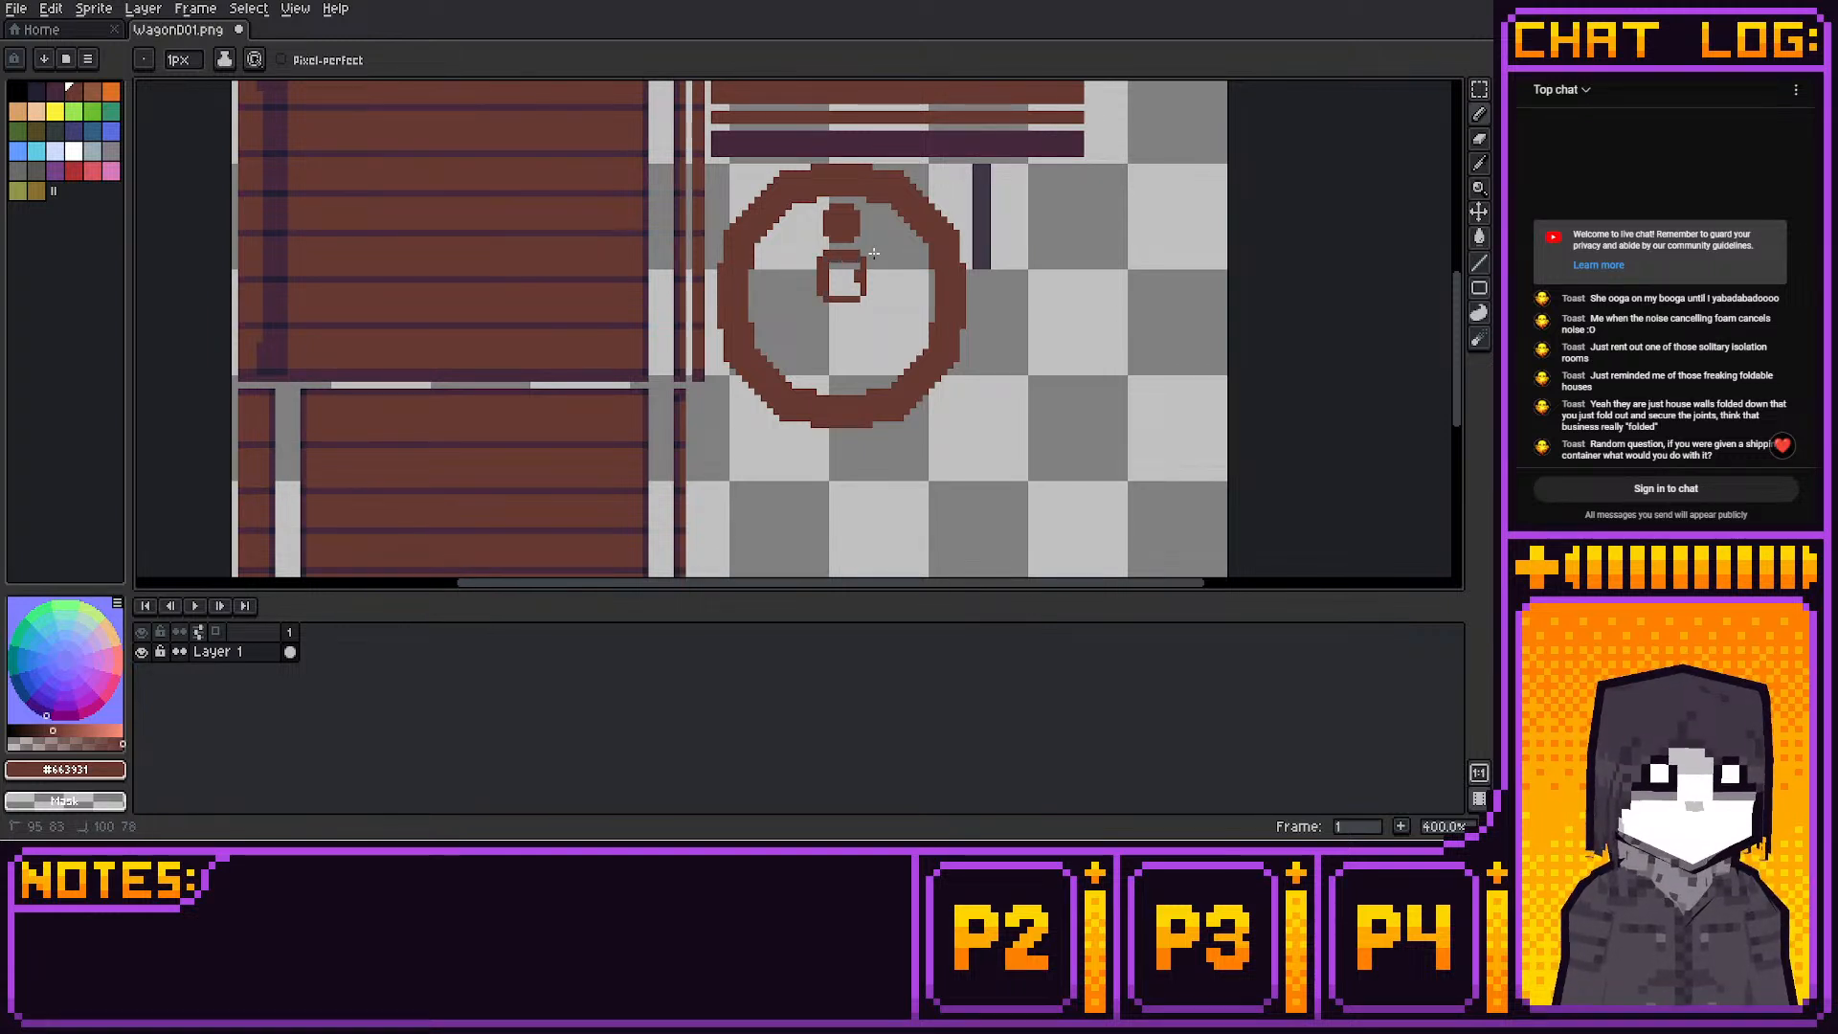
Copy the small octagonal outline in a 10 by 12 pixel area and place it directly below the original at position 94, 85
key("q")
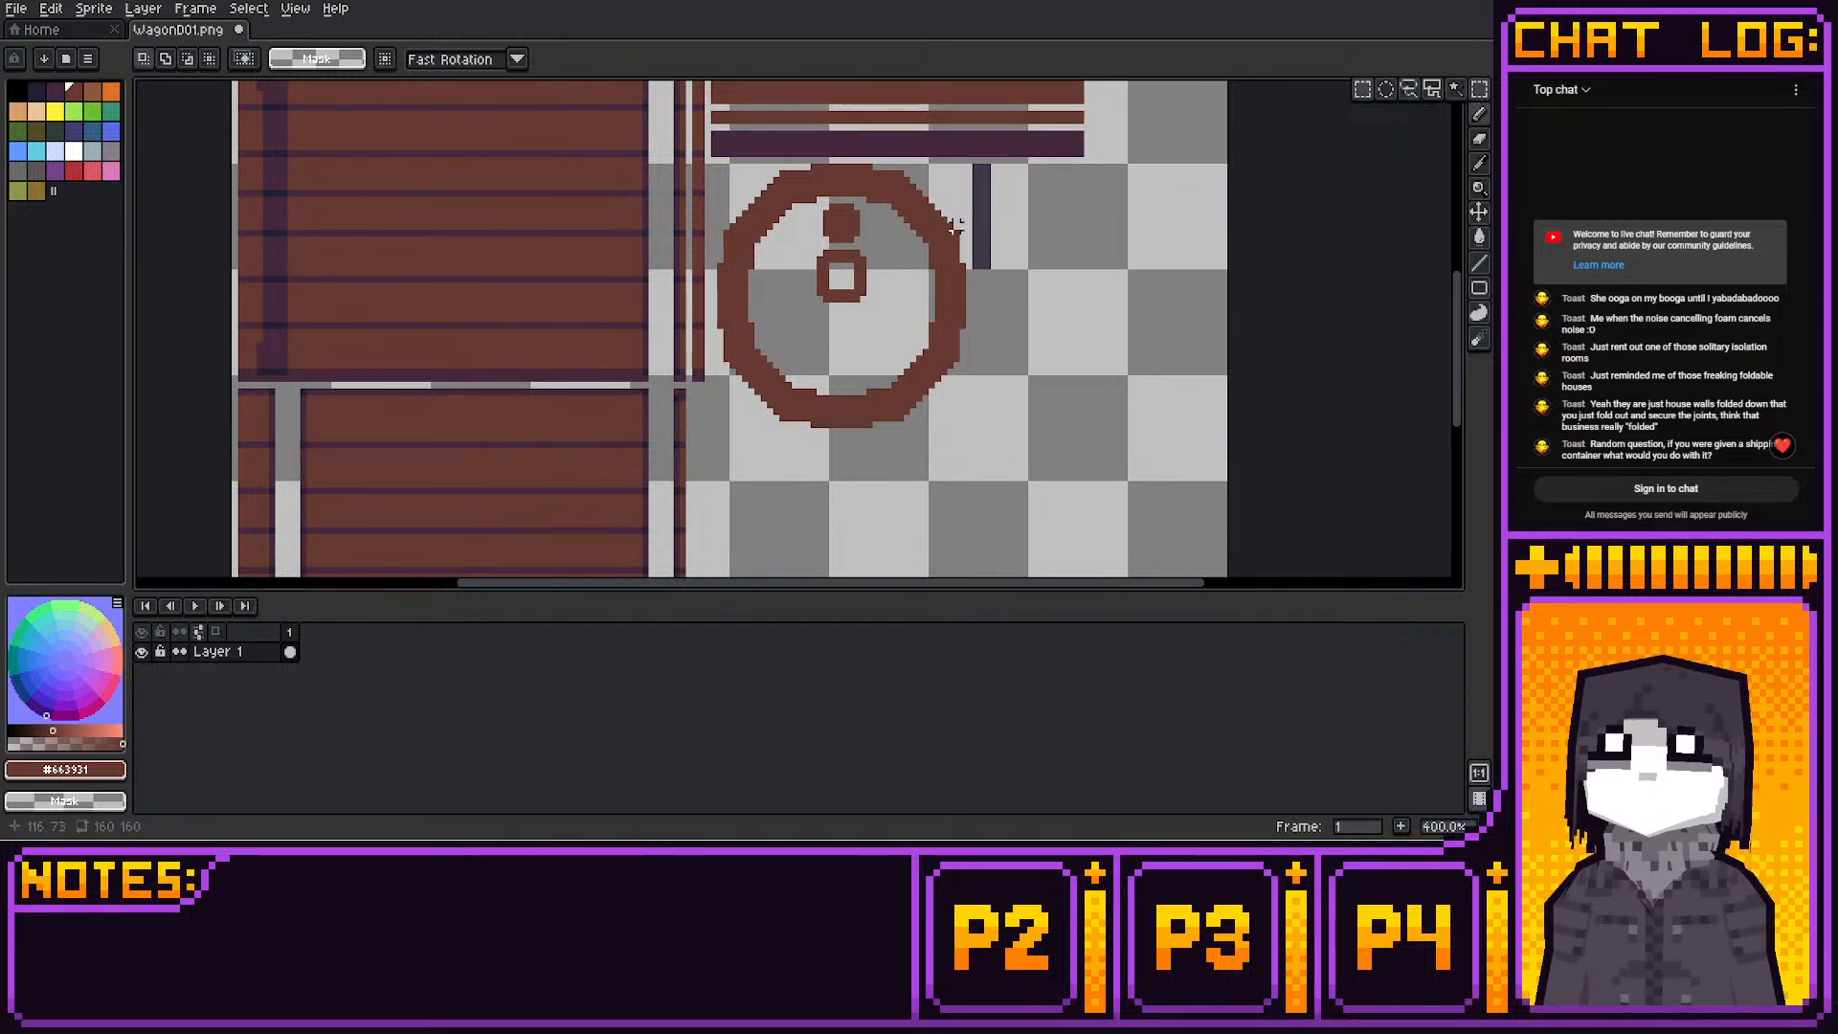
left_click_drag(816, 241, 881, 325)
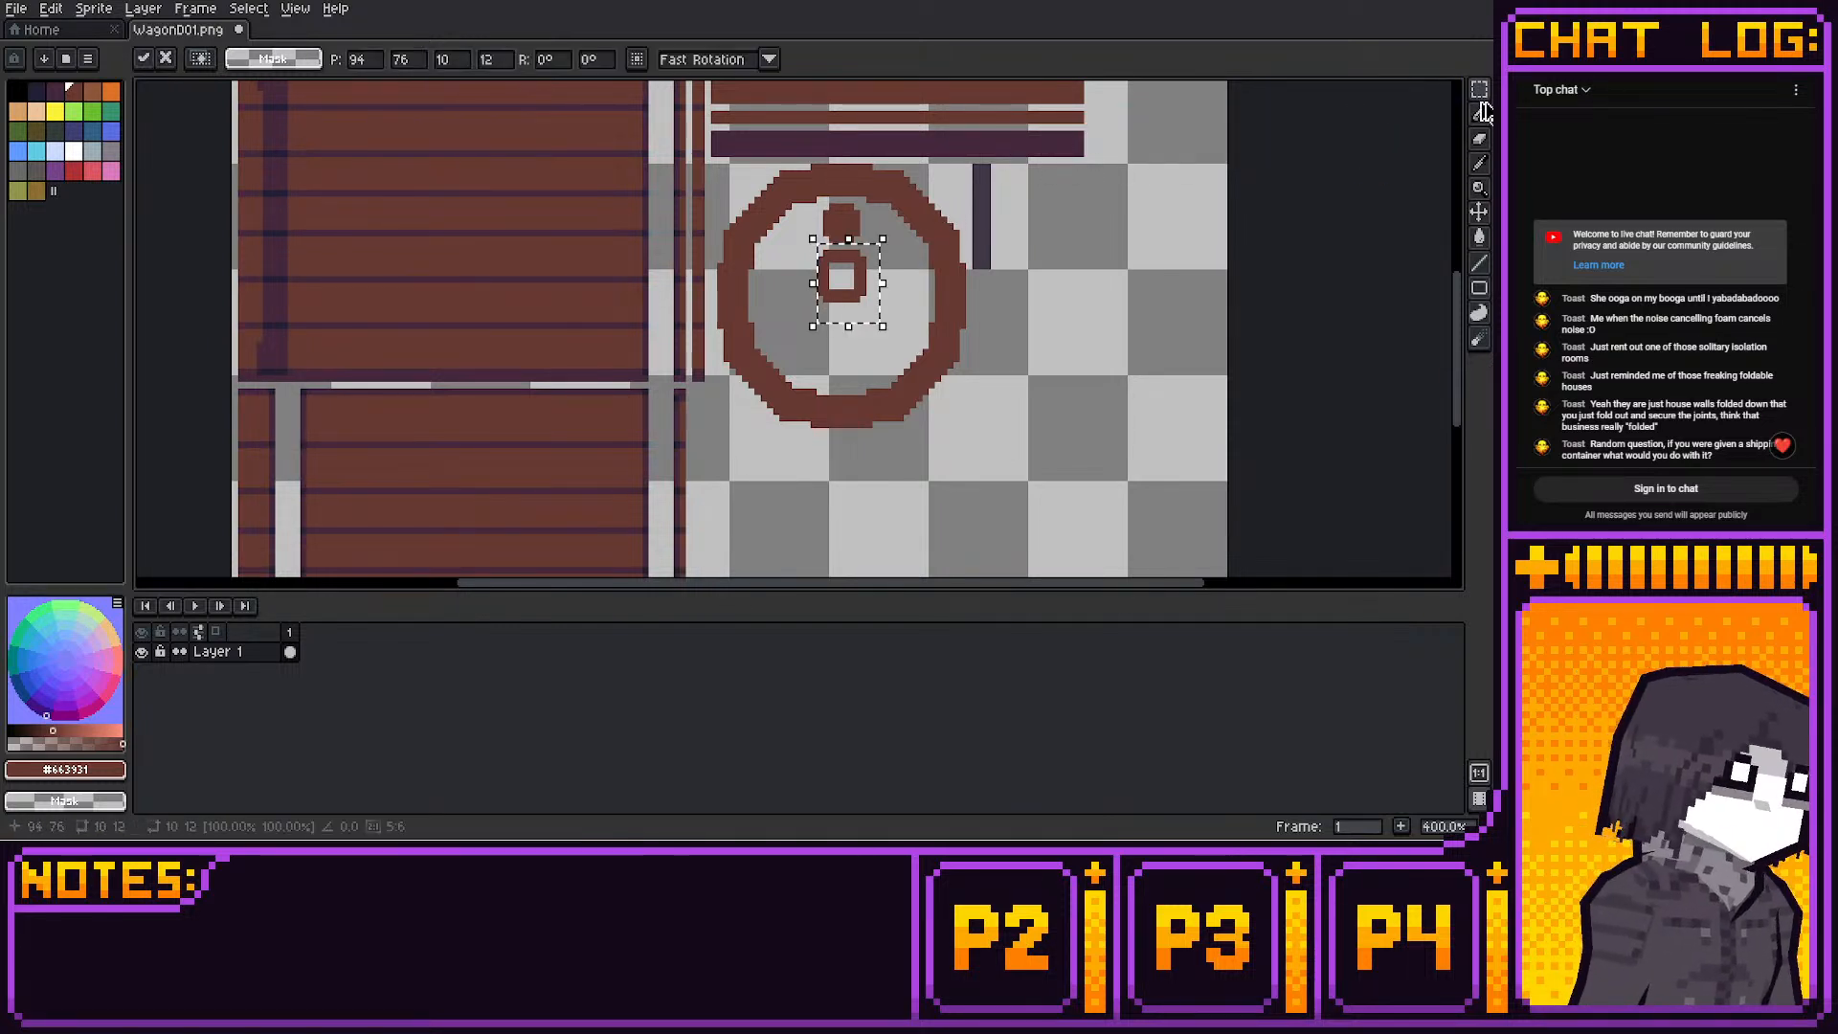
key("Down")
key("Down")
key("Down")
key("Down")
key("Down")
key("Down")
key("Down")
key("Down")
key("Down")
key("Up")
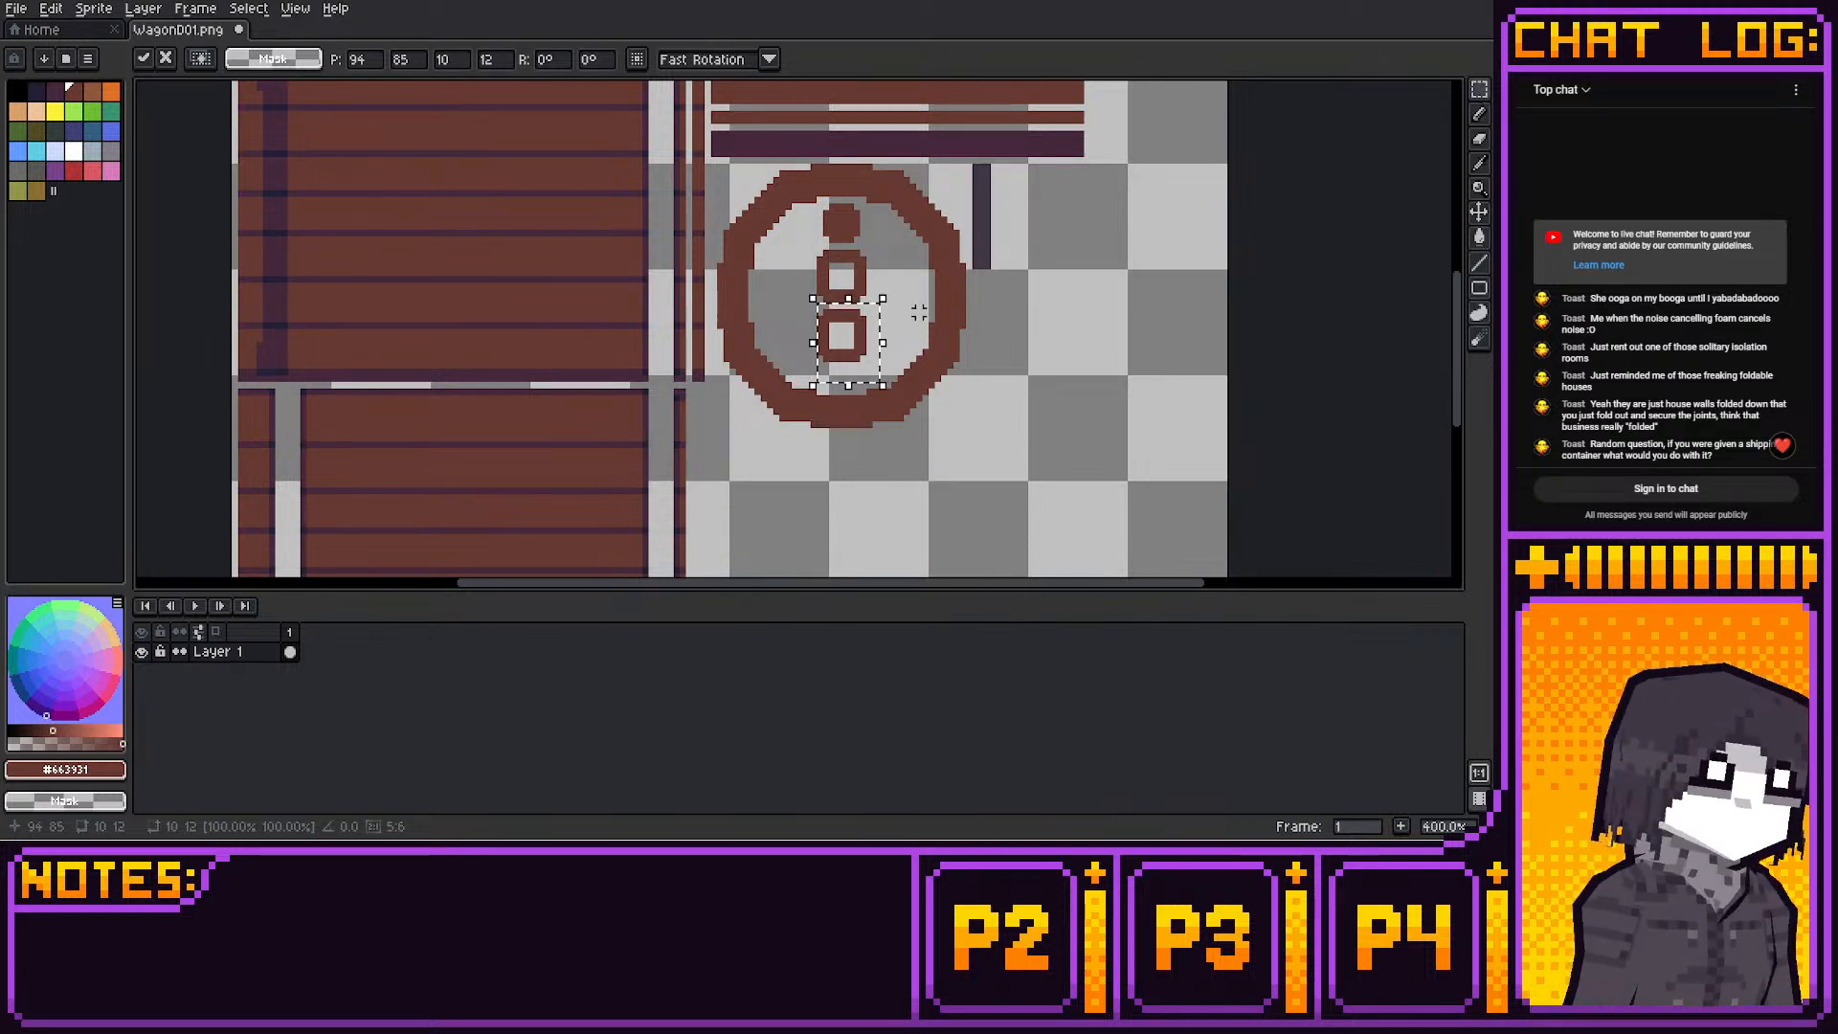
key("Return")
Pick the dark purple #45283c from the long bar and fill the lower octagon with it, border included
left_click(1482, 113)
left_click(1015, 144)
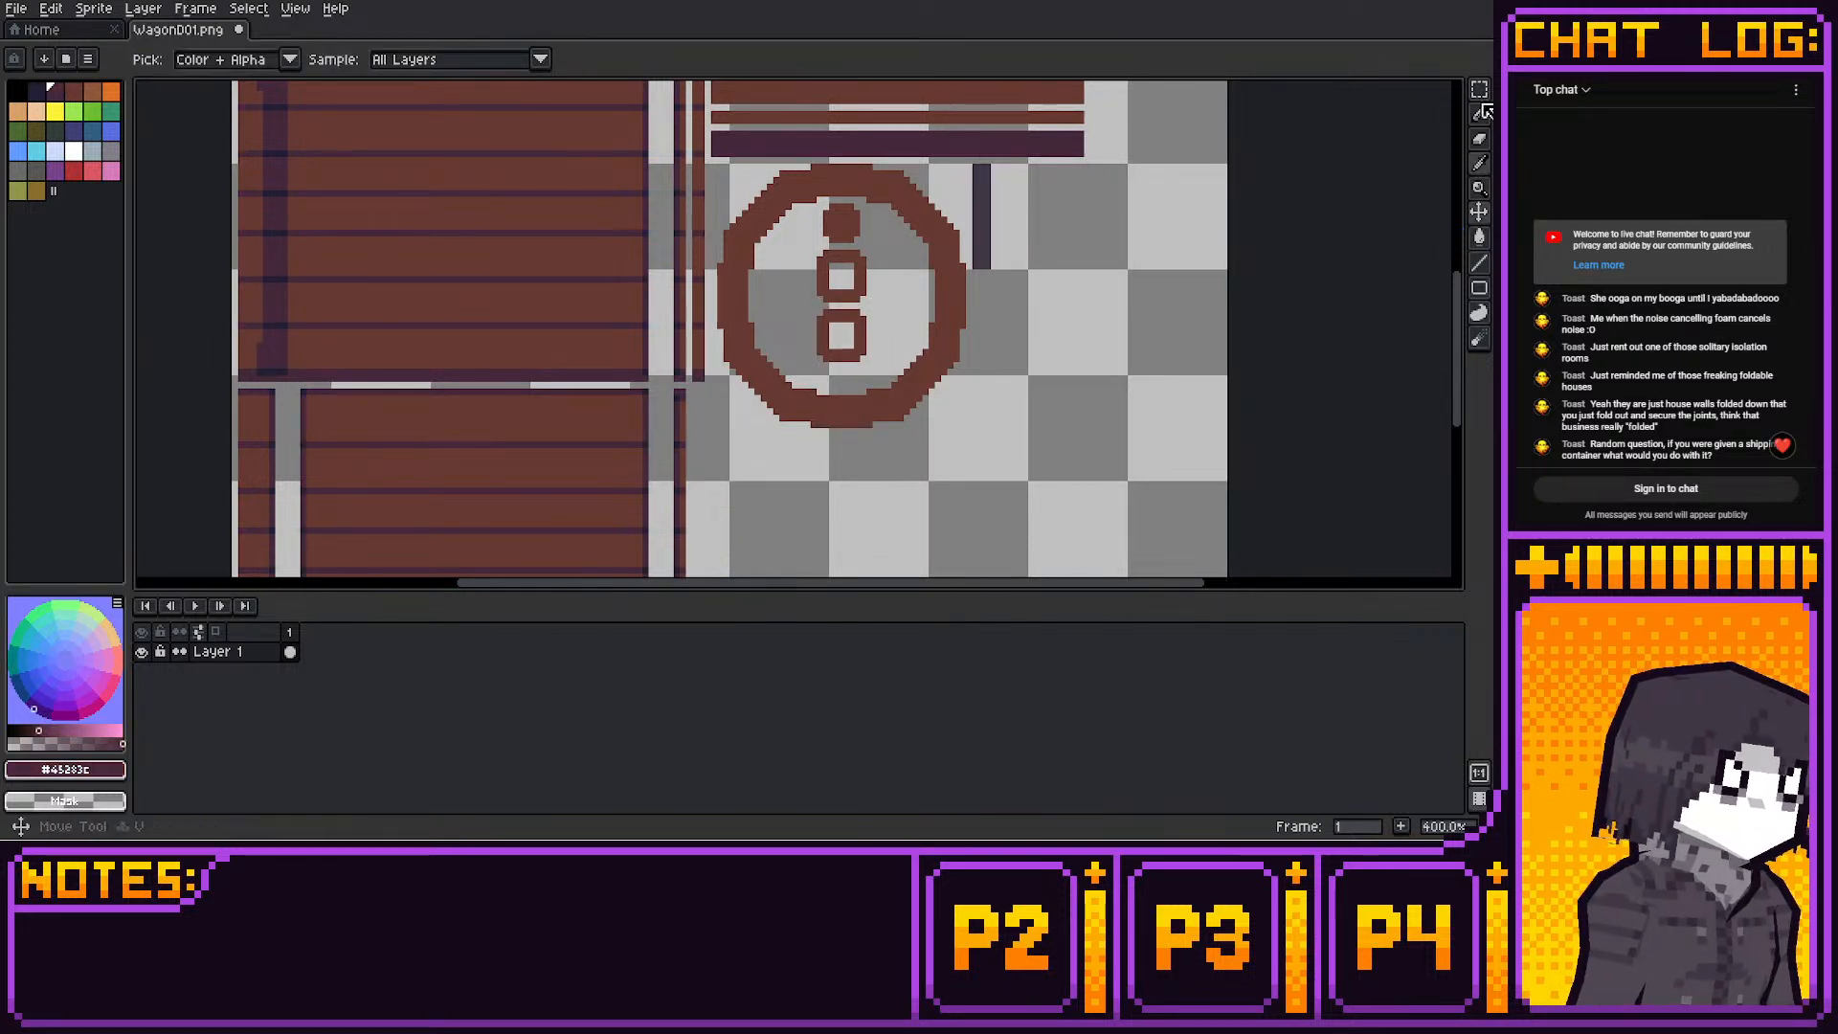
left_click(1479, 236)
left_click(841, 335)
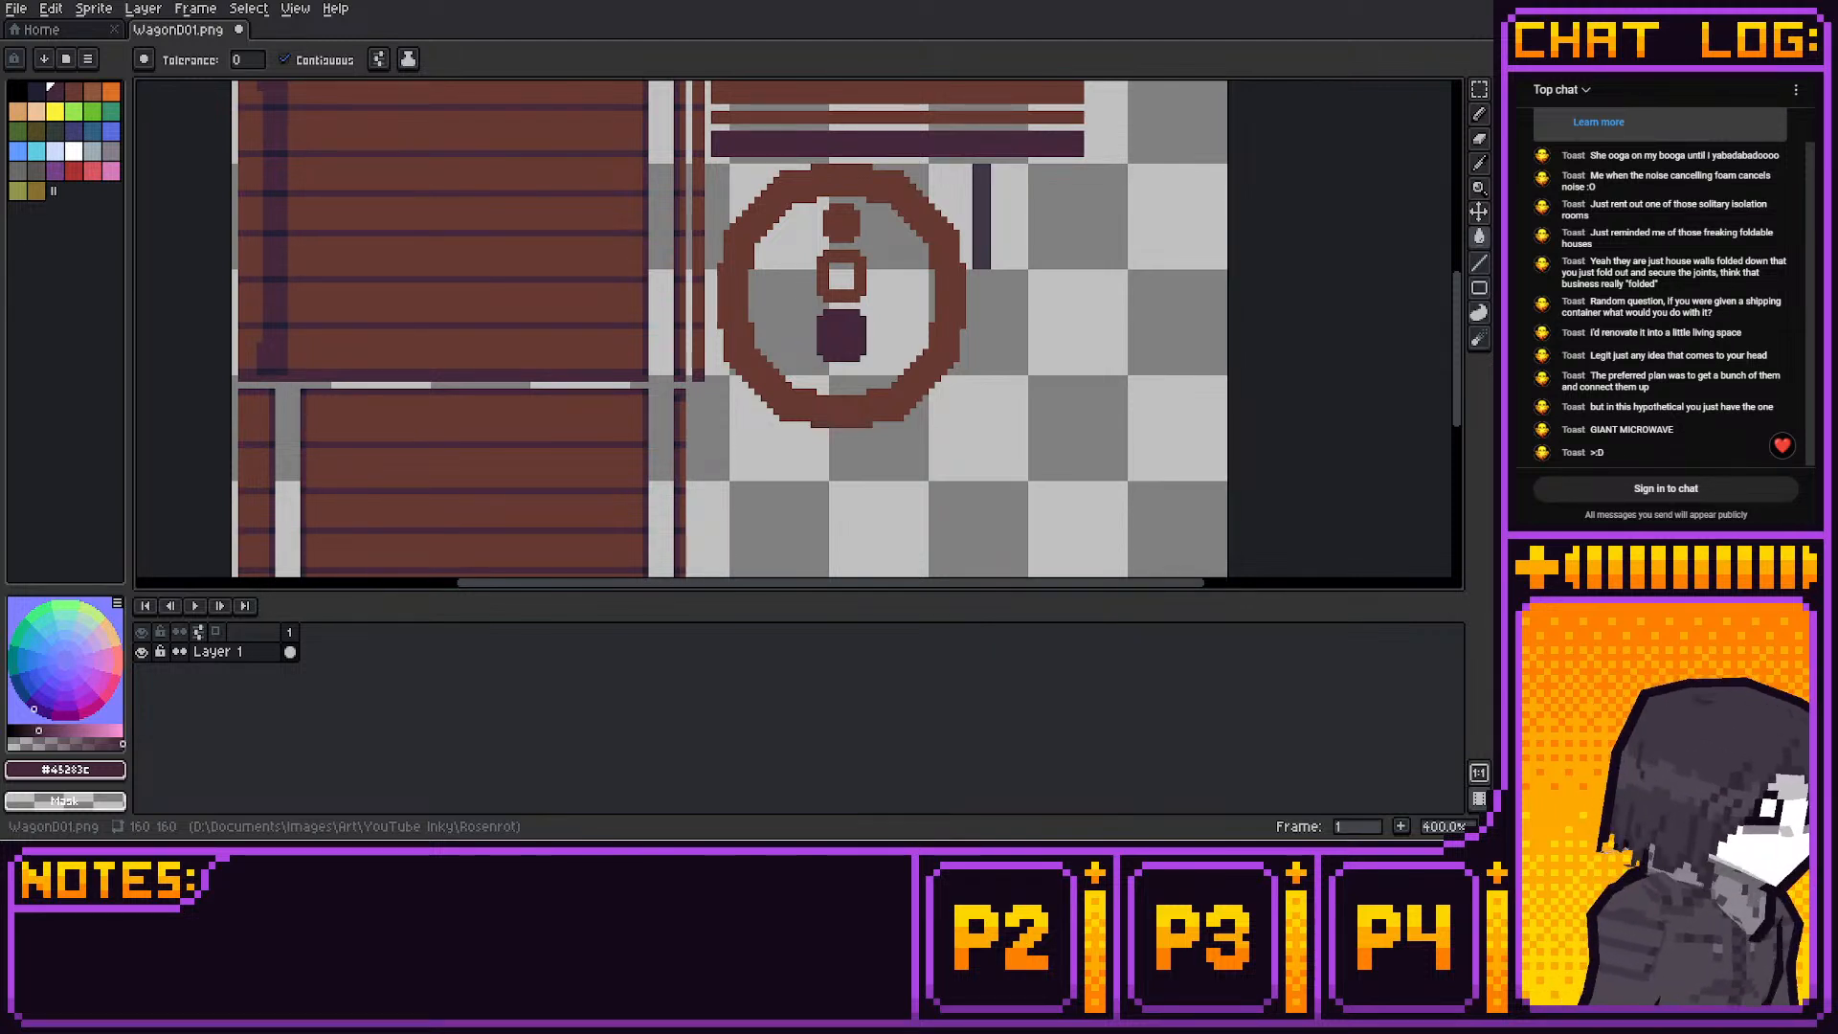
Pick the dark grey #413845 from the narrow bar and draw thin vertical strips of about the same height beside it
left_click(1479, 164)
left_click(981, 220)
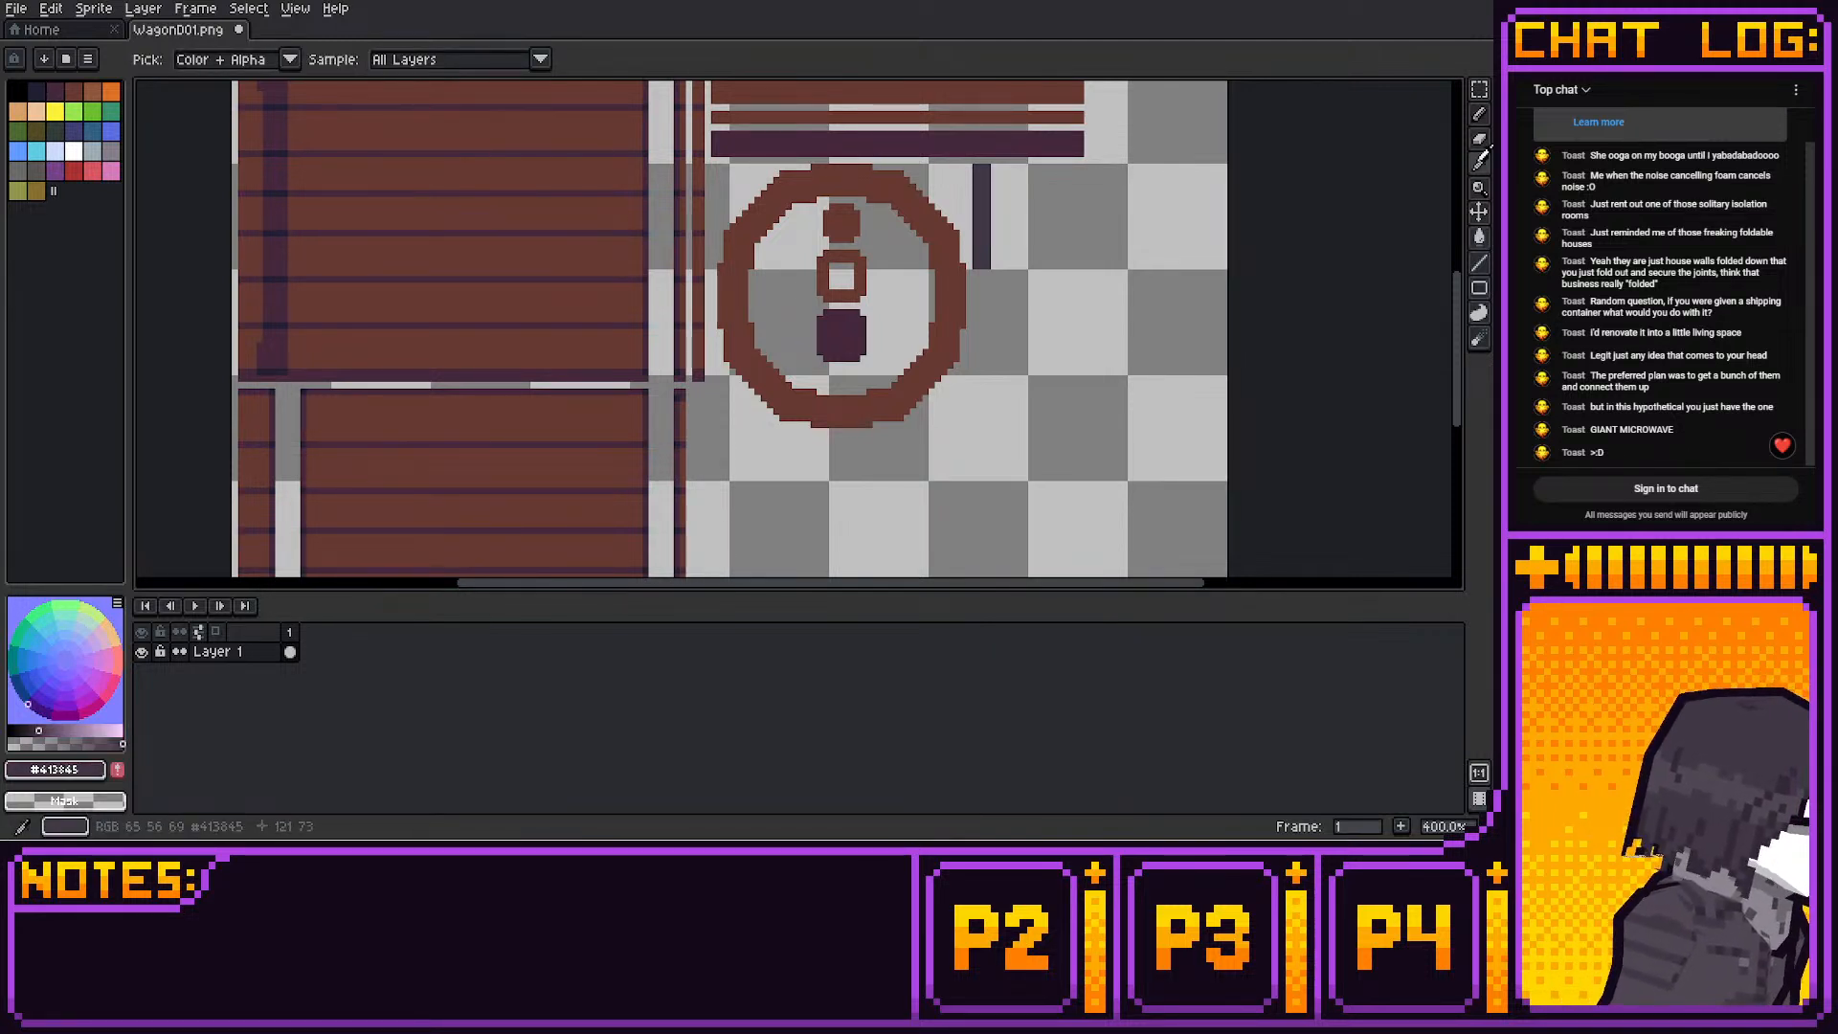
left_click(1479, 115)
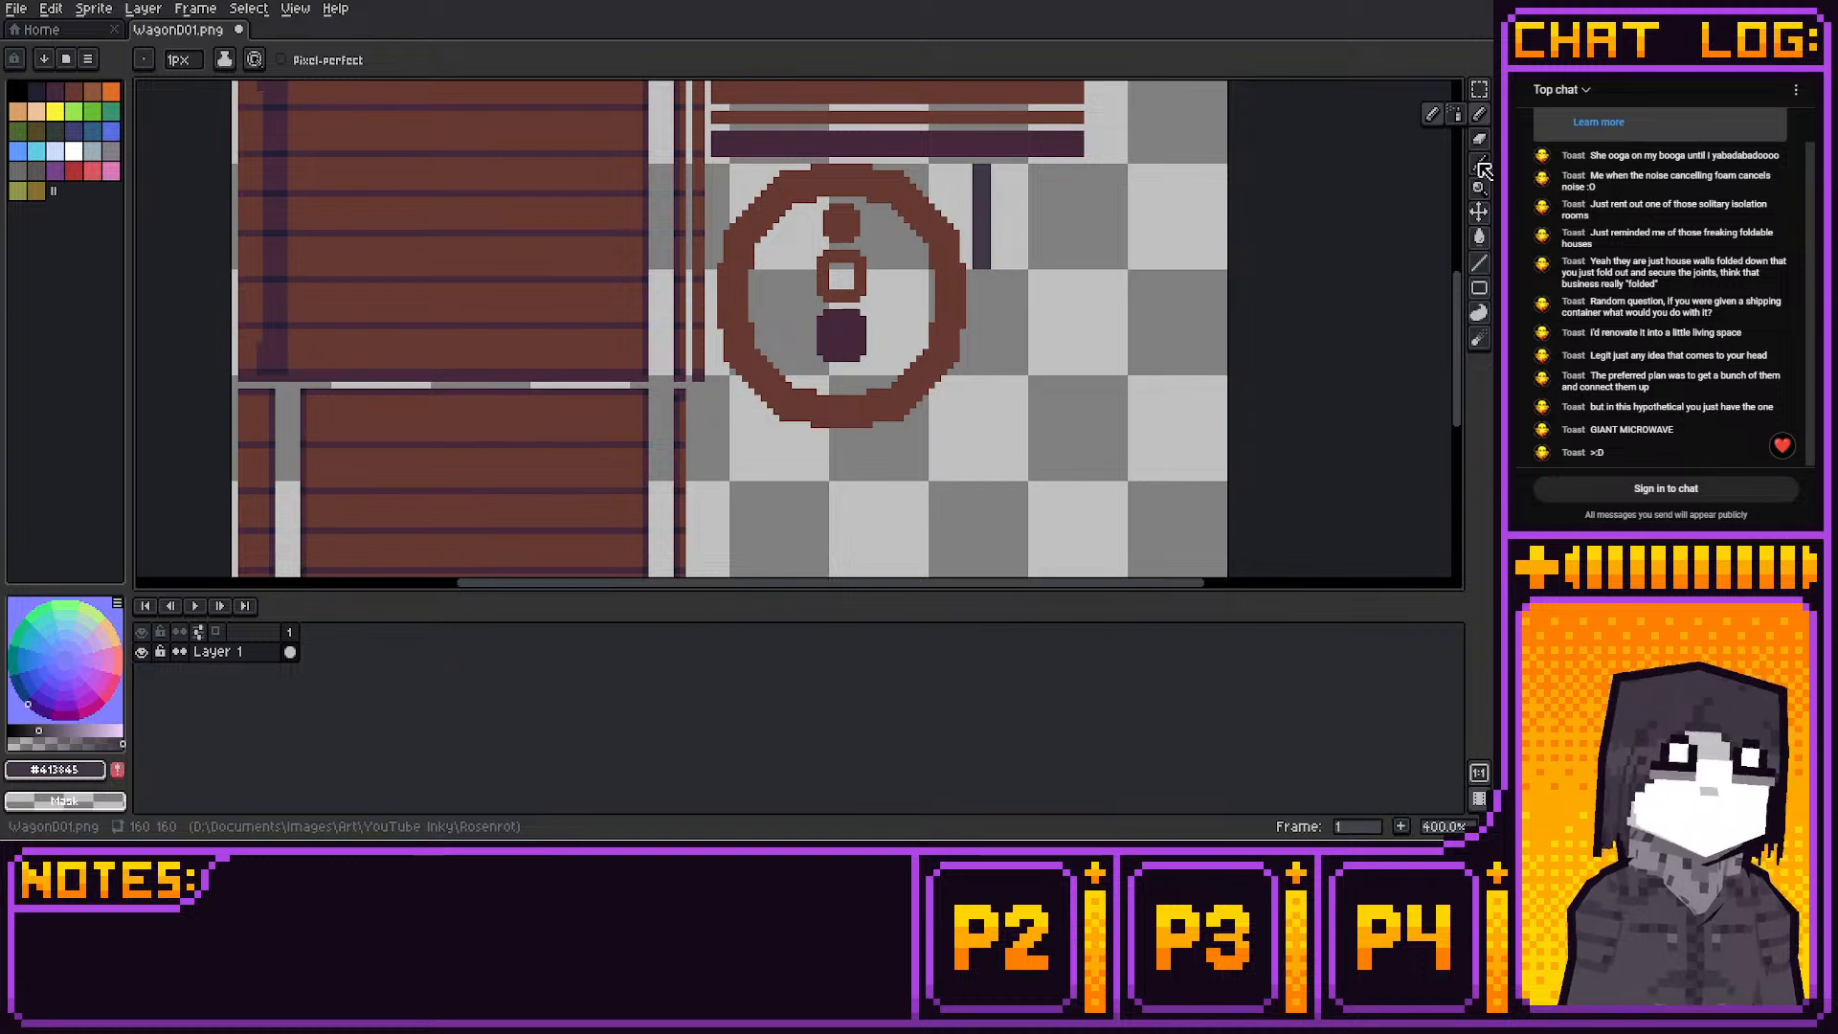
middle_click_drag(1092, 275, 1110, 183)
middle_click_drag(1081, 341, 1054, 438)
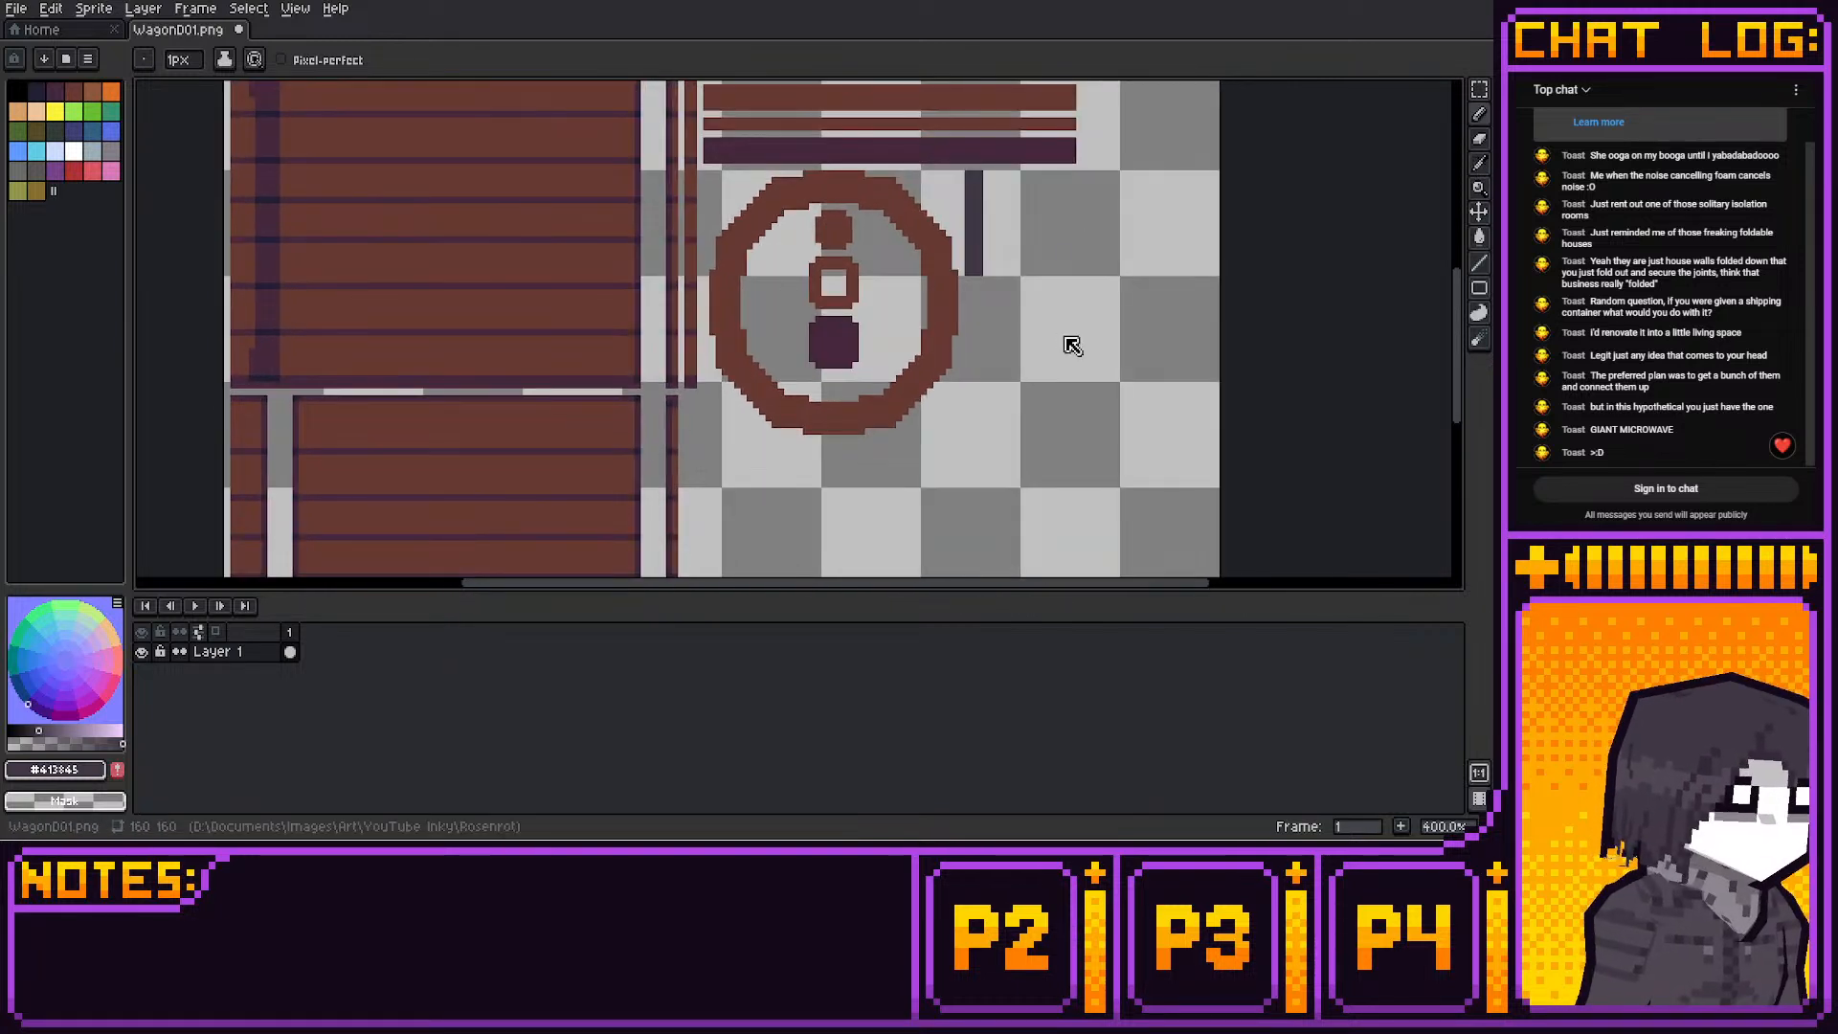
middle_click_drag(1047, 277, 999, 327)
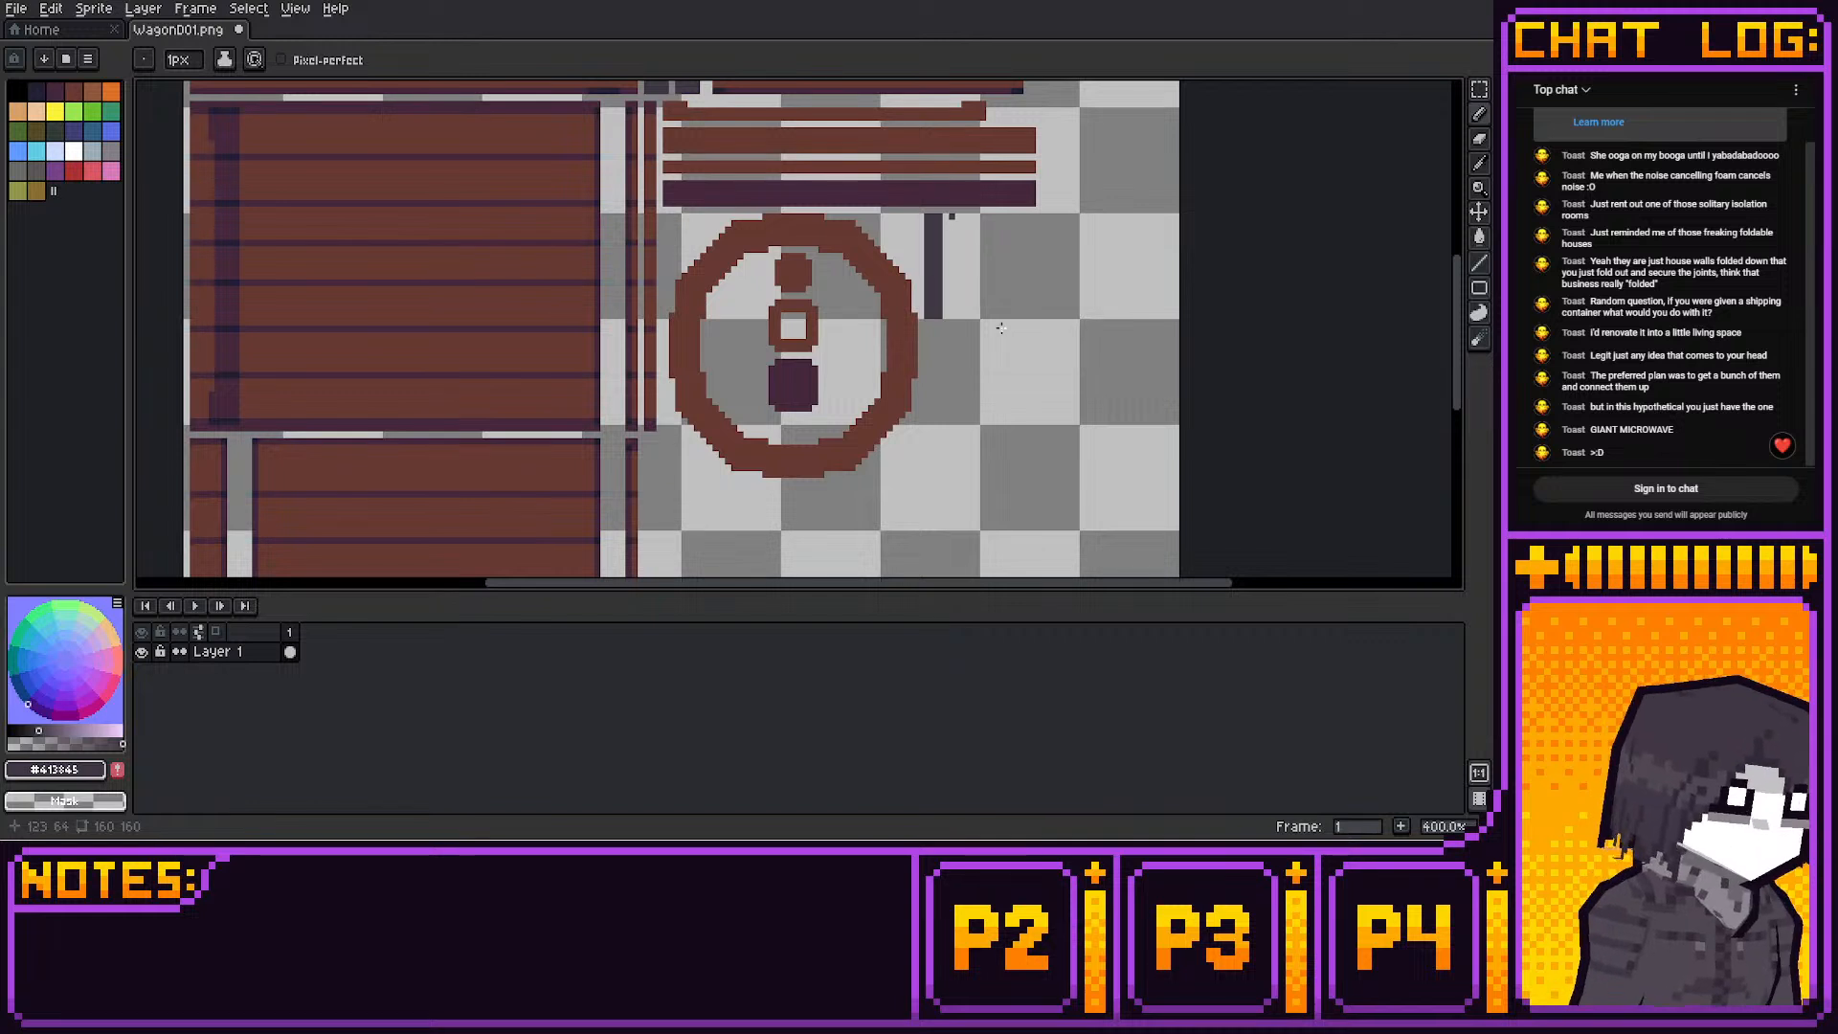
mouse_move(952, 216)
left_mouse_down()
mouse_move(952, 316)
mouse_move(959, 215)
mouse_move(969, 314)
left_mouse_up()
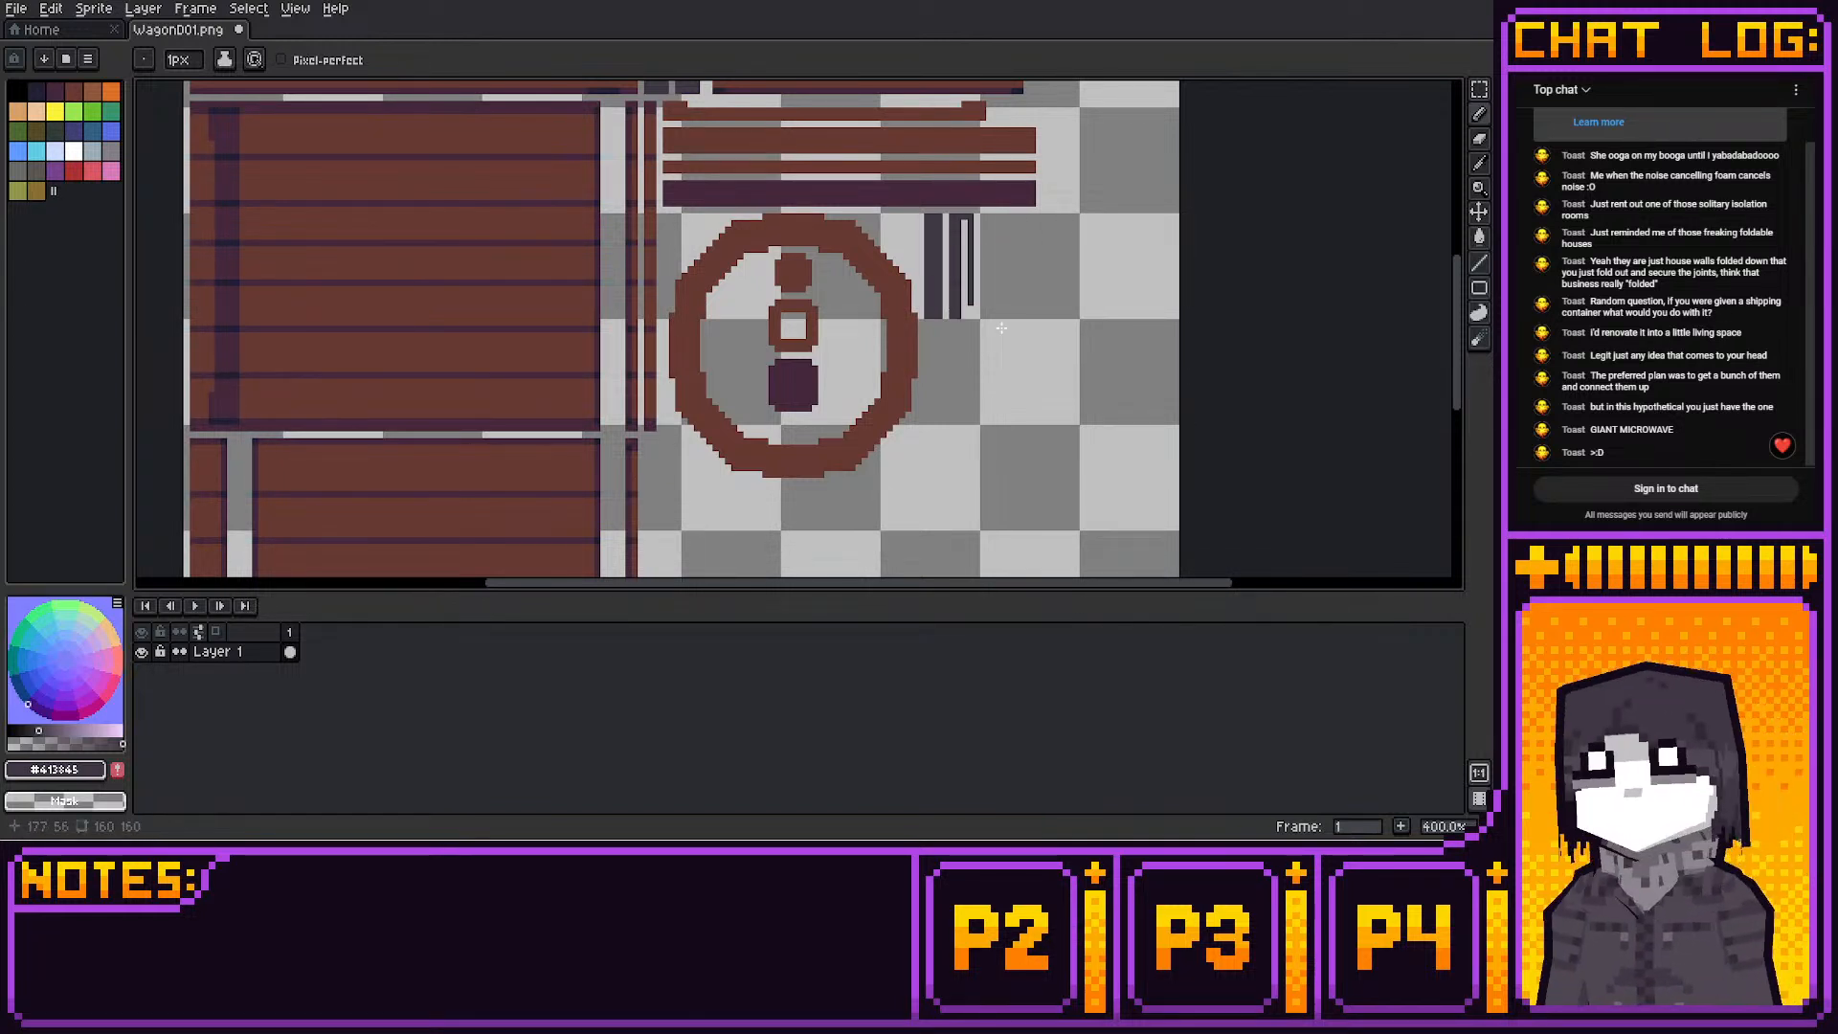
Select the new strip in a 2 by 16 pixel area at position 123, 64 and widen it to 8 by 16 pixels
key("m")
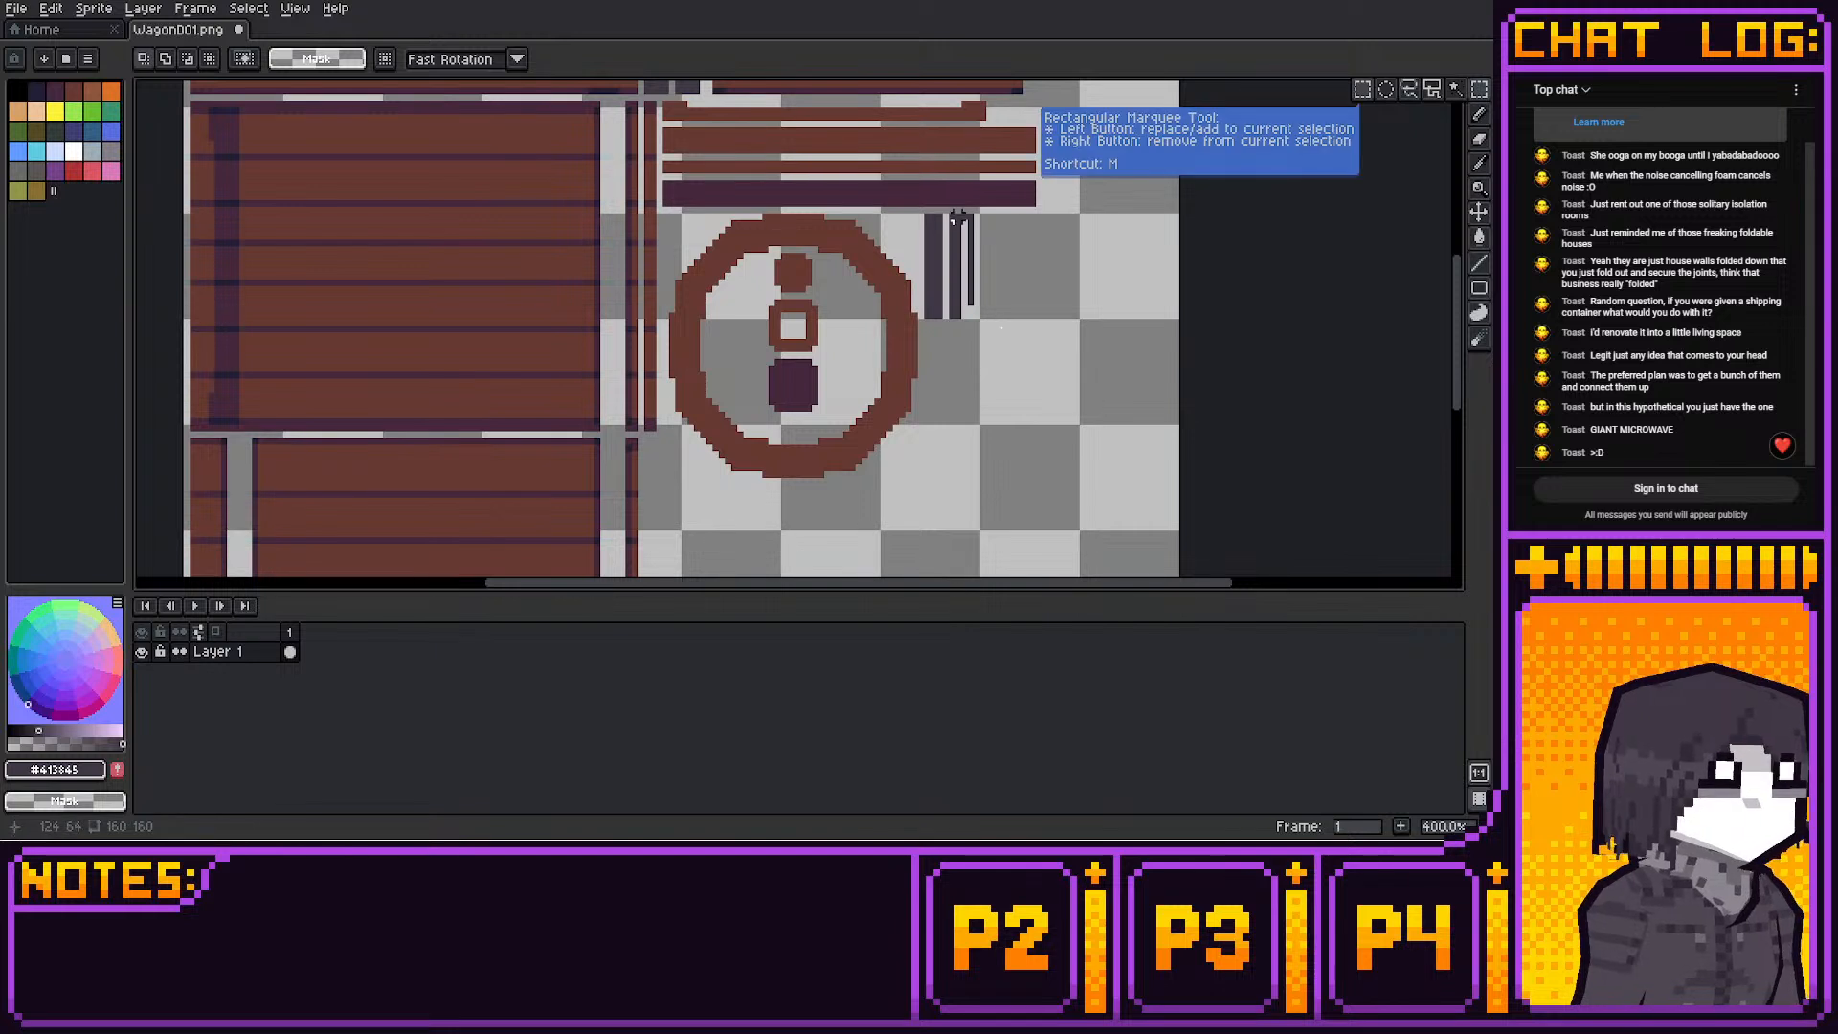
mouse_move(943, 208)
left_mouse_down()
mouse_move(967, 323)
mouse_move(1005, 340)
left_mouse_up()
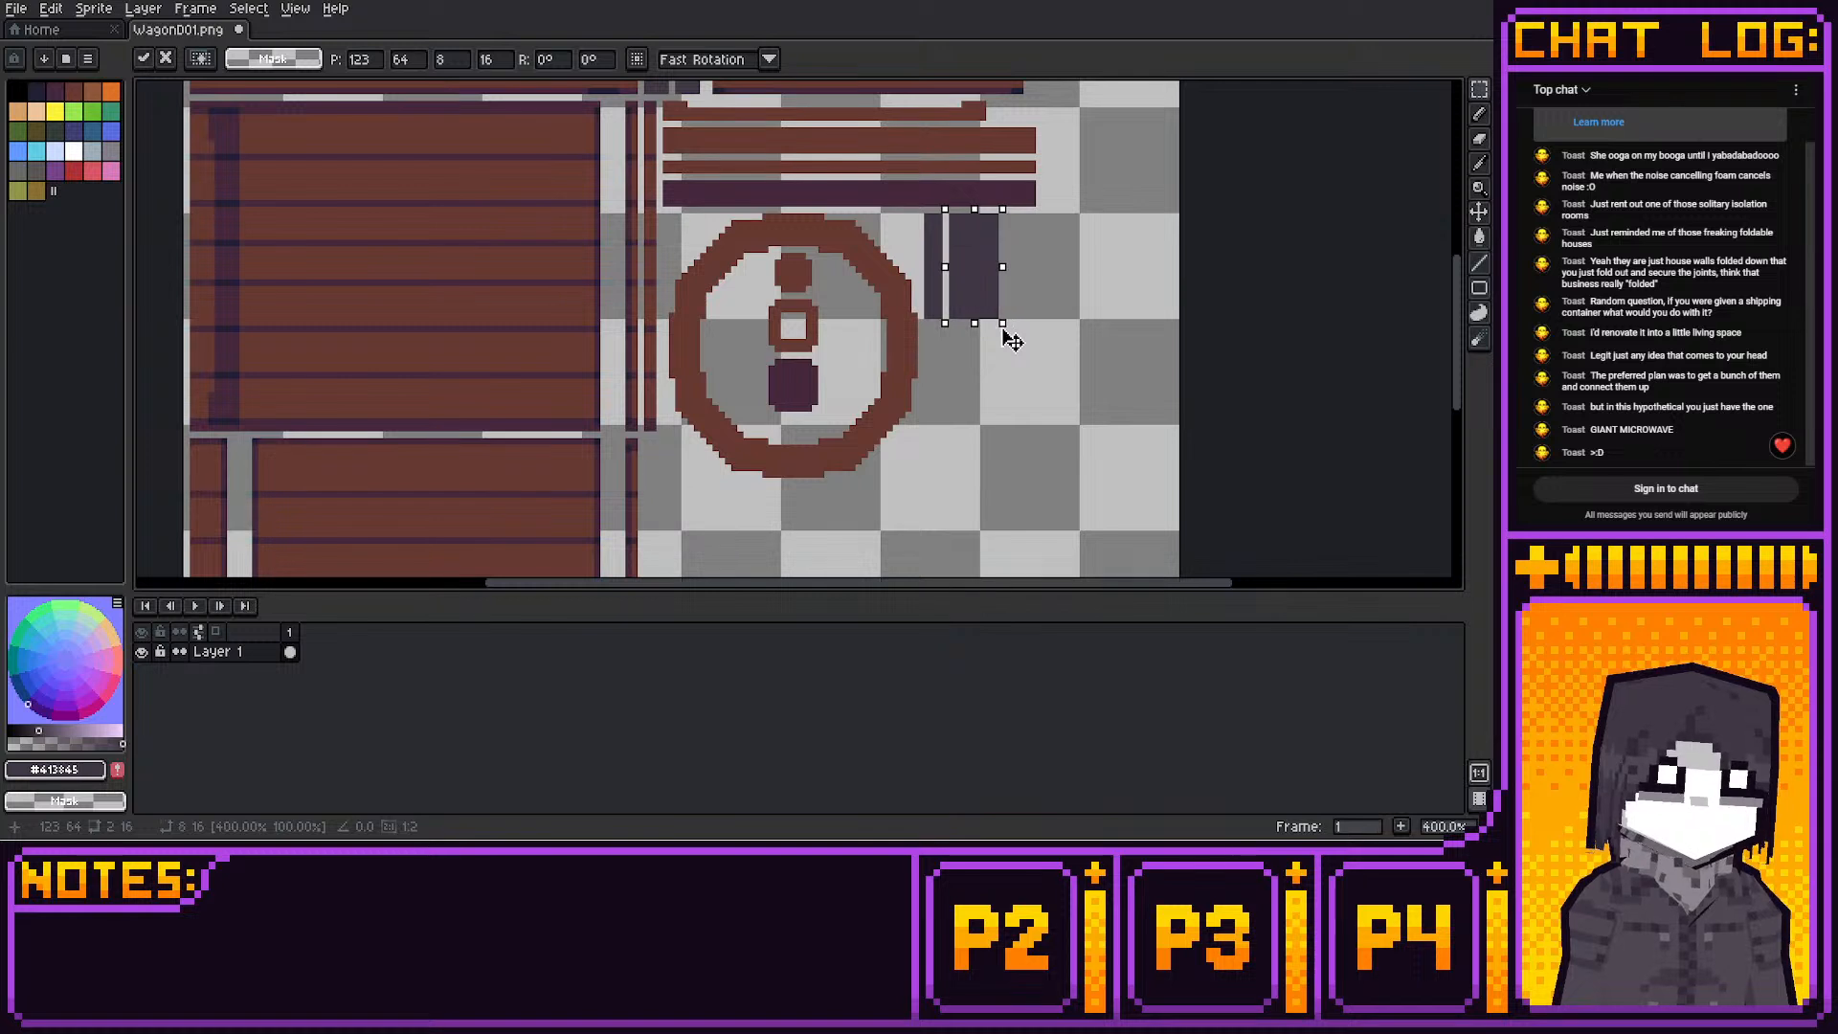
left_click(1013, 340)
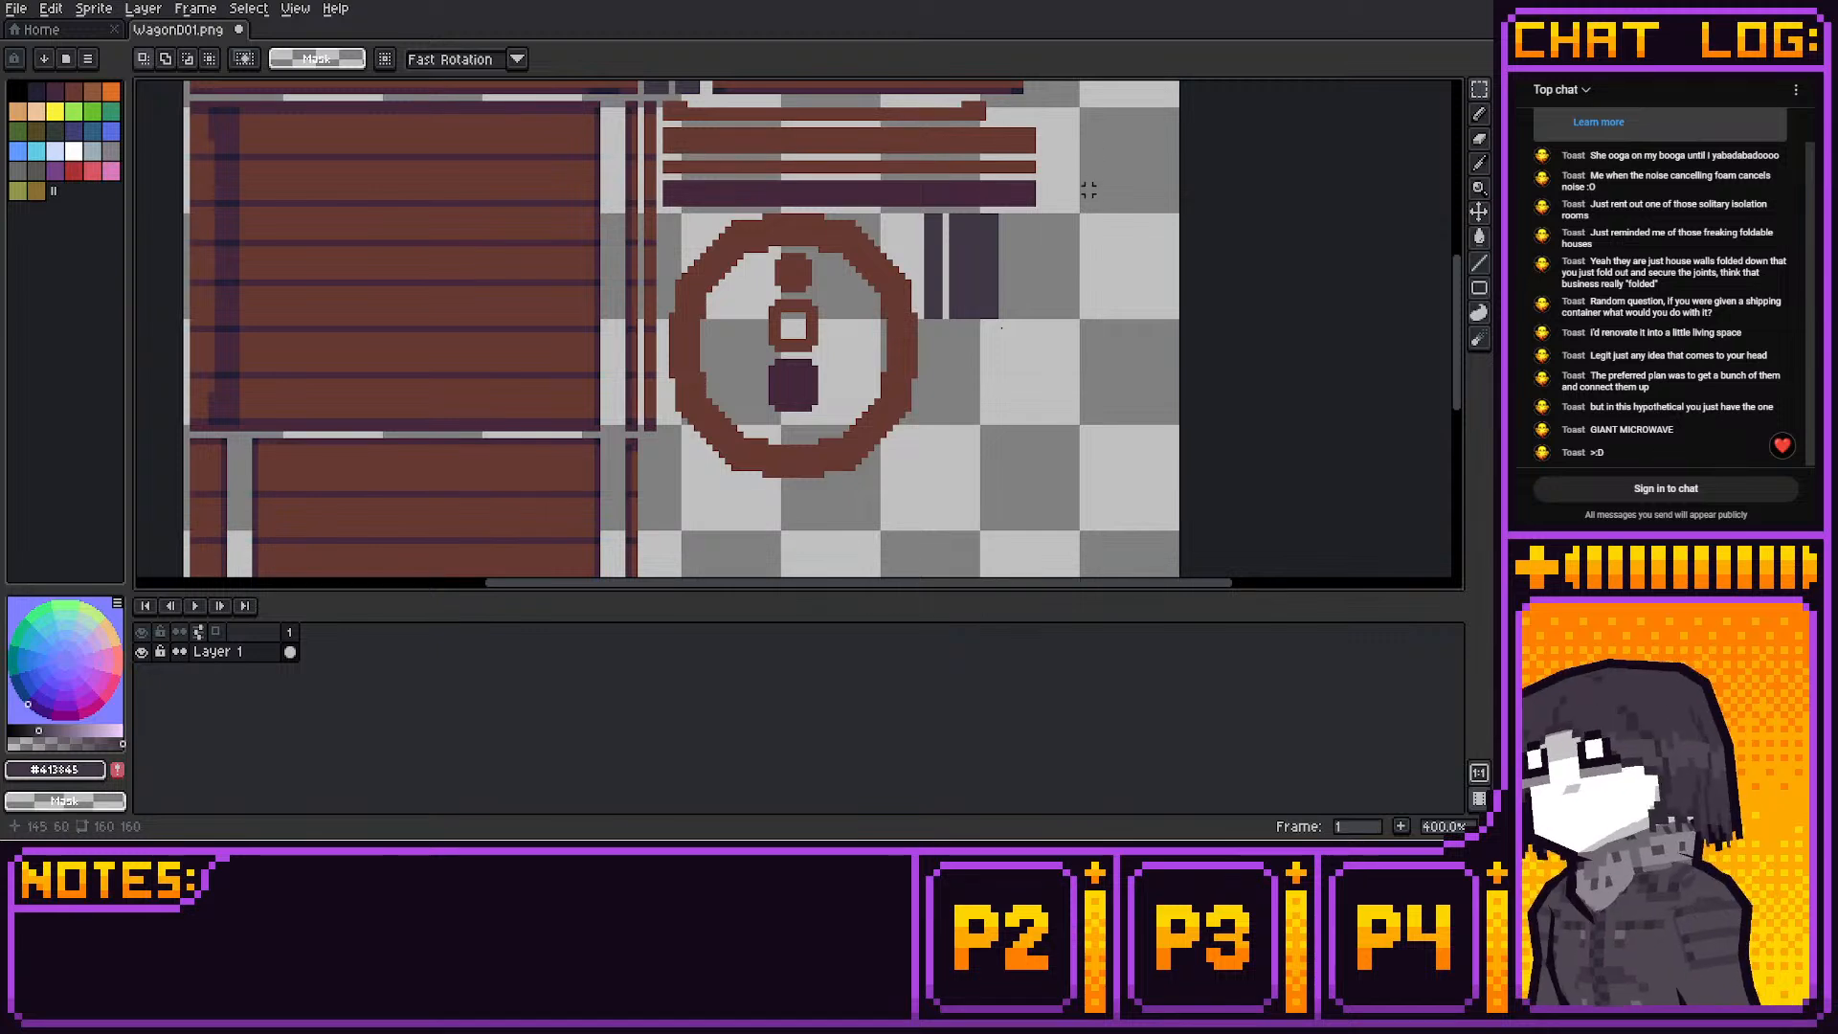
Draw a horizontal dark grey #413845 line 8 pixels wide and one pixel high beside the wide grey strip, at position 132, 64
middle_click_drag(1080, 271, 1000, 312)
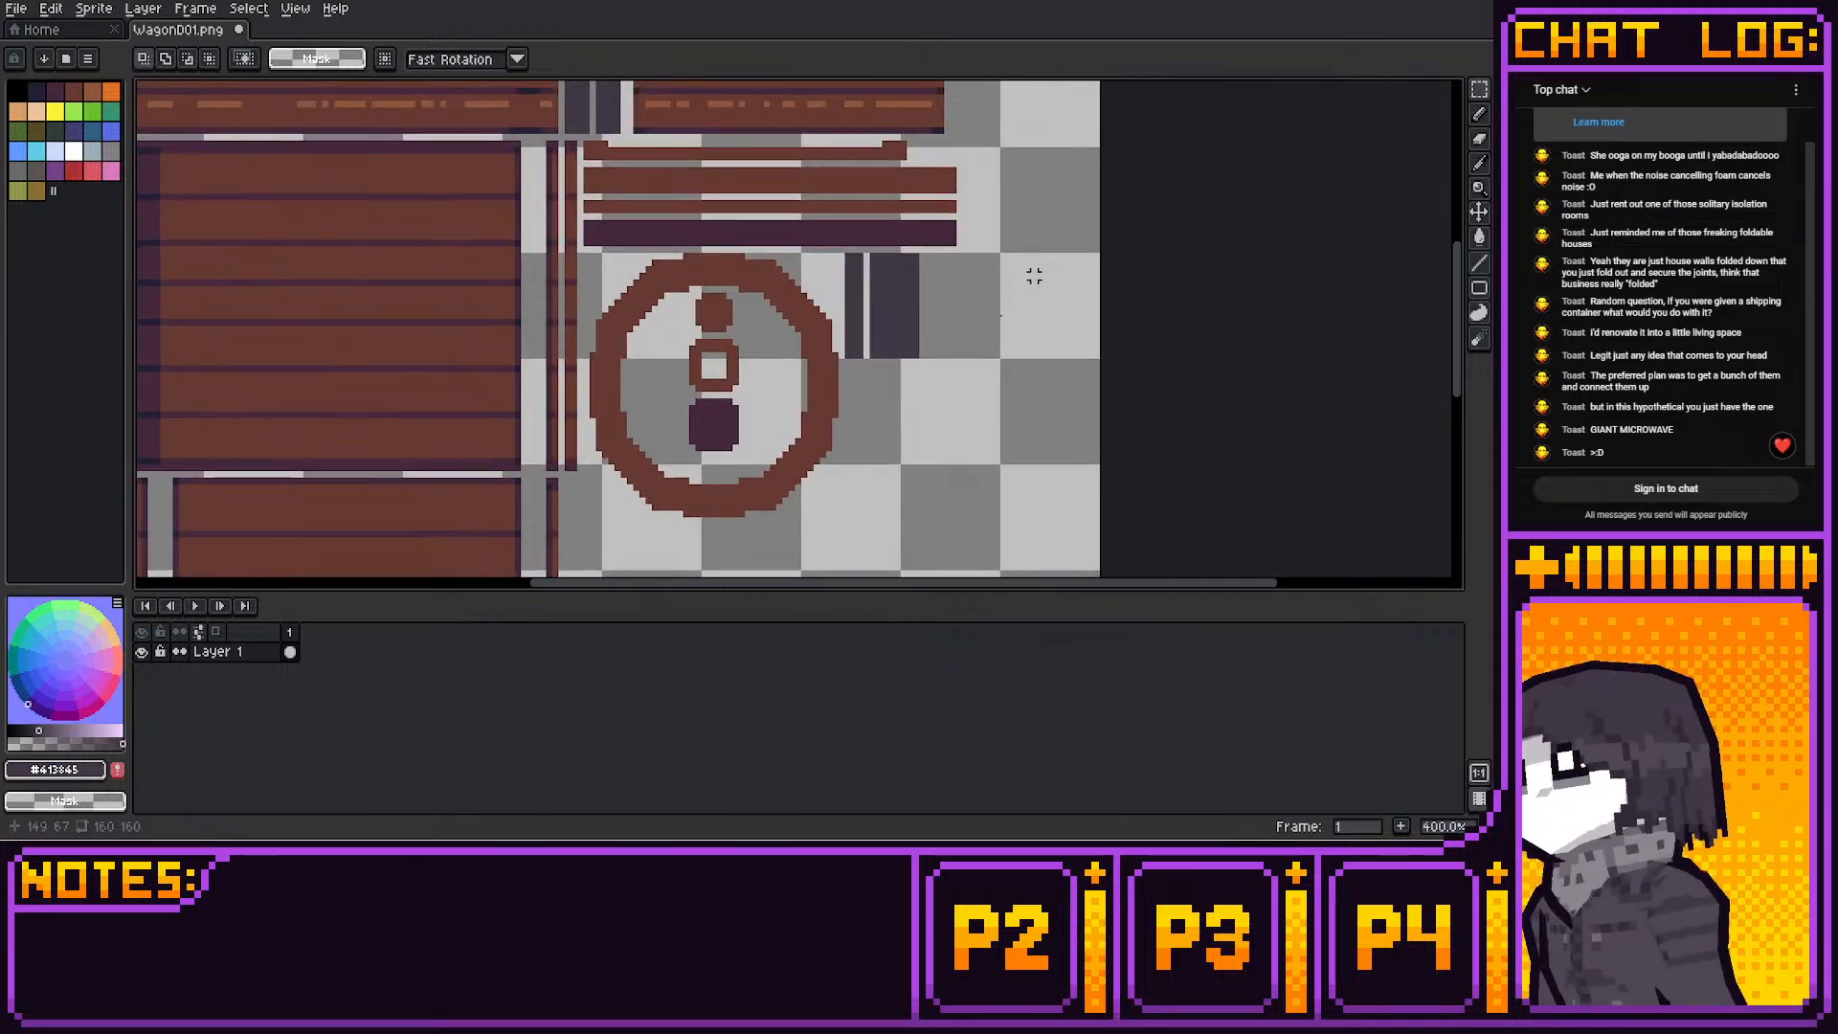
middle_click_drag(1147, 256, 1185, 172)
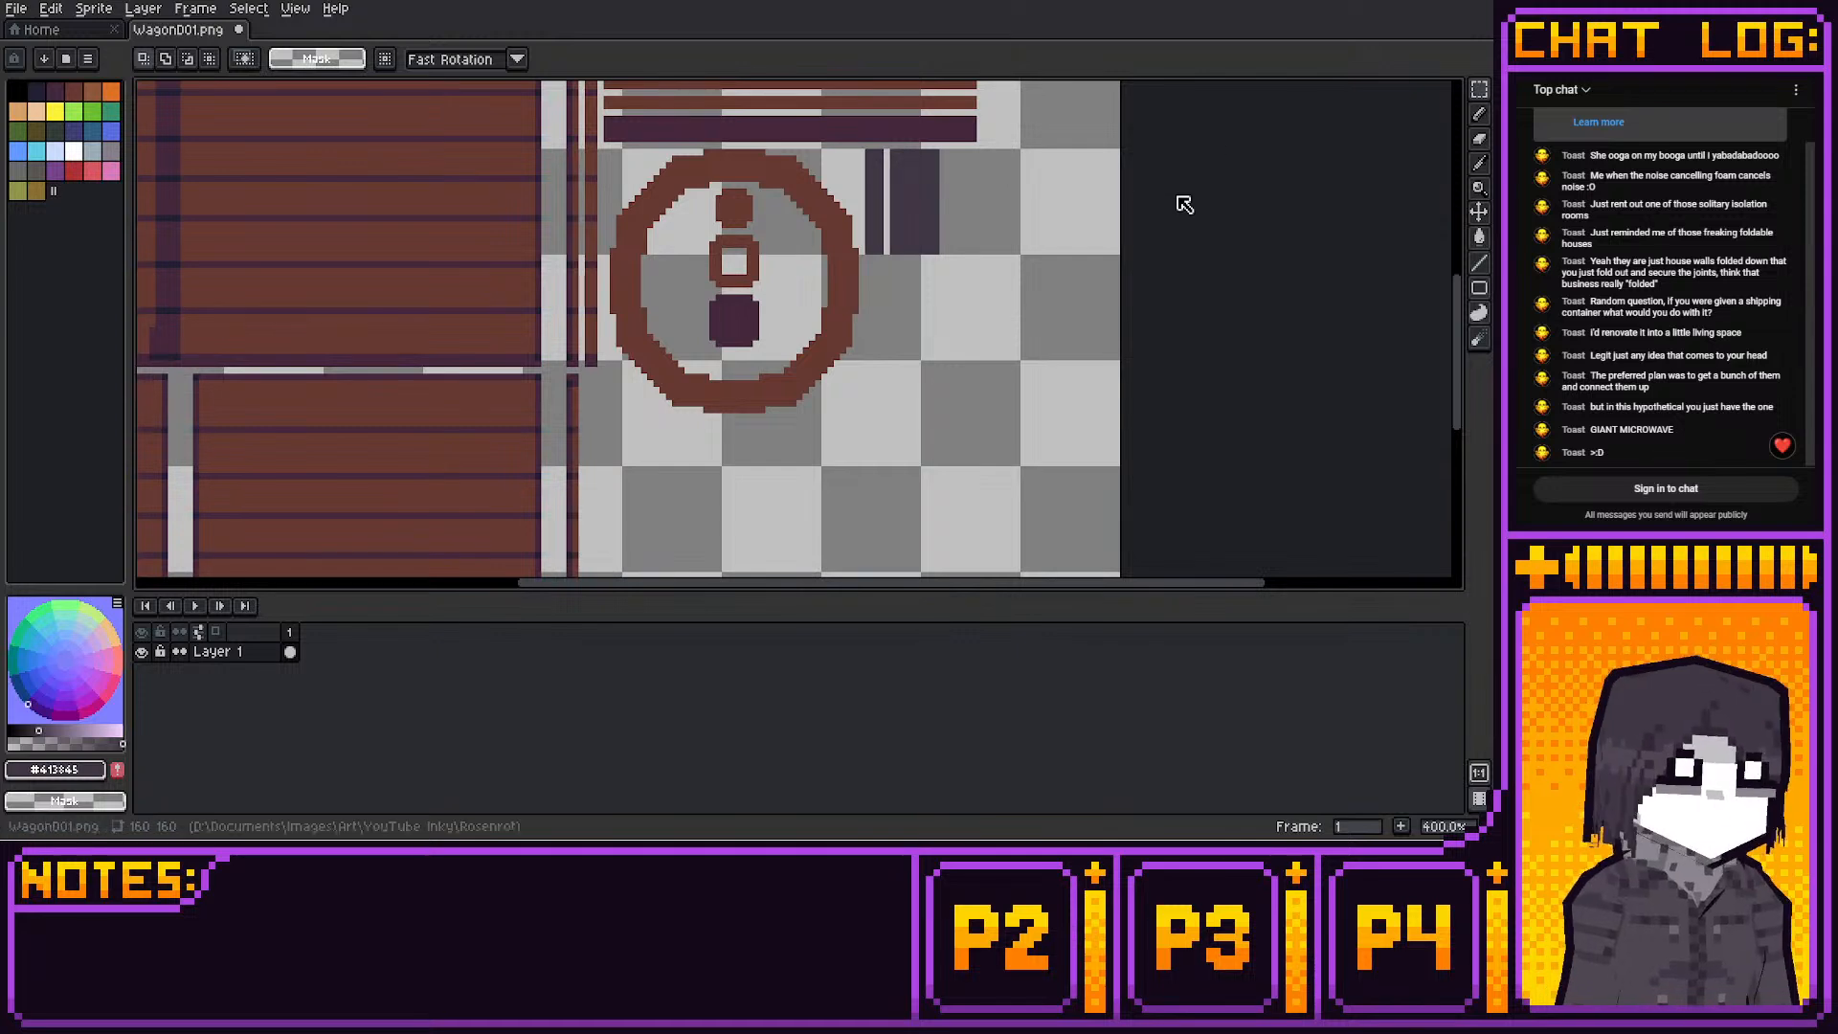
key("shift+b")
key("b")
middle_click_drag(1174, 195, 1281, 98)
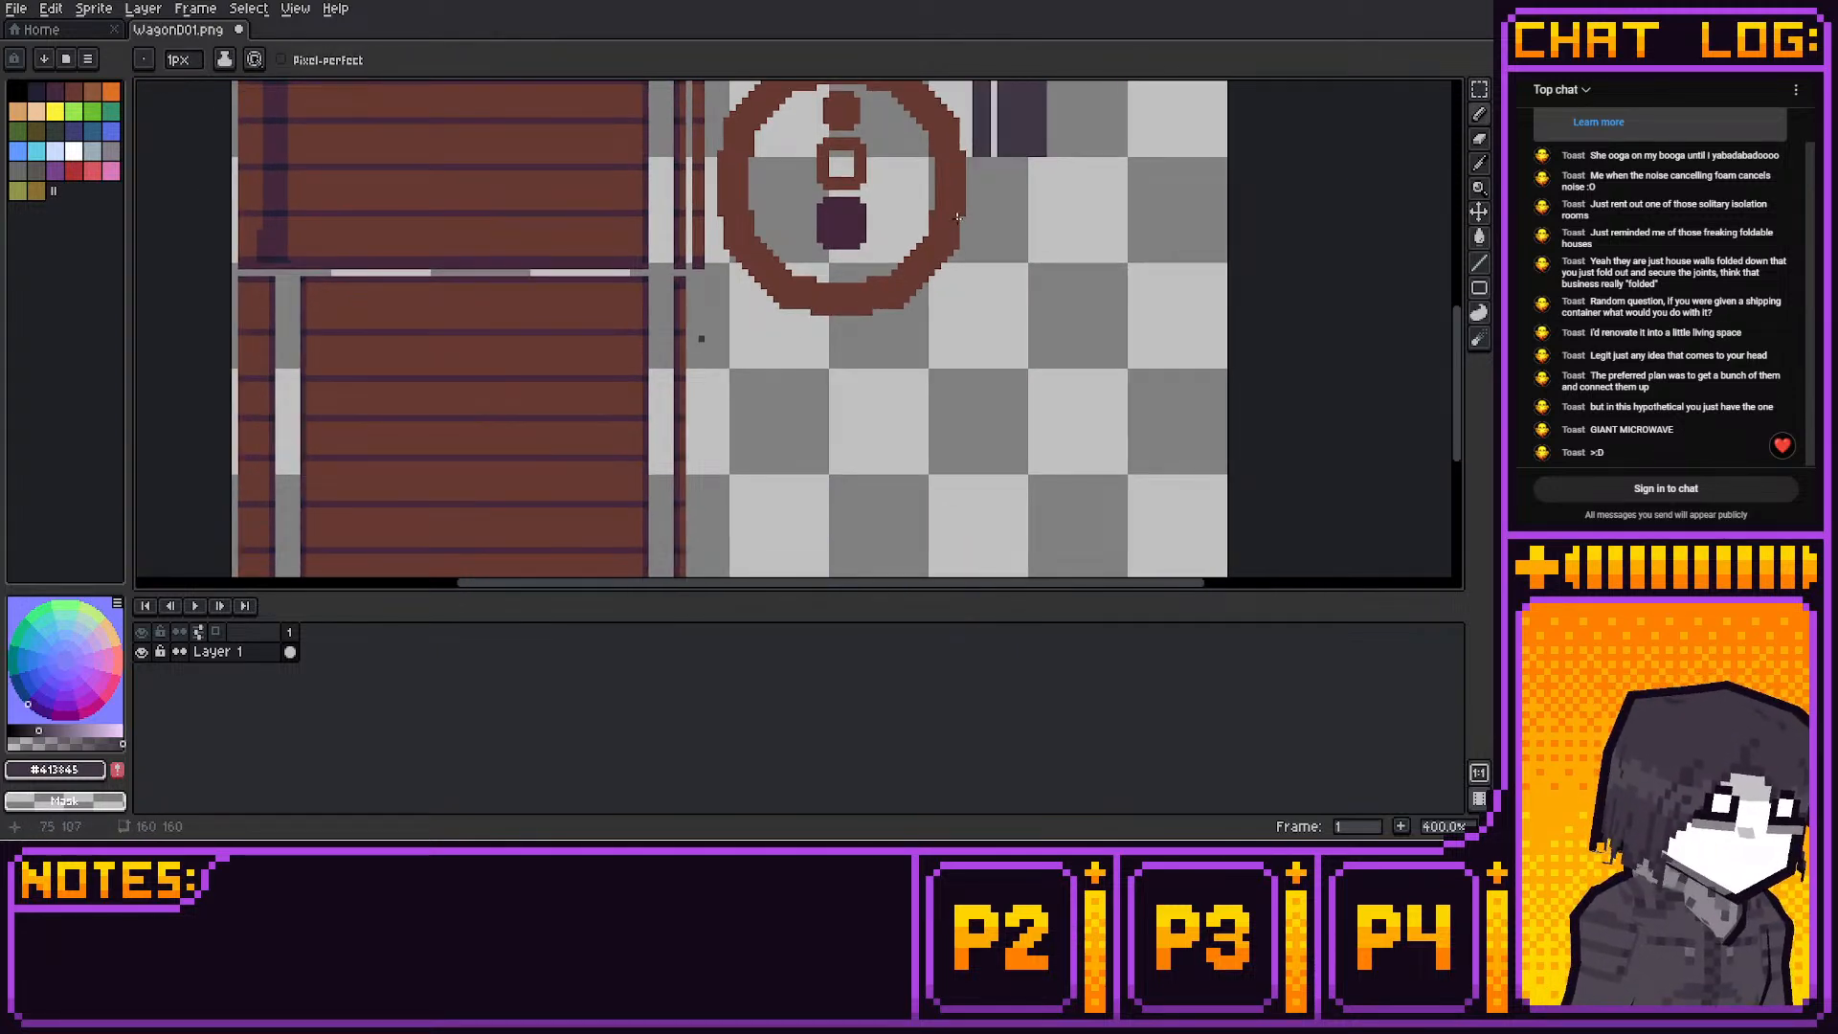
middle_click_drag(957, 218, 886, 343)
middle_click_drag(994, 165, 881, 264)
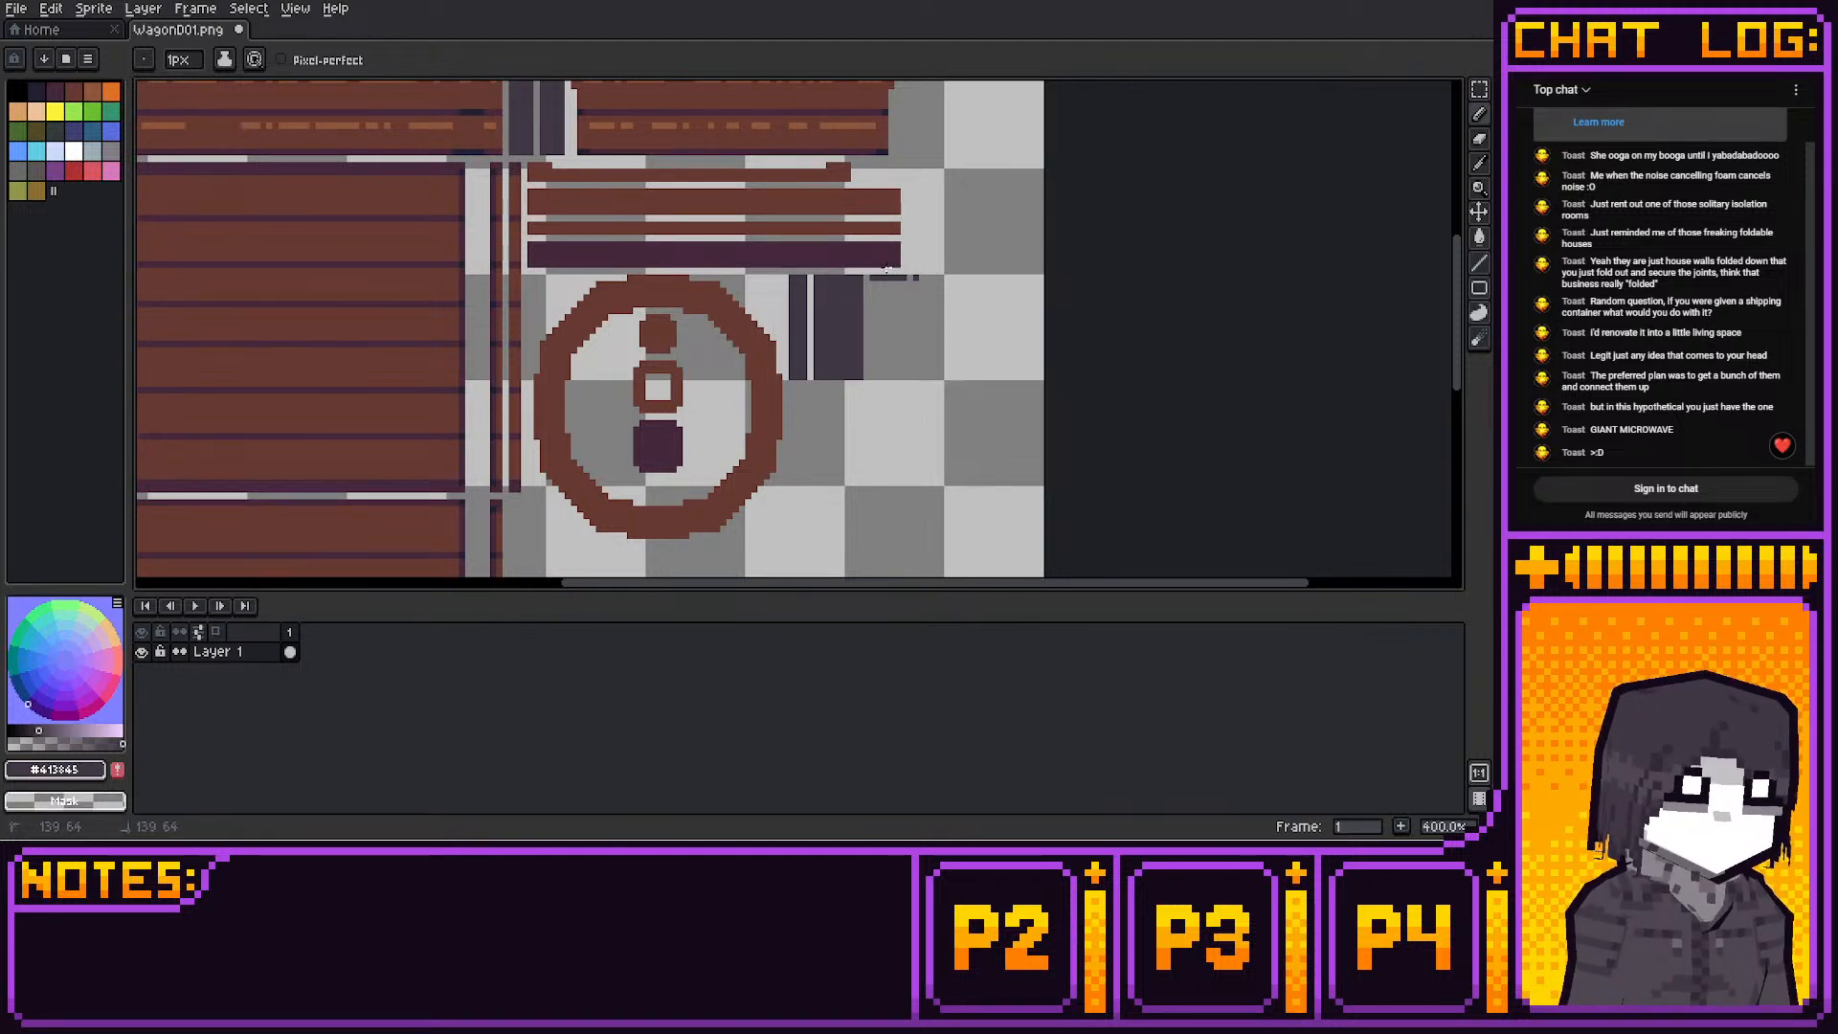
Select the new dark grey line and stretch it downward to 8 by 116 pixels
key("w")
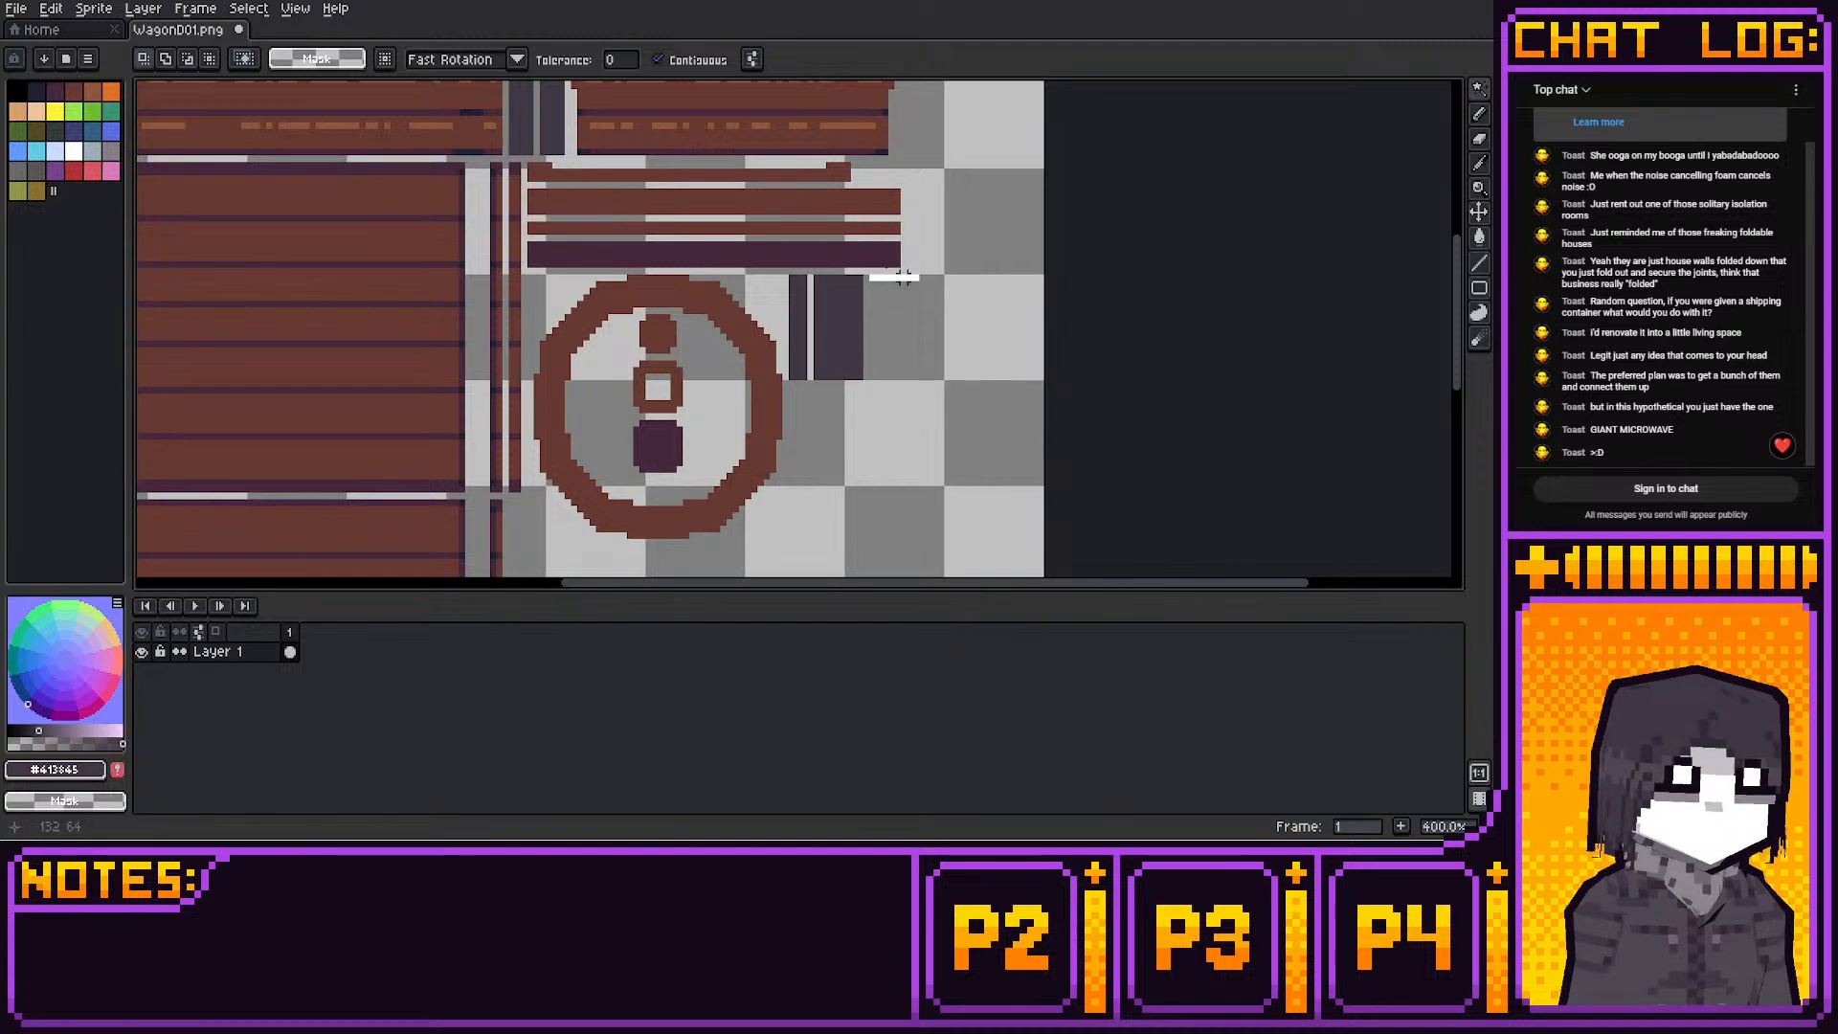
left_click(884, 278)
left_click_drag(896, 285, 890, 463)
middle_click_drag(944, 212, 957, 276)
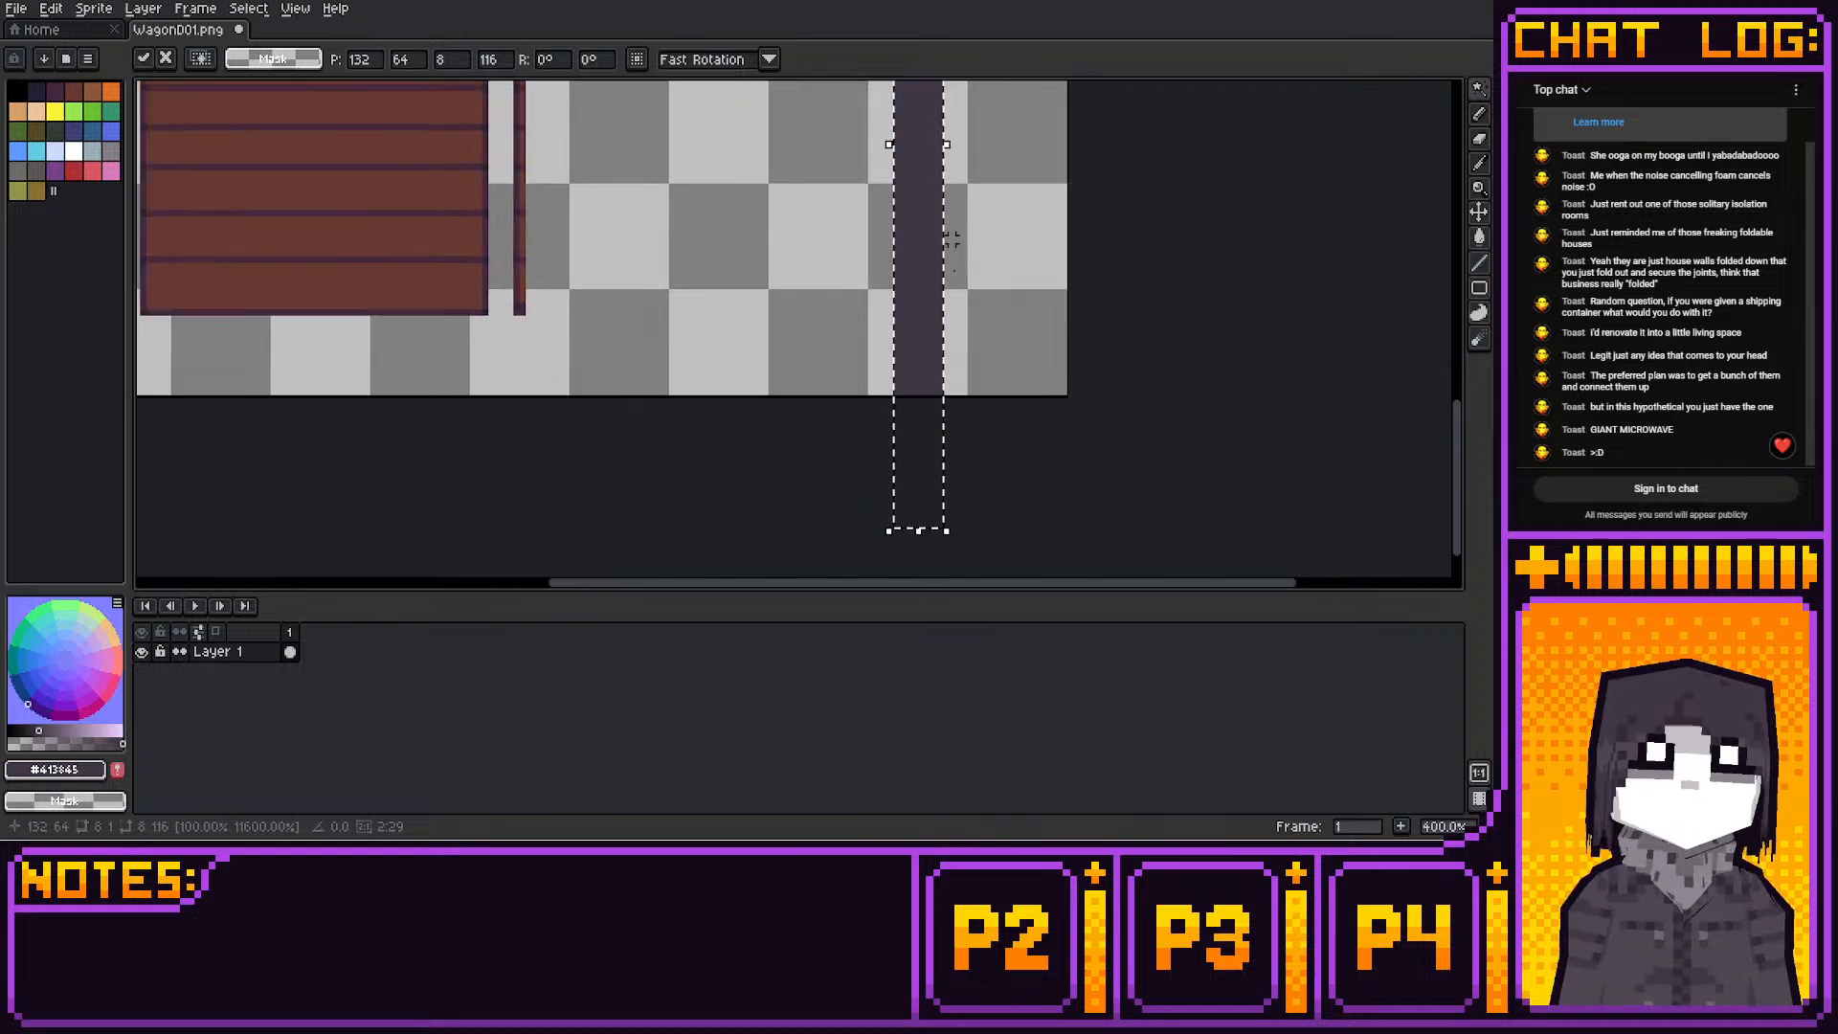
Rotate the tall dark grey strip by -90° and place it horizontally in the free space below the lowest plank panels
scroll(955, 274, "down", 2)
left_click_drag(931, 211, 826, 360)
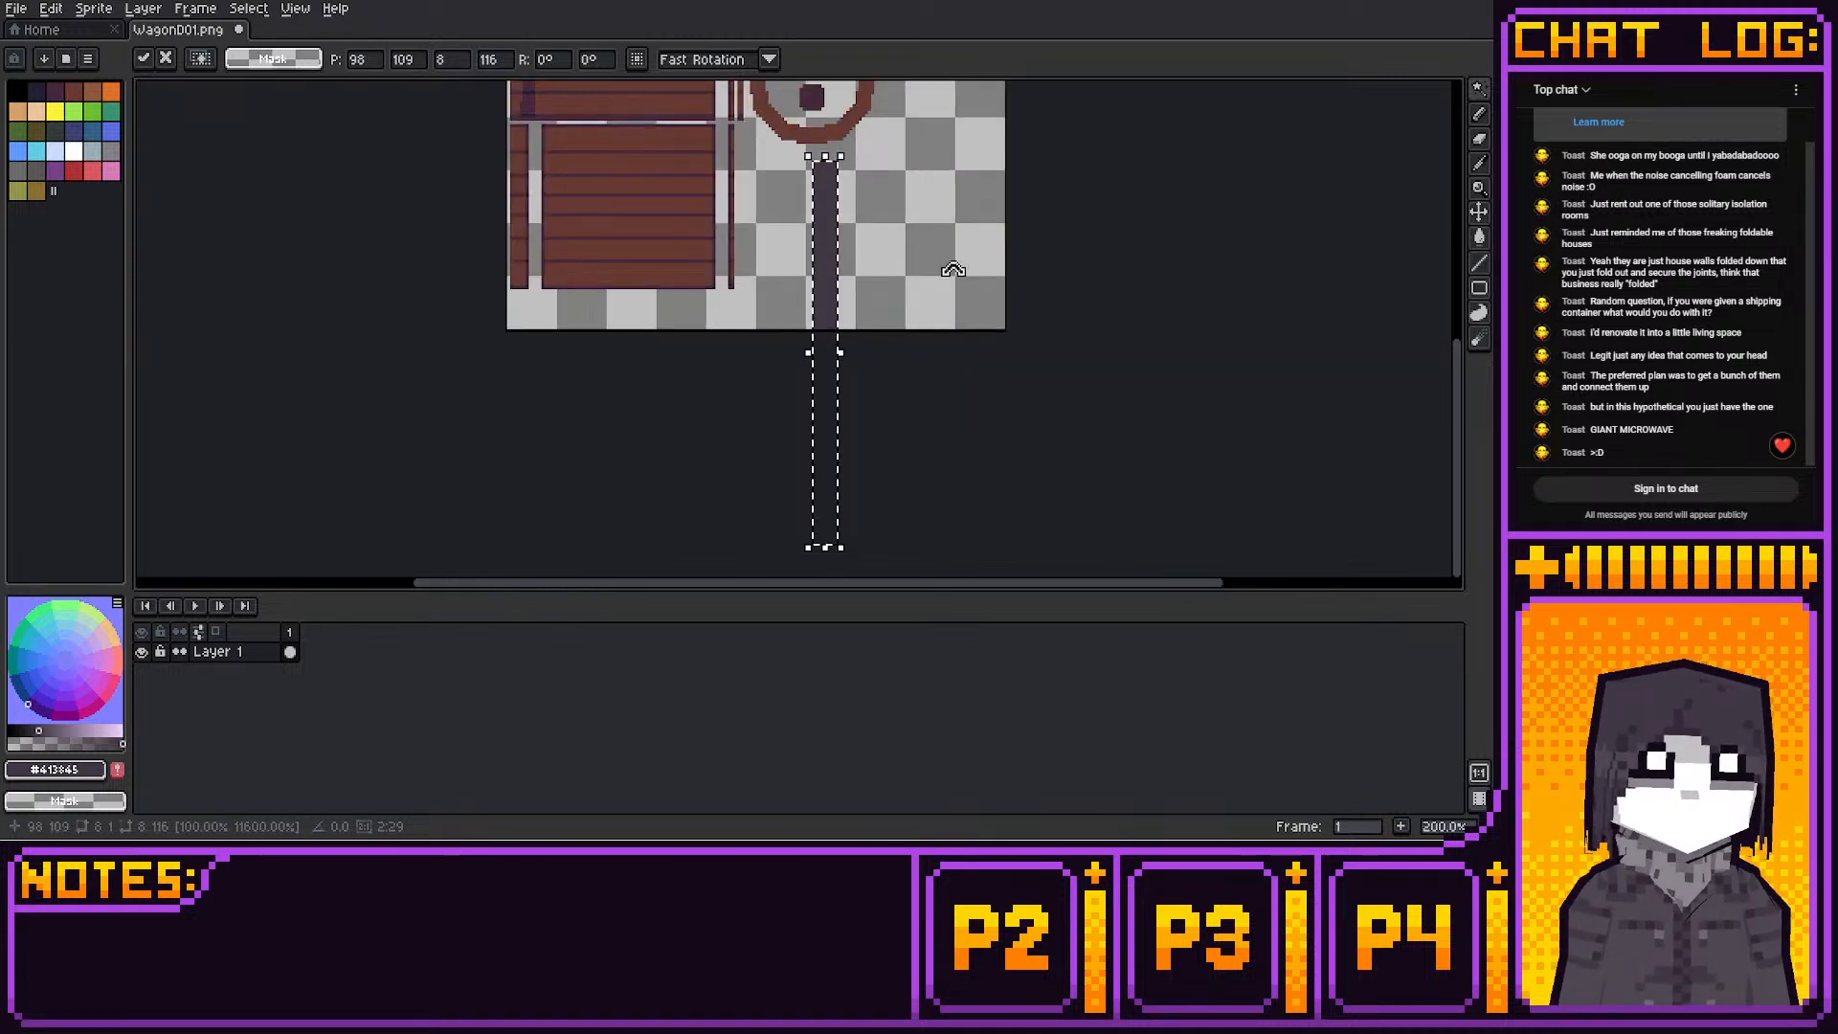
left_click_drag(847, 150, 1013, 366, "shift")
left_click_drag(826, 355, 692, 306)
middle_click_drag(824, 378, 885, 353)
scroll(886, 352, "up", 1)
middle_click_drag(911, 237, 999, 244)
scroll(895, 246, "up", 1)
Shorten the horizontal dark grey strip to about 59 pixels long, apply the transform and clear the selection
left_click_drag(996, 308, 882, 308)
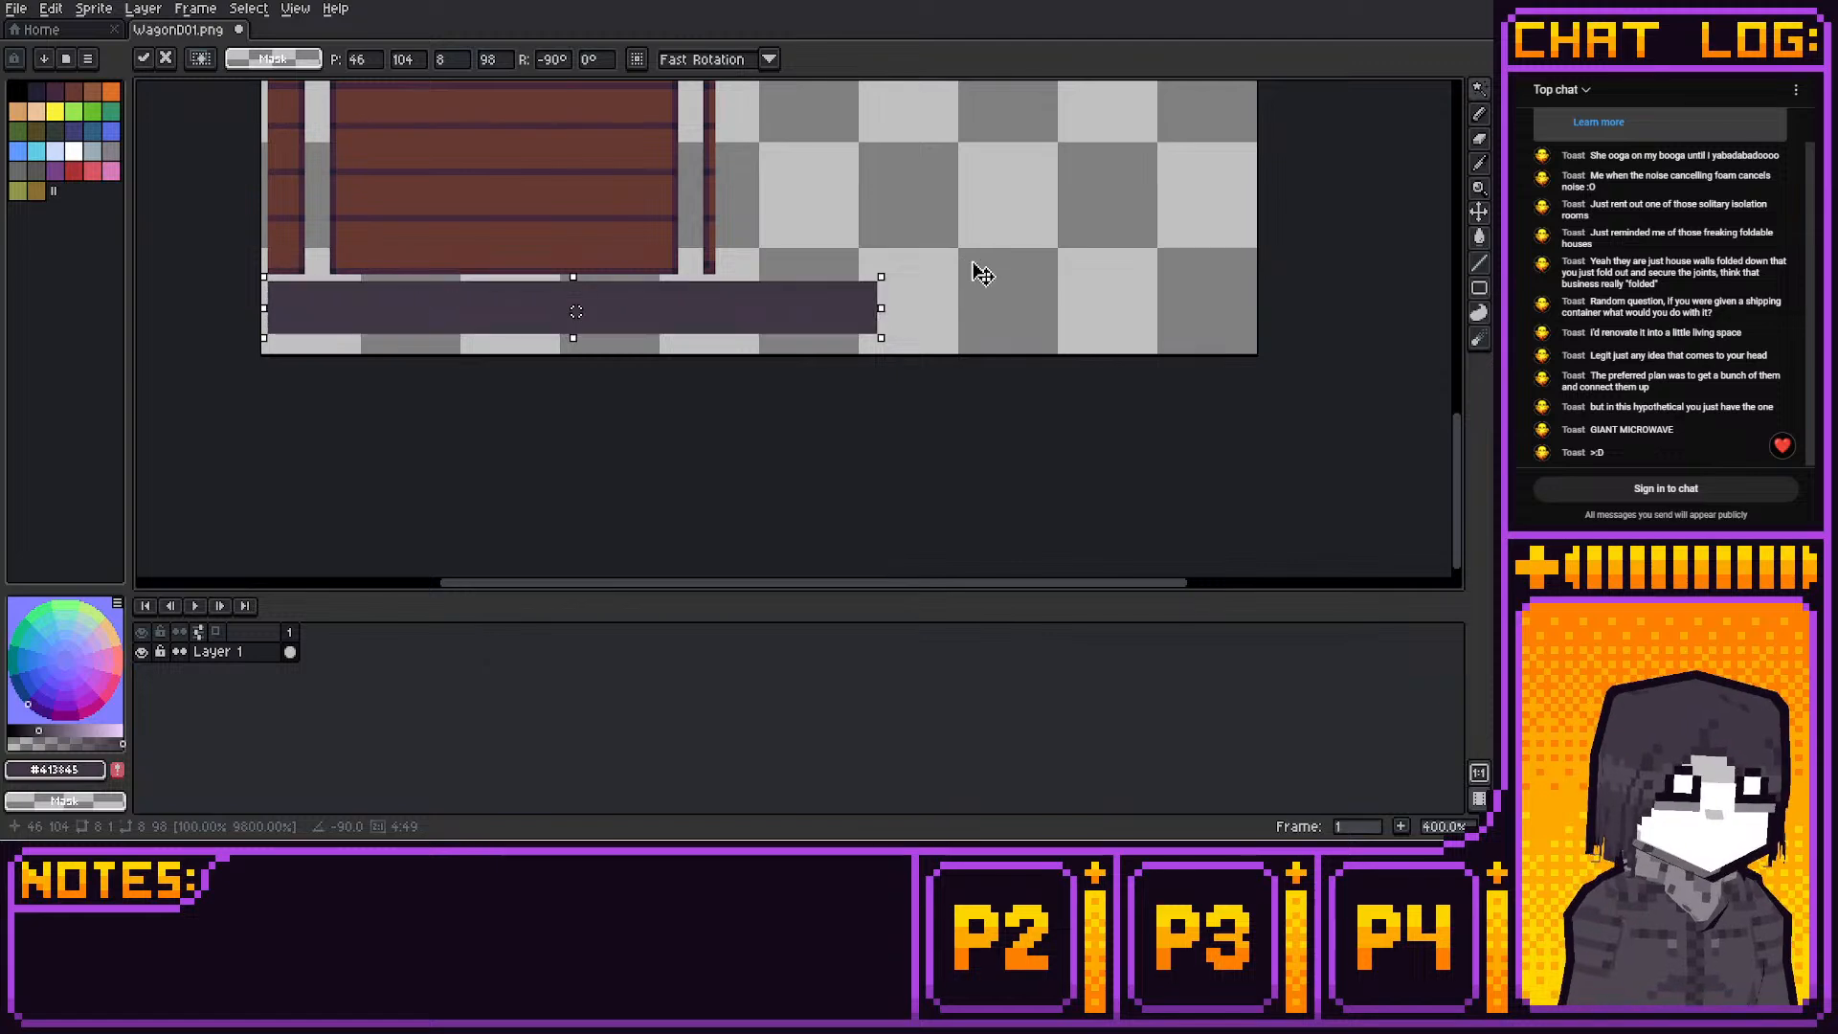
left_click_drag(880, 308, 639, 308)
left_click(631, 393)
middle_click_drag(631, 395, 603, 534)
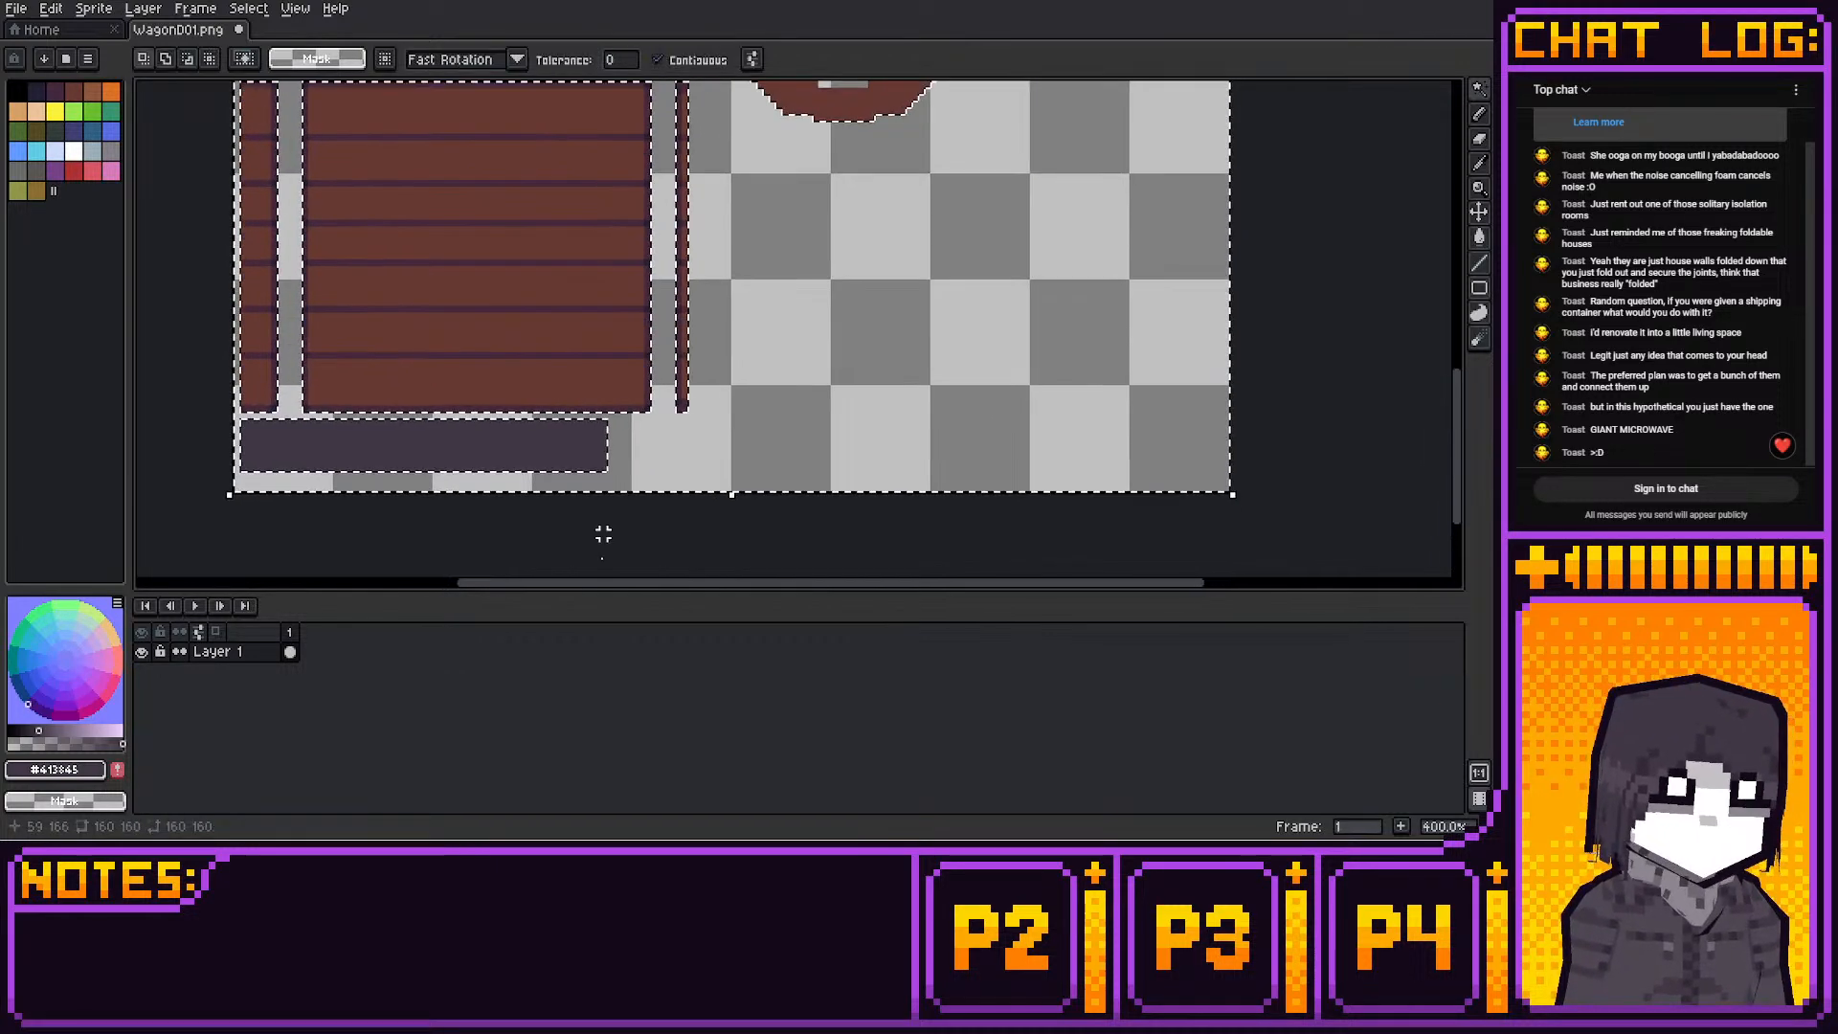
left_click(1479, 89)
left_click(1362, 90)
left_click(1376, 90)
Save the wagon texture, and after switching to Blender save the wagon scene as well
middle_click_drag(1380, 89, 1300, 182)
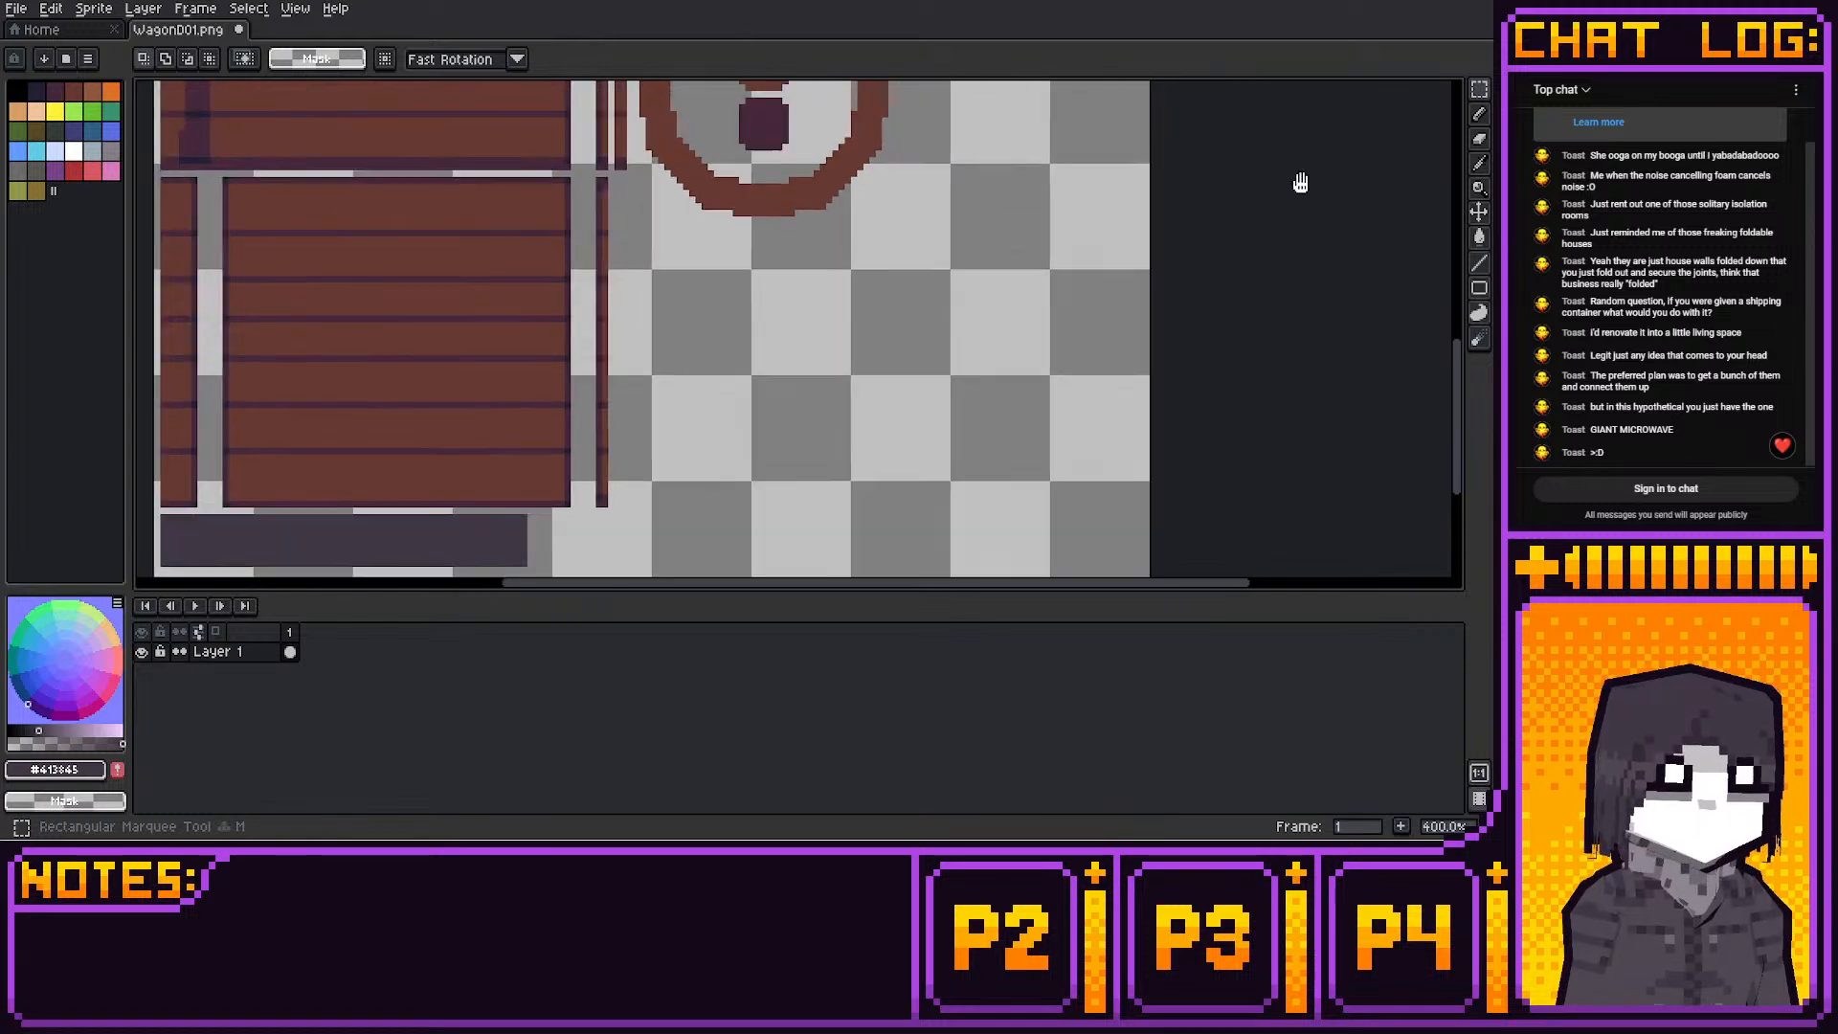
scroll(1095, 254, "down", 1)
middle_click_drag(1095, 254, 1050, 283)
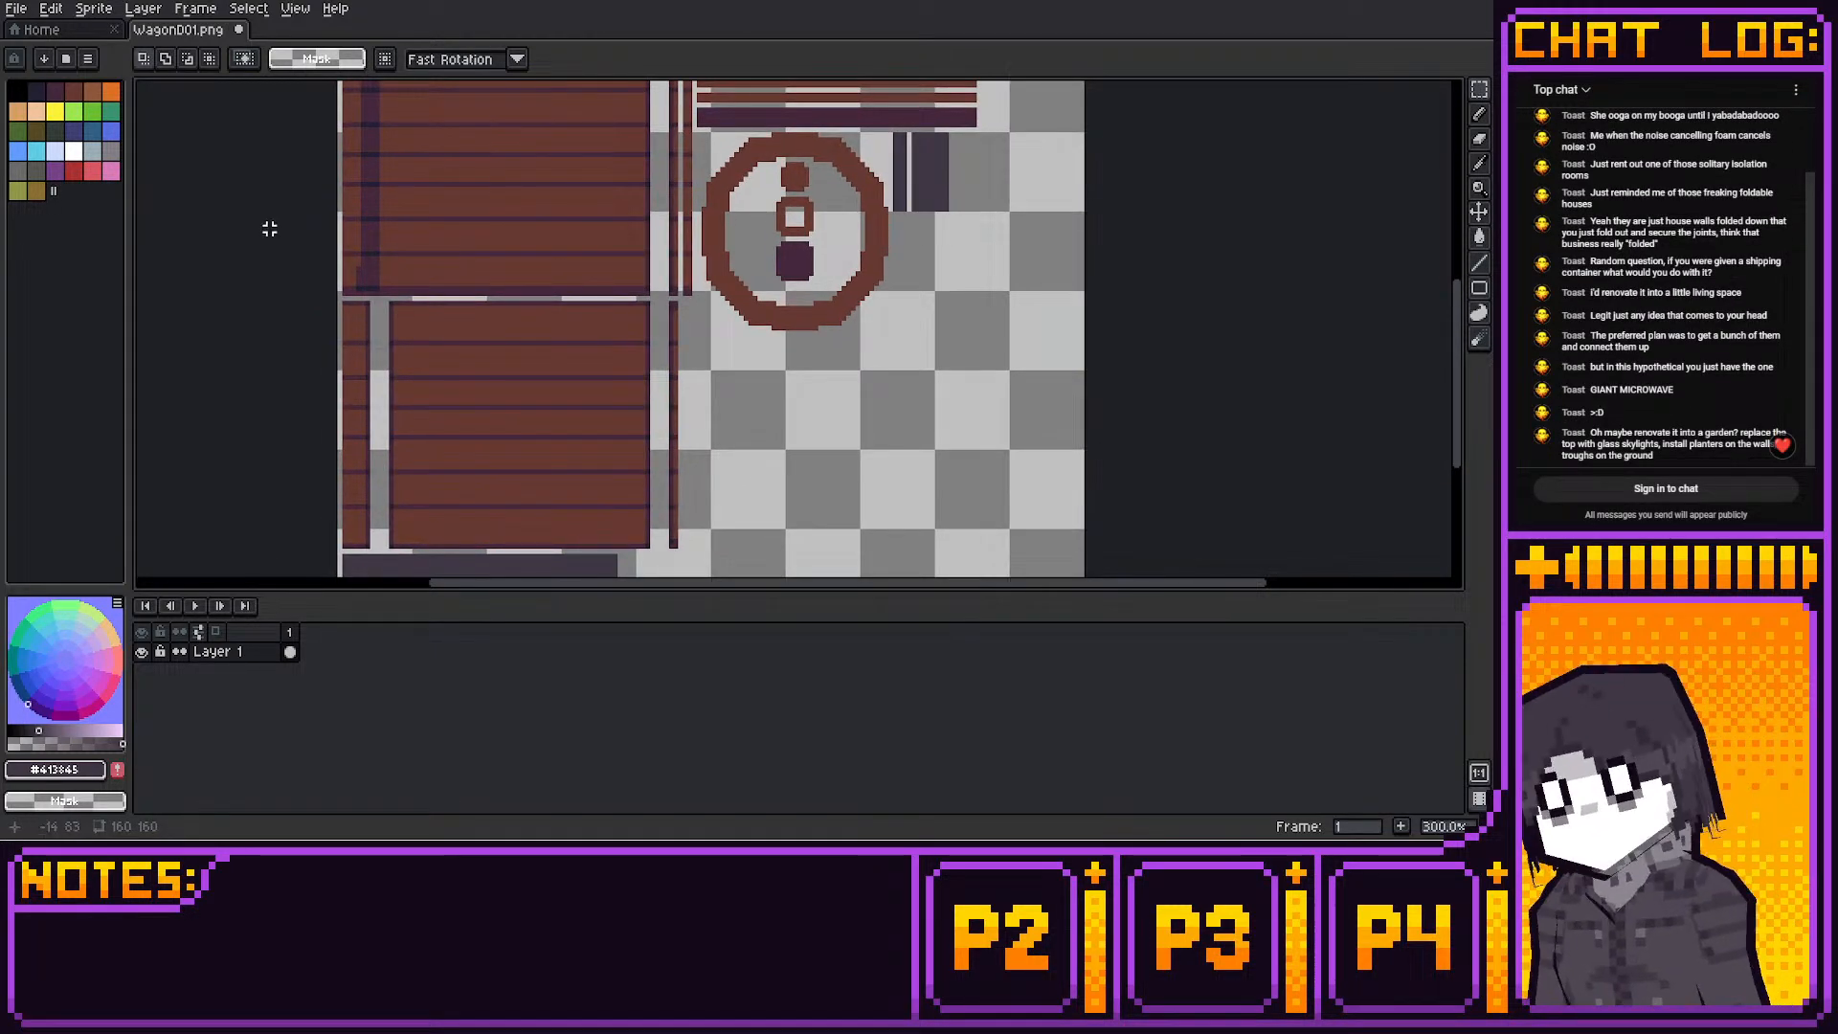
key("ctrl+s")
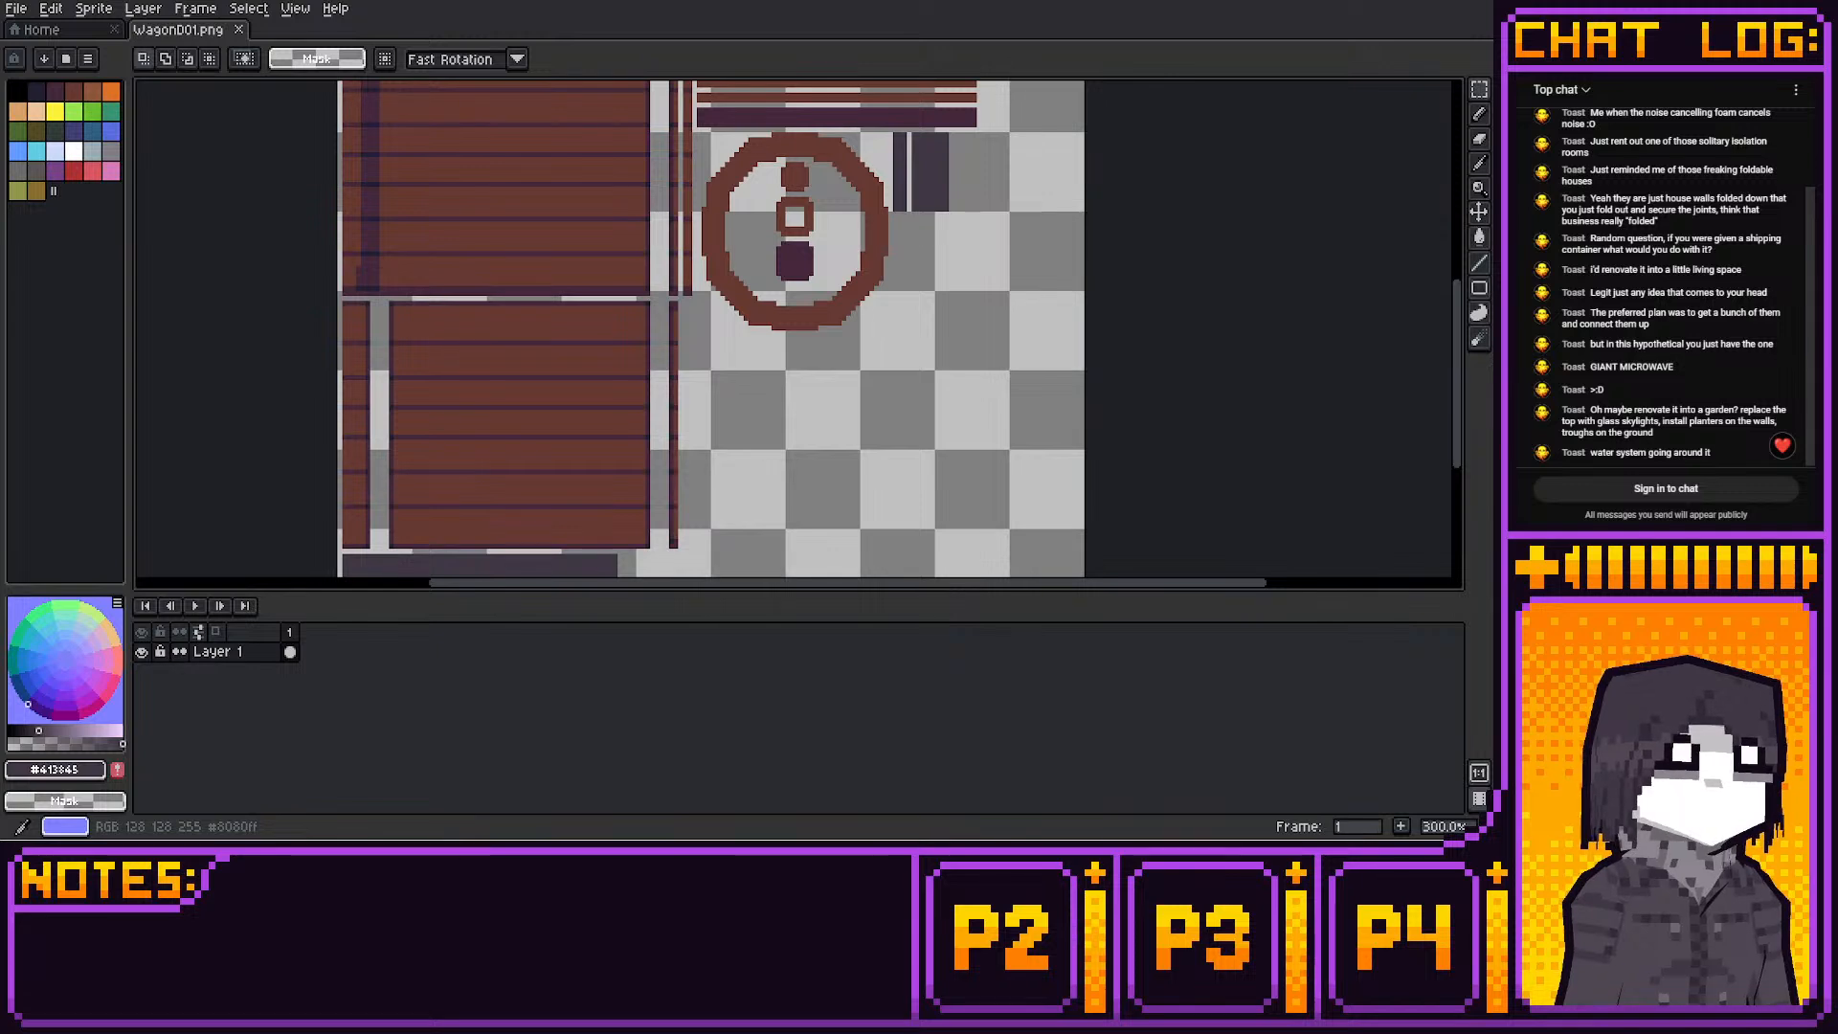
key("alt+Tab")
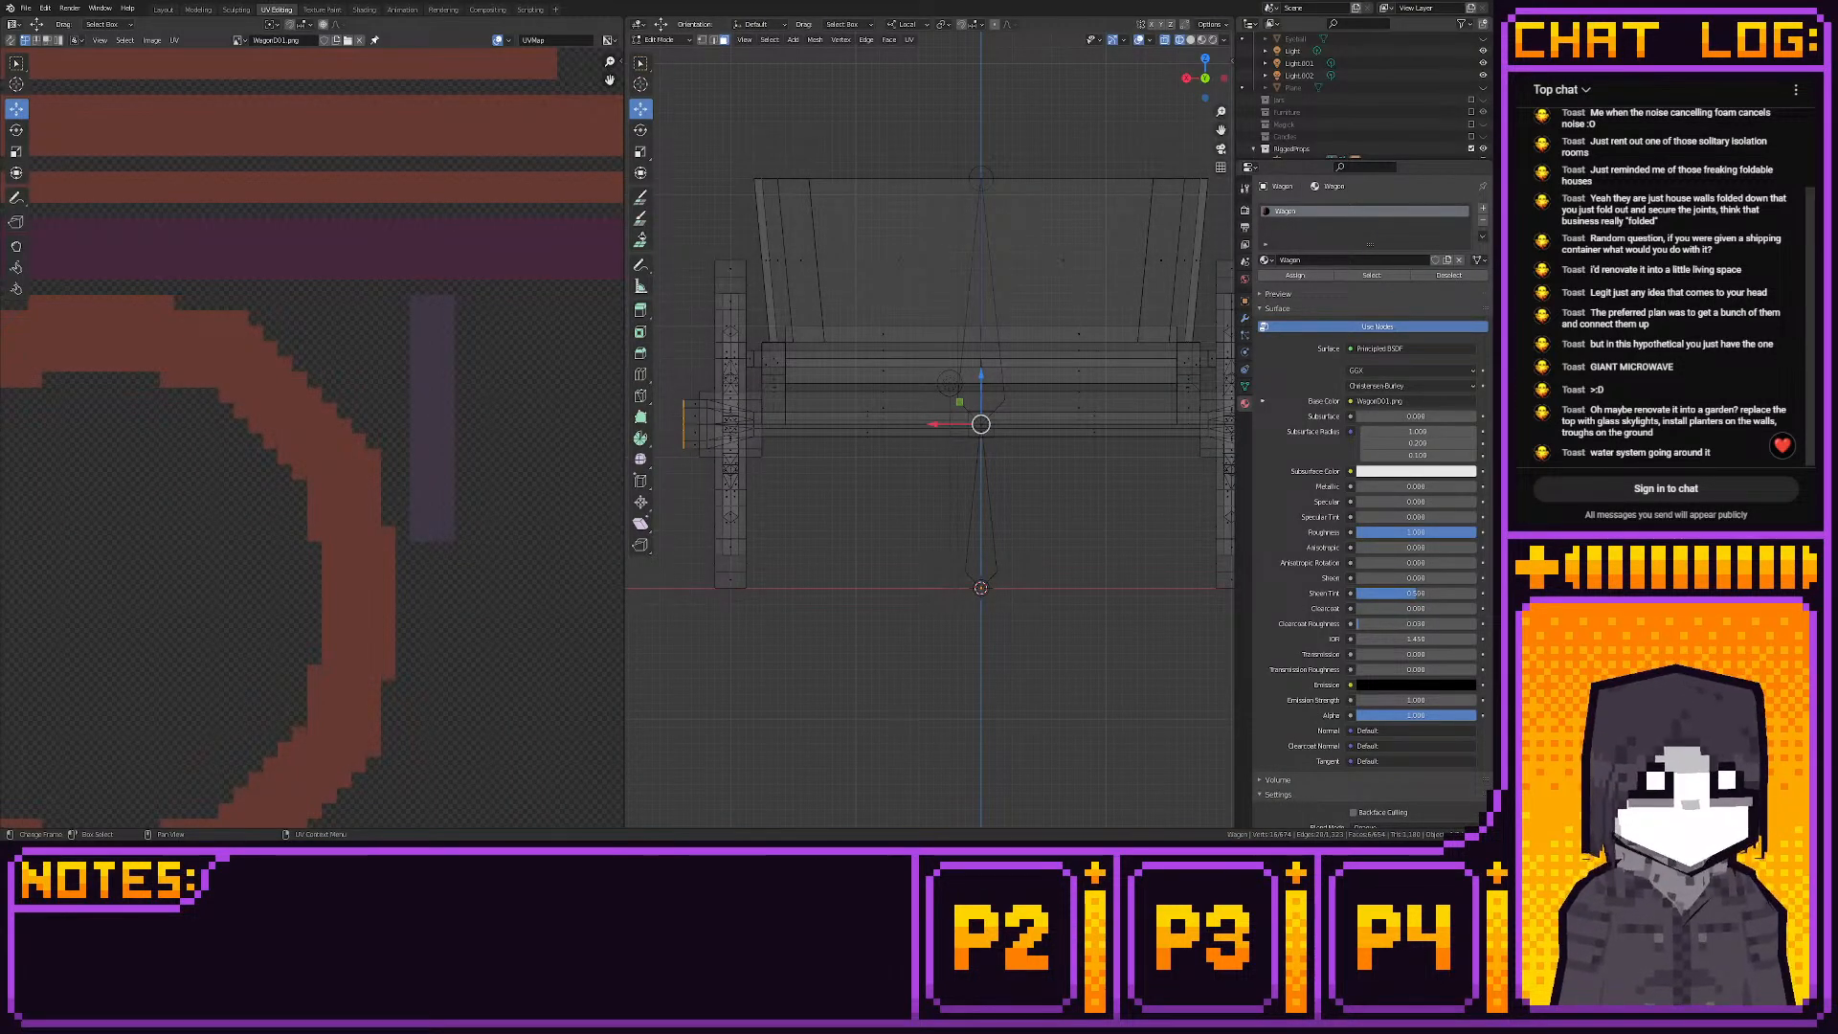
left_click(25, 10)
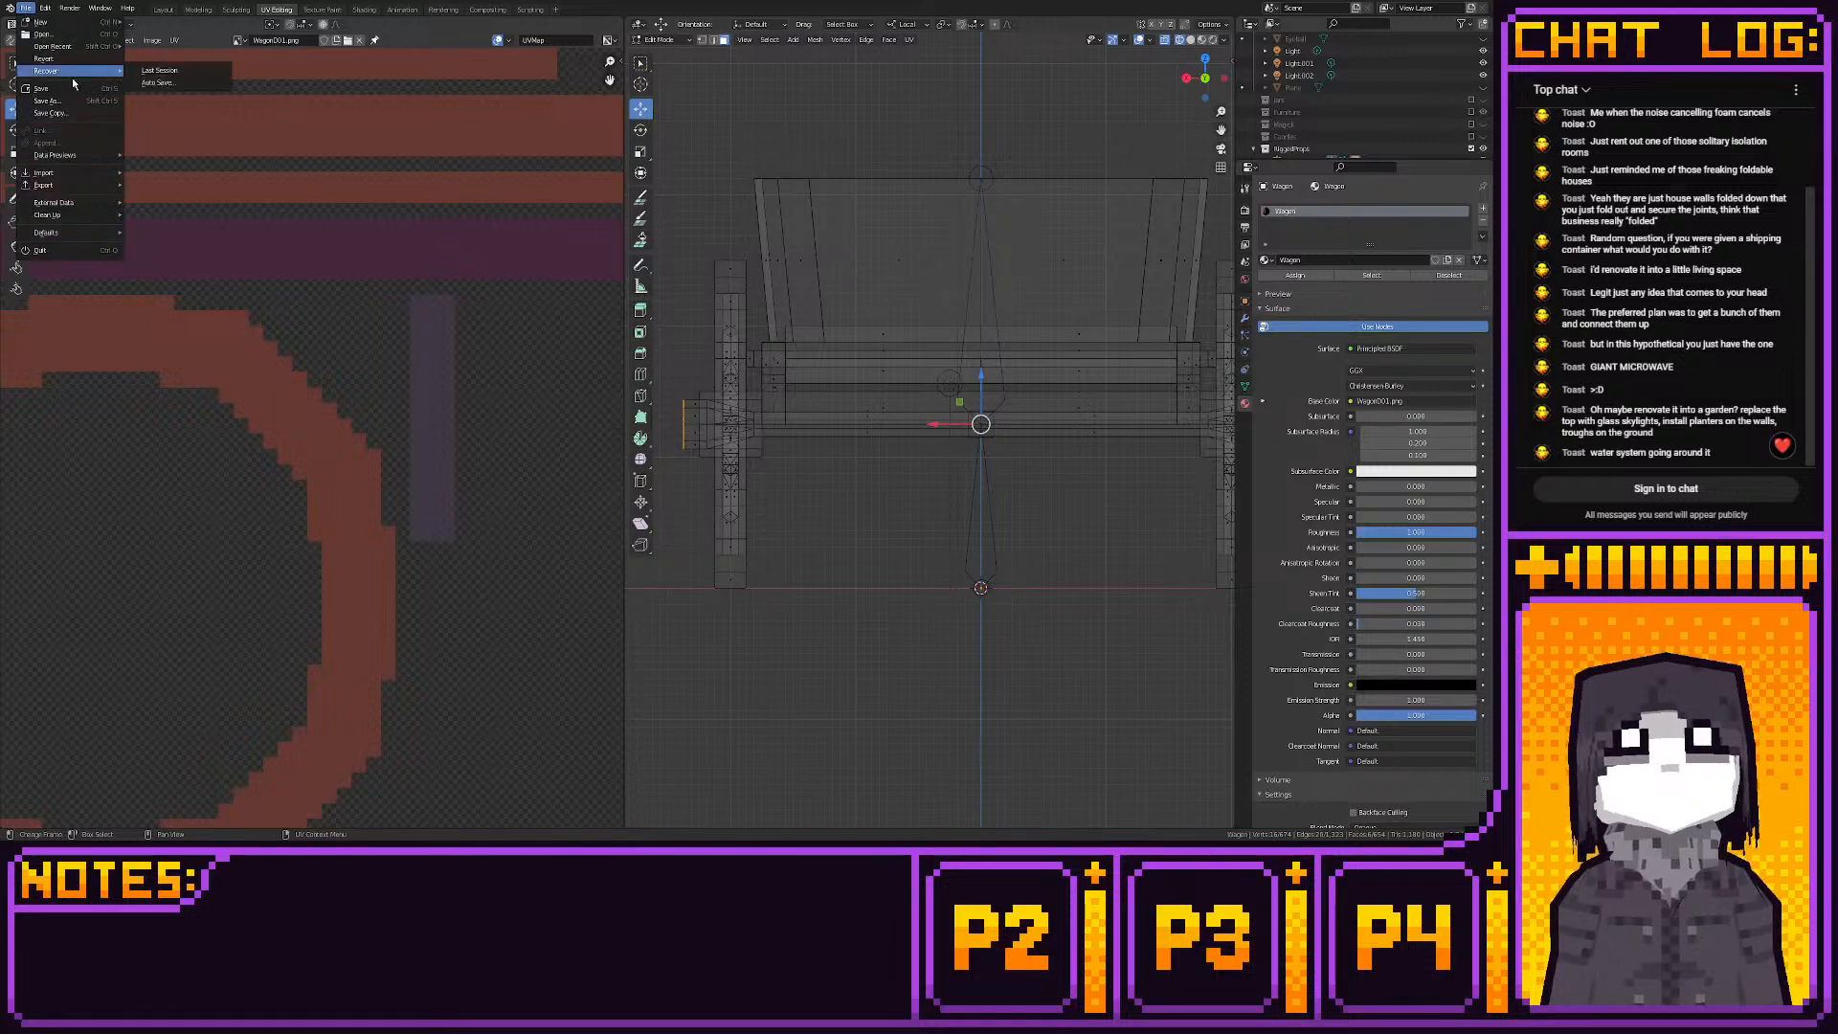
left_click(74, 86)
Select the outer hub piece of the wheel and reload the edited wagon texture in the UV editor
scroll(440, 407, "down", 3)
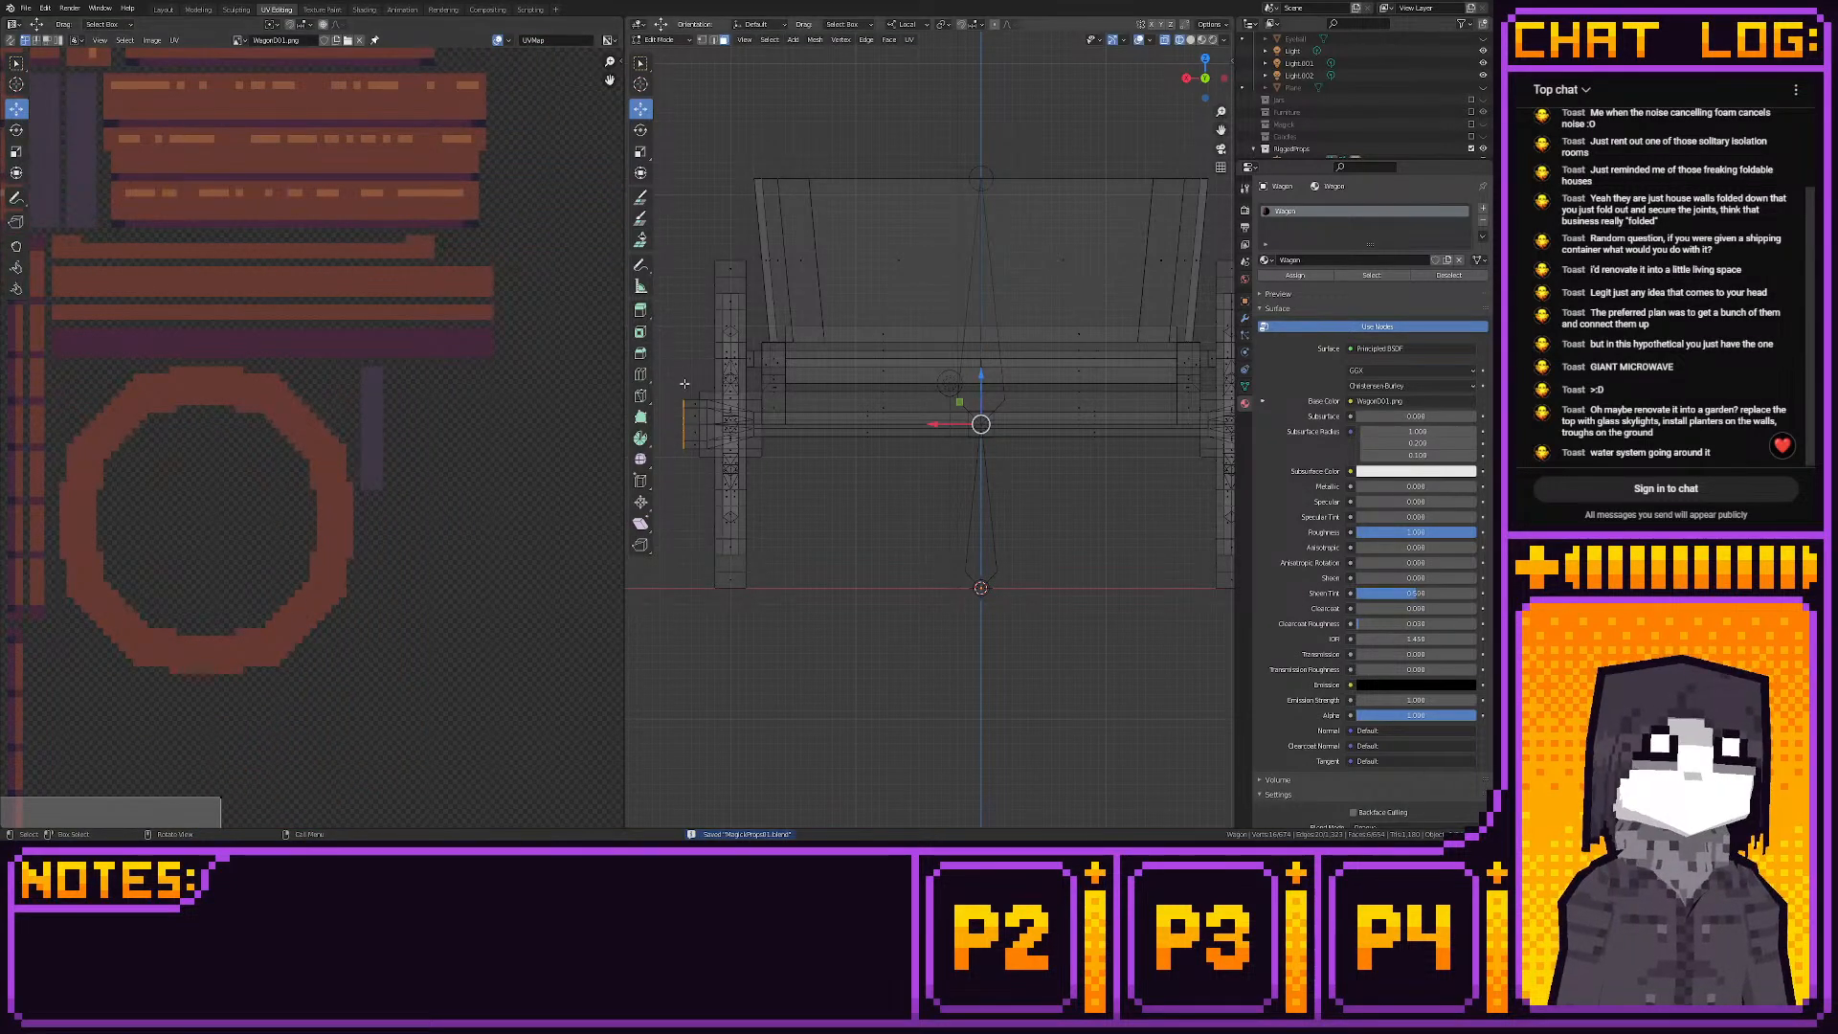
left_click_drag(688, 384, 703, 461)
middle_click_drag(697, 458, 838, 400, "shift")
scroll(404, 512, "down", 7)
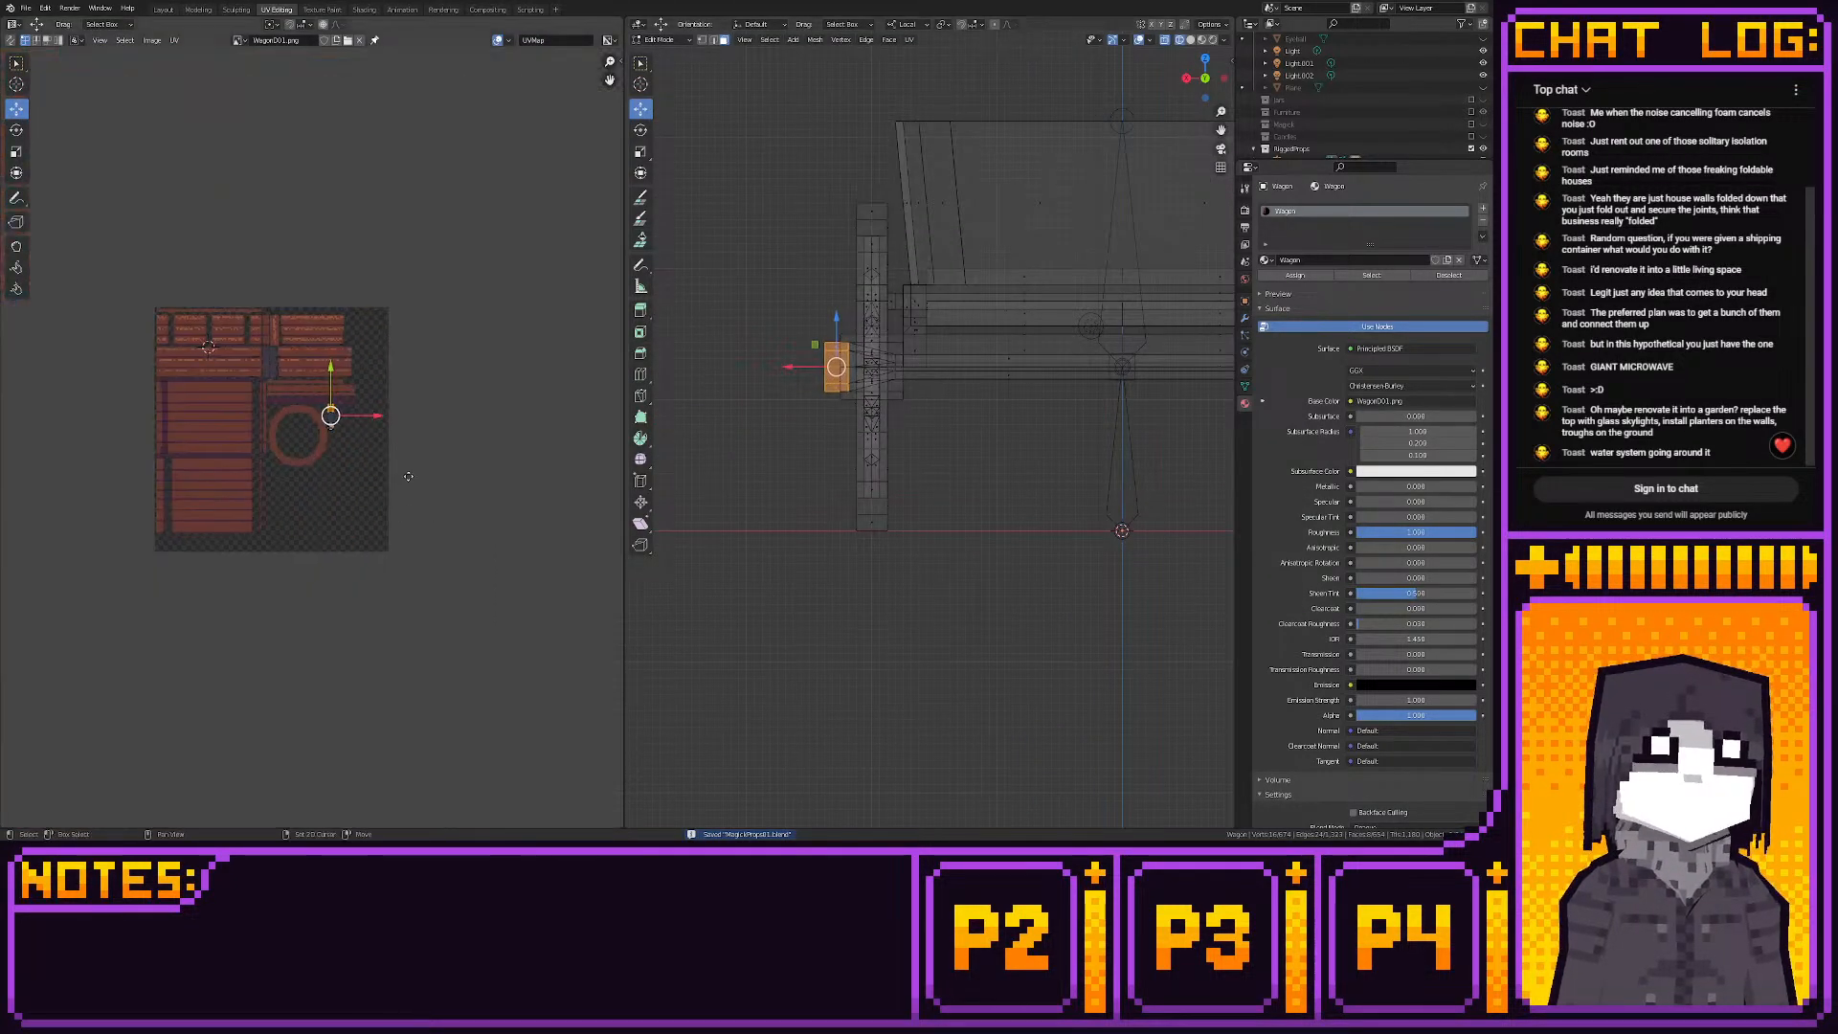
middle_click_drag(404, 519, 470, 458)
scroll(470, 458, "up", 4)
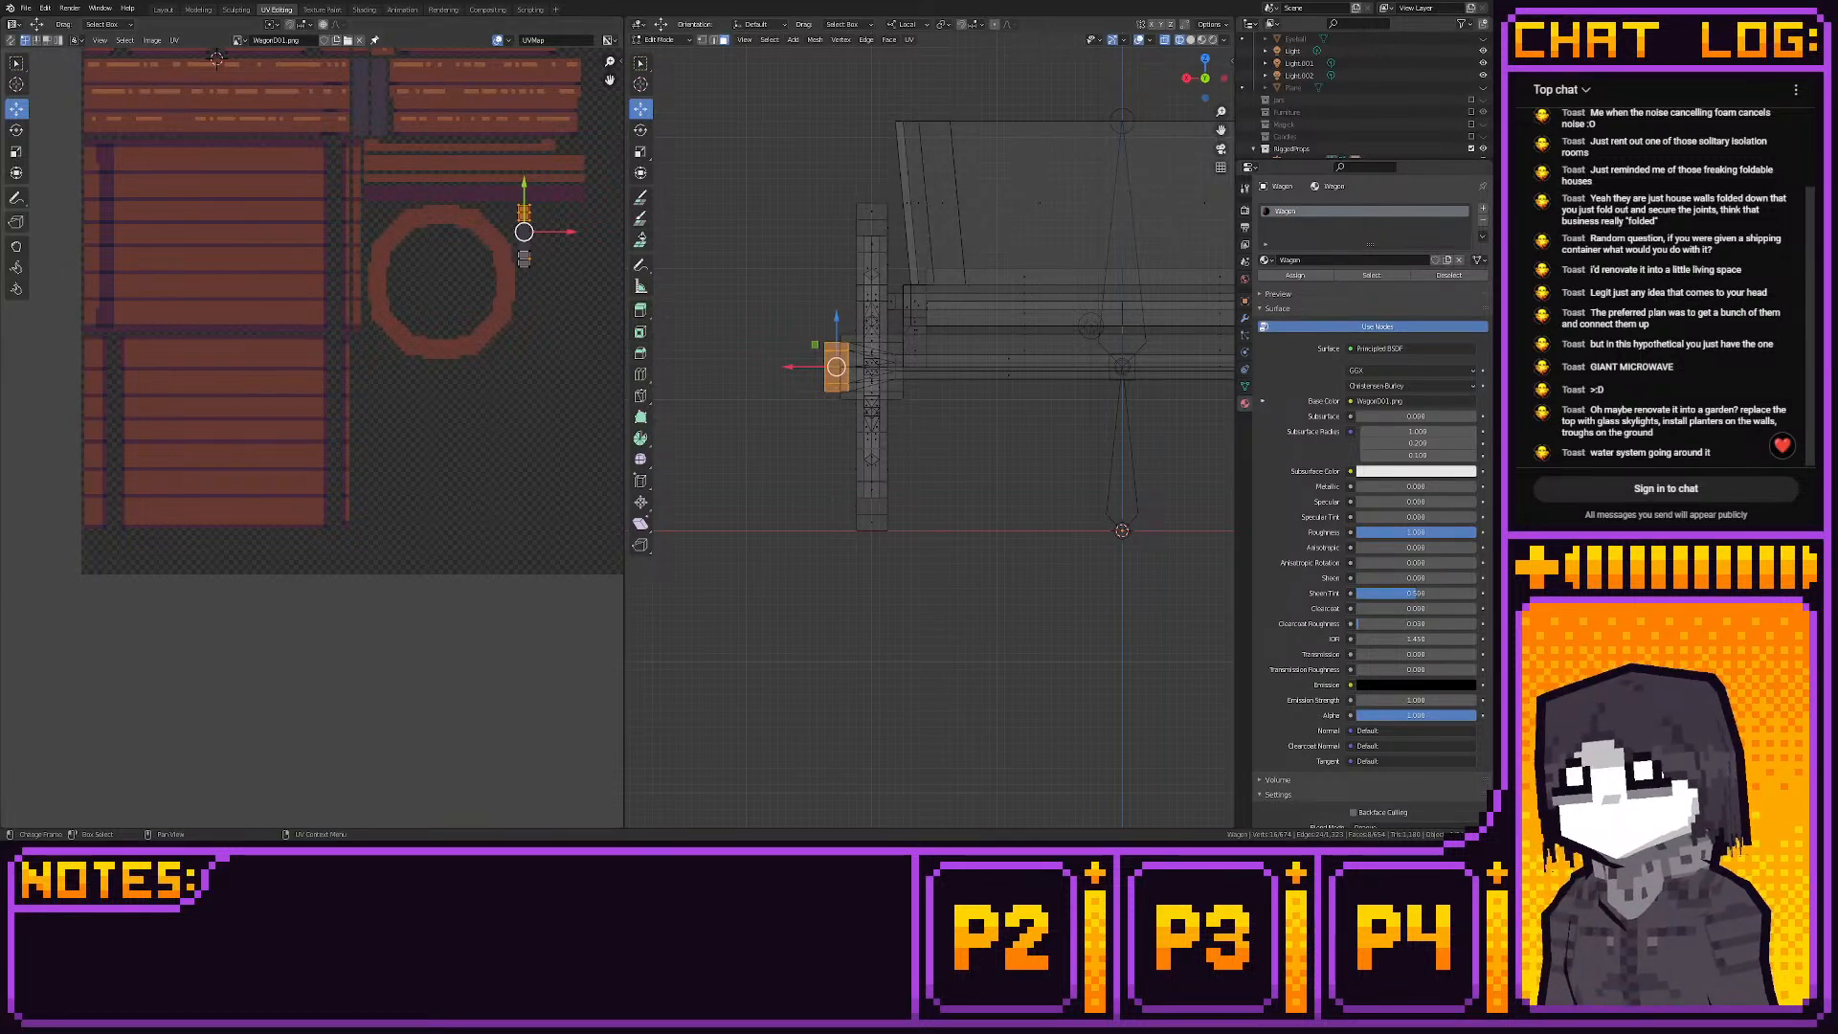
left_click(26, 9)
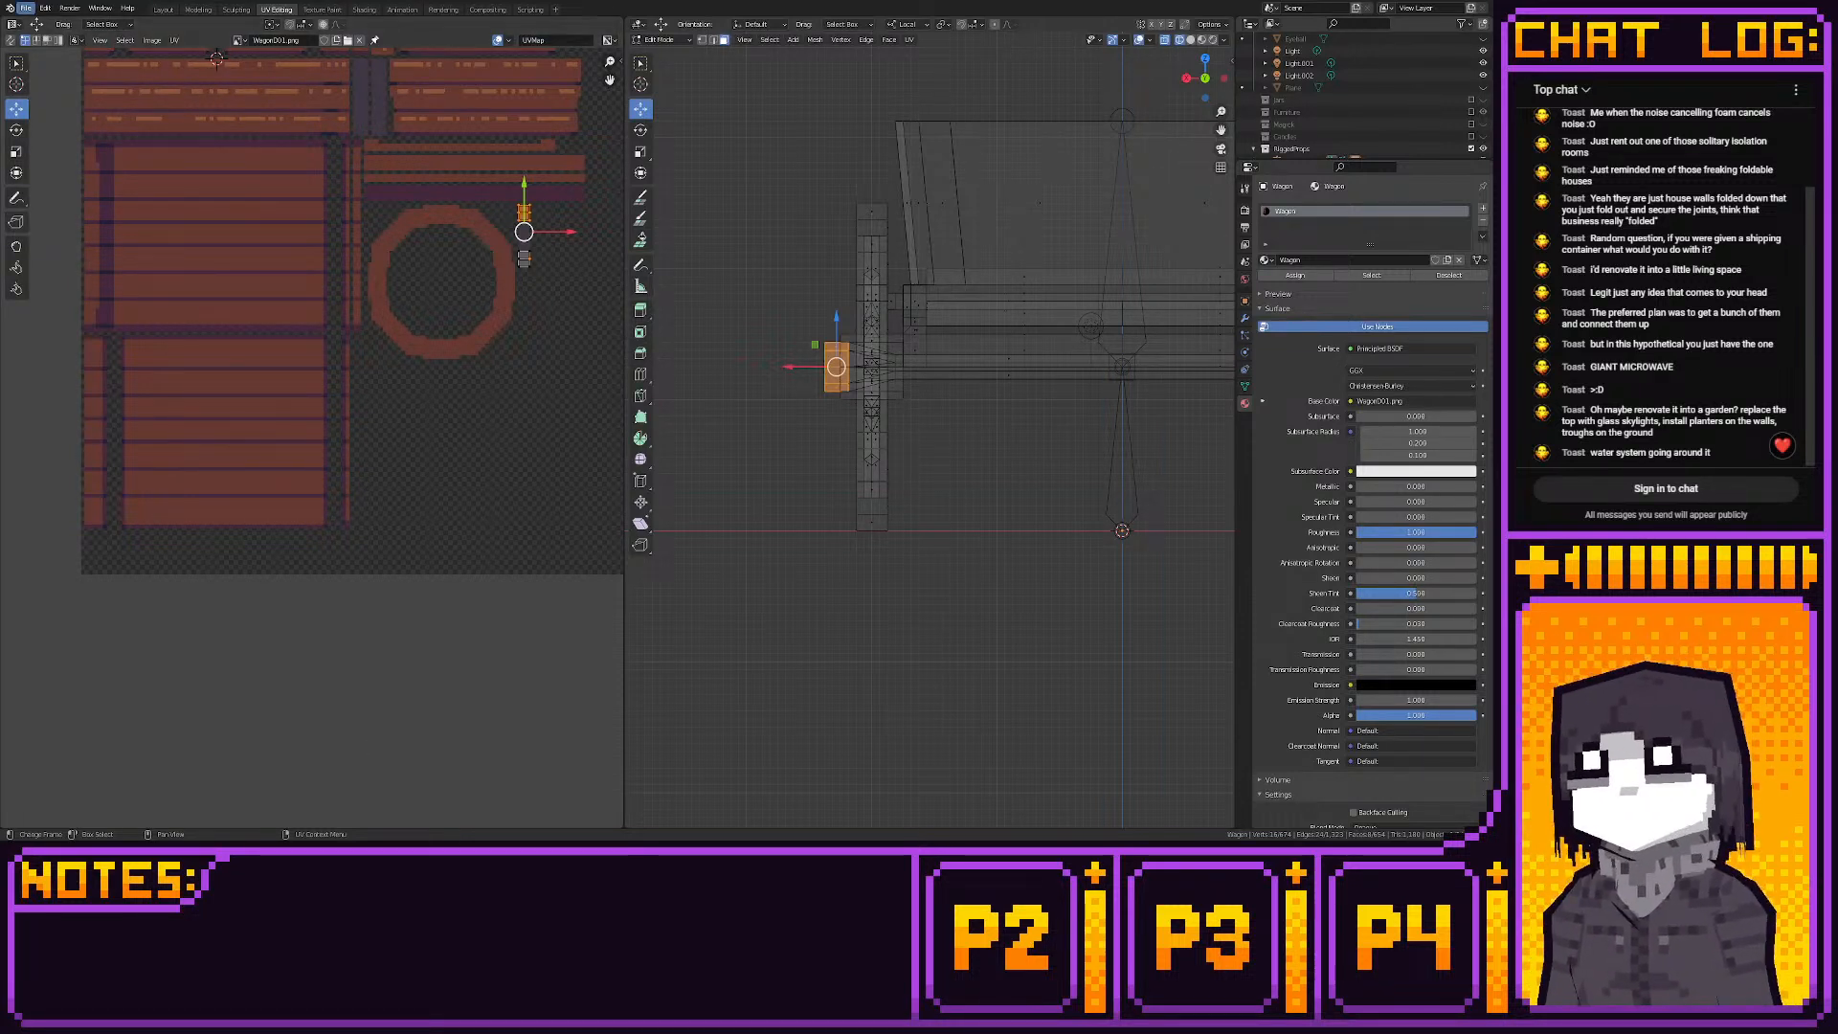
left_click(26, 9)
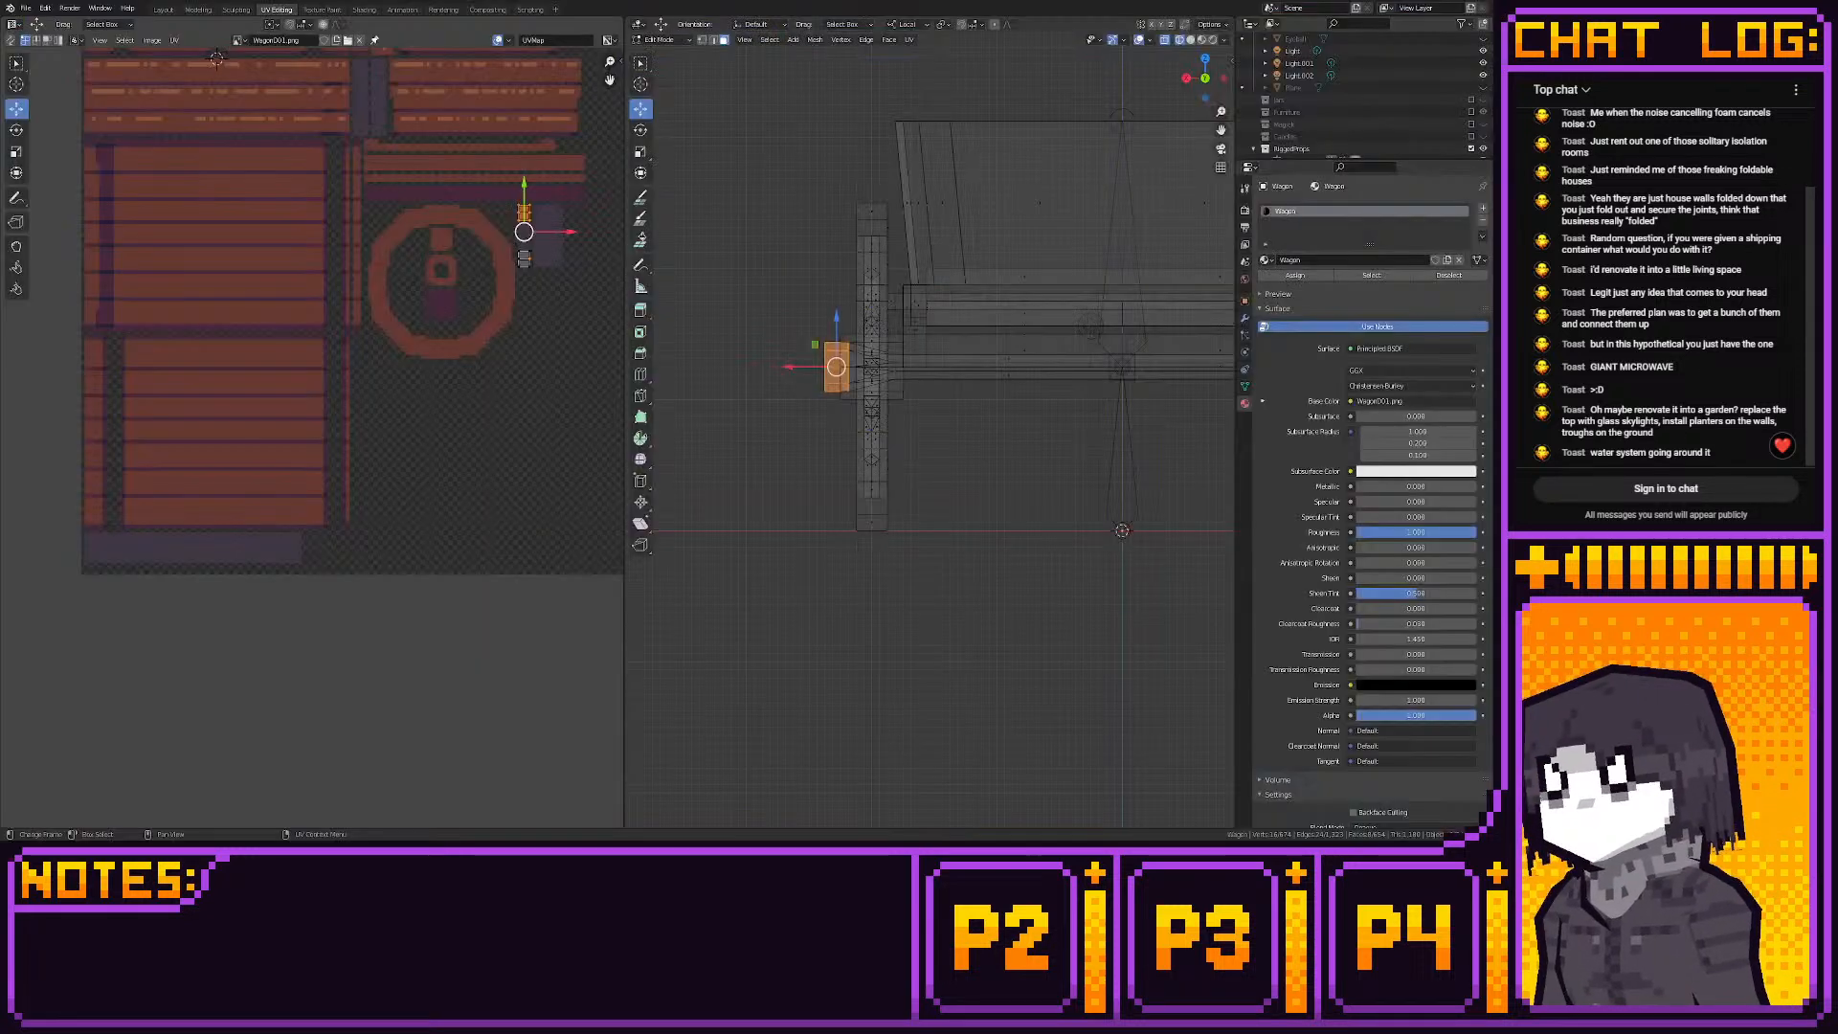
Examine the wagon material's settings and its image texture nodes in the Shading workspace, and return to UV editing
mouse_move(687, 222)
middle_mouse_down()
mouse_move(732, 302)
mouse_move(737, 272)
mouse_move(706, 235)
middle_mouse_up()
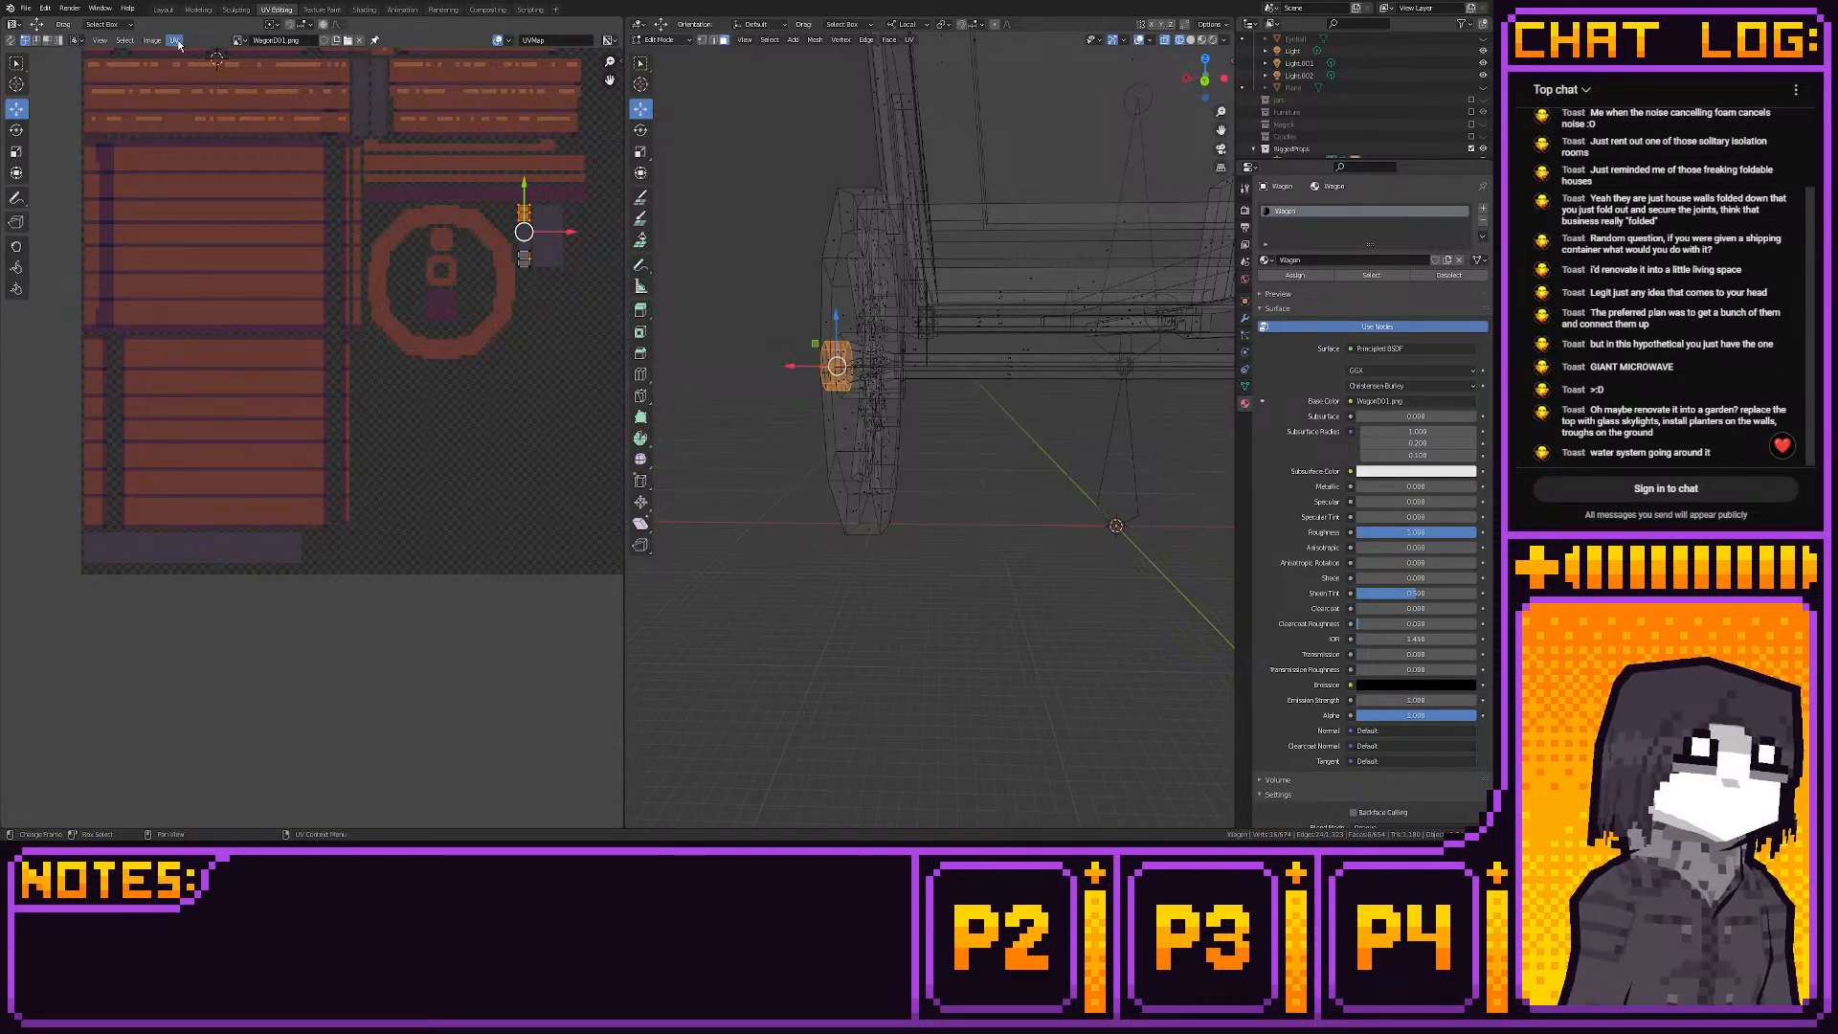
left_click(103, 42)
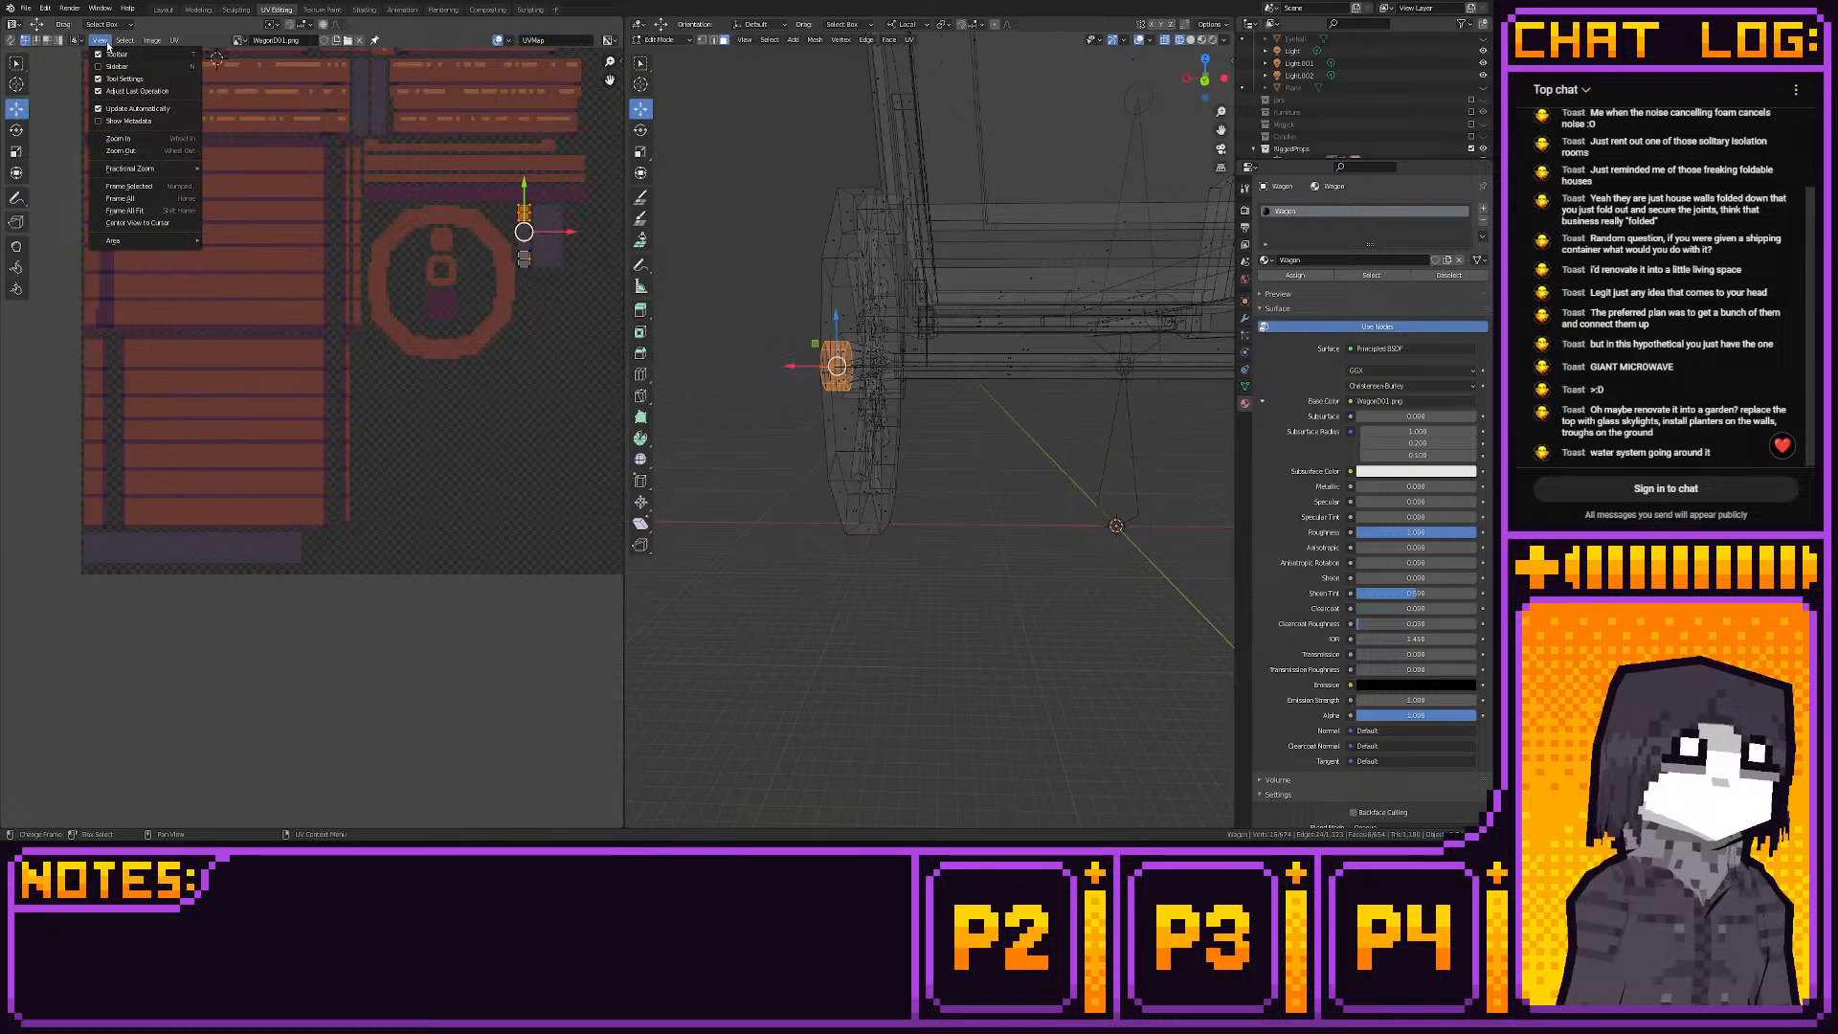
left_click(365, 9)
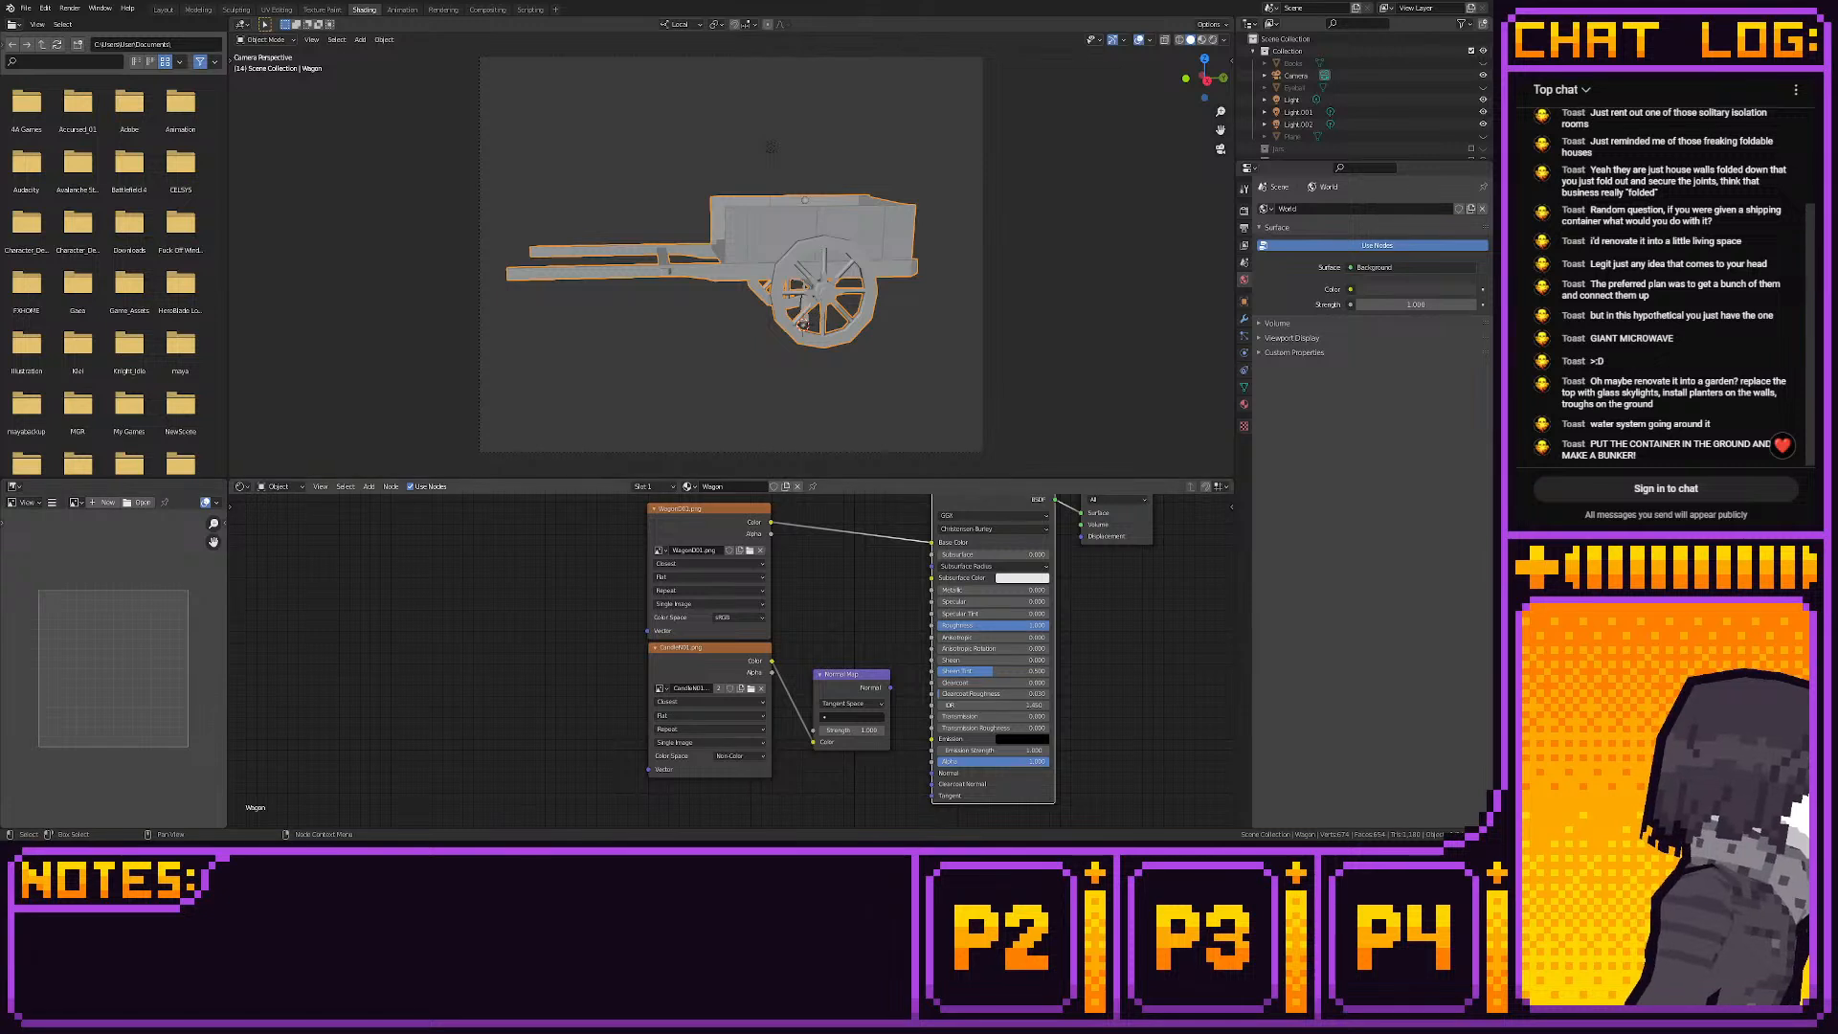
left_click(1244, 405)
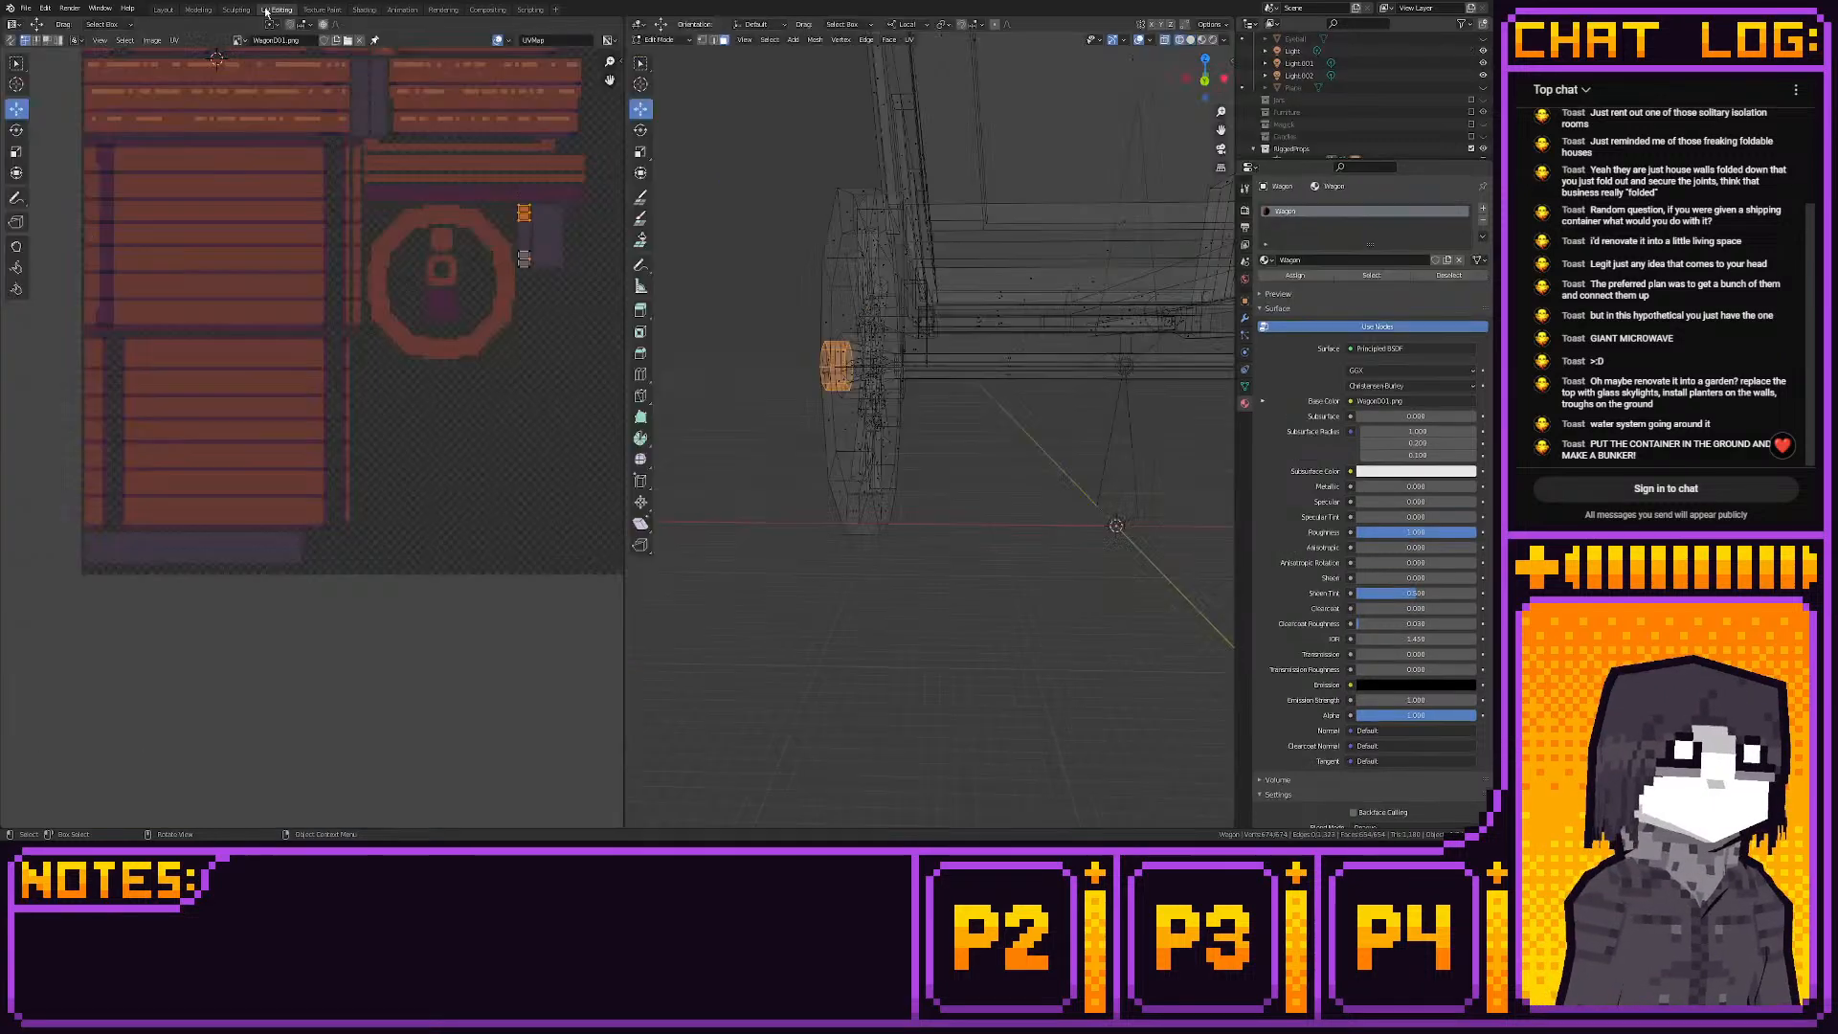
left_click(277, 9)
right_click(428, 270)
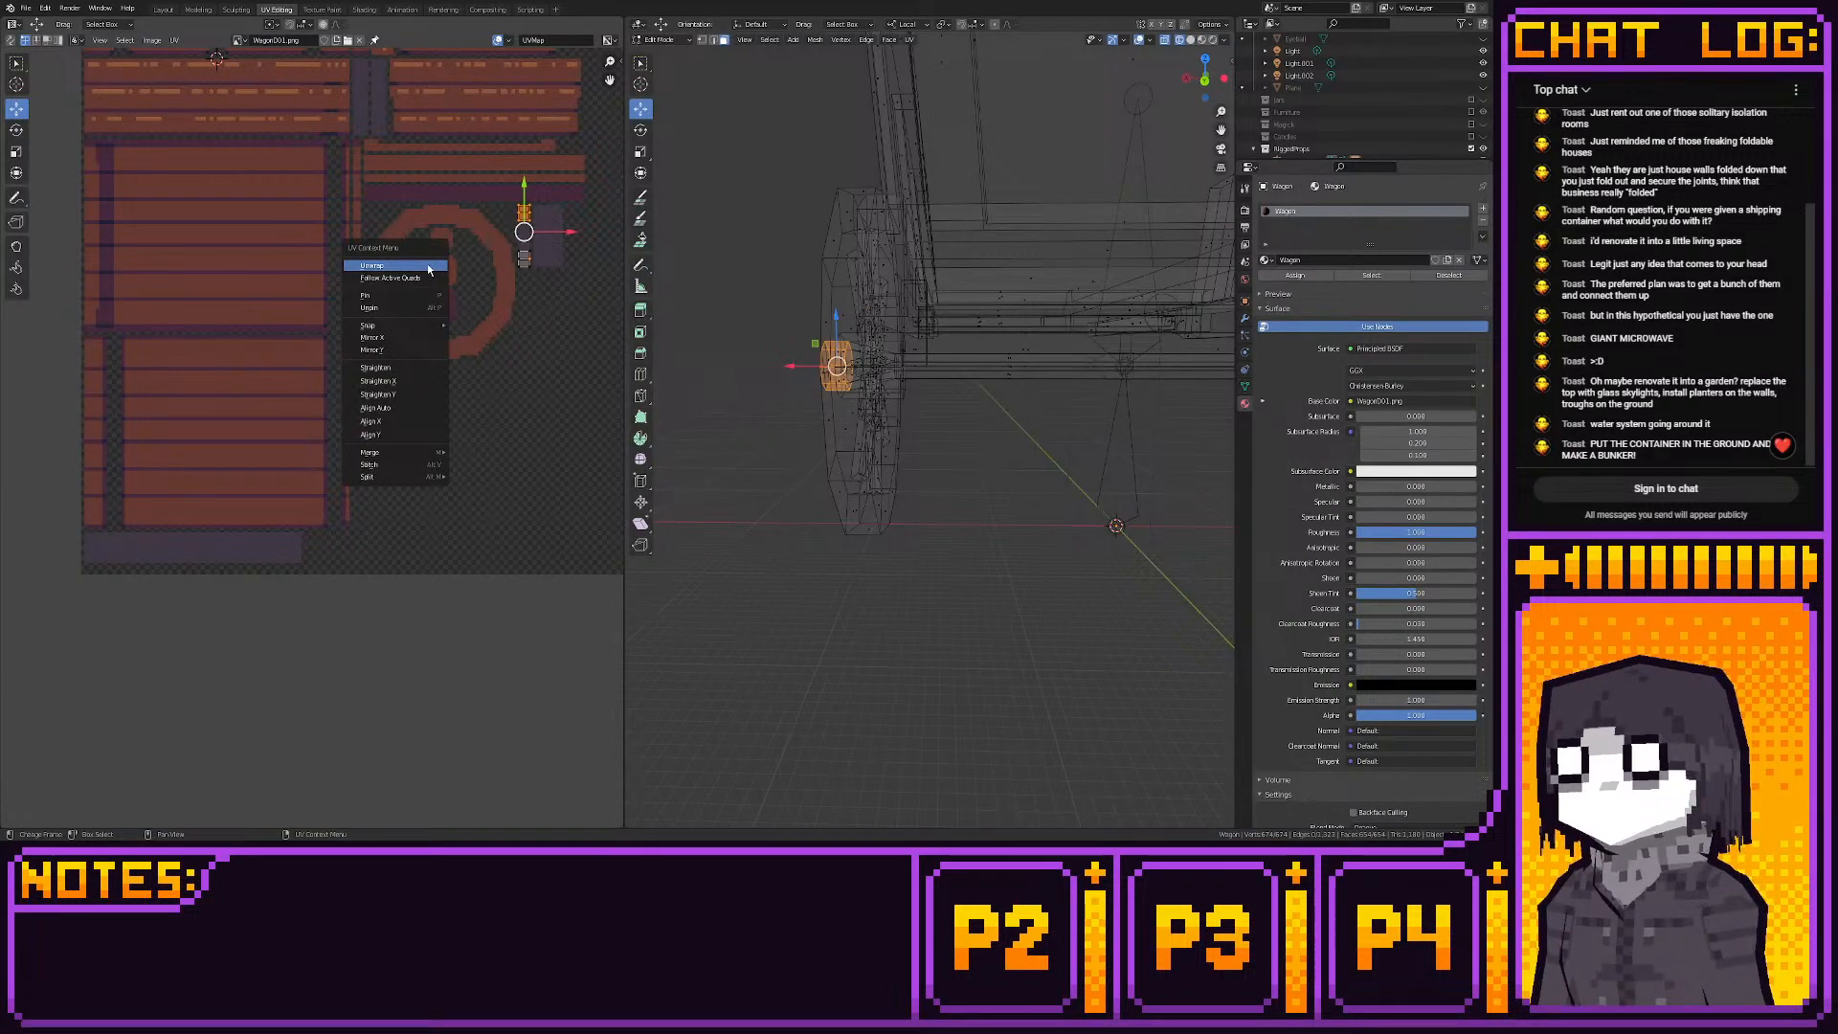
left_click(428, 268)
left_click(364, 10)
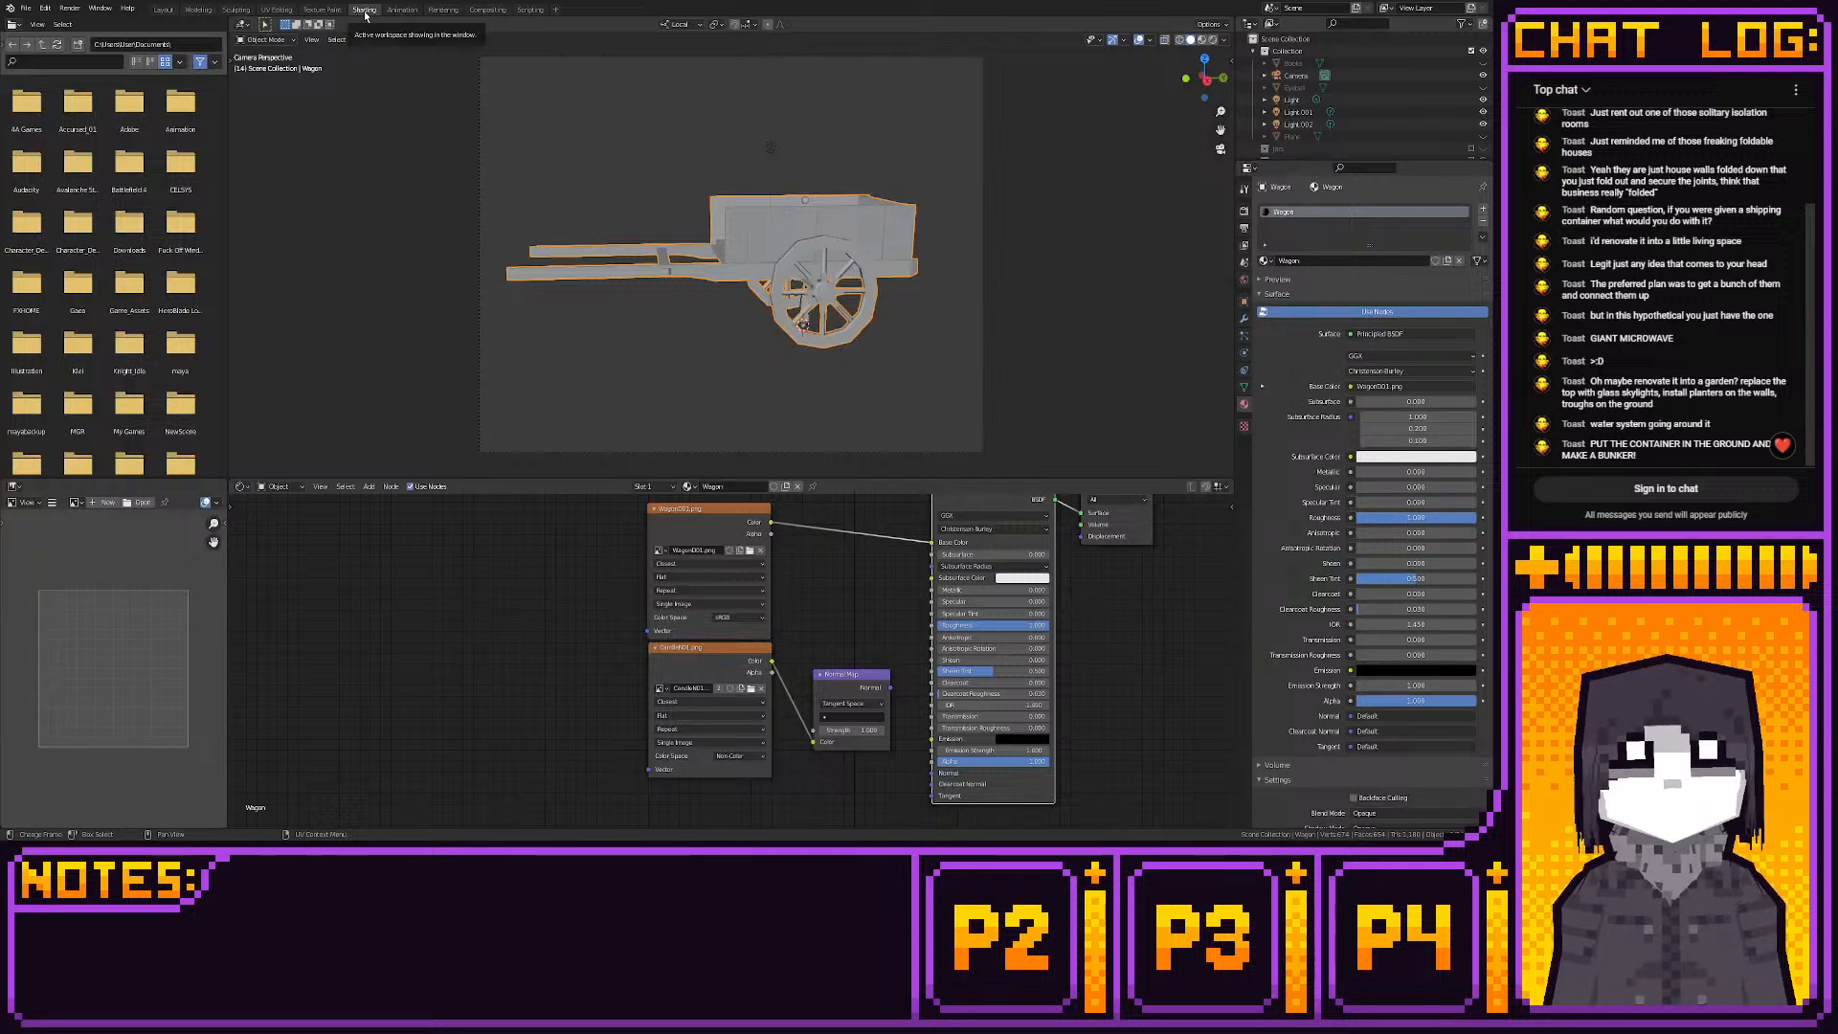
right_click(715, 518)
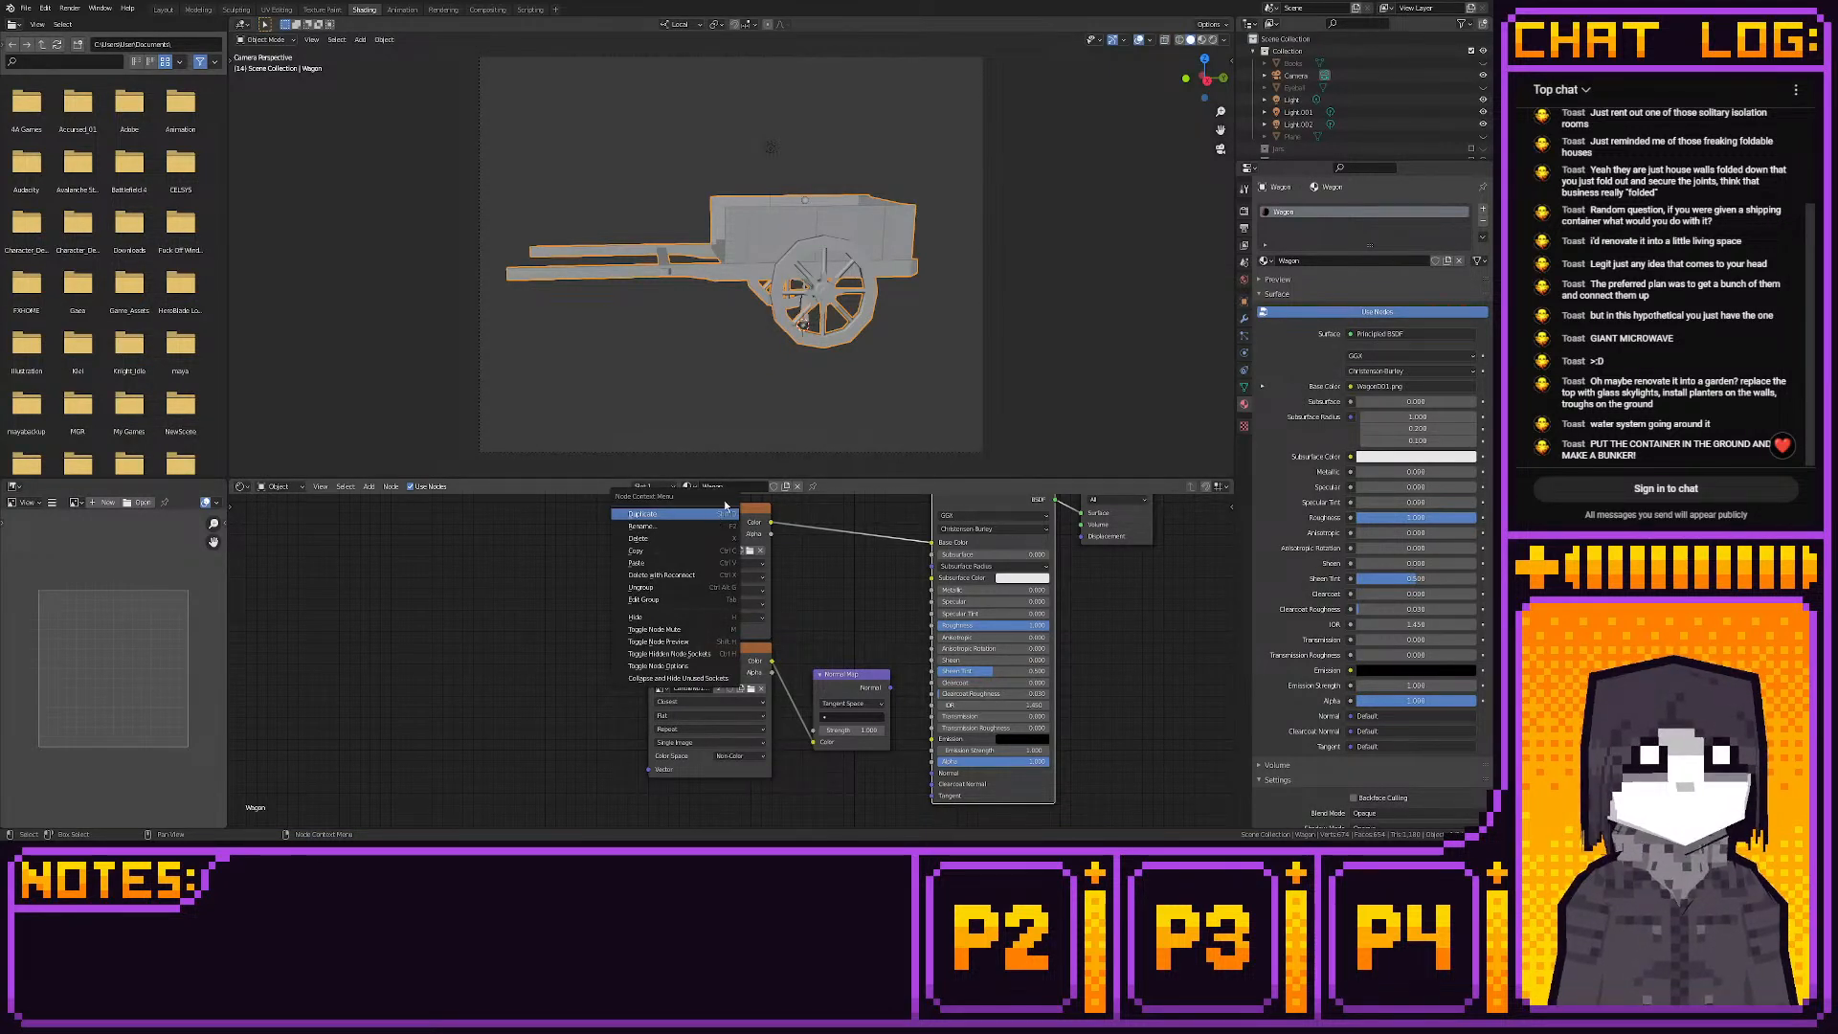
left_click(725, 500)
left_click(724, 508)
right_click(725, 511)
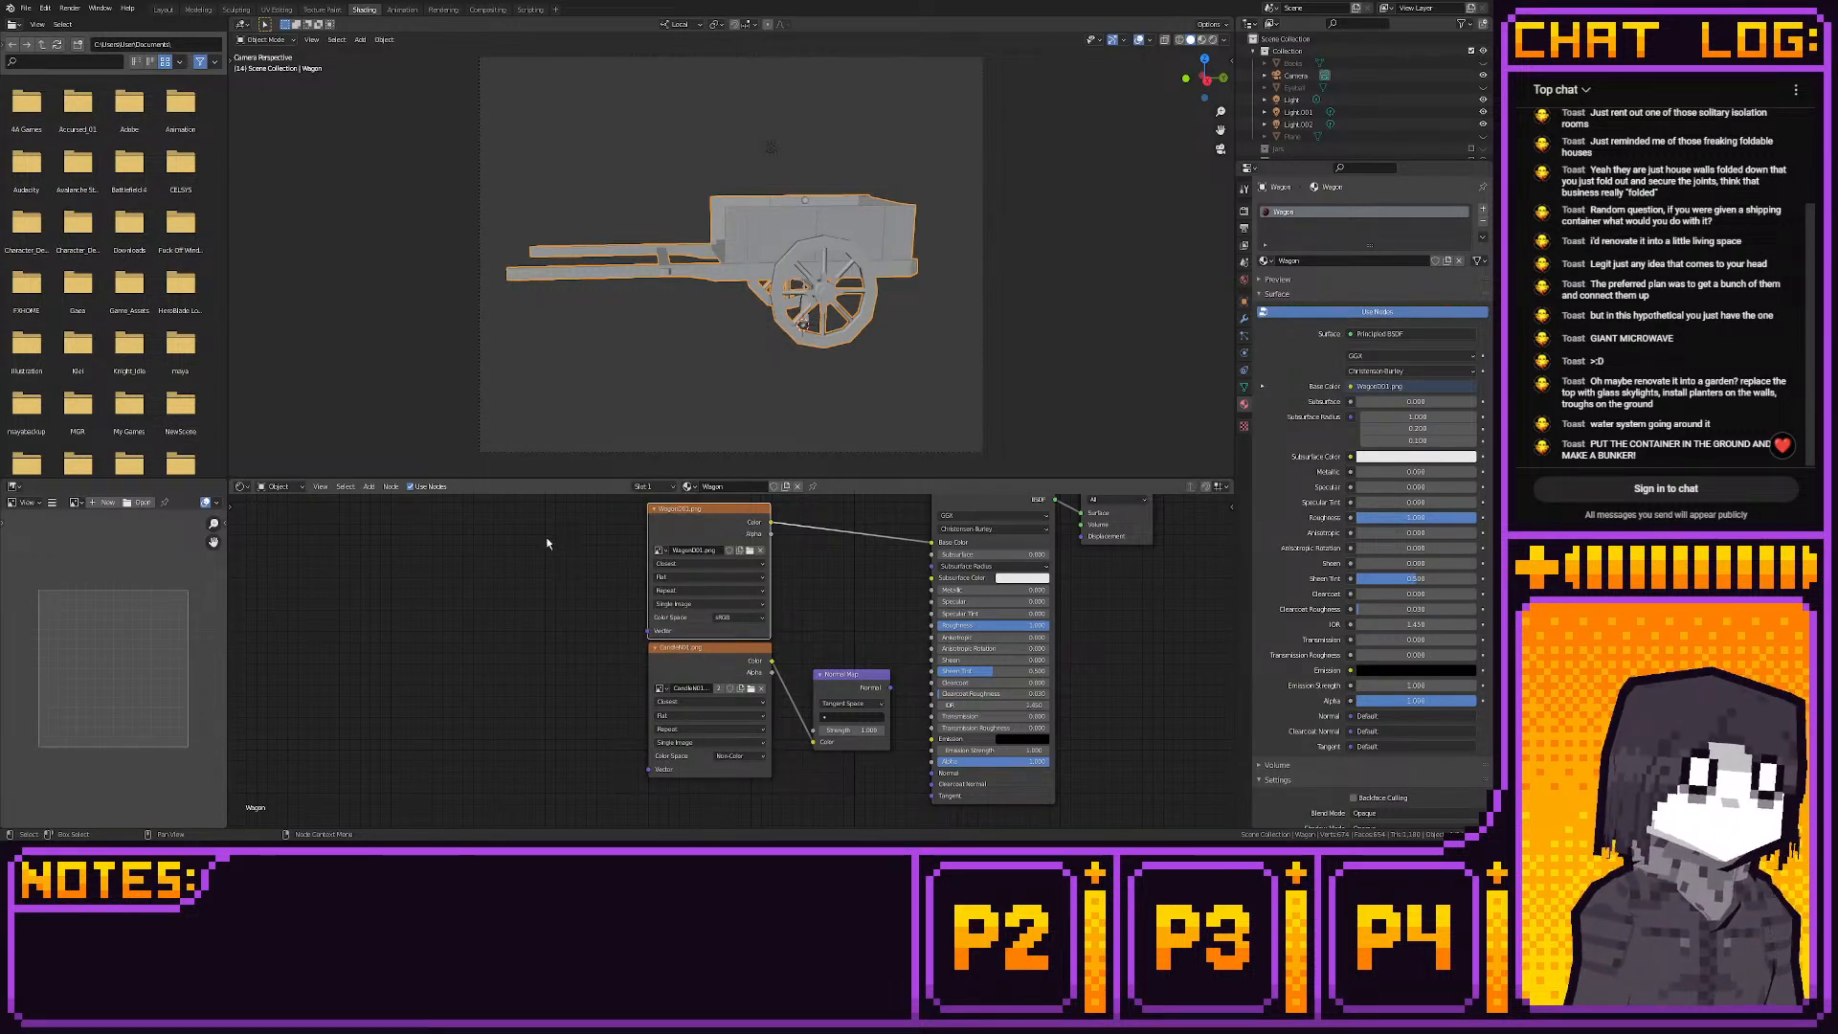
left_click(279, 9)
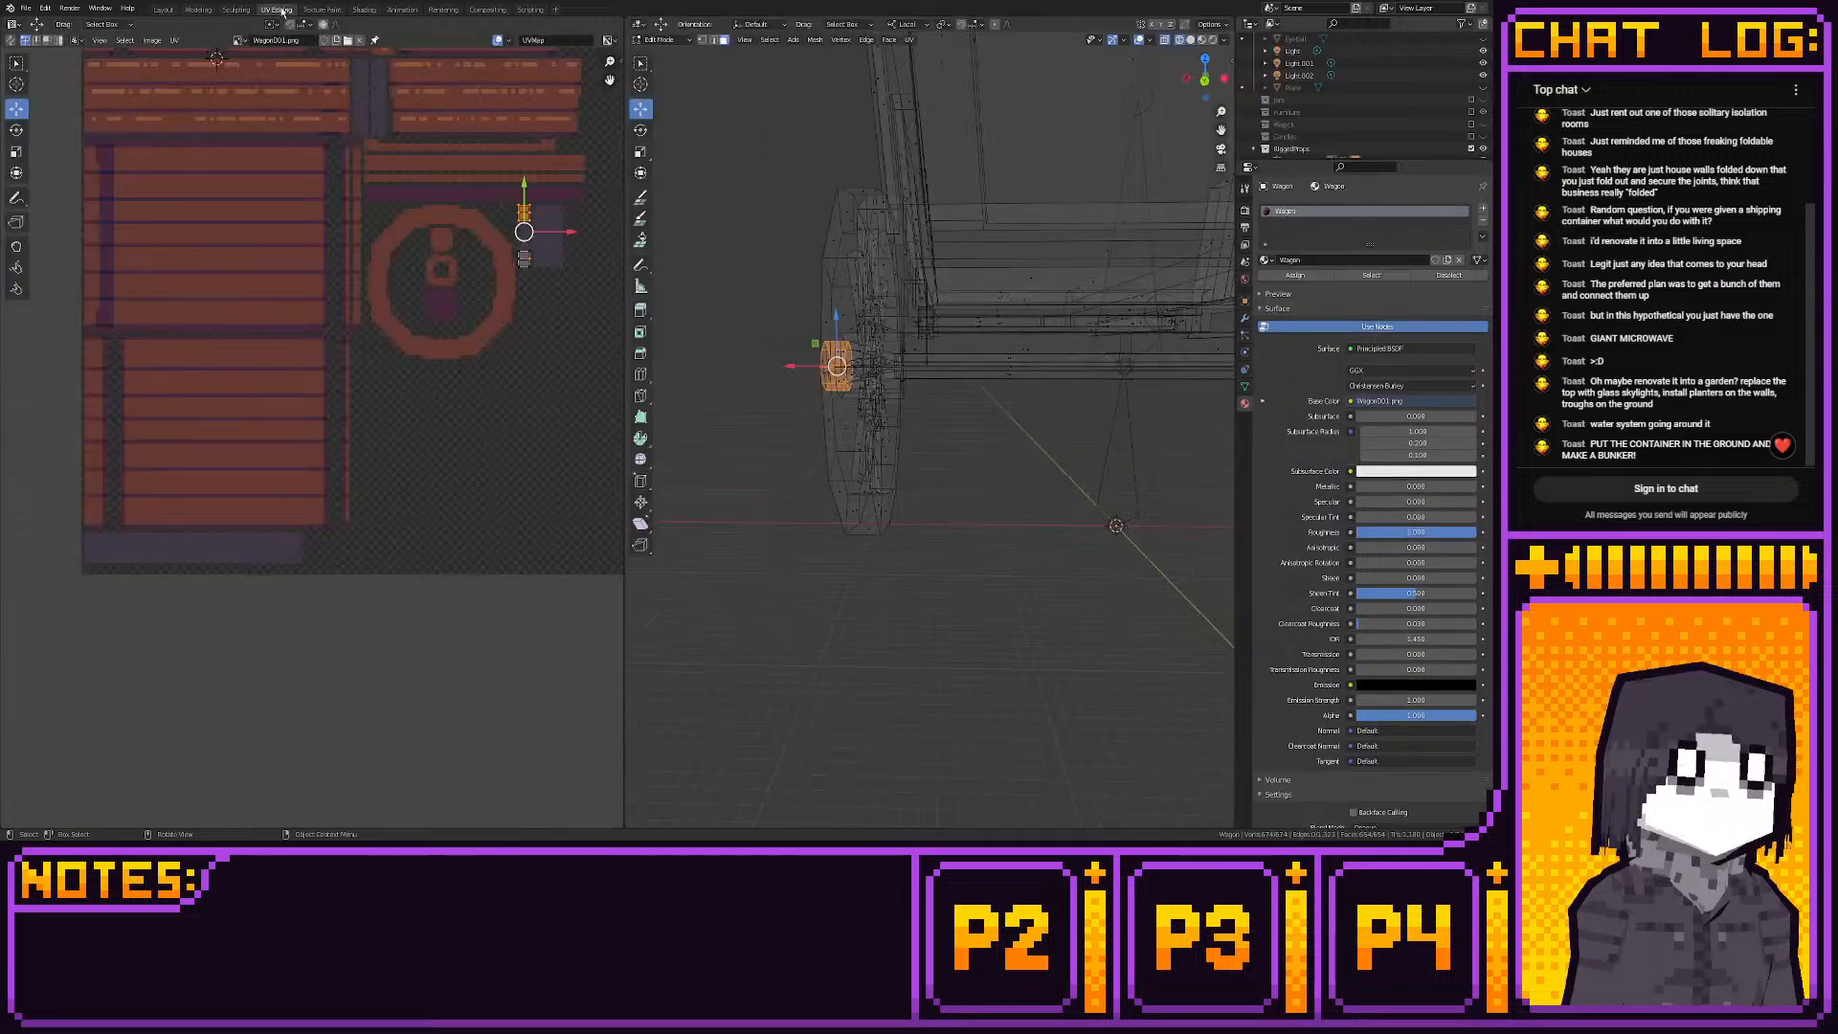
Select the whole axle beam between the wheels in an aligned straight-on view and unwrap it with Cube Projection
middle_click_drag(260, 88, 183, 224)
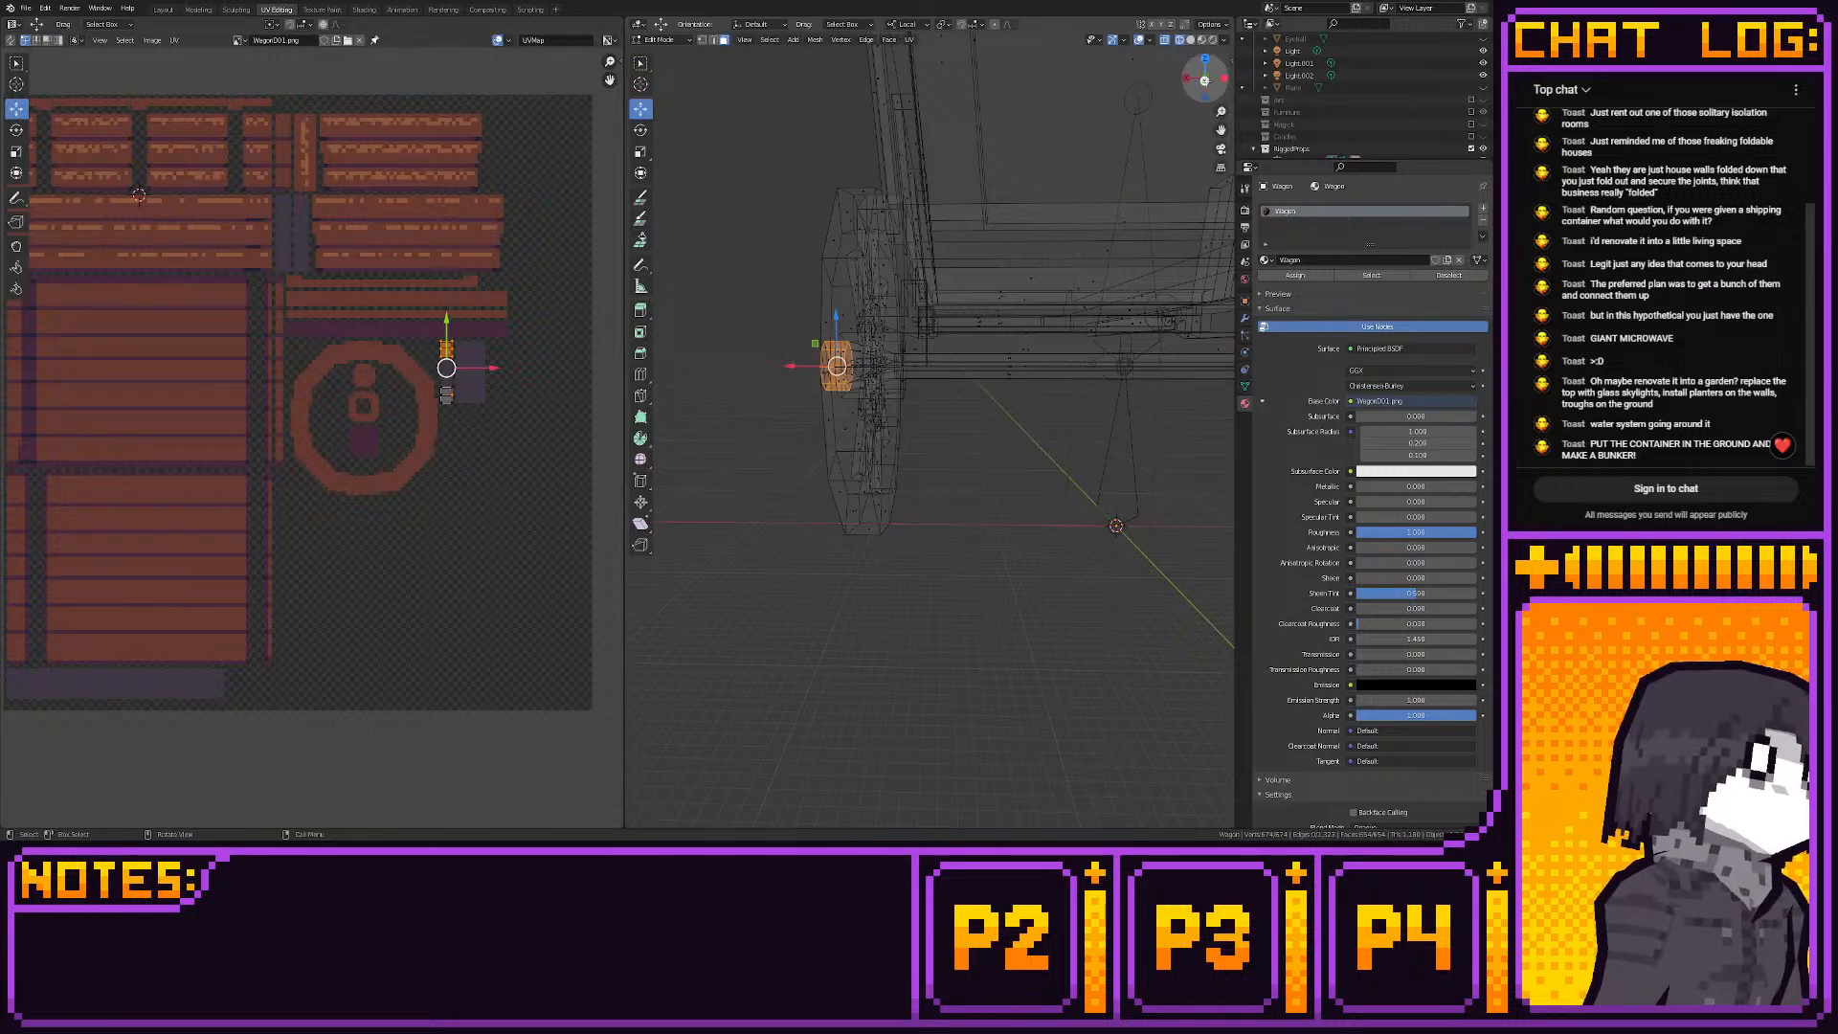
left_click(1205, 82)
middle_click_drag(1028, 357, 852, 376, "shift")
left_click_drag(820, 411, 839, 365)
left_click_drag(1052, 418, 1076, 362, "shift")
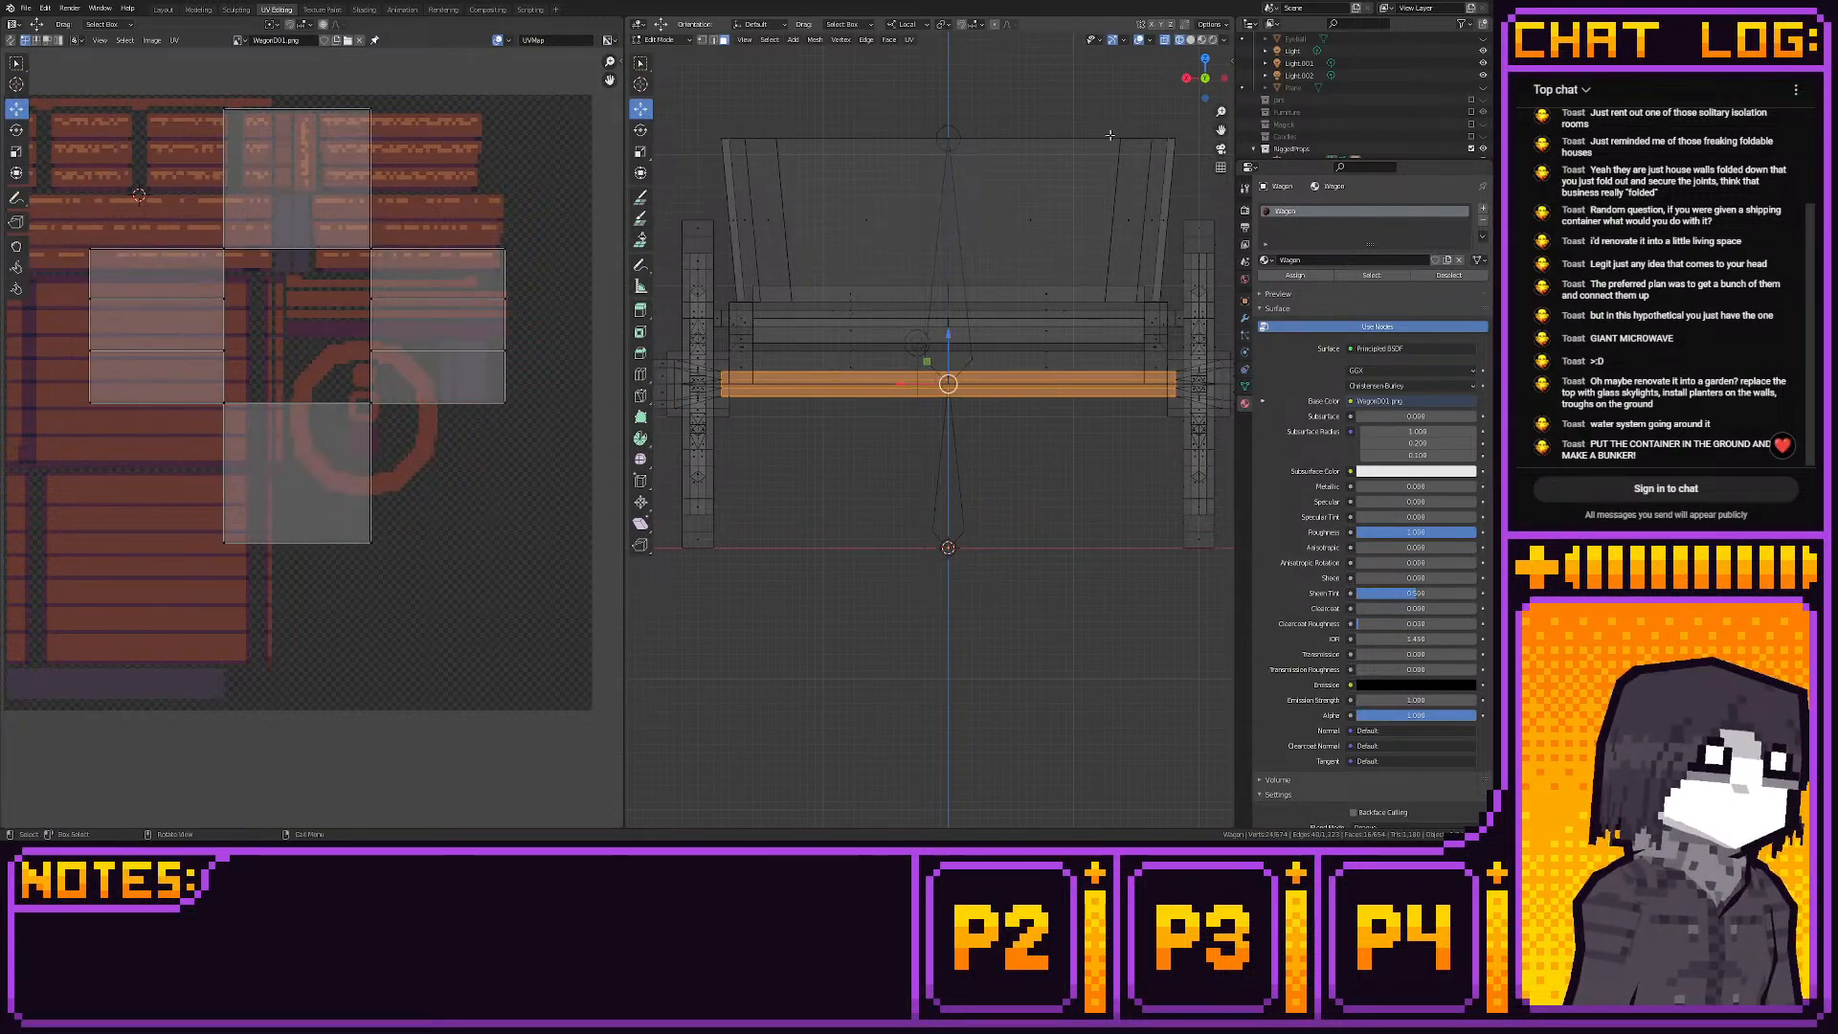
key("u")
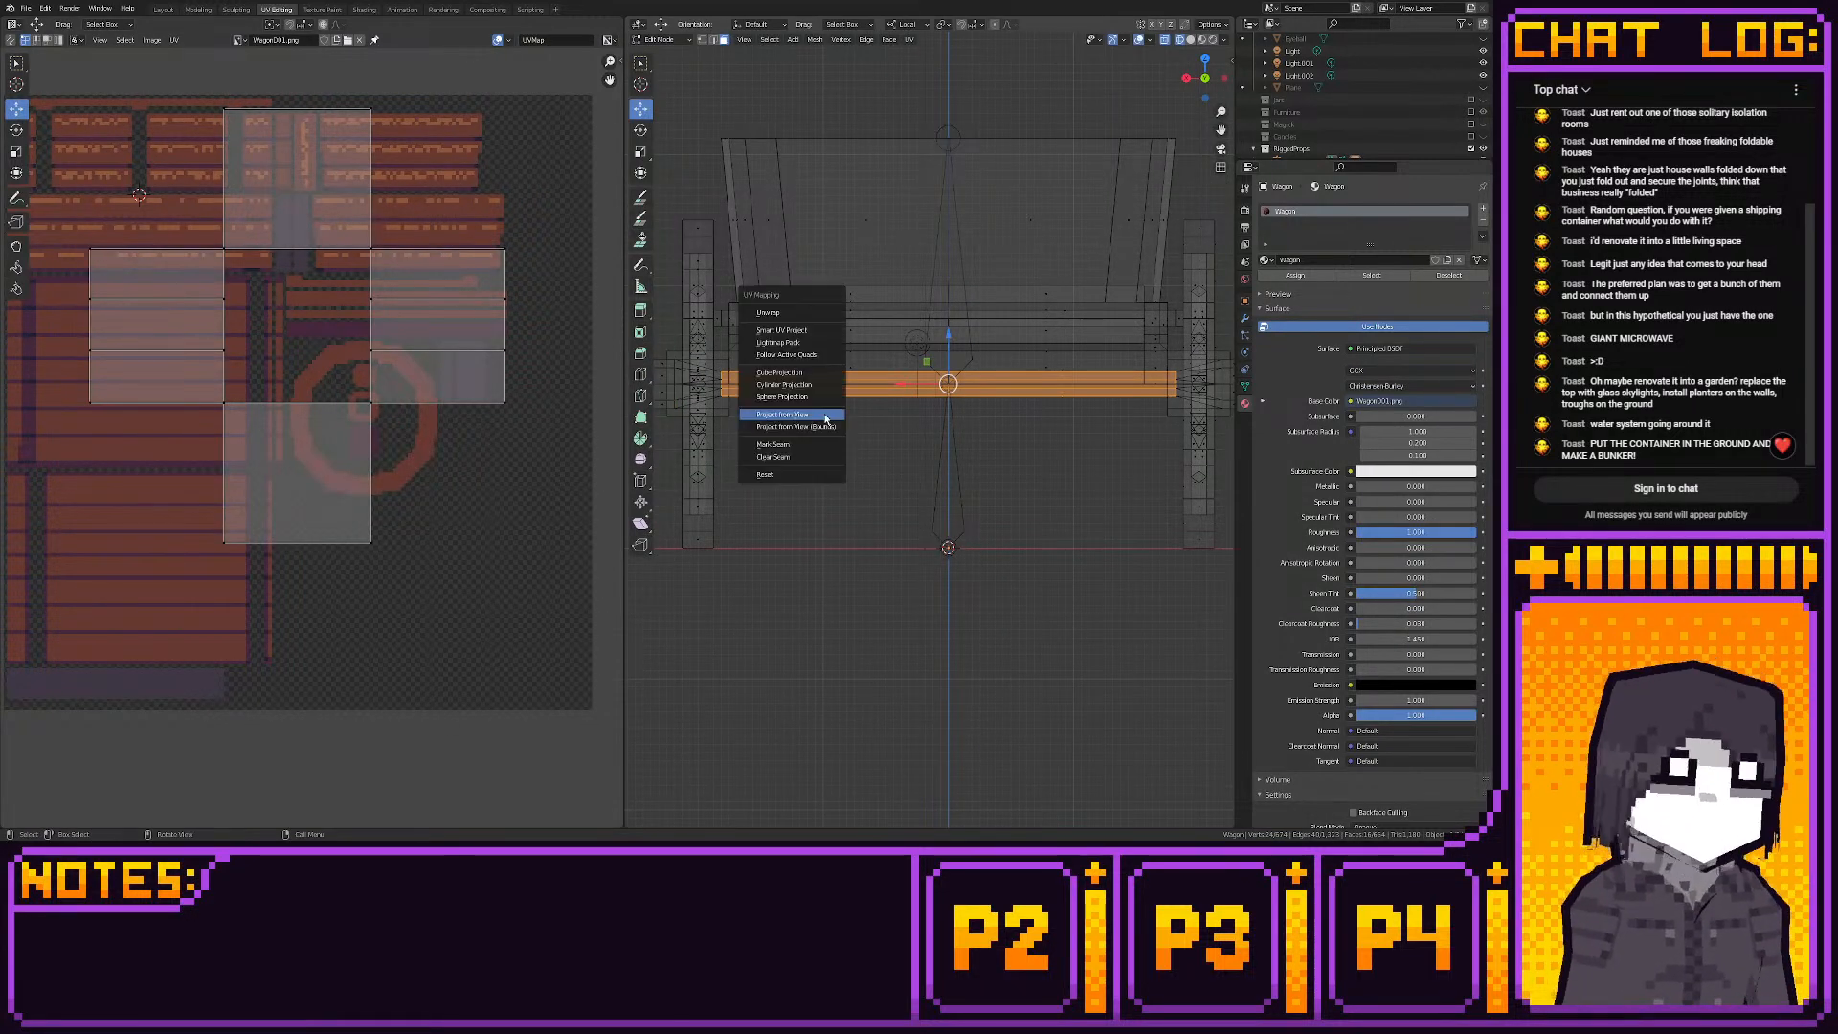
left_click(779, 371)
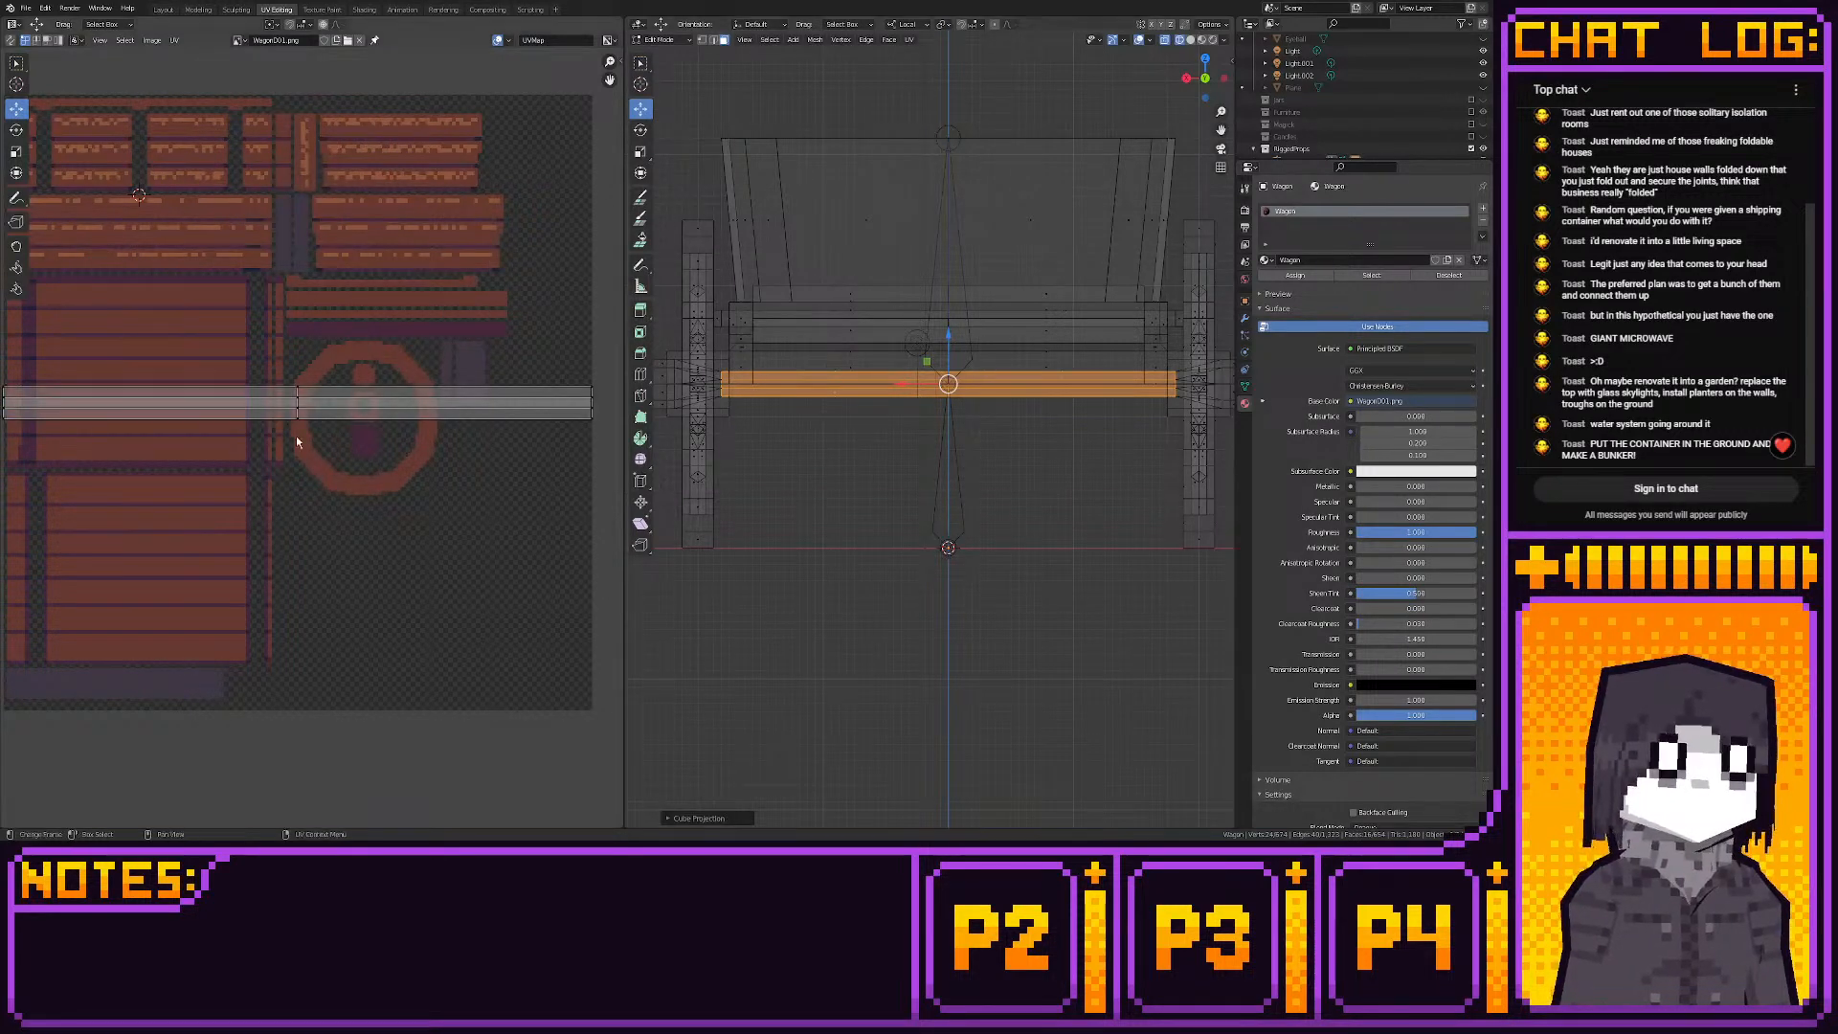
scroll(297, 439, "down", 1)
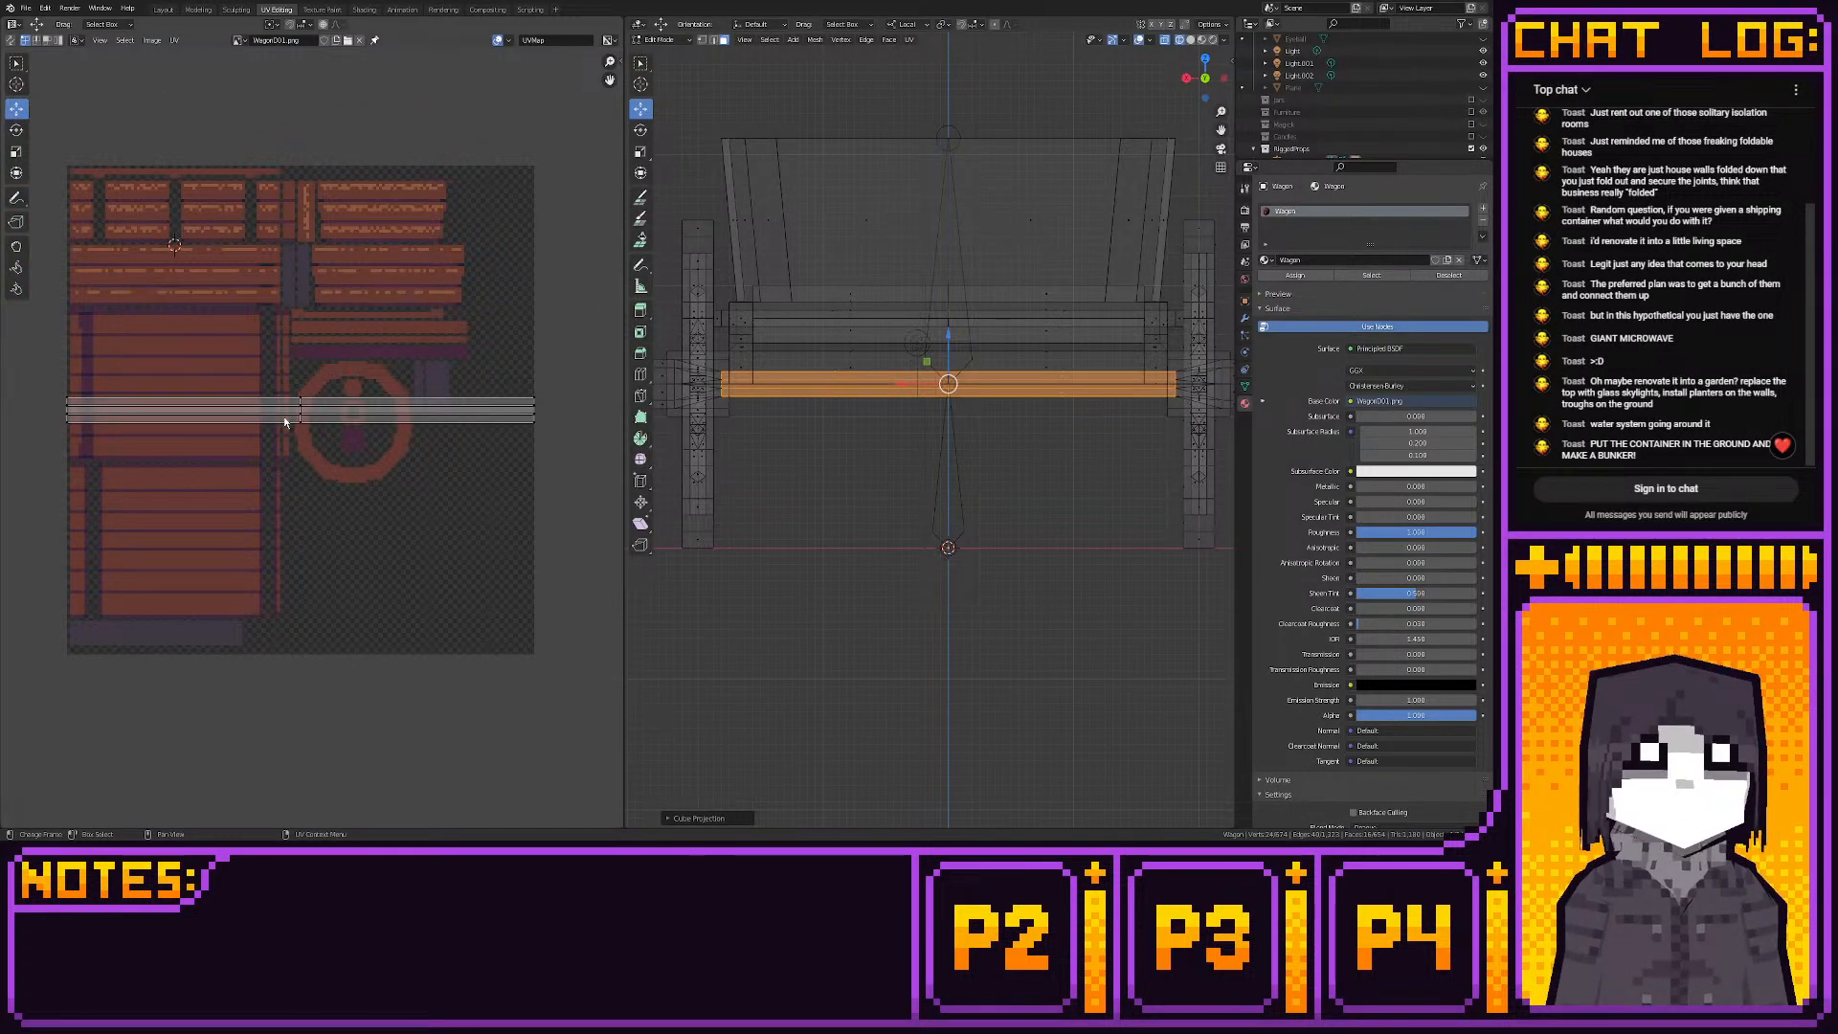
Reselect the axle beam between the wheels and unwrap it with Project From View
left_click(1164, 40)
left_click(1164, 40)
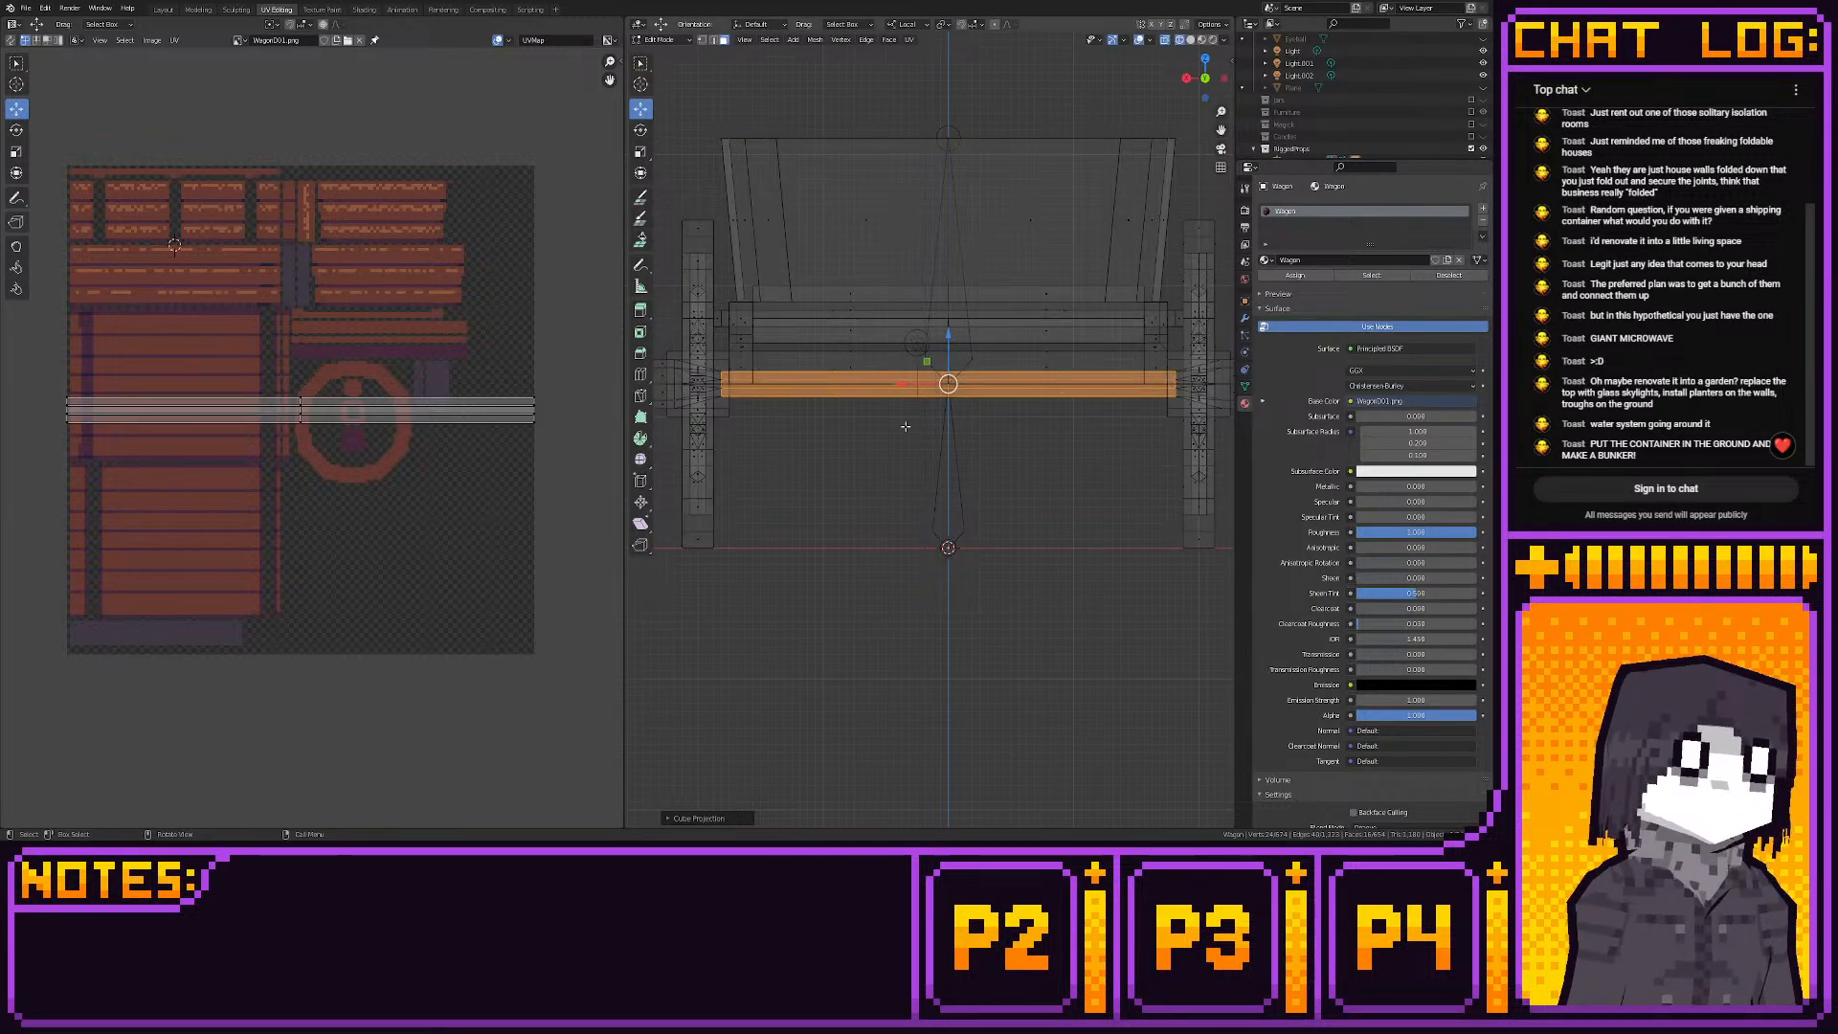
key("alt+a")
left_click_drag(829, 375, 1076, 393)
key("u")
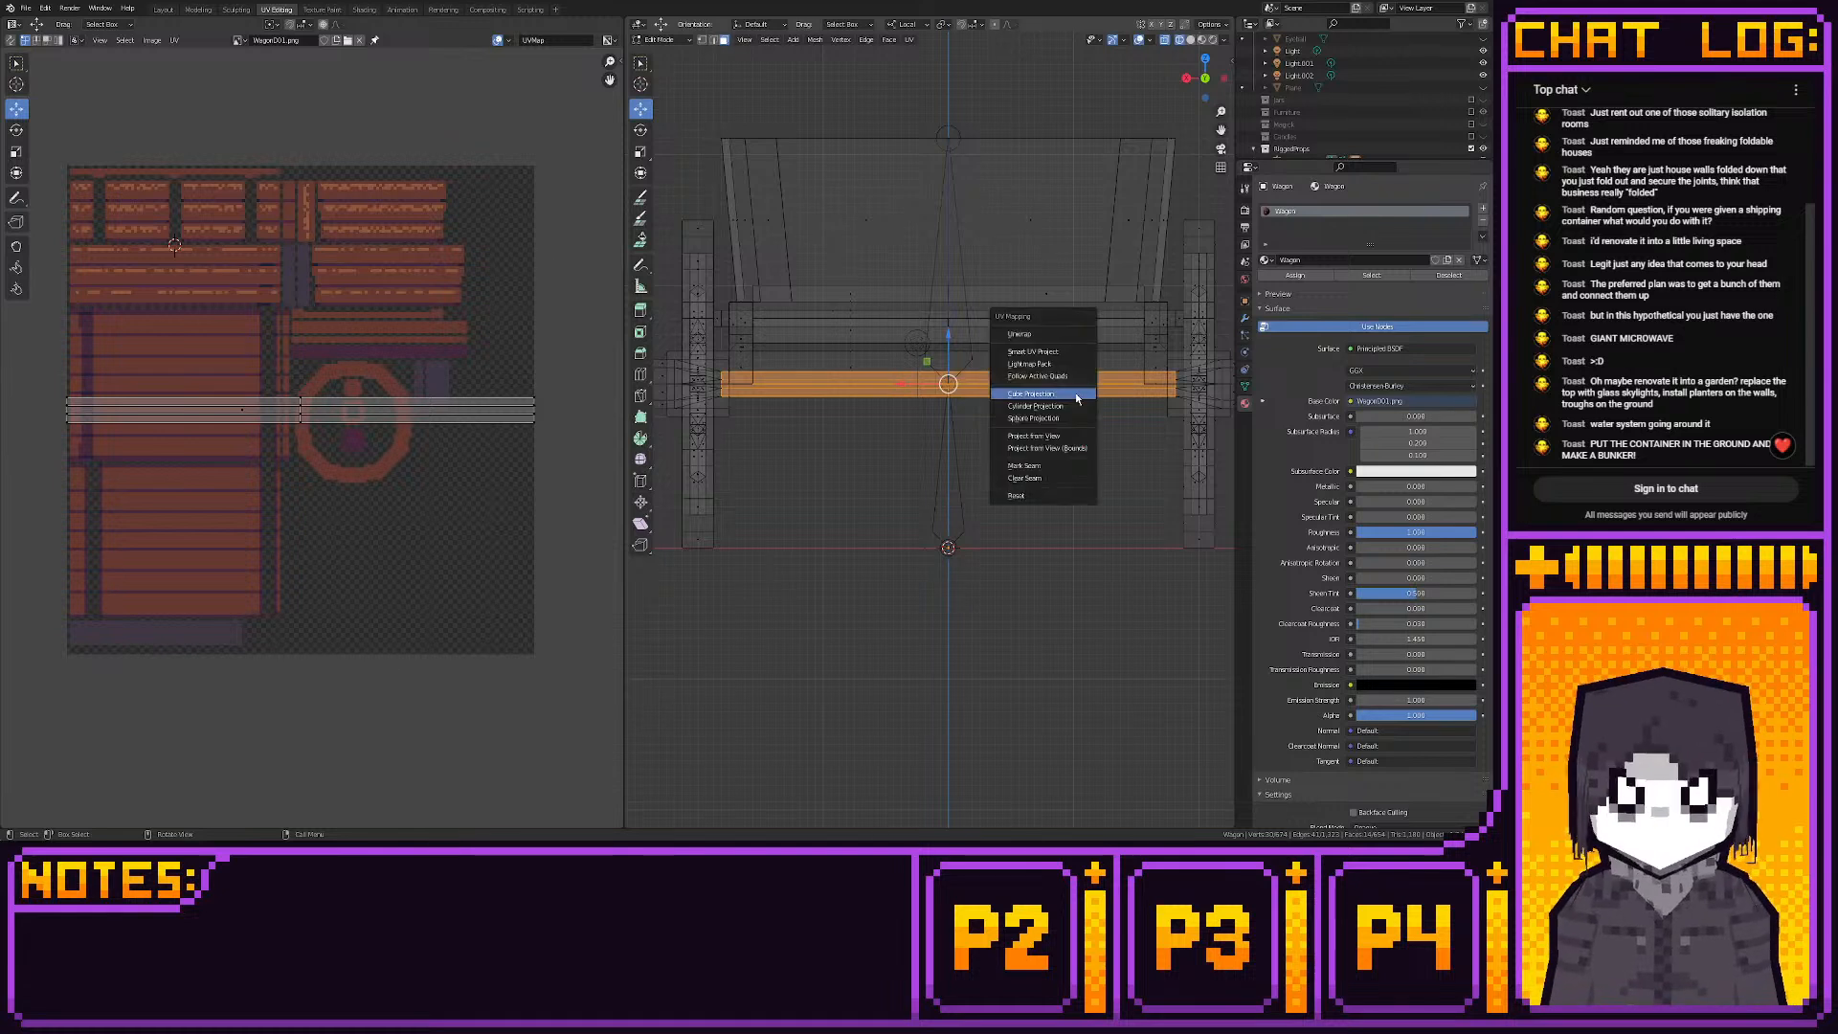
left_click(1074, 436)
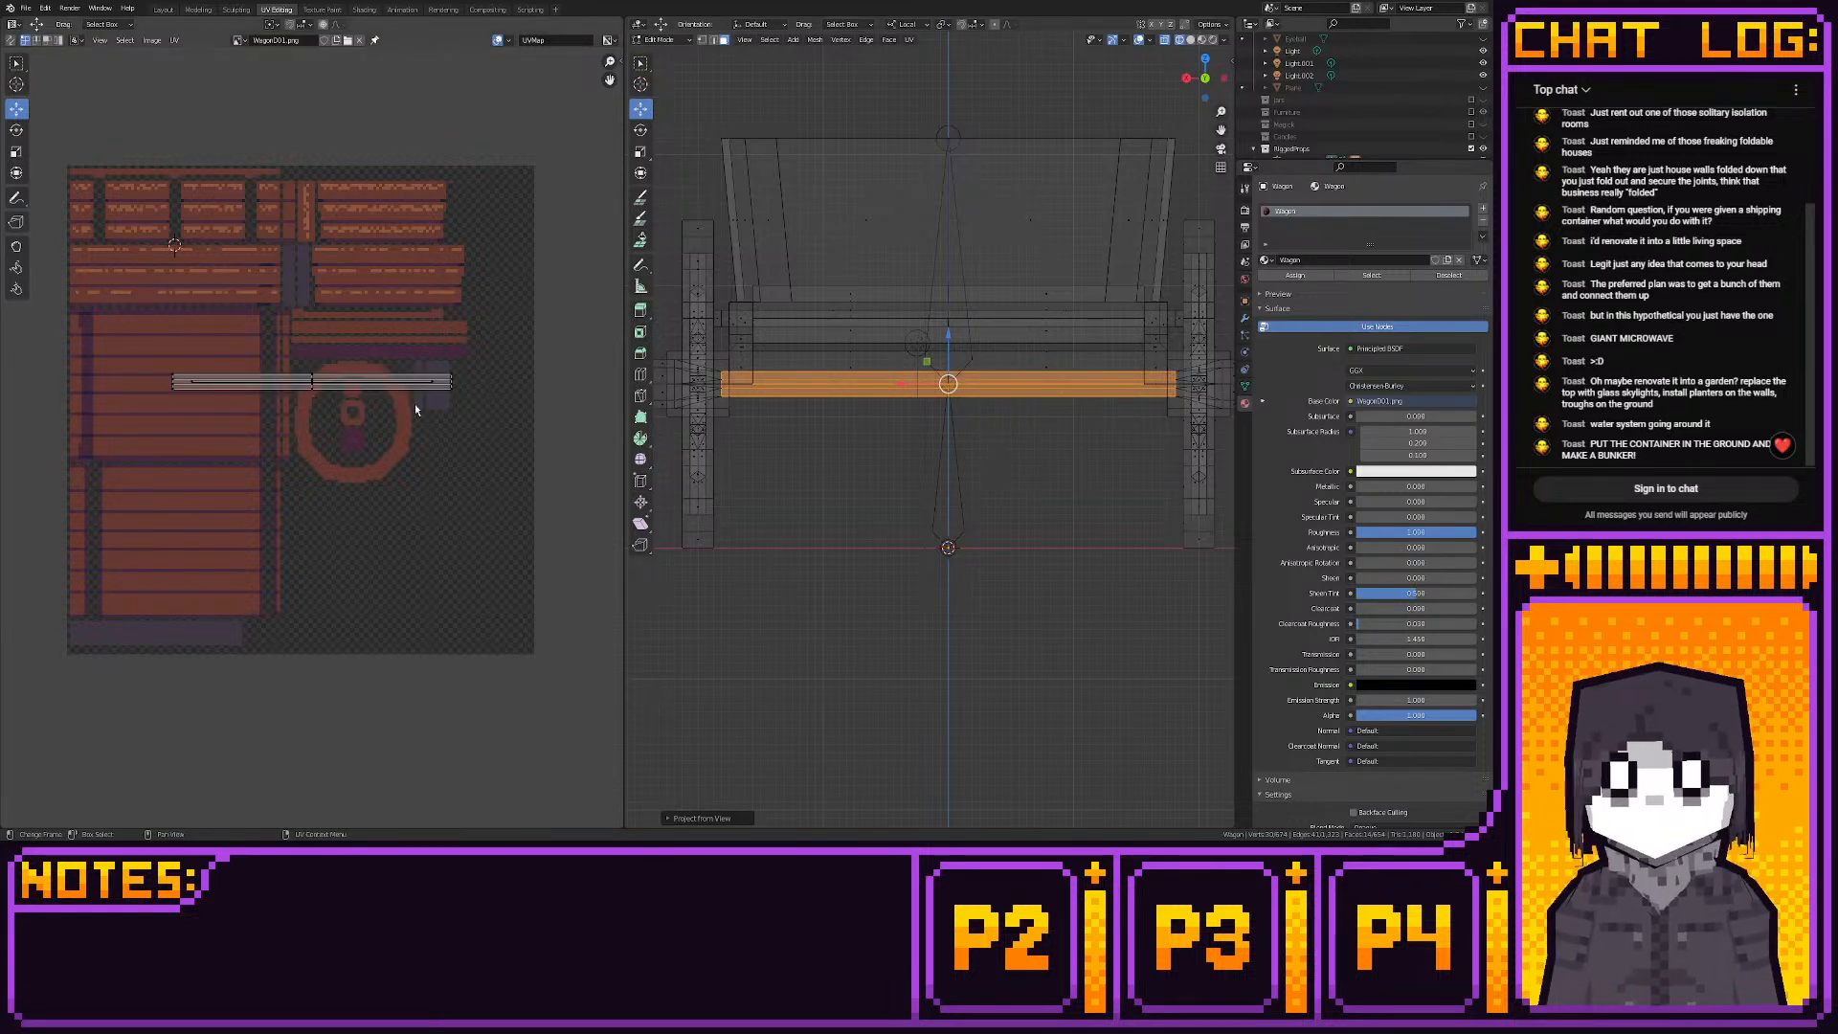
Move the axle beam's UV island onto the dark grey strip at the texture's lower edge and scale it to the strip's length
key("a")
key("g")
left_click(273, 653)
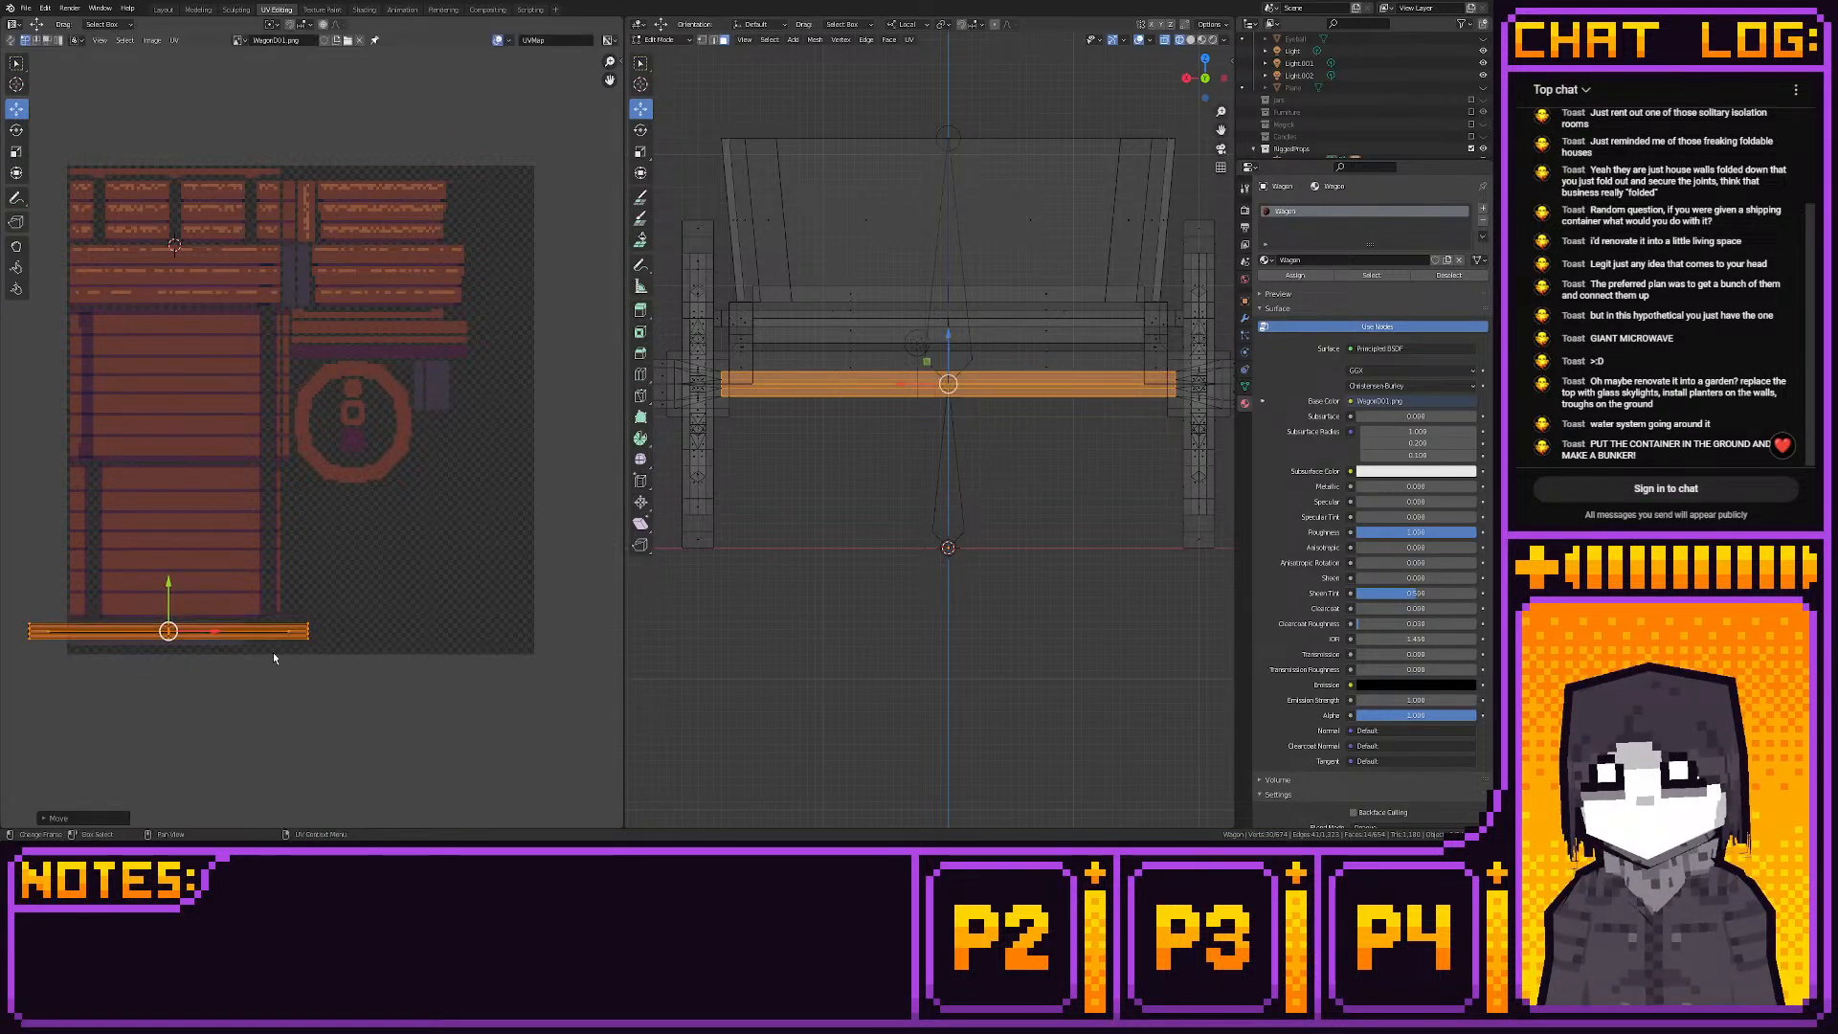
middle_click_drag(298, 621, 474, 499)
scroll(474, 500, "up", 1)
scroll(474, 499, "up", 2)
key("s")
left_click(402, 525)
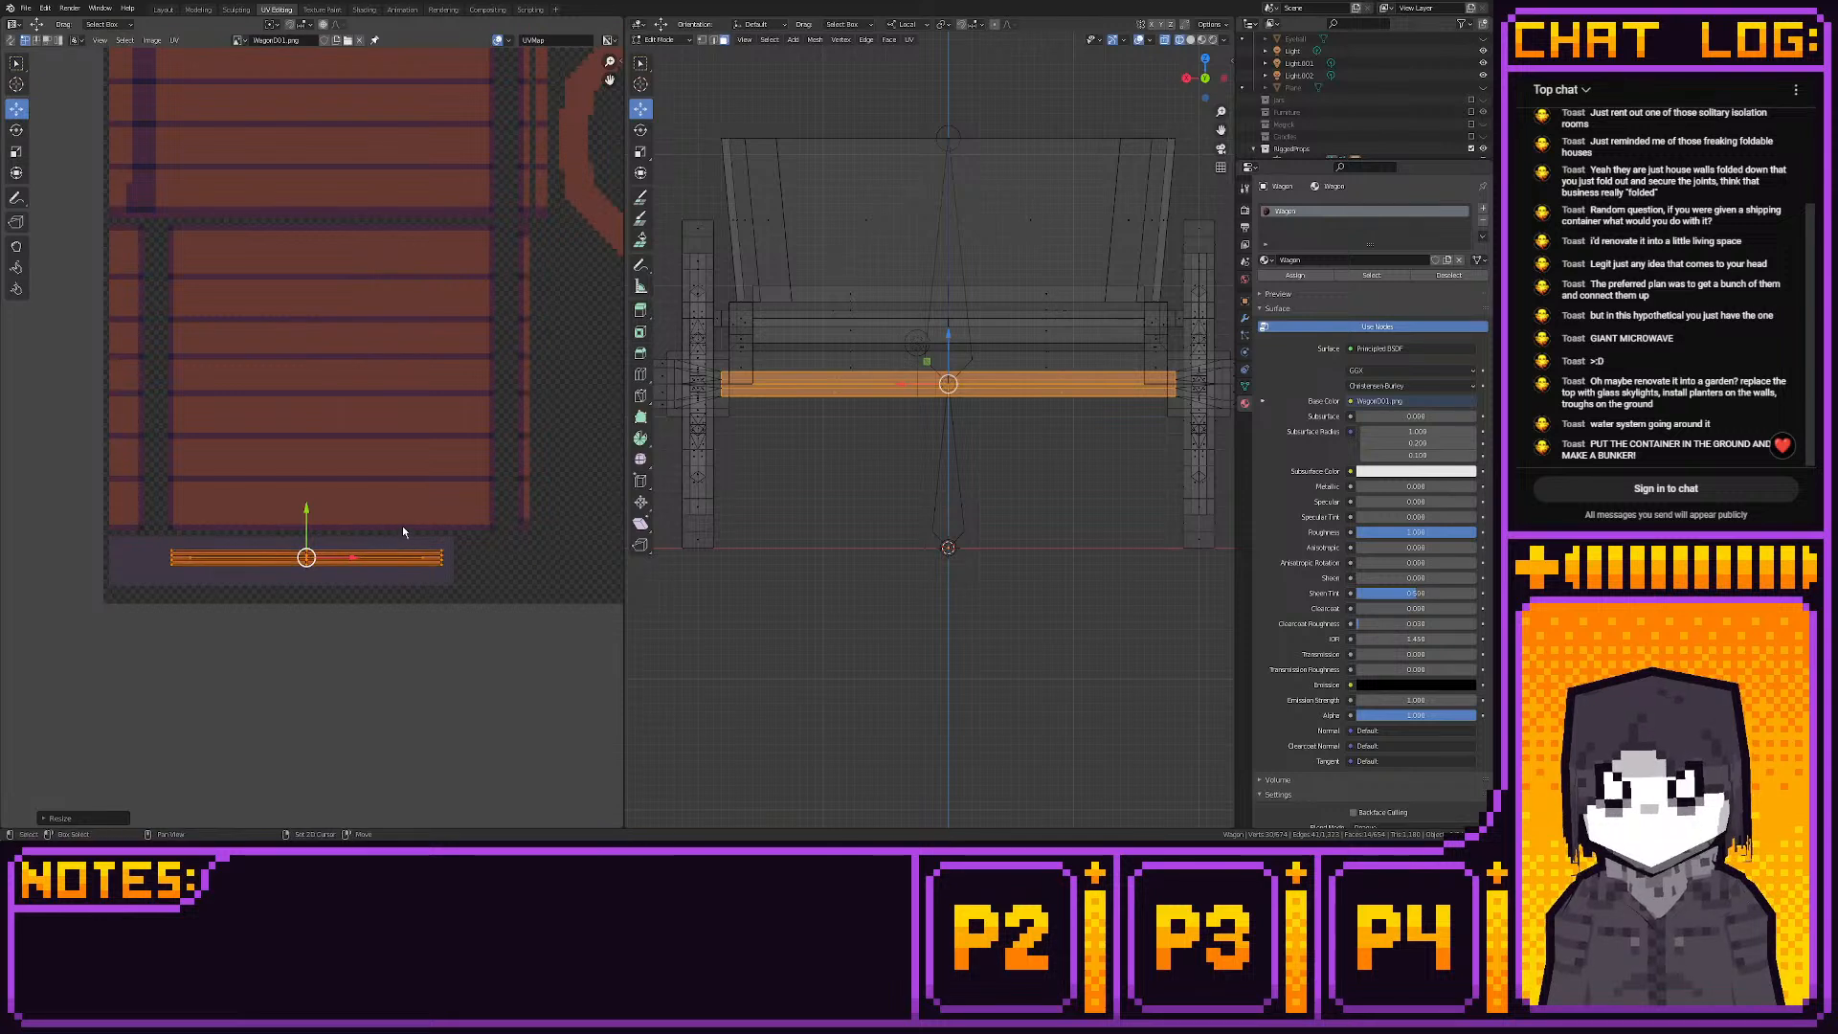
scroll(457, 543, "up", 3)
middle_click_drag(424, 608, 422, 473)
key("s")
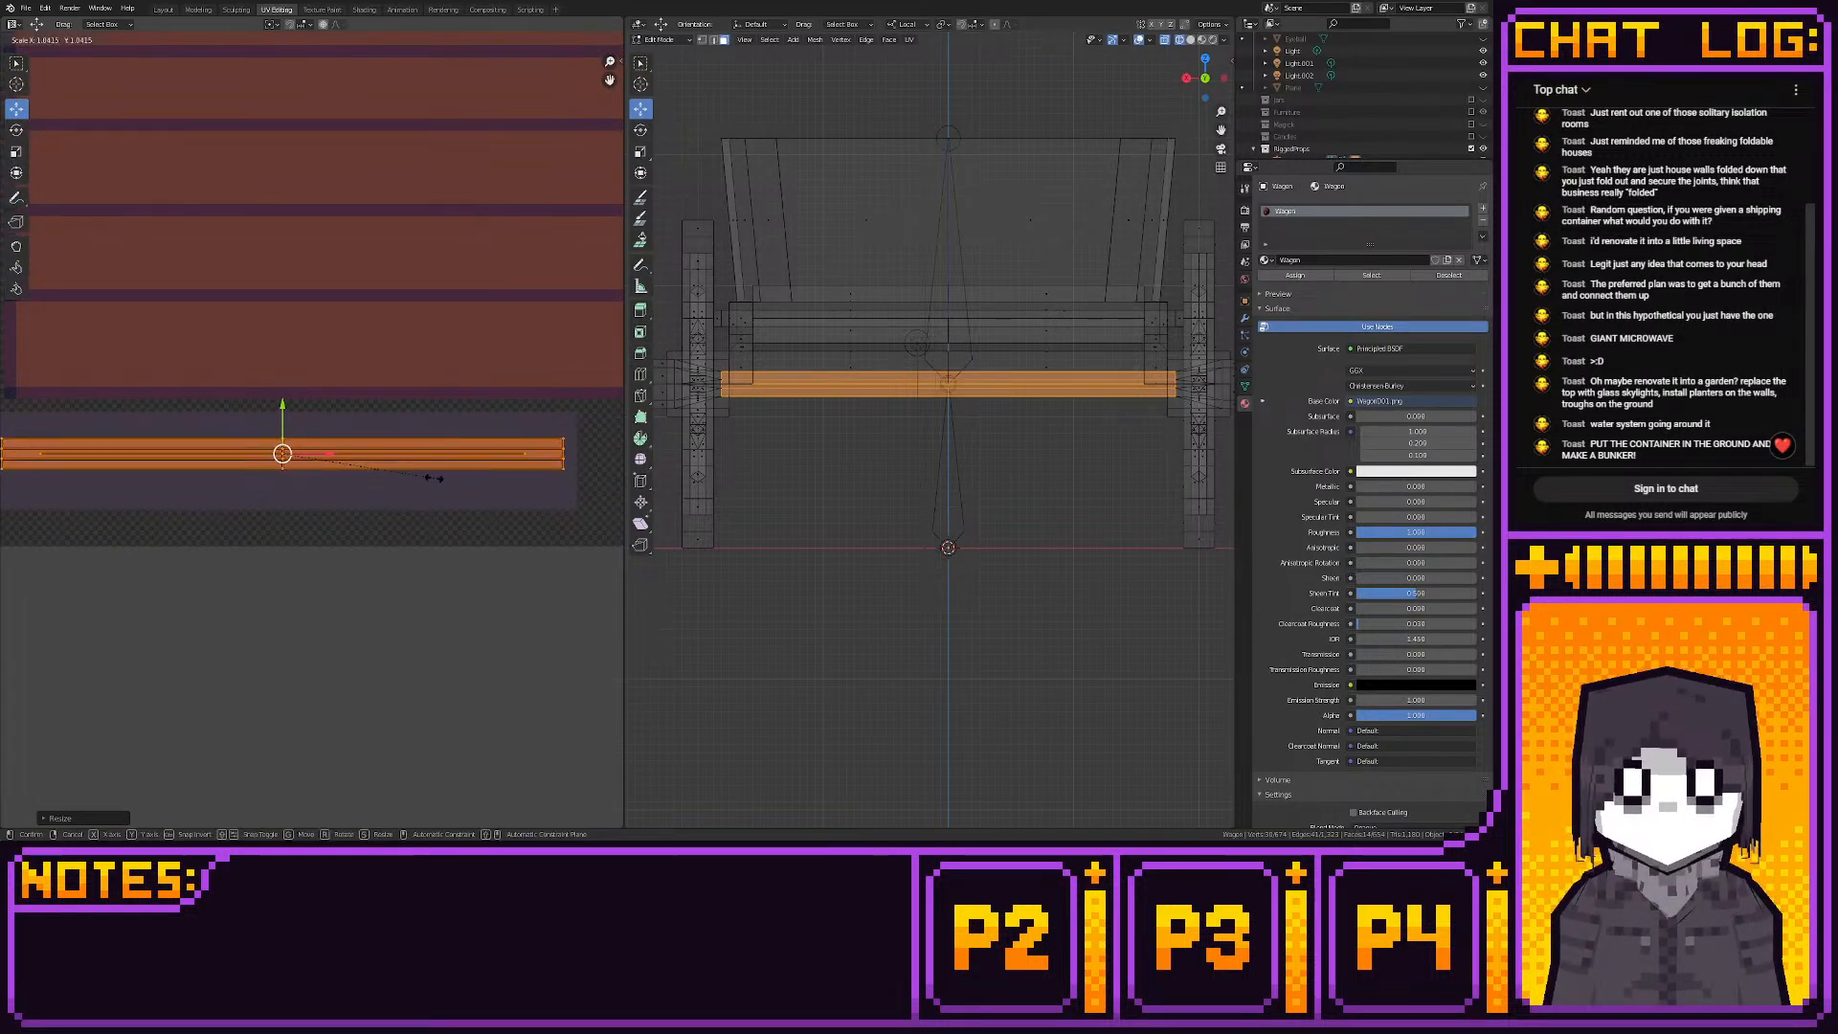
left_click(434, 477)
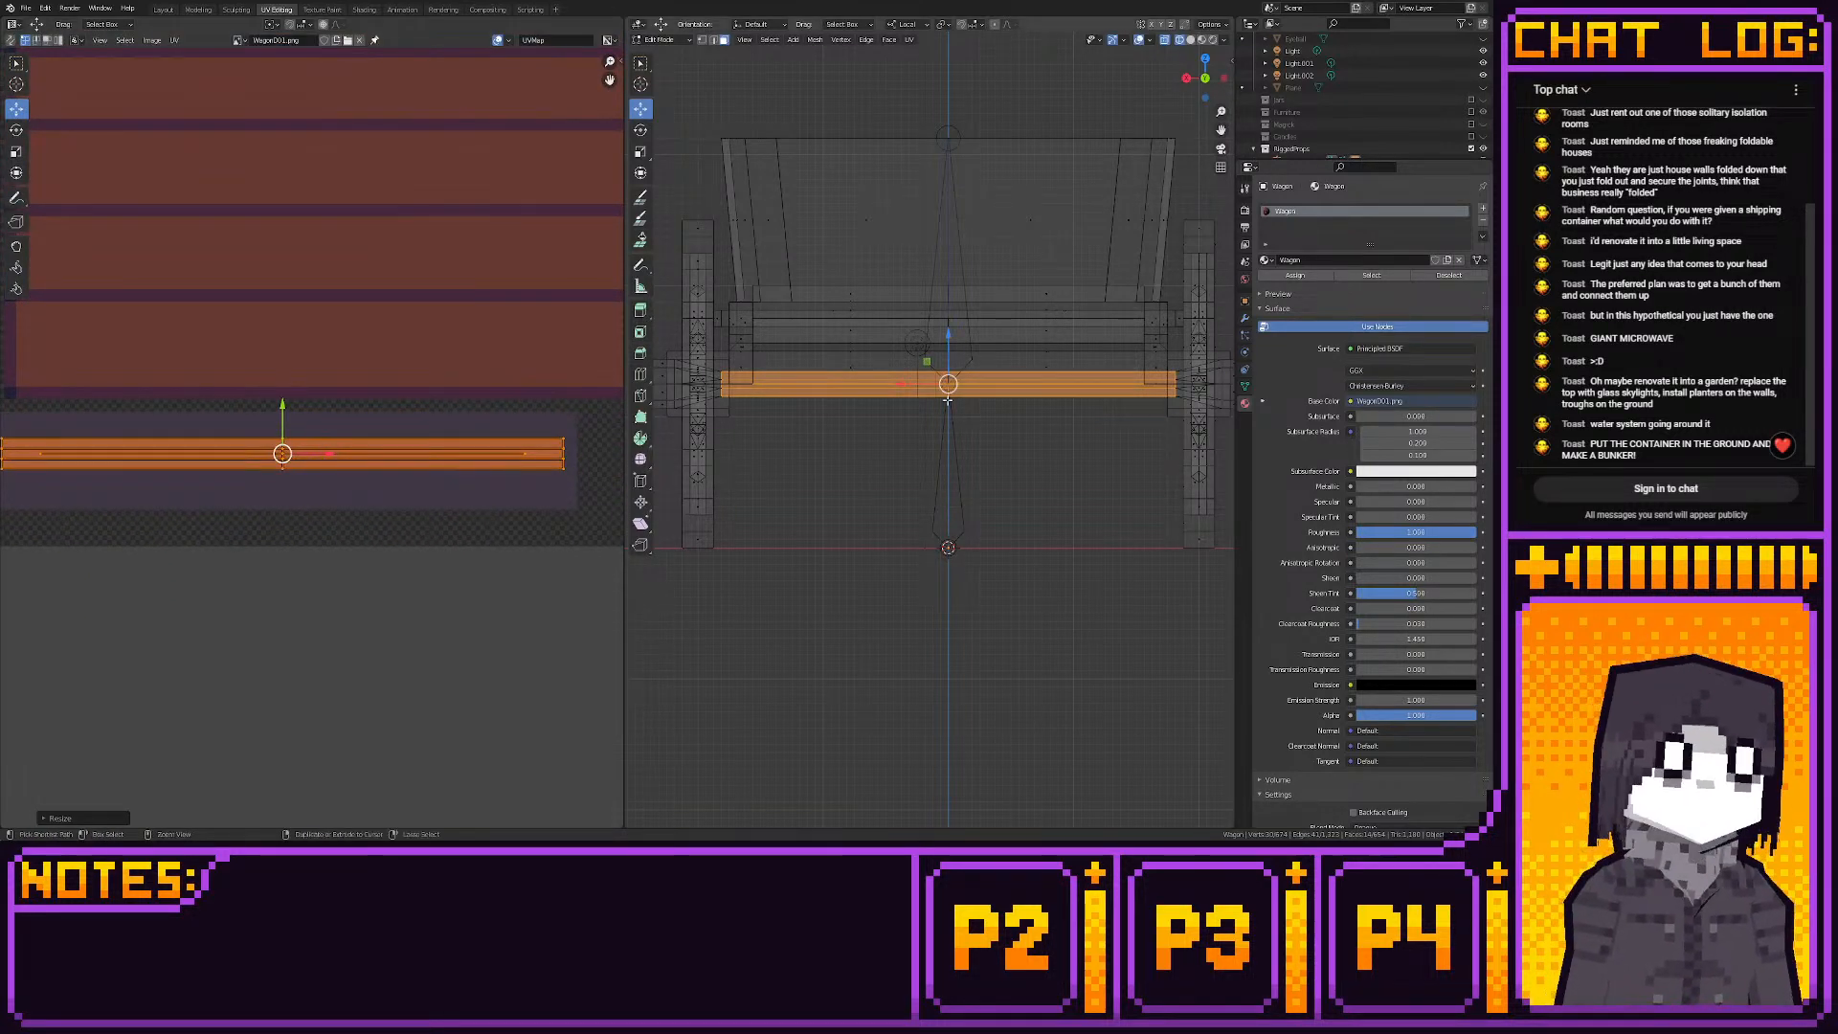
left_click(1074, 386, "alt")
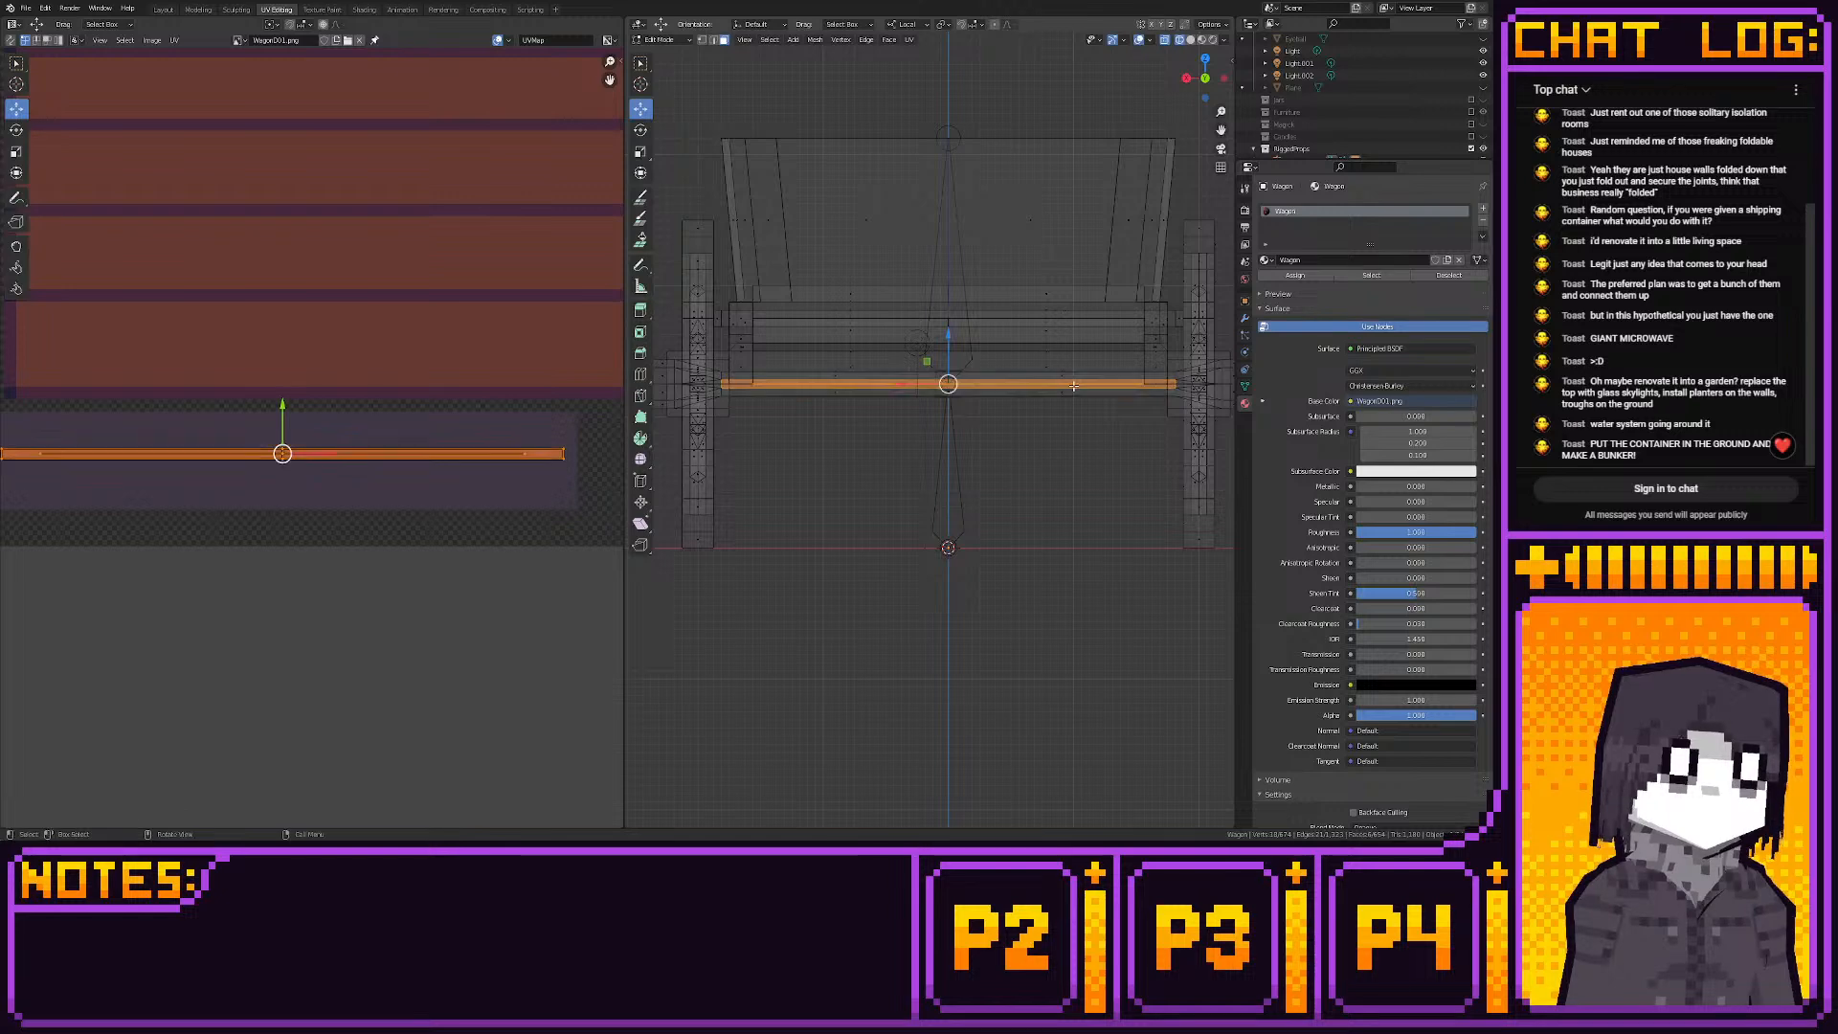
key("ctrl+z")
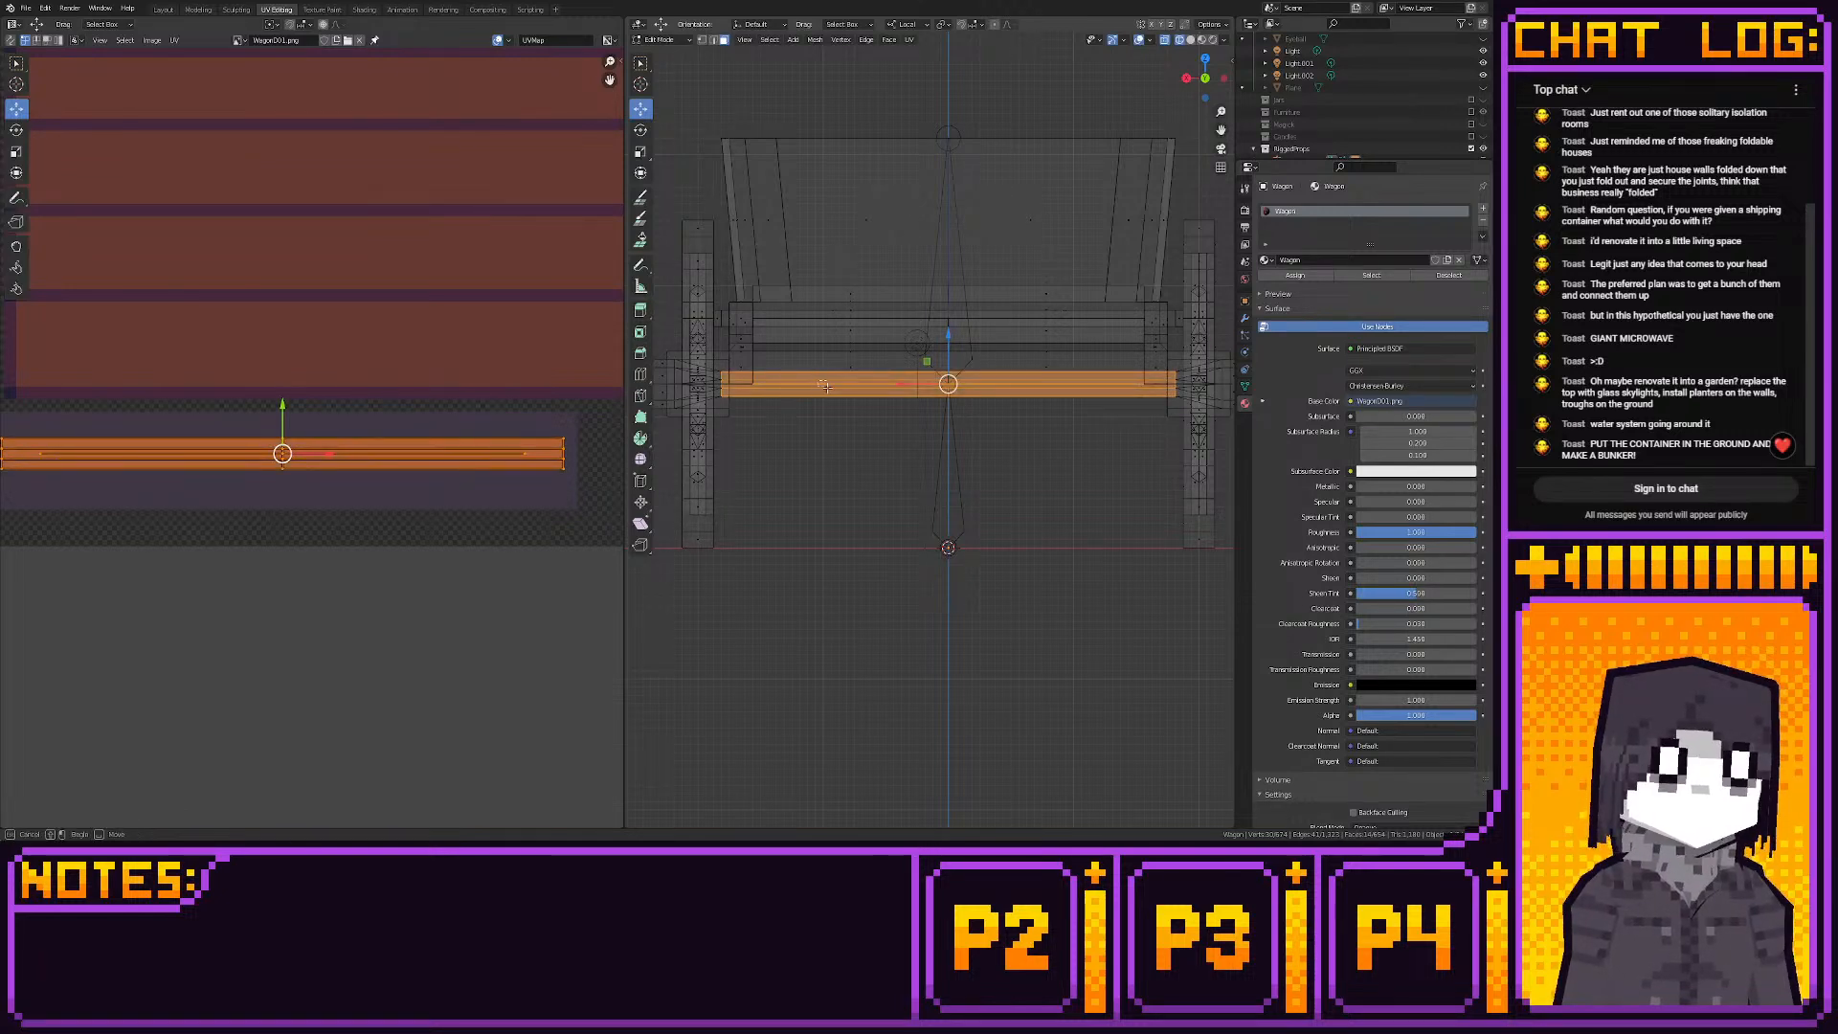
left_click_drag(830, 391, 843, 379, "ctrl")
Select the two narrow faces running lengthwise along the axle beam and move their UVs off the dark grey strip
scroll(839, 416, "up", 2)
middle_click_drag(840, 416, 875, 390)
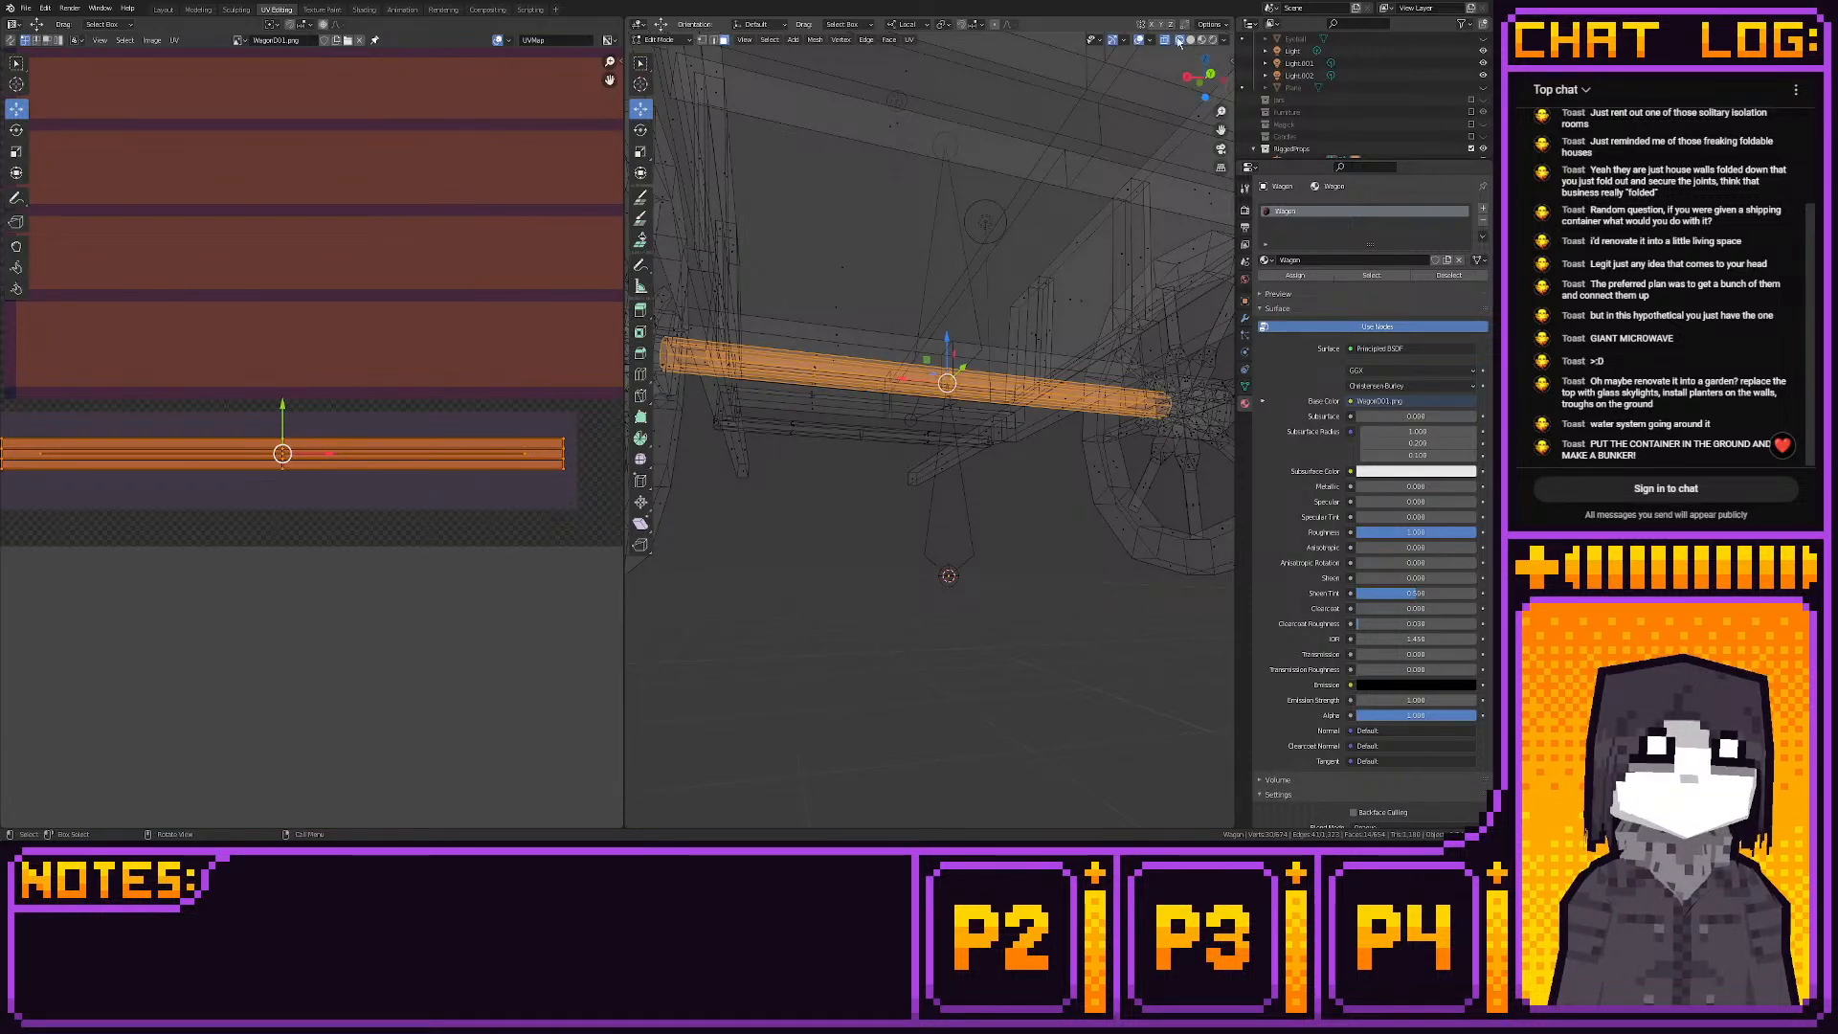
middle_click_drag(1039, 259, 984, 337)
scroll(984, 337, "up", 2)
left_click(879, 522)
middle_click_drag(879, 522, 794, 526)
left_click(882, 407)
middle_click_drag(894, 431, 735, 544)
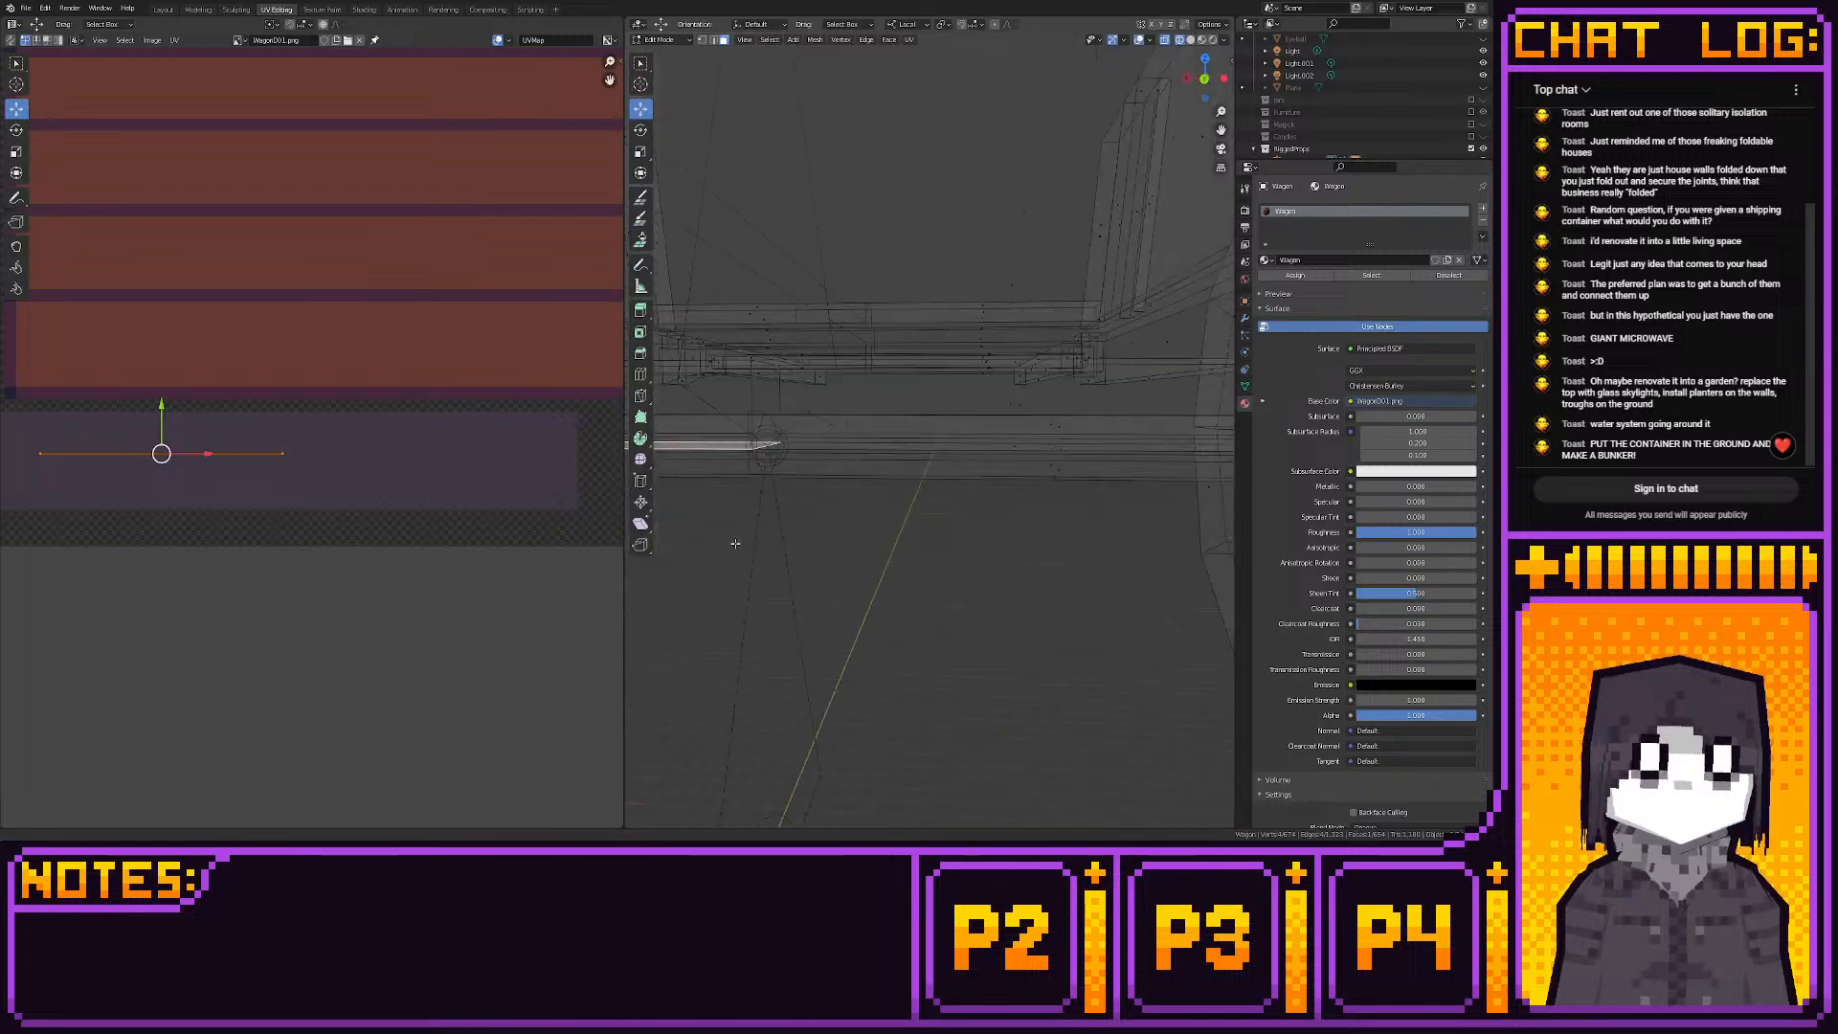
middle_click_drag(950, 490, 993, 487)
left_click(990, 453, "shift")
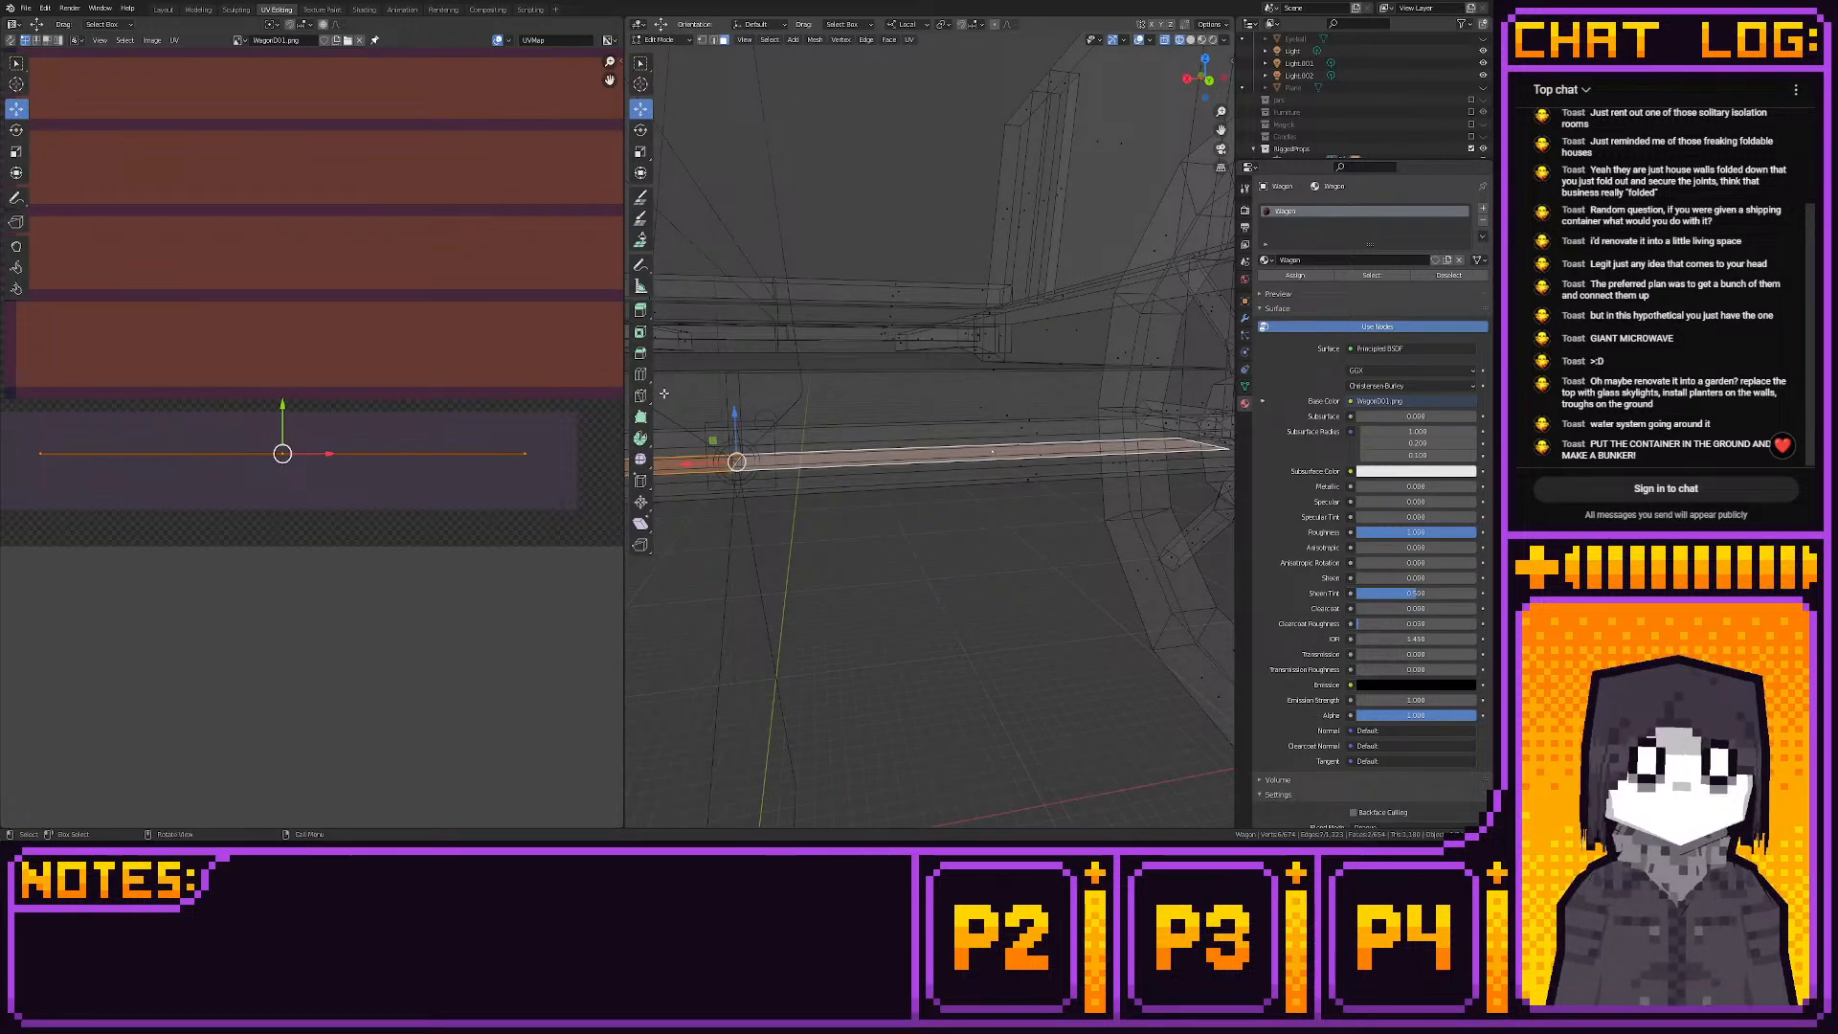
scroll(304, 431, "down", 4)
left_click_drag(296, 440, 499, 317)
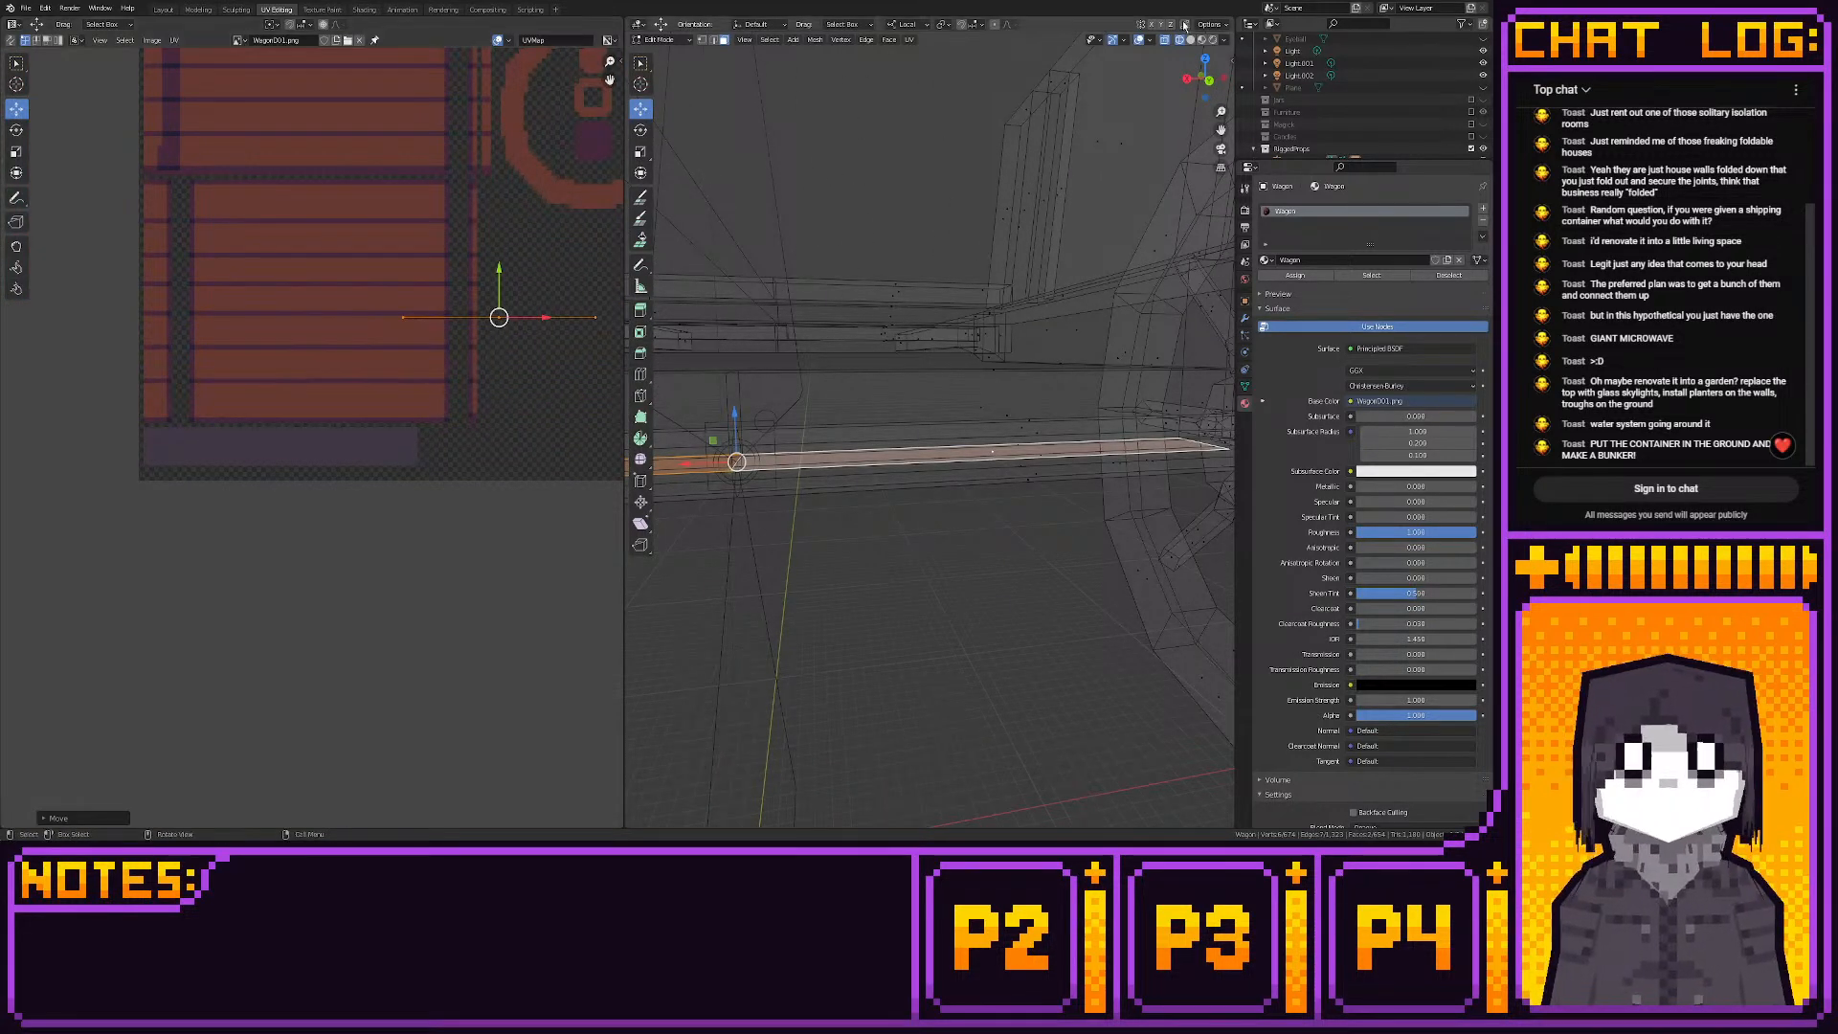
Select both halves of the axle beam between the wheels in an aligned straight-on view
left_click(1209, 81)
scroll(815, 454, "down", 5)
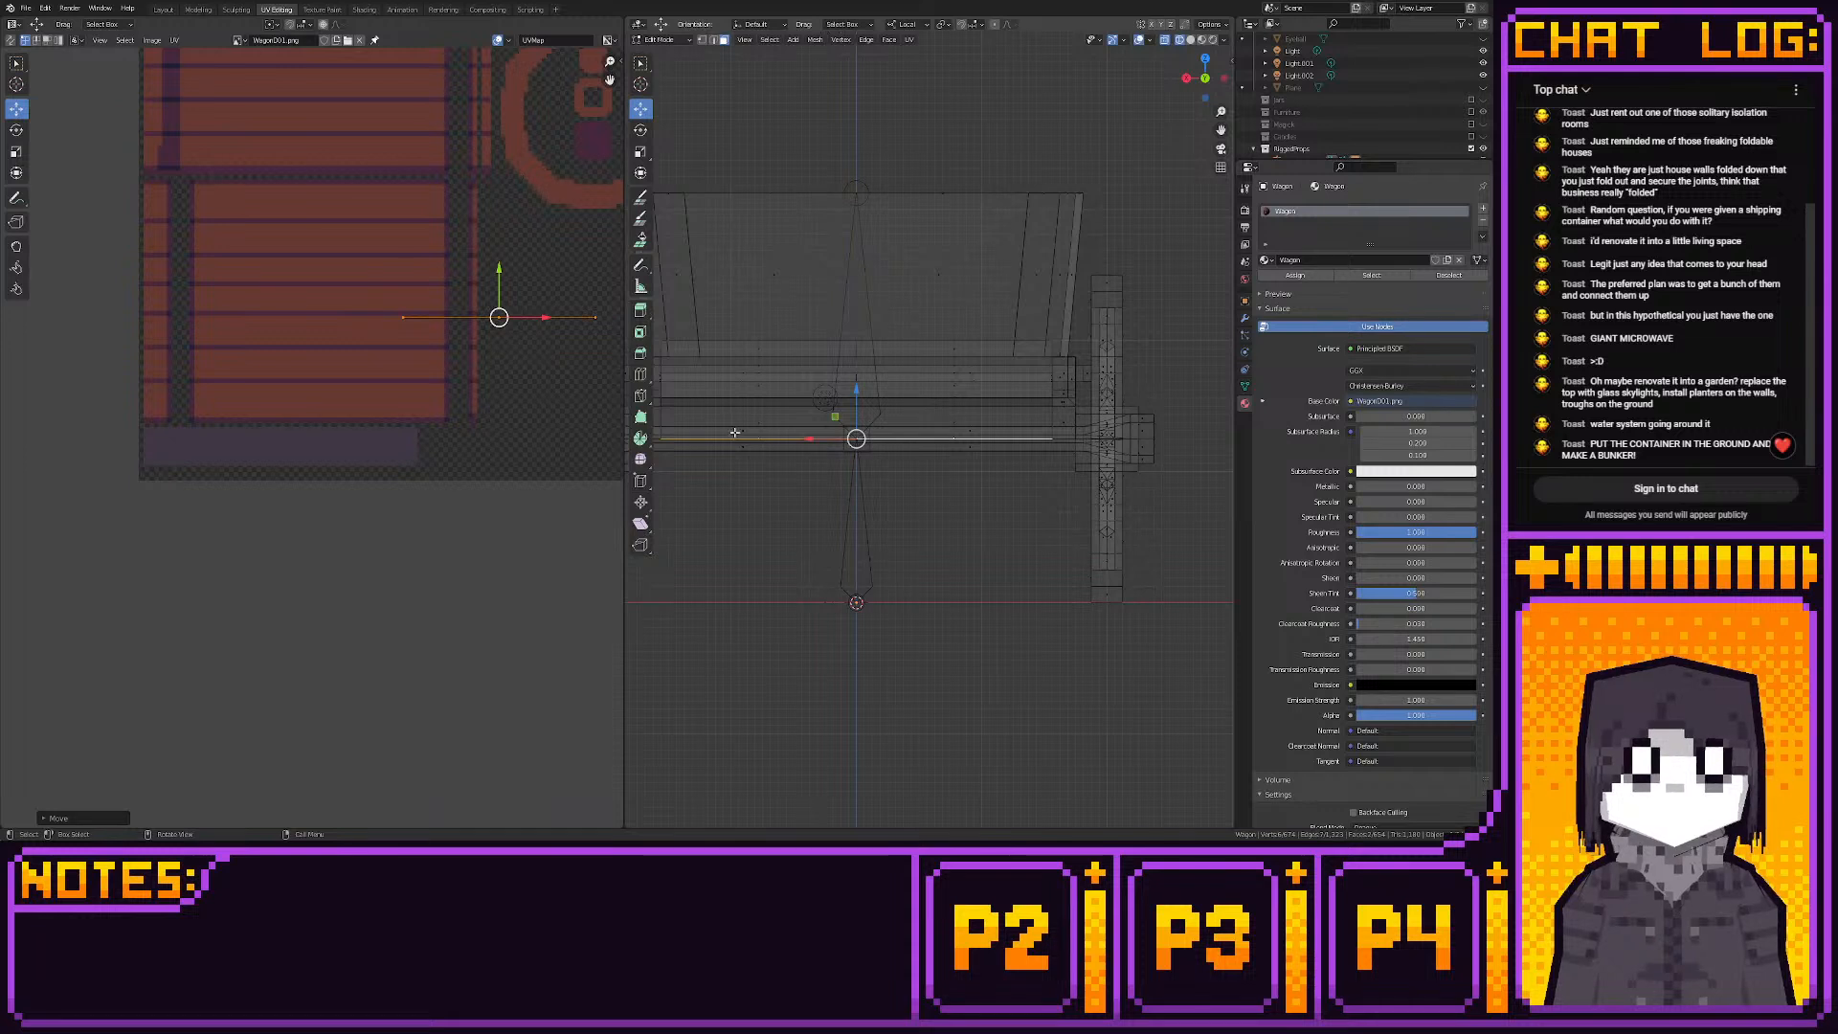
left_click(752, 462)
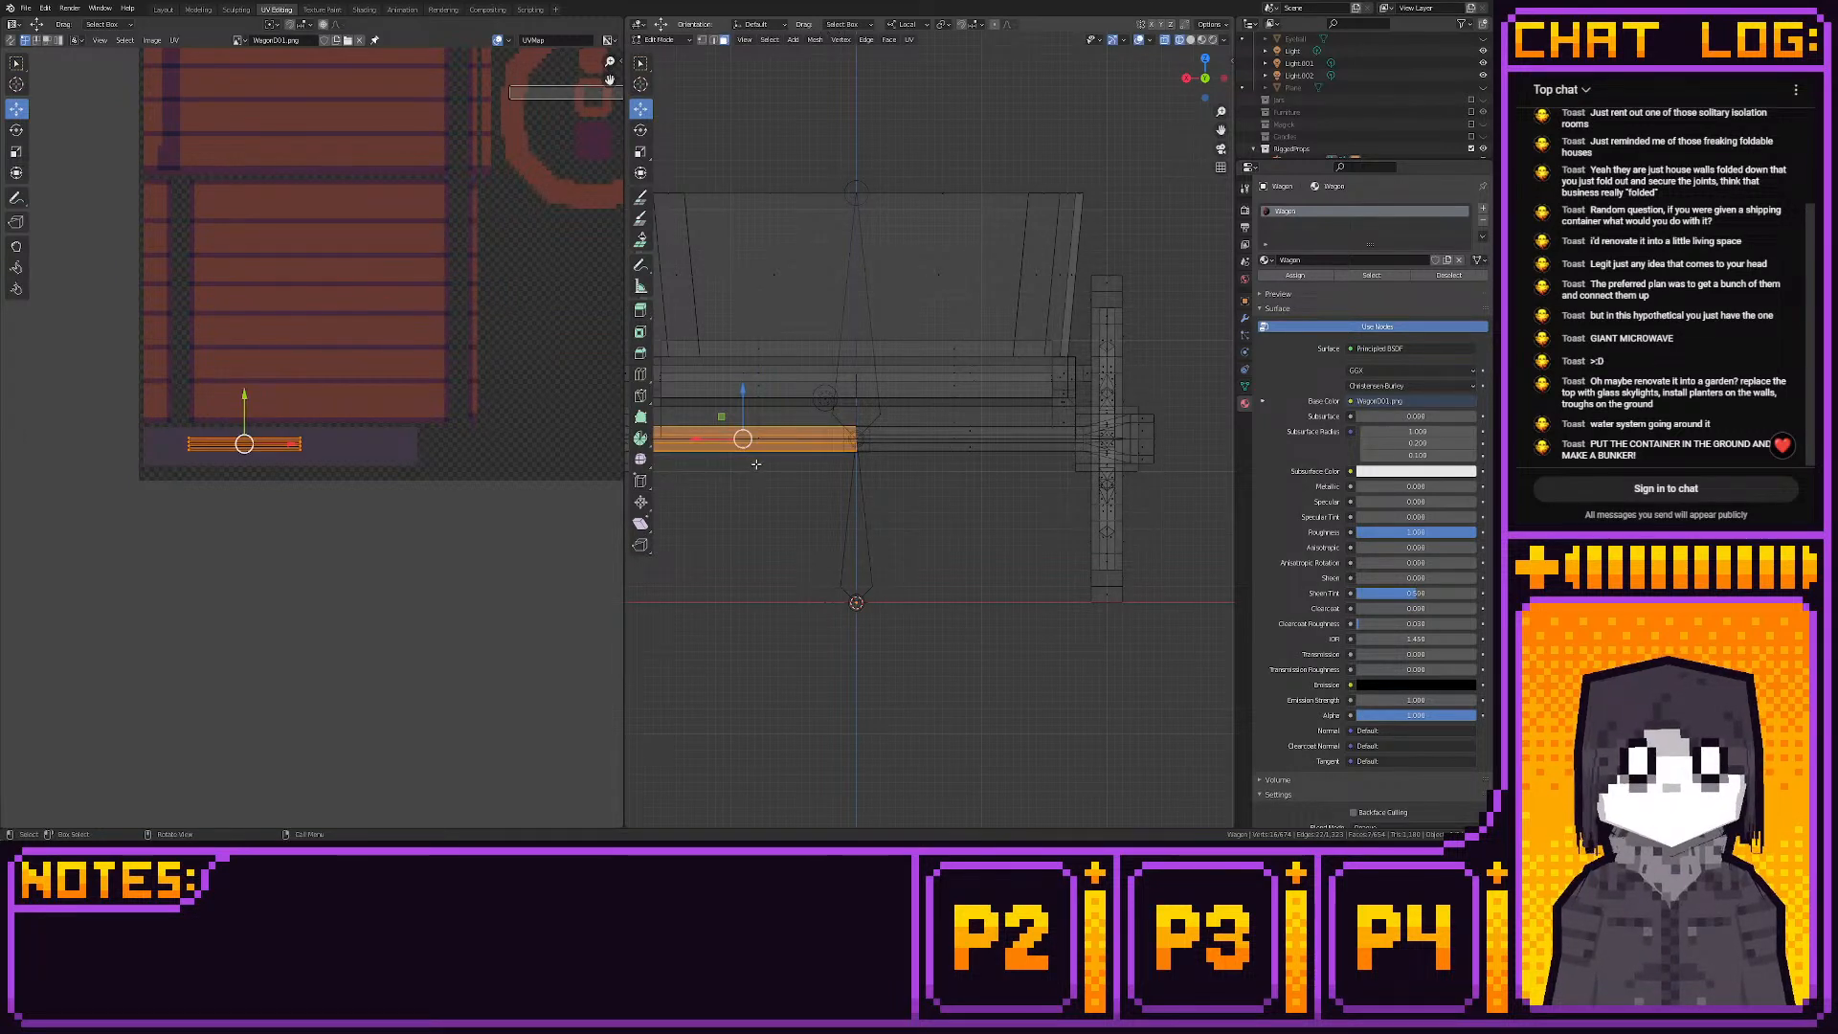
middle_click_drag(757, 463, 813, 439, "shift")
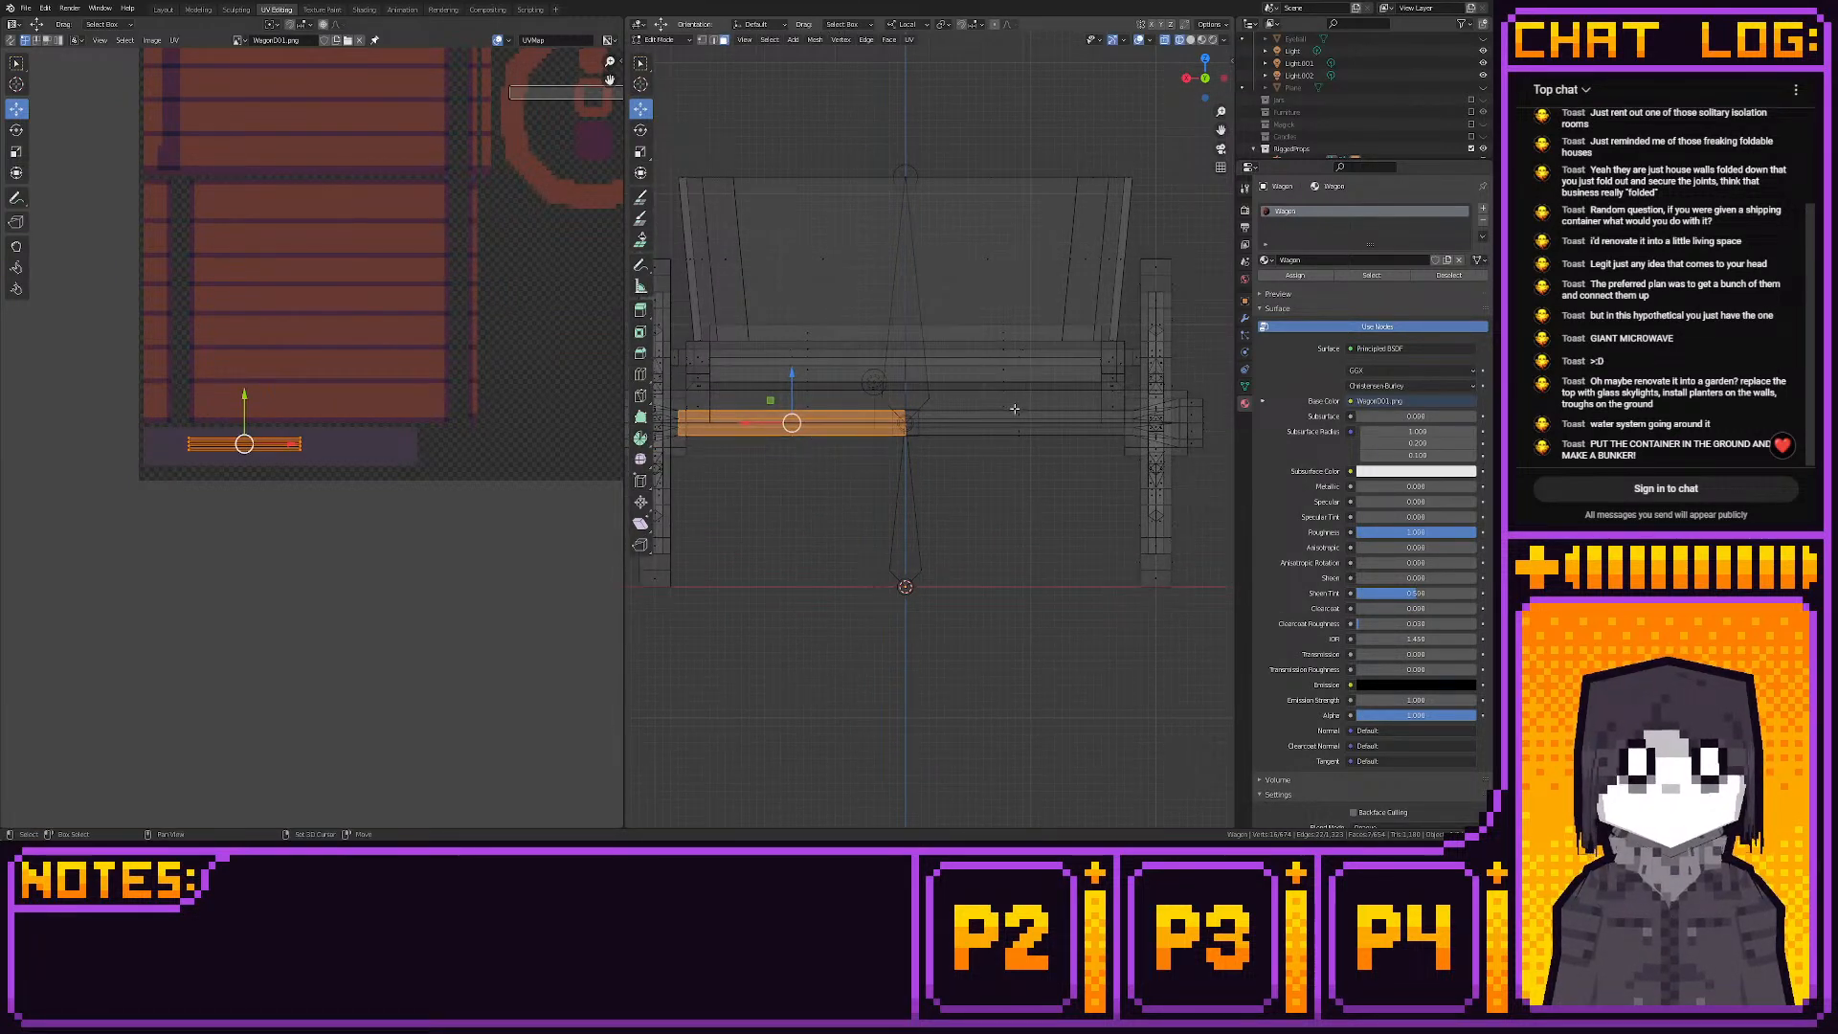
key("b")
left_click_drag(1017, 412, 1020, 458)
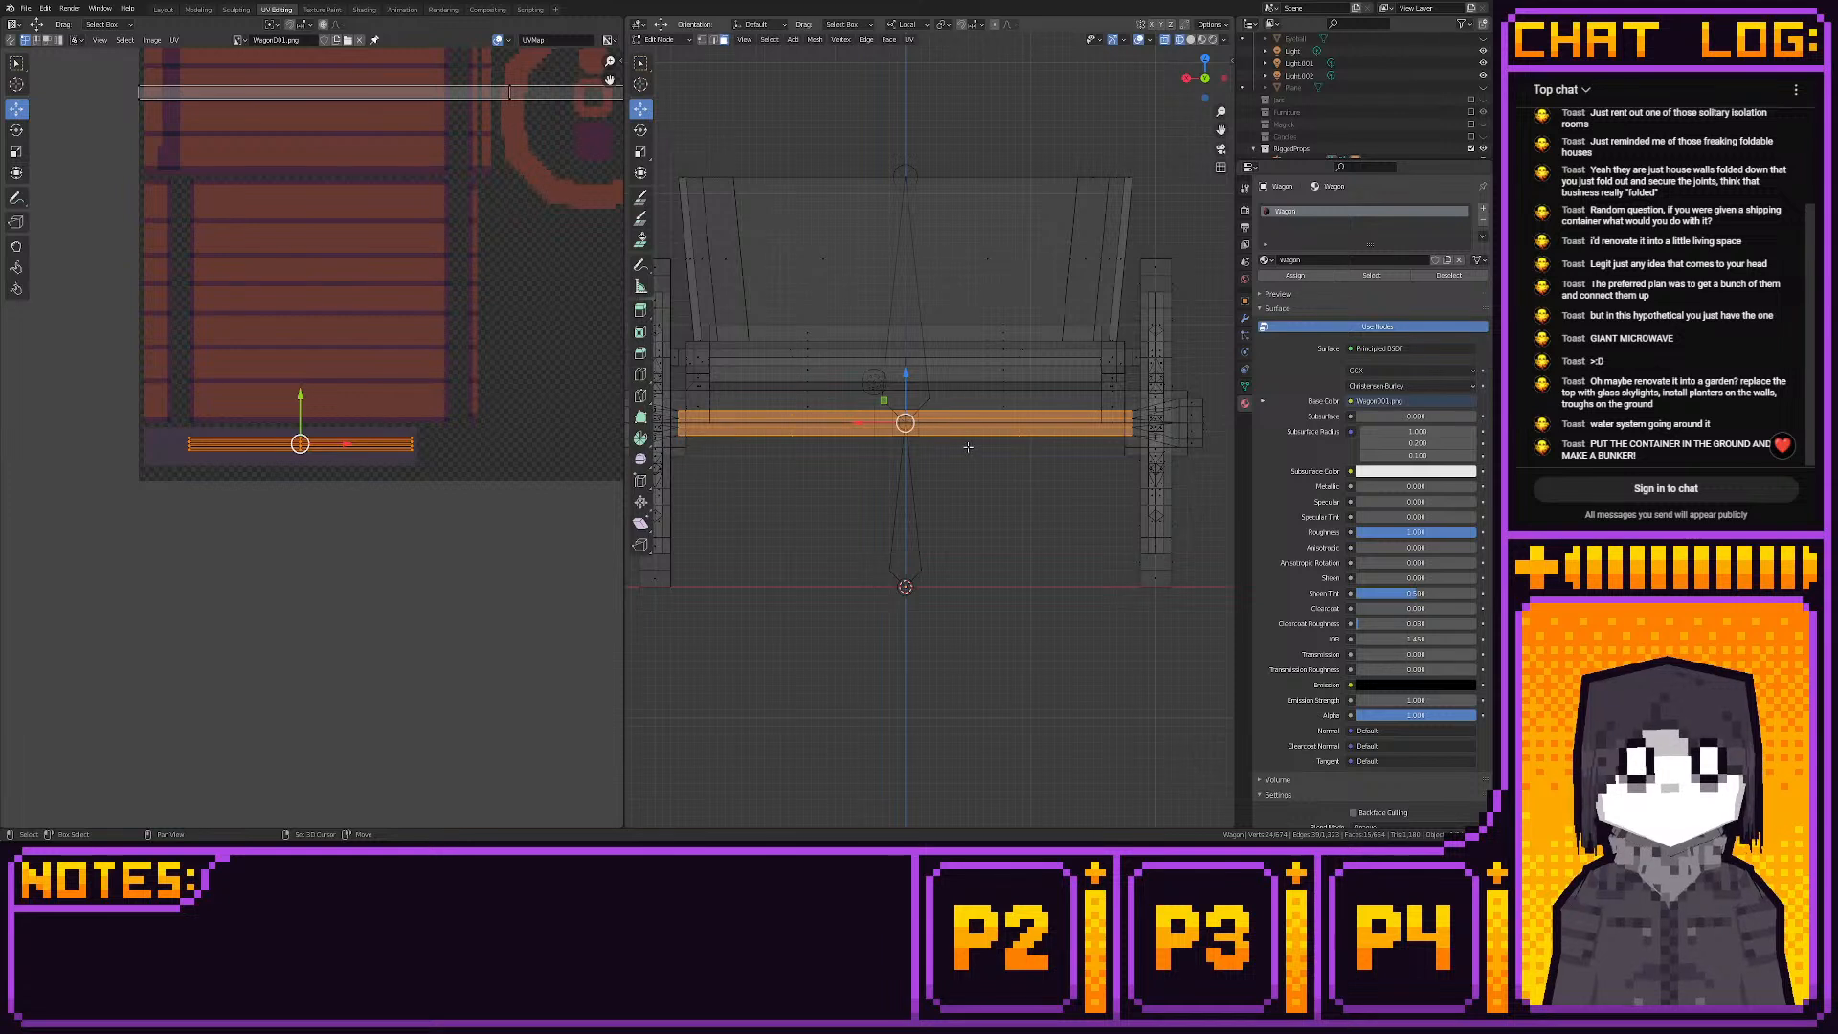
left_click(784, 410, "shift")
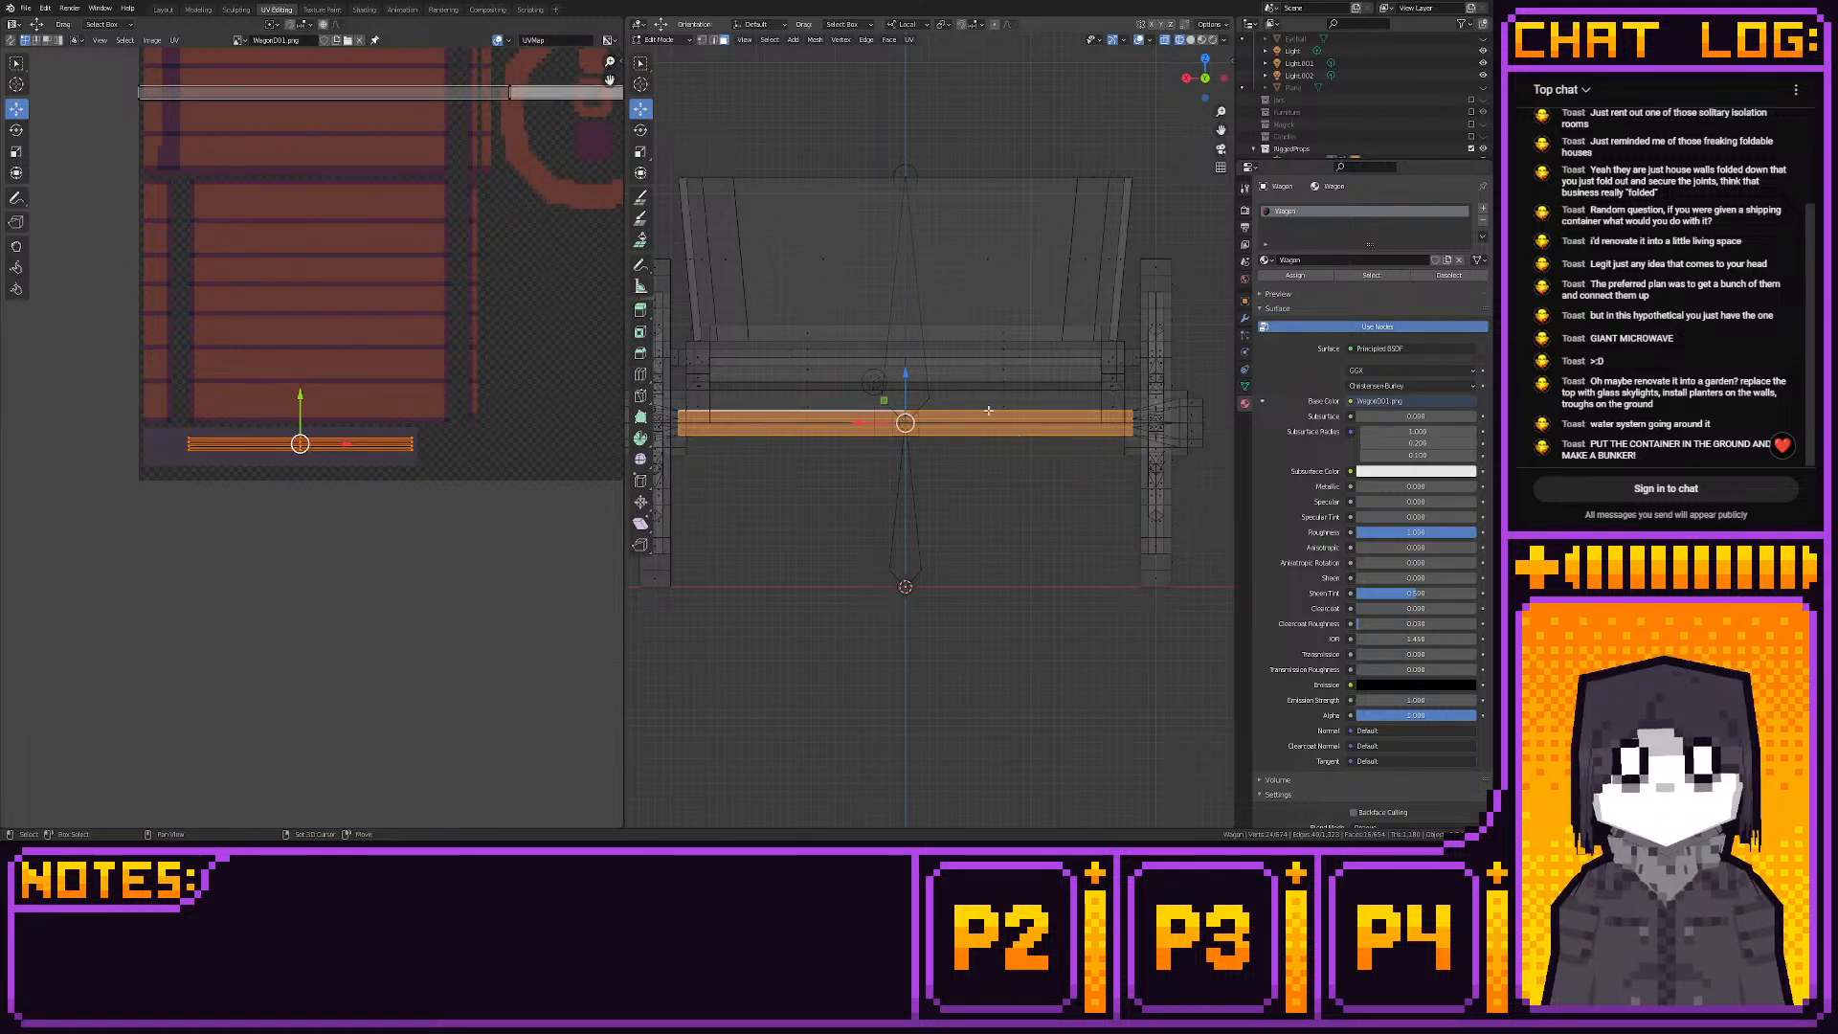
Reselect the faces of both axle beam halves and unwrap them with Project From View
left_click_drag(1015, 412, 1032, 433, "shift")
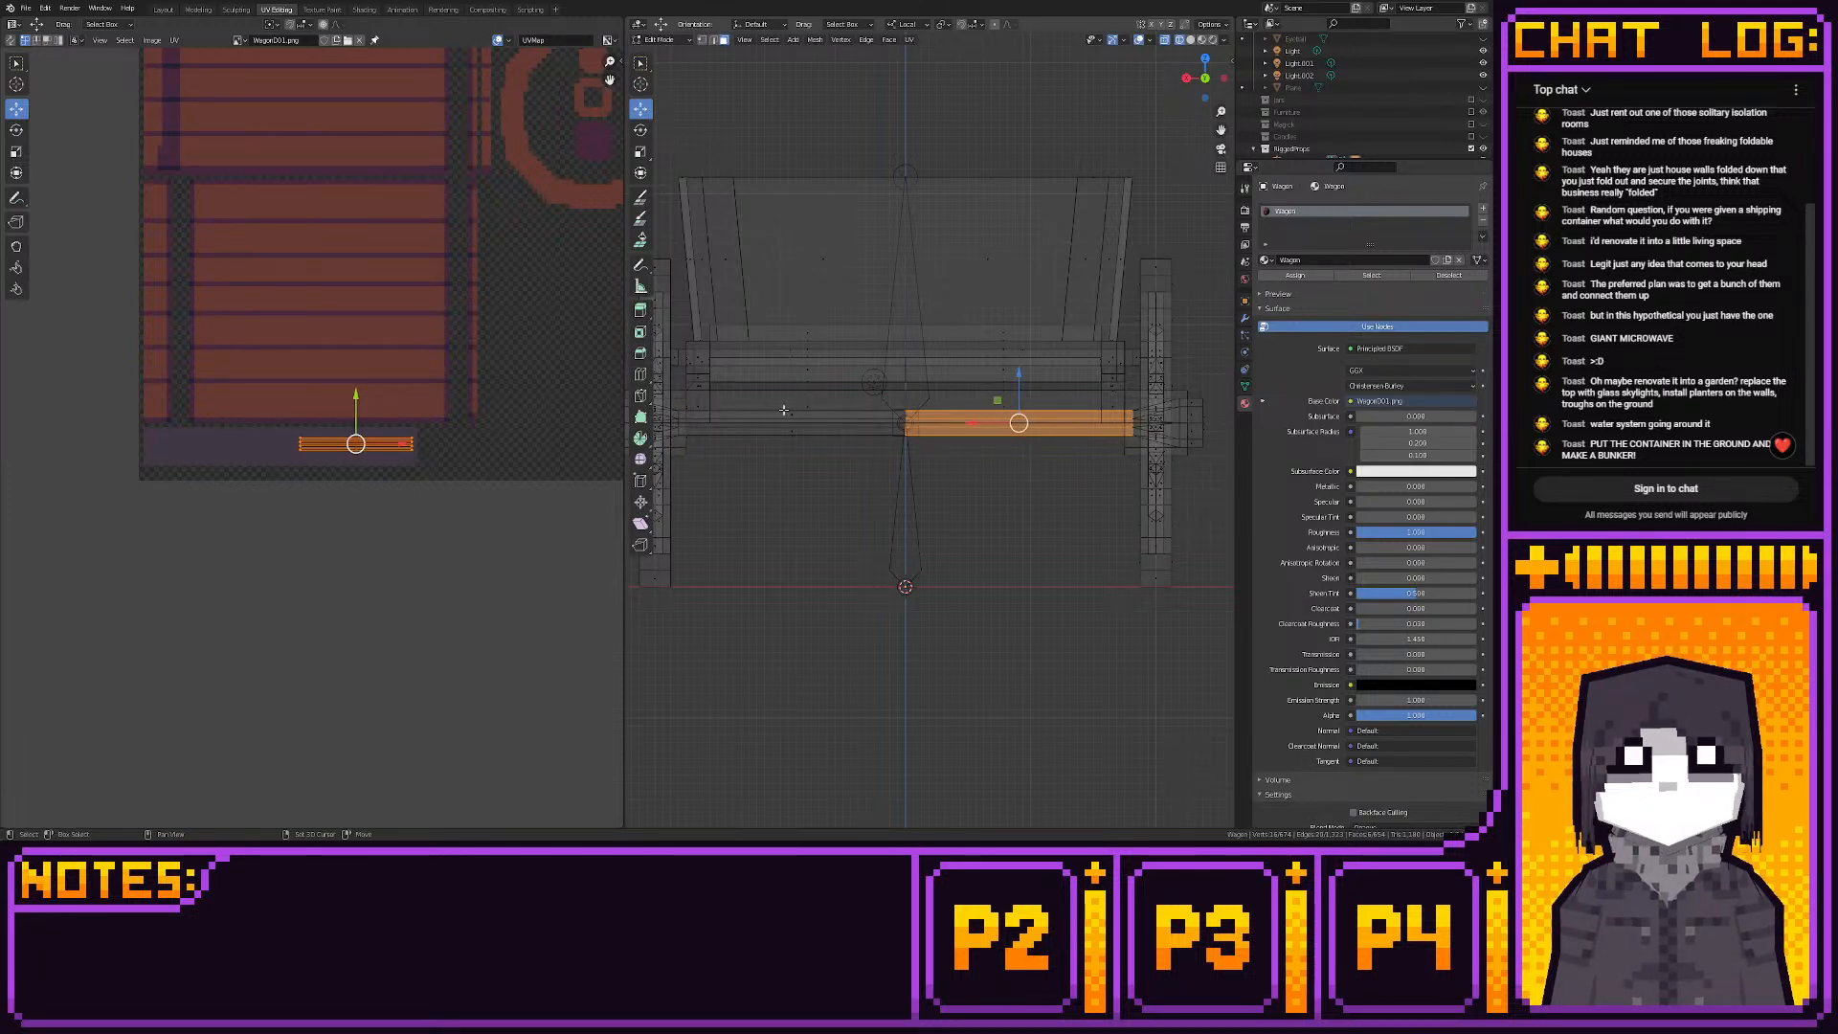
left_click_drag(784, 411, 803, 455, "shift")
scroll(804, 457, "up", 4)
middle_click_drag(772, 403, 984, 433, "shift")
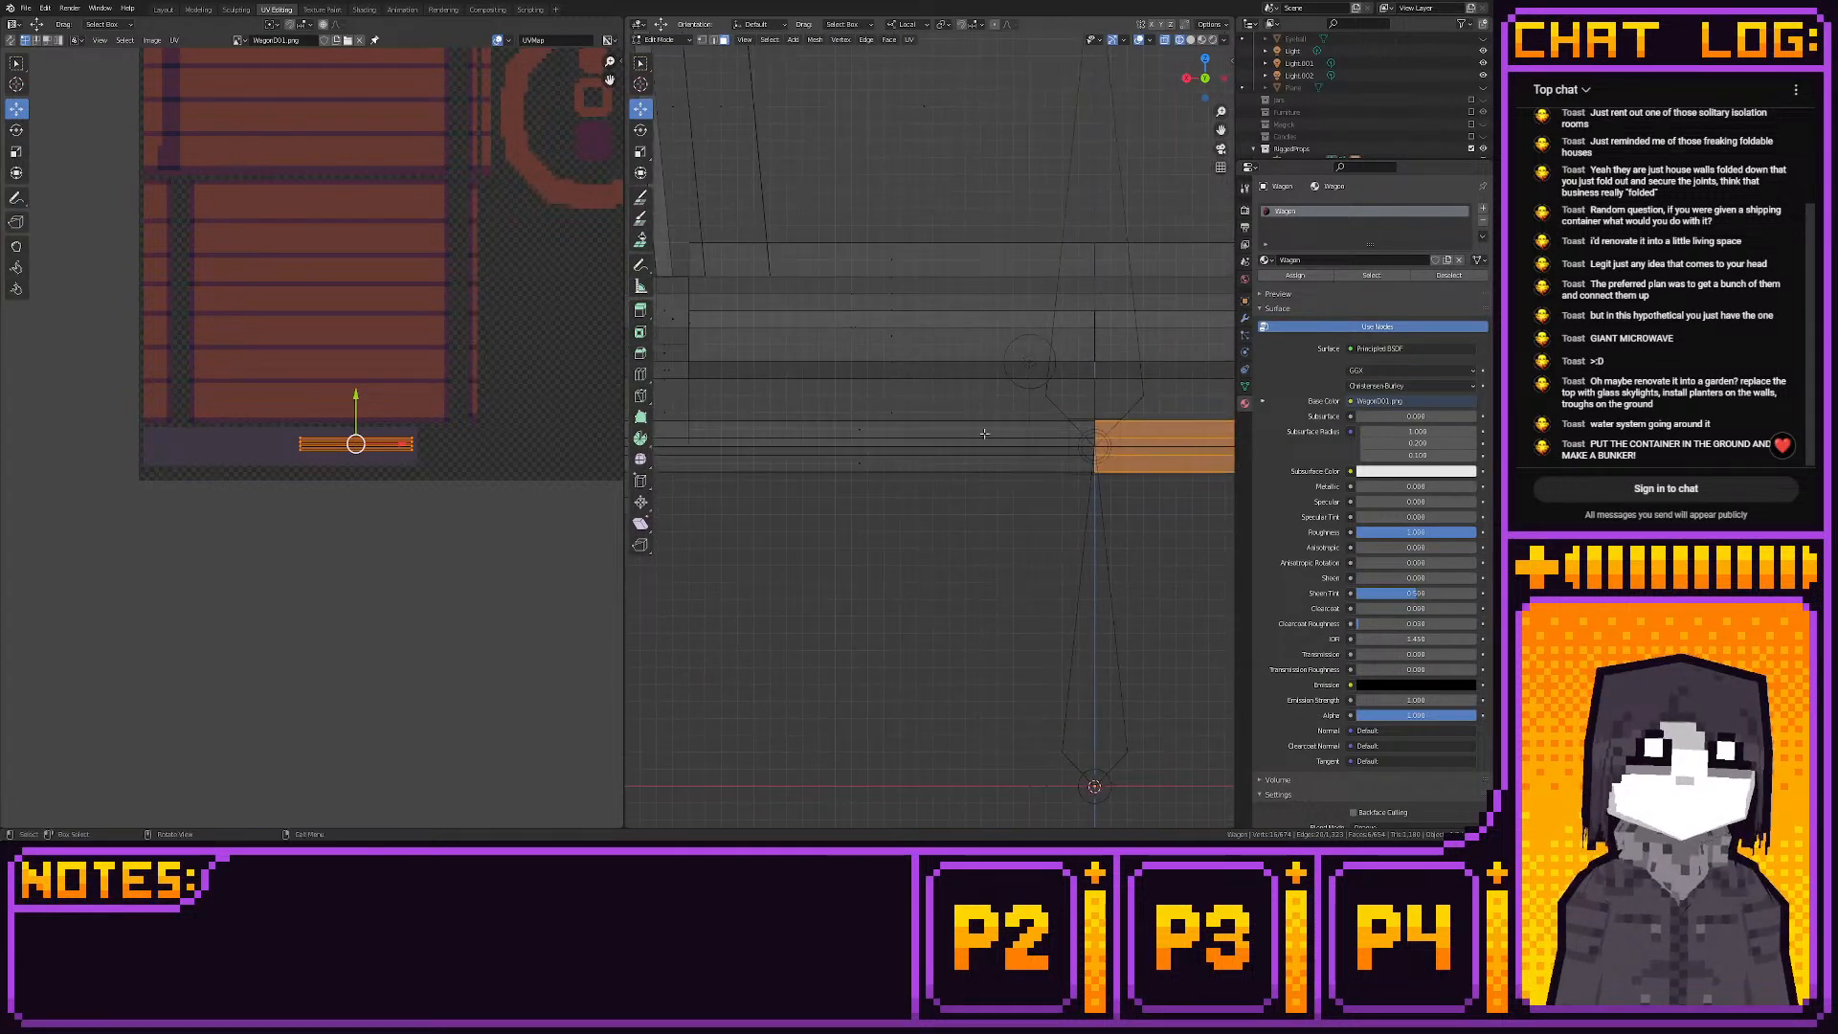
left_click_drag(849, 428, 867, 467)
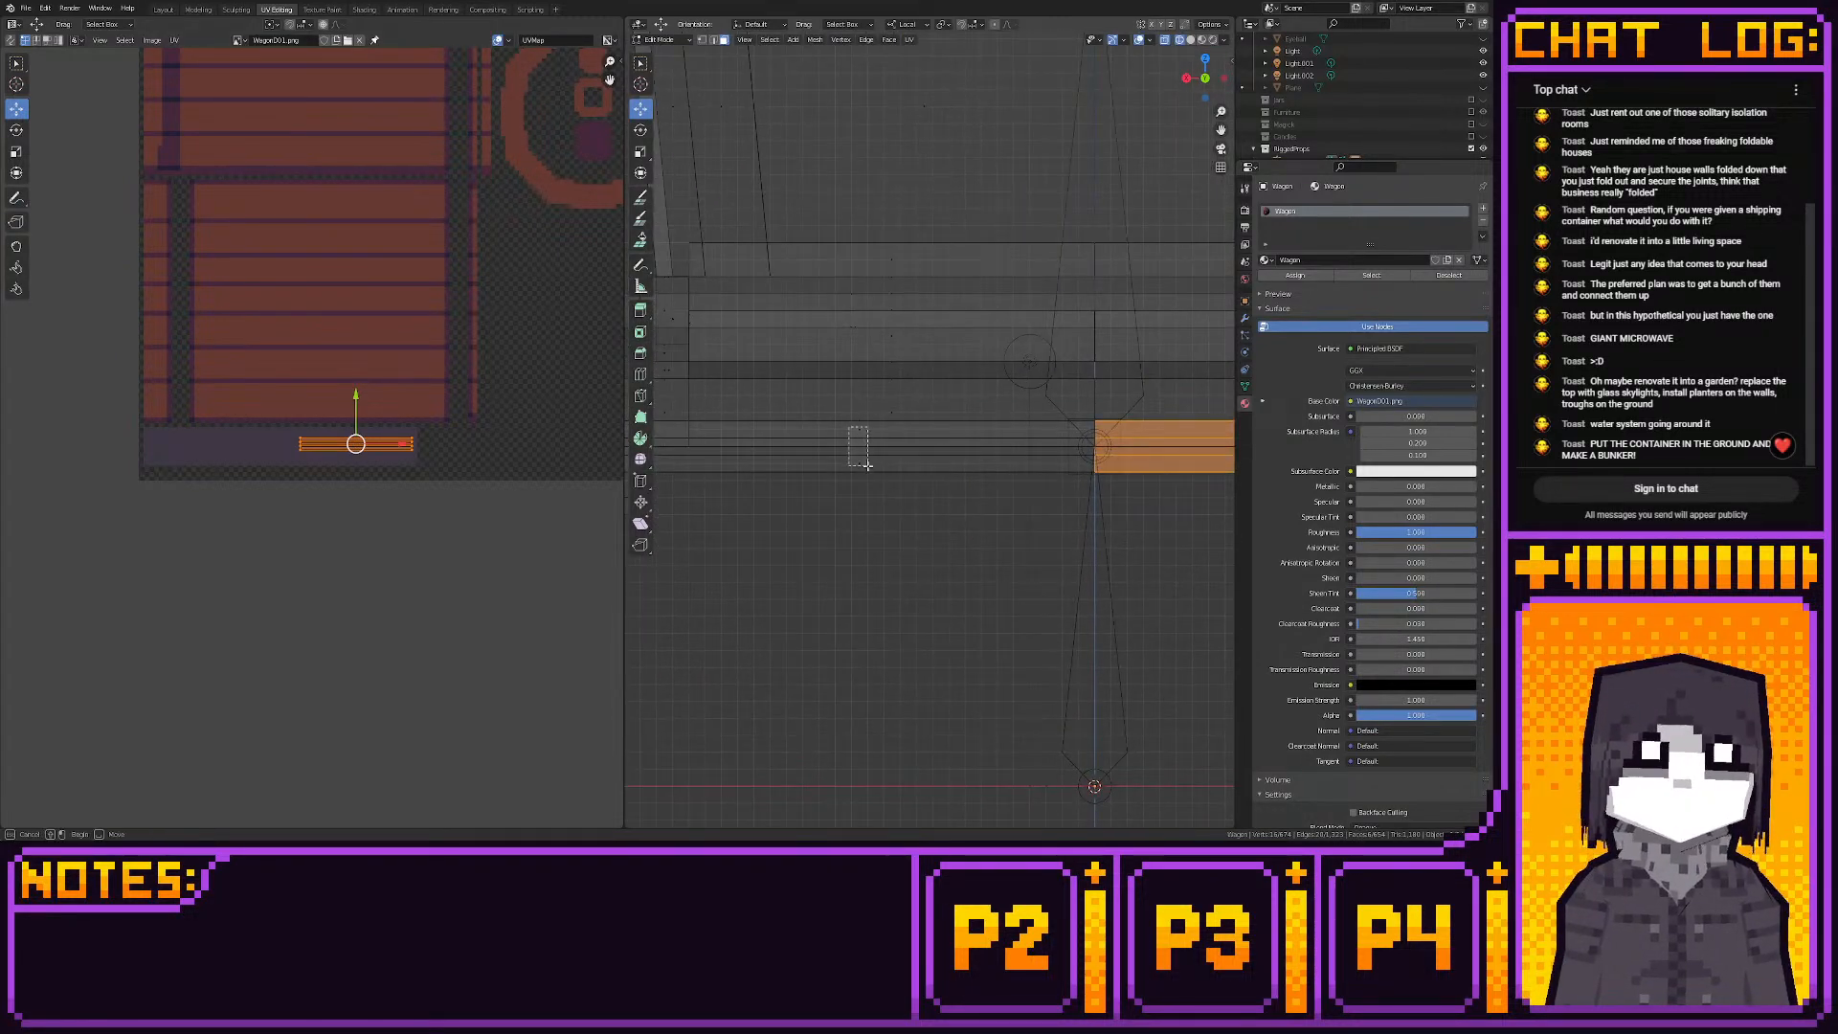
key("u")
left_click(986, 439)
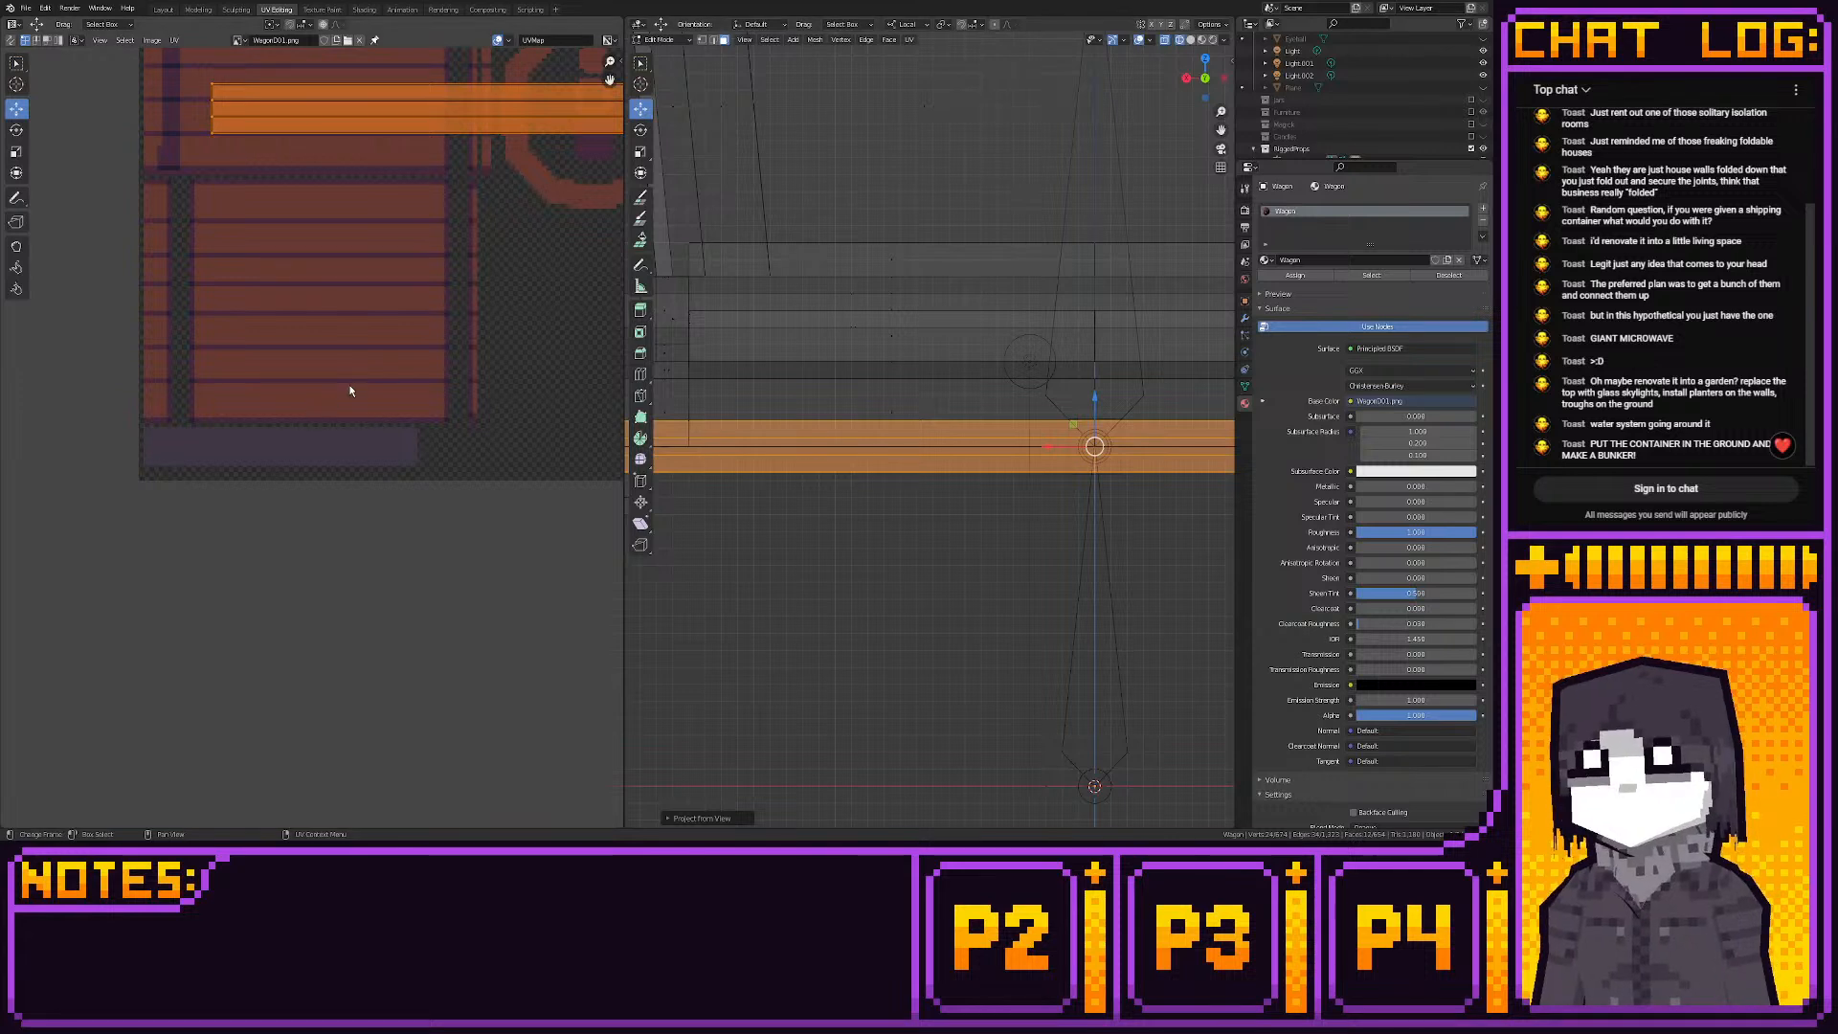
Scale down the axle beam's new UV island and move it towards the dark grey strip
scroll(349, 383, "down", 3)
key("s")
left_click(525, 309)
key("g")
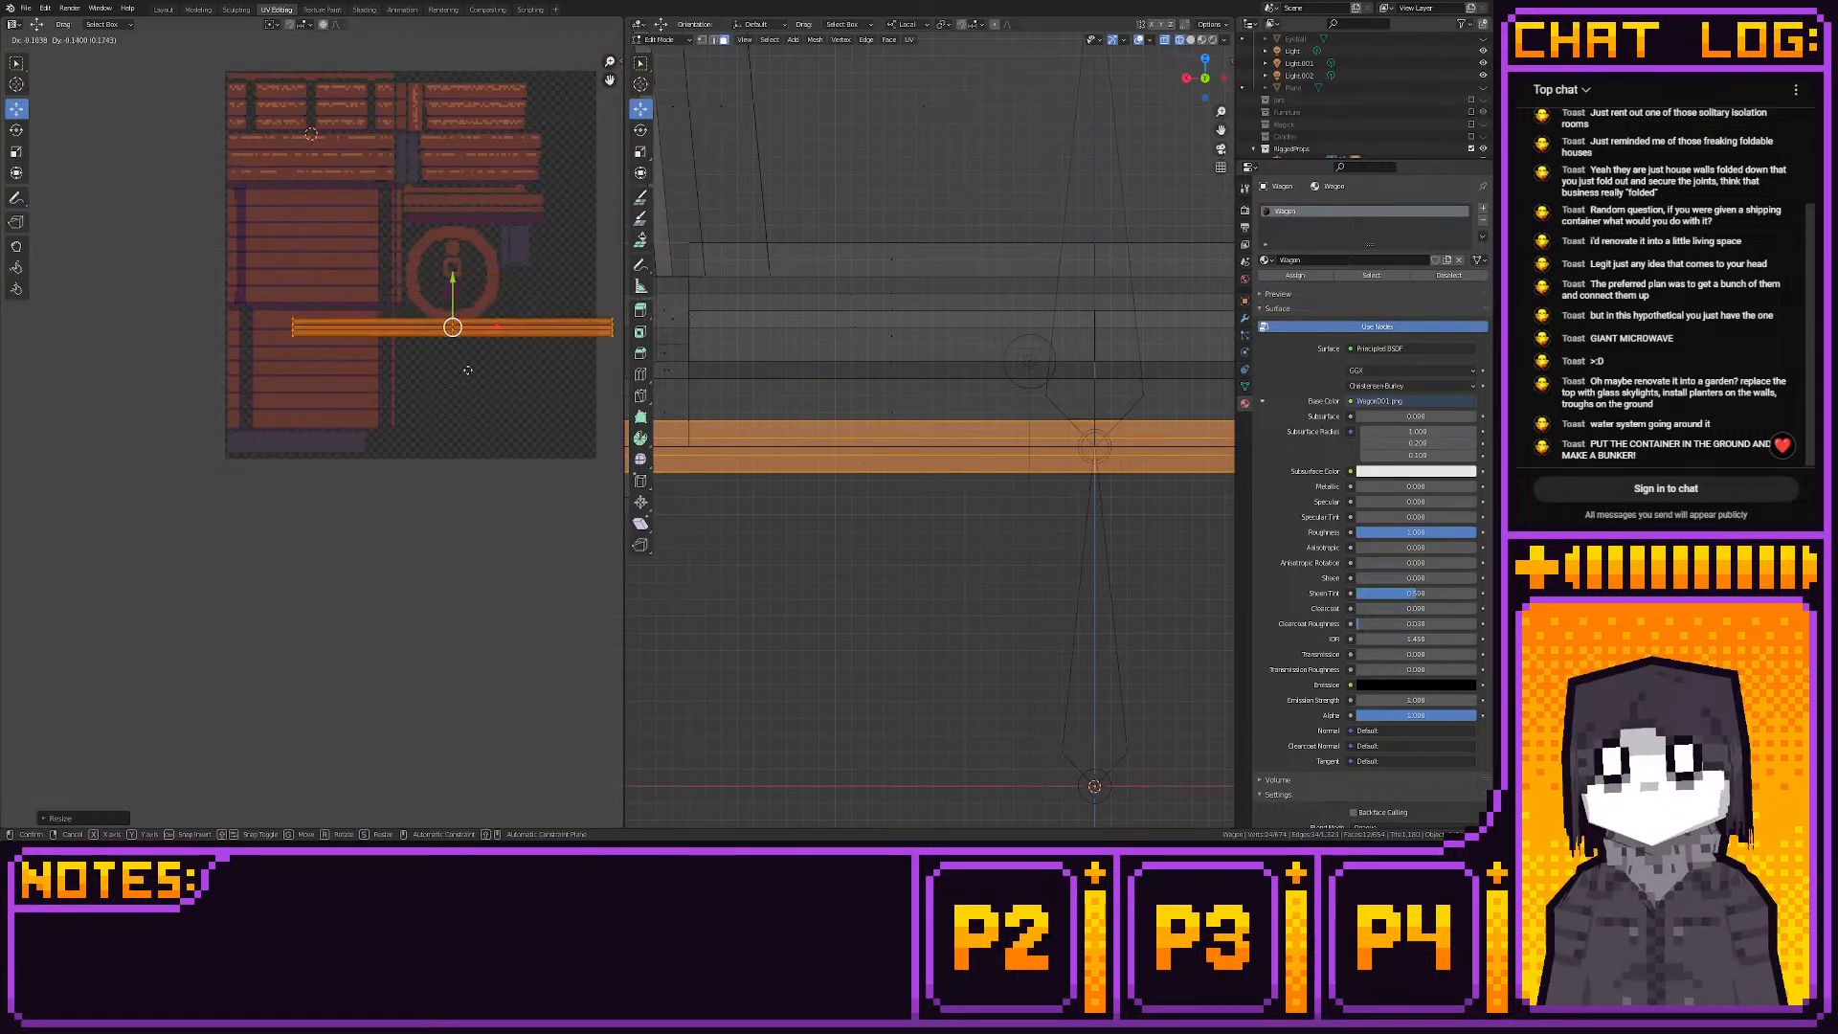
left_click(387, 414)
middle_click_drag(387, 415, 451, 288, "shift")
scroll(522, 273, "up", 4)
key("s")
left_click(514, 195)
Fine-tune the size of the axle beam's UV island and place it on the dark grey strip
scroll(448, 296, "up", 1)
key("g")
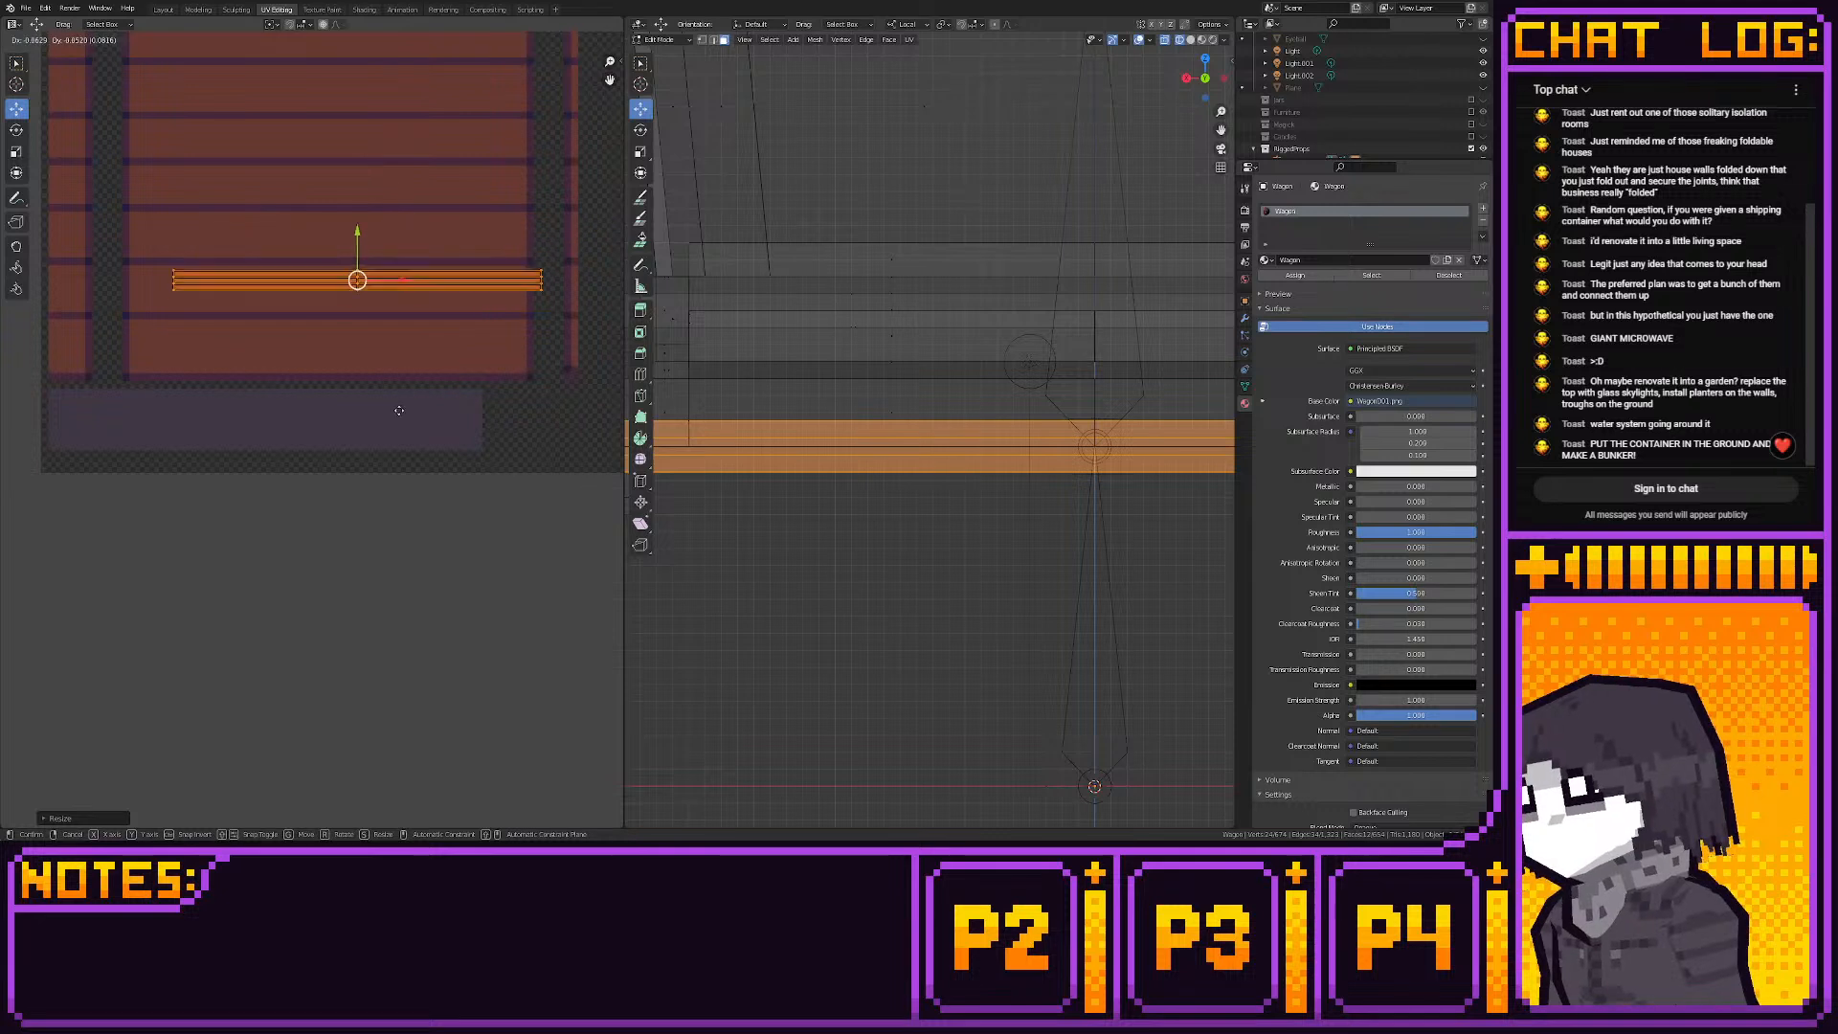
left_click(358, 447)
middle_click_drag(357, 447, 360, 478, "shift")
scroll(358, 478, "up", 4)
key("s")
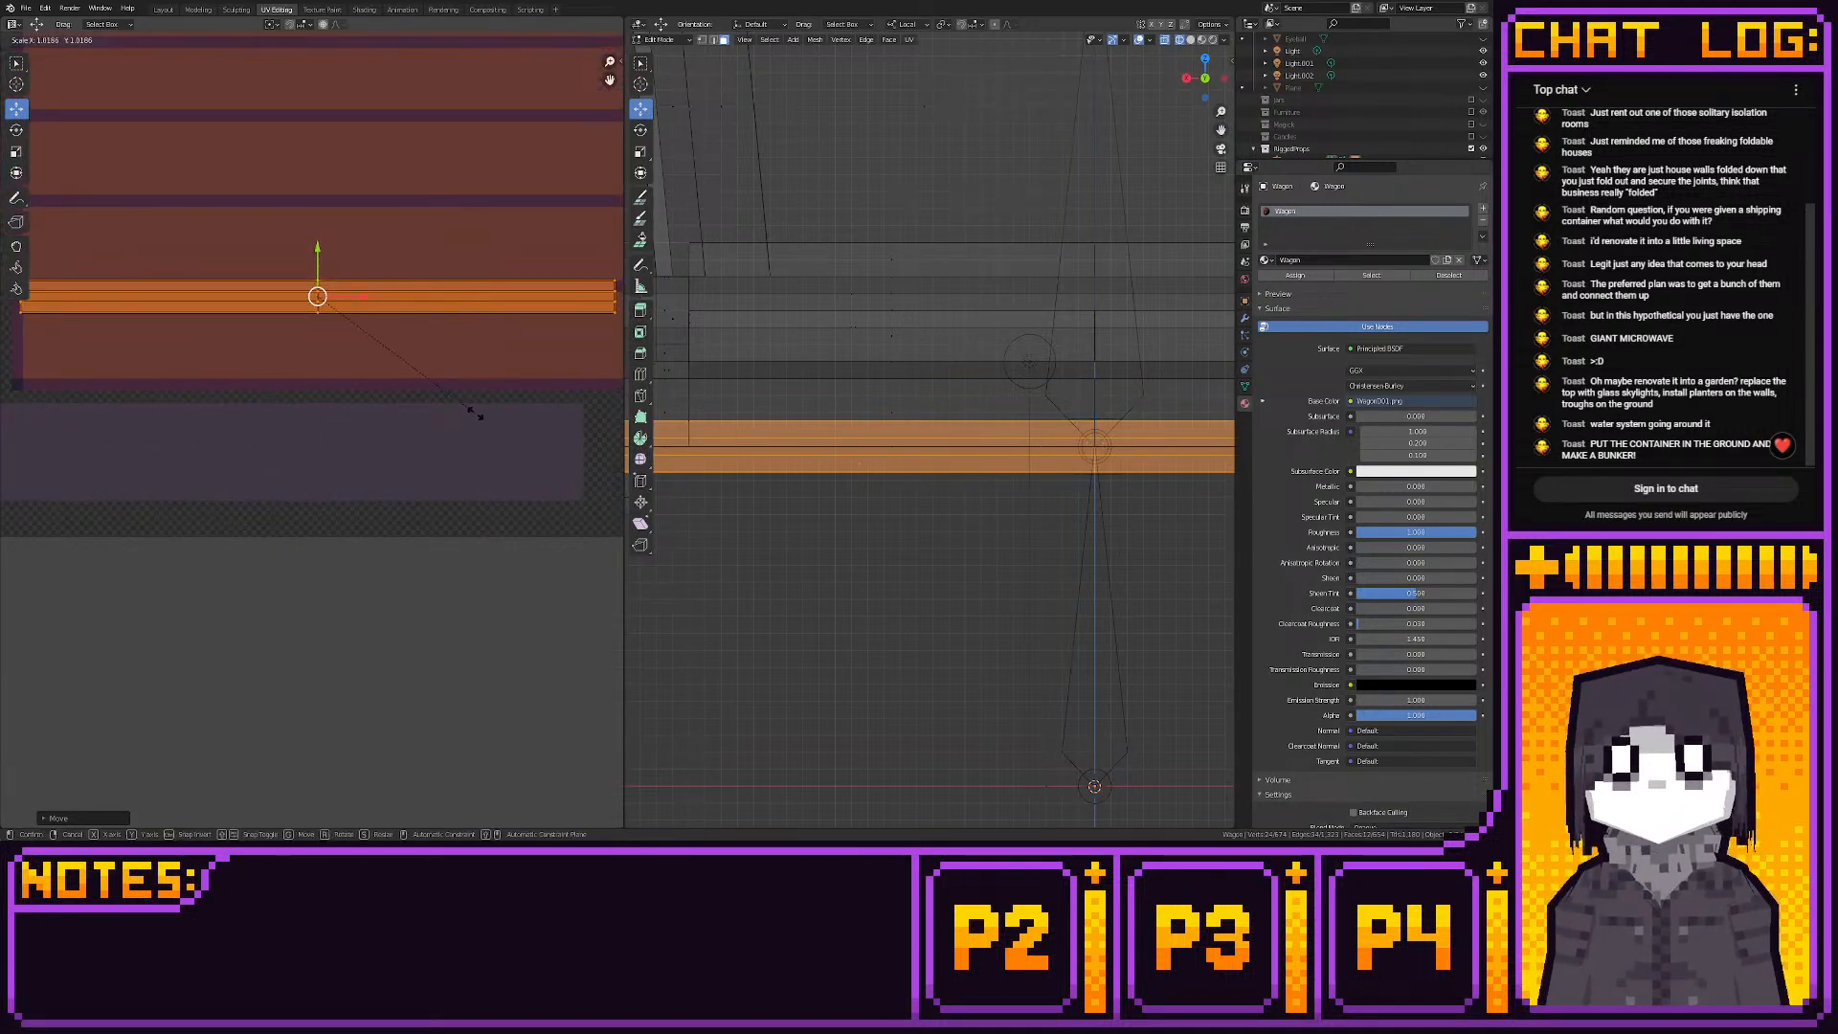
left_click(478, 414)
key("g")
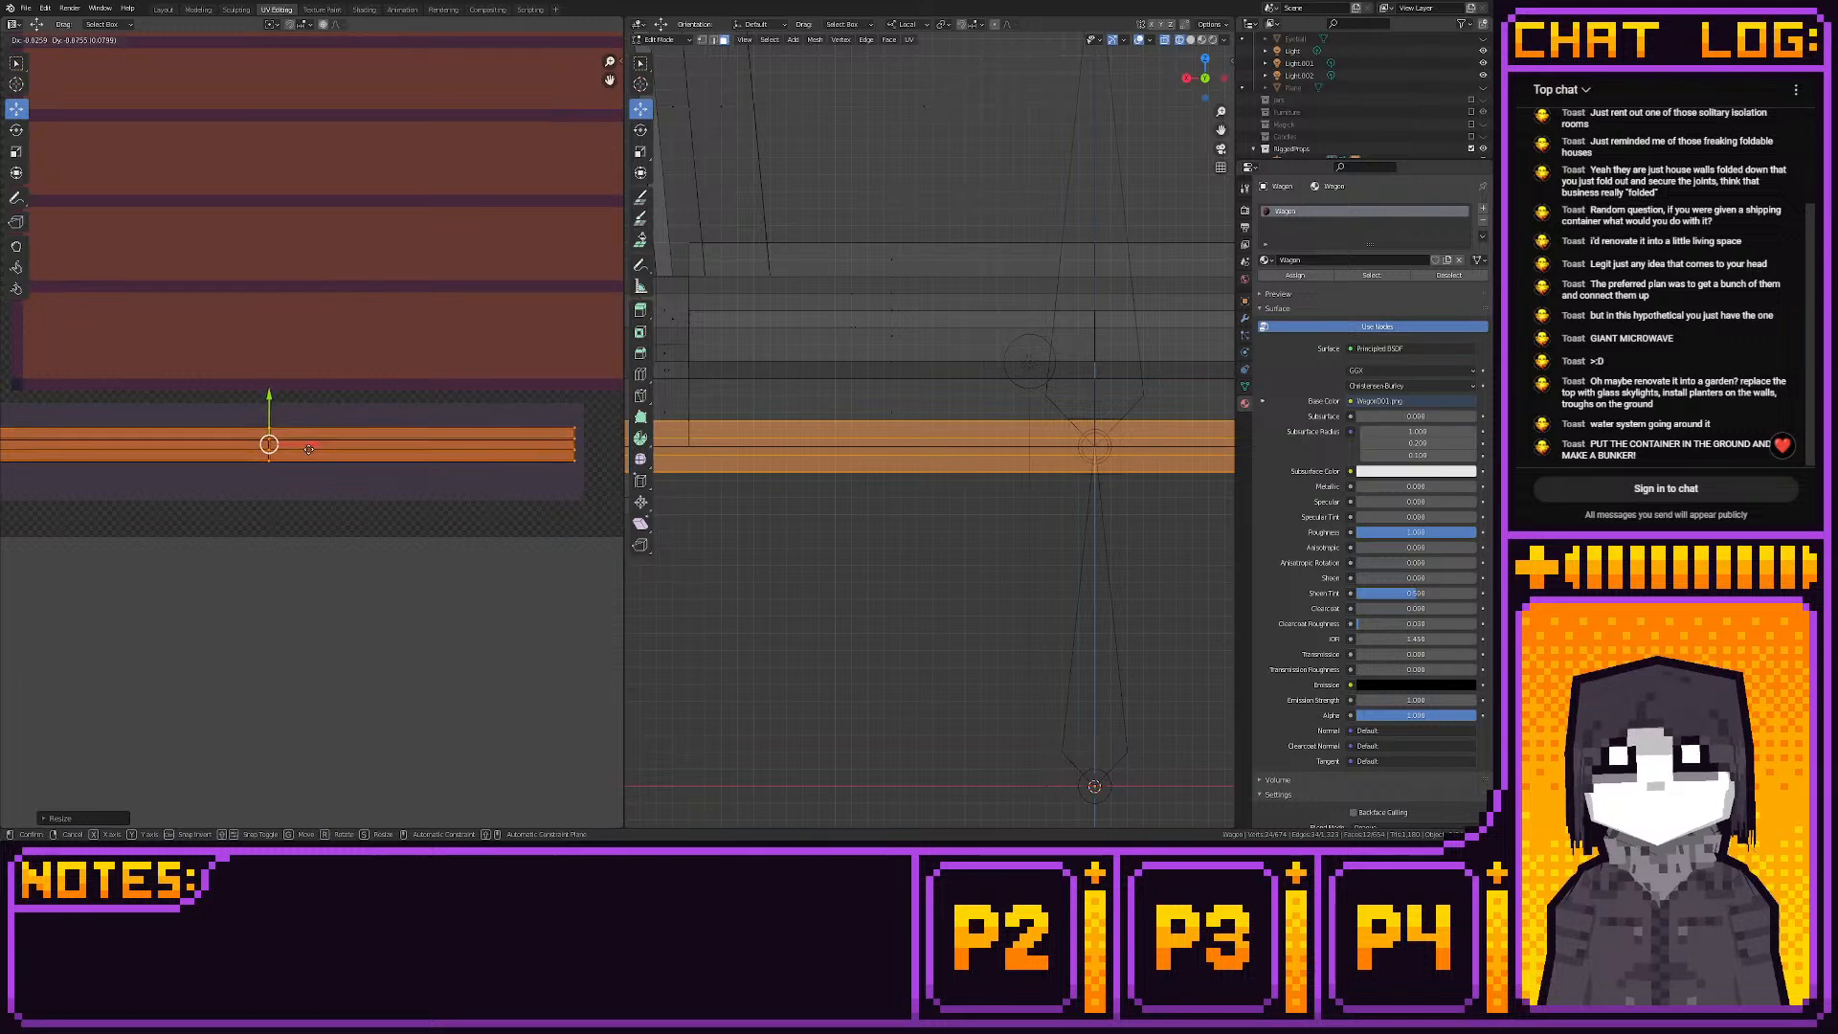
left_click(325, 450)
Align the beam's UV island with the dark grey strip's upper part and scale it to span the strip's full length
middle_click_drag(330, 448, 427, 418)
scroll(427, 417, "down", 3)
key("s")
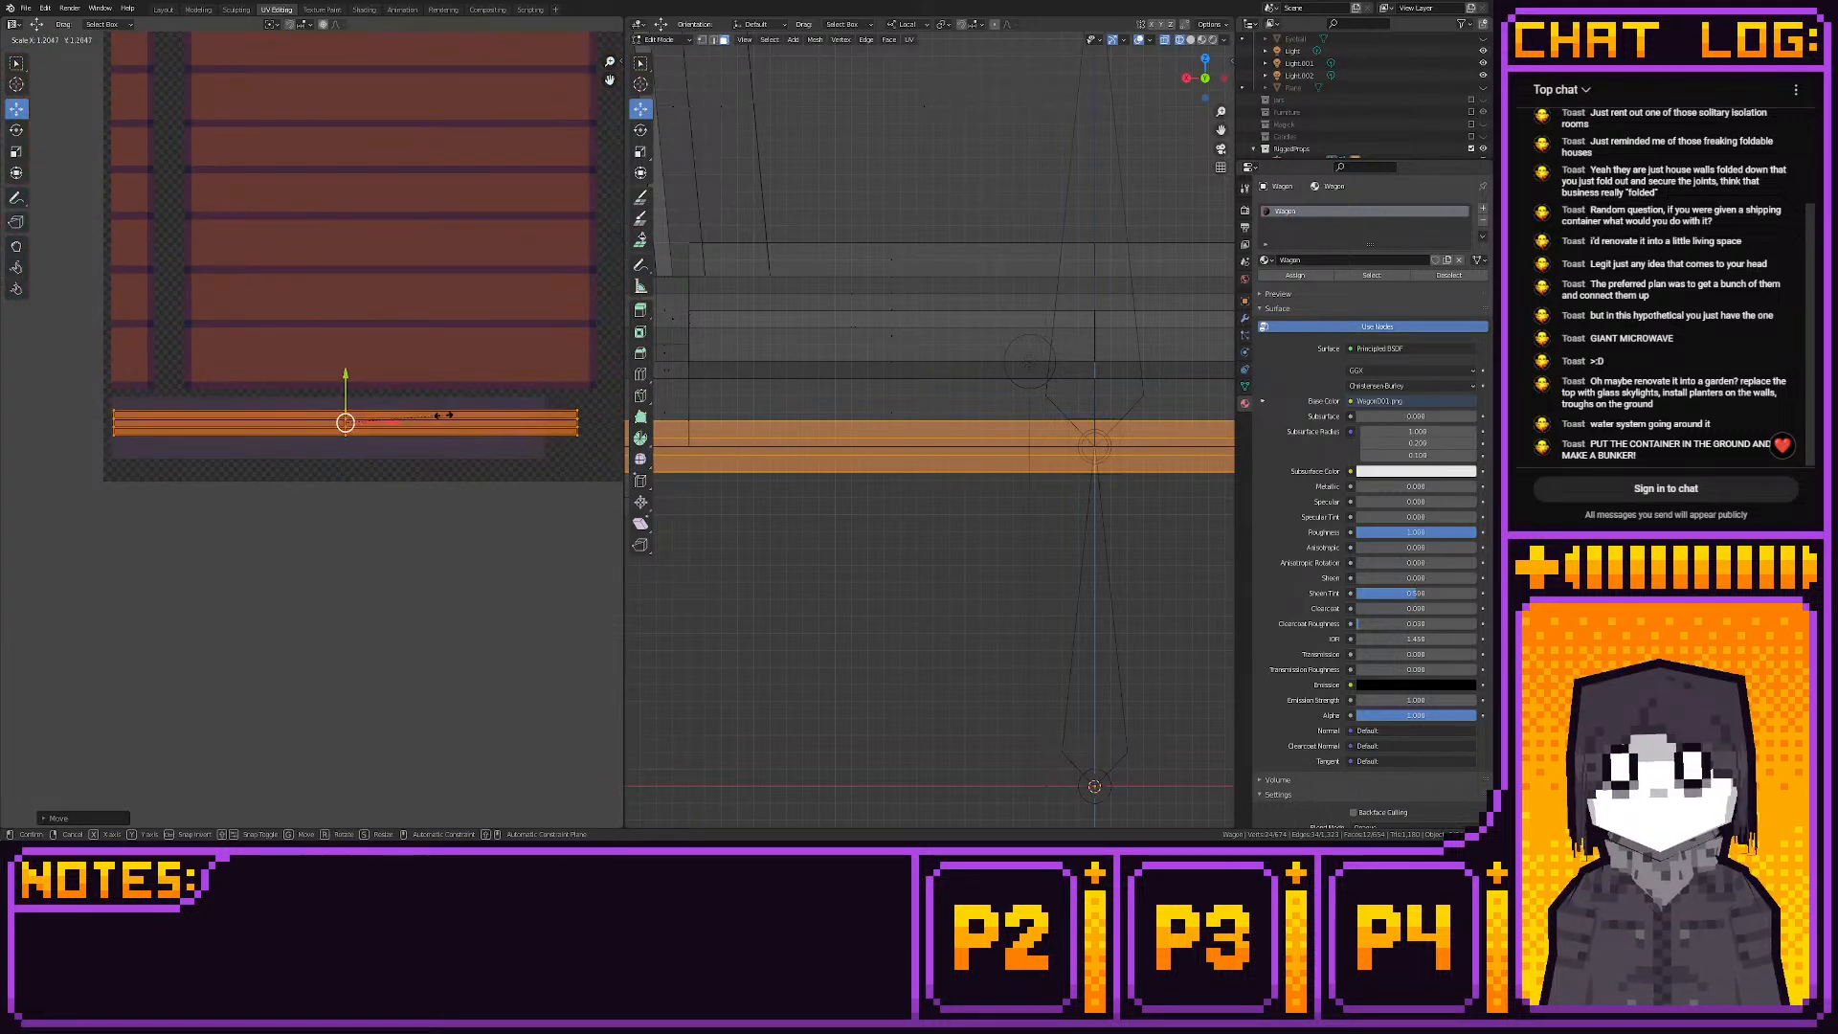
left_click(433, 416)
key("g")
left_click(419, 410)
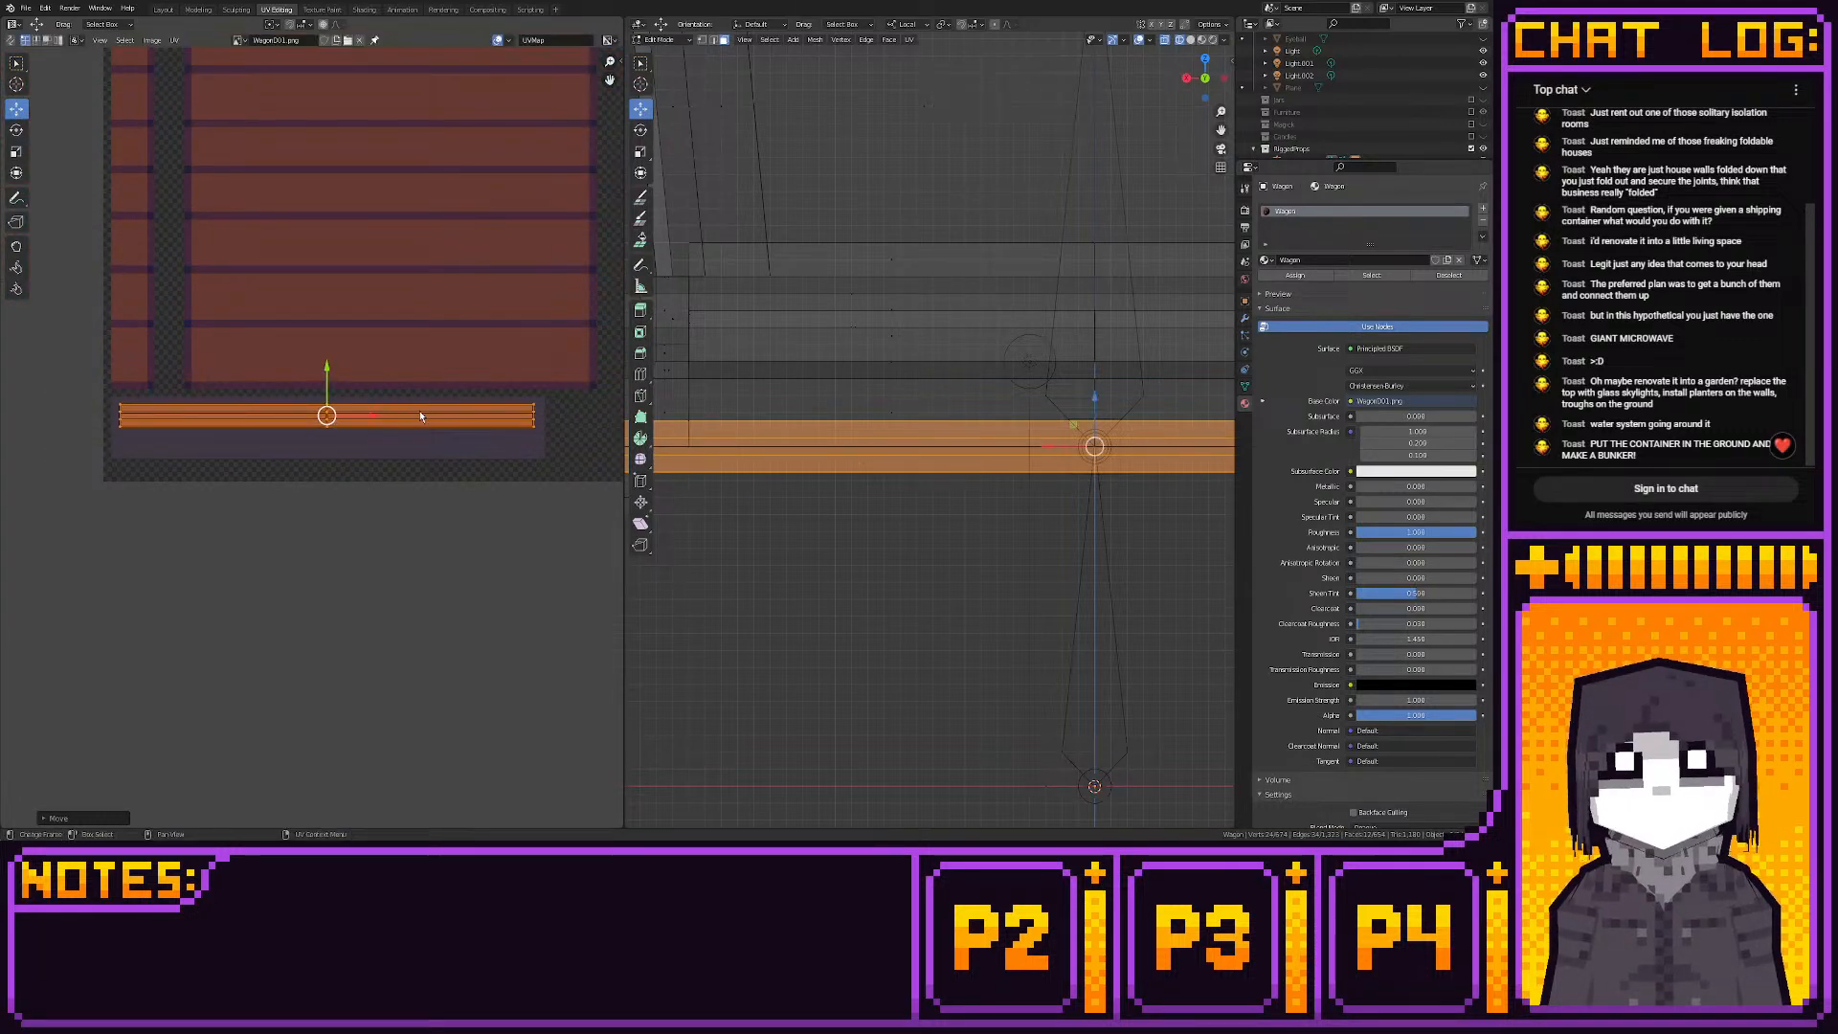
key("s")
left_click(499, 420)
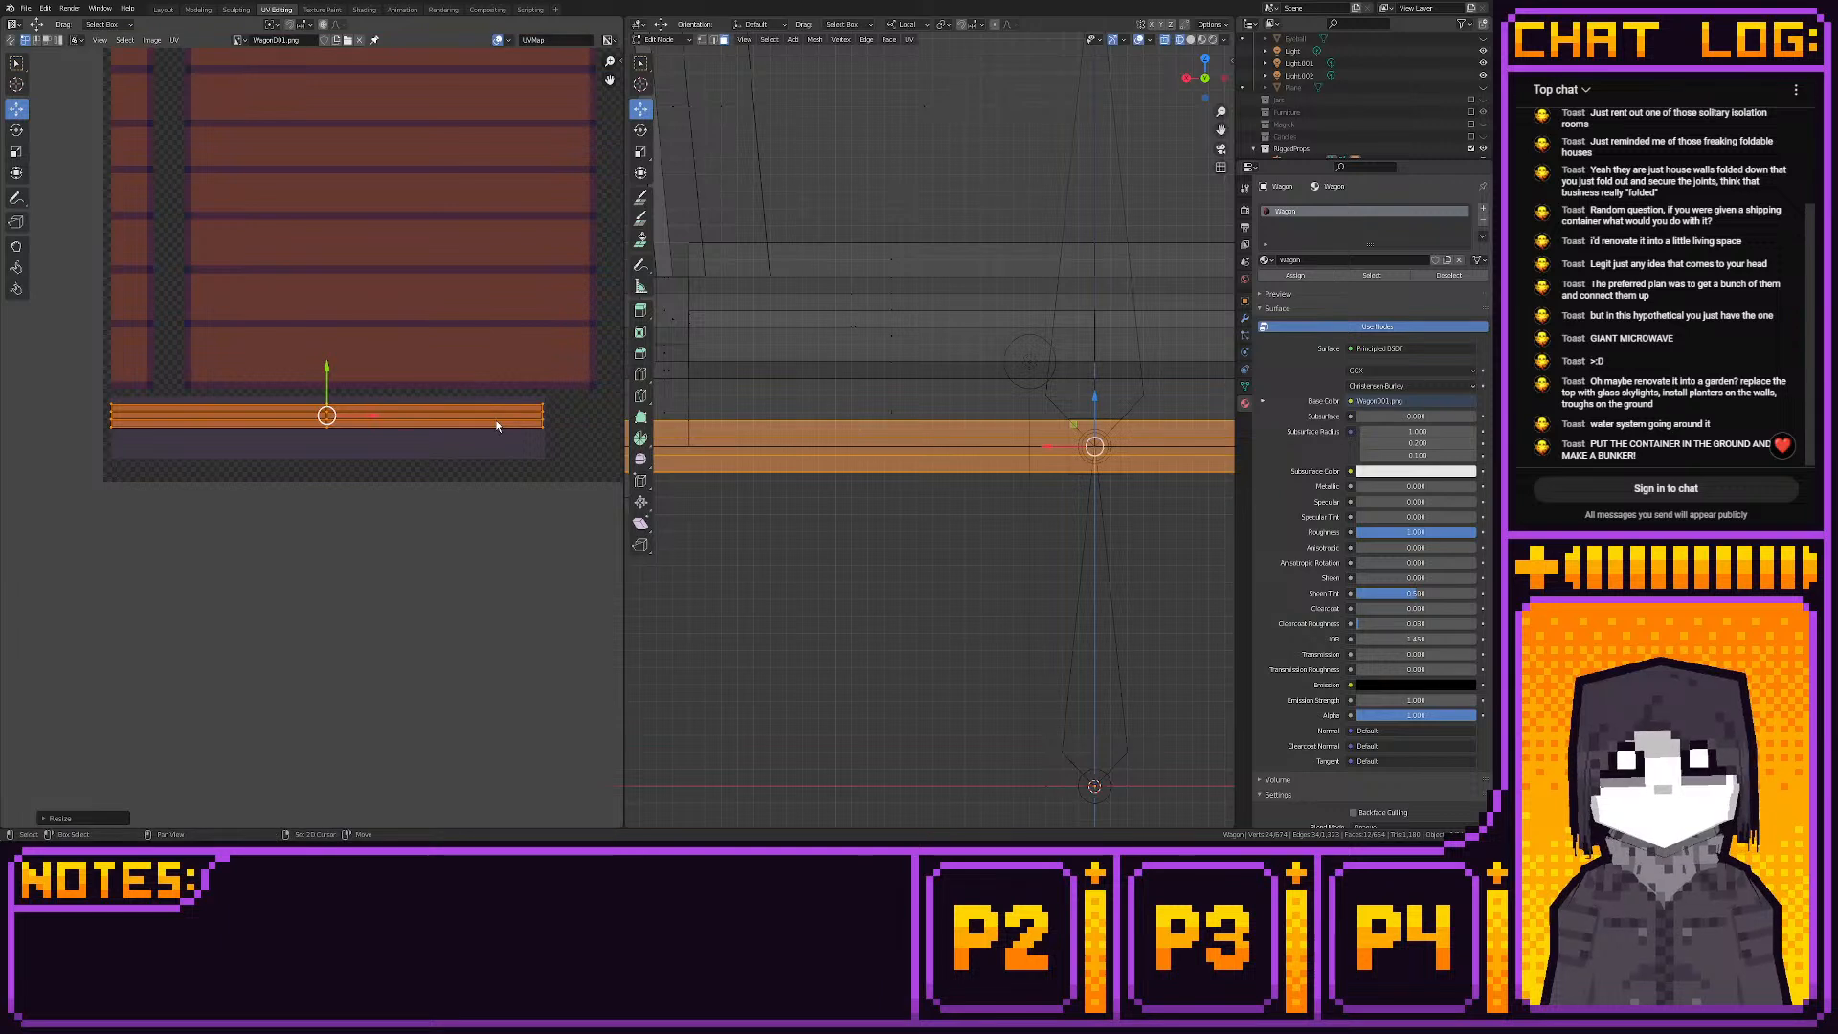
Nudge the beam's whole UV island up to the strip's upper edge and snap the selection to pixels
left_click(498, 427, "alt")
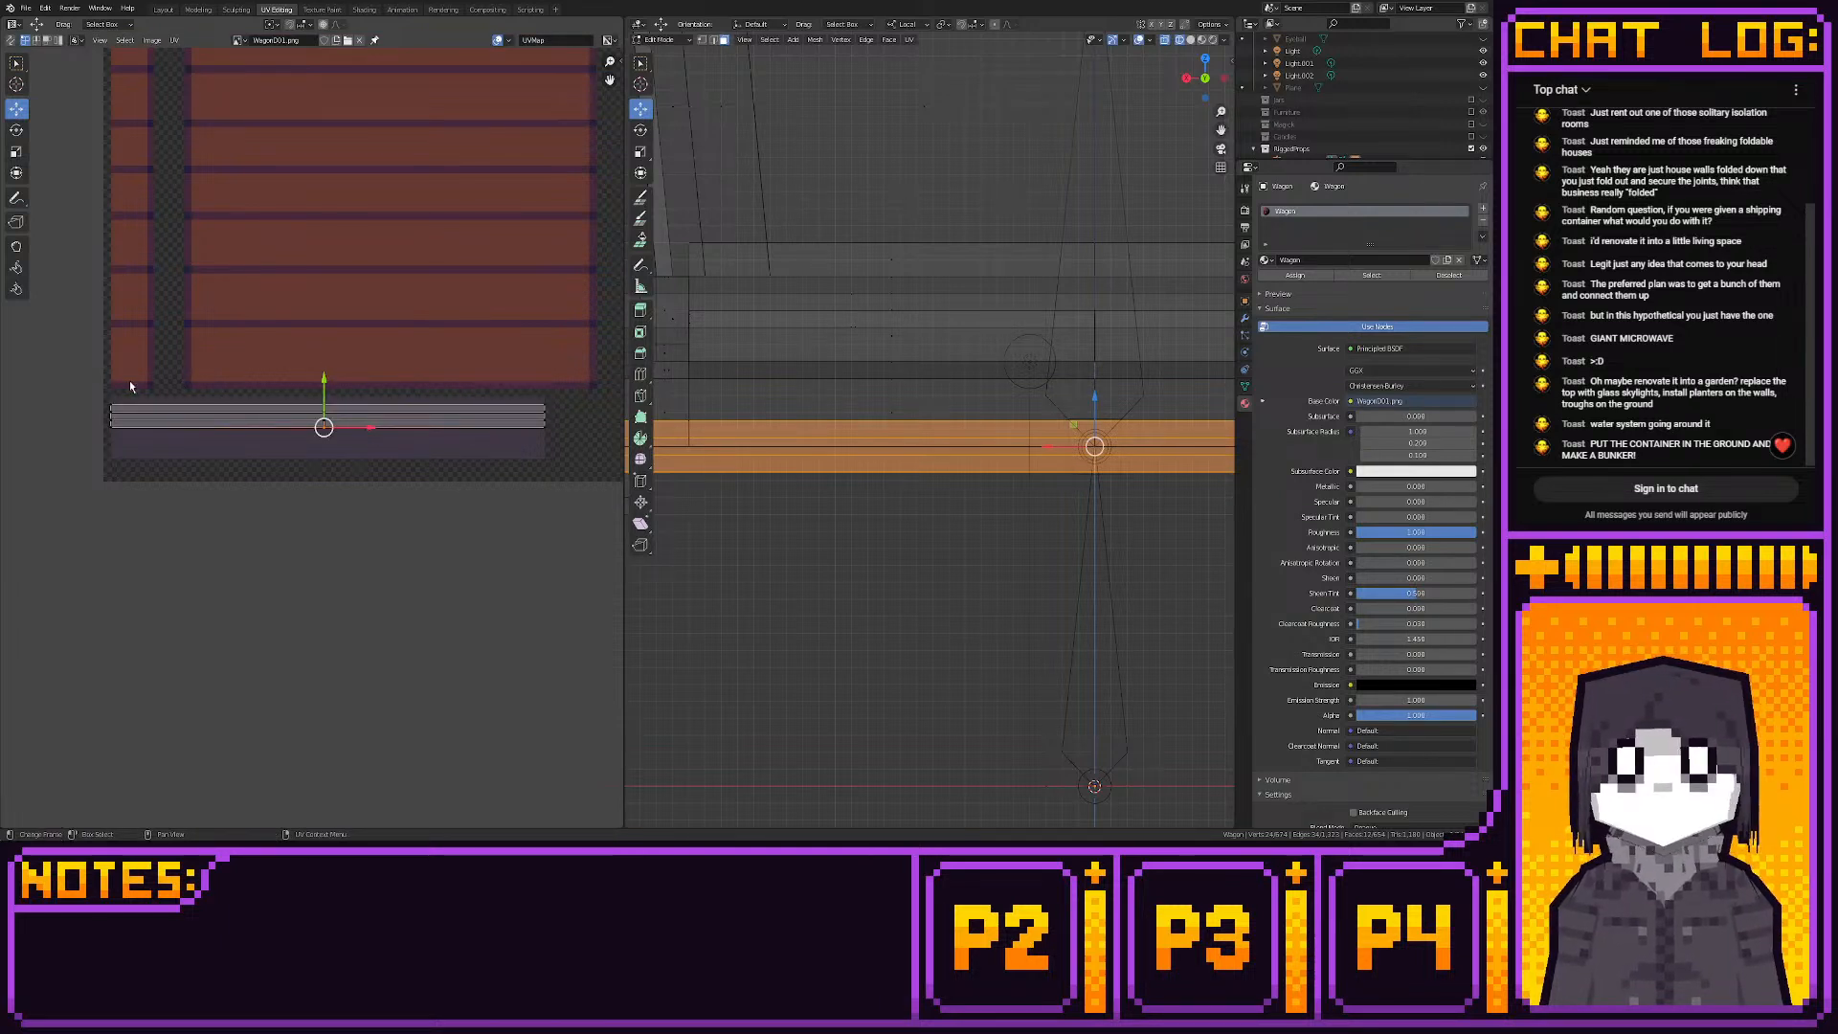
left_click_drag(103, 387, 611, 453)
left_click_drag(330, 375, 329, 365)
key("shift+s")
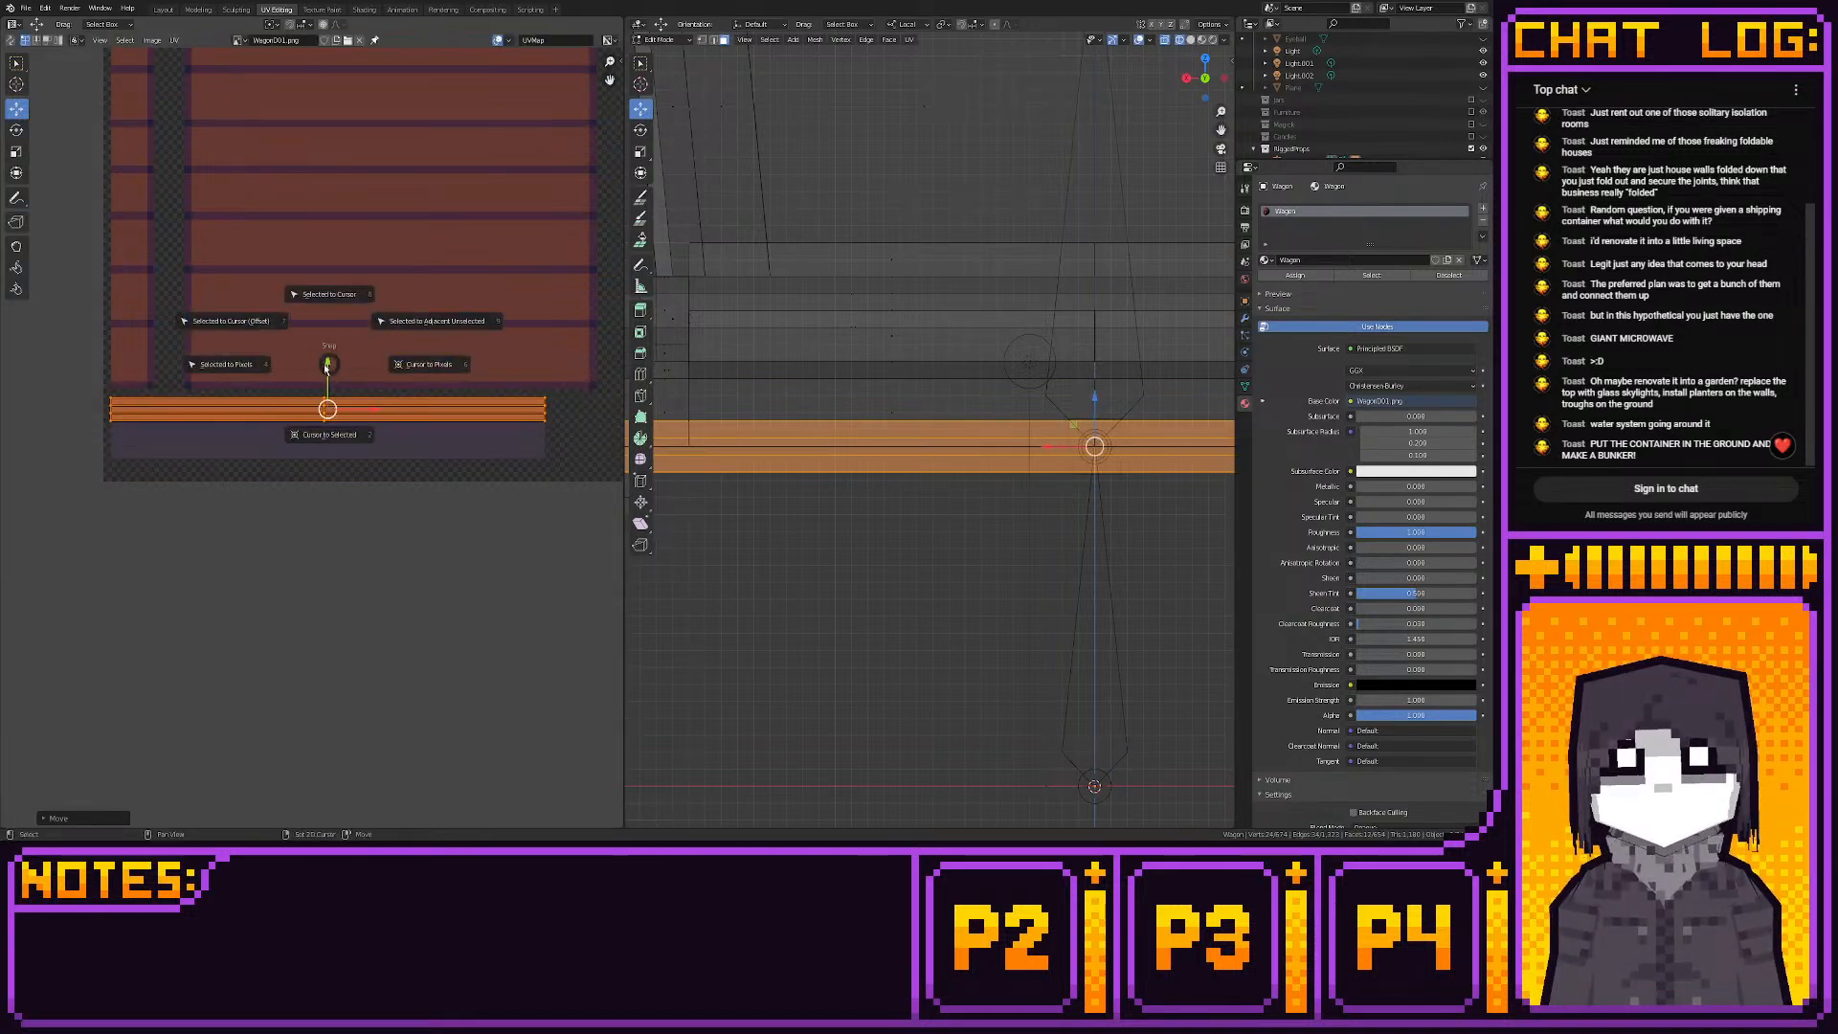
left_click(227, 364)
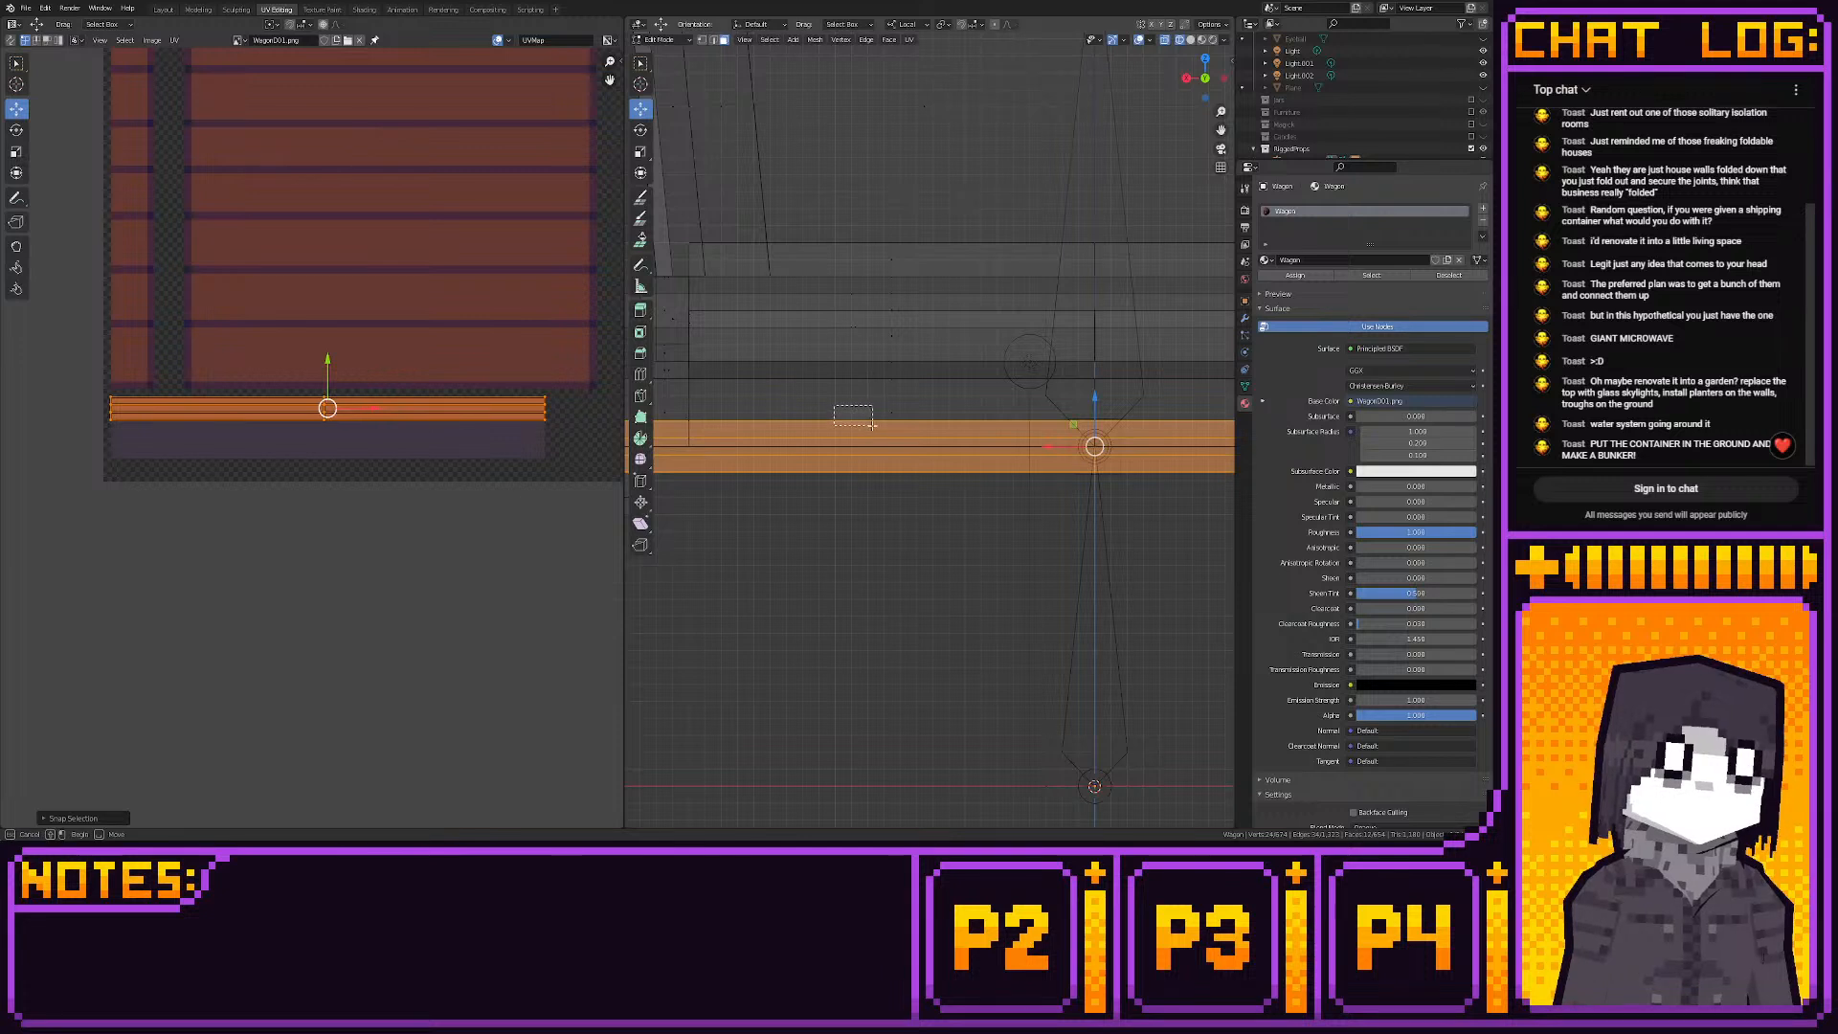
Select the axle beam's top and bottom faces on both halves and UV-project them from the top view
left_click_drag(875, 422, 879, 425)
middle_click_drag(1016, 375, 731, 344, "shift")
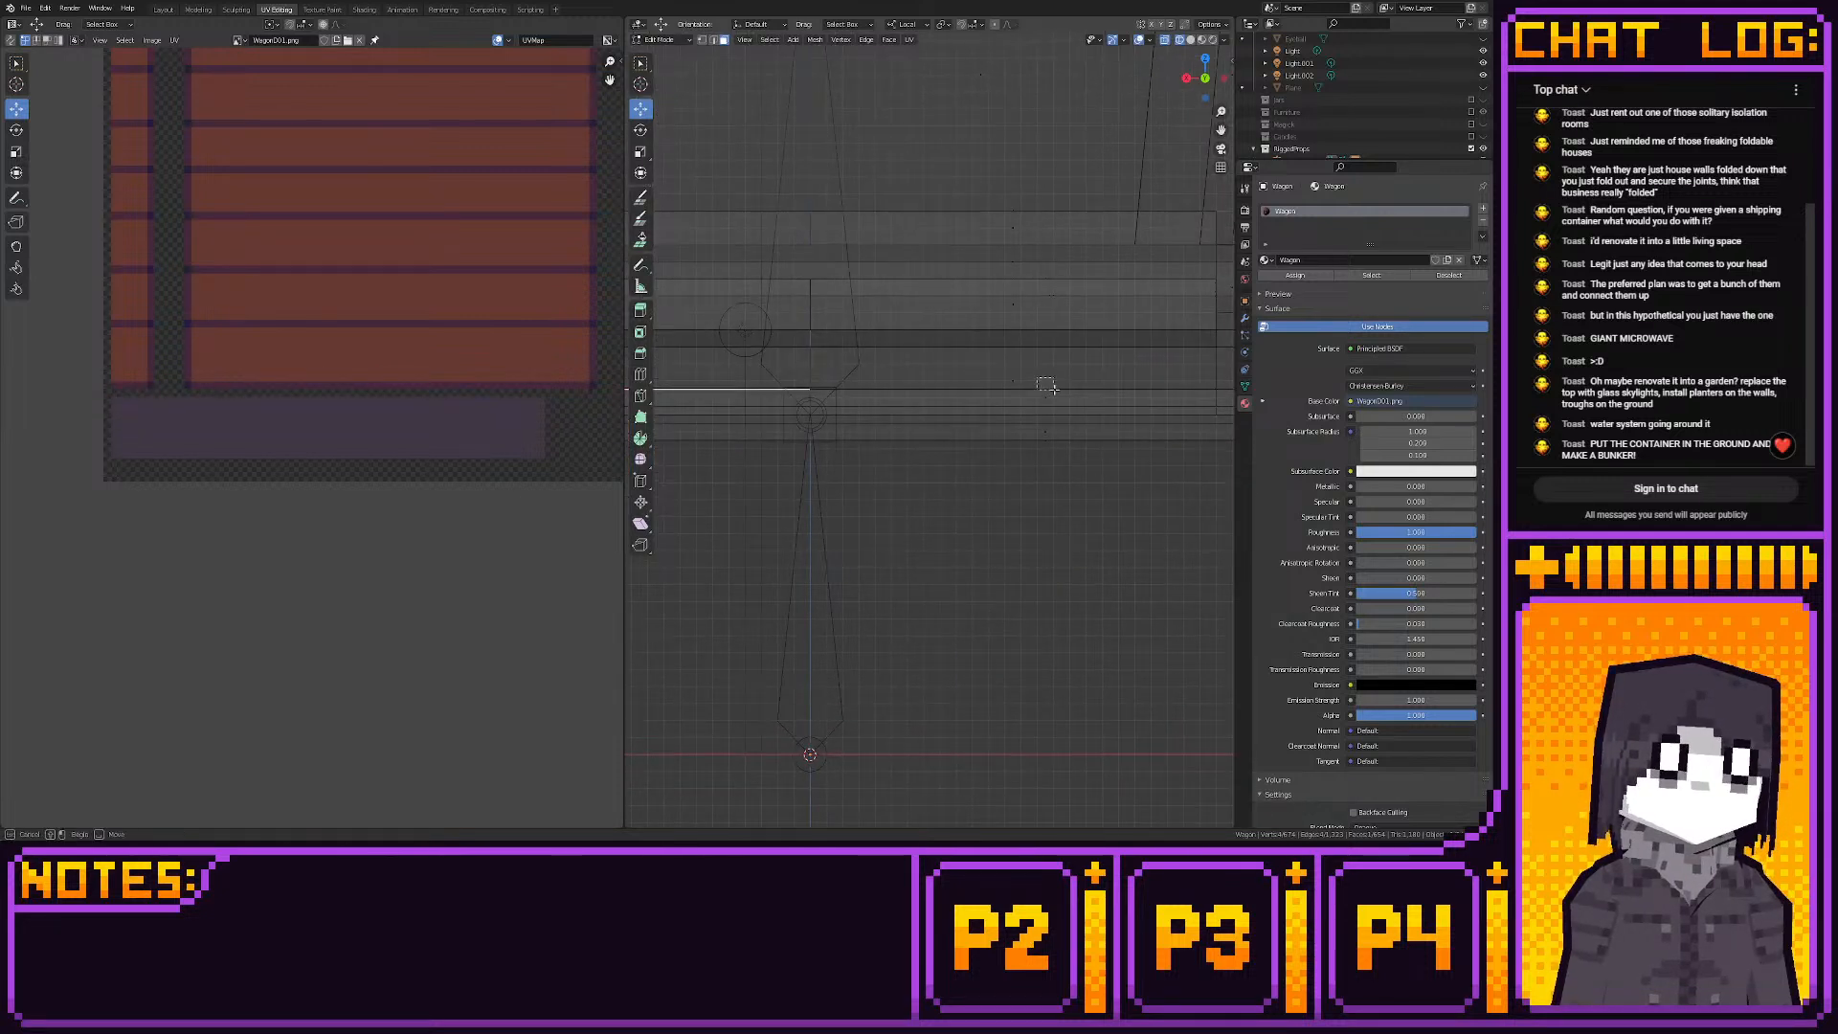
left_click_drag(1054, 390, 1074, 435, "shift")
middle_click_drag(862, 471, 1141, 466, "shift")
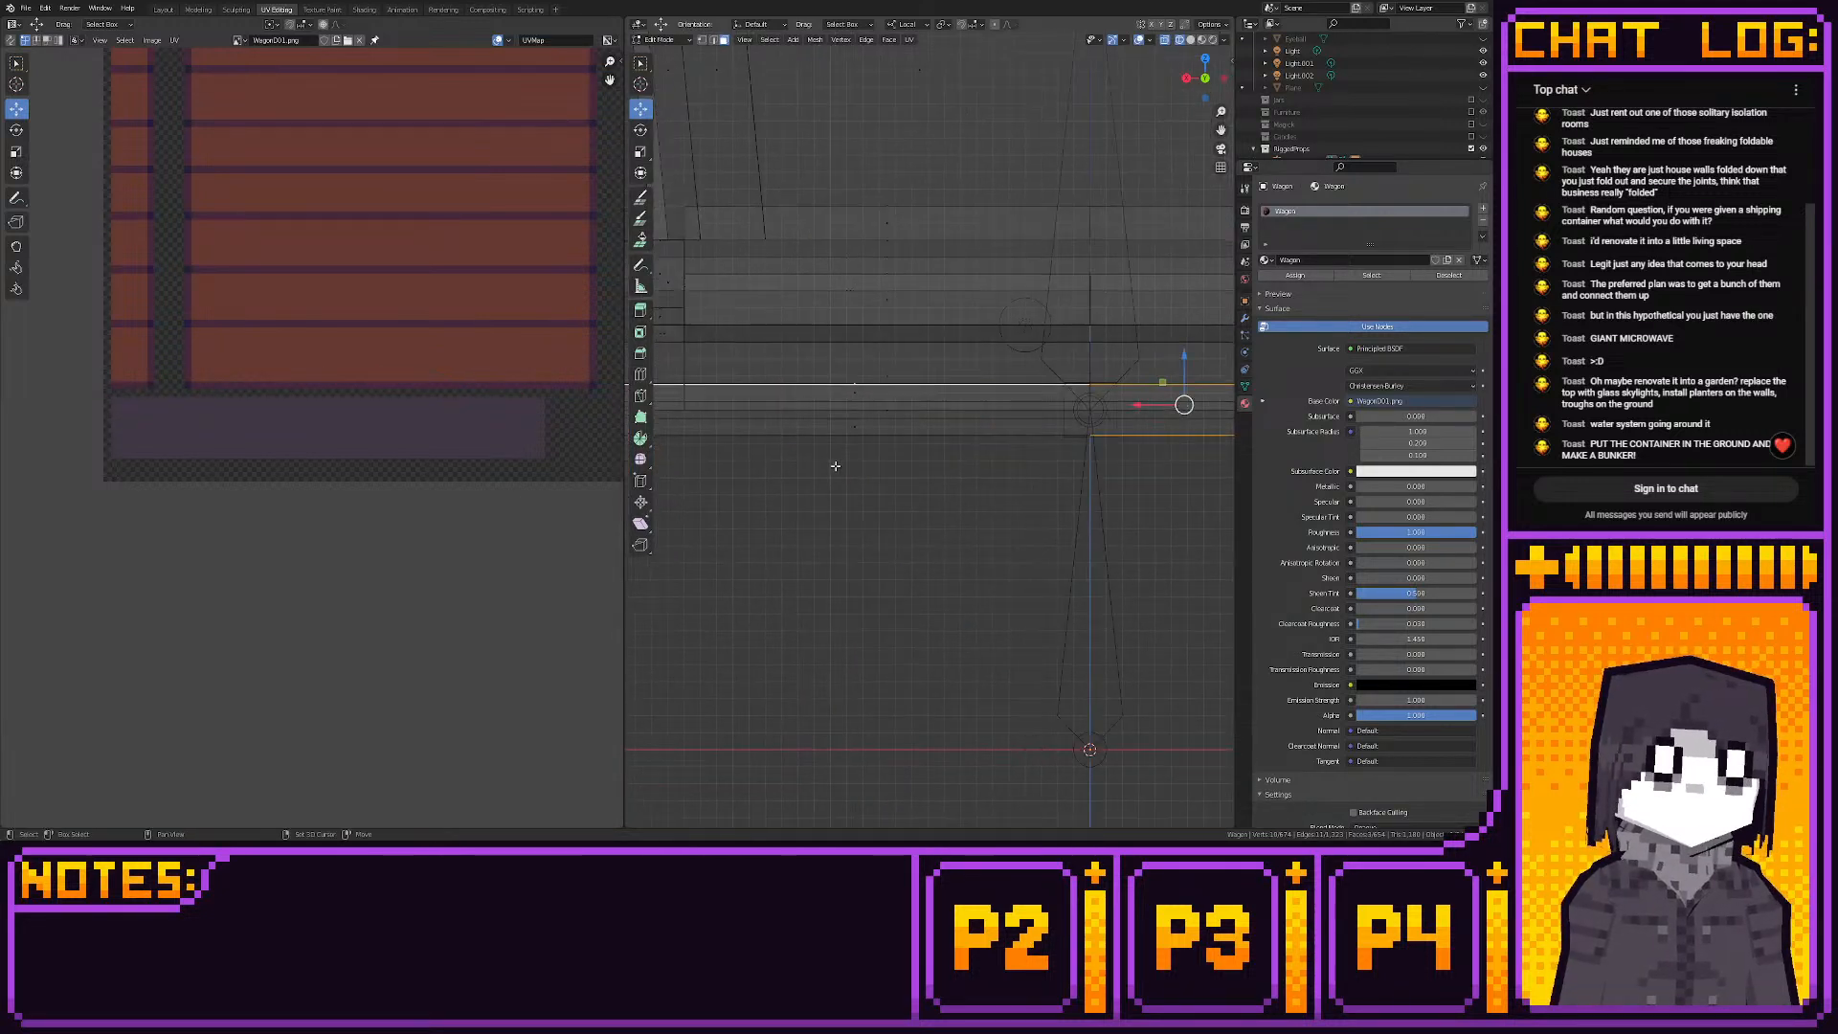
left_click_drag(835, 456, 871, 434, "shift")
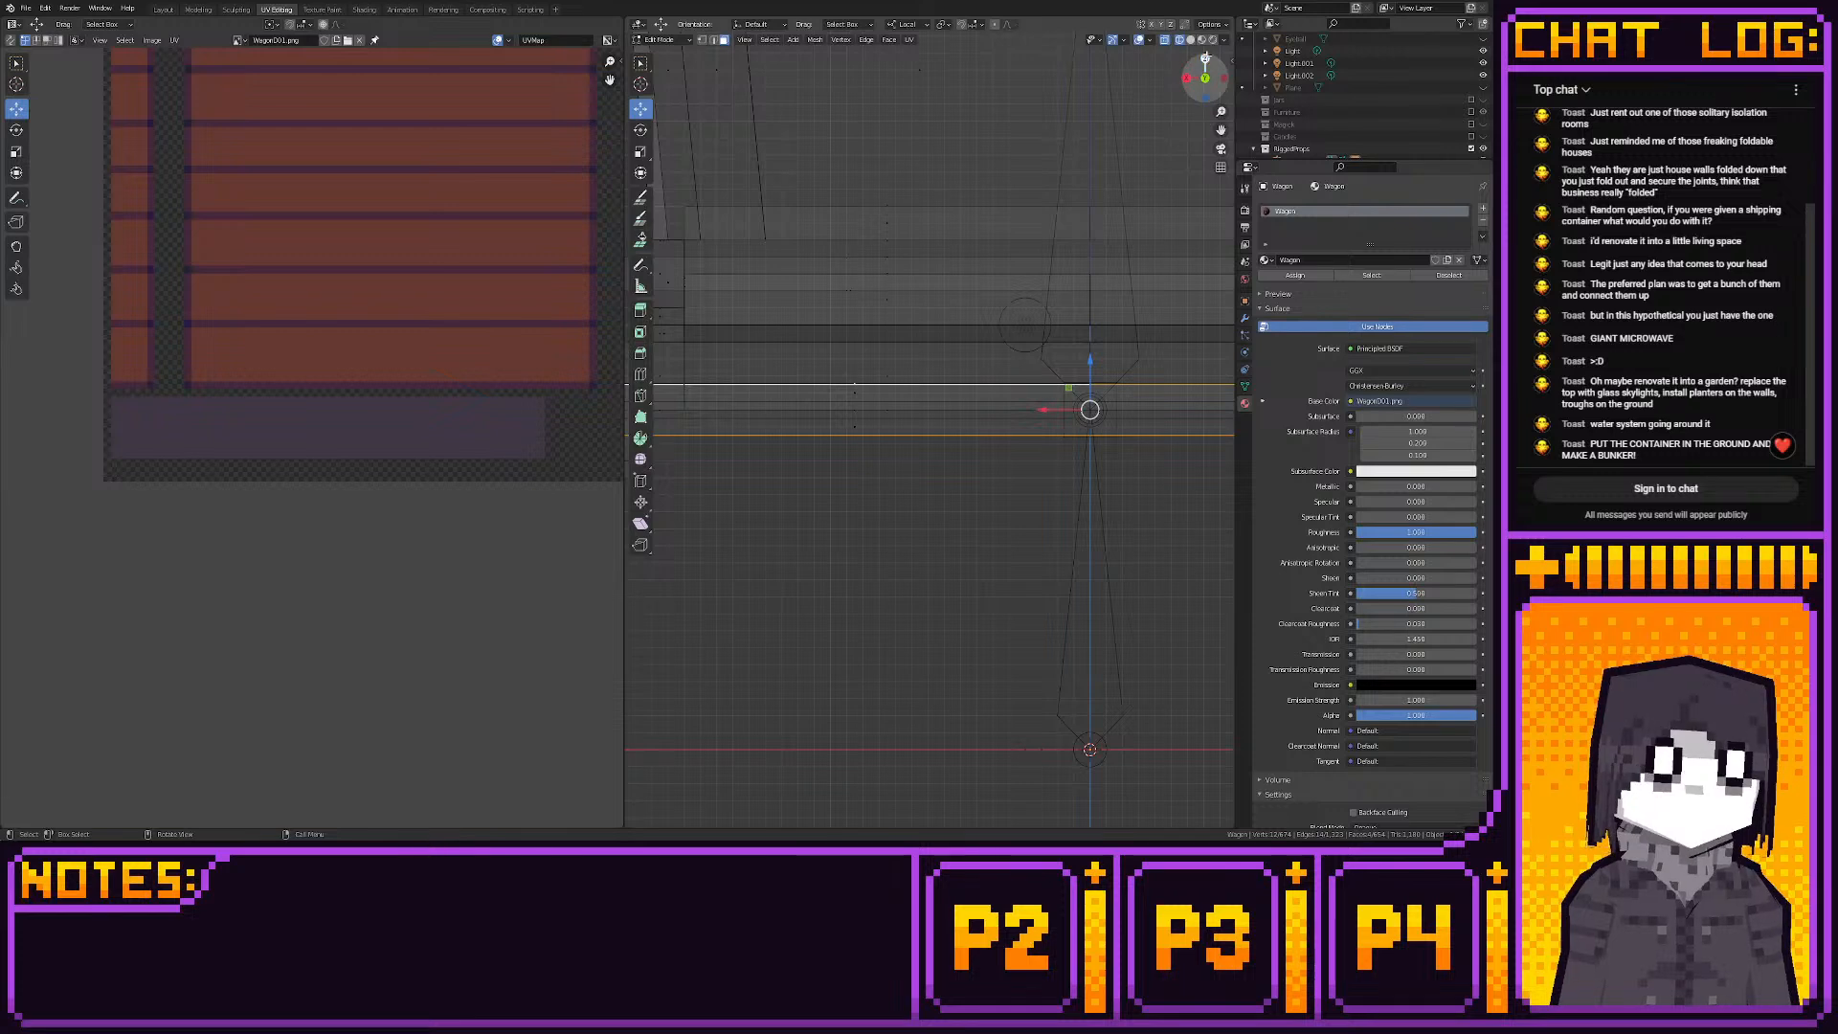
left_click(1205, 59)
scroll(794, 410, "down", 2)
key("u")
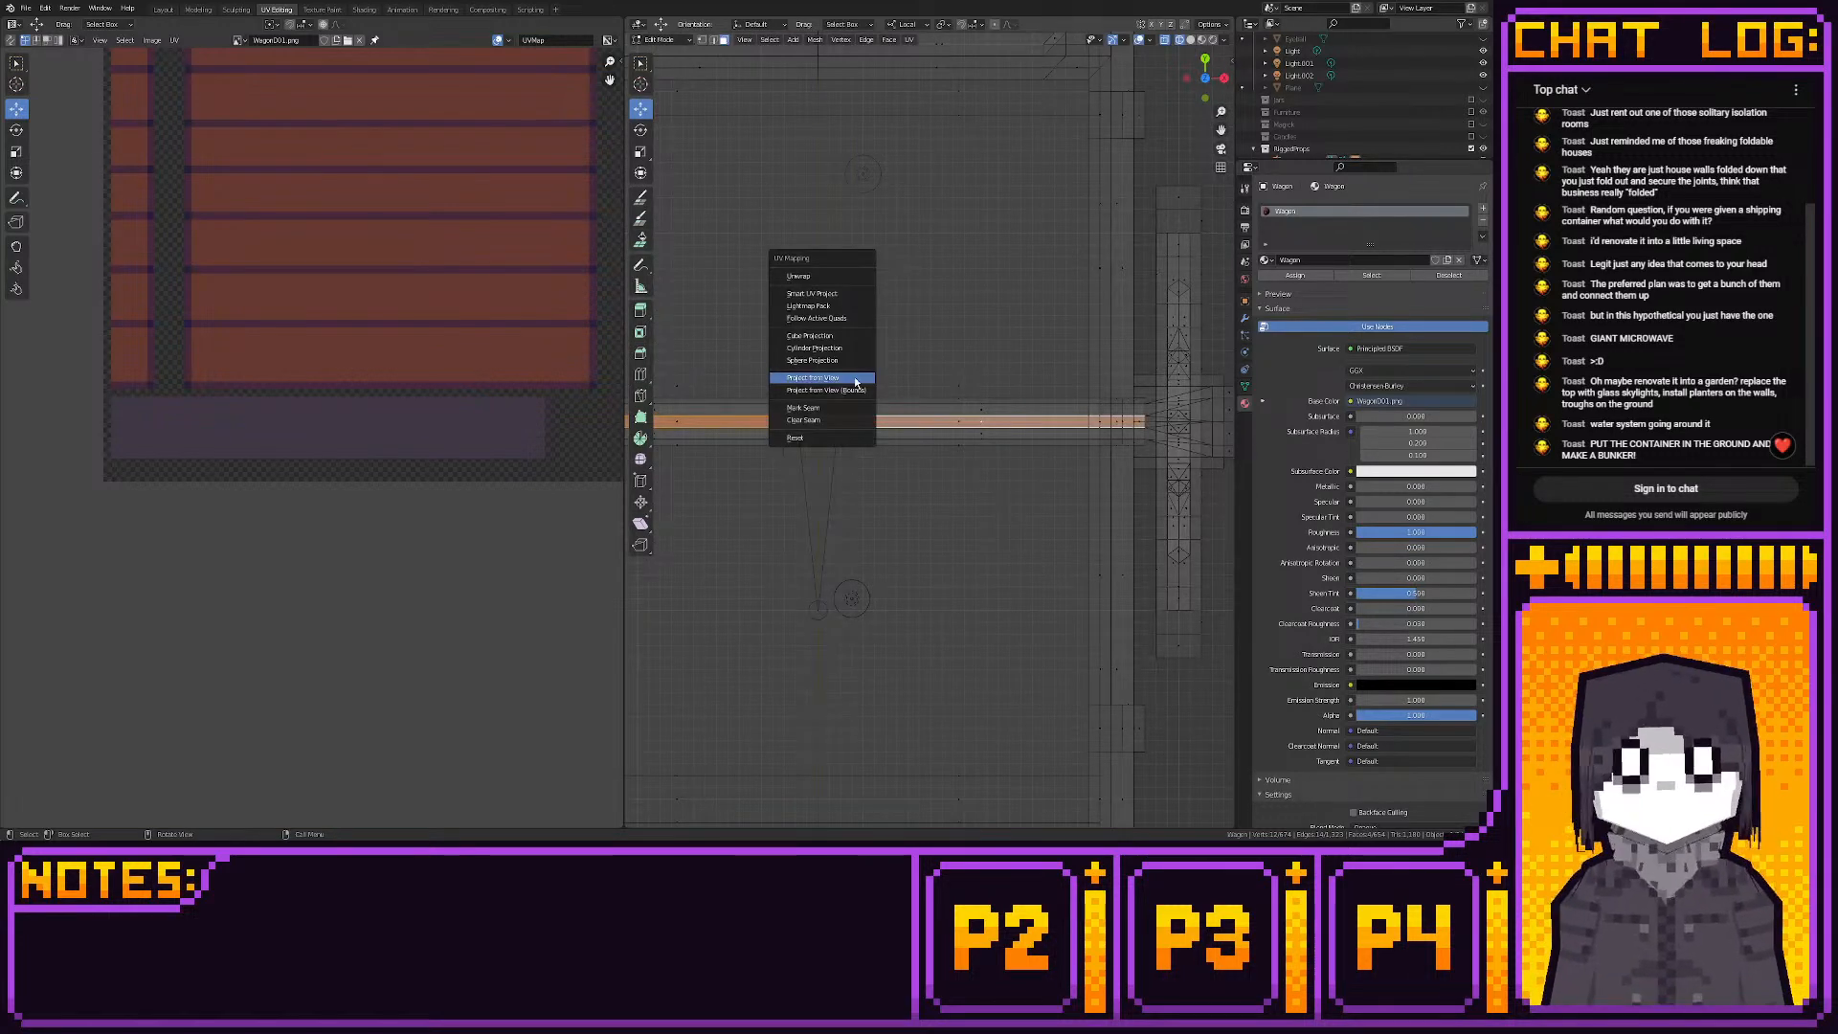
left_click(854, 382)
Resize the beam's newly projected UV island, park it just below the texture, and select the whole mesh's faces
scroll(446, 261, "up", 3)
key("s")
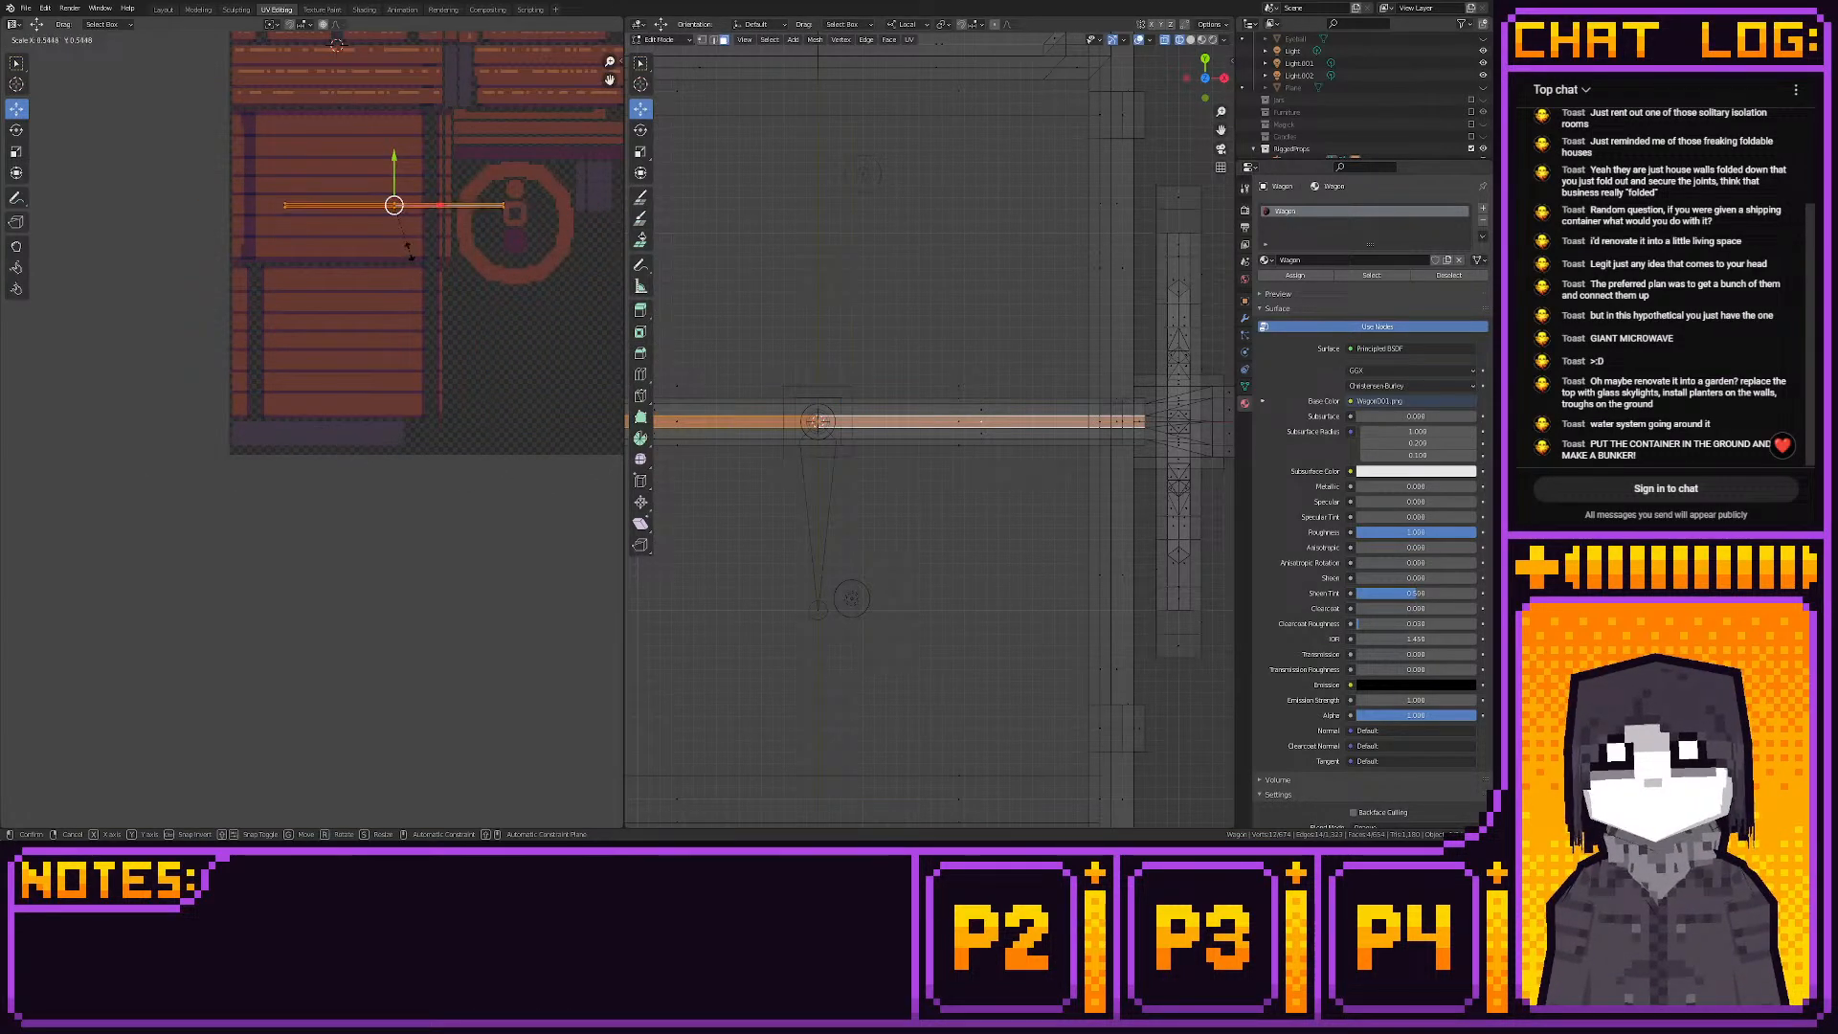
left_click(408, 250)
key("g")
left_click(327, 523)
key("a")
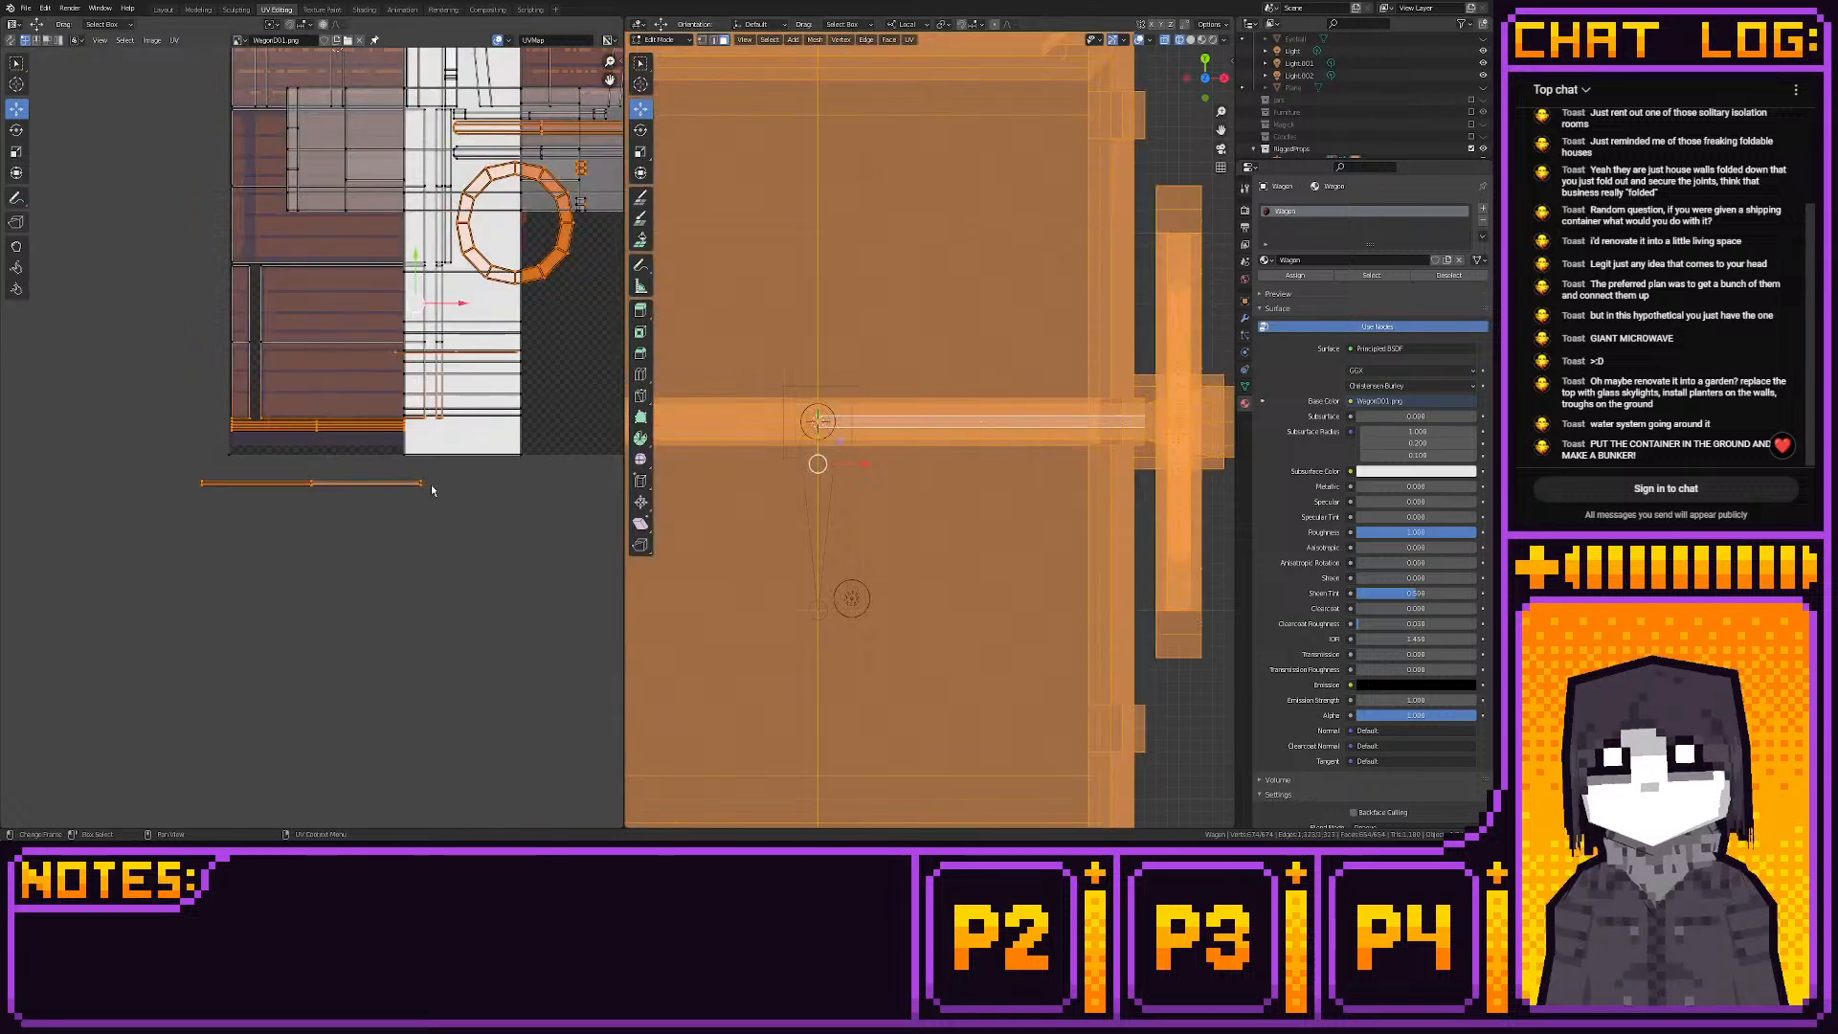
Place the beam's new island on the dark grey strip, scale it to the strip's length, and snap it to pixels
scroll(428, 569, "up", 4)
key("g")
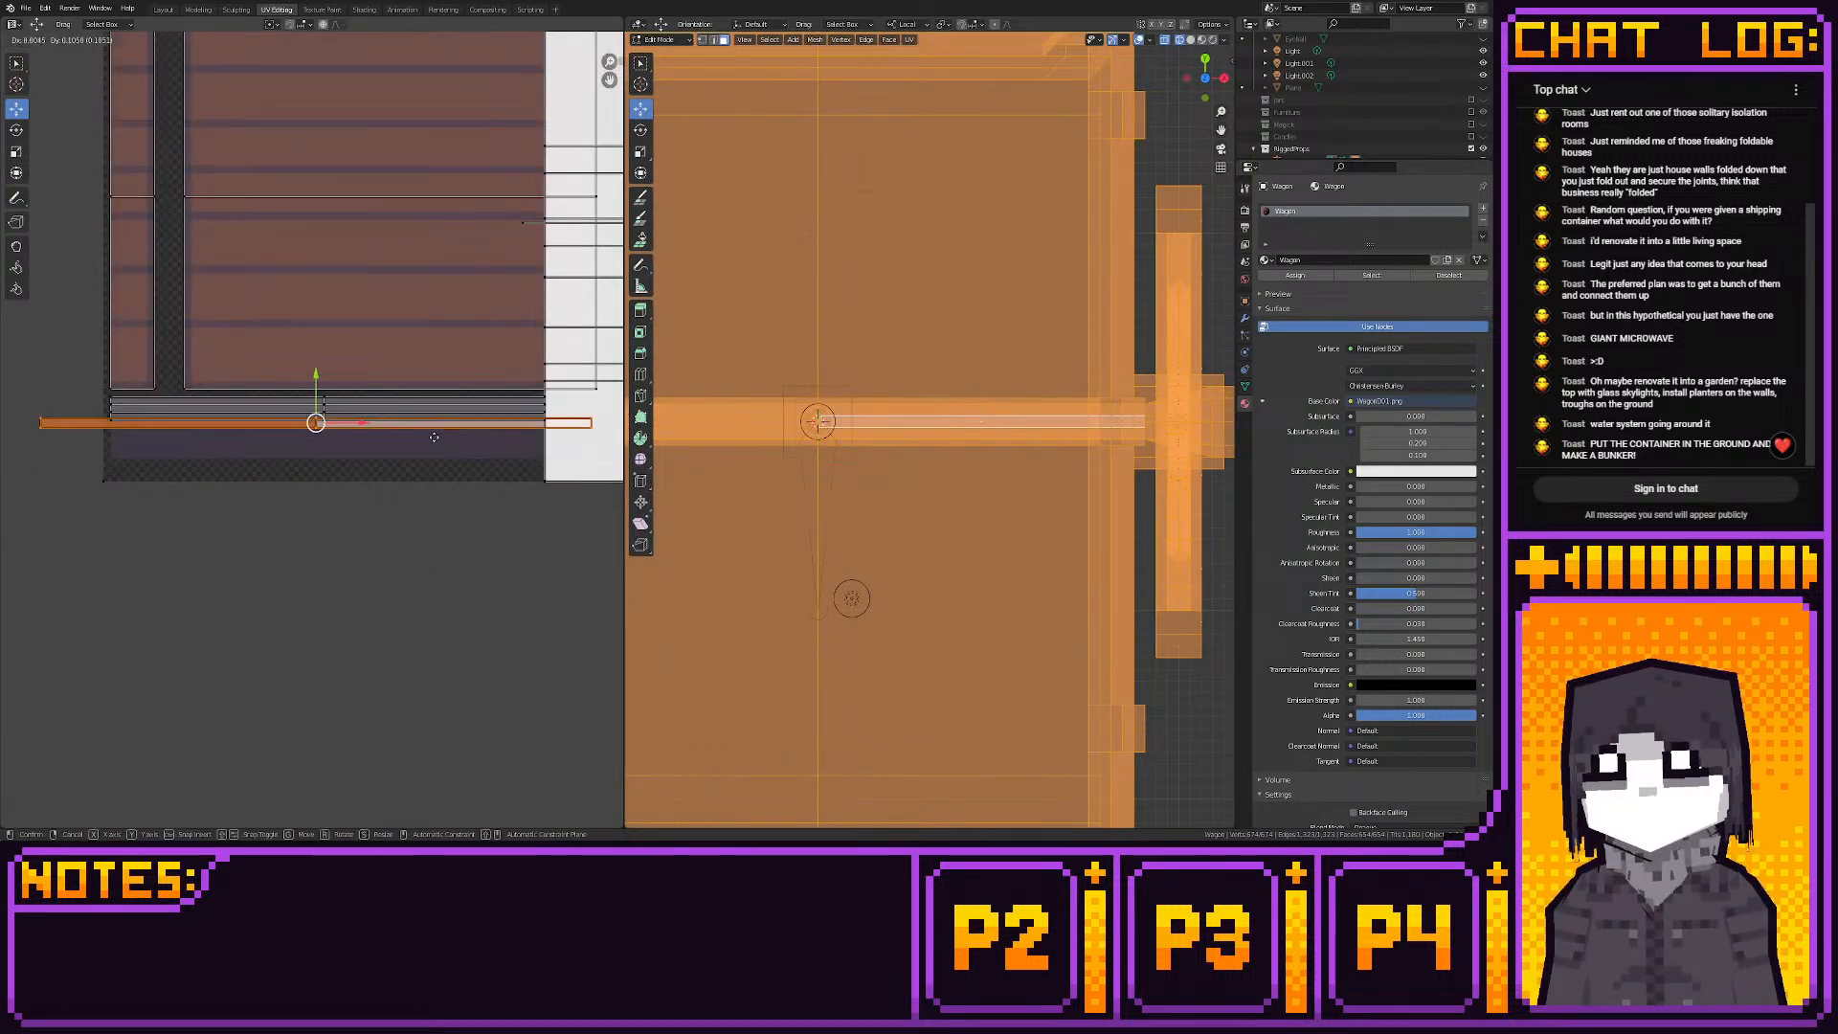
left_click(442, 440)
scroll(442, 440, "up", 2)
key("s")
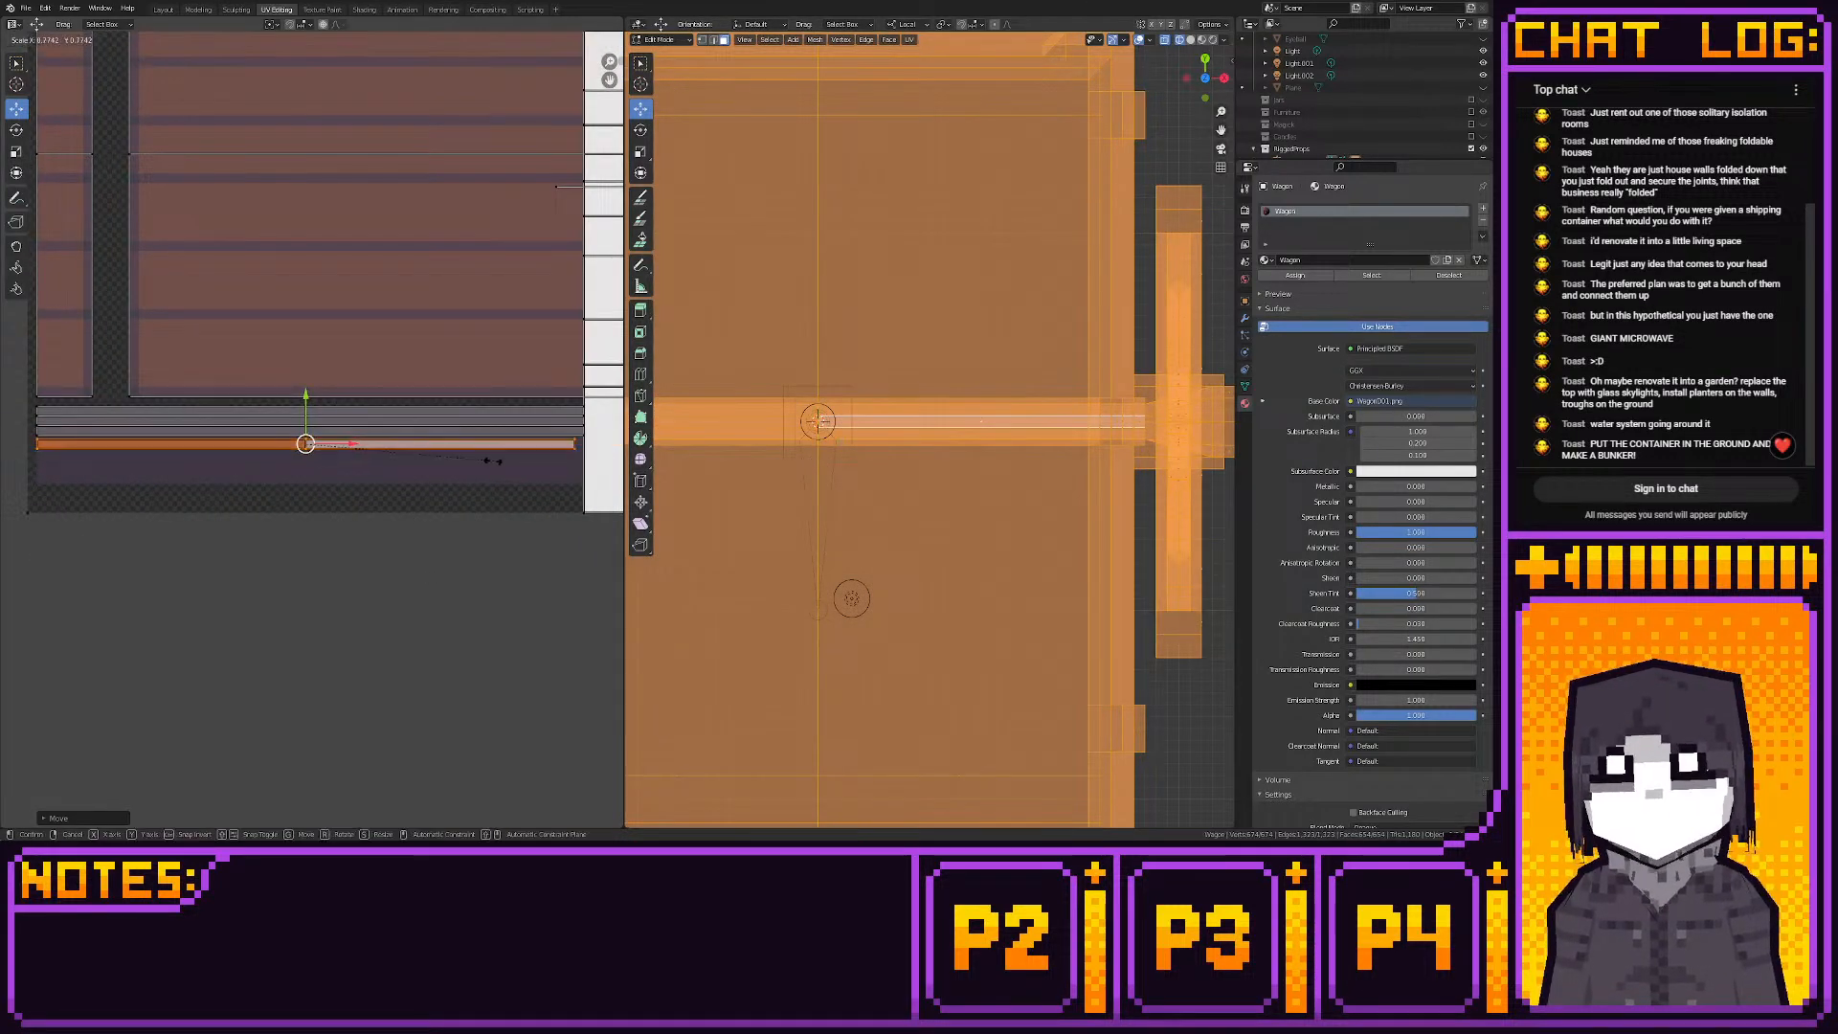
left_click(491, 462)
key("shift+s")
left_click(387, 457)
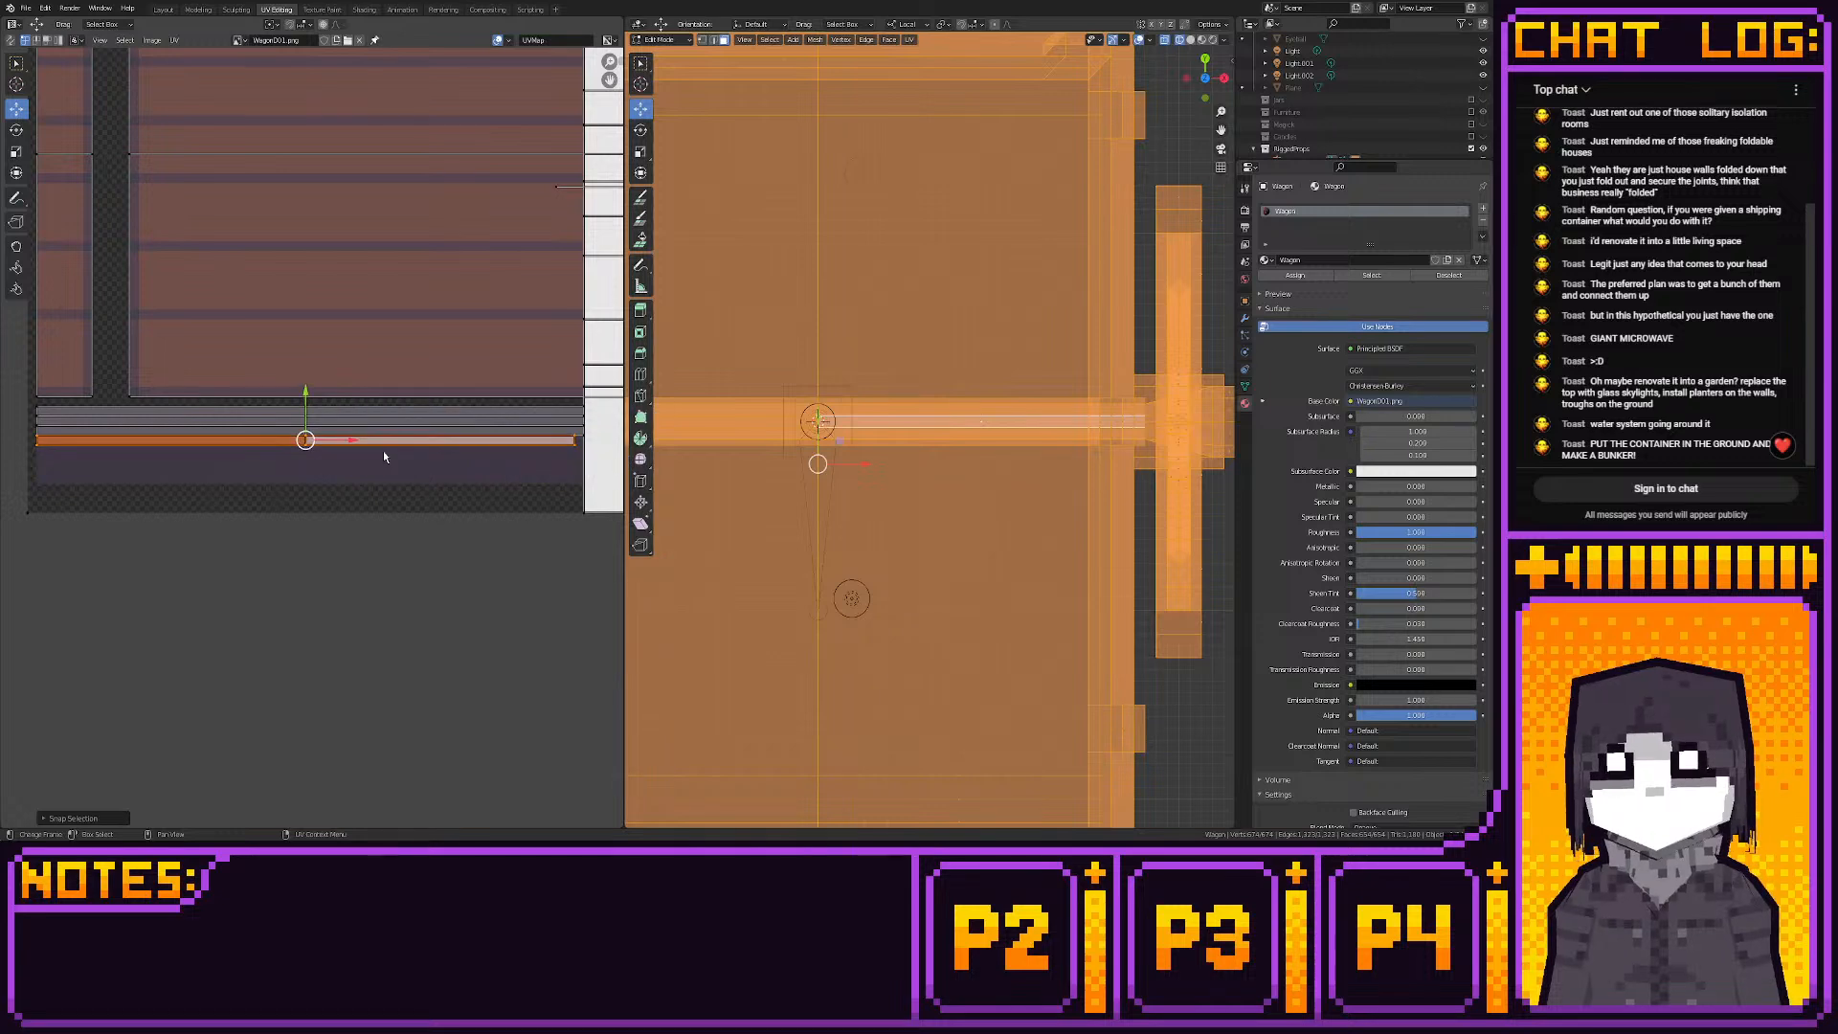
key("alt+a")
Inspect the textured wheel and axle in the rendered layout view and return to UV editing
left_click(164, 9)
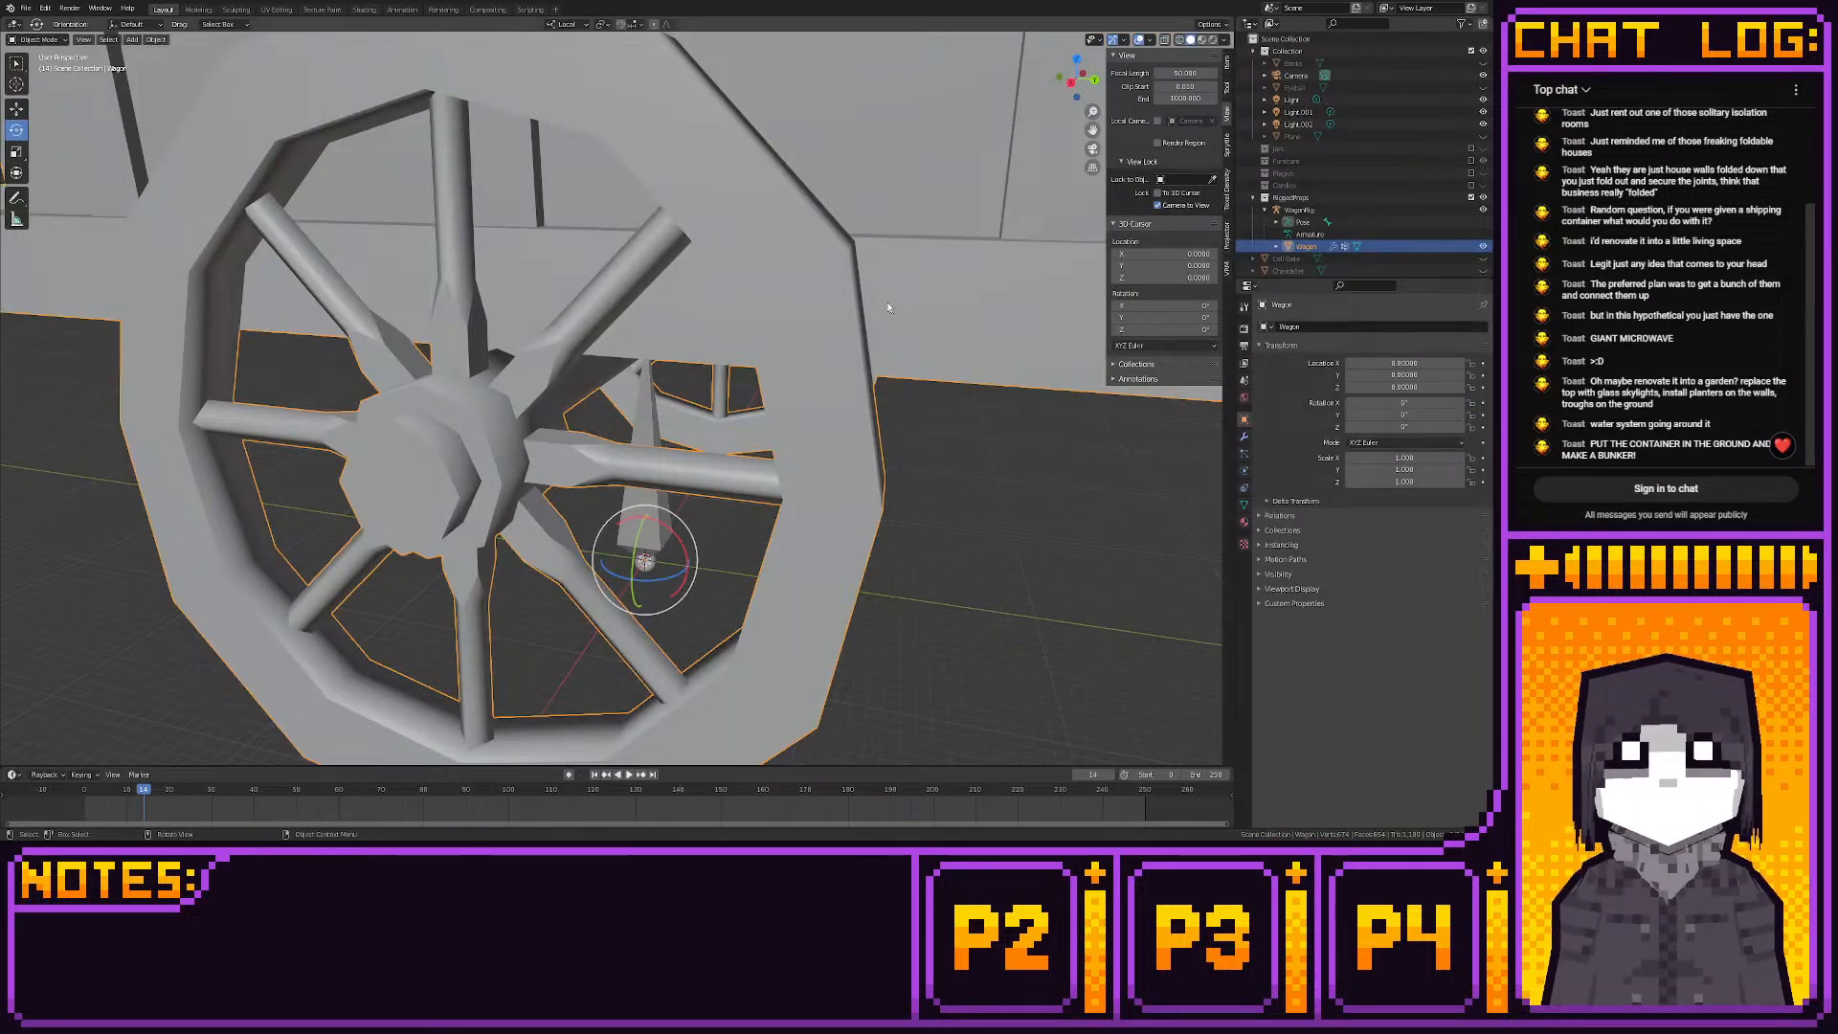
left_click(1221, 39)
mouse_move(957, 479)
middle_mouse_down()
mouse_move(658, 461)
mouse_move(808, 492)
mouse_move(785, 515)
middle_mouse_up()
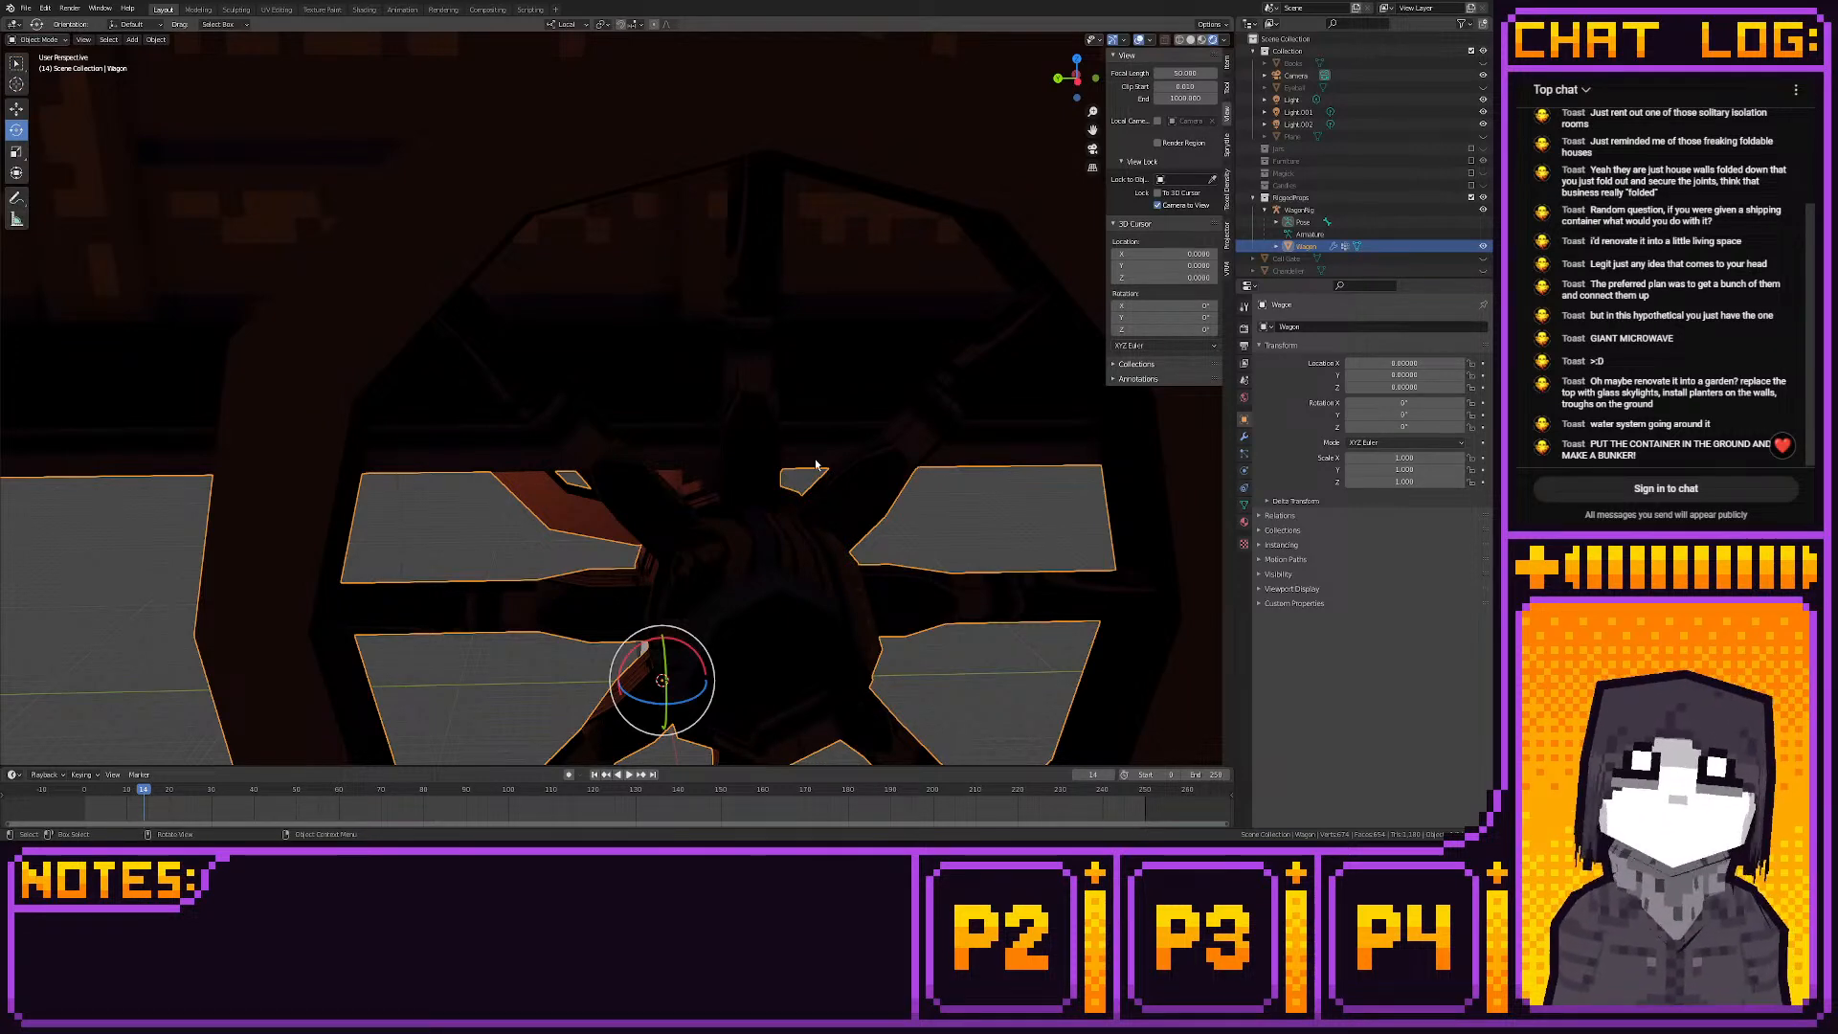
mouse_move(816, 465)
middle_mouse_down()
mouse_move(691, 496)
mouse_move(807, 462)
middle_mouse_up()
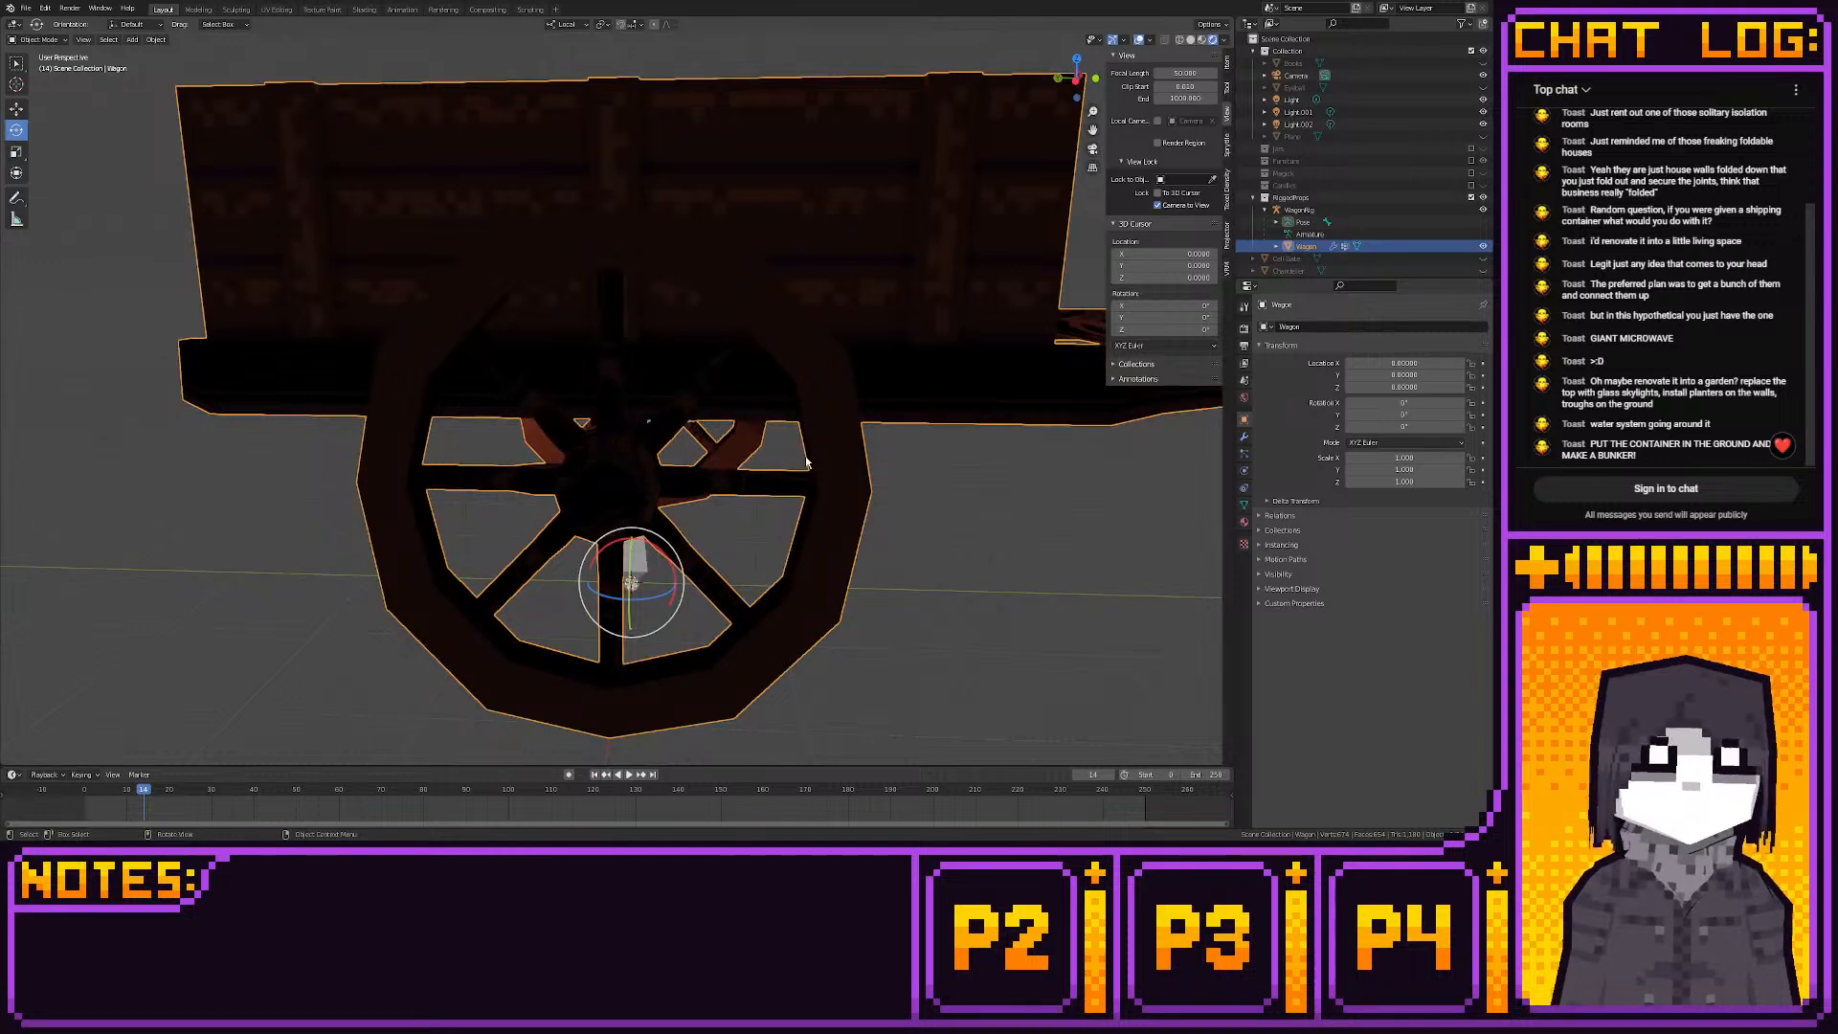
left_click(275, 10)
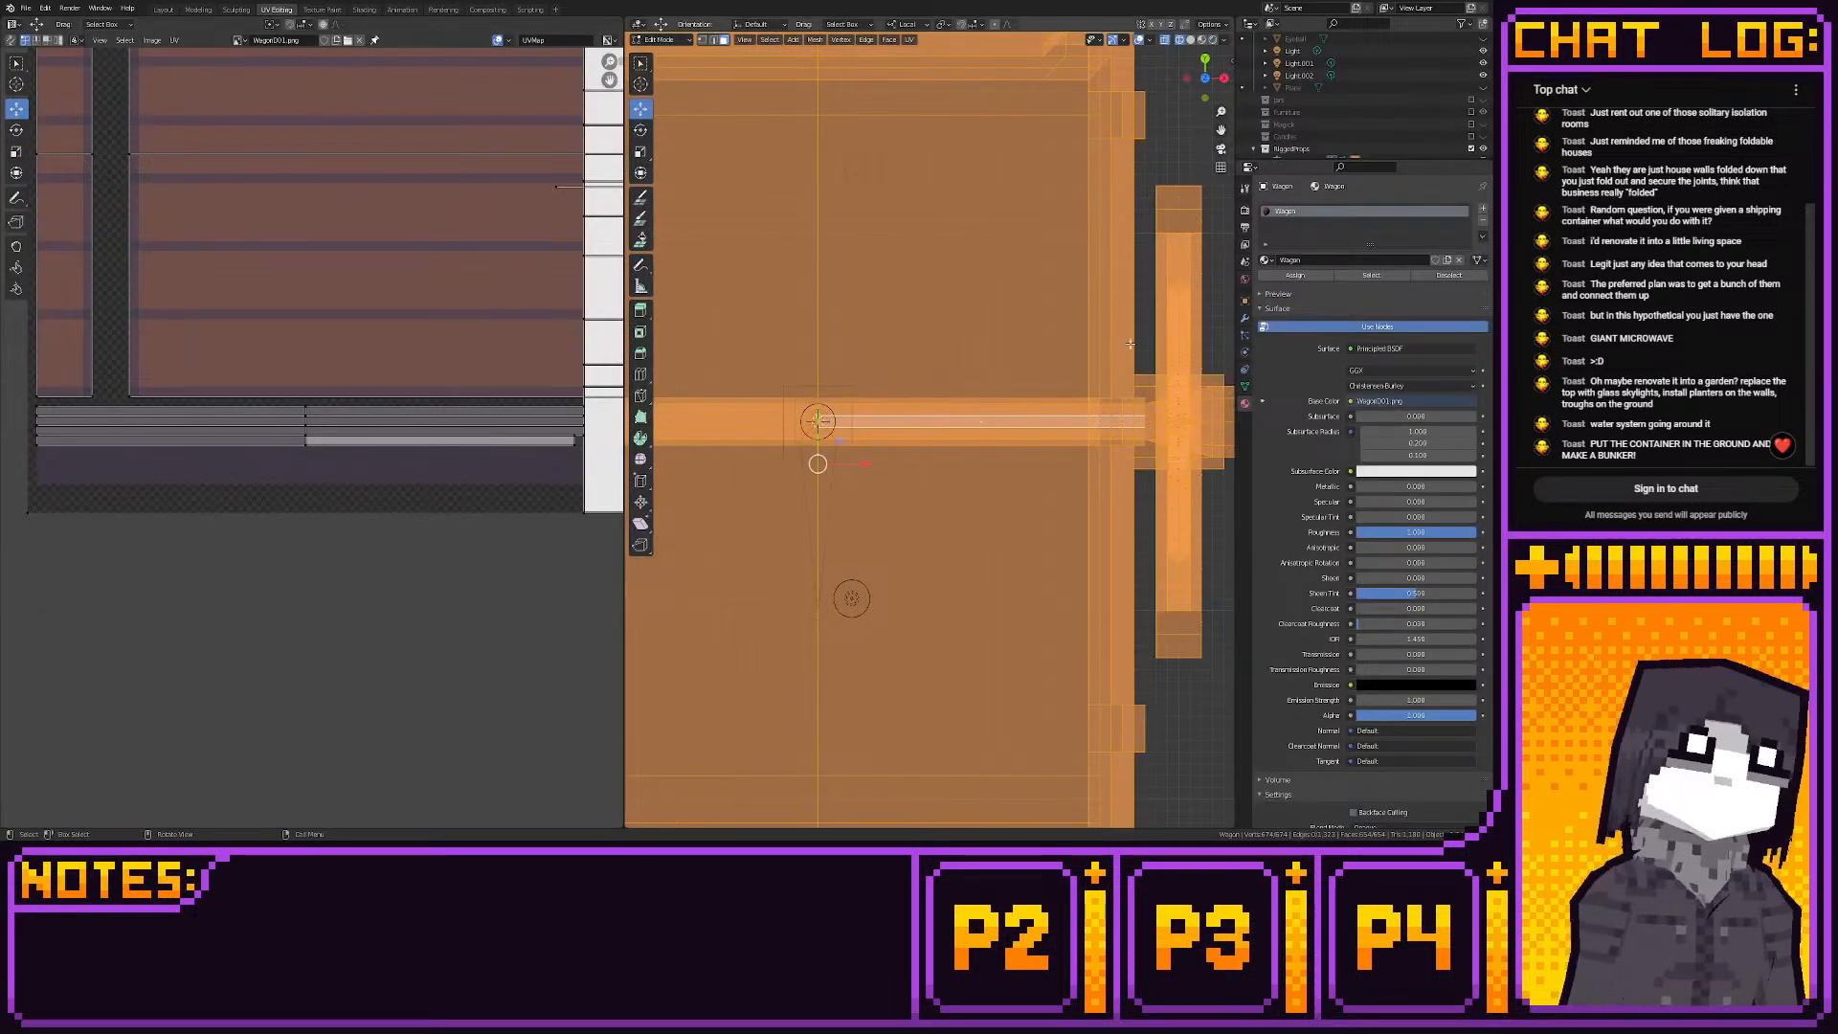
Select the ring of outer faces around both wheel hubs from the side view, excluding the neighbouring spoke and beam faces
middle_click_drag(1157, 384, 1015, 428)
left_click(1219, 89)
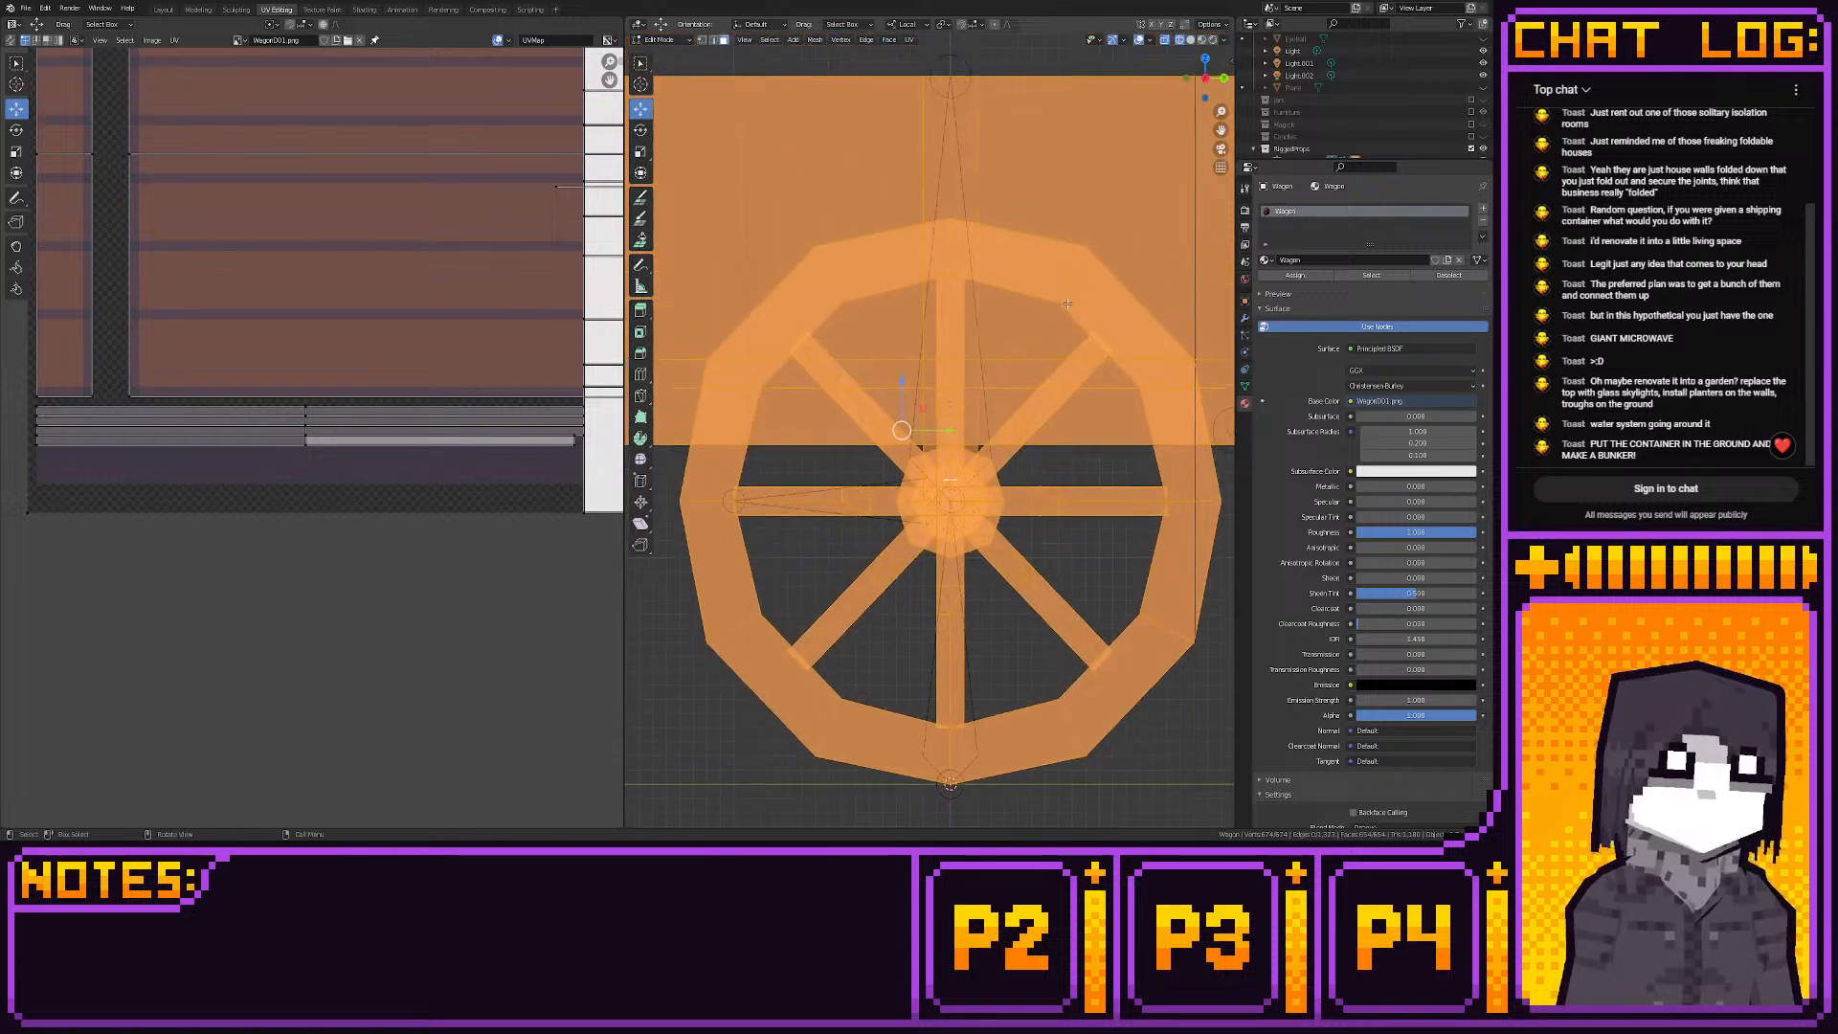
scroll(1015, 428, "up", 2)
left_click_drag(1002, 465, 1005, 466)
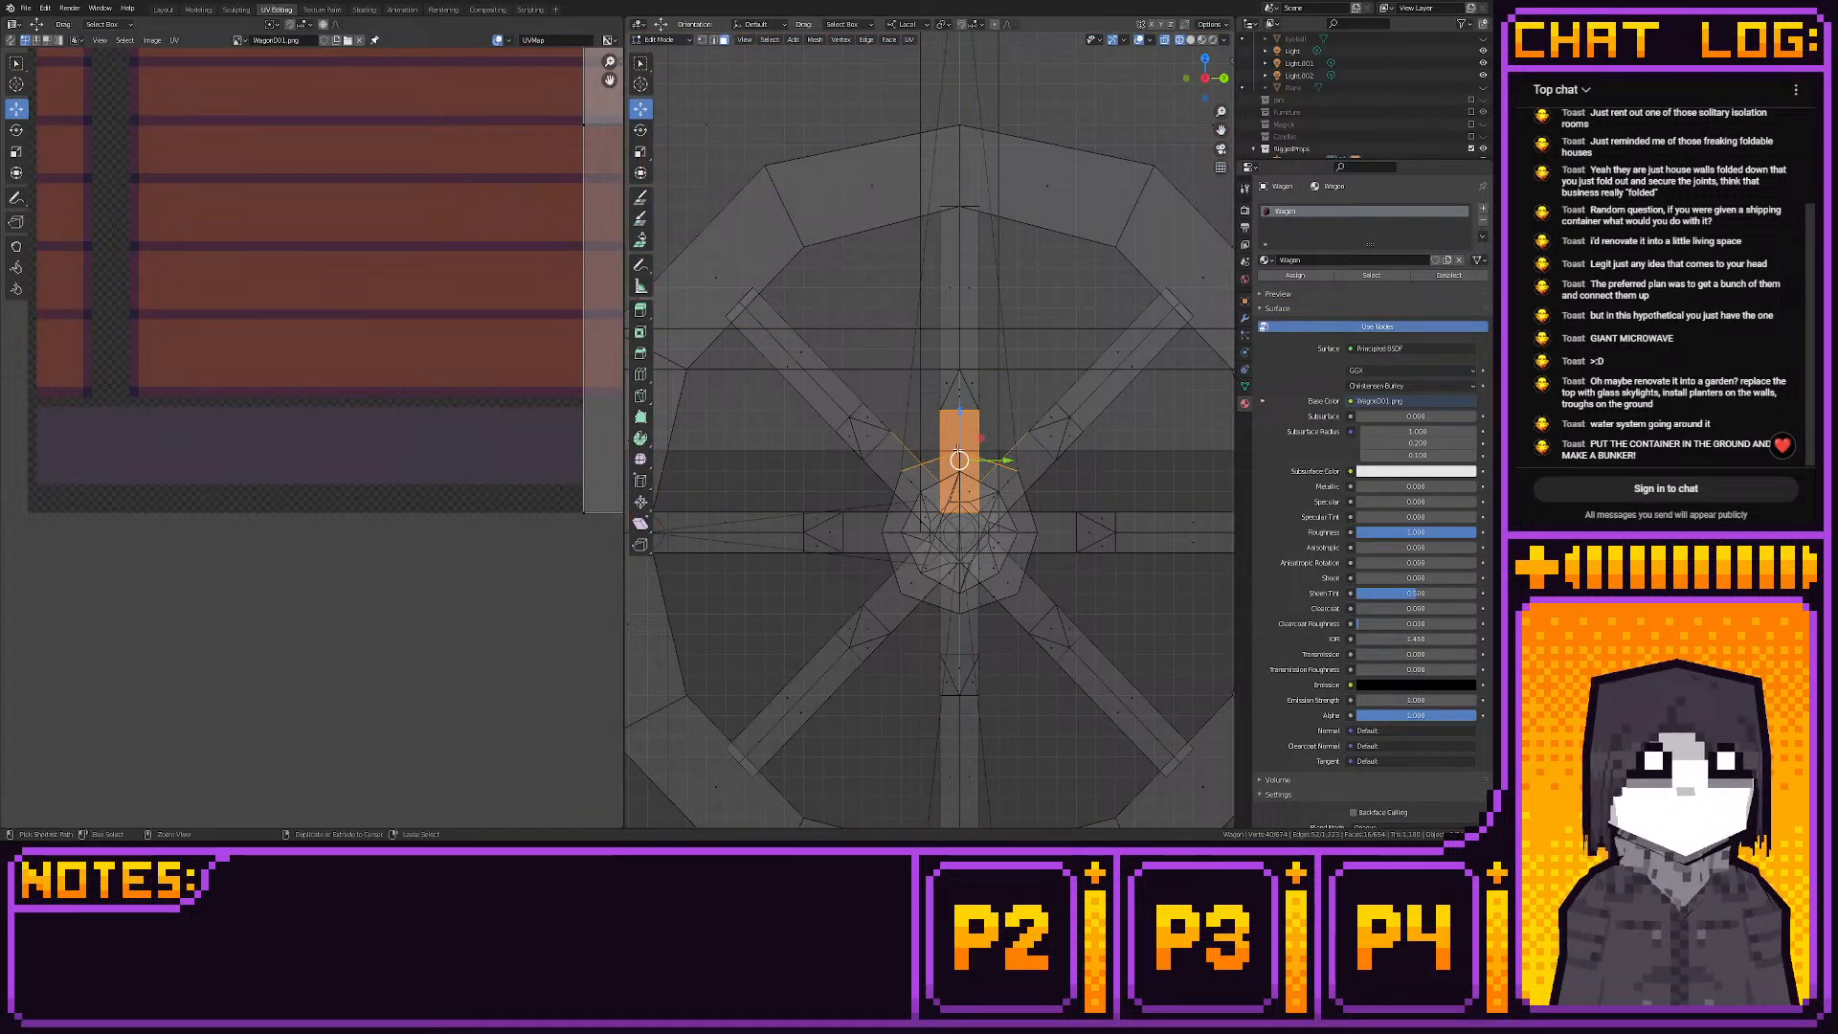
left_click_drag(981, 482, 926, 487, "ctrl")
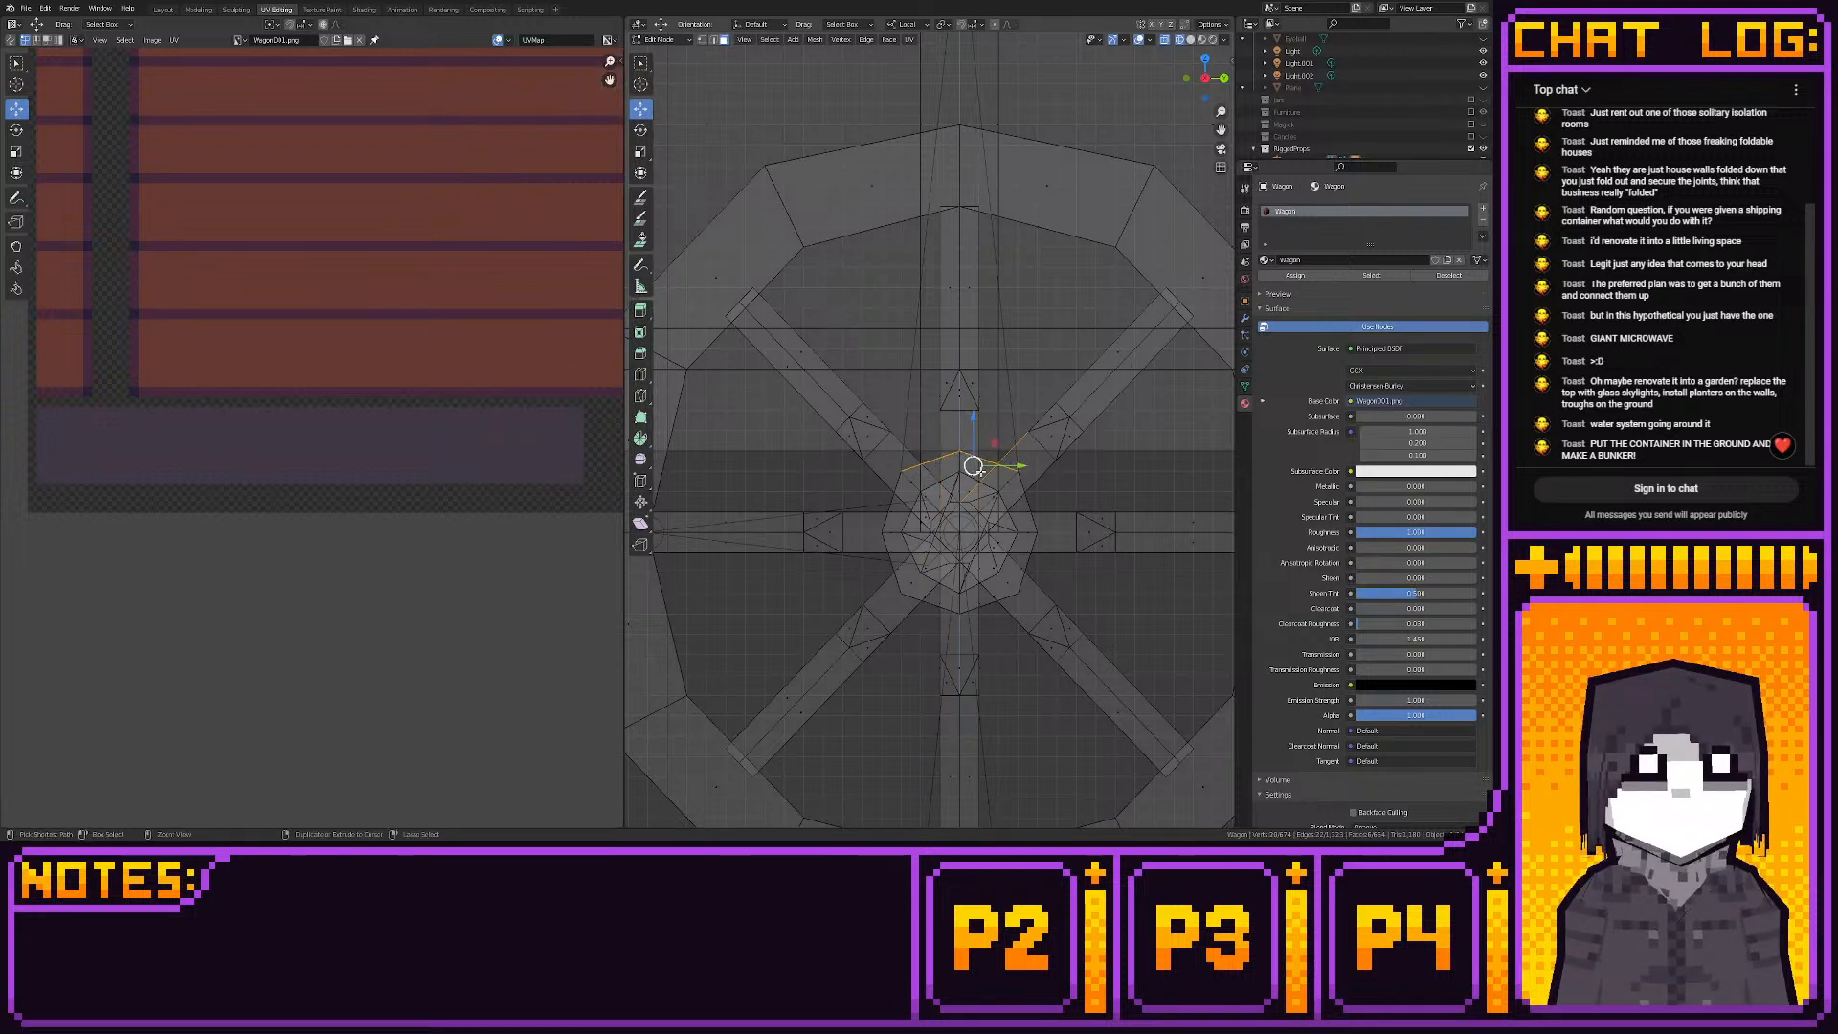
scroll(973, 466, "up", 1)
mouse_move(1014, 476)
left_mouse_down("ctrl")
mouse_move(1001, 491)
mouse_move(1010, 471)
left_mouse_up("ctrl")
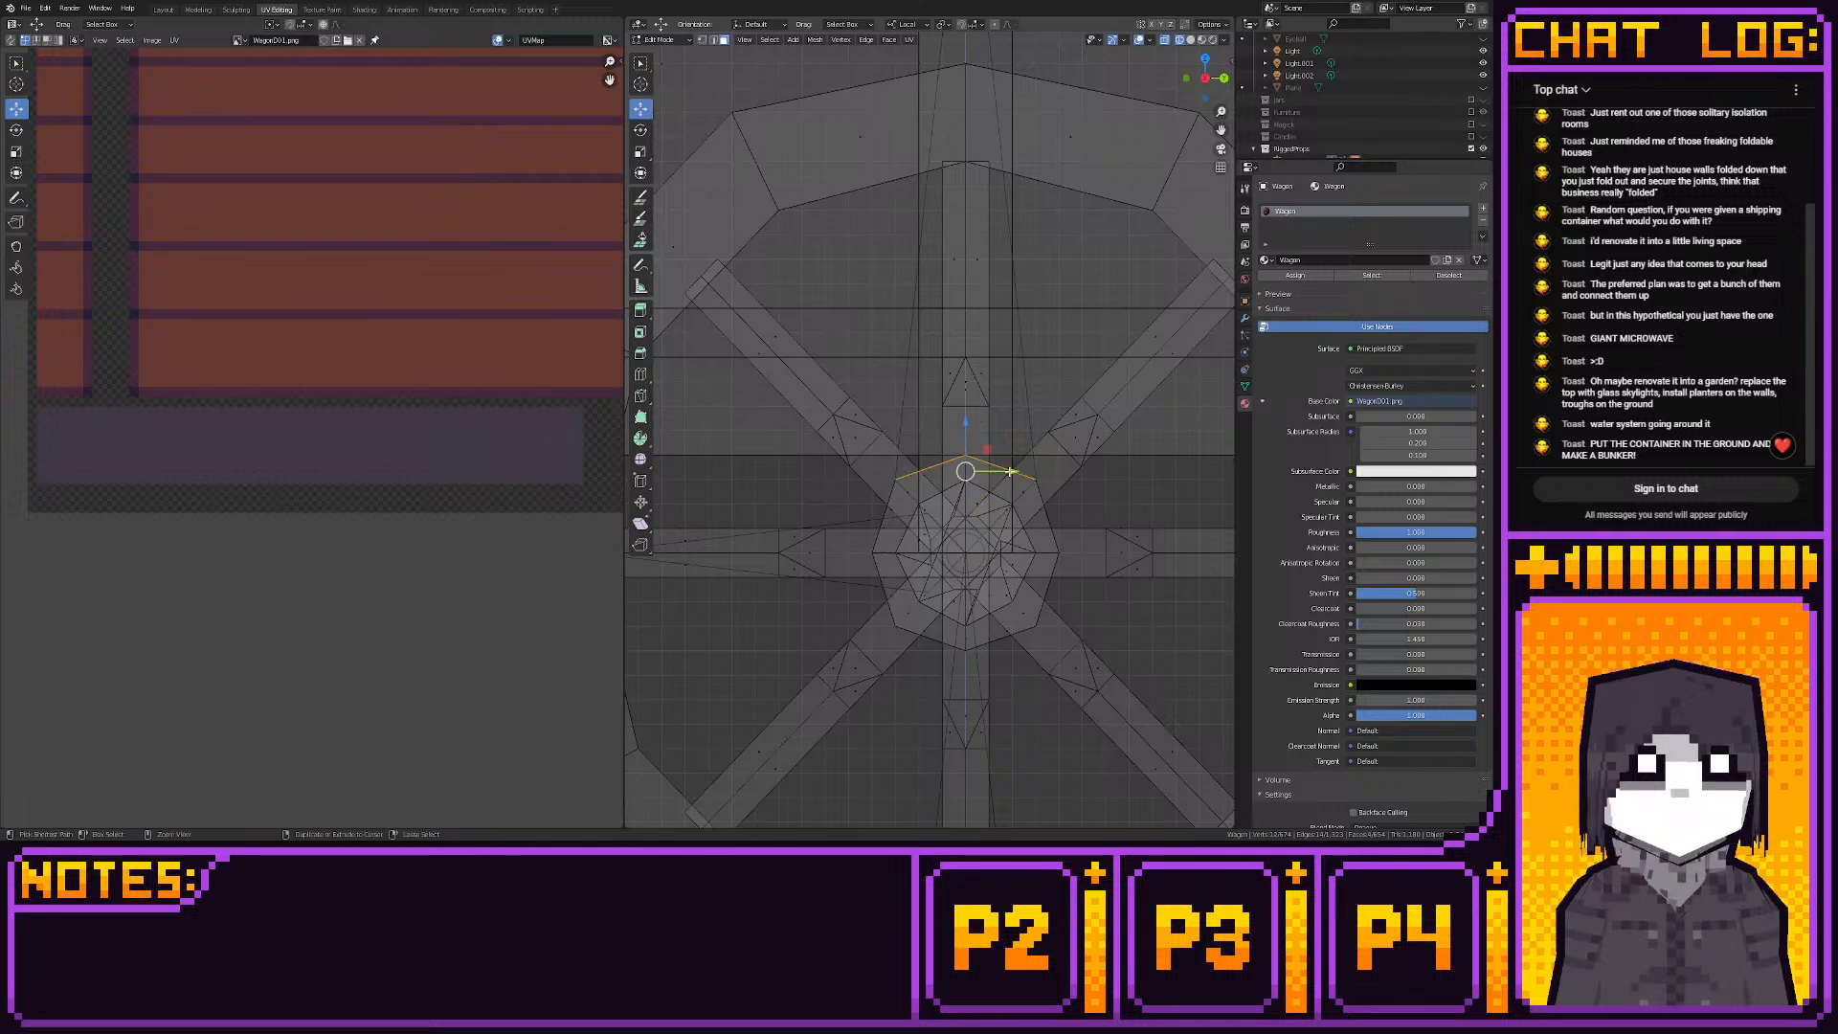
left_click_drag(882, 519, 1056, 595, "shift")
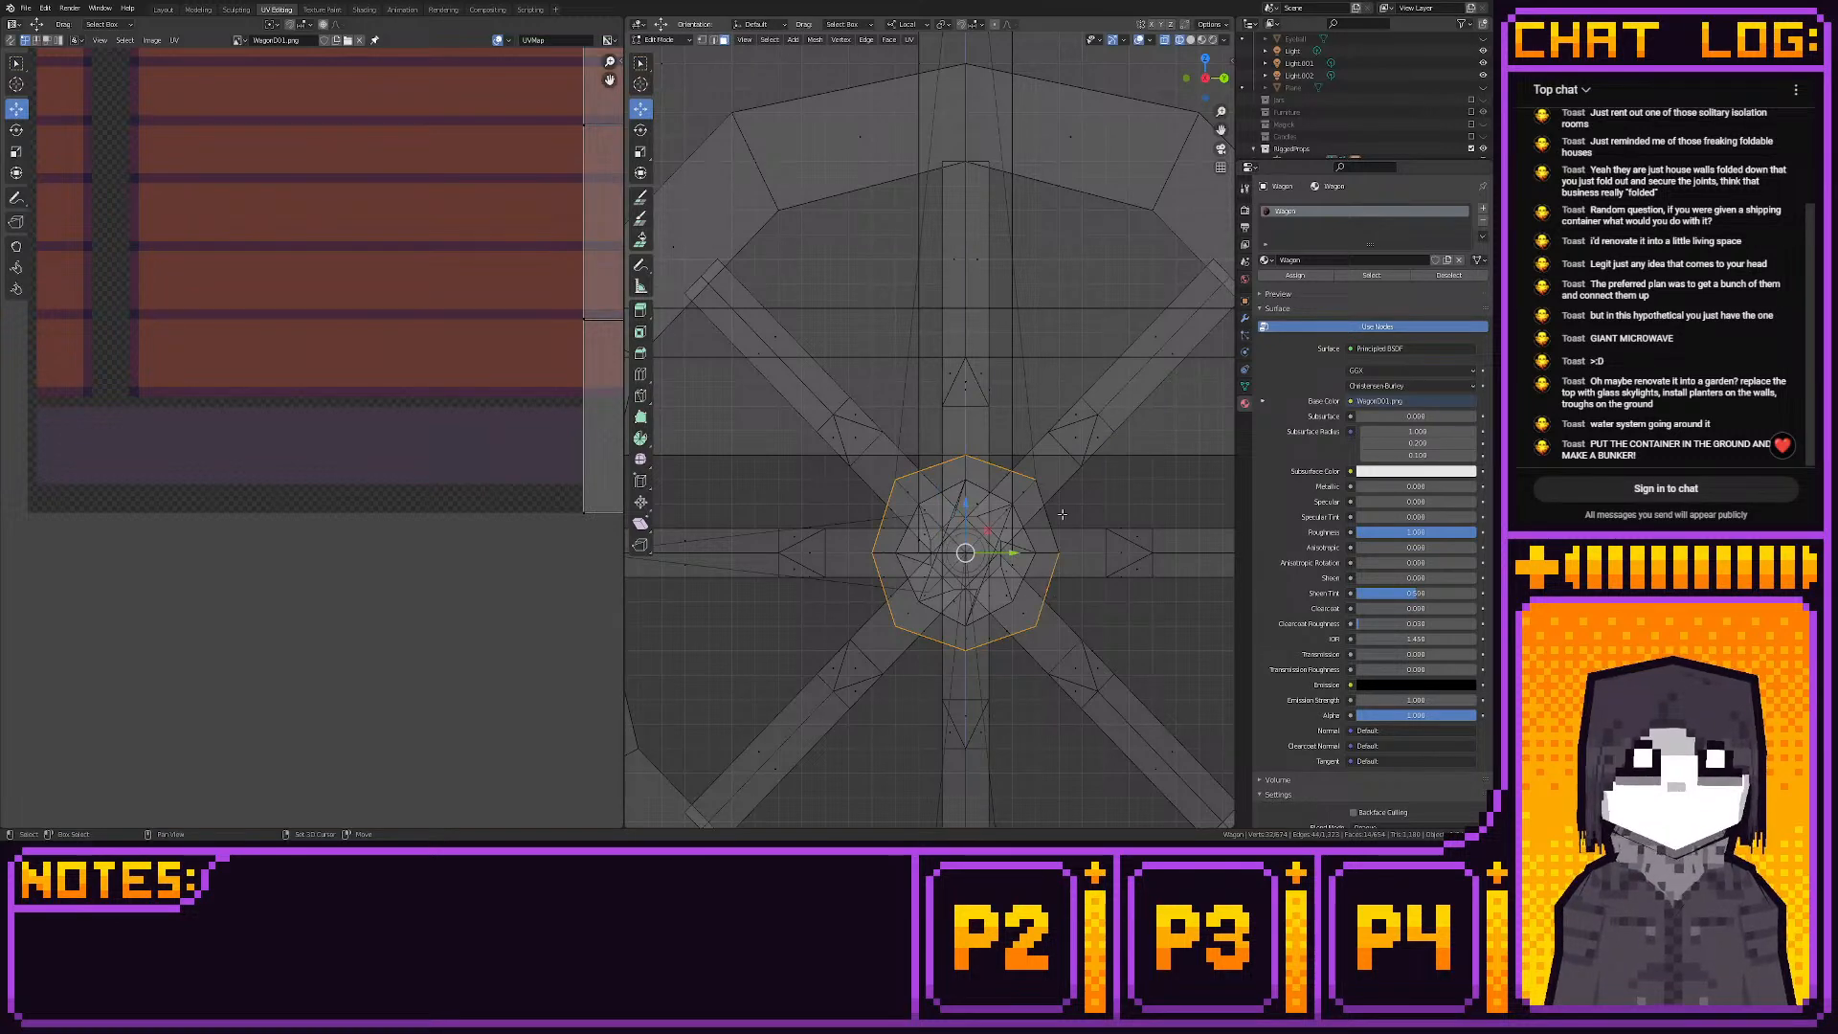
scroll(1140, 264, "down", 8)
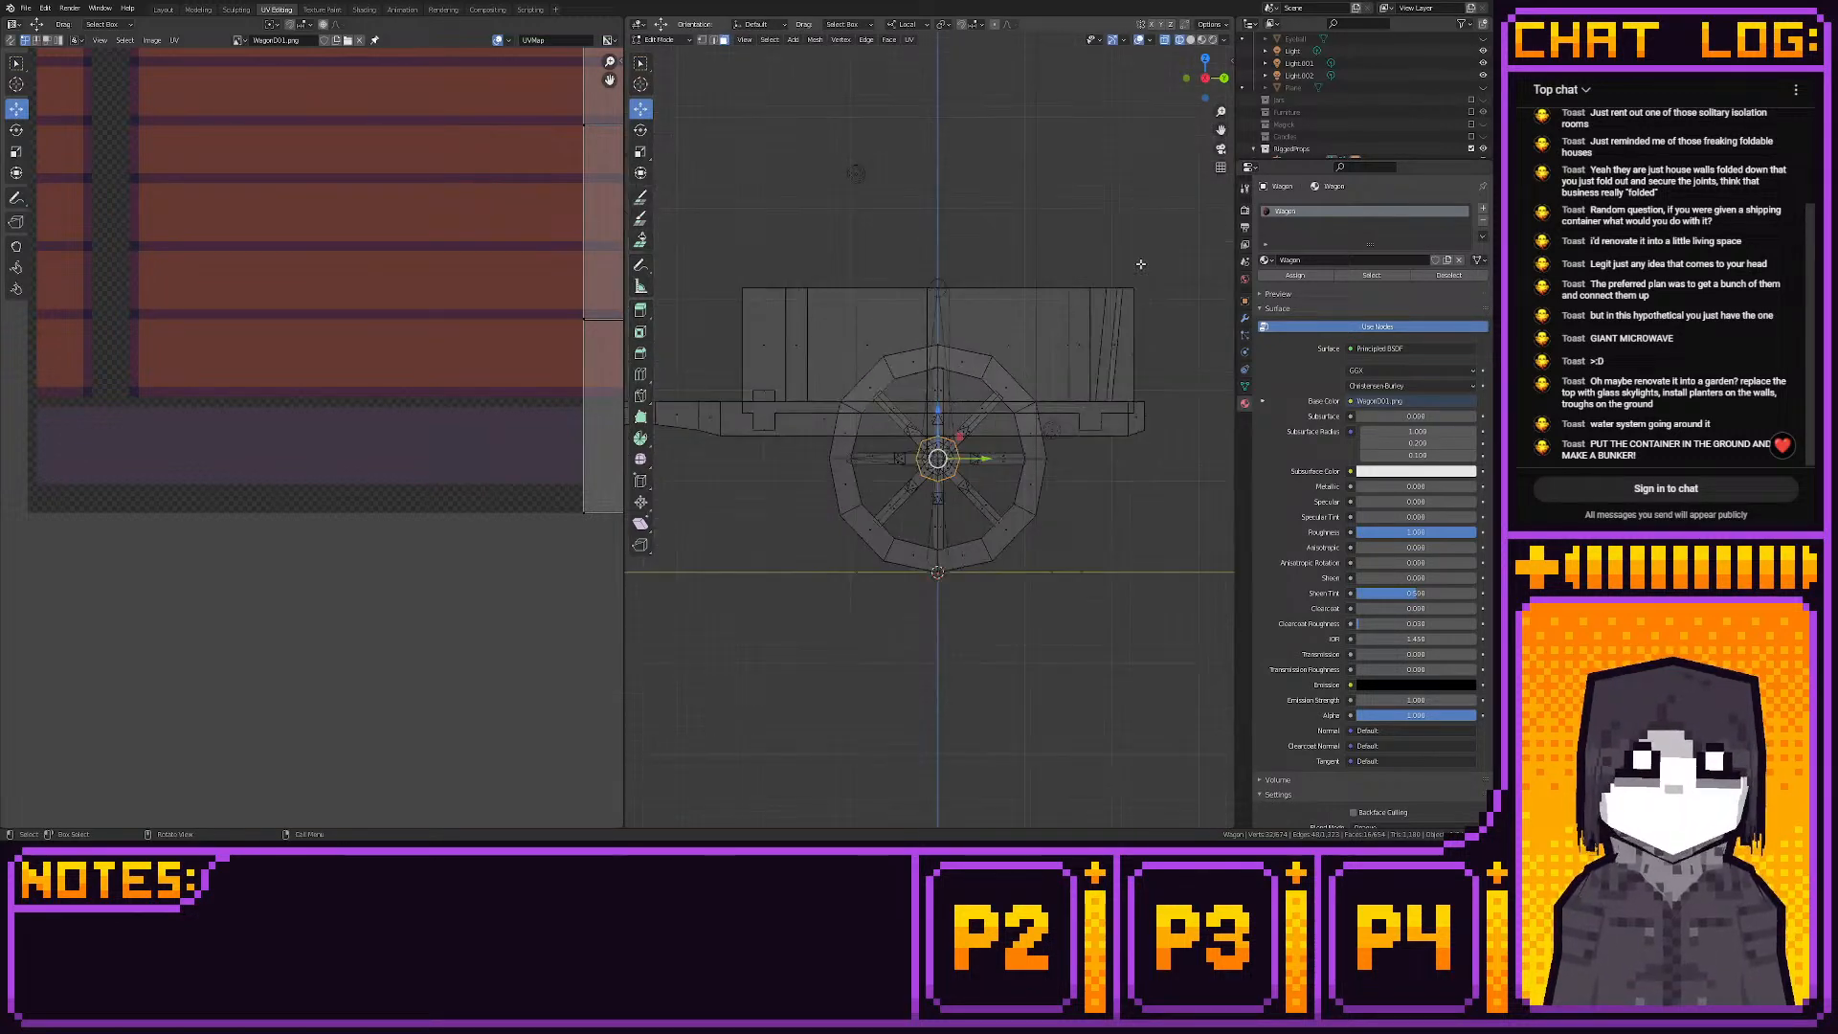
key("KP_1")
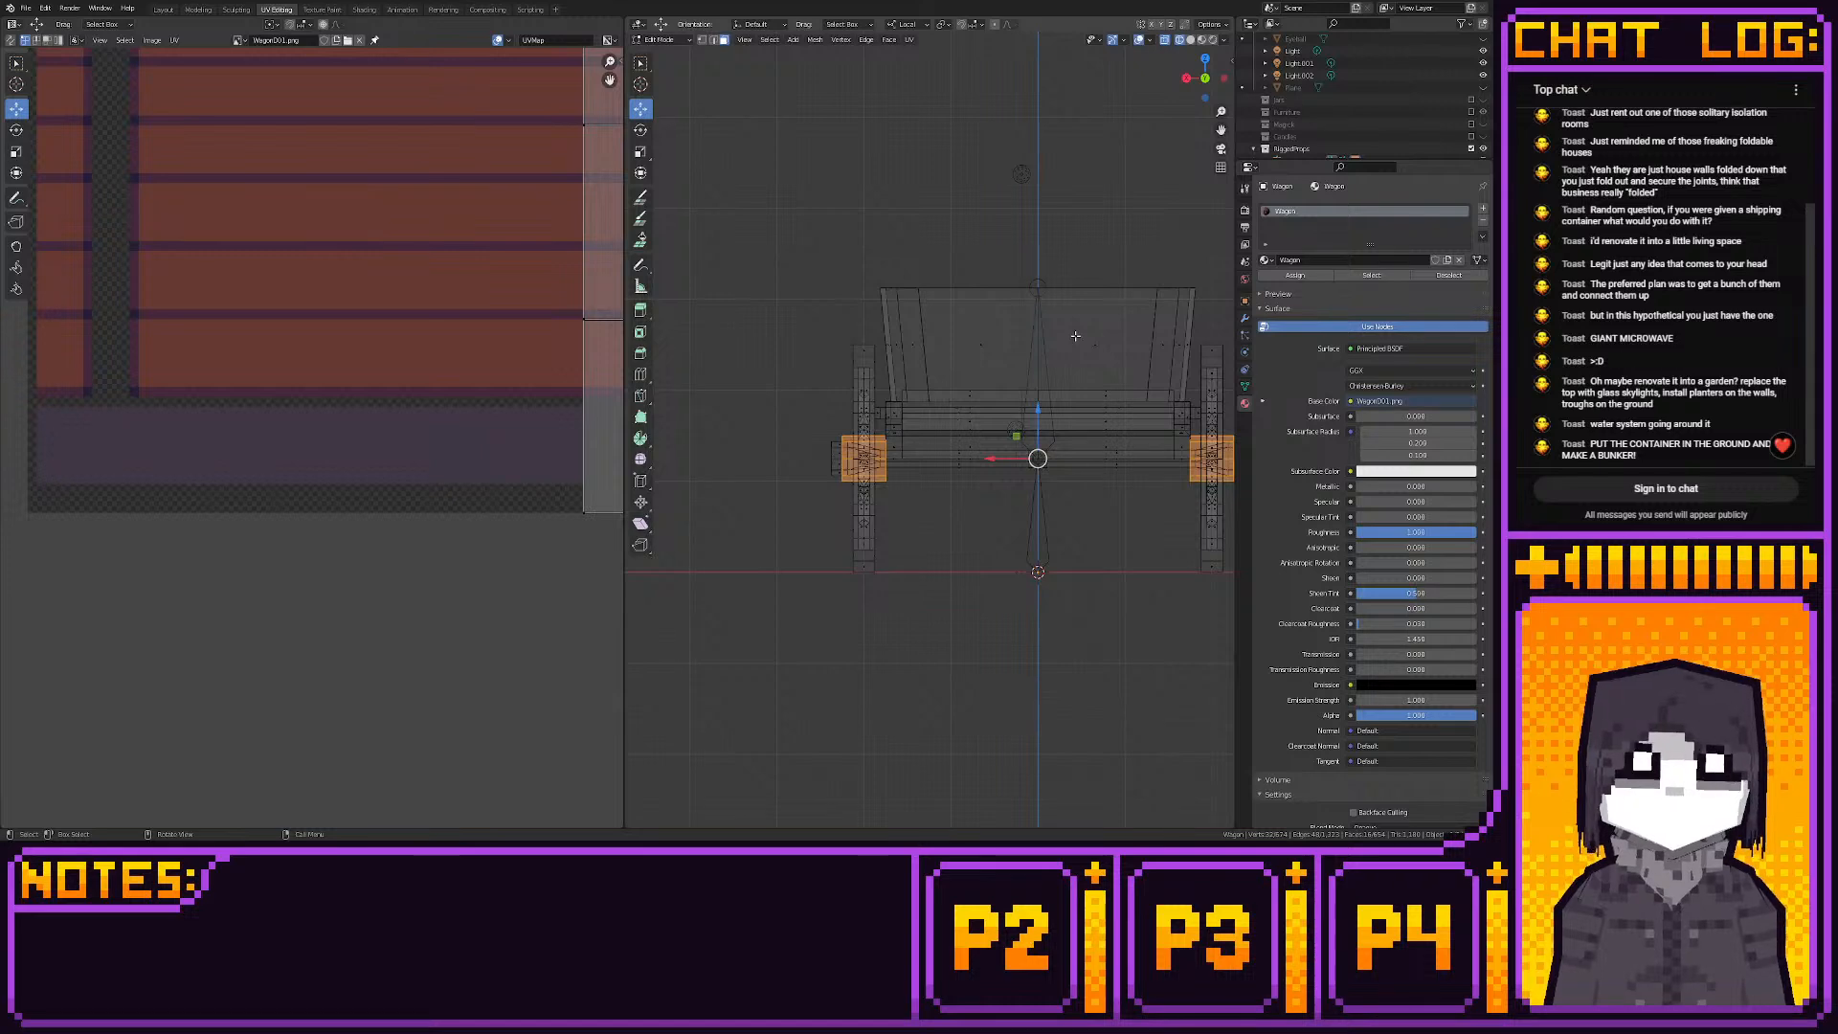
scroll(1076, 336, "up", 4)
middle_click_drag(1076, 336, 1187, 356)
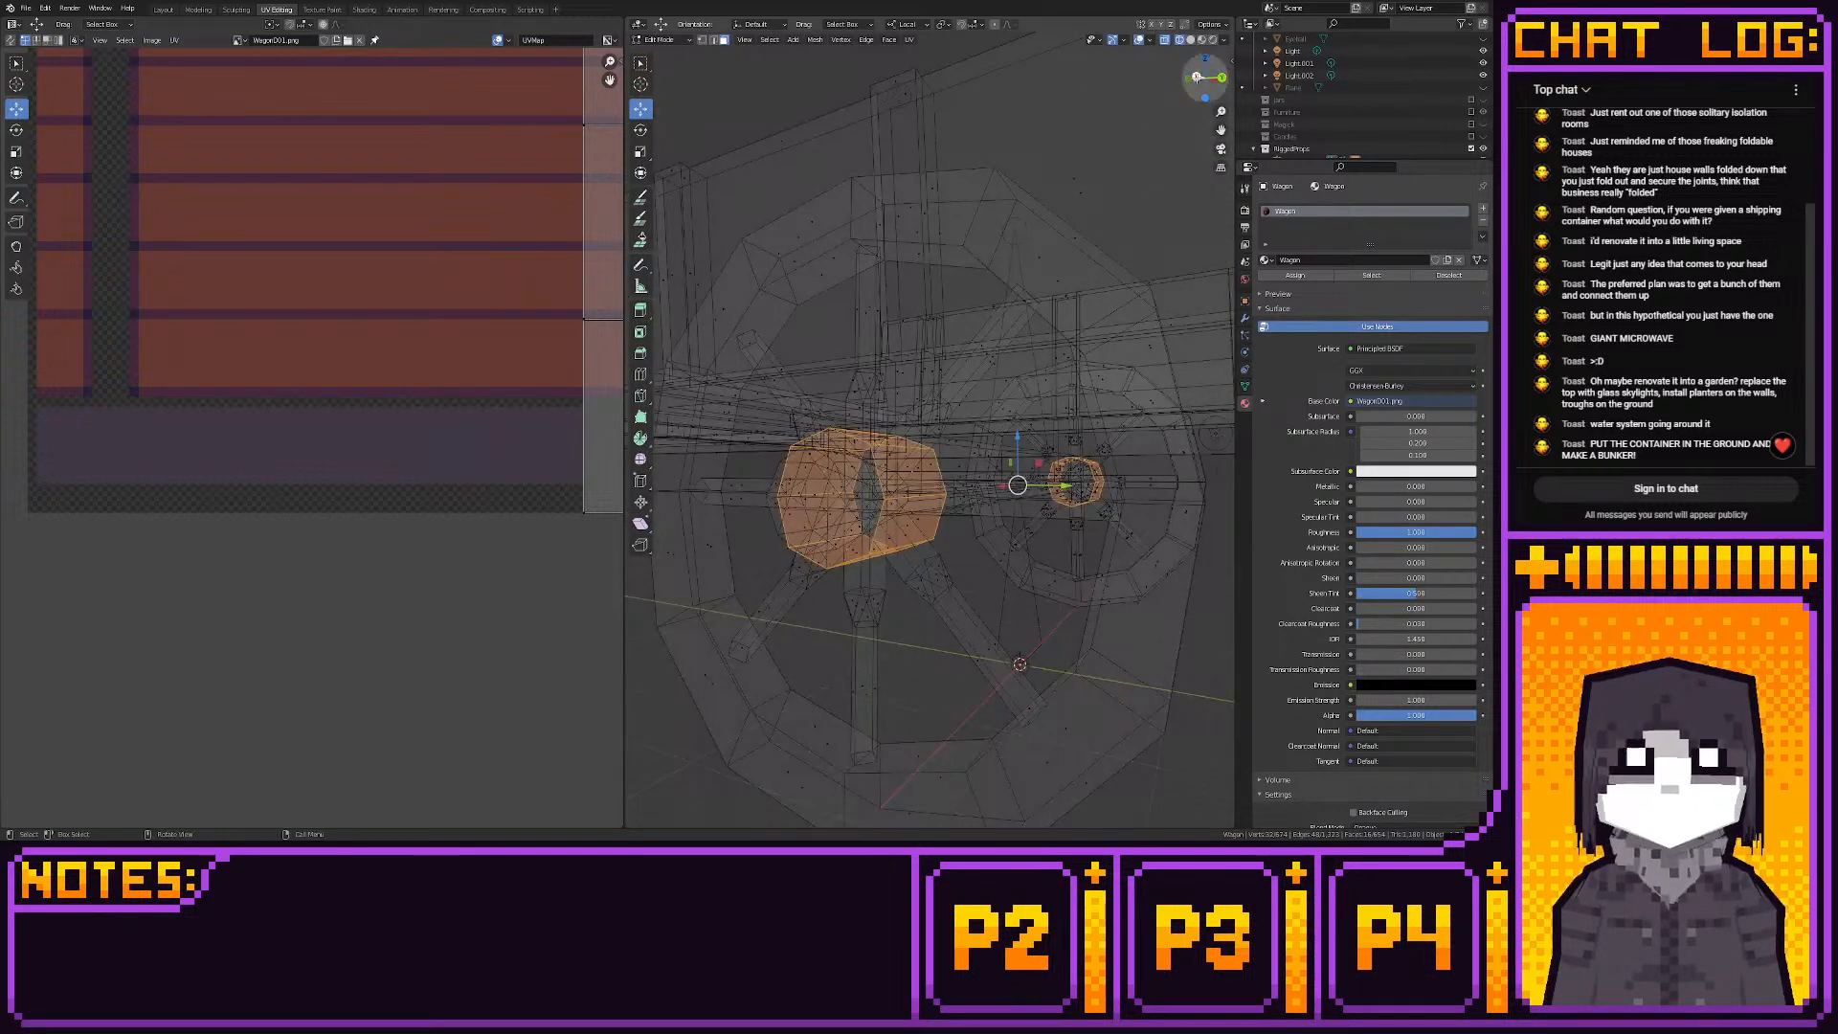
Deselect the hub rings' upper and lower faces and UV-project the remaining side faces from the front view
left_click(1202, 76)
left_click_drag(895, 401, 989, 452, "ctrl")
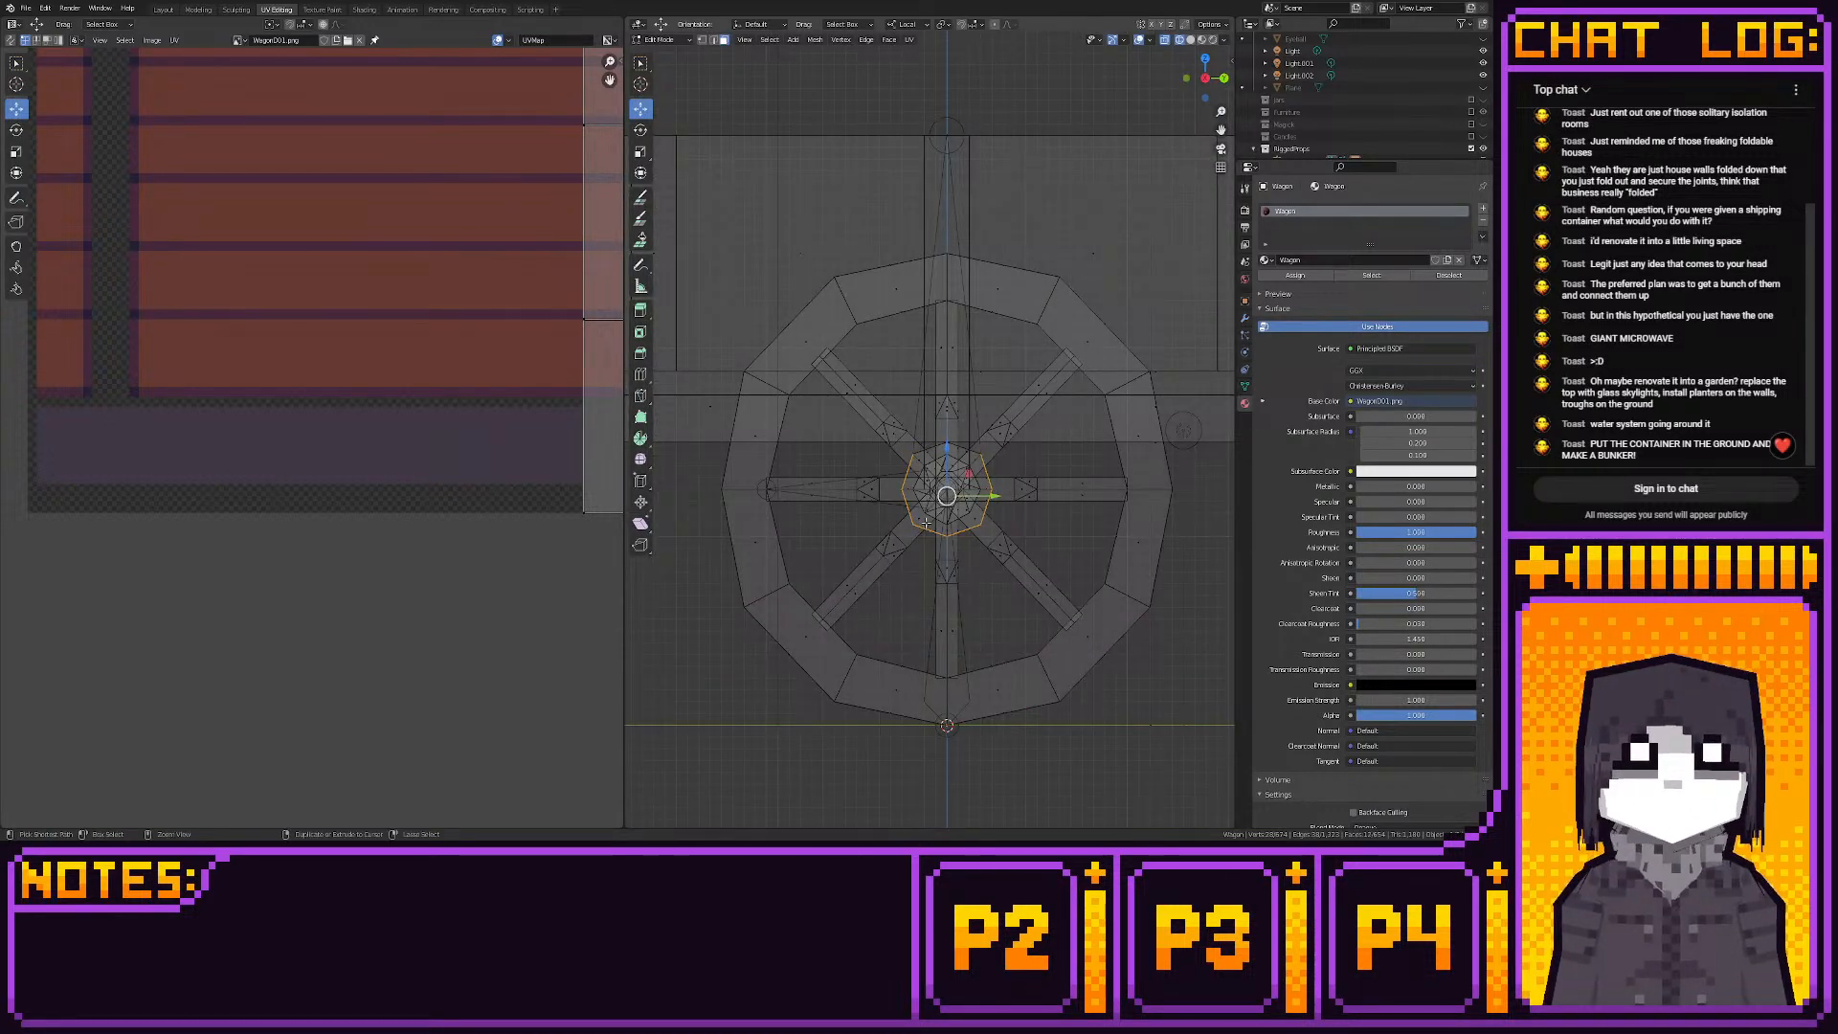
left_click_drag(926, 521, 1001, 565, "ctrl")
left_click(1223, 77)
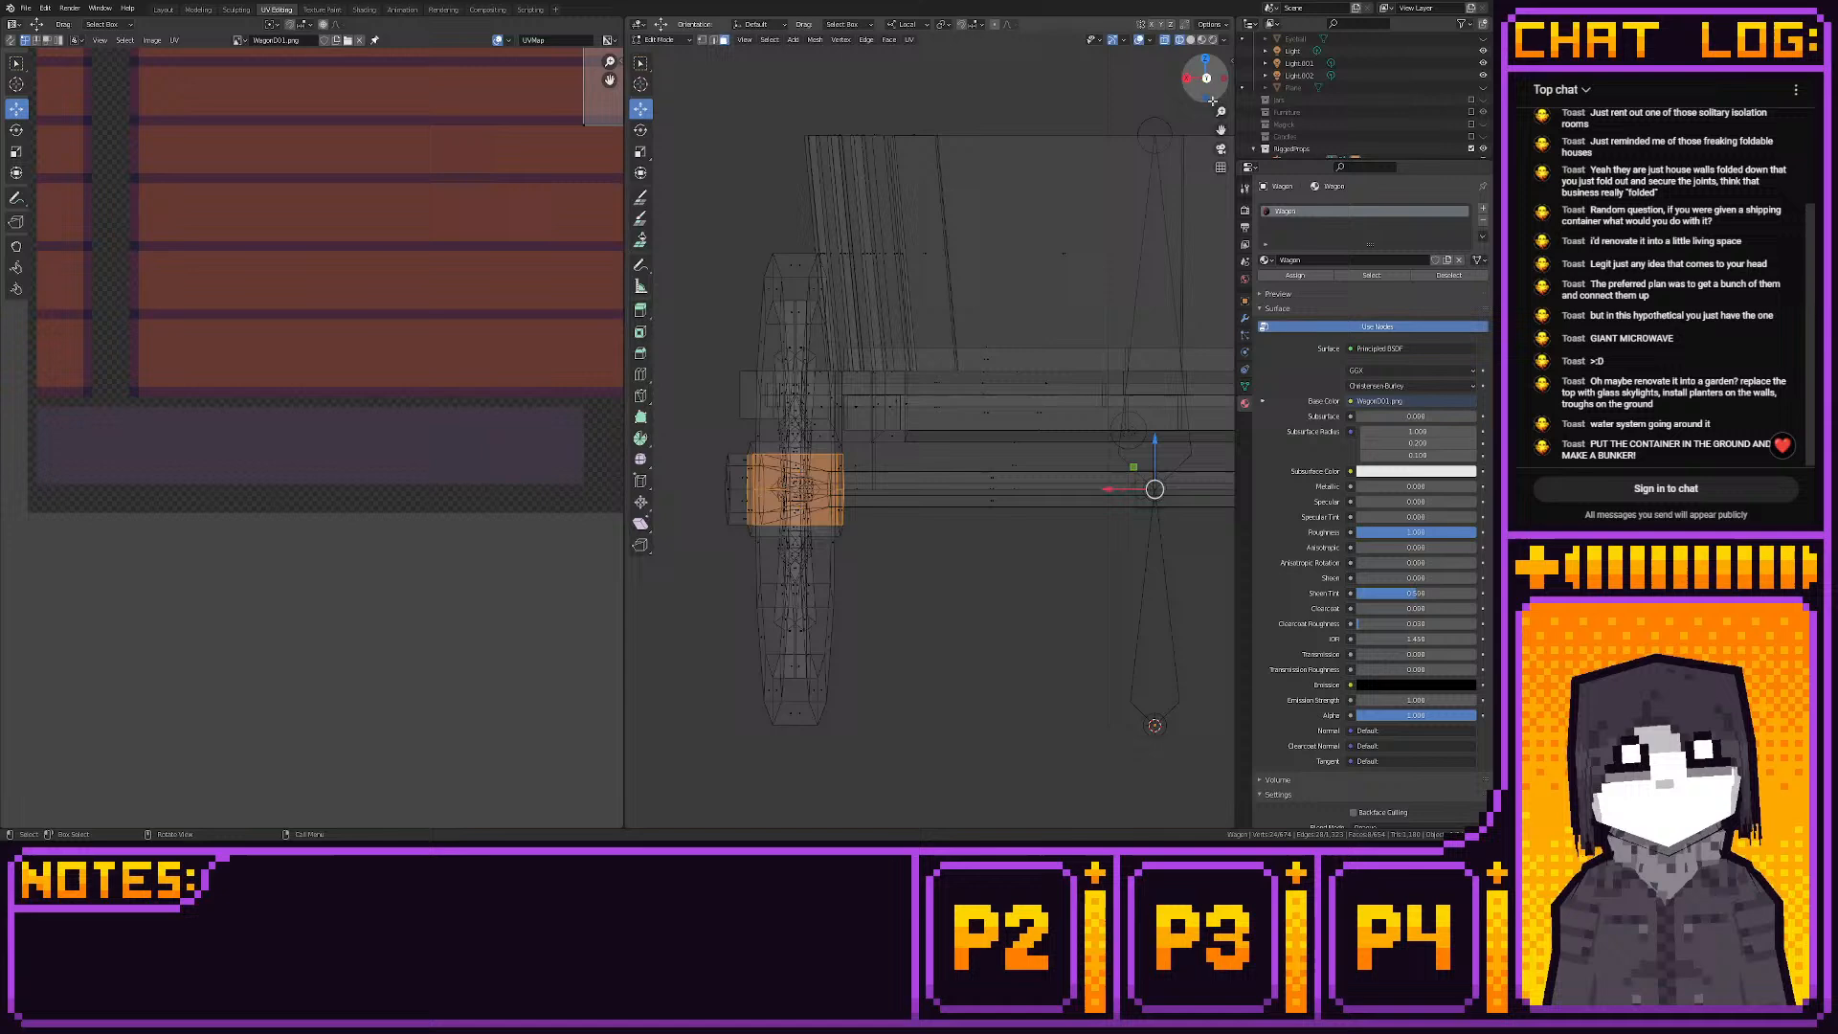
key("u")
left_click(995, 406)
Stack the two hub UV islands on each other and move them to the dark grey patch beside the wheel texture
scroll(457, 423, "down", 8)
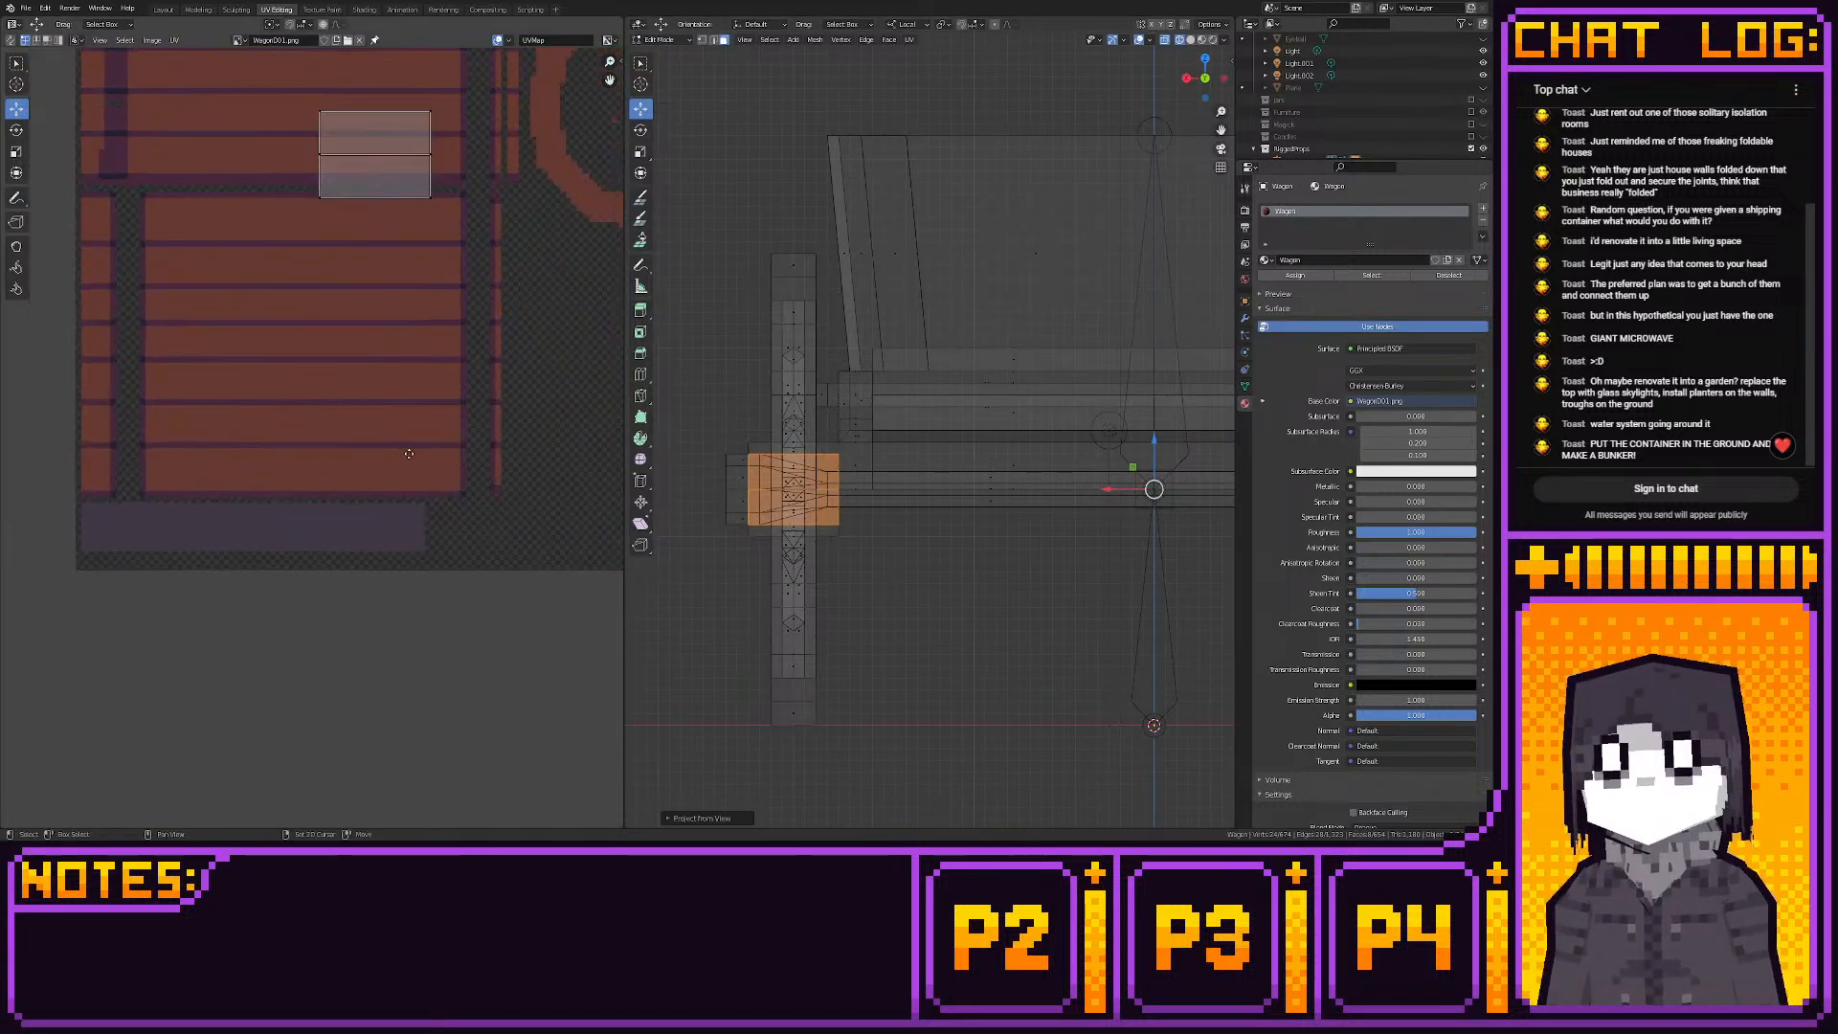
left_click_drag(499, 367, 622, 470)
middle_click_drag(609, 448, 541, 460)
left_click_drag(565, 432, 177, 444)
key("g")
left_click(405, 416)
middle_click_drag(405, 416, 377, 445)
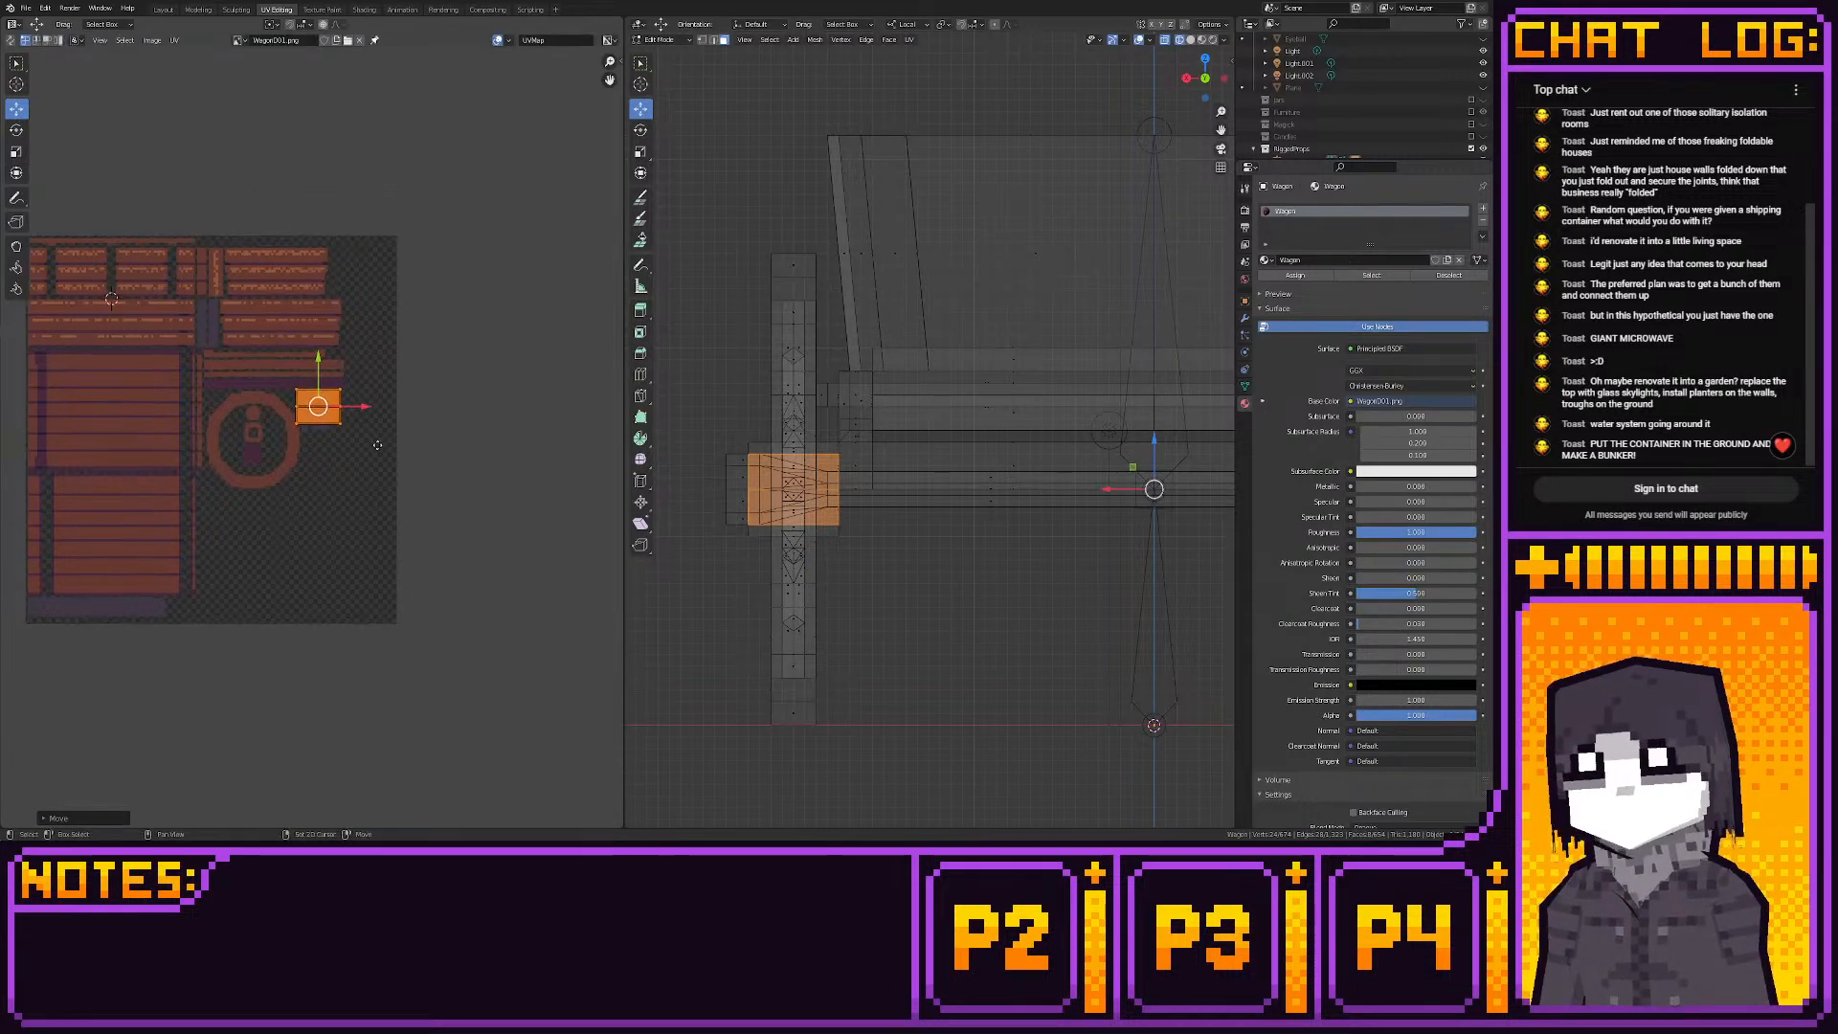
Scale the stacked hub islands to the width of the wider dark grey patch, align them with its upper edge, and snap to pixels
scroll(373, 468, "up", 8)
key("s")
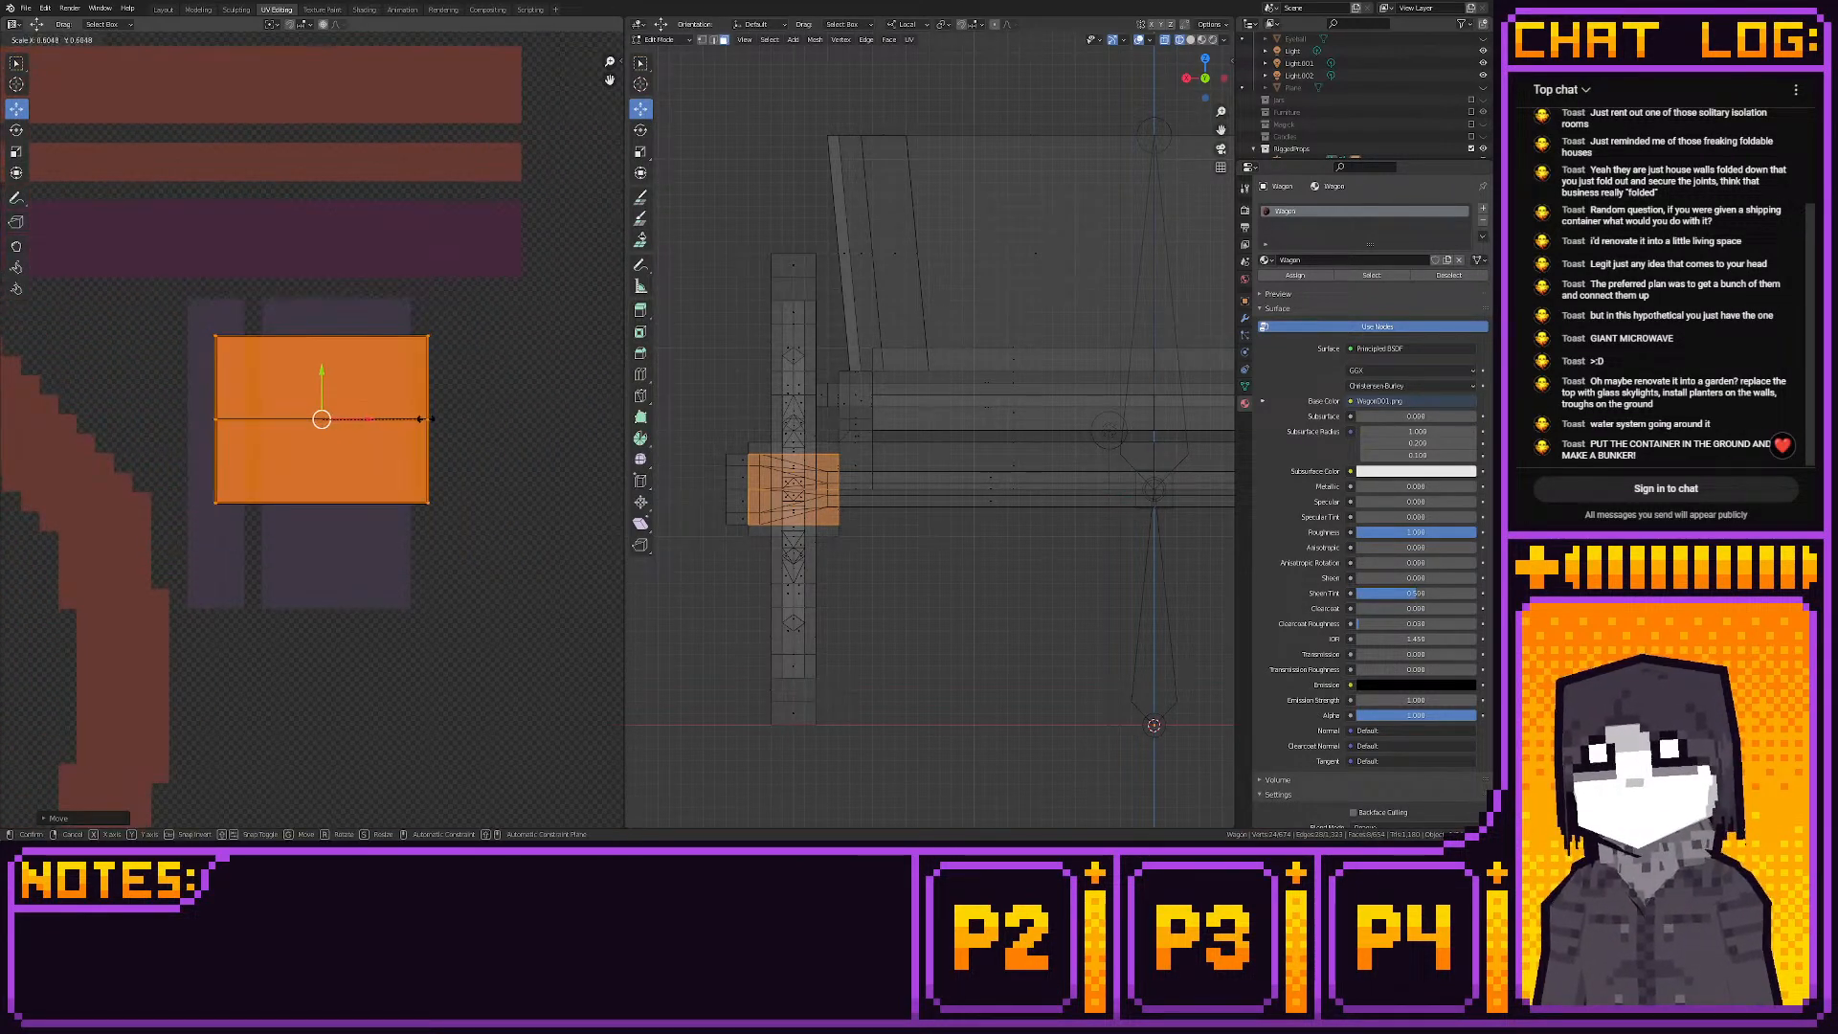
left_click(390, 423)
key("g")
left_click(411, 366)
key("s")
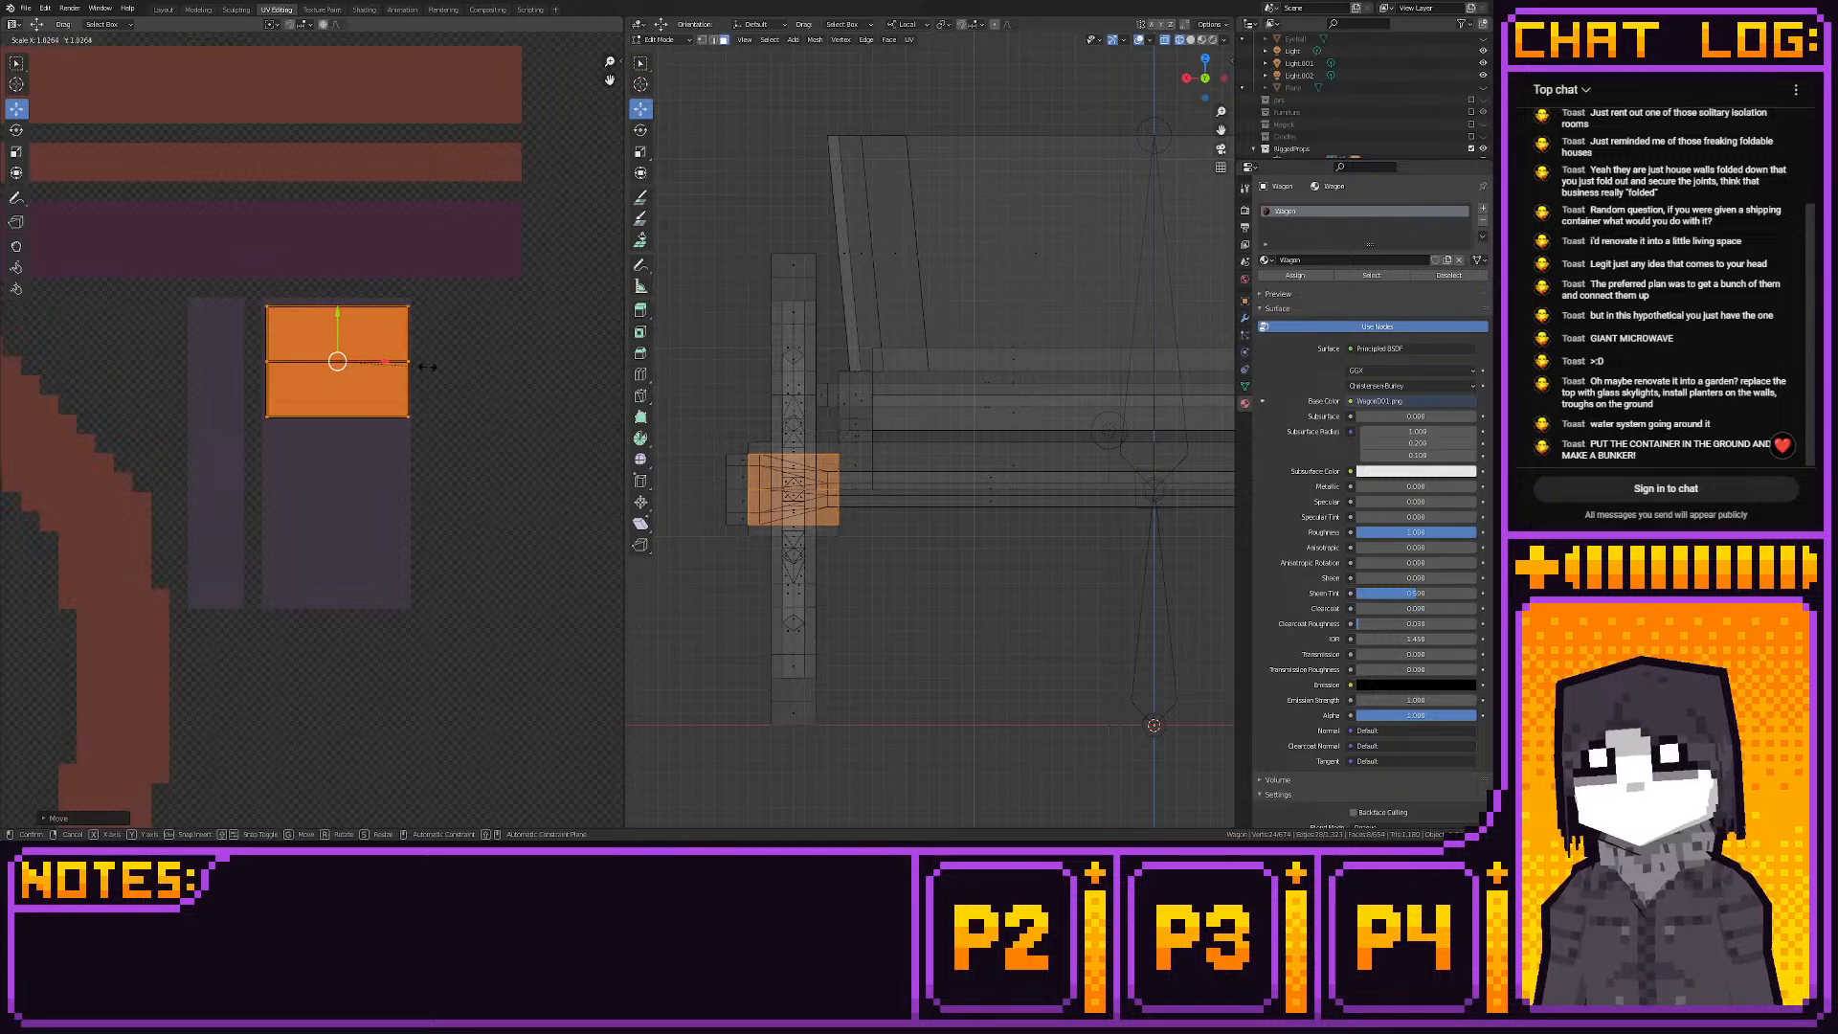
left_click(428, 365)
key("shift+s")
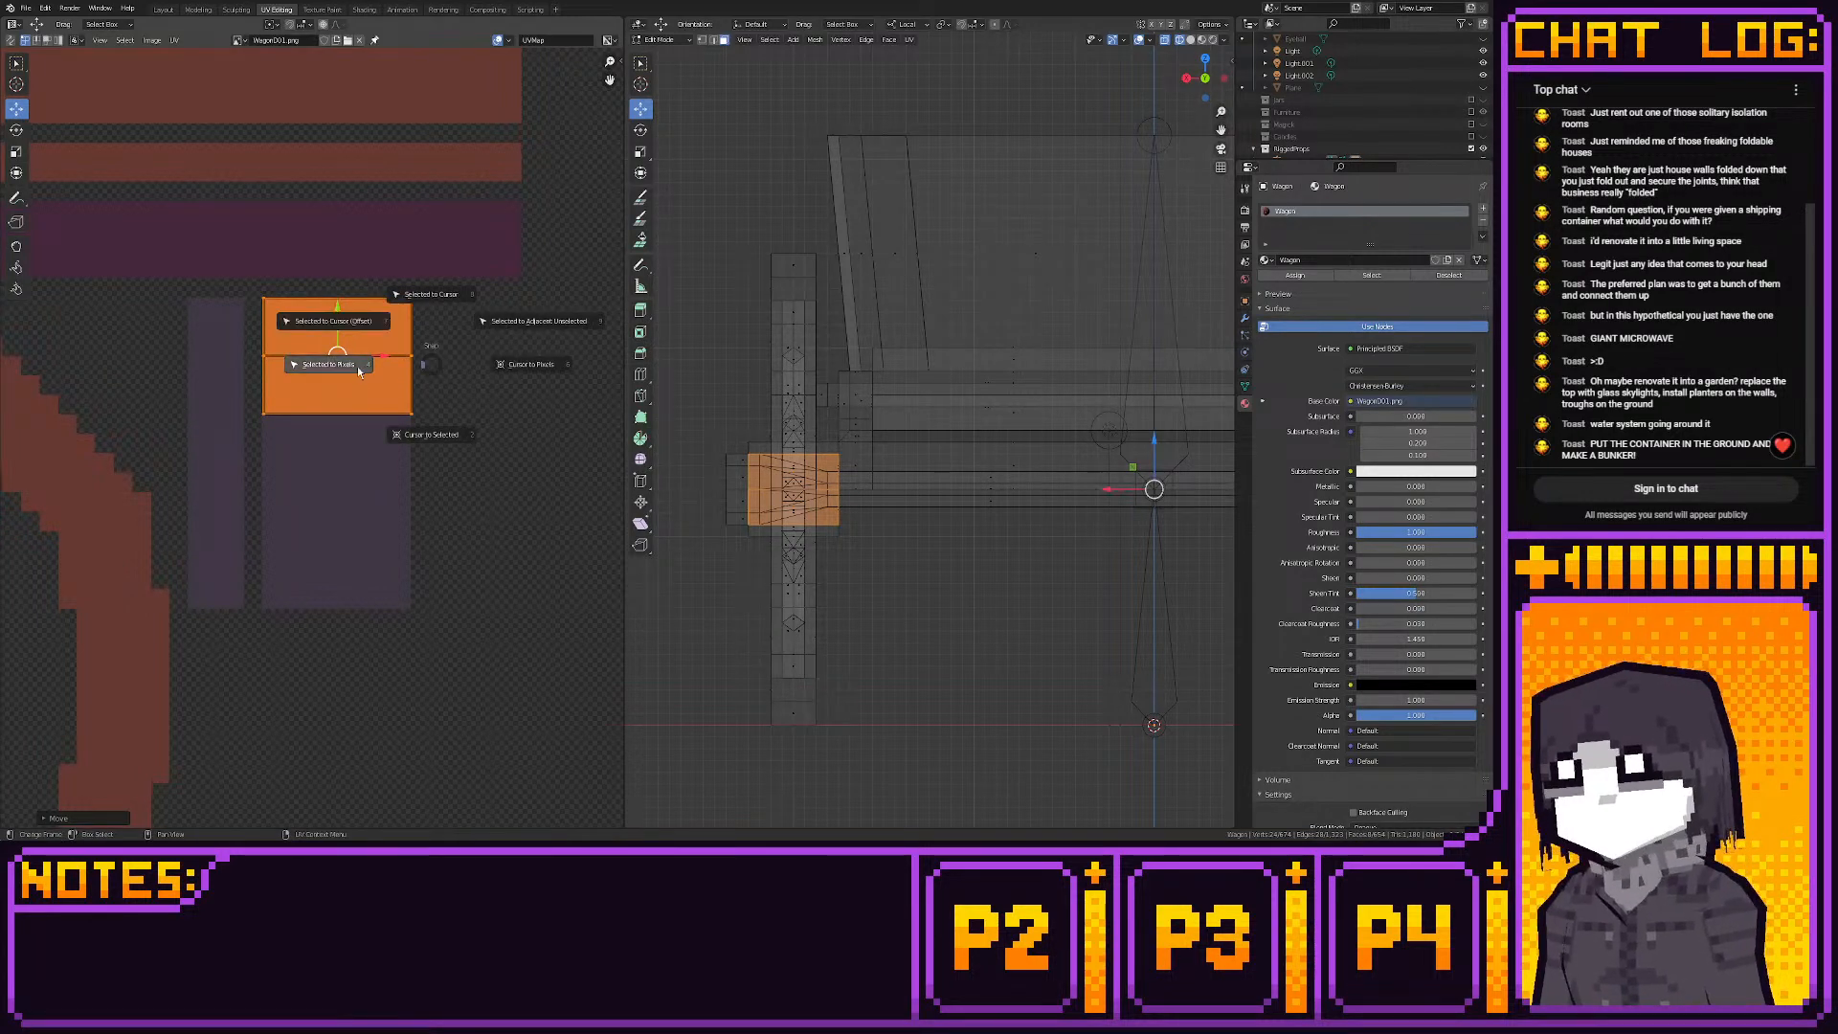
left_click(358, 365)
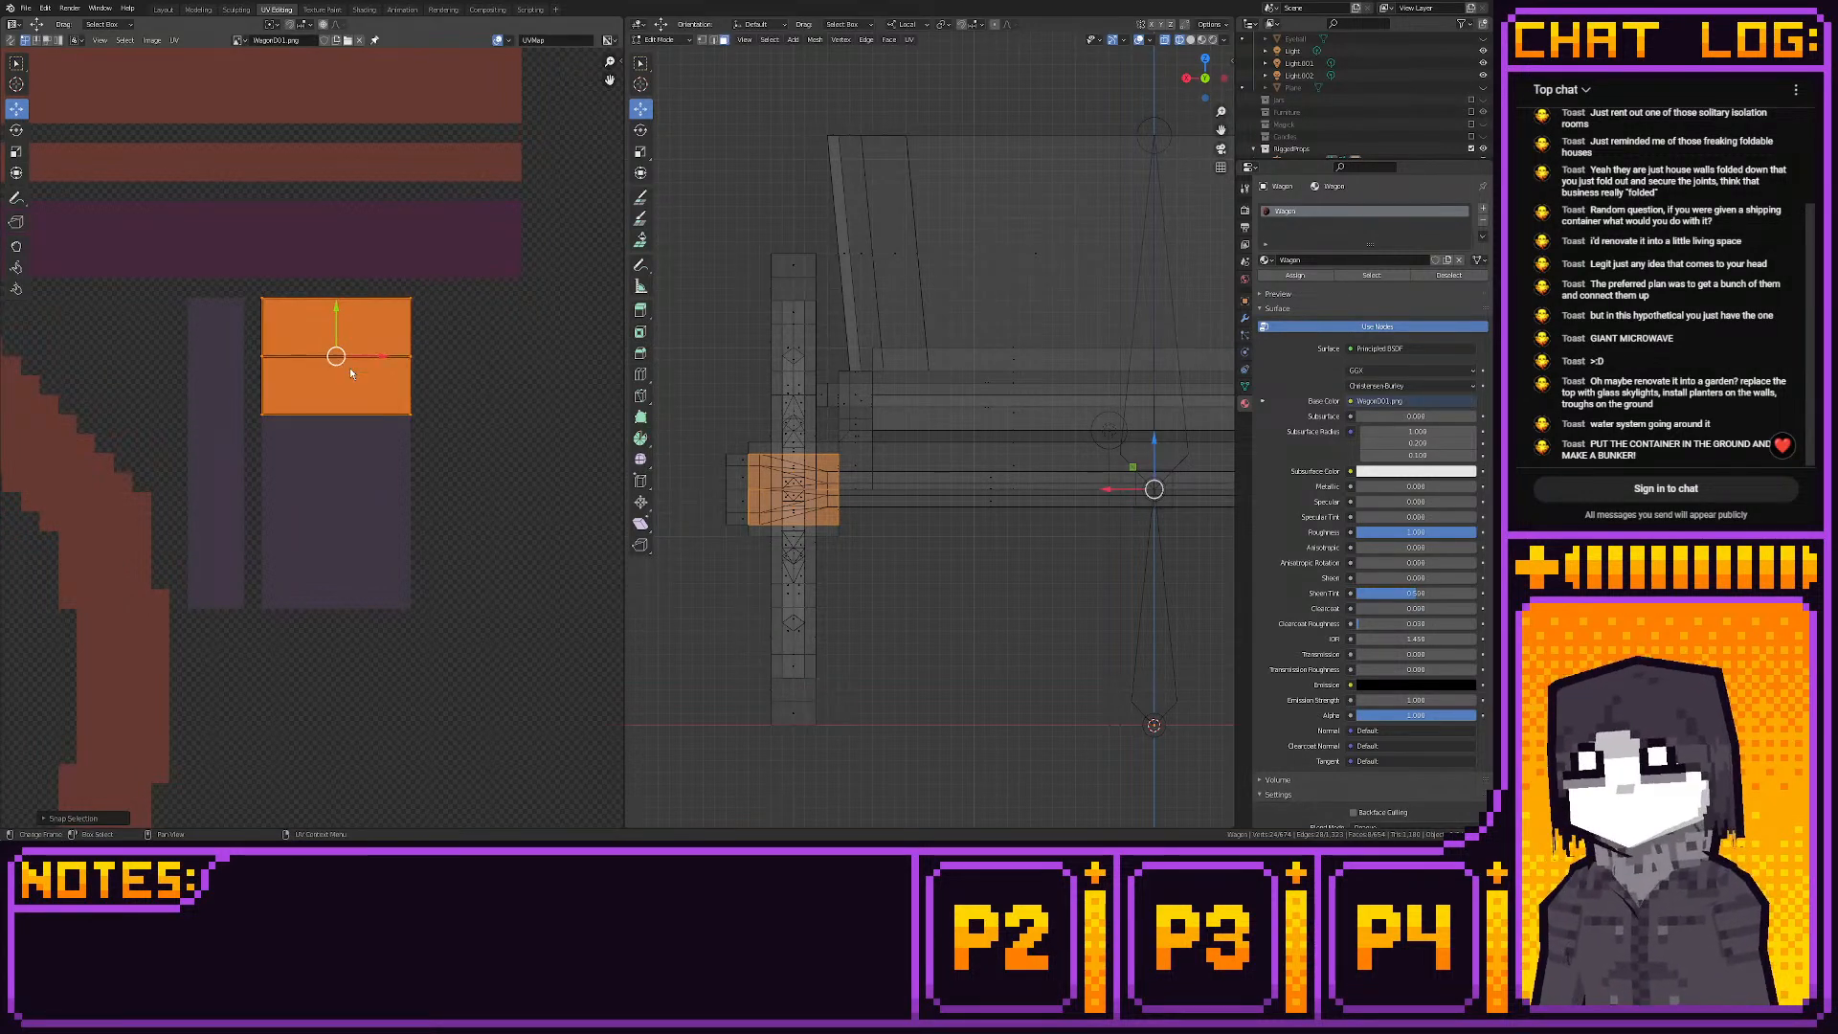
Select the upper and lower outer faces of both wheel hubs and UV-project them from the top view
left_click(1187, 78)
middle_click_drag(962, 397, 940, 366, "shift")
scroll(940, 366, "up", 4)
left_click(883, 395)
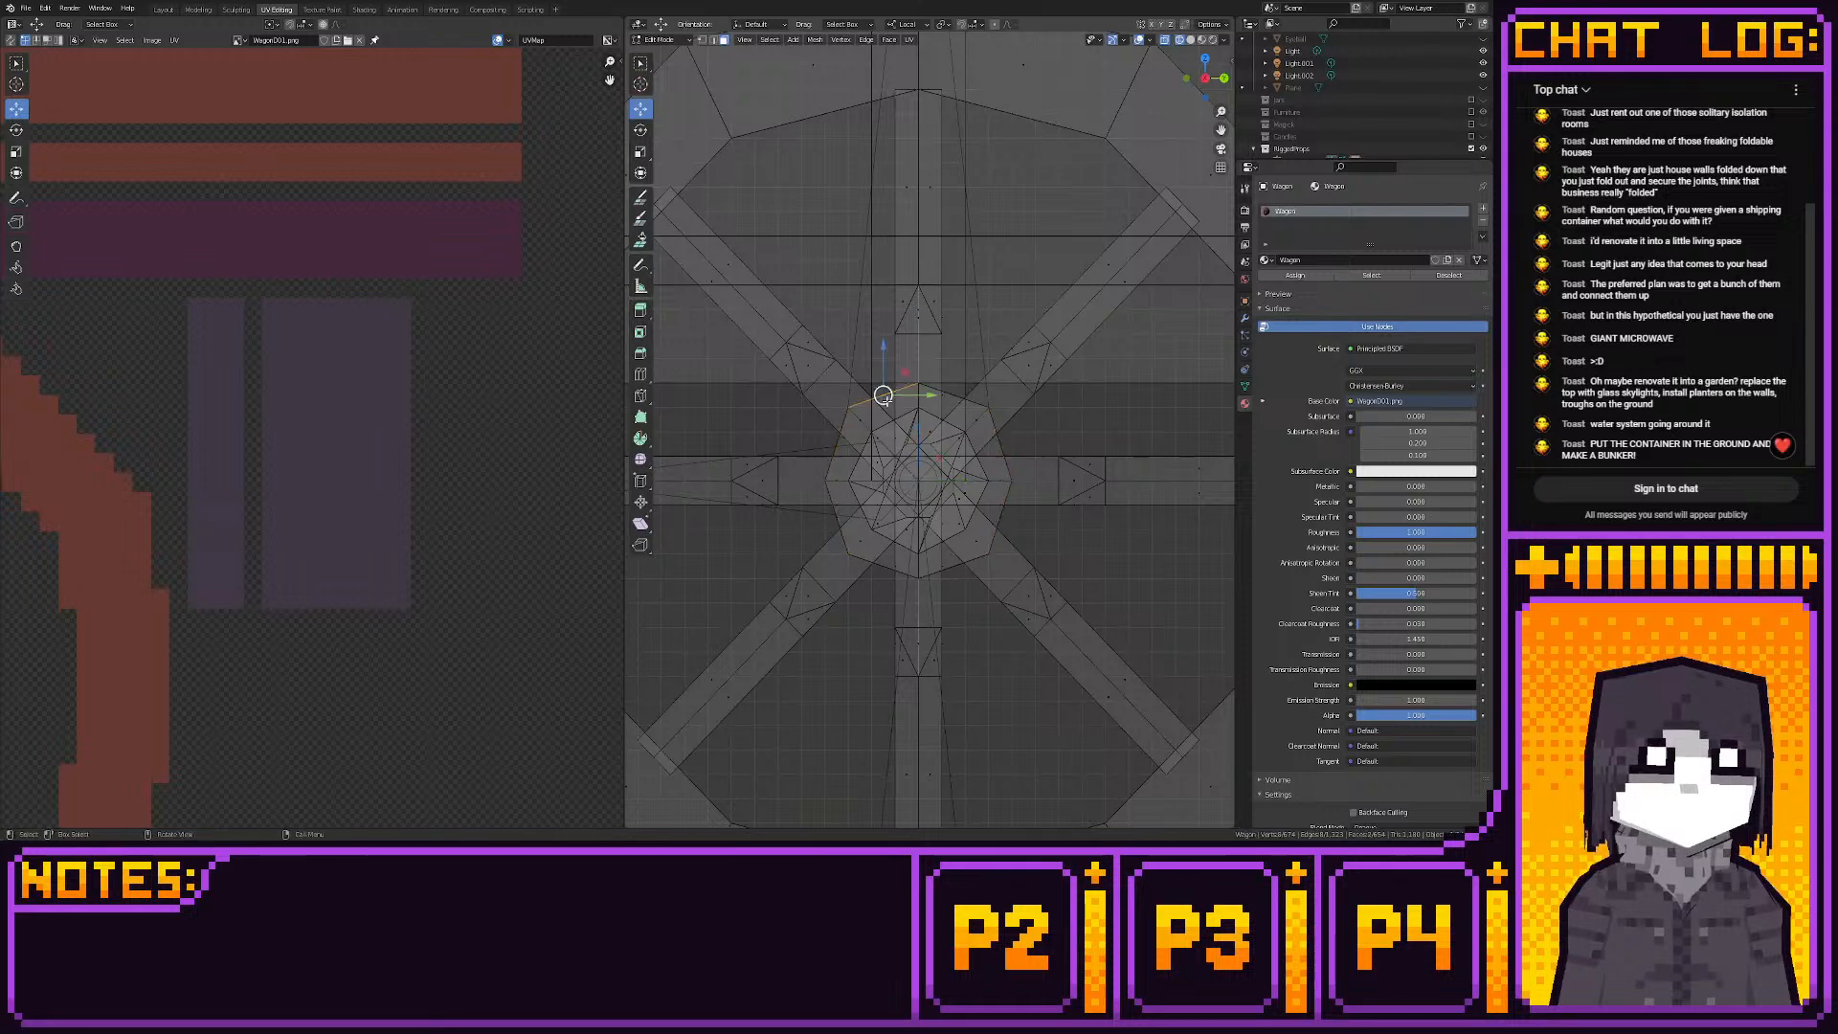
left_click(959, 401, "shift")
left_click_drag(947, 562, 958, 586)
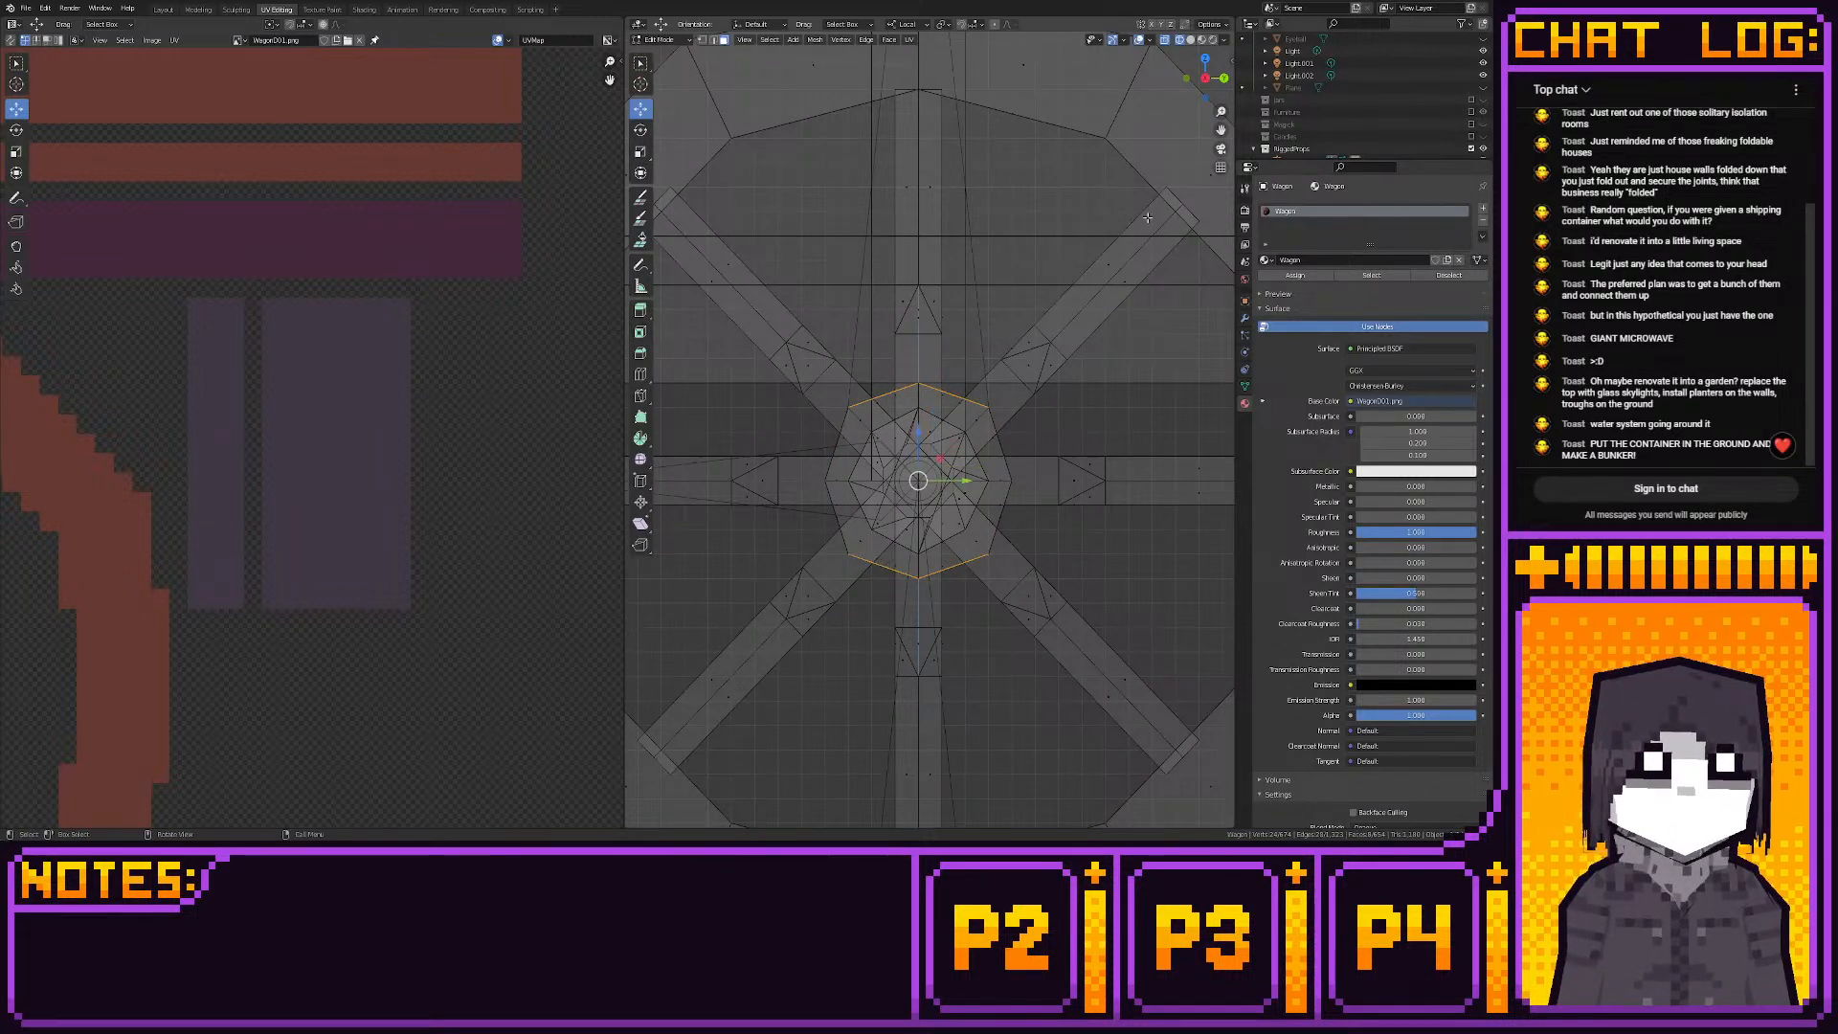
left_click(1205, 59)
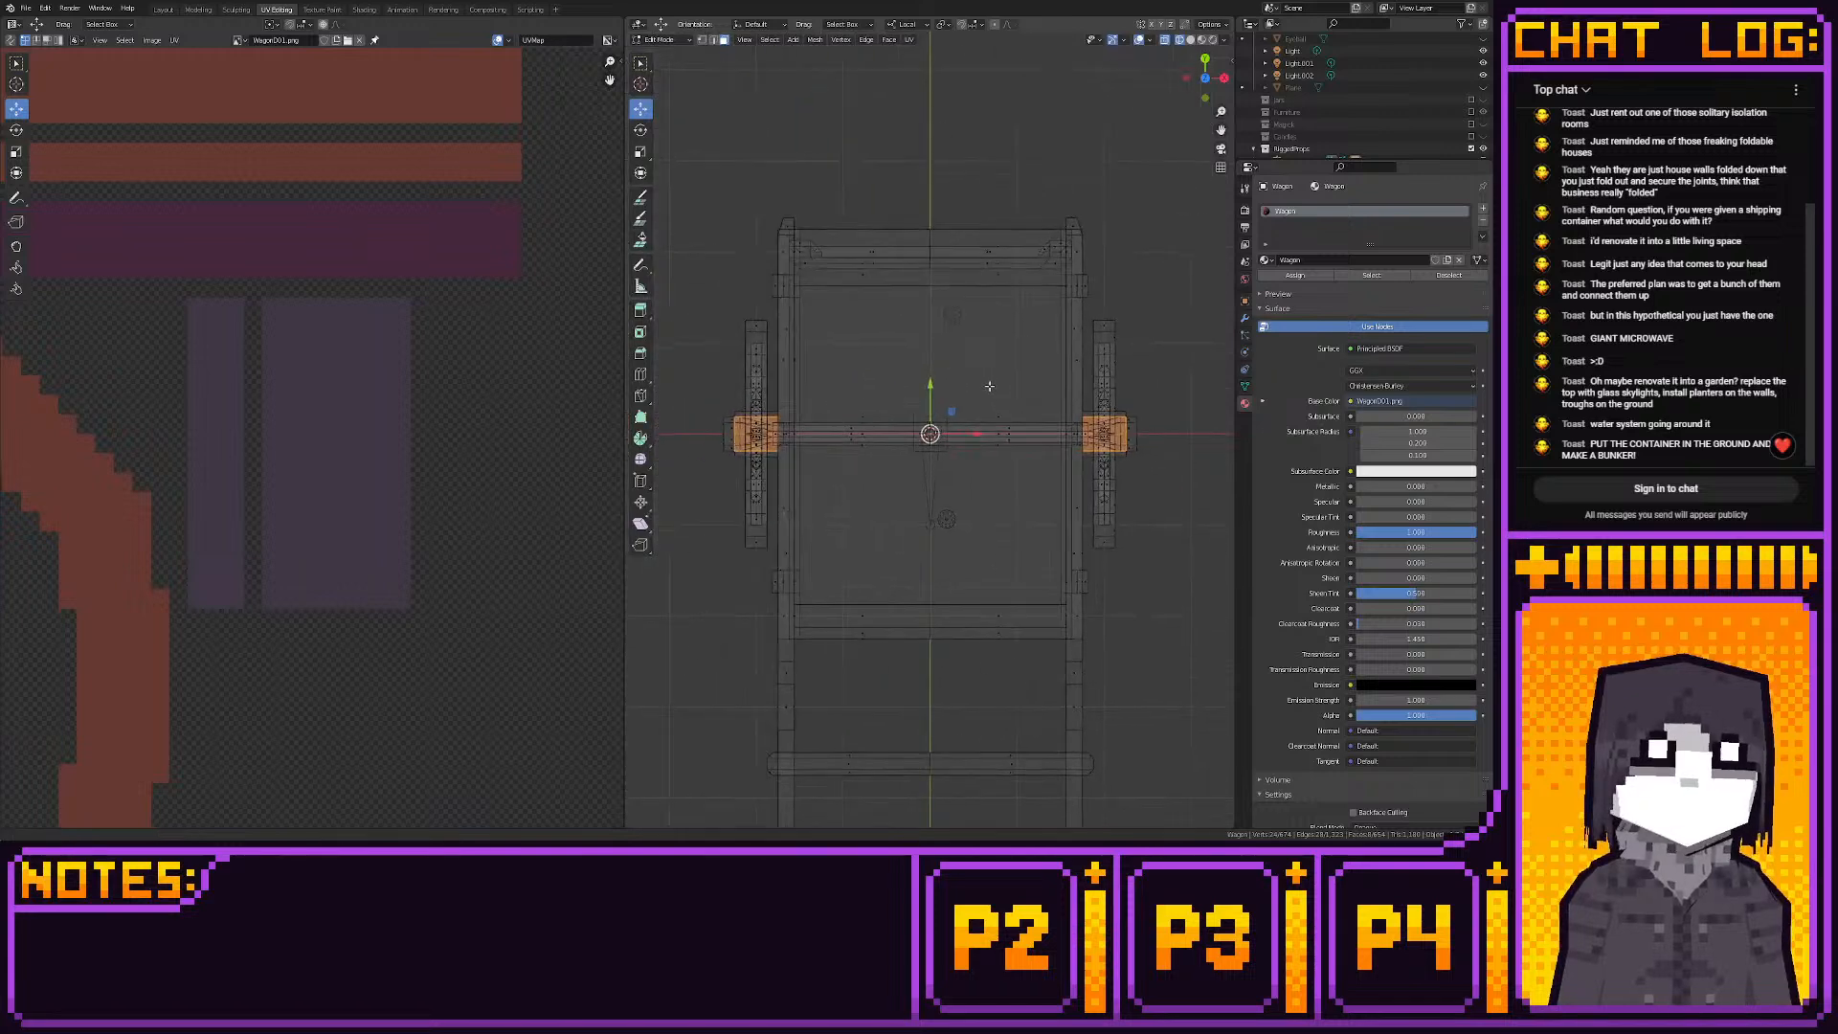
key("u")
left_click(990, 385)
Stack the two new hub UV islands on each other and move them over the lower part of the wider dark grey patch
scroll(377, 513, "down", 4)
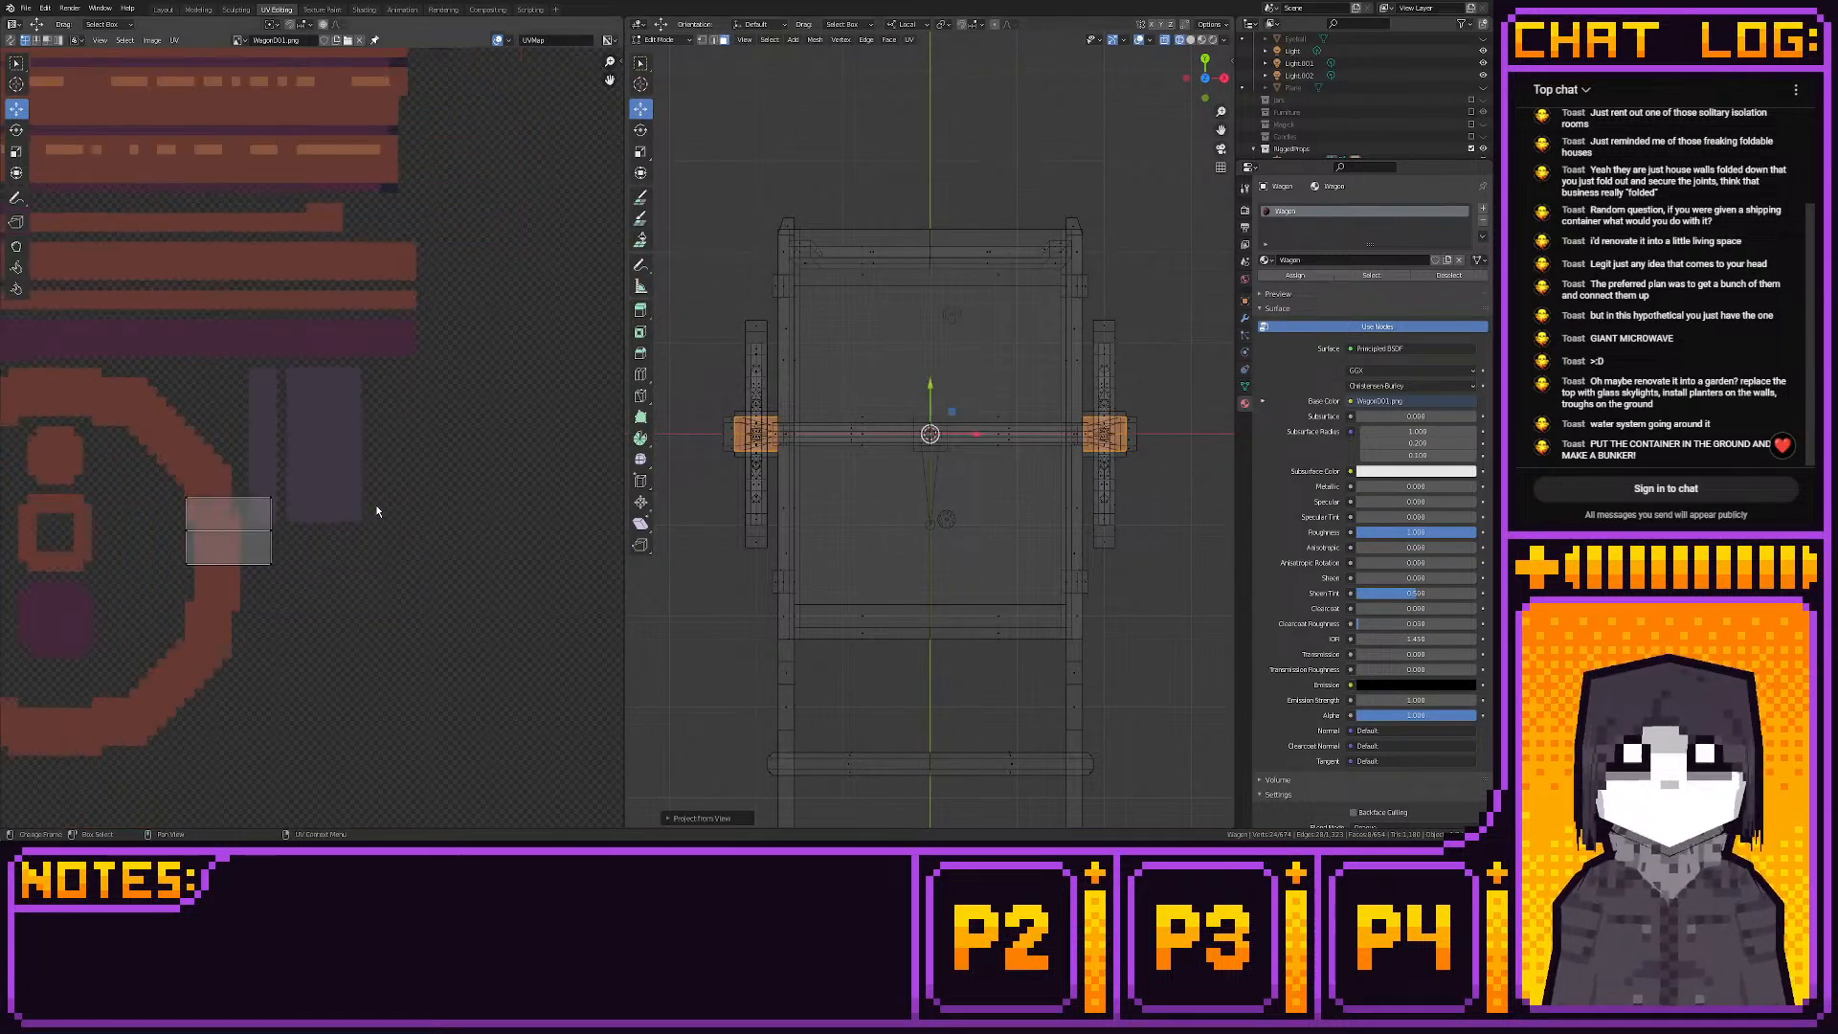
scroll(309, 558, "down", 3)
middle_click_drag(308, 558, 441, 583)
scroll(469, 507, "up", 4)
middle_click_drag(476, 483, 362, 448)
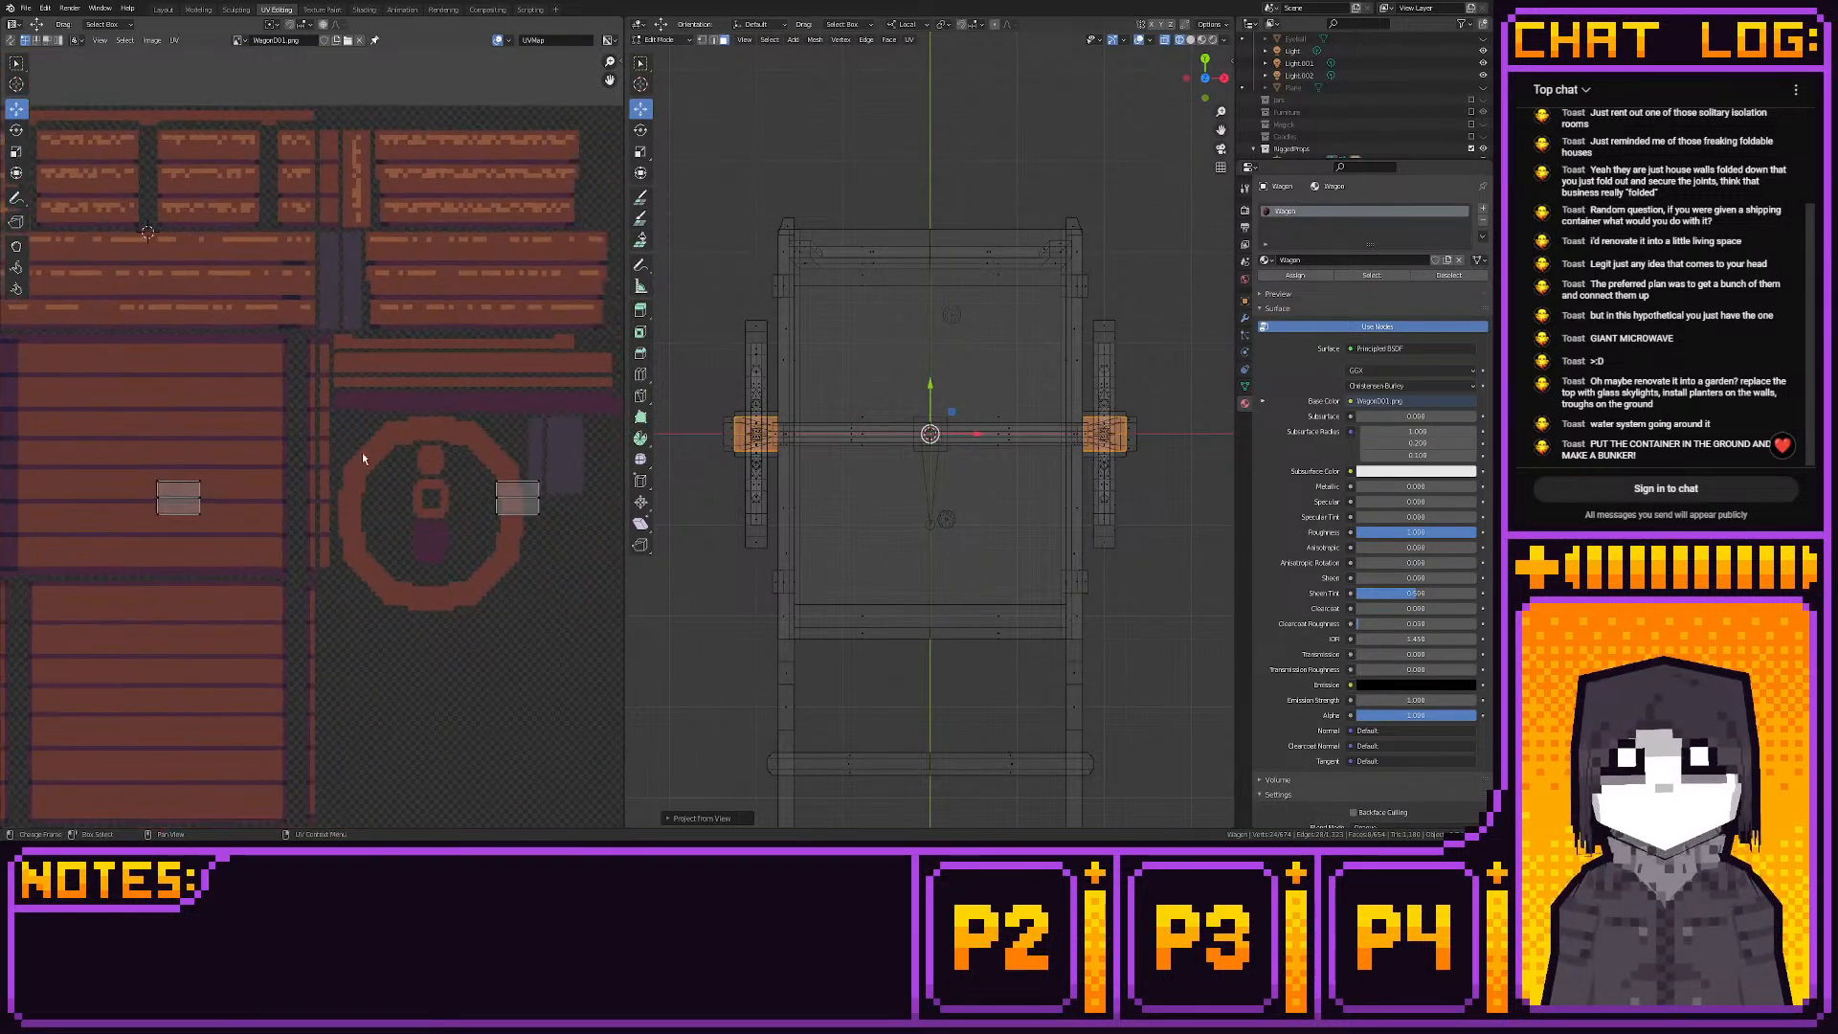
left_click_drag(421, 445, 550, 541)
key("g")
key("x")
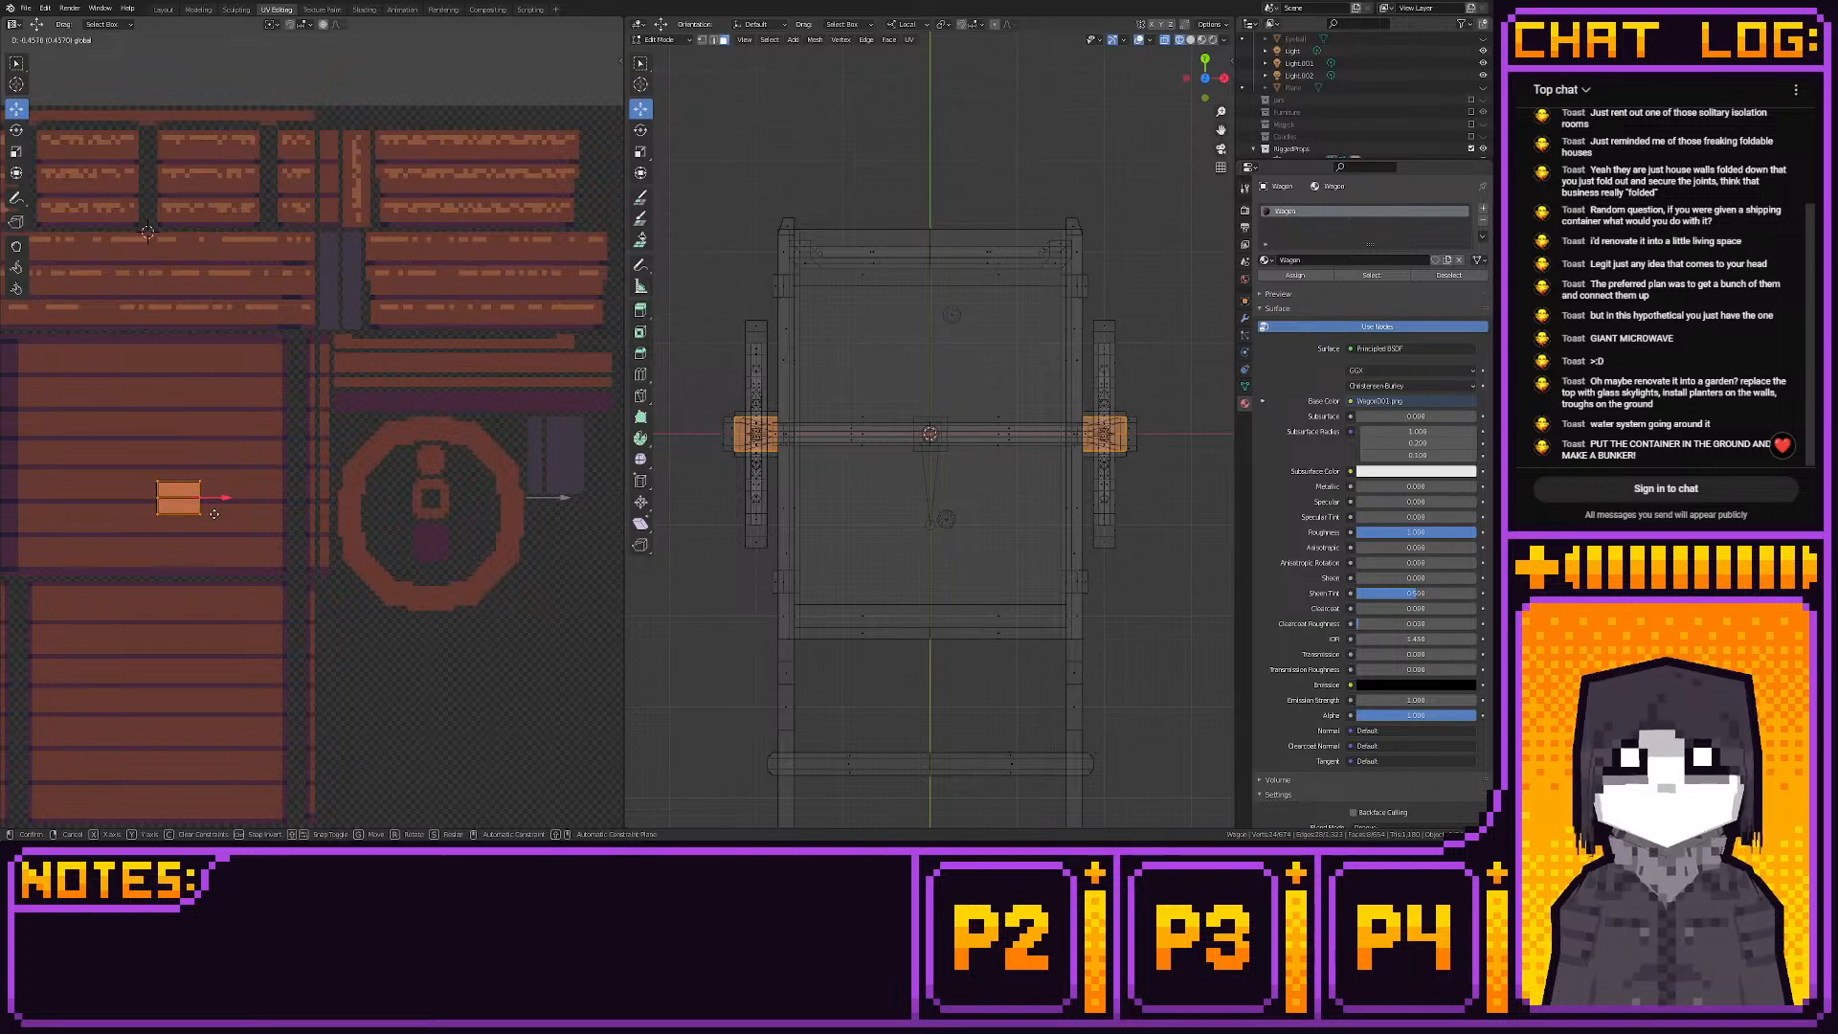
left_click_drag(214, 514, 215, 514)
key("g")
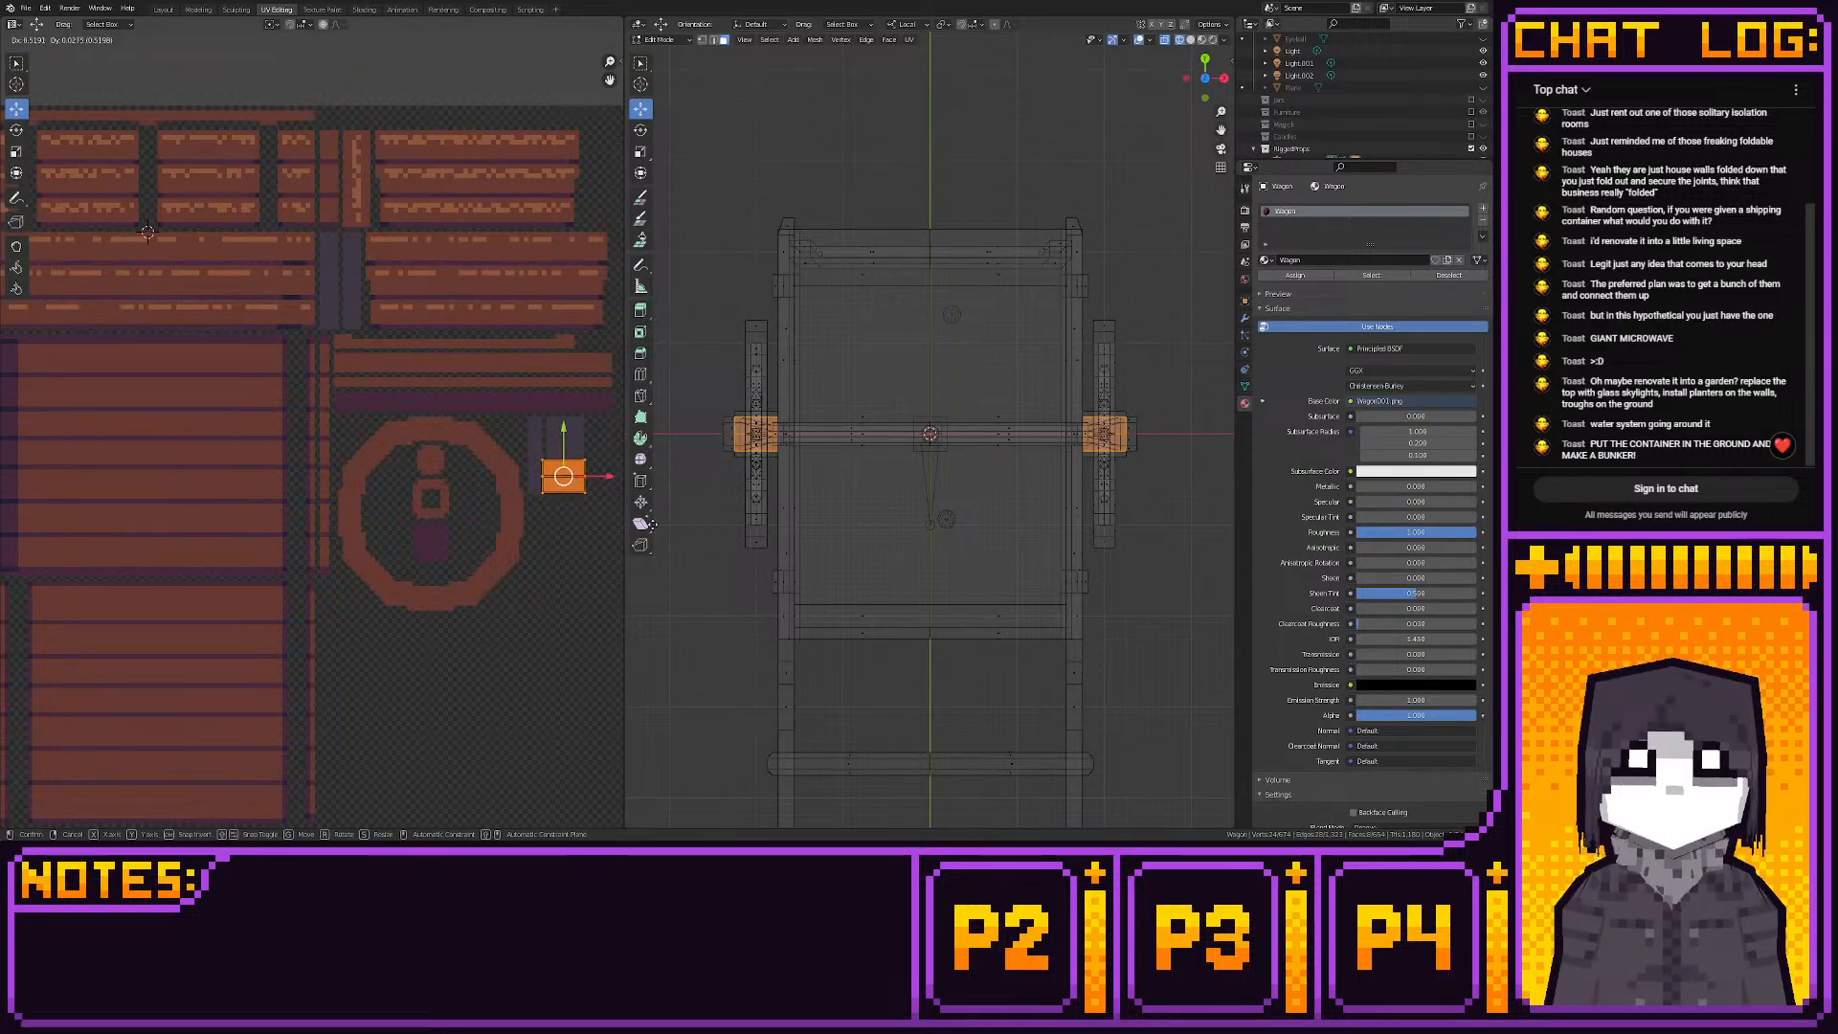
left_click(652, 525)
Scale the stacked hub islands to the wider dark grey patch's width, align them with its lower edge, and snap them to pixels
middle_click_drag(541, 531, 398, 496)
scroll(361, 558, "up", 2)
scroll(399, 526, "up", 4)
scroll(379, 516, "up", 1)
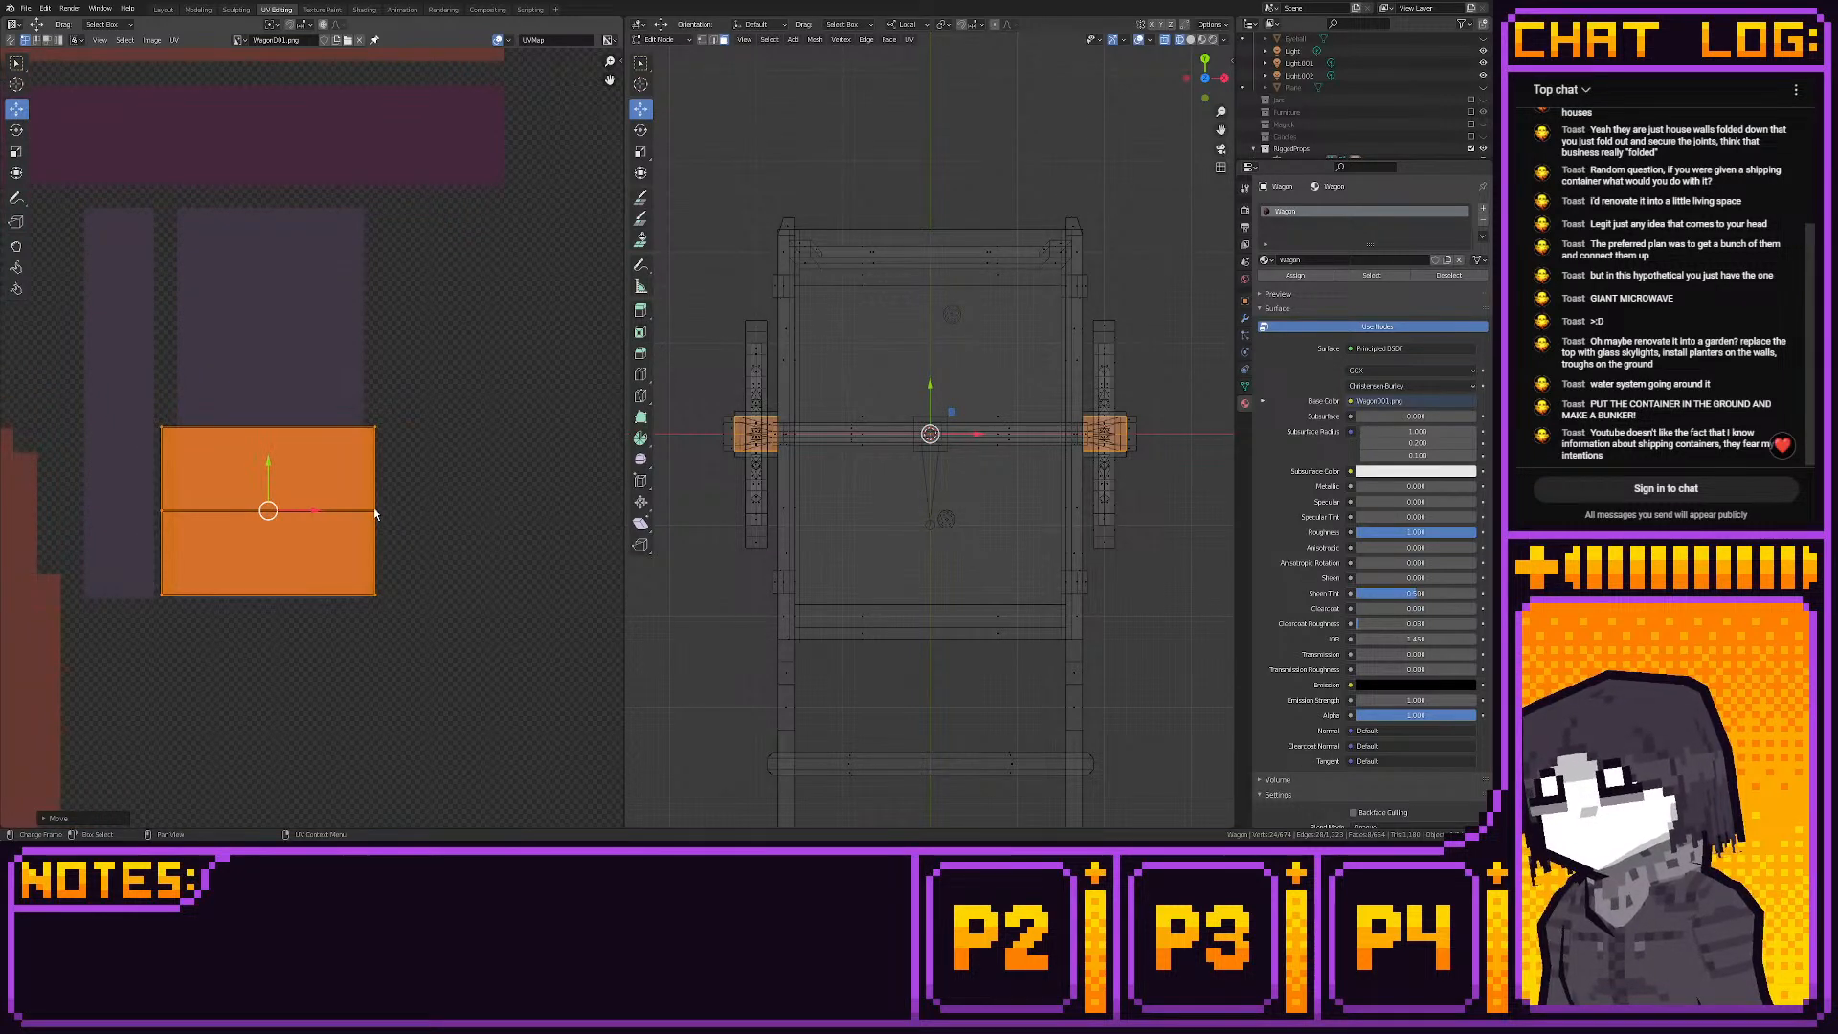
middle_click_drag(373, 512, 473, 503)
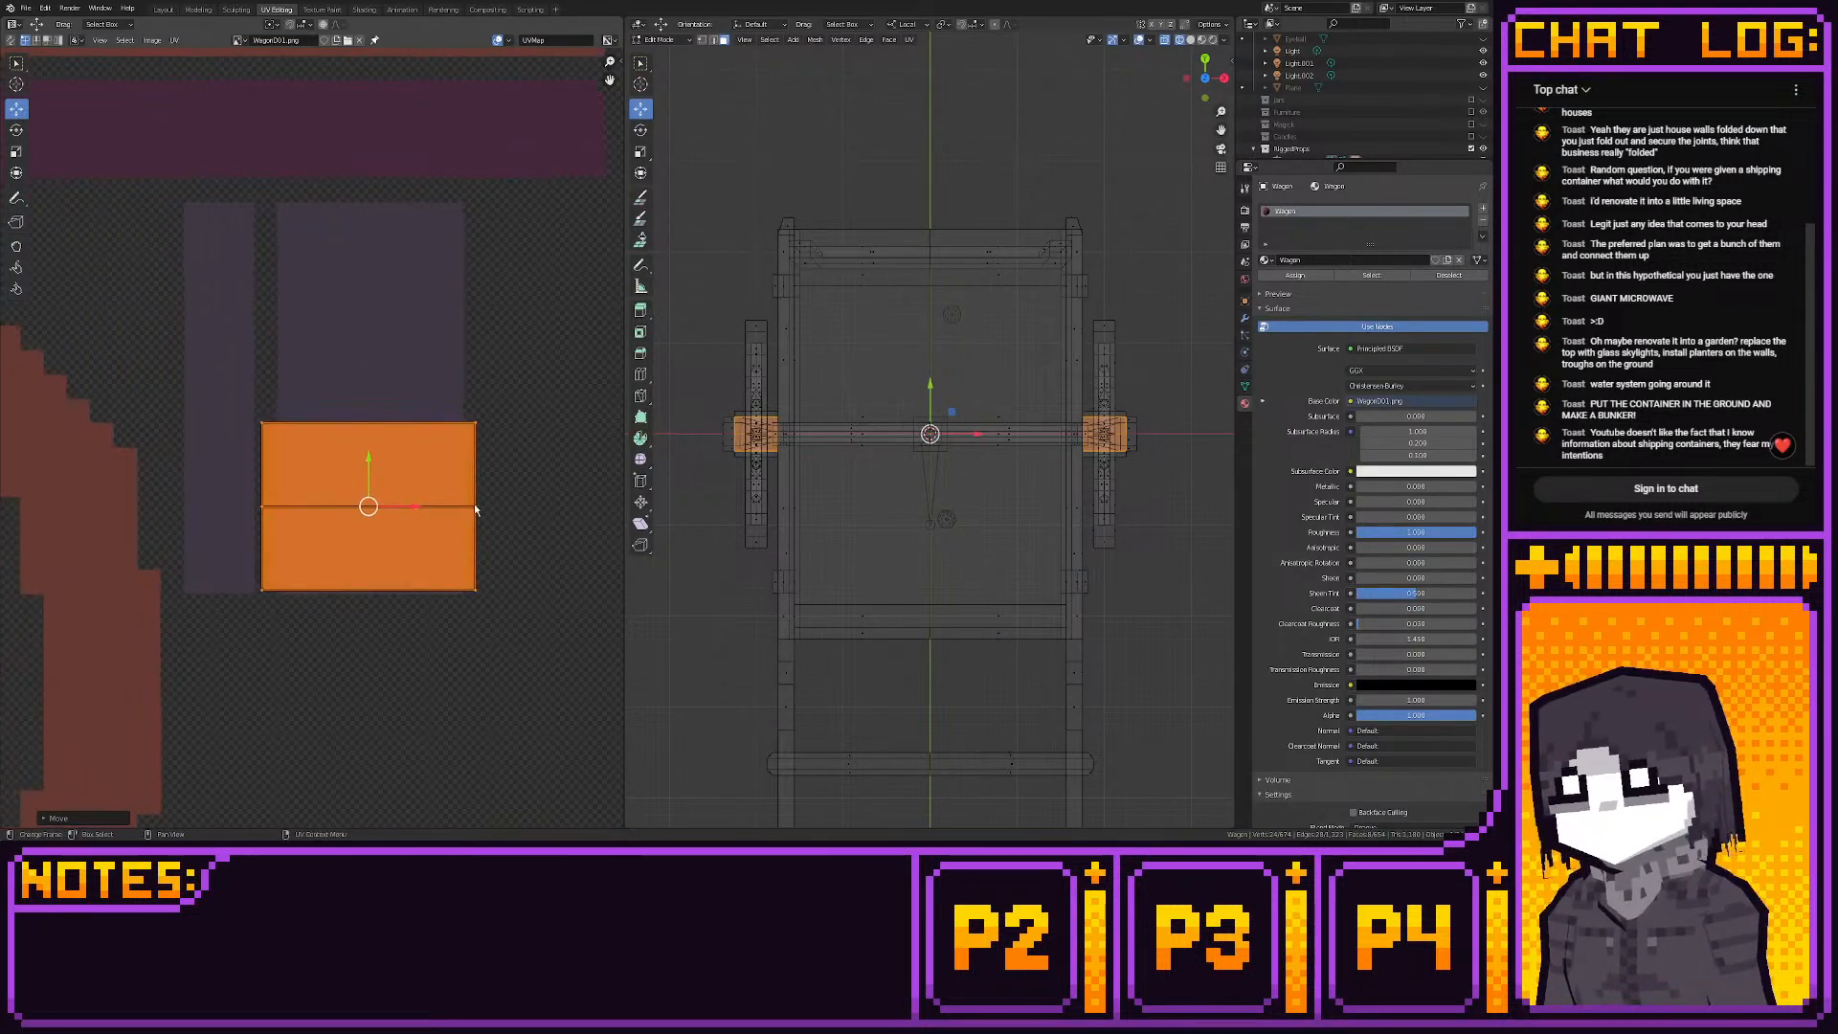
key("s")
left_click(462, 515)
key("g")
left_click(463, 524)
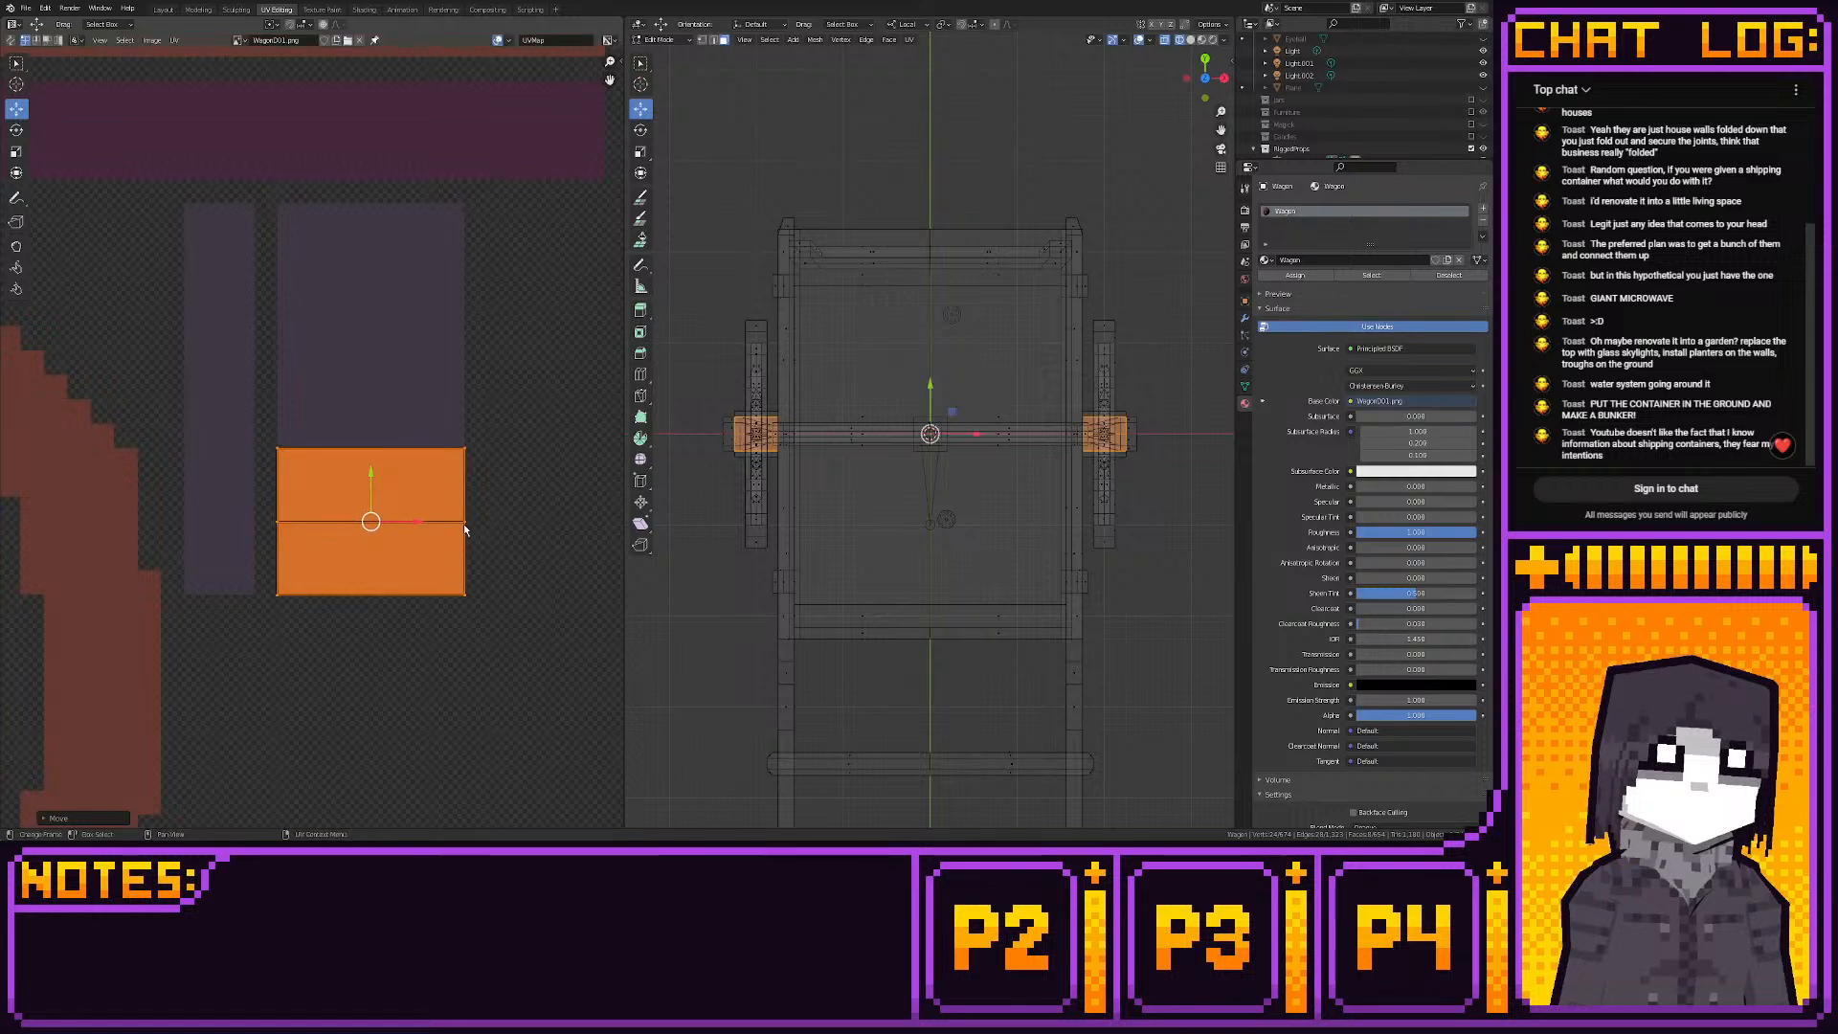
key("shift+s")
left_click(371, 538)
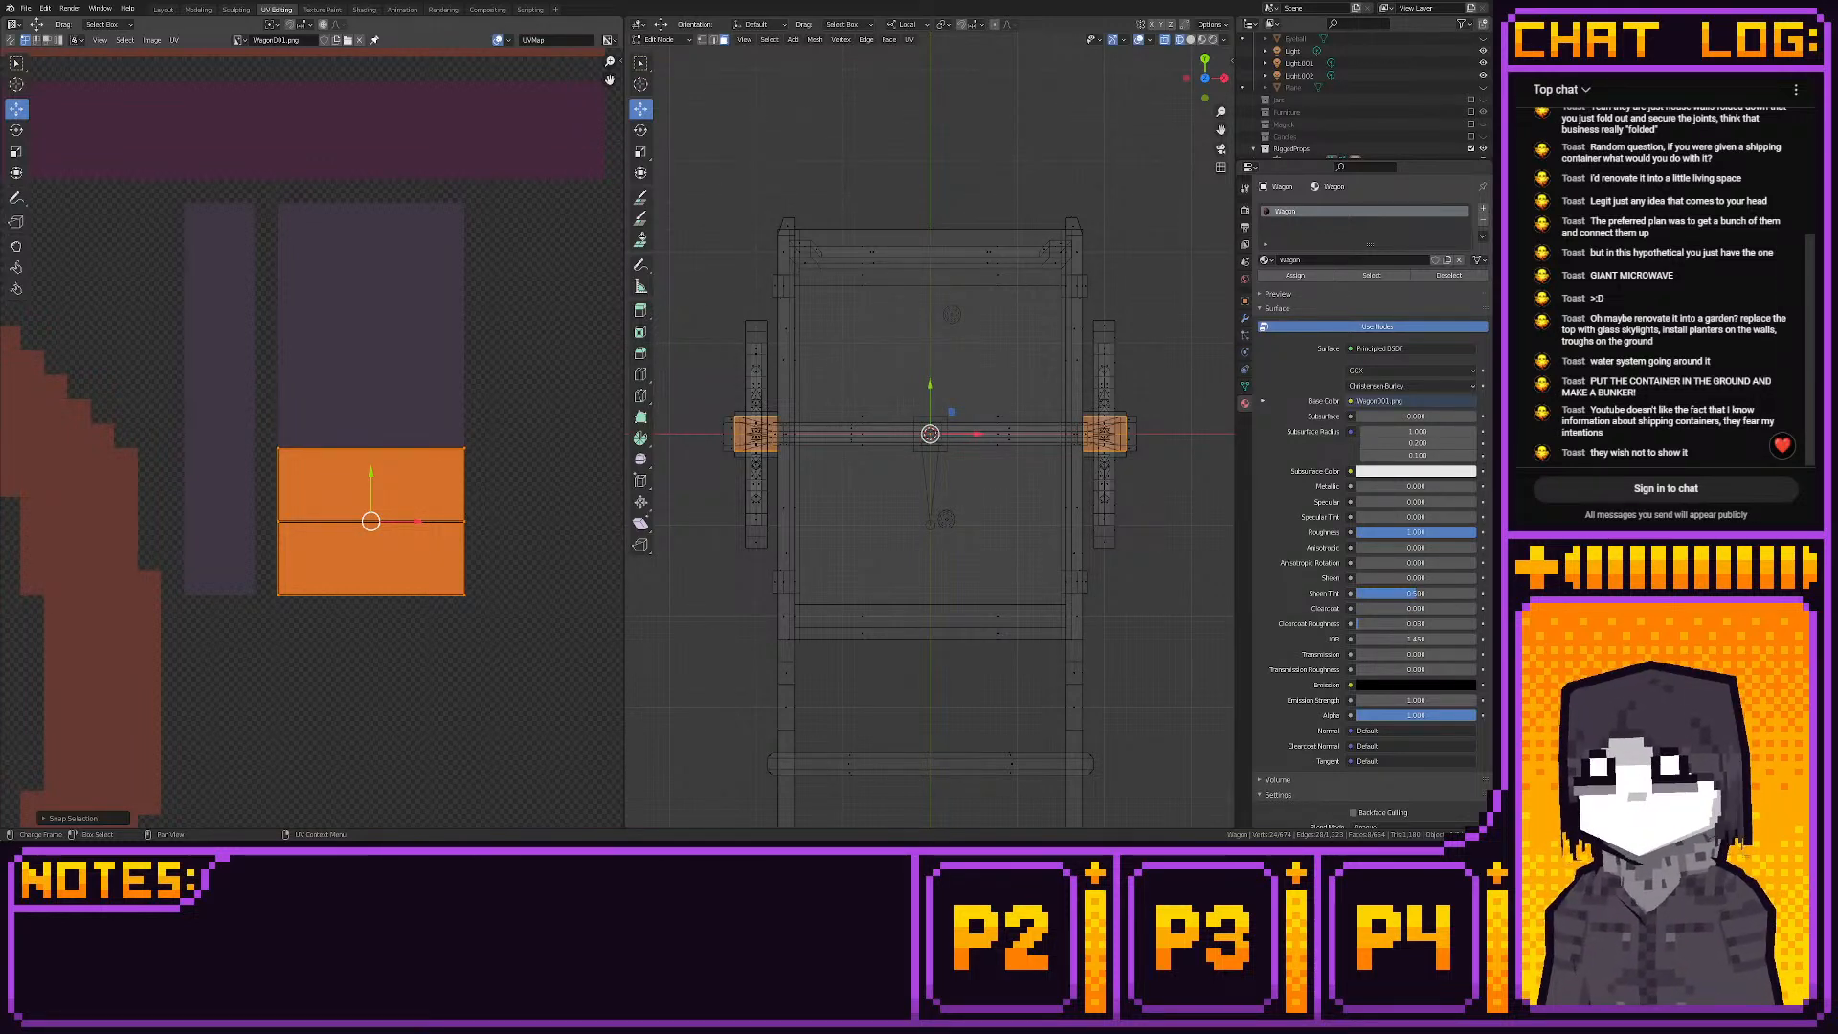
Check the textured wheel hub in the Layout workspace, save the file, and return to the UV Editing workspace
left_click(164, 9)
middle_click_drag(713, 327, 636, 338)
scroll(644, 338, "up", 4)
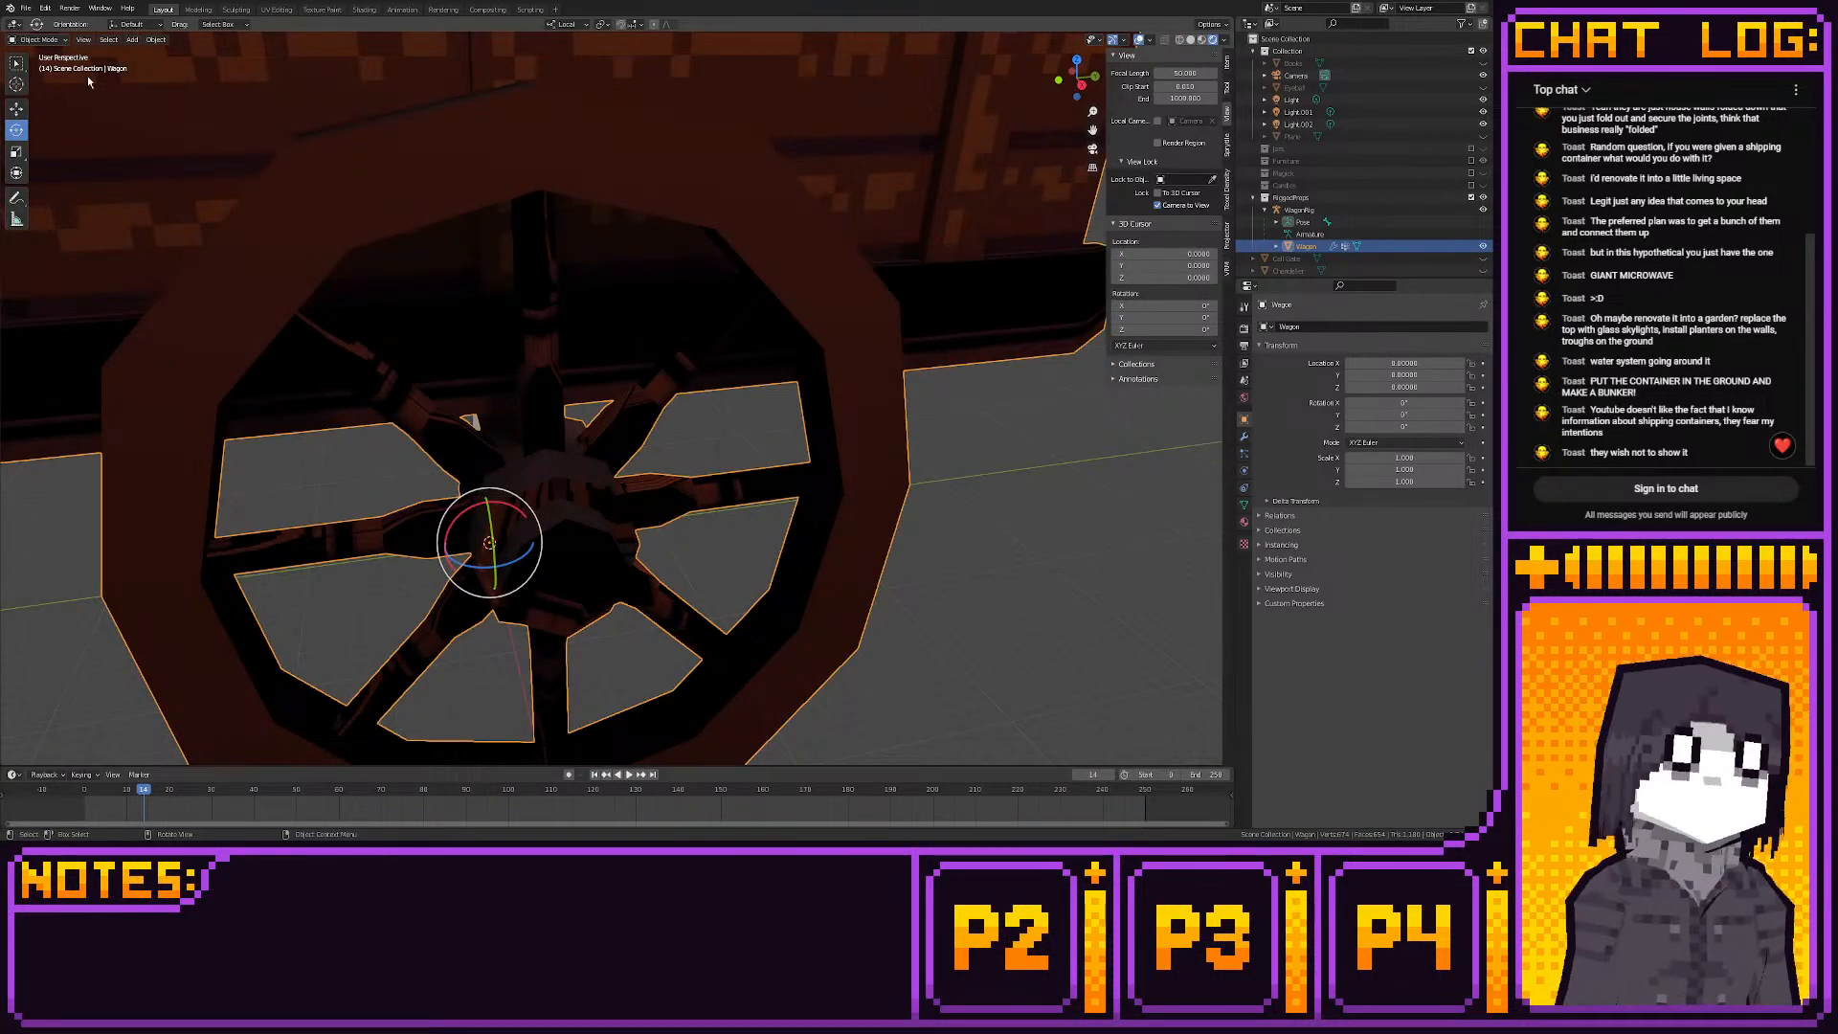
left_click(27, 9)
left_click(62, 92)
mouse_move(575, 306)
middle_mouse_down()
mouse_move(600, 316)
mouse_move(558, 308)
middle_mouse_up()
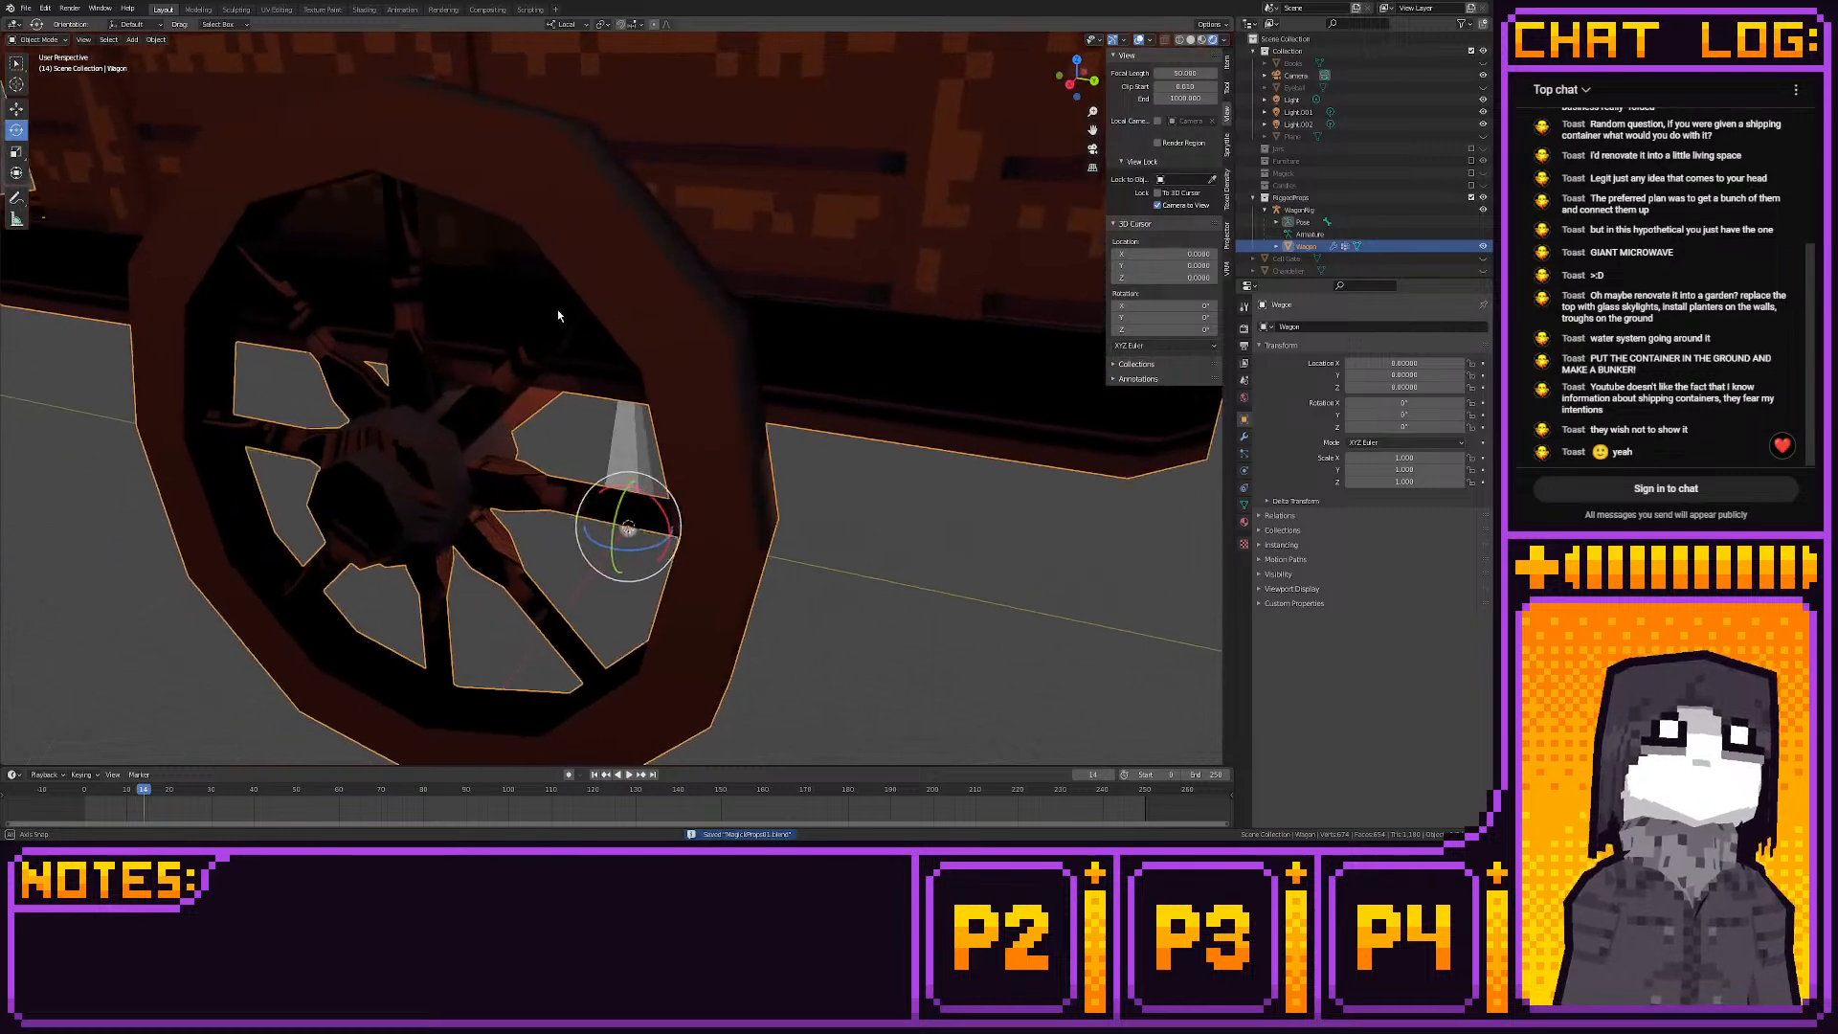
left_click(277, 9)
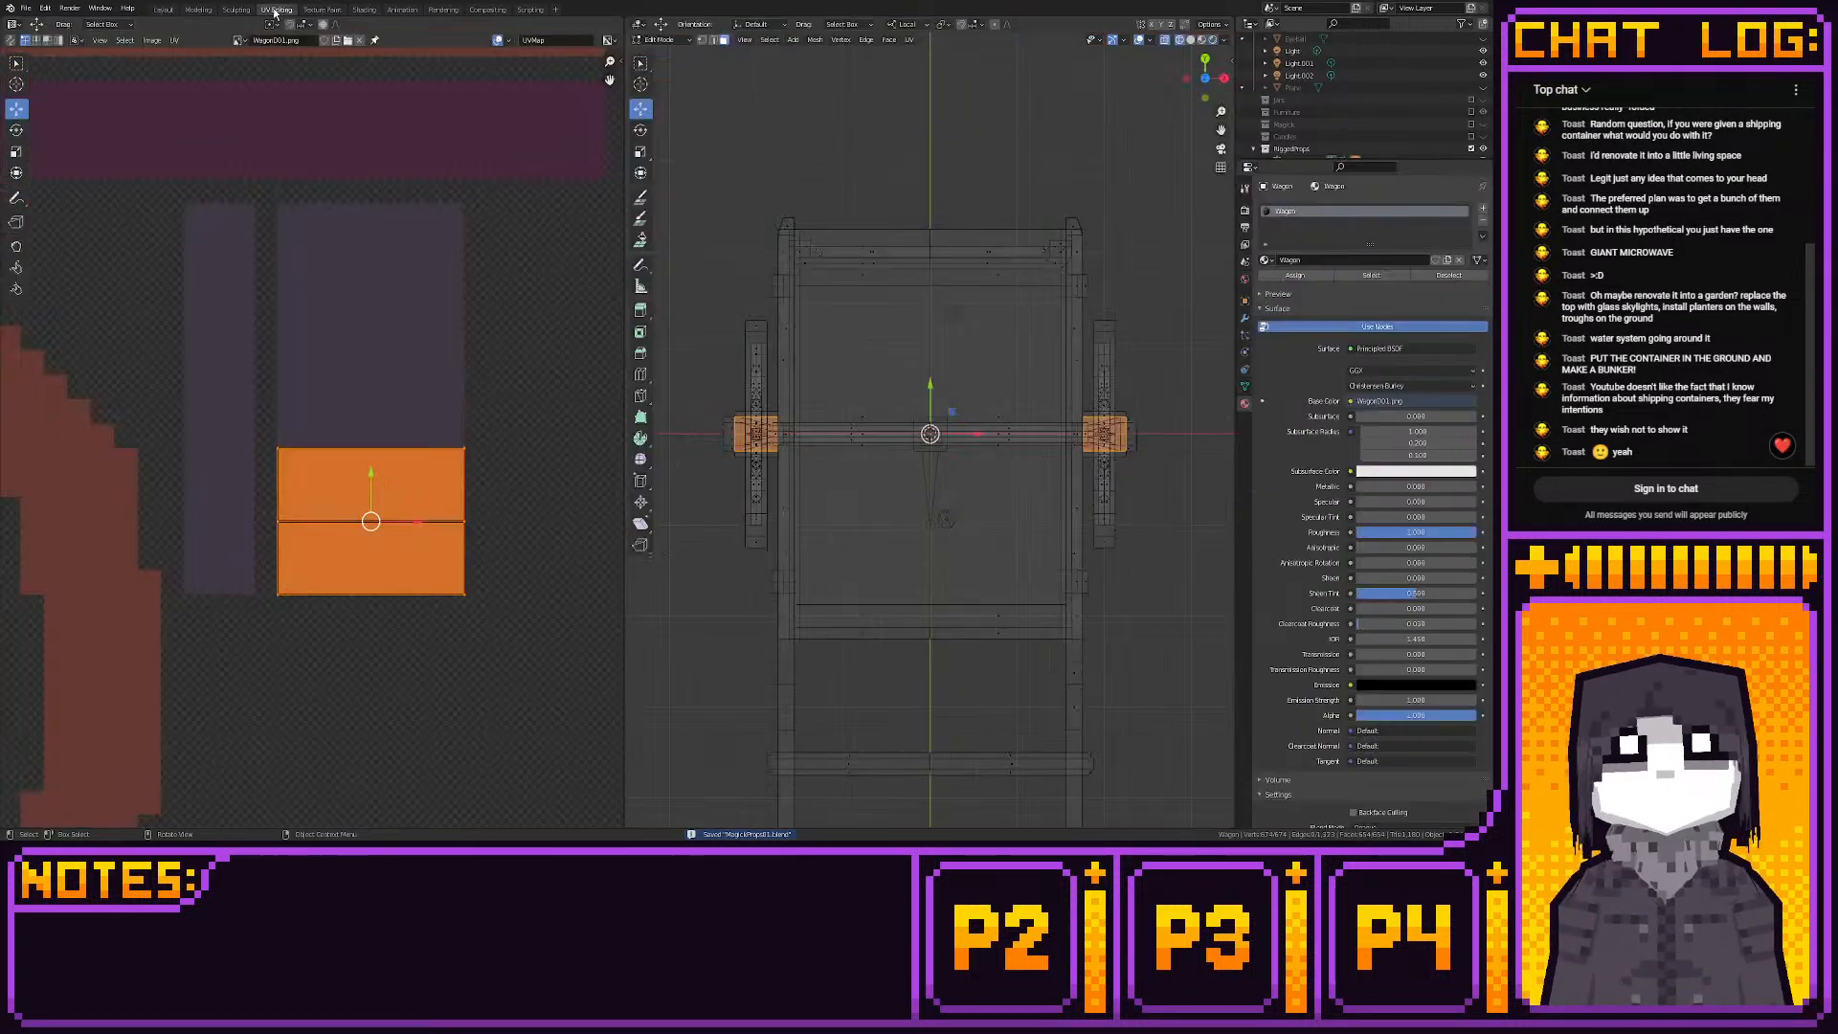
Select the outermost end faces of both wheel hubs and UV-project them from the right side view
left_click_drag(1167, 406, 1136, 465)
left_click_drag(706, 403, 723, 469, "shift")
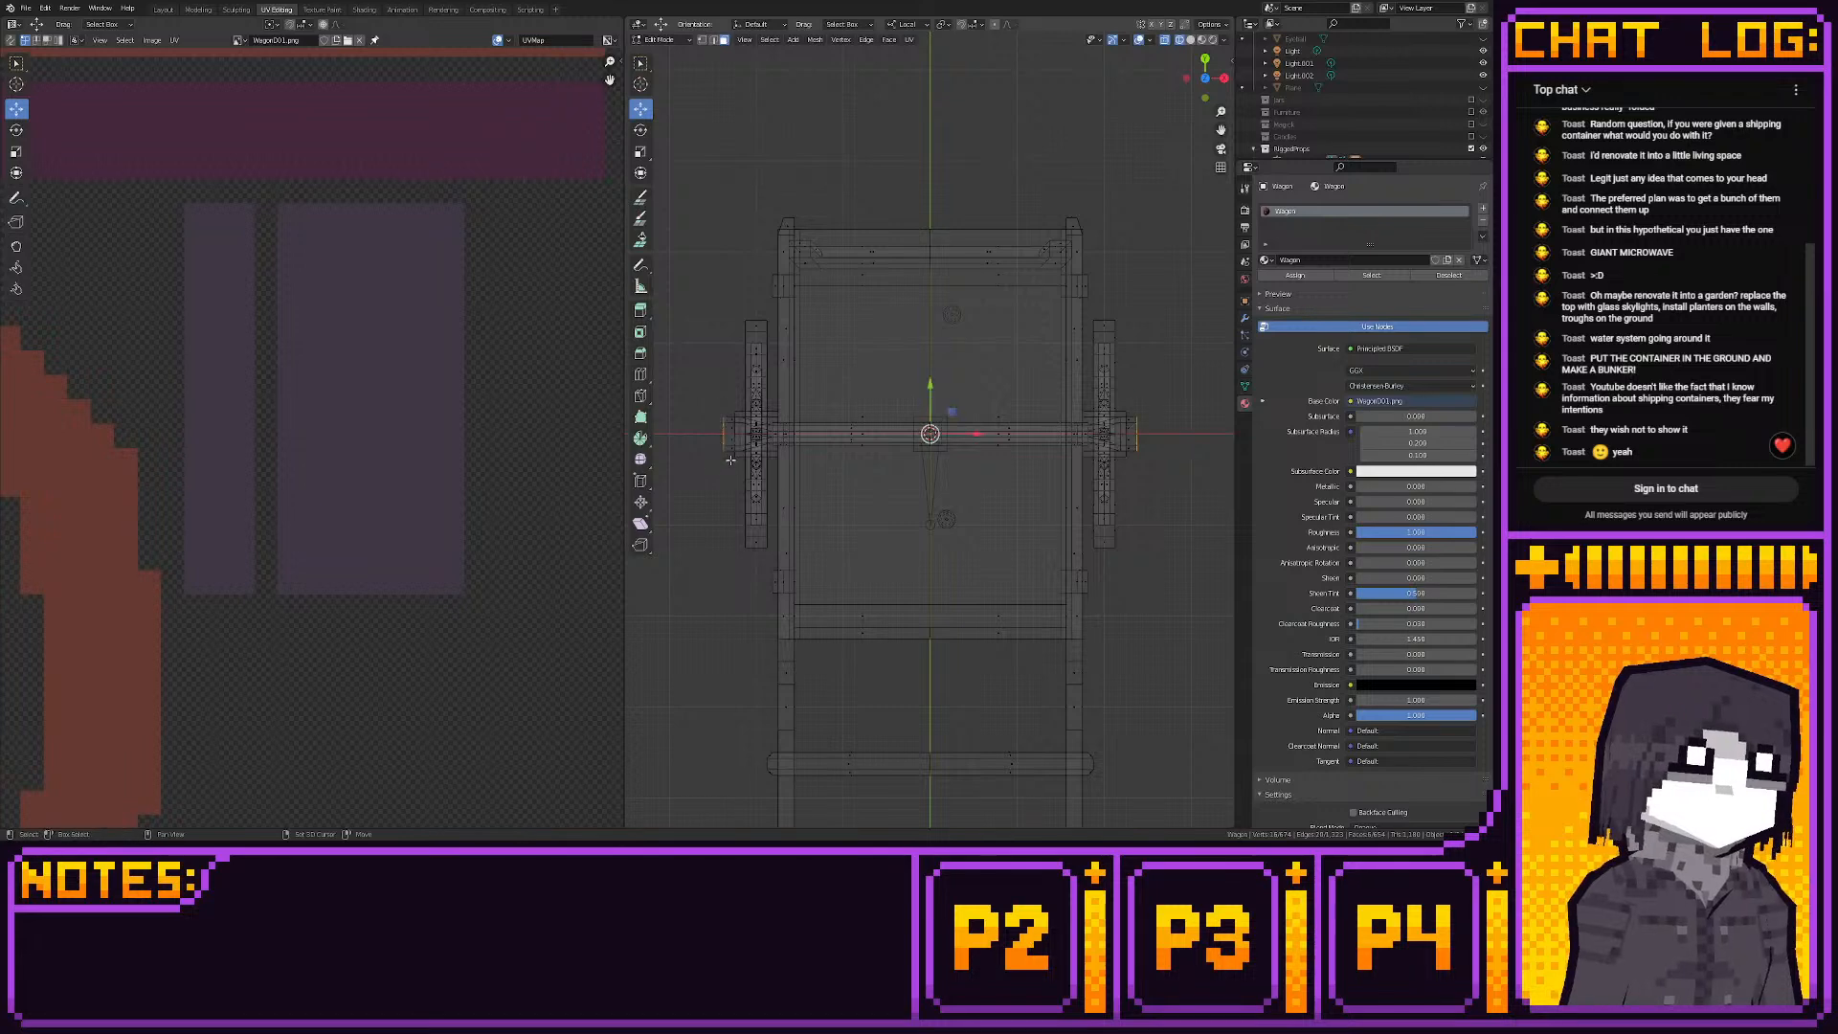
left_click(1225, 77)
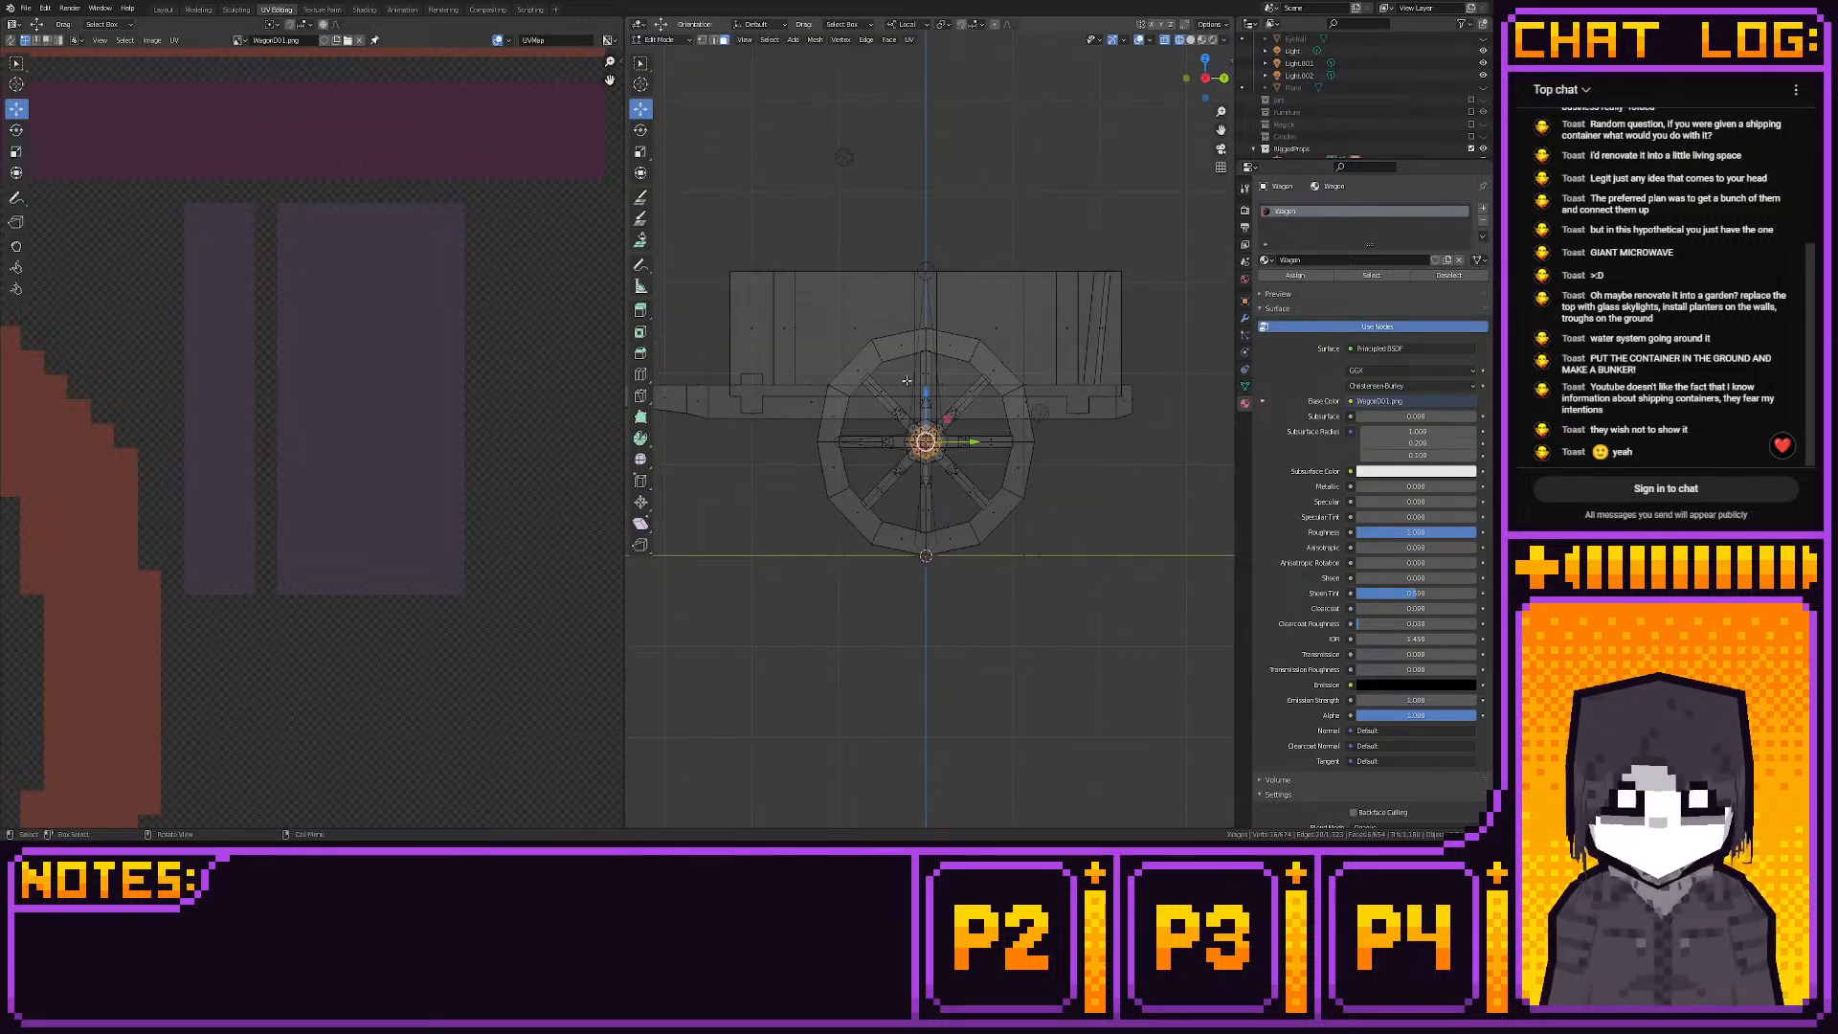
key("u")
left_click(909, 381)
Move the hub end-face island onto the small round brown patch inside the wheel texture, scale it to fit, and snap it to pixels
scroll(435, 509, "down", 4)
scroll(429, 414, "up", 1)
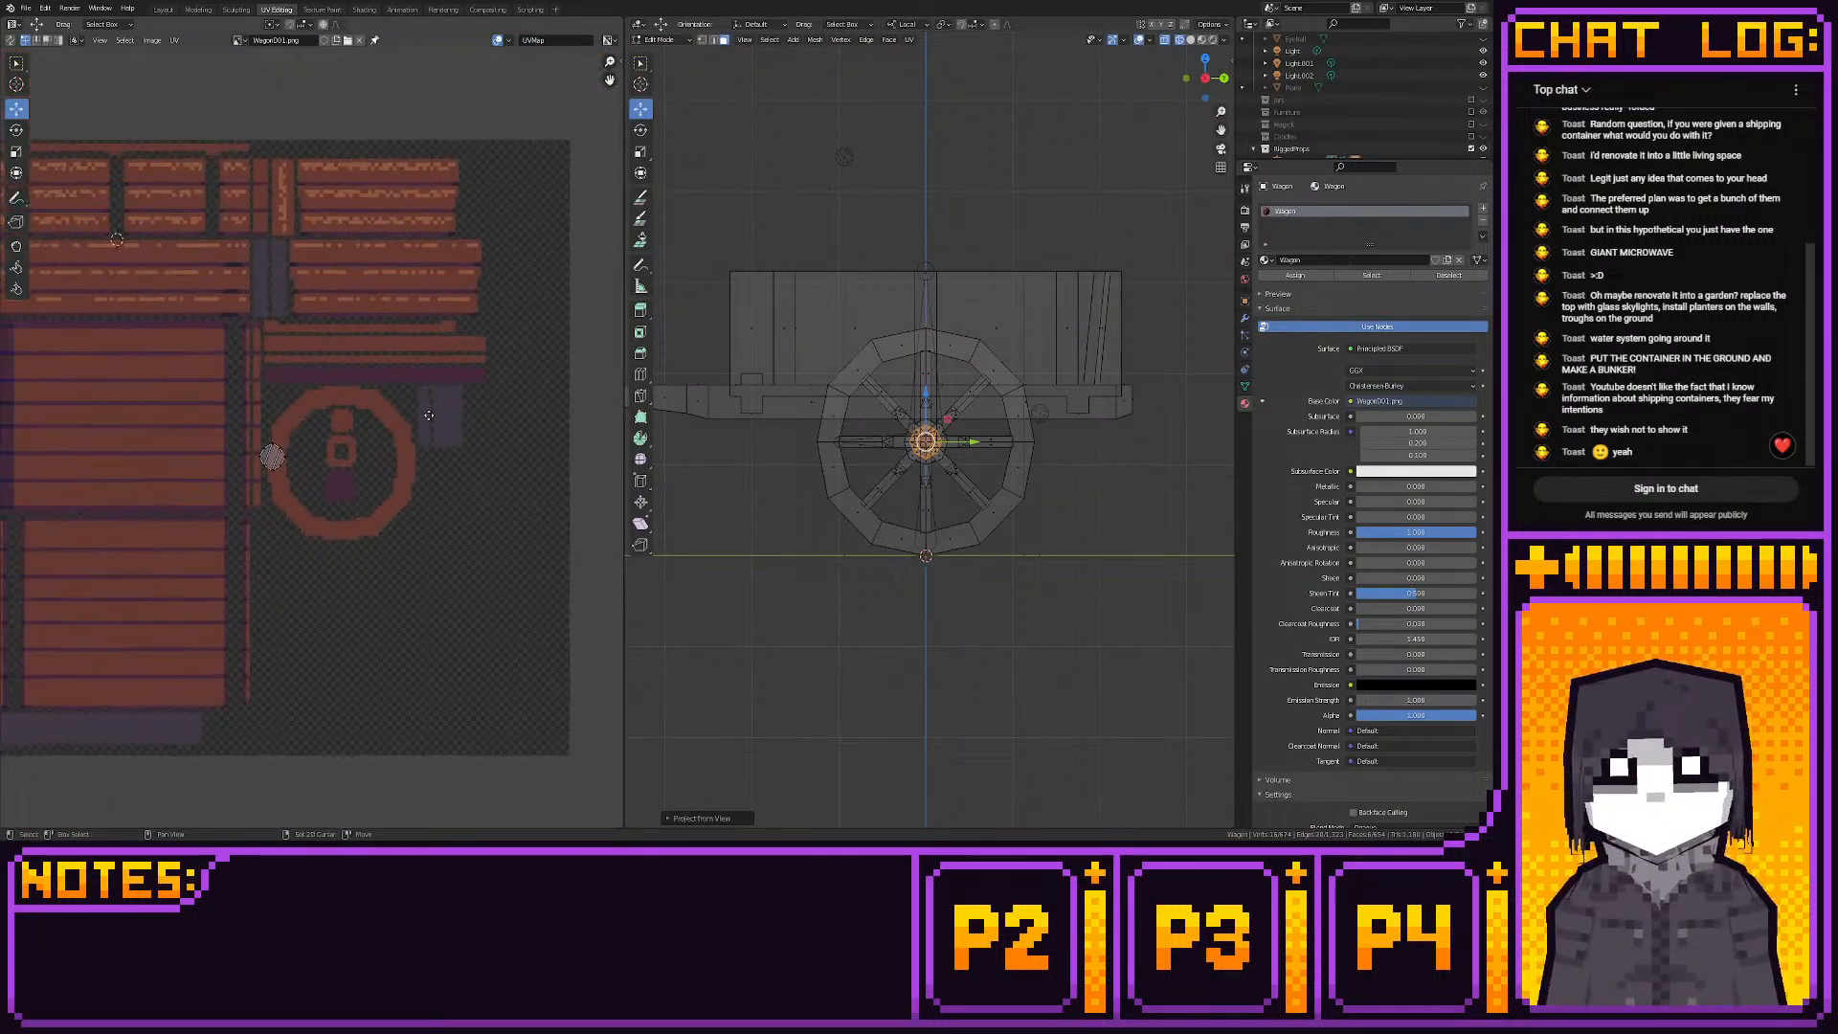
scroll(347, 498, "up", 6)
key("a")
key("g")
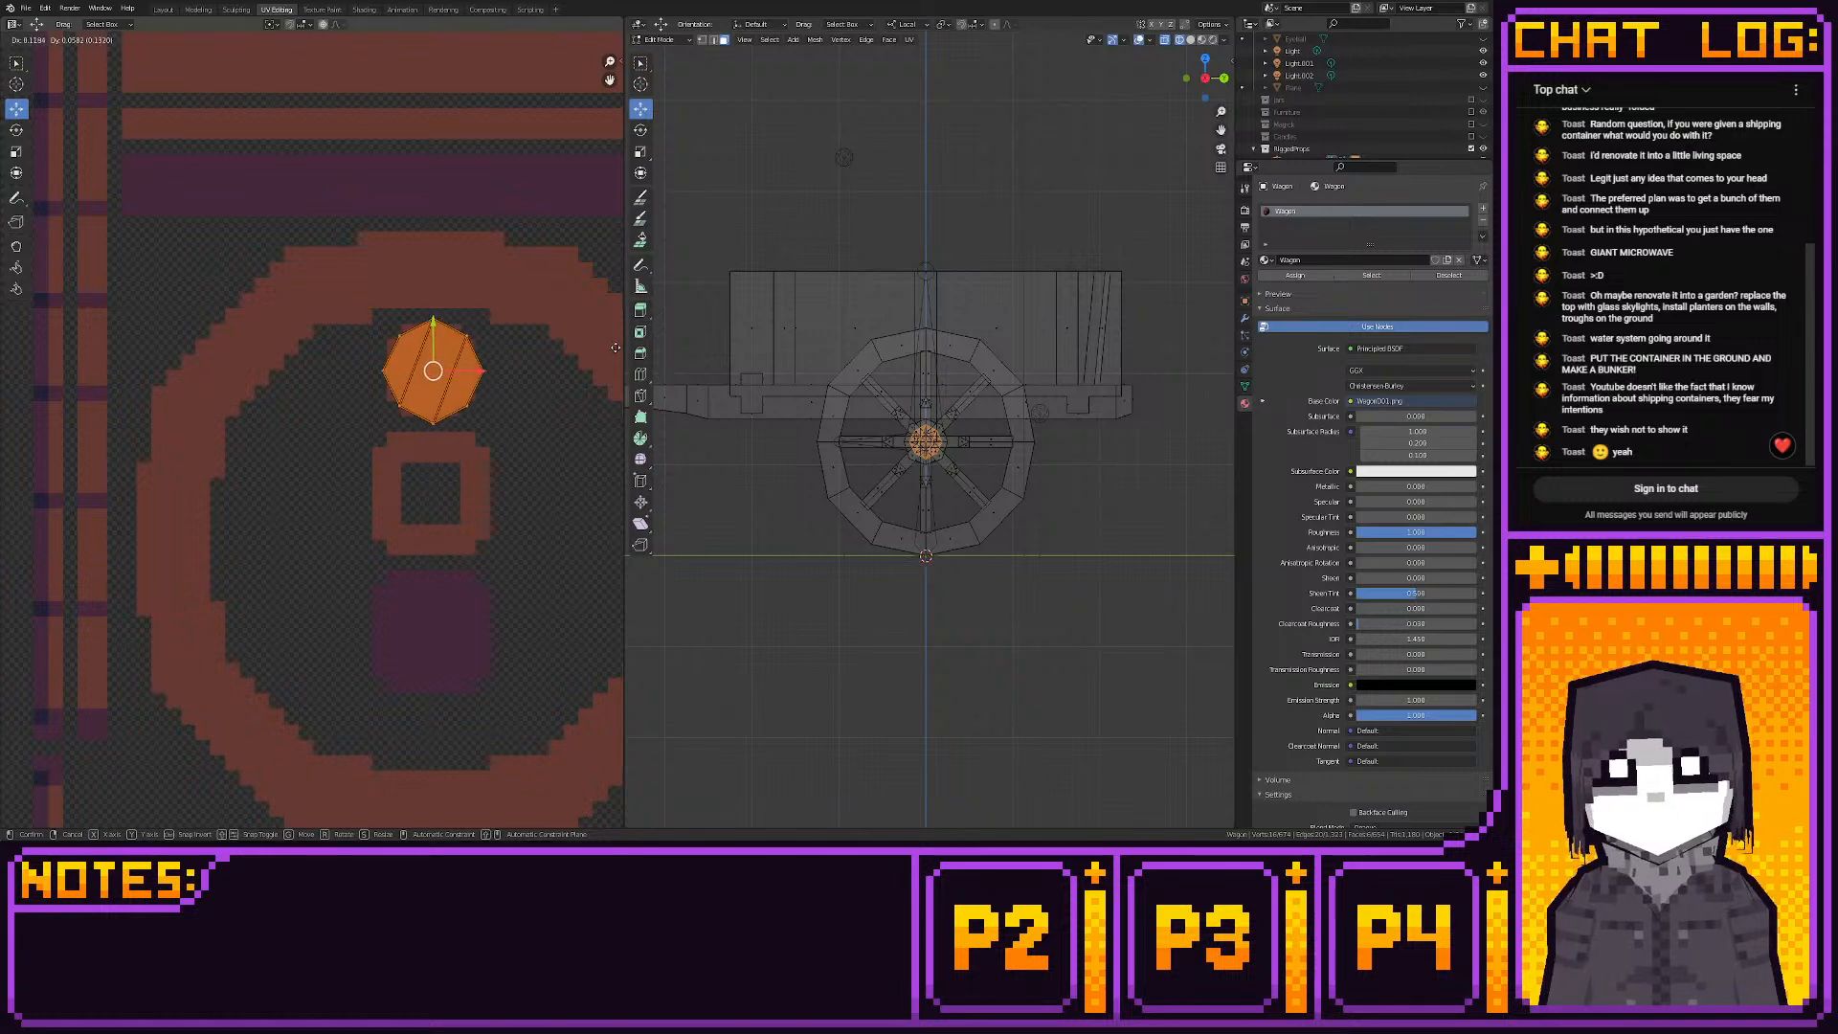
left_click(613, 348)
key("s")
left_click(590, 355)
key("shift+s")
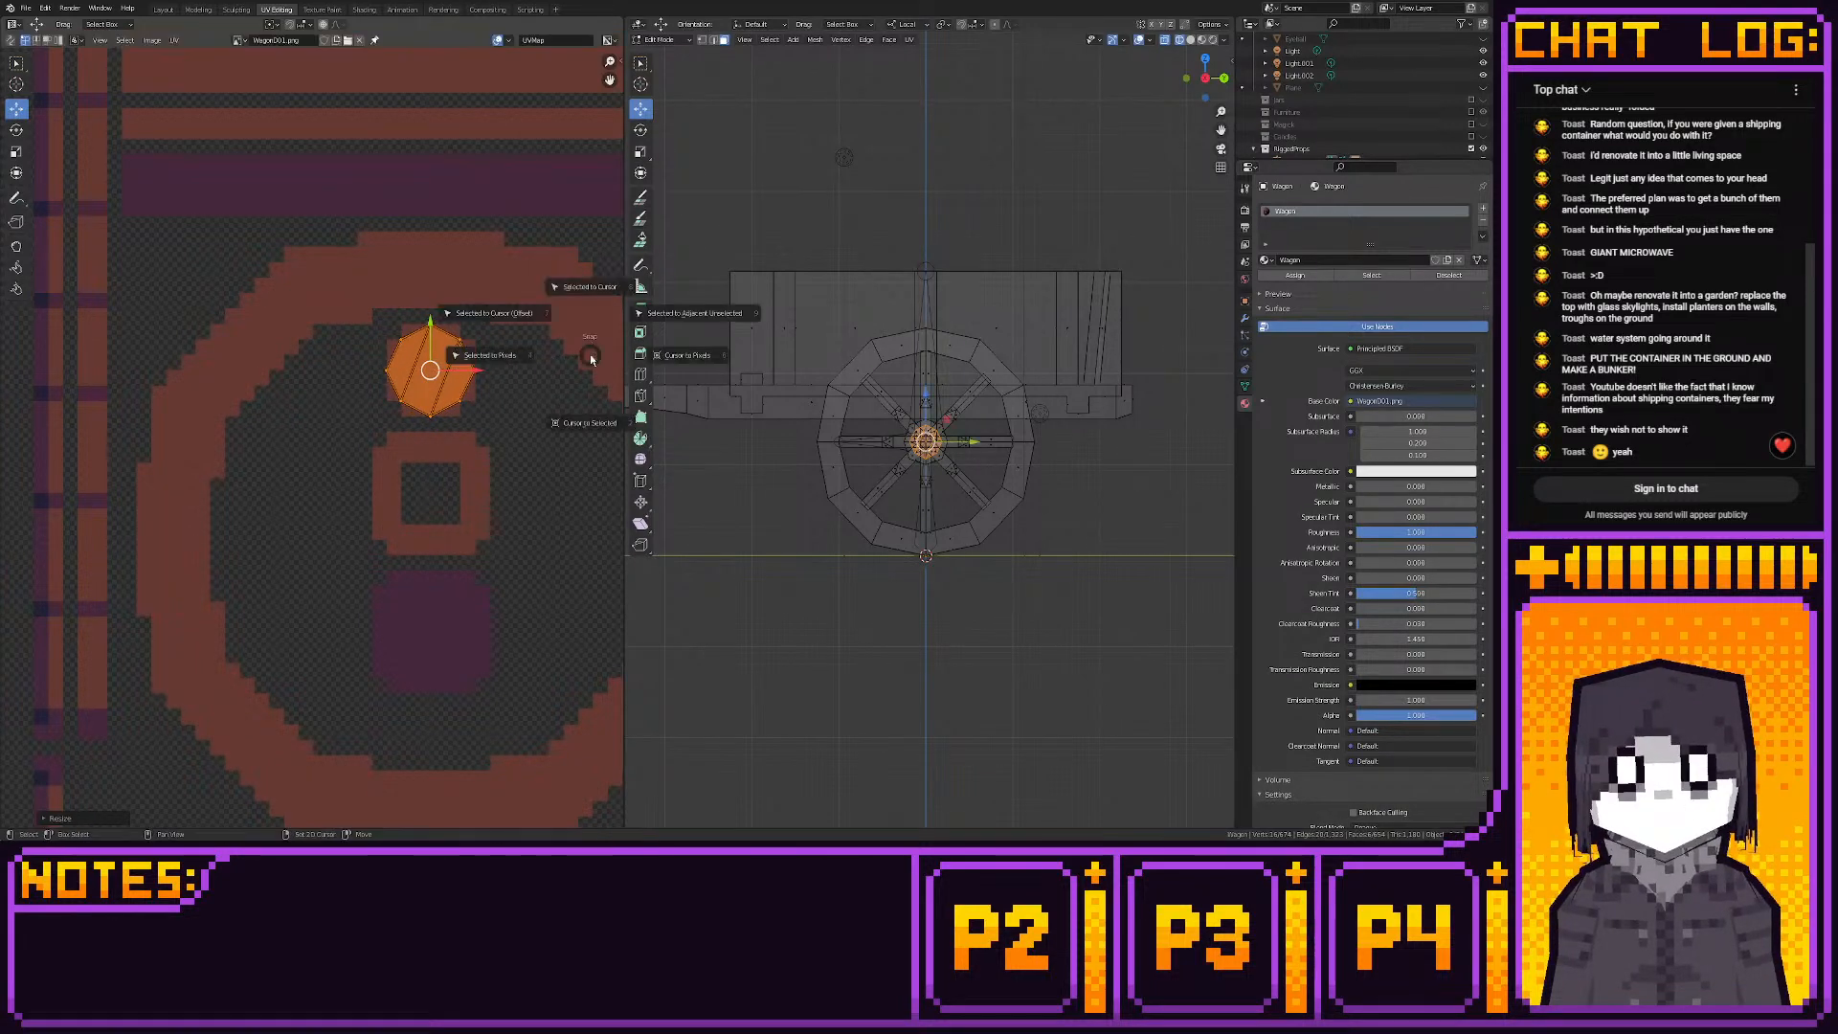
left_click(490, 355)
scroll(920, 565, "up", 7)
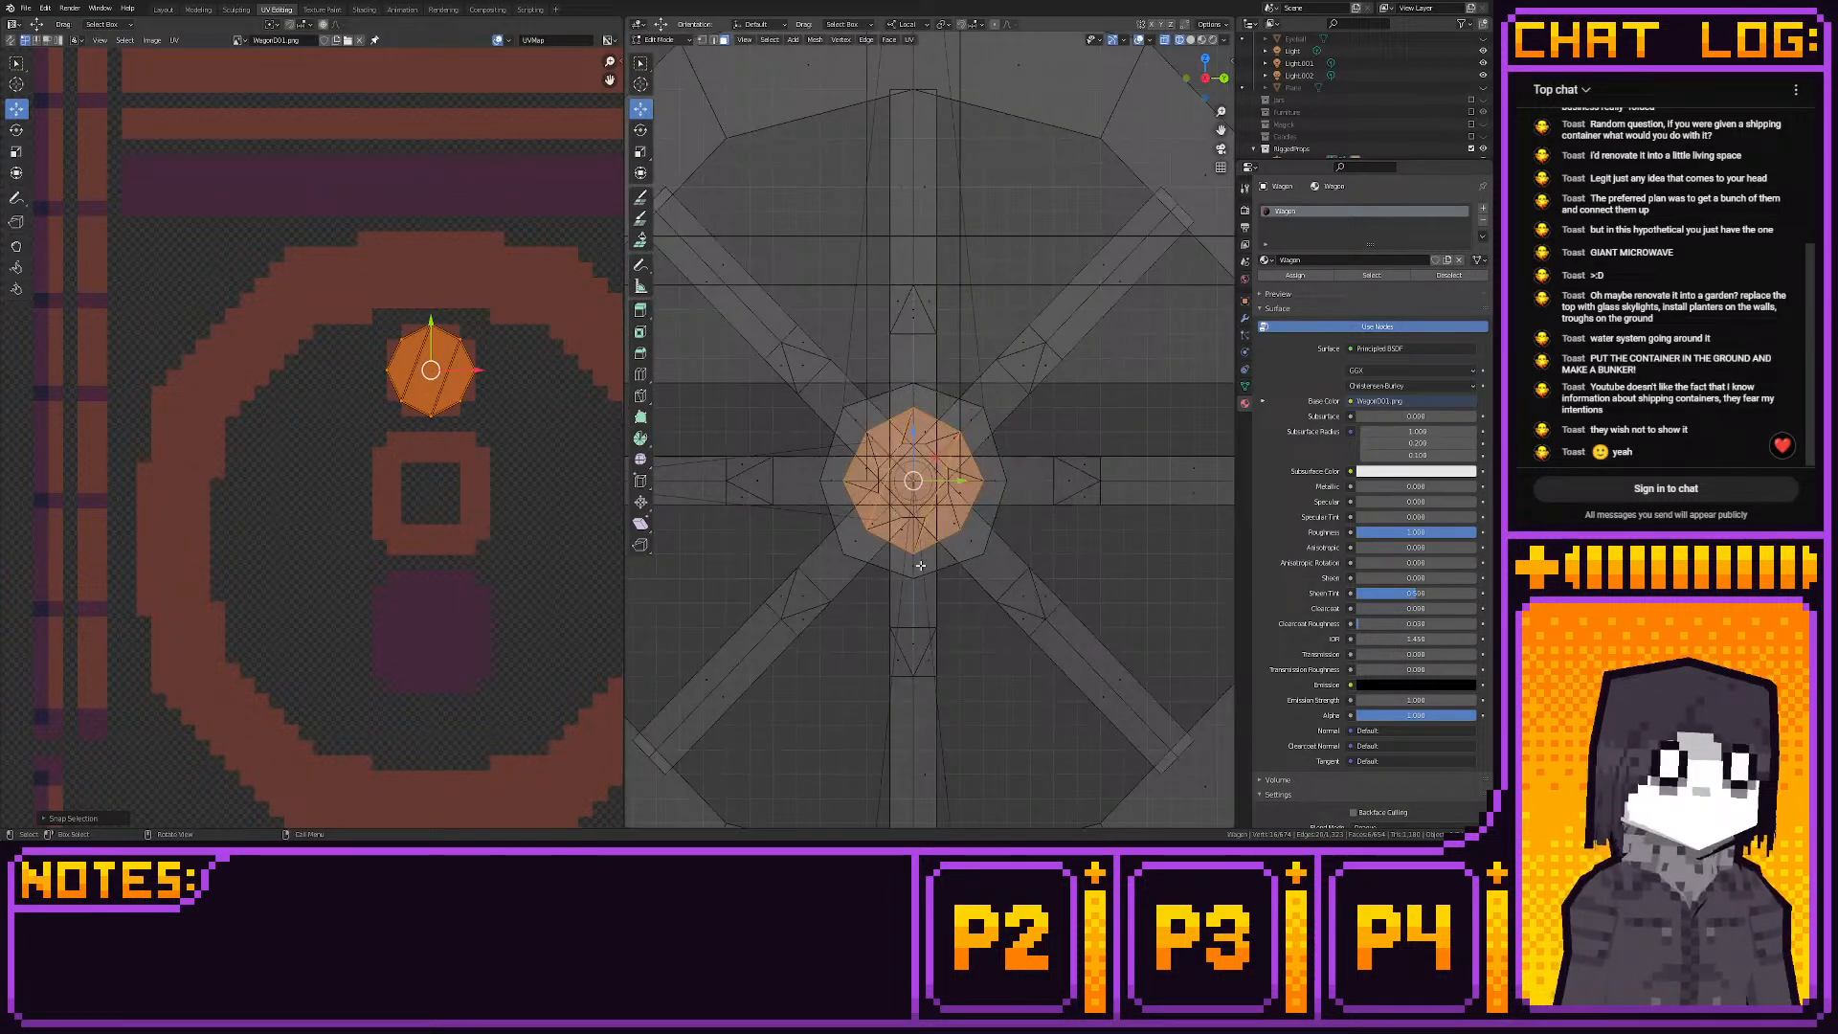
left_click(853, 415)
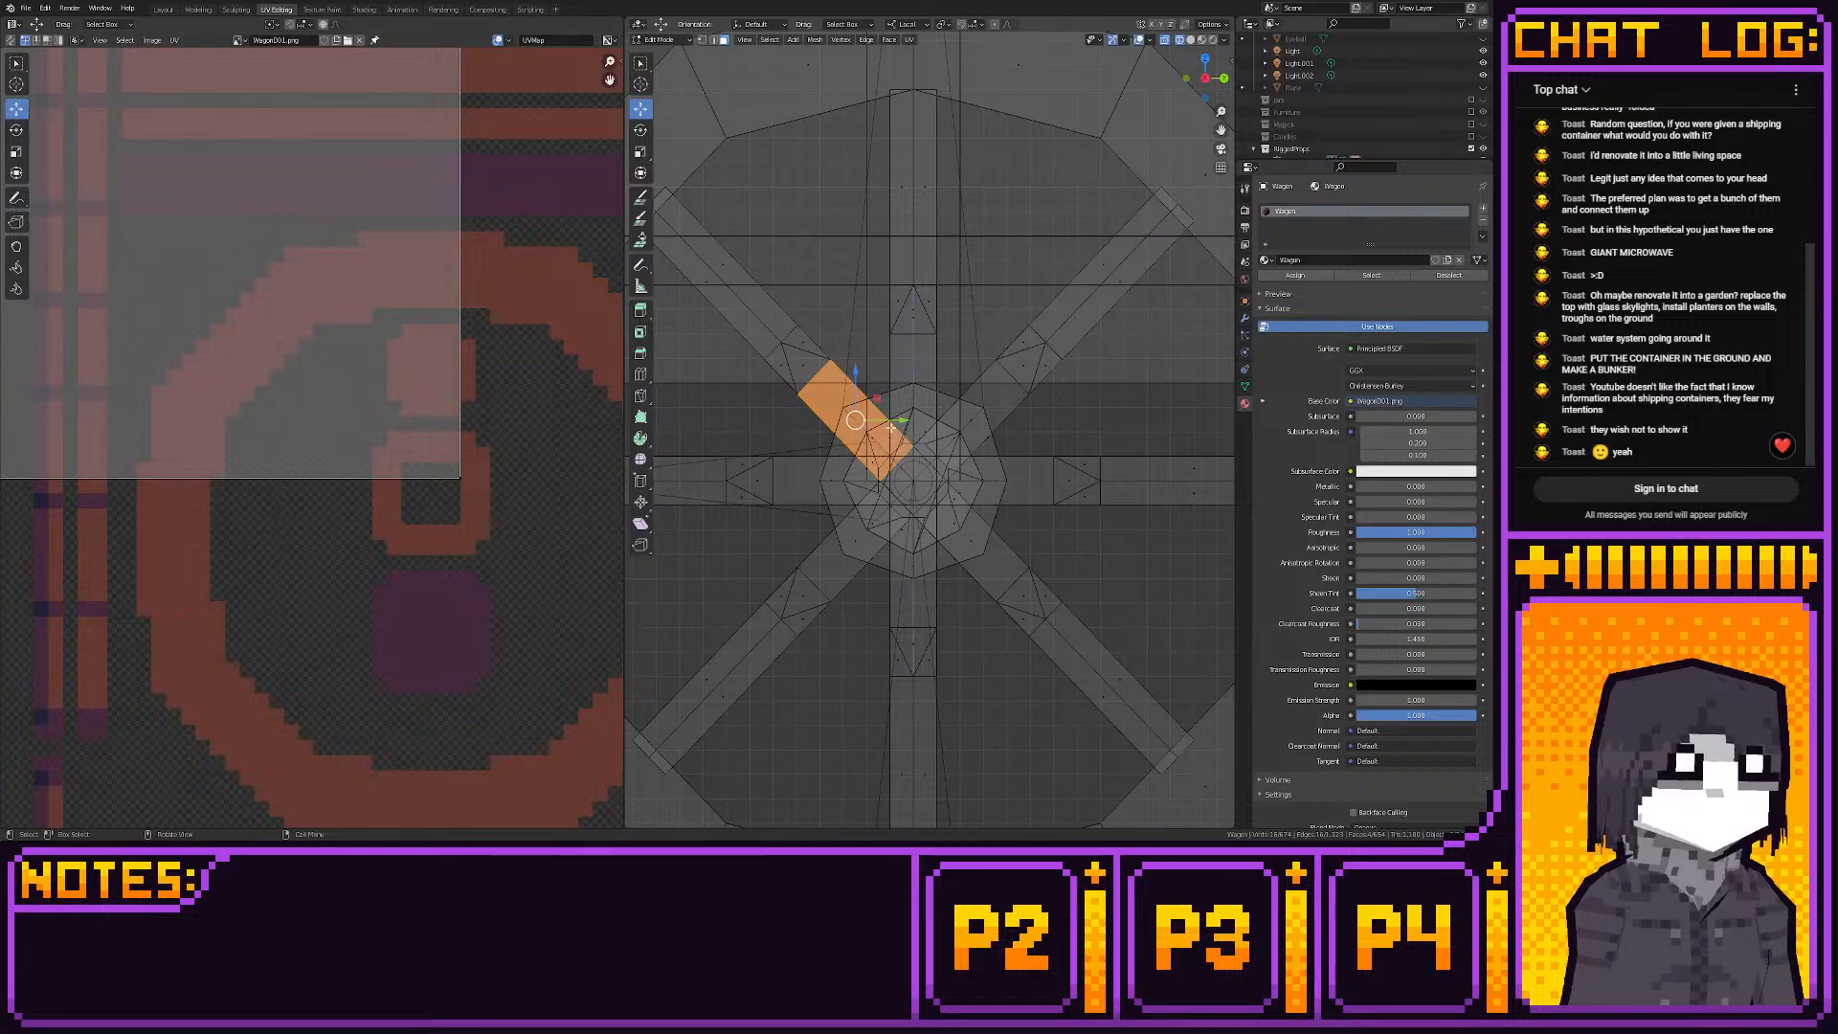
left_click(971, 415)
middle_click_drag(972, 415, 886, 422)
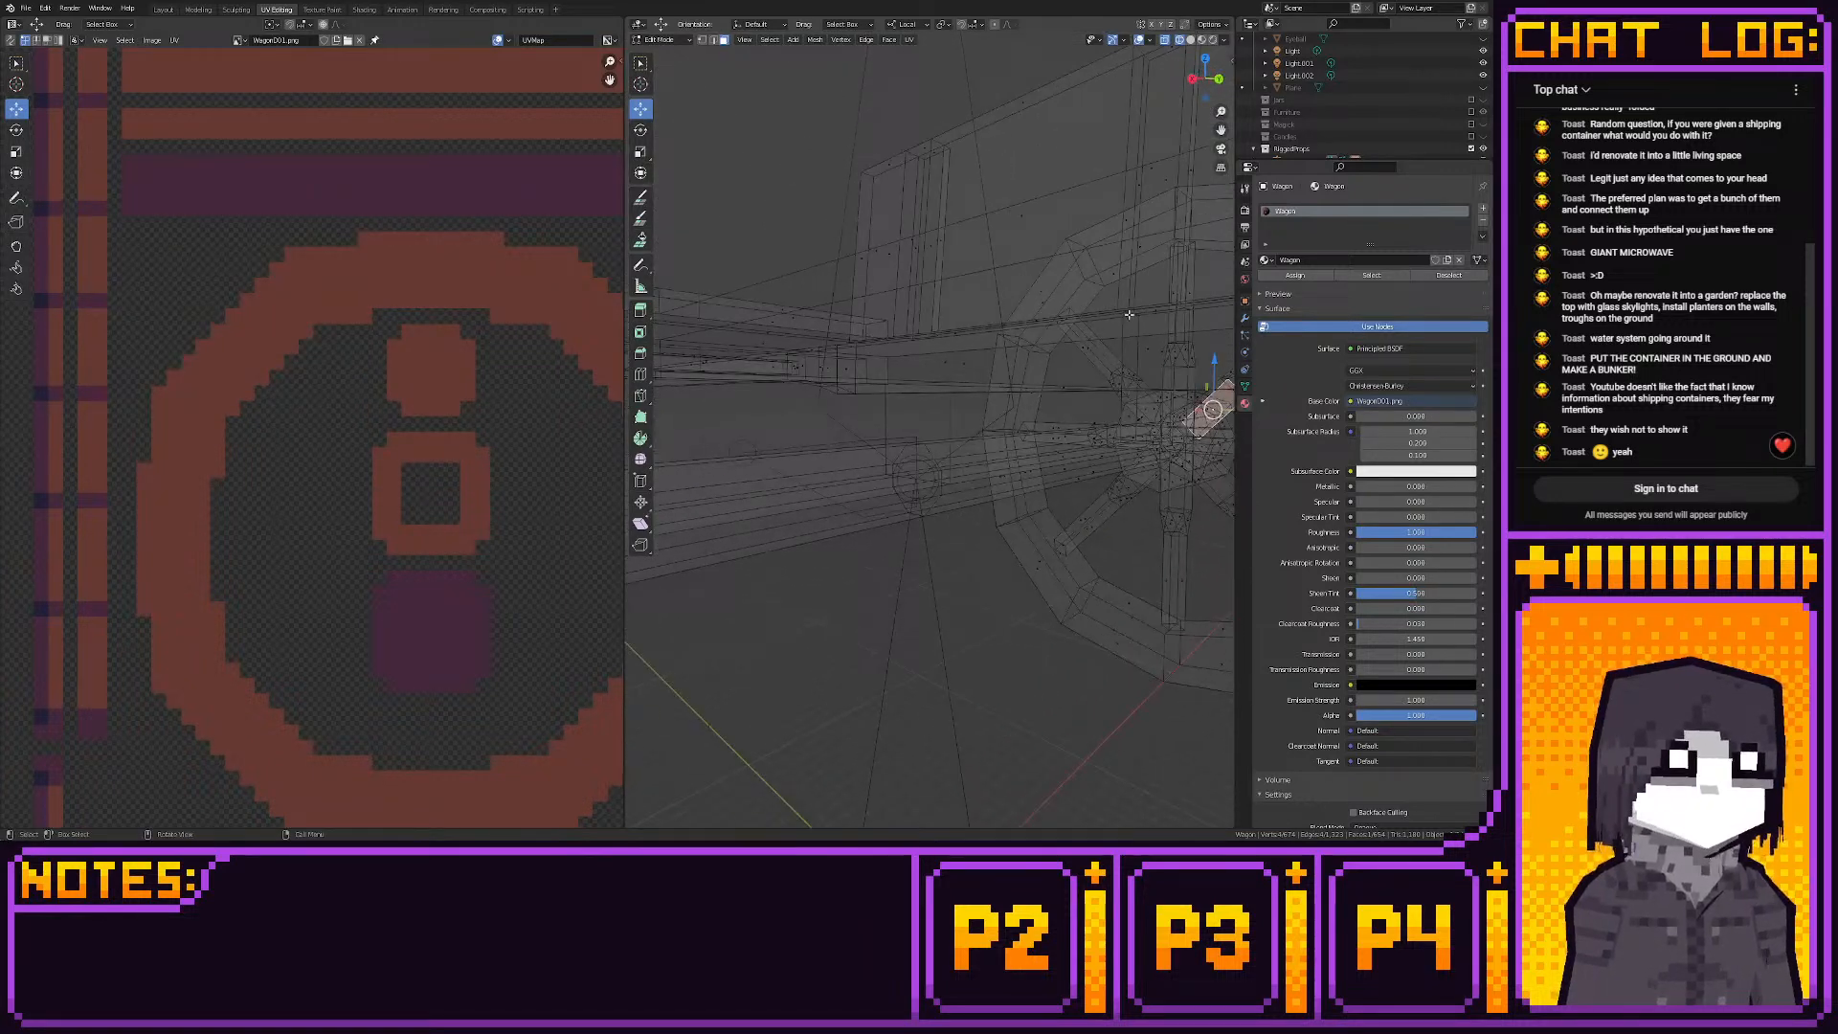
Select the stepped outward-facing ring faces on both wheel hubs and UV-project them from the left side view
left_click(1218, 79)
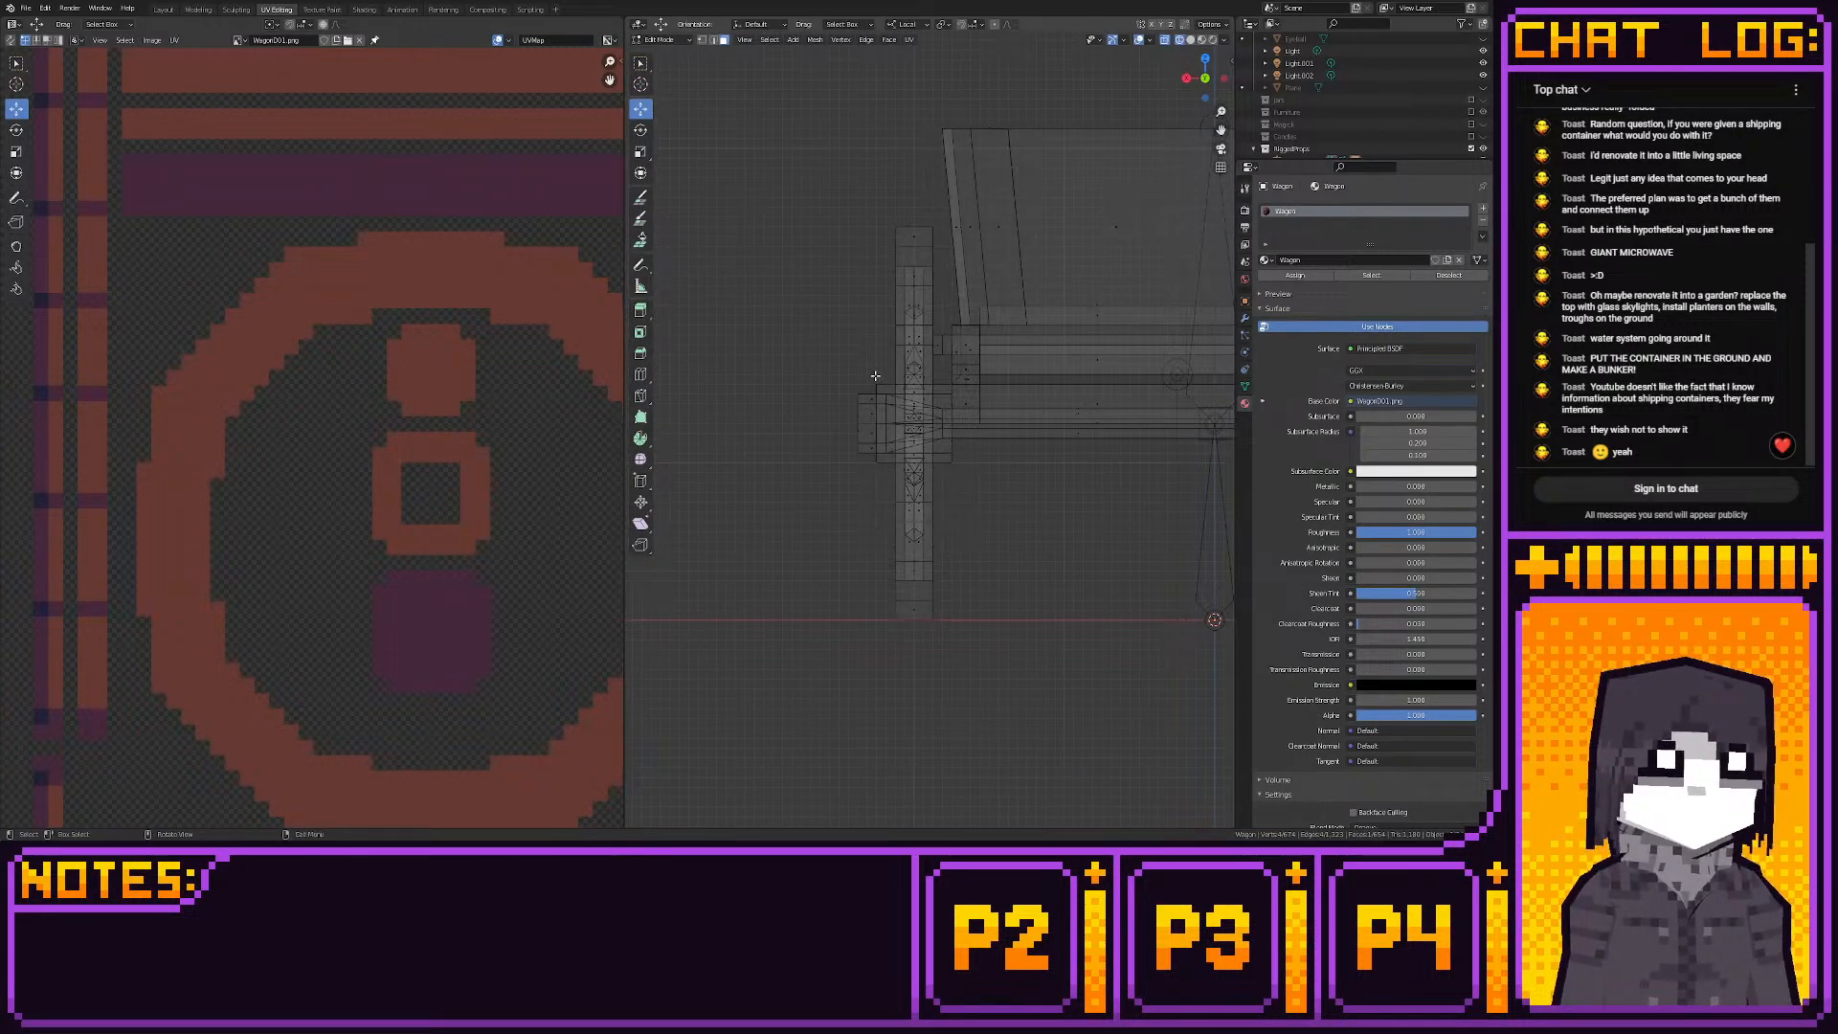
left_click_drag(875, 376, 880, 477)
middle_click_drag(1018, 398, 714, 393, "shift")
middle_click_drag(1122, 375, 964, 386, "shift")
left_click_drag(1081, 485, 1080, 485)
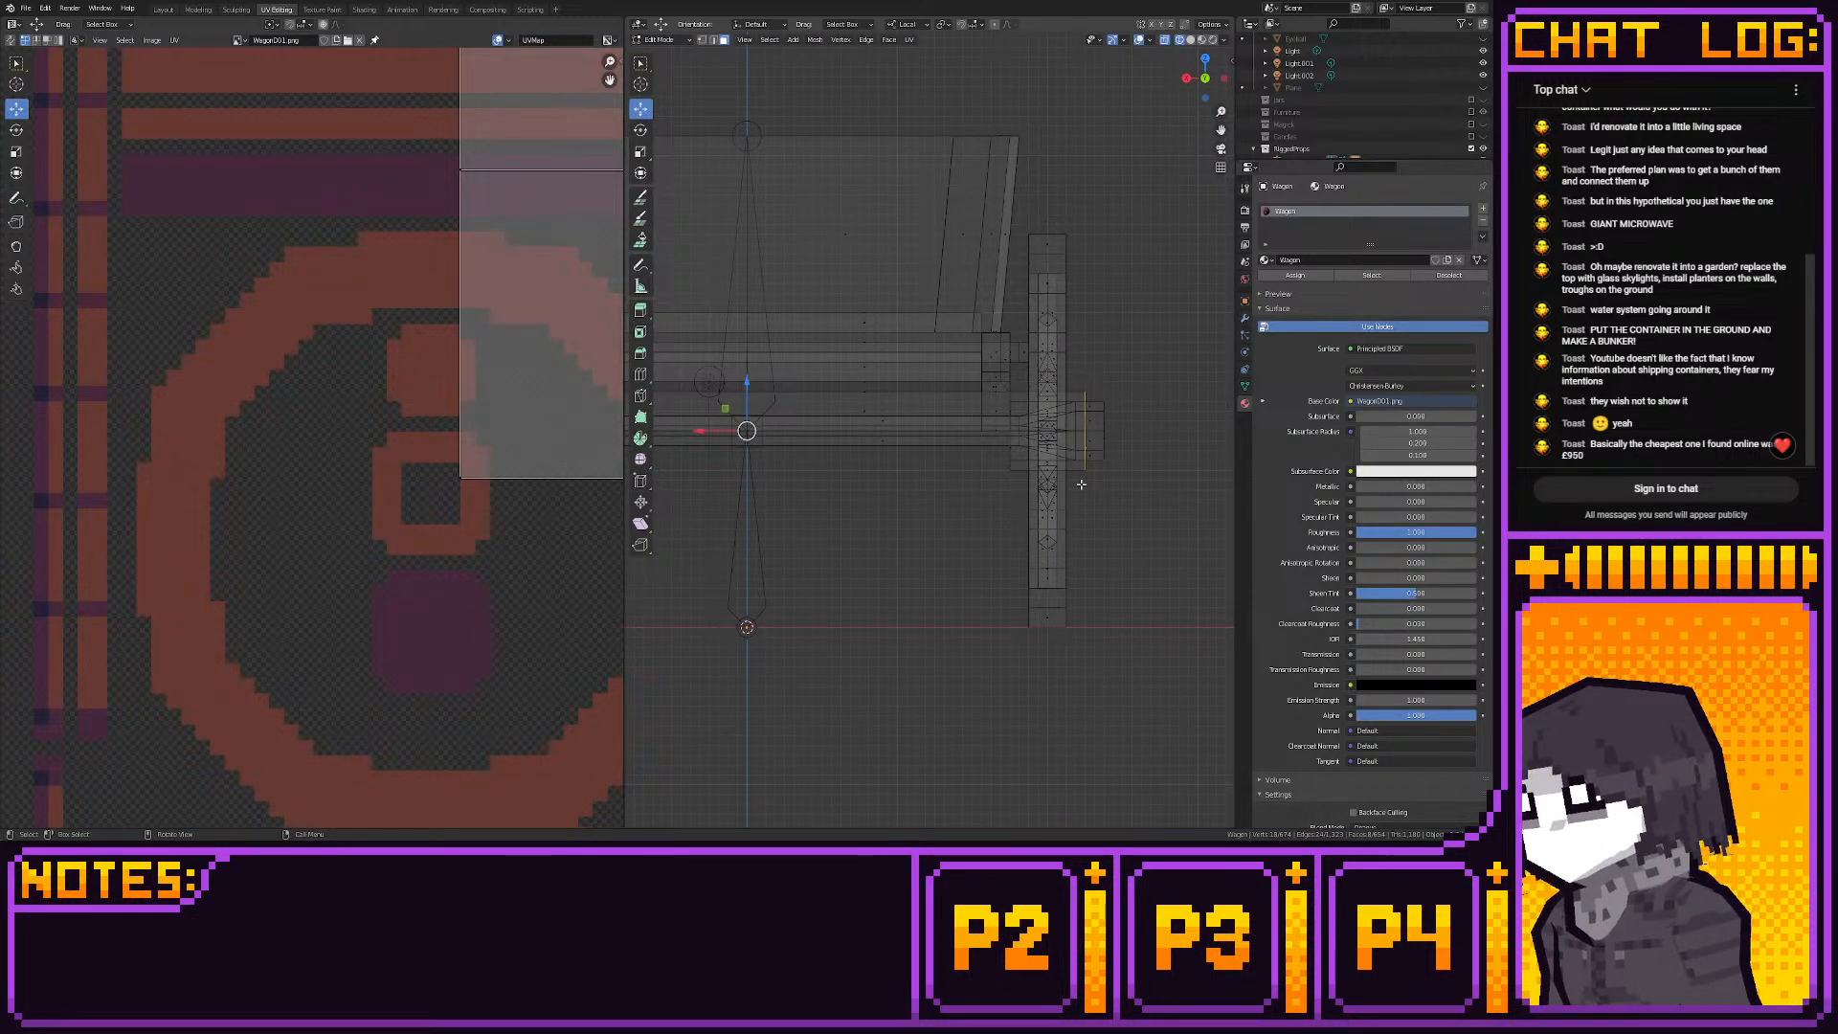
left_click(1186, 77)
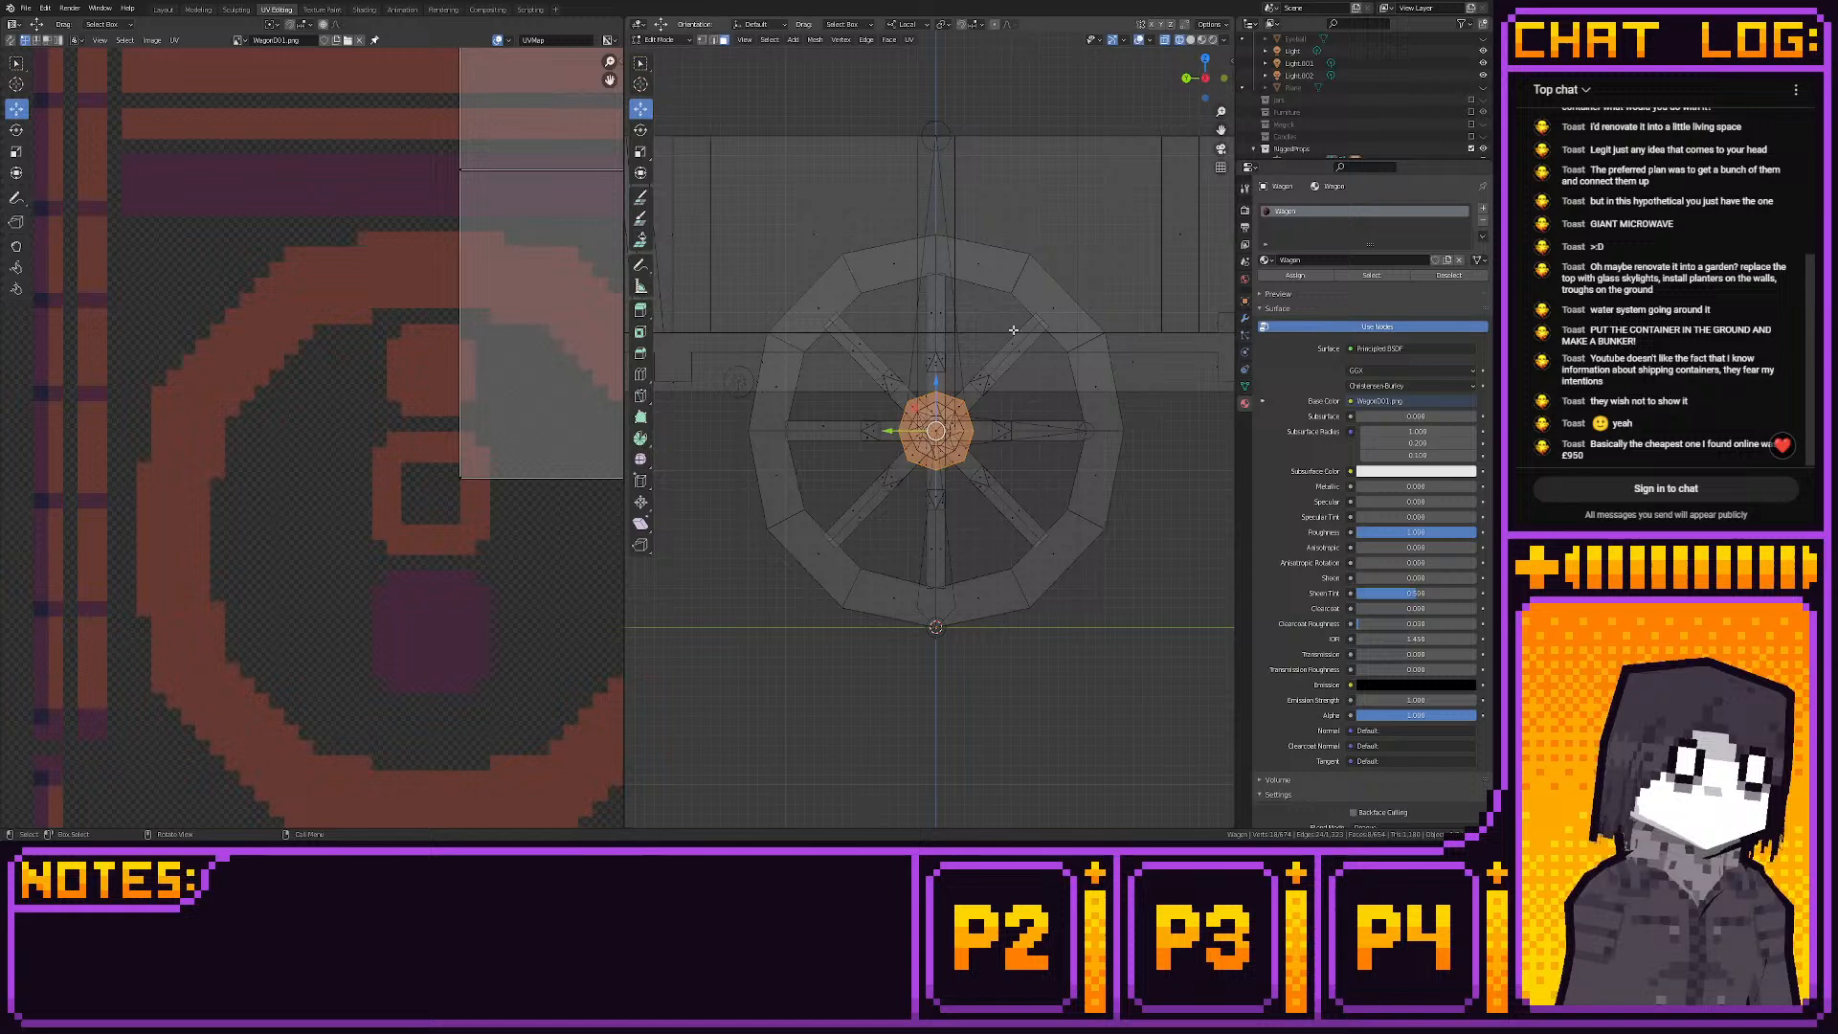
key("u")
left_click(946, 381)
Scale the ring-face island to fit the brown ring patch at the wheel texture's centre, move it there, and snap it to pixels
scroll(414, 480, "down", 2)
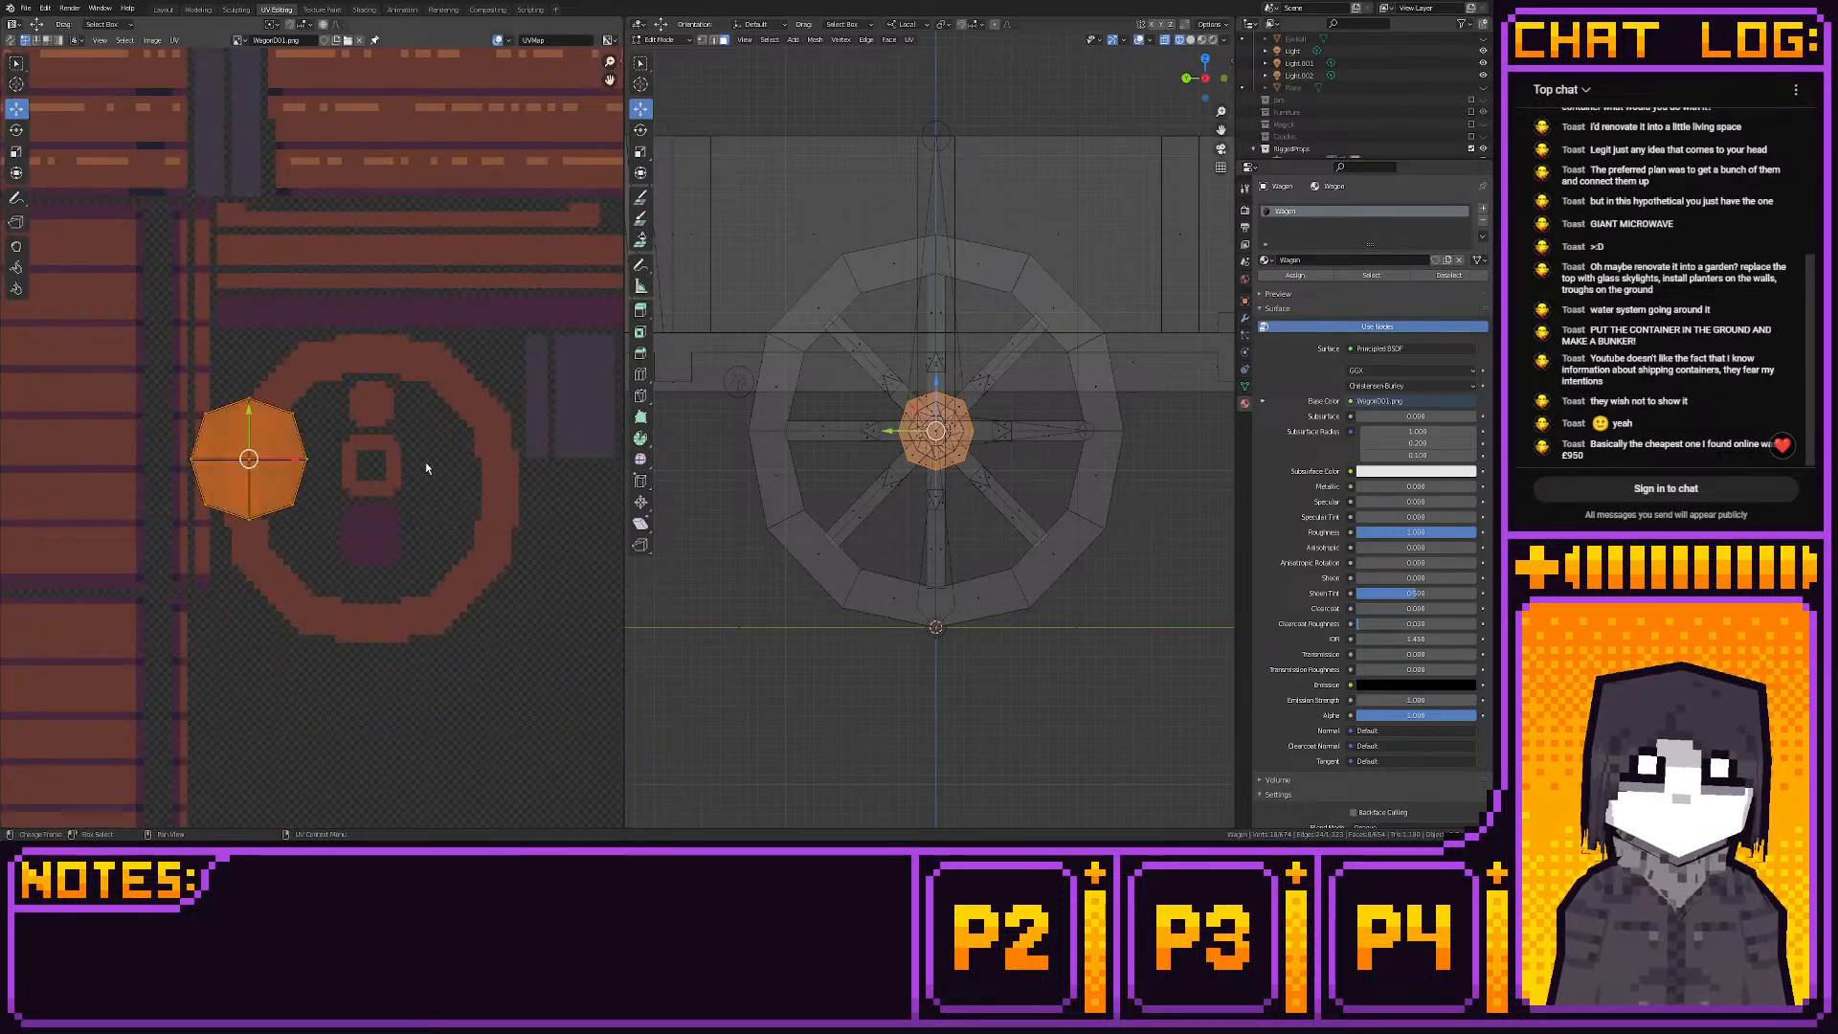
key("s")
left_click(352, 462)
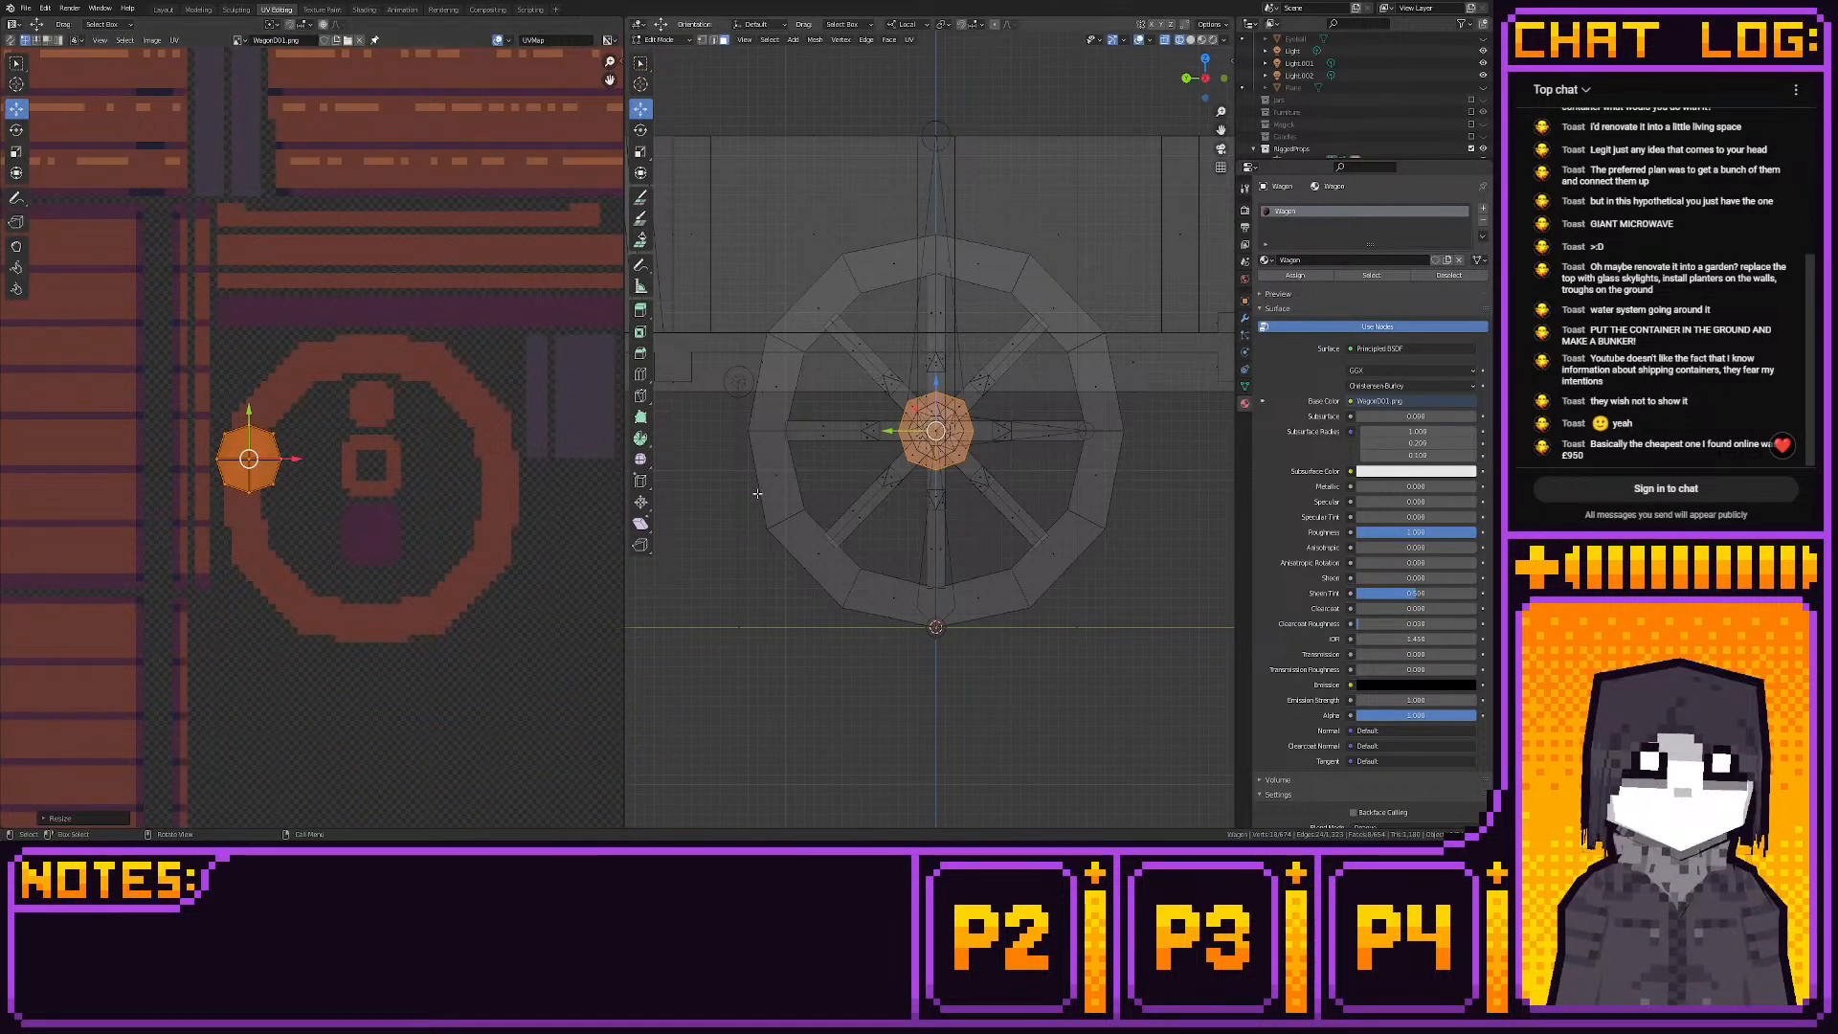
middle_click_drag(758, 493, 832, 474)
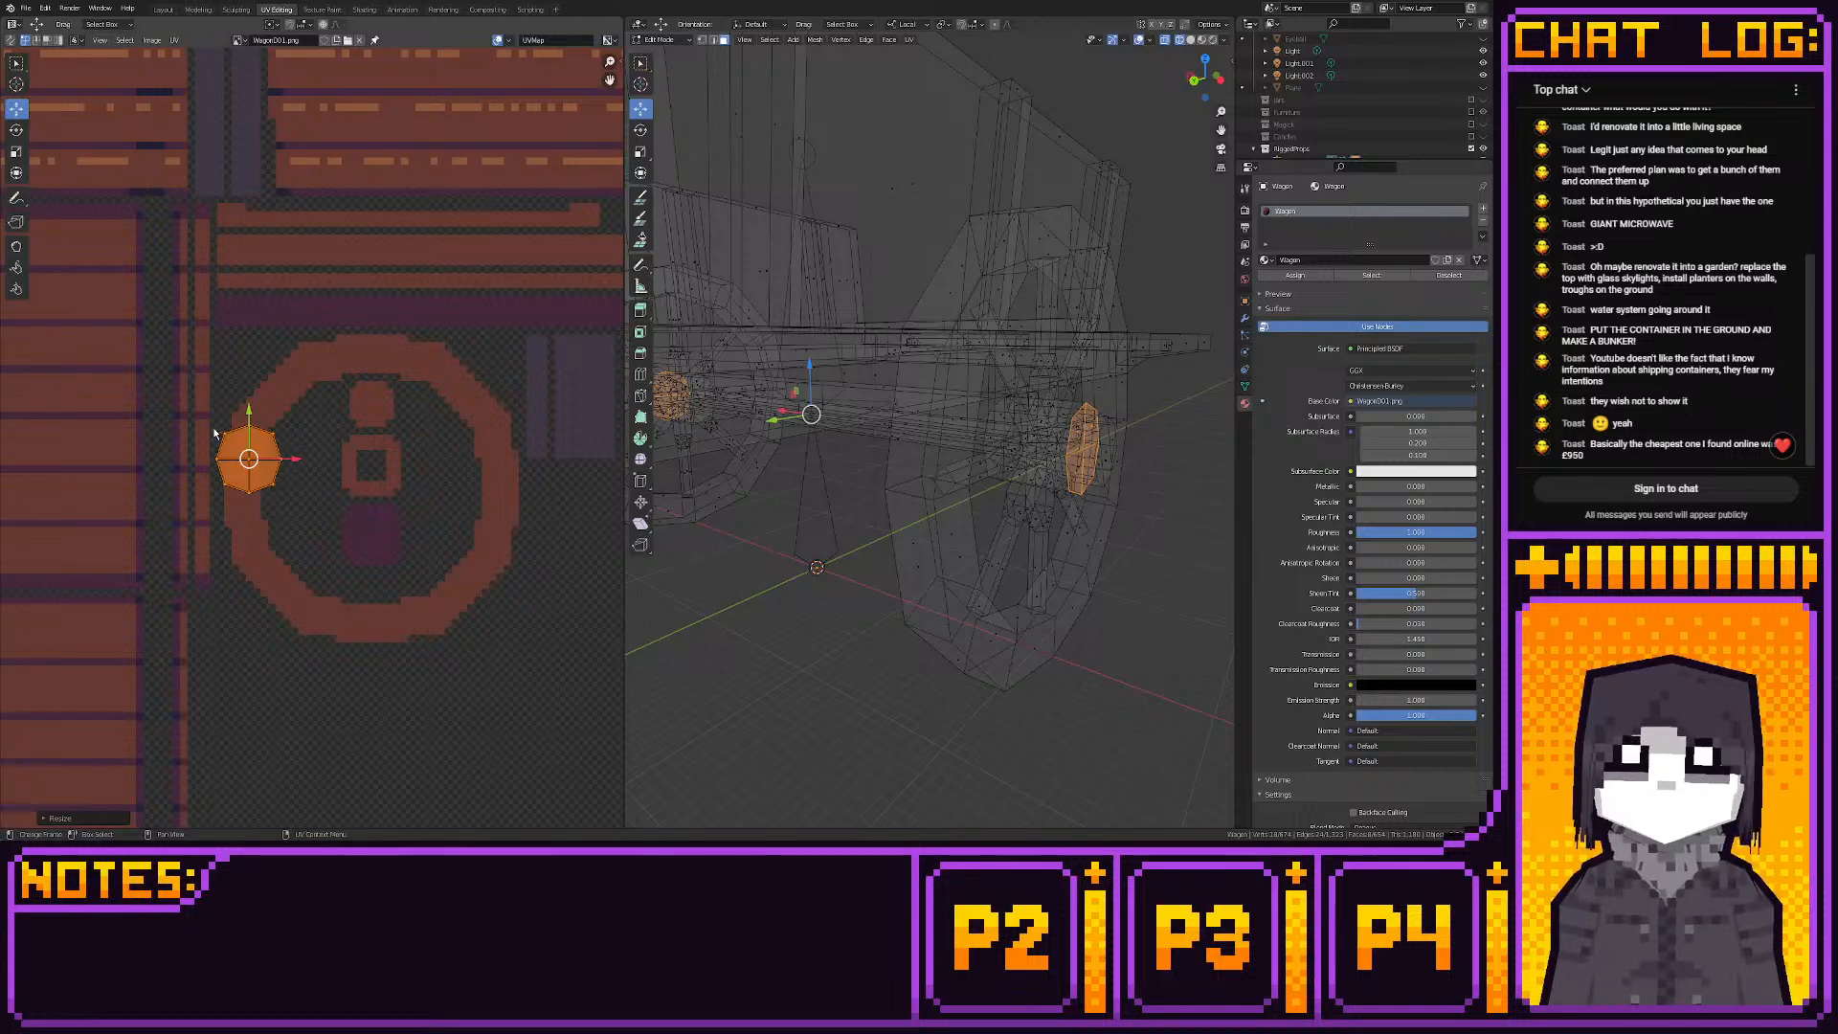
left_click_drag(220, 440, 343, 438)
scroll(431, 469, "up", 2)
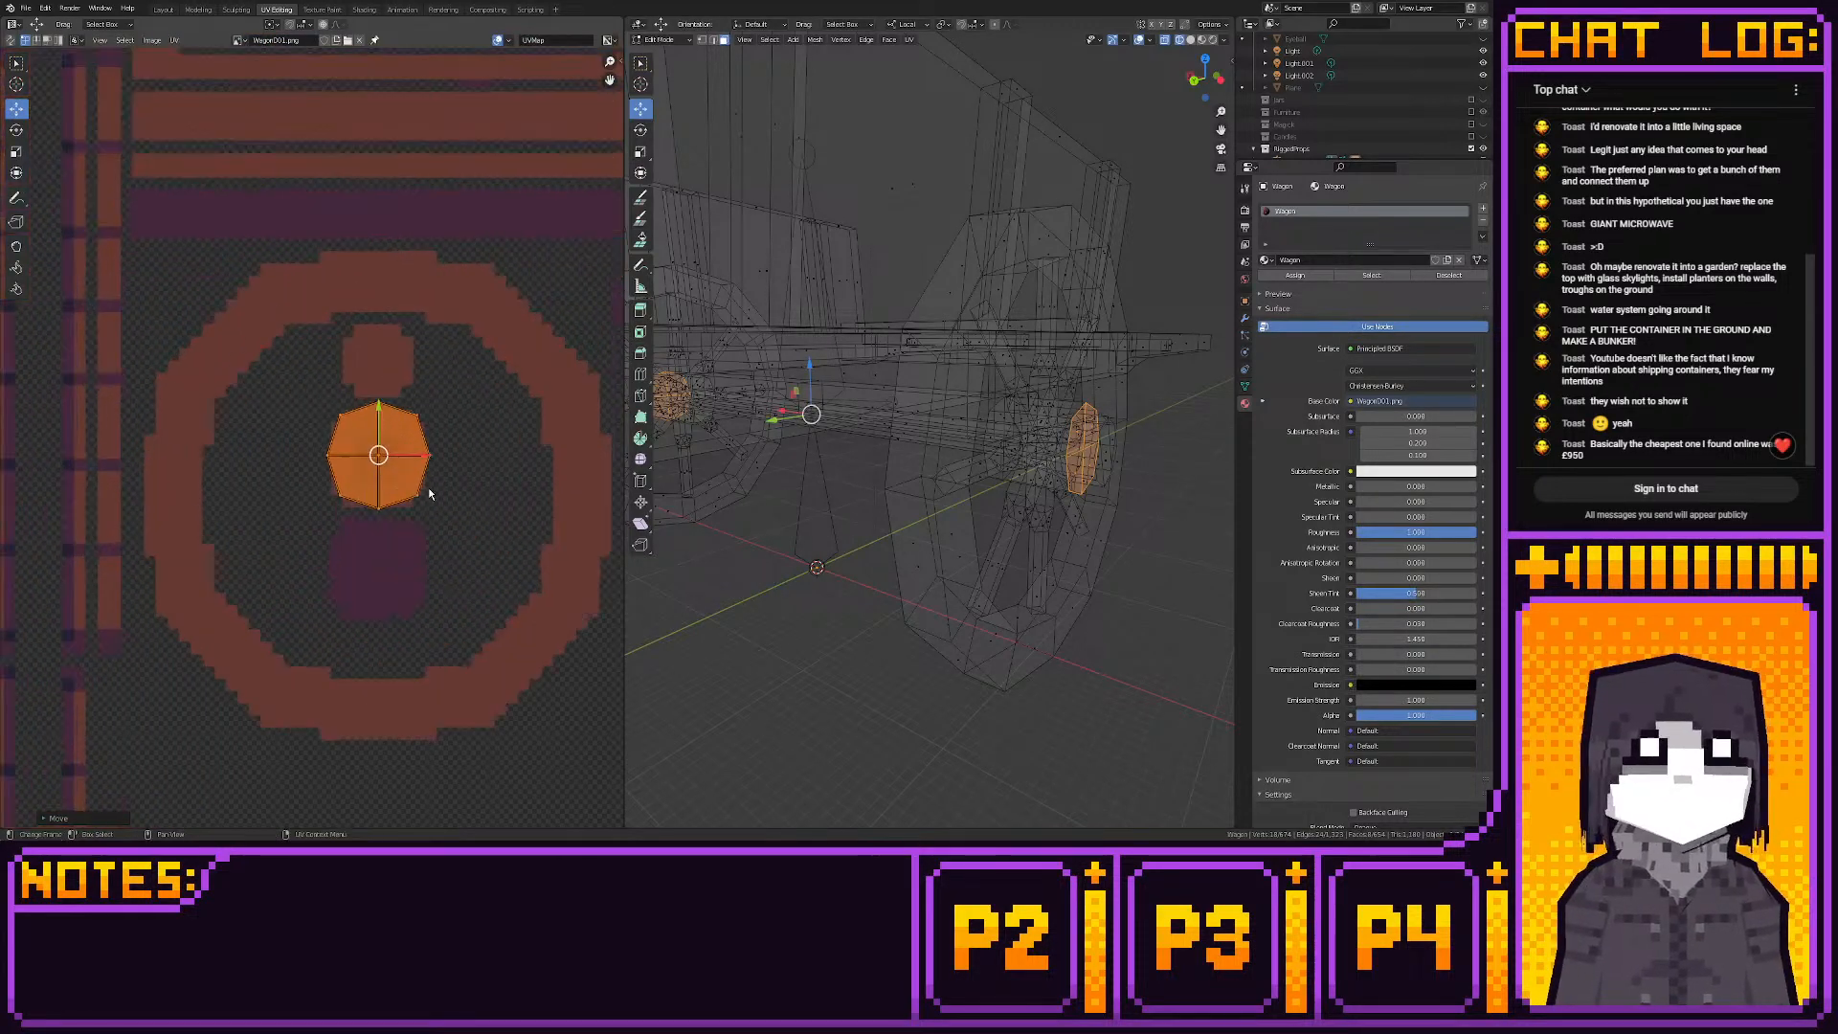
scroll(428, 486, "up", 1)
key("s")
left_click(457, 469)
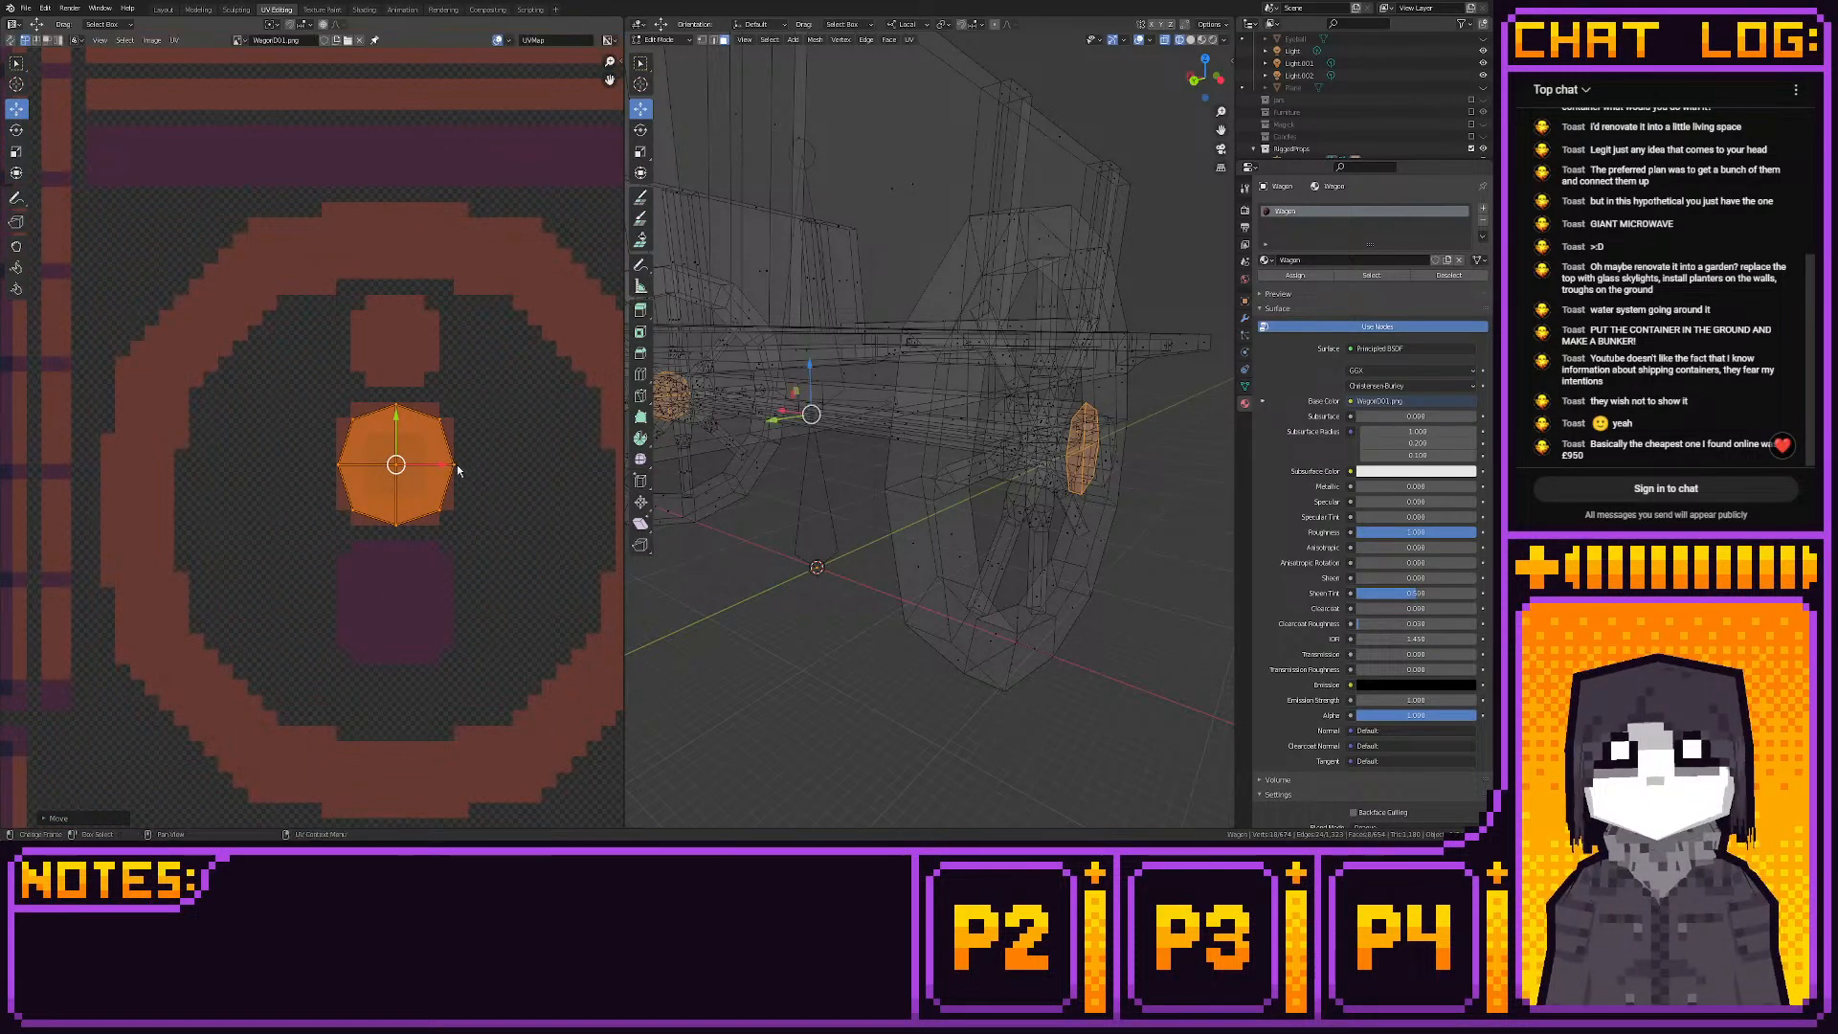
key("s")
left_click(452, 470)
key("shift+s")
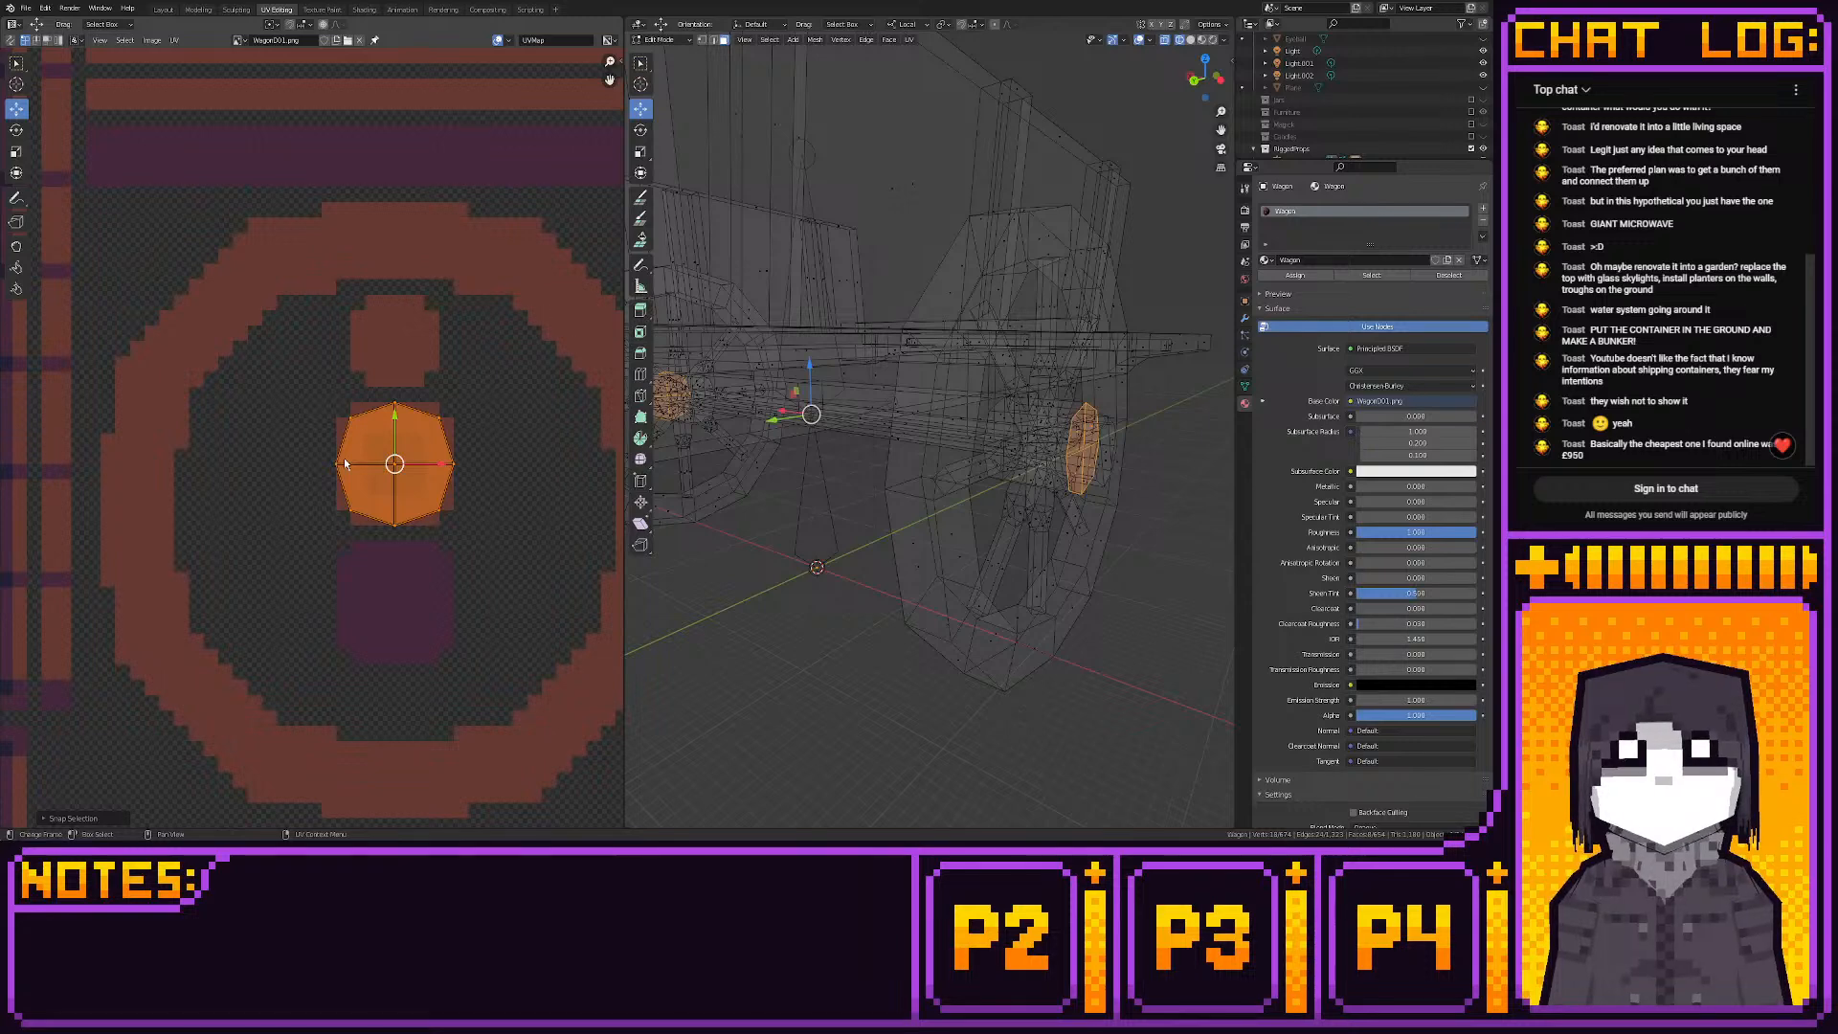
Select the inner end faces, on the wagon-body side, of the first wheel hub
left_click(1186, 92)
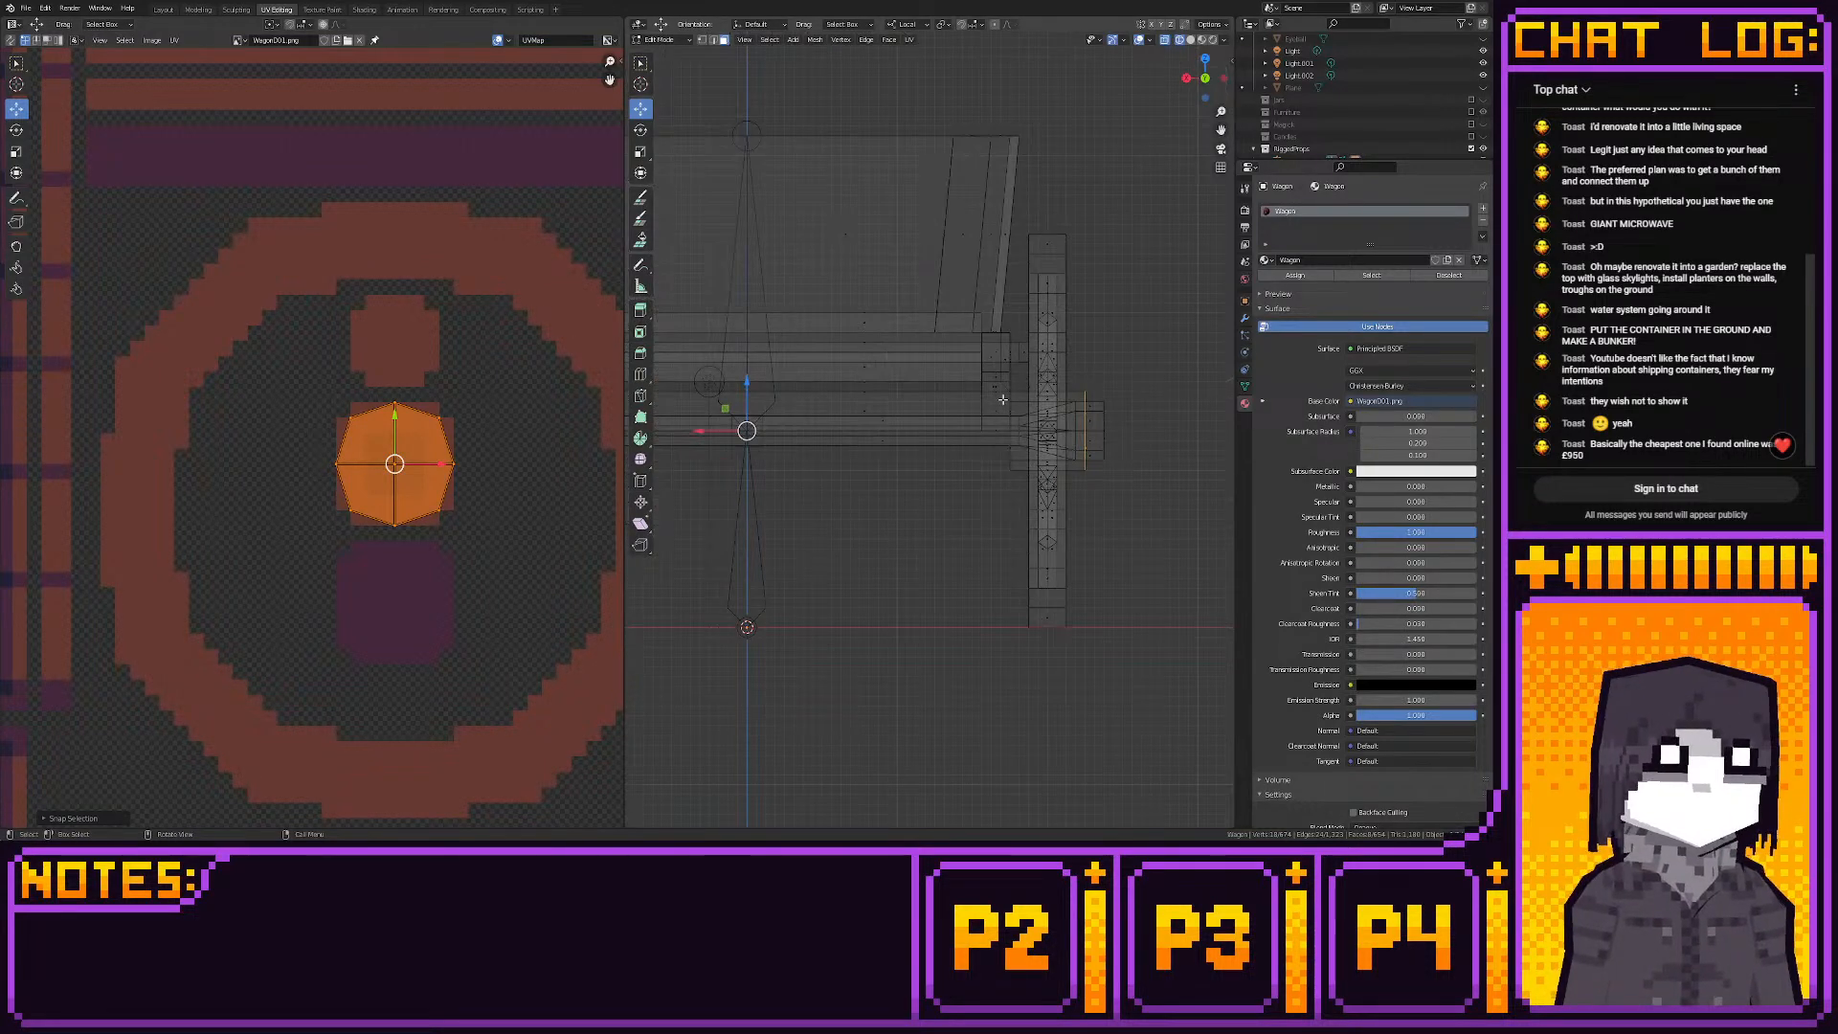
left_click_drag(1004, 387, 1012, 490)
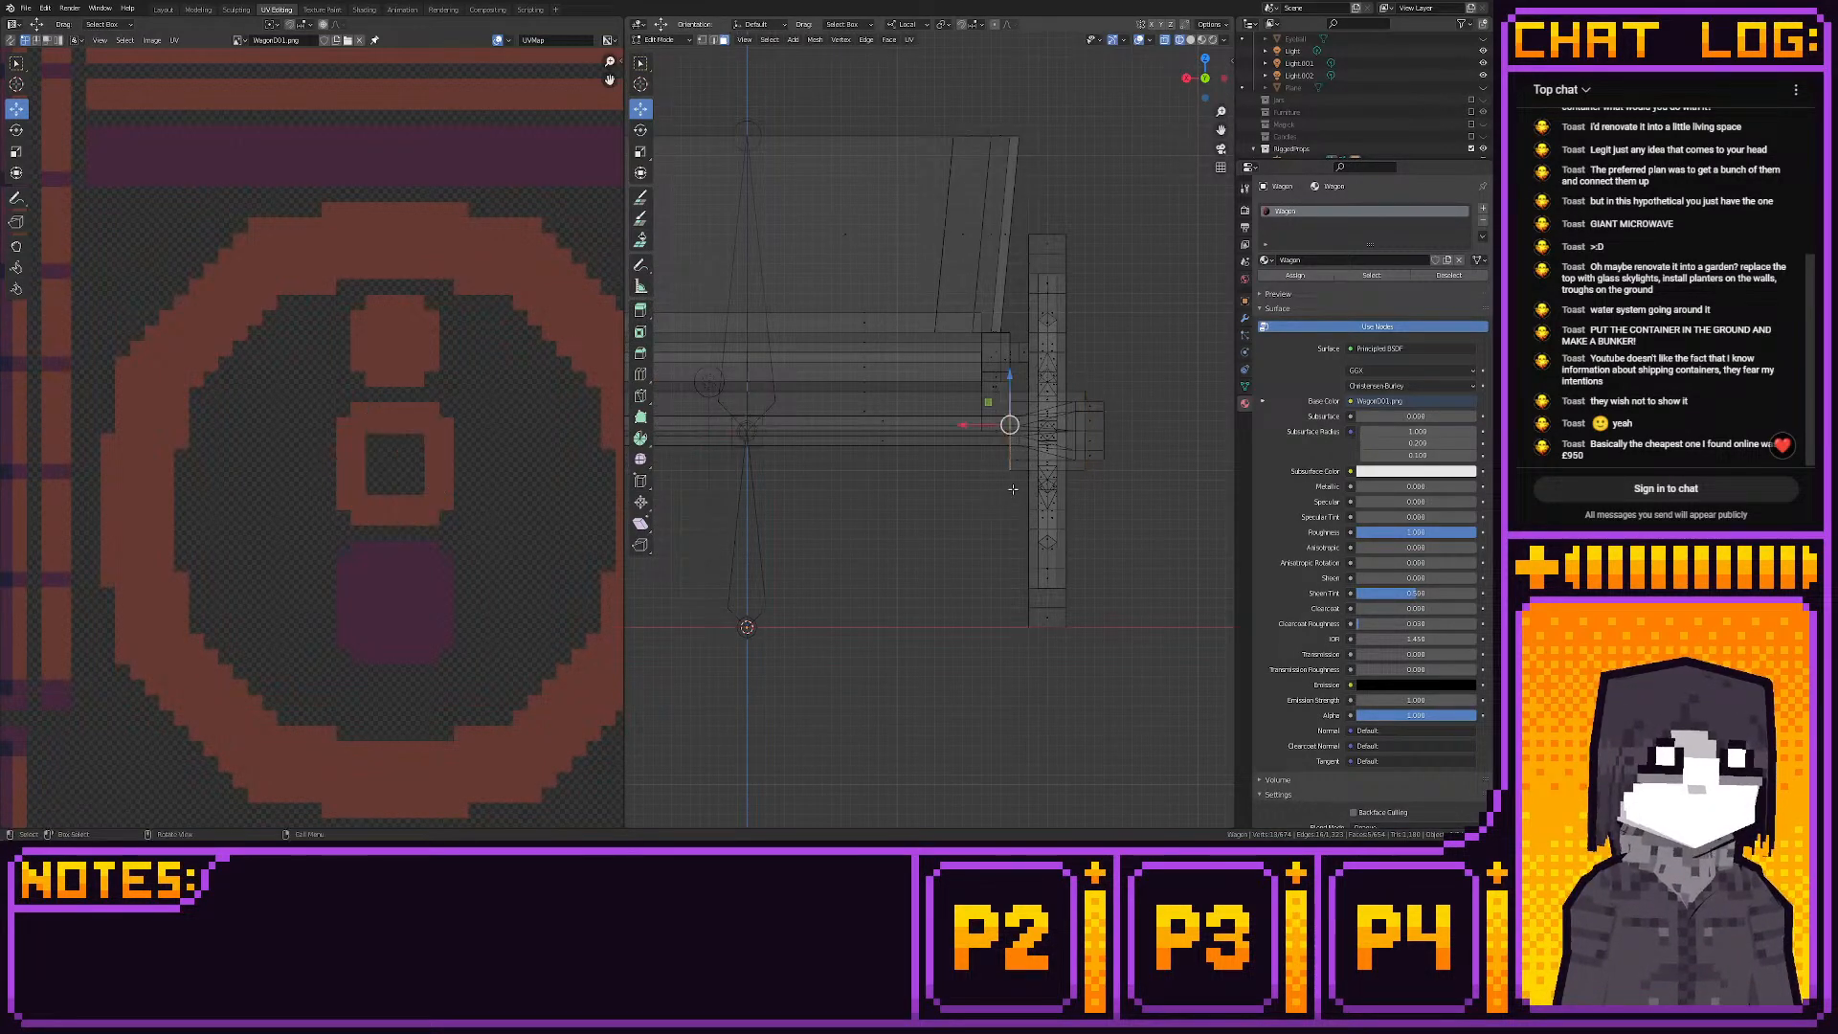
middle_click_drag(1015, 479, 1060, 354)
scroll(995, 277, "up", 4)
left_click(1081, 389, "shift")
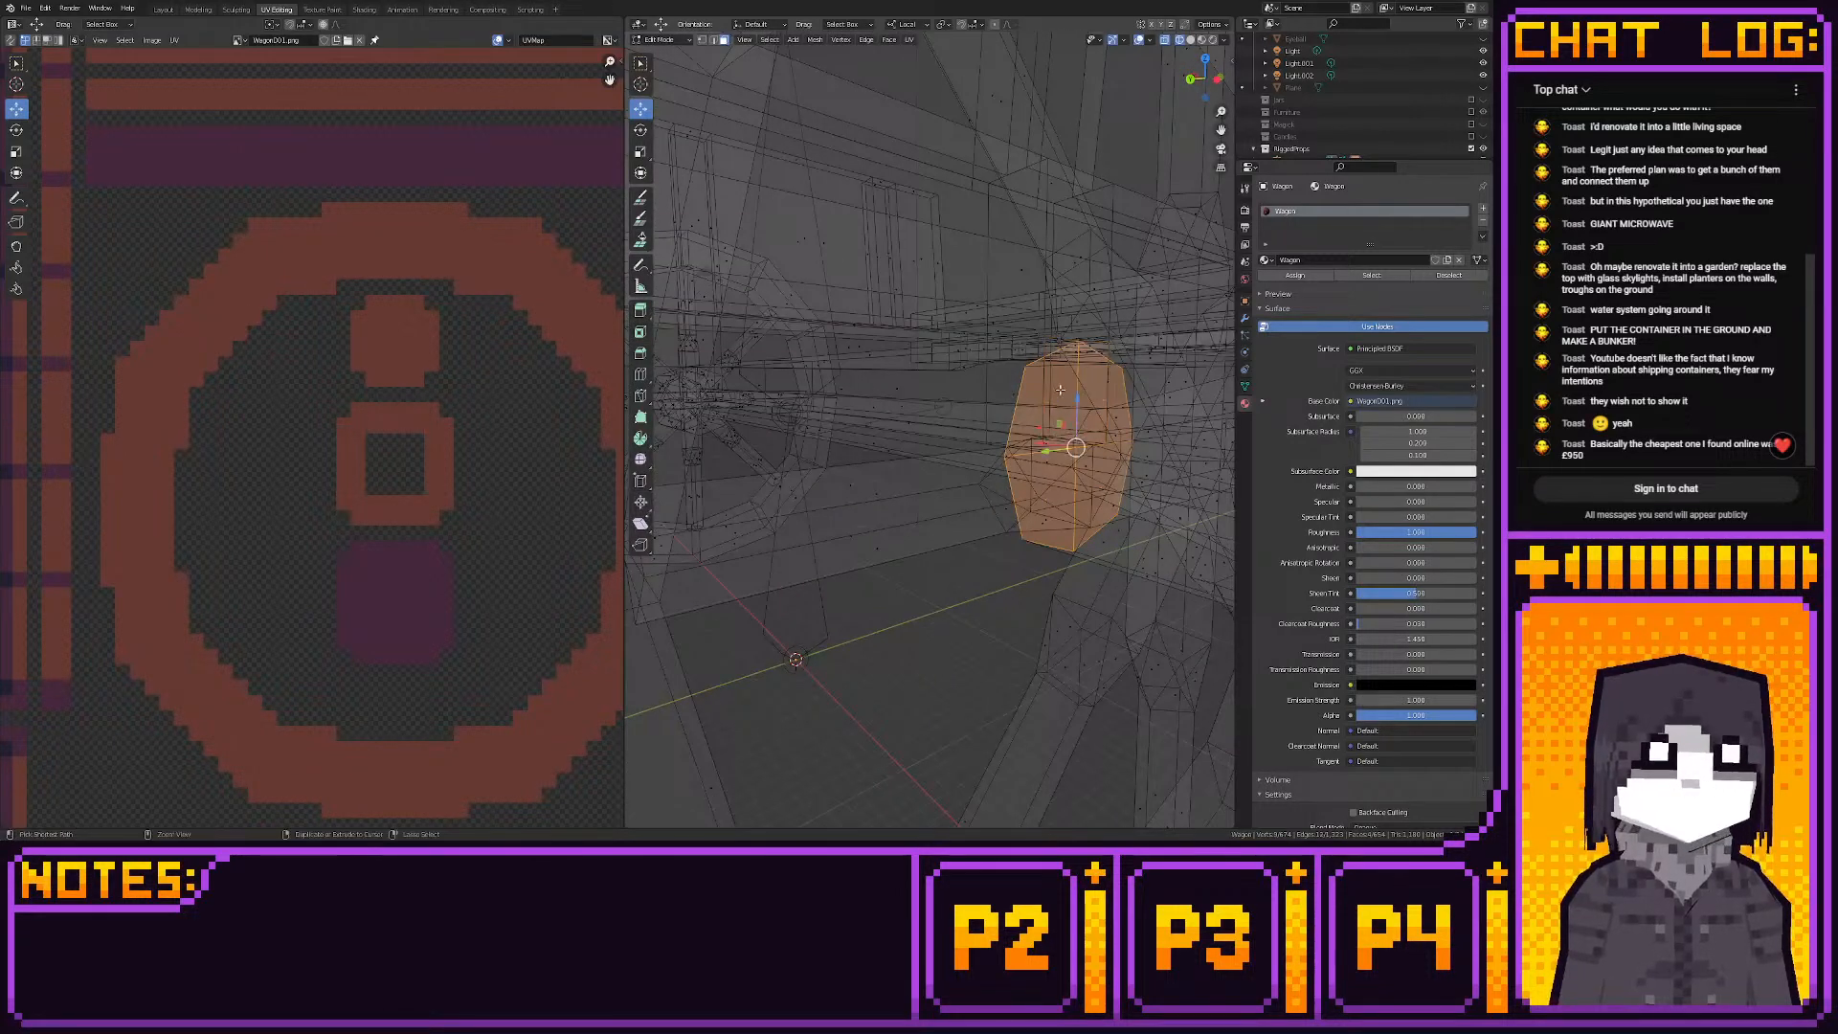
Add the other wheel hub's inner end faces, on the wagon-body side, to the face selection
left_click(1190, 79)
scroll(864, 372, "down", 4)
middle_click_drag(863, 371, 1125, 372, "shift")
middle_click_drag(751, 369, 980, 324, "shift")
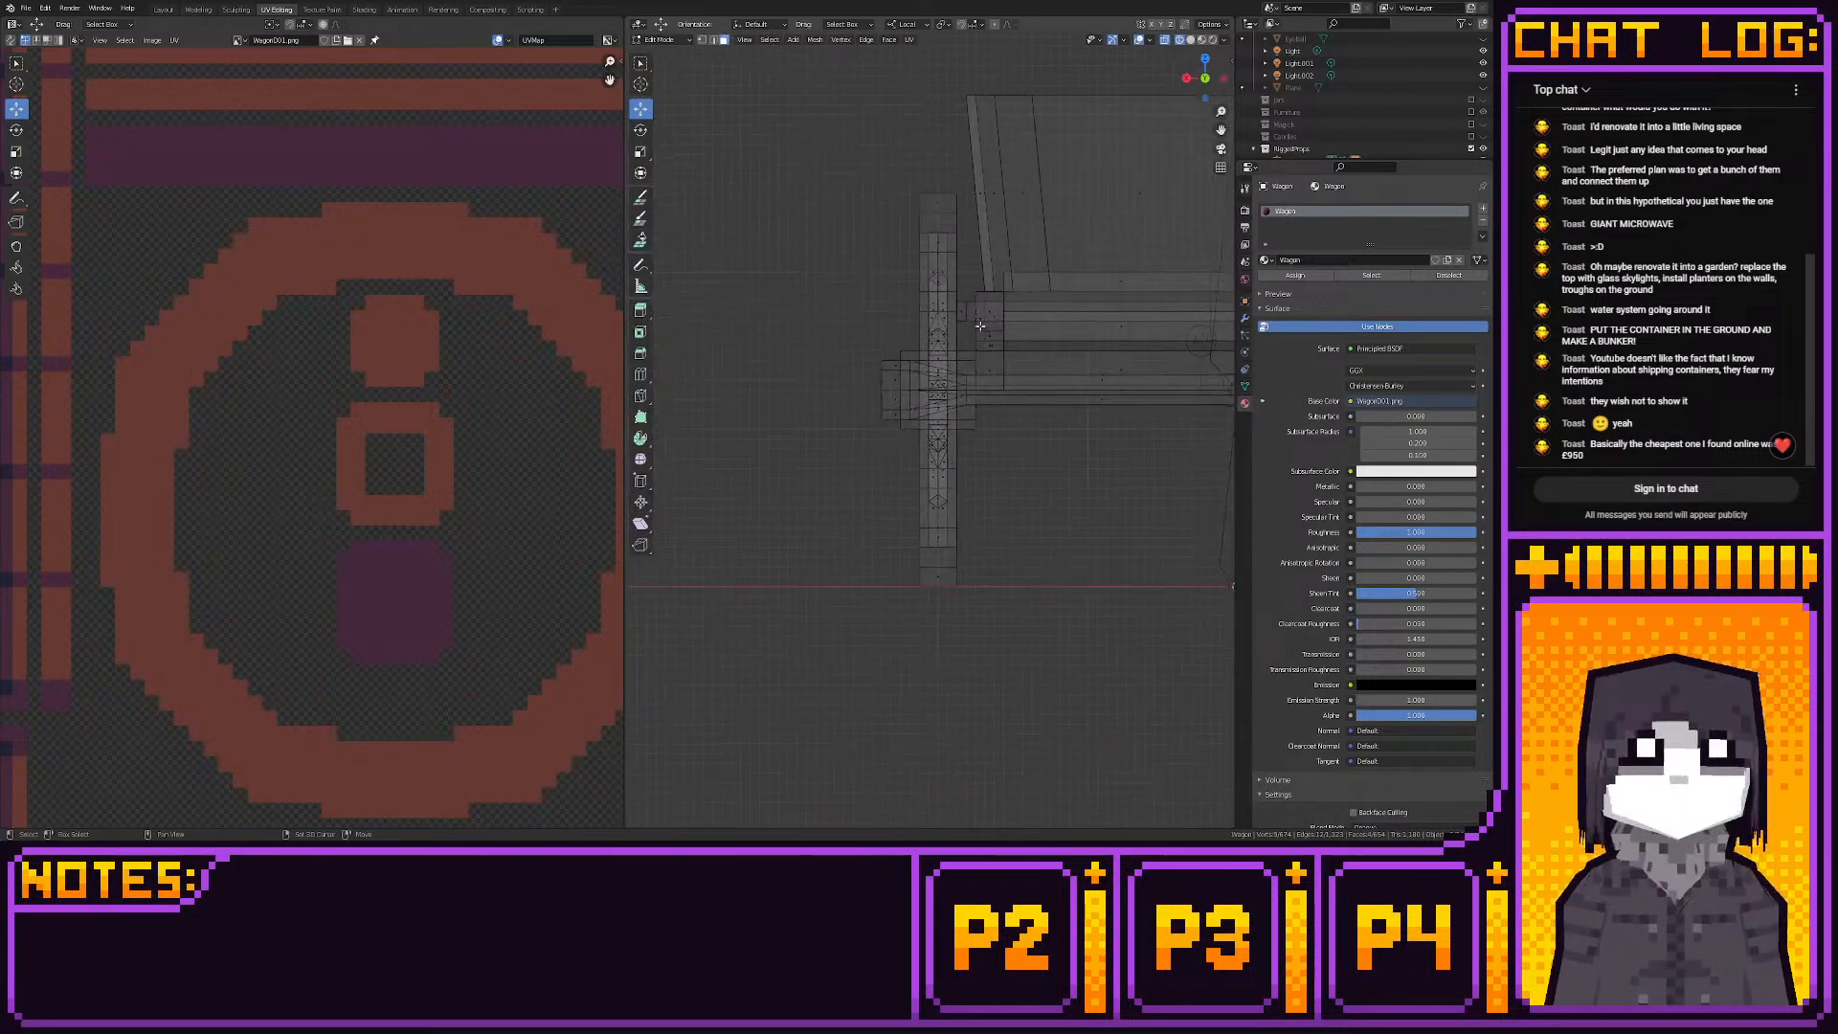
scroll(982, 321, "up", 4)
left_click_drag(1013, 258, 1030, 464, "shift")
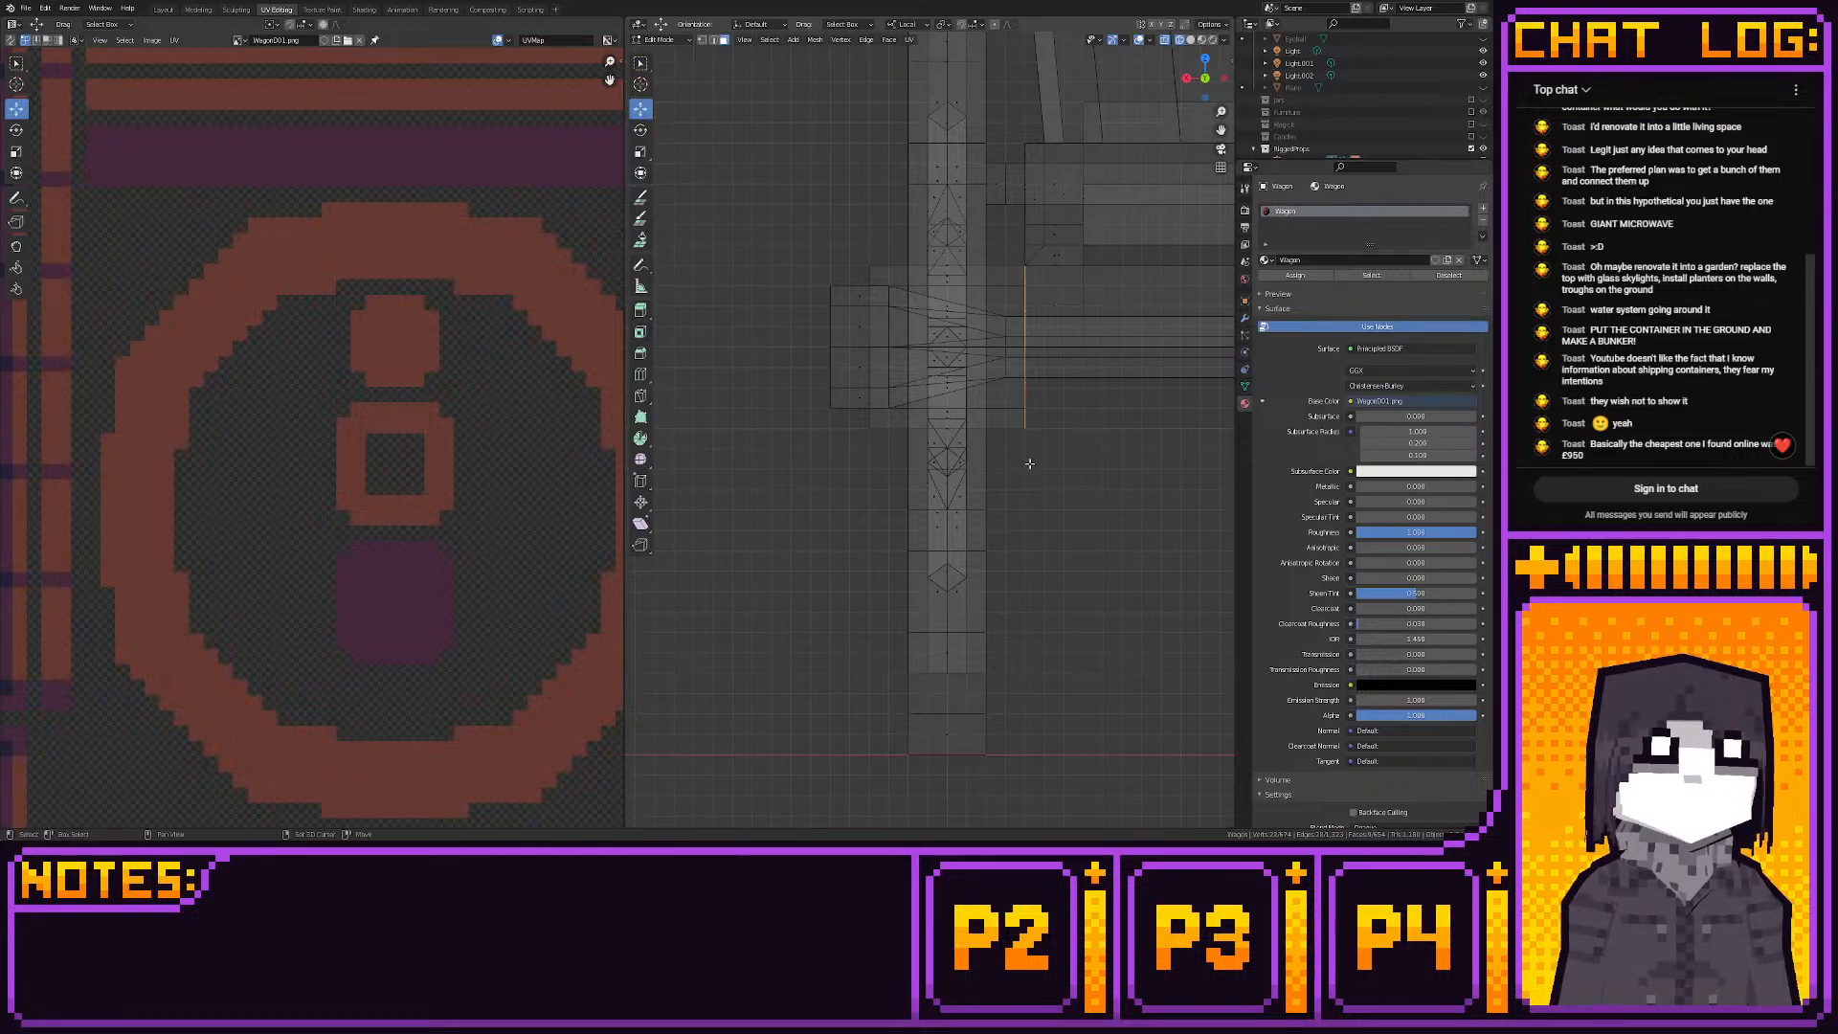
middle_click_drag(1002, 308, 1022, 353)
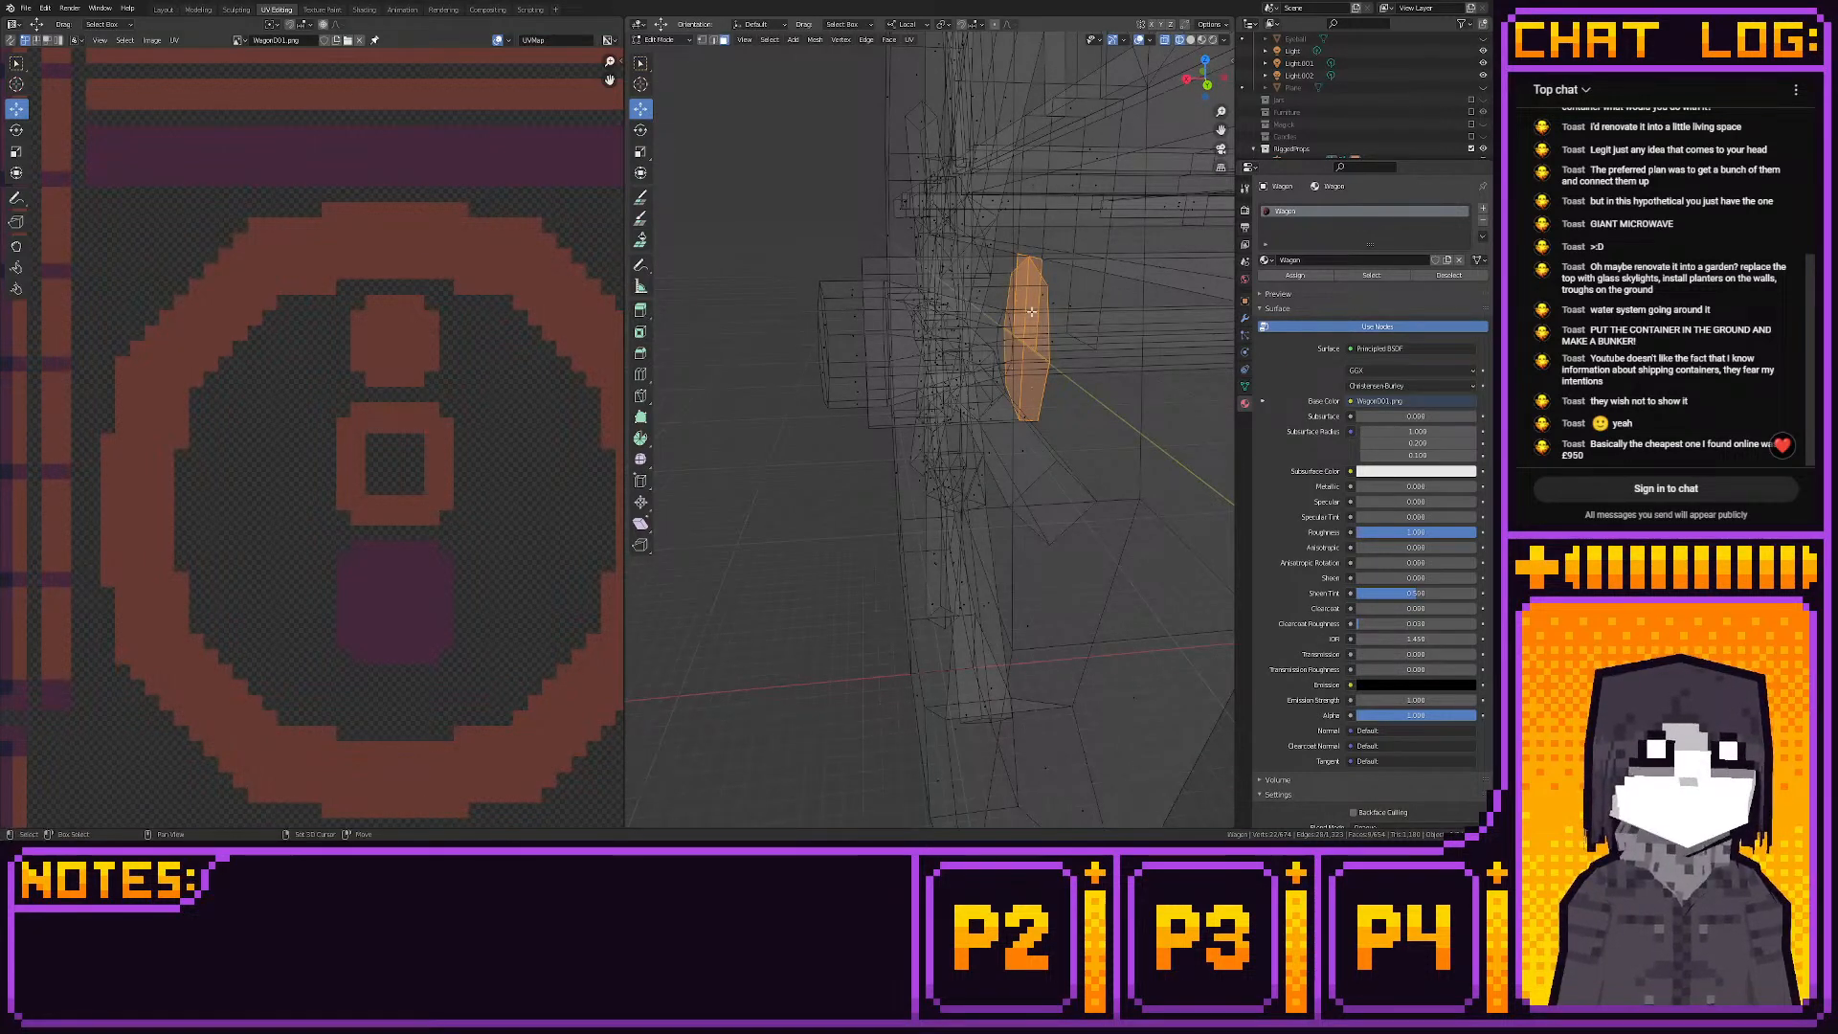
left_click_drag(1015, 295, 1023, 310, "ctrl")
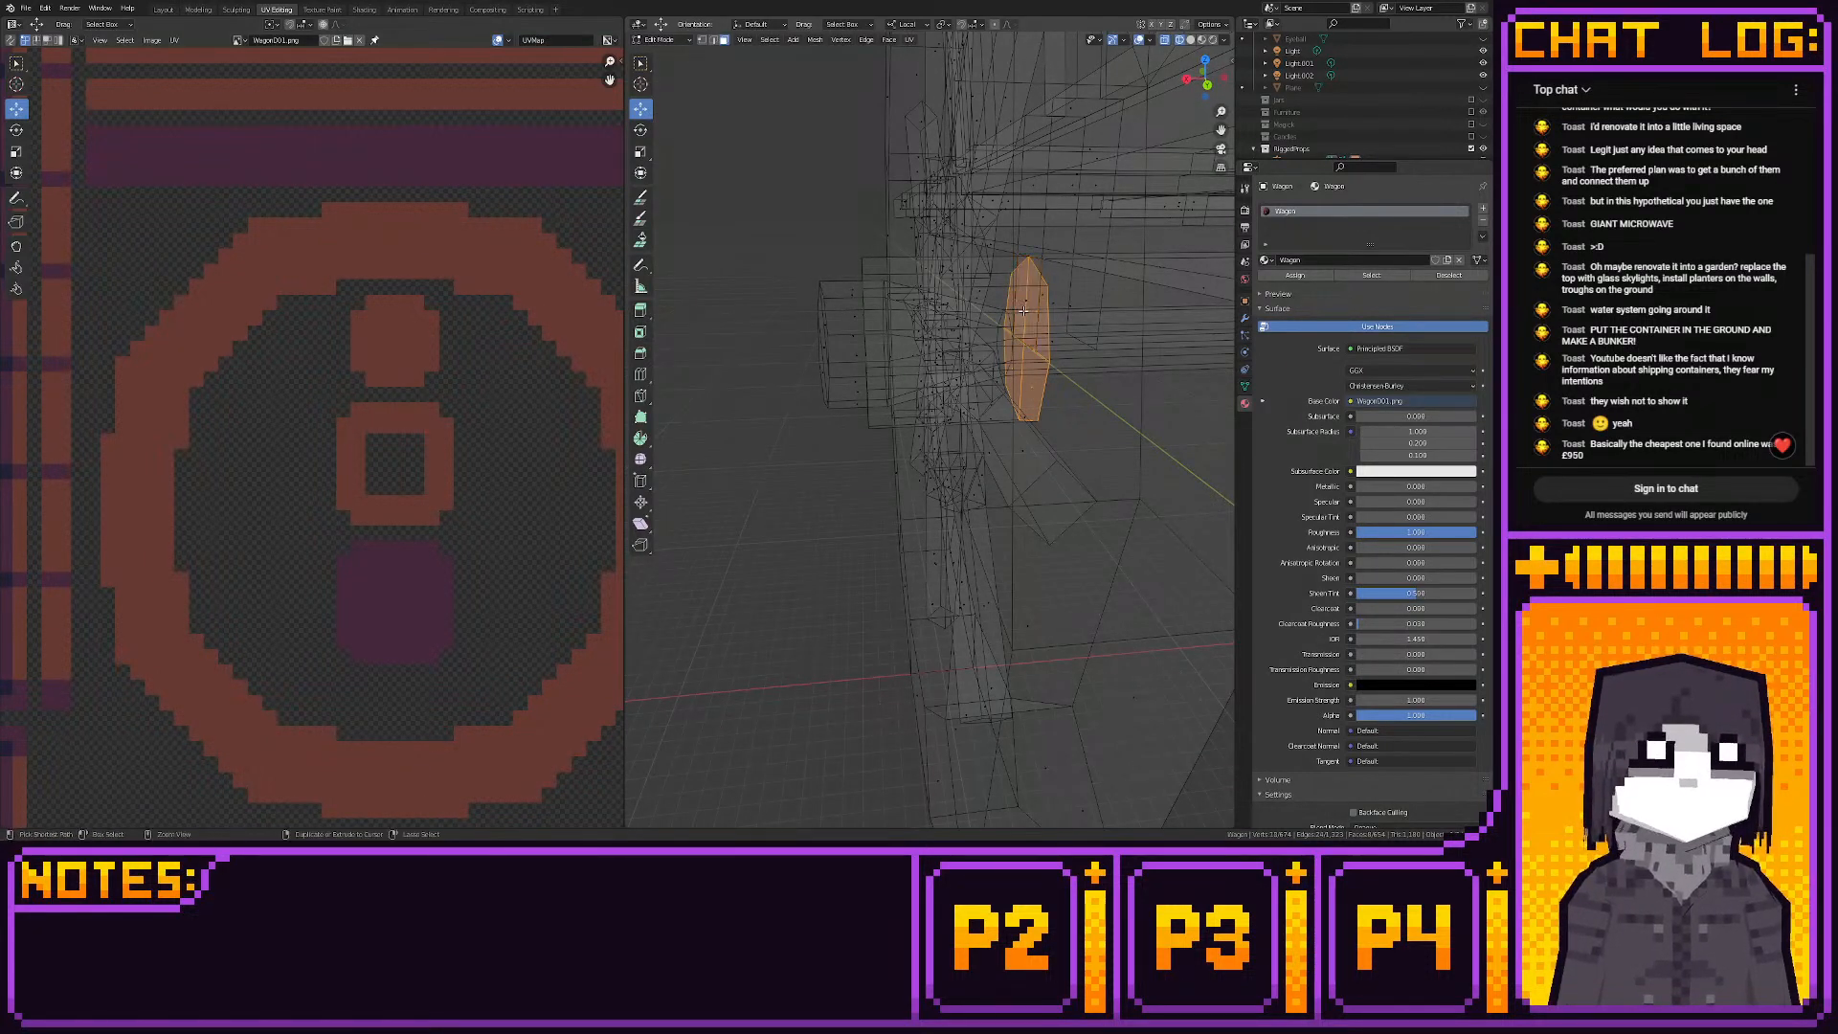
UV-project the selected inner hub faces from the side view, then shrink the island and move it inside the wheel texture
left_click(1187, 79)
key("u")
left_click(978, 330)
scroll(438, 352, "down", 3)
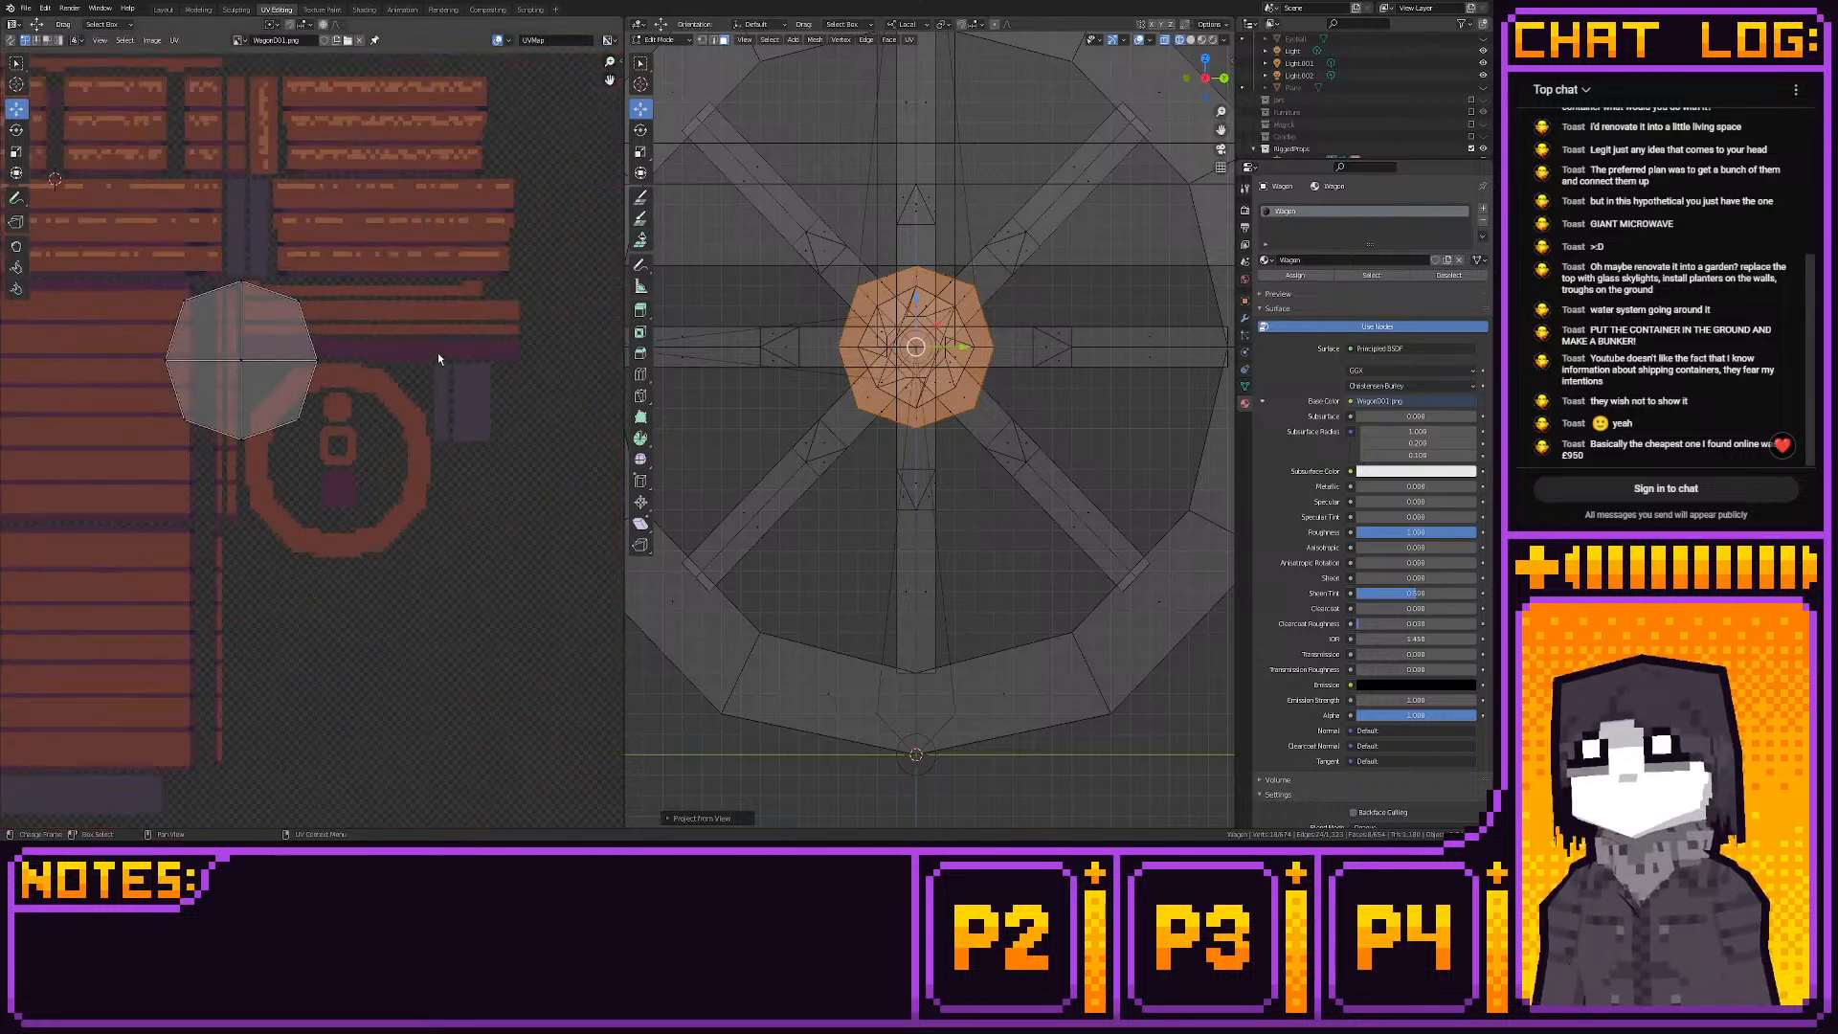
key("s")
left_click(326, 345)
key("g")
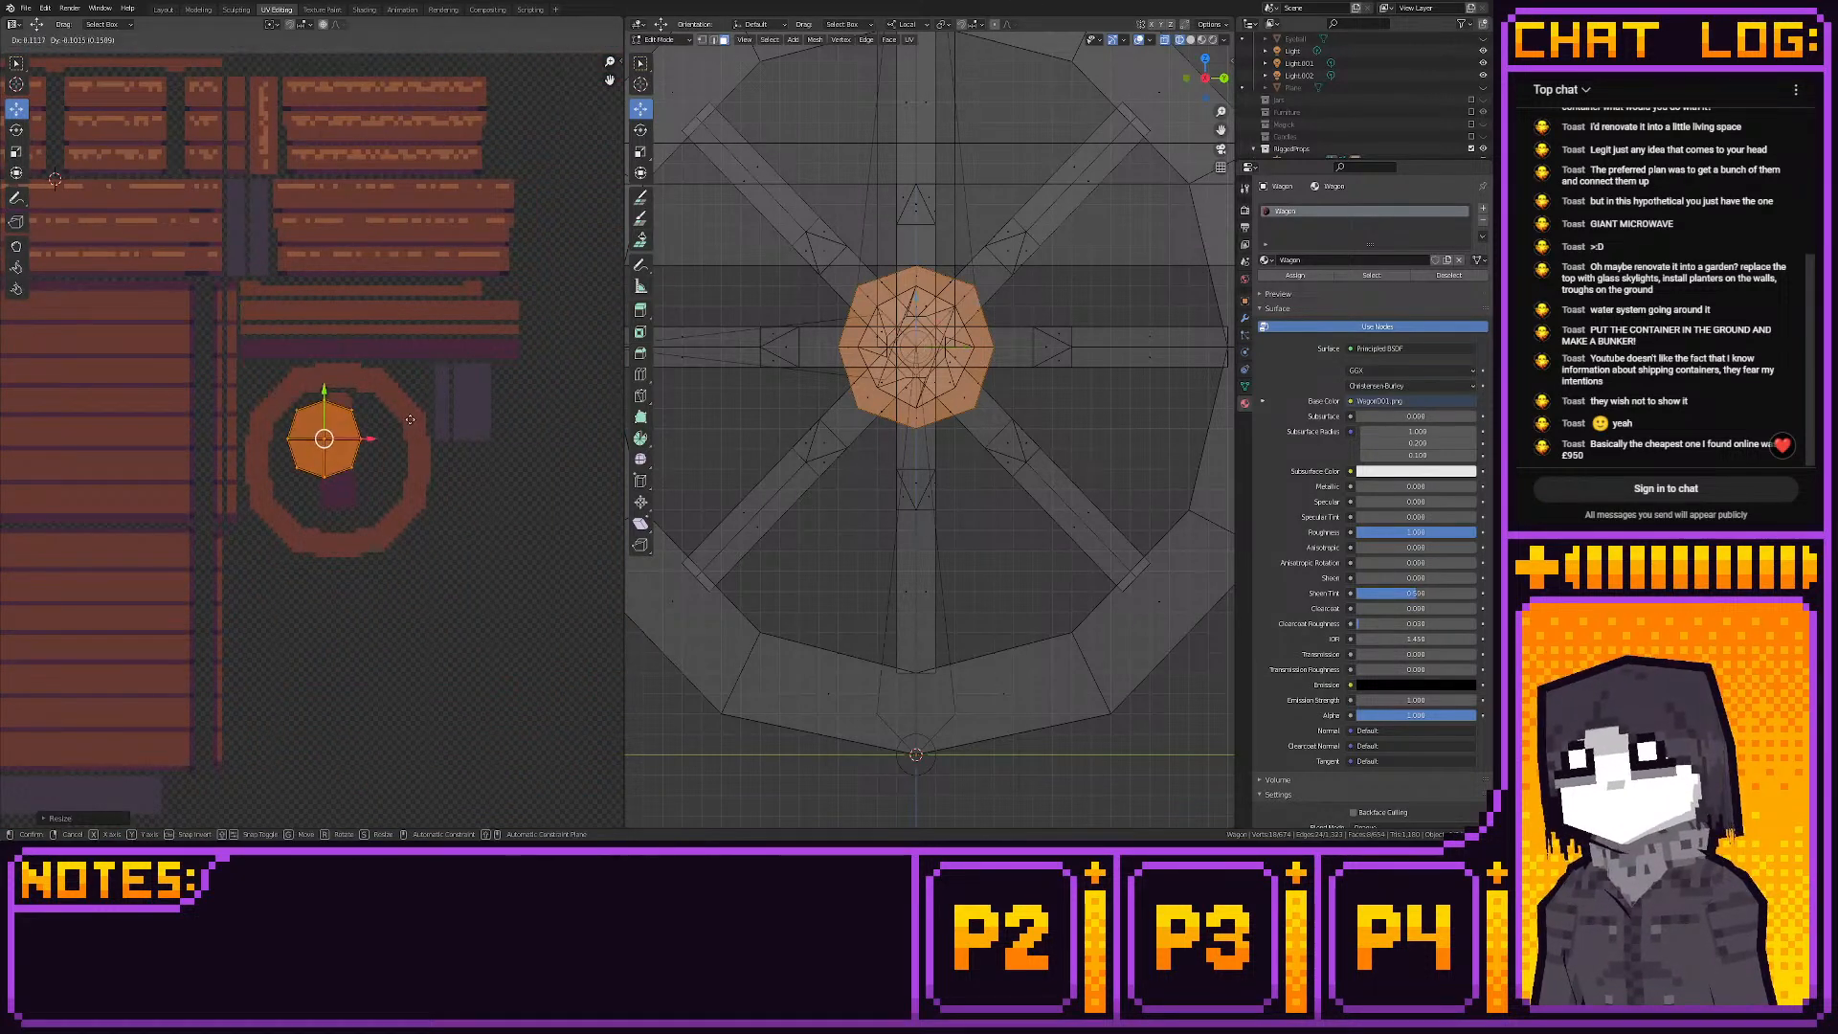
left_click(421, 417)
Fit the inner-face island over the larger brown patch at the wheel texture's centre and snap it to pixels
scroll(421, 418, "up", 2)
scroll(420, 416, "up", 2)
key("s")
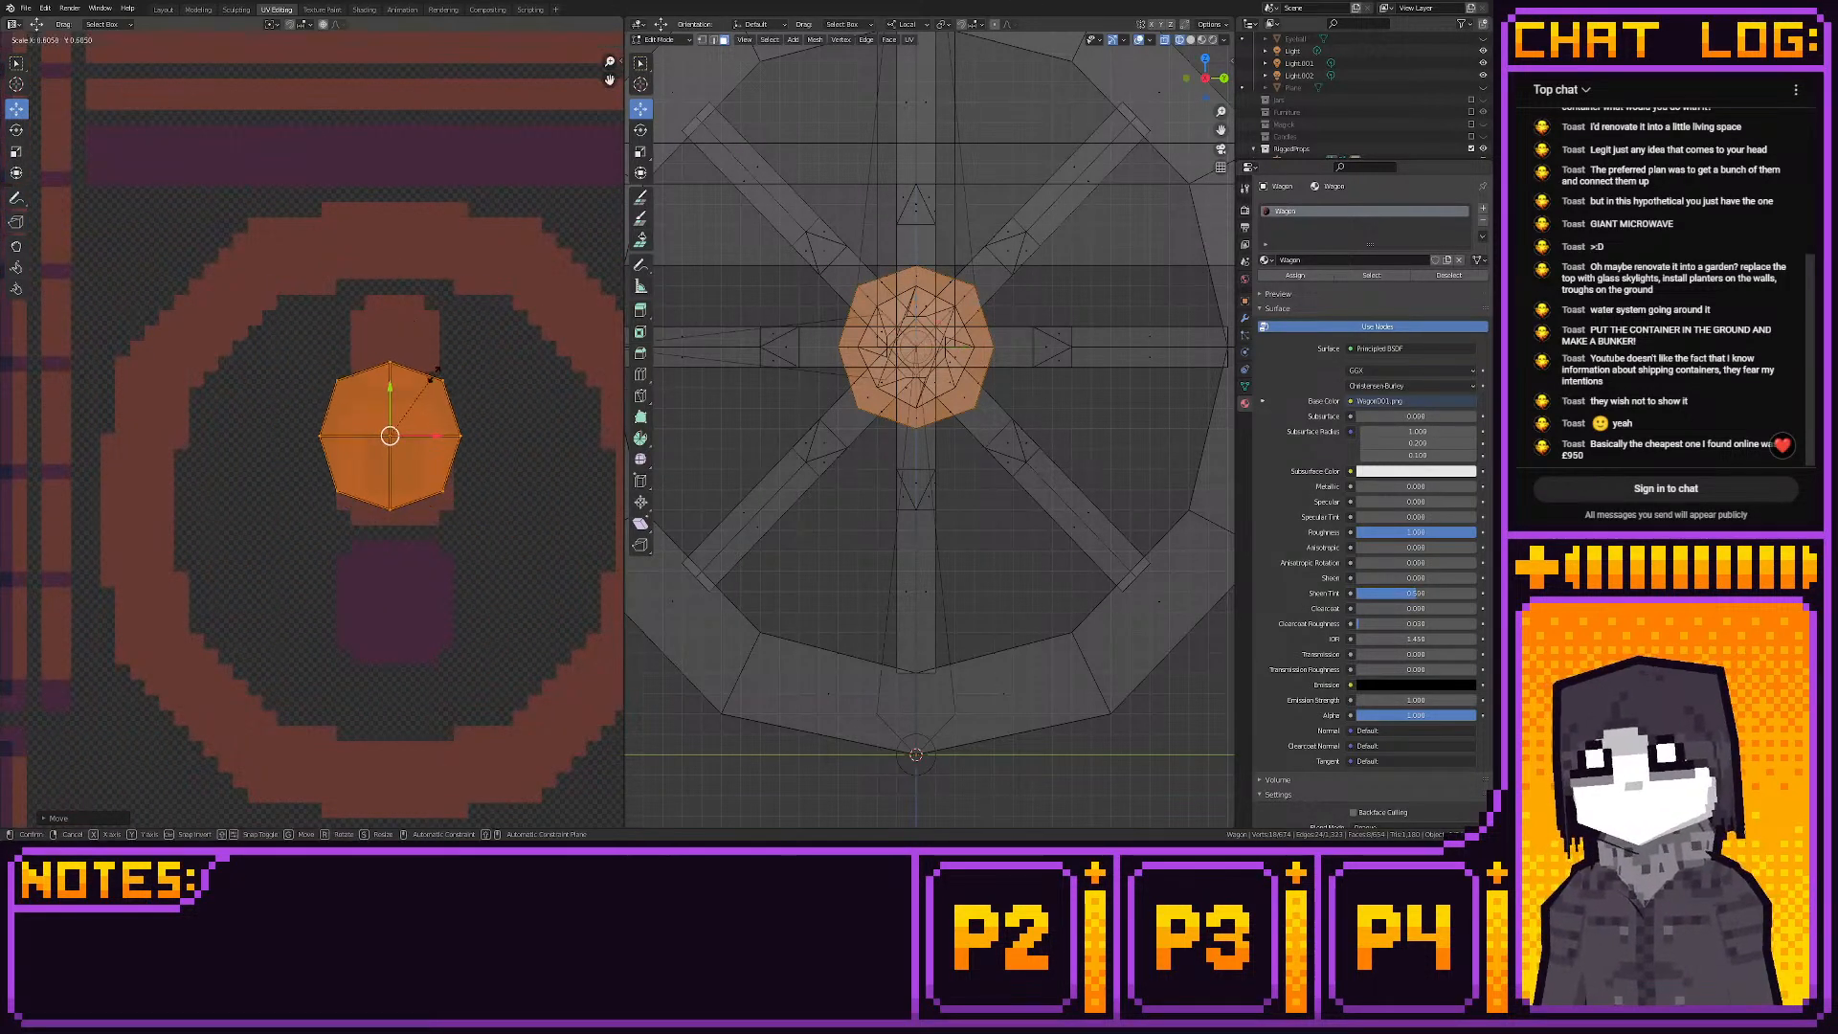
left_click(440, 401)
key("s")
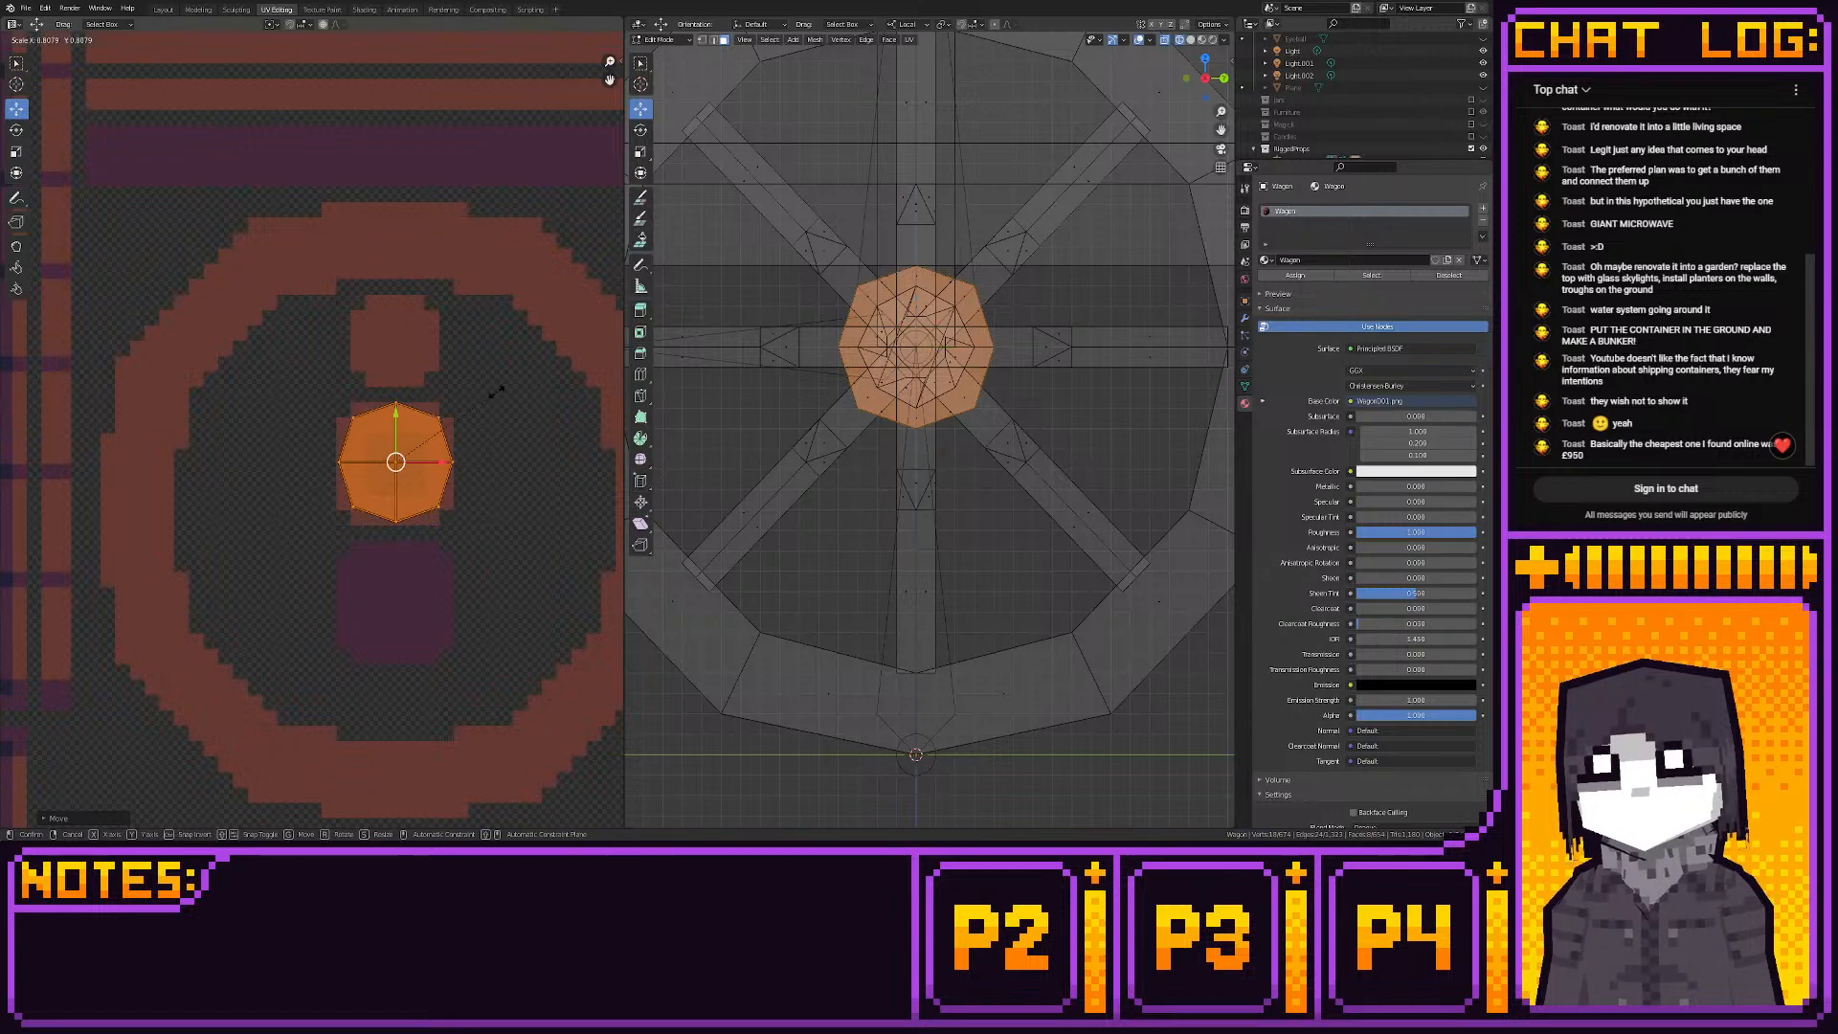
left_click(498, 393)
key("shift+s")
left_click(427, 397)
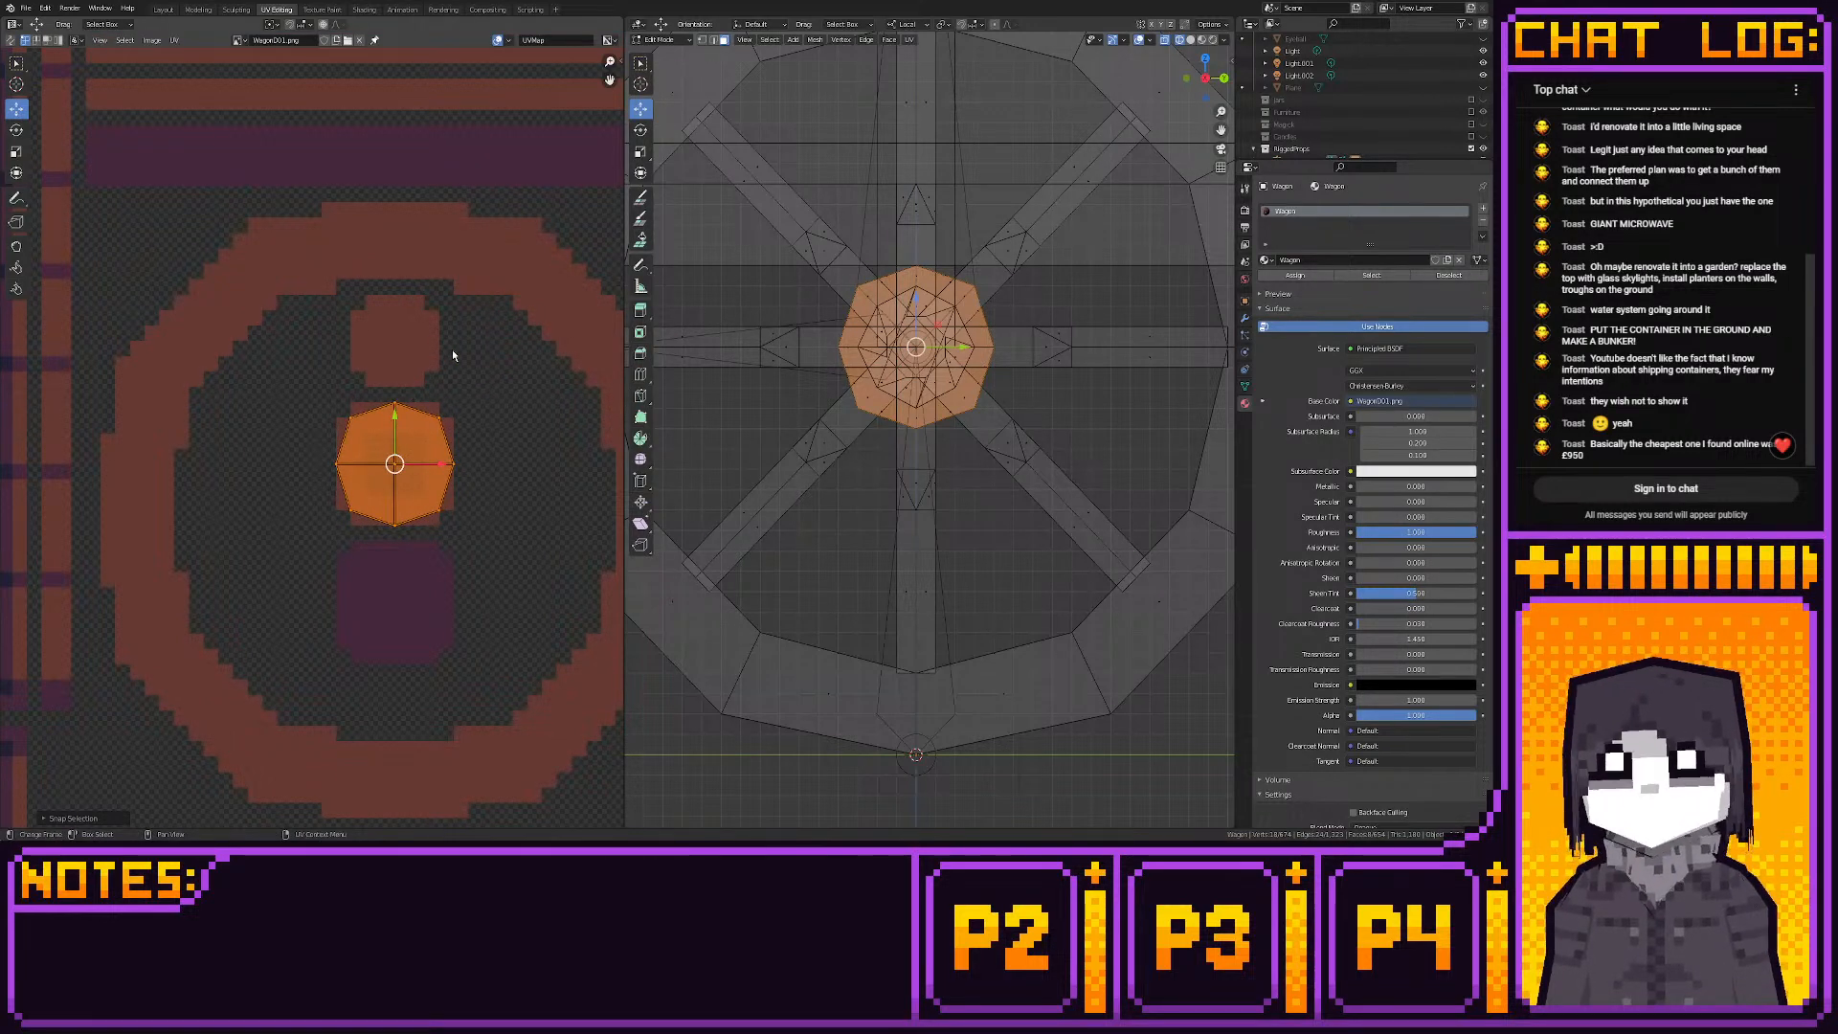
Inspect the textured wagon's wheels, underside and cargo bed from several sides, and save the Blender file
left_click(164, 9)
scroll(514, 285, "down", 5)
middle_click_drag(819, 513, 574, 524)
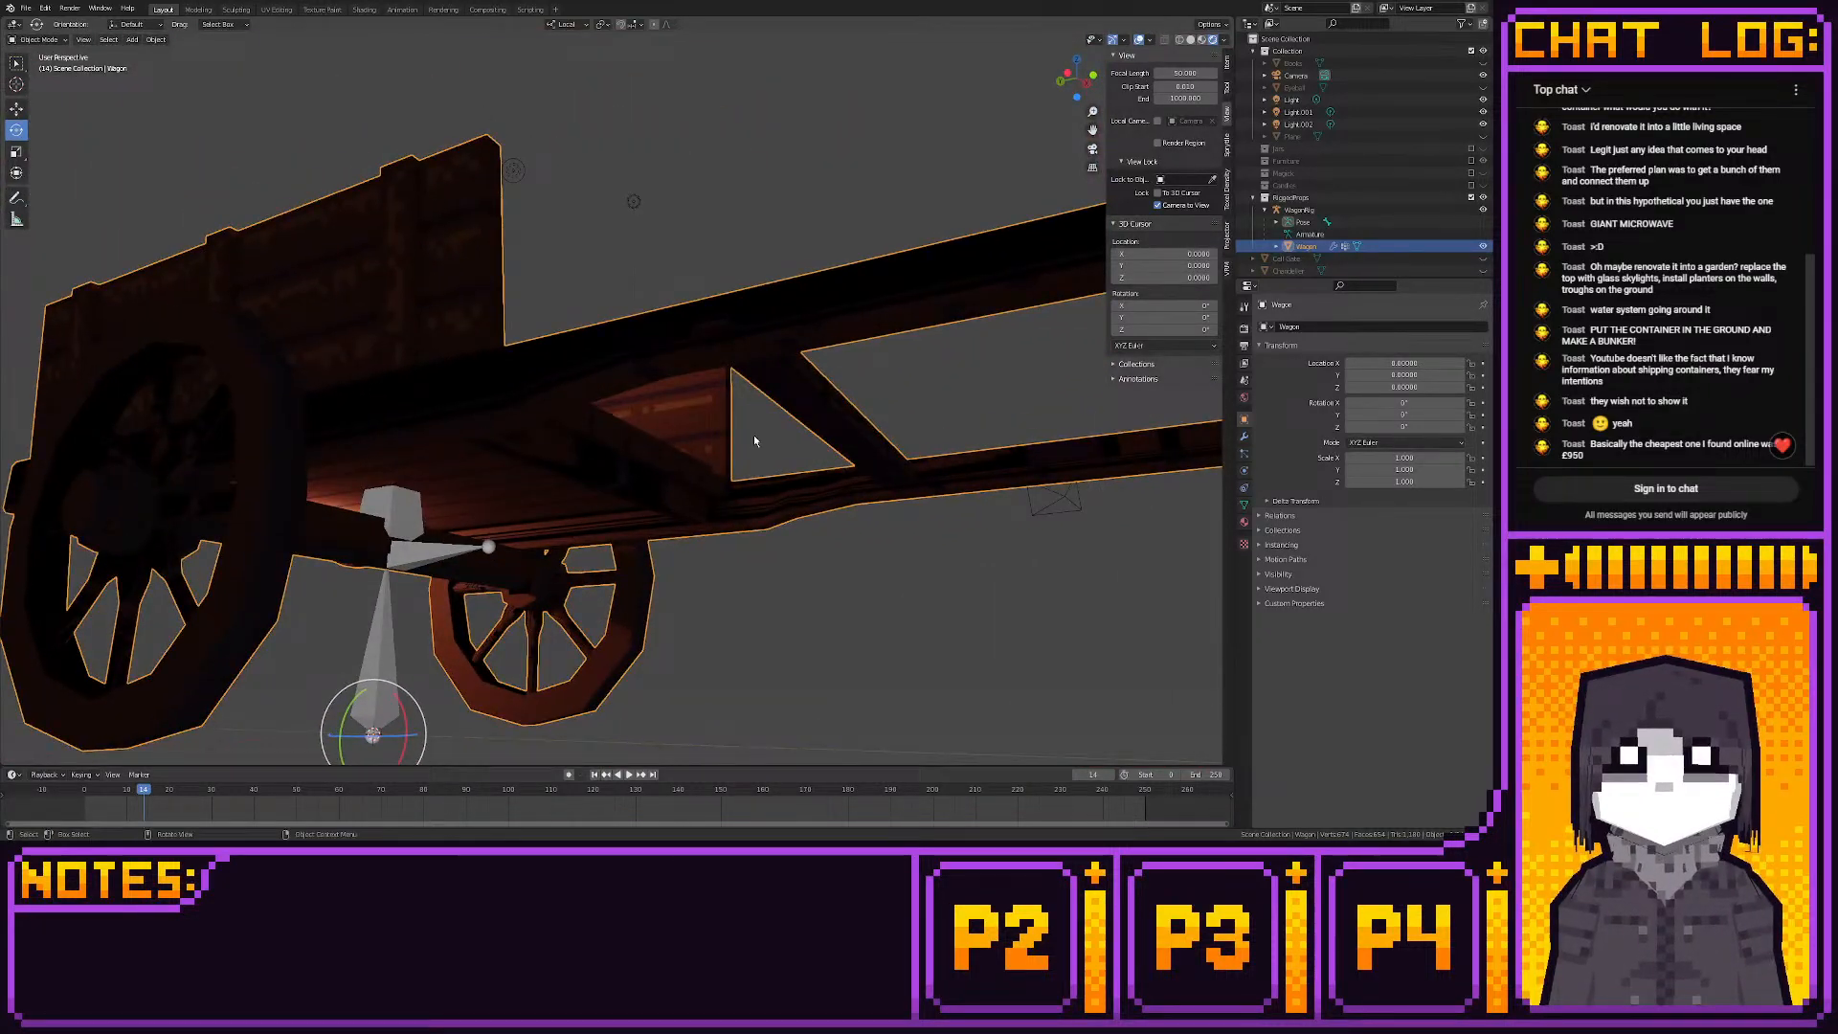
middle_click_drag(754, 440, 704, 551)
middle_click_drag(561, 465, 883, 500)
scroll(925, 498, "up", 4)
scroll(883, 500, "down", 2)
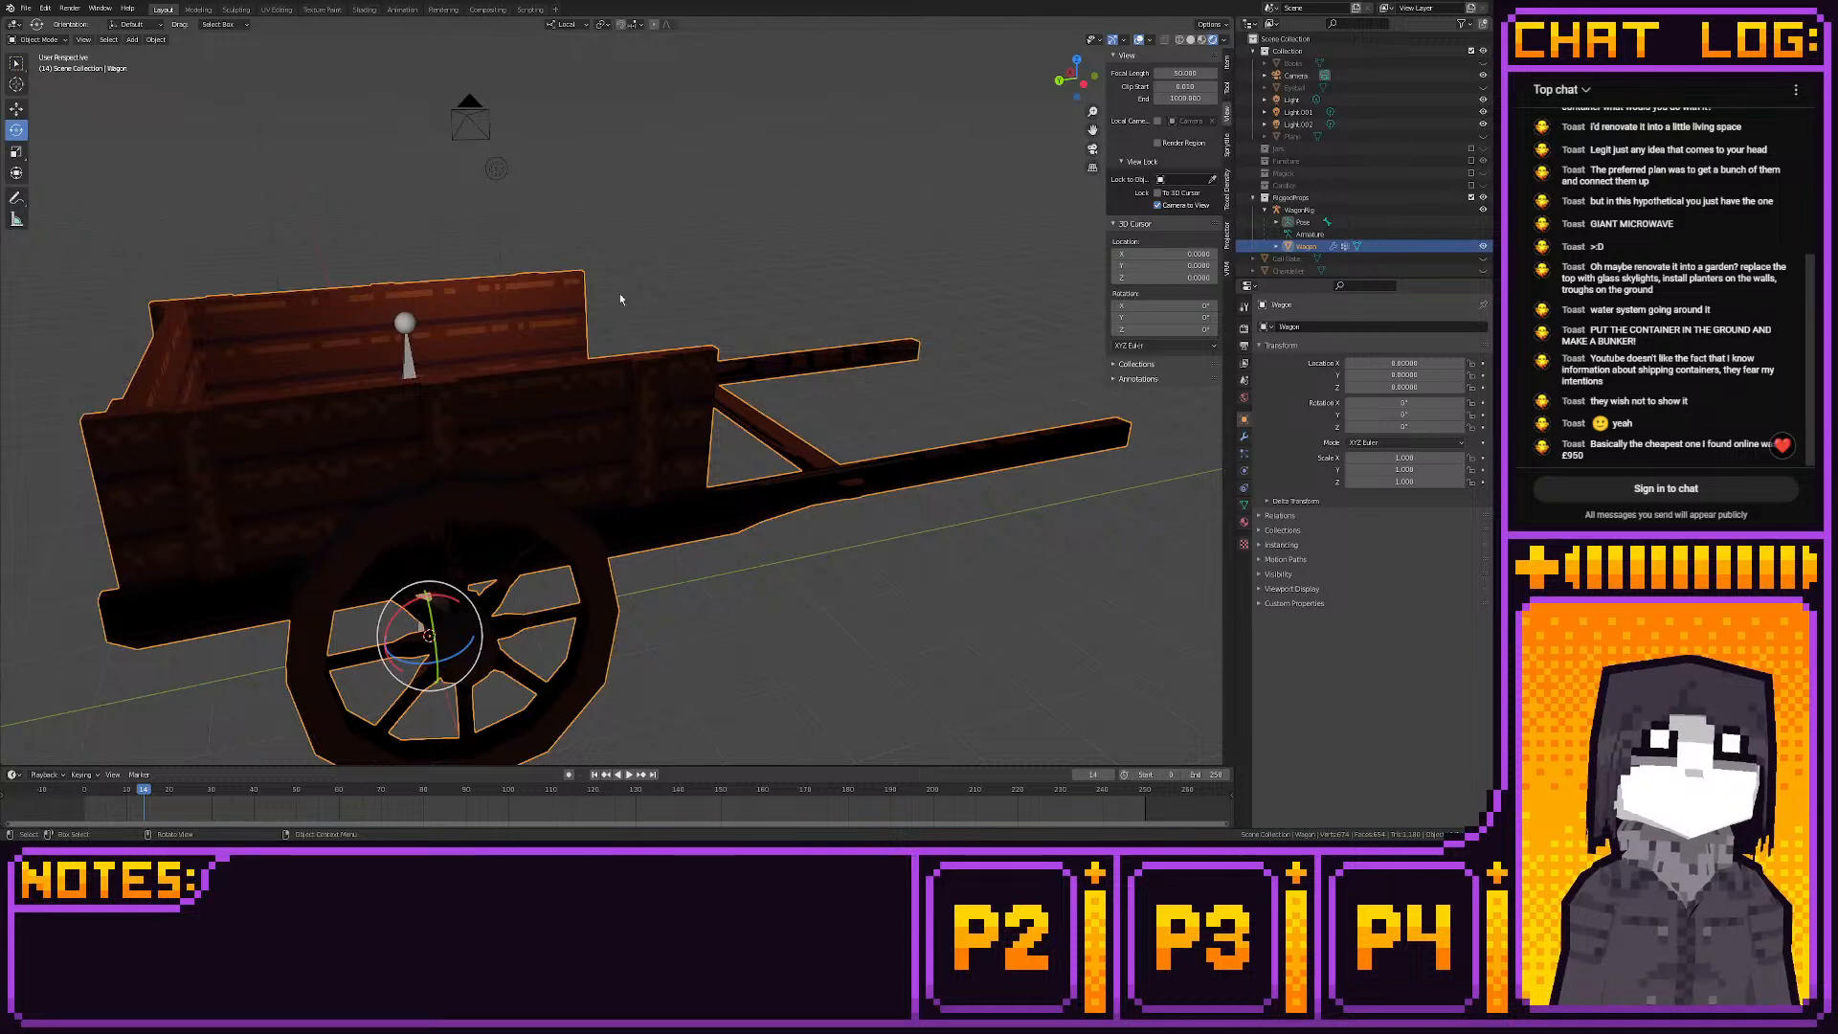
left_click(26, 8)
left_click(61, 87)
scroll(659, 268, "down", 2)
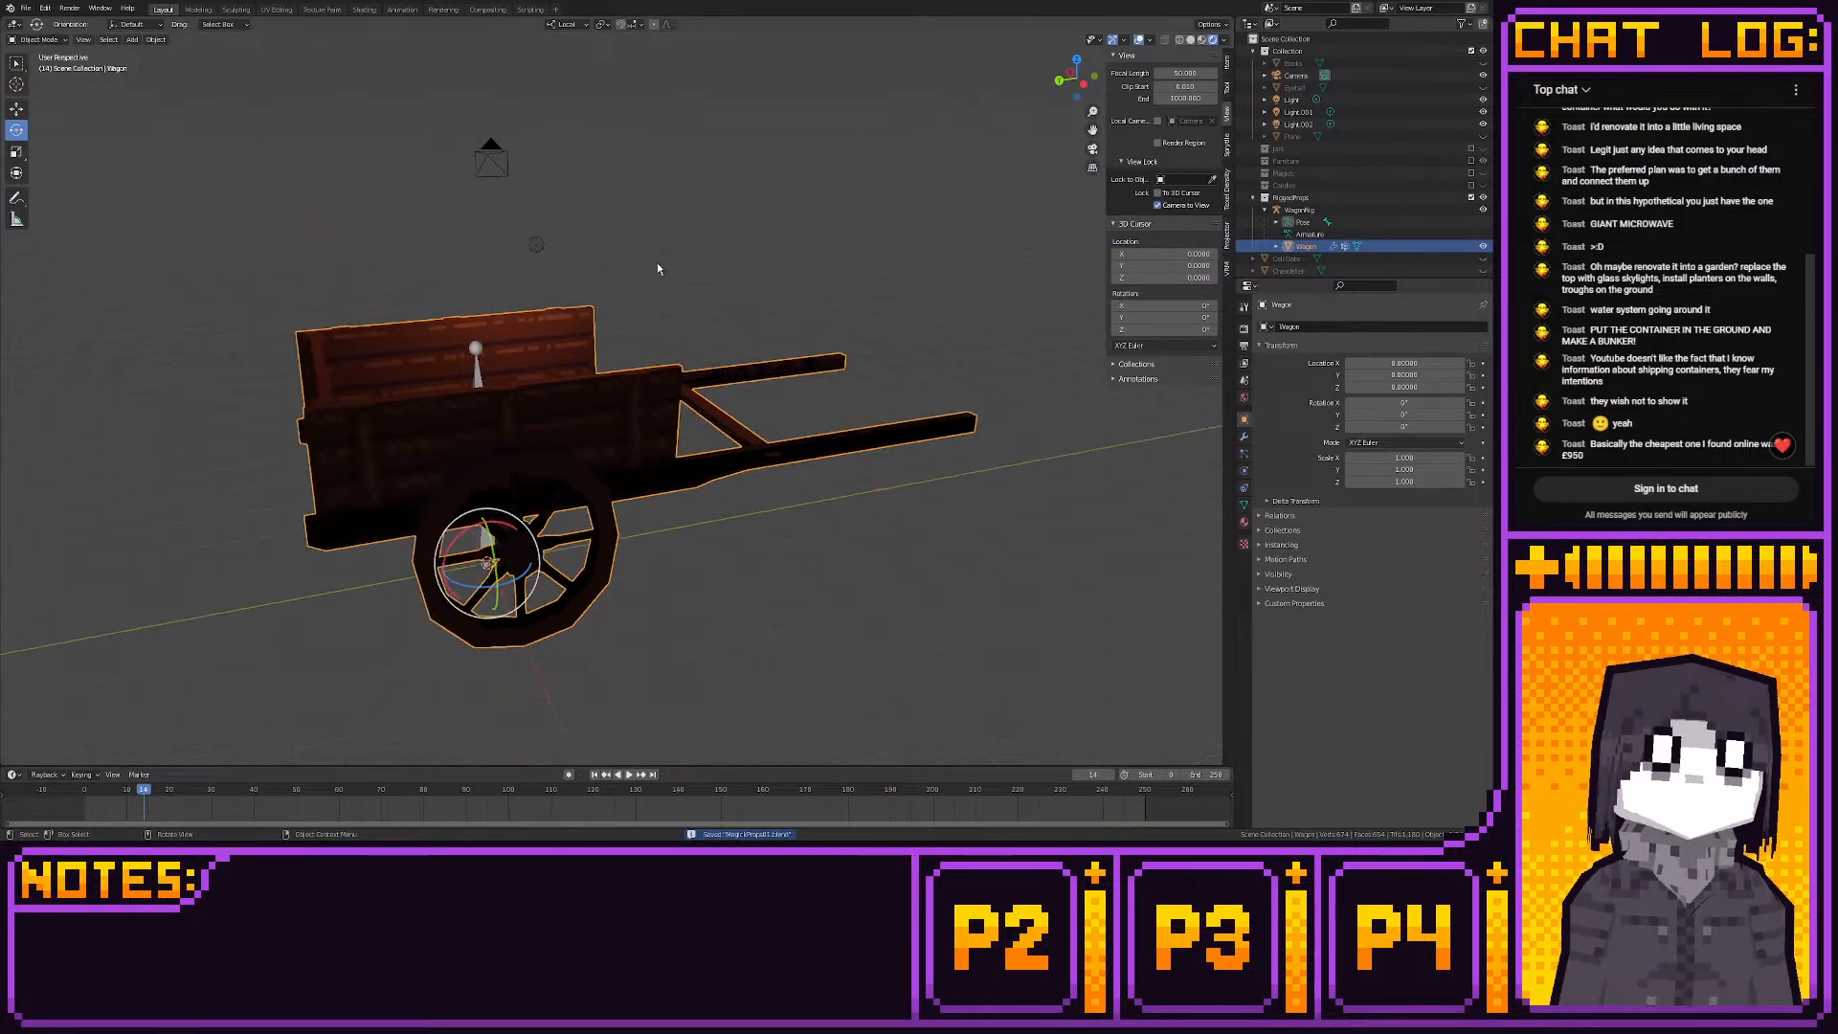
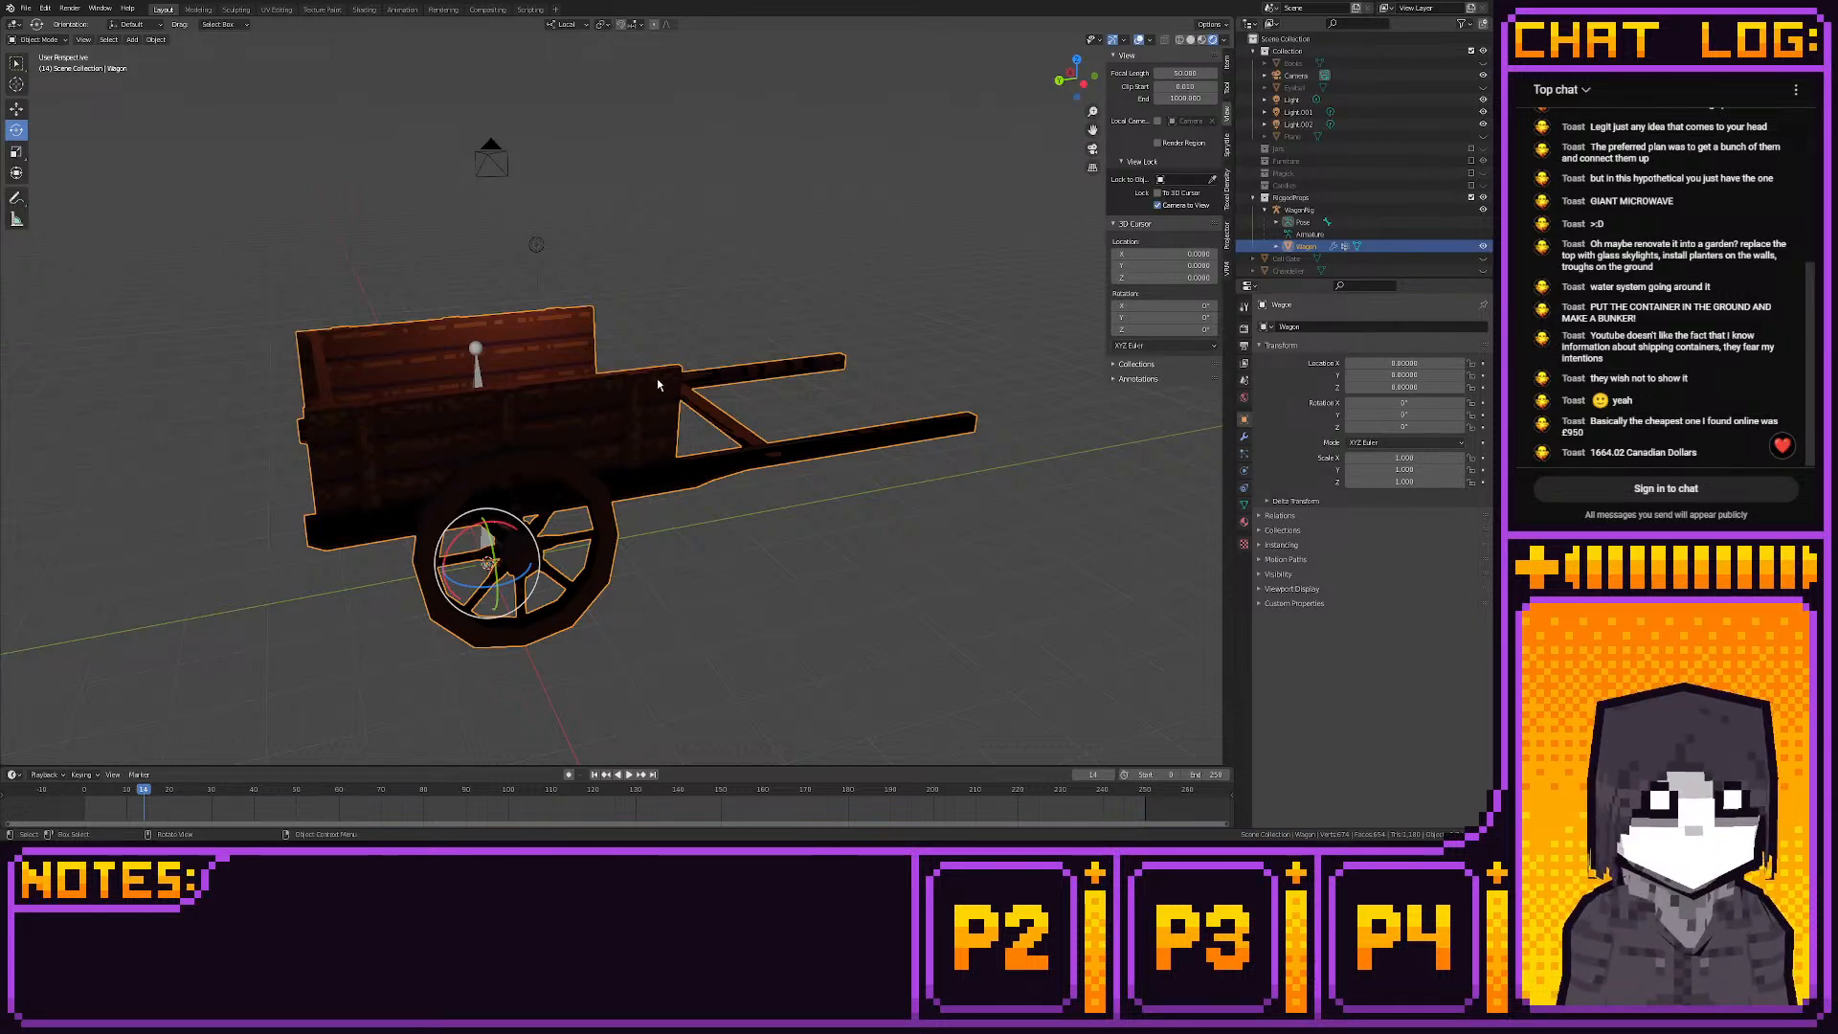
middle_click_drag(658, 380, 569, 376)
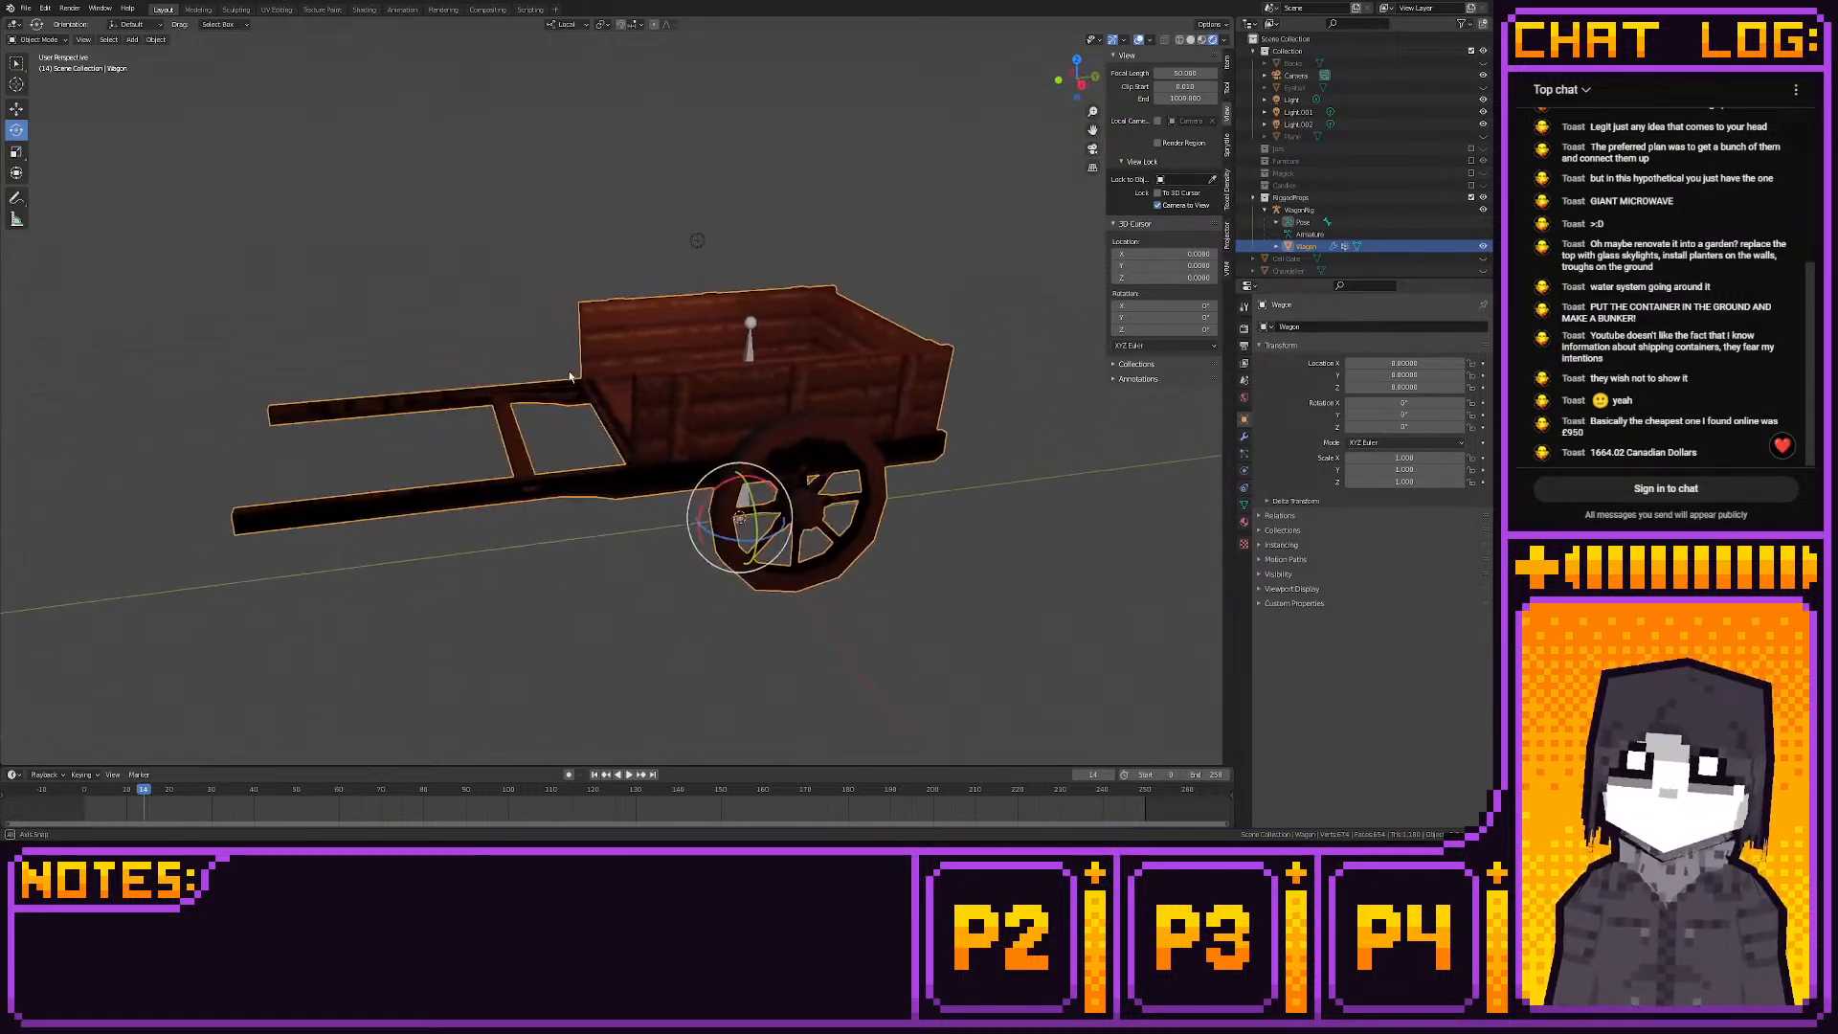
scroll(570, 376, "up", 8)
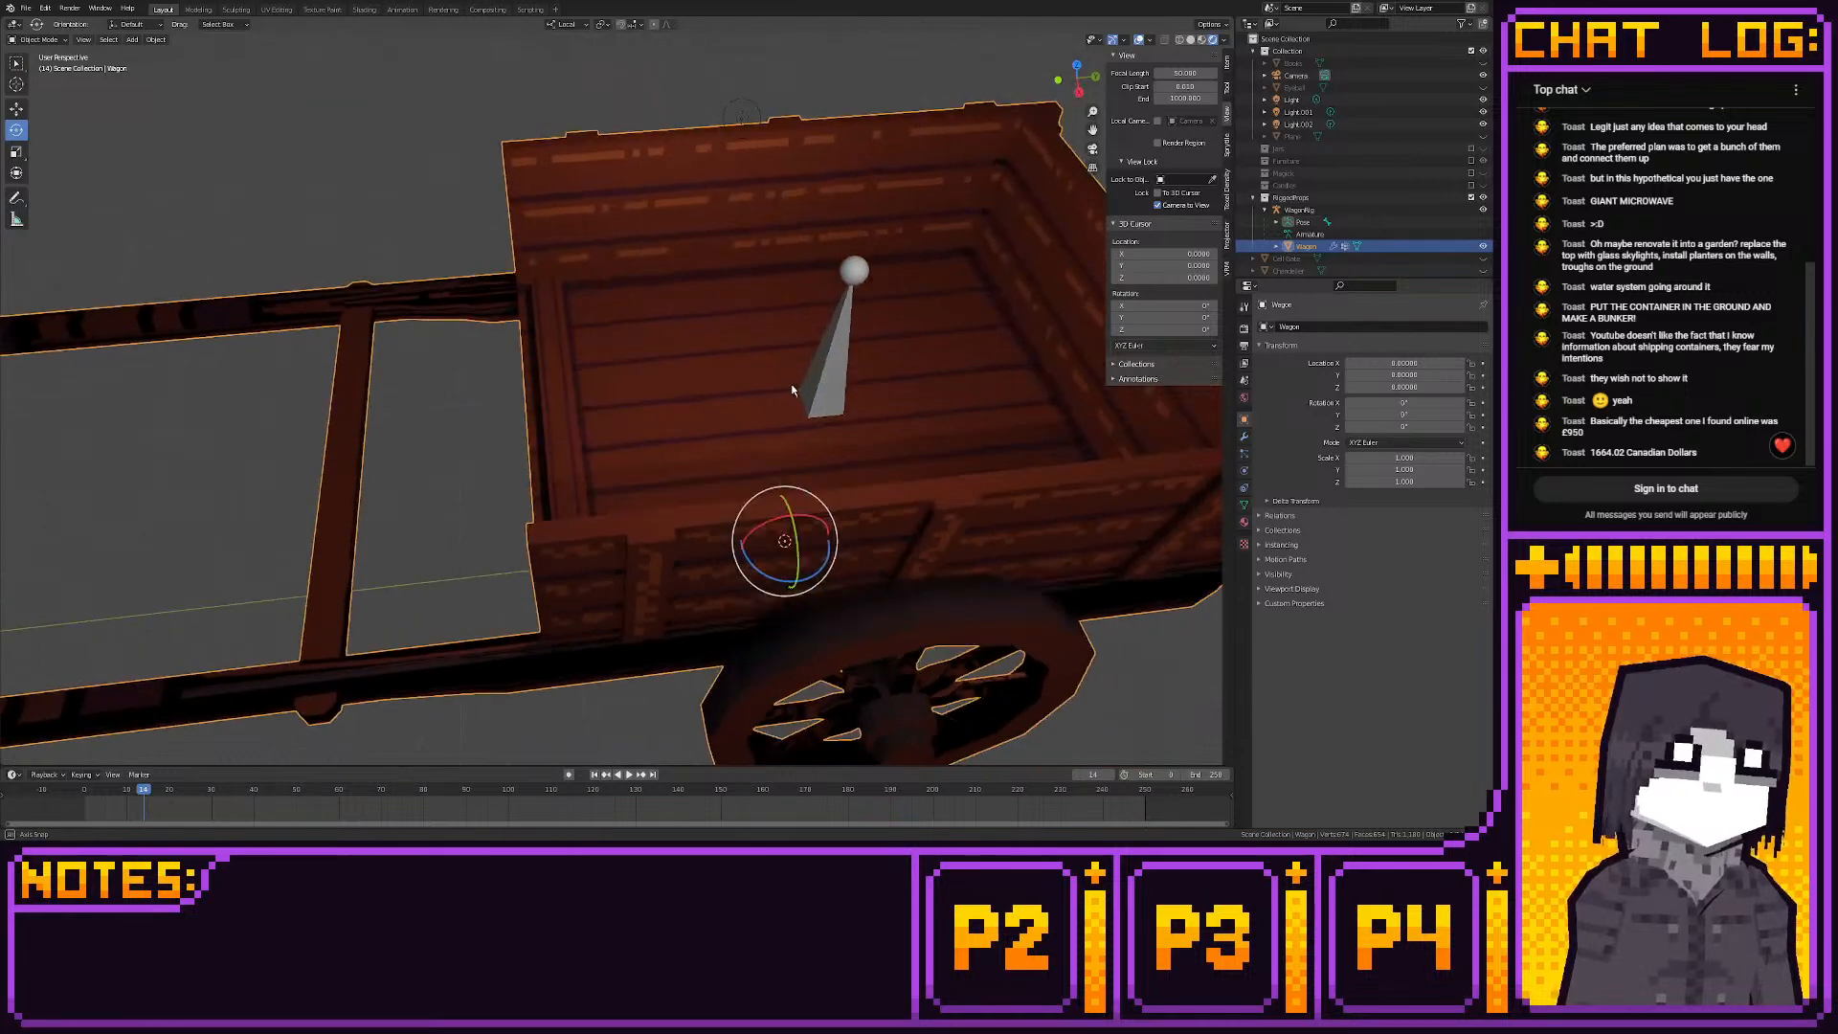
scroll(490, 388, "down", 3)
middle_click_drag(490, 388, 686, 349)
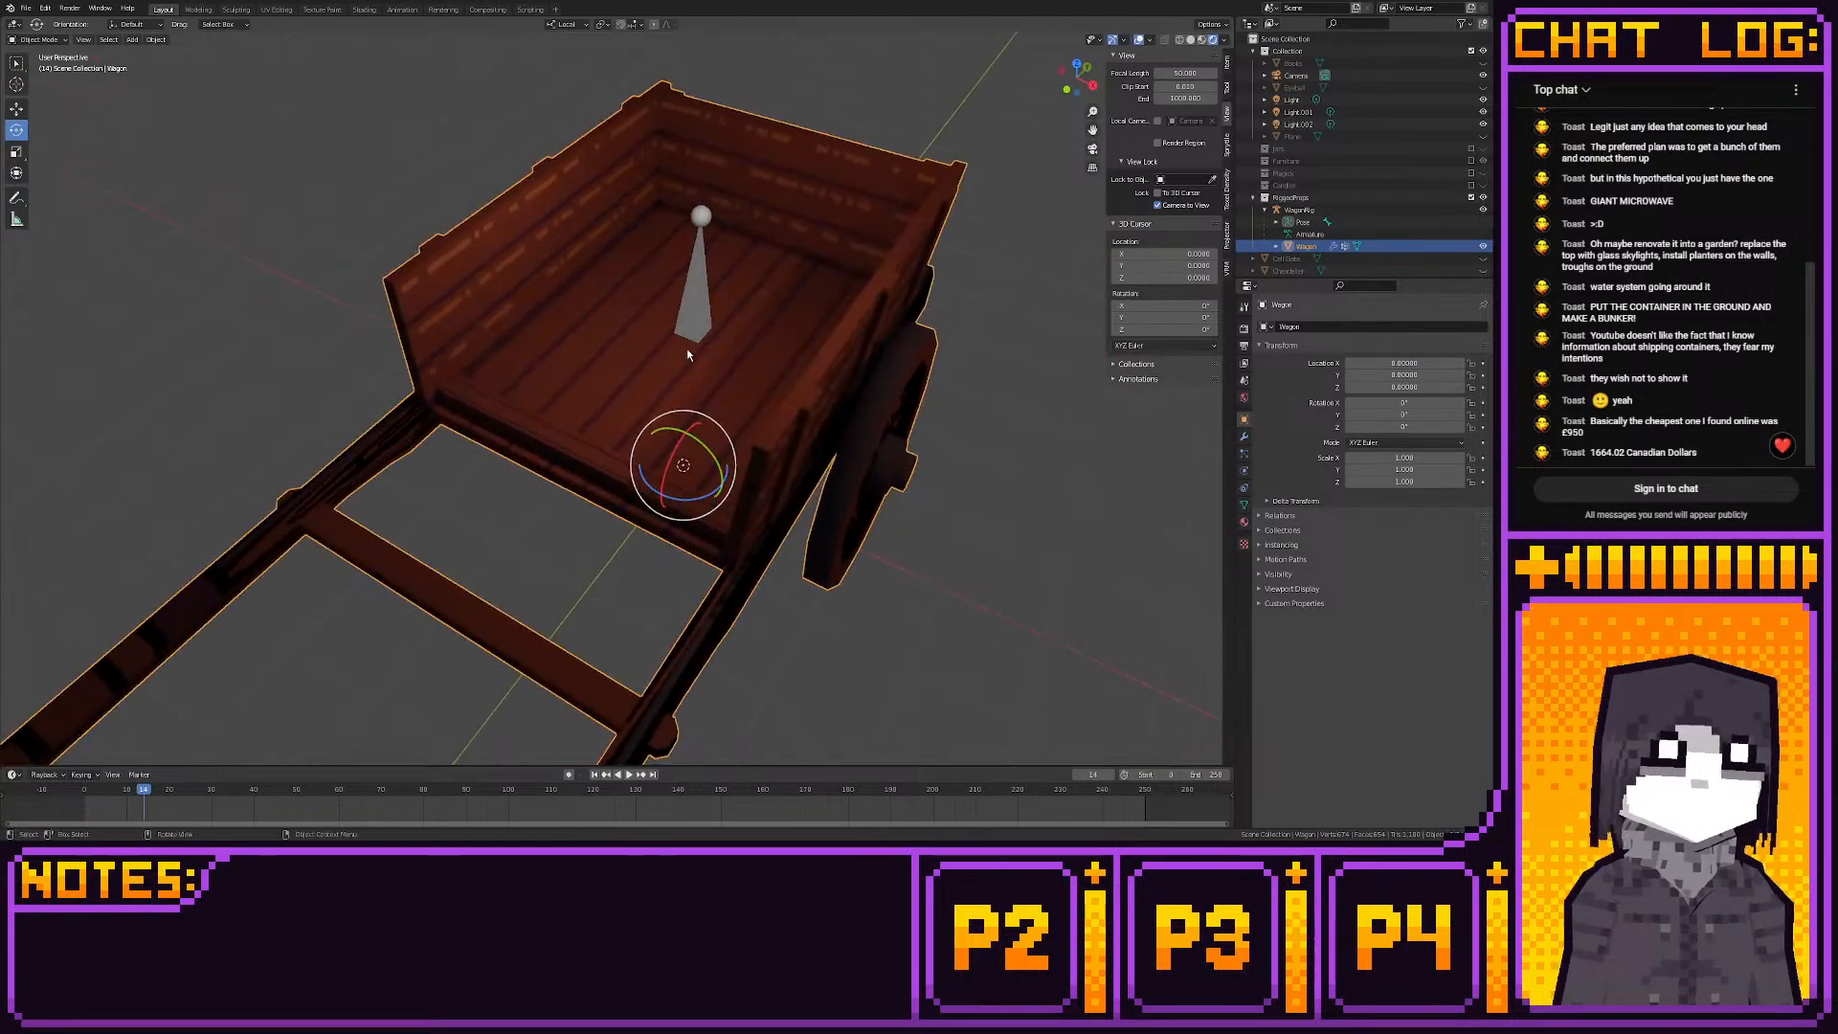
Select all of the wagon's faces and examine their UV layout over the texture
left_click(277, 9)
scroll(830, 359, "down", 3)
scroll(473, 402, "down", 4)
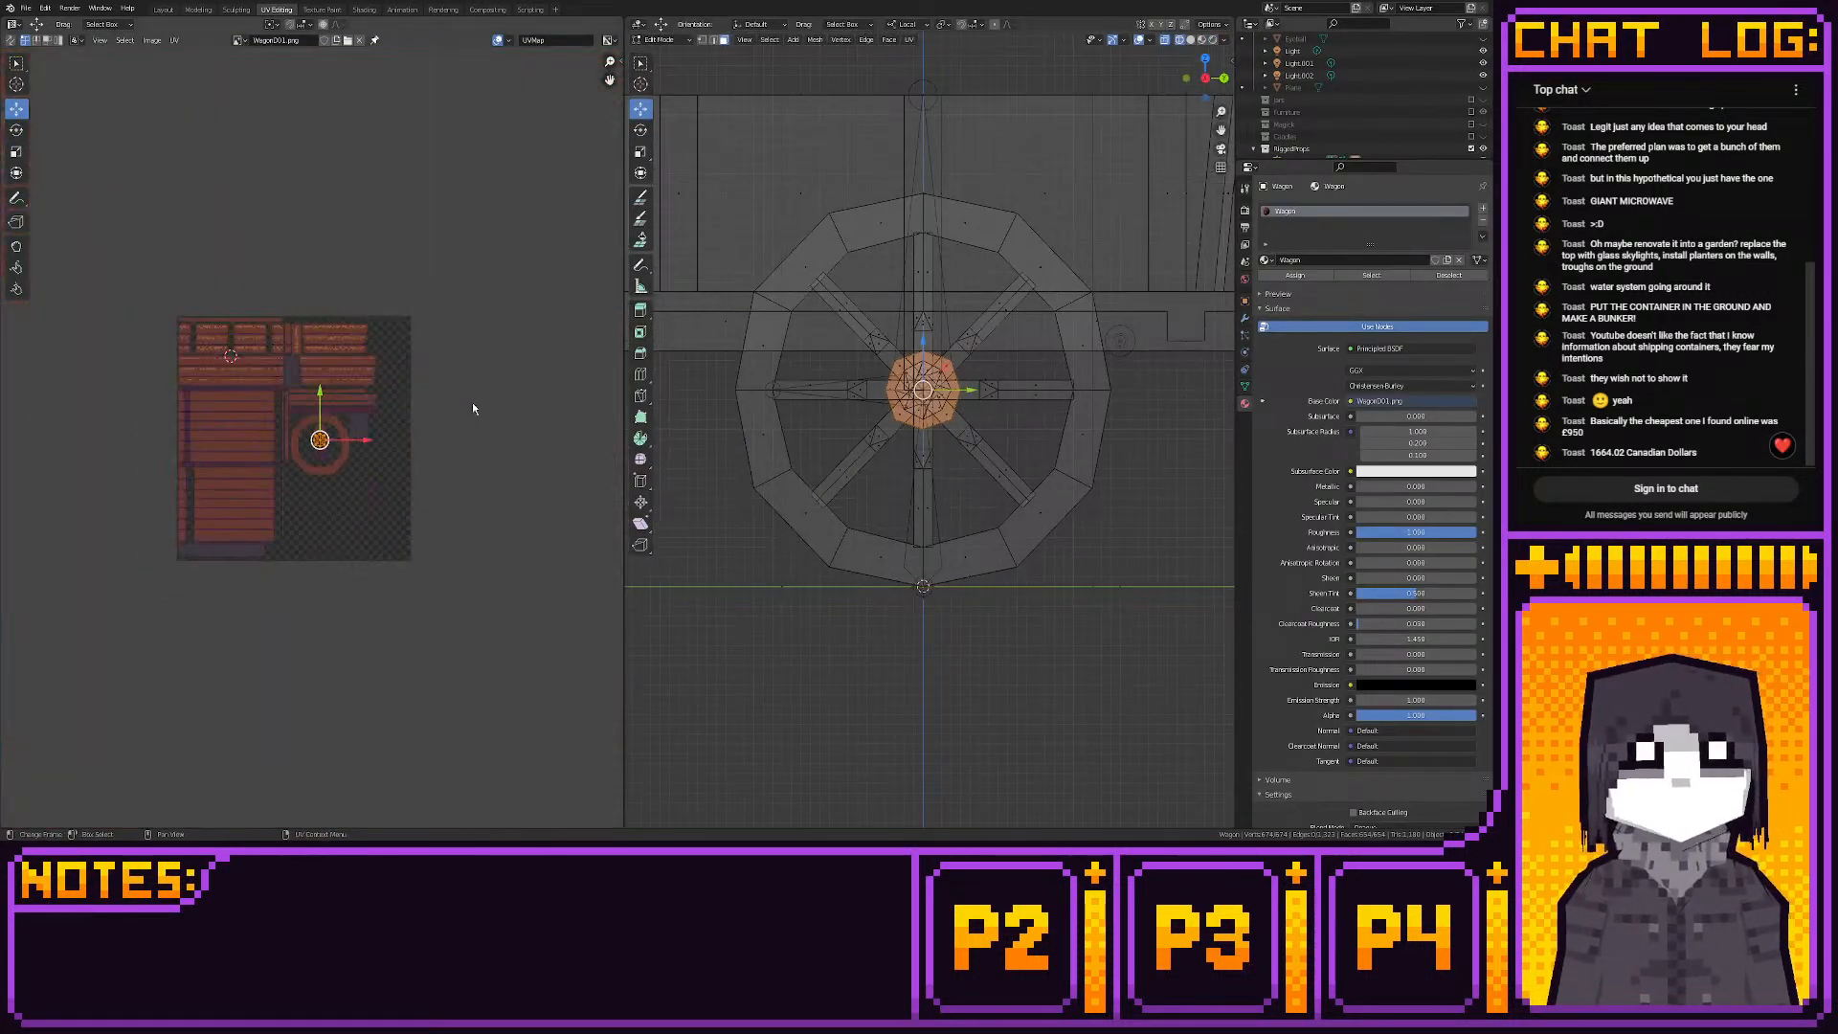
key("a")
scroll(395, 439, "up", 2)
scroll(395, 439, "up", 2)
scroll(383, 431, "down", 4)
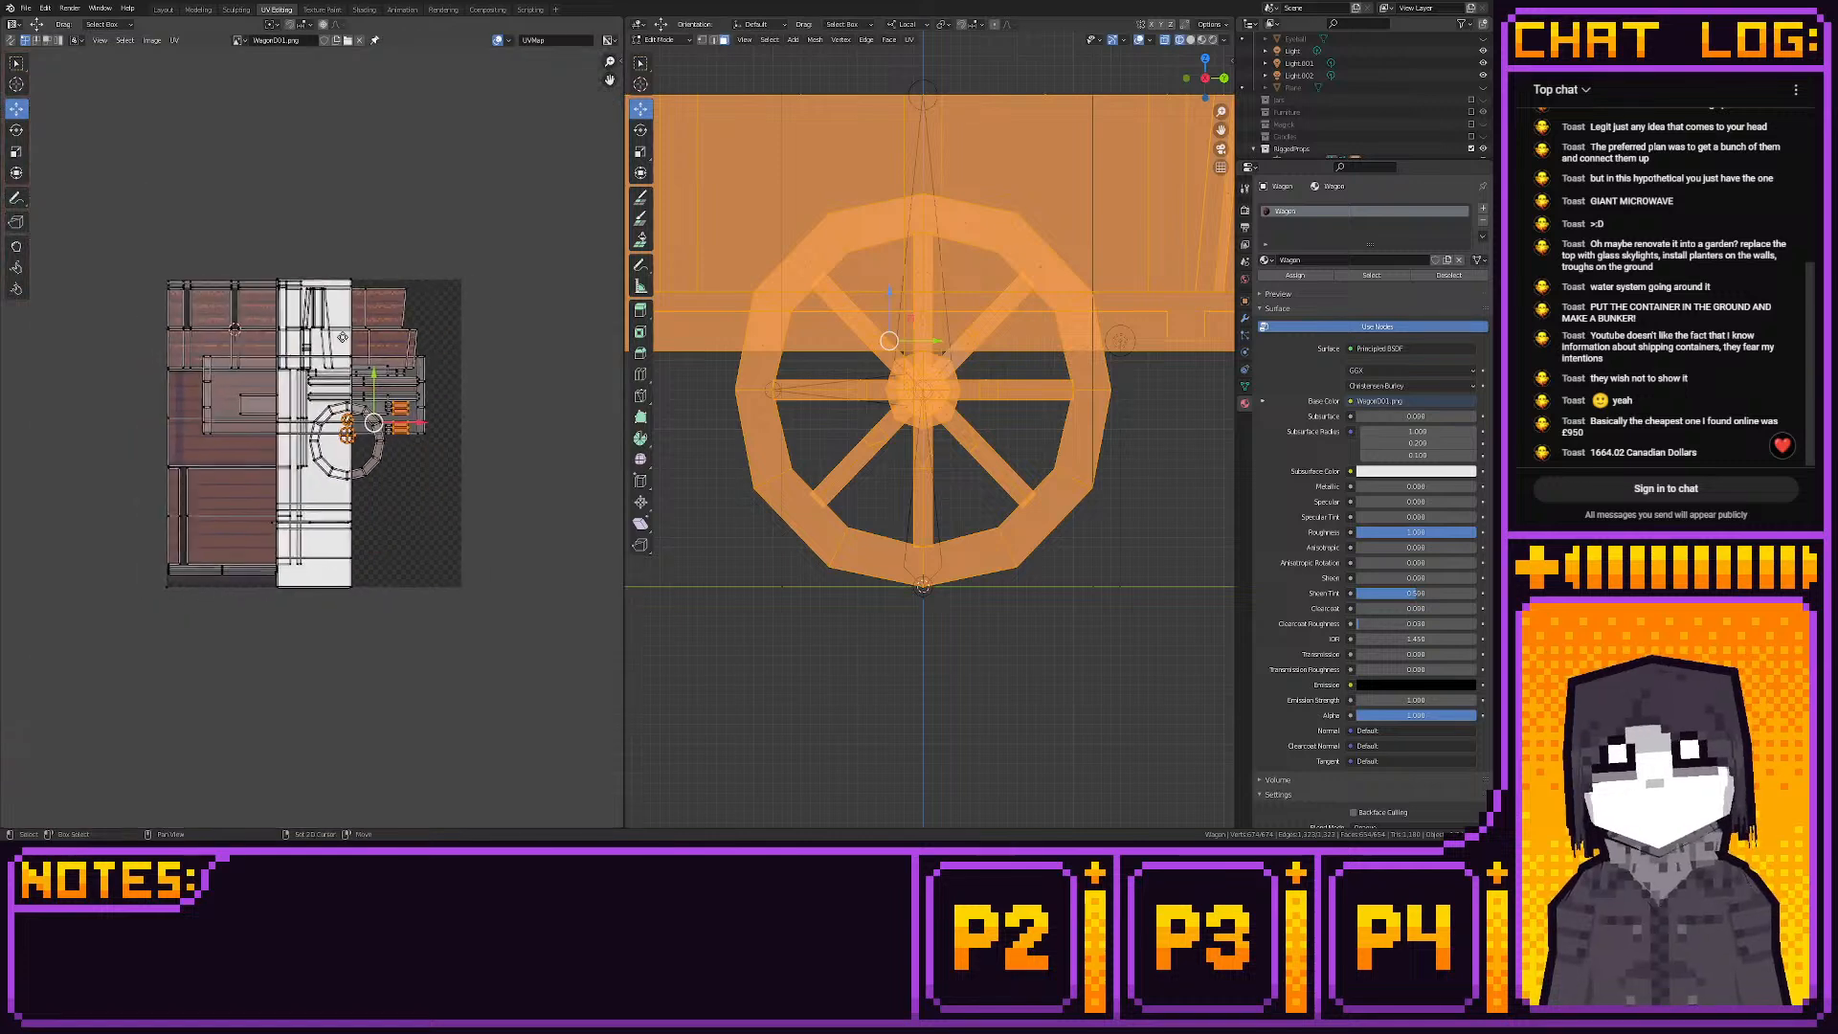
middle_click_drag(383, 431, 446, 423)
scroll(351, 416, "up", 4)
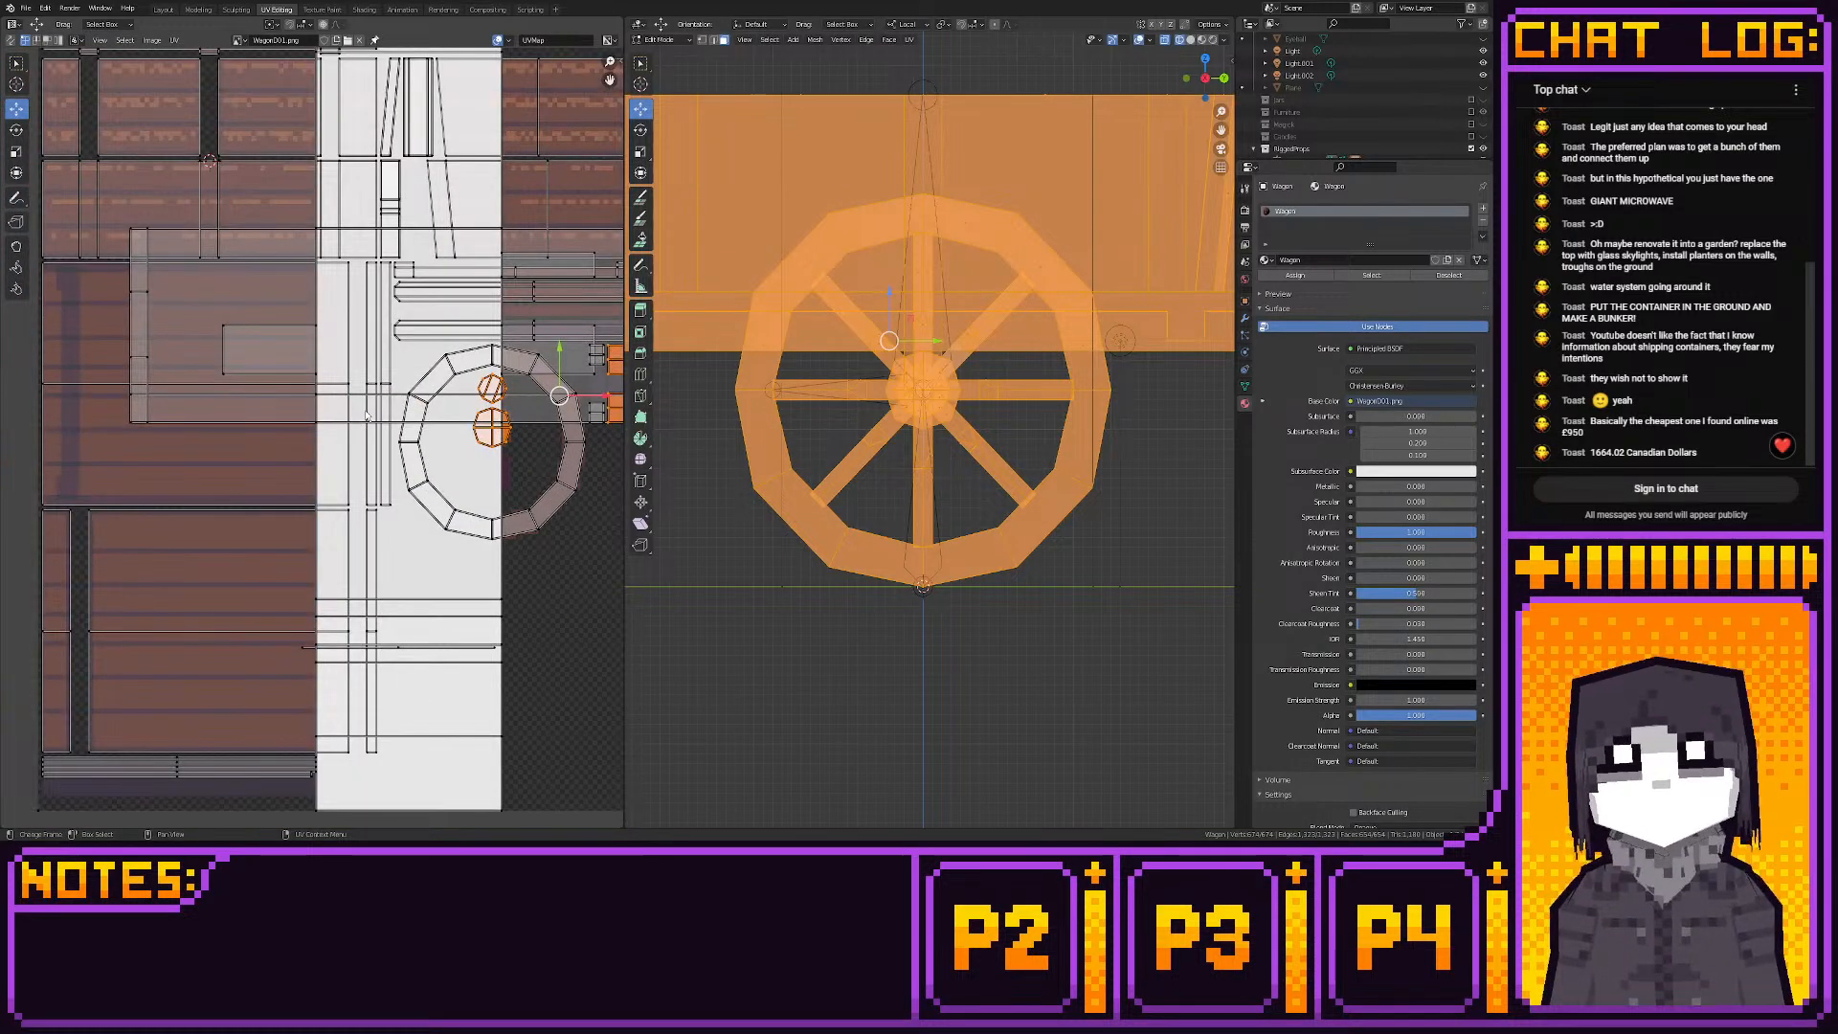
scroll(367, 416, "down", 3)
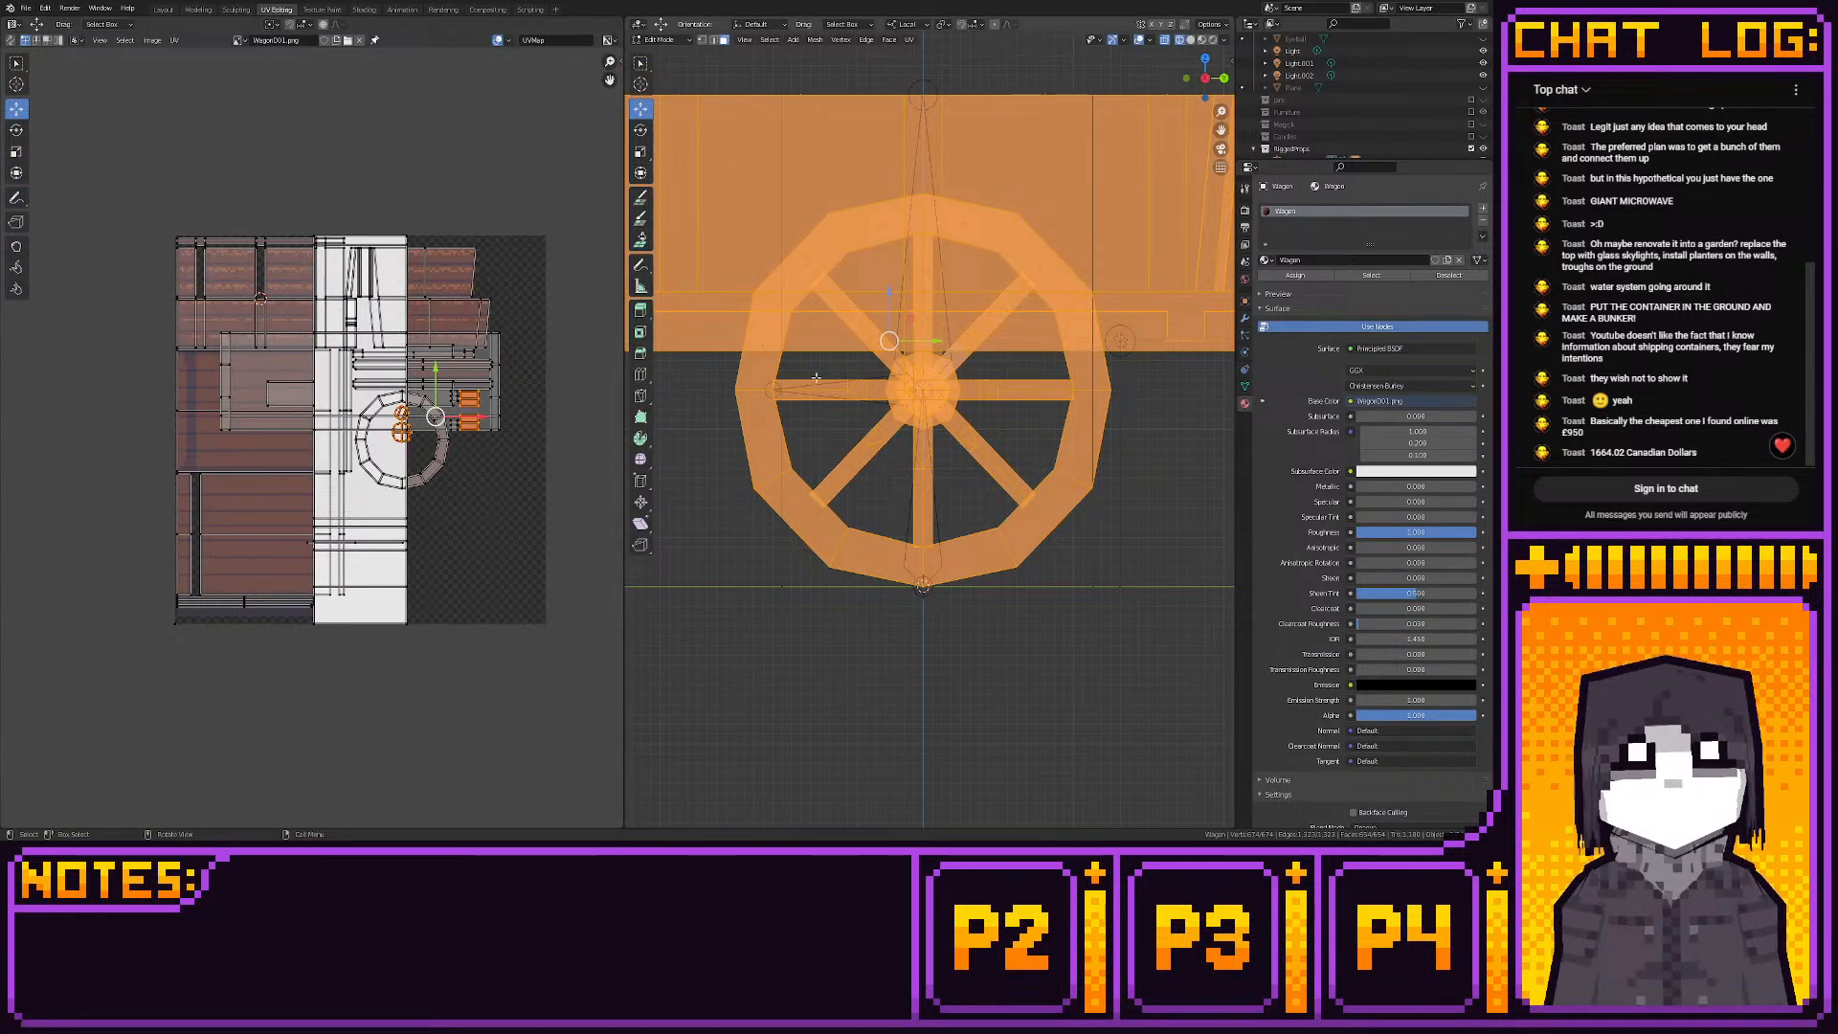
Examine the wheel spokes, hubs and axle on the textured wagon model
left_click(164, 10)
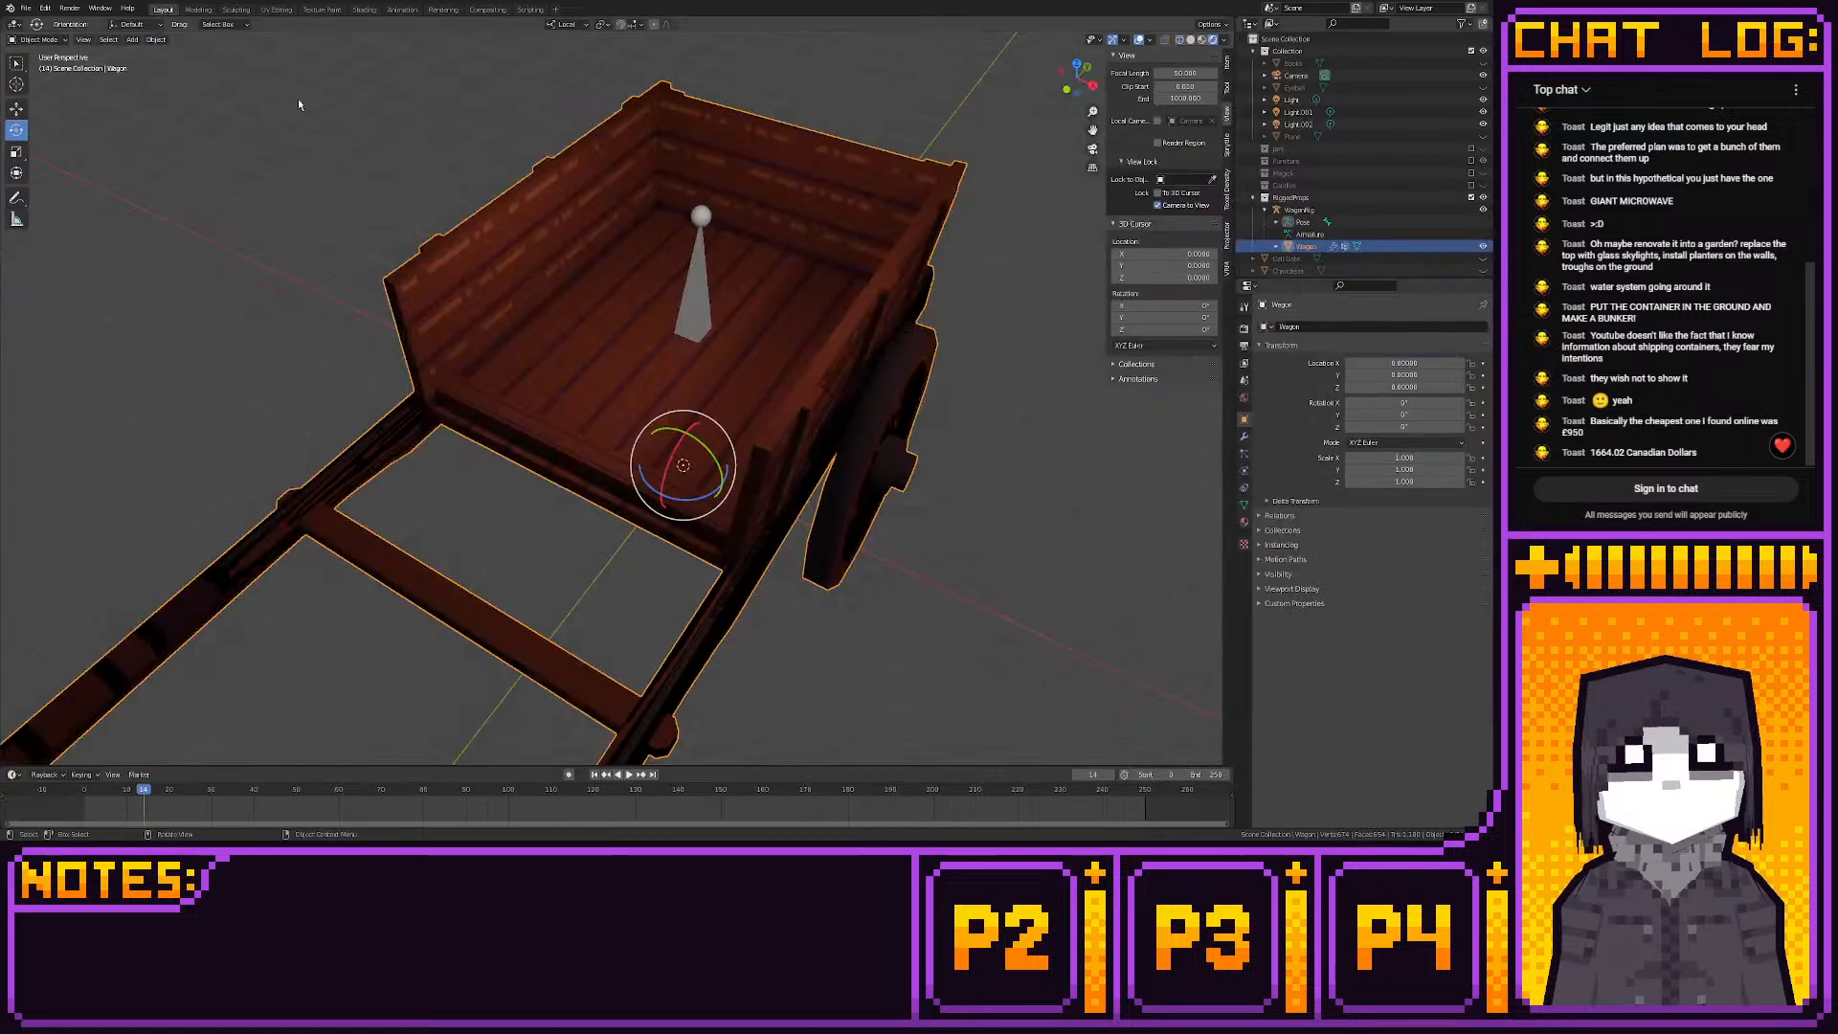
middle_click_drag(297, 99, 583, 299)
scroll(539, 294, "up", 1)
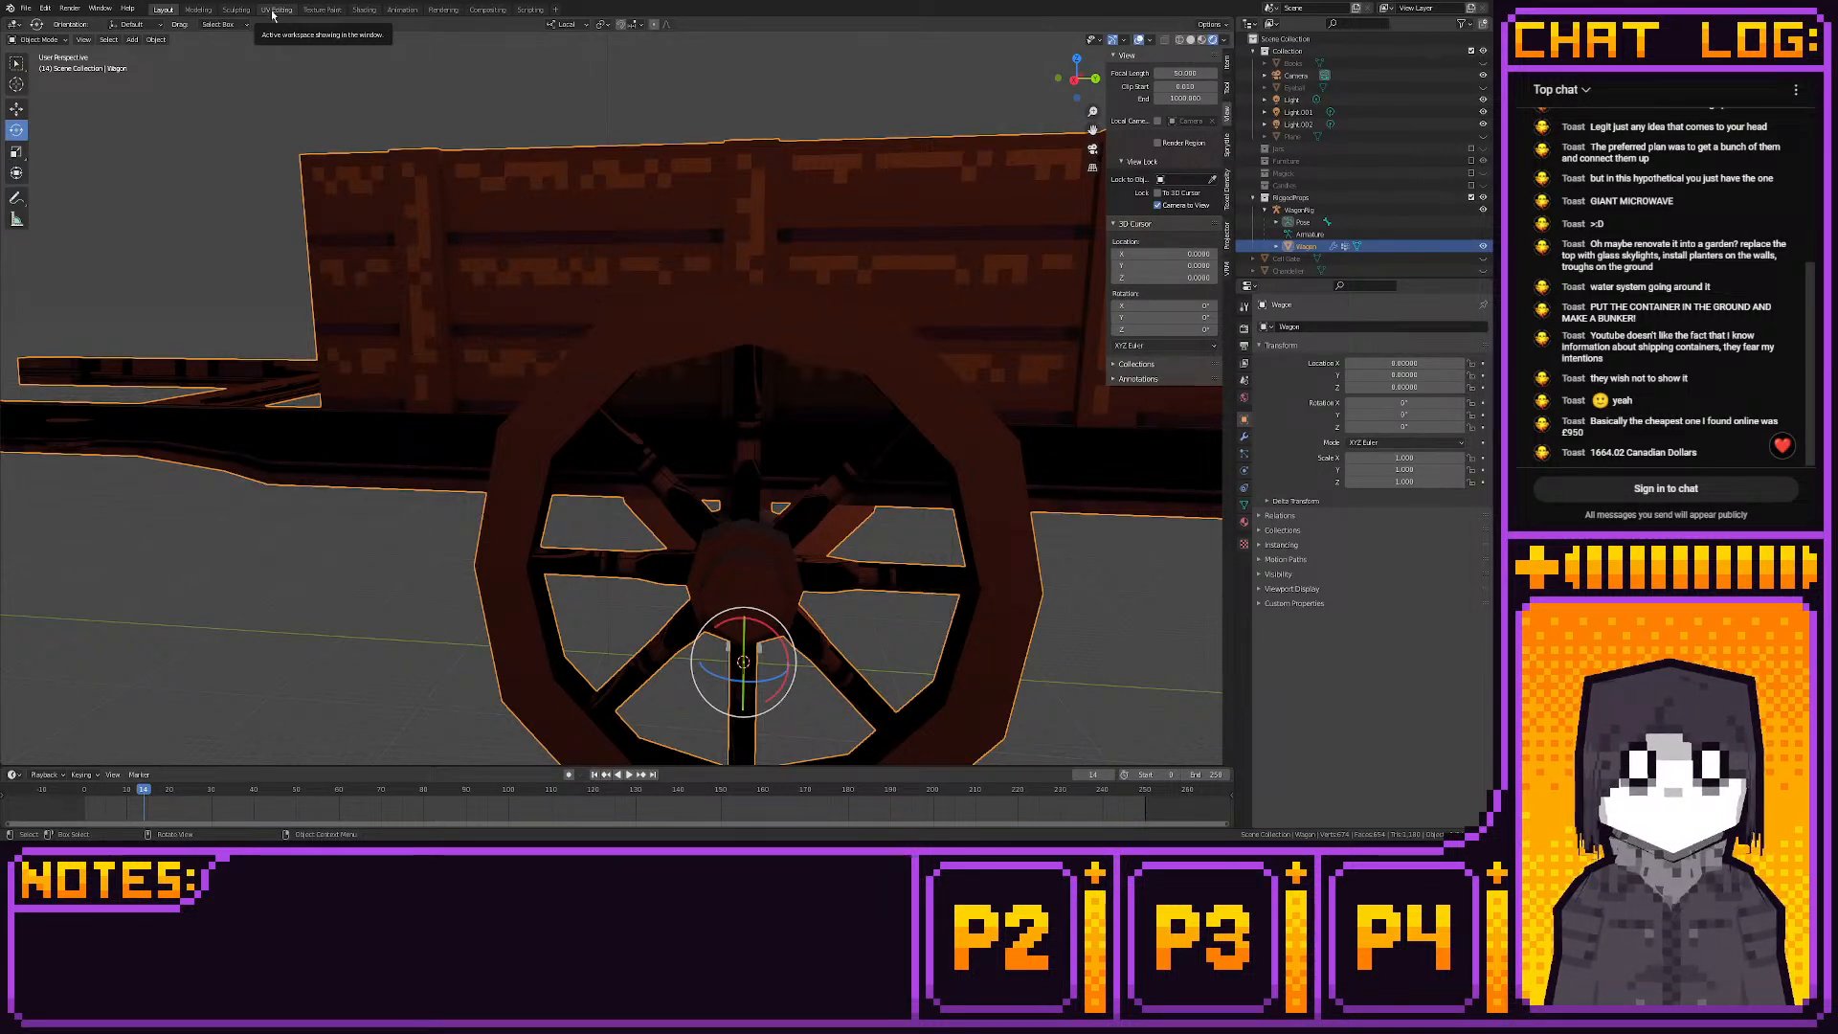
middle_click_drag(578, 369, 454, 360)
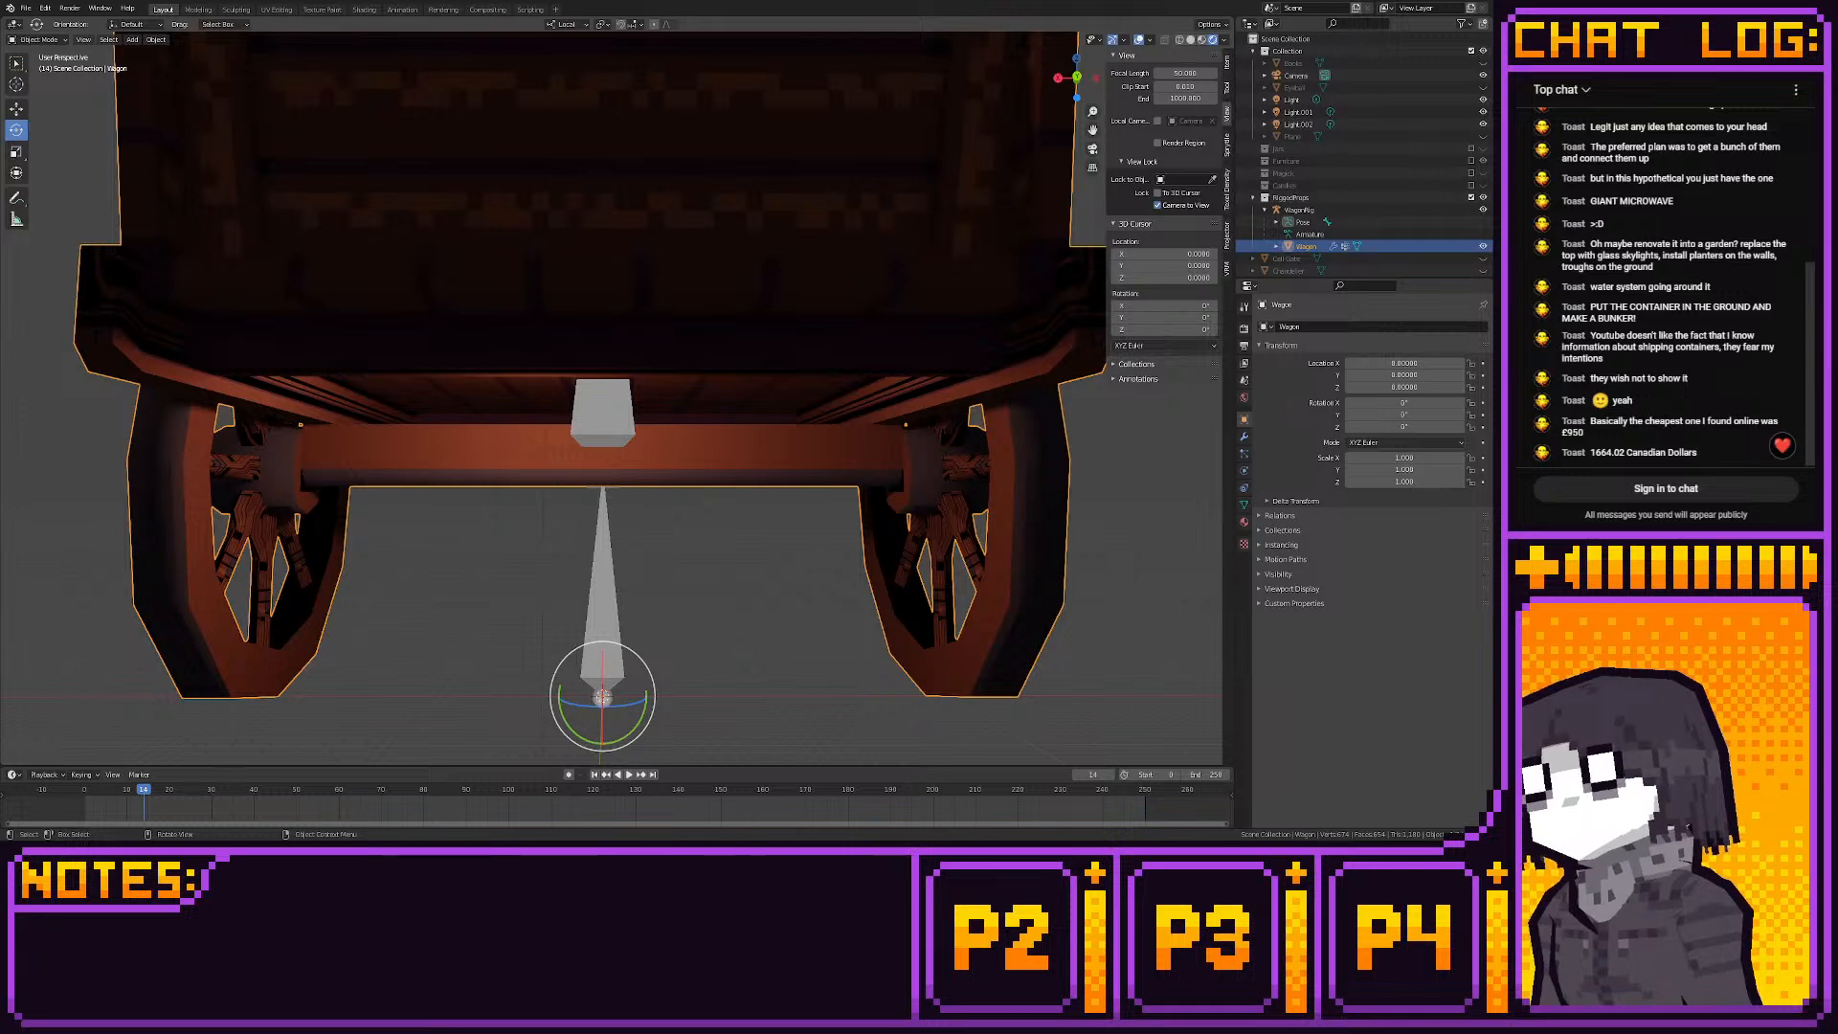
Switch to Aseprite and draw a thin brown cross in the empty area right of the wheel ring with the 1 px pencil
key("alt+Tab")
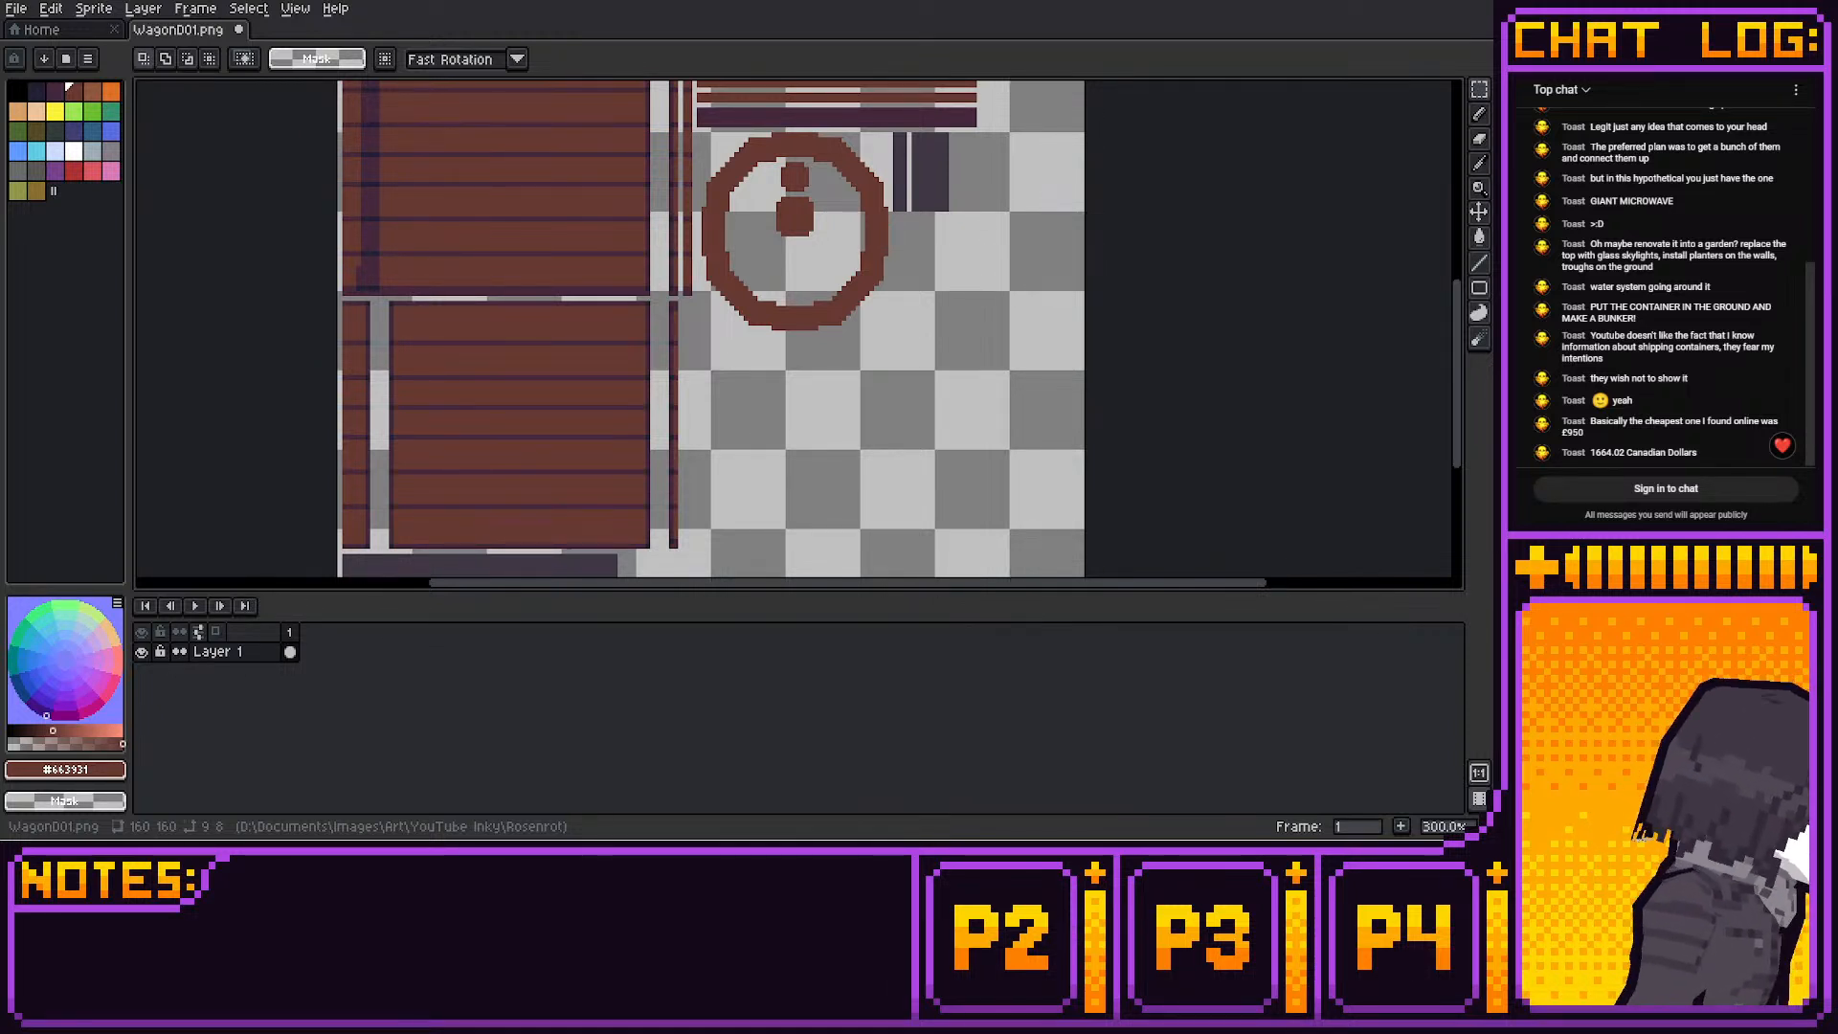
middle_click_drag(1142, 158, 1097, 223)
scroll(1097, 223, "up", 2)
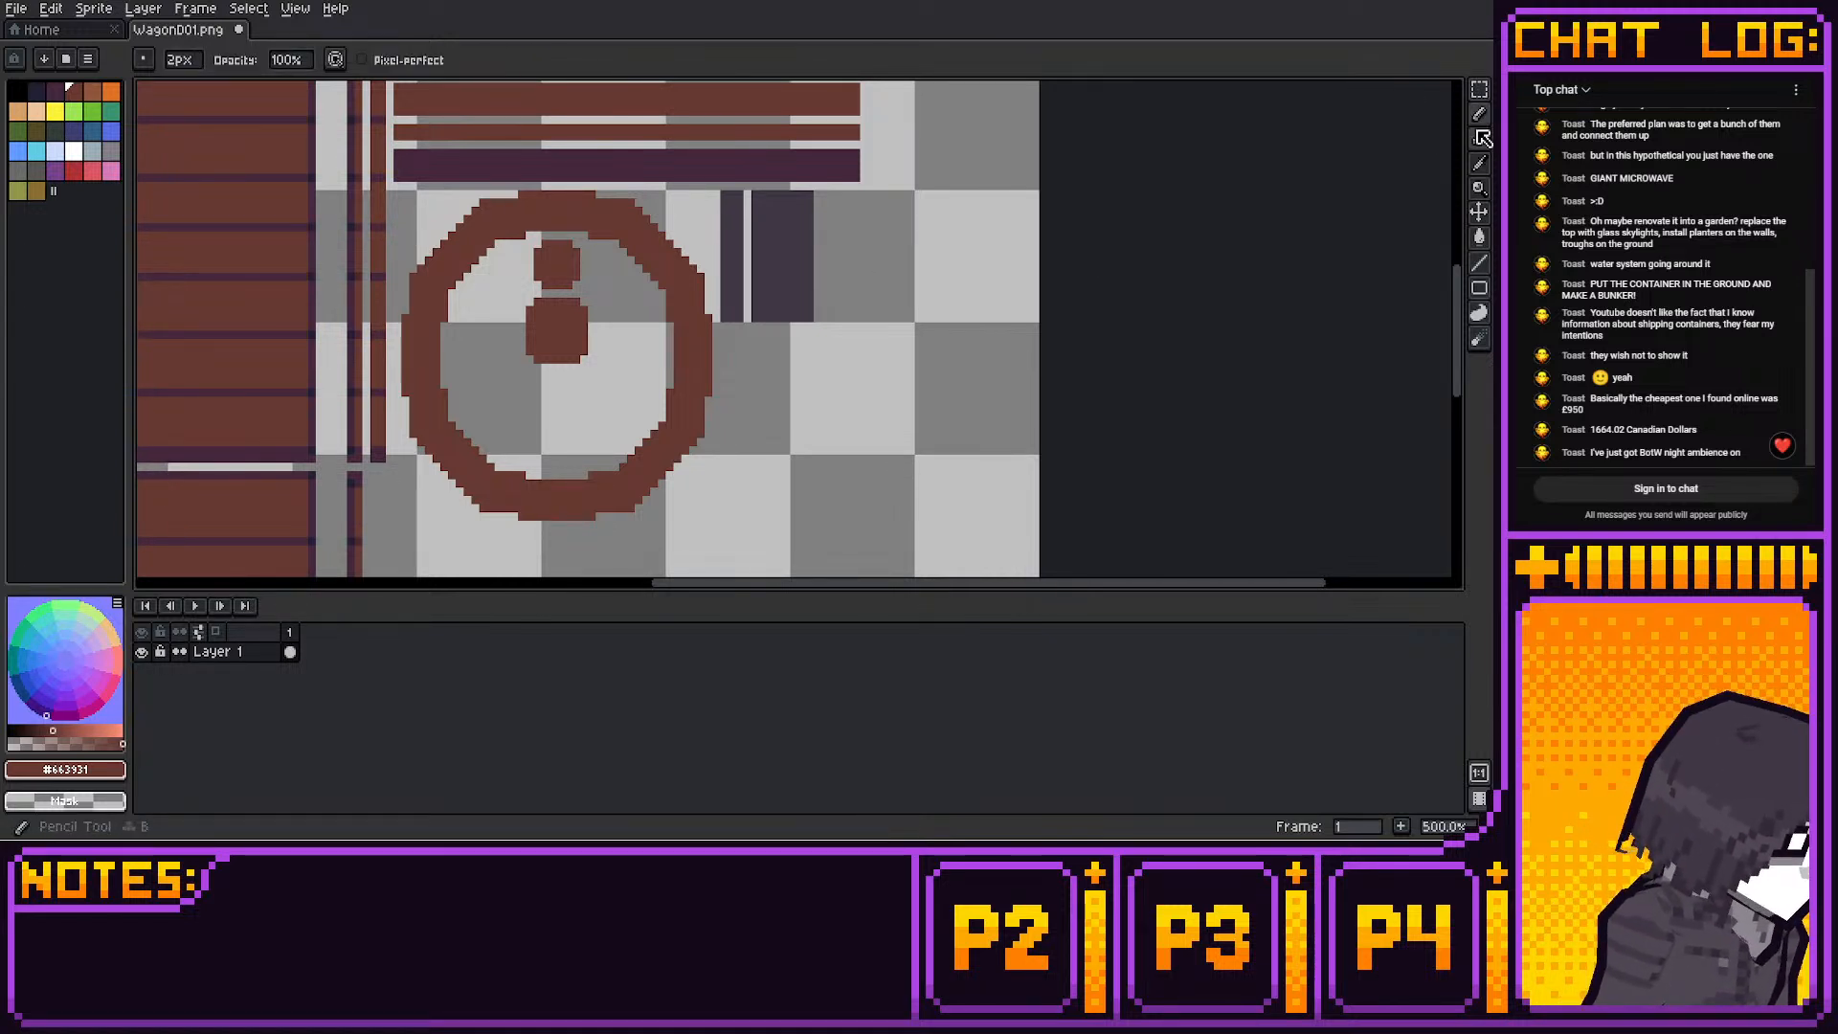
left_click(1479, 114)
middle_click_drag(903, 413, 903, 320)
left_click_drag(911, 234, 910, 358)
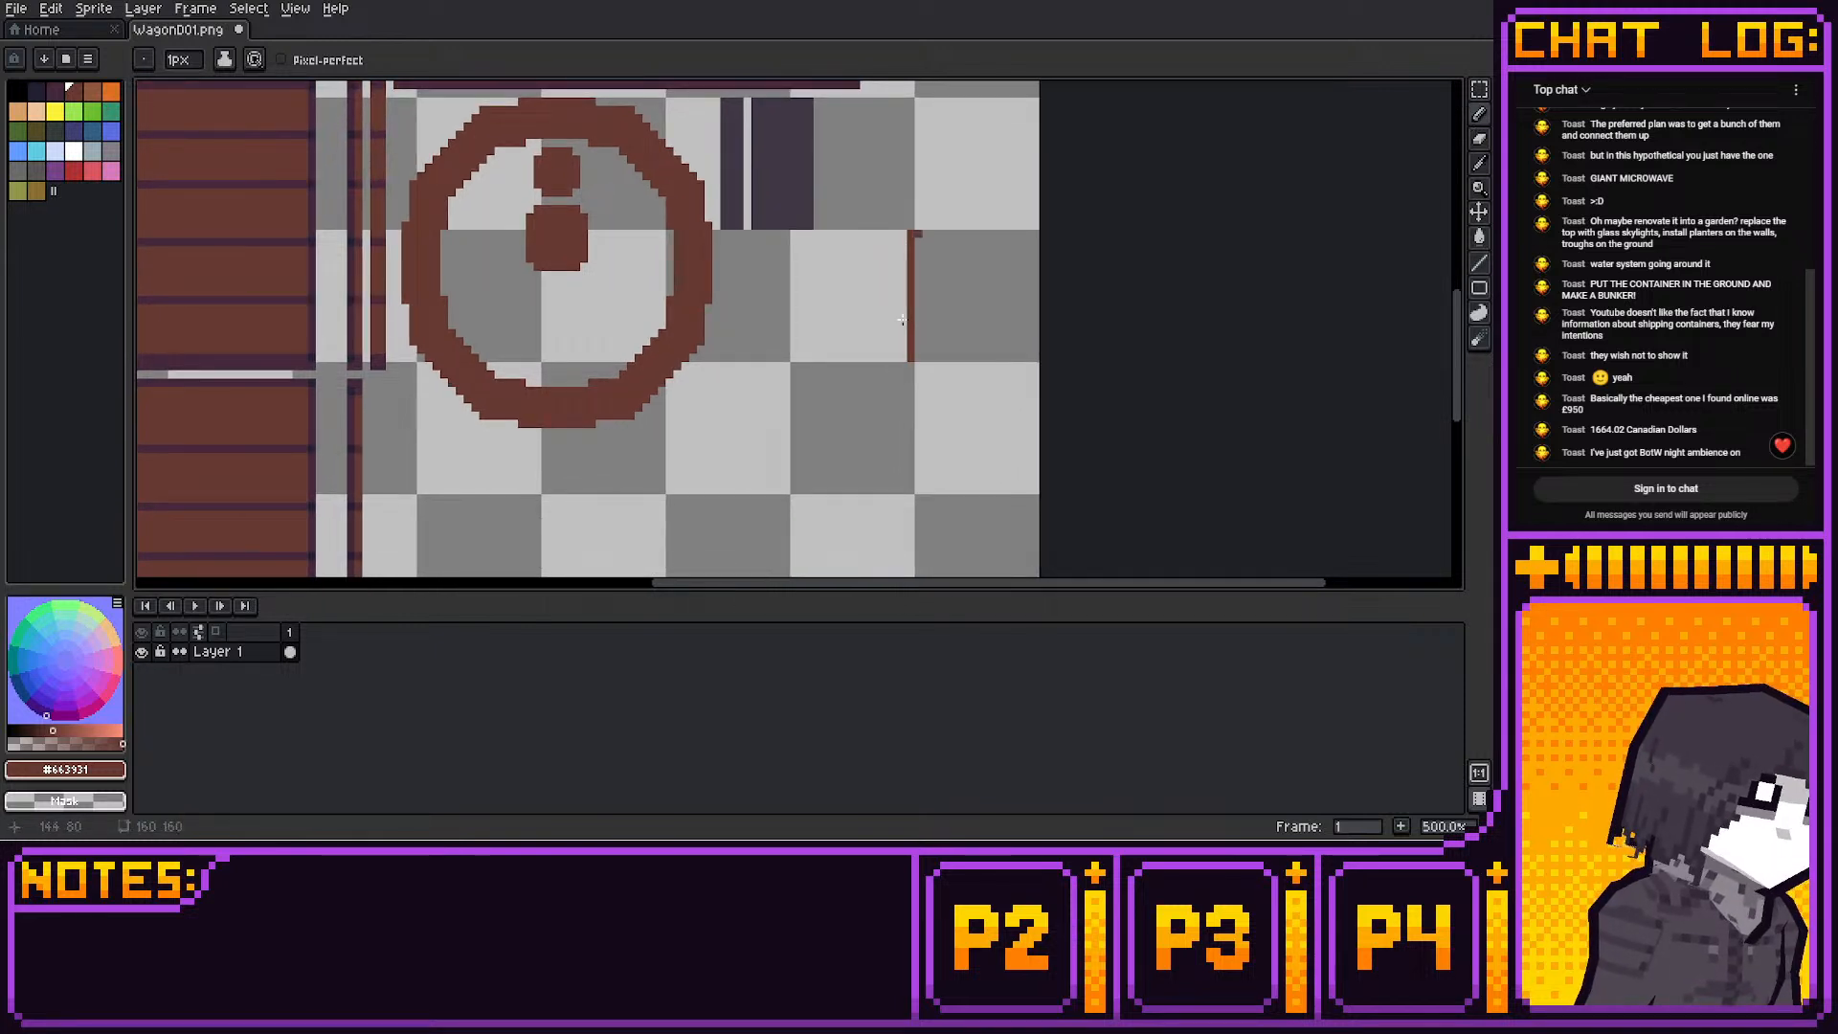
mouse_move(918, 233)
left_mouse_down()
mouse_move(918, 358)
mouse_move(918, 306)
left_mouse_up()
mouse_move(795, 366)
left_mouse_down()
mouse_move(1037, 366)
mouse_move(922, 358)
mouse_move(911, 480)
mouse_move(918, 374)
left_mouse_up()
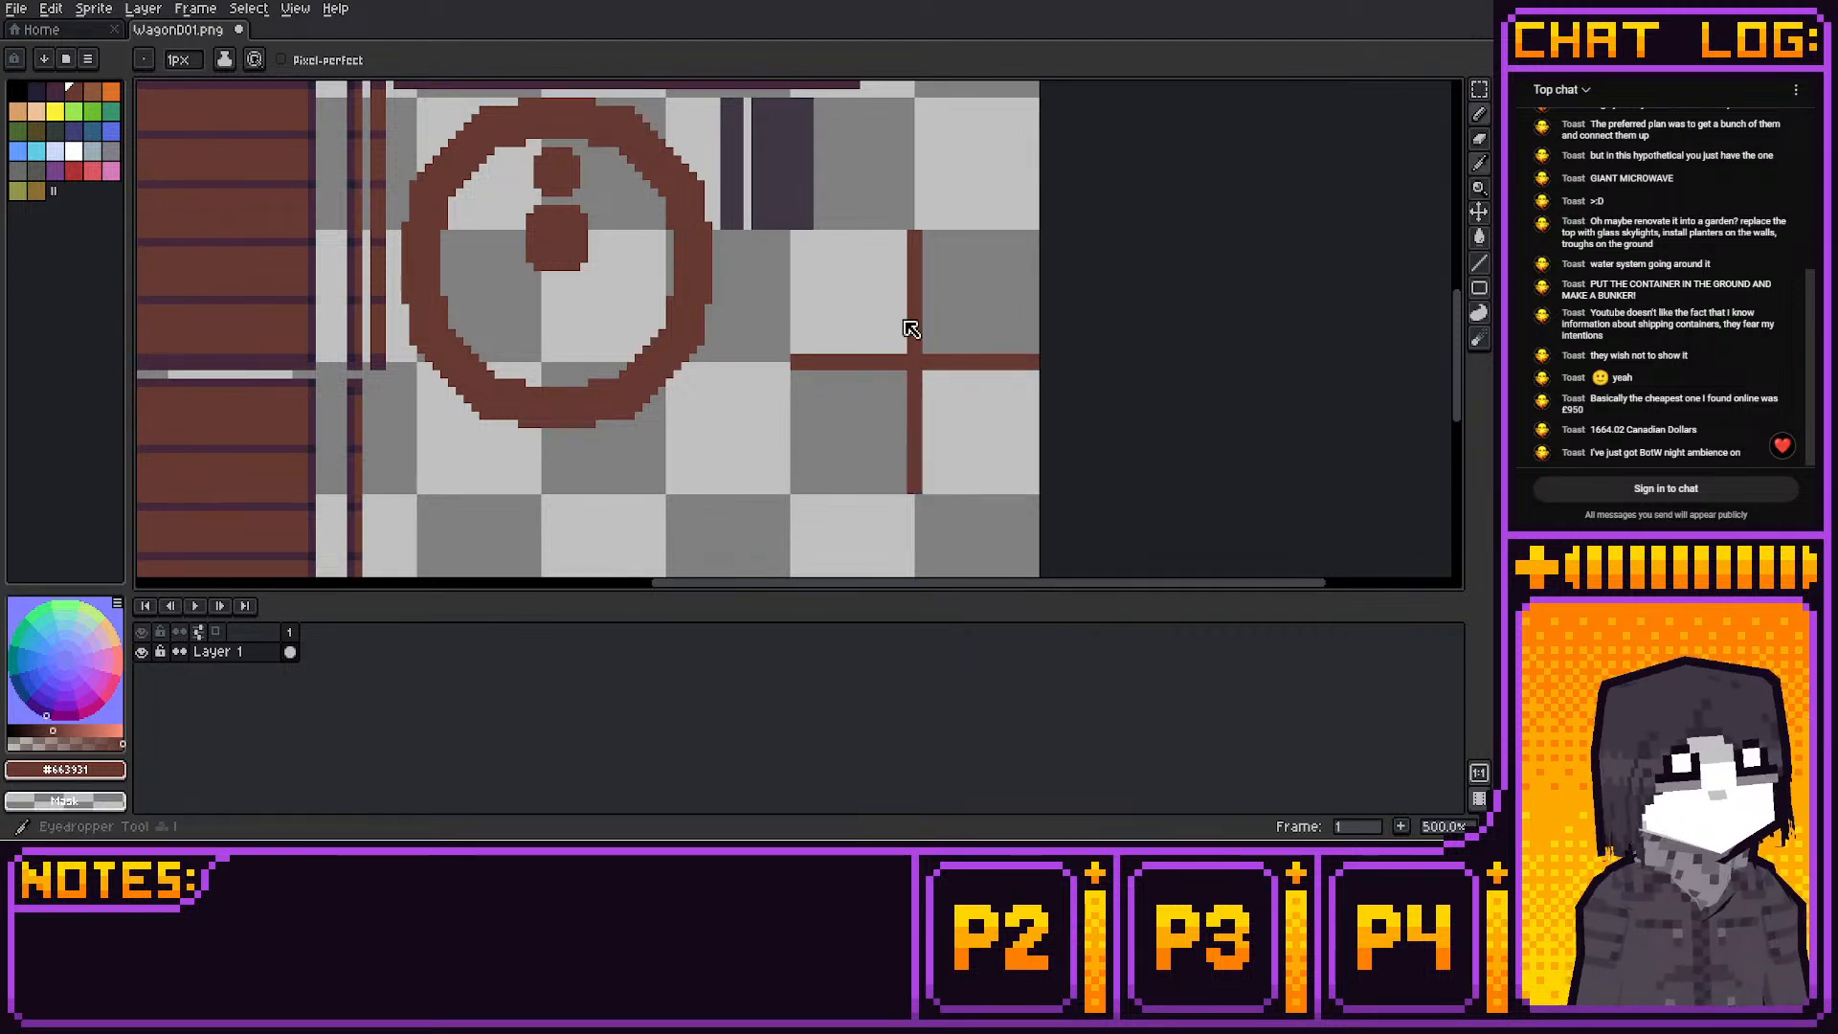
Pick the dark purple #45283c from the texture and paint the centre of the brown cross with it
key("alt")
middle_click_drag(941, 284, 976, 331)
left_click(852, 123)
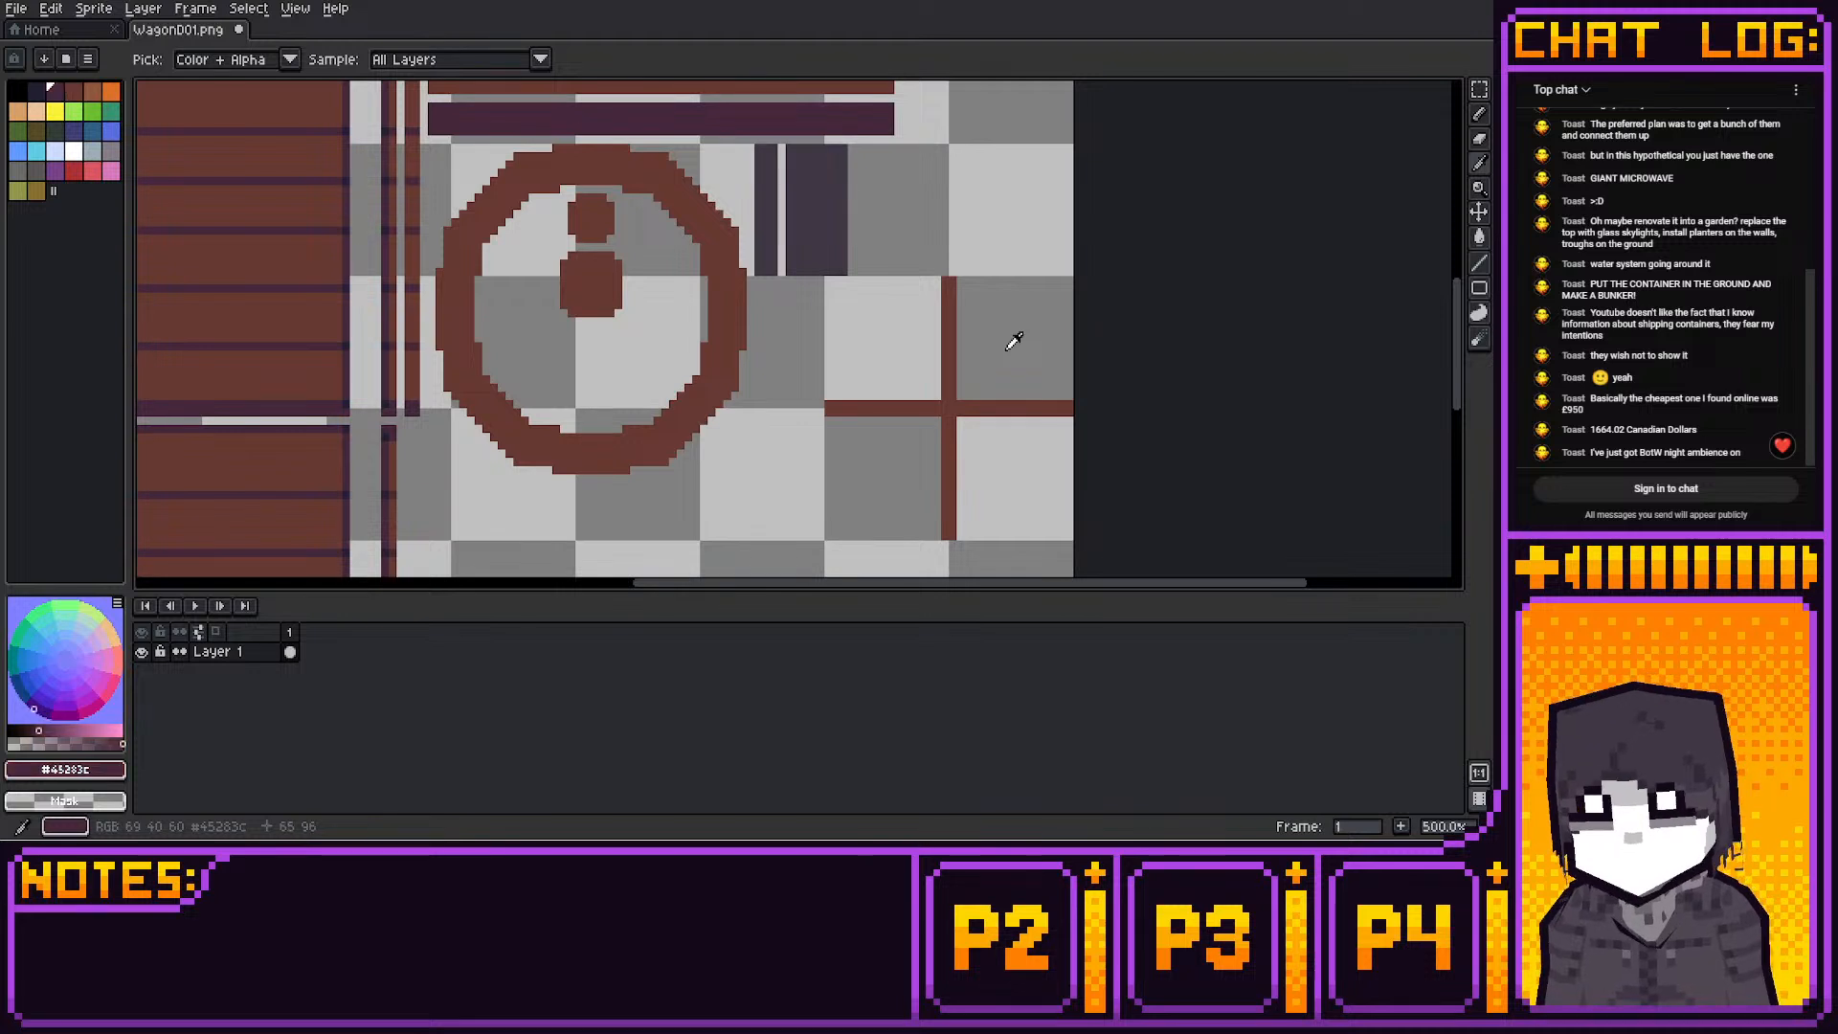
key("b")
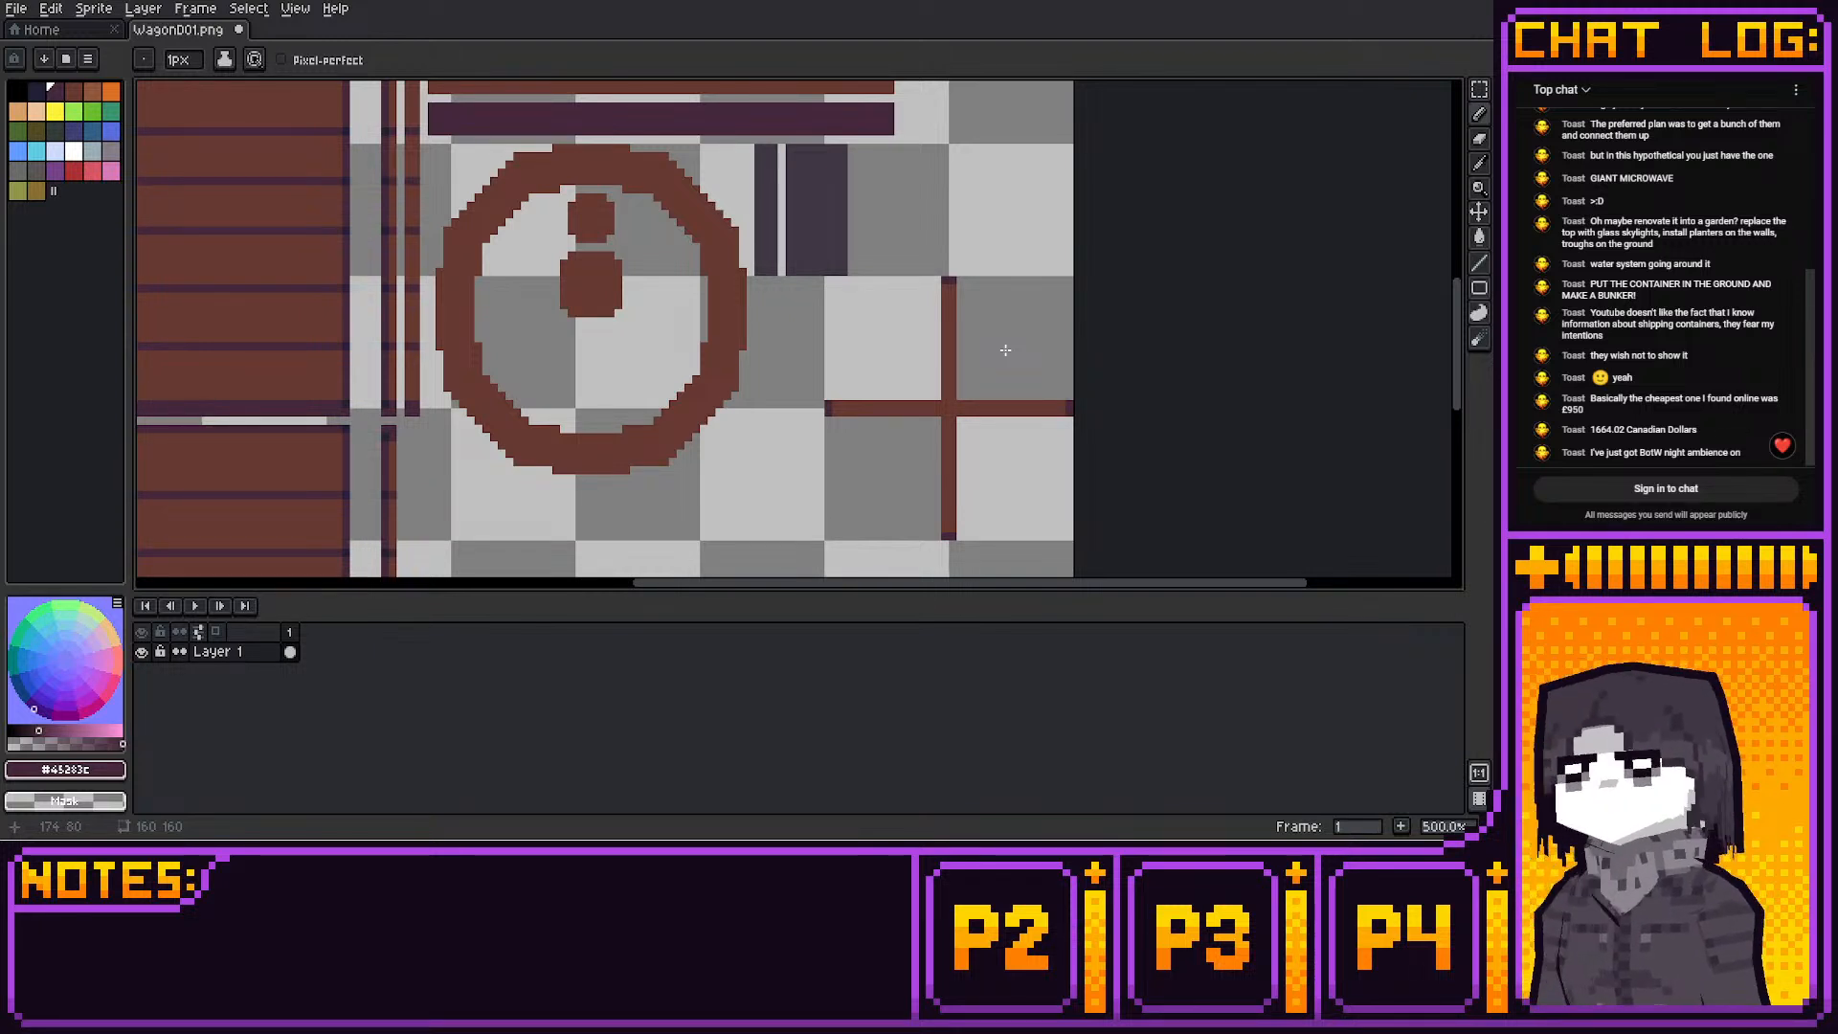
scroll(1005, 349, "down", 2)
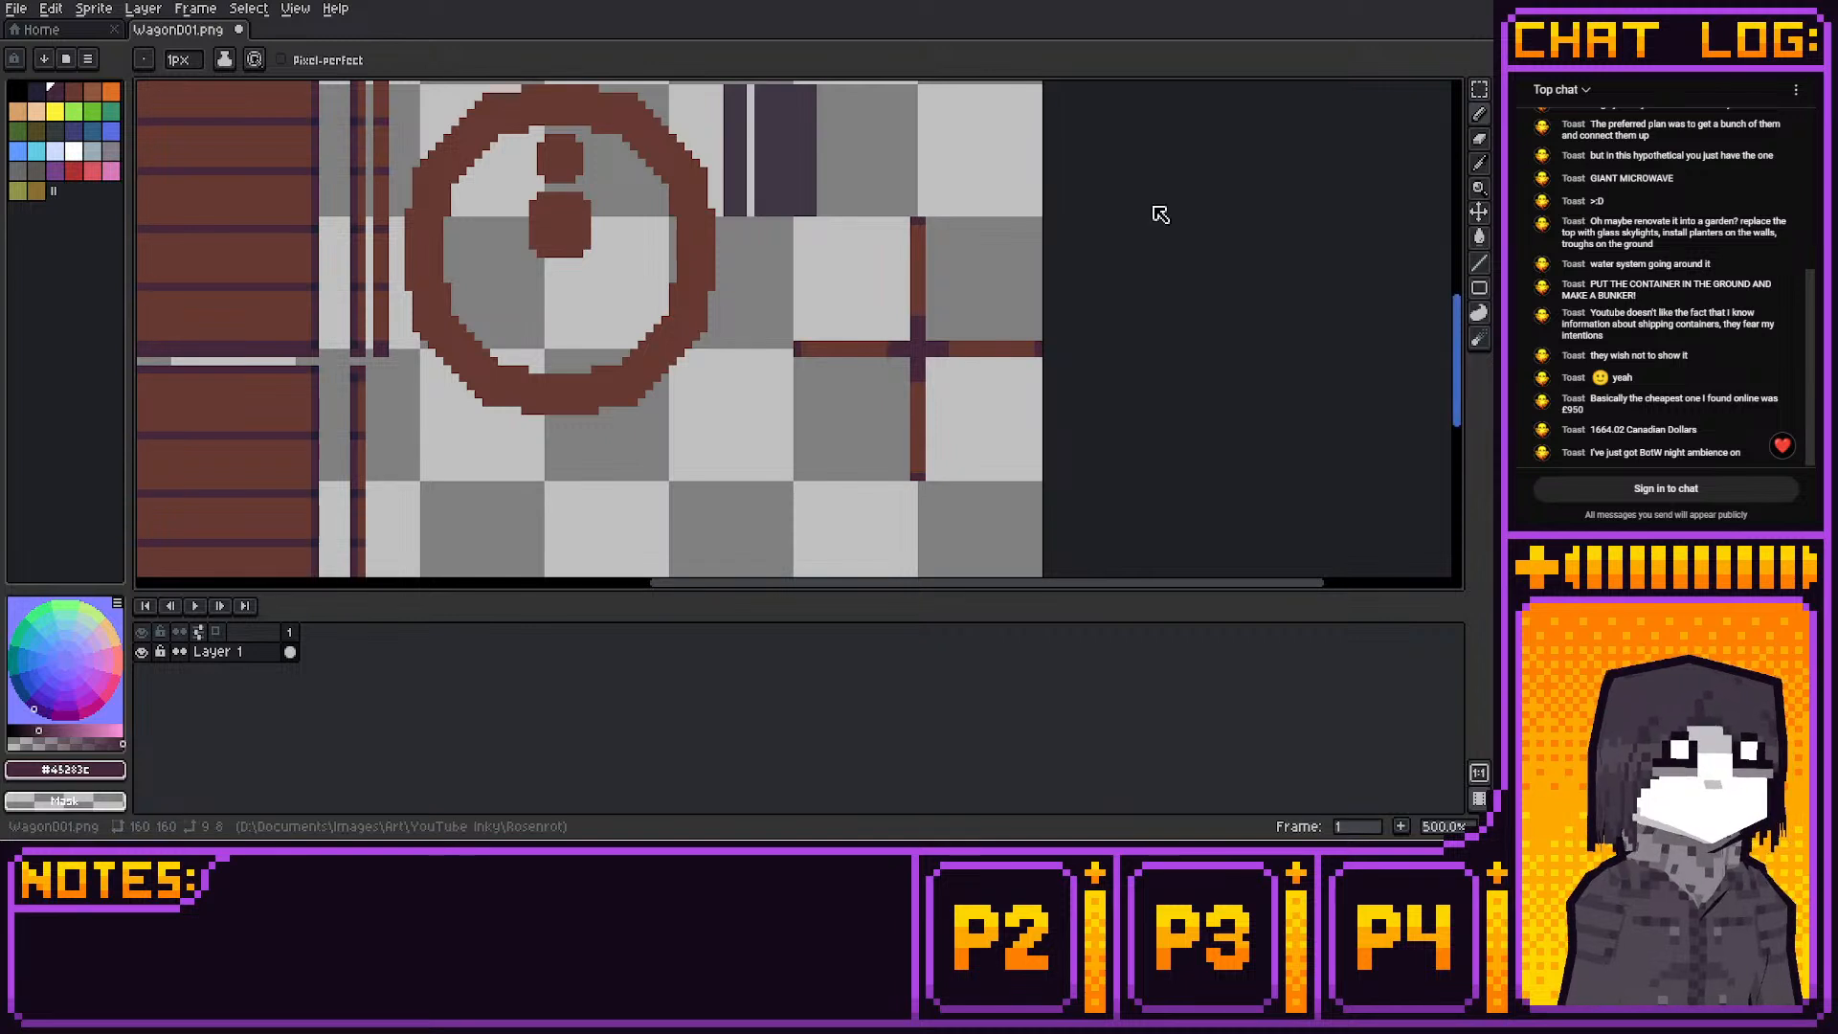
Select the cross with a two-part marquee and nudge it up and left, closer to the wheel ring and dark patches
key("m")
scroll(1087, 185, "down", 2)
left_click_drag(879, 266, 1042, 494)
left_click_drag(838, 354, 907, 464, "shift")
key("Up")
key("Up")
key("Up")
key("Up")
key("Up")
key("Up")
key("Up")
key("Up")
key("Up")
key("Up")
key("Up")
key("Up")
key("Up")
key("Up")
key("Left")
key("Left")
key("Left")
key("Left")
key("Left")
key("Left")
key("Left")
key("Left")
key("Left")
key("Left")
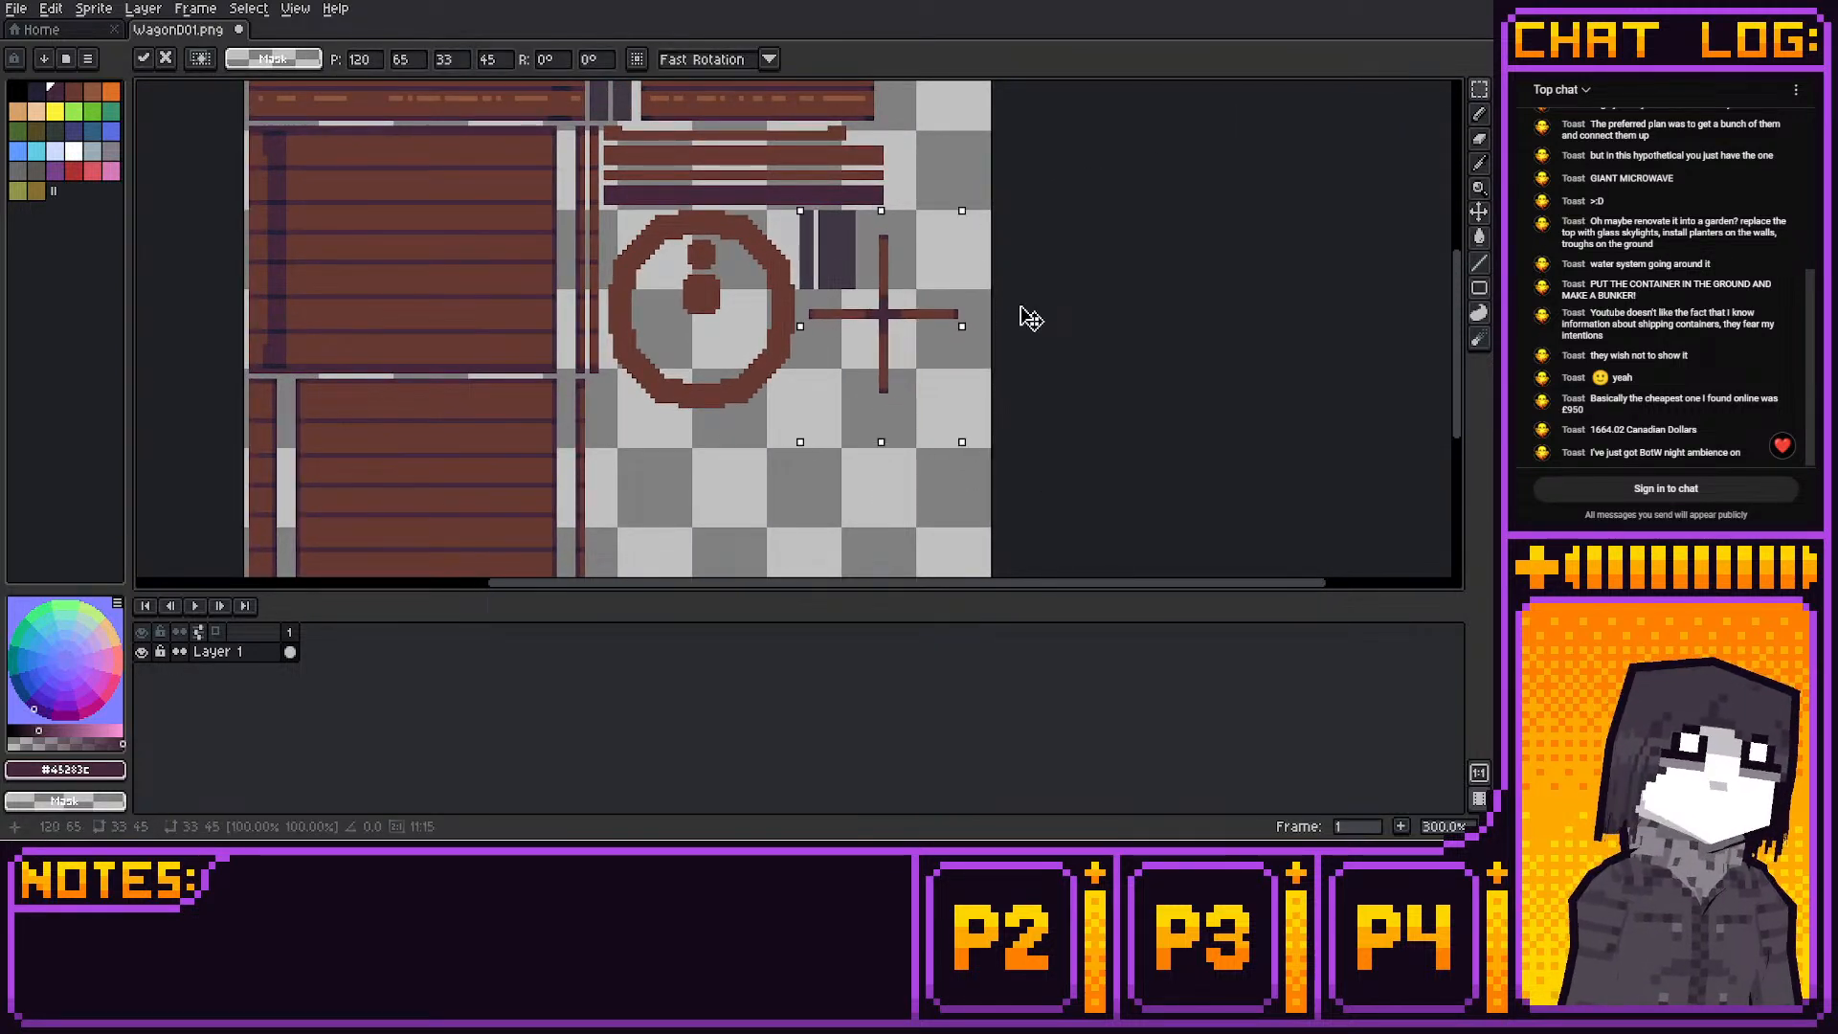
key("Right")
Try placing the selected cross in the texture's upper-right corner, beside the plank pieces
middle_click_drag(1021, 308, 1008, 412)
left_click_drag(885, 492, 936, 318)
middle_click_drag(939, 182, 932, 377)
left_click_drag(930, 376, 911, 238)
key("Right")
key("Up")
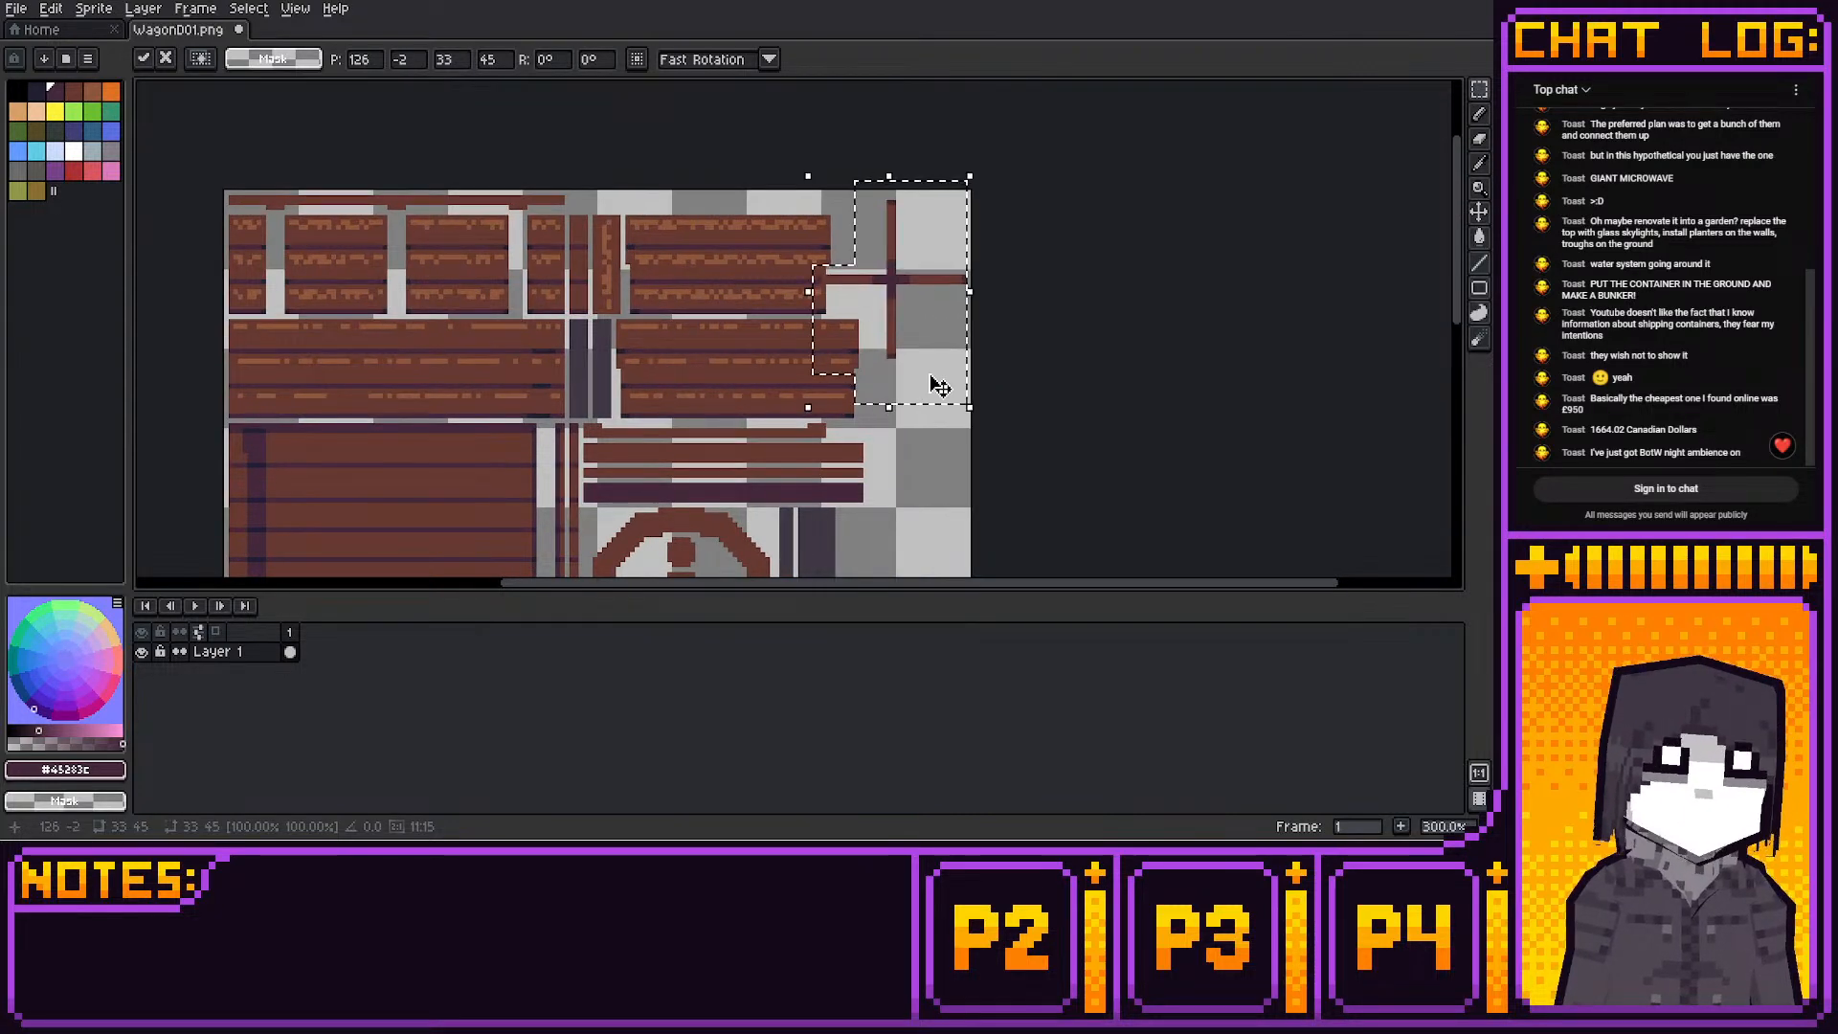
key("Right")
key("Right")
key("Up")
key("Up")
key("Up")
key("Left")
key("Down")
key("Down")
left_click_drag(931, 377, 928, 433)
middle_click_drag(919, 440, 947, 251)
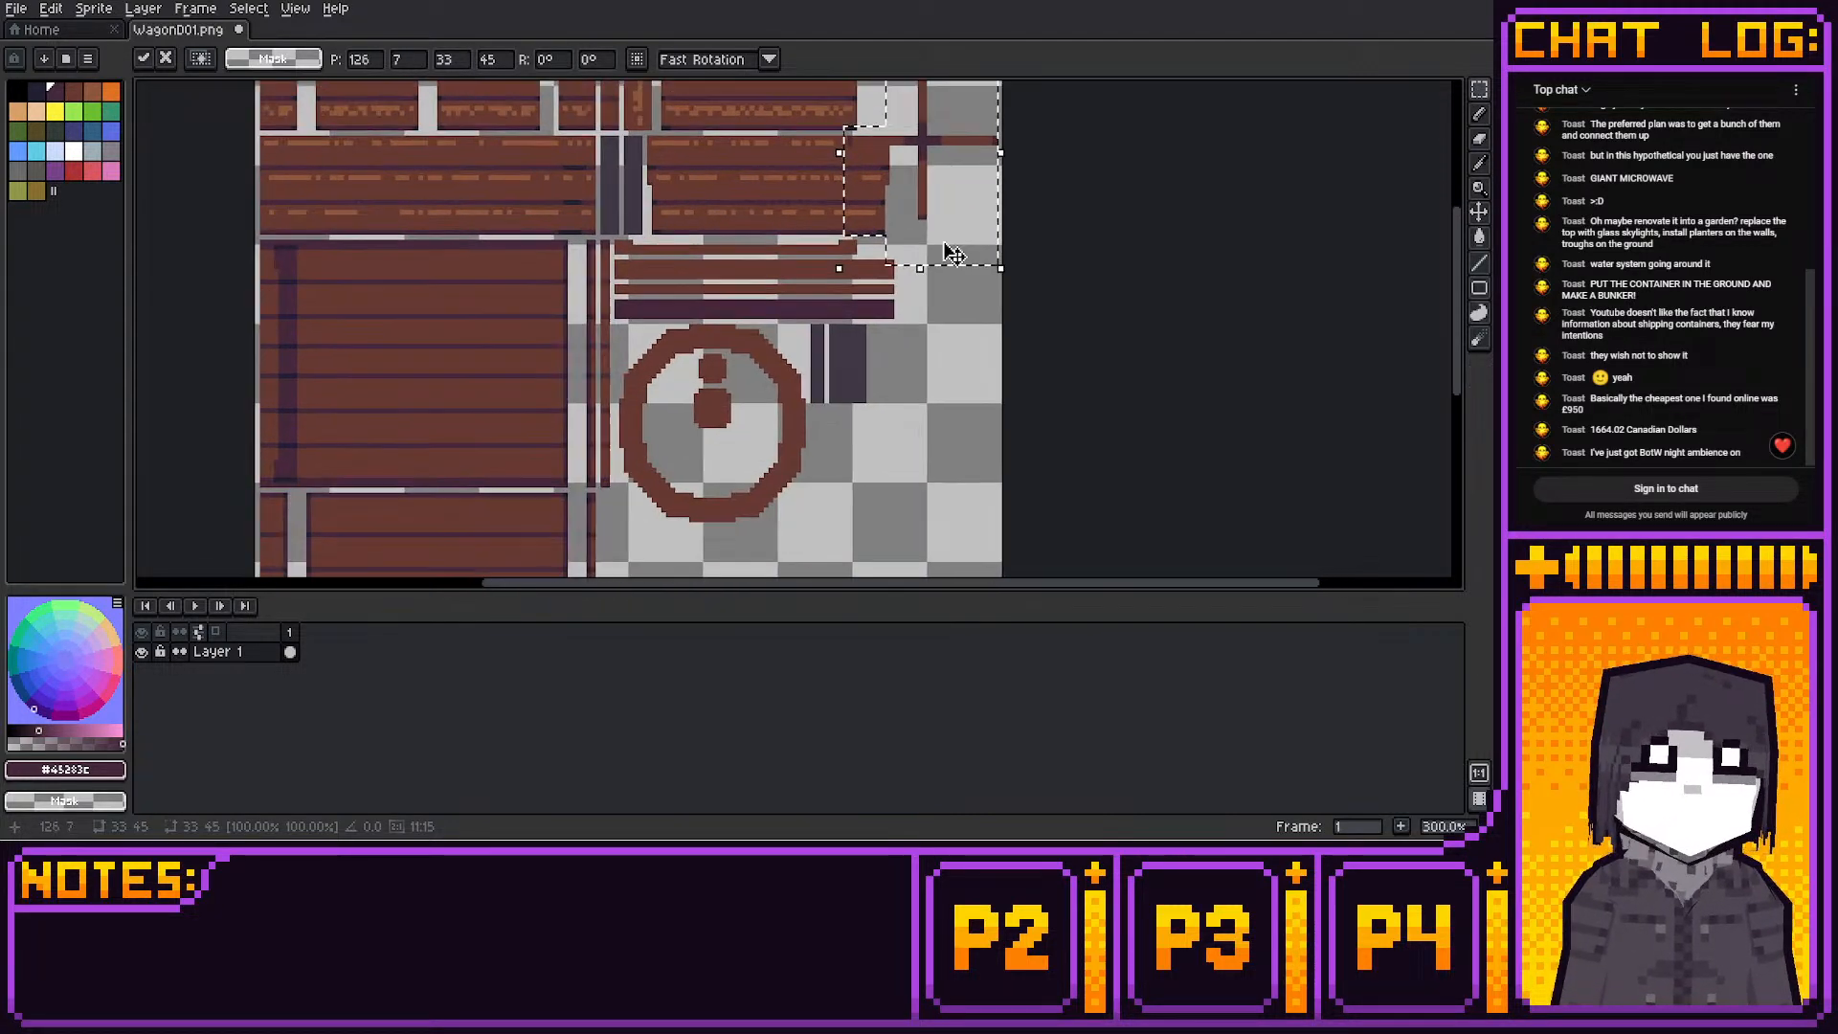
Move the cross back beside the wheel ring, overlapping the lower end of the dark grey patches, and deselect it
left_click_drag(948, 251, 790, 555)
middle_click_drag(818, 498, 906, 263)
mouse_move(896, 258)
left_mouse_down()
mouse_move(801, 443)
mouse_move(812, 384)
mouse_move(993, 258)
mouse_move(1031, 175)
left_mouse_up()
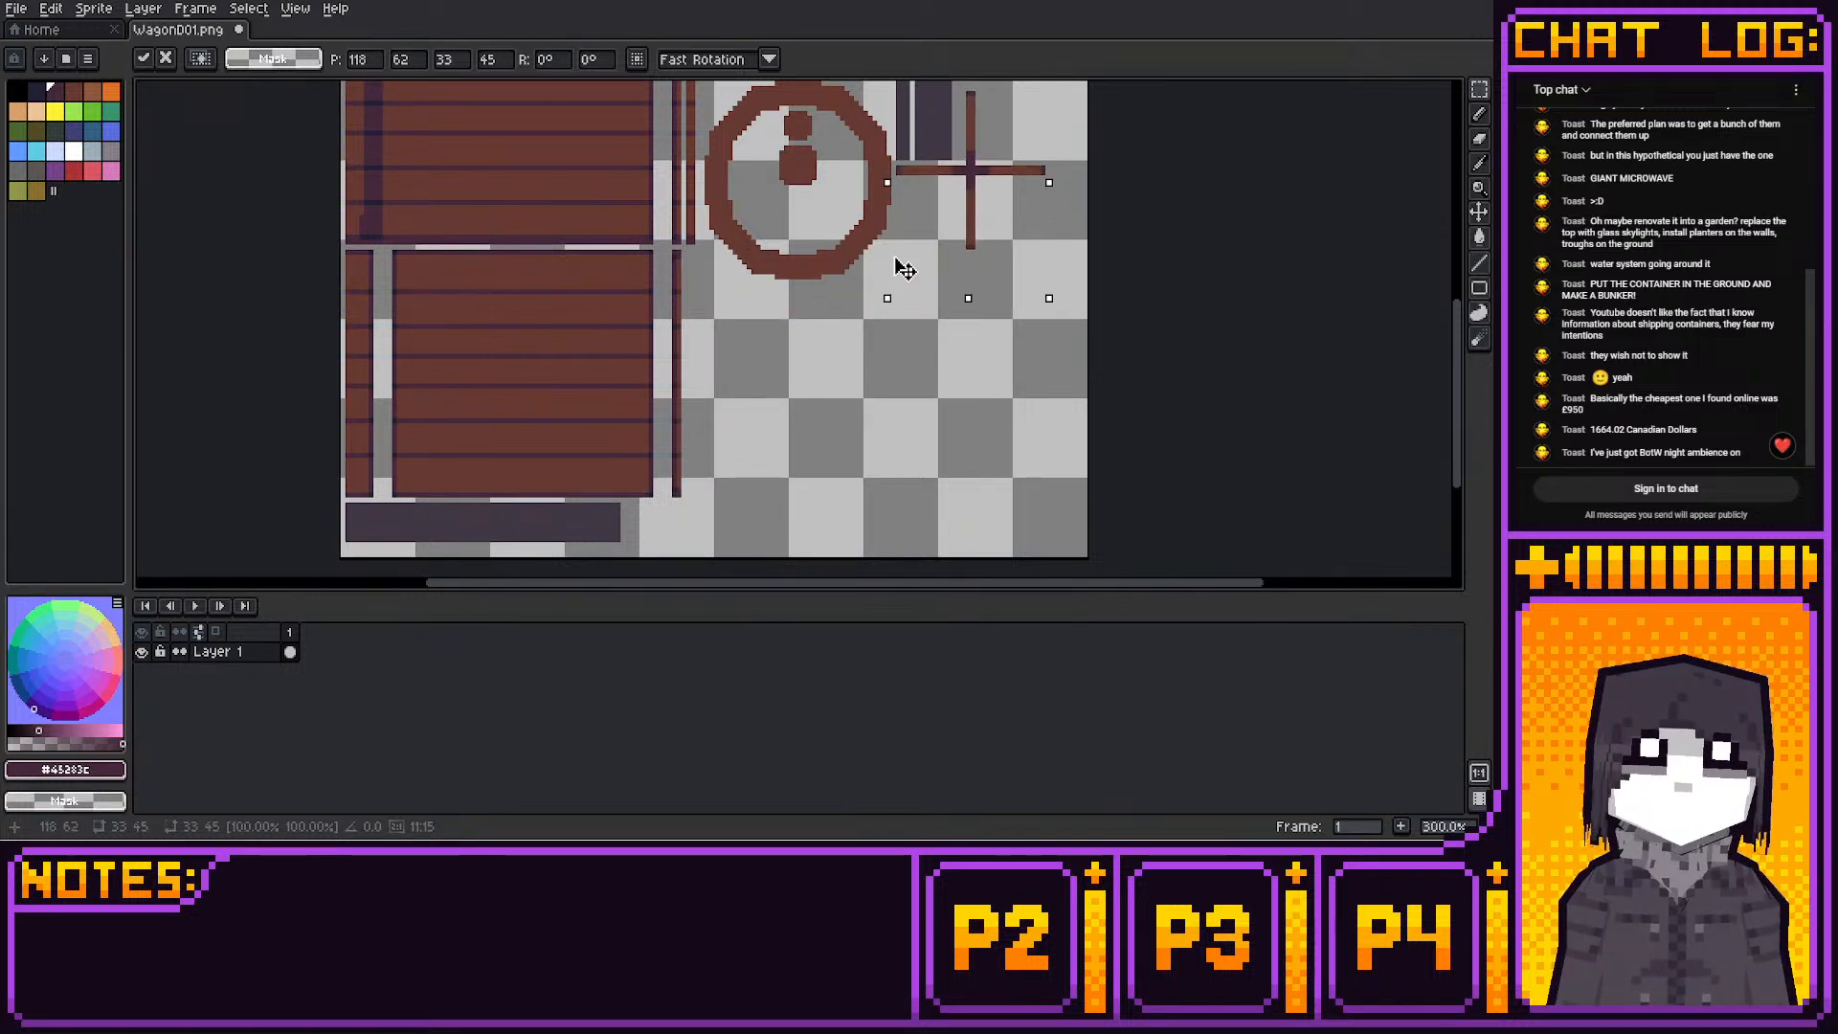
middle_click_drag(1030, 175, 988, 348)
left_click(1075, 261)
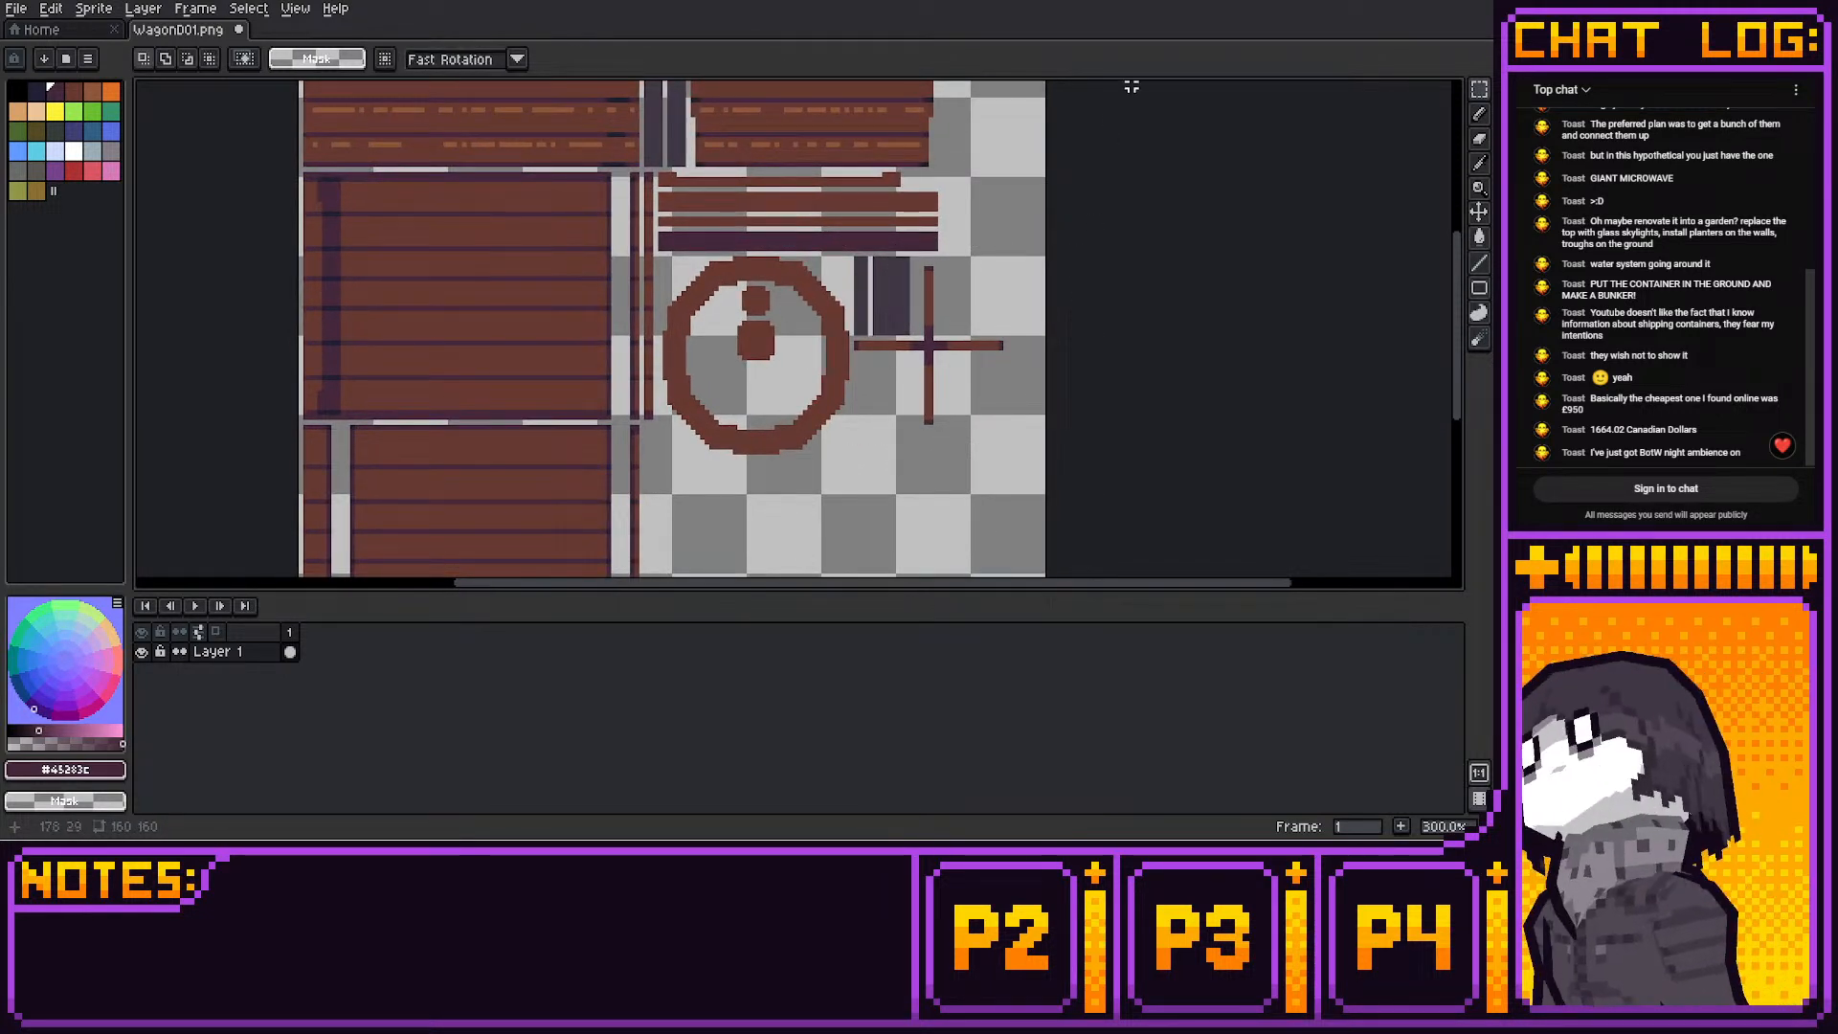
Pick the brown #663931 and paint a solid vertical strip under the cross's left arm, beside the wheel ring, and save the texture
middle_click_drag(1084, 213, 1082, 235)
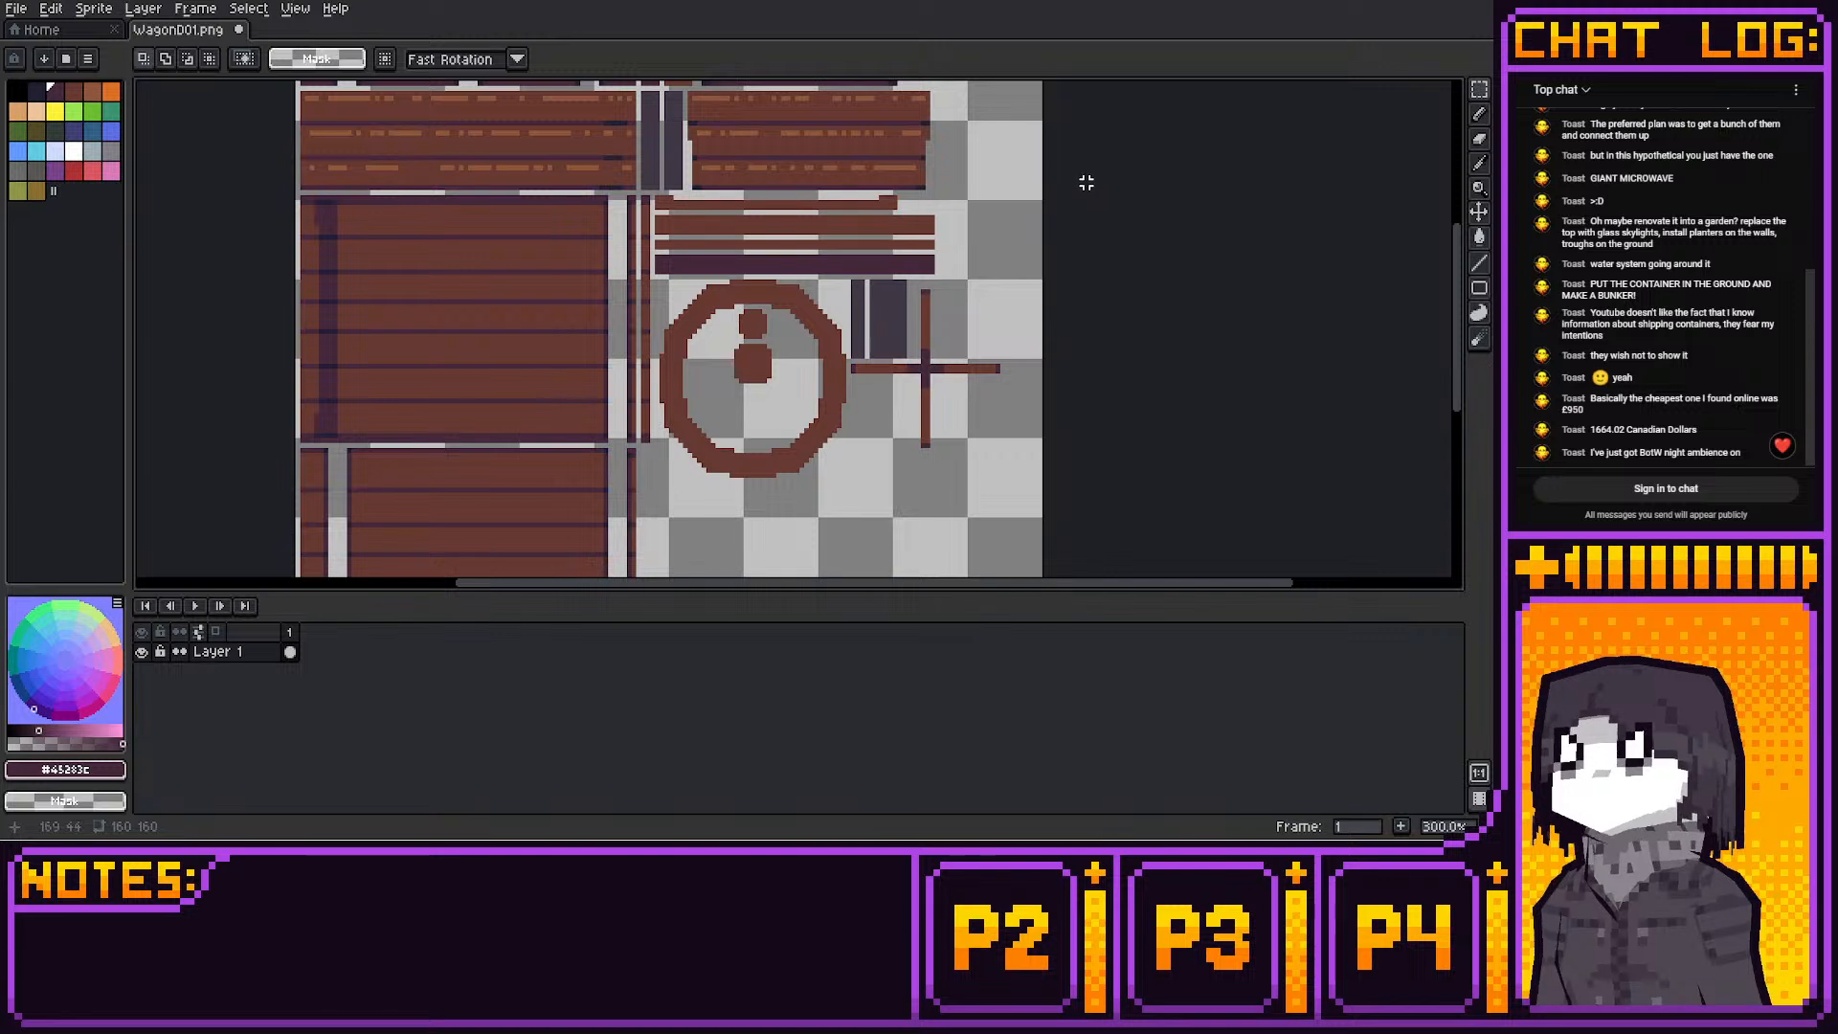
middle_click_drag(1086, 180, 1066, 236)
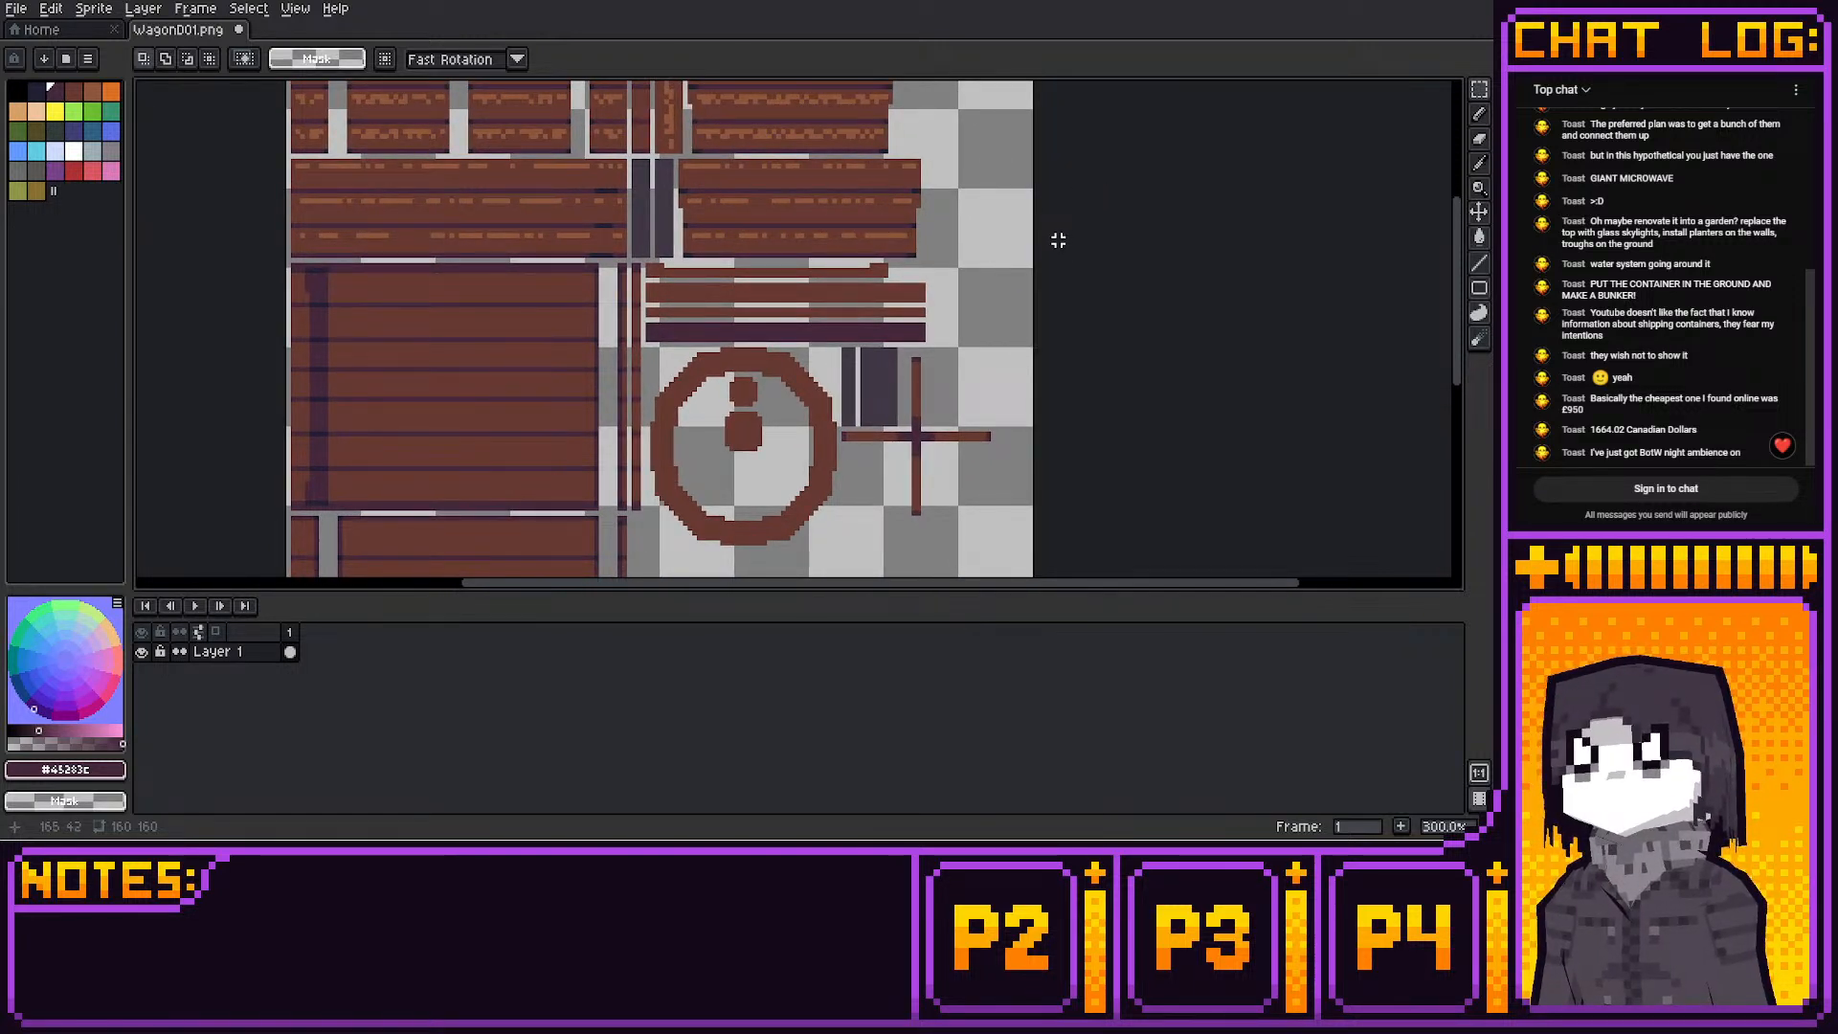
mouse_move(1057, 240)
middle_mouse_down()
mouse_move(1070, 213)
mouse_move(1064, 264)
middle_mouse_up()
key("i")
scroll(1019, 300, "up", 1, "ctrl")
scroll(1017, 285, "down", 1, "alt")
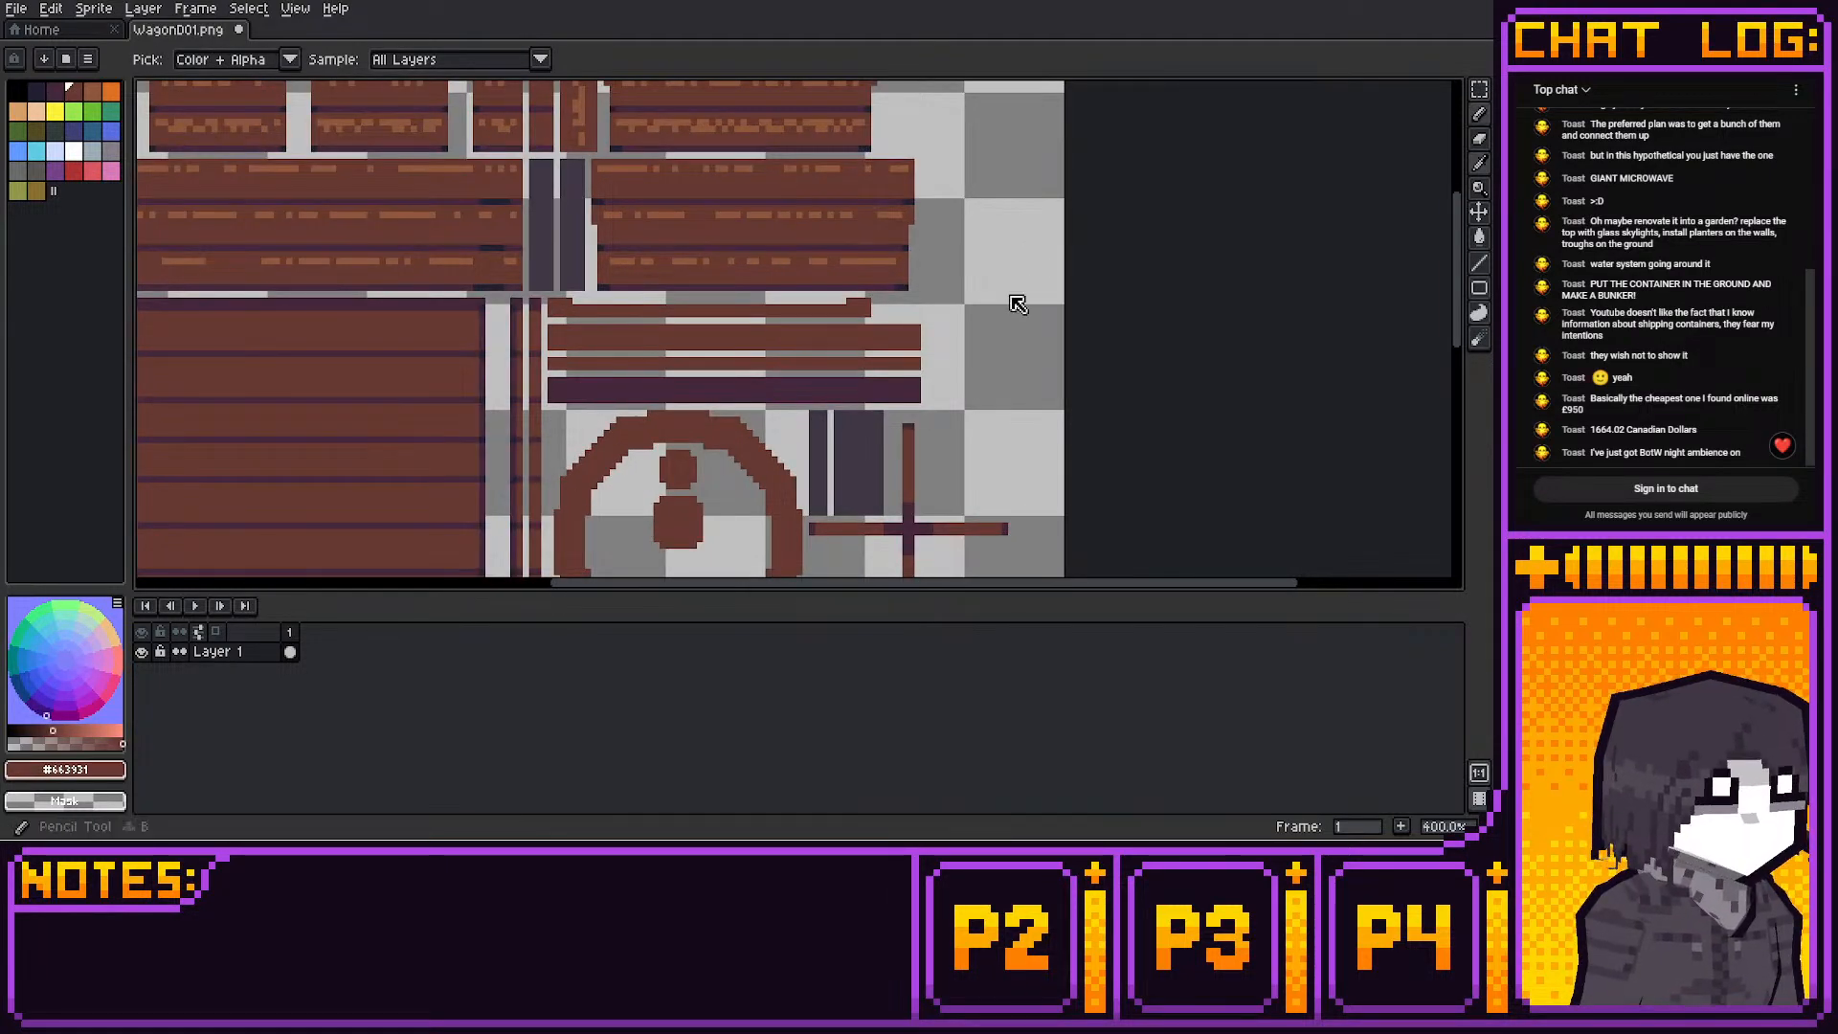
mouse_move(1101, 527)
middle_mouse_down()
mouse_move(1145, 327)
mouse_move(1107, 291)
mouse_move(1130, 165)
mouse_move(1138, 252)
middle_mouse_up()
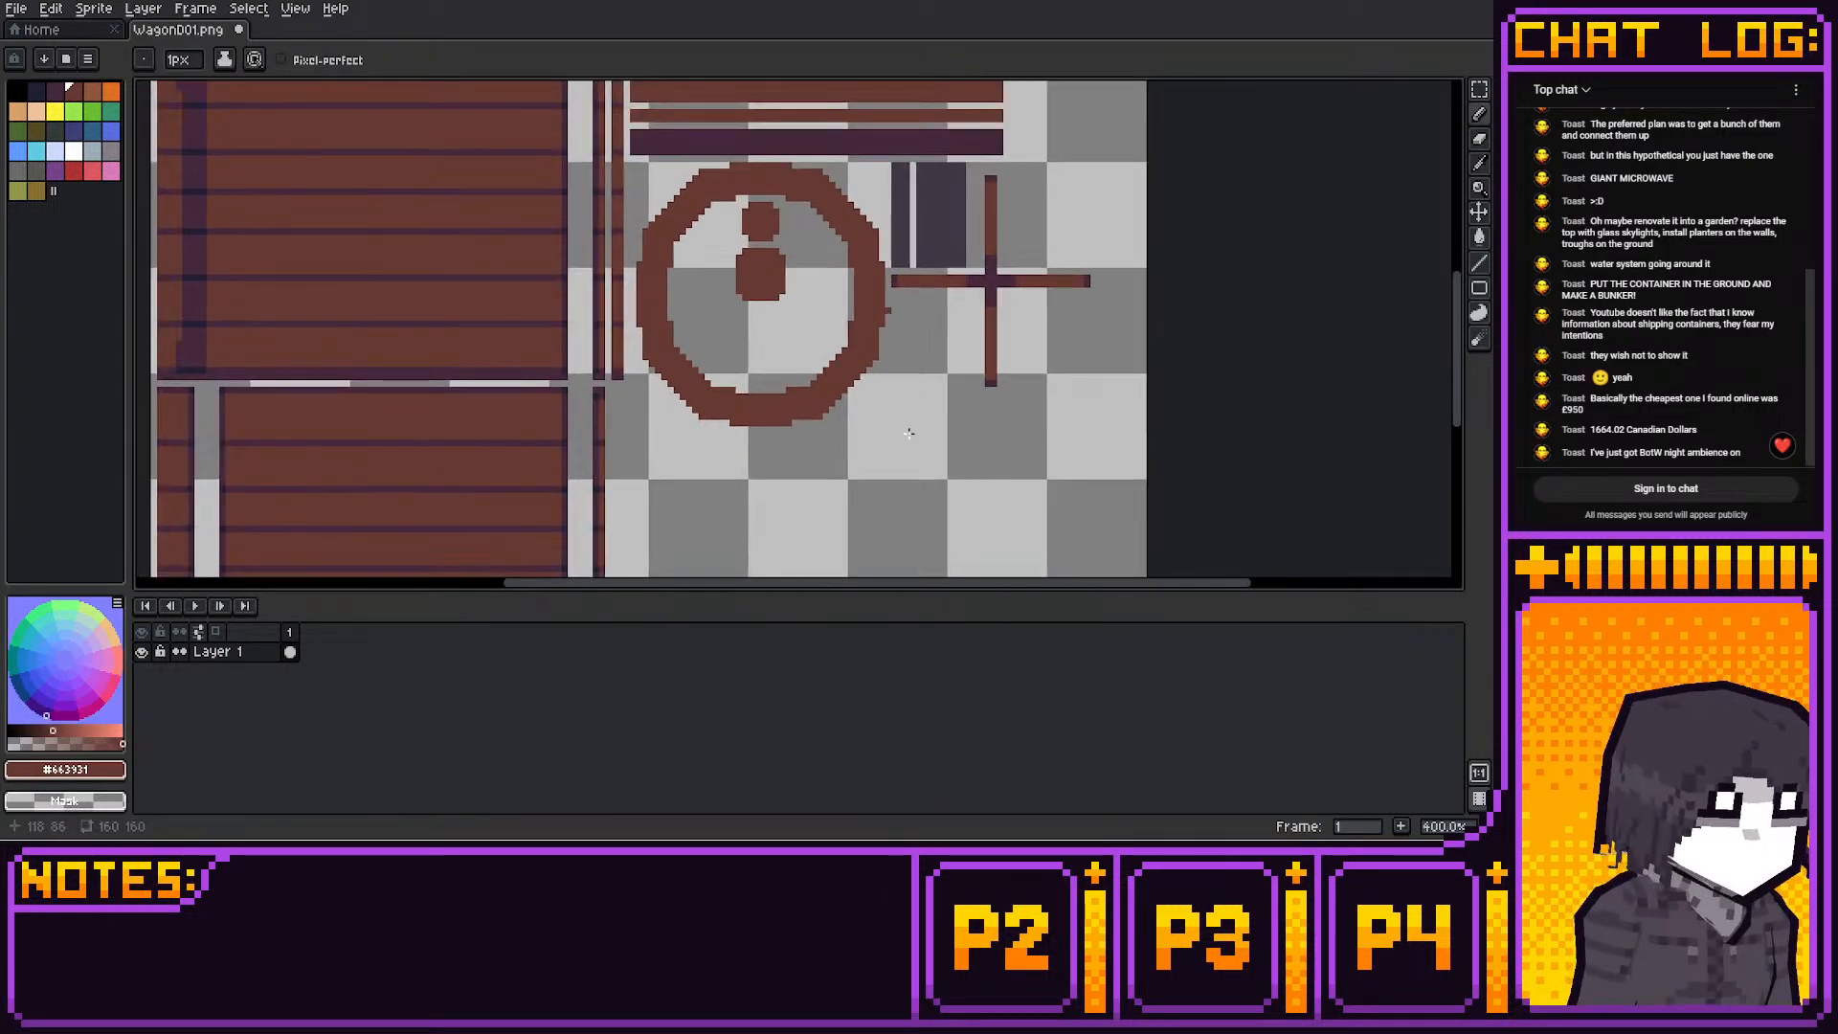
mouse_move(895, 297)
left_mouse_down()
mouse_move(895, 370)
mouse_move(904, 300)
mouse_move(913, 370)
left_mouse_up()
key("q")
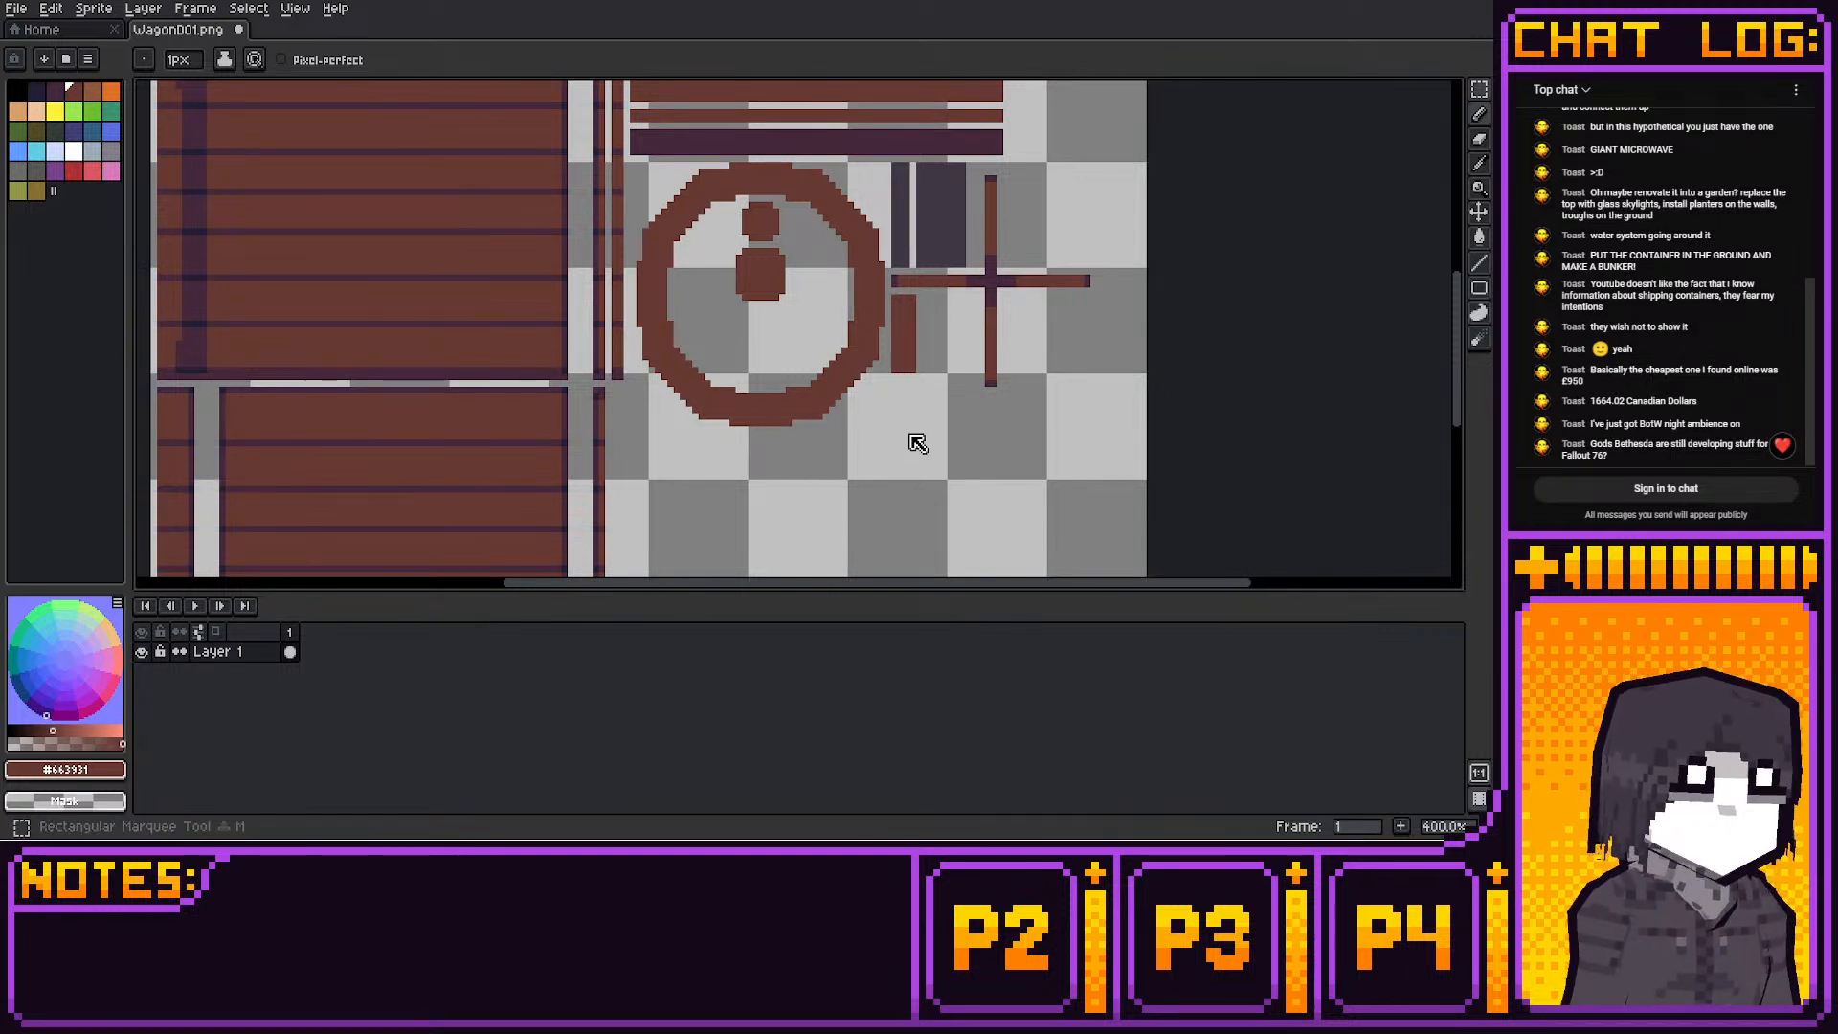
mouse_move(1056, 120)
middle_mouse_down()
mouse_move(964, 268)
mouse_move(958, 254)
middle_mouse_up()
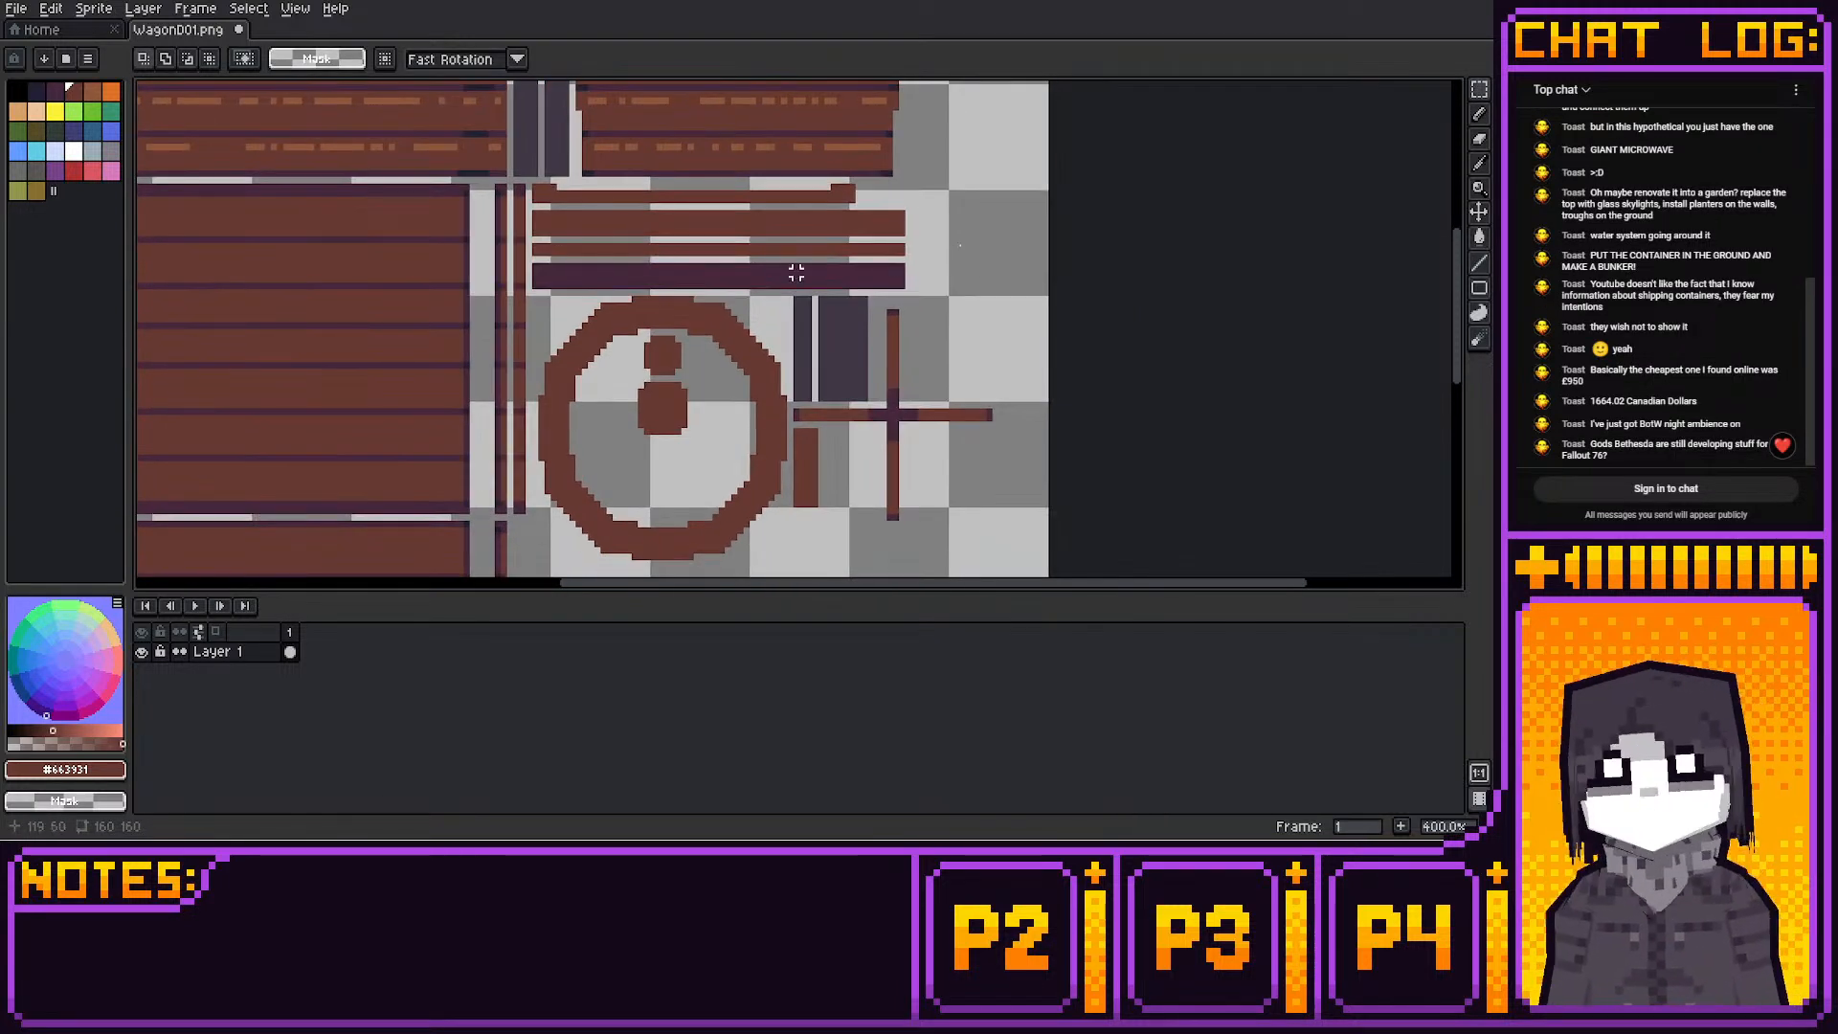
key("alt+f")
key("s")
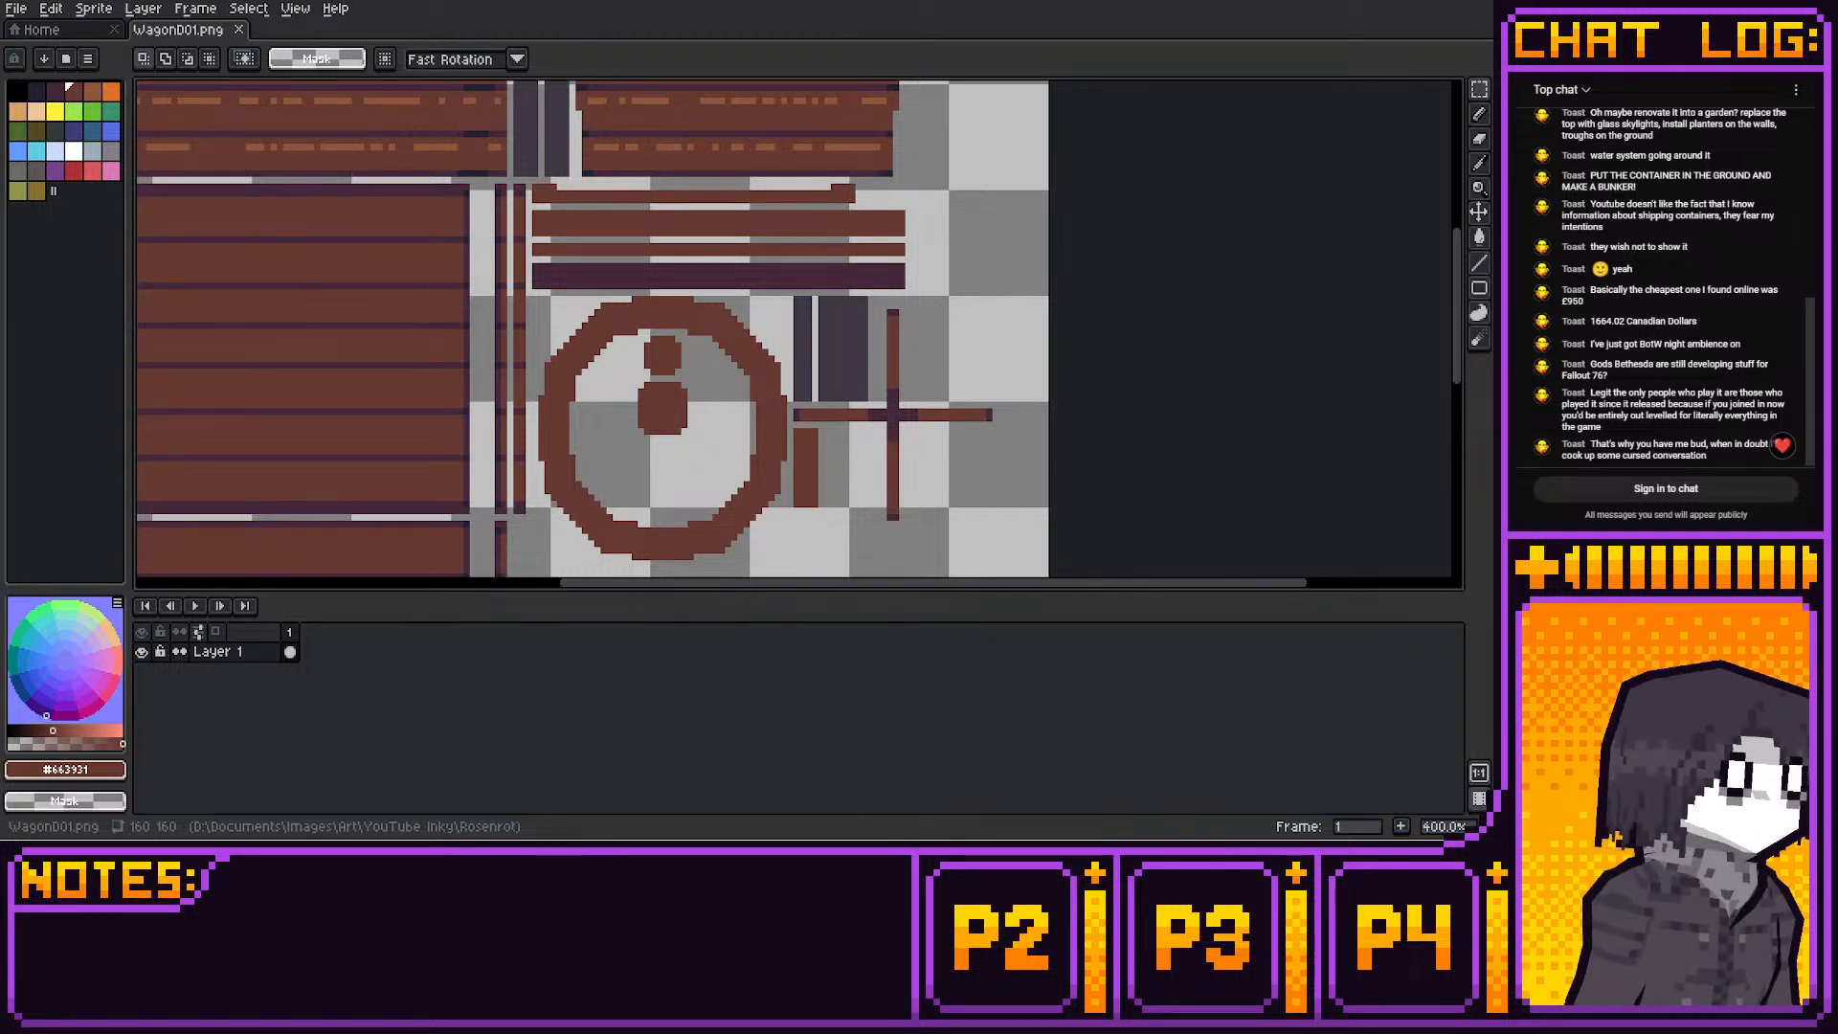
Select the new brown strip, stretch it downward to 4 by 20 pixels, and save the texture
scroll(1012, 176, "down", 3)
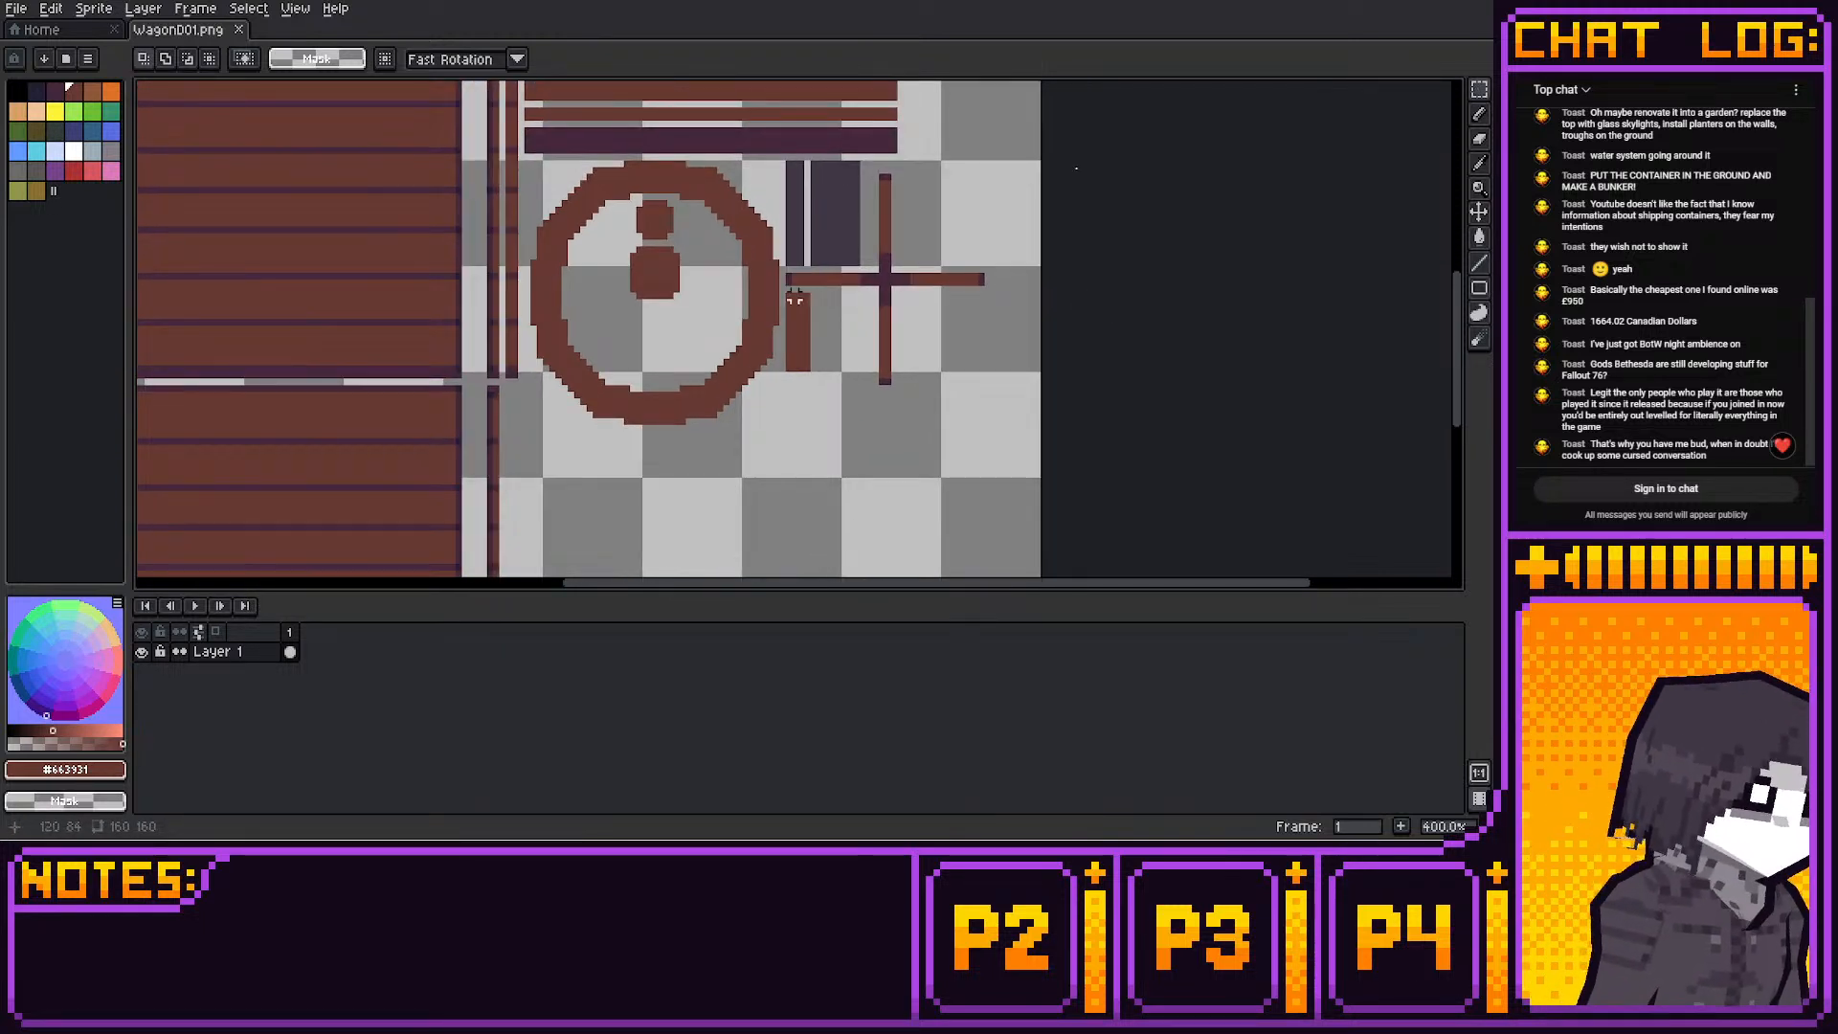
mouse_move(787, 293)
left_mouse_down()
mouse_move(812, 407)
mouse_move(799, 429)
left_mouse_up()
key("ctrl+t")
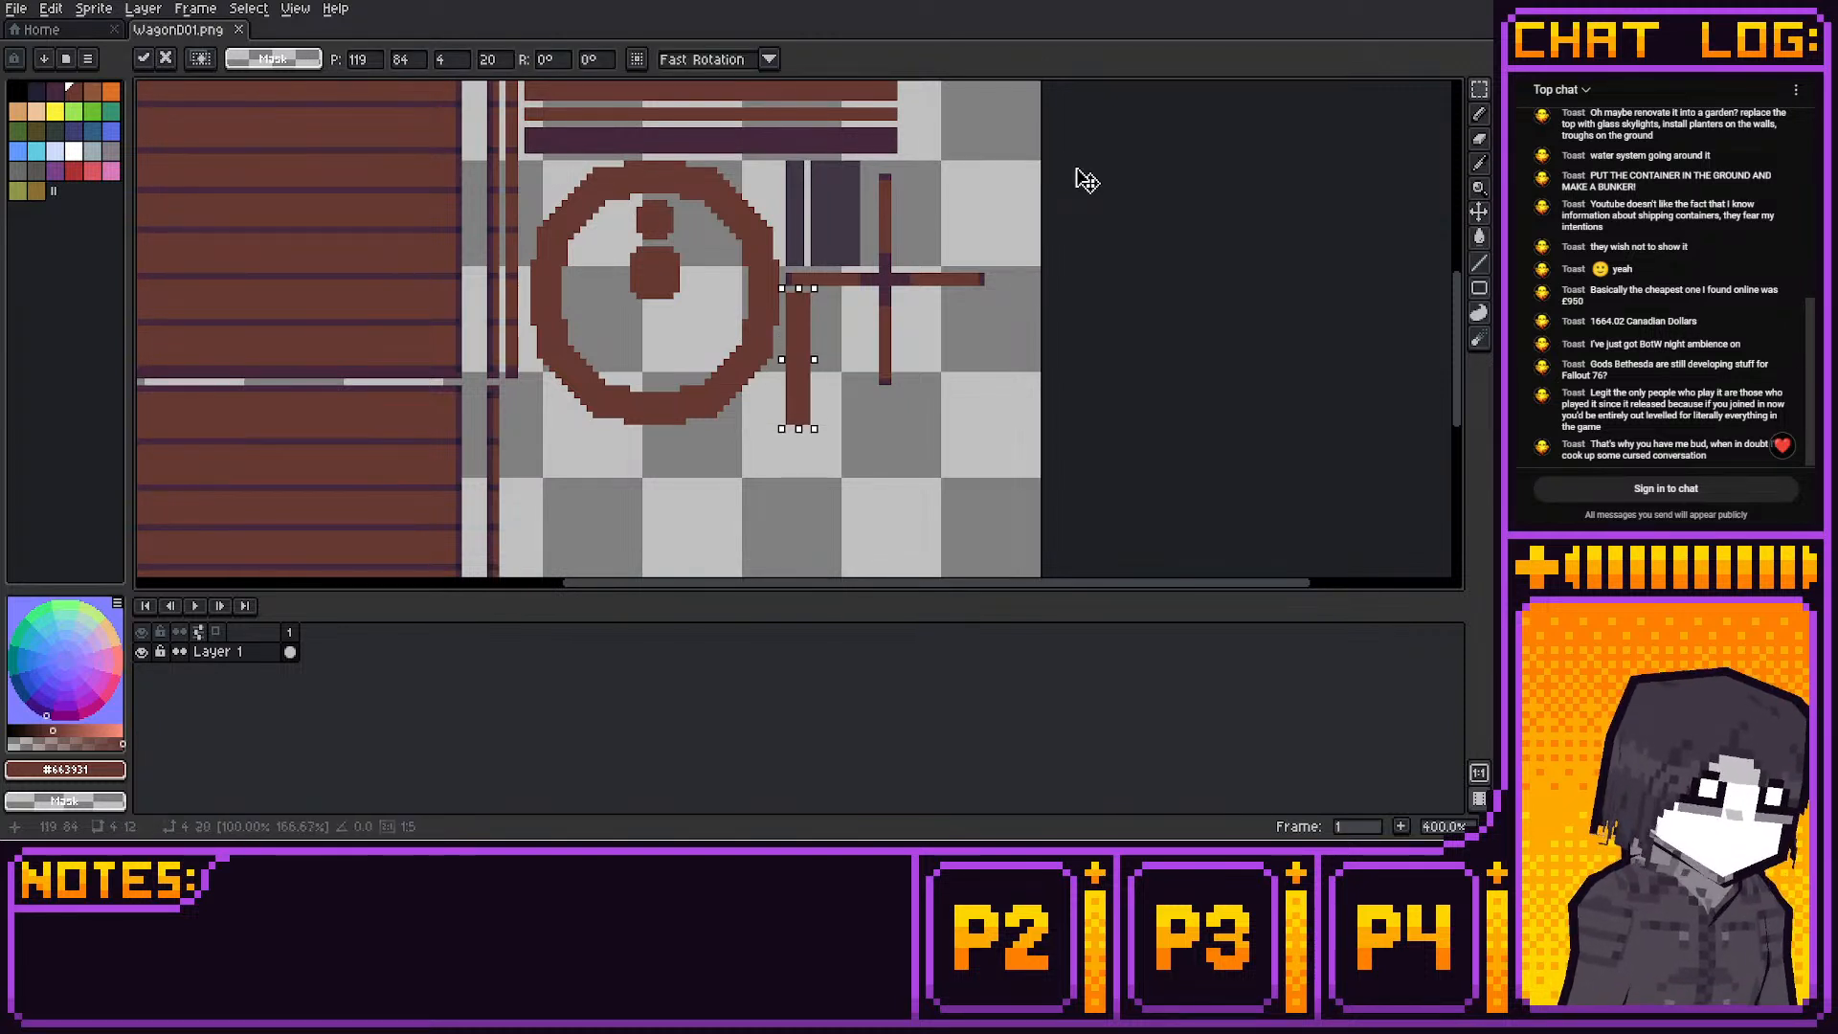
key("Return")
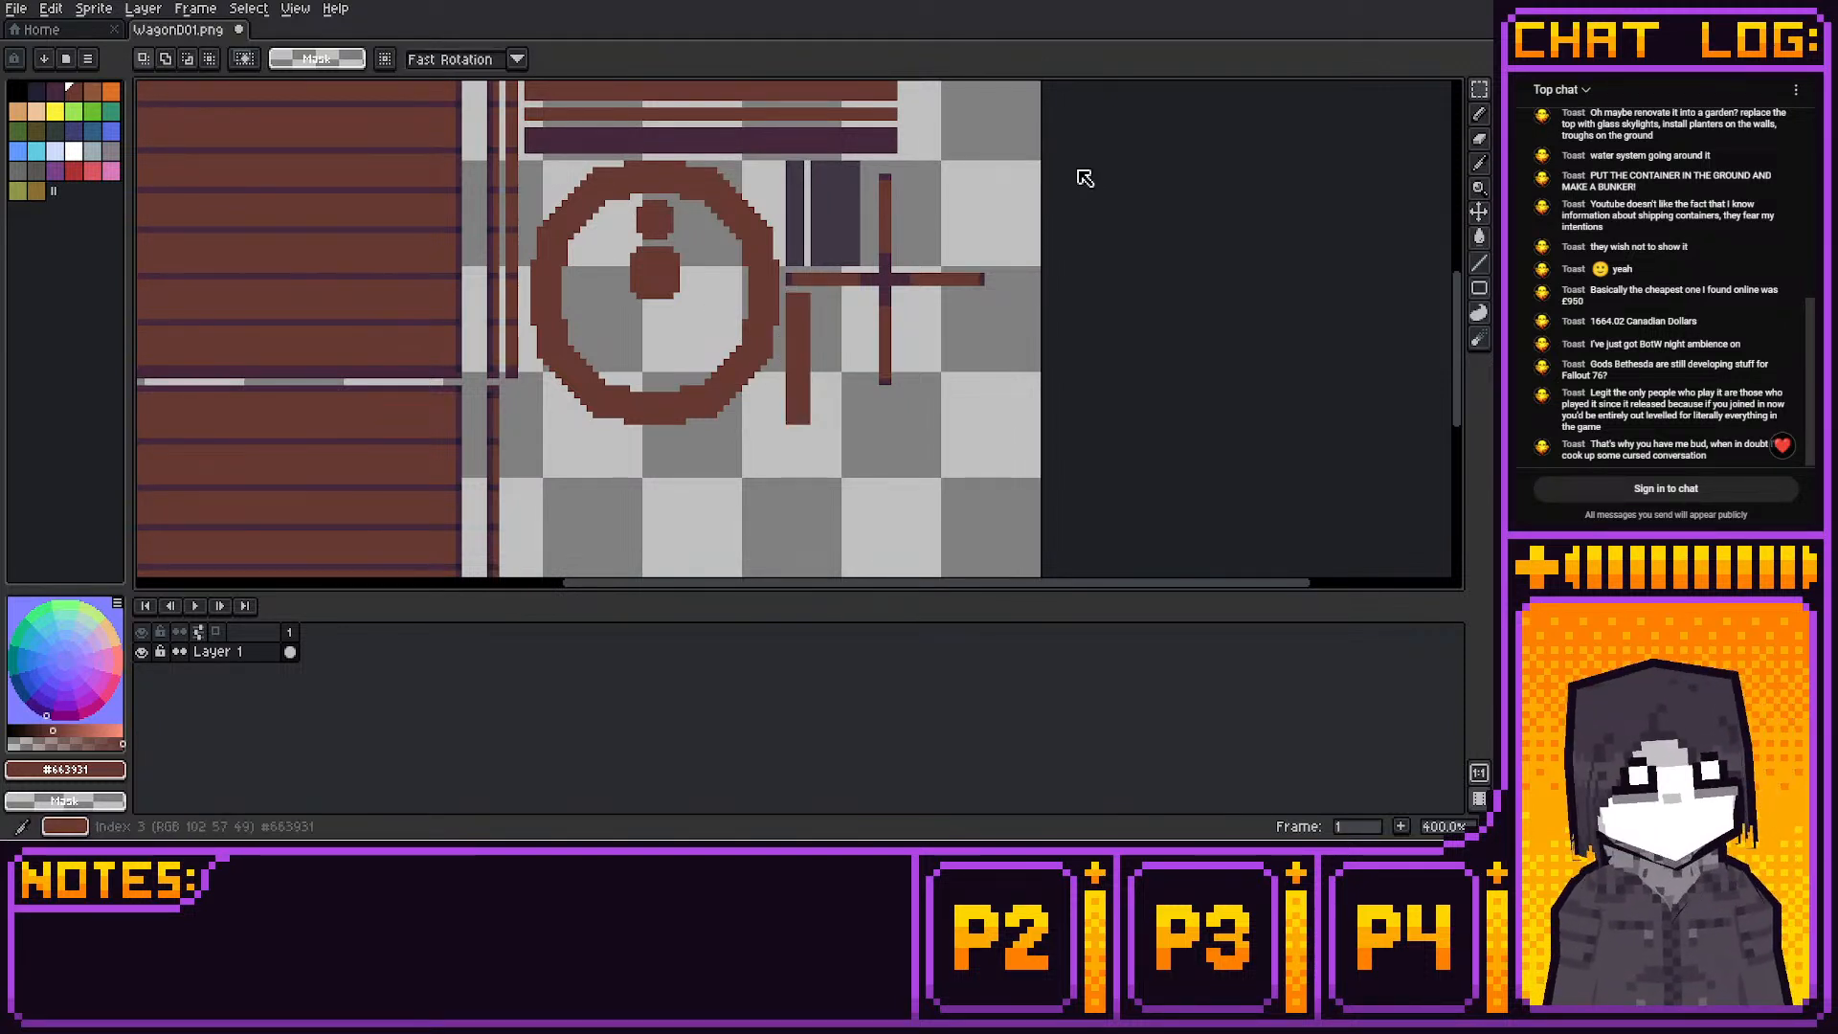
key("alt+f")
key("Down")
key("Down")
key("Return")
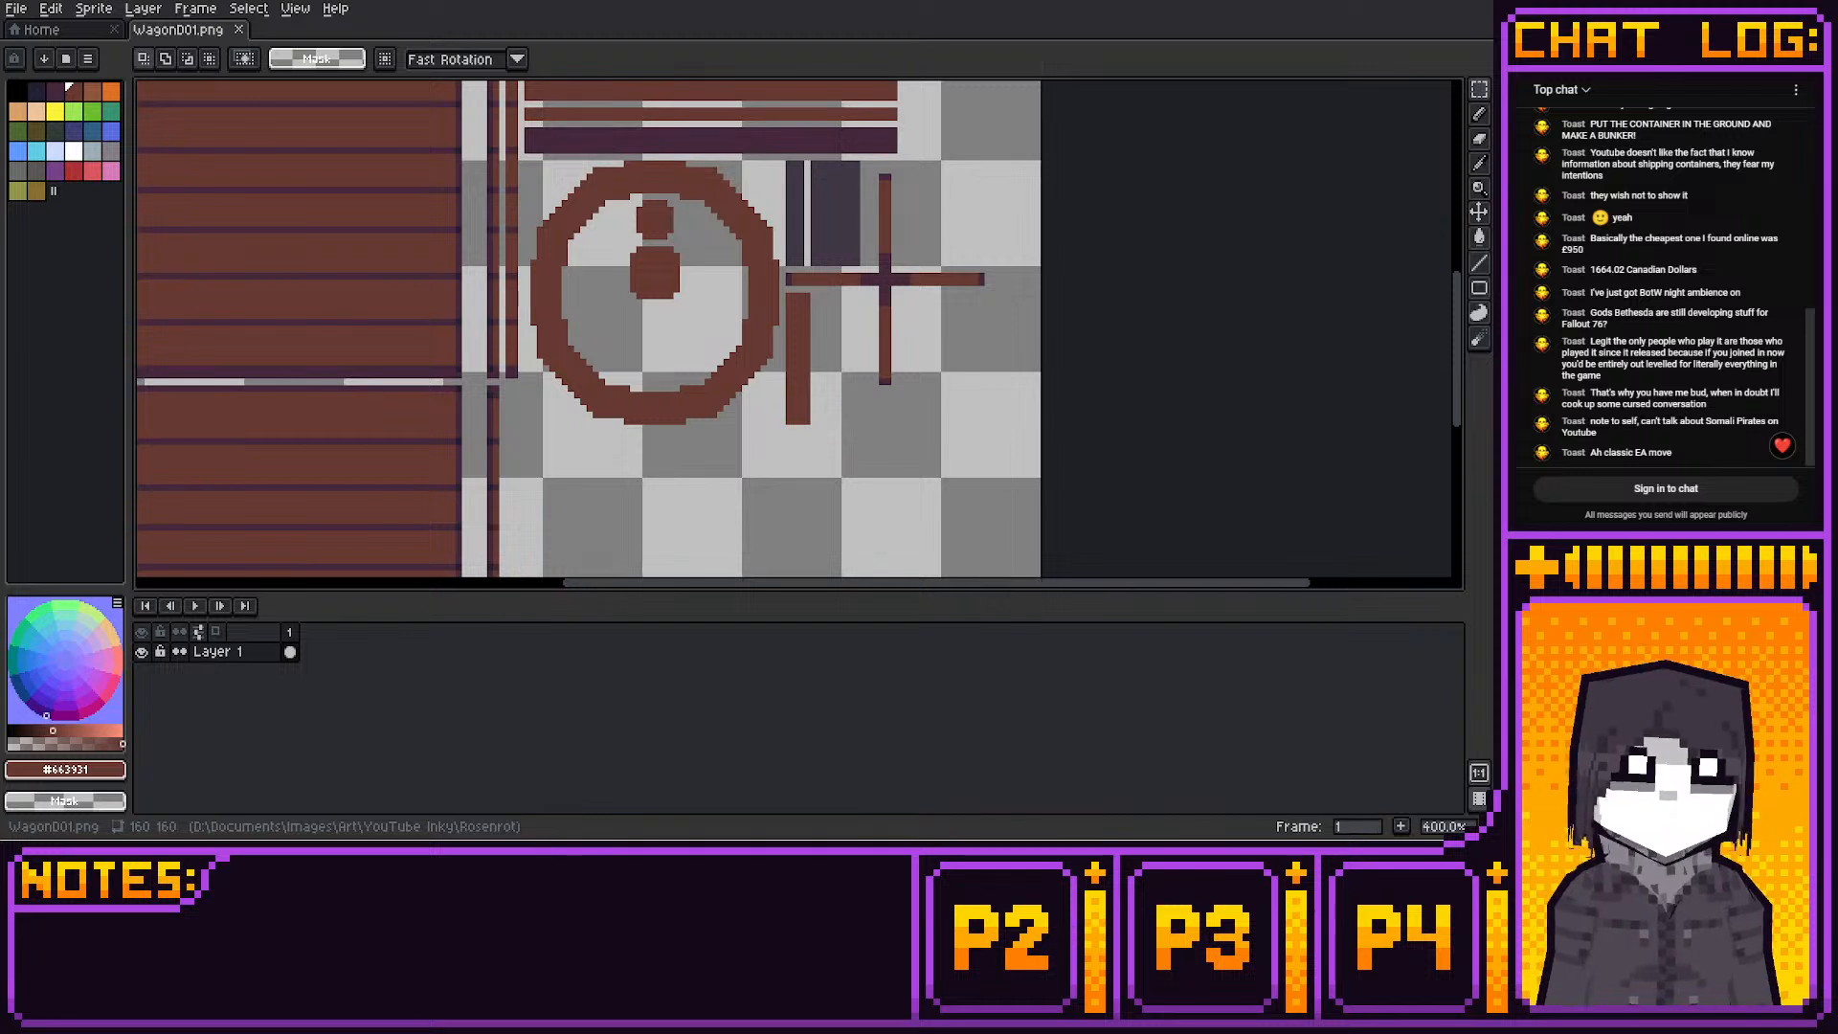
Pick the dark purple #45283c, mark the brown strip near its upper and lower ends, undo the last extra mark, and save
left_click(1479, 164)
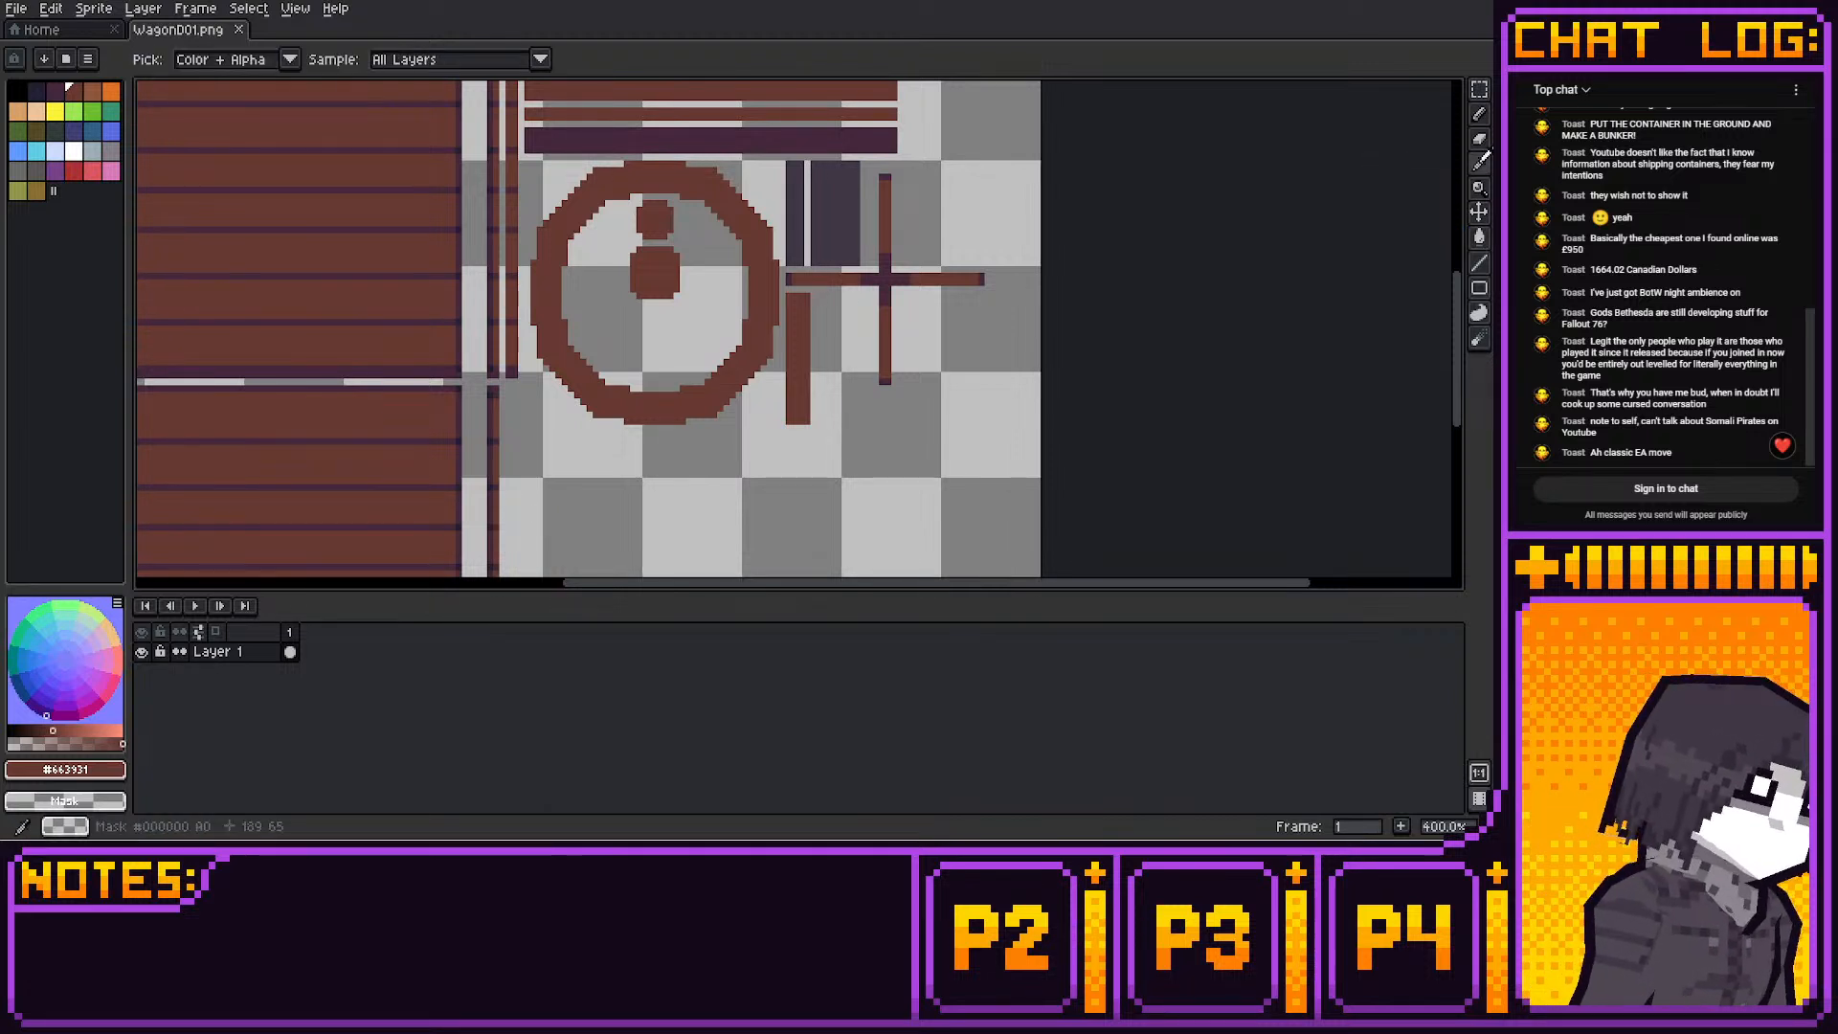
scroll(900, 306, "up", 1)
middle_click_drag(901, 307, 931, 227)
scroll(932, 227, "up", 1)
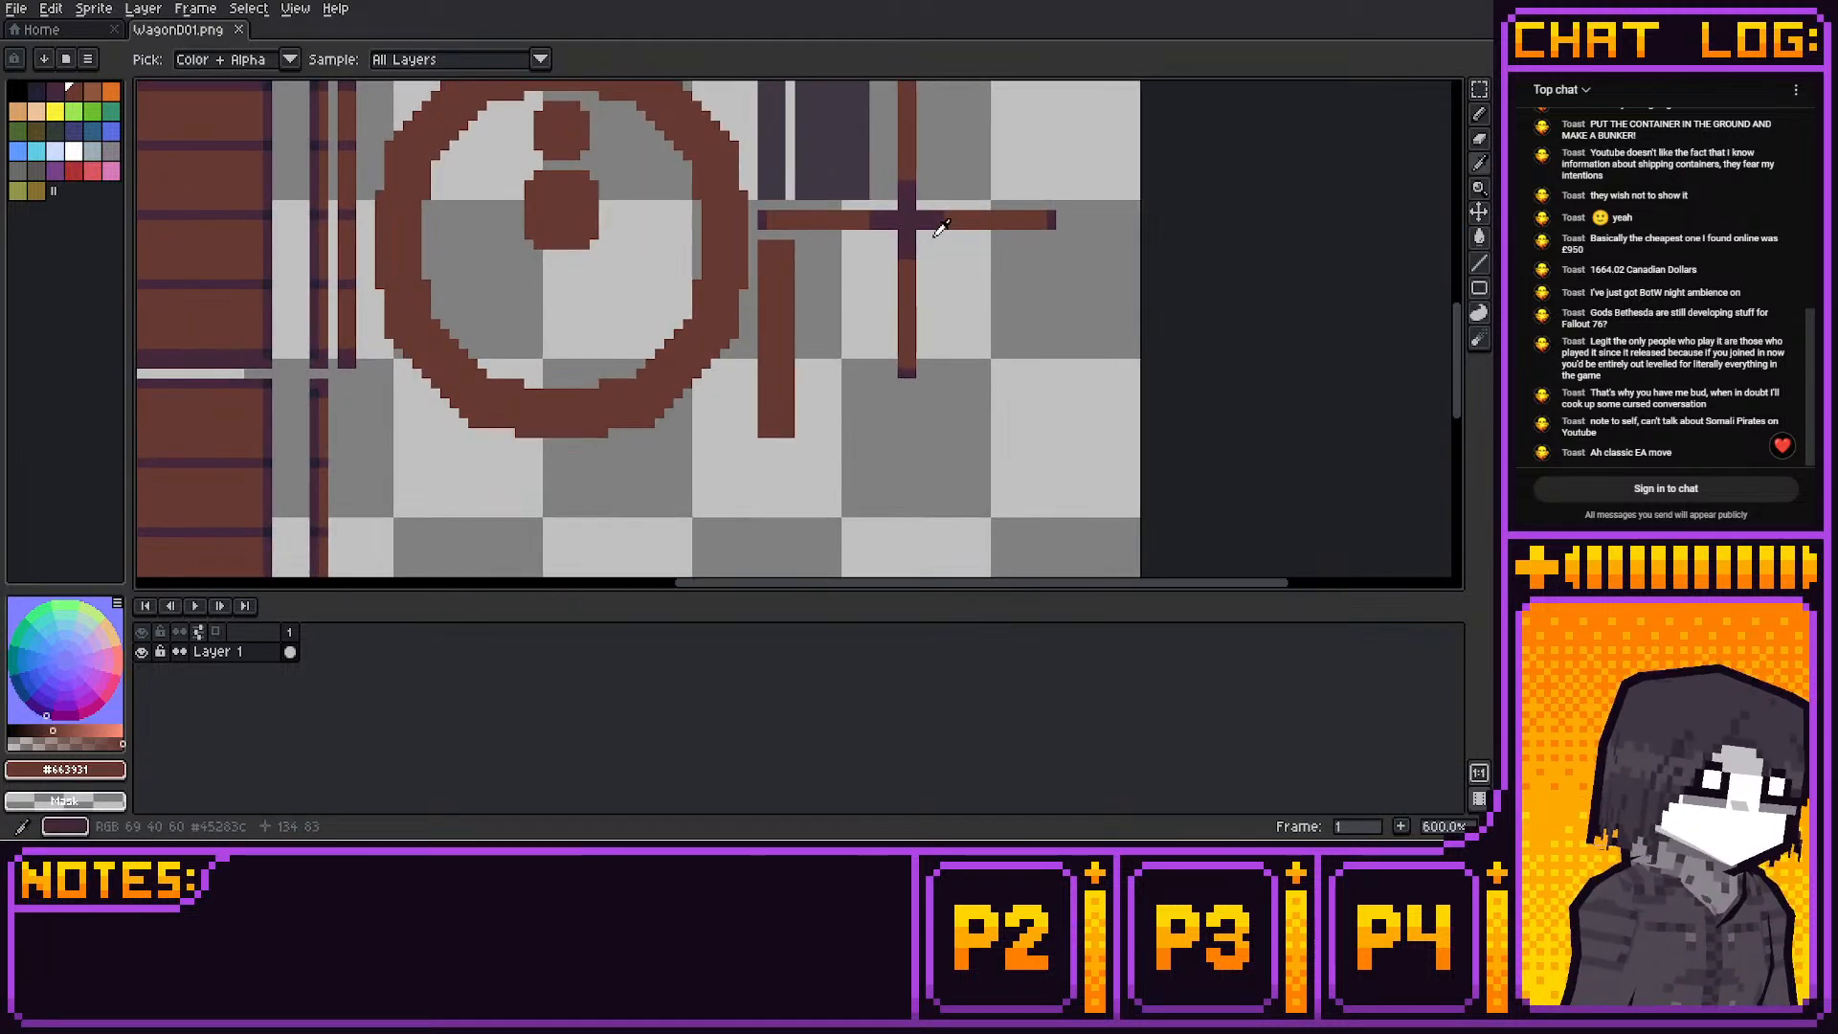
left_click(934, 230)
key("b")
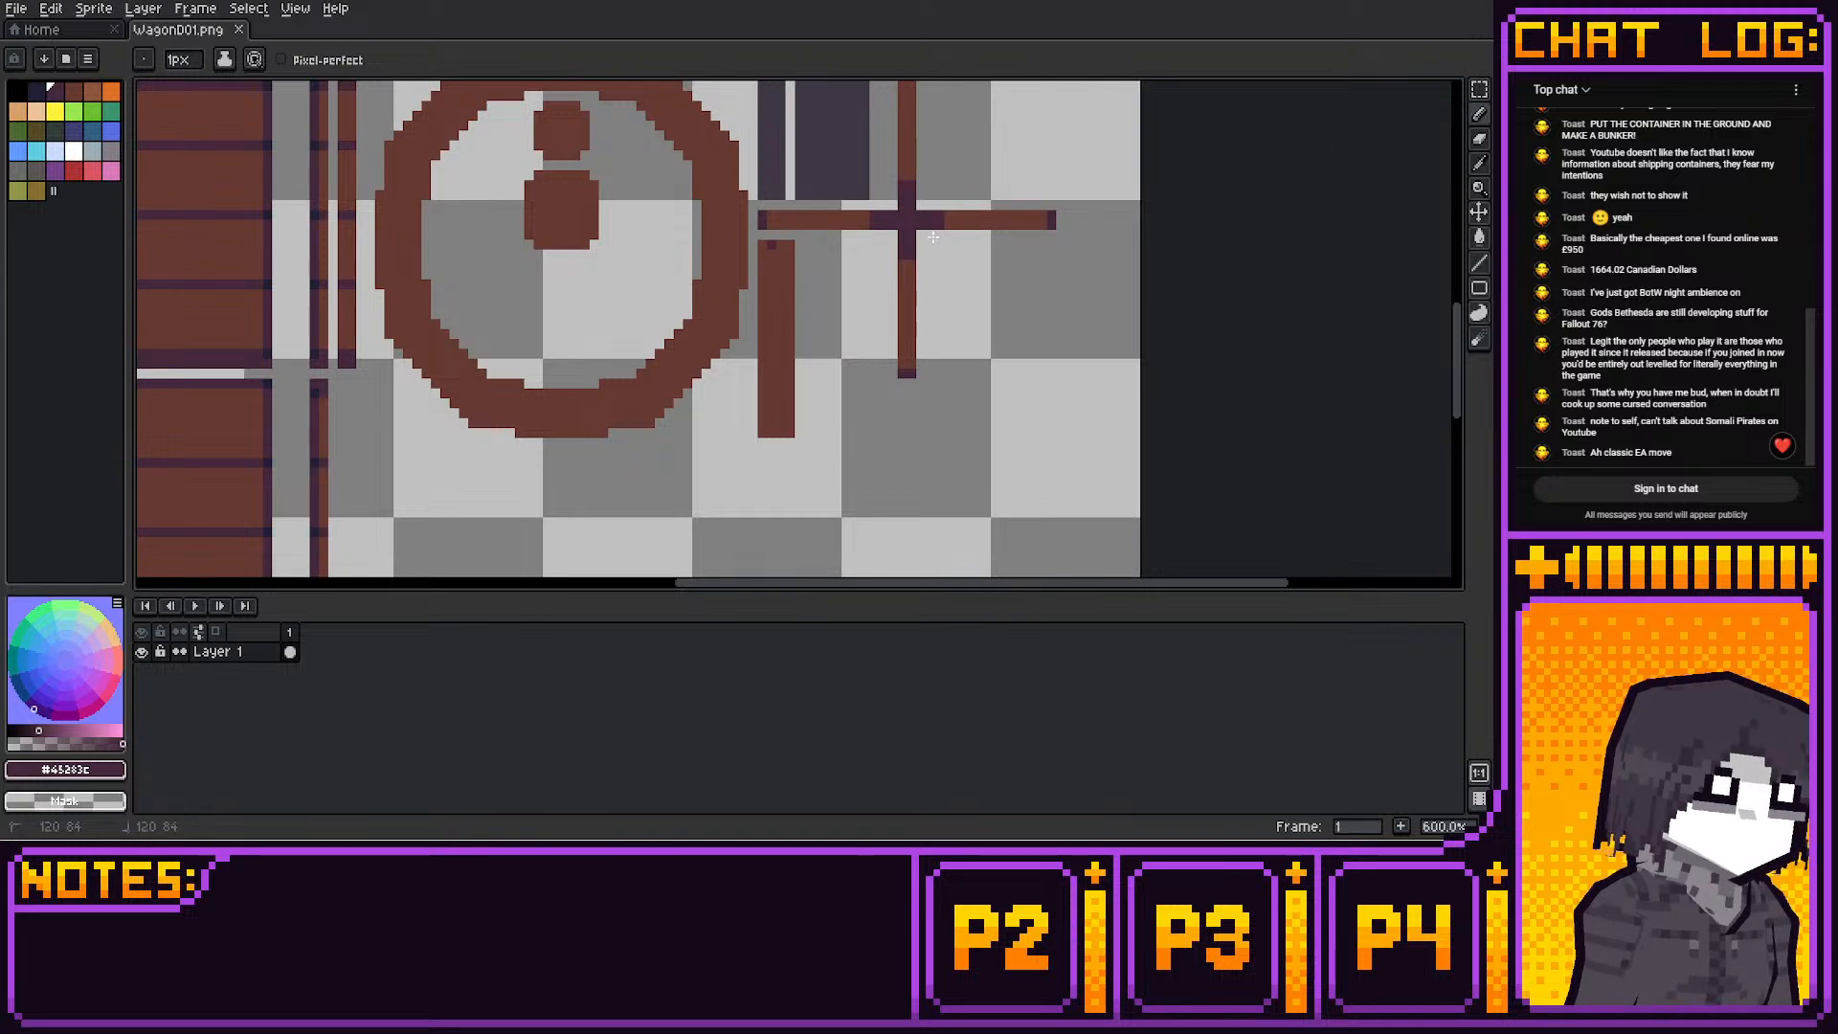
left_click(780, 243)
middle_click_drag(809, 305, 806, 276)
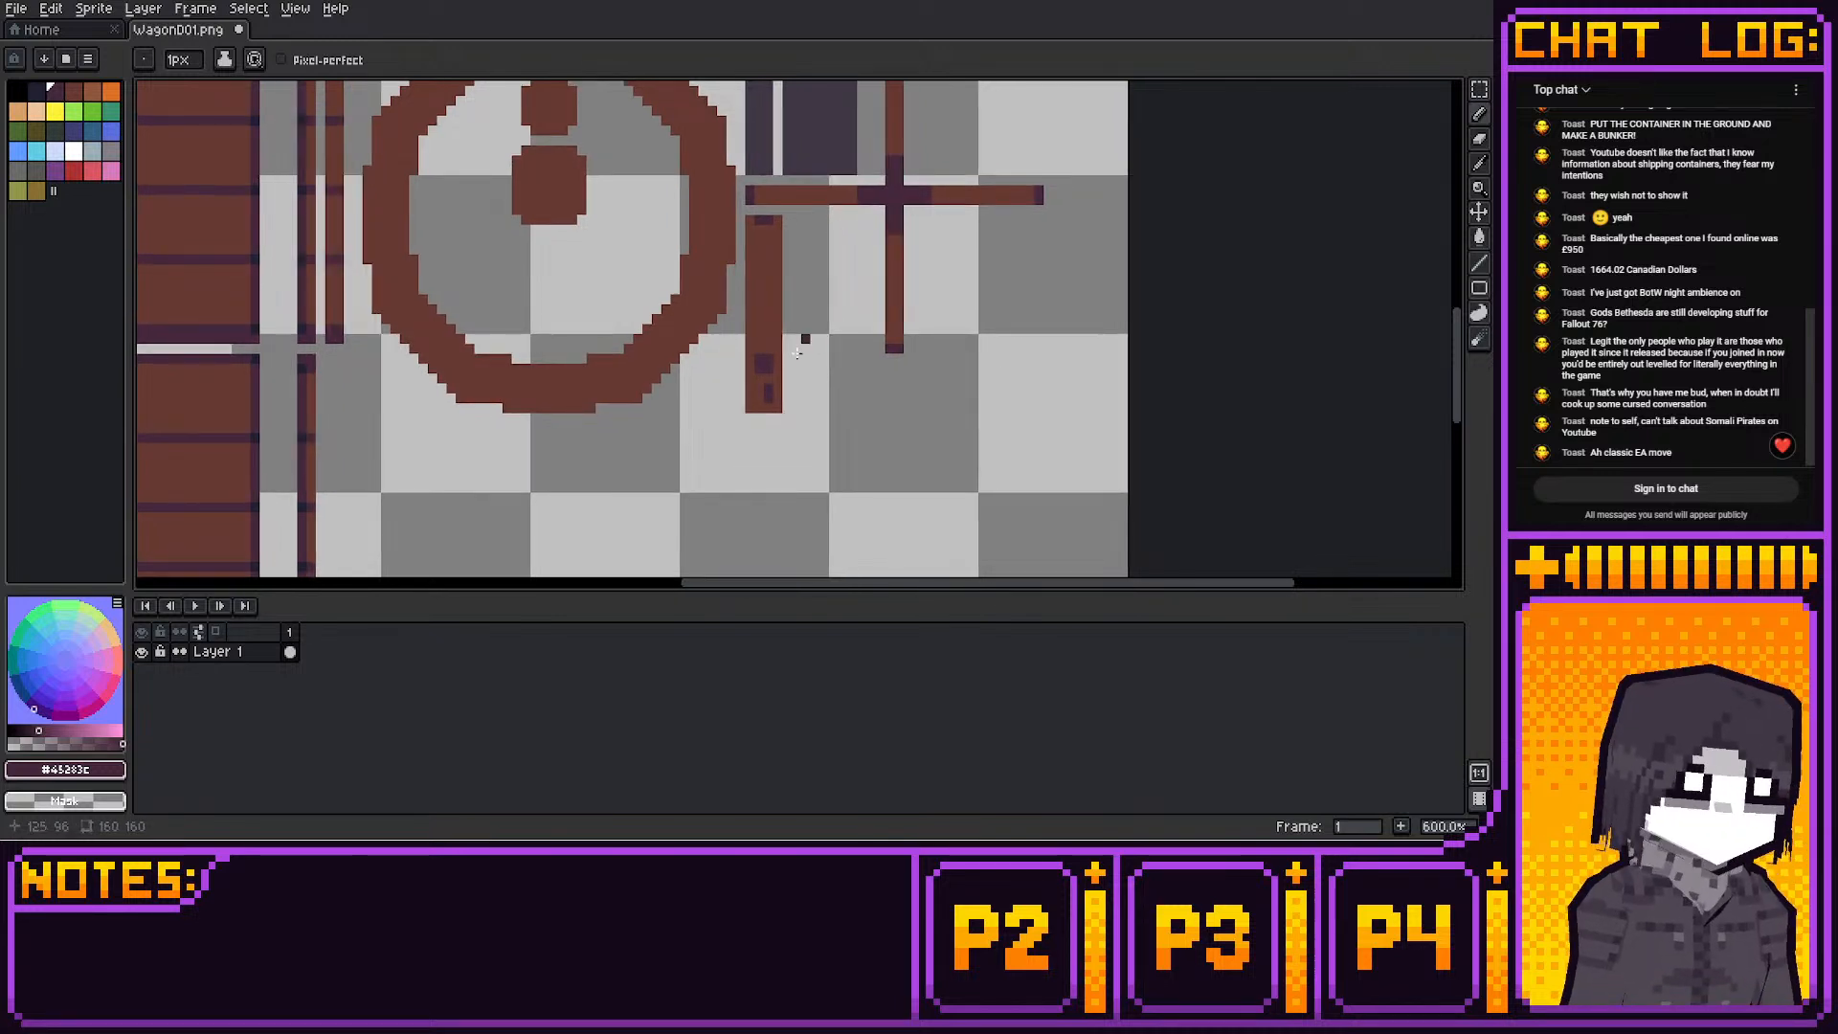
key("ctrl+z")
left_click(16, 9)
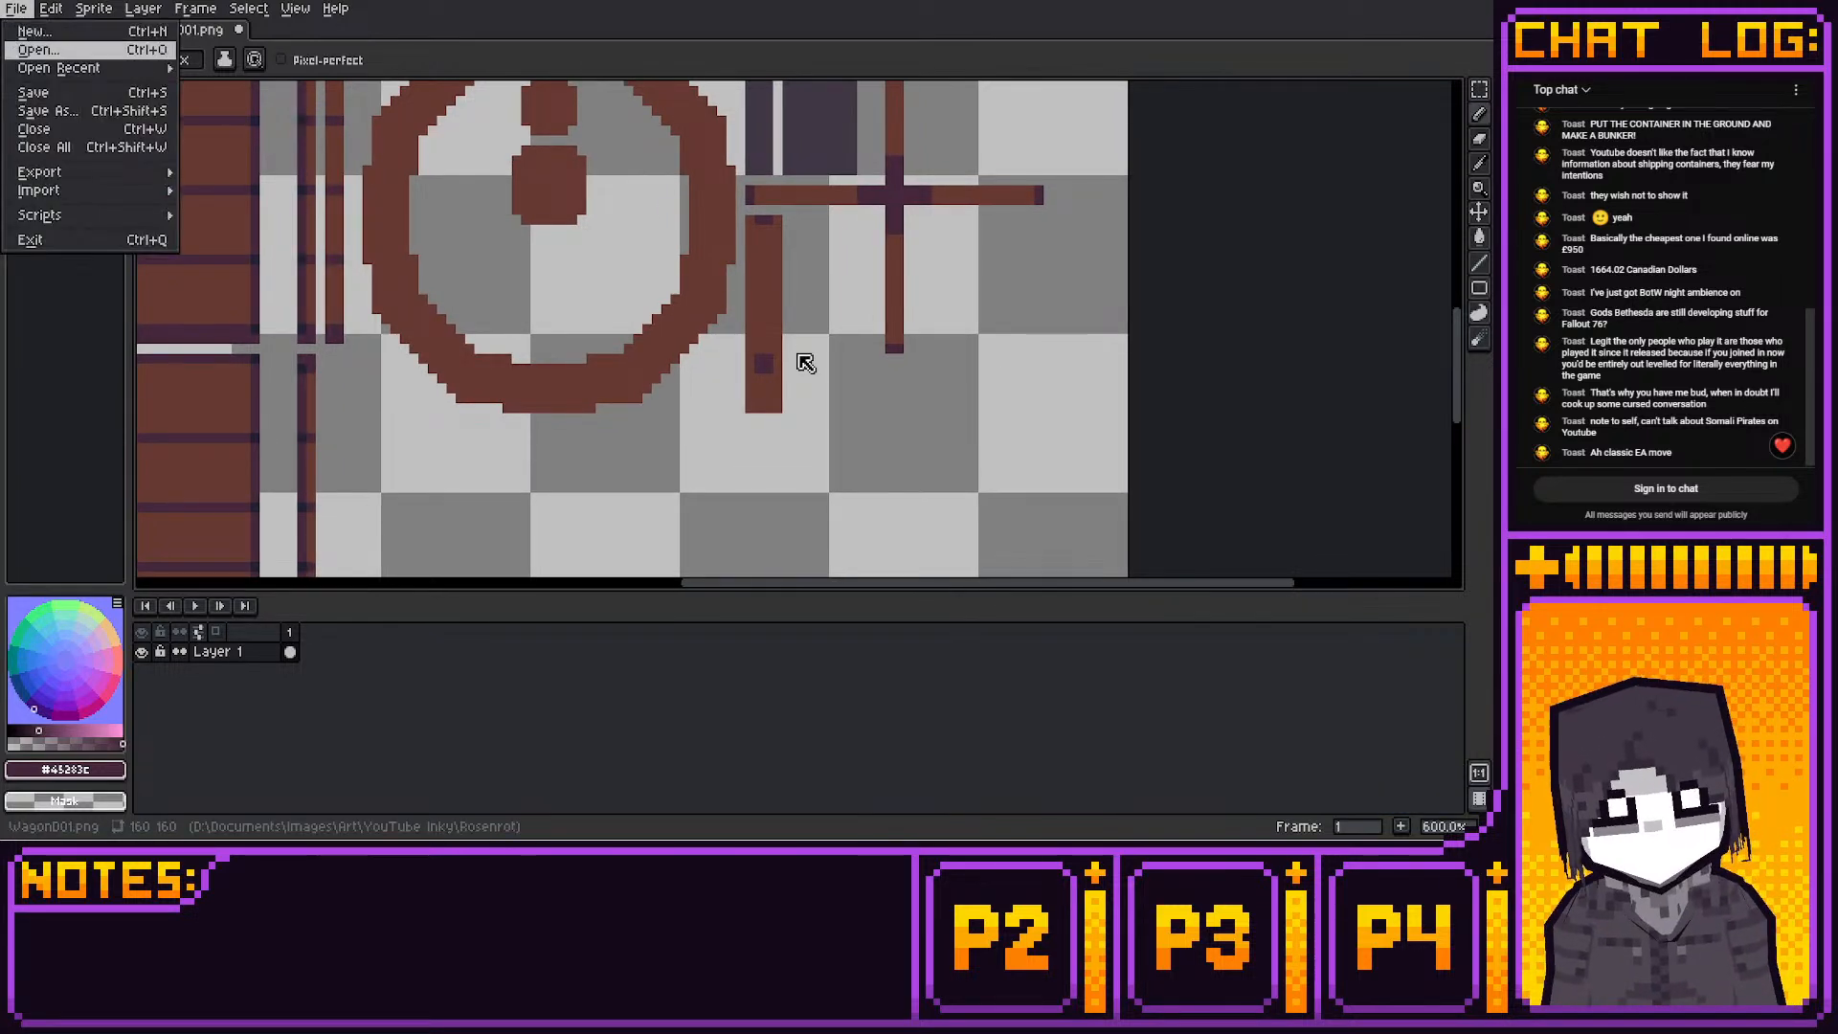
left_click(28, 93)
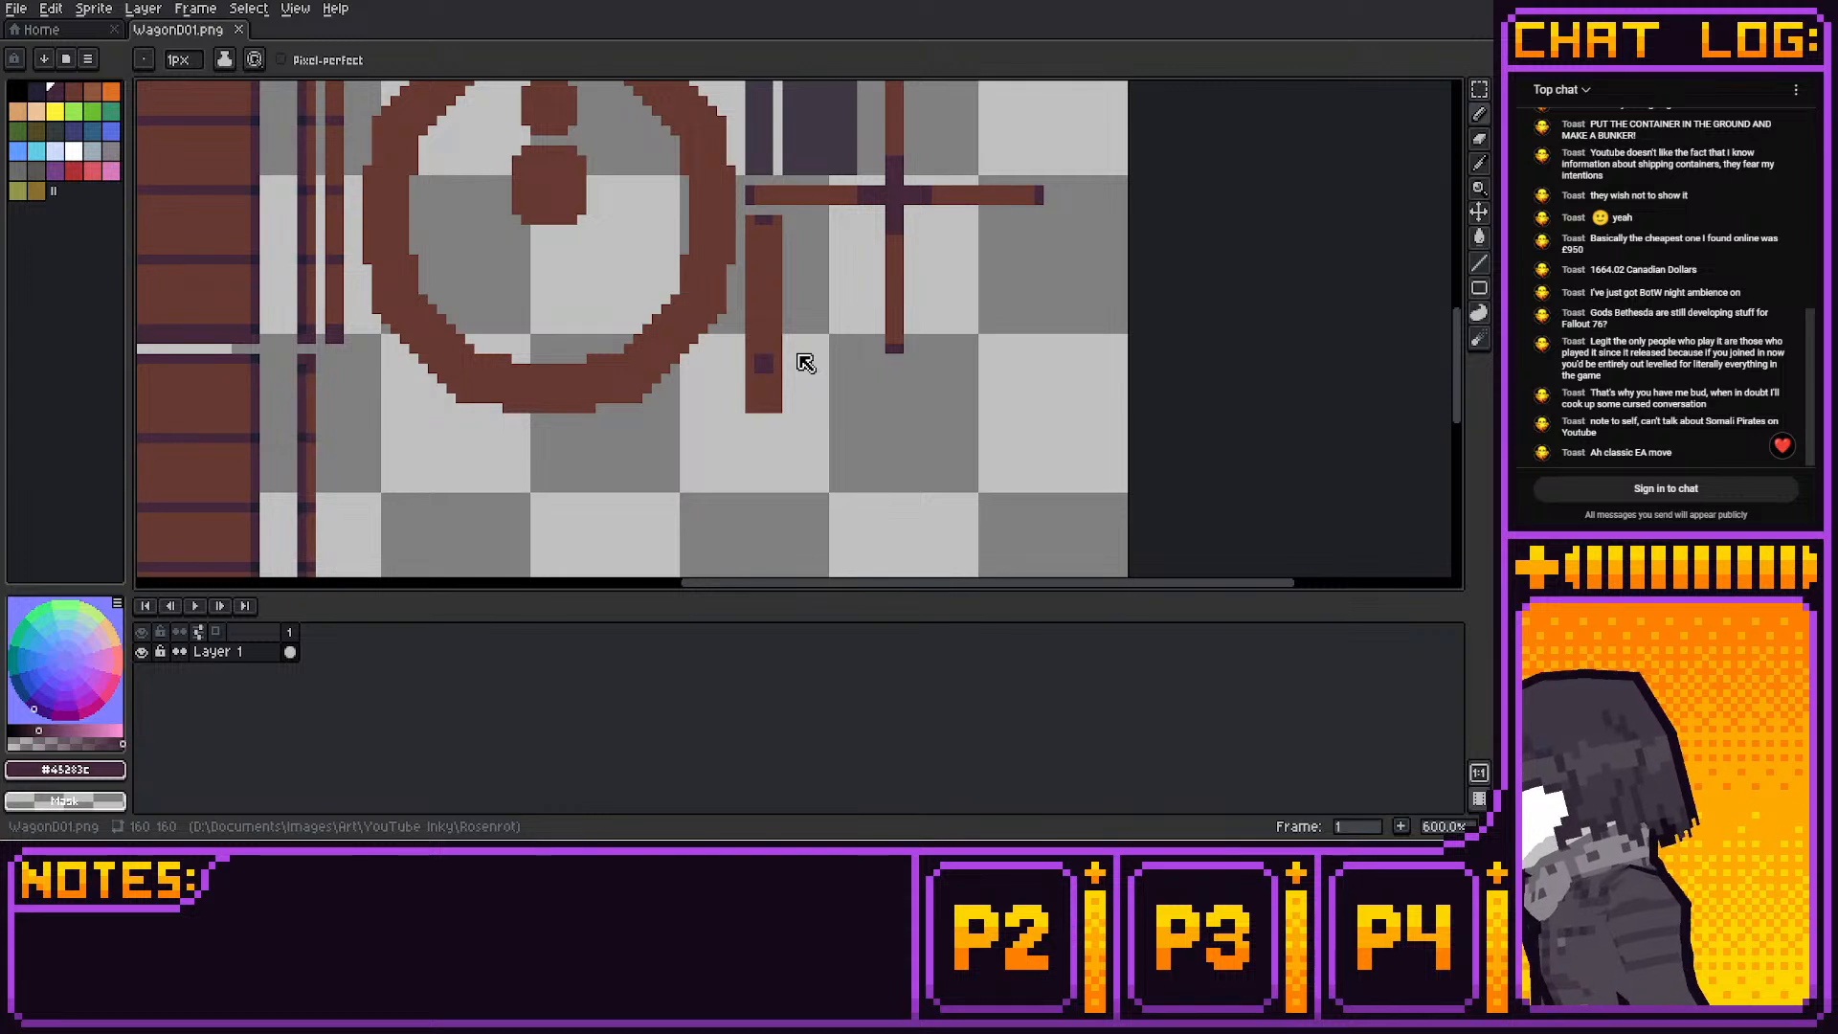
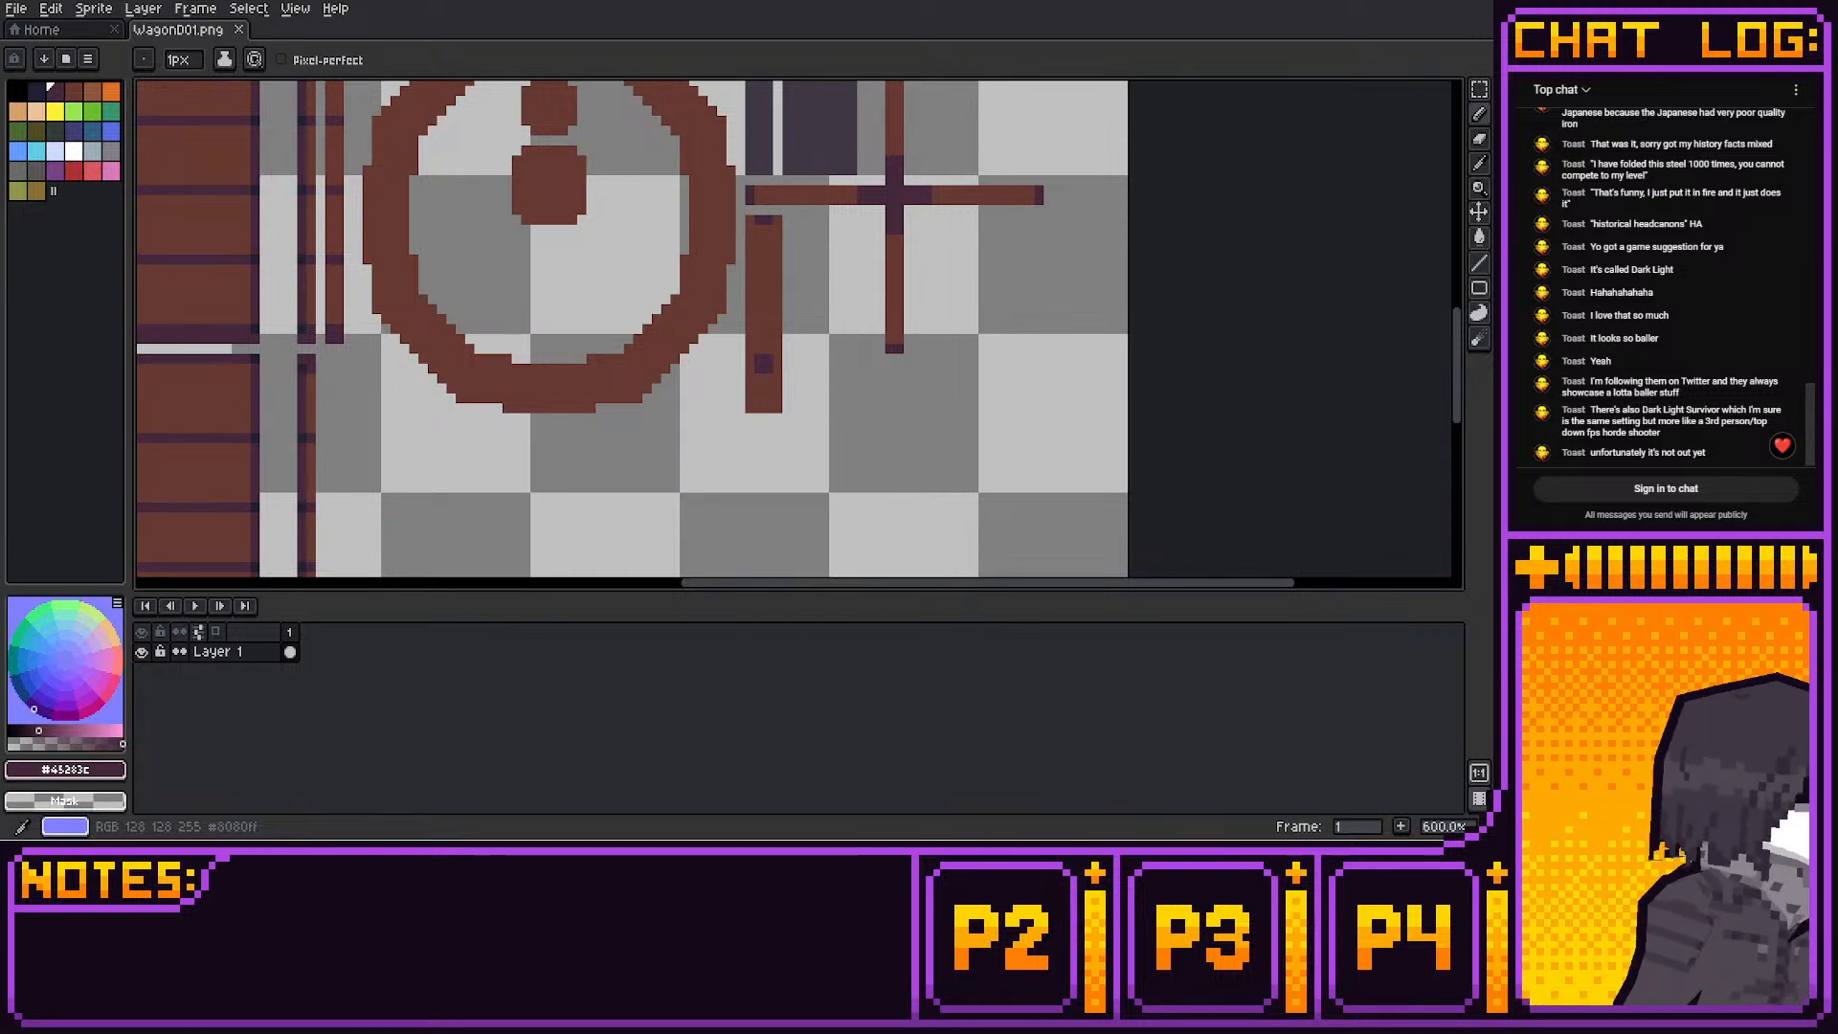
Create a new 112 by 112 pixel RGBA sprite with a transparent background
left_click(18, 9)
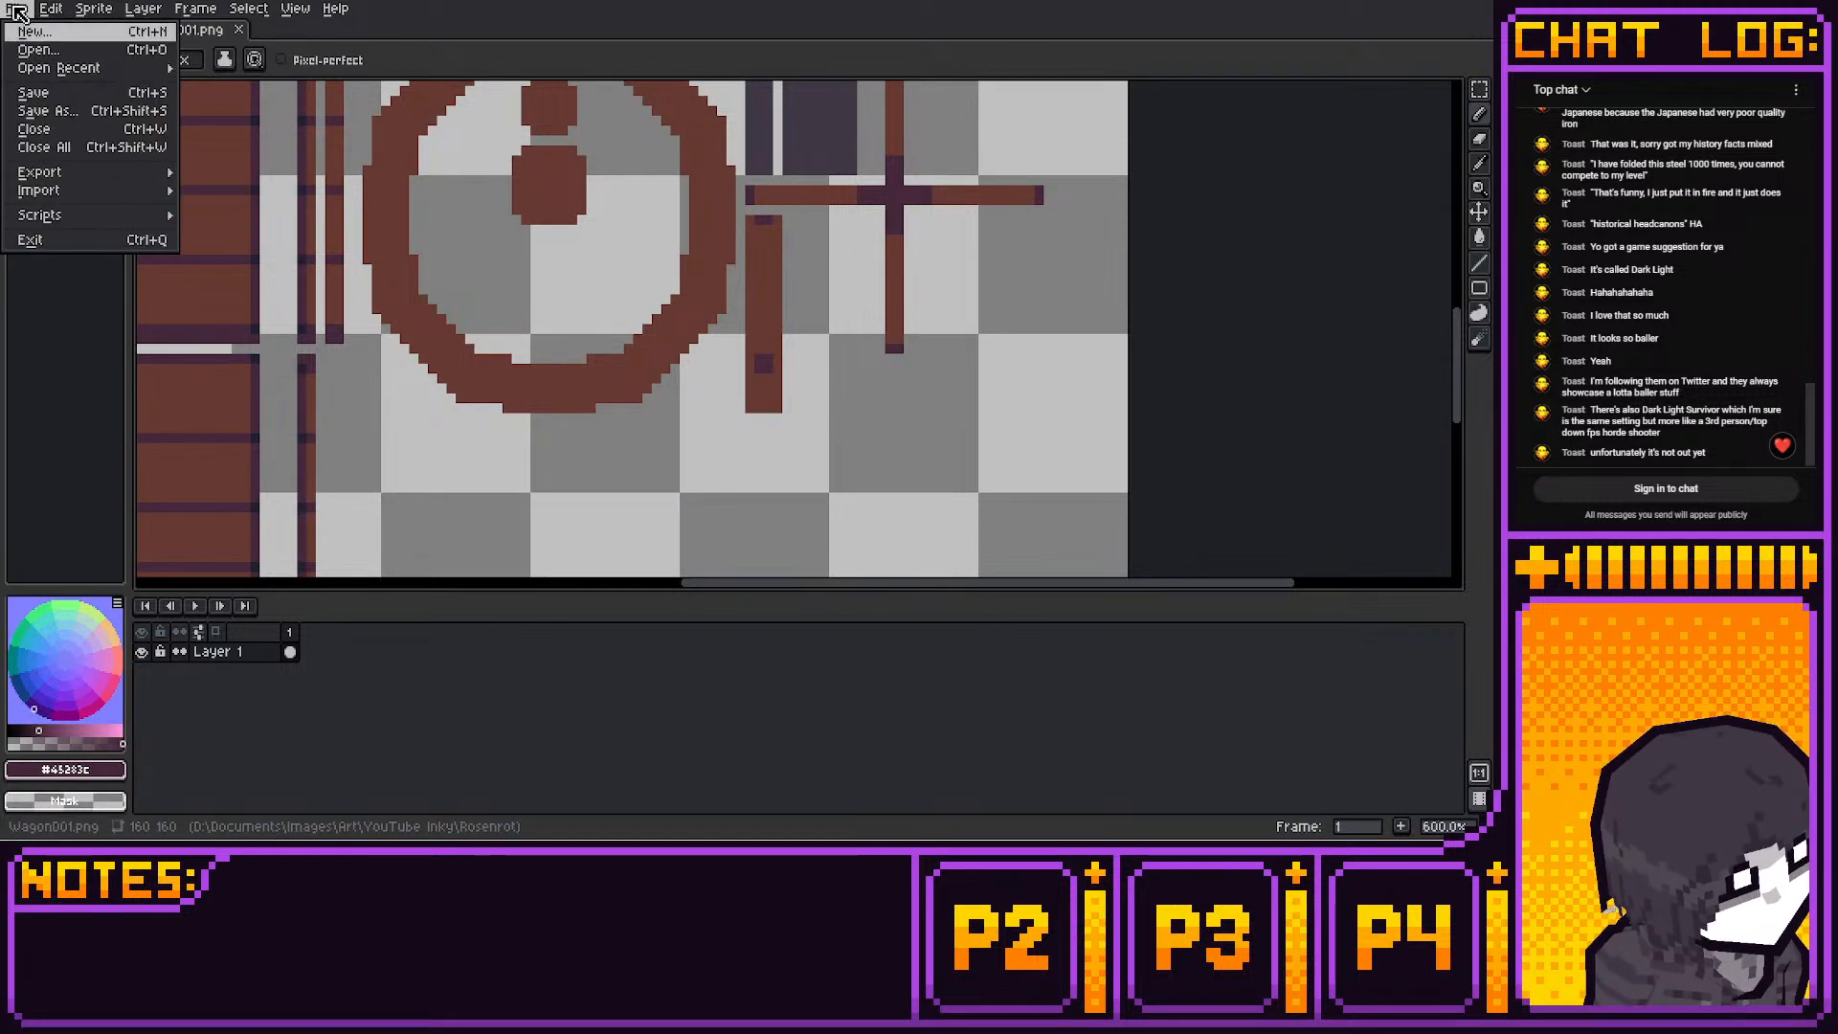
key("Return")
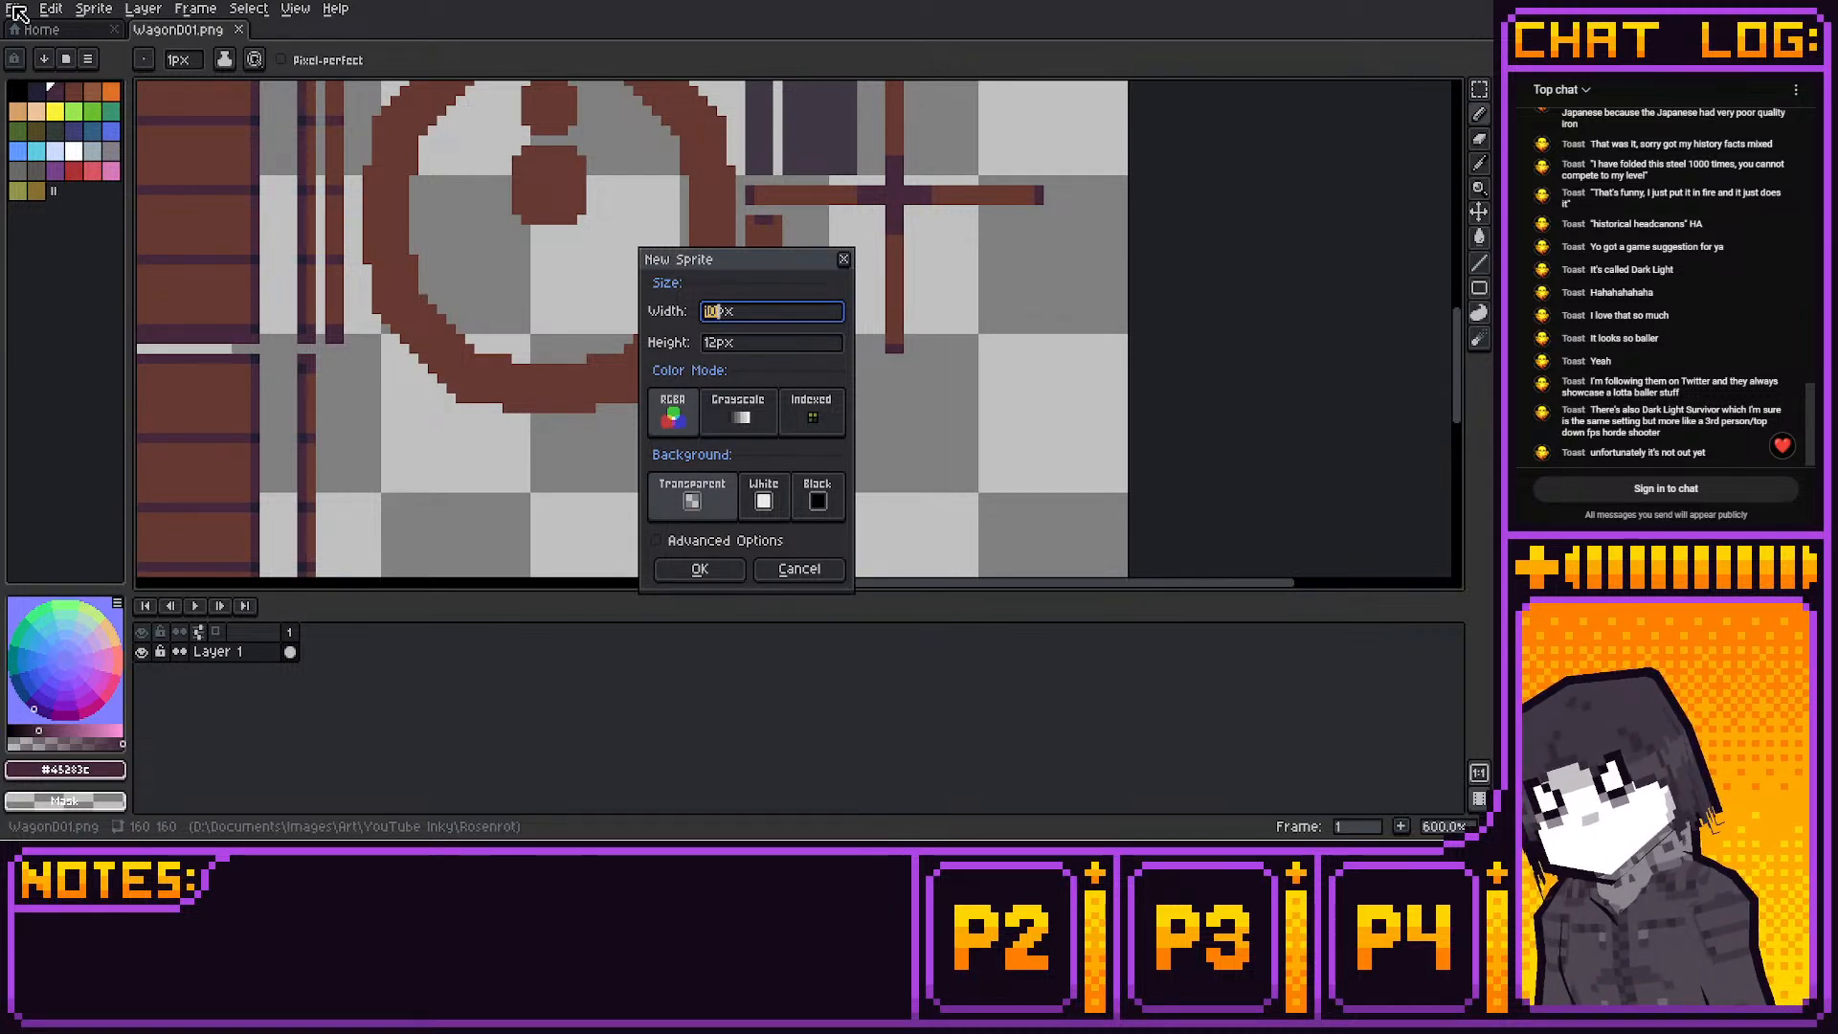
type("1")
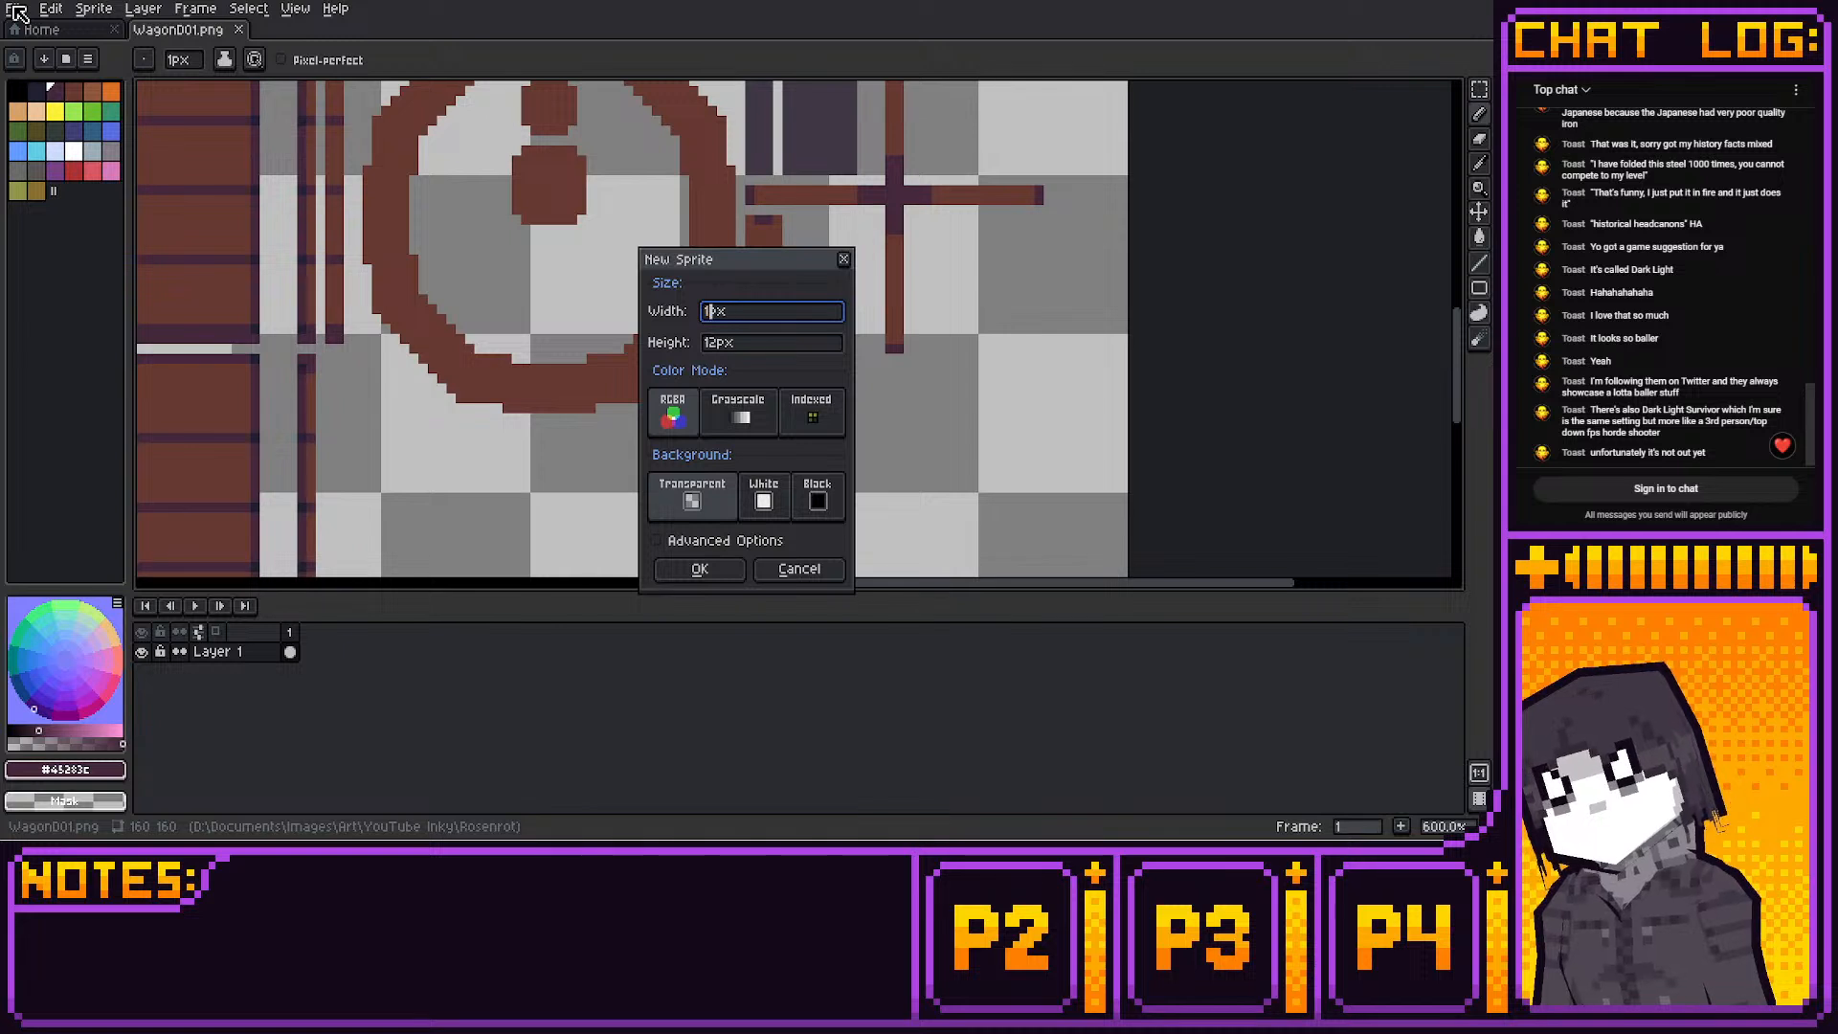
type("12")
key("Tab")
type("122")
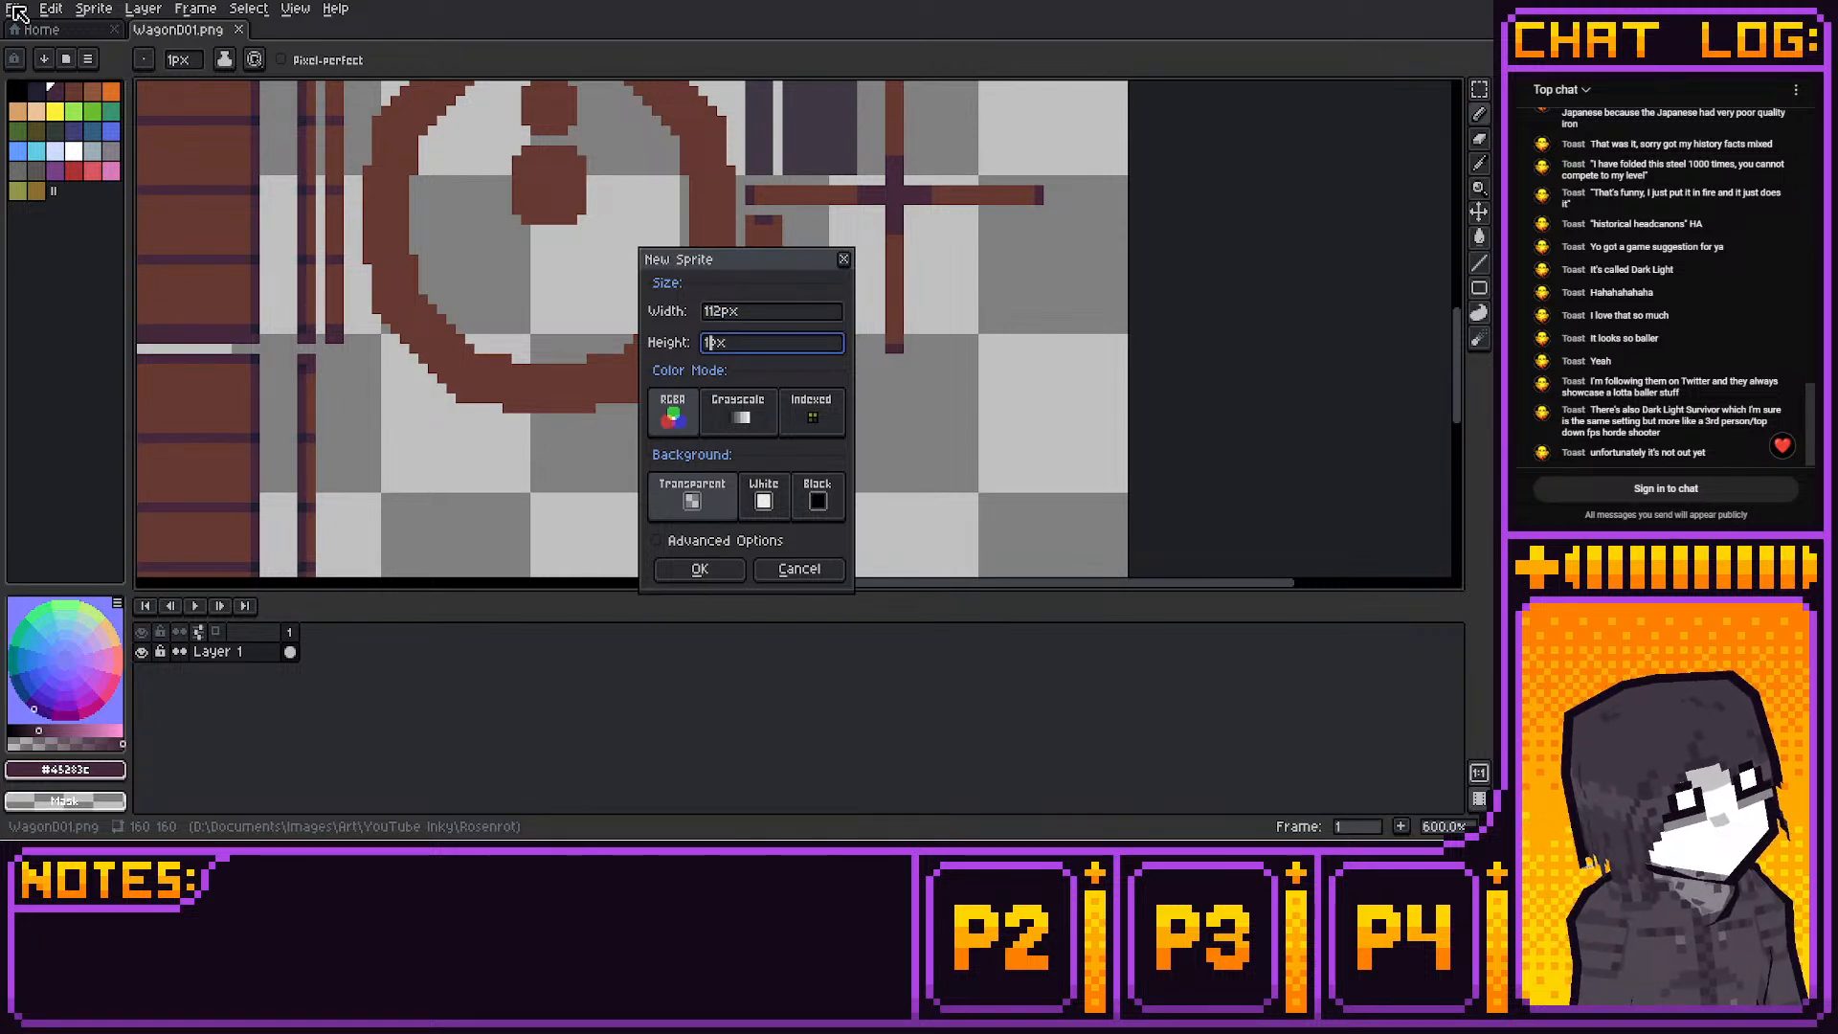
key("BackSpace")
key("BackSpace")
type("12")
key("Tab")
key("Tab")
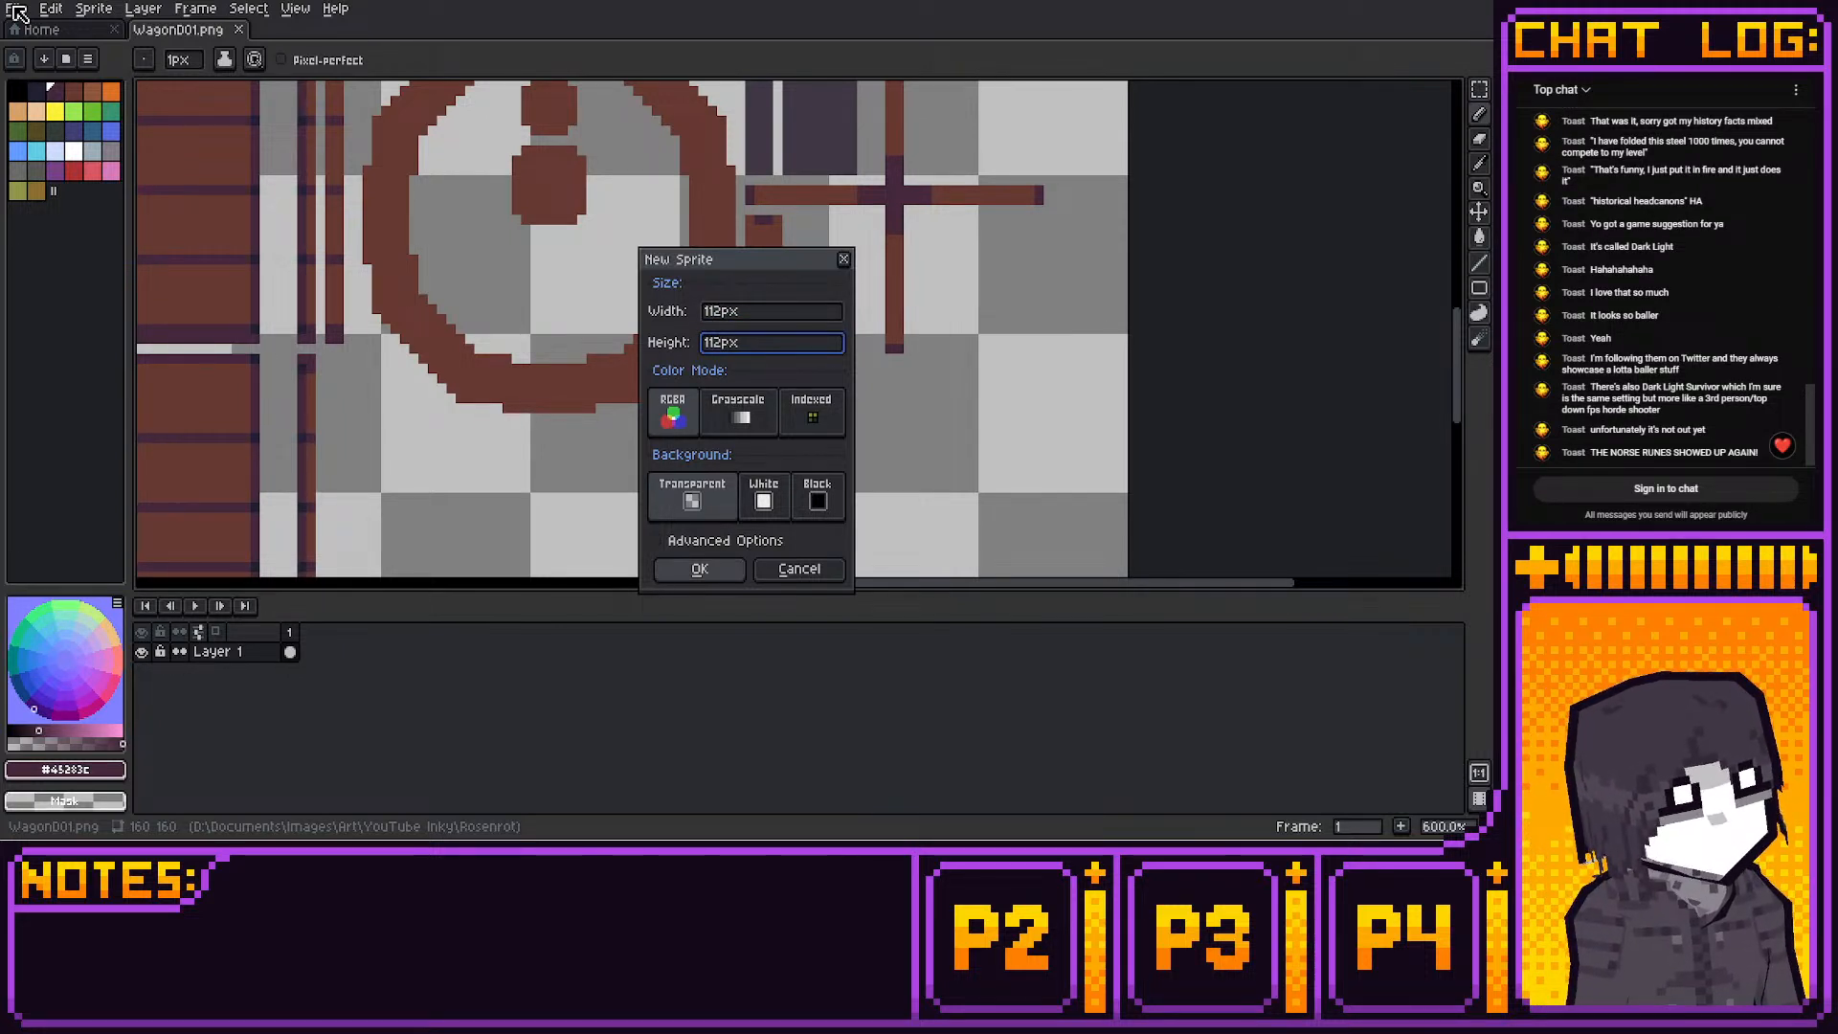
key("Return")
middle_click_drag(841, 203, 681, 245)
scroll(682, 245, "down", 1)
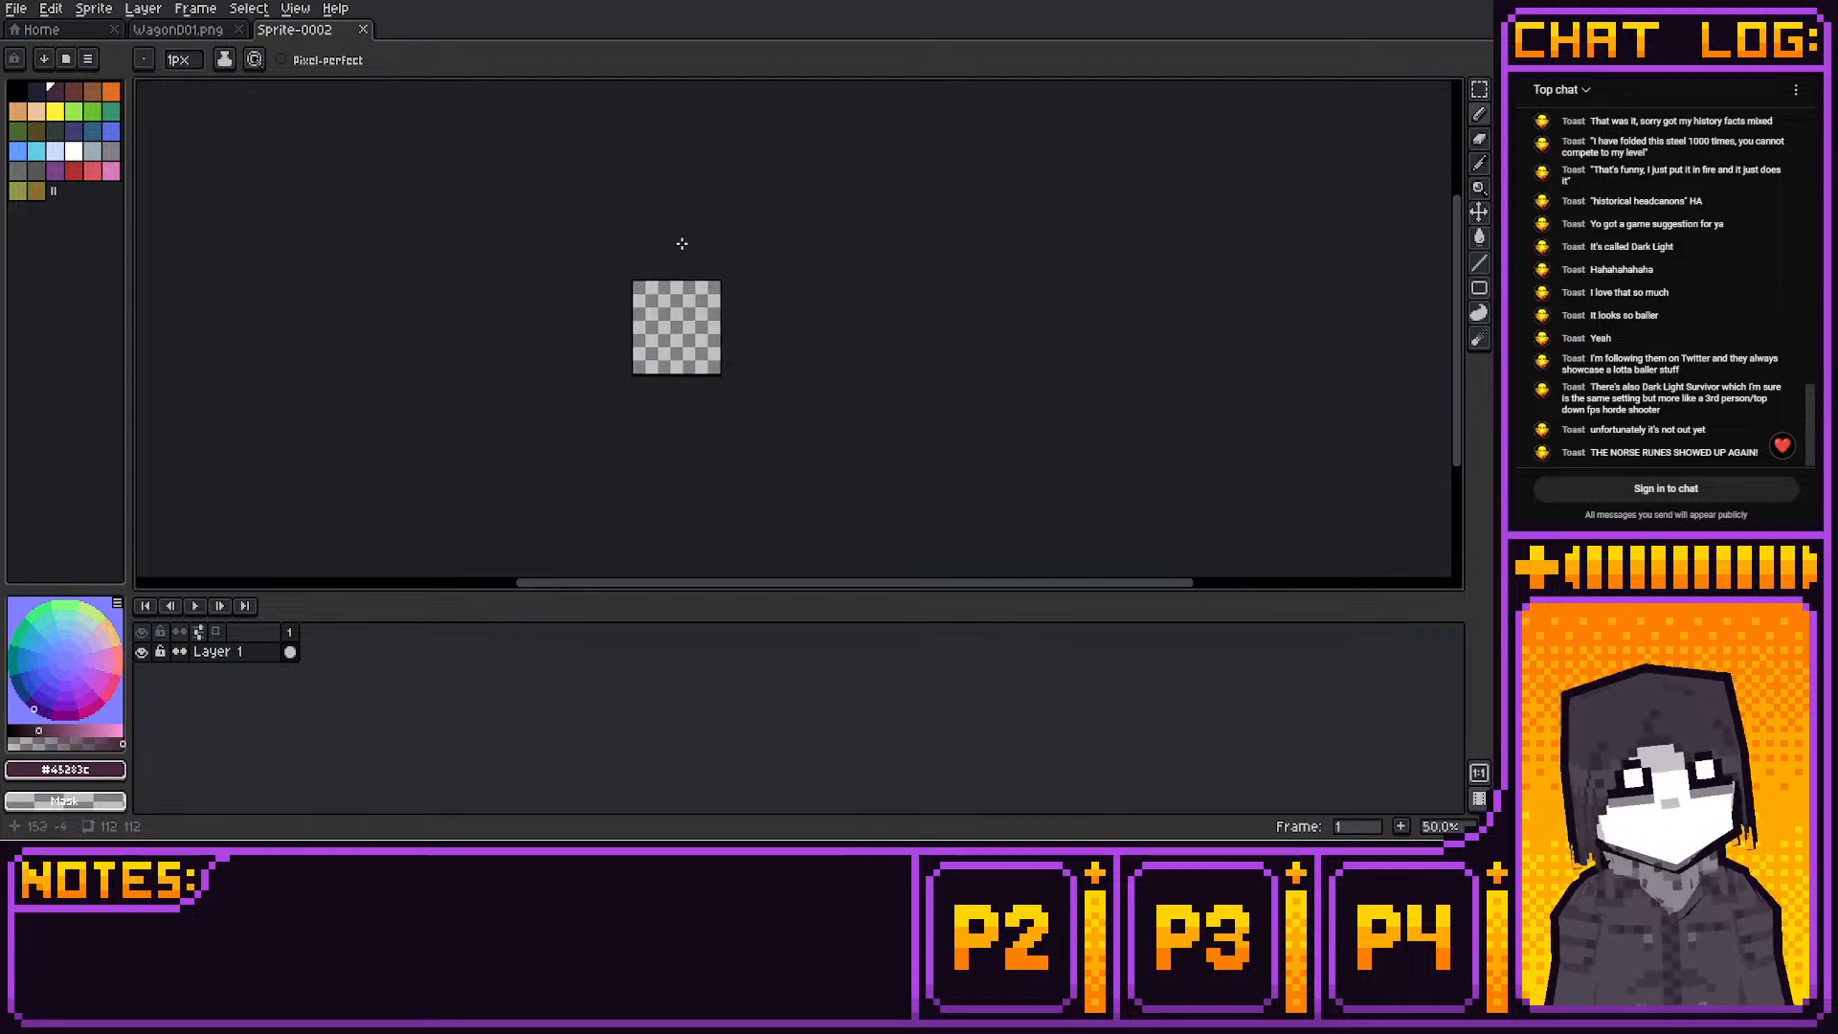
scroll(682, 245, "up", 4)
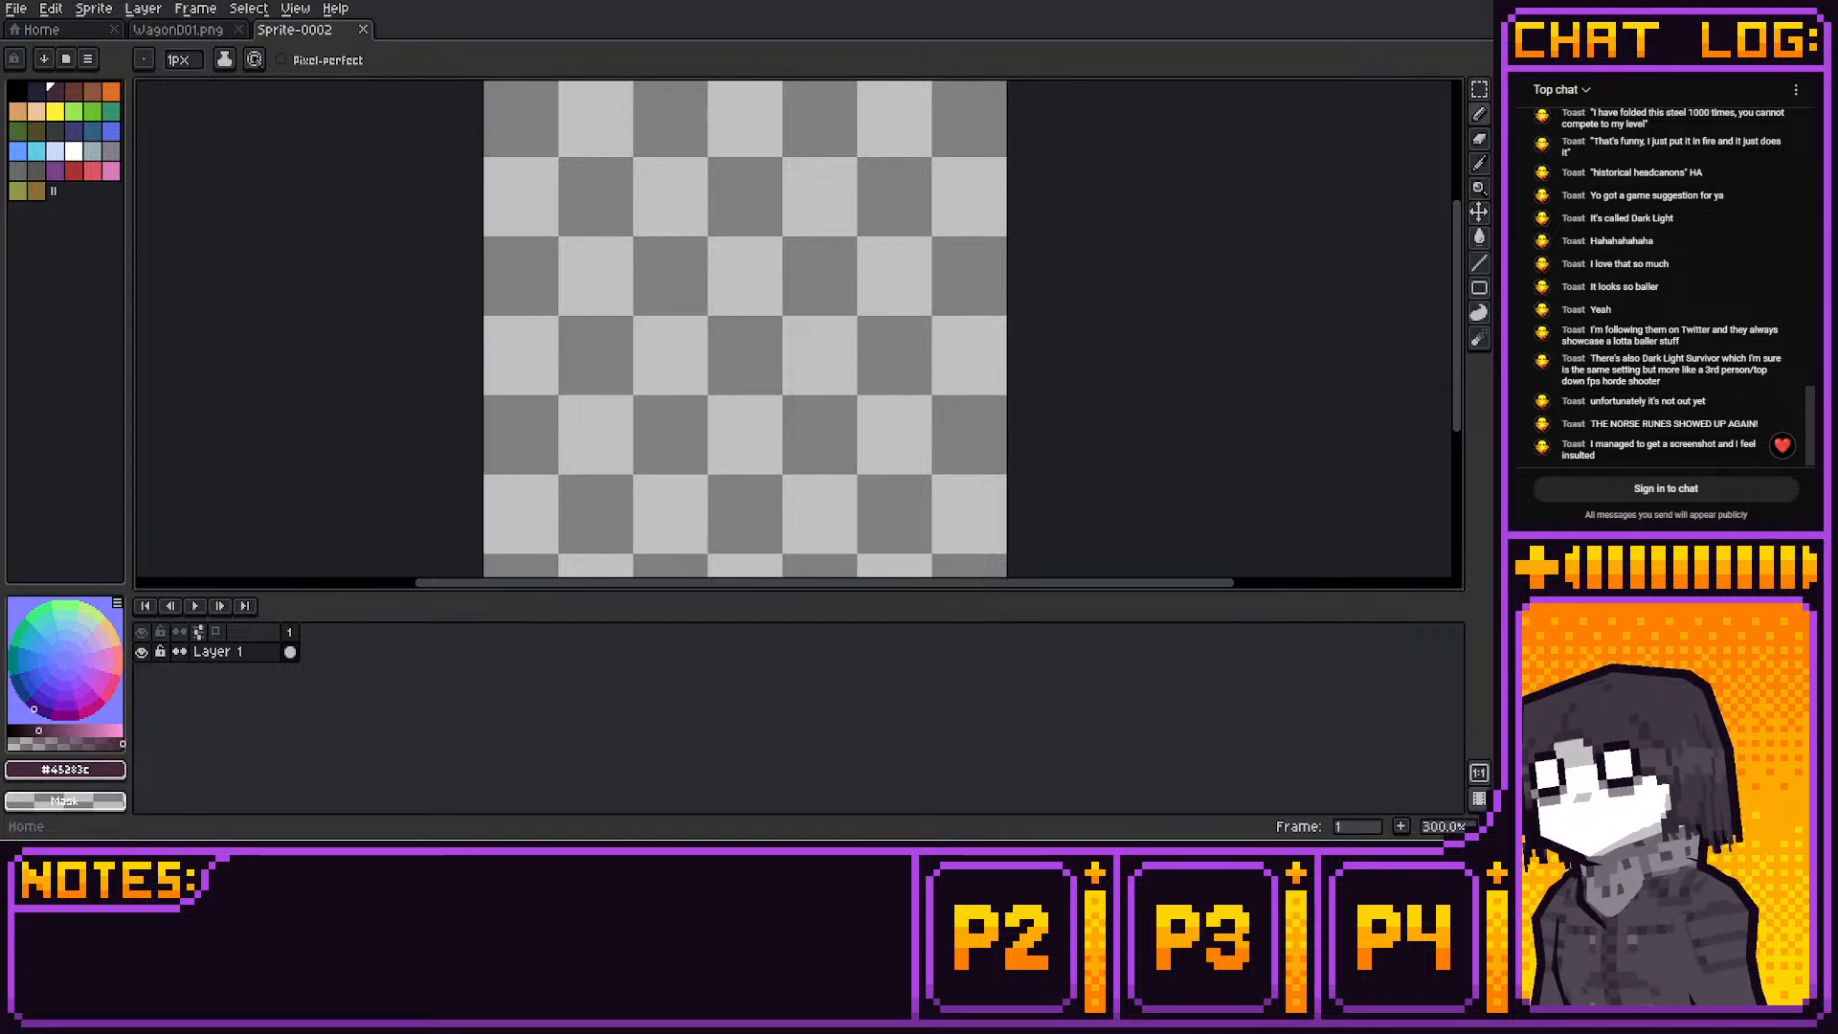
Switch to Blender and save the wagon project
key("alt+Tab")
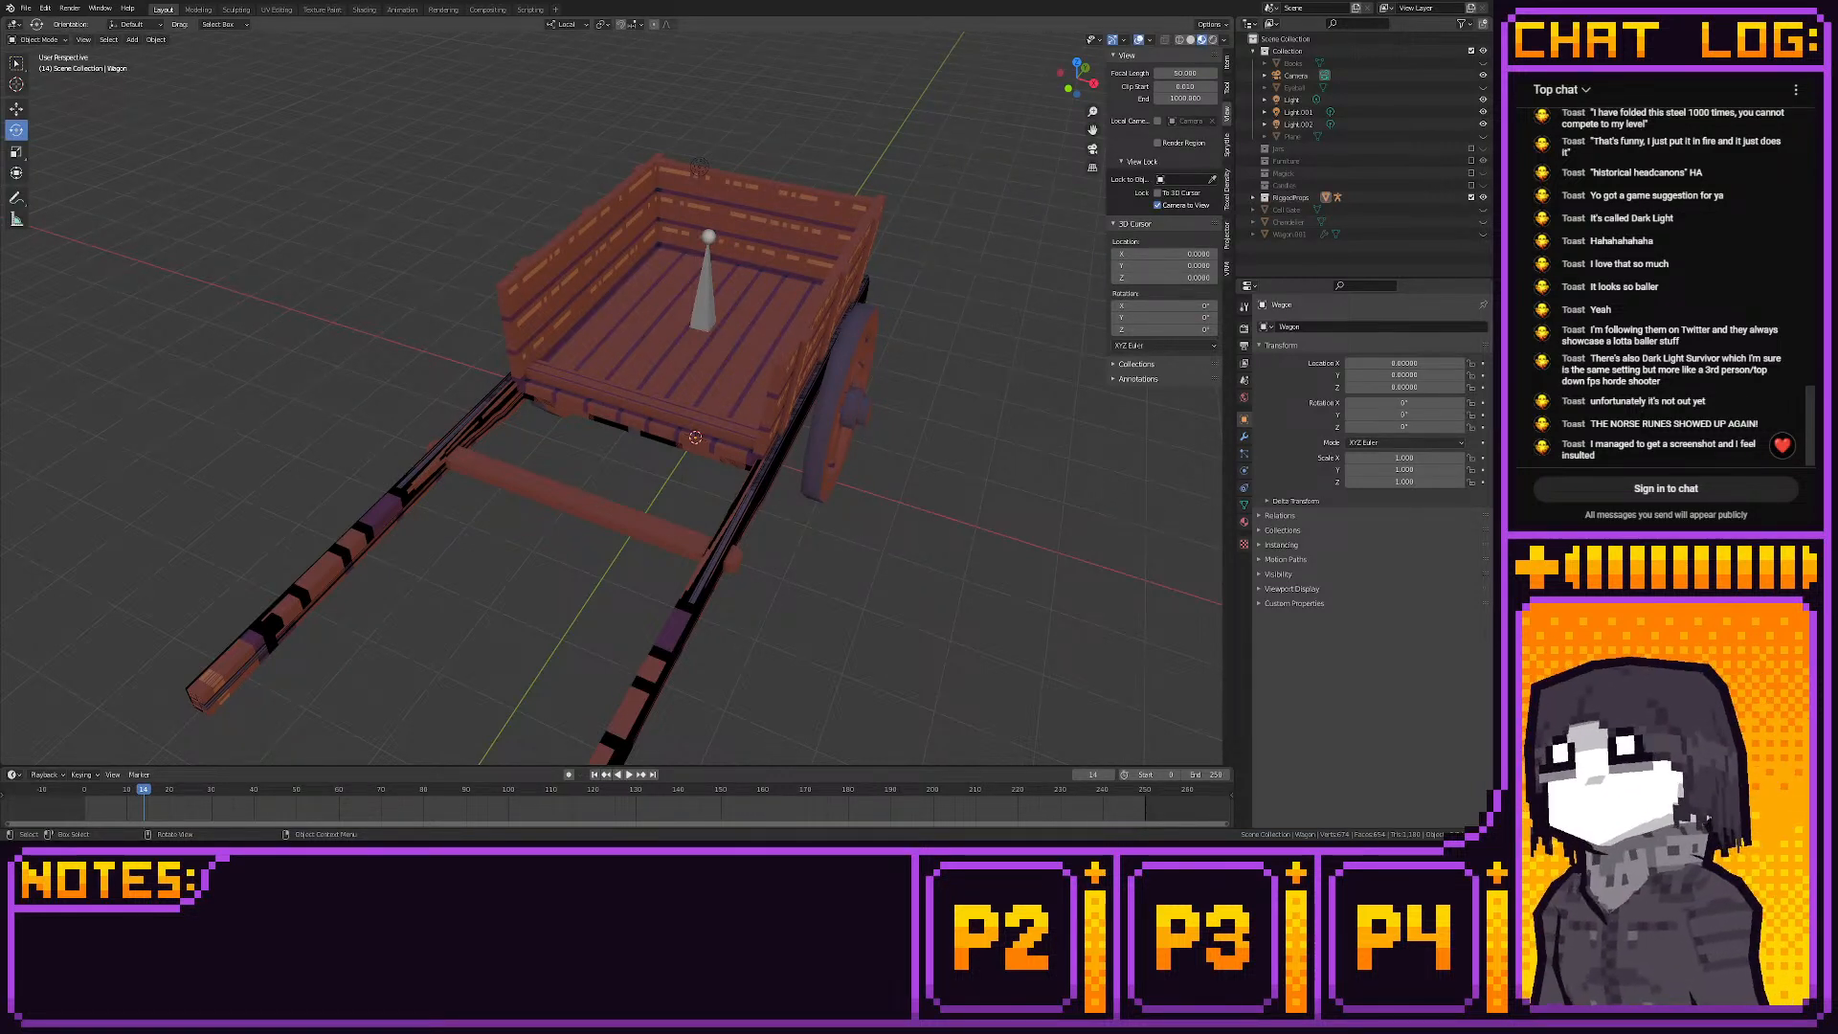
left_click(26, 8)
left_click(43, 88)
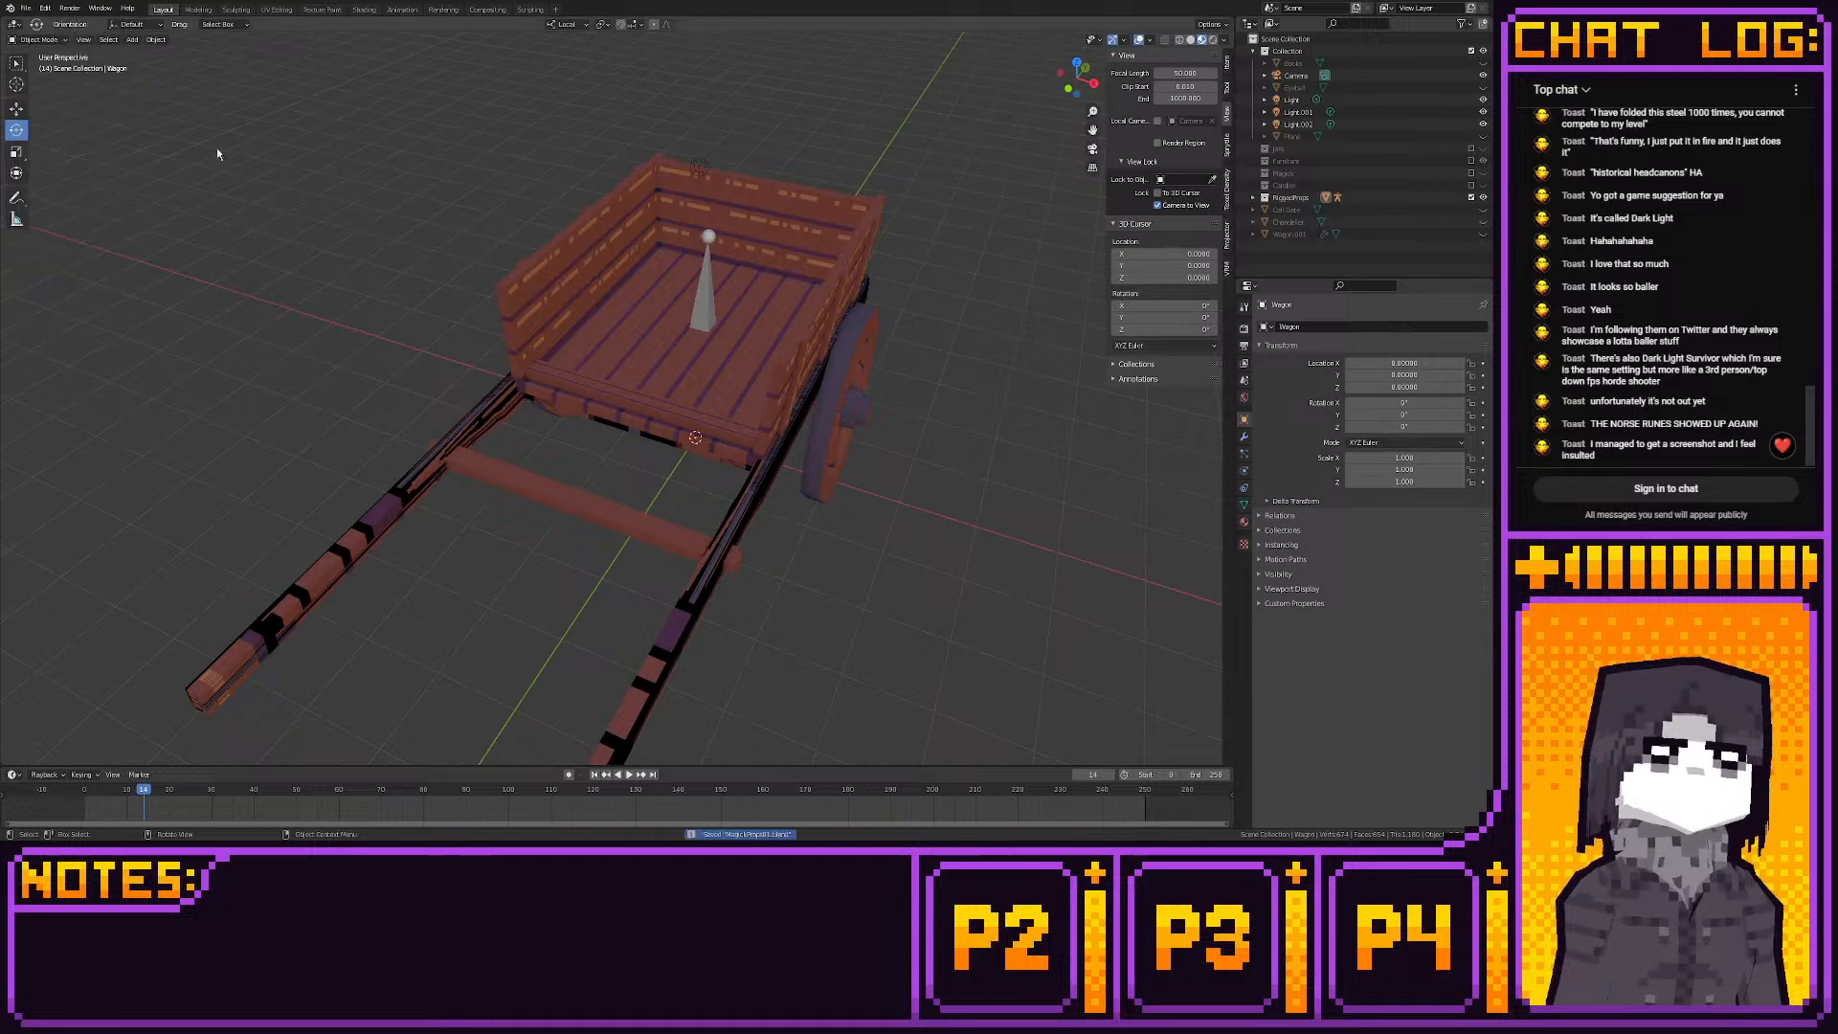
Hide the wagon's collection to leave the viewport empty
middle_click_drag(700, 401, 607, 473)
scroll(622, 455, "up", 2)
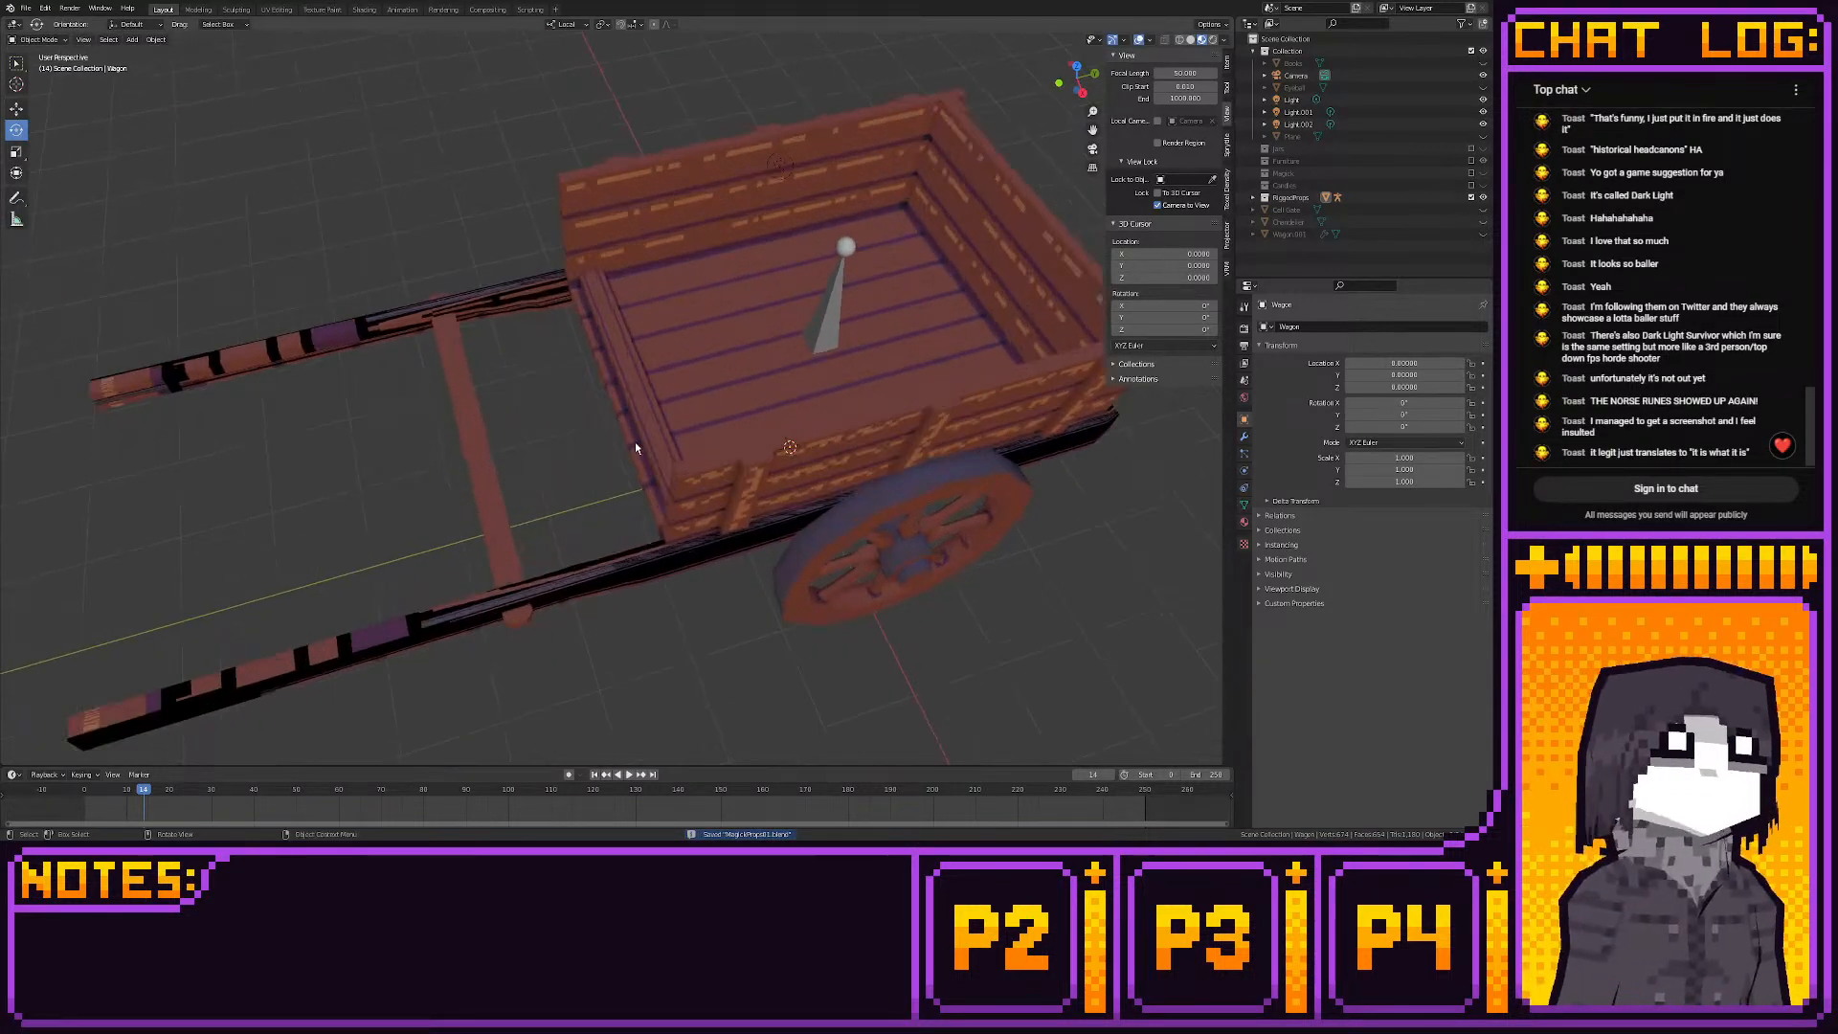
scroll(640, 443, "up", 1)
scroll(641, 428, "down", 3)
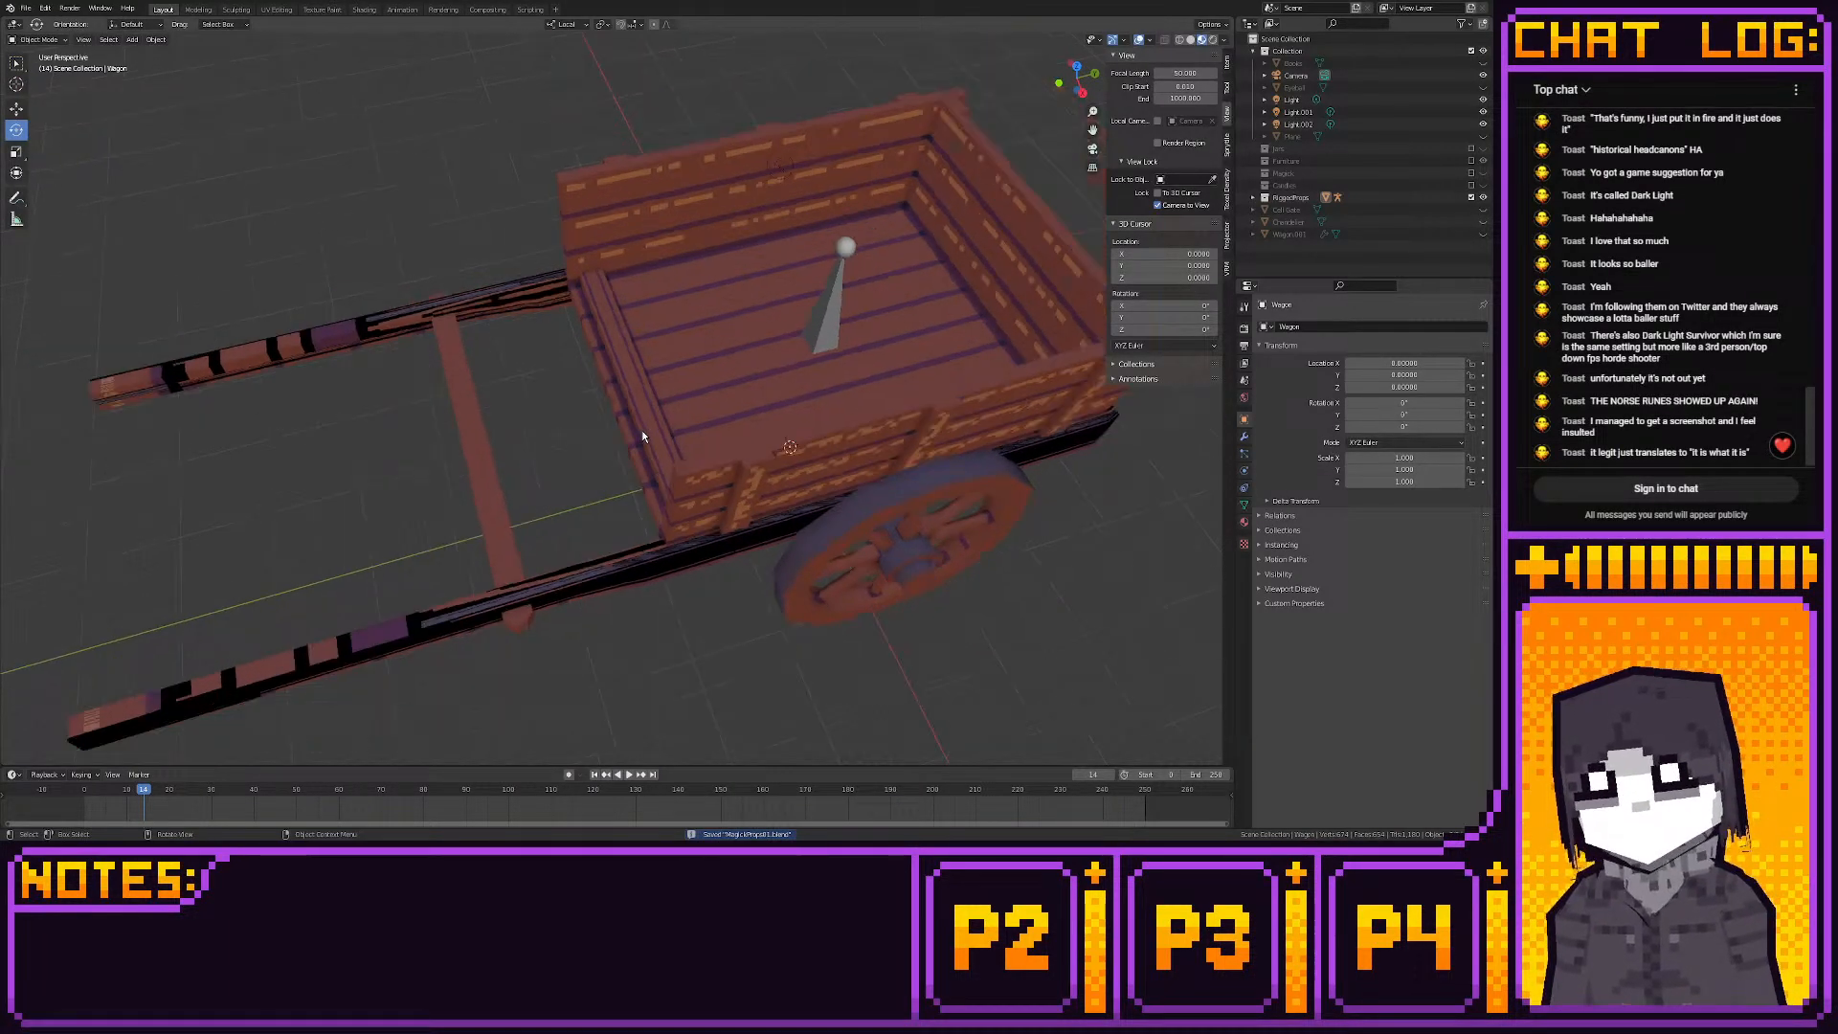
middle_click_drag(641, 429, 613, 383)
left_click(1473, 197)
Add a cube mesh at the world origin and view it straight from the front
scroll(743, 370, "down", 4)
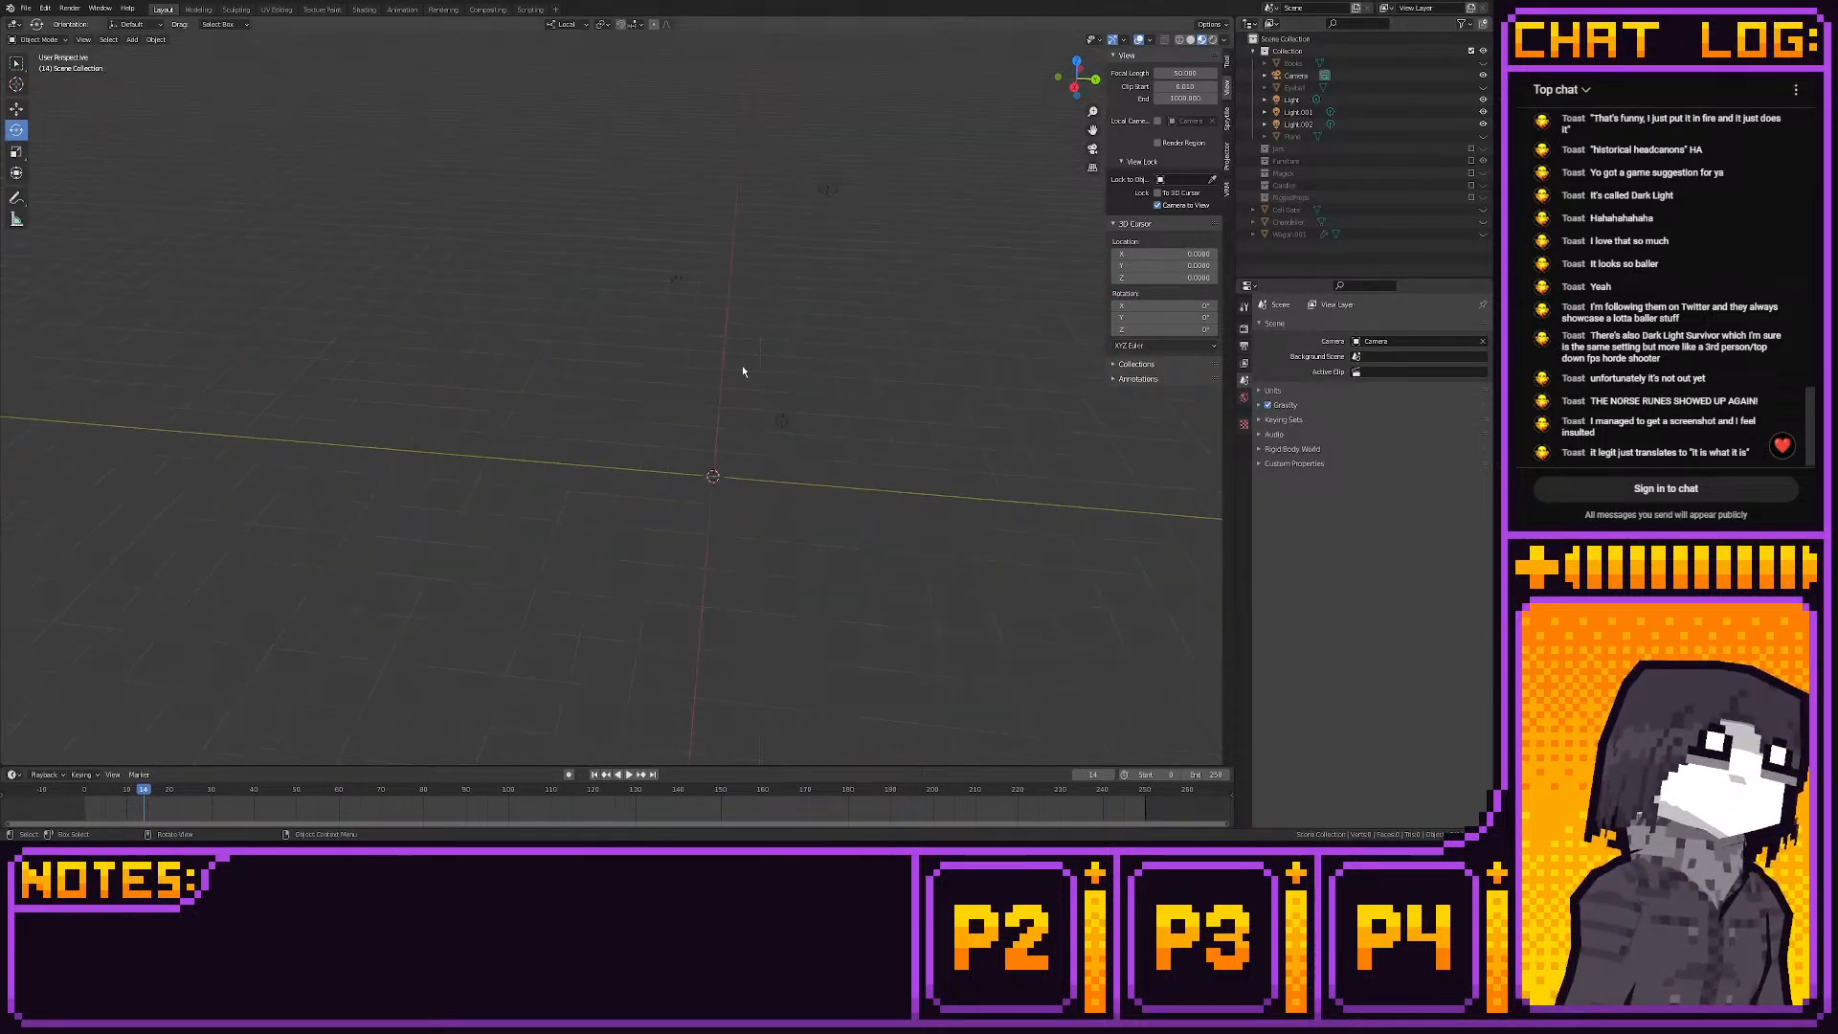
key("shift+a")
mouse_move(717, 334)
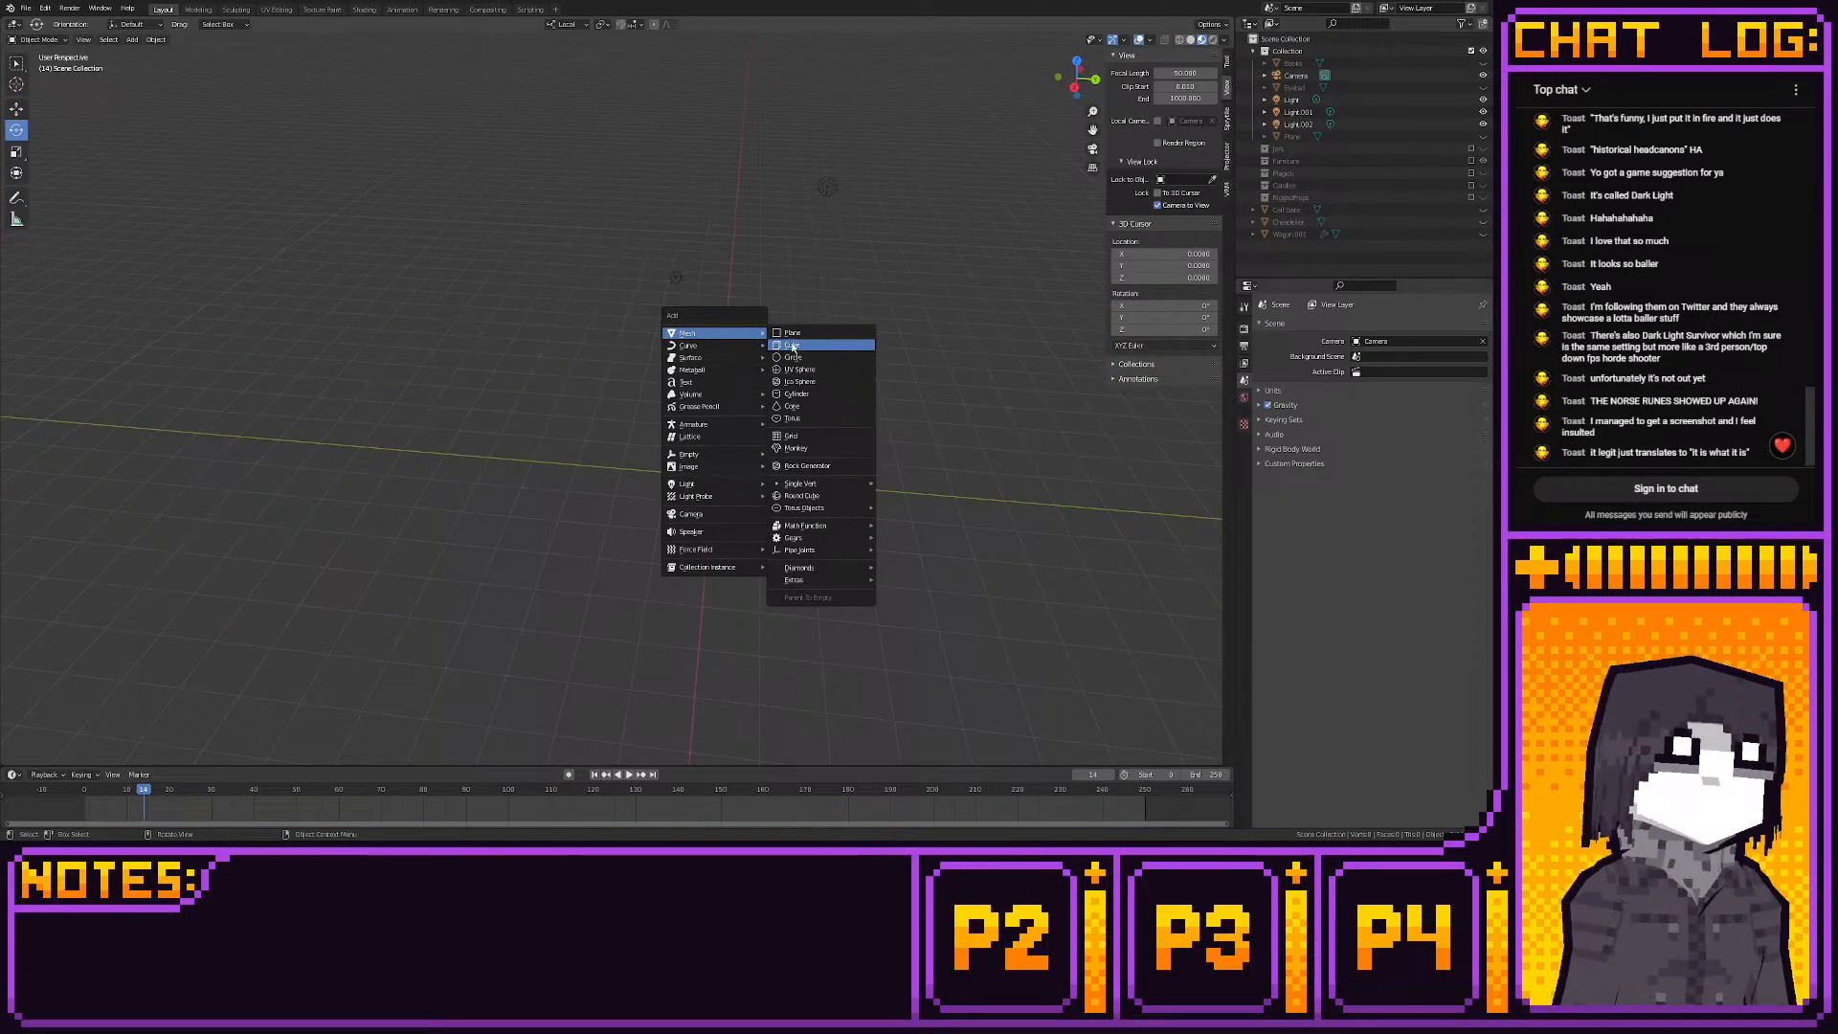
left_click(792, 345)
left_click(1058, 75)
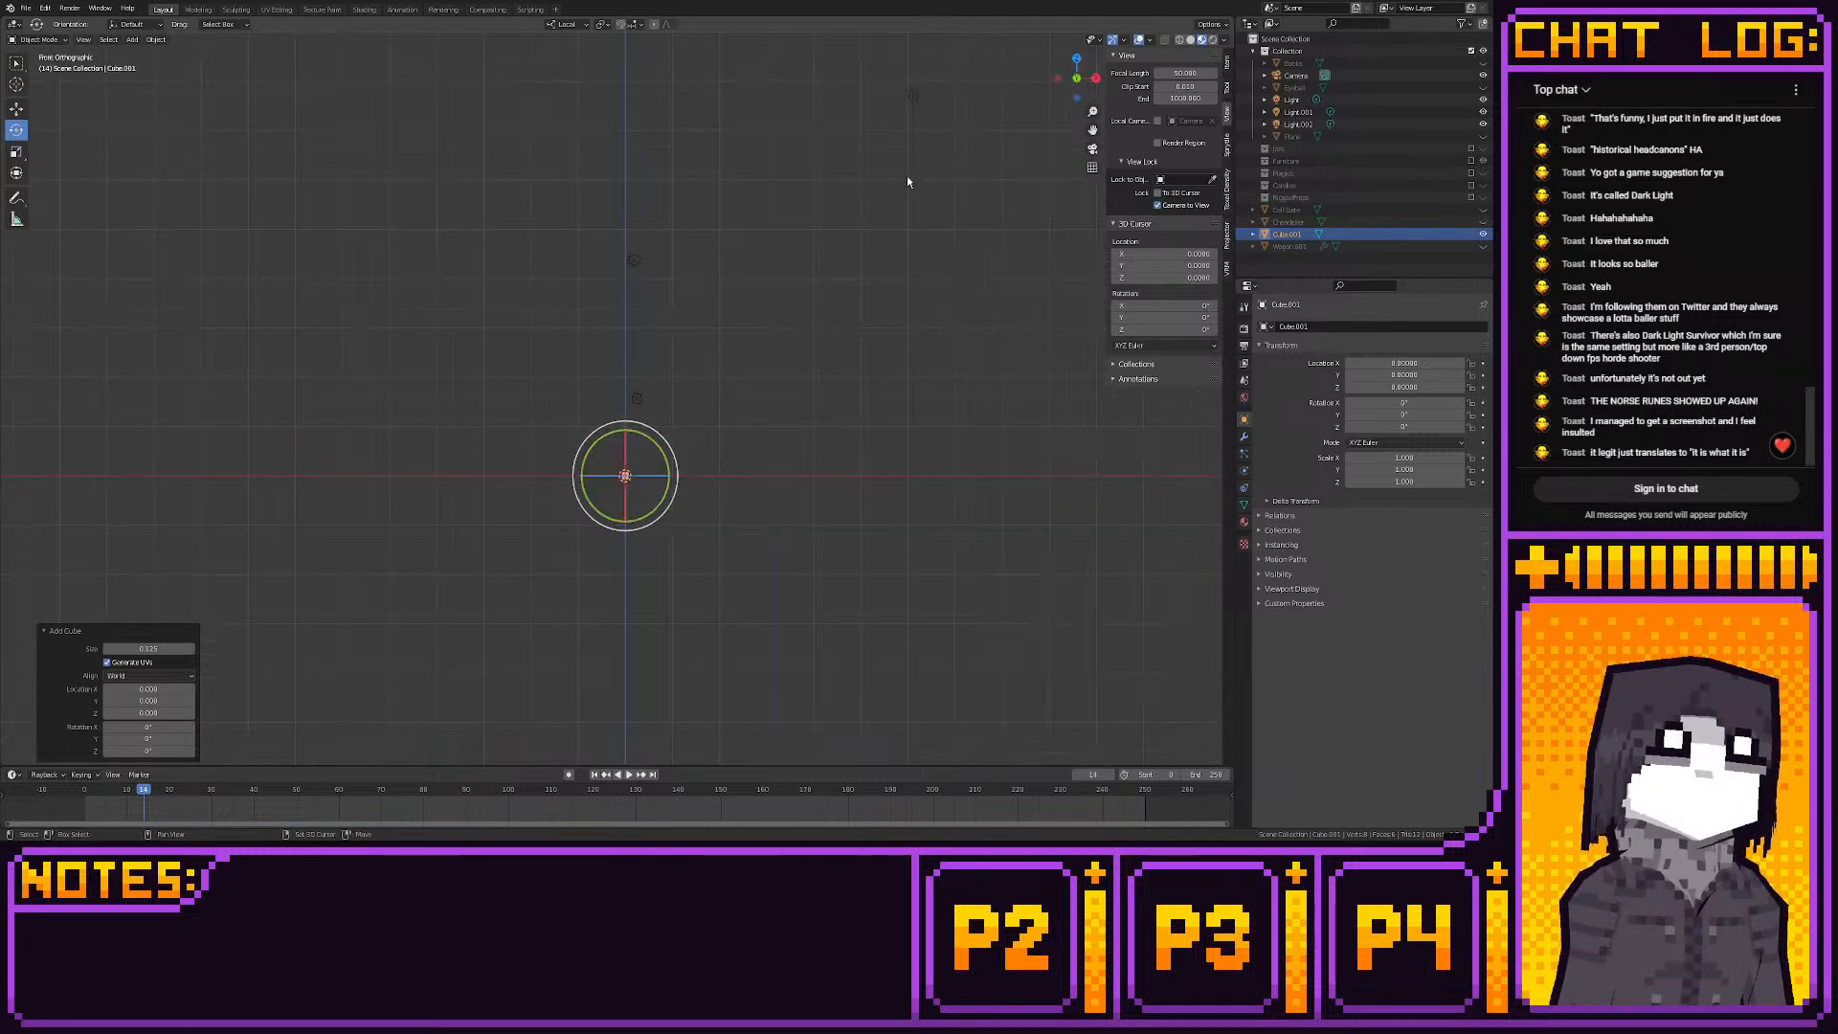
scroll(906, 176, "up", 4)
middle_click_drag(906, 176, 824, 314, "shift")
middle_click_drag(645, 523, 738, 343, "shift")
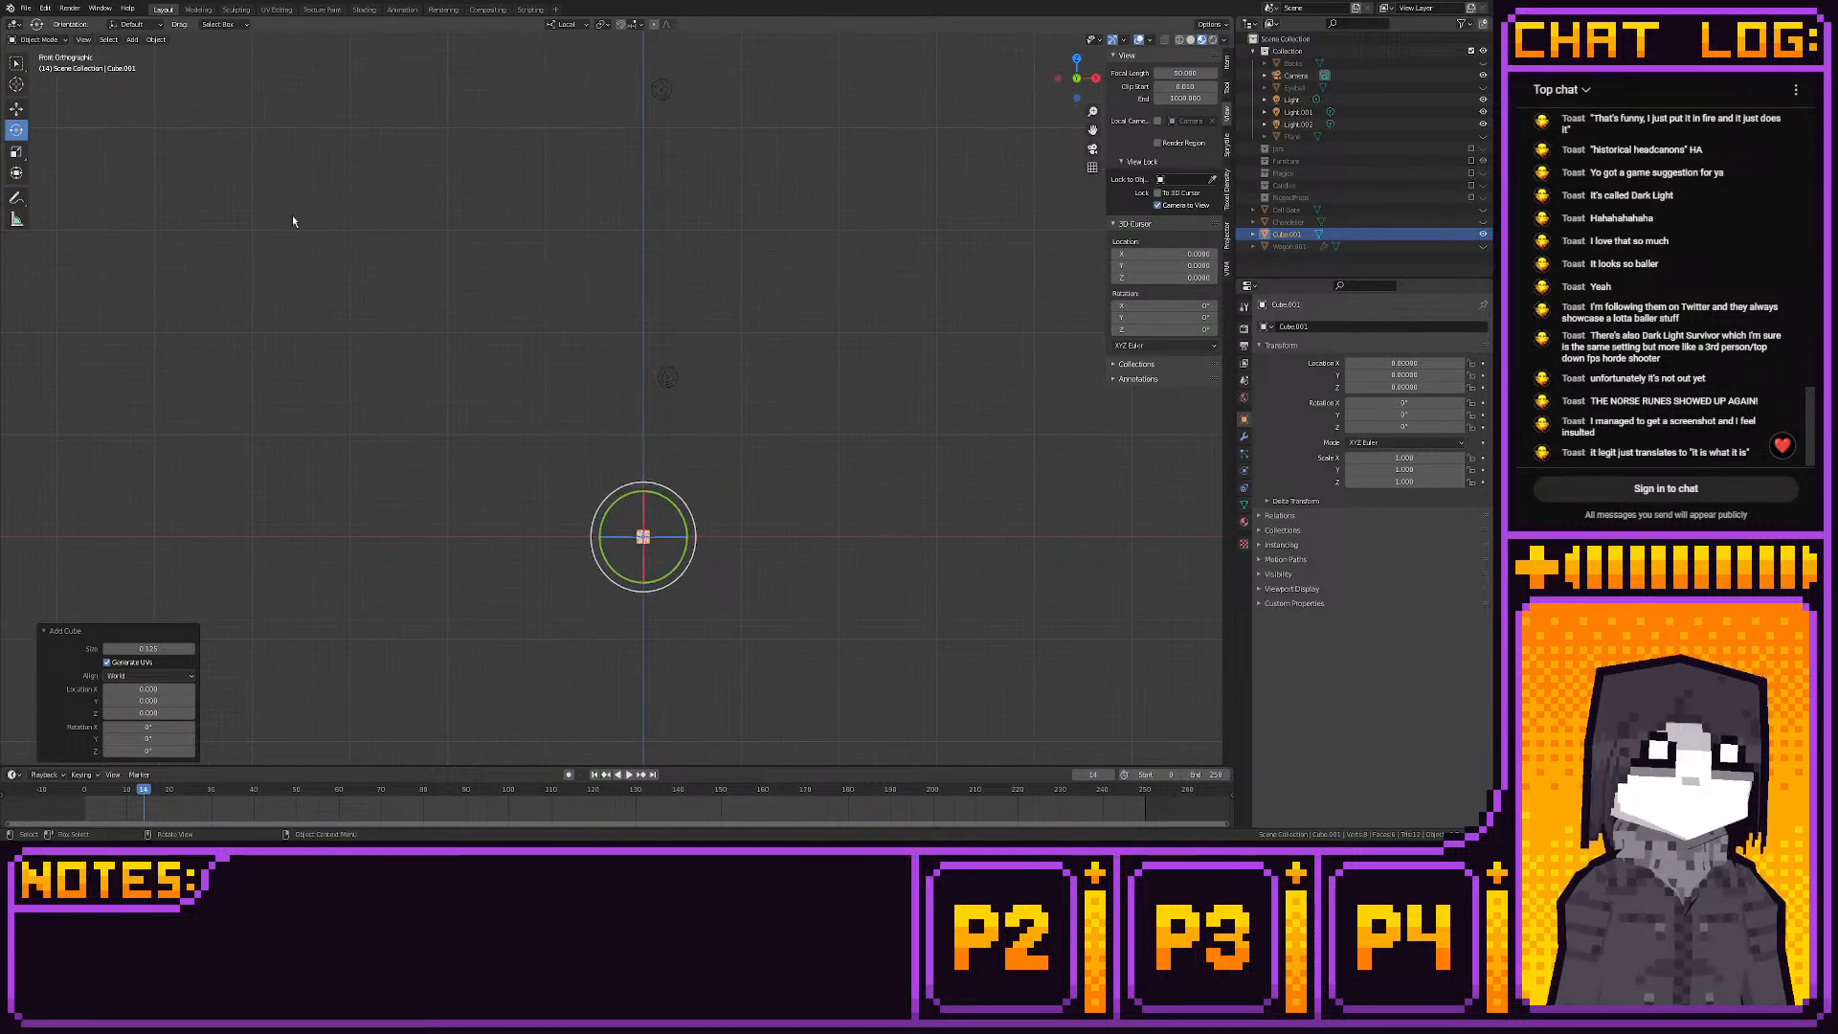
Open the Modeling workspace, enlarge the cube's mesh, rest its base on the X axis and reshape it into a box about twice as wide as tall
left_click(198, 9)
key("s")
left_click(1005, 514)
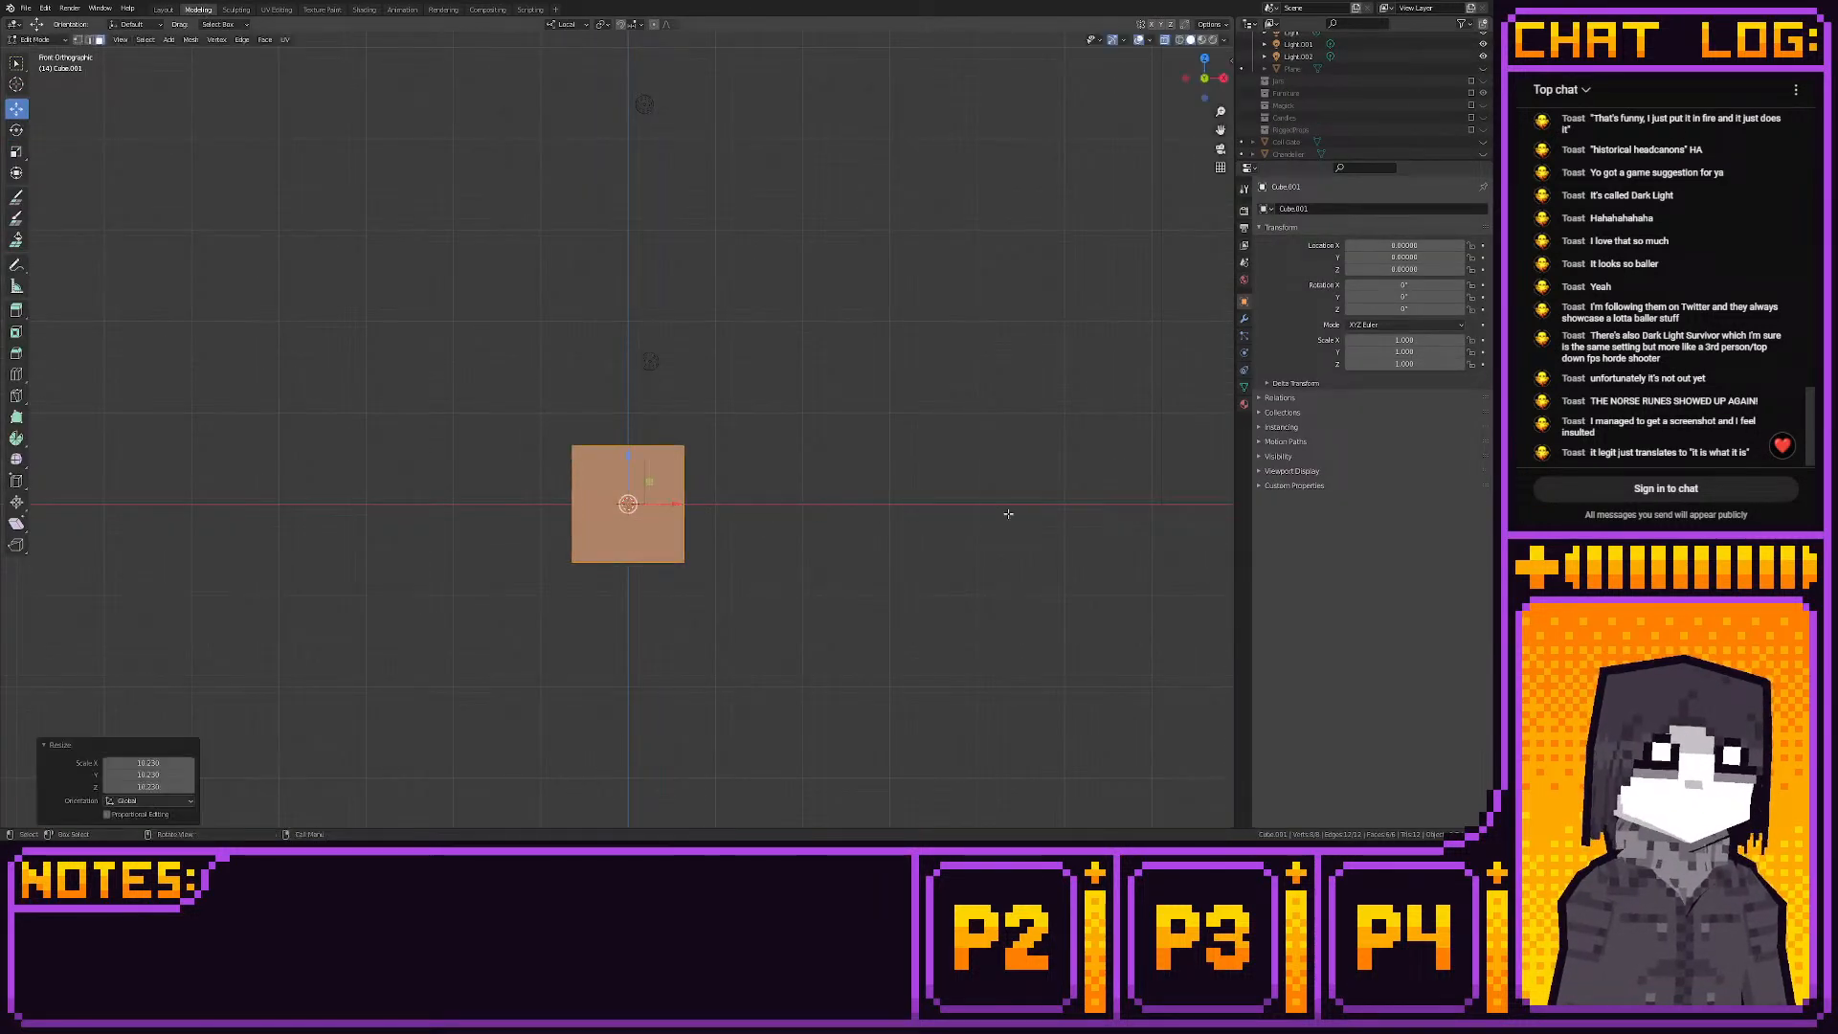
key("g")
left_click(683, 404)
key("shift+s")
left_click(772, 402)
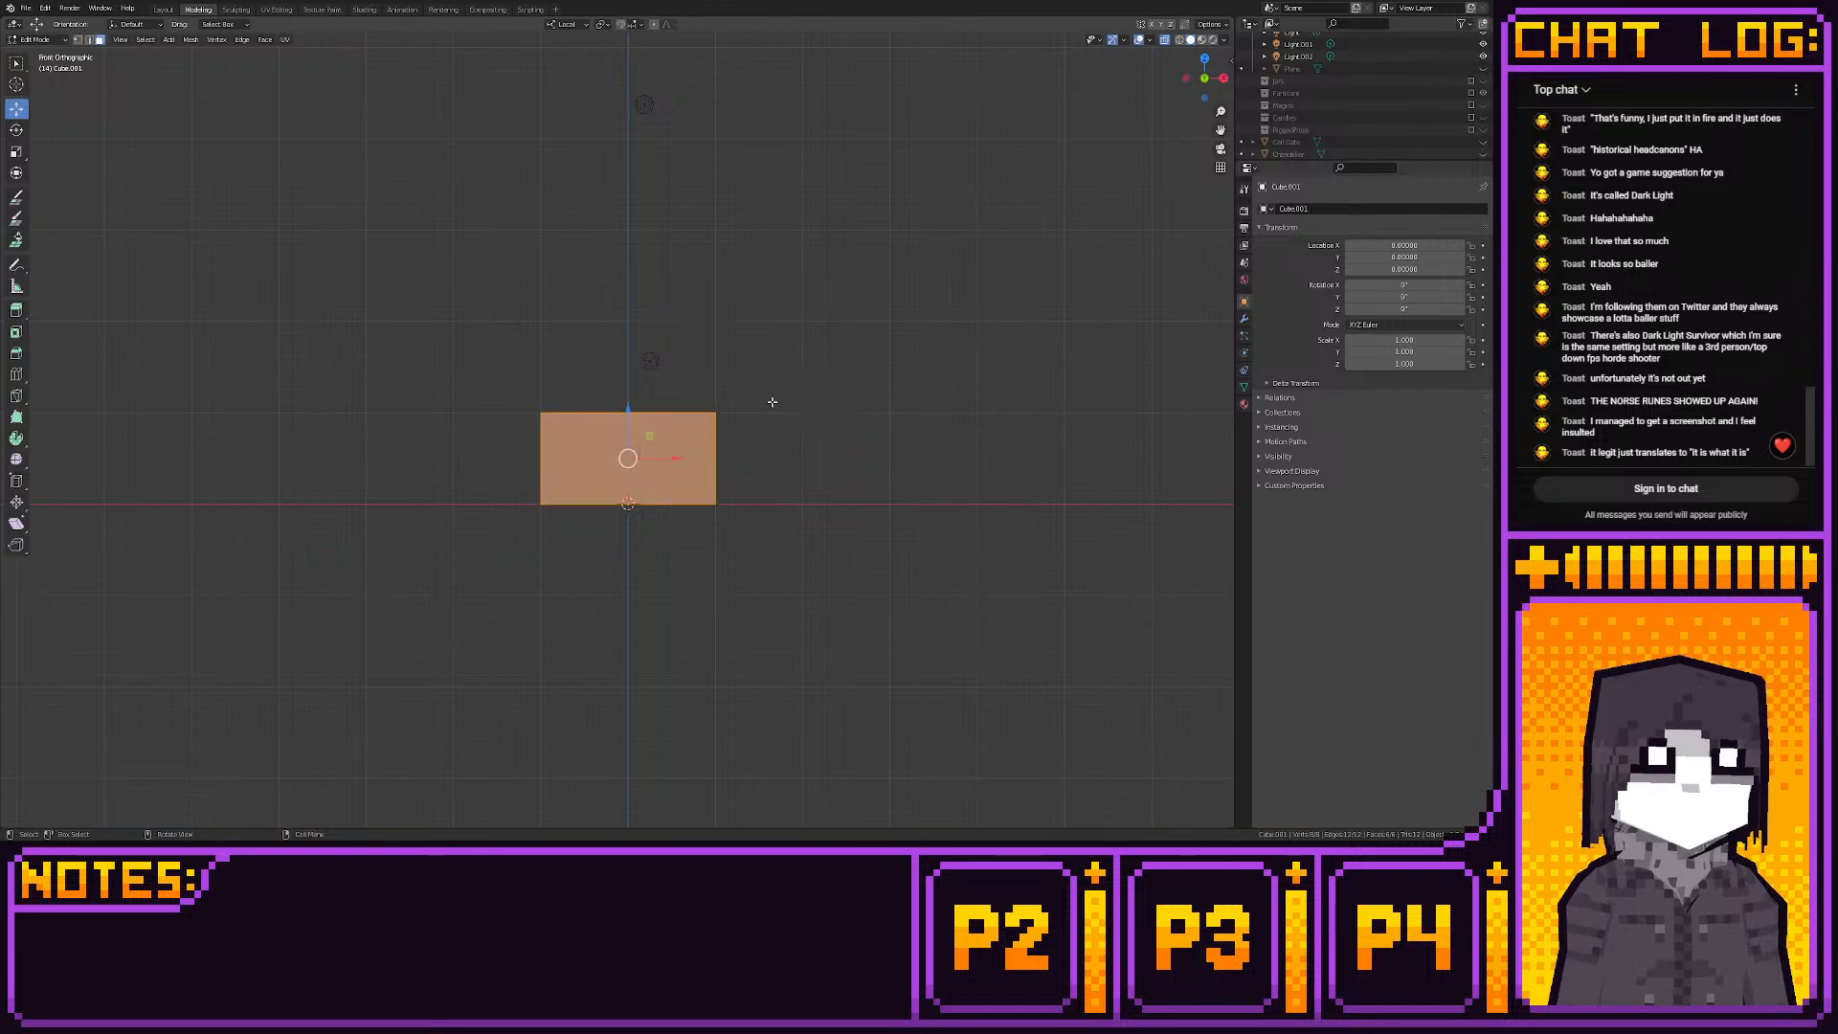
Extend the box's left side outward by one grid unit and raise its top by 5 m to form a tall block
key("1")
left_click_drag(502, 387, 569, 523)
left_click_drag(582, 458, 475, 450, "ctrl")
left_click_drag(409, 363, 736, 441)
middle_click_drag(752, 419, 780, 578, "shift")
left_click_drag(611, 525, 611, 96, "ctrl")
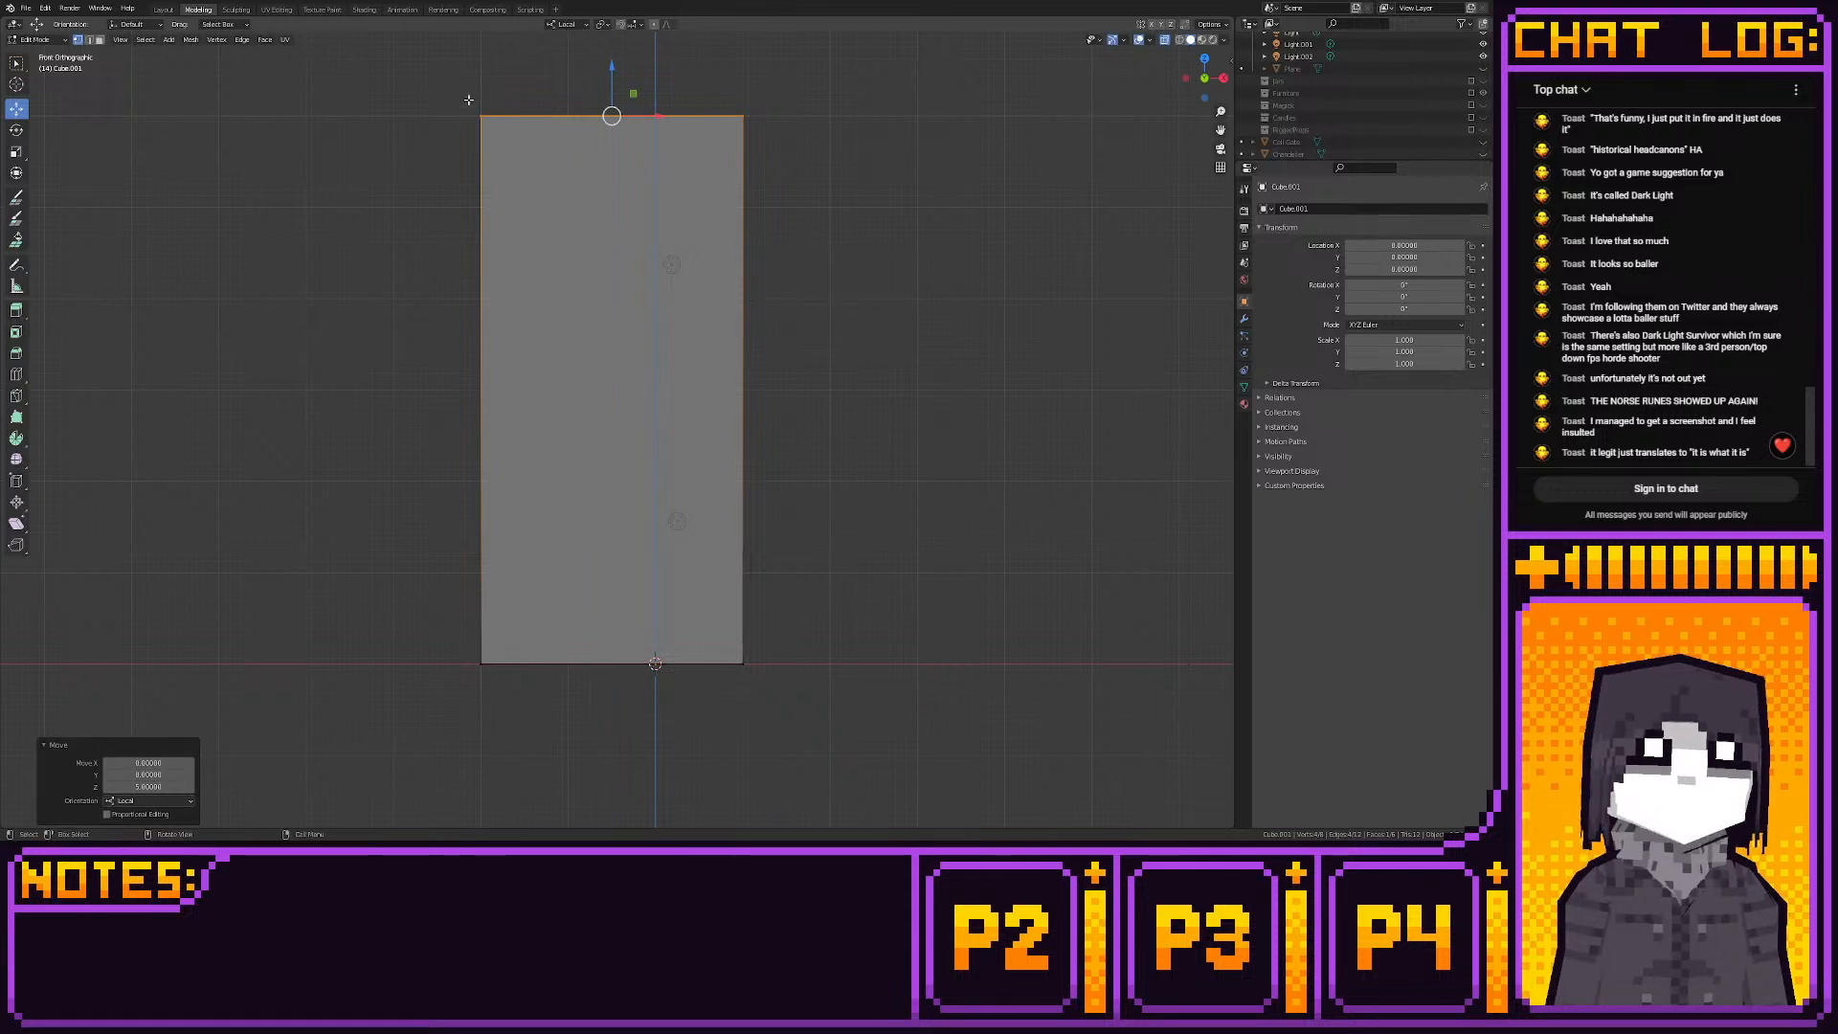
Turn on X-ray display and shift the whole tall block along X until it is centred on the Z axis
left_click_drag(466, 91, 818, 670)
scroll(718, 551, "up", 3)
left_click(1180, 40)
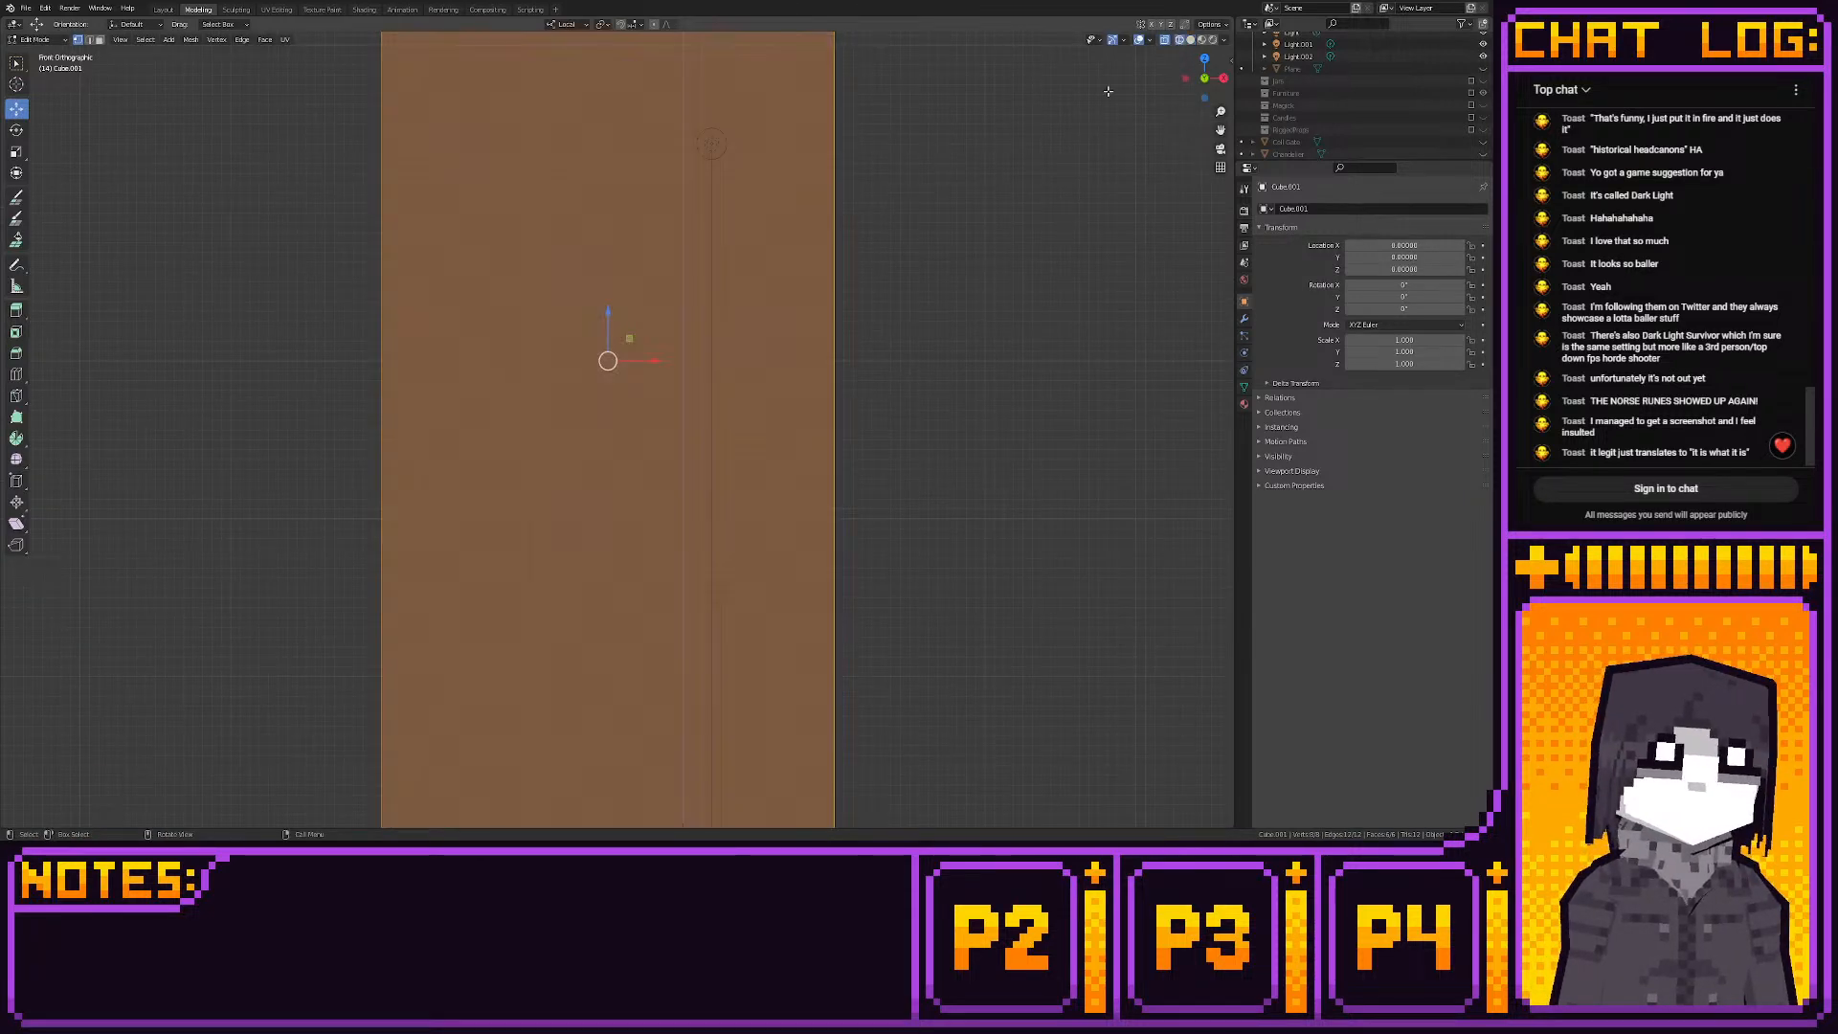
middle_click_drag(779, 317, 757, 350, "shift")
scroll(756, 349, "up", 2)
left_click_drag(611, 378, 729, 379)
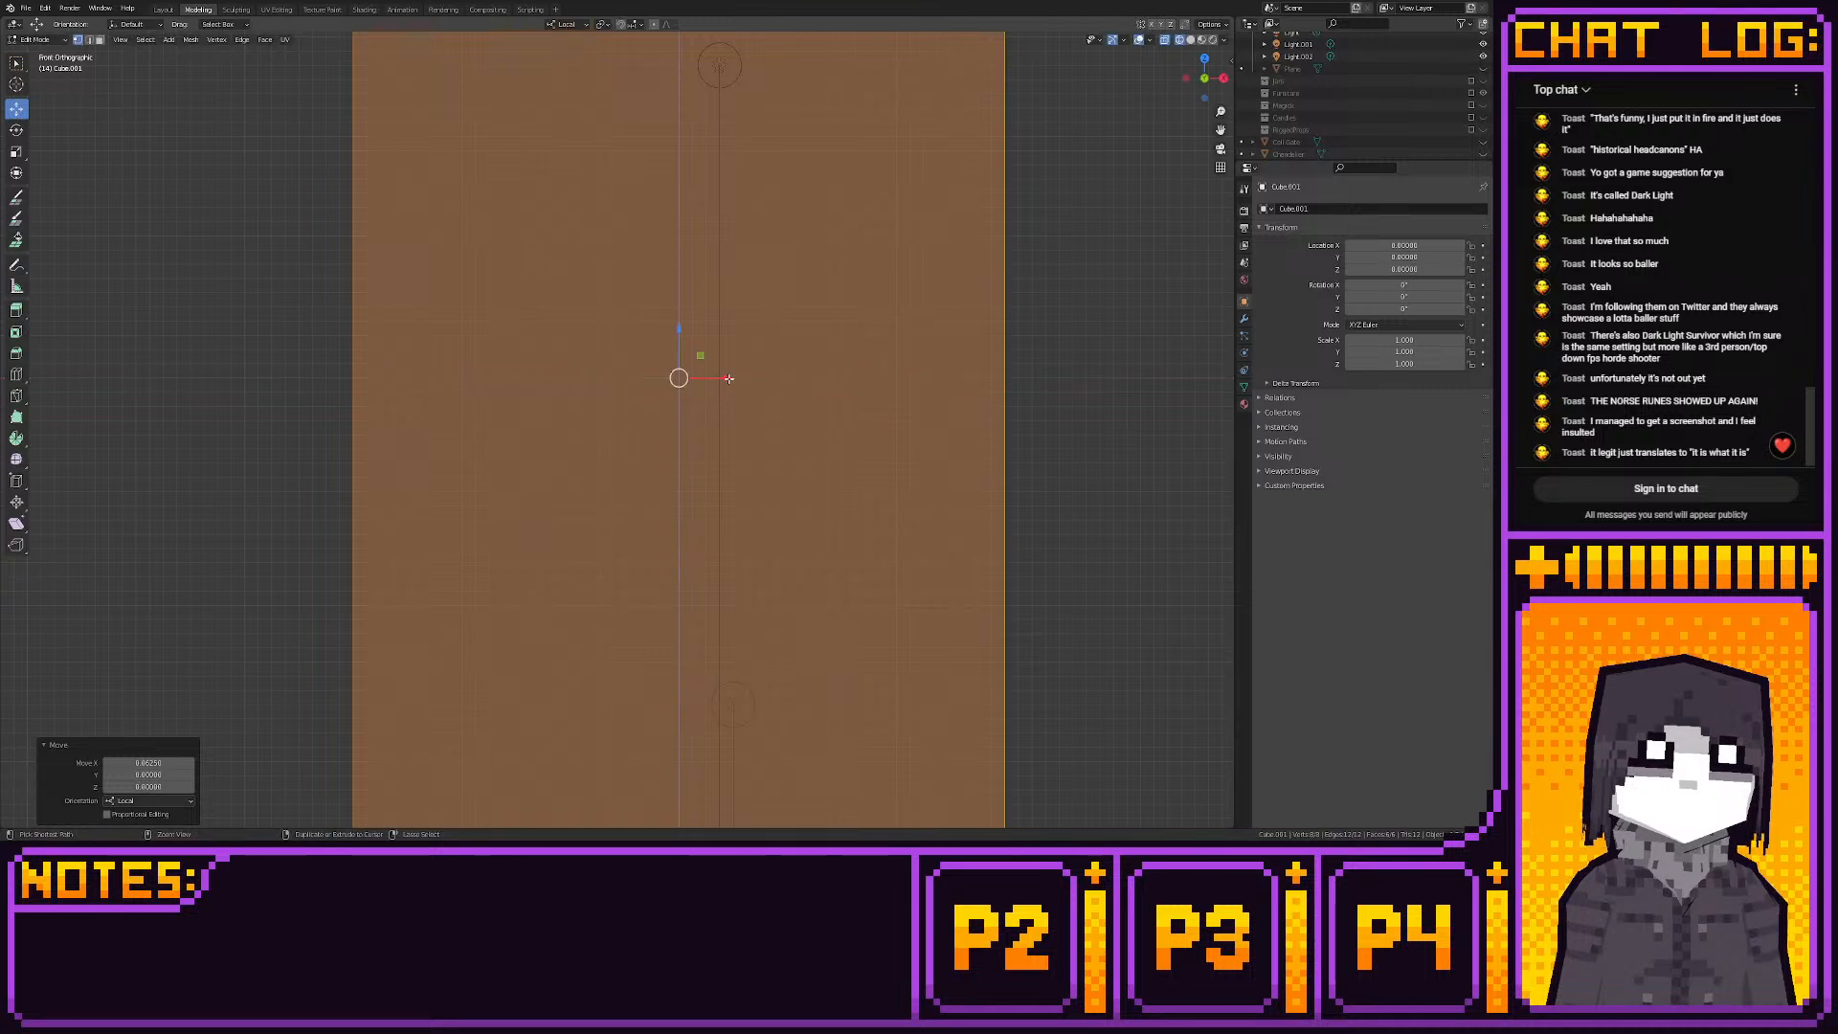
scroll(729, 378, "down", 5)
middle_click_drag(597, 264, 591, 300, "shift")
Add three vertical loop cuts to the block, one at the centre and one midway across each half
left_click(17, 374)
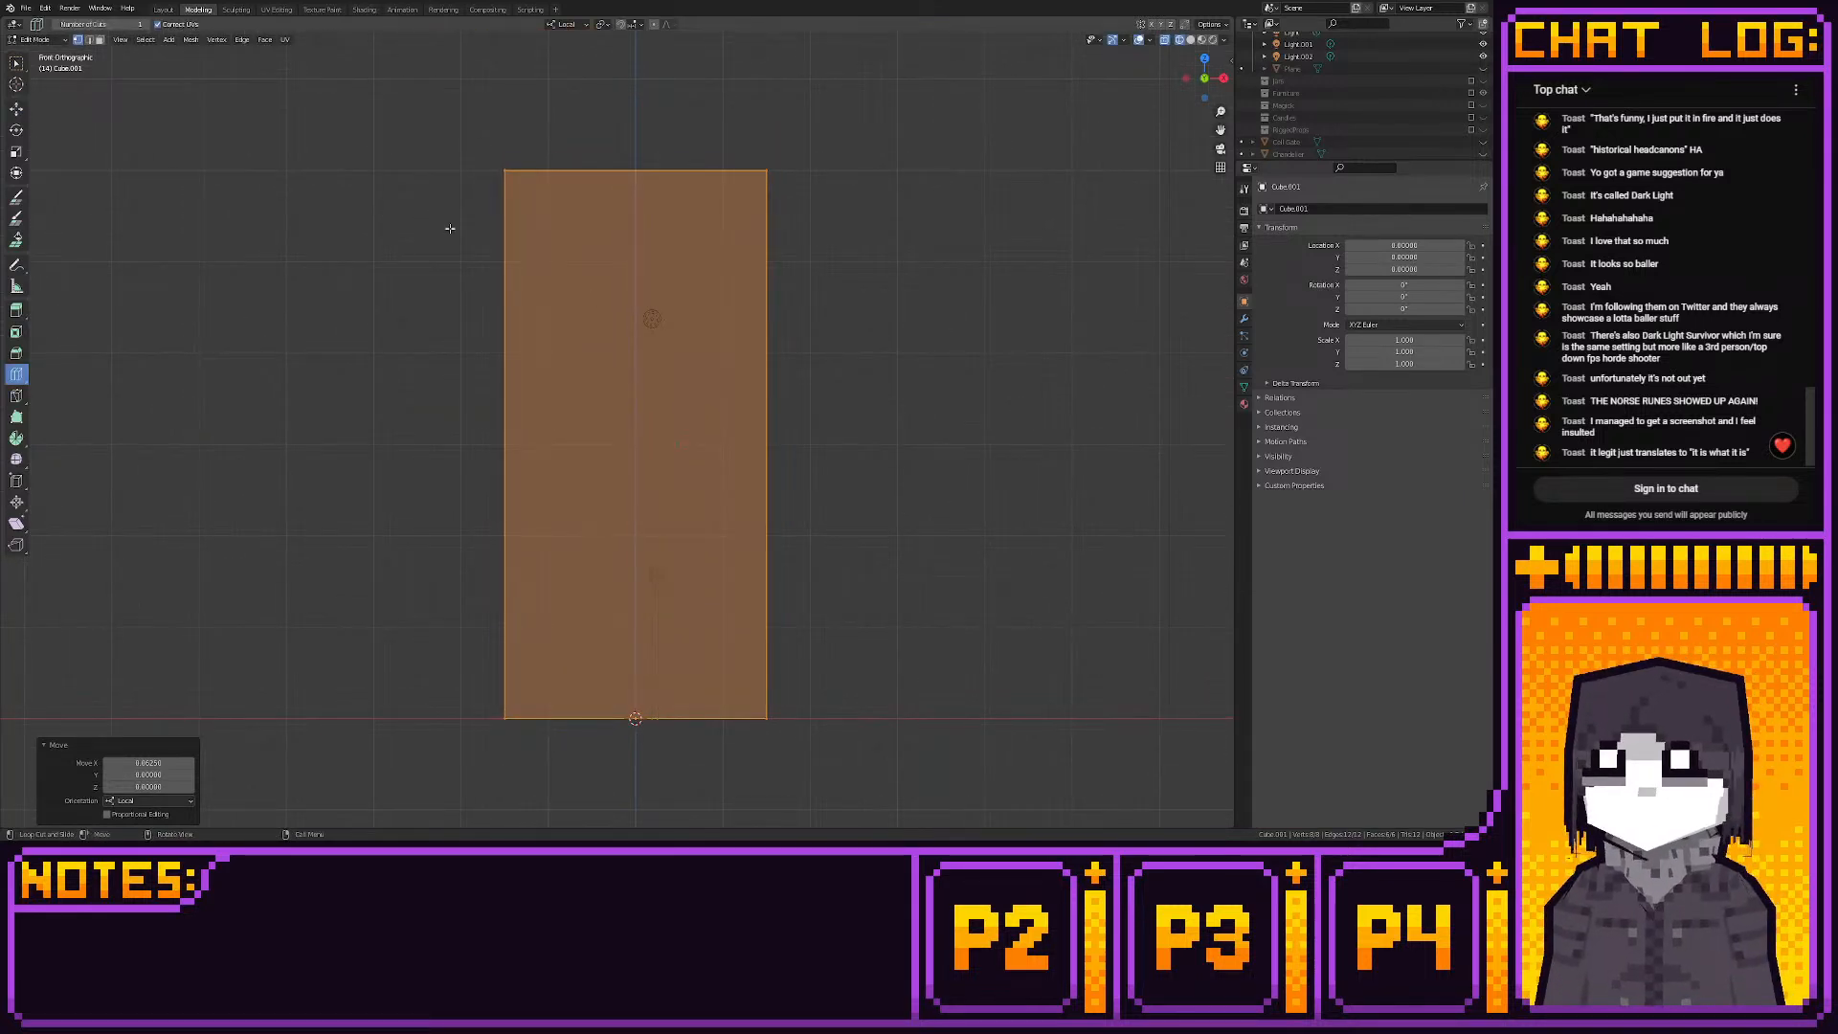
left_click(624, 173)
left_click(566, 179)
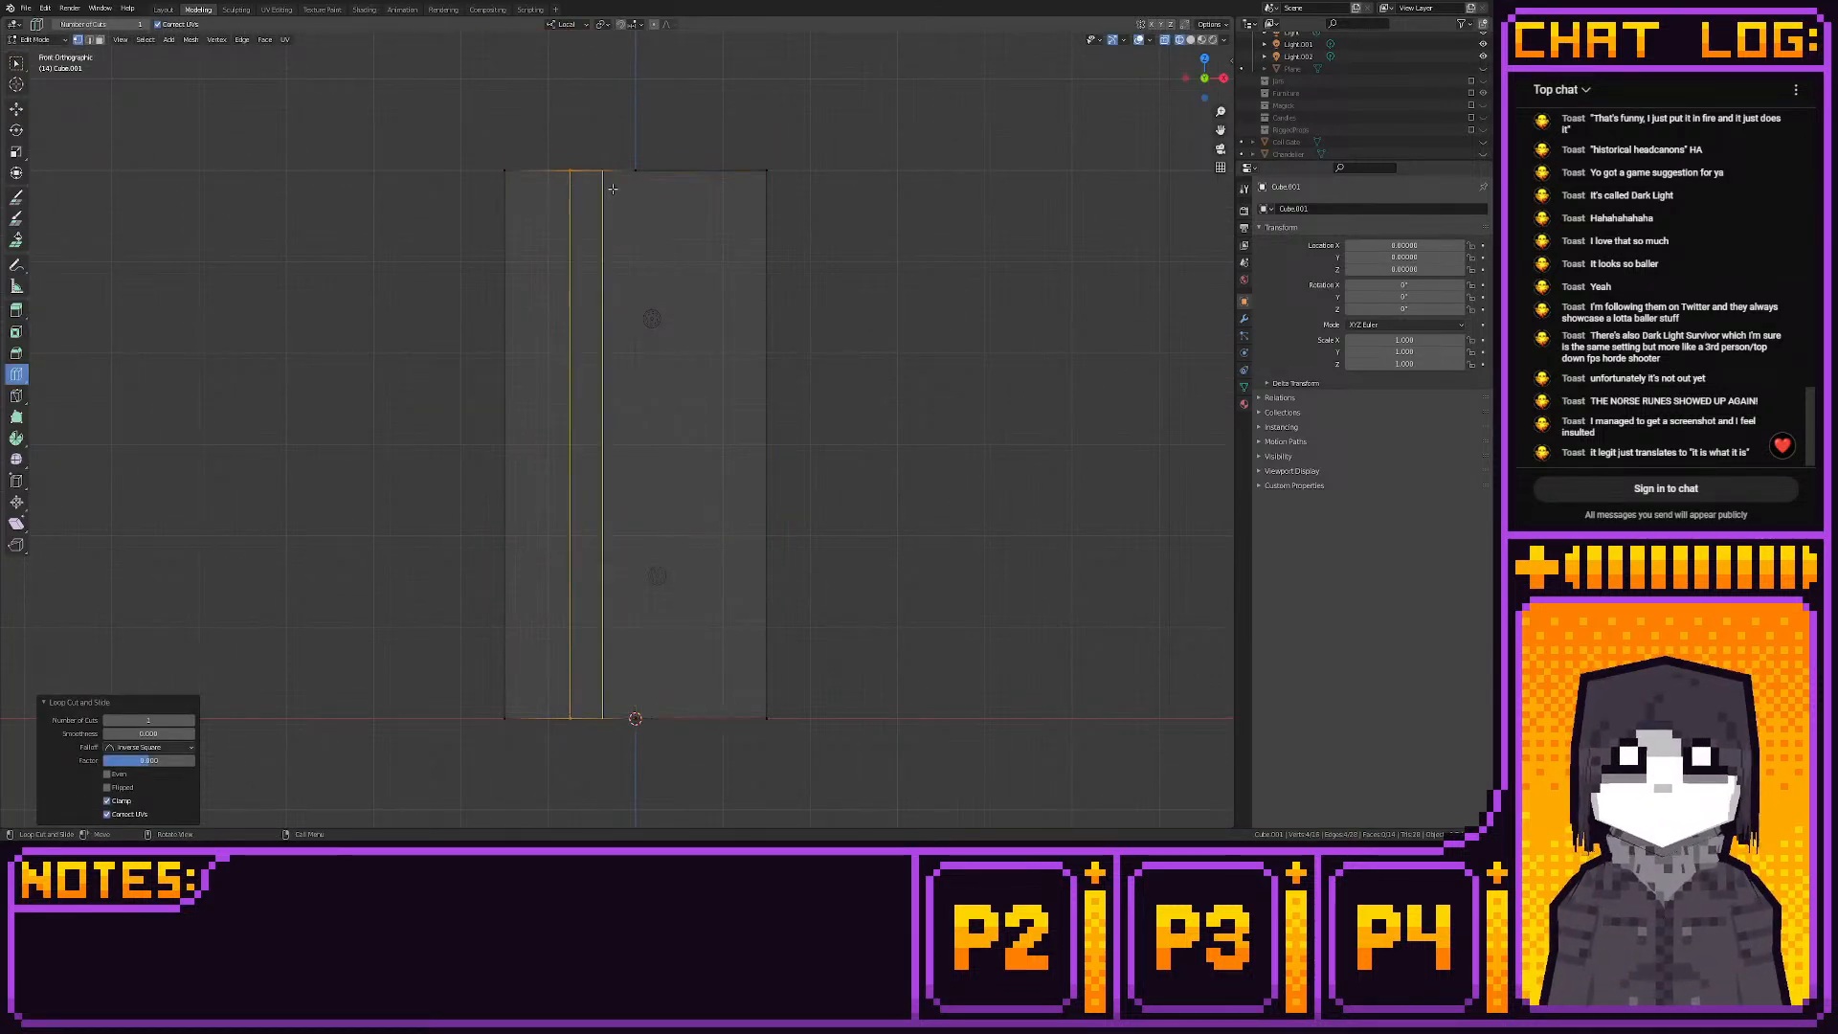
left_click(690, 174)
Lower the vertices of the block's top-left corner by 1 m to slope the upper edge
left_click(16, 108)
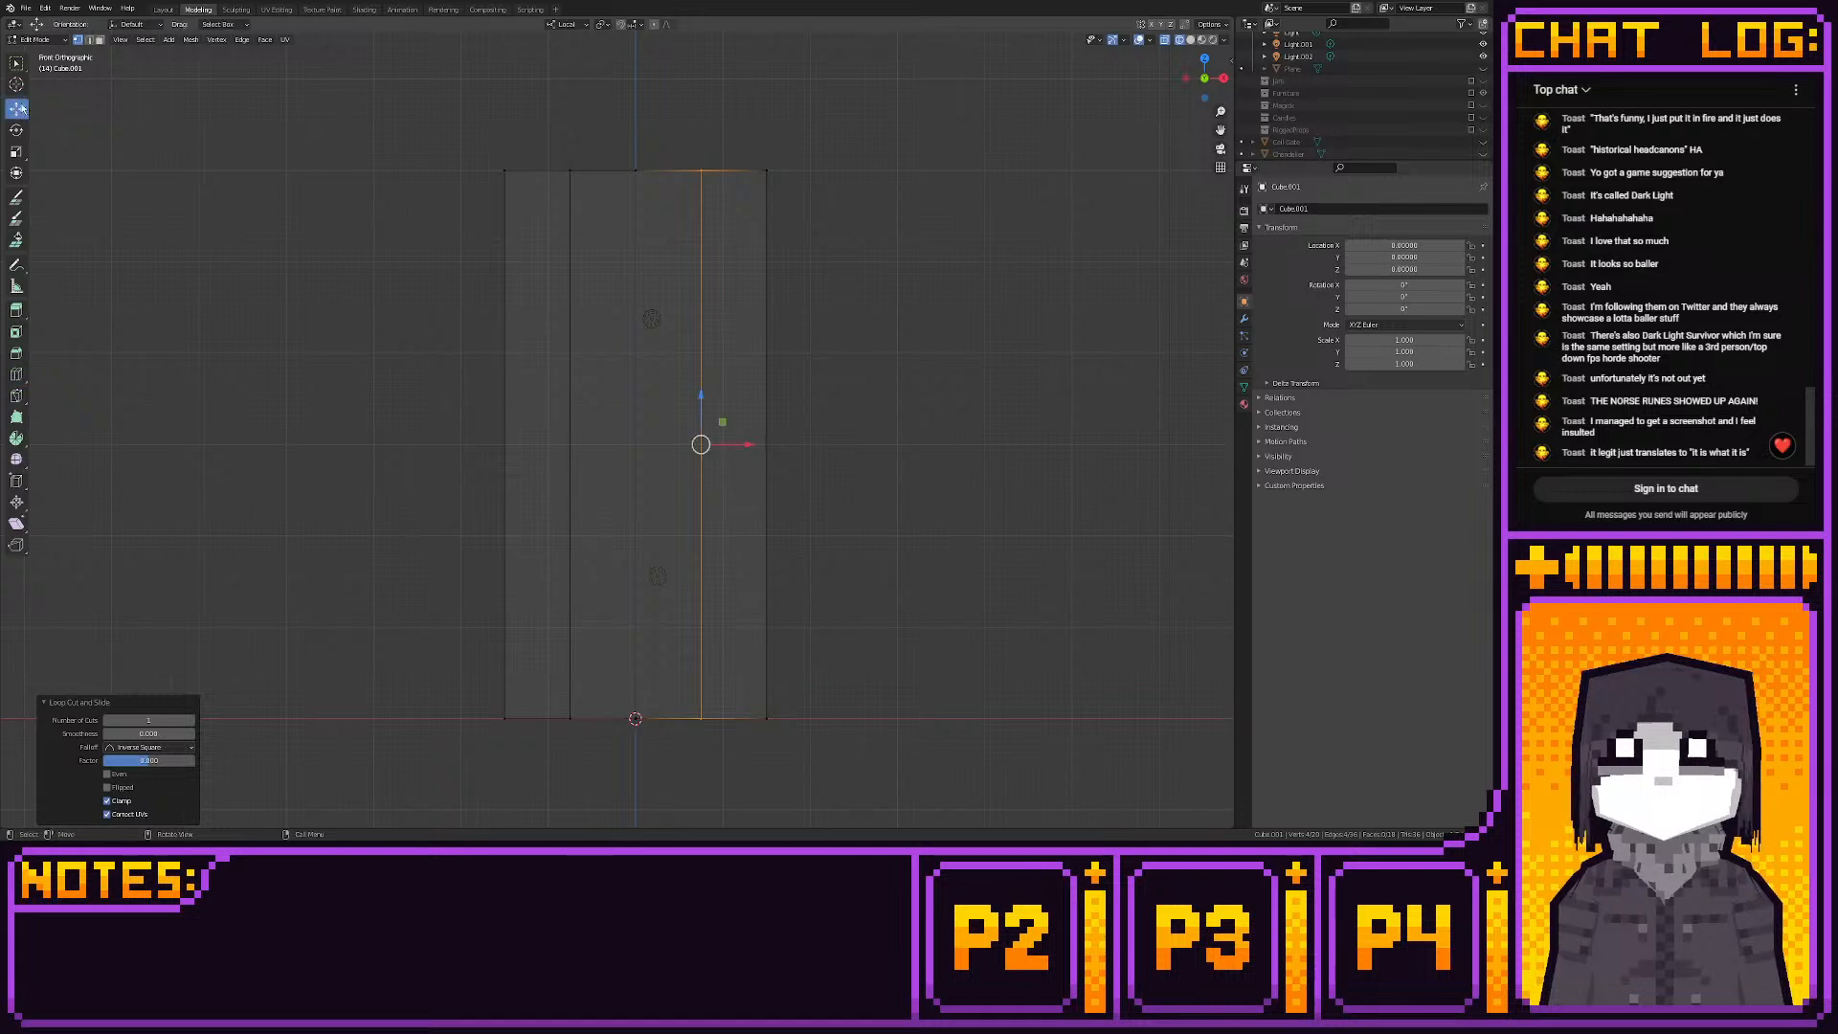
middle_click_drag(475, 176, 571, 282, "shift")
scroll(471, 239, "up", 3)
left_click_drag(421, 138, 528, 226)
left_click_drag(457, 124, 472, 283)
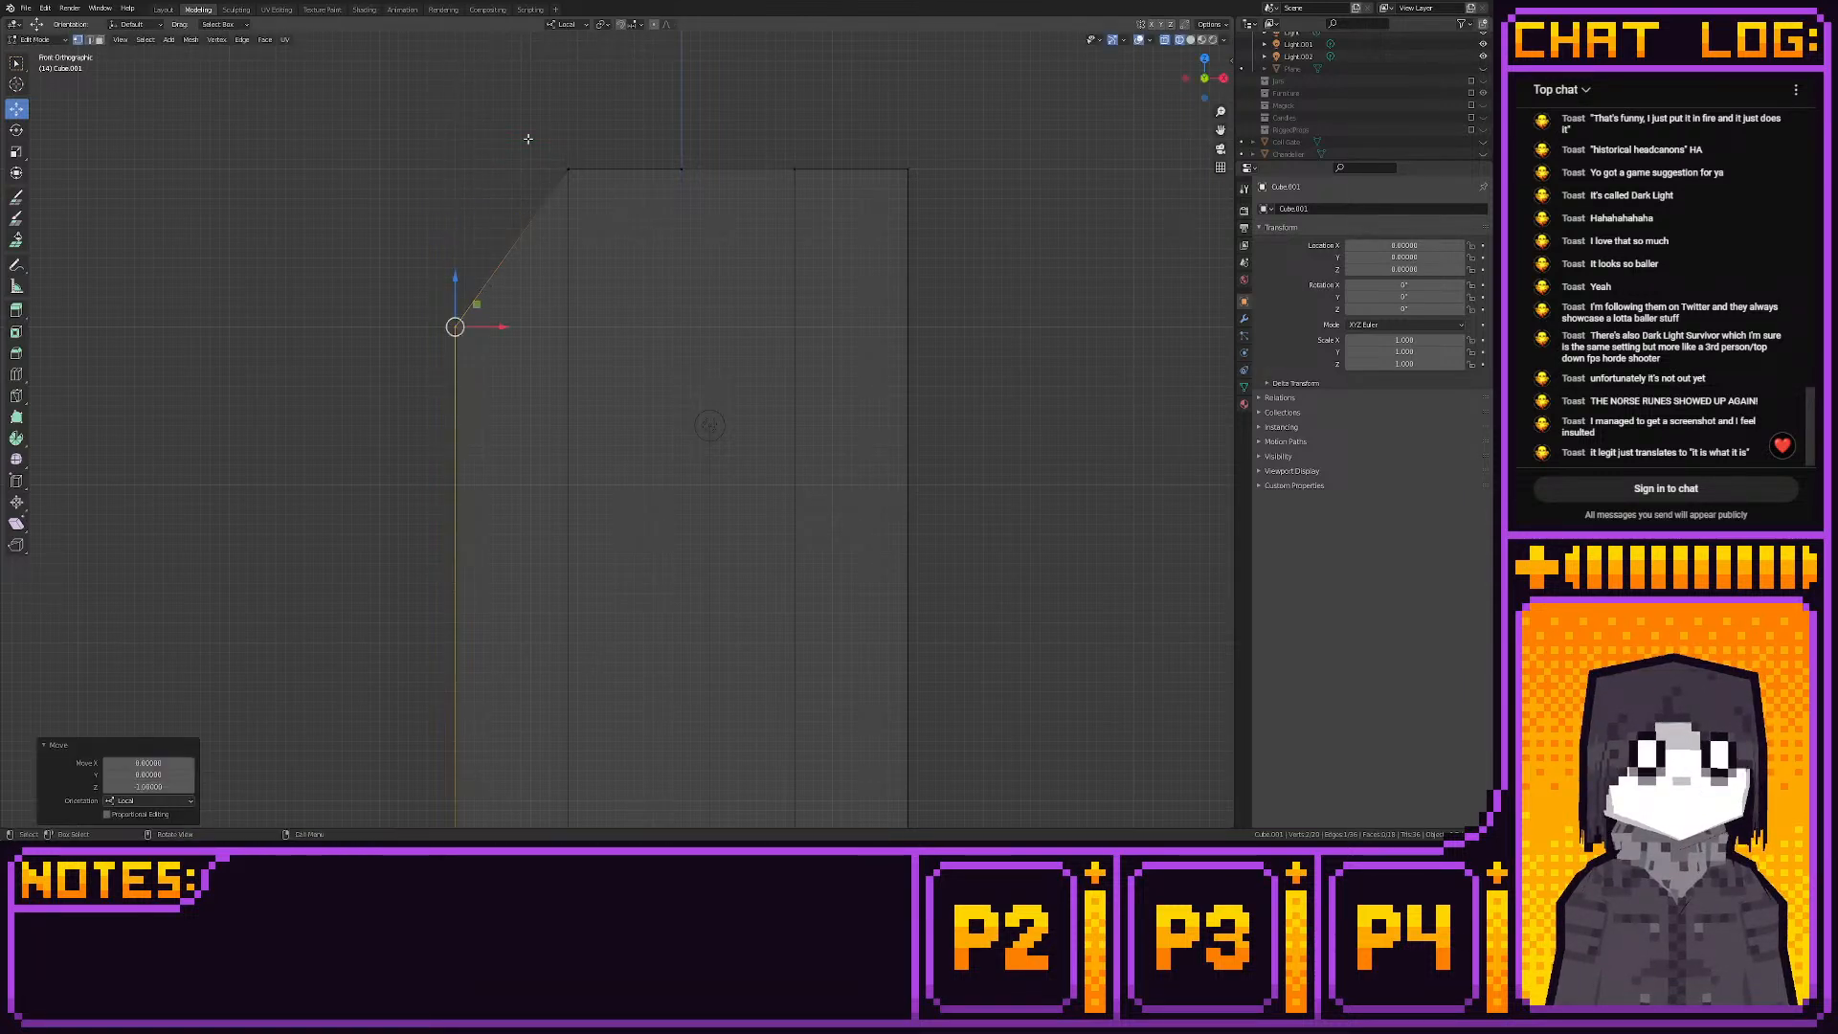
Add a vertical loop cut midway between the left inner edge and the centre edge
left_click(566, 166)
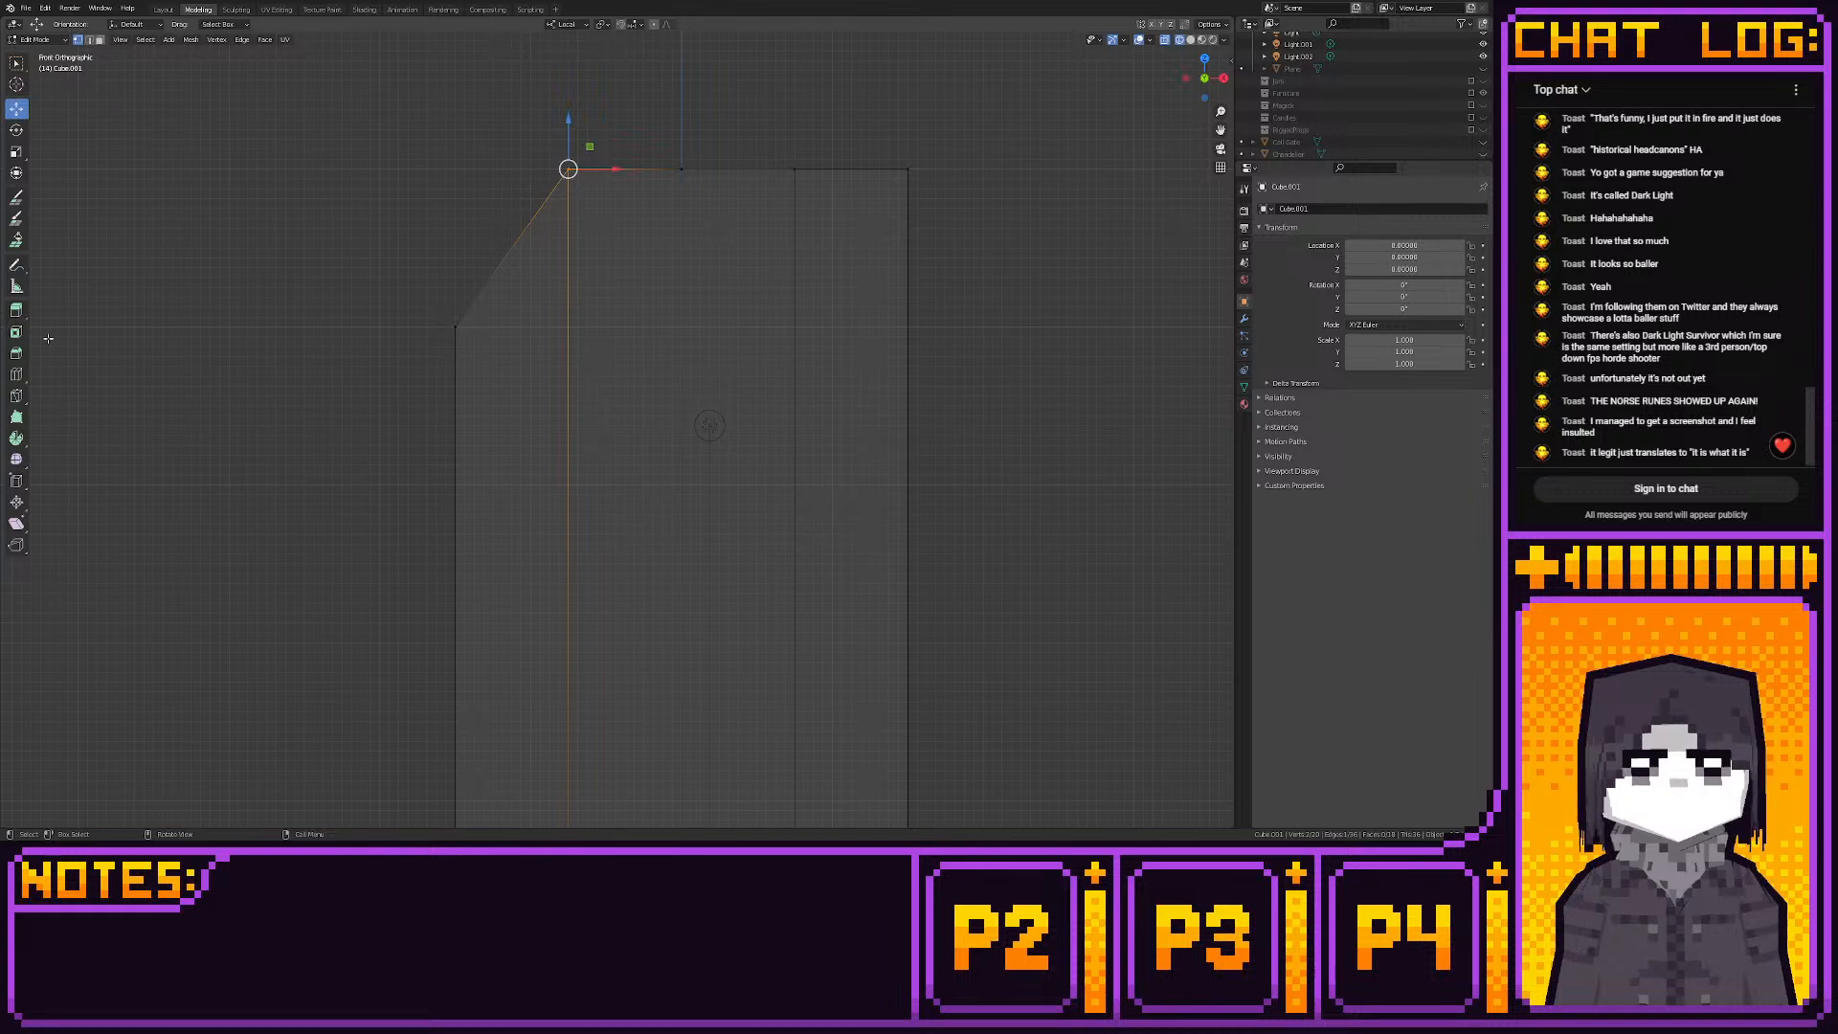
left_click(17, 375)
left_click(634, 175)
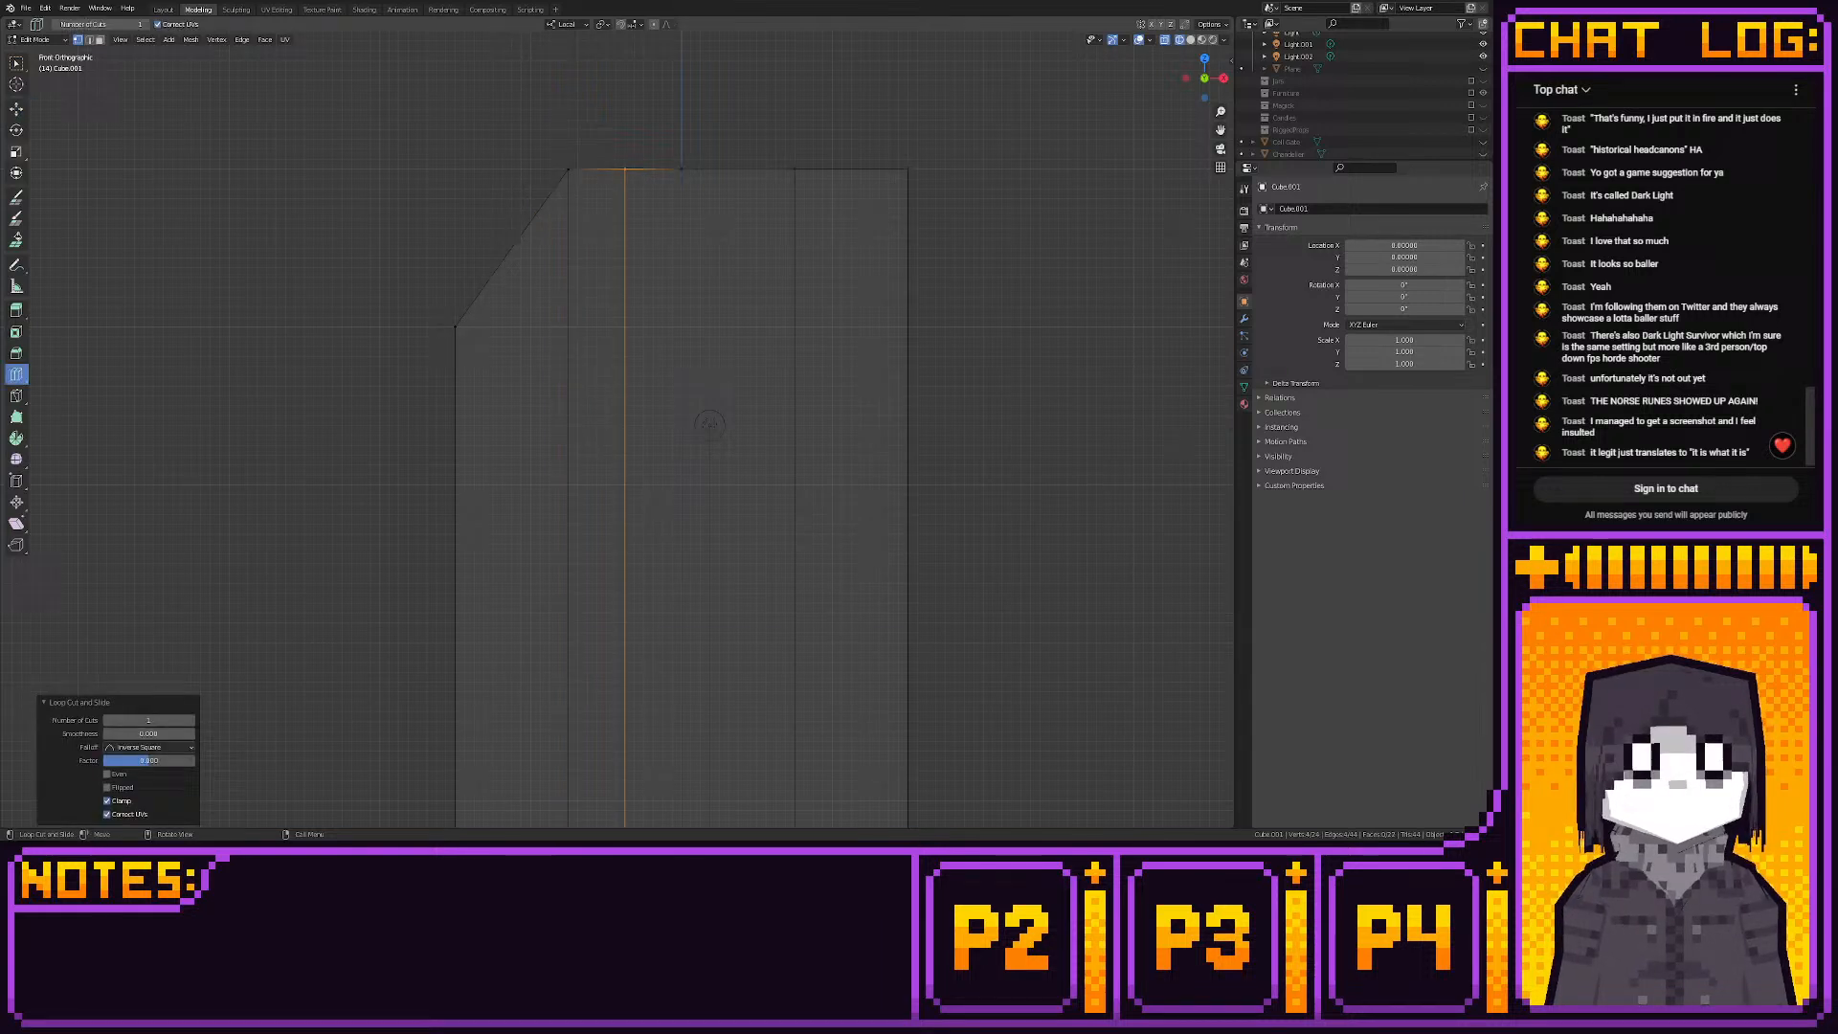
left_click(17, 109)
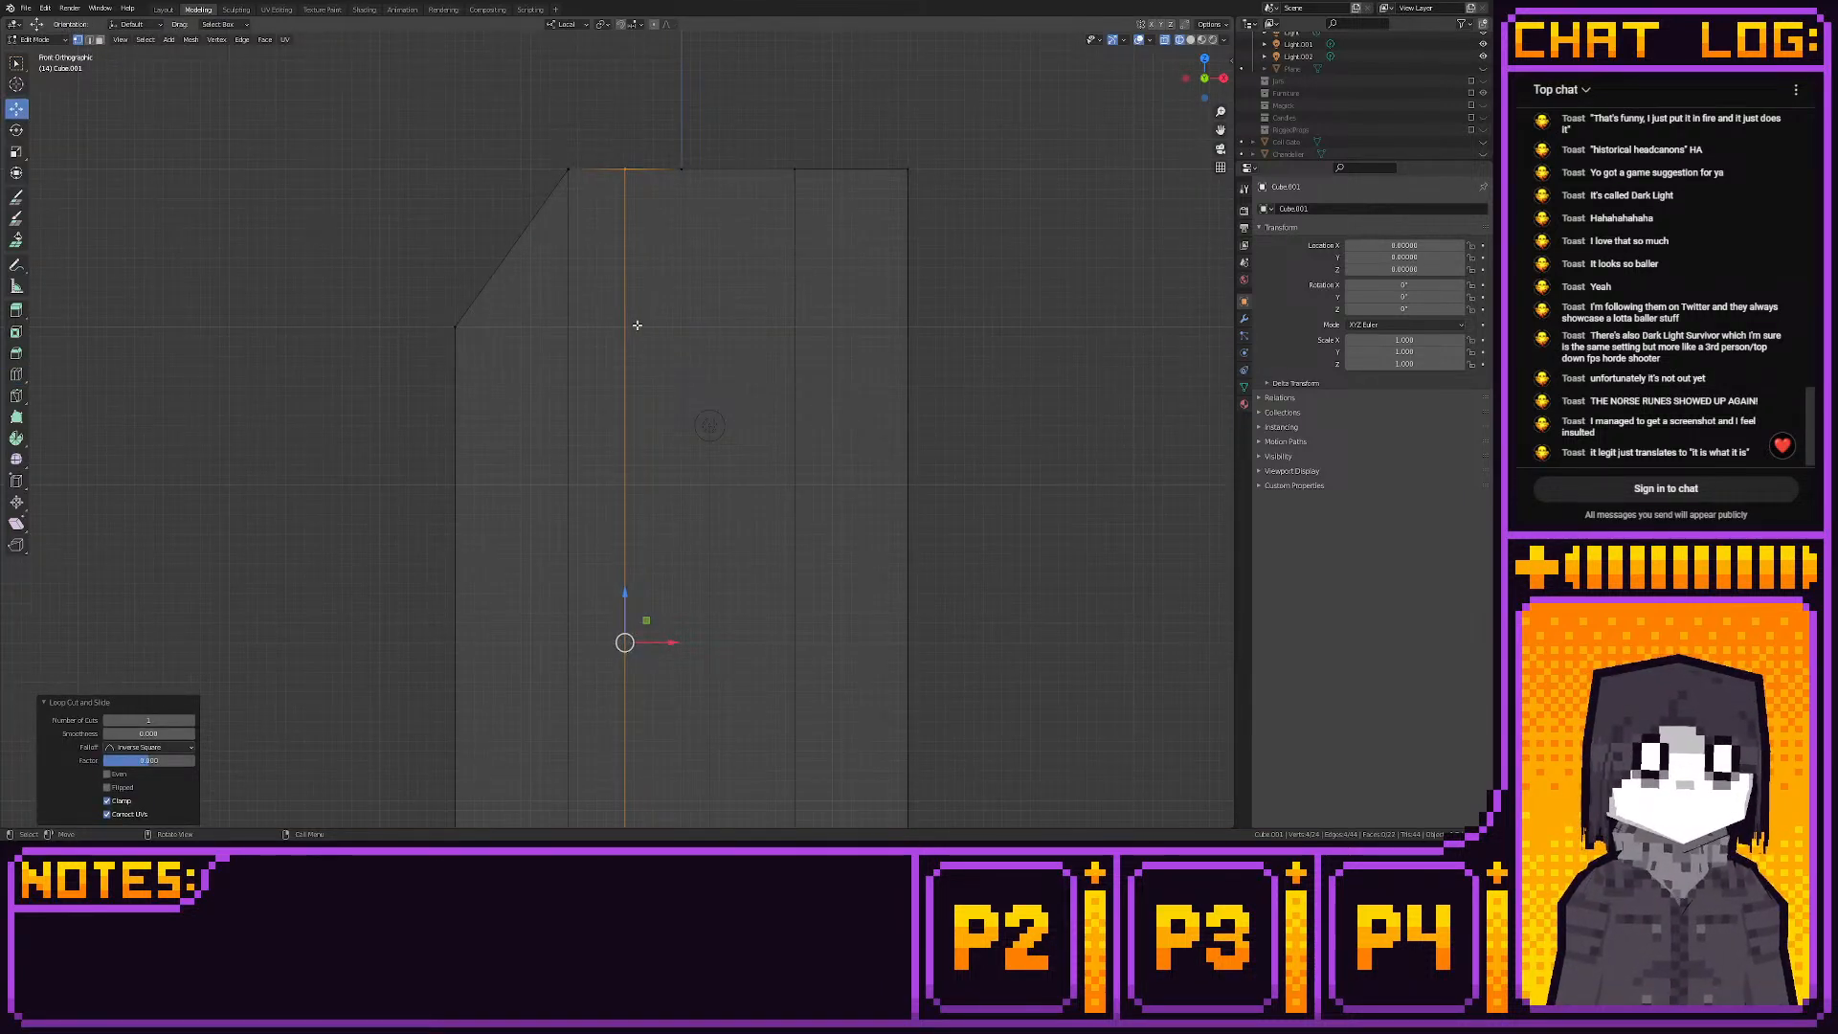
Shift the centre edge loop 0.375 m to the right along the X axis
scroll(632, 219, "up", 2)
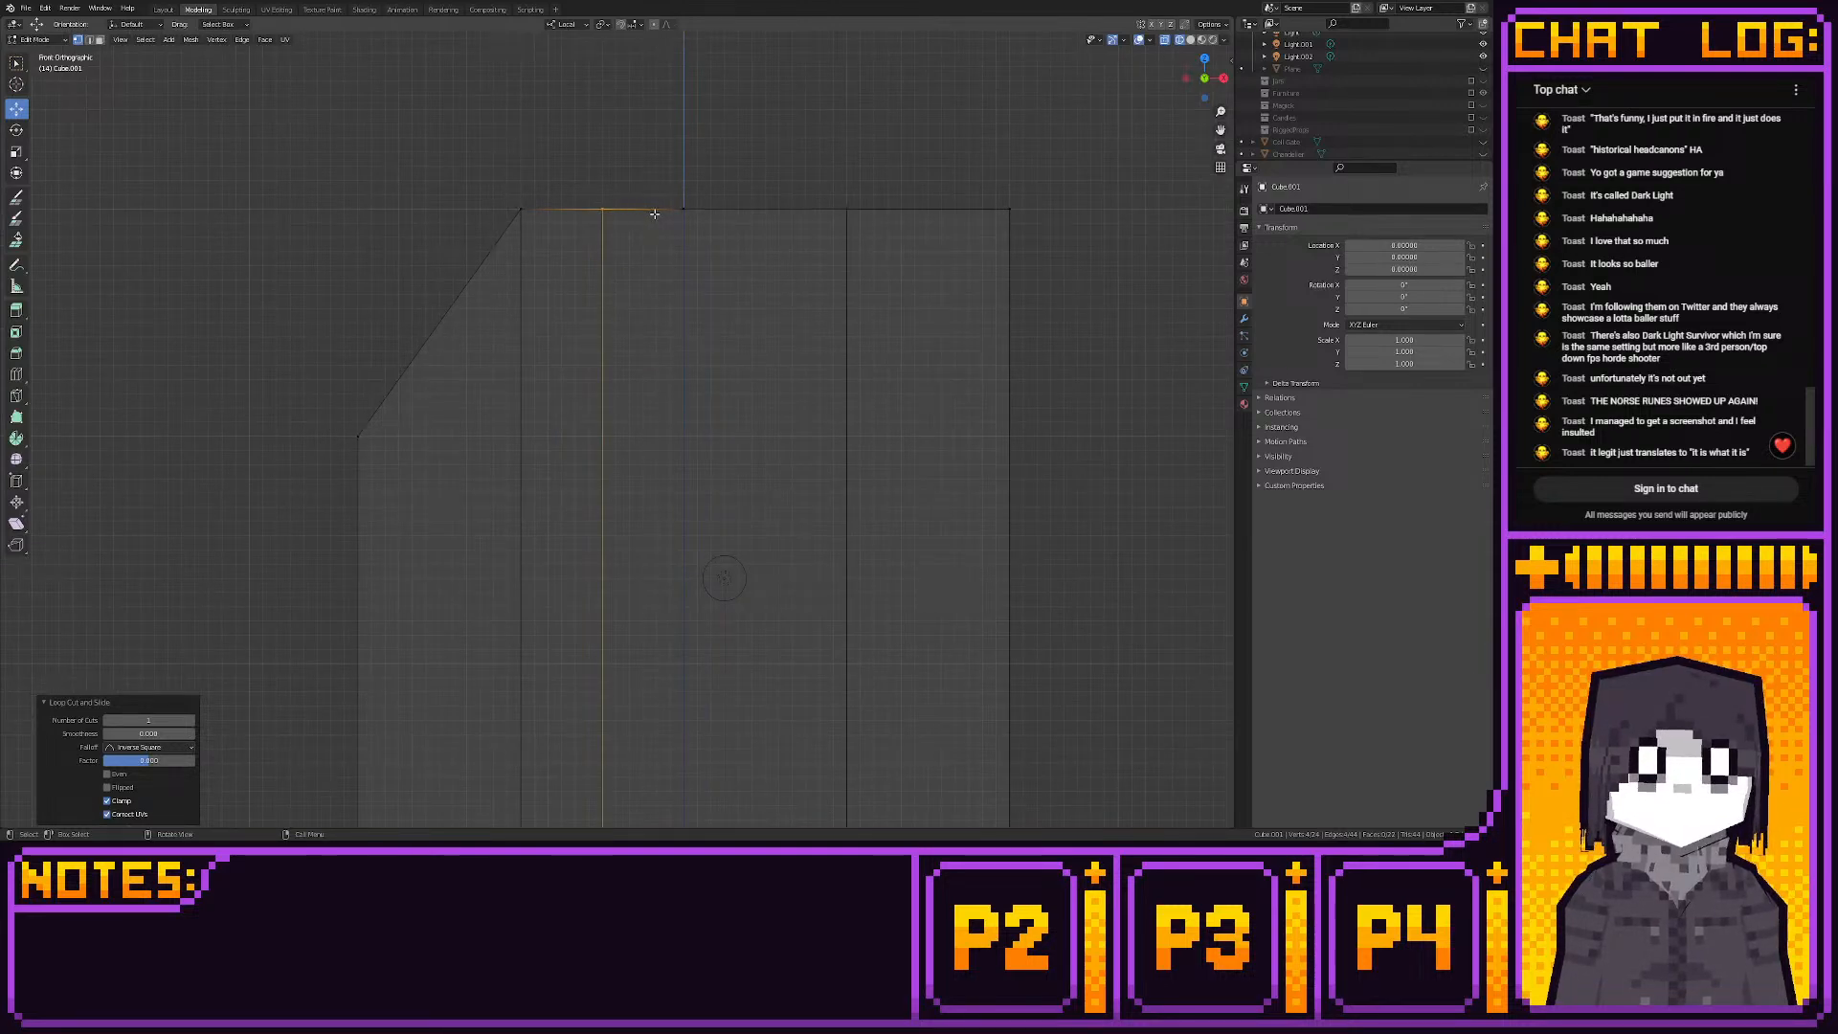
scroll(654, 214, "down", 5)
left_click_drag(624, 319, 673, 545)
middle_click_drag(668, 660, 661, 393, "shift")
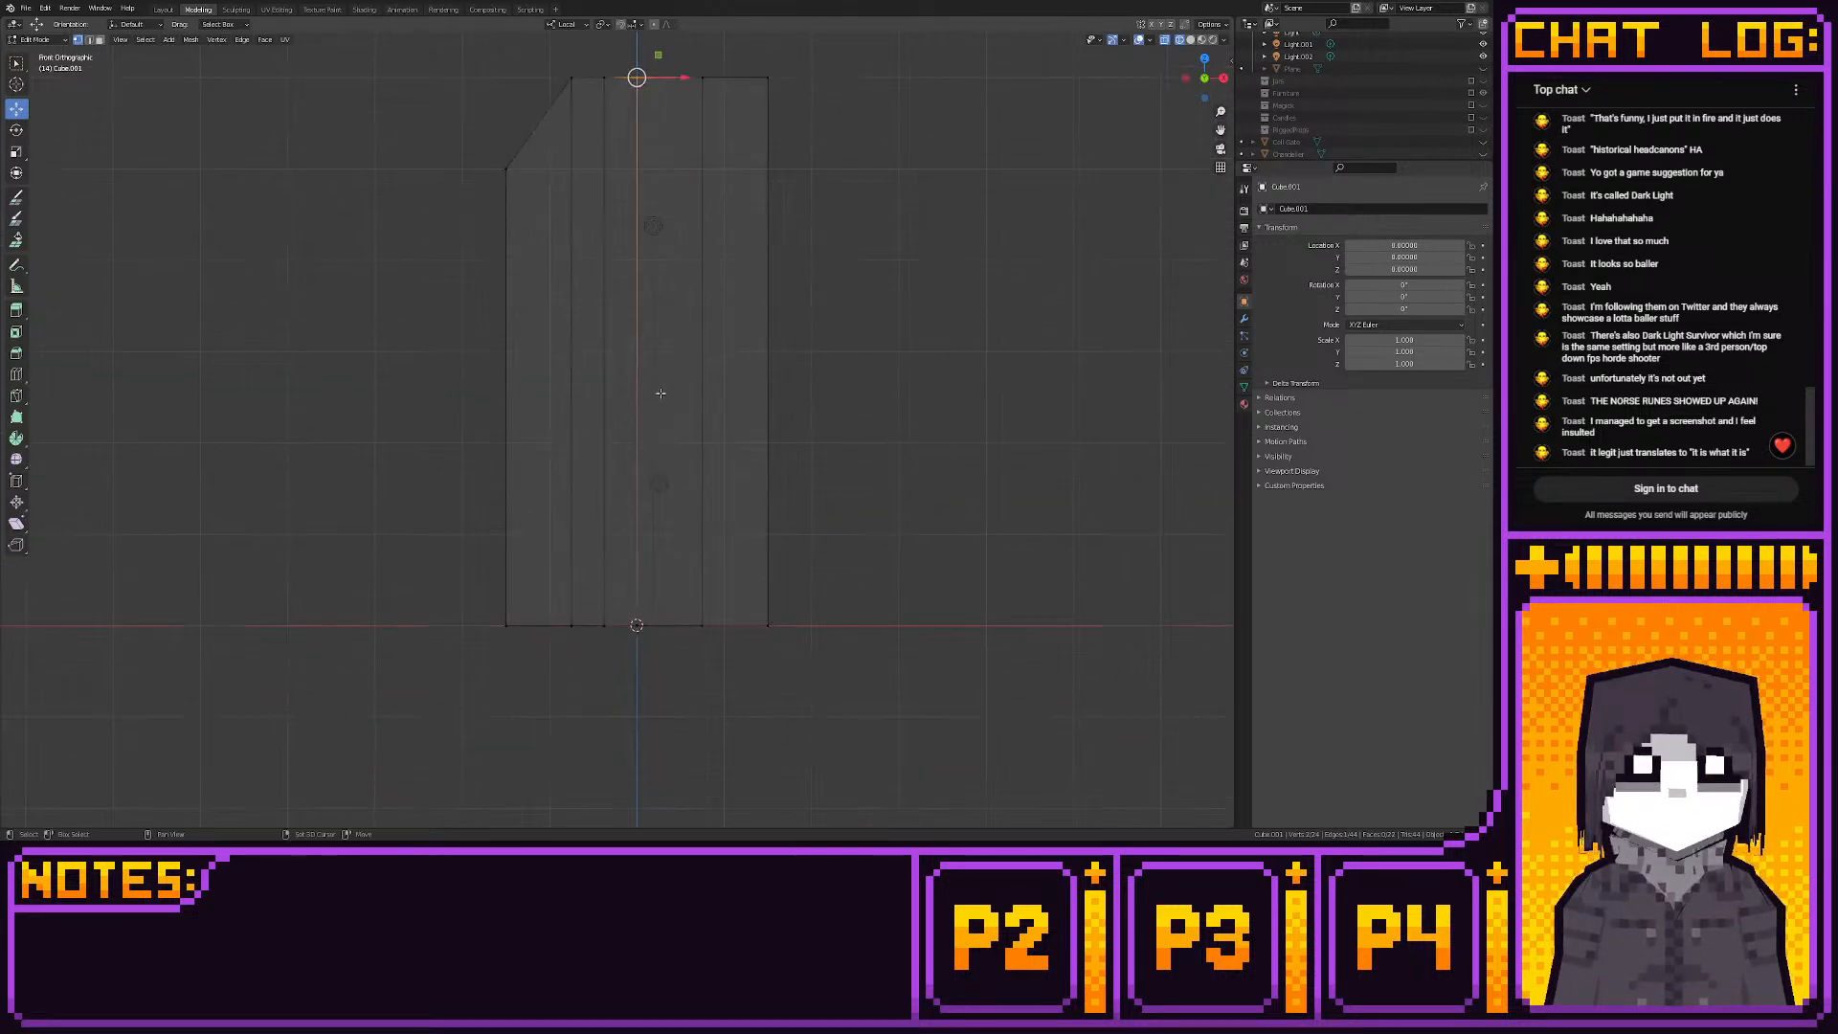
scroll(660, 392, "up", 8)
key("g")
key("x")
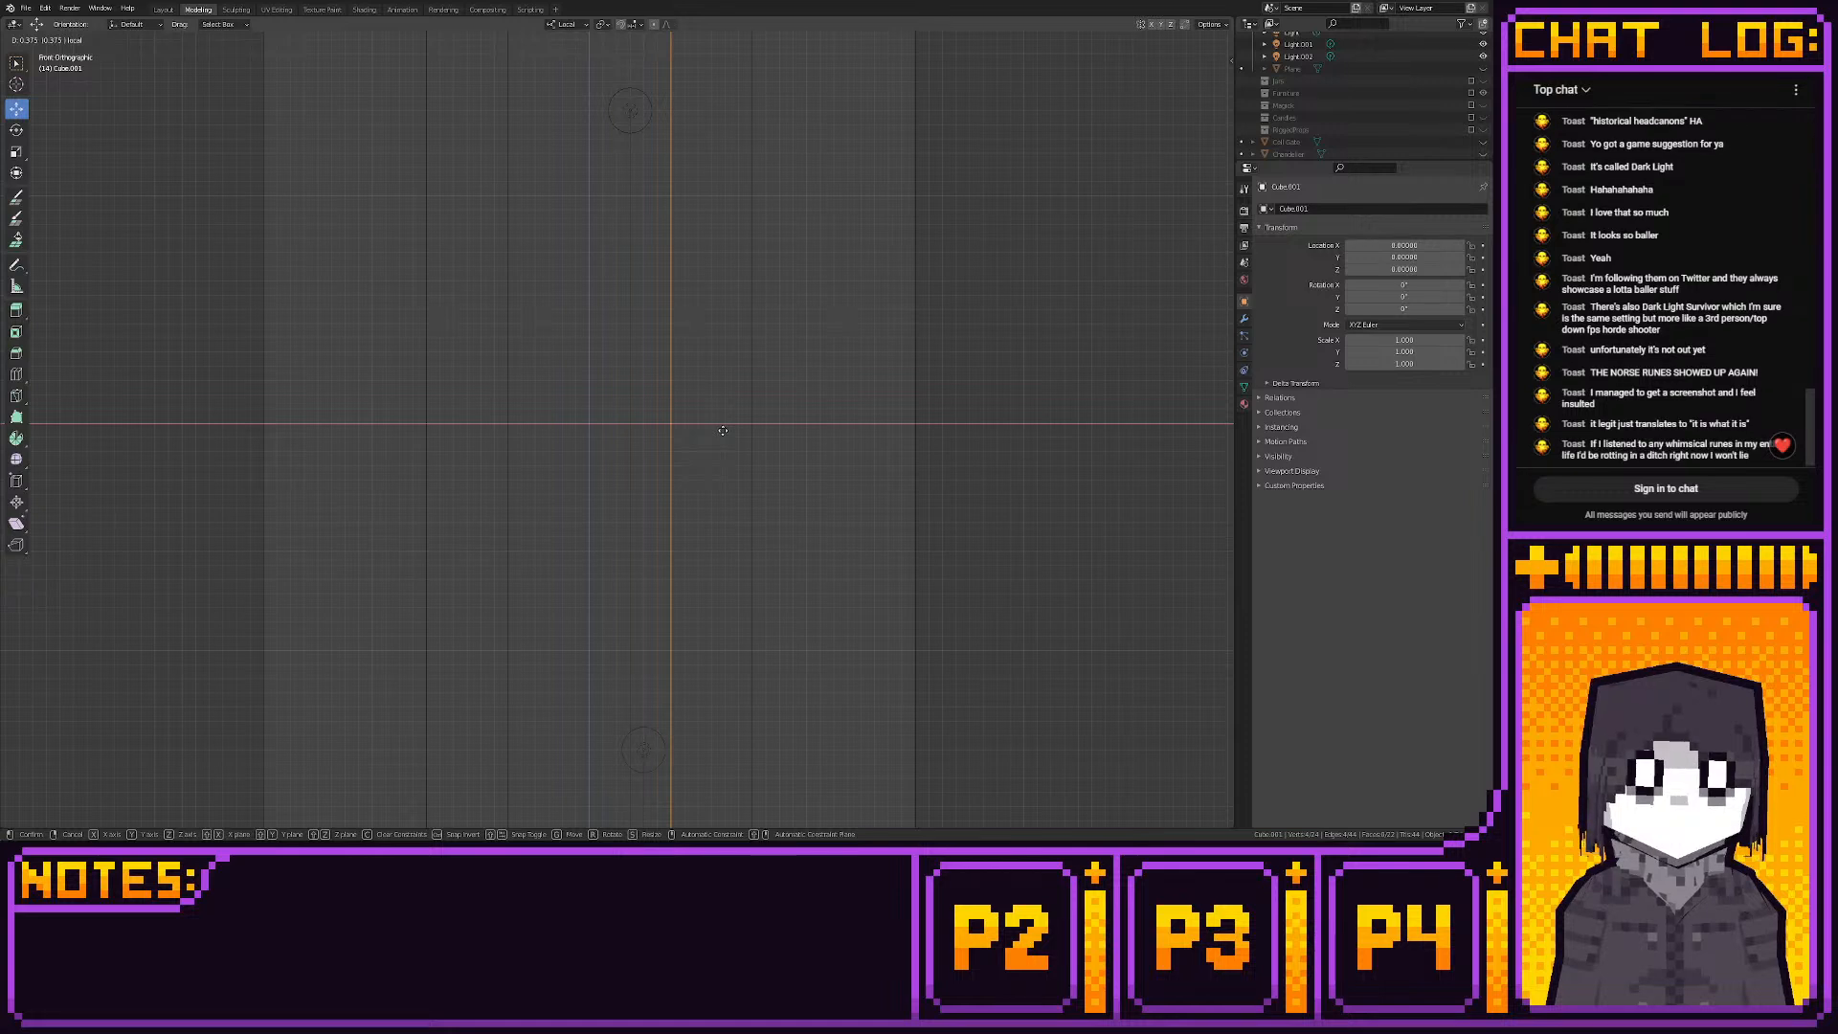
left_click(718, 438)
scroll(694, 481, "down", 3)
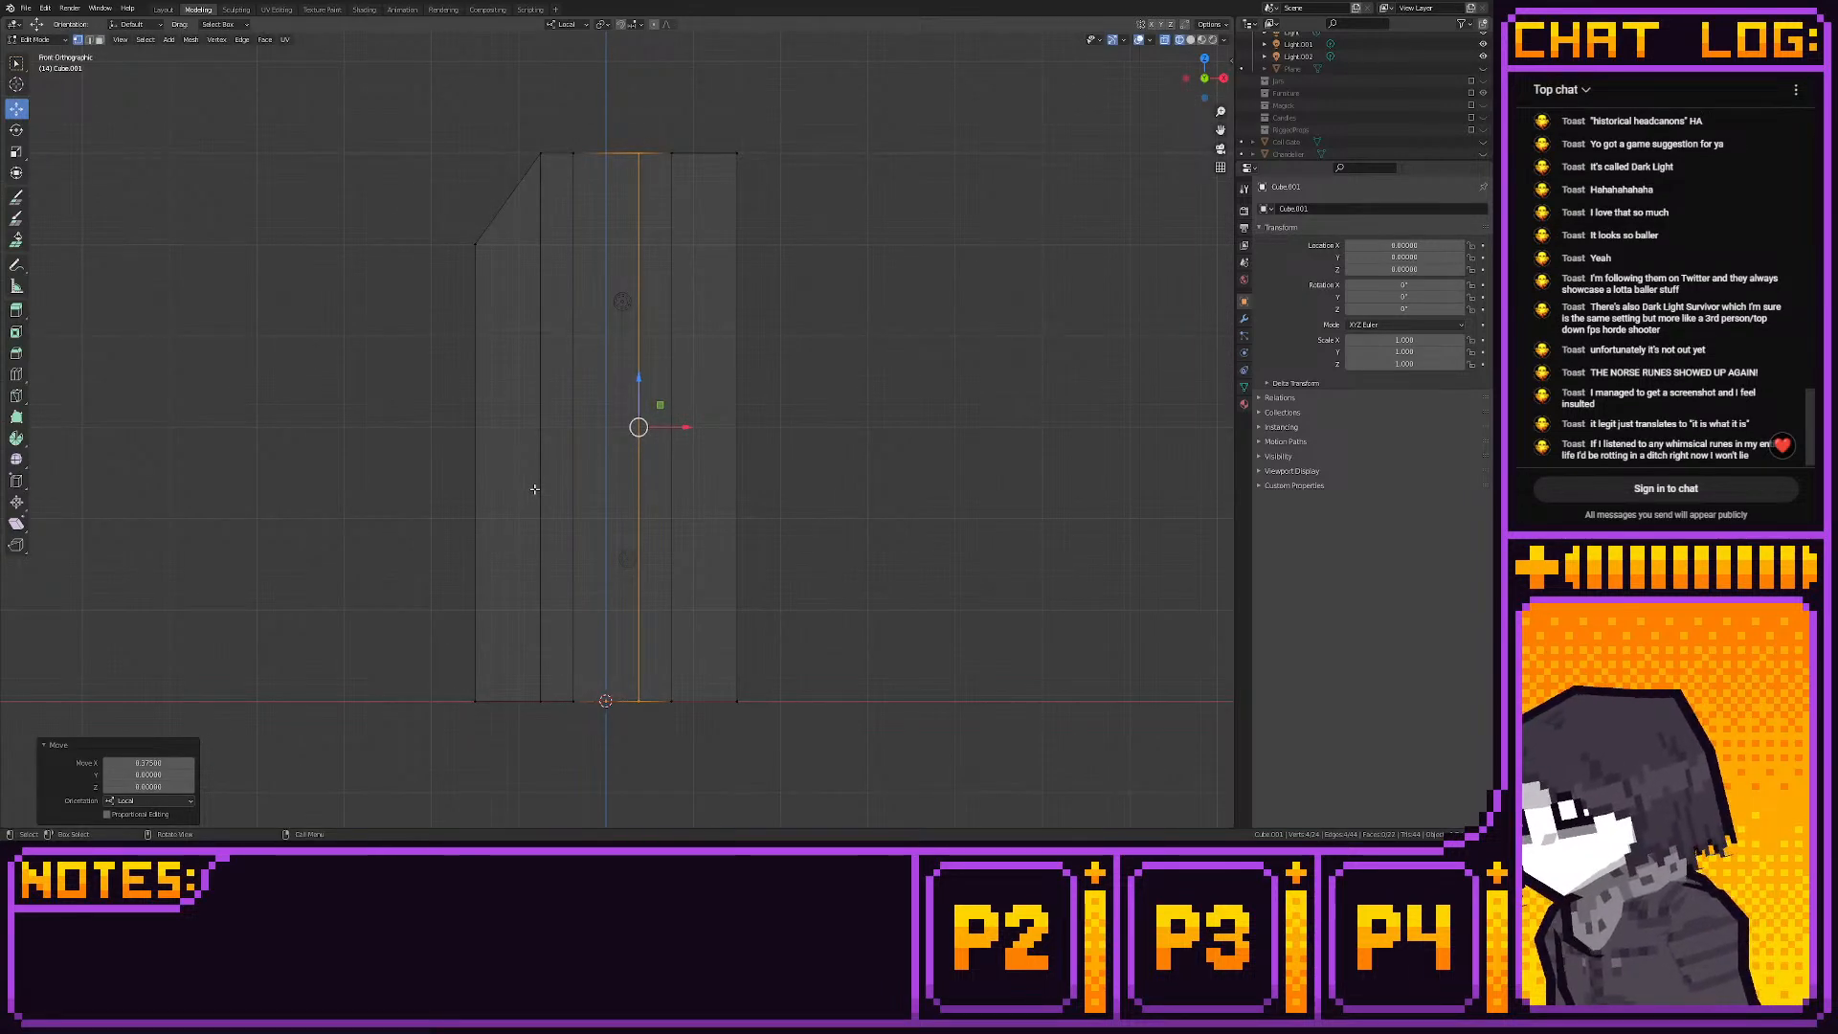
Move the top vertices of the outer-left inner edge 0.375 m outward and 0.375 m down to form a rounded shoulder
scroll(534, 490, "up", 1)
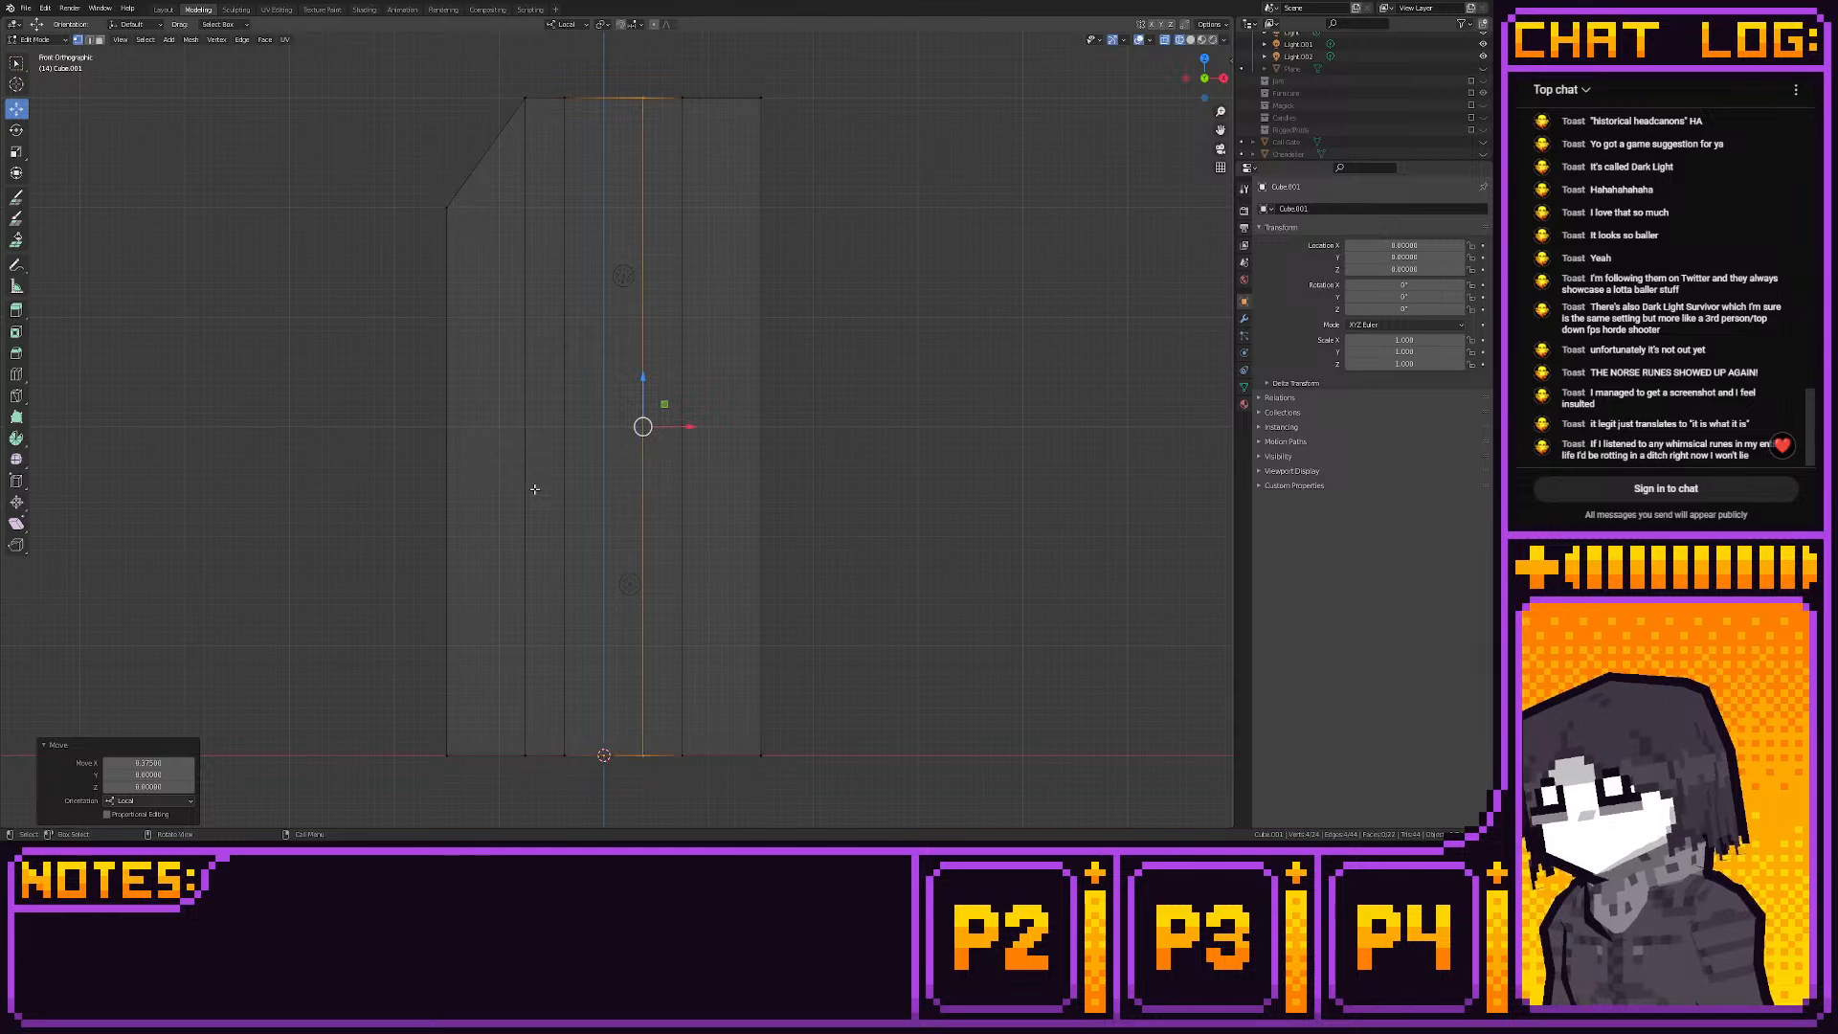
middle_click_drag(590, 426, 611, 550, "shift")
scroll(610, 423, "up", 2)
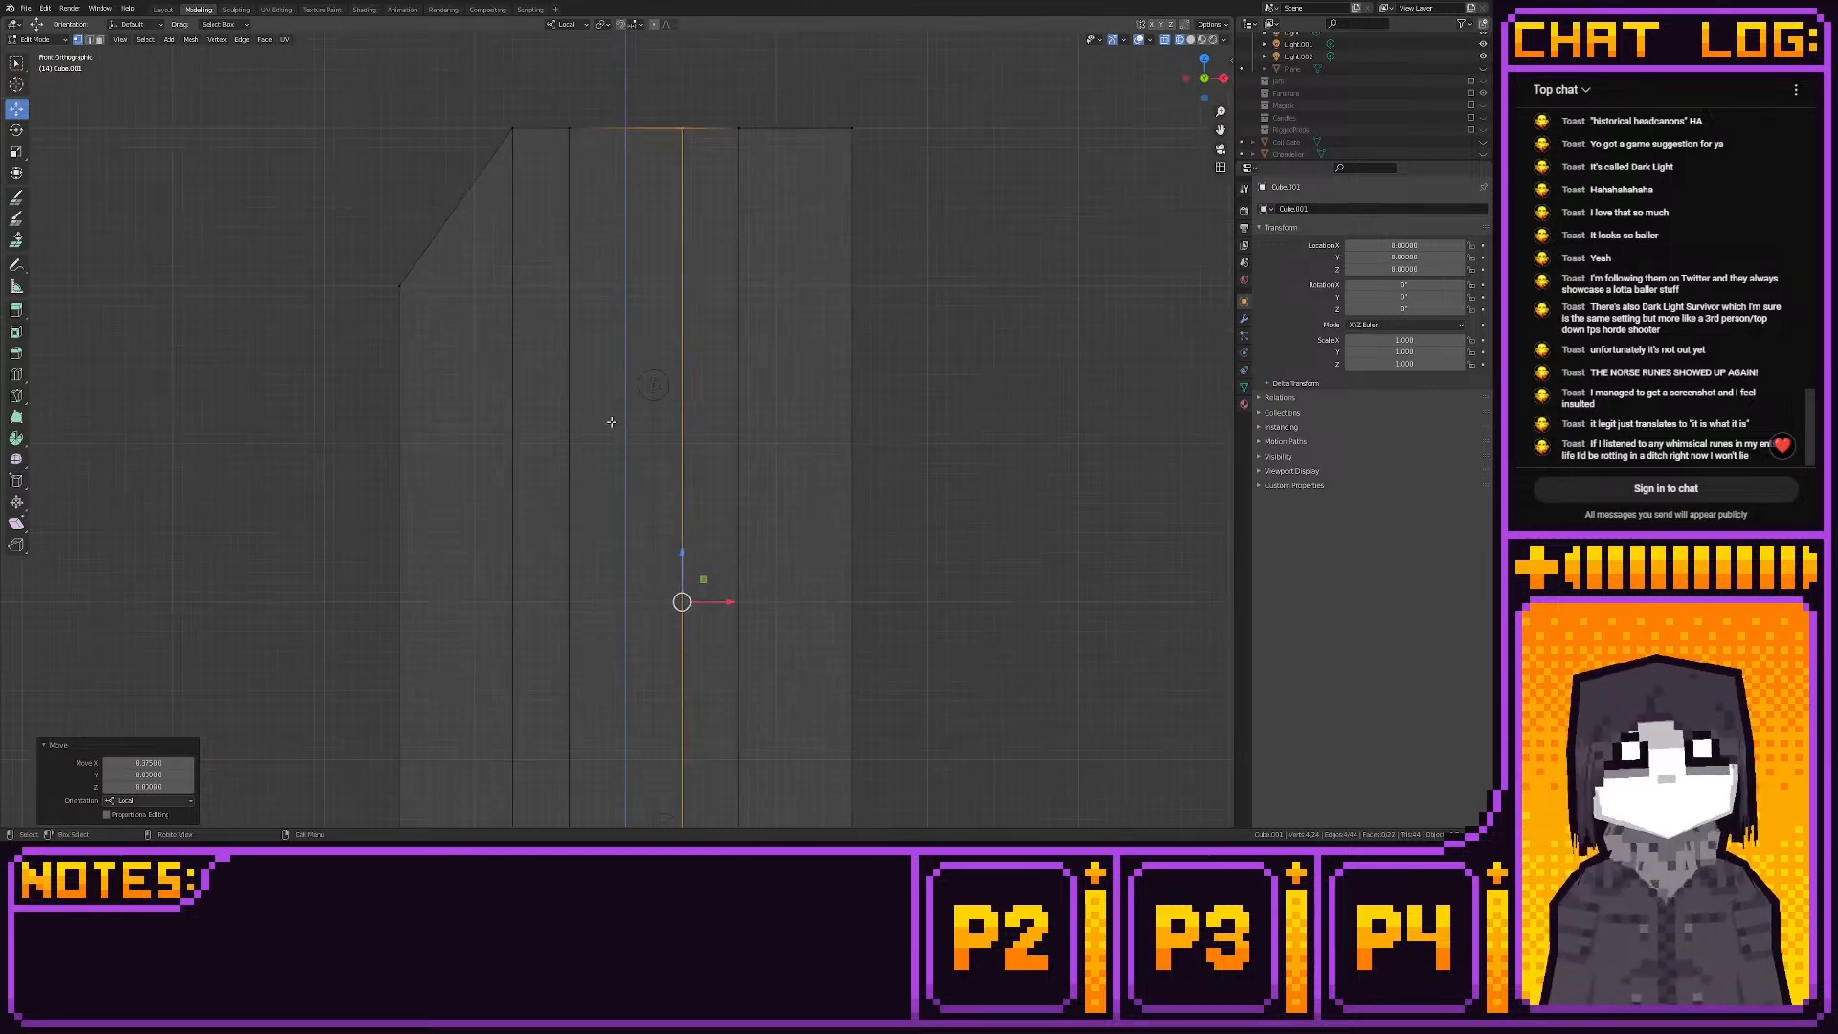
middle_click_drag(612, 422, 749, 509, "shift")
scroll(761, 508, "up", 1)
left_click_drag(626, 151, 602, 237)
scroll(685, 402, "down", 5)
middle_click_drag(685, 402, 684, 238, "shift")
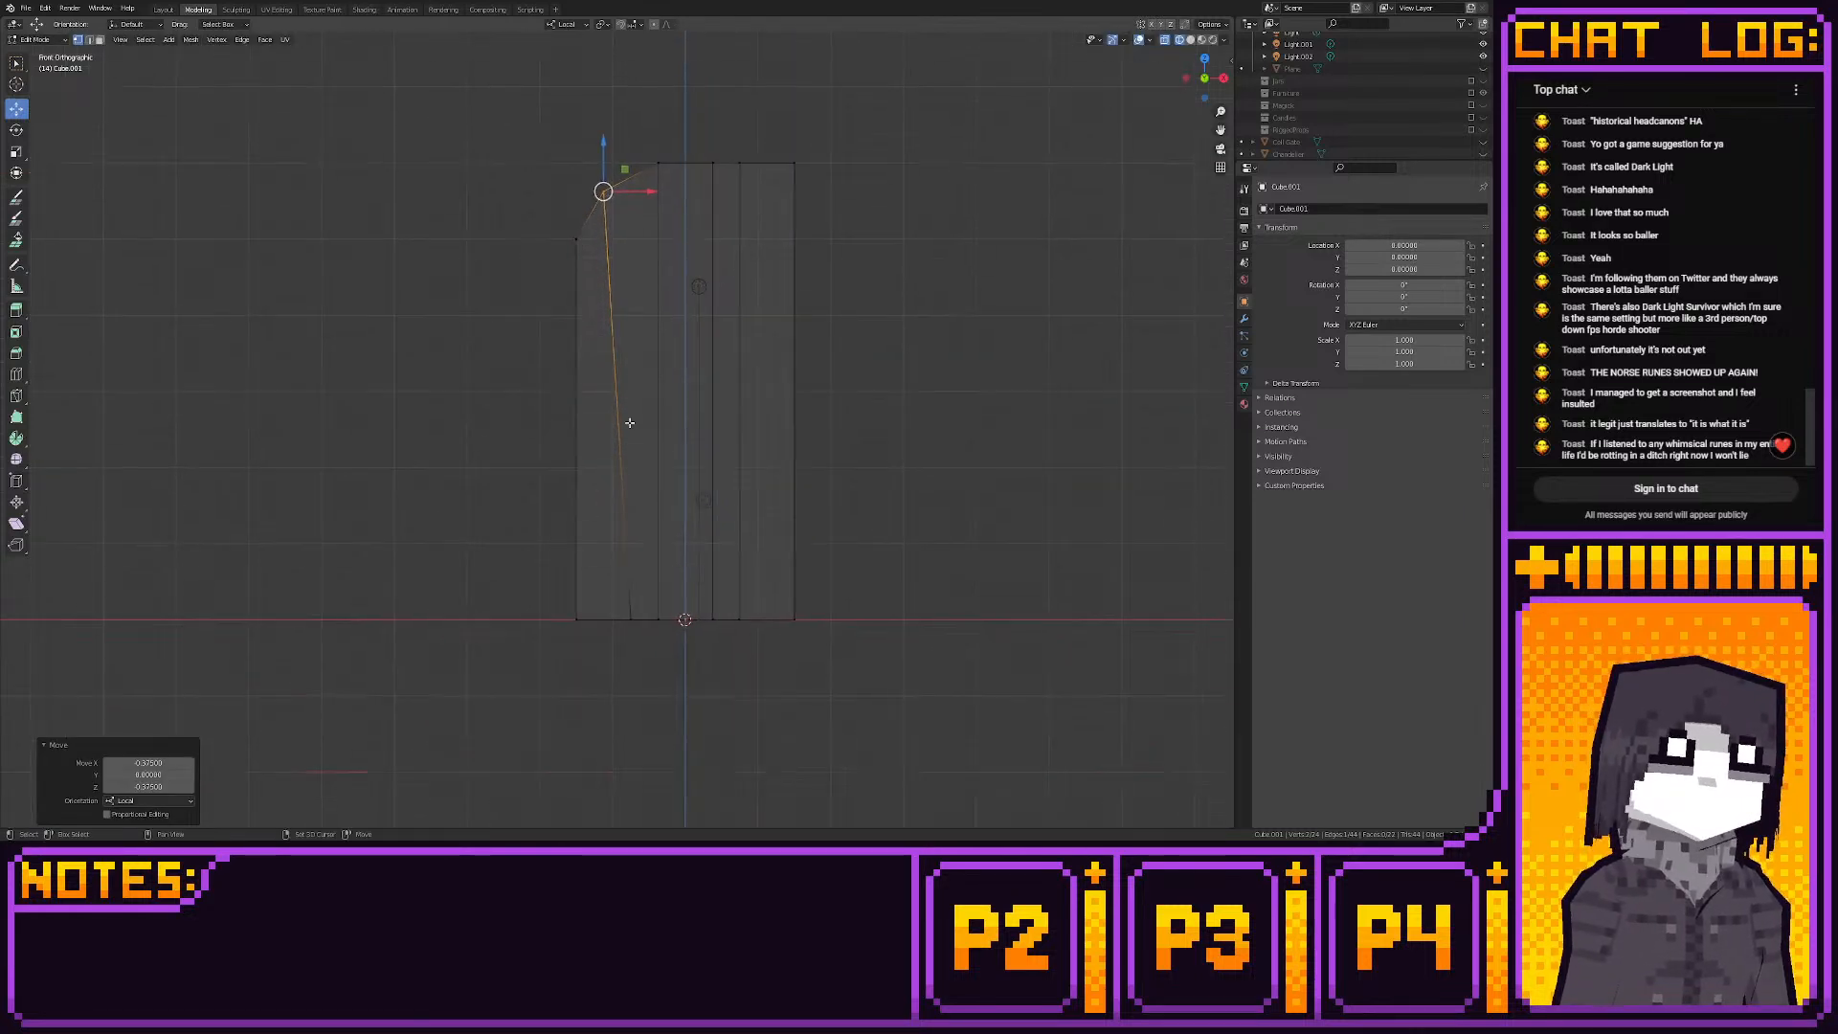
Spread the bottom vertices of the outermost left and right inner edges outward along X by 0.25 m each
left_click_drag(595, 577, 647, 662)
left_click(651, 624)
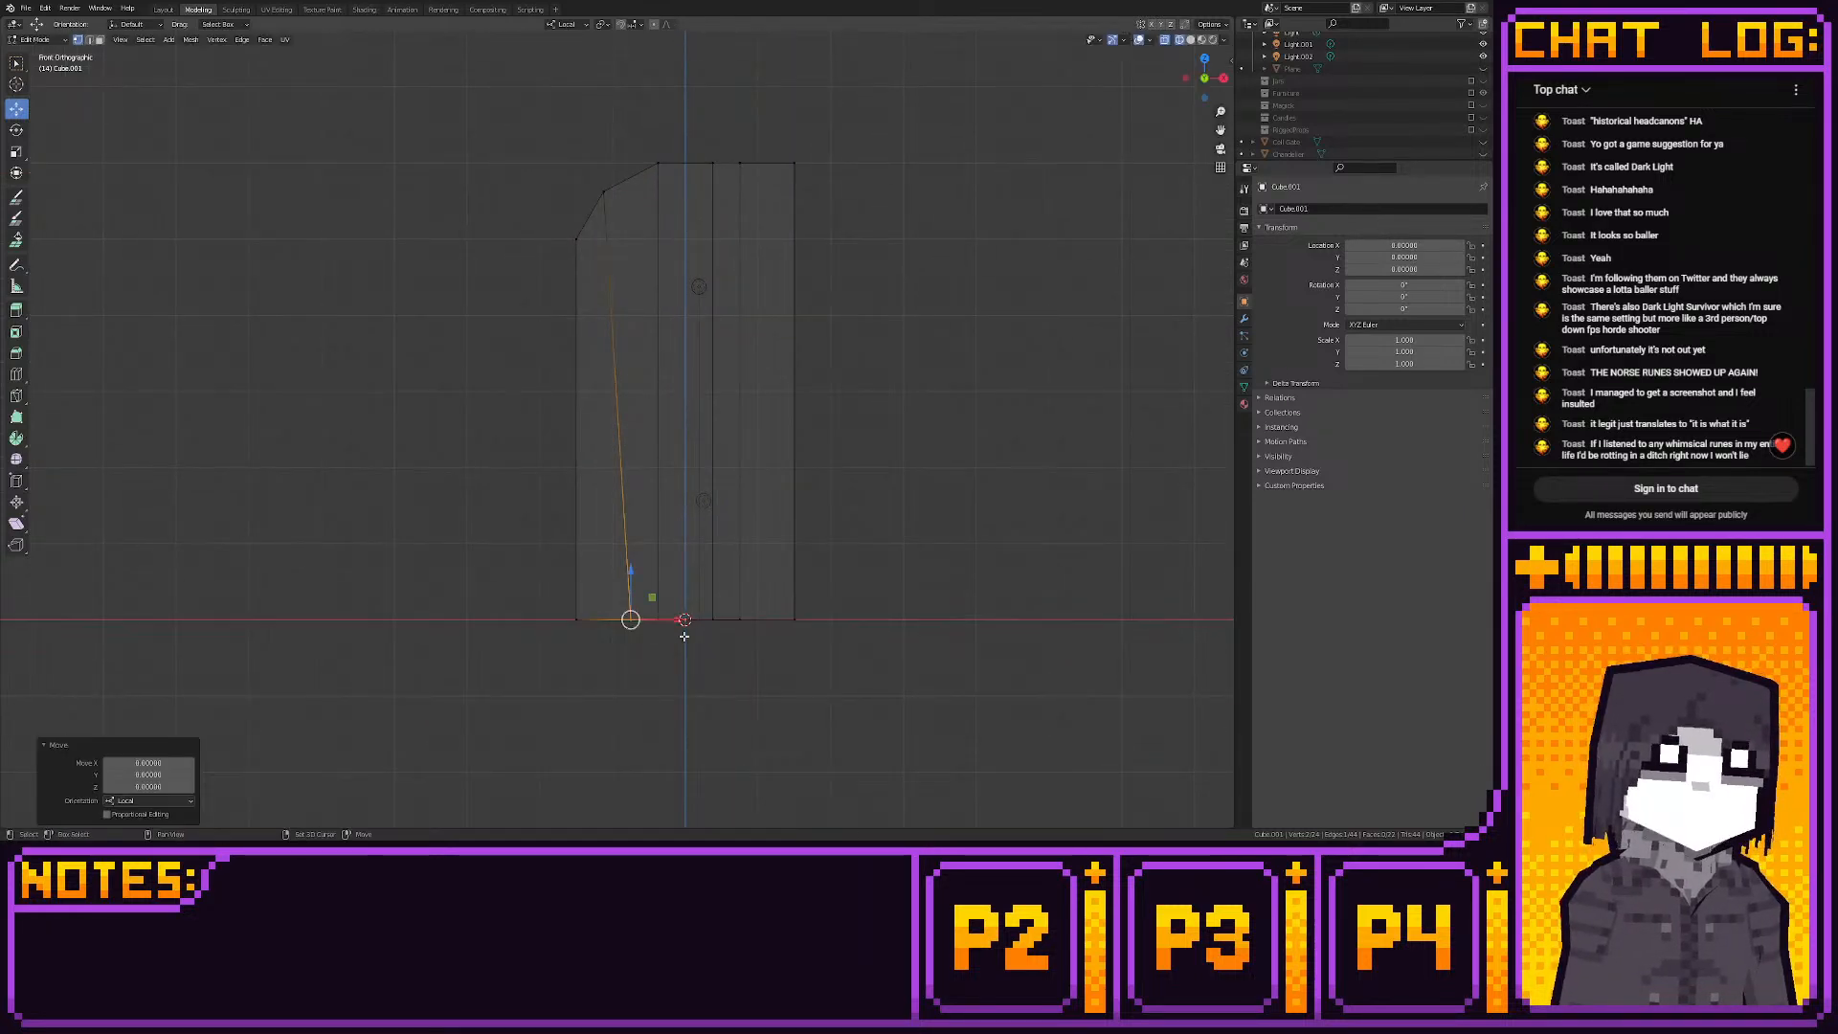
scroll(574, 599, "up", 3)
key("g")
left_click_drag(537, 589, 538, 589)
left_click_drag(832, 567, 969, 597)
scroll(797, 614, "down", 3)
middle_click_drag(797, 615, 657, 720, "shift")
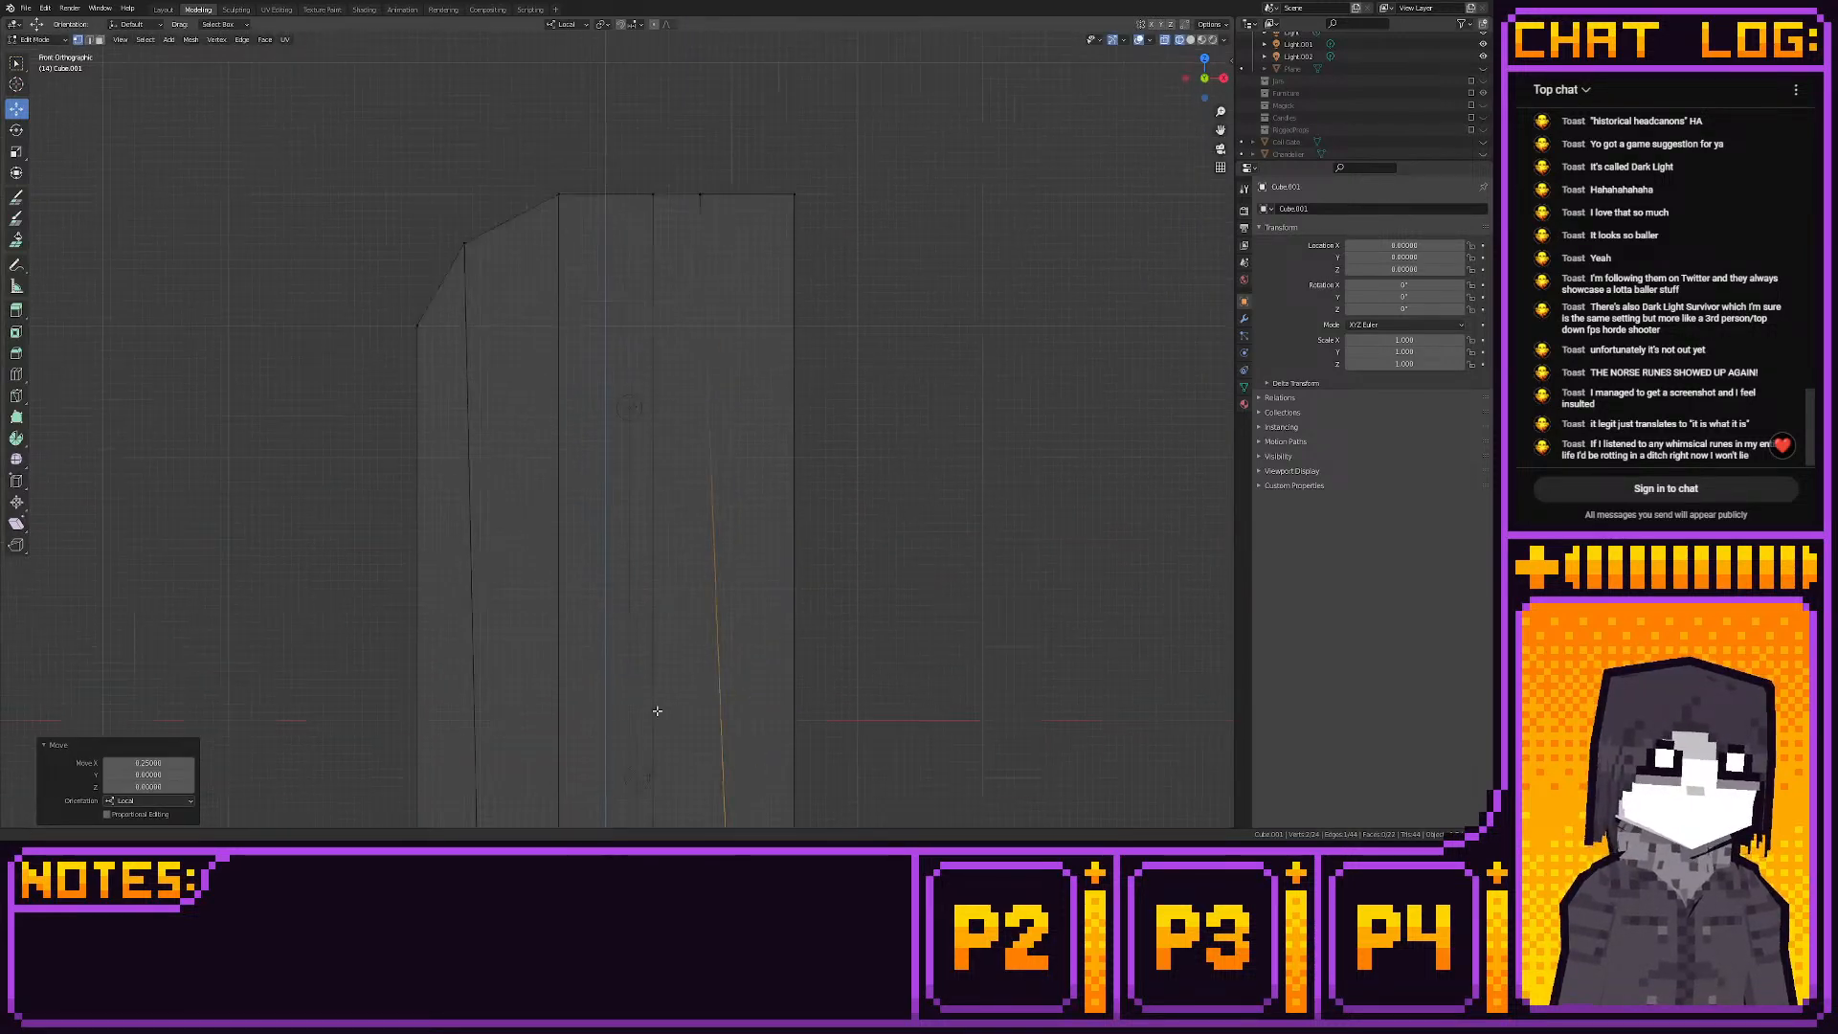
Shift the top vertices of the outermost right inner edge 0.25 m outward along X
middle_click_drag(643, 433, 620, 575, "shift")
scroll(620, 573, "up", 2)
left_click_drag(680, 271, 727, 313)
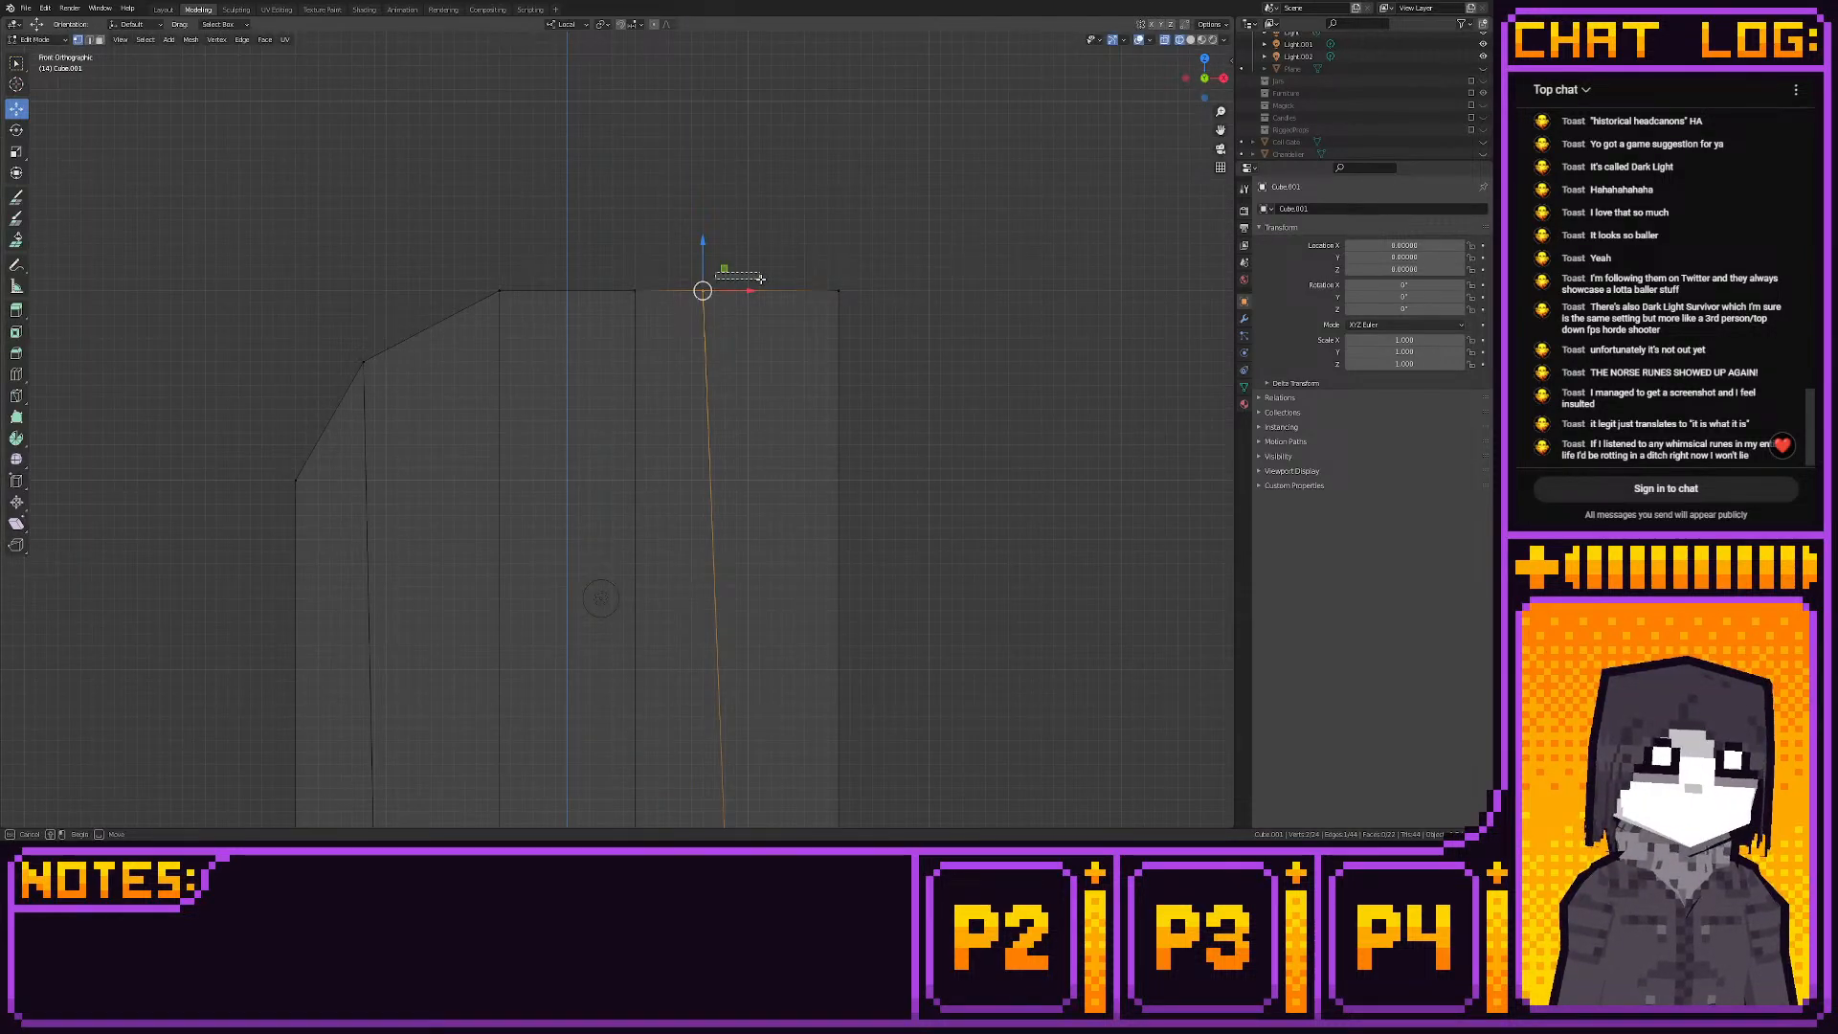
key("g")
key("x")
left_click(746, 290)
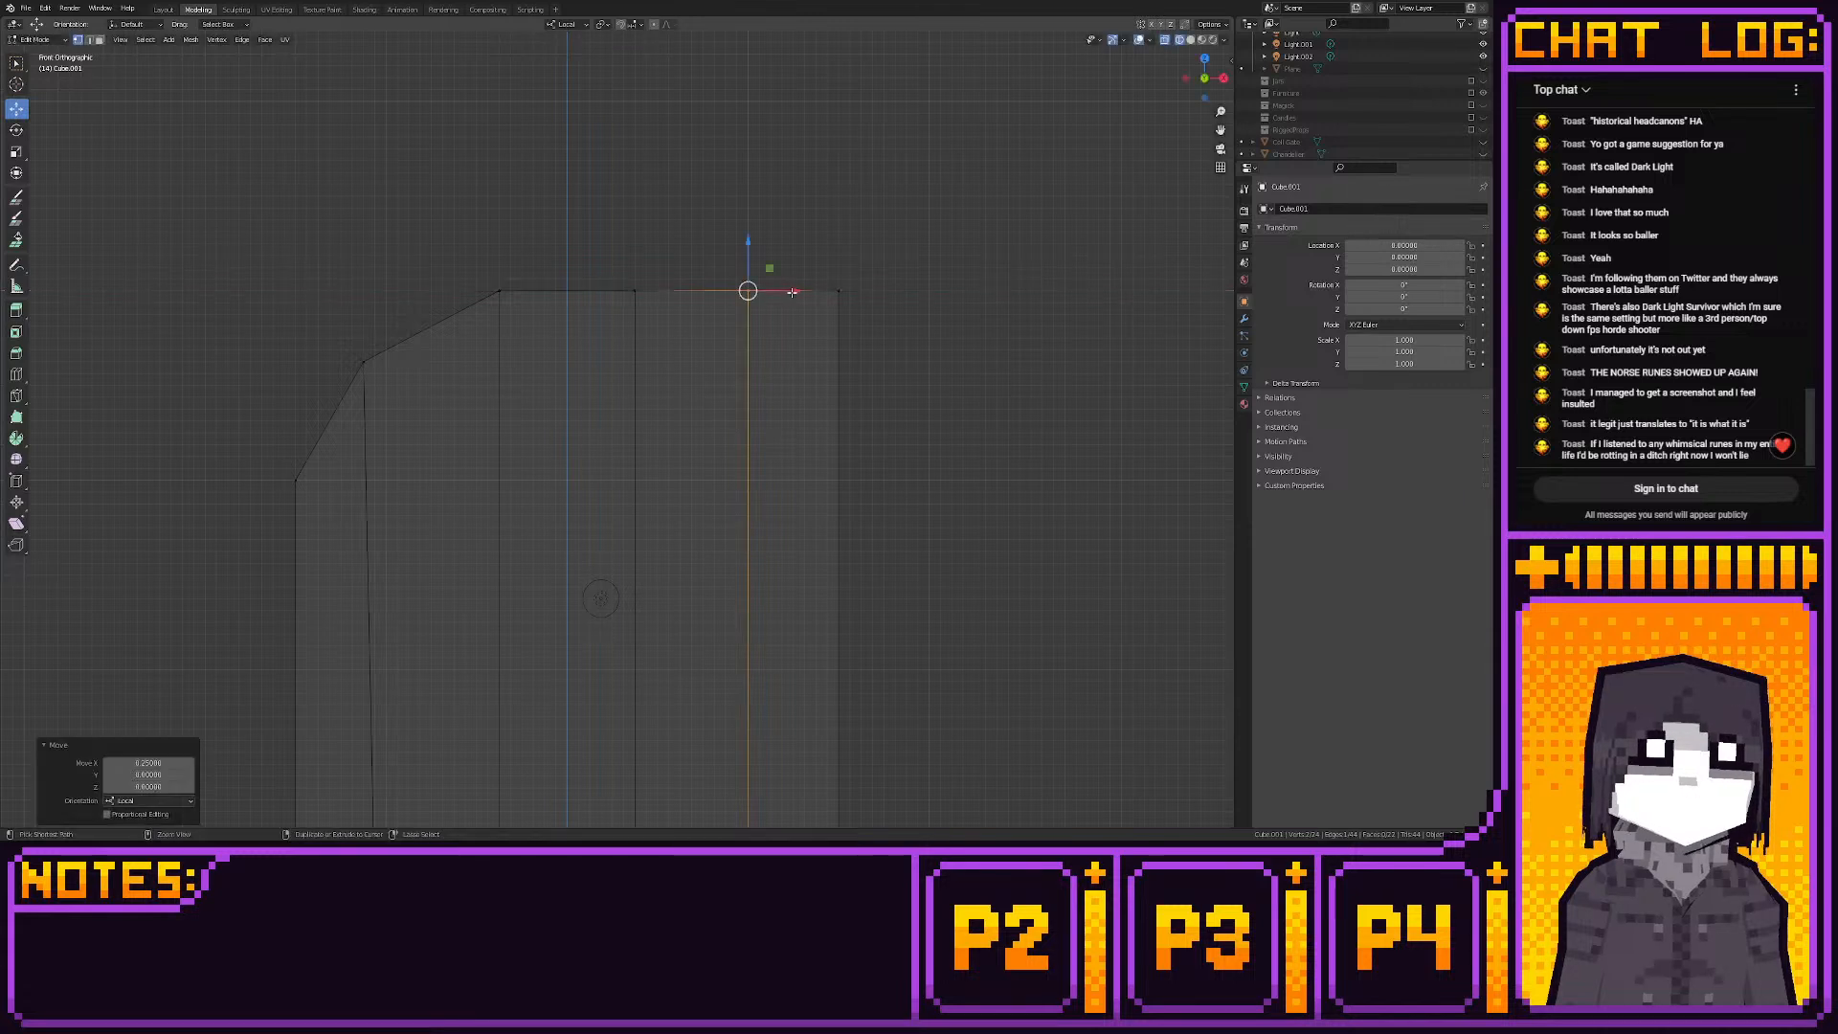
Lower the vertices of the block's top-right corner by 1 m to match the left corner
left_click(839, 290)
key("g")
key("z")
key("Return")
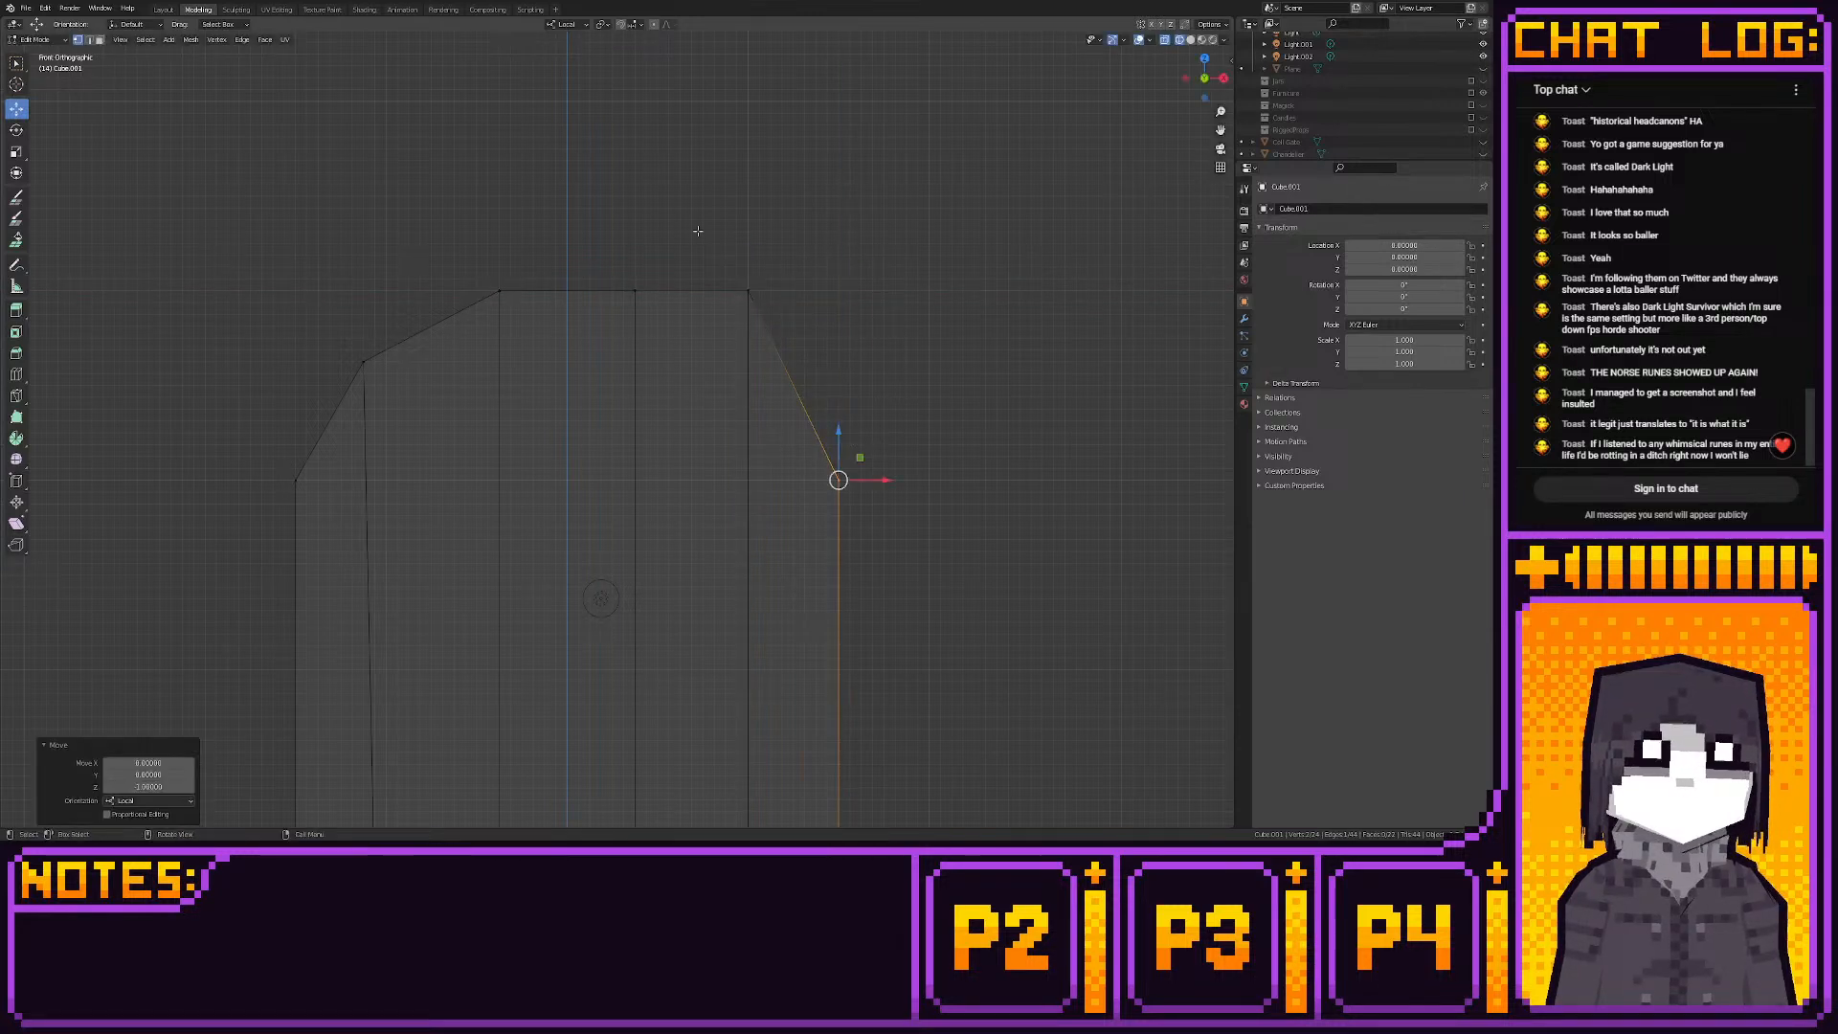
Shift the left shoulder vertices 0.125 m inward along X
left_click(738, 281)
scroll(694, 296, "down", 1)
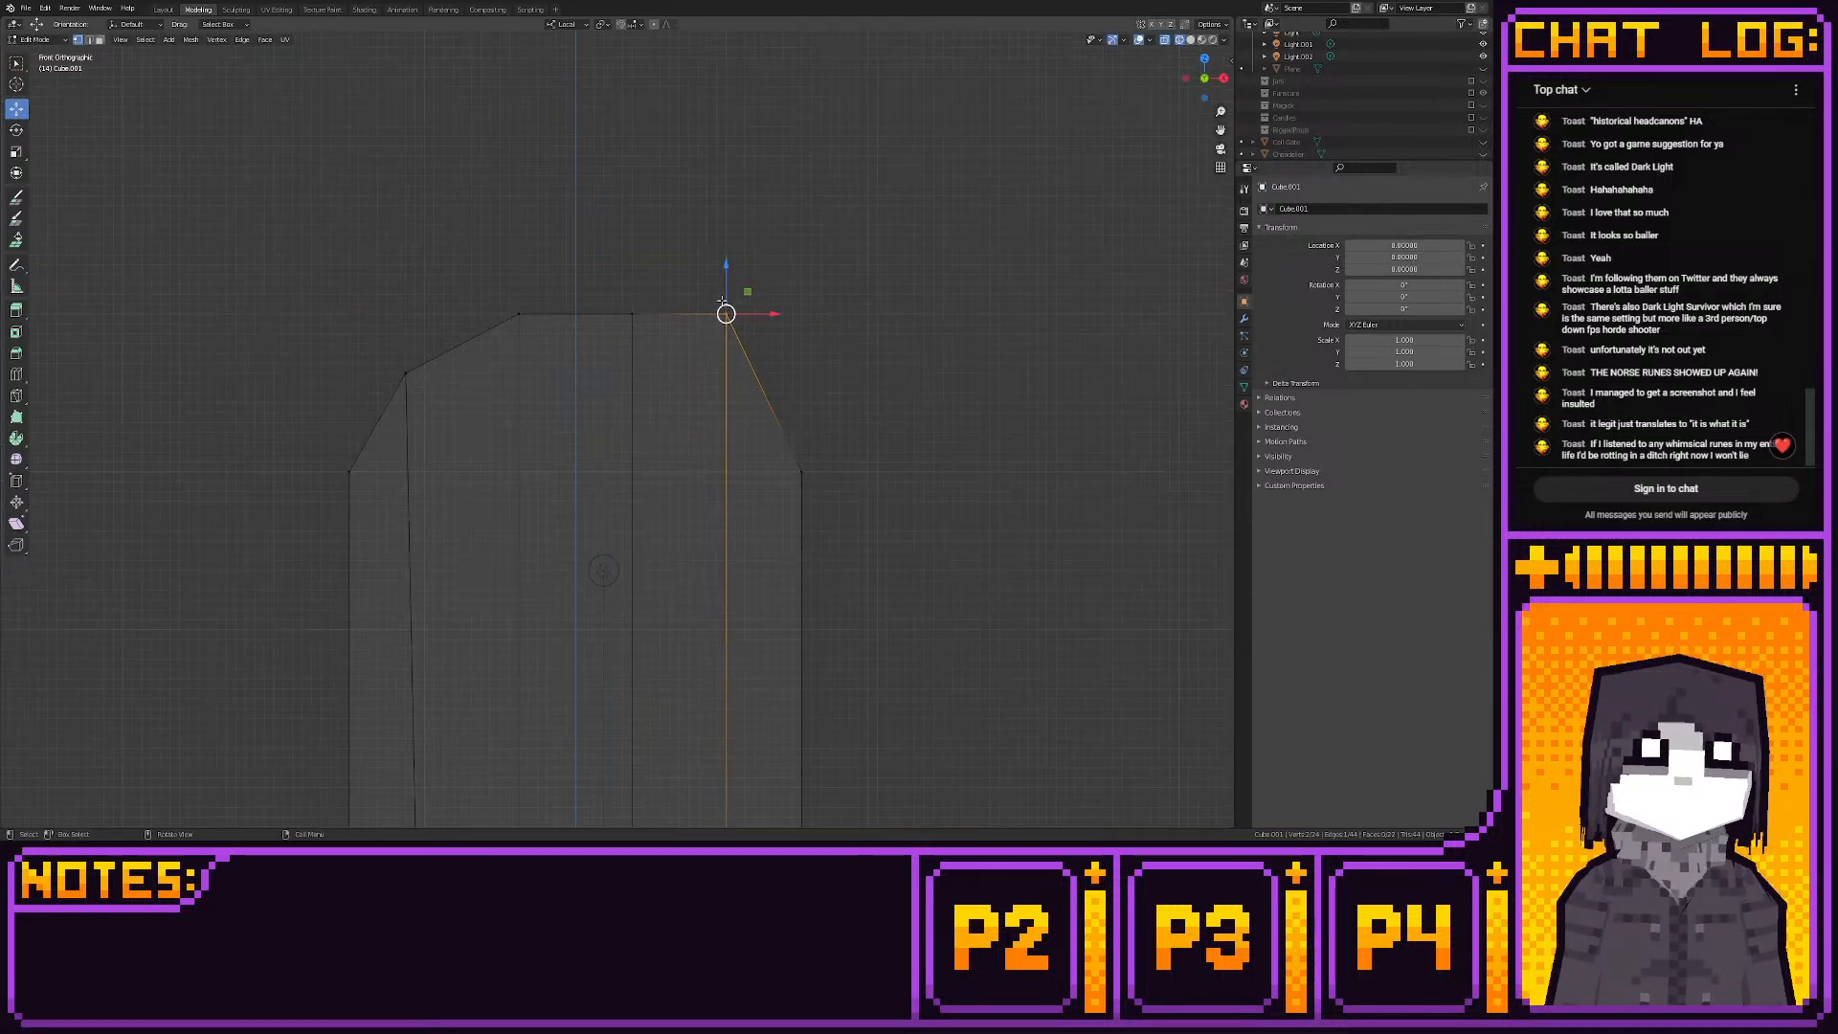
left_click_drag(369, 355, 427, 393)
middle_click_drag(424, 379, 471, 378, "shift")
scroll(471, 378, "up", 2)
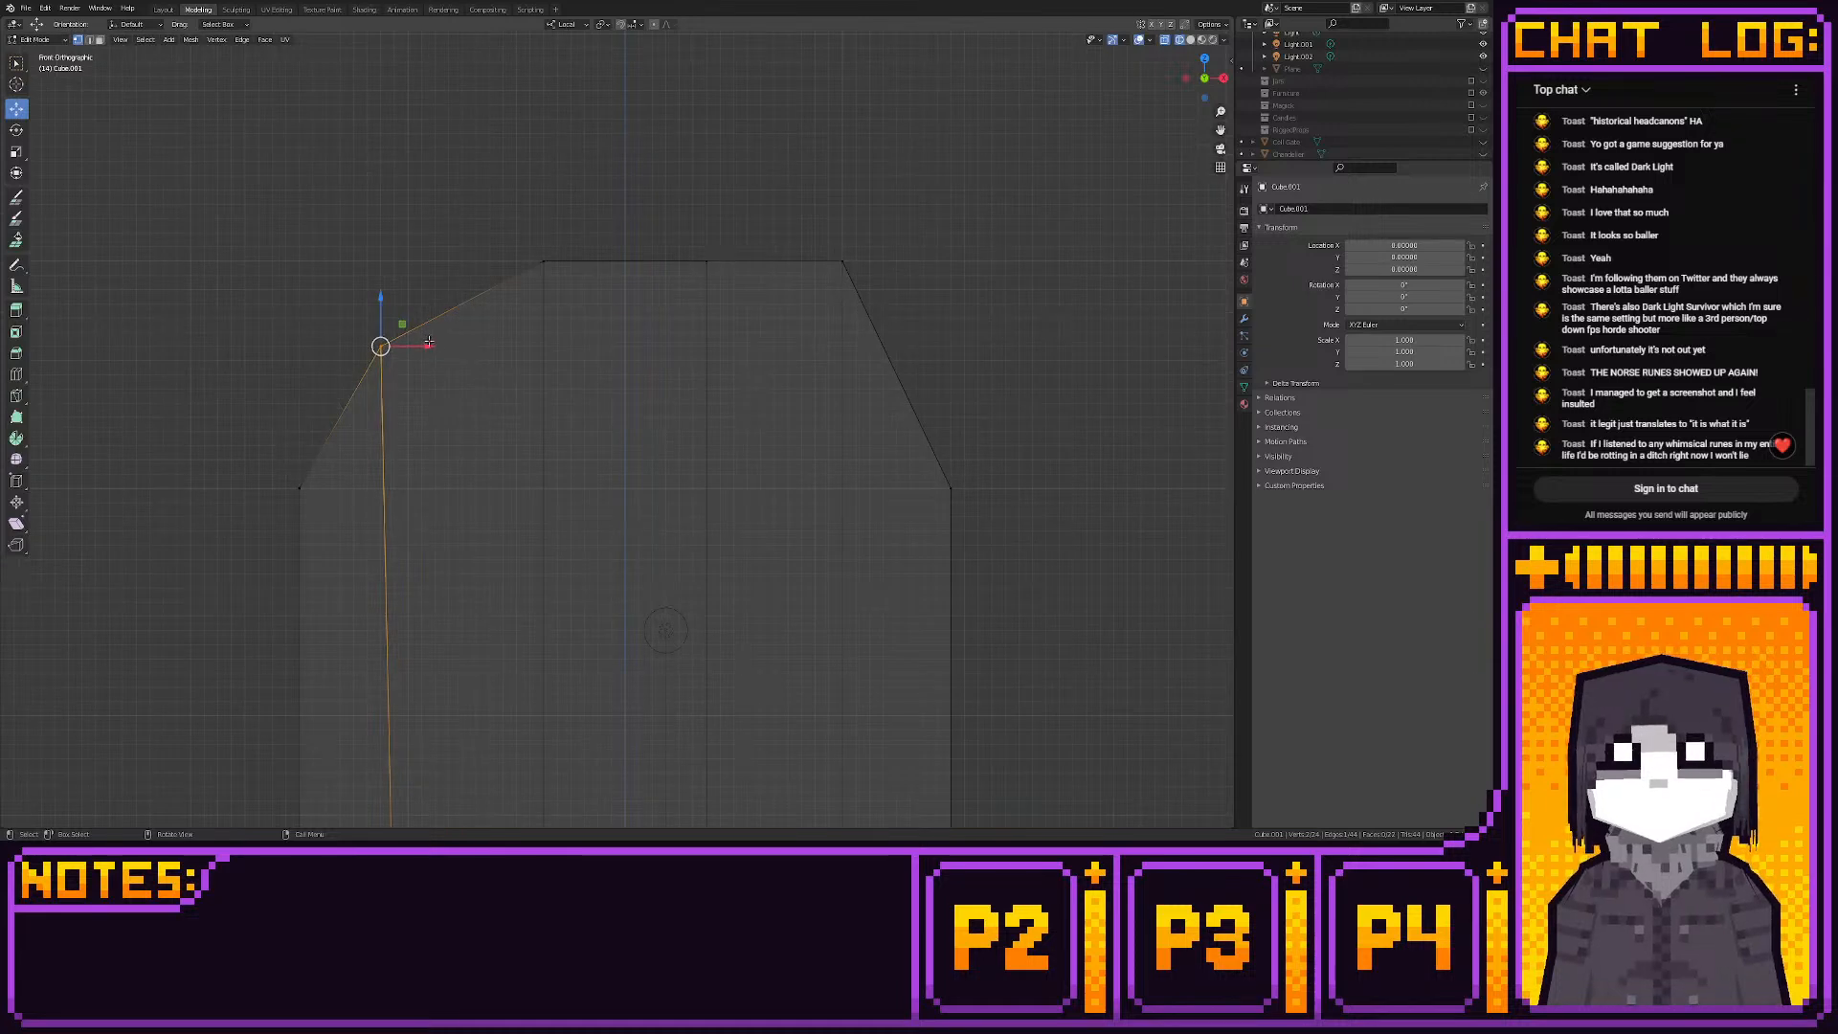
left_click_drag(423, 346, 452, 343)
scroll(594, 335, "down", 5)
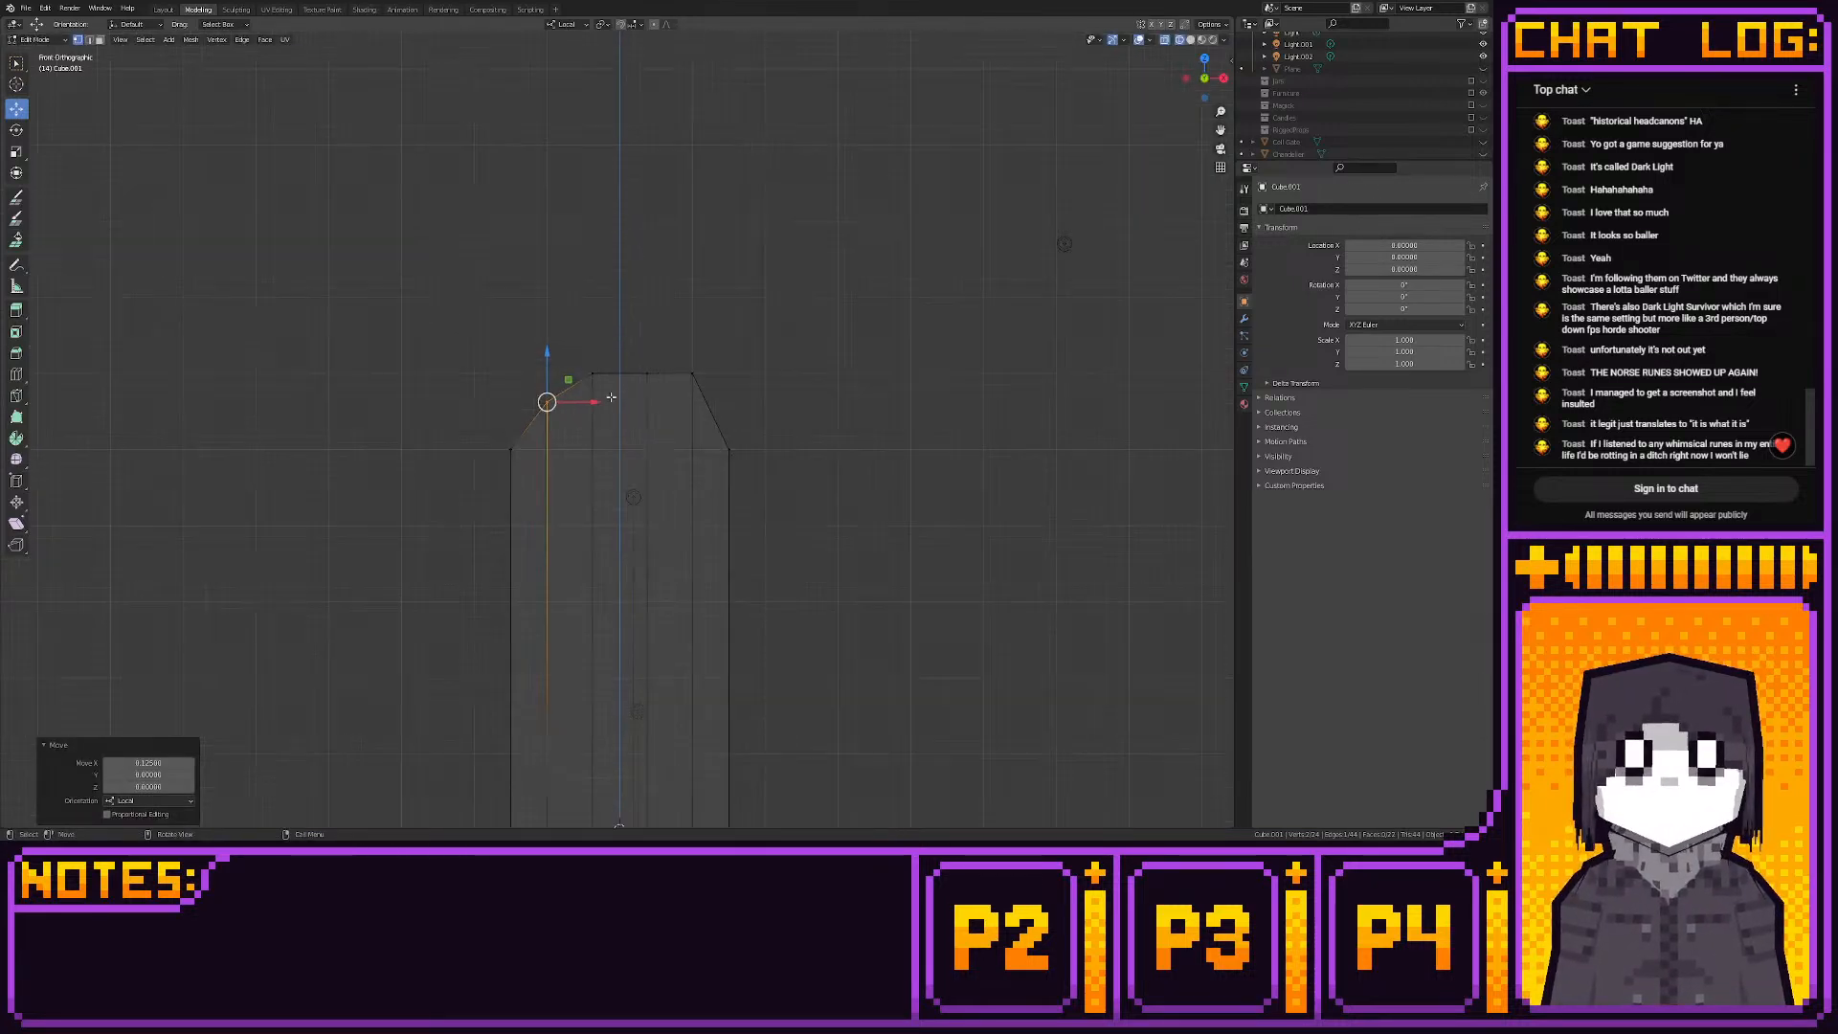
Move the left shoulder vertices 0.375 m outward and 0.125 m down
scroll(586, 274, "up", 5)
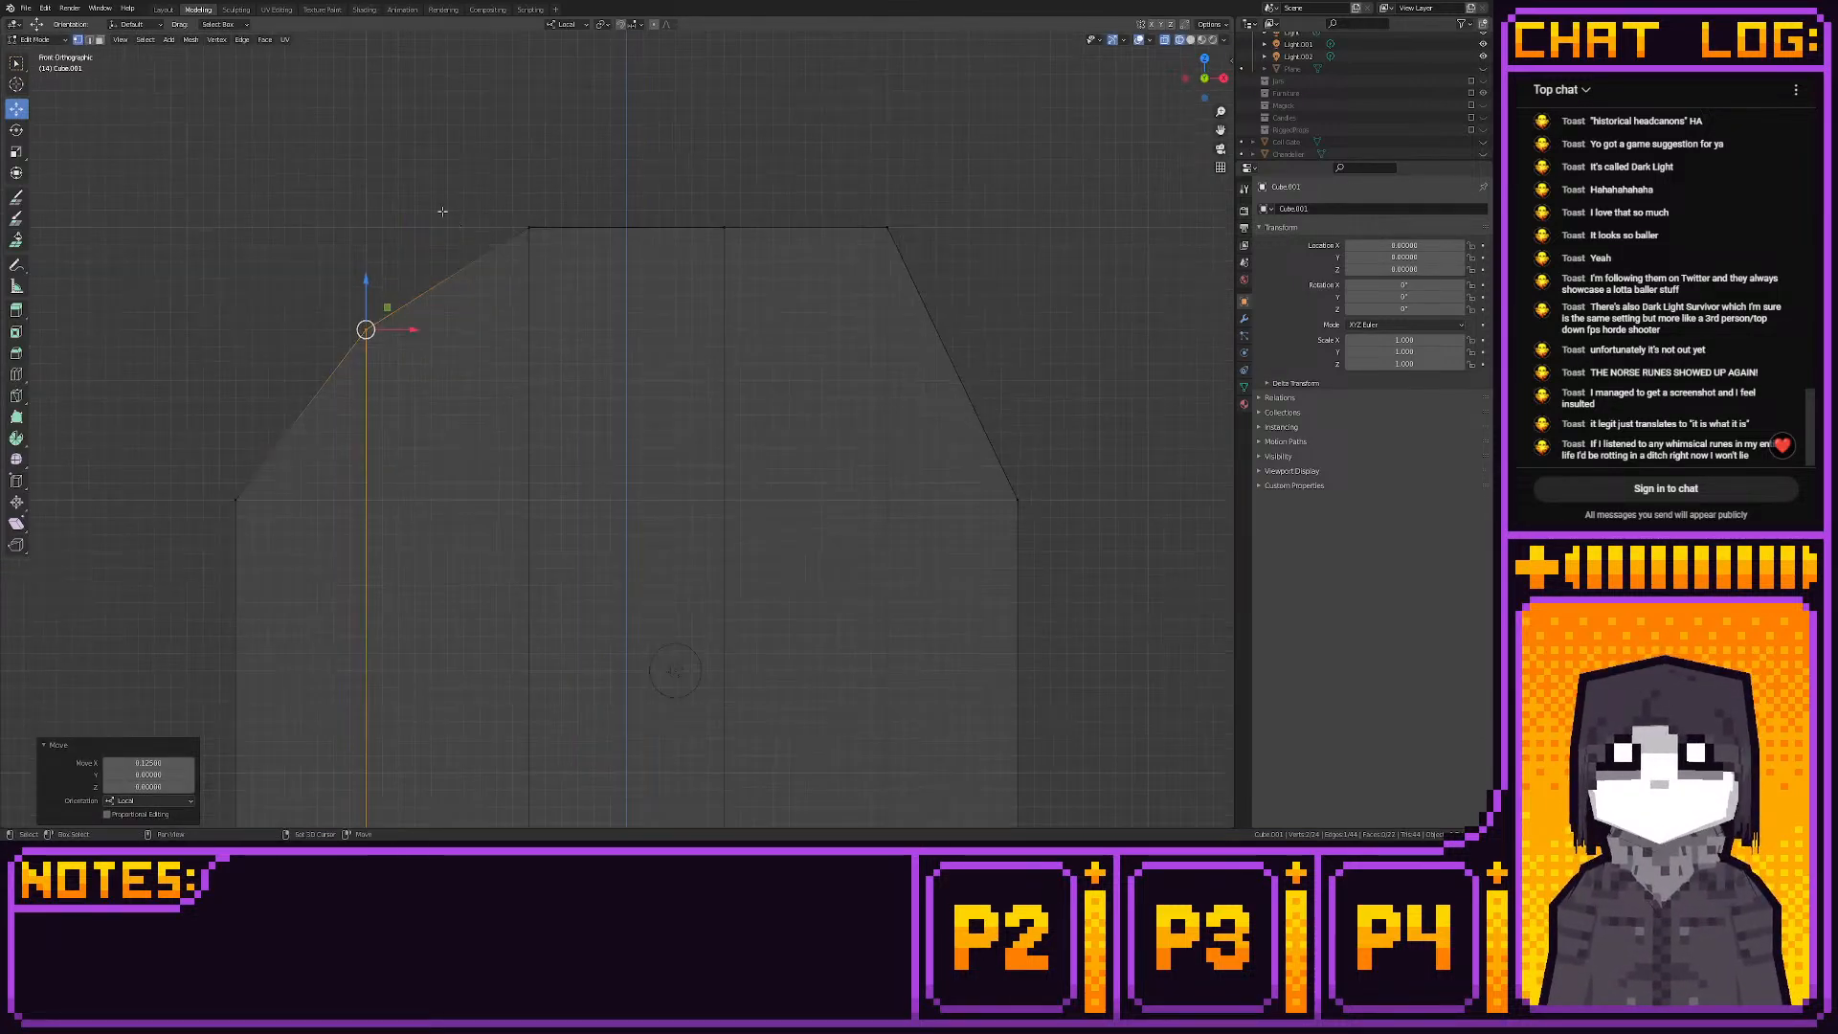
key("g")
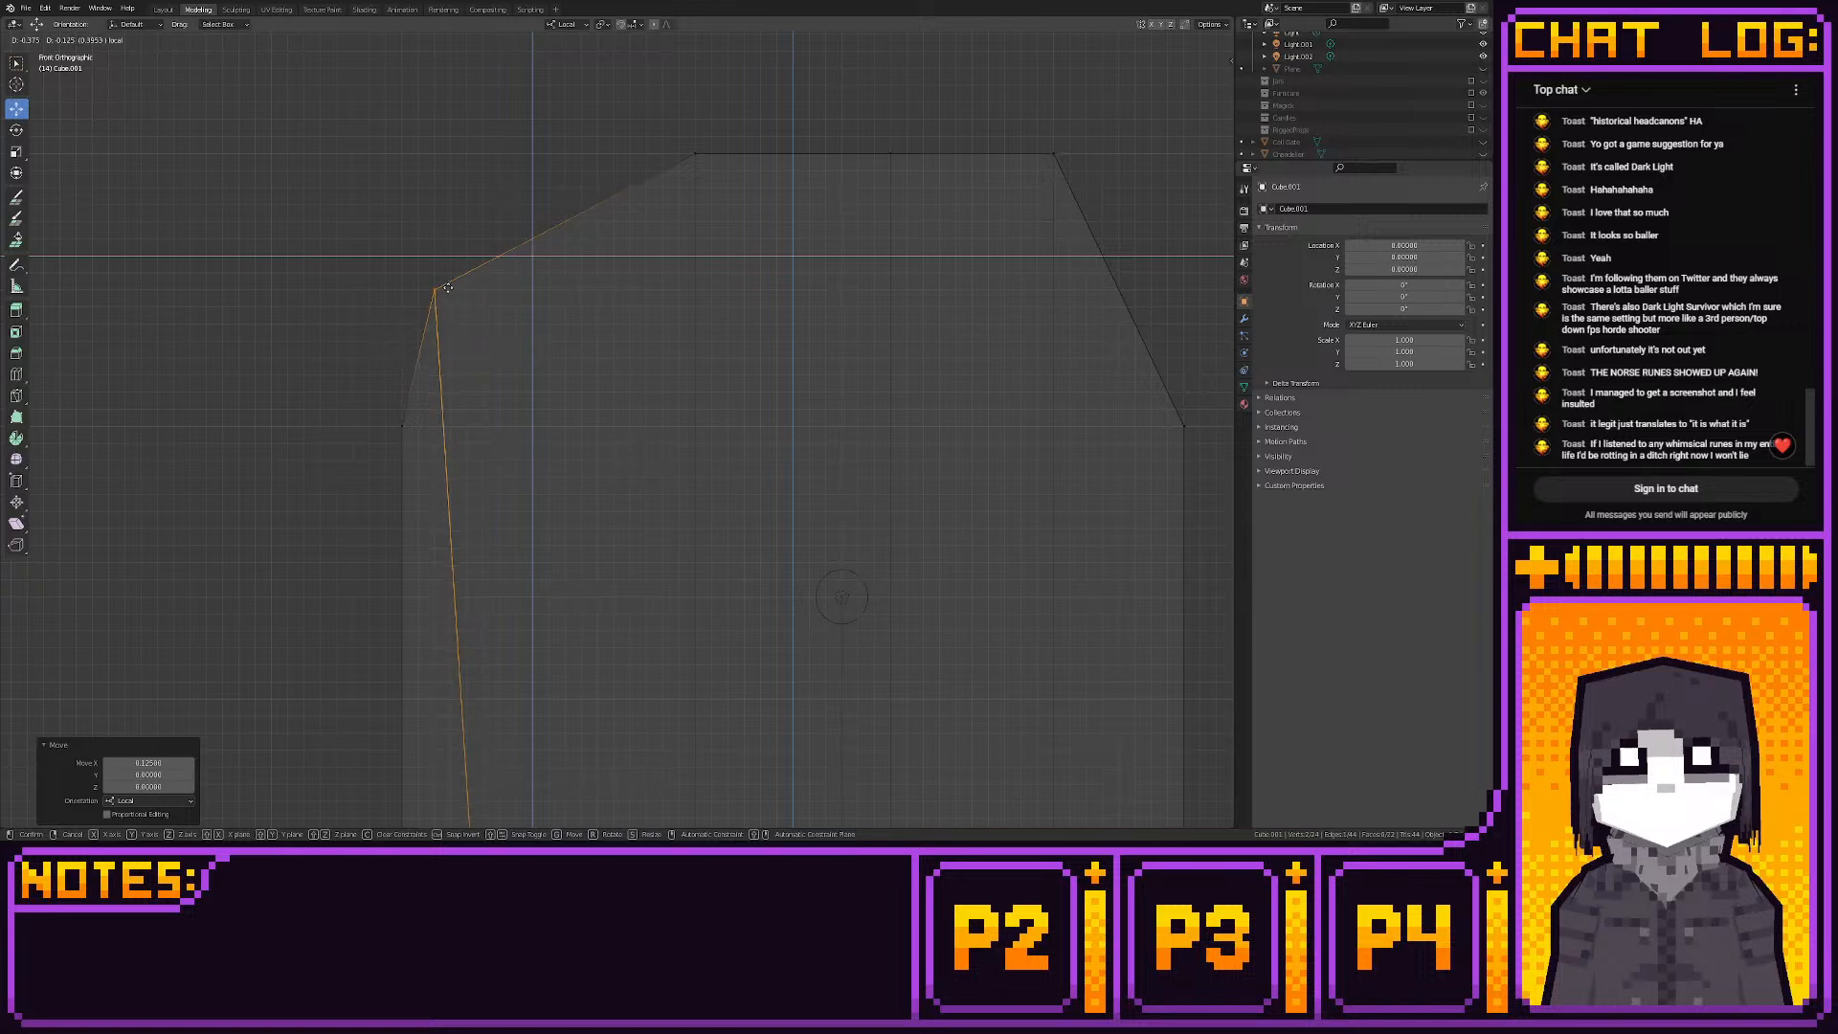
left_click(611, 147)
Move the top vertices of the outermost right inner edge 0.375 m outward and 0.5 m down to mirror the left shoulder
scroll(587, 270, "down", 5)
middle_click_drag(765, 225, 642, 217, "shift")
scroll(647, 212, "up", 4)
left_click_drag(678, 127, 846, 301)
middle_click_drag(765, 200, 737, 246, "shift")
scroll(737, 246, "up", 2)
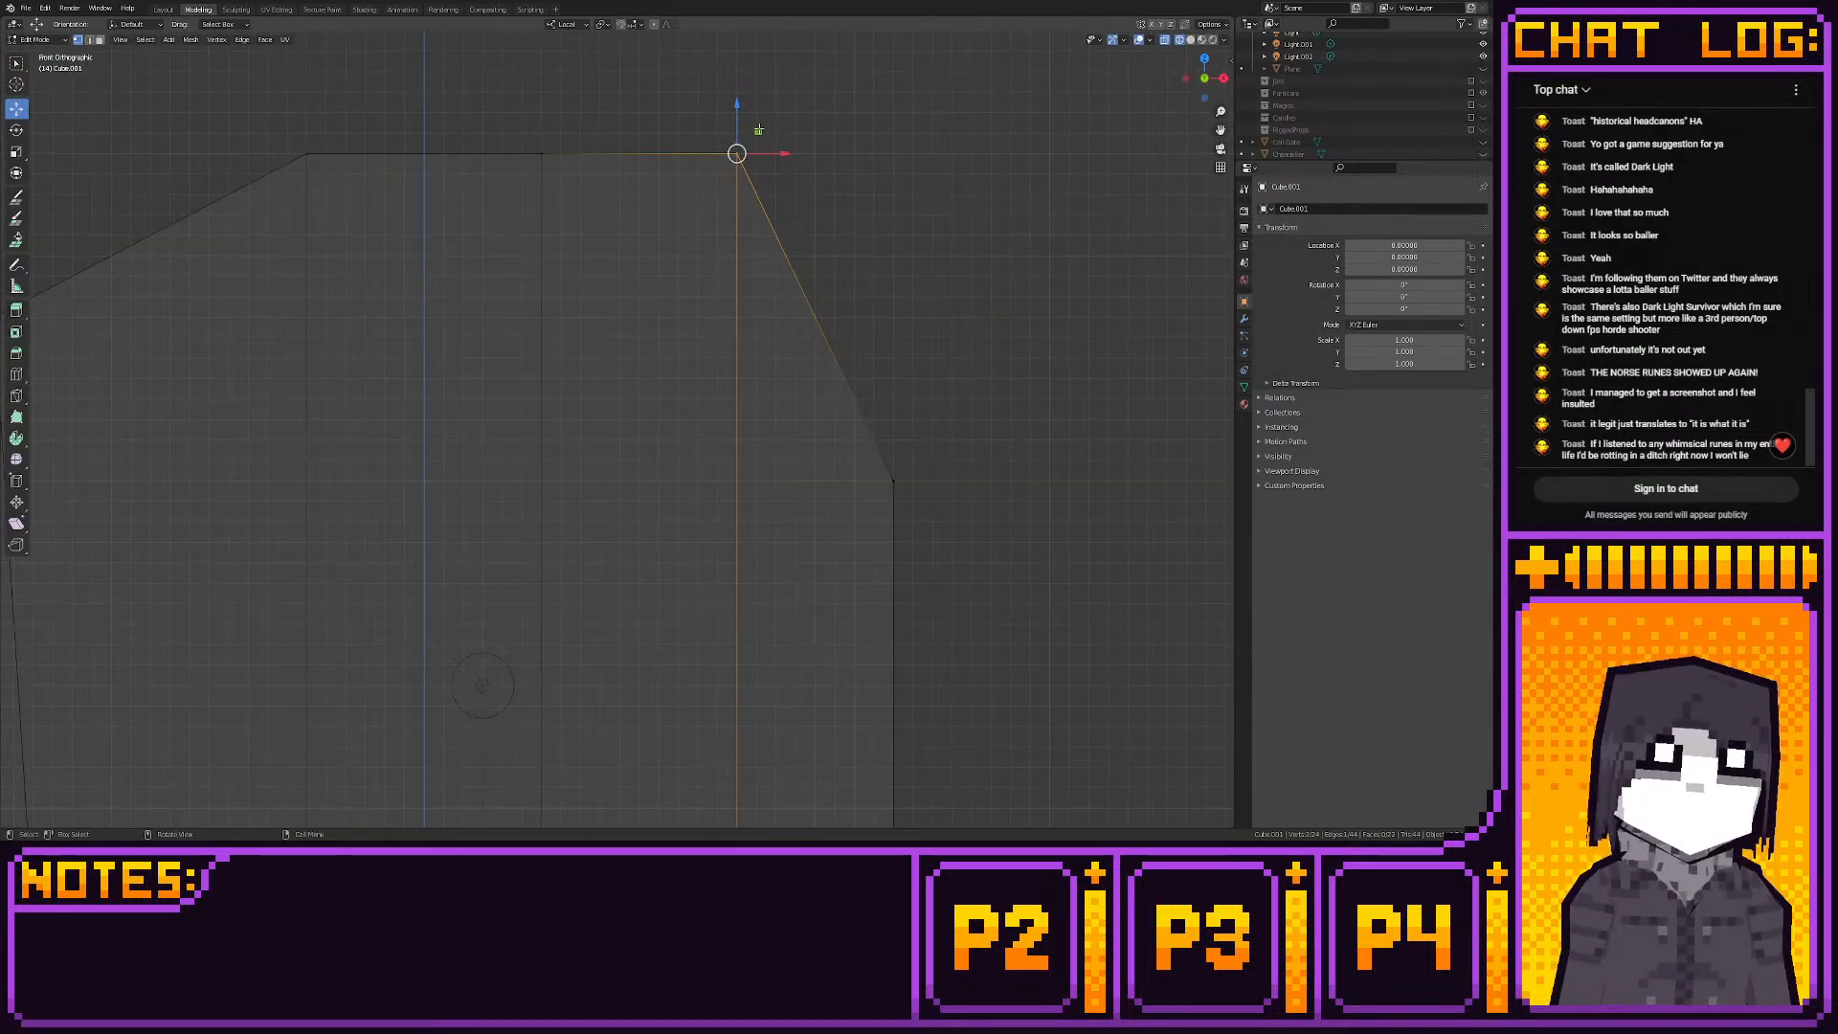
key("g")
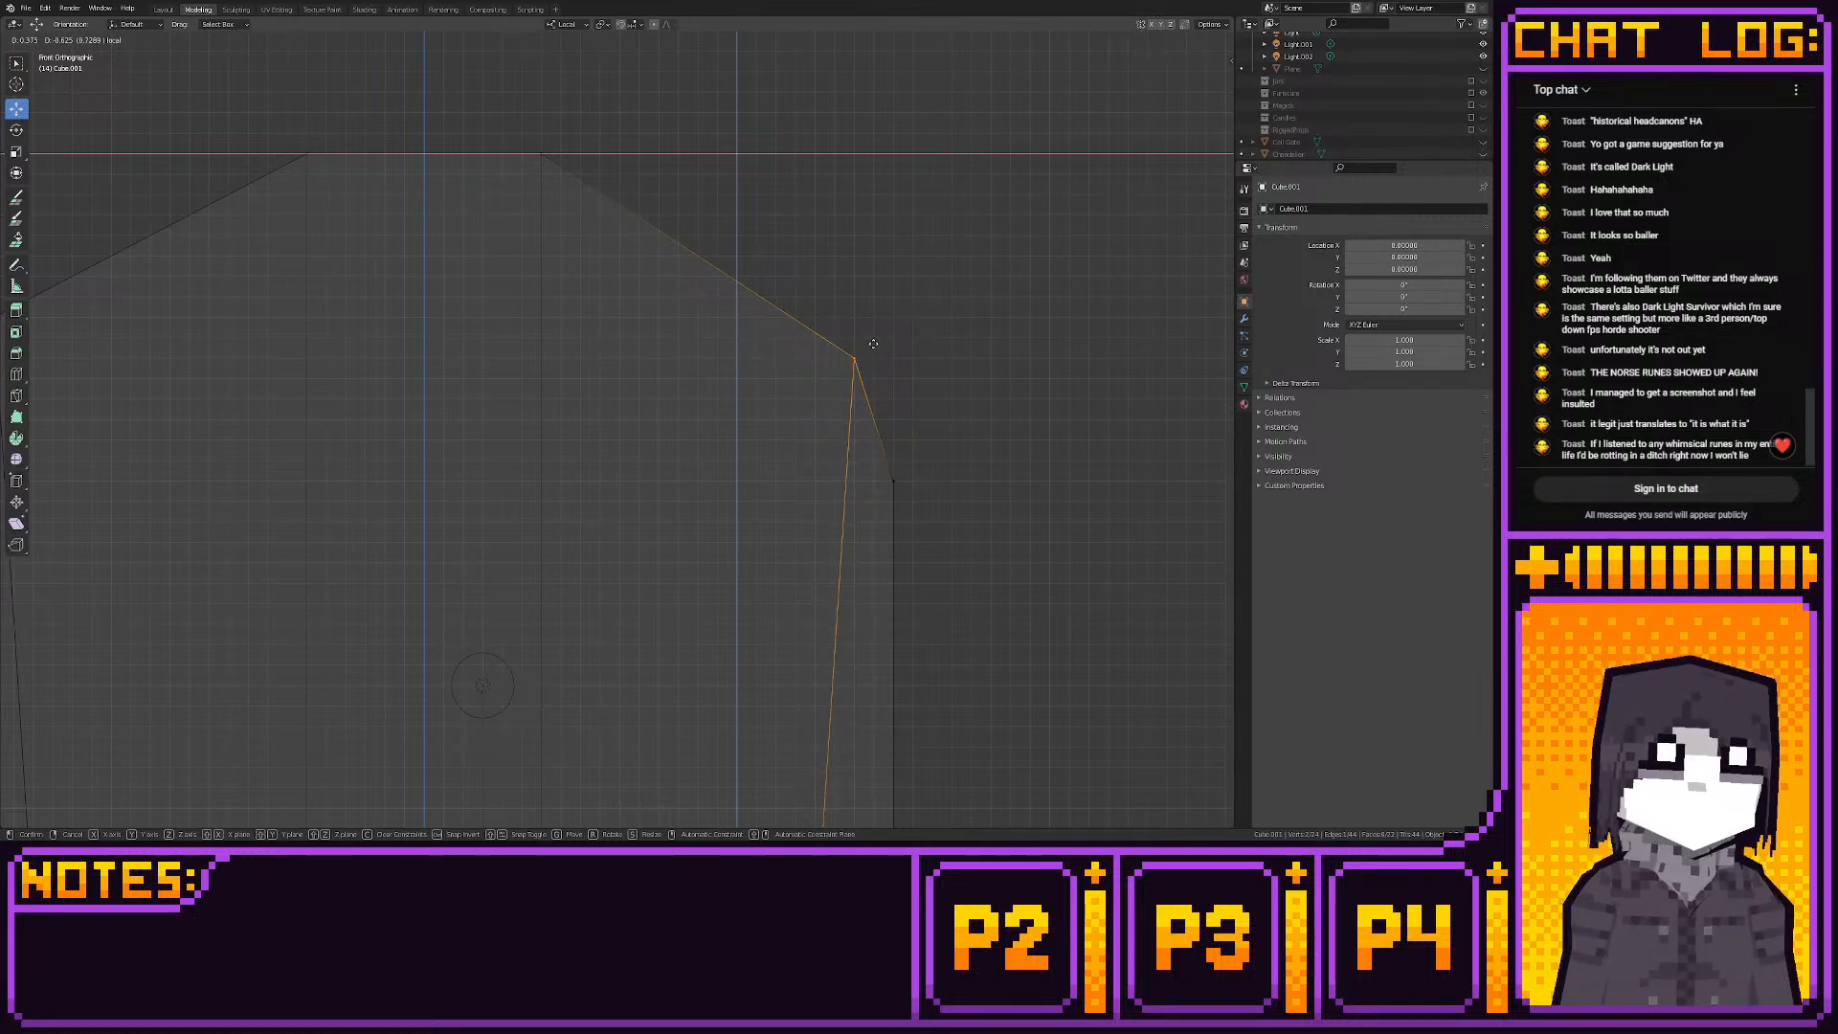
left_click(880, 348)
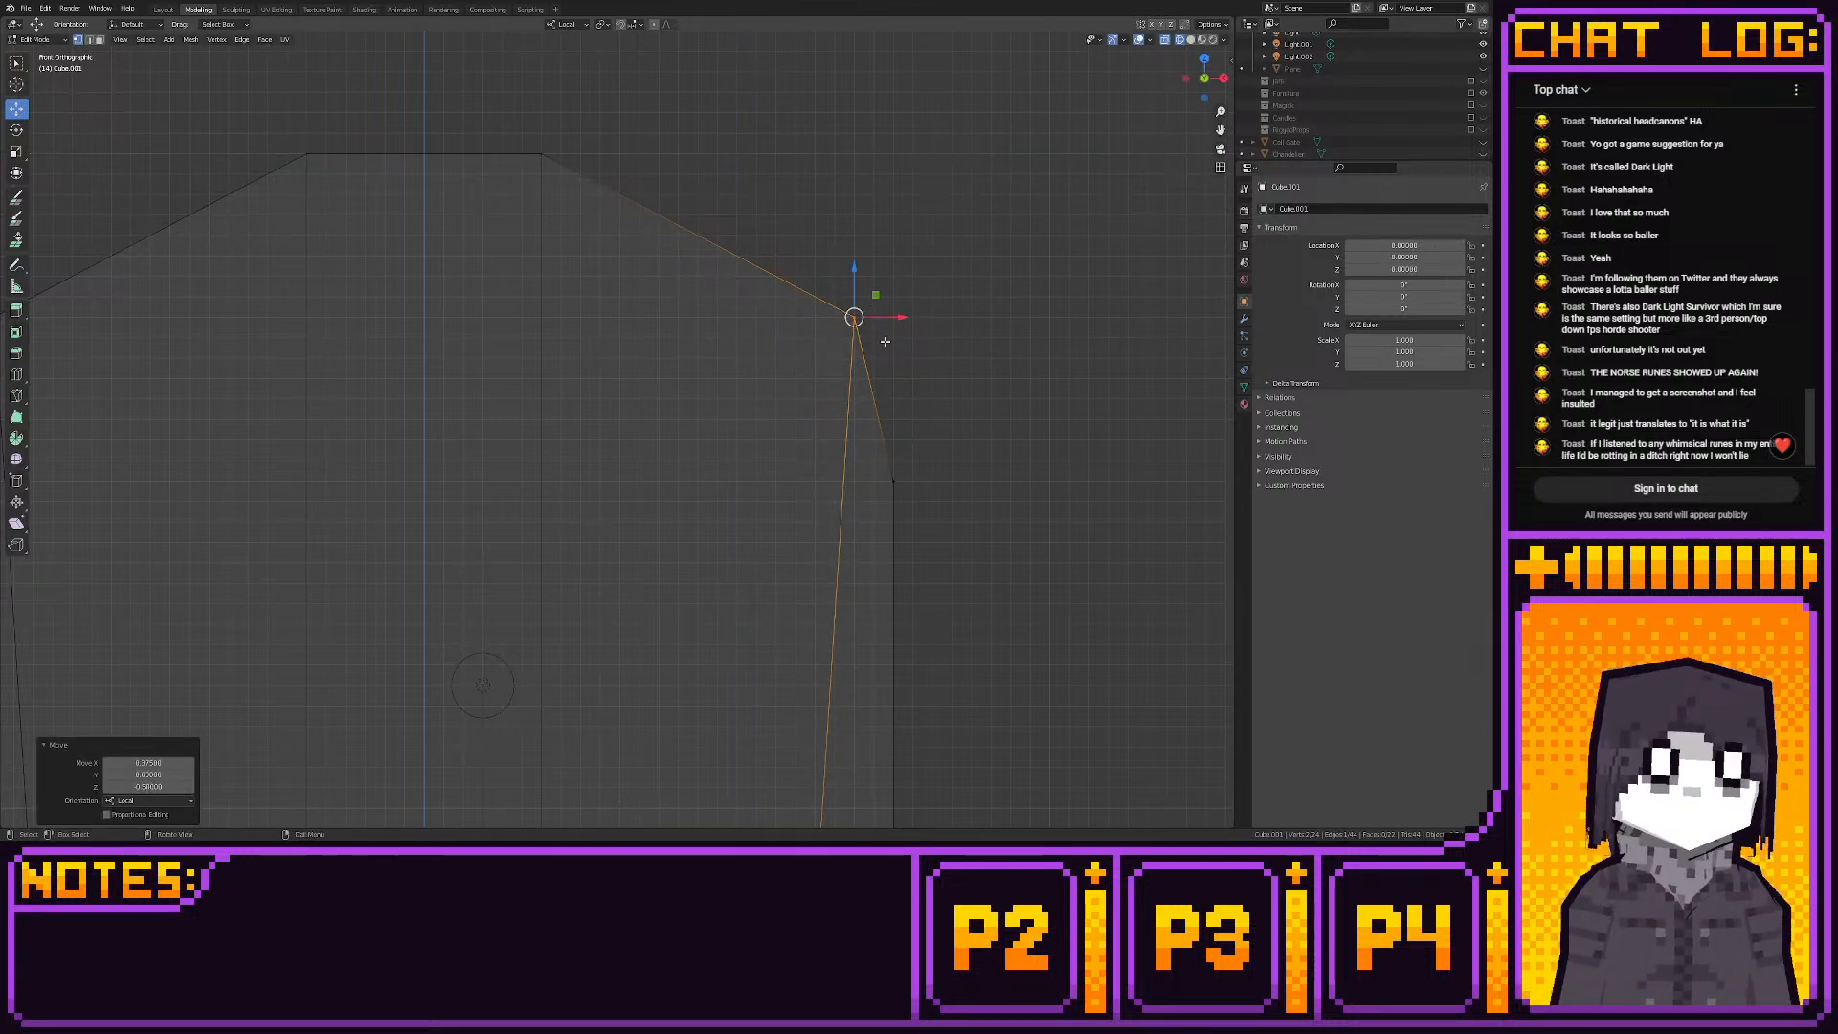
scroll(883, 383, "down", 4)
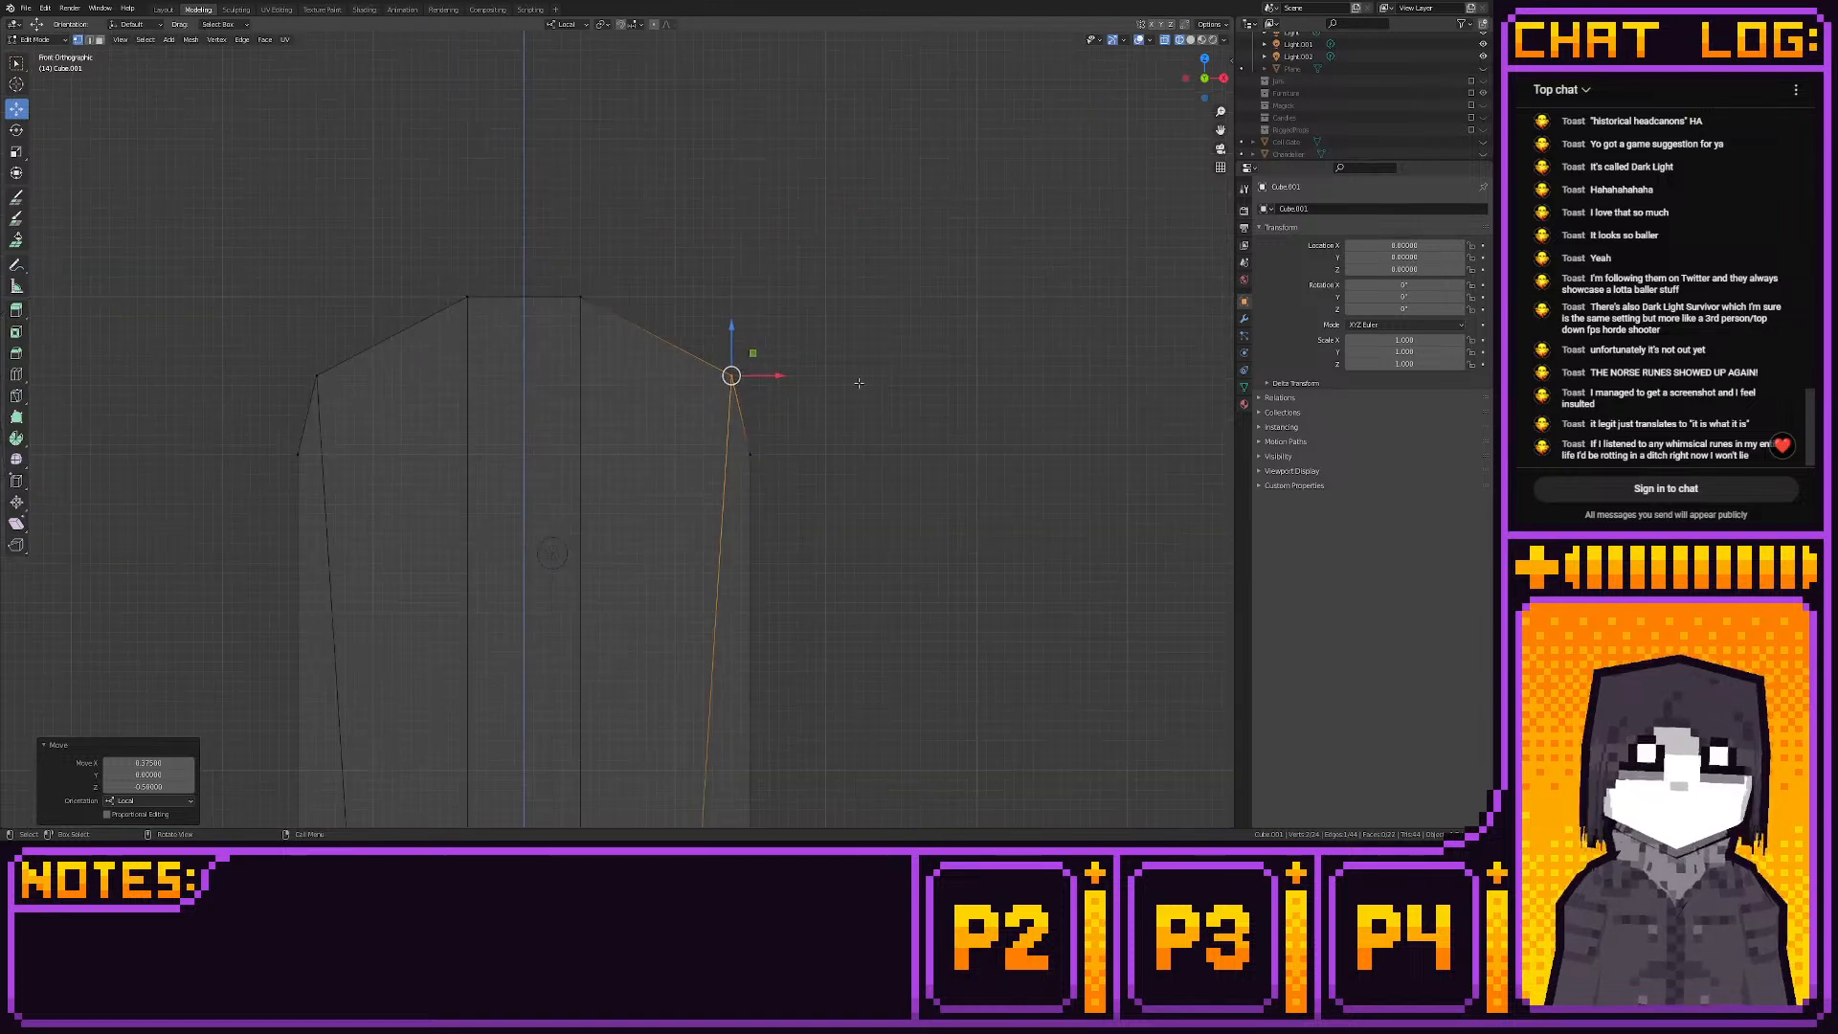
Move the bottom vertices of both outer inner edges outward along X until each edge runs vertically beneath its shoulder
middle_click_drag(862, 383, 906, 293, "shift")
scroll(886, 592, "down", 3)
middle_click_drag(883, 577, 878, 329, "shift")
scroll(891, 459, "up", 3)
middle_click_drag(907, 539, 1007, 397, "shift")
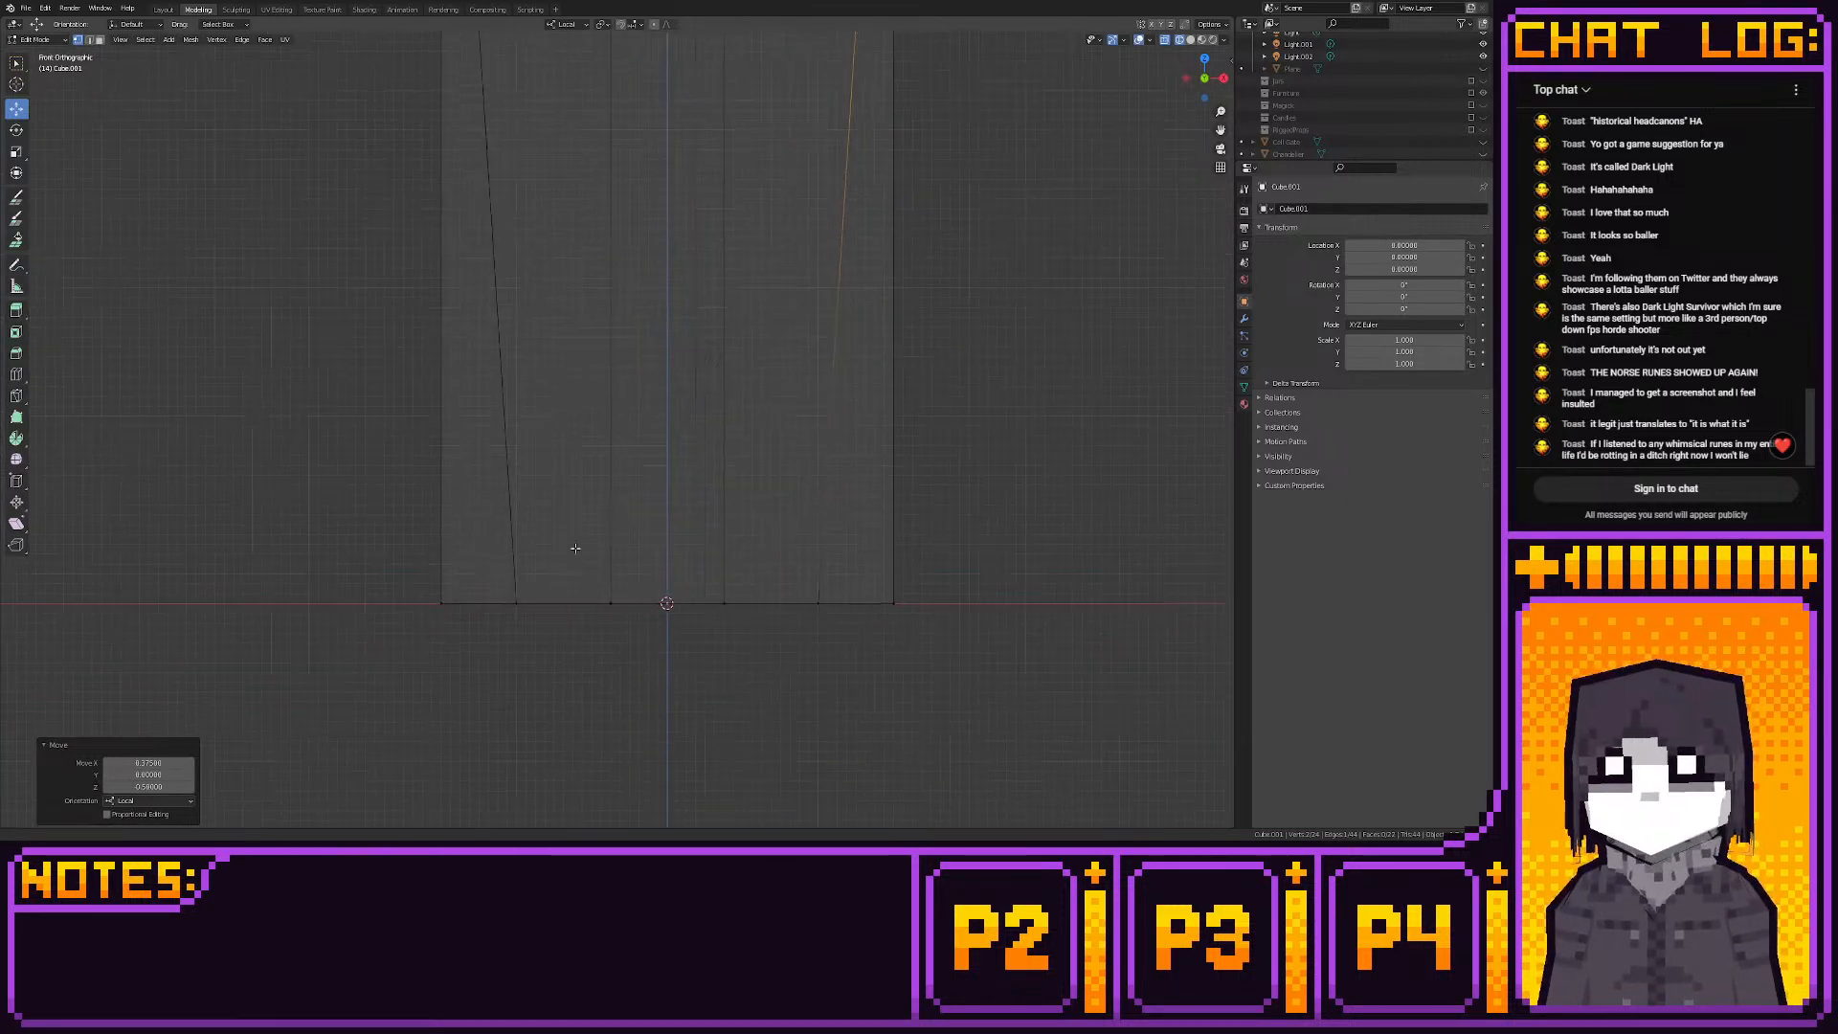
scroll(1007, 397, "up", 2)
key("g")
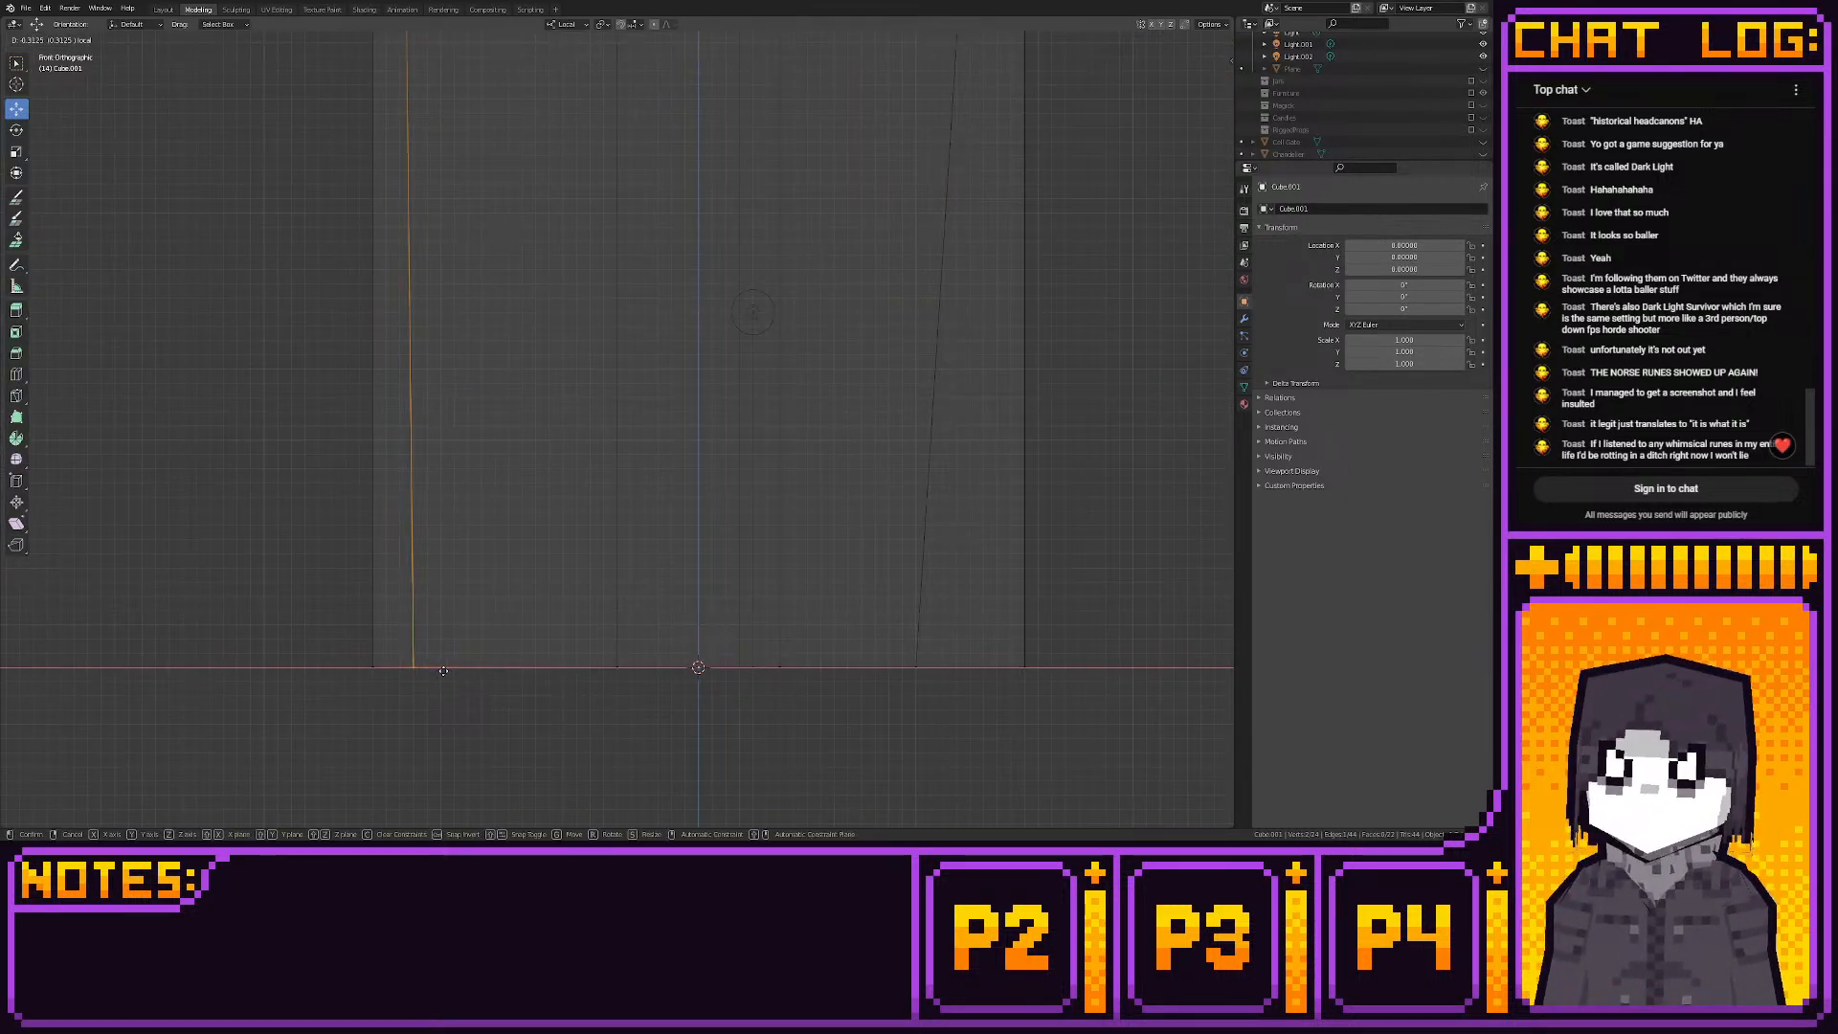
left_click(433, 670)
left_click(916, 667)
key("g")
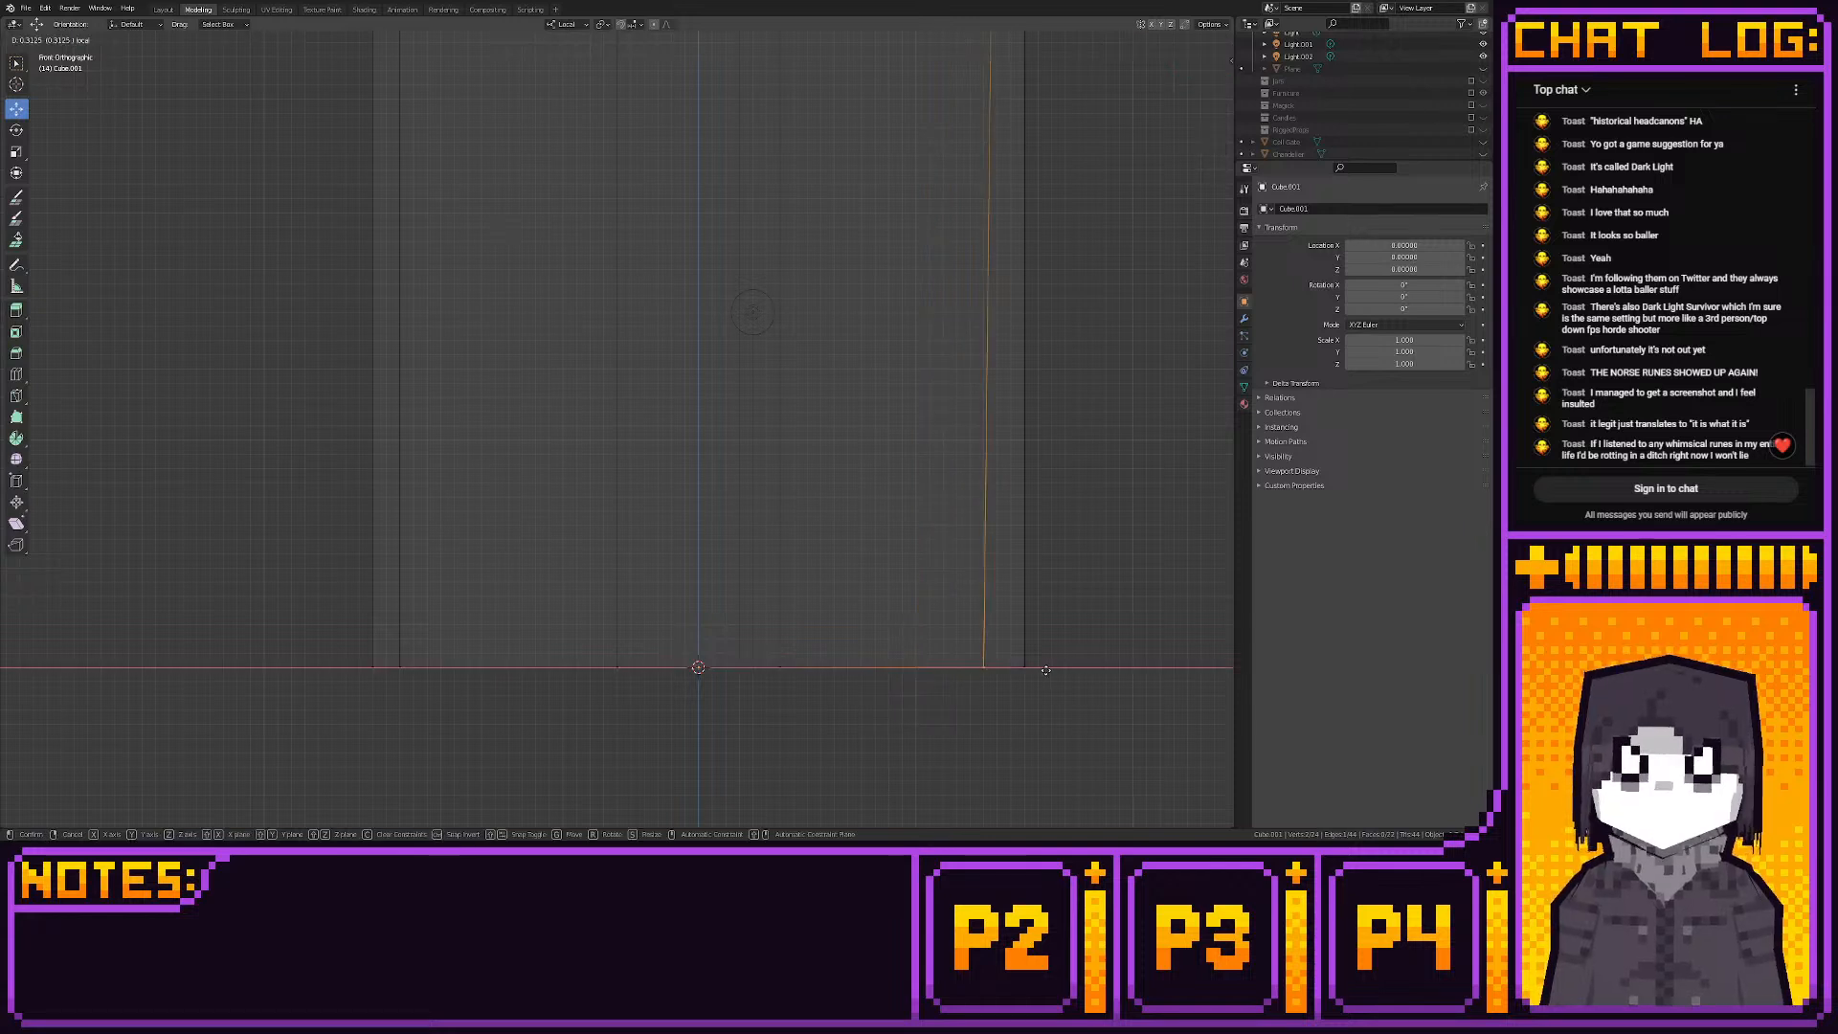
mouse_move(1045, 670)
left_mouse_down("ctrl")
mouse_move(1070, 670)
mouse_move(1035, 670)
left_mouse_up("ctrl")
scroll(865, 630, "down", 5)
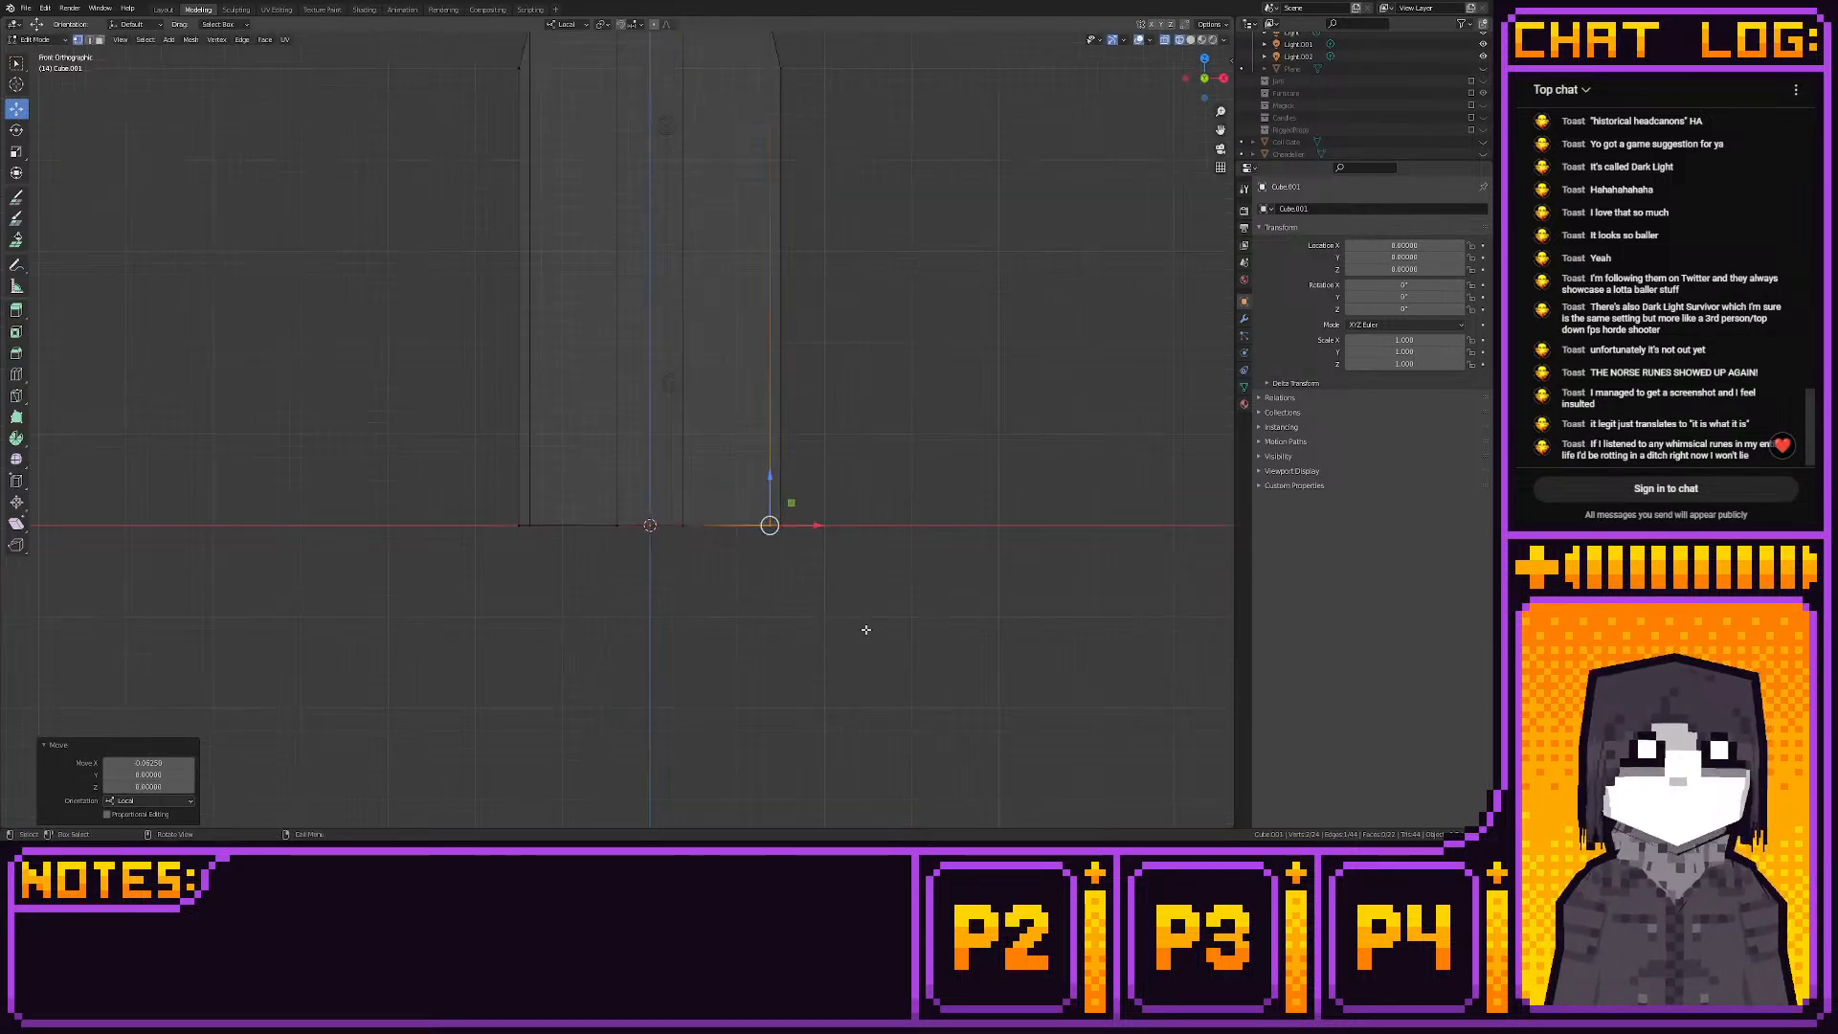
Add one vertical loop cut midway across each sloped section between the flat top and the shoulders
middle_click_drag(862, 555, 852, 821, "shift")
scroll(850, 813, "up", 1)
middle_click_drag(784, 612, 796, 675, "shift")
scroll(795, 675, "up", 1)
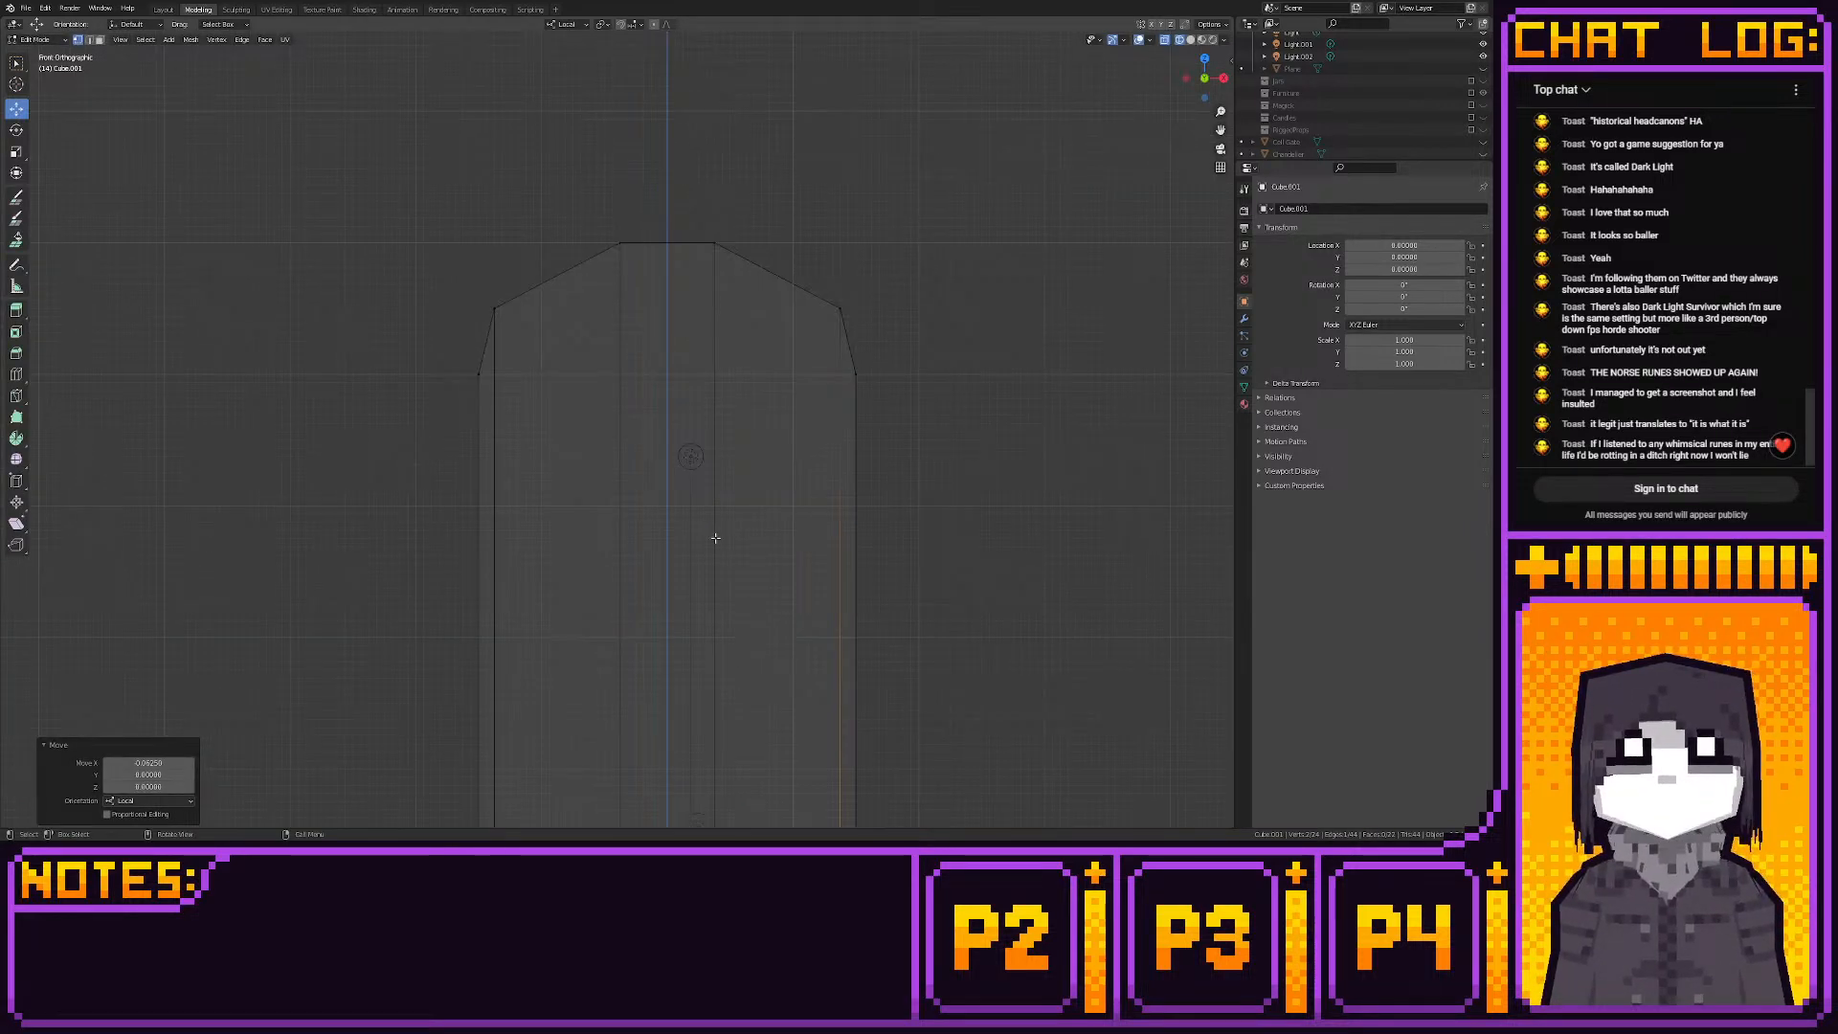
scroll(715, 538, "down", 3)
middle_click_drag(646, 559, 639, 404, "shift")
left_click(16, 374)
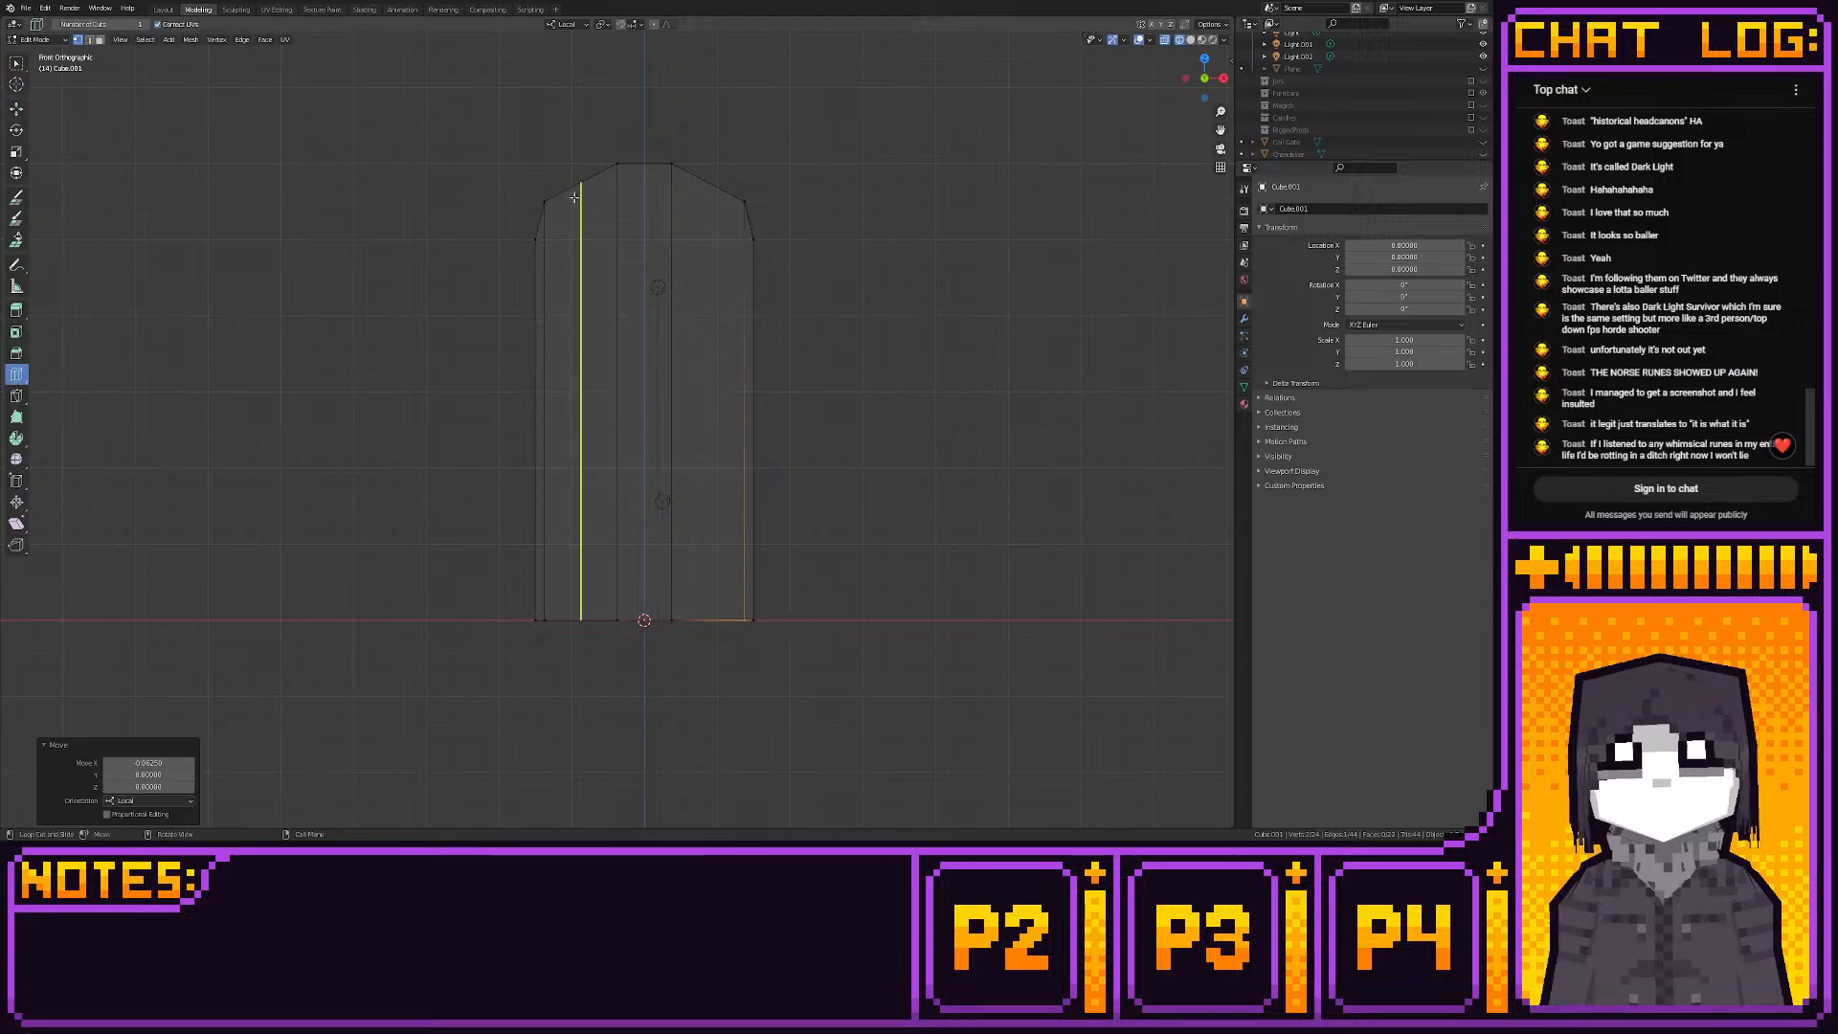
left_click(574, 198)
left_click(716, 196)
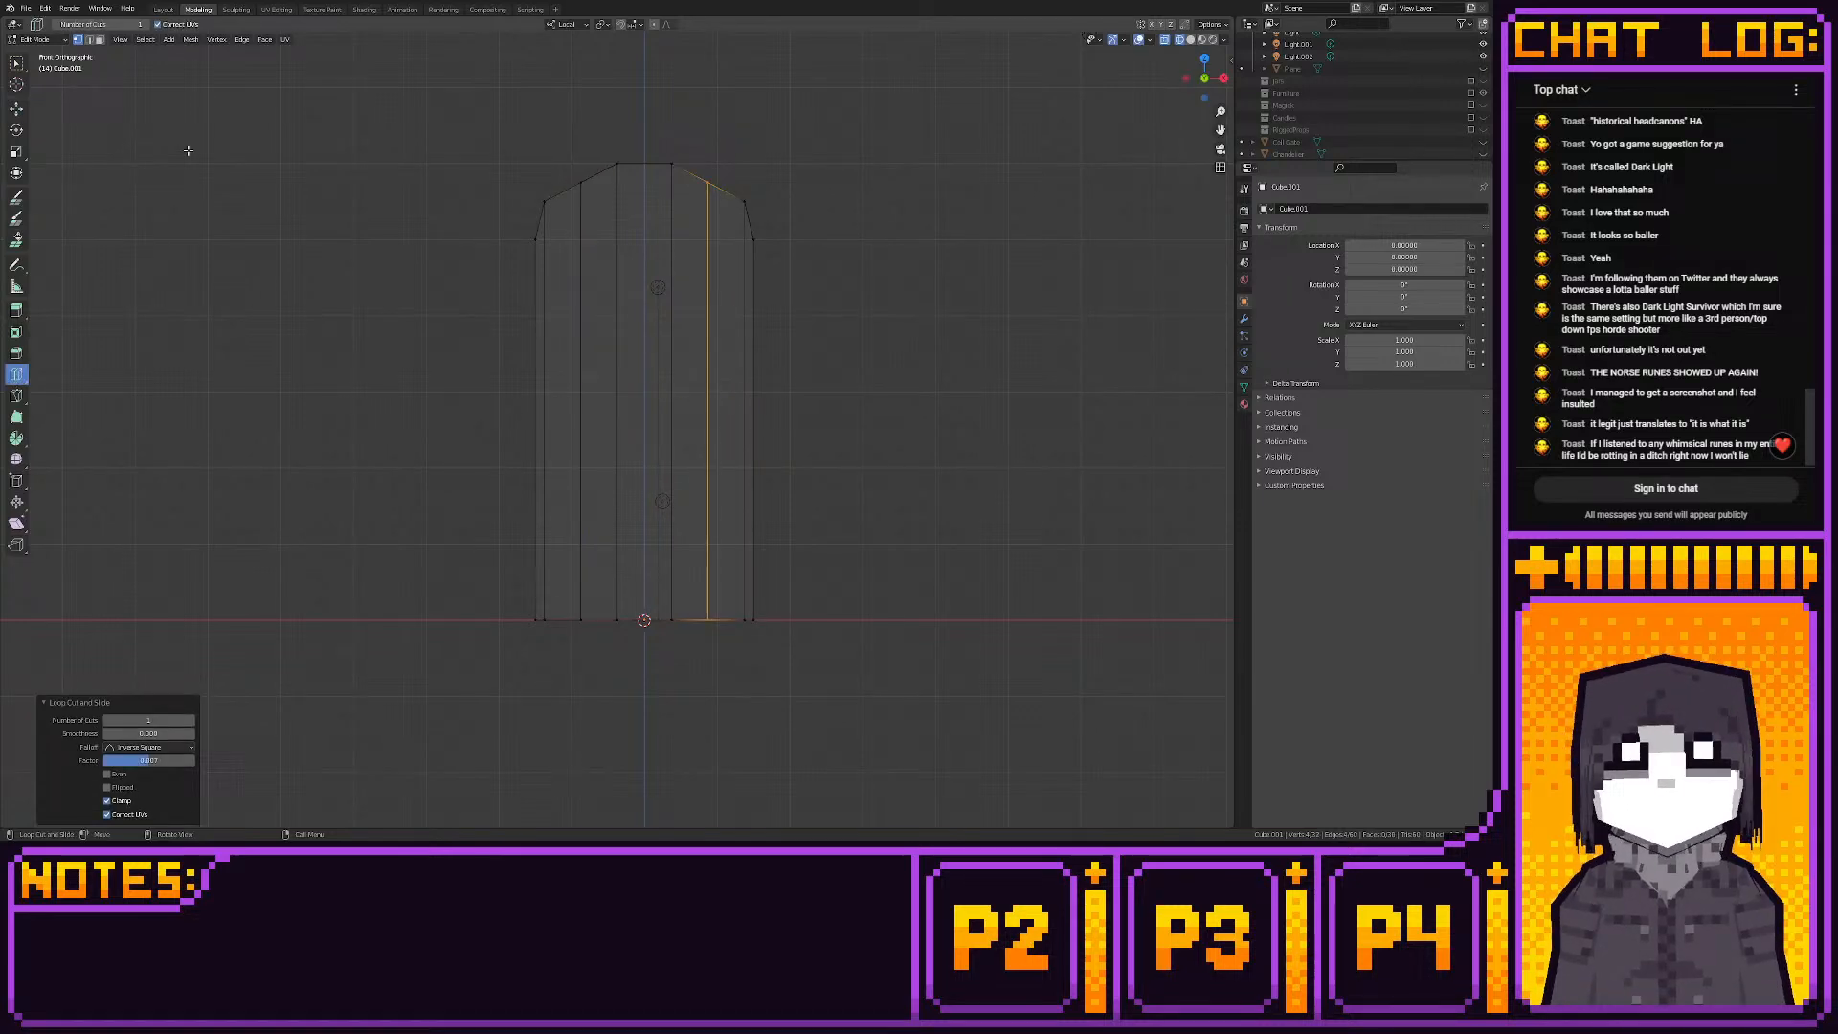
Select the top vertices of both new loop cuts and move them up 0.125 m along Z to round the arch
left_click(16, 108)
scroll(657, 622, "up", 5)
scroll(575, 478, "down", 1)
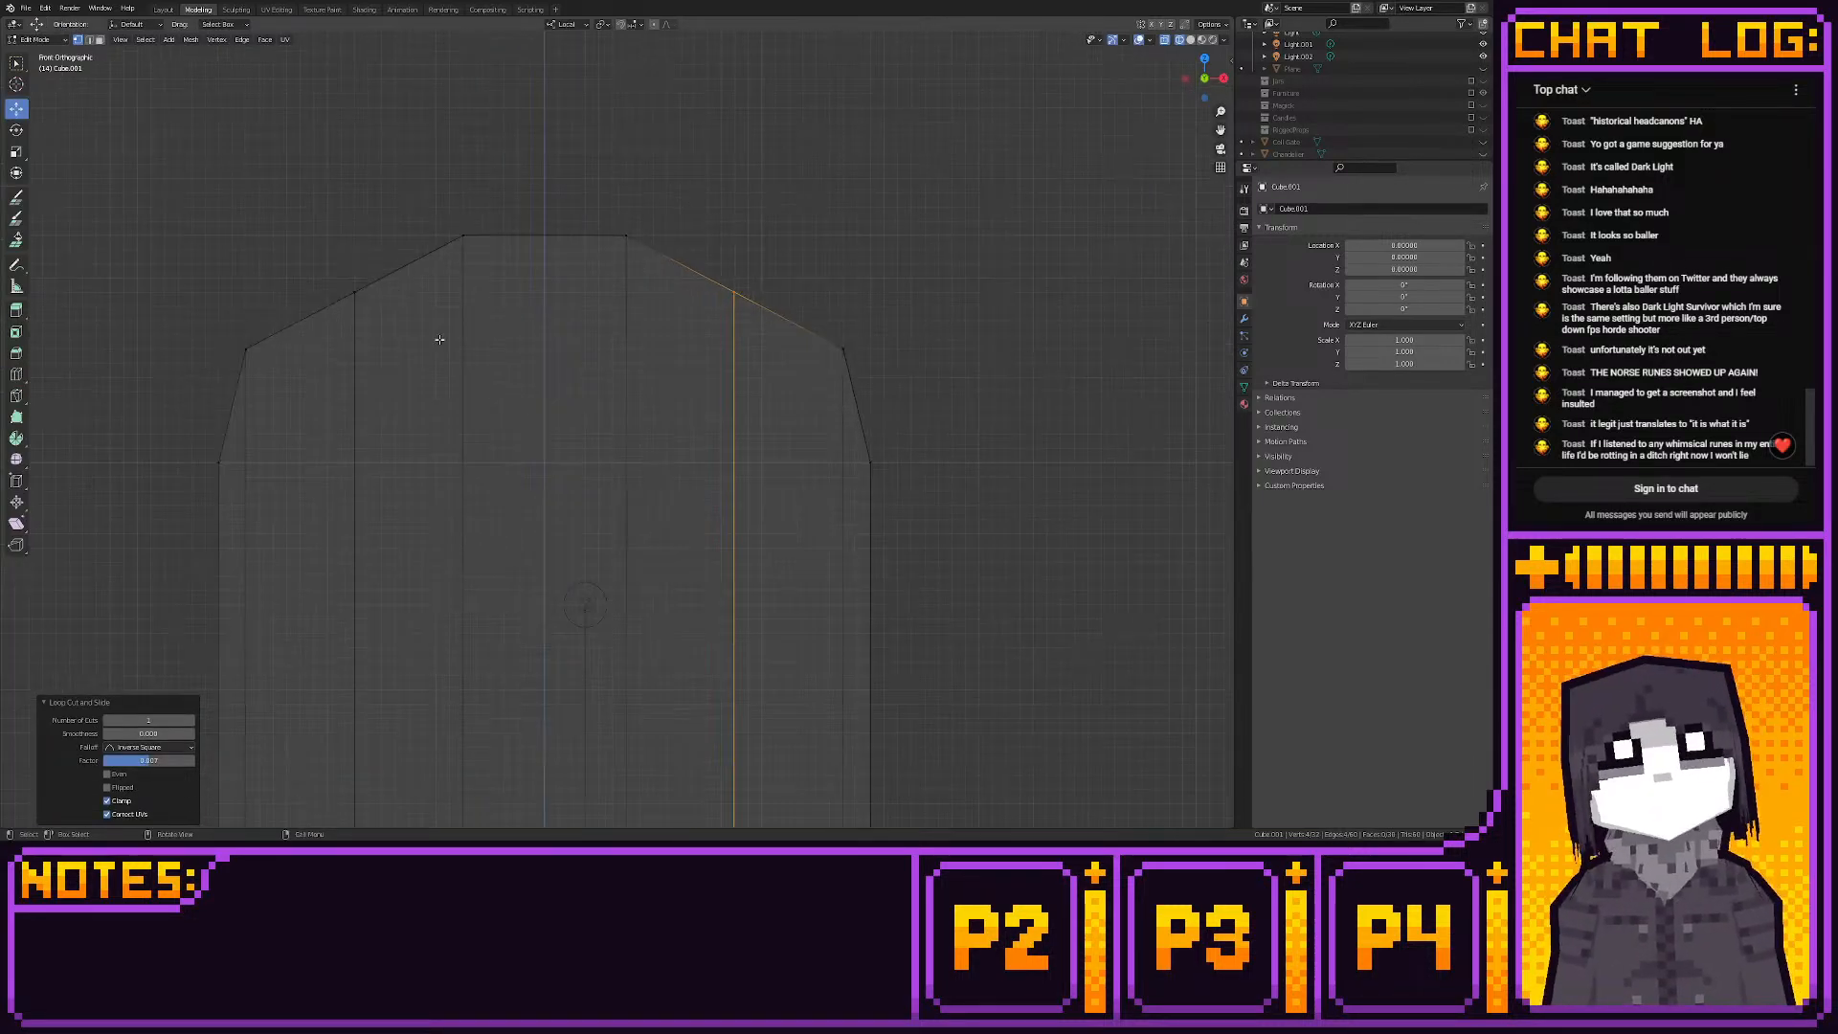
left_click_drag(337, 325, 799, 274)
scroll(667, 337, "up", 2)
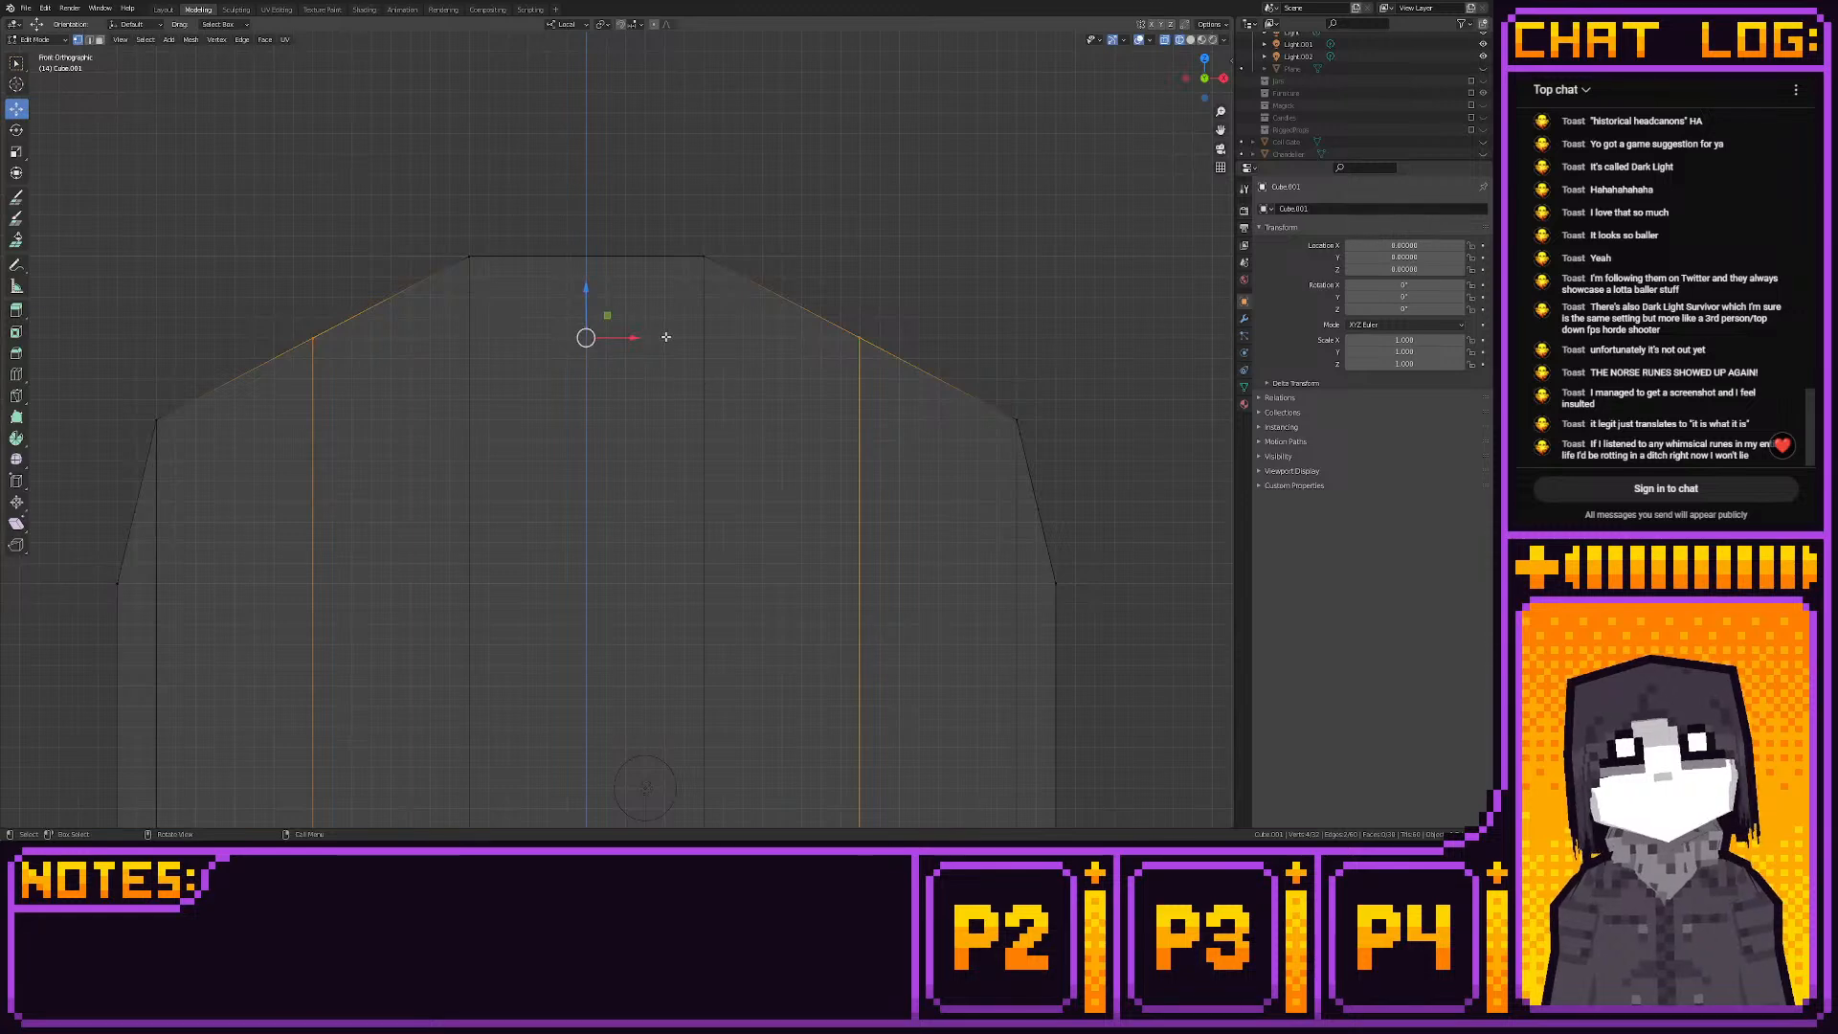
scroll(666, 336, "down", 2)
left_click_drag(589, 321, 587, 287)
scroll(448, 263, "up", 2)
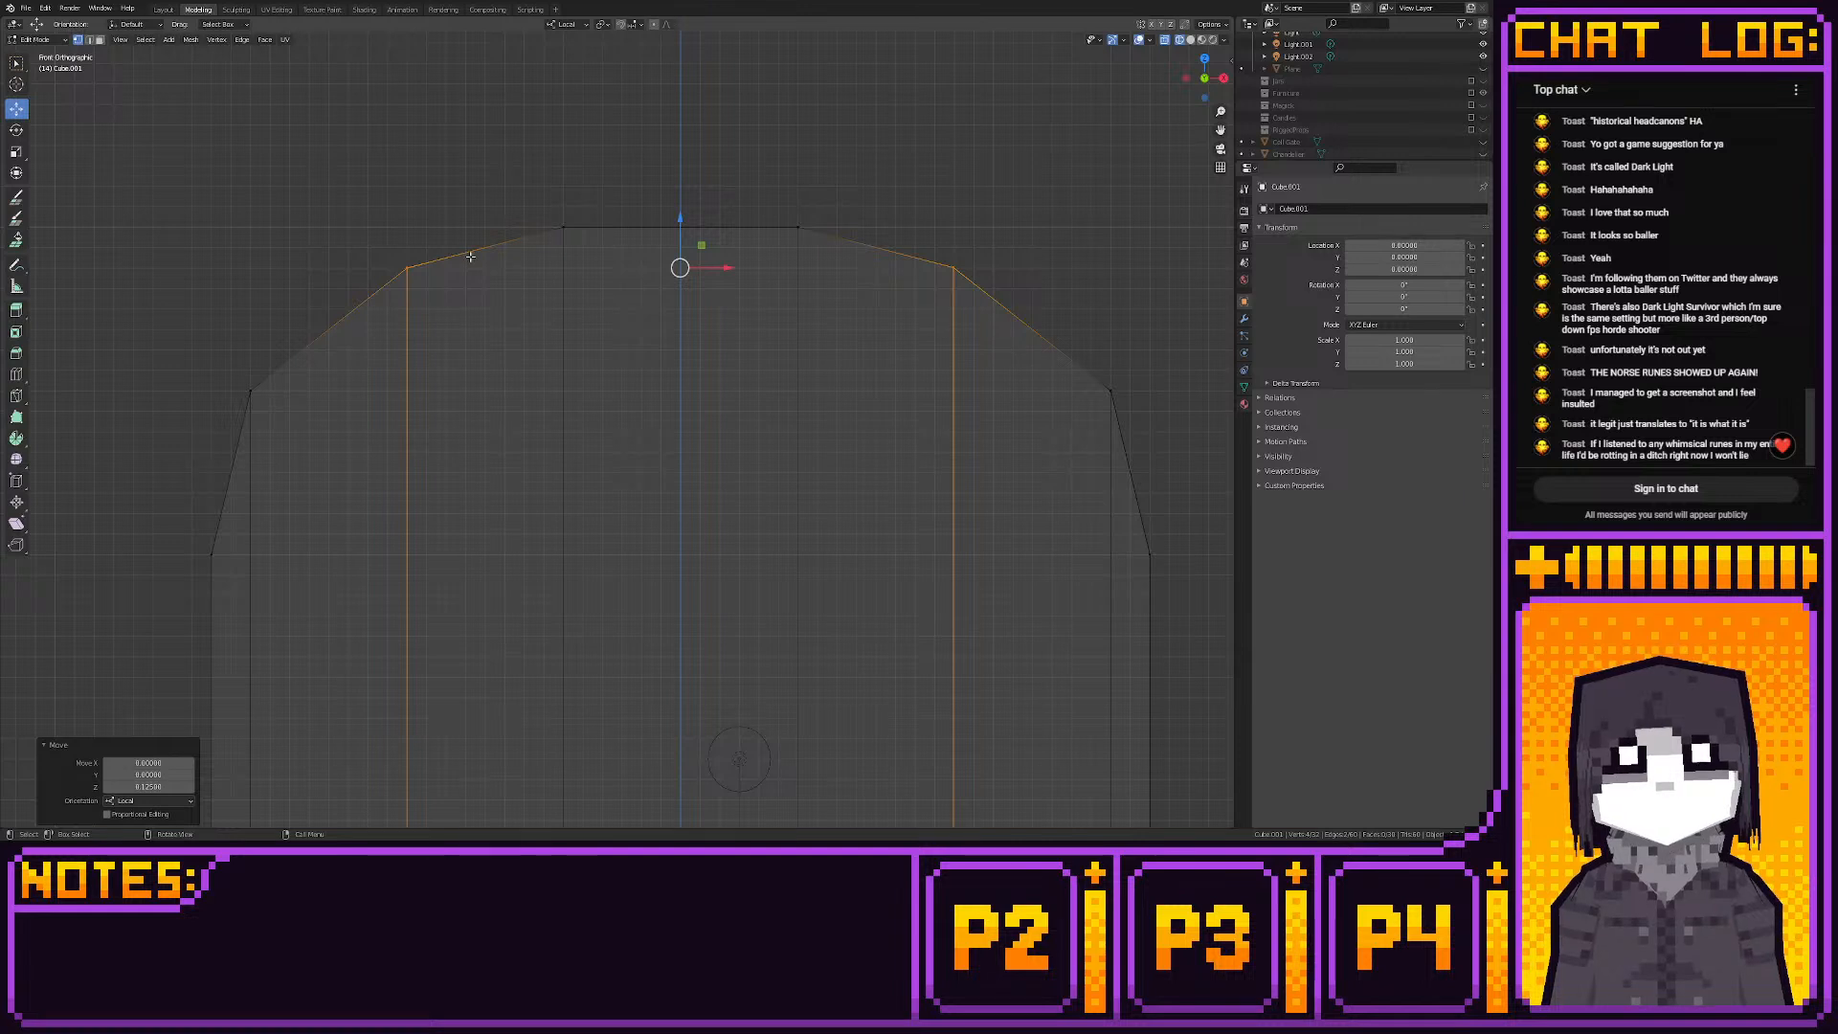
scroll(485, 381, "down", 8)
middle_click_drag(632, 450, 649, 289, "shift")
scroll(649, 289, "up", 1)
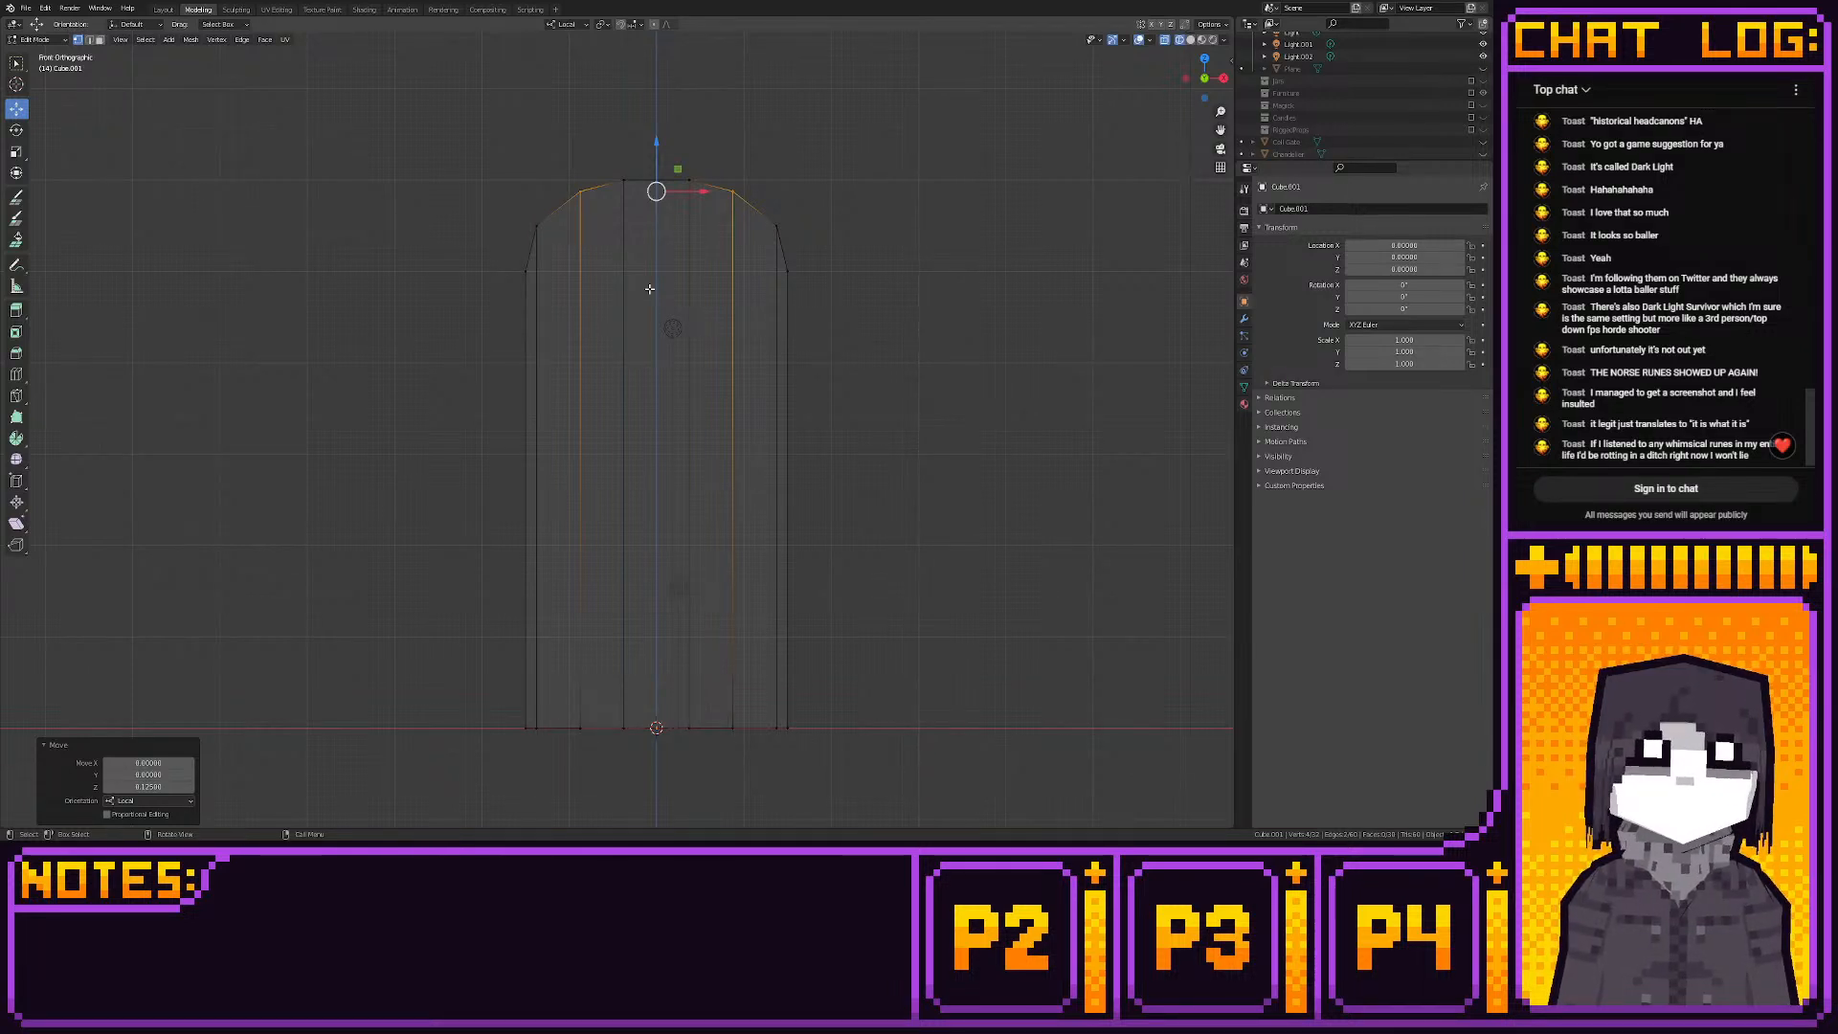
scroll(649, 288, "up", 1)
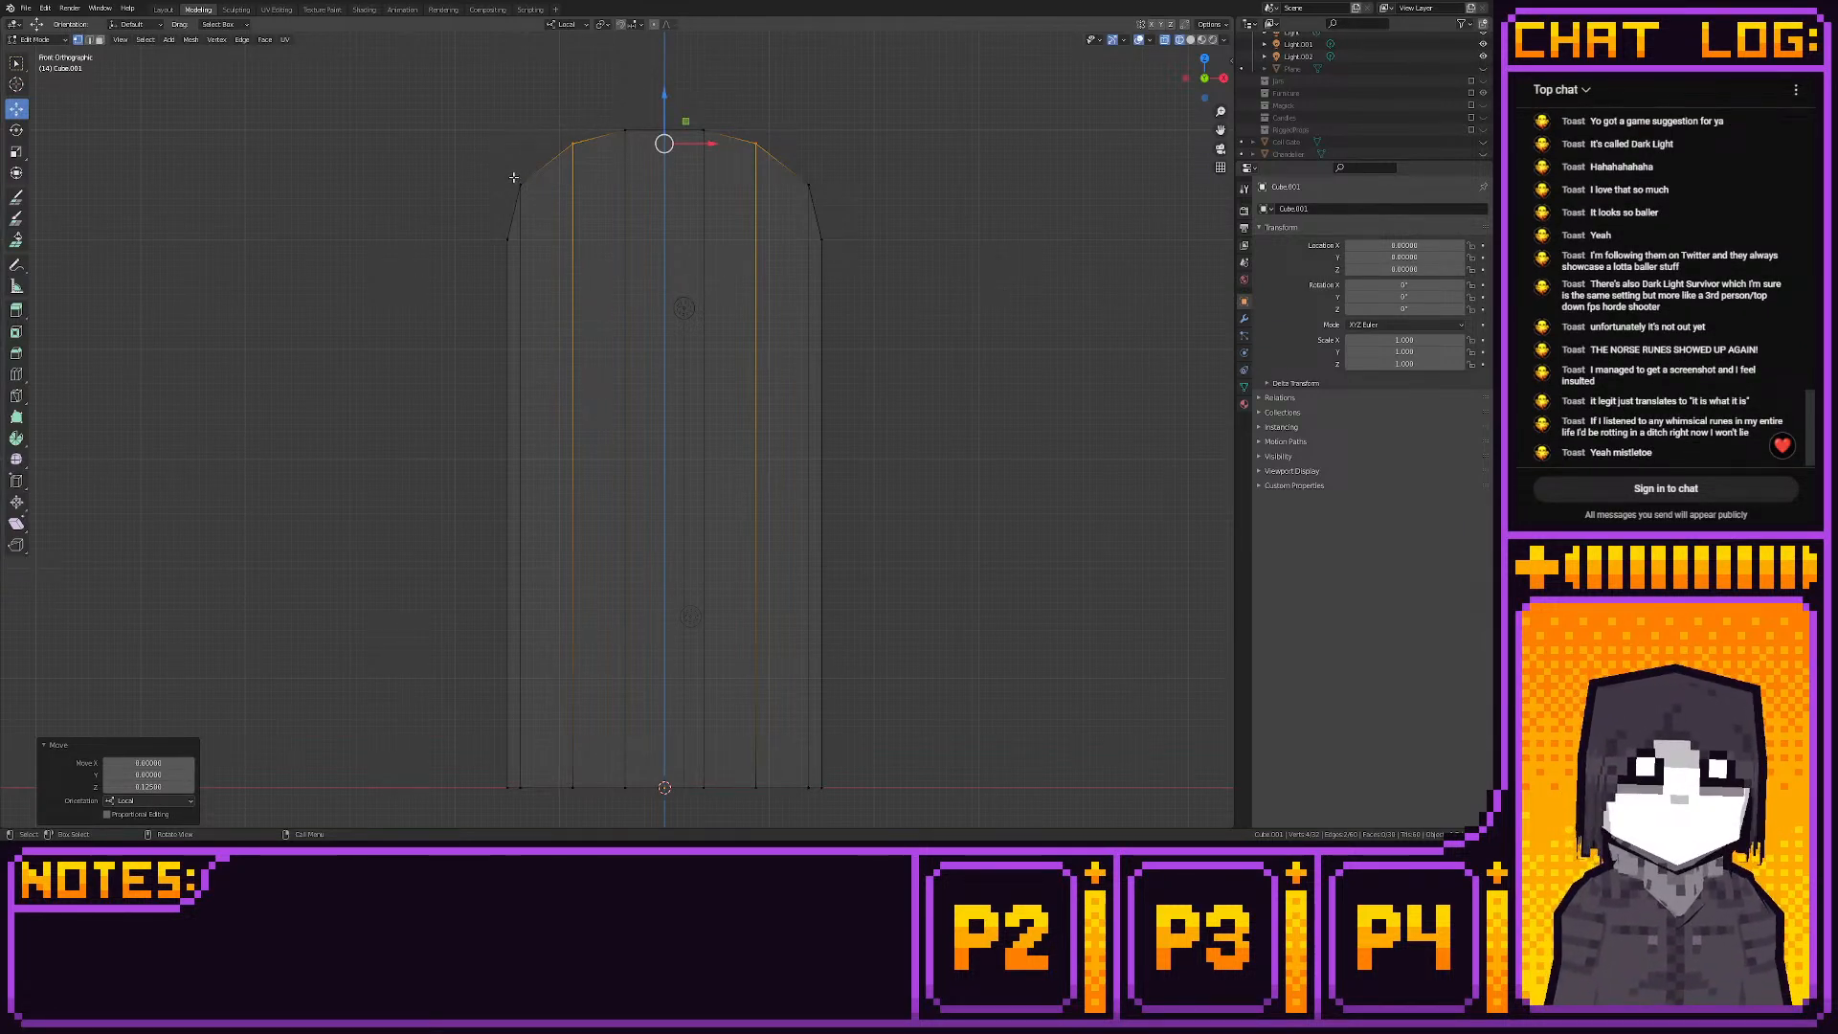
scroll(515, 177, "up", 3)
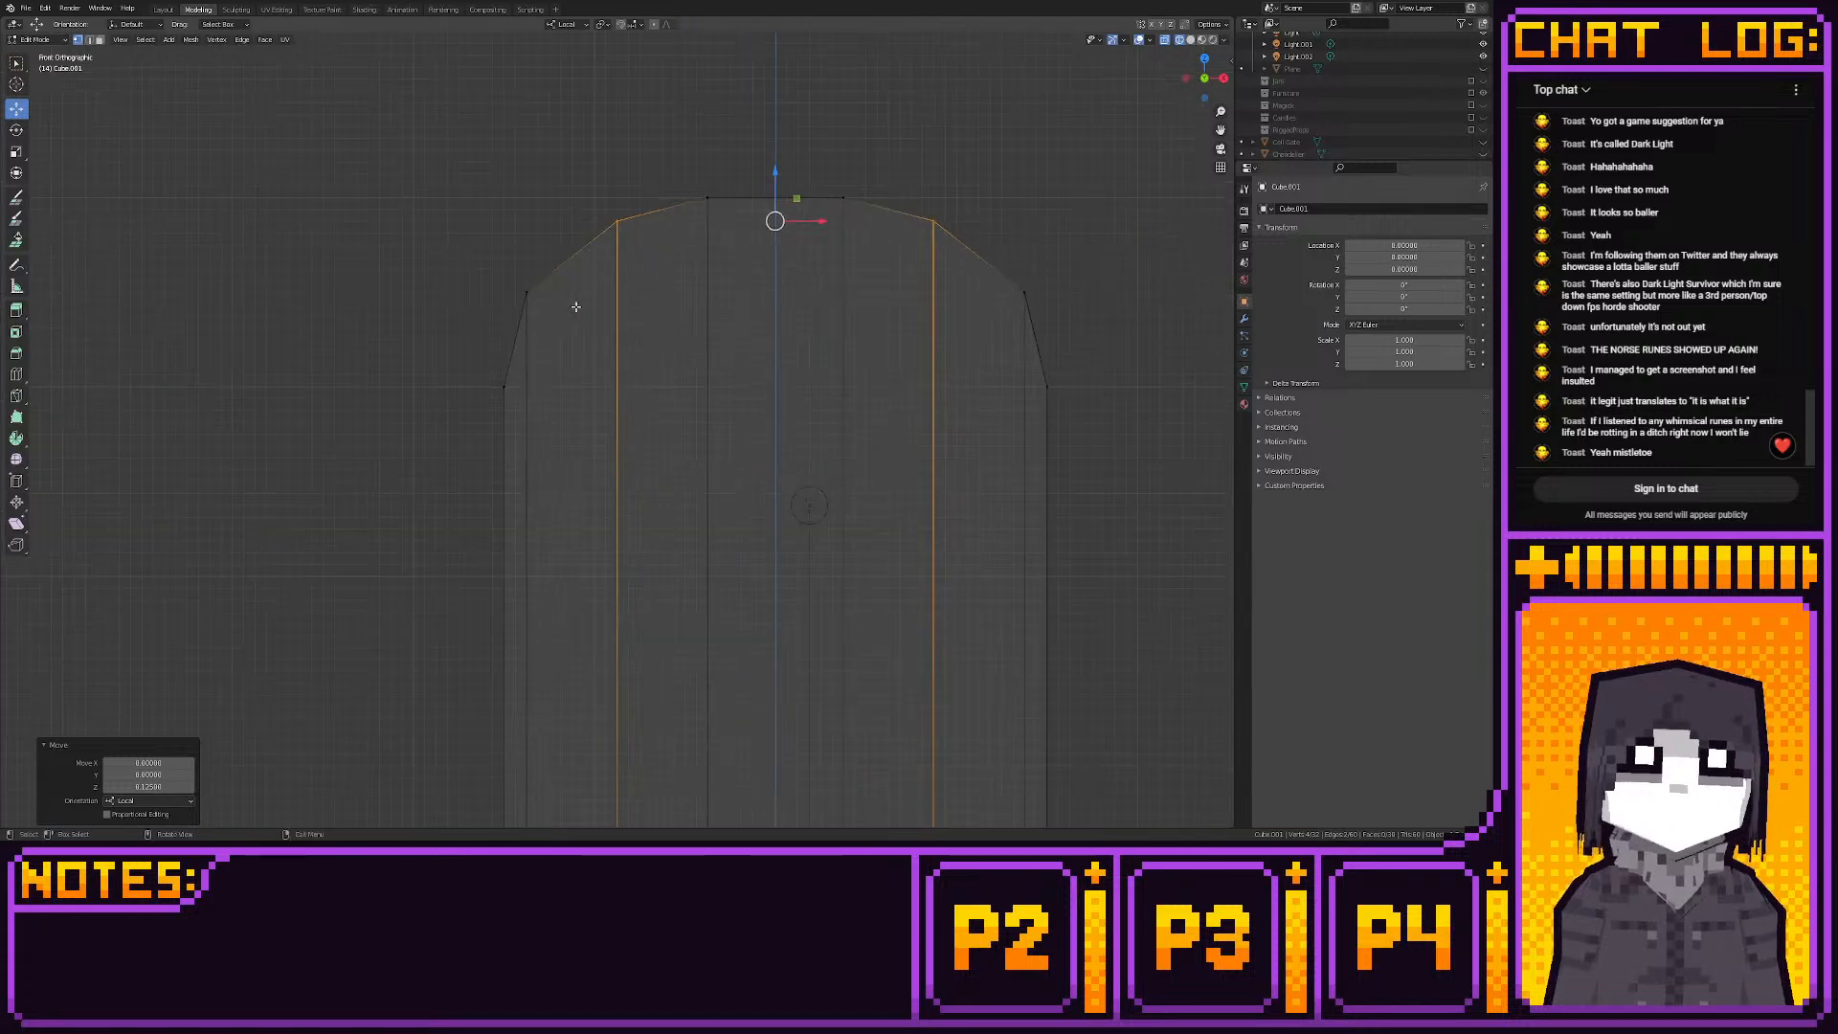
scroll(590, 275, "down", 5)
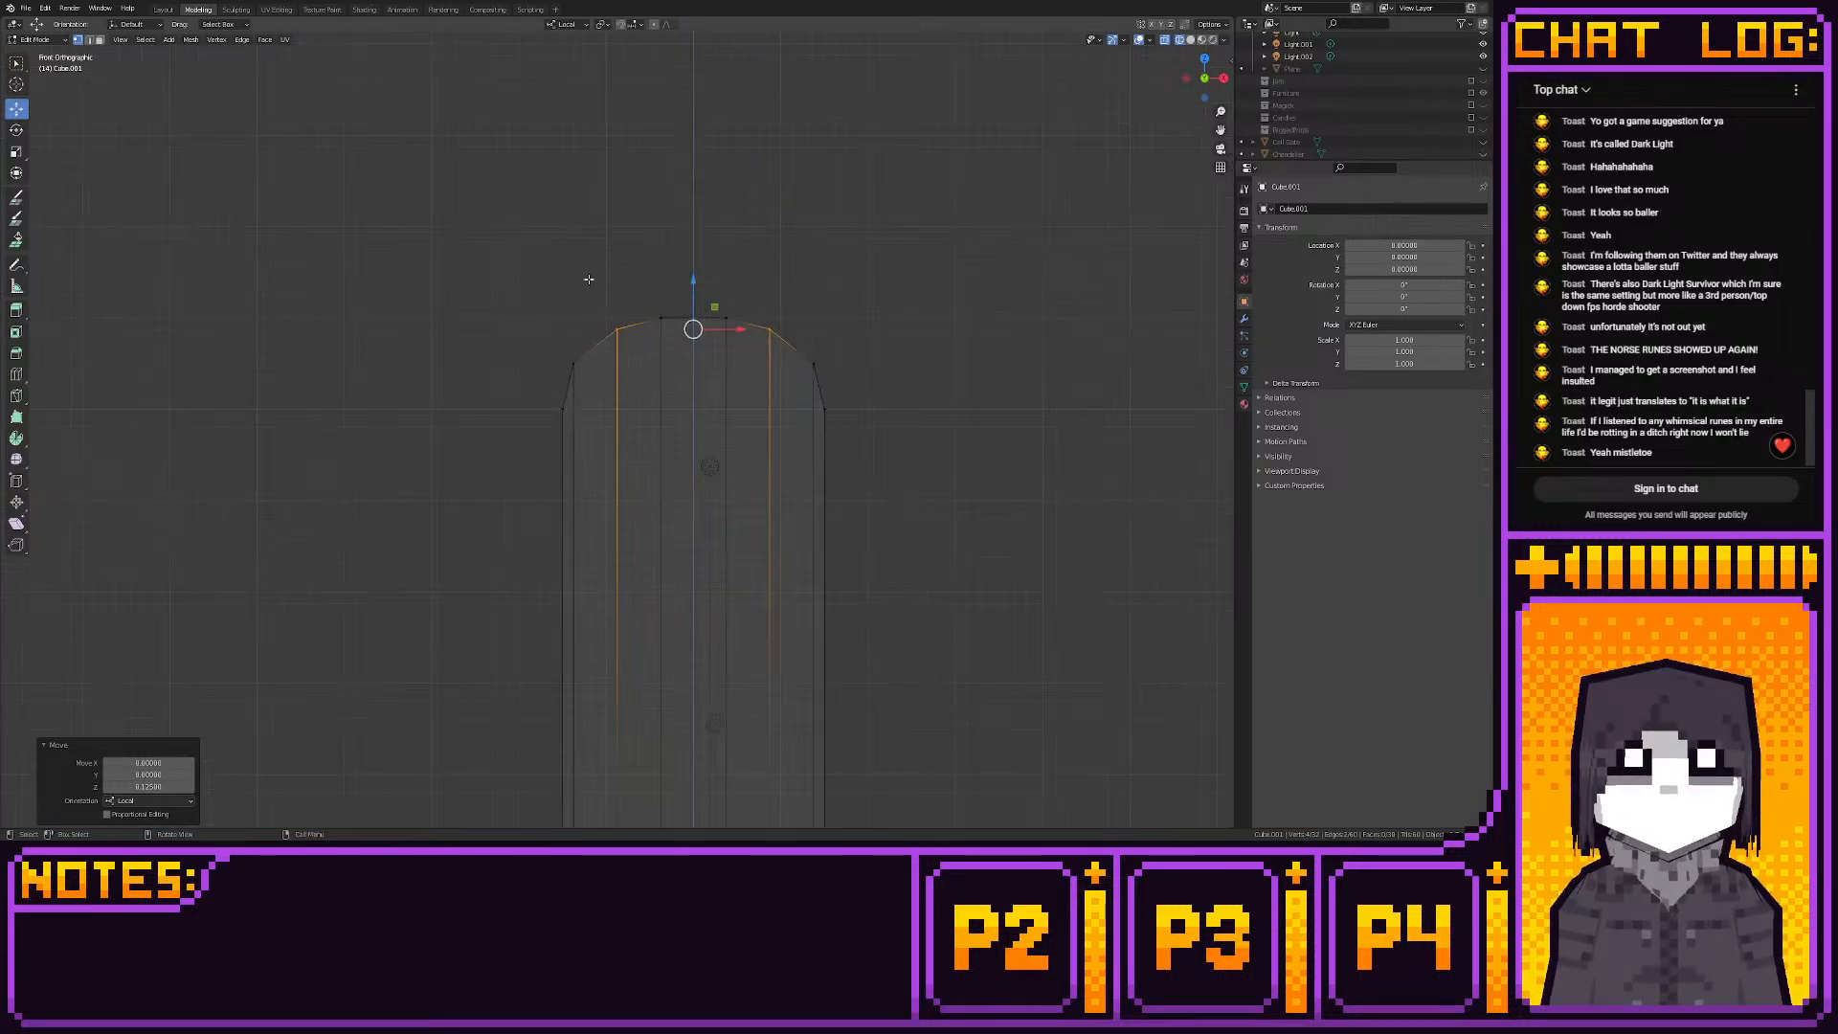
Move the two vertex columns left of the arch's centre outward along X
left_click_drag(600, 209, 693, 712)
scroll(649, 383, "up", 6)
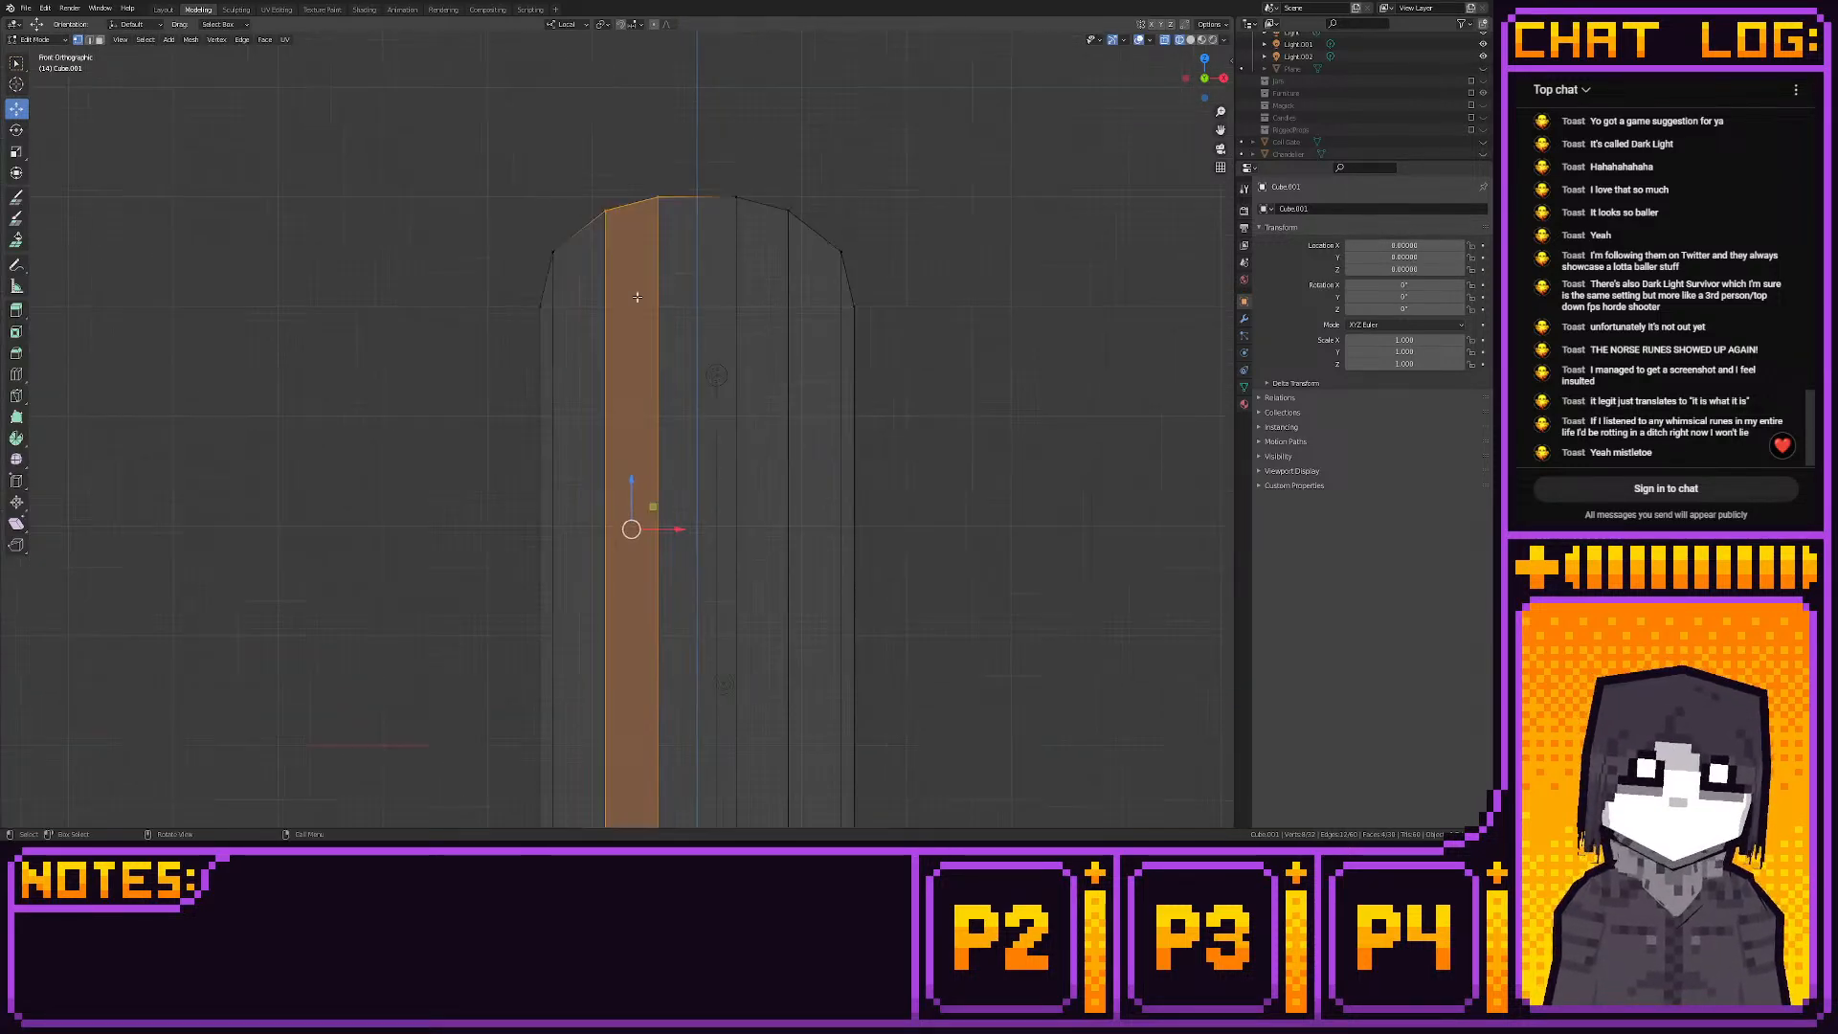
middle_click_drag(648, 424, 681, 345, "shift")
left_click_drag(695, 560, 666, 561, "ctrl")
scroll(666, 561, "down", 5)
Move the two vertex columns right of the arch's centre outward by 0.125 along X and clear the selection
left_click_drag(671, 209, 770, 743)
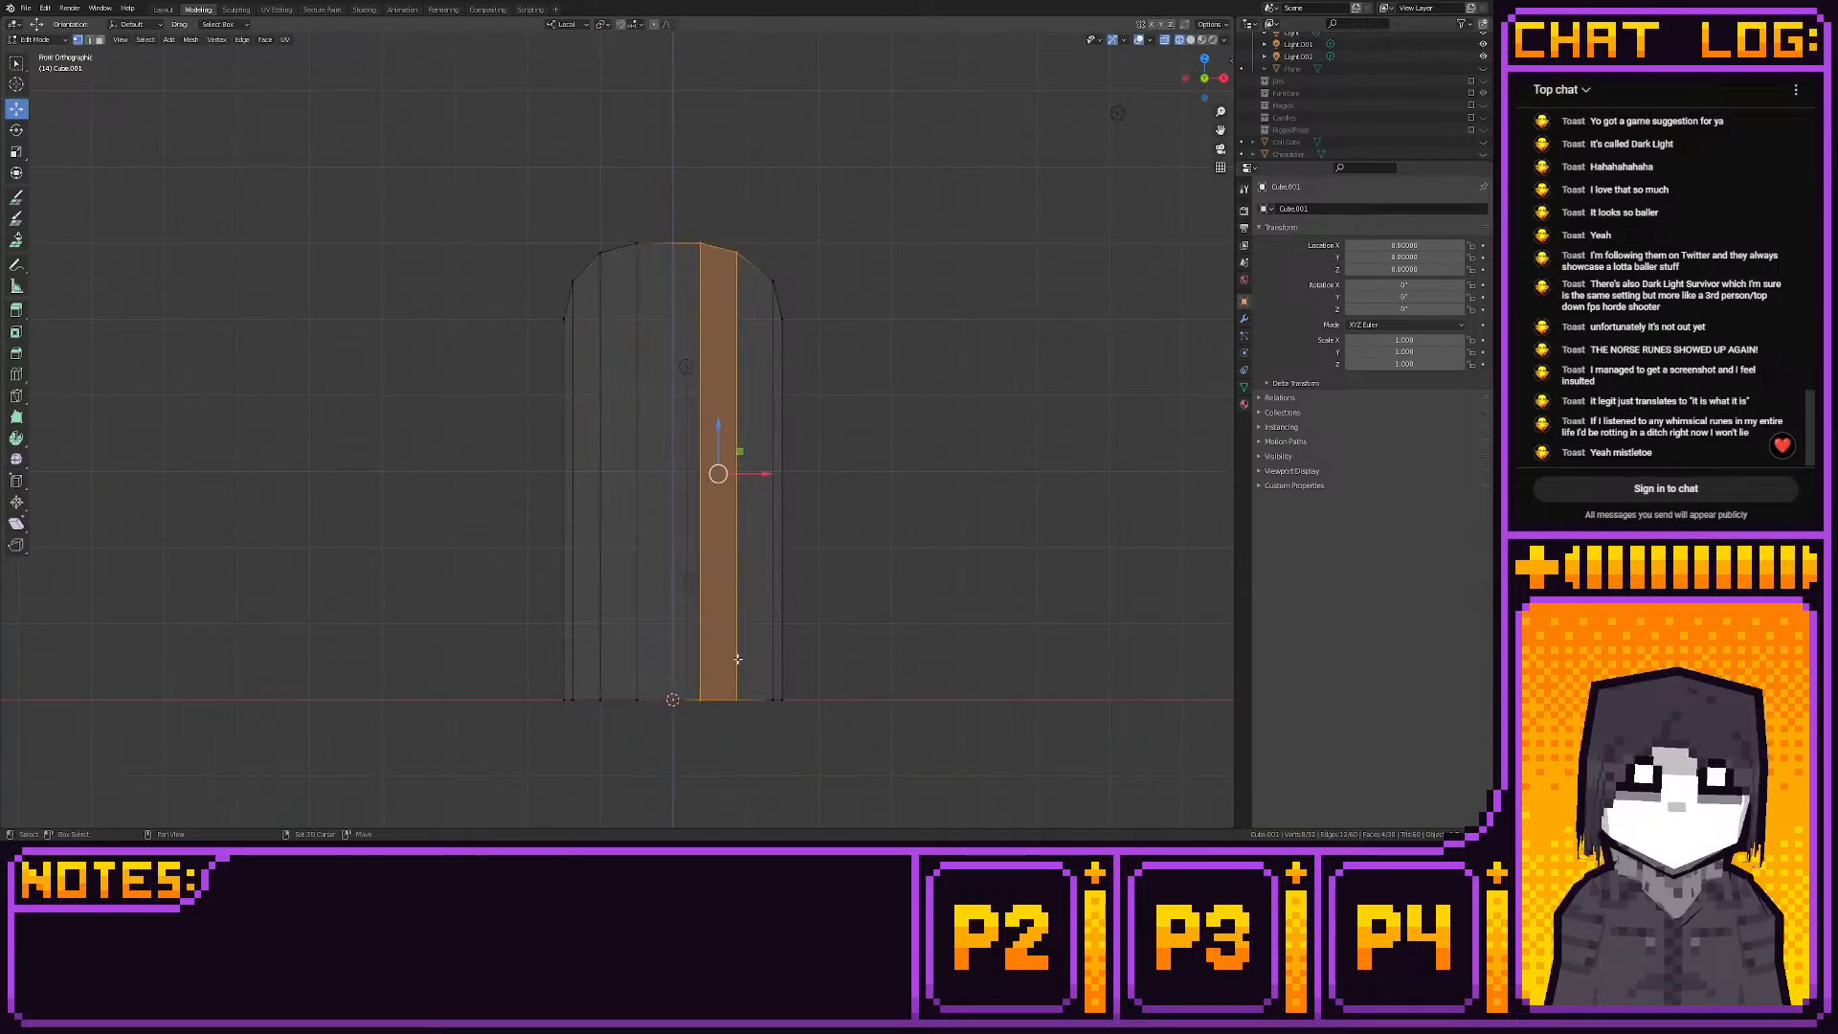
key("KP_Decimal")
left_click_drag(666, 485, 681, 486, "ctrl")
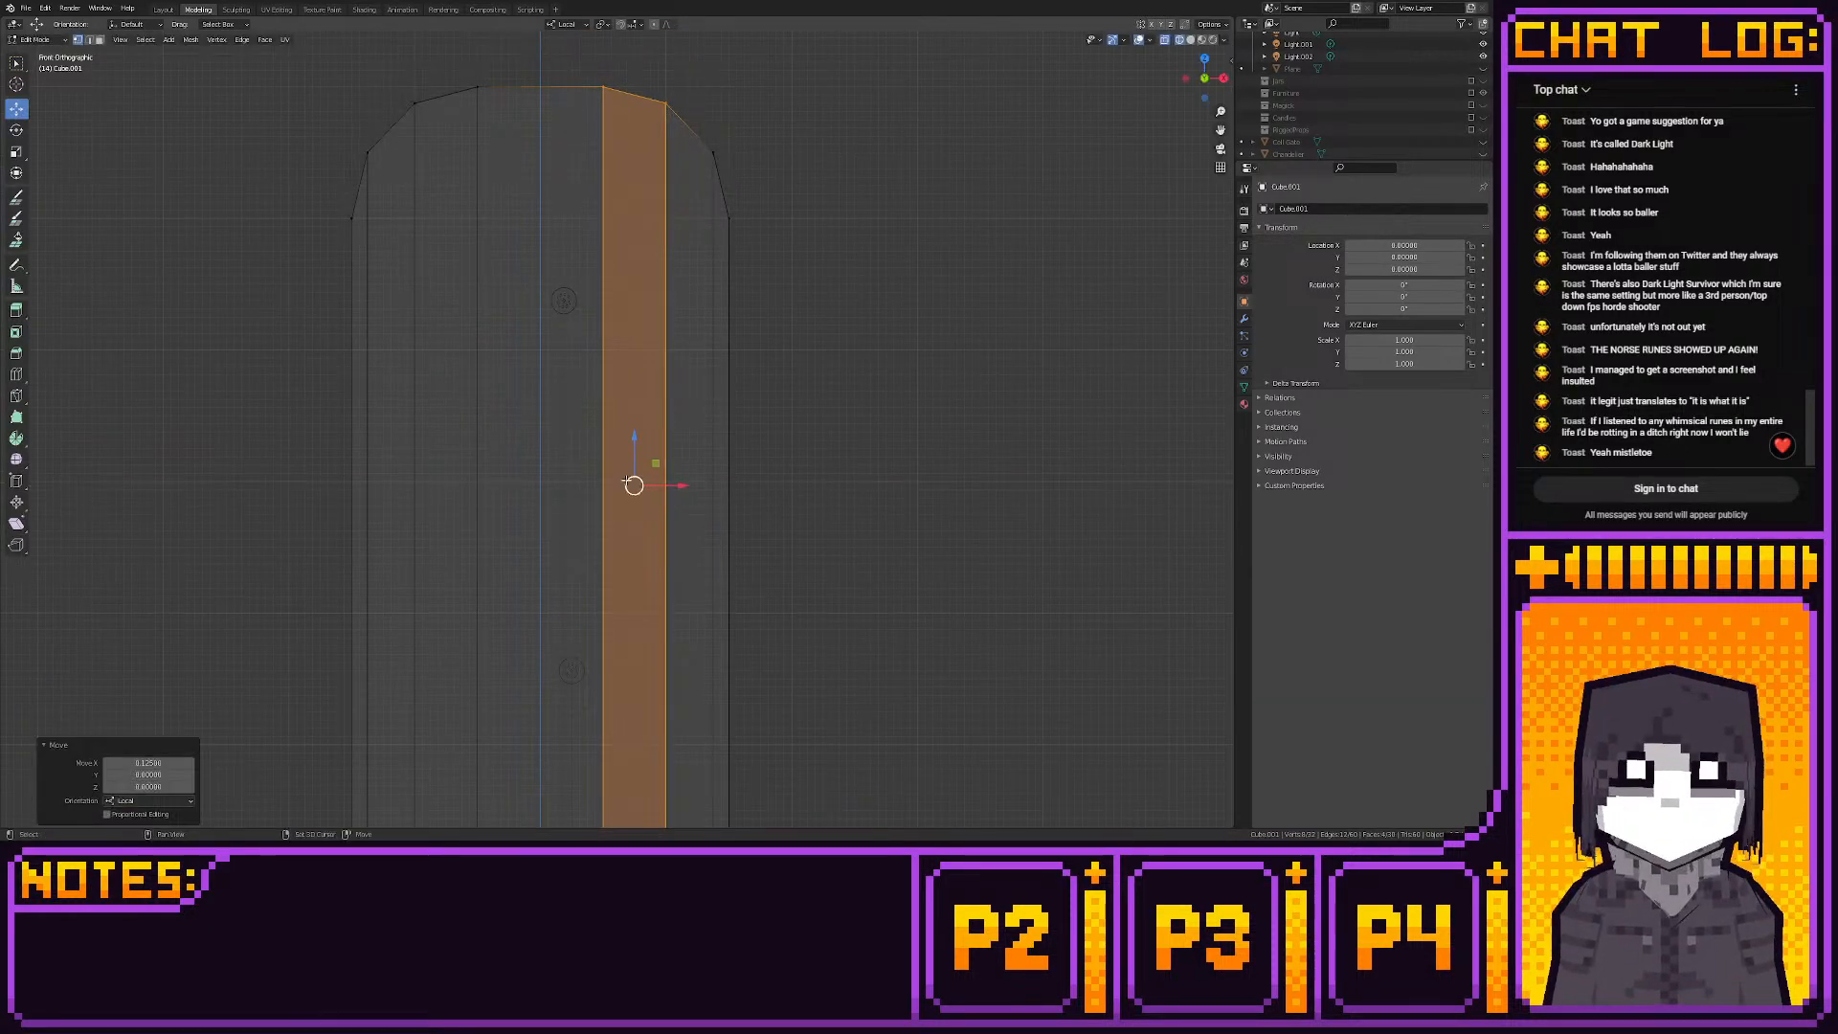
middle_click_drag(620, 431, 655, 584, "shift")
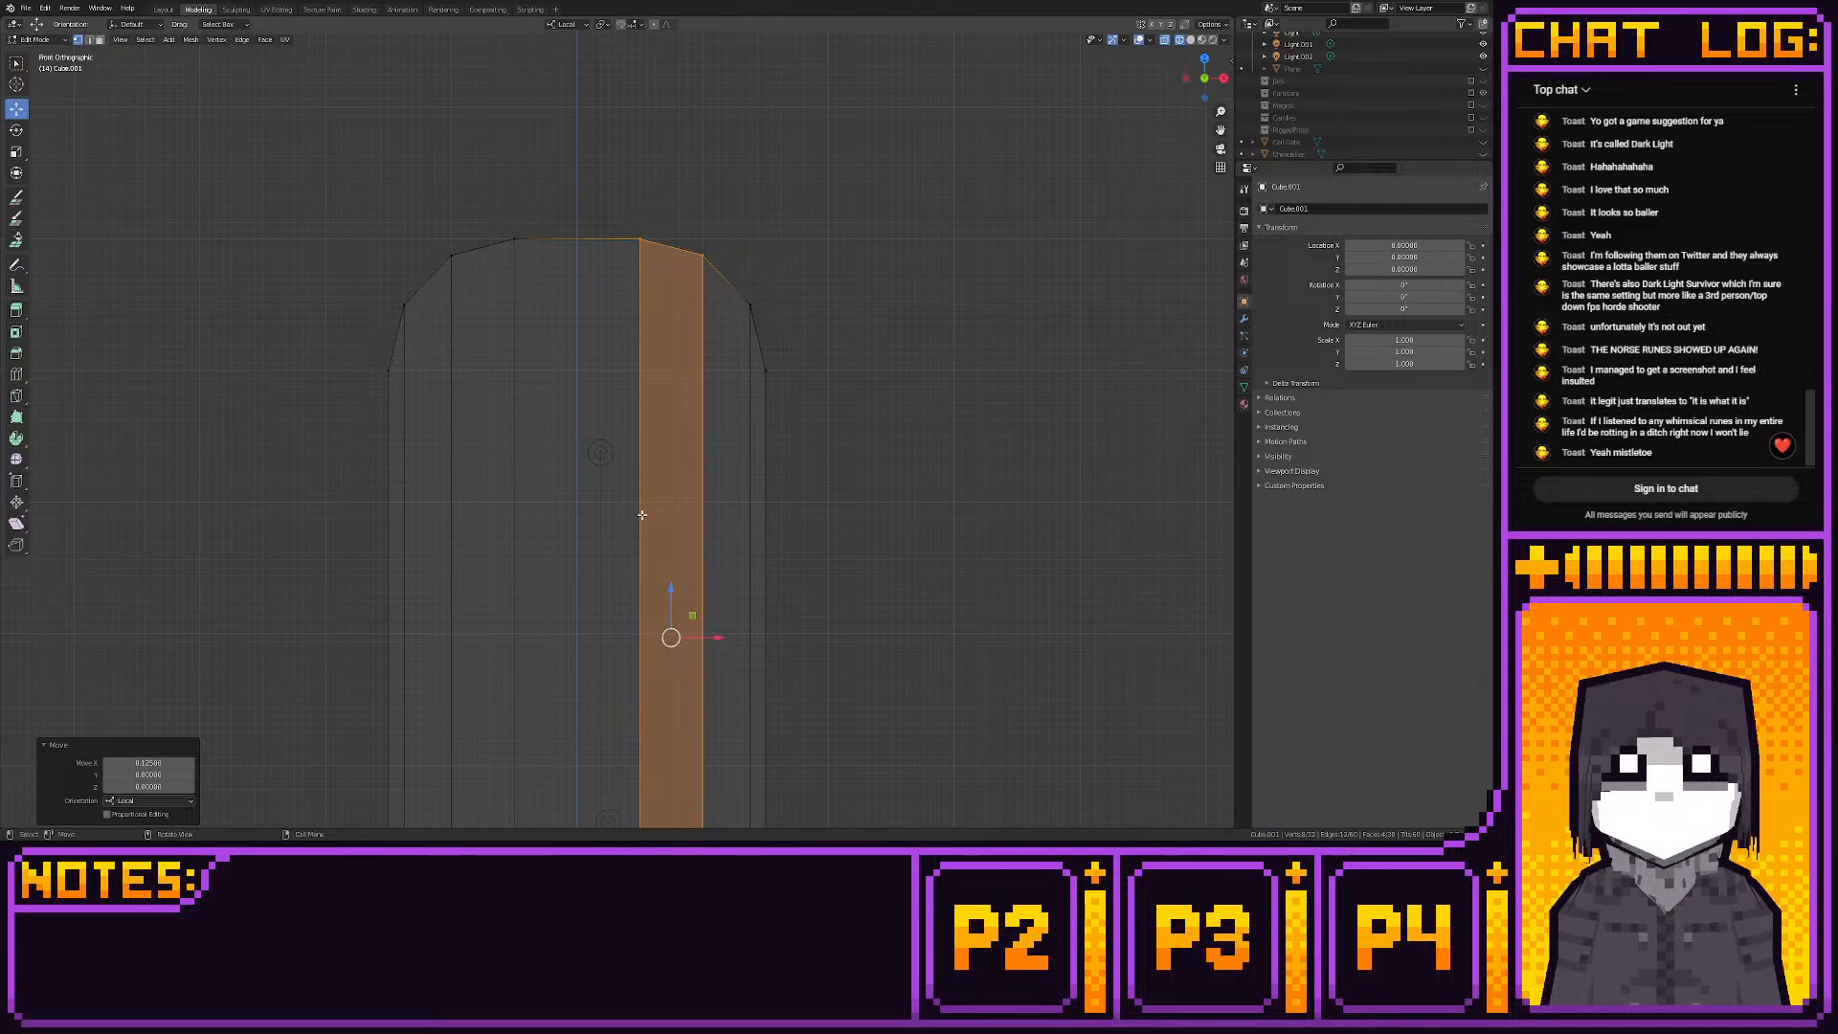
scroll(641, 514, "down", 3)
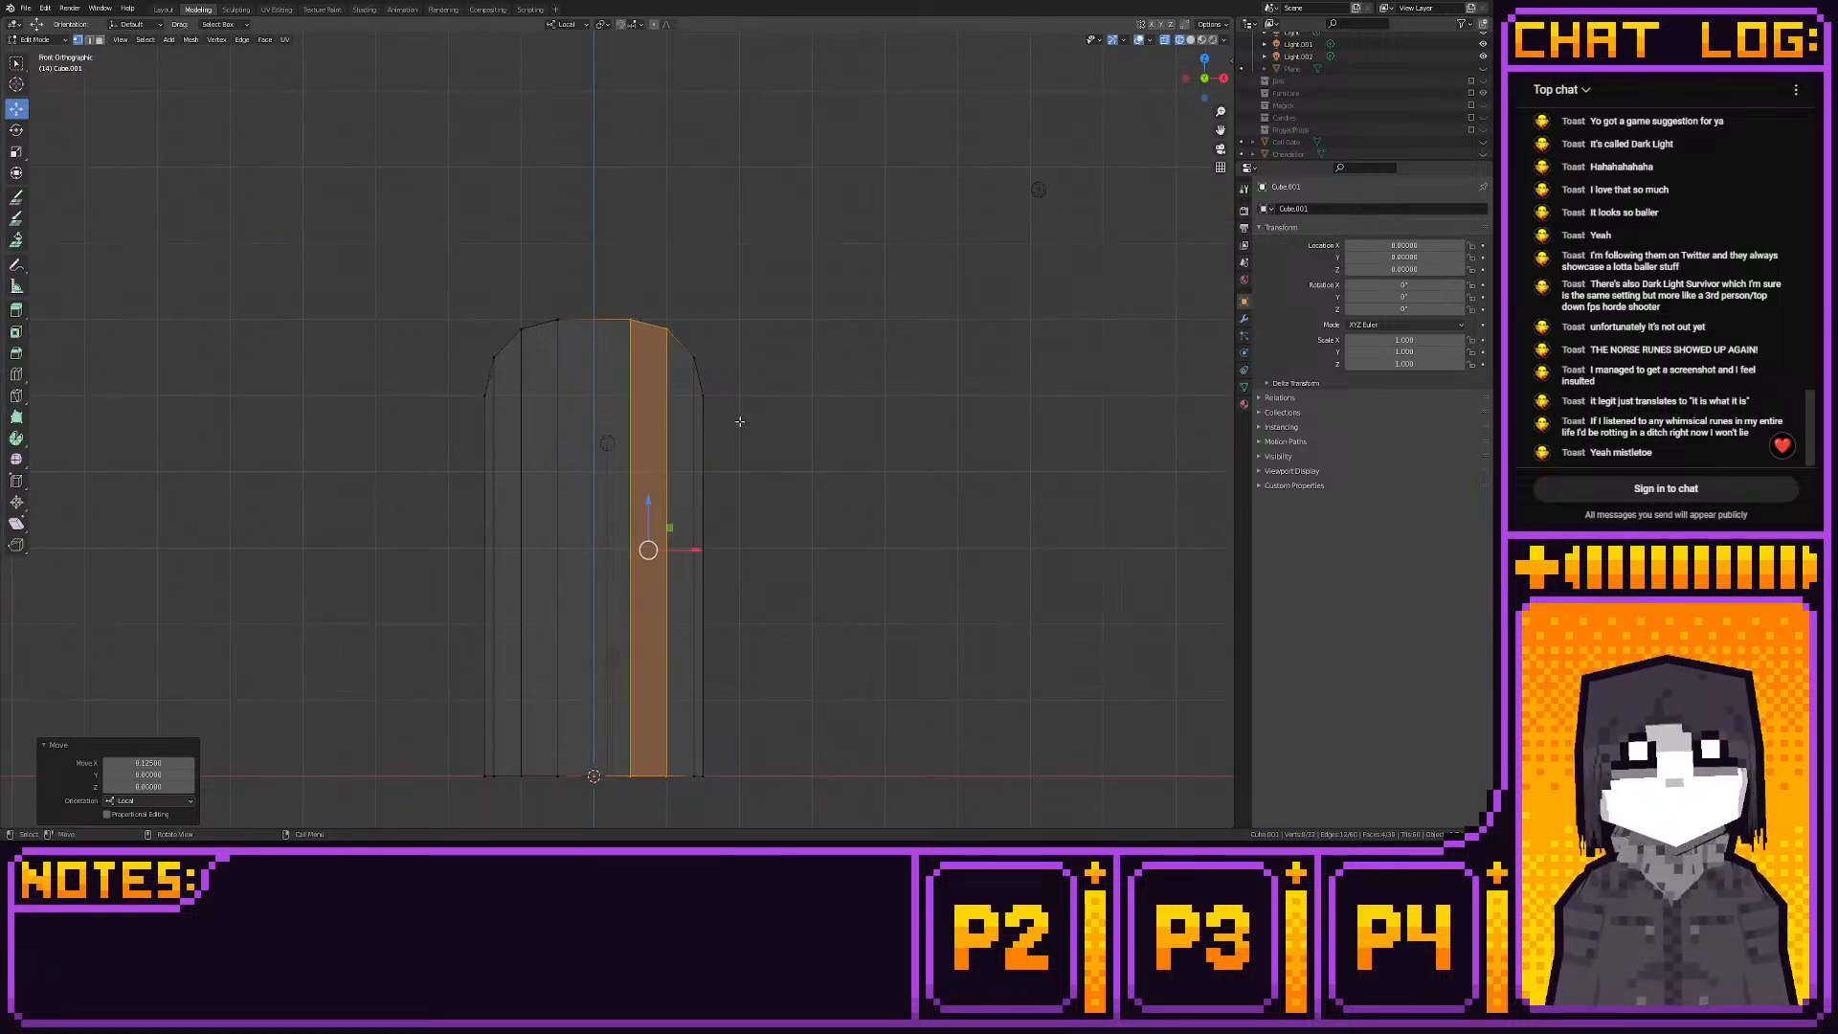
key("alt+a")
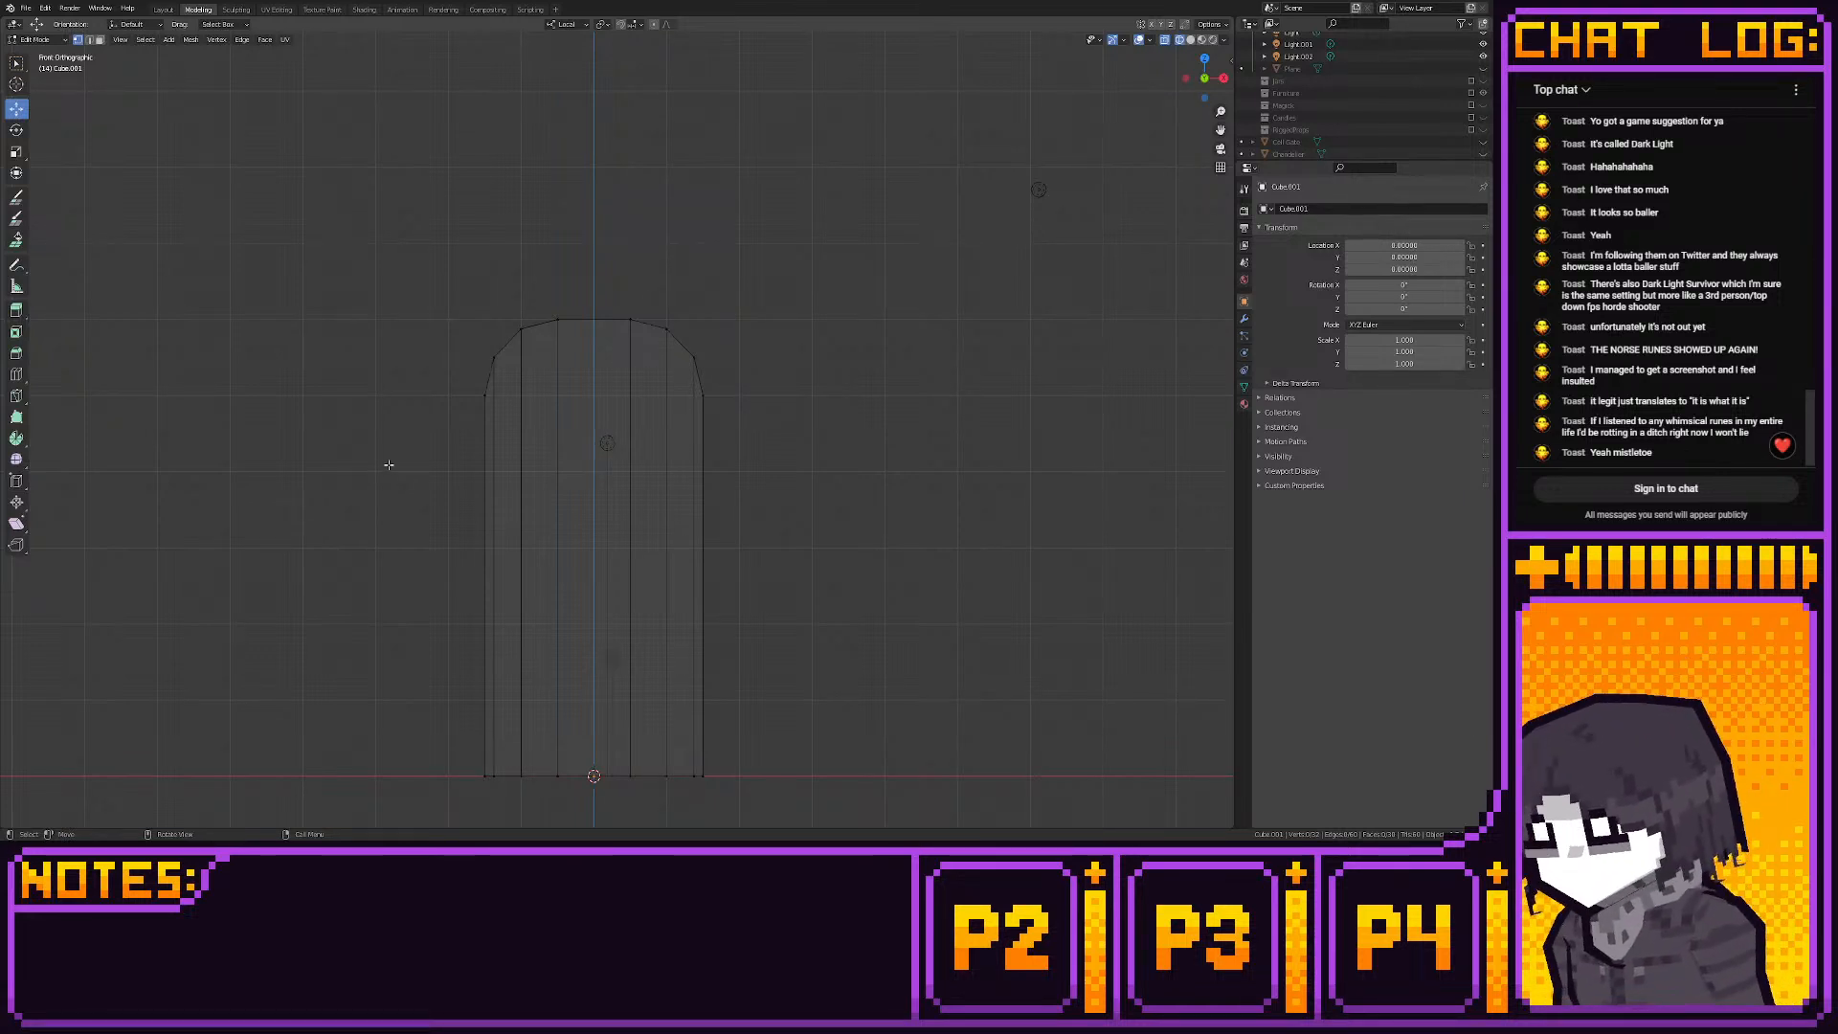
Move the upper shoulder vertices on both sides of the arch inward by 0.125 along X
scroll(538, 542, "up", 2)
scroll(547, 548, "down", 2)
middle_click_drag(570, 483, 689, 628, "shift")
scroll(586, 401, "up", 2)
scroll(690, 628, "up", 5)
middle_click_drag(537, 439, 622, 401, "shift")
left_click(575, 401)
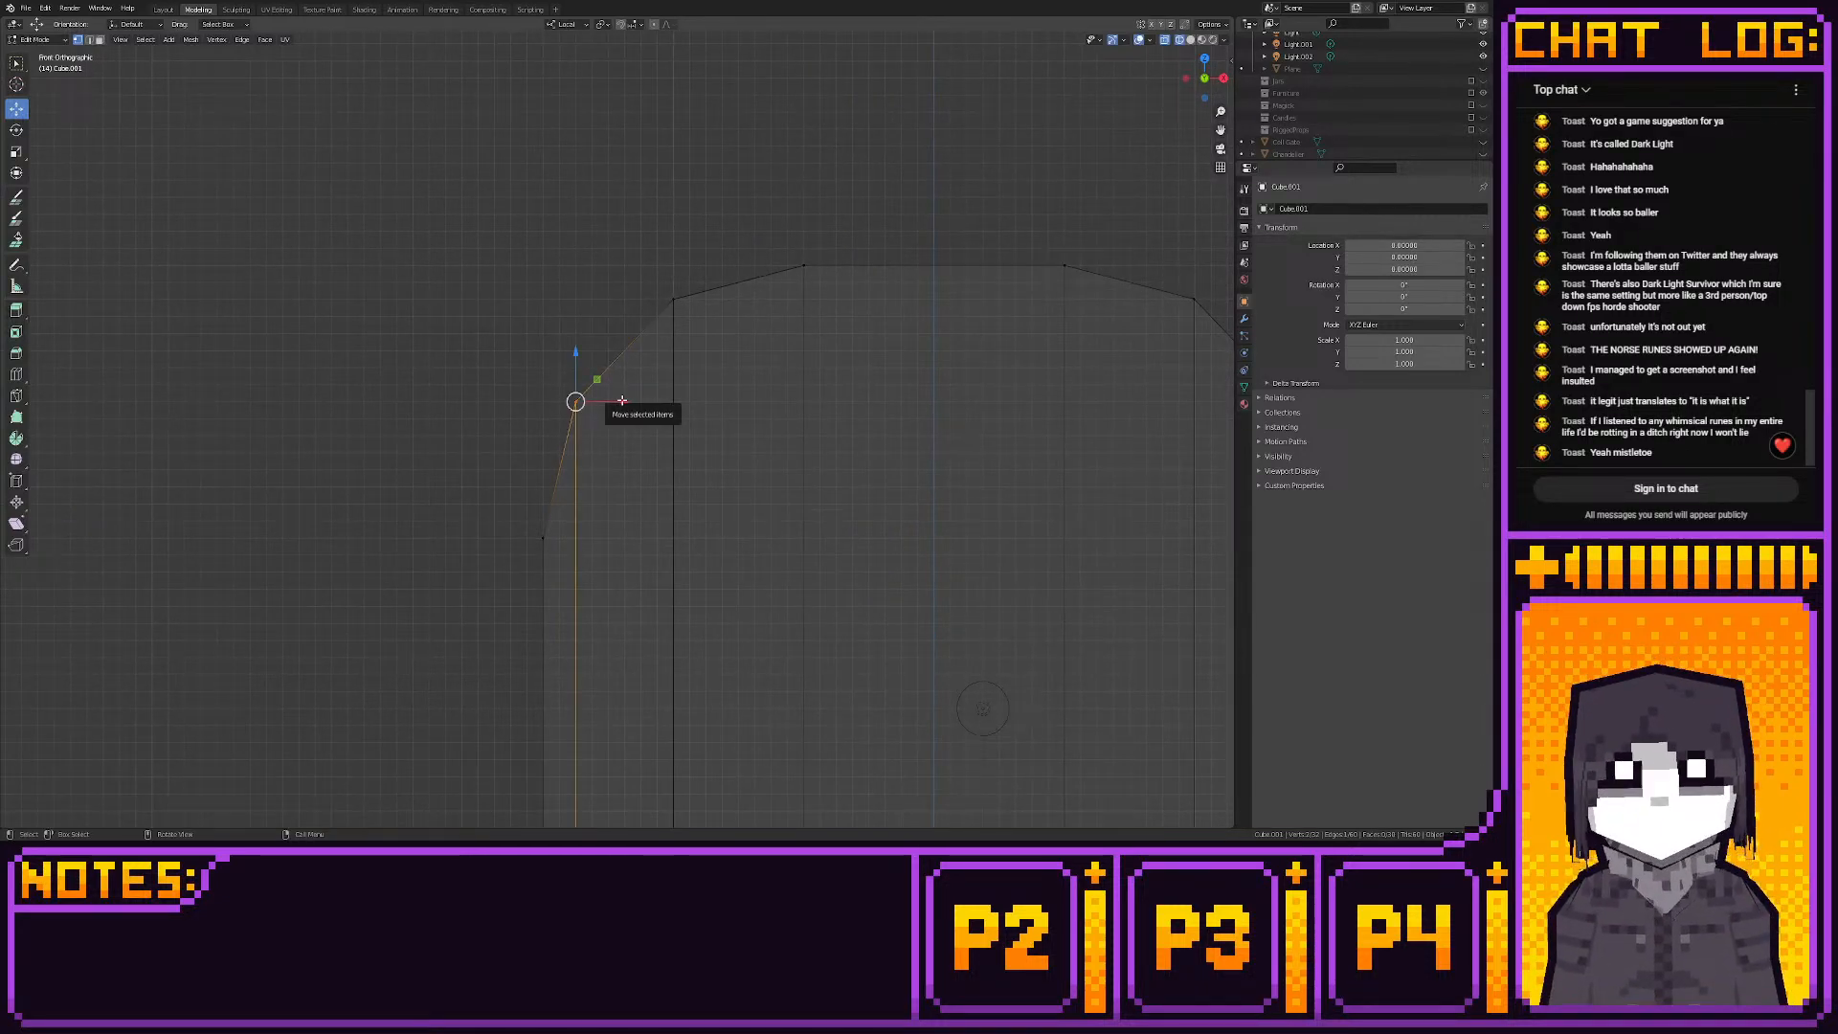
key("g")
key("x")
left_click_drag(641, 404, 657, 406)
middle_click_drag(685, 506, 406, 486, "shift")
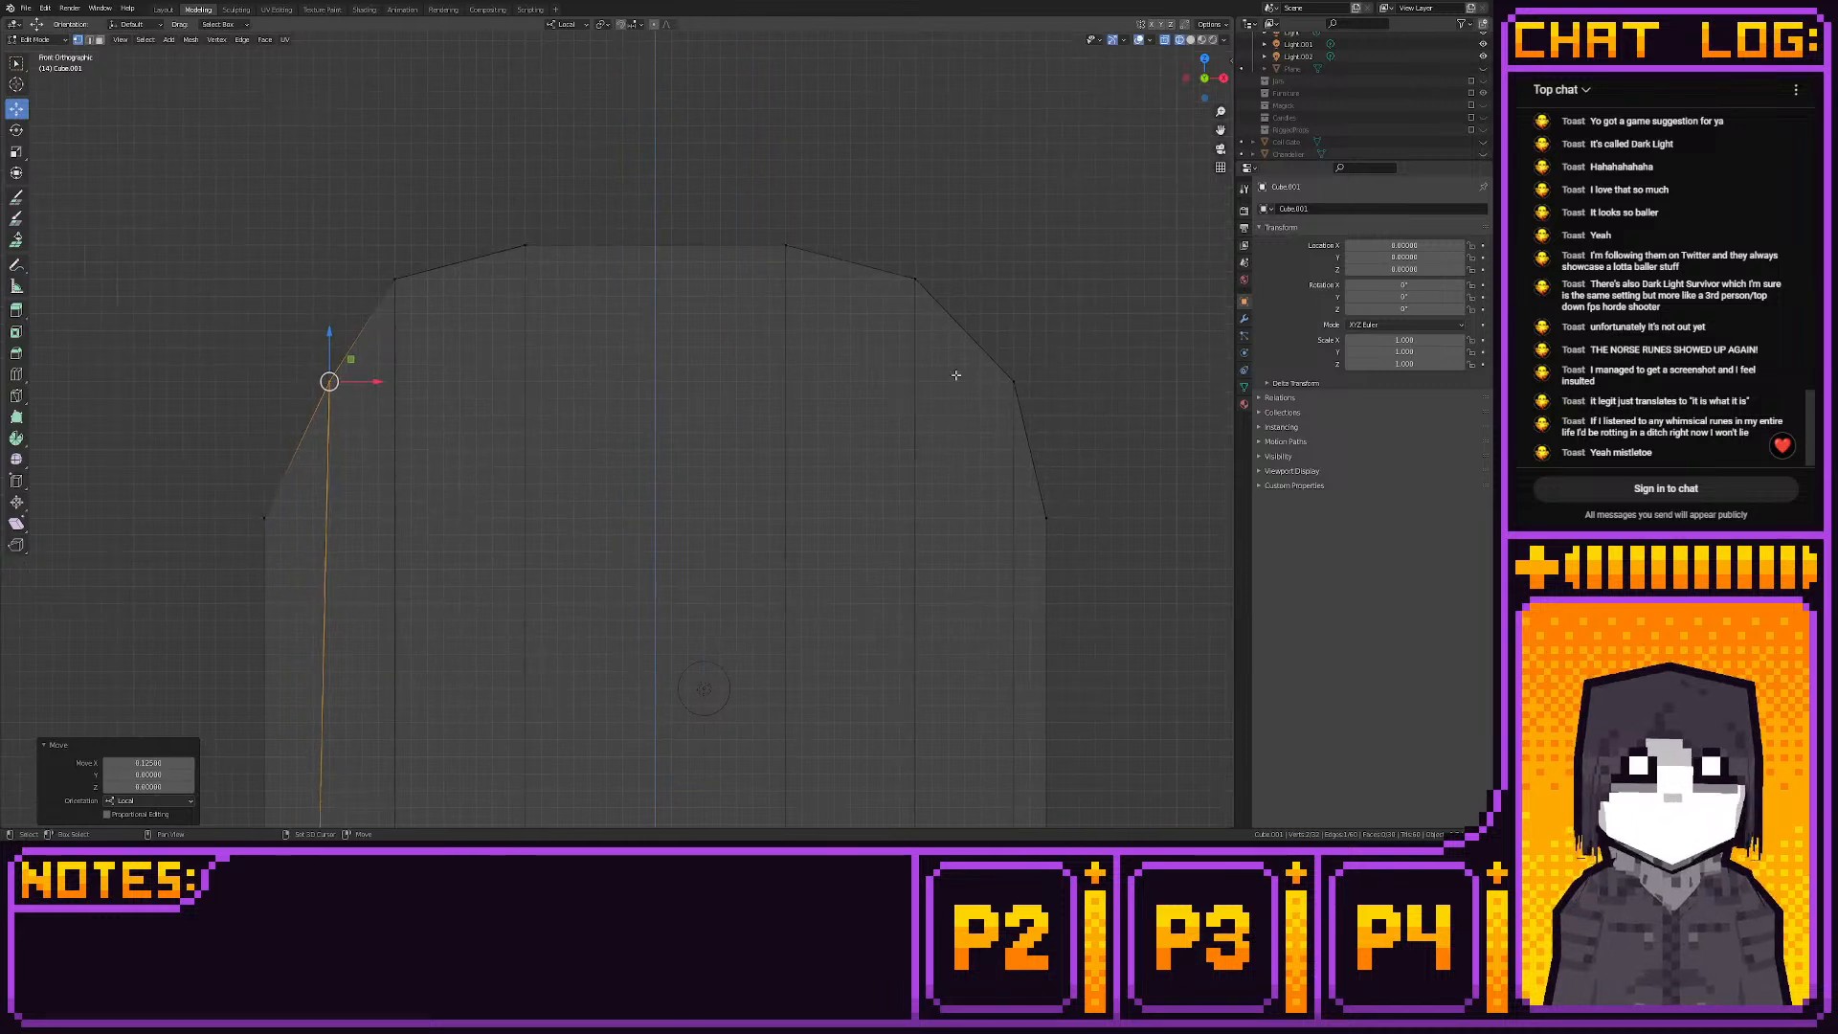
left_click_drag(967, 343, 1028, 383)
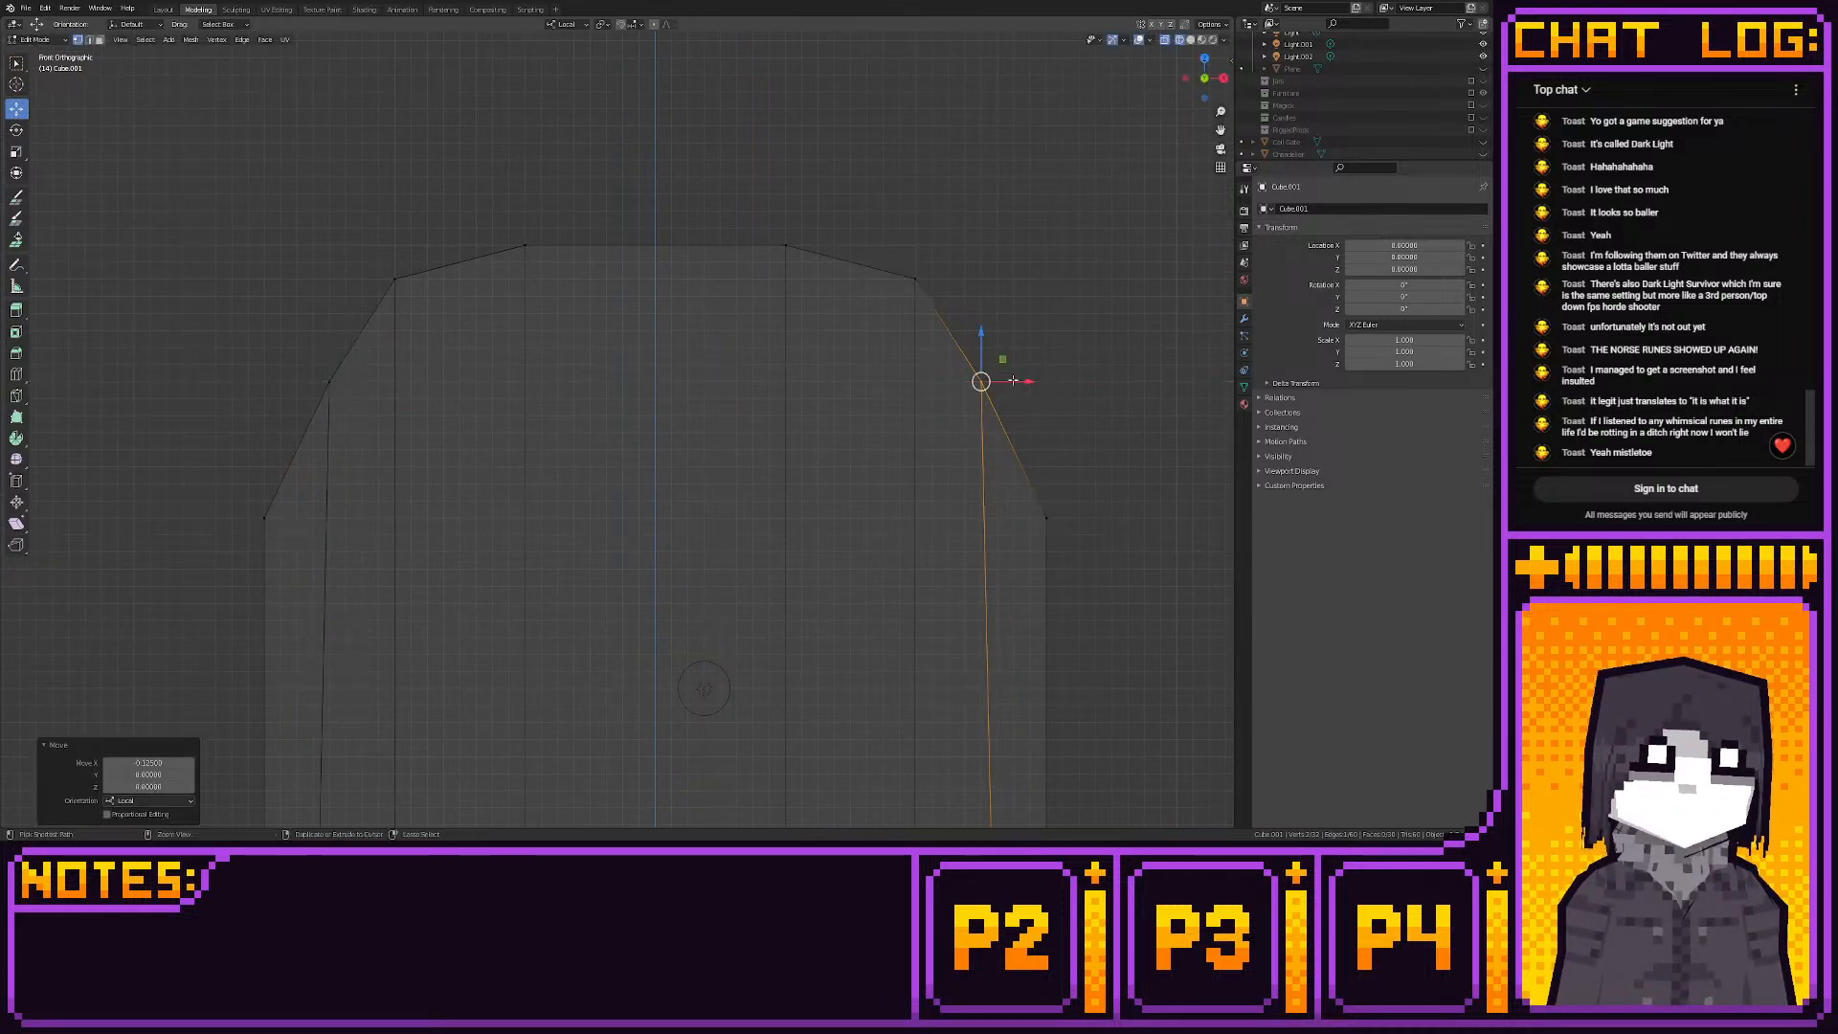
Lower the corner vertices next to the flat top by 0.125 along Z on both sides of the arch
left_click_drag(890, 266, 936, 307)
left_click_drag(915, 229, 916, 264)
mouse_move(365, 258)
left_mouse_down()
mouse_move(437, 328)
mouse_move(399, 267)
left_mouse_up()
scroll(527, 528, "down", 4)
middle_click_drag(527, 530, 582, 490, "shift")
scroll(582, 490, "up", 4)
scroll(583, 489, "down", 5)
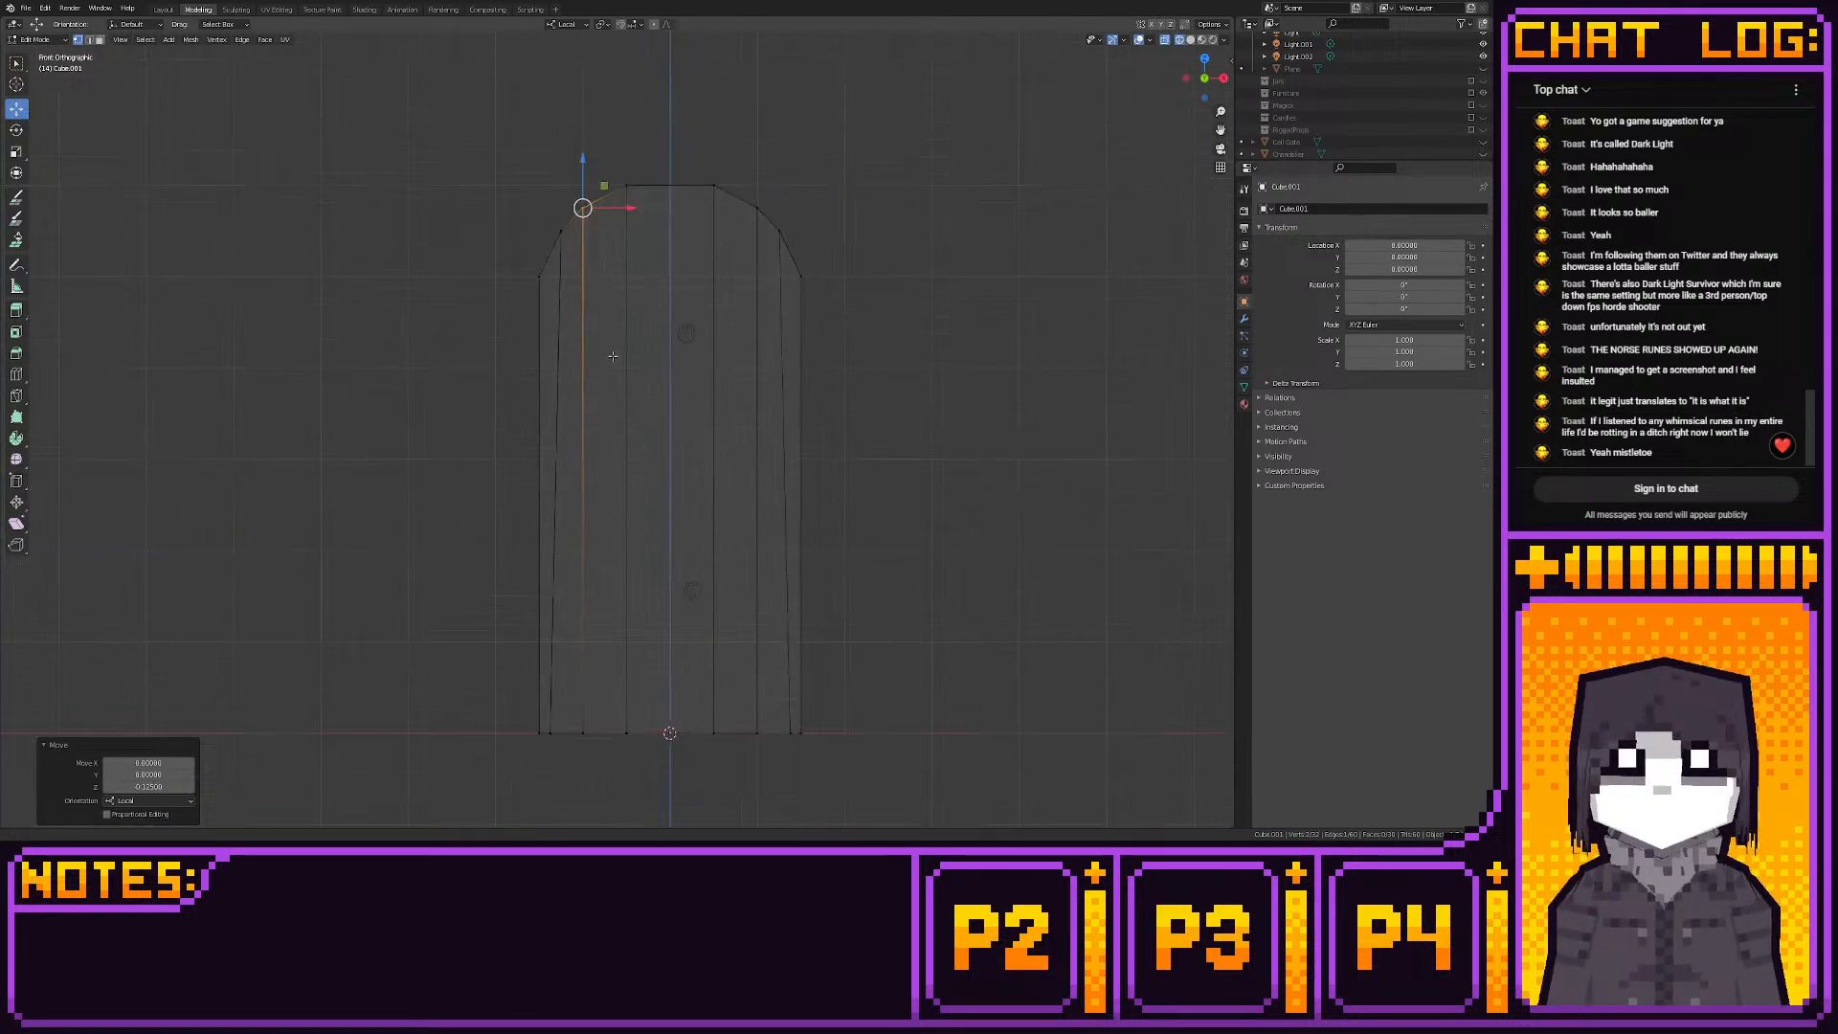
Move the two full-height vertex columns left of the centre inward along X
middle_click_drag(585, 383, 587, 286, "shift")
left_click_drag(539, 611, 589, 617)
middle_click_drag(596, 467, 593, 612, "shift")
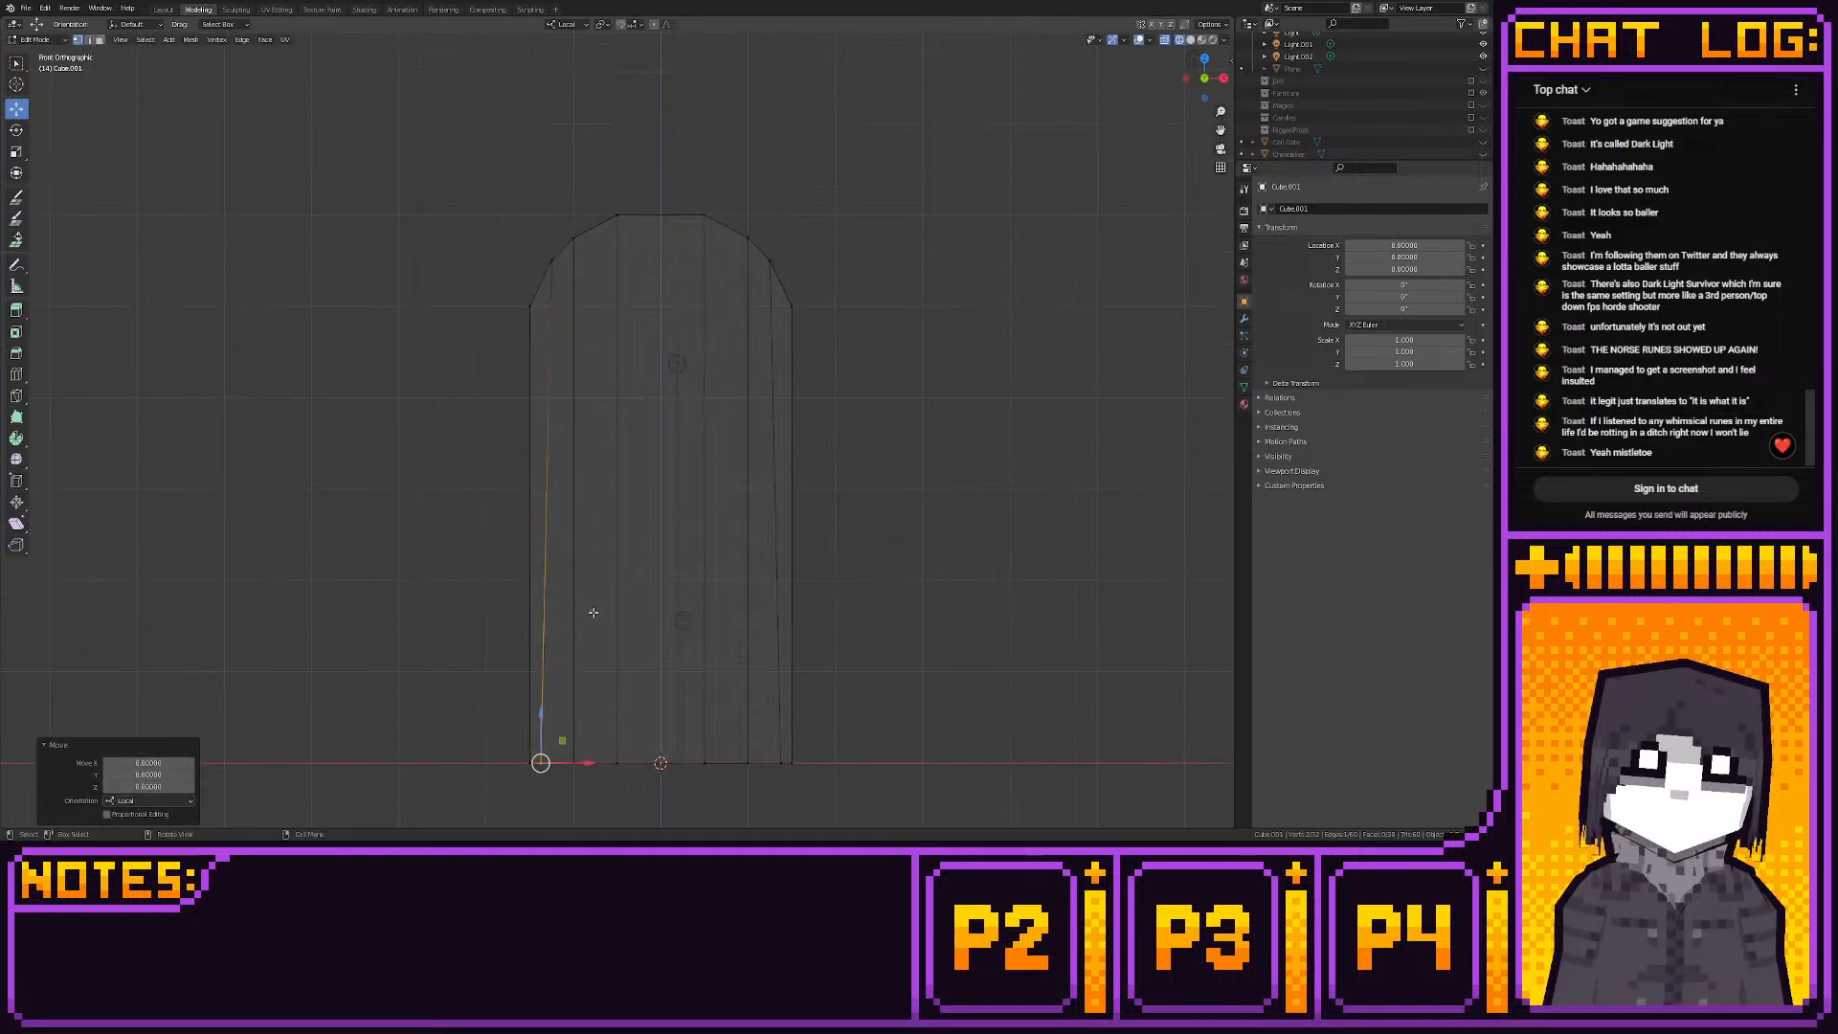
left_click_drag(607, 192, 647, 759)
scroll(574, 517, "up", 3)
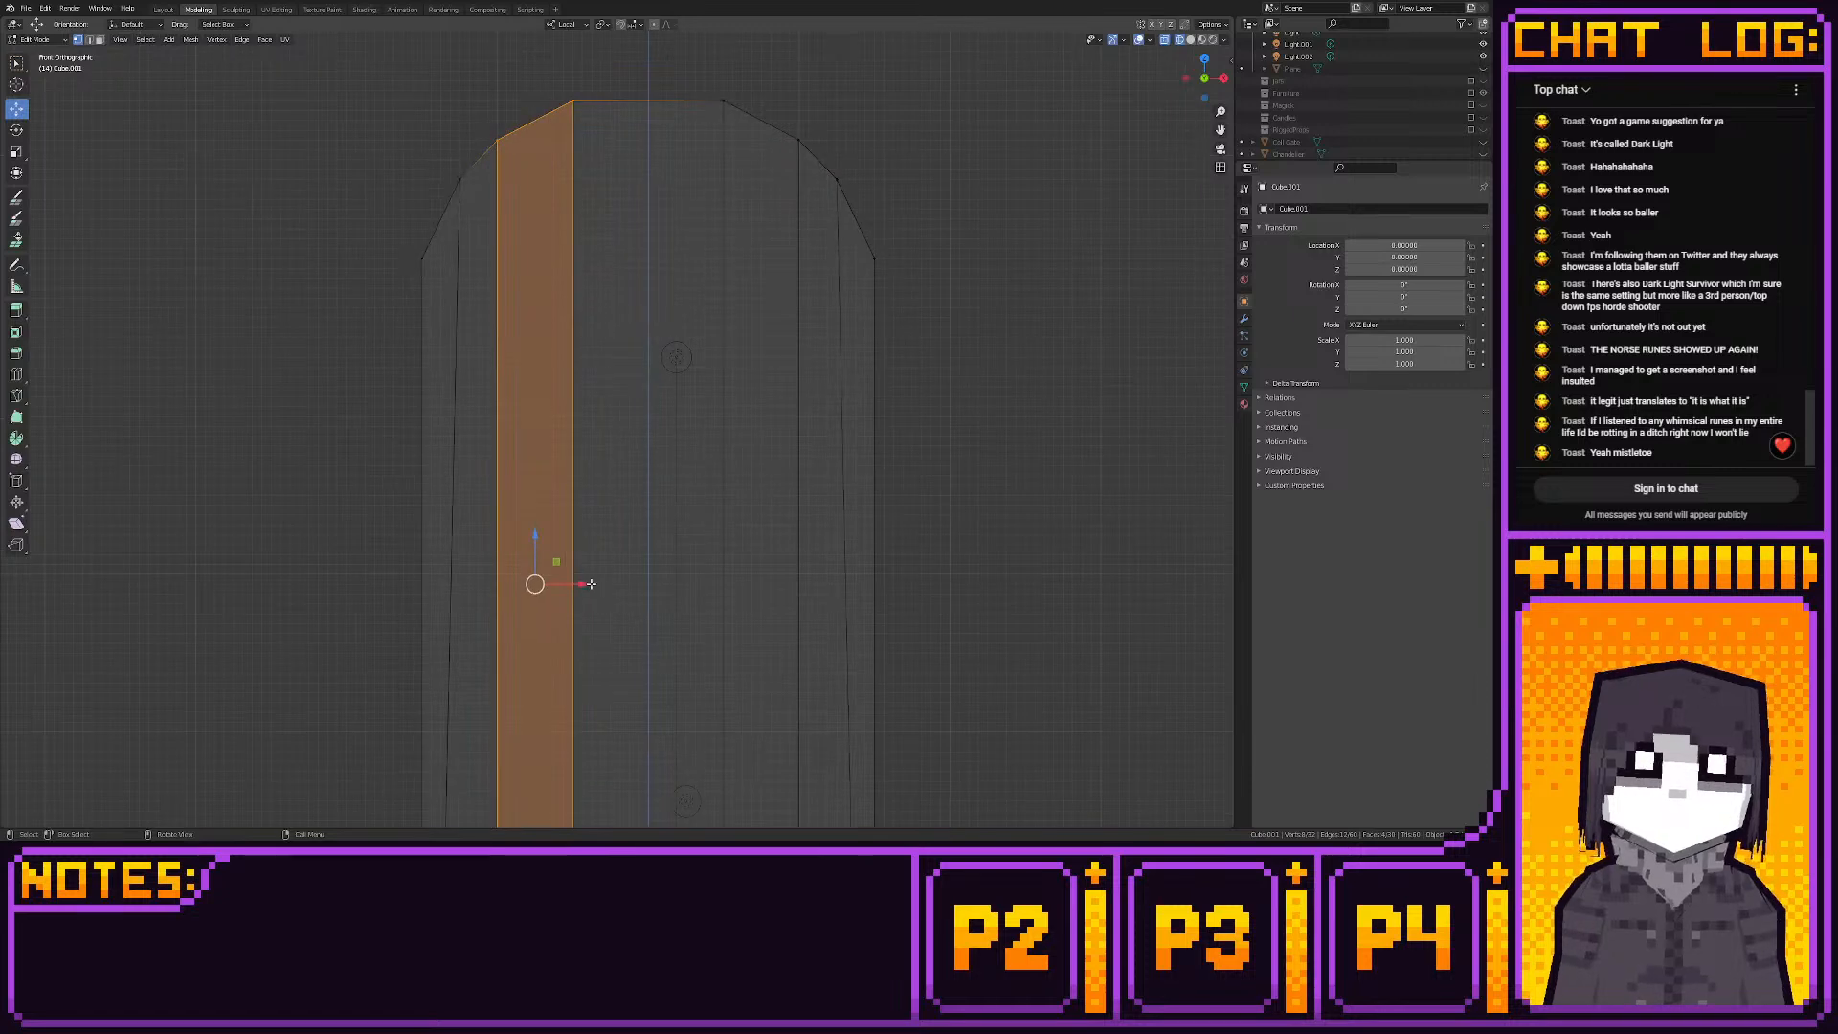
left_click_drag(593, 583, 630, 587)
scroll(630, 587, "down", 4)
Shift the four central vertex columns 0.125 to the left along X so they are centred on the arch
left_click_drag(572, 245, 690, 762)
scroll(680, 650, "up", 5)
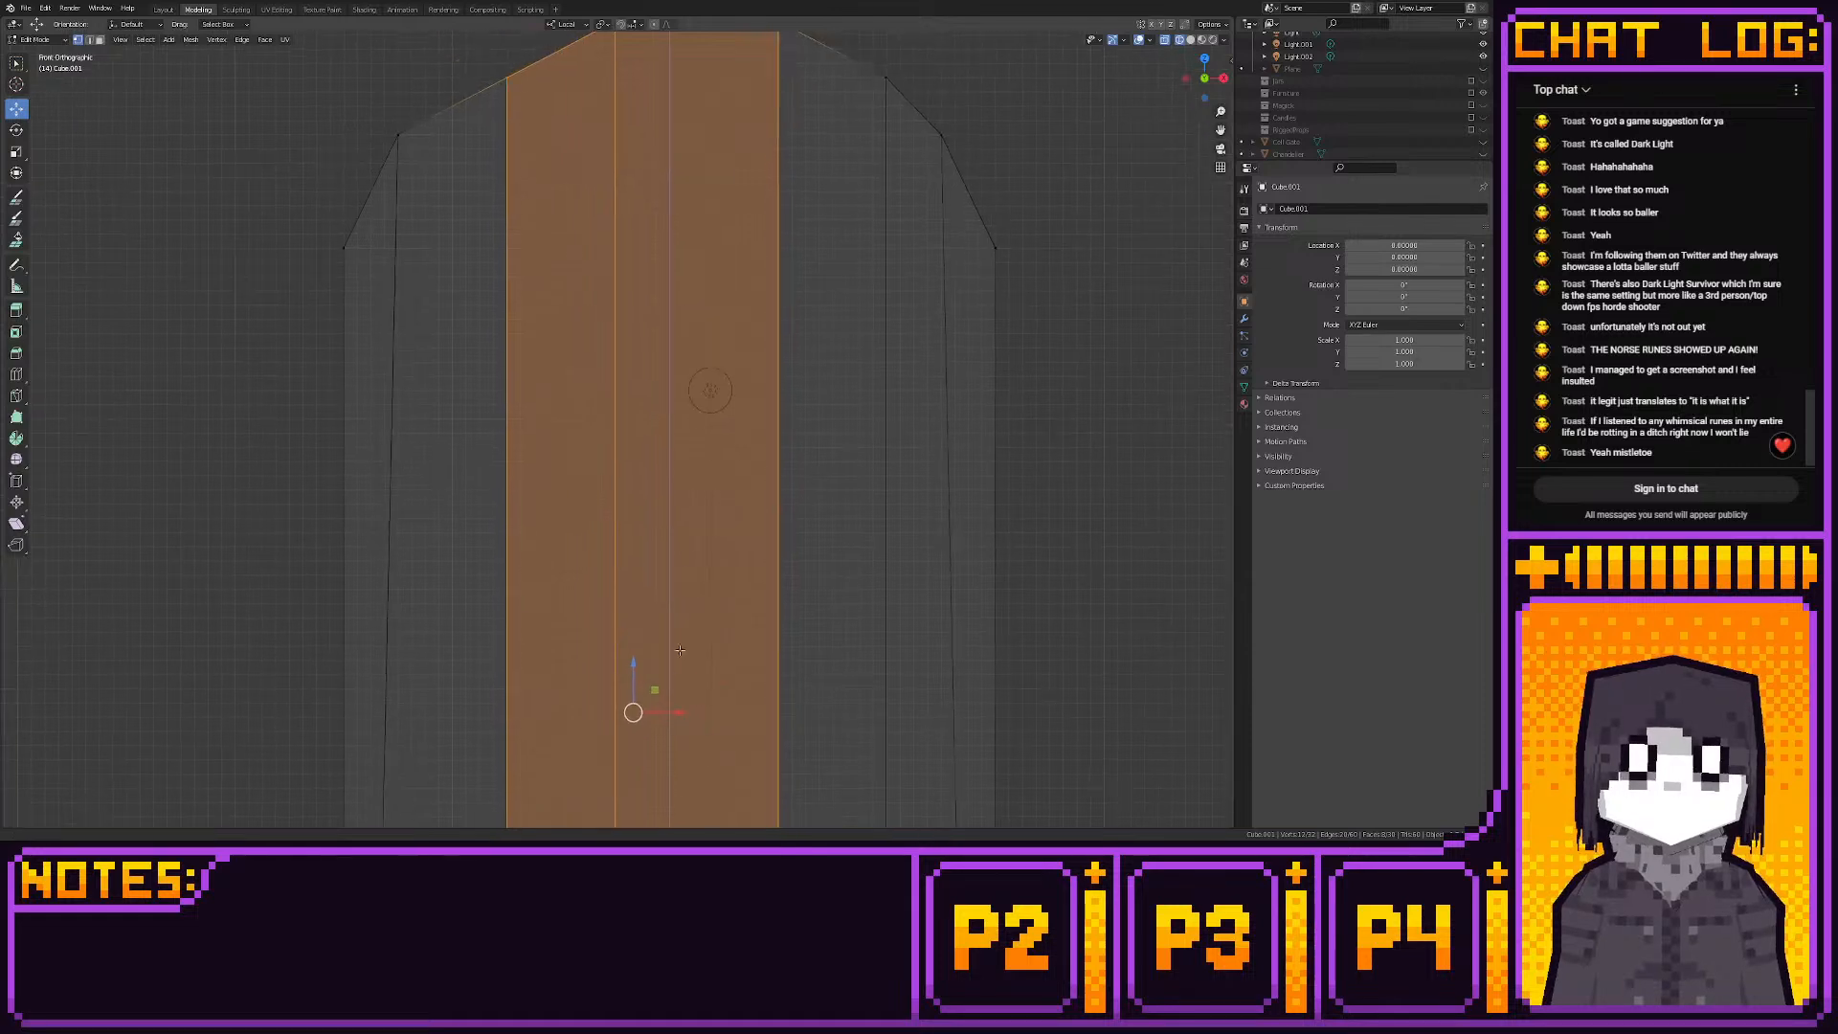
scroll(679, 656, "down", 4)
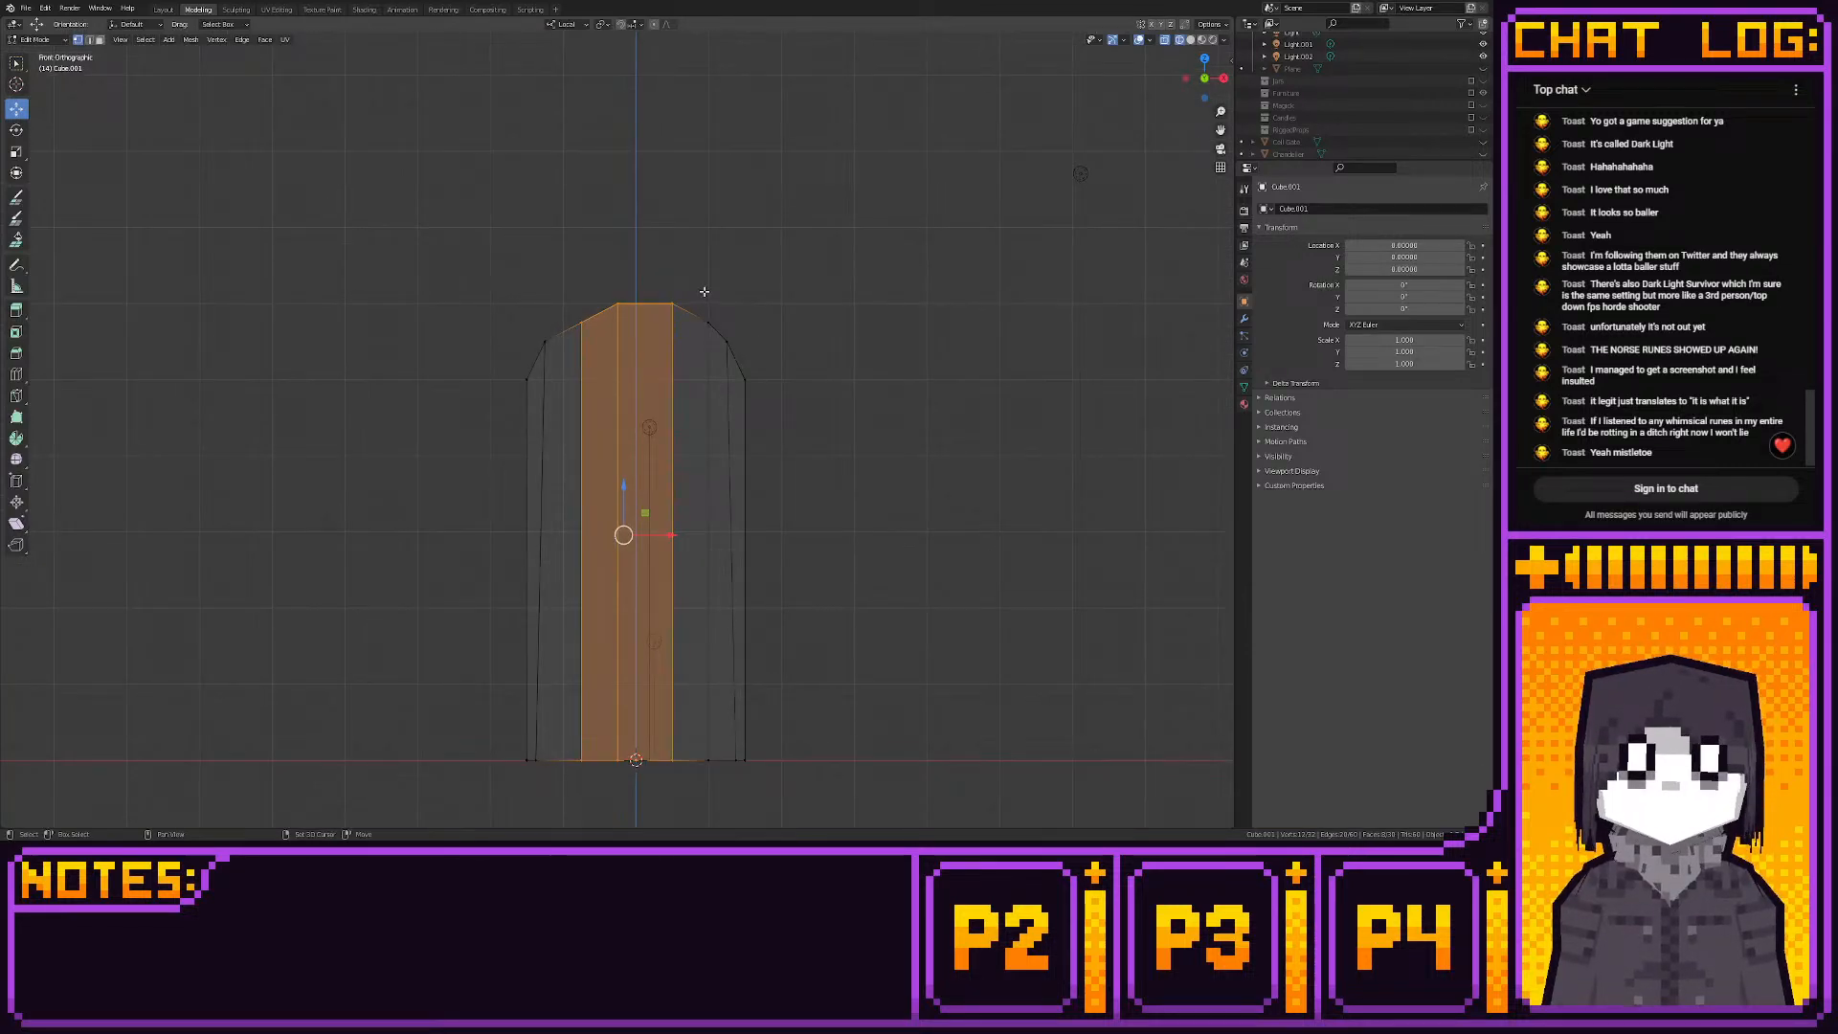
key("g")
key("x")
scroll(697, 613, "up", 4)
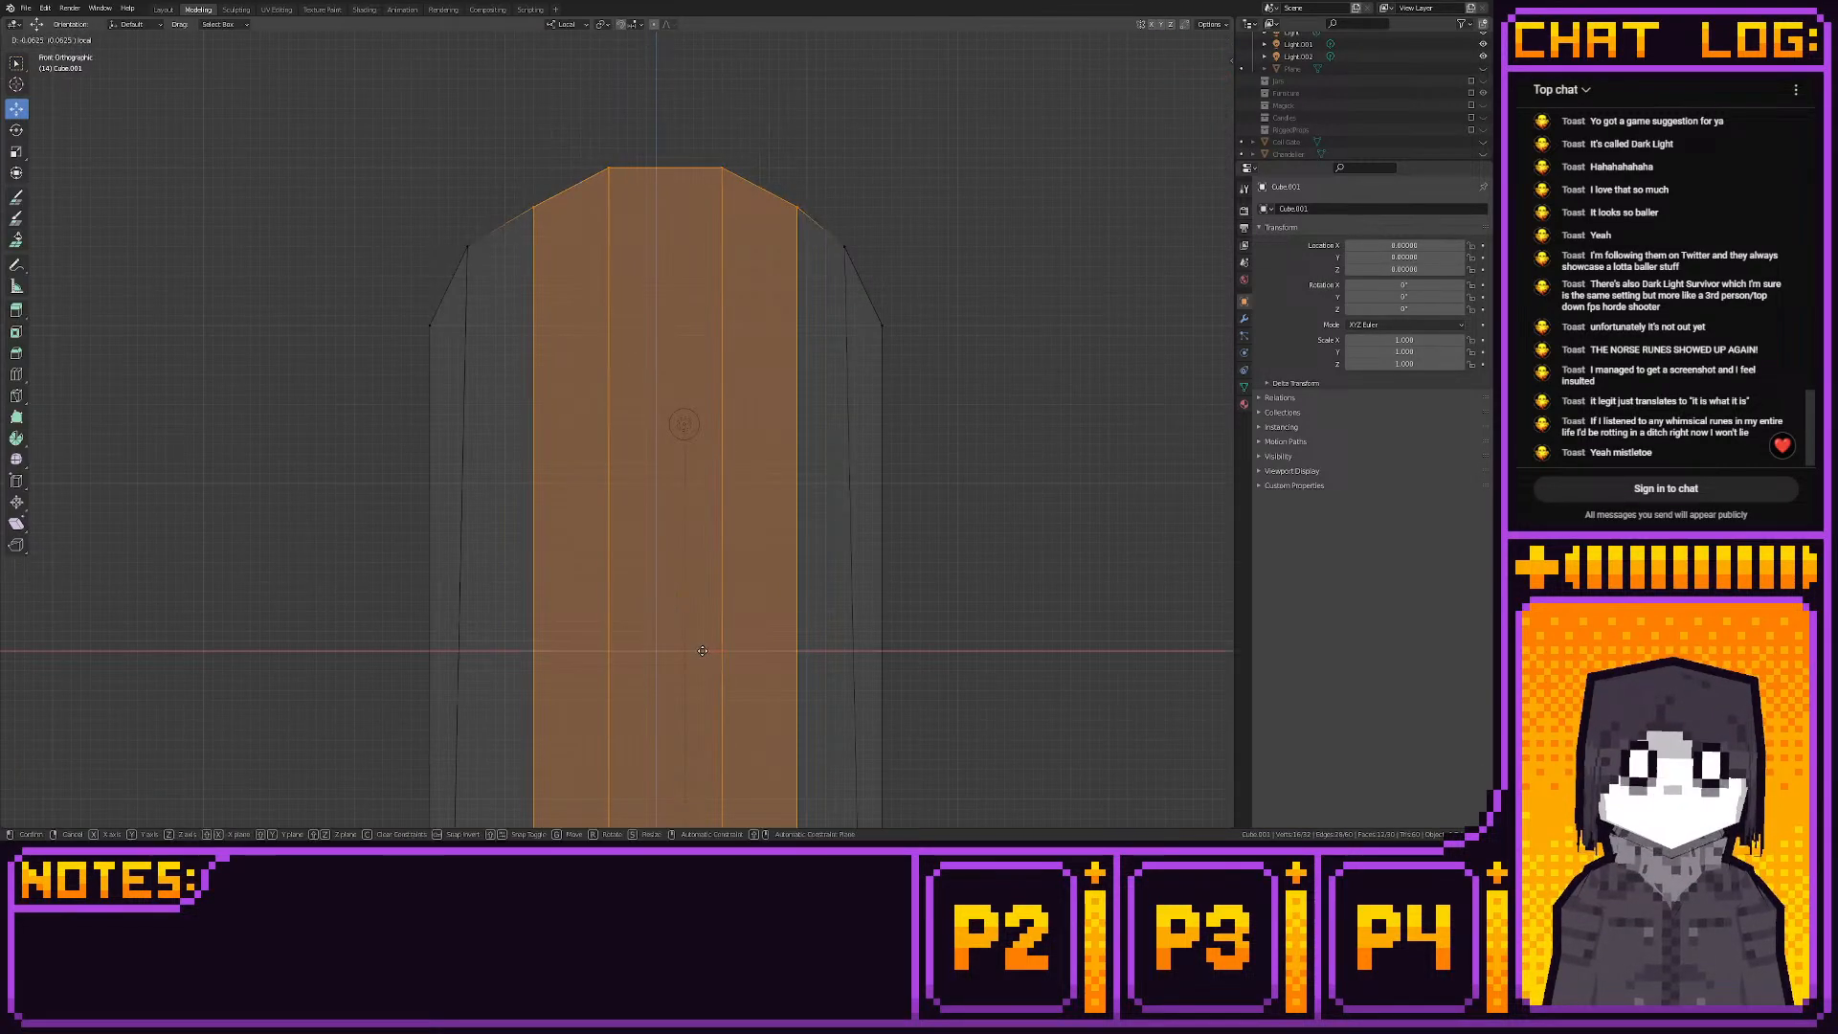
left_click(699, 651)
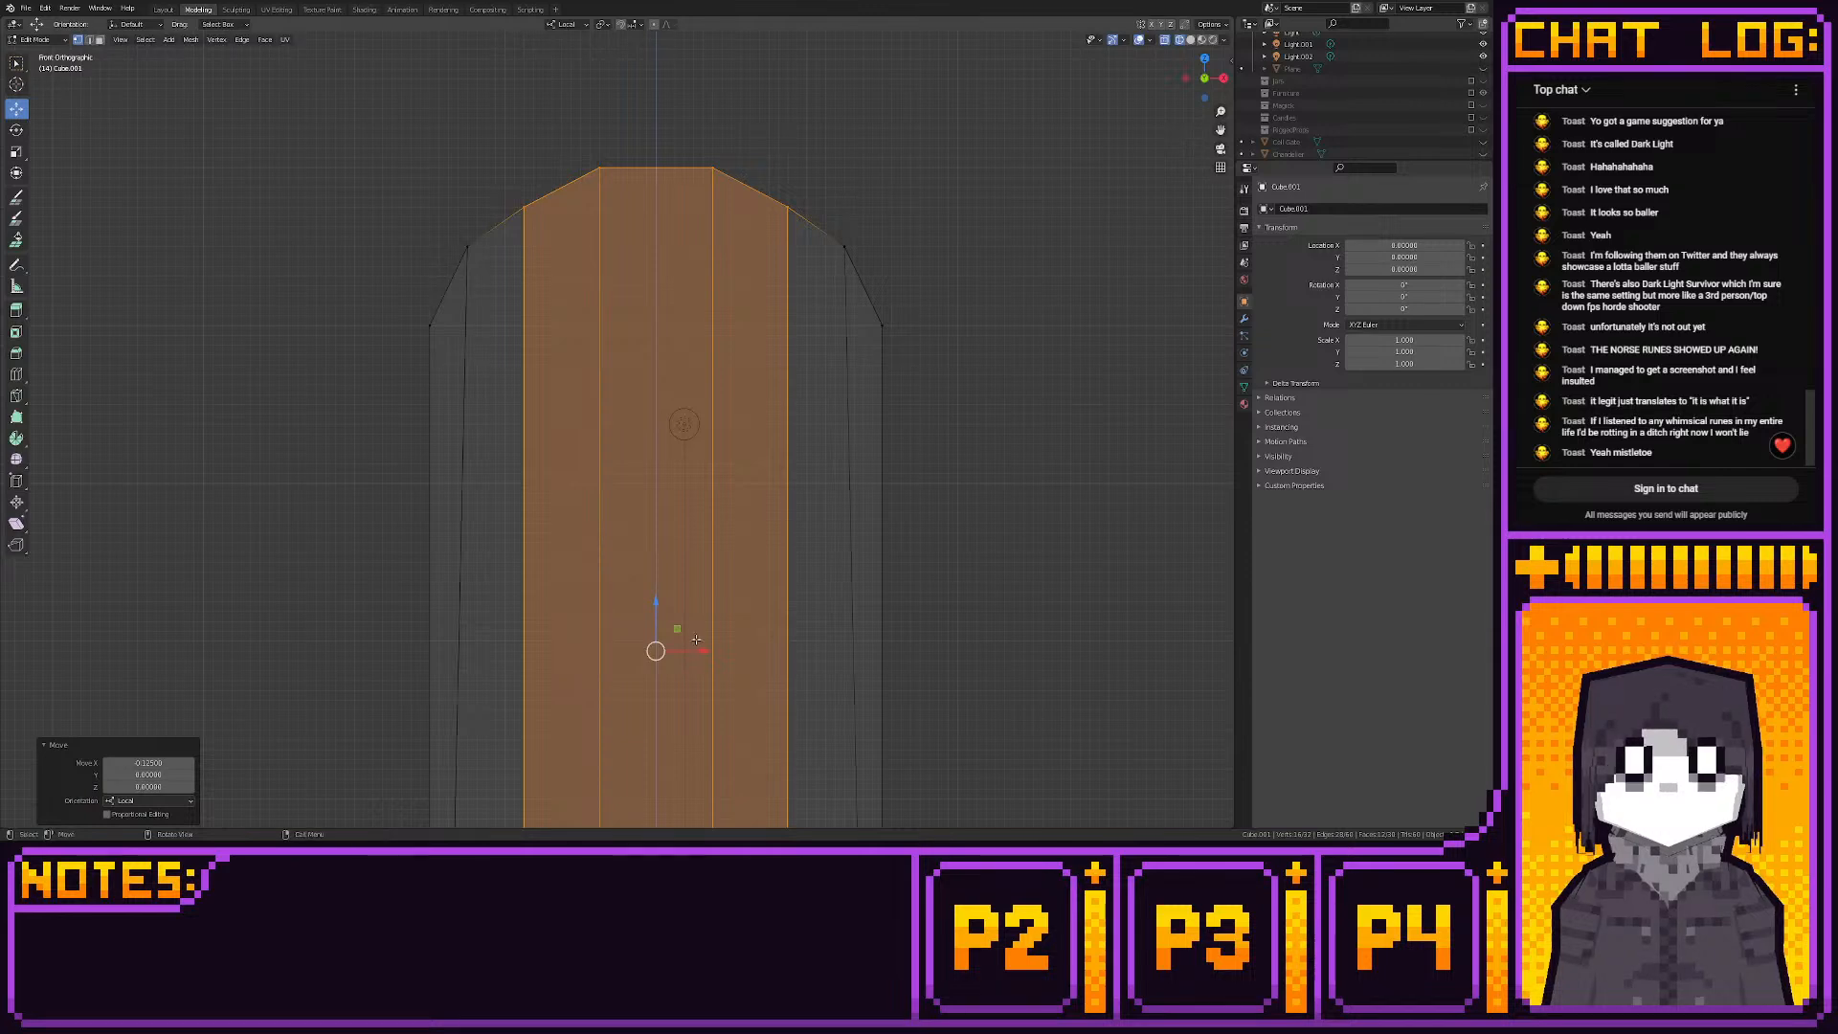
Lower the outer shoulder vertices on both sides of the arch by 0.125 along Z and clear the selection
scroll(616, 459, "up", 1)
left_click_drag(354, 194, 955, 385)
middle_click_drag(943, 397, 942, 476, "shift")
scroll(942, 476, "up", 2)
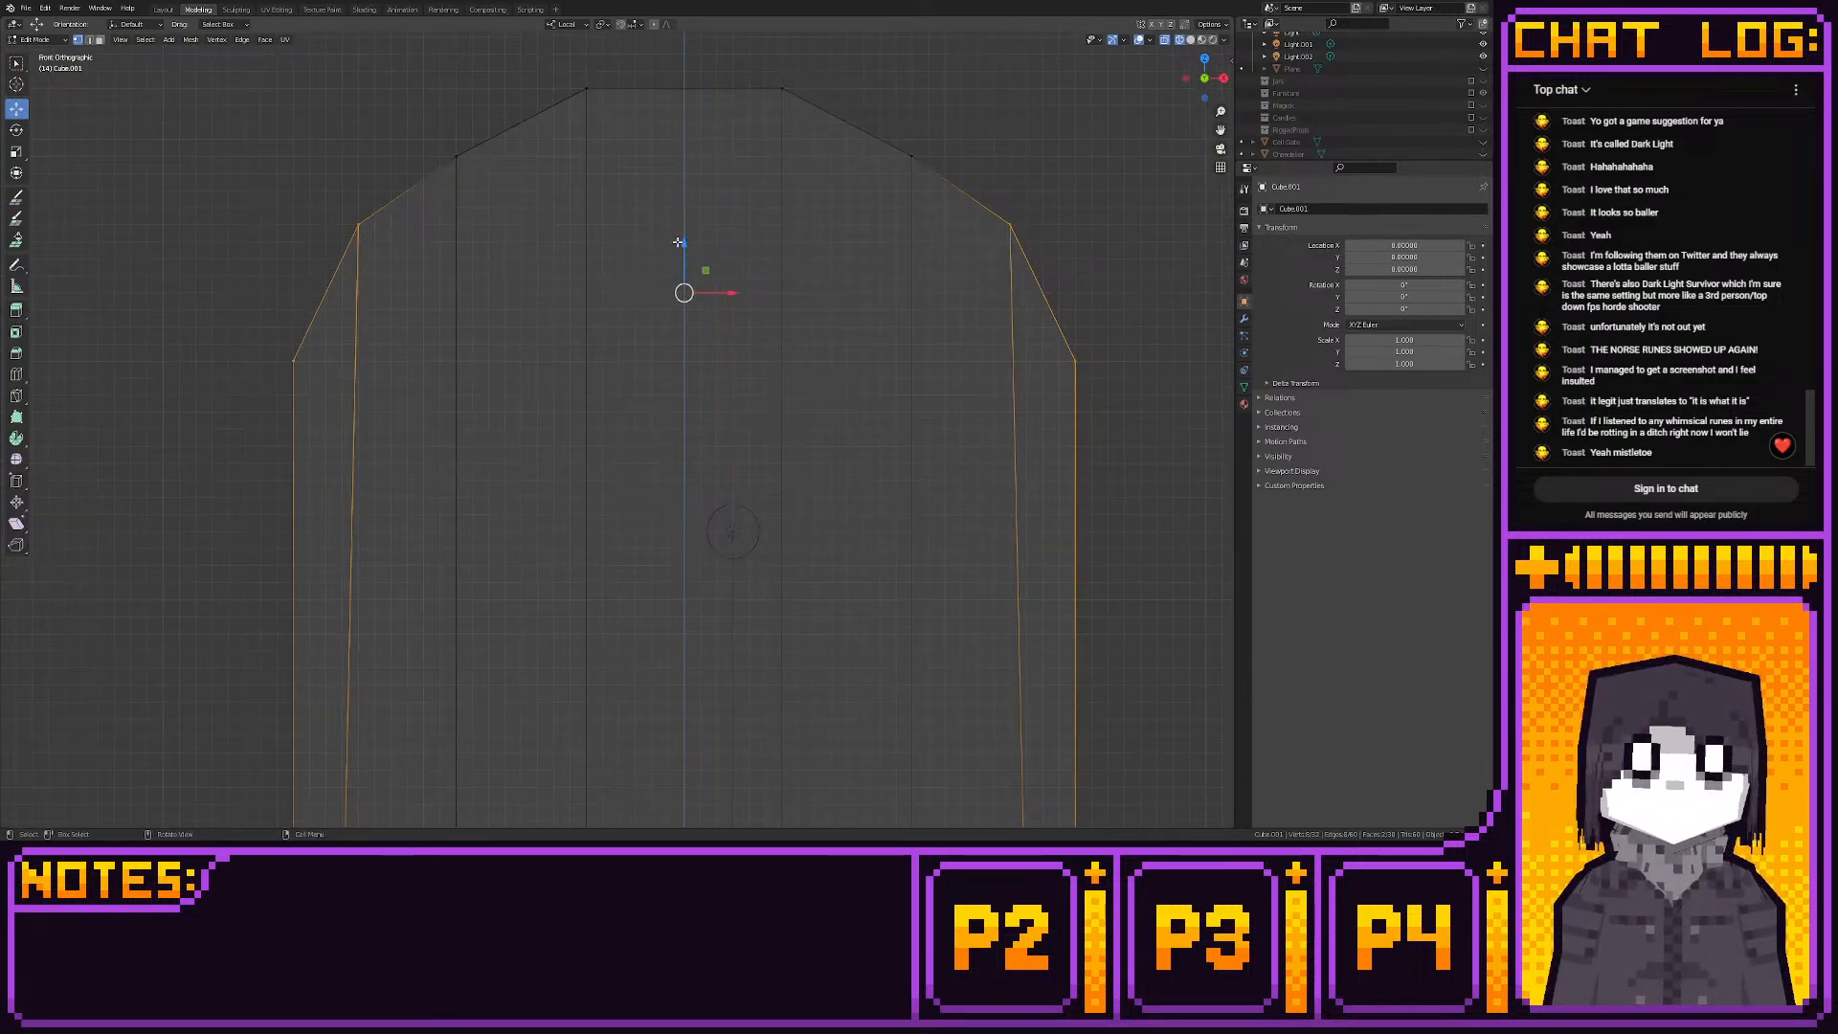
key("g")
key("z")
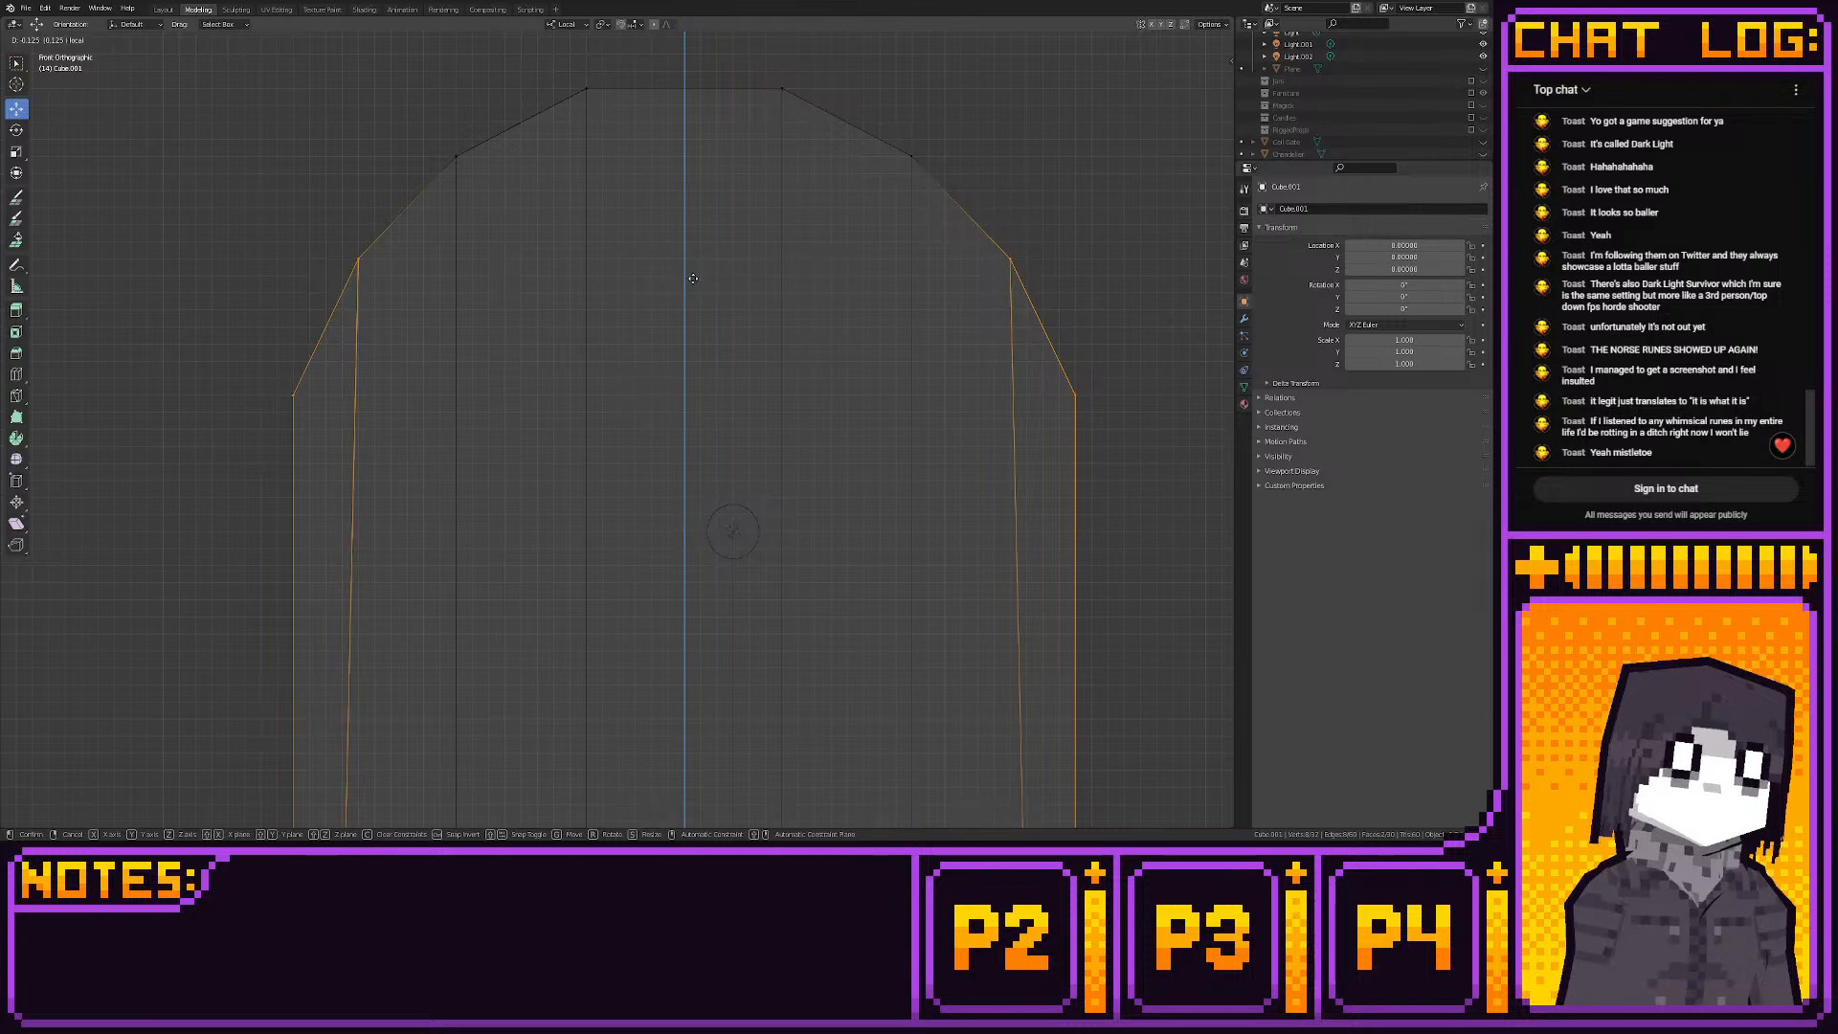
left_click(693, 279)
scroll(670, 345, "down", 4)
left_click(385, 292)
Check the arch's solid silhouette in the Layout workspace and return to the Modeling workspace
scroll(555, 383, "down", 4)
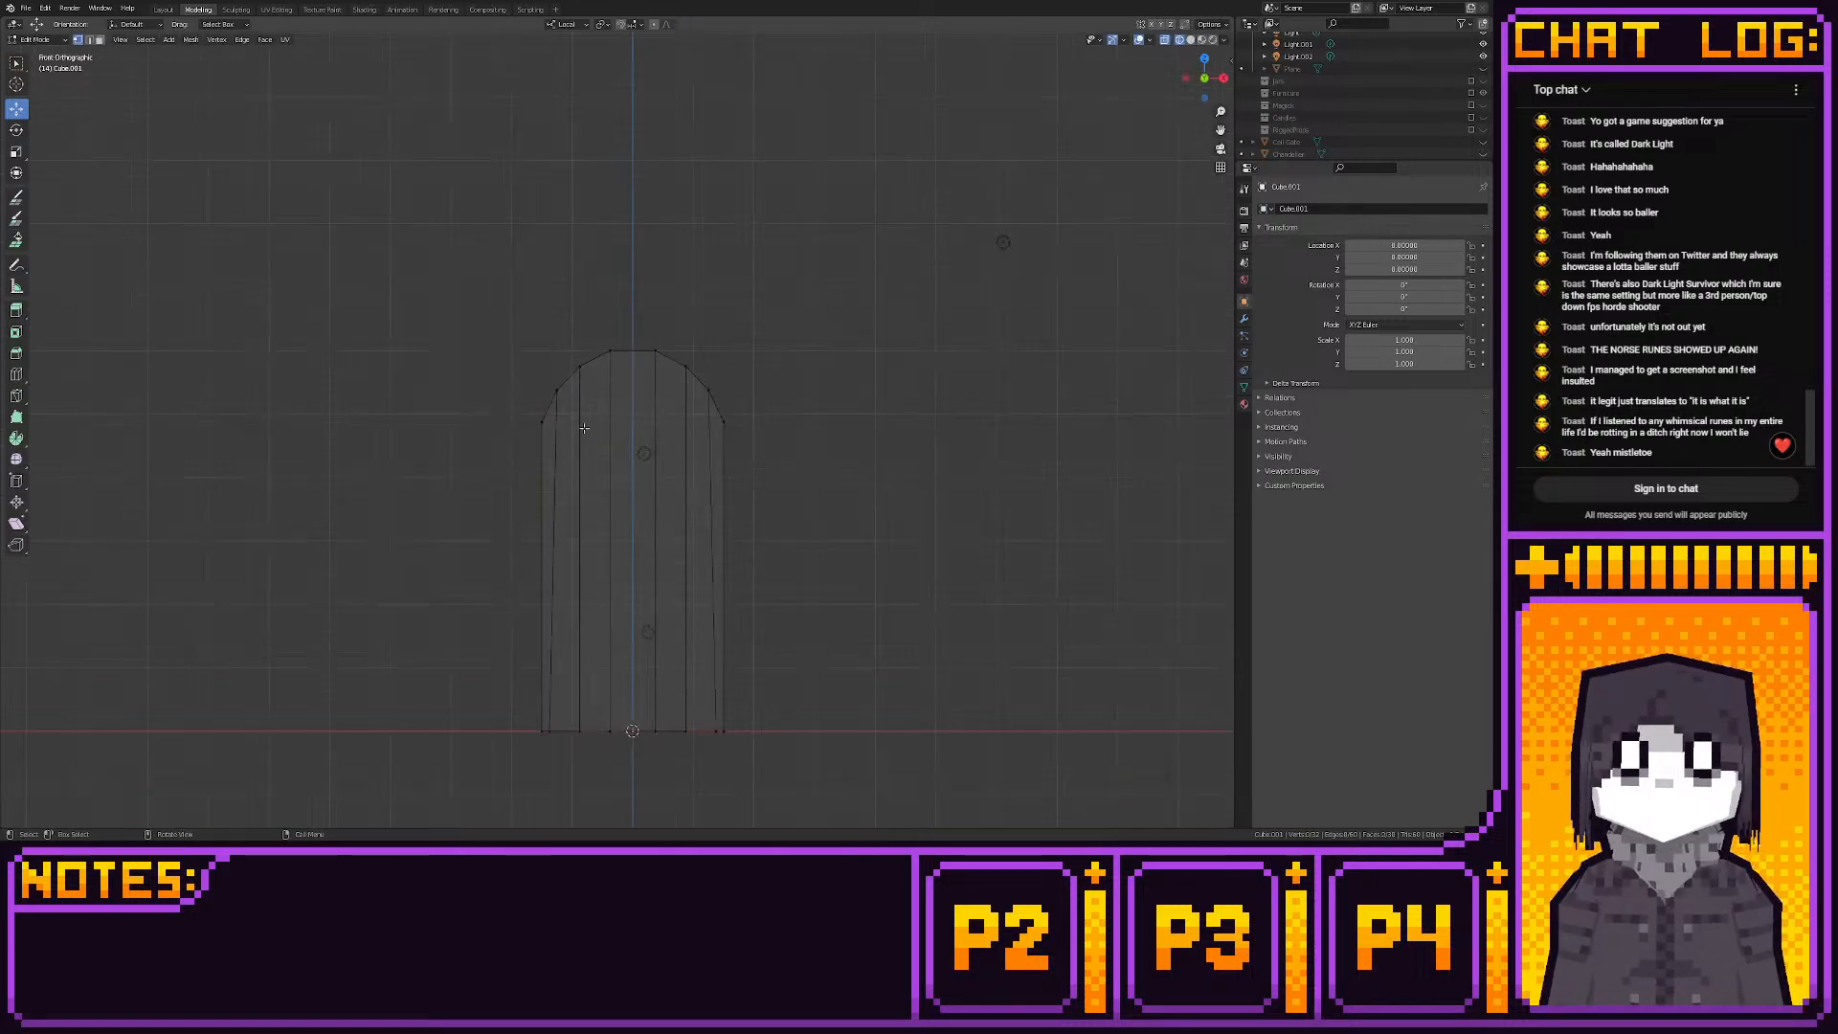
middle_click_drag(624, 418, 636, 235, "shift")
scroll(636, 235, "up", 1)
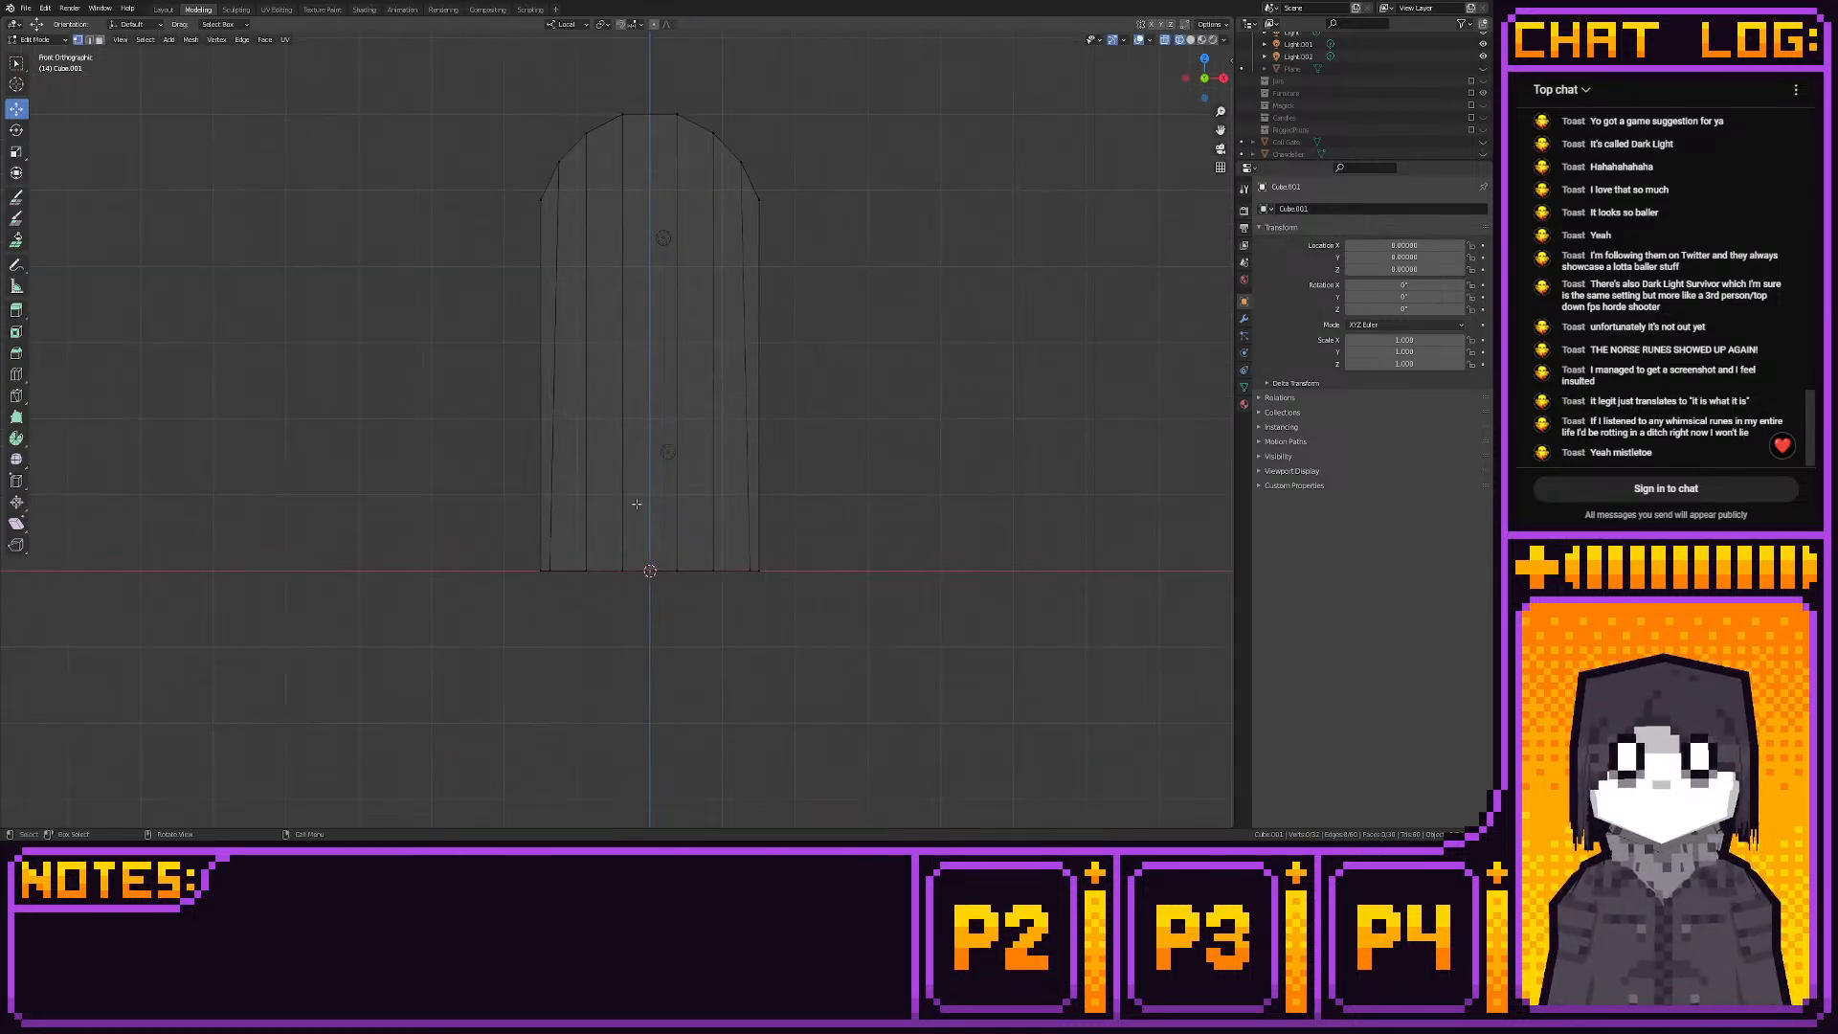
left_click(163, 10)
scroll(670, 383, "down", 5)
scroll(746, 247, "up", 2)
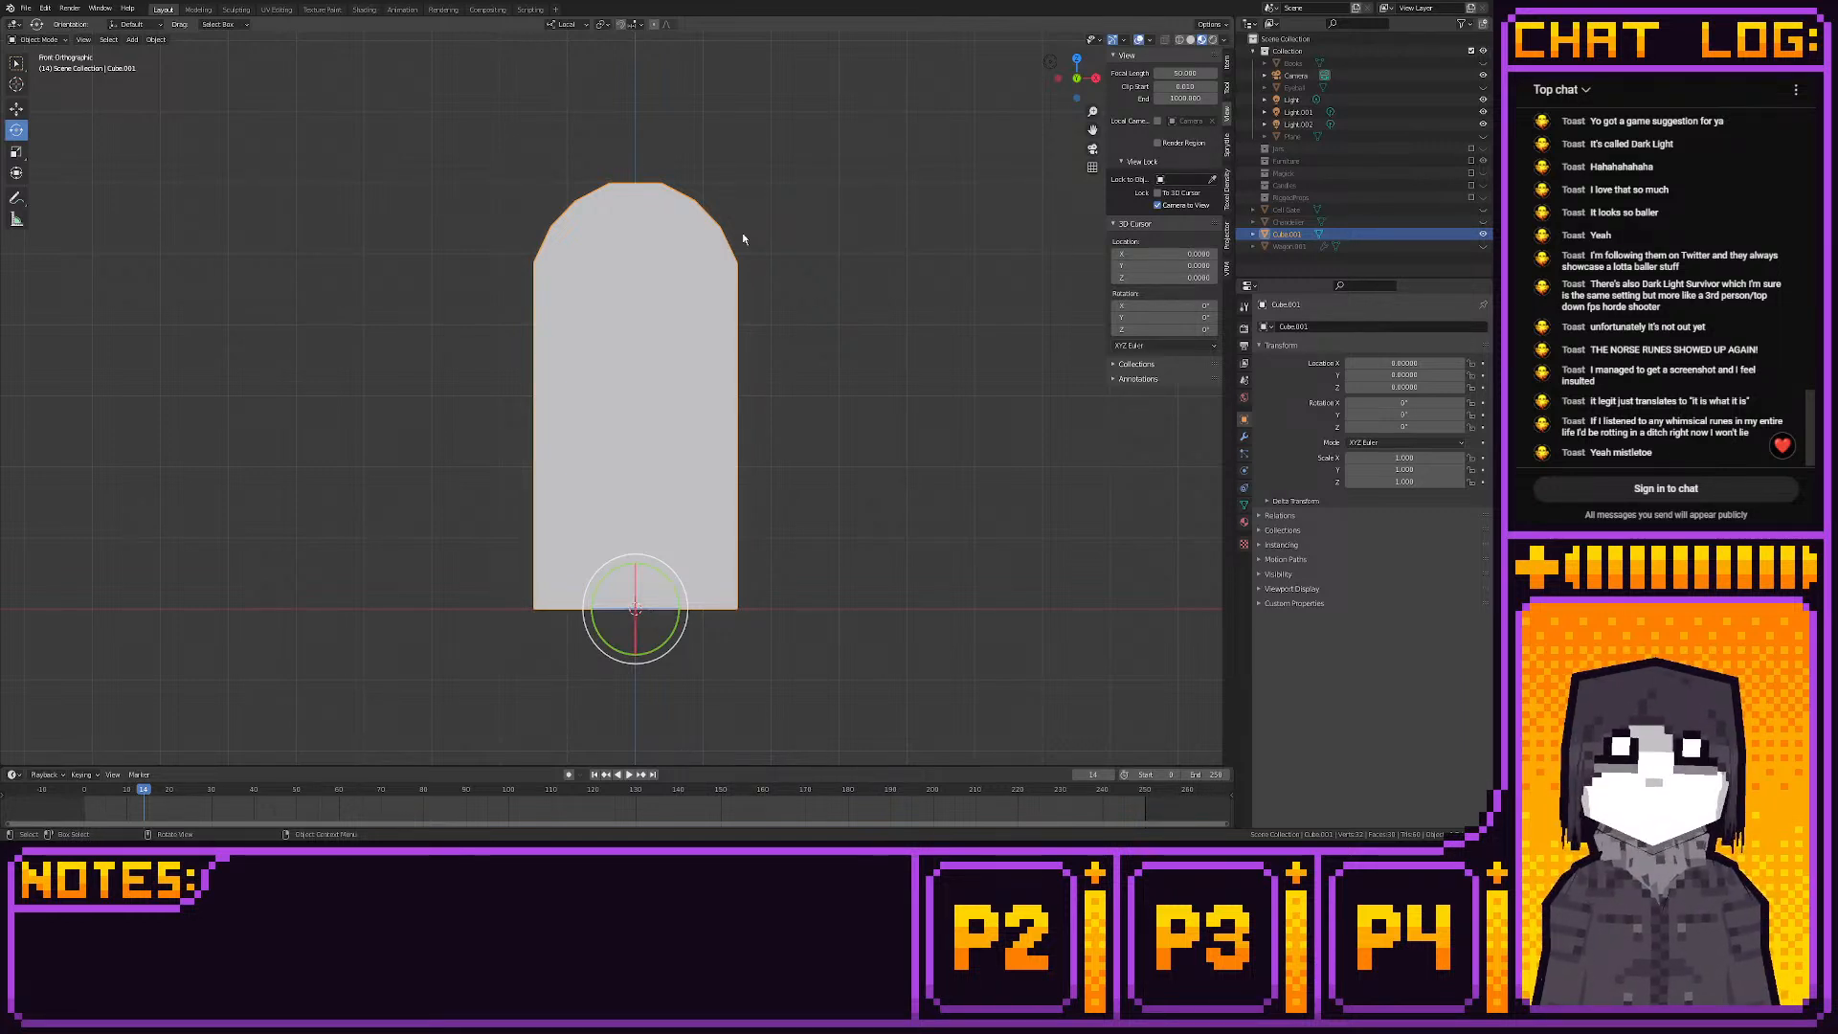
key("ctrl+Page_Down")
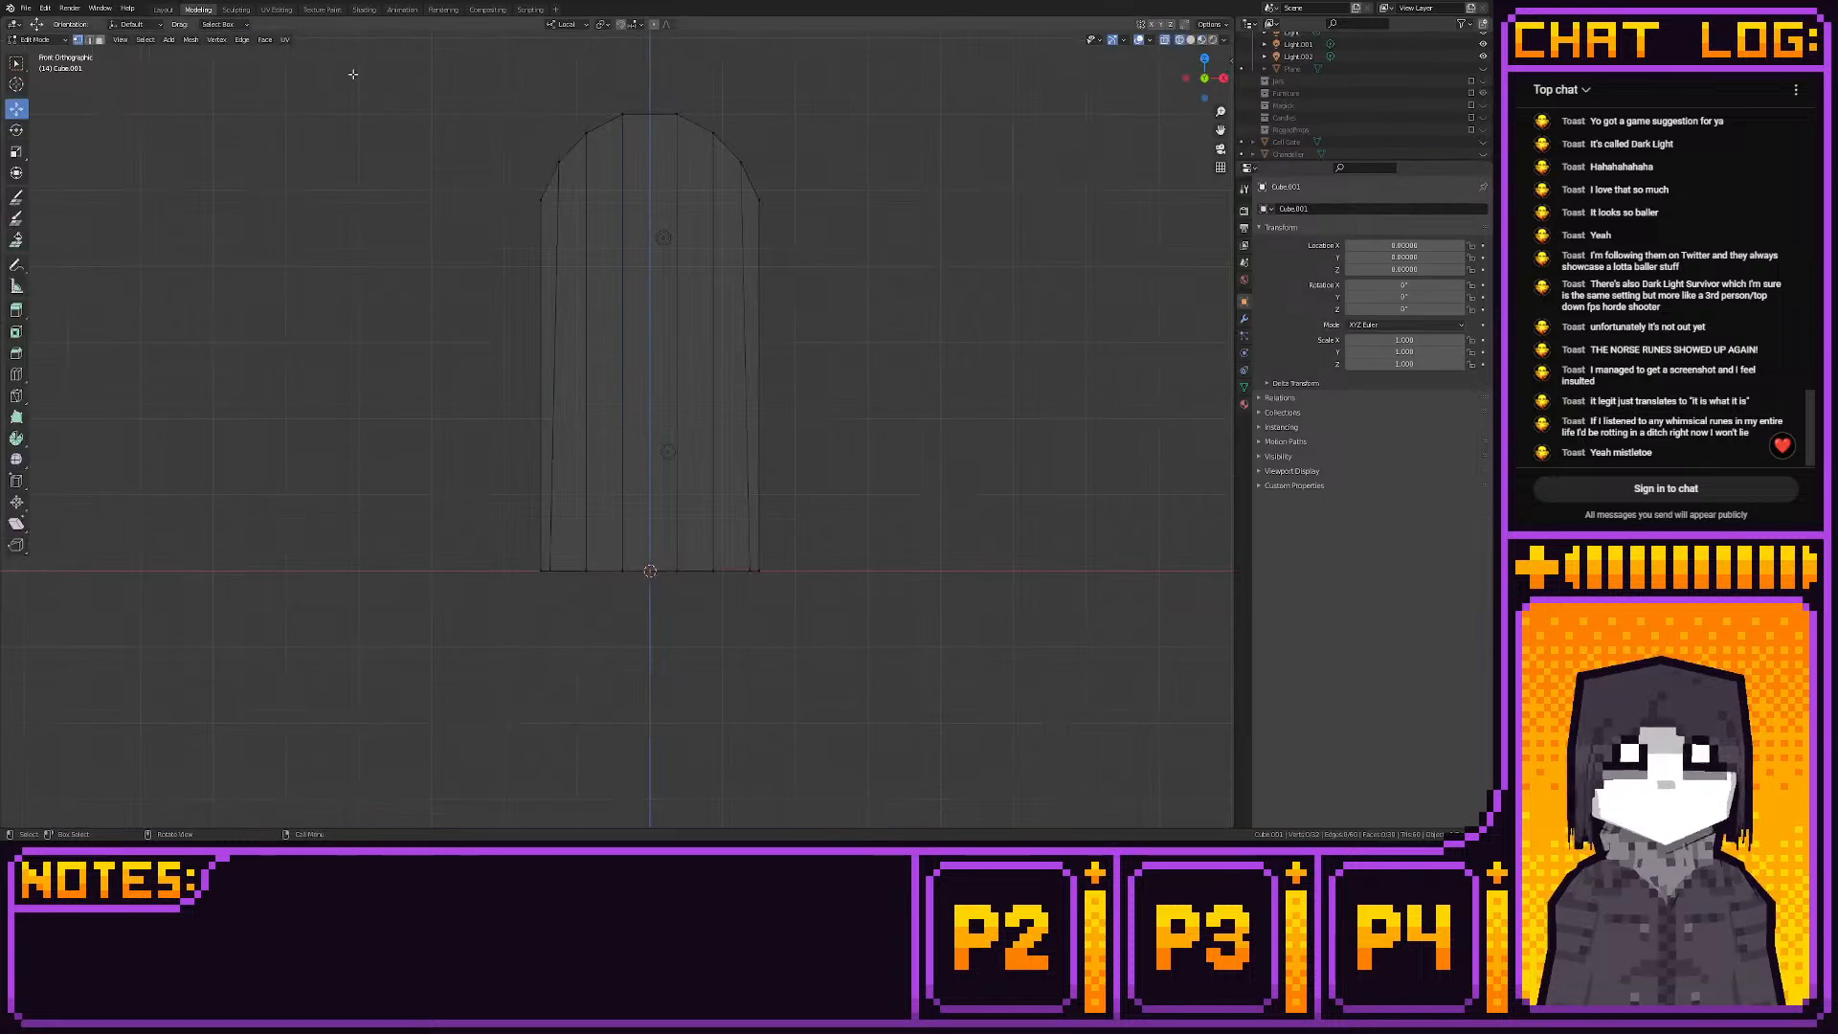
Try a single vertical loop cut down the centre of the arch, and undo it
left_click(16, 374)
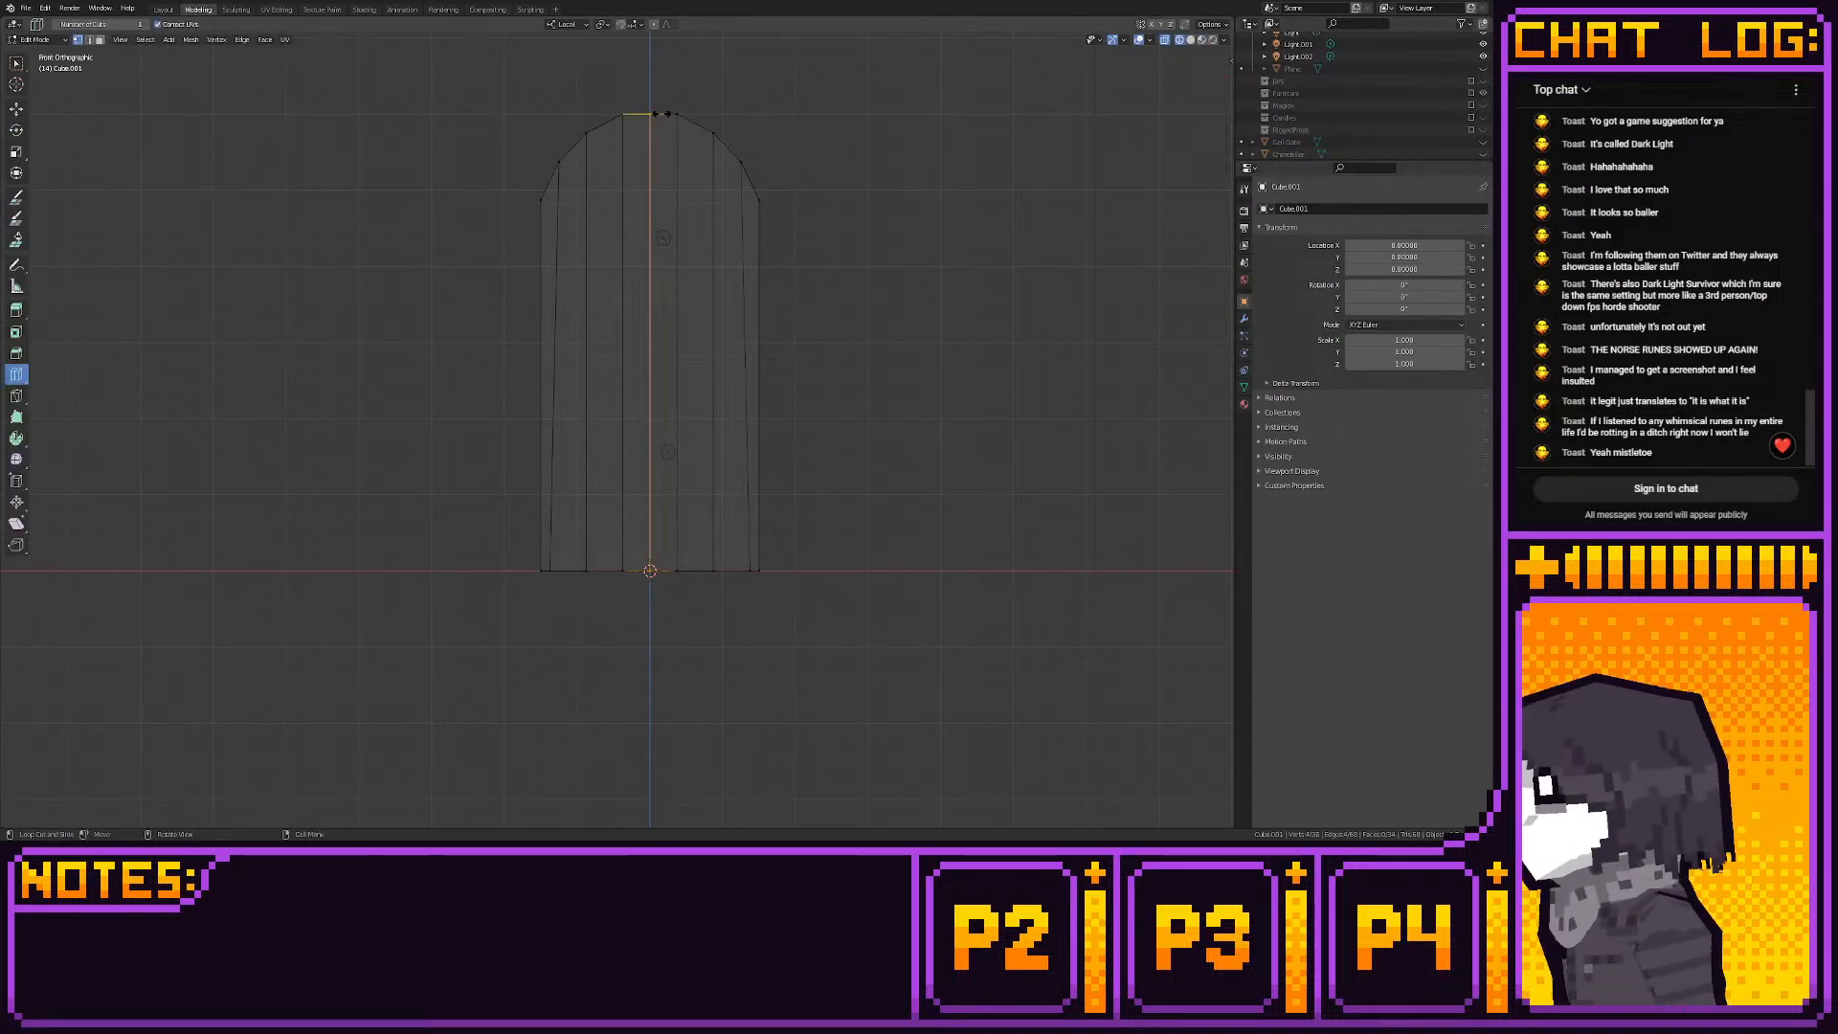
left_click(661, 114)
left_click(16, 108)
middle_click_drag(647, 126, 647, 177, "shift")
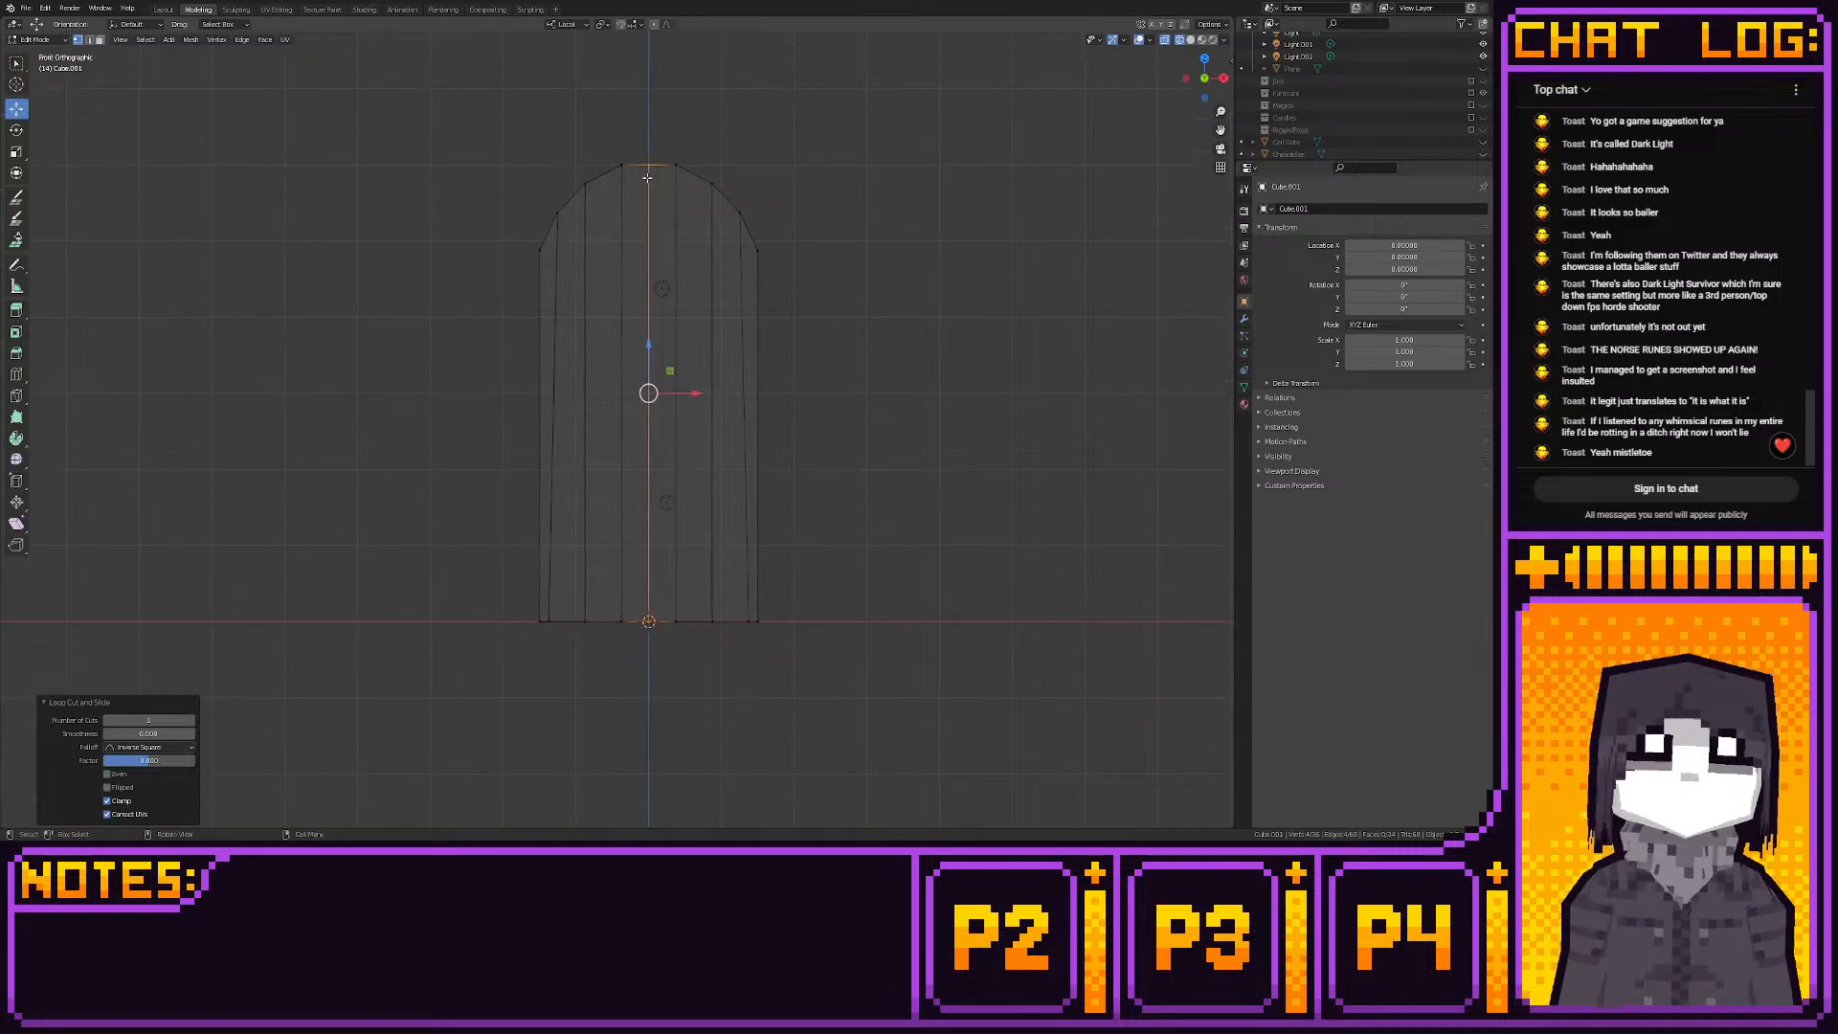
scroll(647, 177, "up", 4)
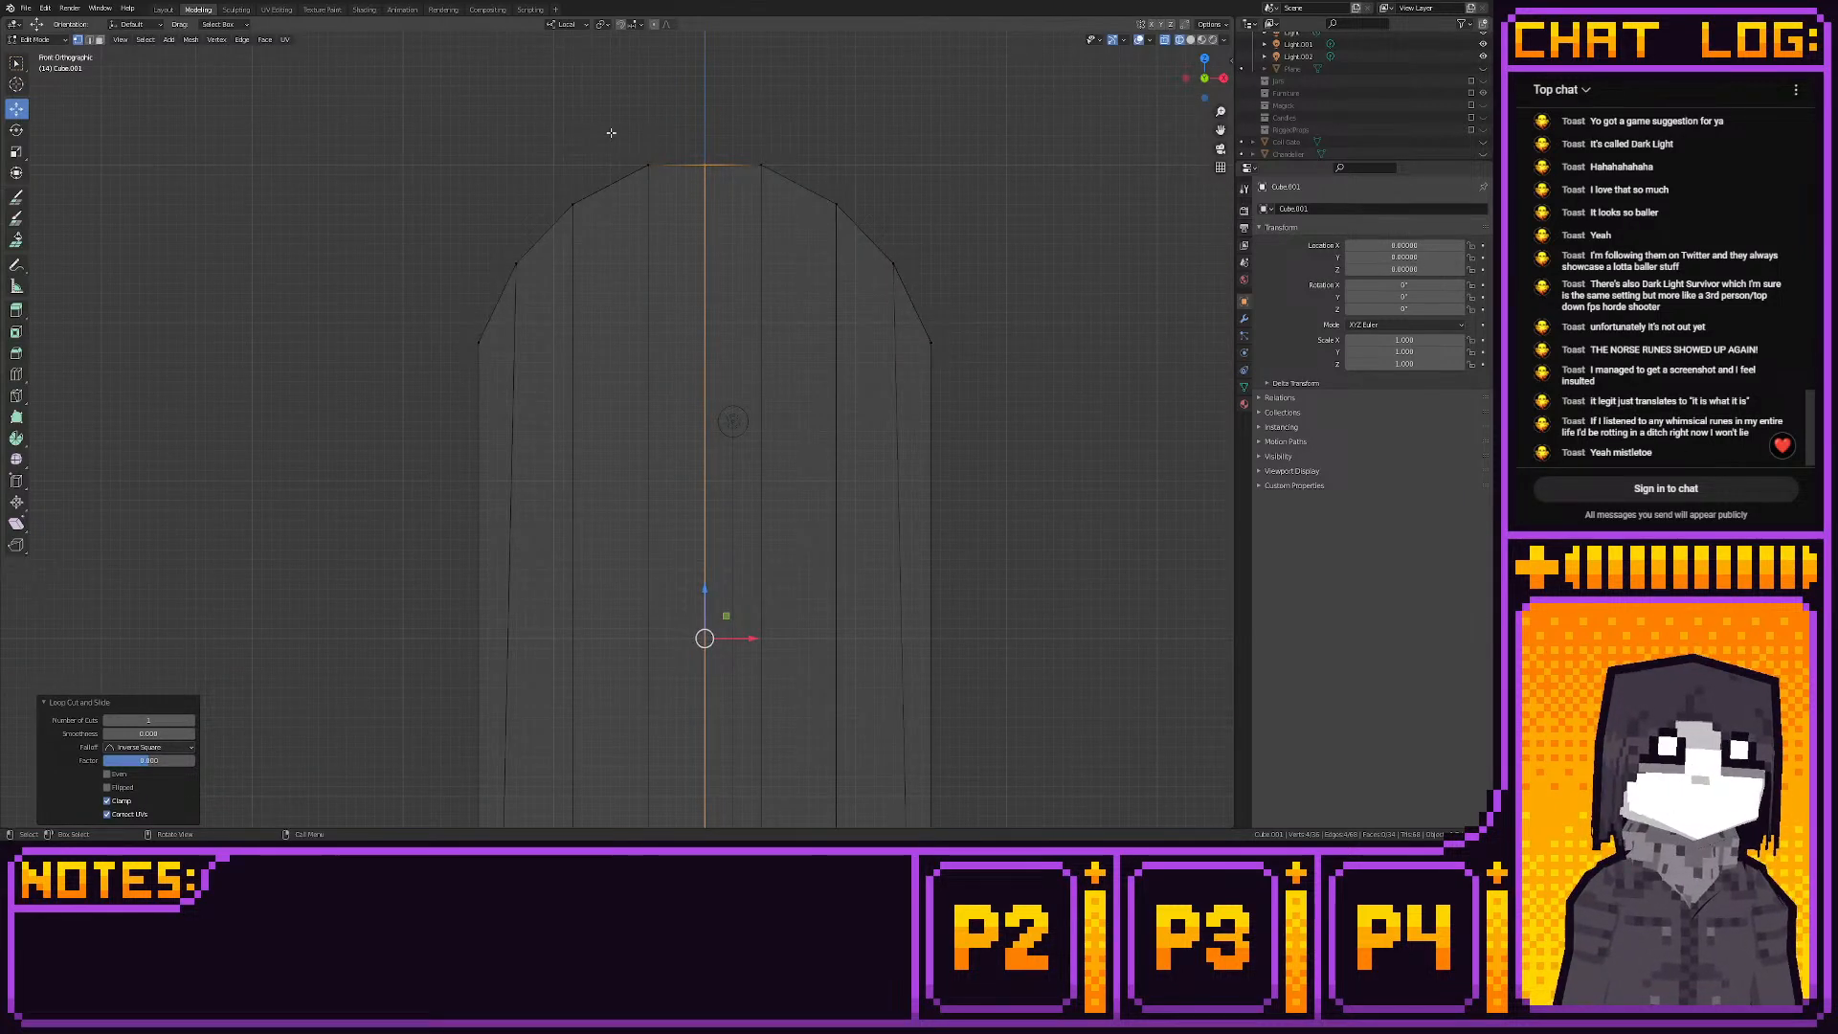
key("ctrl+z")
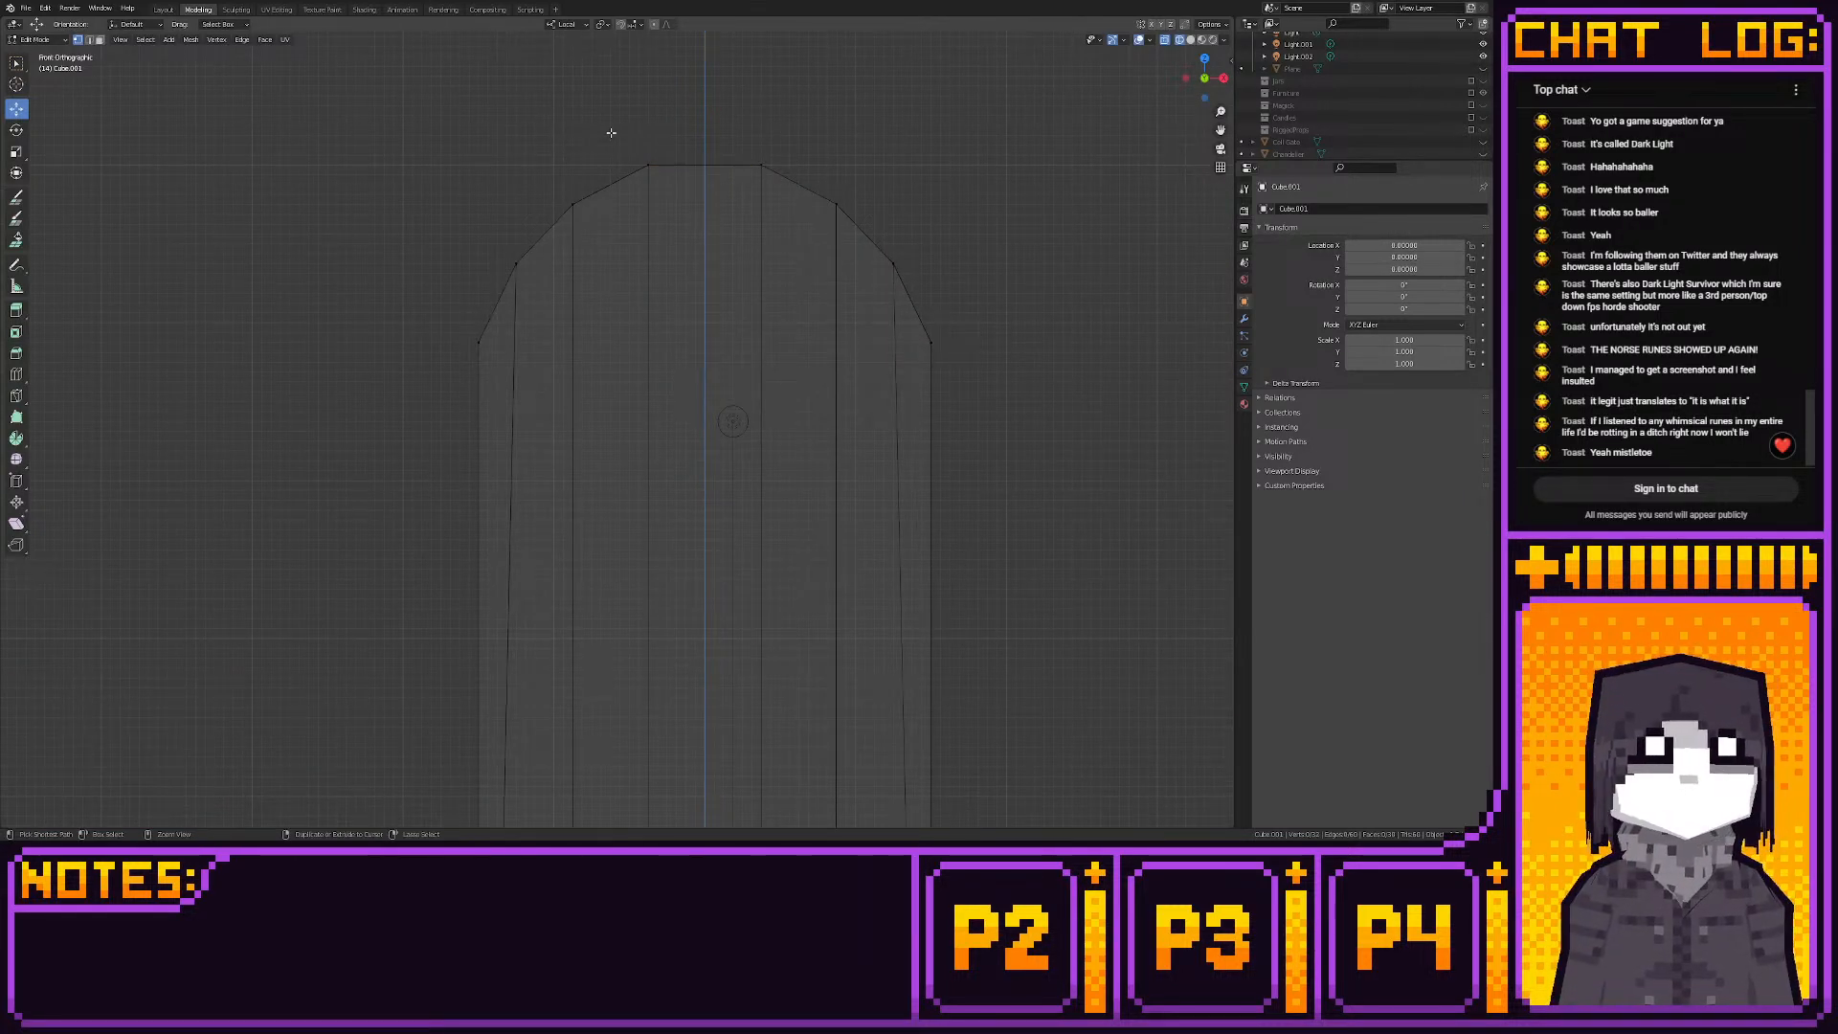
Try moving the corner vertices next to the flat top outward by 0.125 along X on both sides, and undo the moves
scroll(613, 132, "down", 2)
scroll(652, 133, "down", 4, "shift")
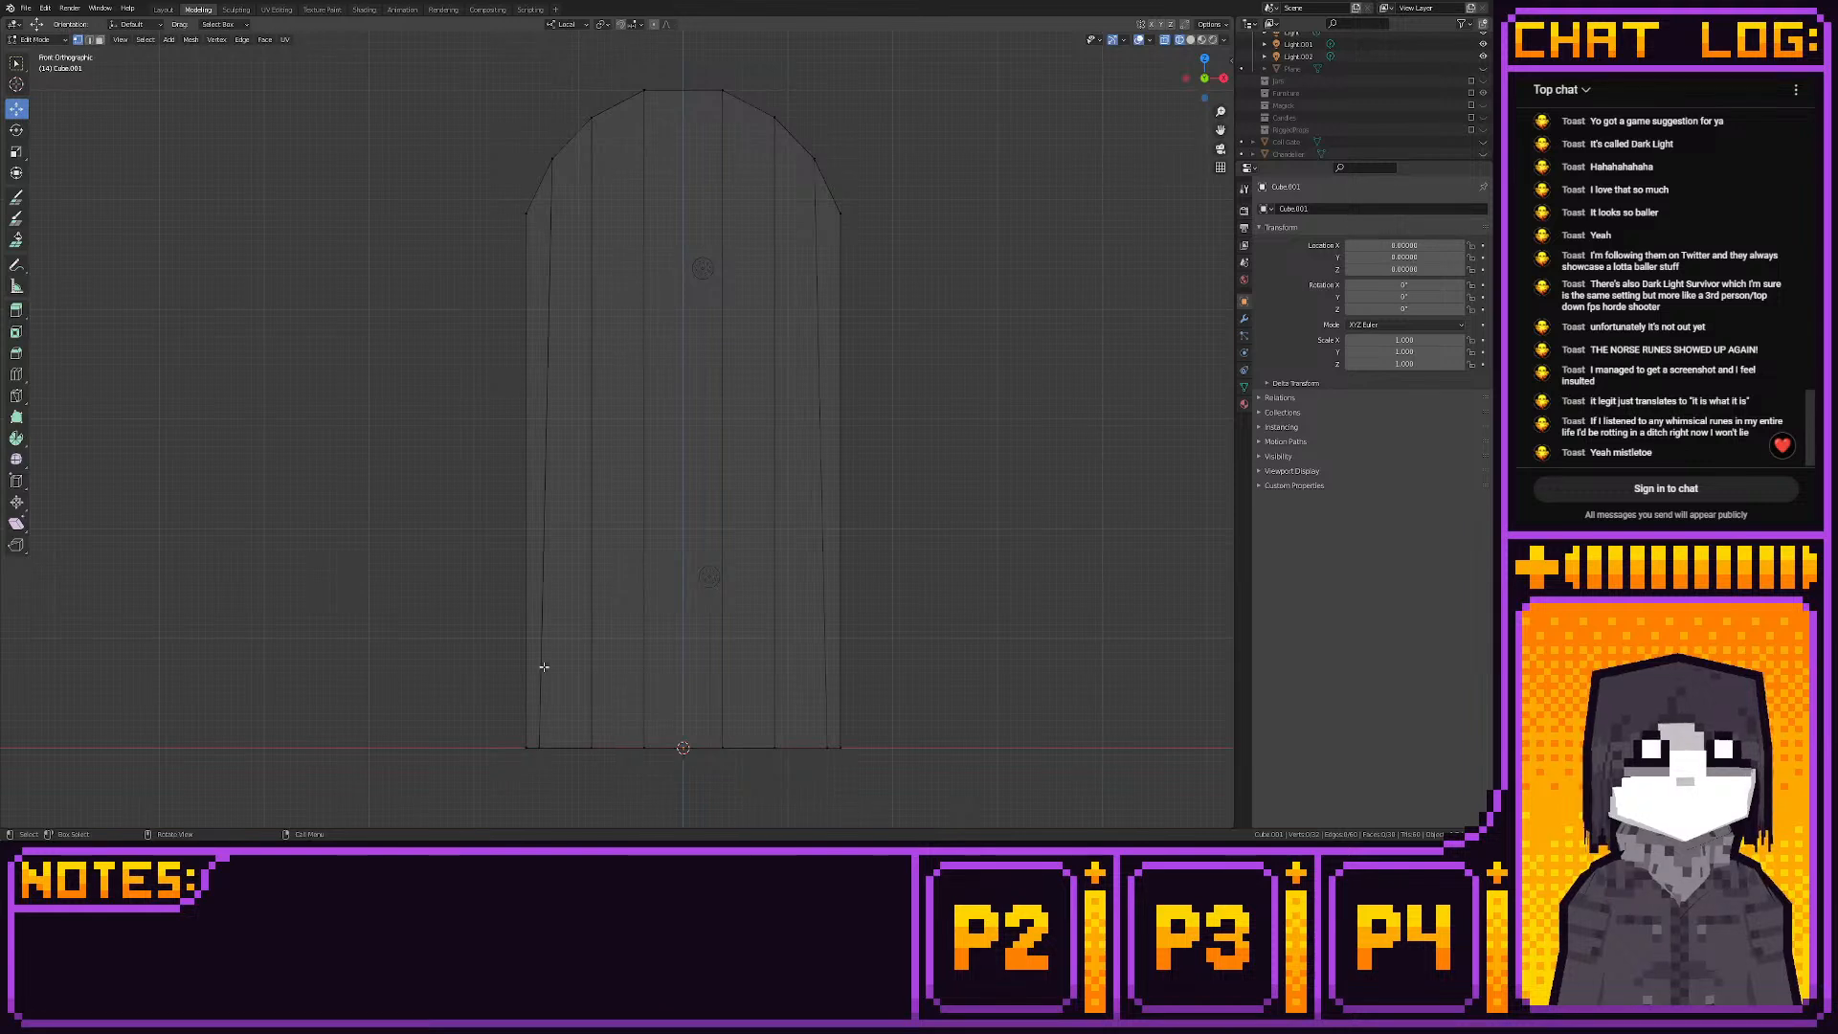
scroll(591, 492, "up", 3)
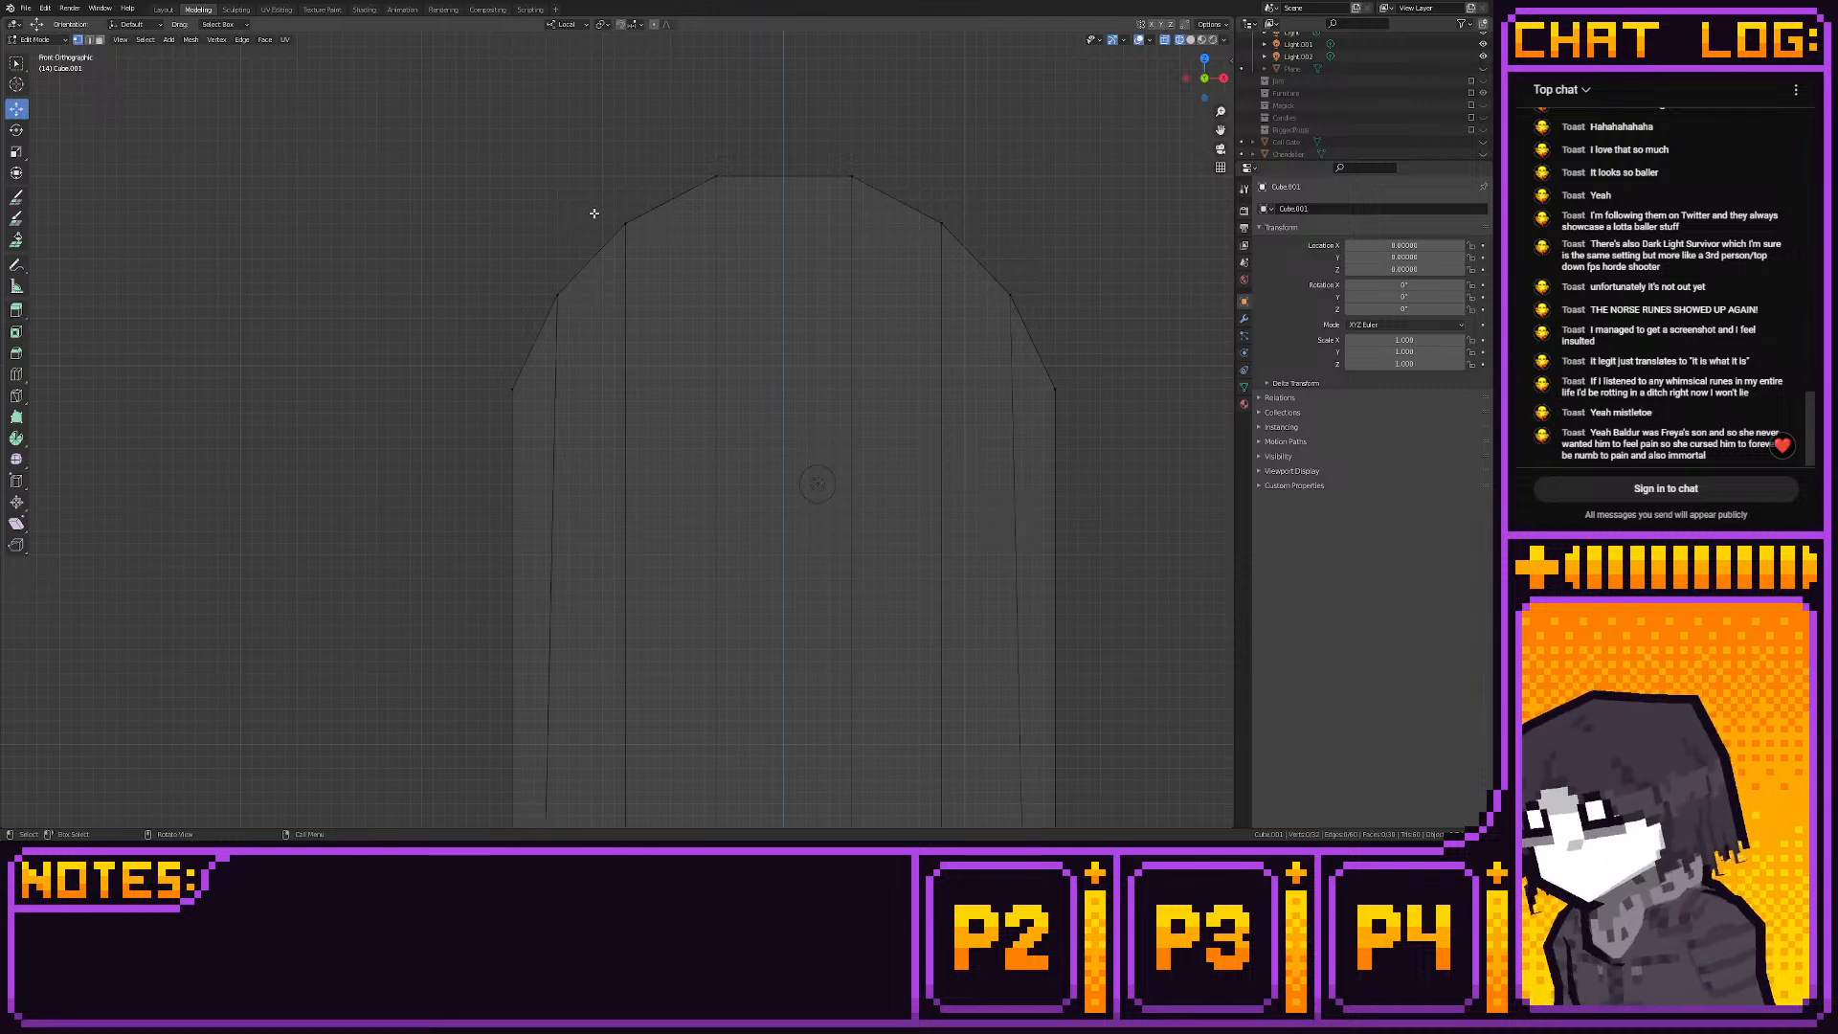
key("b")
left_click_drag(603, 199, 658, 245)
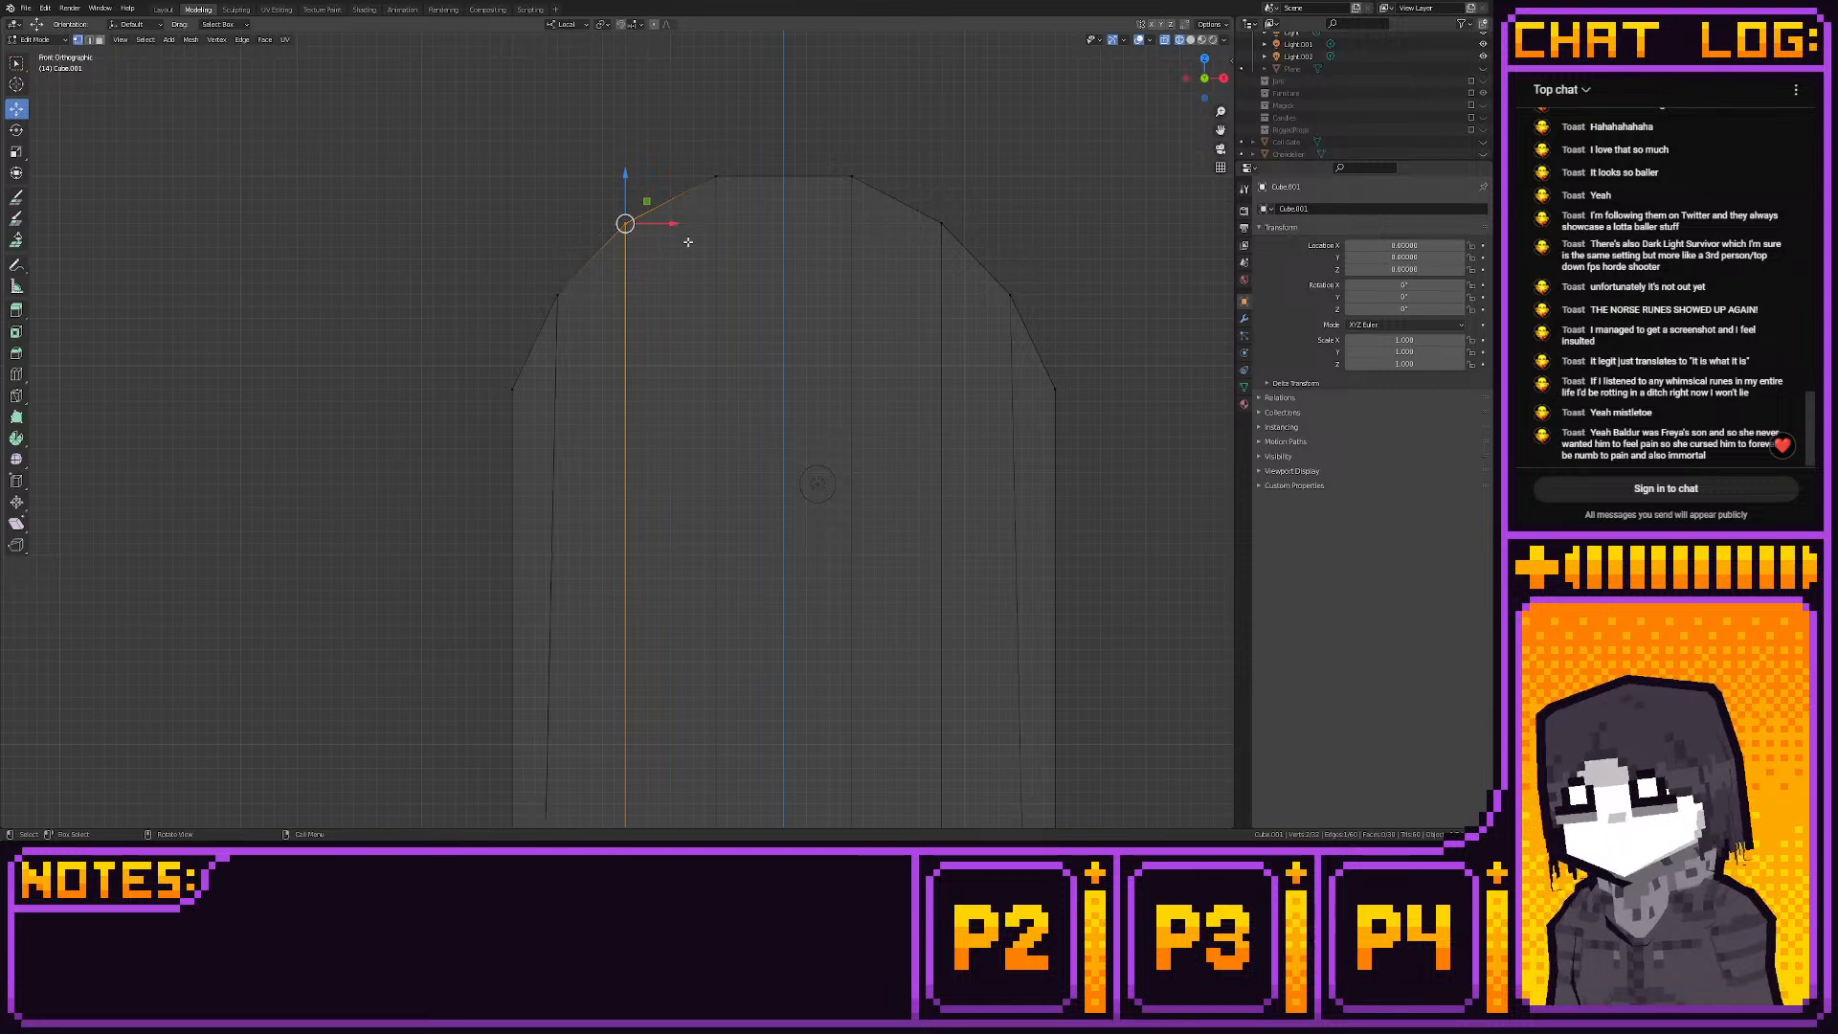
left_click_drag(672, 224, 649, 224)
left_click(942, 223)
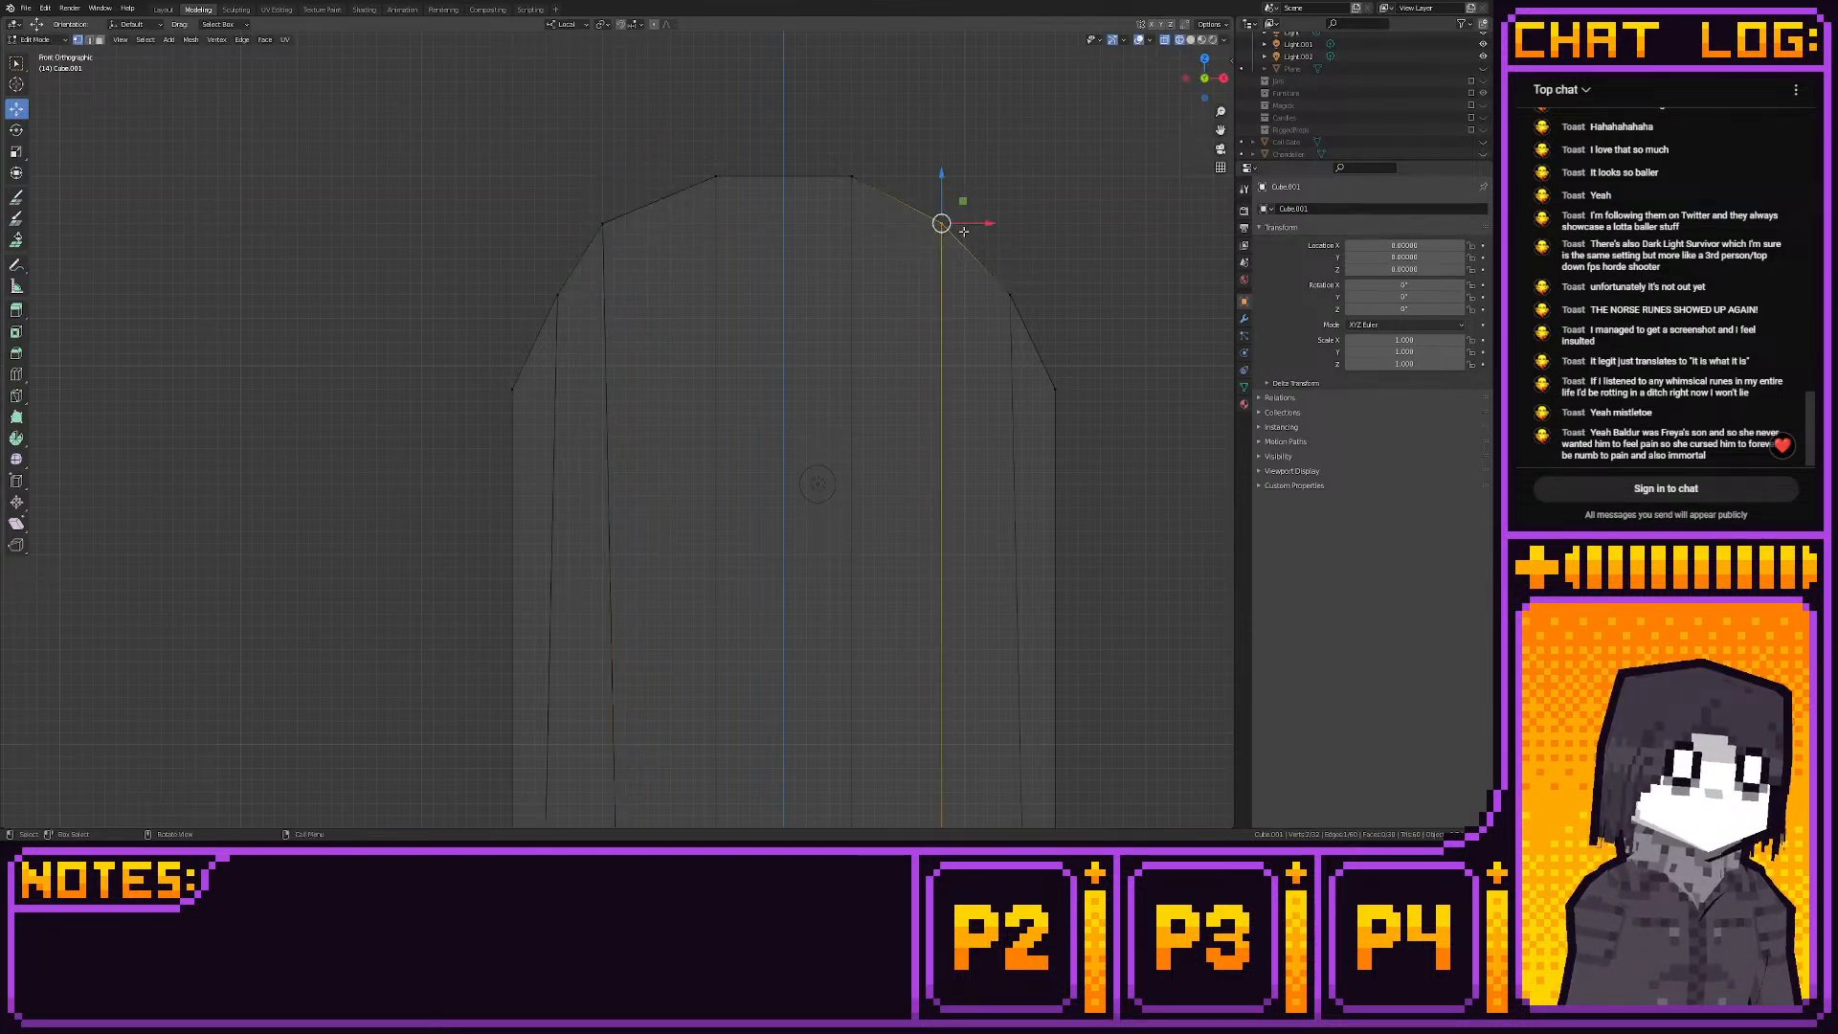
left_click_drag(988, 223, 1005, 222)
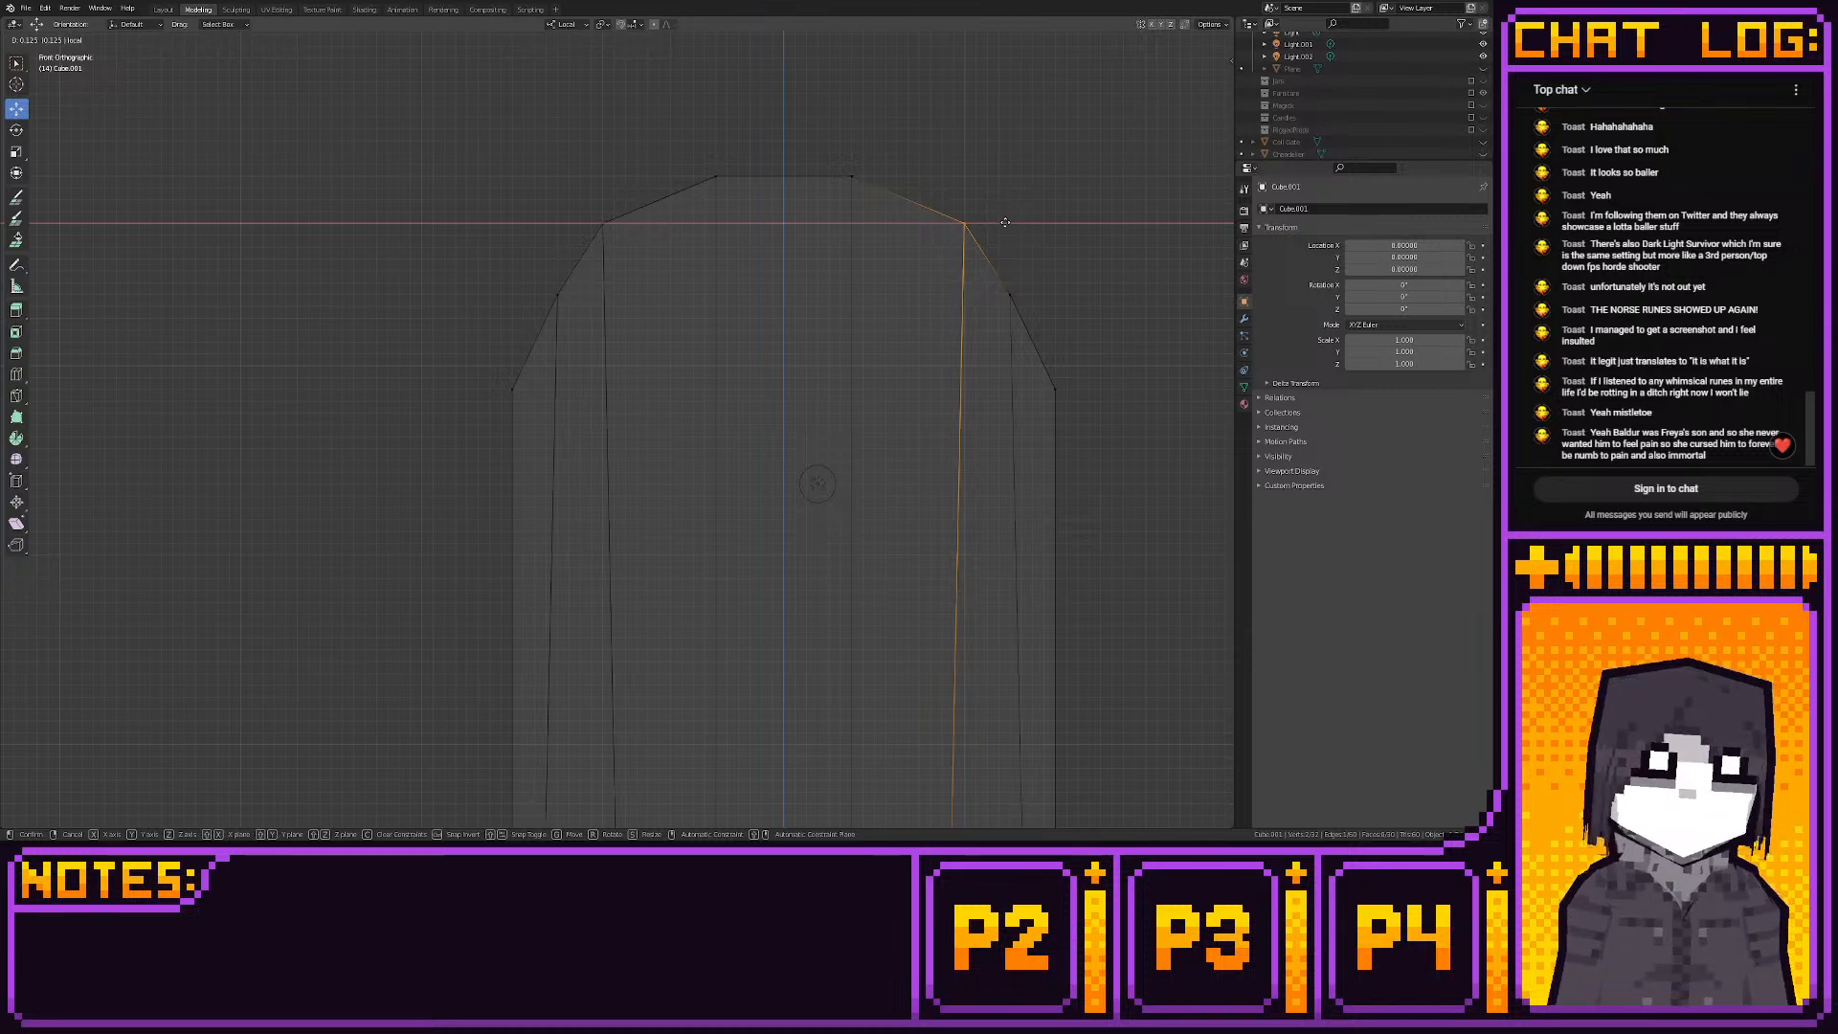
left_click(1005, 222)
key("ctrl+z")
key("ctrl+z")
key("ctrl+z")
key("ctrl+z")
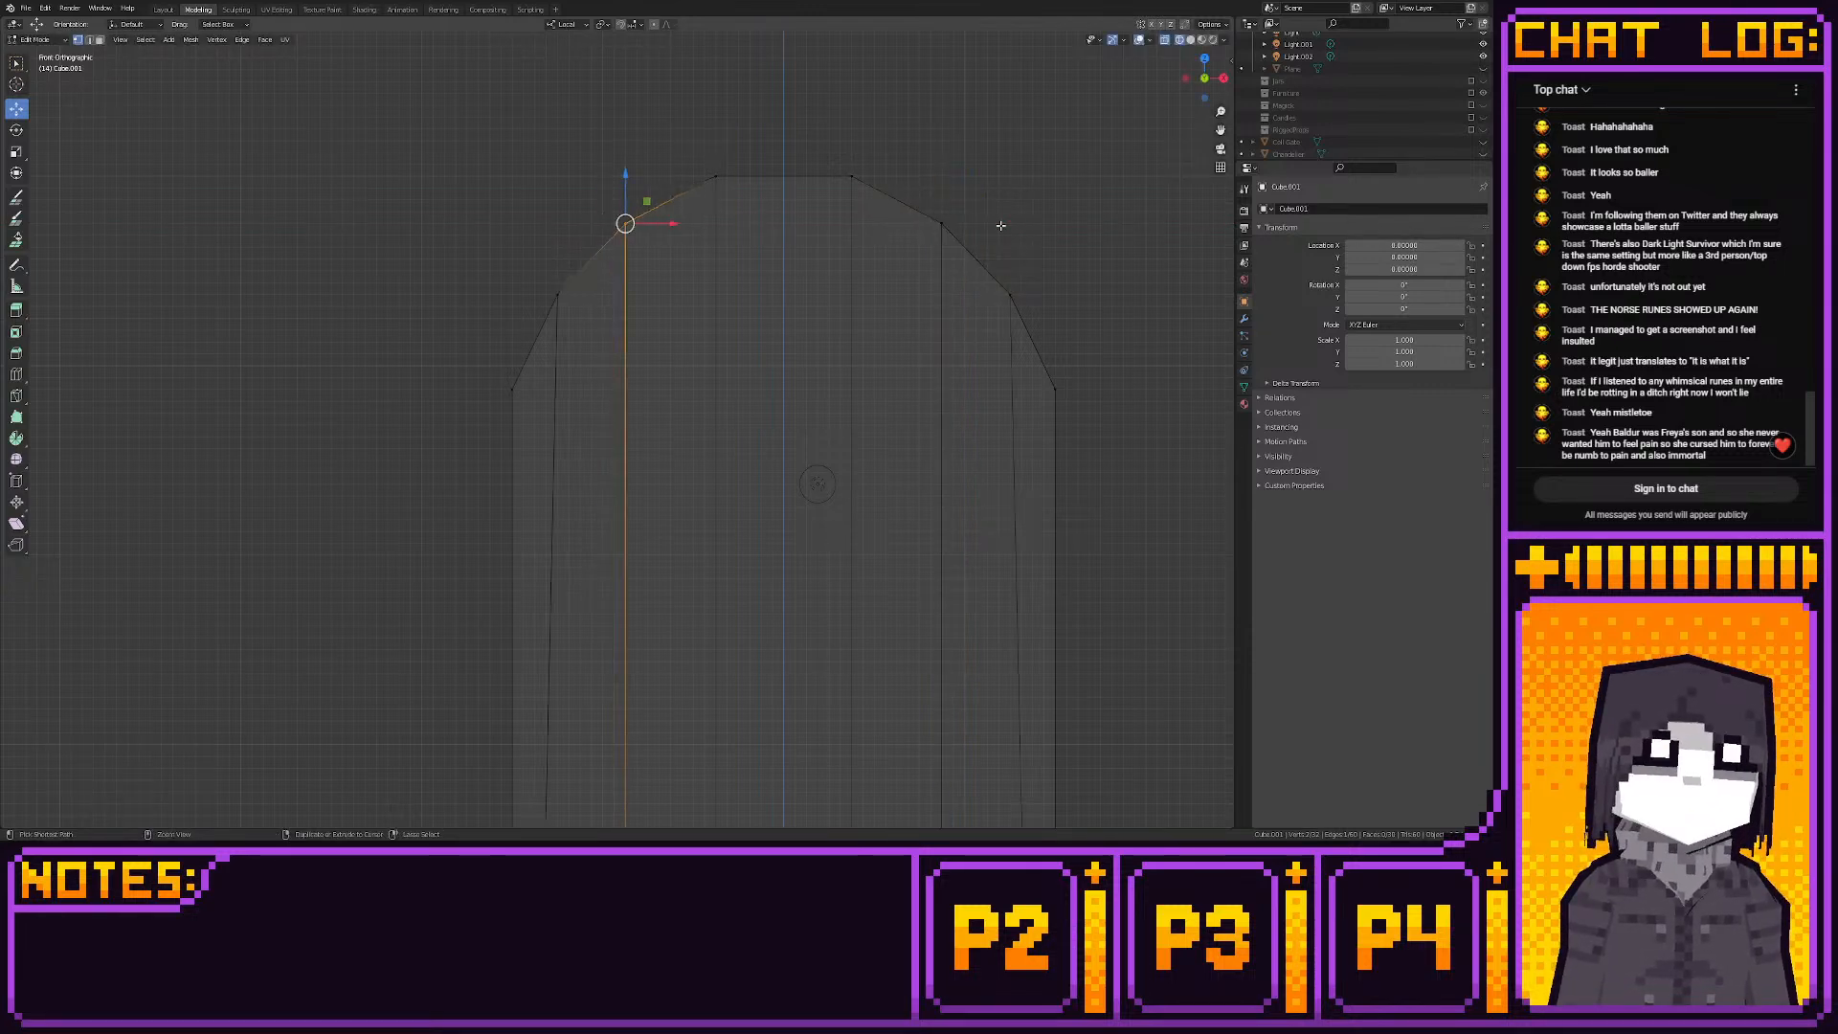
Move the bottom vertices just inside both side edges inward along X so their columns run straight up to the shoulders
middle_click_drag(878, 286, 804, 324, "shift")
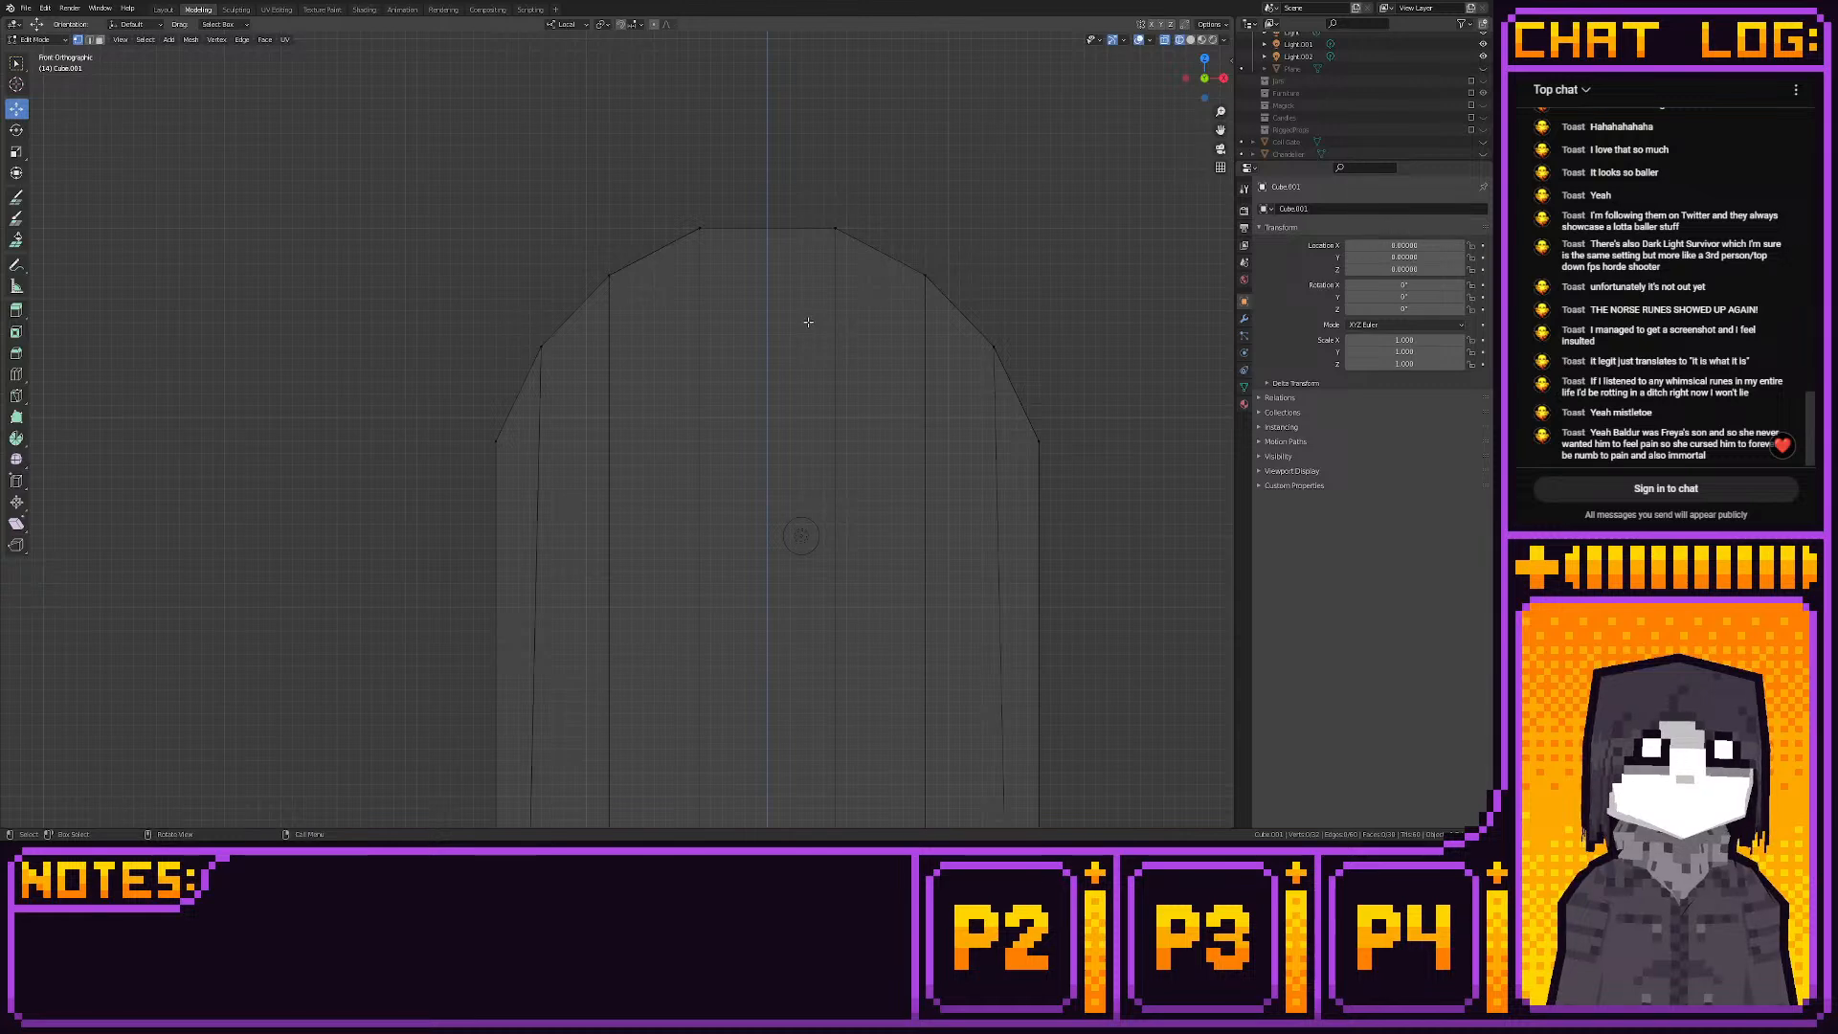
middle_click_drag(765, 501, 763, 214, "shift")
middle_click_drag(736, 548, 738, 193, "shift")
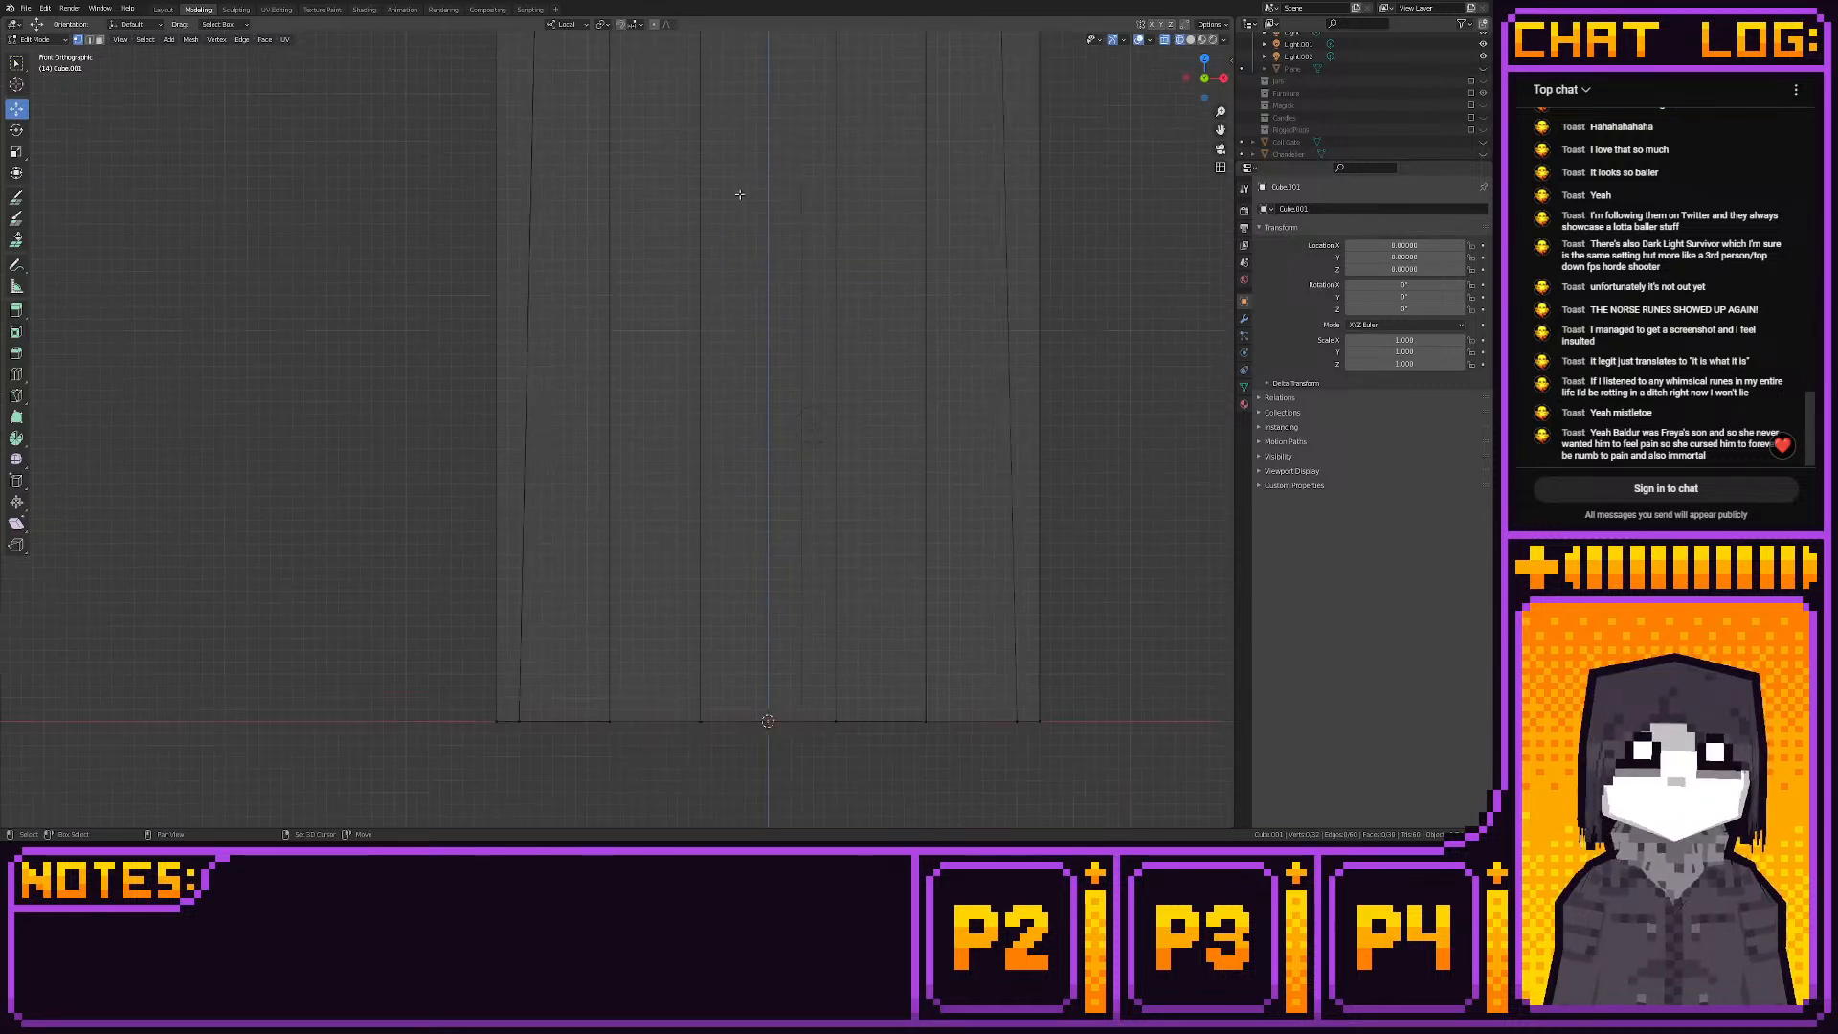
middle_click_drag(679, 603, 648, 422, "shift")
left_click_drag(481, 524, 559, 541)
left_click_drag(946, 505, 1007, 542)
scroll(919, 575, "down", 4)
middle_click_drag(895, 442, 872, 659, "shift")
left_click(873, 660)
scroll(800, 562, "up", 5)
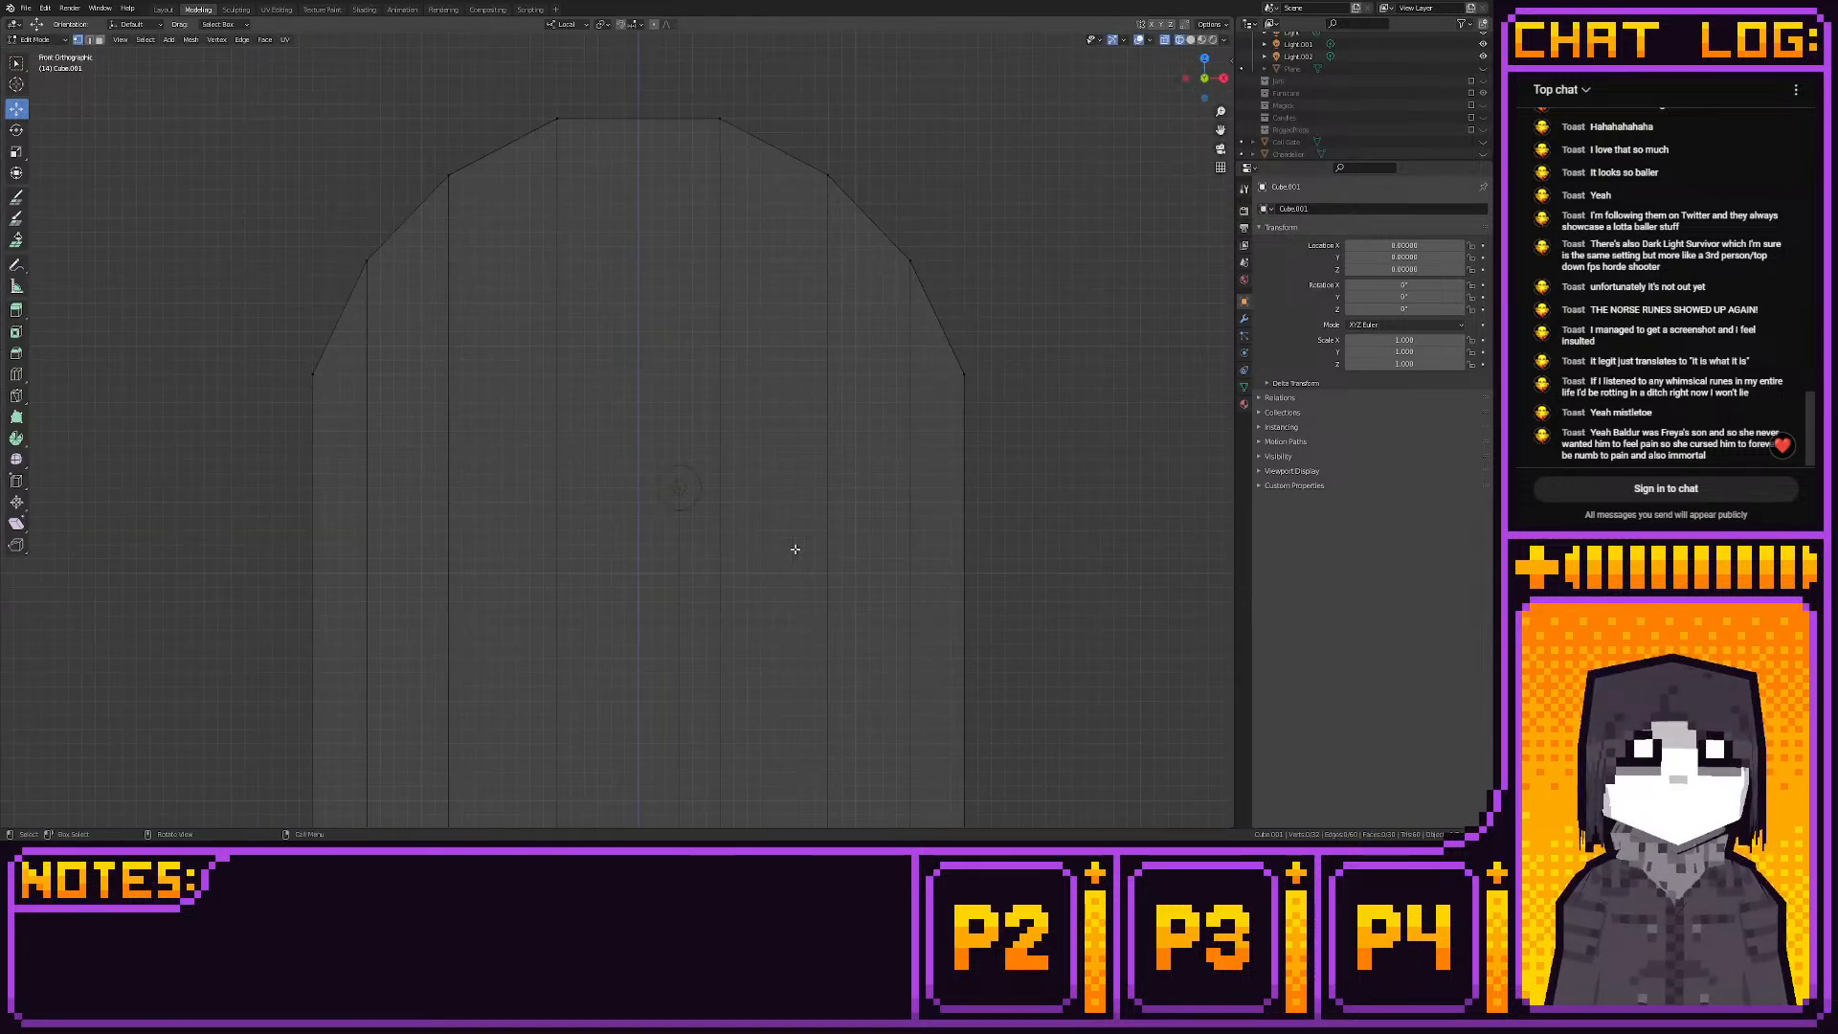
Inspect the arch's solid shape and depth from an angle in the Layout workspace and return to the Modeling workspace
scroll(794, 548, "down", 2)
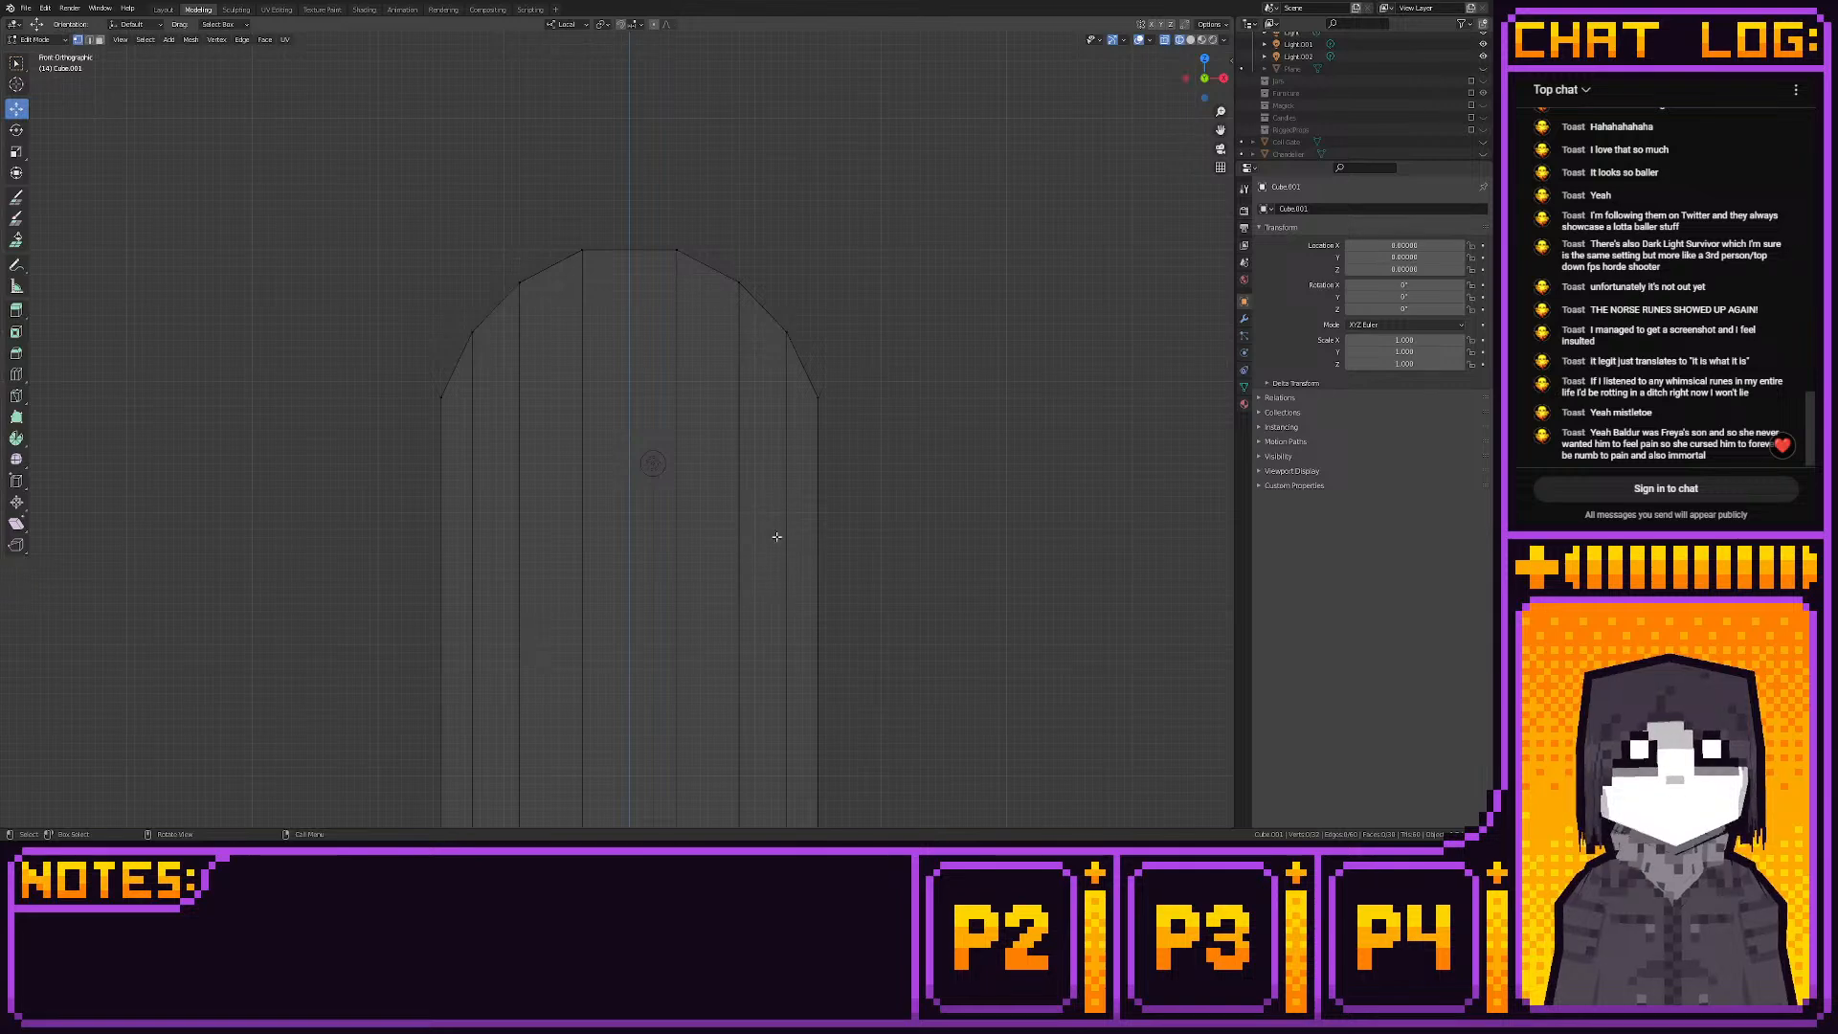
left_click(163, 8)
middle_click_drag(220, 120, 550, 412)
scroll(670, 420, "up", 2)
left_click(198, 8)
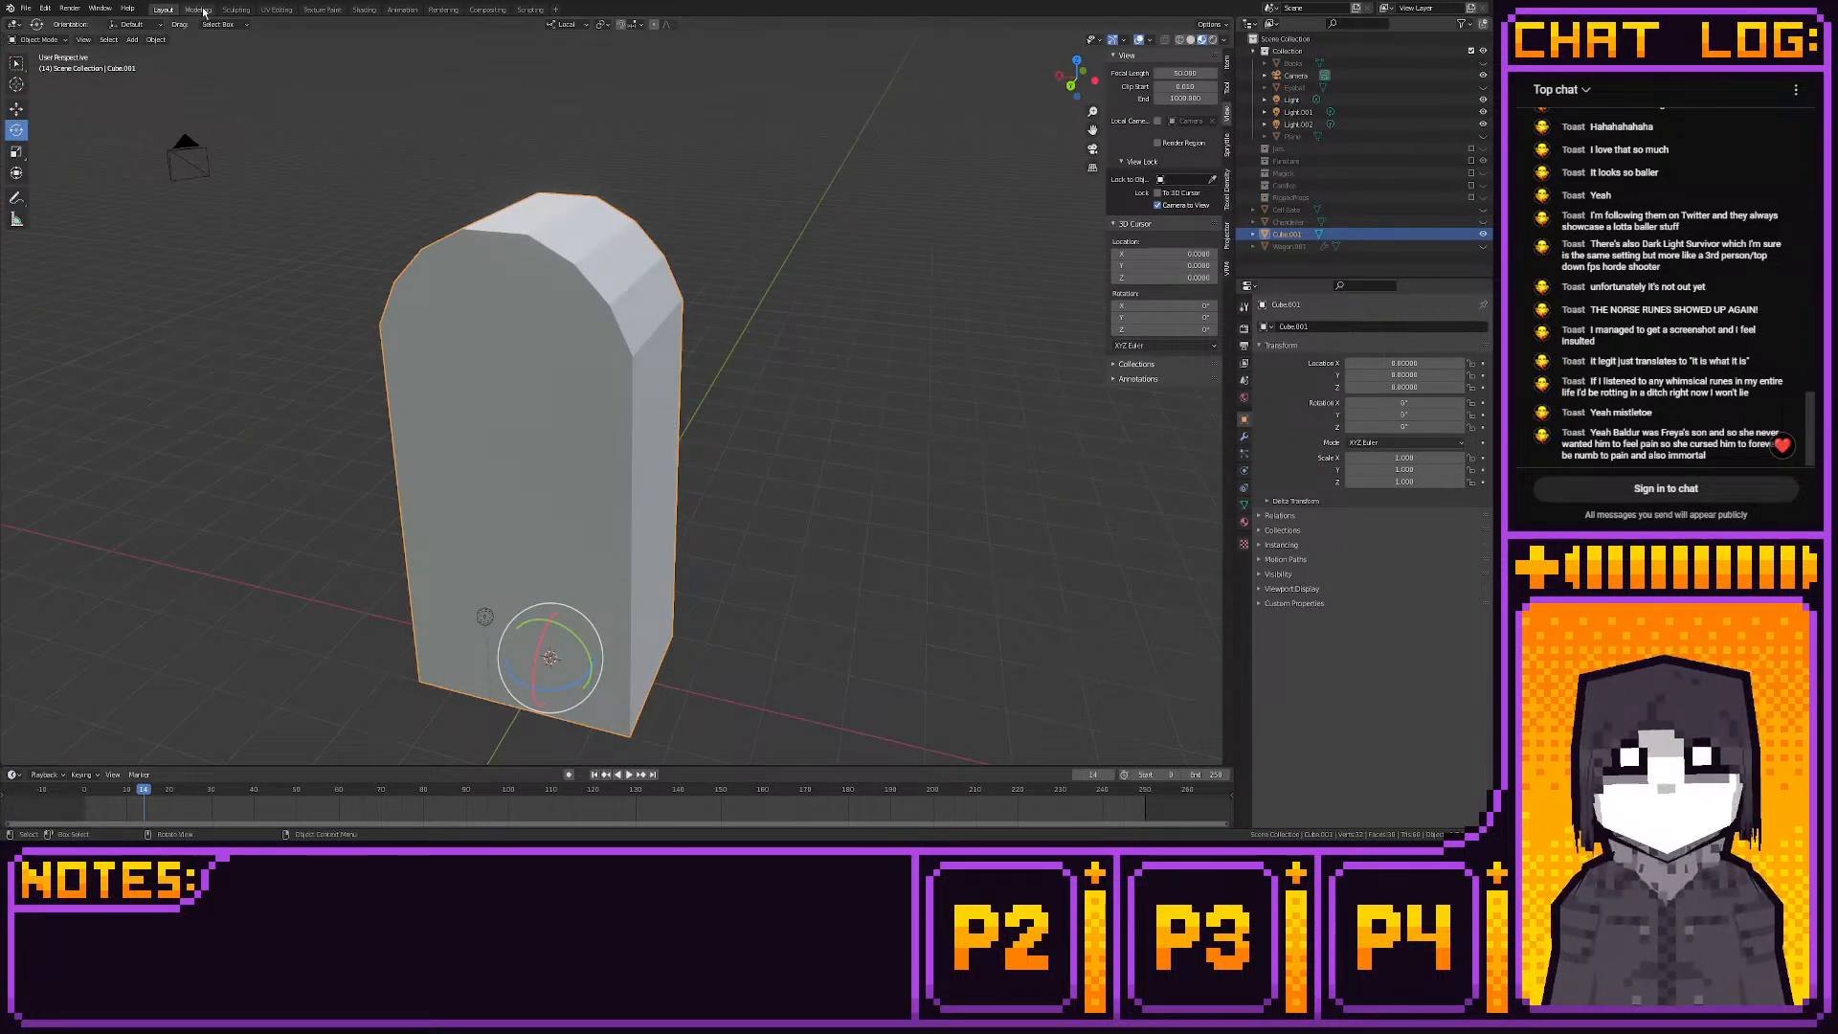
In side view, move the arch's front and back vertices toward each other along Y to make a thin slab
left_click(1185, 79)
scroll(784, 312, "down", 3)
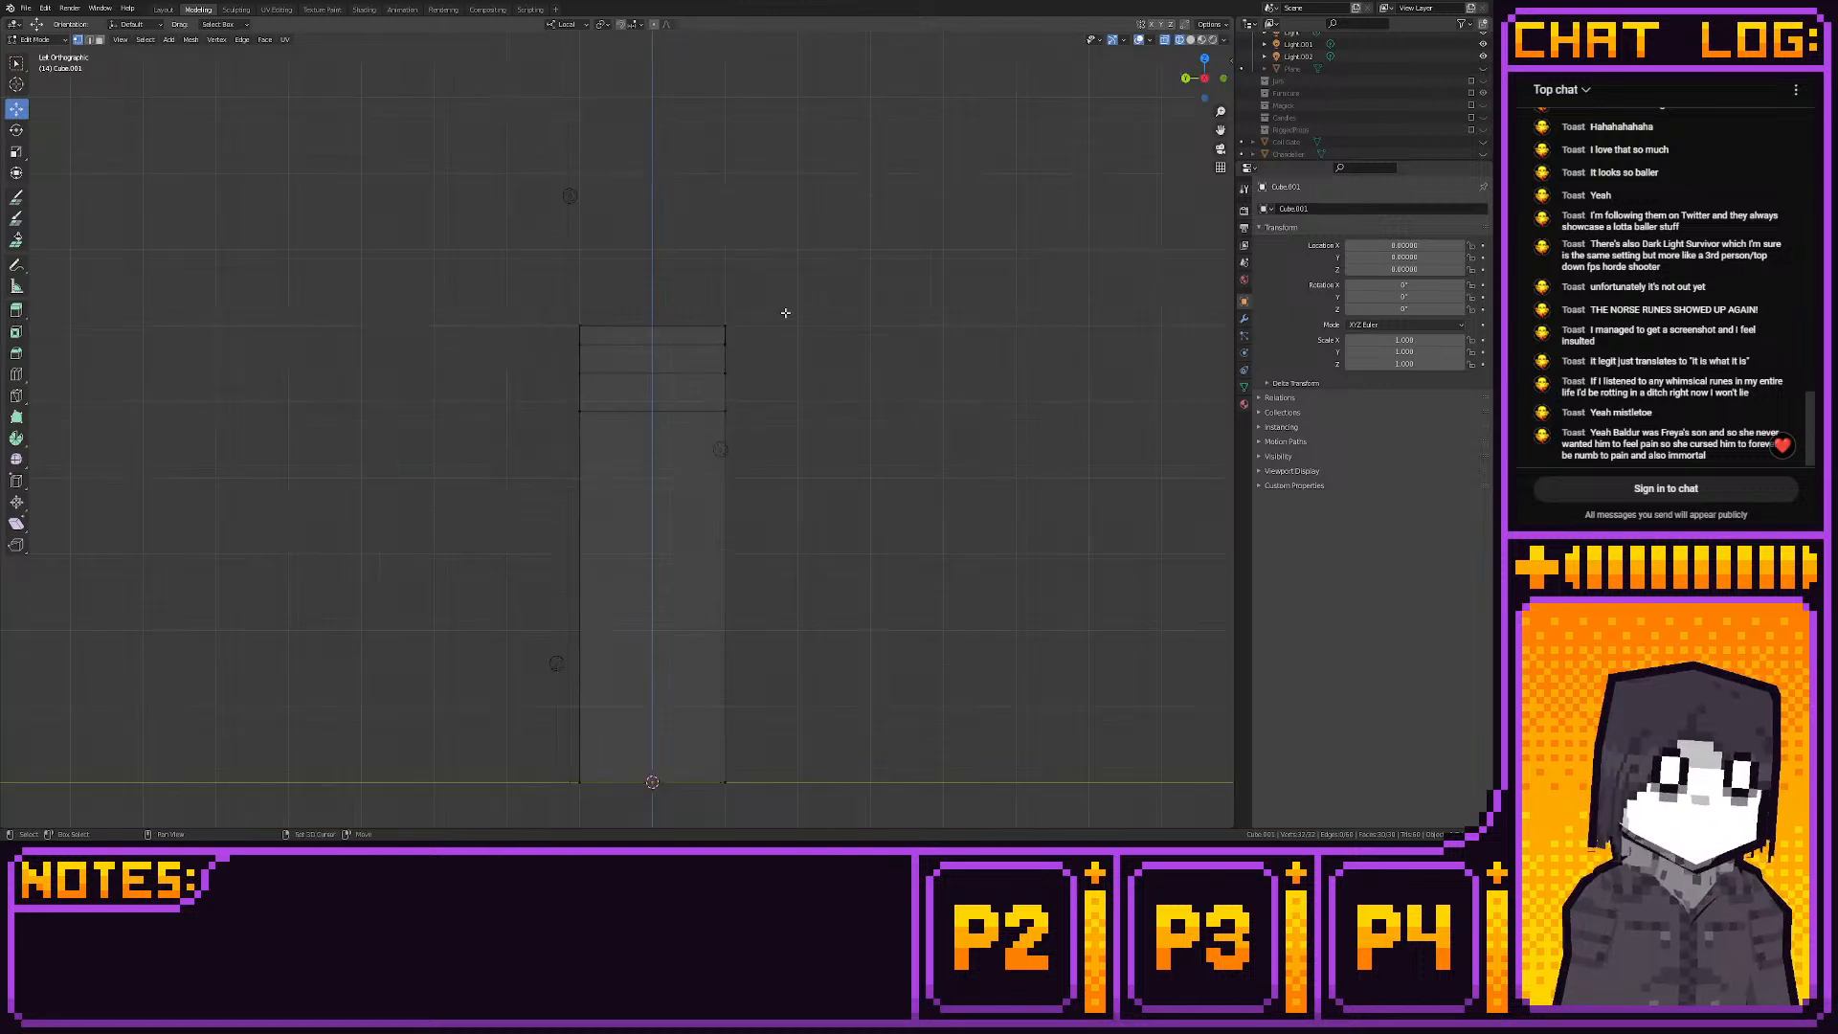
middle_click_drag(784, 313, 807, 194, "shift")
left_click_drag(547, 162, 673, 669)
left_click_drag(562, 451, 635, 451, "ctrl")
left_click_drag(715, 153, 843, 700)
scroll(774, 501, "up", 5)
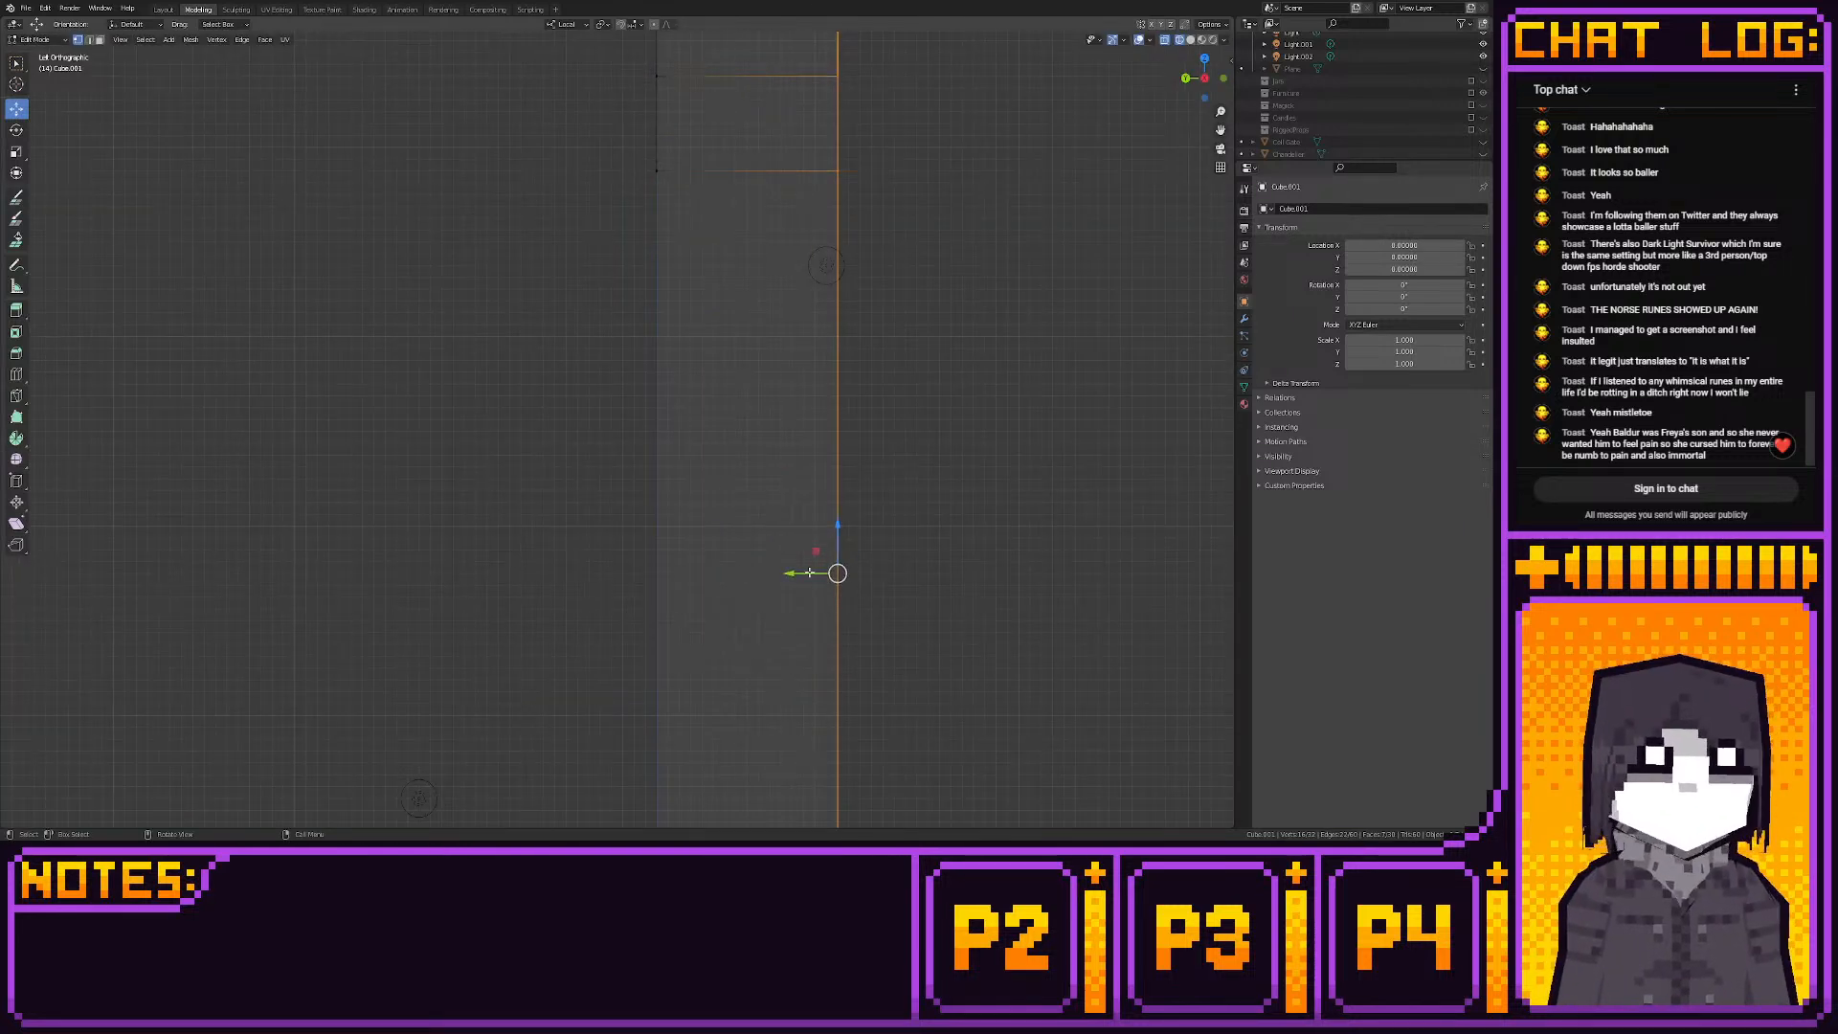
left_click_drag(735, 450, 669, 451, "ctrl")
left_click_drag(642, 574, 698, 572, "ctrl")
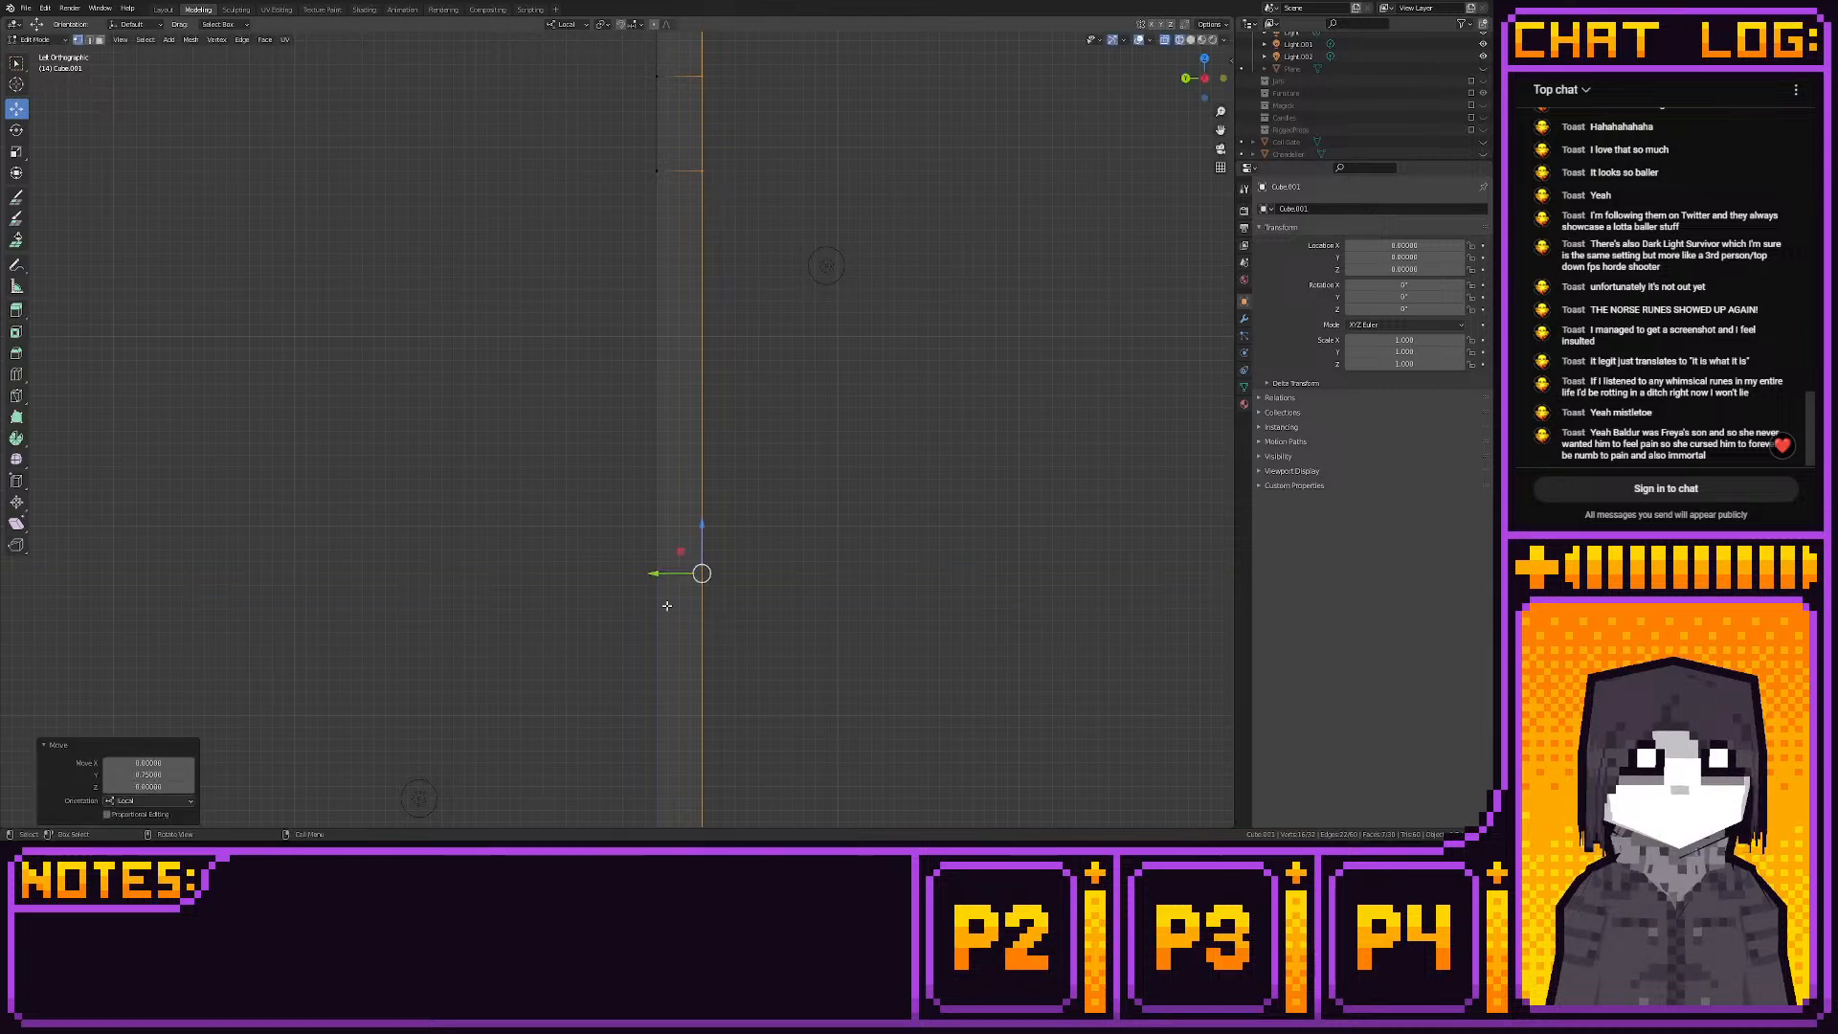
Move the whole slab 0.125 along Y to centre its thickness on the vertical axis, and check it in the Layout workspace
scroll(698, 573, "down", 3)
left_click_drag(572, 187, 727, 730)
scroll(660, 545, "up", 3)
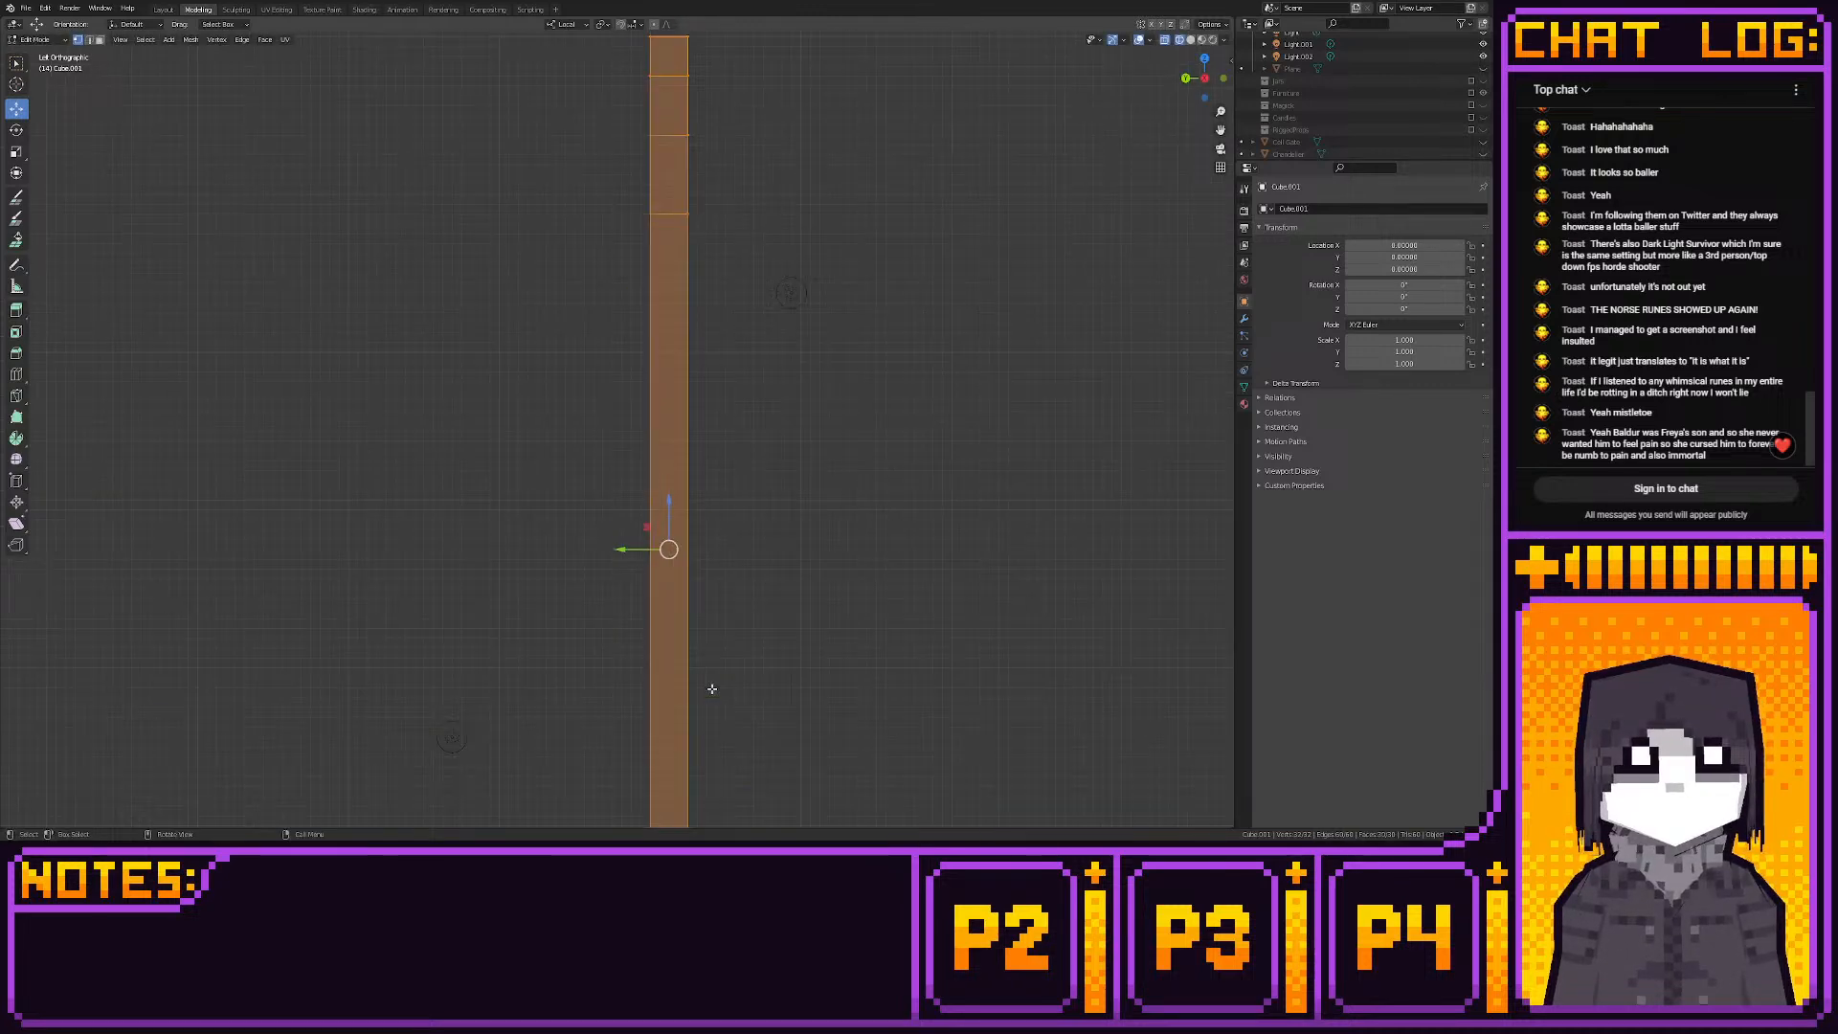
key("g")
key("y")
left_click(602, 553)
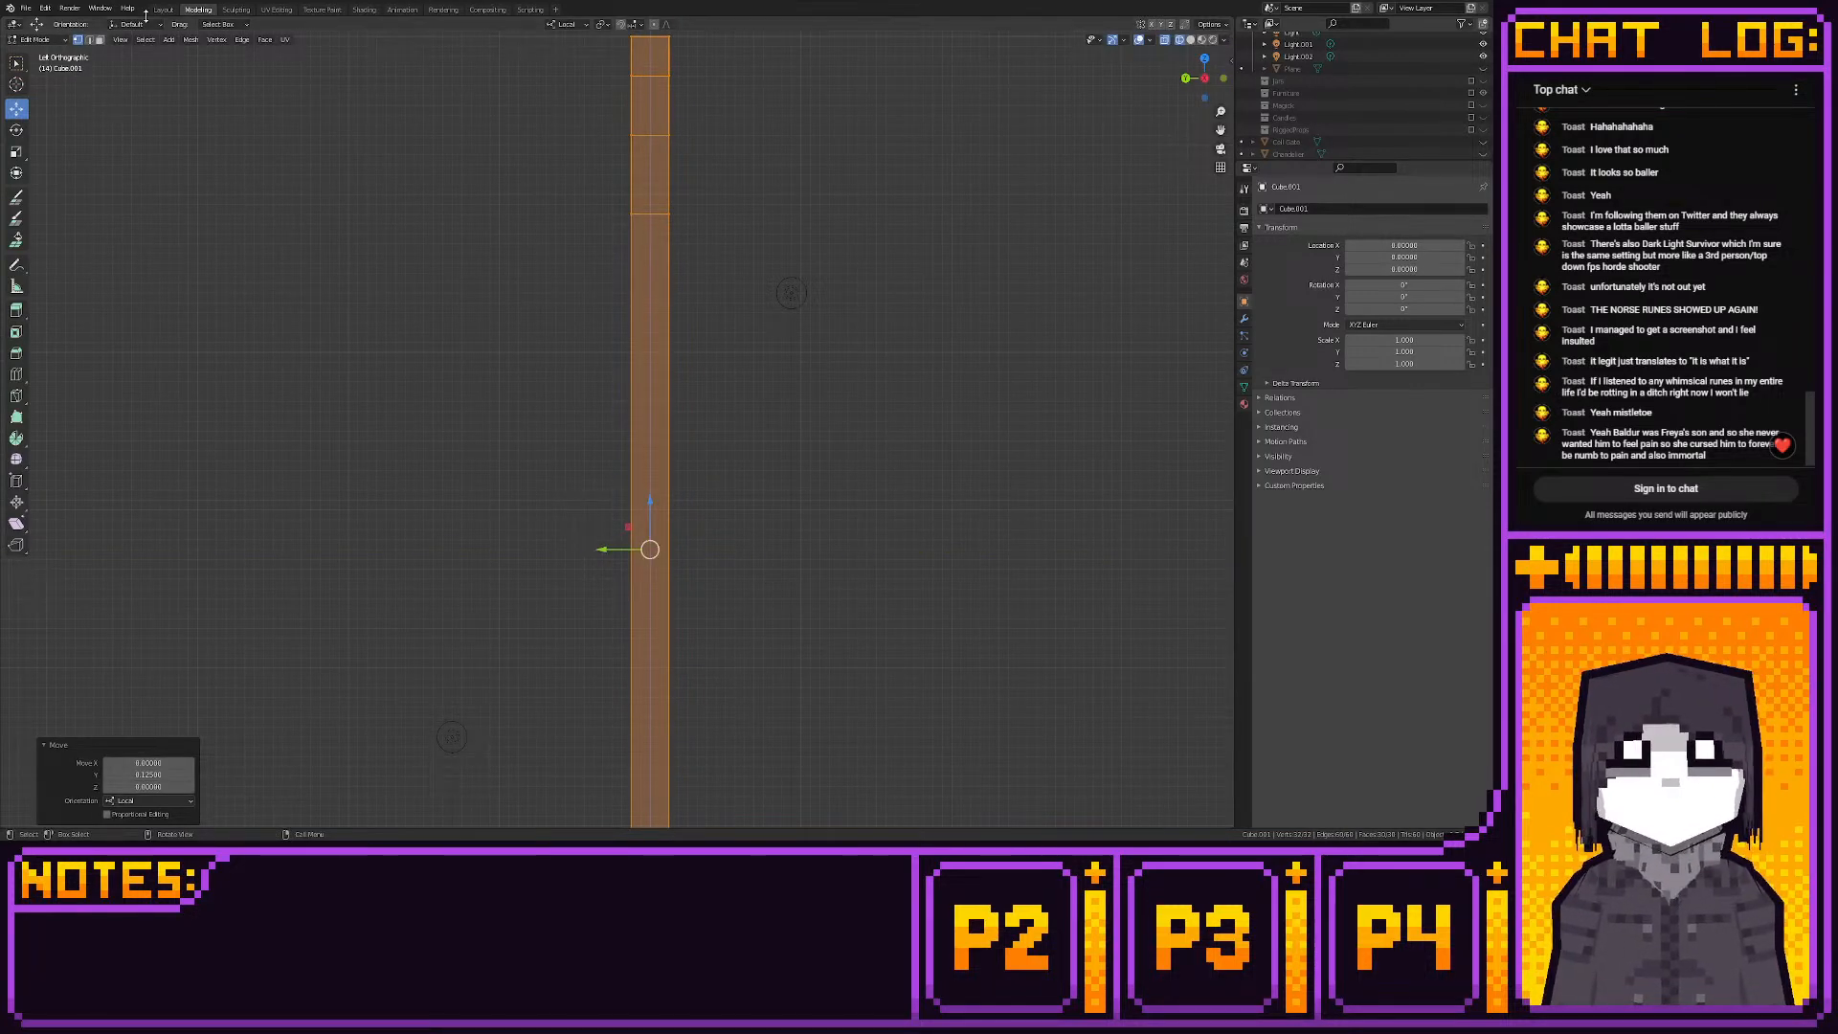
key("ctrl+Page_Up")
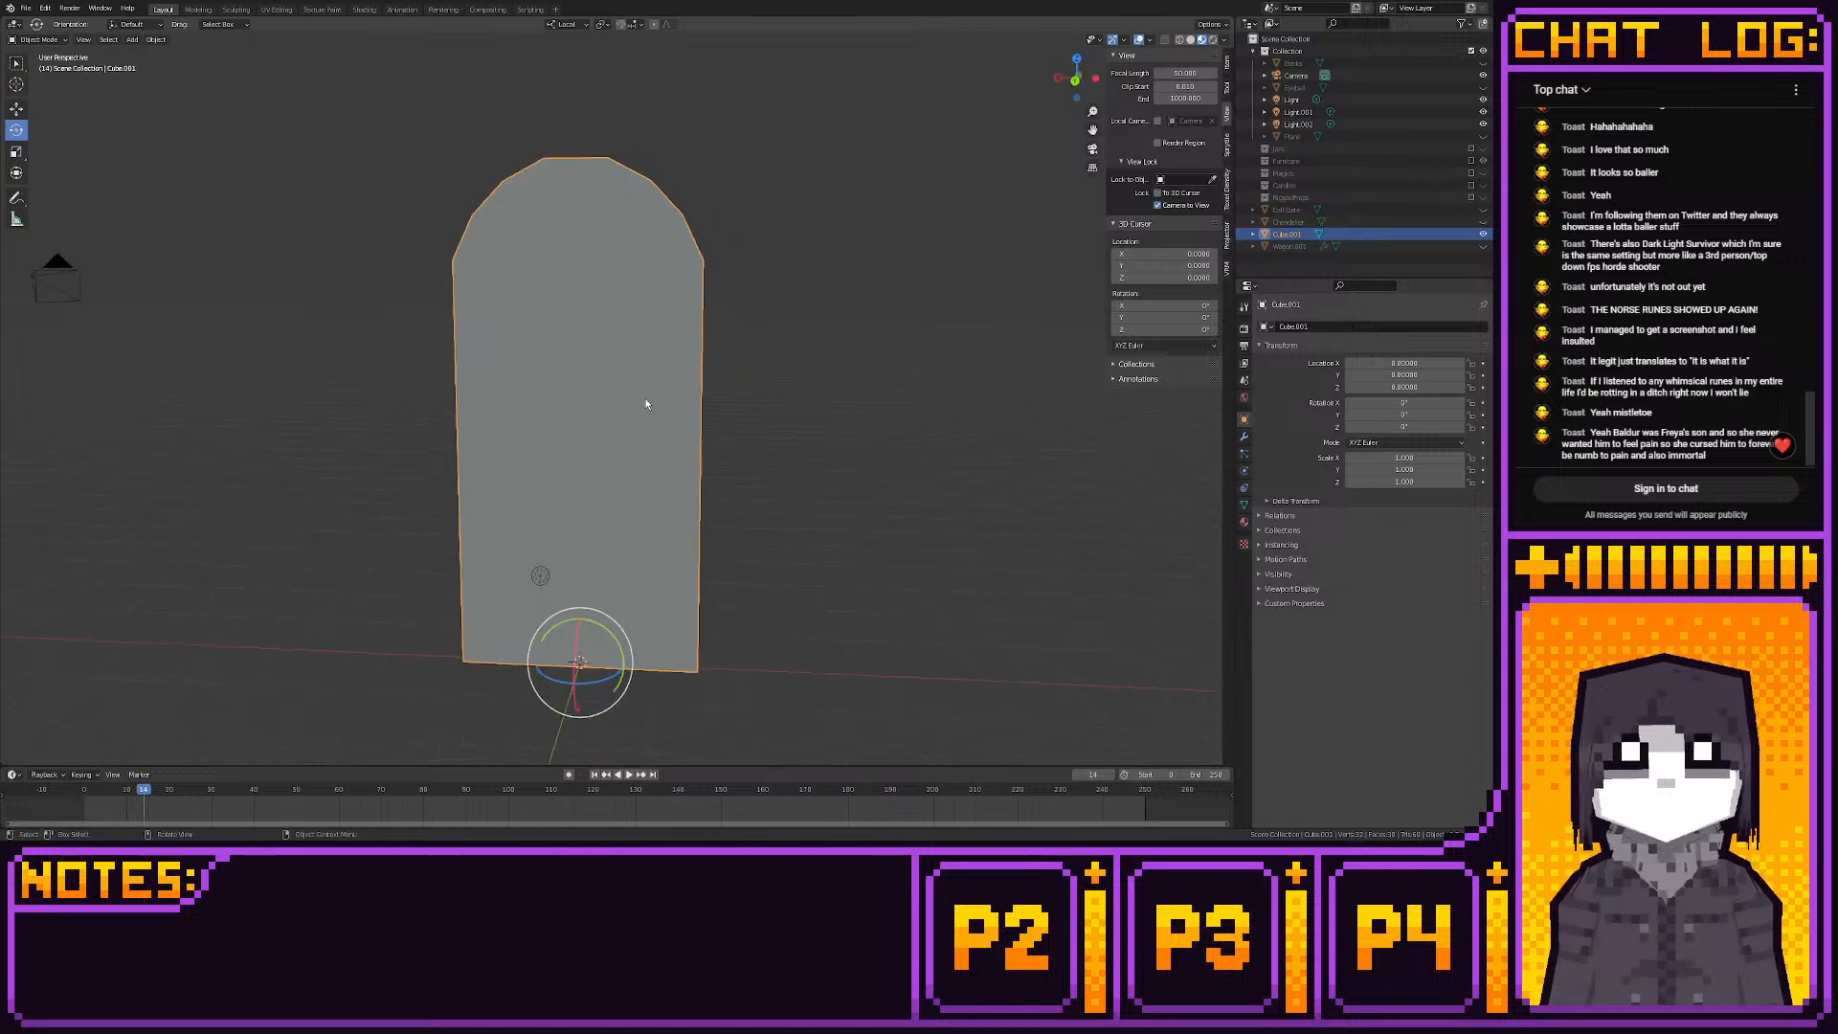
left_click(198, 10)
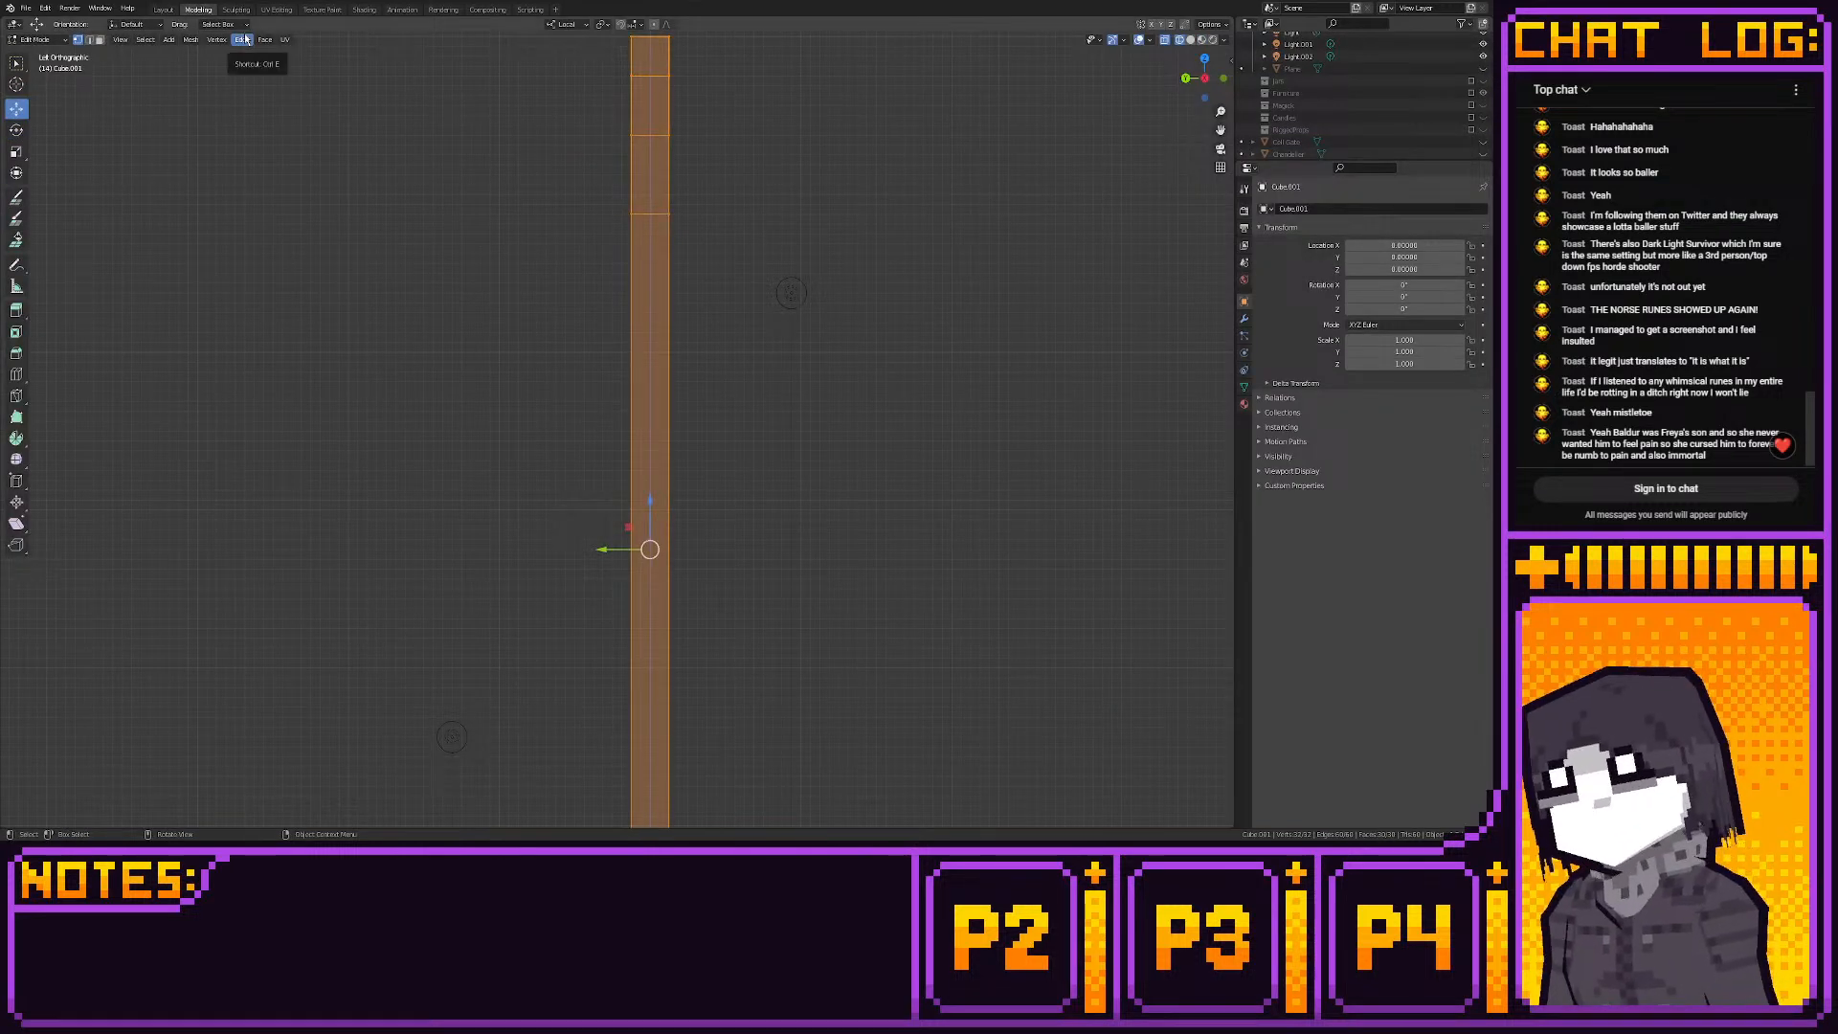
In front view, move the arch's bottom row of vertices up slightly along Z
scroll(669, 430, "down", 4)
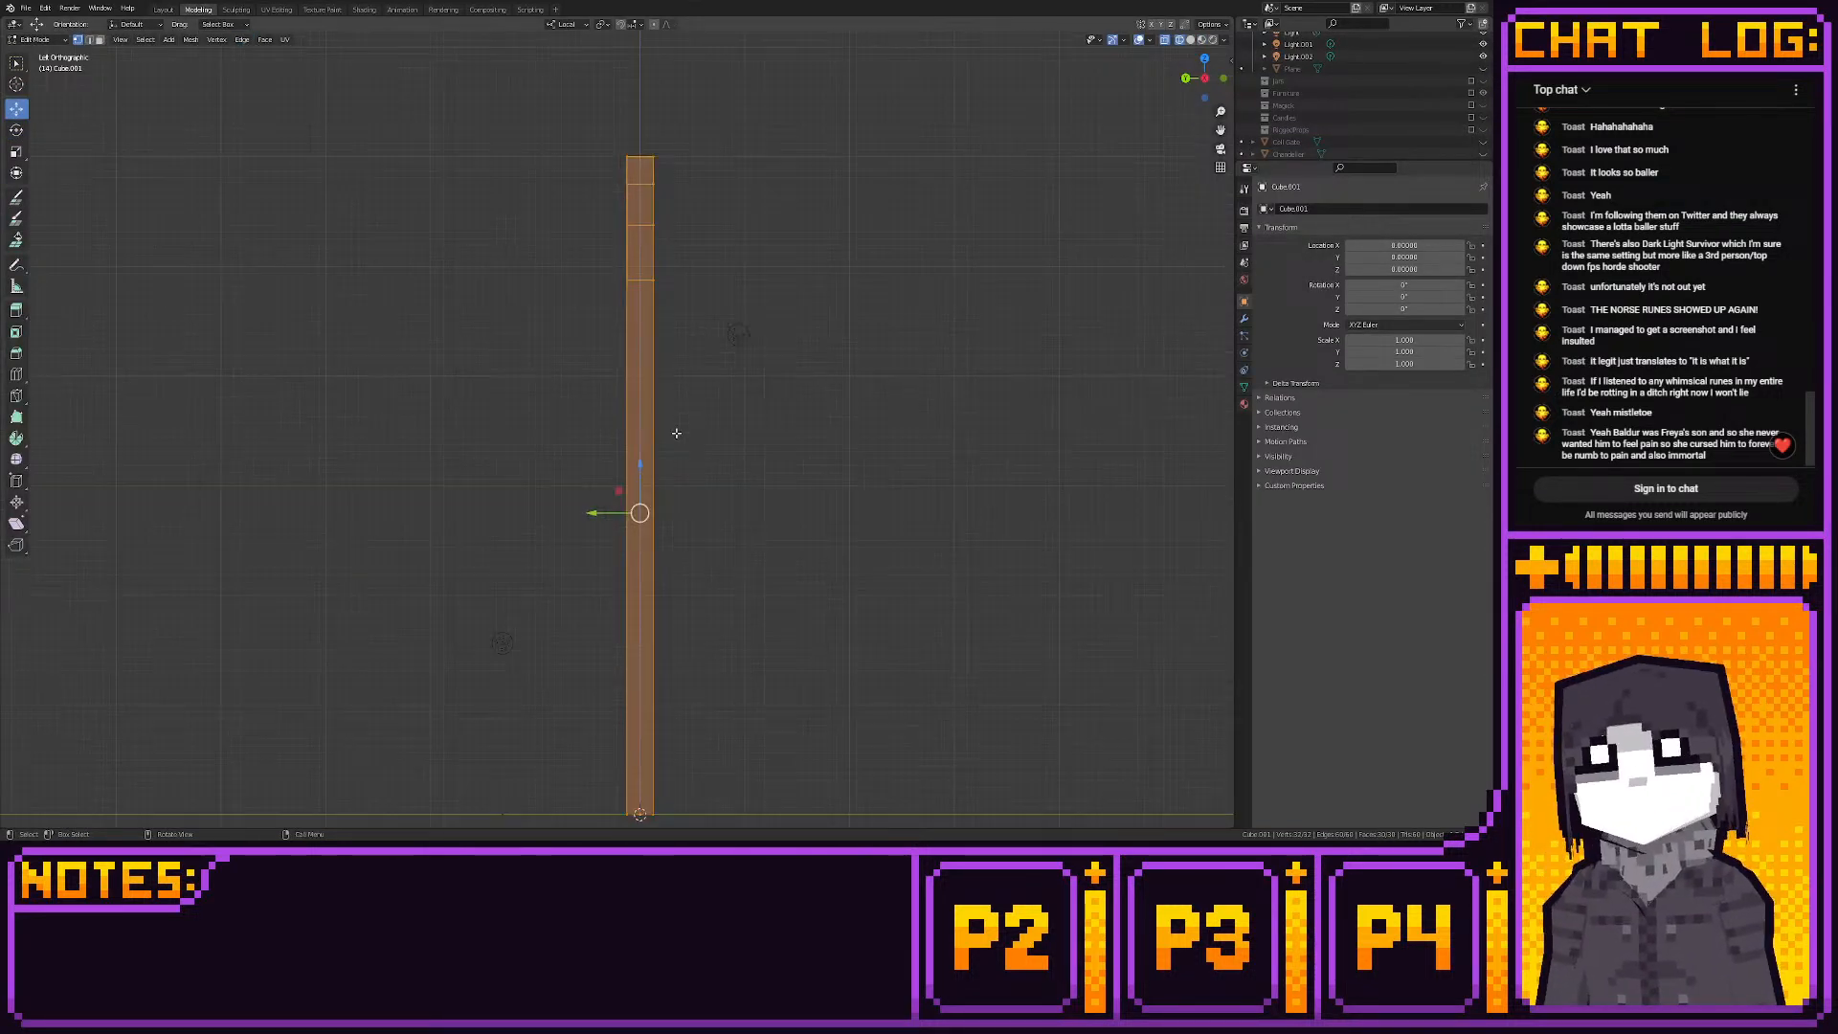
left_click(1218, 78)
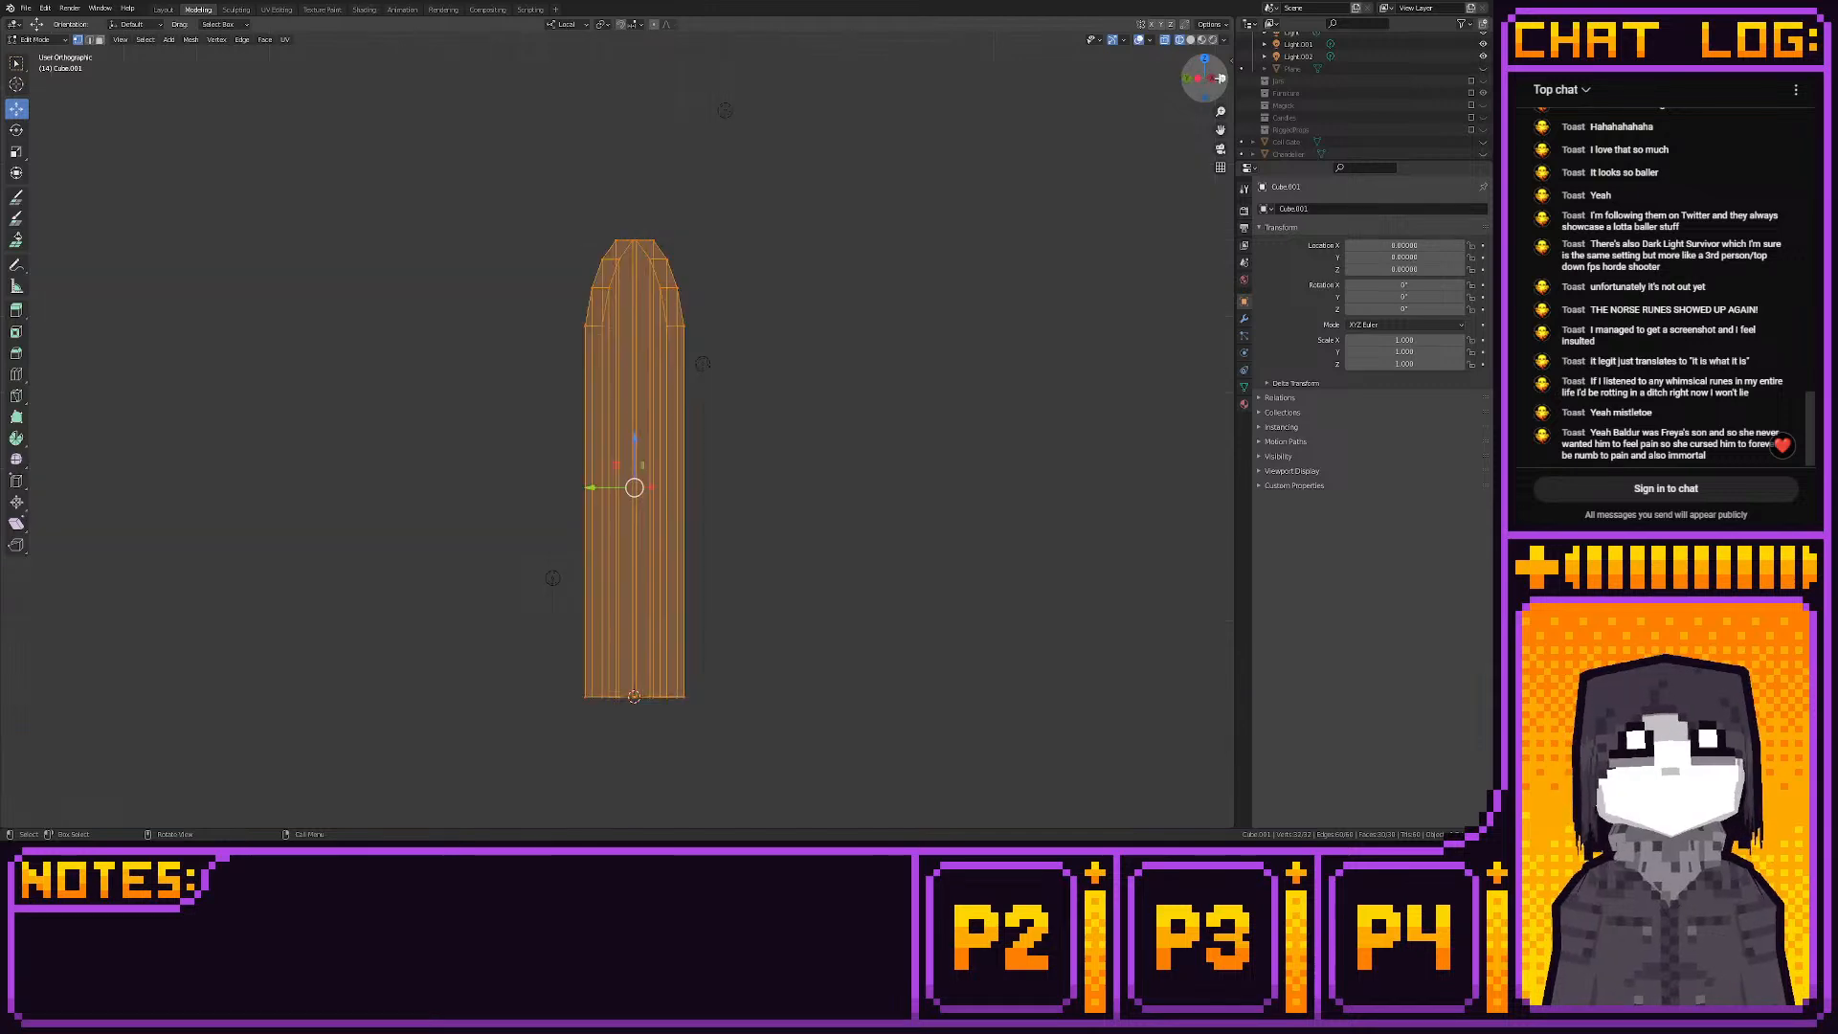
scroll(632, 478, "up", 5)
left_click_drag(383, 586, 824, 673)
scroll(800, 709, "up", 2)
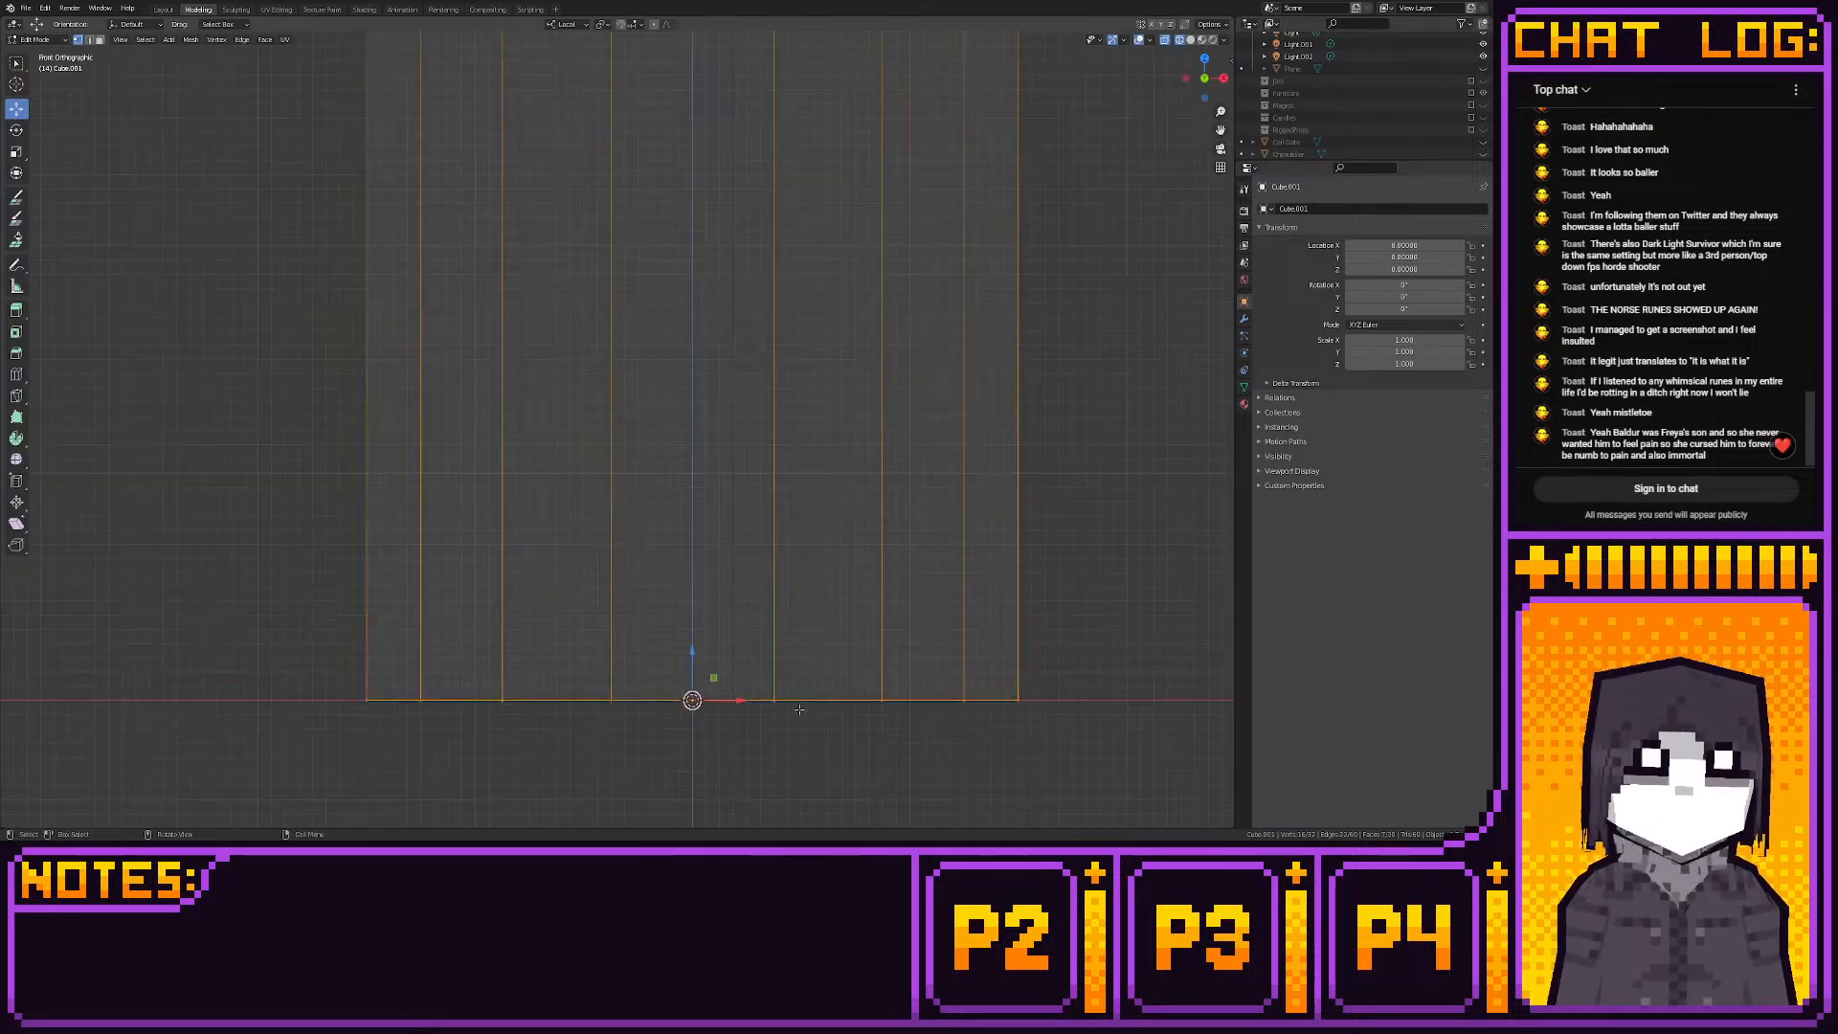
left_click_drag(696, 653, 698, 638, "ctrl")
Lower the vertices of the arch's rounded top by 0.0625 along Z
scroll(700, 663, "down", 4)
middle_click_drag(698, 409, 706, 794, "shift")
scroll(895, 474, "up", 3)
key("a")
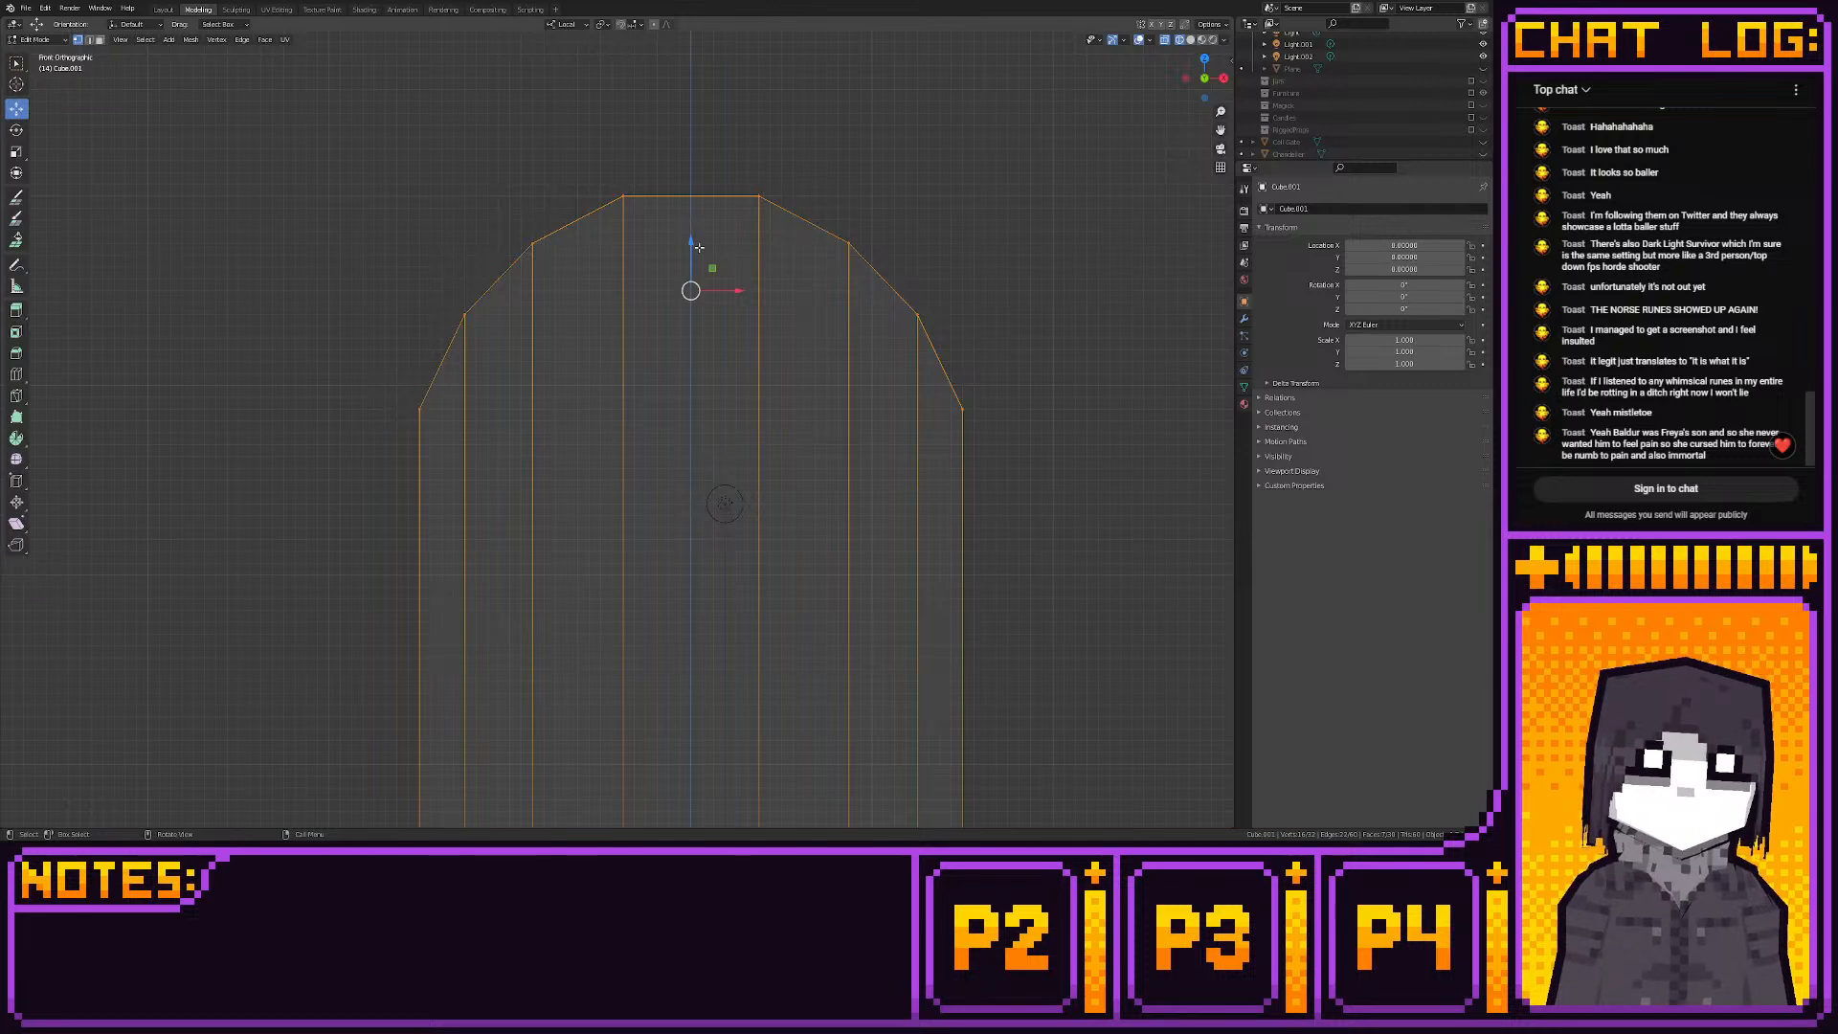
left_click_drag(698, 247, 756, 478, "ctrl")
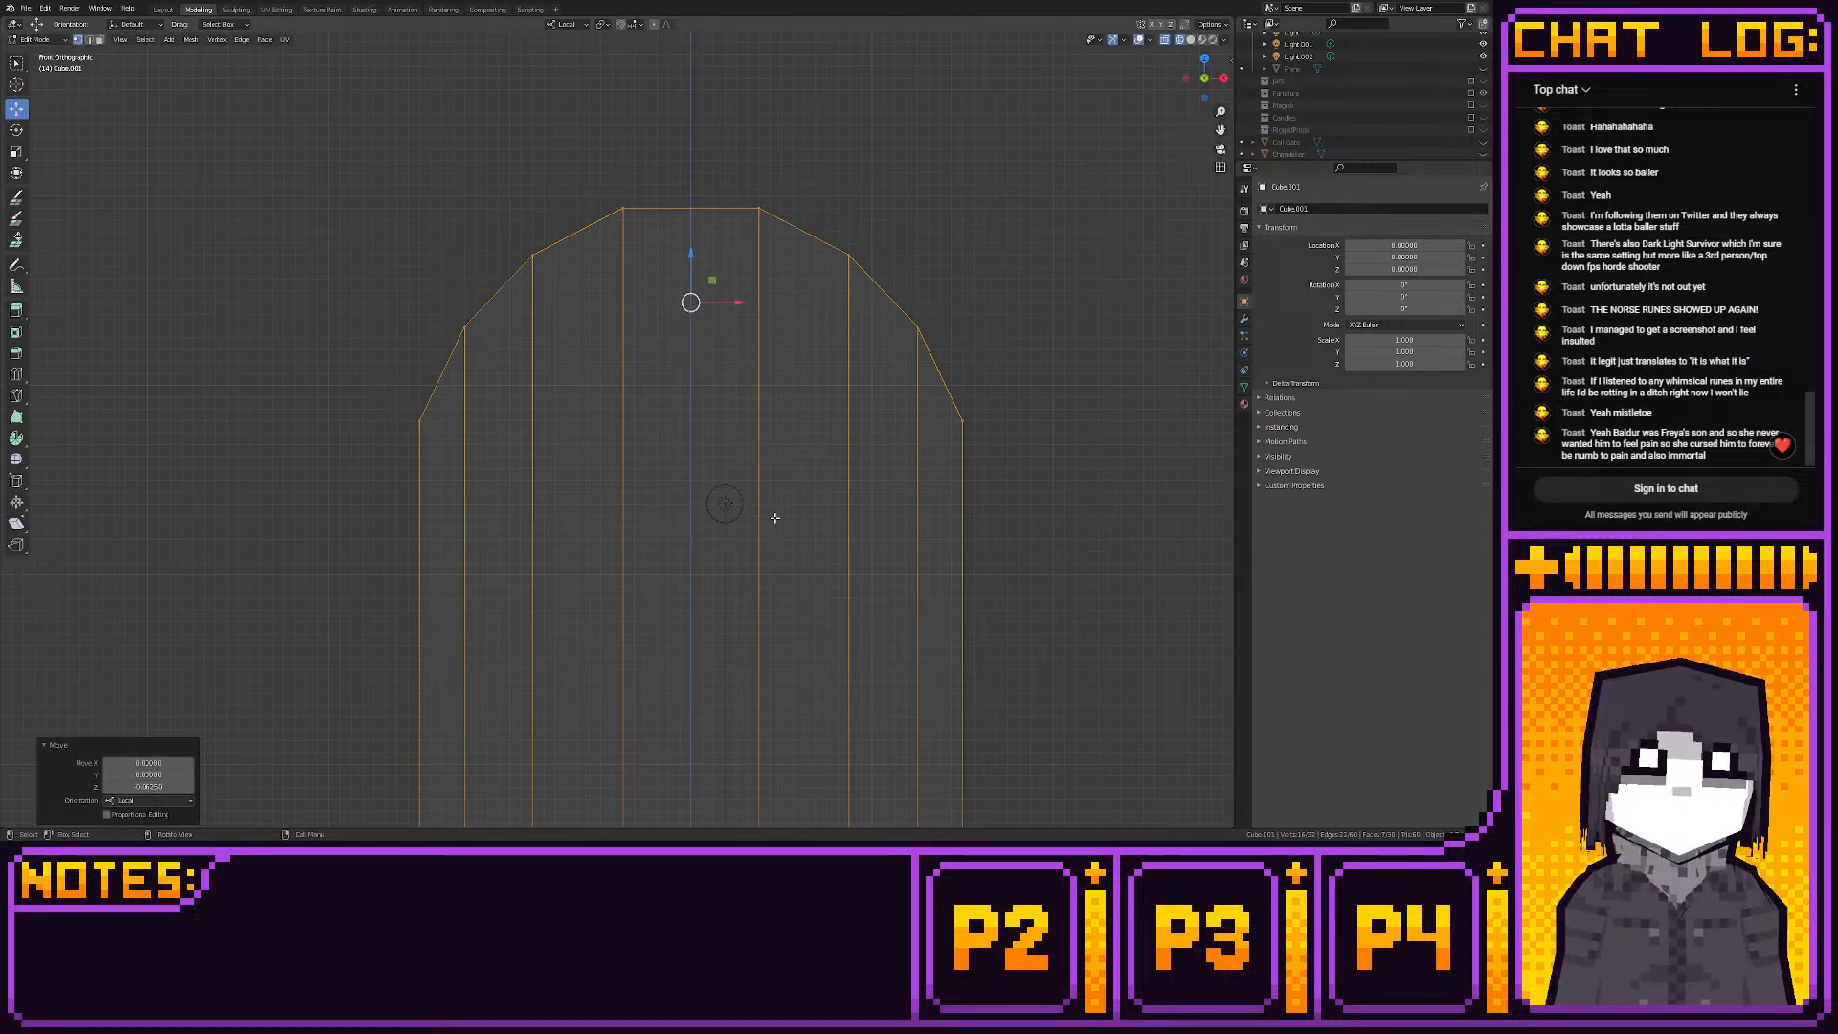
Move all vertices of the arch's right half inward by 0.125 along X
scroll(776, 517, "down", 4)
middle_click_drag(775, 518, 732, 266, "shift")
left_click_drag(635, 52, 871, 650)
scroll(786, 562, "up", 4)
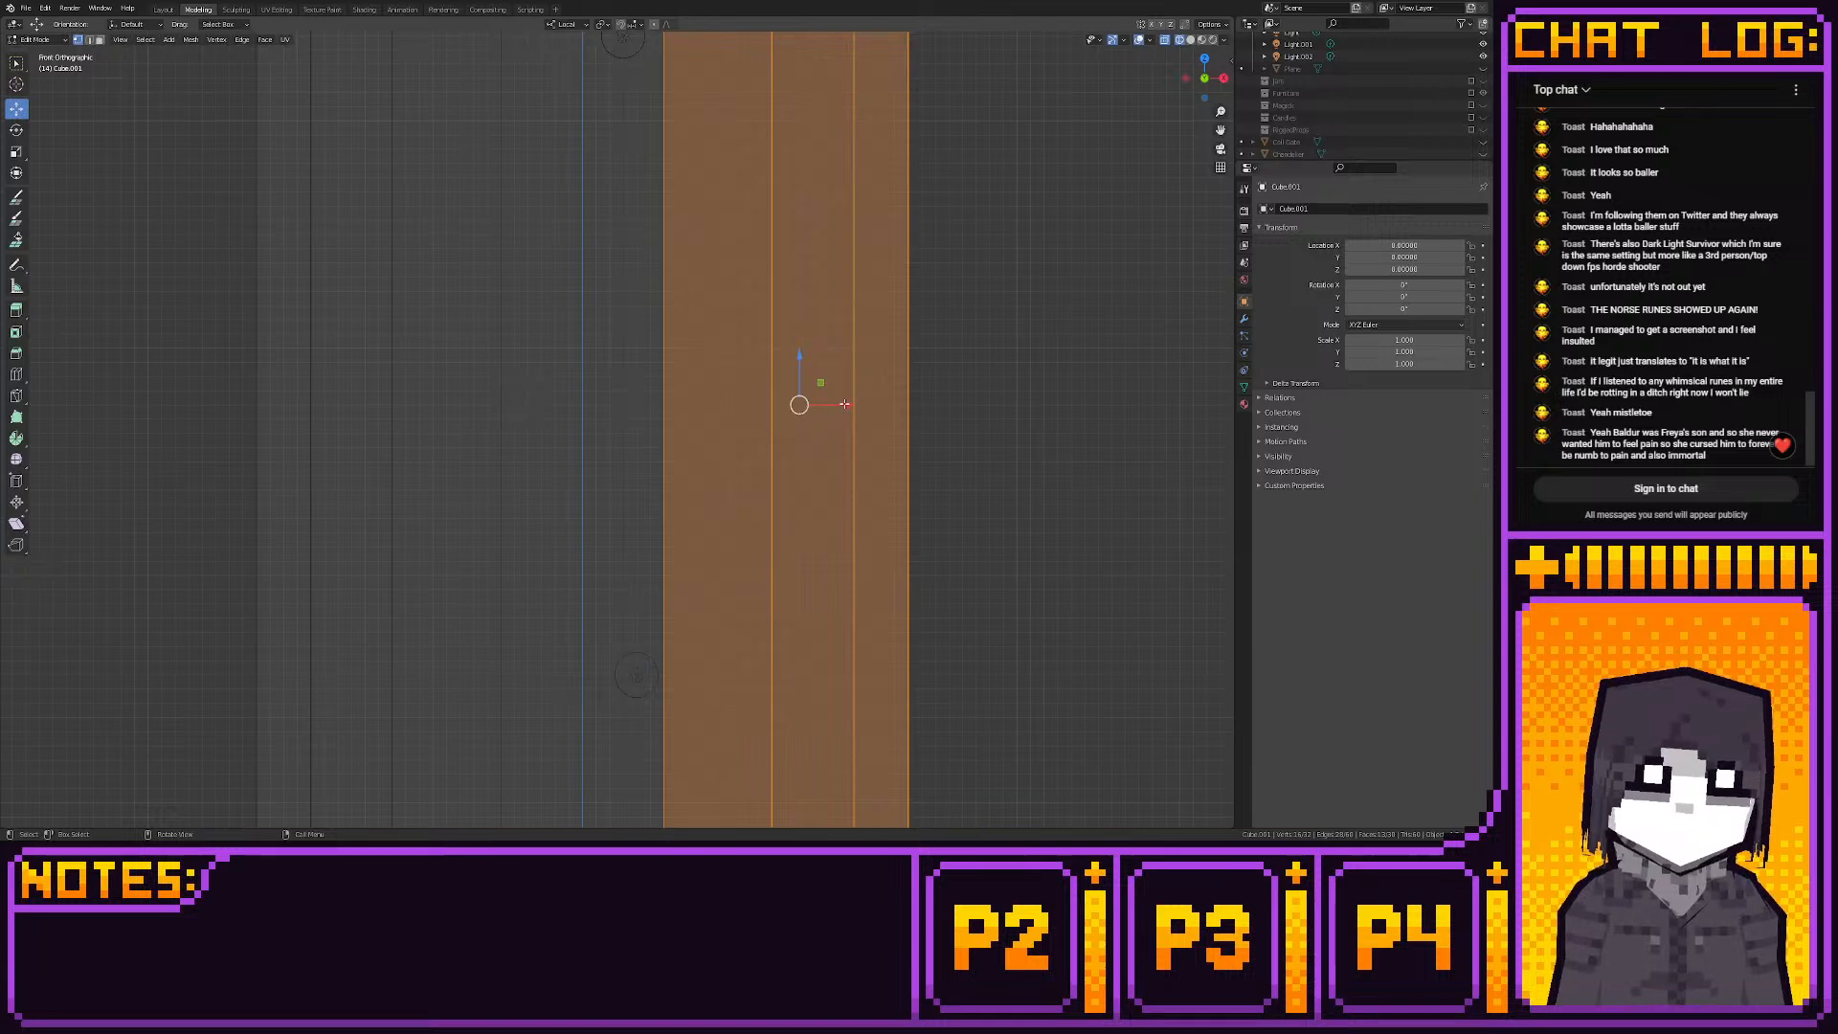
left_click_drag(844, 404, 816, 404, "ctrl")
scroll(565, 258, "down", 5)
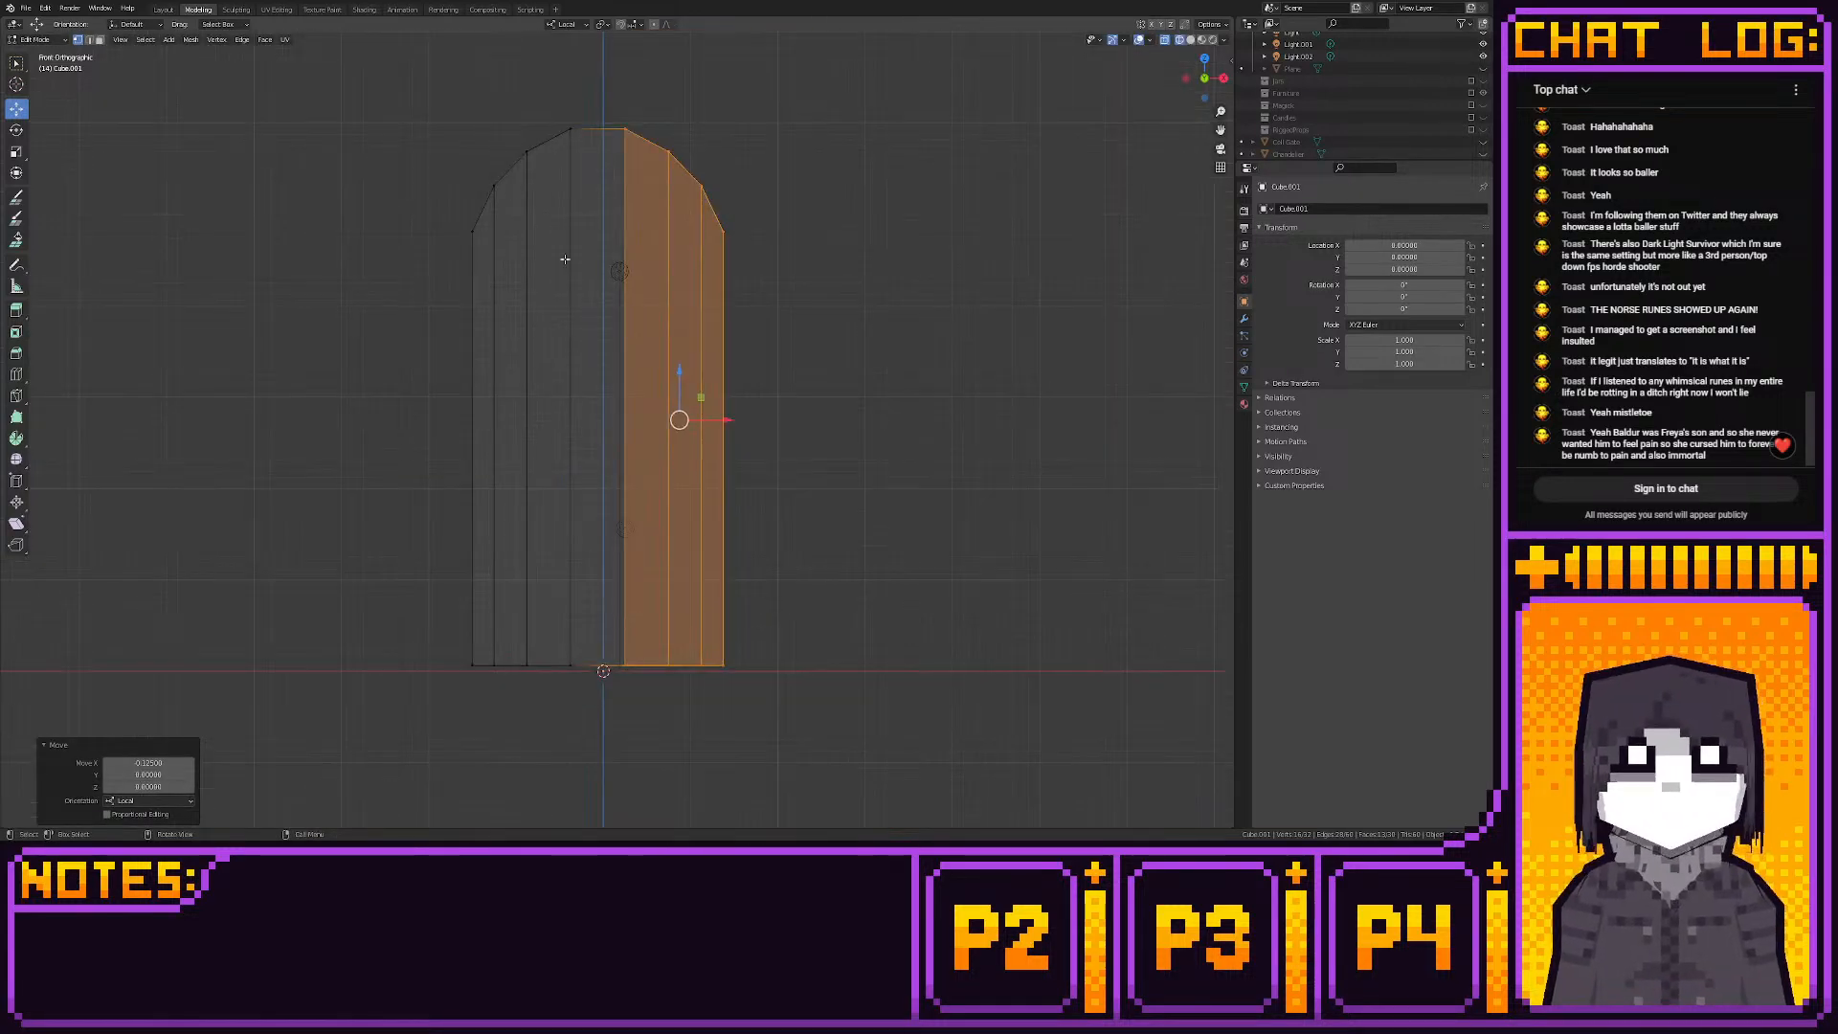
Move the whole arch slightly along X to centre it on the vertical axis, and check it in the Layout workspace
left_click_drag(408, 114, 824, 667)
scroll(781, 713, "up", 3)
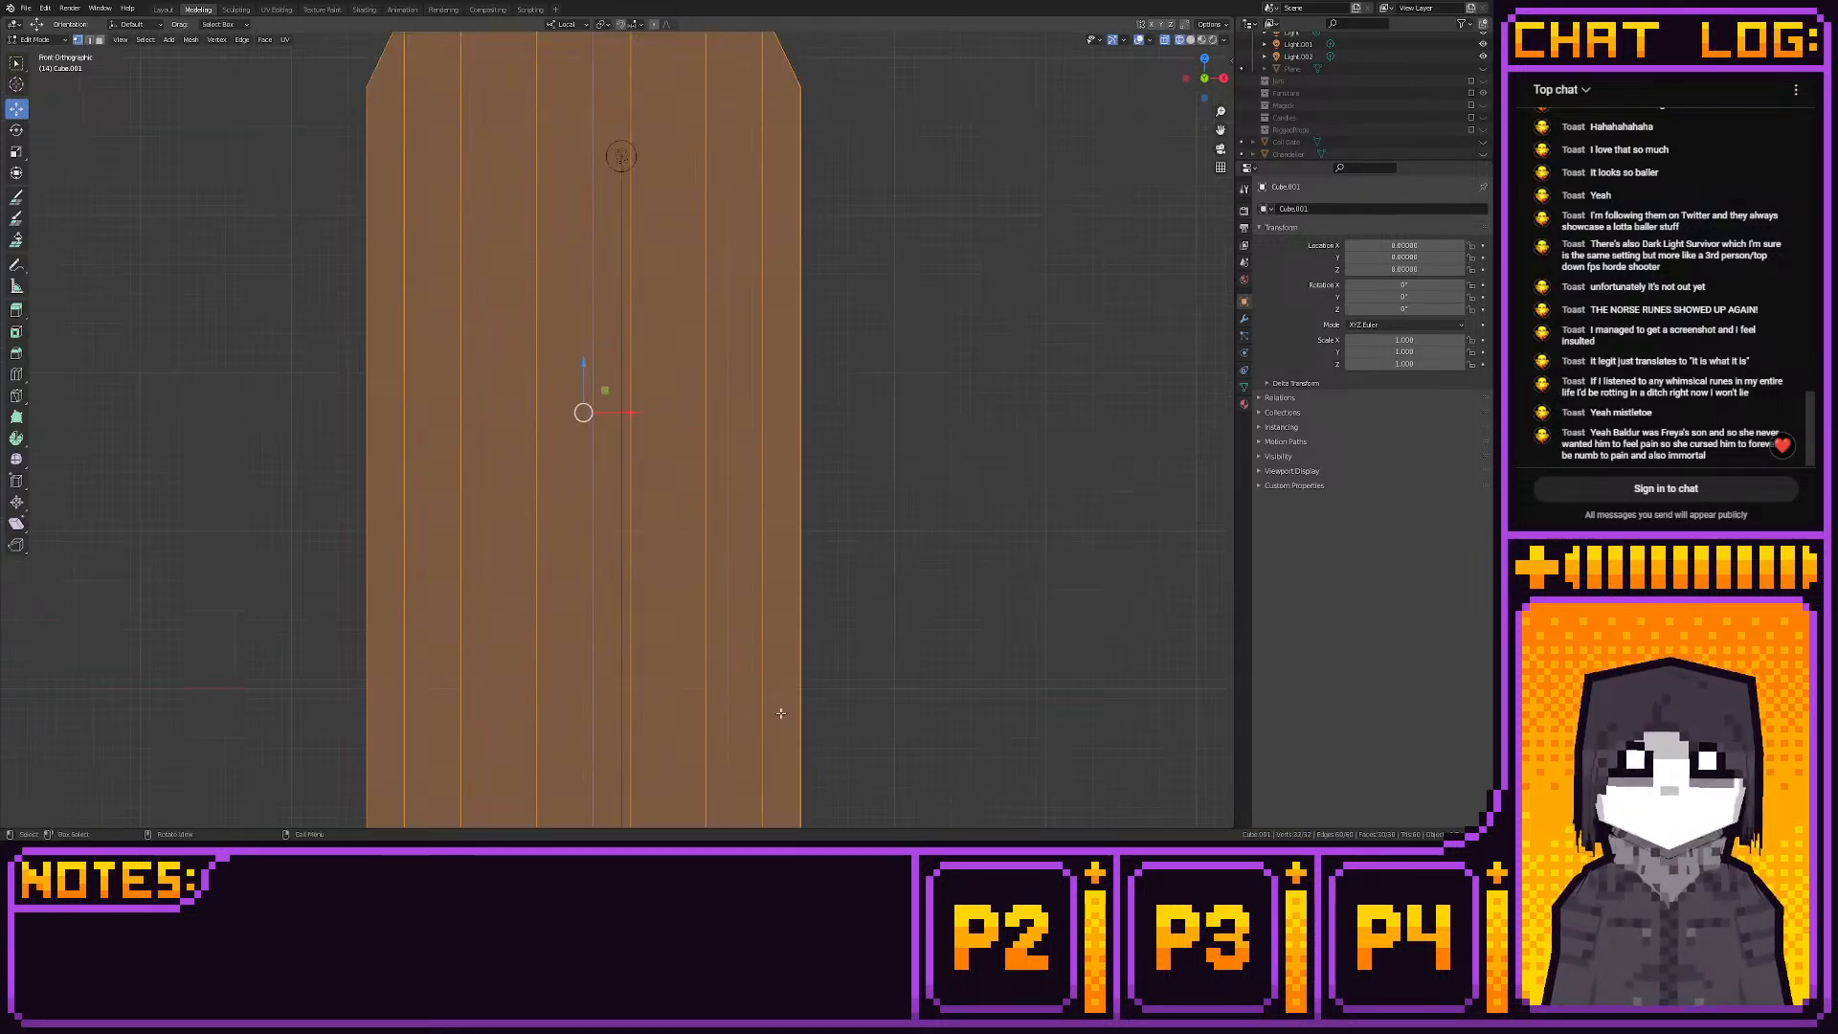
left_click_drag(639, 416, 649, 415, "ctrl")
scroll(731, 681, "down", 5)
left_click(797, 447)
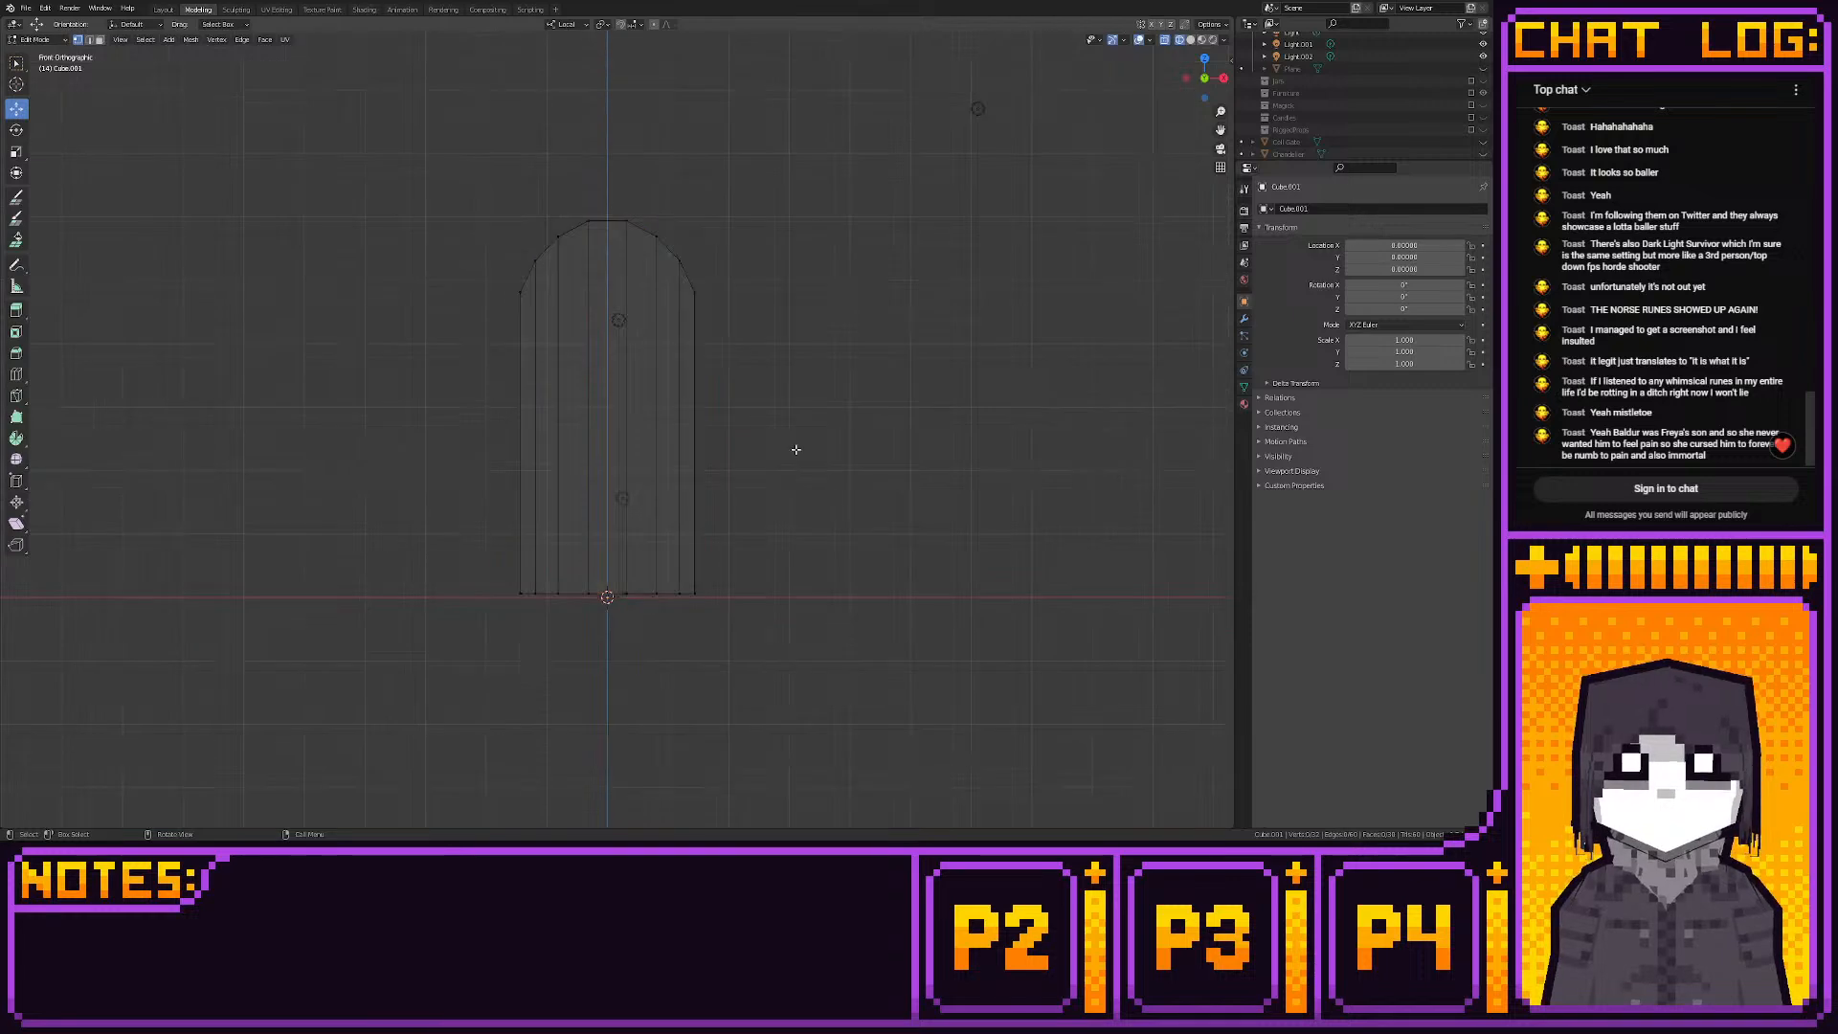
left_click(163, 9)
middle_click_drag(670, 239, 697, 287)
left_click(198, 10)
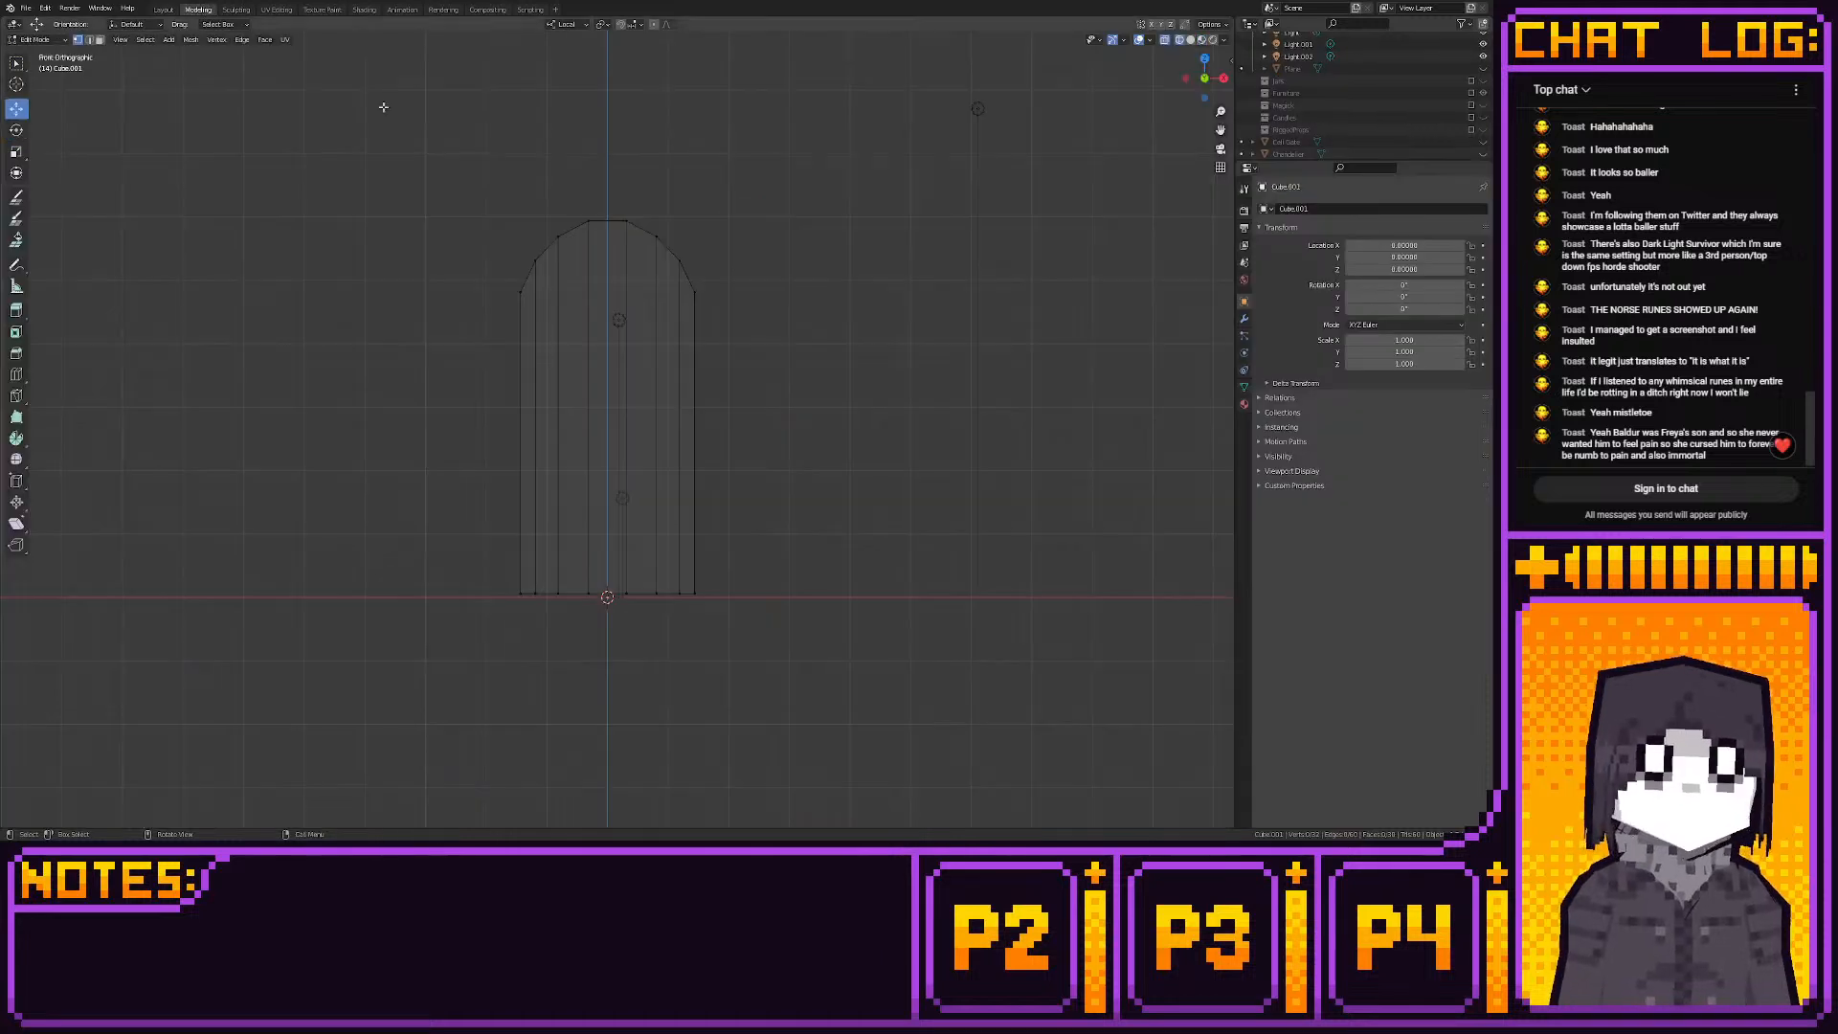
Examine the arch's proportions in rendered shading from the front, and switch back to wireframe shading
middle_click_drag(611, 153, 618, 162)
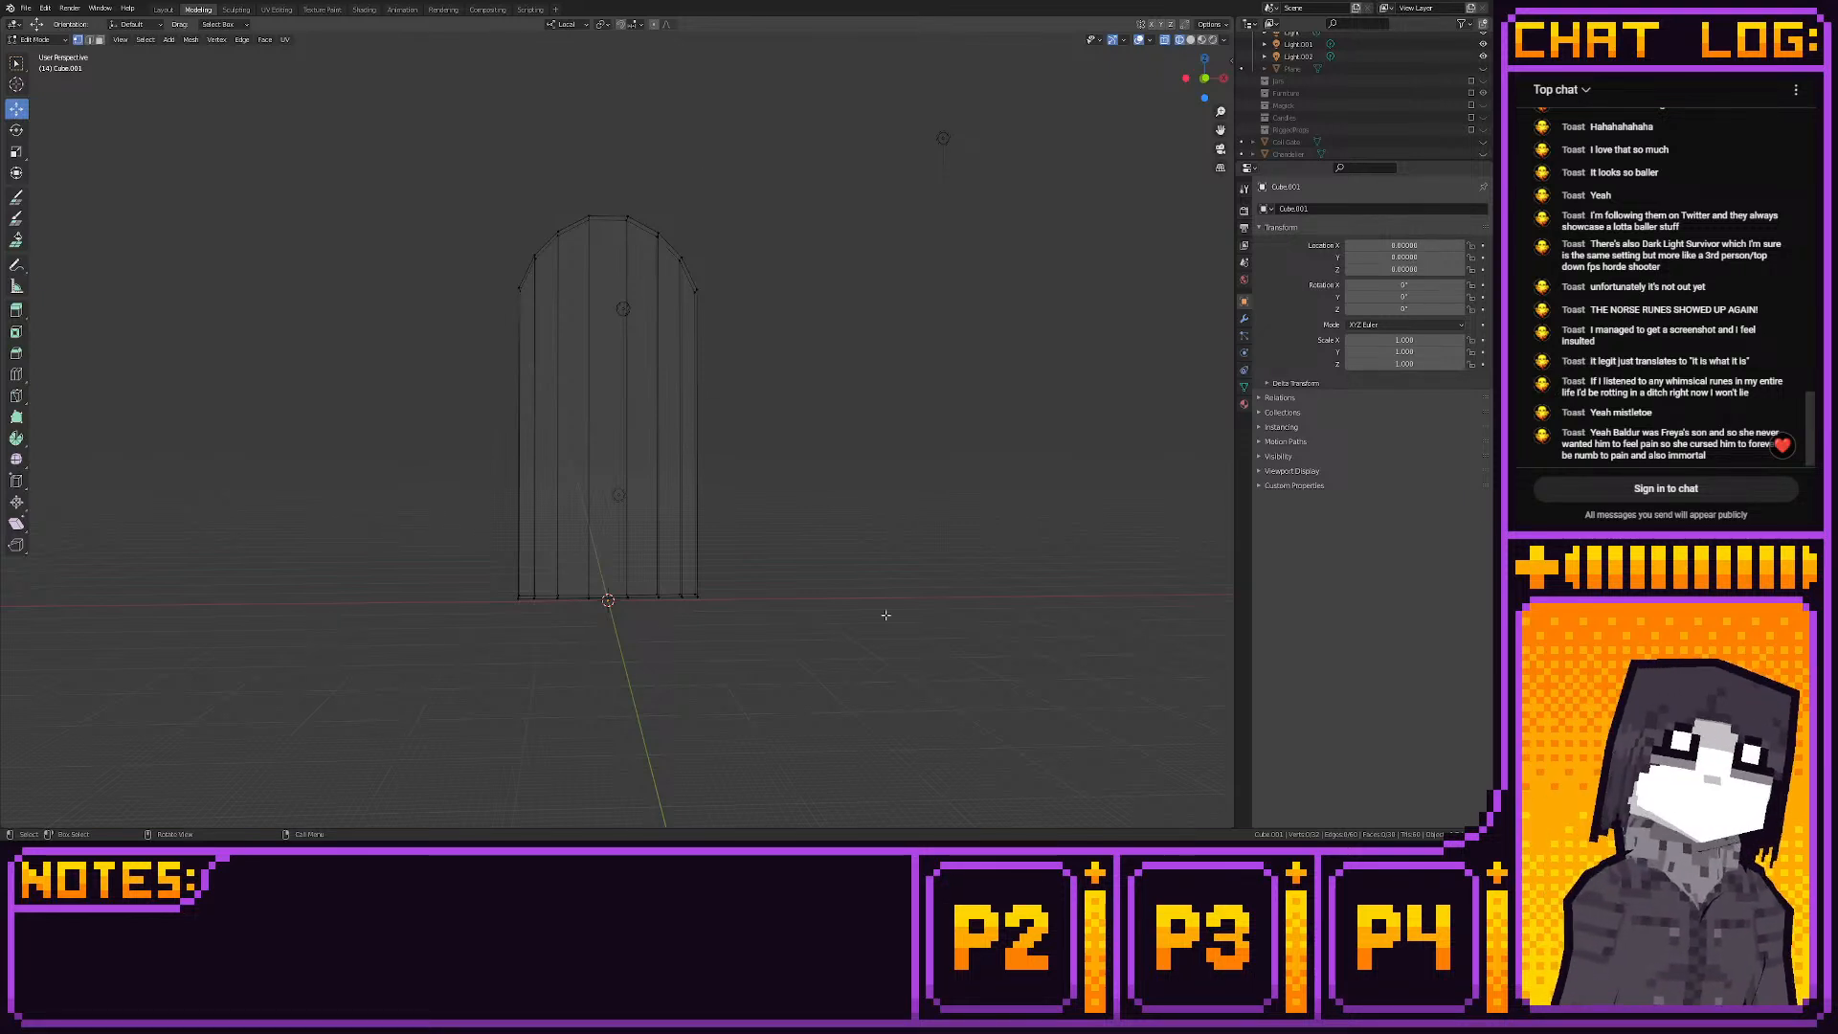
left_click(1213, 39)
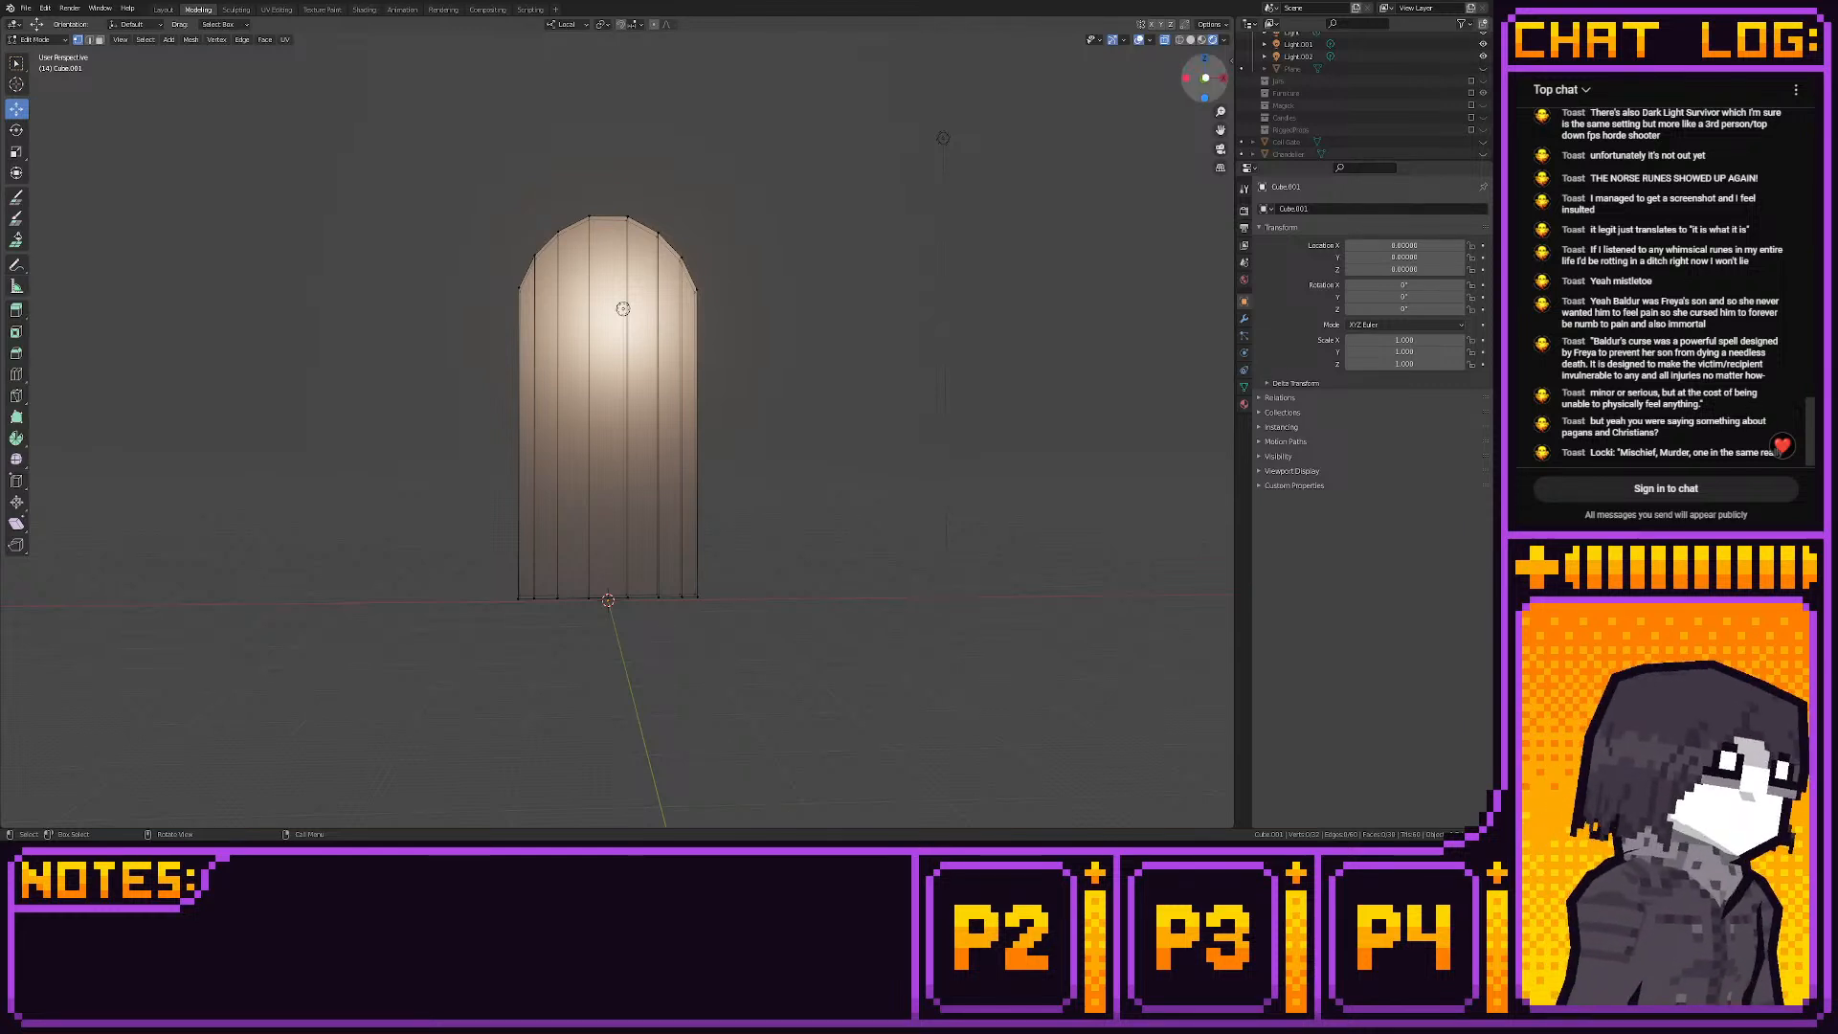
left_click(1204, 79)
left_click(1205, 78)
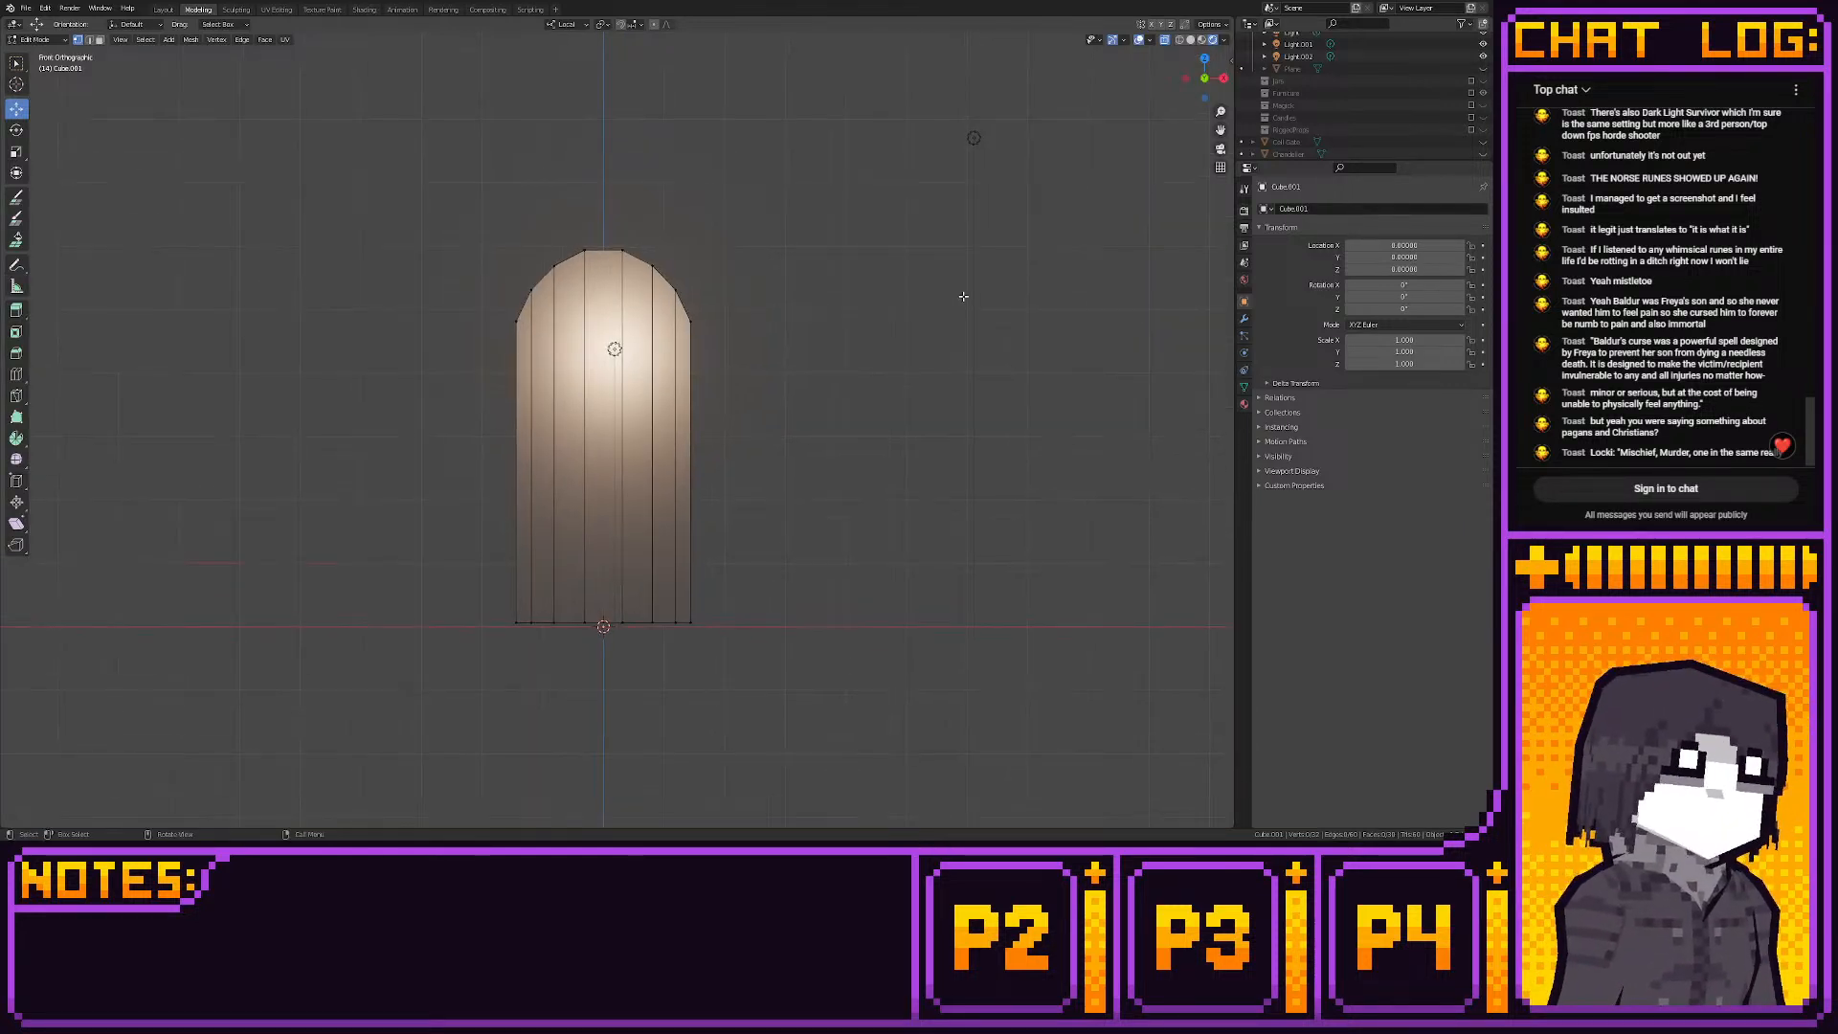
scroll(957, 301, "up", 2)
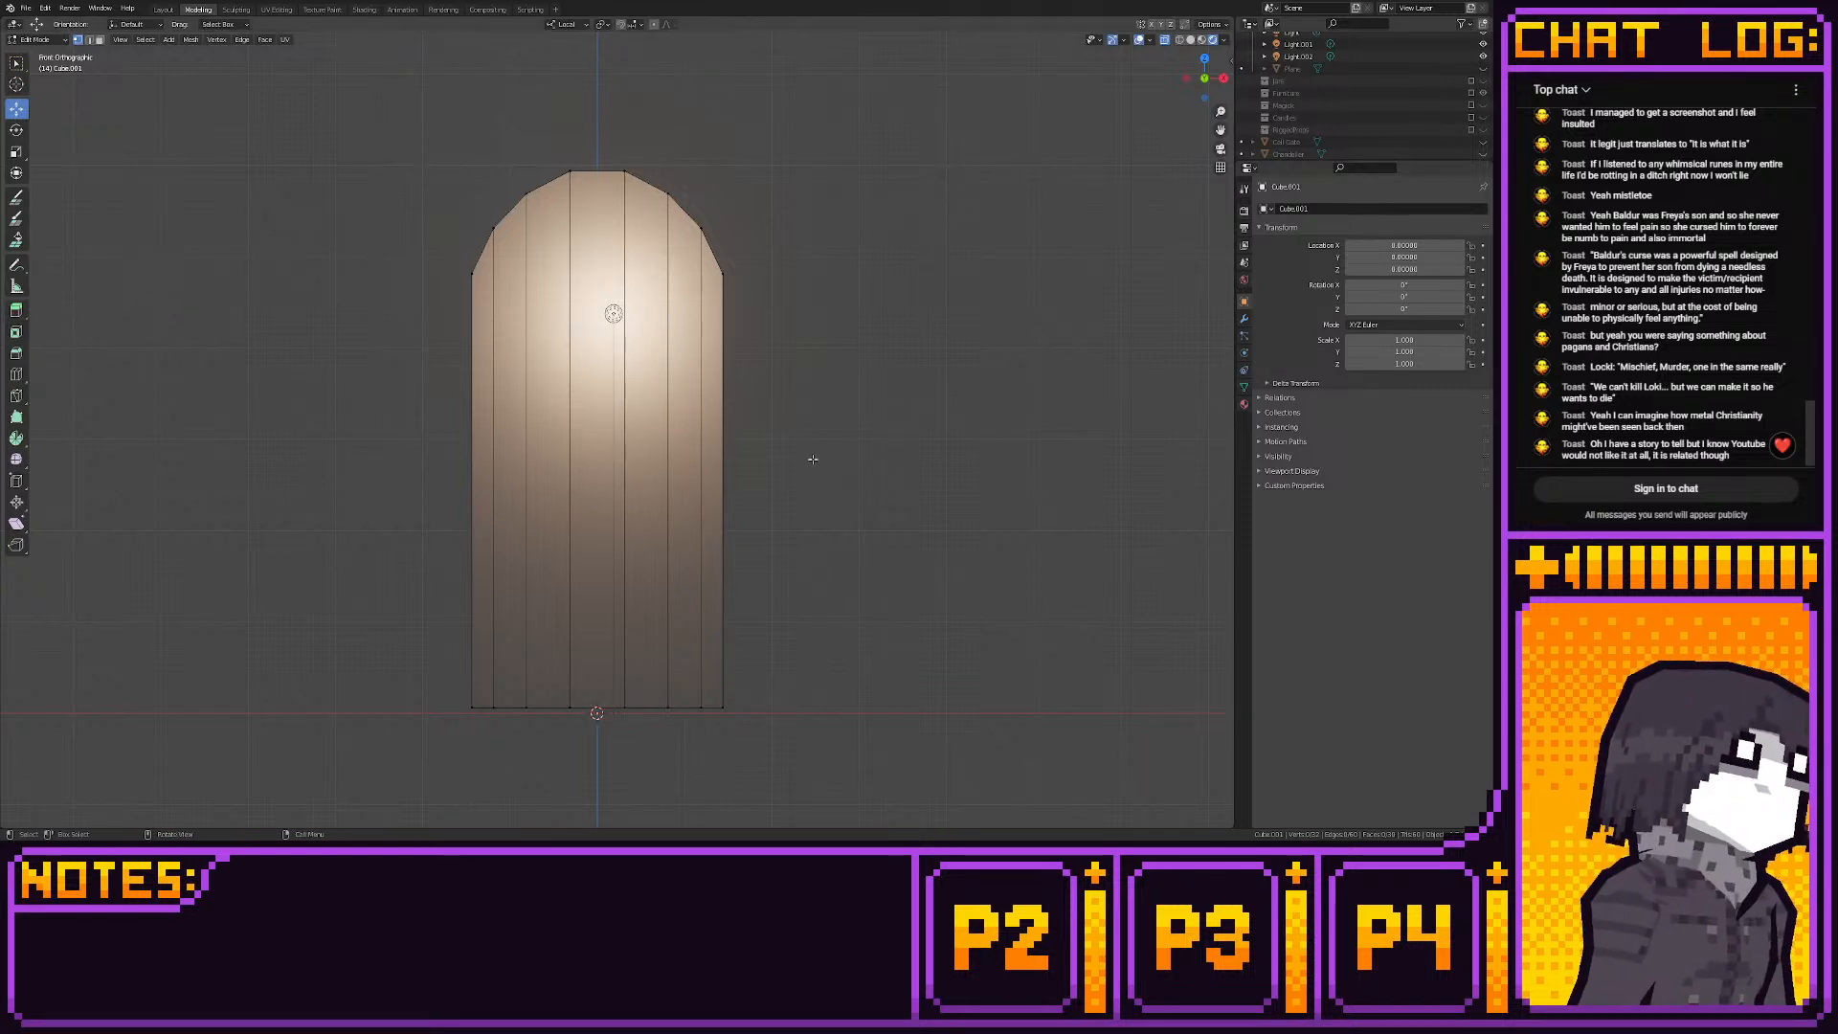
scroll(794, 493, "up", 2)
middle_click_drag(799, 495, 812, 597, "shift")
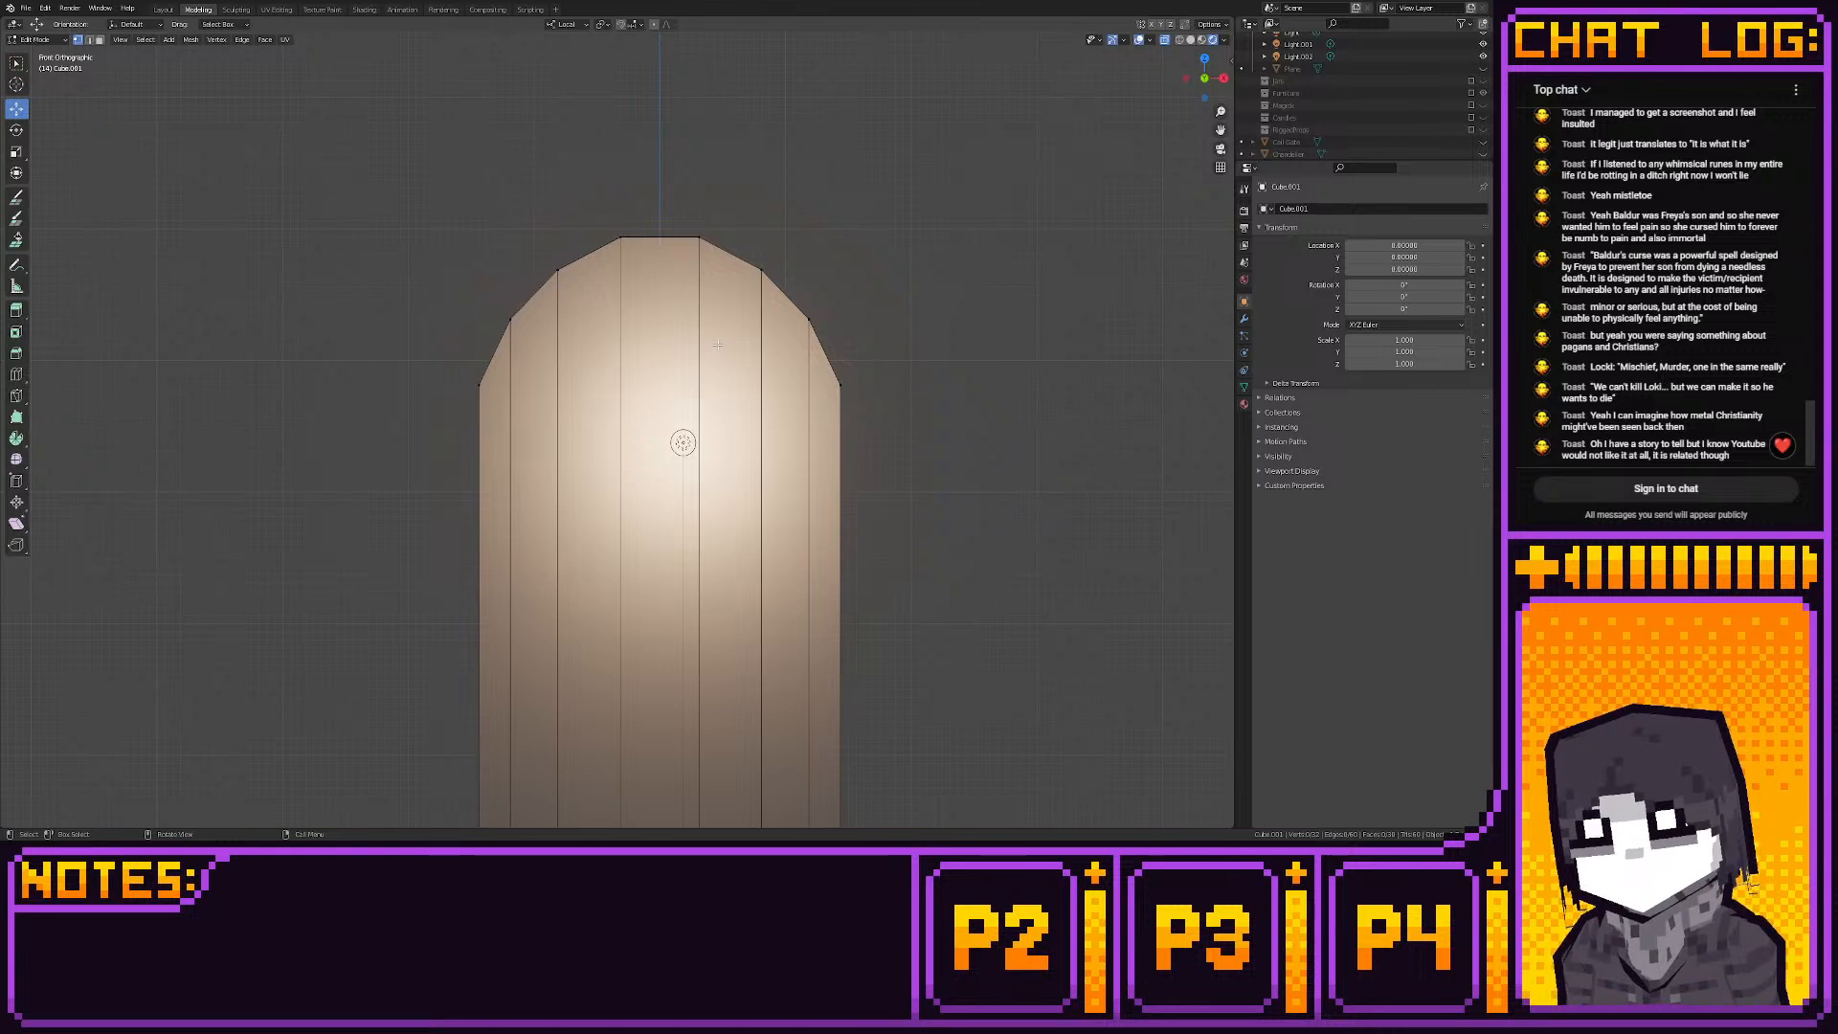
scroll(718, 344, "down", 3)
scroll(785, 424, "up", 1)
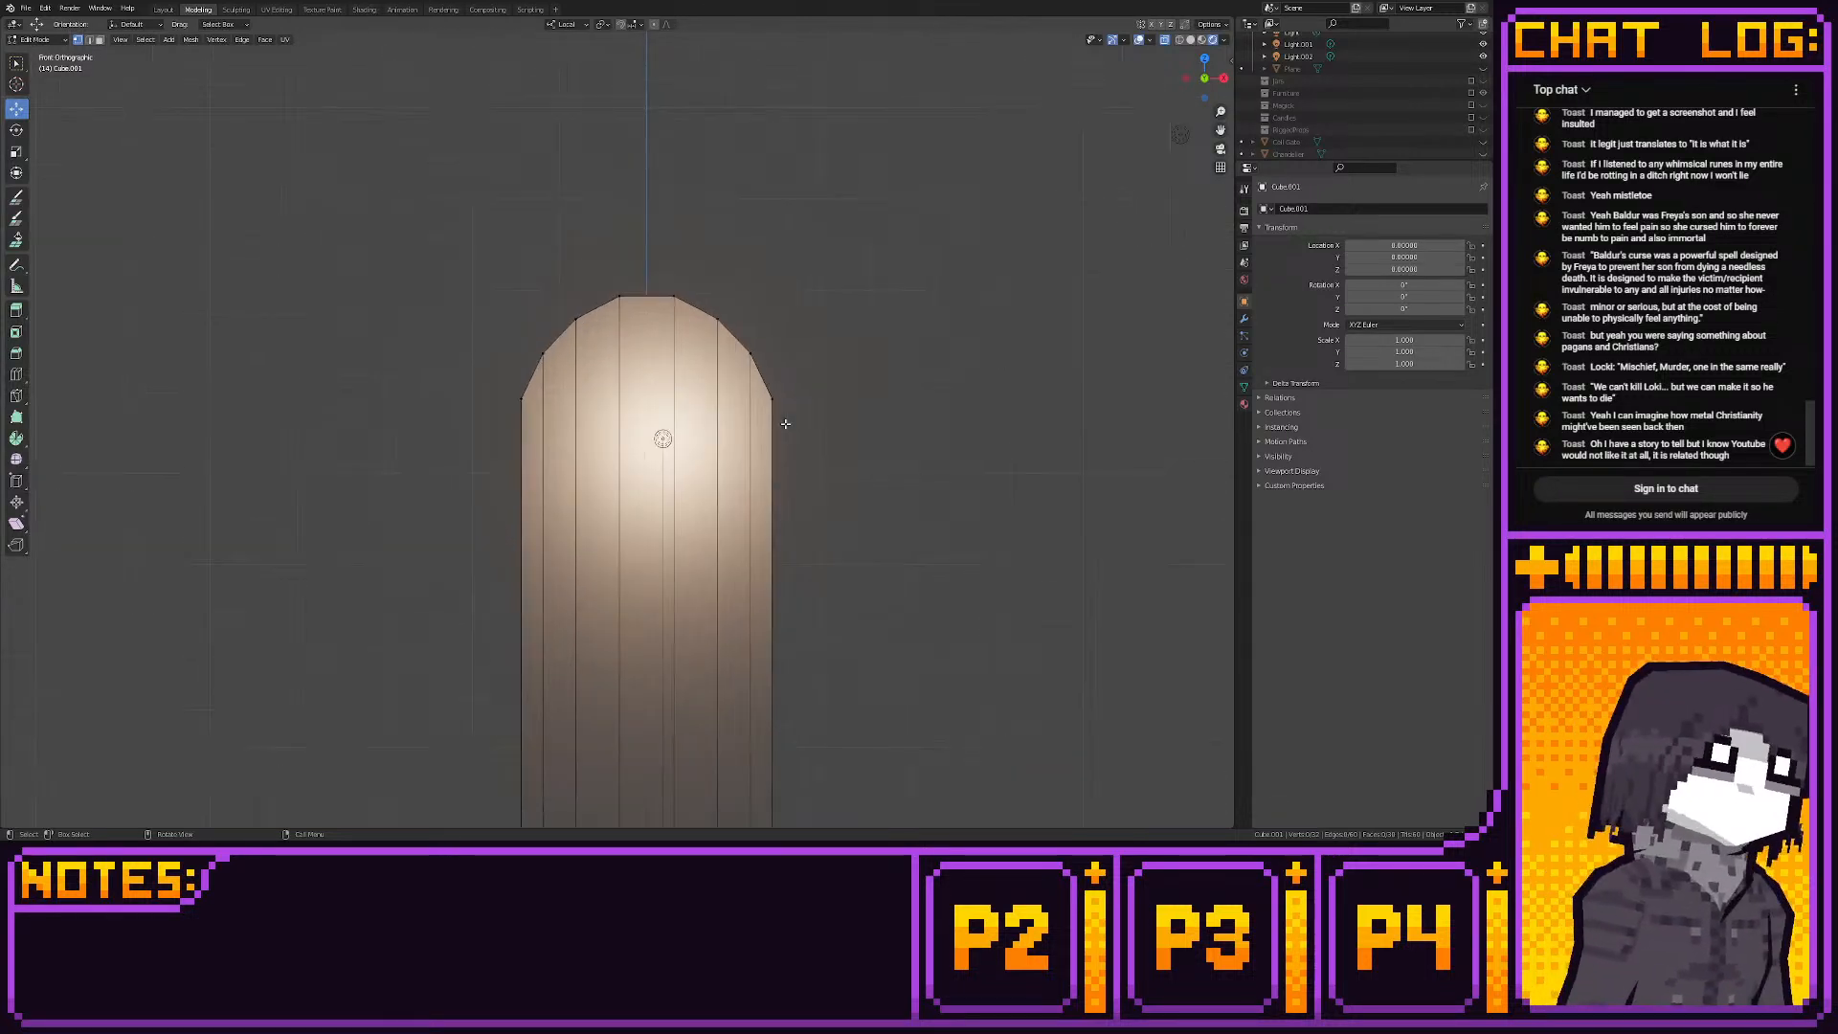
middle_click_drag(839, 554, 812, 399, "shift")
scroll(779, 553, "up", 1)
mouse_move(779, 553)
middle_mouse_down("shift")
mouse_move(815, 431)
mouse_move(847, 617)
middle_mouse_up("shift")
left_click(1178, 39)
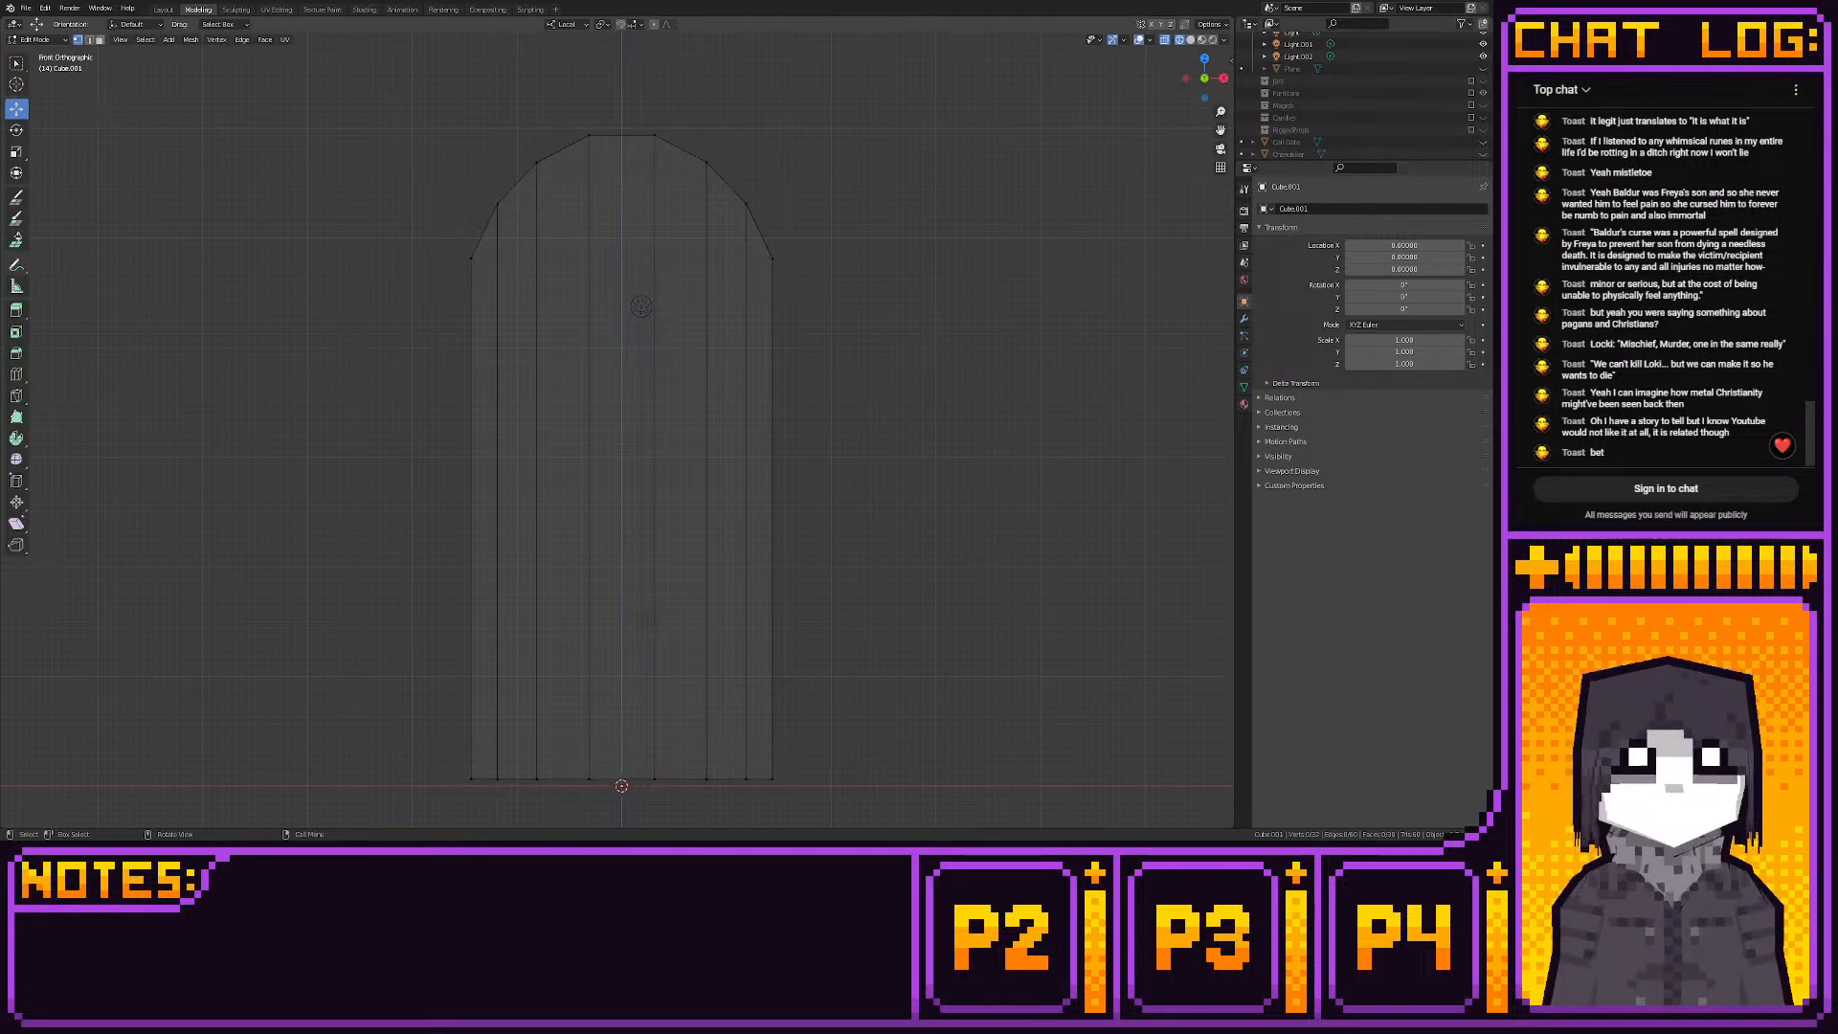
Add a small cube to the mesh and raise it along Z to about the arch's mid-height, keeping it unrotated
key("shift+a")
left_click(783, 340)
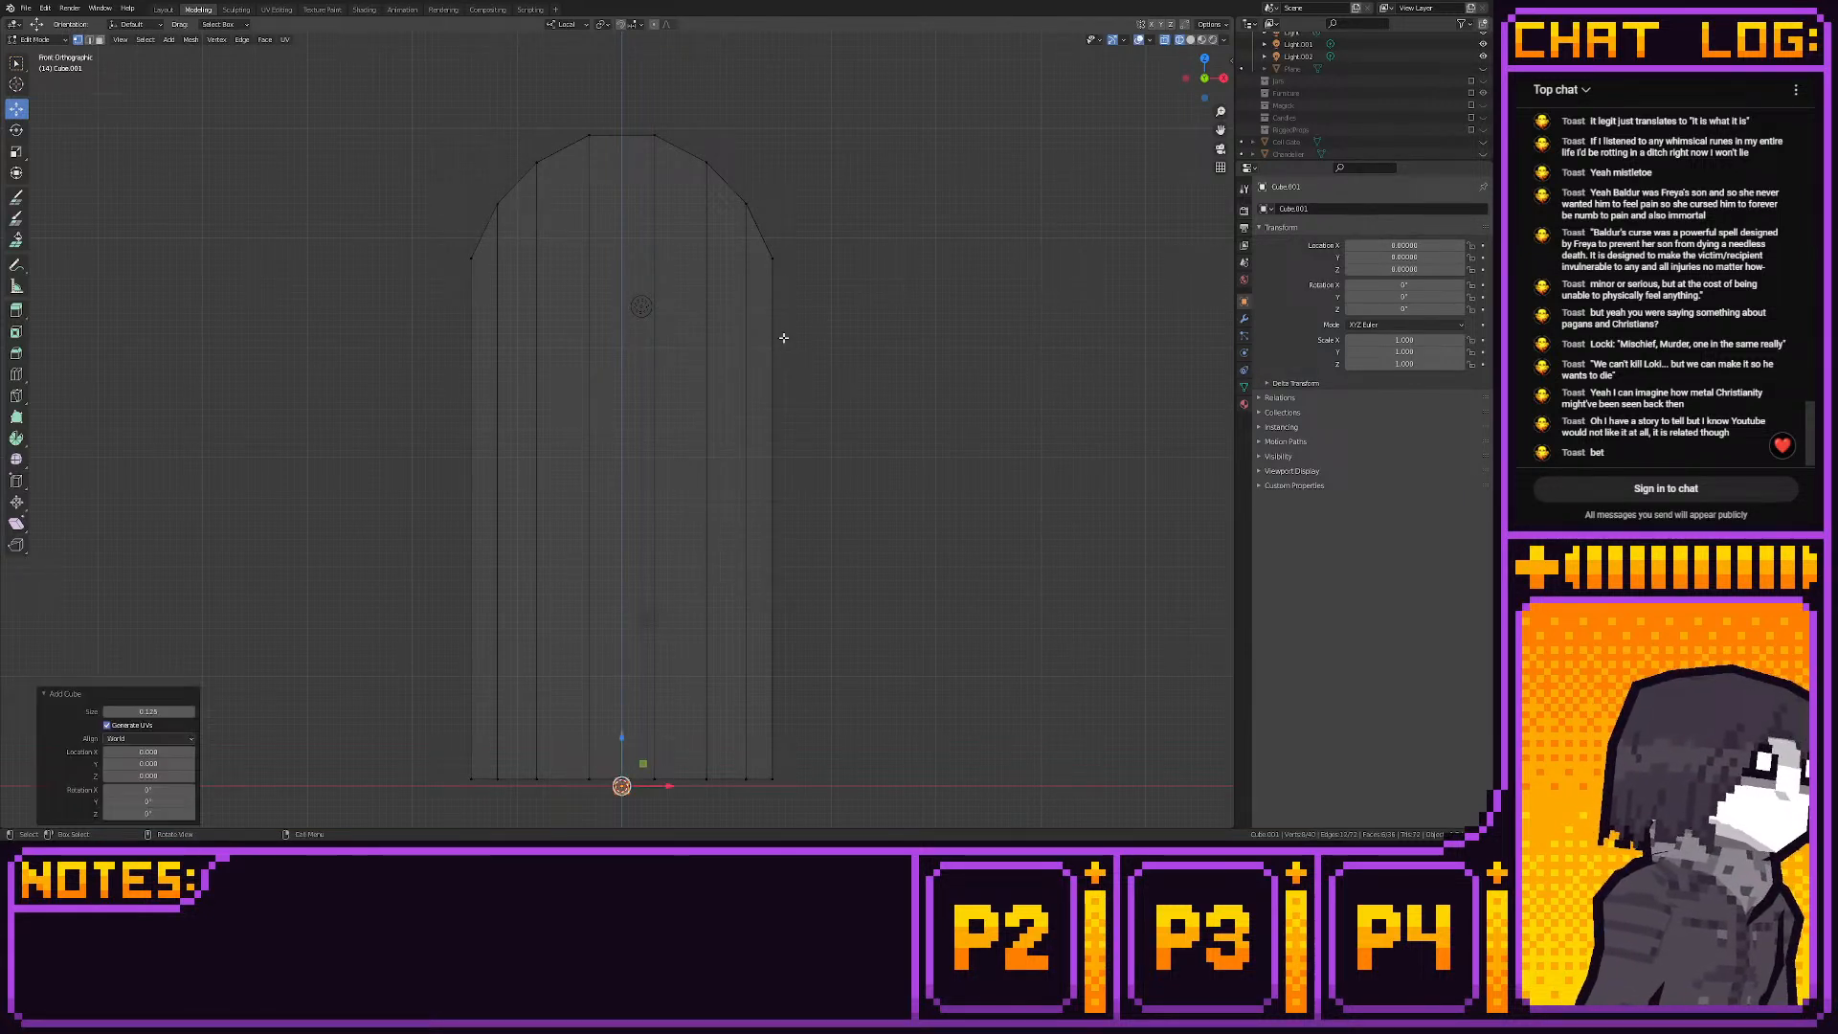
left_click_drag(626, 756, 611, 412)
scroll(593, 503, "up", 4)
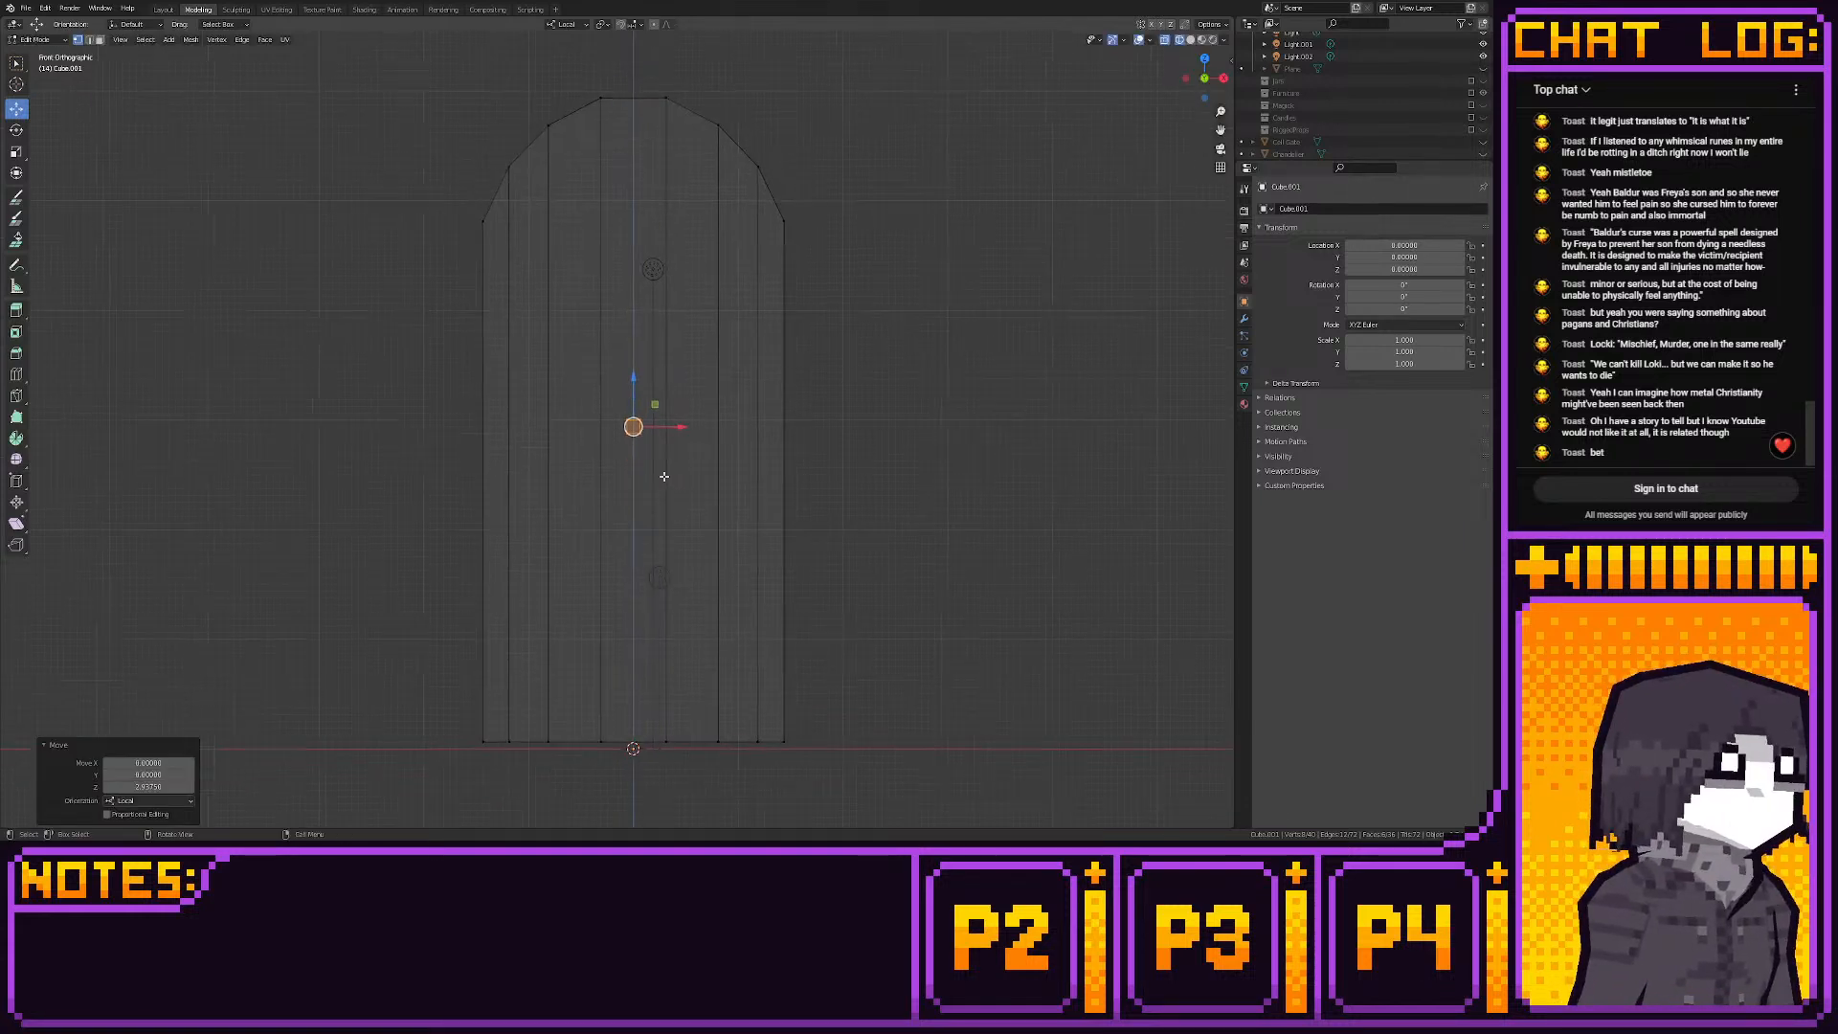
key("r")
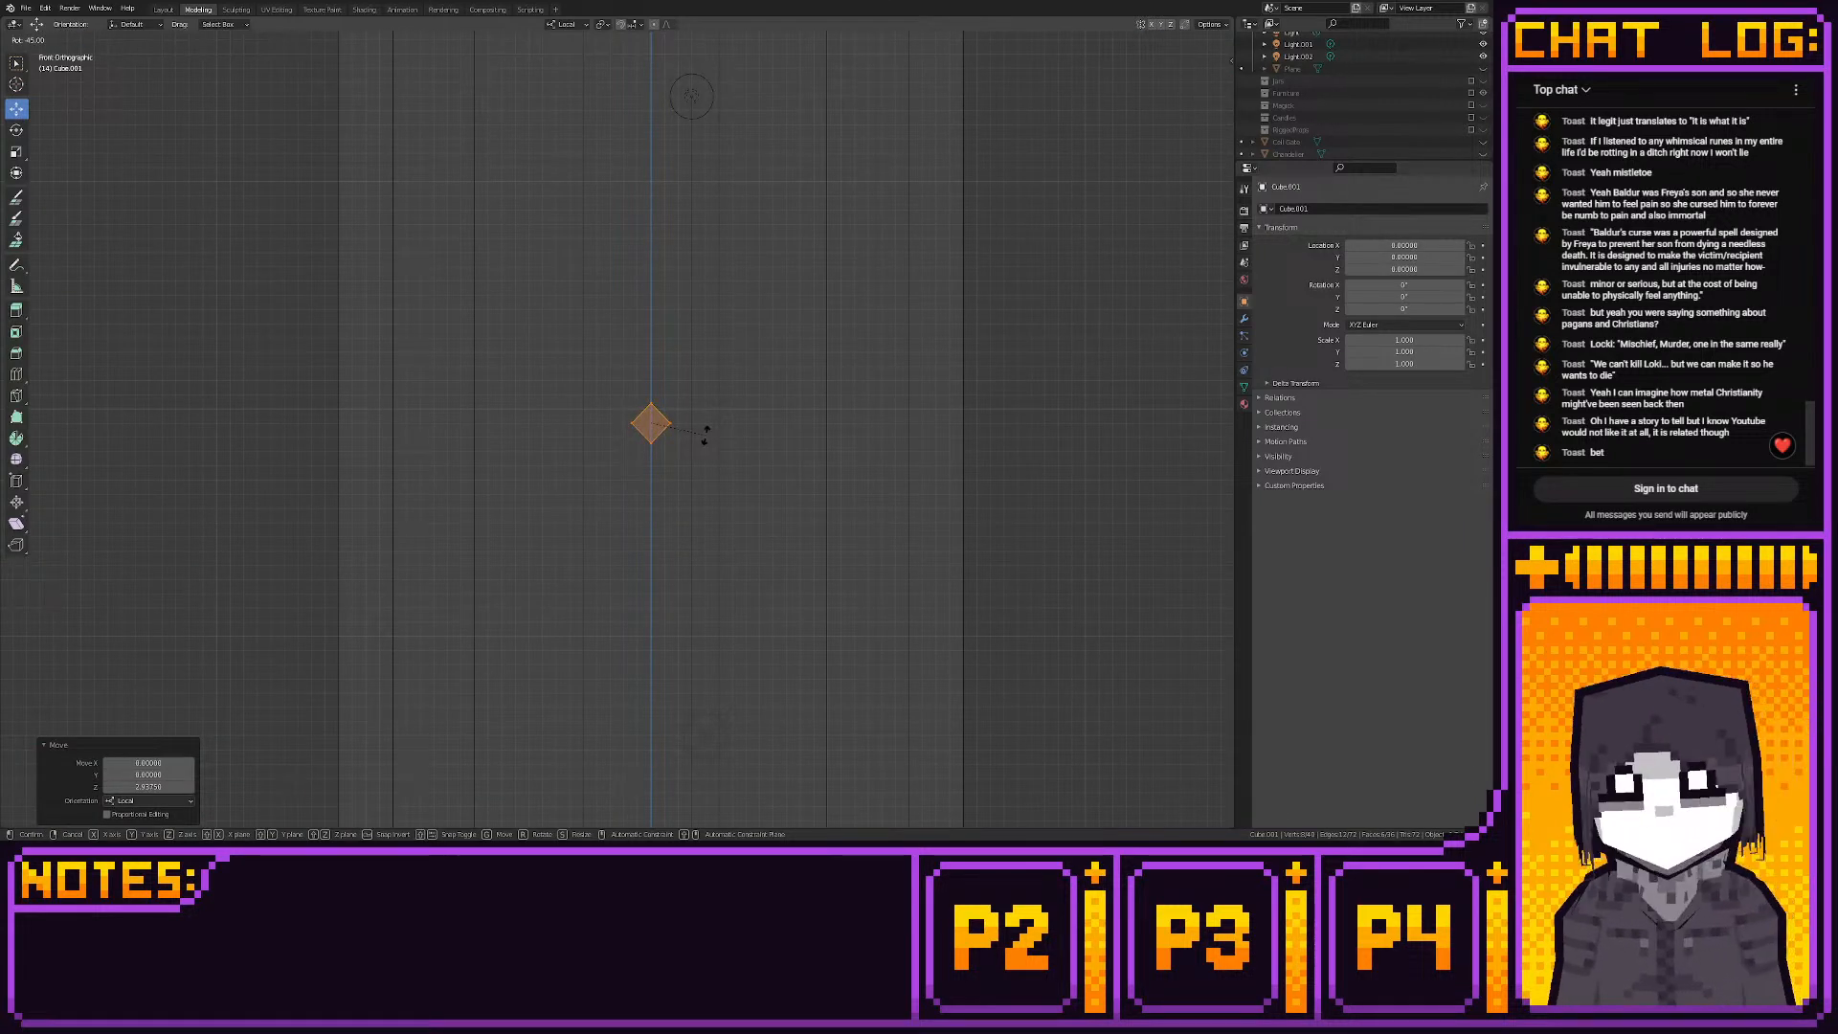
left_click(692, 492)
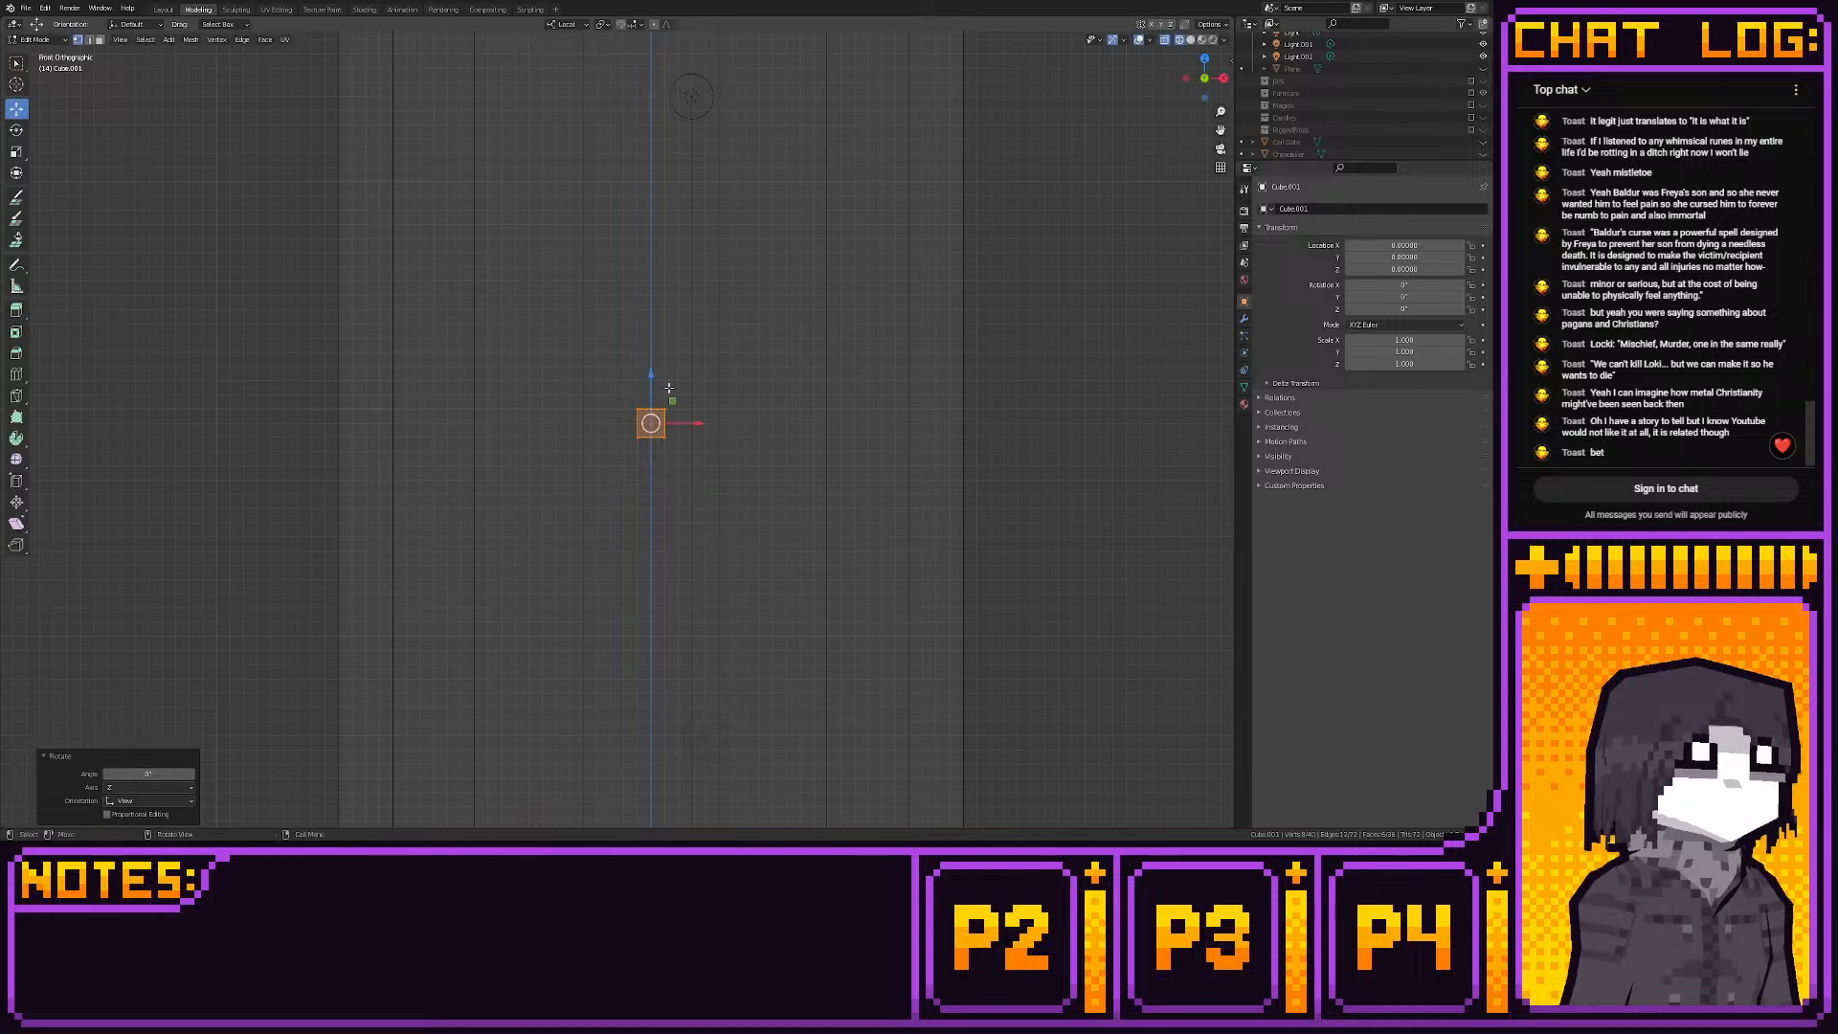
Loop cut the small cube horizontally and, in side view, stretch it along Y through the slab into a bar with tapered ends
left_click(1223, 78)
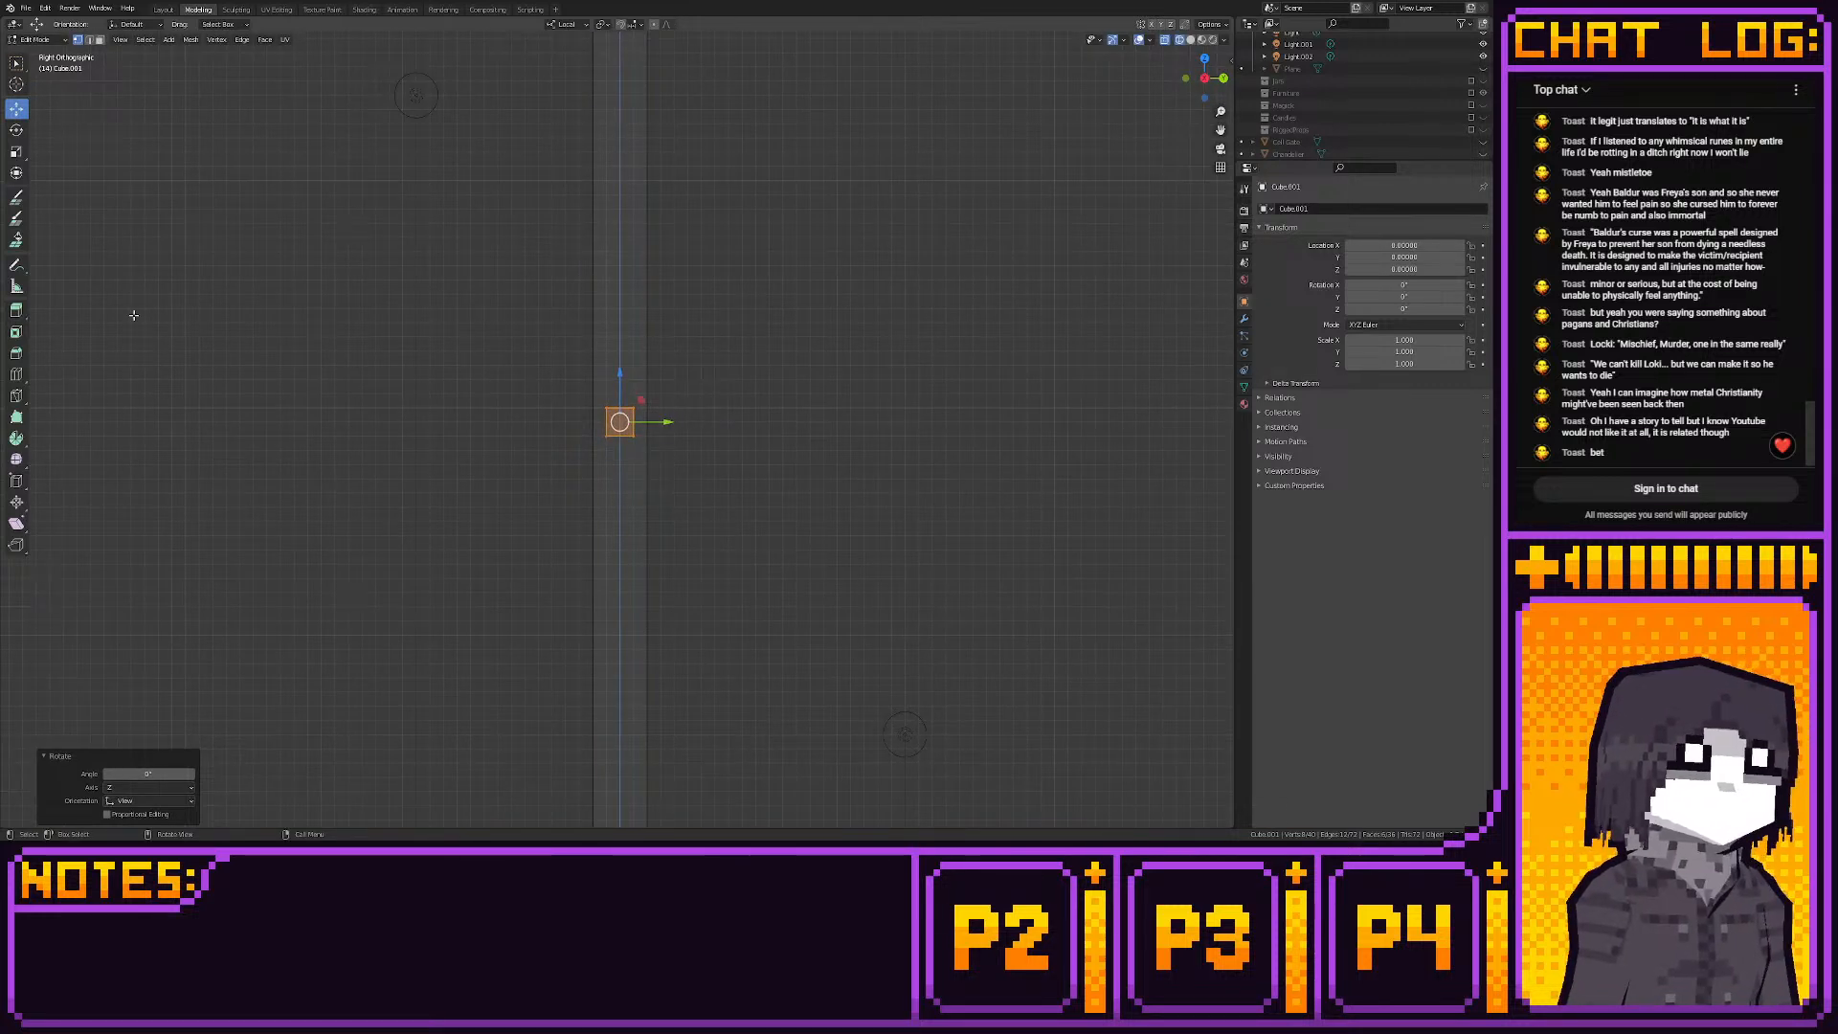
left_click(16, 374)
left_click(610, 415)
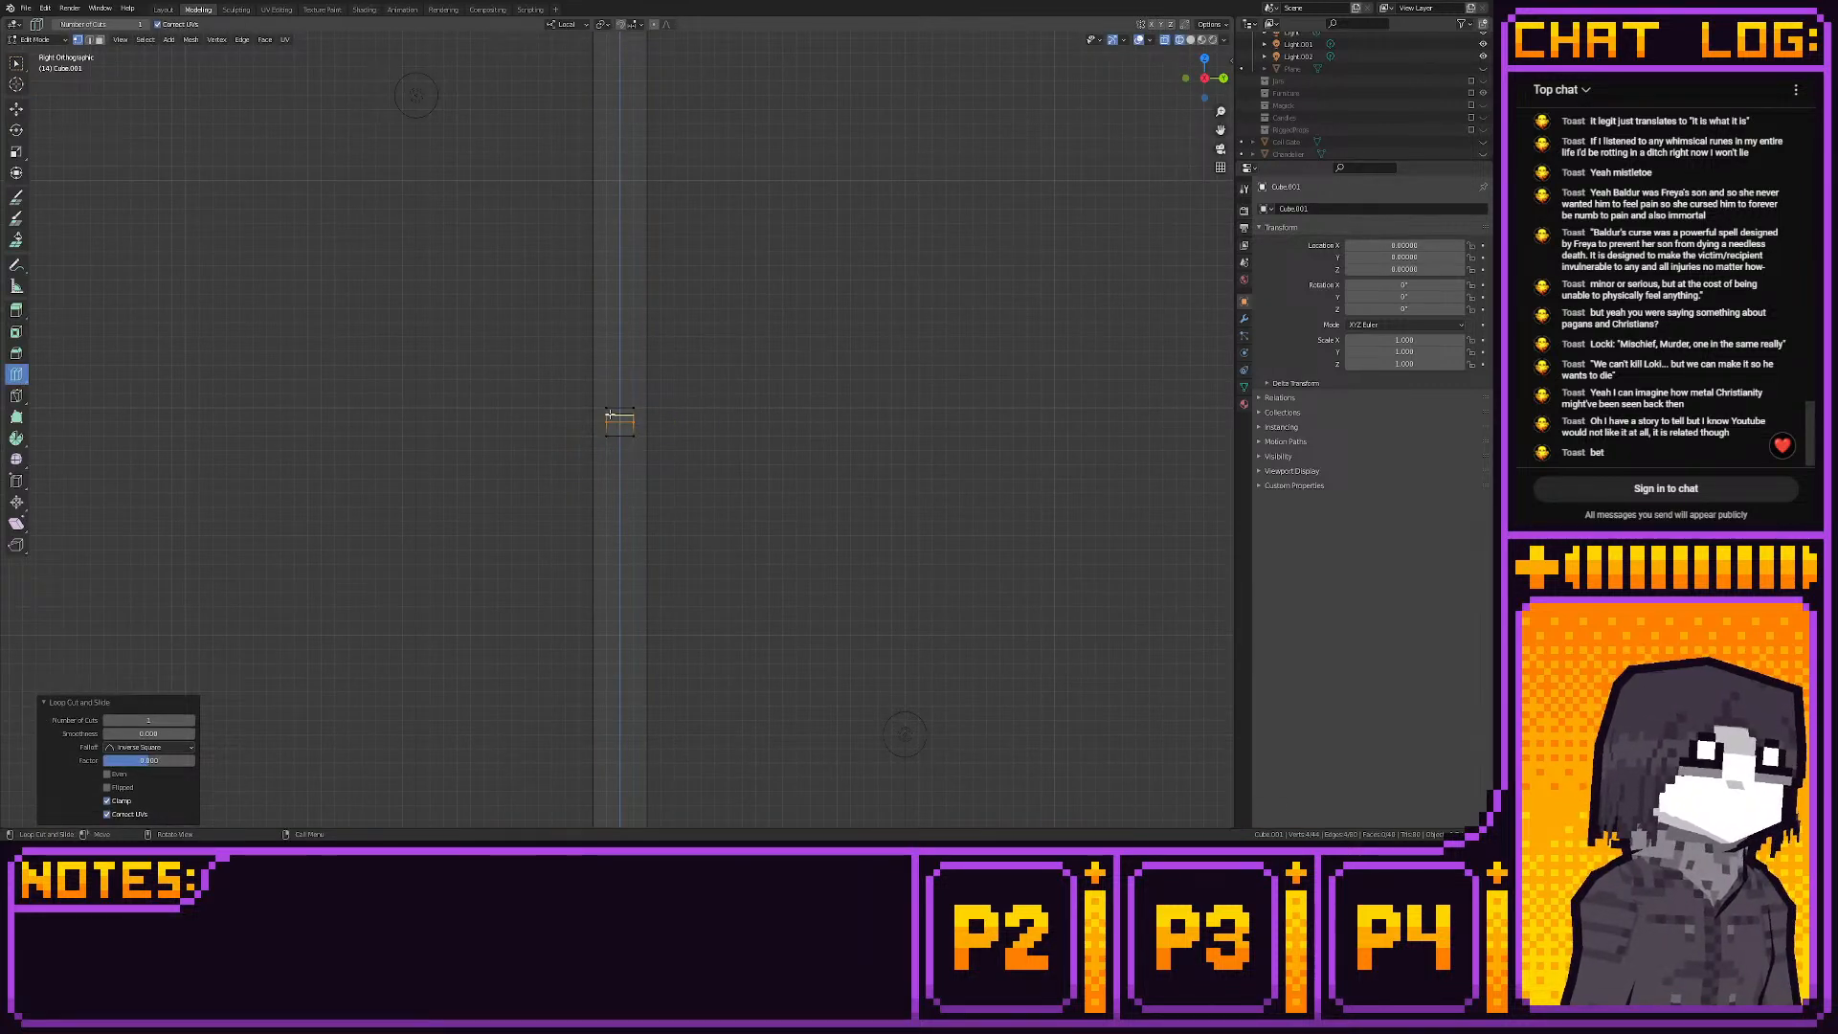
left_click(16, 108)
left_click_drag(703, 457, 542, 507)
left_click_drag(620, 425, 707, 412, "ctrl")
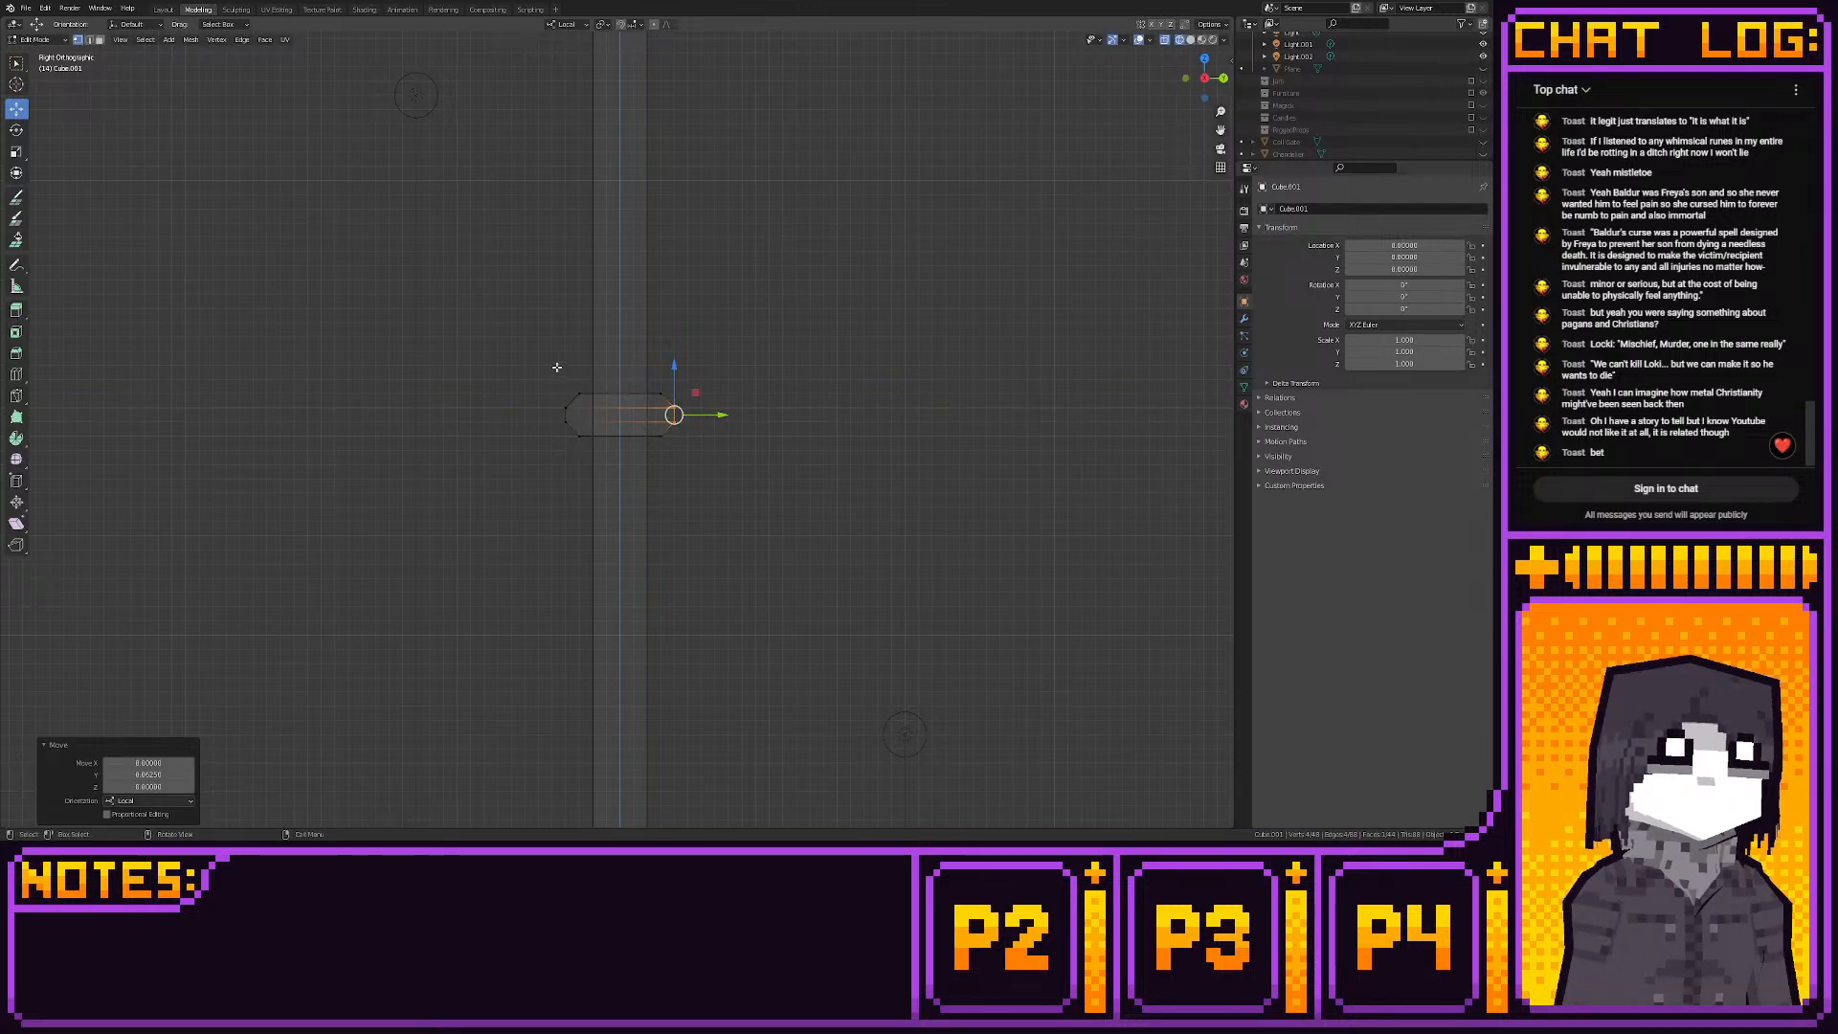
In front view, narrow the handle bar by moving the vertices of one side inward along X
left_click_drag(560, 369, 755, 482)
left_click(1185, 79)
scroll(910, 411, "down", 6)
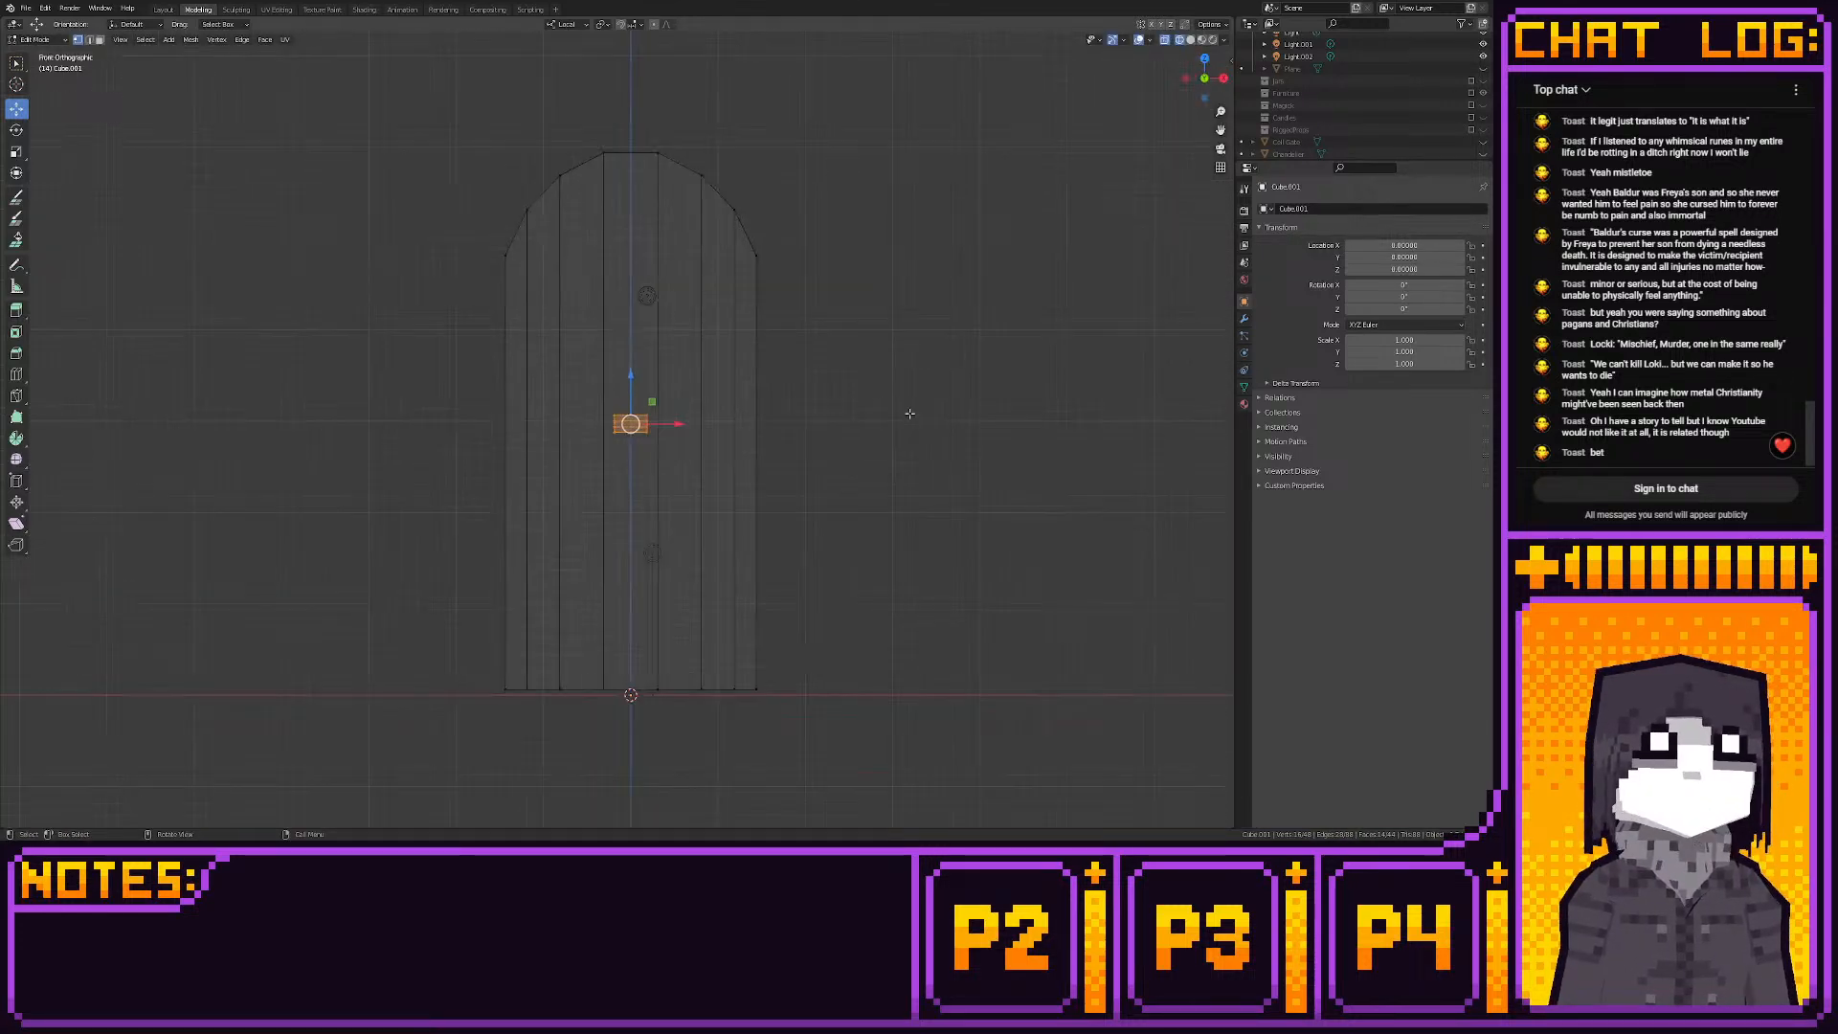
middle_click_drag(744, 397, 823, 381)
left_click(1188, 79)
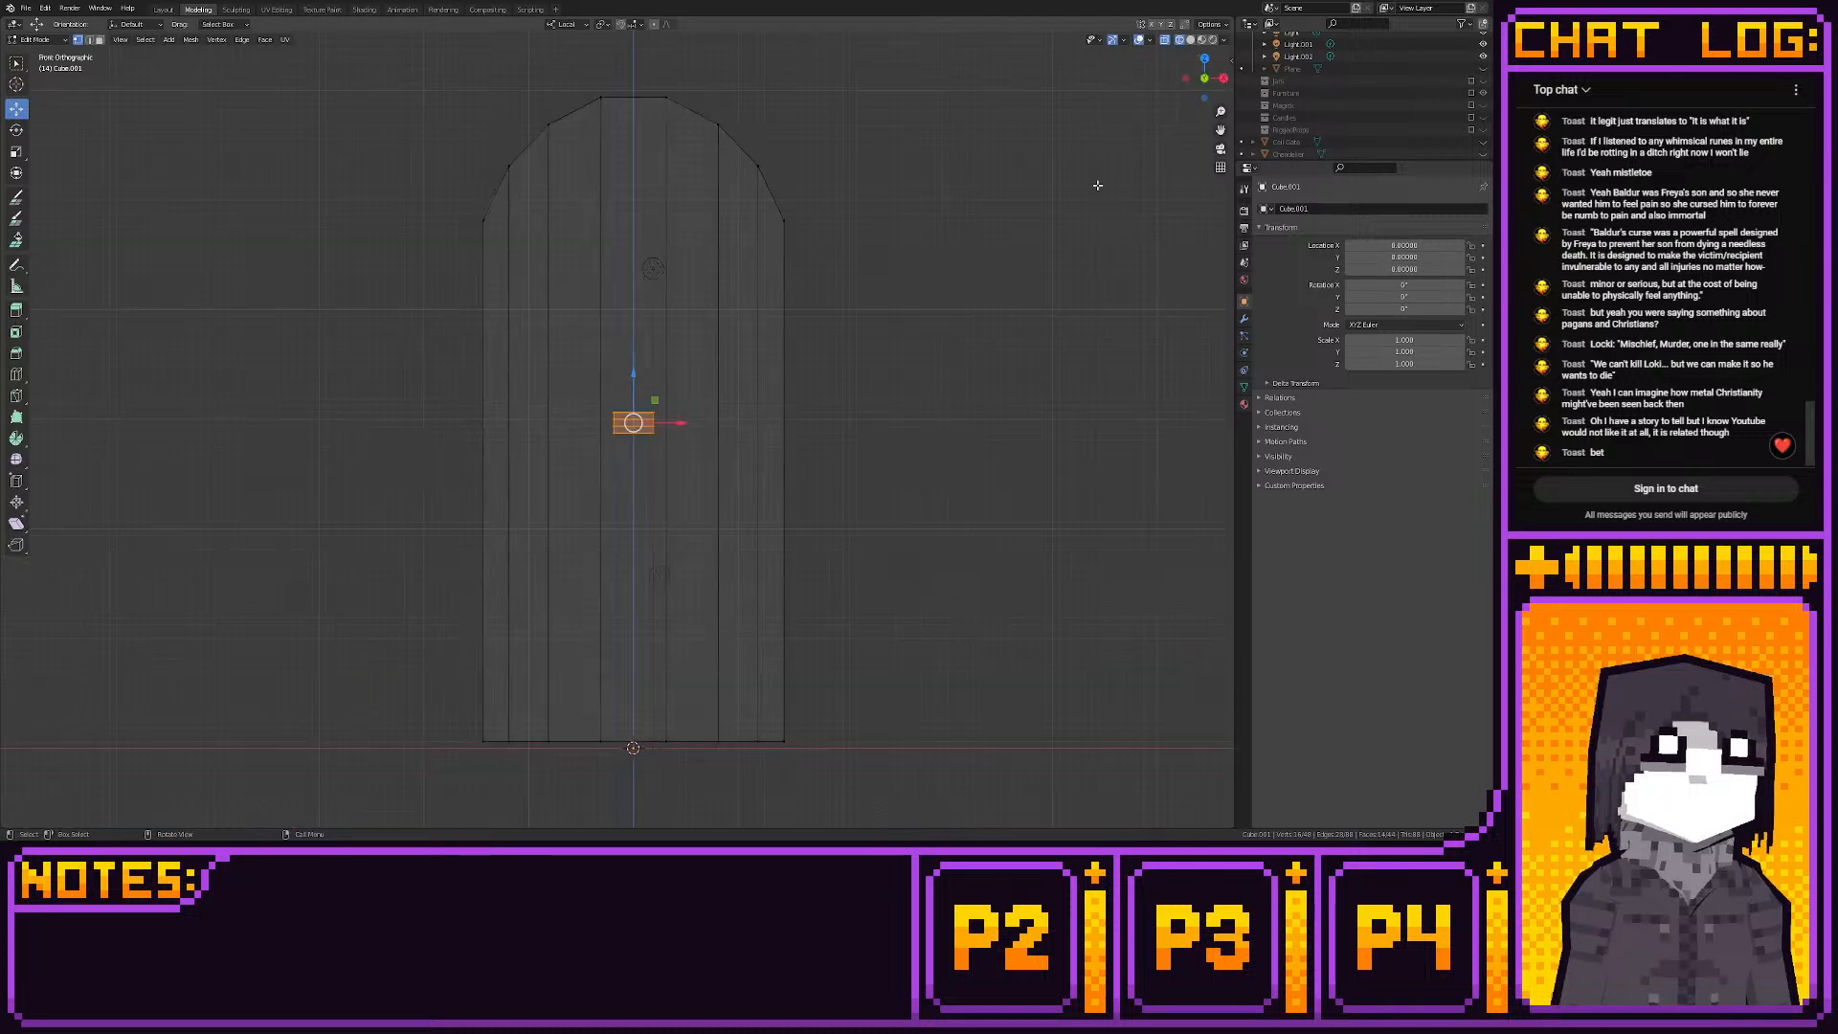
left_click(651, 438)
left_click_drag(641, 447, 690, 412)
scroll(676, 419, "up", 5)
left_click(688, 412)
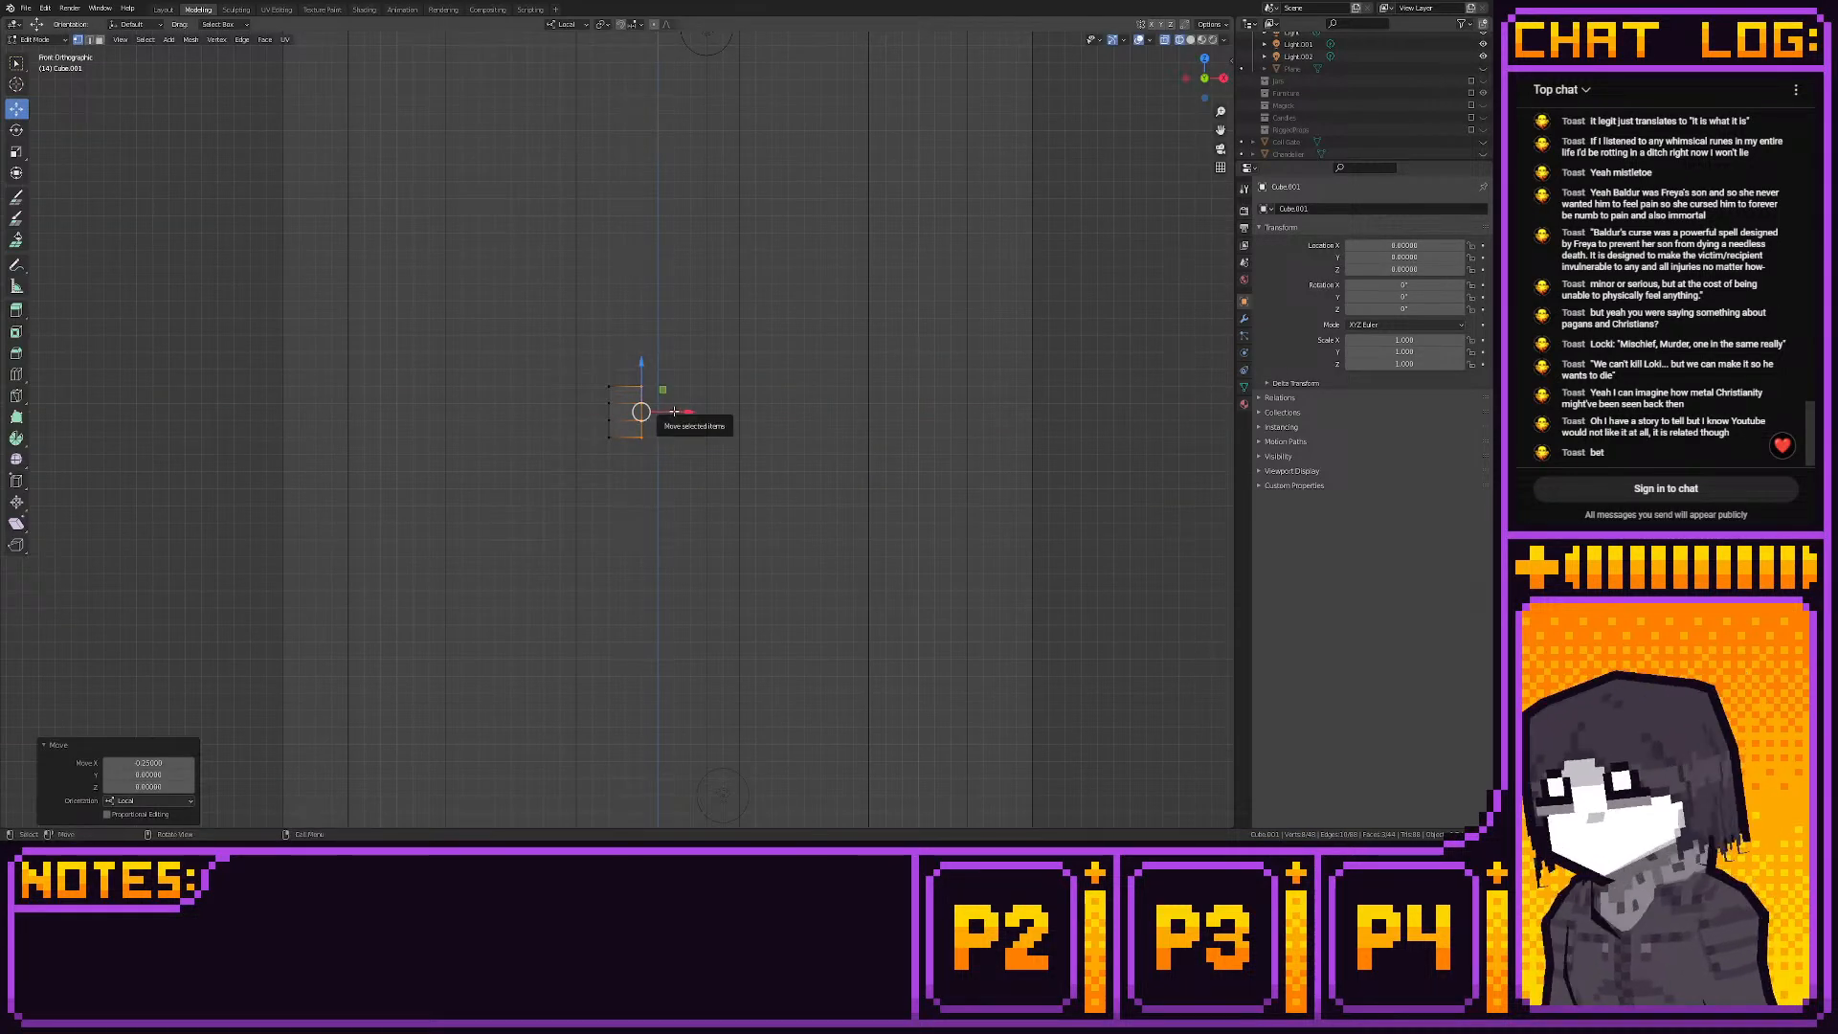
Move the narrowed bar along X from the door's centre towards its left edge
scroll(708, 364, "down", 4)
left_click_drag(677, 350, 549, 396, "shift")
left_click(300, 369)
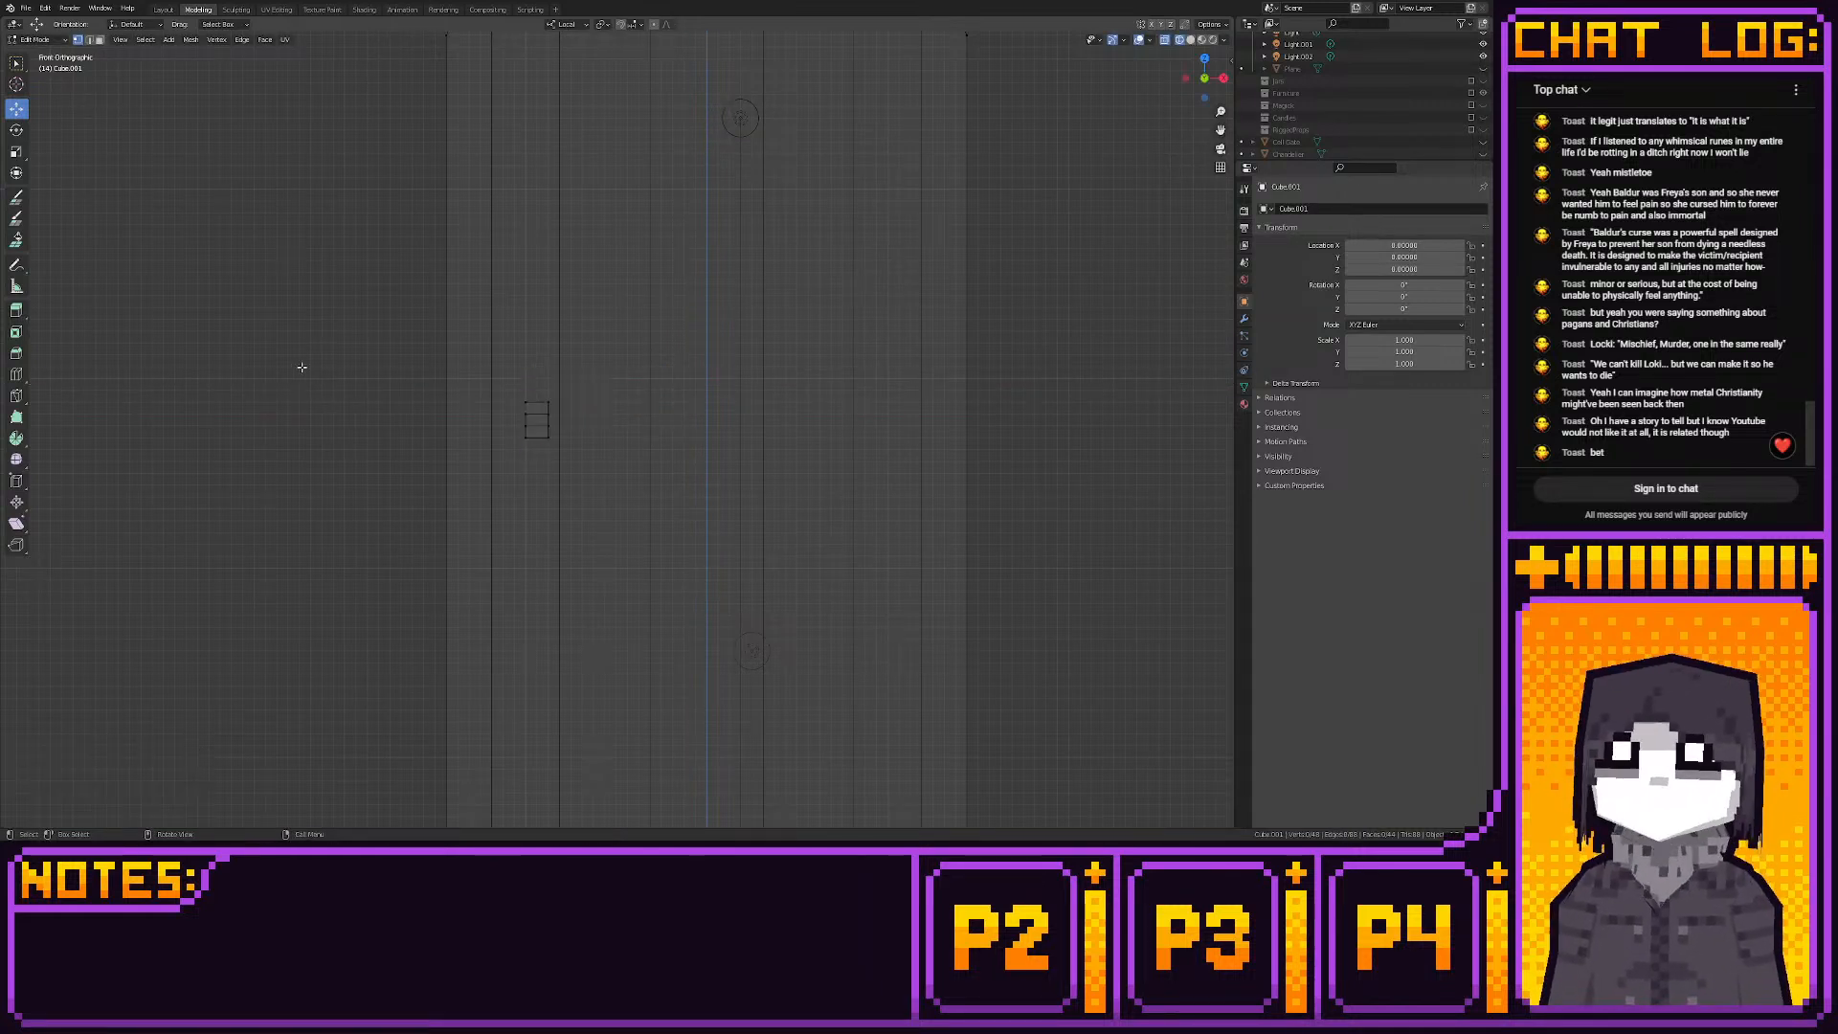
Add a second cube to the mesh, raise it along Z to about the door's mid-height, and enlarge it
scroll(587, 437, "down", 3)
key("shift+a")
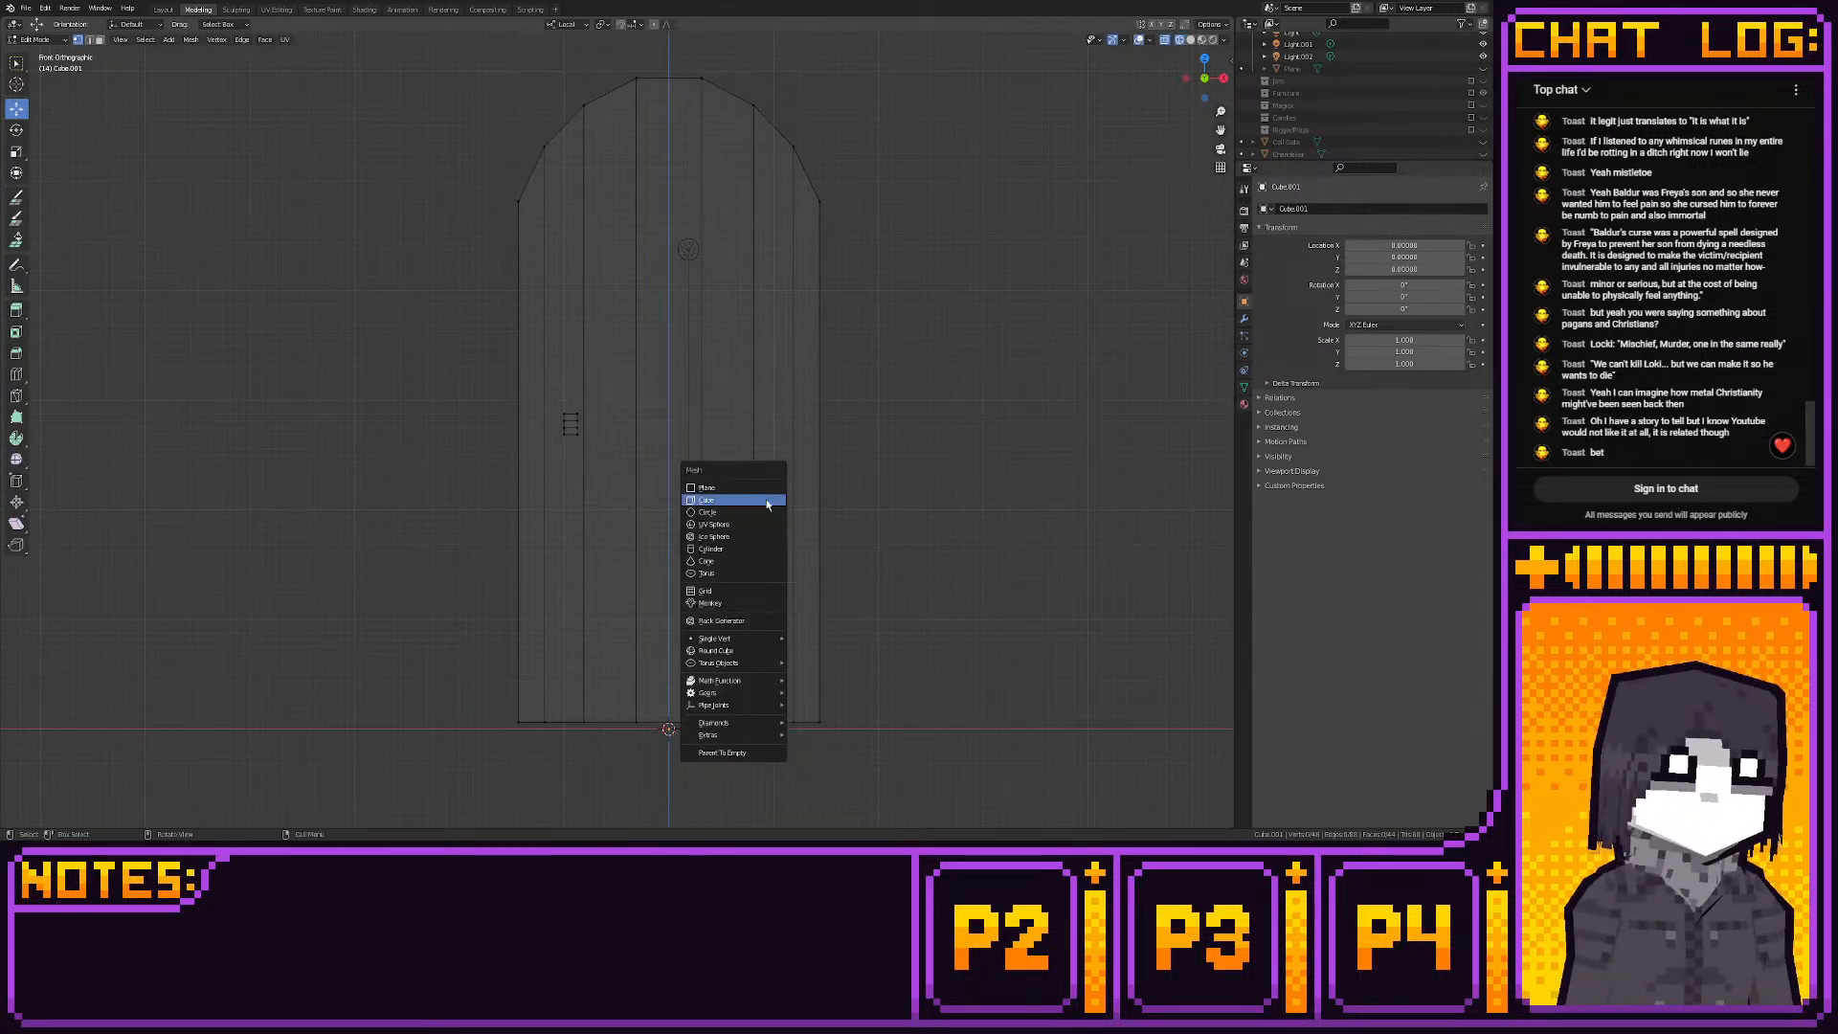
left_click(756, 498)
key("g")
key("z")
left_click(686, 440)
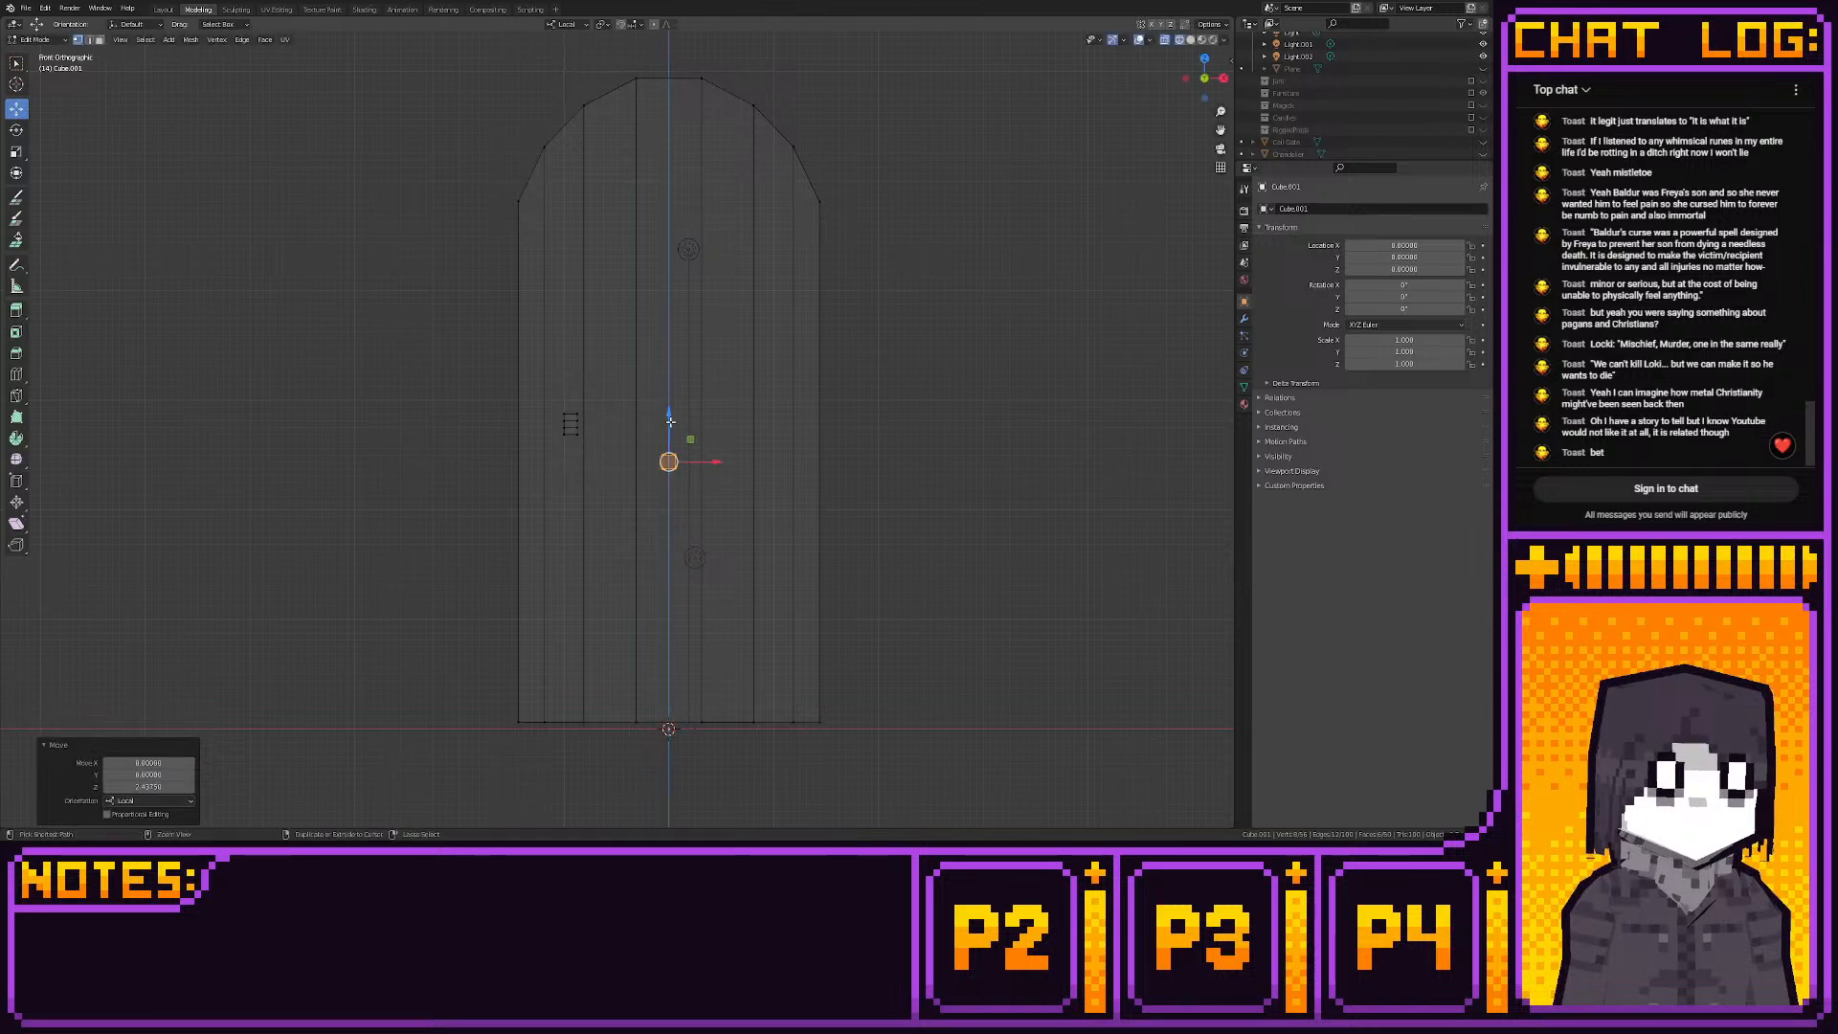
scroll(699, 450, "up", 3)
key("s")
left_click(877, 516)
Loop cut the new cube through its middle, vertically and horizontally
middle_click_drag(776, 548, 636, 580, "shift")
left_click(16, 374)
left_click(593, 460)
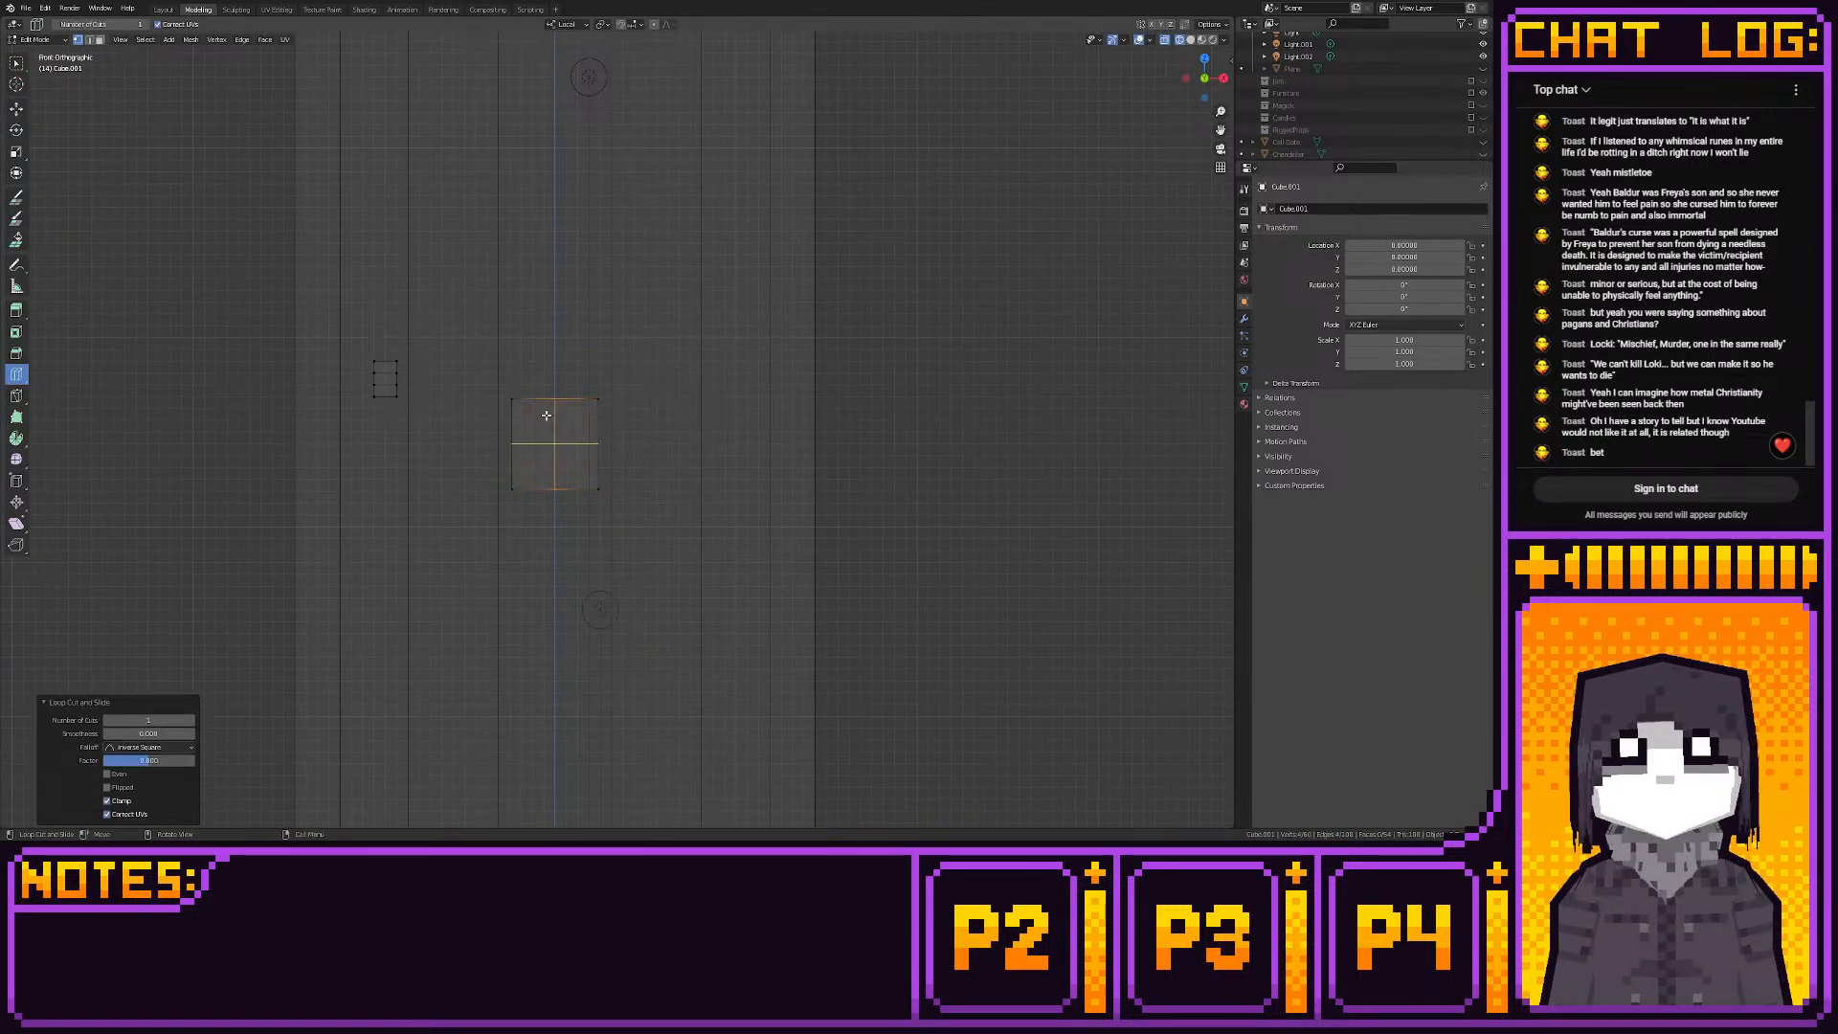
left_click(17, 111)
middle_click_drag(464, 428, 476, 414, "shift")
scroll(476, 407, "up", 1)
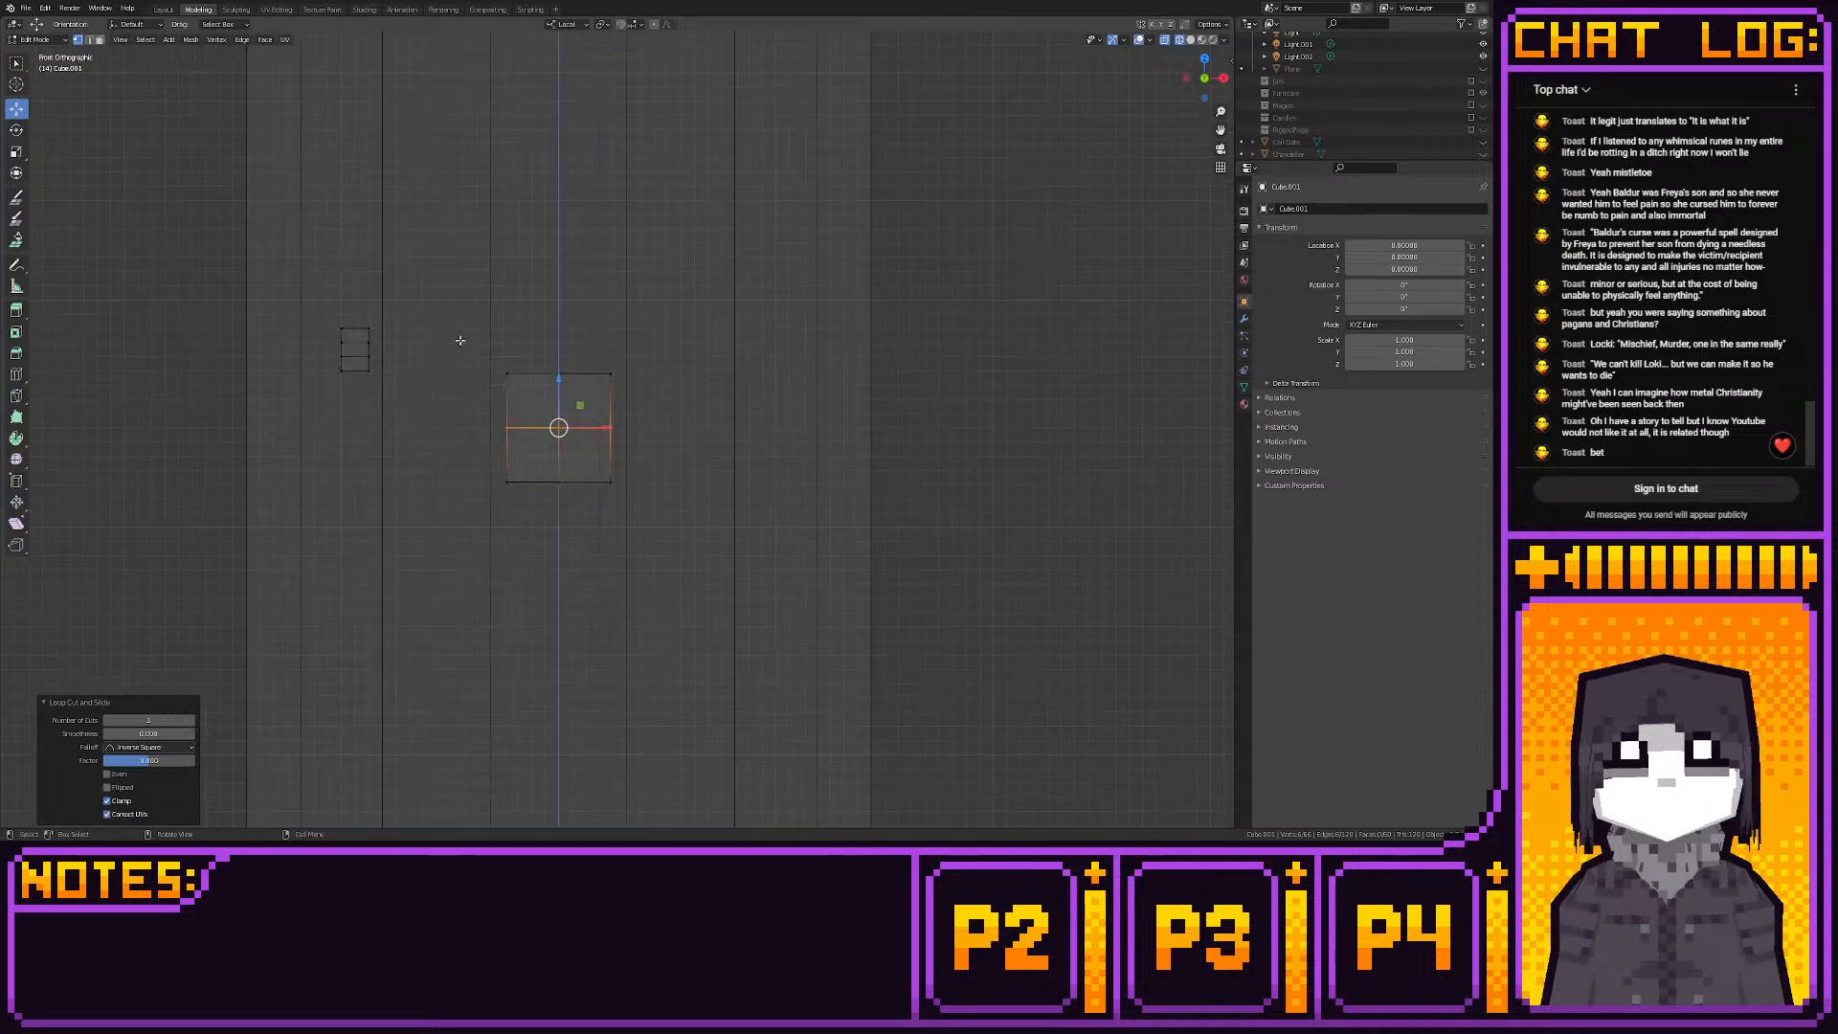
Pull the cube's four outer corners inward in front view to form an octagonal outline, and check its depth
left_click_drag(469, 341, 700, 524)
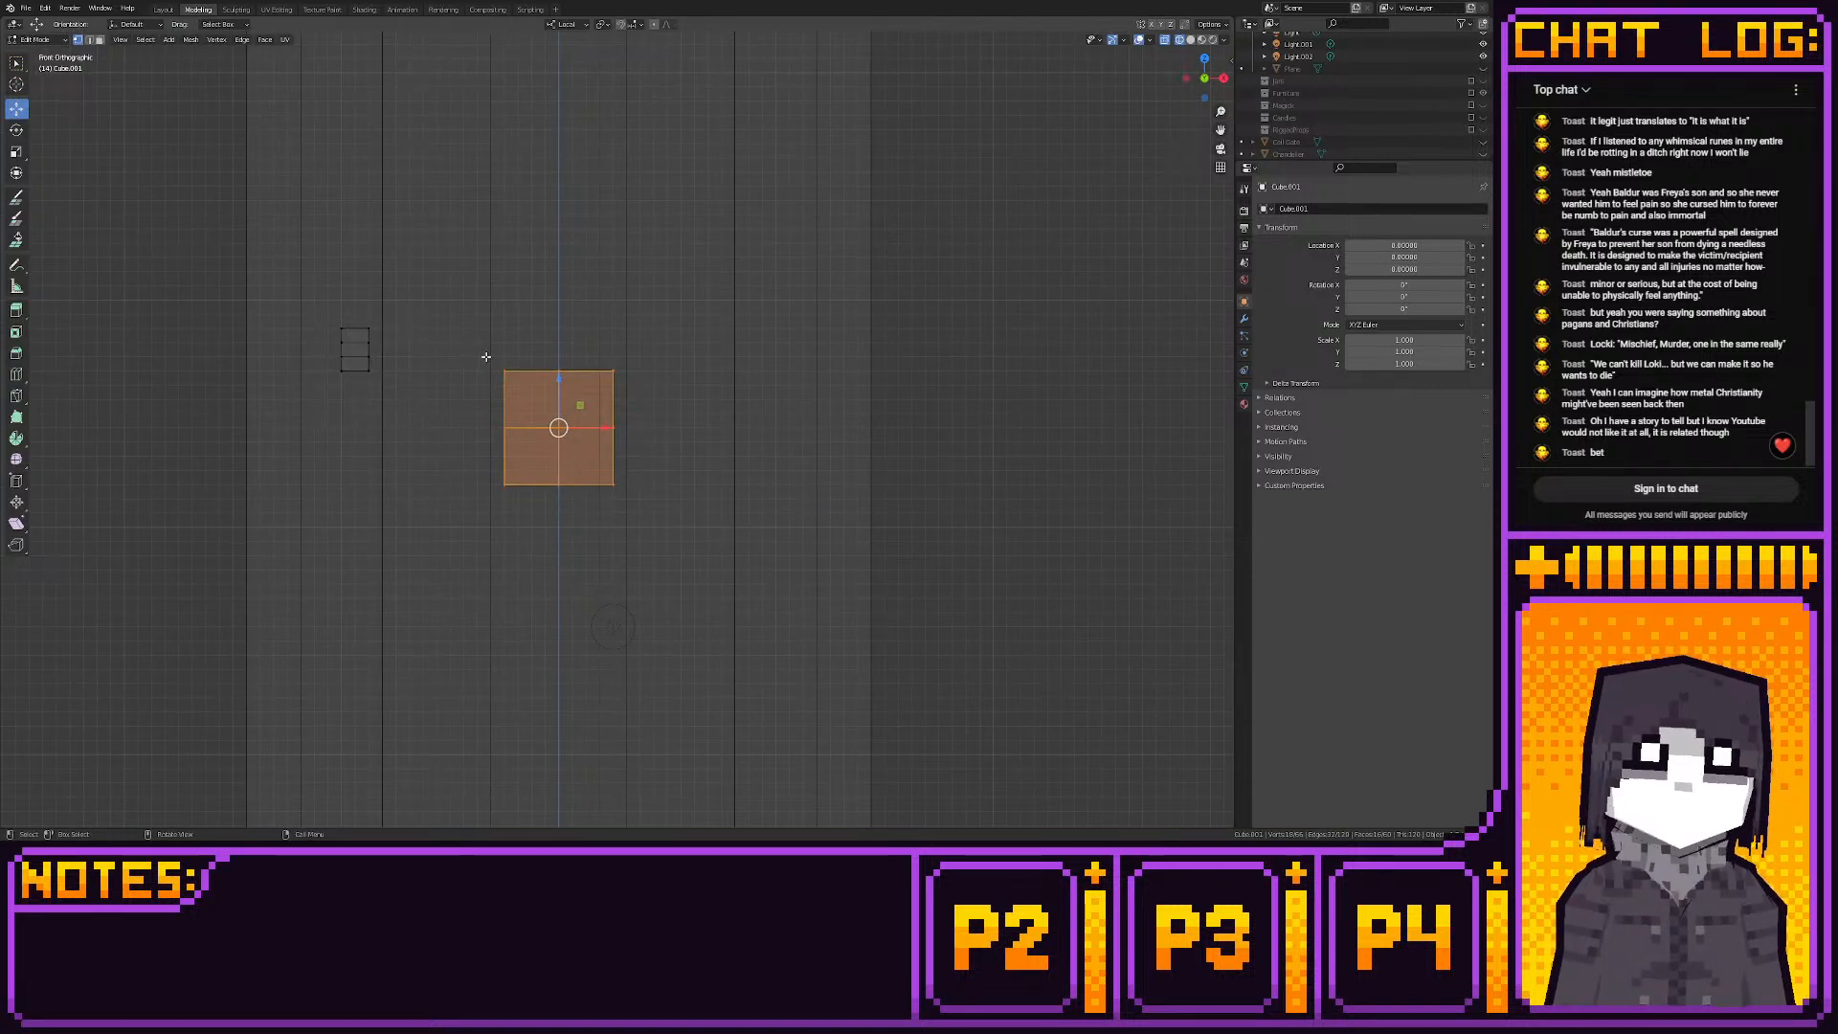
left_click_drag(486, 357, 540, 363)
mouse_move(604, 352)
left_mouse_down()
mouse_move(649, 391)
mouse_move(617, 366)
left_mouse_up()
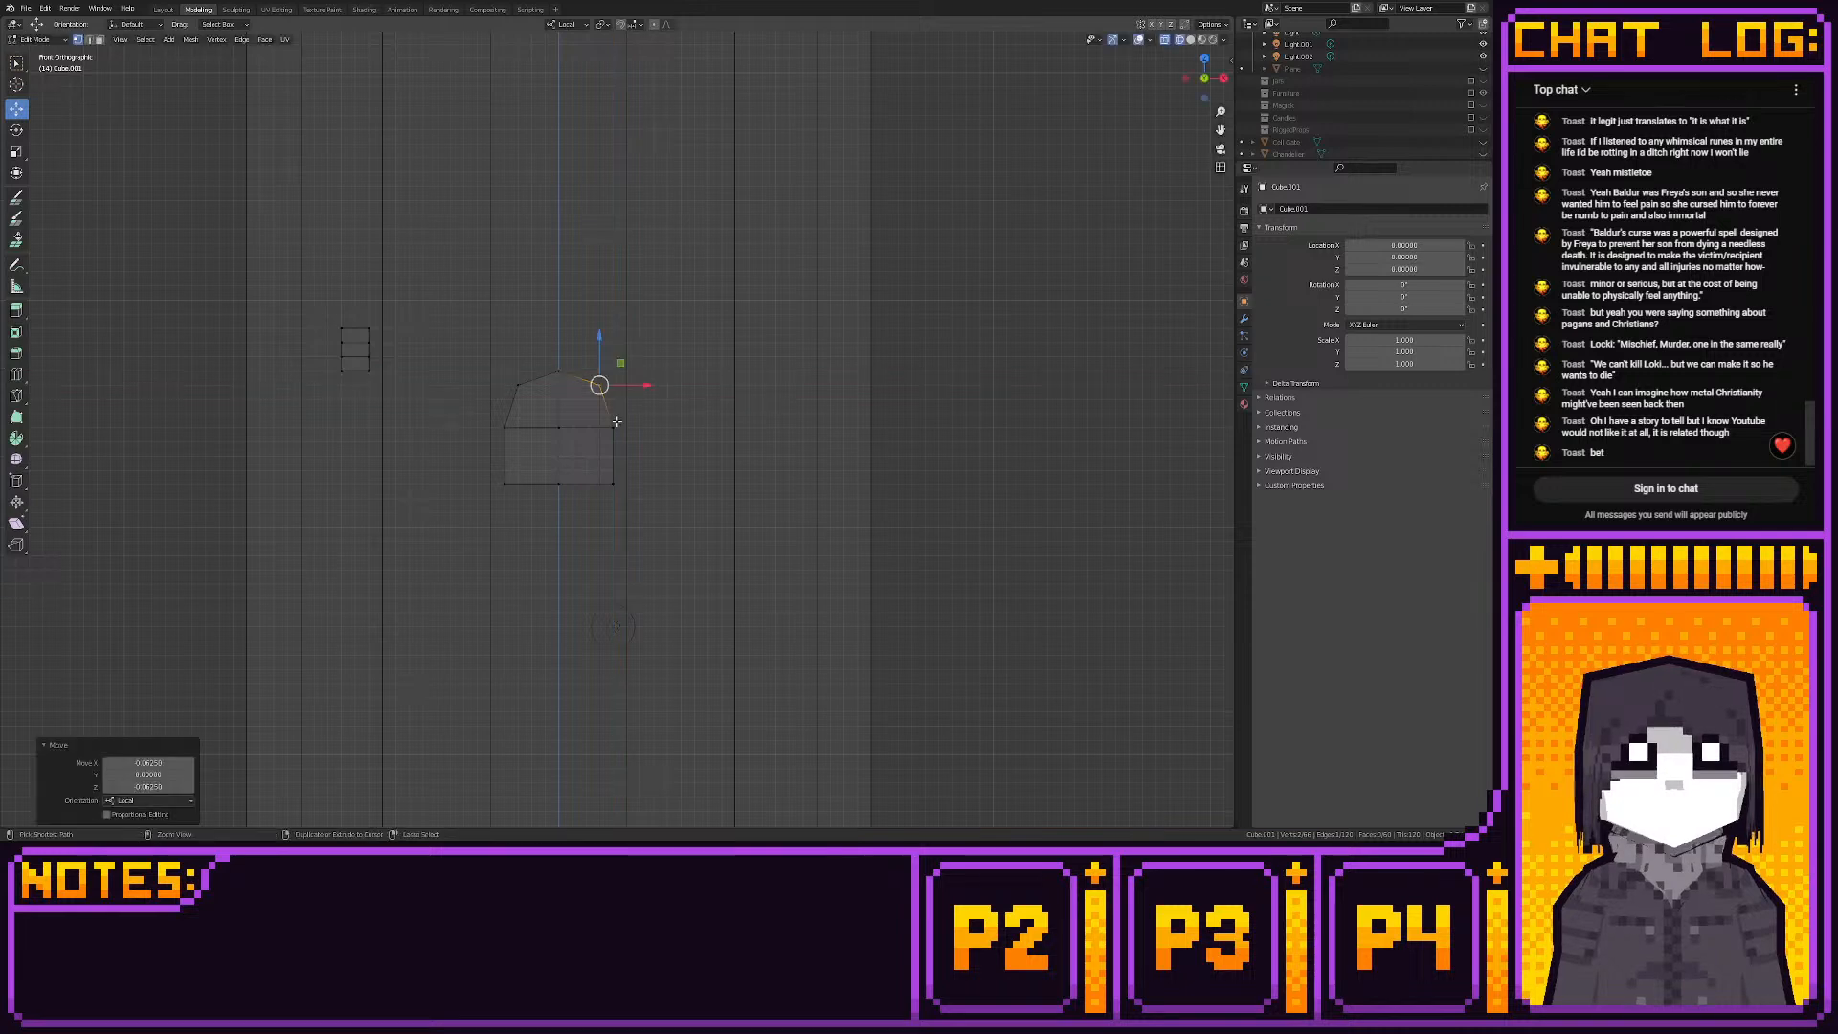
mouse_move(596, 467)
left_mouse_down()
mouse_move(641, 502)
mouse_move(621, 448)
left_mouse_up()
left_click_drag(470, 469, 537, 441)
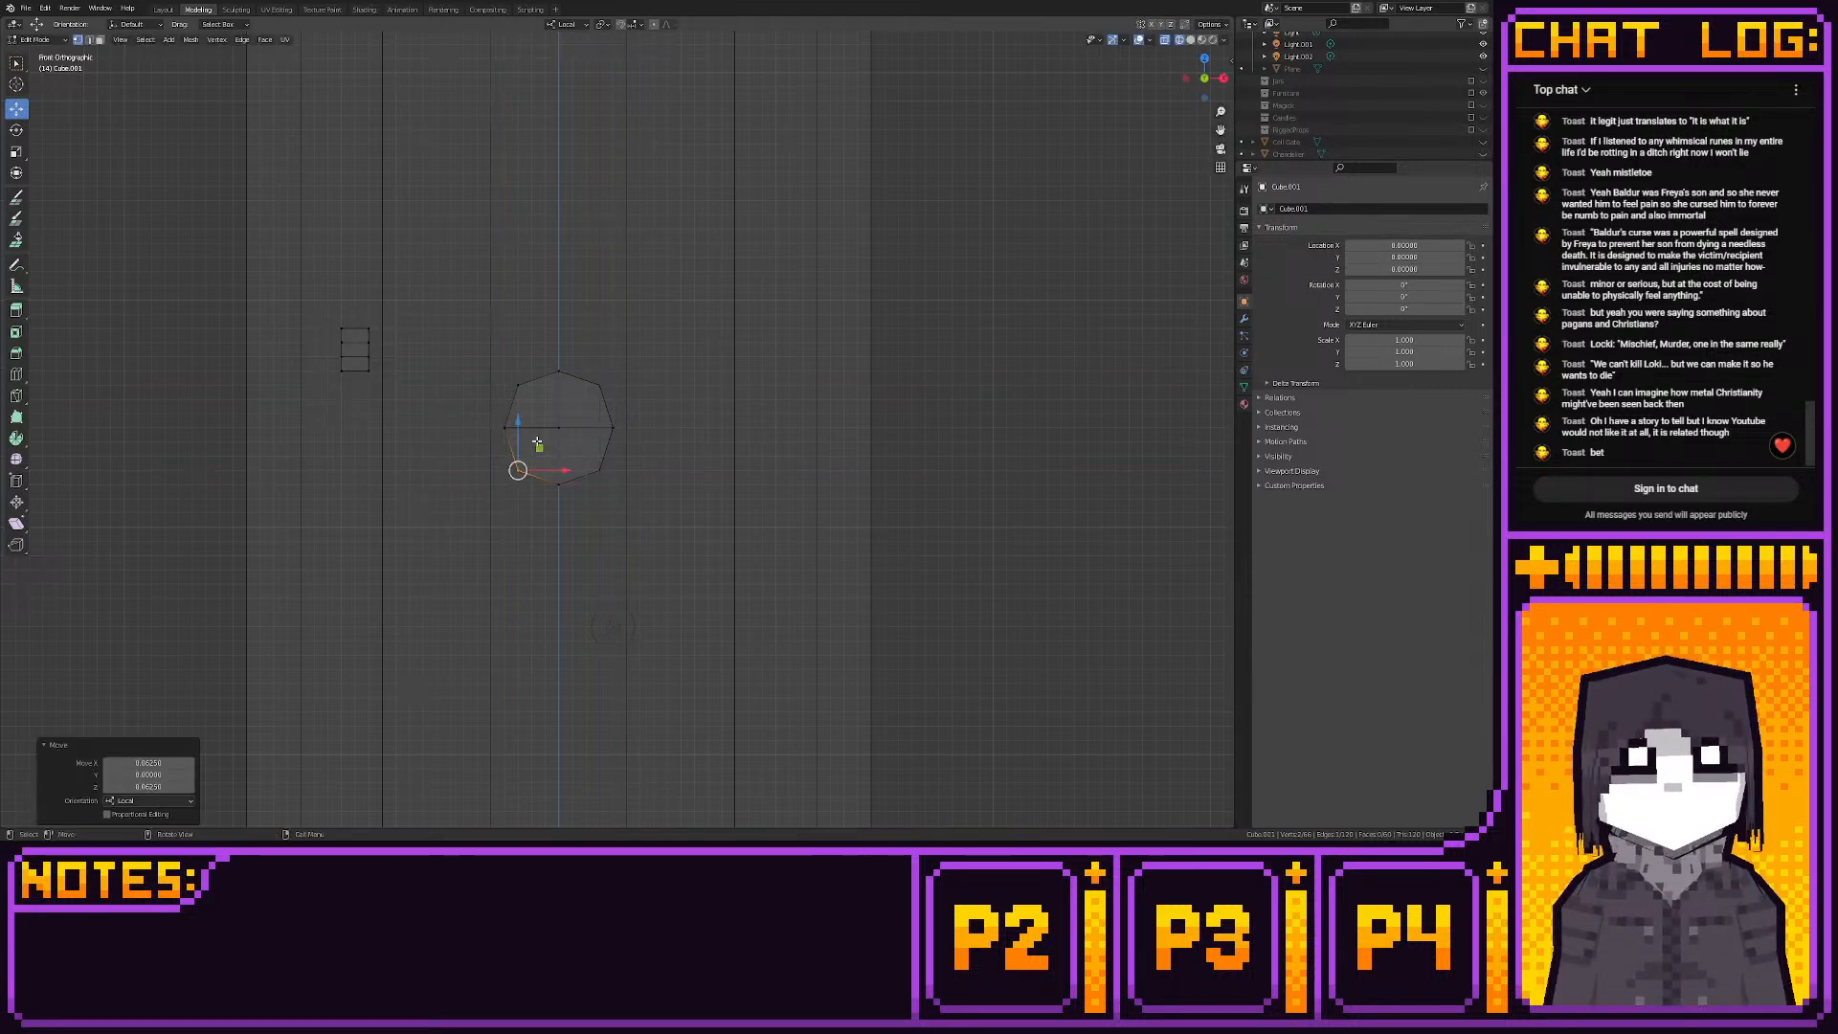
middle_click_drag(563, 442, 451, 508)
left_click(1208, 84)
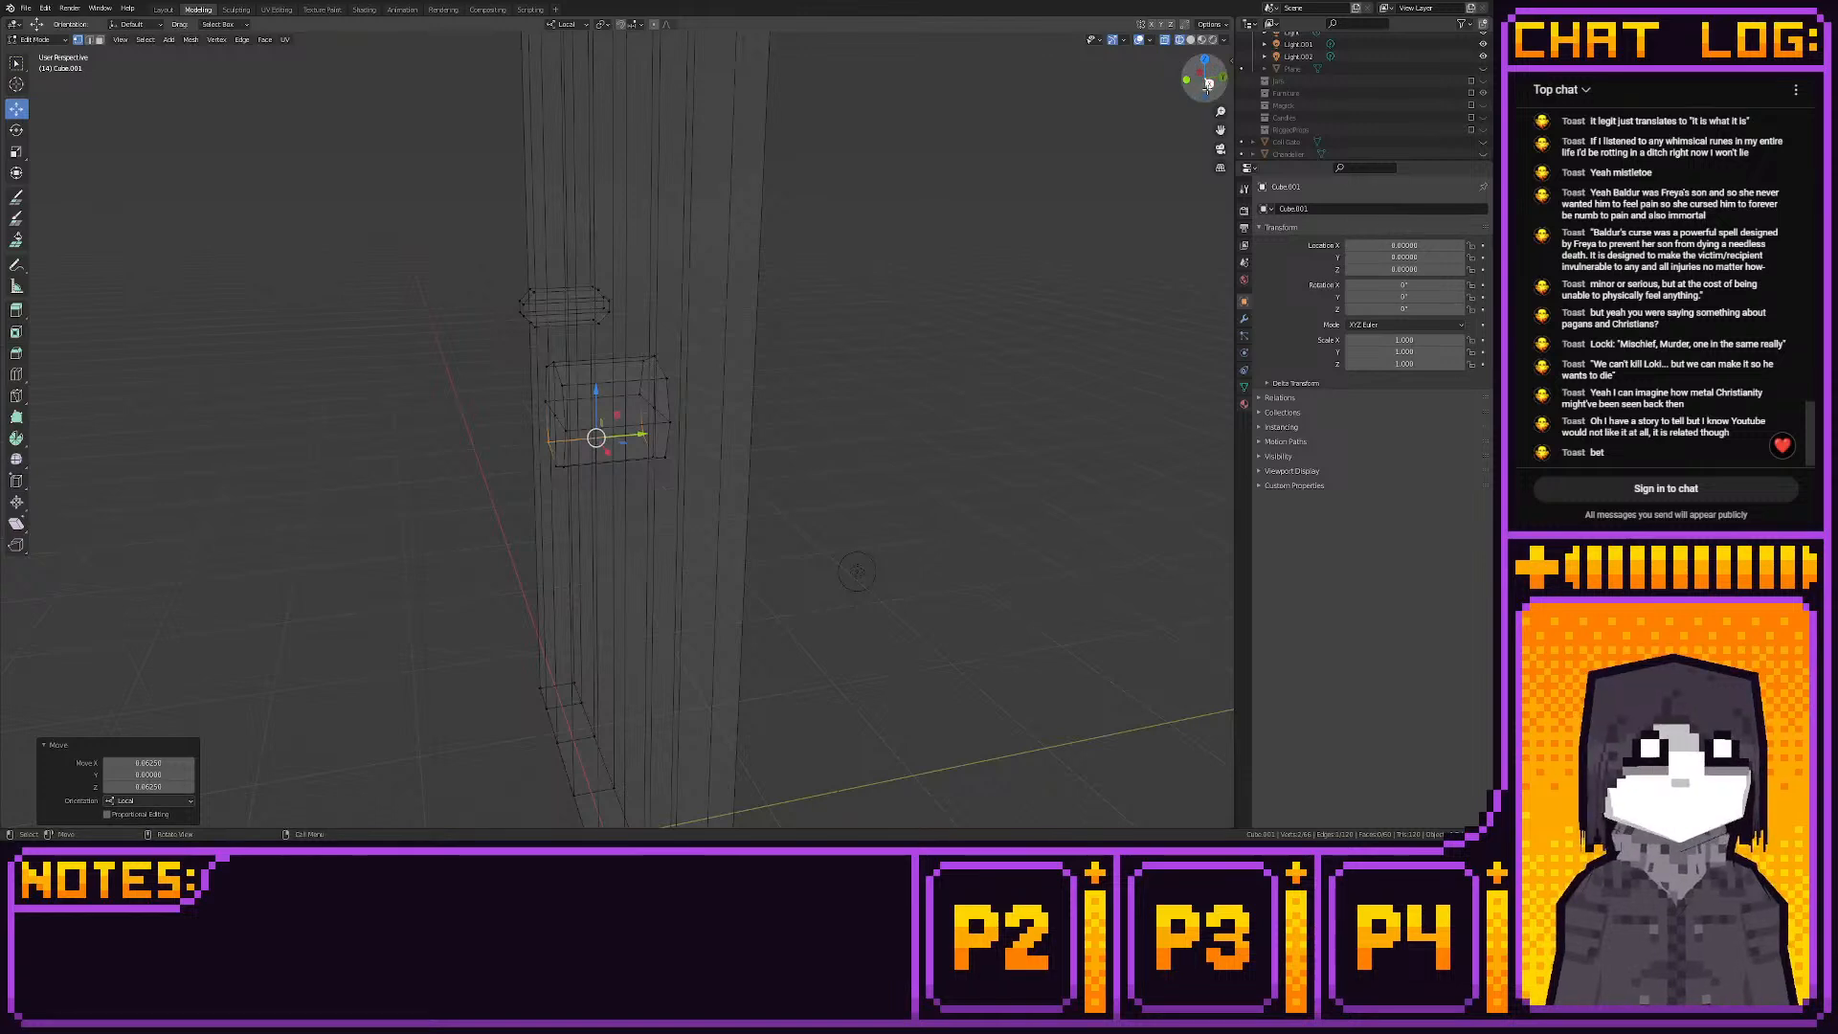
left_click(1187, 78)
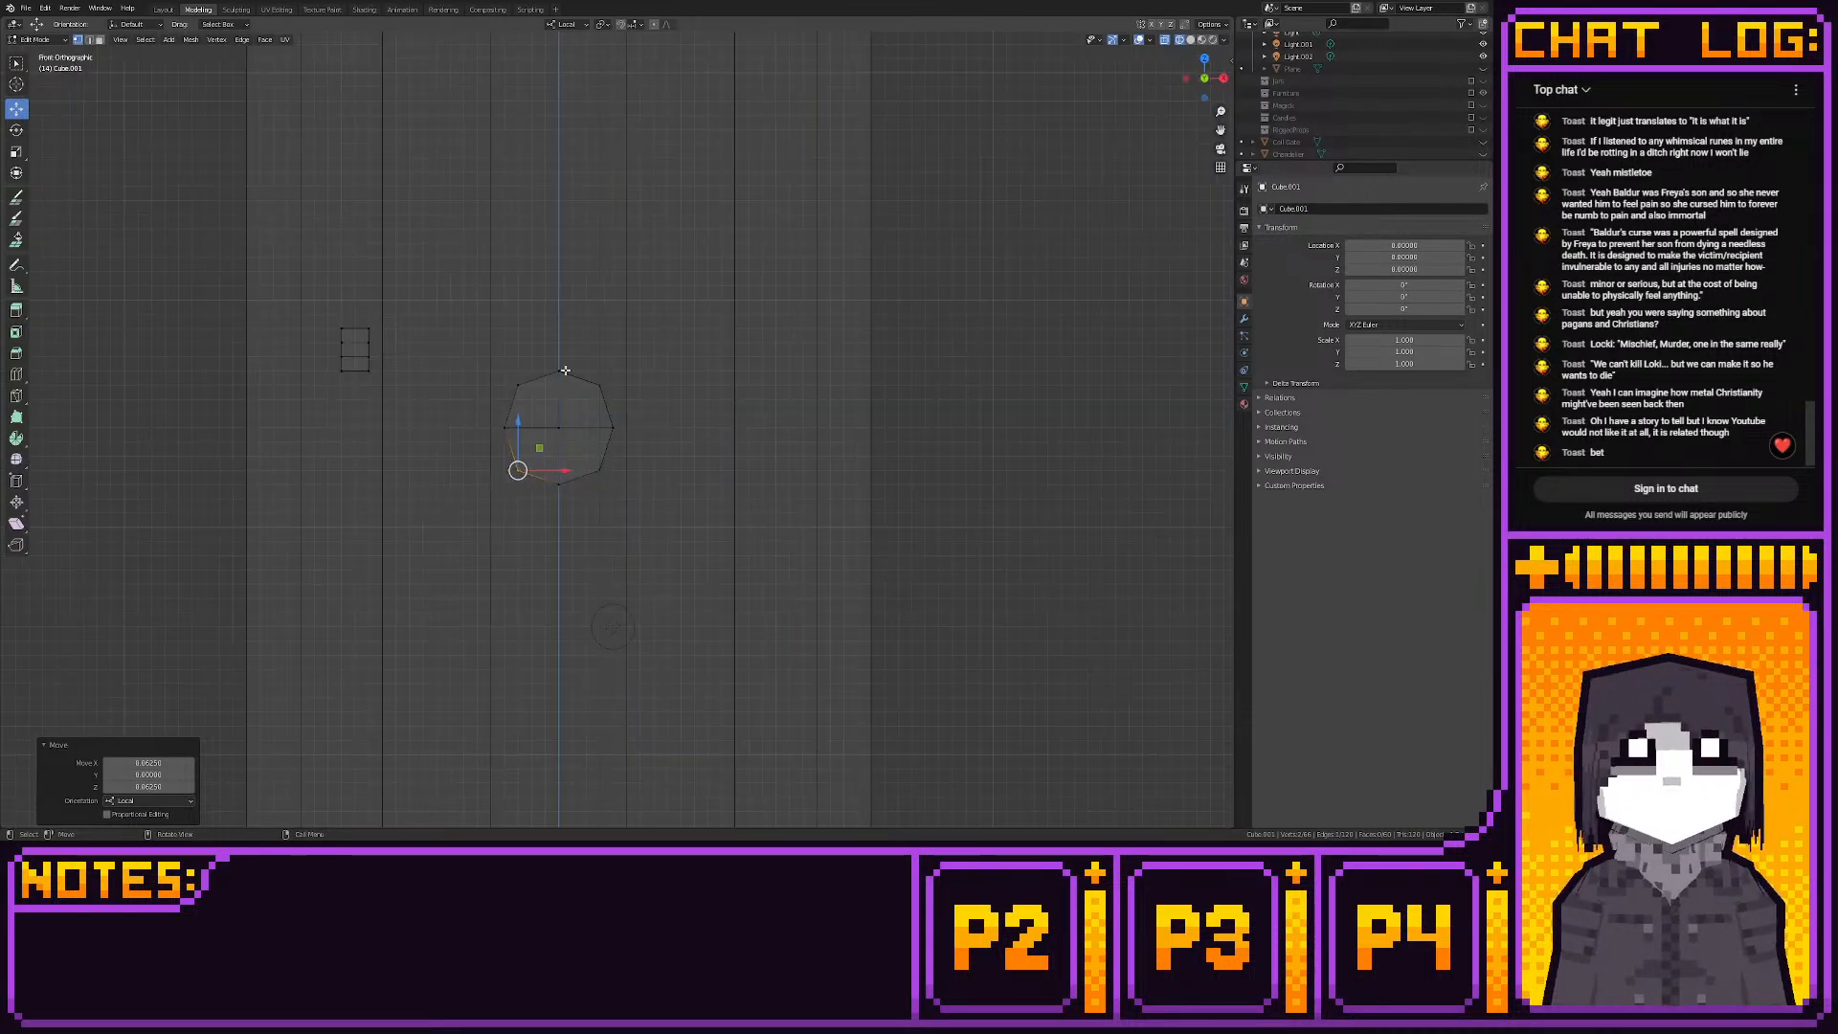
Lower the octagonal block along Z below the bar and move it along Y out in front of the slab
left_click_drag(471, 342, 690, 554)
left_click_drag(561, 404, 565, 503)
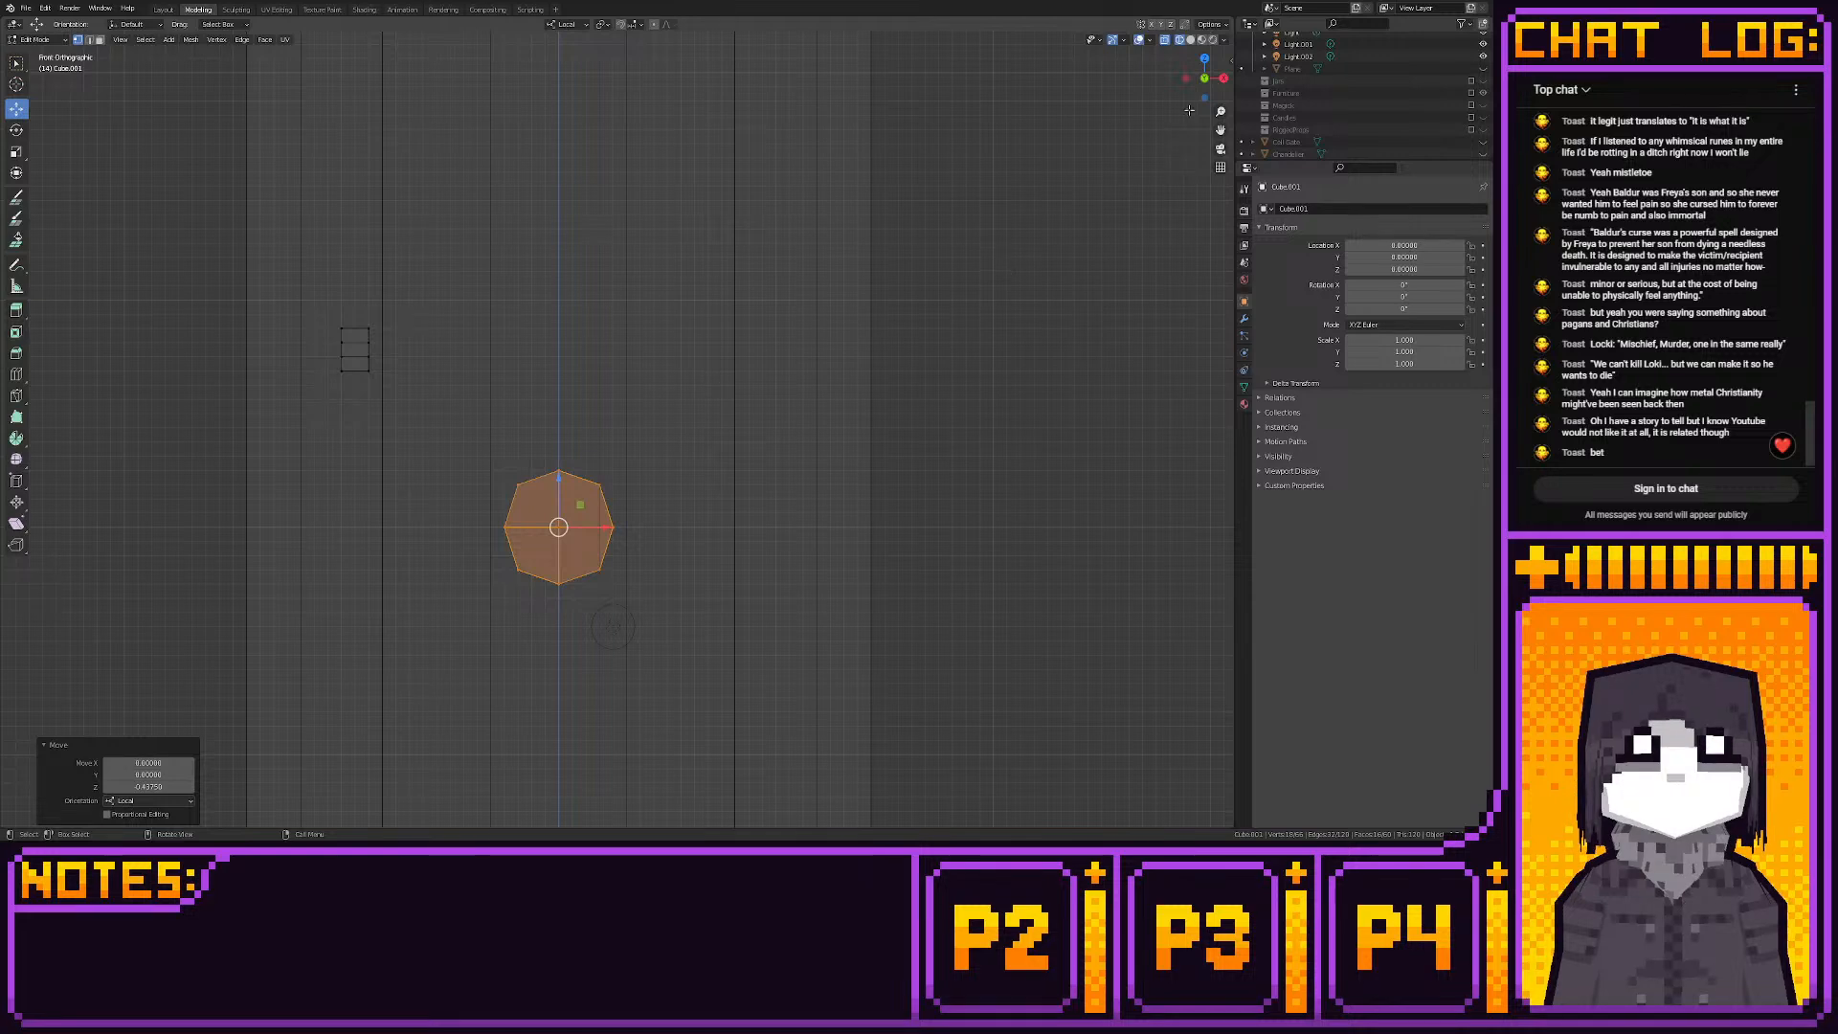
left_click(1222, 79)
left_click_drag(647, 526, 455, 521)
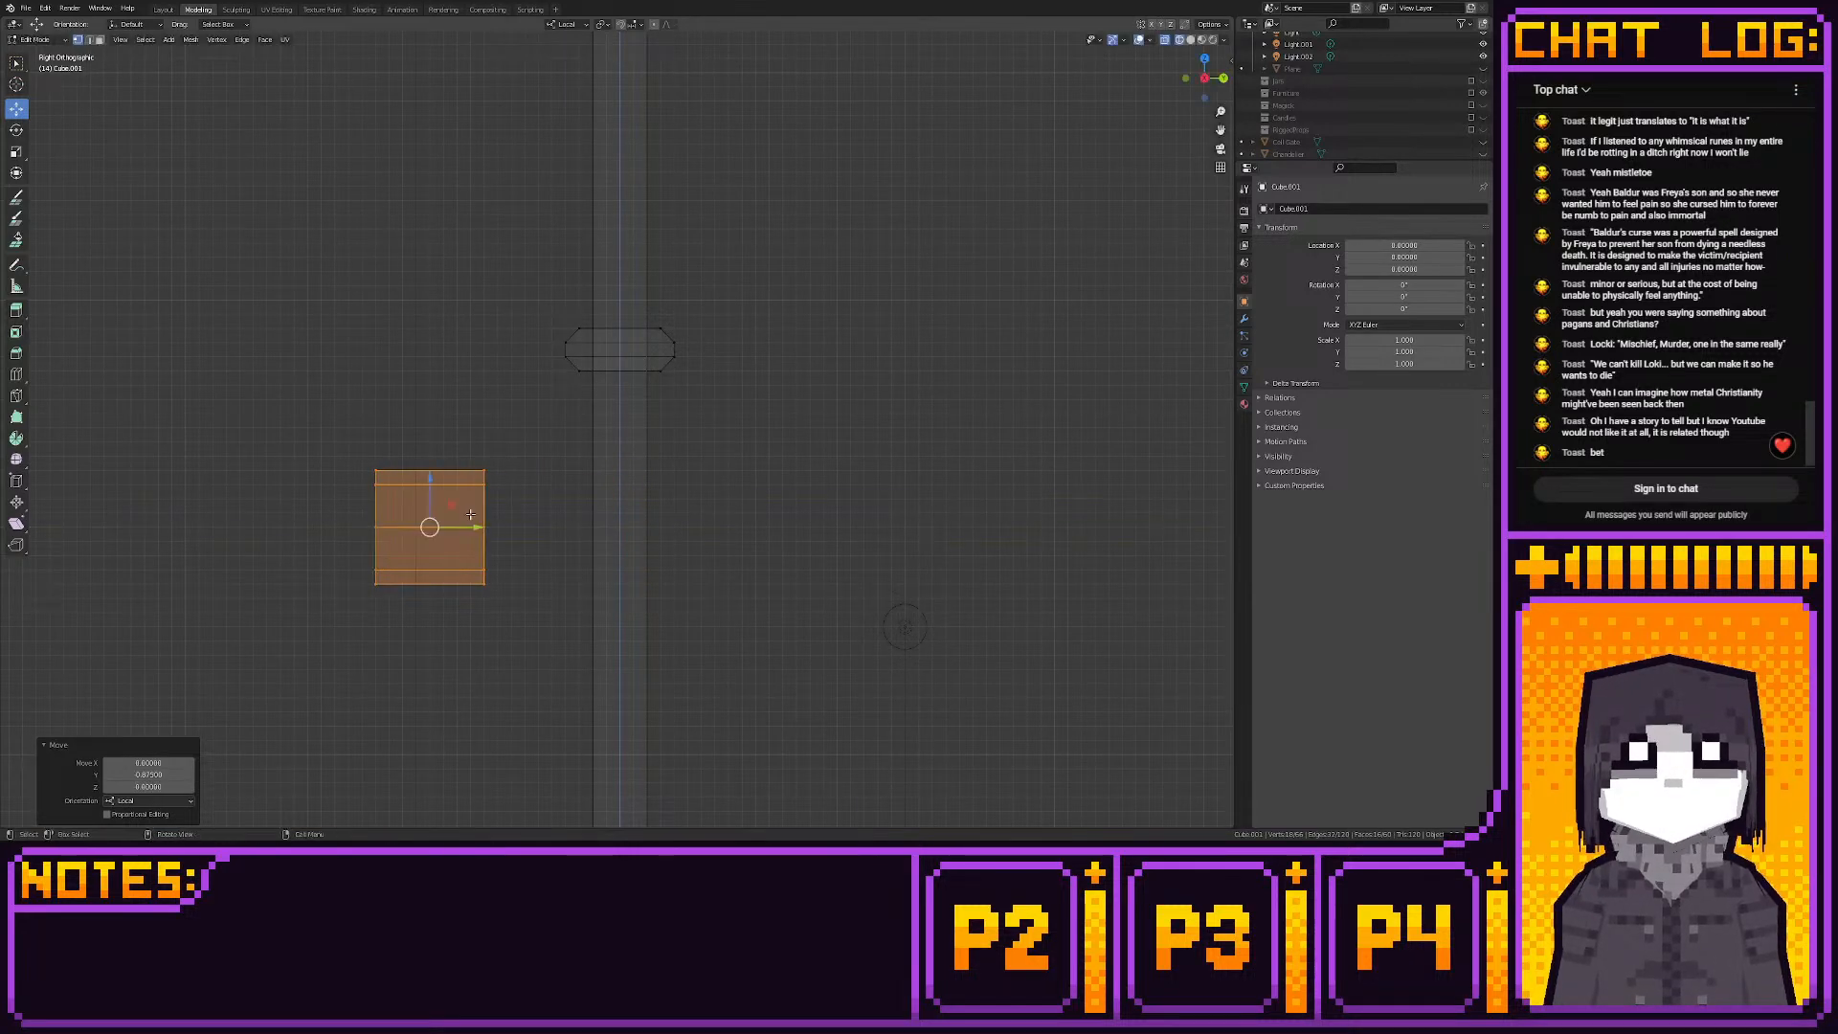
Flatten the octagonal block along Y into a thin disc by moving its front and back vertices
middle_click_drag(454, 521, 624, 473, "shift")
left_click_drag(616, 384, 693, 598)
left_click_drag(678, 482, 597, 490)
middle_click_drag(599, 493, 751, 500)
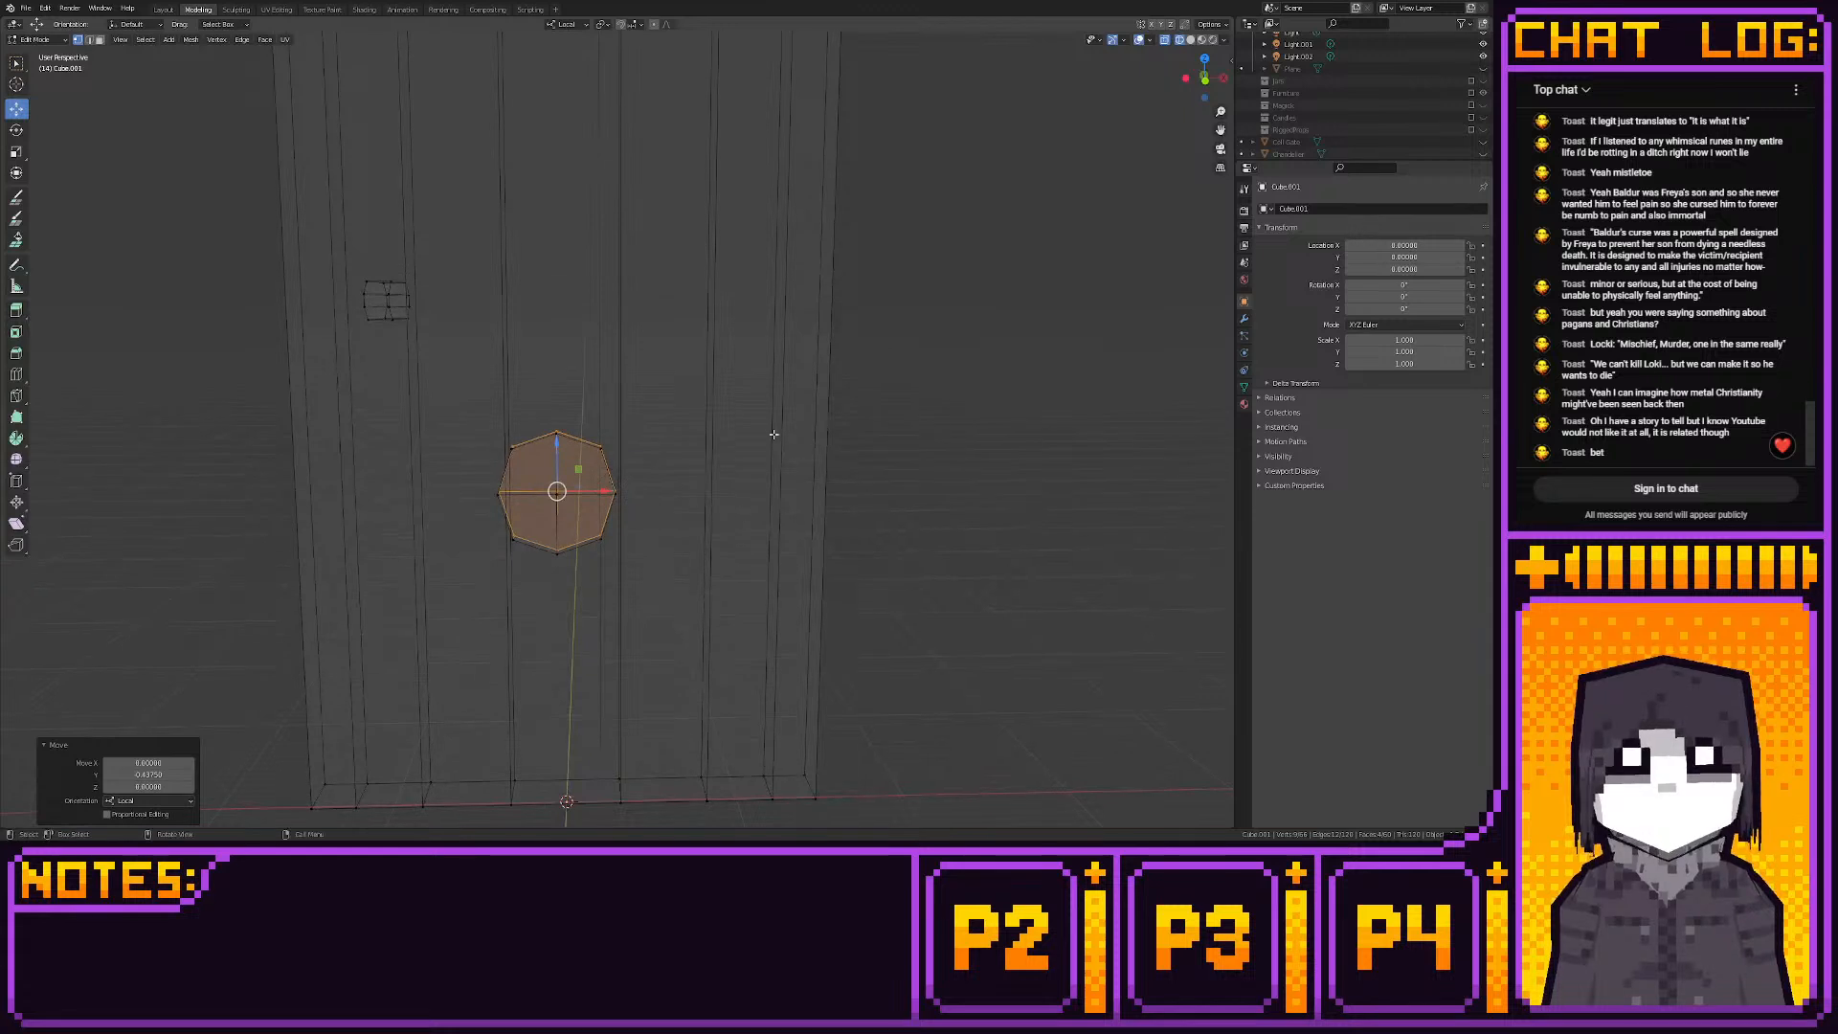
left_click(1223, 78)
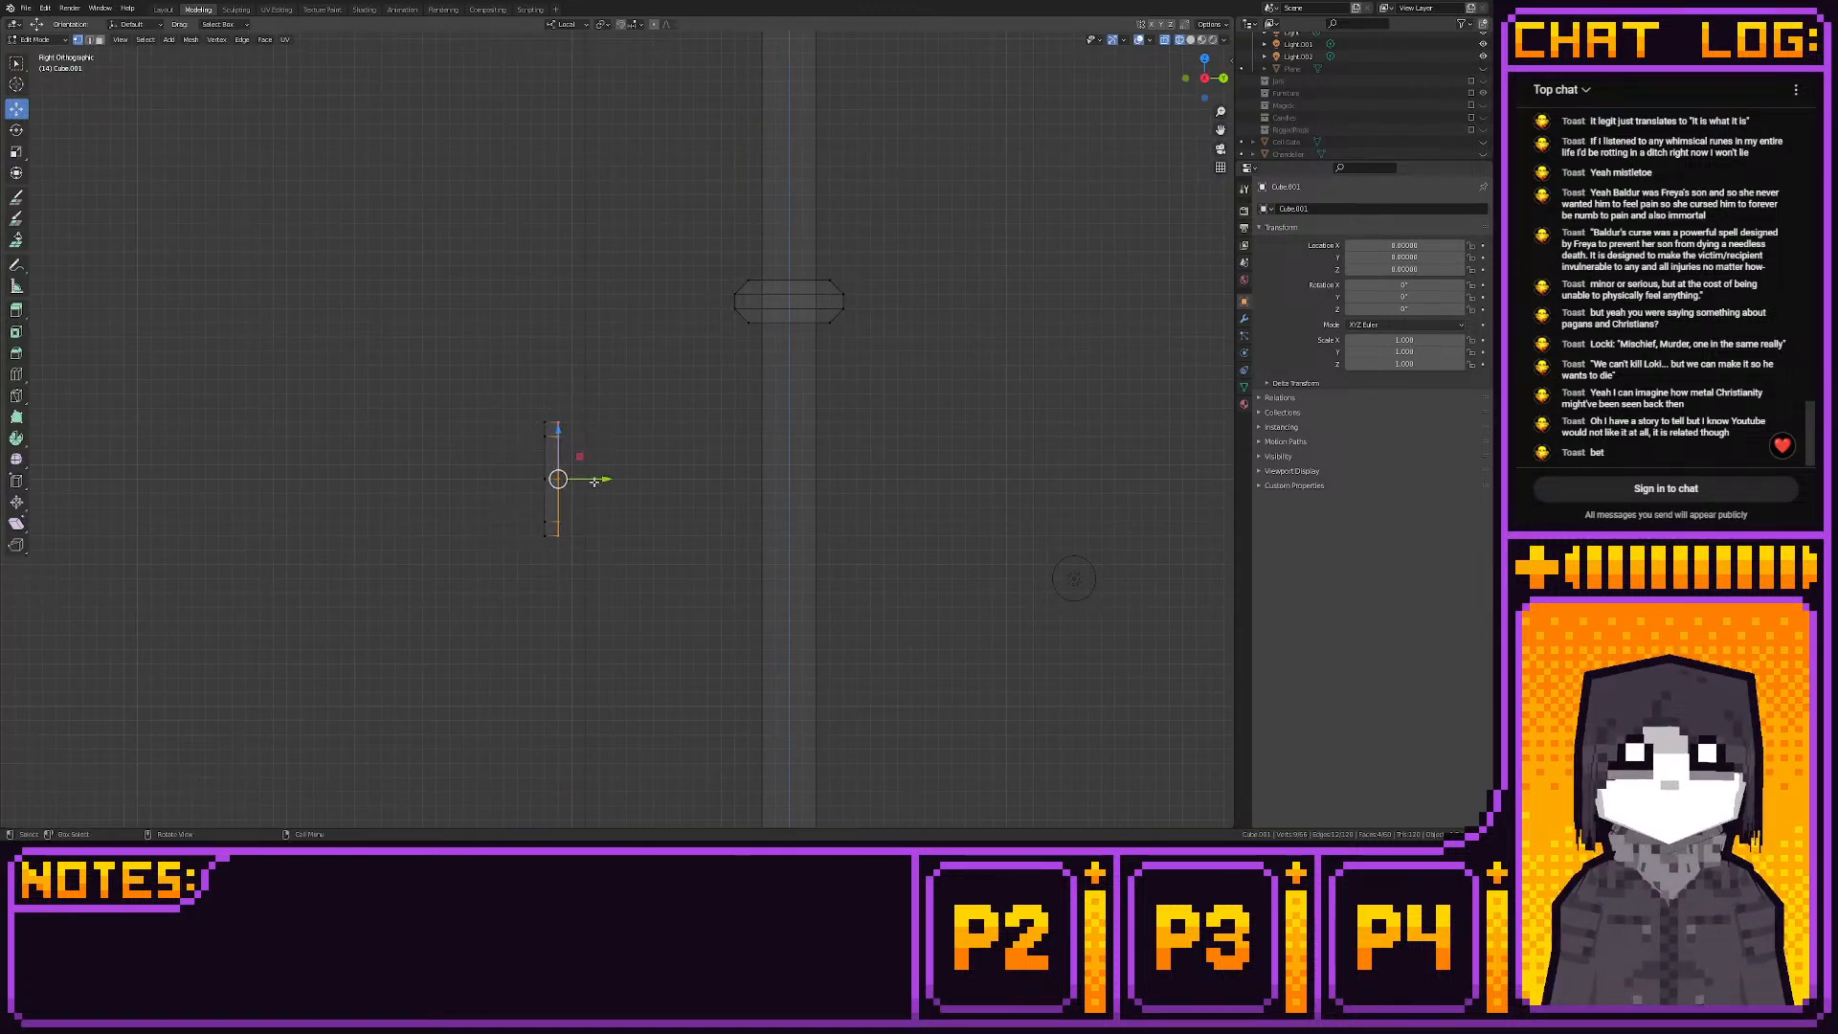
left_click_drag(603, 479, 617, 479)
Inset the octagonal disc's front and back faces in front view to leave a narrow outer rim
left_click(1180, 78)
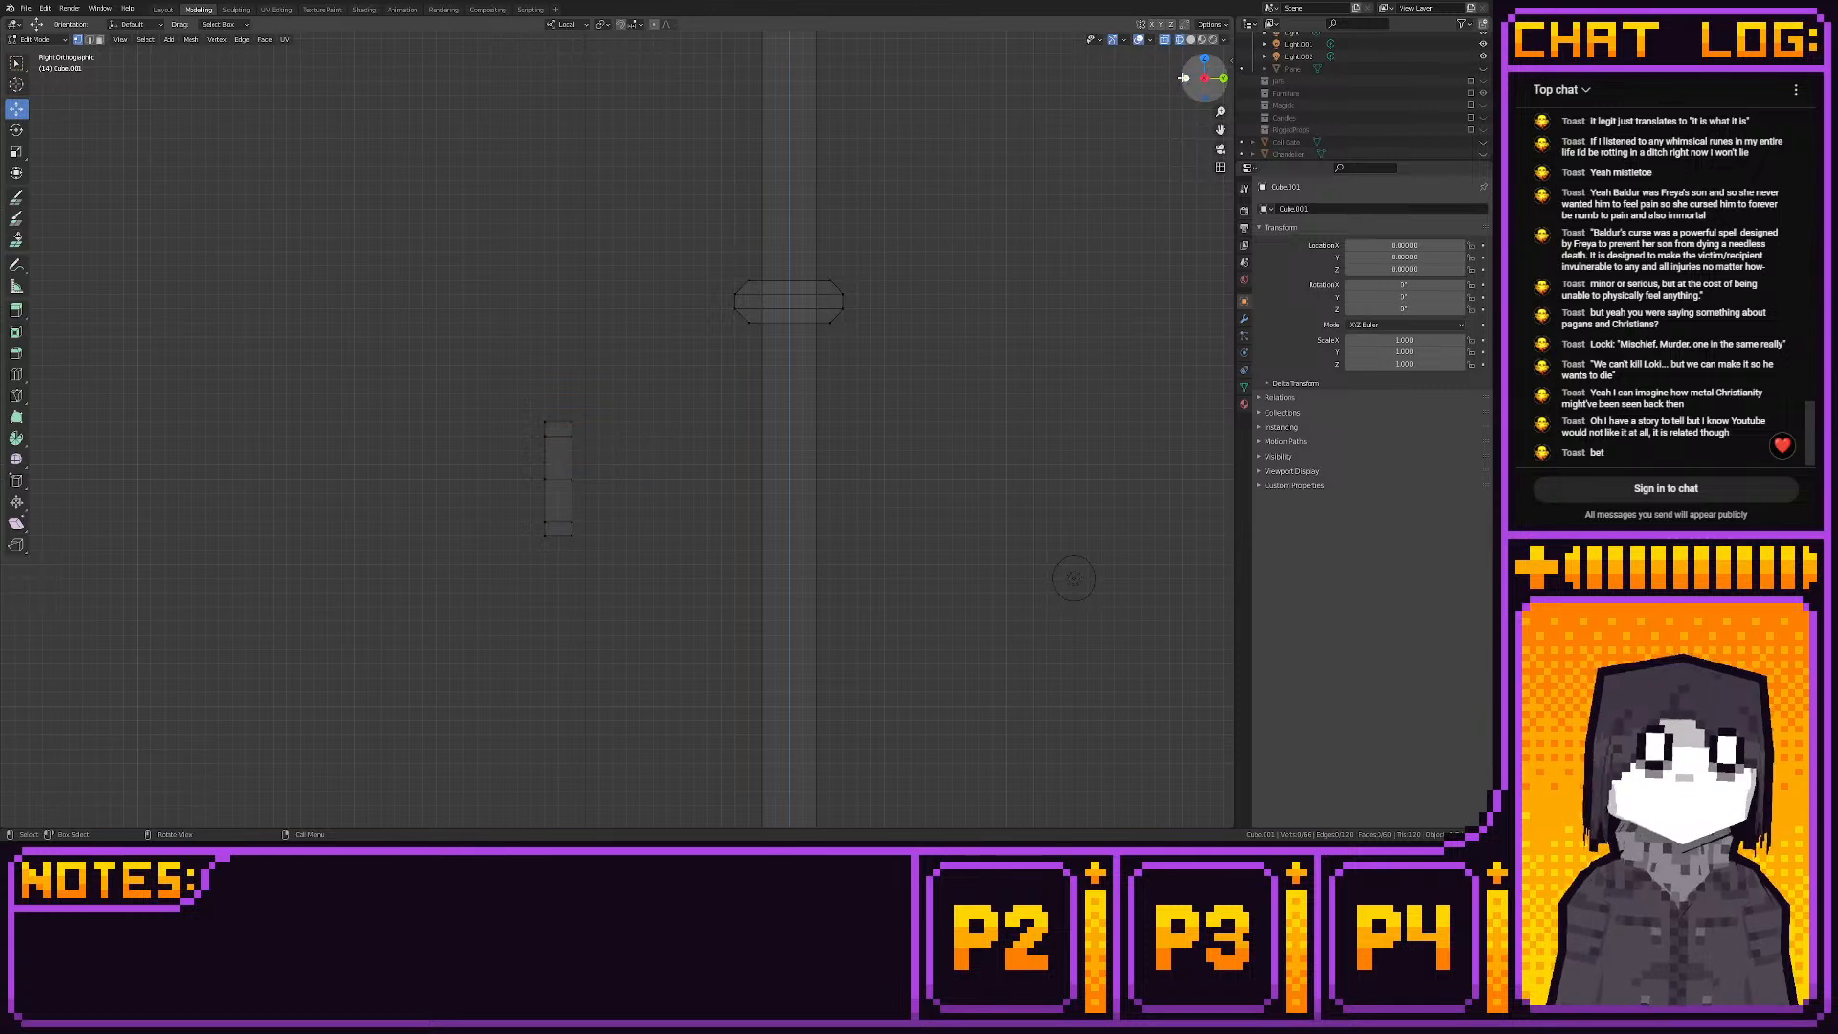
left_click(1185, 77)
key("3")
left_click_drag(525, 445, 596, 496)
left_click(16, 196)
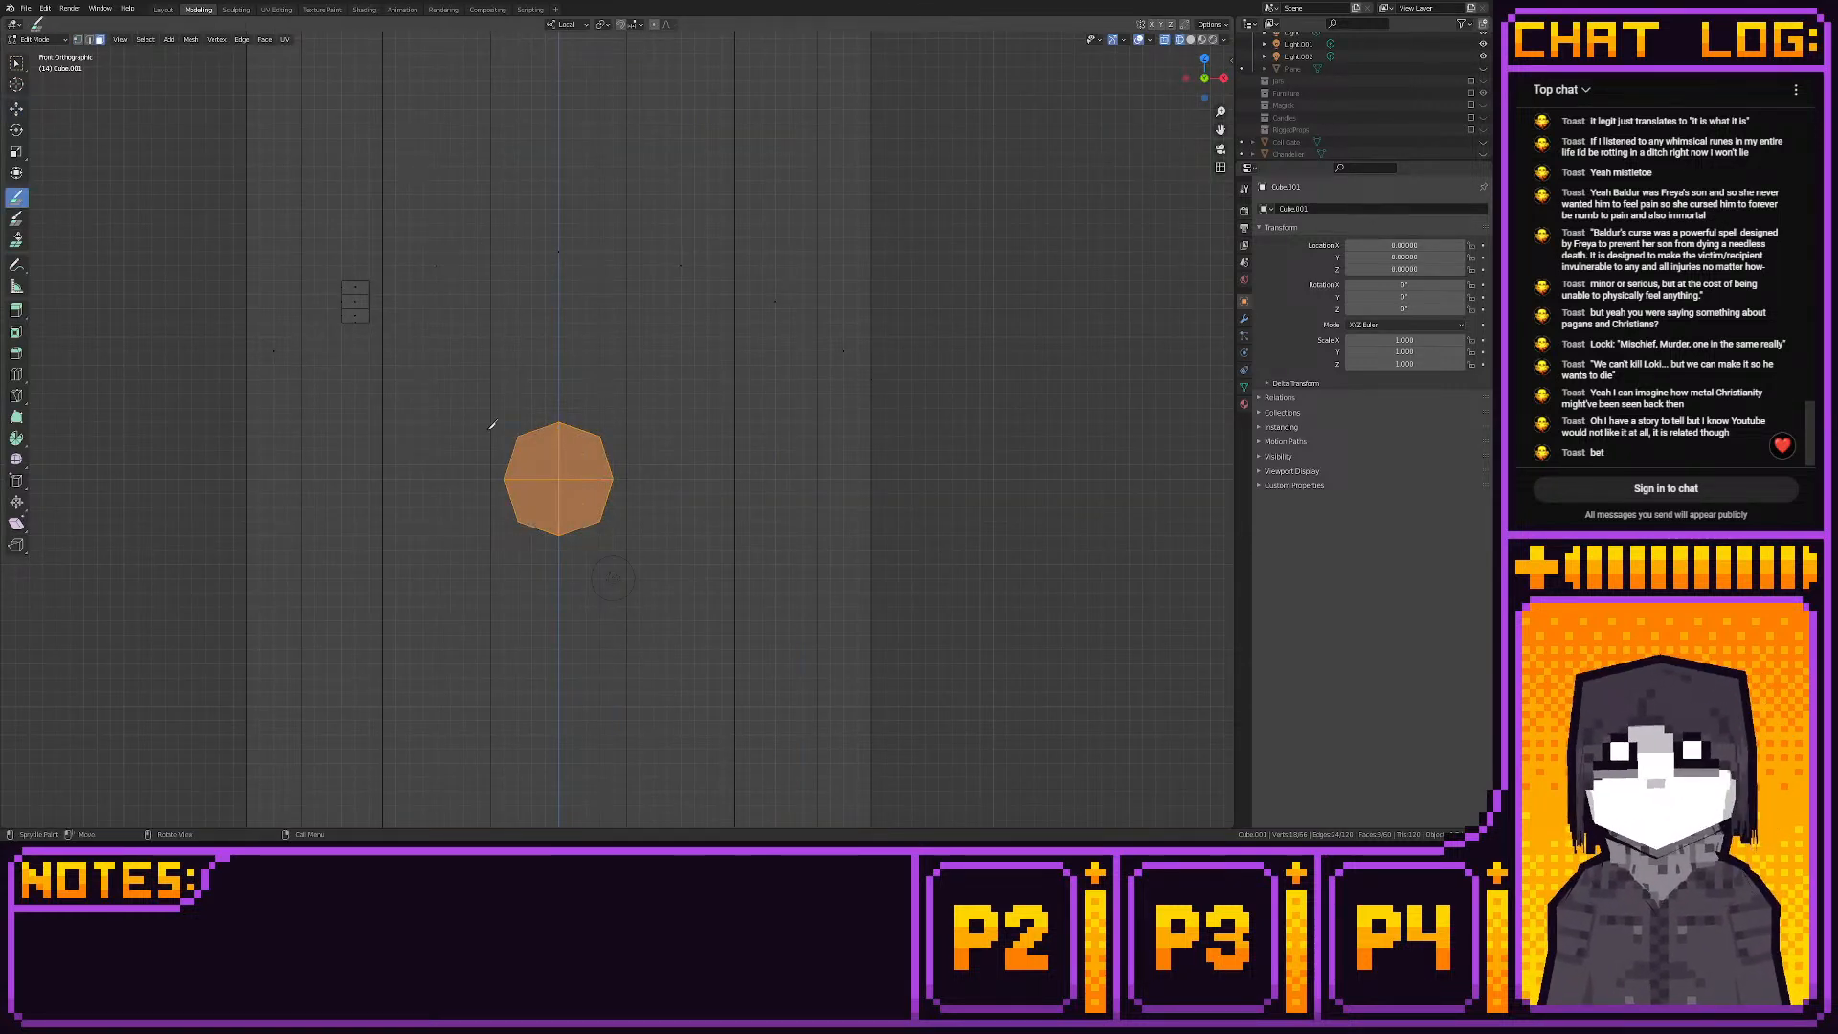
left_click(16, 218)
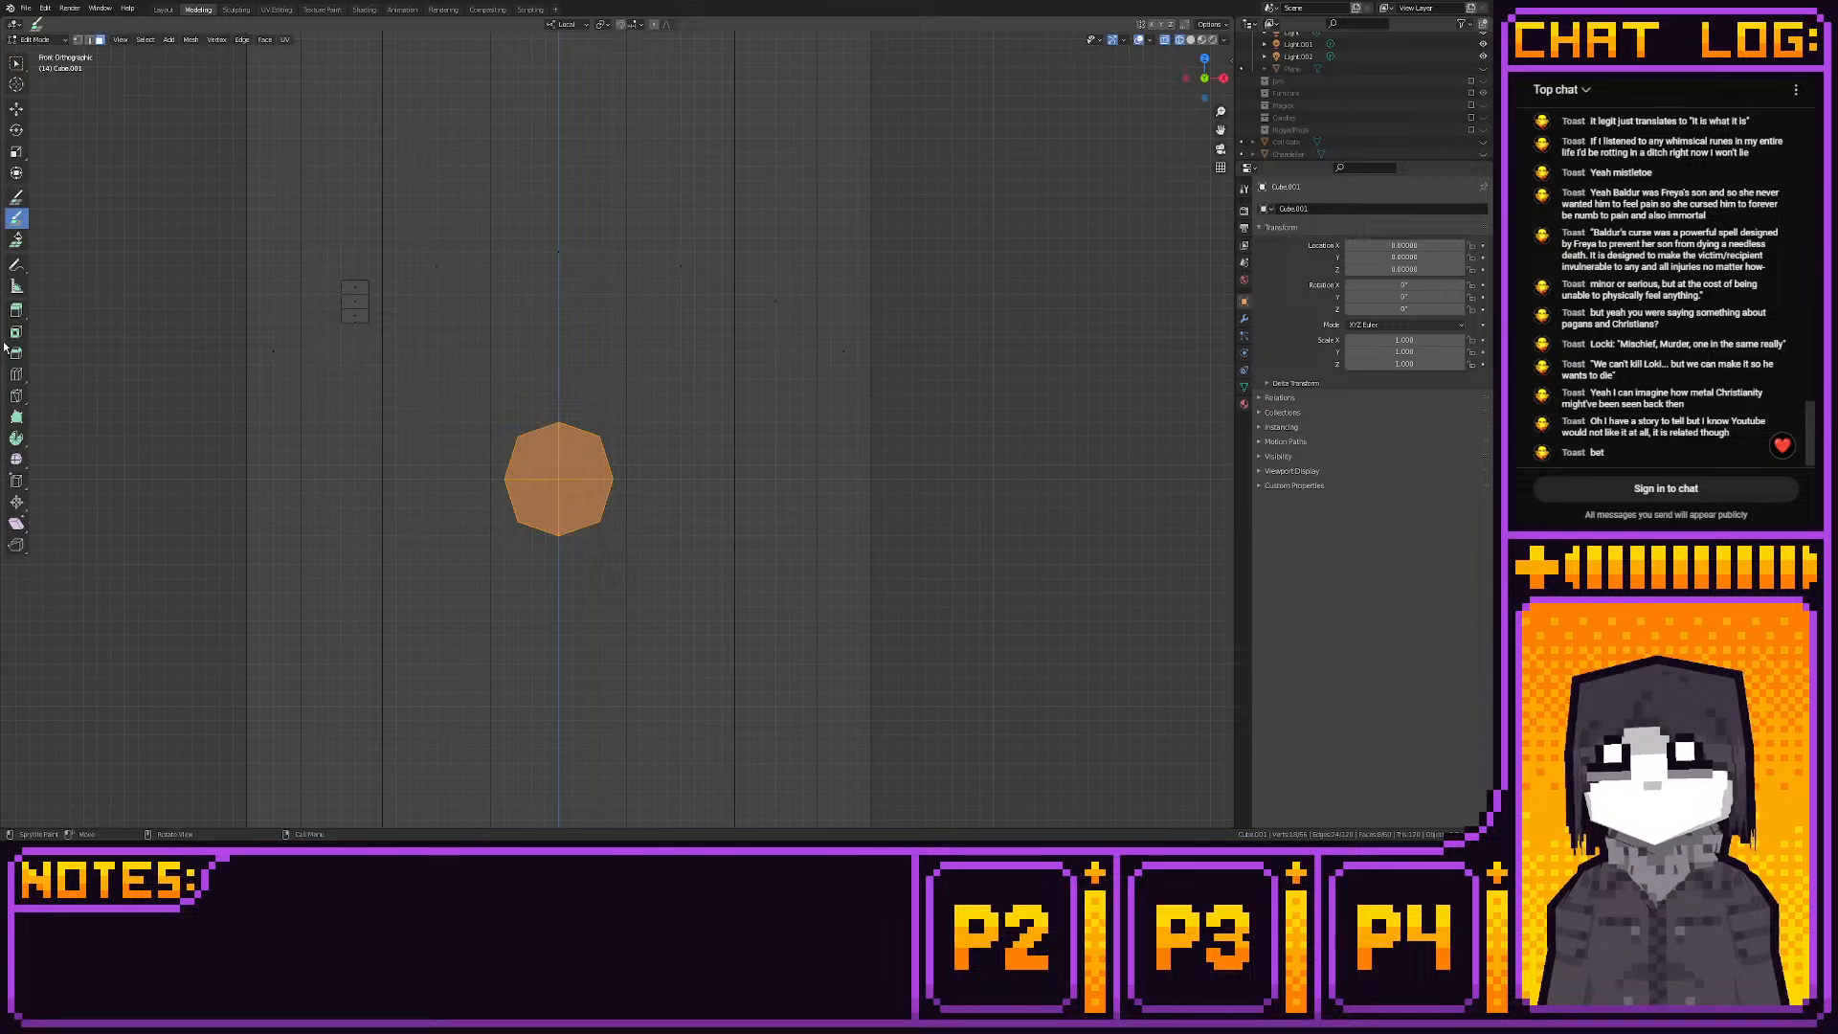
left_click(17, 332)
mouse_move(612, 426)
middle_mouse_down()
mouse_move(635, 422)
mouse_move(600, 425)
middle_mouse_up()
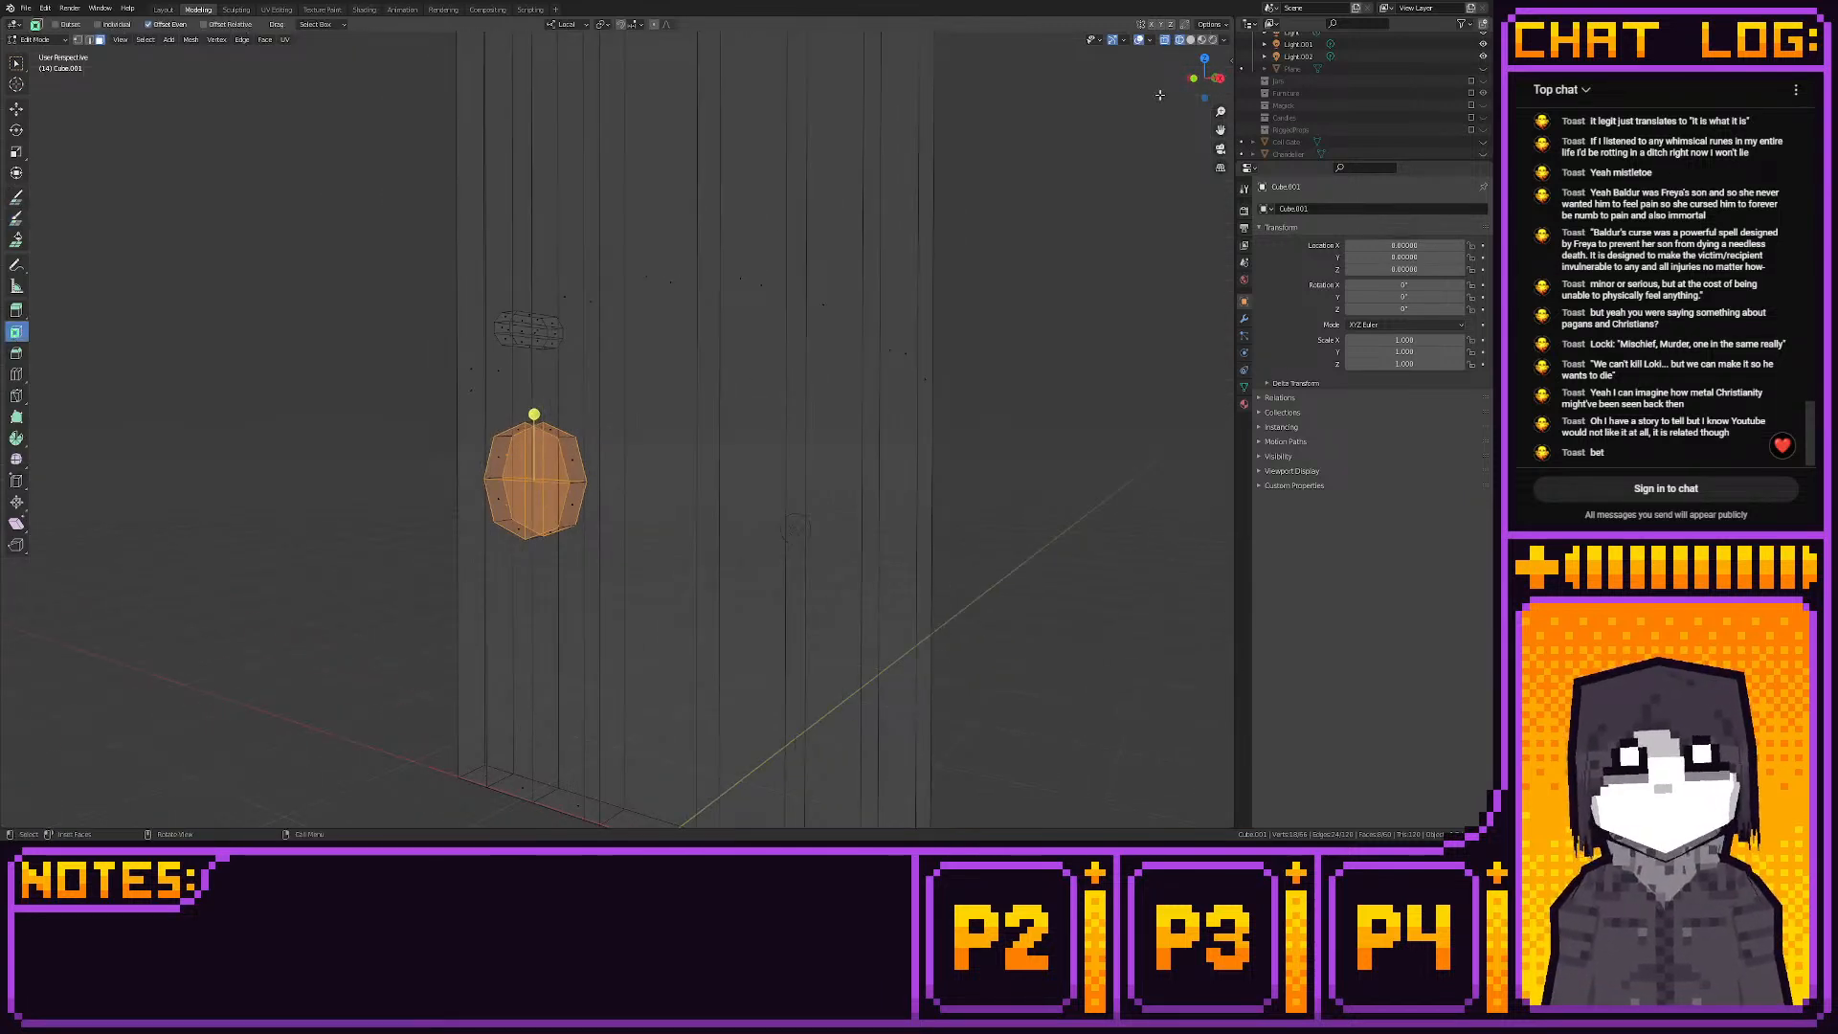
left_click(1189, 82)
left_click_drag(559, 415, 563, 427)
key("shift+s")
left_click(642, 427)
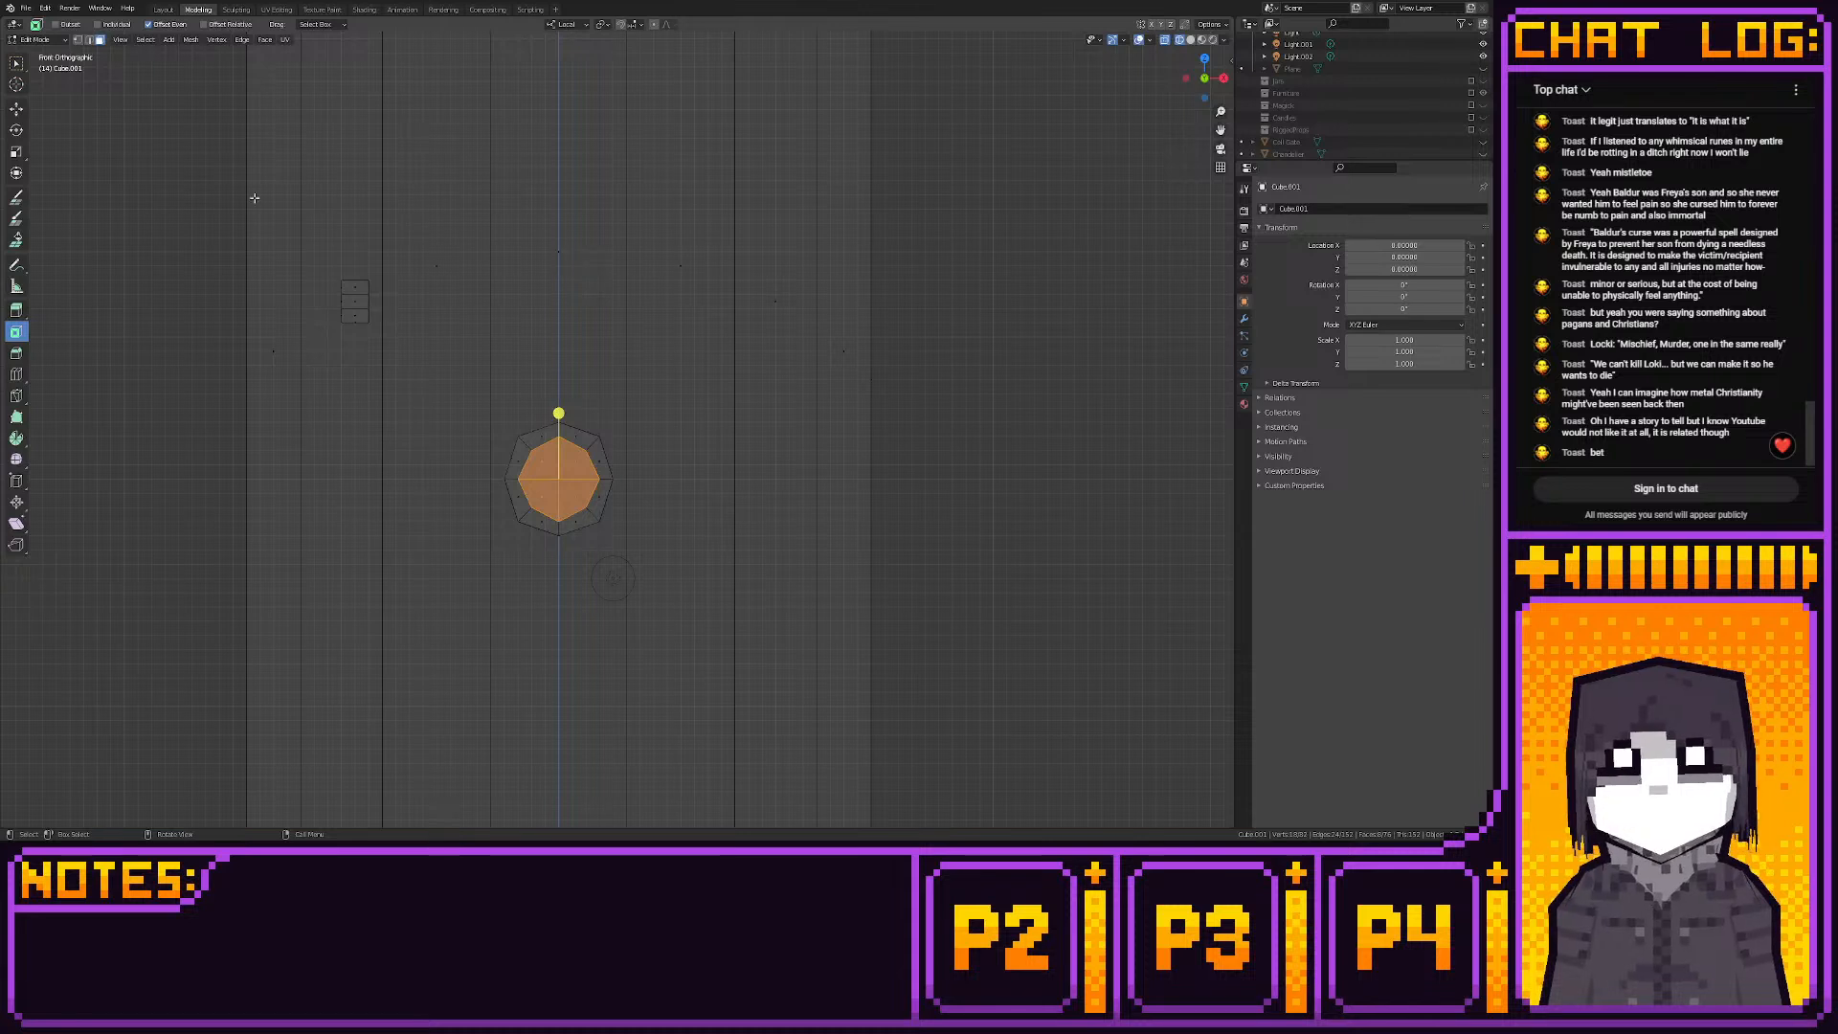
Delete the inset inner faces of the disc to open a hole through it
left_click(16, 108)
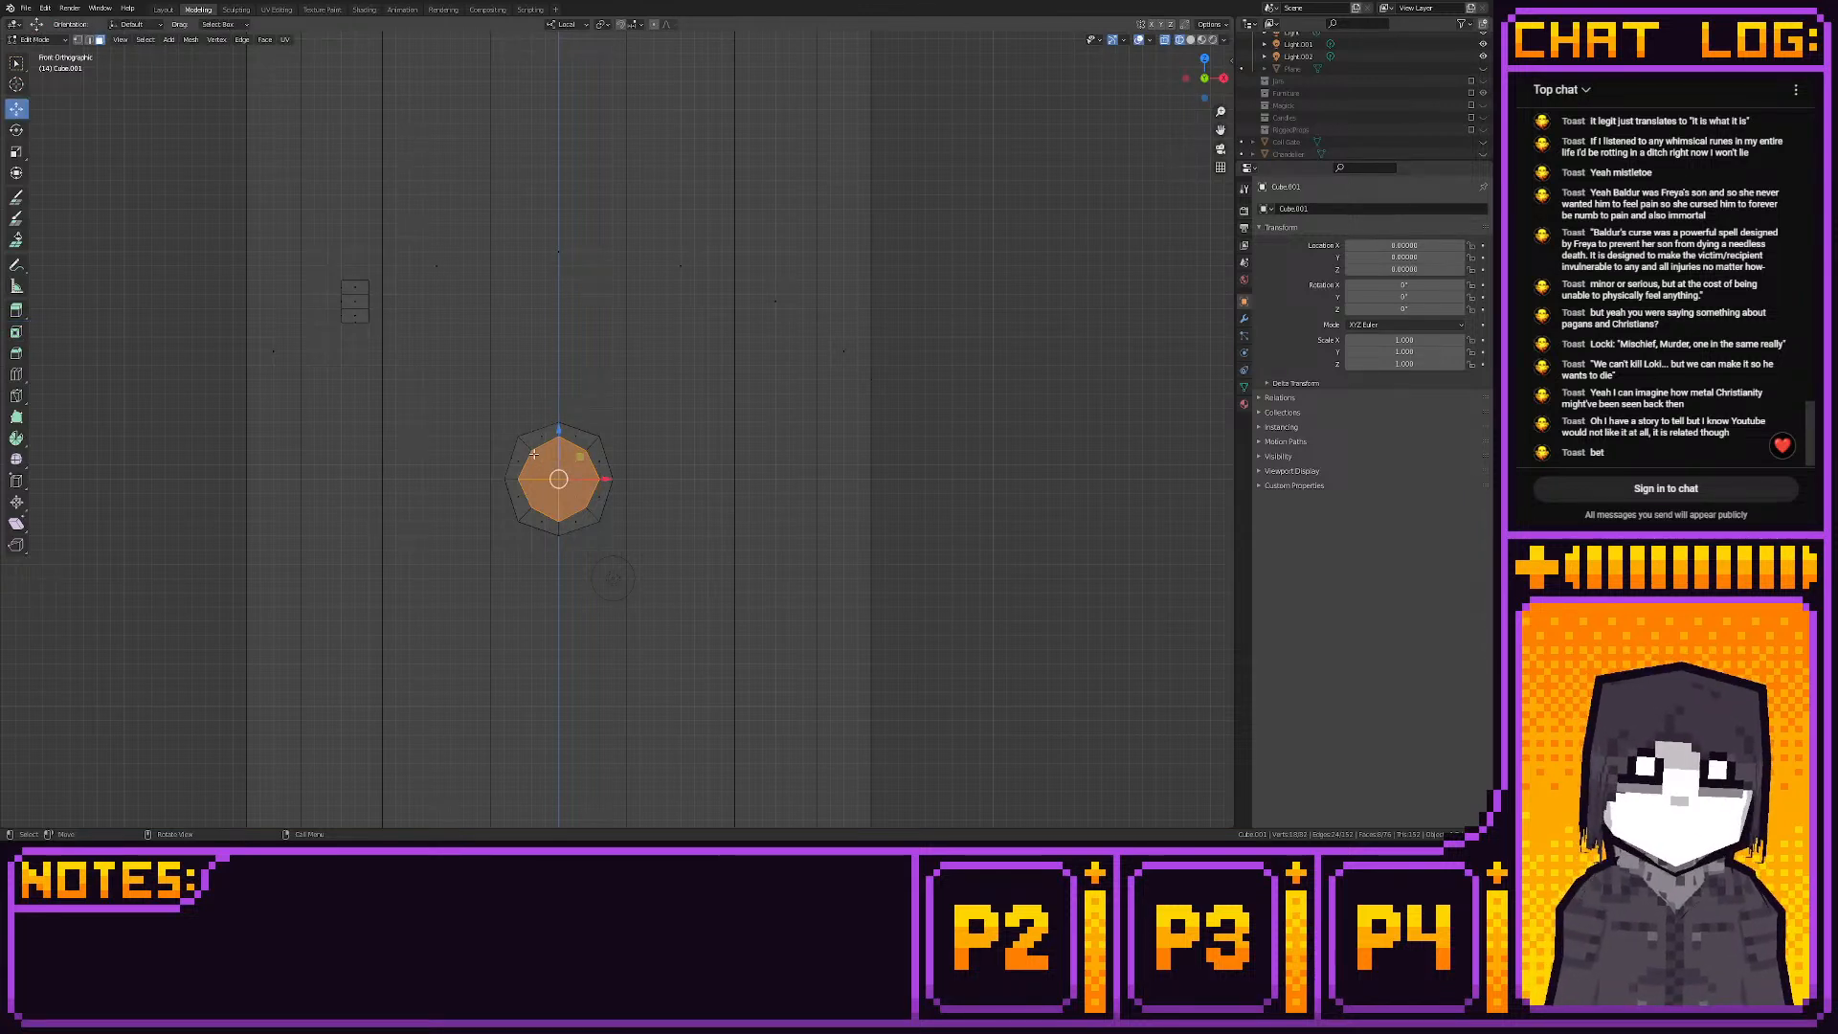
key("x")
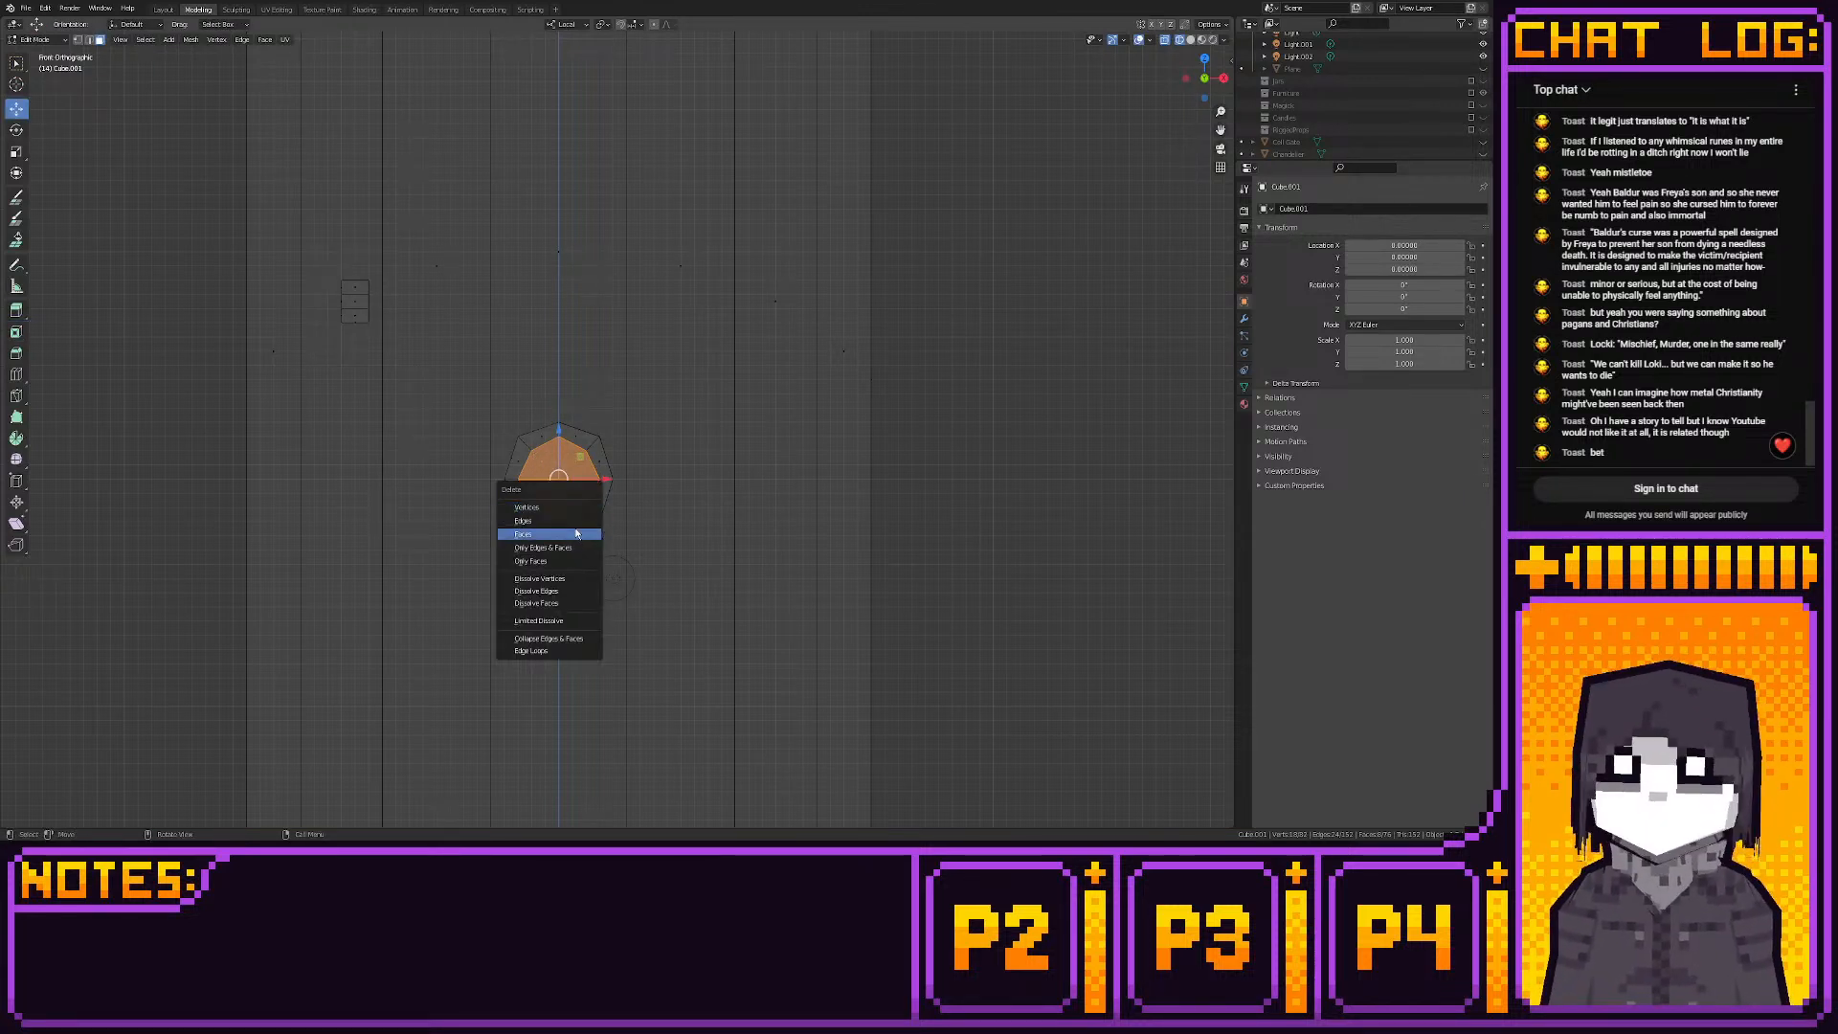
left_click(576, 533)
Fill the inner wall of the ring with faces between the front and back edges of the hole
key("2")
left_click(551, 461)
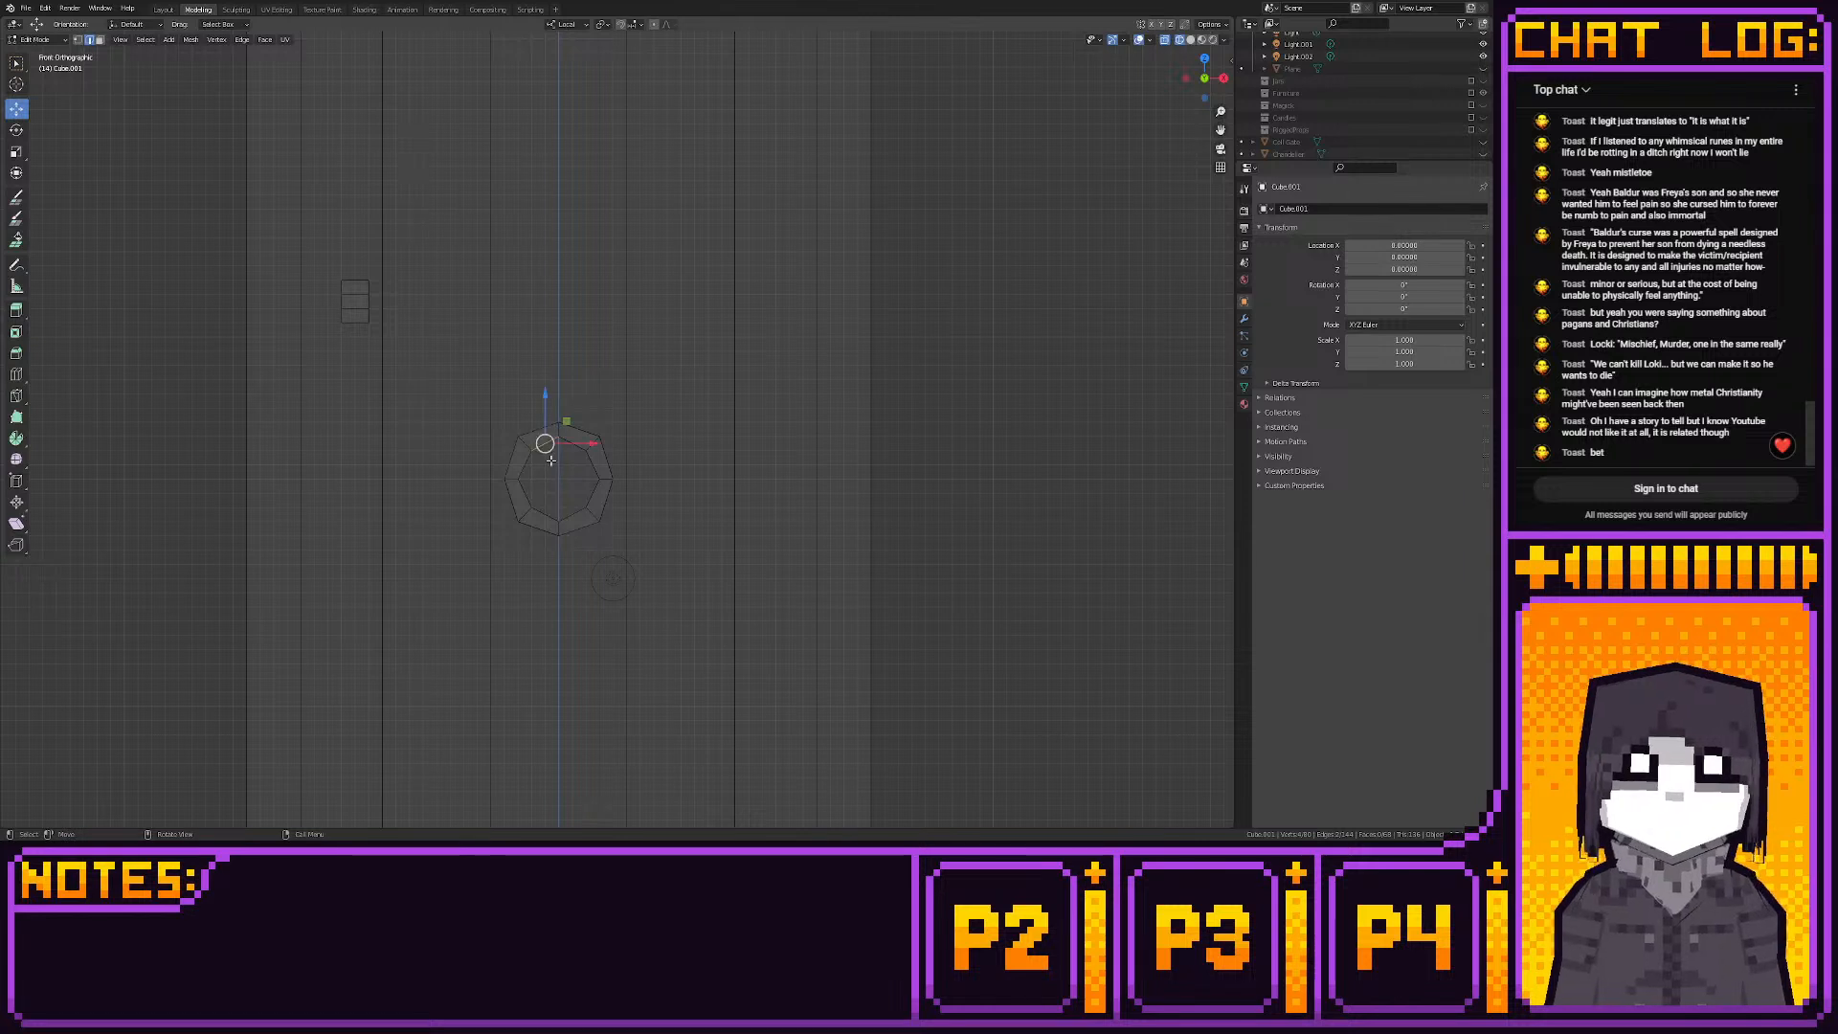
key("f")
mouse_move(564, 459)
left_mouse_down()
mouse_move(578, 443)
mouse_move(604, 468)
mouse_move(598, 497)
mouse_move(548, 512)
mouse_move(536, 469)
left_mouse_up()
key("f")
key("f")
key("f")
key("f")
key("f")
key("f")
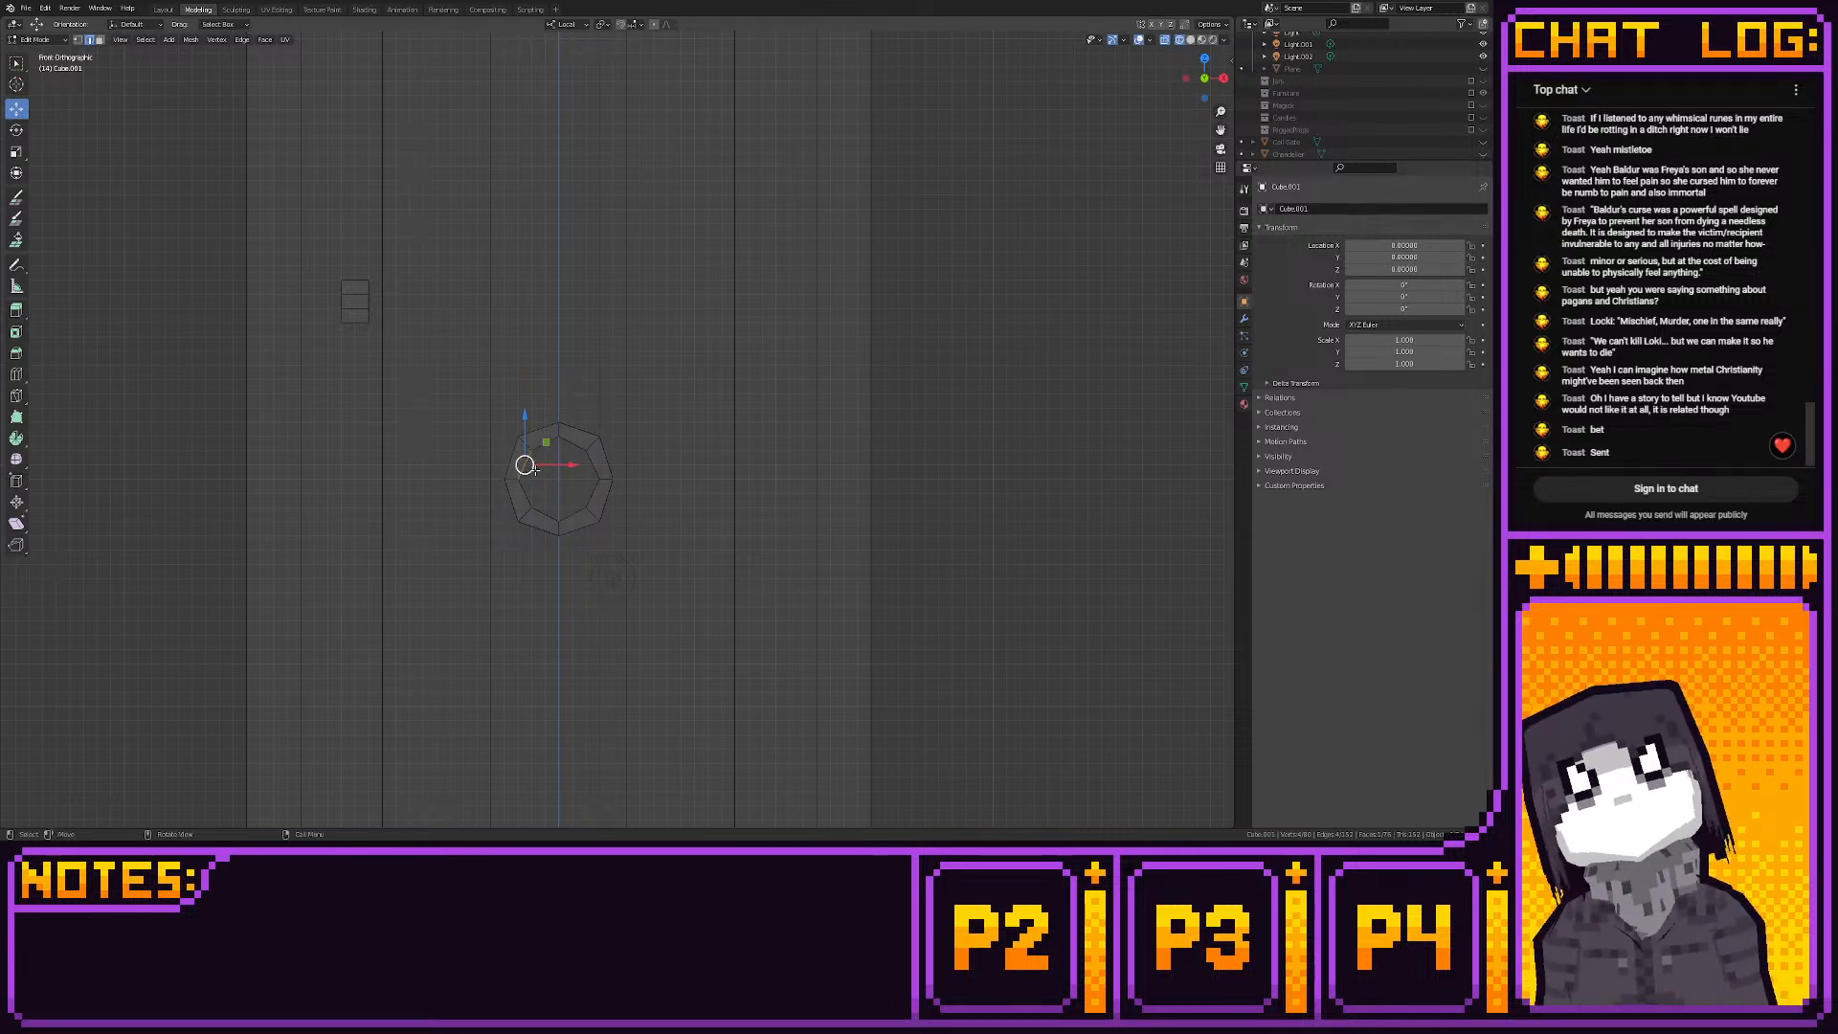
Thin the ring along Y in side view, and move it up and closer to the slab near the bar
left_click(1223, 78)
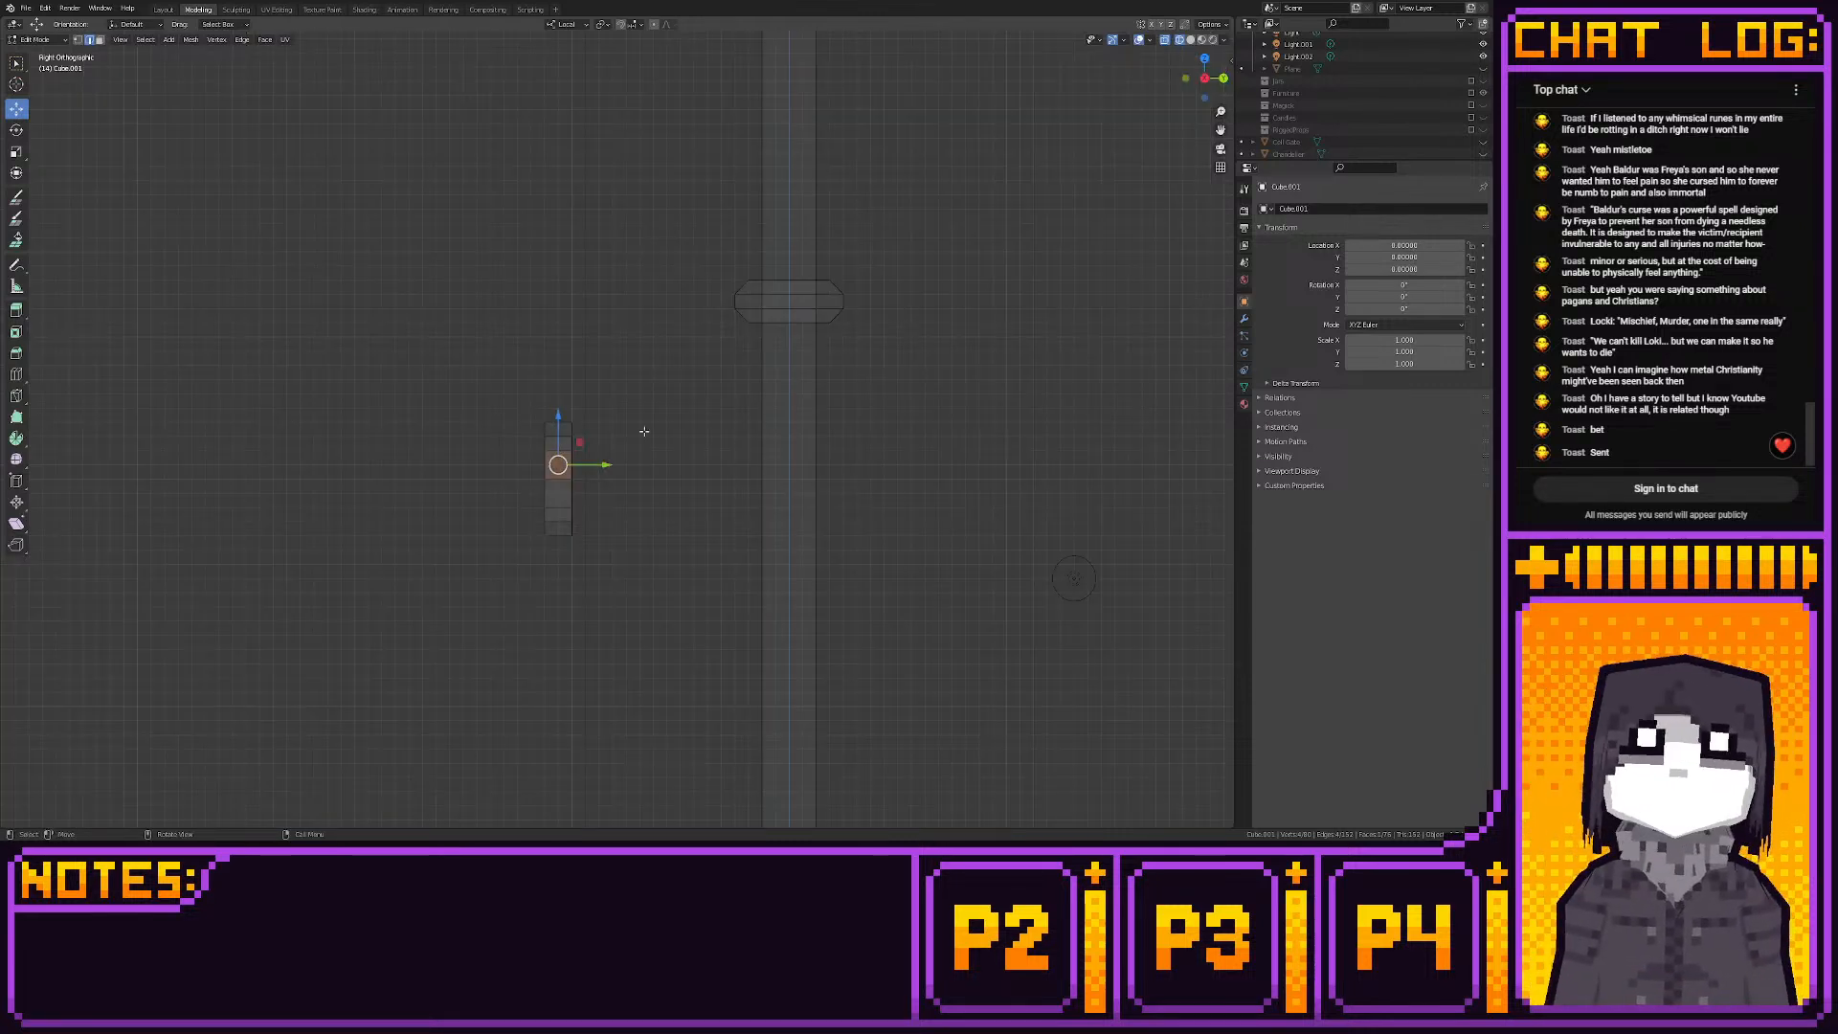
left_click_drag(566, 387, 623, 596)
left_click_drag(617, 482, 600, 484)
left_click_drag(525, 399, 593, 559)
left_click_drag(573, 457, 777, 330)
middle_click_drag(735, 365, 865, 392)
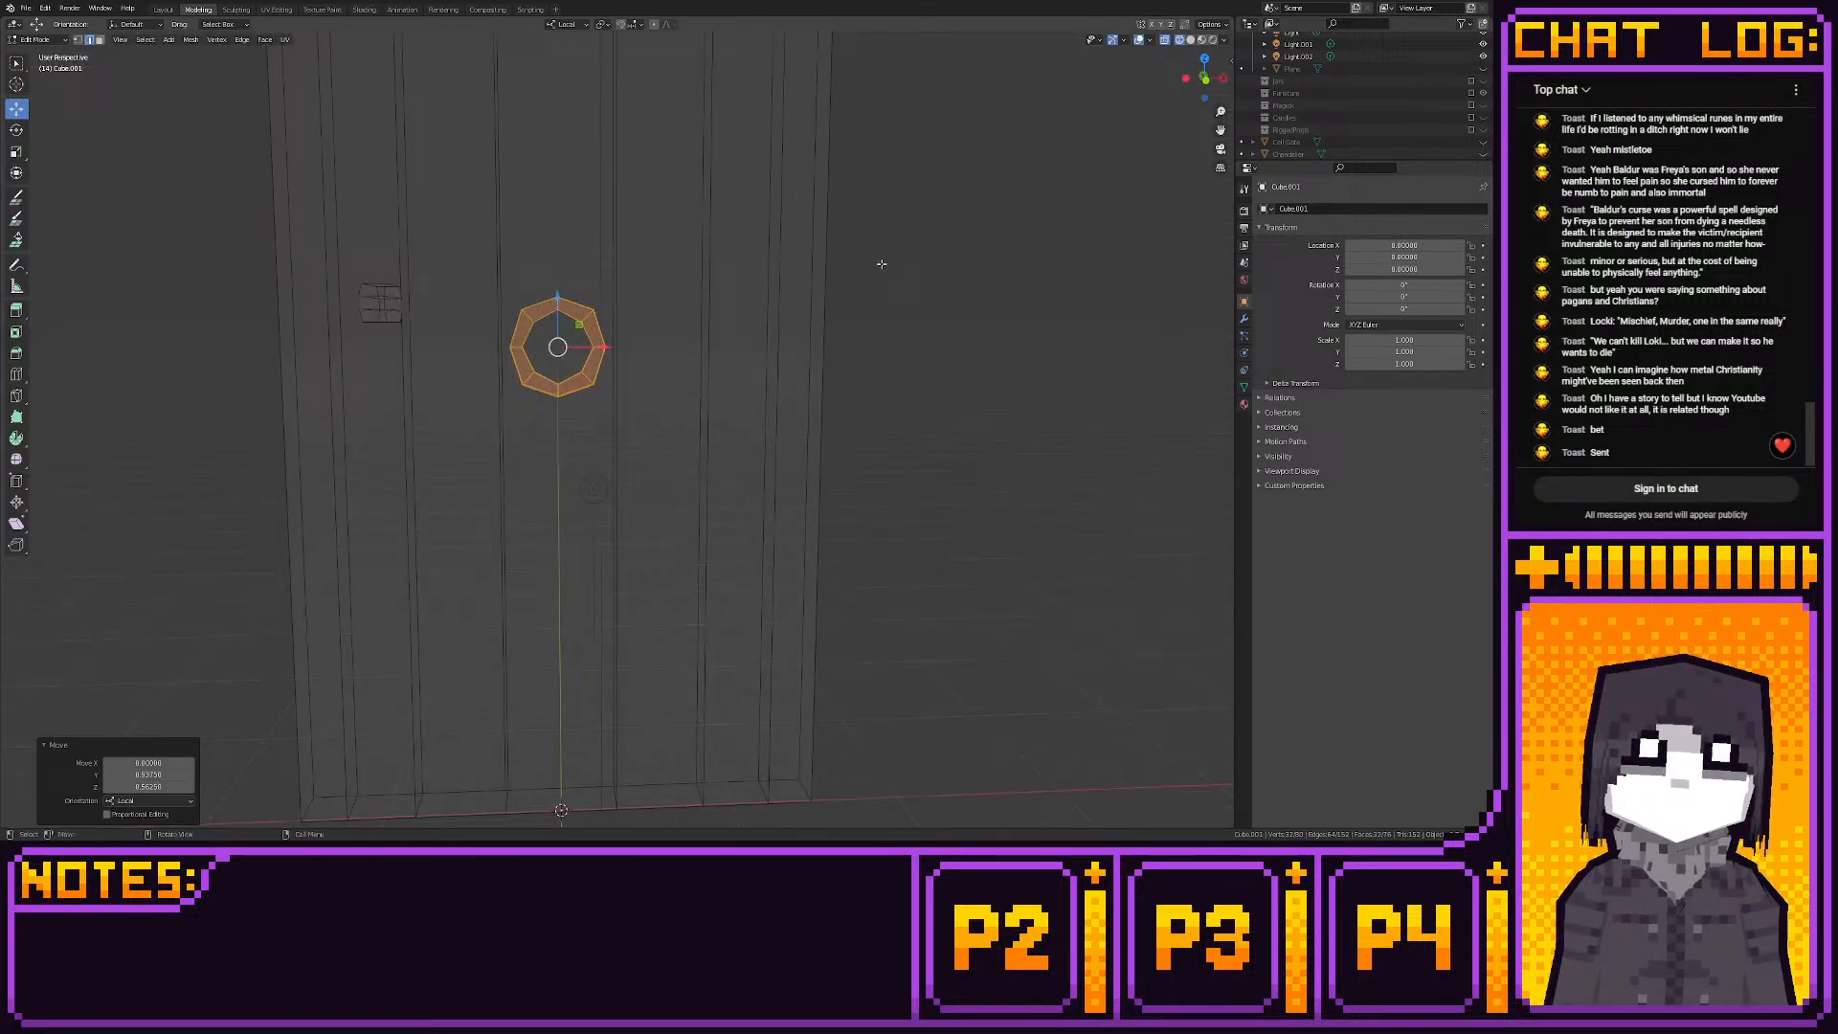
Examine the ring on the door in the Layout workspace, and return to the Modeling workspace
left_click(1200, 85)
right_click(585, 323)
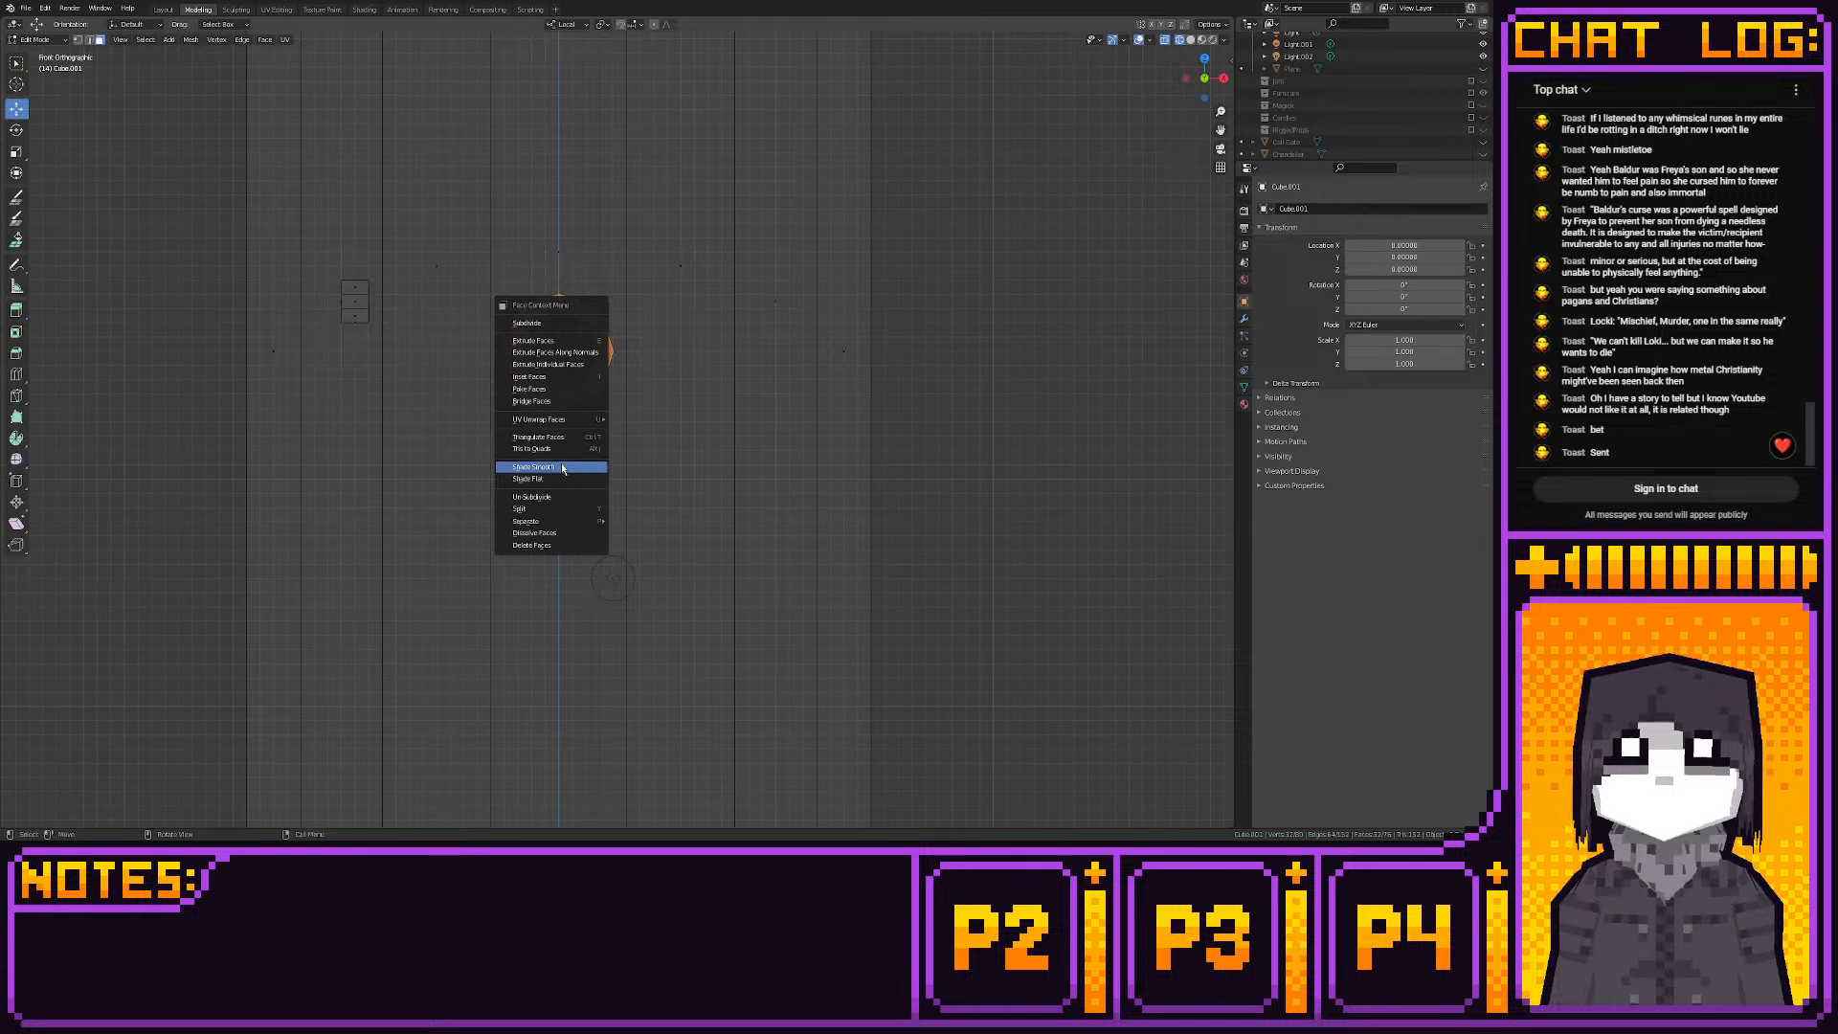
left_click(163, 10)
middle_click_drag(723, 218, 889, 240)
left_click(198, 10)
middle_click_drag(989, 175, 1128, 165, "shift")
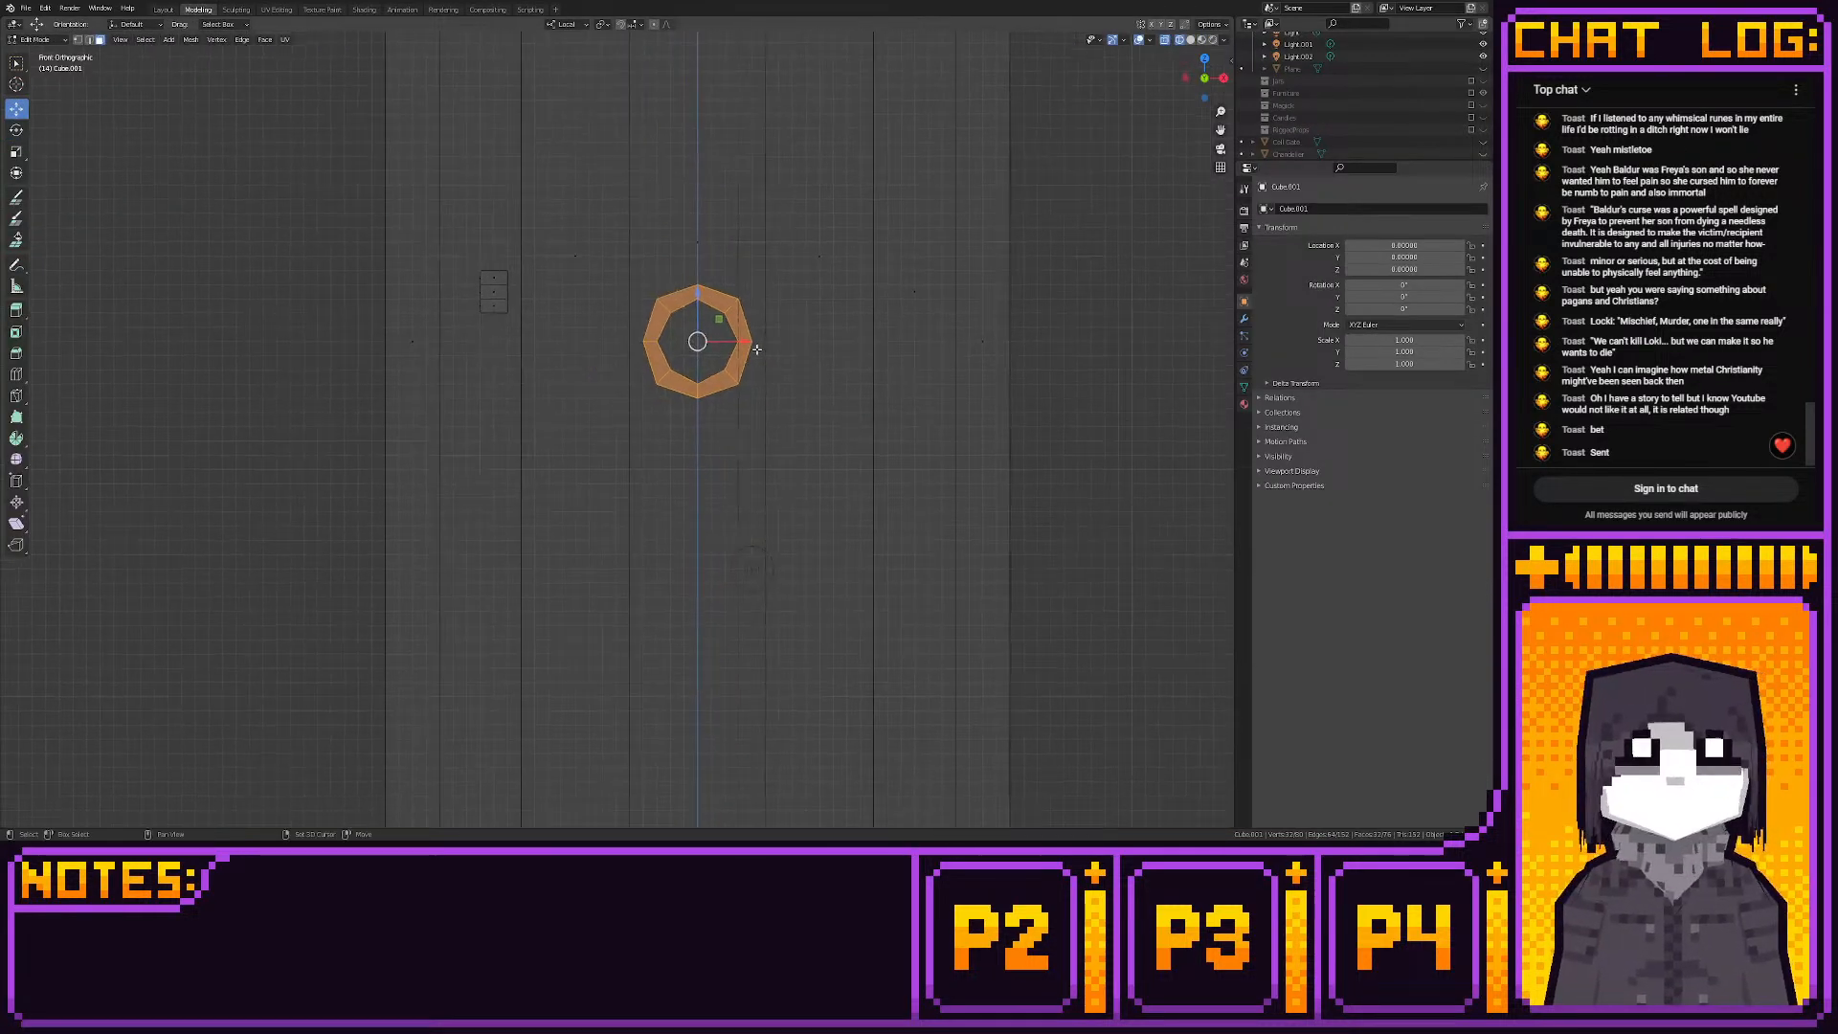
Move the ring along X until it is centred on the handle bar
key("g")
key("x")
left_click(906, 207)
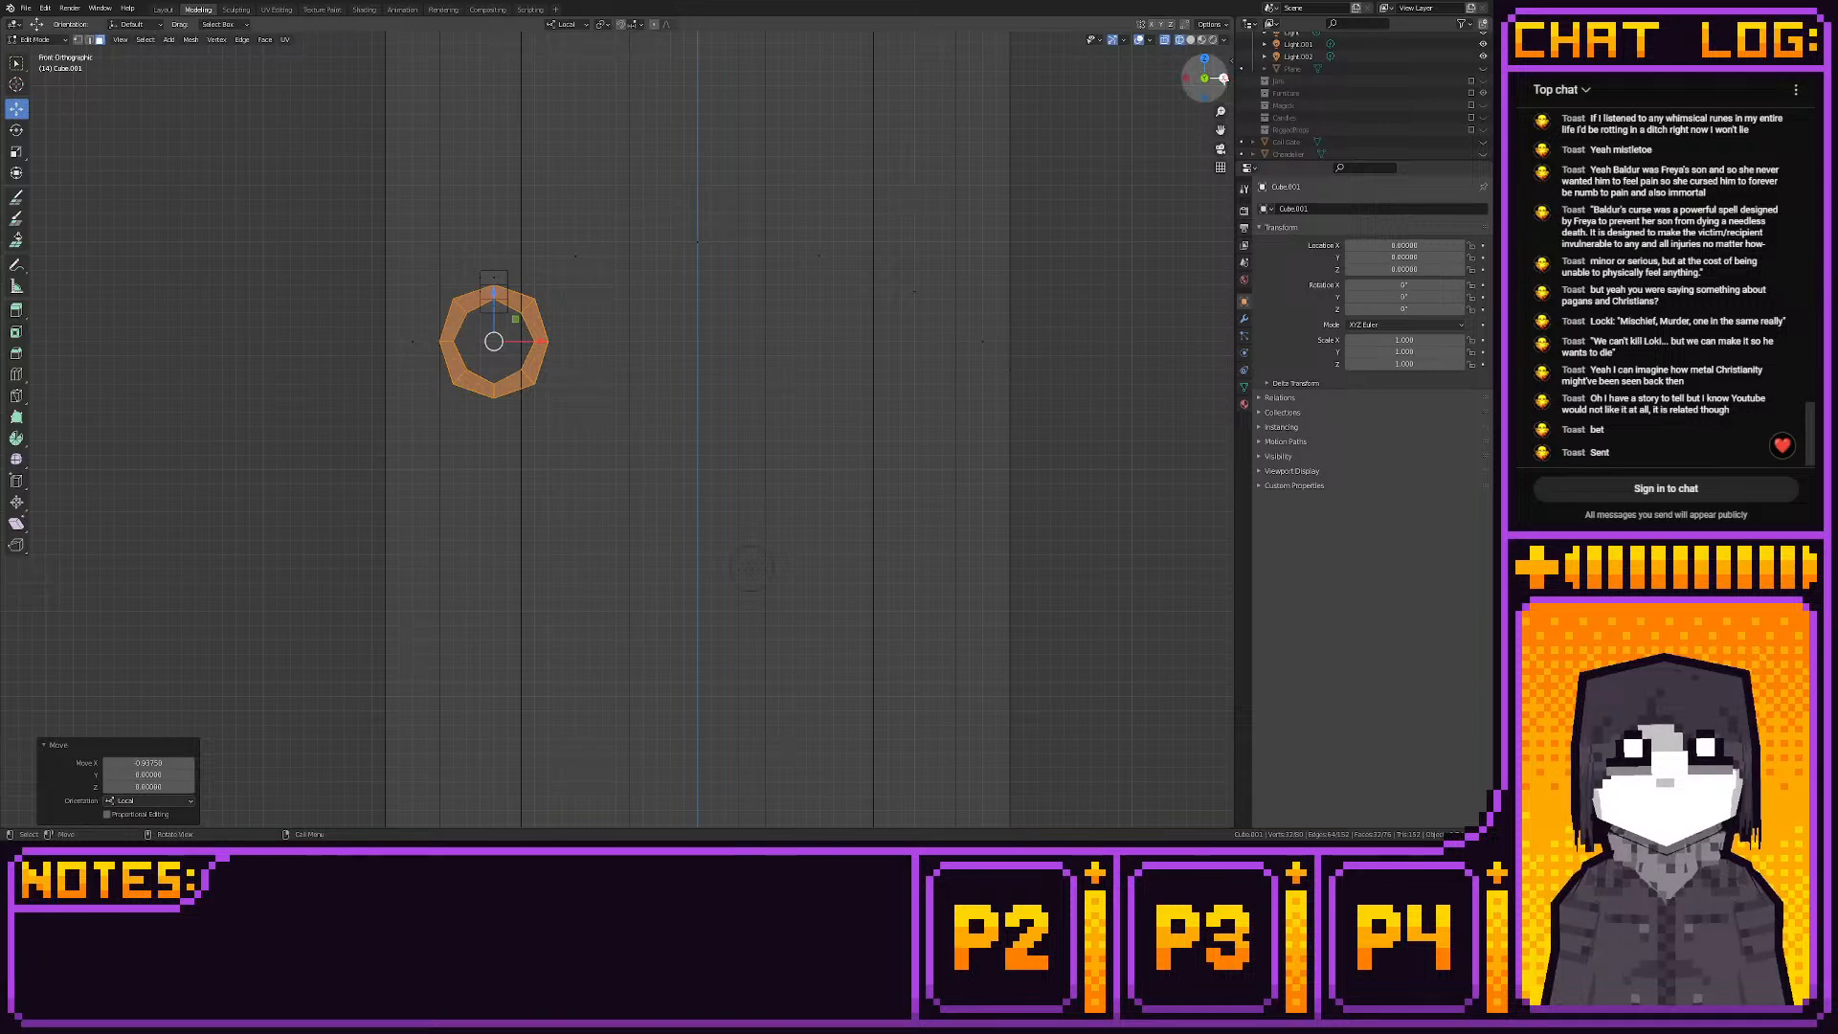
In side view, move the ring along Y to the bar's front end, and pull it farther out, clear of the bar
left_click(1224, 78)
key("g")
key("y")
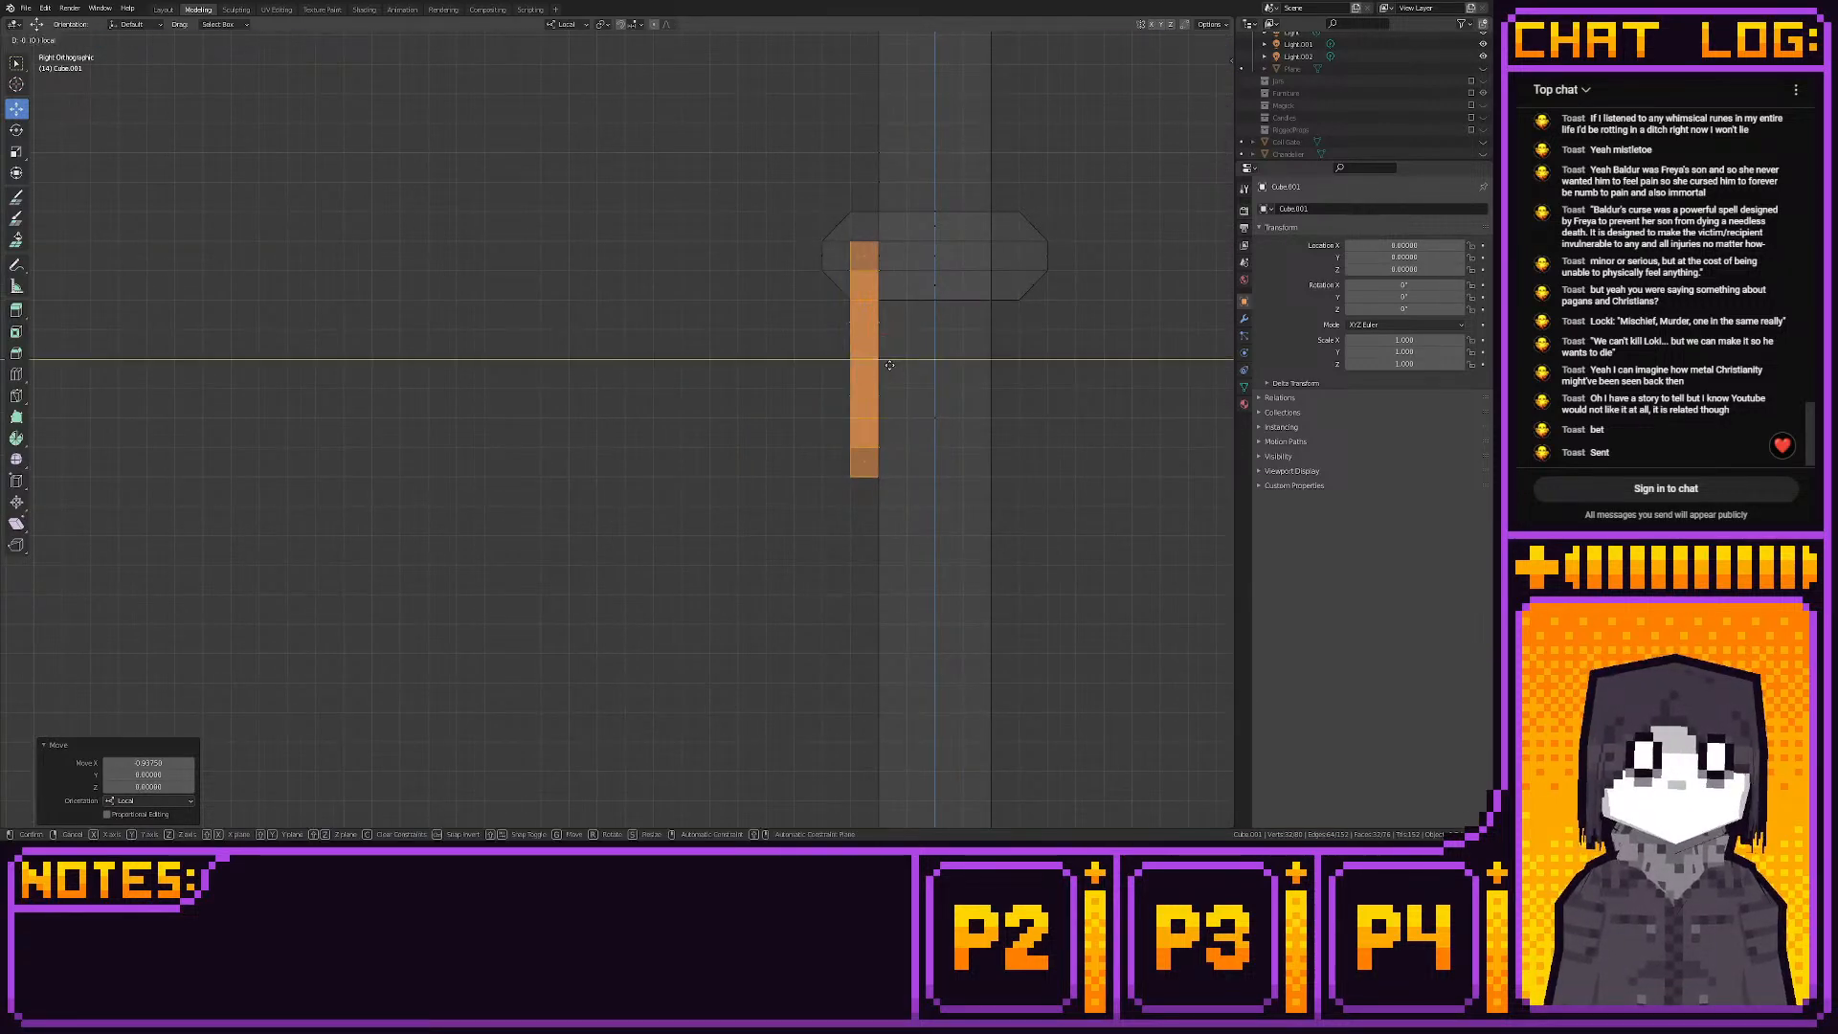
left_click(855, 359)
scroll(742, 383, "up", 2)
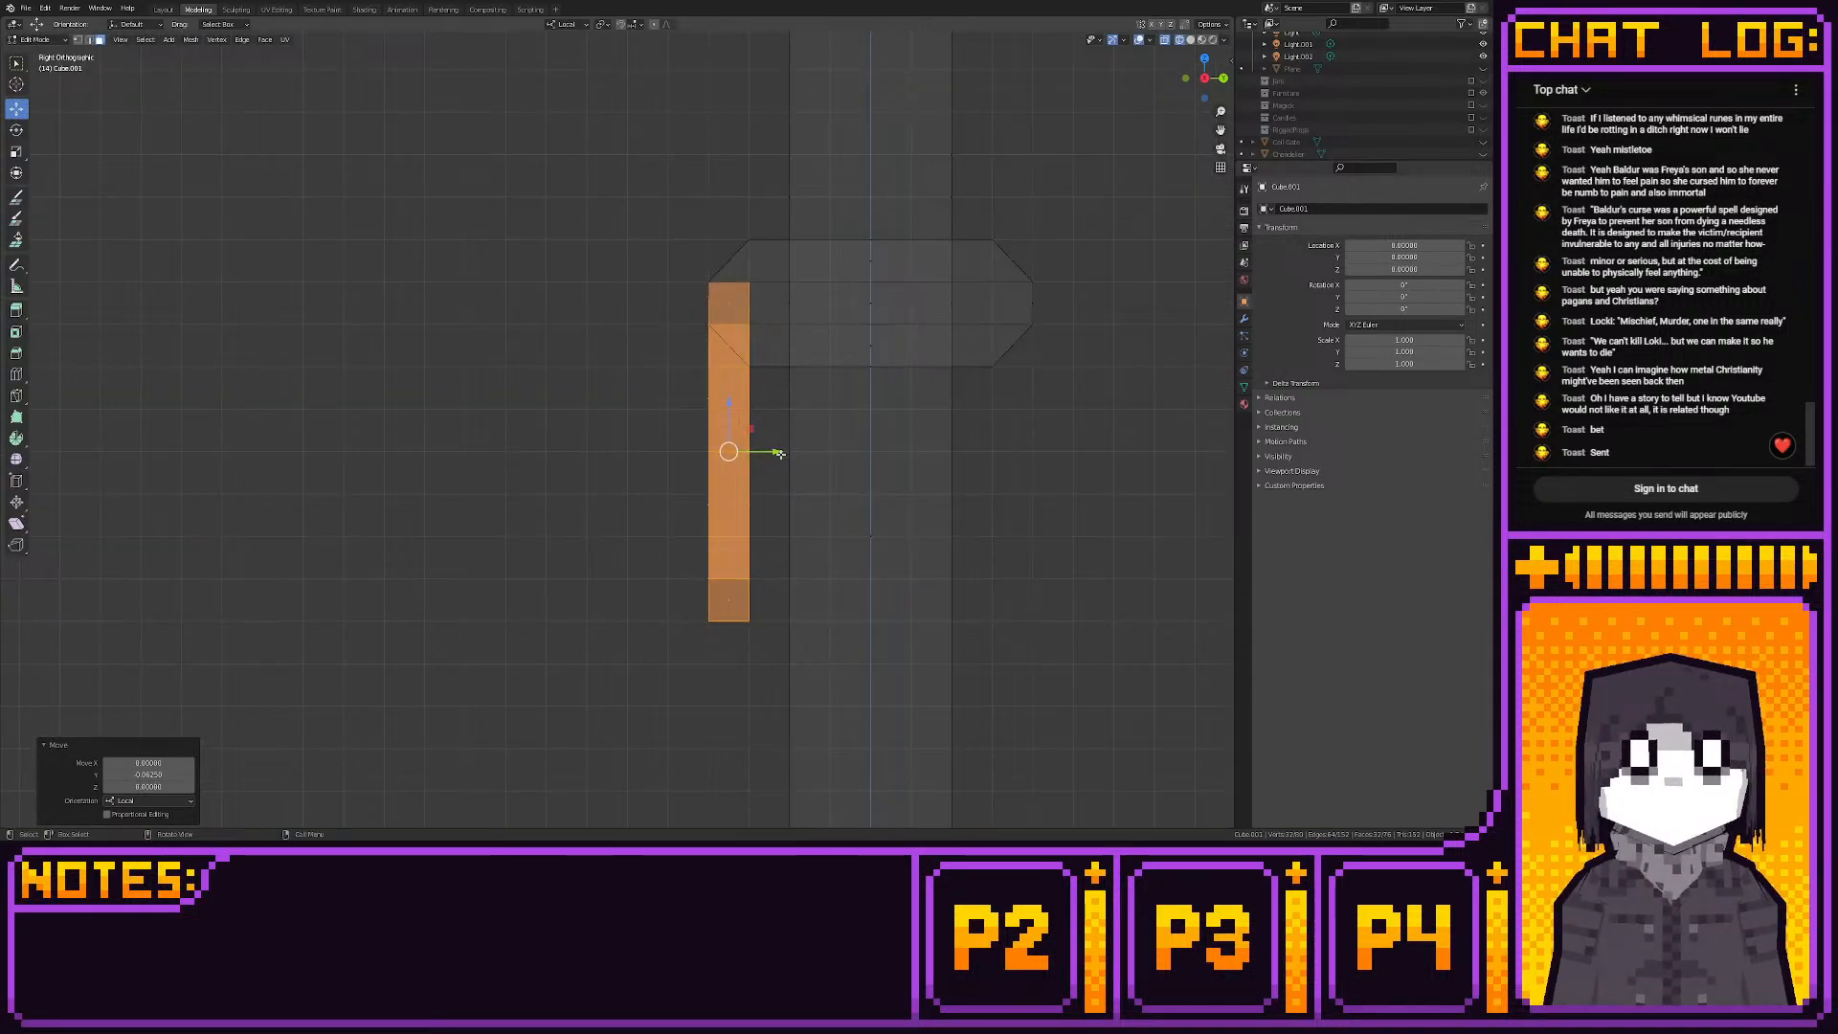
left_click_drag(777, 451, 574, 450, "ctrl")
Try to lengthen the bar by moving its front-end vertices outward along Y, and undo the extension
key("1")
mouse_move(776, 416)
left_mouse_down()
mouse_move(714, 170)
mouse_move(675, 200)
mouse_move(778, 433)
left_mouse_up()
key("g")
key("y")
left_click(768, 298)
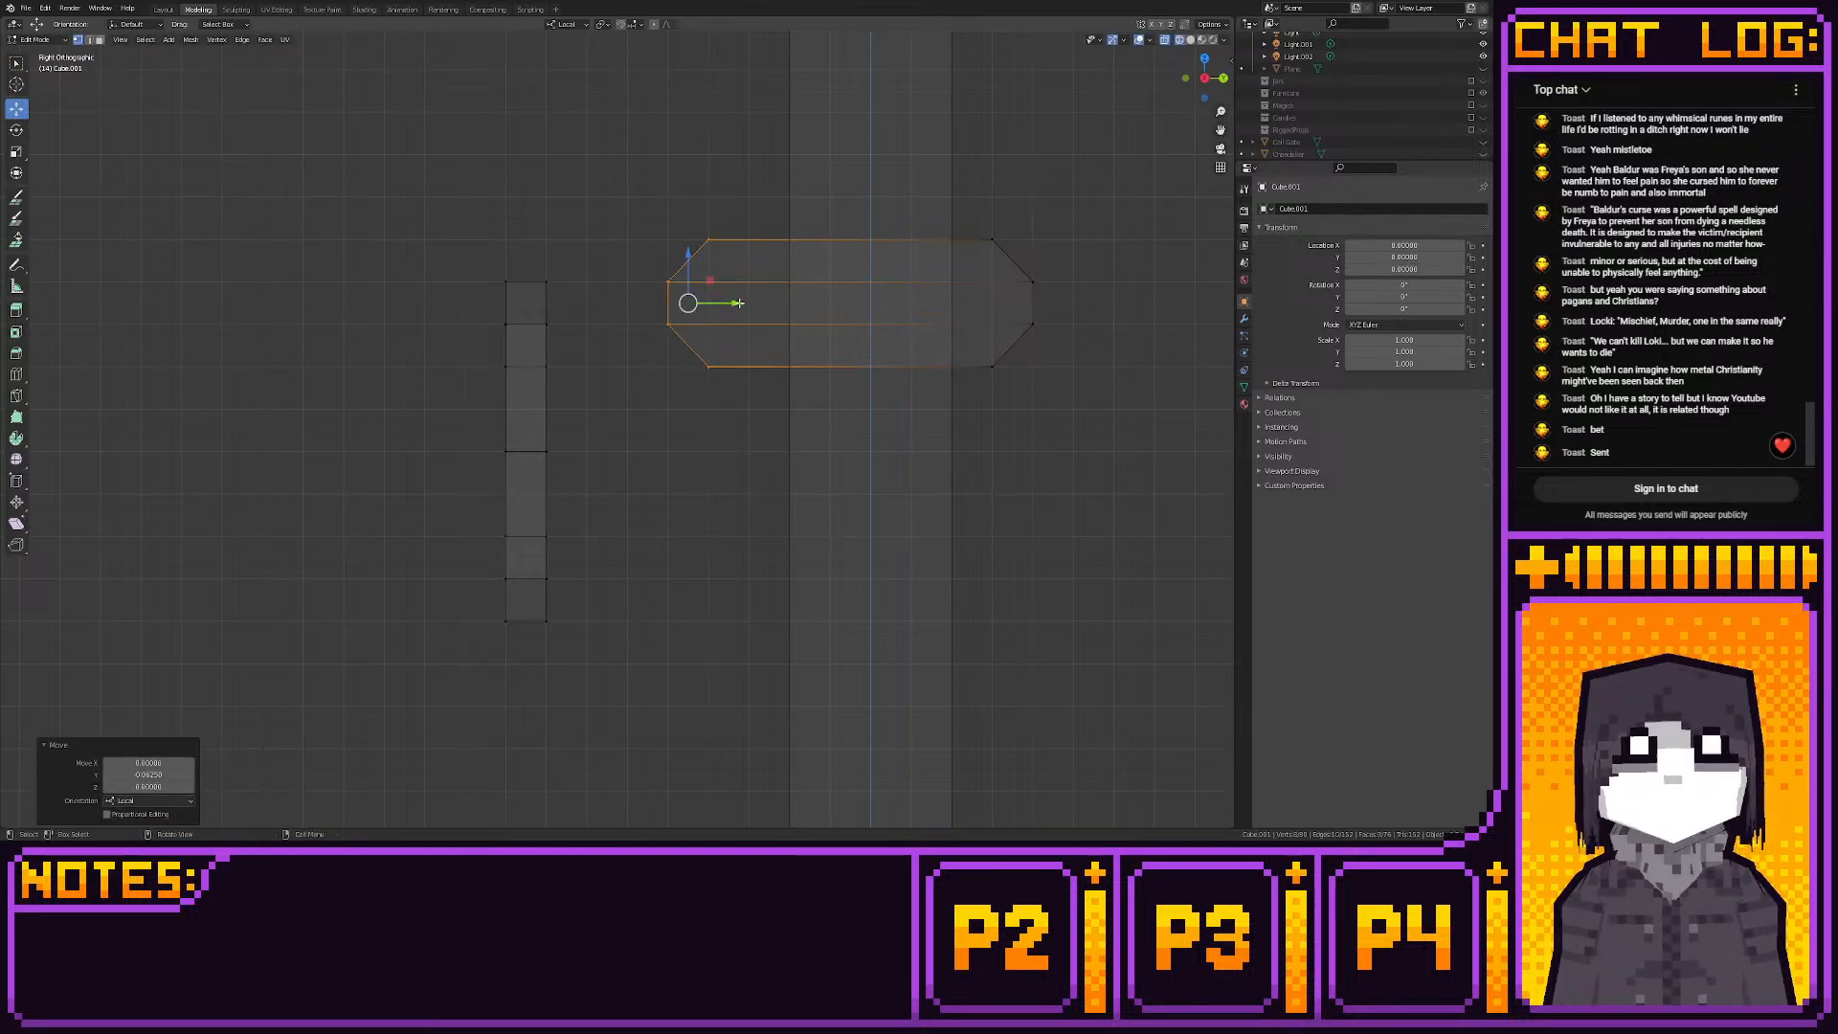
key("ctrl+z")
key("ctrl+z")
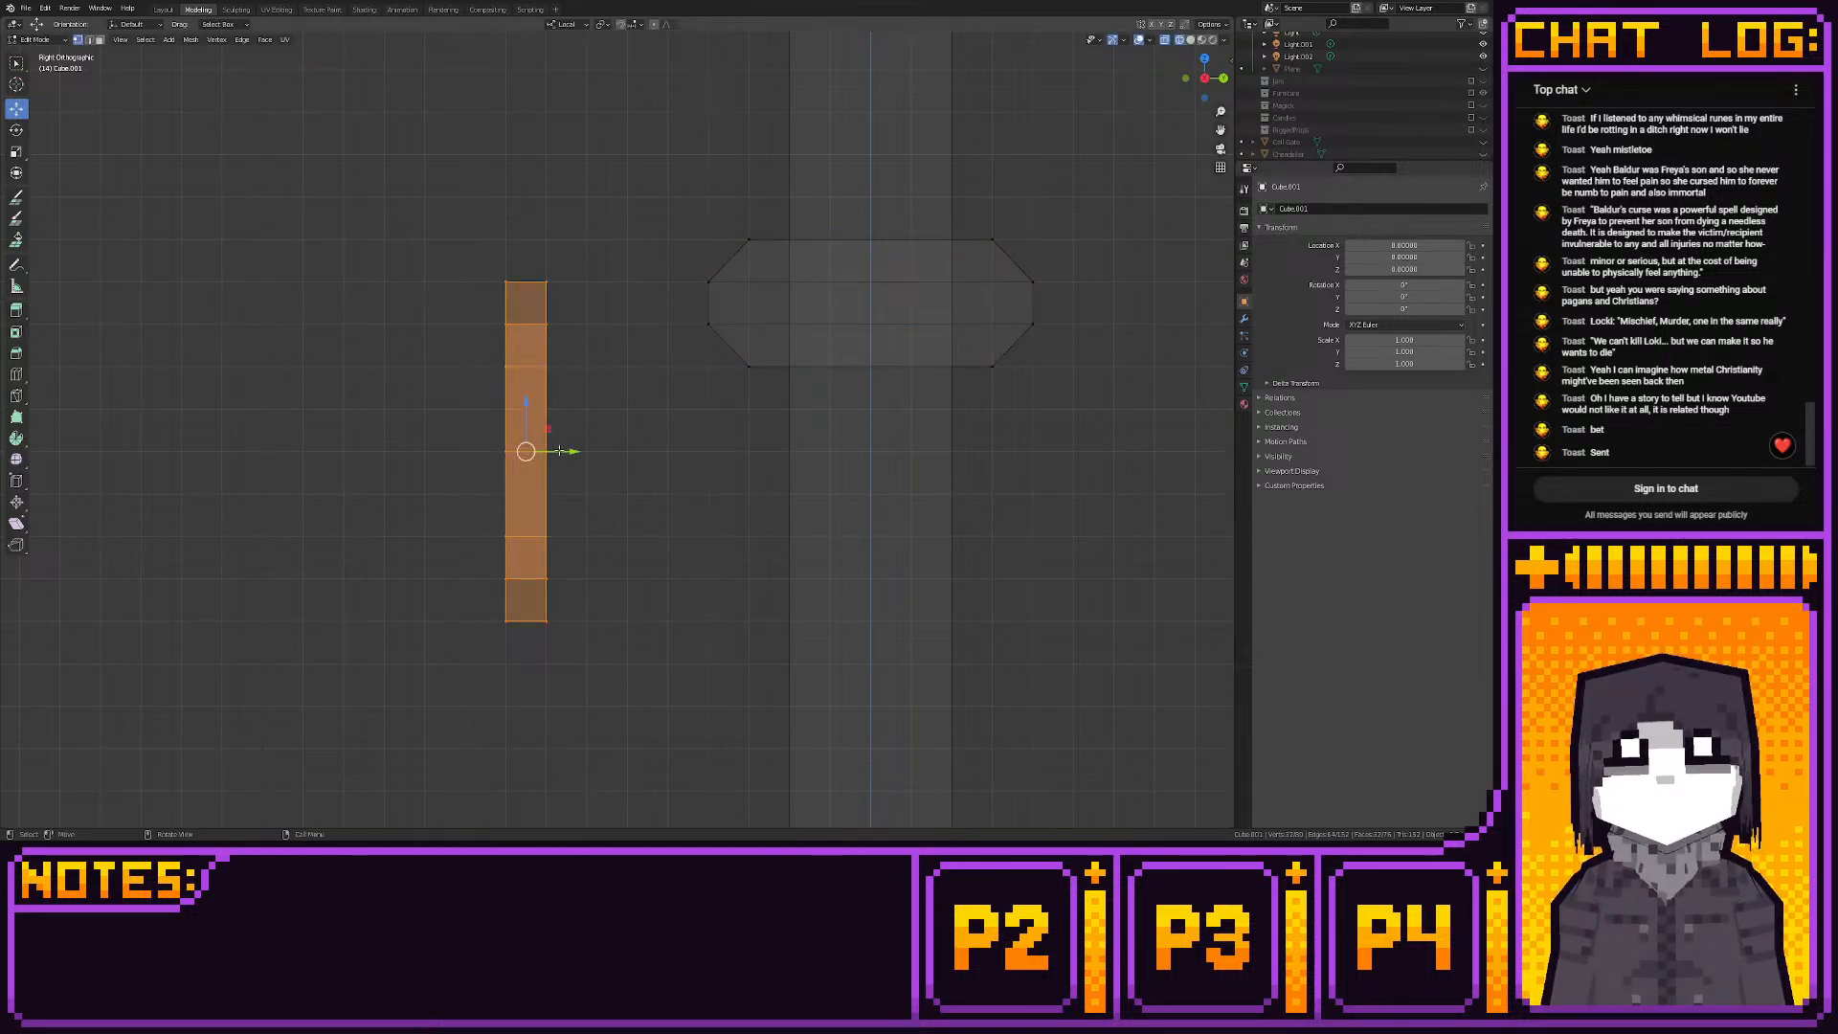
Move the ring along Y back onto the handle bar, slightly inside the bar's front end
left_click_drag(572, 451, 772, 448, "ctrl")
scroll(773, 448, "up", 3)
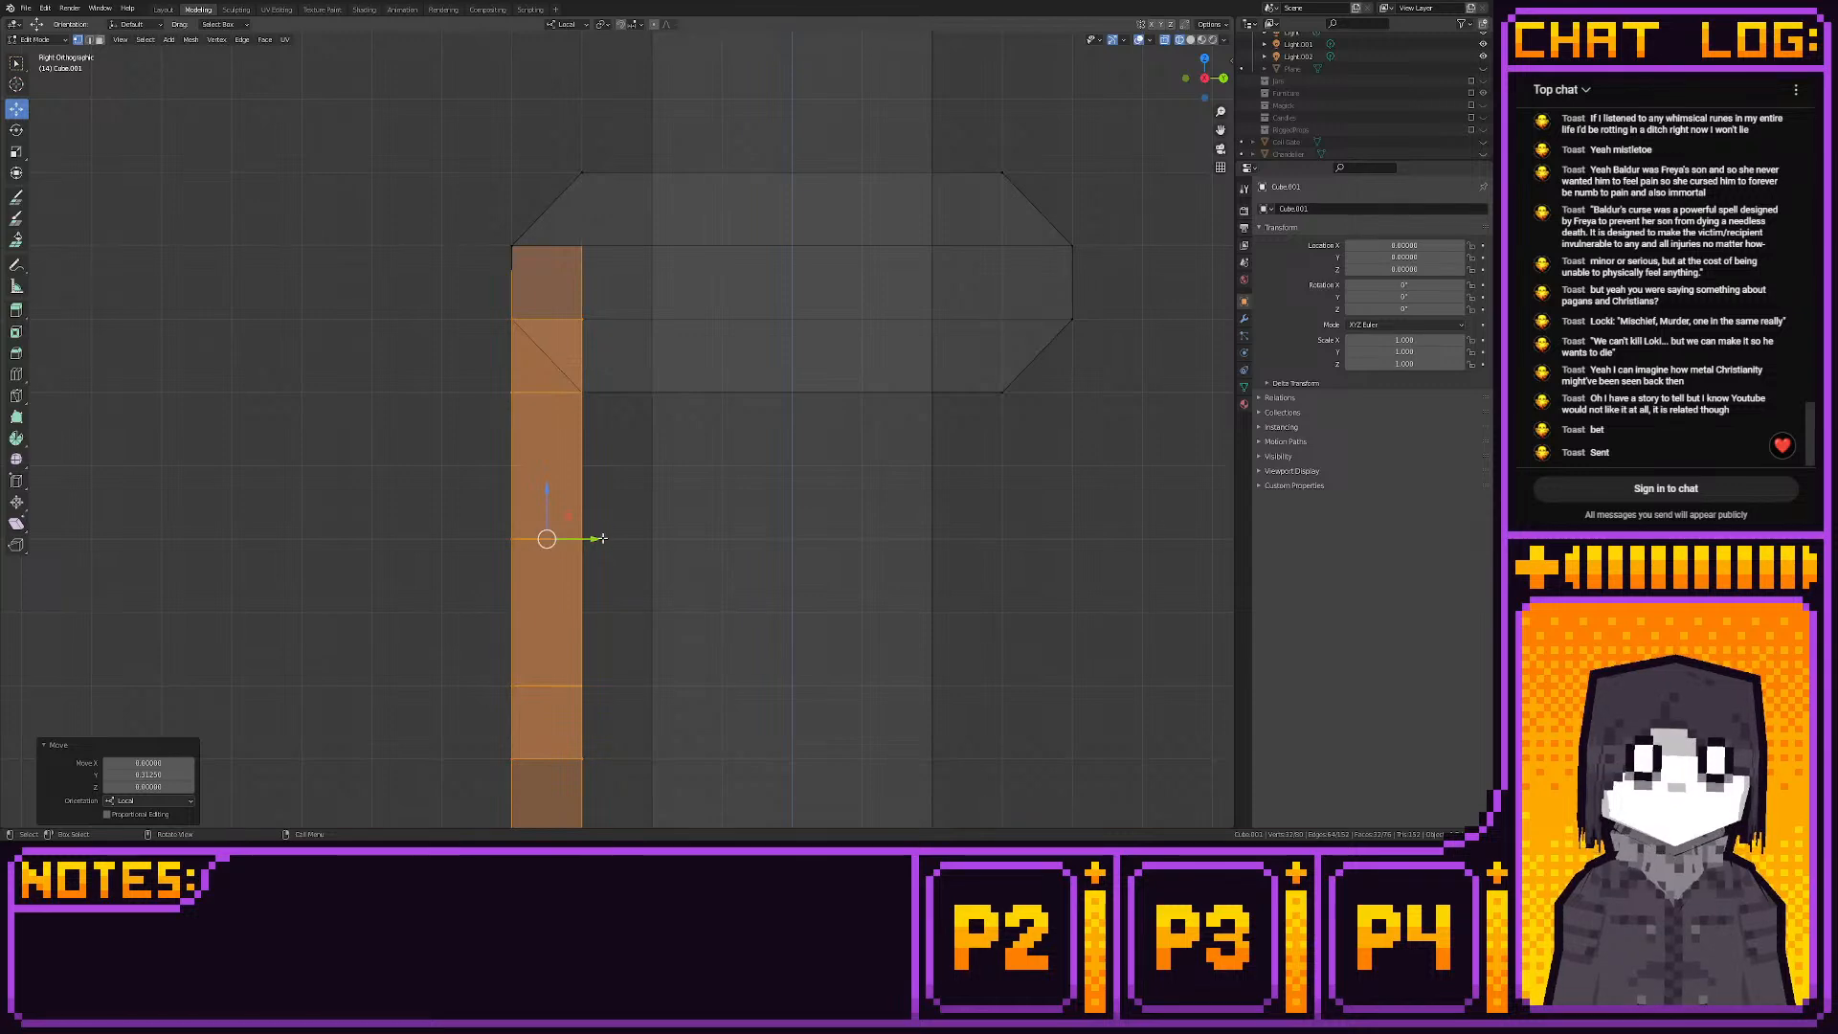
scroll(602, 537, "down", 3)
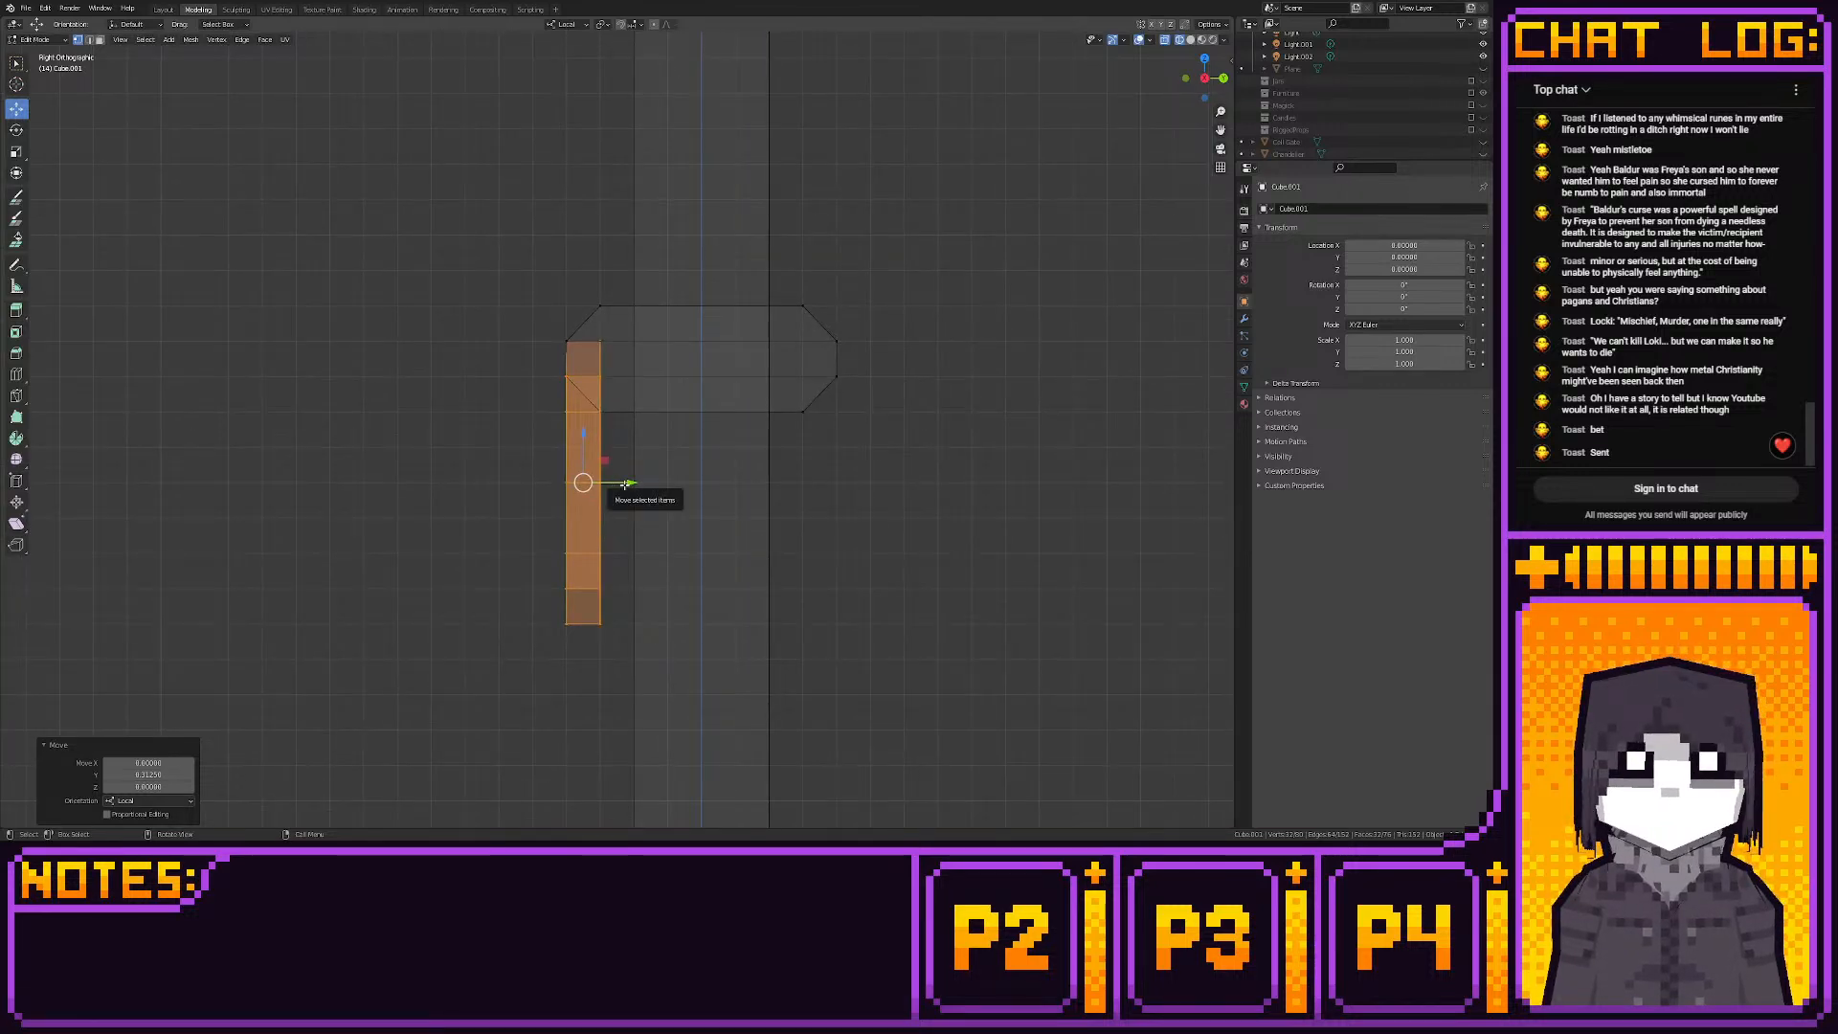
scroll(628, 519, "up", 9)
scroll(595, 531, "down", 1)
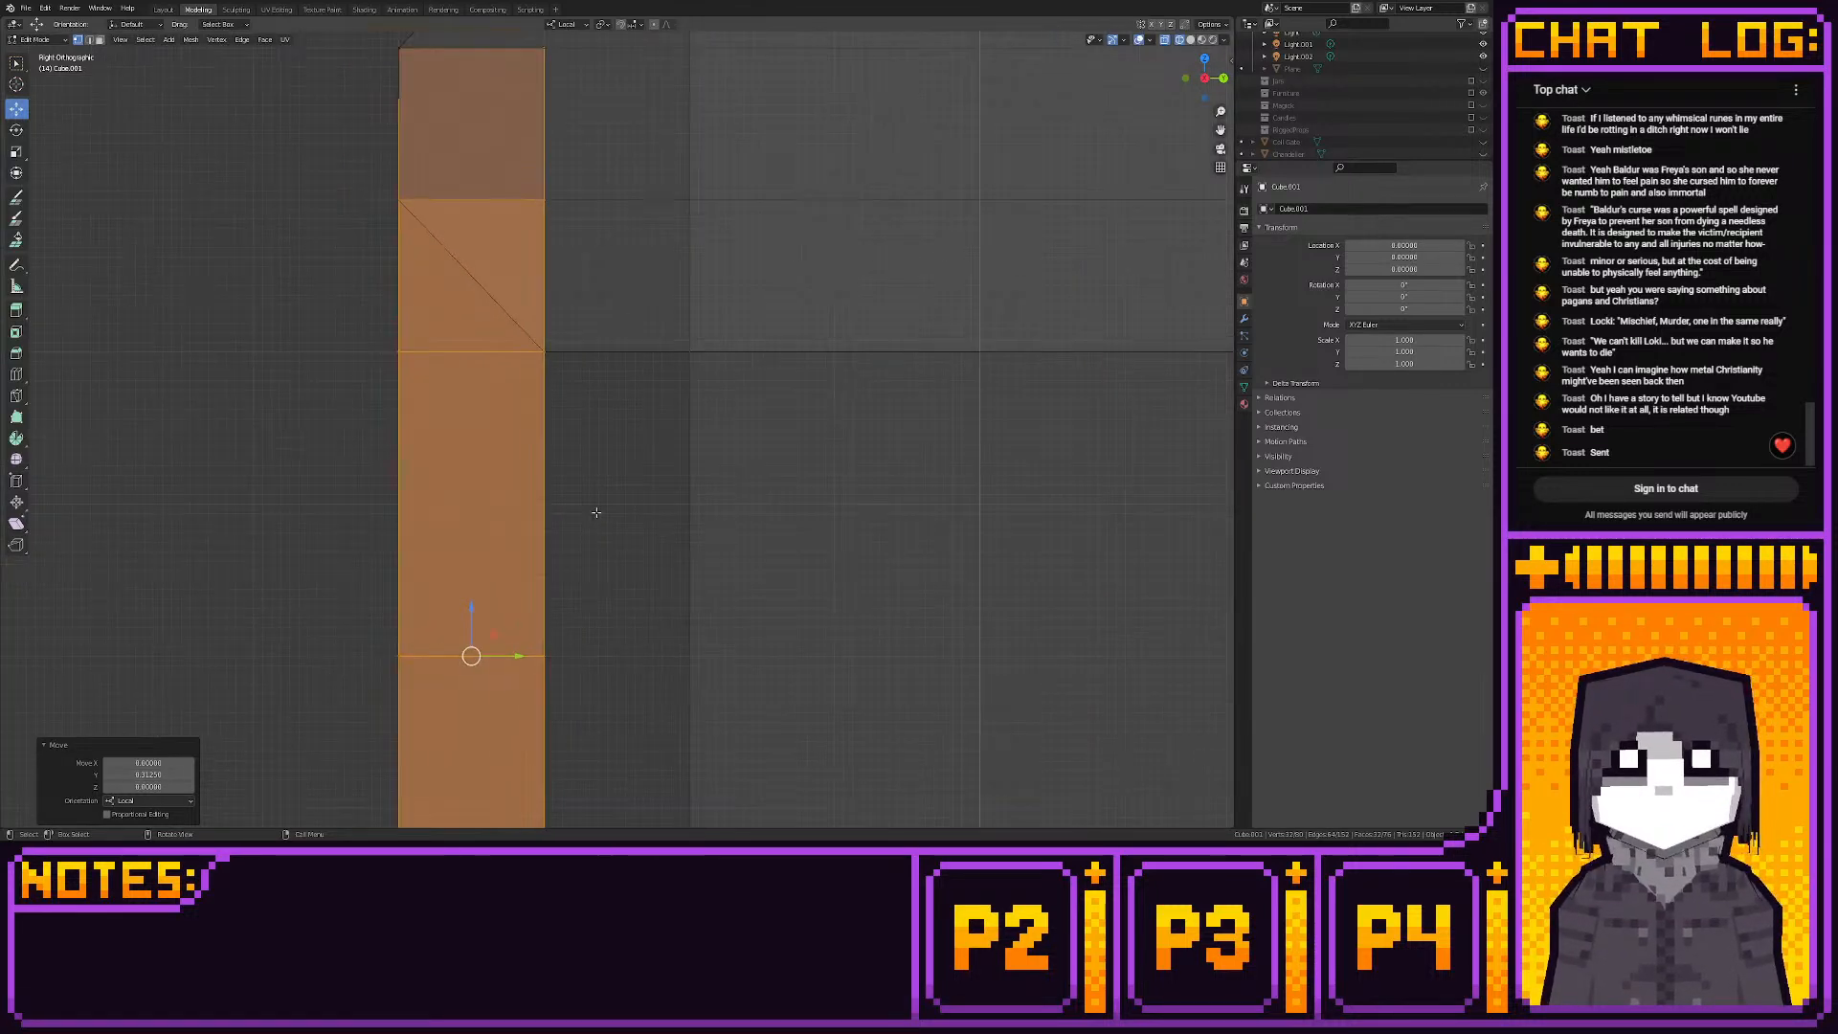
middle_click_drag(595, 462, 636, 462, "shift")
left_click_drag(565, 658, 636, 663)
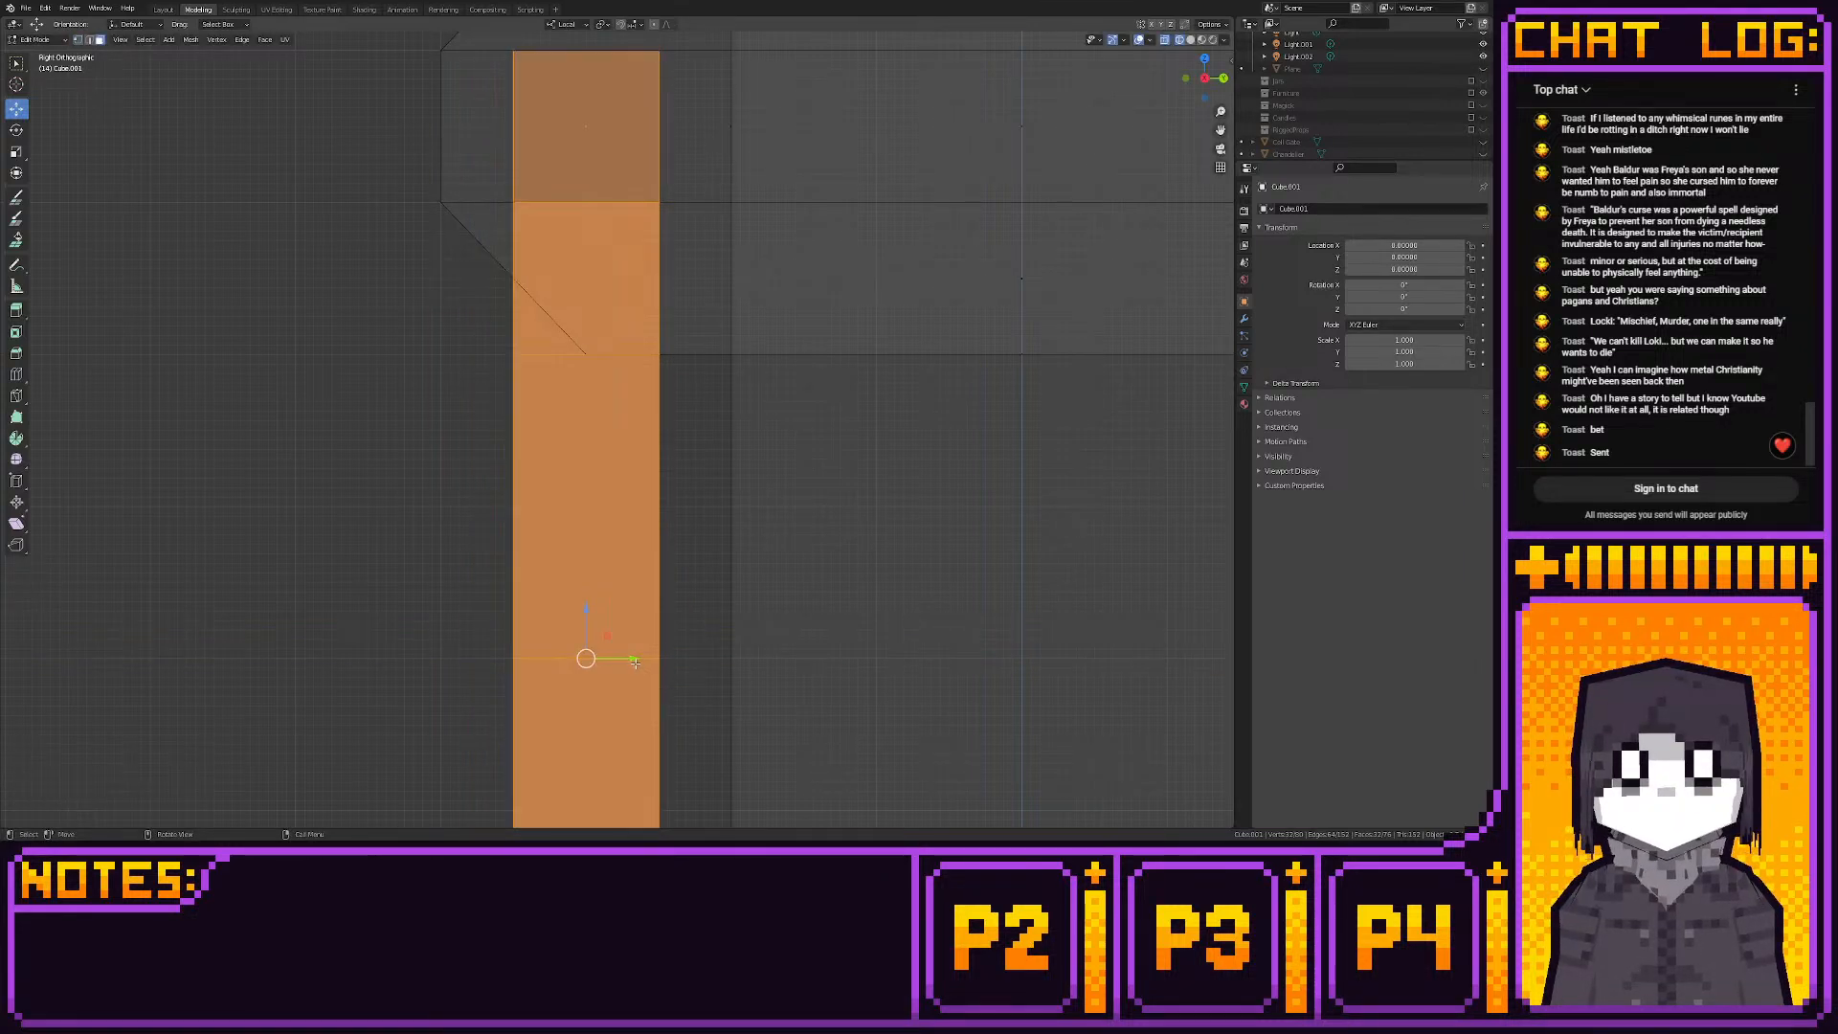
Duplicate the ring and place the copy near the handle bar's opposite end, then check it on the door in the Layout workspace
scroll(636, 664, "down", 5)
key("shift+d")
left_click(1034, 628)
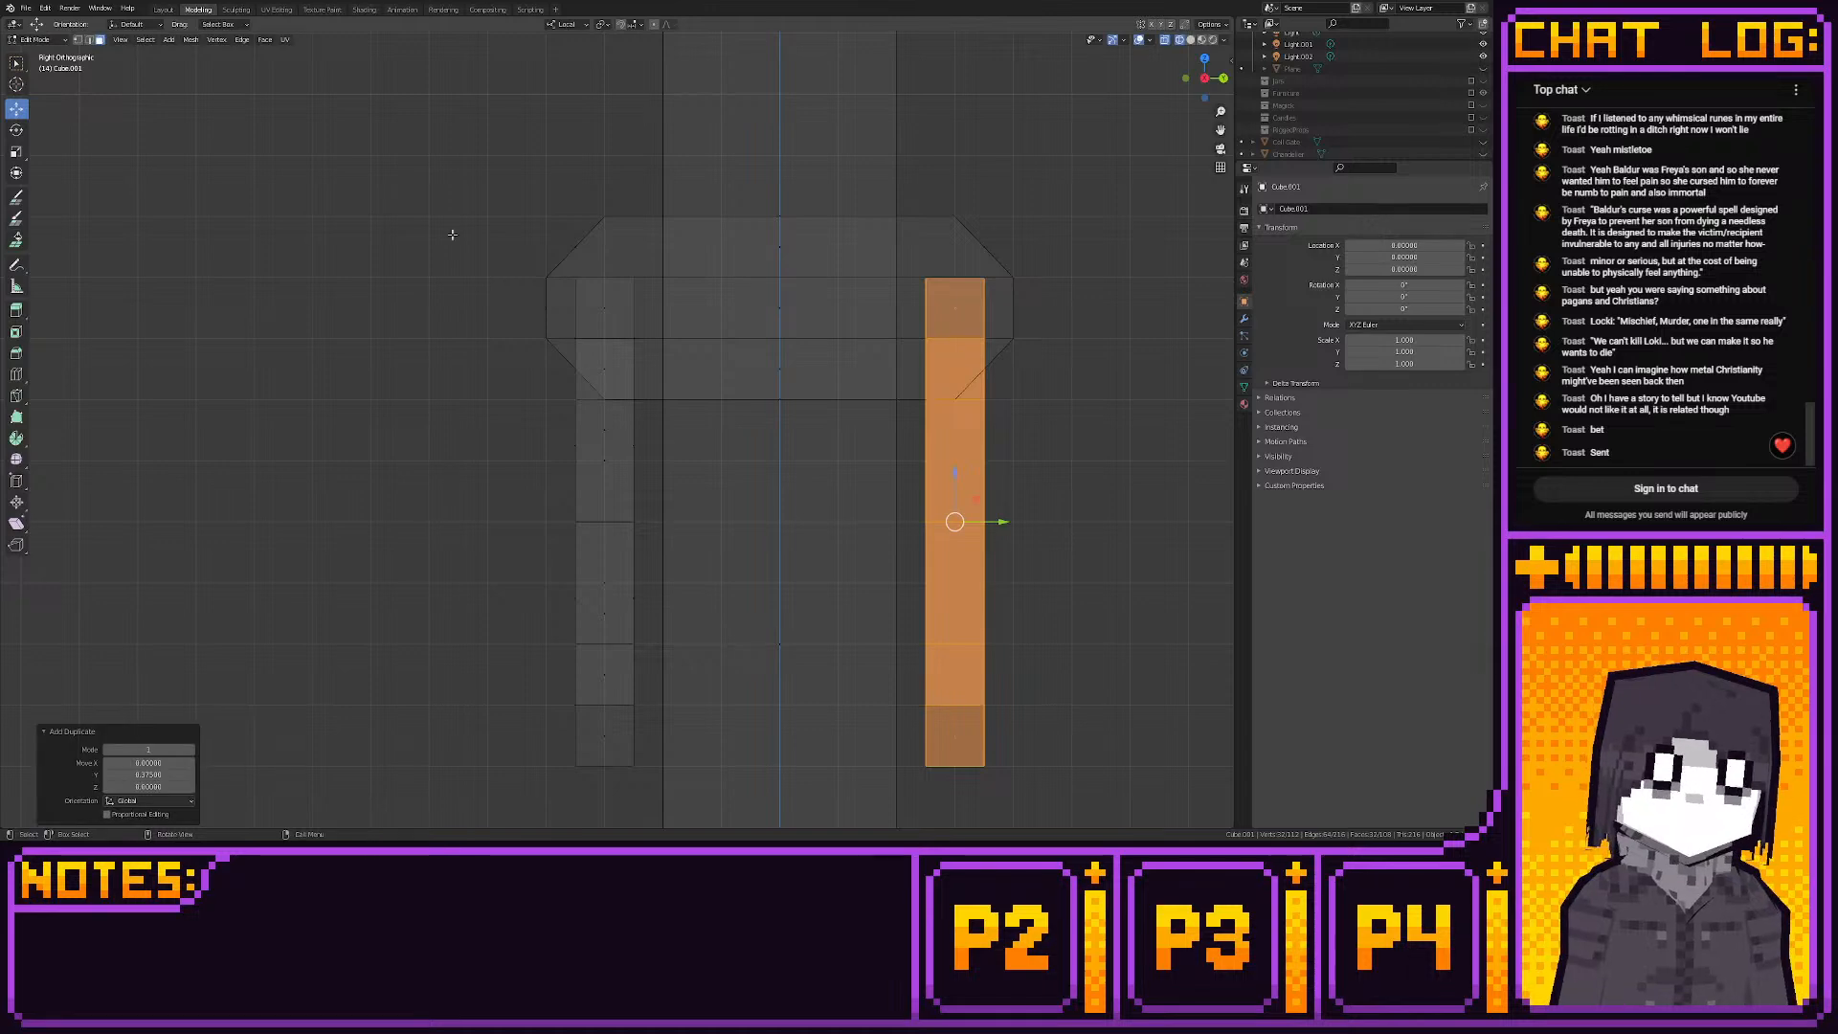
left_click(164, 9)
middle_click_drag(522, 352, 754, 291)
scroll(752, 296, "up", 3)
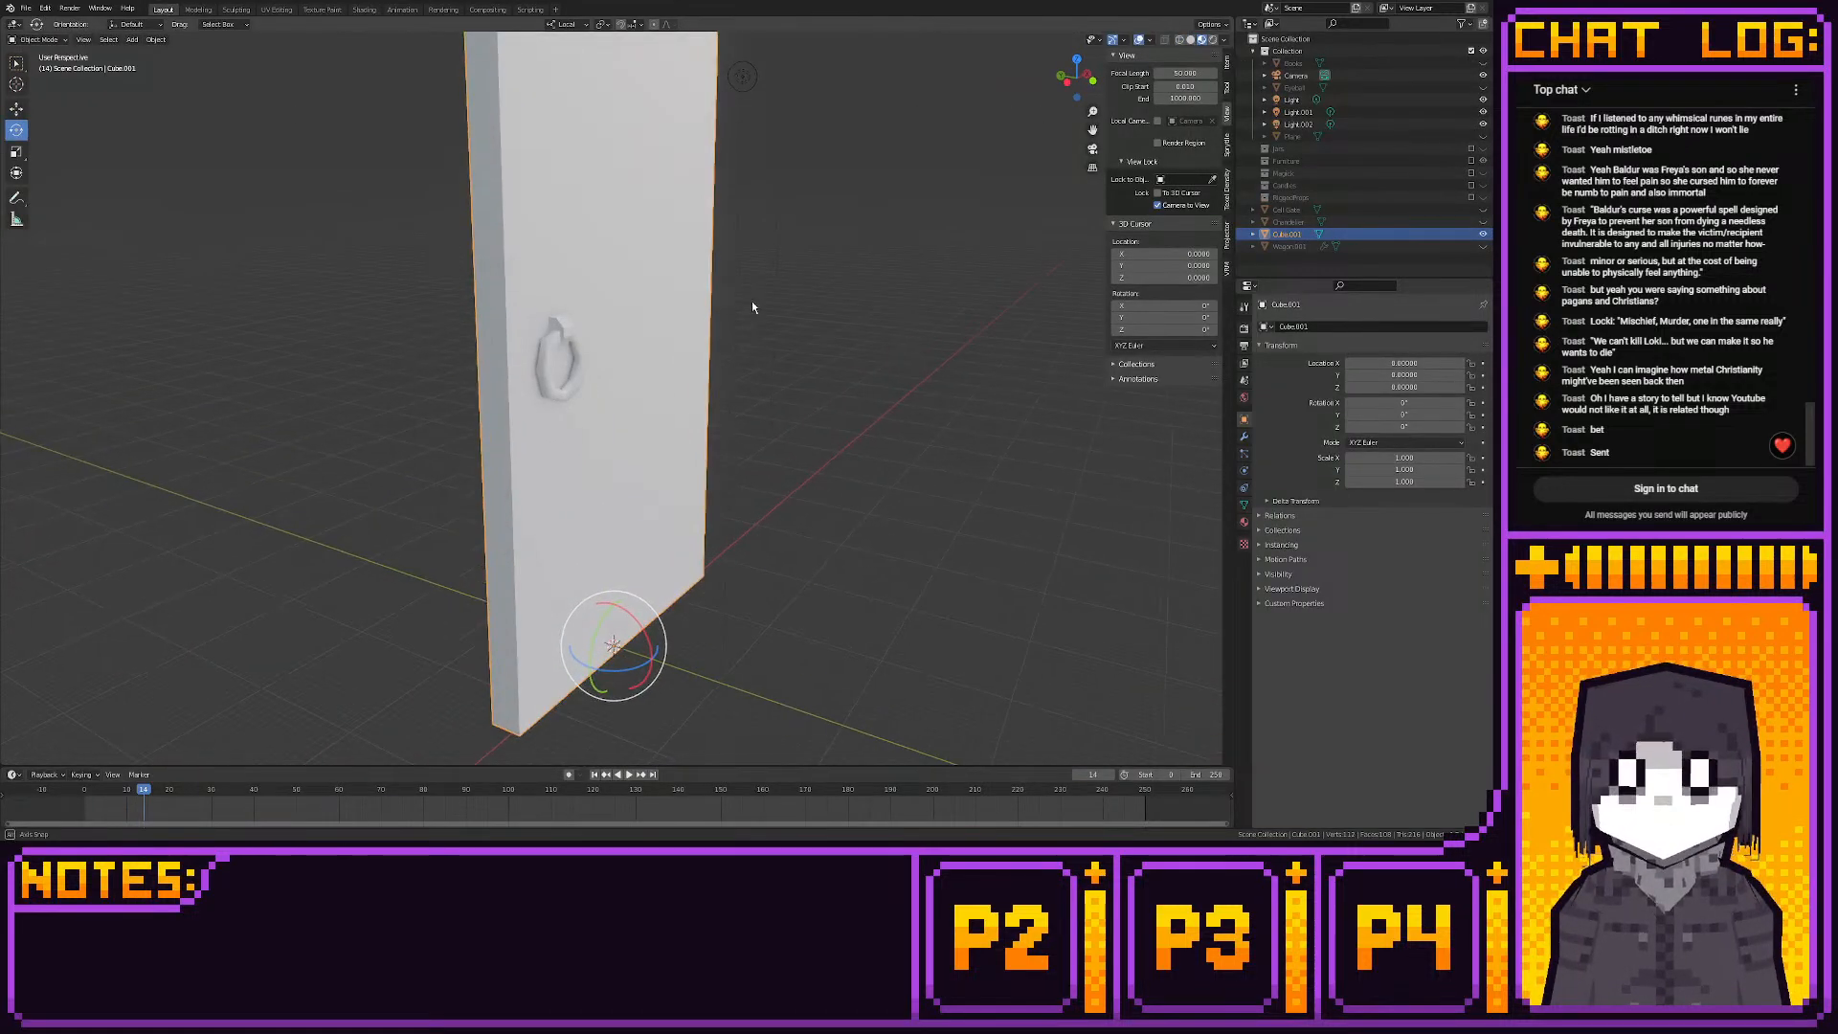
In front view, select both rings and raise them slightly along Z so their upper sections sit within the handle bar
left_click(199, 11)
middle_click_drag(800, 160, 902, 251)
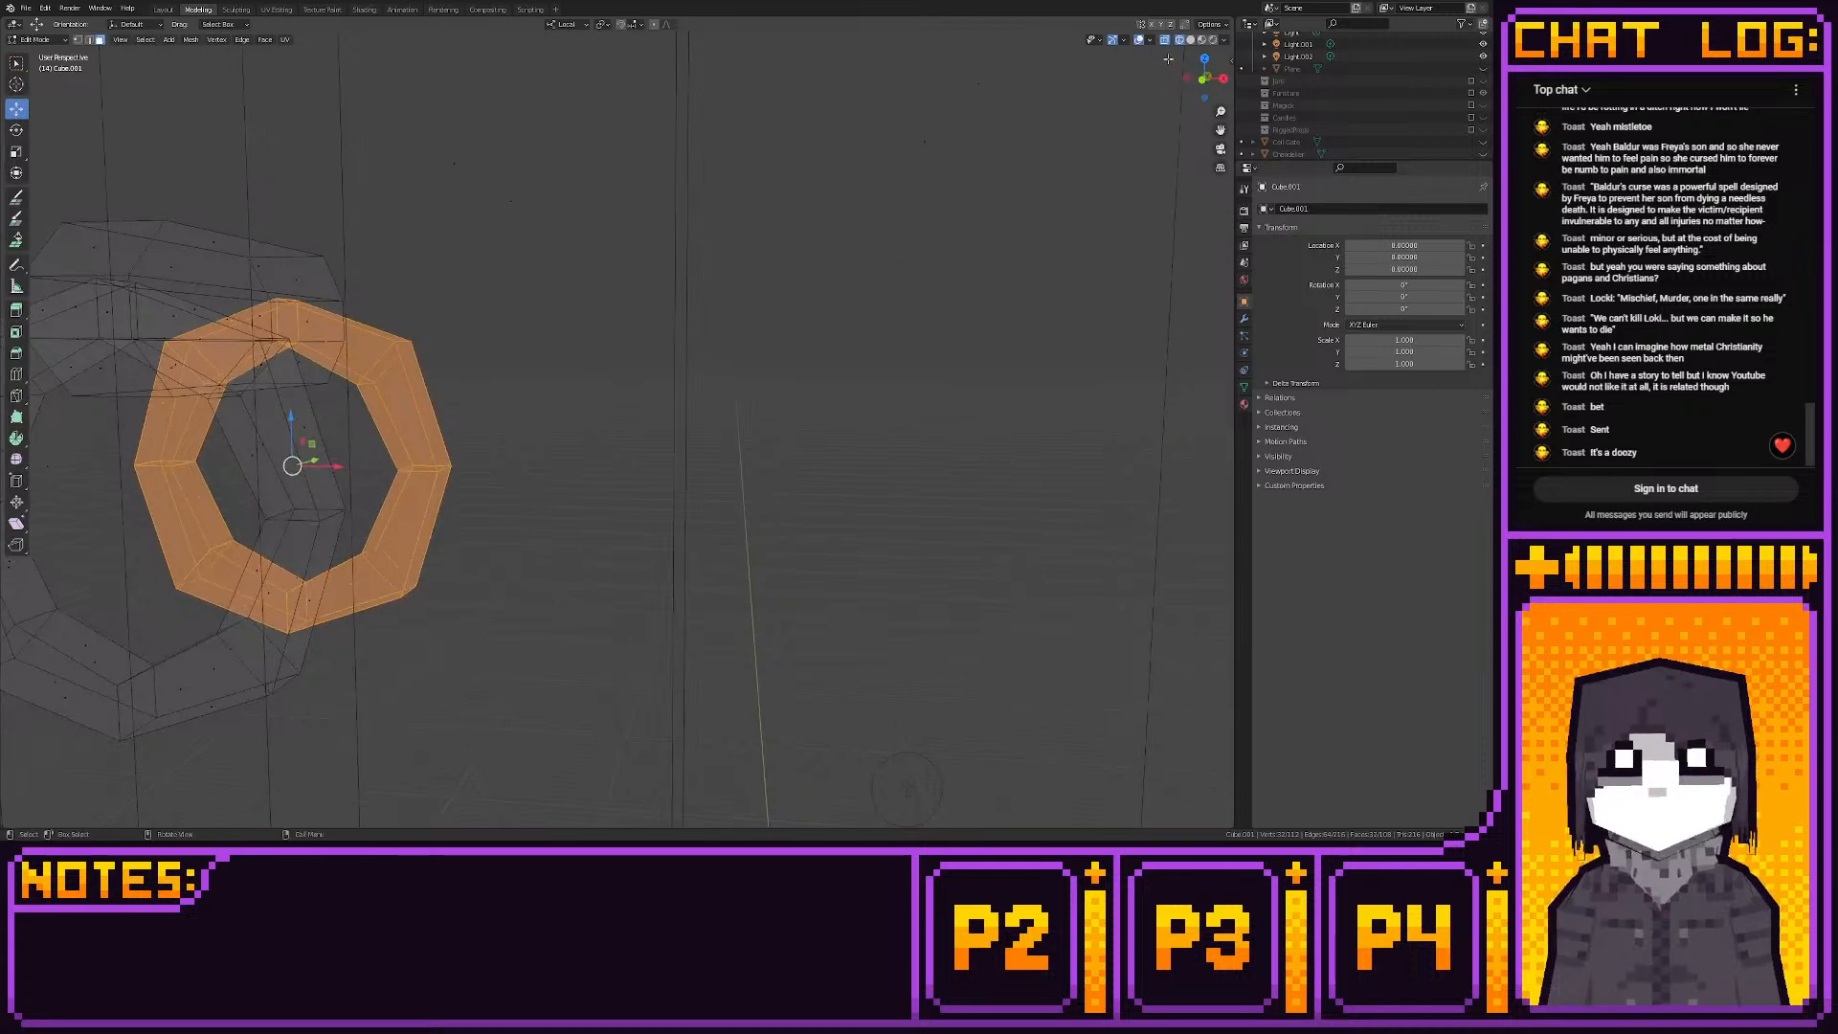
left_click(1204, 79)
scroll(568, 404, "down", 3)
middle_click_drag(568, 404, 738, 346, "shift")
left_click_drag(712, 272, 563, 571)
left_click_drag(405, 294, 501, 579)
middle_click_drag(591, 383, 615, 430, "shift")
scroll(615, 430, "up", 5)
middle_click_drag(472, 384, 578, 435, "shift")
scroll(594, 446, "up", 2)
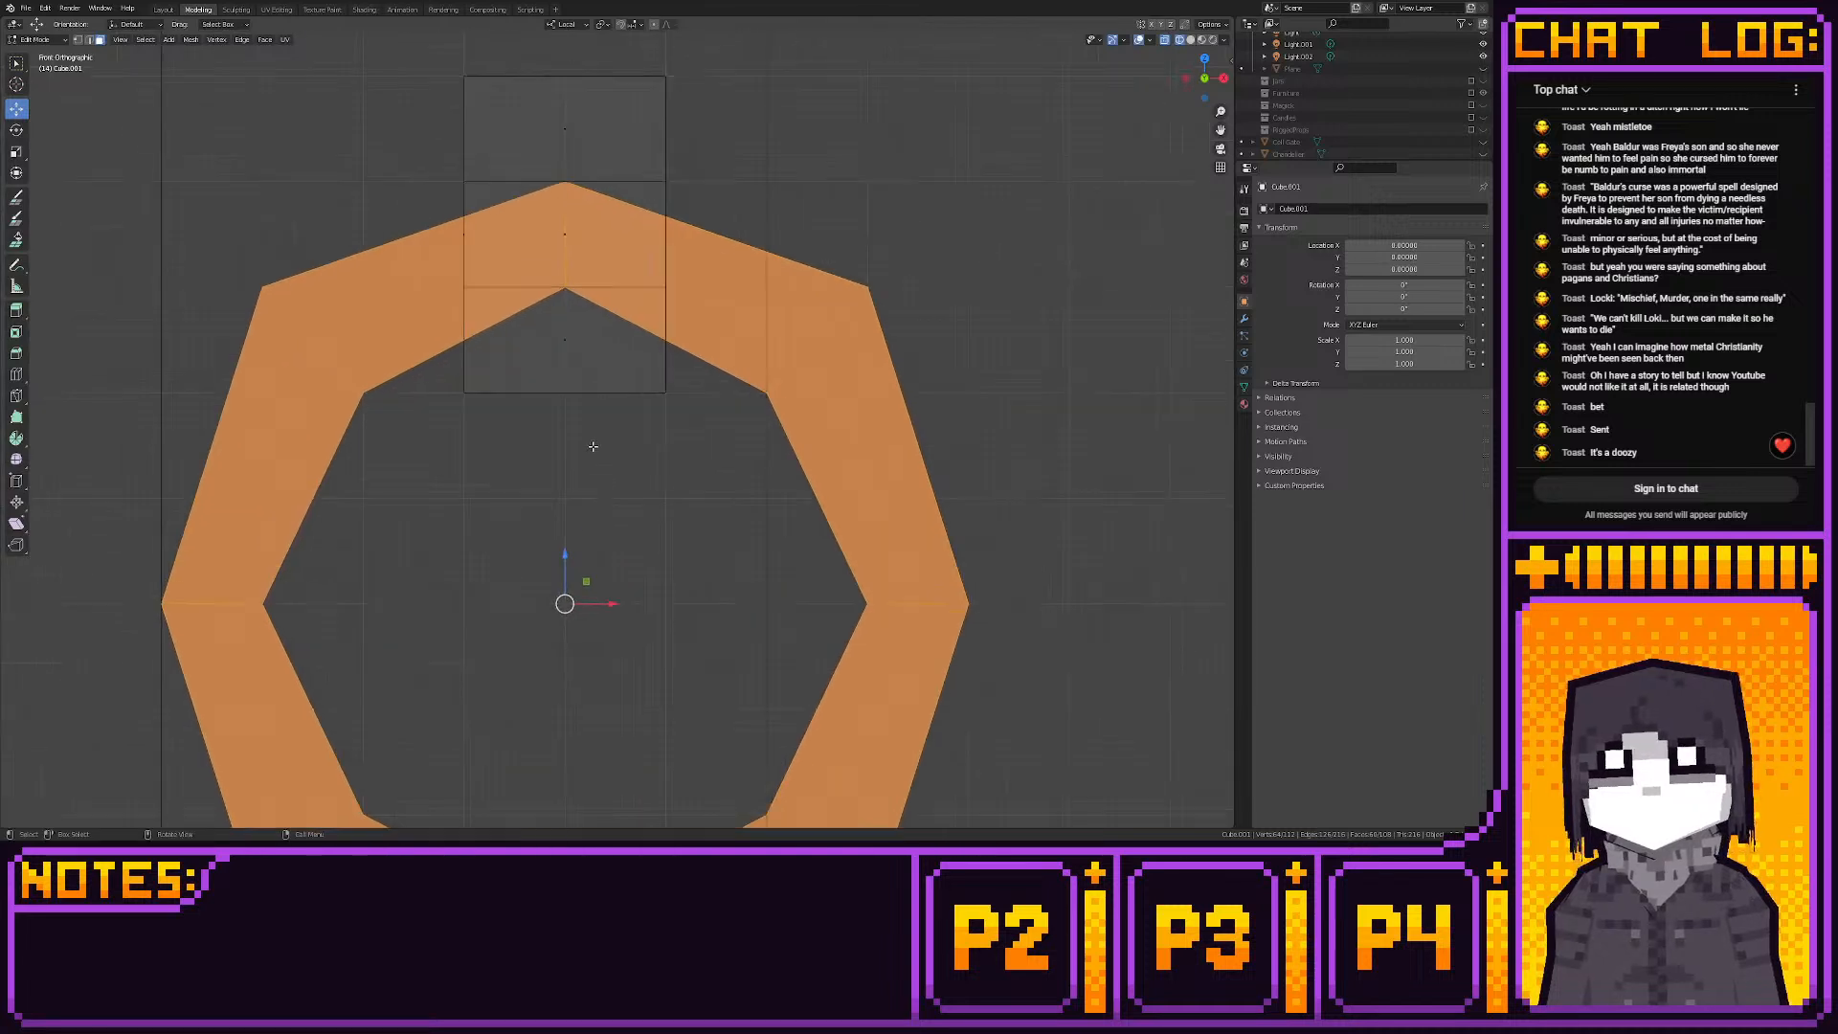
left_click(564, 561)
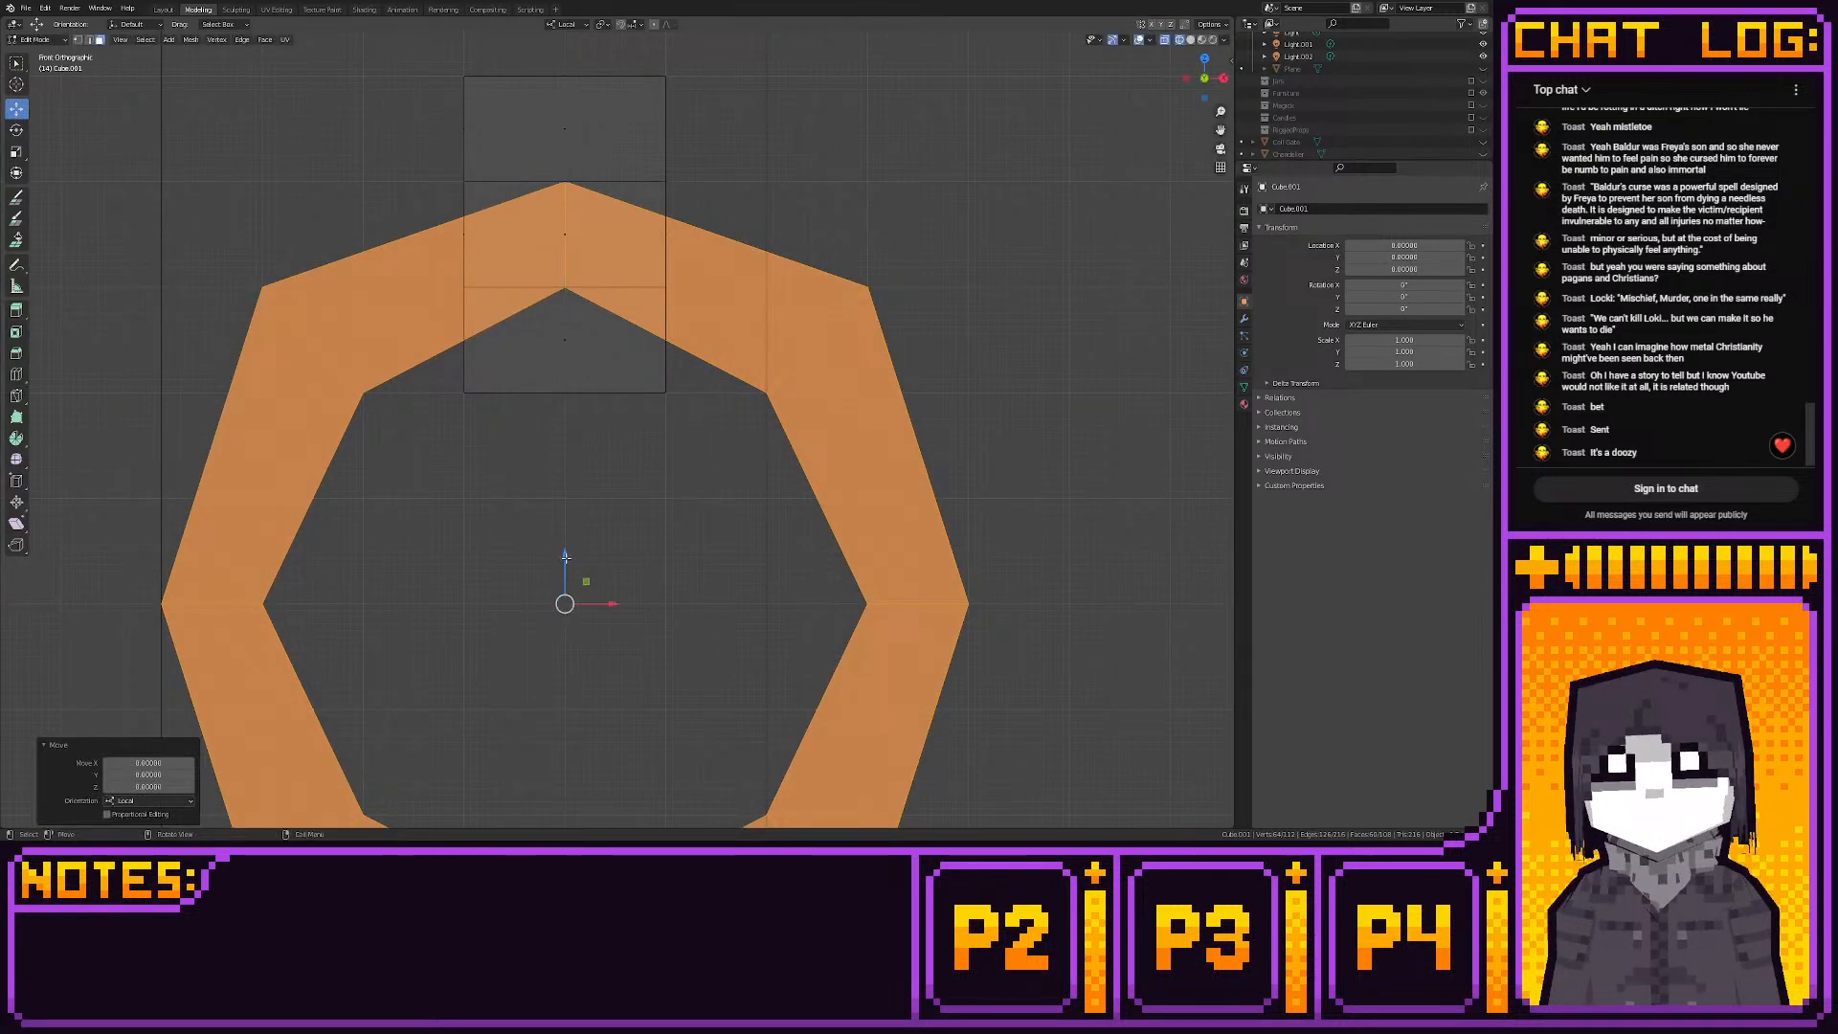
scroll(563, 567, "up", 2)
left_click_drag(542, 627, 541, 557)
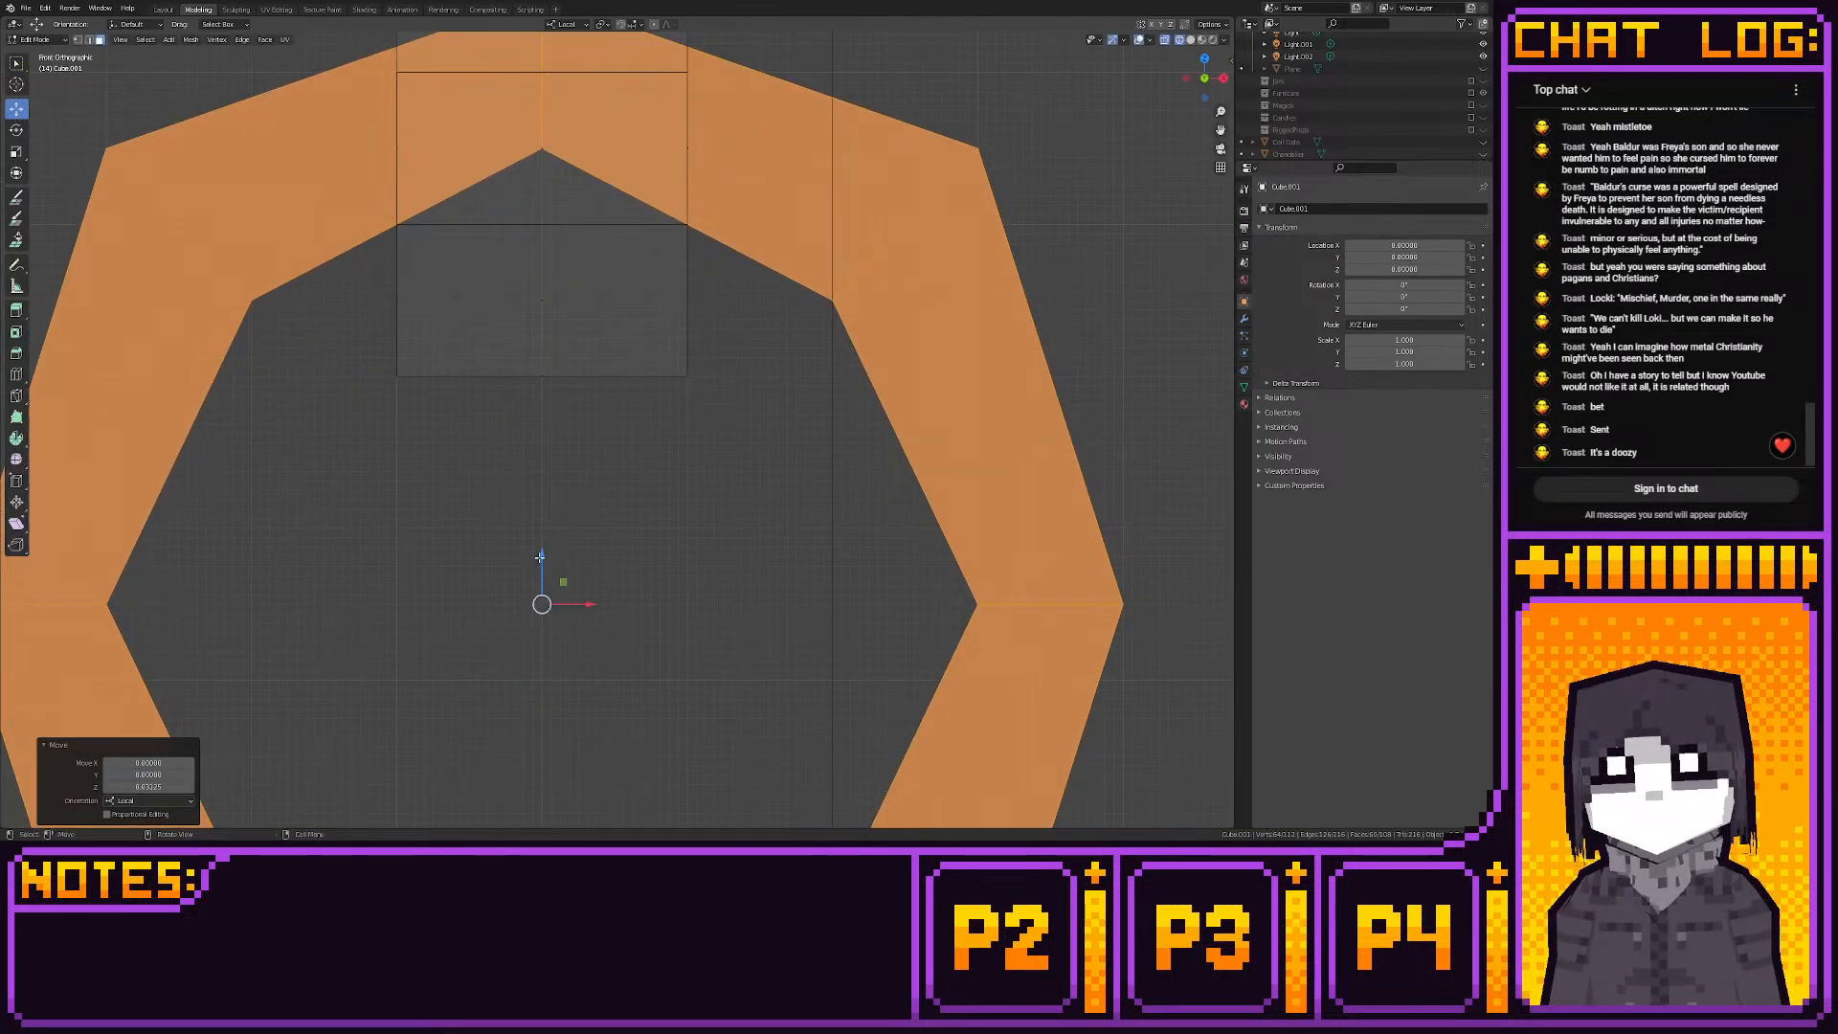
scroll(539, 557, "down", 4)
Examine the ring handle and the whole door from several angles in the Layout workspace, and return to the Modeling workspace
left_click(163, 10)
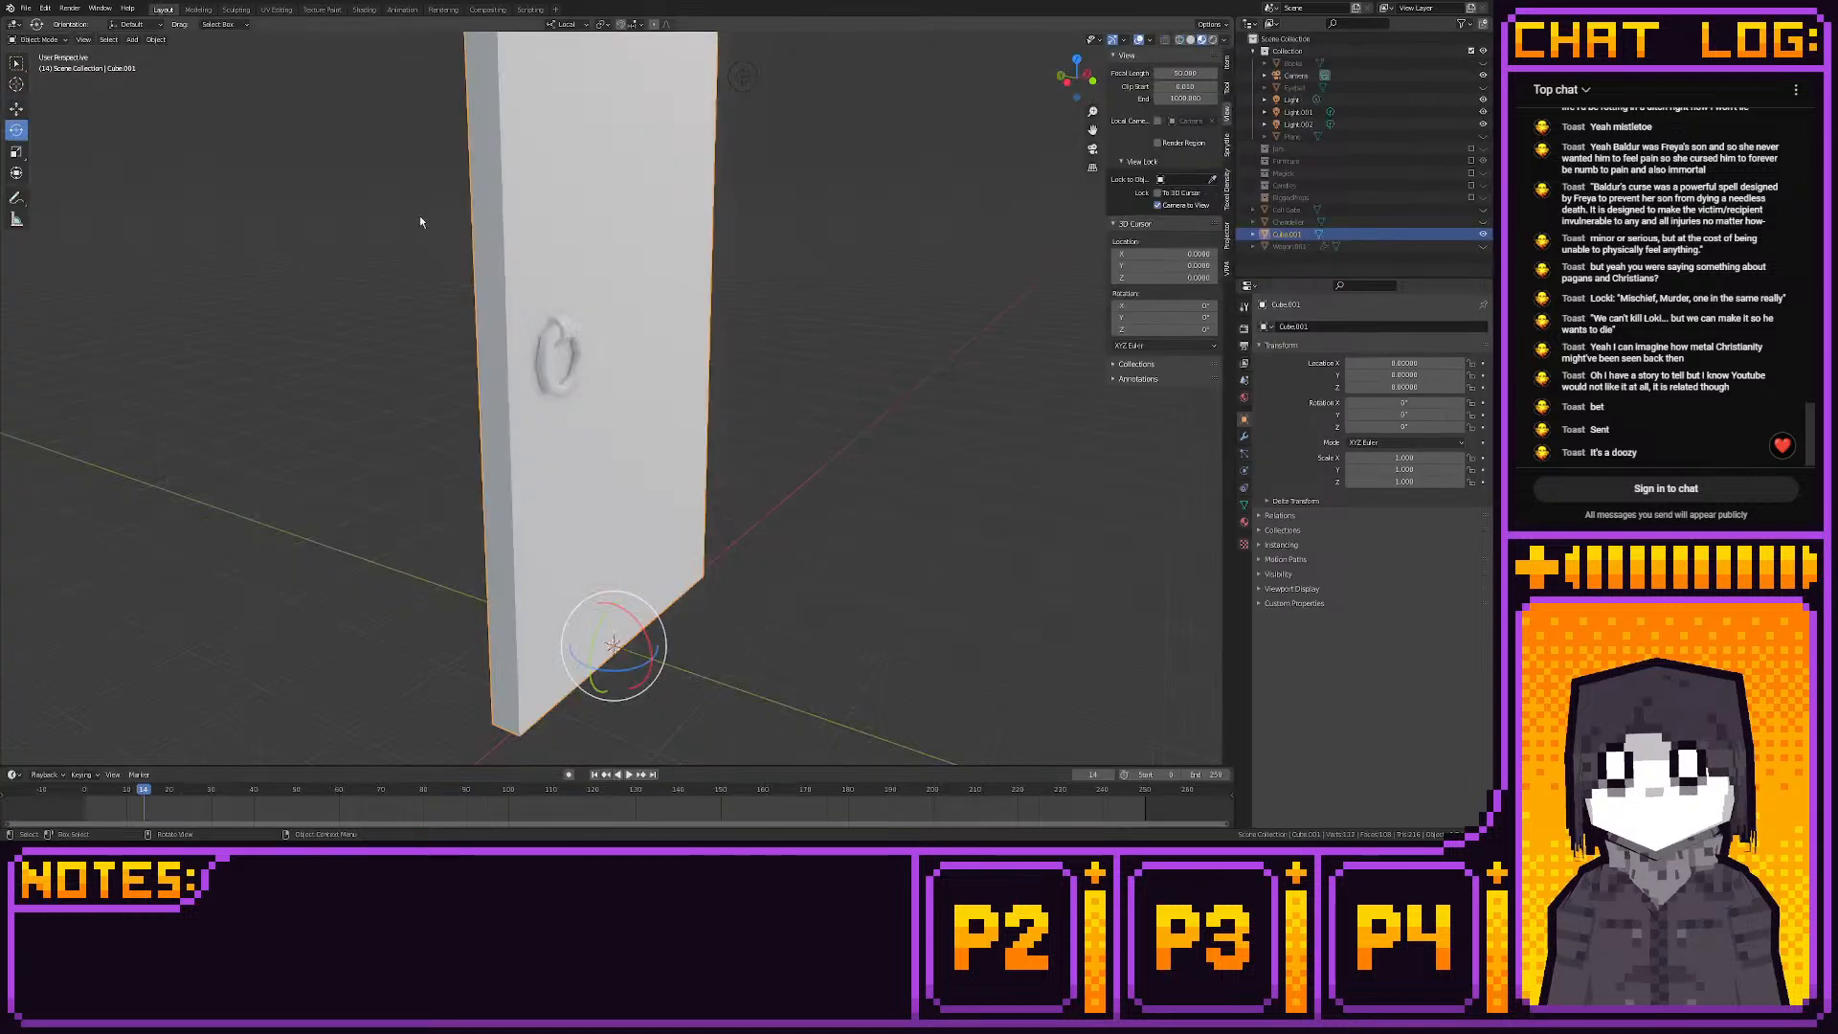
middle_click_drag(419, 214, 180, 193)
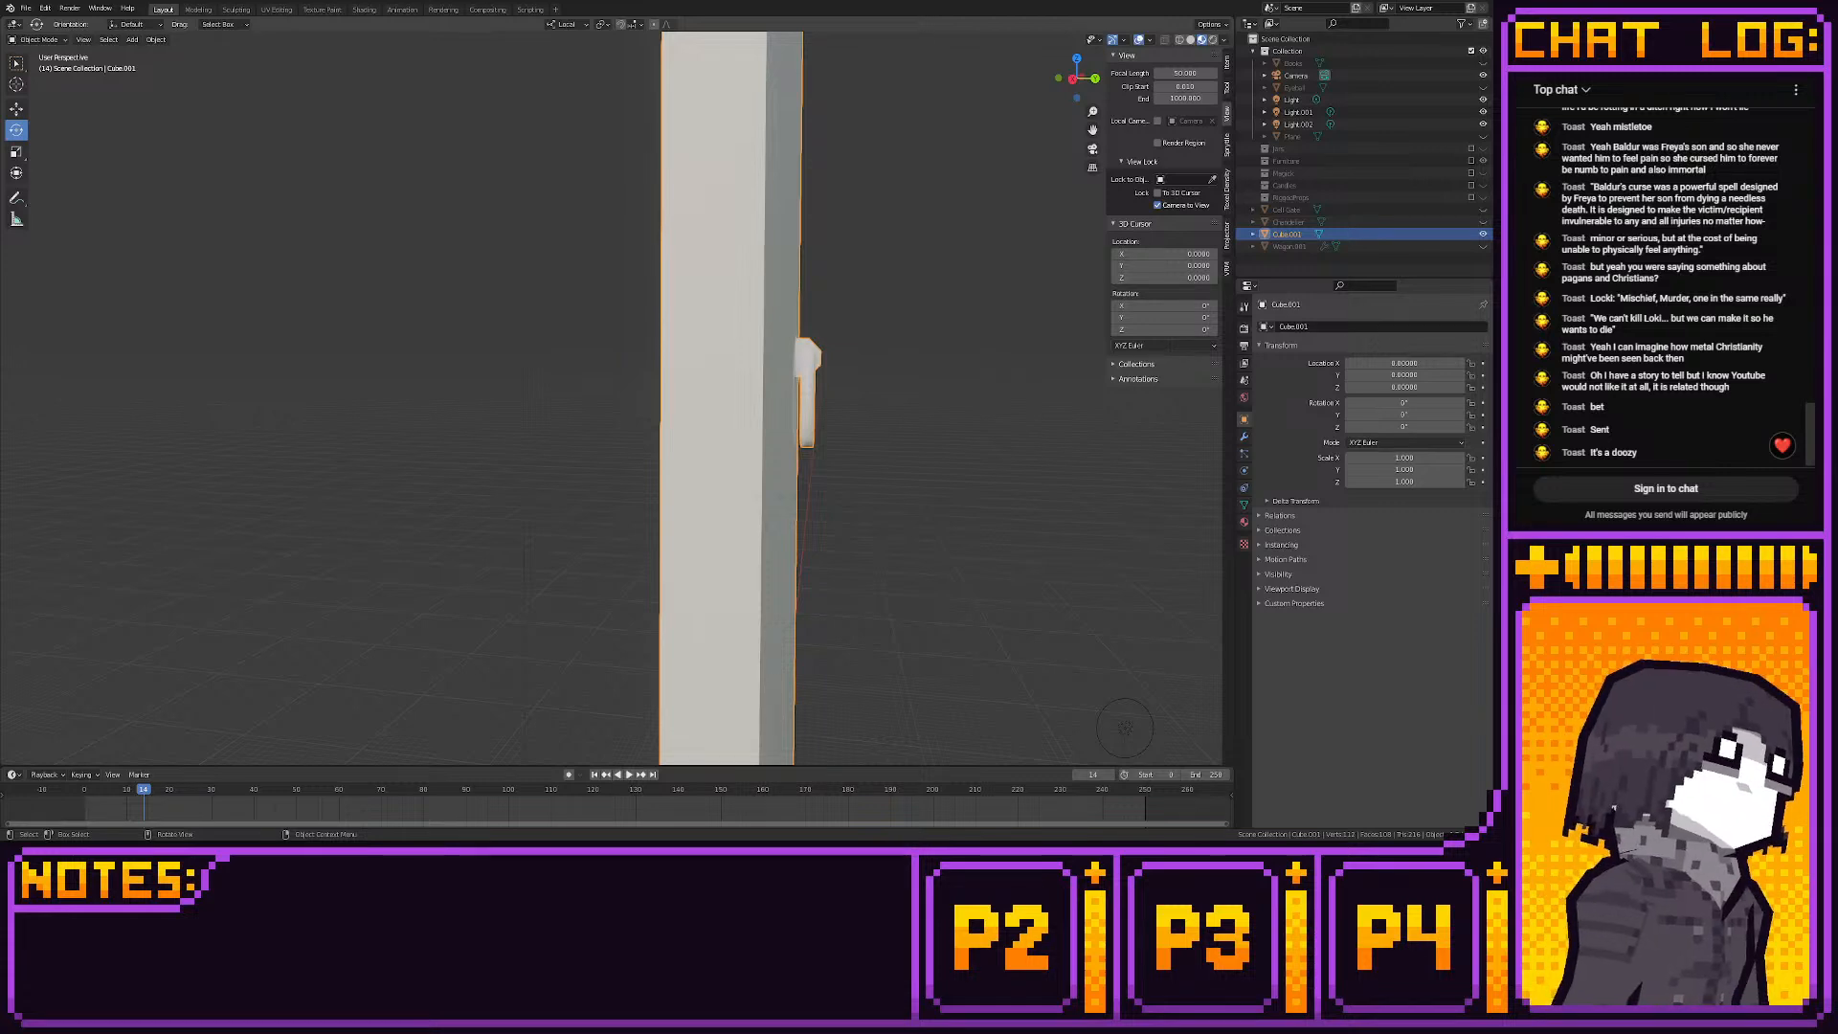
left_click(613, 219)
middle_click_drag(613, 219, 370, 314)
scroll(350, 233, "down", 3)
scroll(369, 314, "up", 2)
left_click(198, 10)
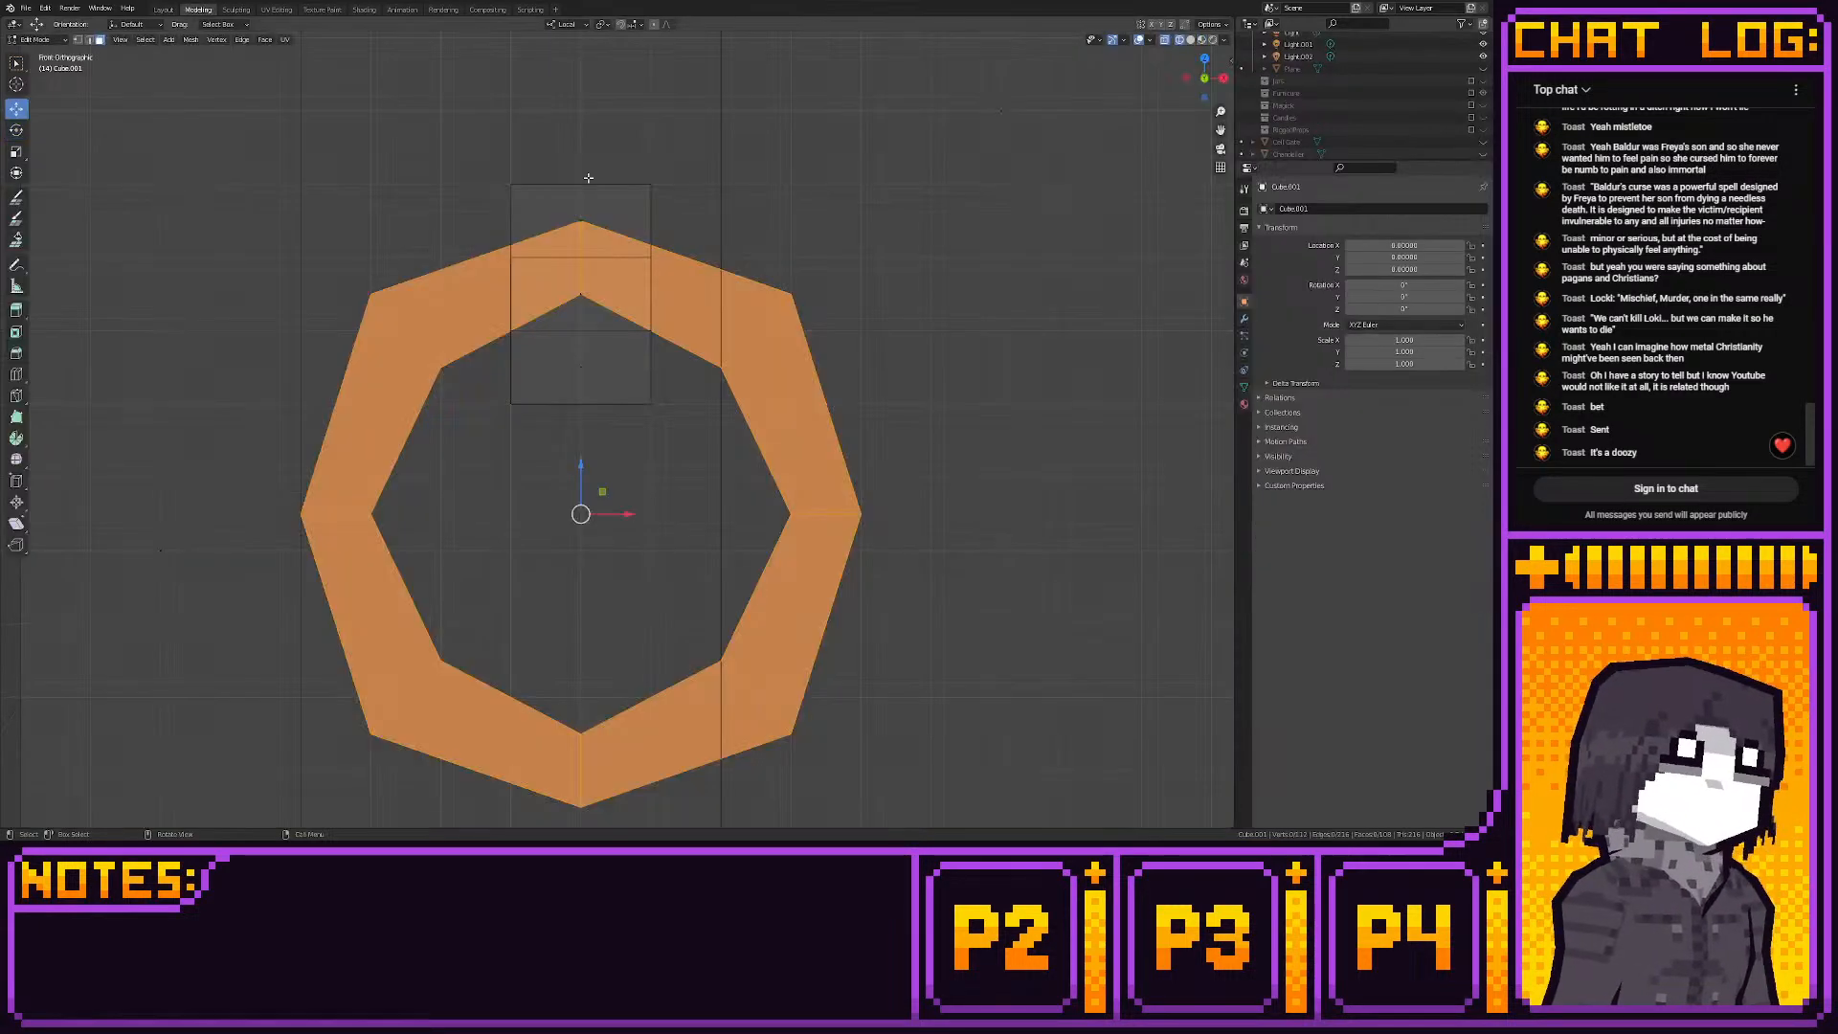
scroll(578, 312, "down", 4)
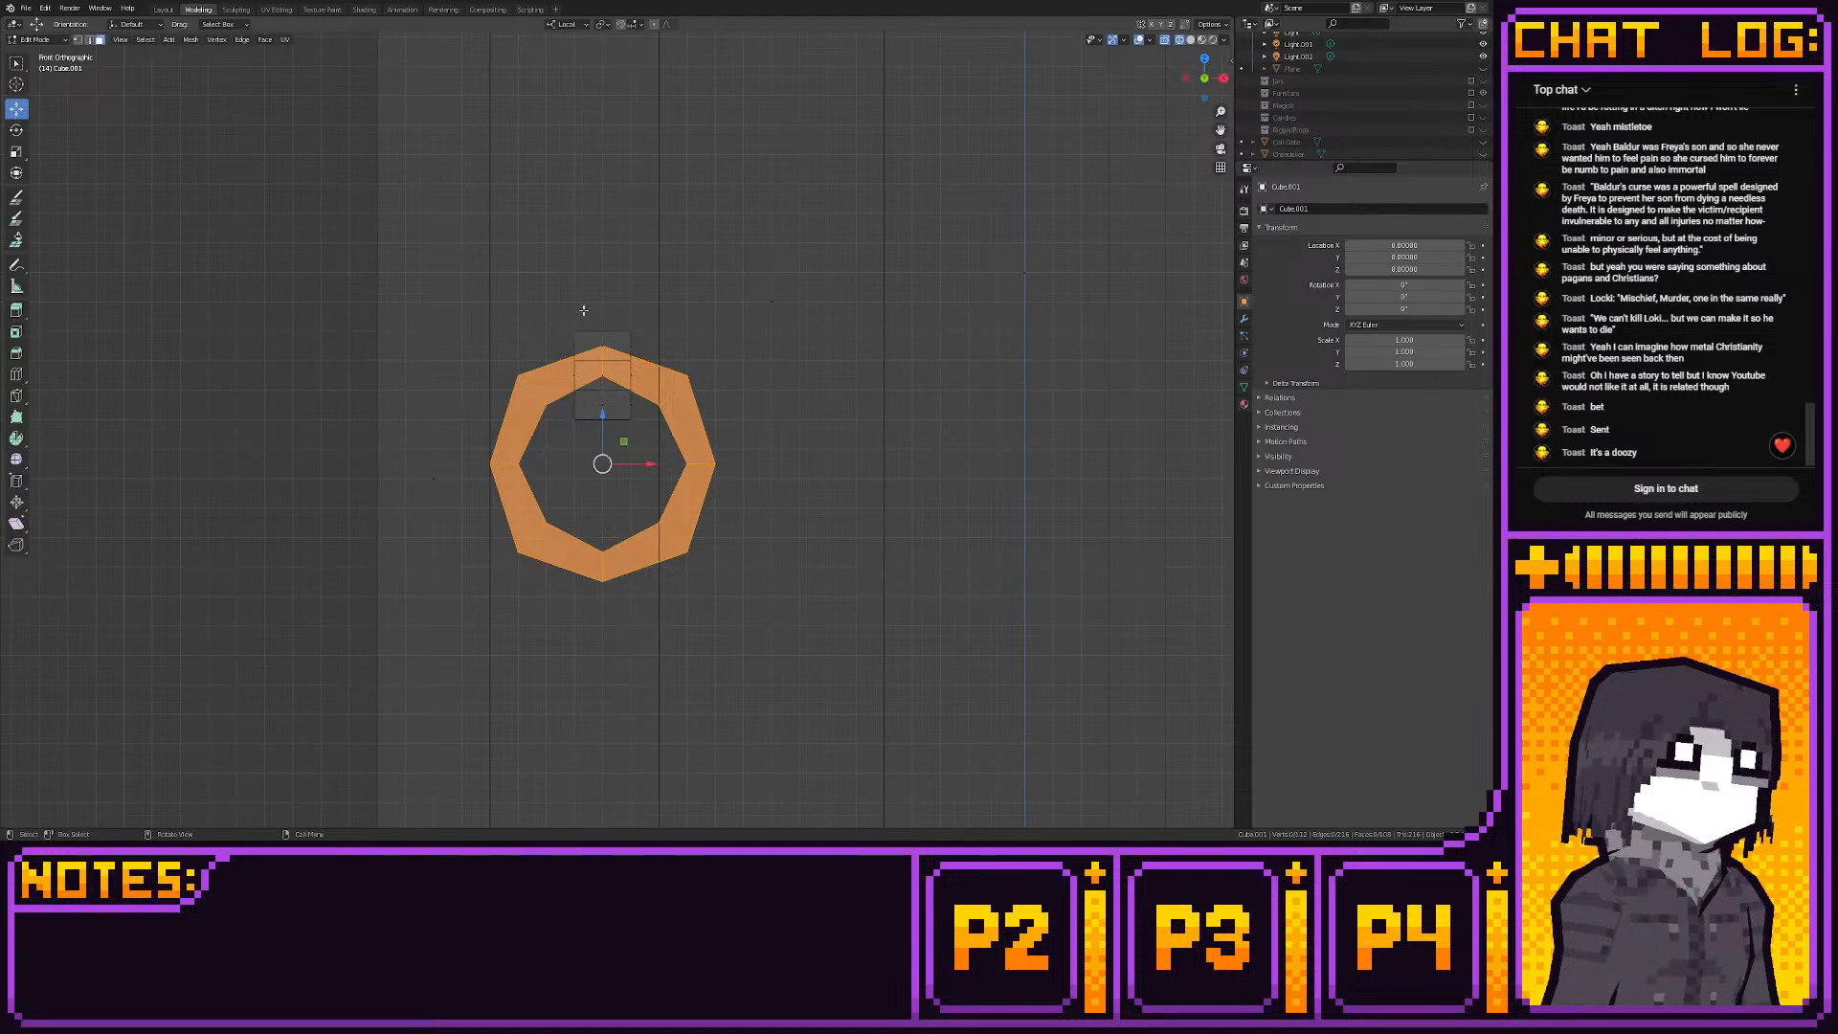
right_click(615, 402)
left_click(615, 399)
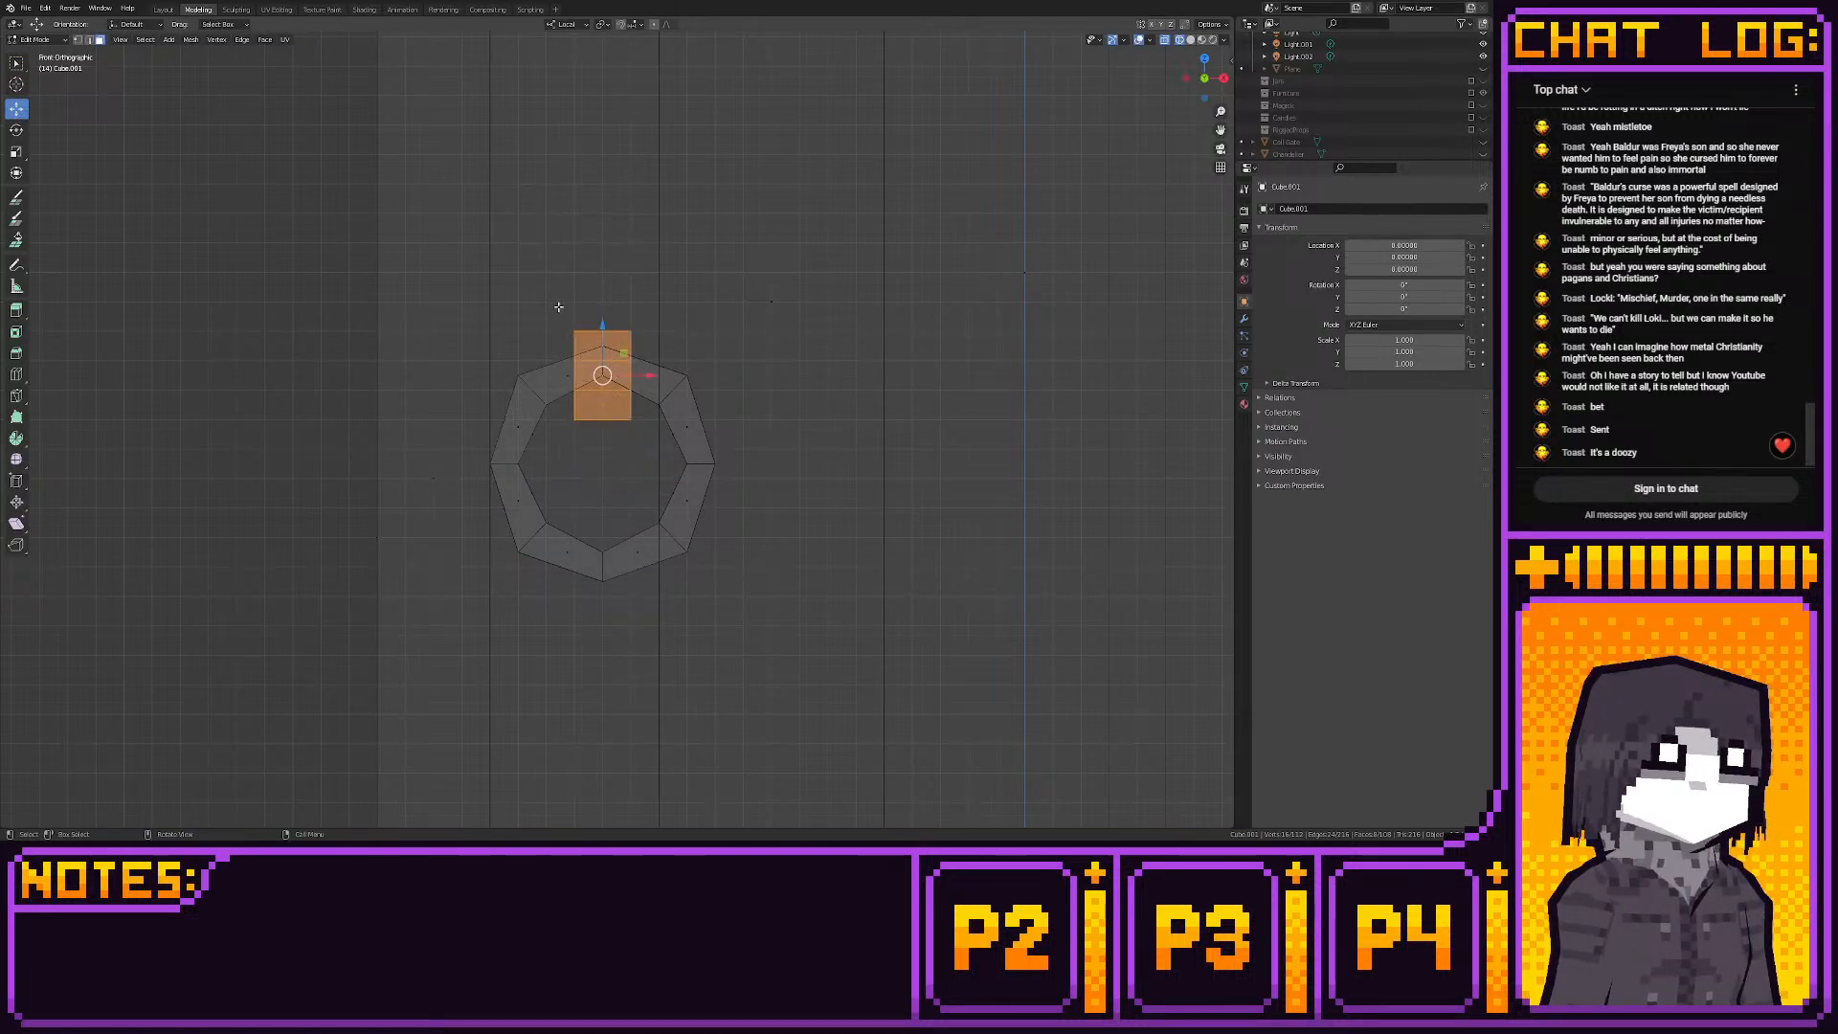
left_click(164, 10)
middle_click_drag(661, 319, 588, 359)
scroll(767, 303, "down", 4)
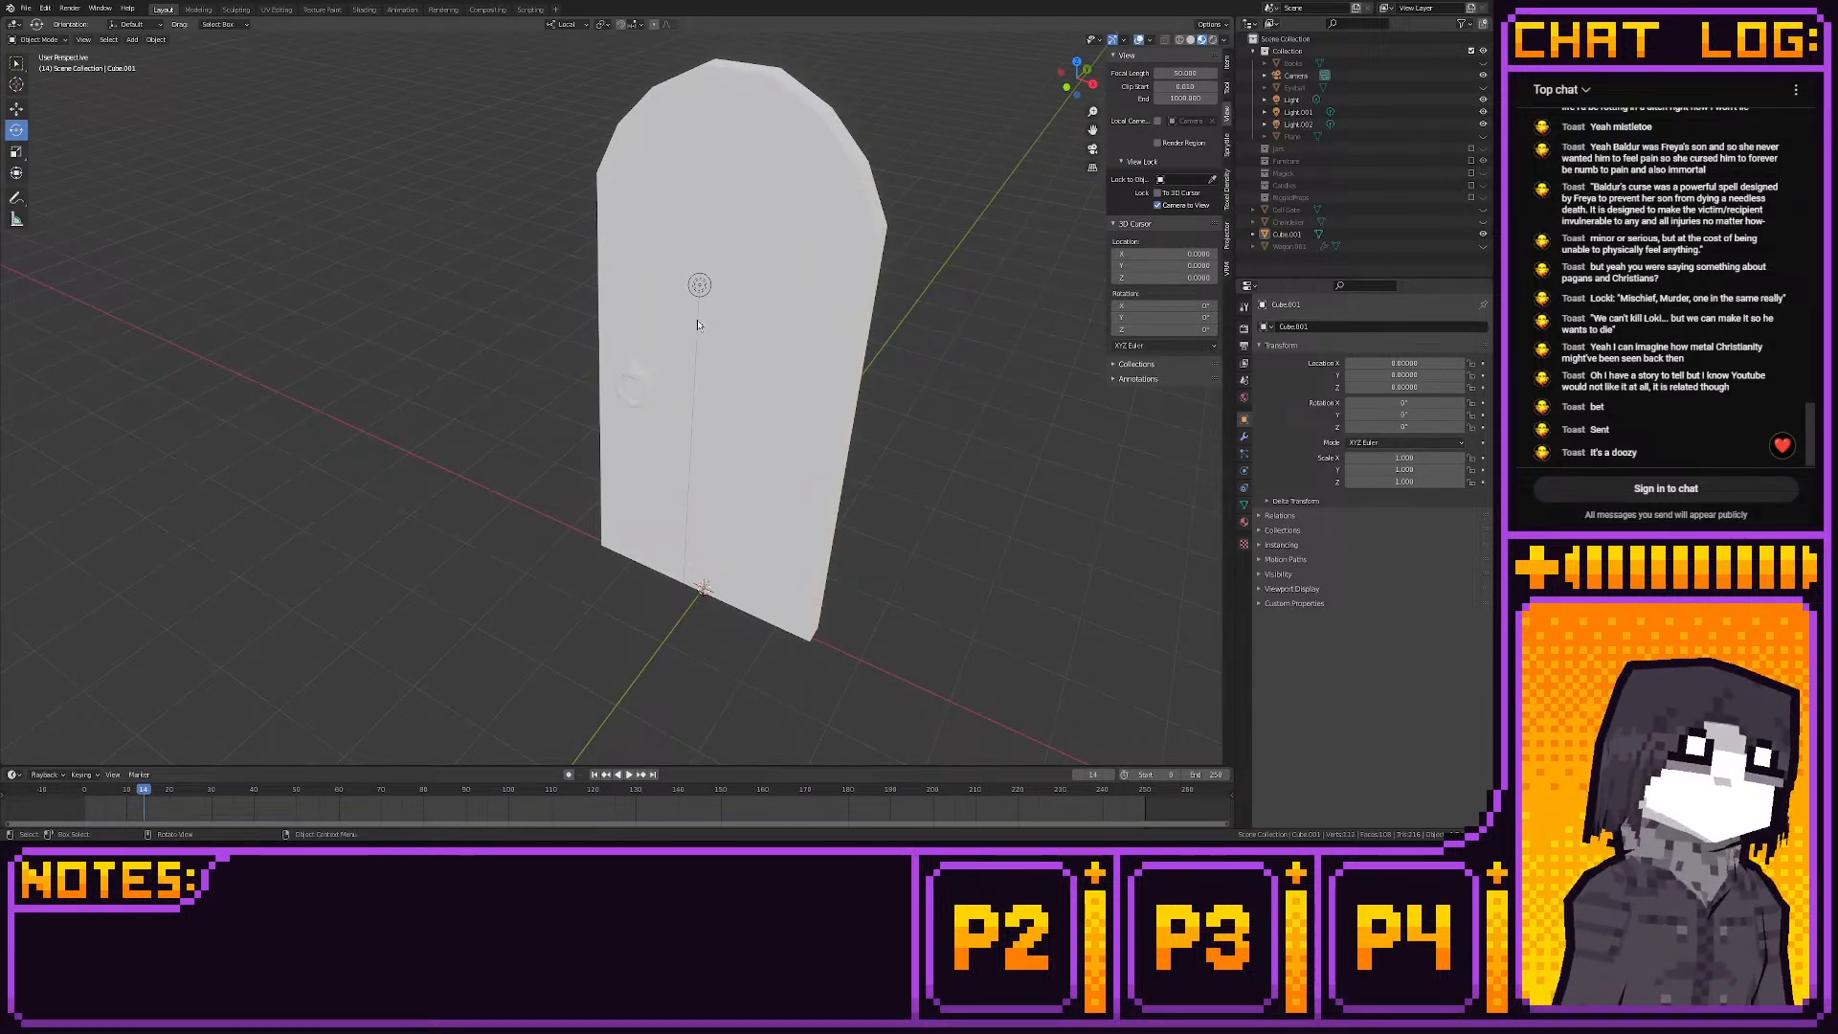
left_click(198, 10)
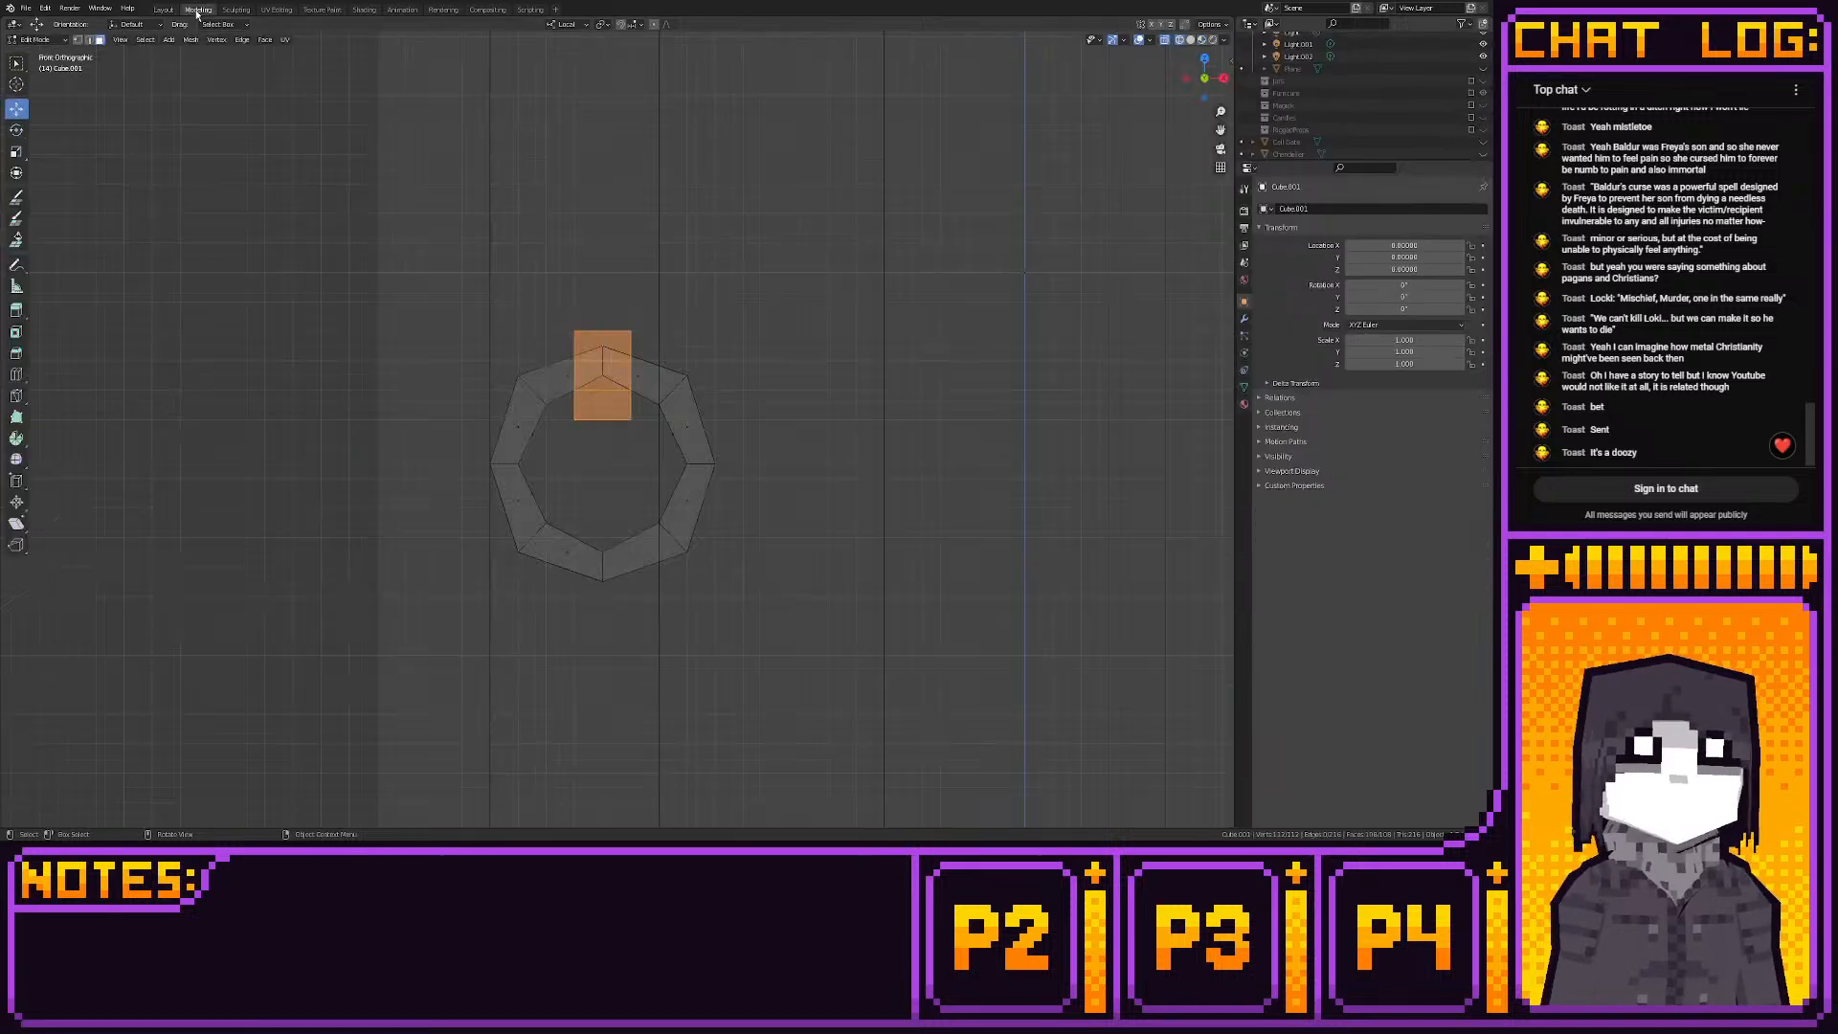
Add a small cube to the door mesh and place it just beyond the door's edge opposite the handle, above handle height
scroll(671, 118, "down", 4)
middle_click_drag(671, 118, 632, 218, "shift")
scroll(601, 234, "down", 3)
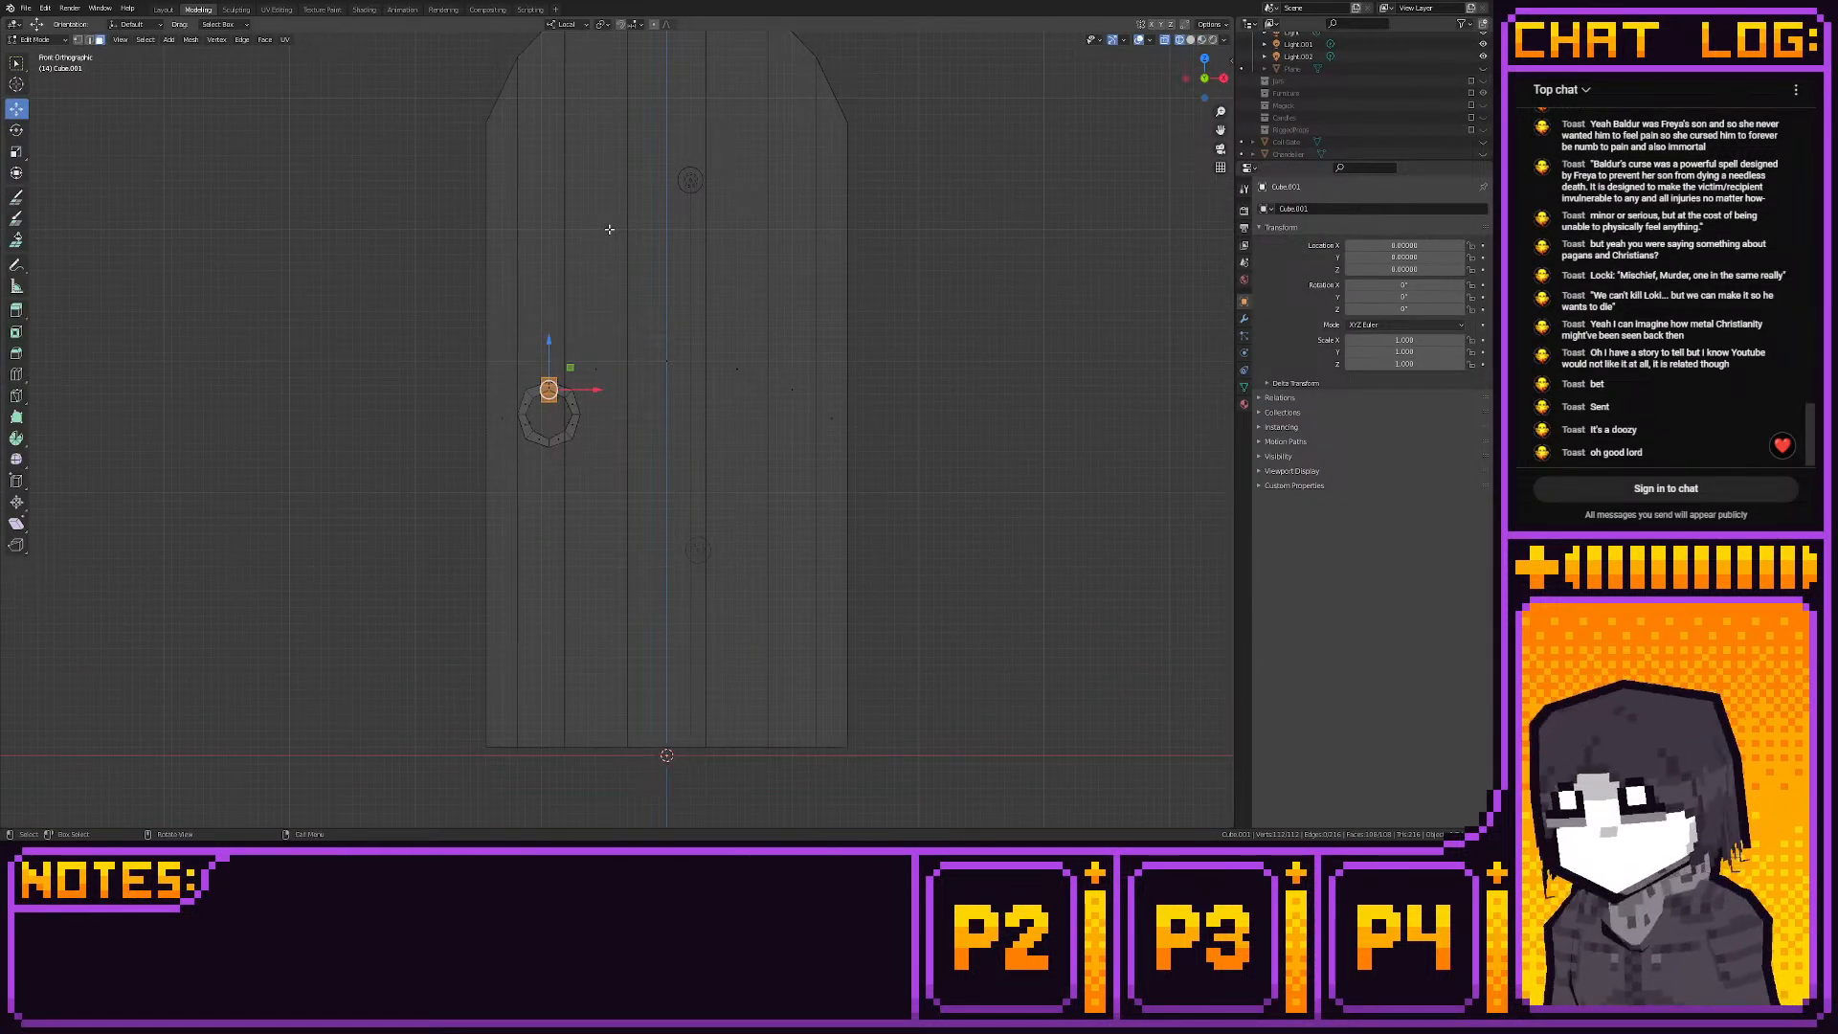
key("shift+a")
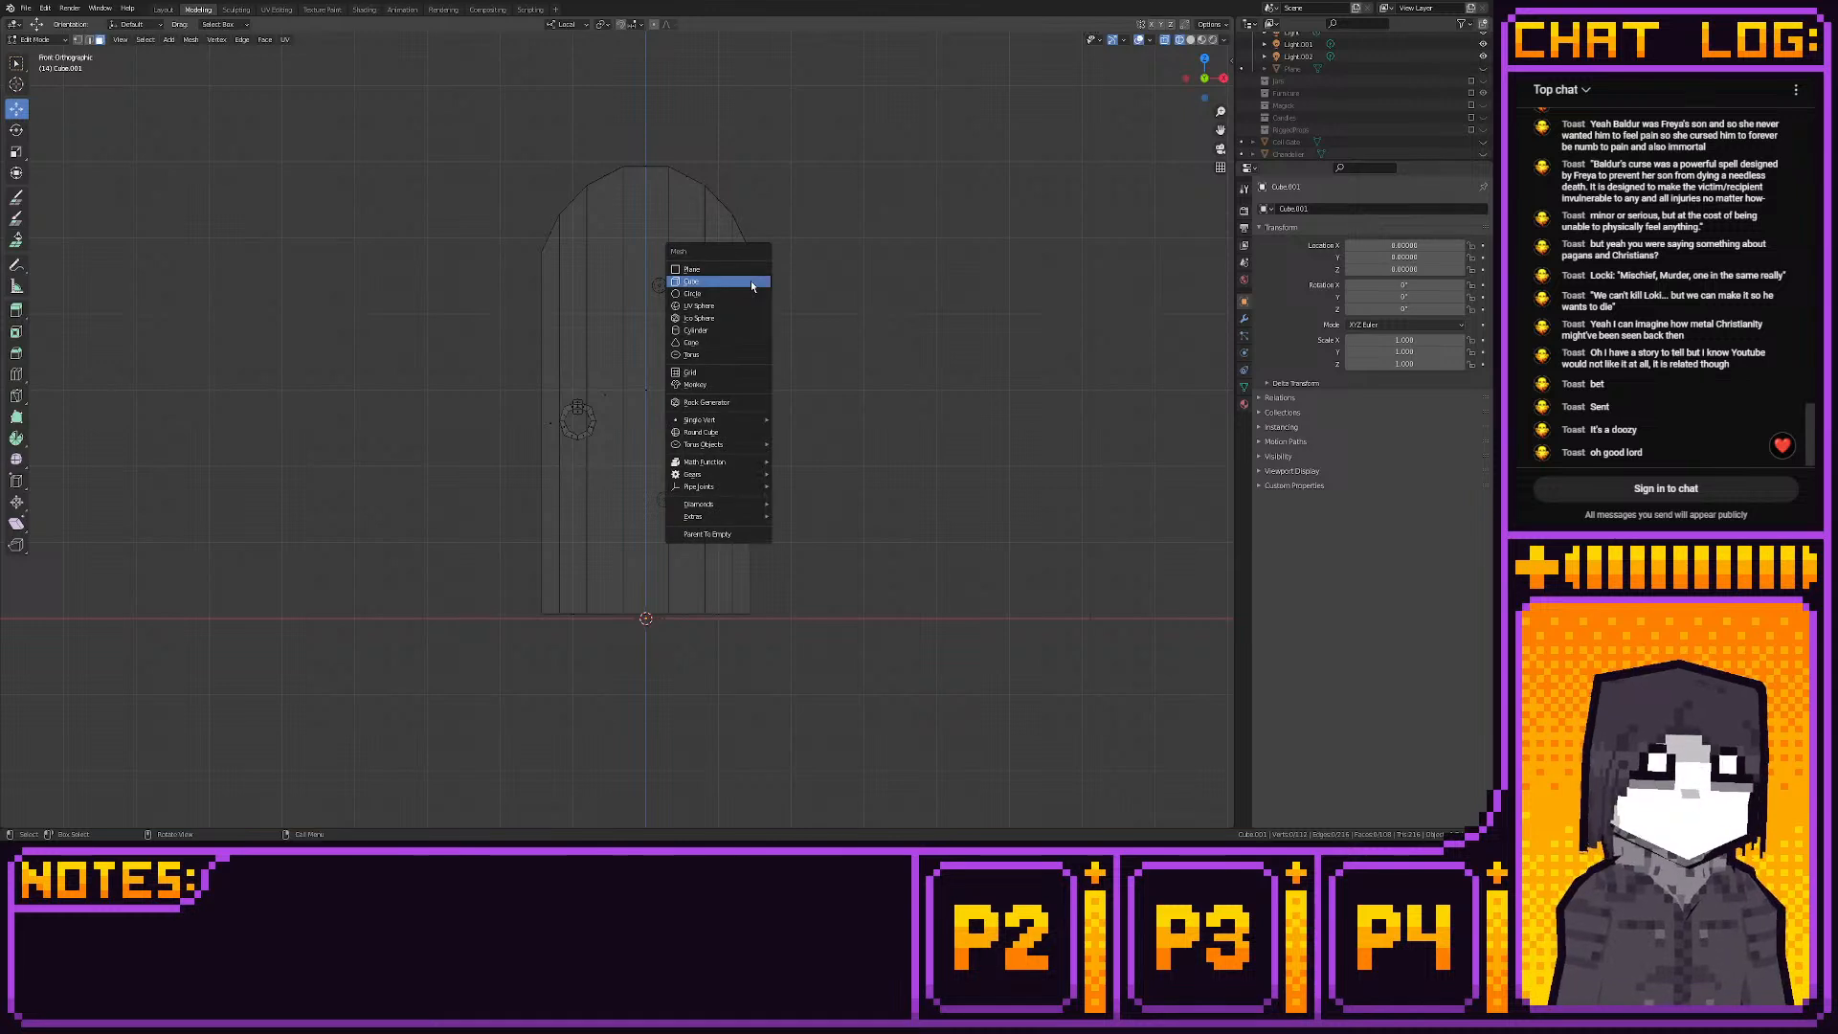
left_click(739, 279)
left_click_drag(669, 587, 814, 281)
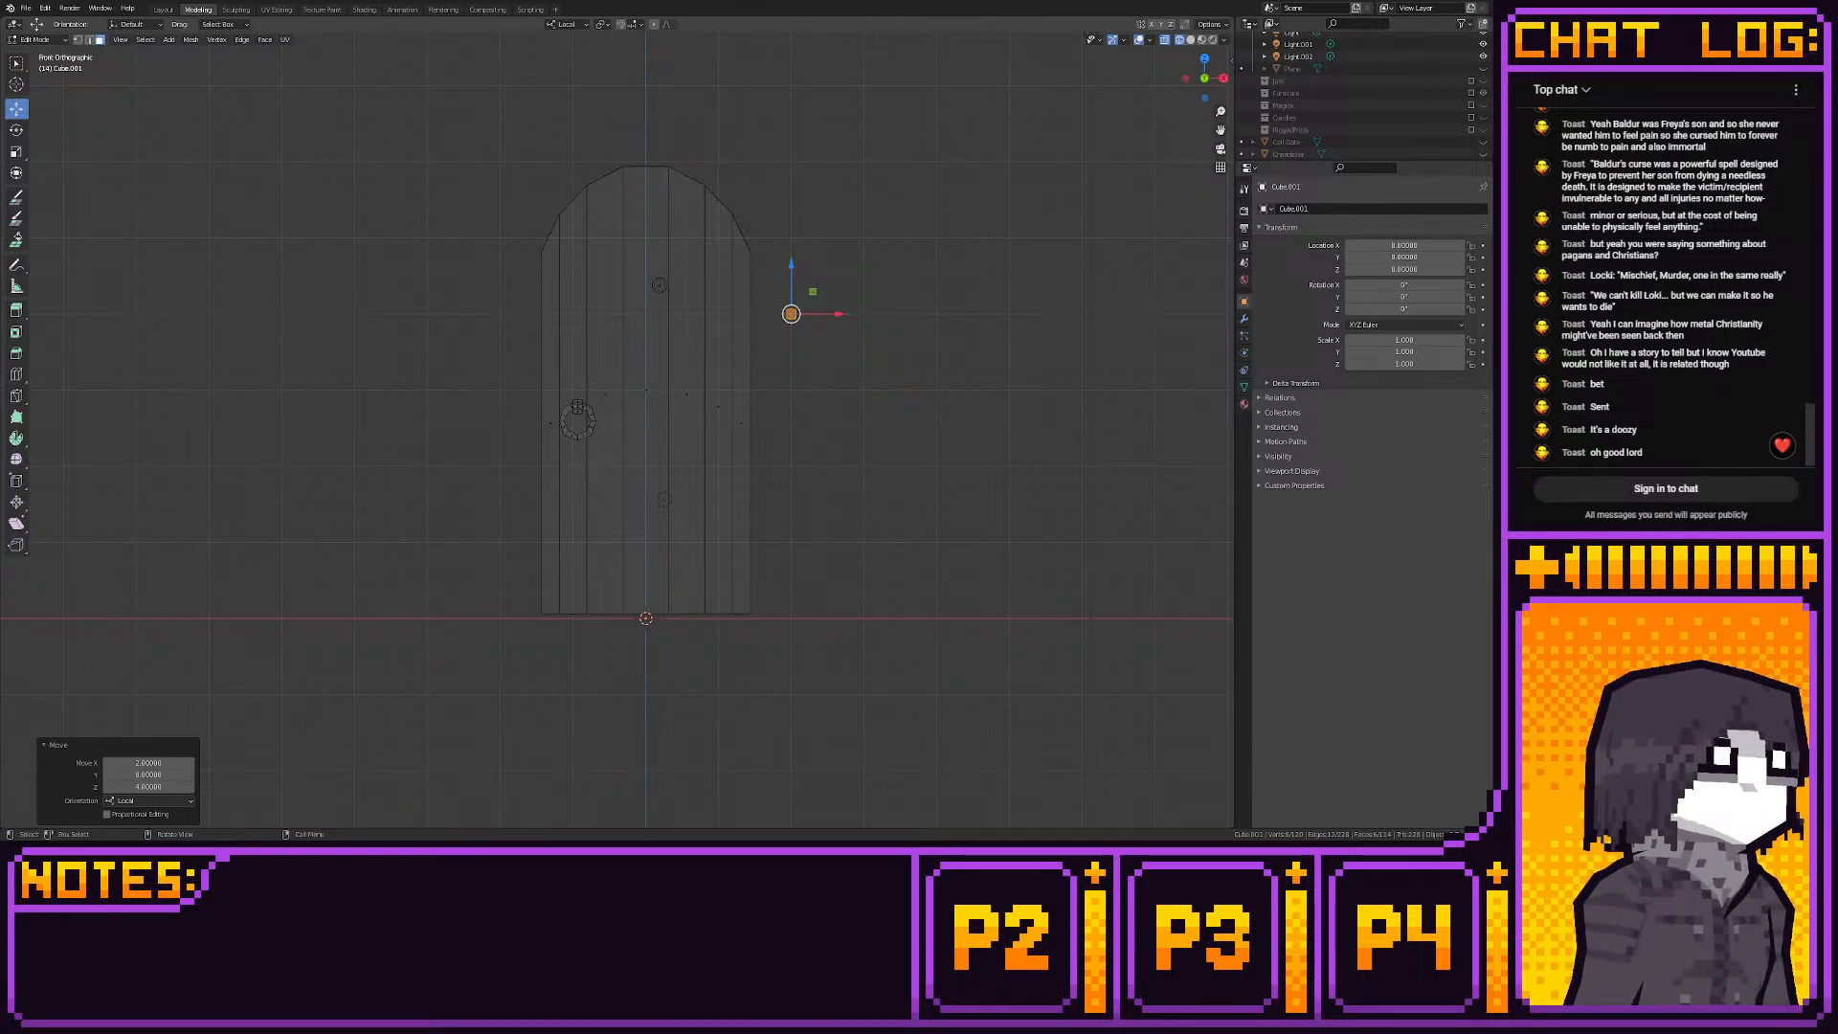
Stretch the cube along X across the door into a thin horizontal strap, and select the whole strap
left_click_drag(774, 301, 612, 323)
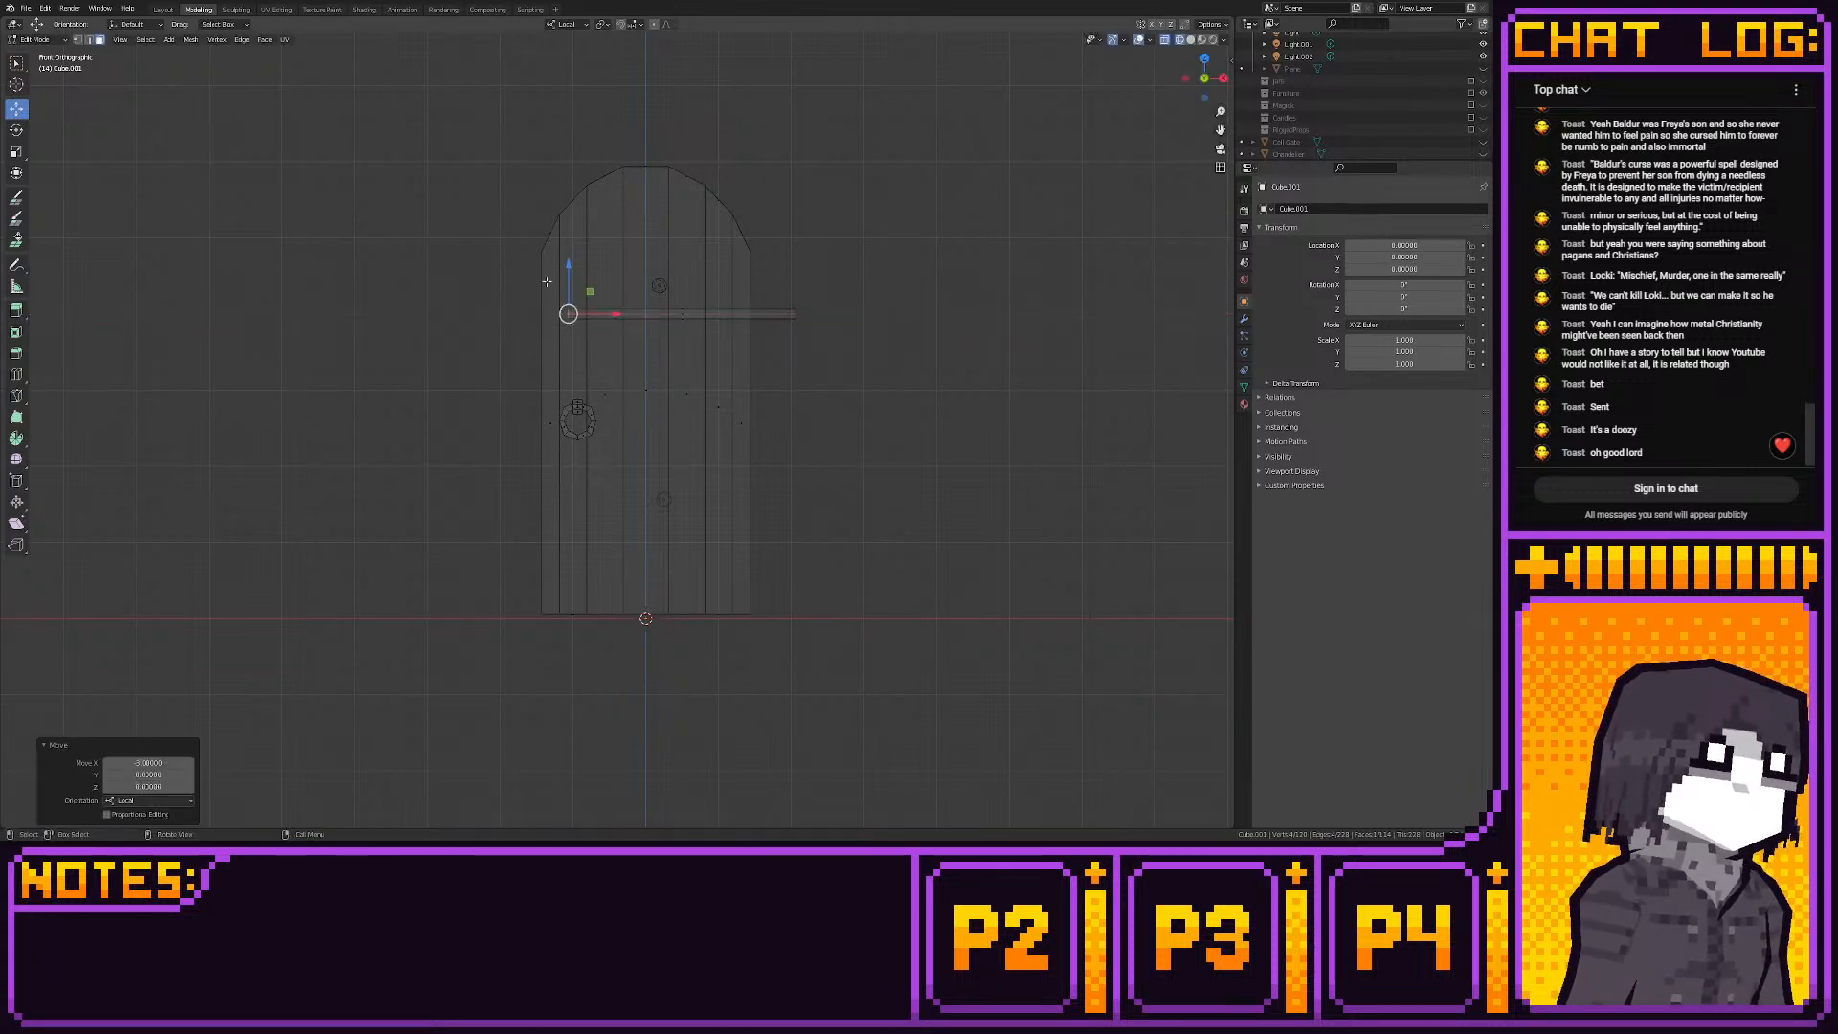
left_click_drag(514, 285, 850, 350)
left_click_drag(702, 294, 671, 272)
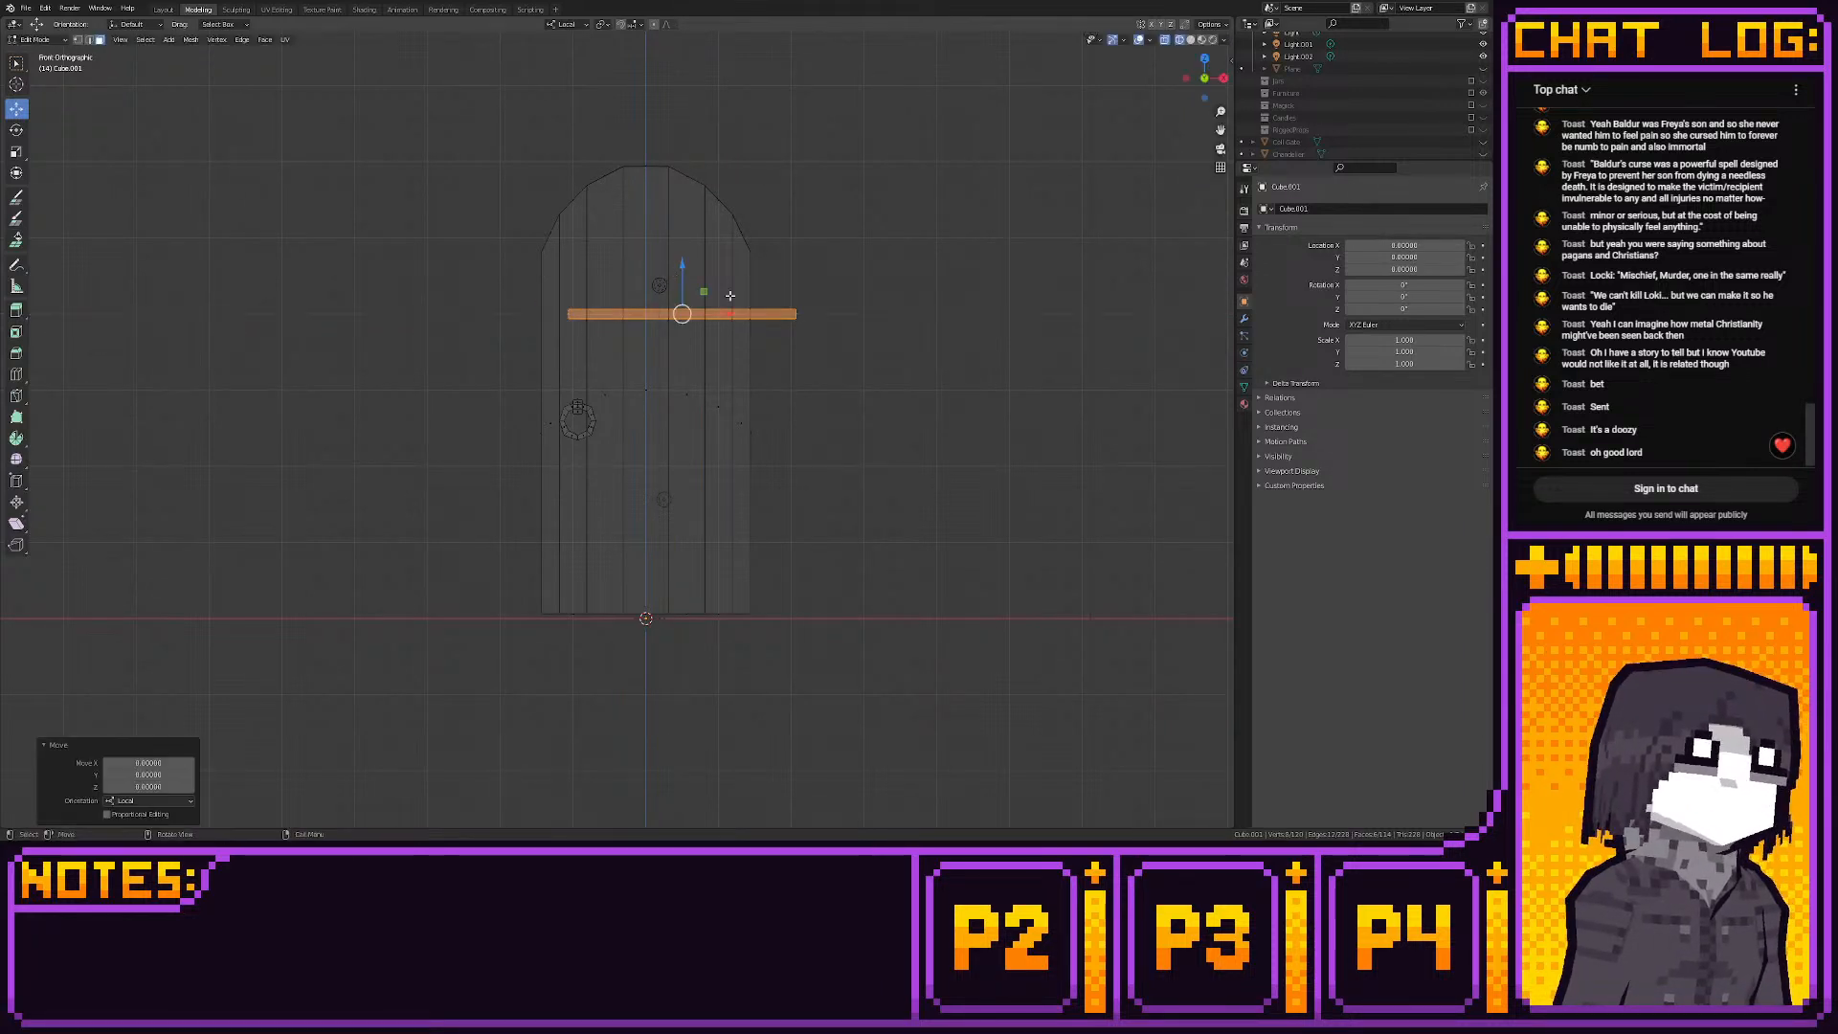
Make the strap taller by raising its top vertices along Z
left_click(795, 294)
key("1")
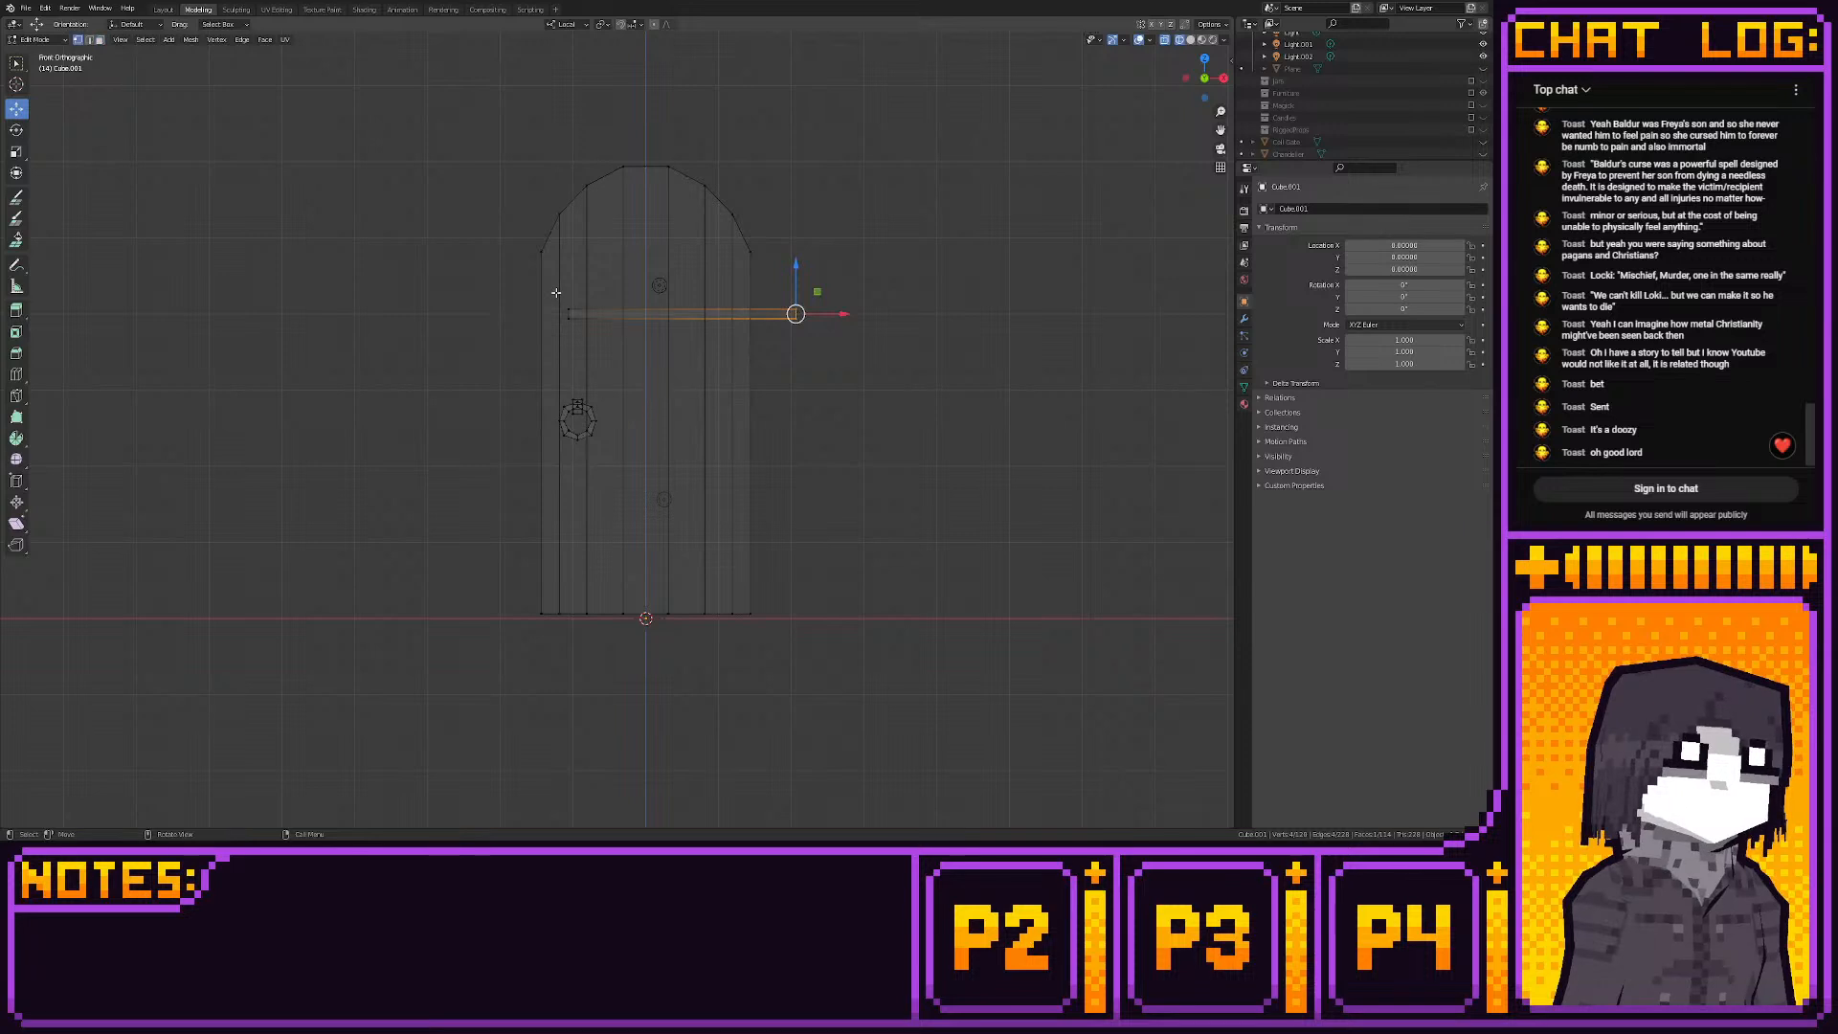
left_click_drag(554, 291, 826, 314)
left_click_drag(681, 265, 679, 219, "ctrl")
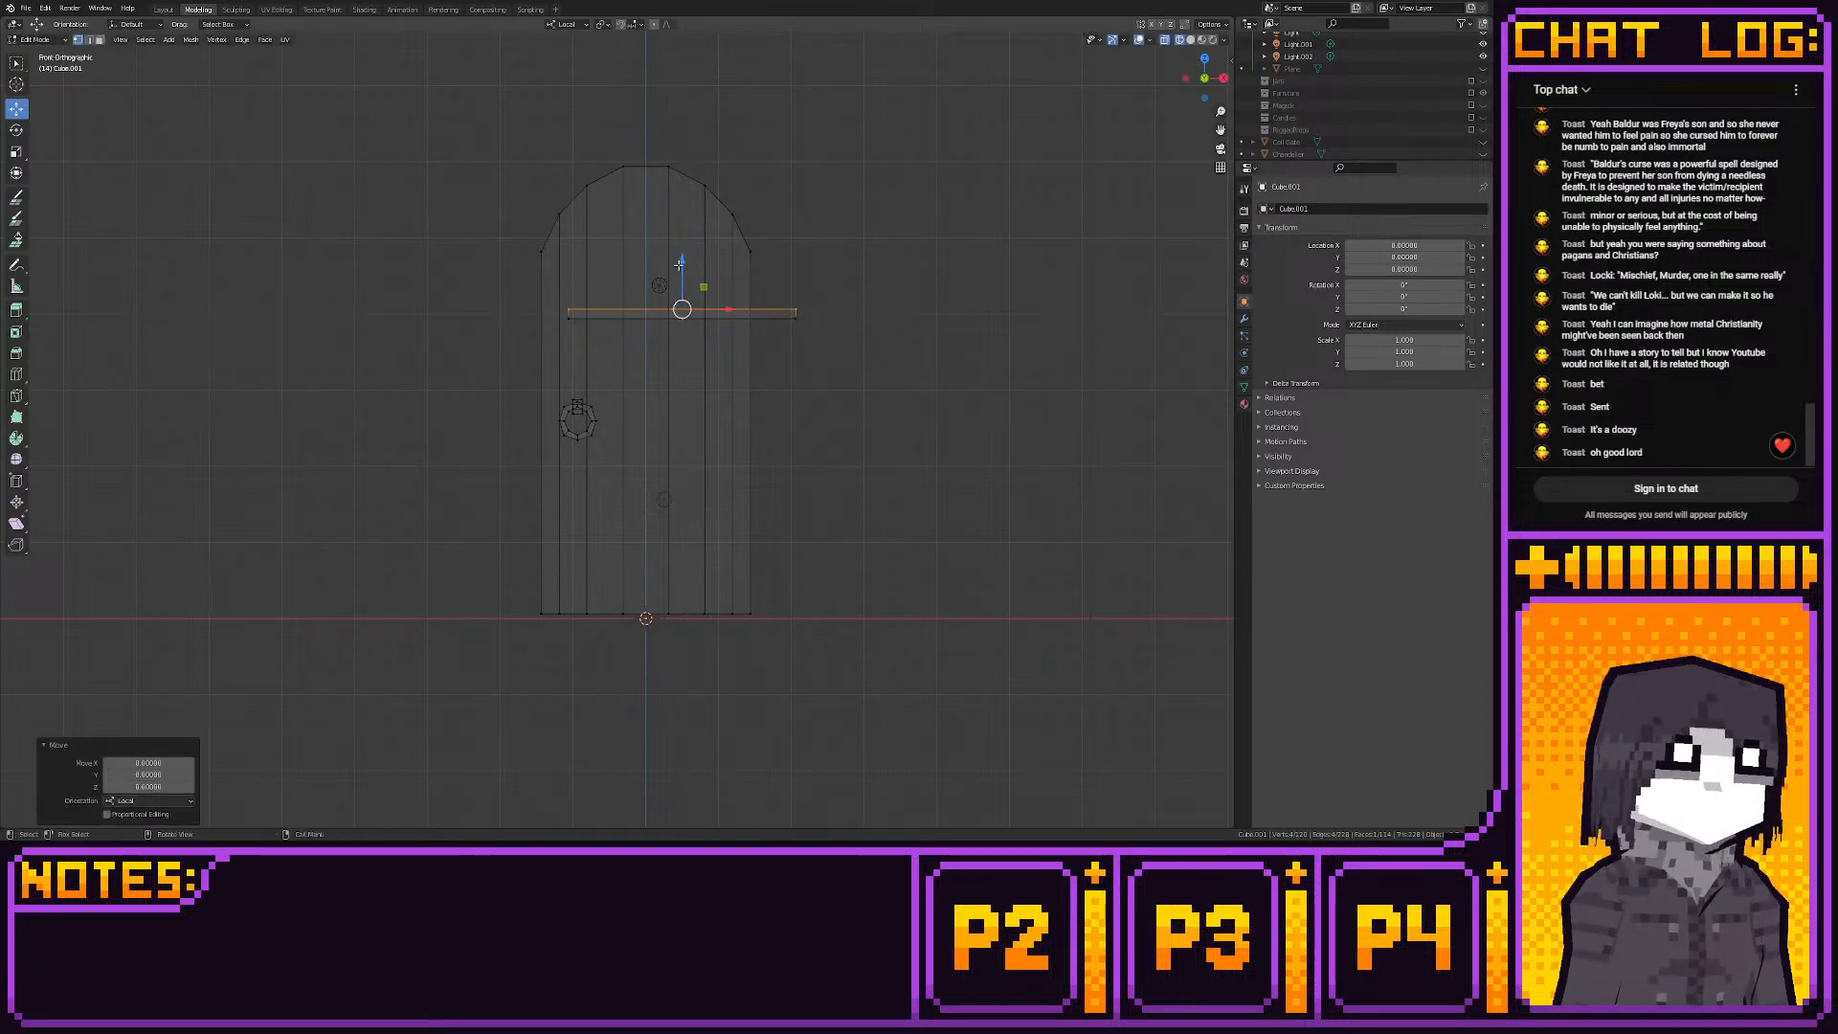
scroll(554, 500, "up", 3)
left_click_drag(475, 361, 963, 475)
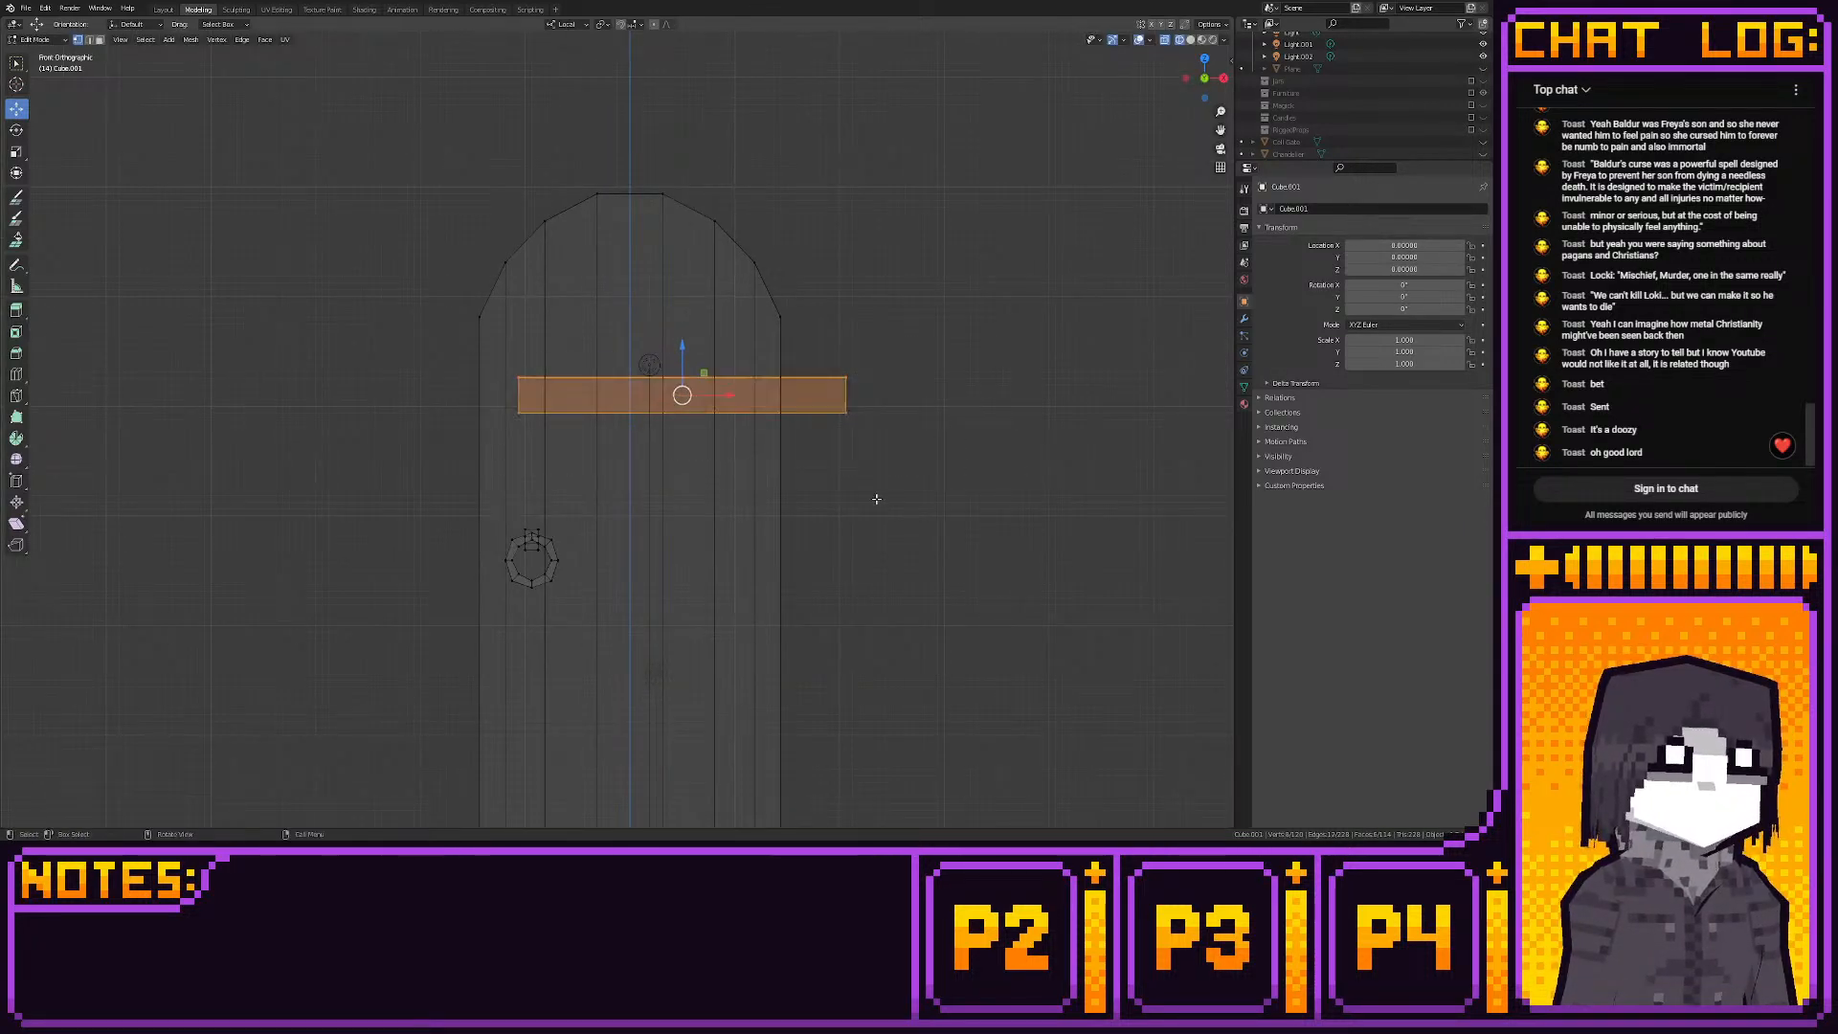
Duplicate the strap straight down to the lower part of the door, and check both straps in the Layout workspace
scroll(814, 479, "down", 3)
key("shift+d")
left_click(762, 670, "ctrl")
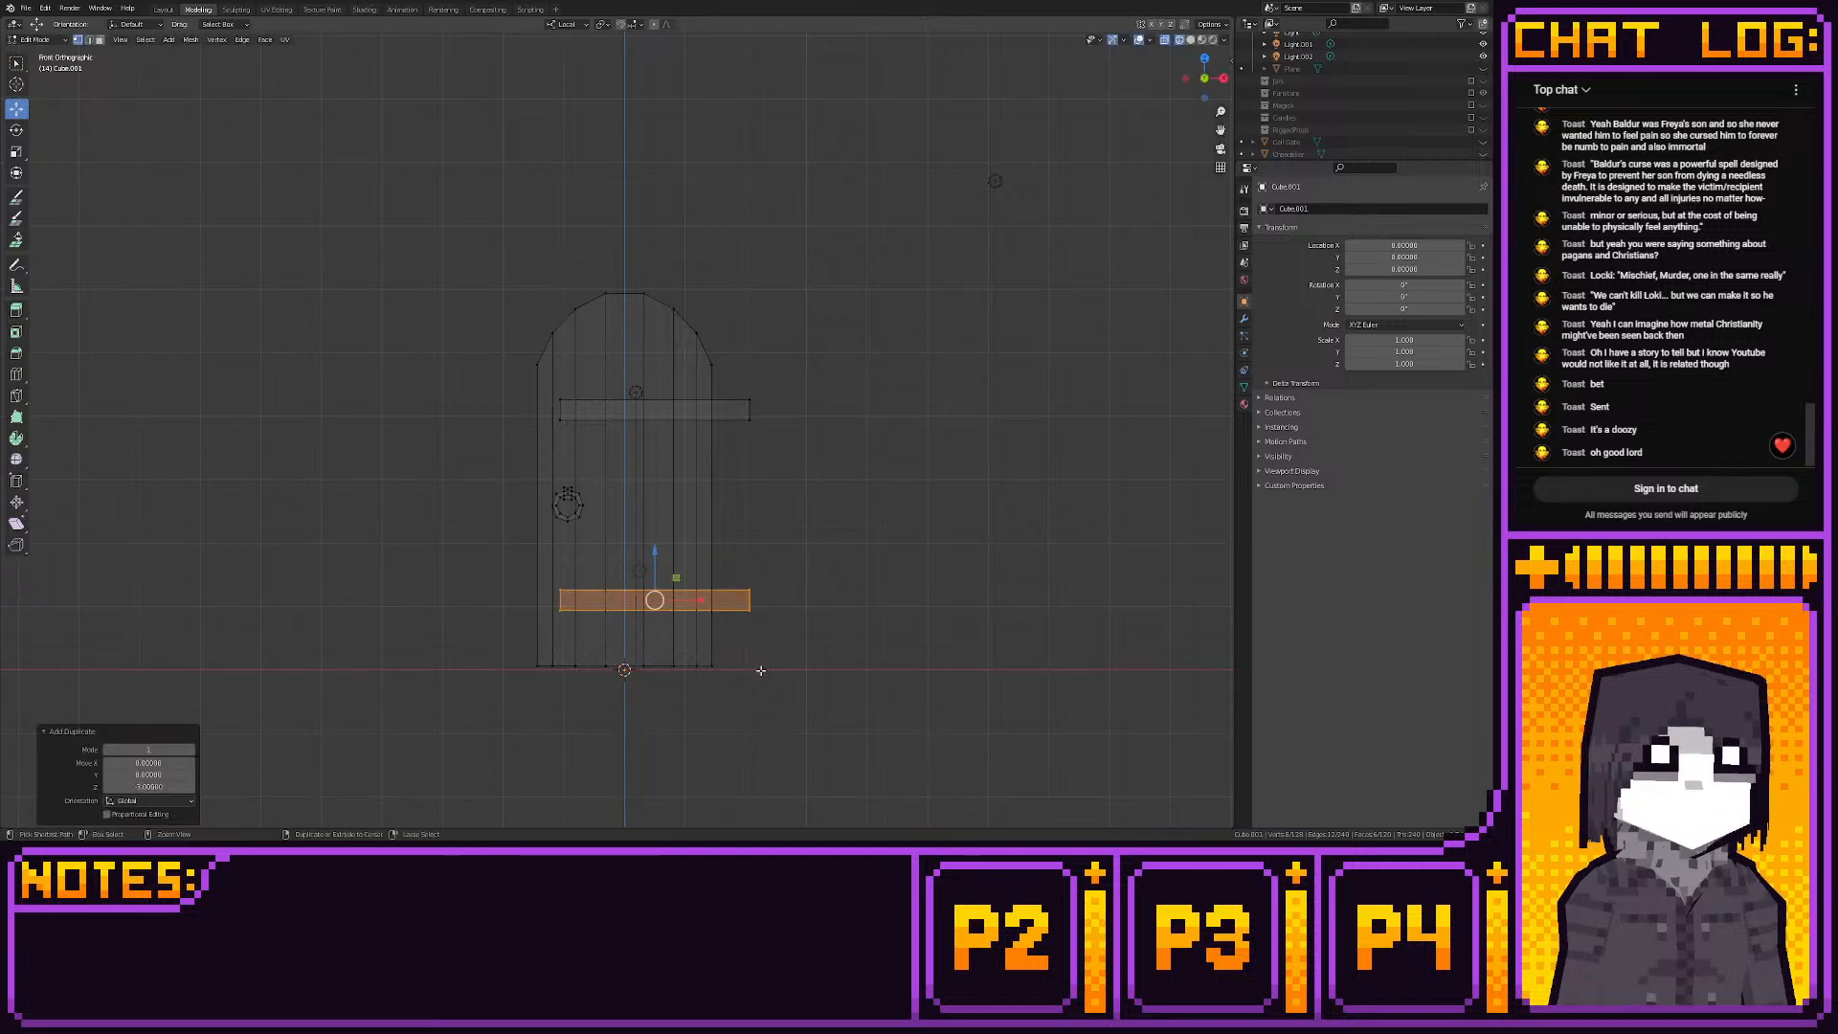
left_click(830, 409)
left_click(164, 10)
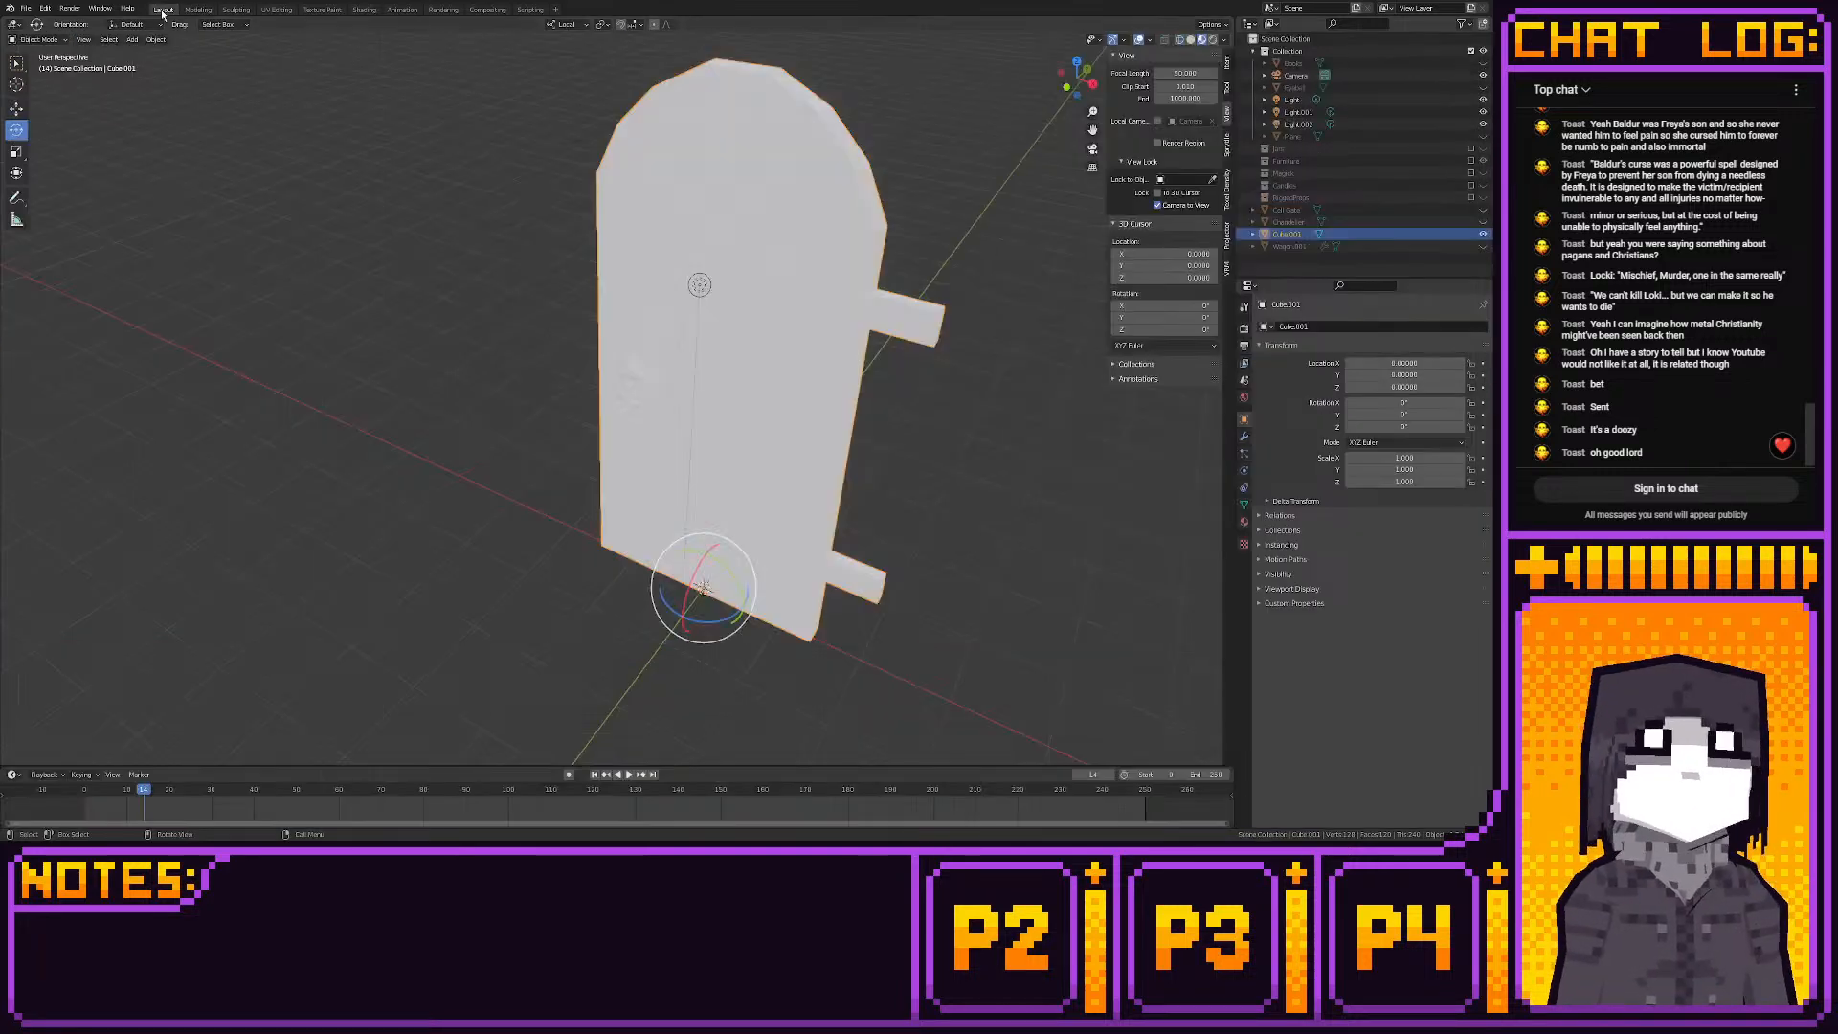
middle_click_drag(591, 226, 443, 203)
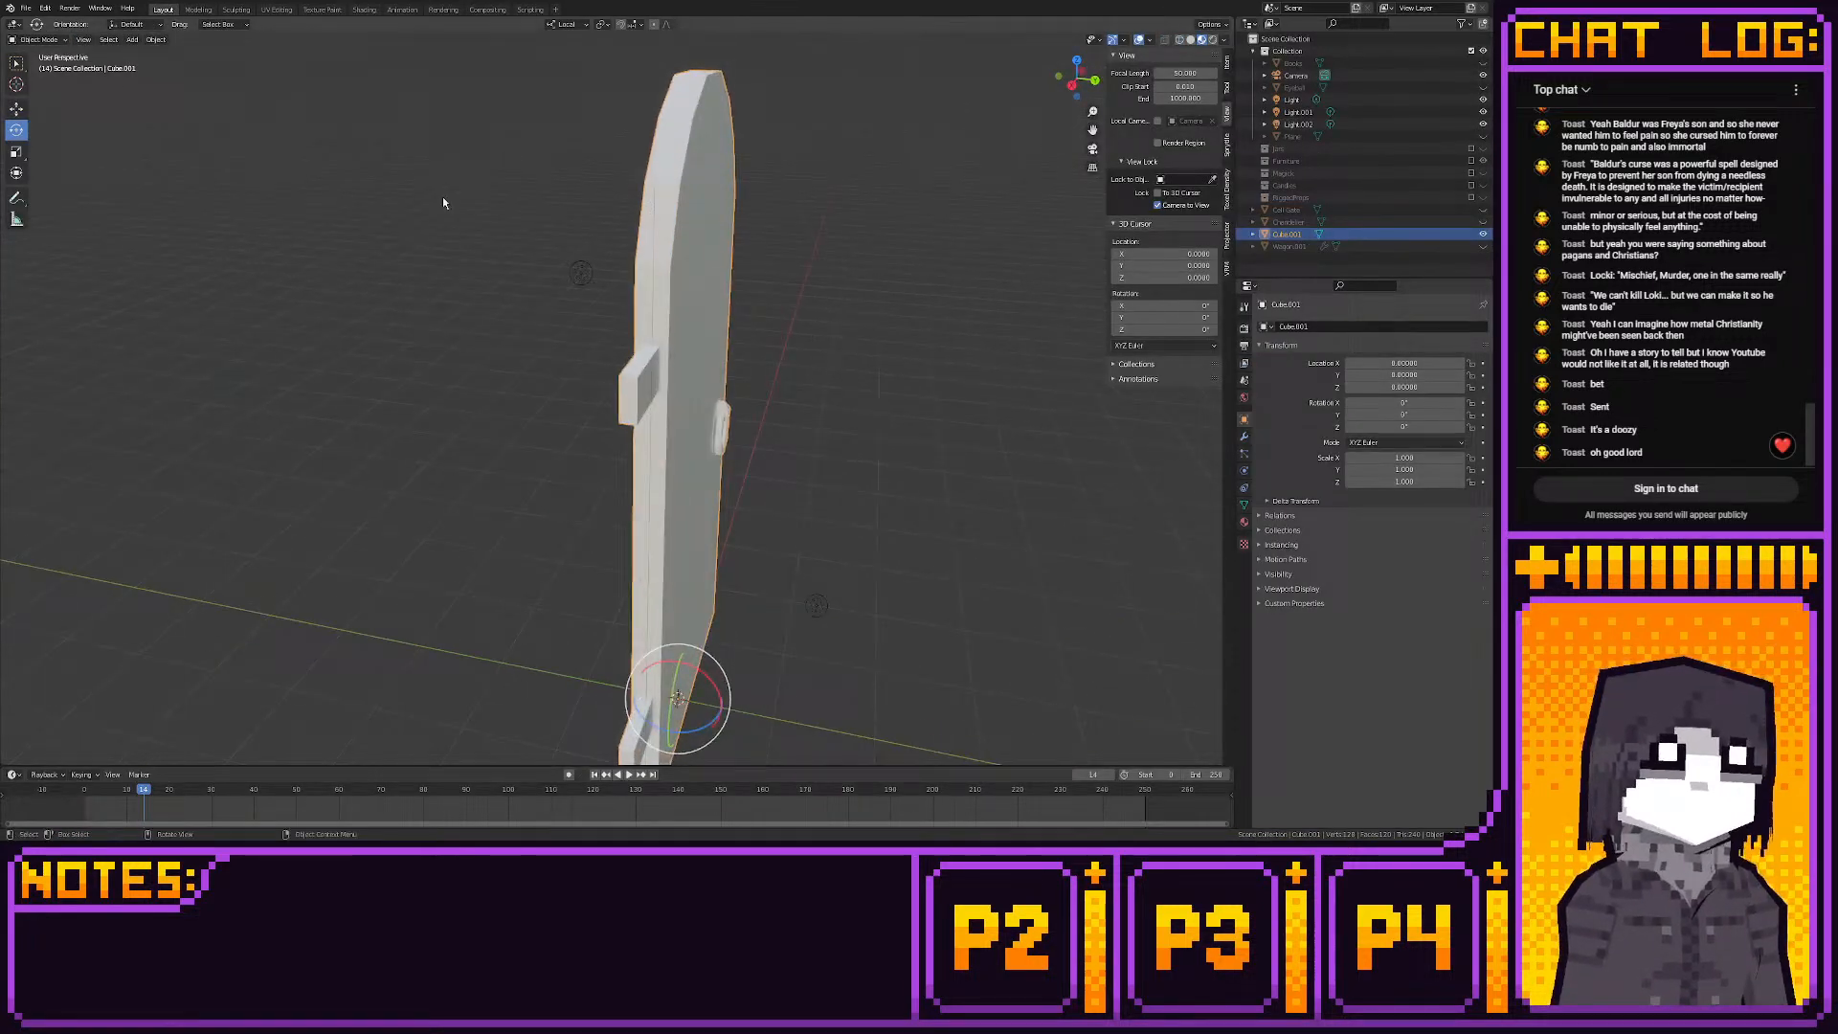
left_click(198, 10)
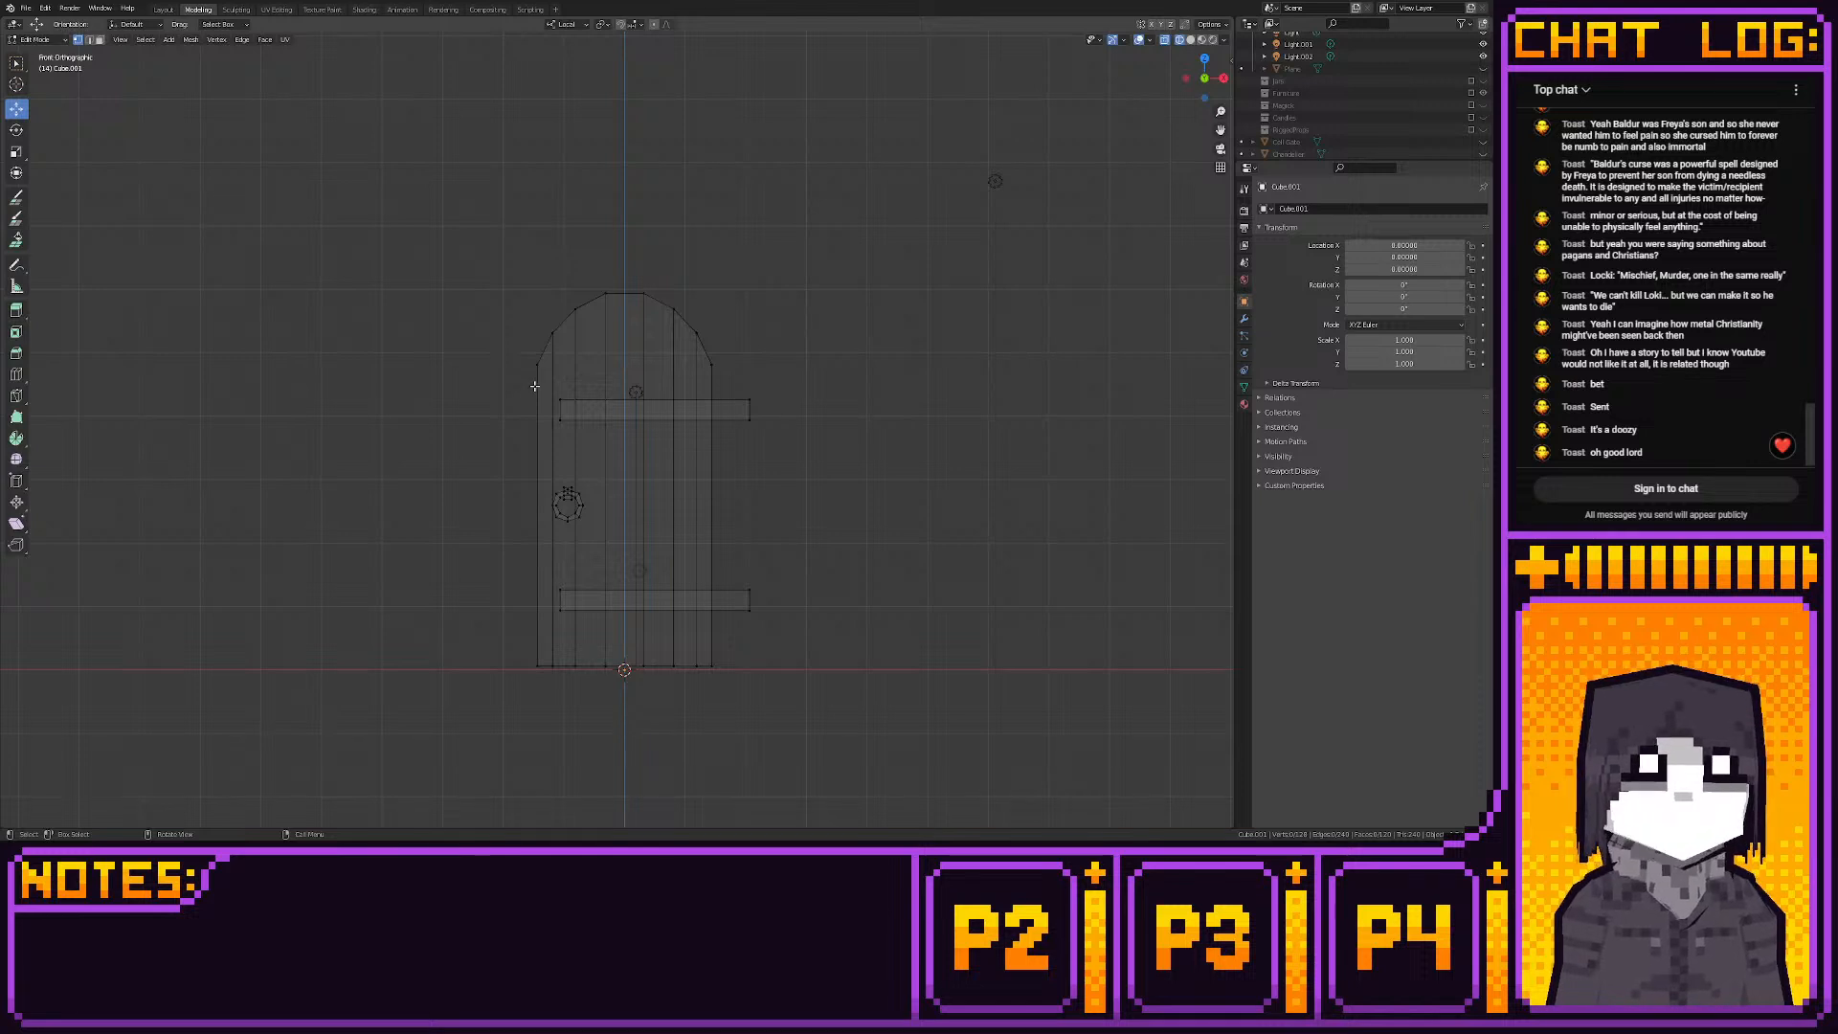
Shorten both straps to small hinge blocks beside the door by moving their handle-side end vertices along X
left_click_drag(553, 395, 758, 431)
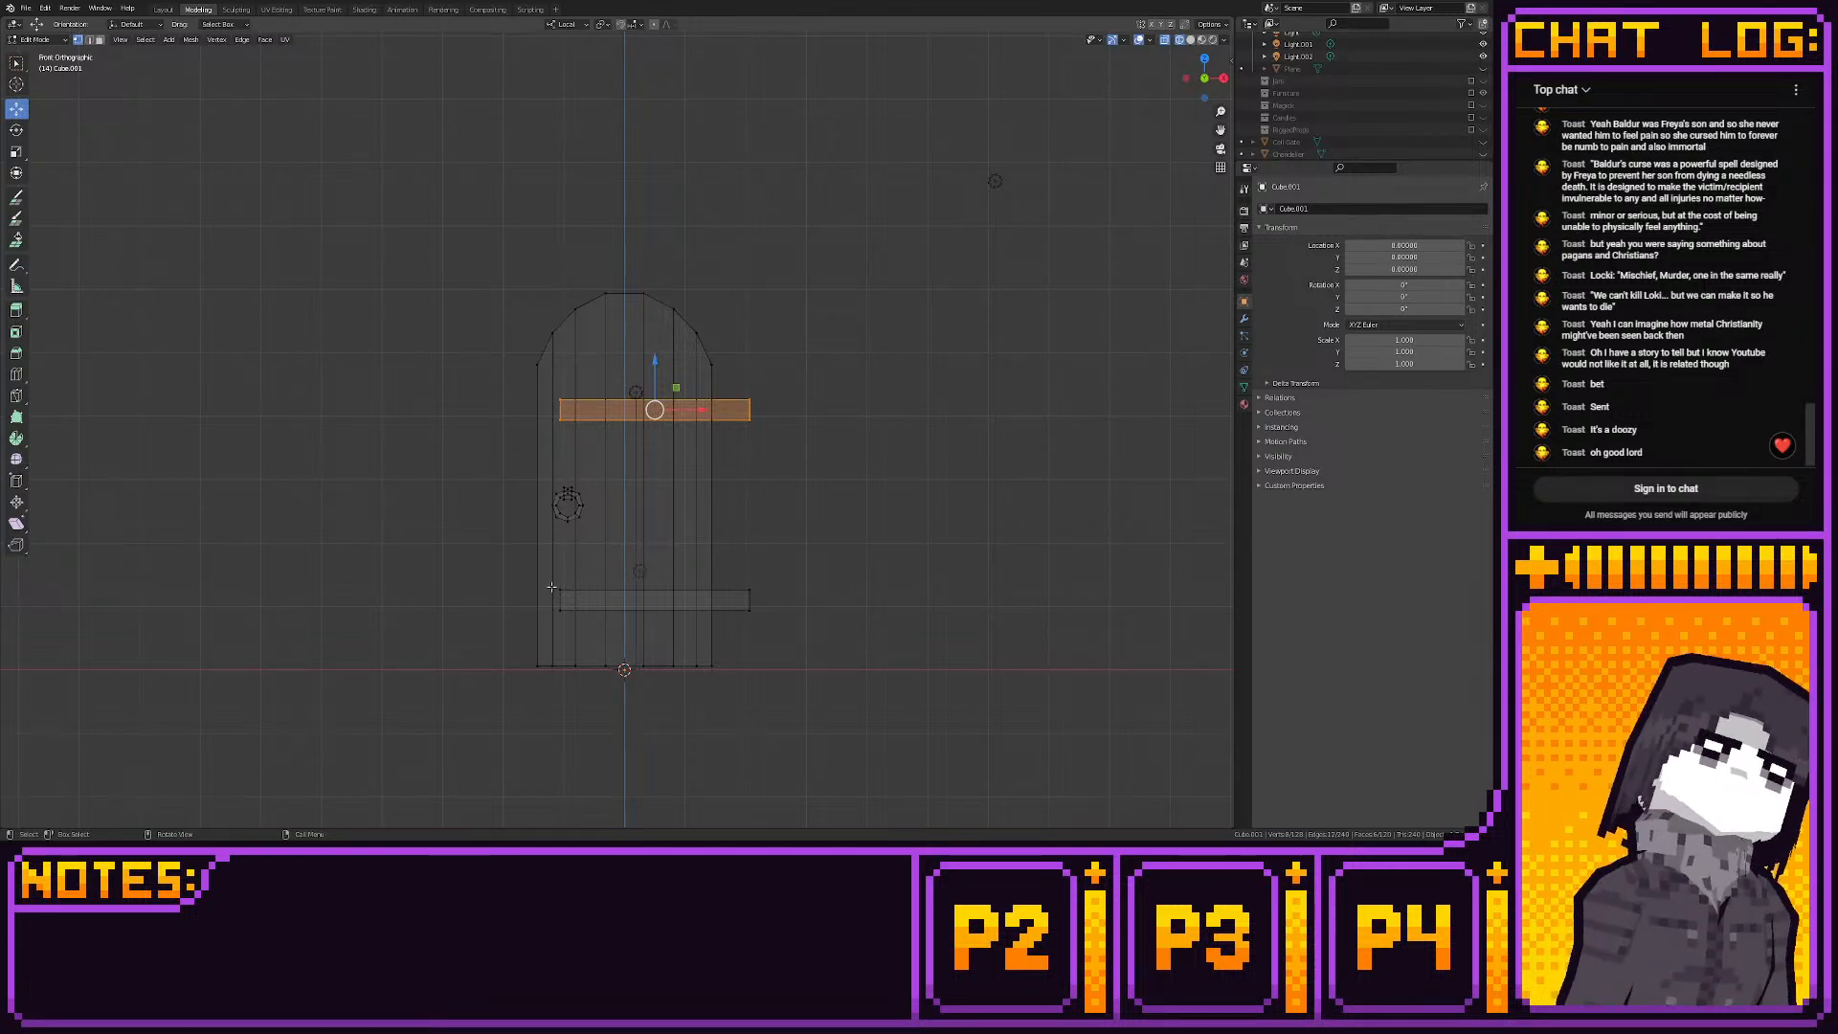
left_click_drag(552, 587, 739, 620)
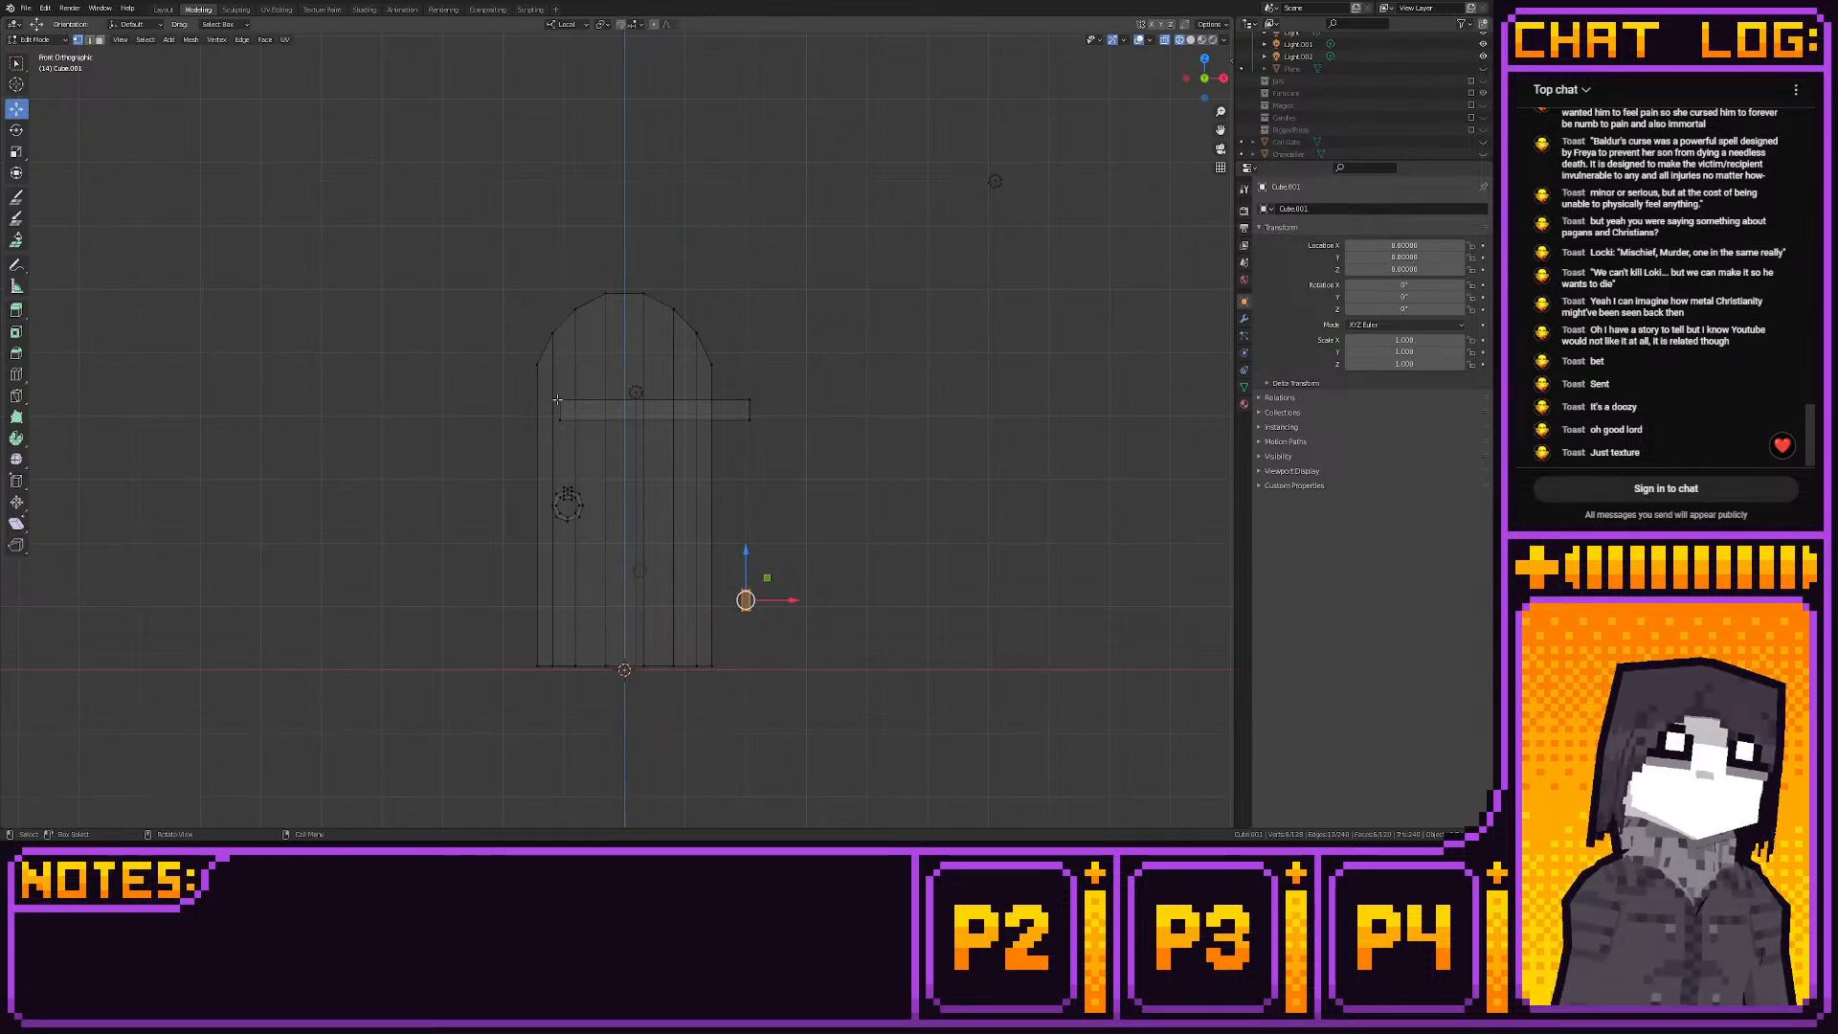
left_click_drag(548, 388, 568, 426, "shift")
scroll(507, 528, "up", 3)
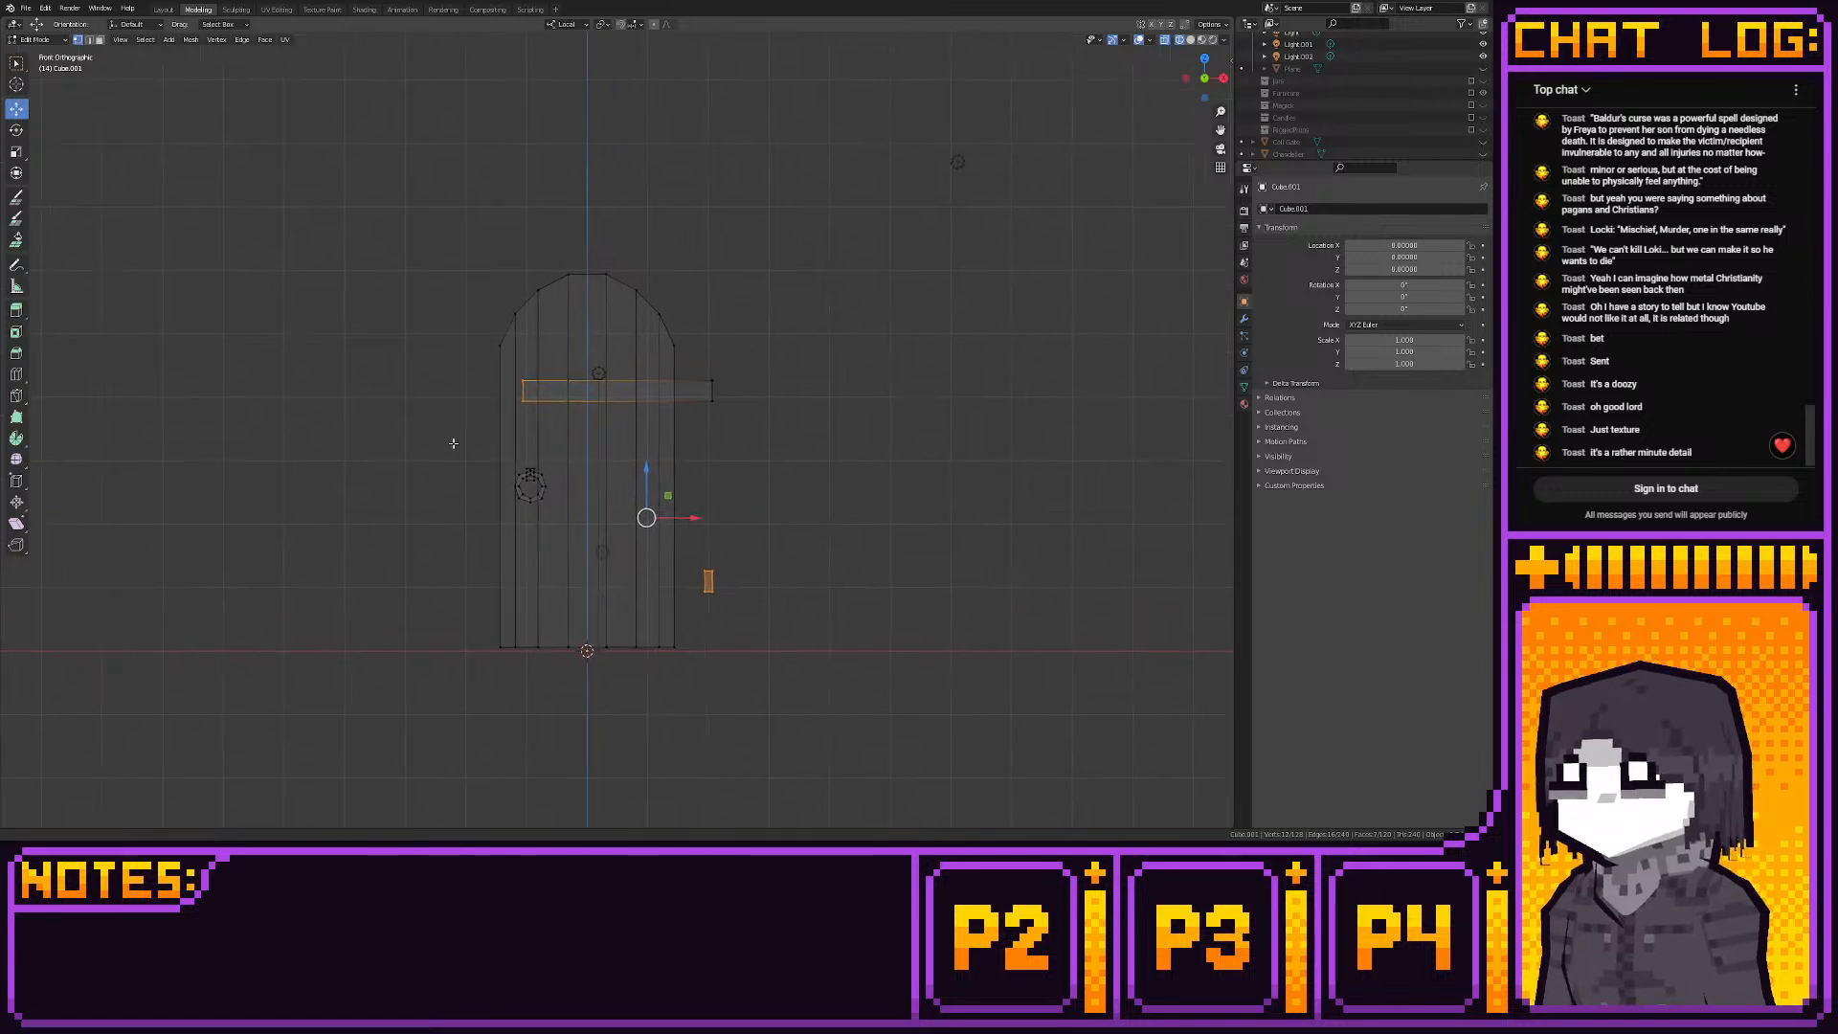
left_click_drag(429, 389, 471, 299)
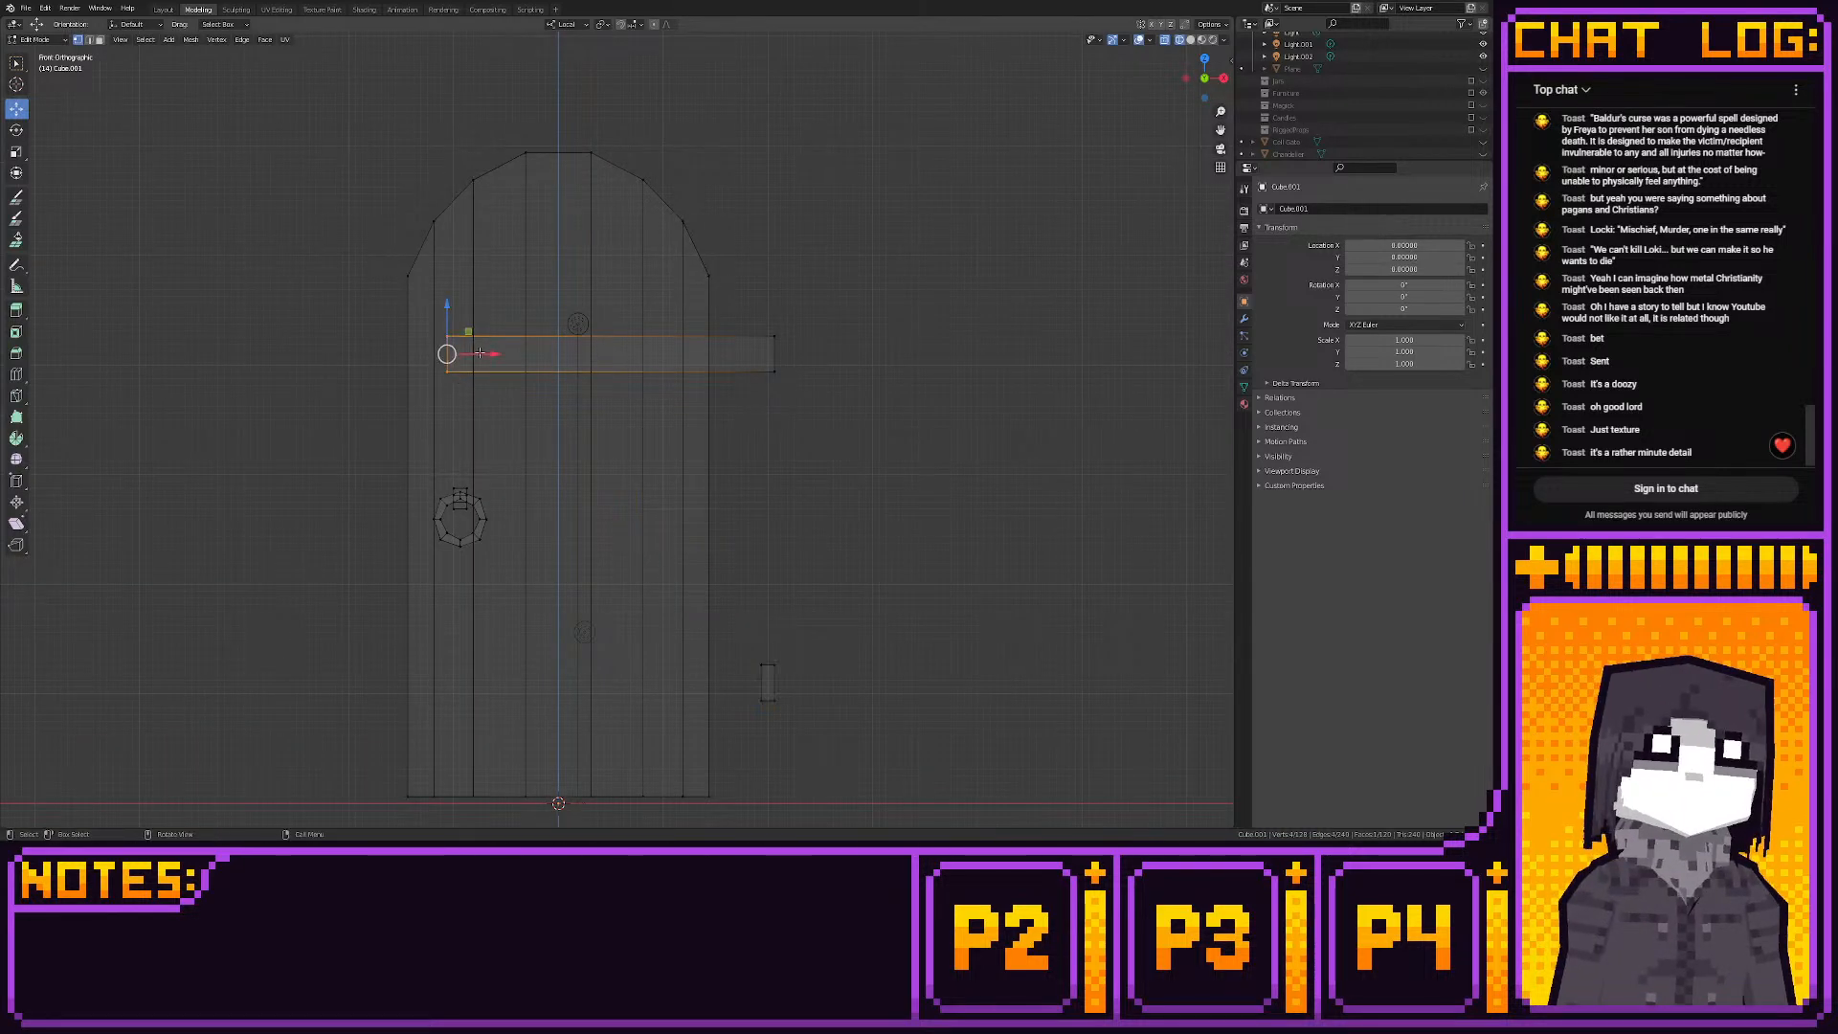
key("g")
key("x")
left_click(797, 370)
Select both hinge blocks and move them along X until they sit against the door's straight edge
left_click_drag(724, 567, 806, 756)
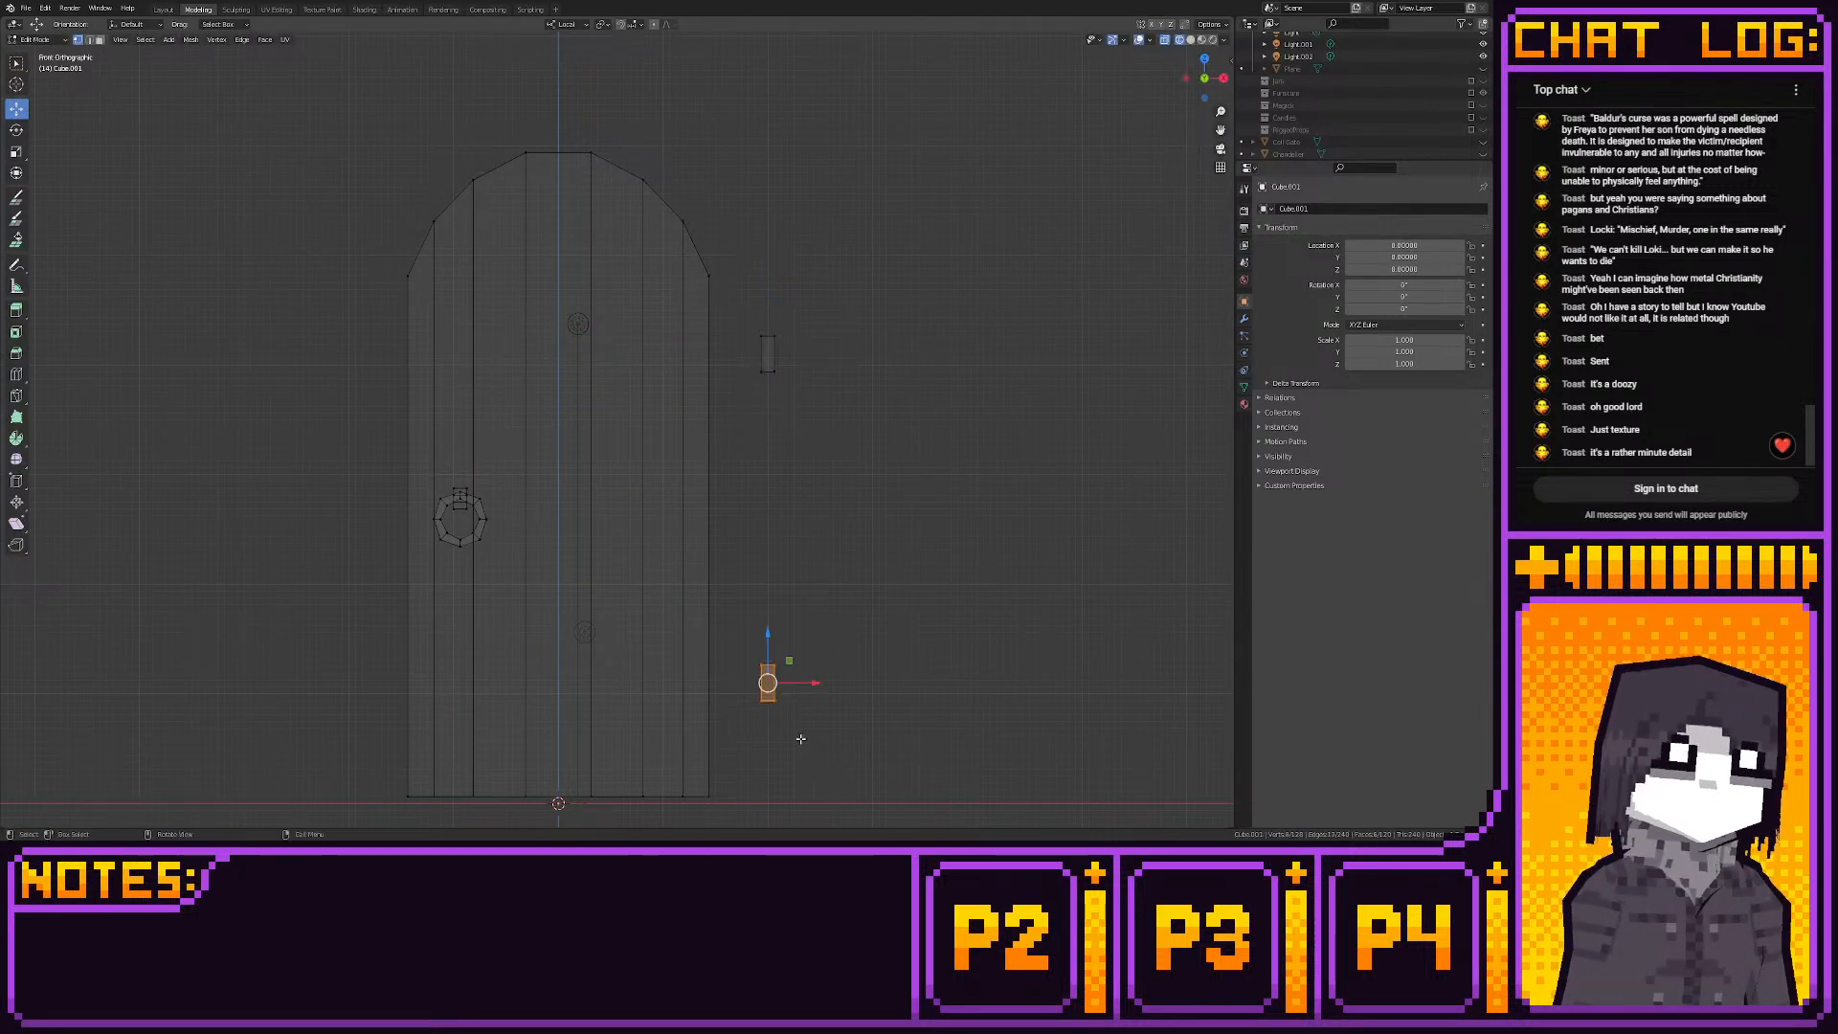
left_click_drag(752, 309, 836, 727)
key("g")
key("x")
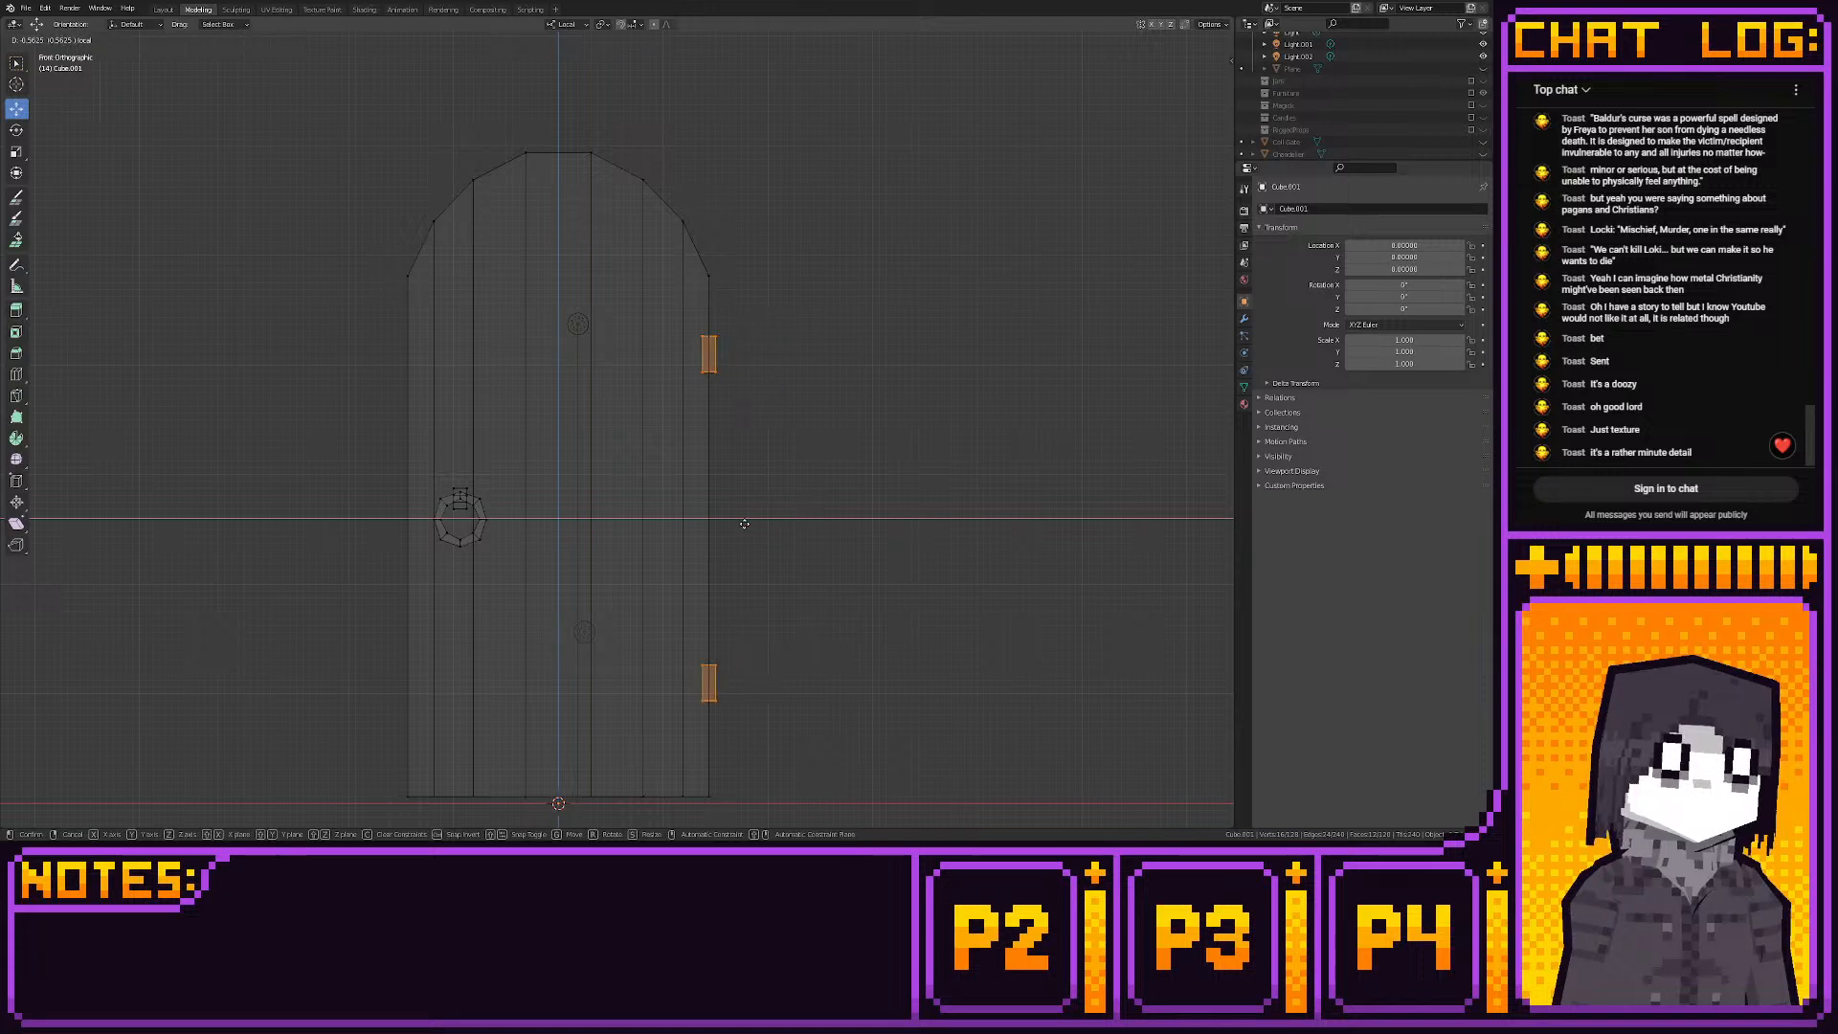
left_click(748, 526)
Try rotating both hinge blocks into a diamond orientation in top view and snapping them to the grid
middle_click_drag(747, 525, 750, 394)
left_click(1204, 69)
scroll(806, 393, "up", 5)
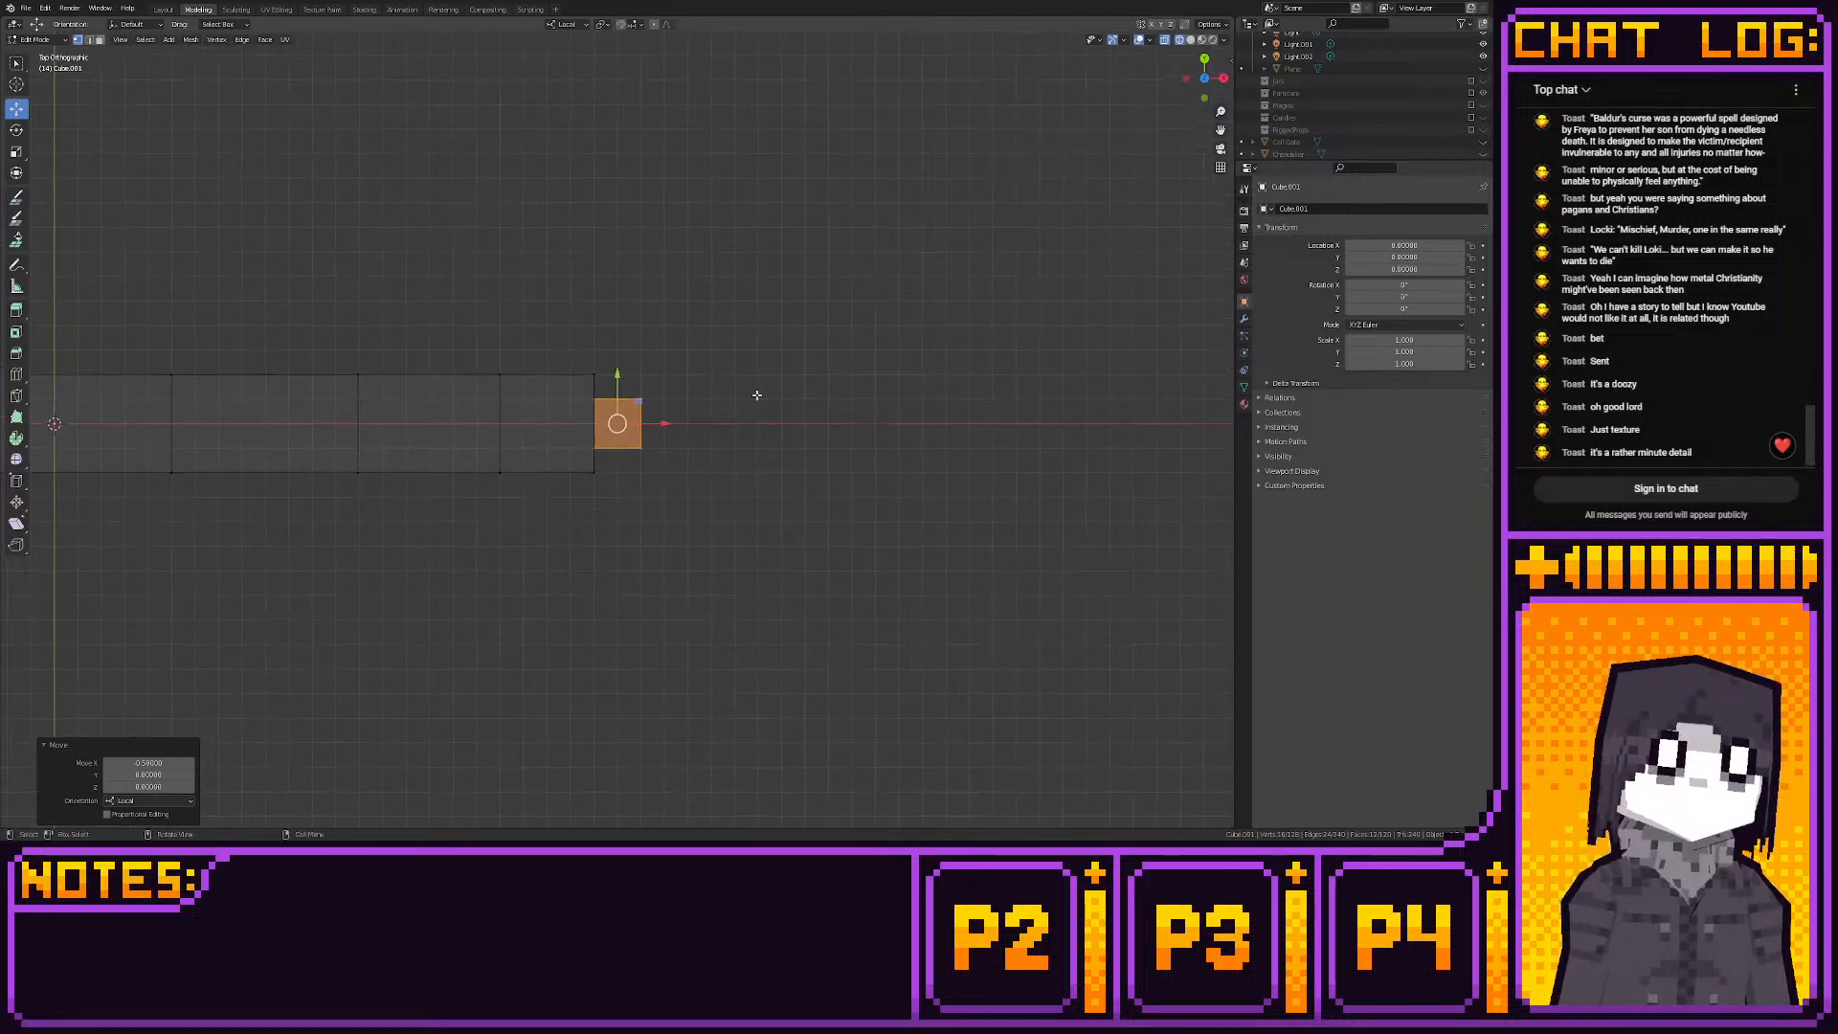
scroll(750, 394, "up", 2)
key("r")
left_click(728, 280)
key("shift+s")
left_click(841, 281)
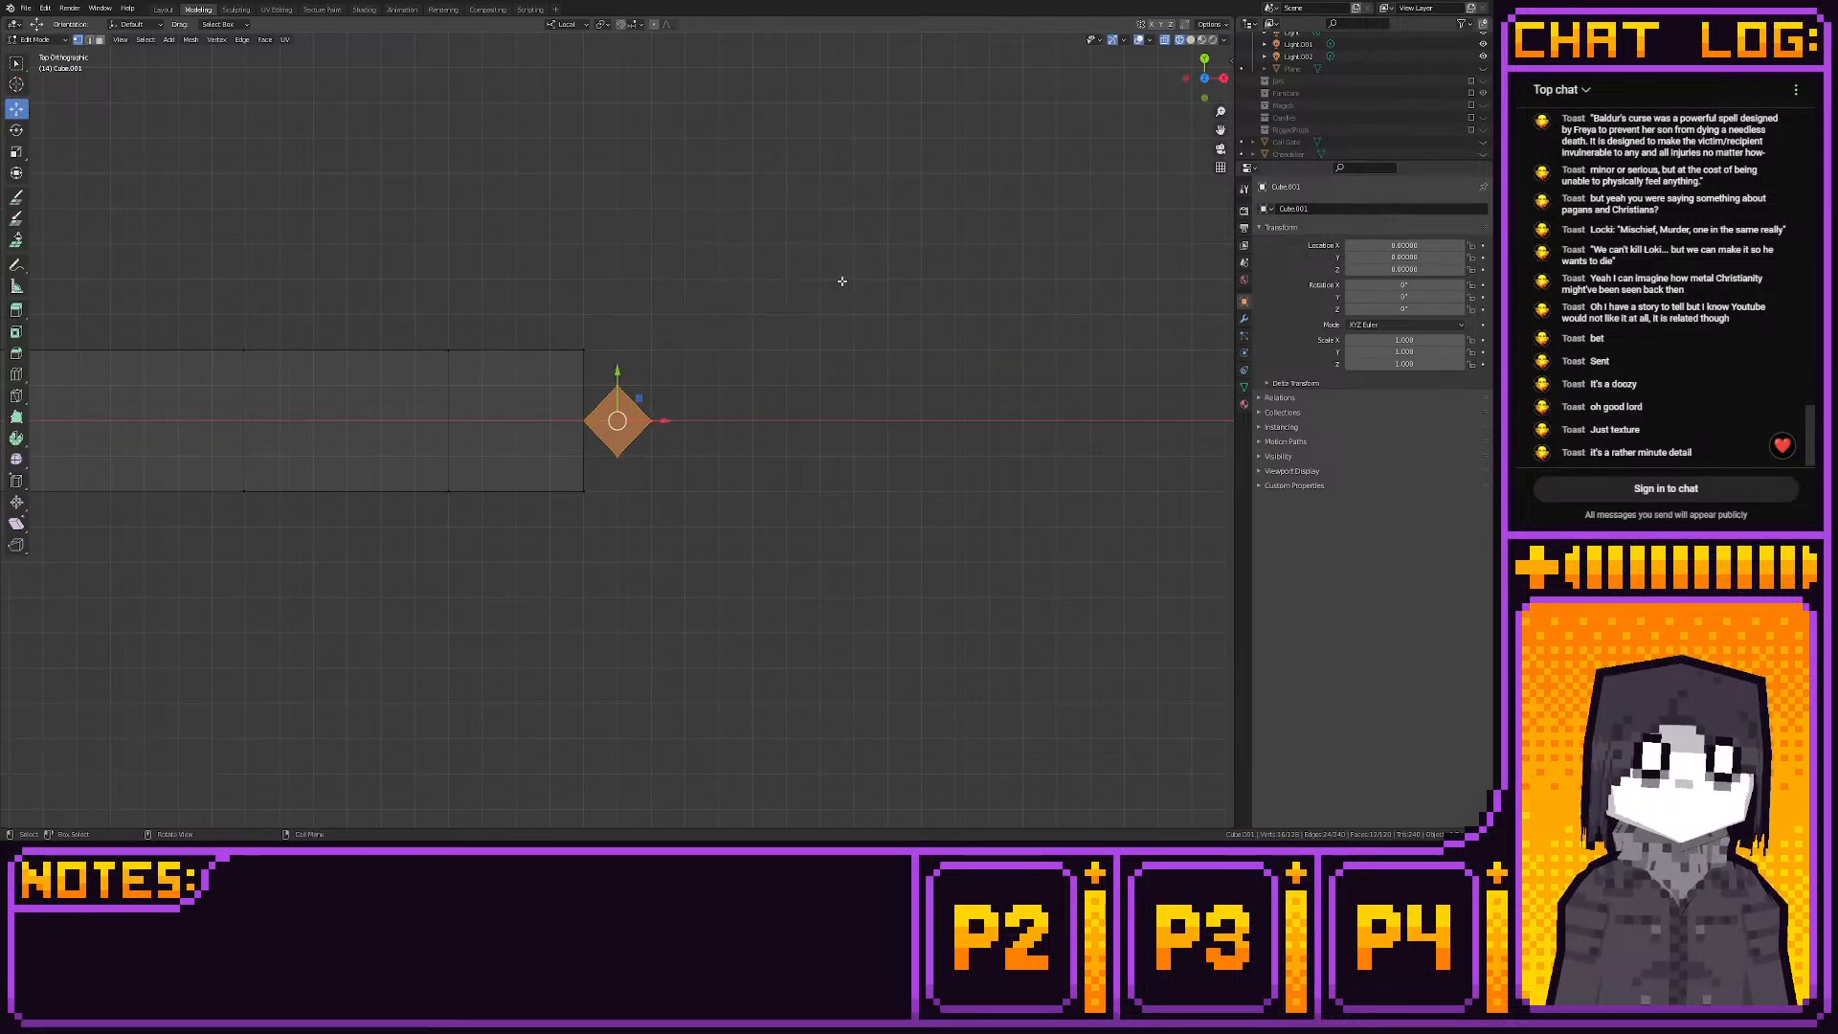
key("ctrl+z")
key("ctrl+z")
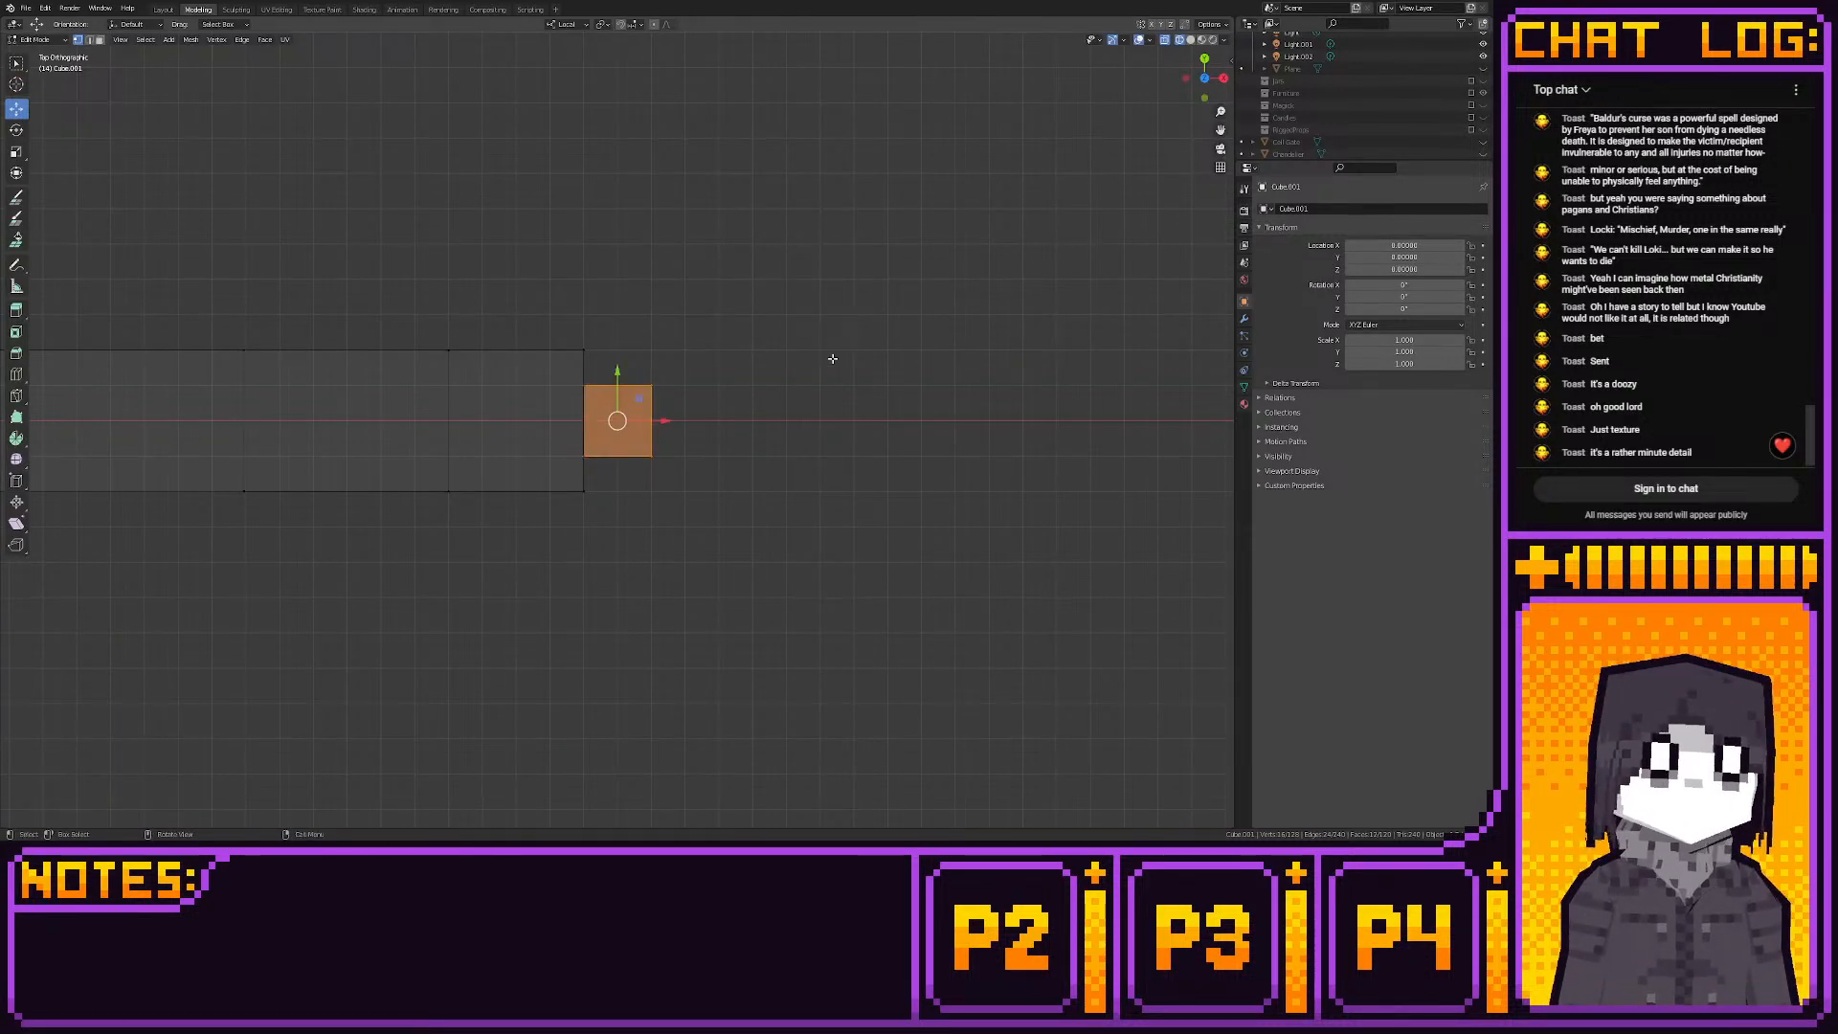
left_click(833, 359)
Thin both hinge blocks by moving their outer-side vertices along X toward the door edge
scroll(833, 359, "down", 6)
middle_click_drag(833, 359, 837, 253)
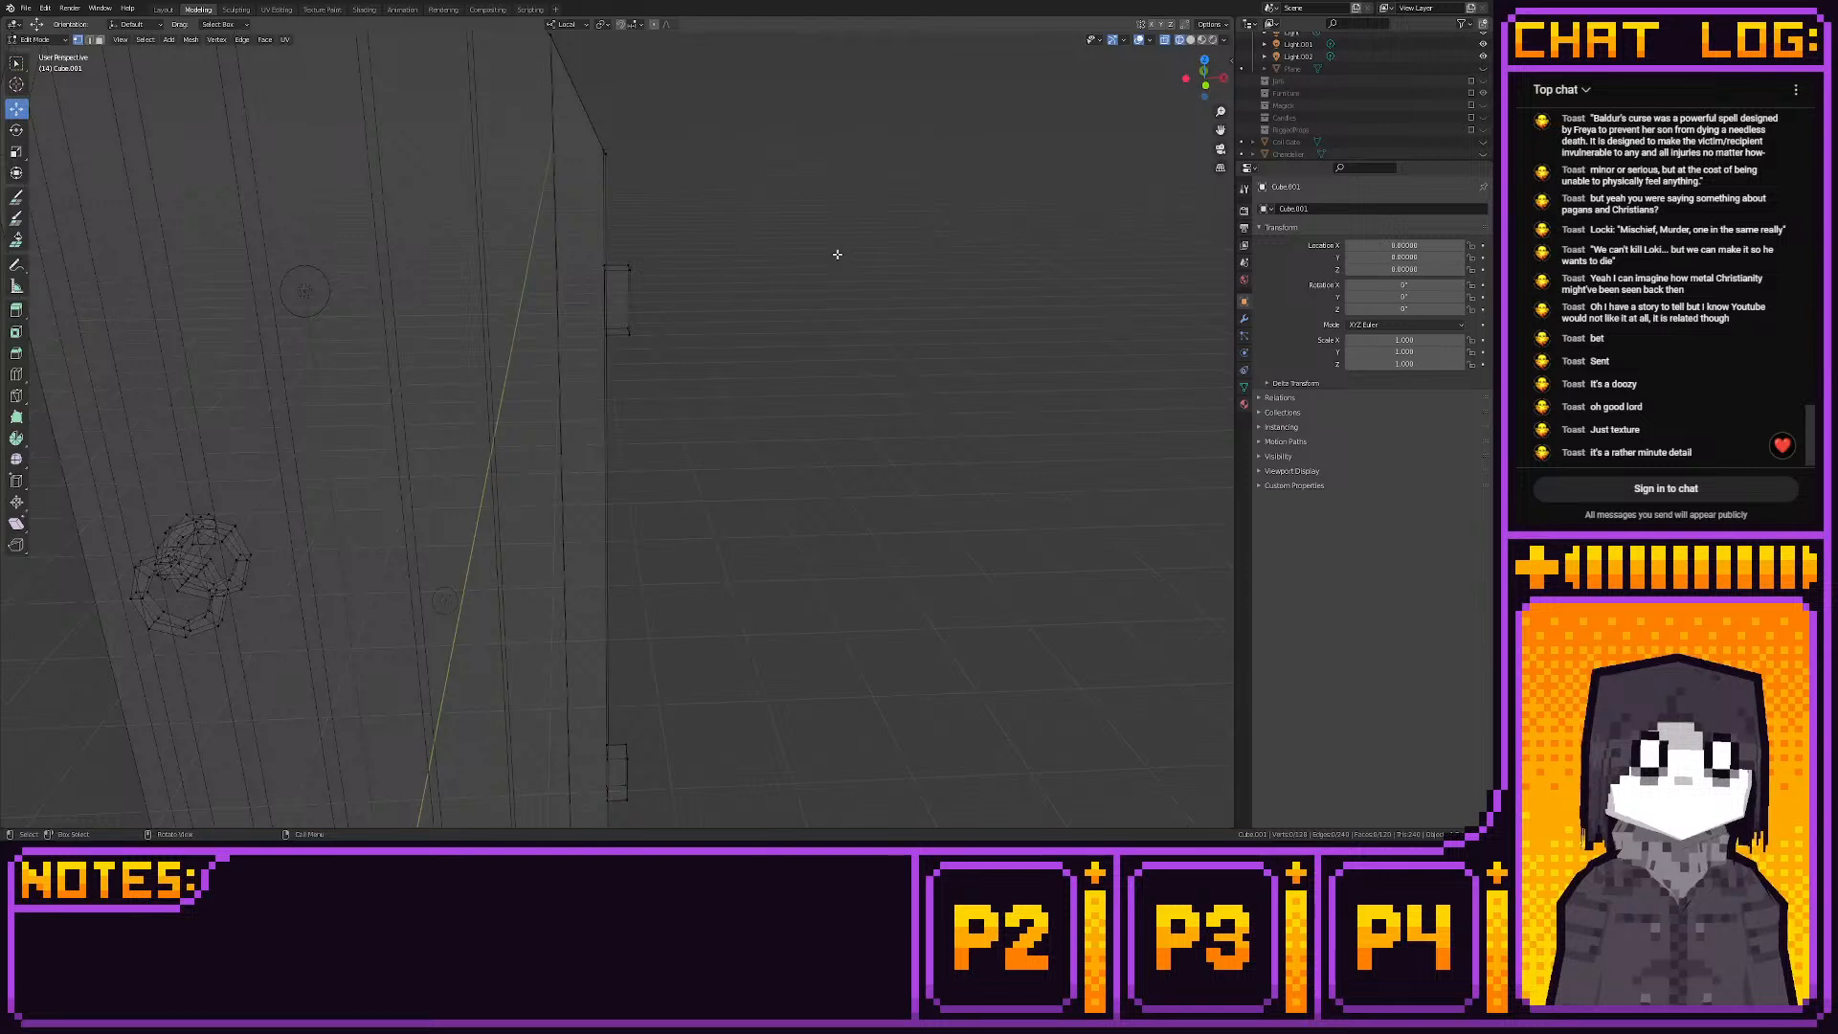
left_click(1205, 85)
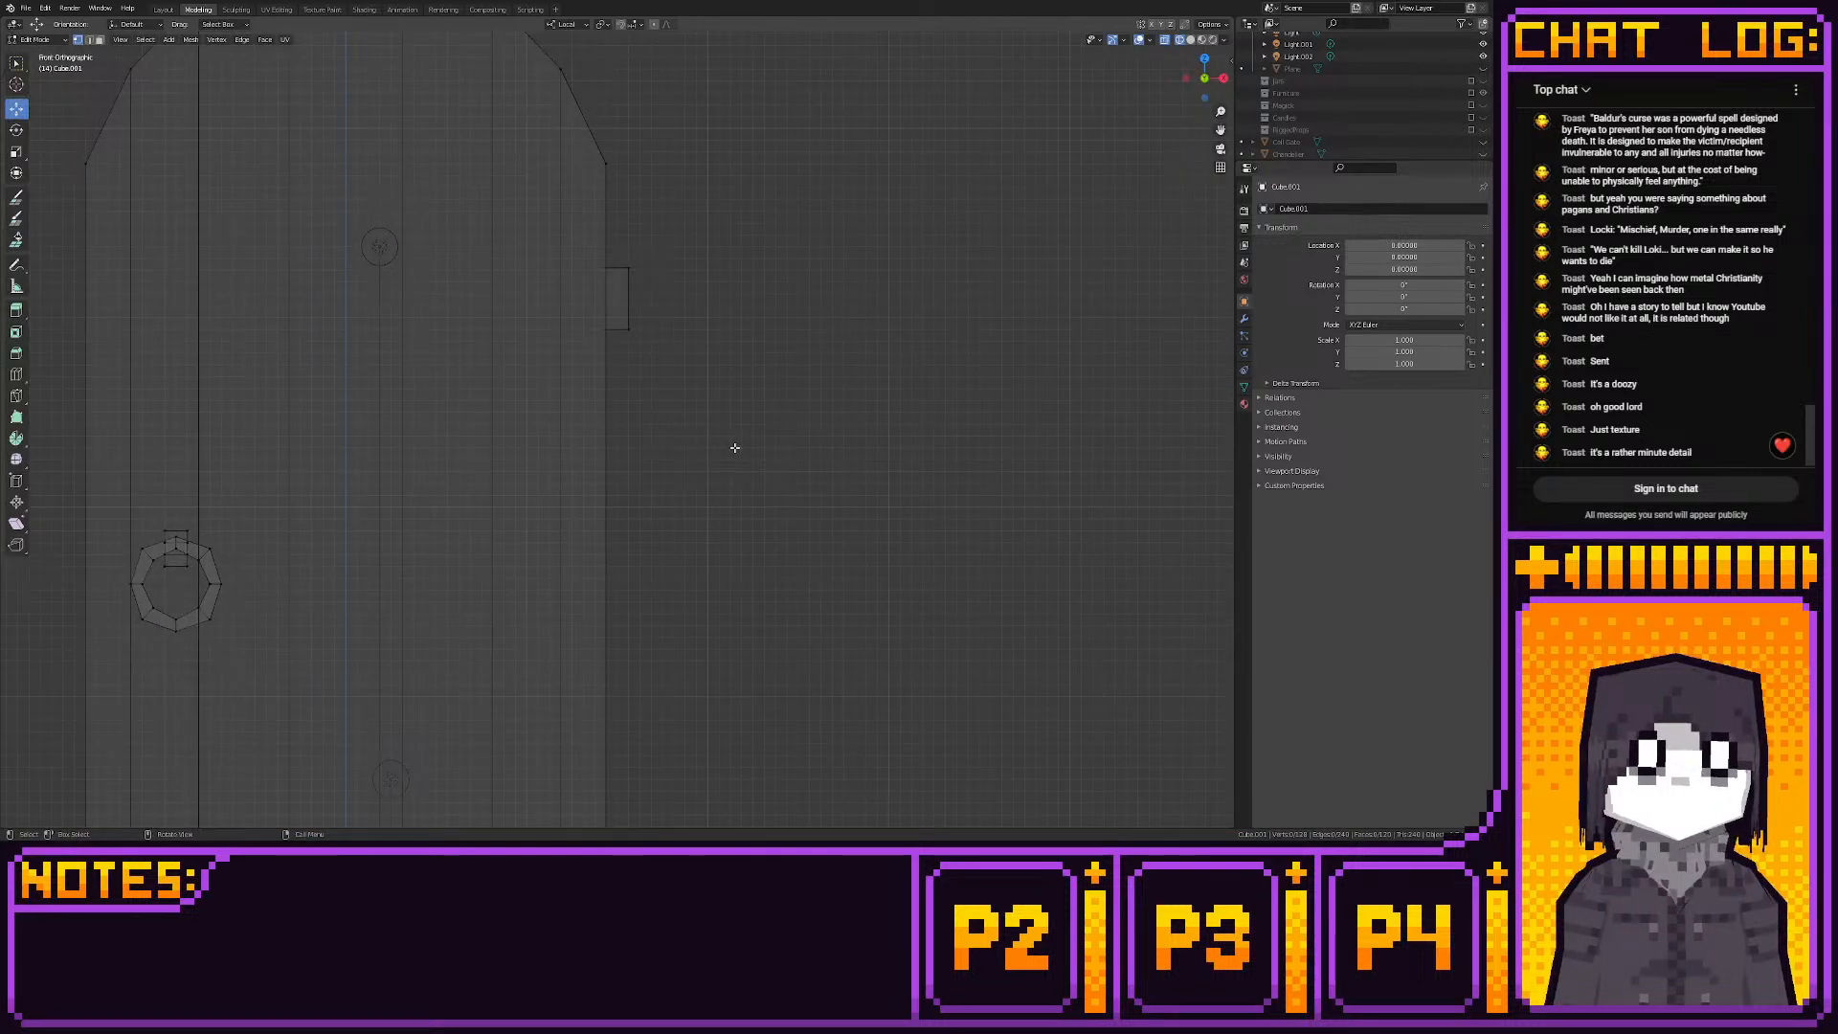
scroll(734, 447, "down", 2)
middle_click_drag(736, 444, 785, 362, "shift")
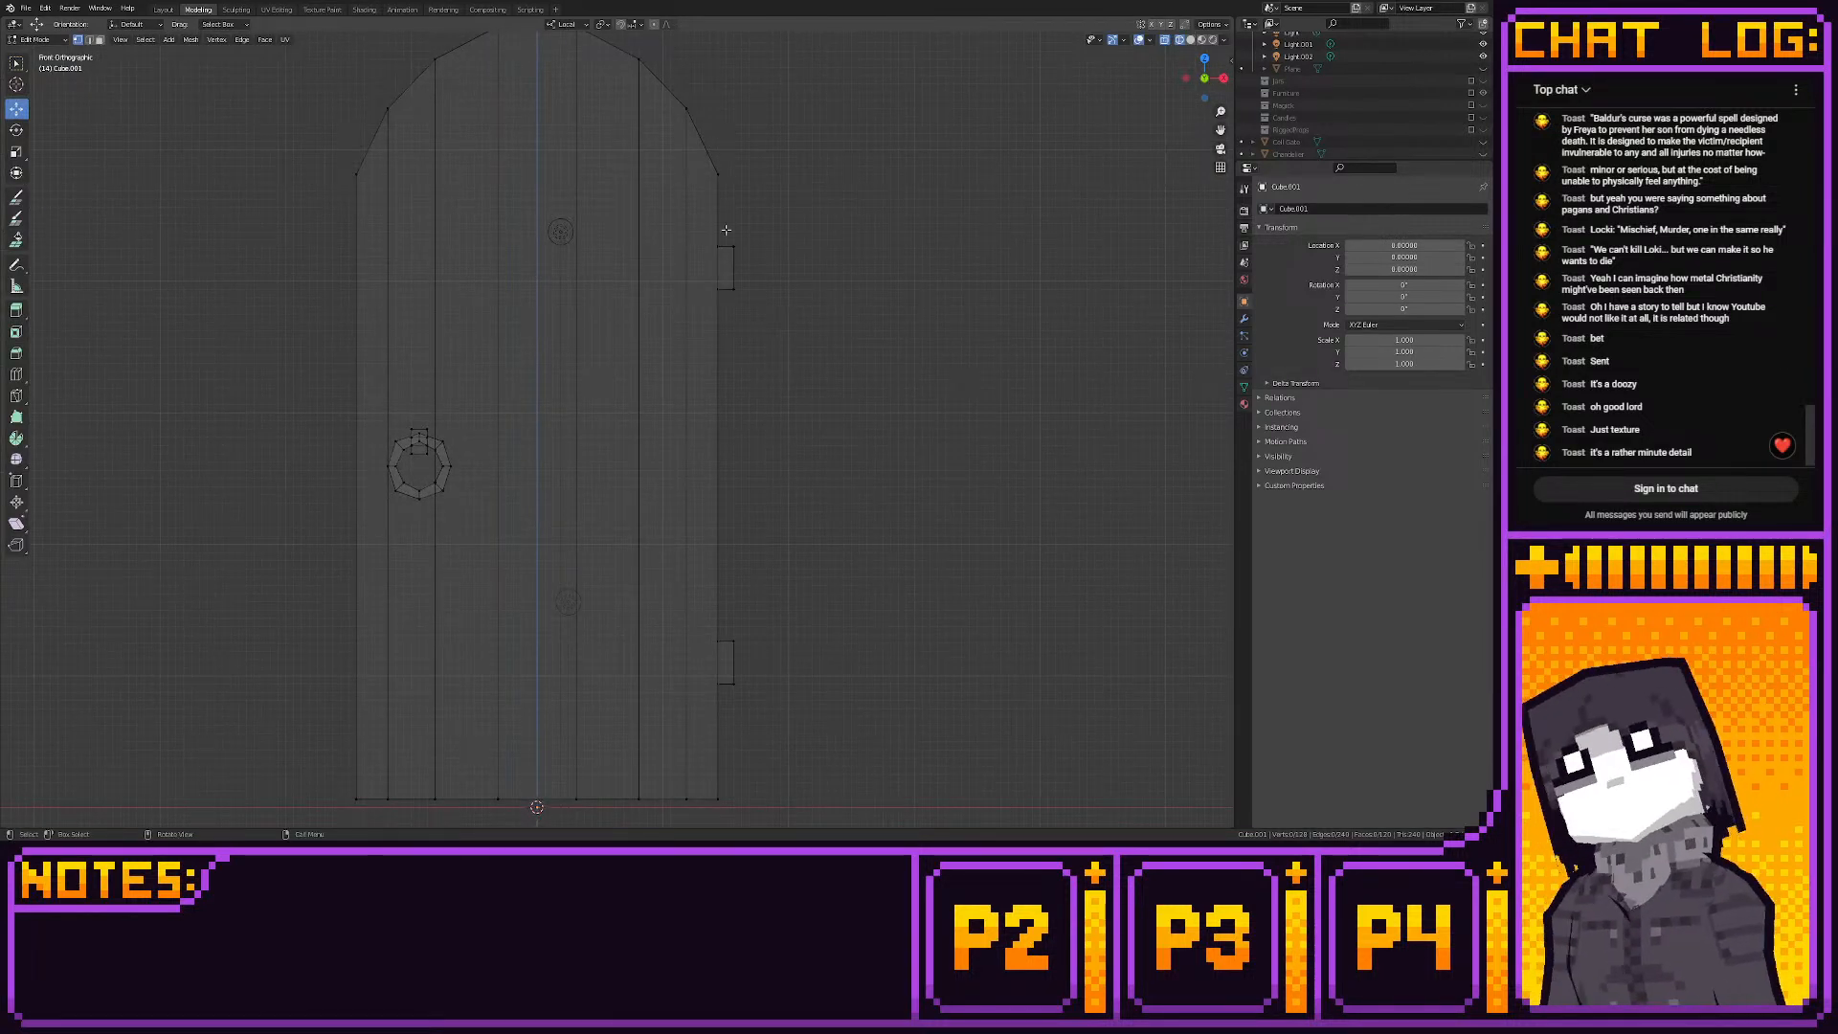
left_click_drag(726, 230, 791, 693)
key("g")
key("x")
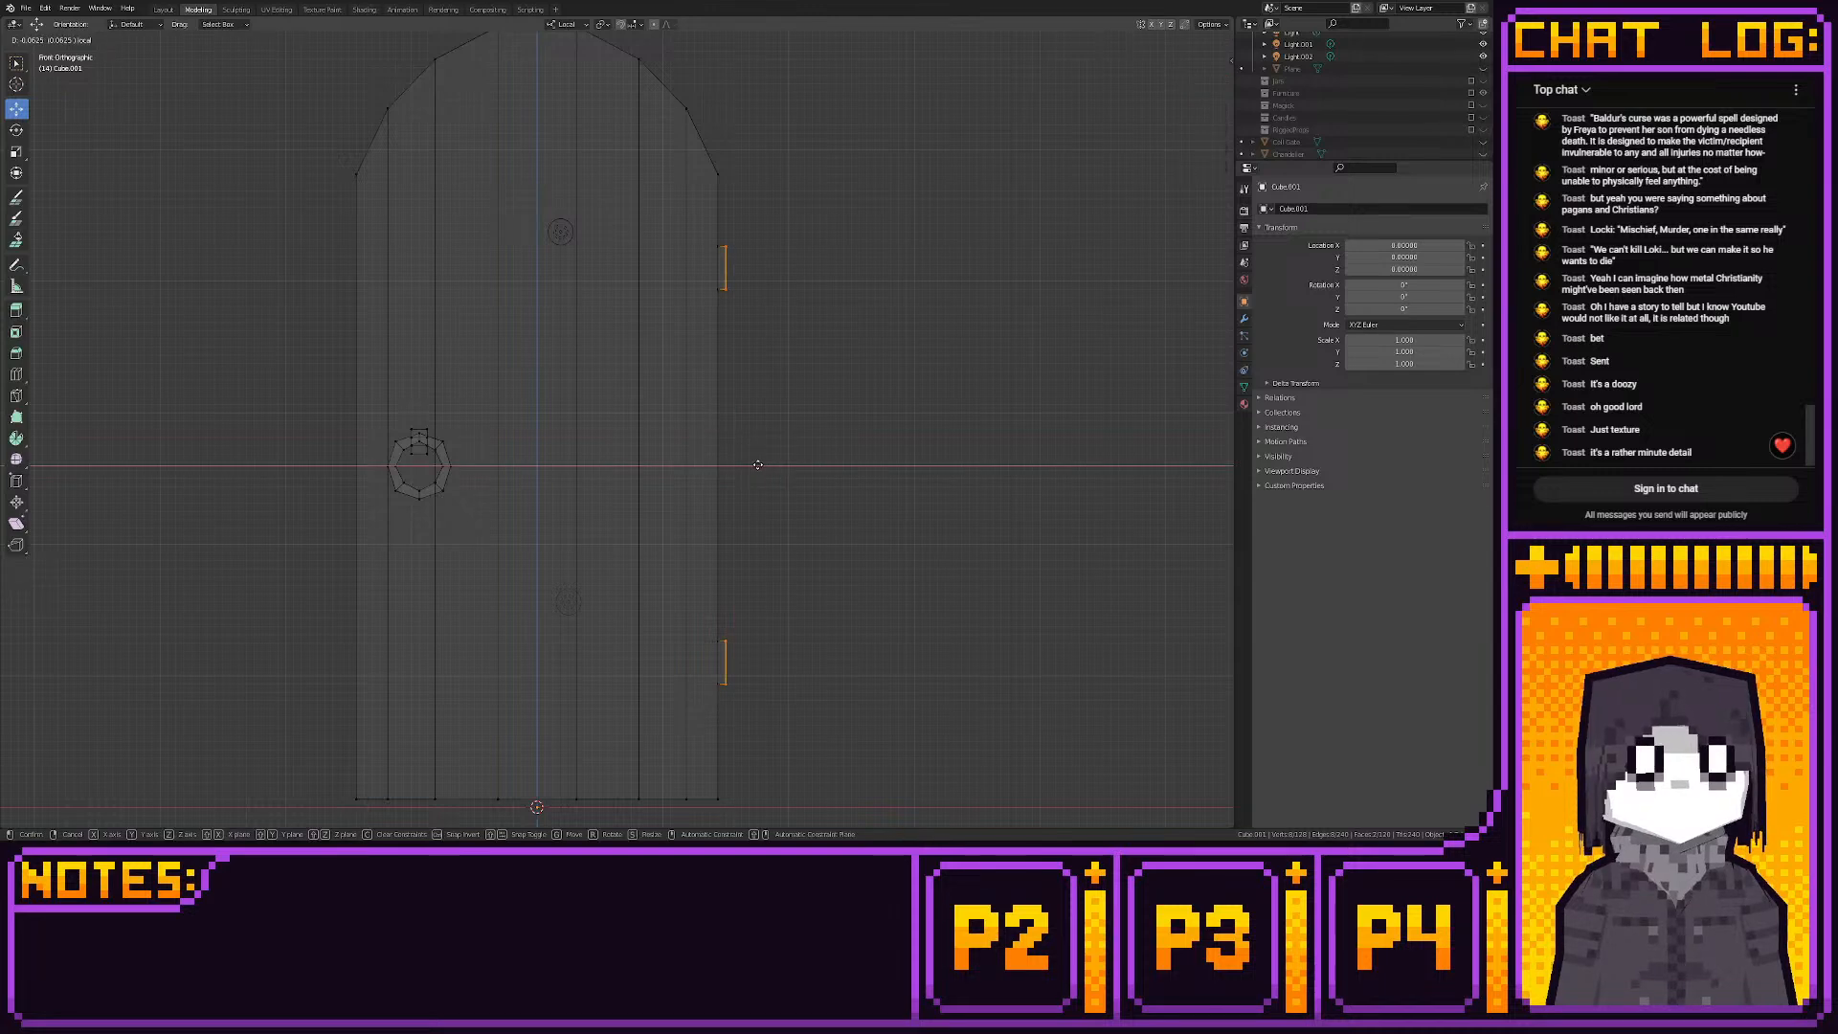
left_click(757, 464)
left_click(788, 471)
Widen the upper hinge block in right view by moving one side's vertices along Y to the door's face
middle_click_drag(788, 472, 658, 533)
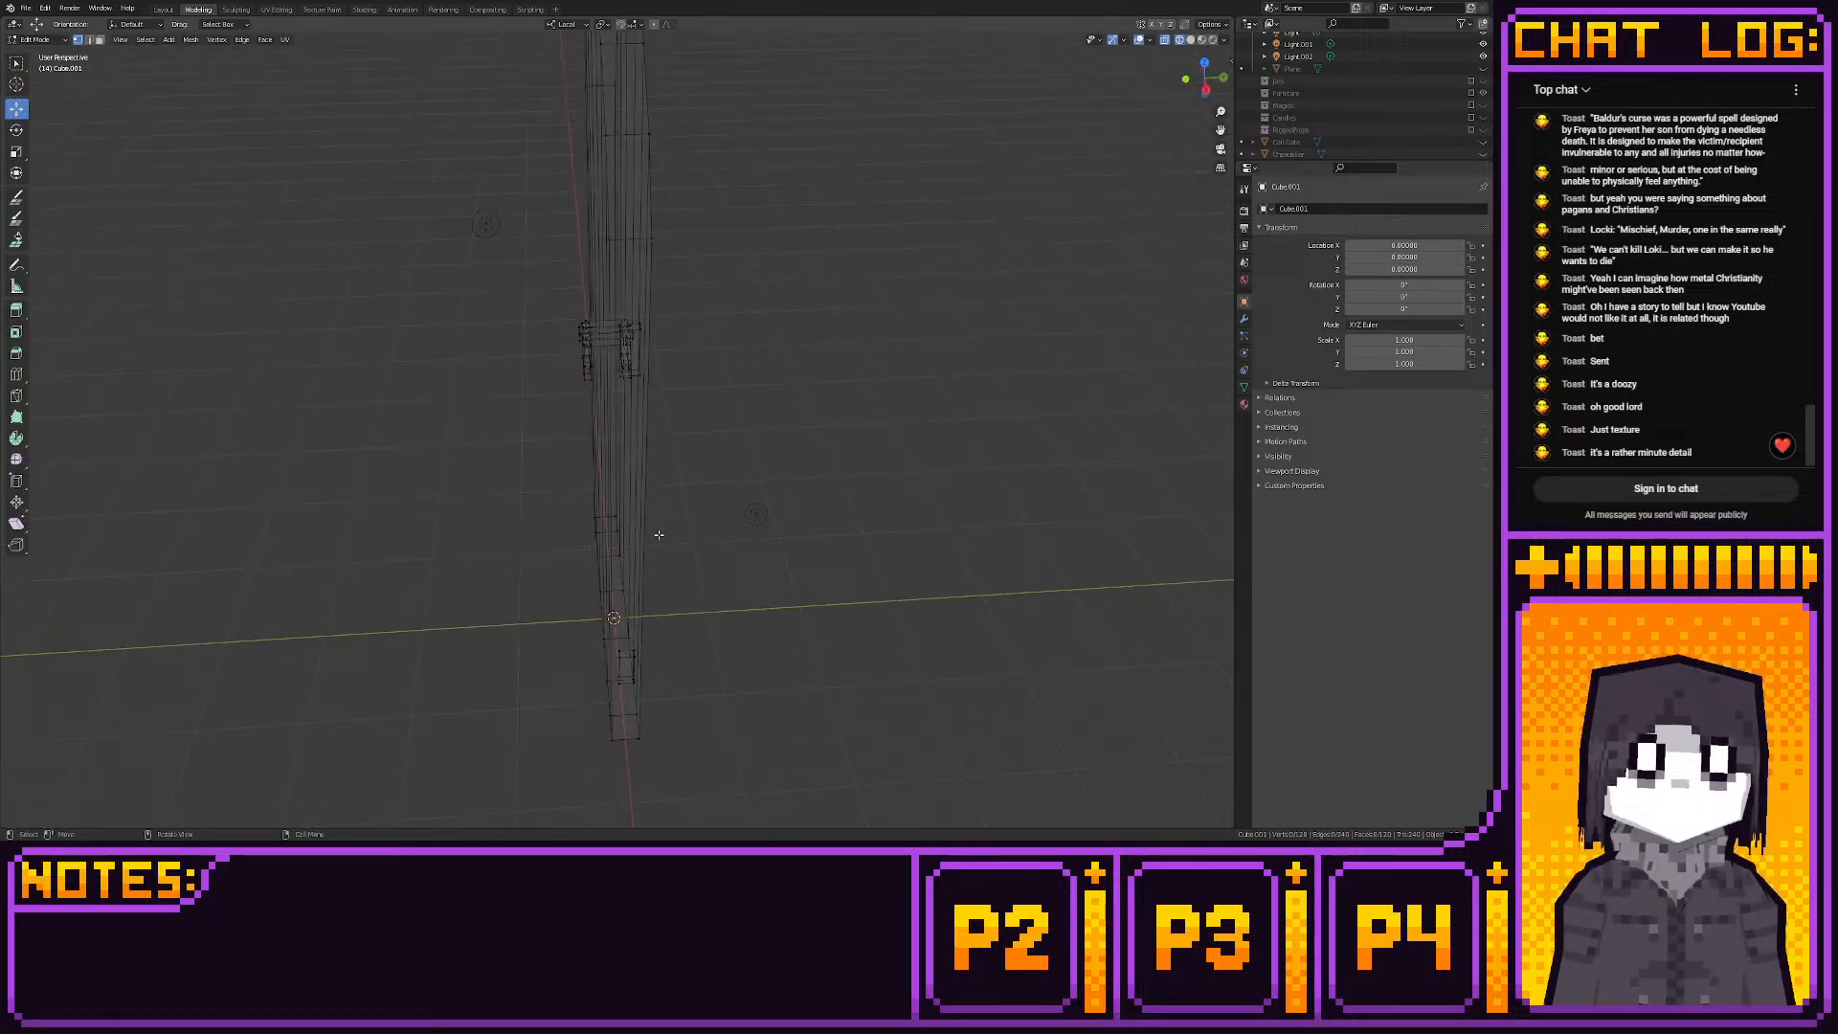
left_click(1207, 88)
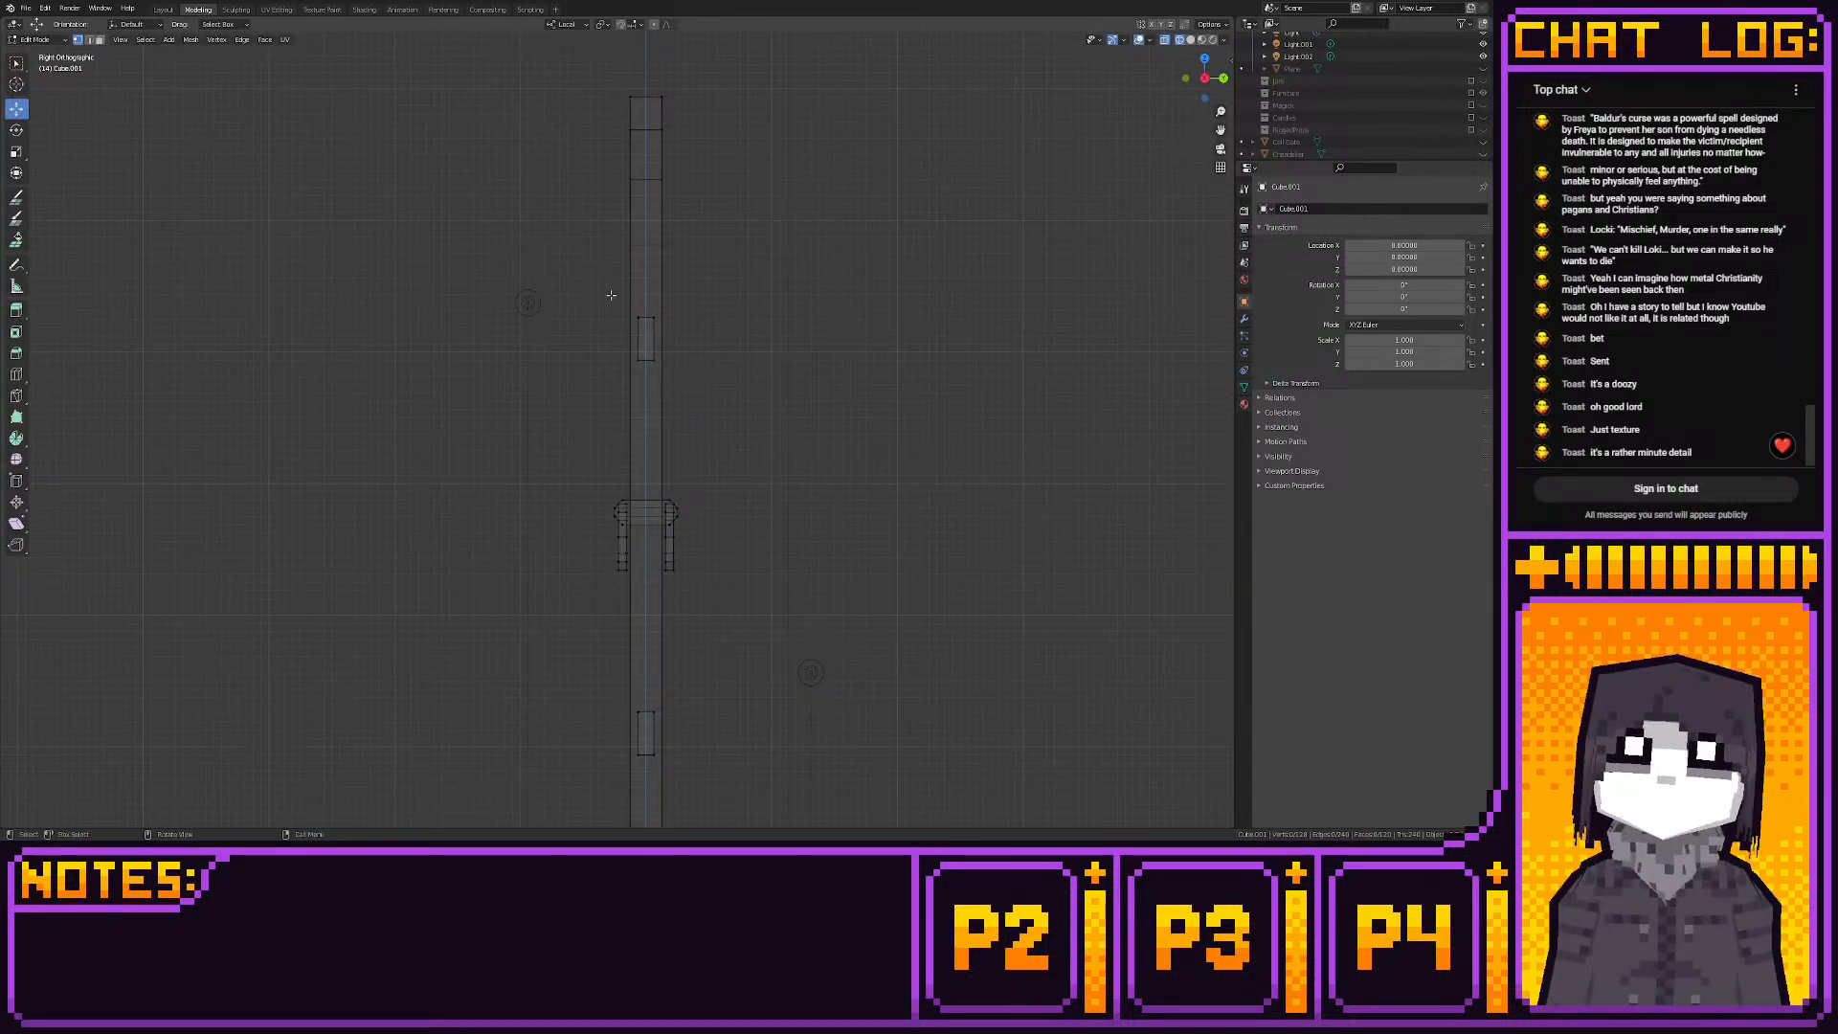
left_click_drag(611, 295, 657, 406)
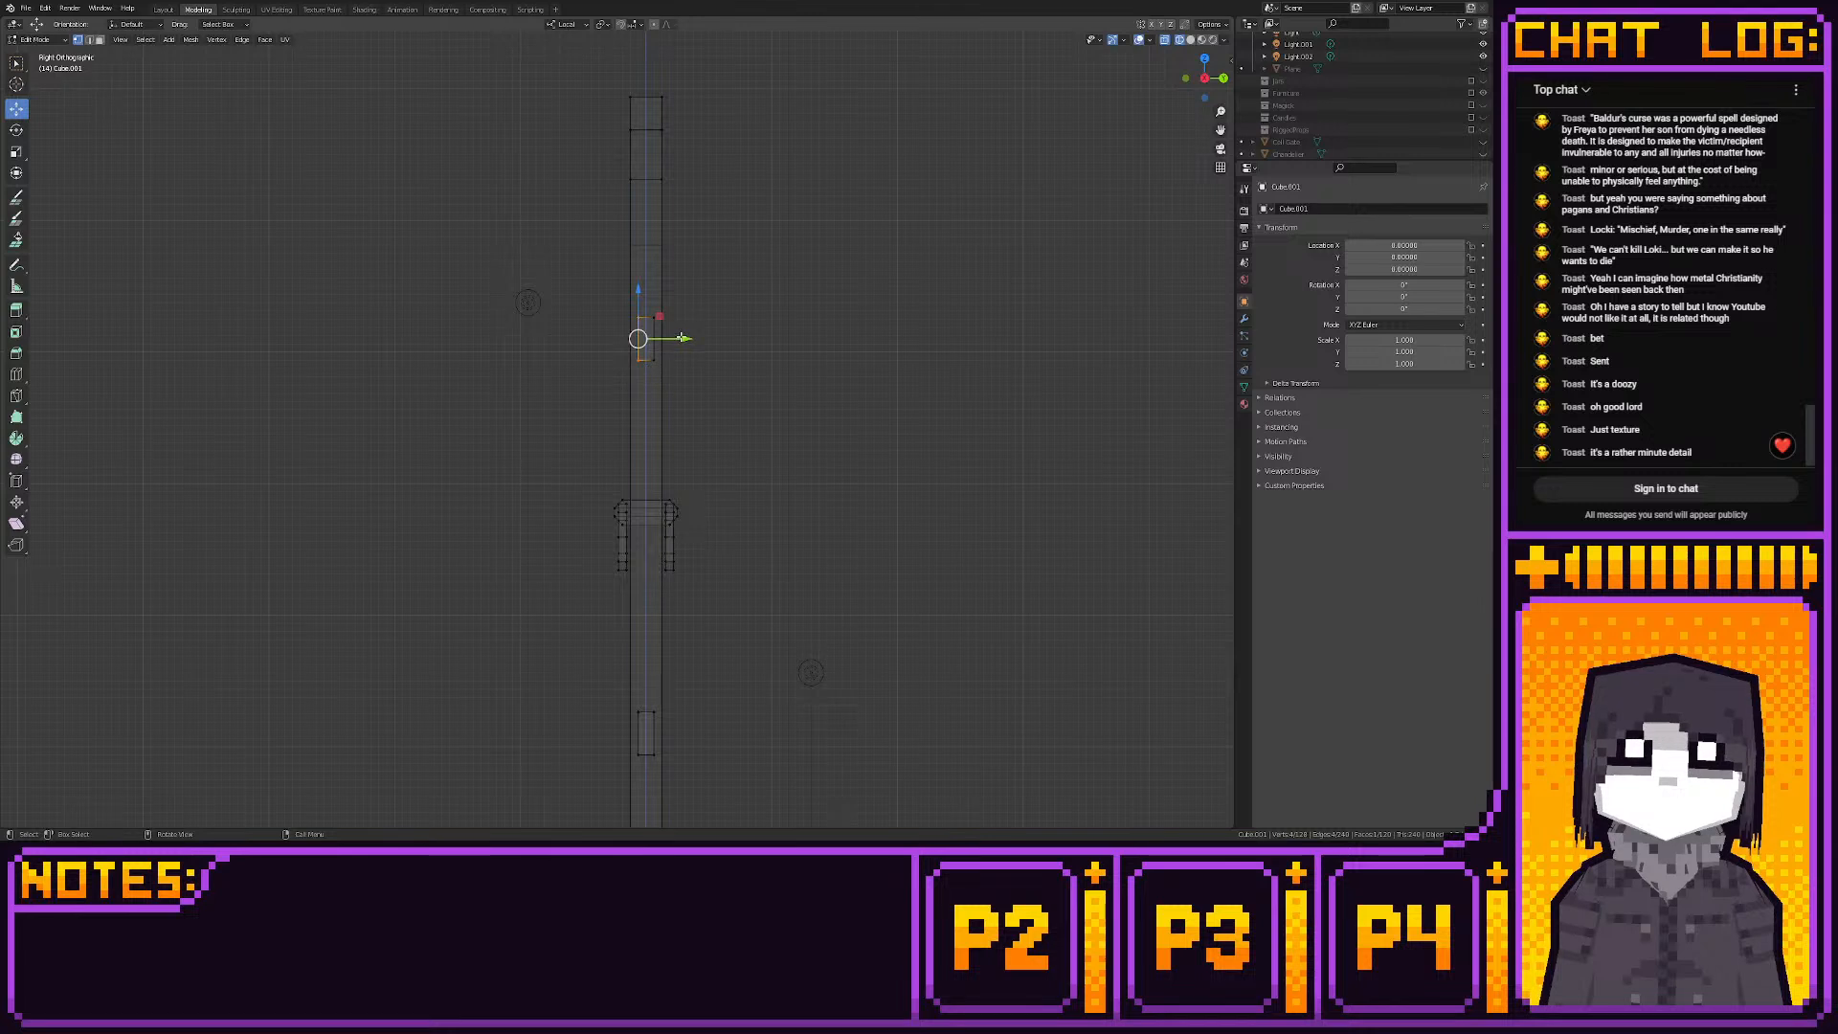
left_click_drag(680, 338, 666, 338)
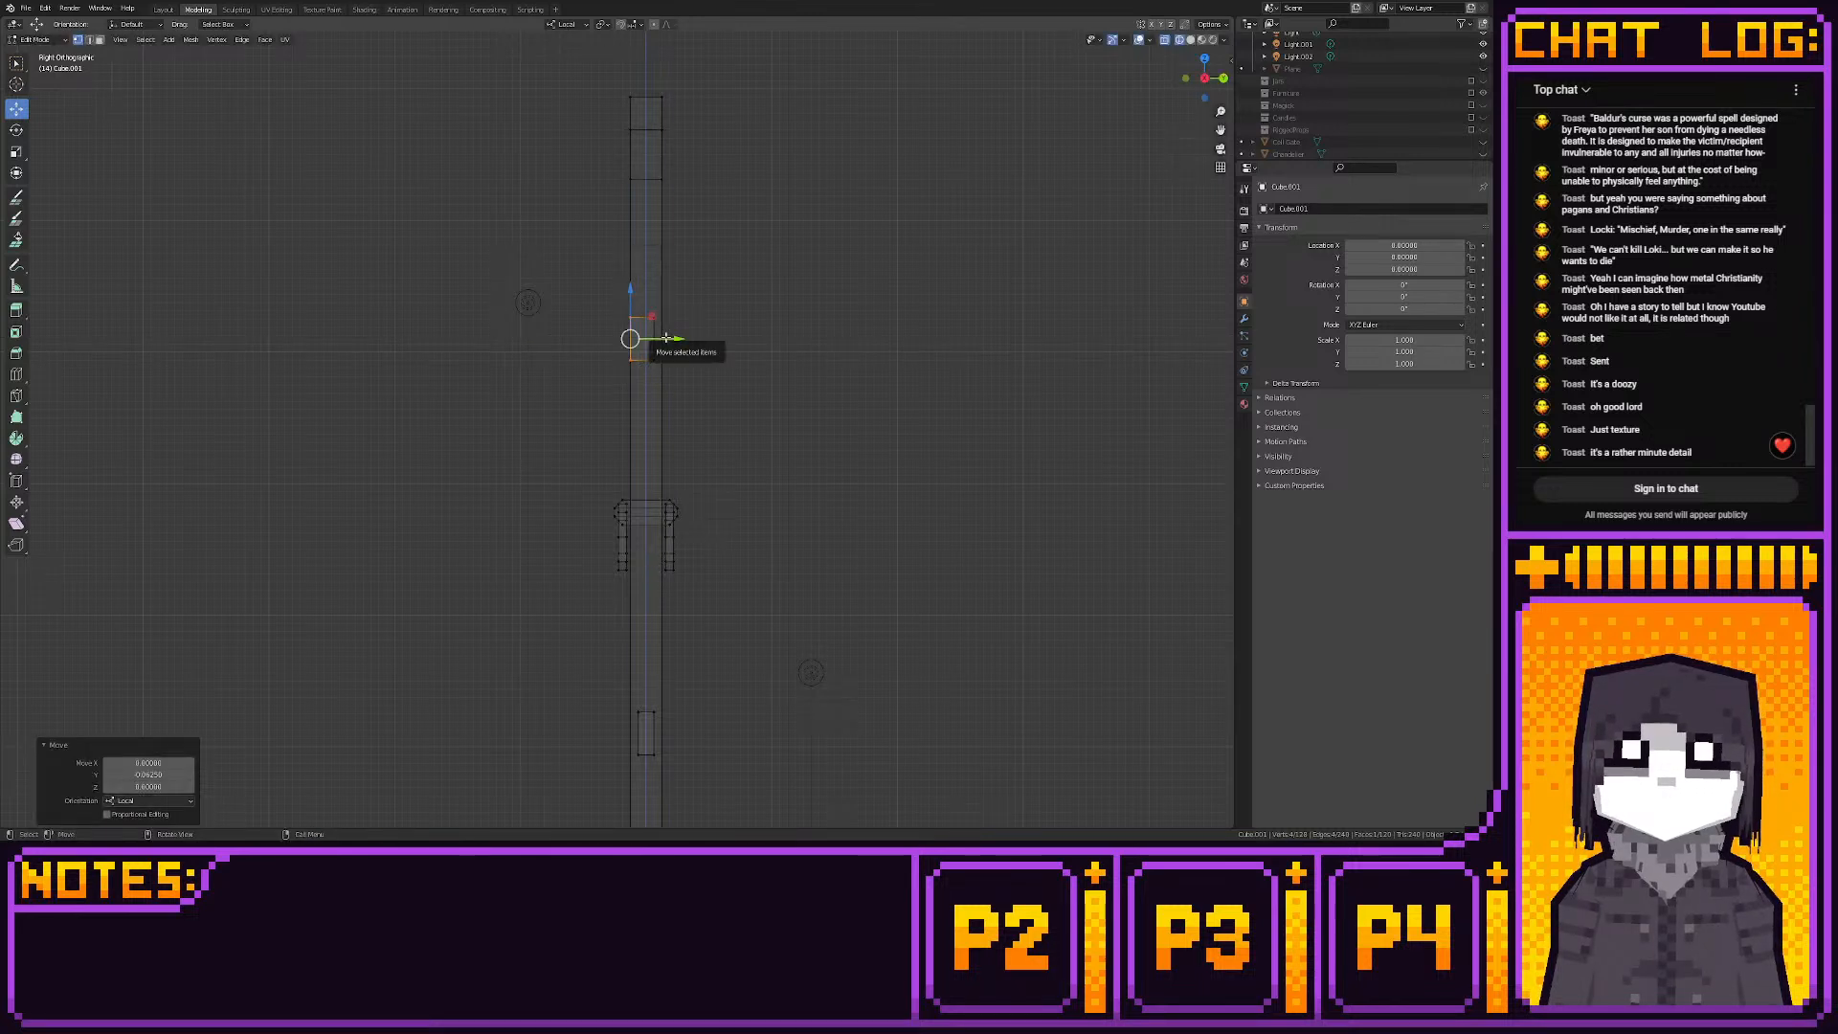
Add one lengthwise loop cut to the upper hinge block and snap the whole block to the grid
left_click(17, 374)
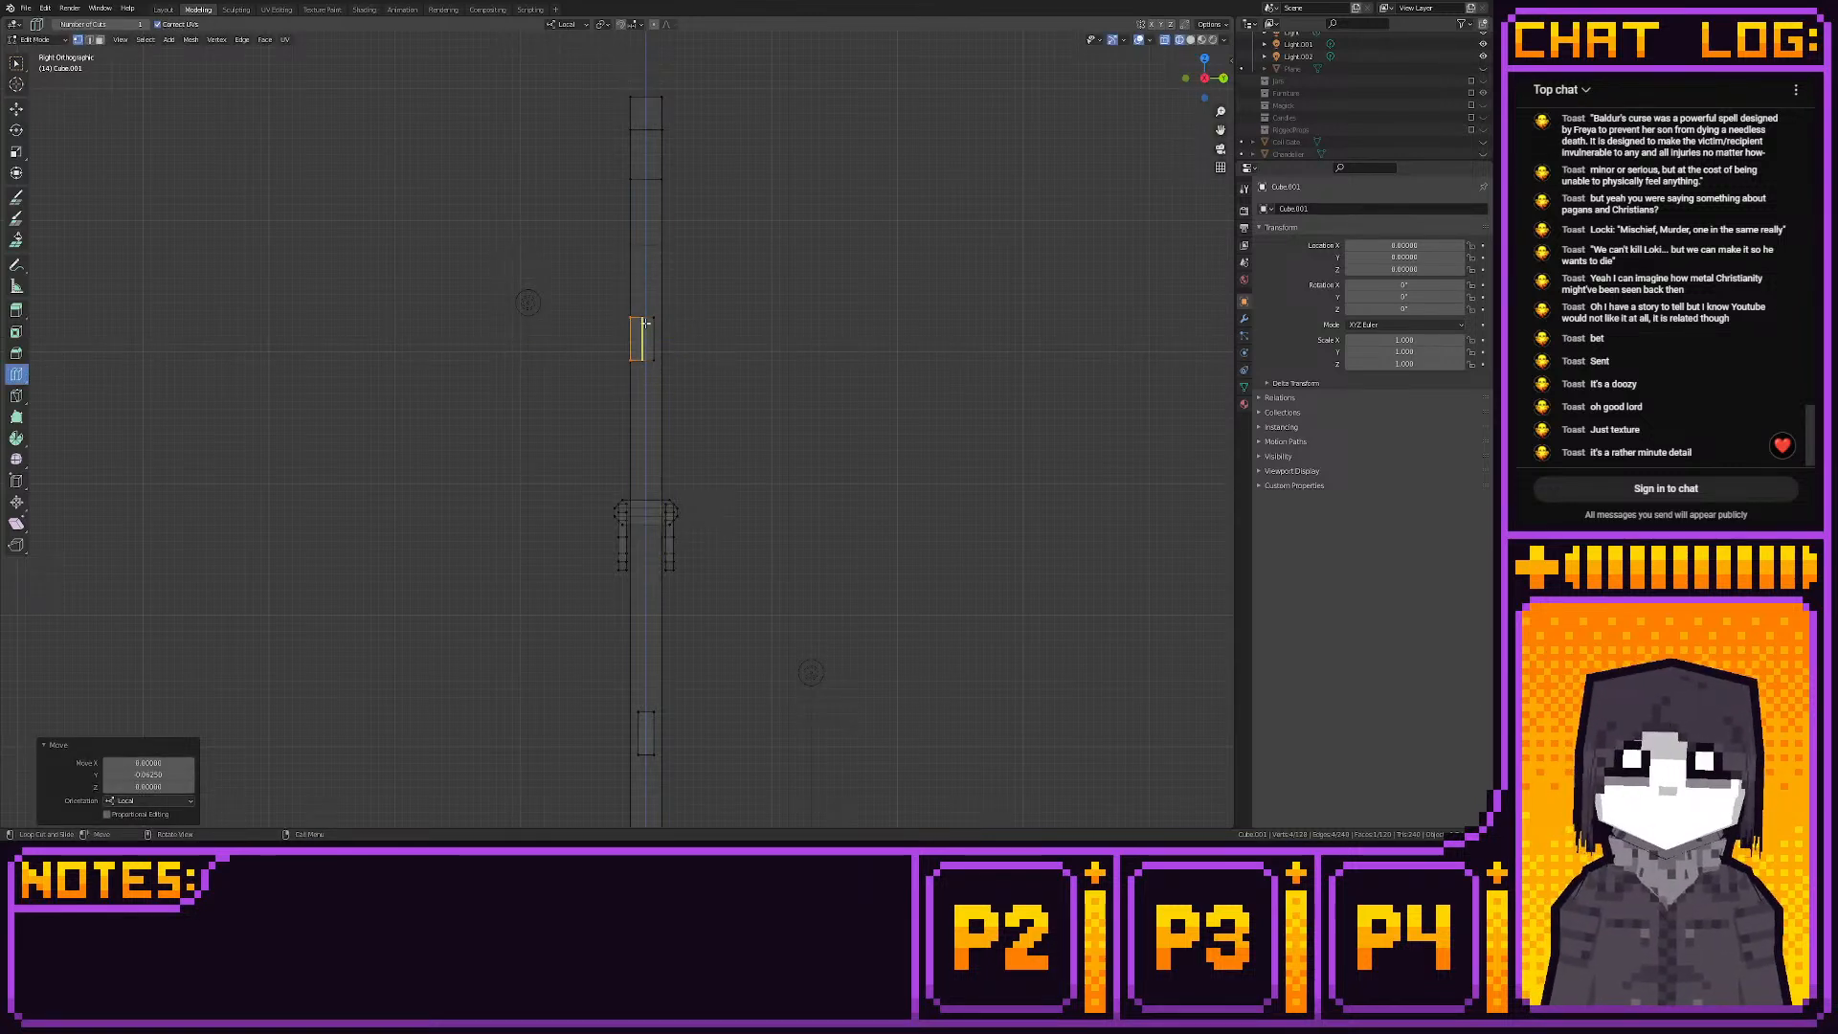
left_click(644, 324)
left_click(18, 110)
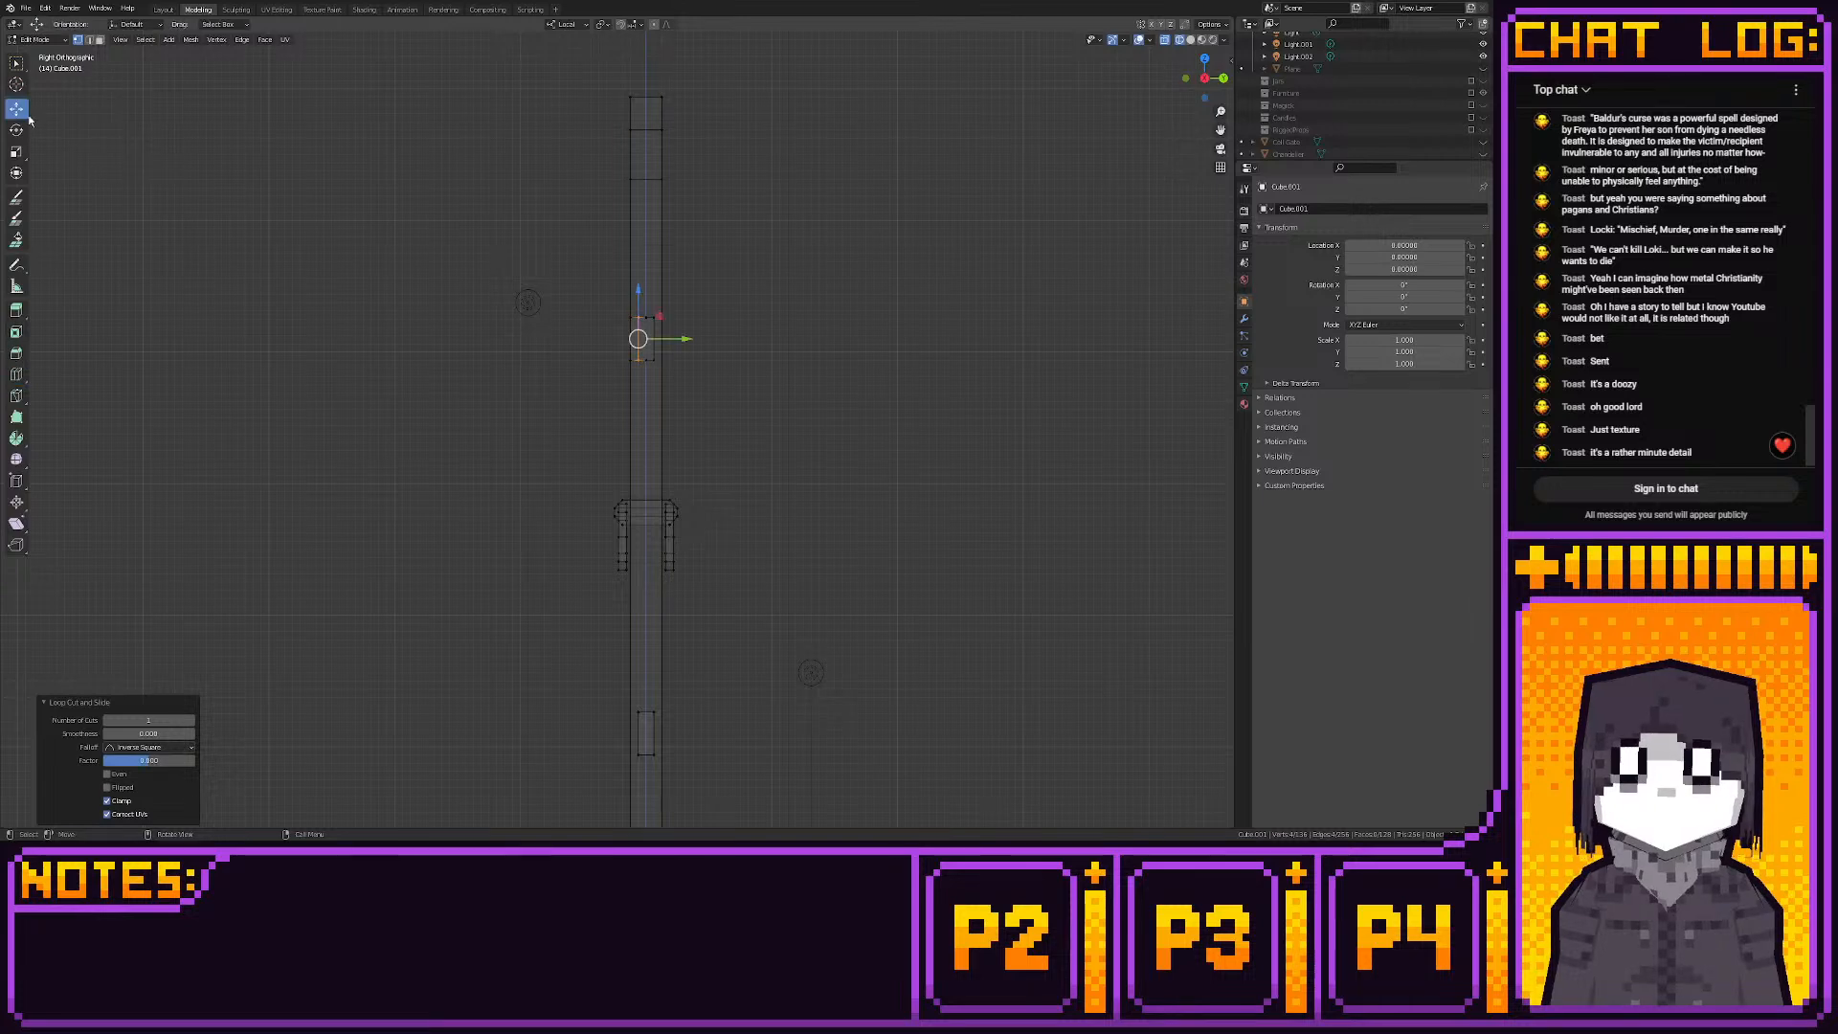
left_click_drag(590, 293, 691, 377)
key("shift+s")
left_click(809, 383)
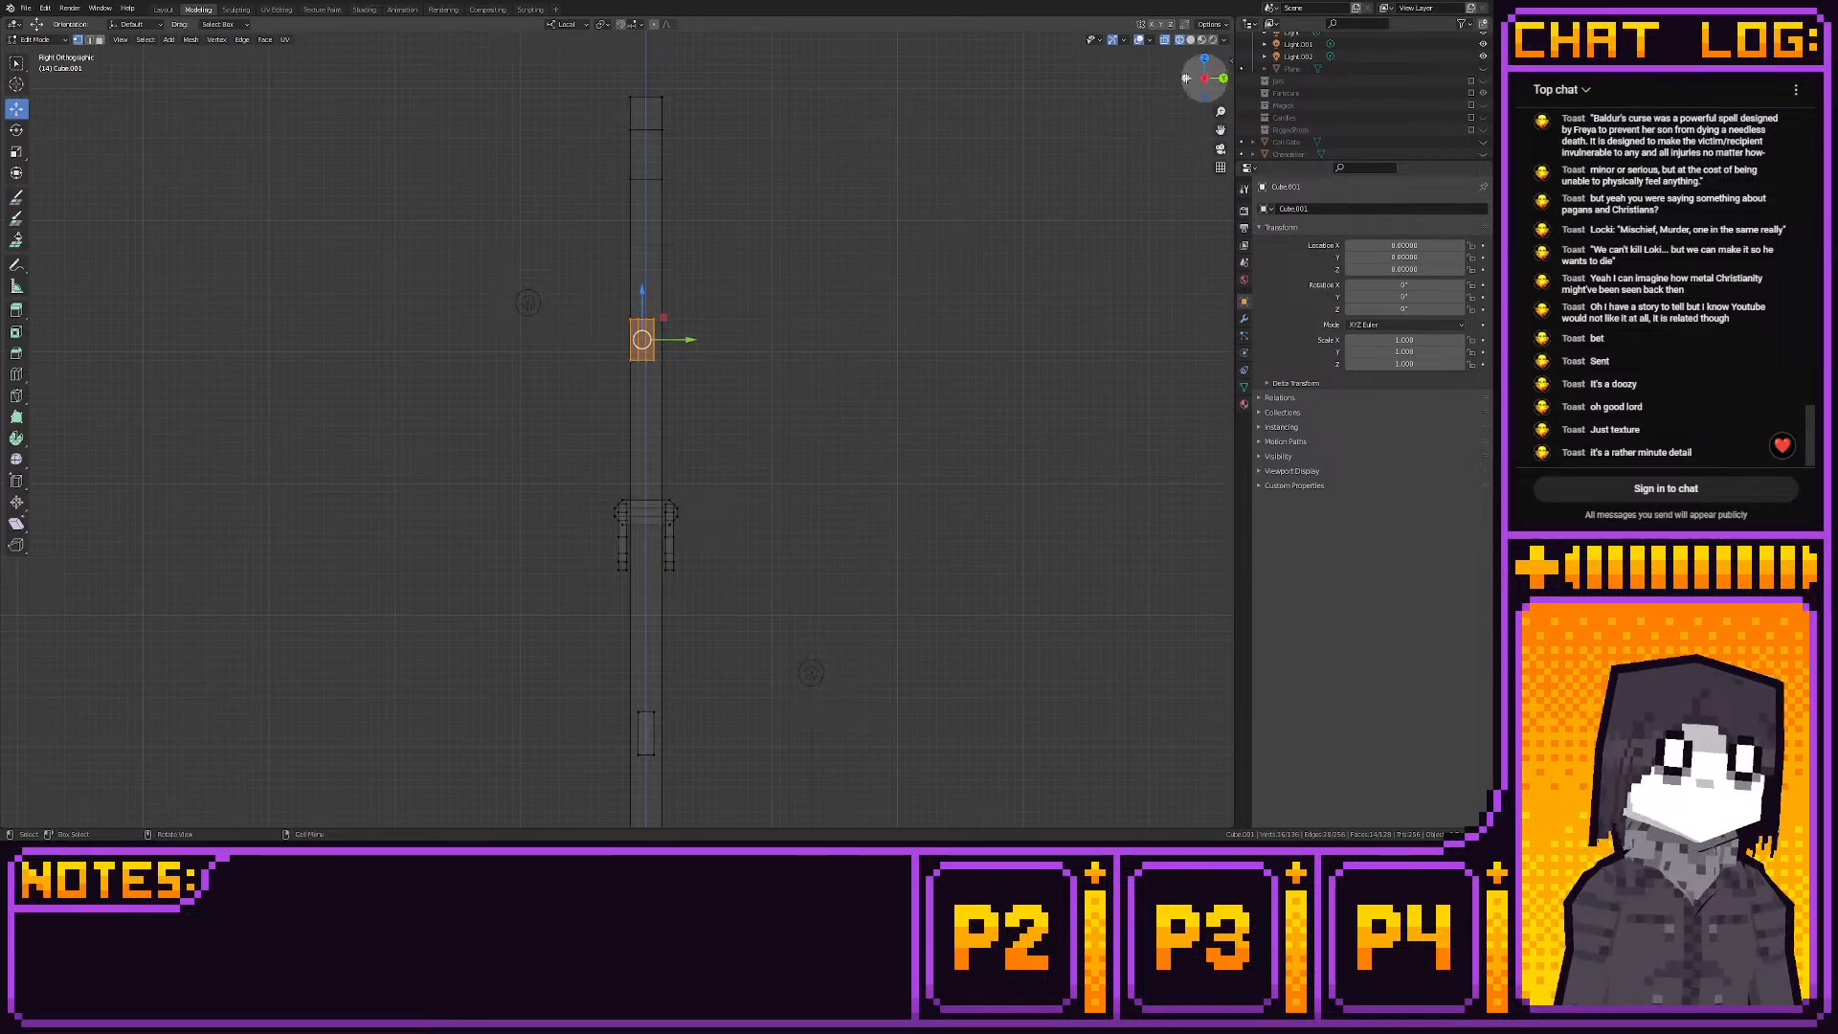
Extend the upper hinge block into the door by moving its door-side face along X
middle_click_drag(810, 383, 777, 432)
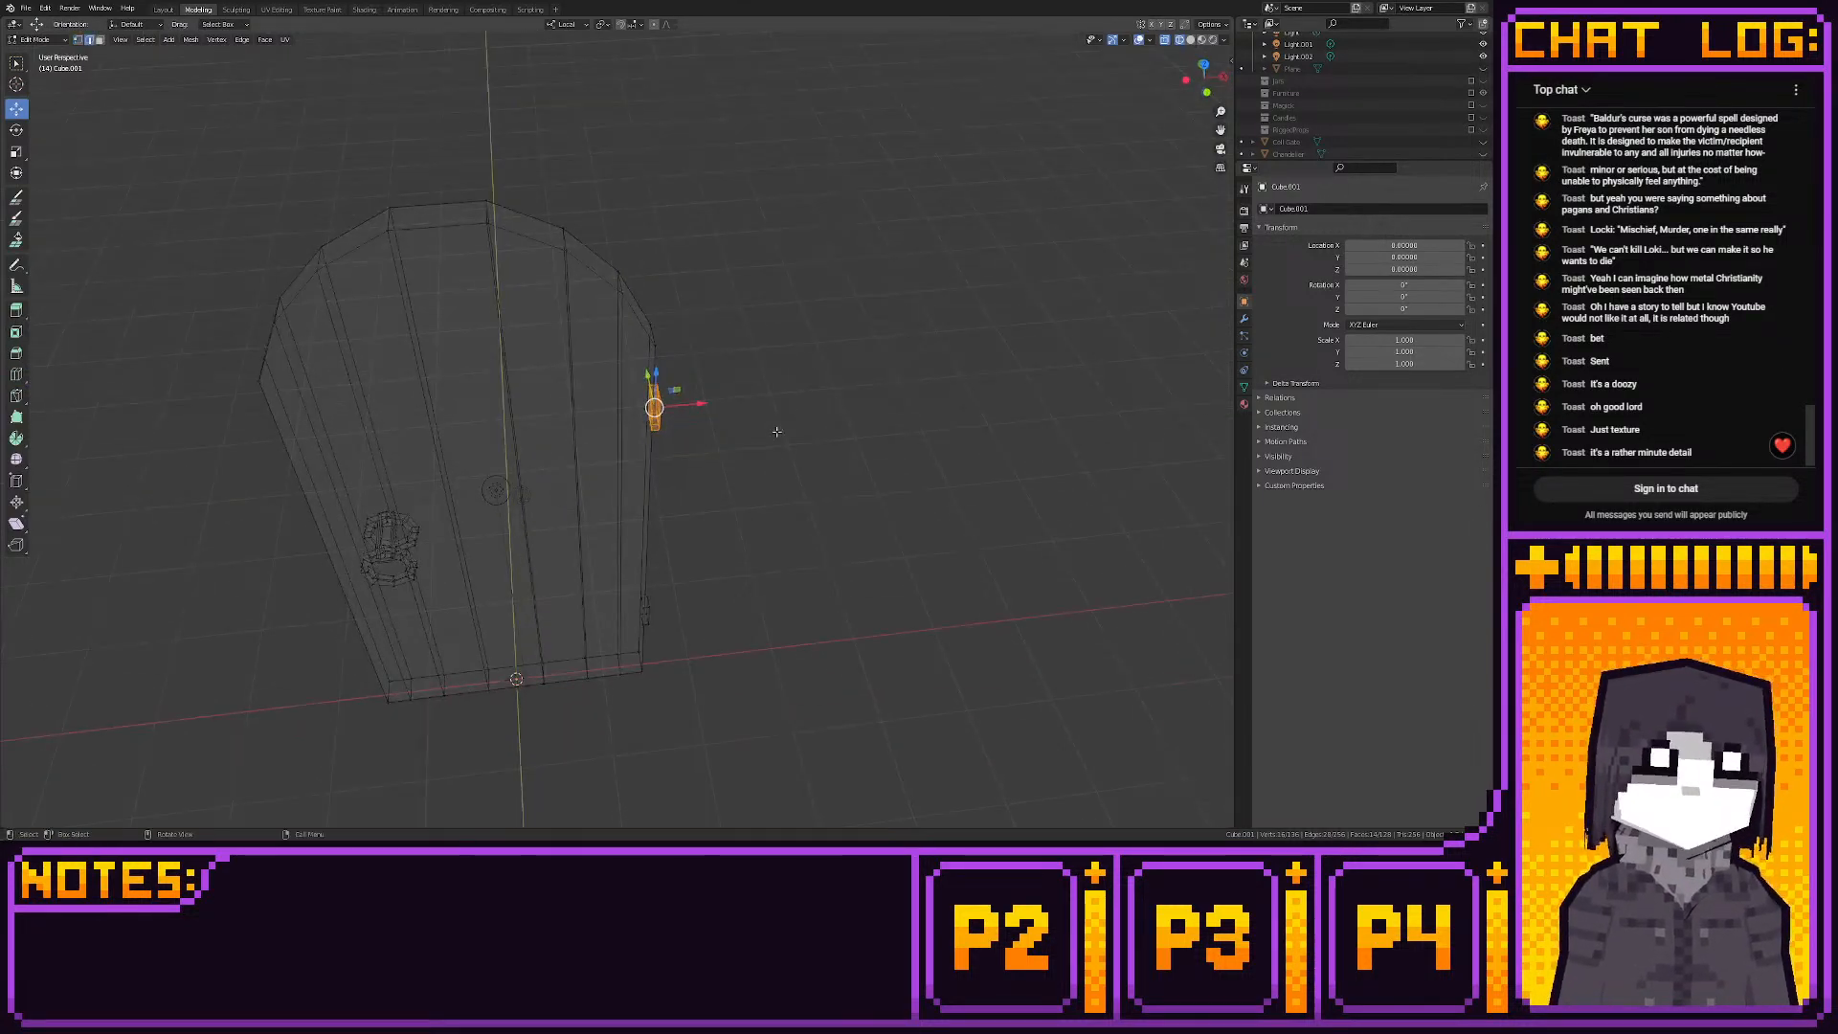
scroll(776, 431, "up", 8)
key("1")
key("3")
left_click(774, 326)
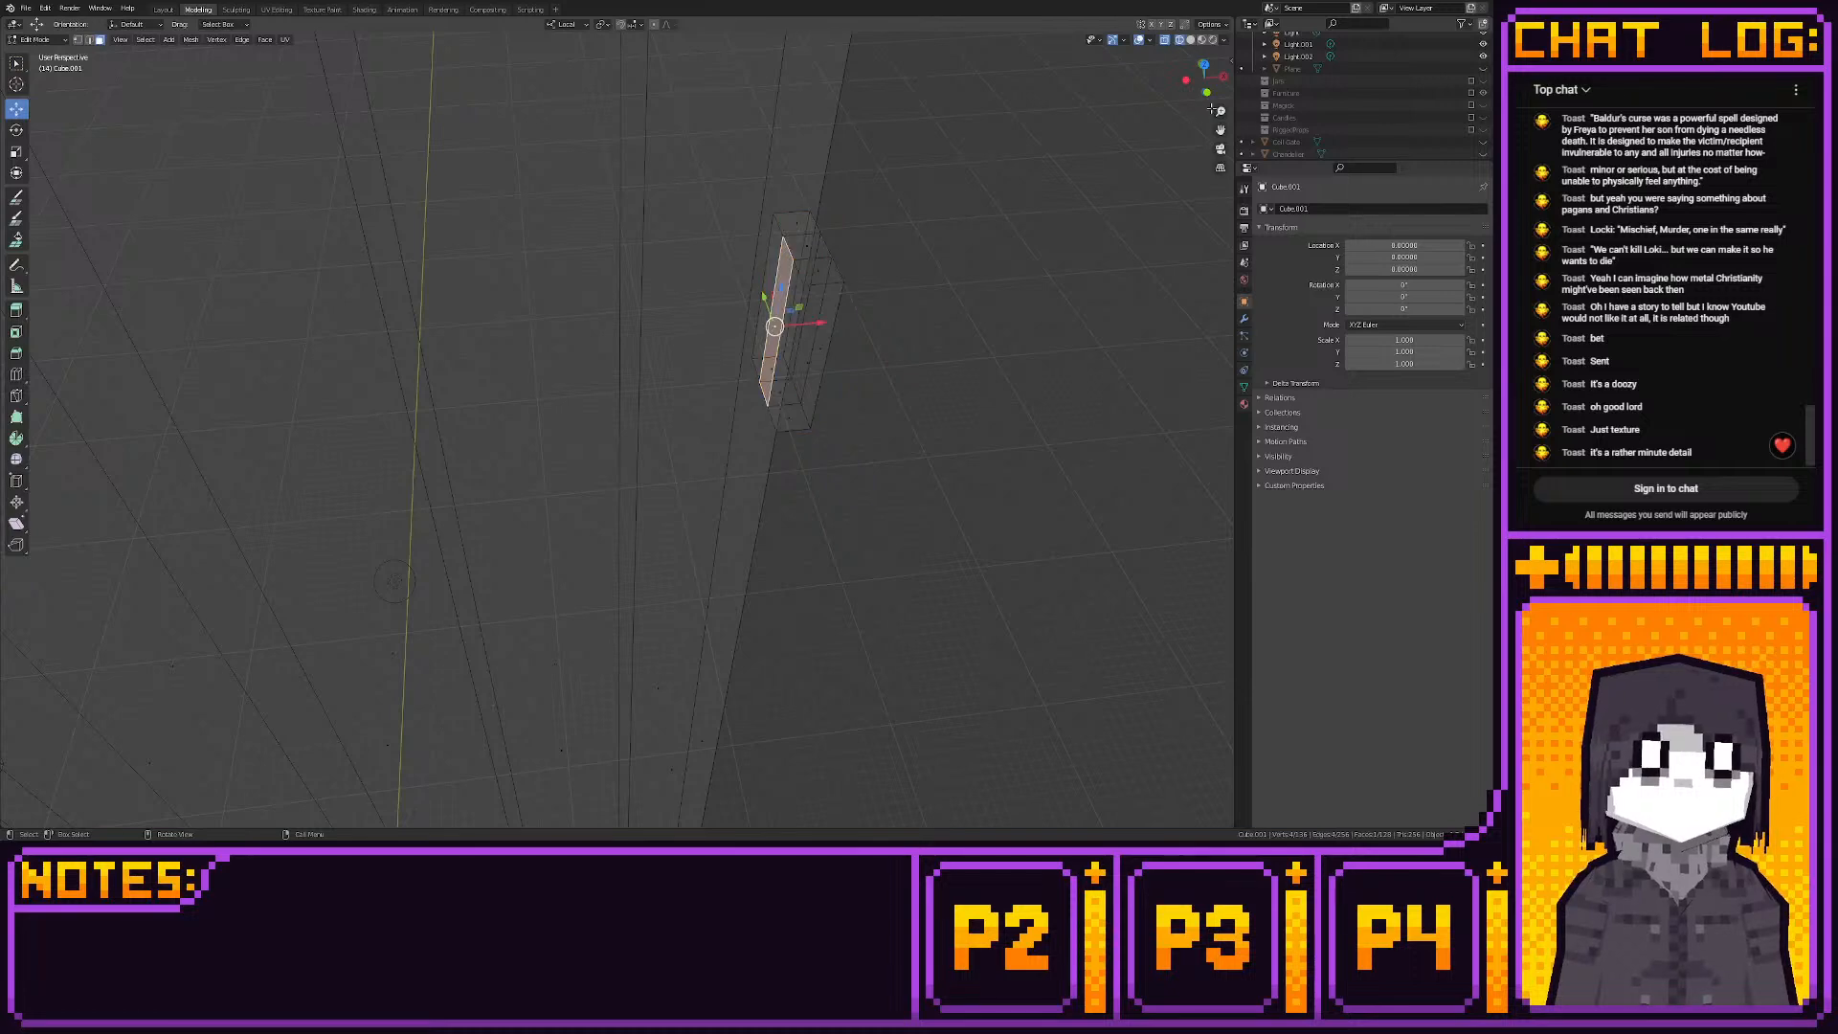
left_click(1206, 93)
left_click_drag(861, 431, 821, 435)
scroll(821, 435, "down", 1)
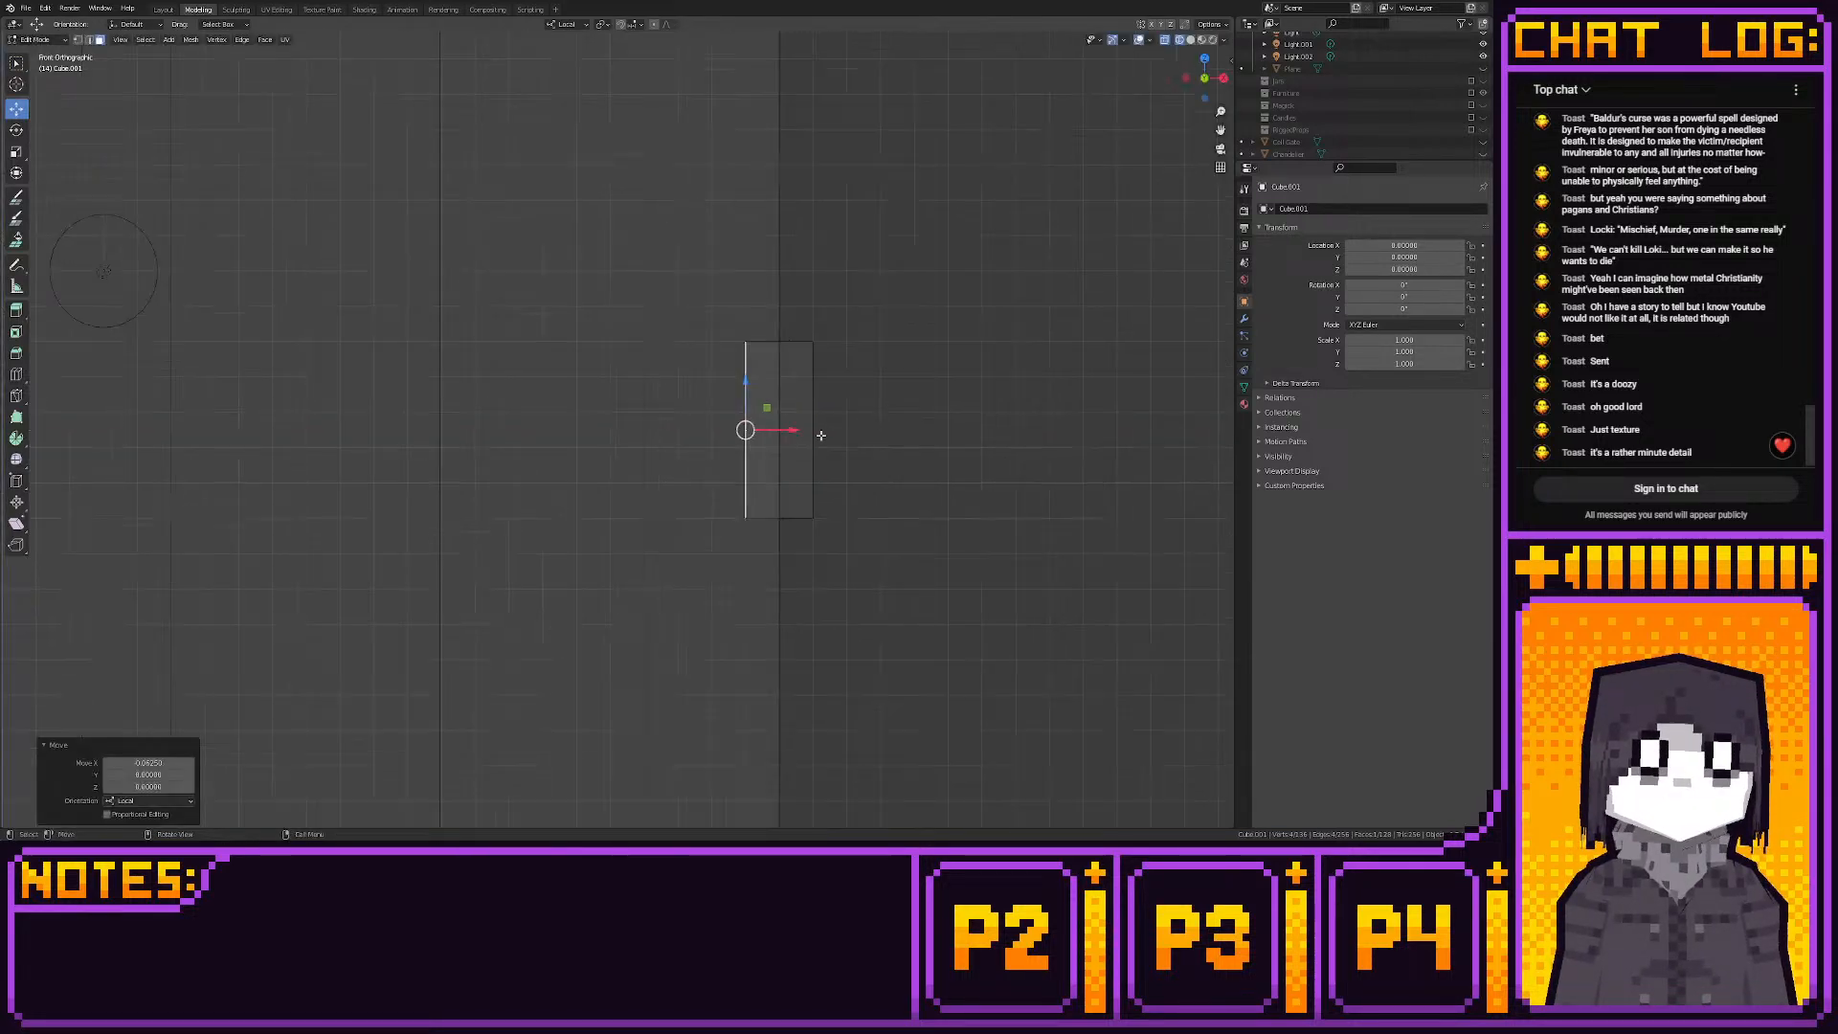
Delete the lower hinge block
scroll(821, 436, "down", 10)
left_click_drag(627, 519, 712, 616)
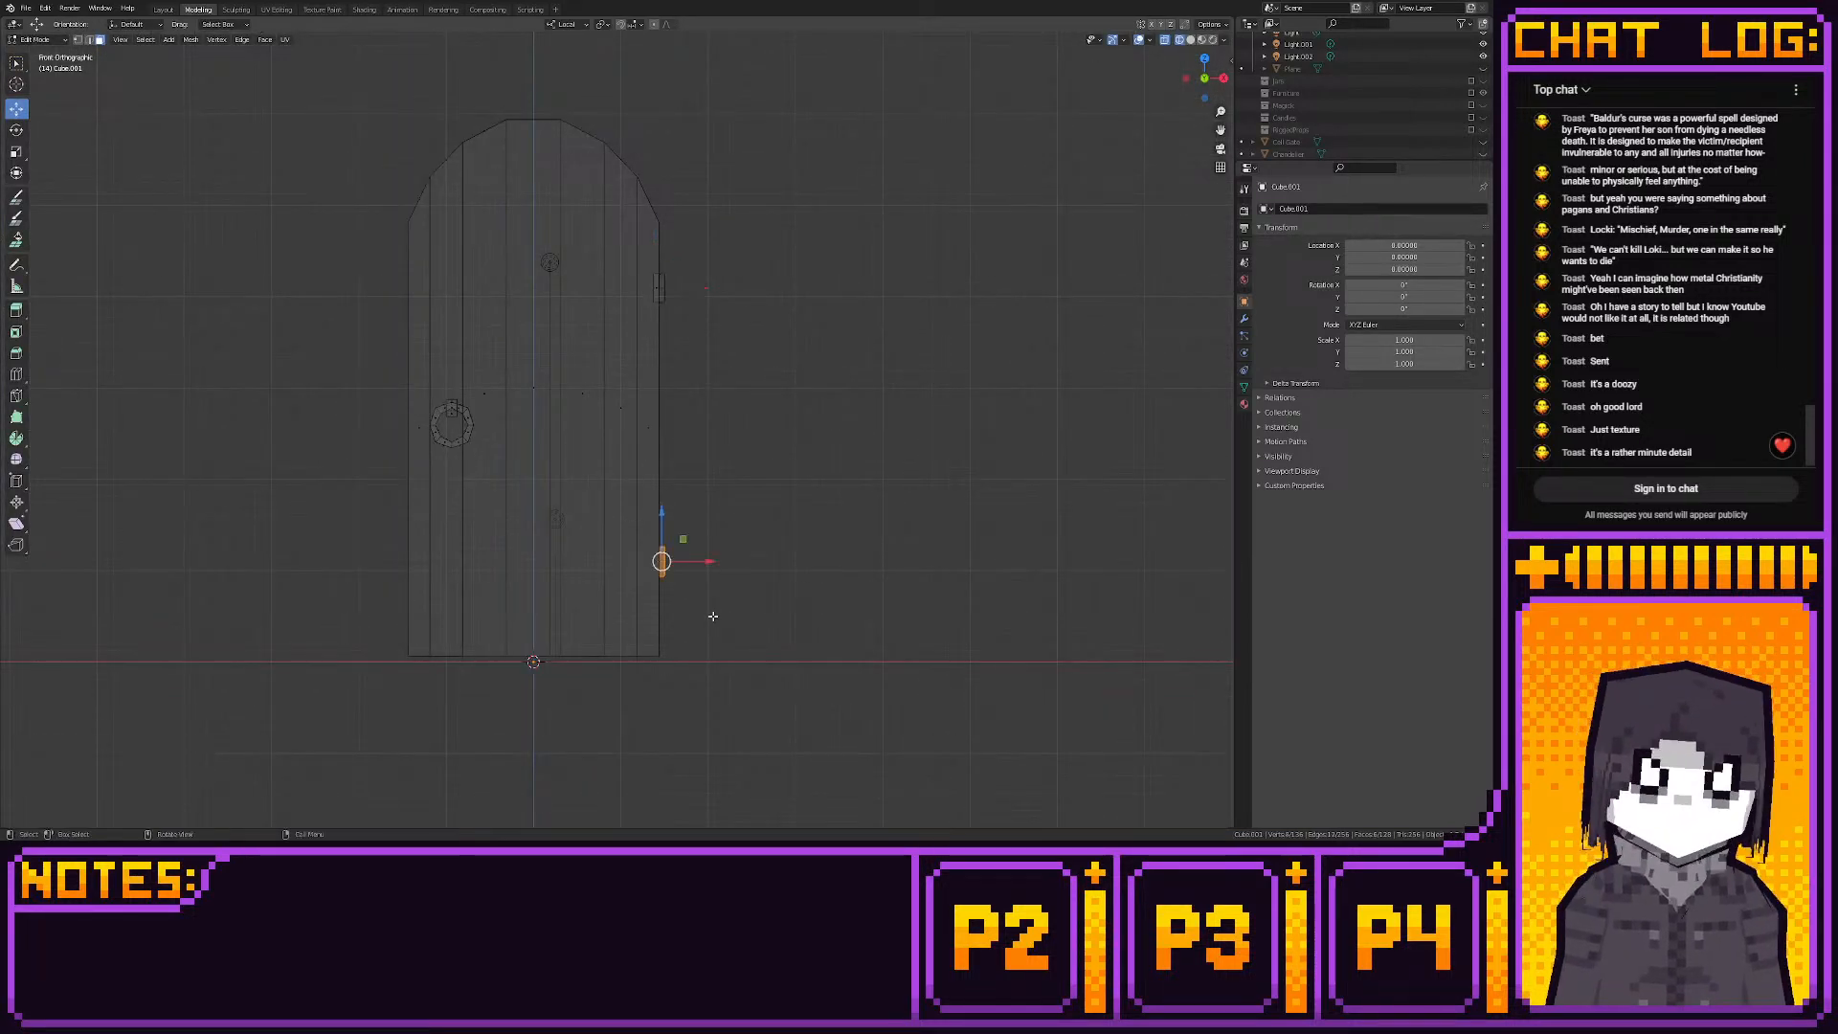
key("x")
left_click(713, 618)
Lengthen the upper hinge block by moving its top face up and its bottom face down along Z
key("l")
middle_click_drag(686, 398, 661, 470, "shift")
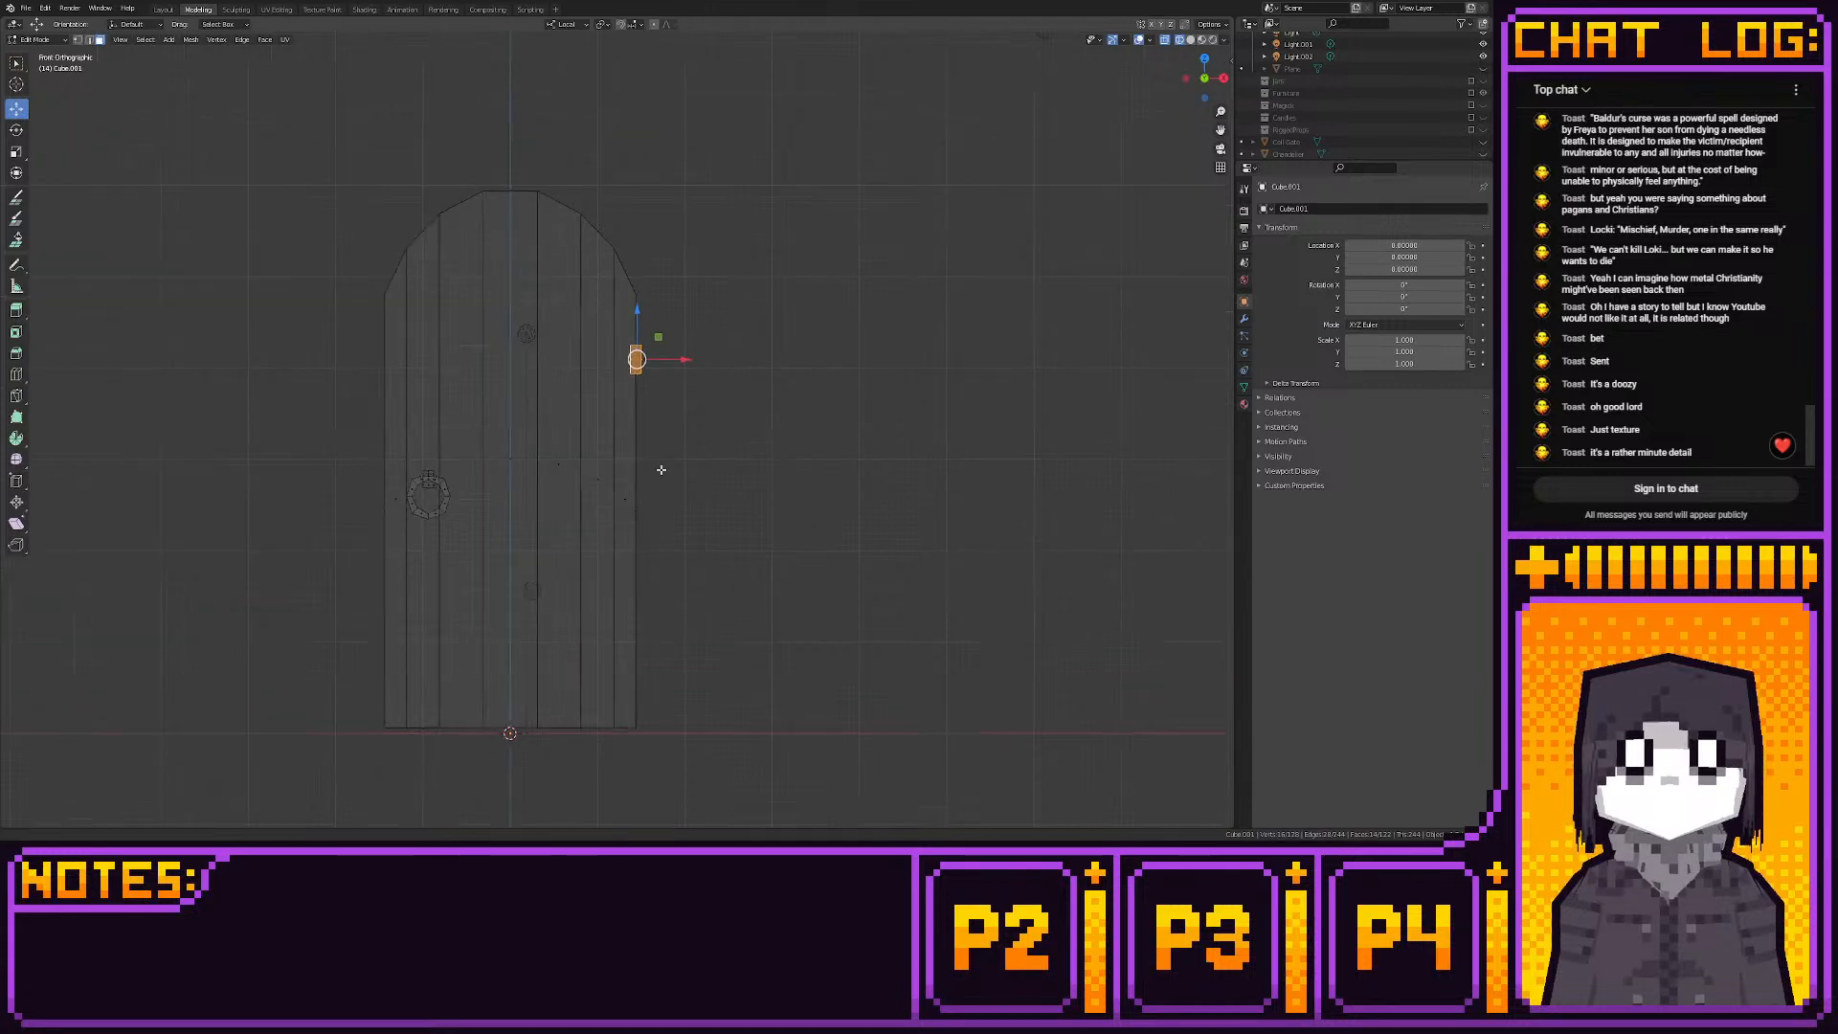
scroll(651, 396, "up", 5)
left_click_drag(645, 279, 695, 295, "ctrl")
left_click_drag(643, 228, 643, 214, "ctrl")
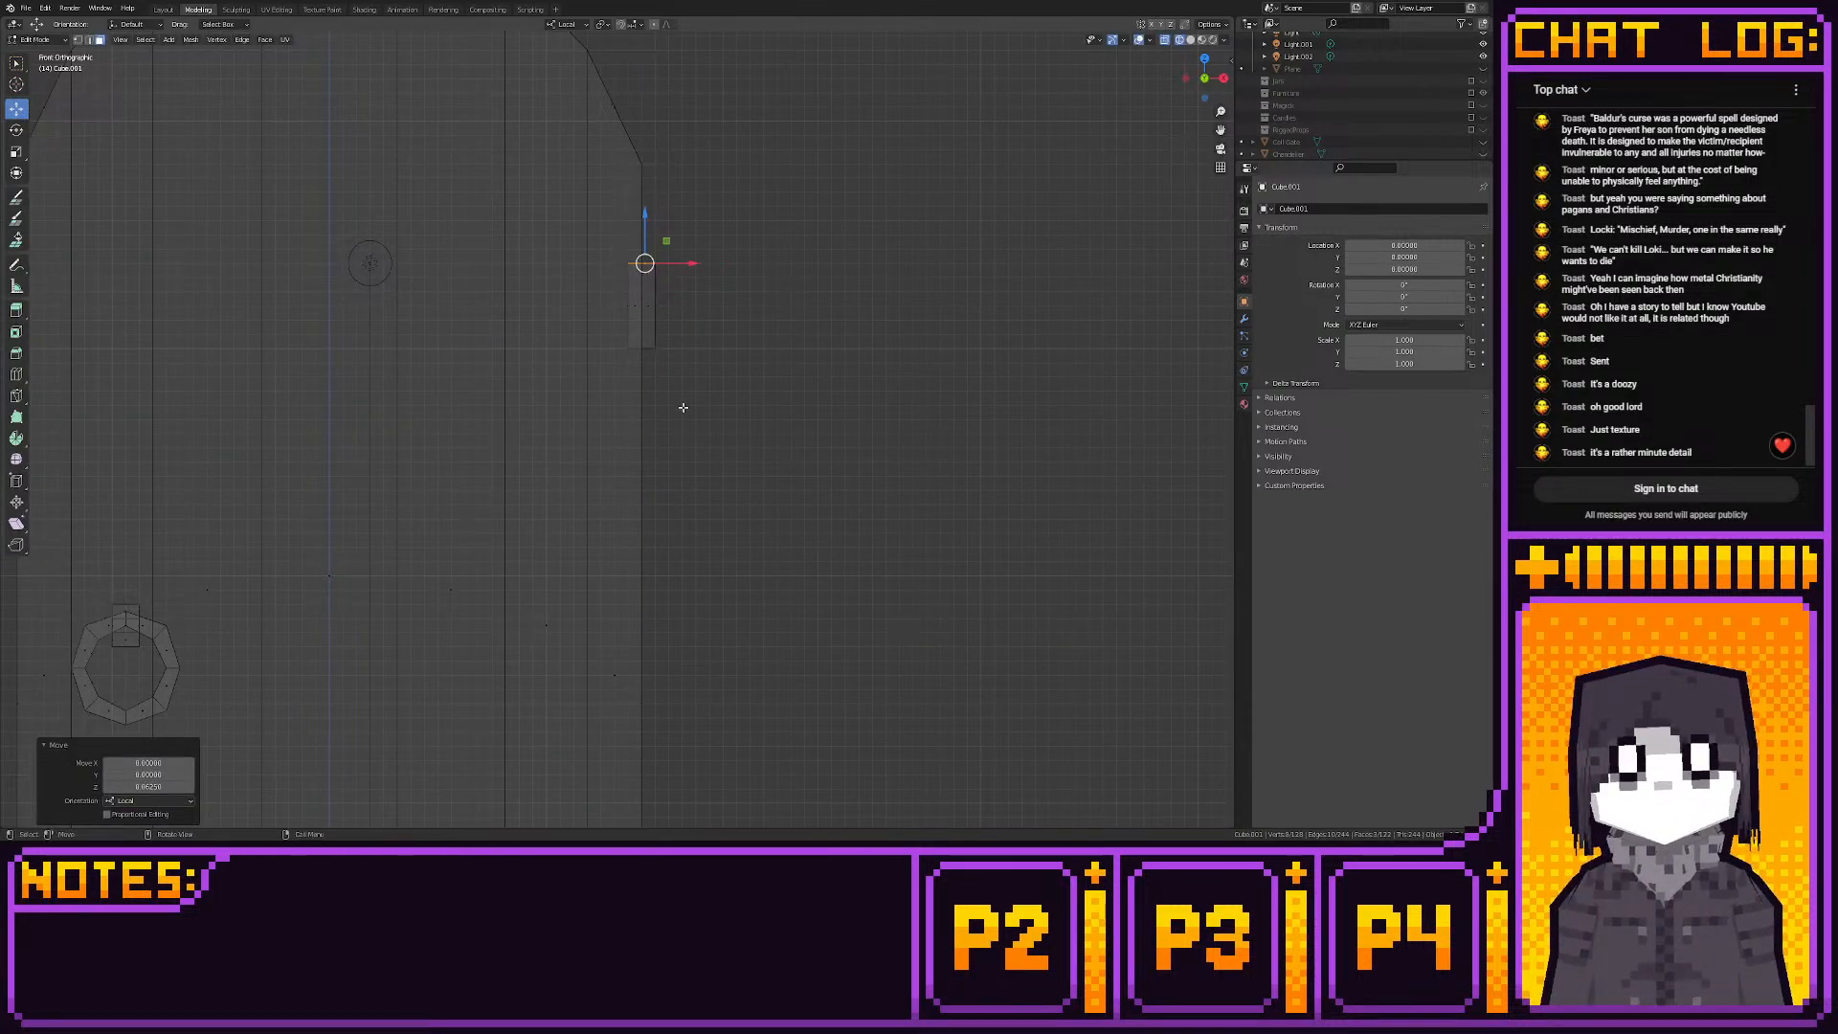
scroll(683, 407, "down", 3)
scroll(652, 369, "up", 2)
mouse_move(607, 373)
left_mouse_down()
mouse_move(655, 394)
mouse_move(638, 371)
mouse_move(638, 387)
left_mouse_up()
scroll(637, 387, "down", 4)
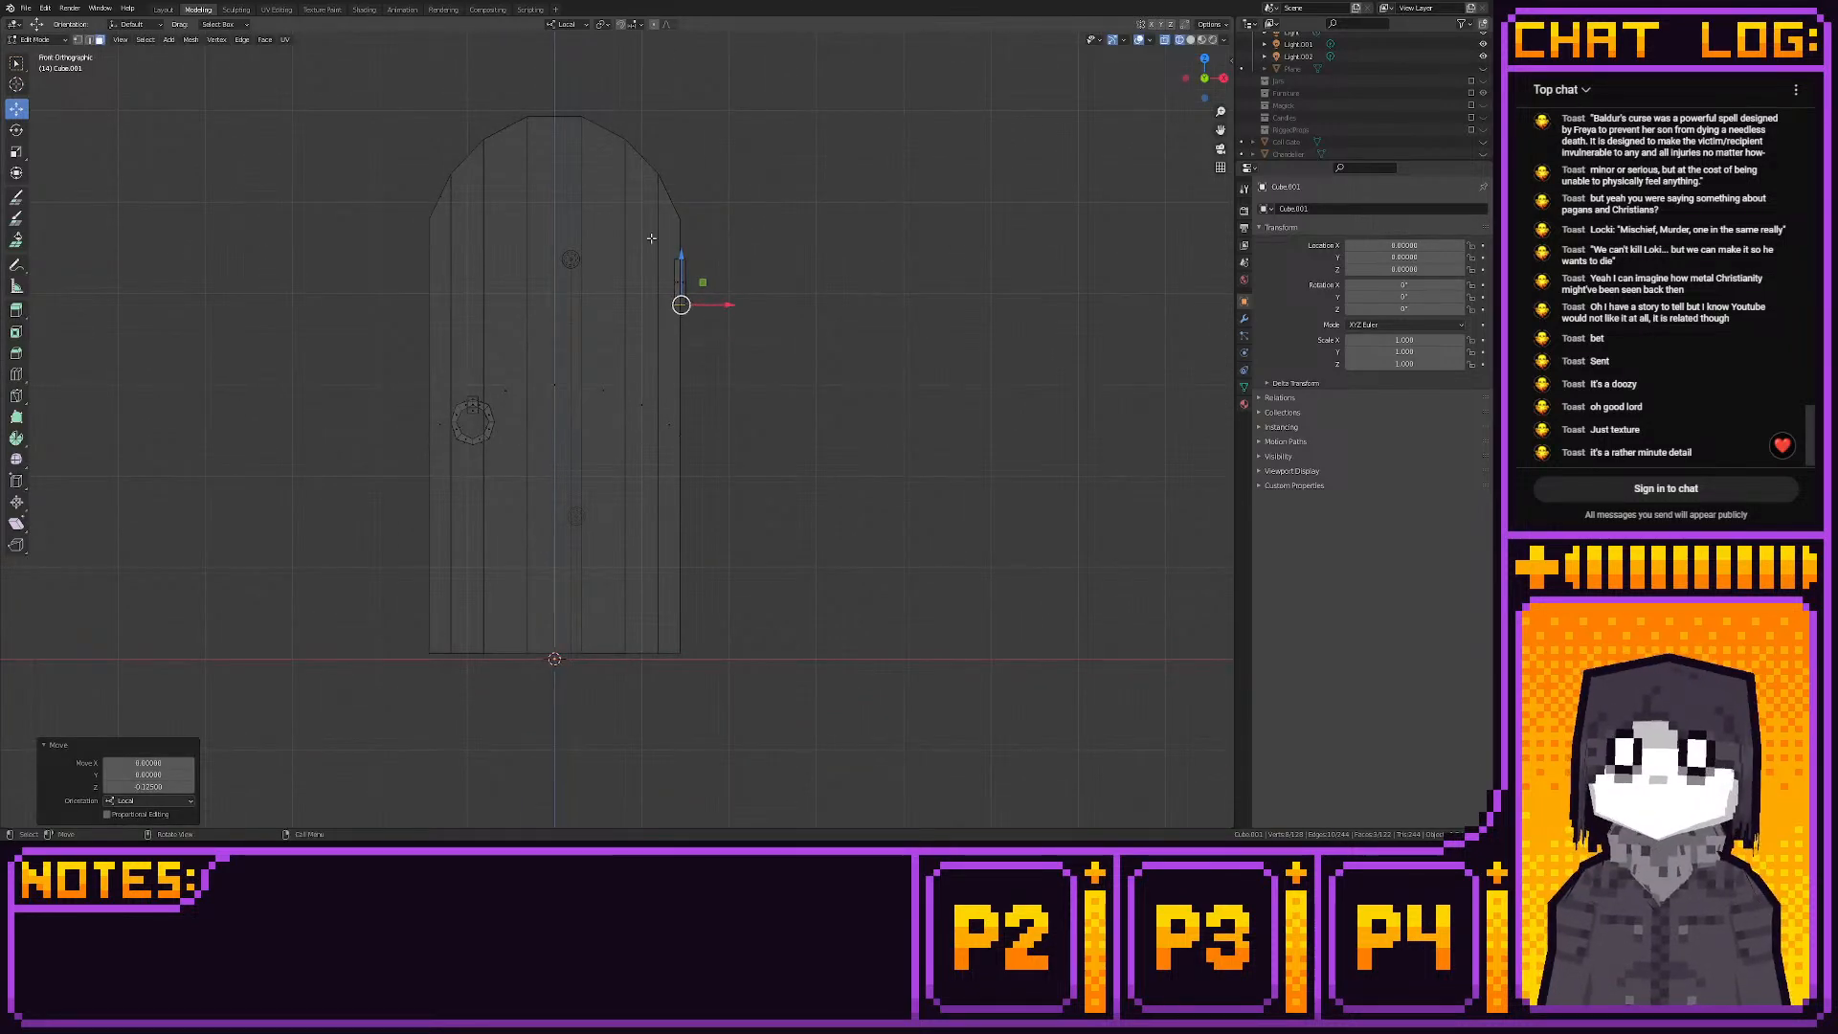
Select the whole upper hinge block and move it slightly up along Z
left_click_drag(644, 224, 721, 339)
middle_click_drag(719, 324, 740, 350, "shift")
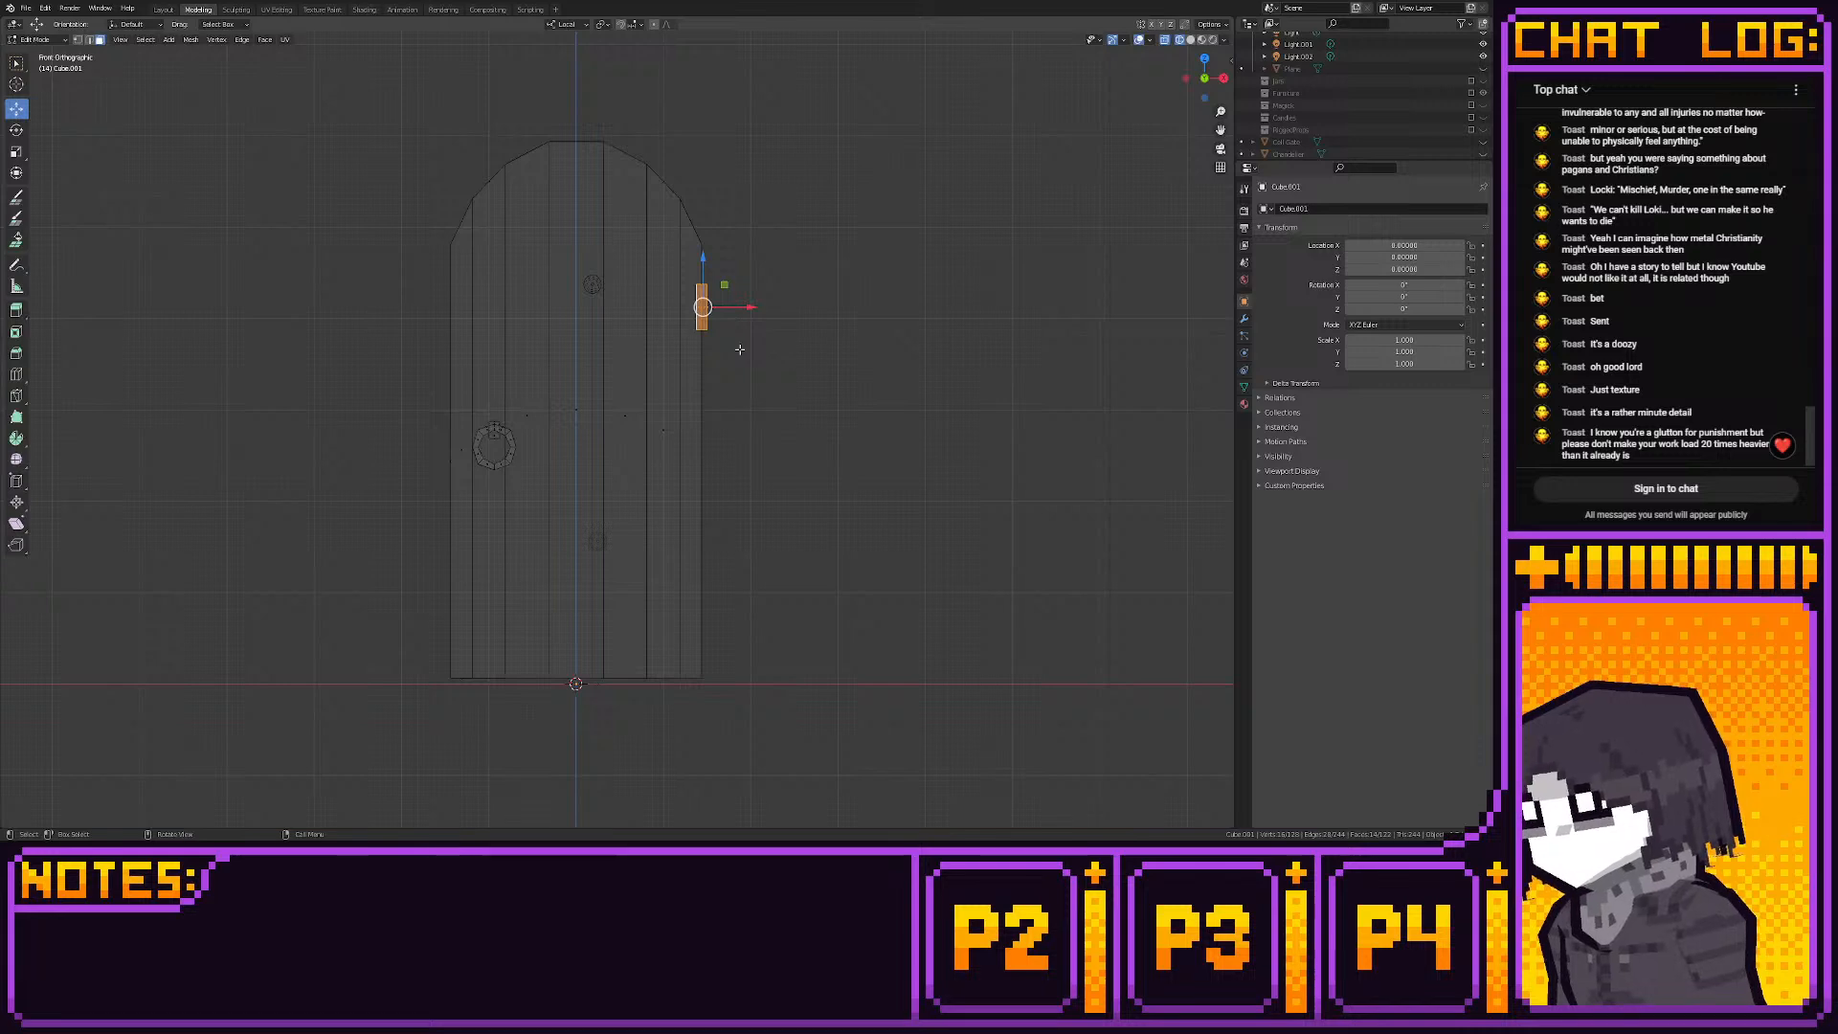
scroll(739, 349, "up", 2)
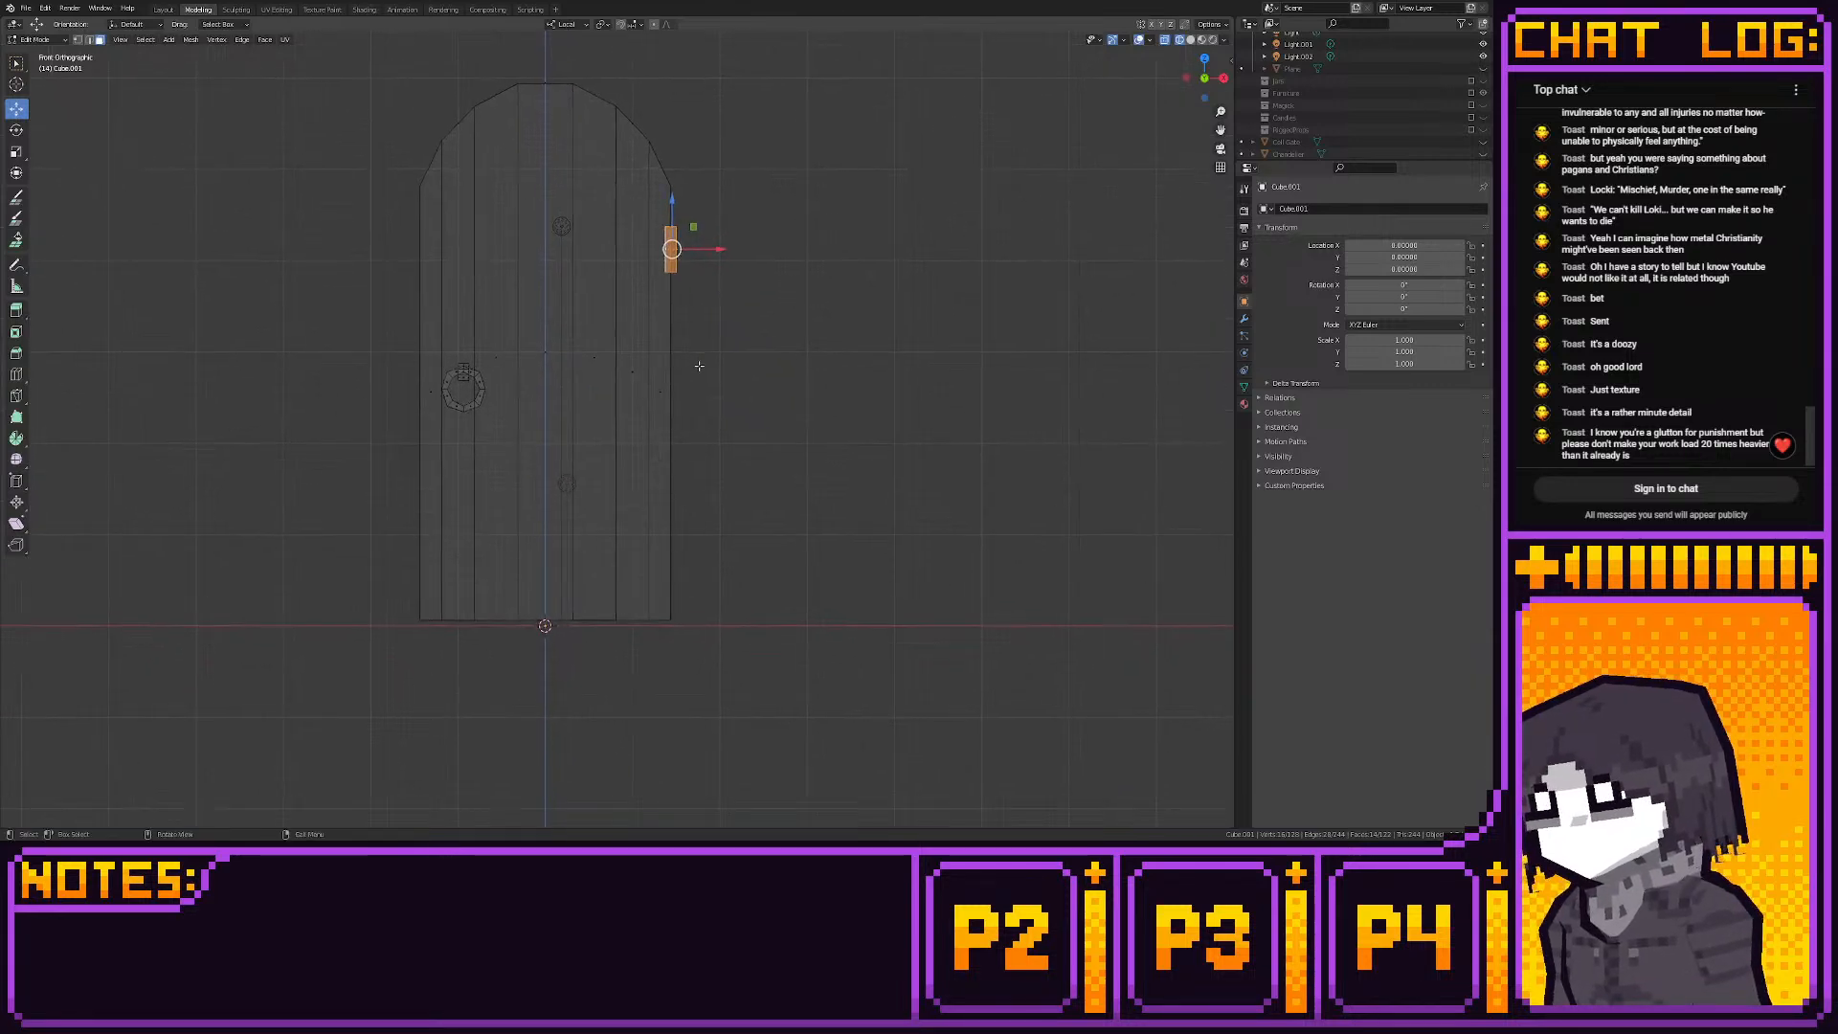
left_click_drag(757, 251, 761, 253, "ctrl")
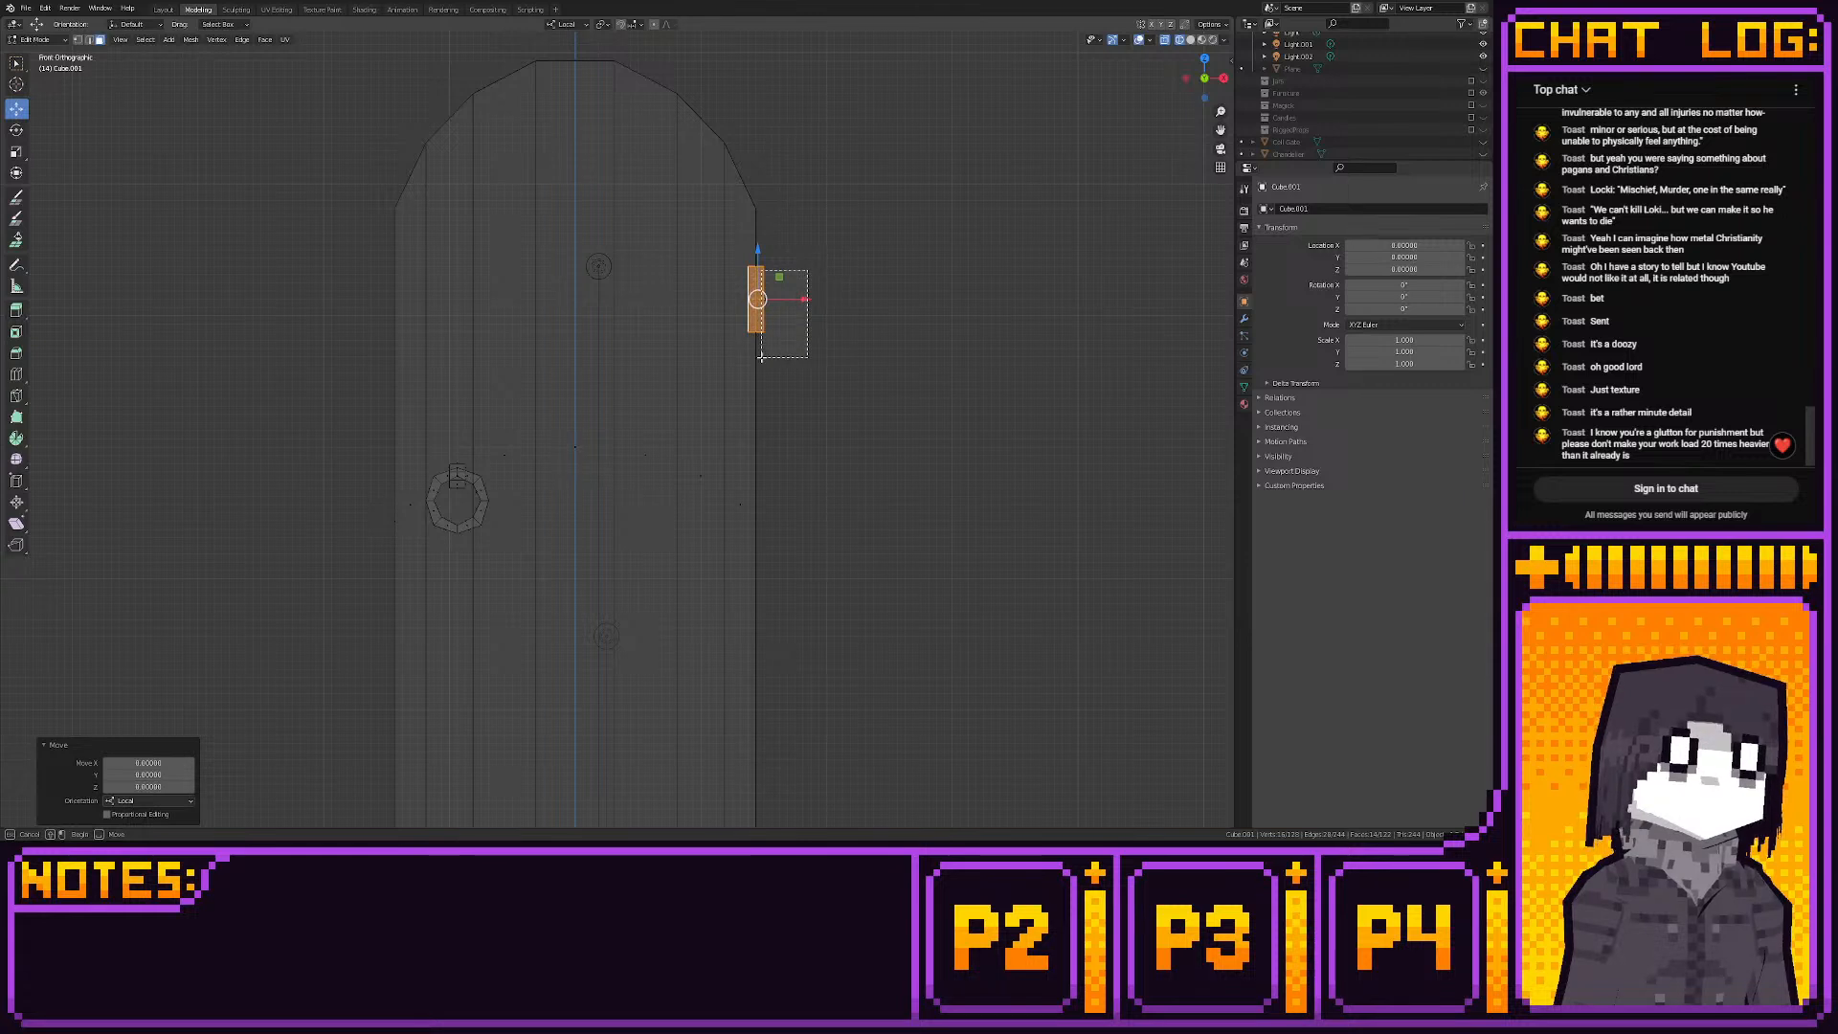
left_click(757, 316)
key("x")
left_click(763, 358)
left_click_drag(743, 247, 802, 361)
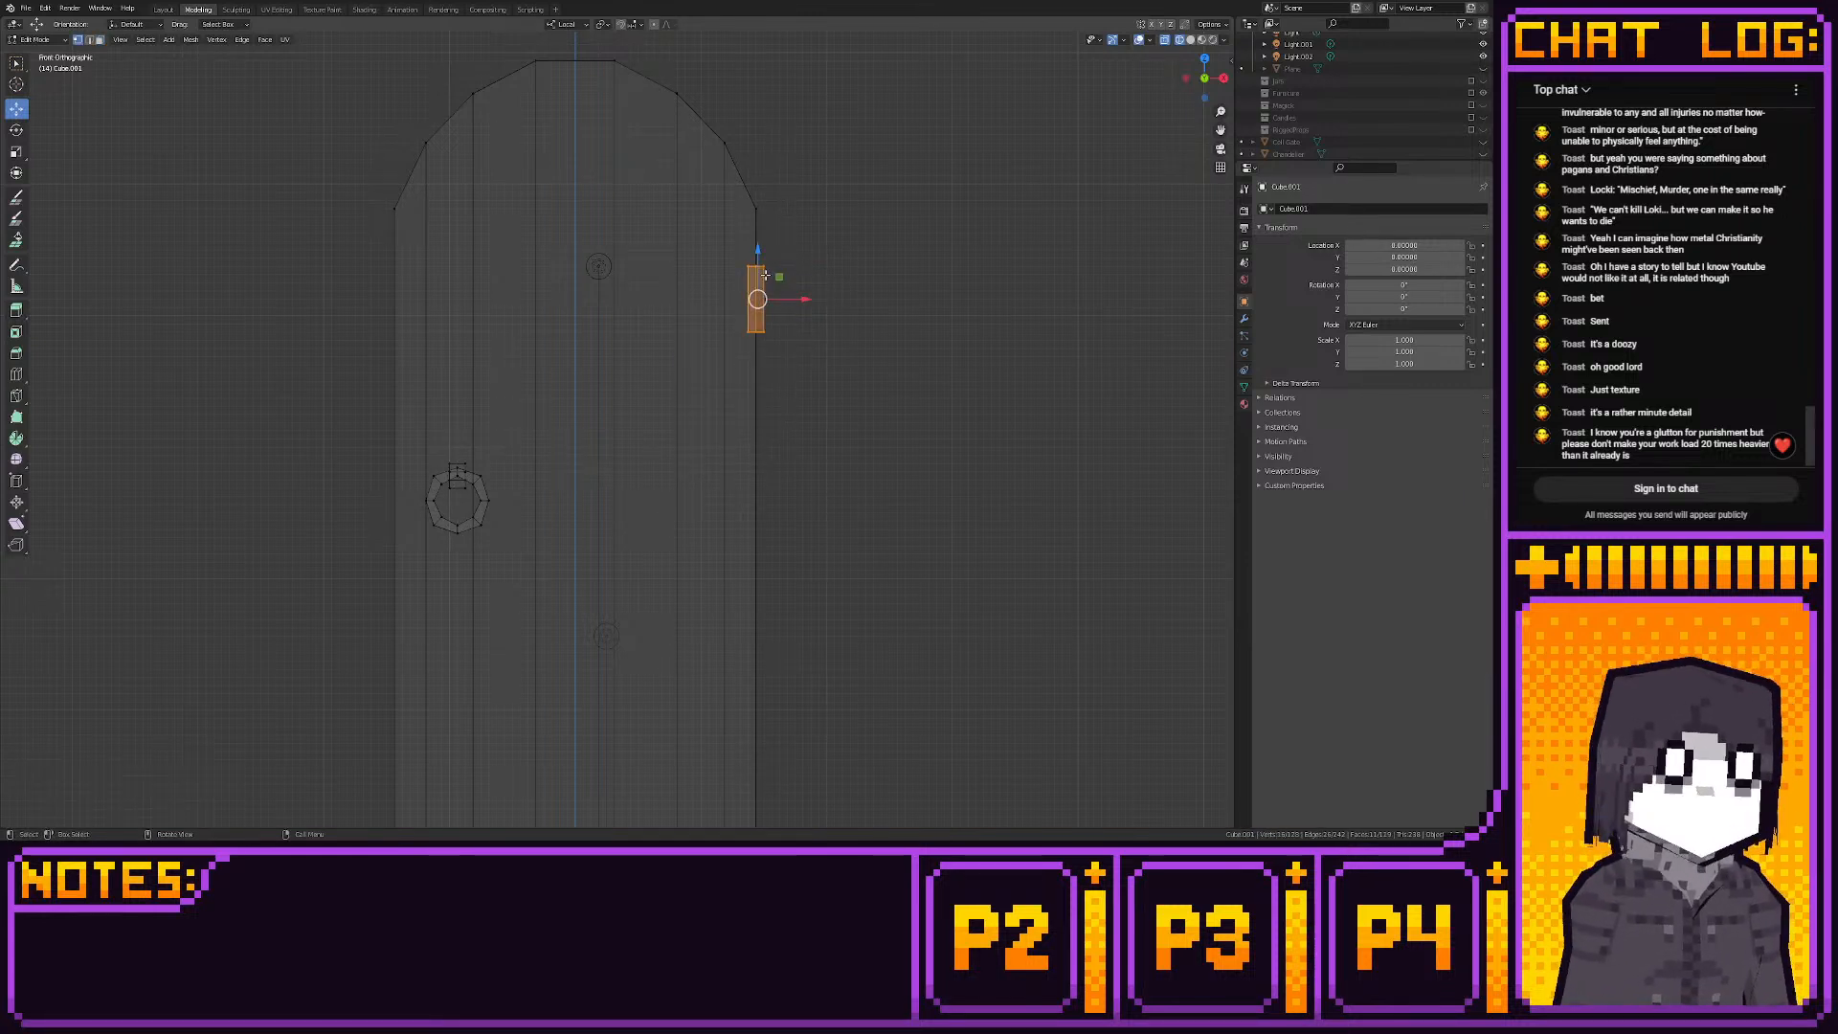
scroll(765, 311, "down", 1)
left_click_drag(734, 274, 736, 259, "ctrl")
Duplicate the hinge block 3.5 units down along Z, and raise the copy by 1 unit
key("shift+d")
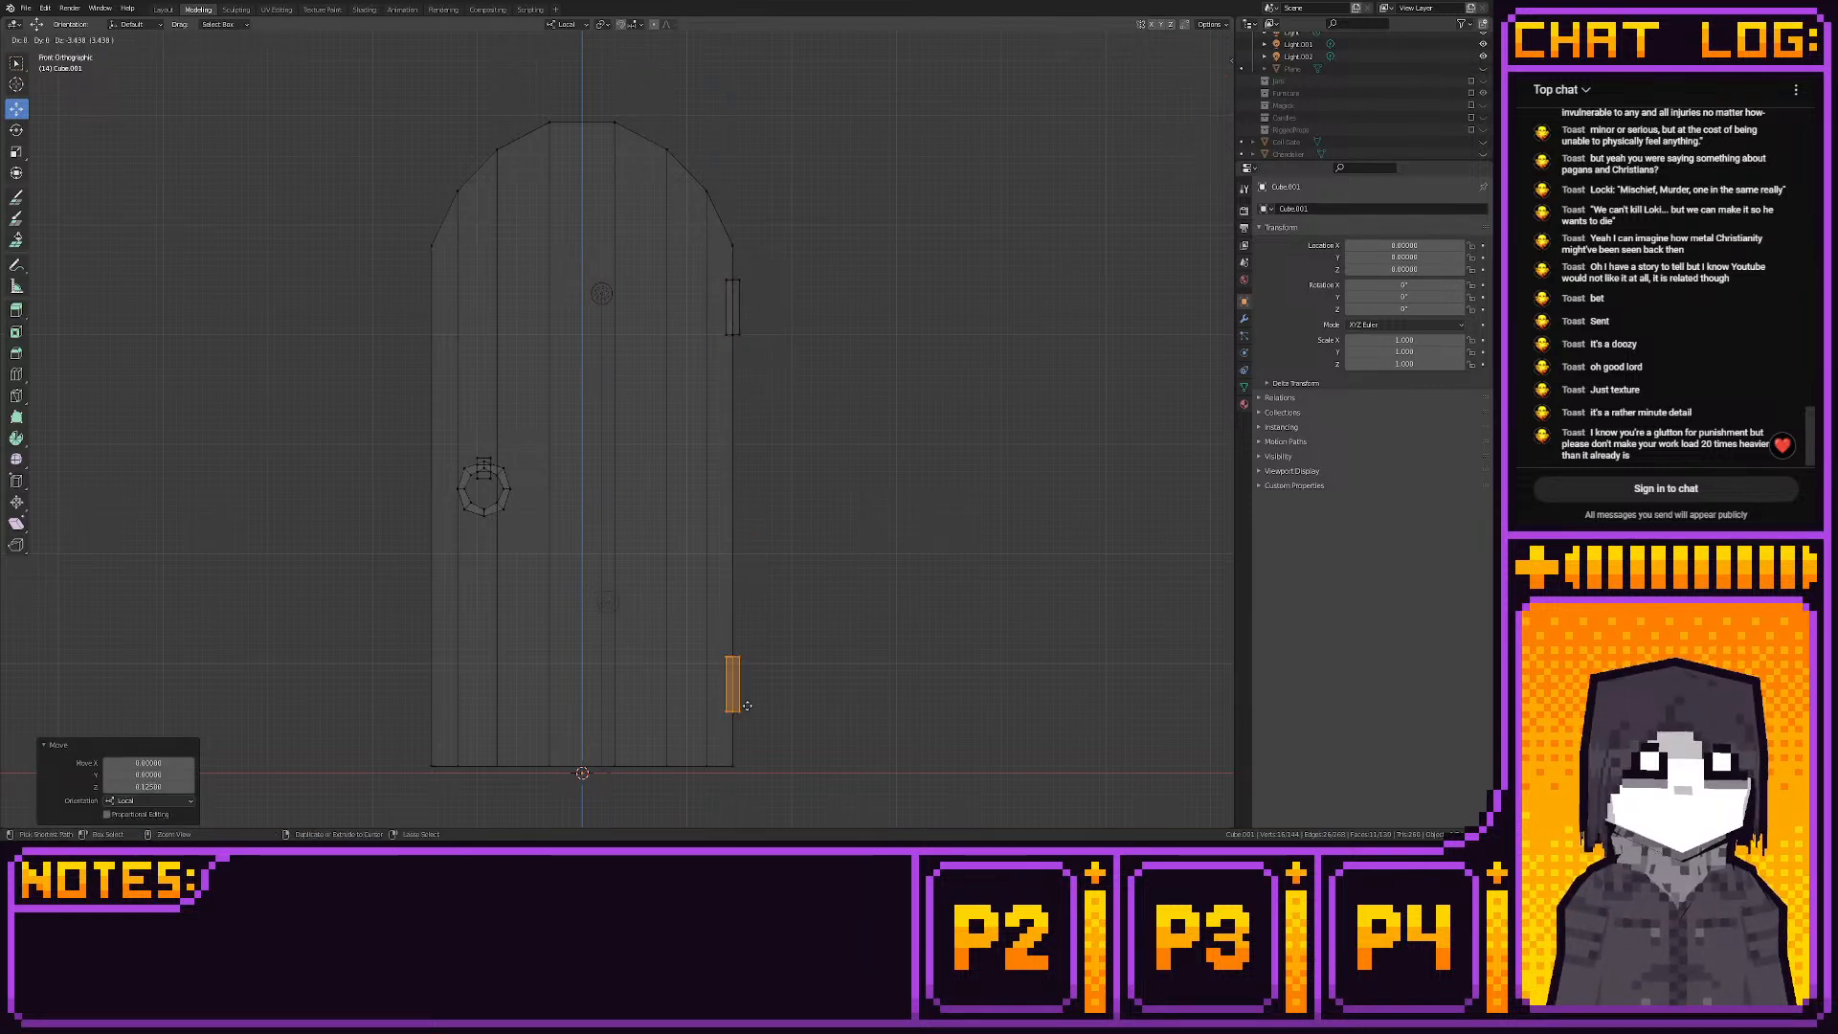
left_click(748, 711)
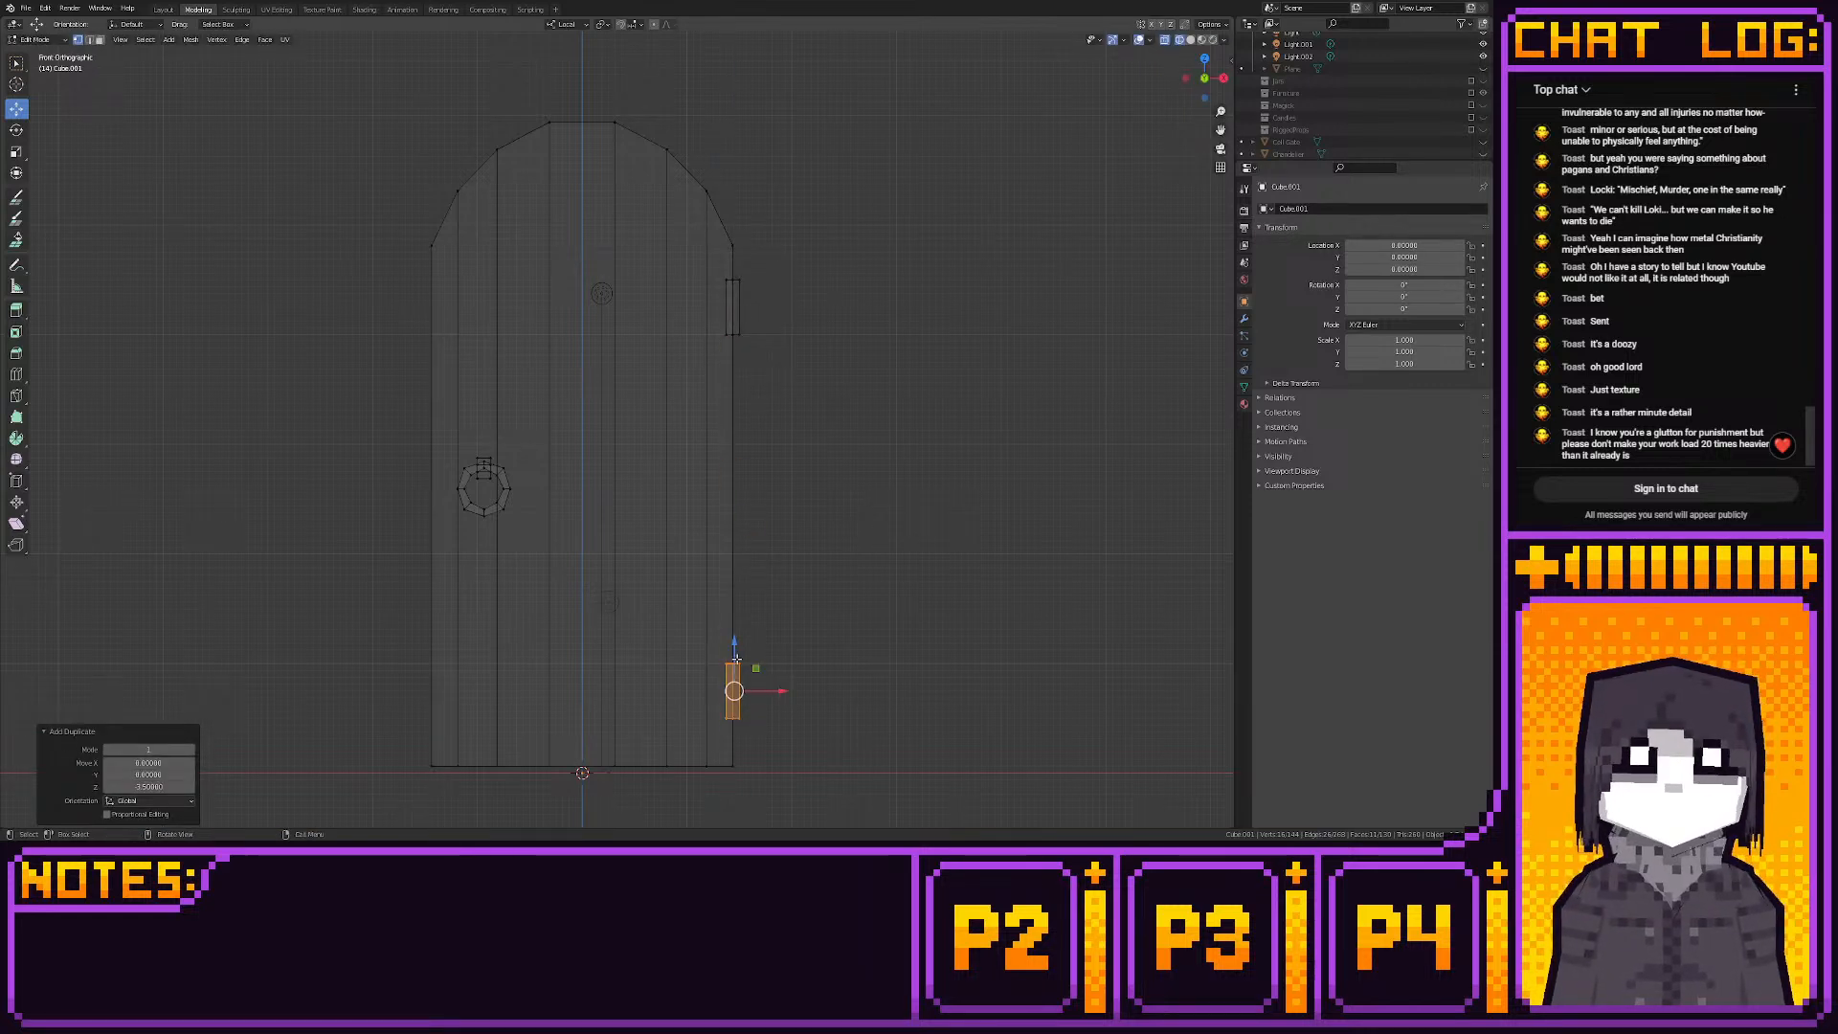
type("gz")
type("1")
key("Return")
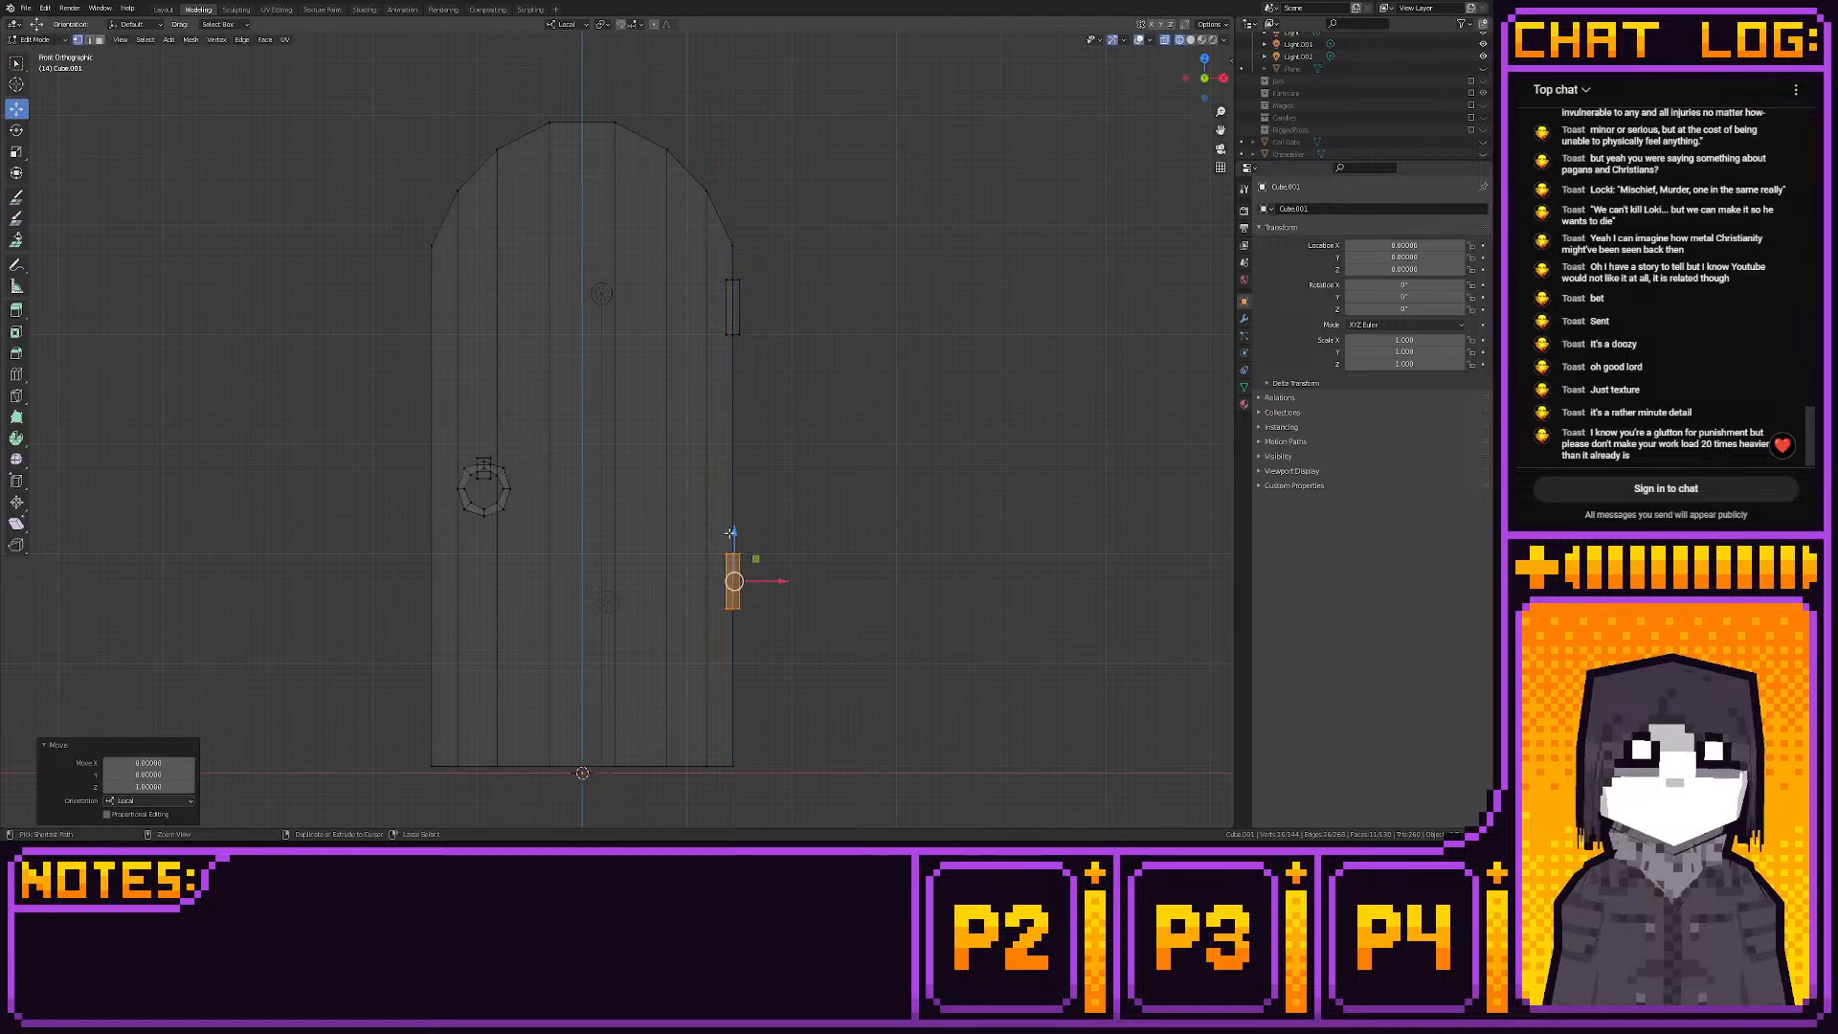
Lower the duplicated hinge block 0.25 units along Z and deselect it
middle_click_drag(809, 665, 804, 607, "shift")
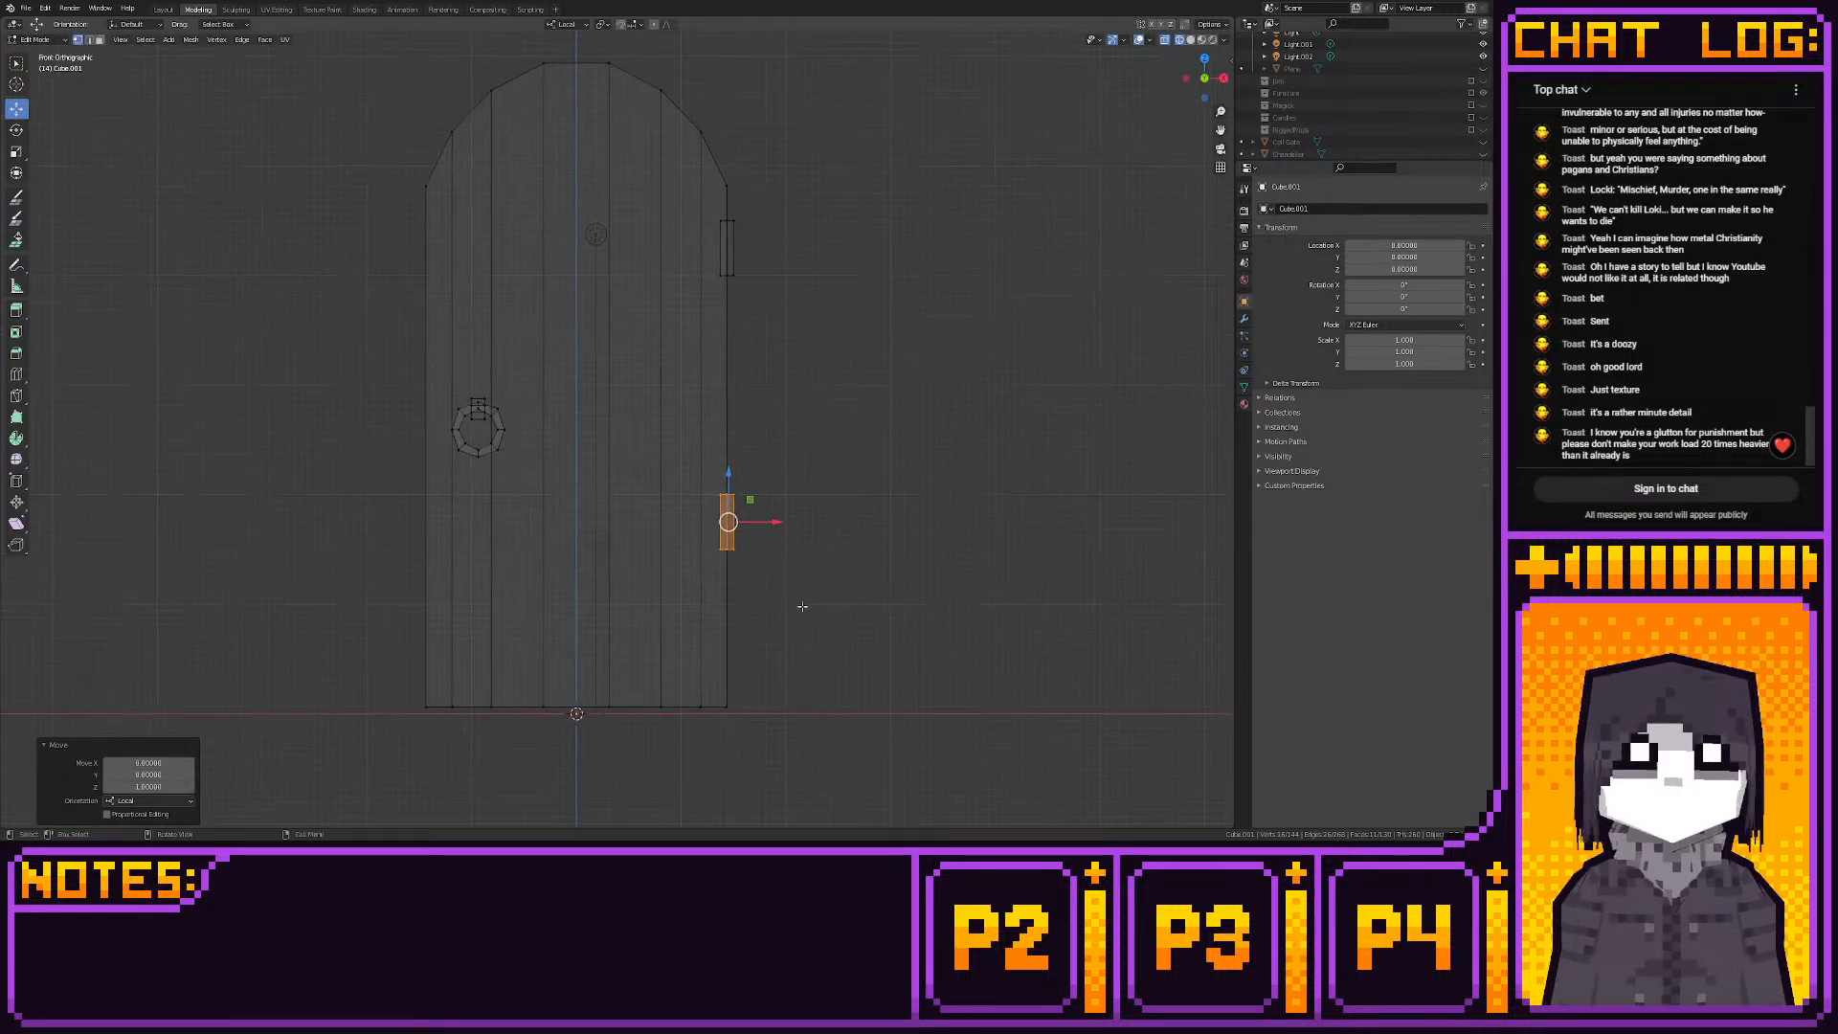
middle_click_drag(769, 690, 743, 627, "shift")
scroll(748, 637, "up", 1)
scroll(748, 637, "up", 2)
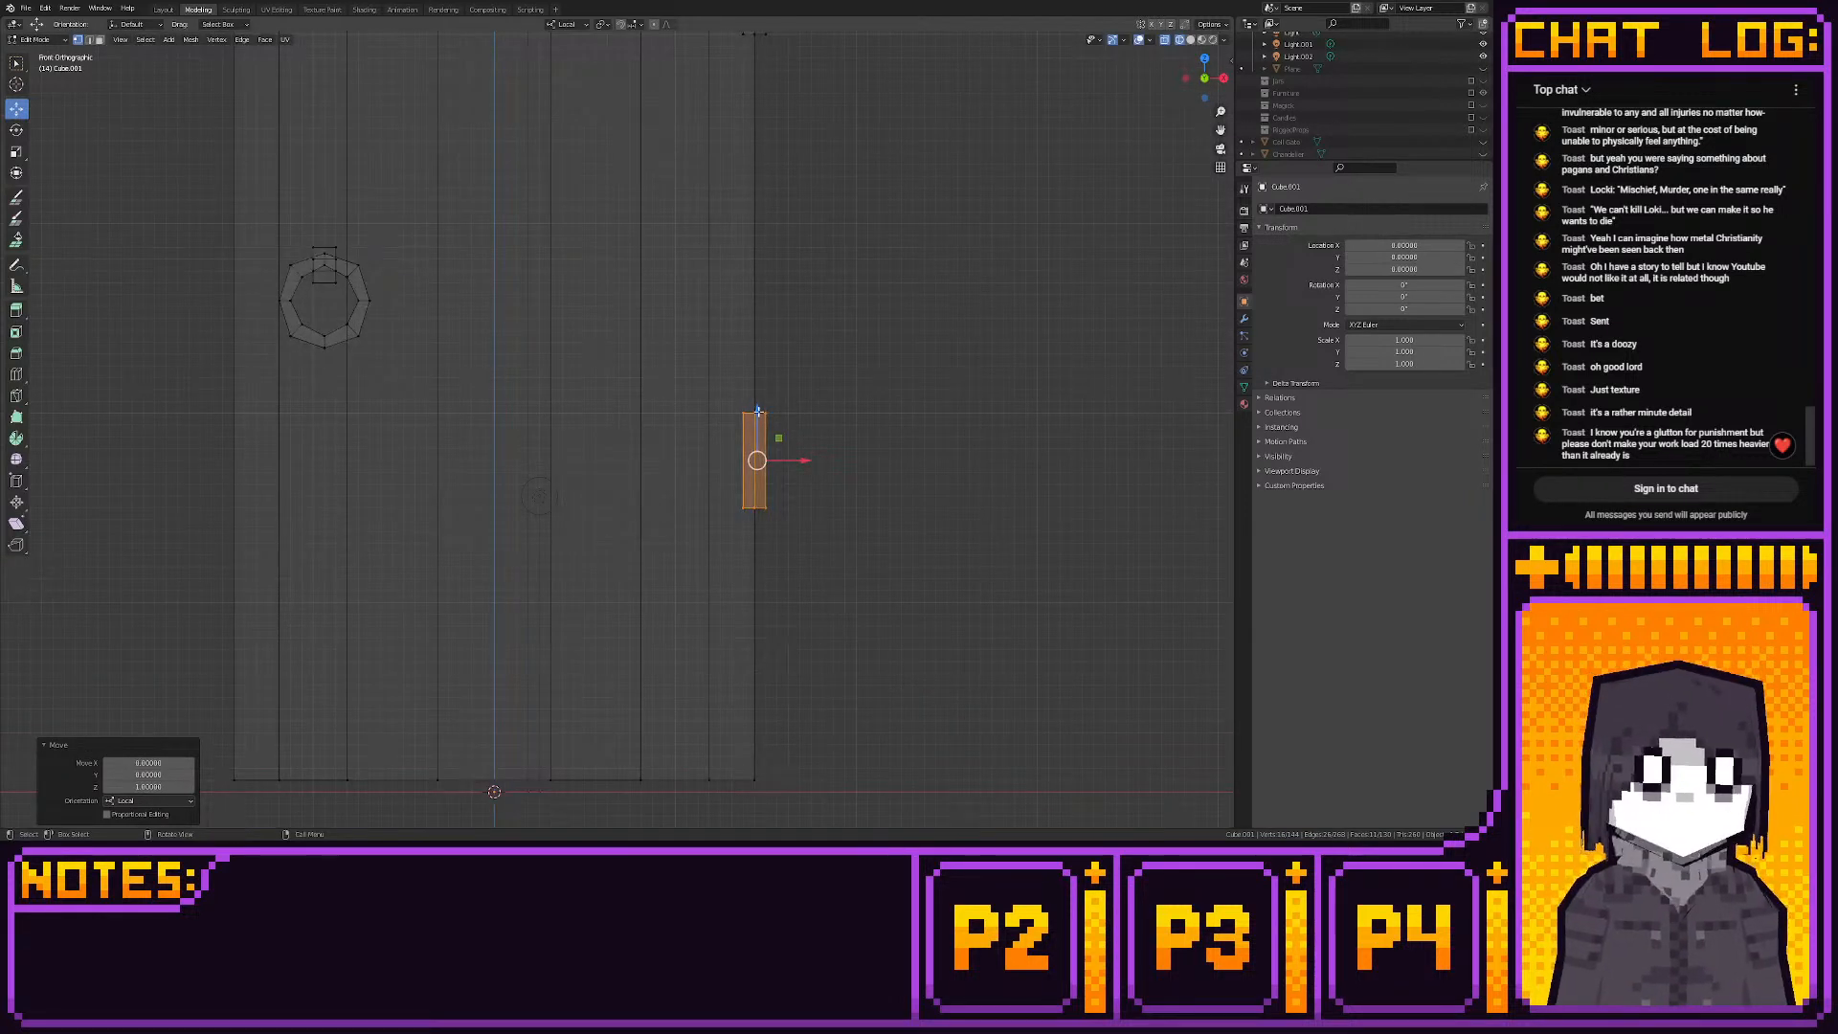
left_click_drag(759, 412, 758, 461, "ctrl")
scroll(823, 613, "down", 4)
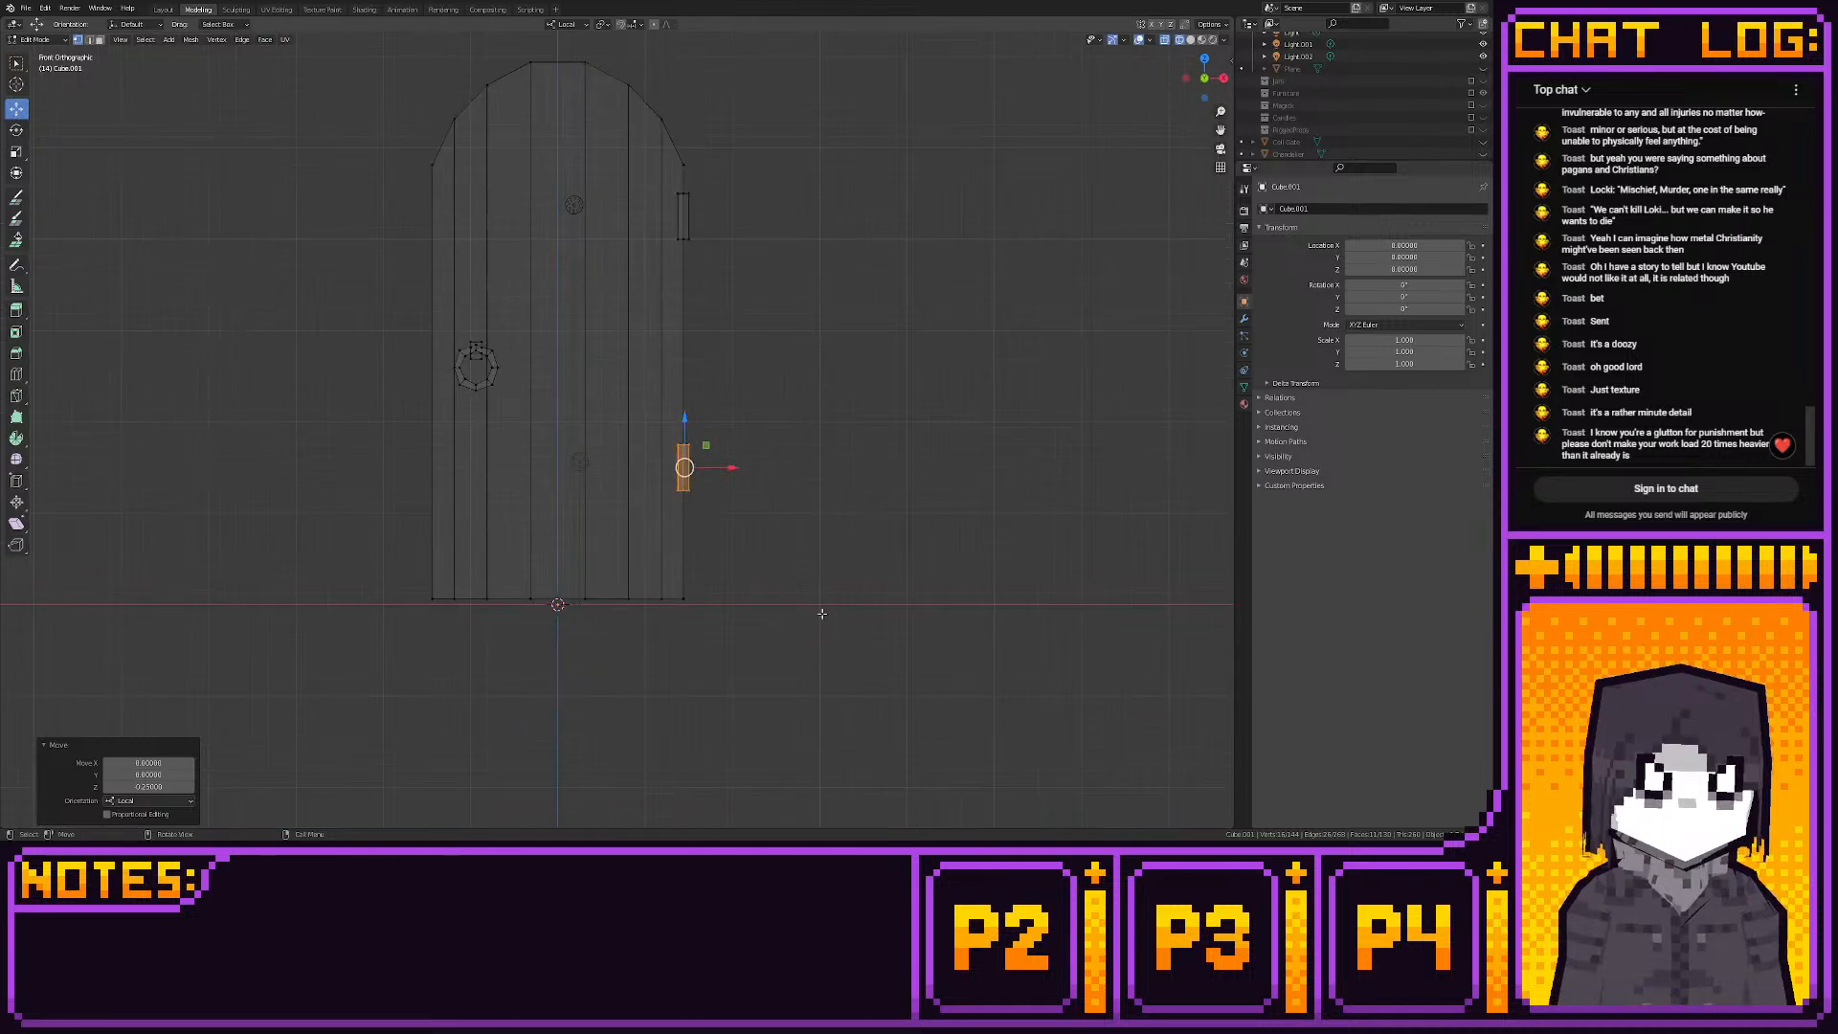
left_click(822, 614)
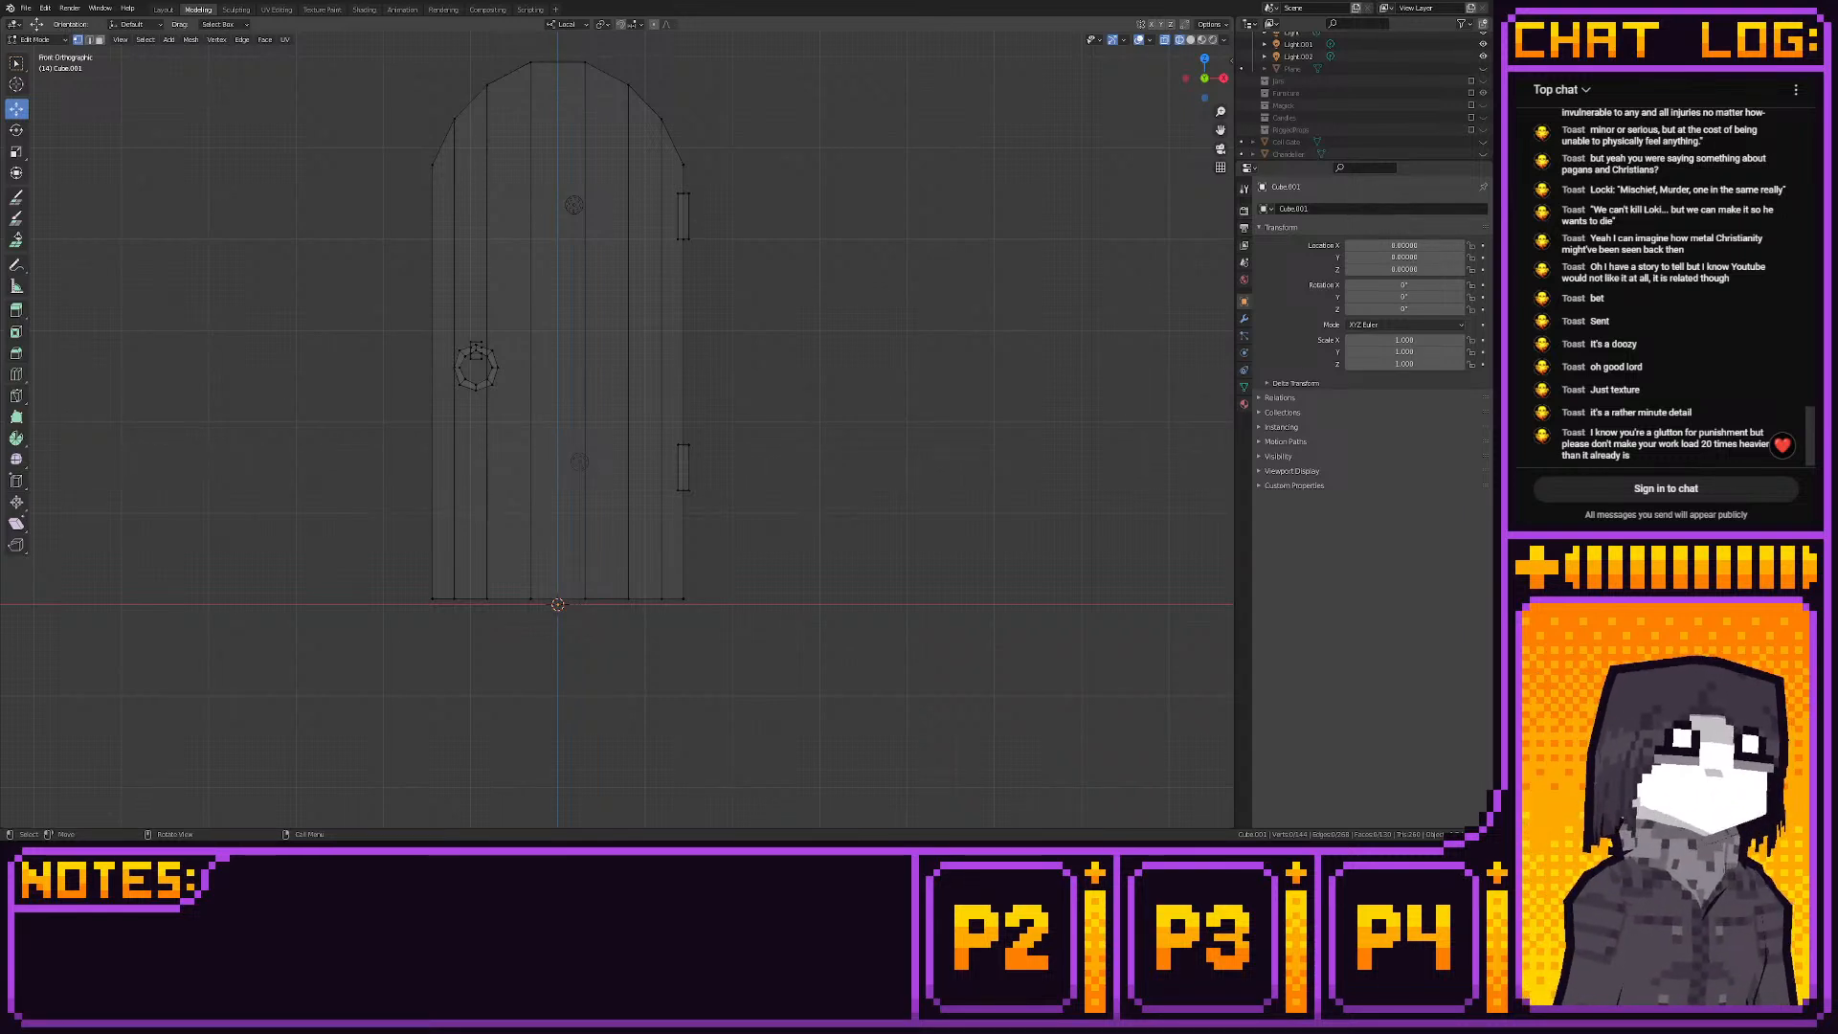
Select the pull-ring handle and raise it slightly along Z
left_click_drag(533, 418, 363, 267)
scroll(395, 324, "up", 5)
scroll(421, 383, "down", 5)
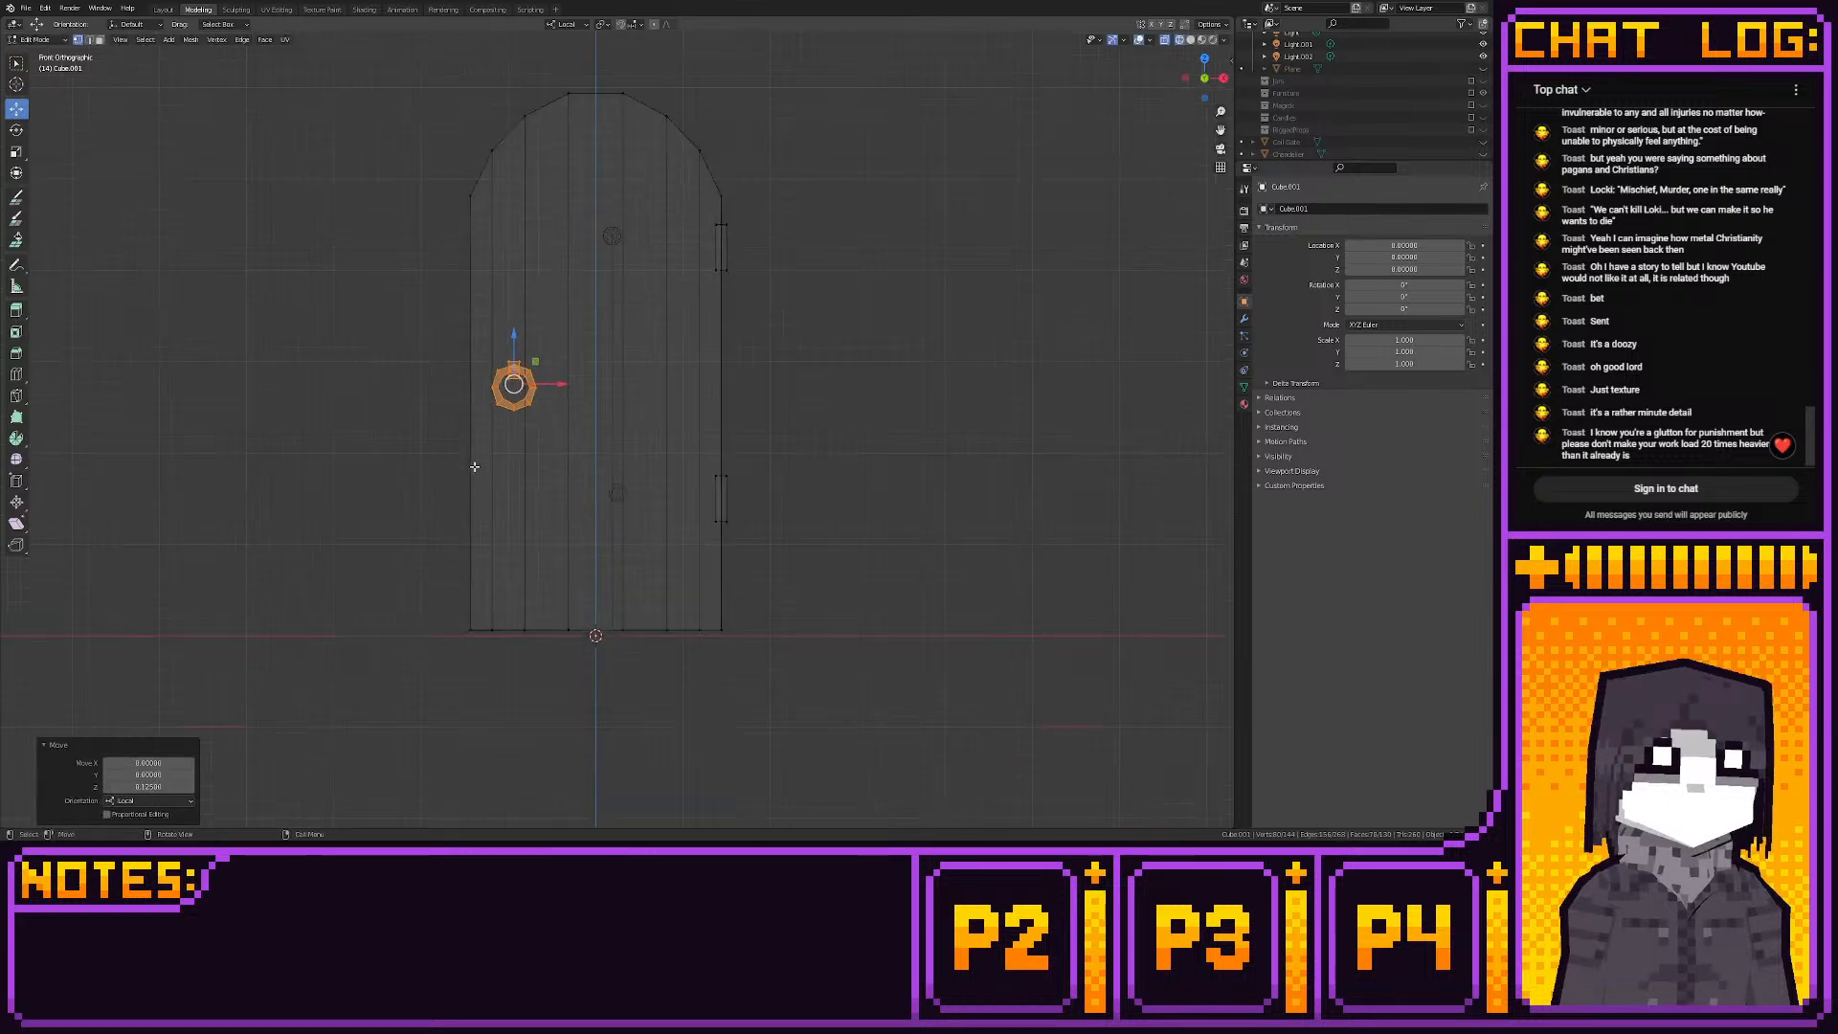
Inspect the raised pull-ring handle from the front and the door's edge in the shaded view
middle_click_drag(490, 455, 627, 462, "shift")
scroll(627, 462, "up", 4)
scroll(623, 460, "down", 5)
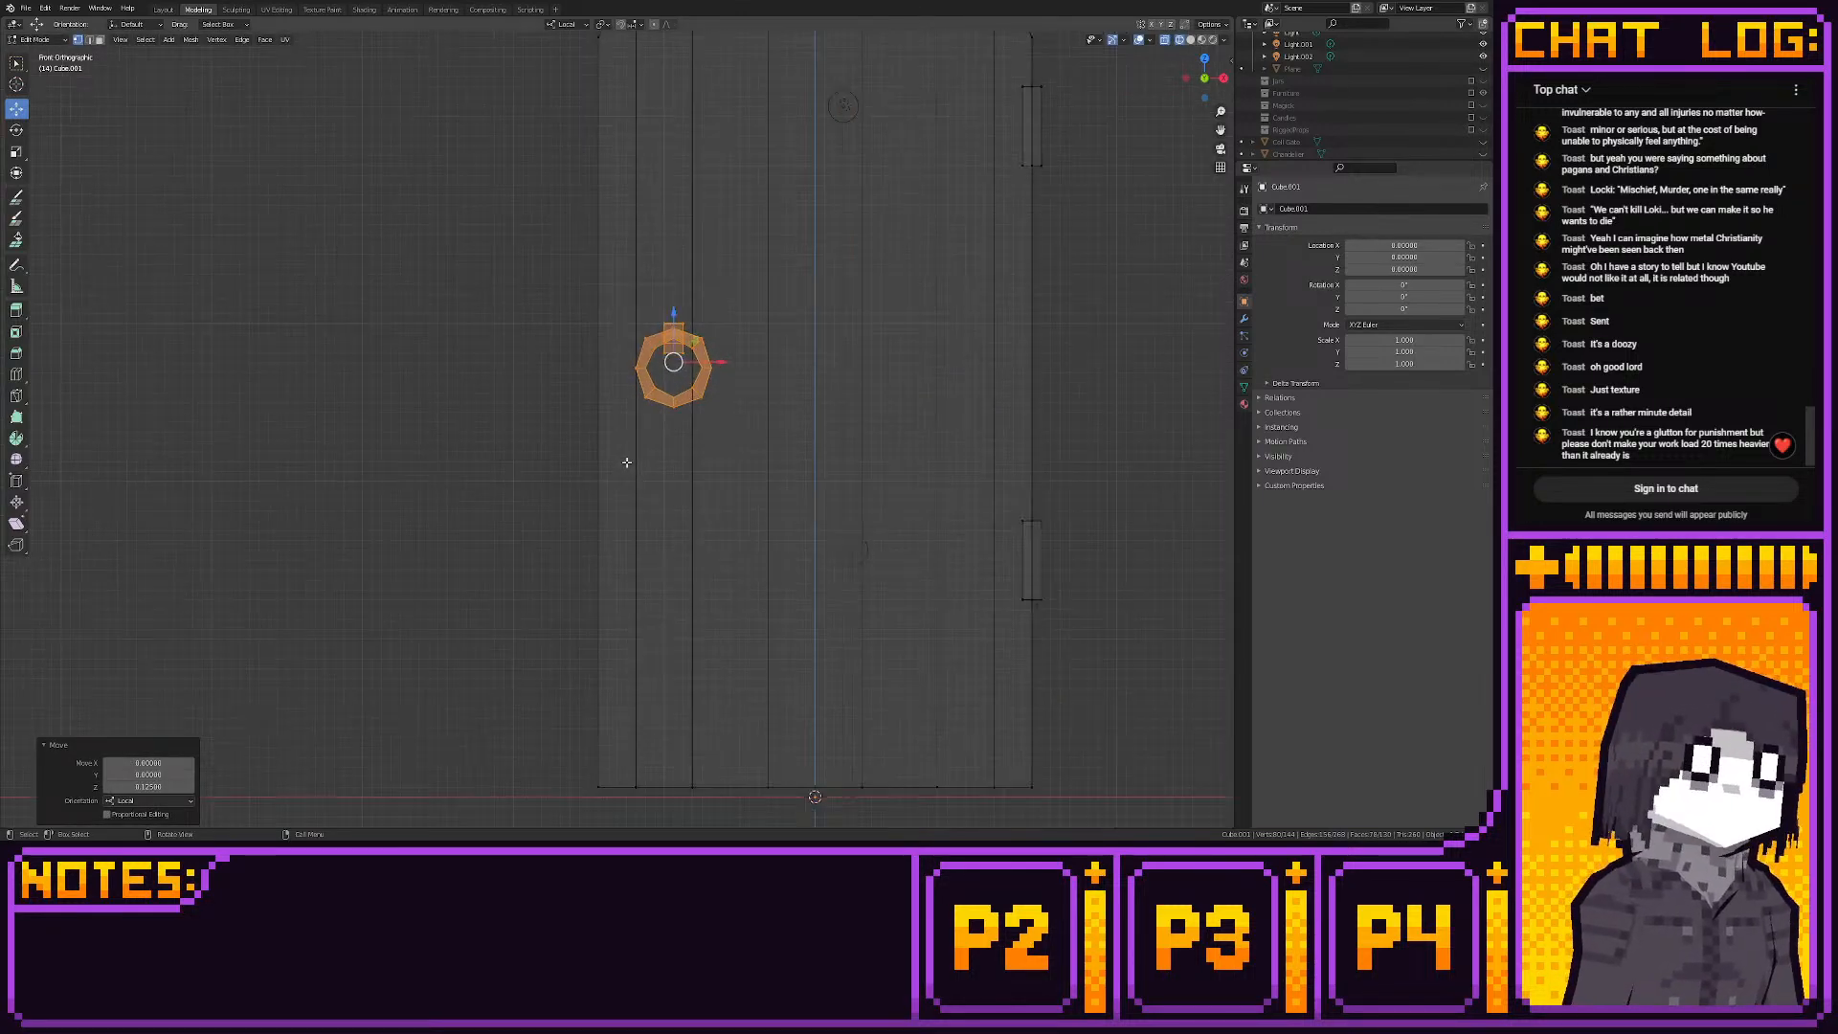
left_click(189, 87)
left_click(165, 10)
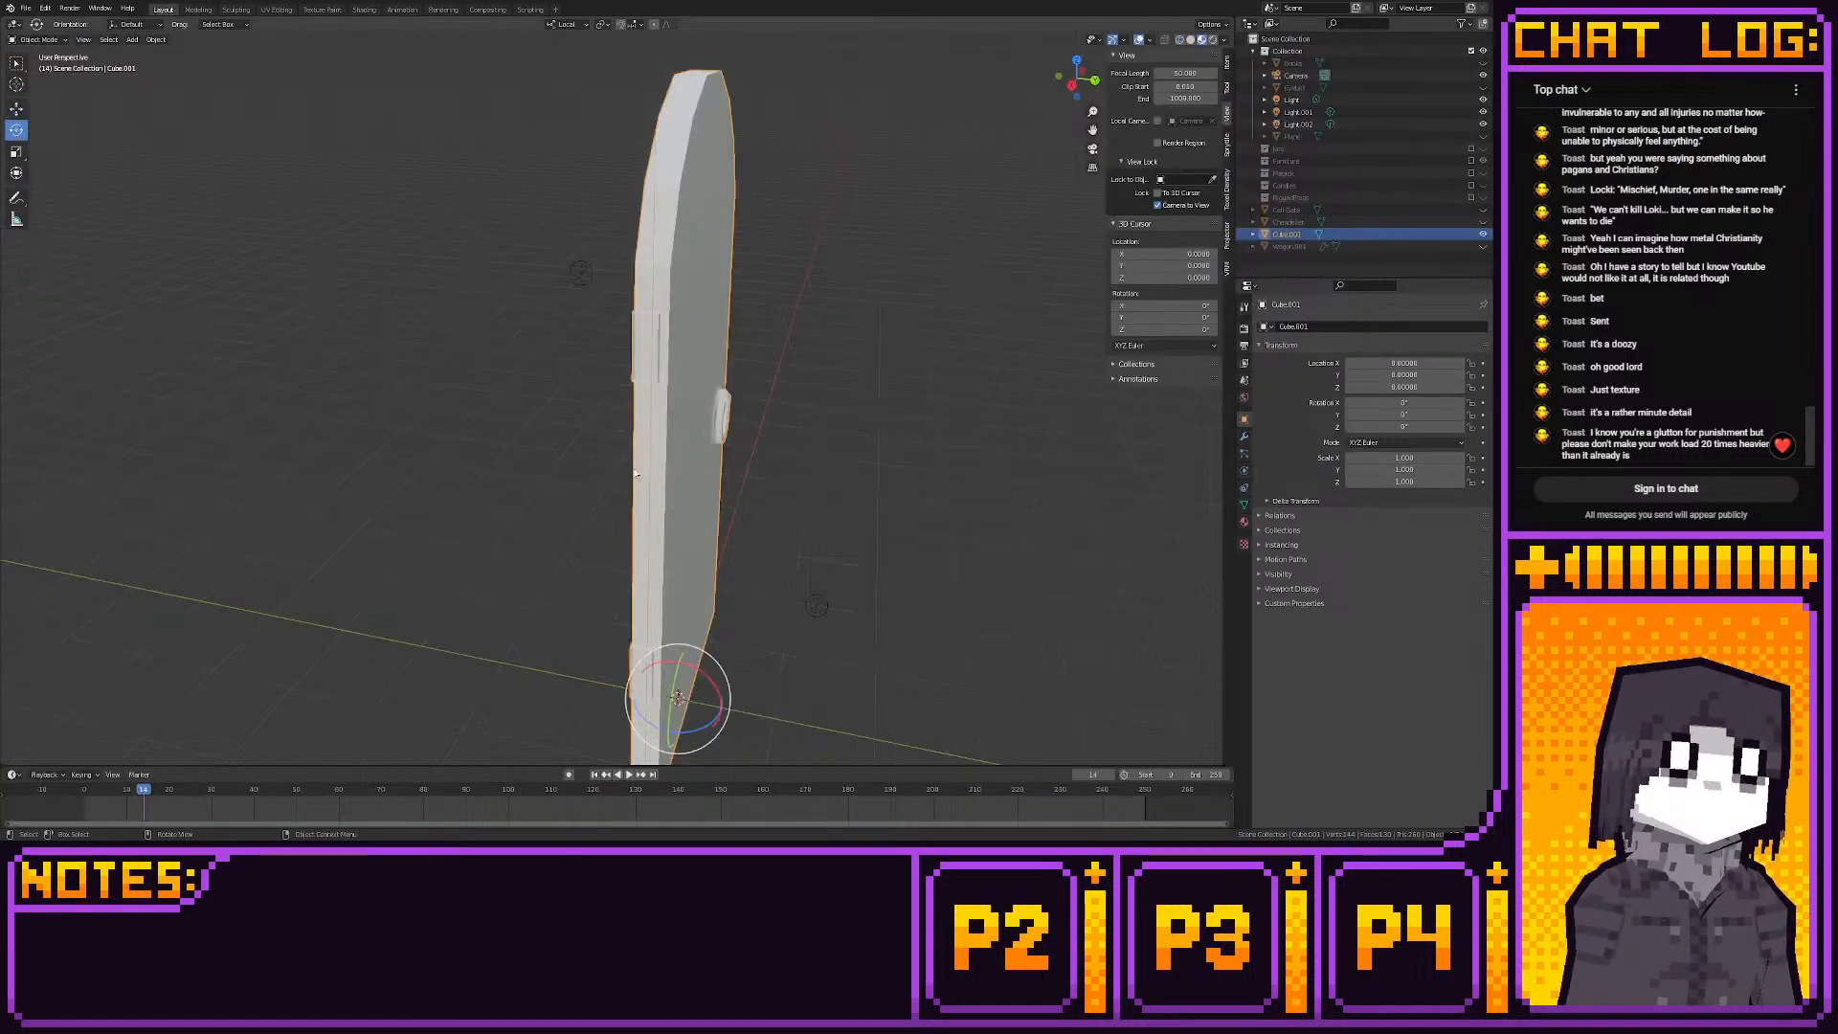
middle_click_drag(727, 469, 599, 433)
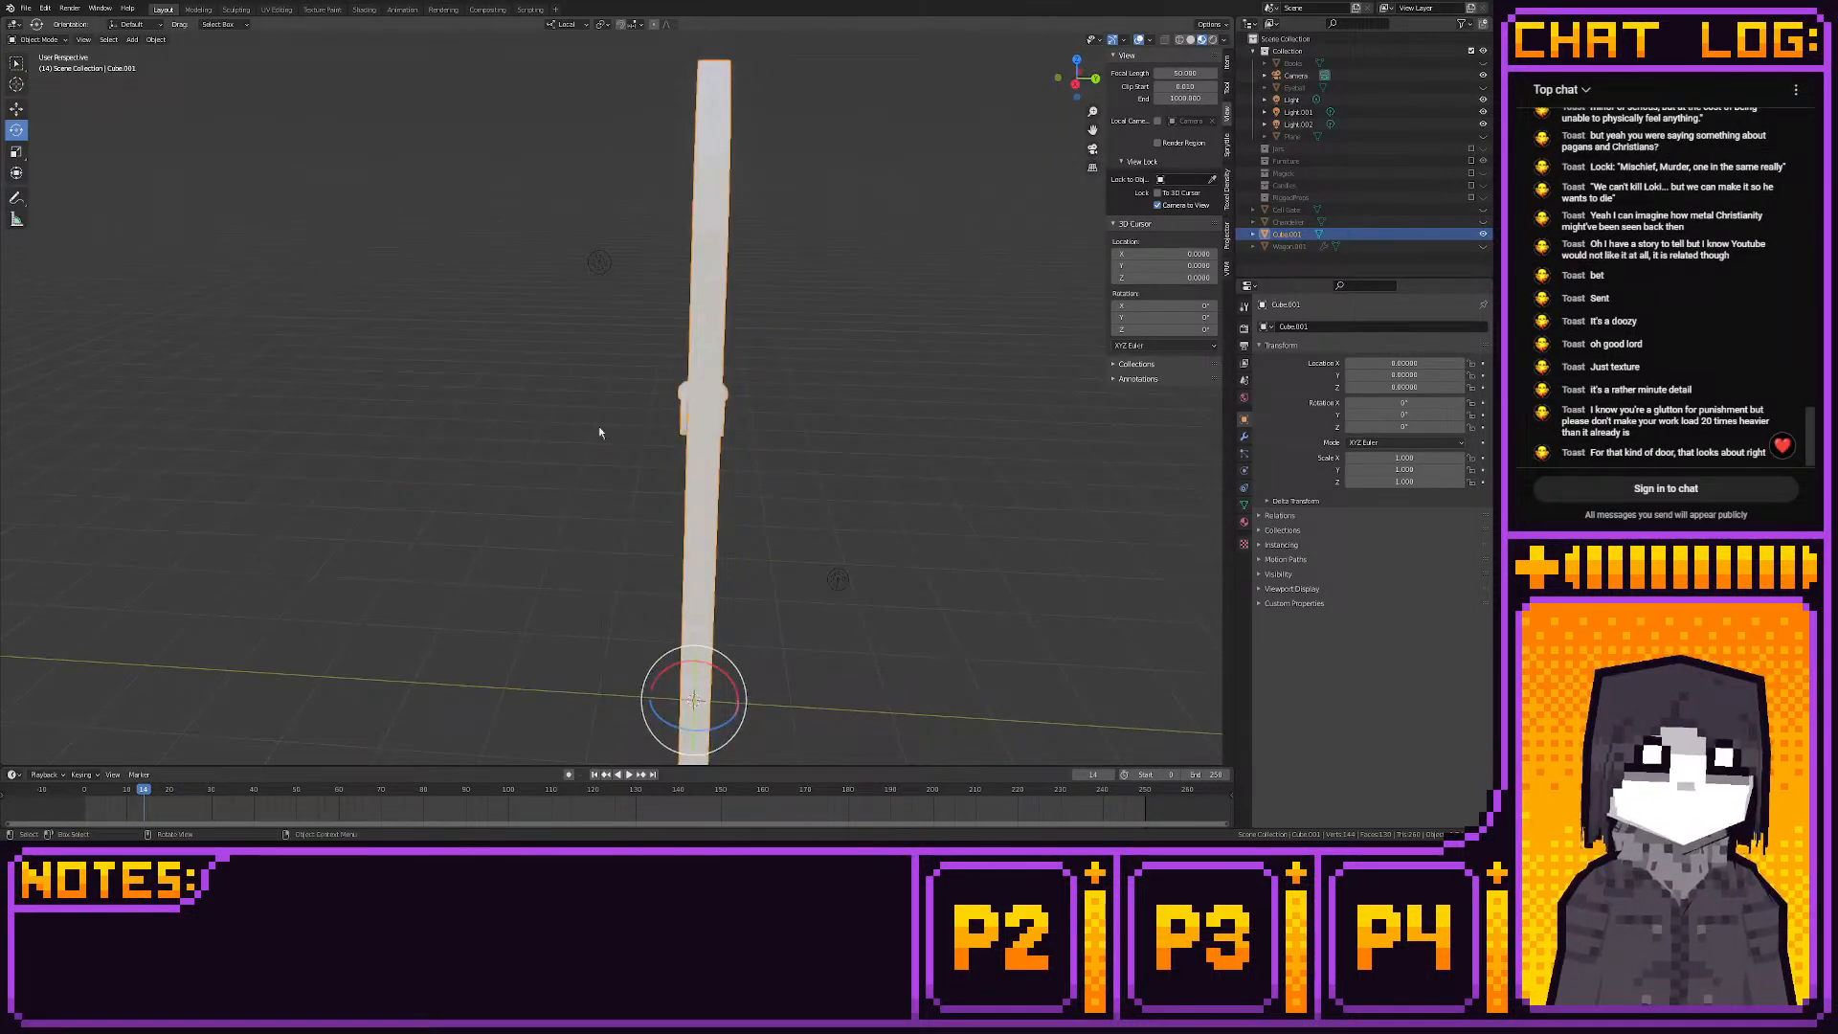
Select both hinge blocks in the side view and nudge them along Y to centre them in the door's thickness
left_click(197, 10)
left_click(1222, 78)
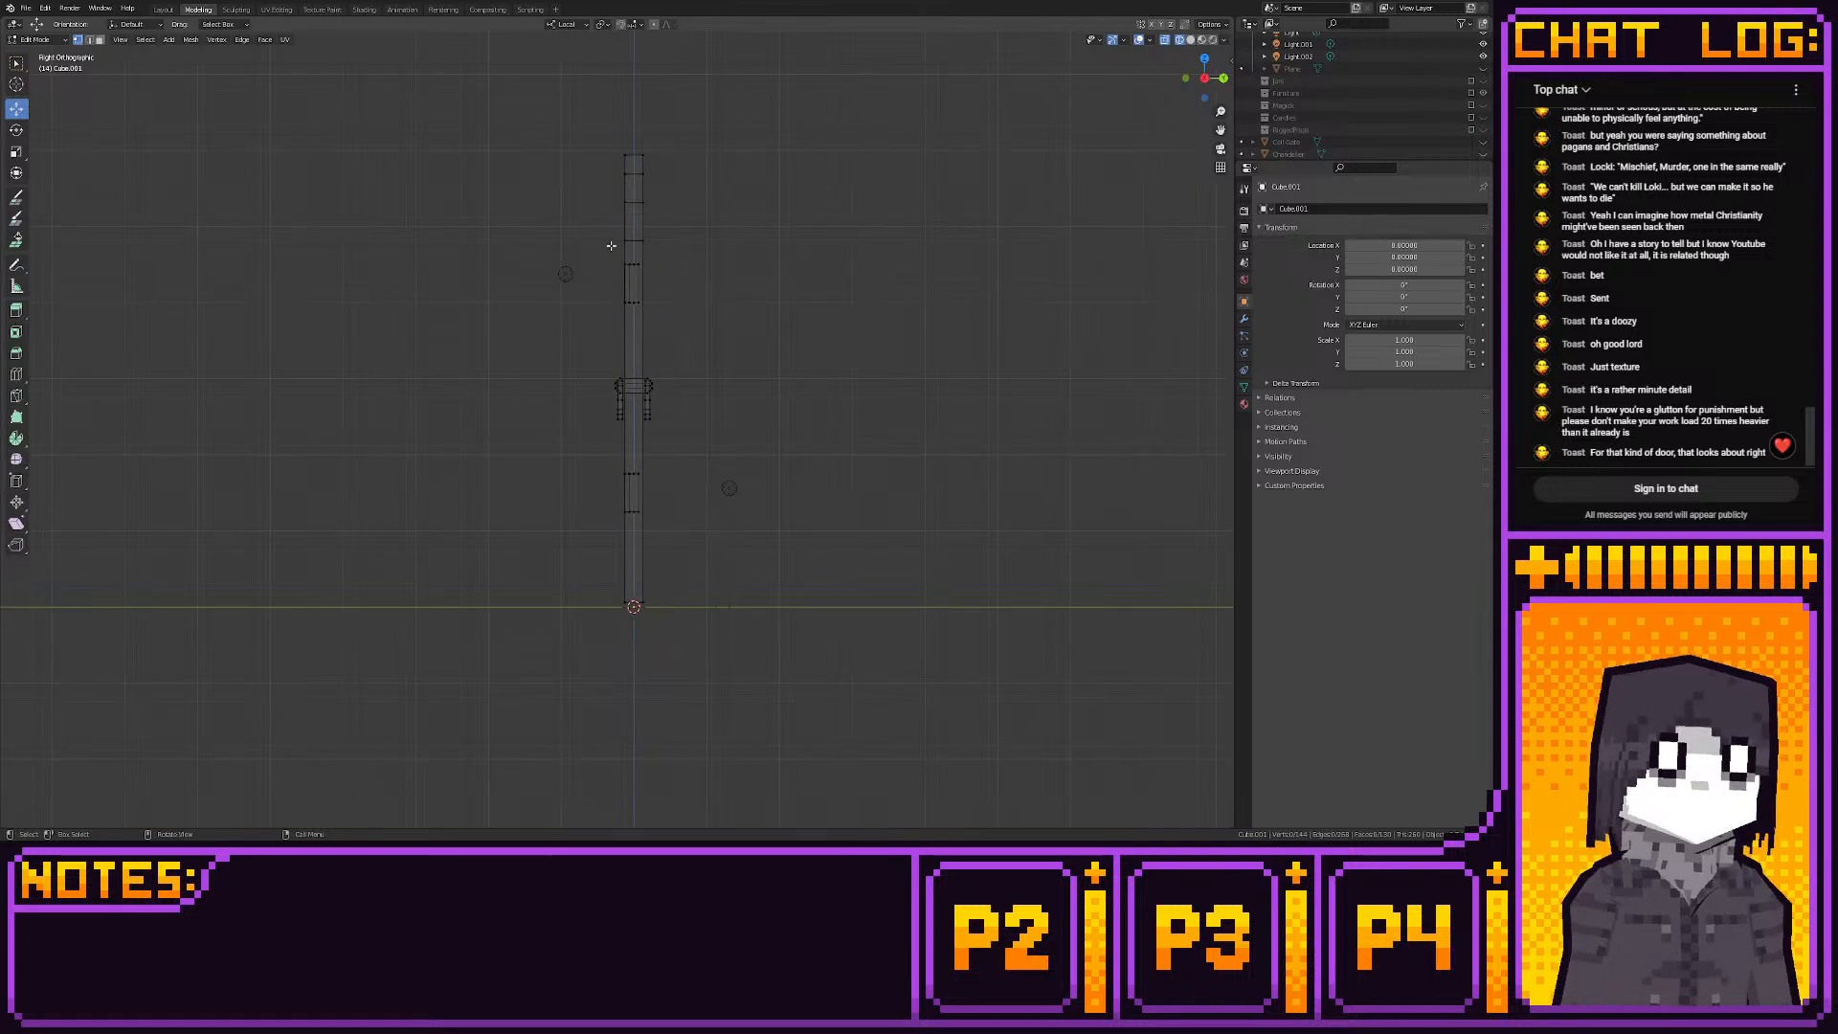
left_click_drag(611, 251, 700, 371)
left_click_drag(612, 465, 688, 519, "shift")
scroll(688, 509, "up", 10)
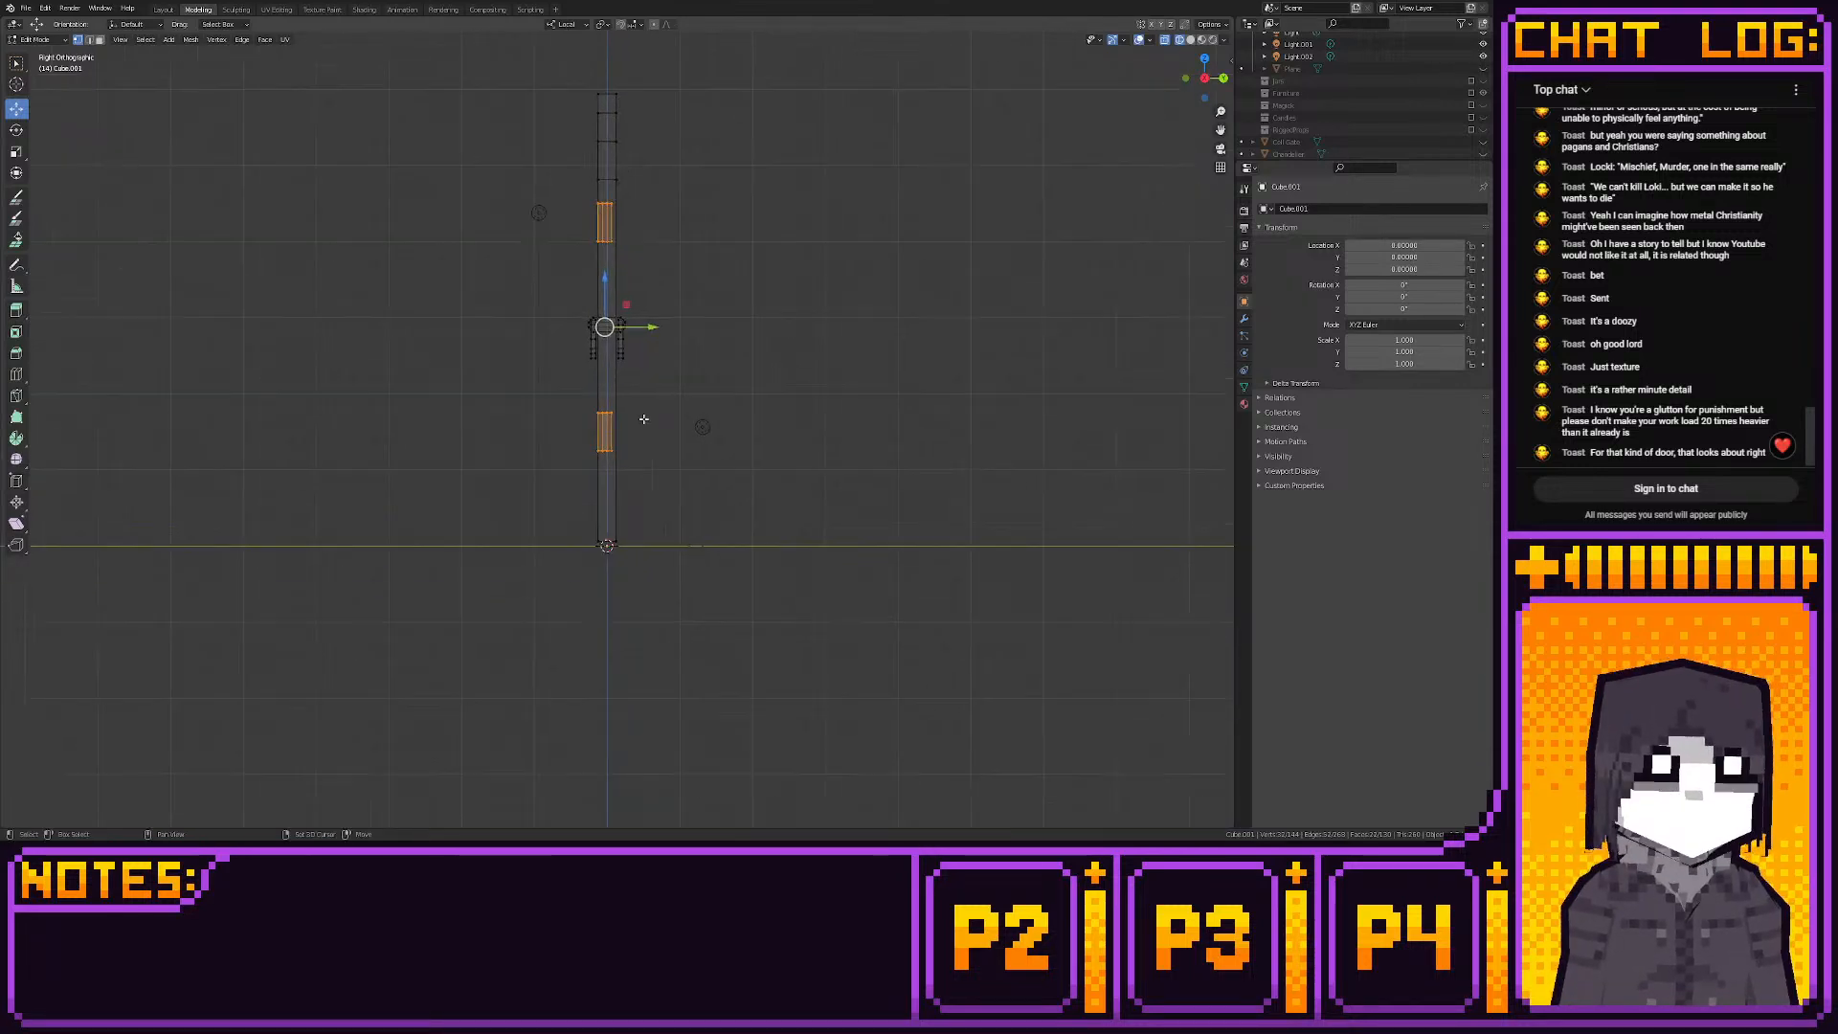
scroll(572, 369, "up", 8)
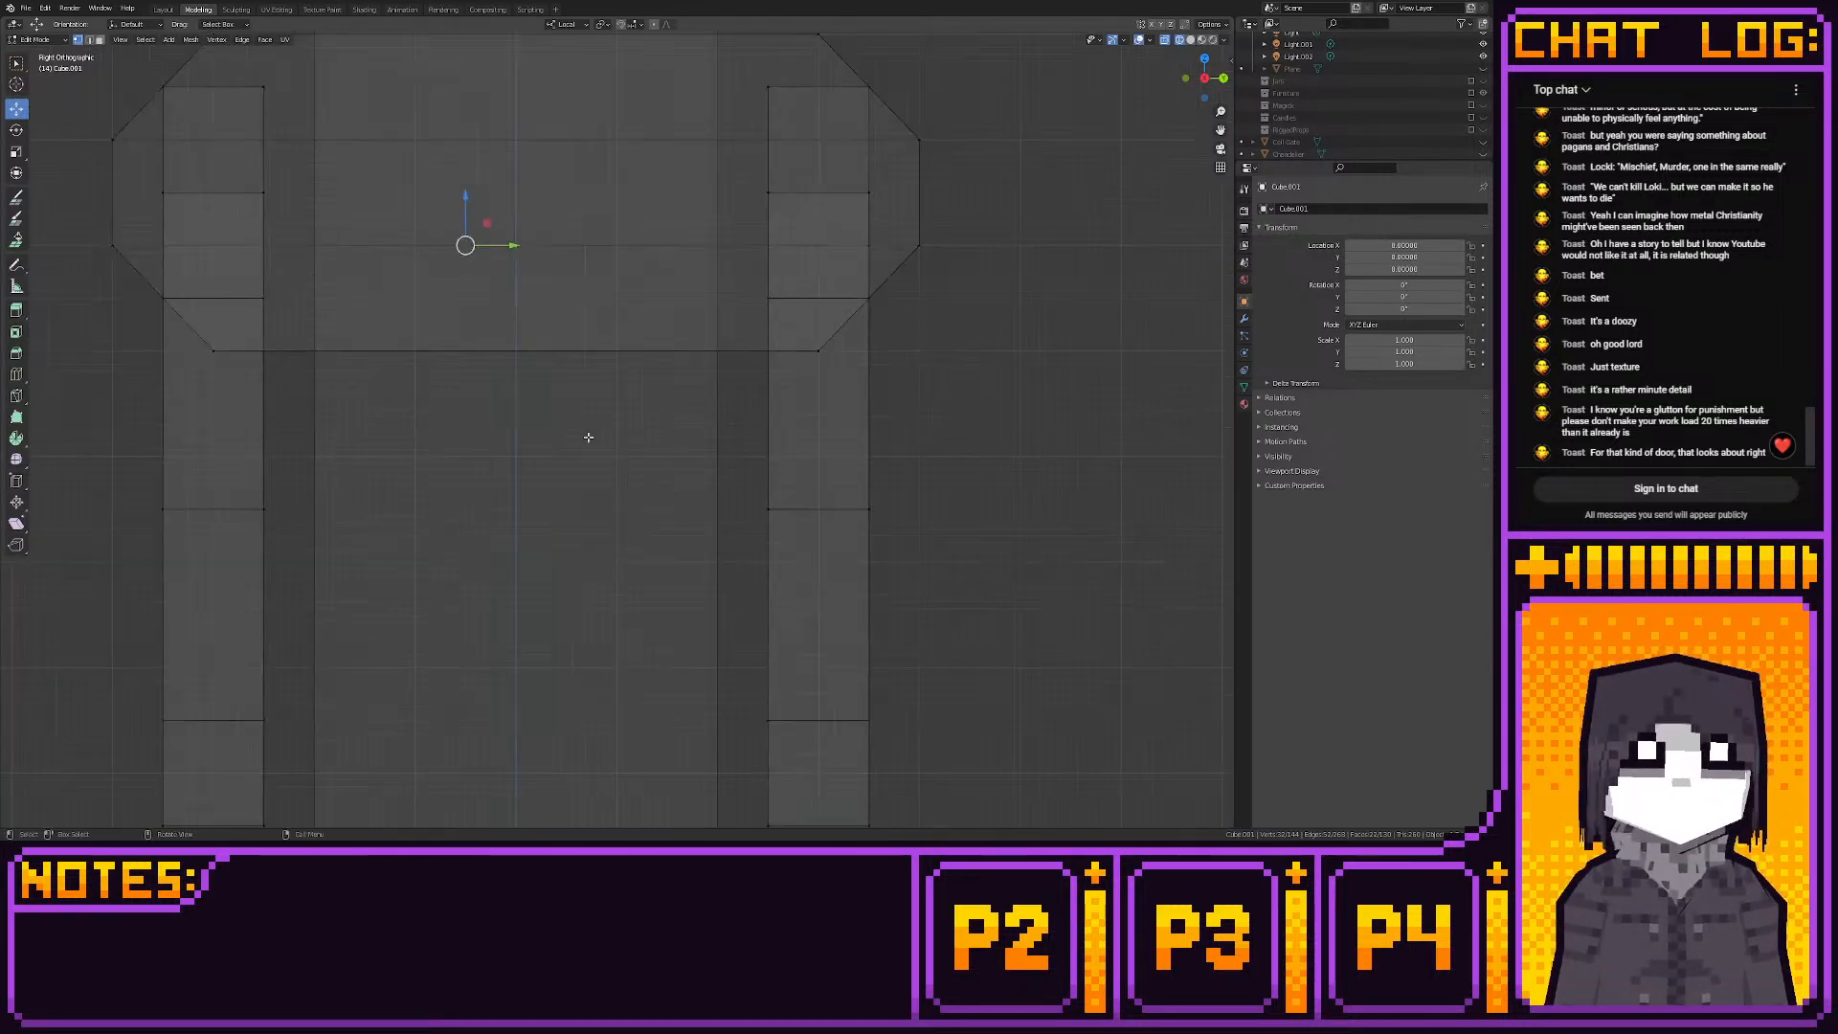
key("g")
key("y")
left_click_drag(643, 454, 656, 447)
scroll(658, 447, "down", 9)
scroll(658, 447, "down", 5)
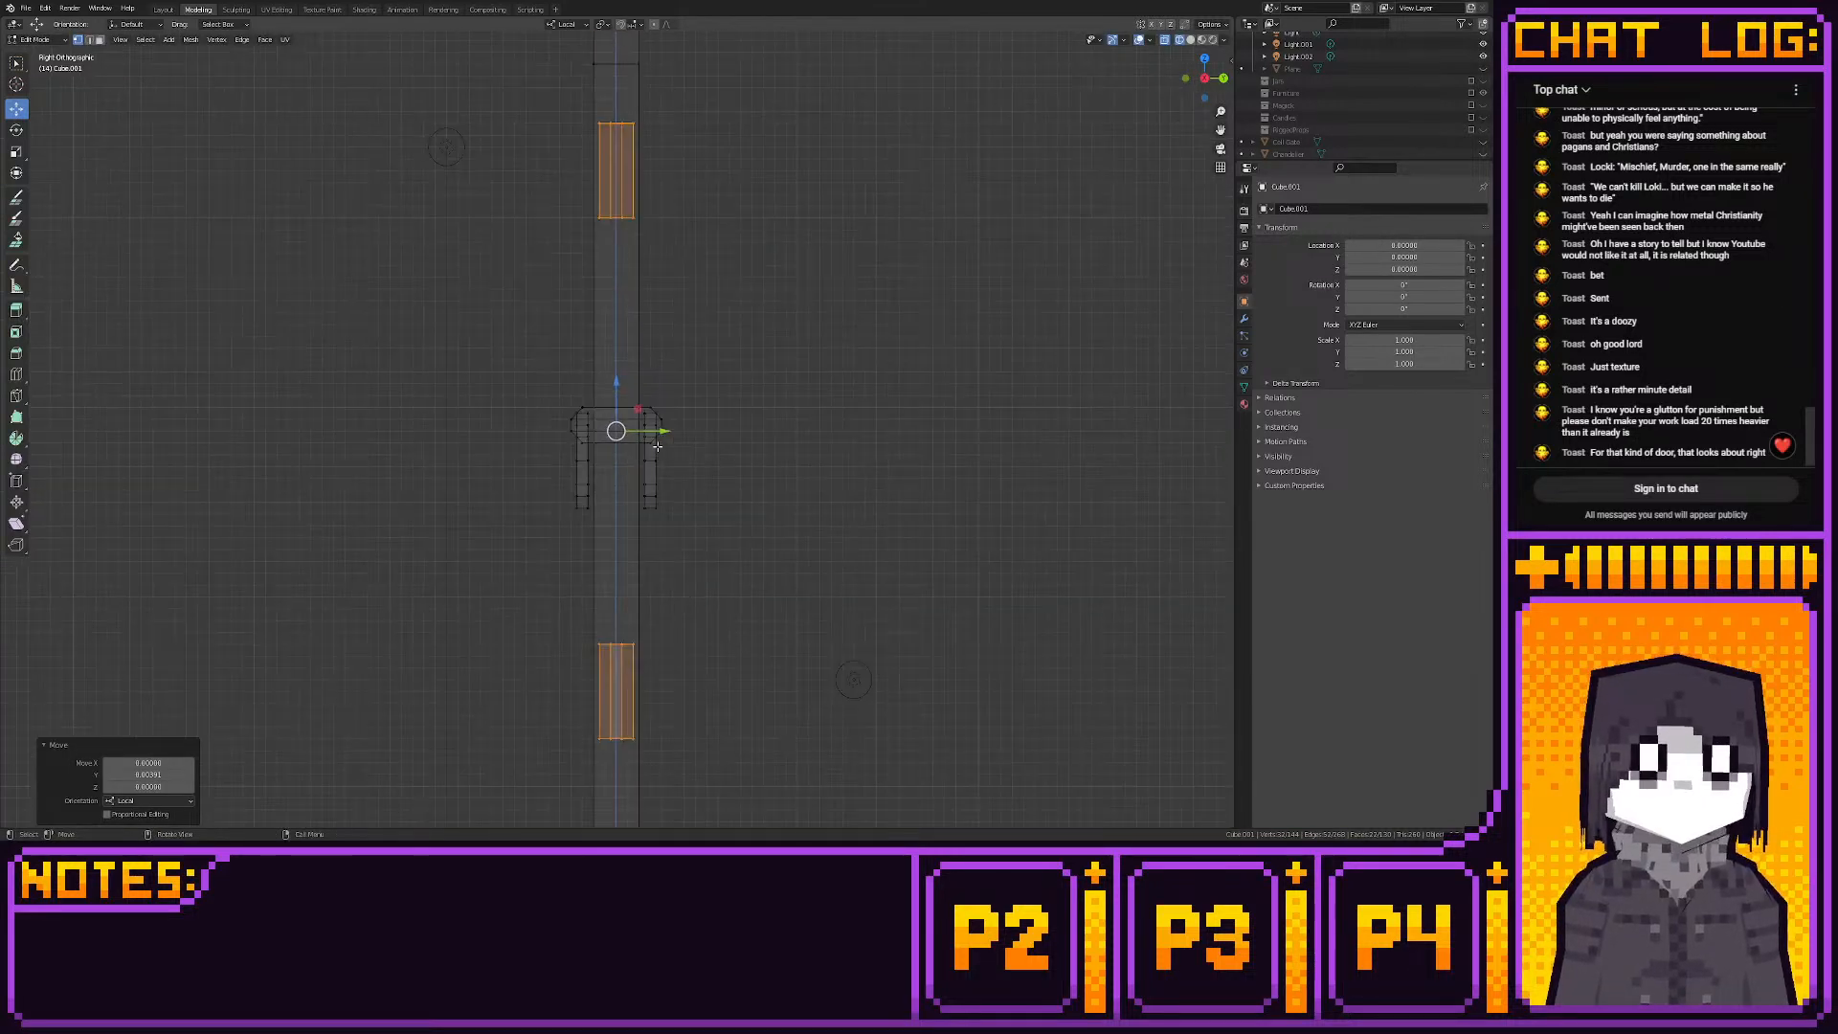
Deselect the hinge blocks, check the whole door in the shaded view and save the file
left_click(399, 100)
left_click(164, 9)
middle_click_drag(718, 362, 864, 354)
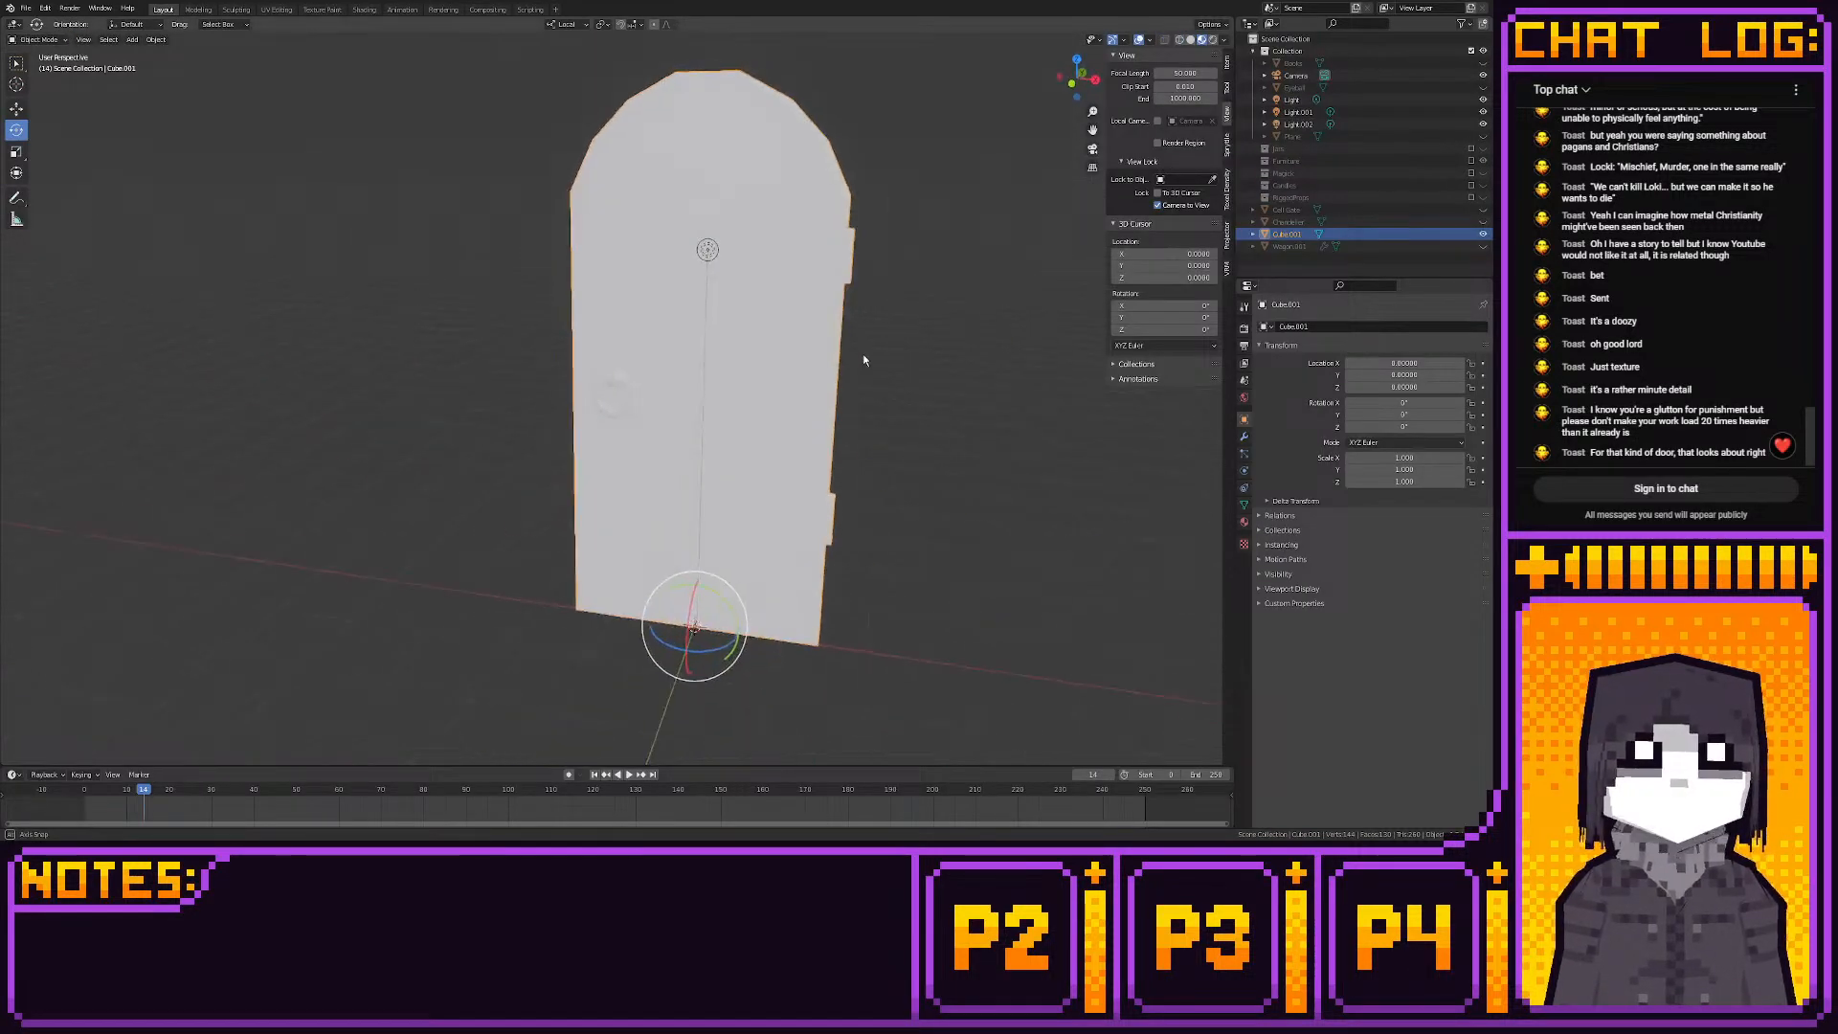
left_click(26, 8)
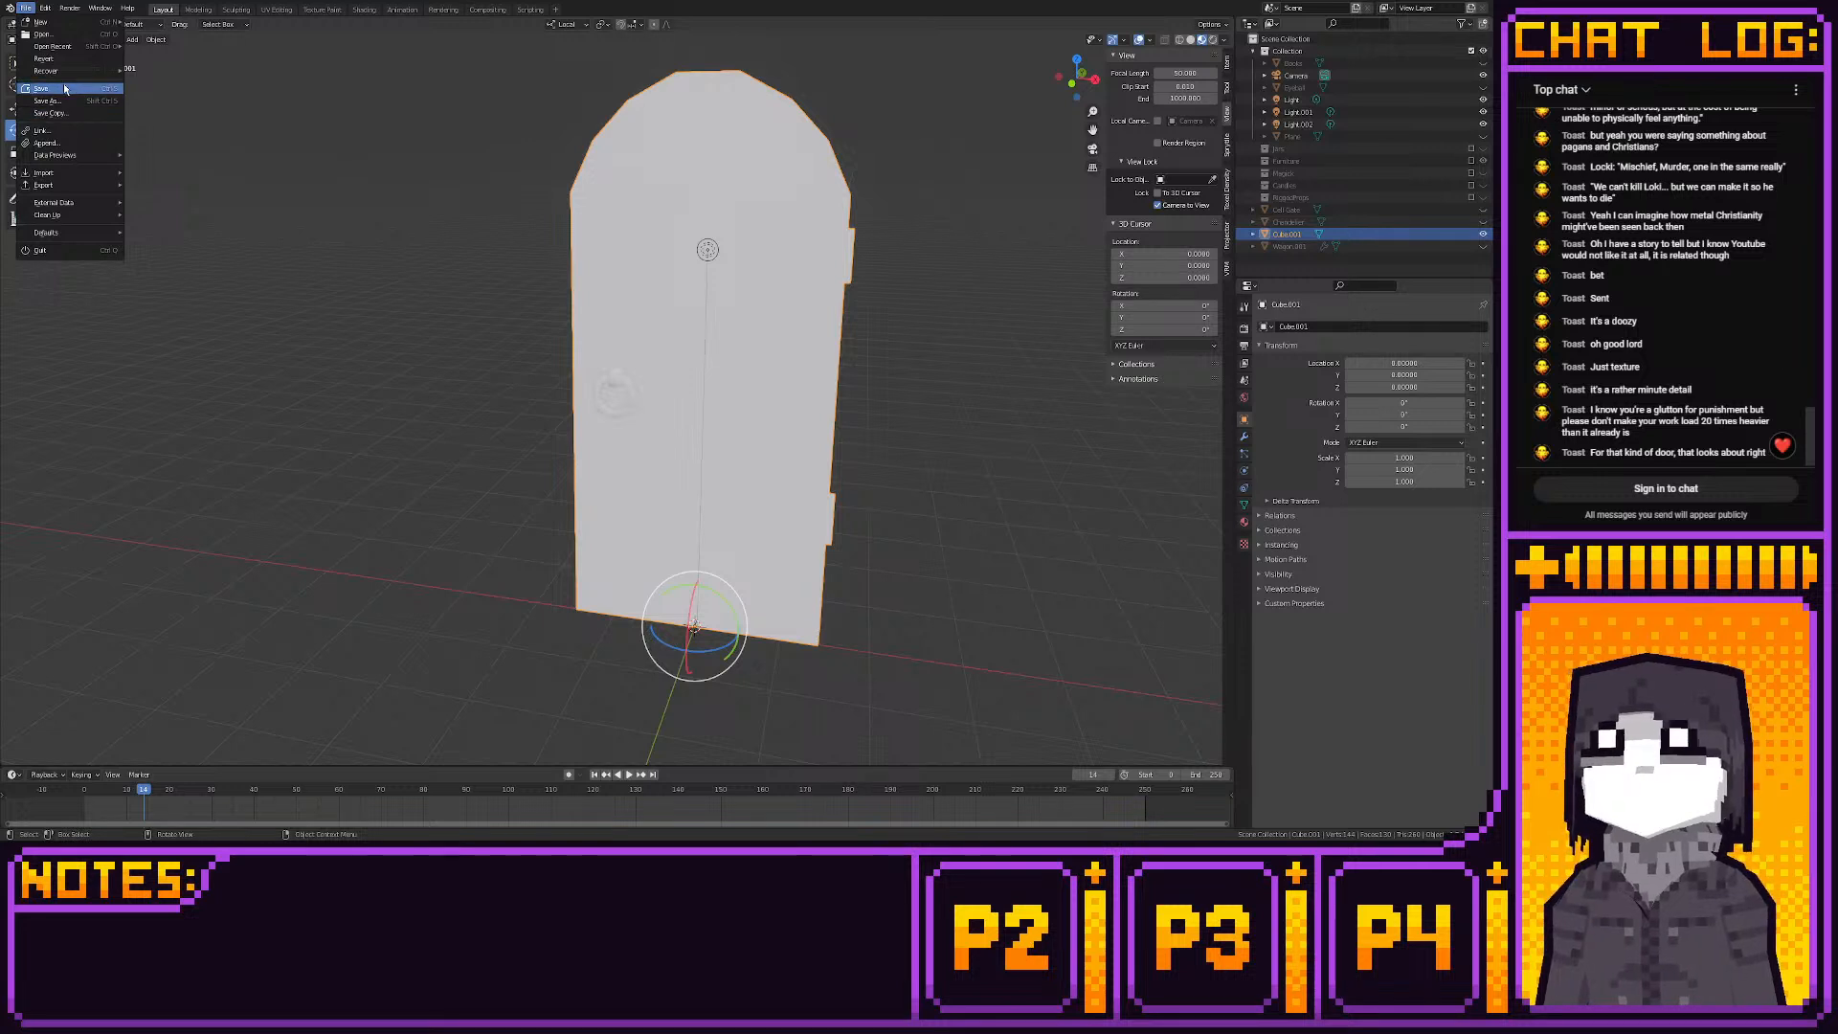
left_click(43, 88)
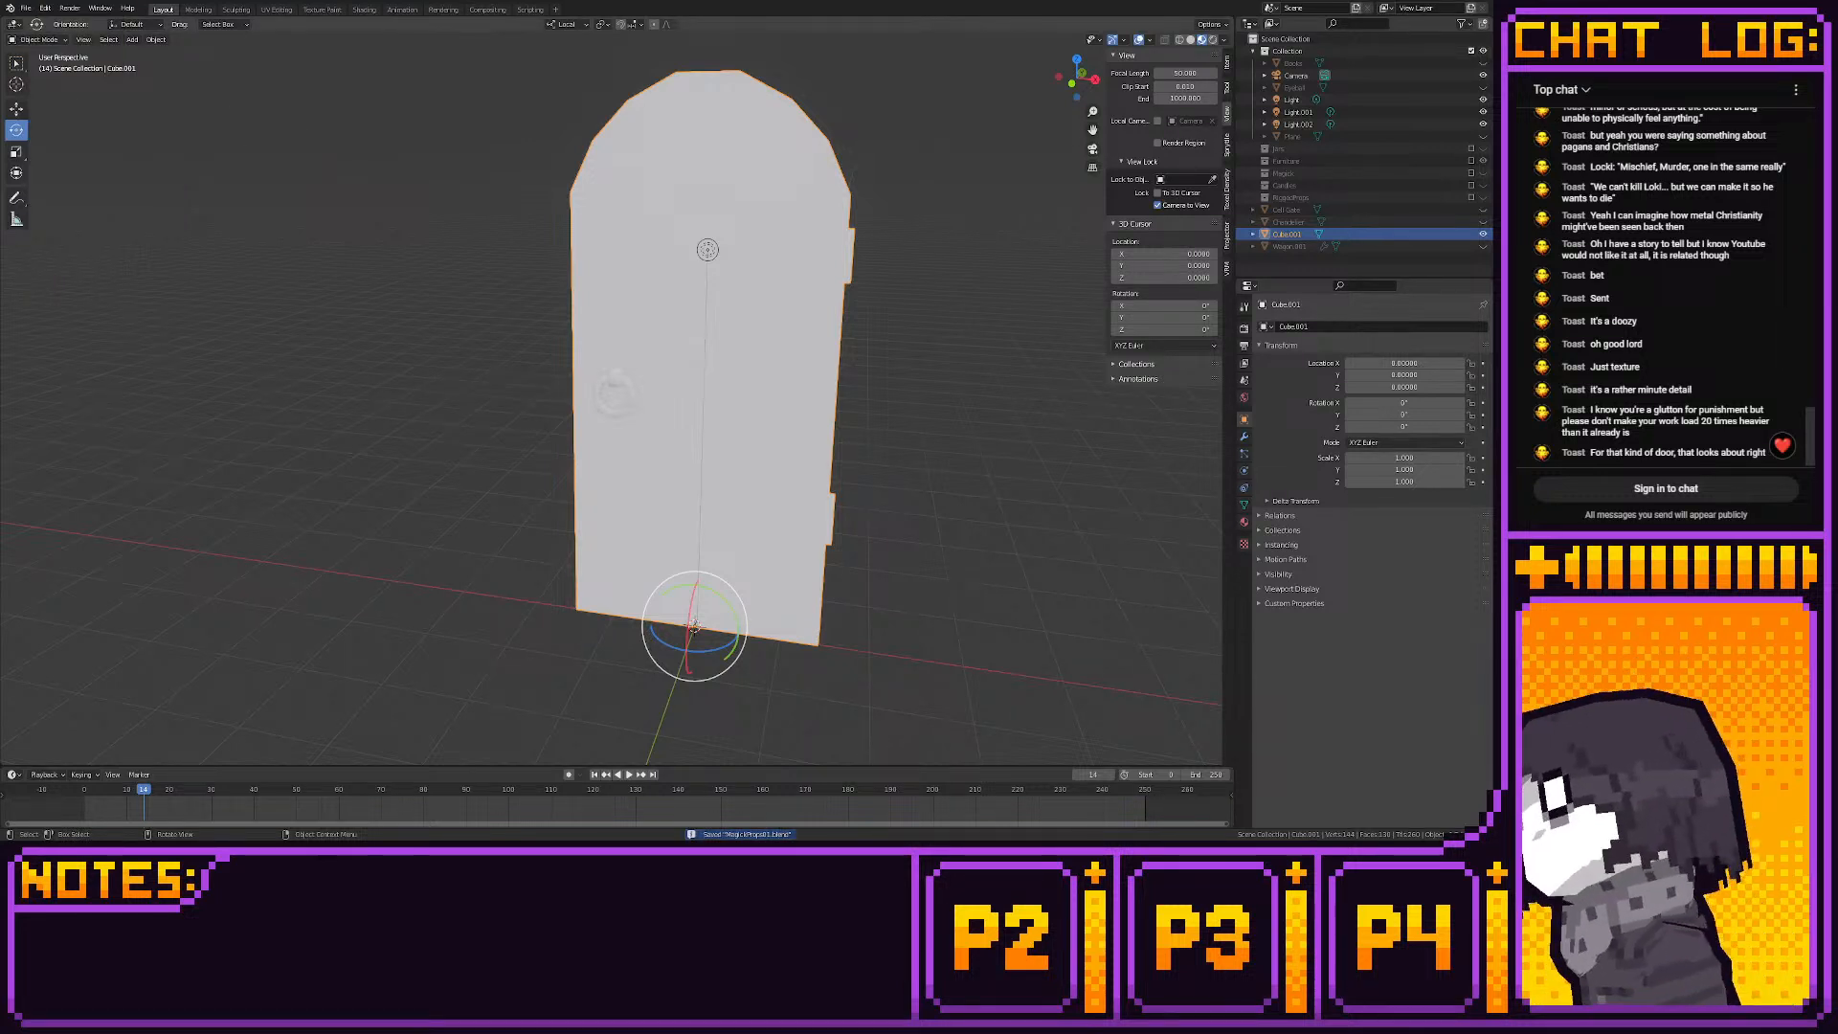
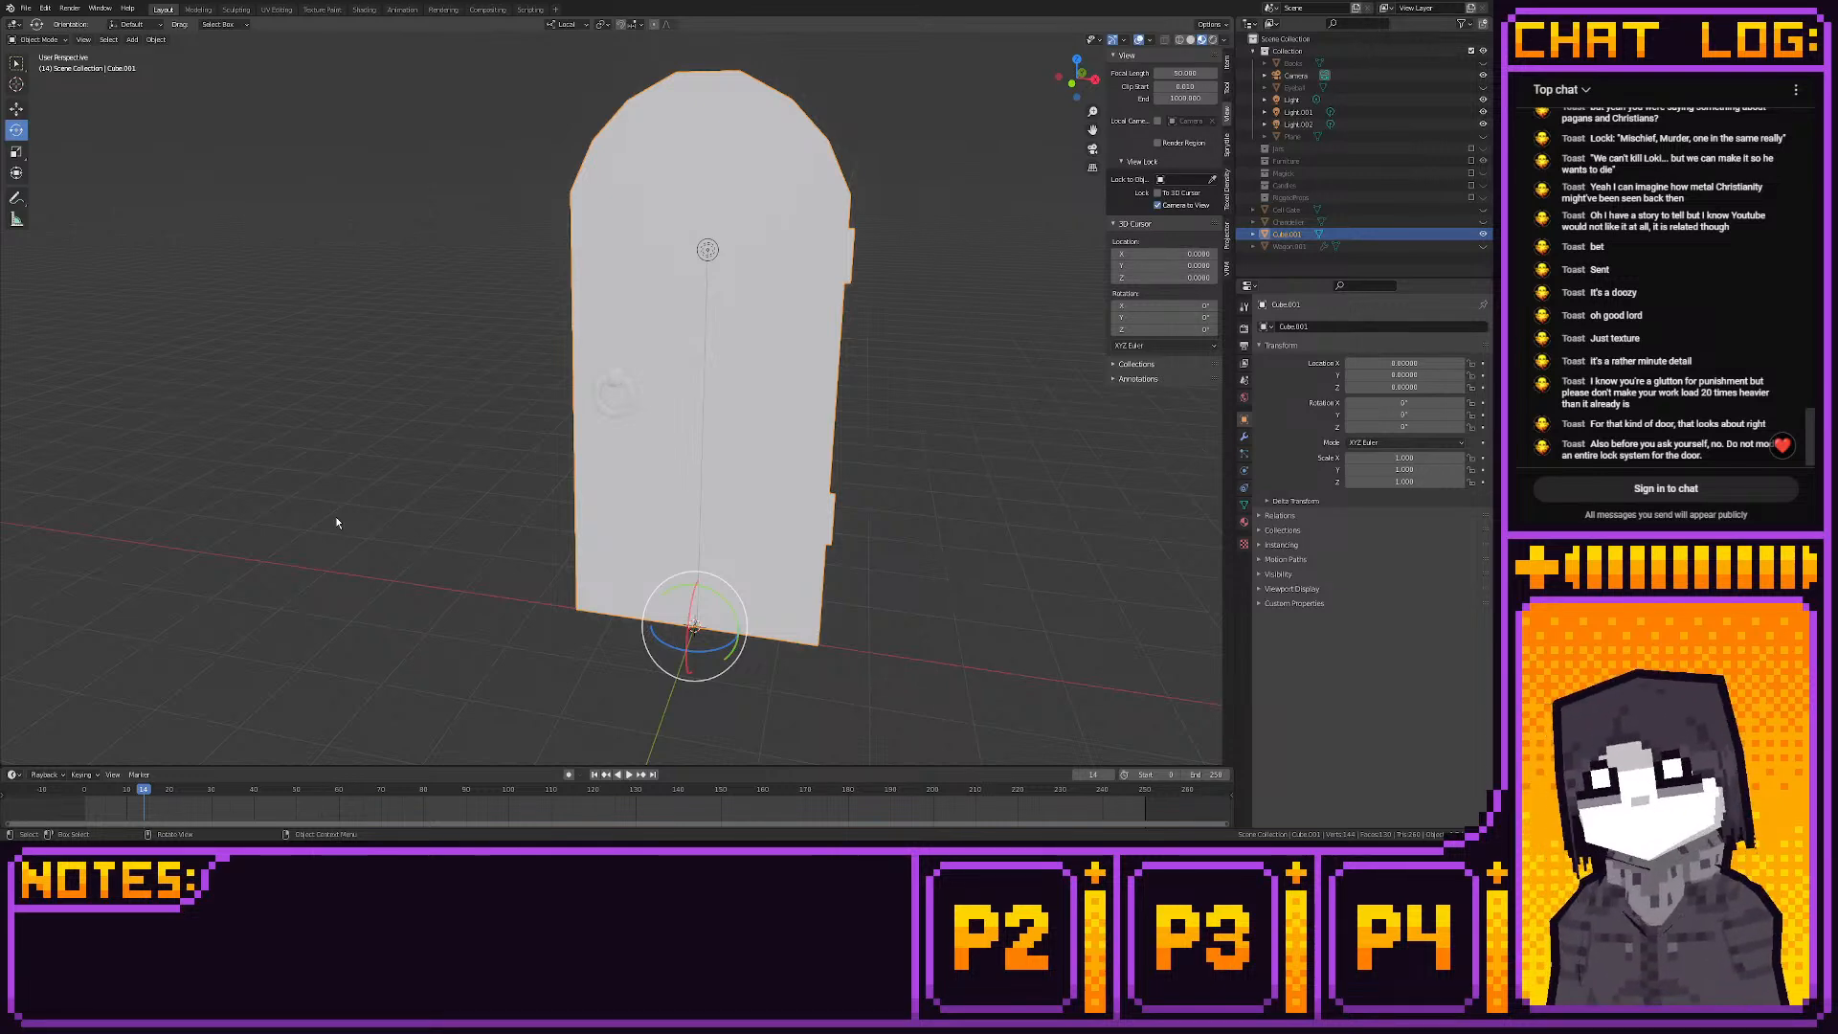
Add a single-bone armature in Object Mode and show the scene as a wireframe from the front
left_click(198, 9)
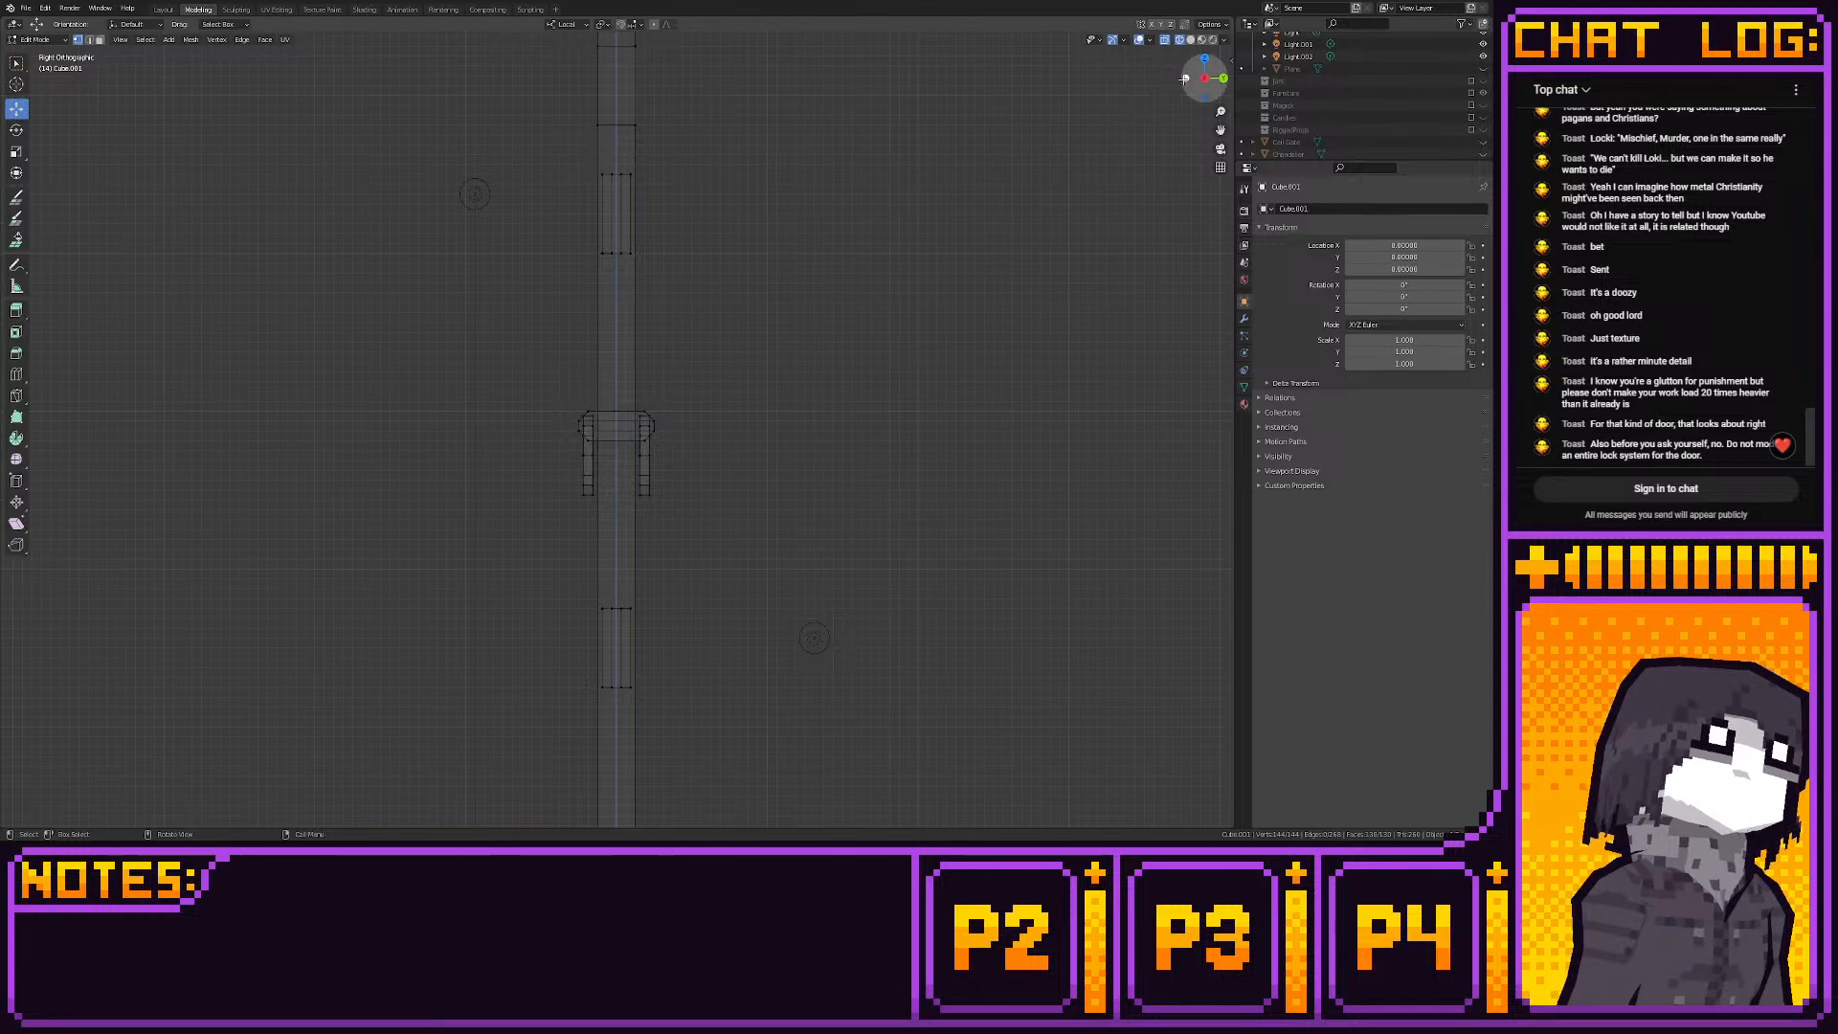
left_click(1185, 79)
scroll(1009, 369, "down", 4)
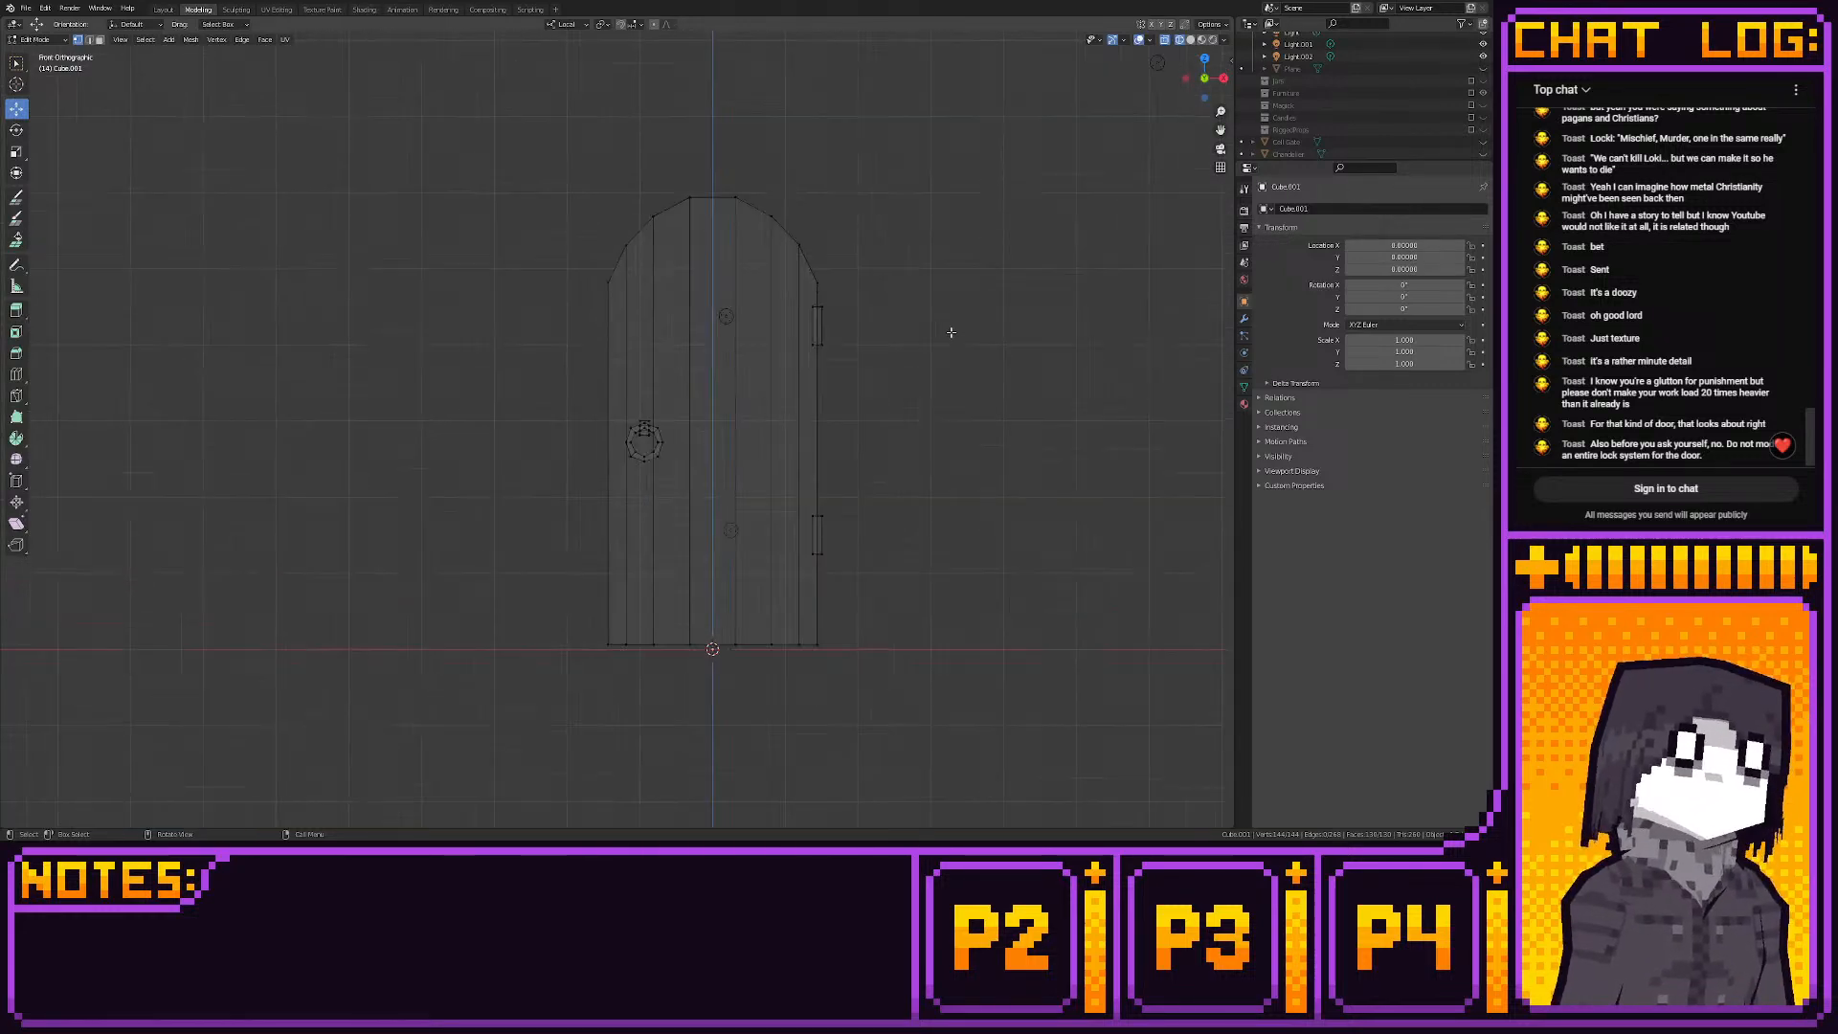
left_click(167, 10)
key("shift+a")
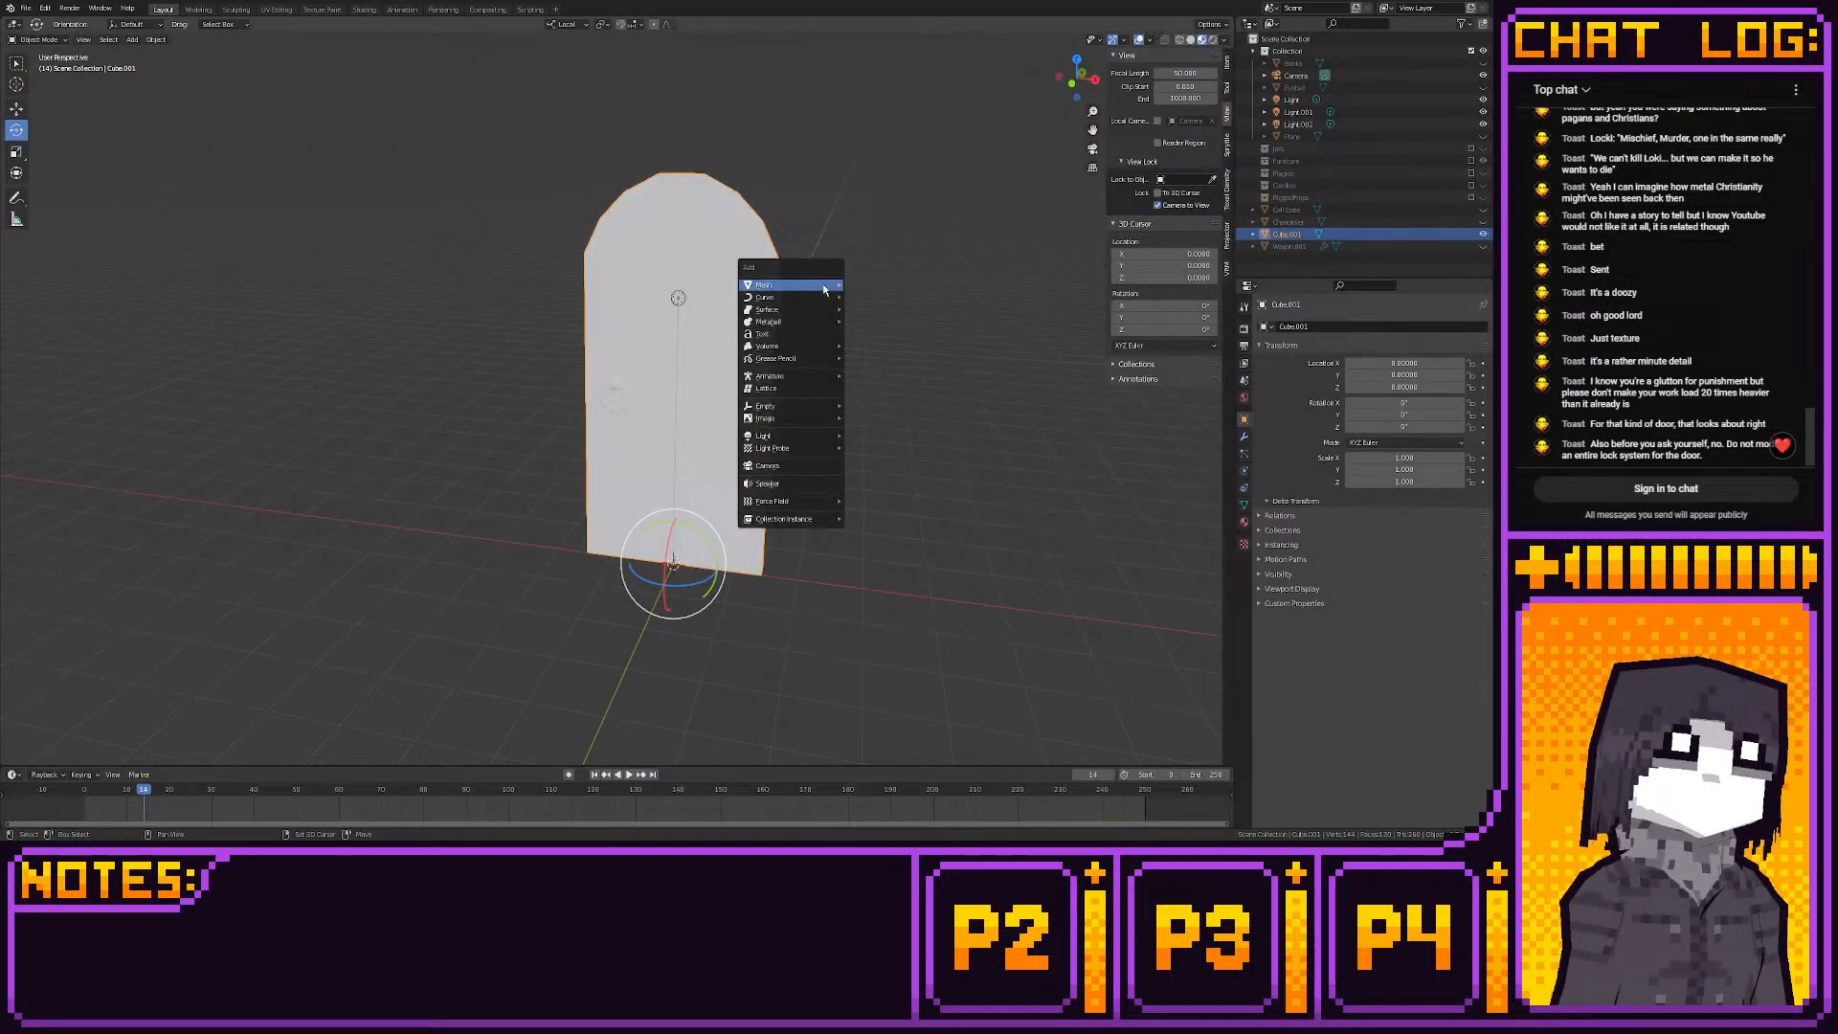
mouse_move(824, 289)
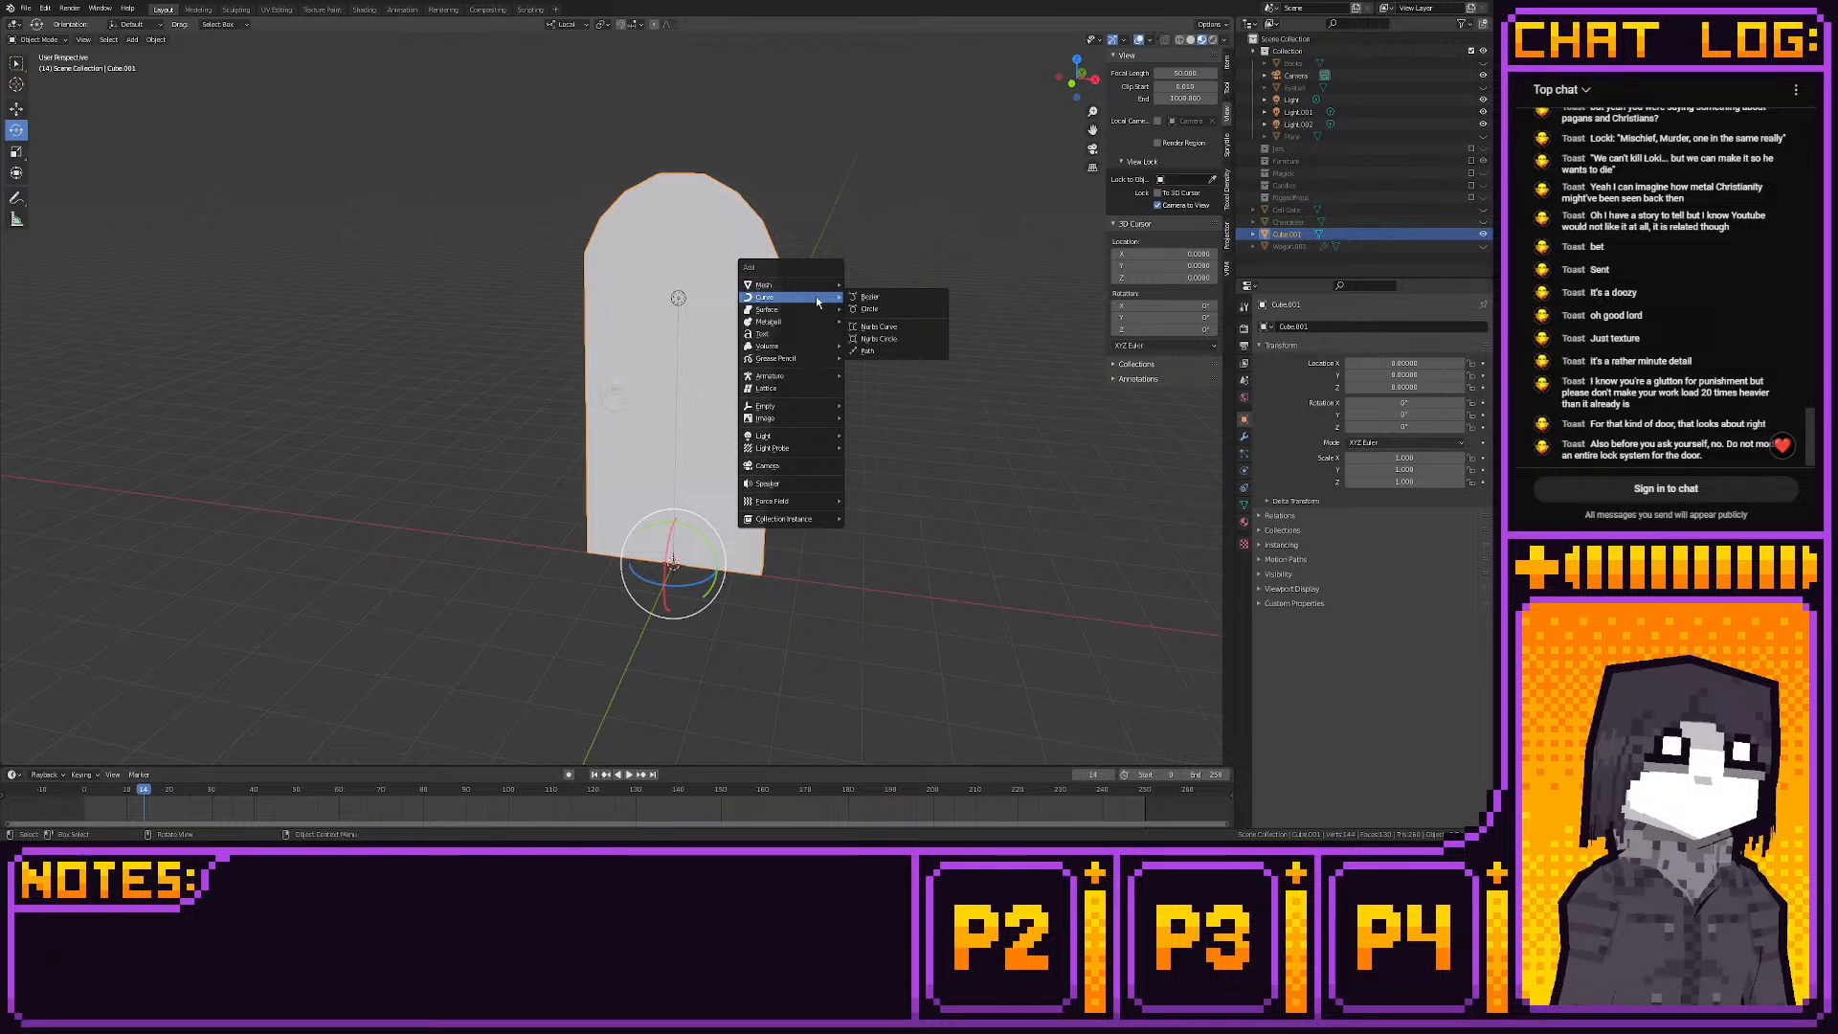
mouse_move(814, 376)
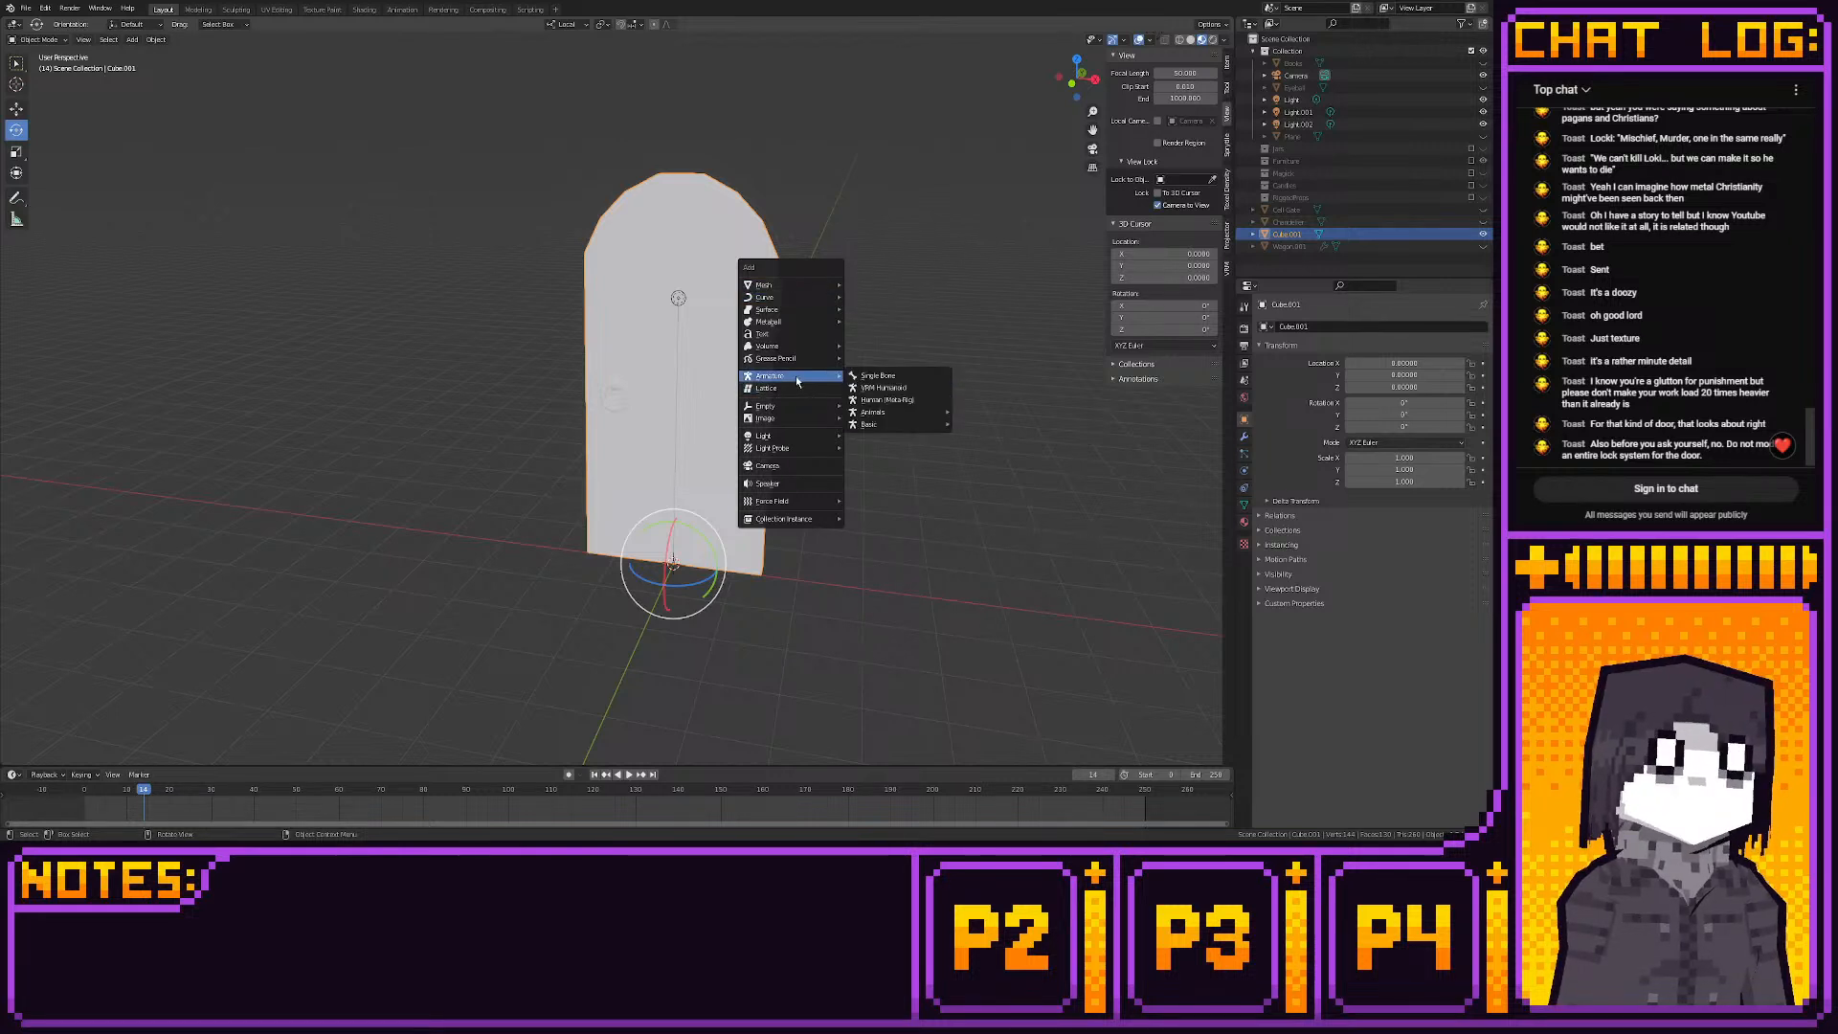
left_click(871, 376)
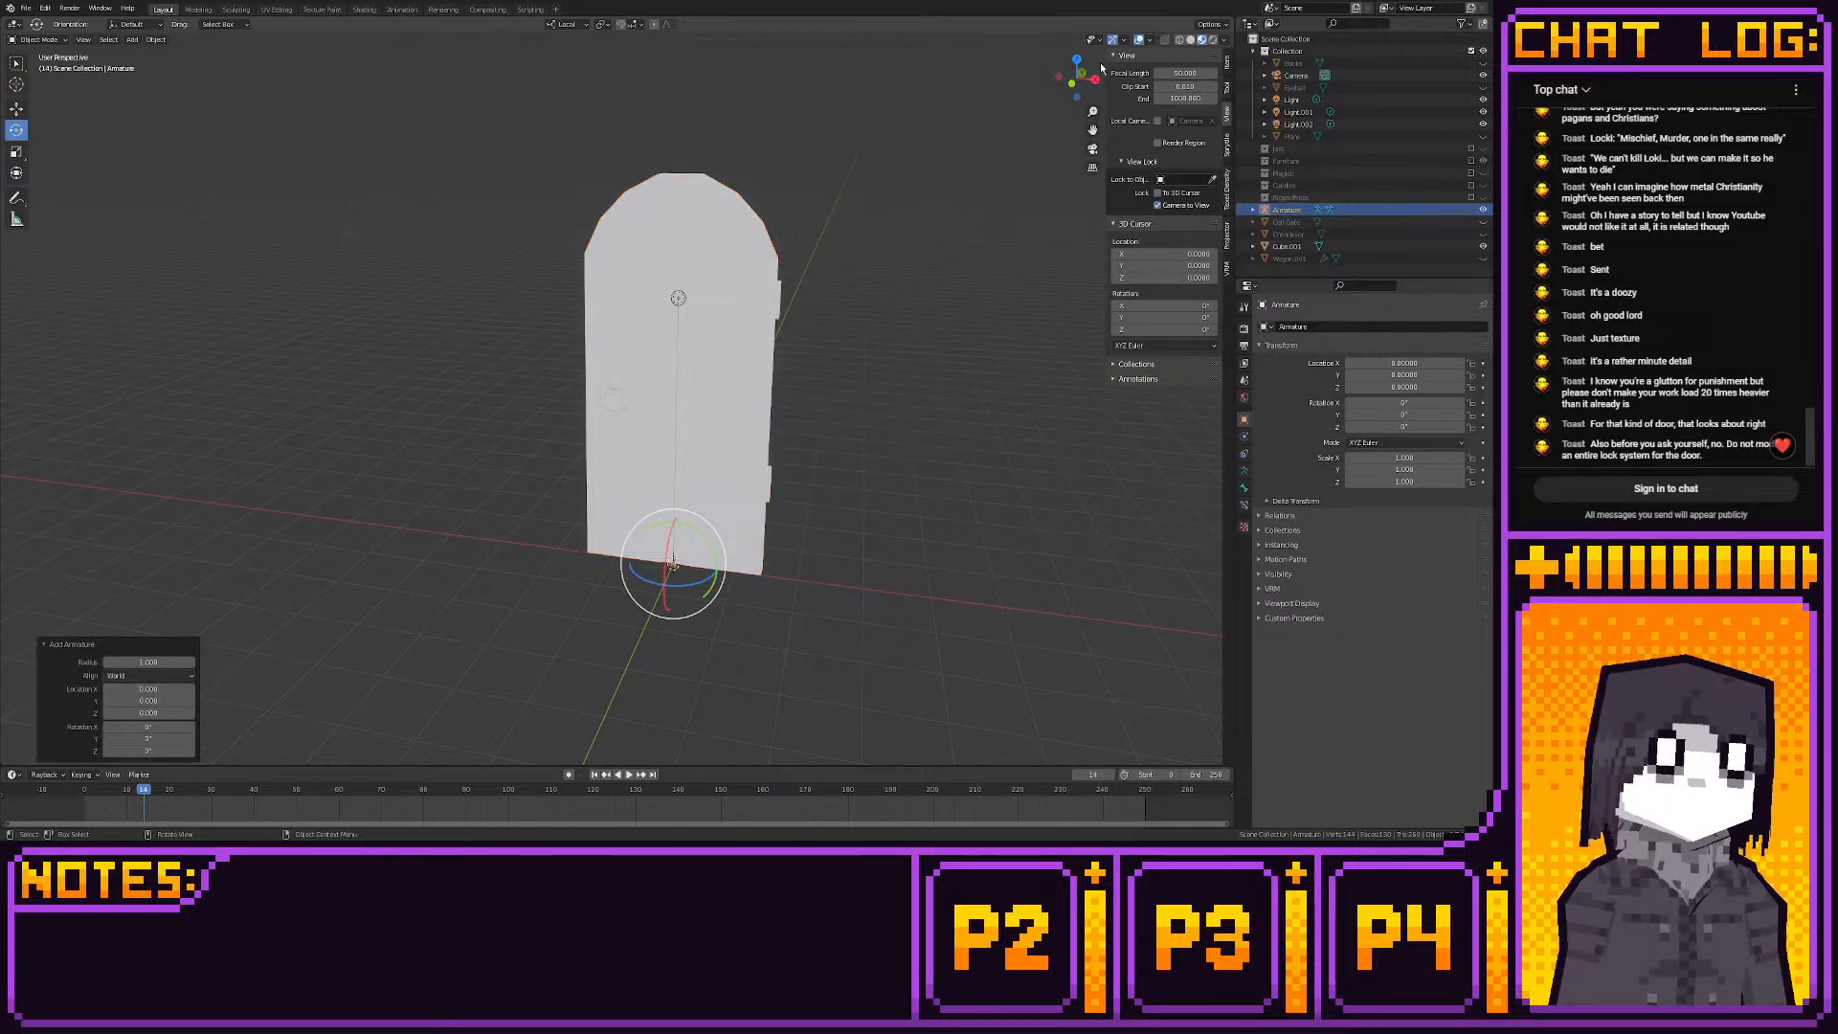
left_click(1072, 83)
left_click(1179, 41)
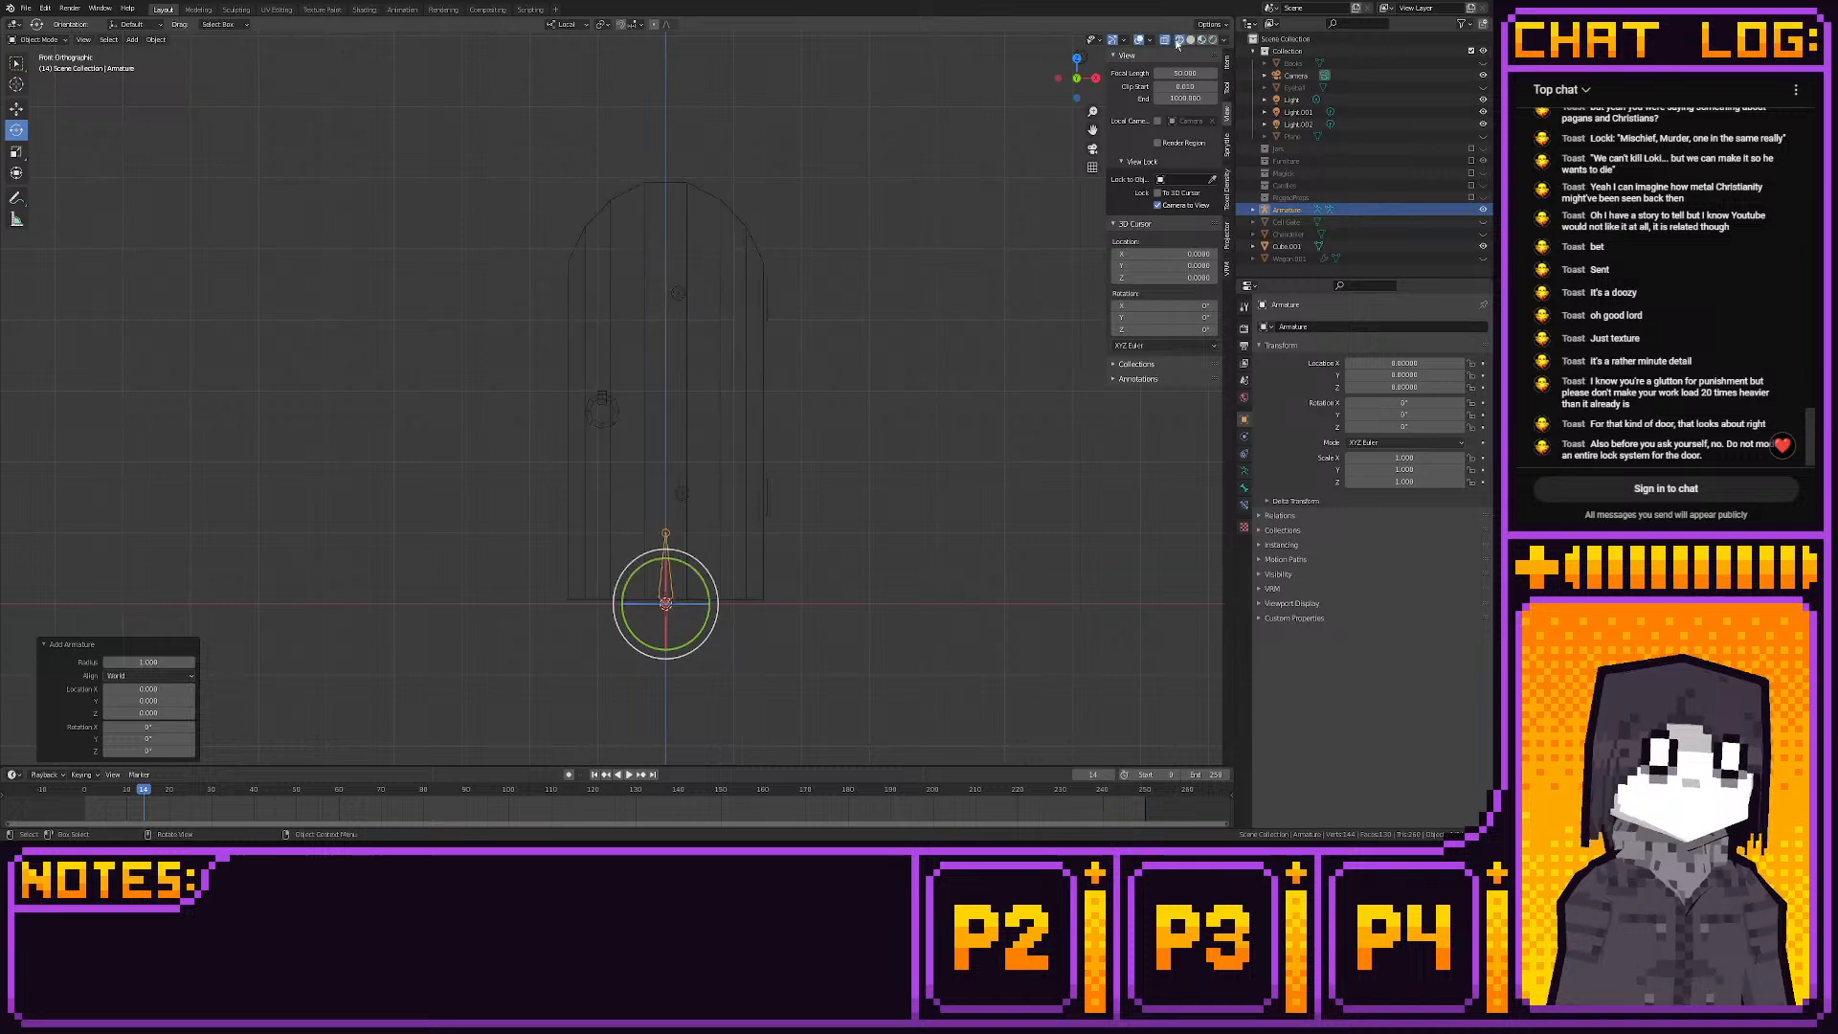
Move the armature object 1 unit along X and 2 units up along Z
middle_click_drag(809, 412, 808, 345, "shift")
left_click(16, 109)
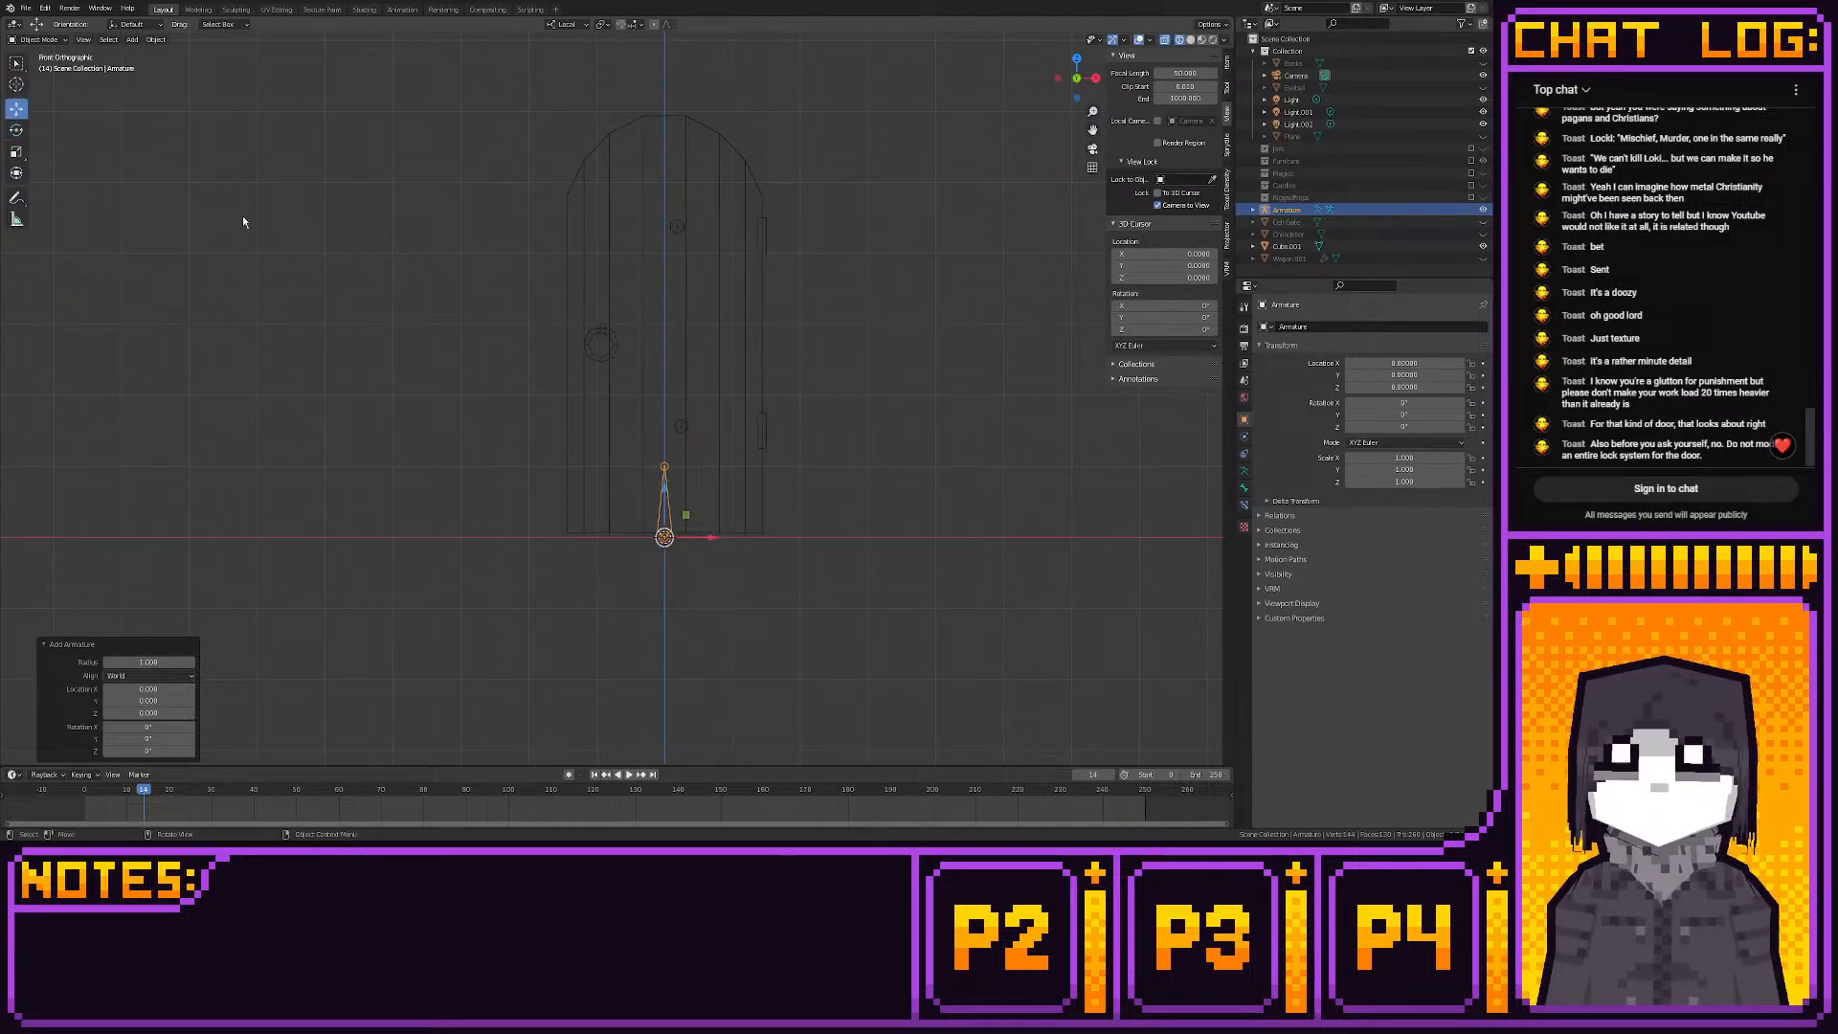
left_click_drag(682, 515, 773, 340)
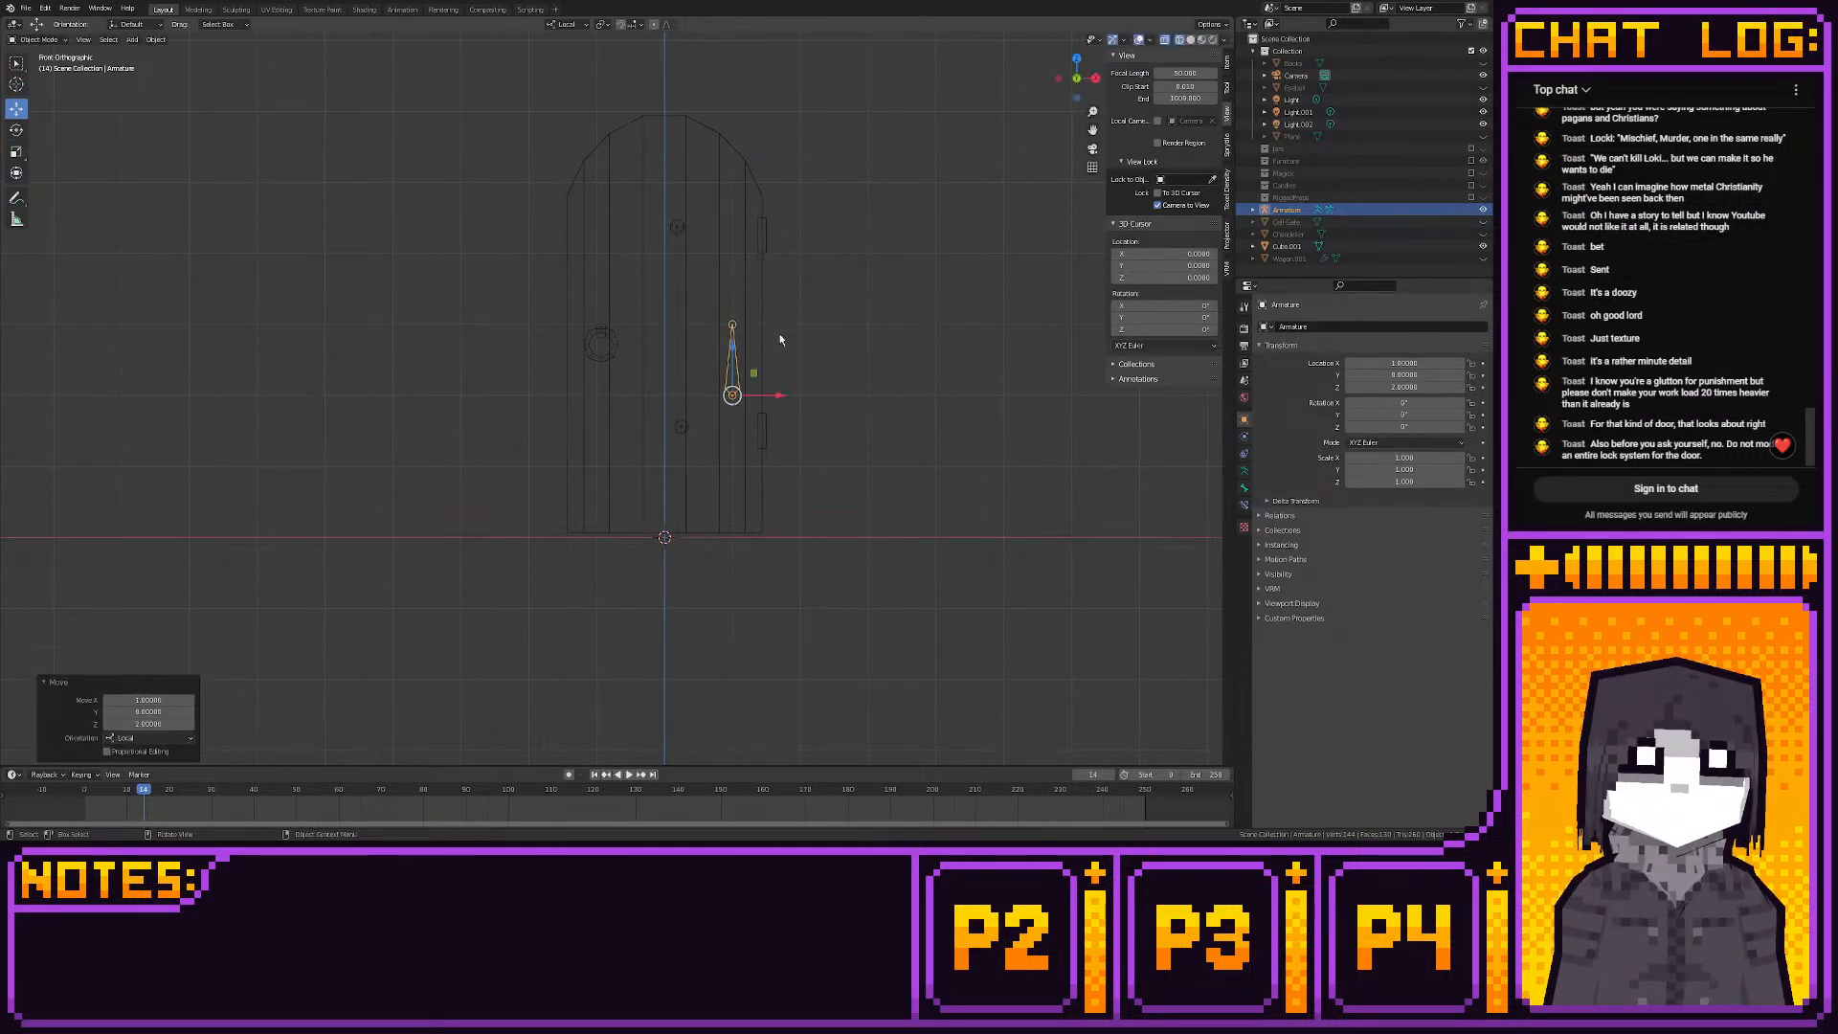
middle_click_drag(773, 339, 732, 356, "shift")
scroll(657, 404, "up", 4)
middle_click_drag(657, 404, 648, 372, "shift")
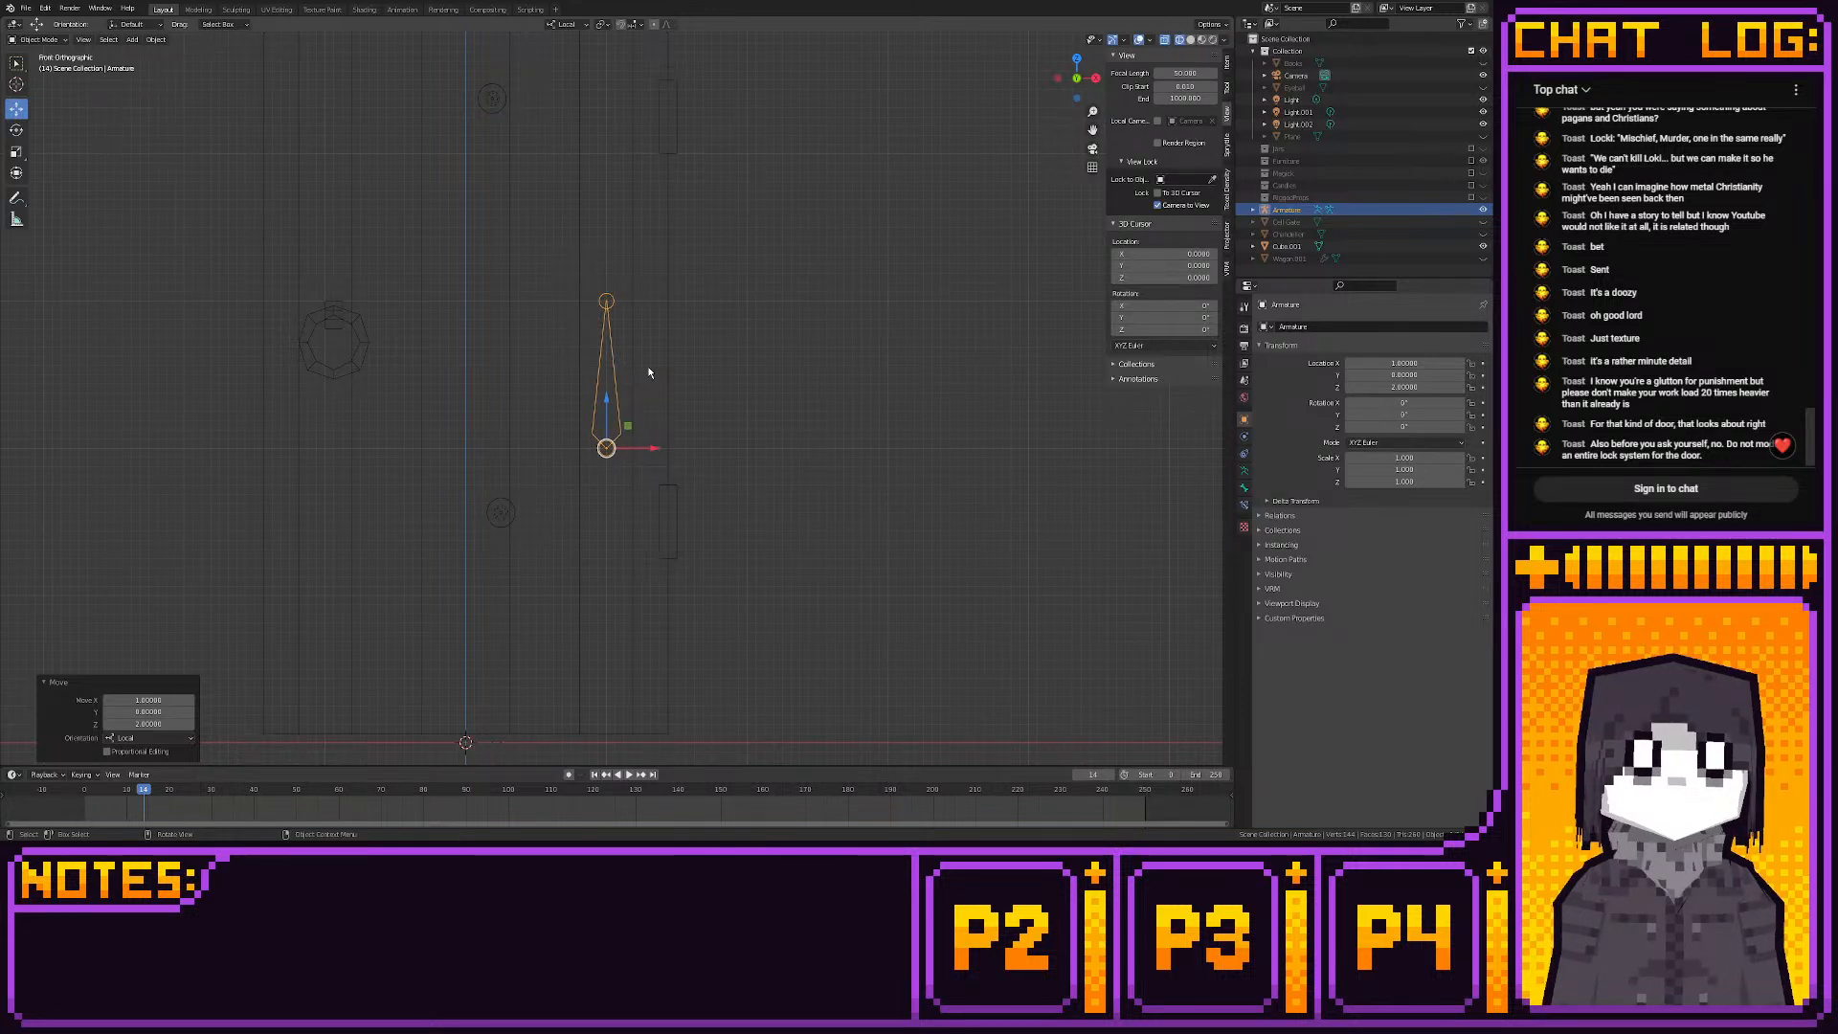
In the side view, shift the armature object along Y and raise it to the pull-ring handle's height
left_click(1095, 78)
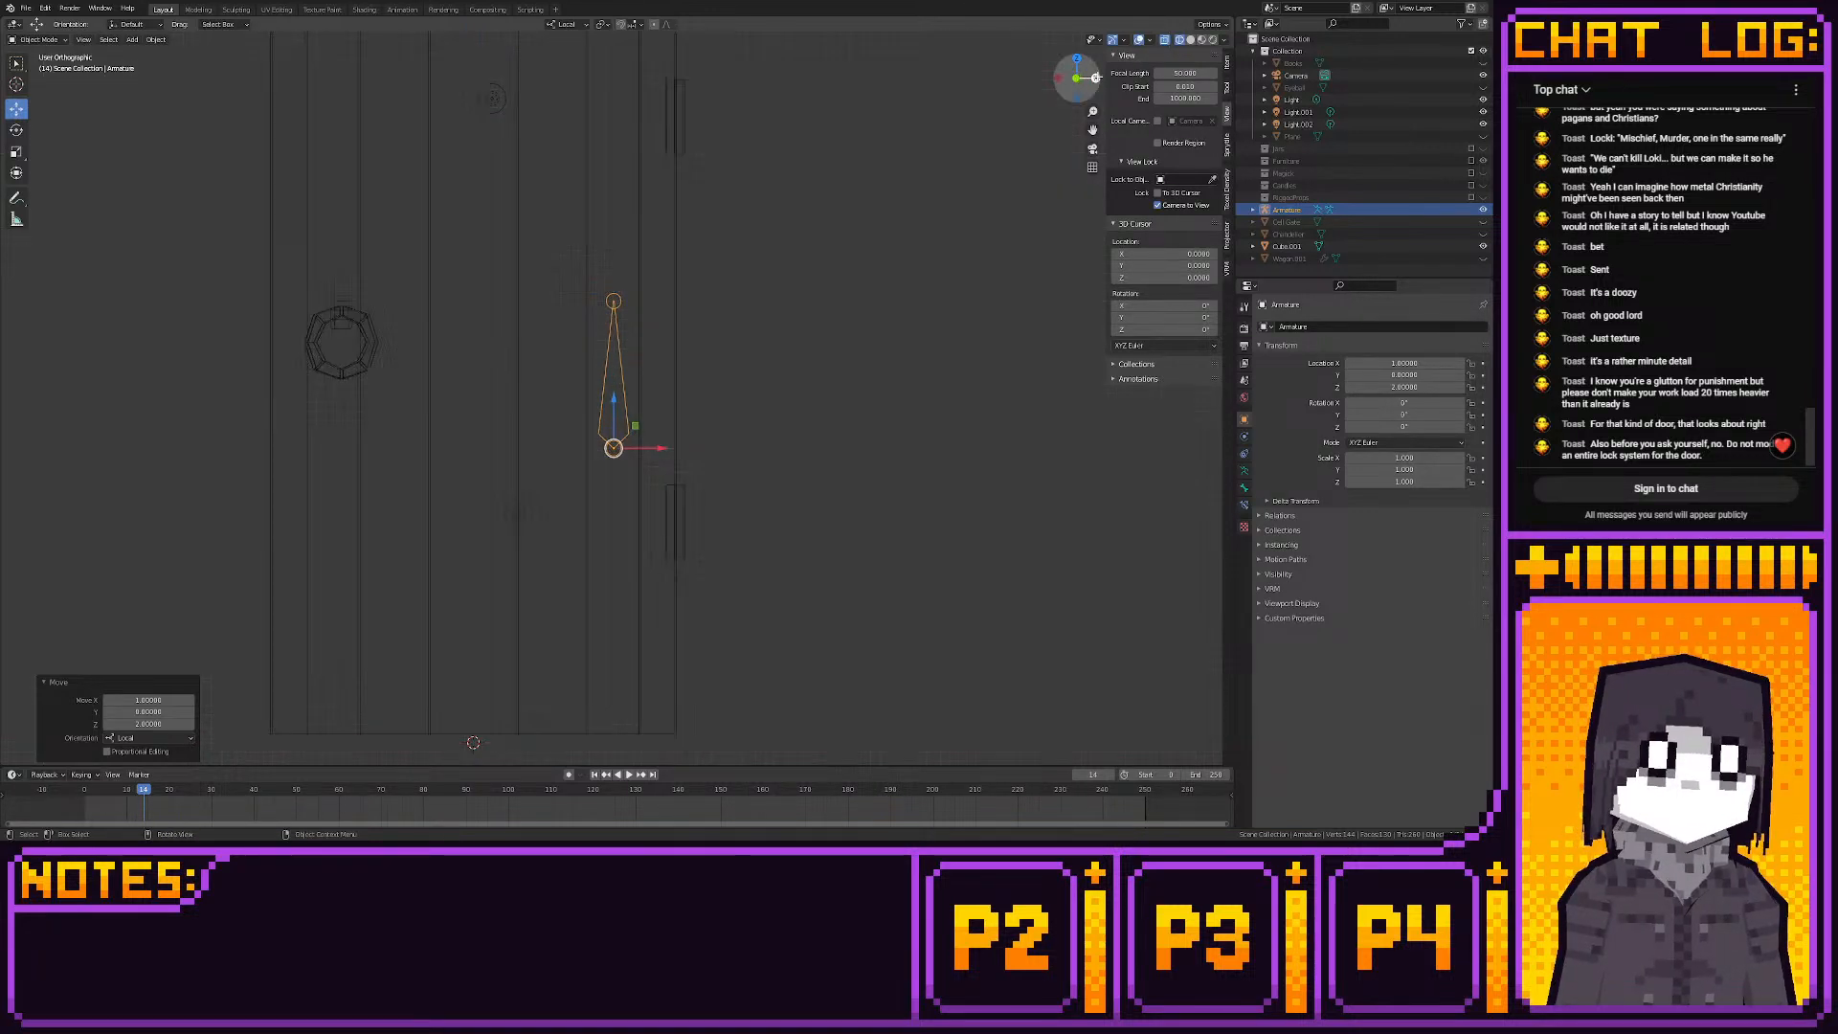
middle_click_drag(693, 397, 695, 412, "shift")
left_click_drag(763, 442, 789, 301, "ctrl")
left_click(771, 173)
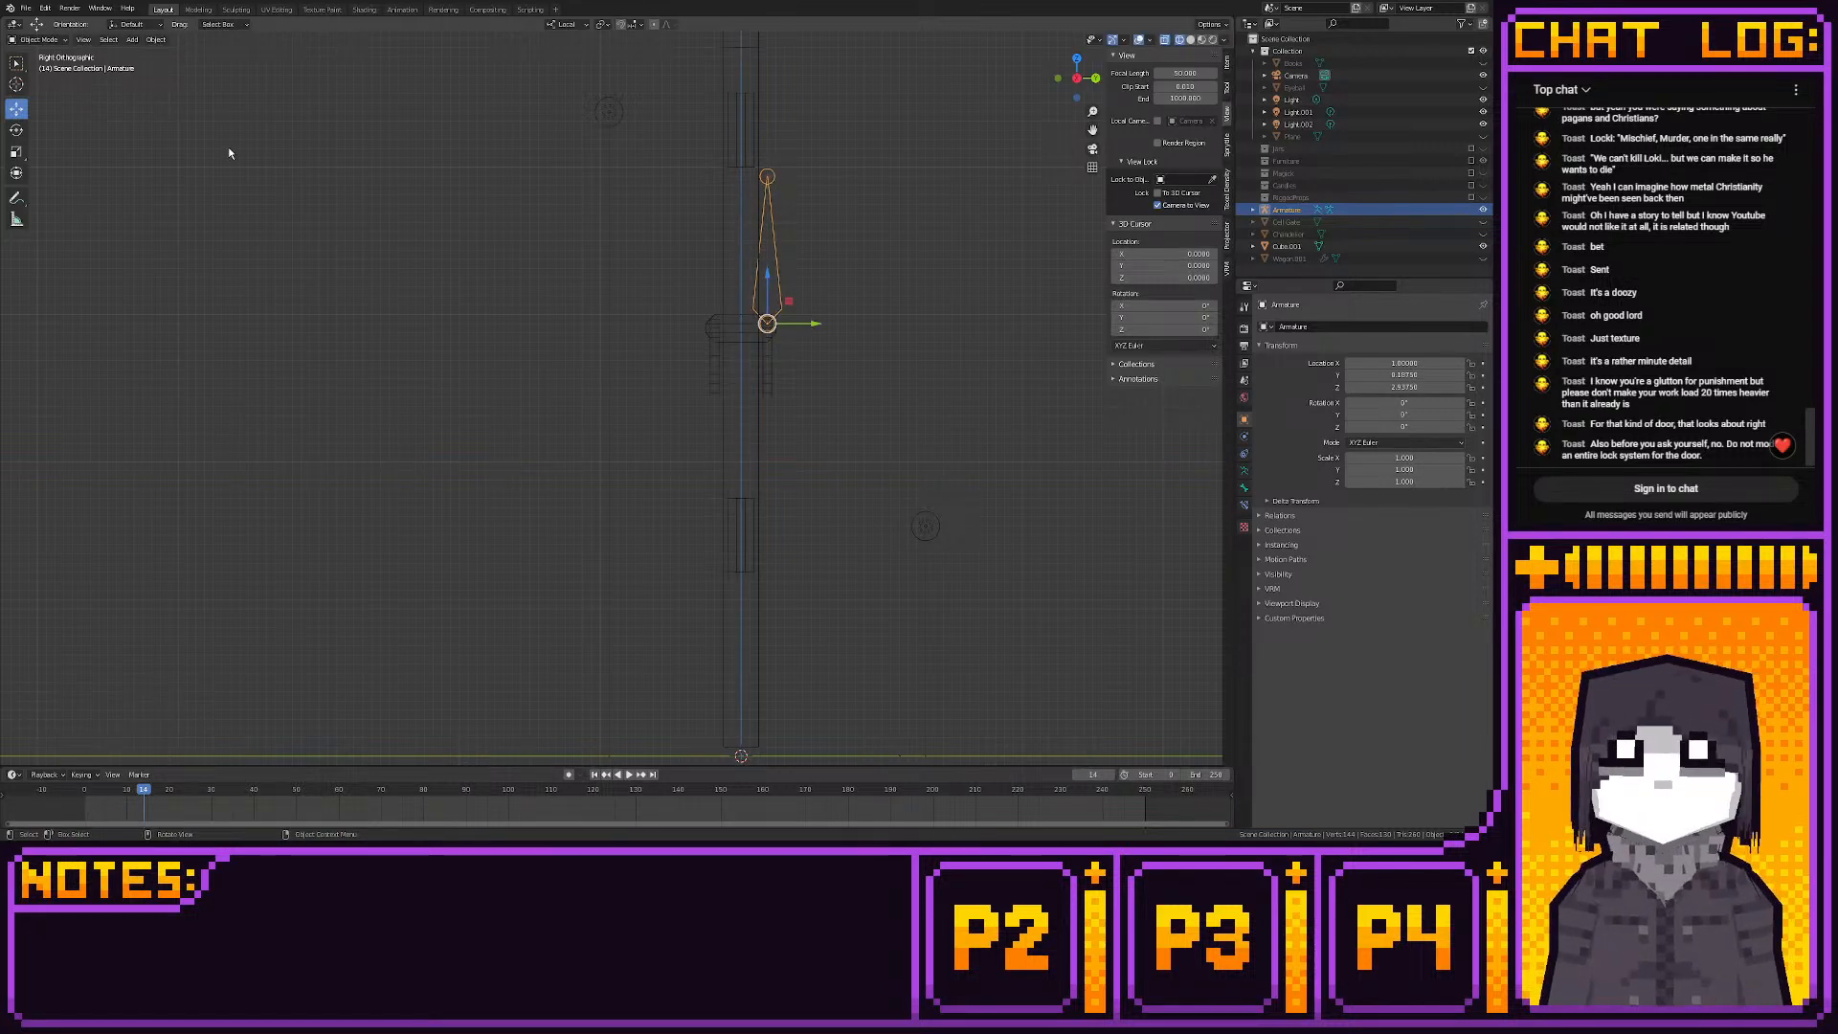
Clear the armature object's location so it sits at the world origin
key("Tab")
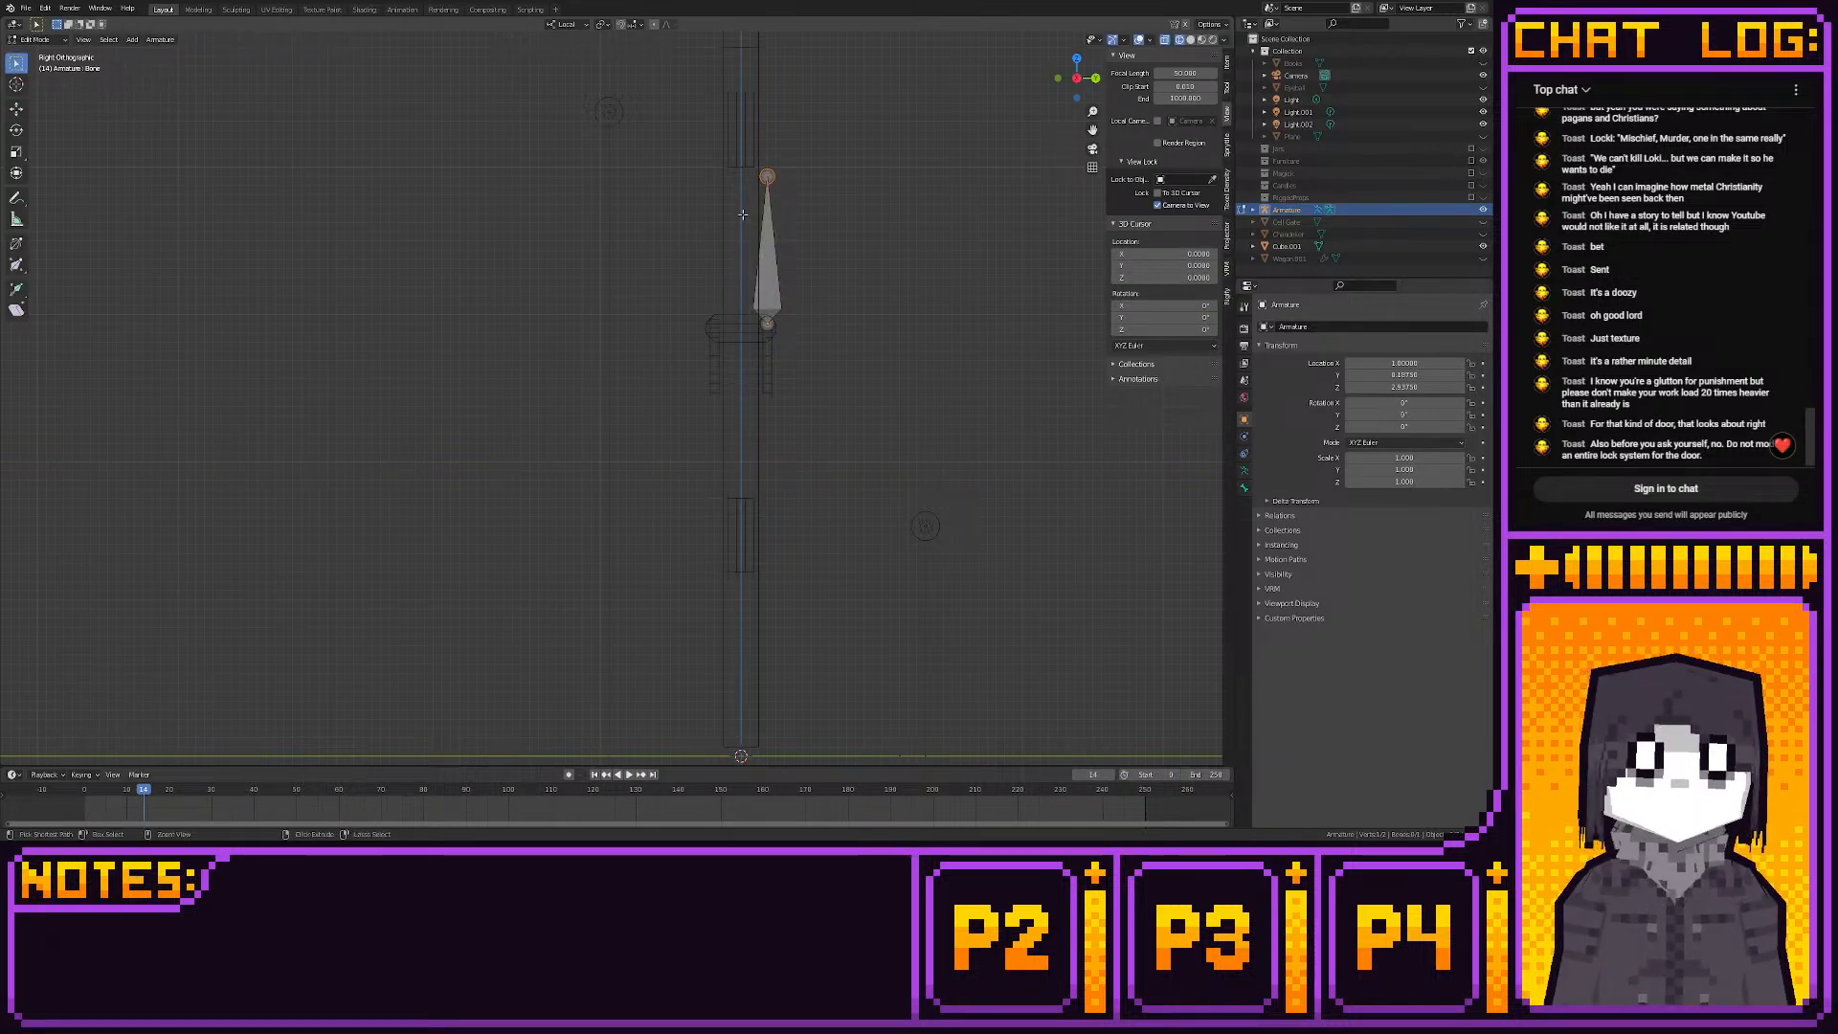
key("Tab")
key("alt+g")
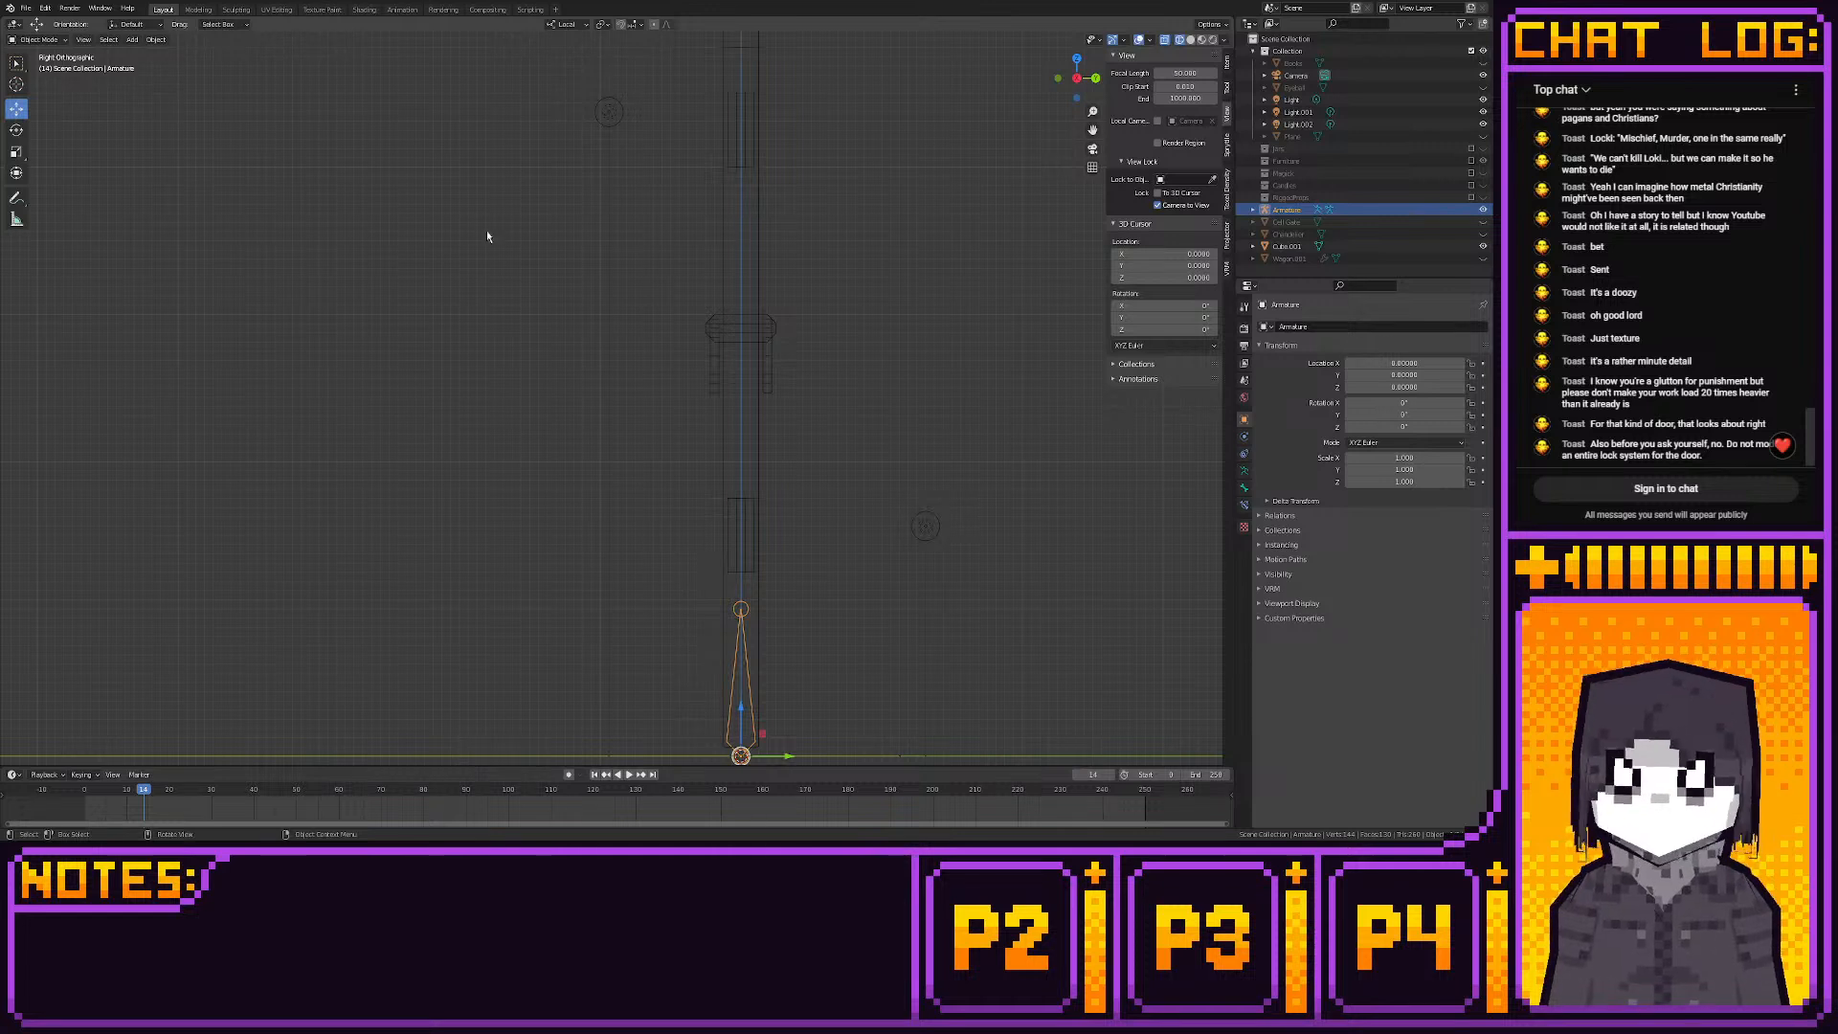
Select the bone in Edit Mode and move it up beside the pull ring on the door's positive Y side
key("Tab")
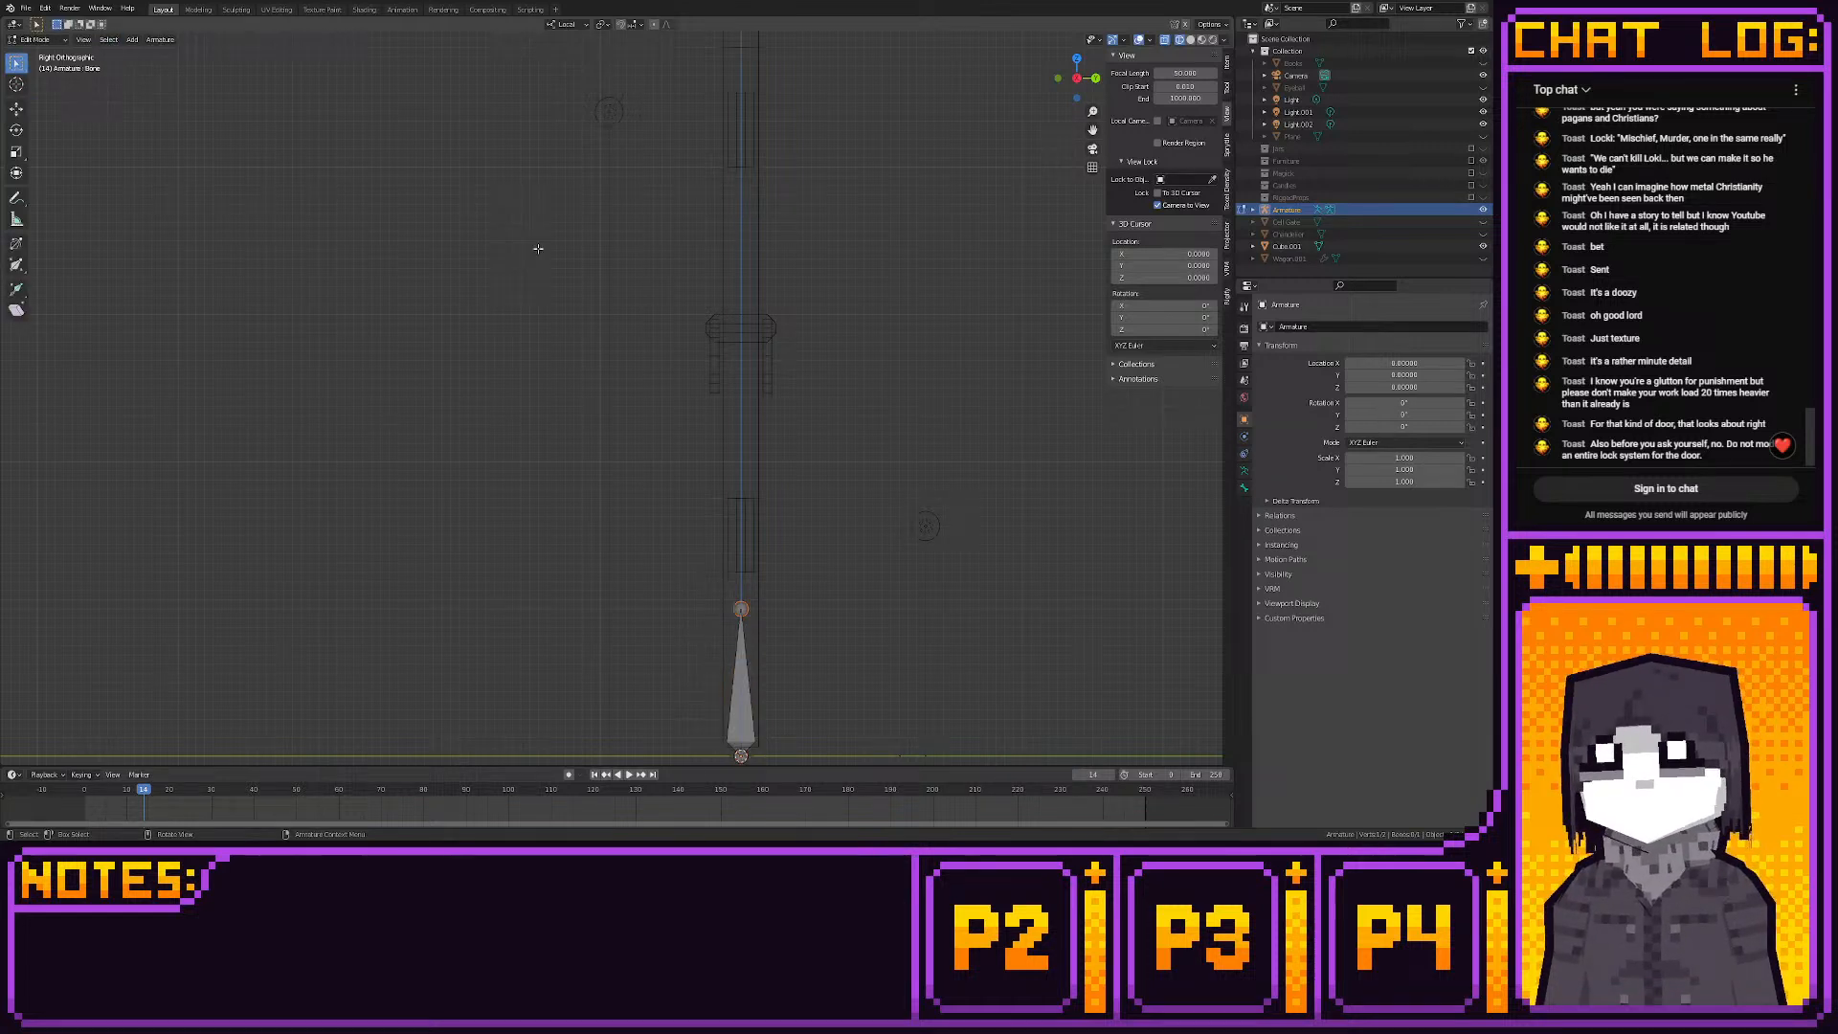
left_click(752, 702)
key("g")
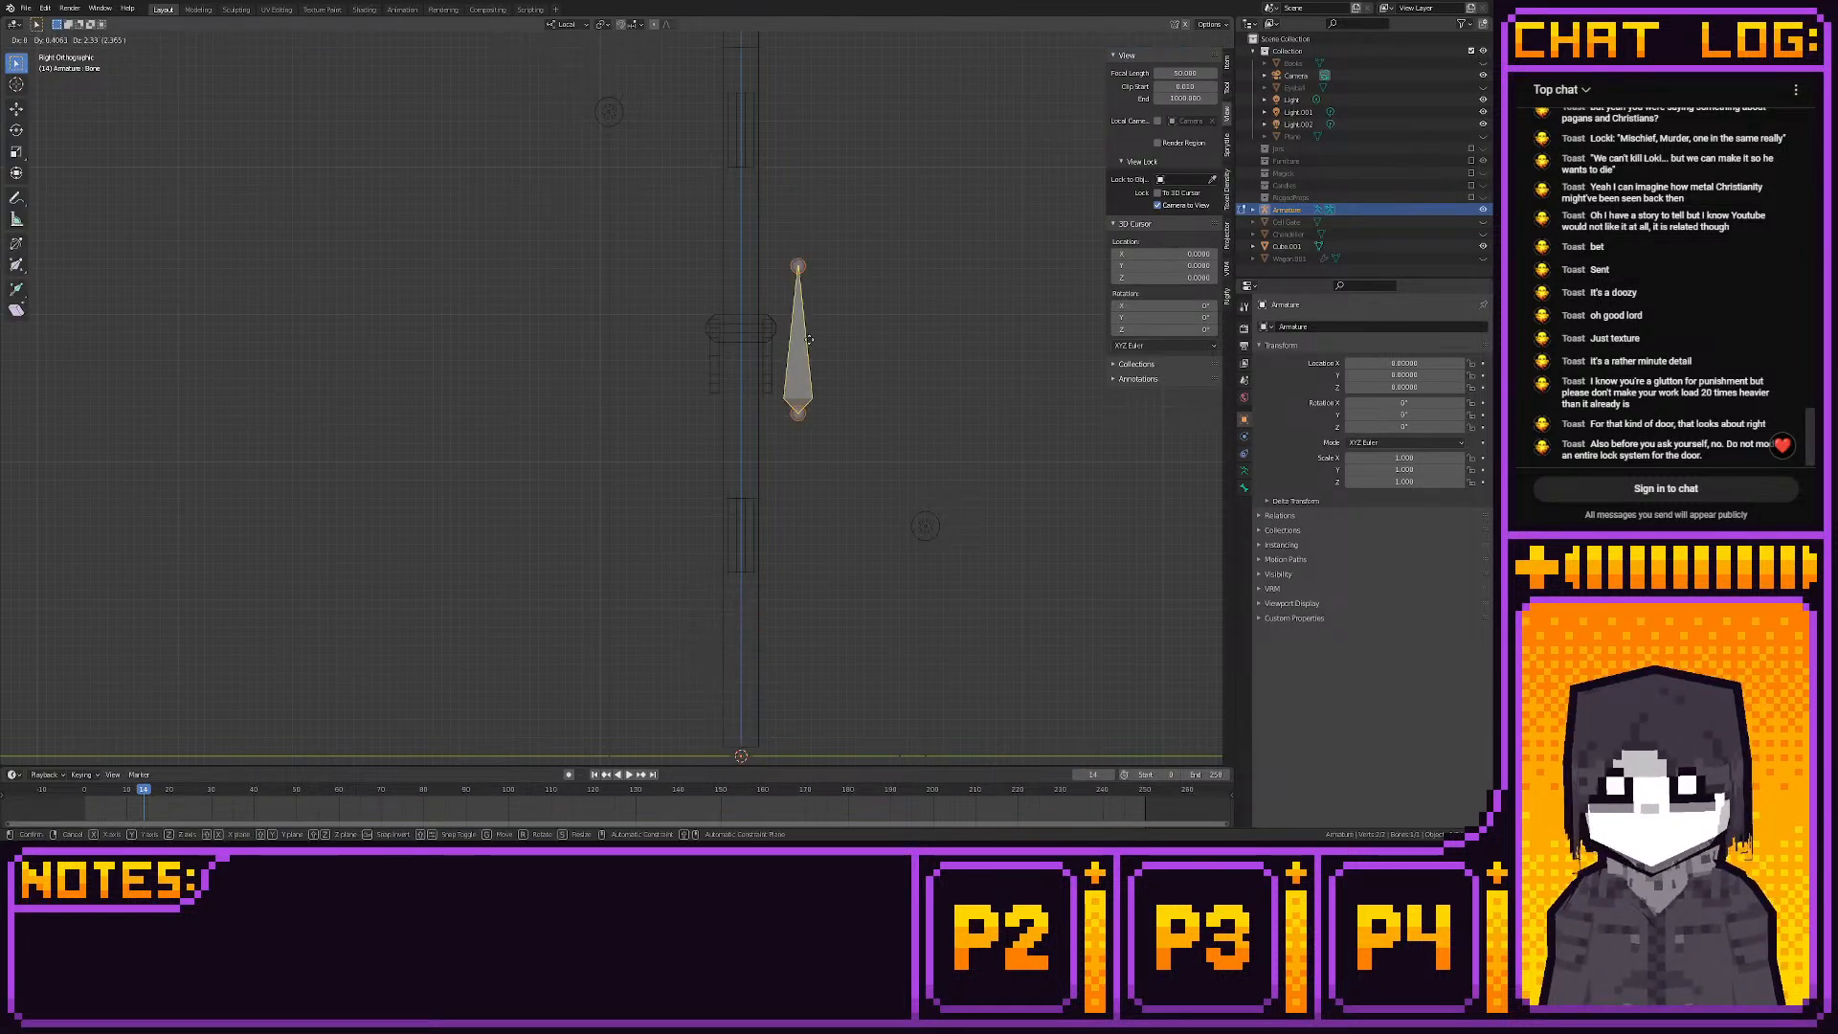
left_click(778, 257)
Select the bone's tip joint and lower it about 1.4 units along Z so the bone points down along the ring
left_click(764, 194)
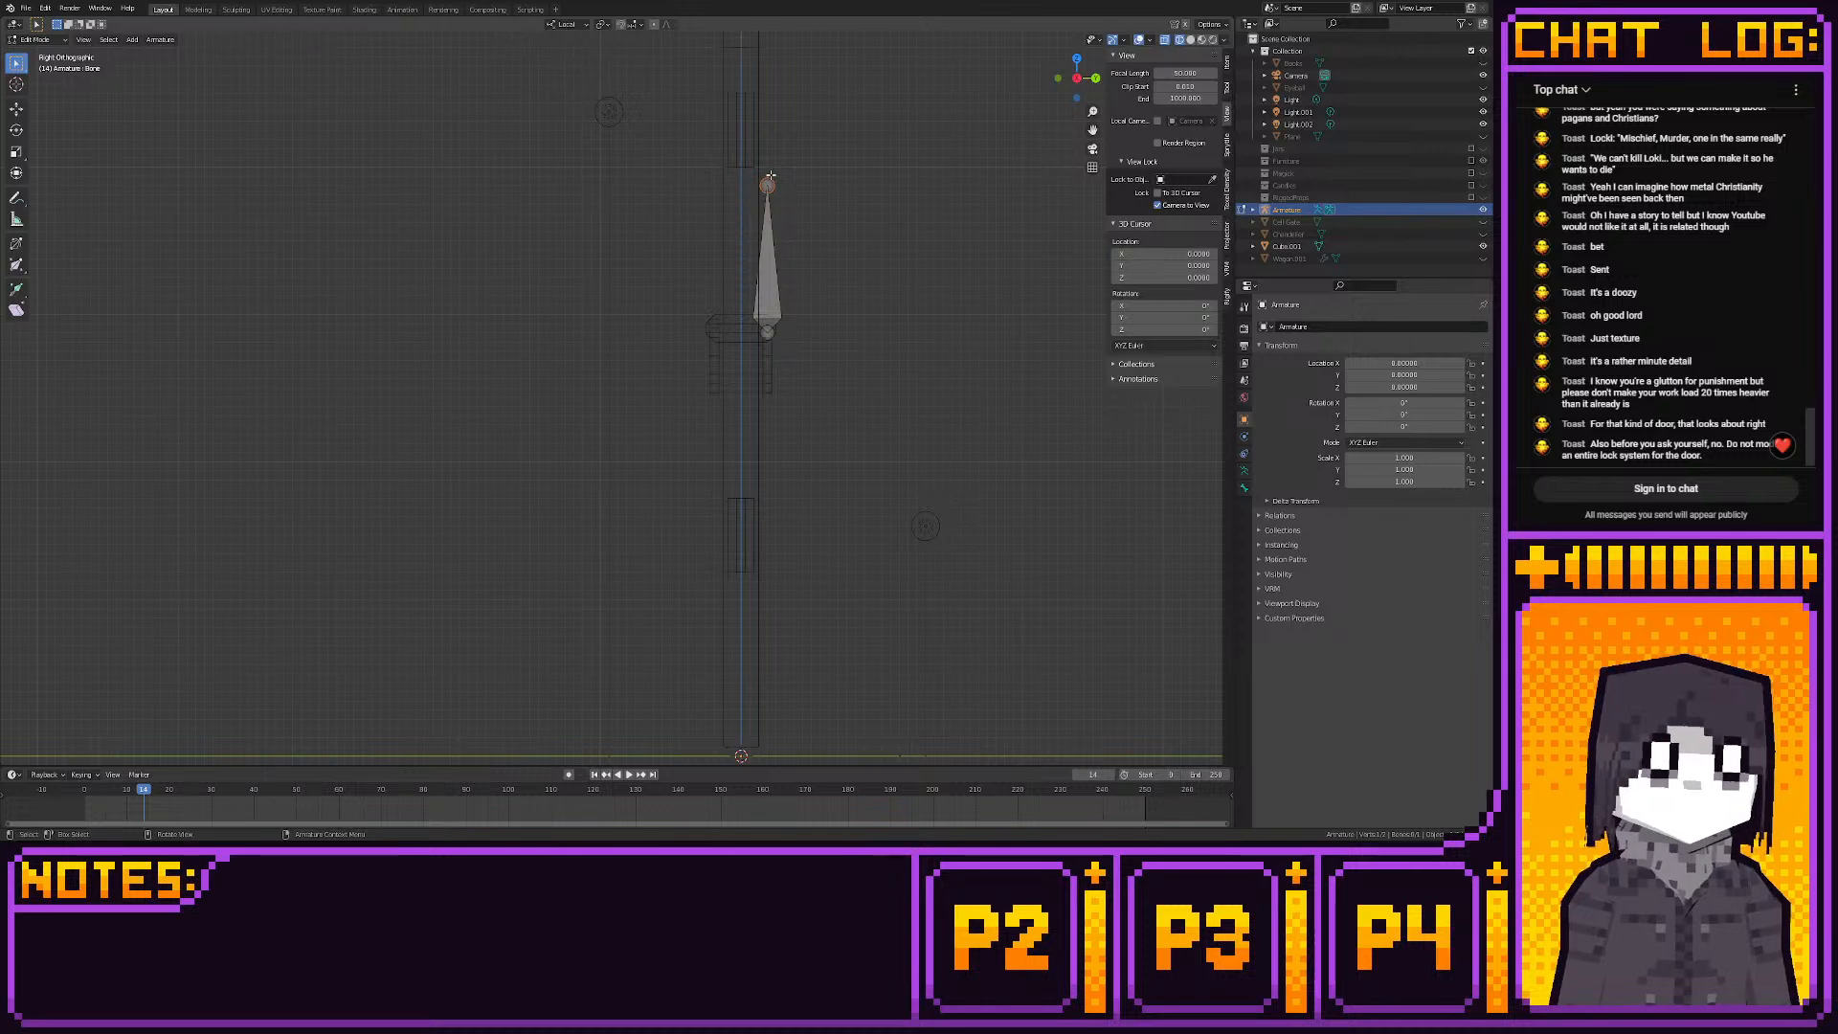
left_click(16, 108)
left_click_drag(791, 167, 792, 381)
scroll(783, 388, "up", 6)
middle_click_drag(770, 383, 624, 406, "shift")
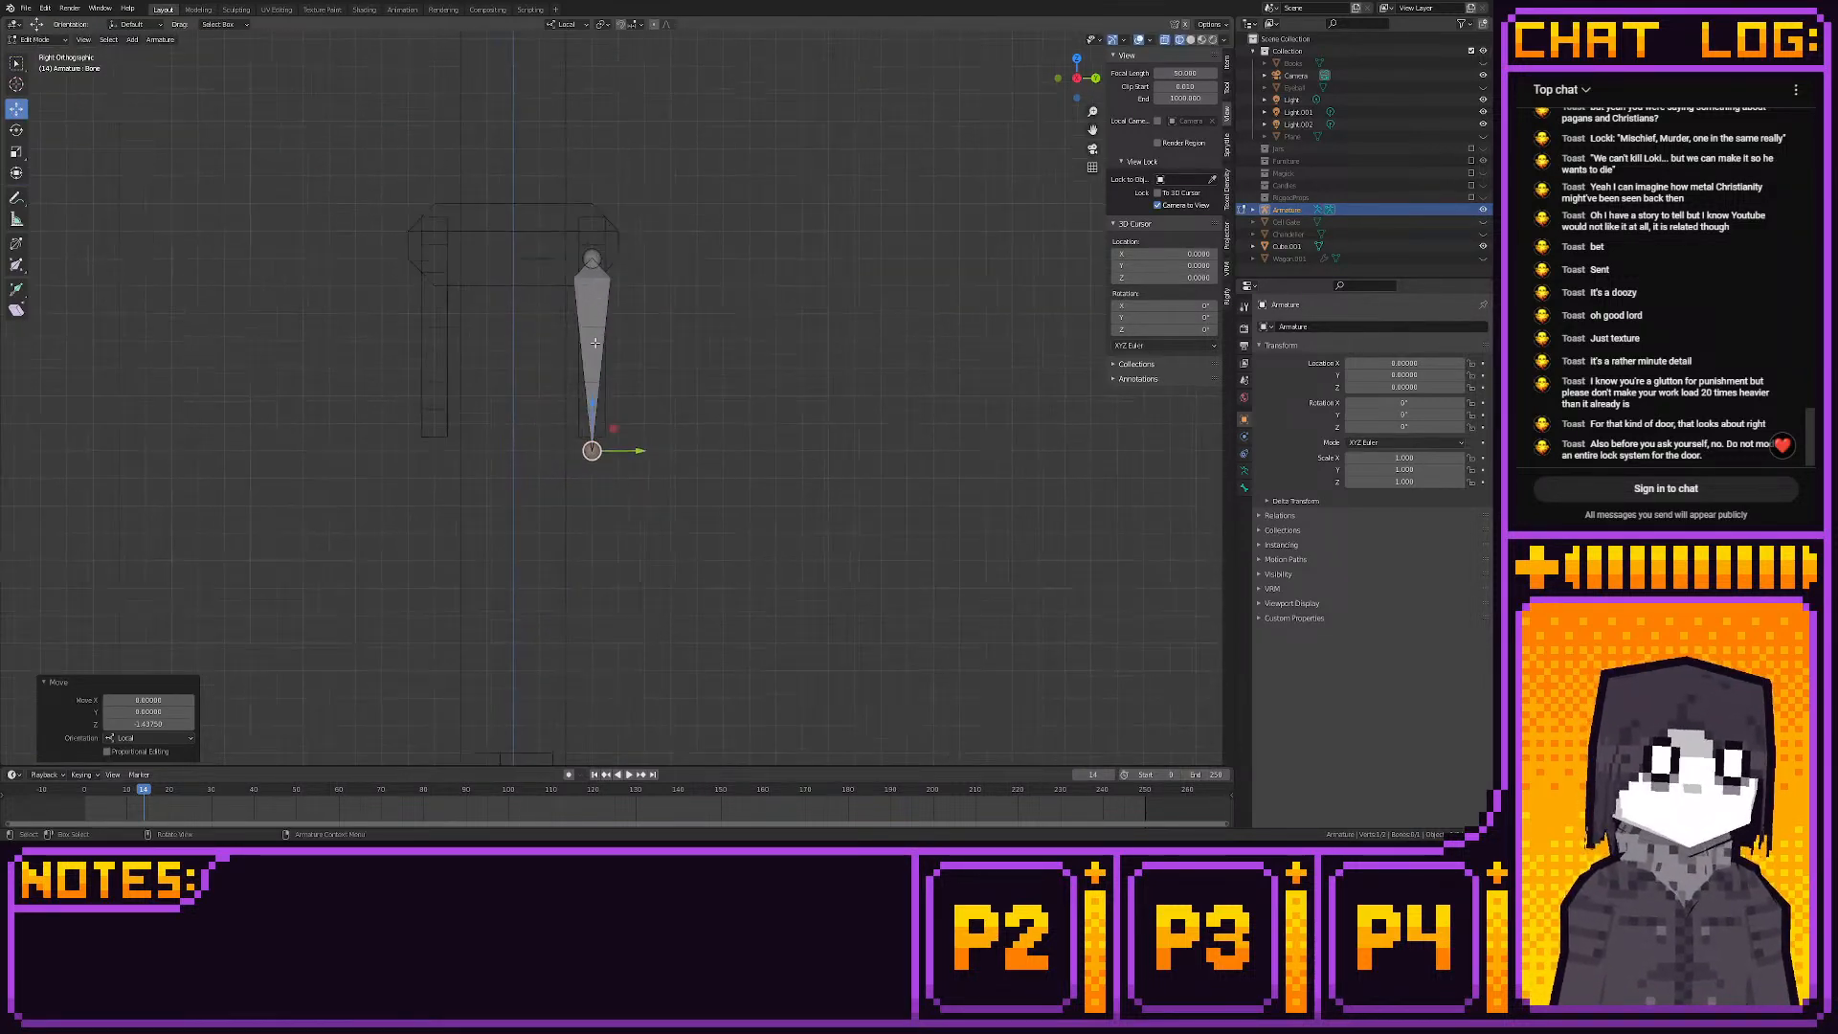
Select the whole bone and raise it slightly along Z to line it up with the pull ring
scroll(614, 395, "up", 2)
left_click(595, 307)
scroll(595, 307, "up", 4)
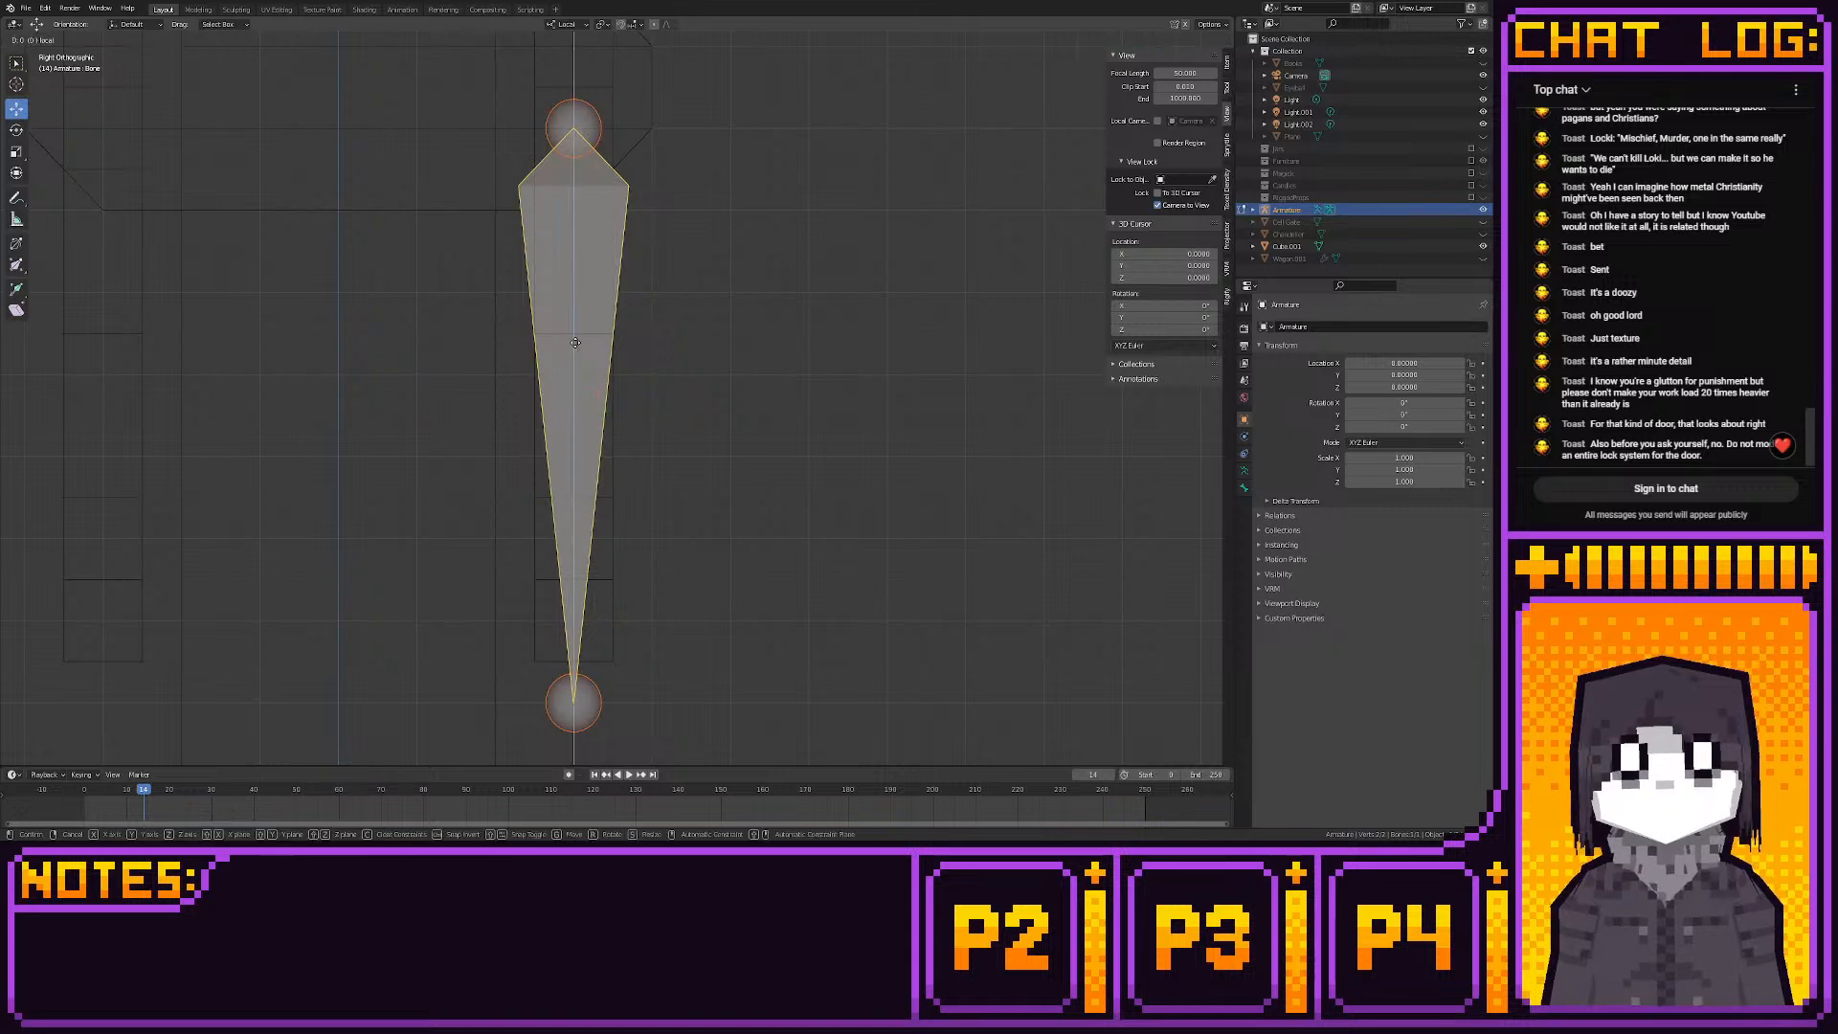
left_click(578, 338)
scroll(593, 338, "down", 5)
key("KP_5")
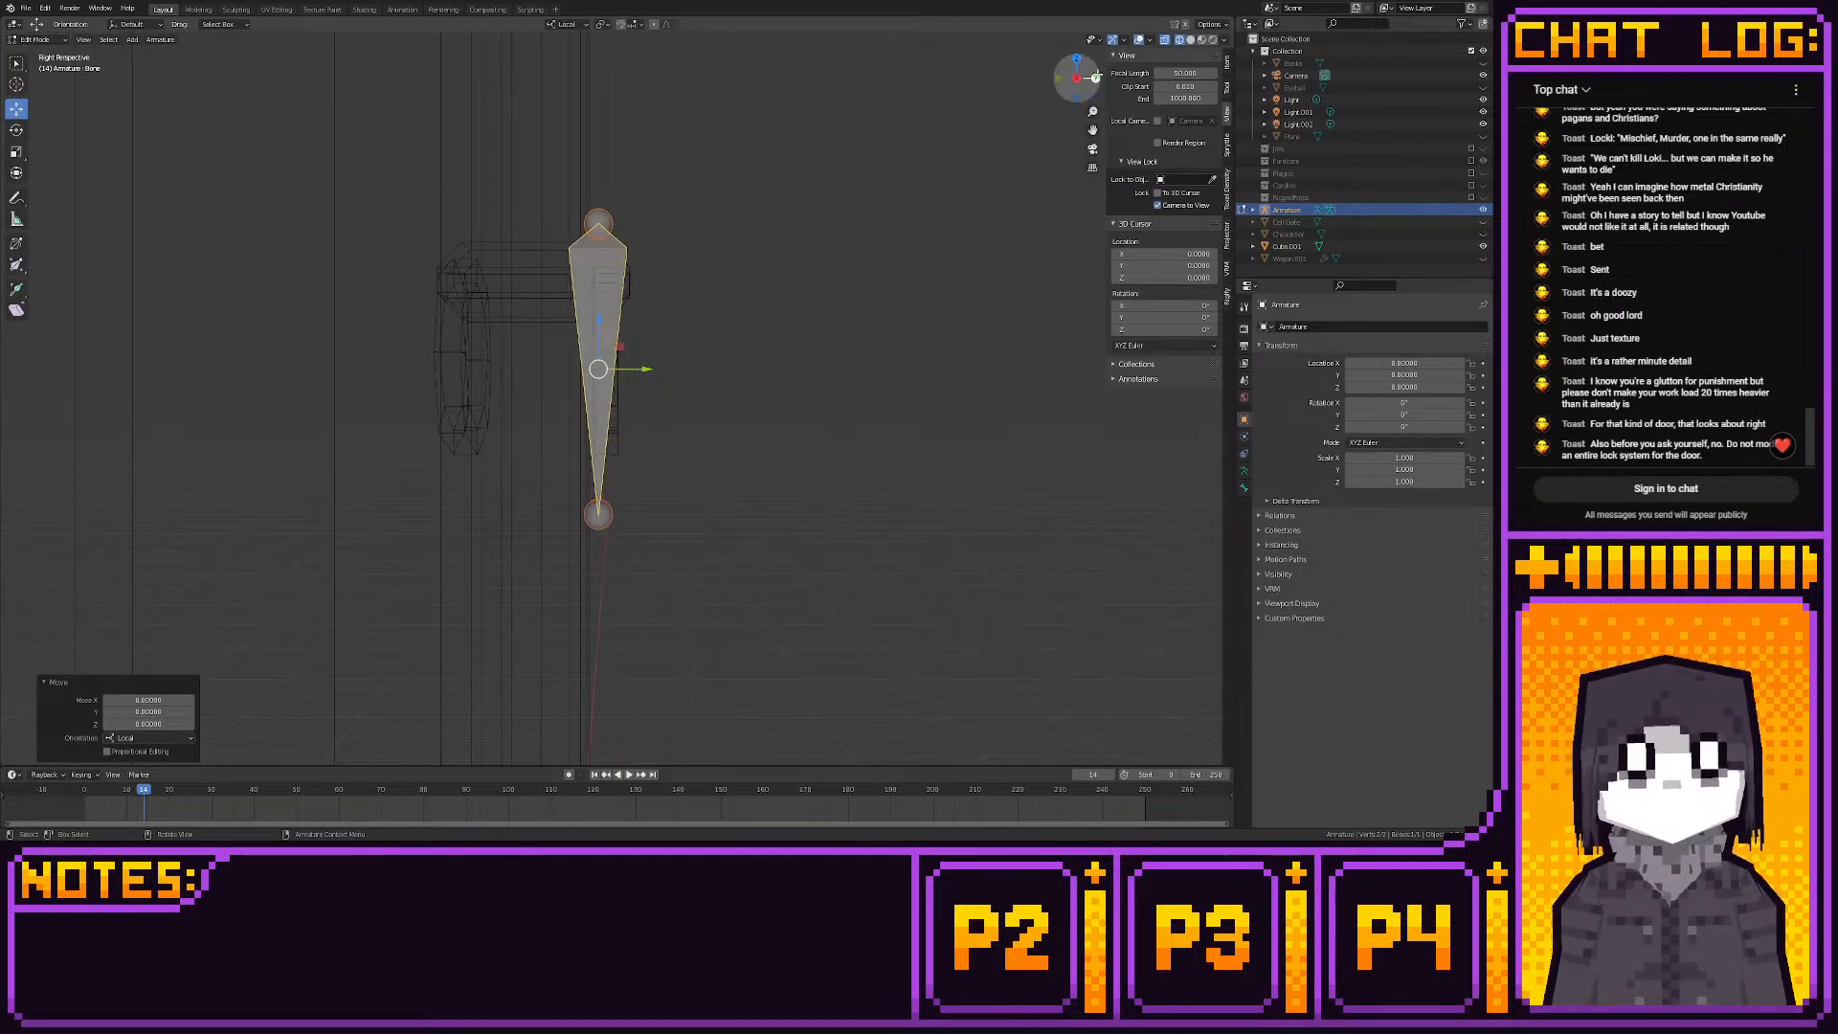
left_click(1073, 84)
scroll(731, 325, "down", 6)
middle_click_drag(728, 324, 734, 397, "shift")
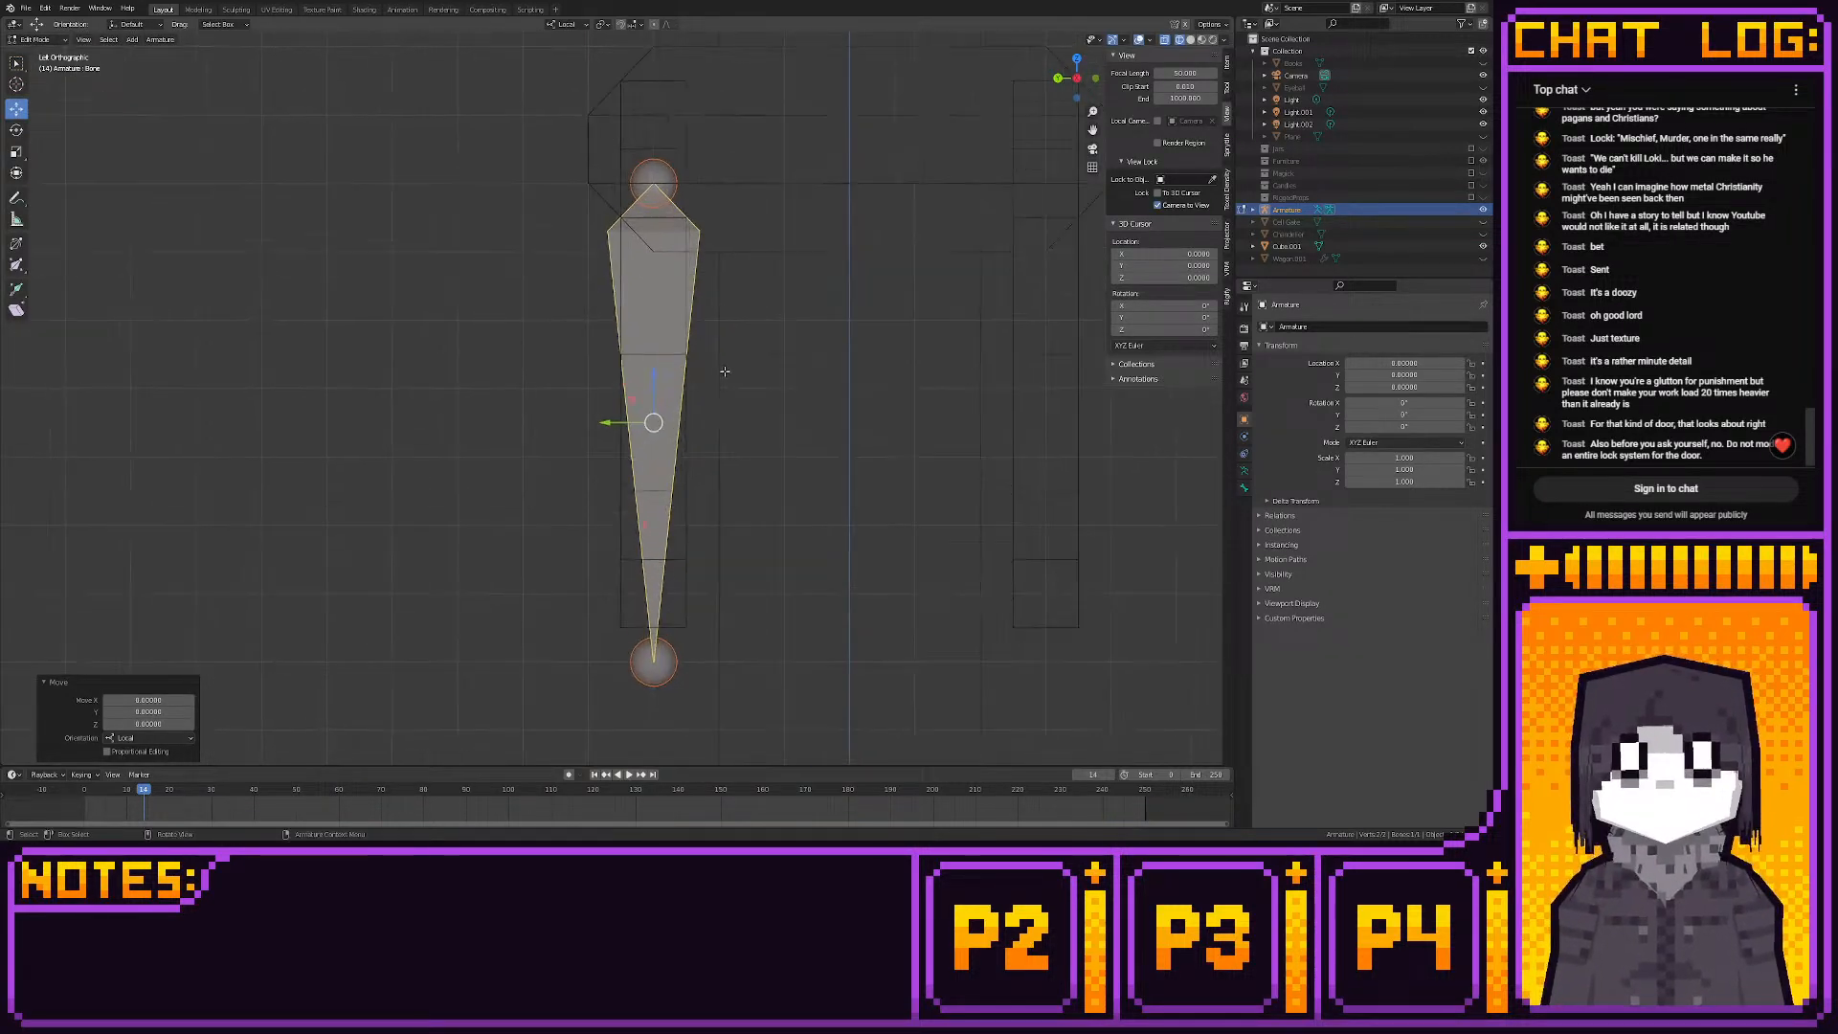
scroll(709, 320, "up", 3)
middle_click_drag(709, 319, 695, 536, "shift")
scroll(676, 456, "up", 2)
scroll(691, 432, "down", 1)
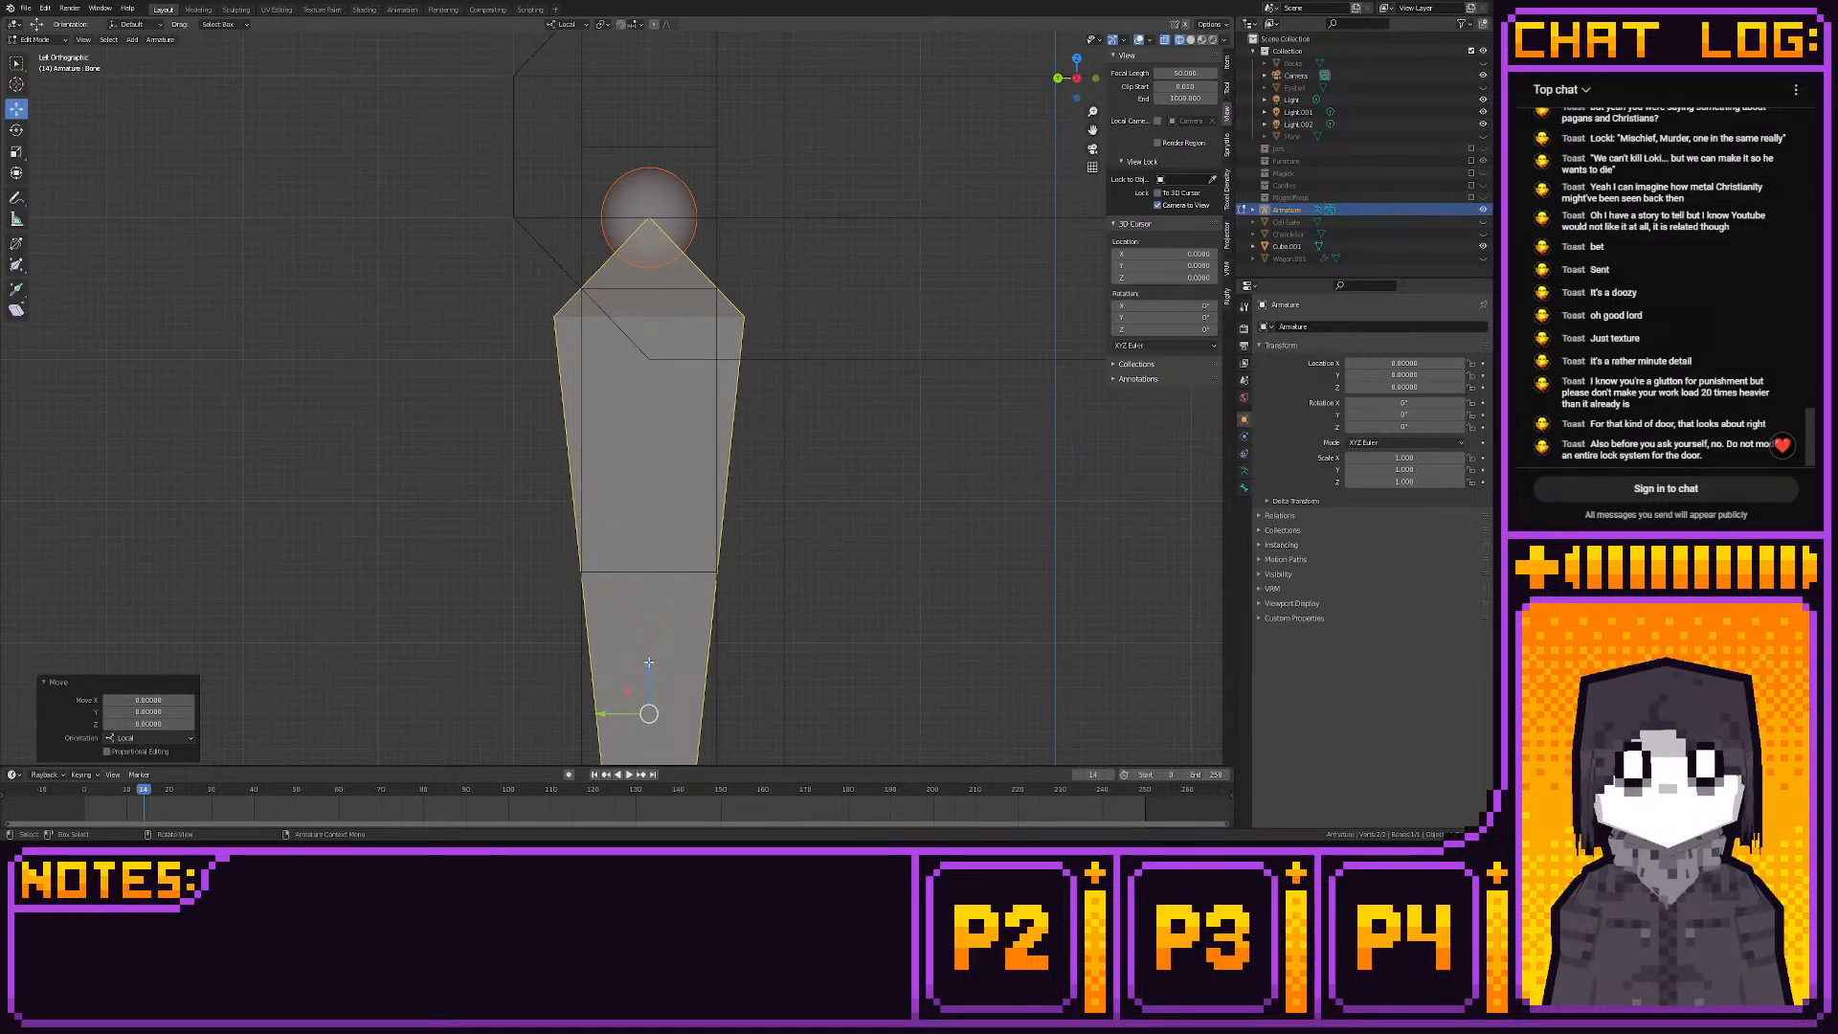
left_click_drag(648, 661, 646, 587)
scroll(657, 632, "down", 7)
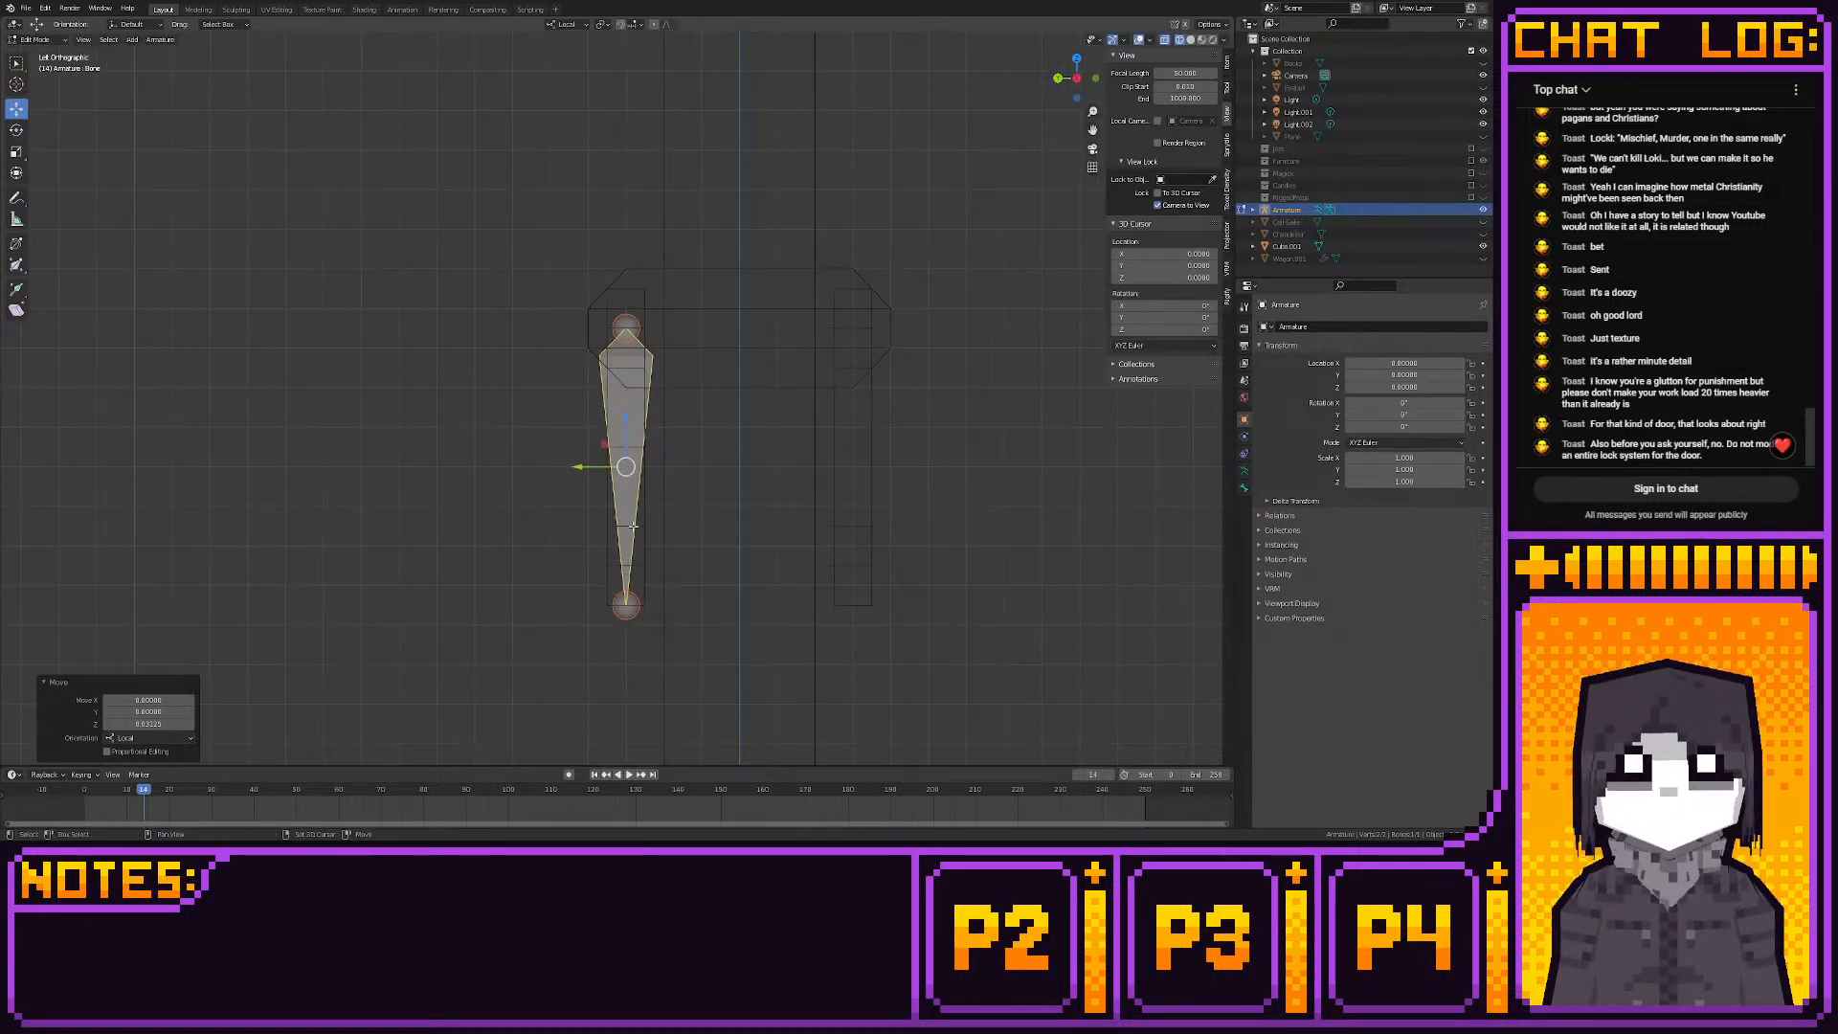
Duplicate the bone in place and move the copy along Y to the pull ring on the opposite side
key("shift+d")
right_click(664, 528)
left_click_drag(583, 470, 808, 474, "ctrl")
scroll(673, 646, "down", 1)
middle_click_drag(673, 648, 588, 652)
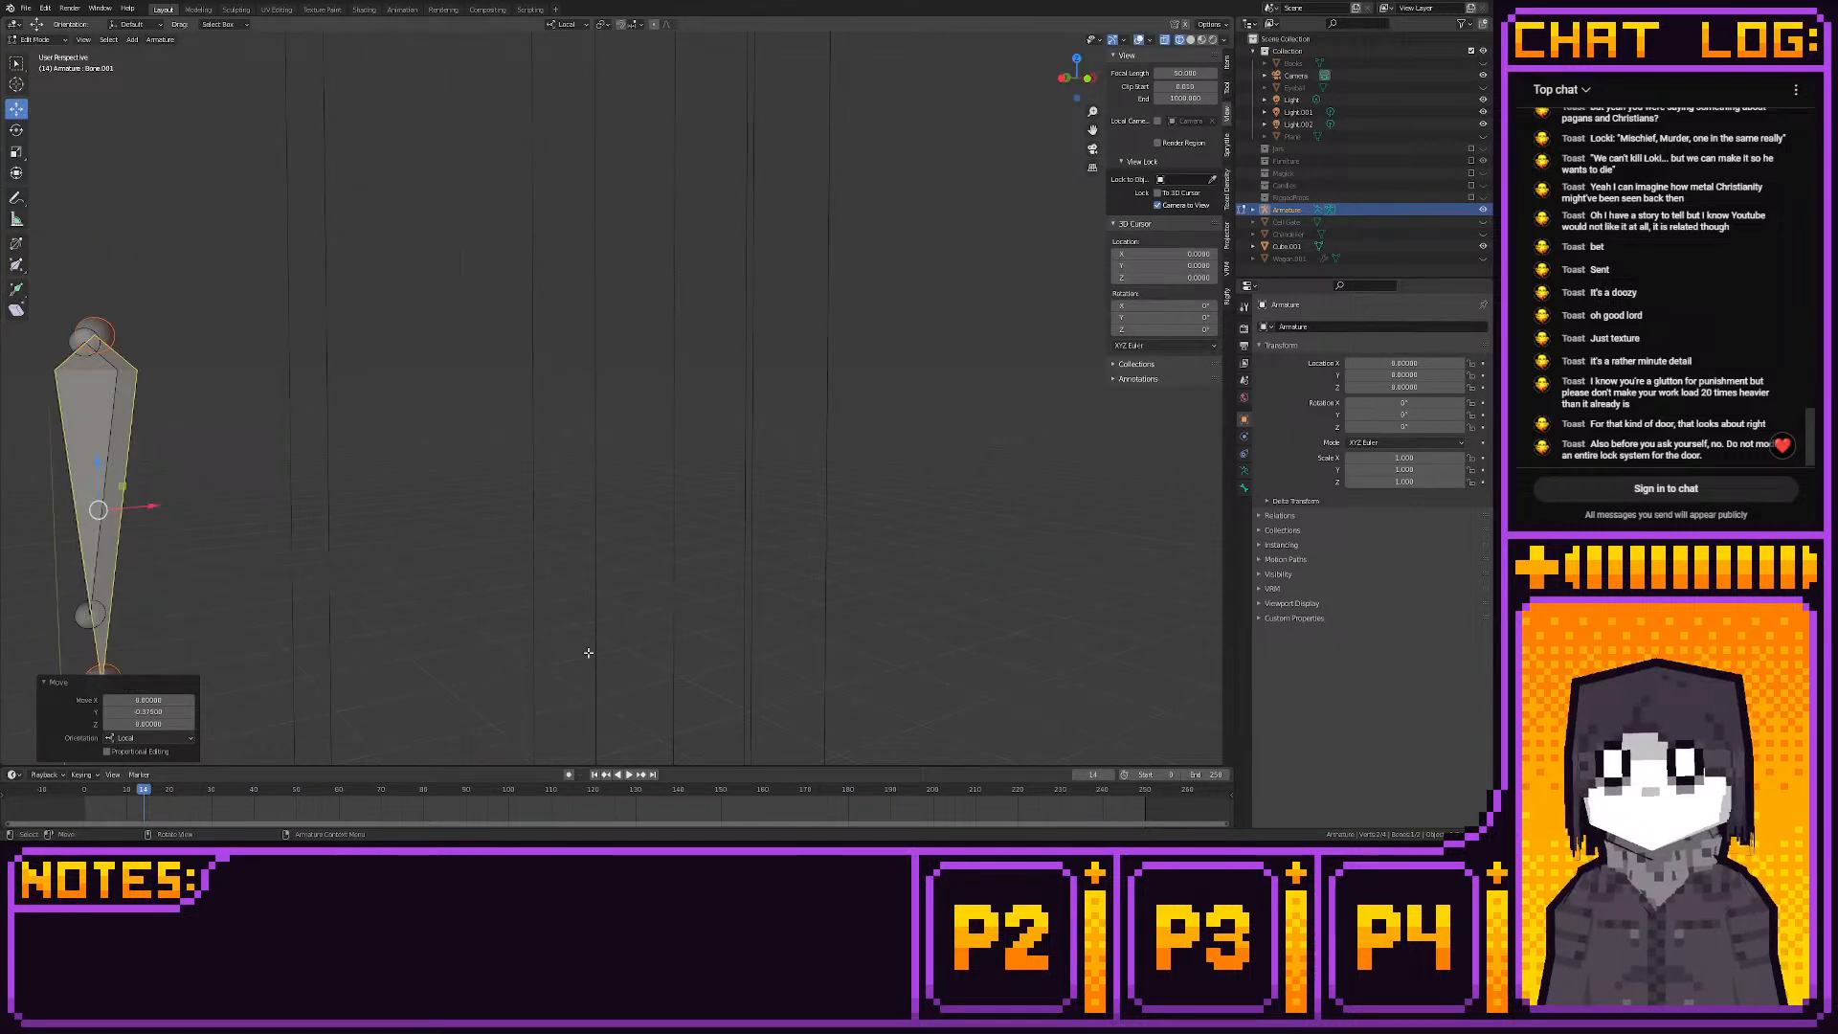
Select both ring bones in front view and move them along negative X onto the pull rings
scroll(588, 652, "down", 8)
left_click(1088, 80)
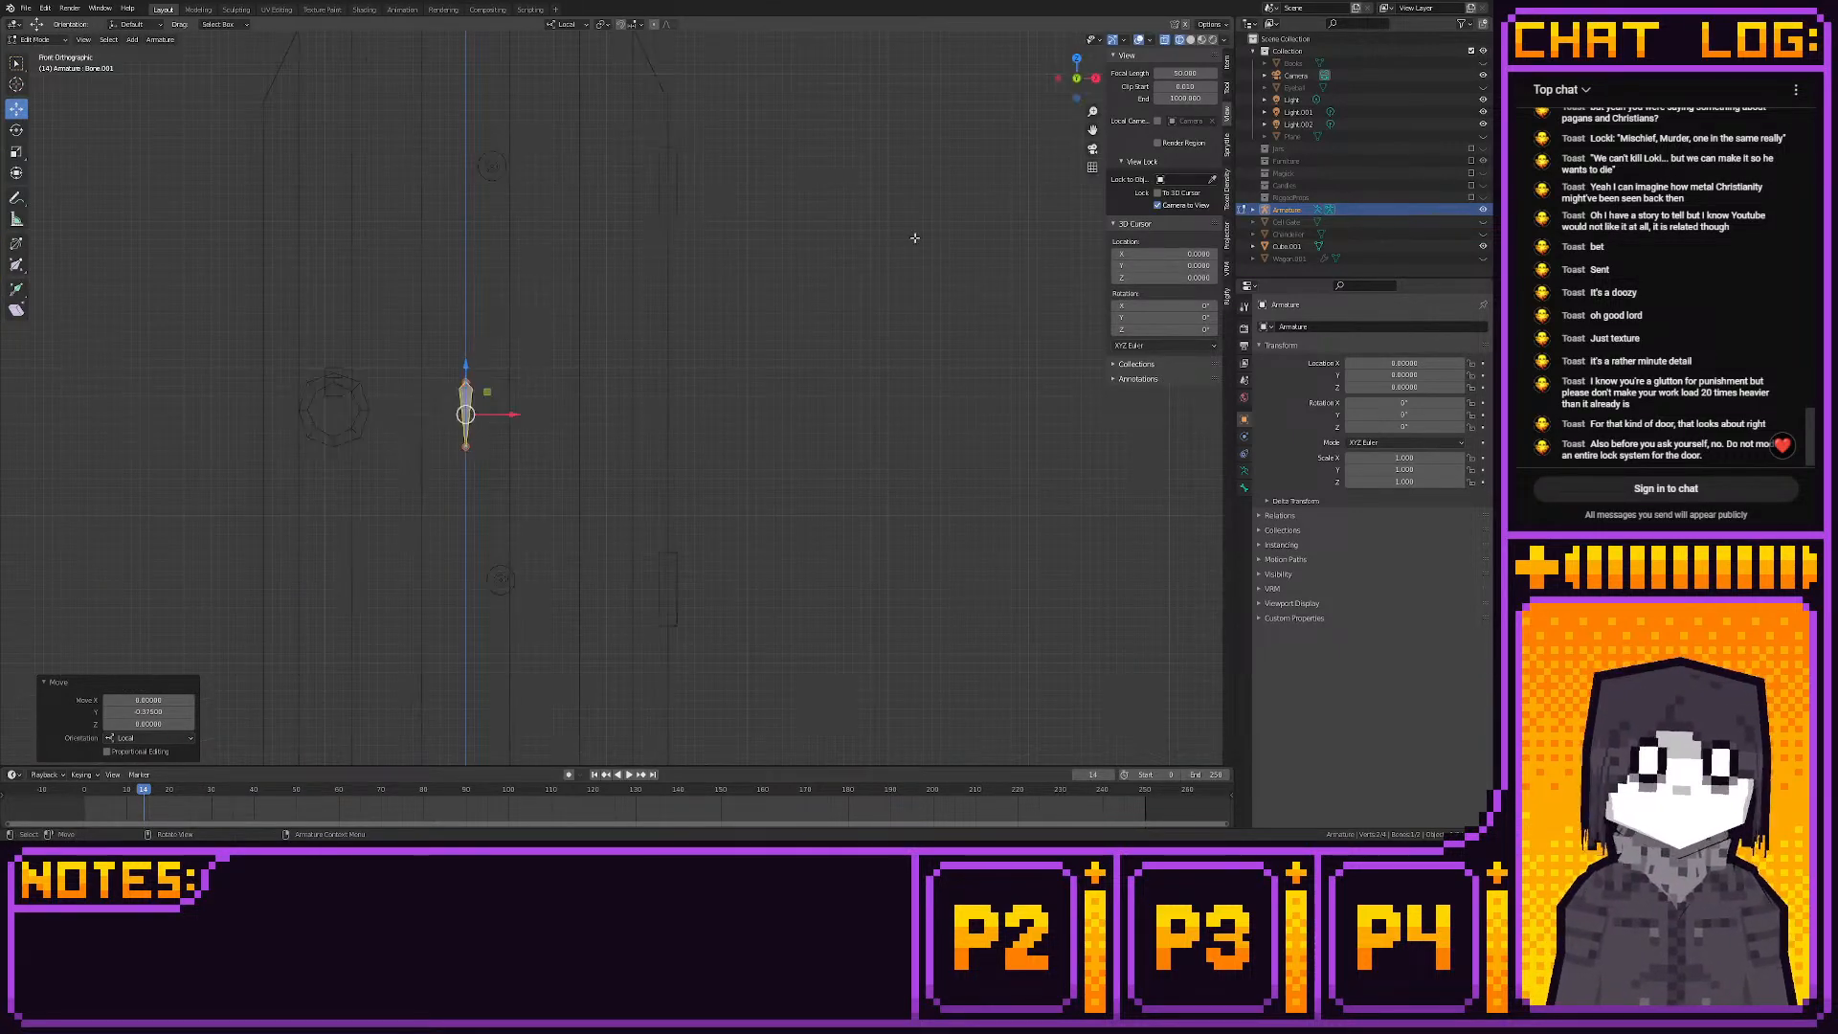
left_click_drag(401, 344, 517, 493)
middle_click_drag(519, 495, 681, 507, "shift")
scroll(681, 507, "up", 3)
left_click_drag(676, 456, 444, 459)
middle_click_drag(376, 539, 513, 497, "shift")
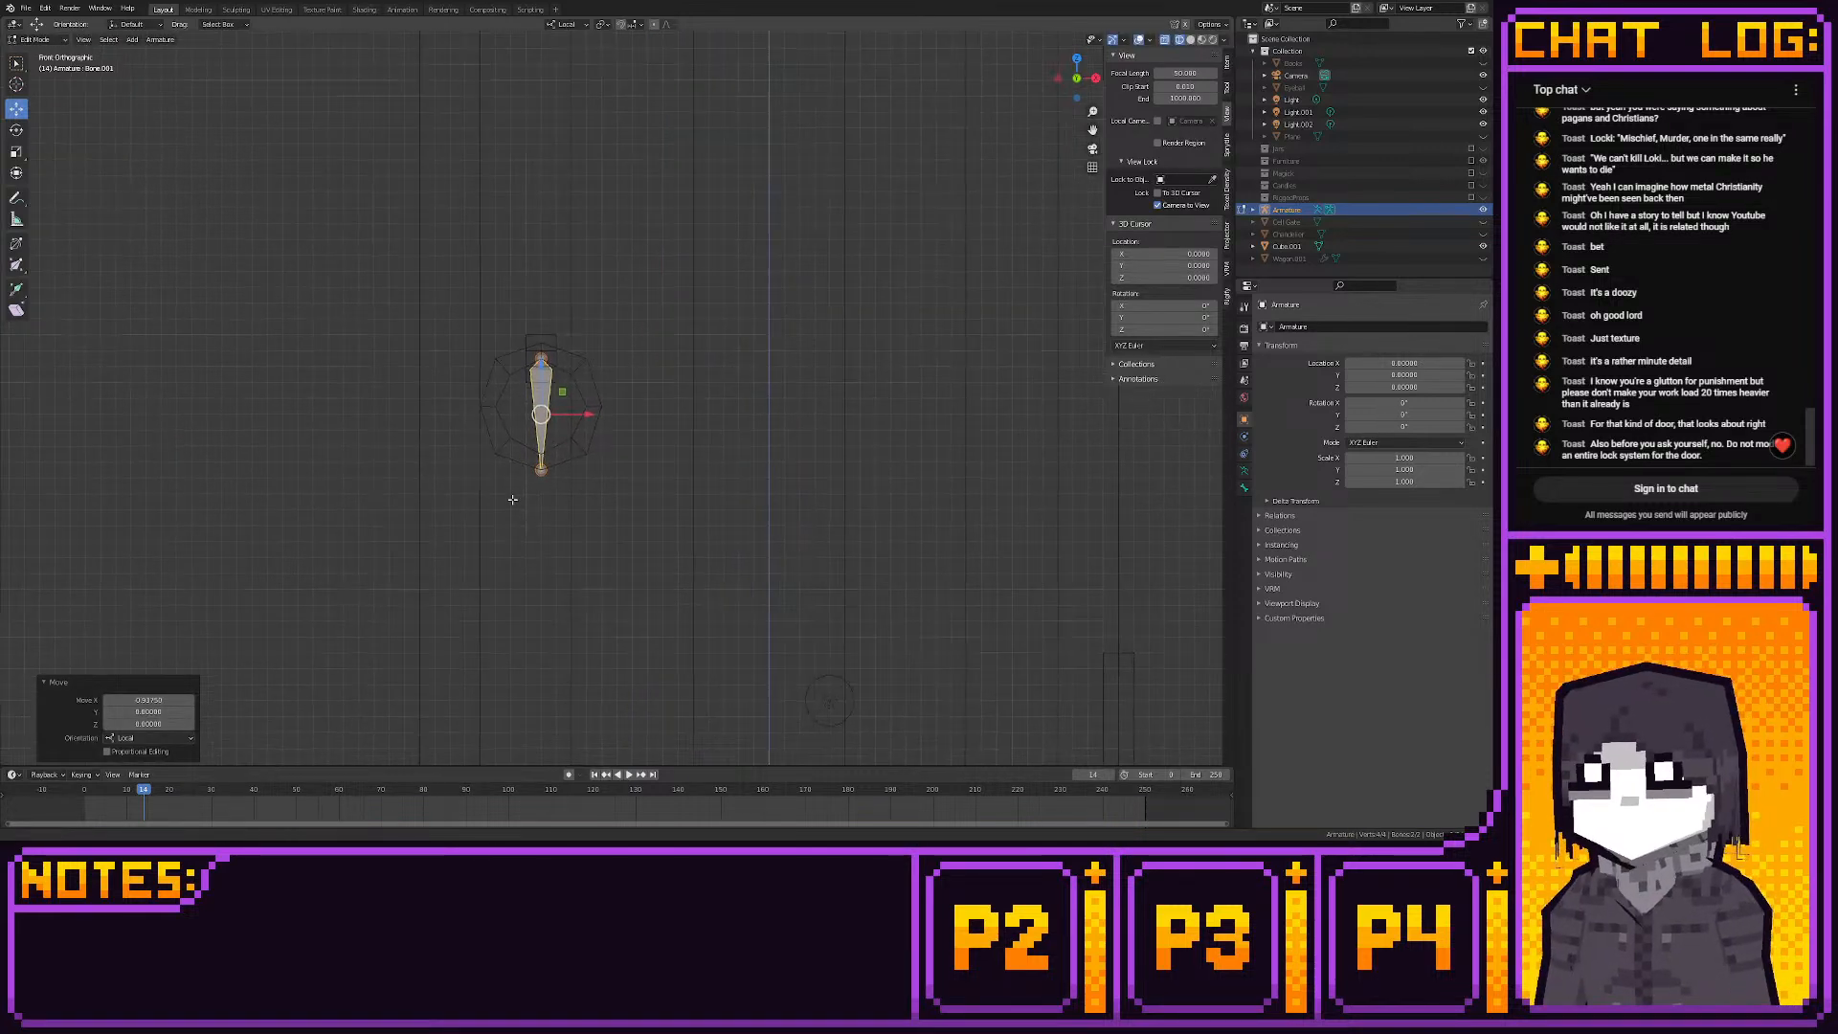
Raise both ring bones slightly along Z to centre them within the octagonal pull rings
scroll(517, 522, "up", 5)
middle_click_drag(402, 539, 562, 552, "shift")
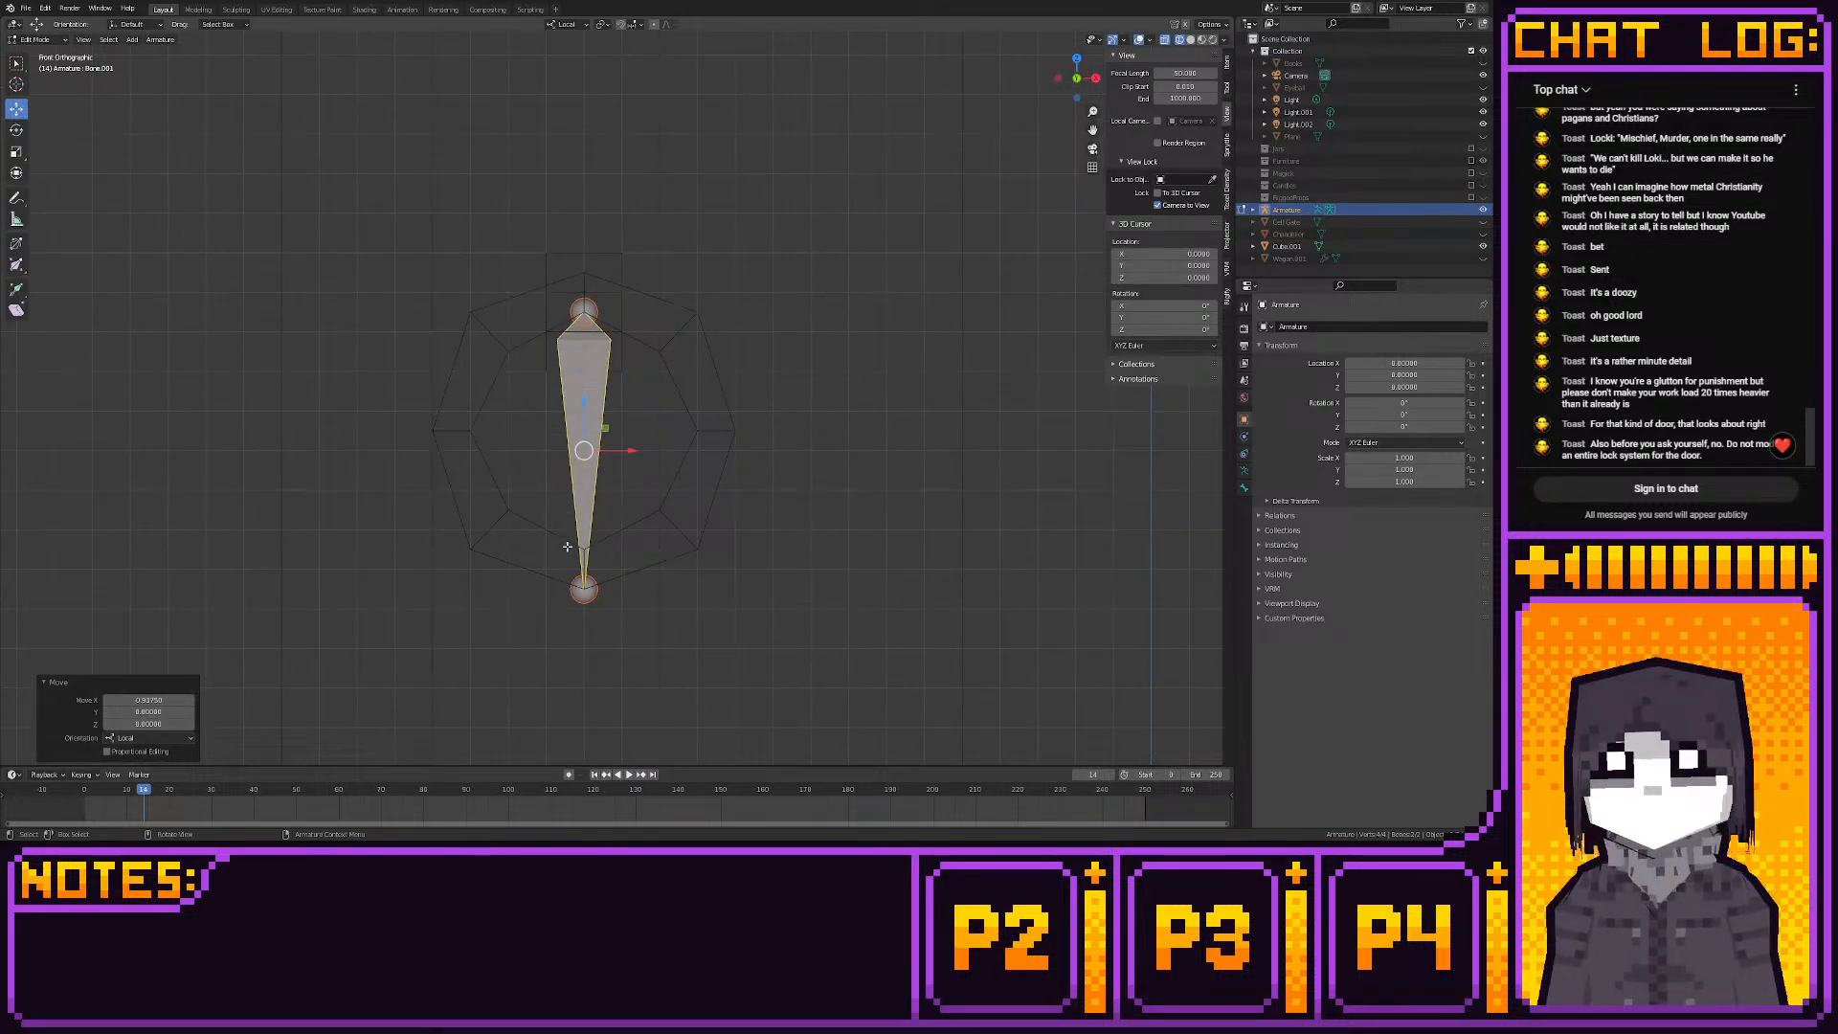
key("shift+s")
left_click(809, 505)
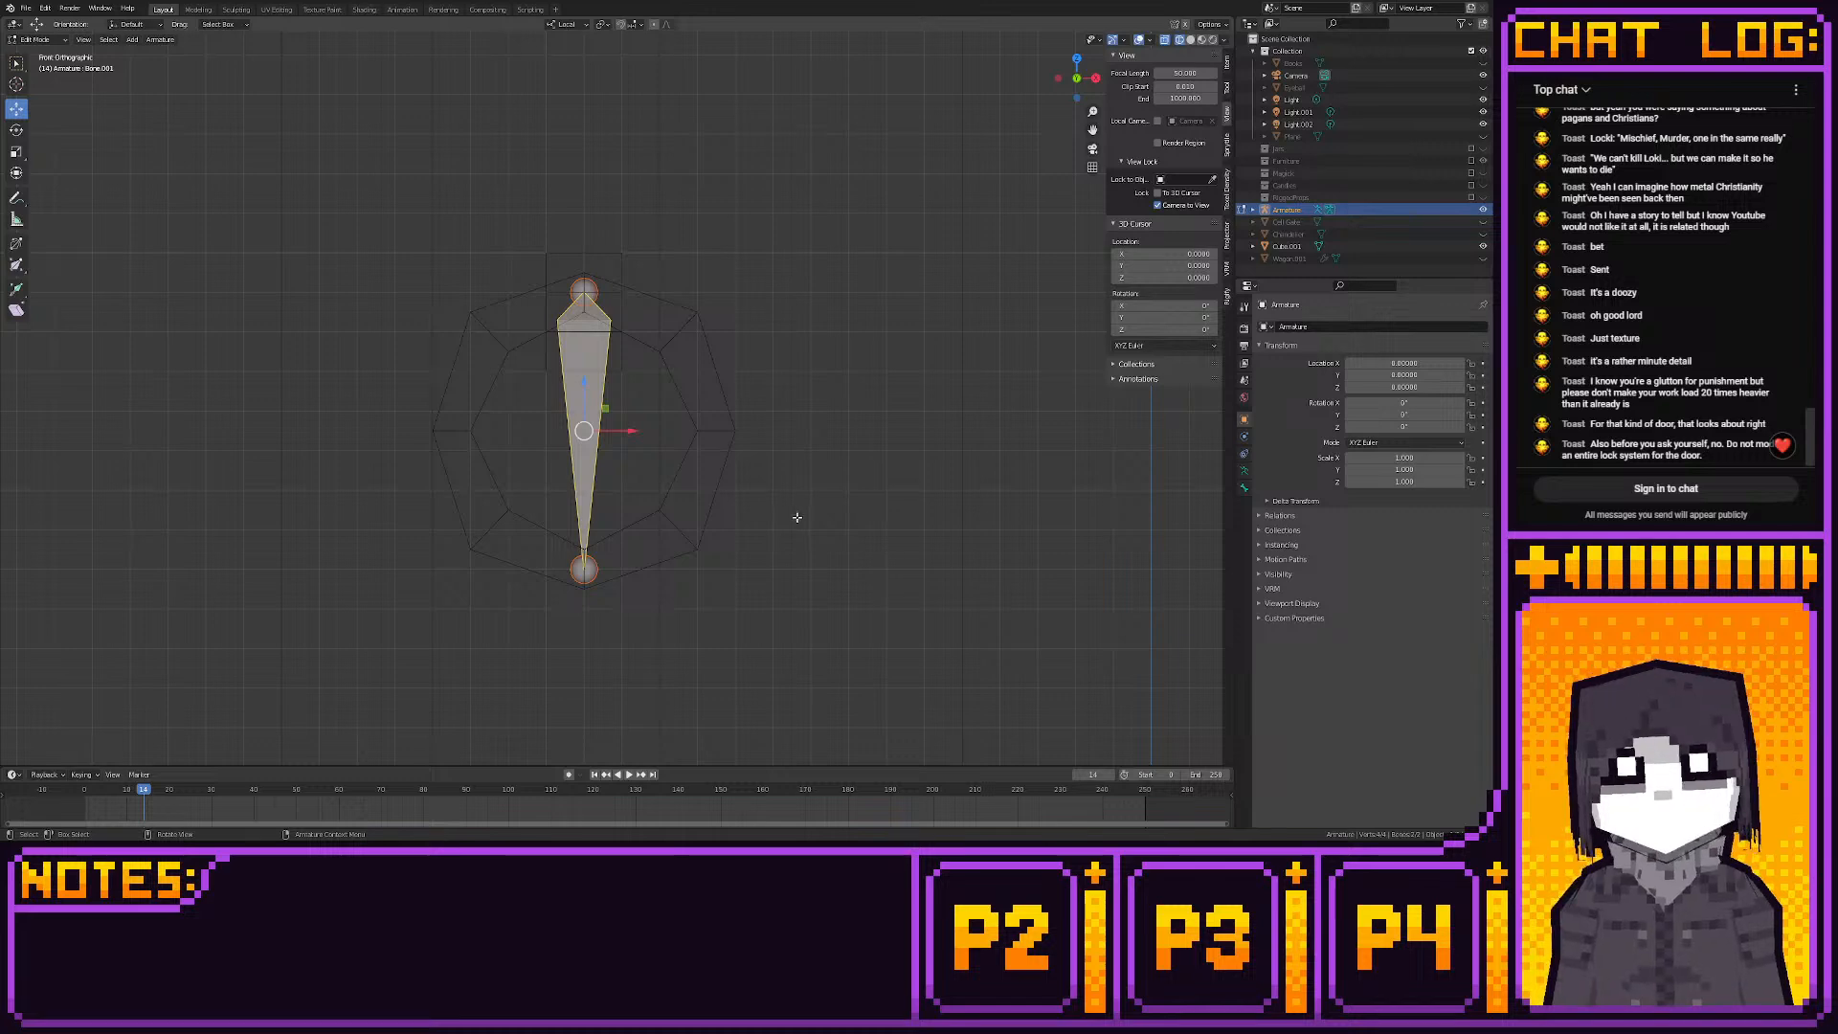
middle_click_drag(635, 583, 755, 596)
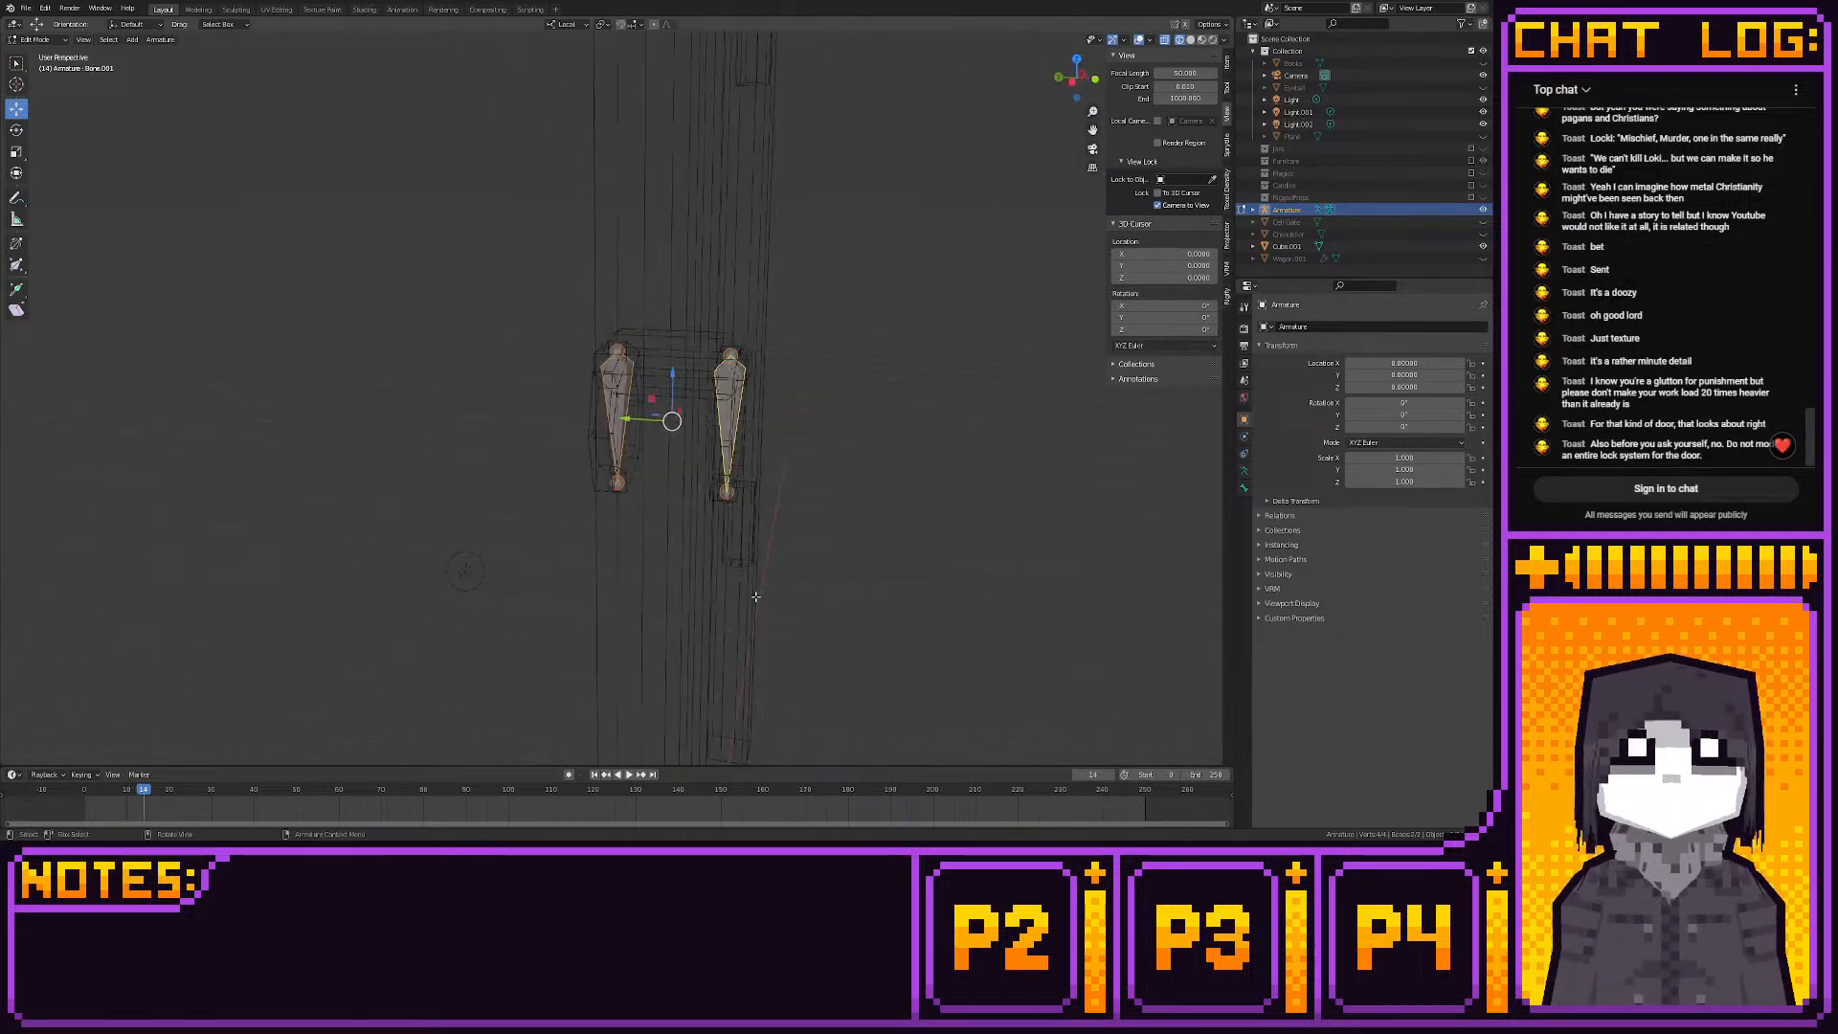
middle_click_drag(651, 644, 554, 644)
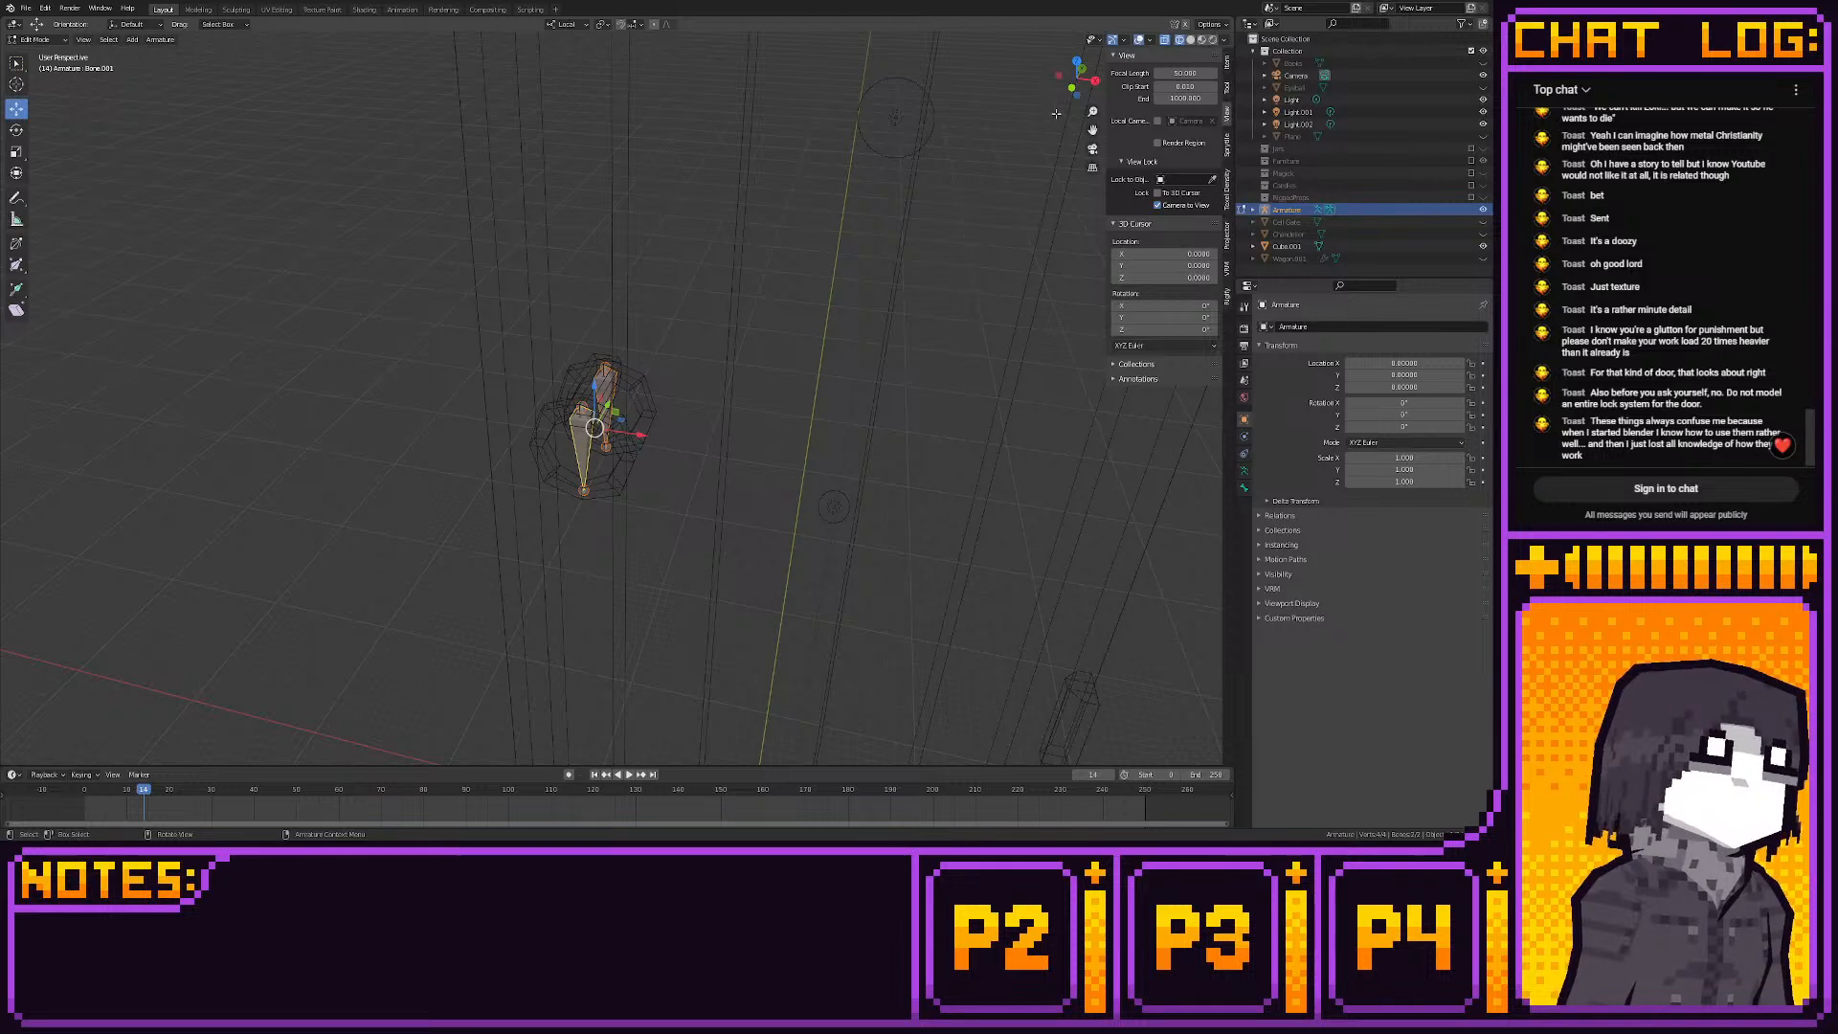
Add a new bone for the door and place its root joint on the hinge-side edge, between the two hinge blocks
left_click(1072, 88)
scroll(829, 497, "down", 7)
middle_click_drag(827, 399, 788, 360, "shift")
scroll(785, 460, "up", 5)
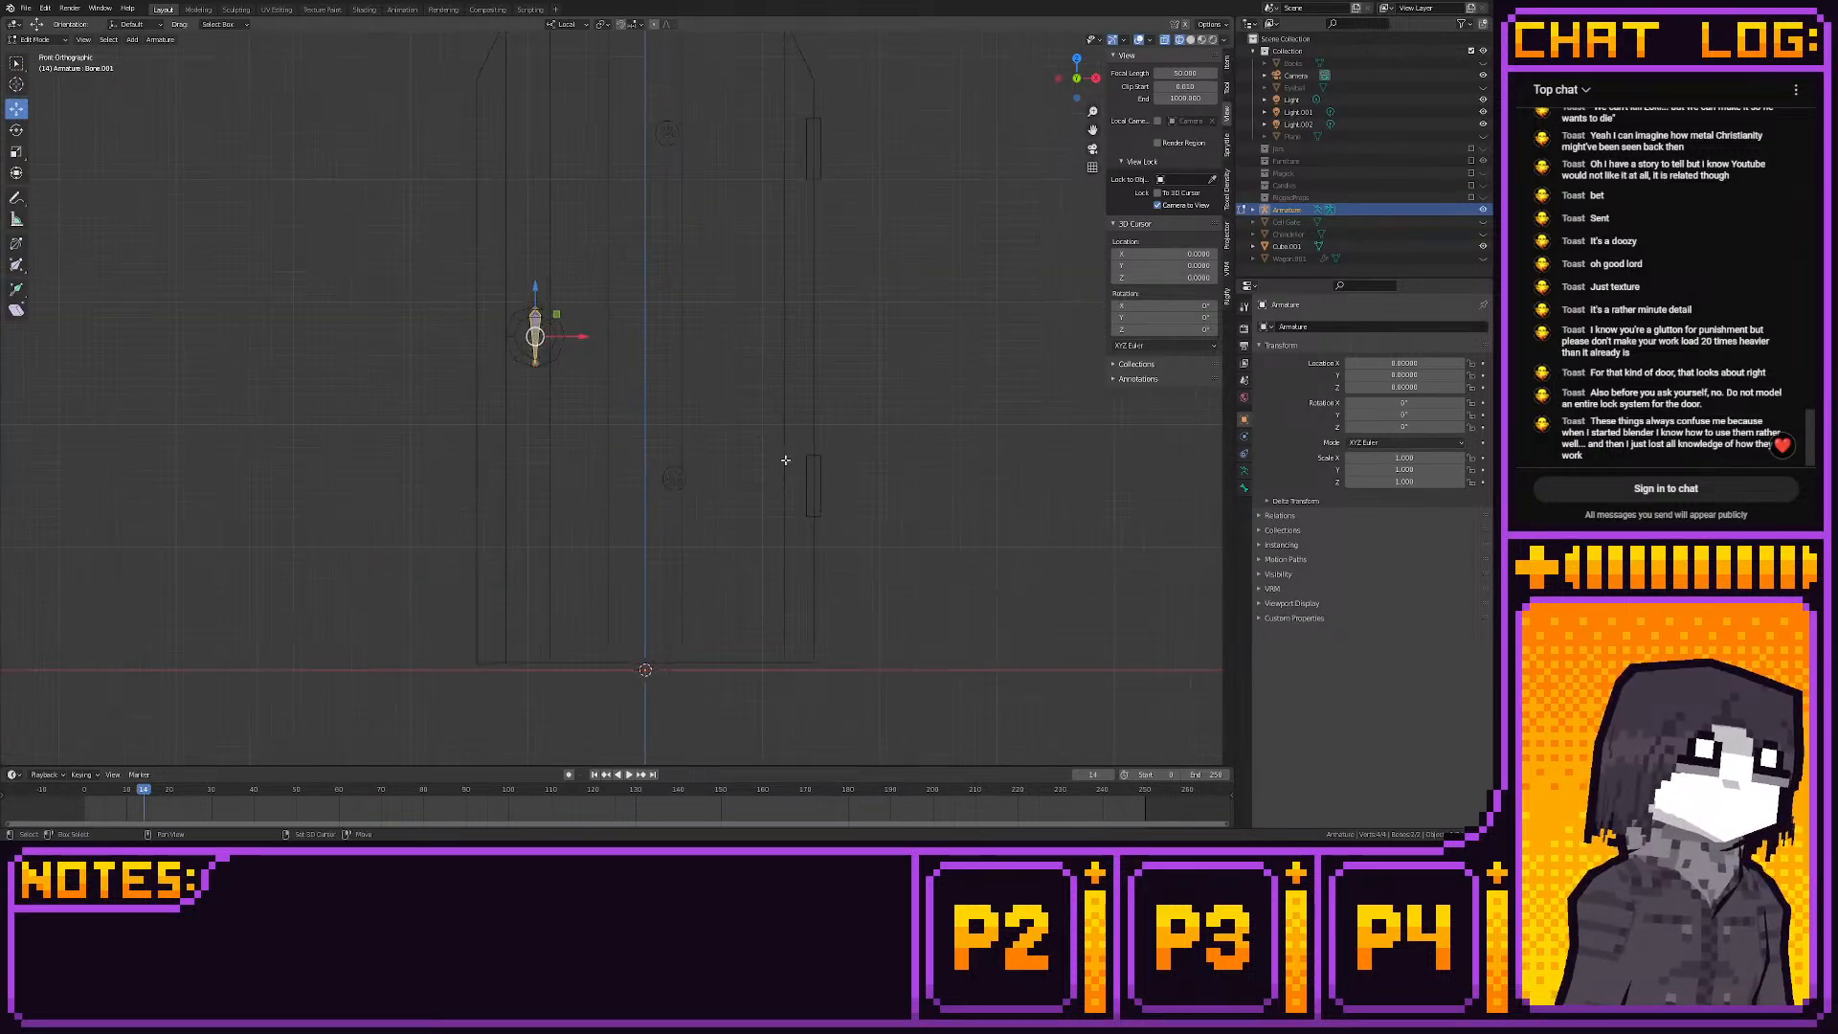
key("shift+a")
key("g")
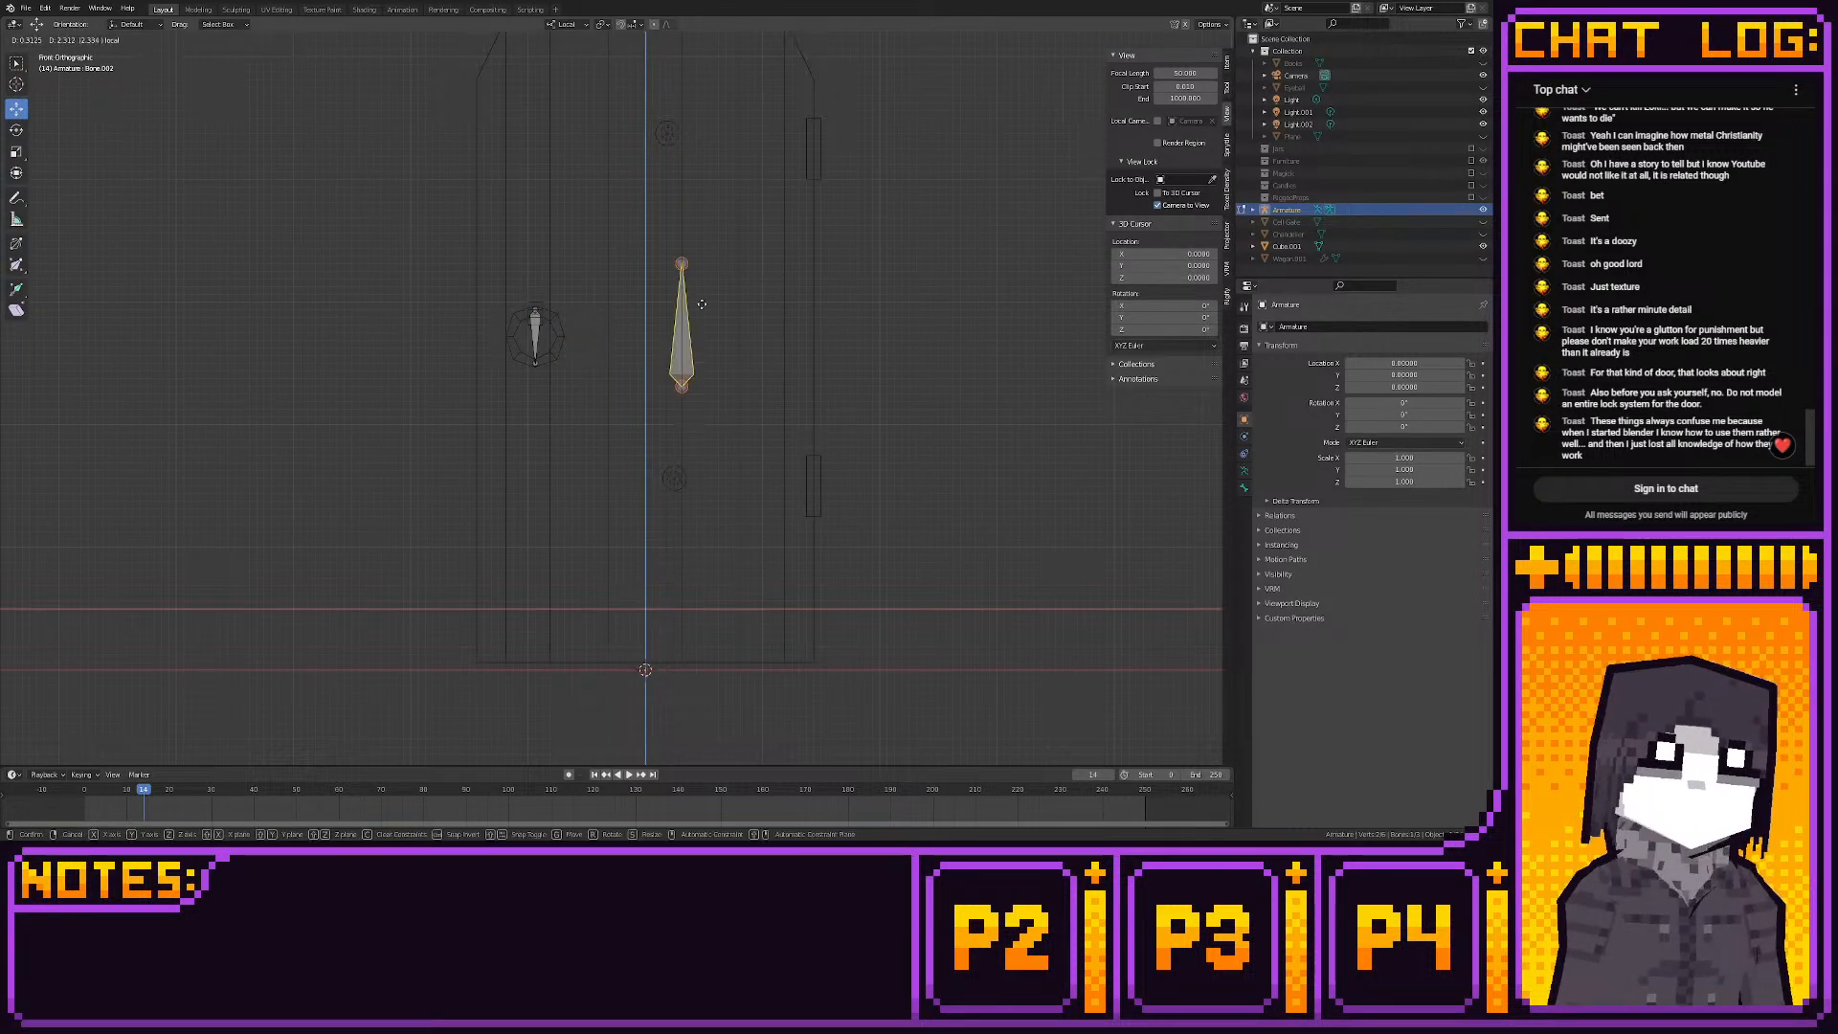
left_click(835, 221)
Move the door bone's tip joint to the opposite door edge so the bone lies horizontally across the full door width
left_click(814, 179)
key("g")
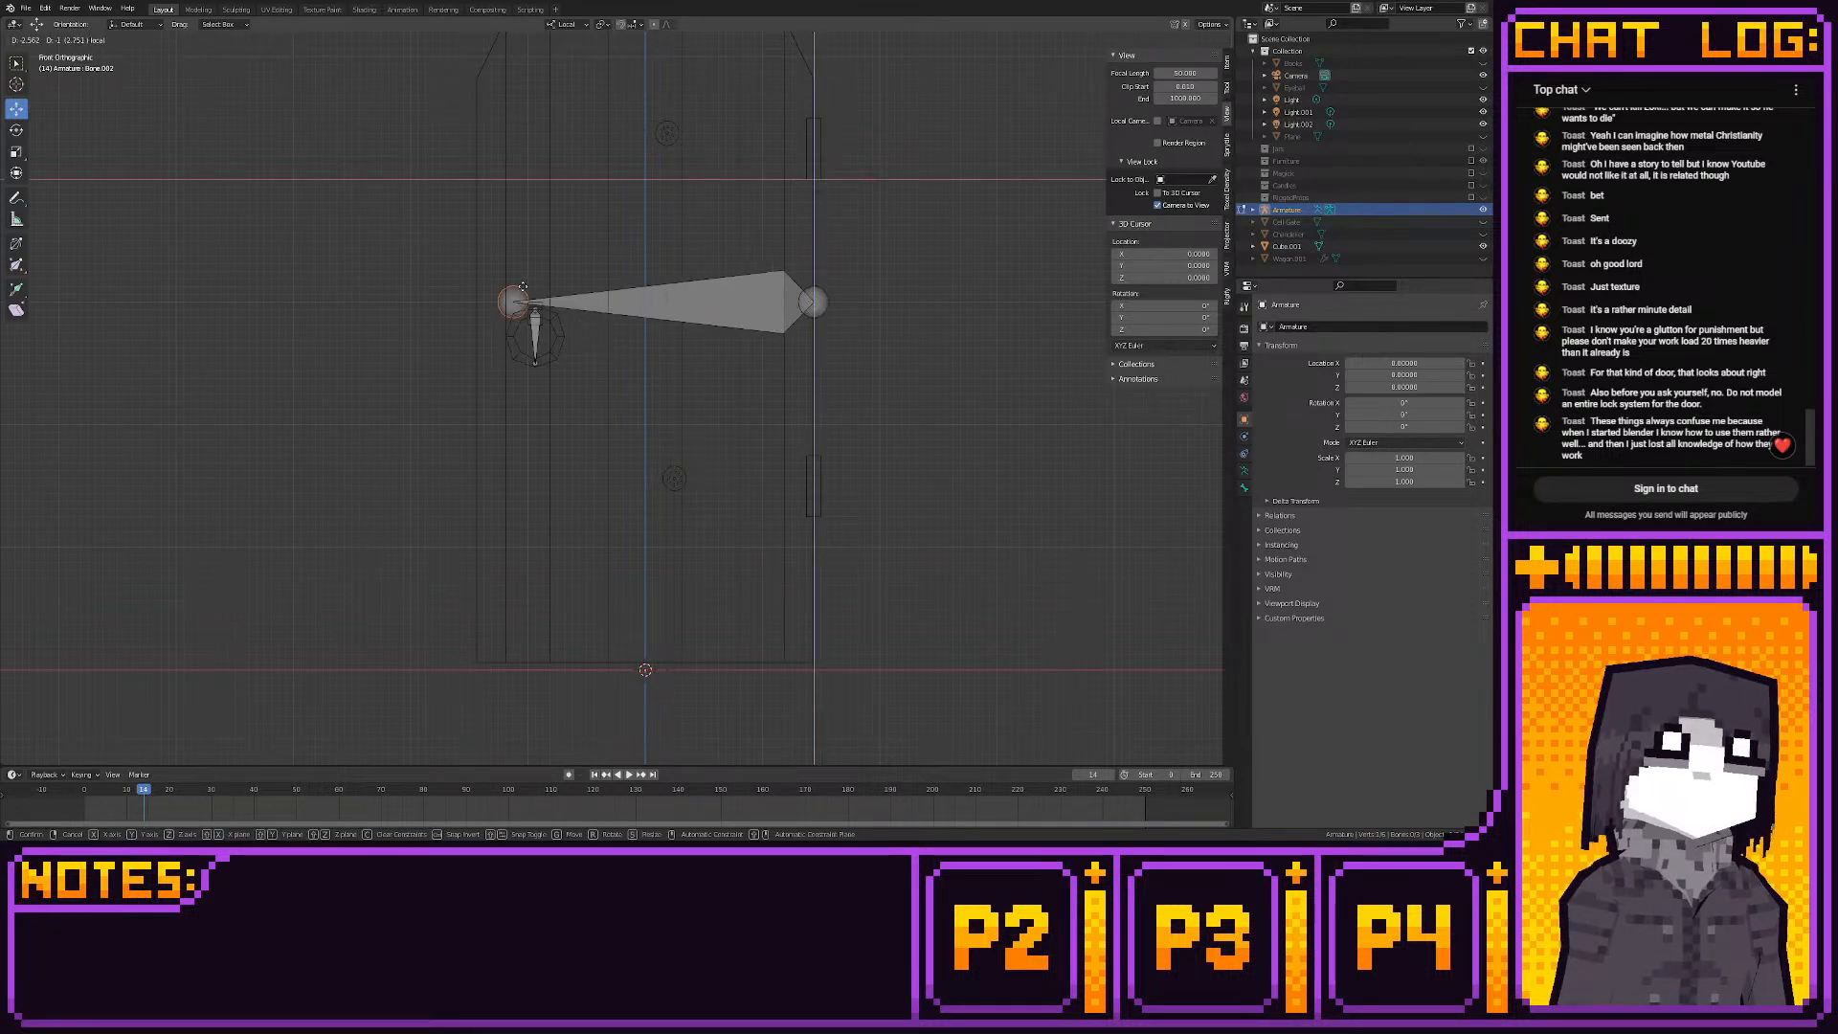
left_click(477, 299)
middle_click_drag(478, 299, 868, 405)
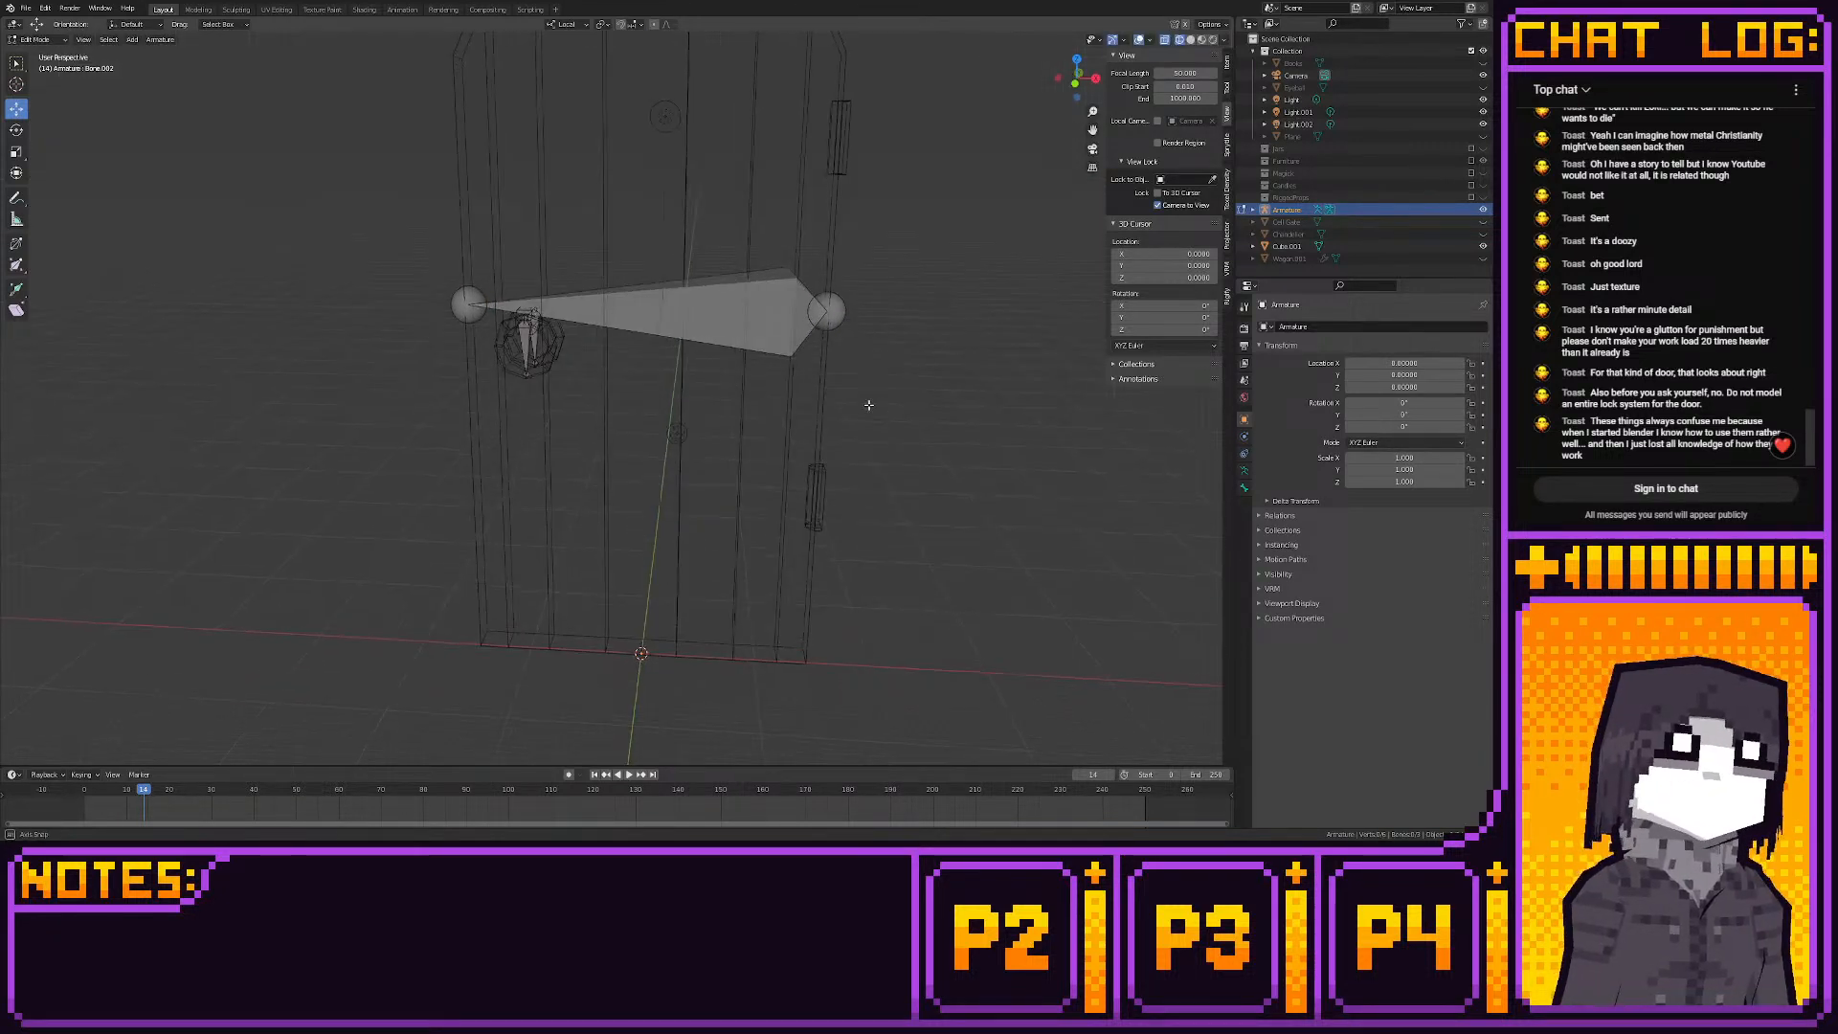
left_click(787, 348)
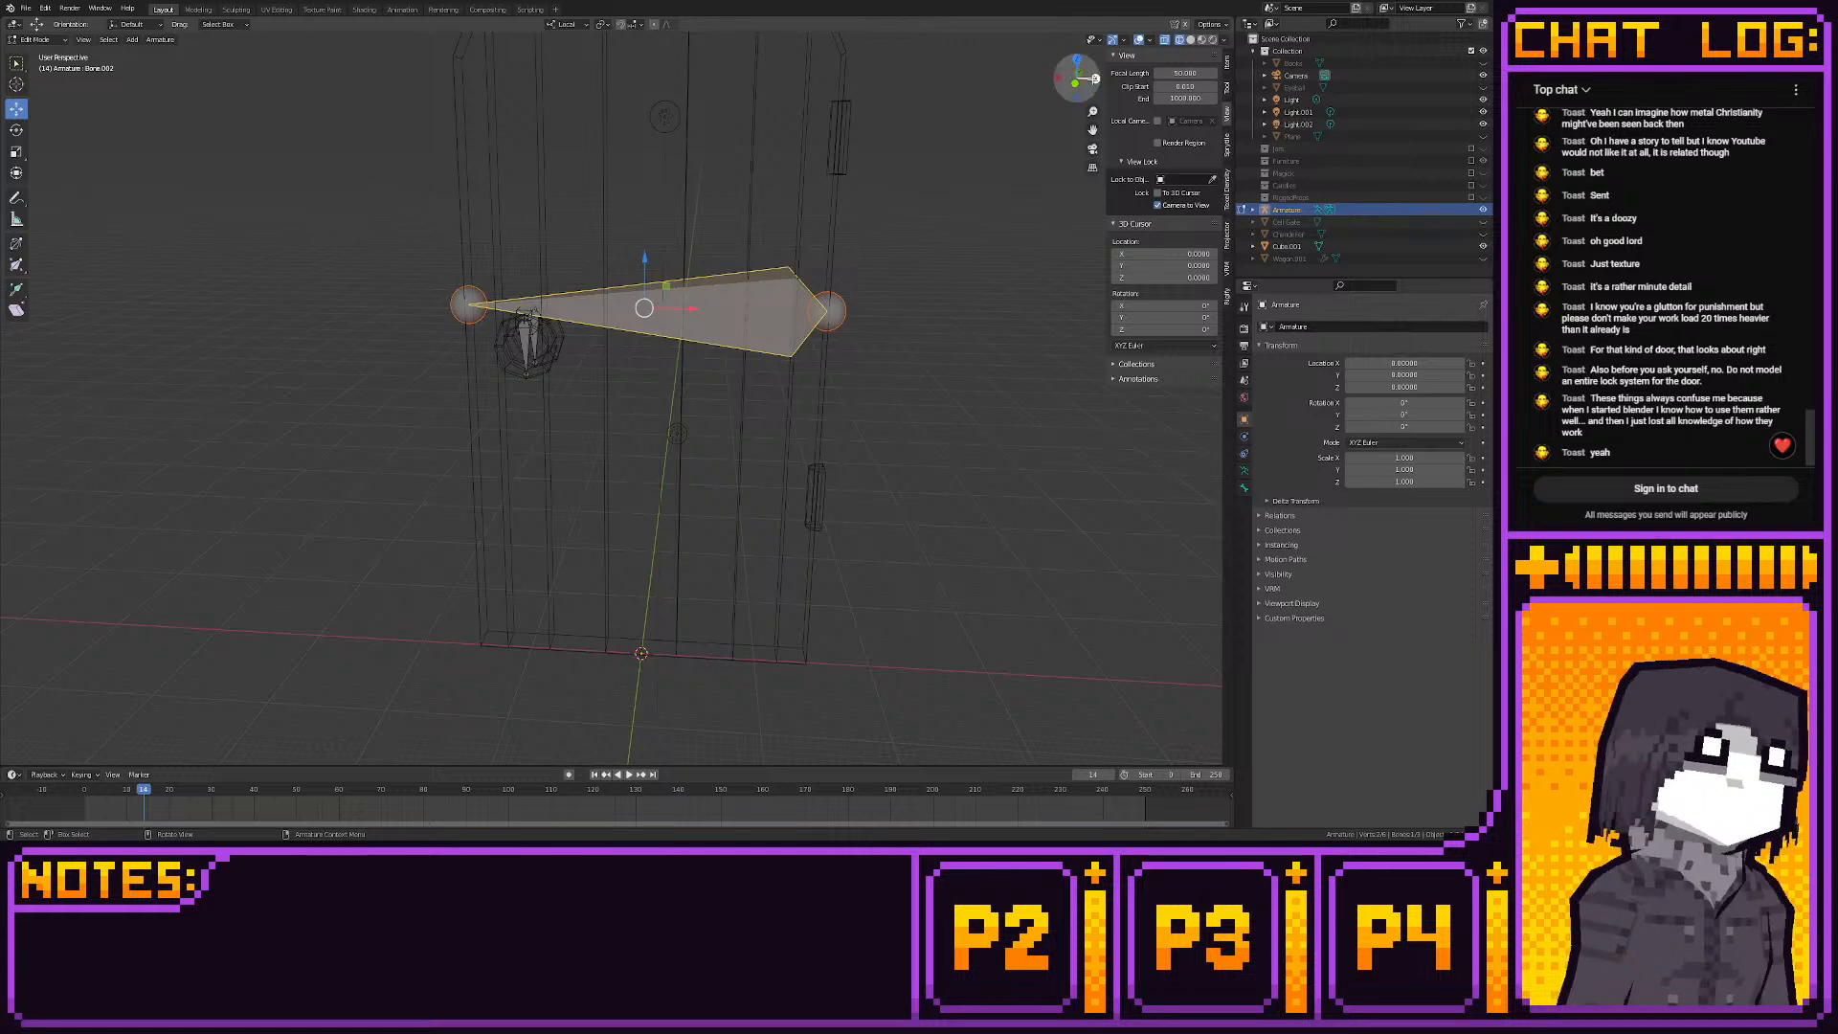
left_click(1077, 84)
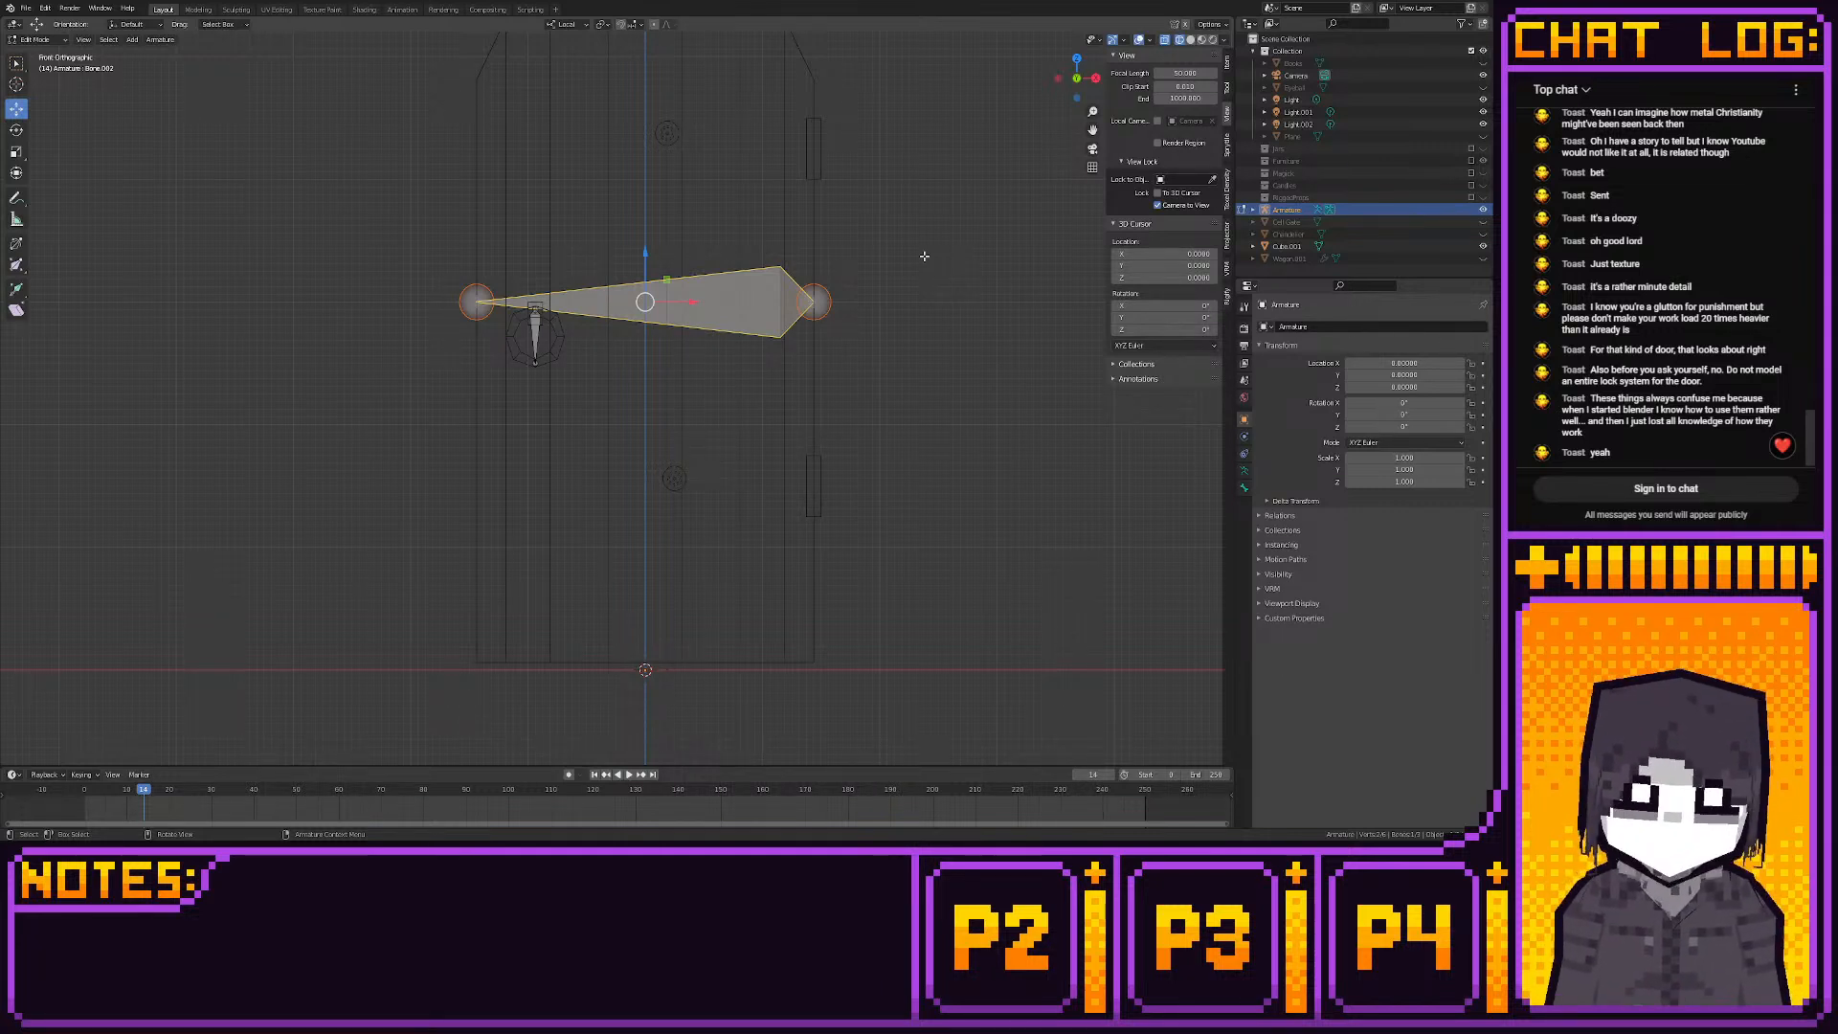
key("a")
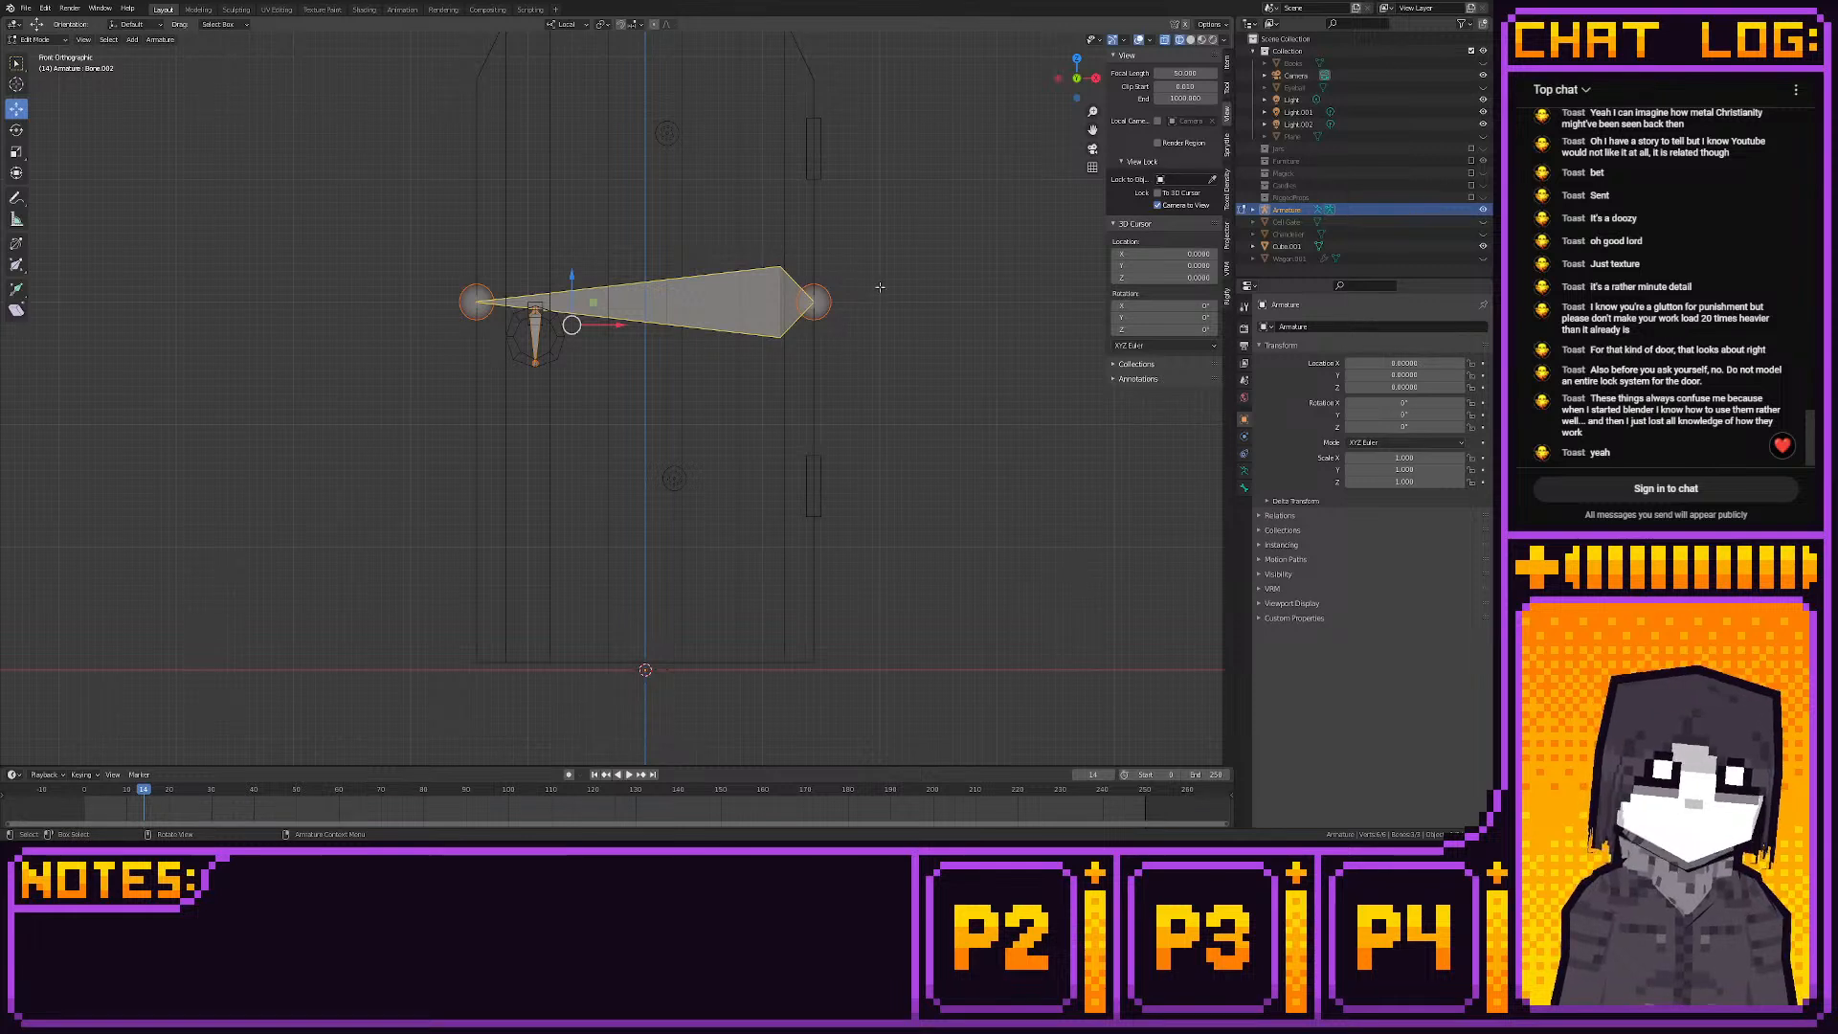
key("alt+a")
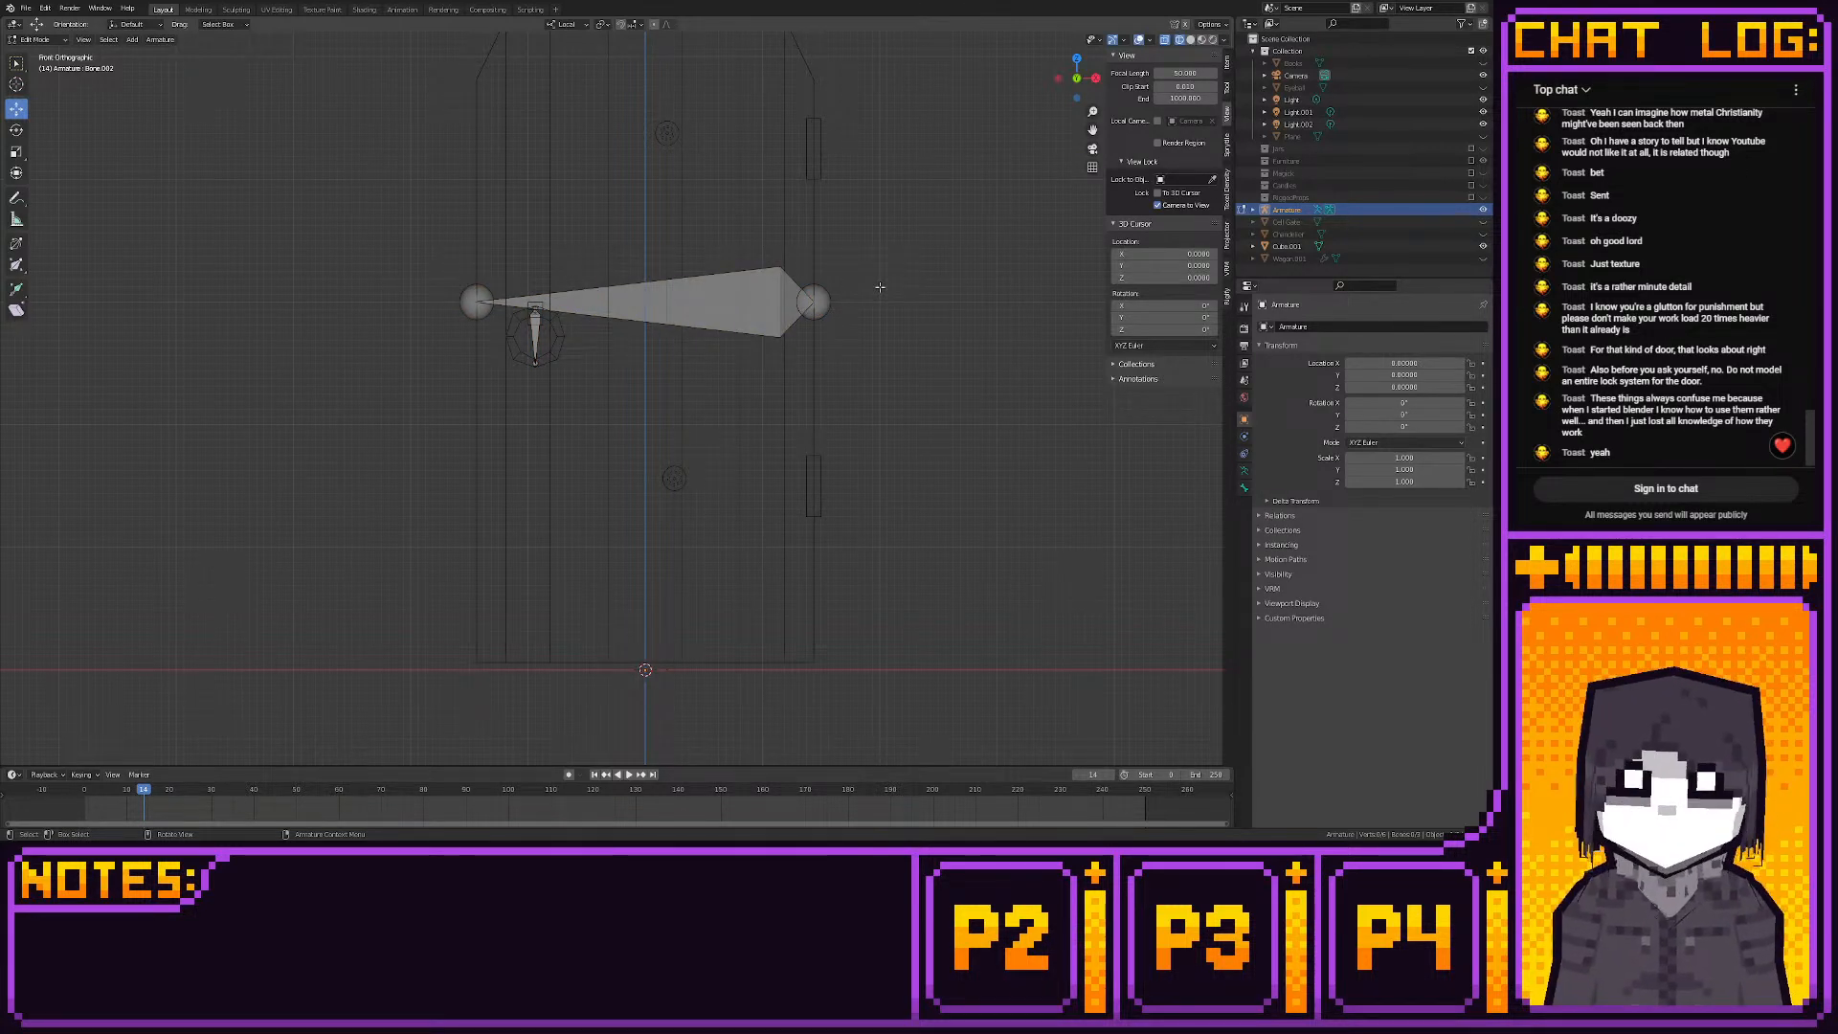
key("ctrl+p")
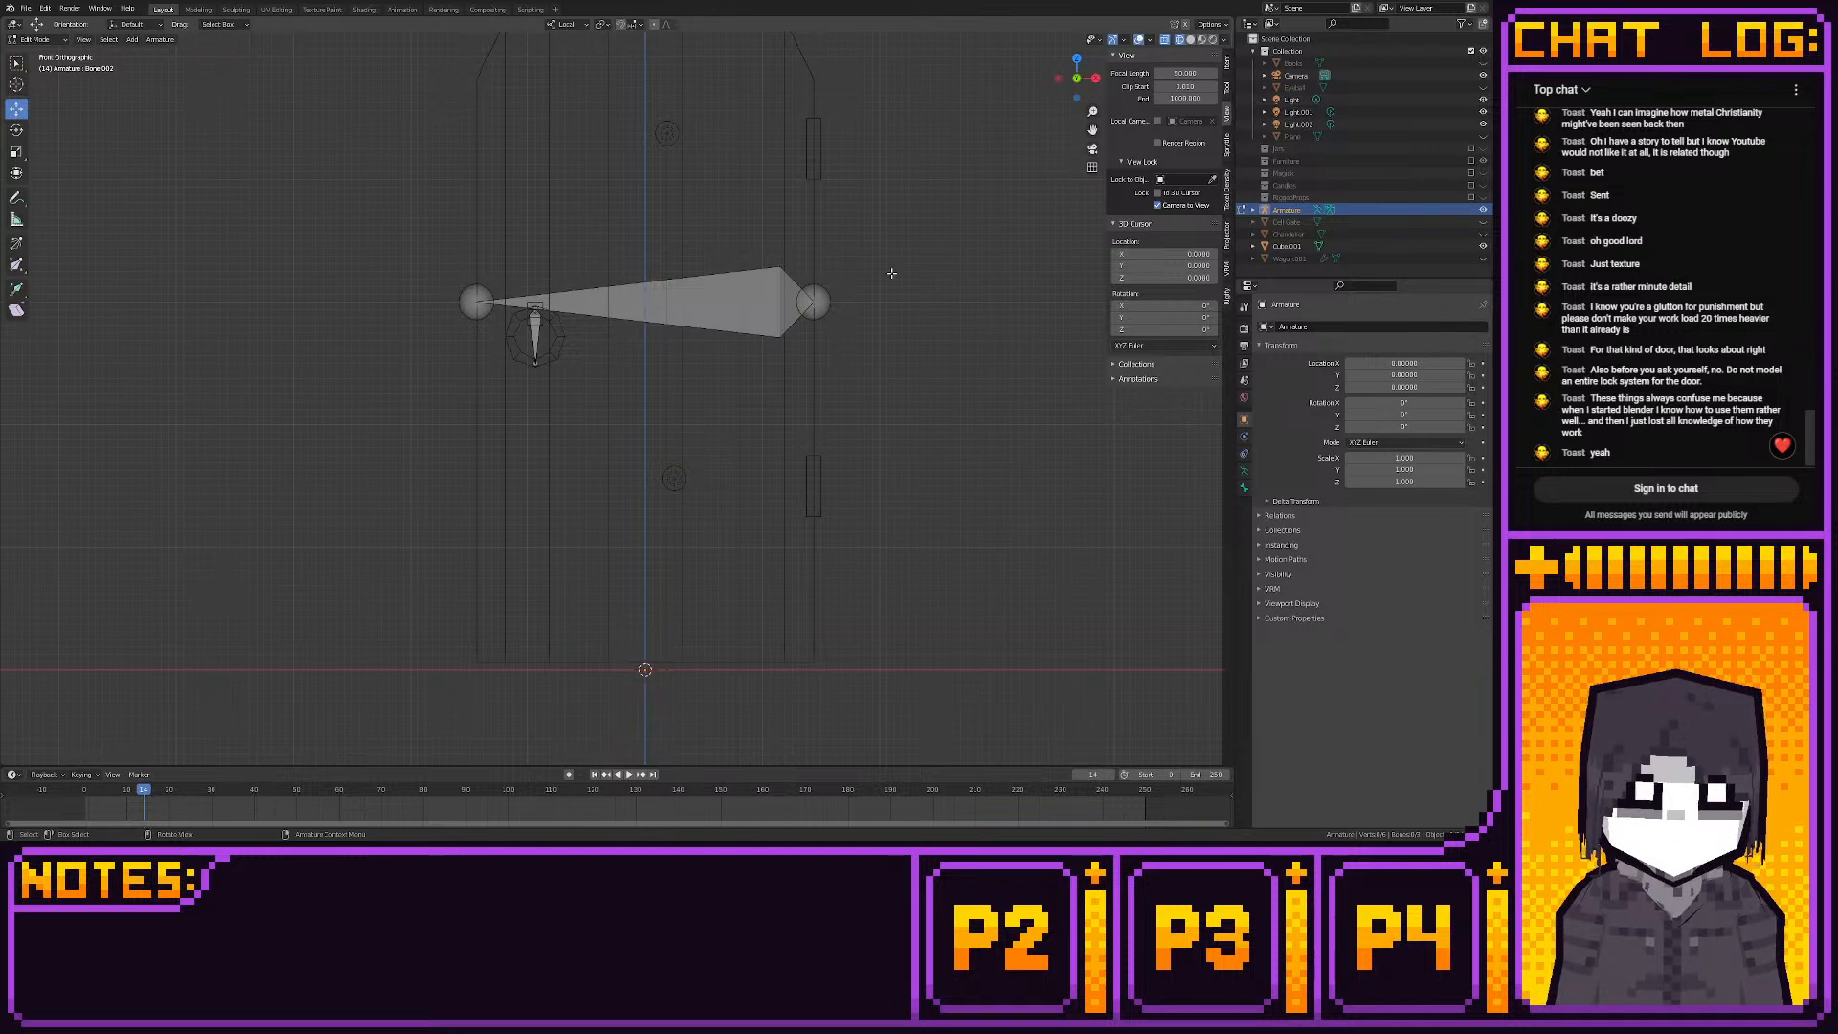
left_click(635, 312)
left_click(530, 337, "shift")
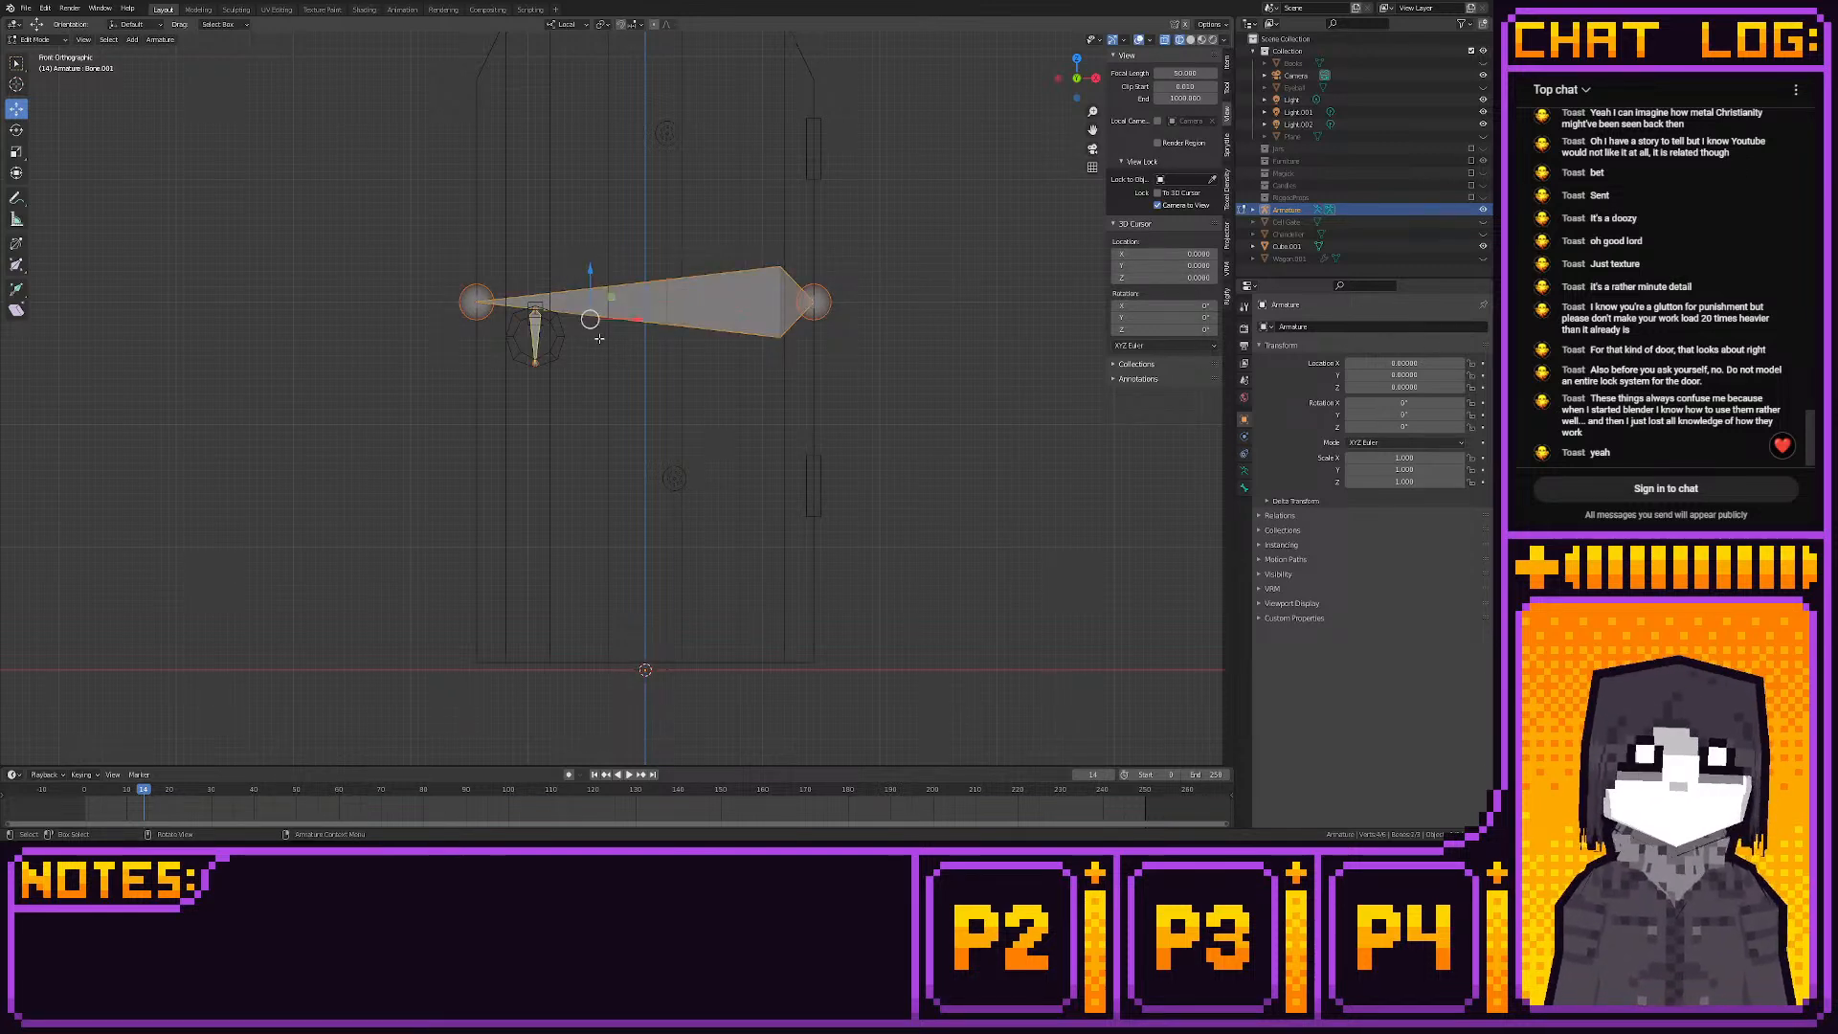
middle_click_drag(531, 337, 593, 462)
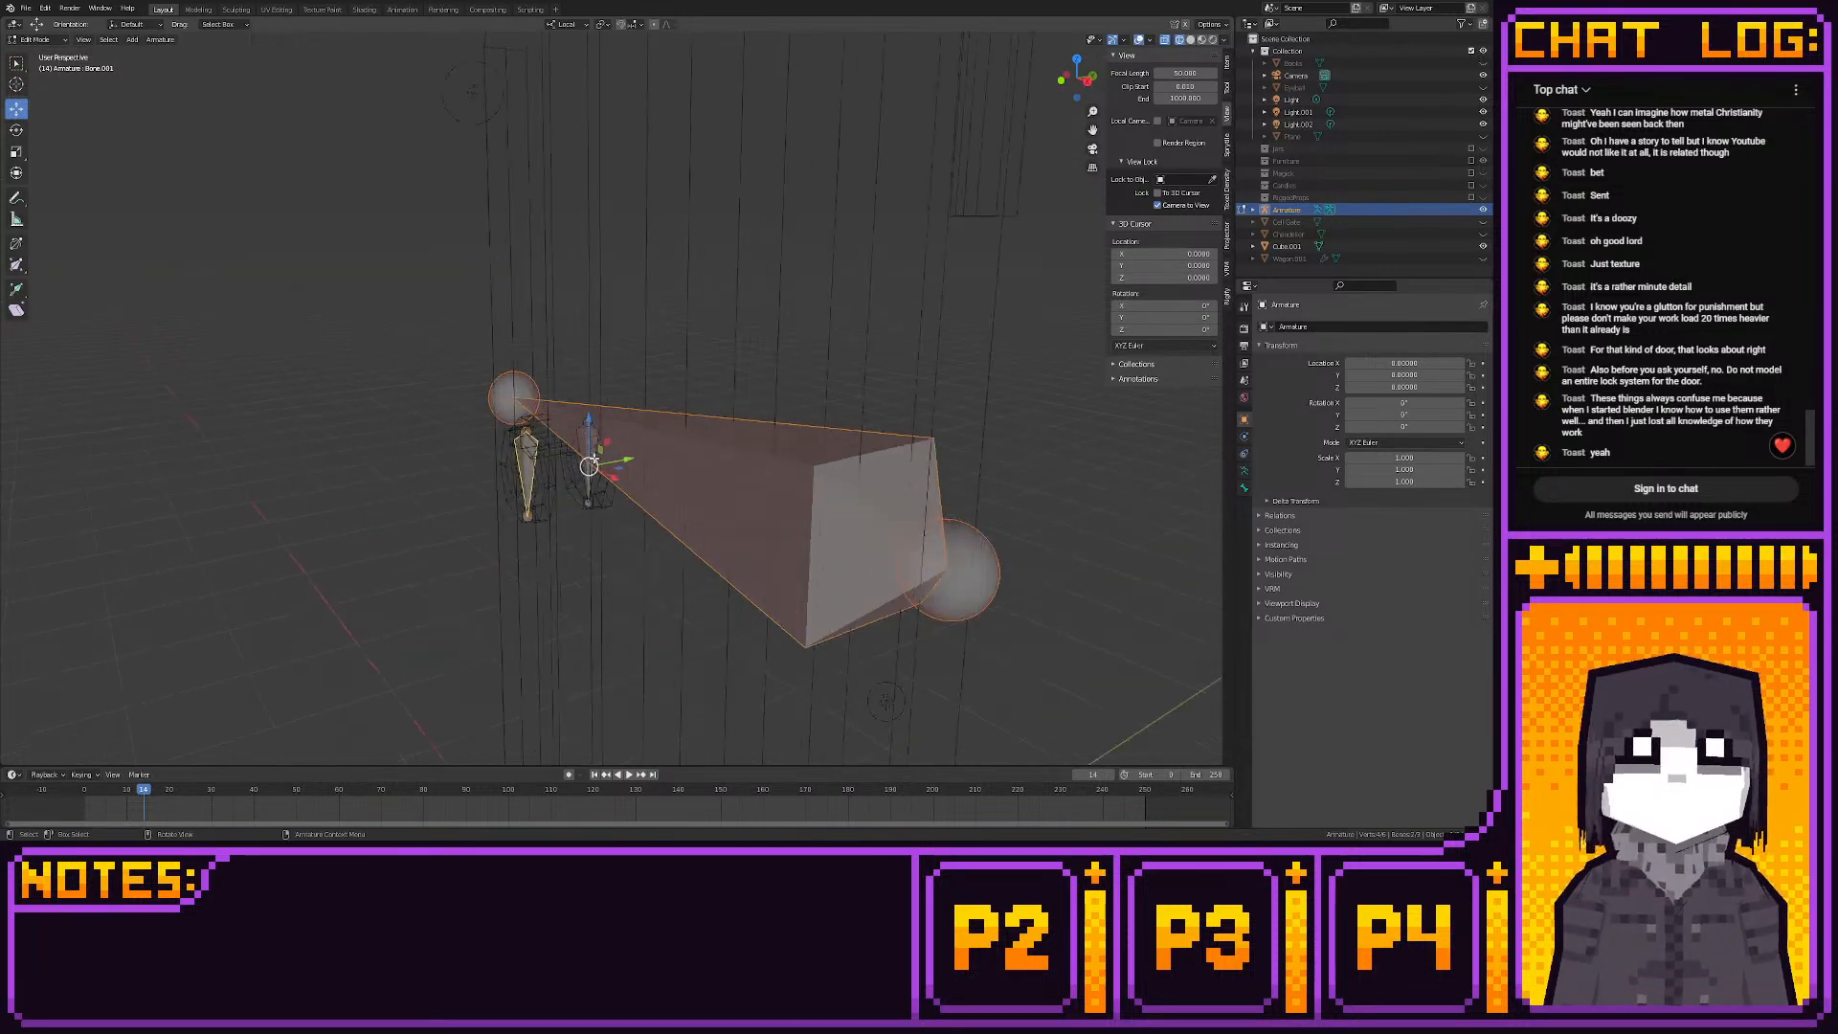
key("ctrl+p")
Parent the first ring bone to the horizontal door bone with Keep Offset
left_click(572, 445)
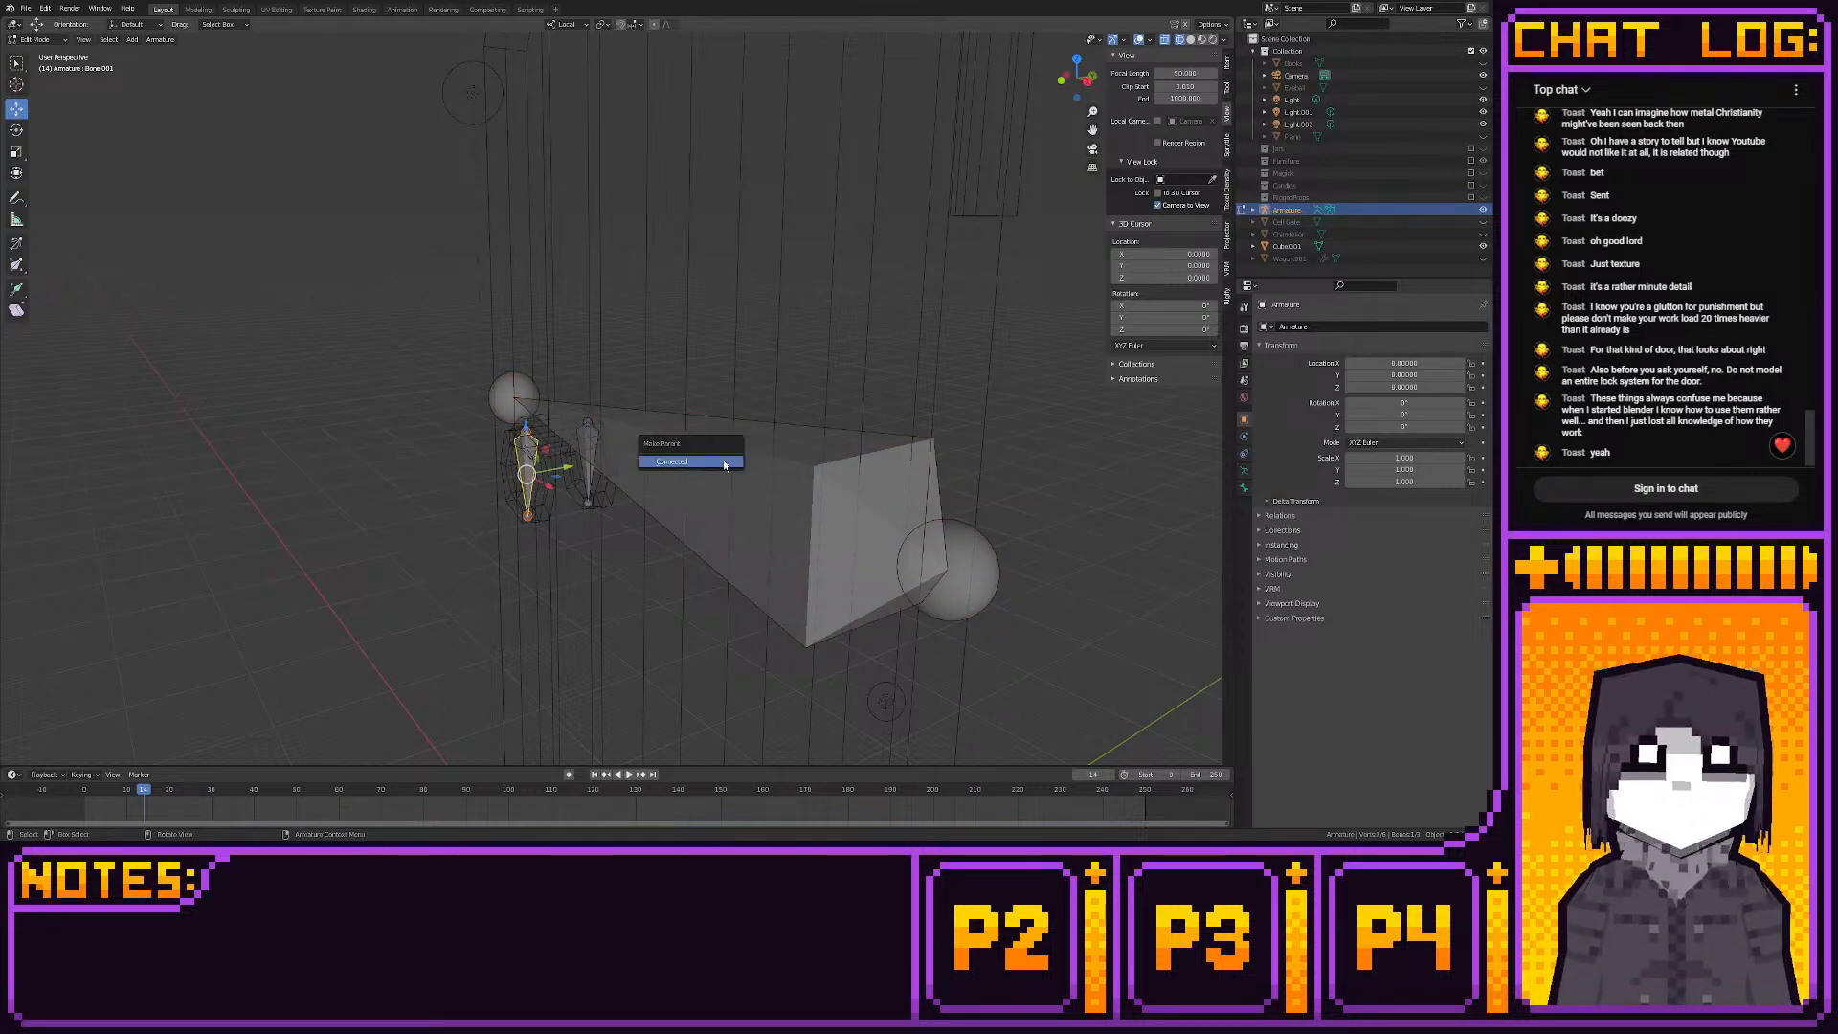
left_click(699, 451, "shift")
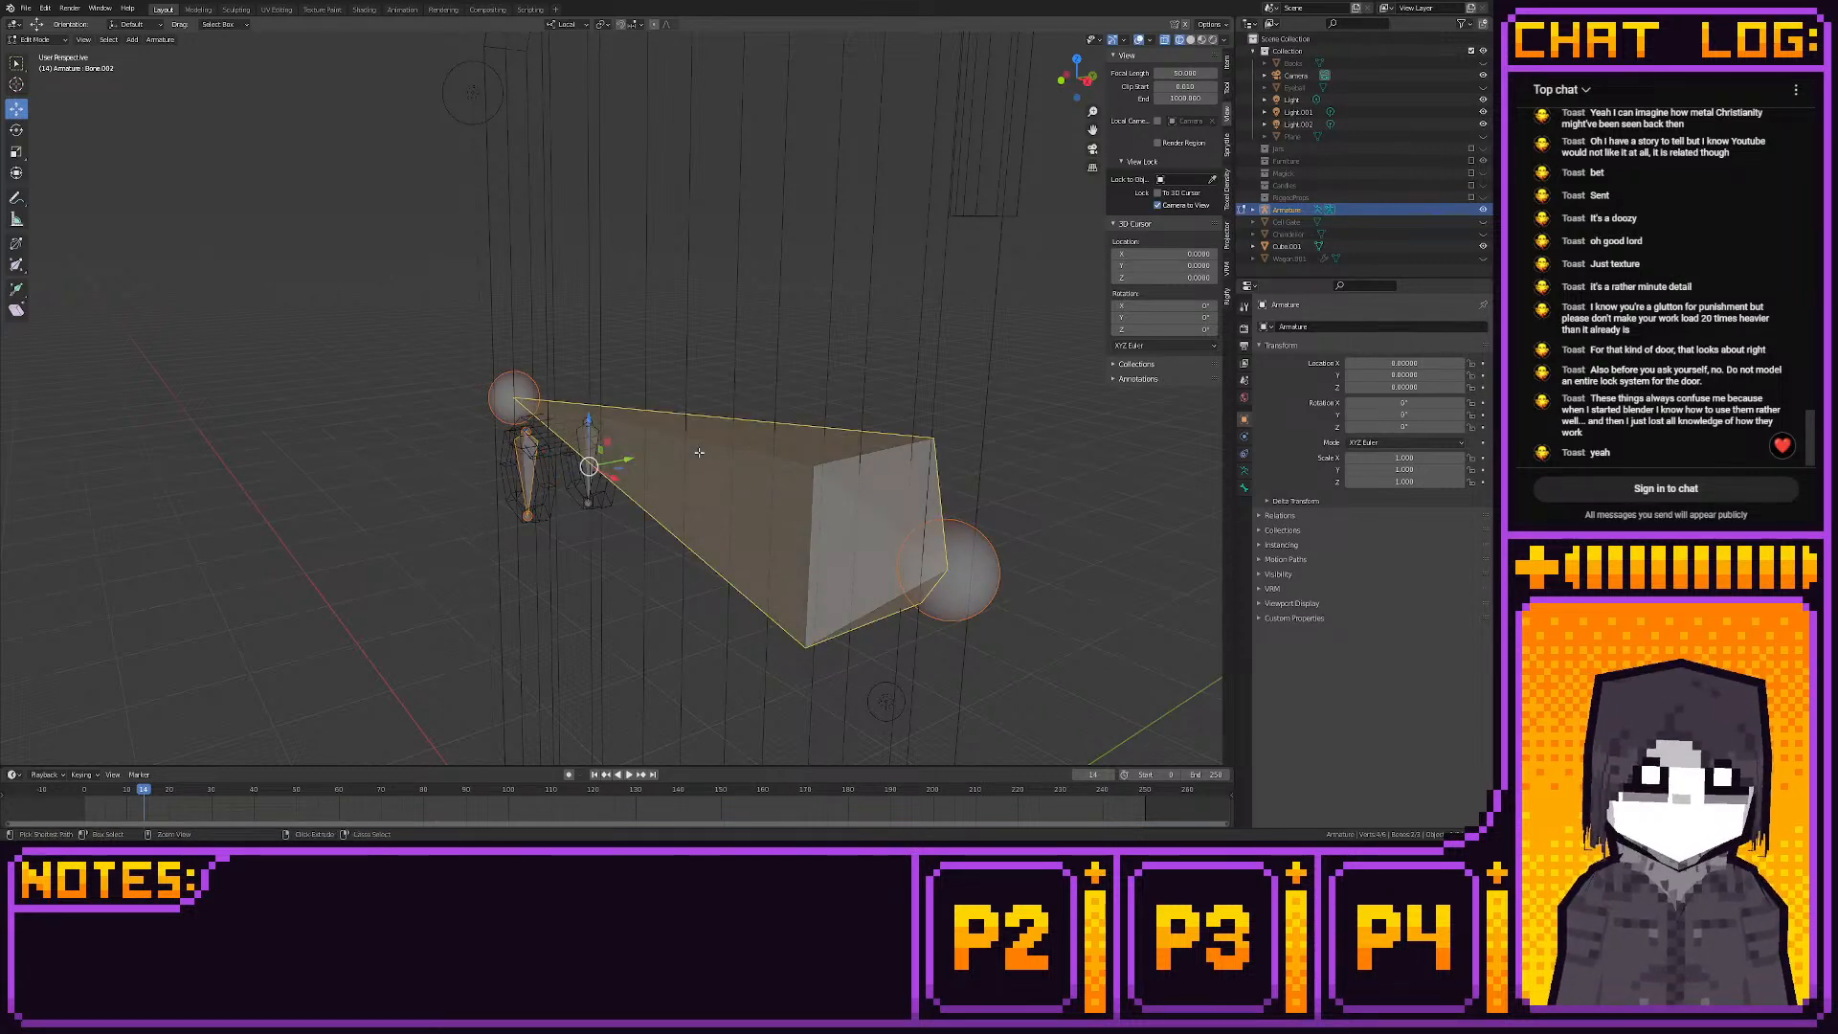
key("ctrl+p")
left_click(687, 452)
Parent the ring bone on the door's other face to the door bone with Keep Offset, and clear the selection
middle_click_drag(687, 452, 592, 491)
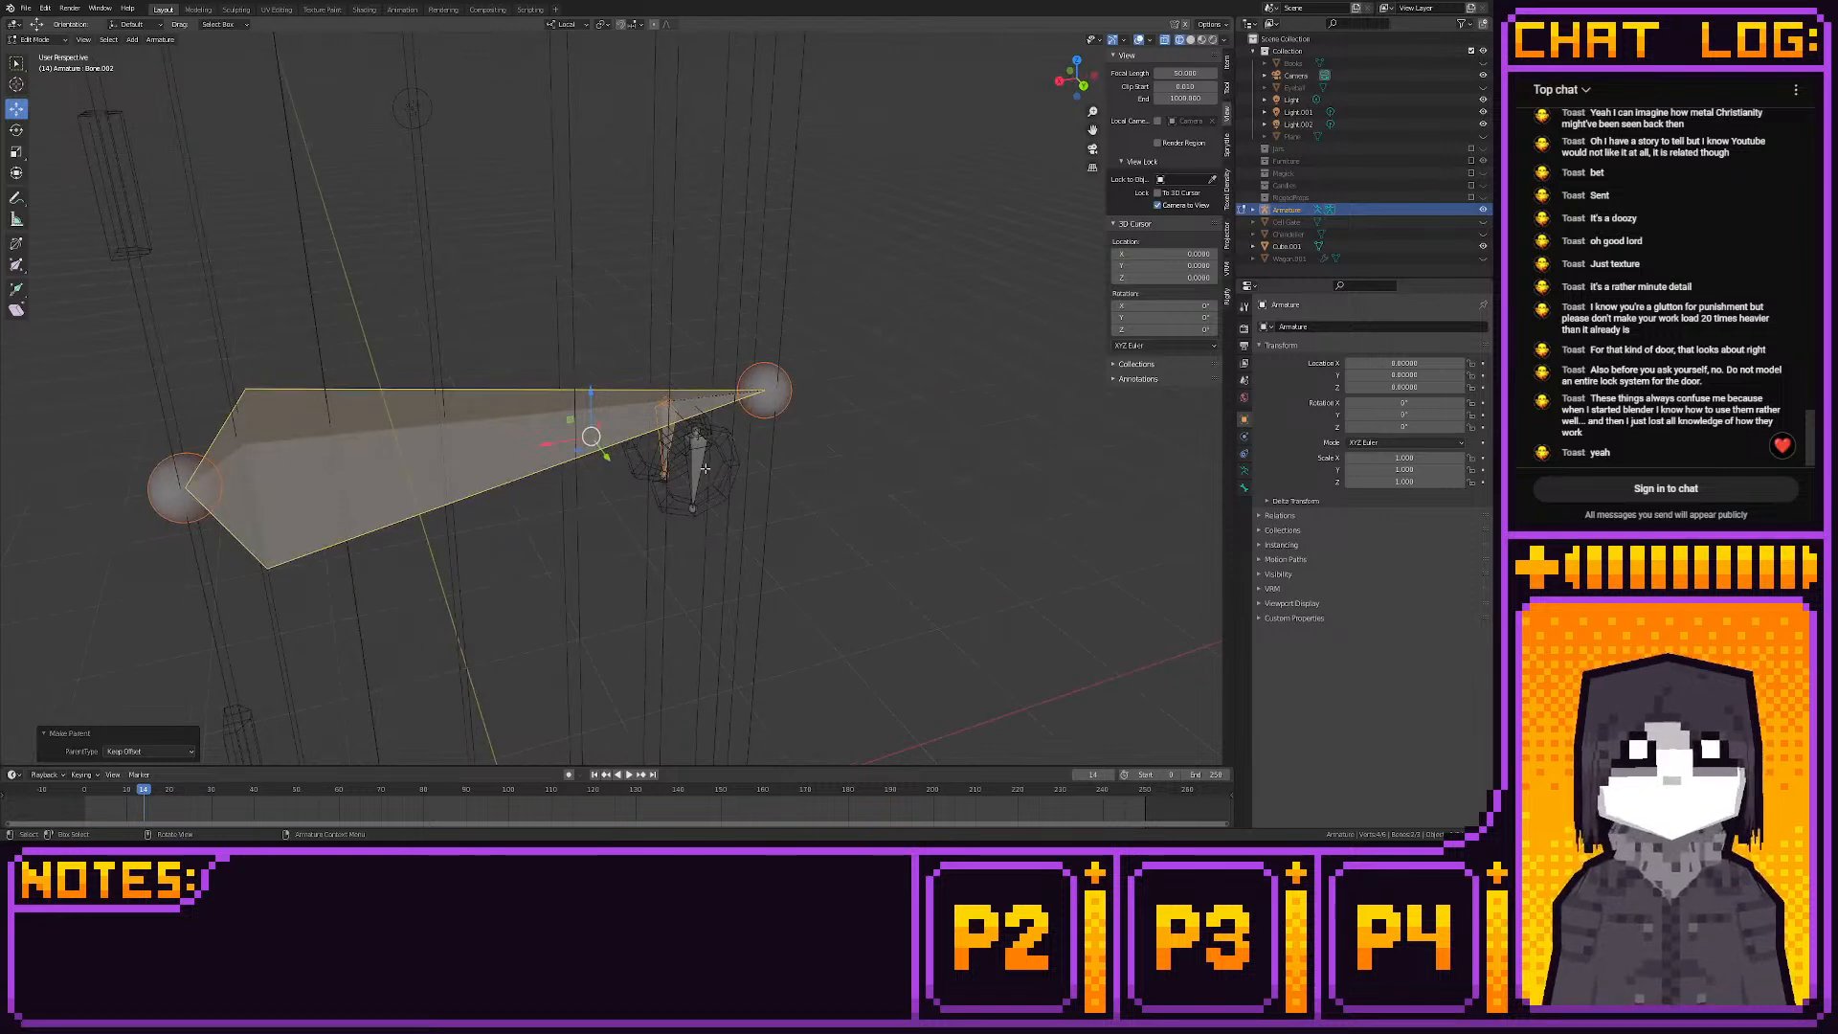
left_click(698, 467)
left_click(774, 390, "shift")
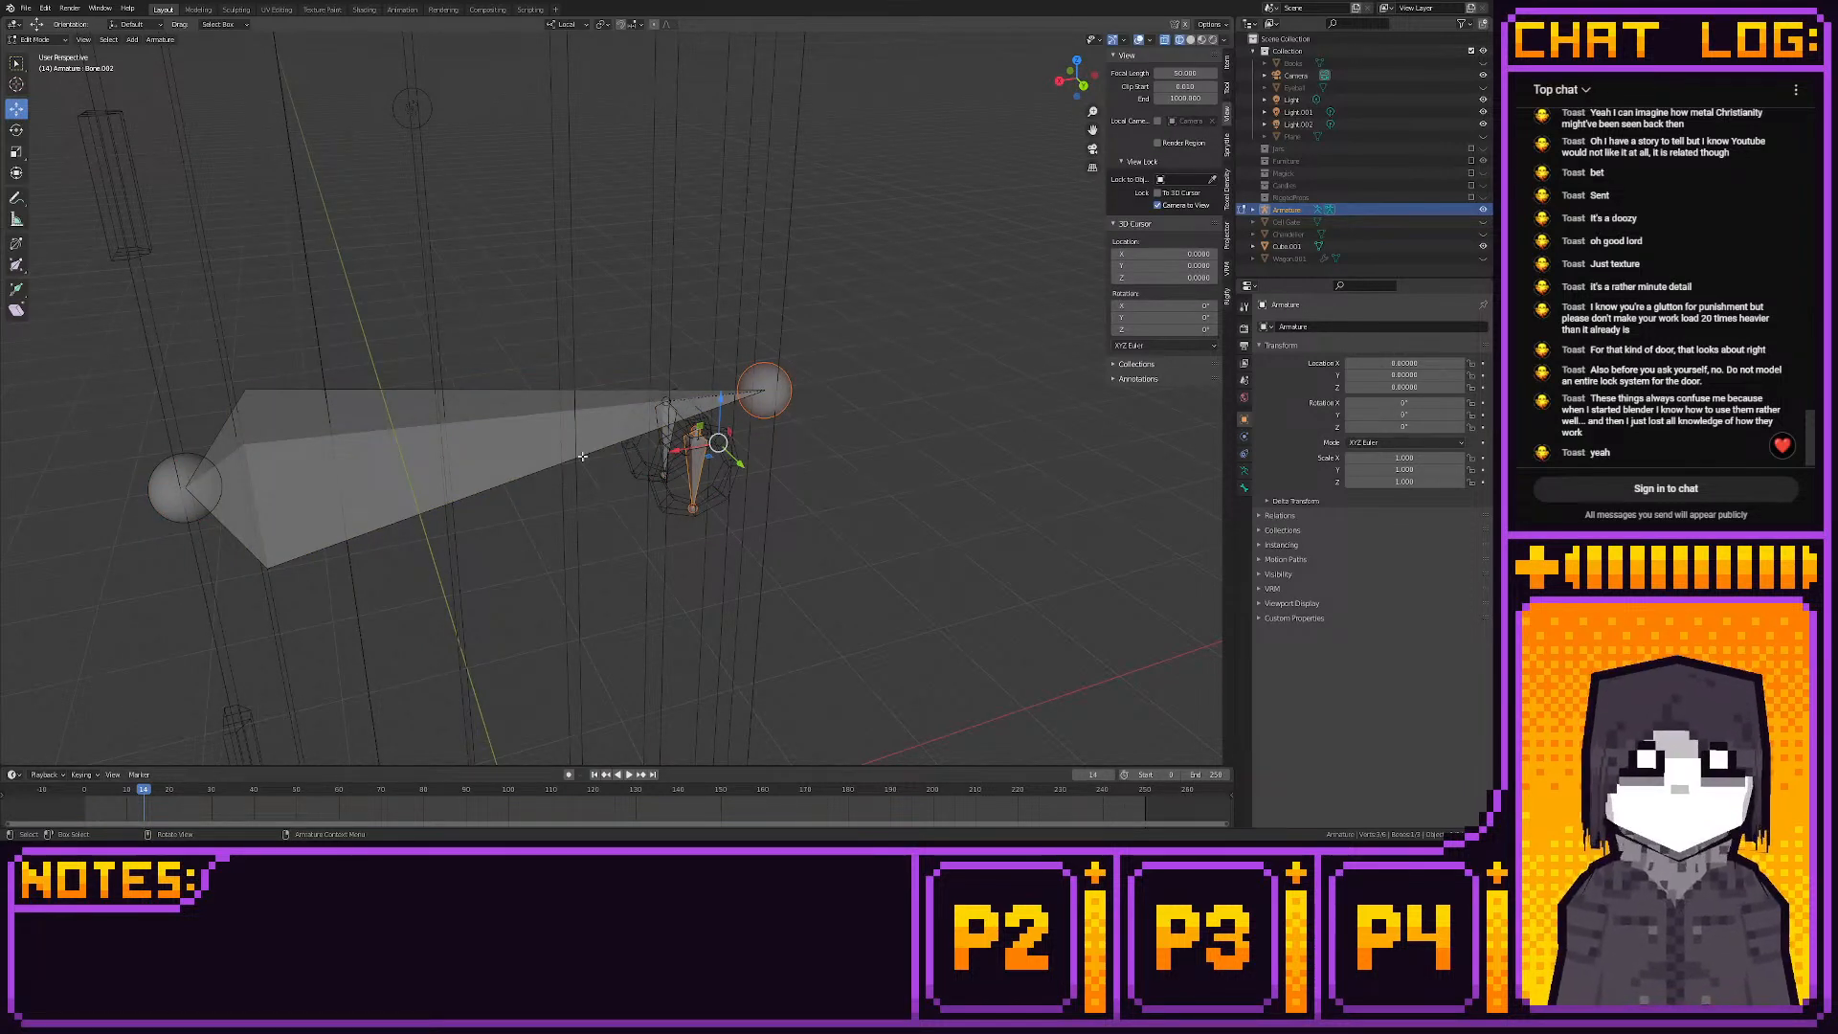
left_click(574, 428, "shift")
key("ctrl+p")
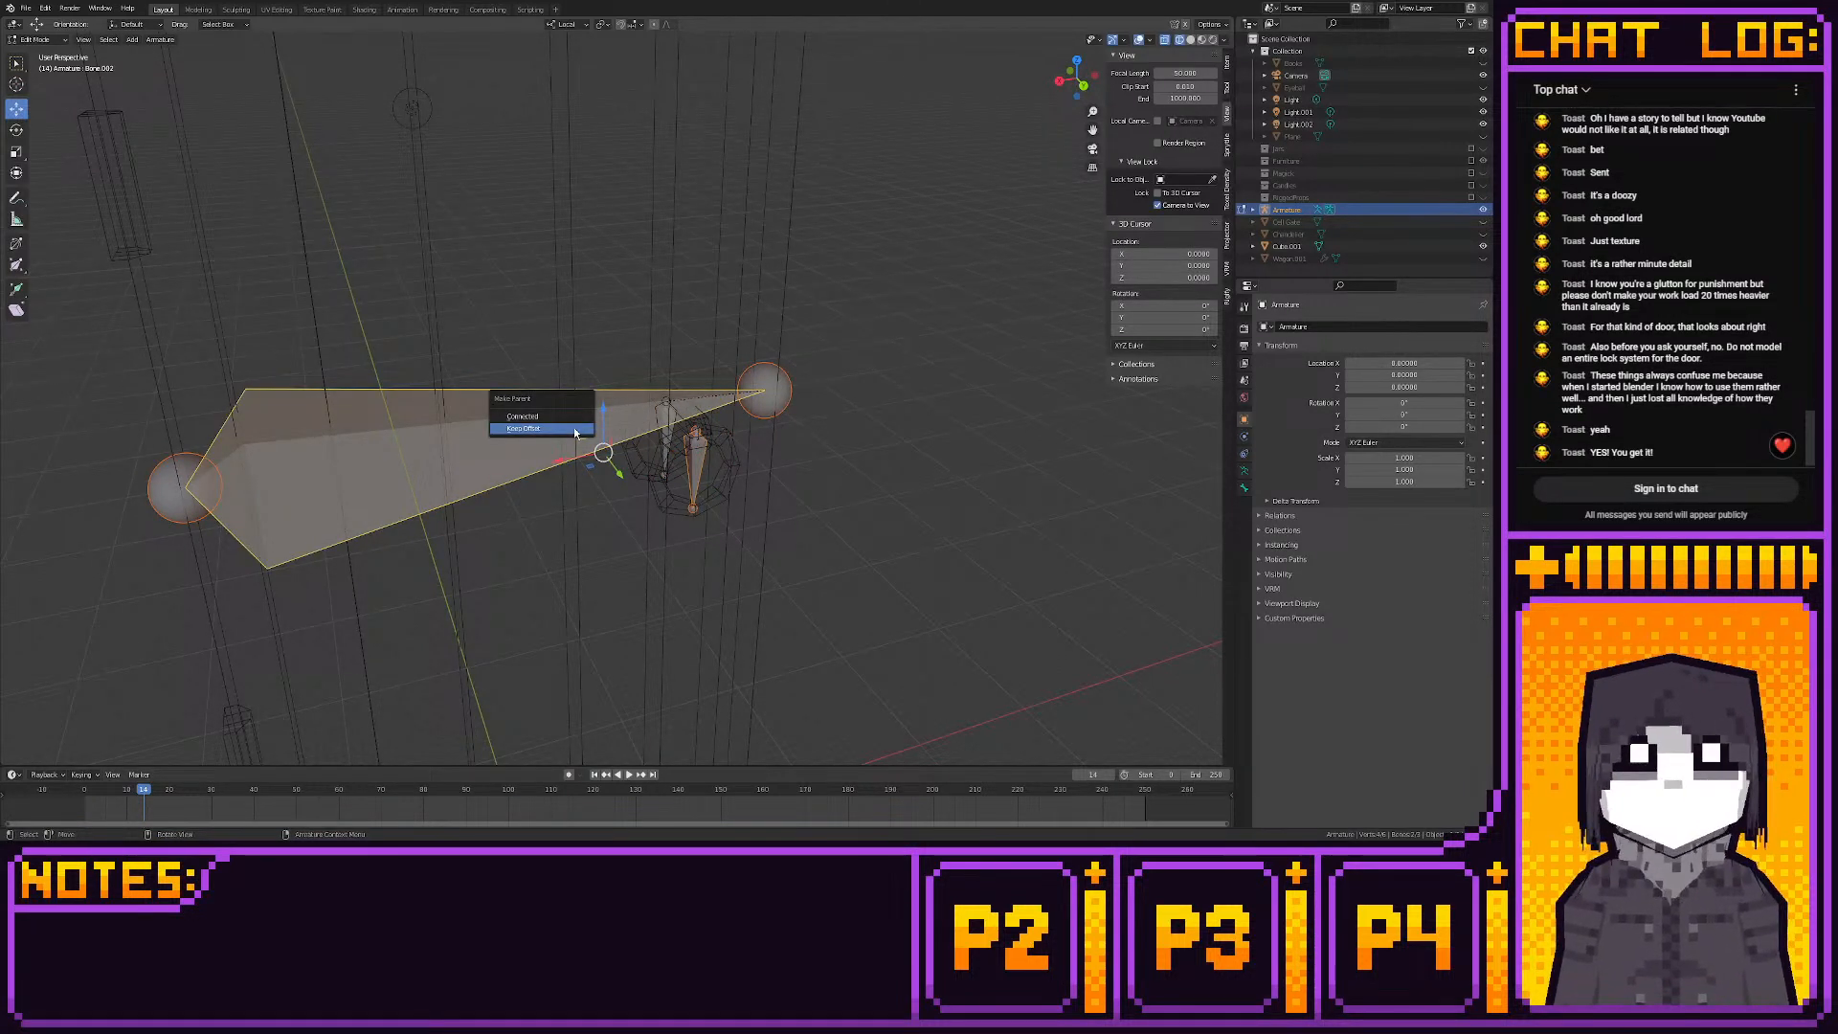
left_click(572, 428)
left_click(791, 487)
scroll(792, 488, "down", 5)
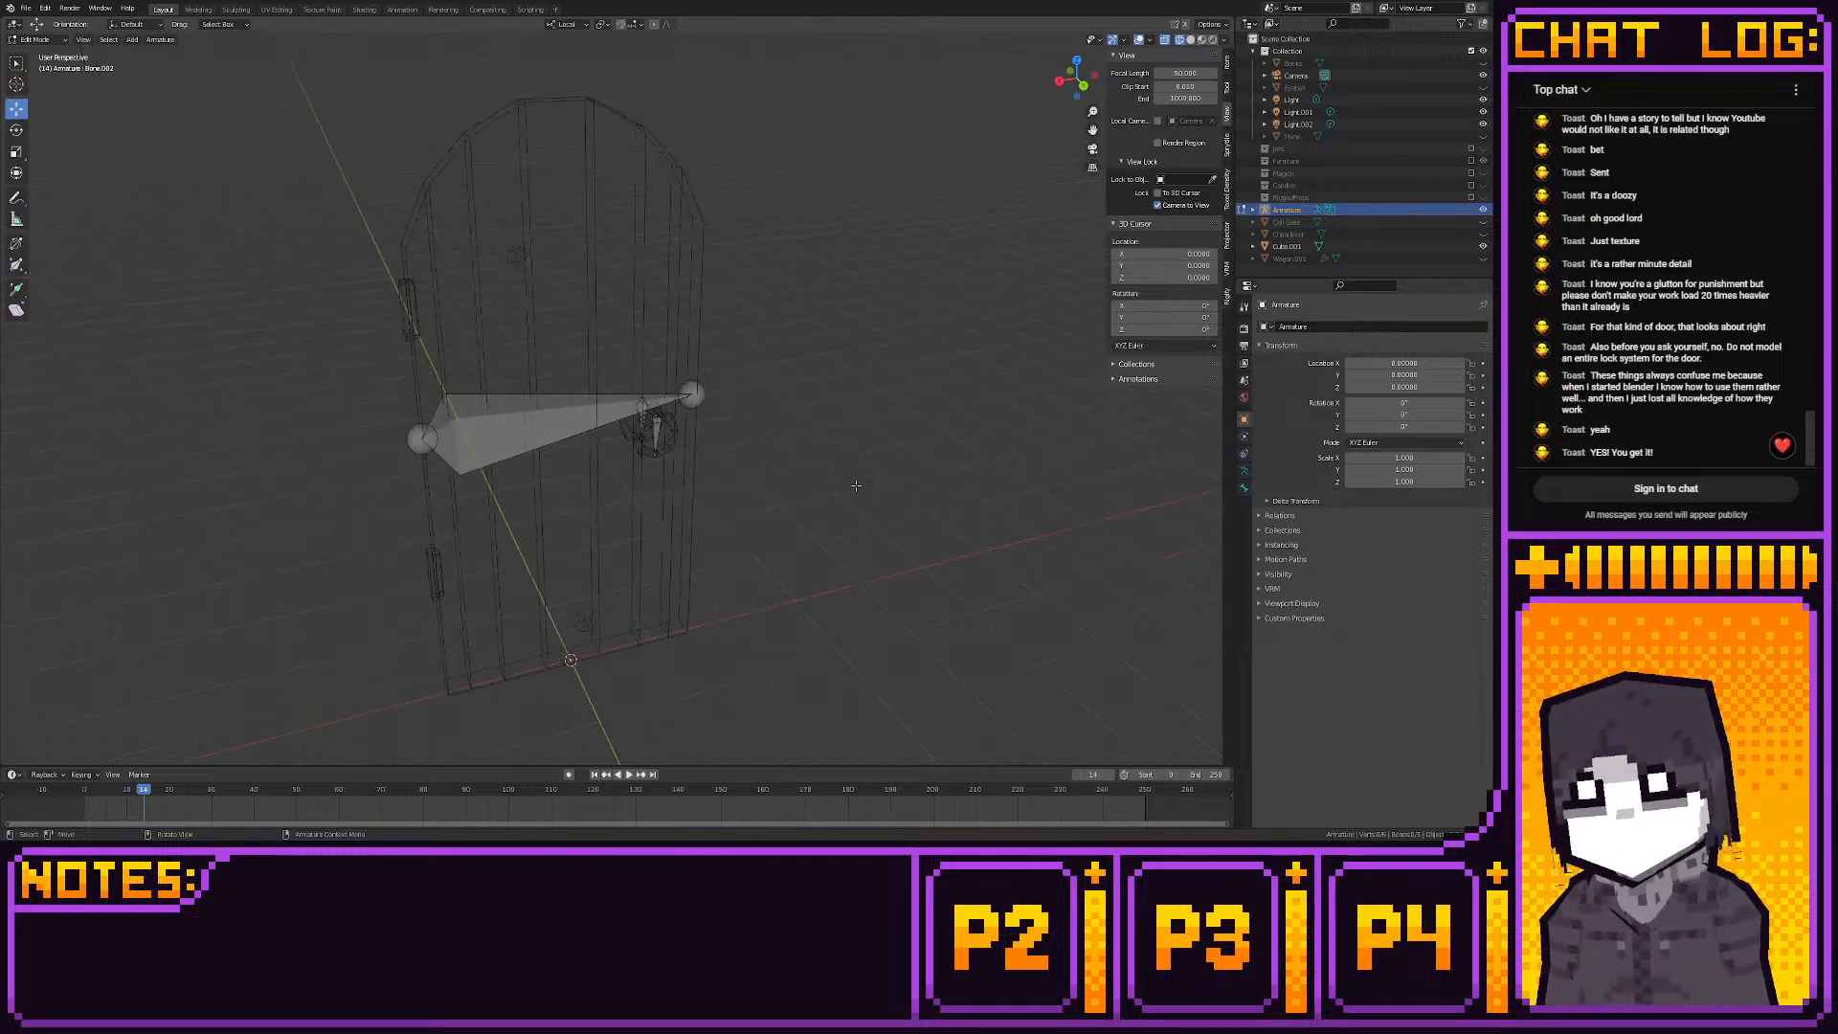
Add another upright bone to the armature at the world origin, at the base of the door
left_click(1060, 81)
left_click(1056, 74)
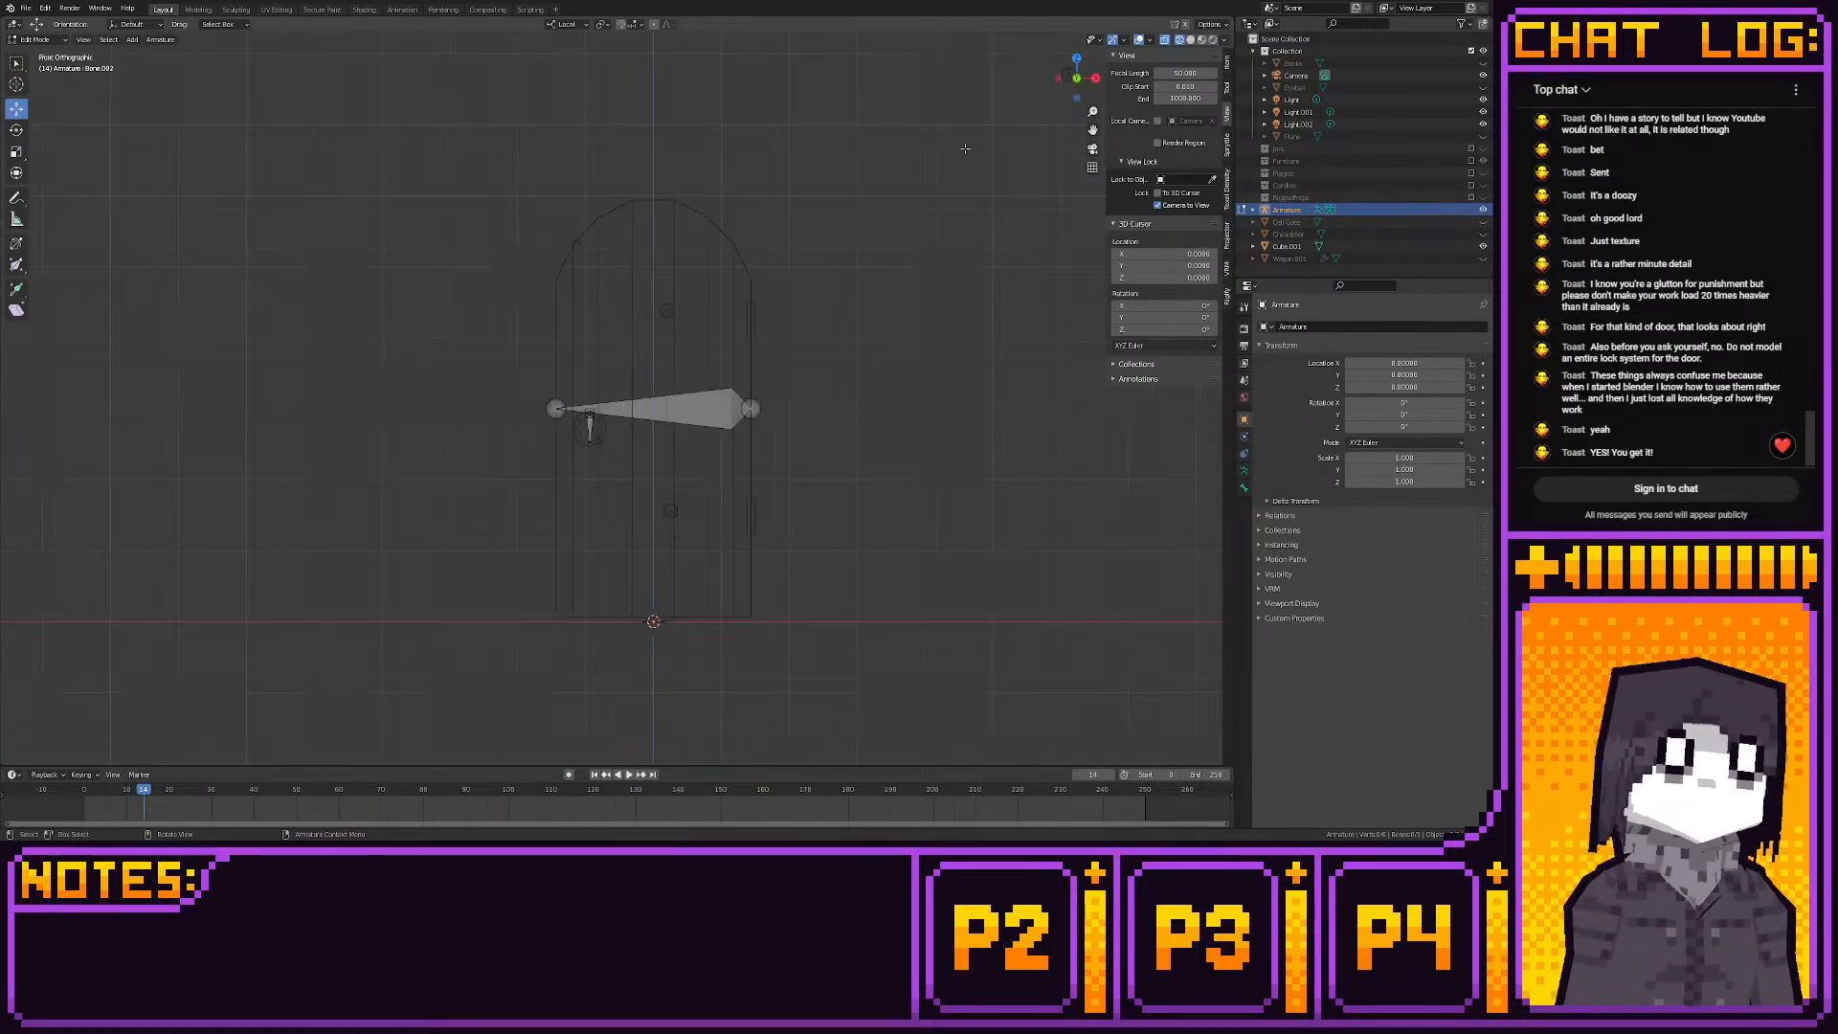
left_click(693, 417)
middle_click_drag(693, 417, 747, 412)
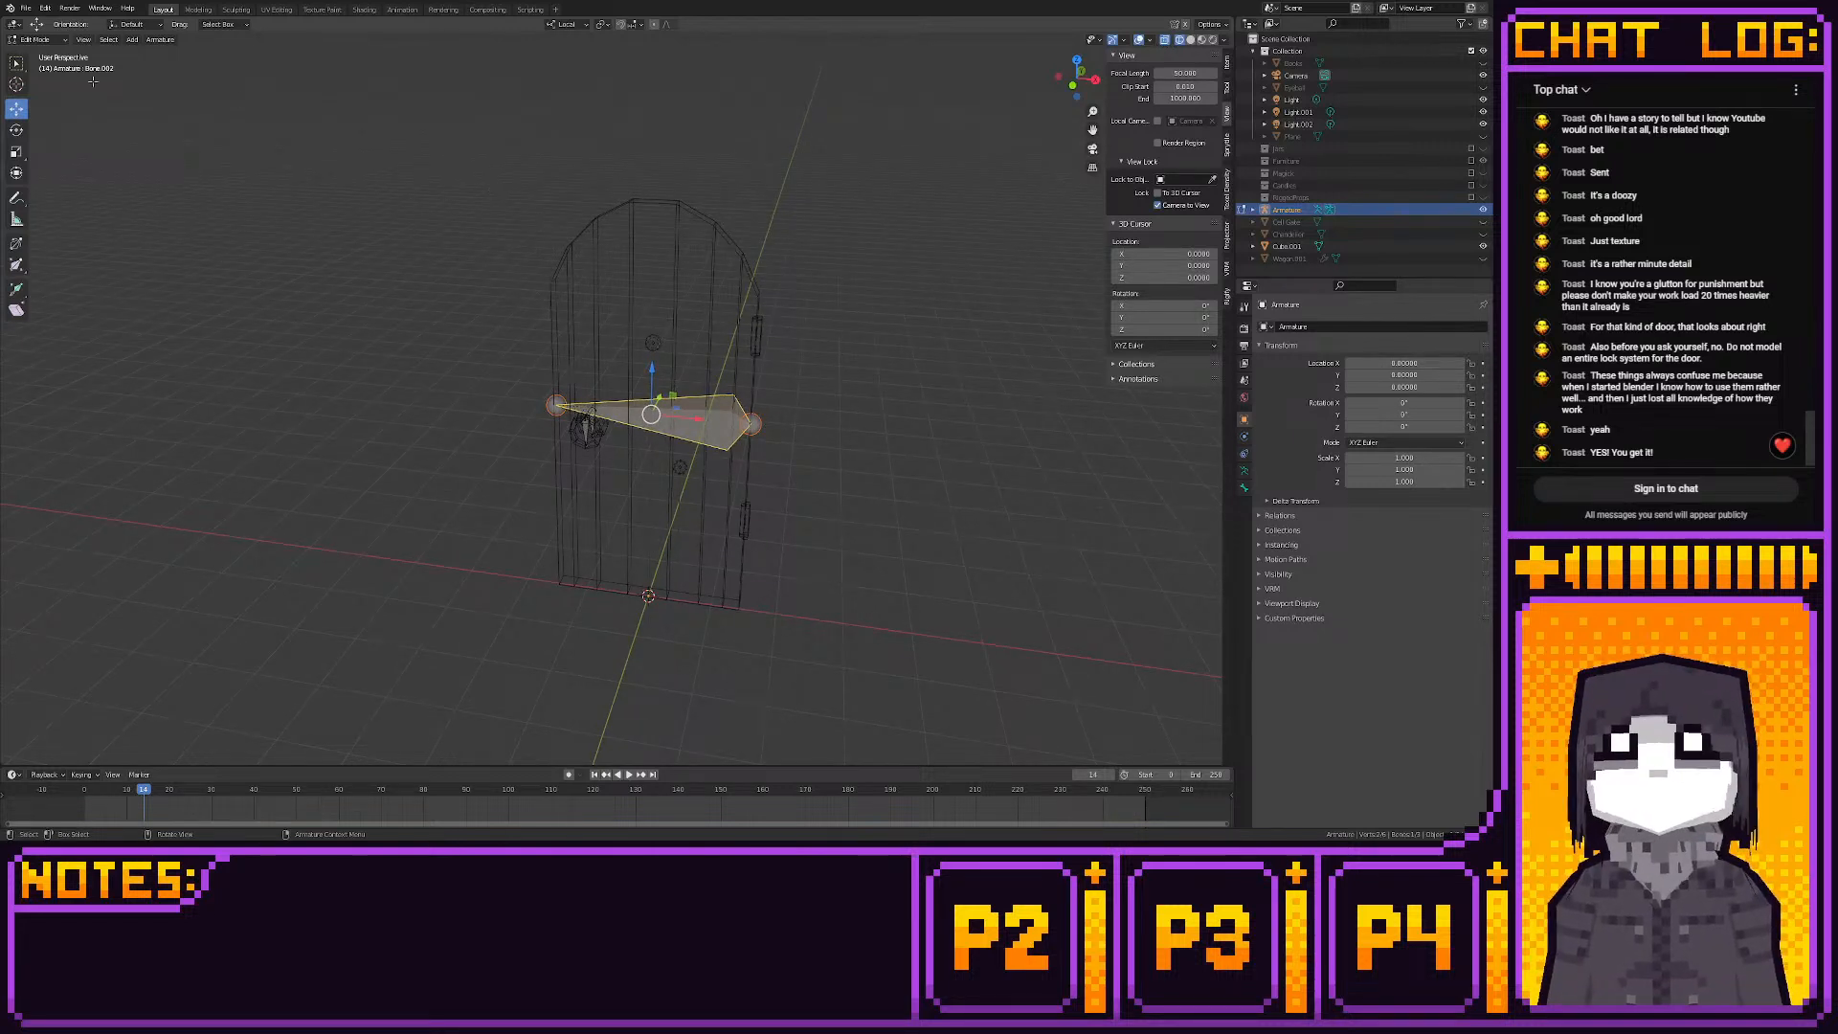
scroll(712, 355, "up", 3)
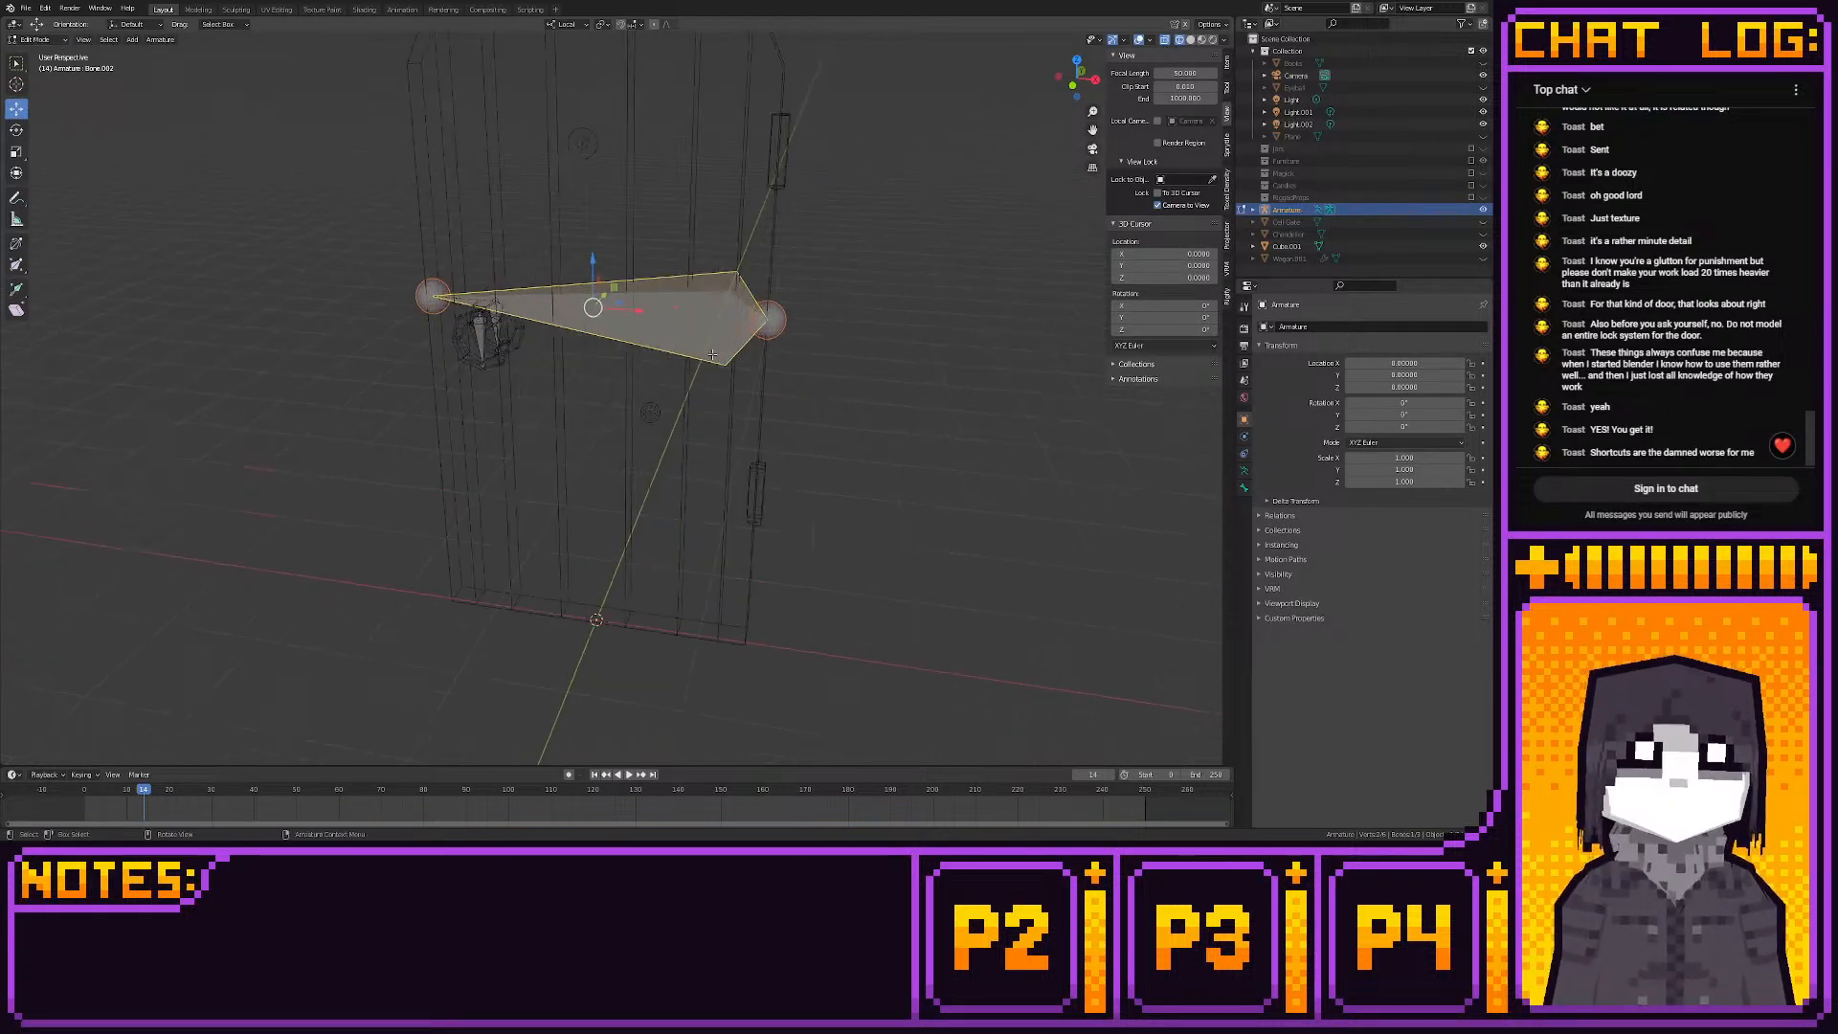
left_click(1072, 85)
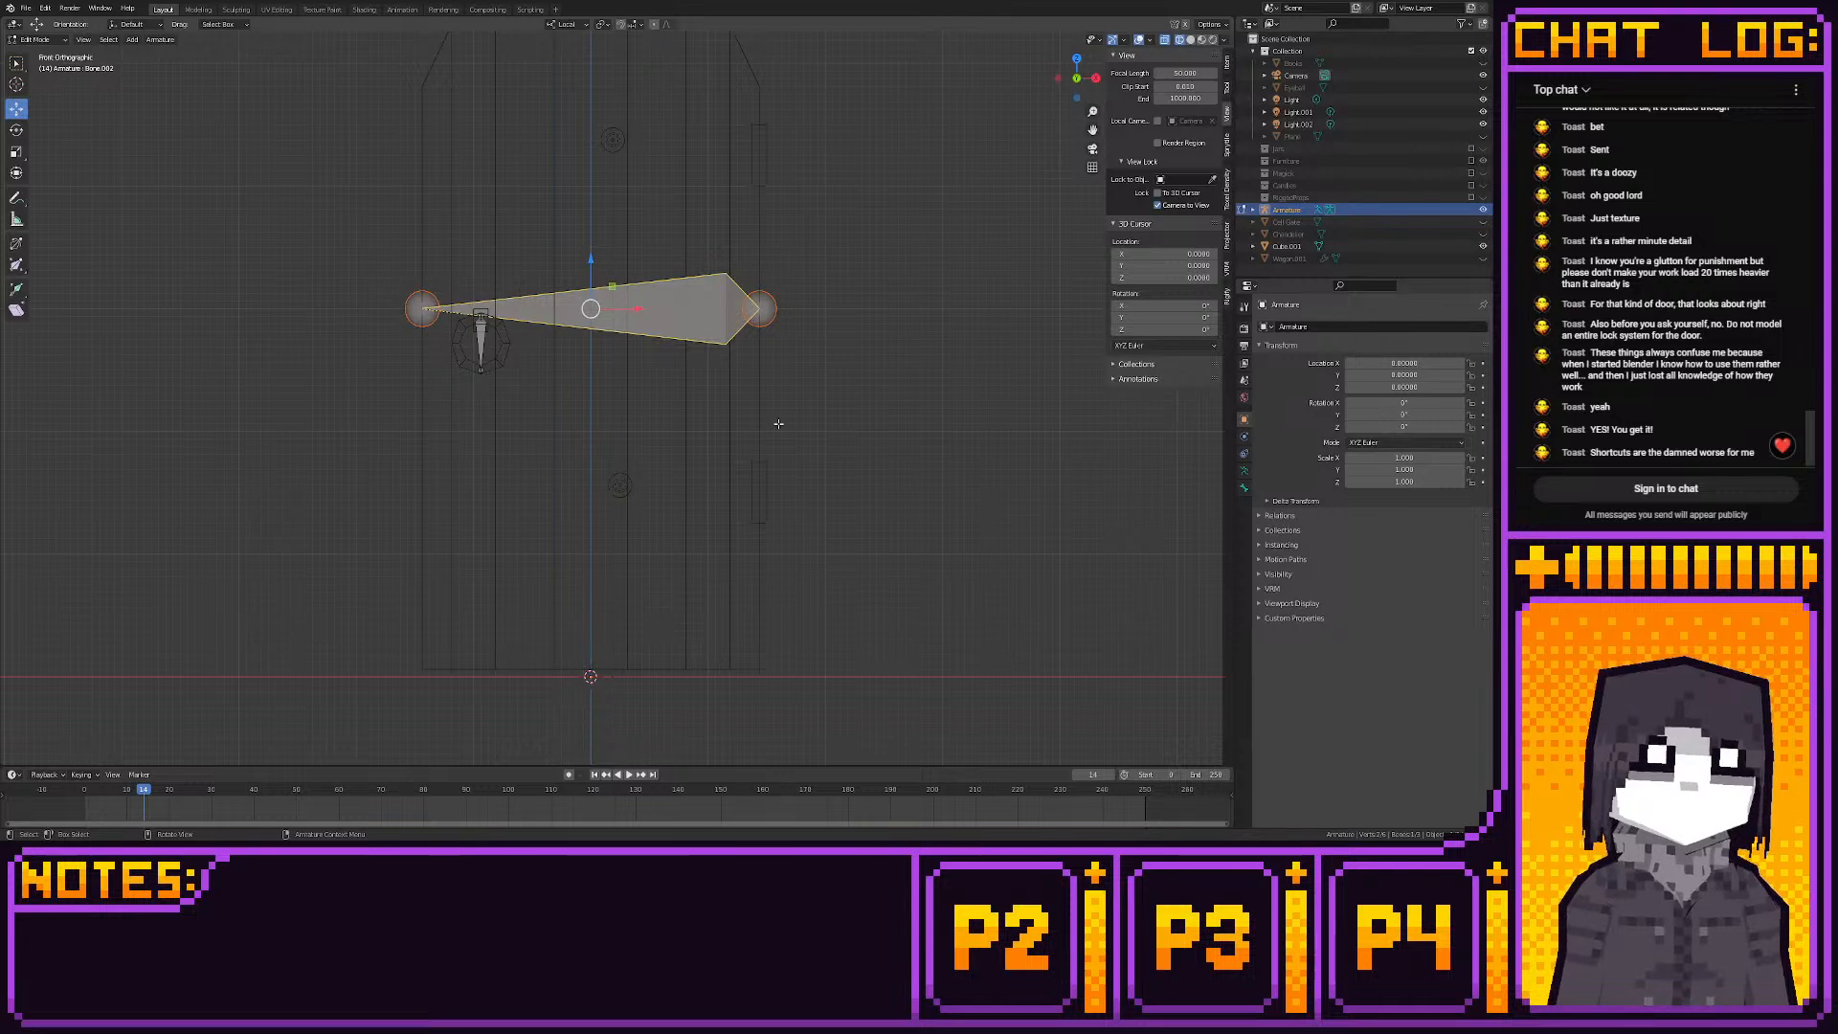
key("shift+a")
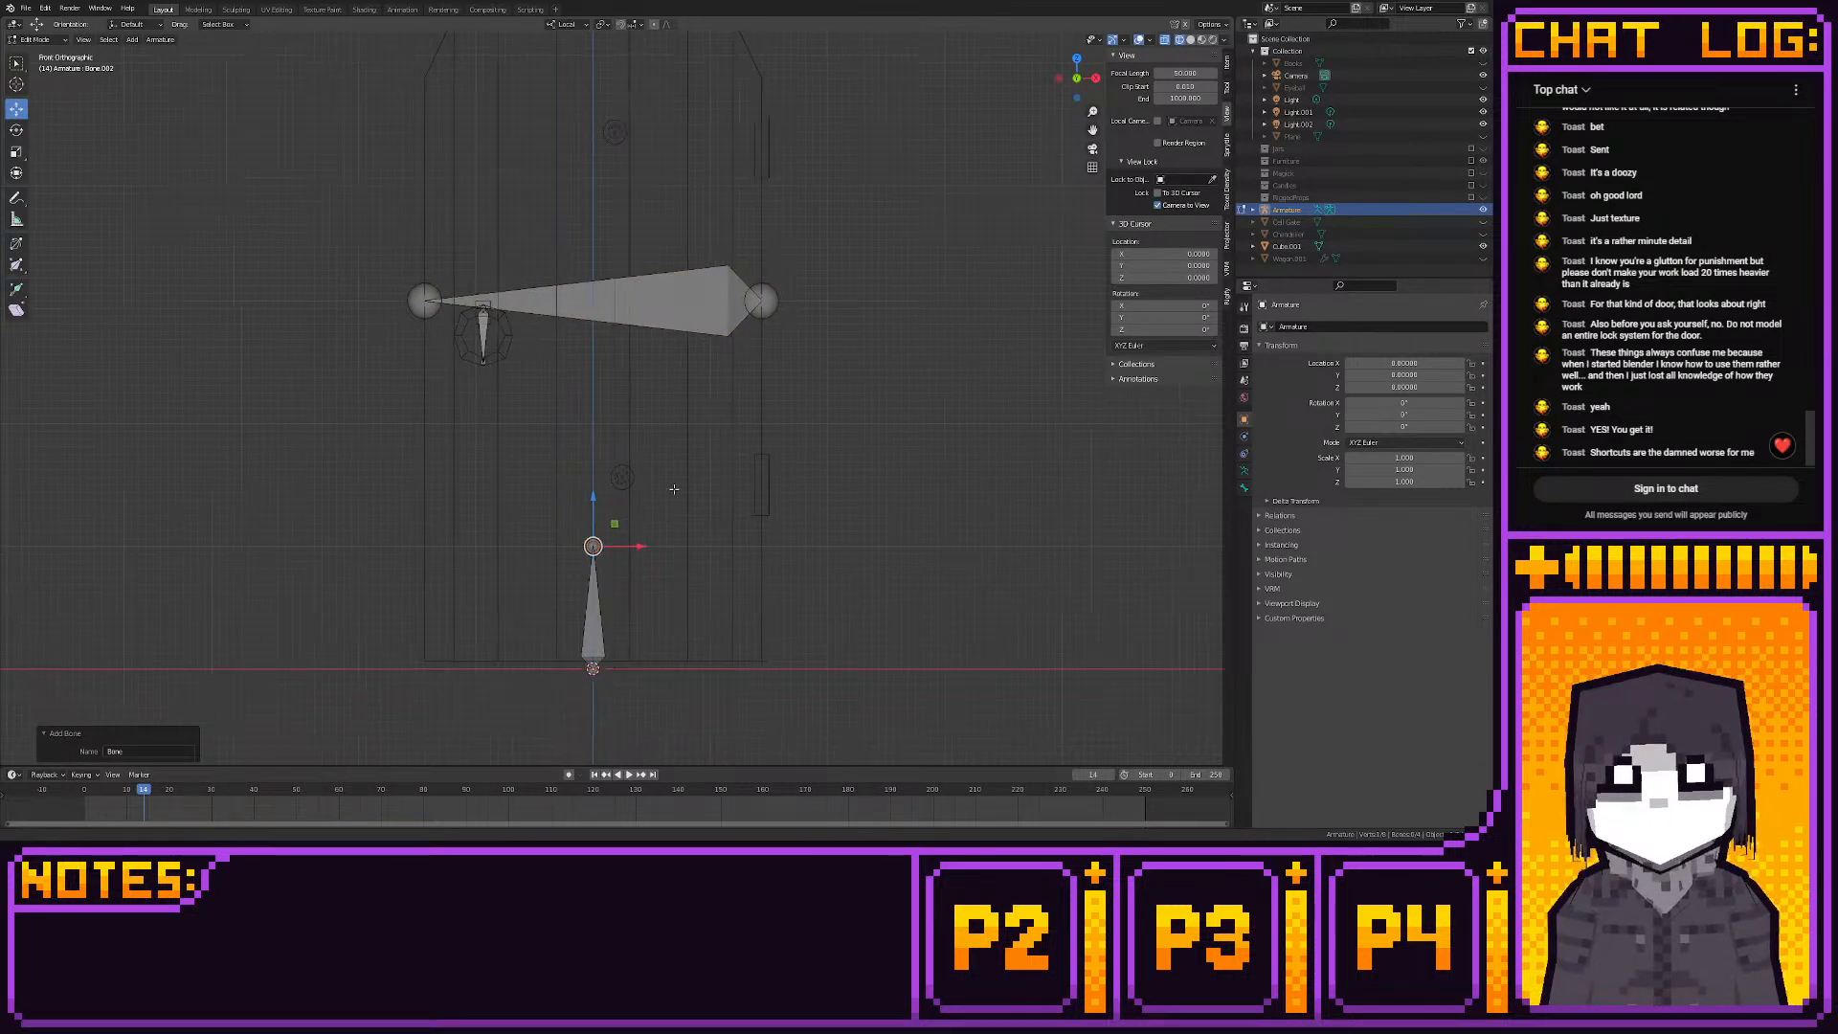
middle_click_drag(636, 610, 668, 509, "shift")
Parent the door bone to the upright bone at the origin with Keep Offset
left_click(681, 218)
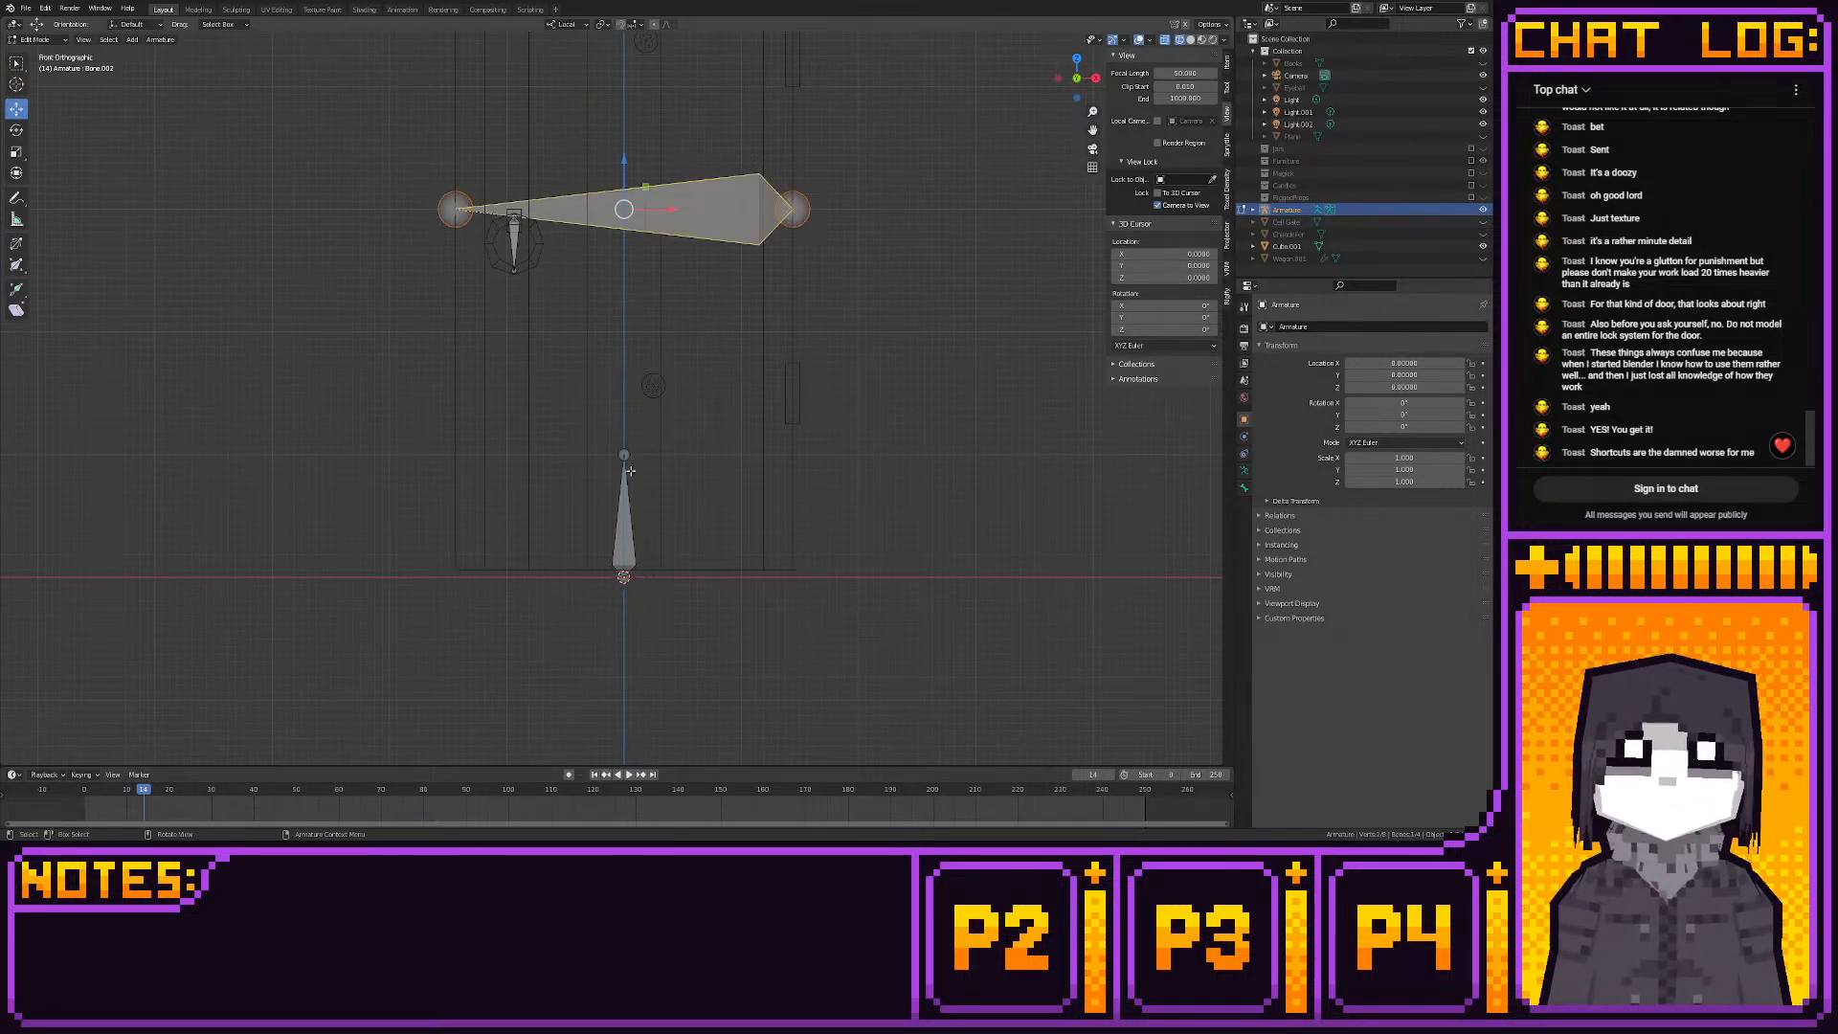
left_click(629, 515, "shift")
key("ctrl+p")
left_click(629, 515)
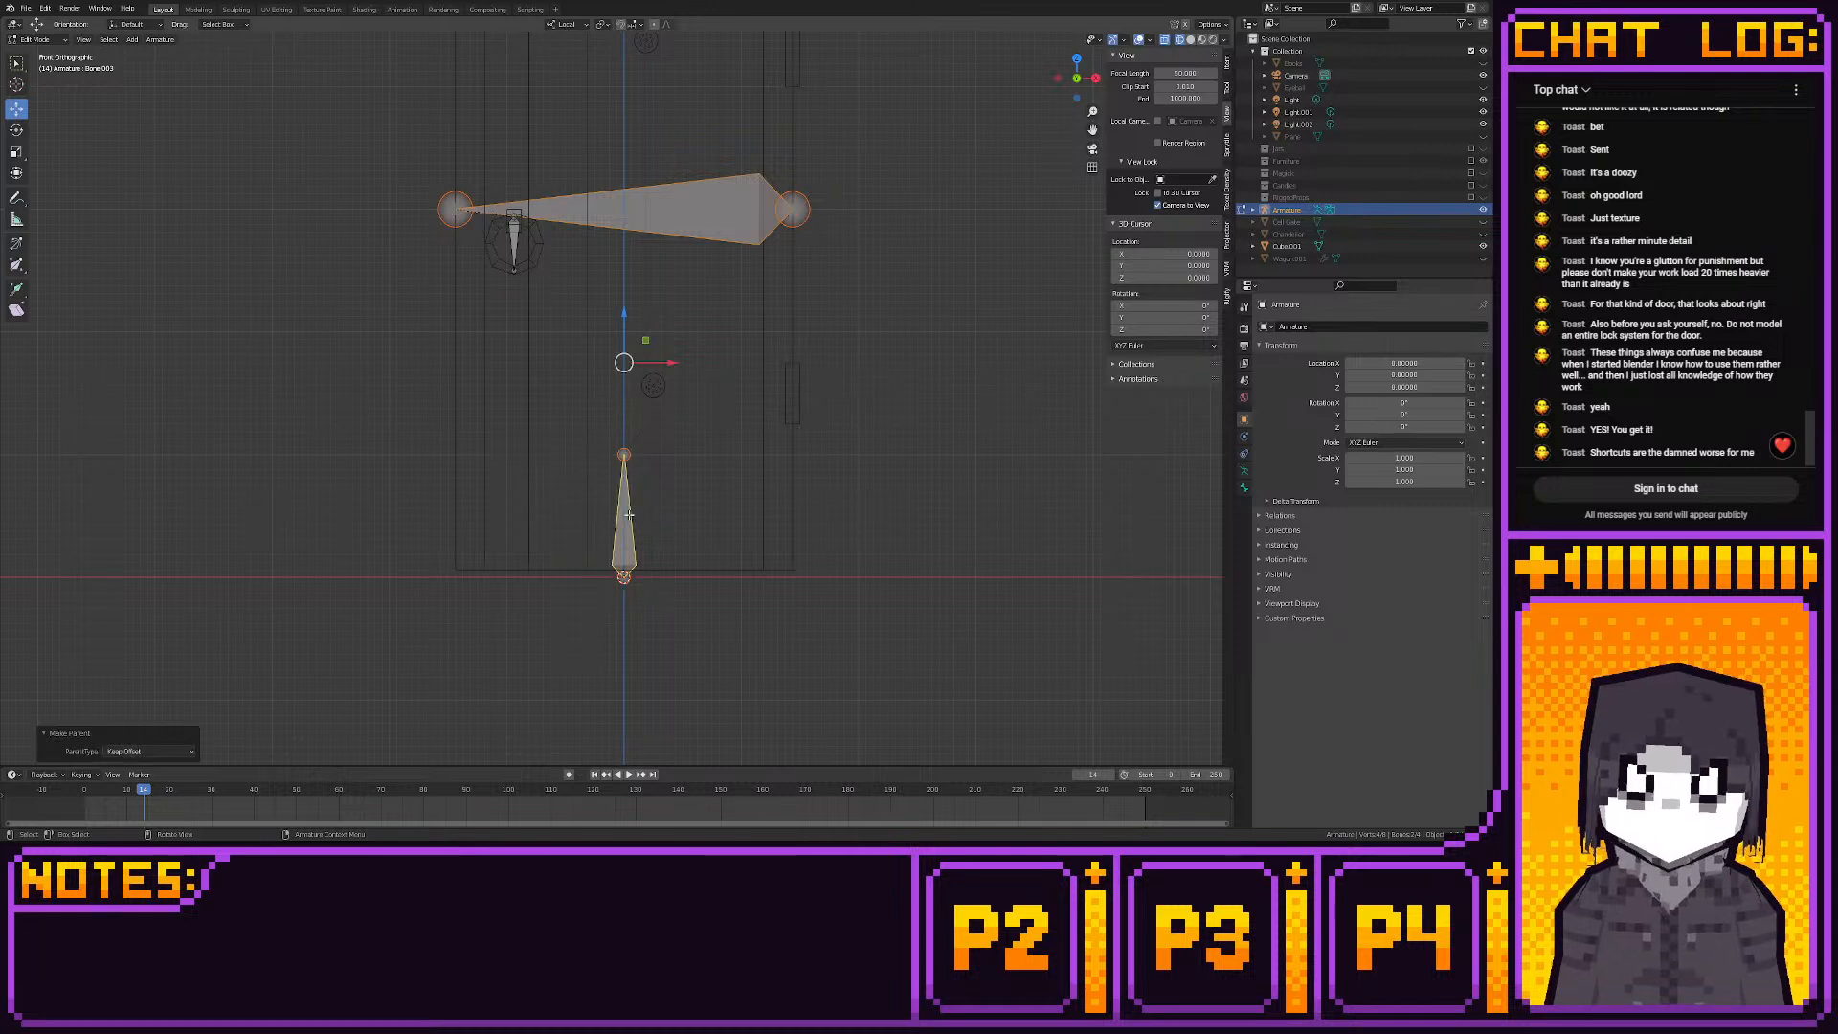
Return to Object Mode and switch the viewport to rendered shading
left_click(41, 40)
left_click(40, 54)
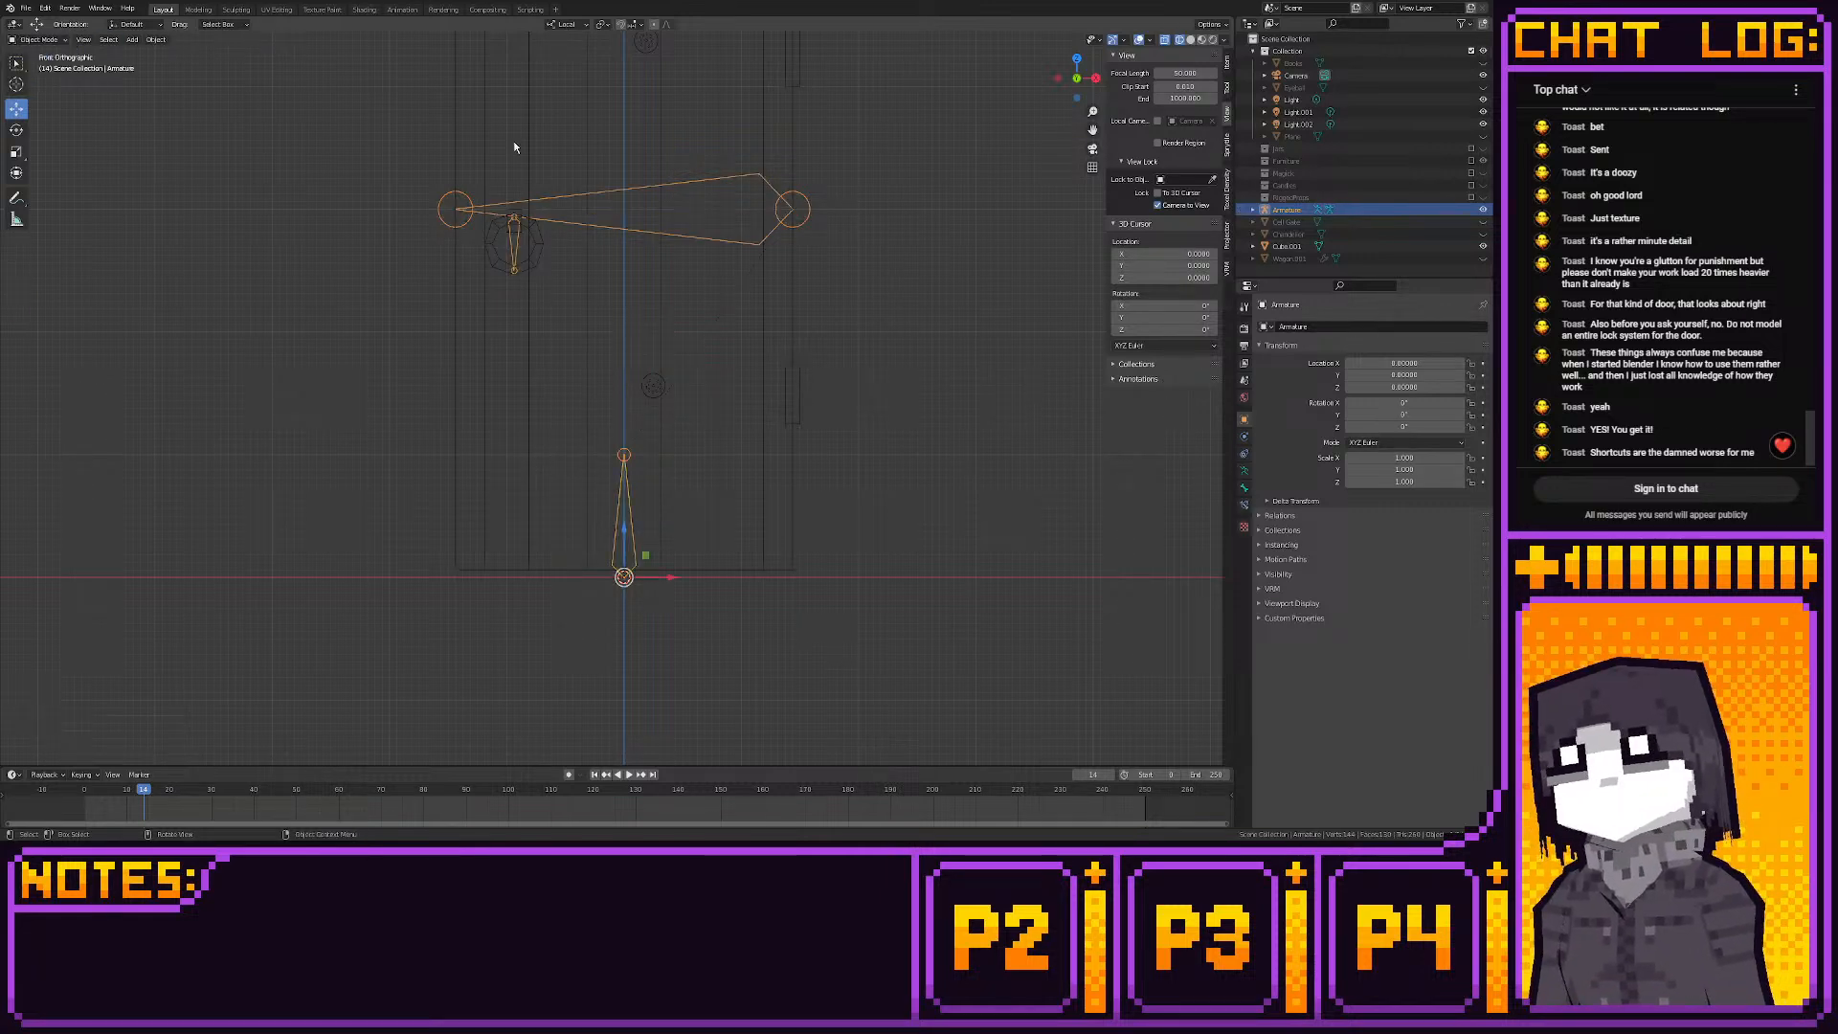
middle_click_drag(514, 148, 491, 203)
left_click(1211, 41)
middle_click_drag(631, 278, 503, 279)
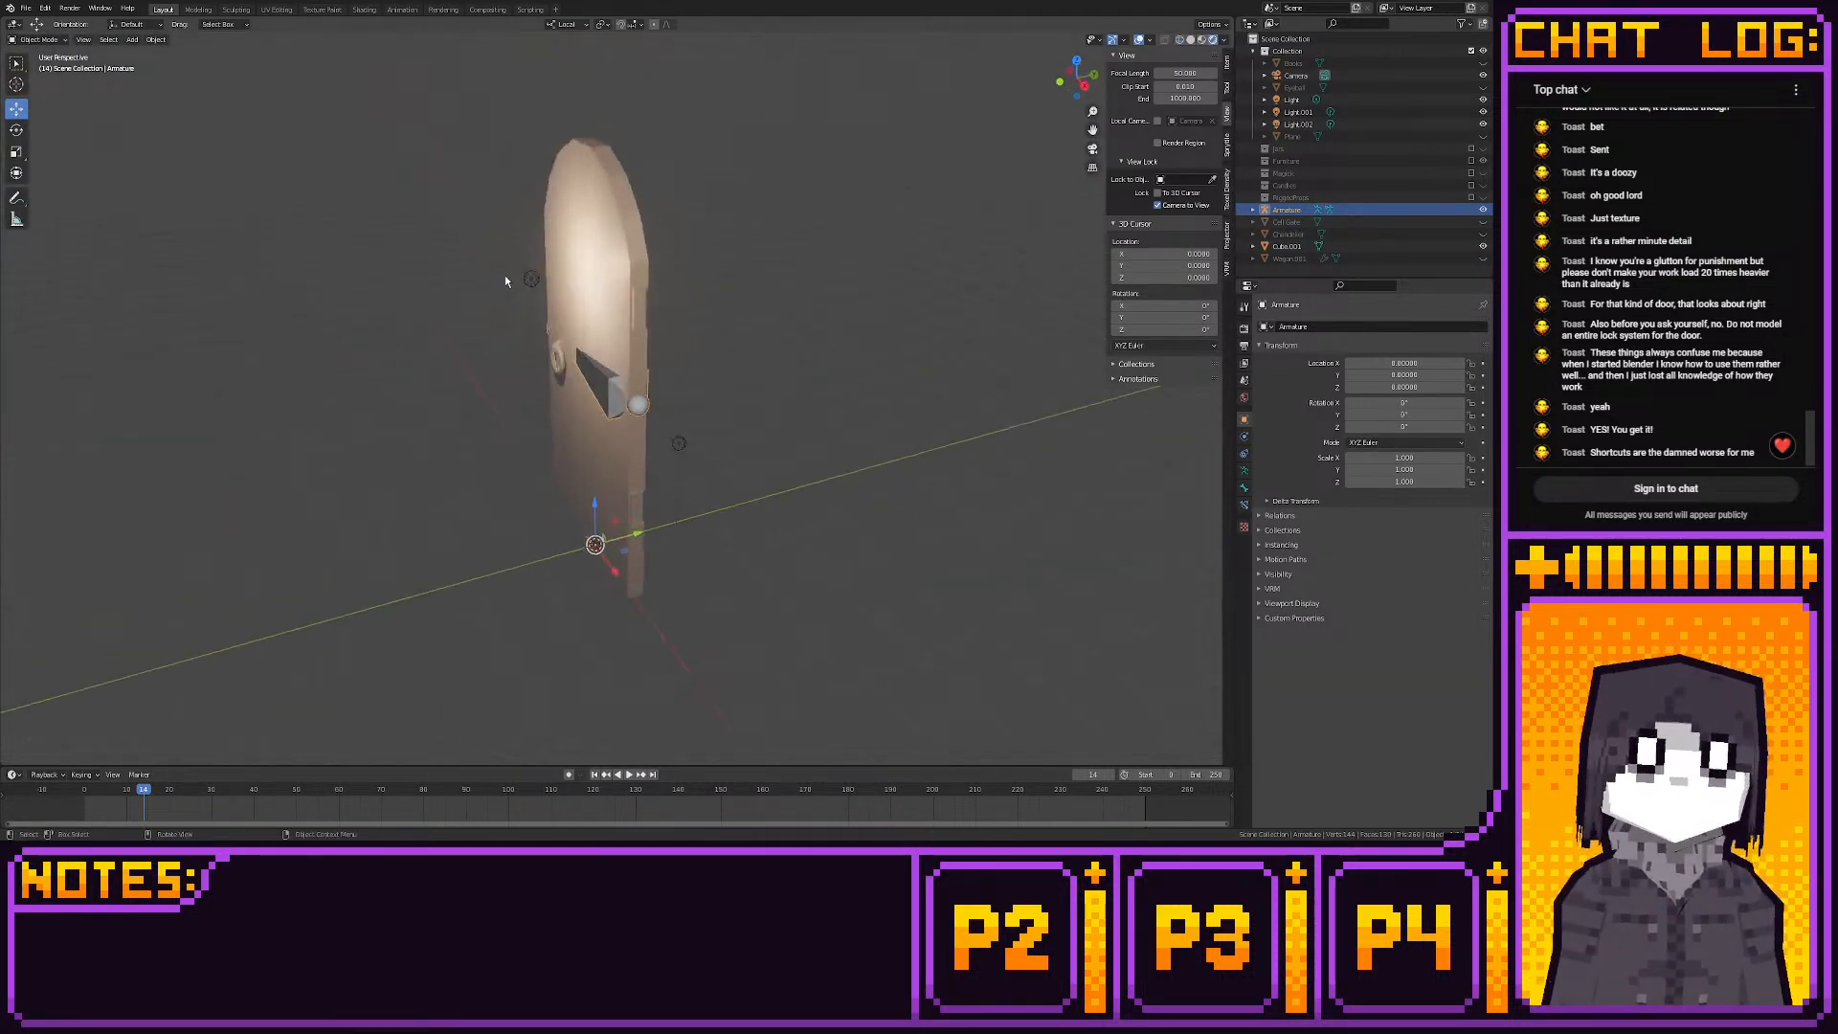
Try to parent the armature to the door mesh with the Object option
left_click(613, 322)
key("ctrl+p")
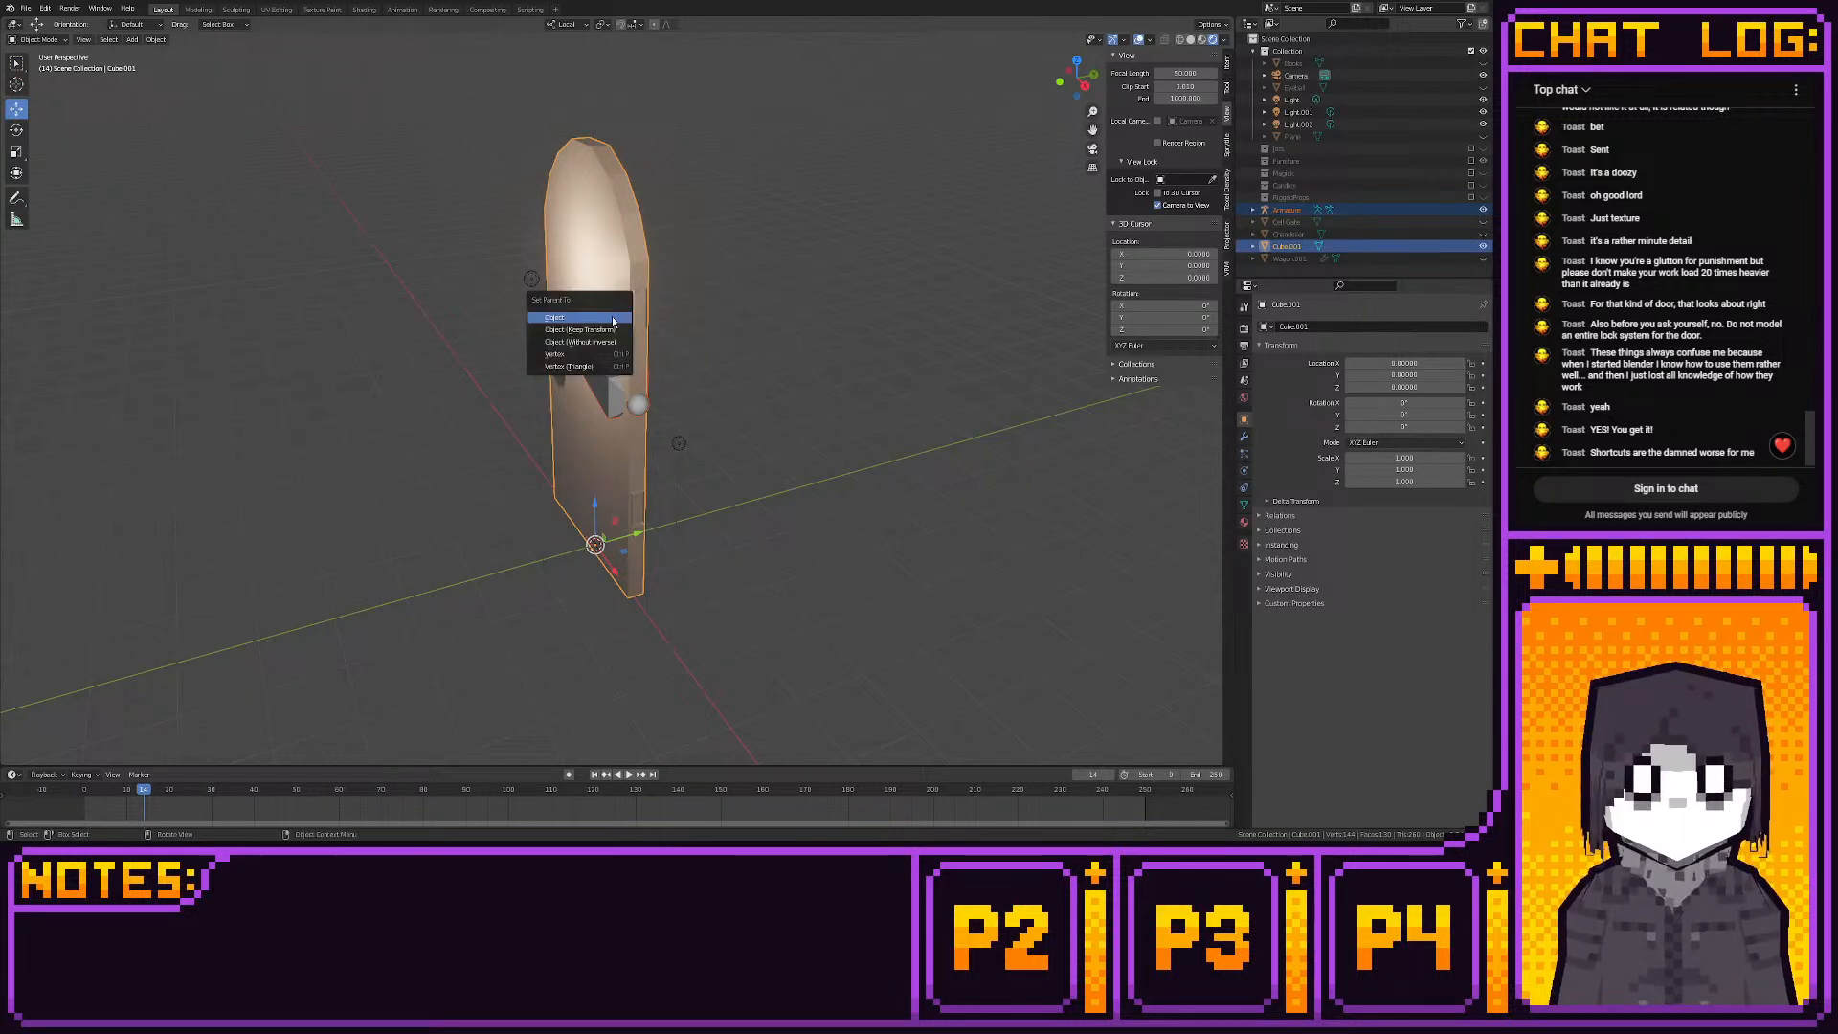
left_click(613, 321)
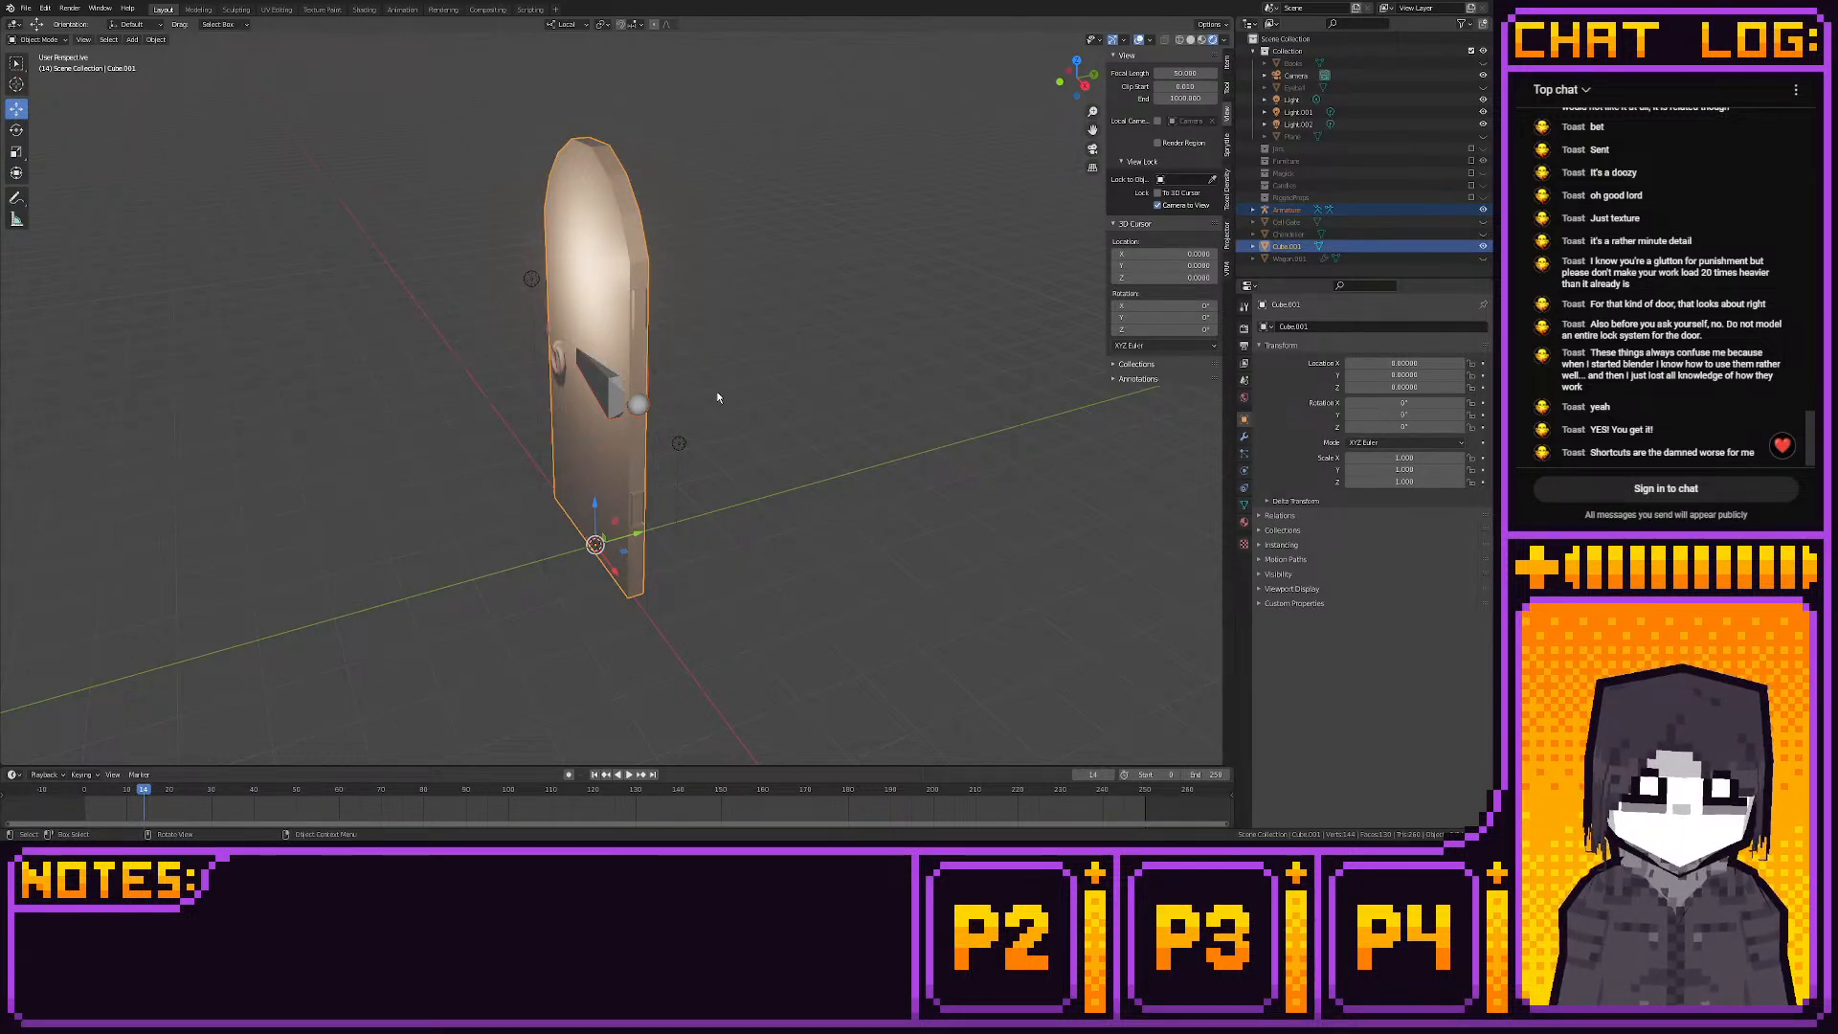
key("ctrl+z")
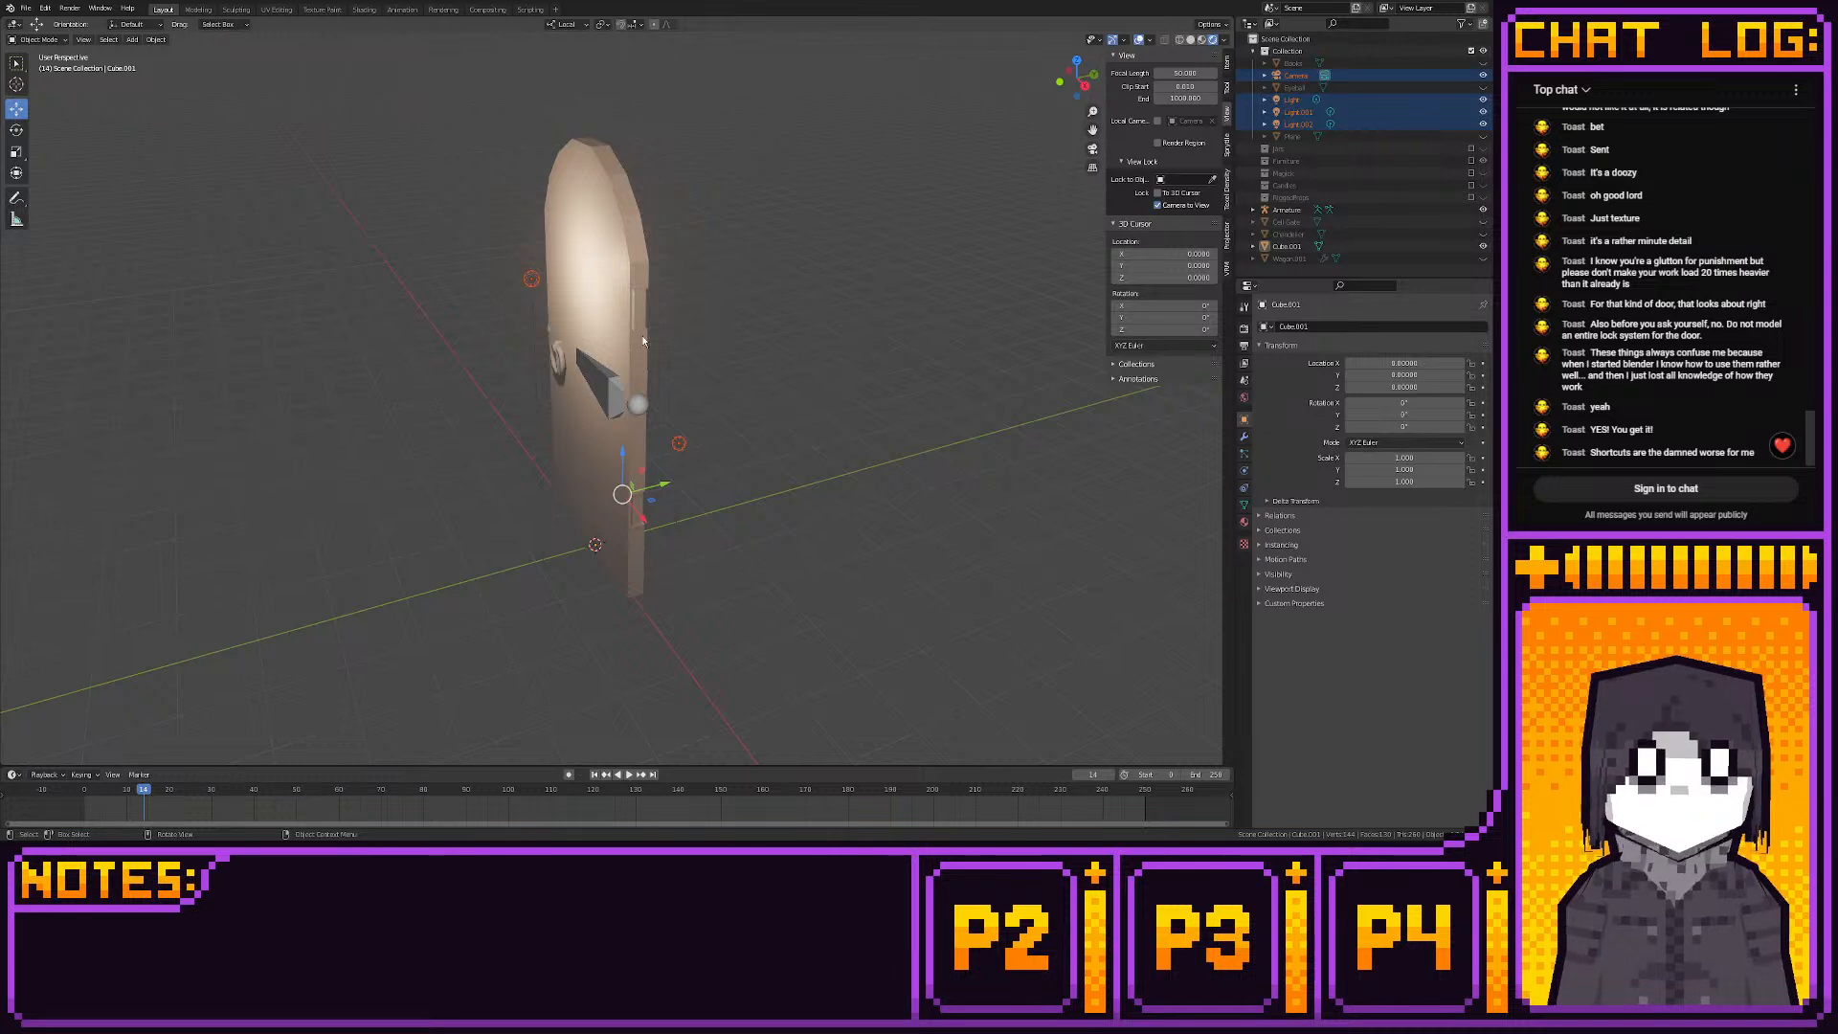
left_click(616, 341)
left_click(603, 384, "shift")
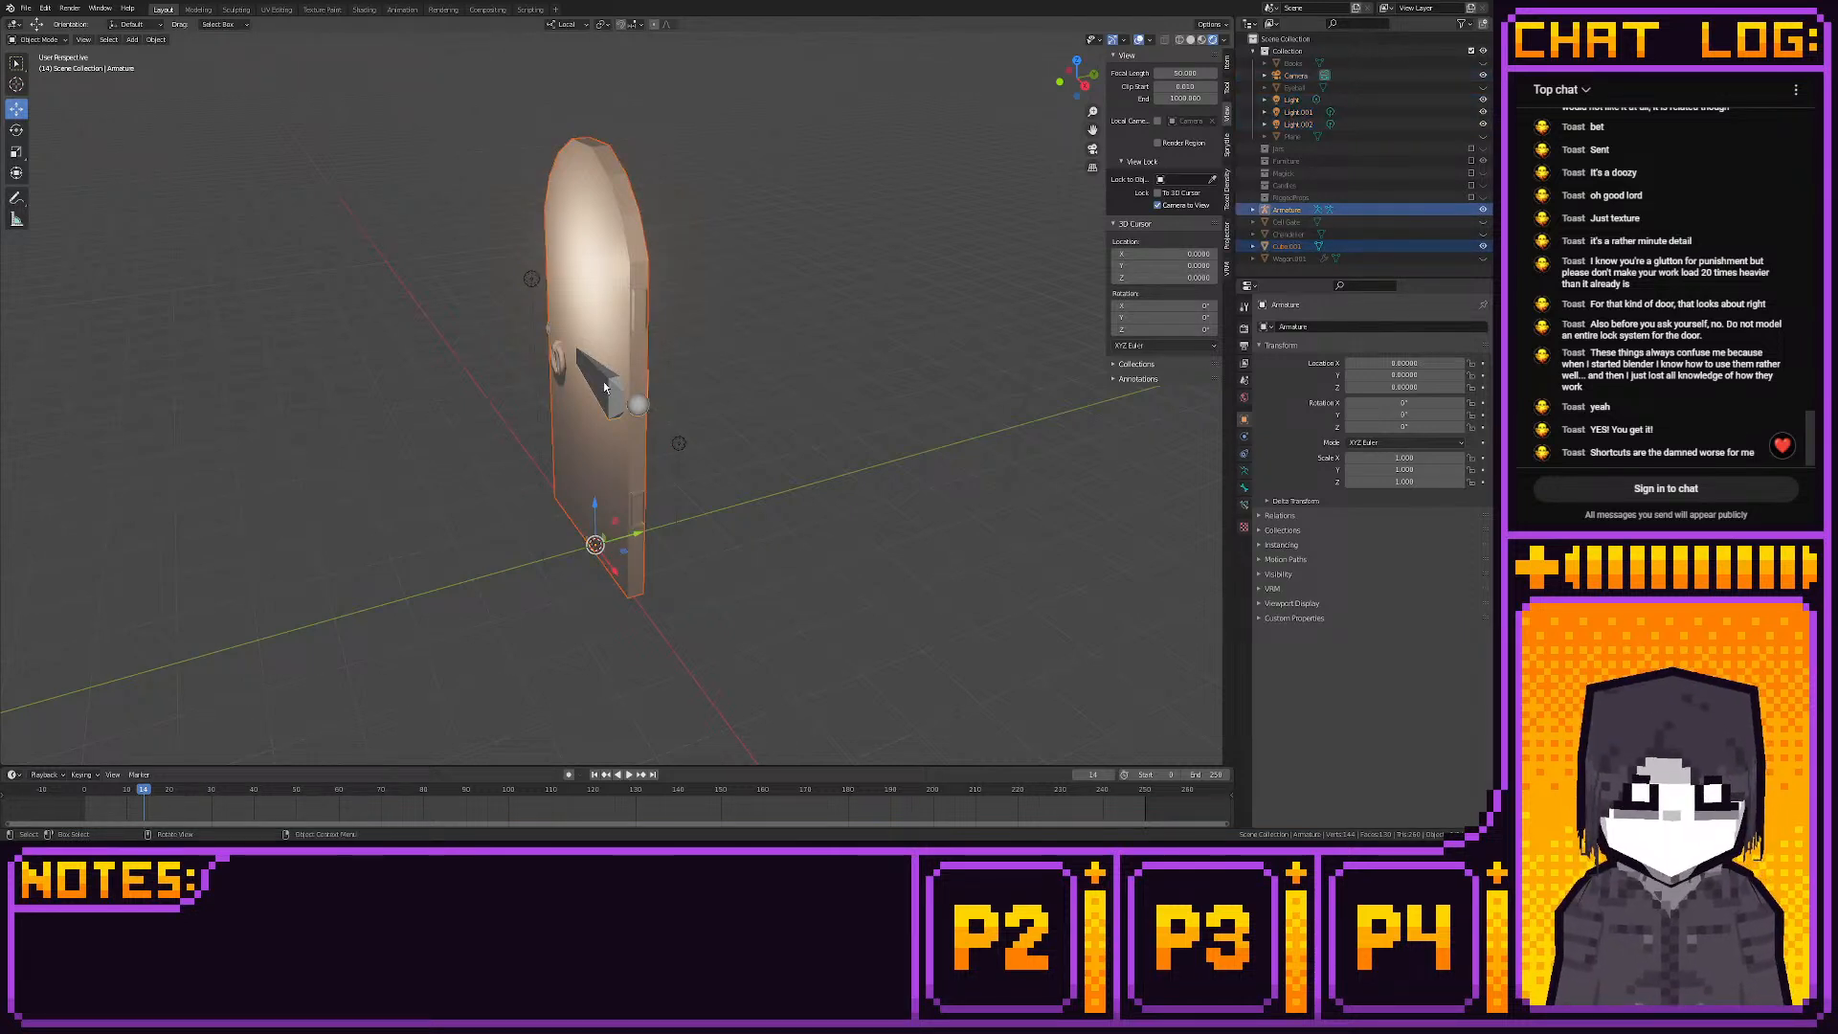
key("alt+p")
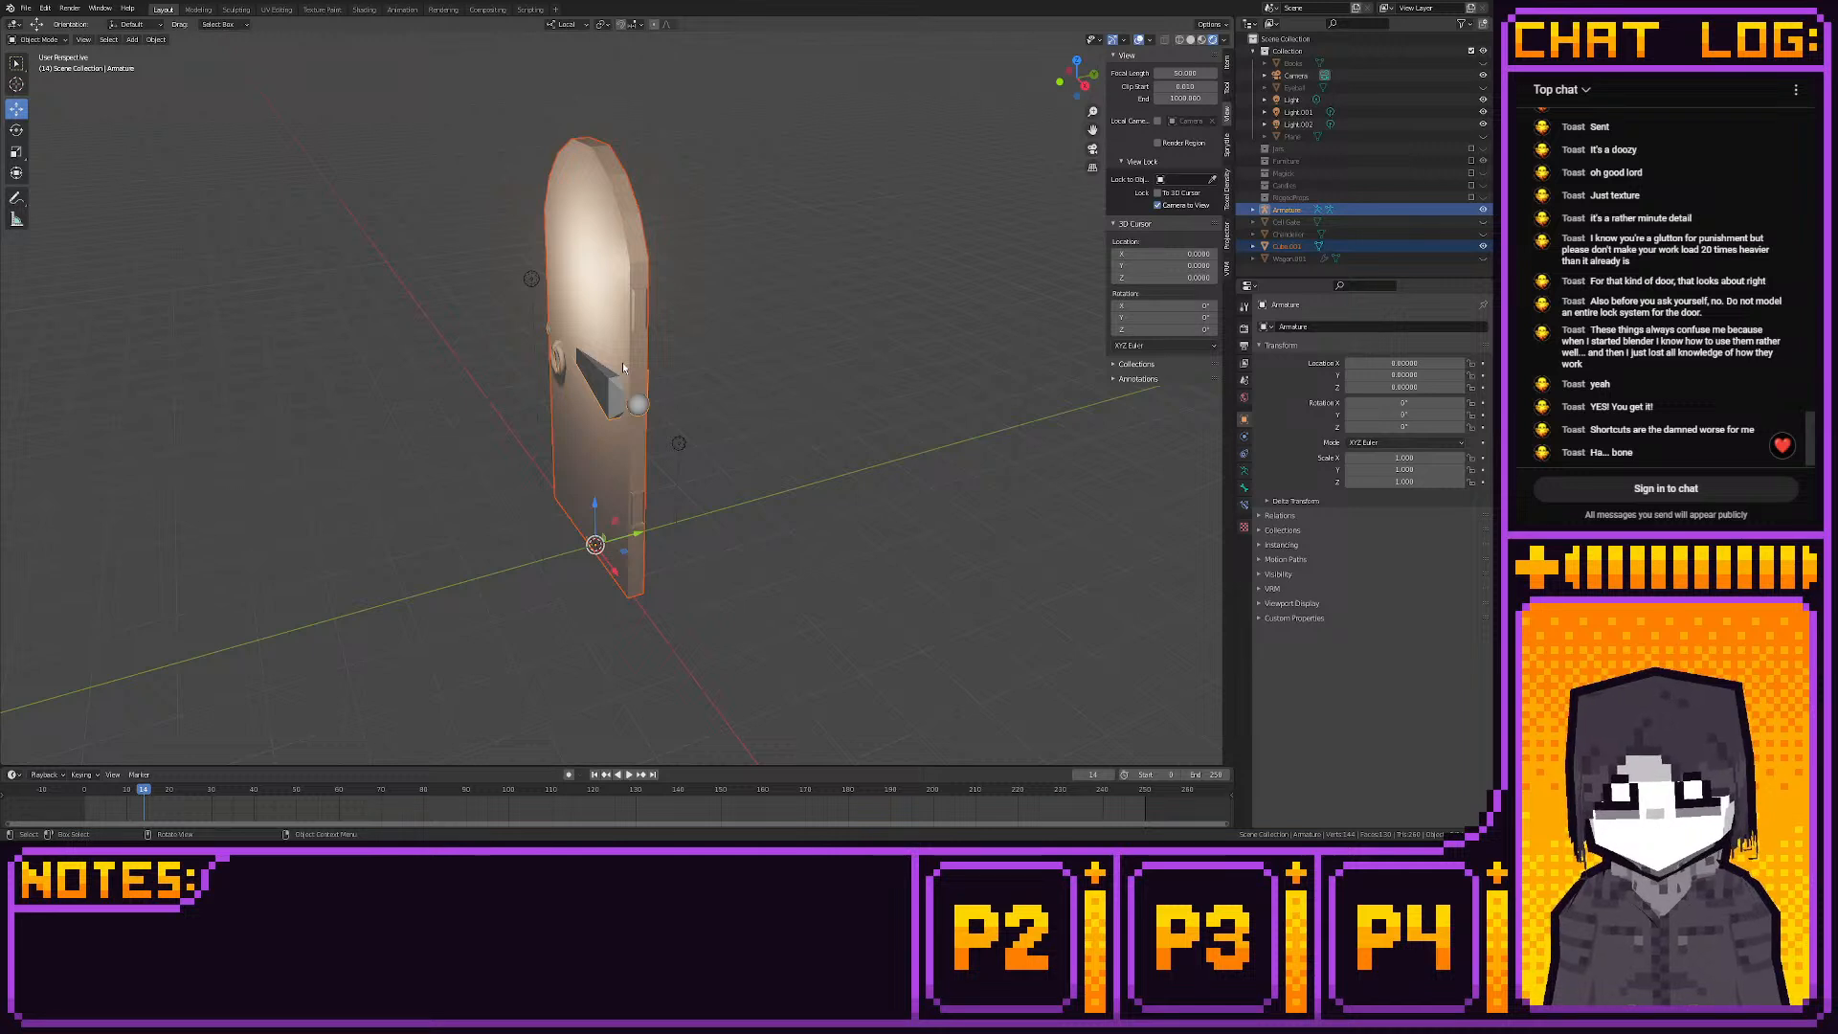
middle_click_drag(622, 362, 647, 349)
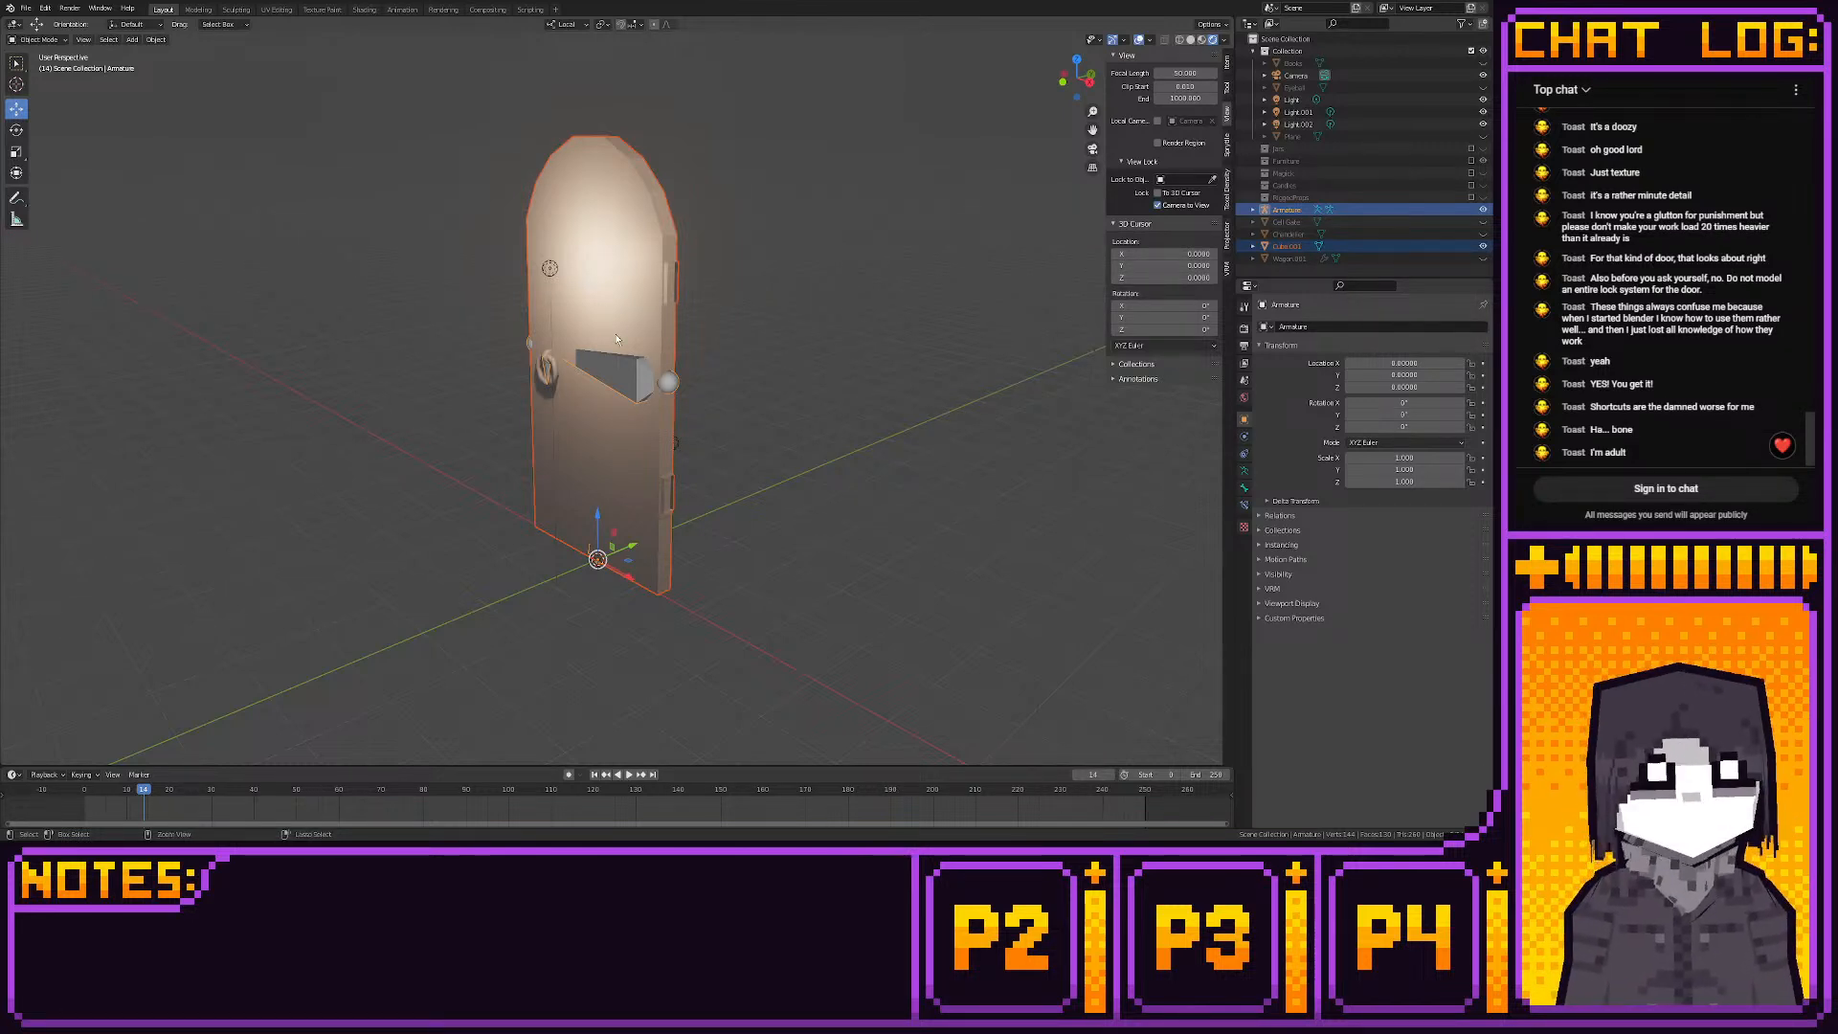
key("i")
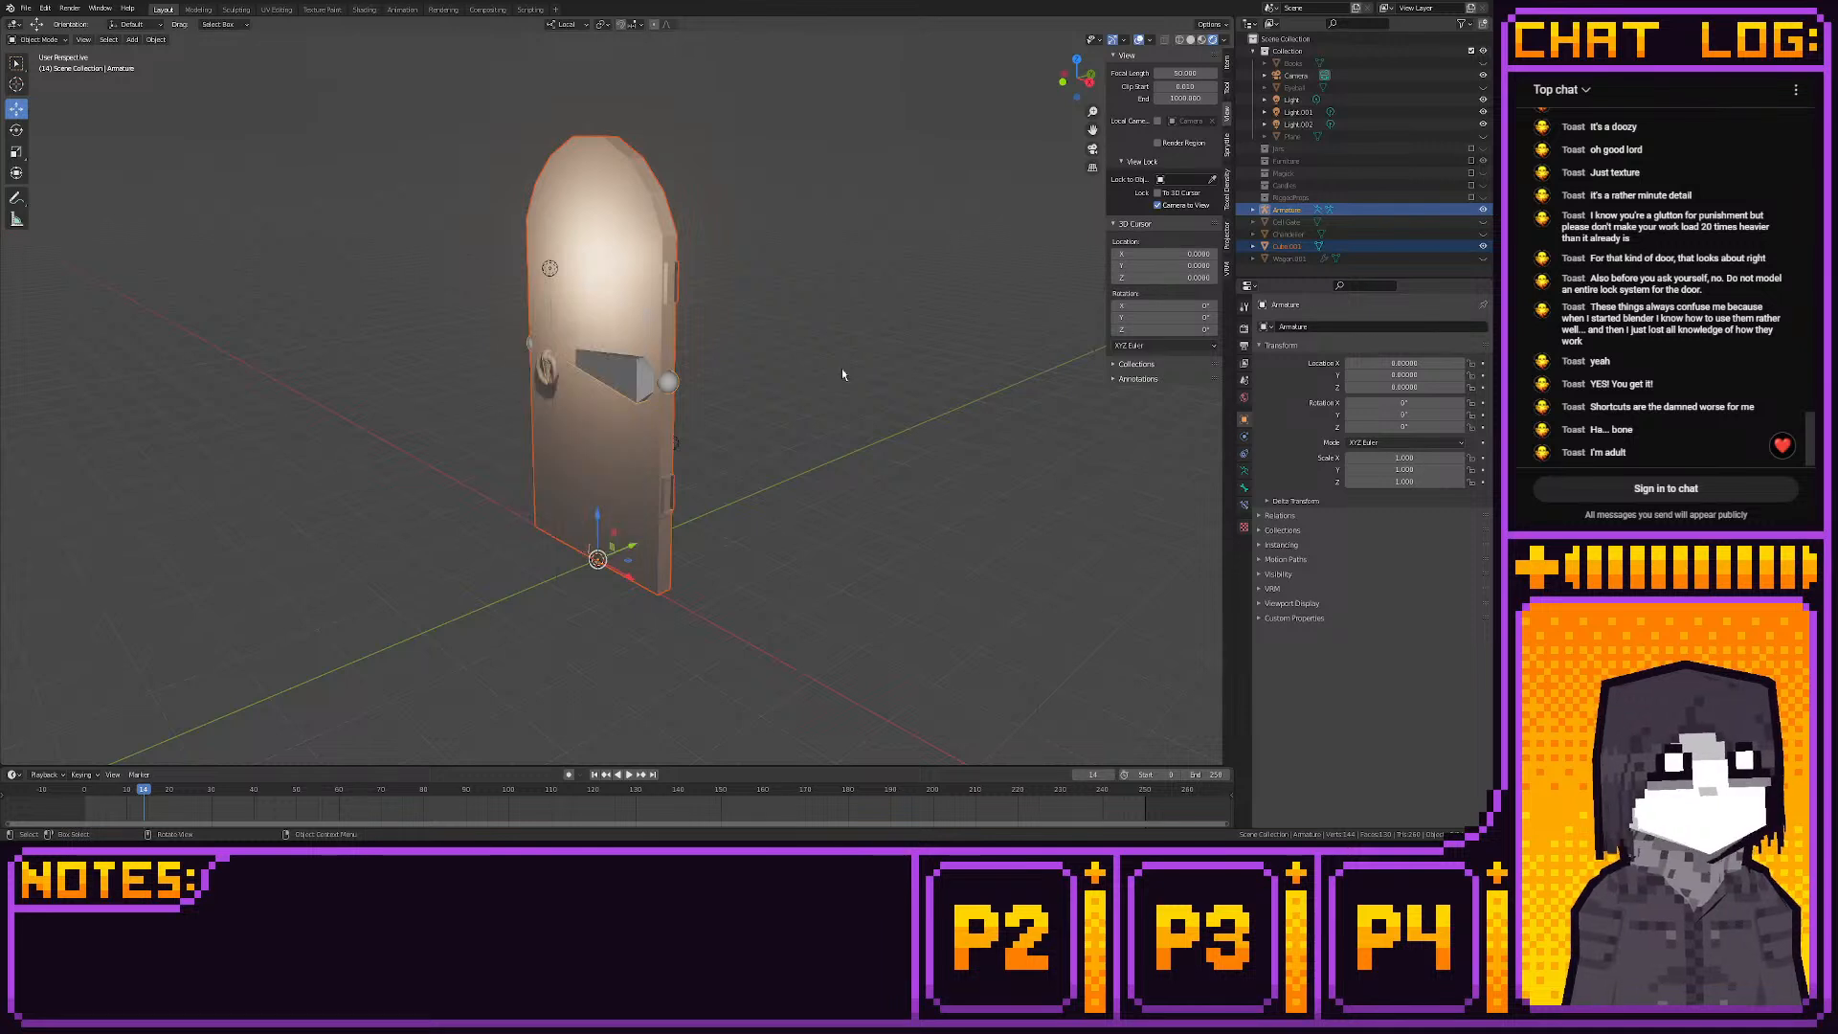
key("ctrl+i")
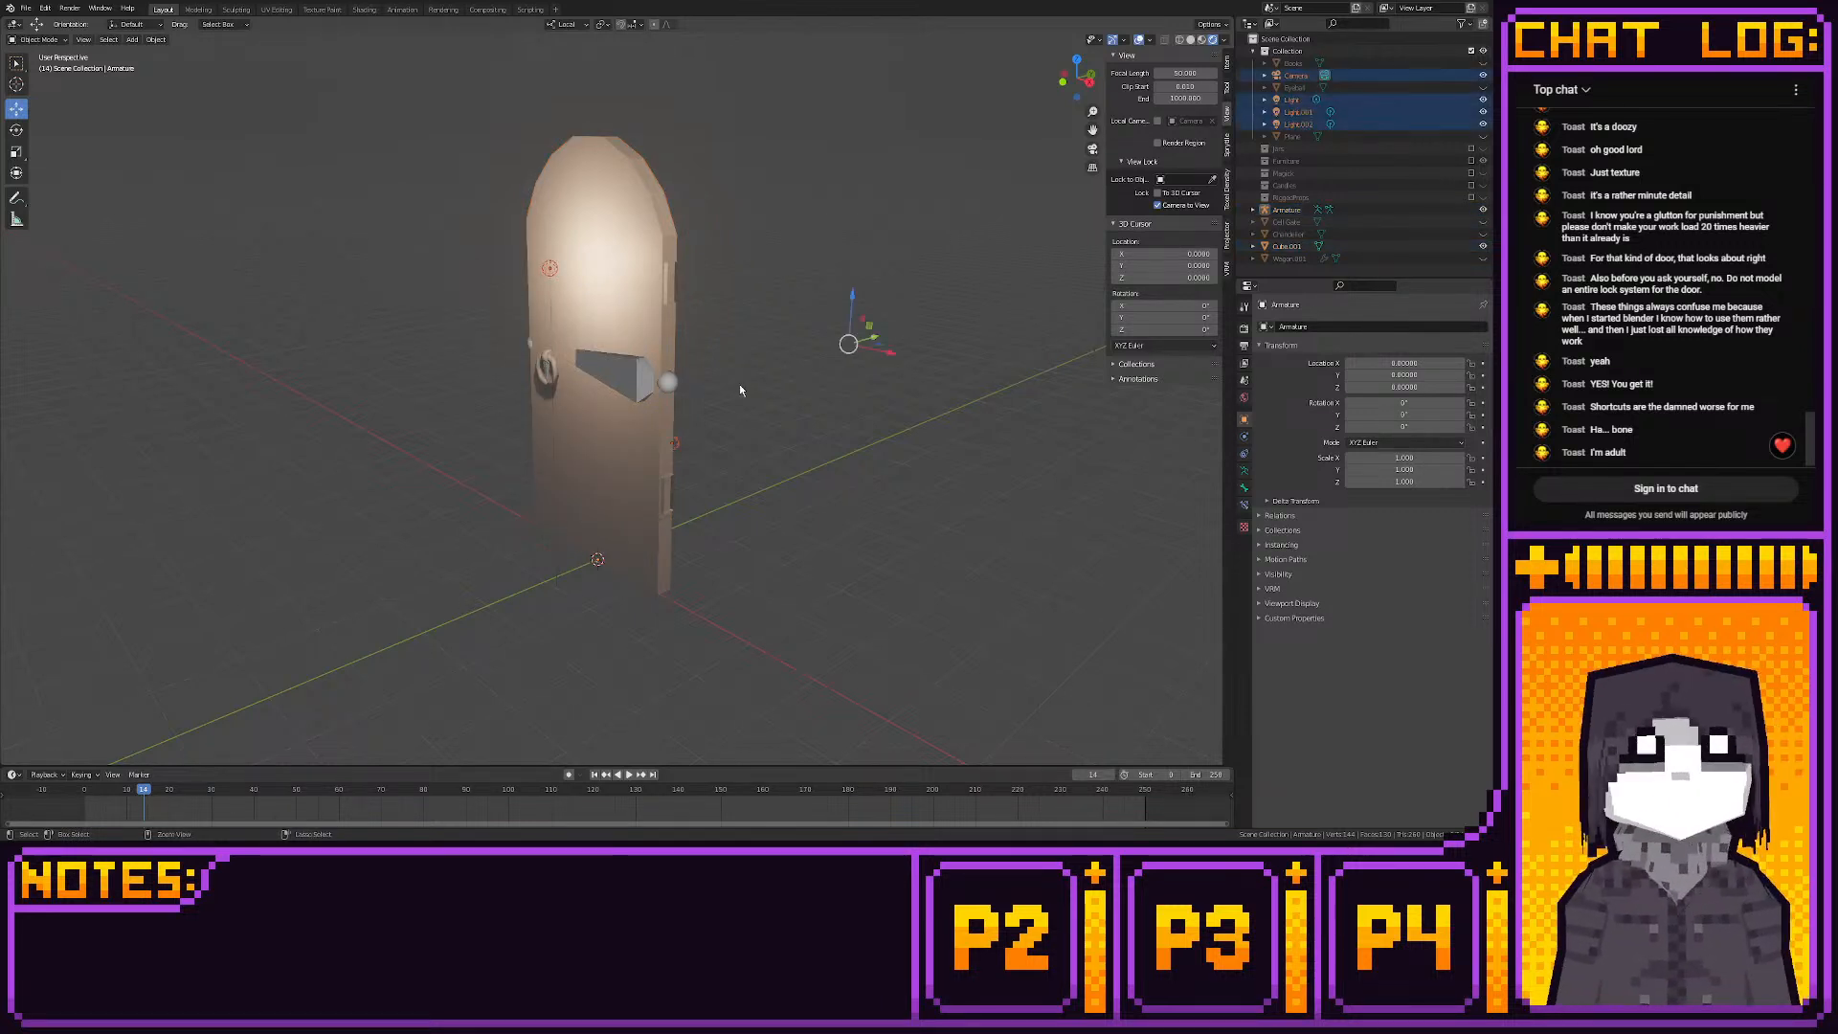
key("ctrl+i")
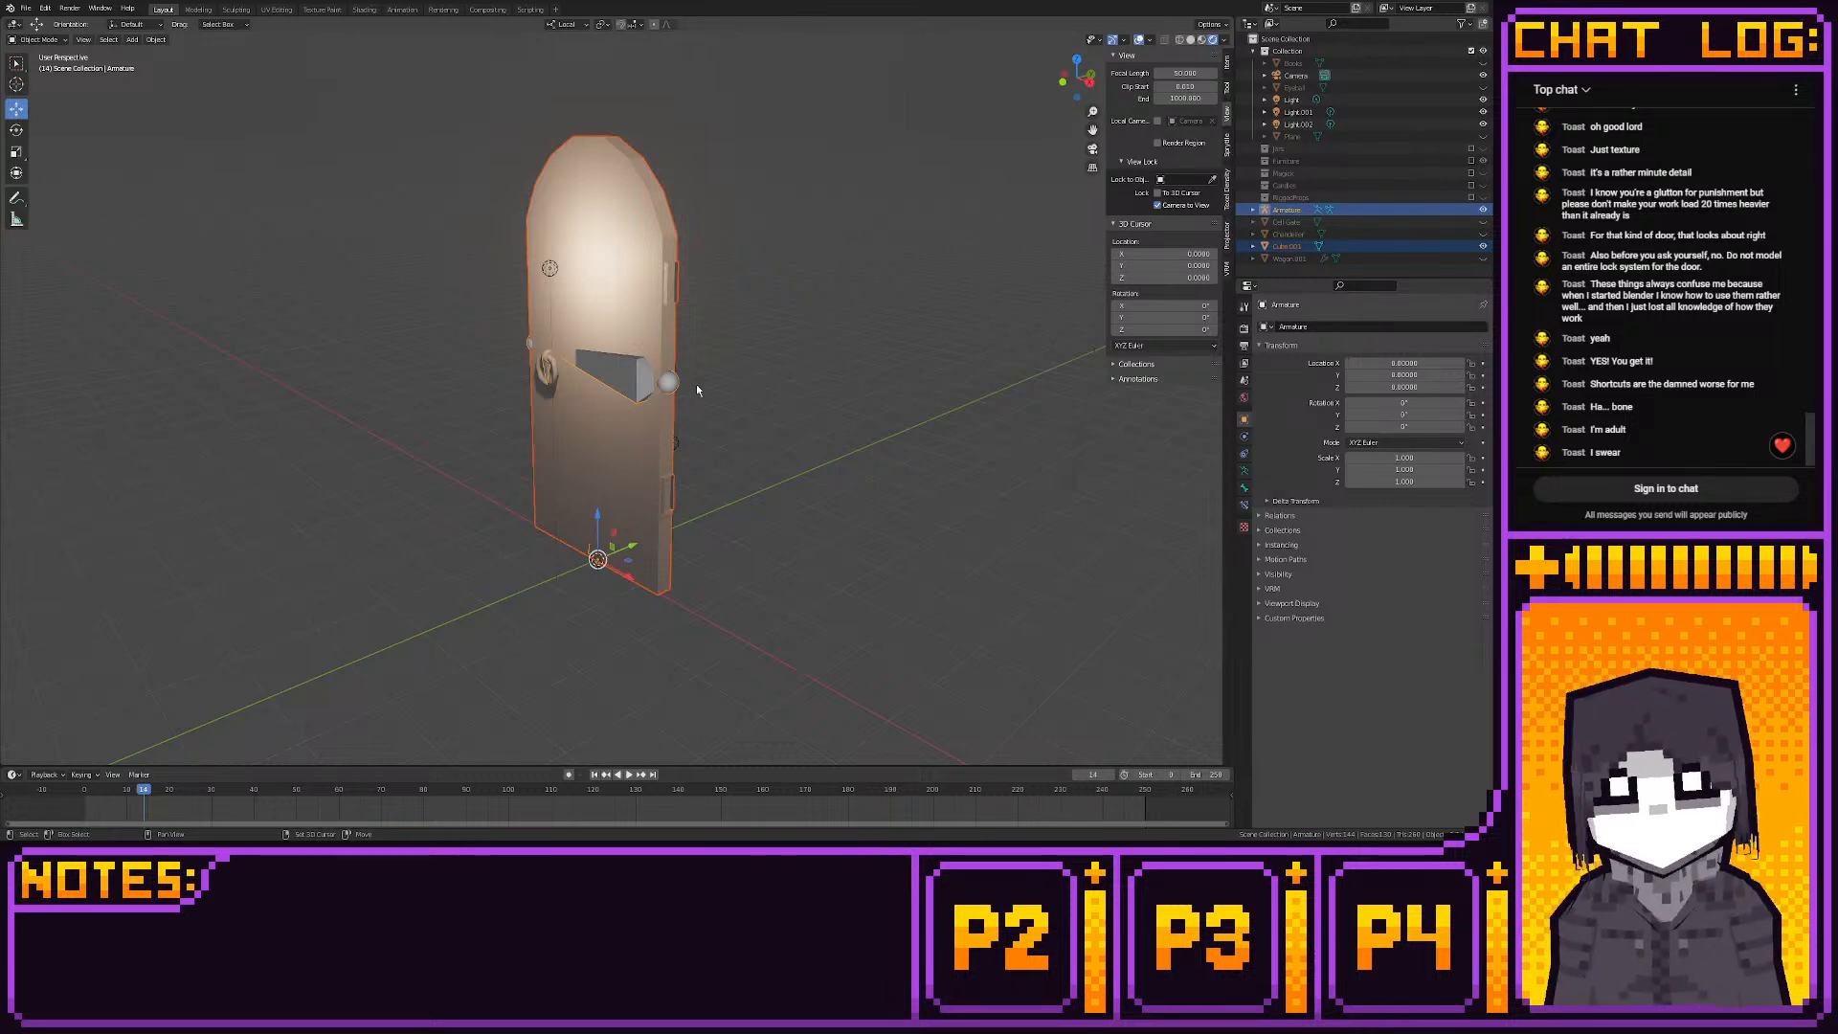
key("alt+a")
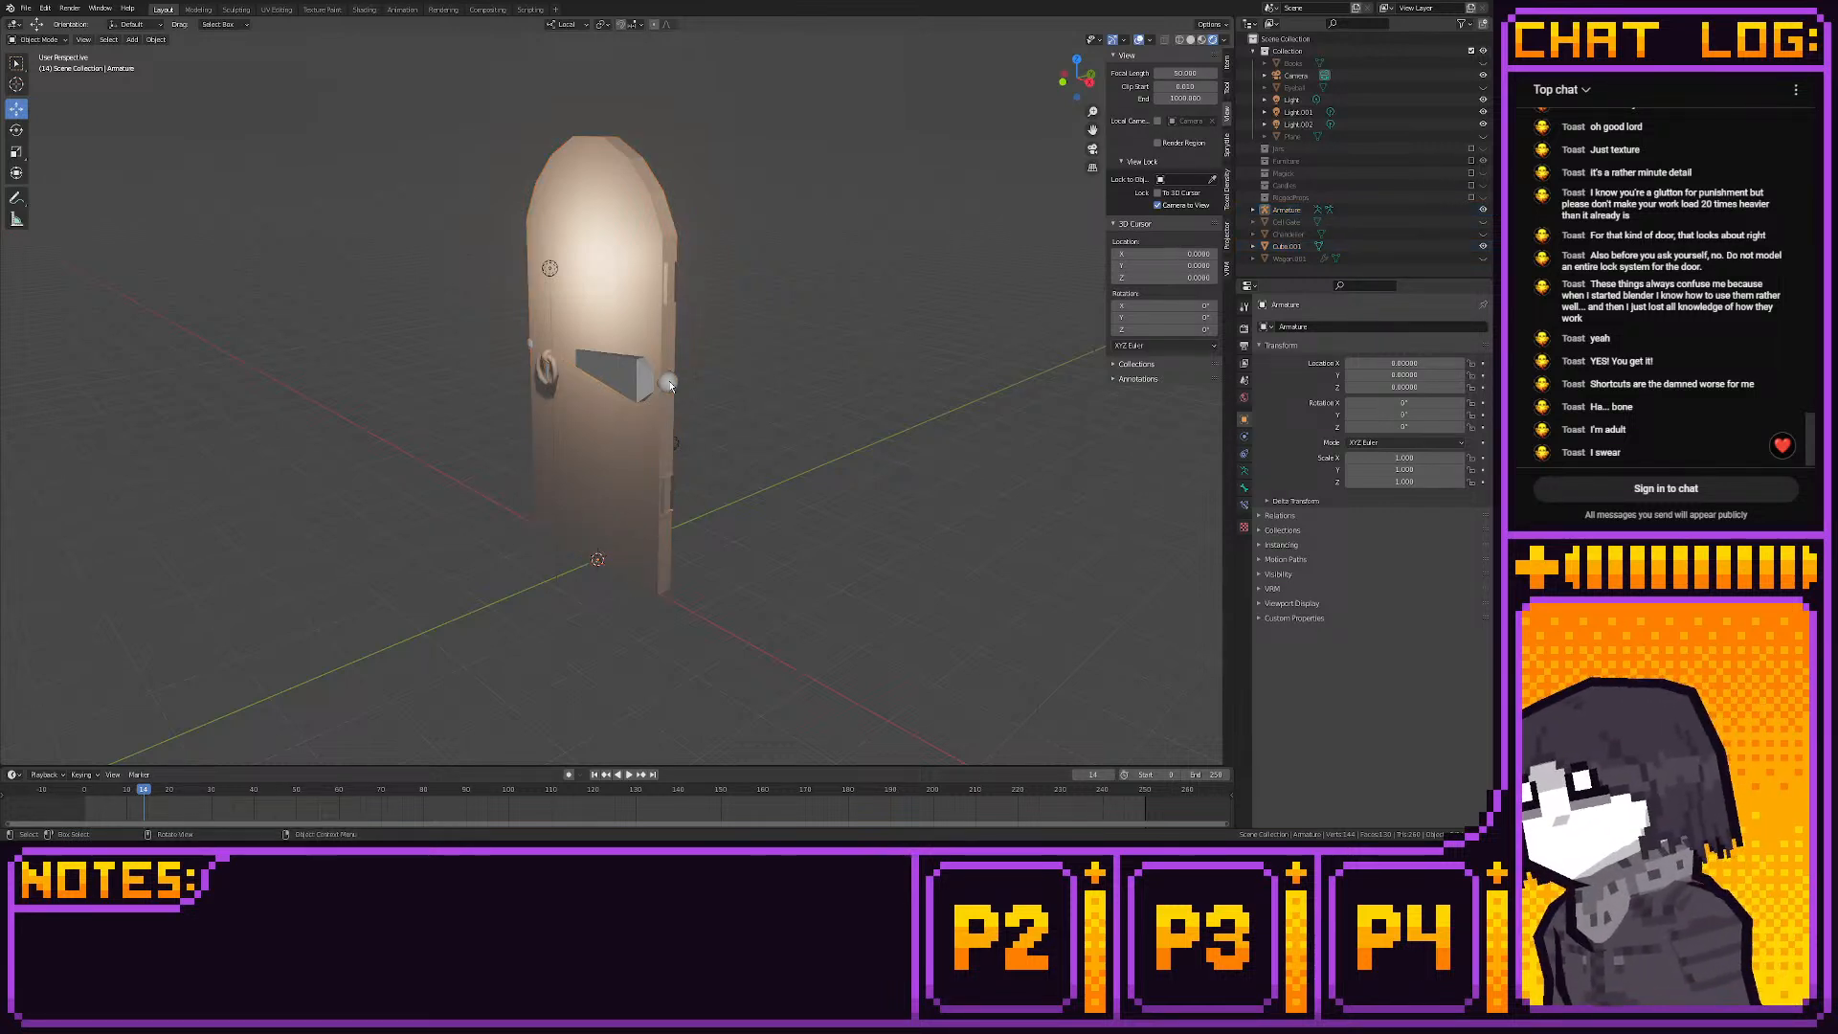
Try to parent with the With Empty Groups option while only the armature is selected, and undo the attempt
middle_click_drag(685, 381, 722, 422)
left_click(667, 428)
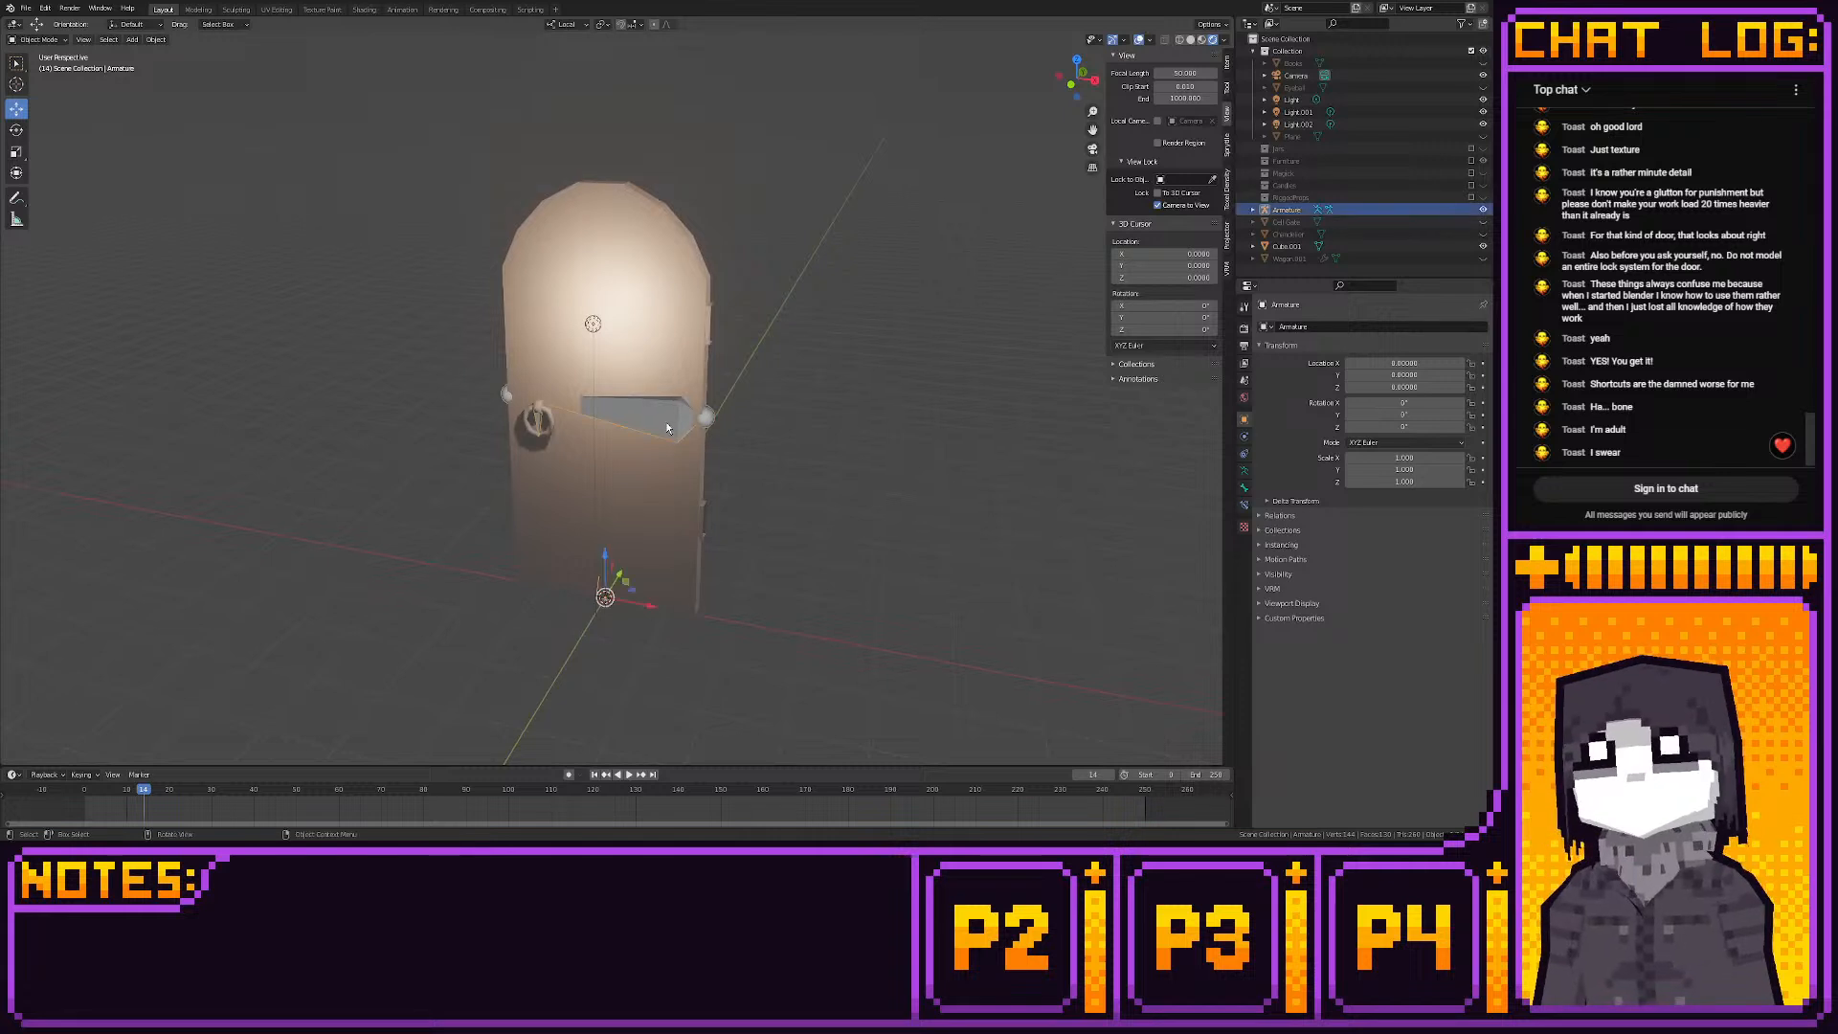
key("ctrl+p")
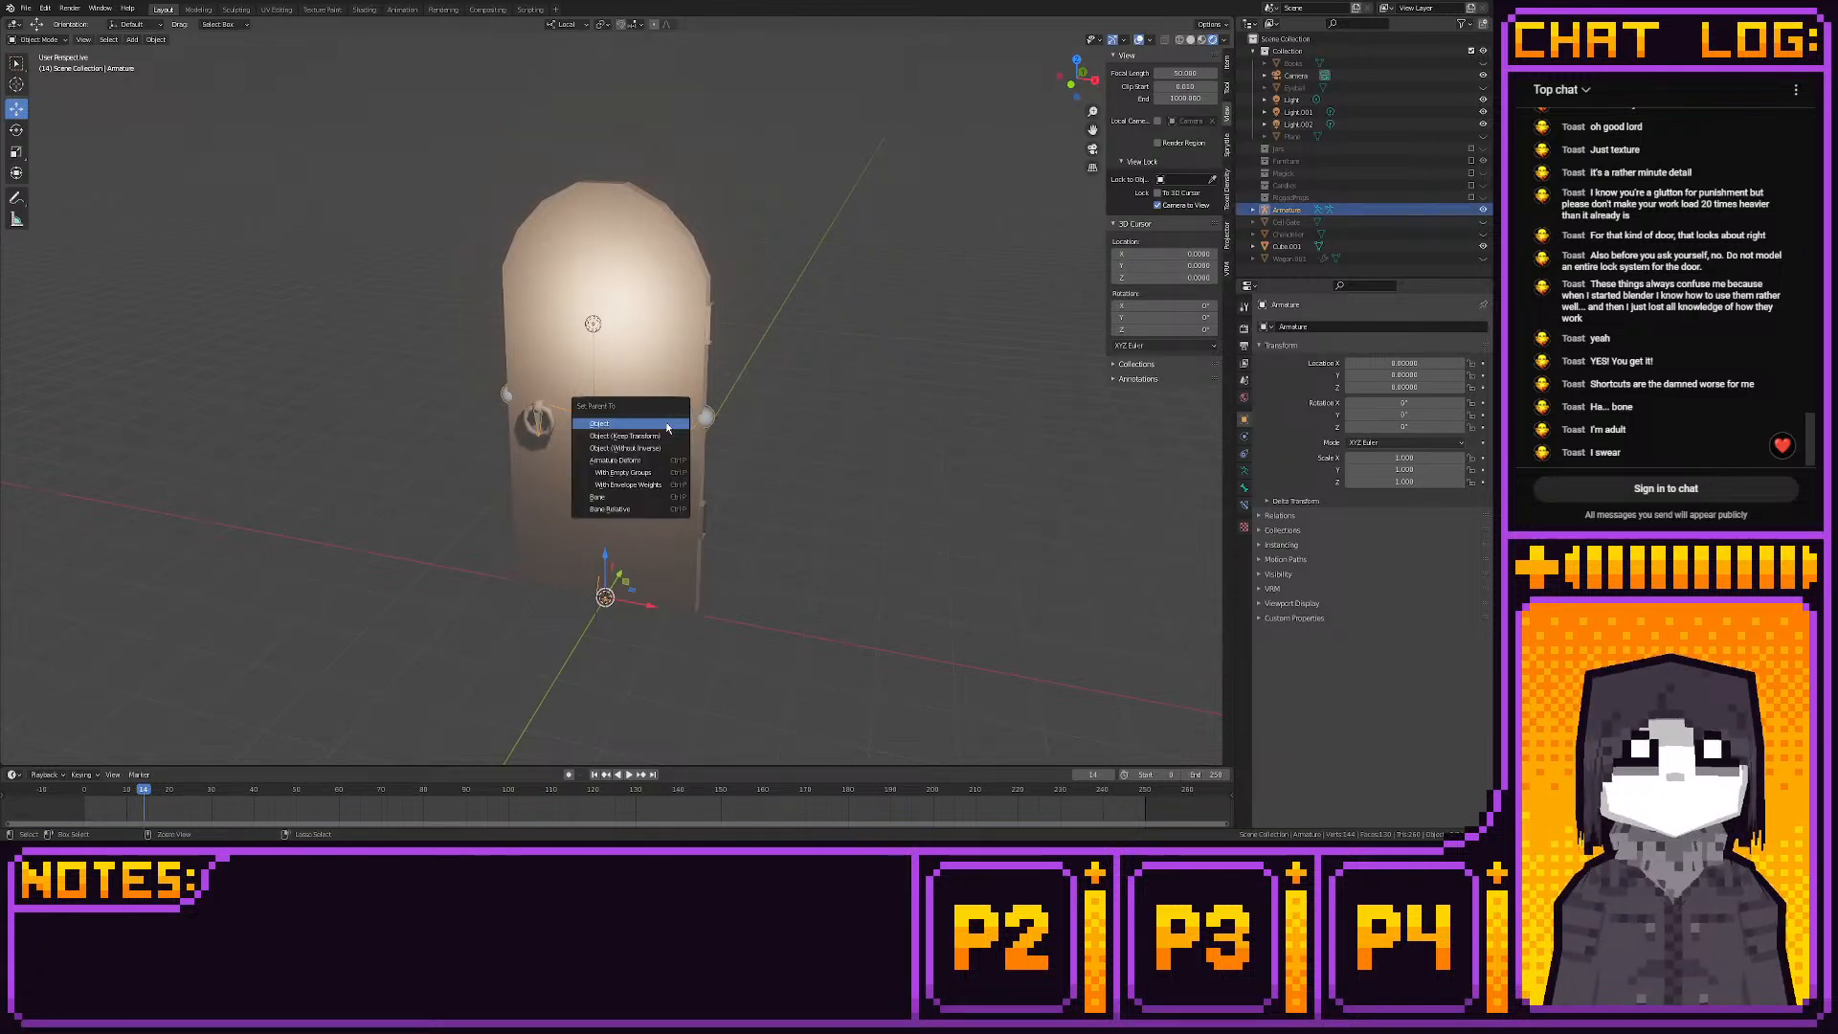
left_click(665, 476)
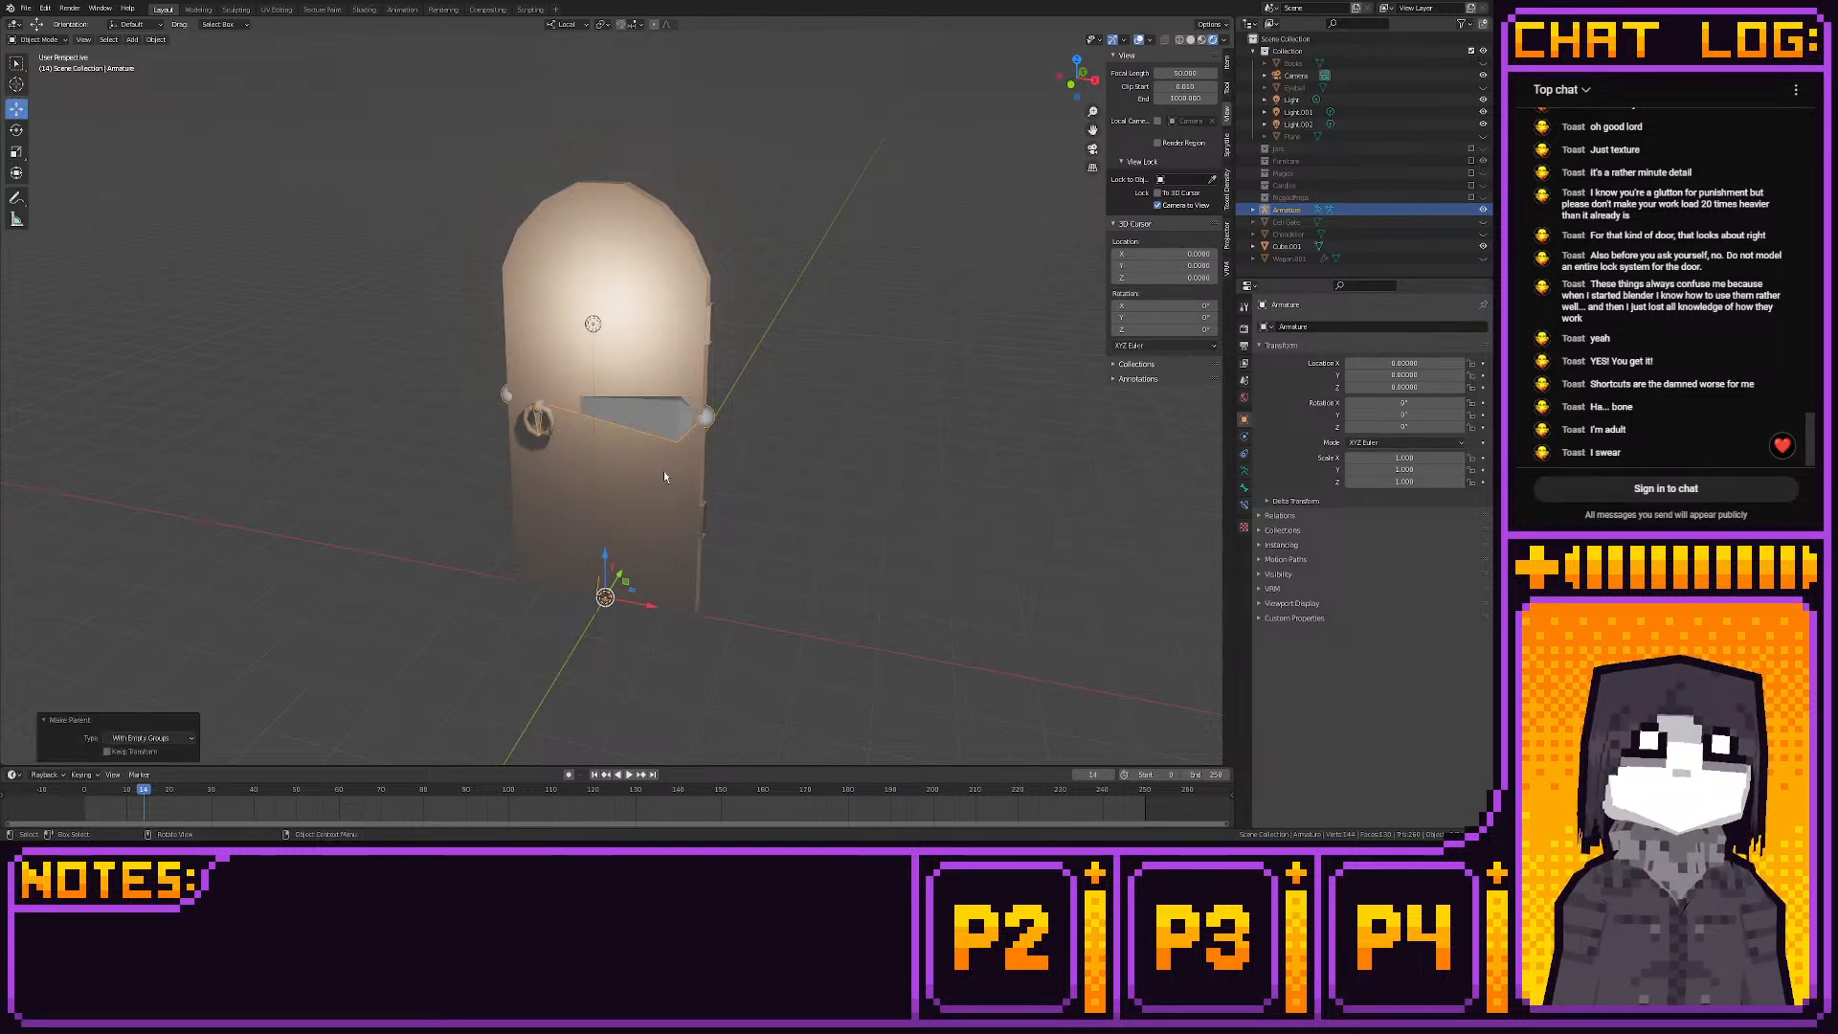
left_click(680, 481)
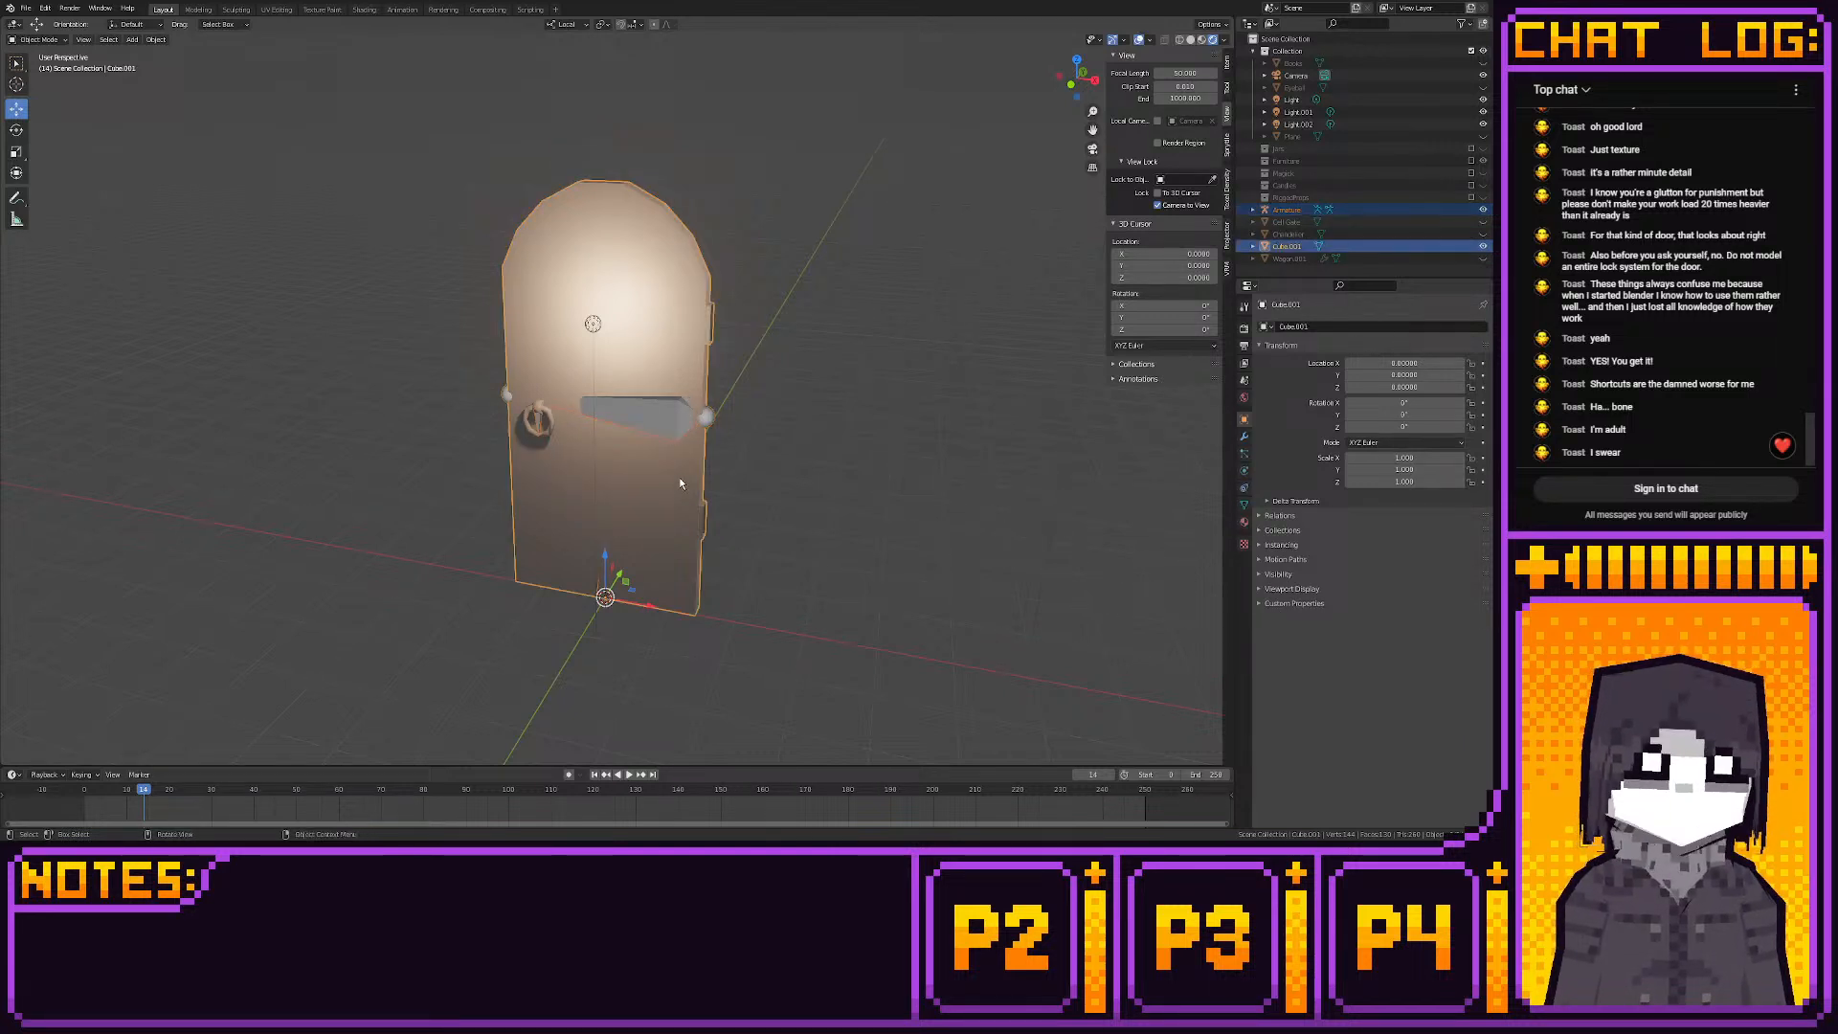
key("ctrl+p")
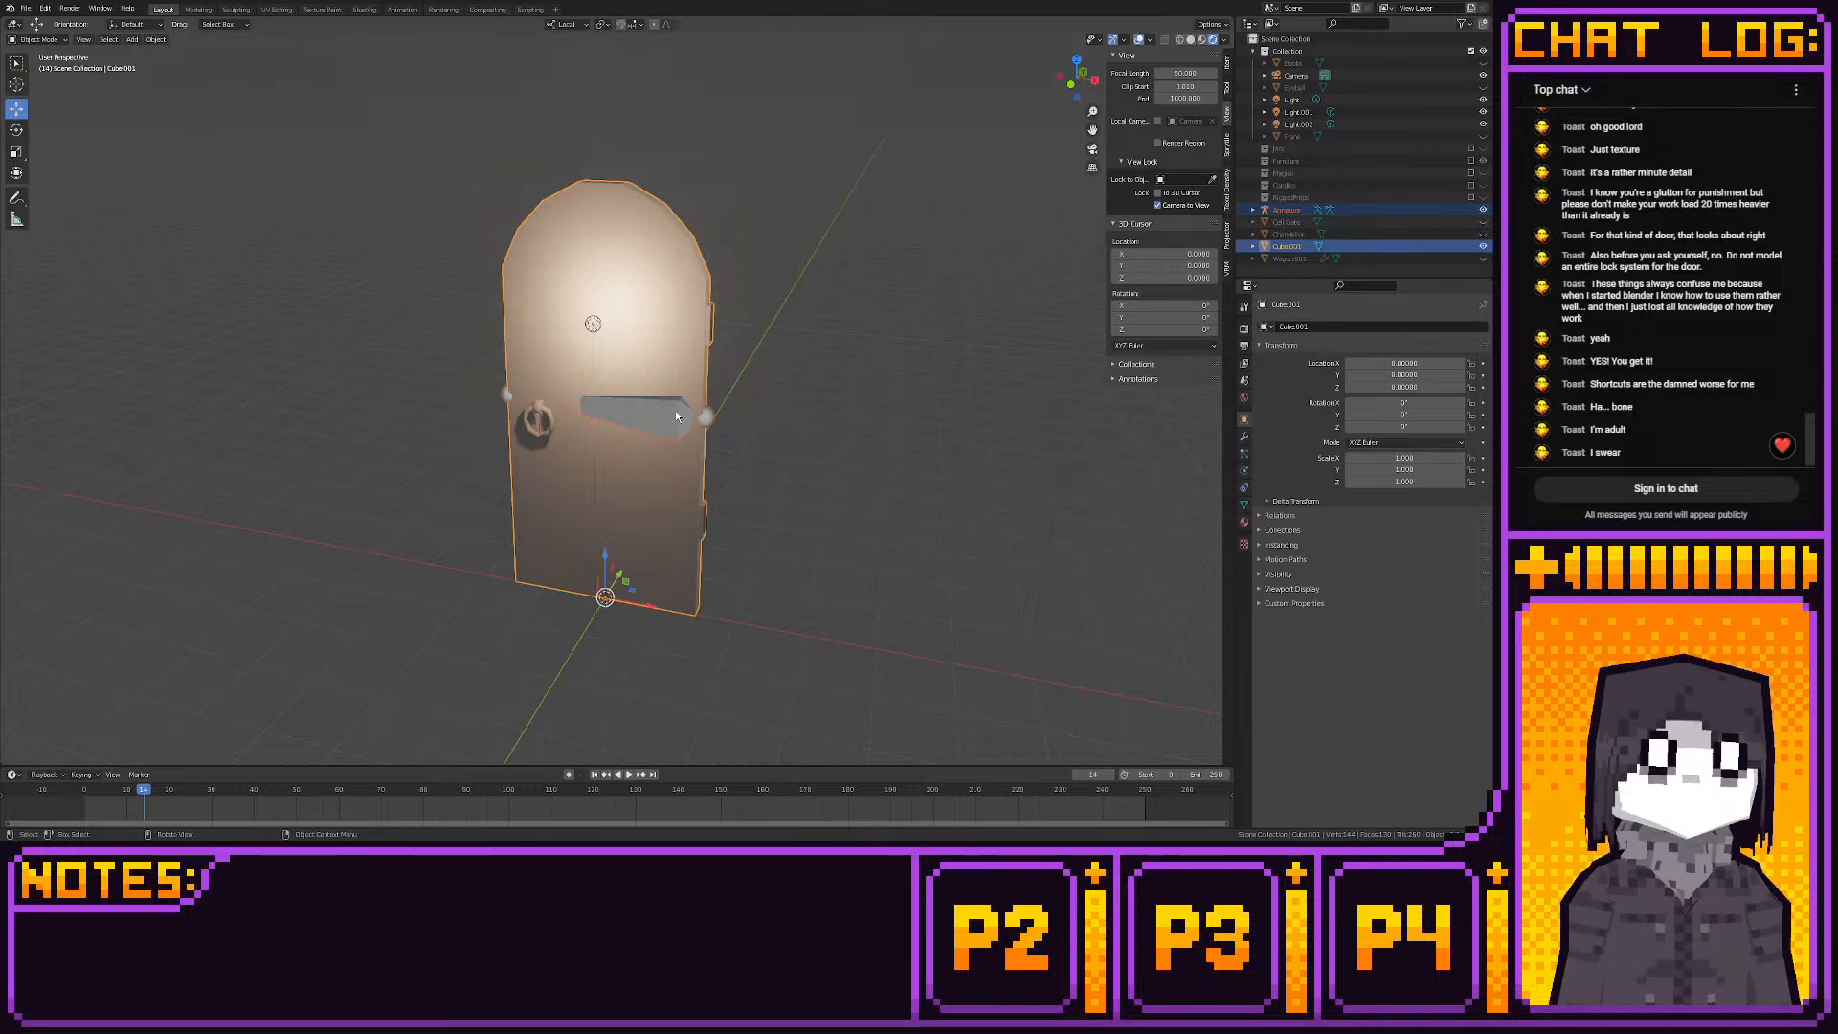
left_click(784, 392)
key("ctrl+z")
key("ctrl+z")
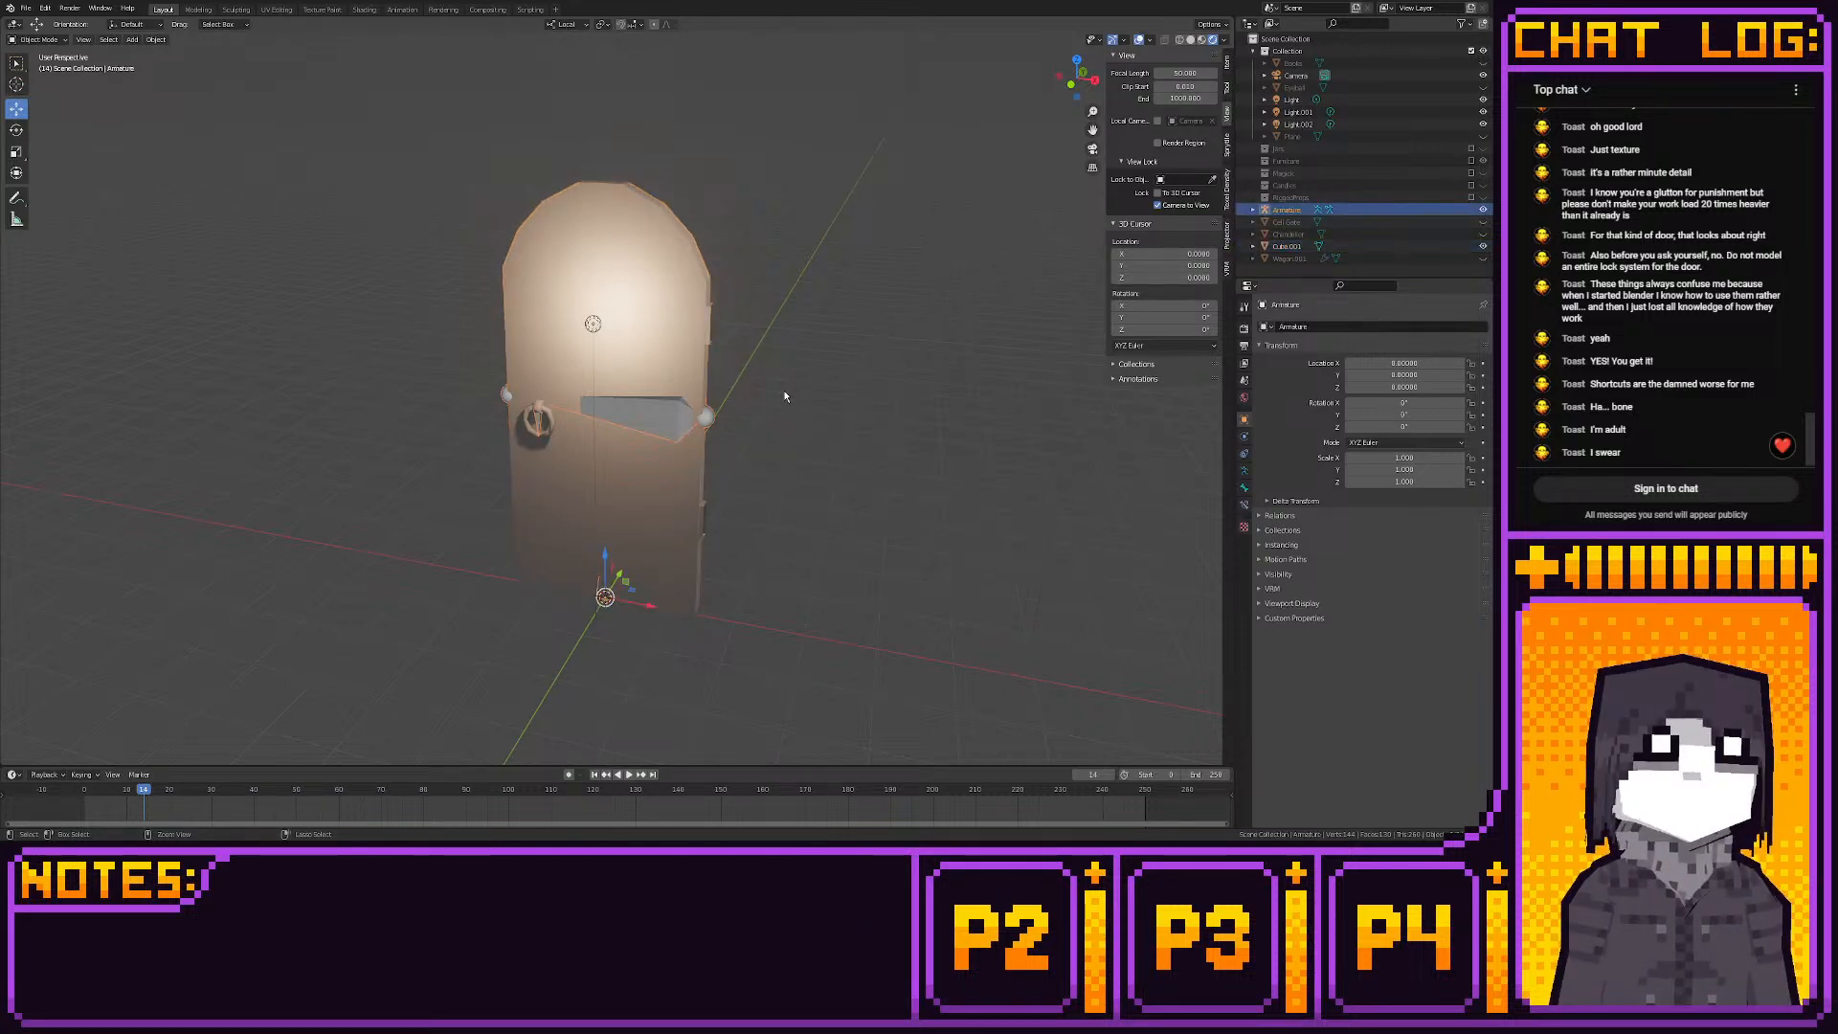
Try parenting the door mesh to the armature with empty groups, inspect it in the outliner, and undo the parenting
left_click(655, 354)
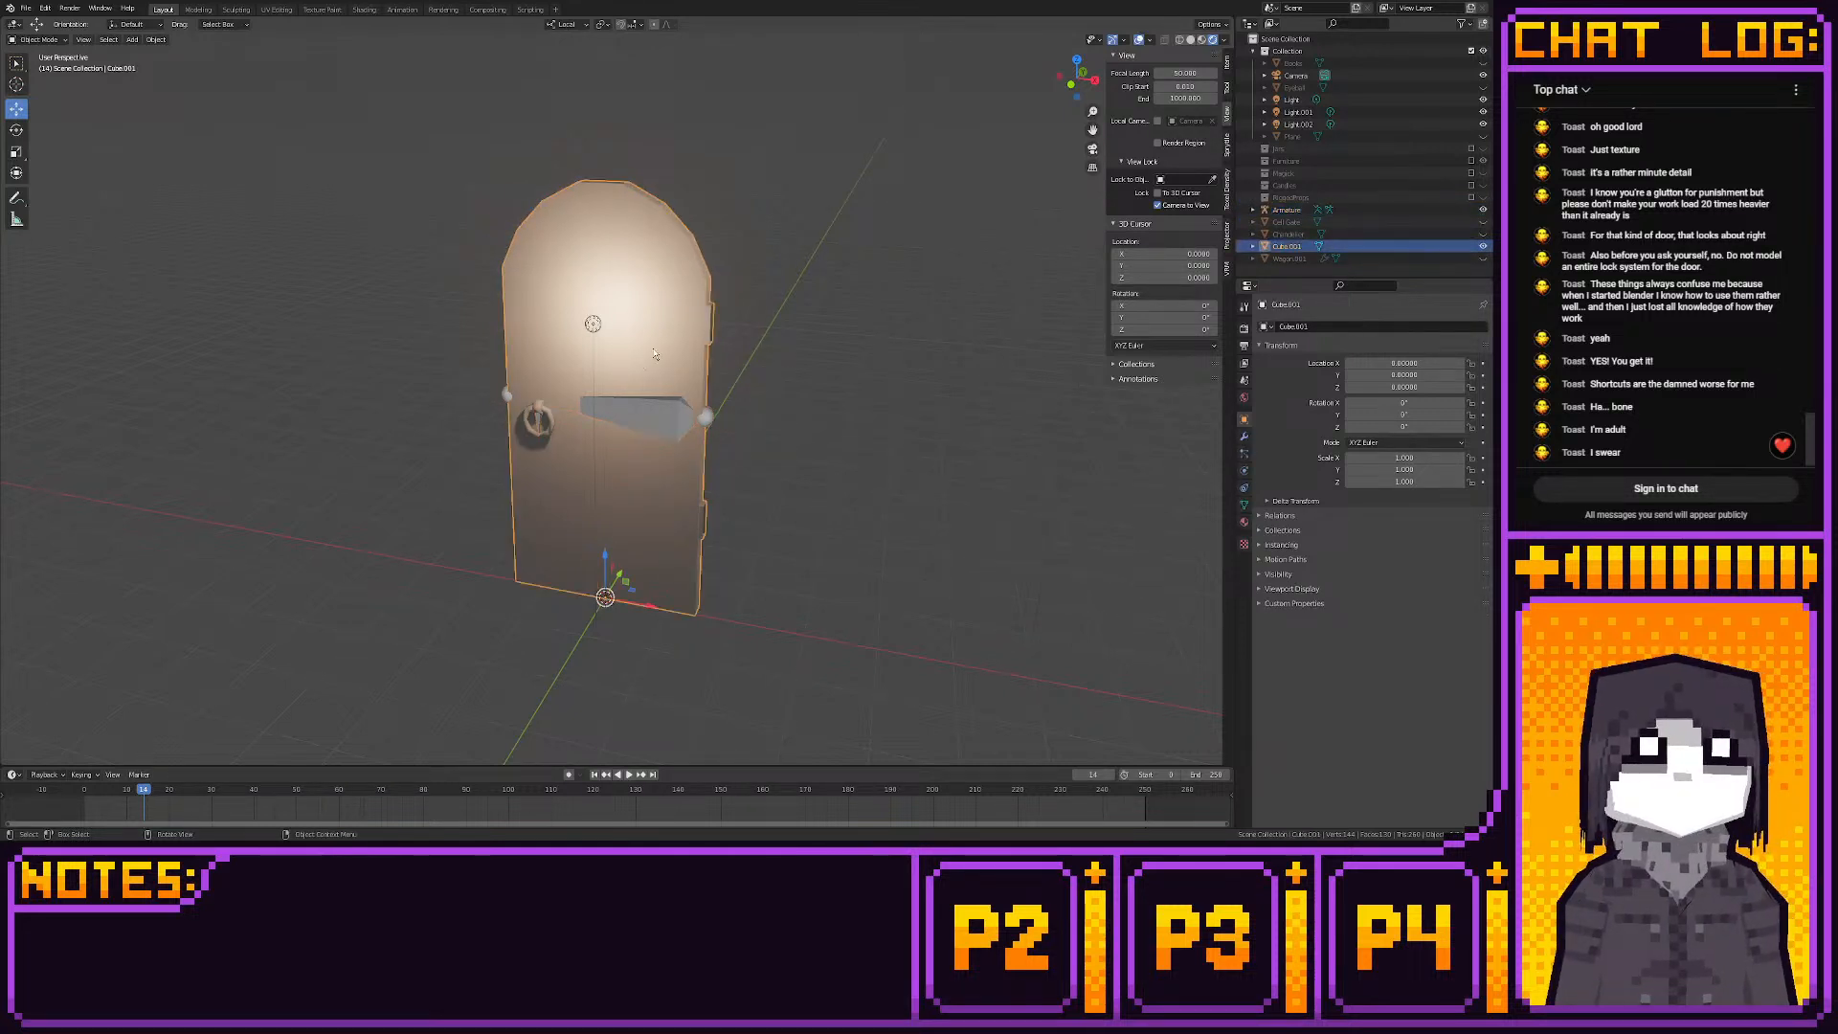
left_click(654, 412, "shift")
key("ctrl+p")
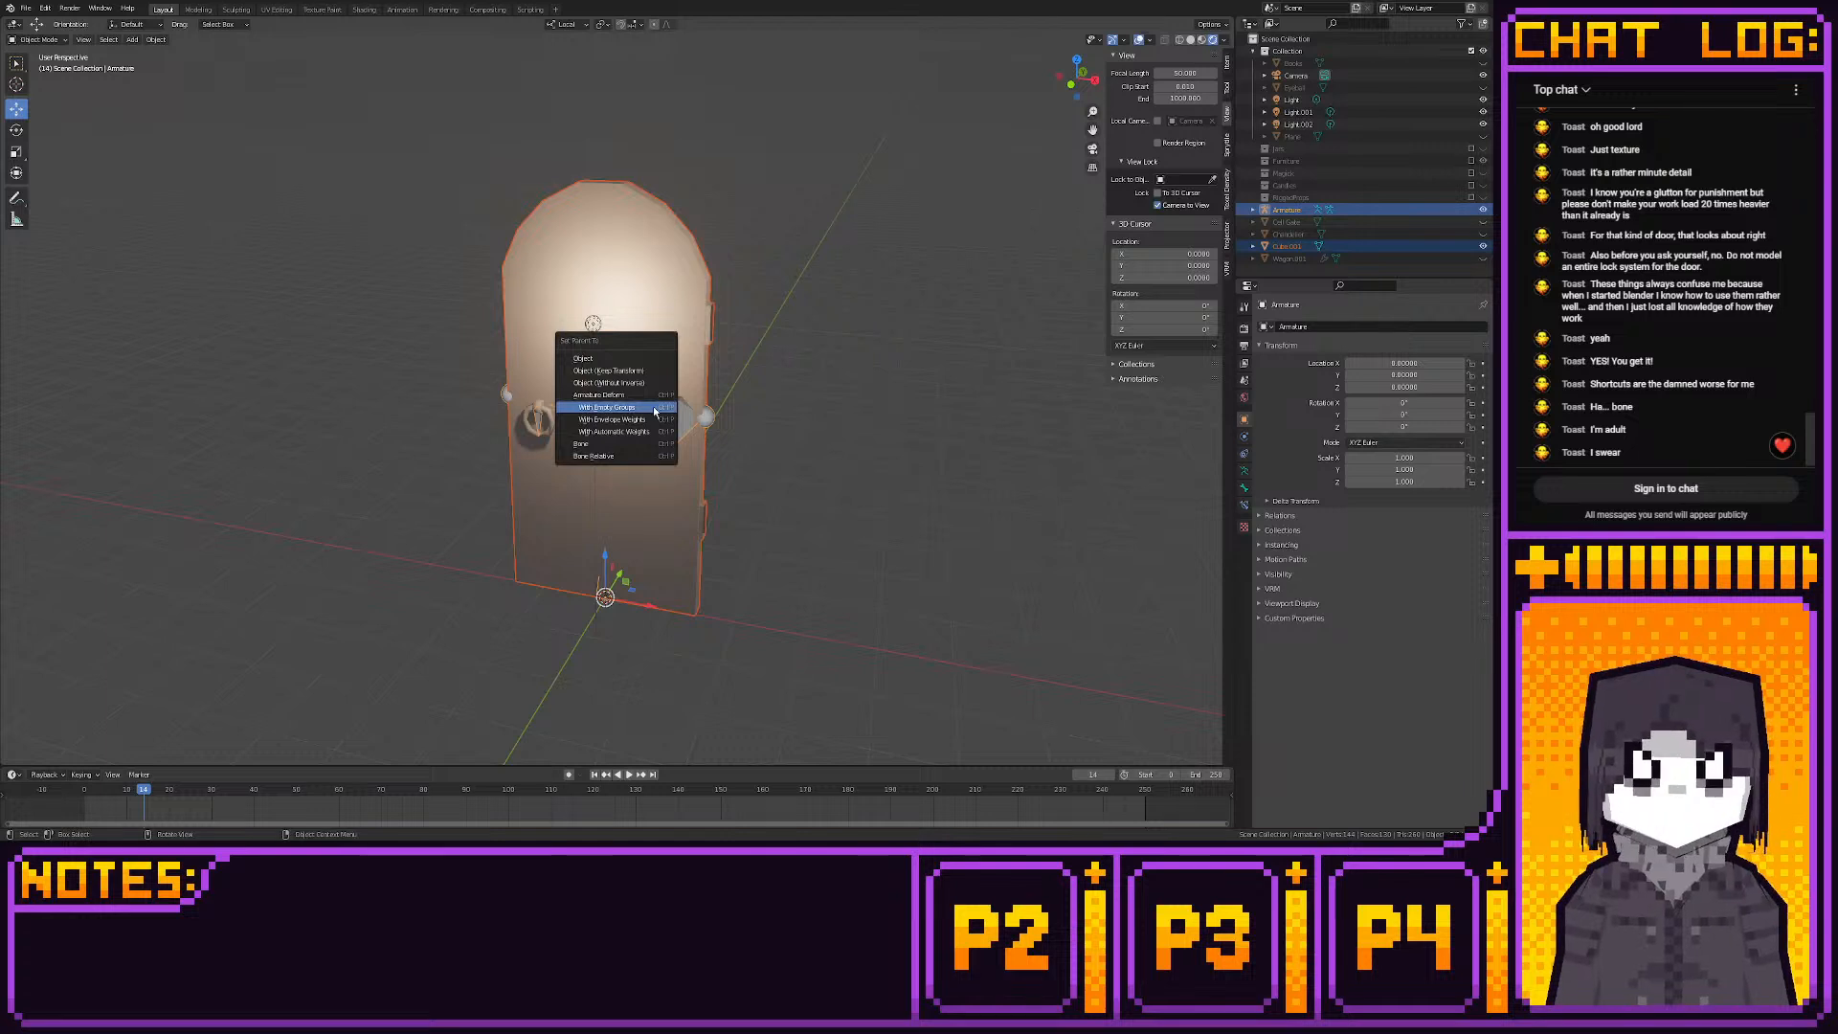
left_click(655, 408)
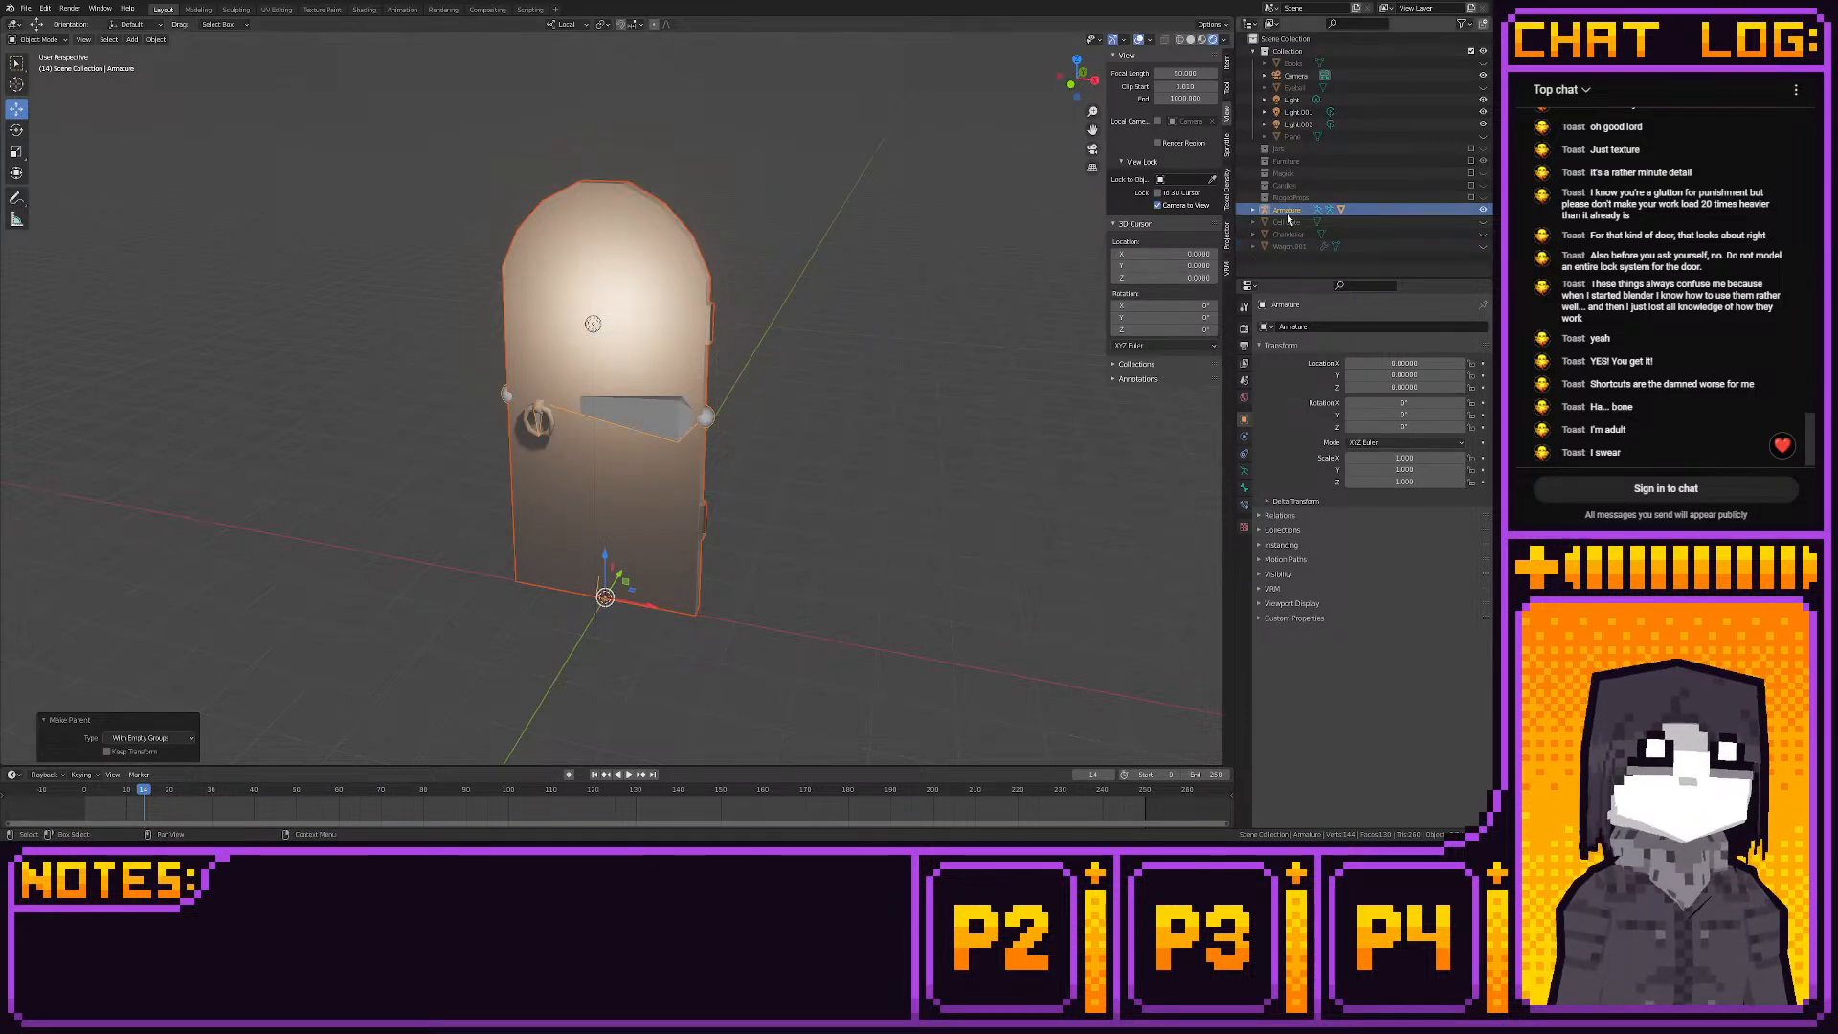
left_click(1253, 210)
left_click(1291, 245)
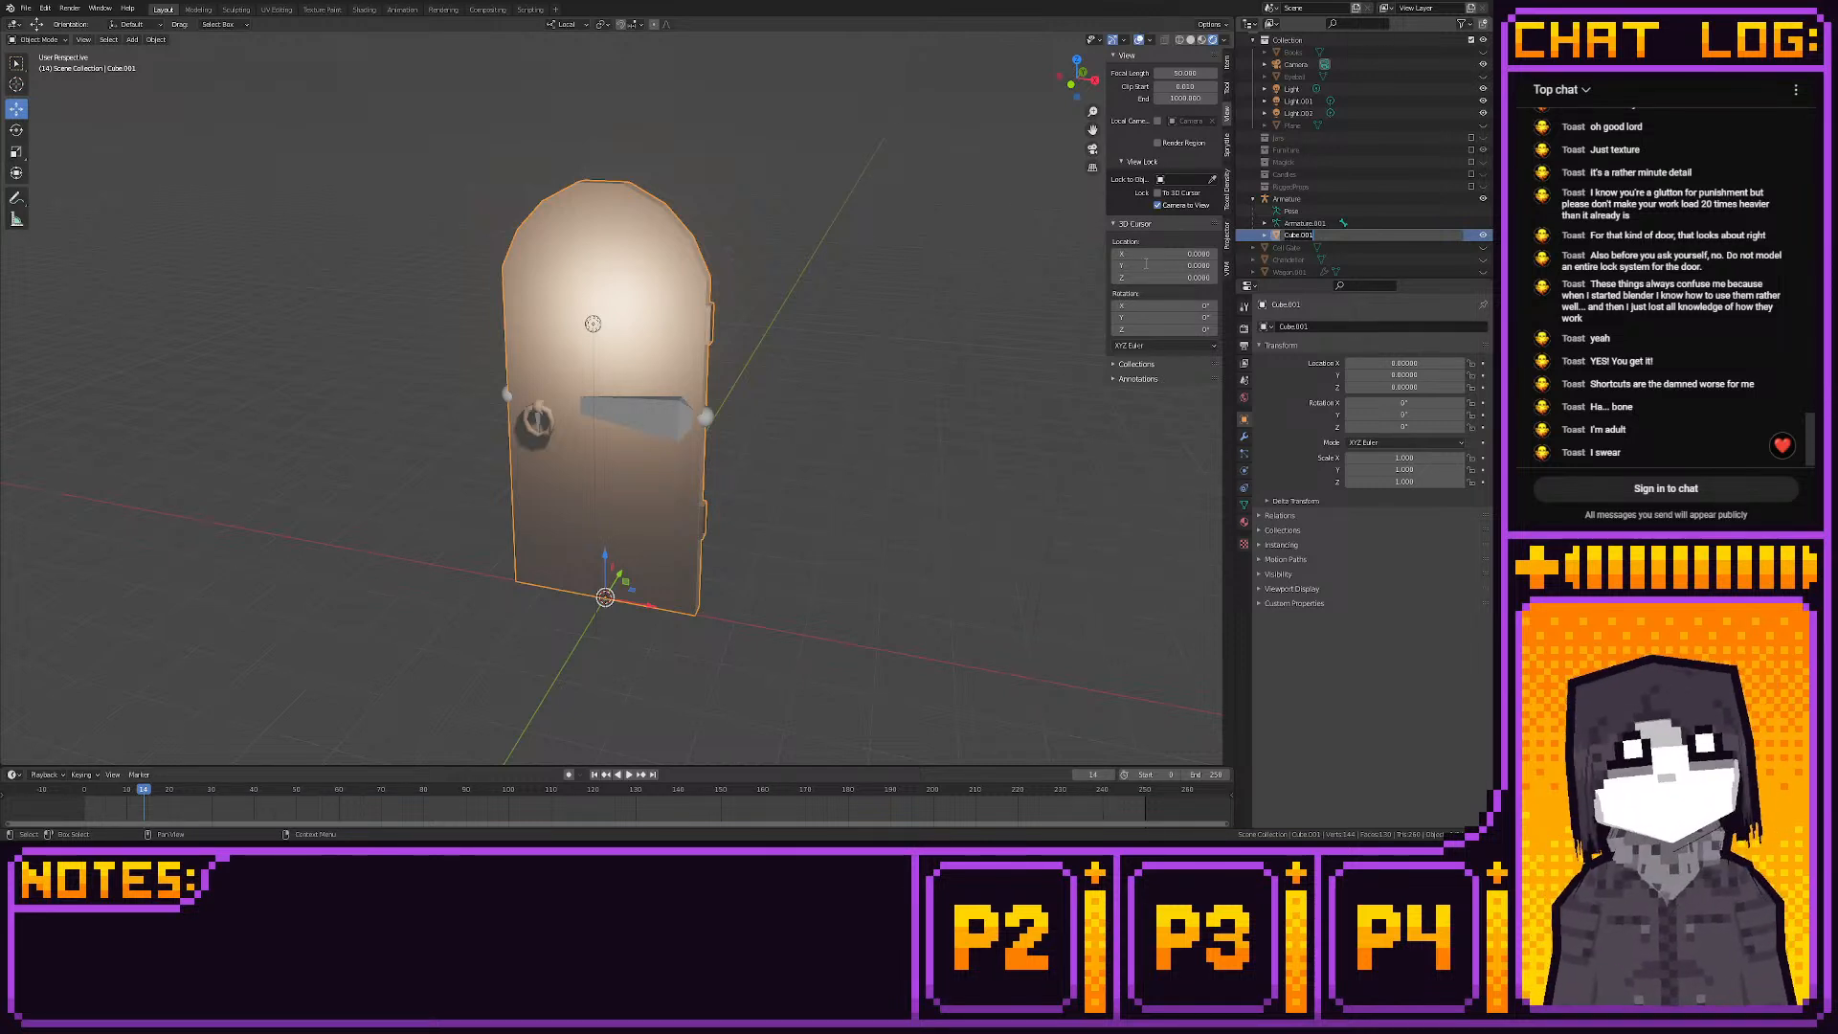
key("ctrl+z")
key("ctrl+z")
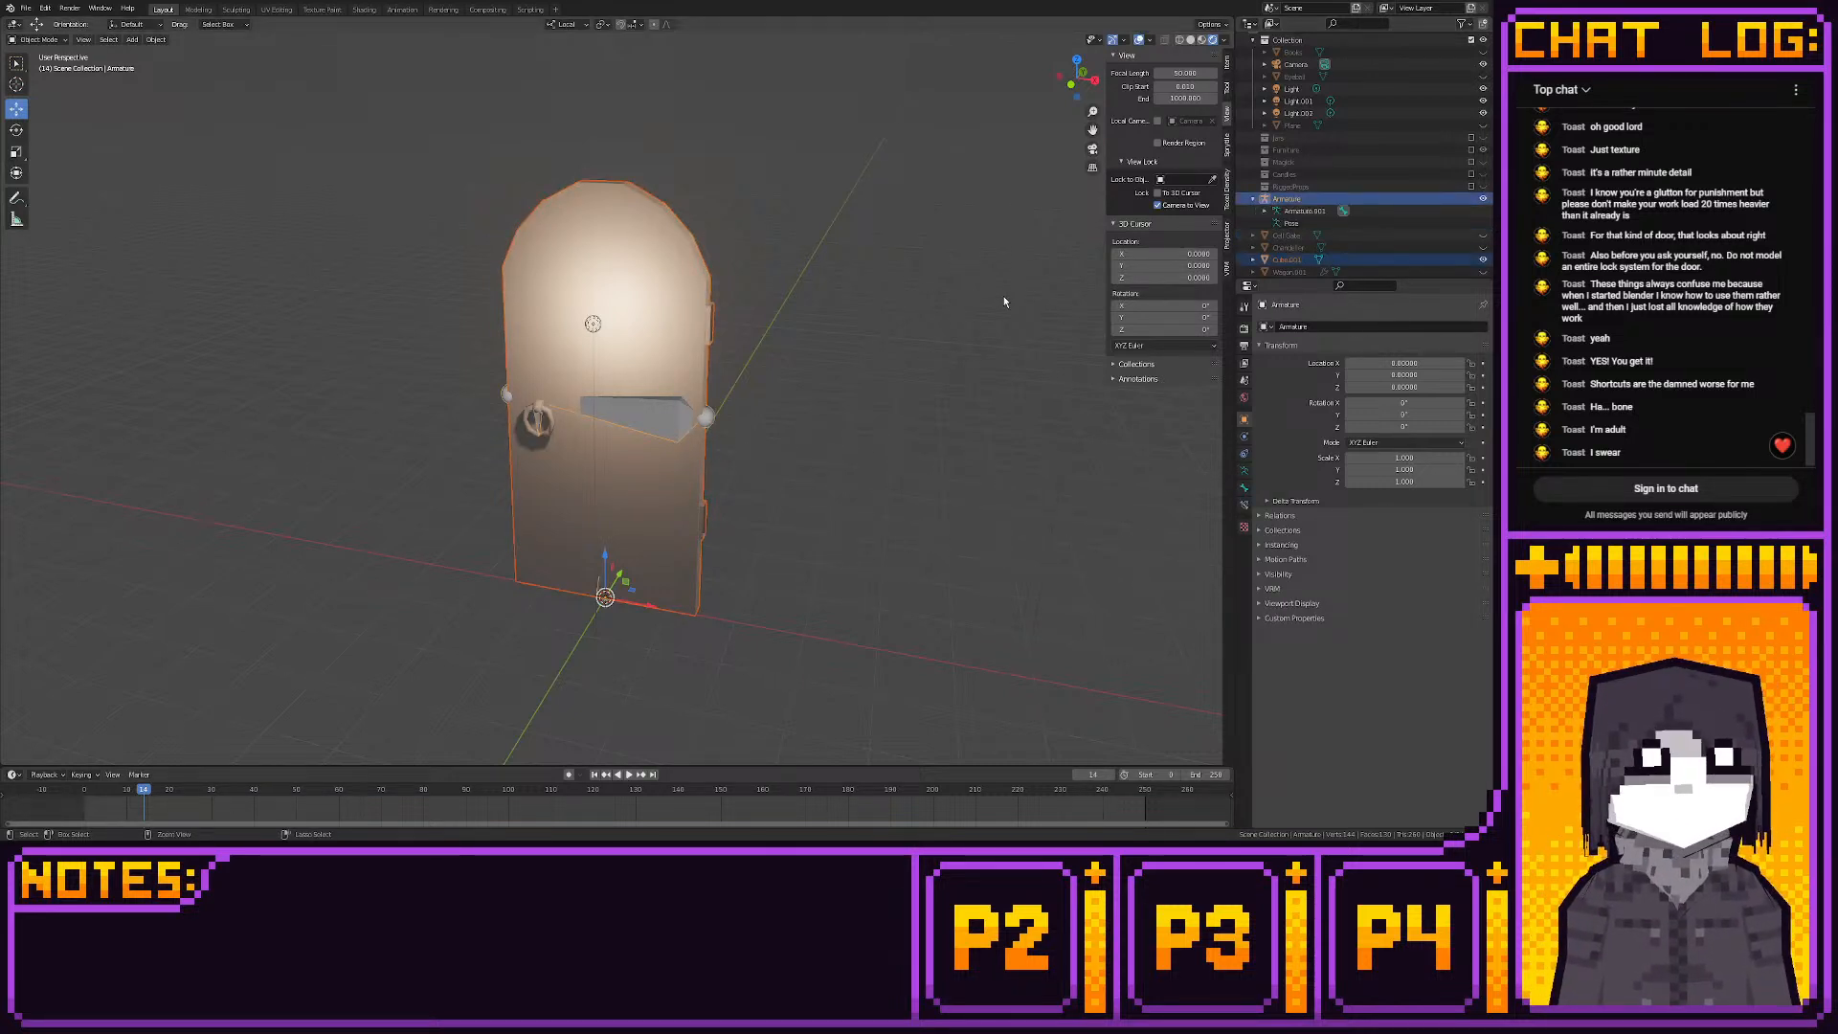
Rename the armature object to DoorRig
double_click(1285, 198)
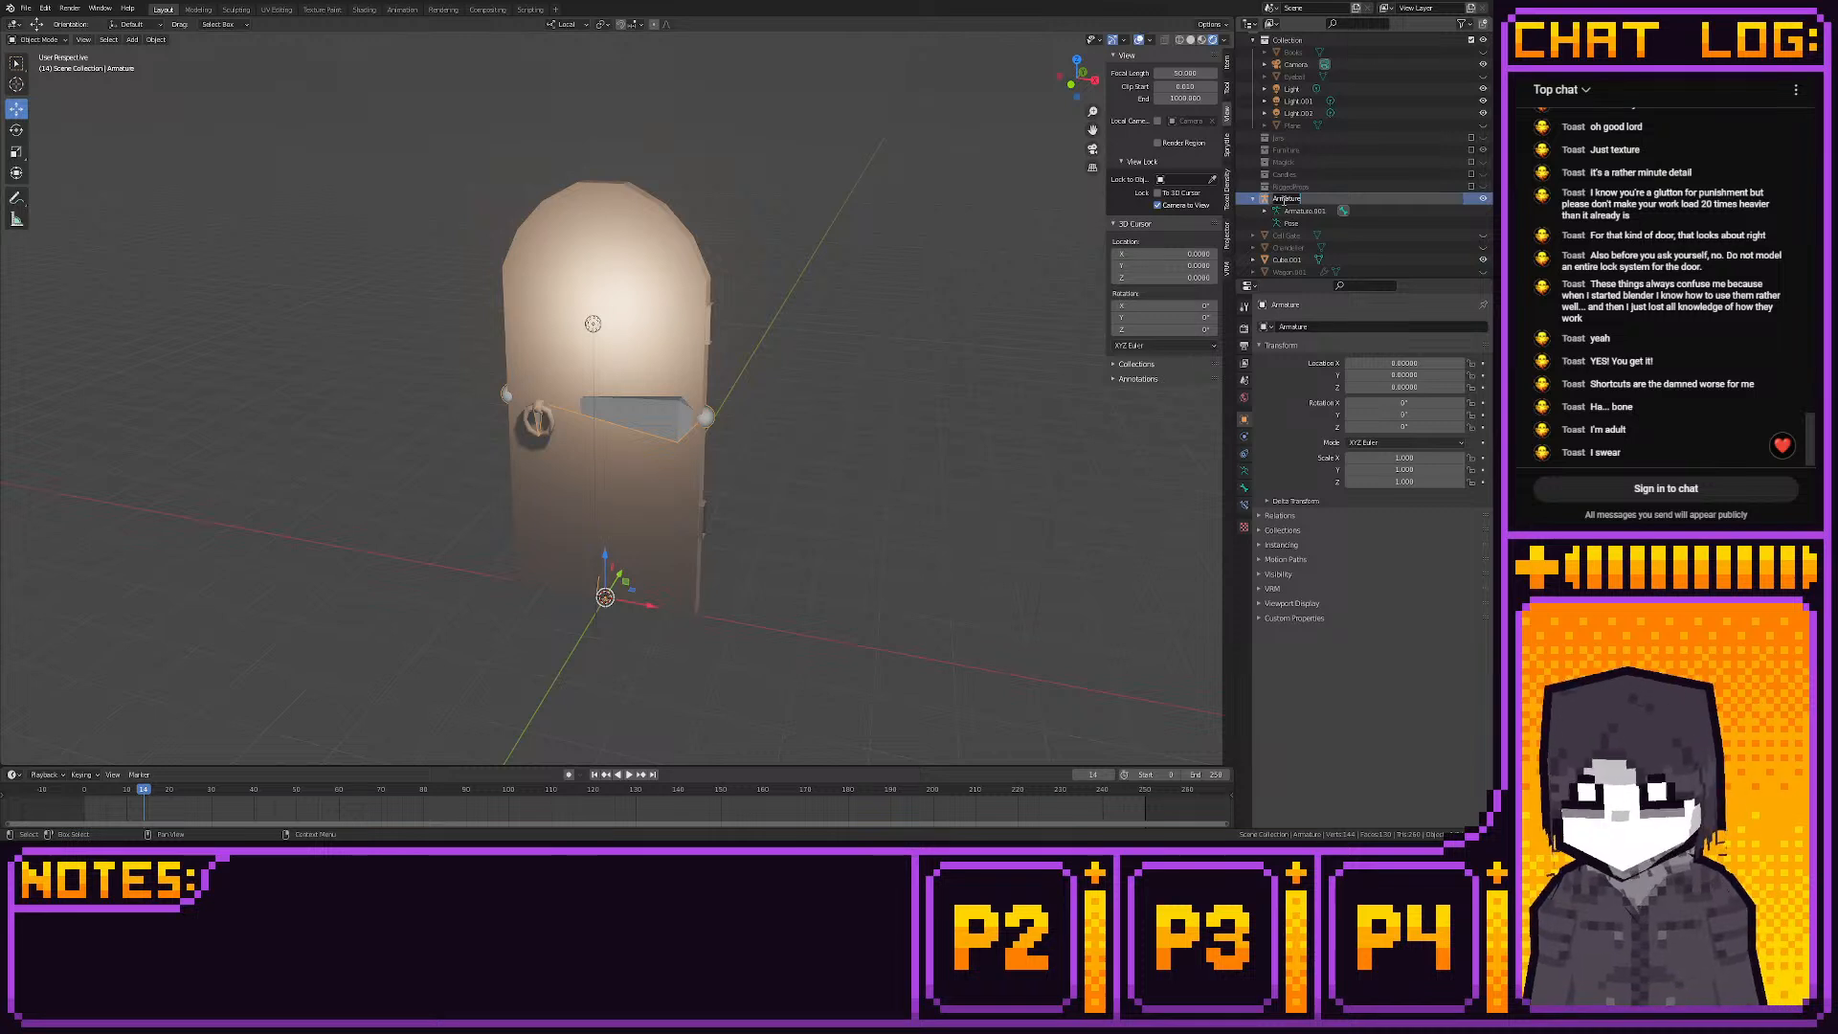
type("B")
type("oorRig")
key("Return")
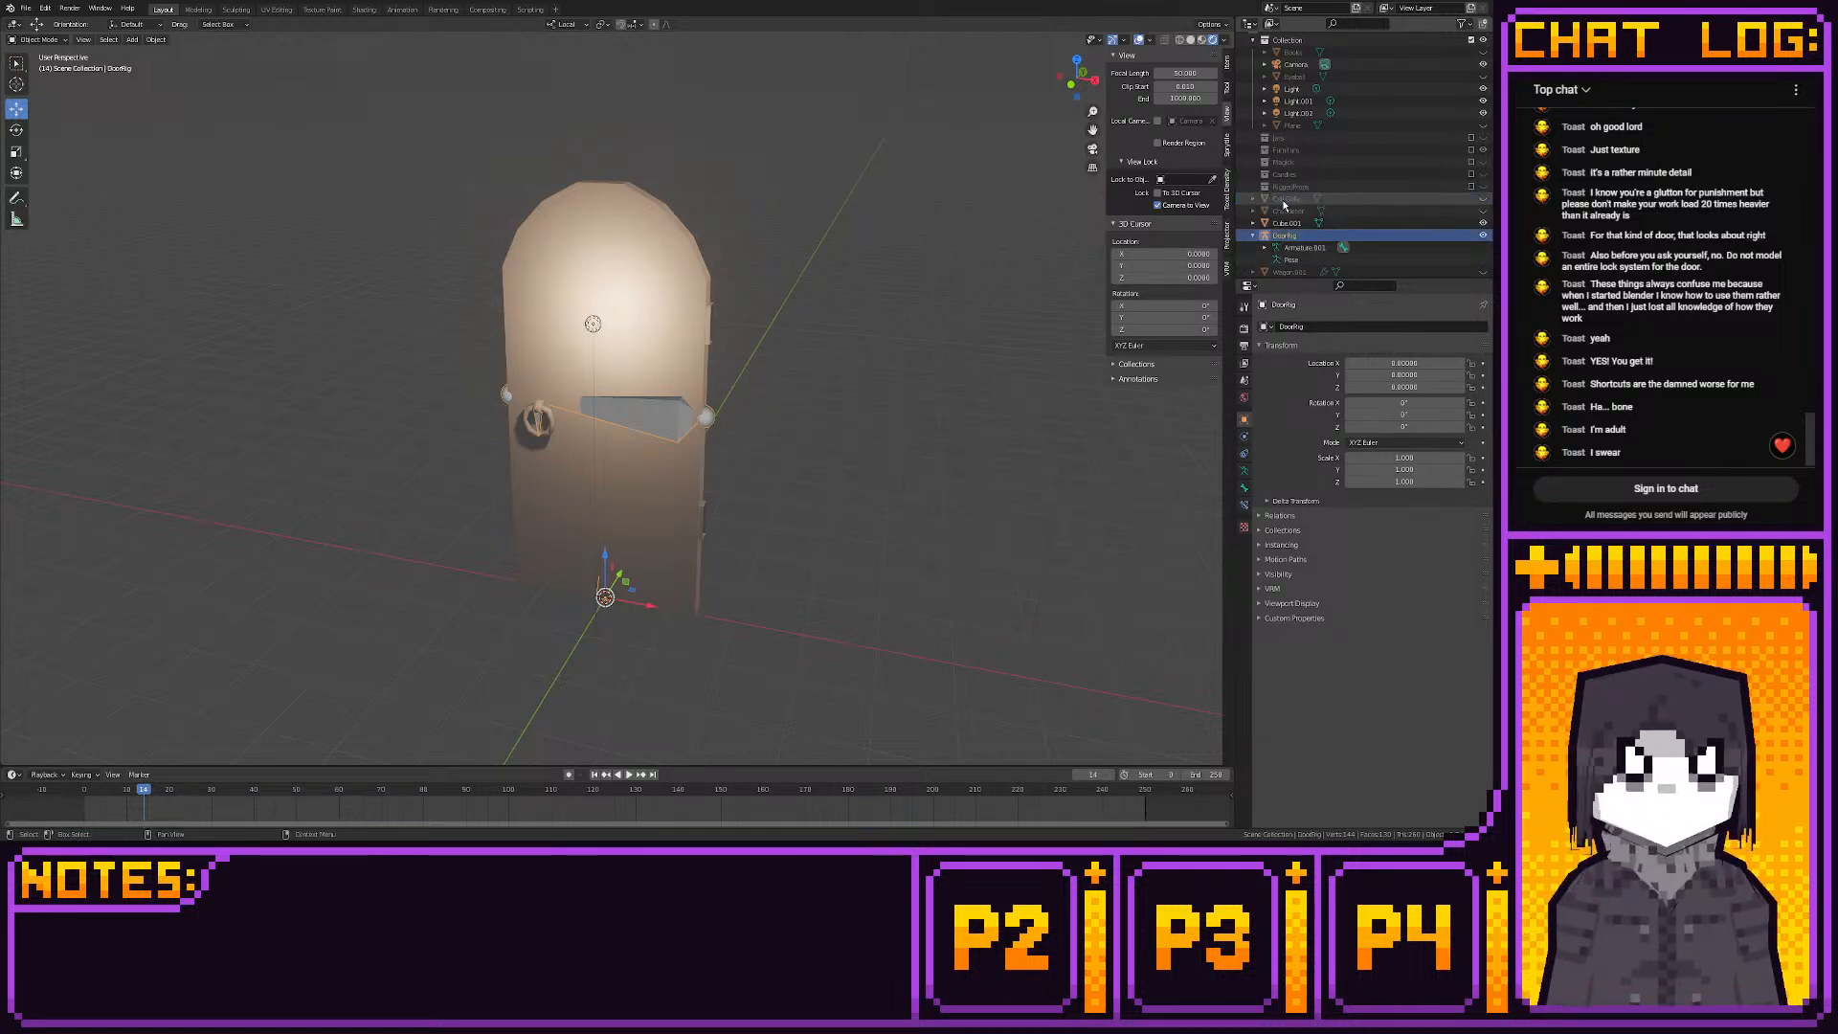
Rename the door mesh object Cube.001 to Door
scroll(1278, 256, "up", 1)
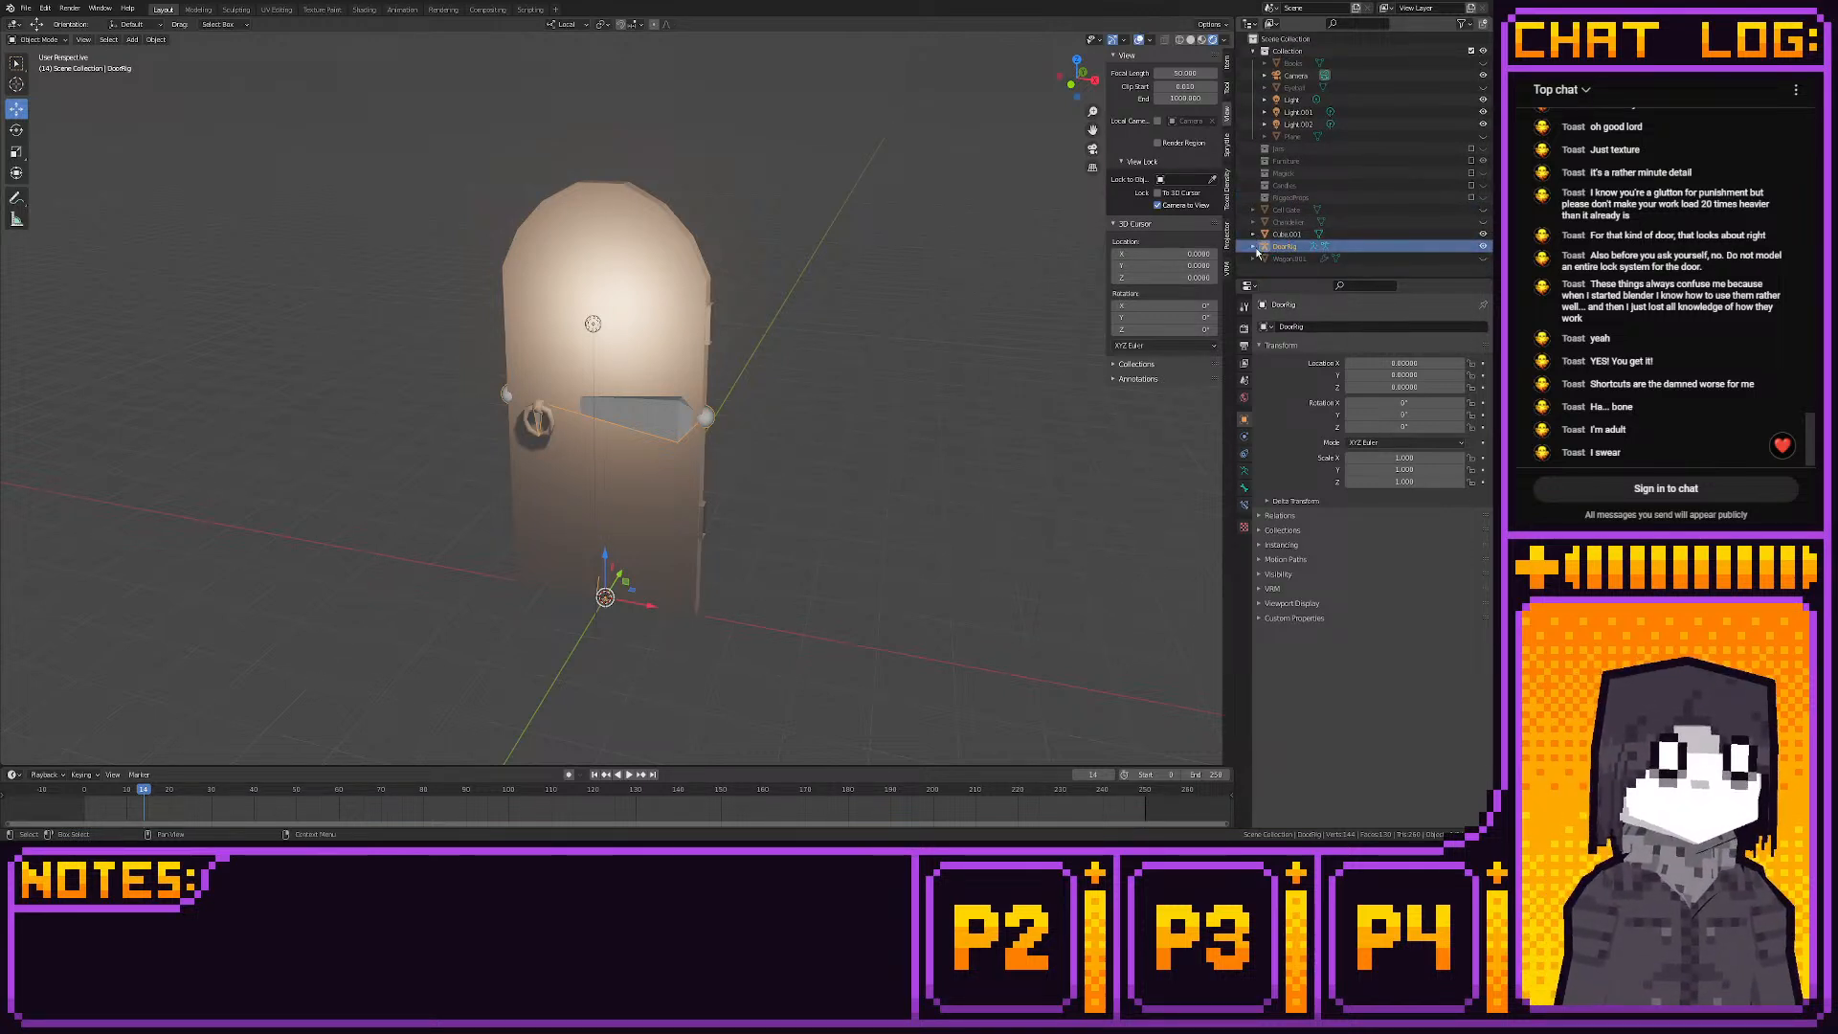
left_click(1253, 246)
scroll(1257, 251, "down", 1)
left_click(1287, 217)
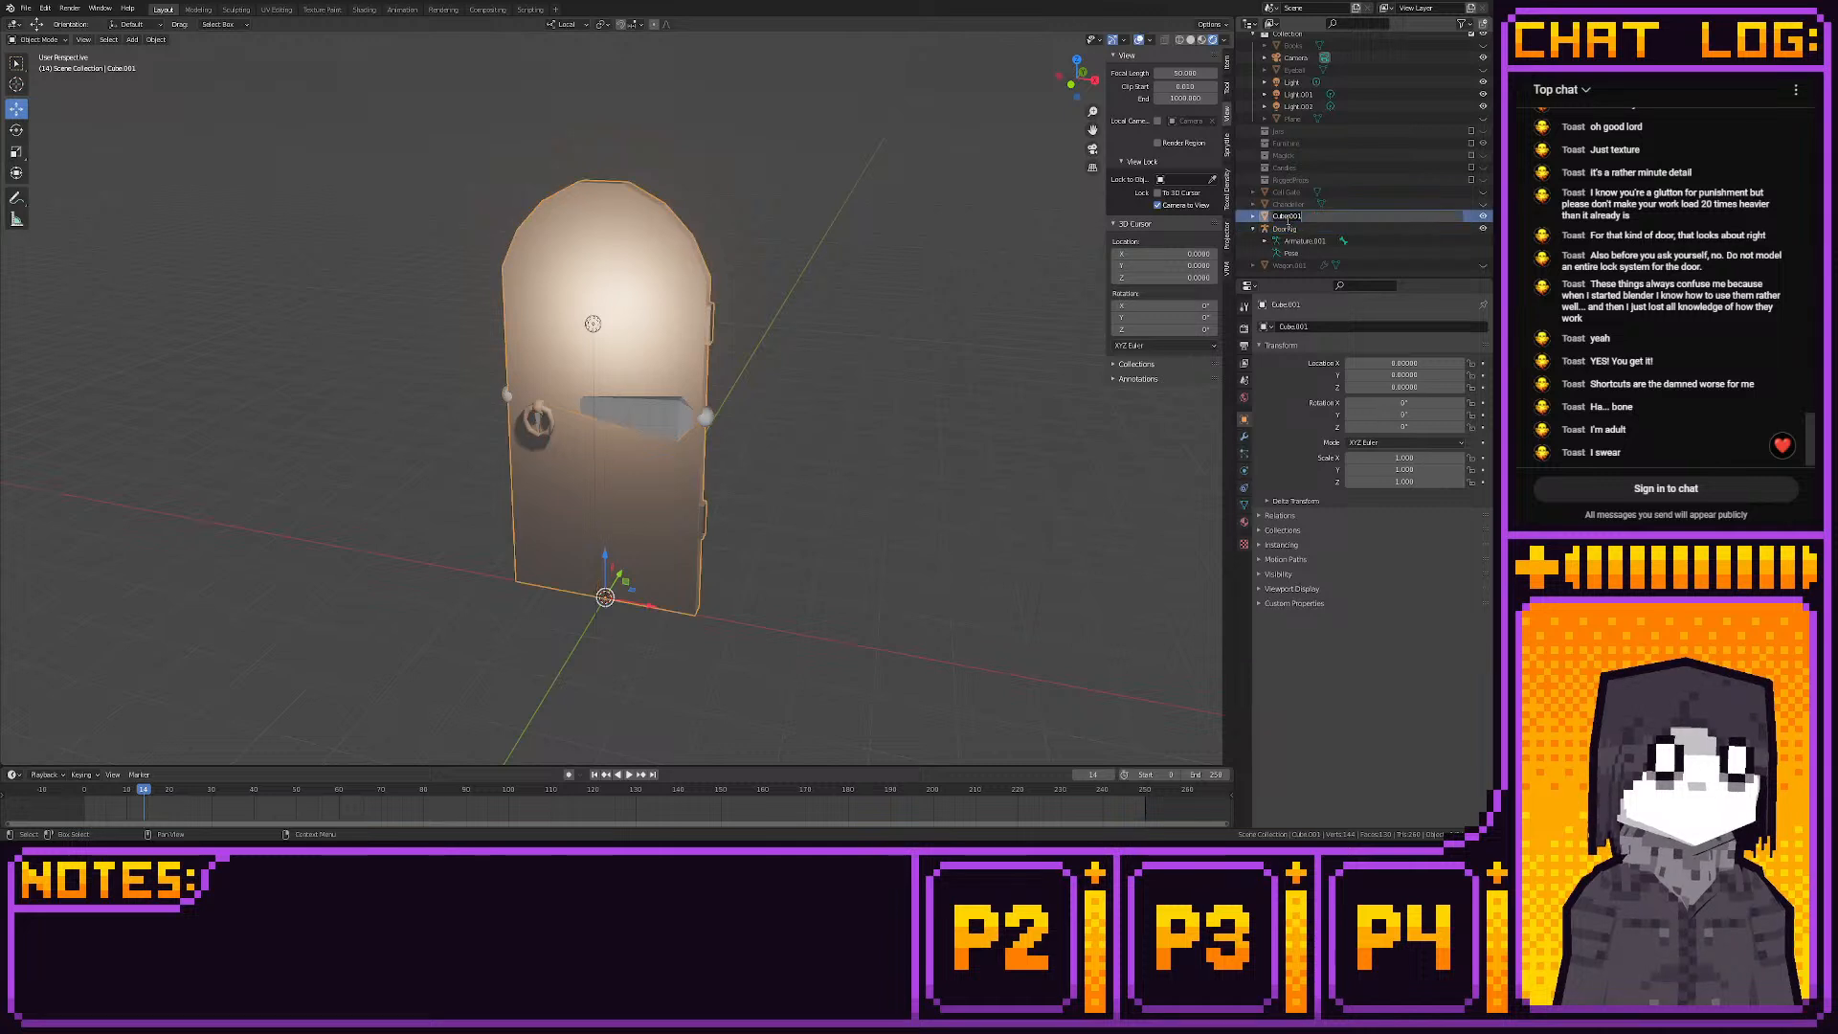
type("Door")
key("Return")
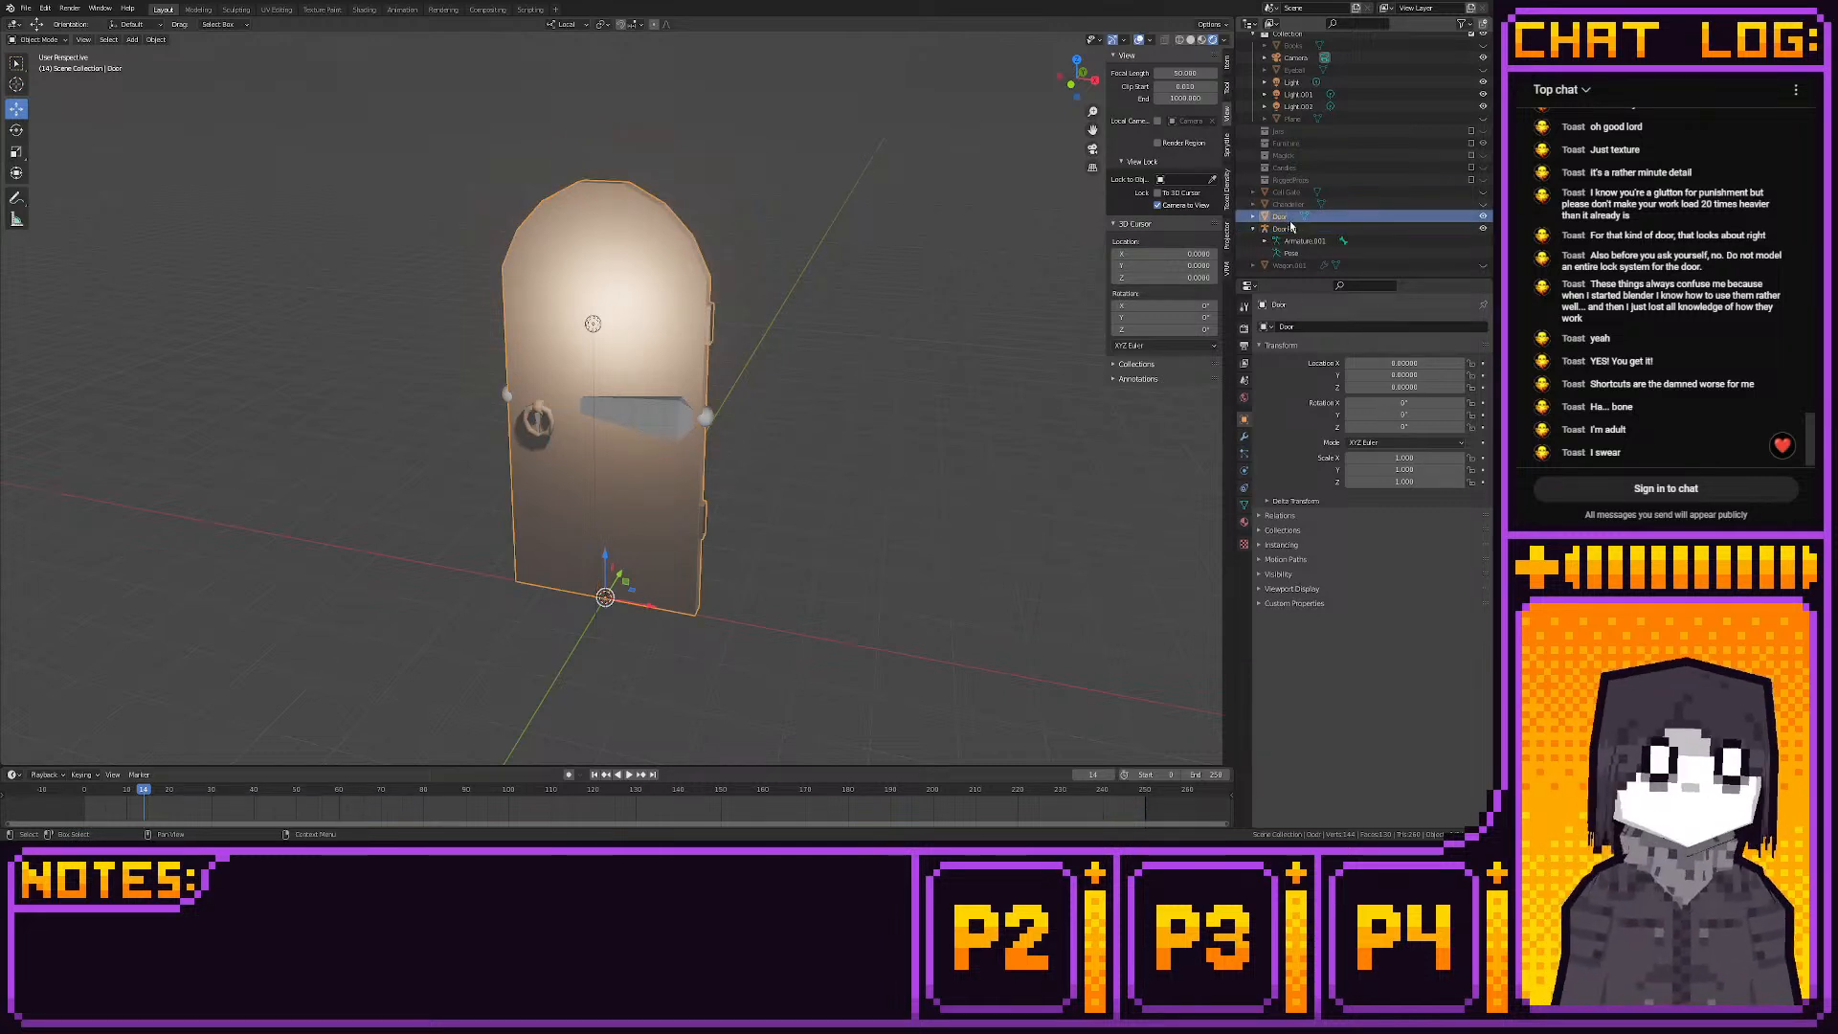
Parent the Door mesh to DoorRig using Armature Deform With Empty Groups
left_click(1283, 229, "ctrl")
right_click(653, 400)
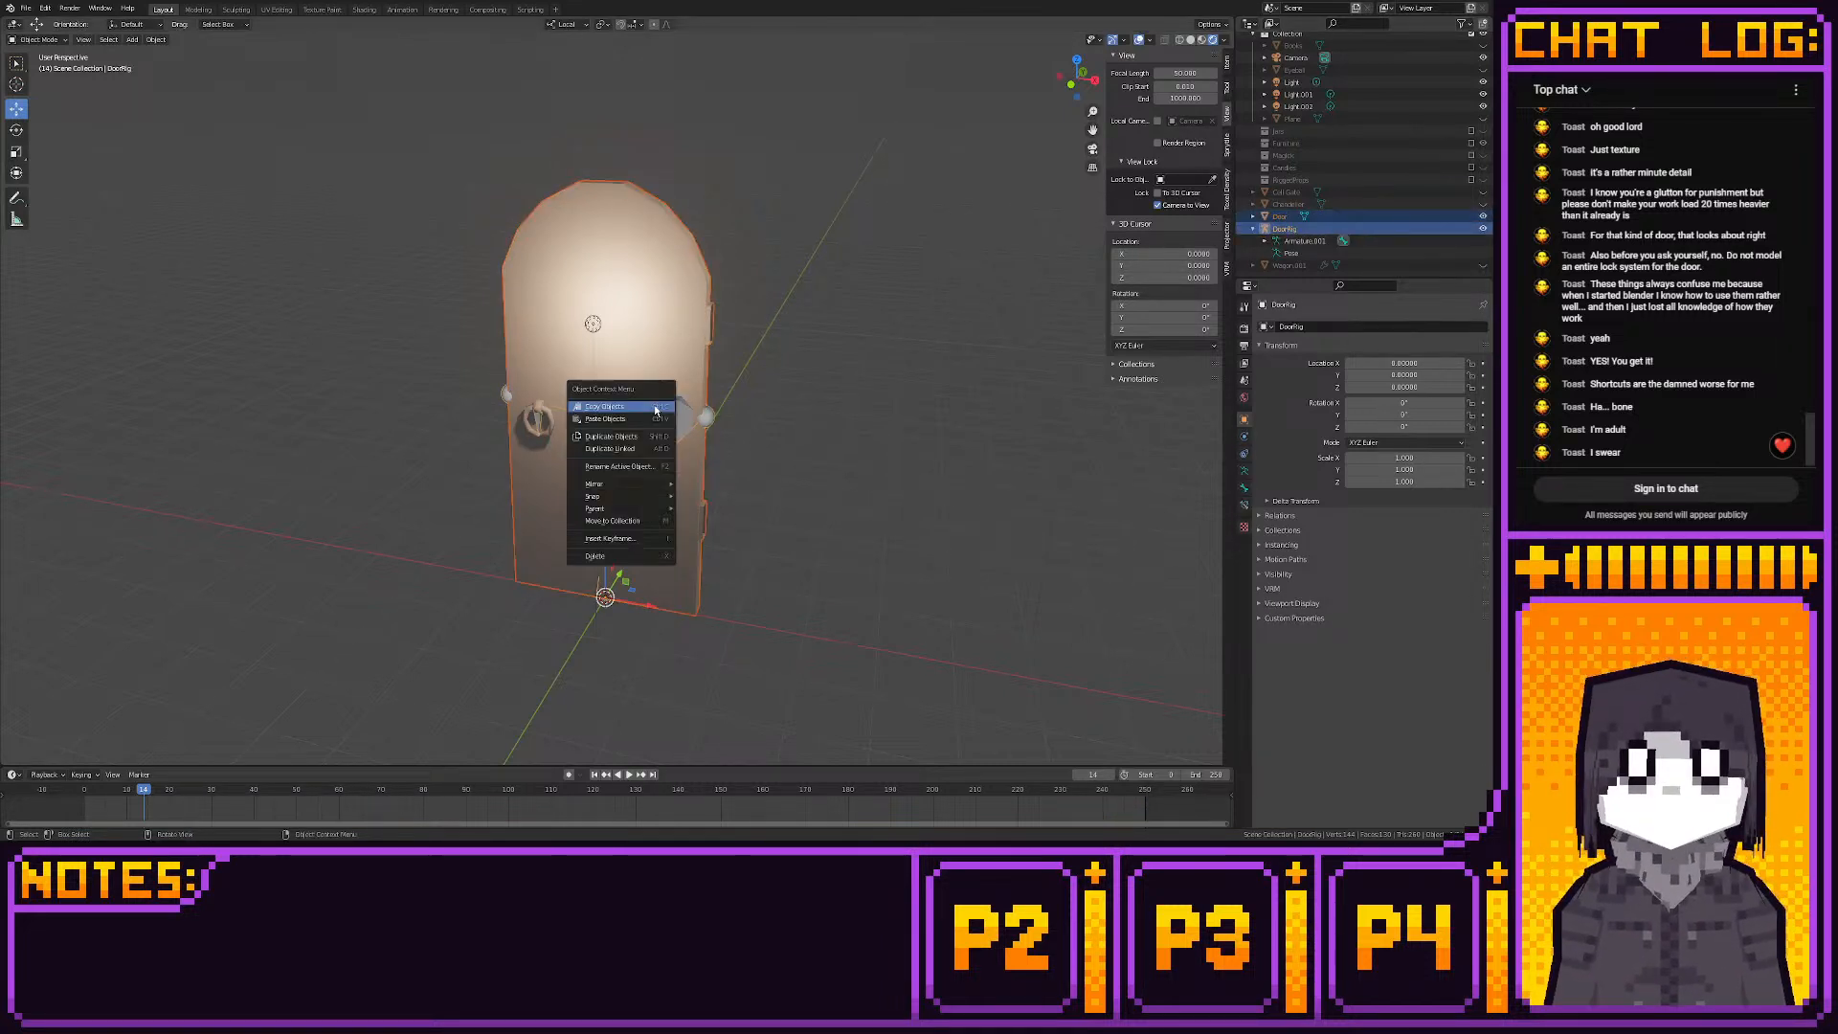
key("ctrl+p")
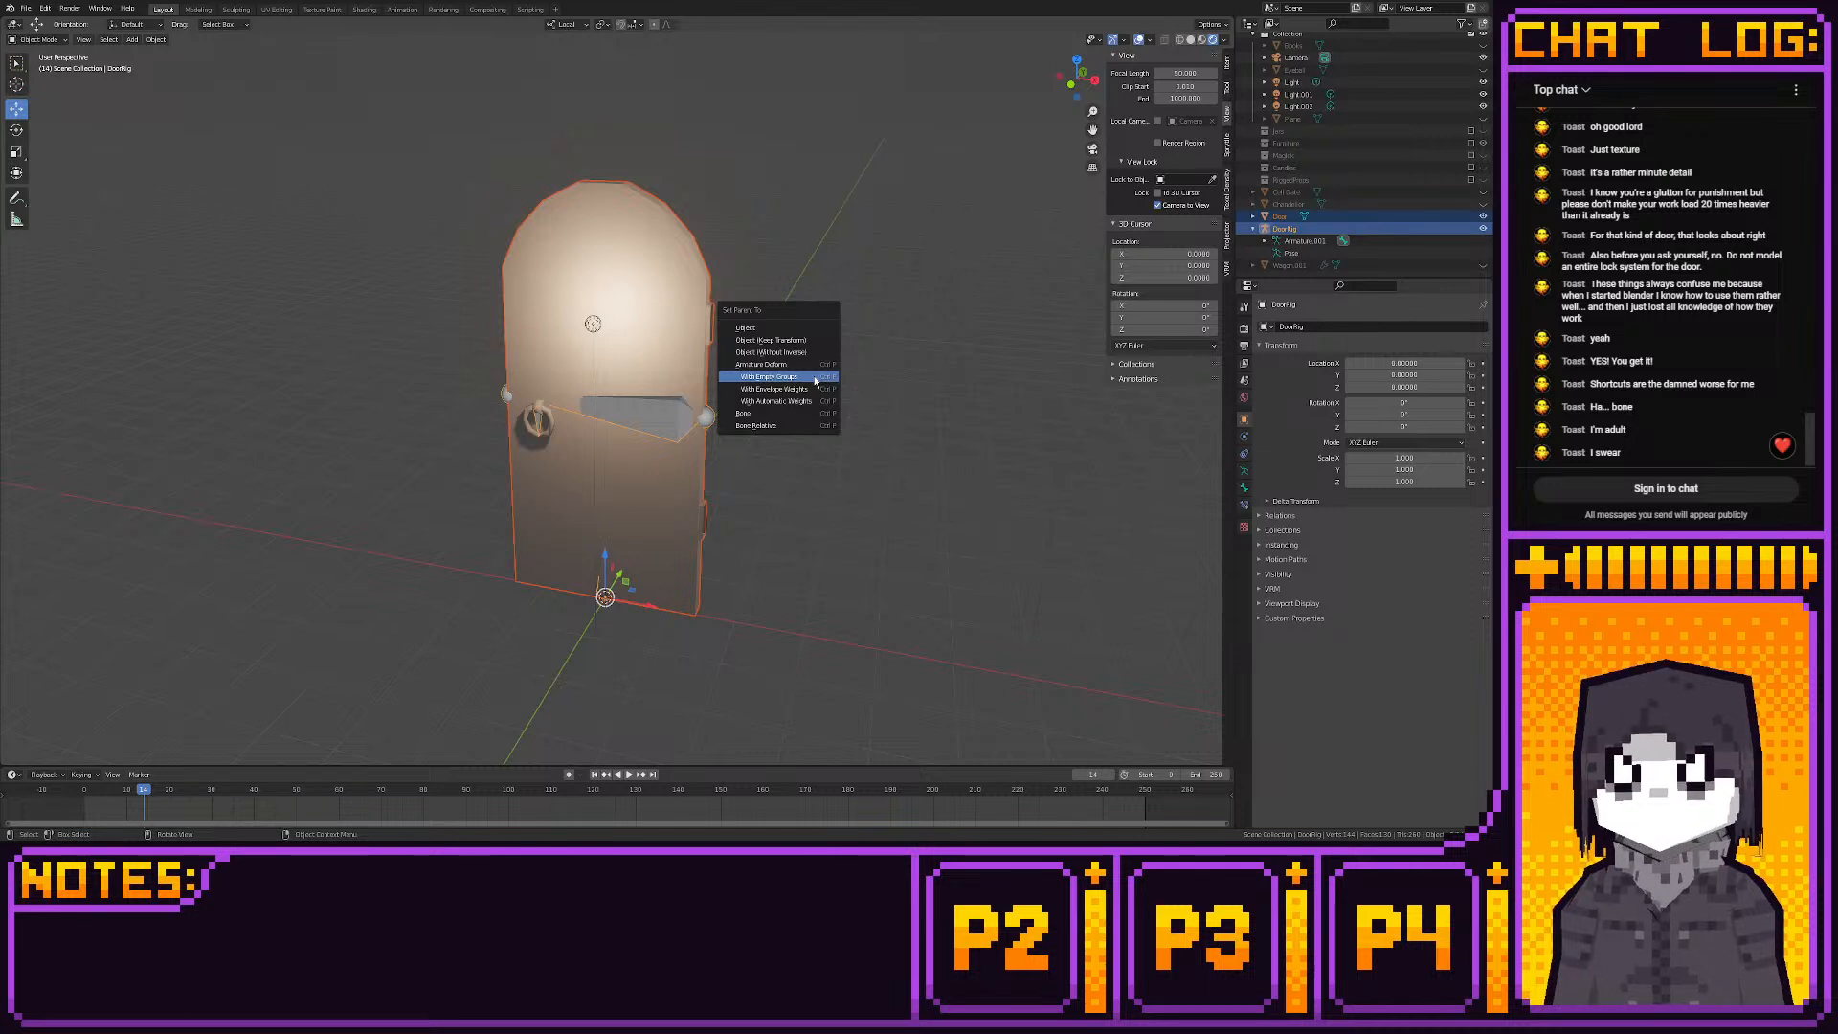
left_click(816, 381)
left_click(1253, 216)
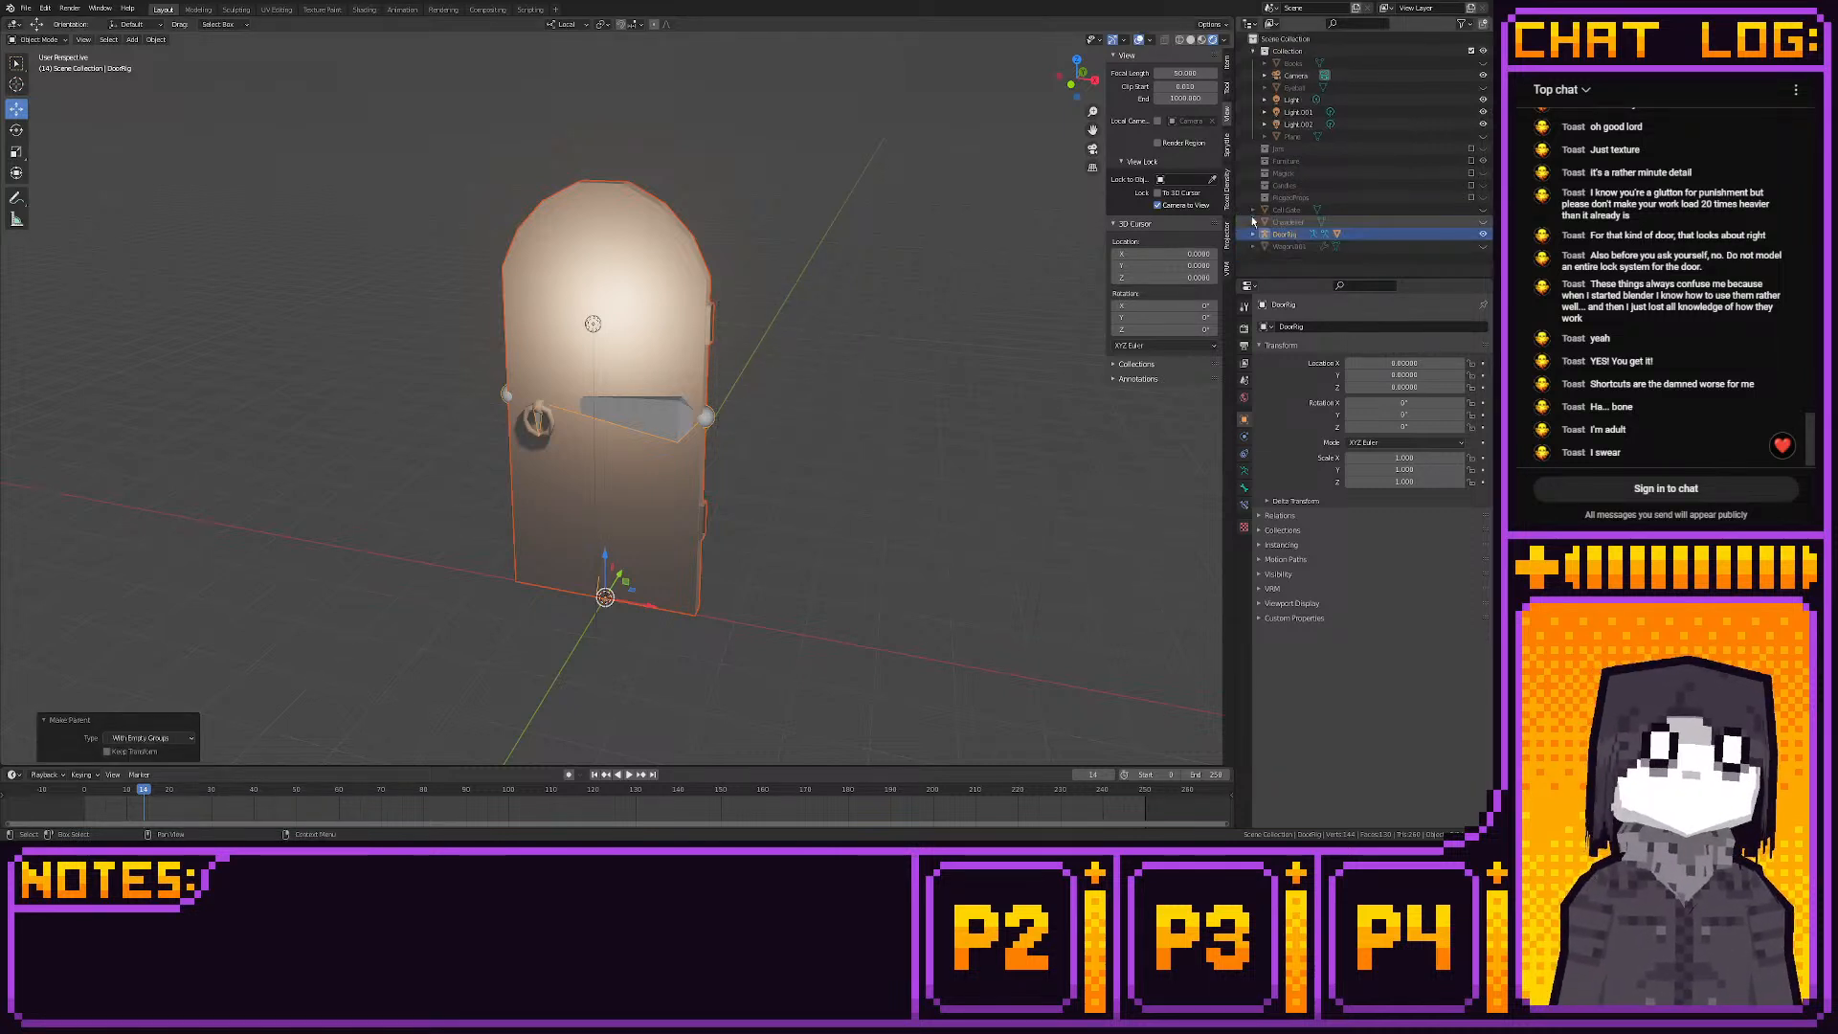
Put the Door mesh into Weight Paint mode and select the upright root bone at the door's base
left_click(38, 40)
left_click(560, 273)
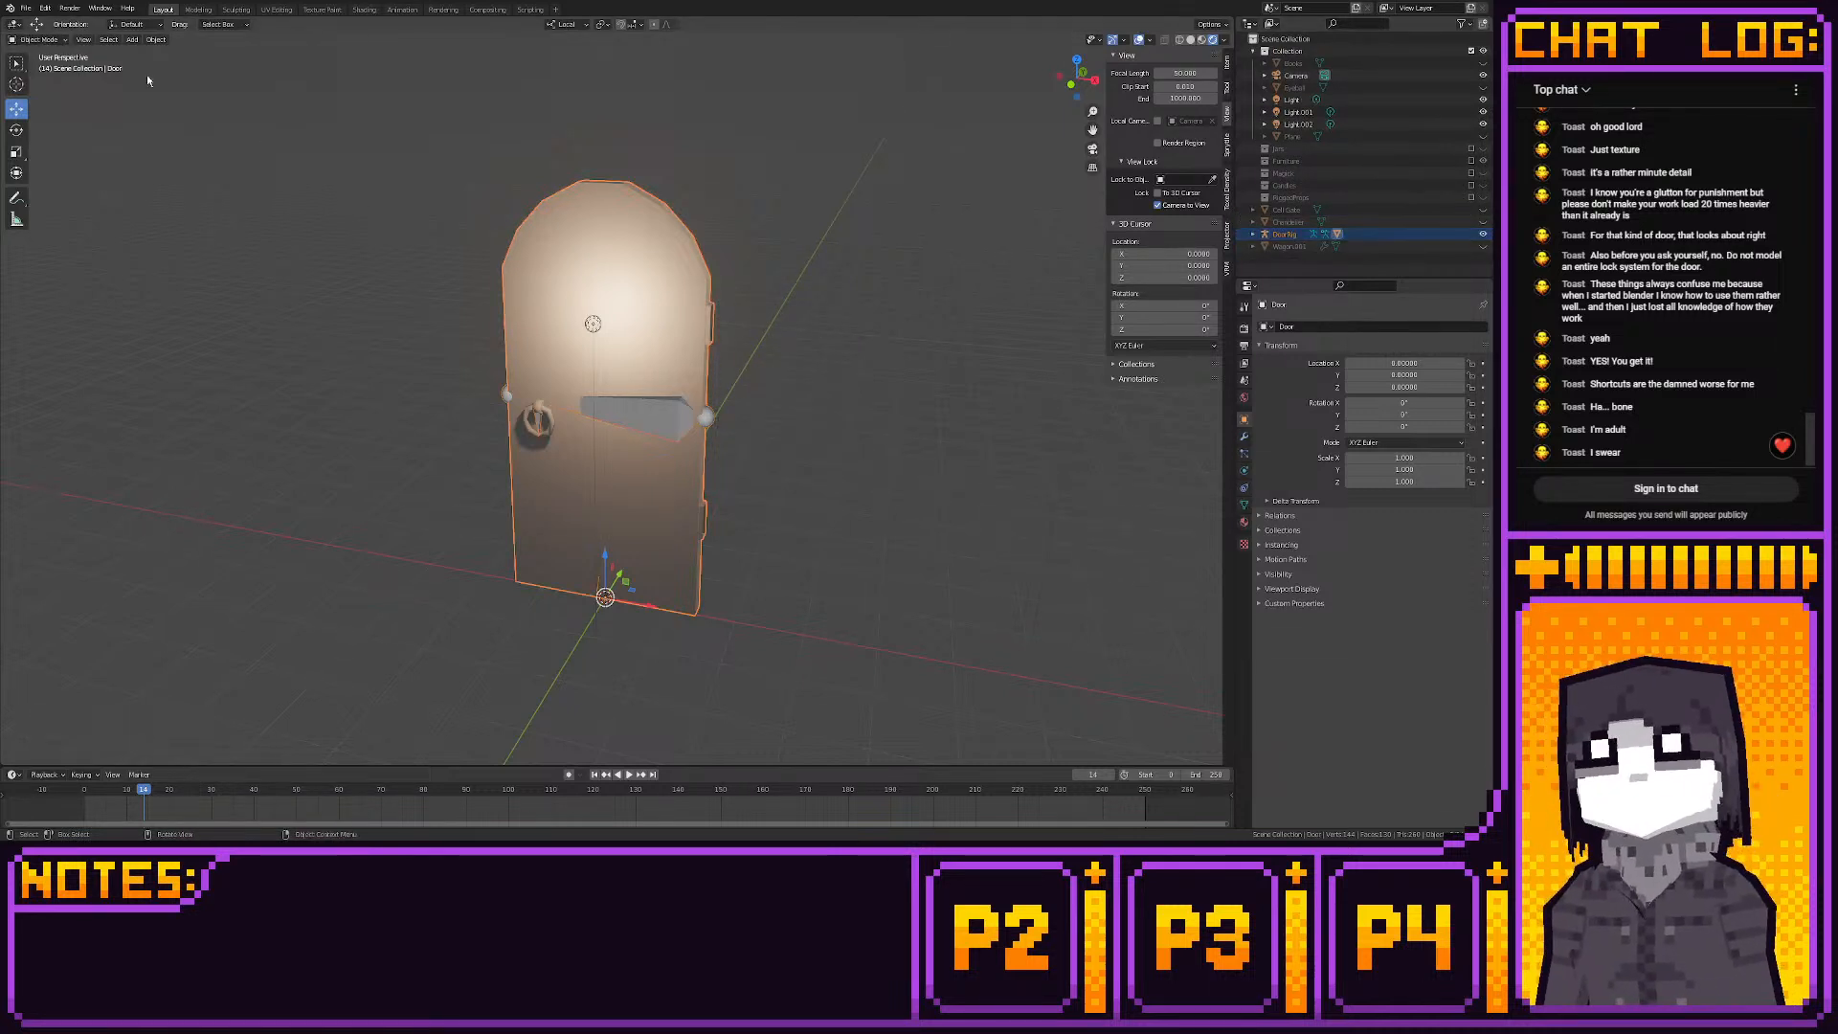
left_click(42, 41)
left_click(42, 108)
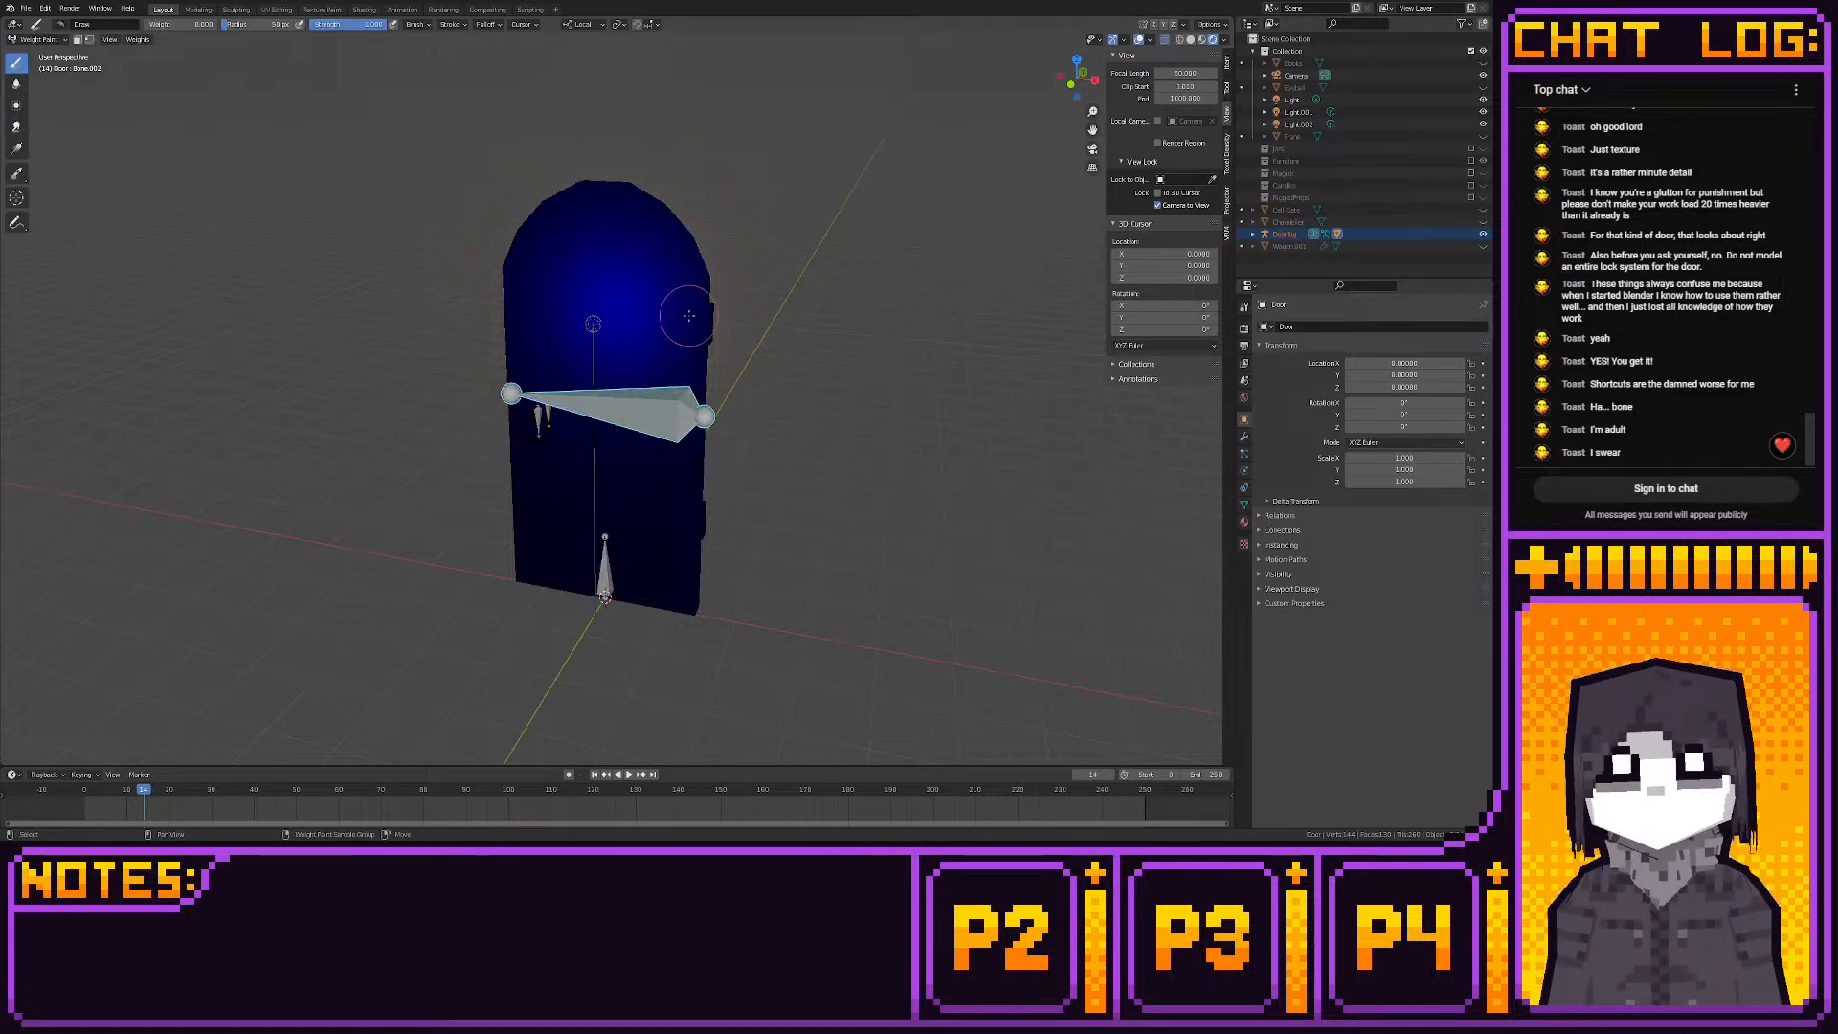
scroll(681, 325, "down", 1)
left_click(603, 553, "ctrl")
scroll(729, 390, "up", 5)
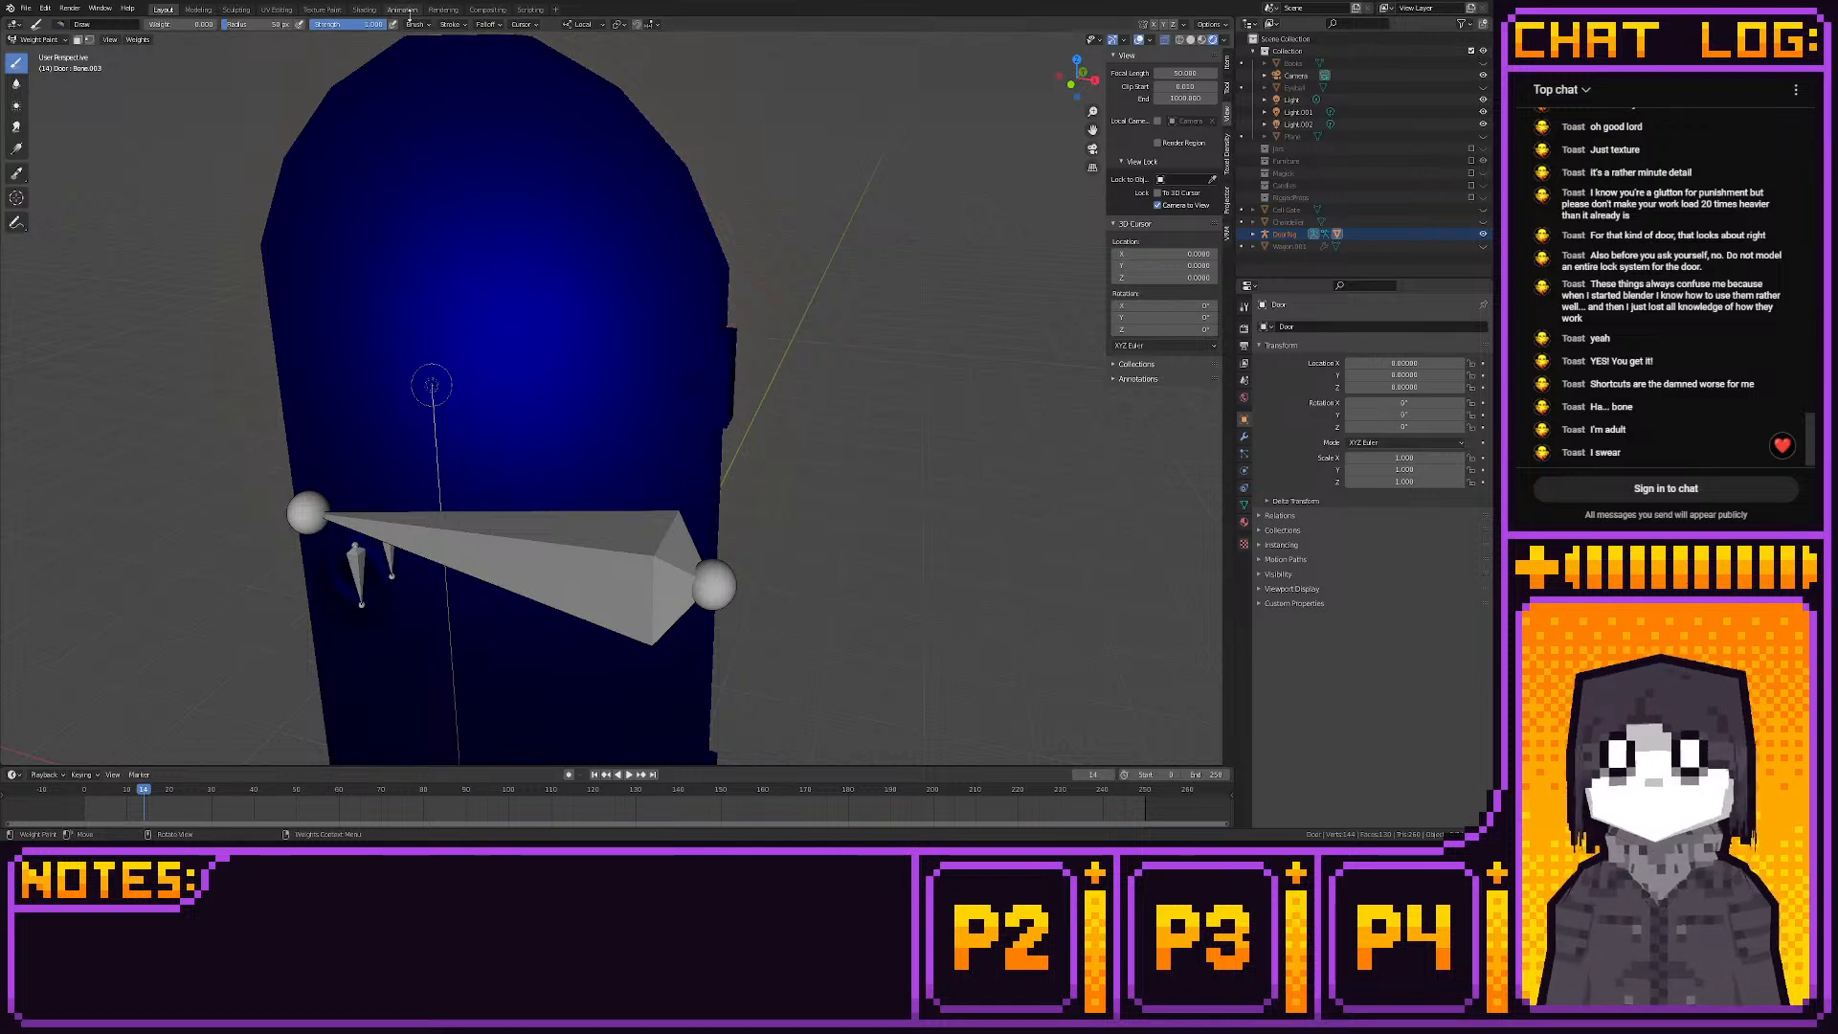
Set the brush weight to 1.000, switch to wireframe shading, and paint the upper hinge block fully for the root bone
left_click_drag(178, 26, 332, 41)
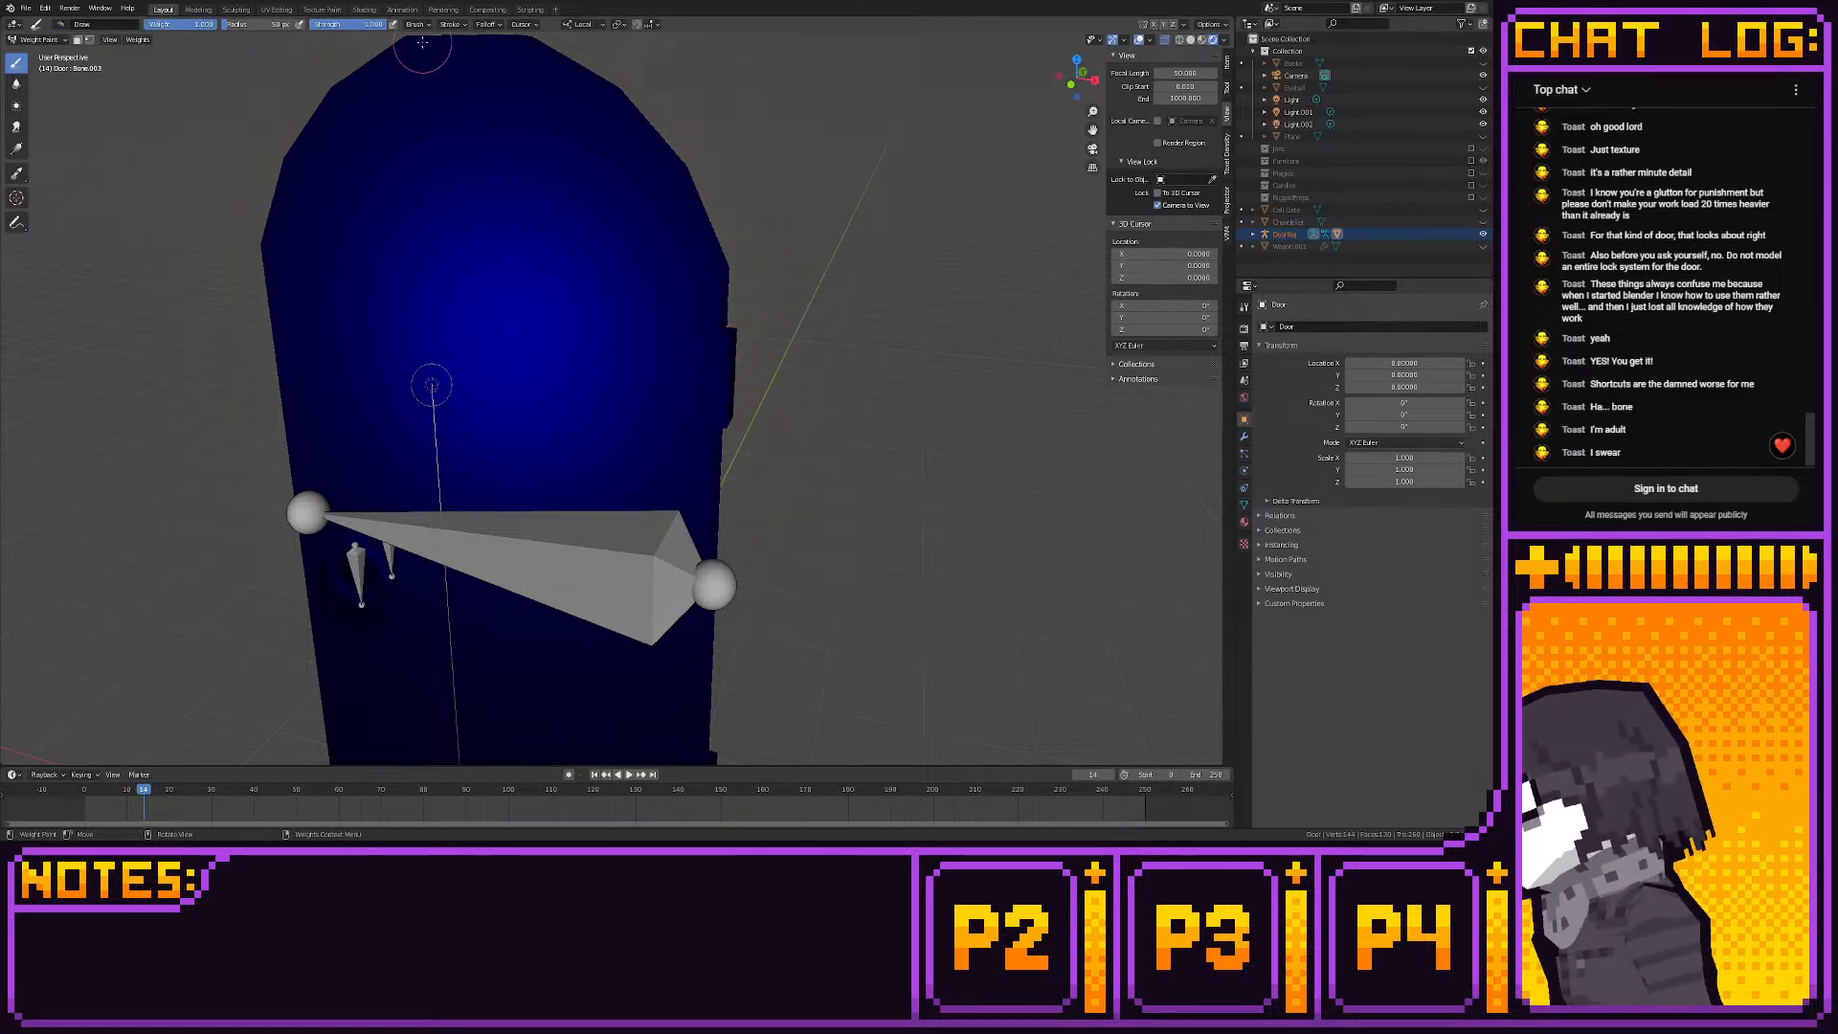
left_click(1181, 40)
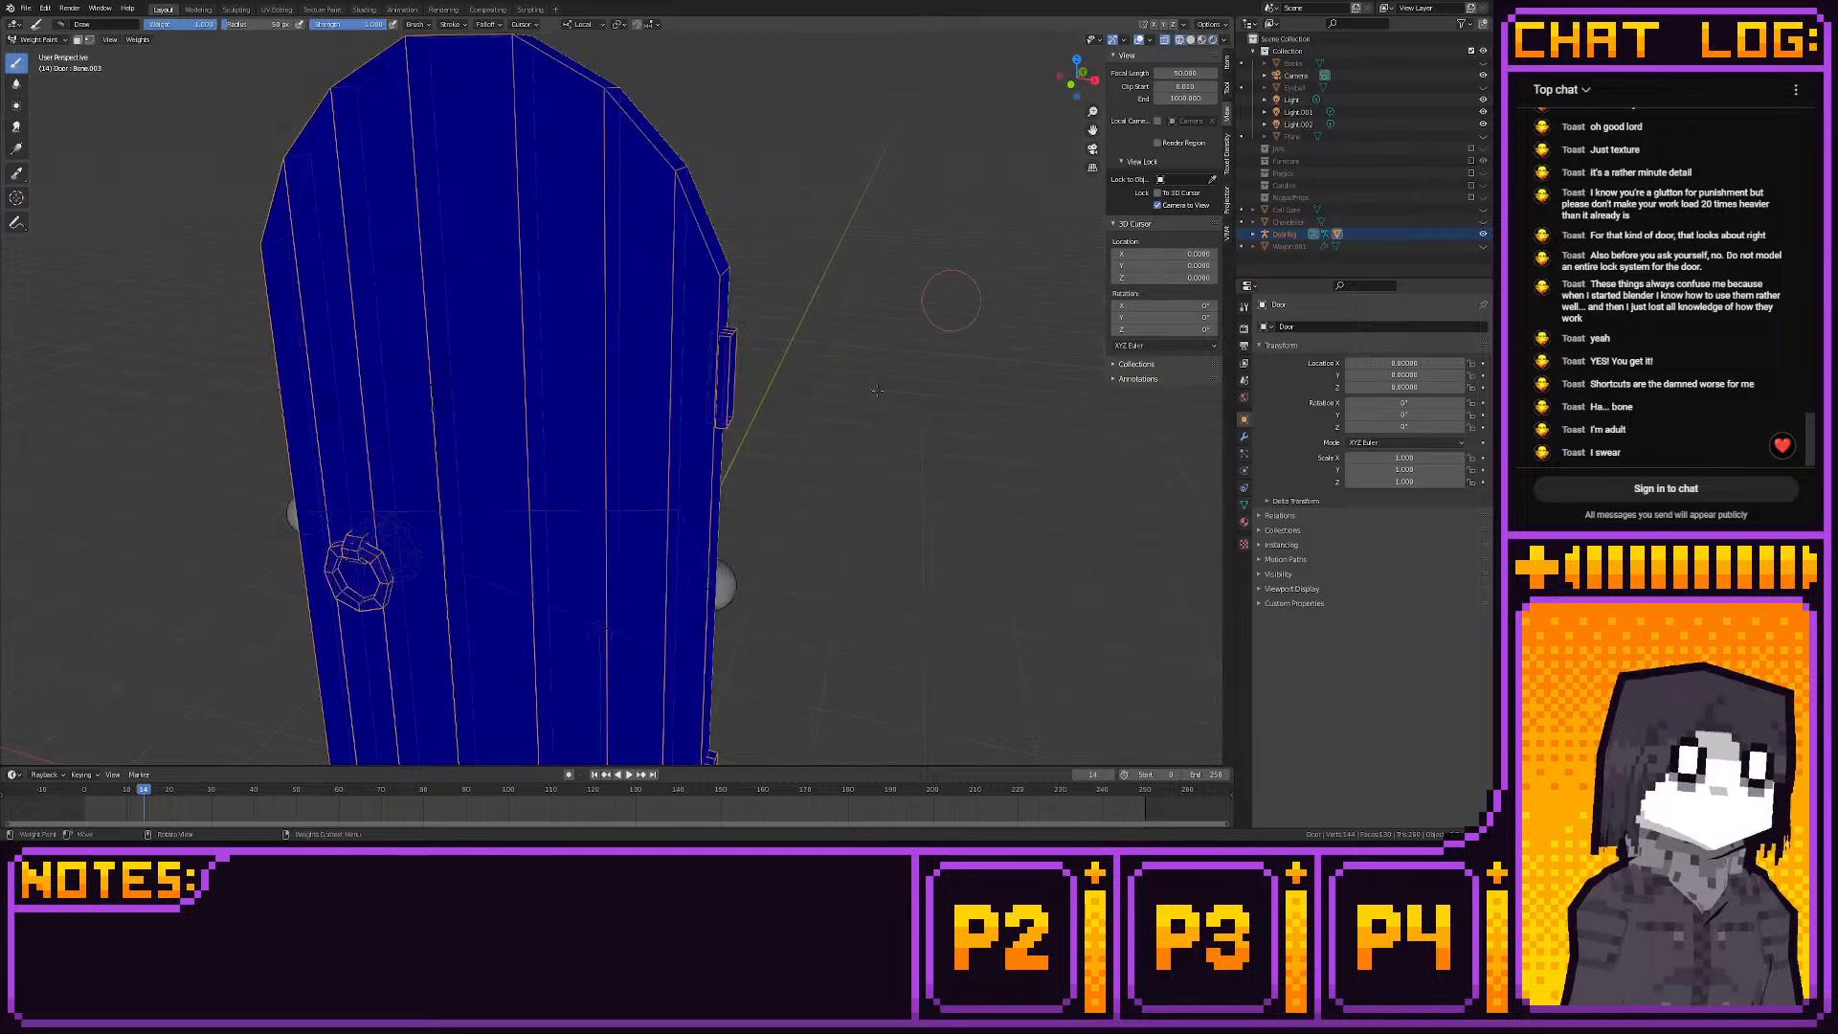
left_click_drag(725, 325, 740, 407)
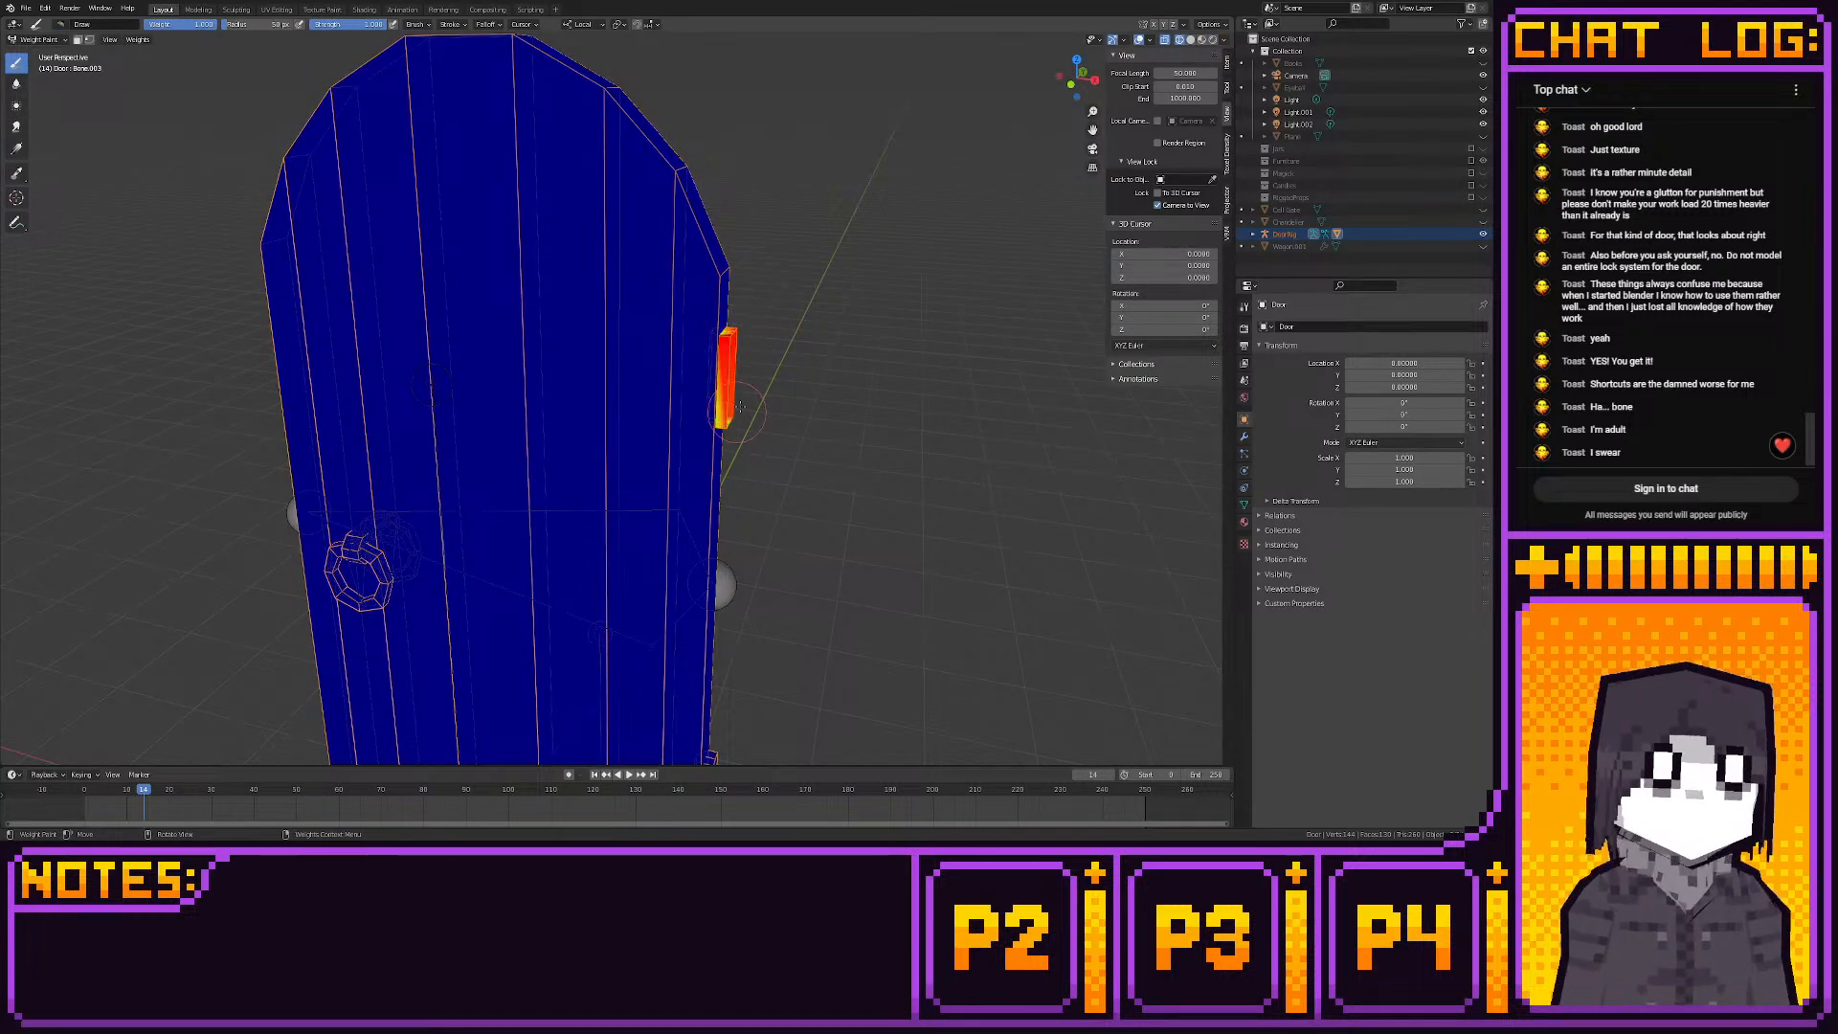
mouse_move(713, 426)
middle_mouse_down()
mouse_move(570, 392)
mouse_move(763, 492)
mouse_move(722, 508)
middle_mouse_up()
scroll(763, 492, "up", 5)
mouse_move(639, 383)
middle_mouse_down()
mouse_move(460, 421)
mouse_move(713, 567)
mouse_move(670, 536)
mouse_move(686, 498)
middle_mouse_up()
mouse_move(641, 383)
left_mouse_down()
mouse_move(676, 368)
mouse_move(650, 360)
mouse_move(648, 489)
mouse_move(659, 450)
left_mouse_up()
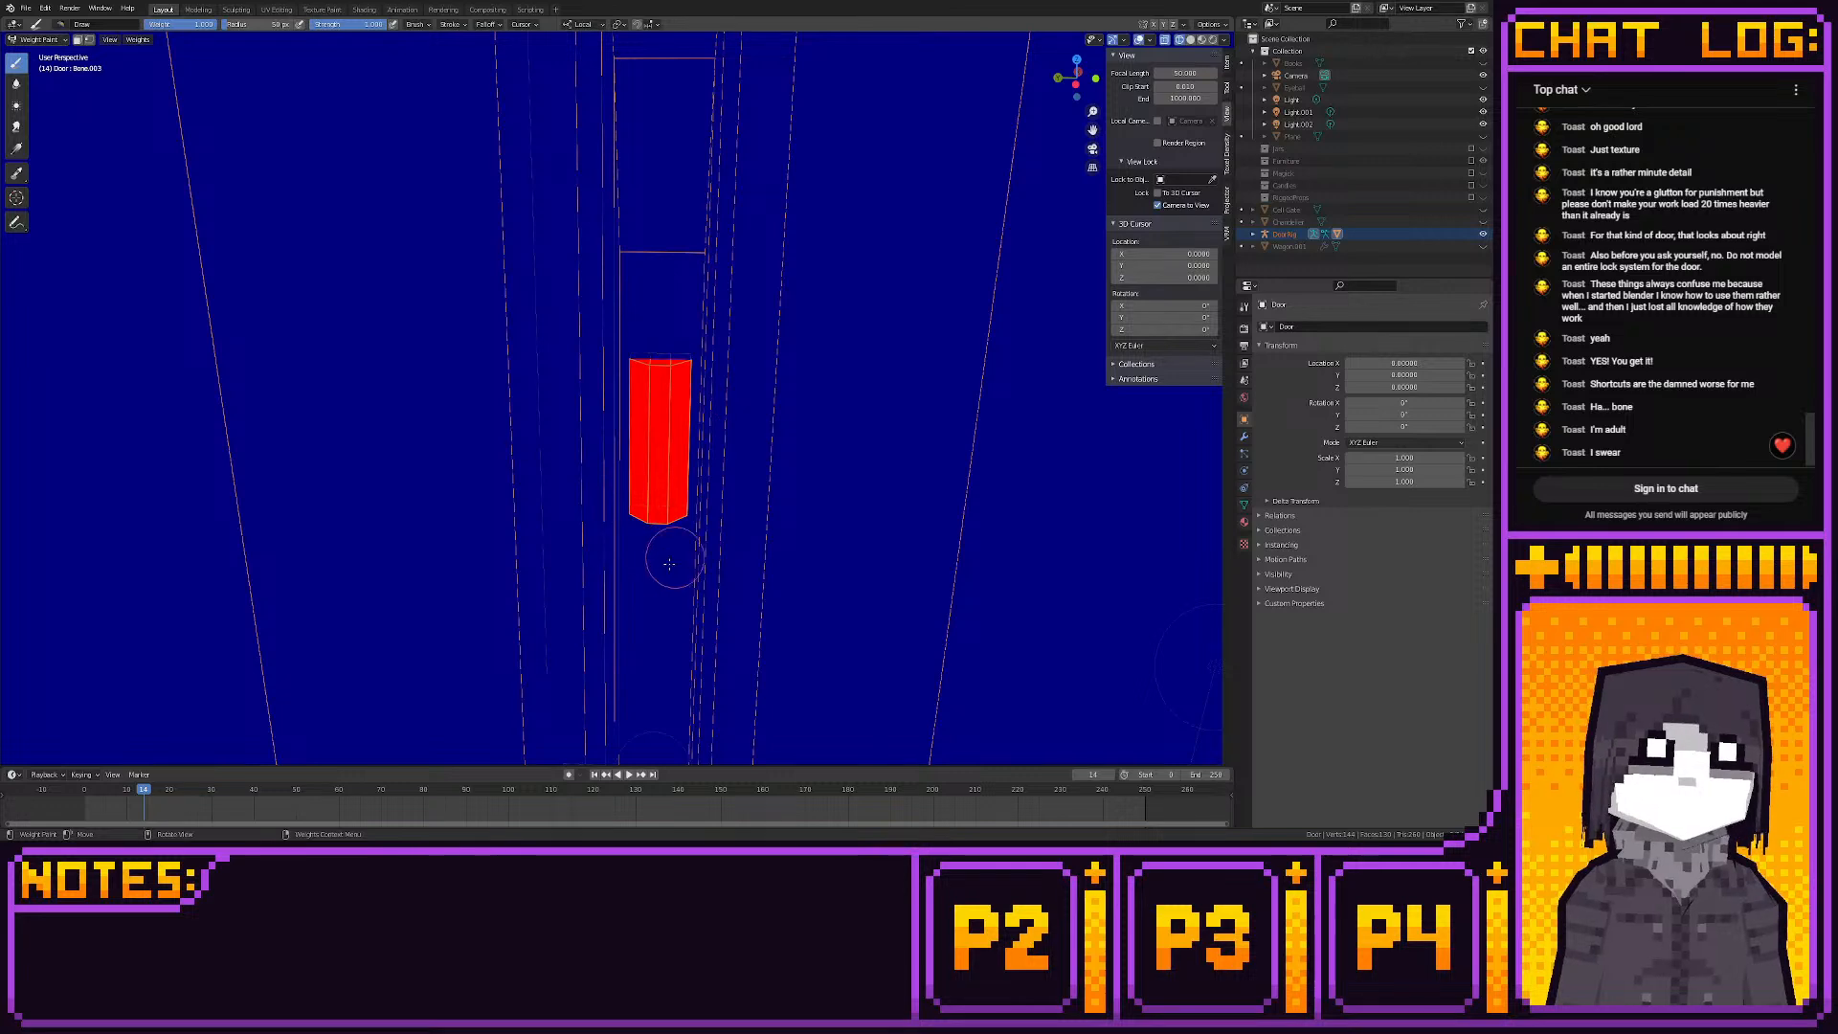
Paint the lower hinge block with full weight for the root bone
scroll(697, 557, "down", 6)
middle_click_drag(698, 565, 705, 414, "shift")
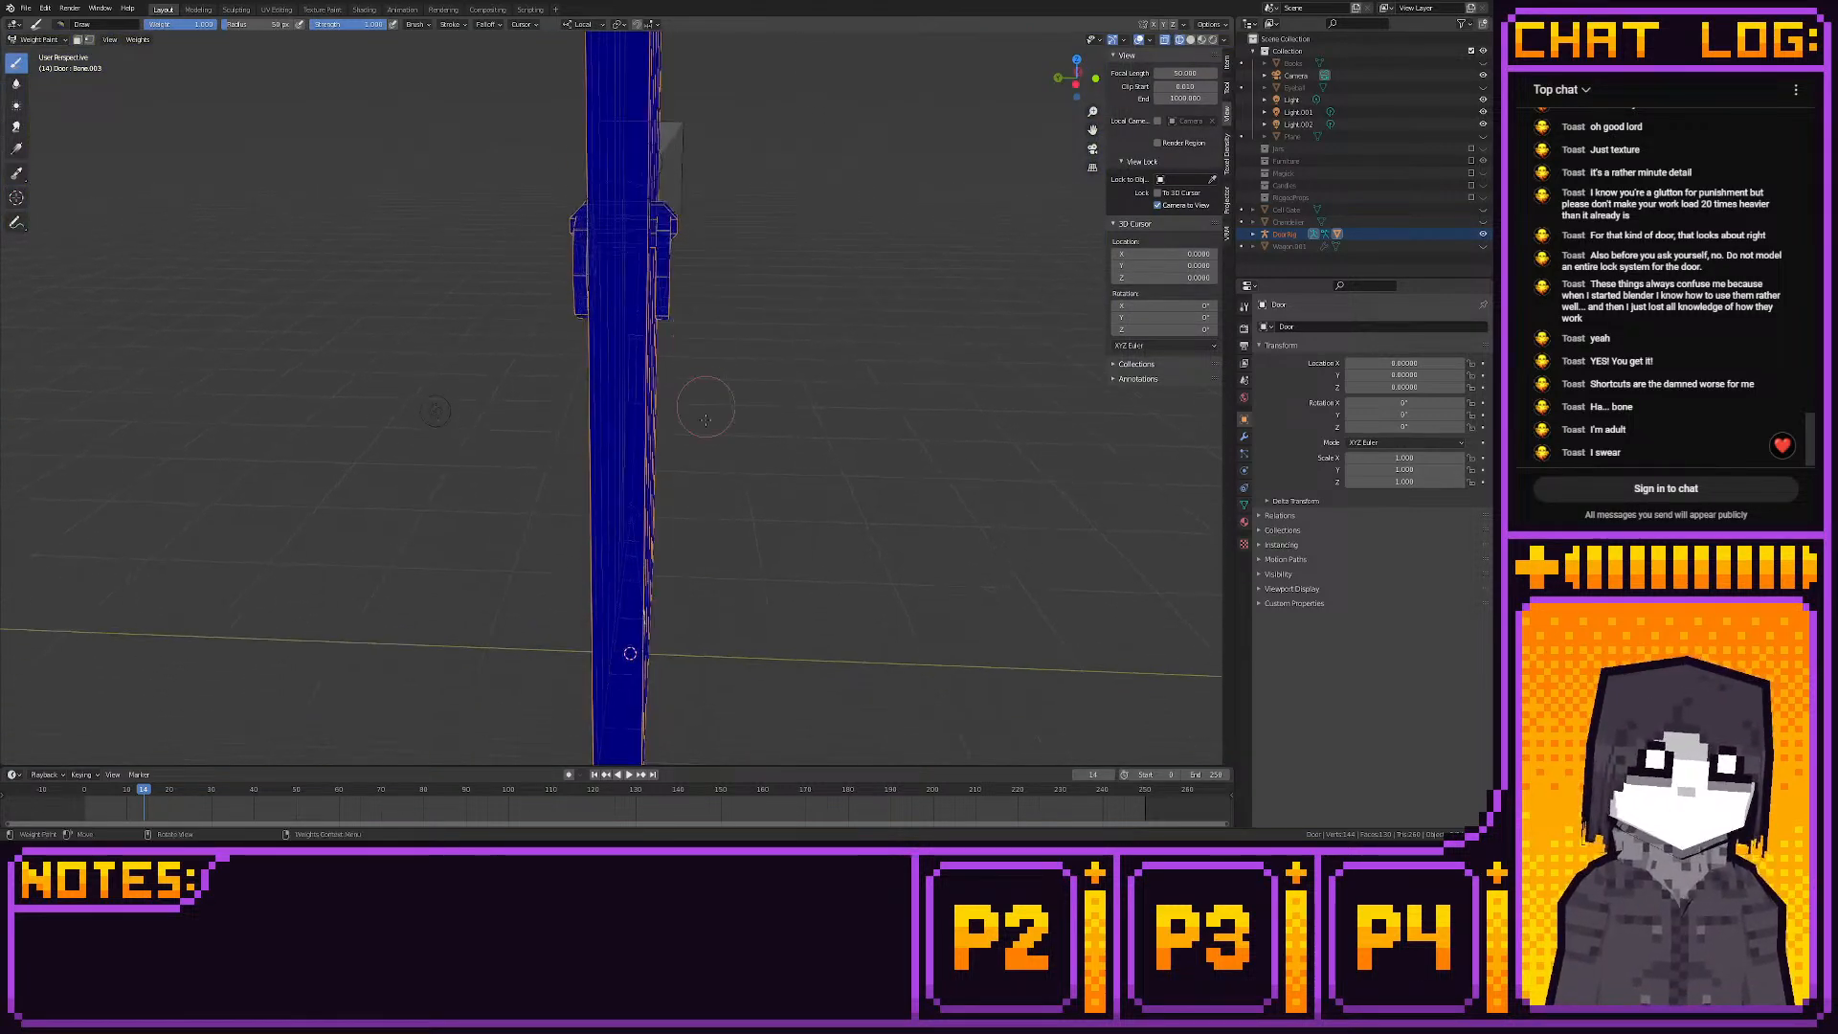
scroll(706, 414, "up", 6)
middle_click_drag(690, 583, 677, 497, "shift")
mouse_move(666, 214)
left_mouse_down()
mouse_move(642, 206)
mouse_move(719, 222)
mouse_move(684, 208)
mouse_move(741, 286)
mouse_move(614, 373)
mouse_move(740, 393)
mouse_move(677, 227)
left_mouse_up()
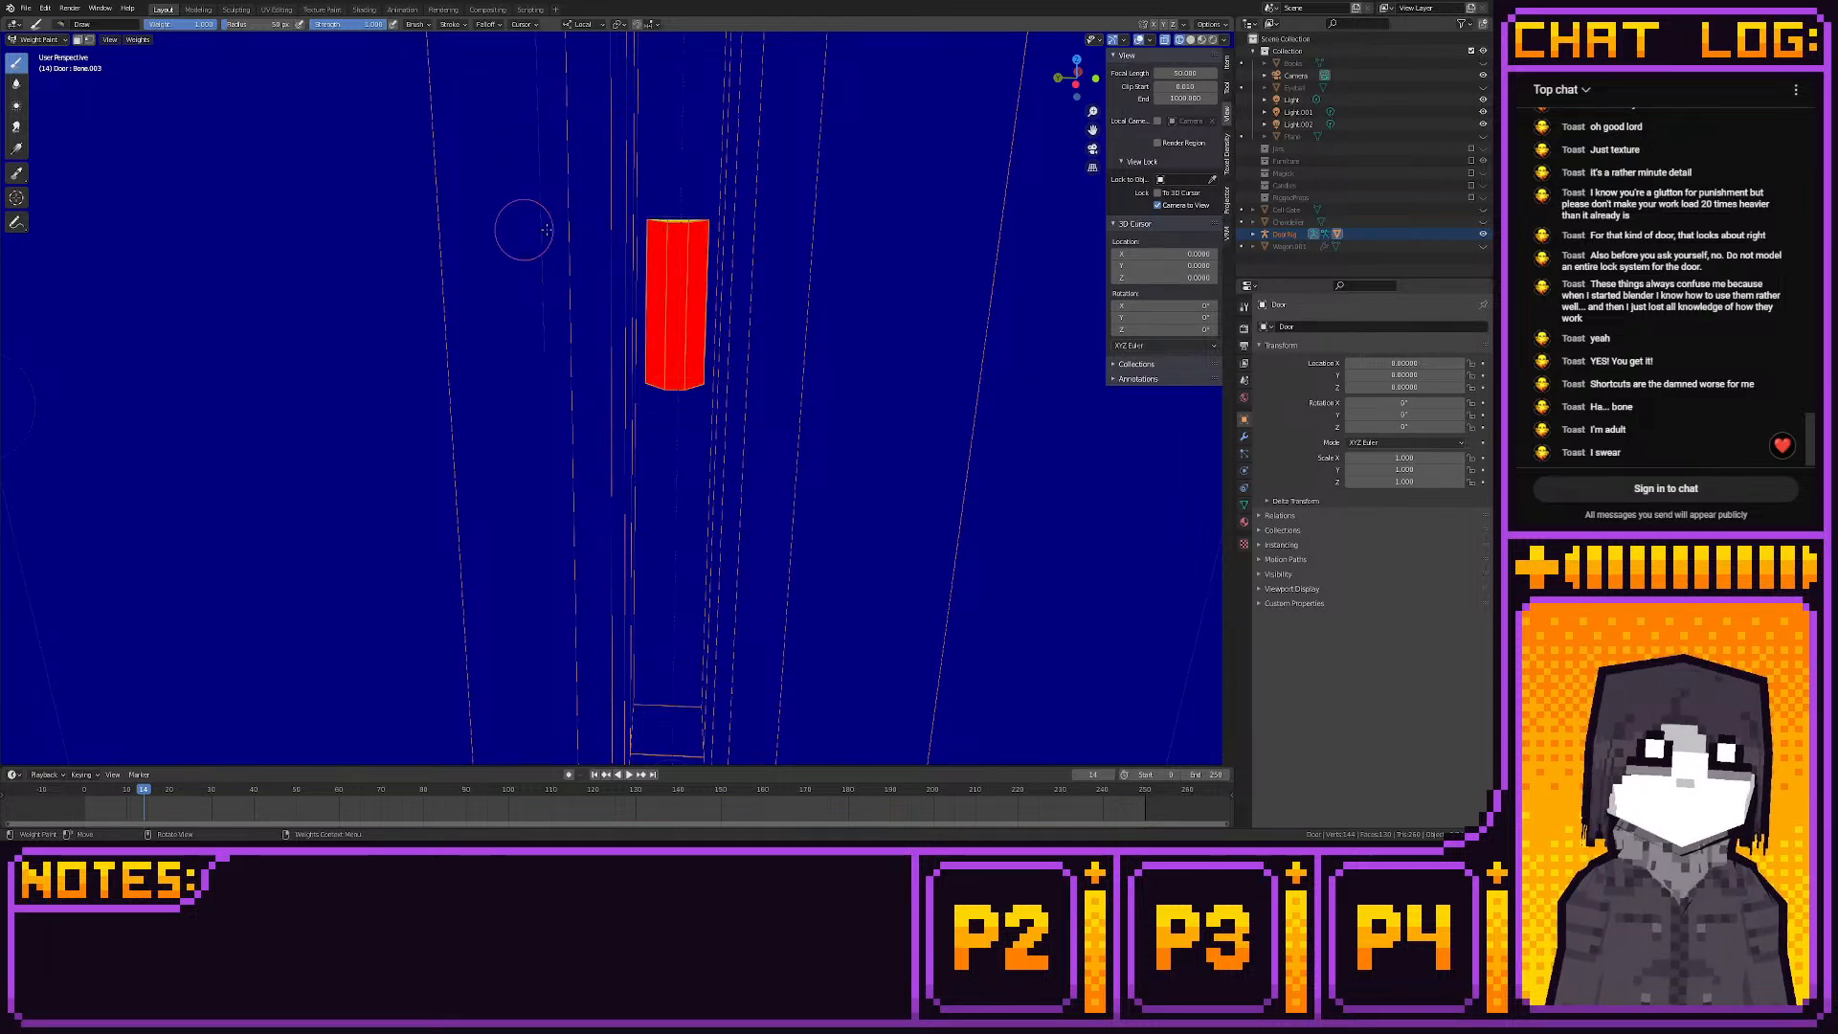
Paint the outer edges of the lower hinge block with full weight for the root bone
middle_click_drag(730, 360, 512, 395)
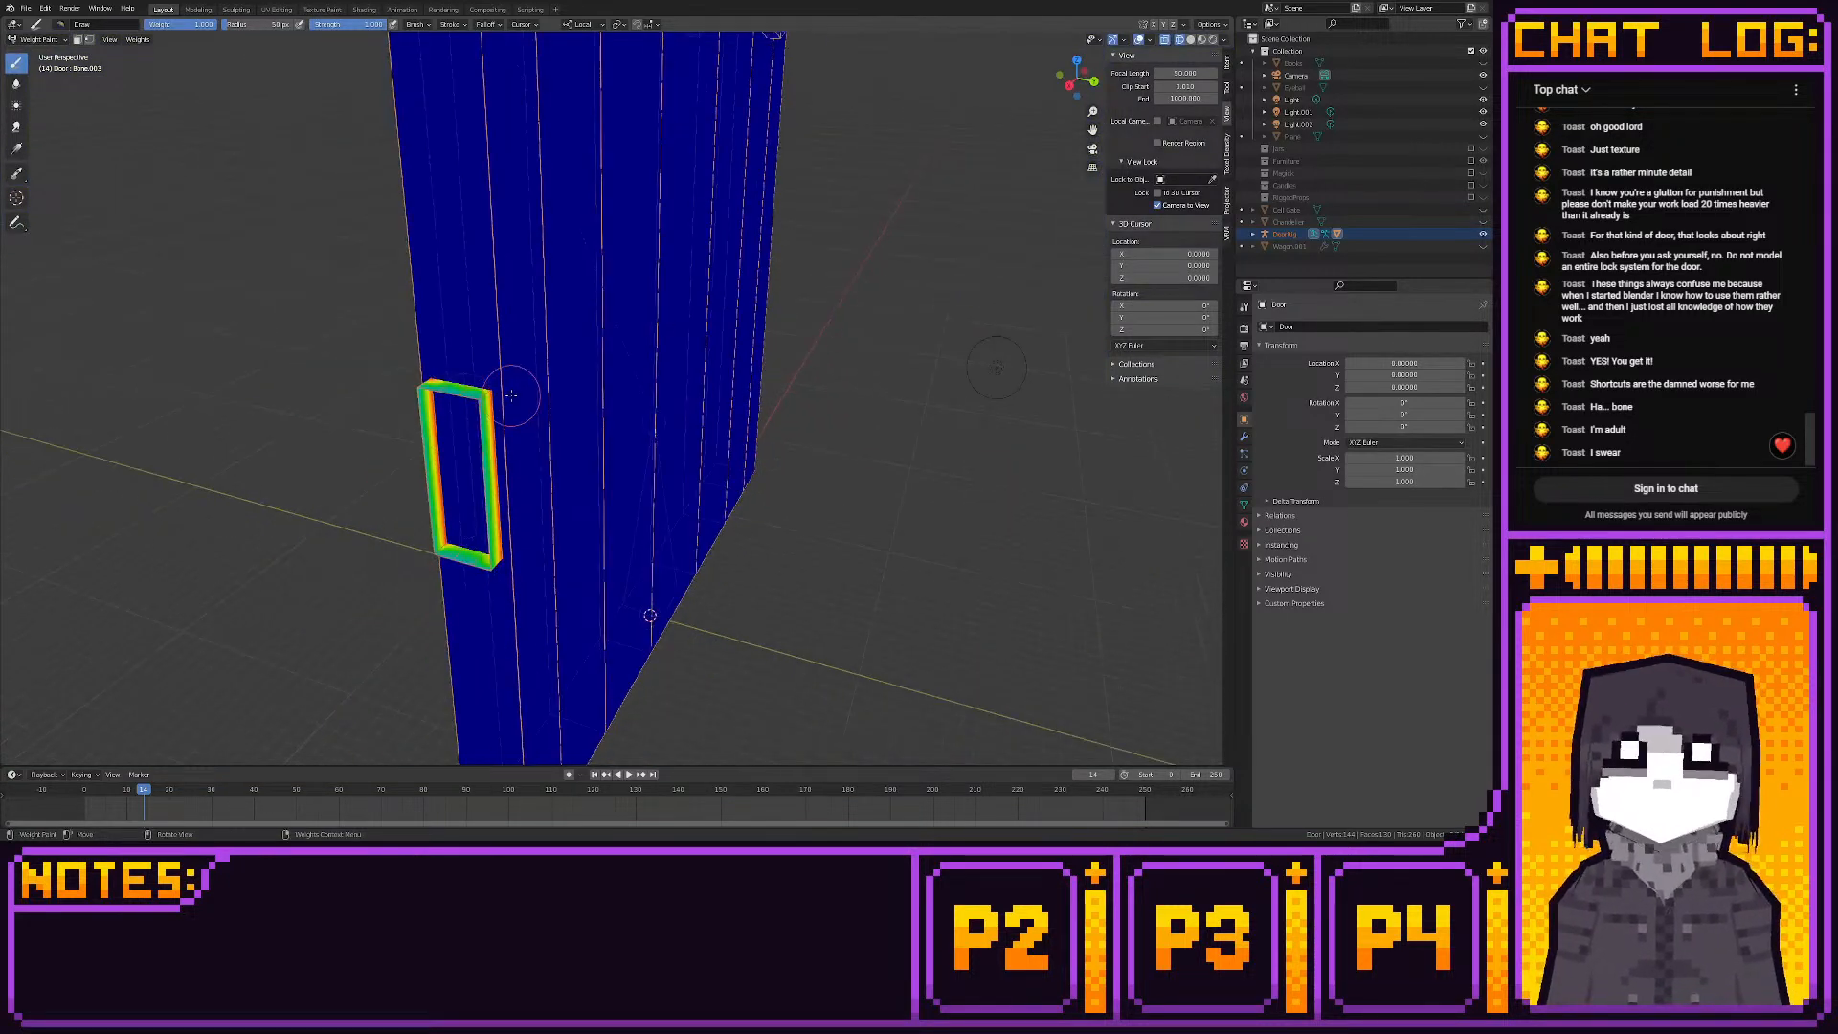
mouse_move(512, 395)
left_mouse_down()
mouse_move(479, 460)
mouse_move(460, 402)
mouse_move(479, 574)
mouse_move(436, 534)
mouse_move(474, 570)
mouse_move(436, 565)
mouse_move(507, 575)
mouse_move(488, 567)
left_mouse_up()
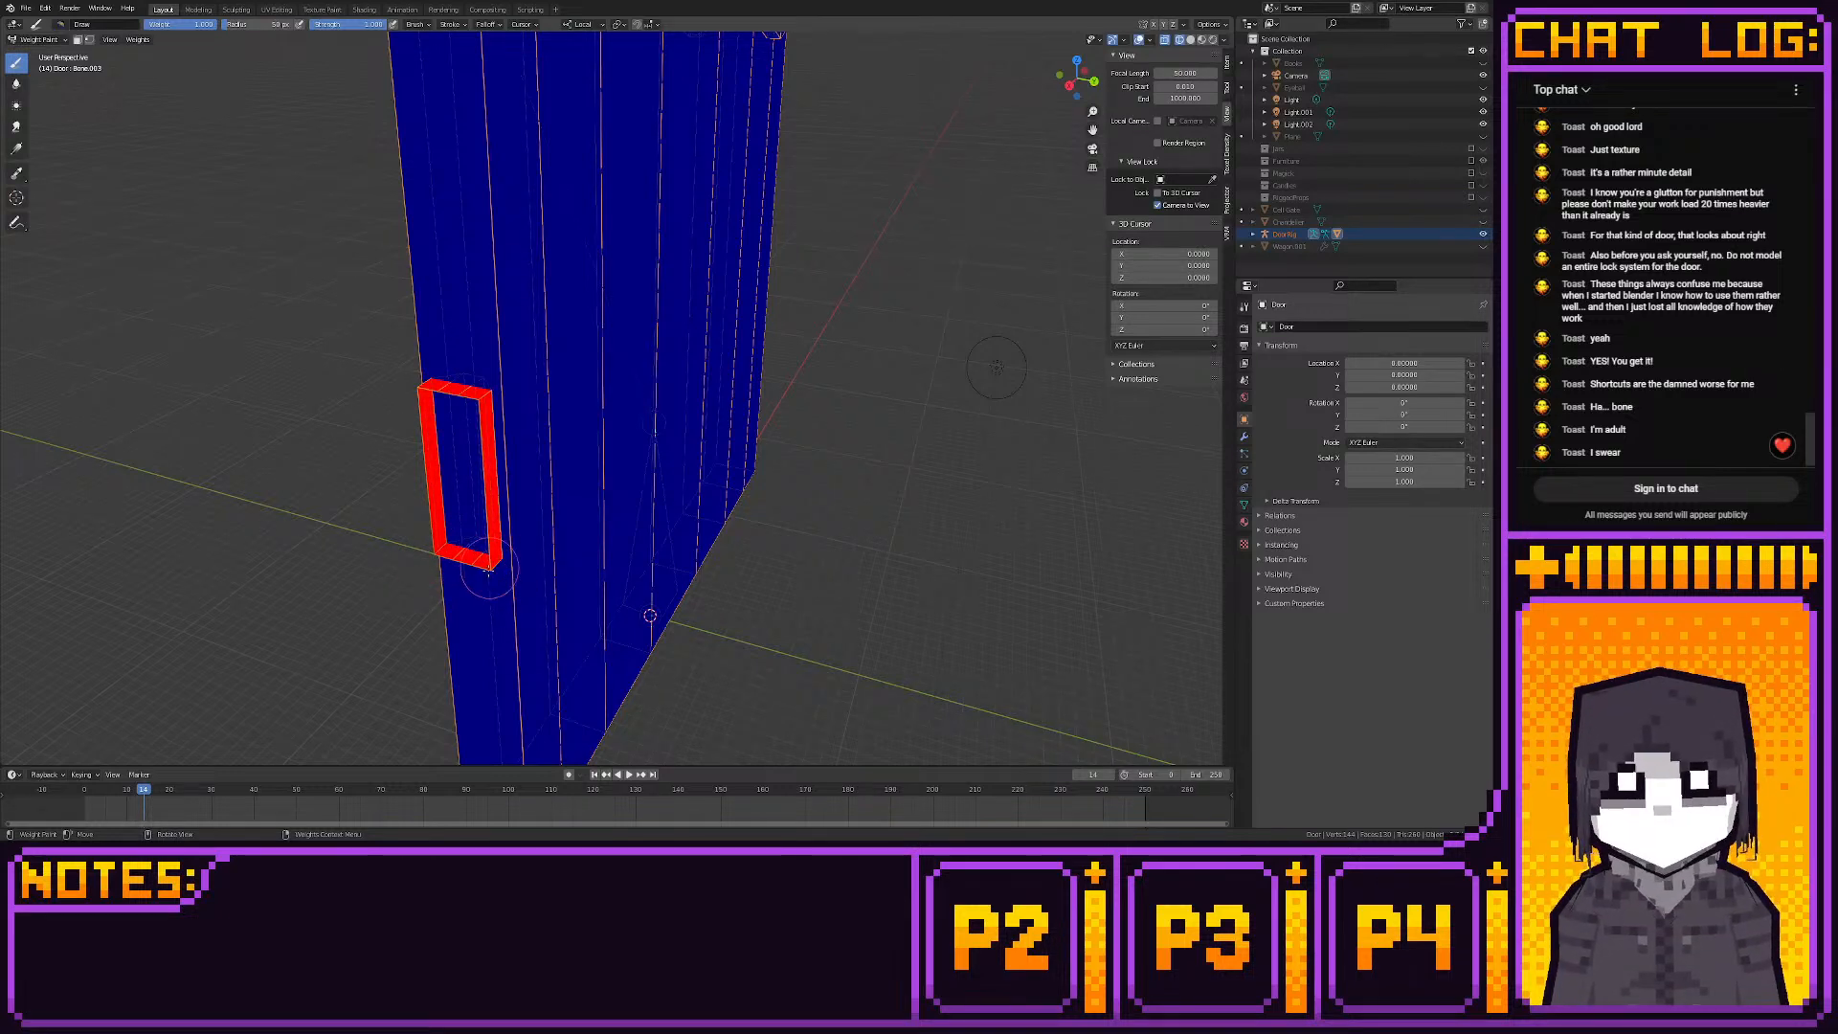
middle_click_drag(454, 574, 696, 461)
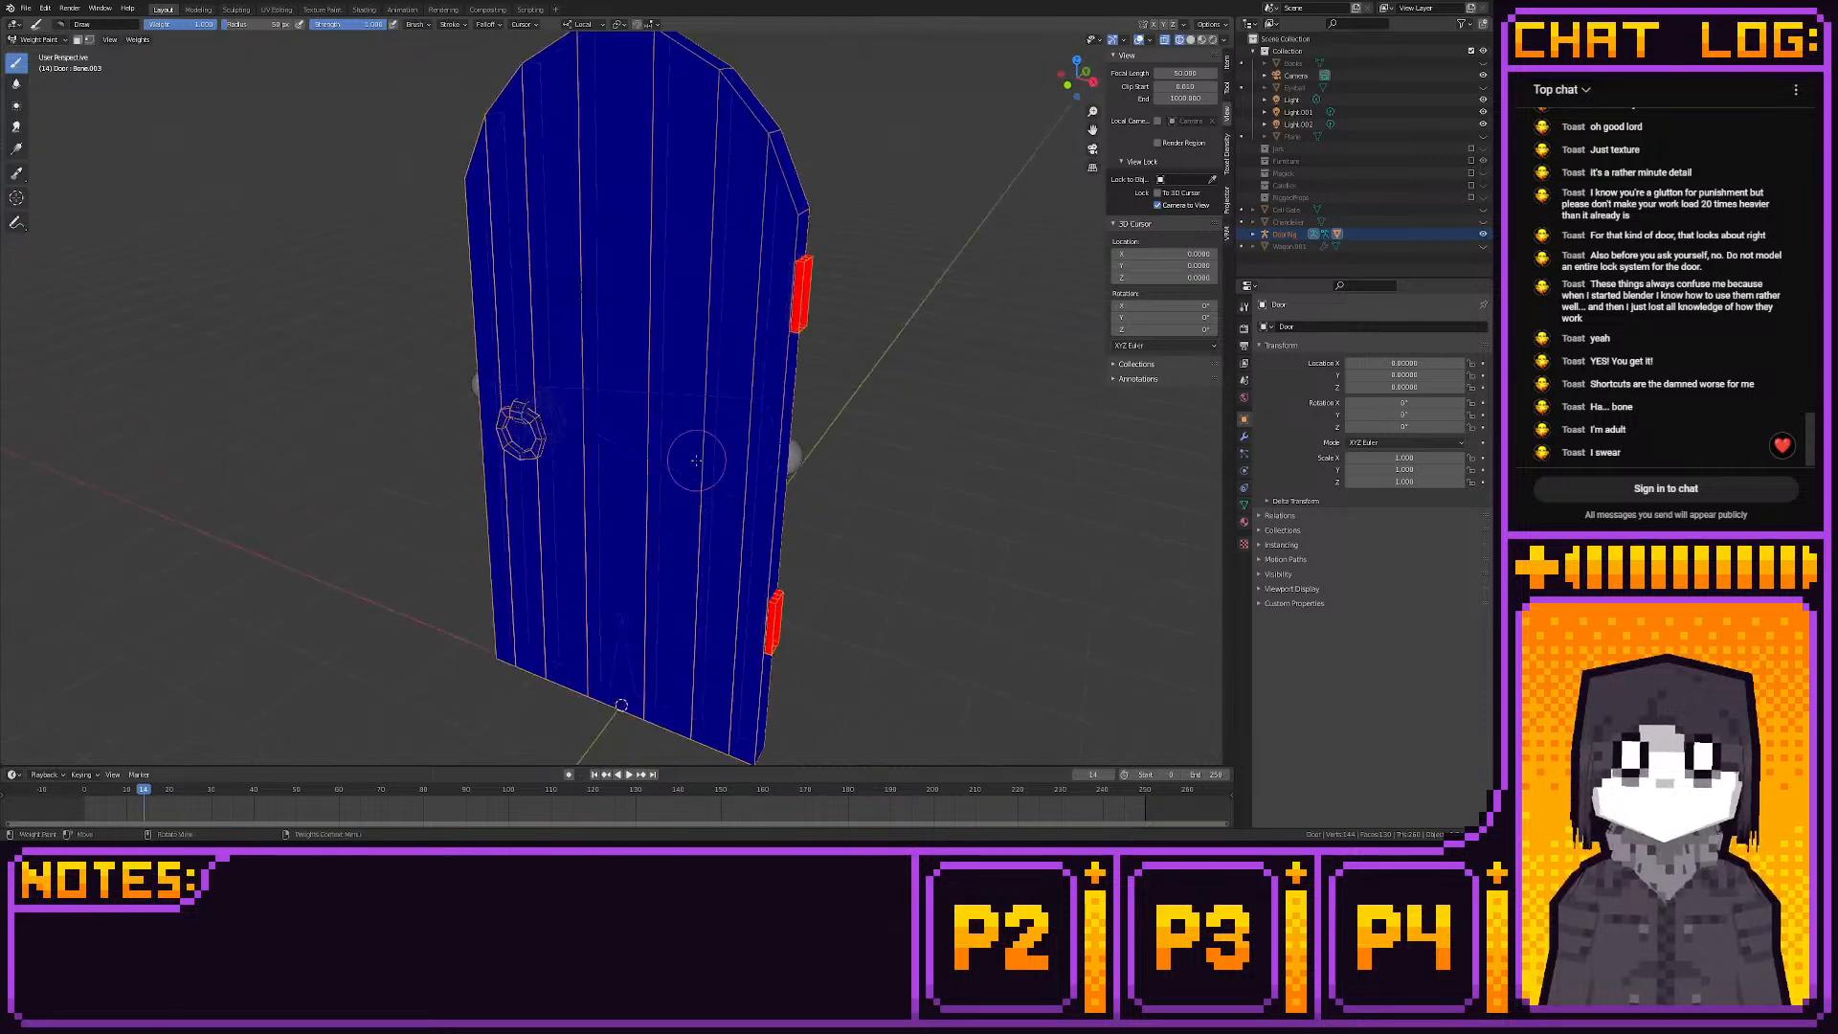
Select the sphere-shaped door bone at the hinge side and paint the door's arched top with full weight, including its edges
left_click(794, 457, "ctrl")
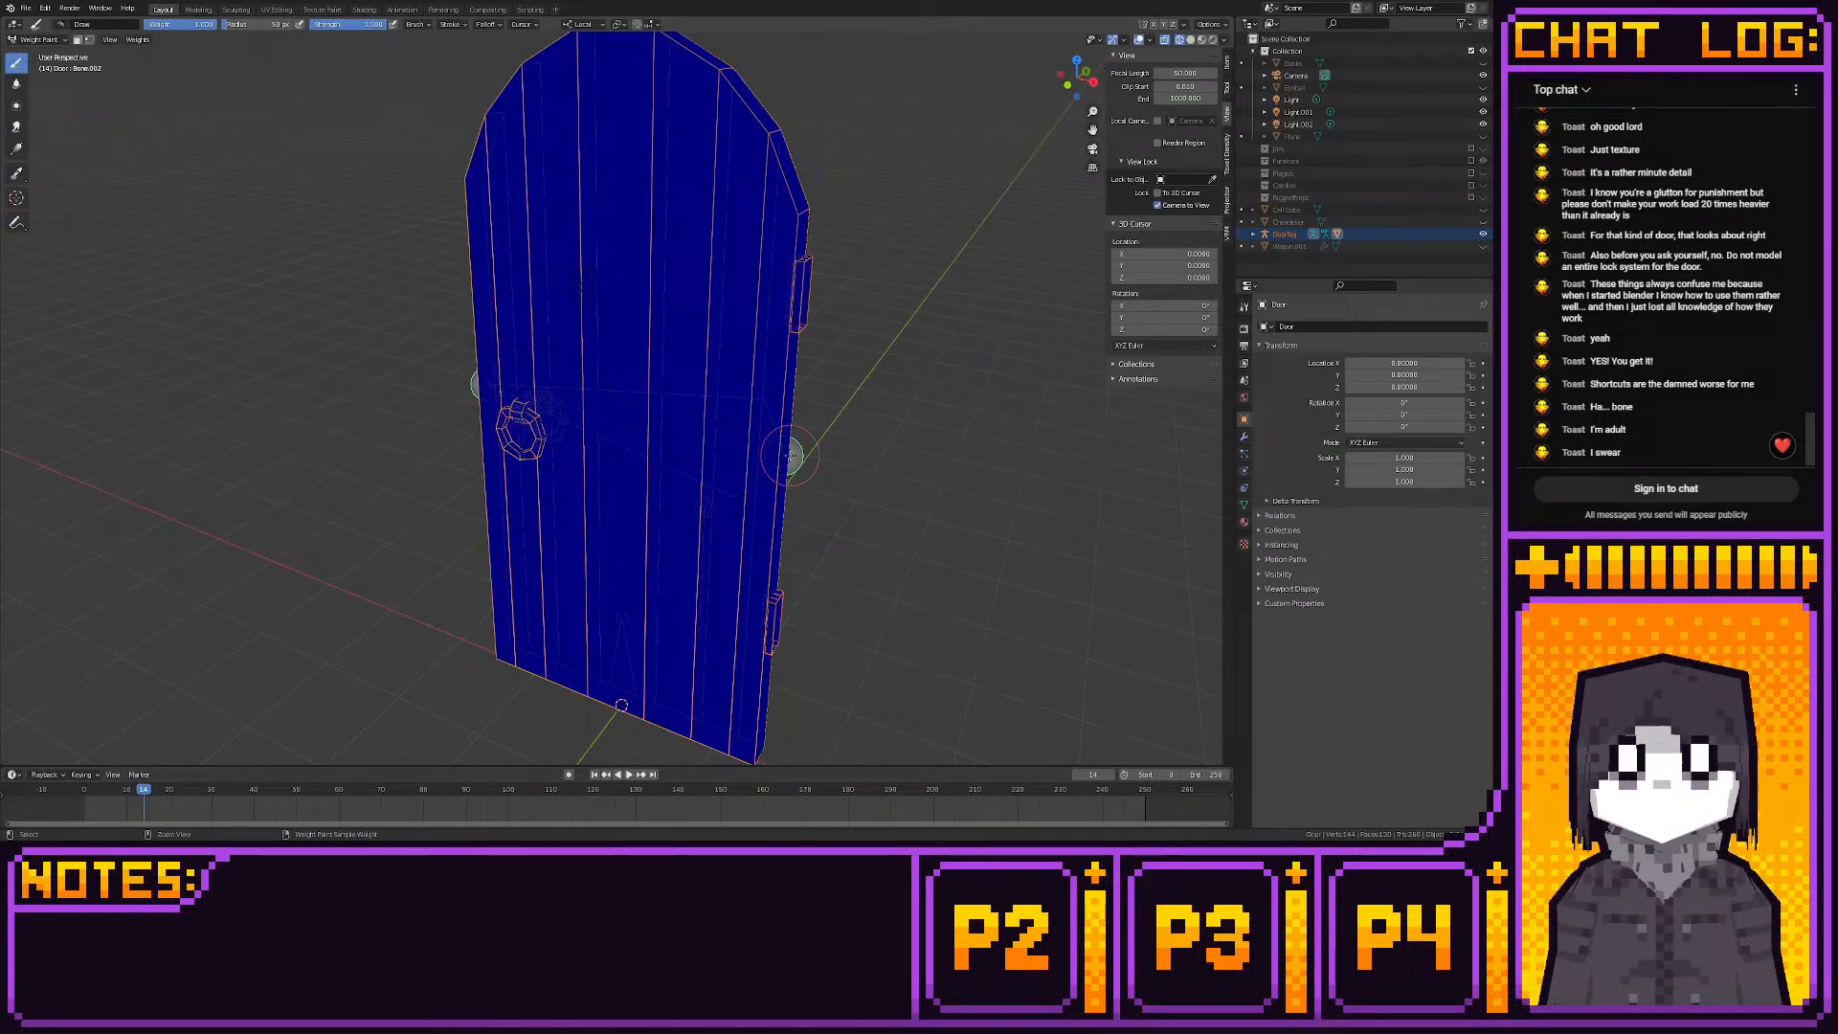
left_click(812, 216)
middle_click_drag(812, 216, 754, 261)
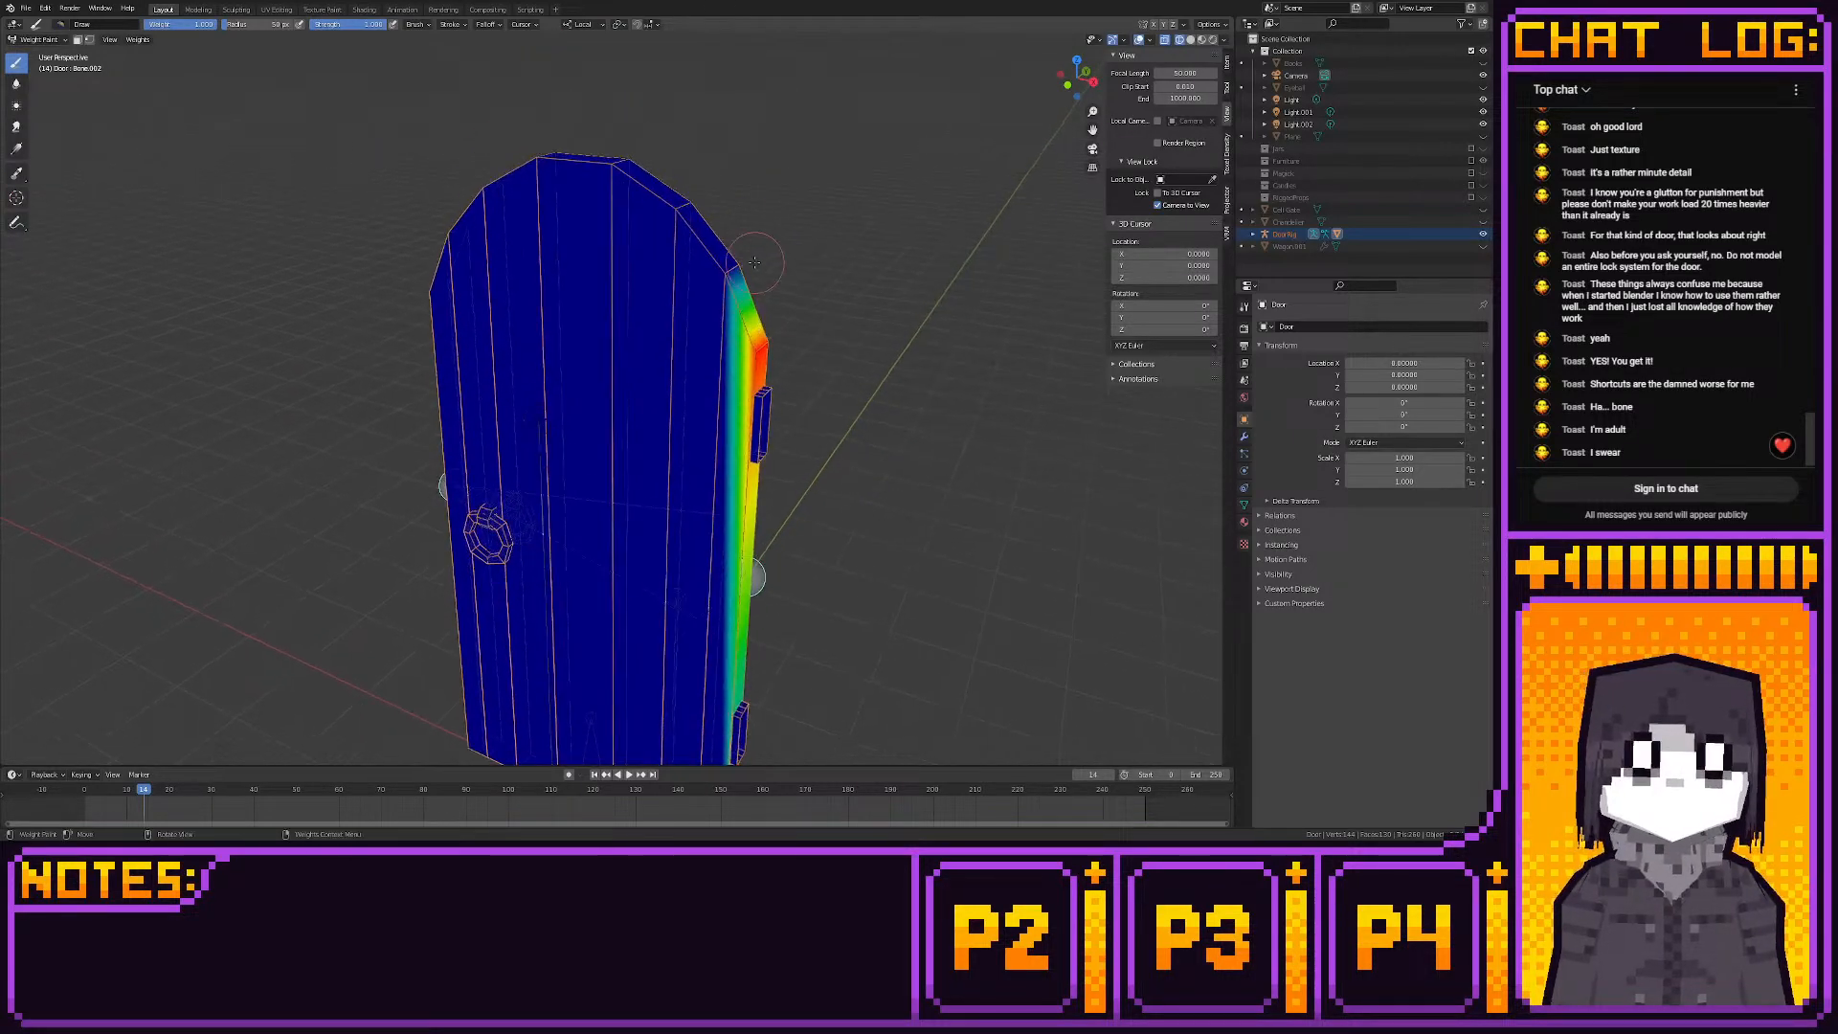
mouse_move(755, 261)
left_mouse_down()
mouse_move(689, 170)
mouse_move(507, 161)
mouse_move(436, 276)
mouse_move(449, 479)
mouse_move(428, 272)
left_mouse_up()
middle_click_drag(487, 210, 612, 213)
mouse_move(464, 321)
left_mouse_down()
mouse_move(487, 268)
mouse_move(445, 311)
left_mouse_up()
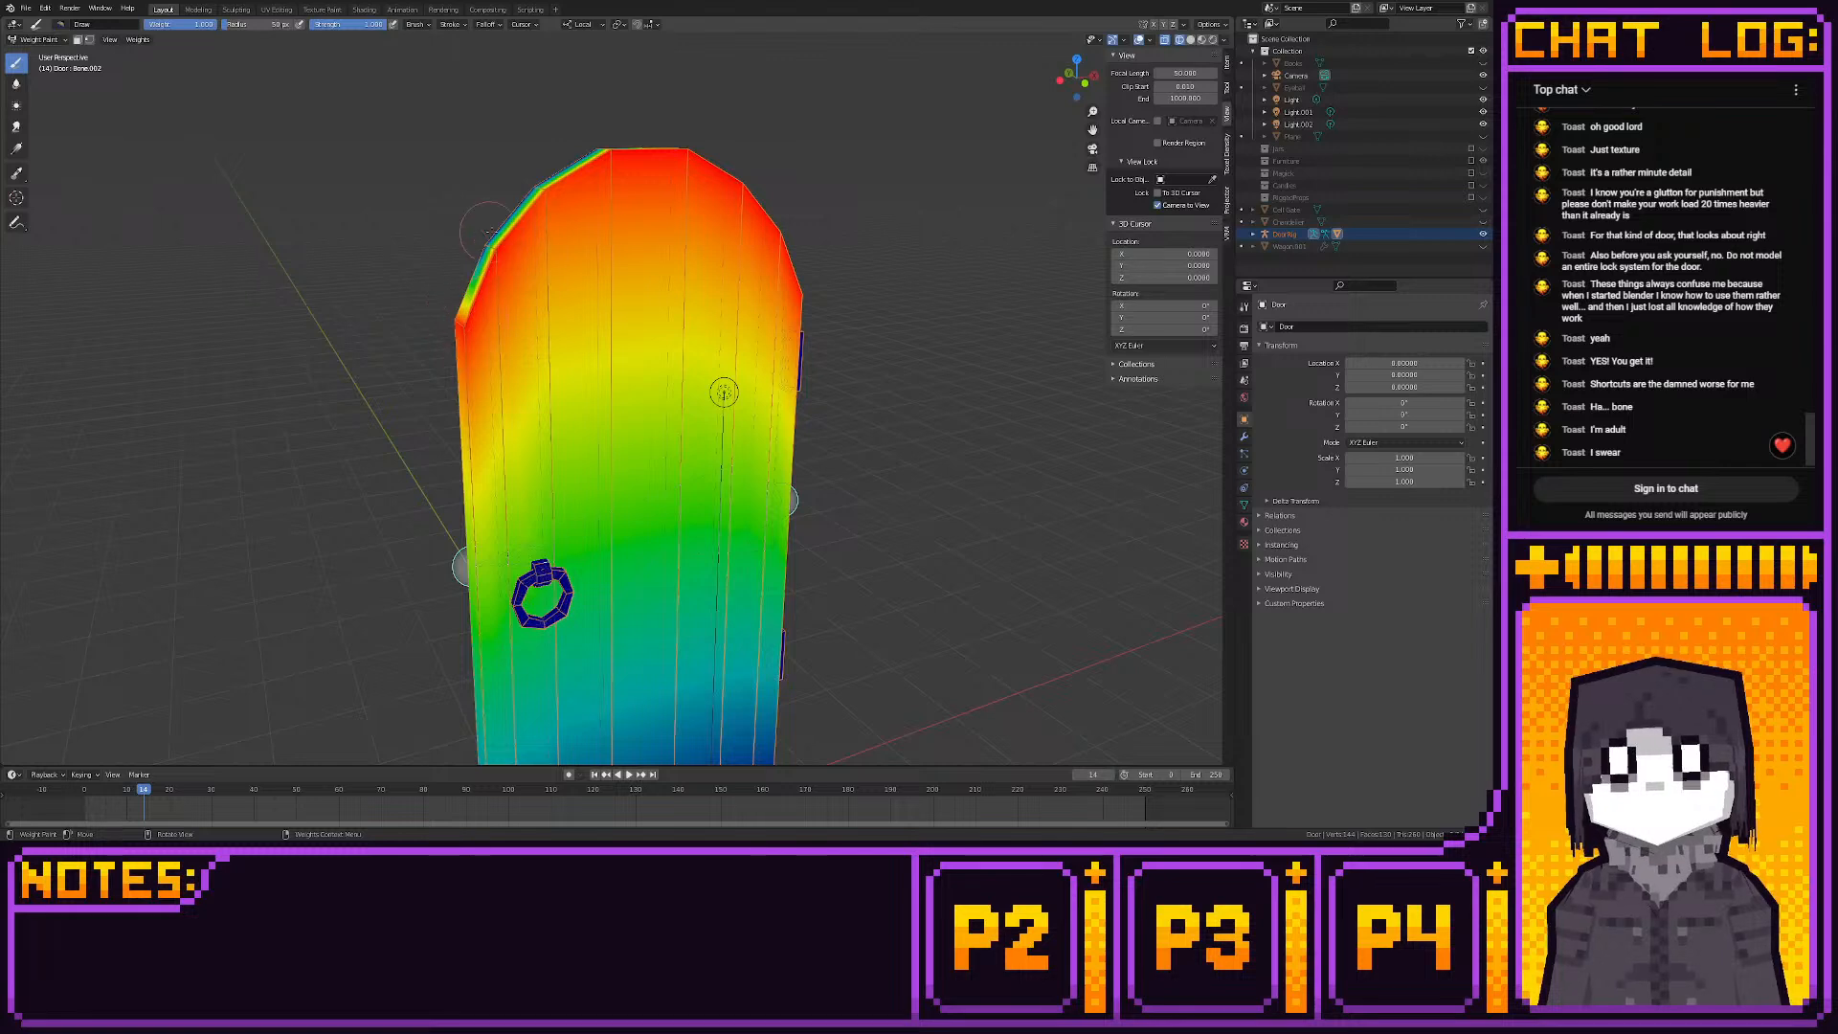
mouse_move(490, 232)
left_mouse_down()
mouse_move(469, 278)
mouse_move(473, 239)
mouse_move(539, 194)
left_mouse_up()
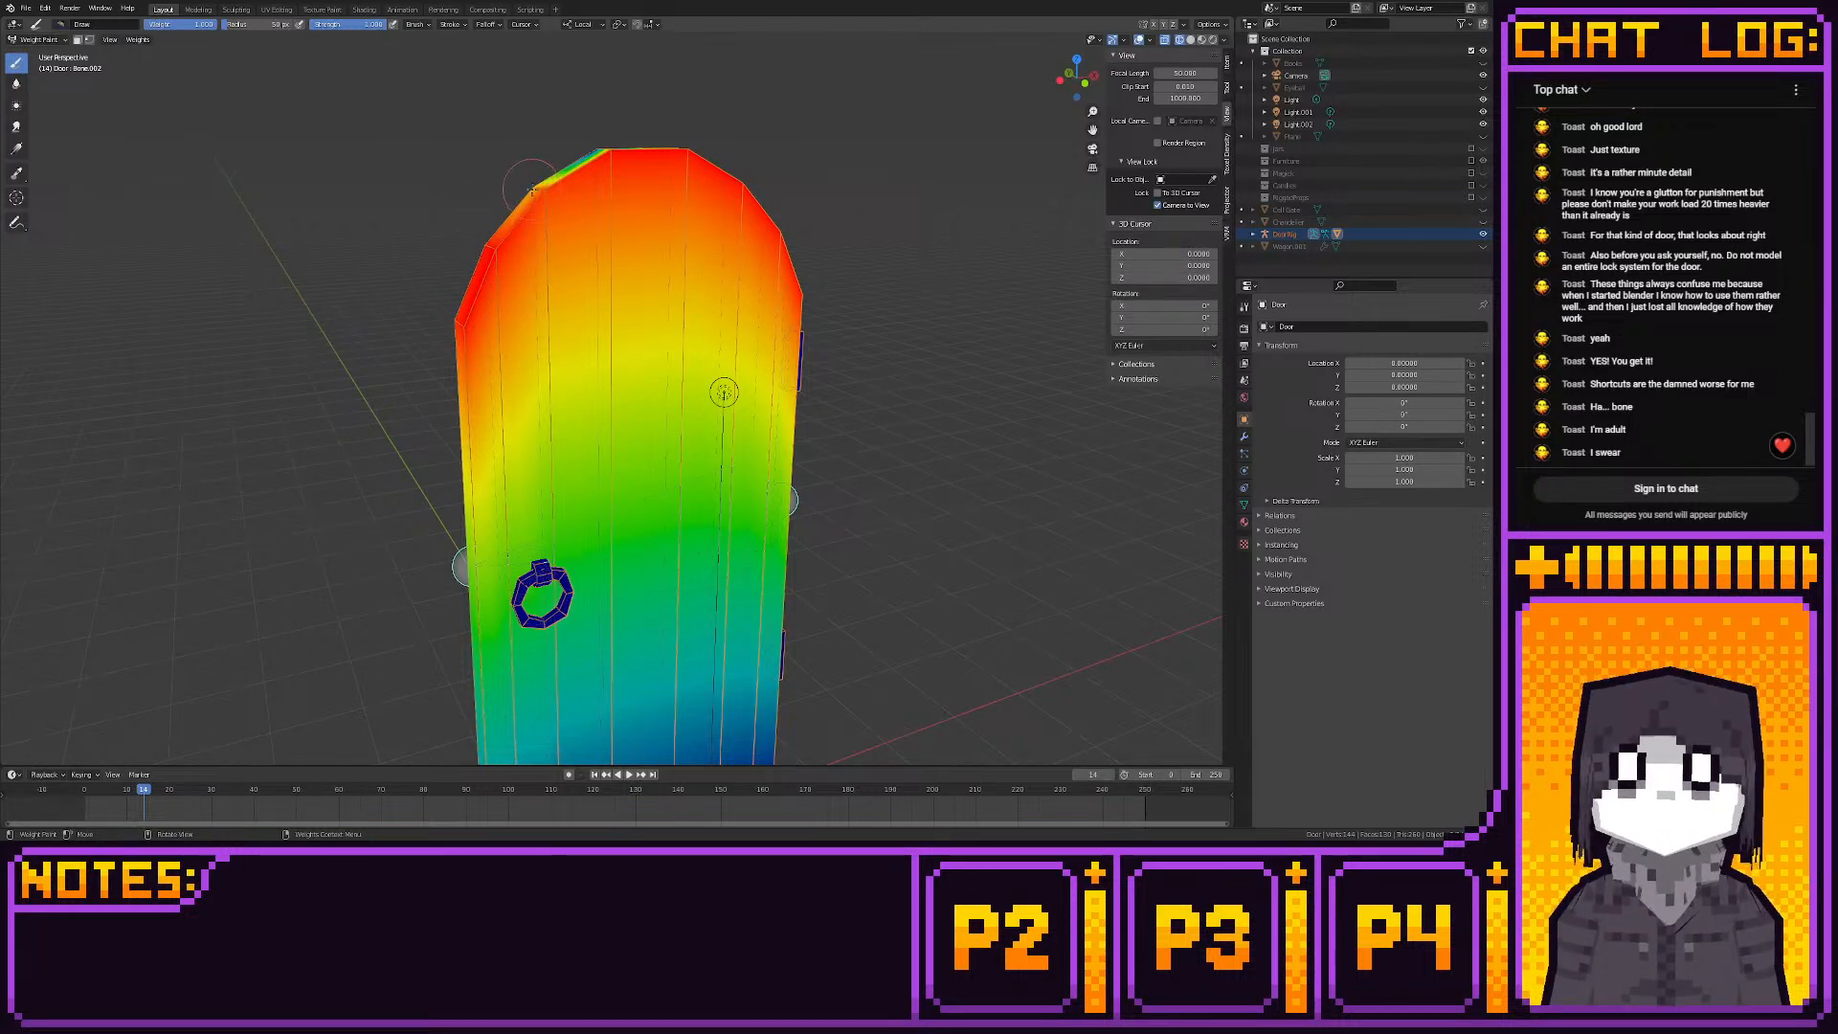
middle_click_drag(531, 187, 685, 212)
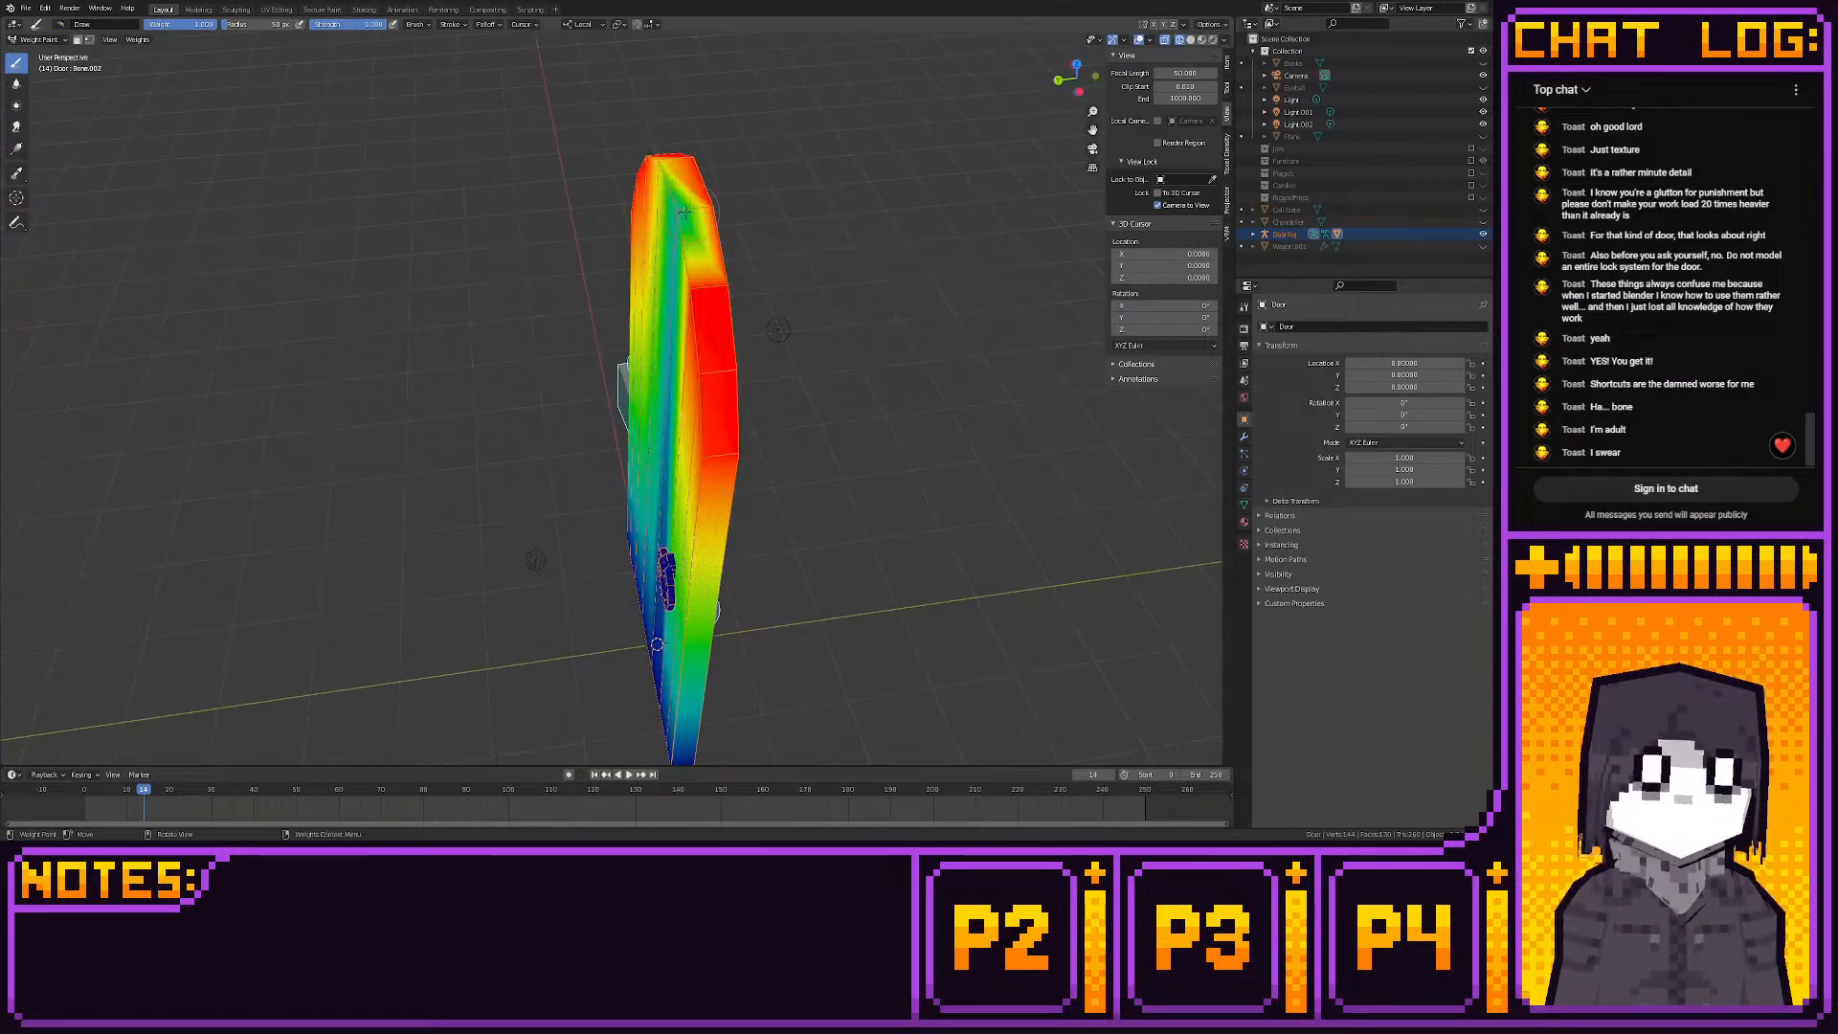
left_click_drag(684, 212, 662, 211)
Paint the door's sides, planks and bottom edge with full weight for the door bone, leaving the hinge blocks and rings unpainted
mouse_move(704, 300)
middle_mouse_down()
mouse_move(613, 344)
mouse_move(725, 252)
middle_mouse_up()
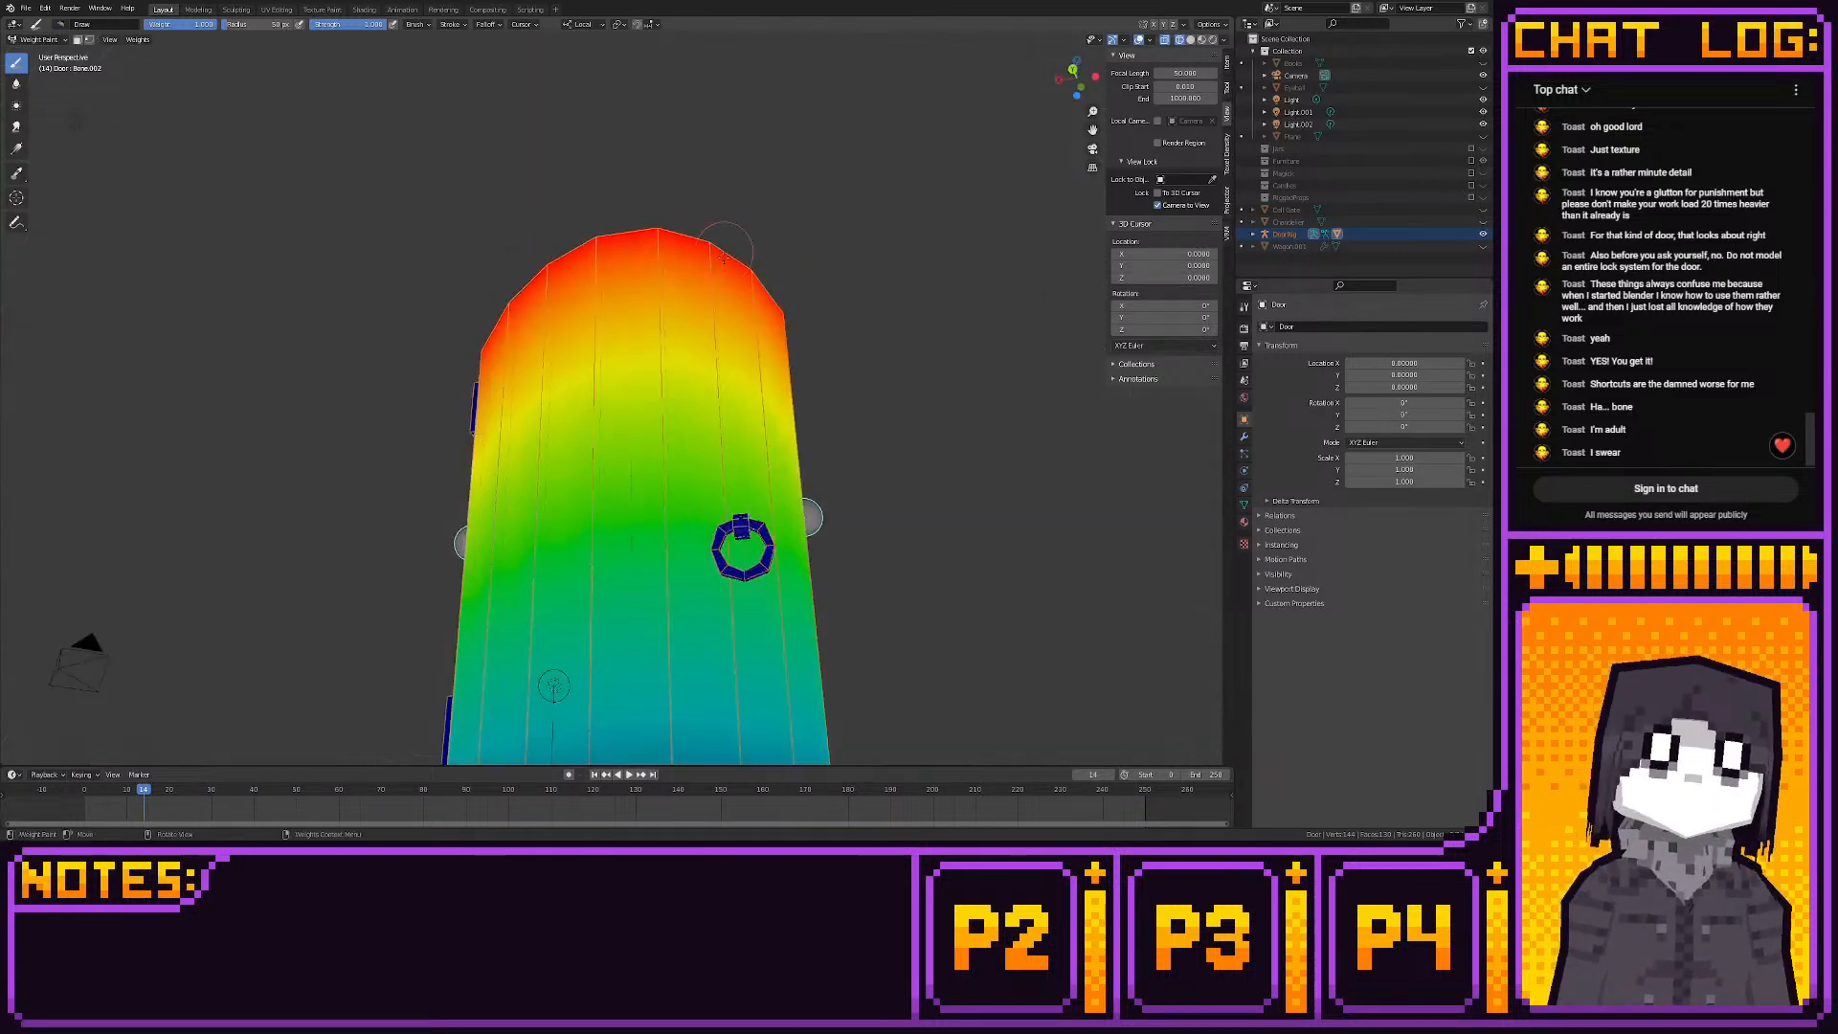
middle_click_drag(728, 621, 809, 536)
mouse_move(809, 536)
left_mouse_down()
mouse_move(756, 57)
mouse_move(821, 509)
mouse_move(565, 287)
mouse_move(450, 431)
mouse_move(440, 517)
mouse_move(385, 555)
left_mouse_up()
left_click_drag(748, 510, 721, 530)
middle_click_drag(730, 461, 783, 586)
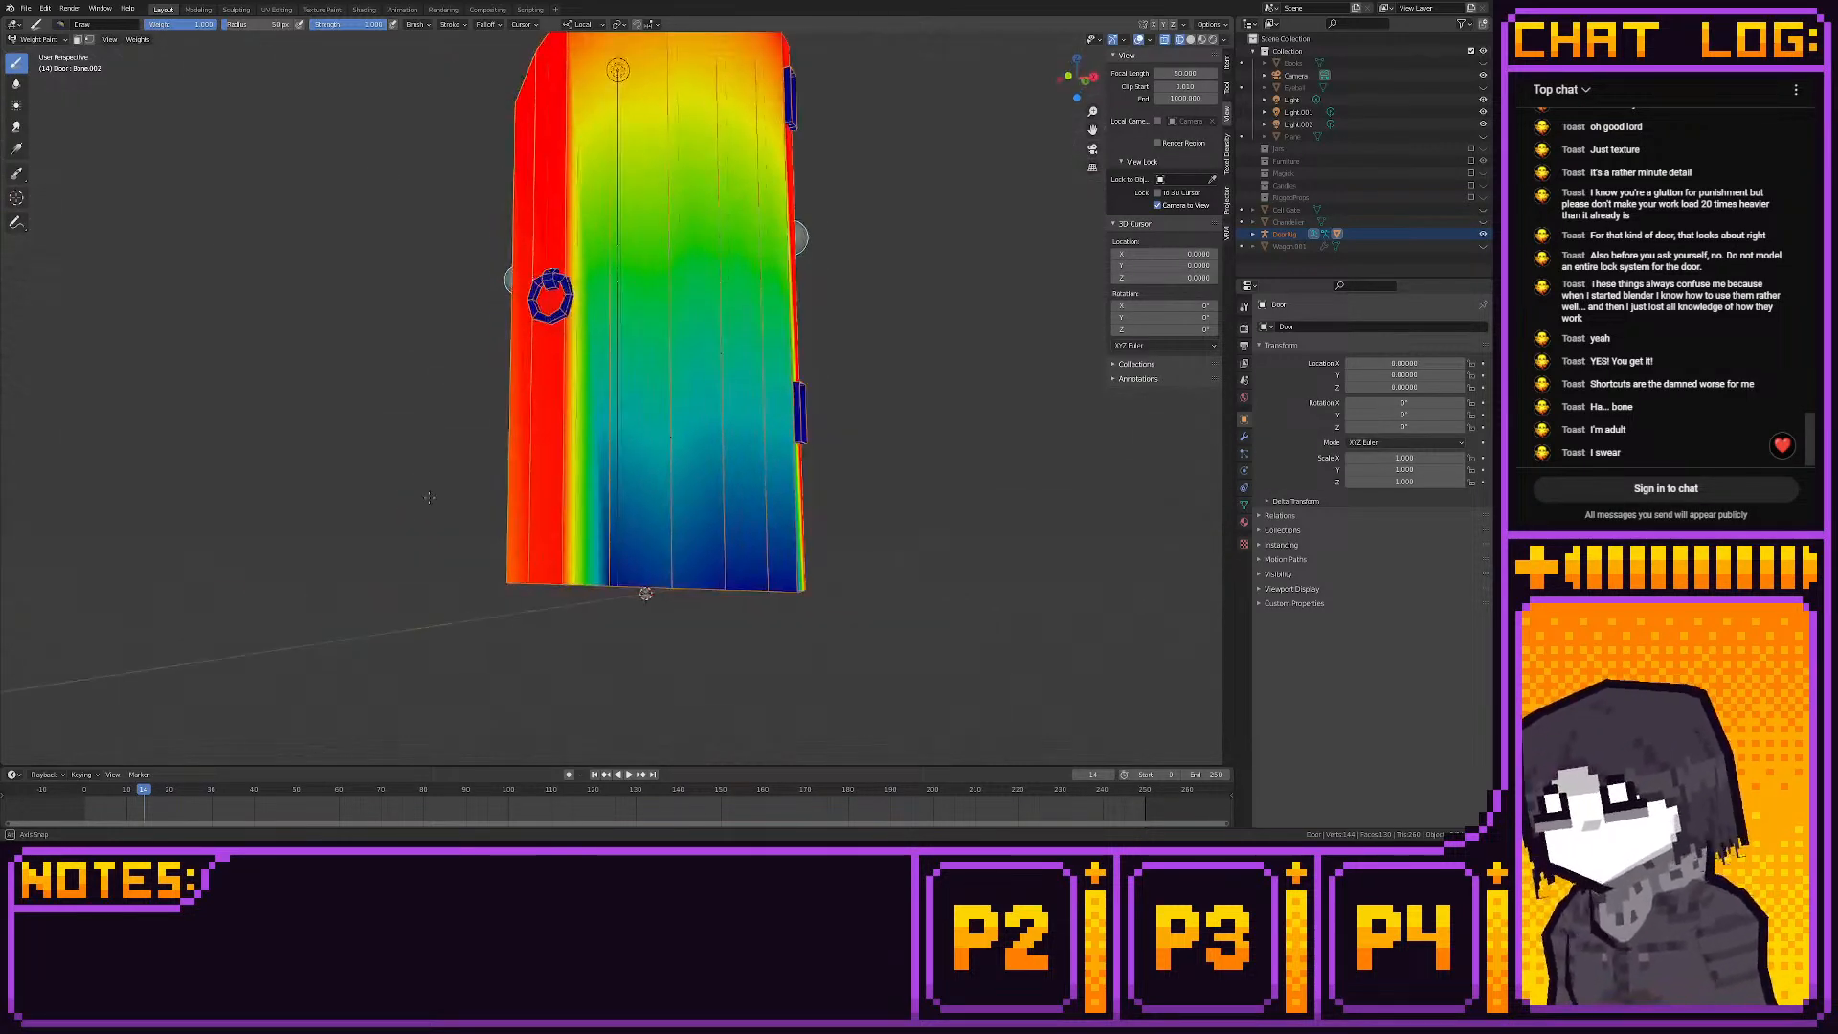
left_click_drag(783, 586, 576, 575)
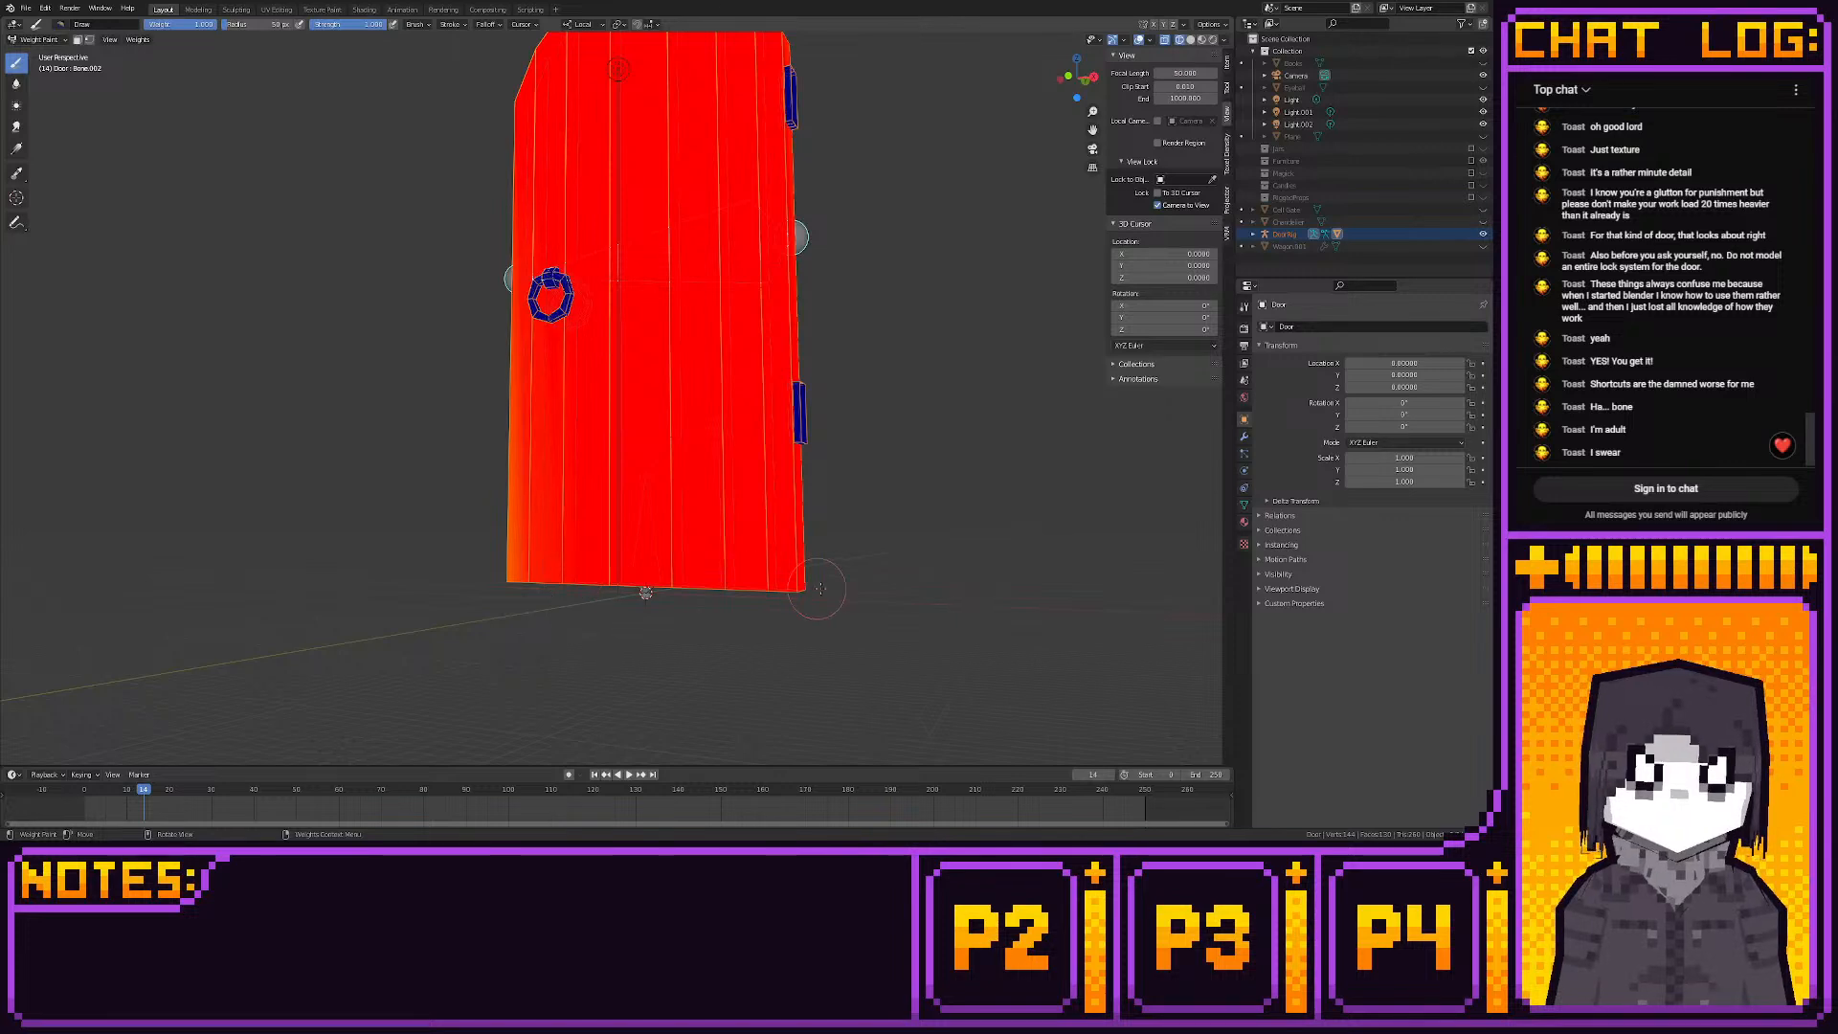
middle_click_drag(826, 586, 713, 557)
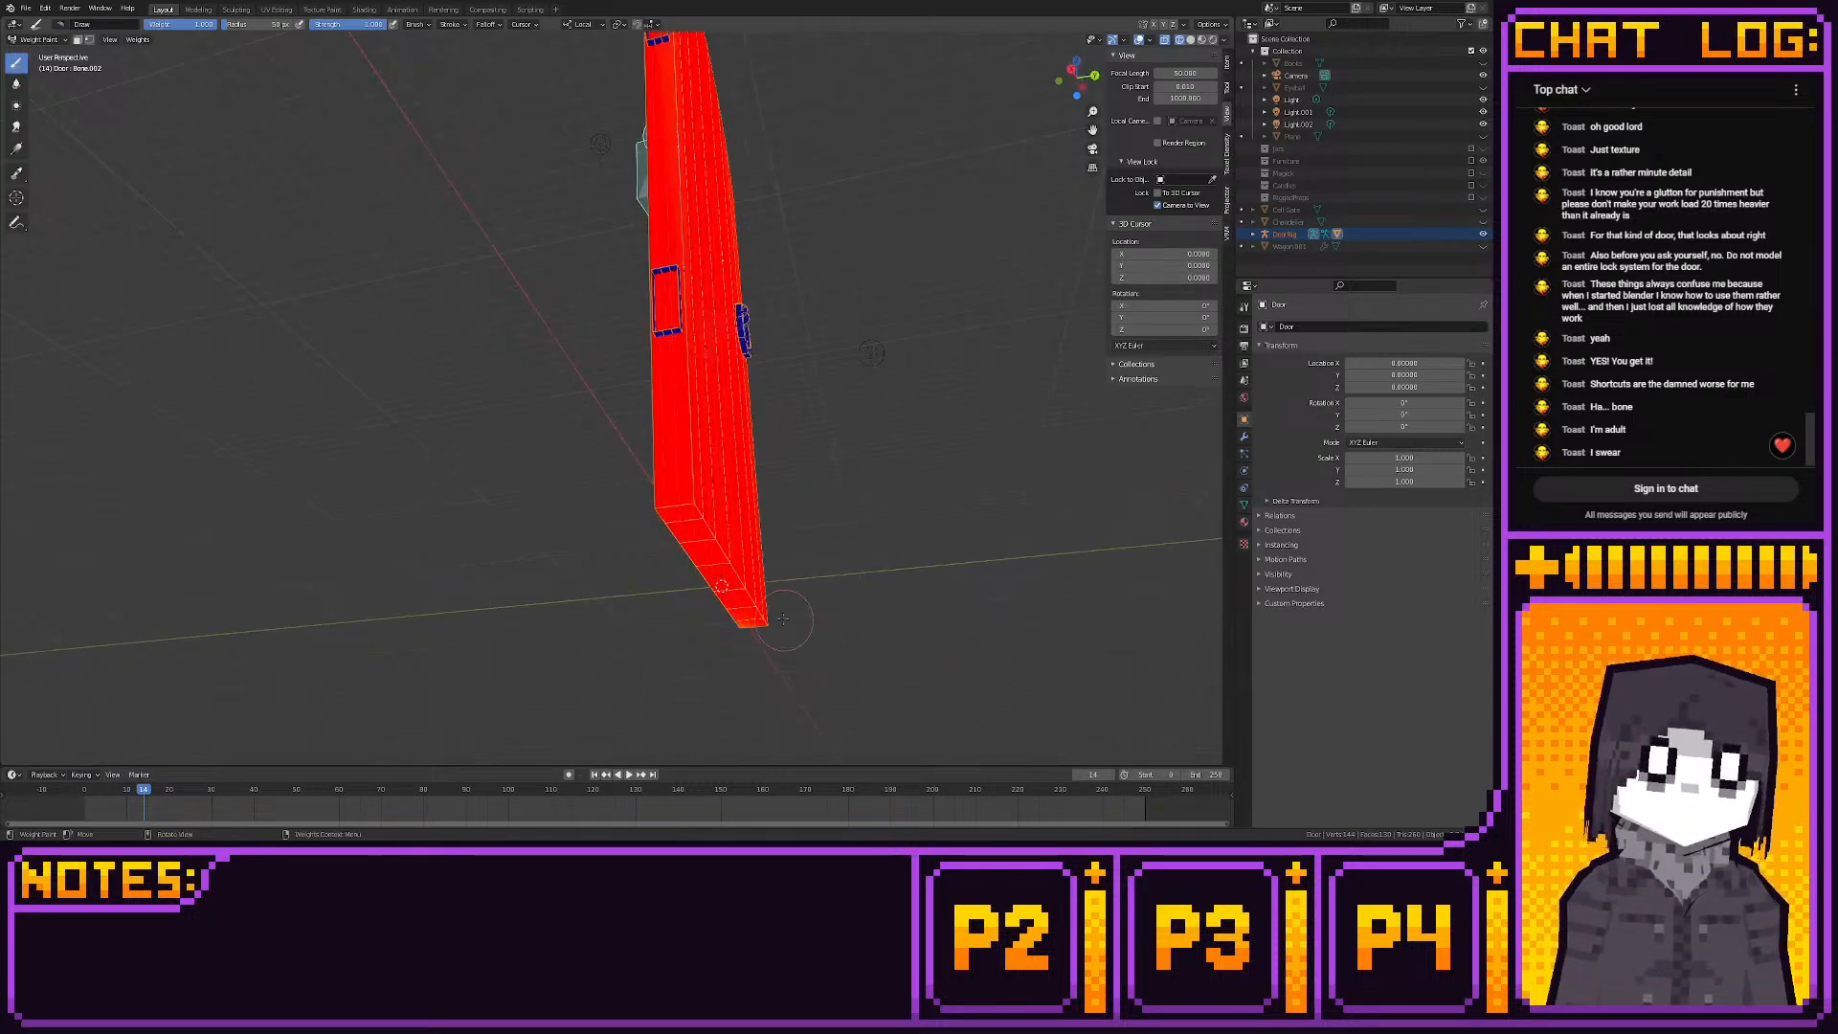
Paint the bracket holding the first pull ring with full weight for the door bone
middle_click_drag(762, 535, 603, 582)
scroll(624, 439, "up", 2)
middle_click_drag(718, 277, 610, 467, "shift")
scroll(611, 467, "up", 5)
mouse_move(610, 467)
left_mouse_down()
mouse_move(488, 474)
mouse_move(493, 601)
mouse_move(568, 613)
left_mouse_up()
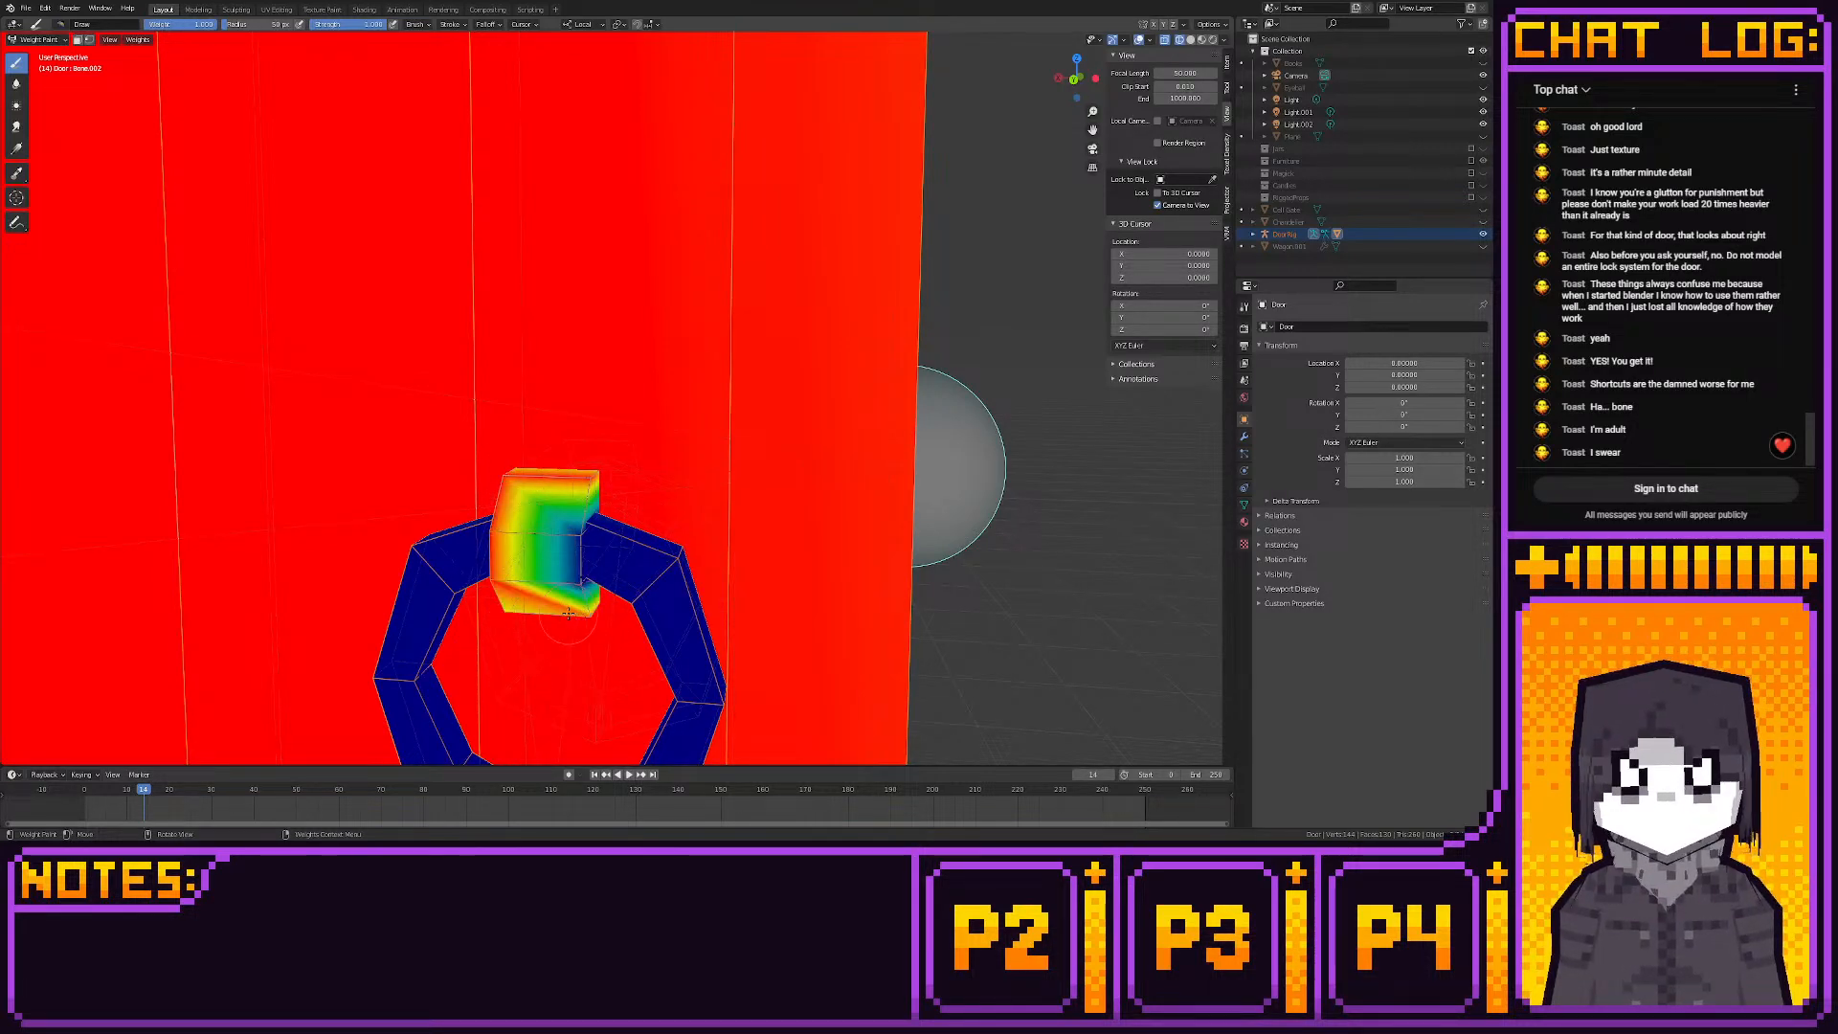
middle_click_drag(540, 603, 567, 567)
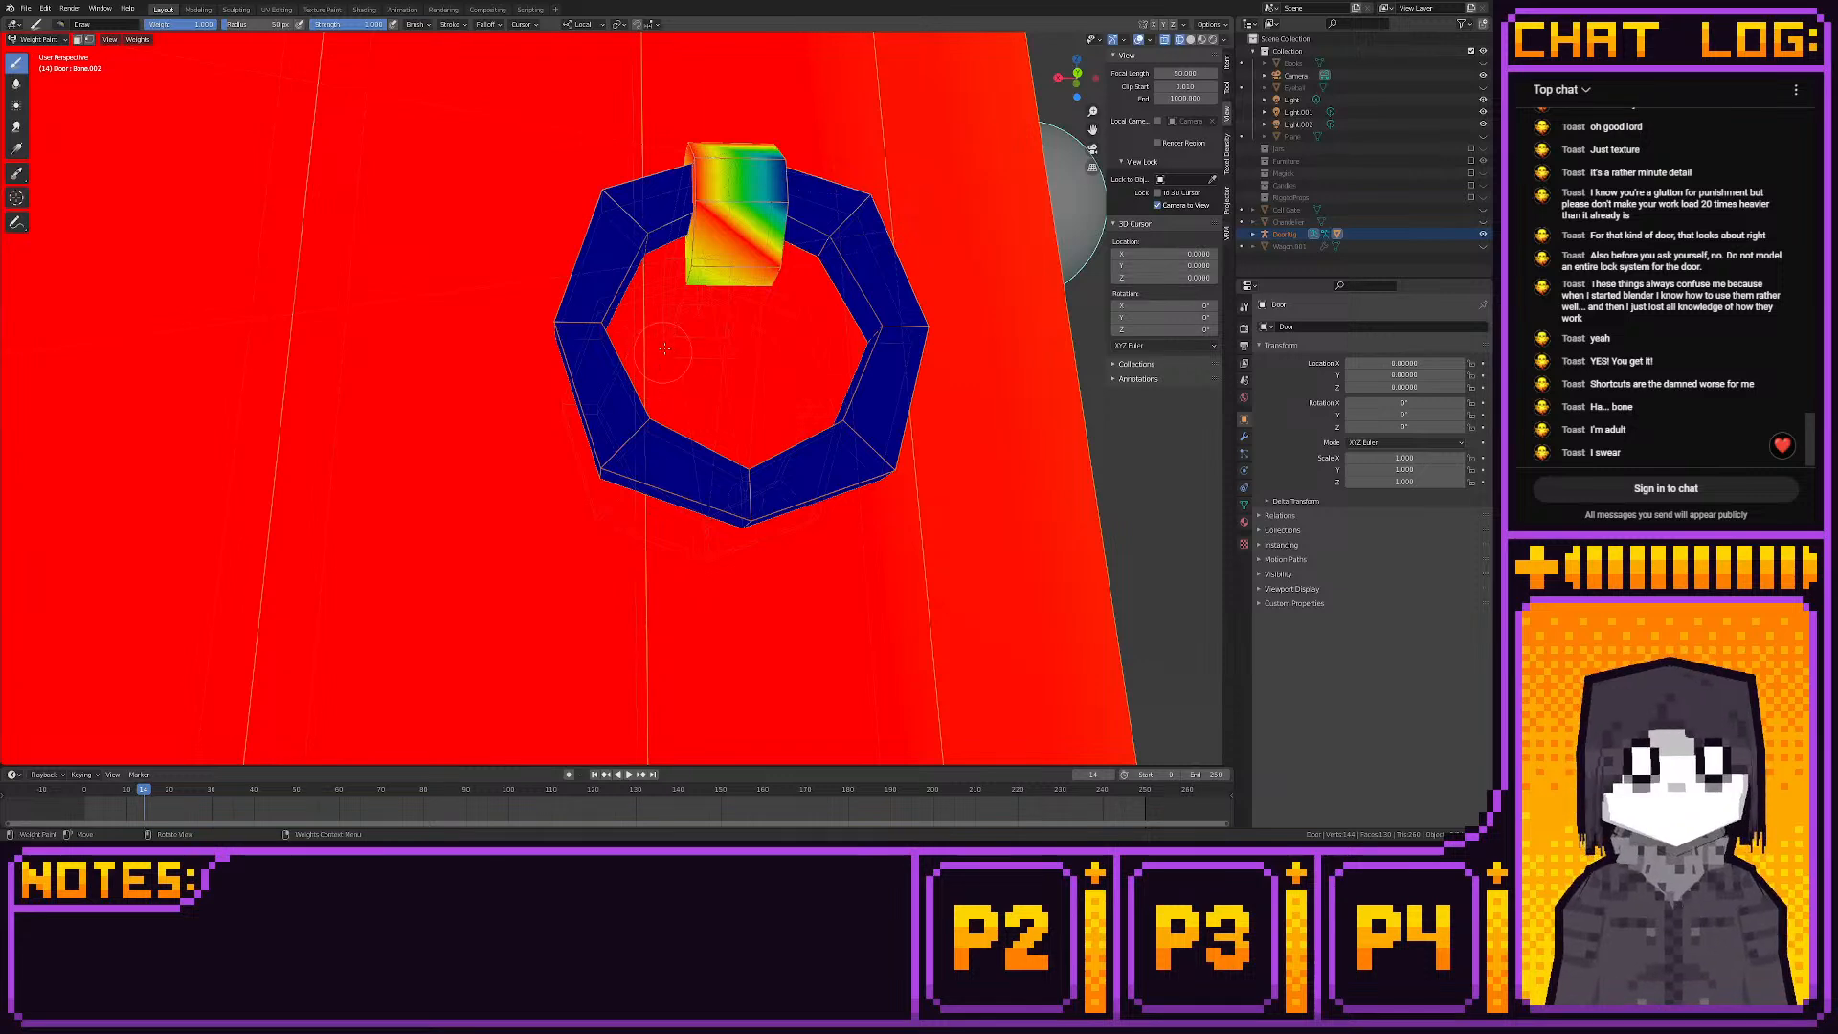
left_click_drag(690, 249, 700, 251)
middle_click_drag(685, 272, 643, 316)
mouse_move(517, 423)
left_mouse_down()
mouse_move(500, 404)
mouse_move(501, 469)
left_mouse_up()
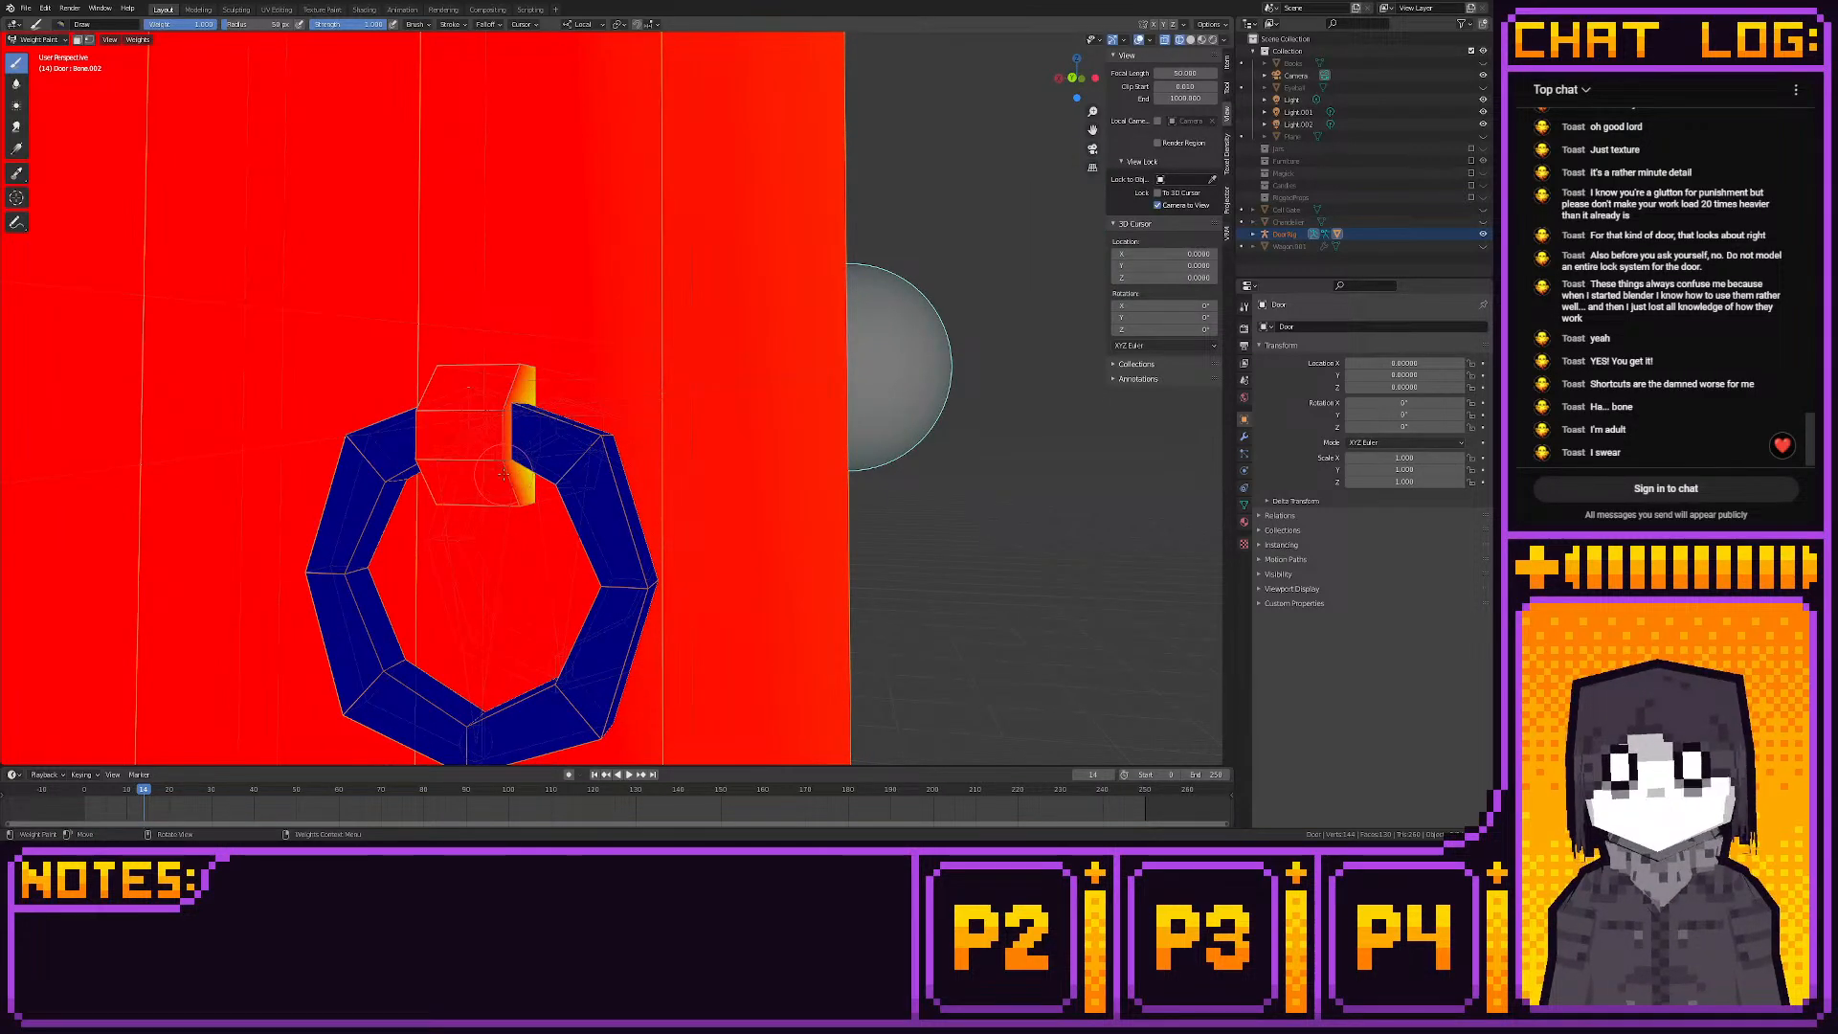
Paint the bracket holding the pull ring on the door's opposite face with full weight for the door bone
middle_click_drag(554, 438, 523, 335)
left_click_drag(522, 337, 598, 333)
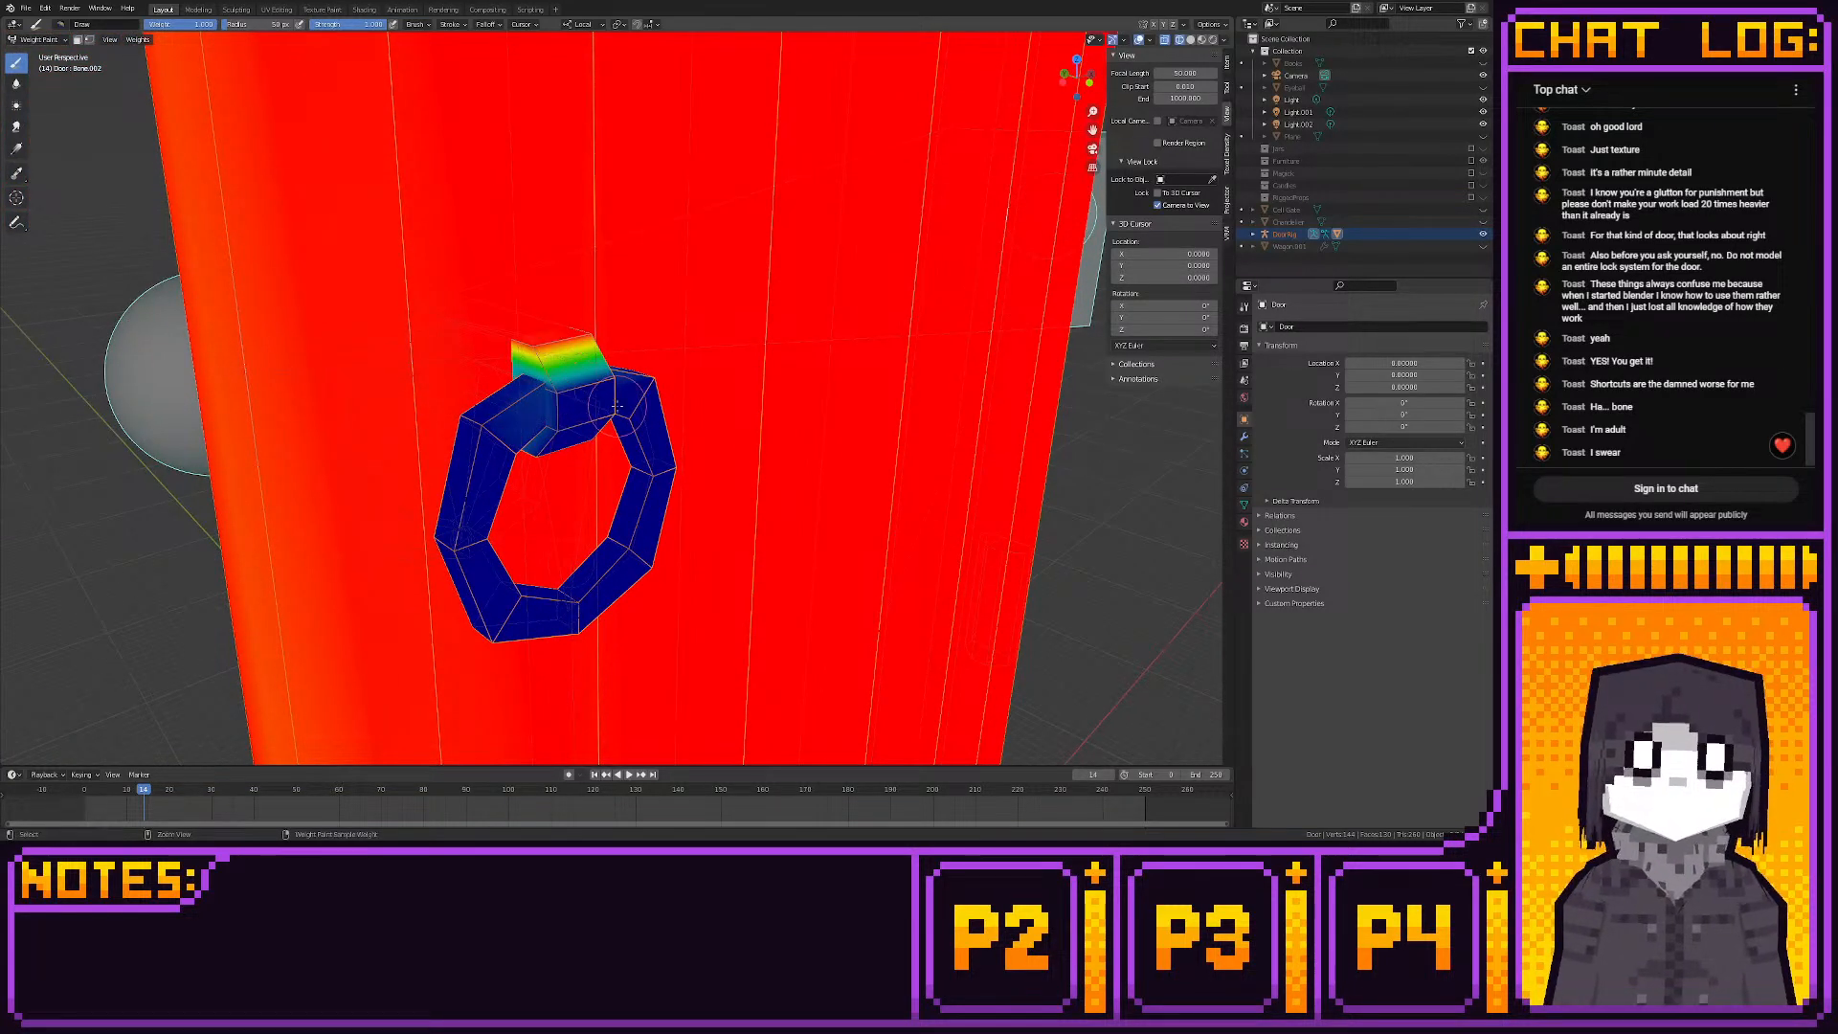
middle_click_drag(585, 380, 553, 353)
left_click_drag(532, 352, 542, 391)
middle_click_drag(548, 390, 556, 424)
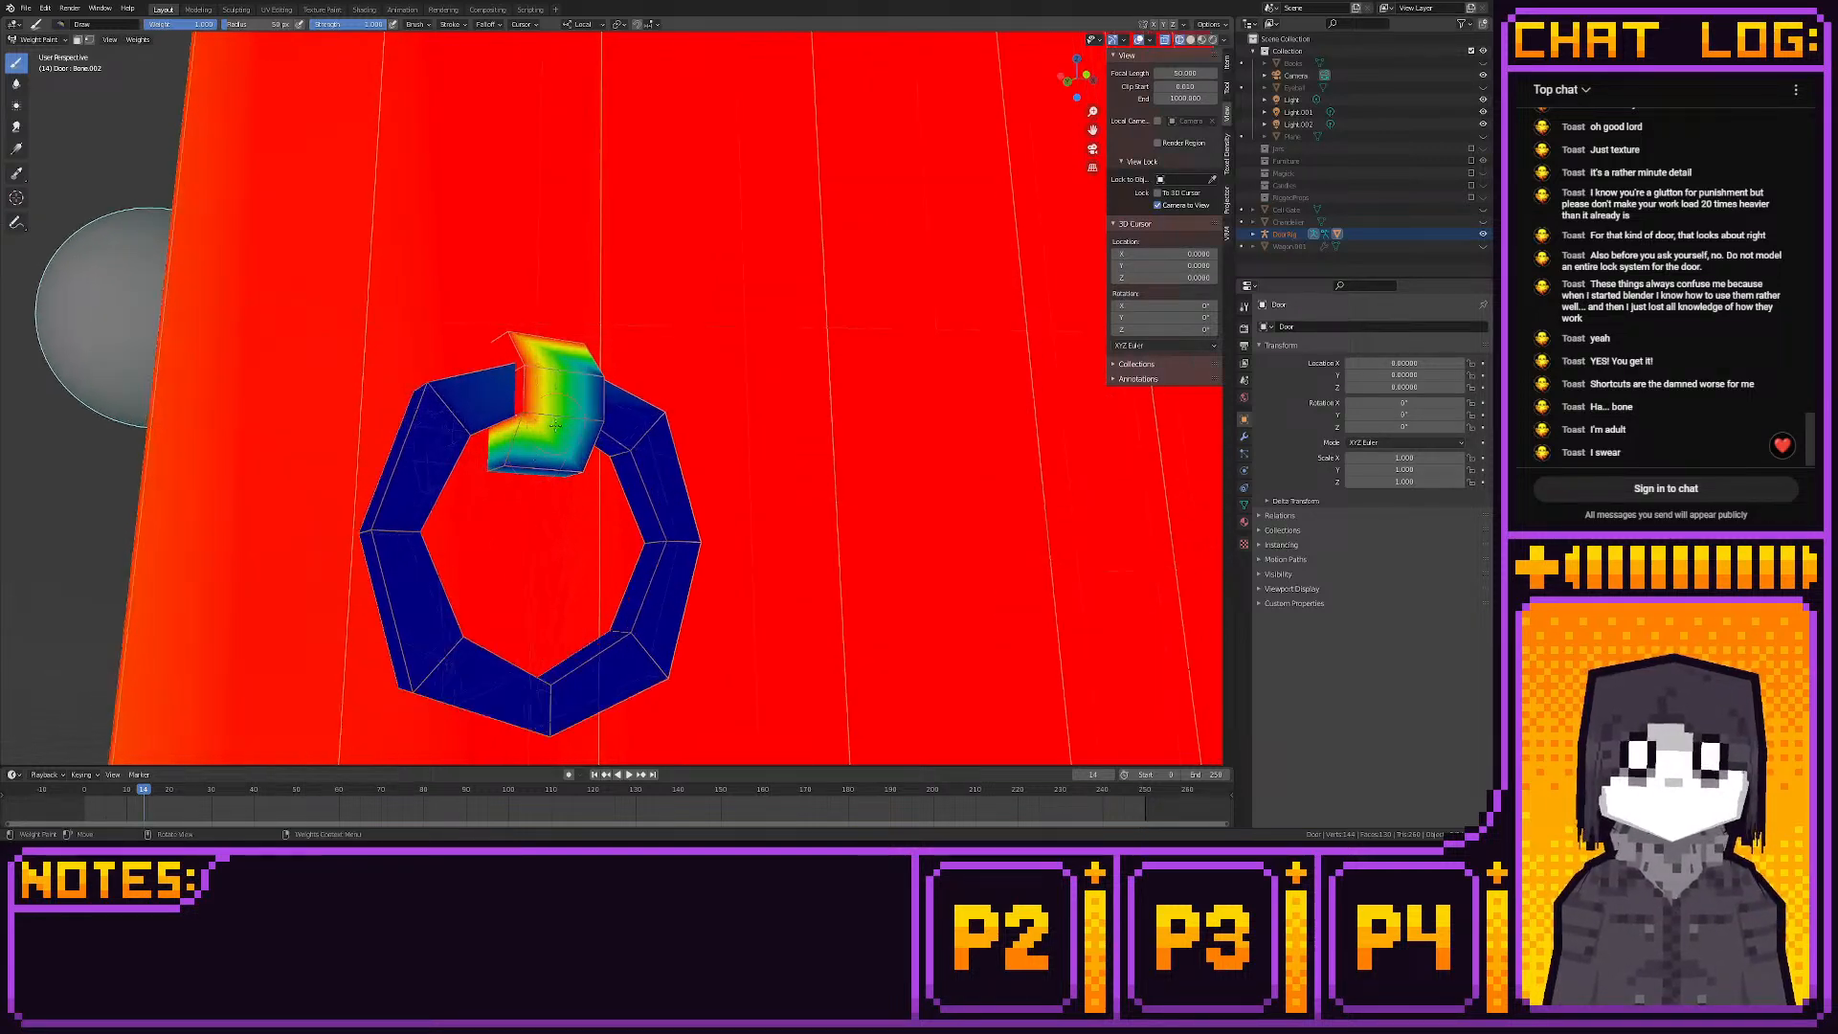
left_click_drag(515, 468, 508, 462)
middle_click_drag(560, 476, 536, 471)
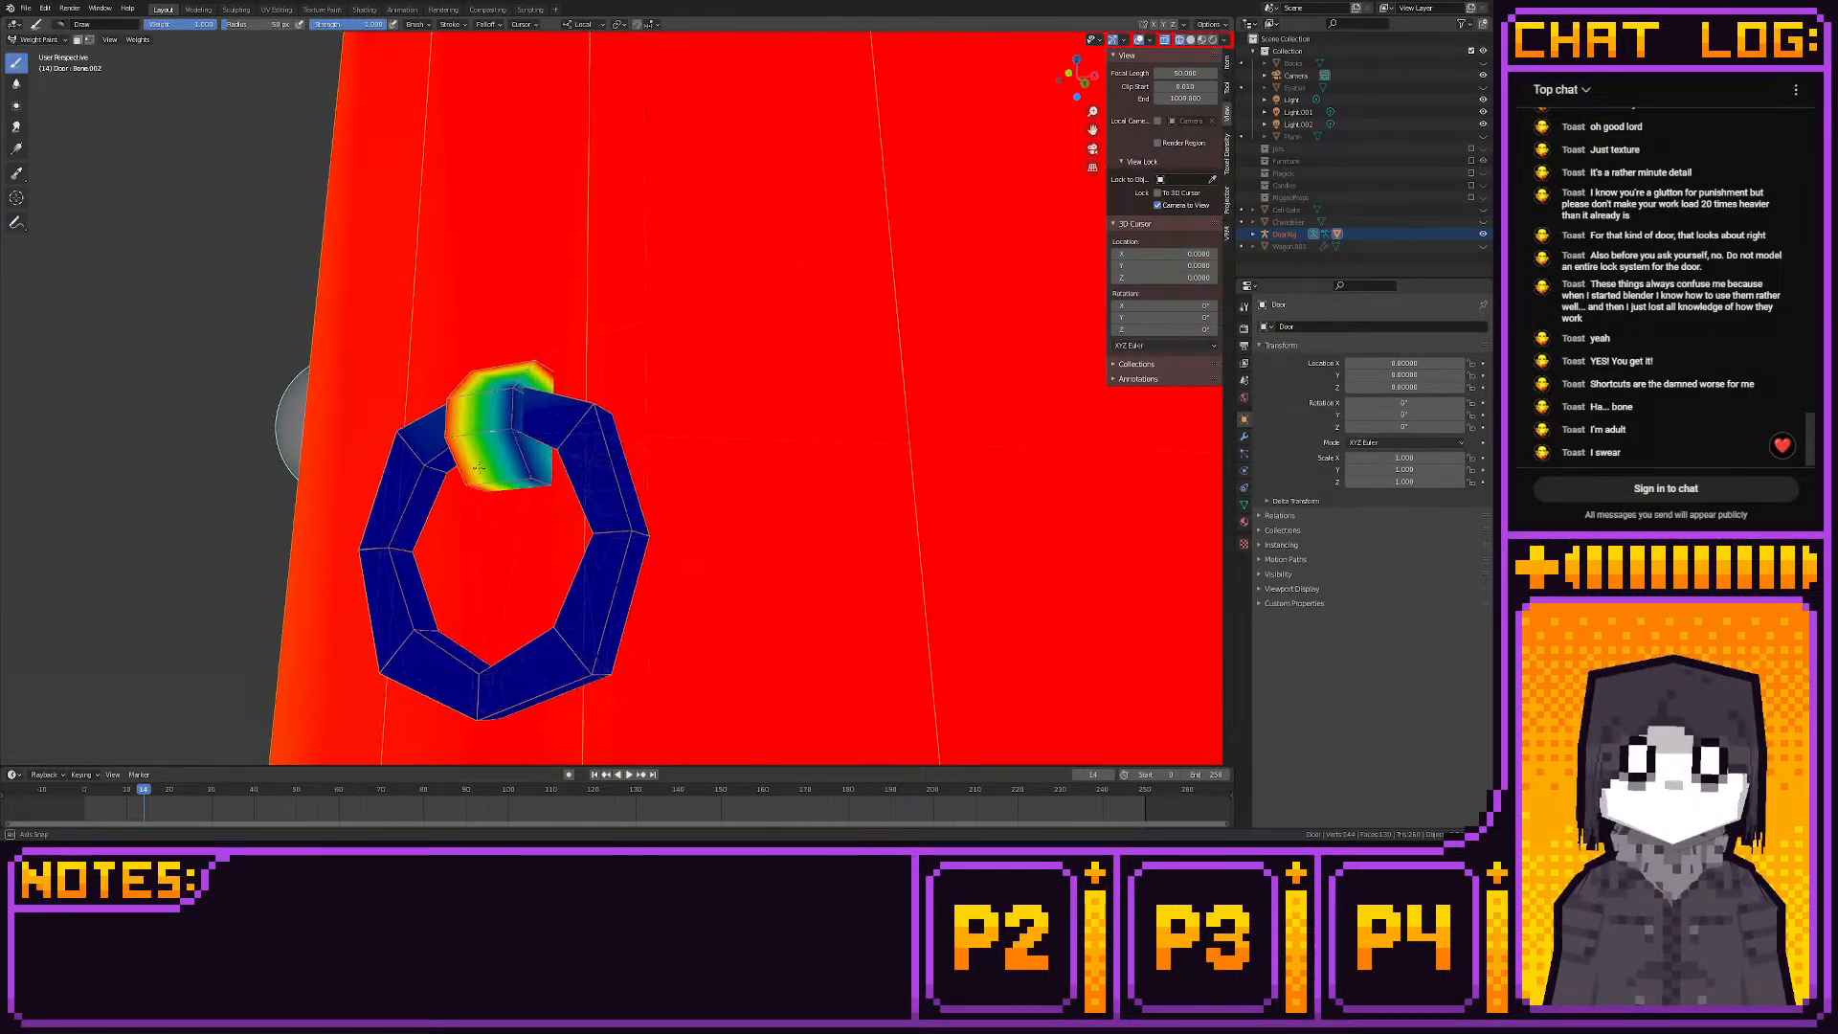
left_click_drag(536, 471, 509, 397)
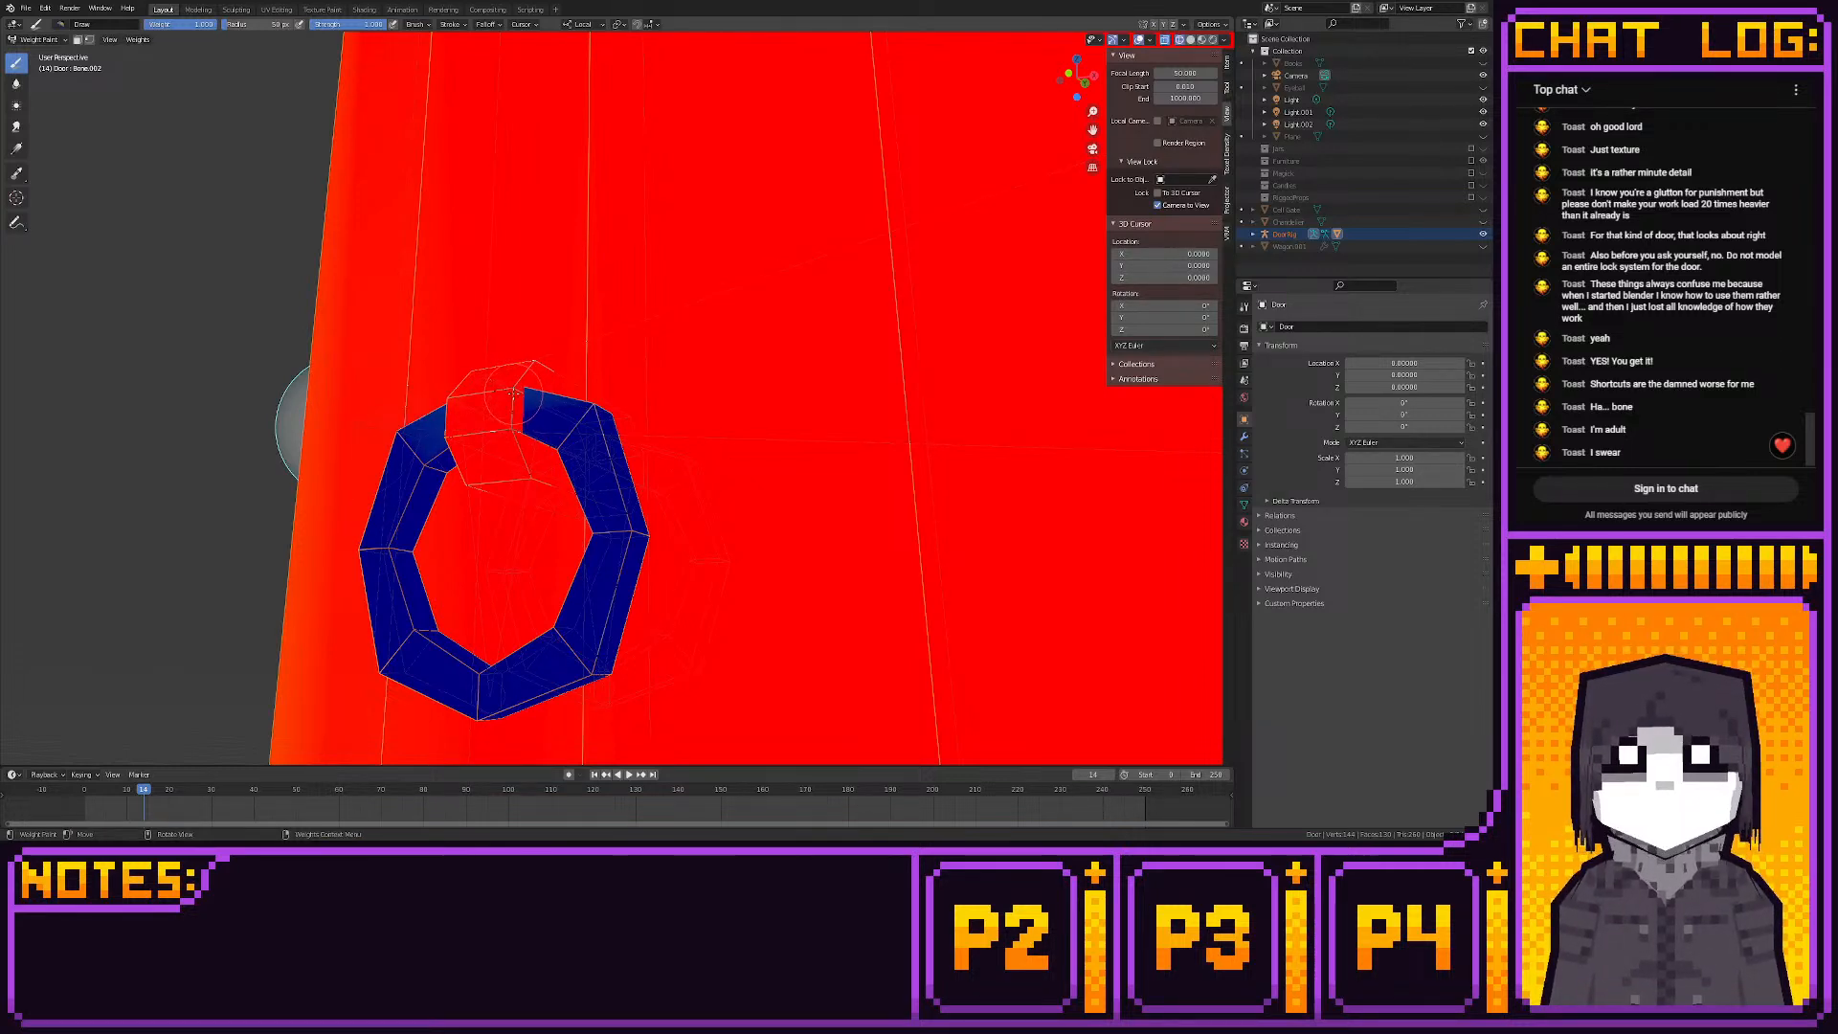
Examine the top of the pull ring where it passes through its bracket for stray door-bone weight
scroll(514, 394, "up", 10)
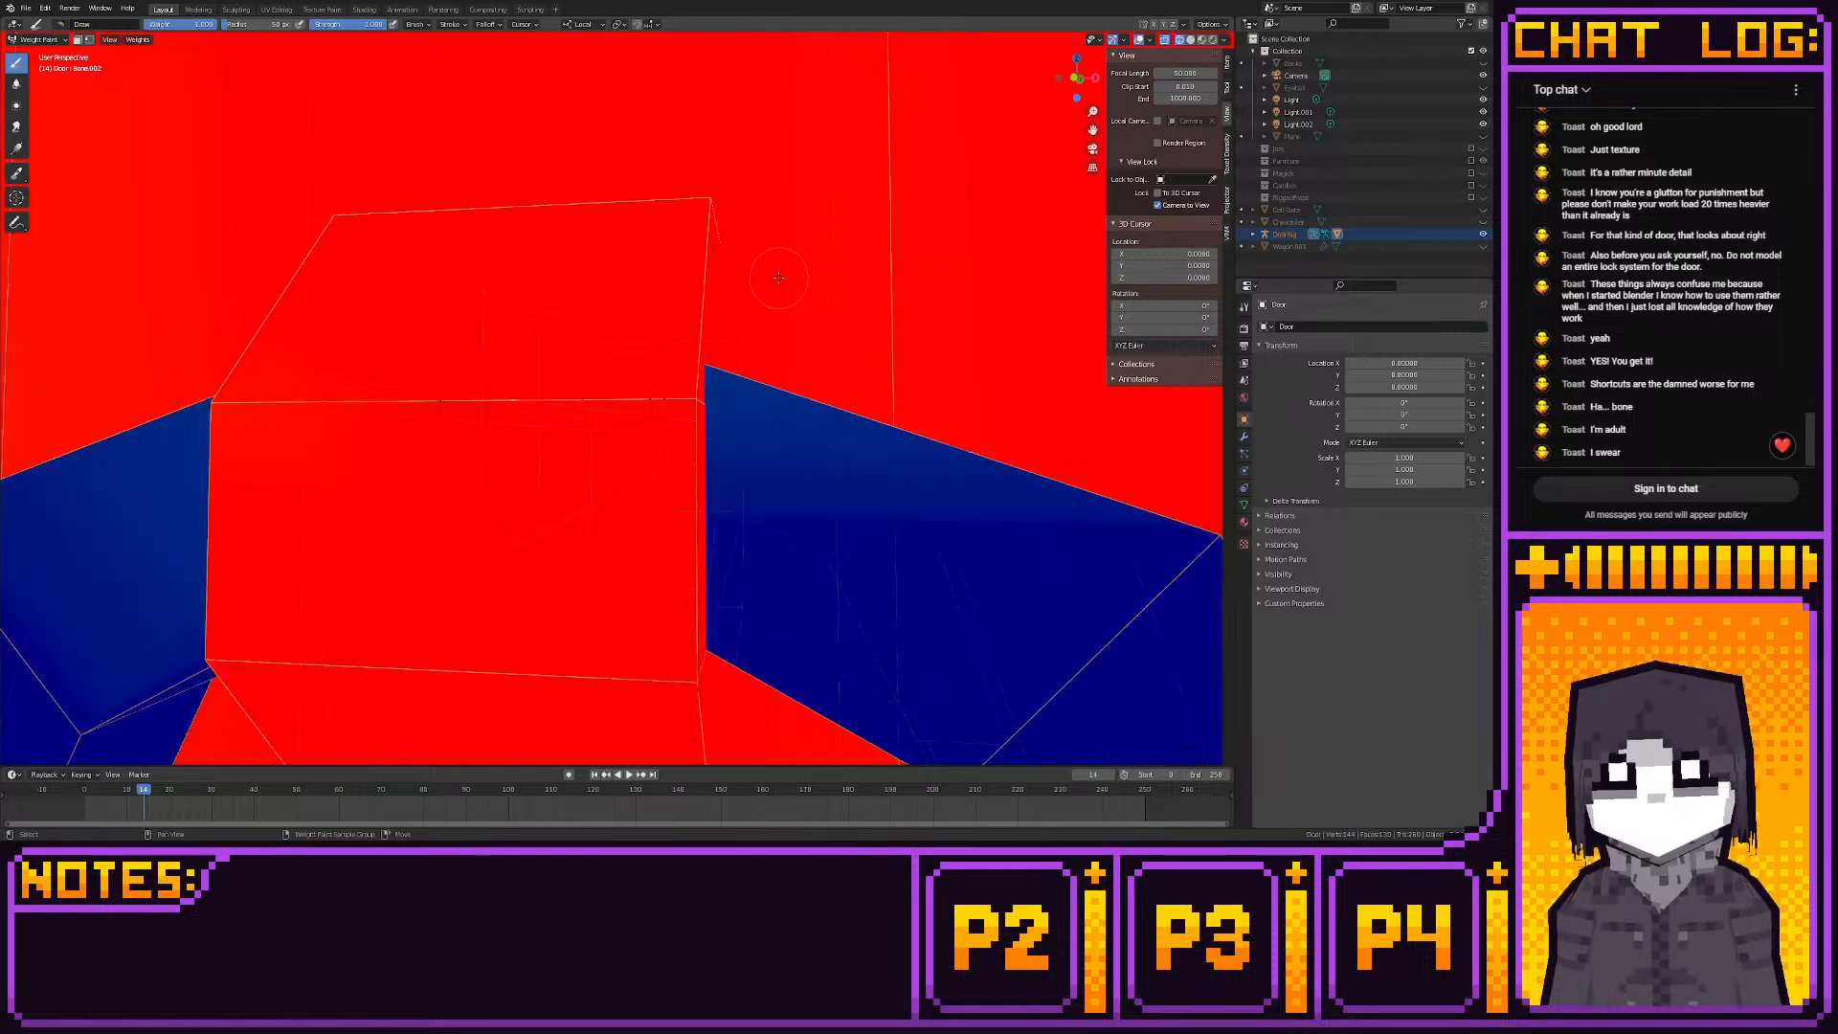
scroll(677, 518, "up", 5)
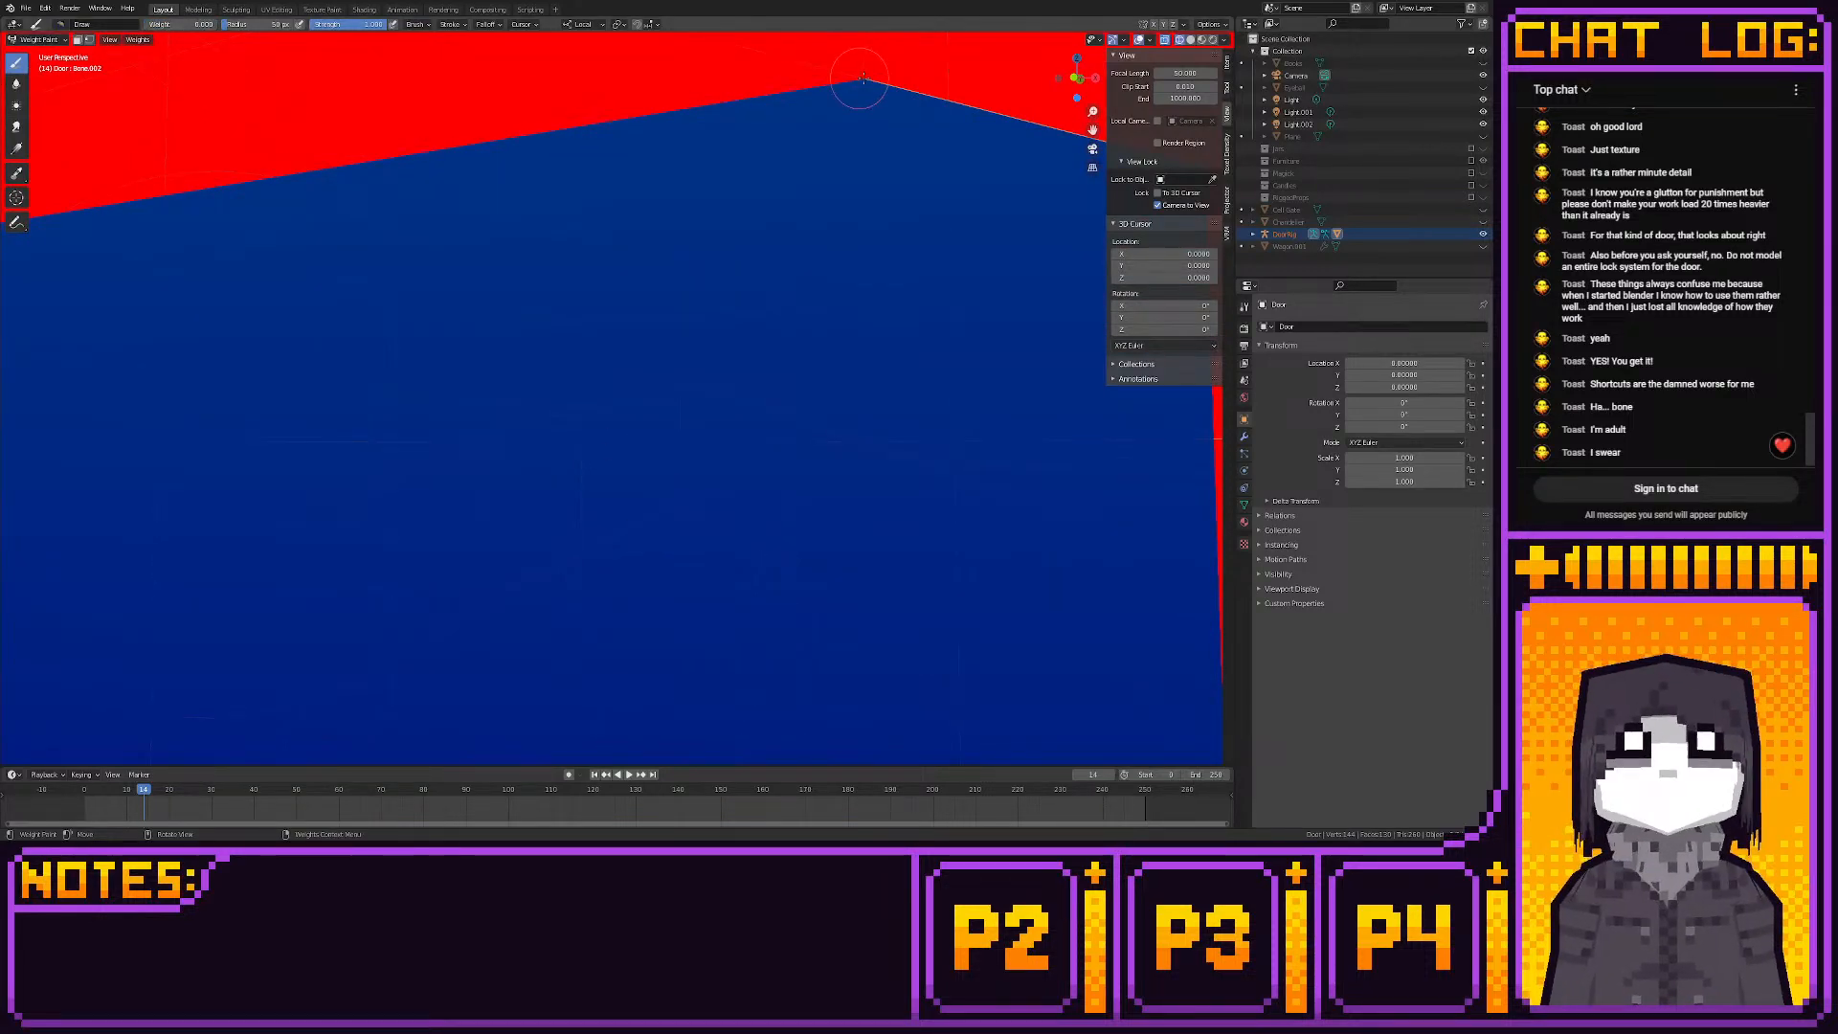
middle_click_drag(858, 82, 890, 115)
middle_click_drag(914, 214, 1054, 299, "shift")
scroll(1054, 300, "down", 12)
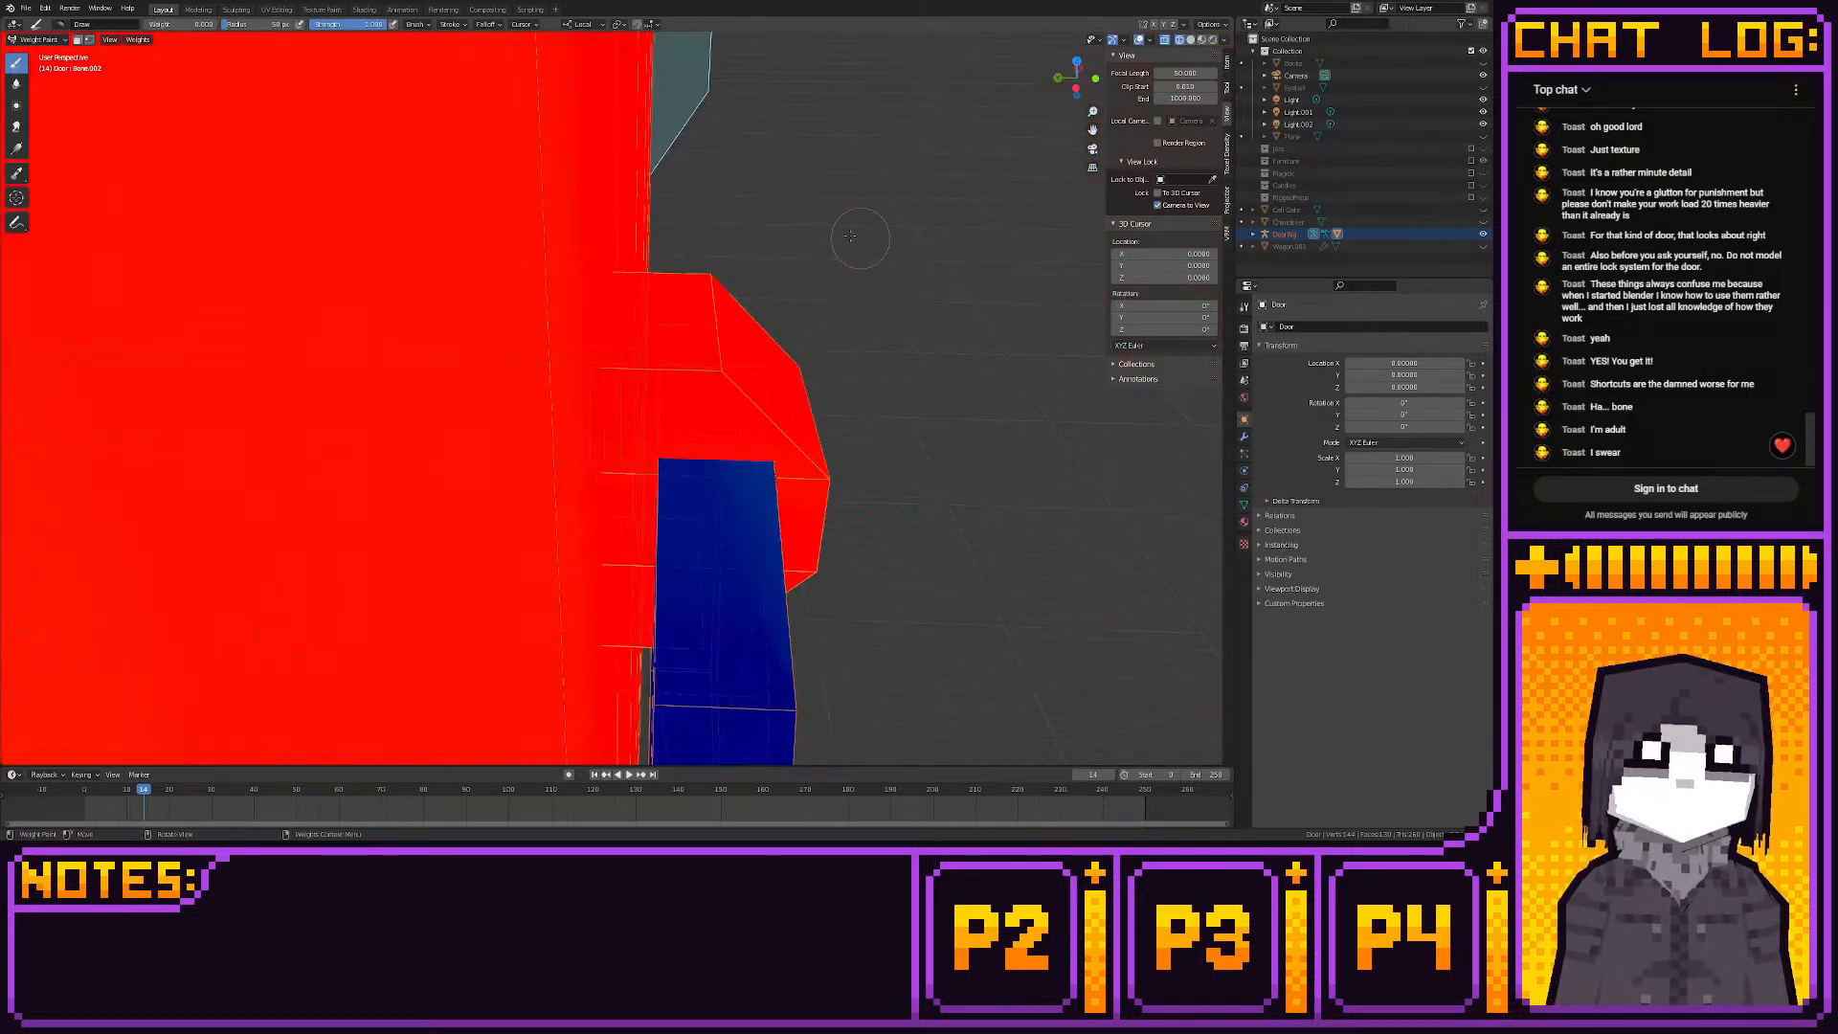
scroll(783, 234, "up", 3)
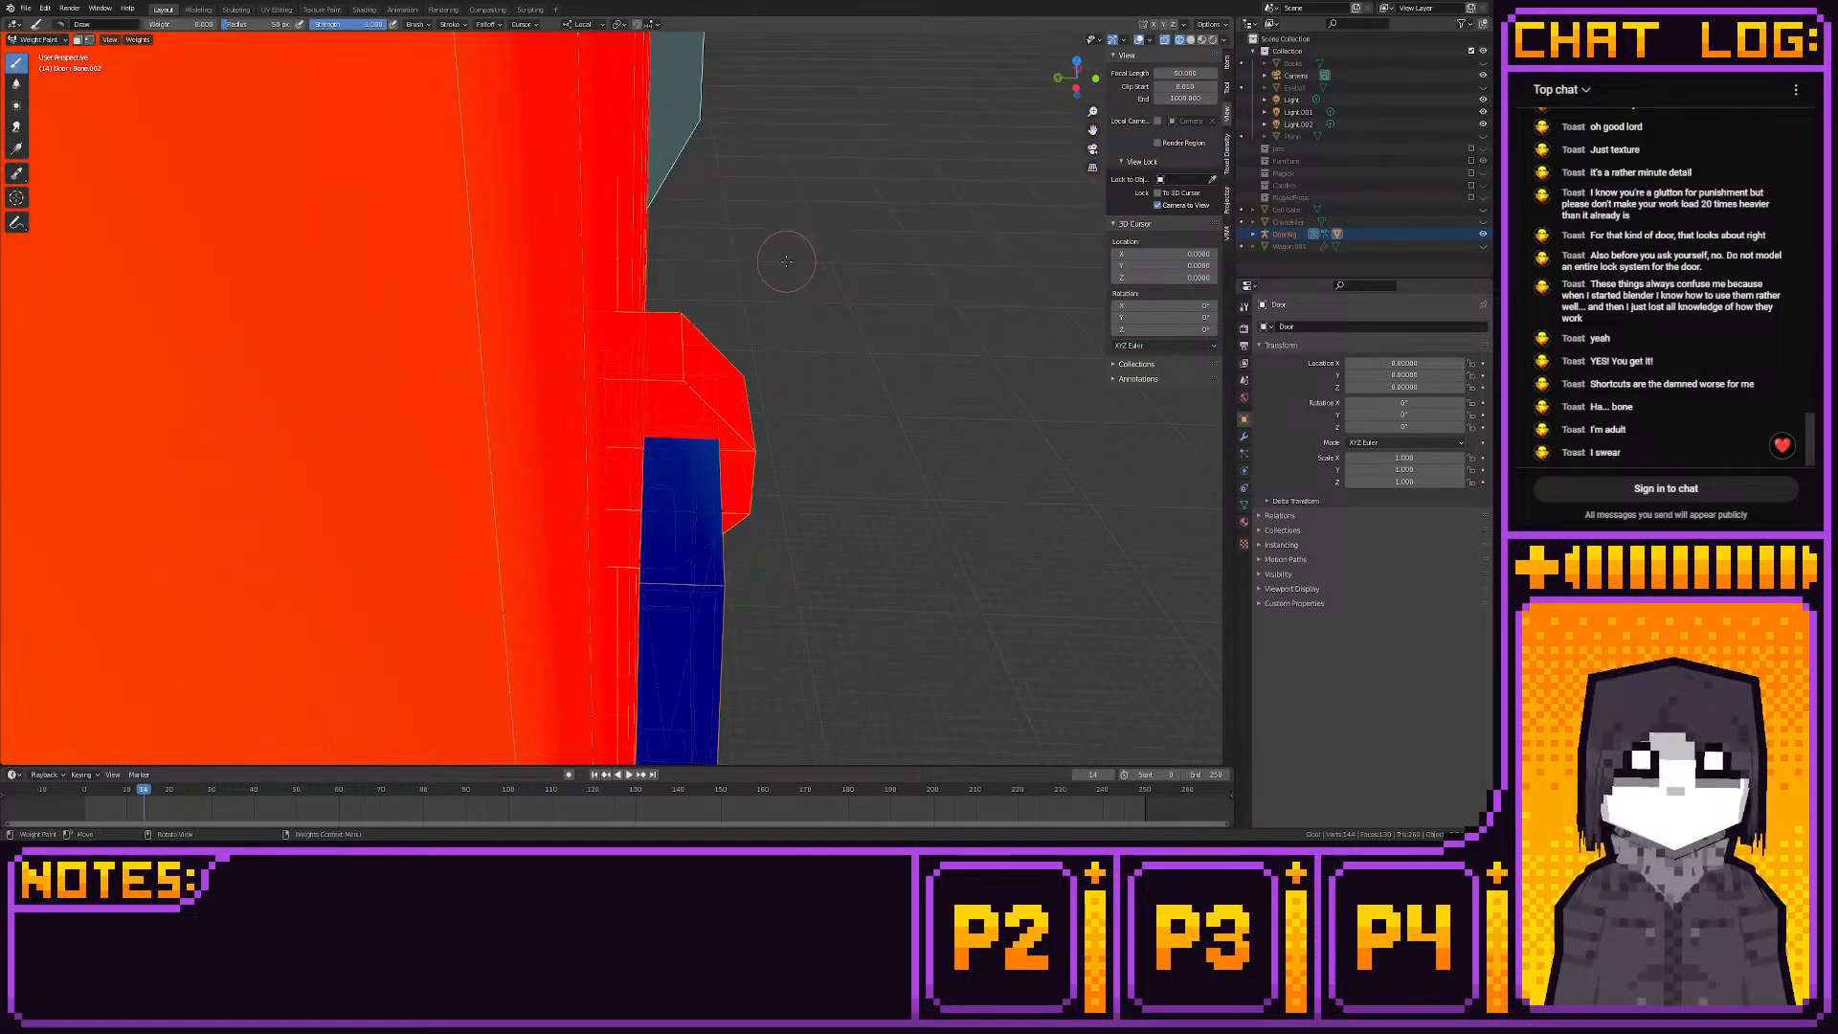
scroll(786, 260, "down", 5)
Set the brush weight to 1.000, paint the door's latch-side edge fully for the door bone, and check the door from all sides
middle_click_drag(759, 233, 643, 219)
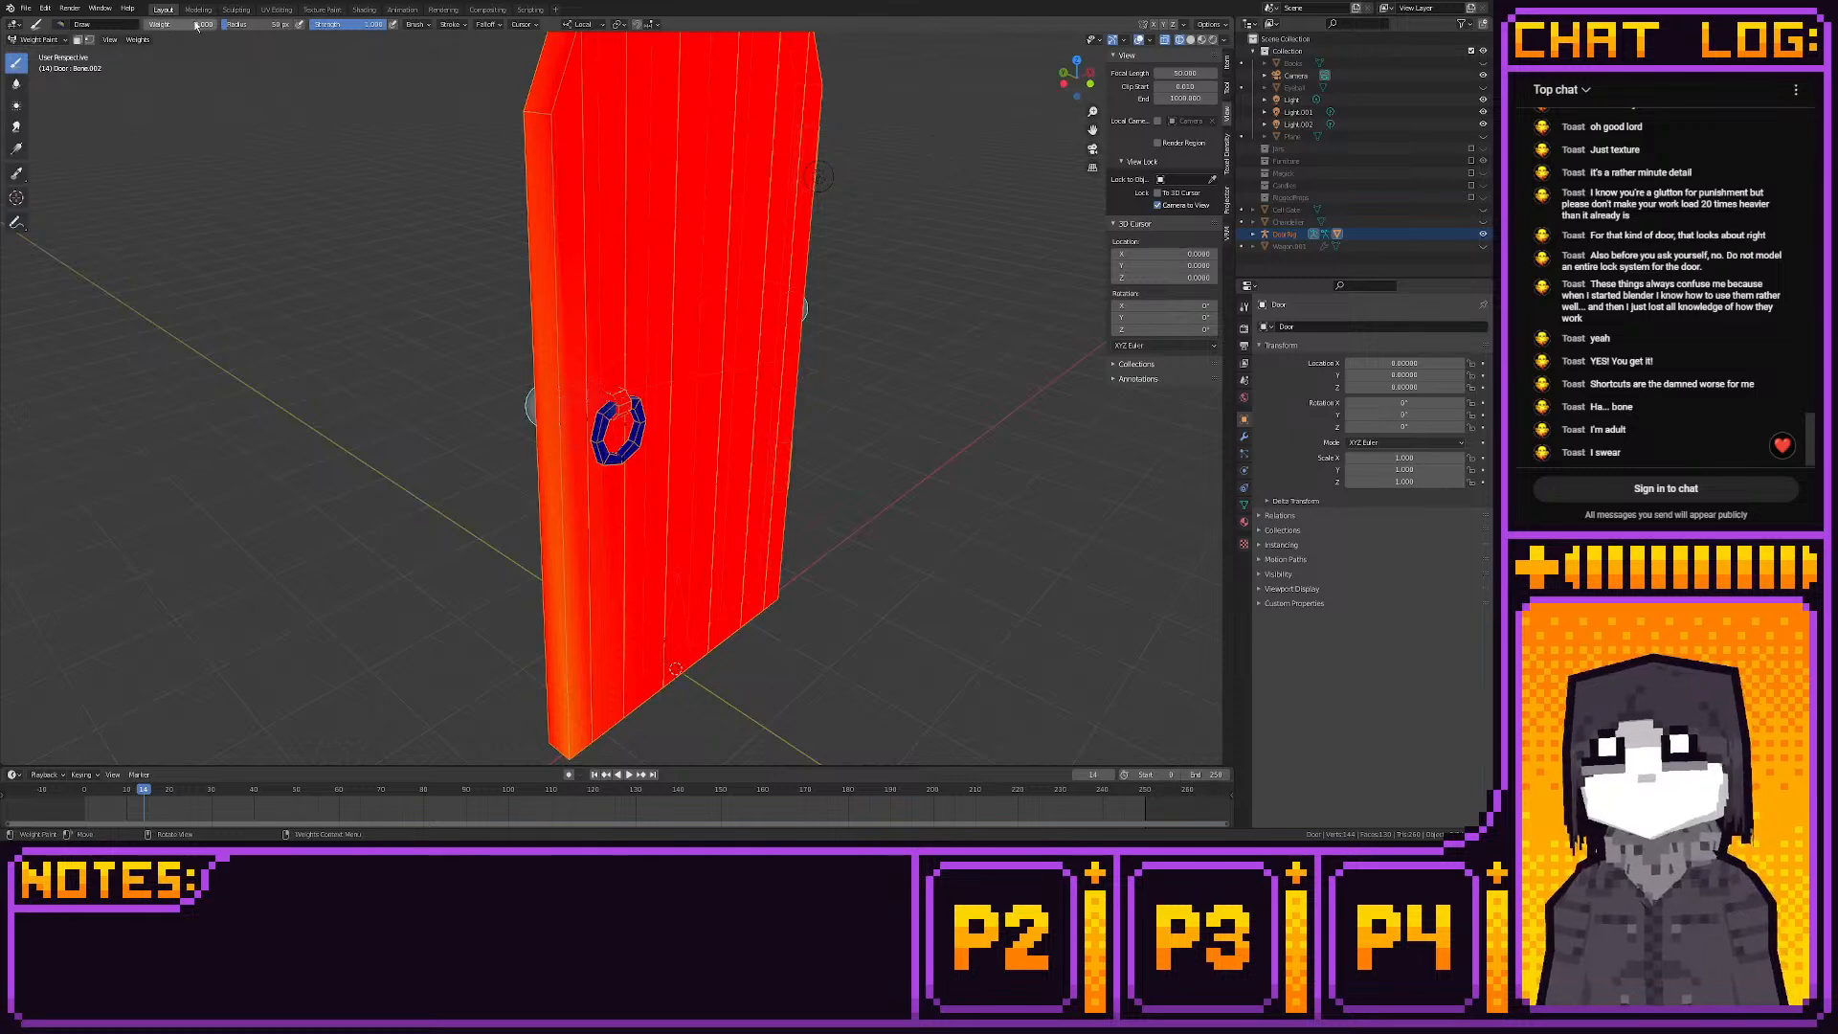
middle_click_drag(654, 670, 610, 613)
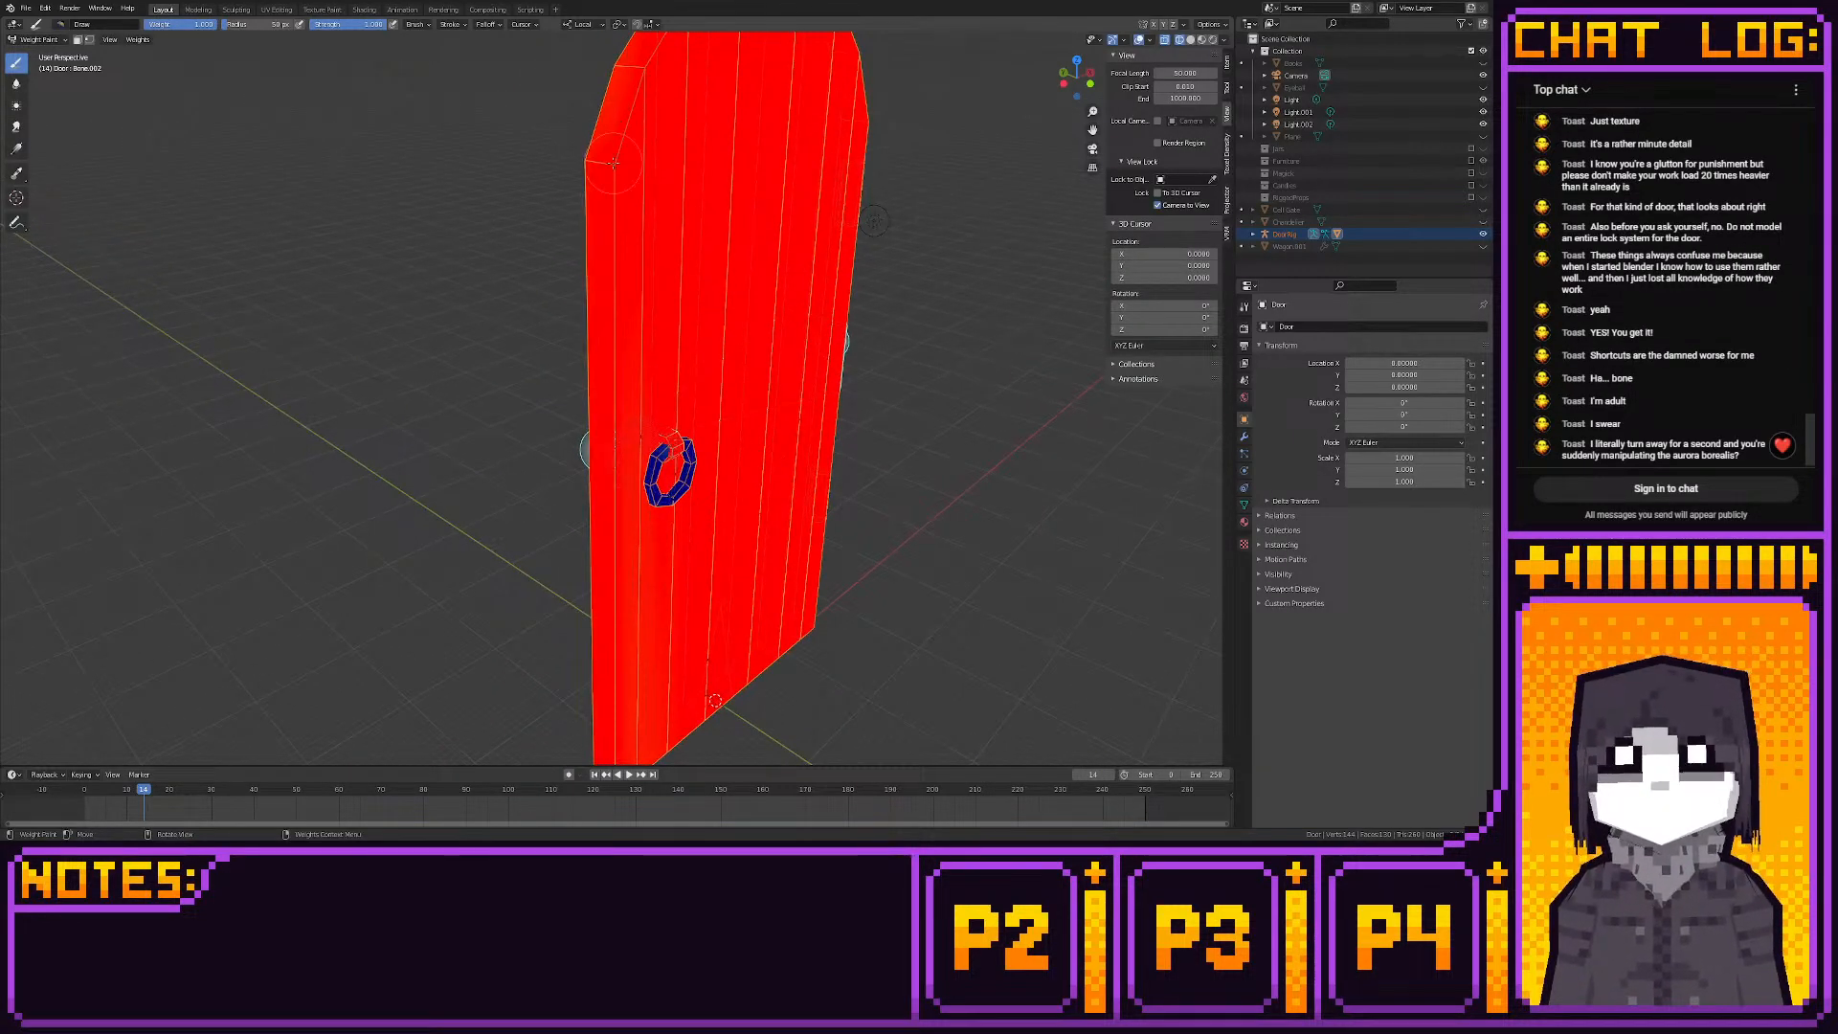
middle_click_drag(615, 117, 575, 394)
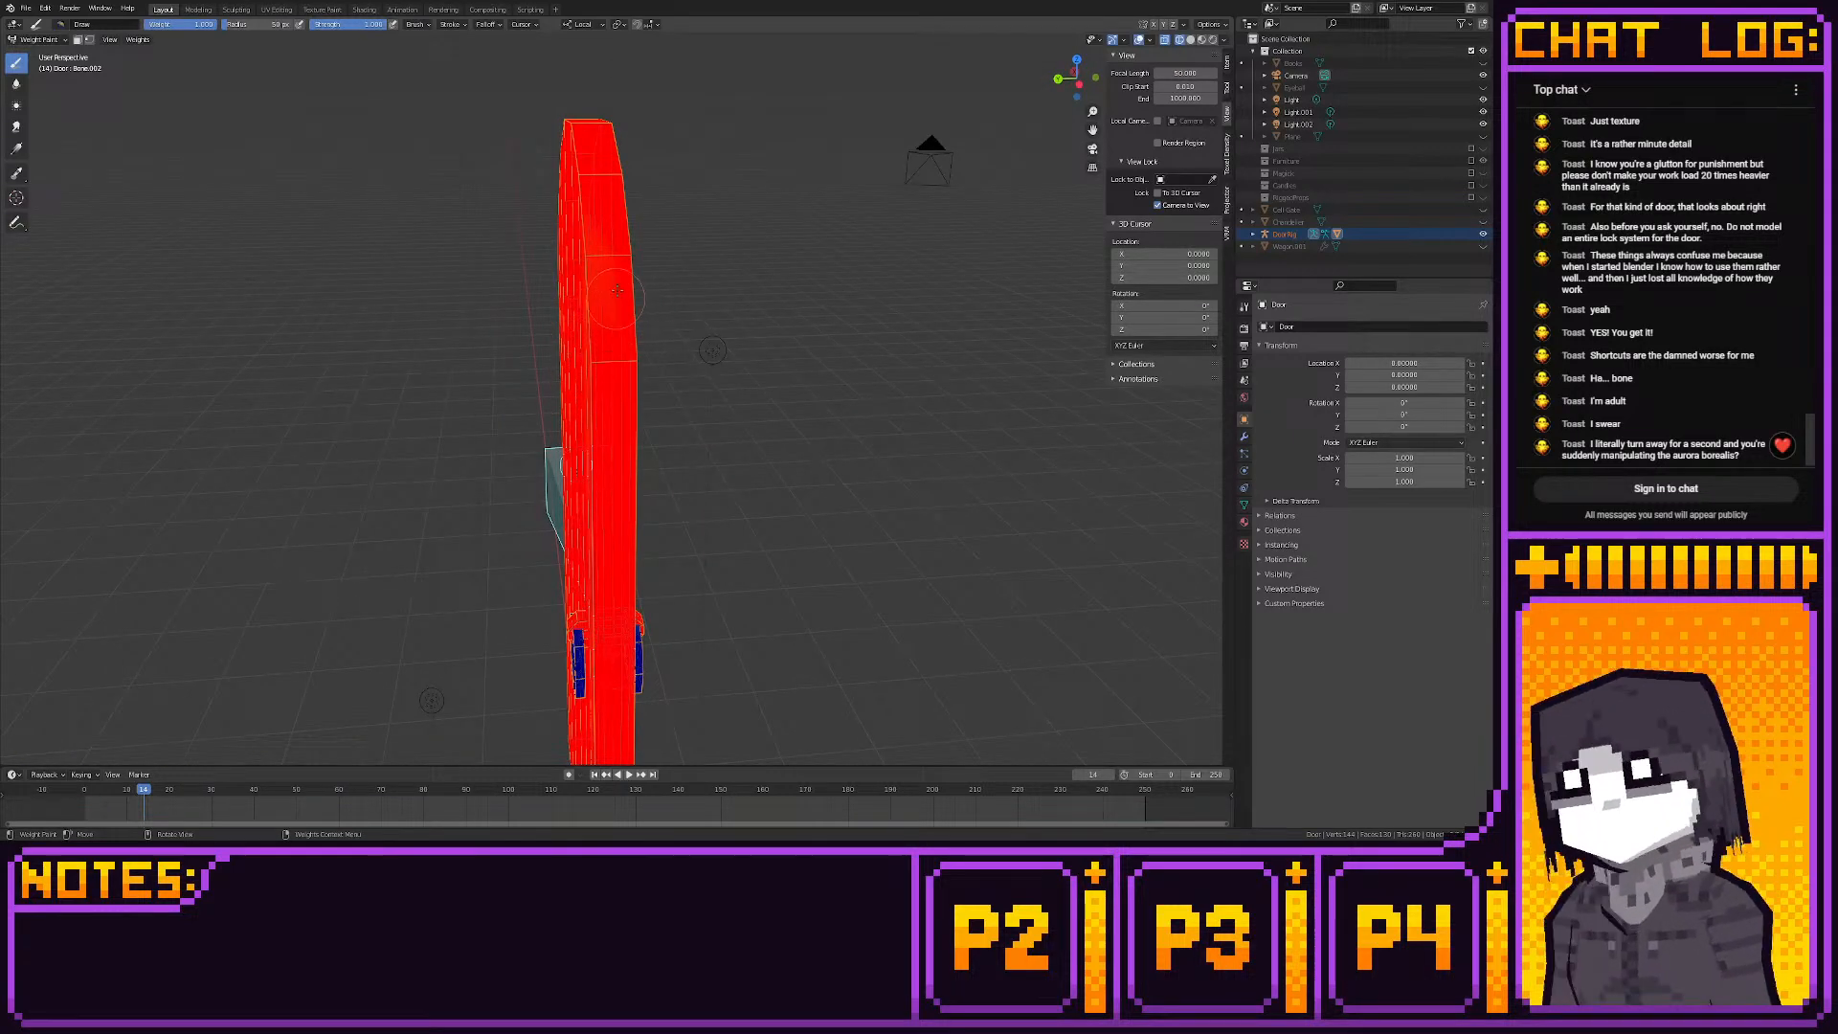
middle_click_drag(600, 251, 730, 159)
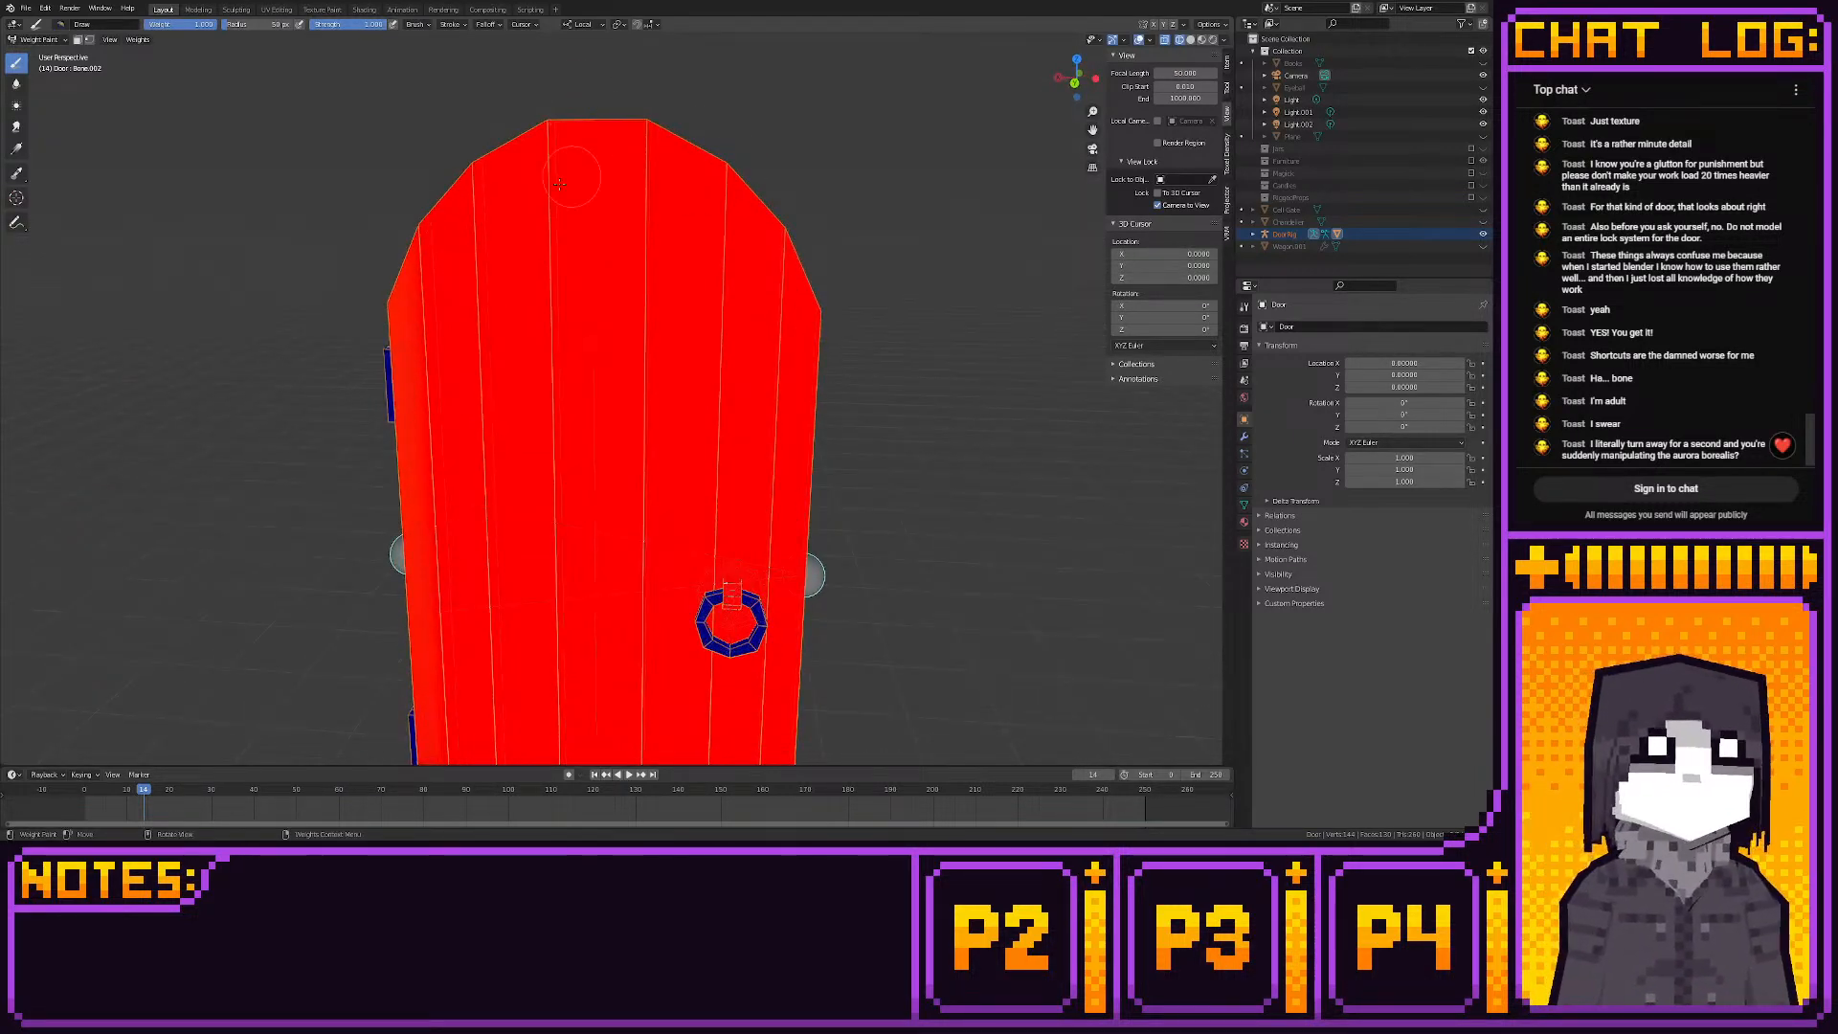
middle_click_drag(419, 270, 533, 300)
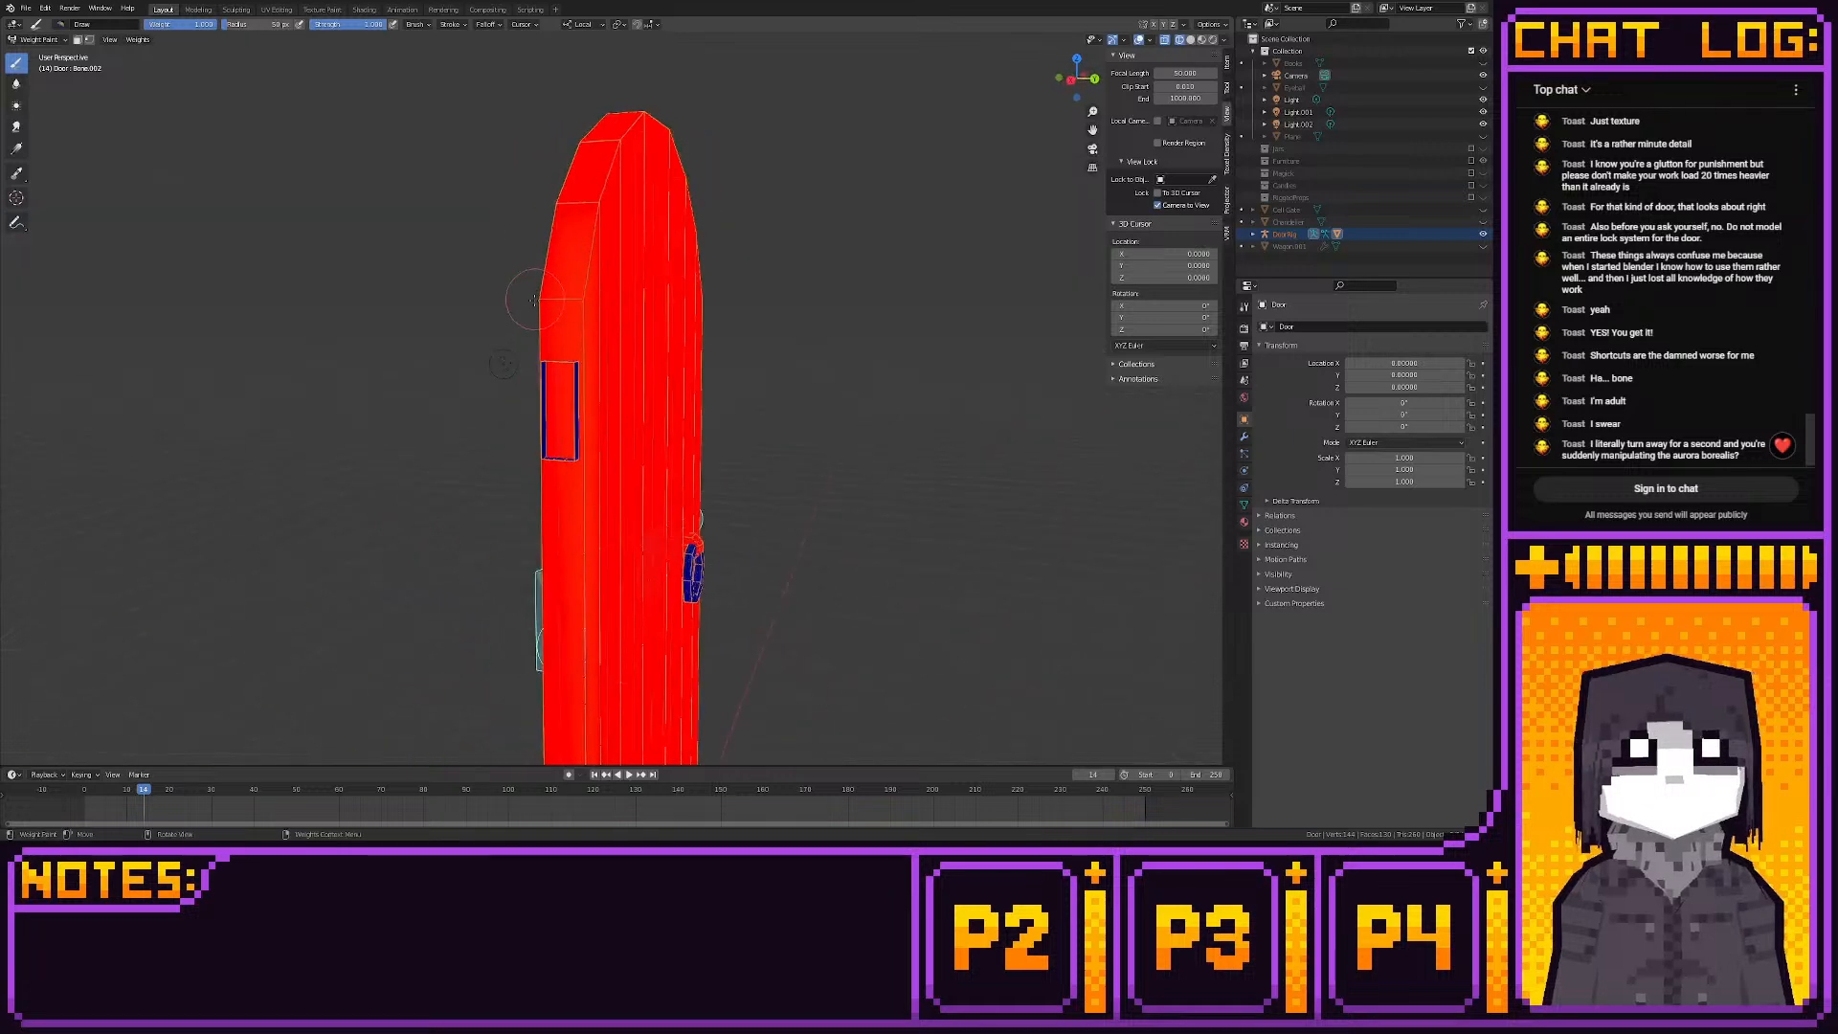
middle_click_drag(595, 362, 641, 256)
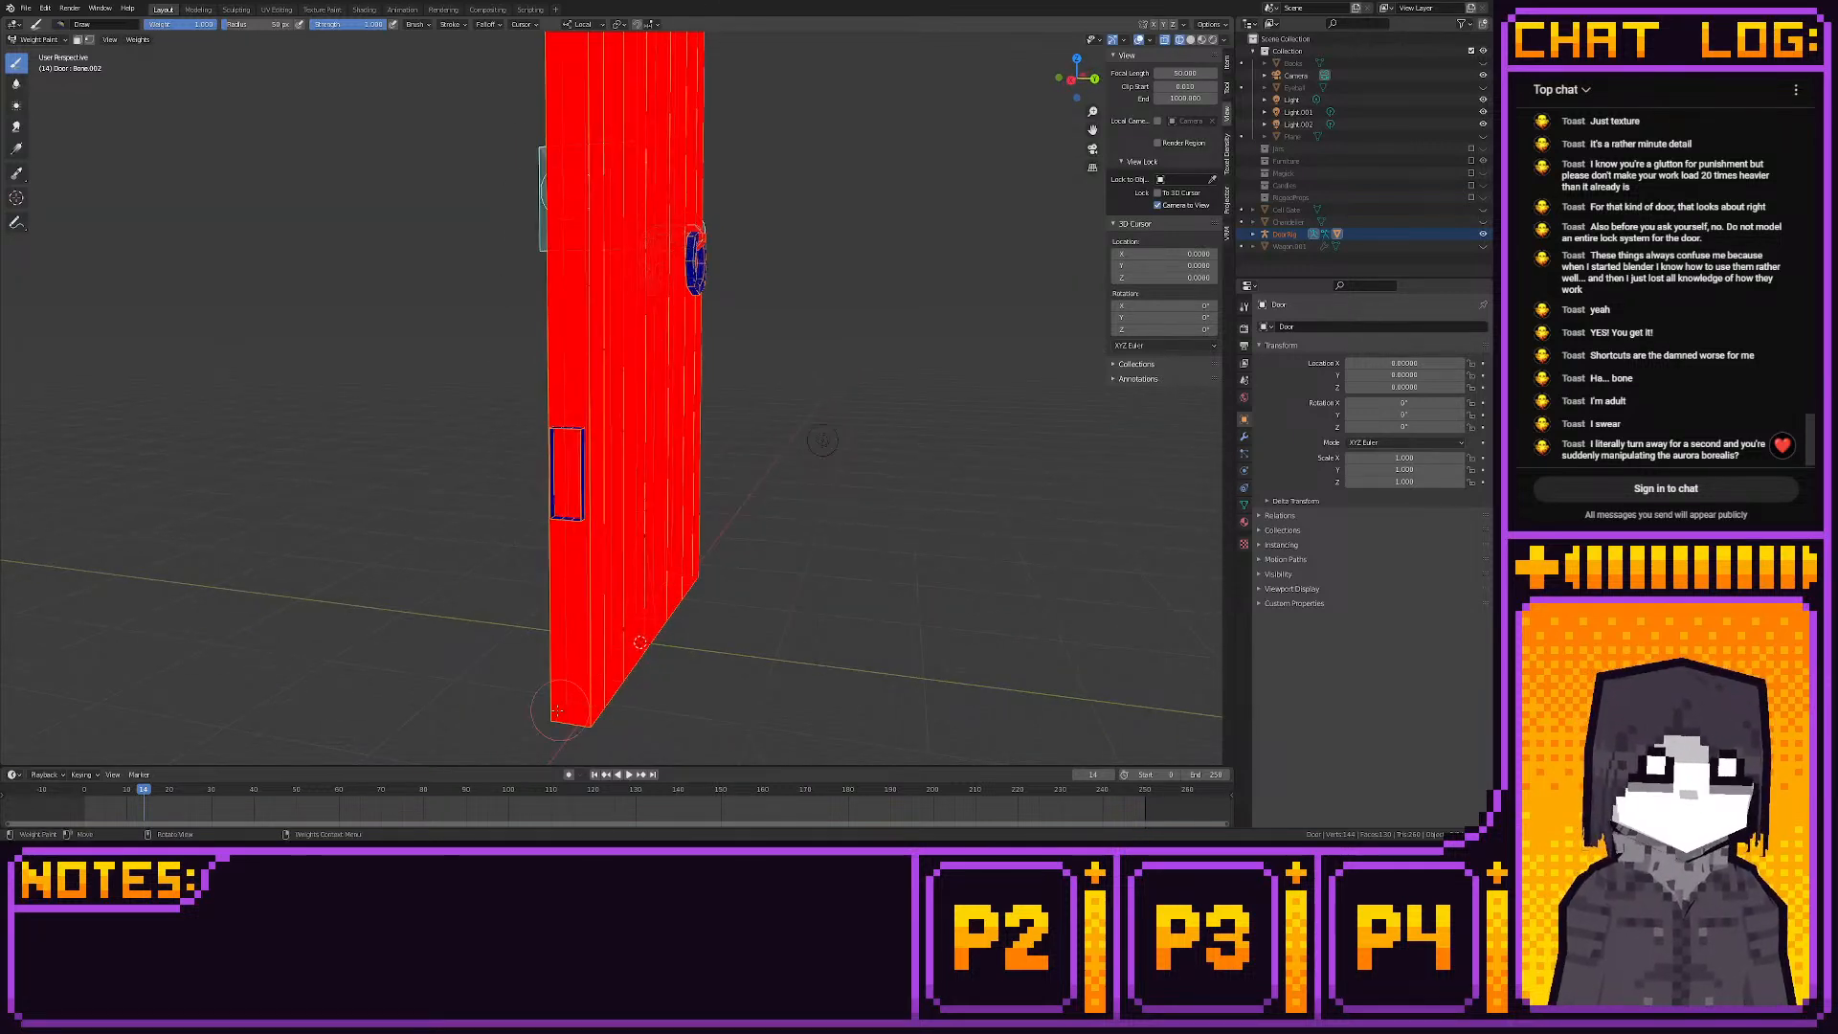
middle_click_drag(725, 450, 833, 479)
Select the pull ring's bone and paint the front and outer side of the ring with full weight
scroll(594, 488, "up", 4)
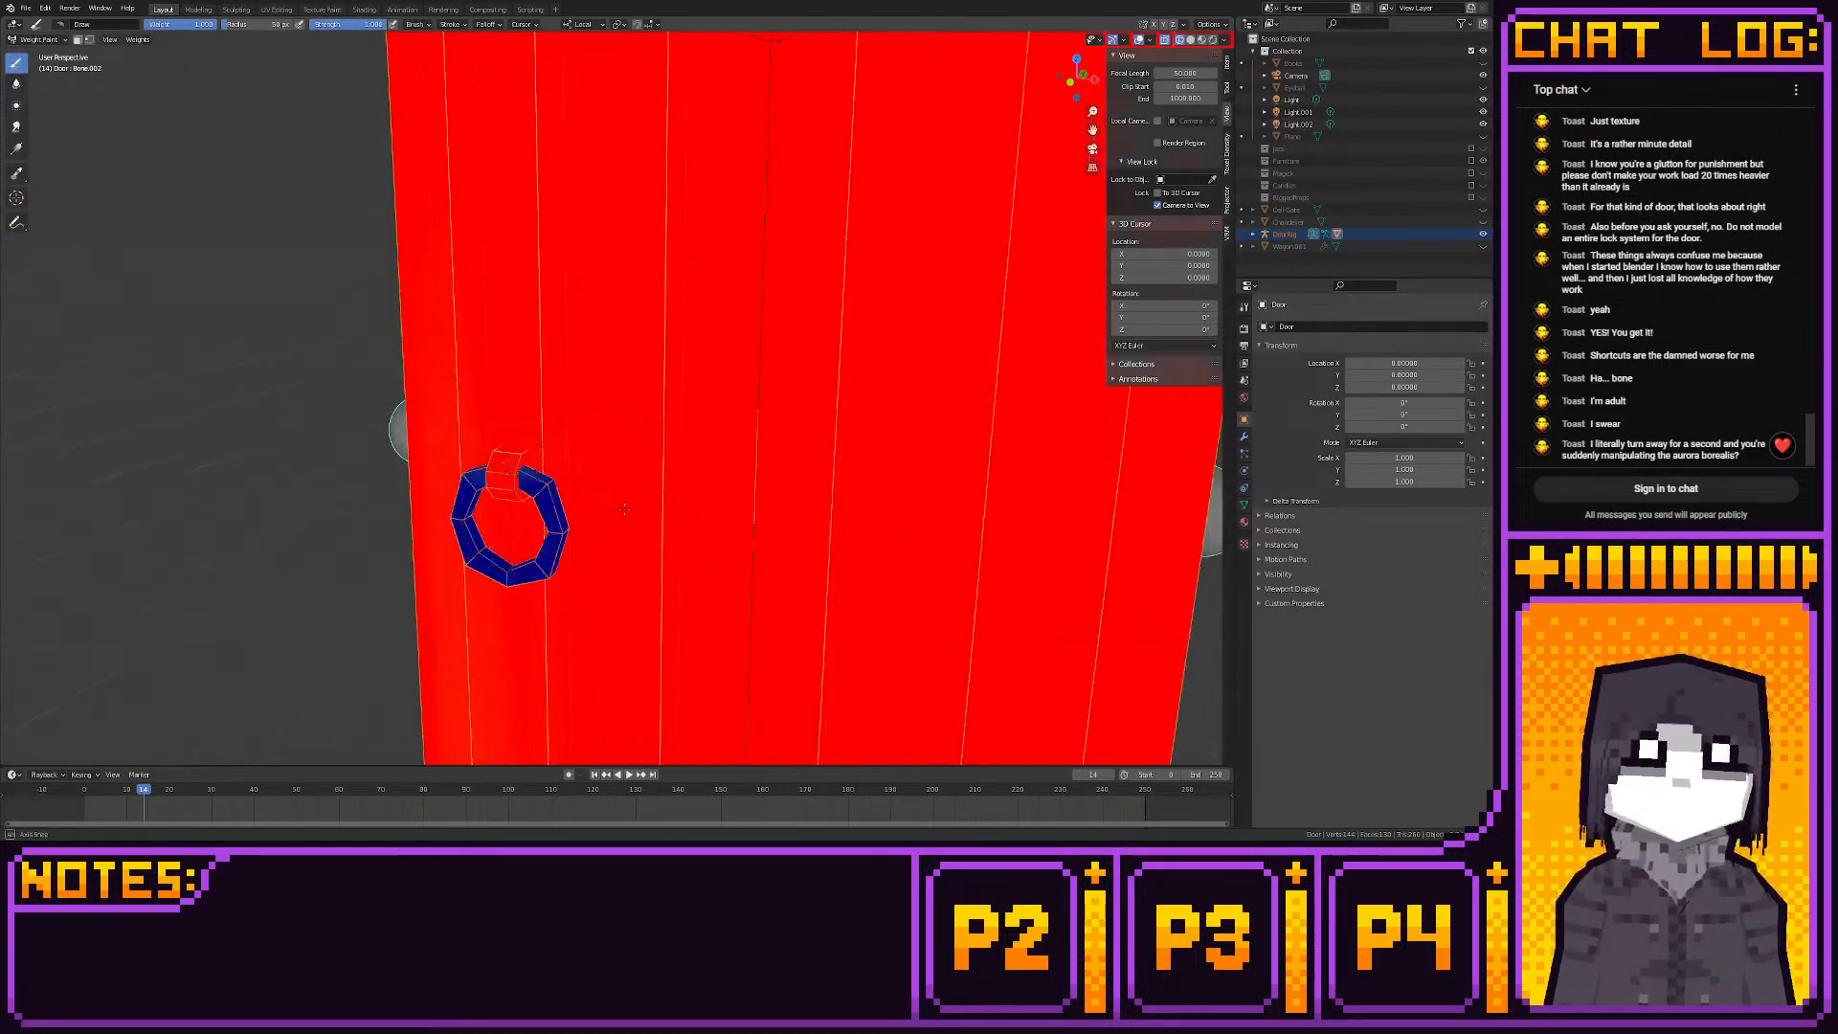
middle_click_drag(583, 494, 680, 462, "shift")
left_click(725, 409, "ctrl")
scroll(621, 476, "up", 2)
scroll(682, 461, "up", 1)
mouse_move(743, 446)
left_mouse_down()
mouse_move(809, 438)
mouse_move(742, 536)
mouse_move(718, 498)
mouse_move(670, 536)
mouse_move(684, 498)
mouse_move(623, 508)
mouse_move(651, 449)
mouse_move(613, 479)
mouse_move(582, 421)
mouse_move(660, 407)
left_mouse_up()
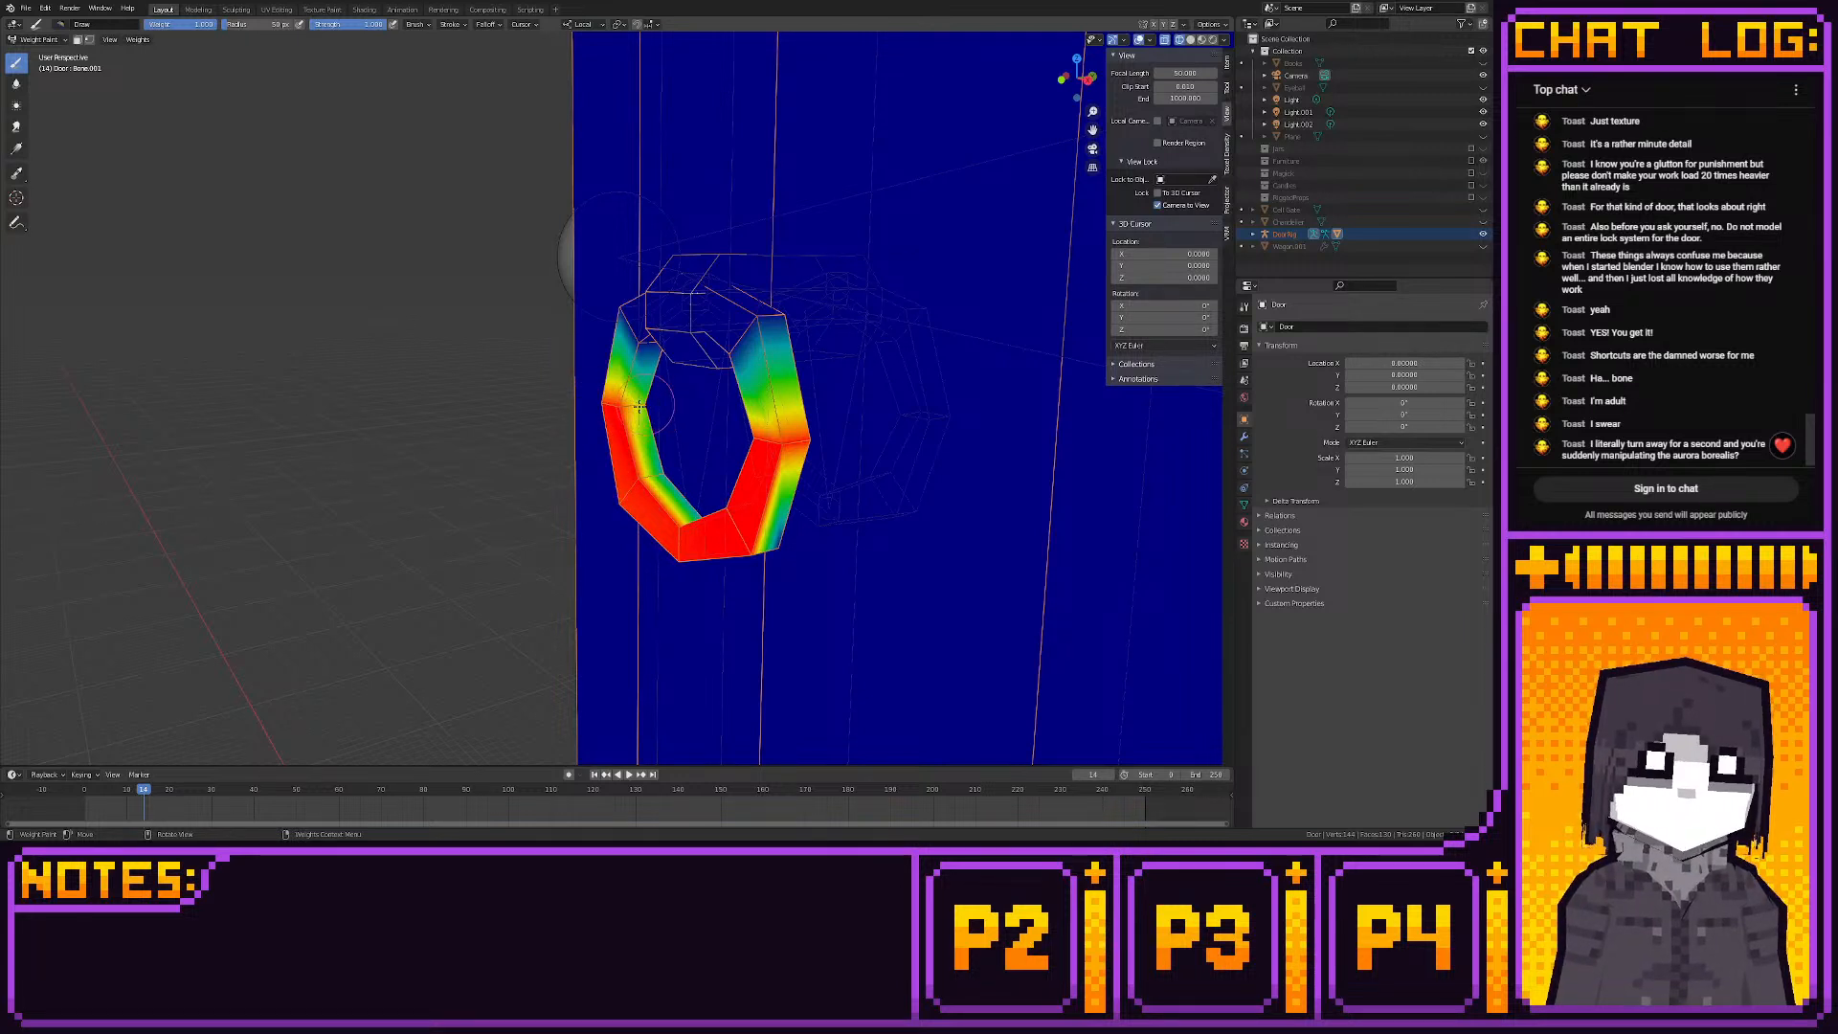
left_click_drag(749, 541, 823, 507)
mouse_move(818, 414)
left_mouse_down()
mouse_move(756, 305)
mouse_move(790, 316)
left_mouse_up()
middle_click_drag(716, 431, 916, 416, "shift")
left_click_drag(787, 428, 761, 500)
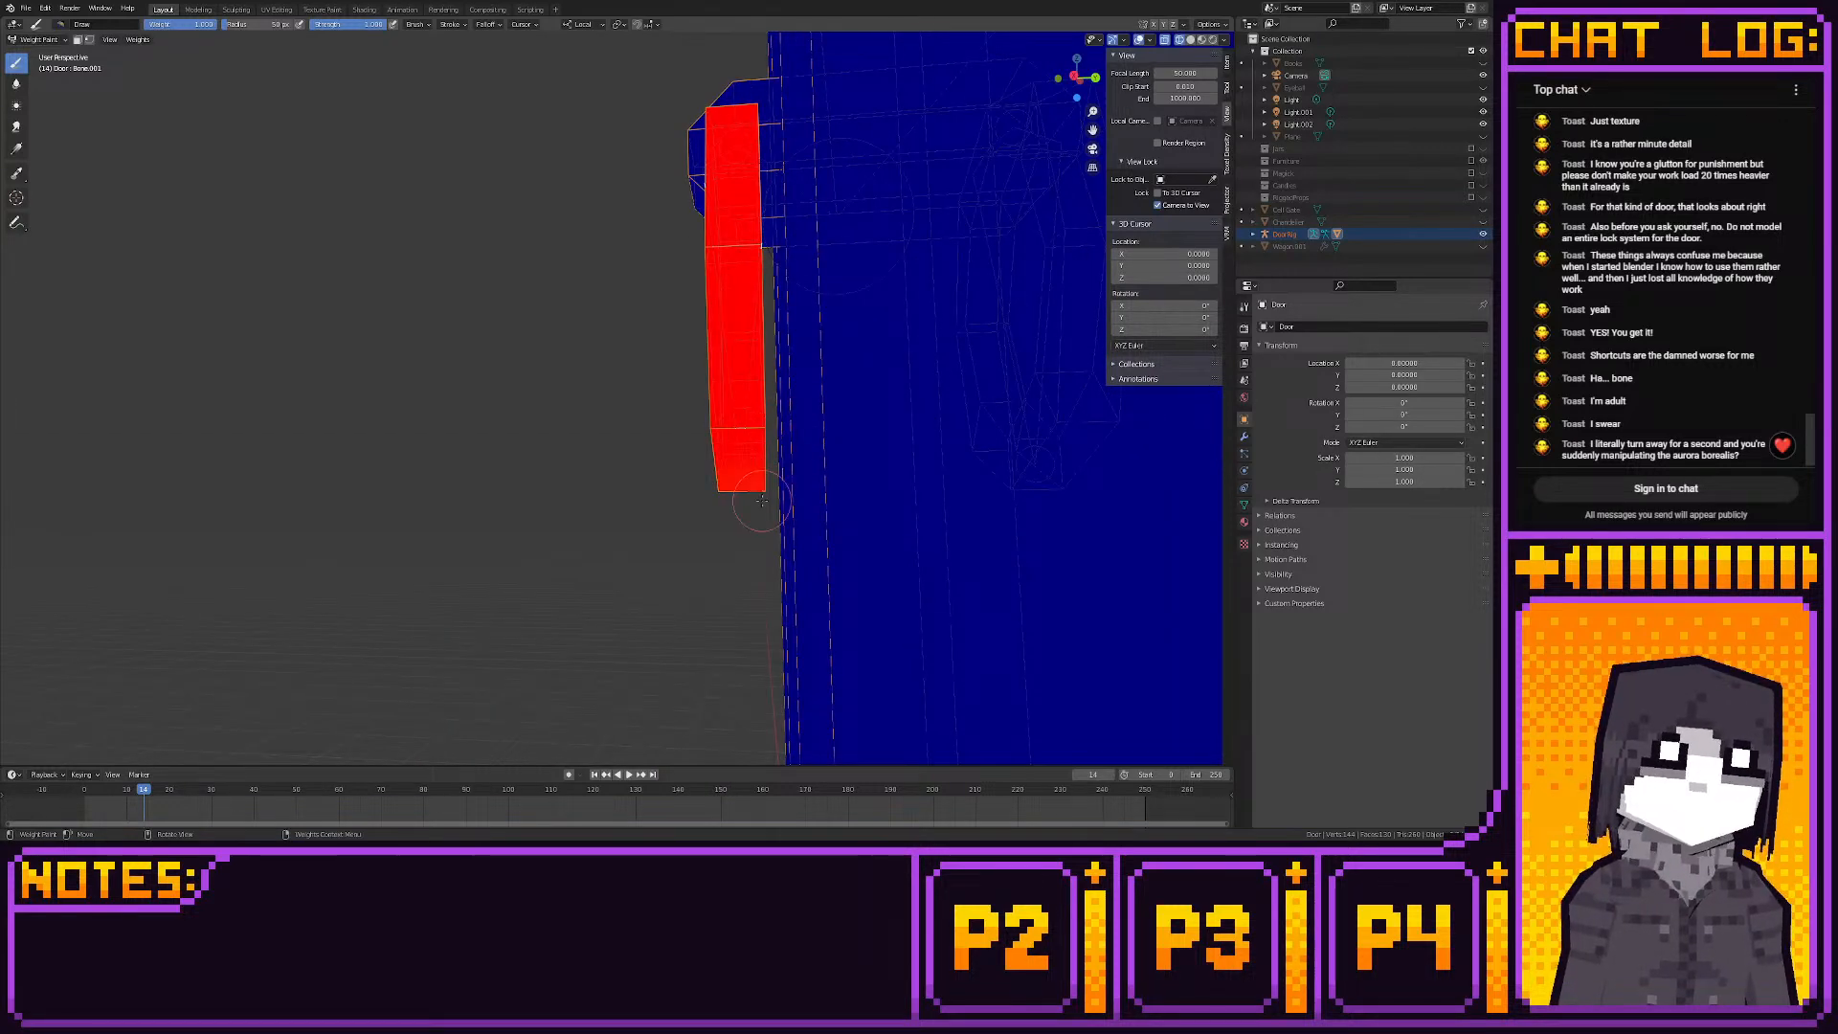
Paint the back and most of the inner side of the pull ring with full weight for its bone
middle_click_drag(769, 438, 651, 450)
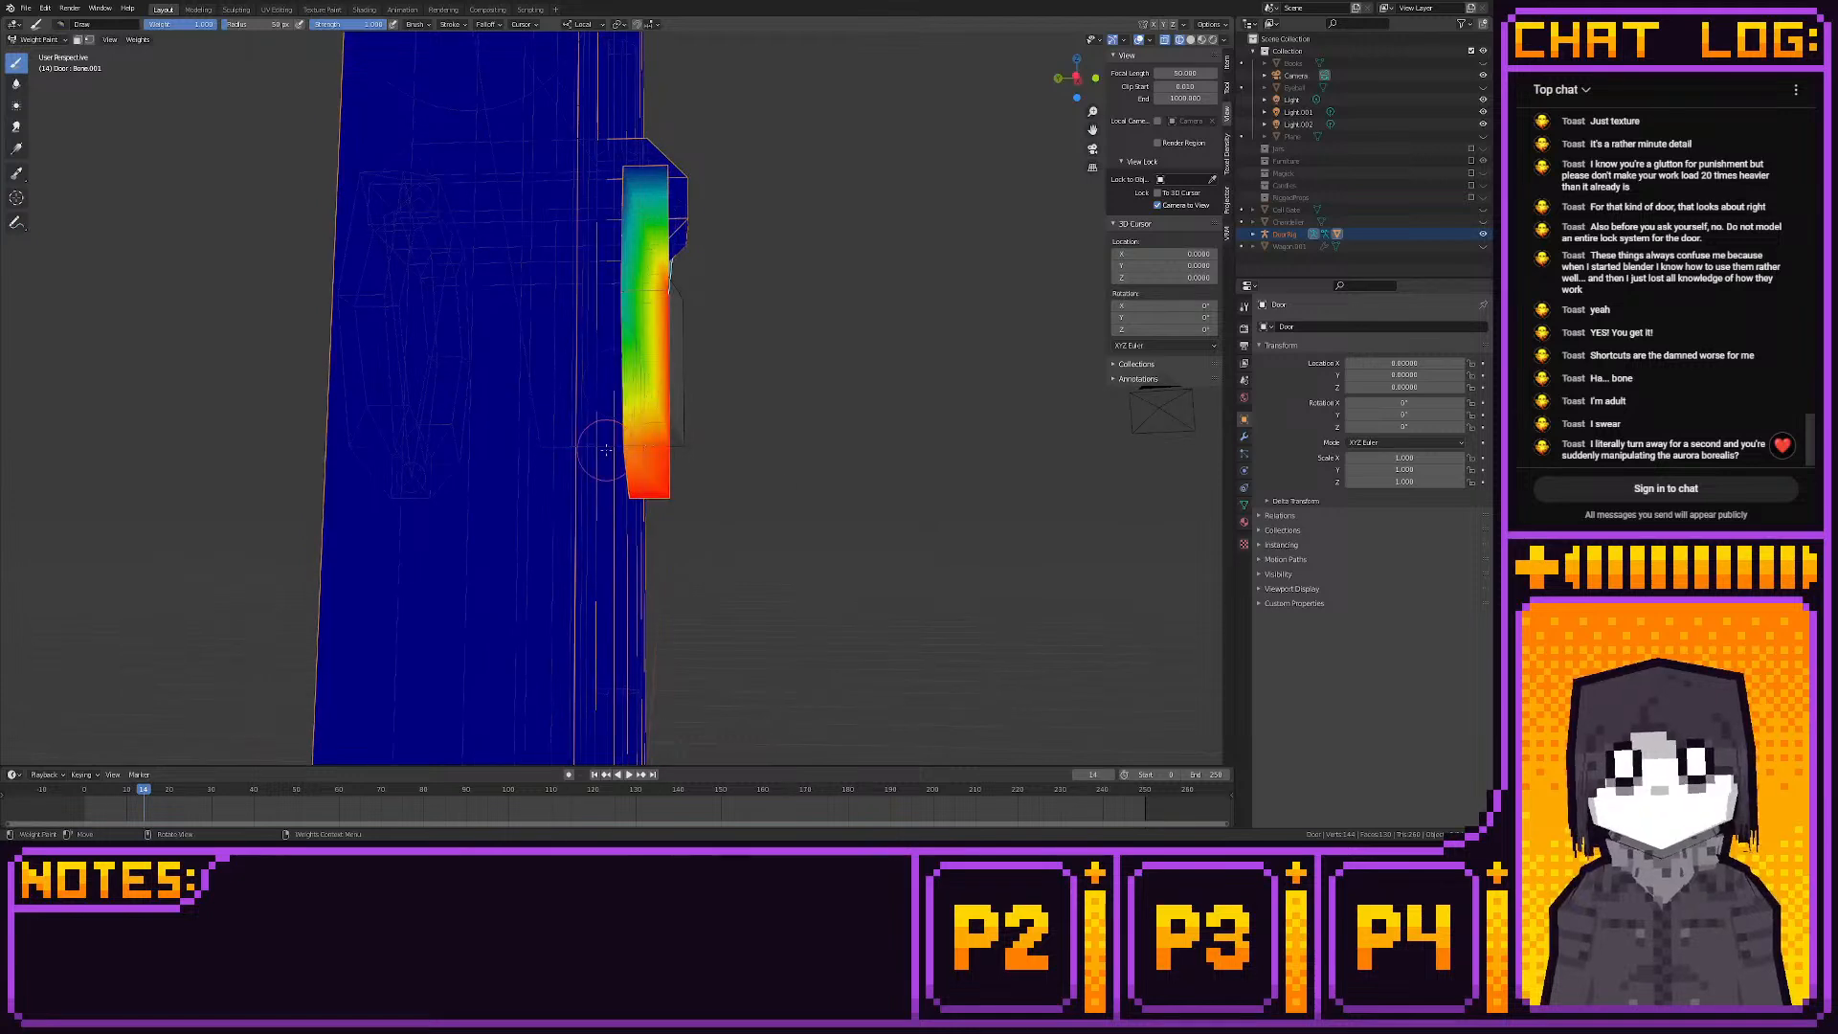
left_click_drag(629, 298, 627, 312)
middle_click_drag(624, 288, 615, 420)
left_click_drag(616, 420, 613, 421)
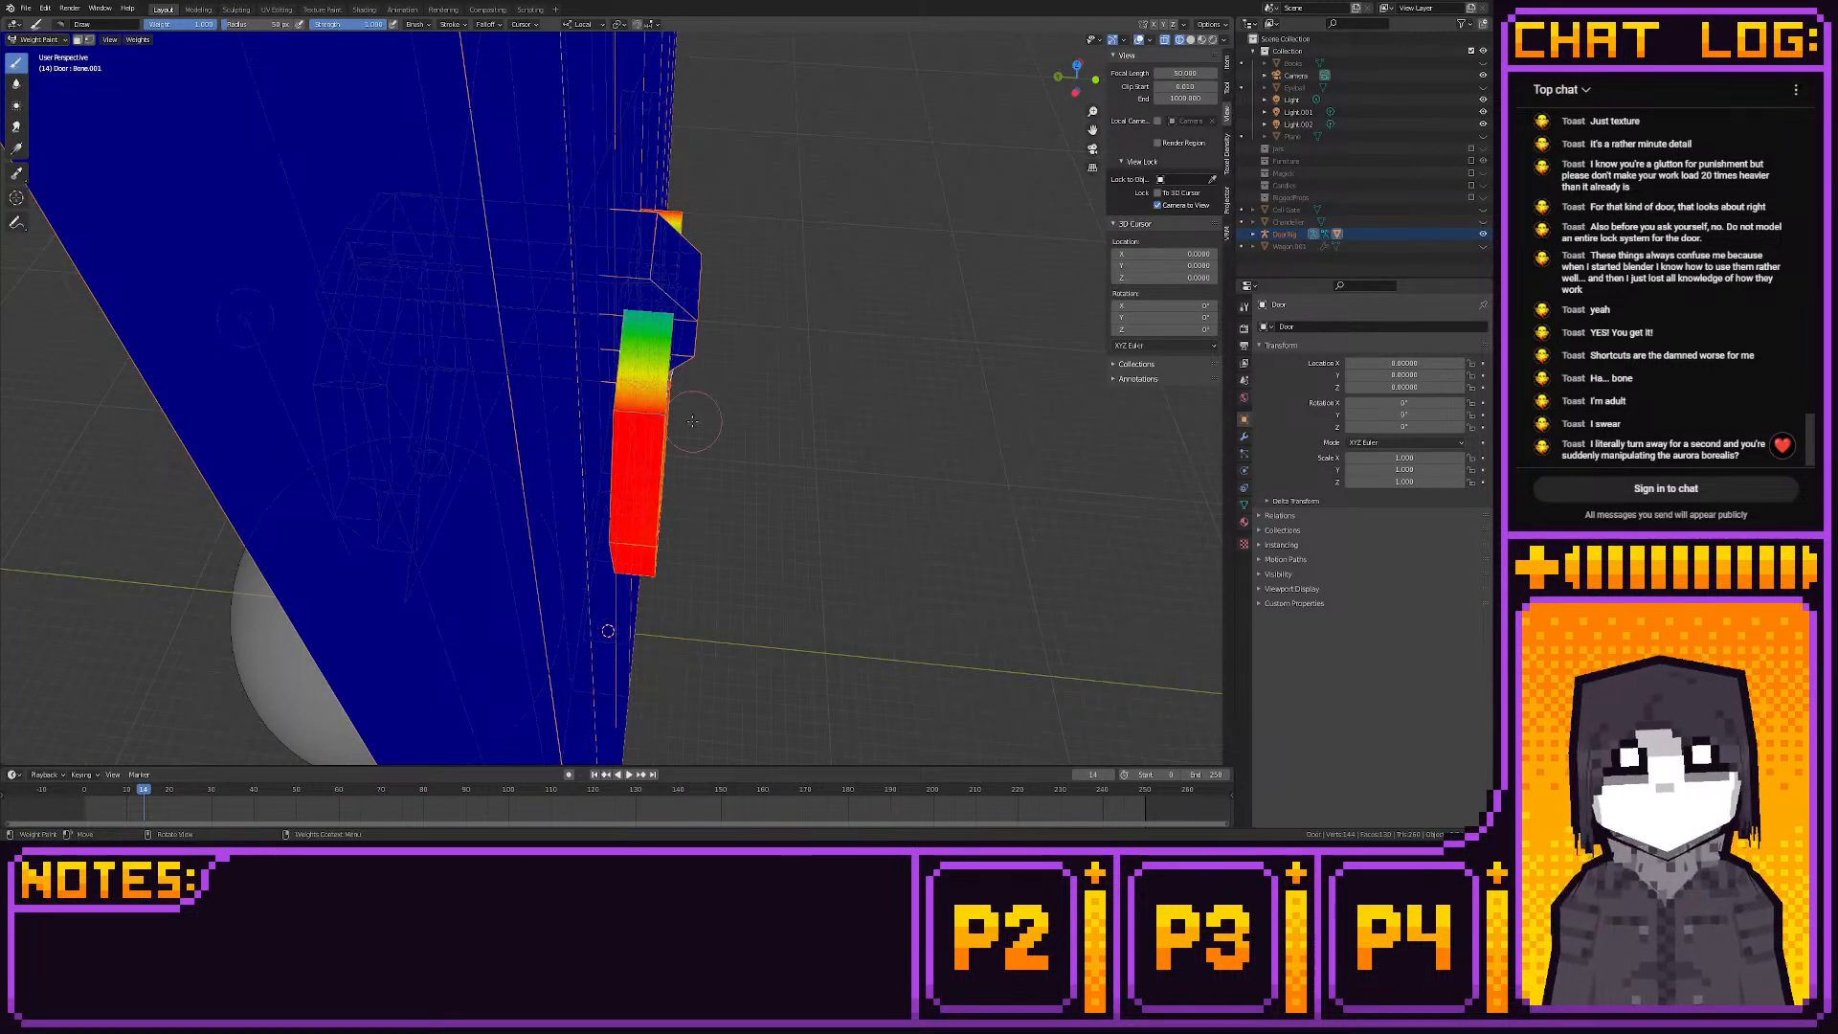
middle_click_drag(696, 469, 580, 462)
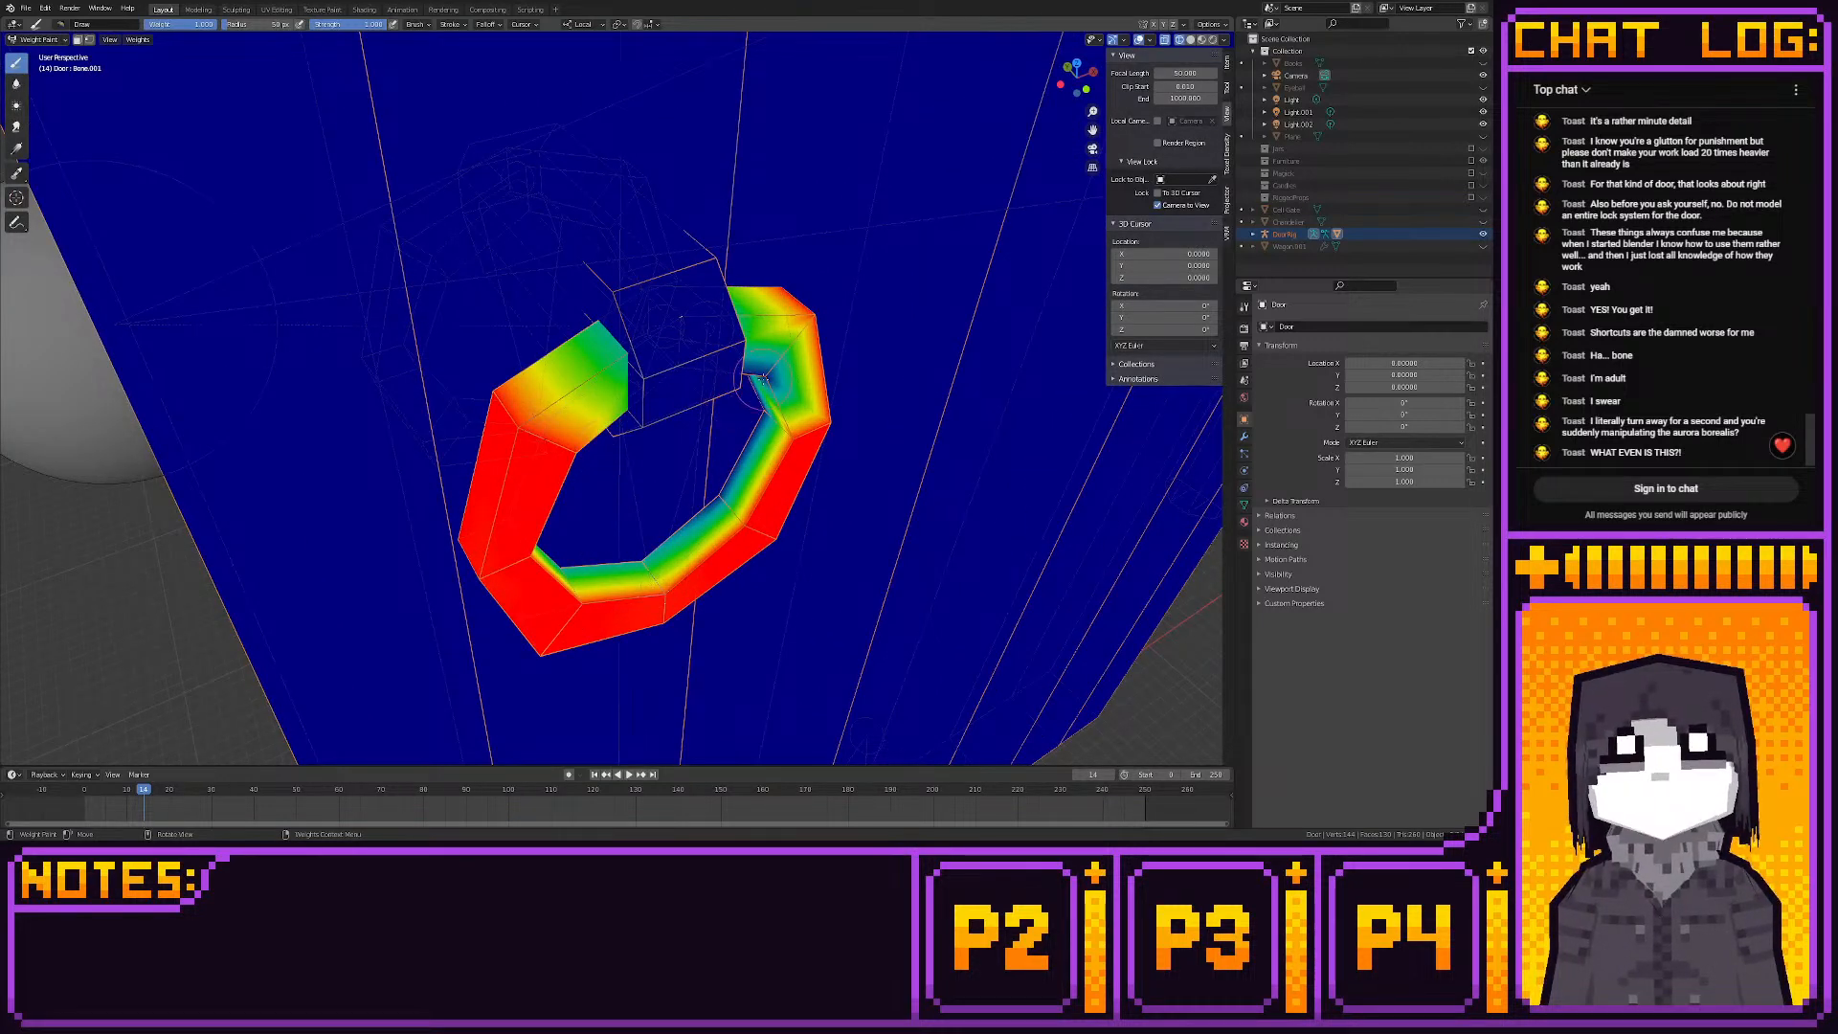
mouse_move(761, 378)
left_mouse_down()
mouse_move(756, 449)
mouse_move(709, 517)
mouse_move(709, 463)
mouse_move(694, 521)
mouse_move(649, 574)
left_mouse_up()
middle_click_drag(618, 554, 506, 548)
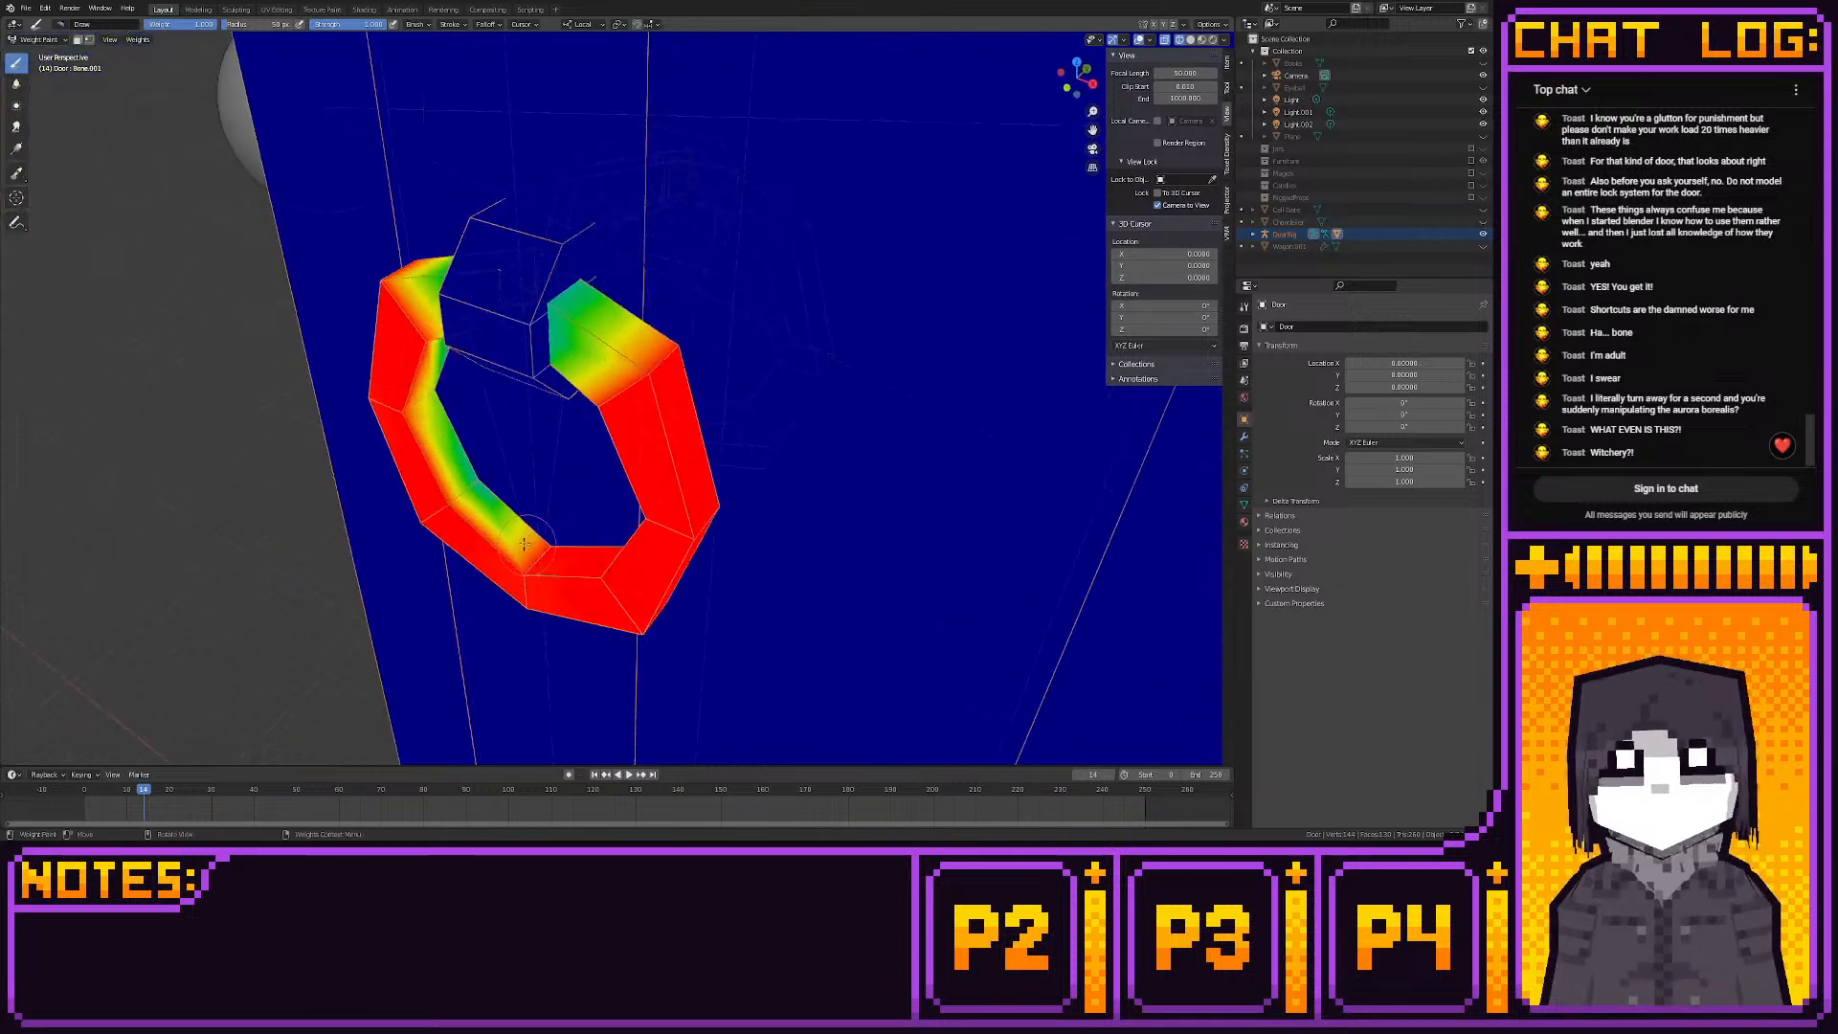
left_click_drag(517, 525, 433, 393)
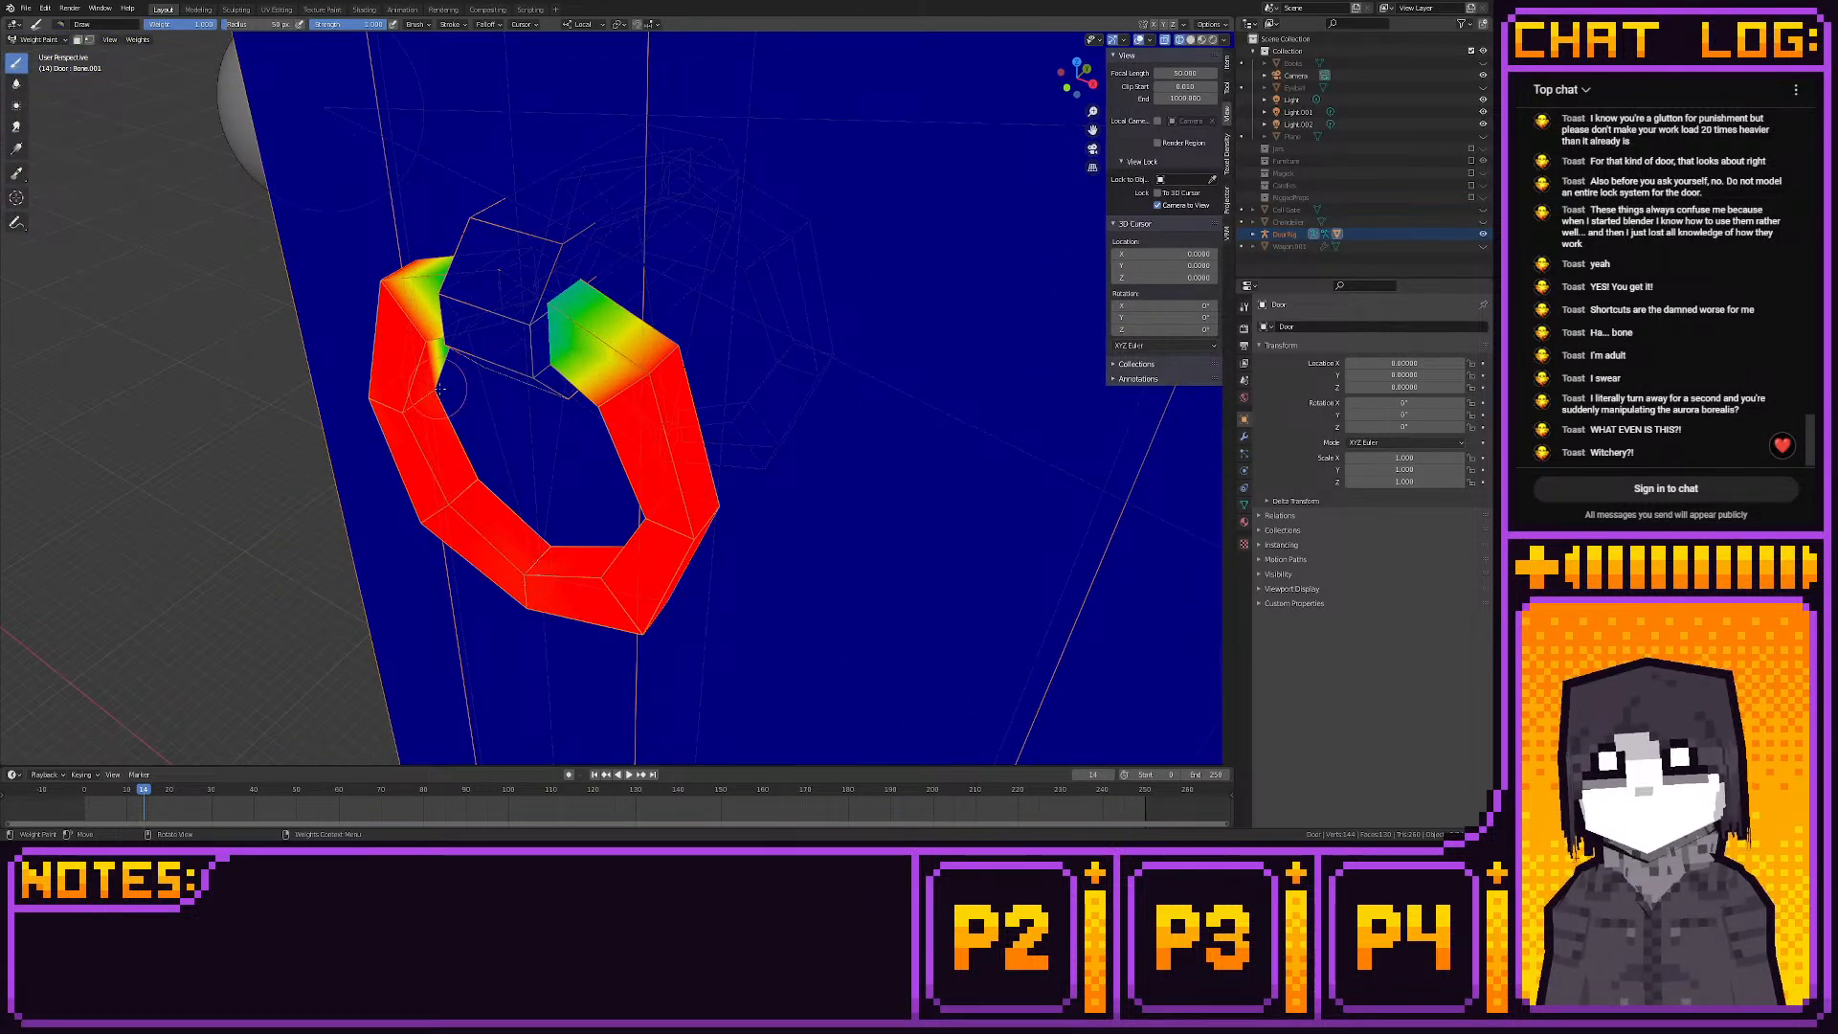
Paint the remaining inner faces of the pull ring up to the bracket with full weight
middle_click_drag(443, 401, 579, 567)
scroll(579, 566, "up", 3)
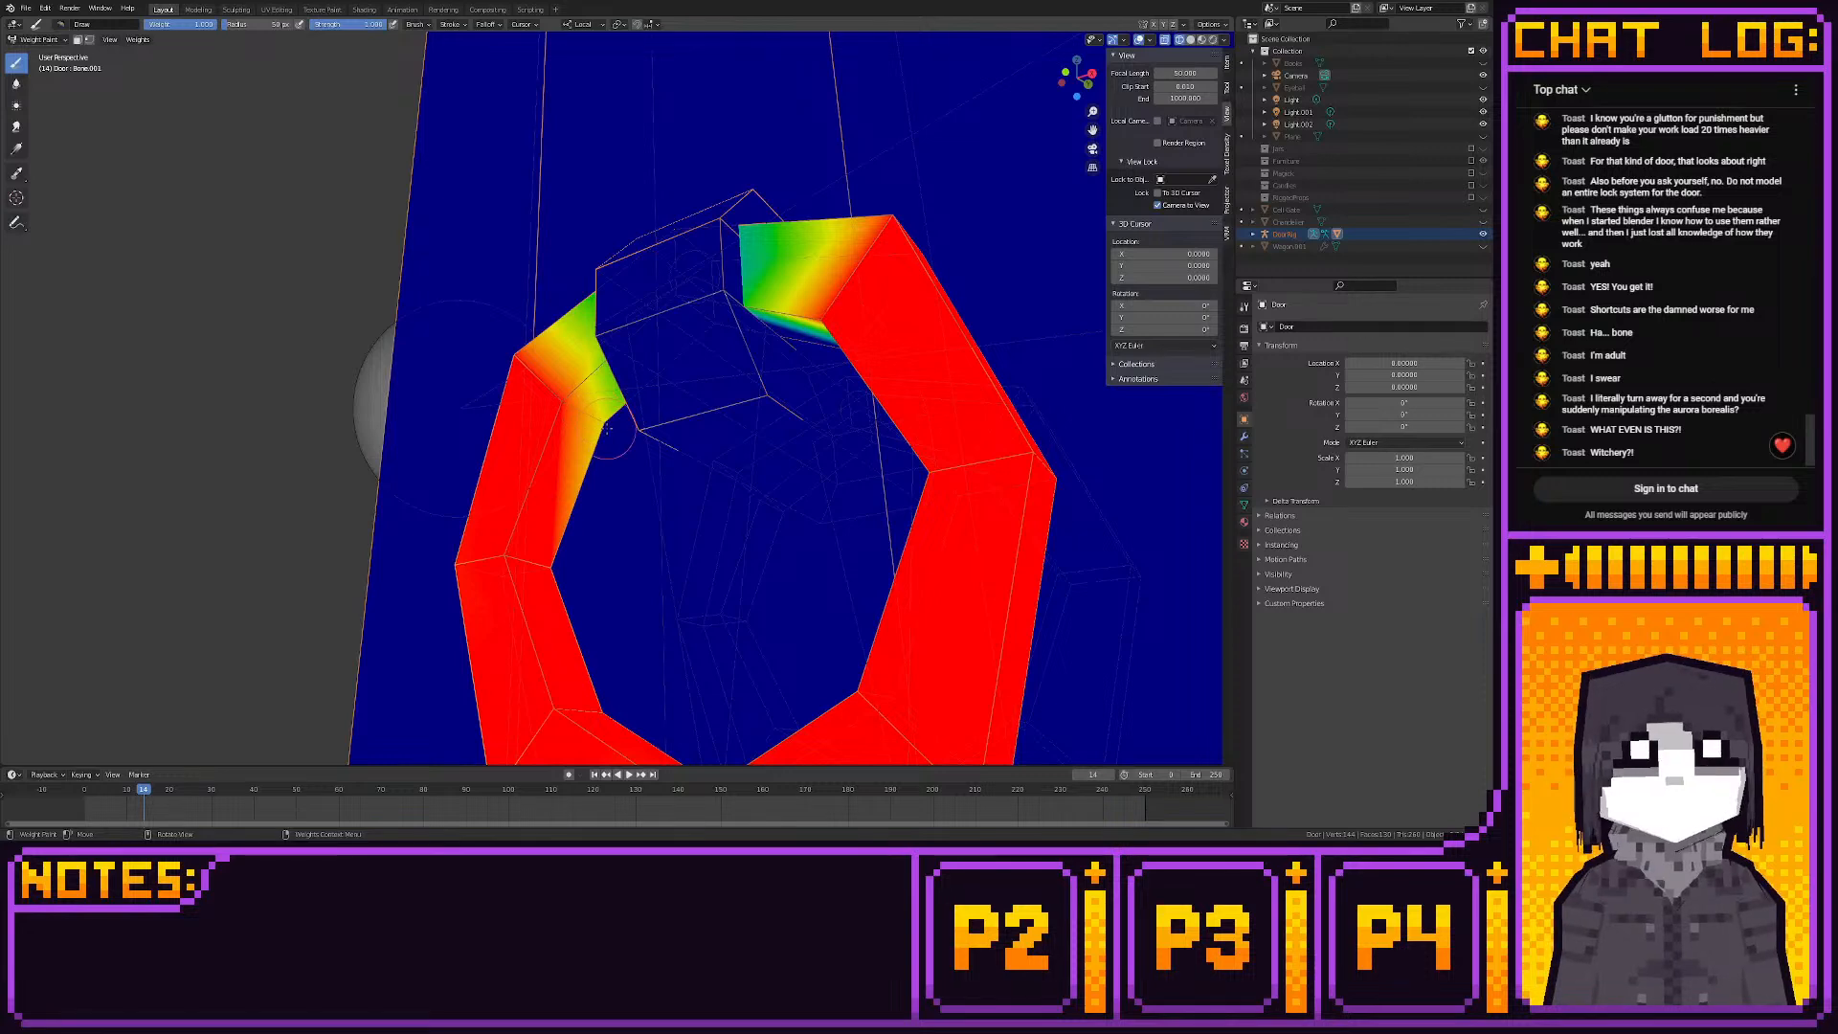
left_click_drag(608, 429, 613, 423)
mouse_move(789, 354)
middle_mouse_down()
mouse_move(814, 314)
mouse_move(883, 299)
middle_mouse_up()
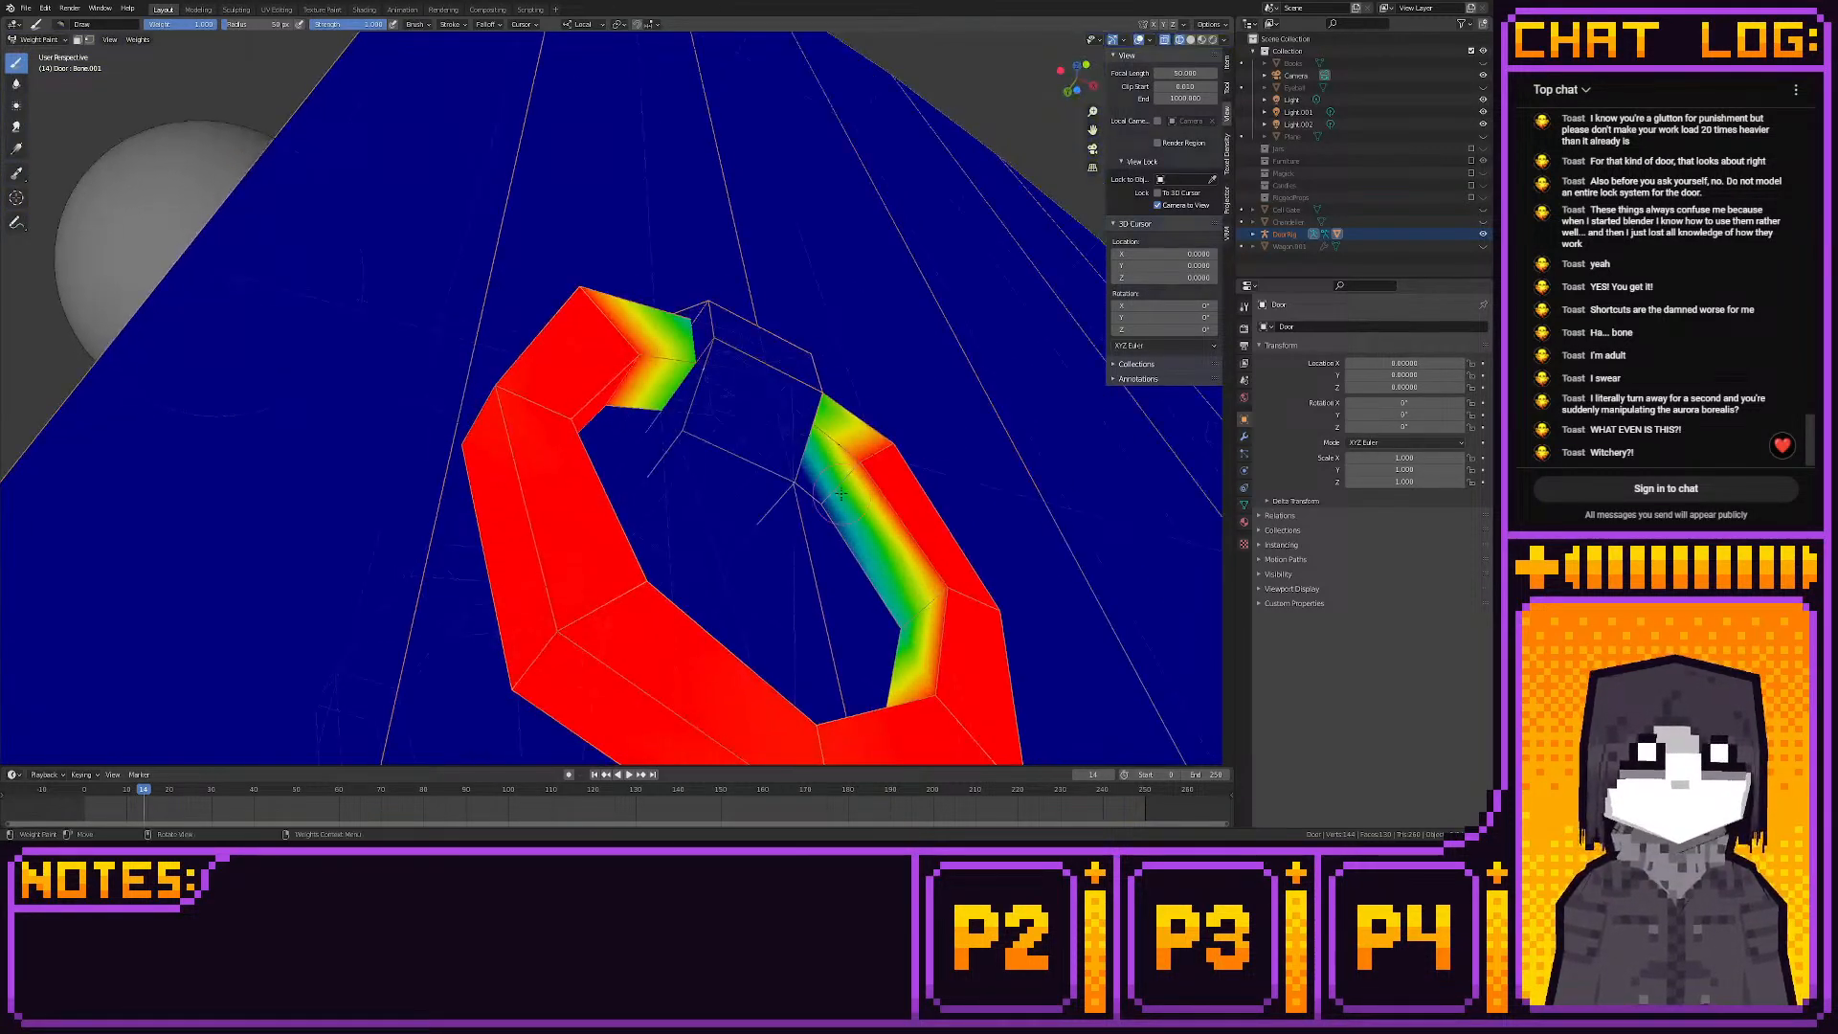
left_click_drag(825, 497, 814, 505)
left_click(900, 627)
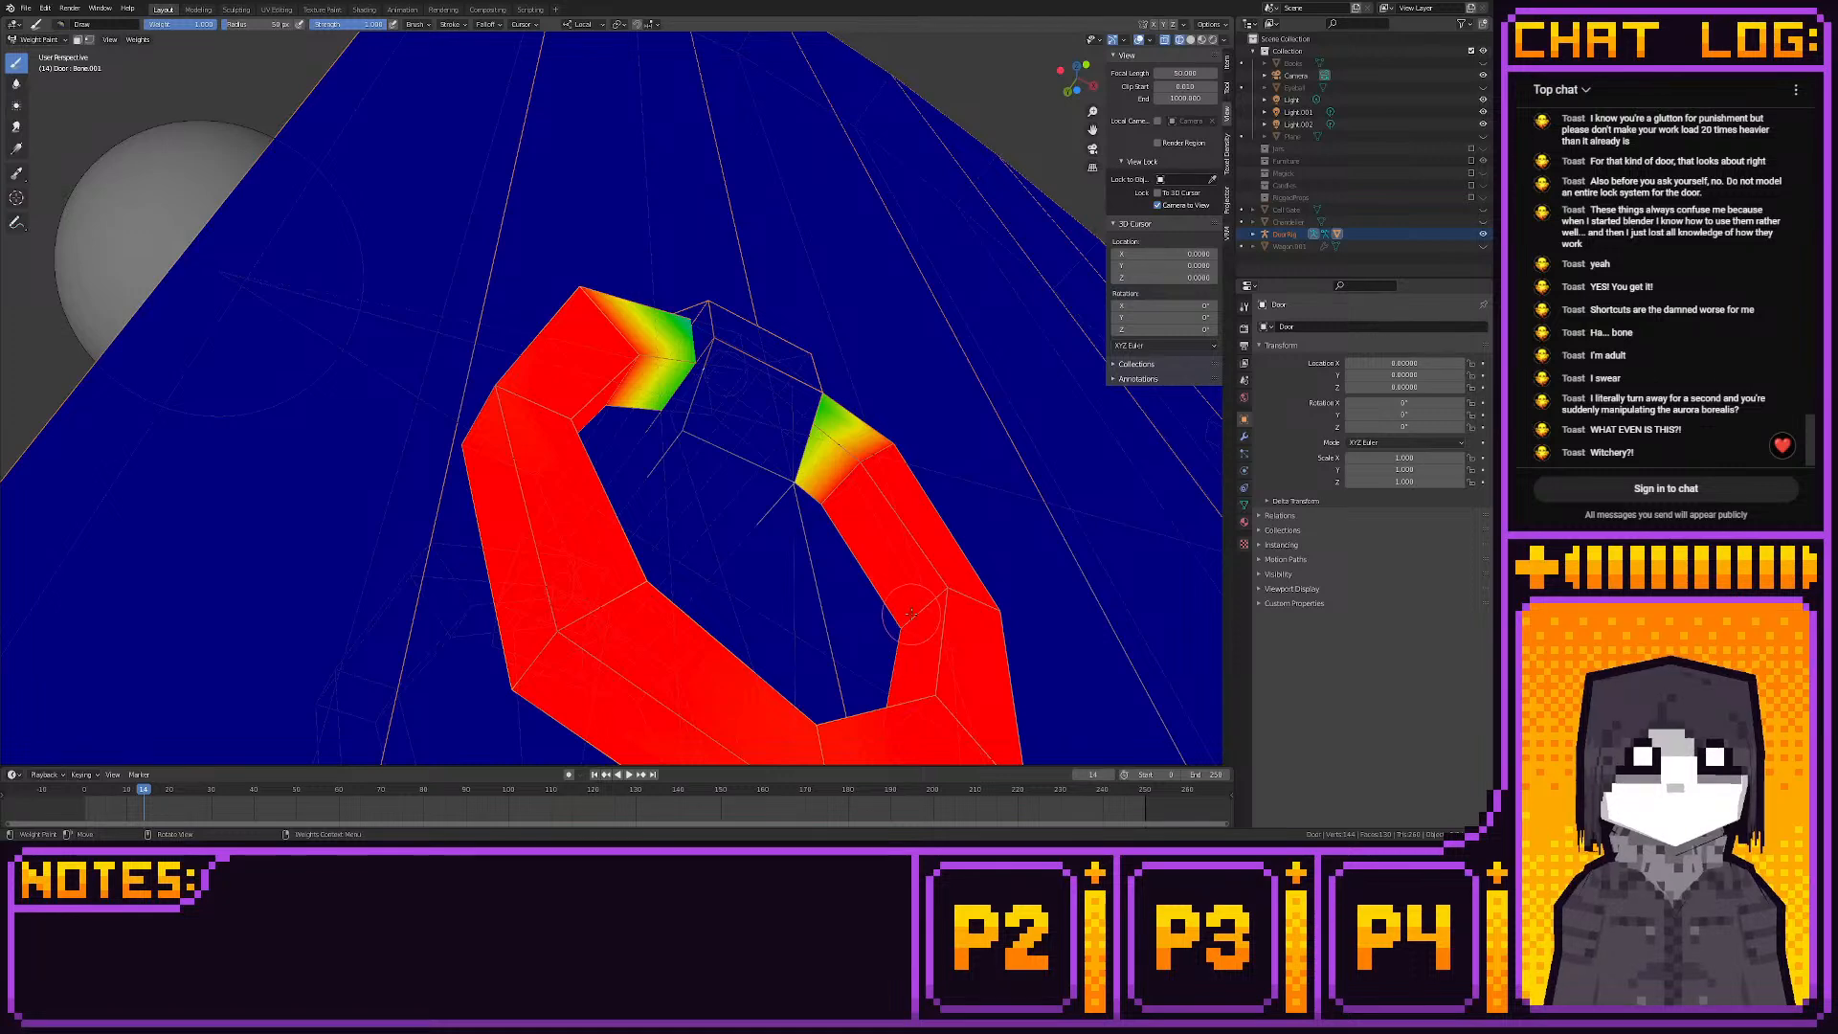
middle_click_drag(911, 614, 824, 572)
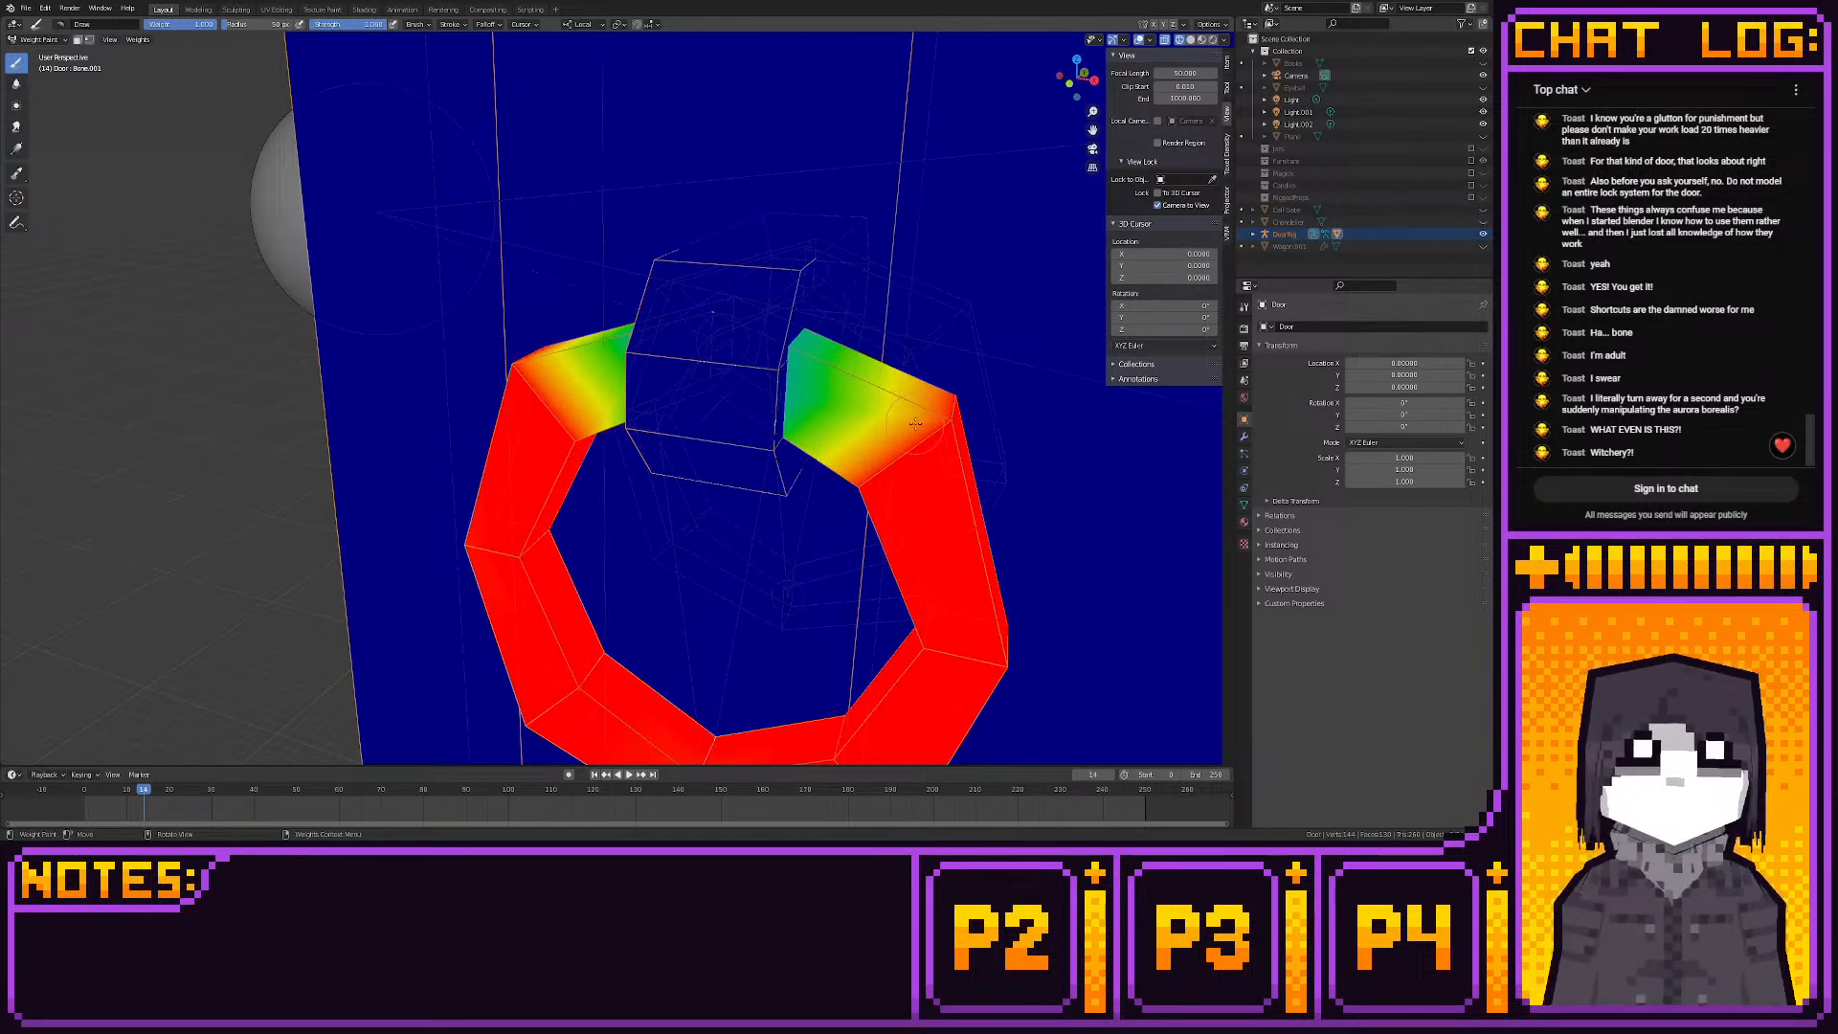
Paint the lower corners of the ring section hidden inside the bracket with full weight
scroll(874, 464, "up", 4)
middle_click_drag(812, 477, 716, 562, "shift")
scroll(792, 455, "up", 8)
middle_click_drag(738, 474, 750, 388)
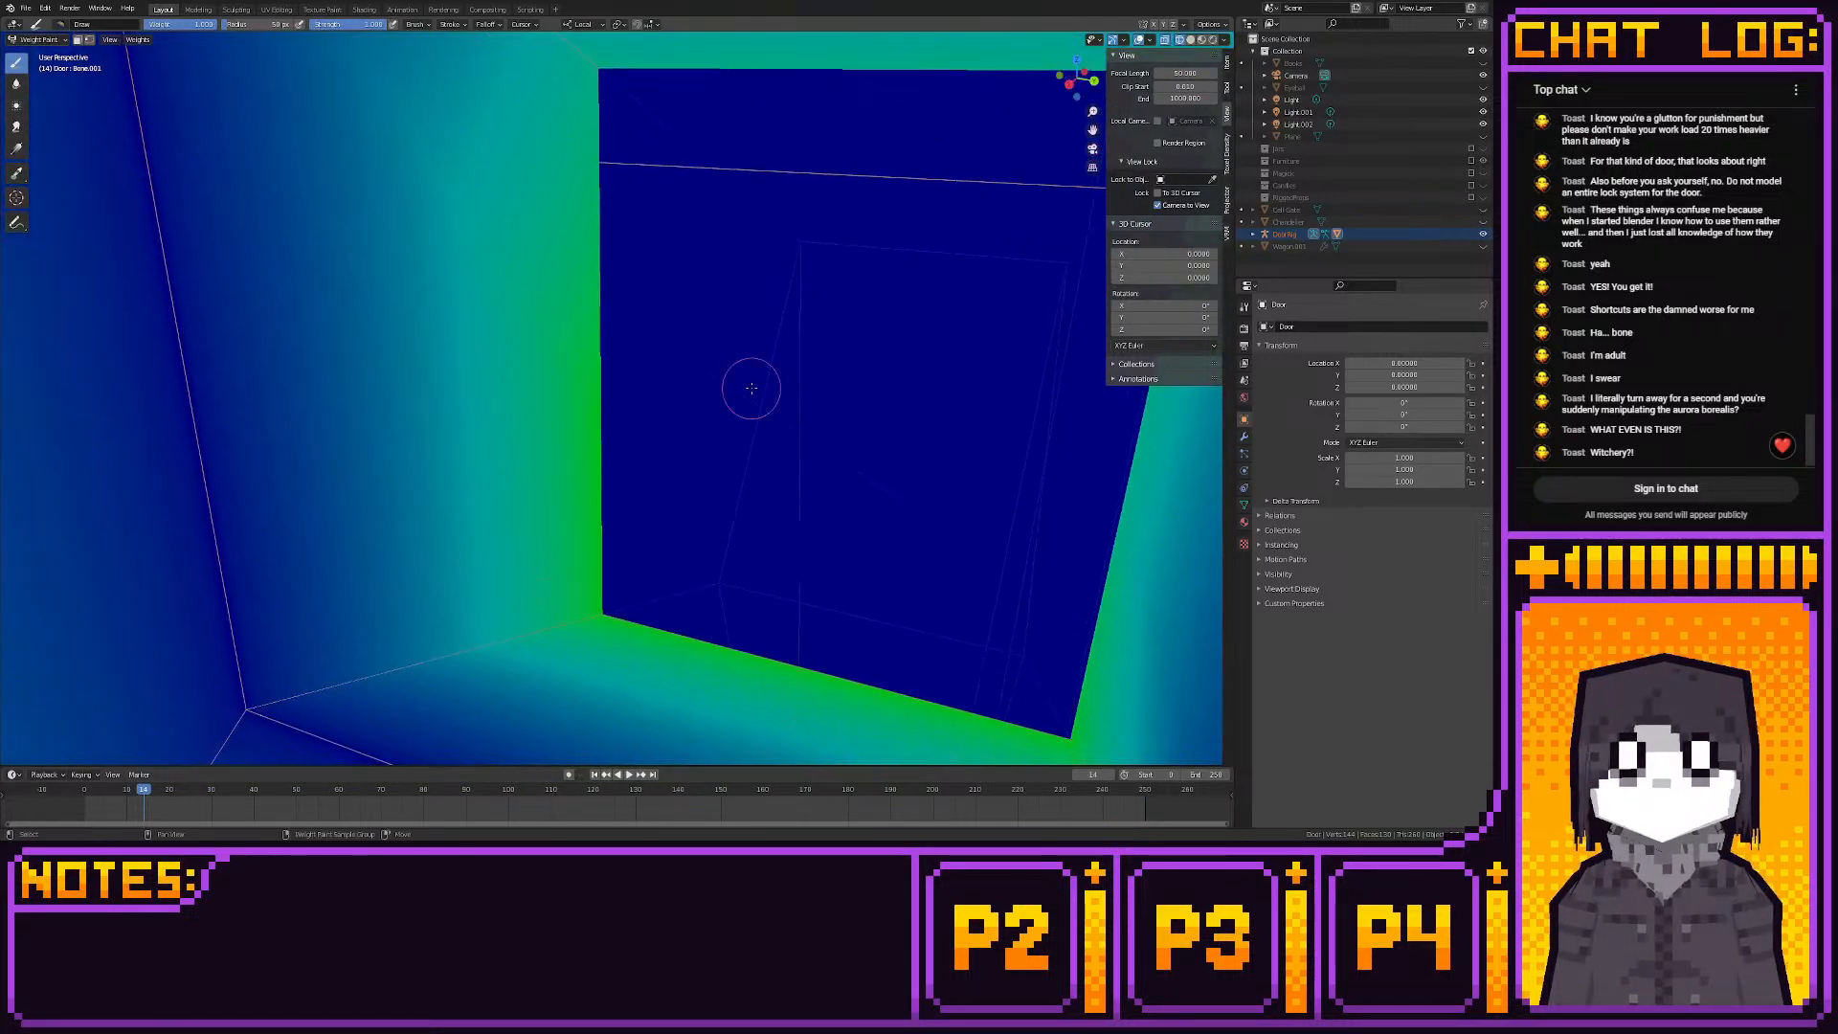
middle_click_drag(691, 507, 691, 490)
left_click_drag(327, 468, 312, 475)
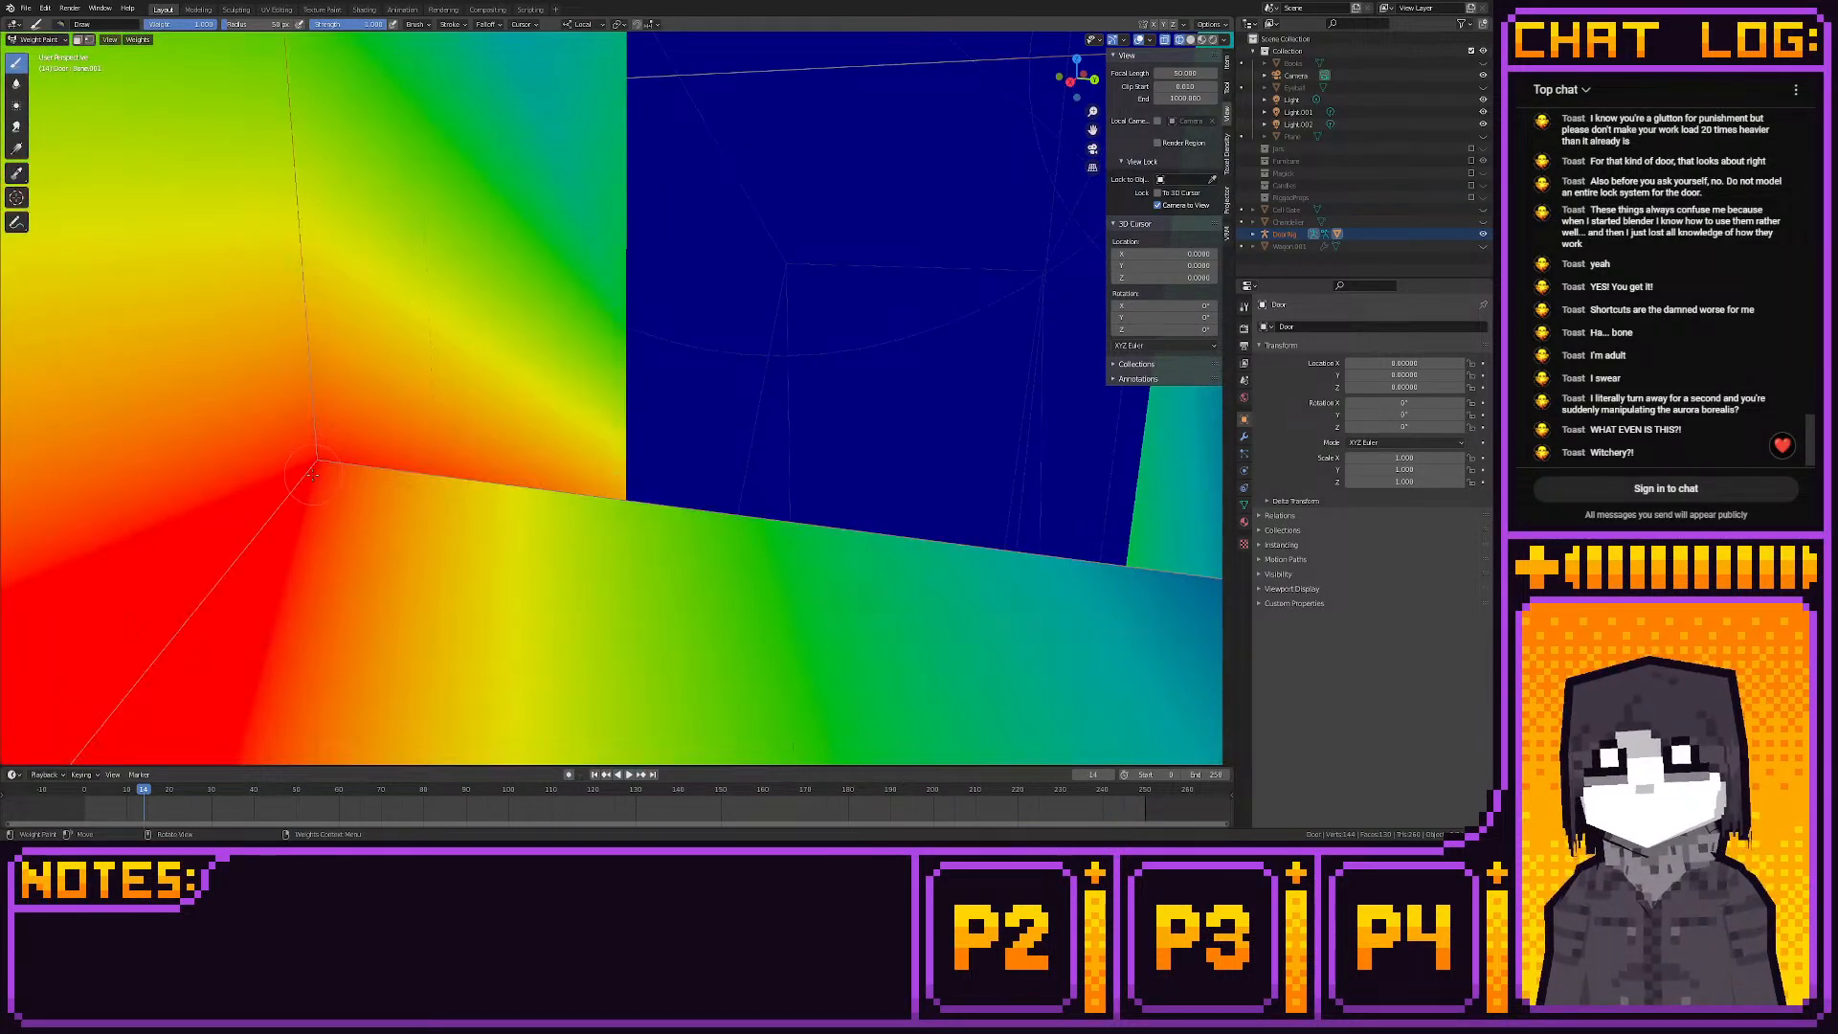
middle_click_drag(825, 541, 1073, 575)
left_click_drag(1073, 575, 1057, 598)
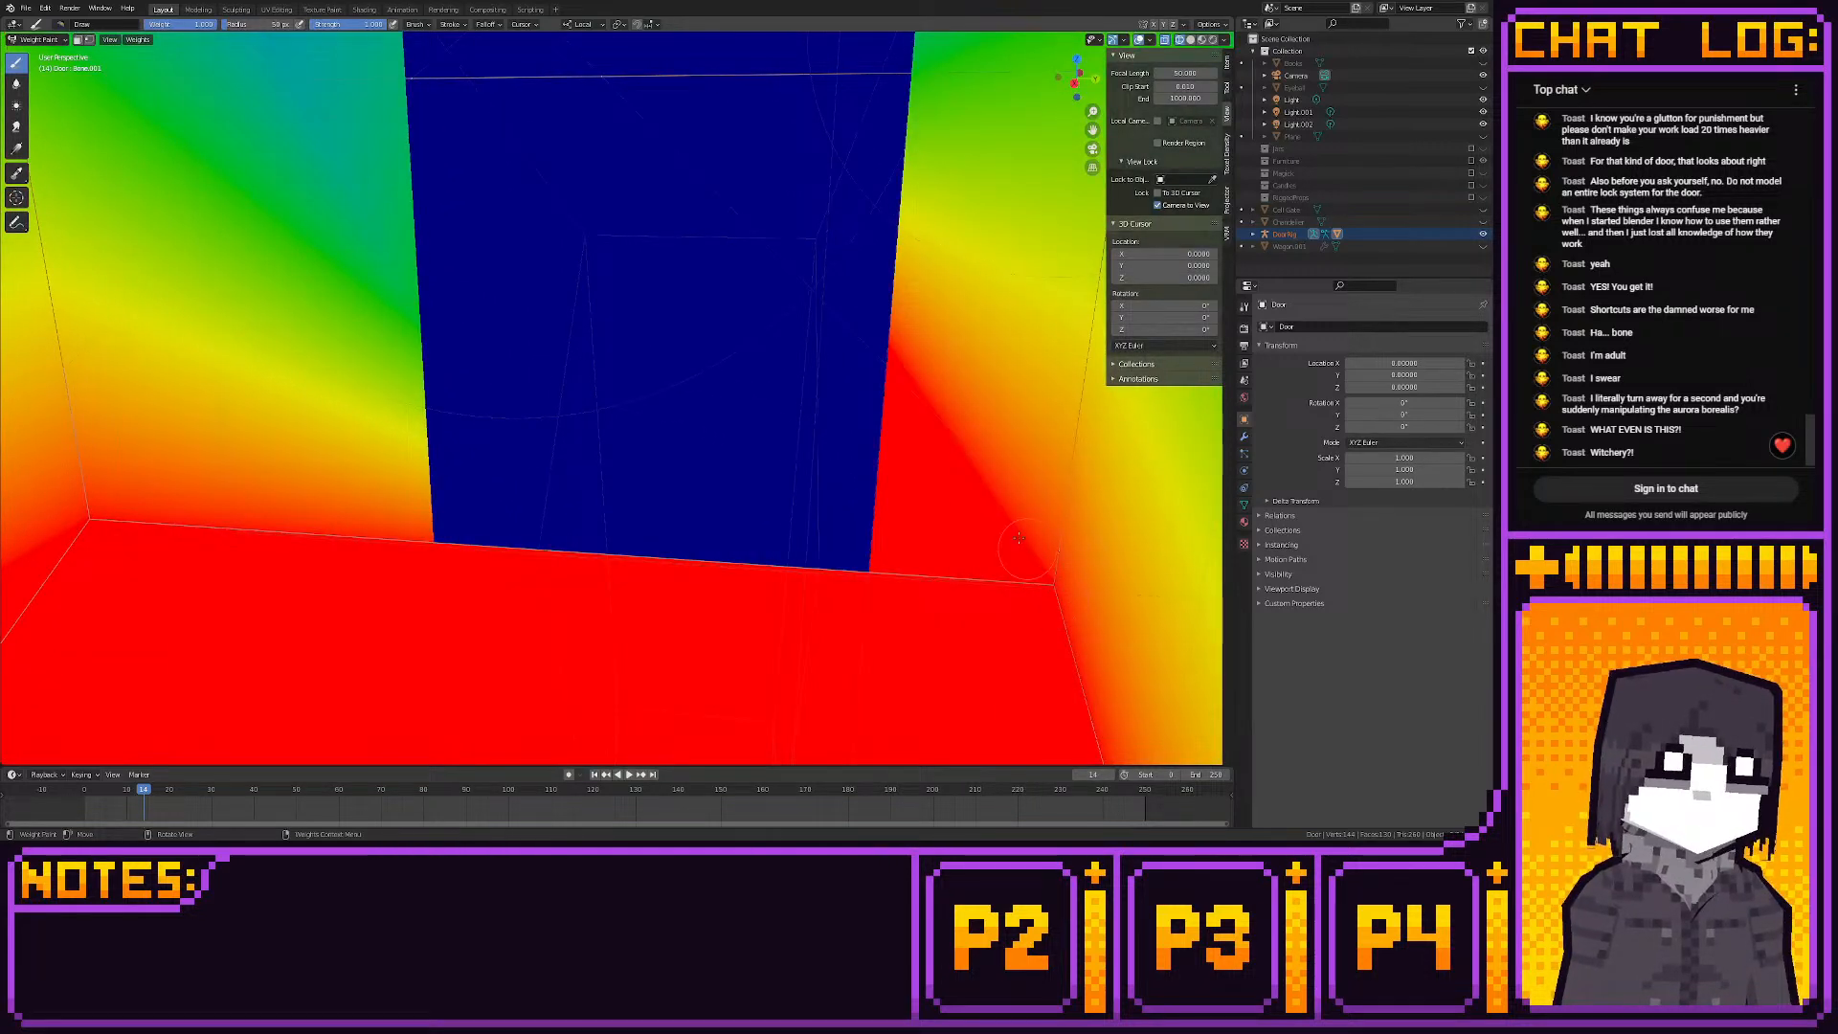
Paint the upper corners of the ring section hidden inside the bracket with full weight
mouse_move(1019, 539)
middle_mouse_down()
mouse_move(961, 615)
mouse_move(984, 612)
mouse_move(635, 406)
mouse_move(736, 670)
middle_mouse_up()
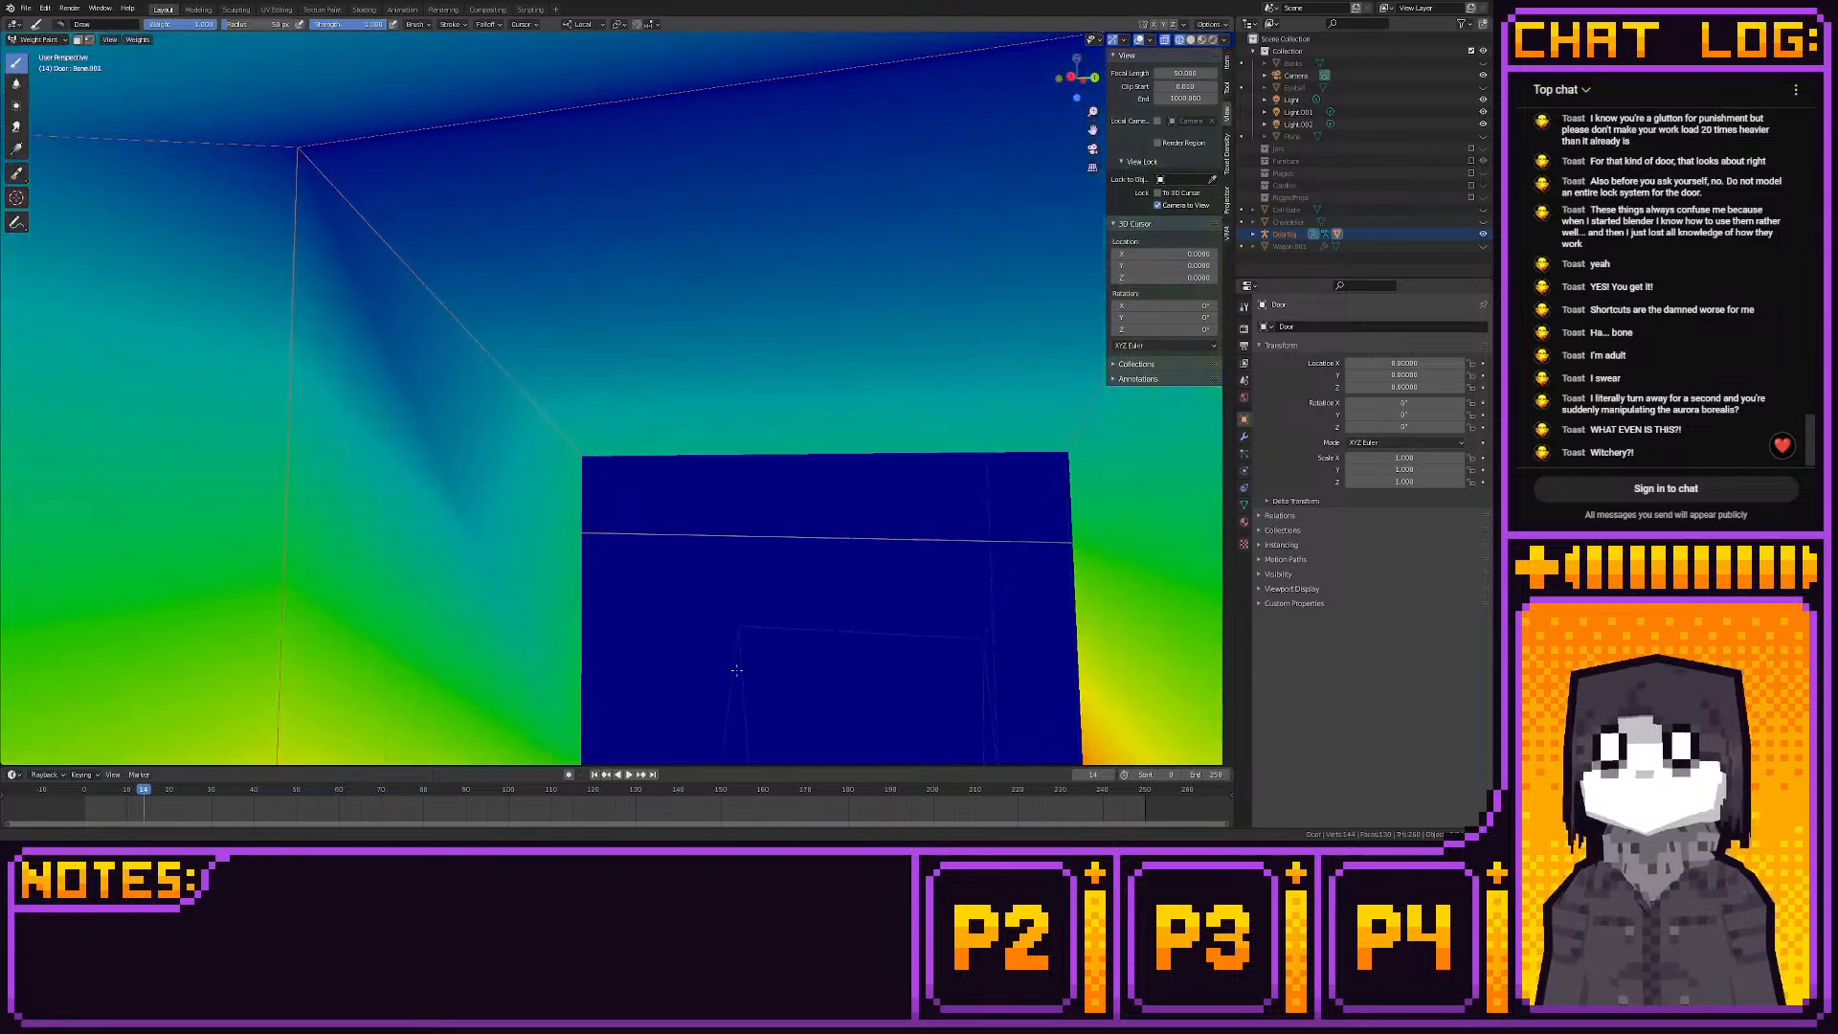
left_click(298, 182)
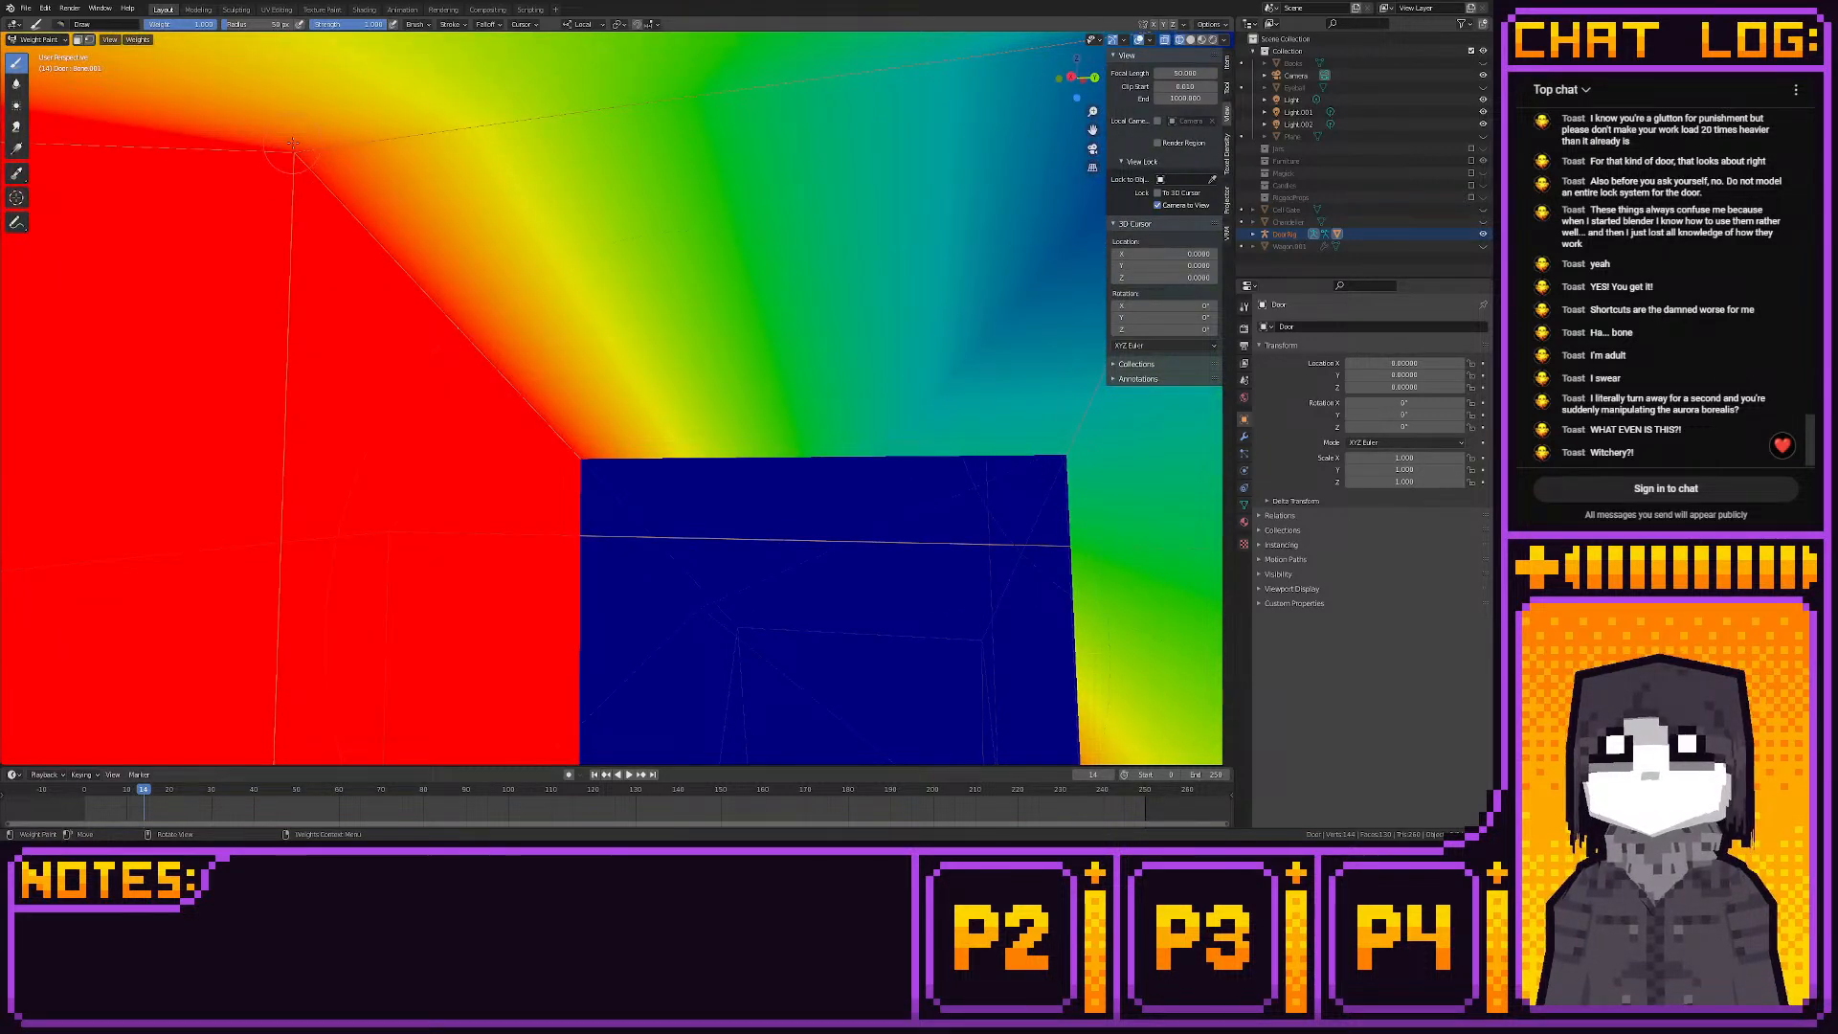
mouse_move(577, 330)
middle_mouse_down()
mouse_move(651, 383)
mouse_move(555, 444)
middle_mouse_up()
left_click(861, 123)
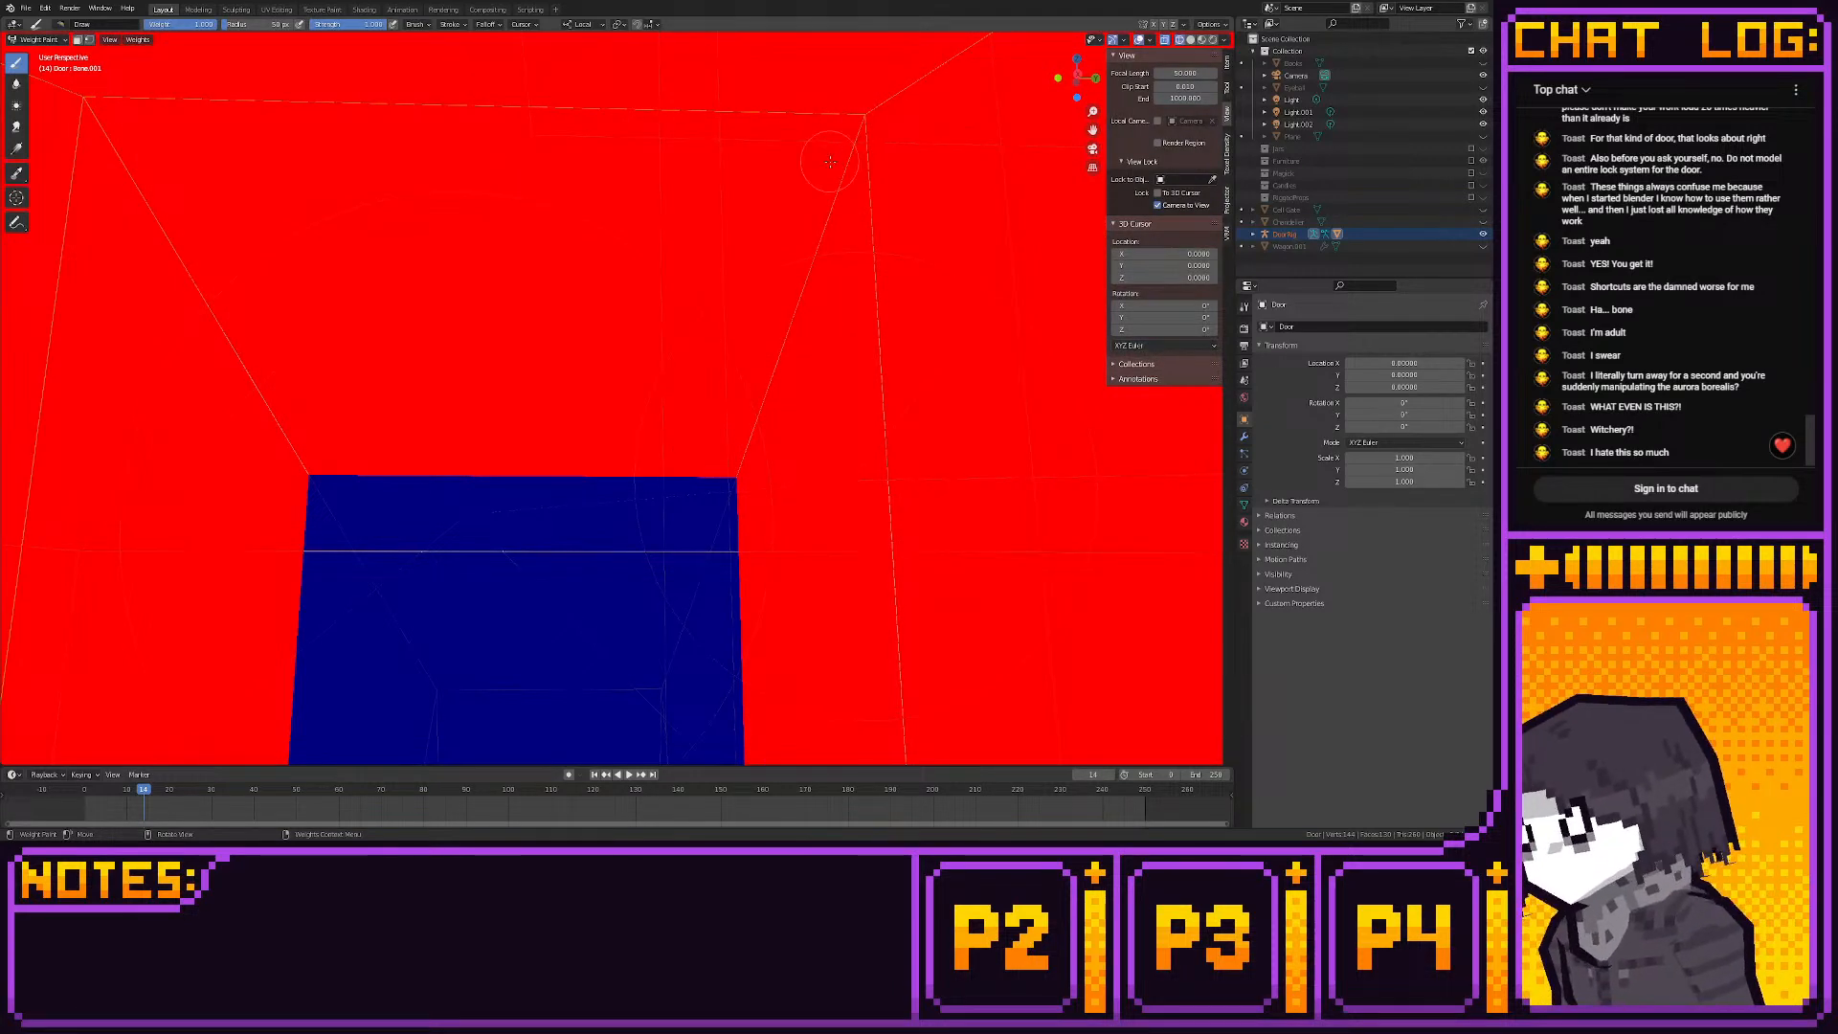
Select the bone of the pull ring on the door's opposite face and paint that ring's outer rim and underside with weight
mouse_move(830, 162)
middle_mouse_down()
mouse_move(869, 254)
mouse_move(855, 115)
middle_mouse_up()
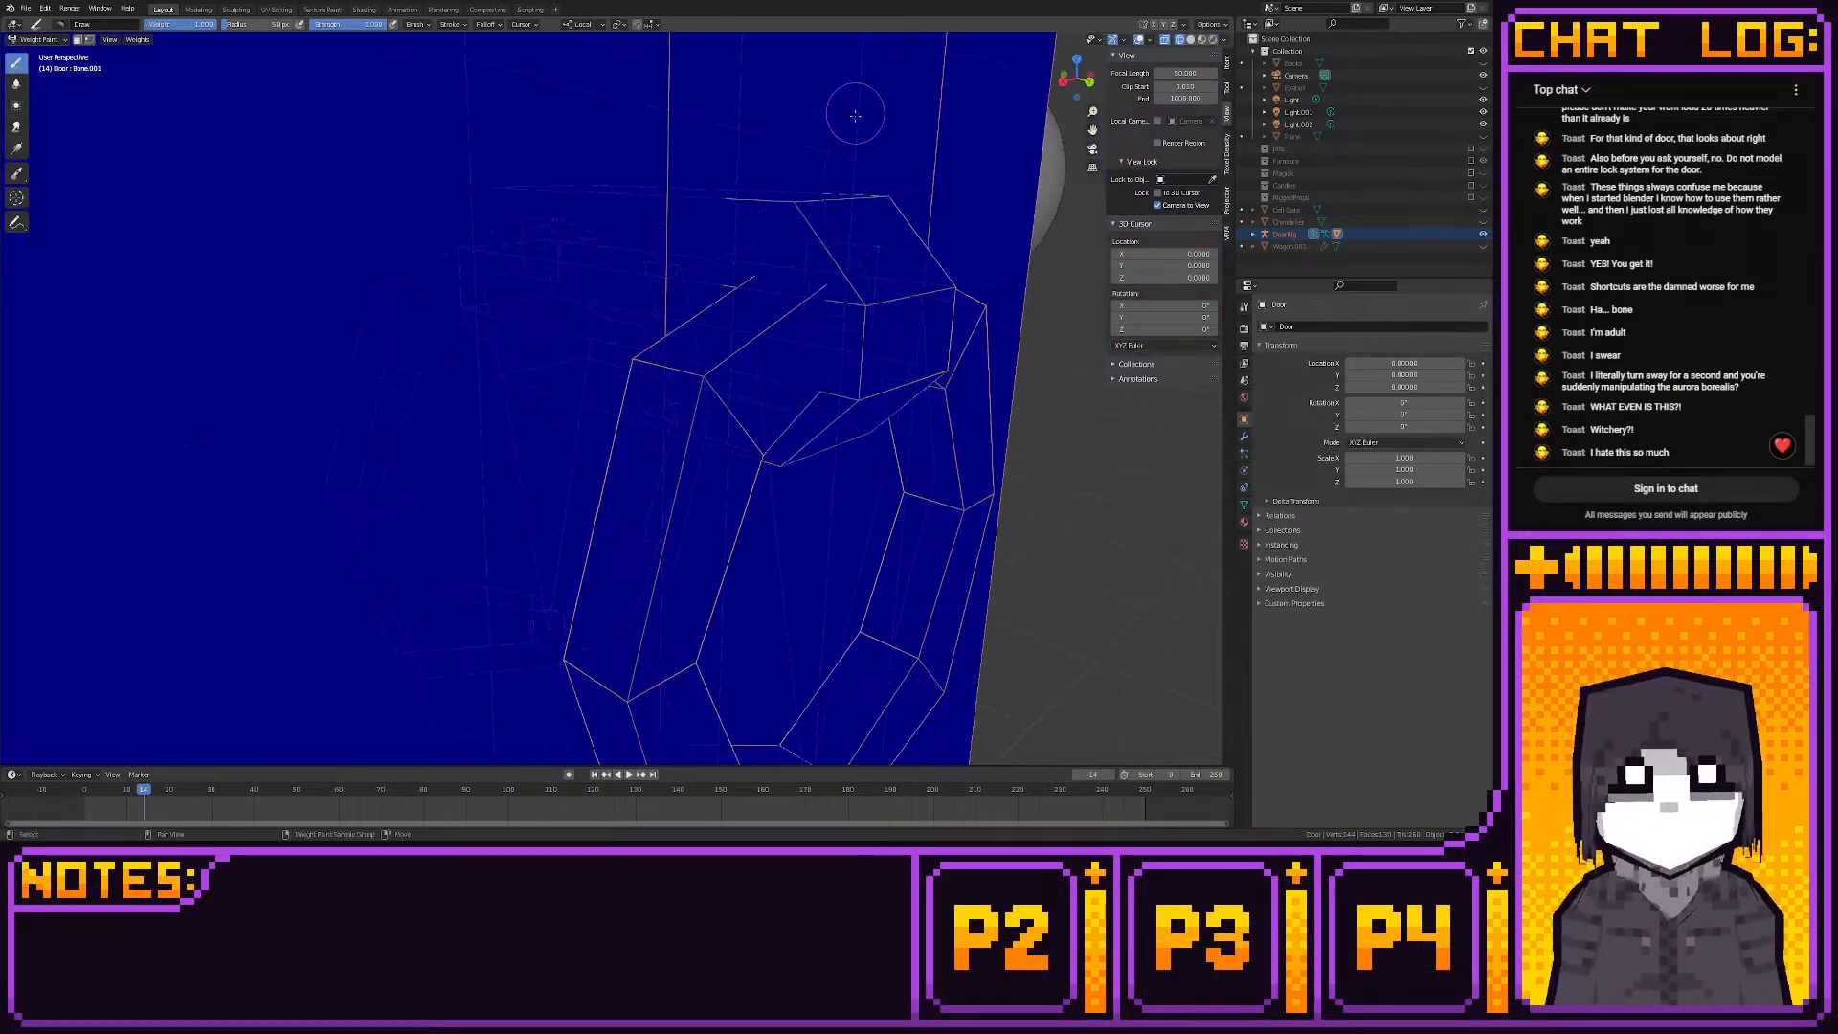
scroll(910, 410, "down", 3)
mouse_move(909, 409)
middle_mouse_down()
mouse_move(837, 450)
mouse_move(900, 480)
mouse_move(850, 482)
middle_mouse_up()
left_click_drag(813, 479, 800, 553)
middle_click_drag(840, 520, 839, 483)
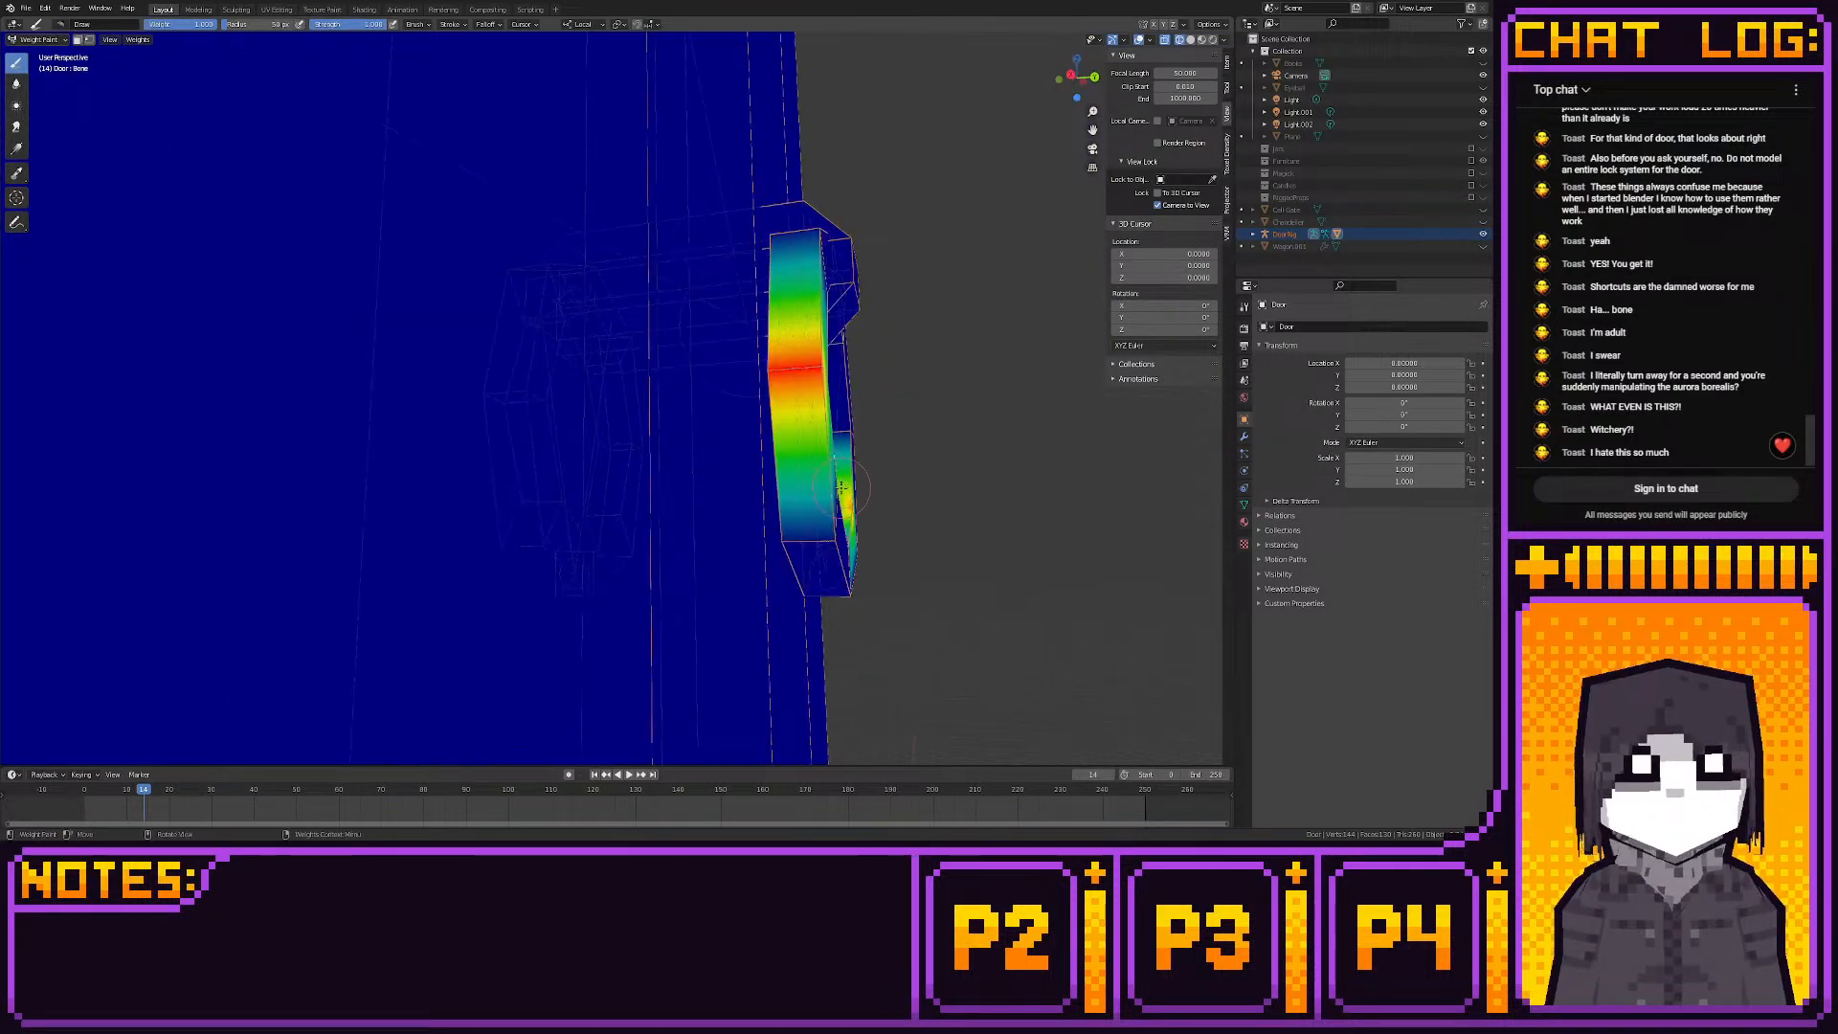
mouse_move(835, 532)
left_mouse_down()
mouse_move(768, 549)
mouse_move(848, 563)
left_mouse_up()
middle_click_drag(818, 577, 807, 528)
left_click_drag(824, 393, 787, 423)
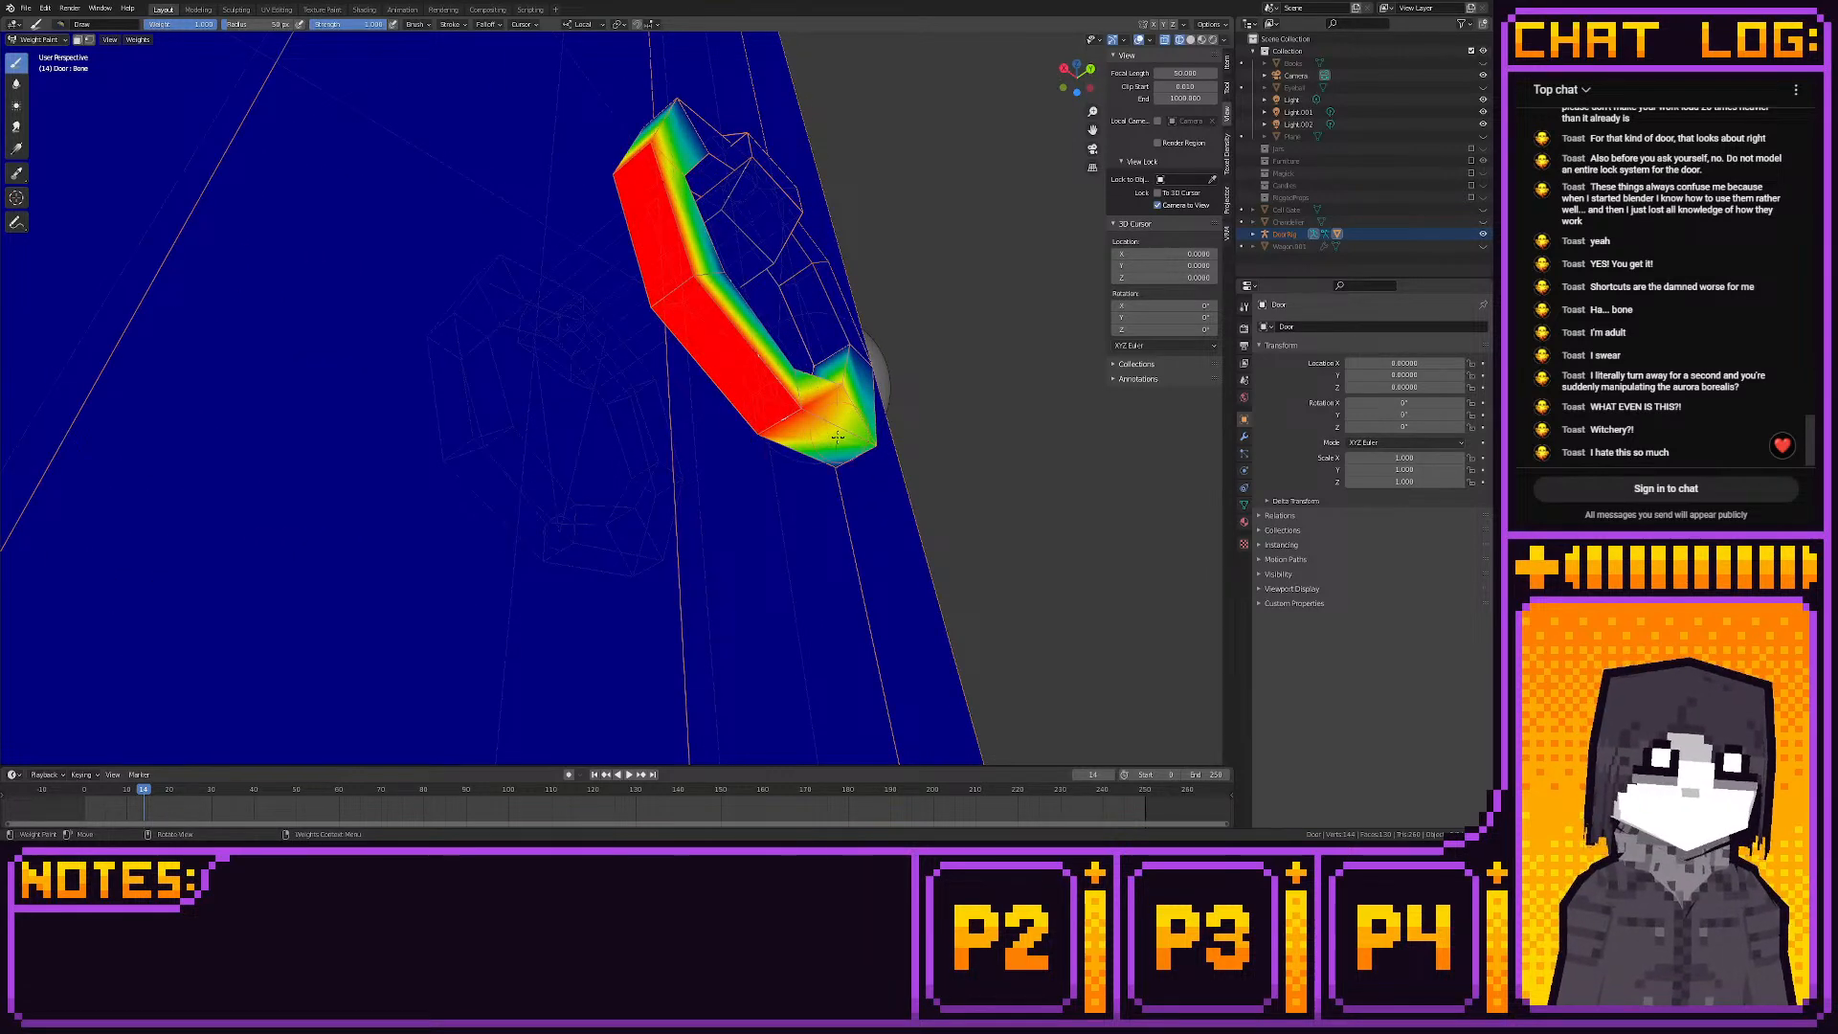
middle_click_drag(838, 437, 741, 555)
left_click_drag(627, 608, 495, 634)
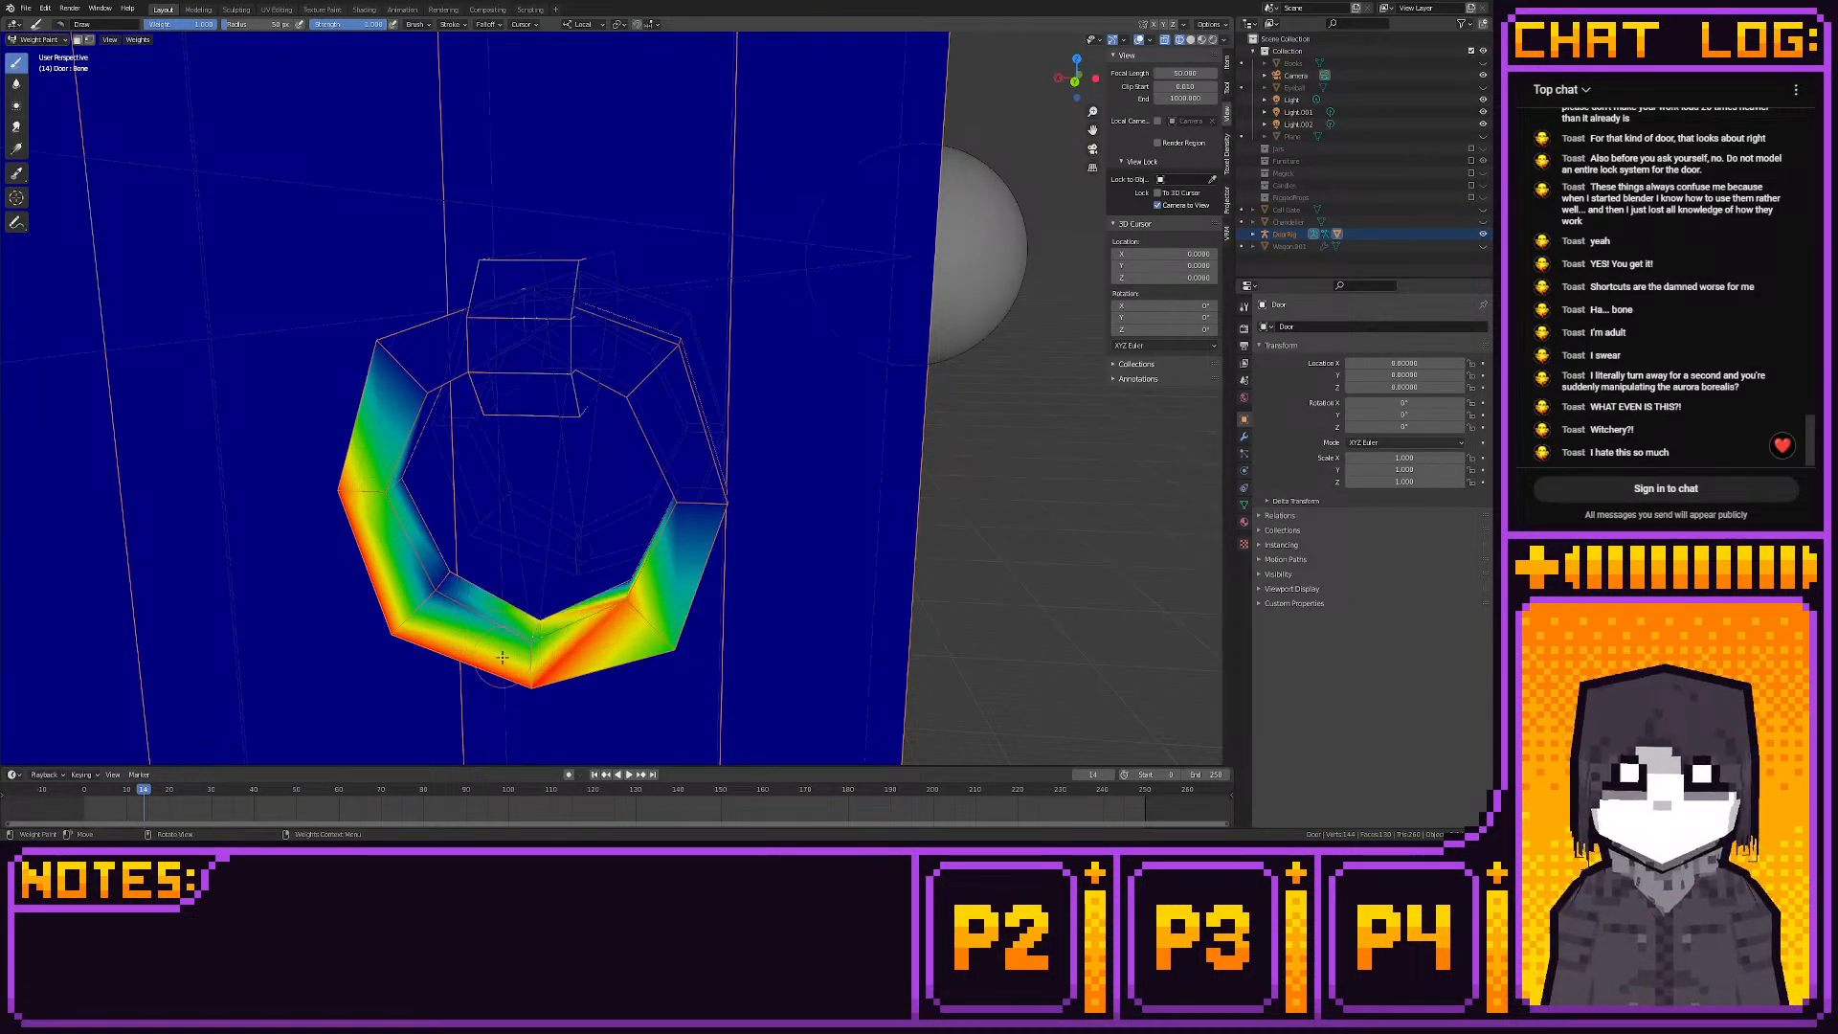
Paint the front face of the opposite pull ring with full weight on both sides of its bracket
scroll(502, 657, "down", 7)
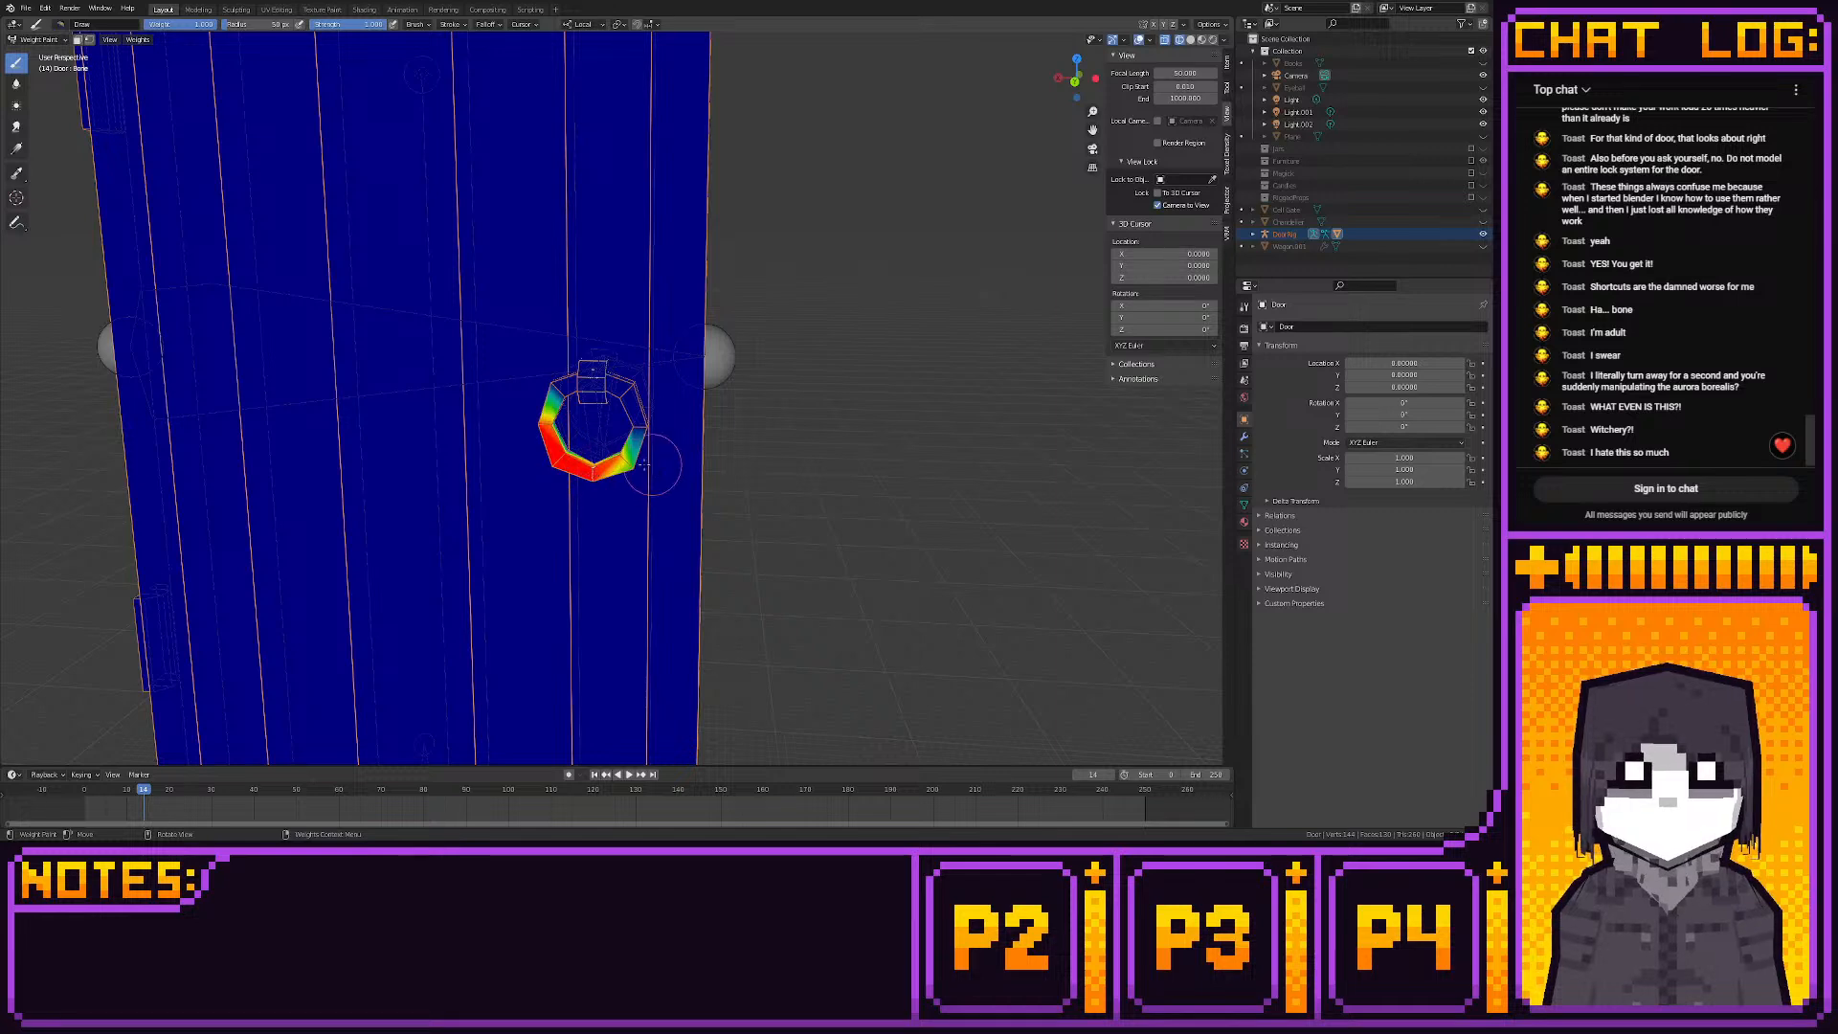
mouse_move(644, 466)
left_mouse_down()
mouse_move(629, 381)
mouse_move(688, 513)
left_mouse_up()
scroll(641, 413, "up", 4)
middle_click_drag(640, 460, 669, 448)
mouse_move(508, 334)
left_mouse_down()
mouse_move(511, 374)
mouse_move(553, 396)
mouse_move(496, 468)
left_mouse_up()
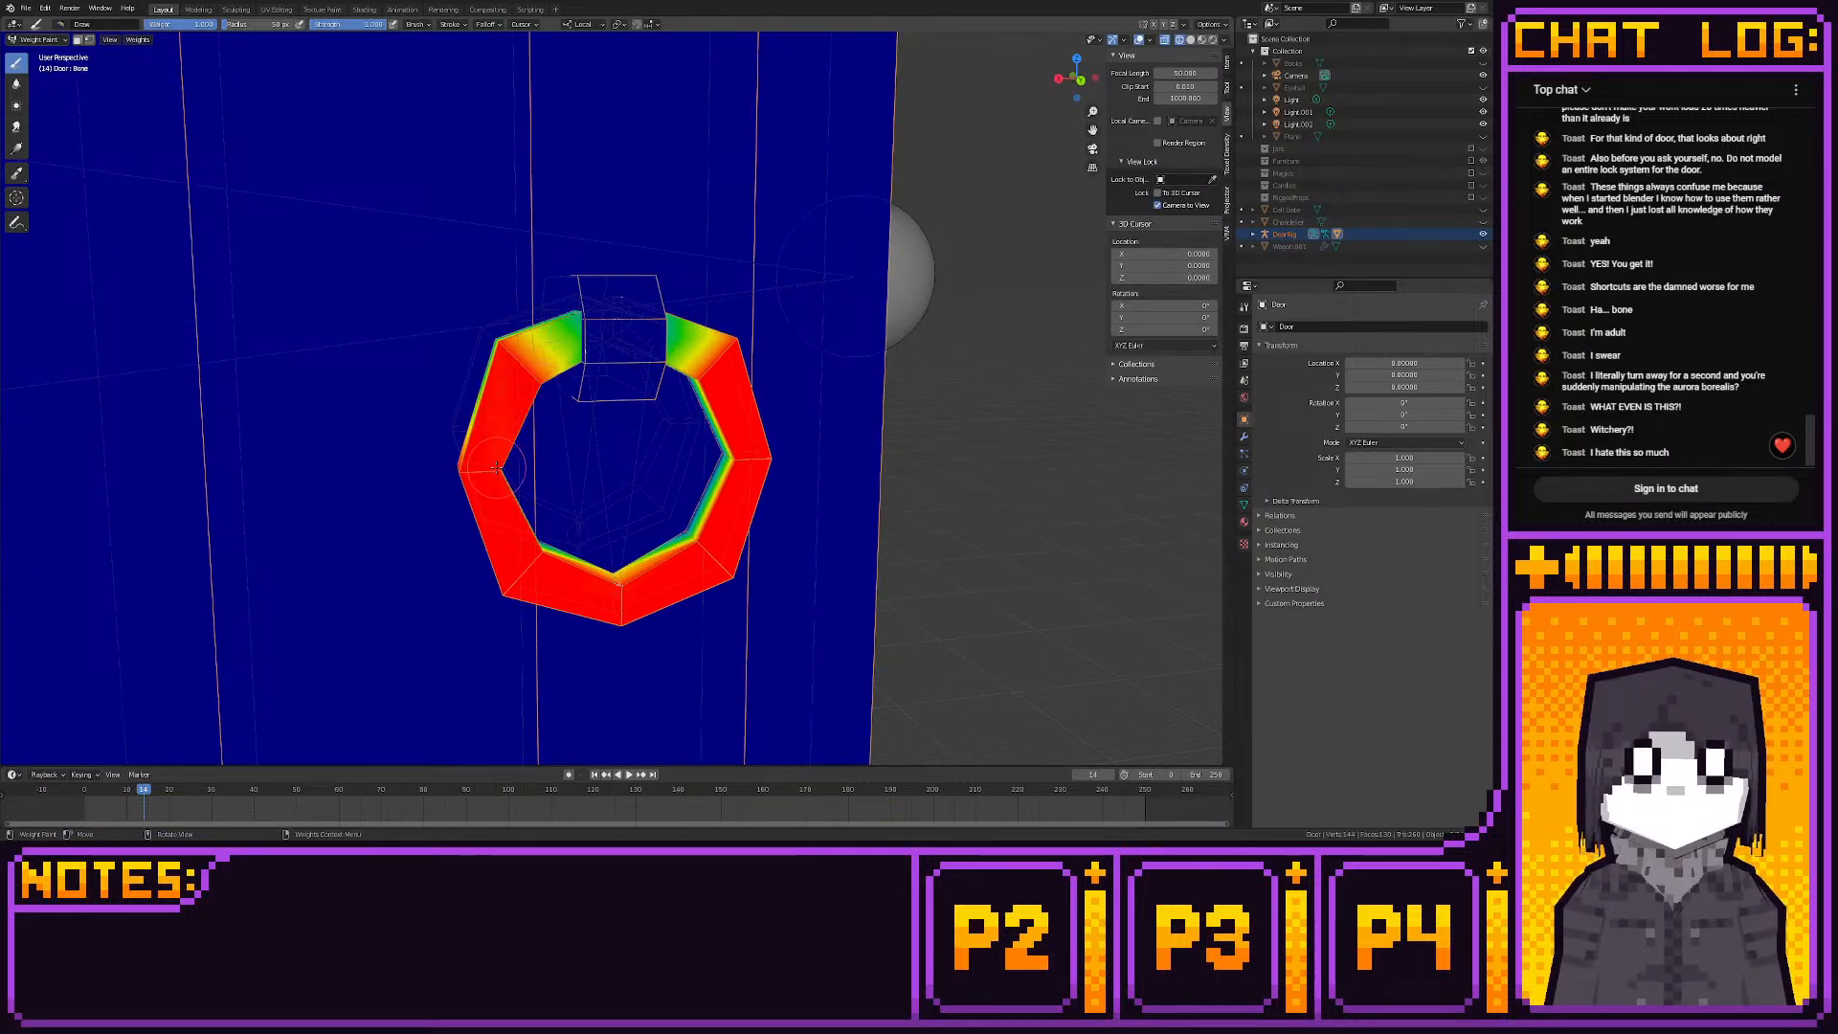
middle_click_drag(528, 457, 597, 495)
left_click_drag(637, 454, 648, 463)
middle_click_drag(664, 475, 632, 431)
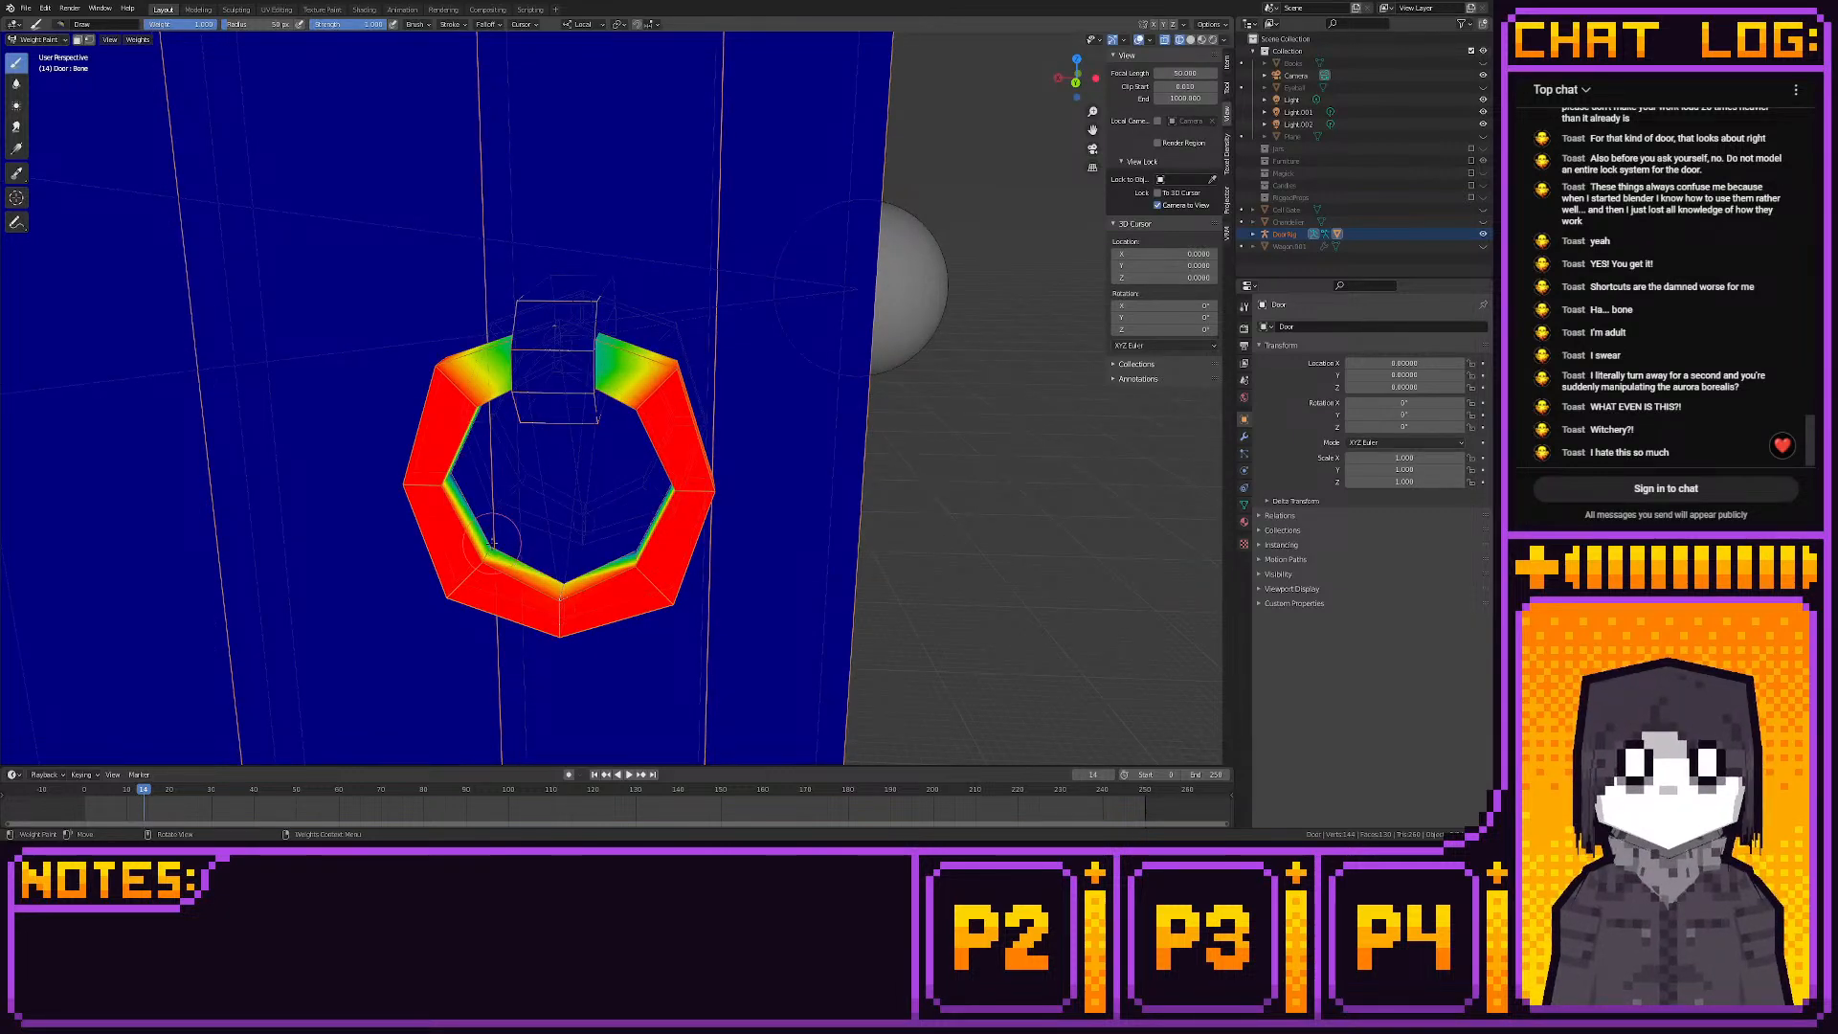
Paint the inner faces along one half of the opposite pull ring with full weight
middle_click_drag(501, 493, 623, 507)
scroll(637, 510, "up", 5)
left_click_drag(638, 510, 648, 524)
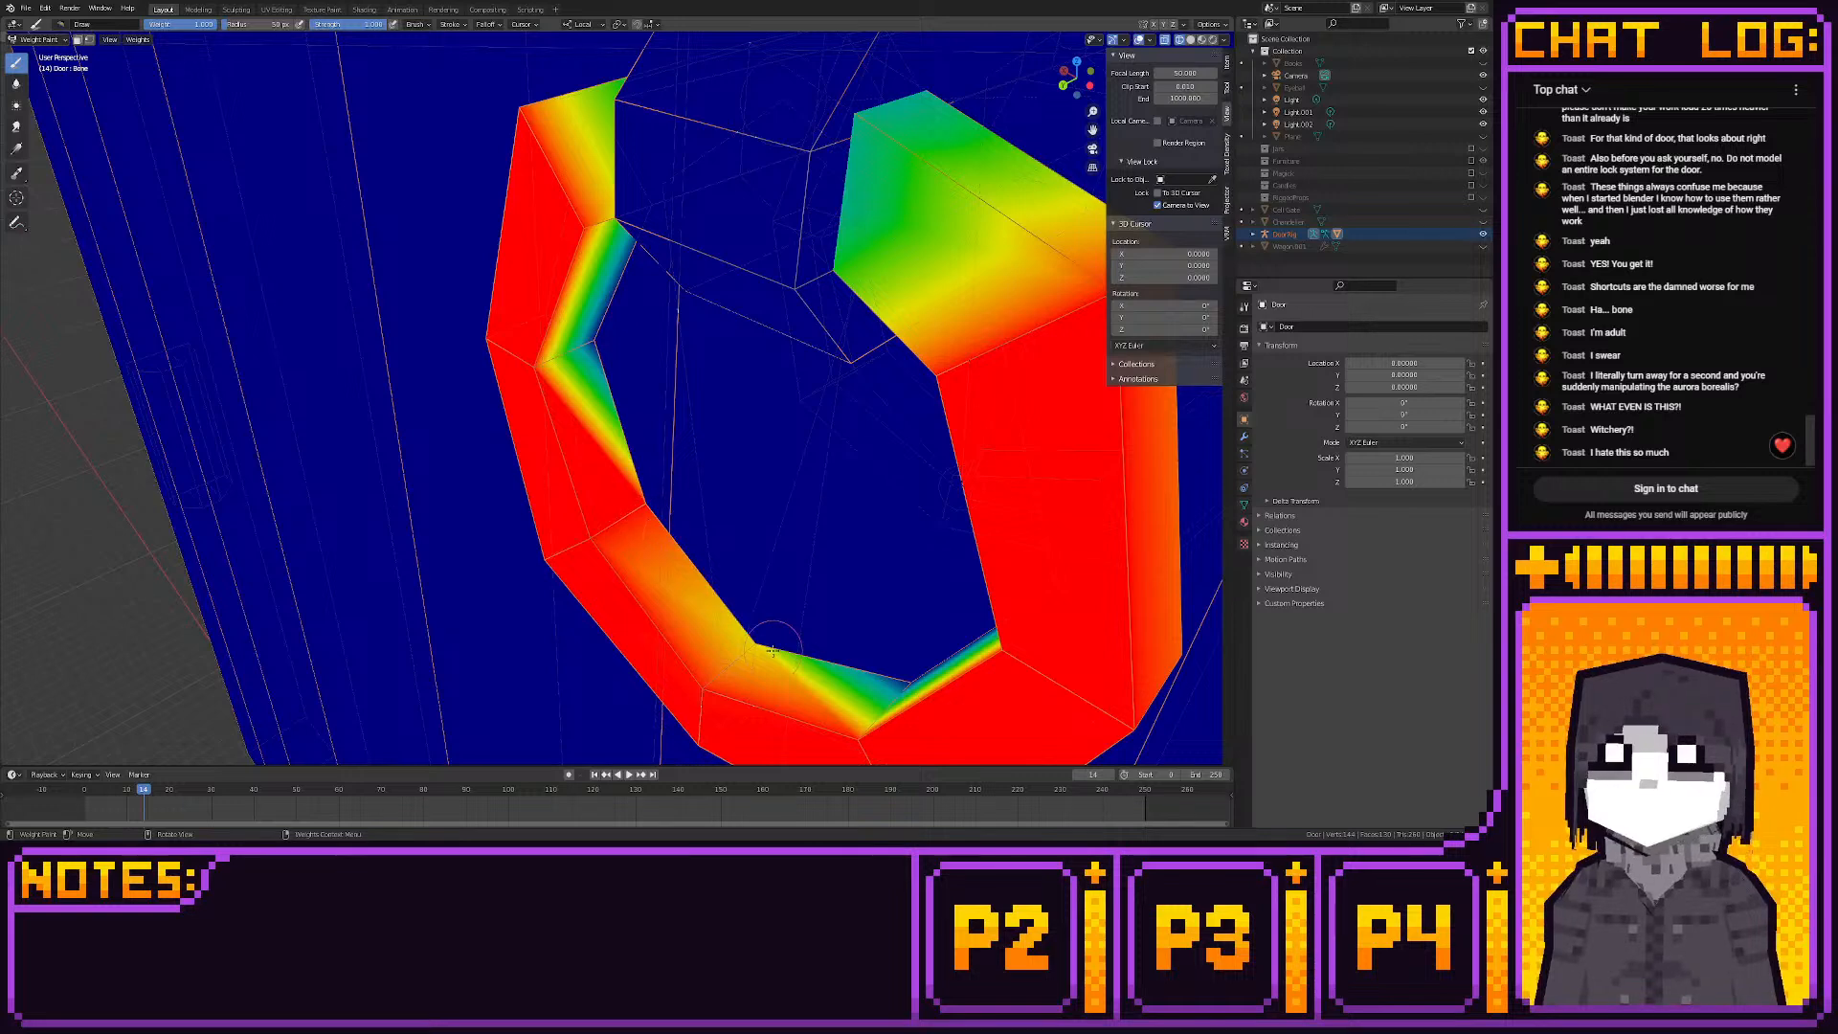
left_click_drag(772, 649, 746, 639)
left_click_drag(599, 346, 599, 361)
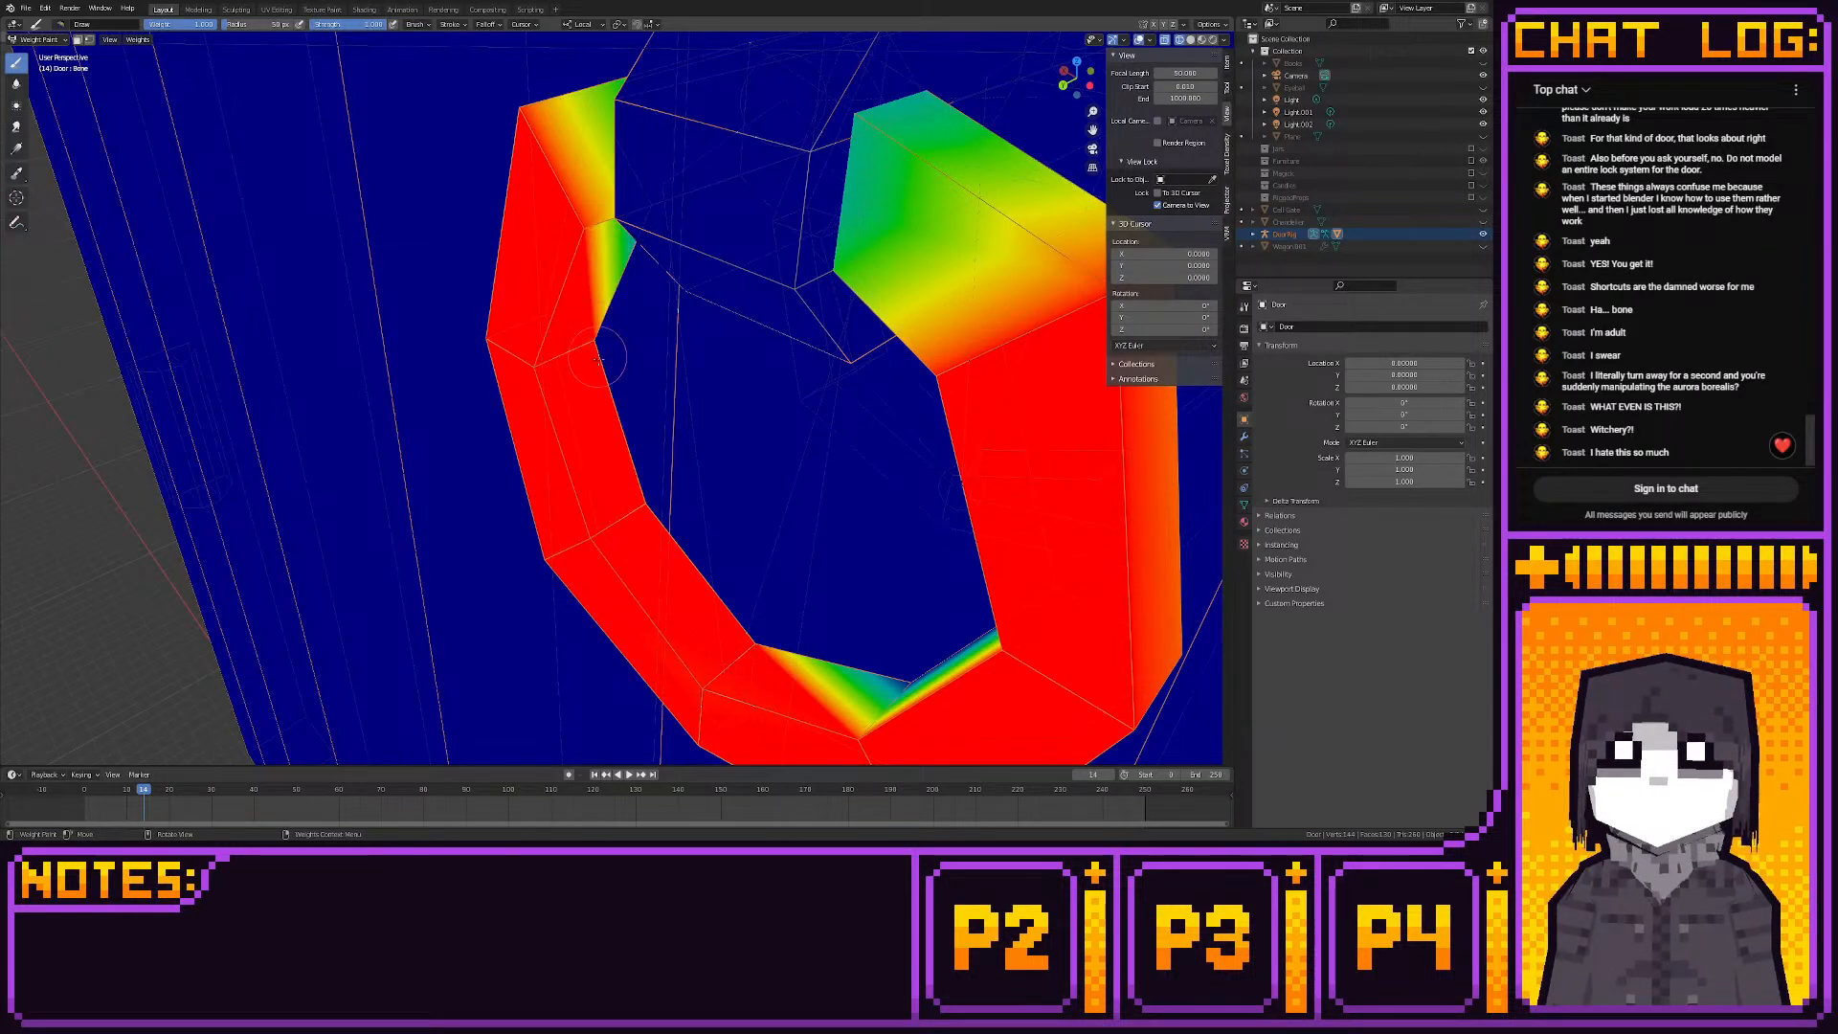
Paint the inner faces of the opposite ring's other half and those beside the bracket with full weight
mouse_move(711, 622)
middle_mouse_down()
mouse_move(934, 613)
mouse_move(613, 612)
mouse_move(574, 642)
middle_mouse_up()
scroll(861, 593, "up", 3)
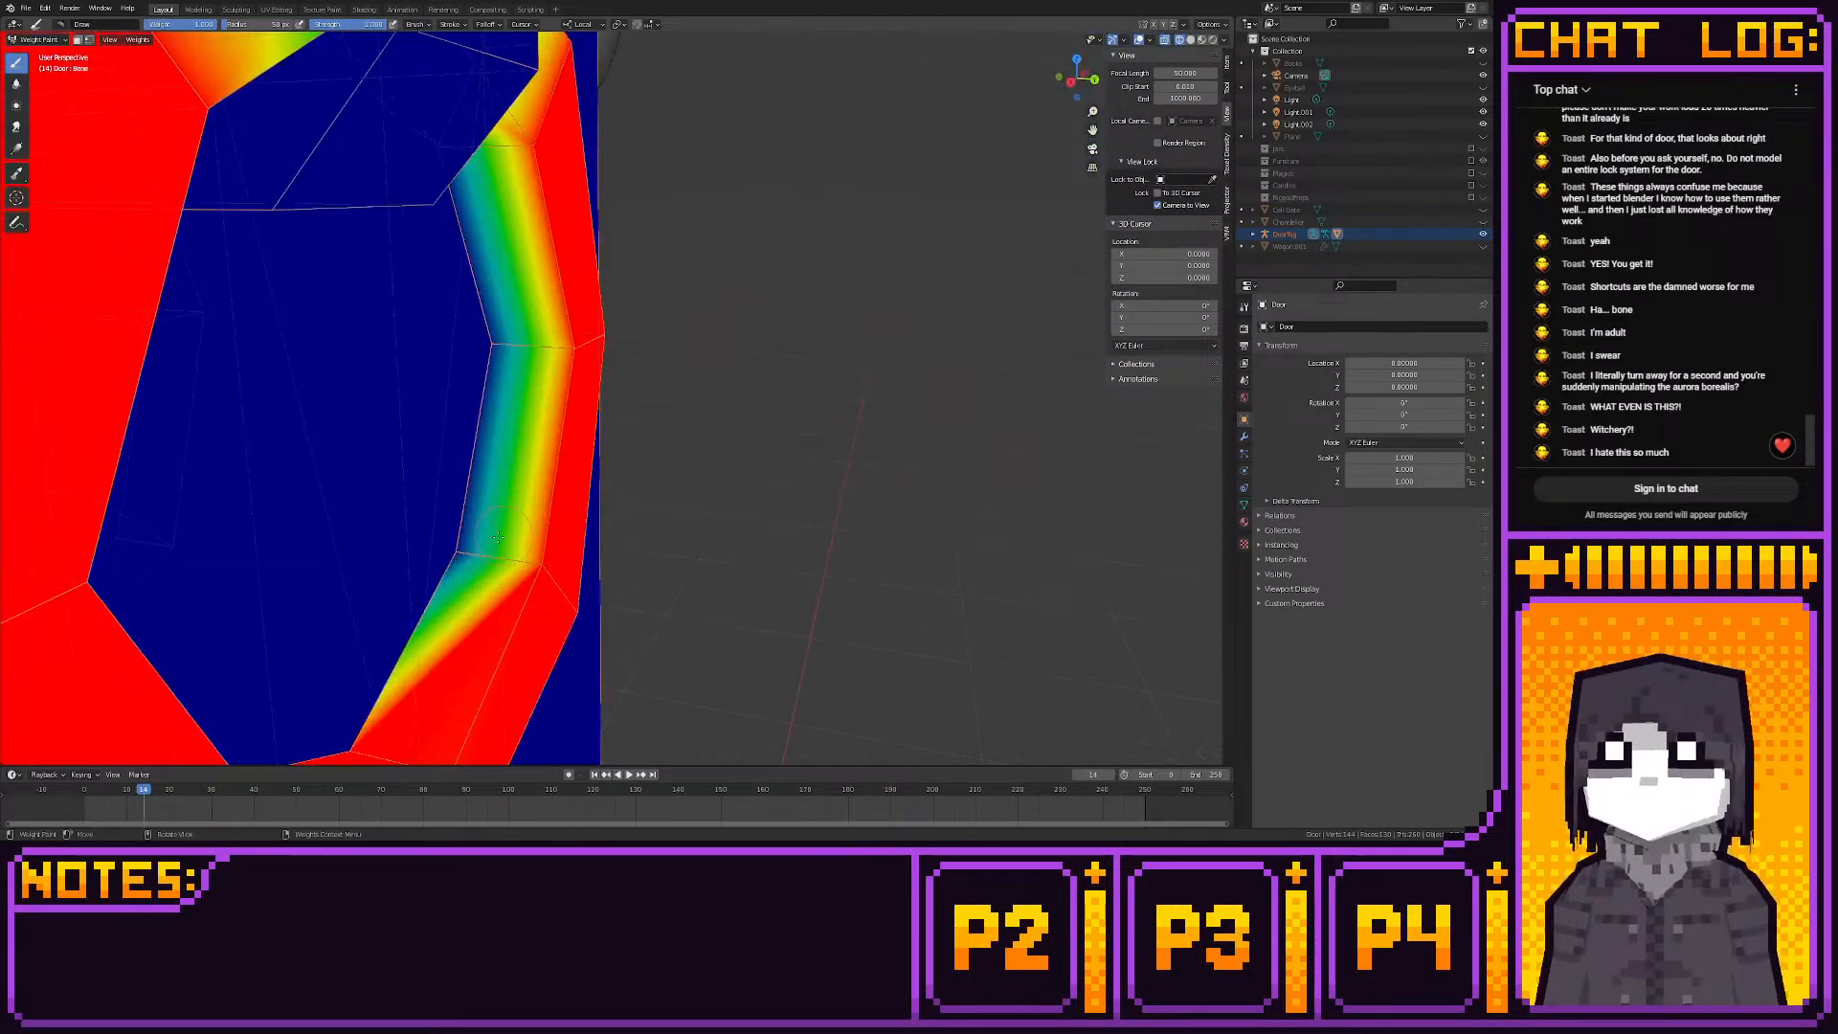
mouse_move(465, 541)
left_mouse_down()
mouse_move(470, 560)
mouse_move(494, 351)
mouse_move(546, 350)
left_mouse_up()
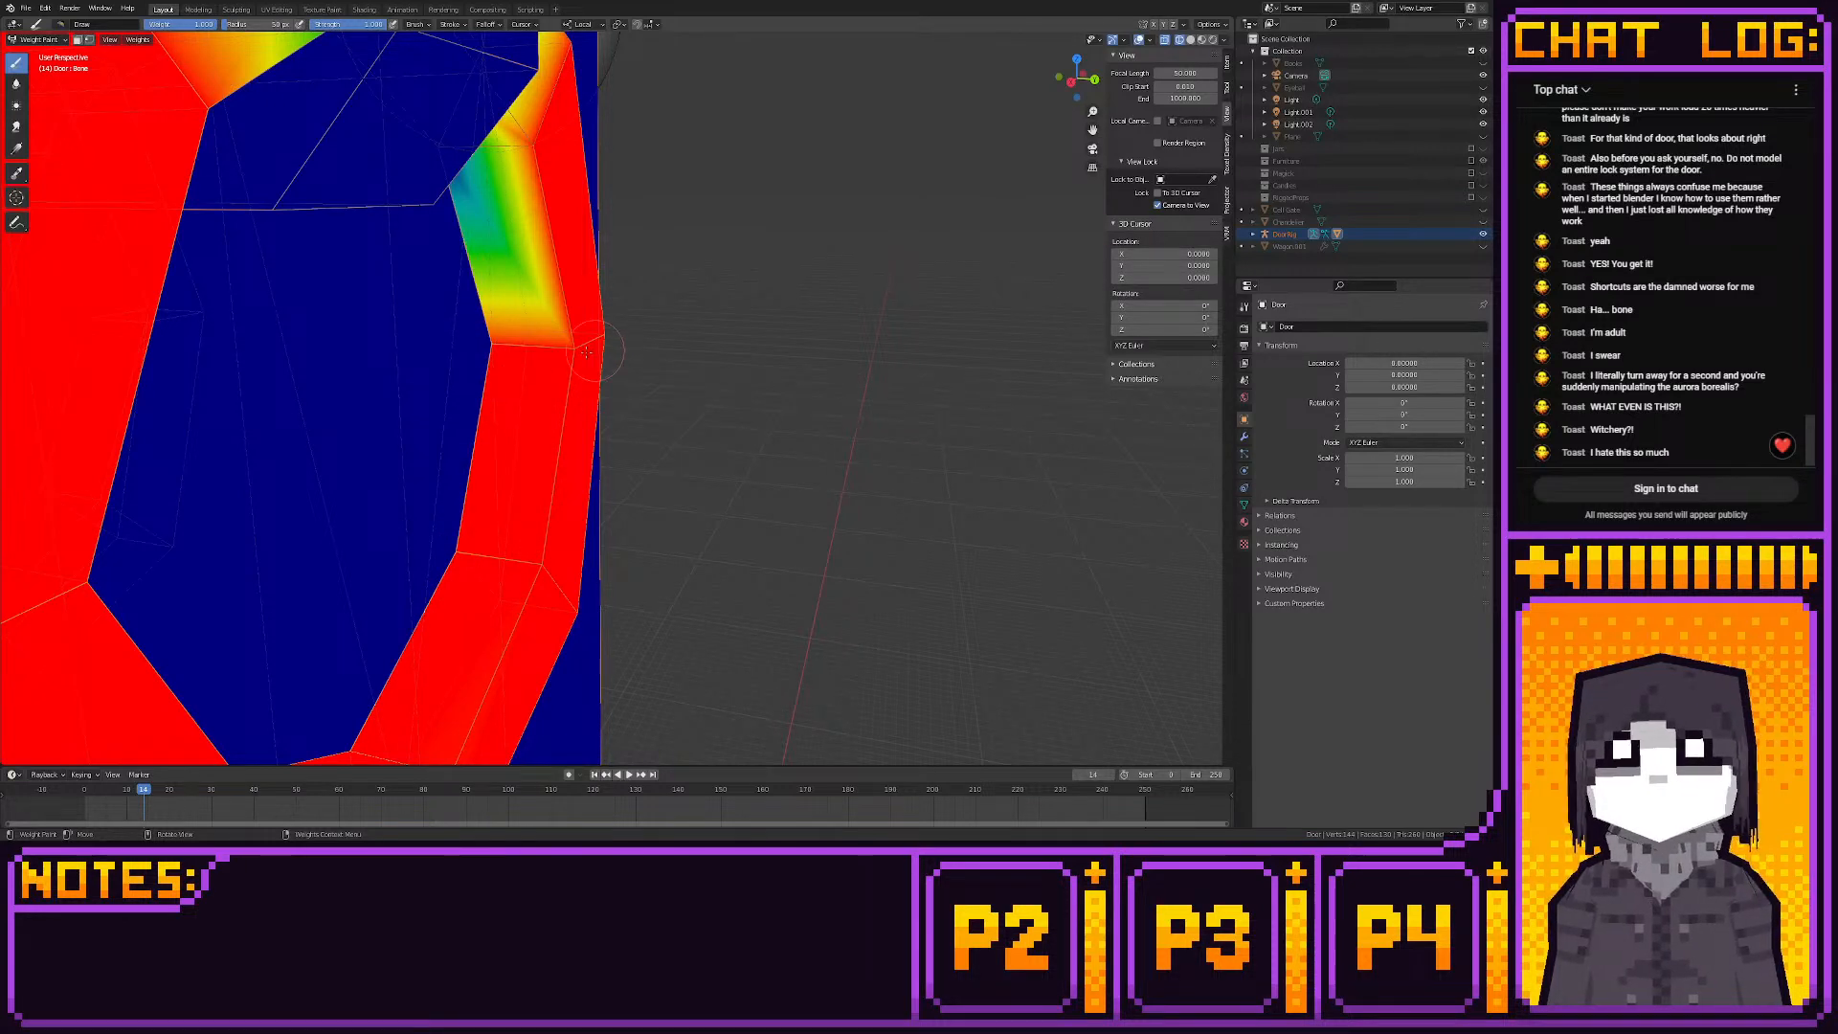
middle_click_drag(487, 449, 412, 356)
left_click_drag(627, 325, 625, 345)
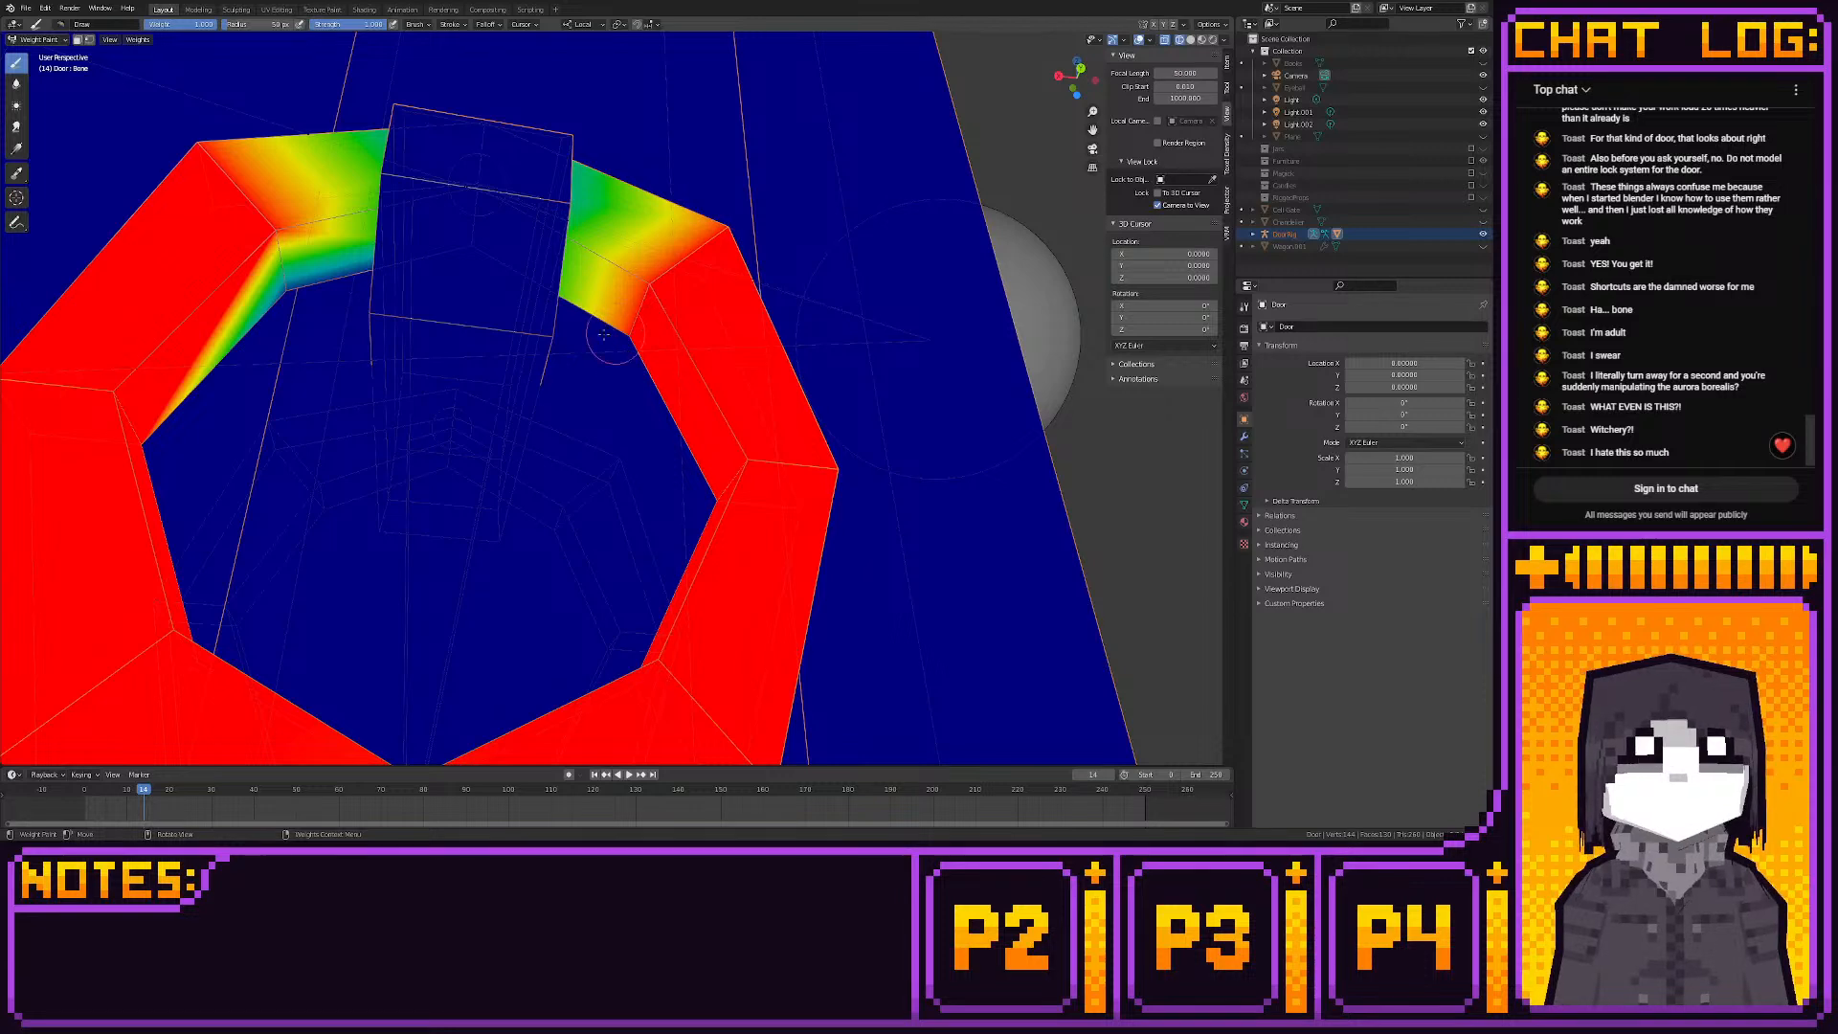
left_click_drag(181, 412, 281, 295)
Paint the lower corners of the opposite ring's section inside its bracket with full weight
middle_click_drag(240, 351, 437, 308)
middle_click_drag(438, 308, 519, 575, "shift")
scroll(668, 543, "up", 6)
scroll(738, 547, "down", 4)
scroll(521, 570, "up", 5)
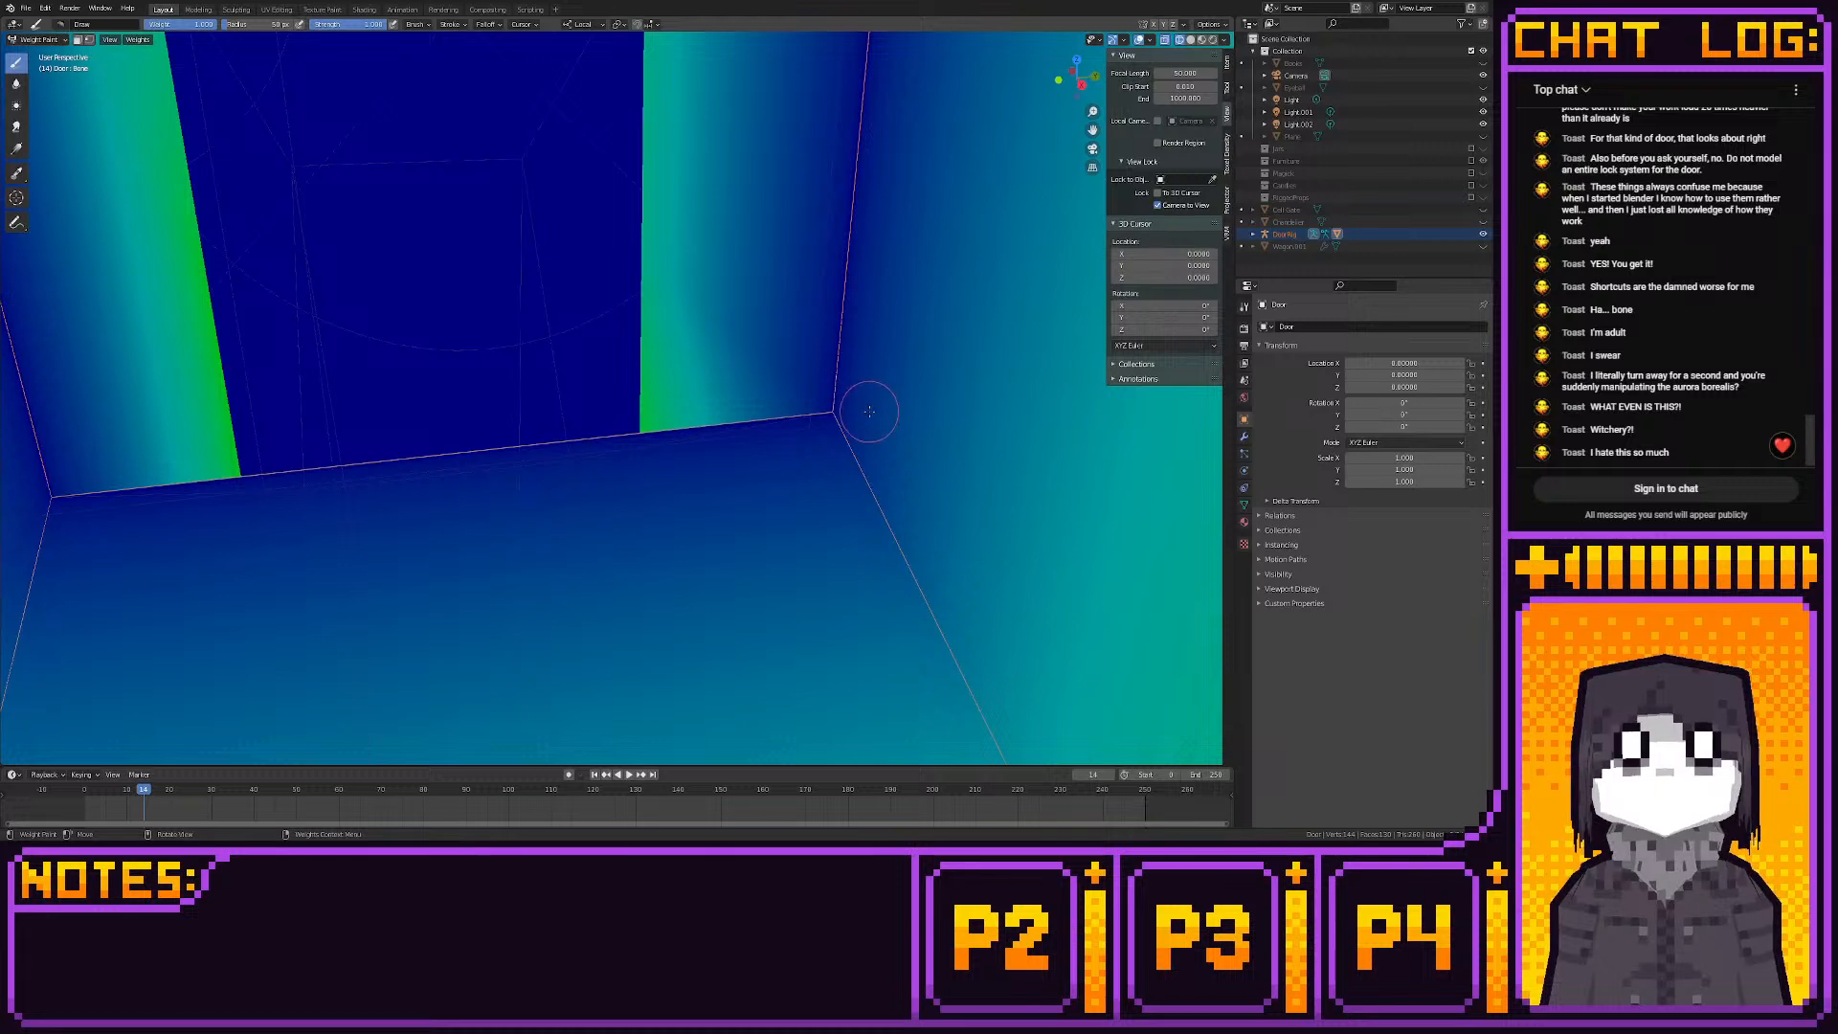
left_click_drag(869, 411, 821, 419)
left_click_drag(711, 438, 62, 480)
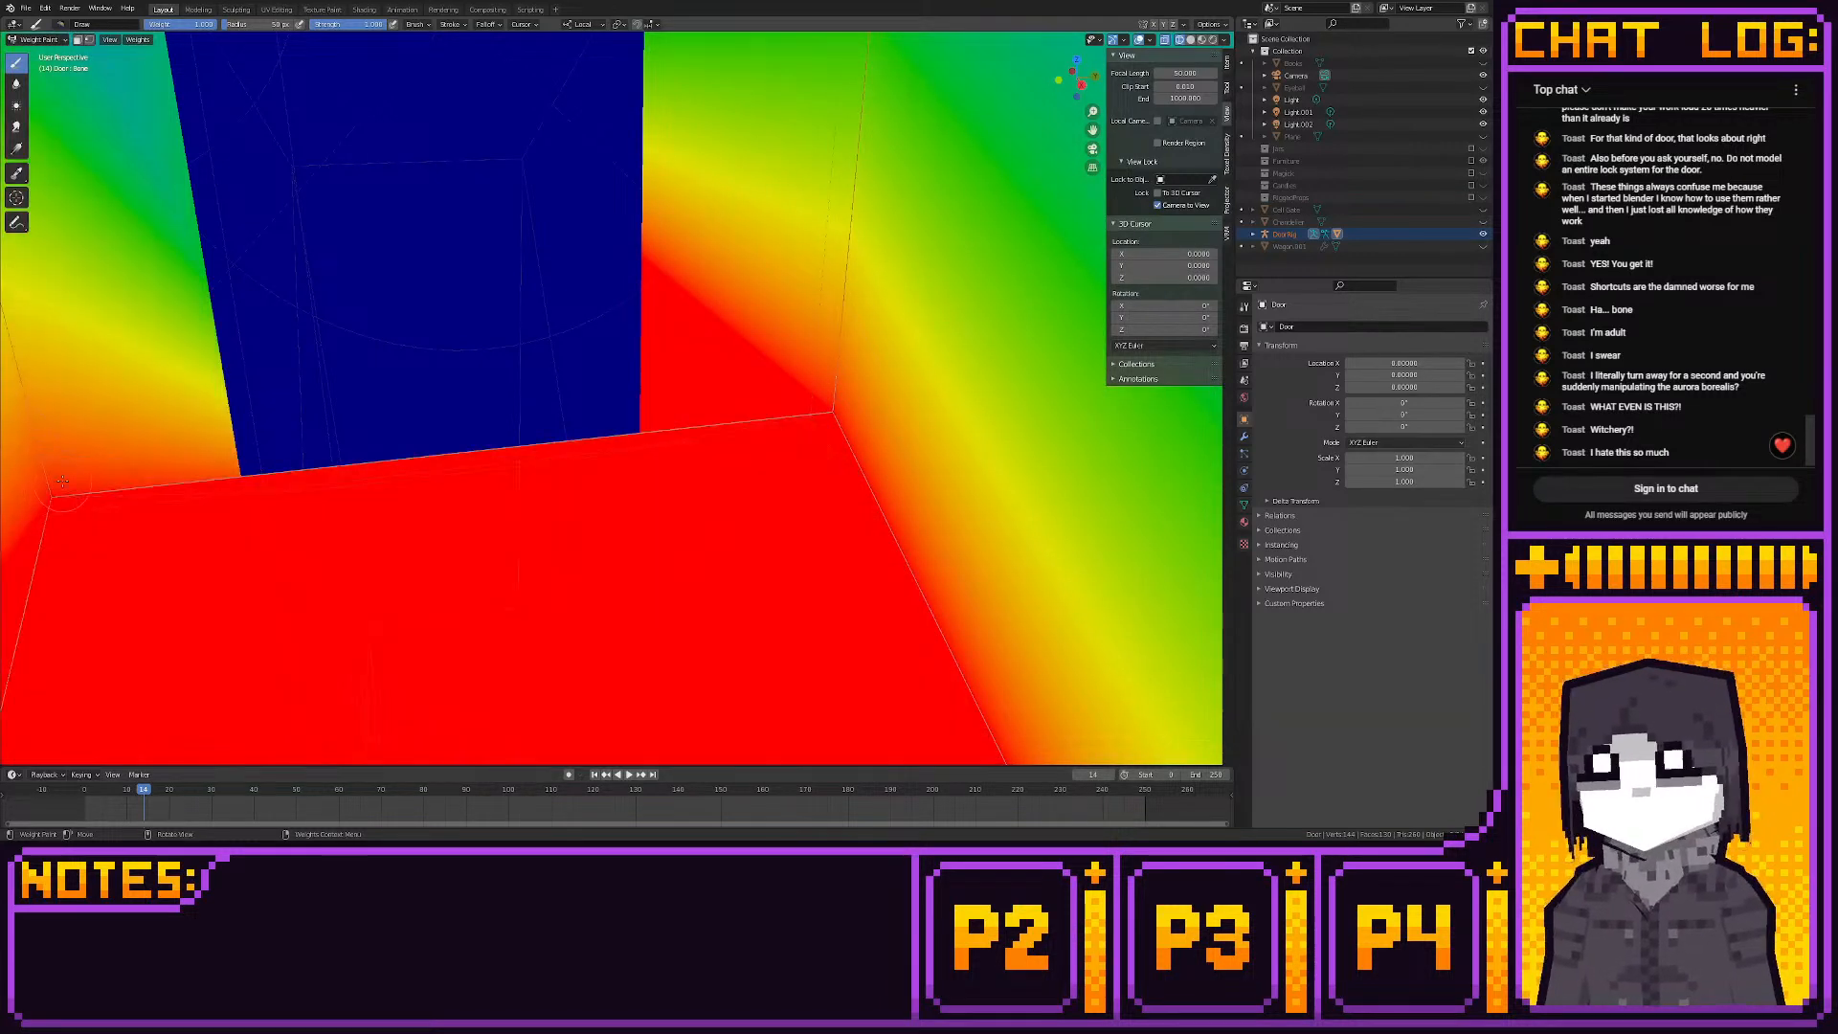
Paint the upper corners of the opposite ring's section inside its bracket with full weight
mouse_move(824, 421)
middle_mouse_down()
mouse_move(767, 394)
mouse_move(742, 307)
mouse_move(788, 473)
middle_mouse_up()
middle_click_drag(811, 319, 826, 439)
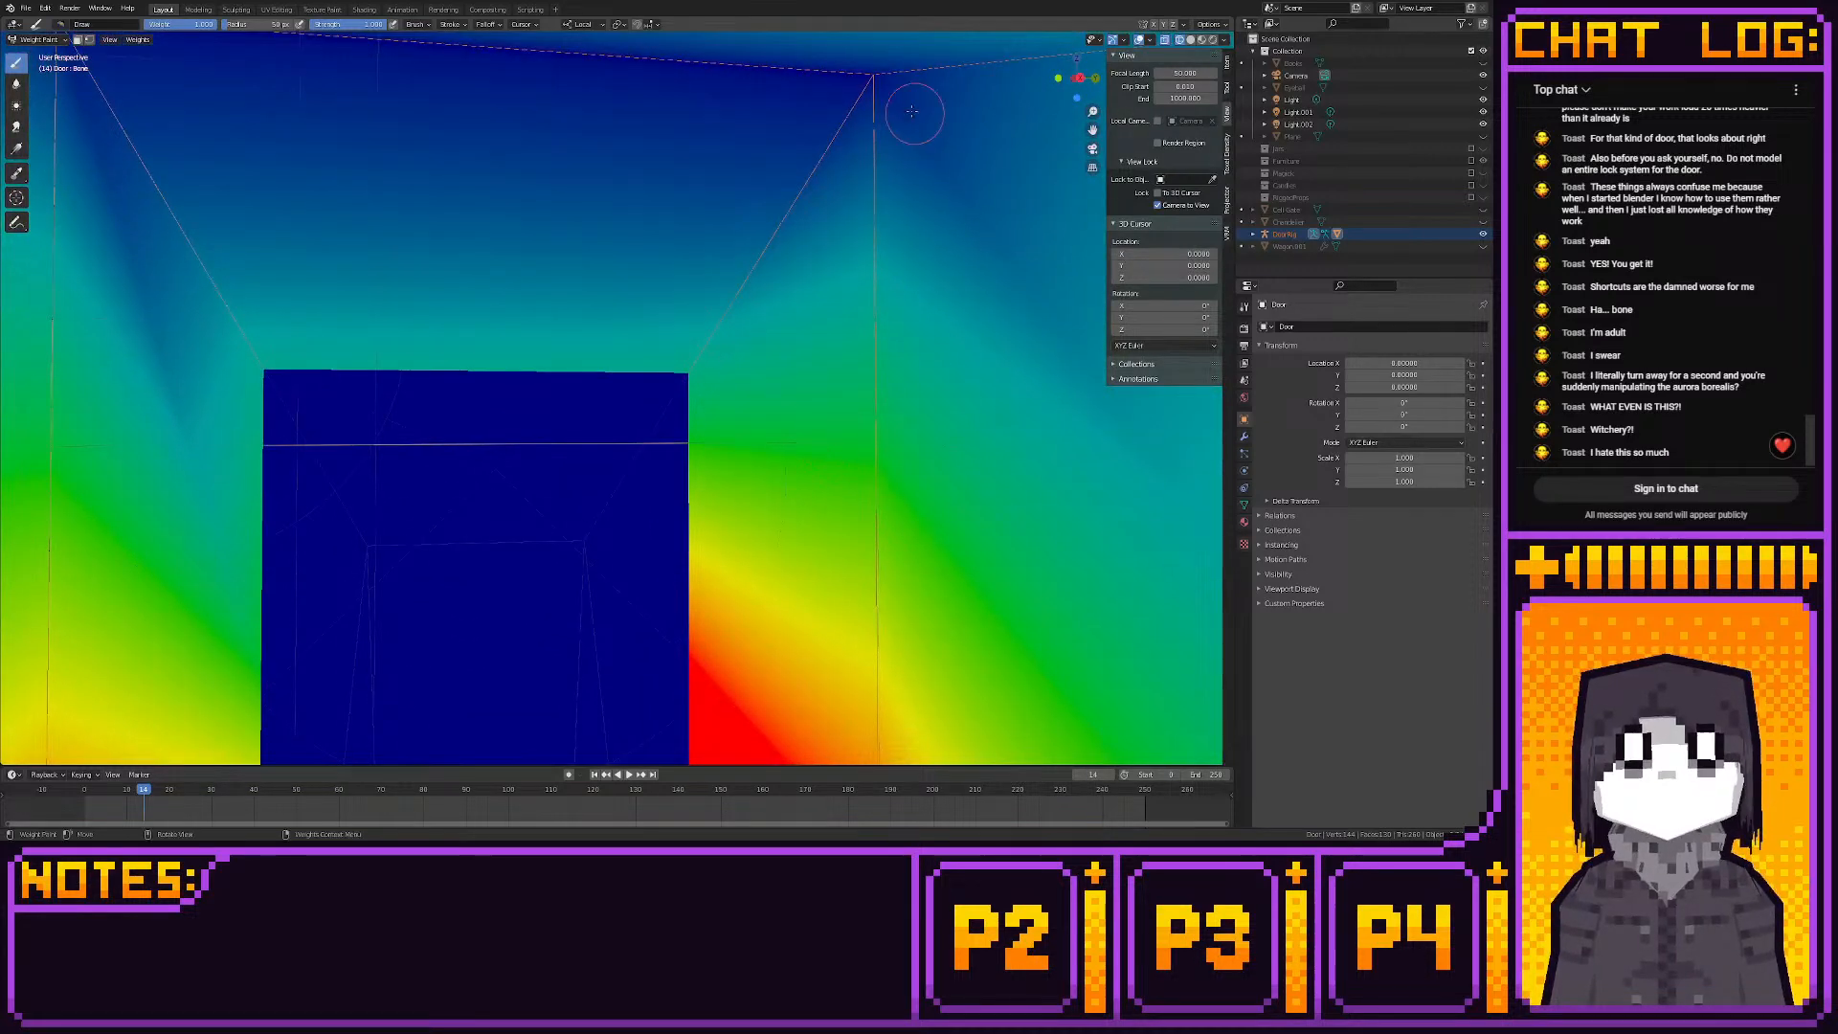
left_click_drag(910, 91, 871, 84)
mouse_move(622, 170)
middle_mouse_down()
mouse_move(615, 144)
mouse_move(762, 177)
mouse_move(762, 225)
middle_mouse_up()
left_click_drag(263, 88, 249, 86)
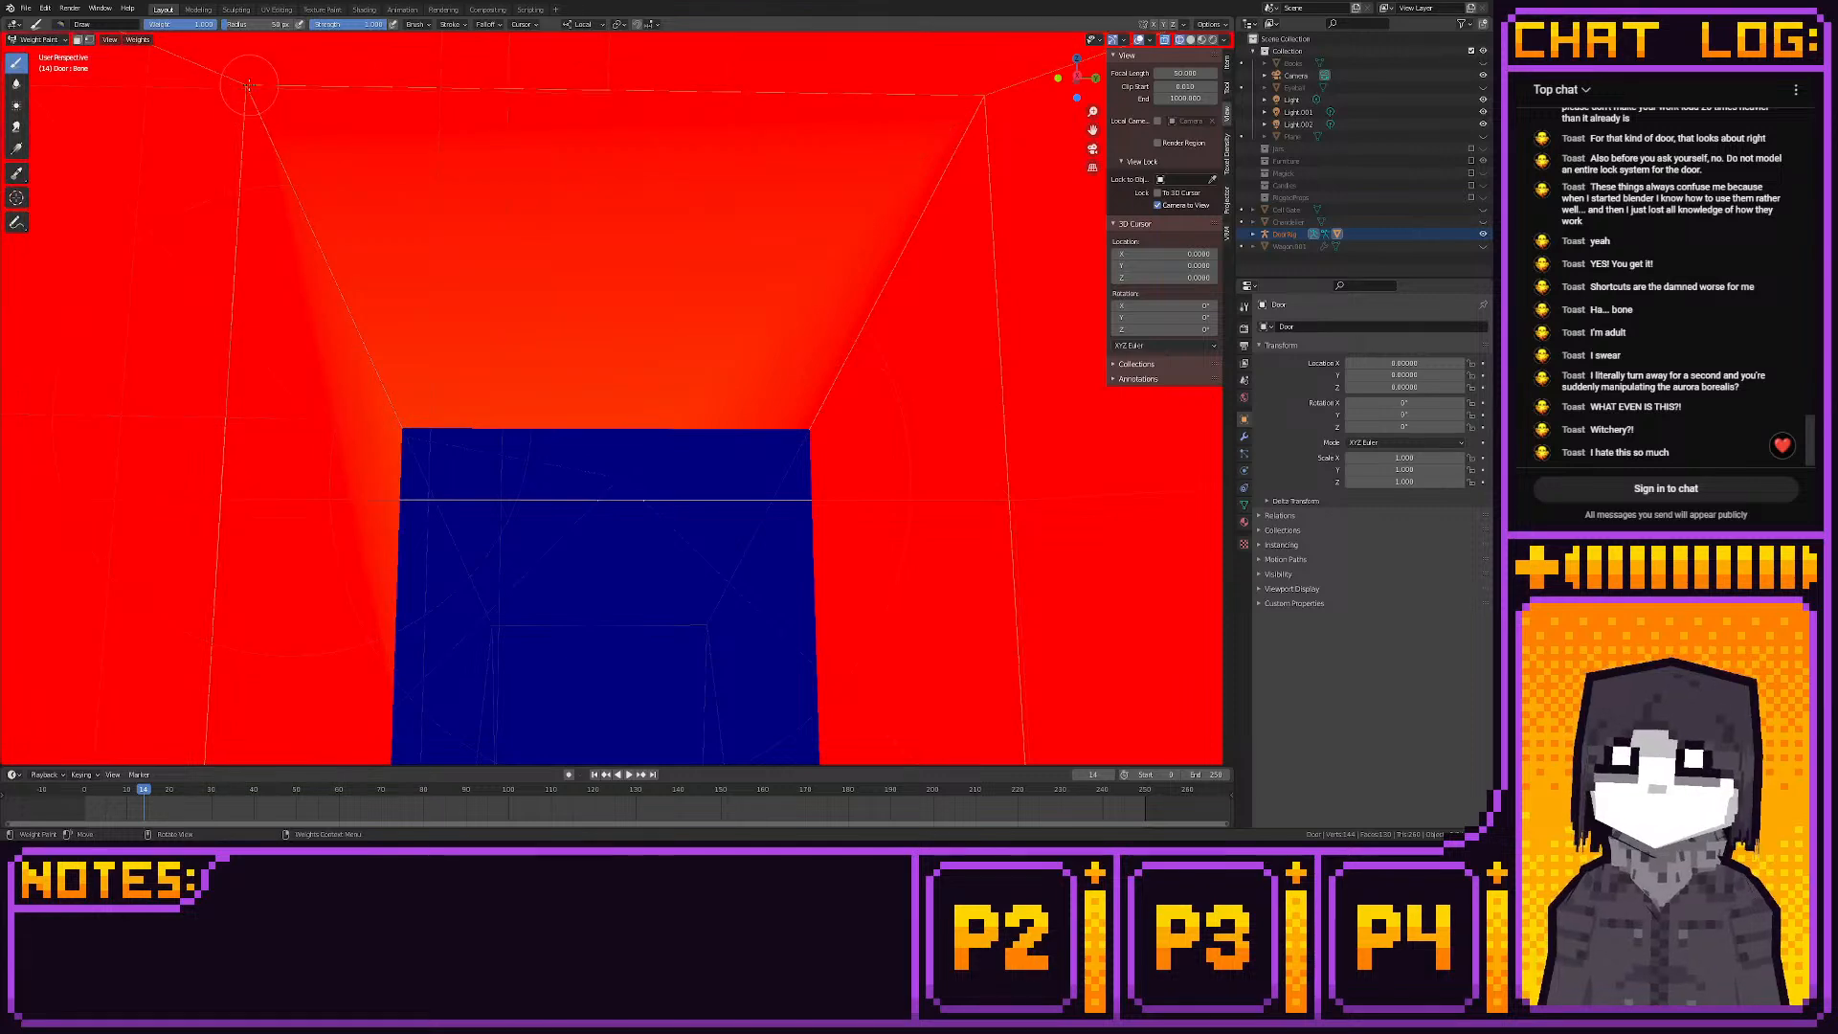
Leave weight painting for Object Mode, select the DoorRig armature, and switch it to Pose Mode with the Rotate tool active
scroll(986, 92, "down", 18)
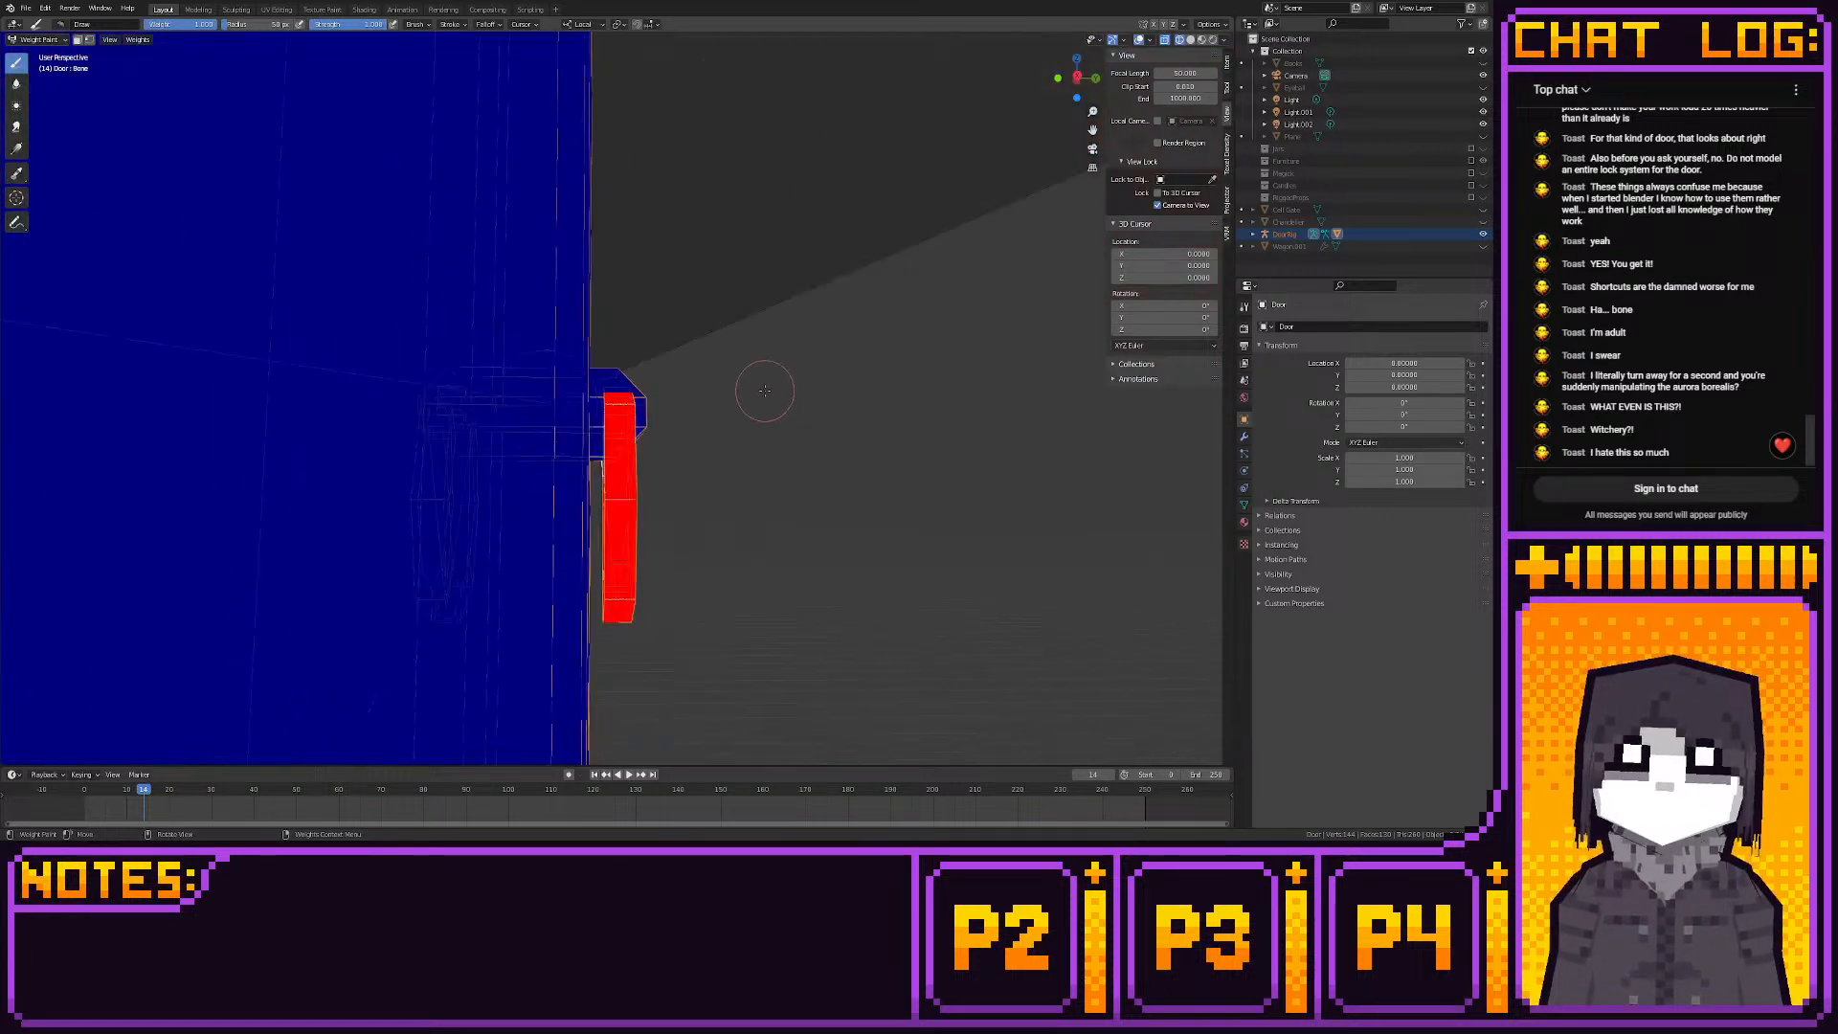
middle_click_drag(574, 344, 733, 383)
left_click(40, 42)
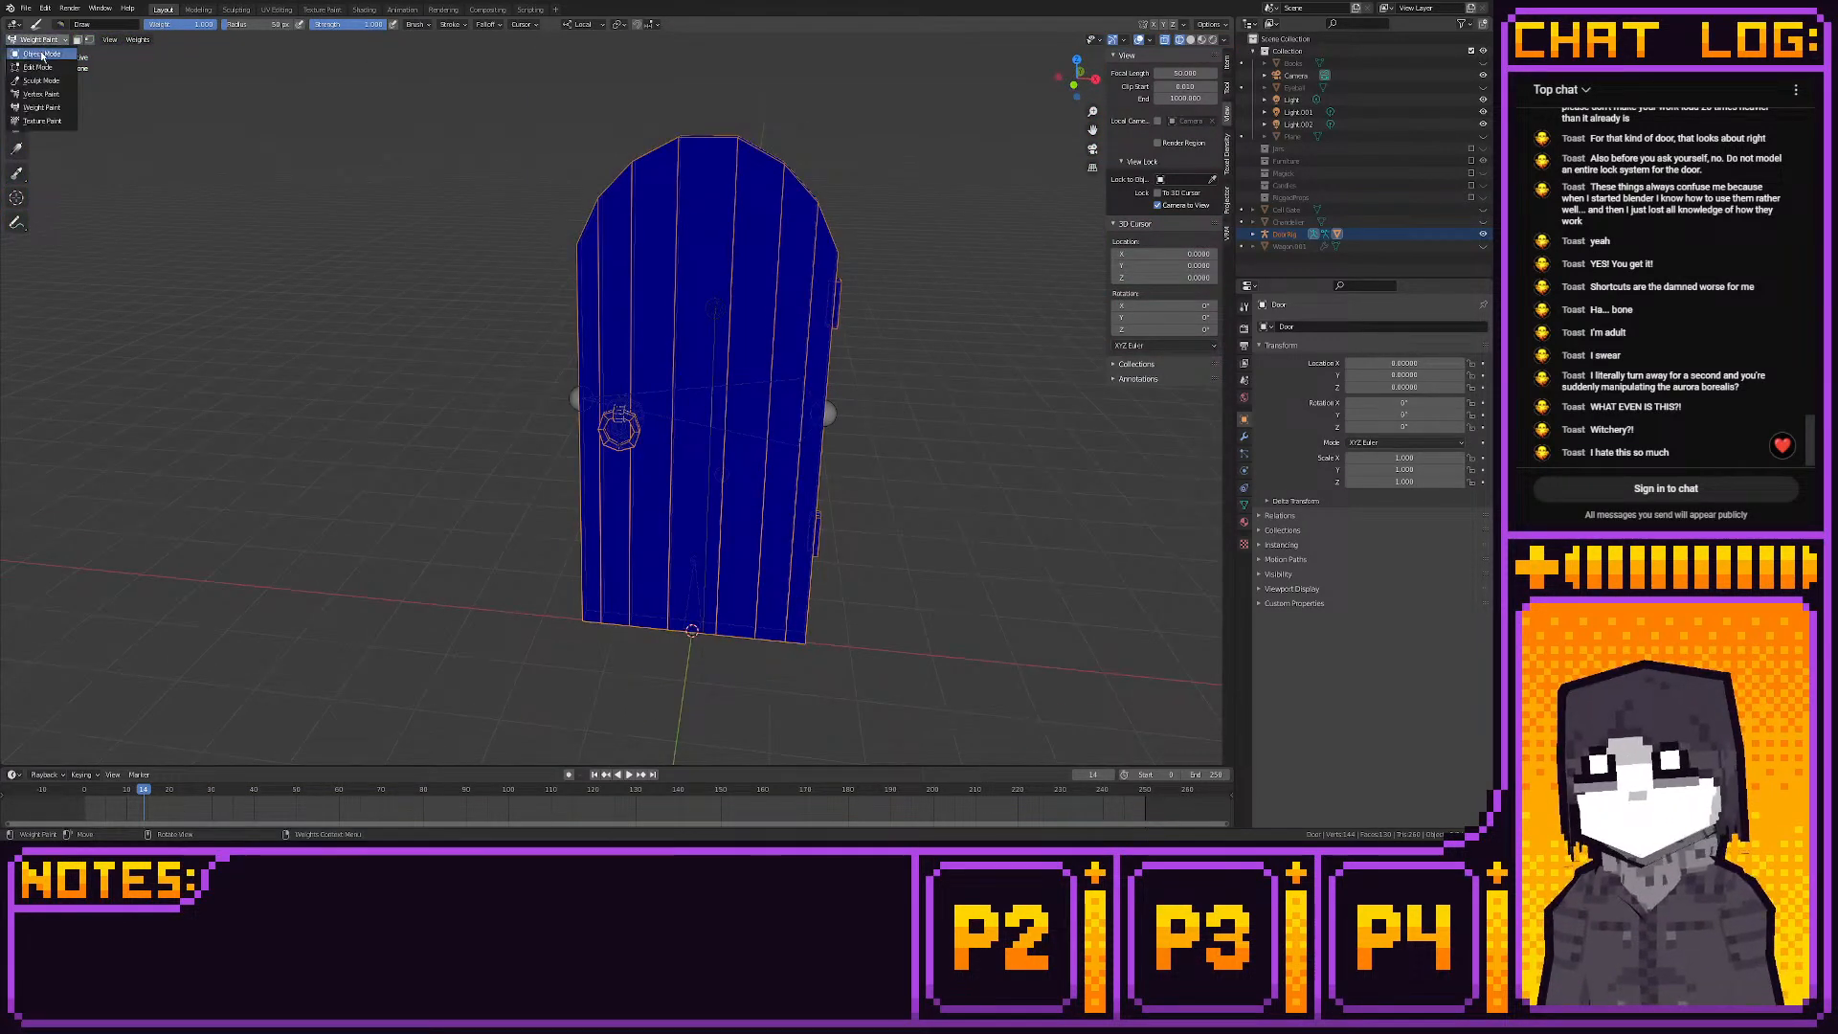
left_click(43, 56)
left_click(665, 394)
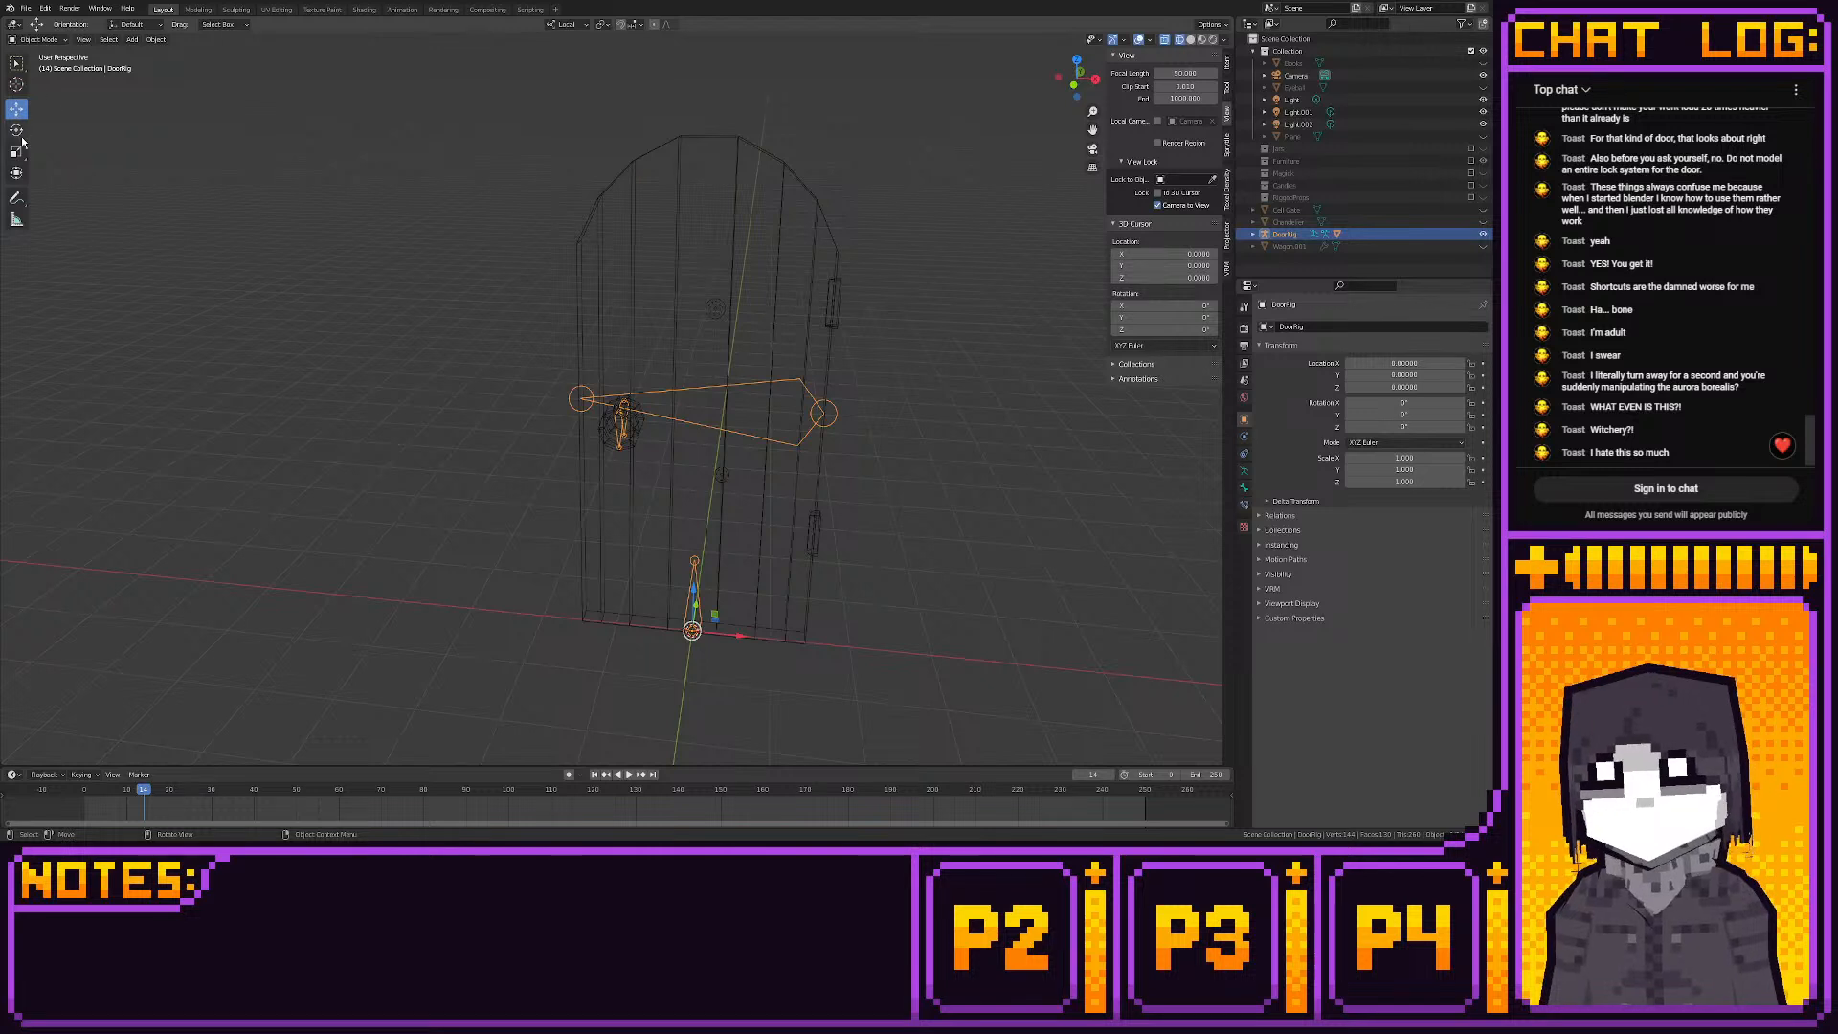
left_click(40, 40)
left_click(40, 79)
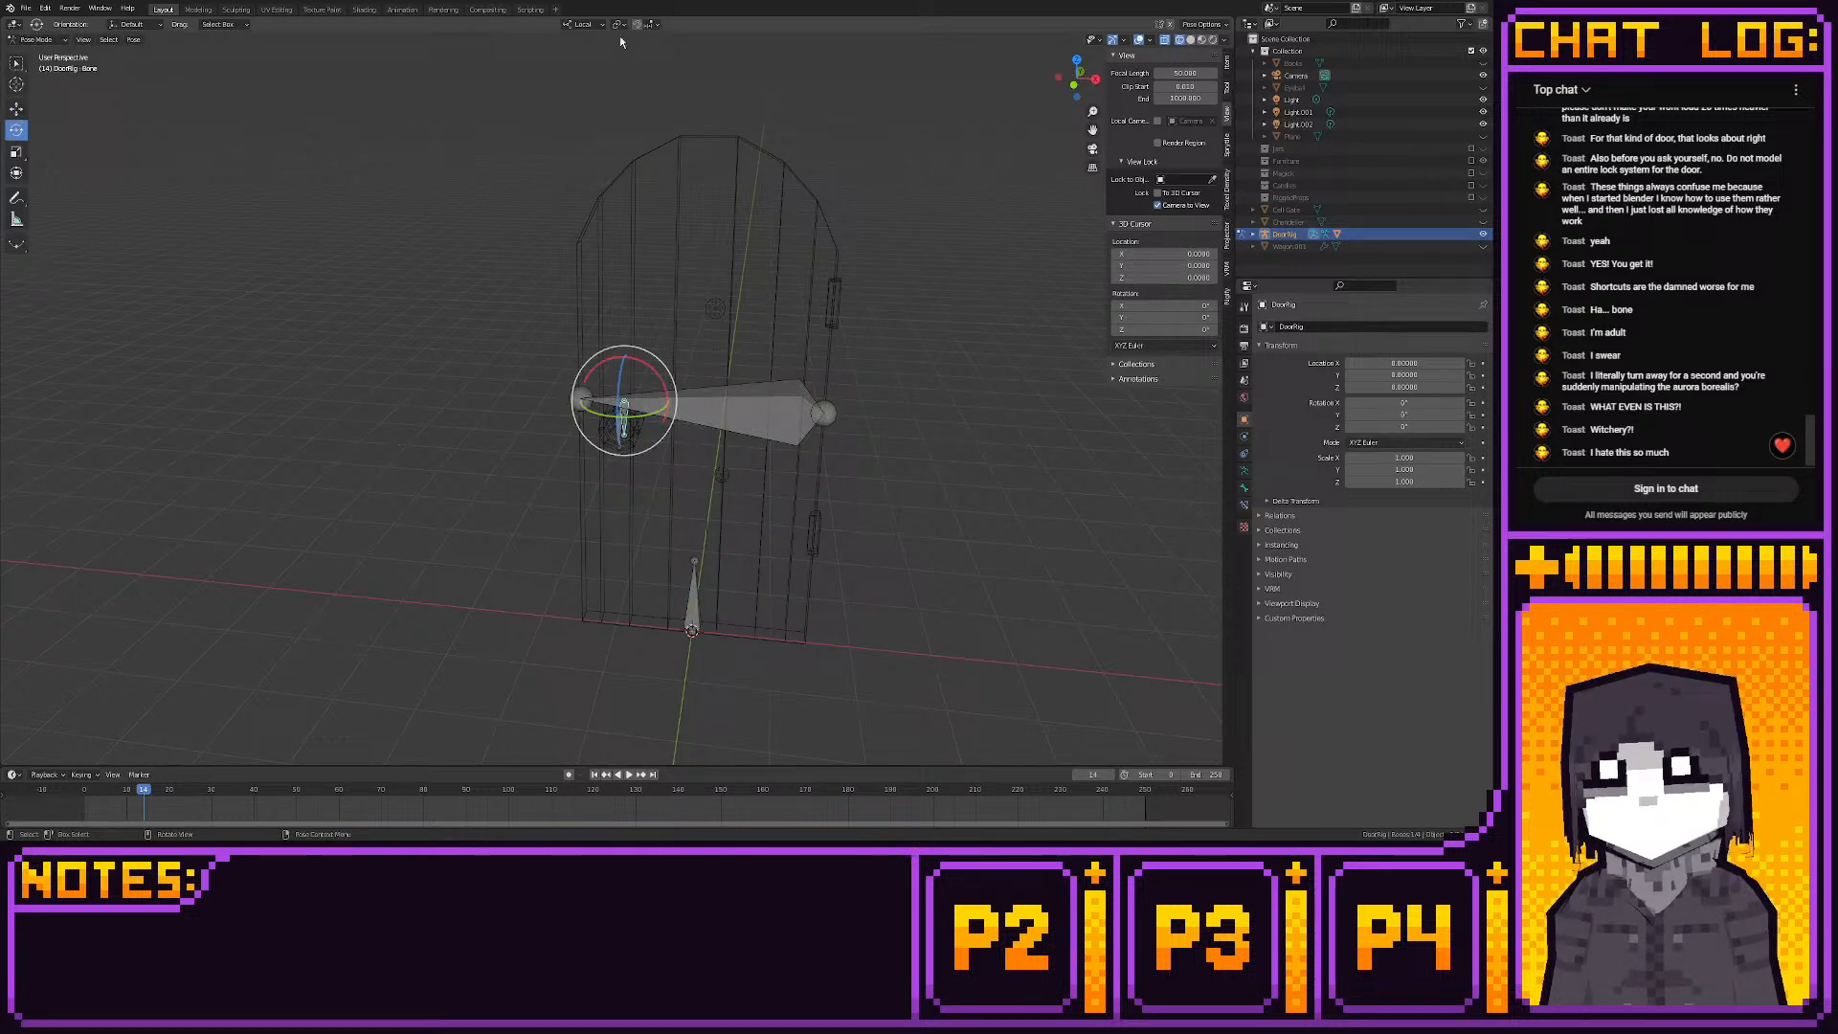
Switch to rendered shading, try swinging the door bone about its hinge end, and undo the rotation
left_click(1212, 41)
middle_click_drag(785, 431, 699, 406)
left_click(689, 404)
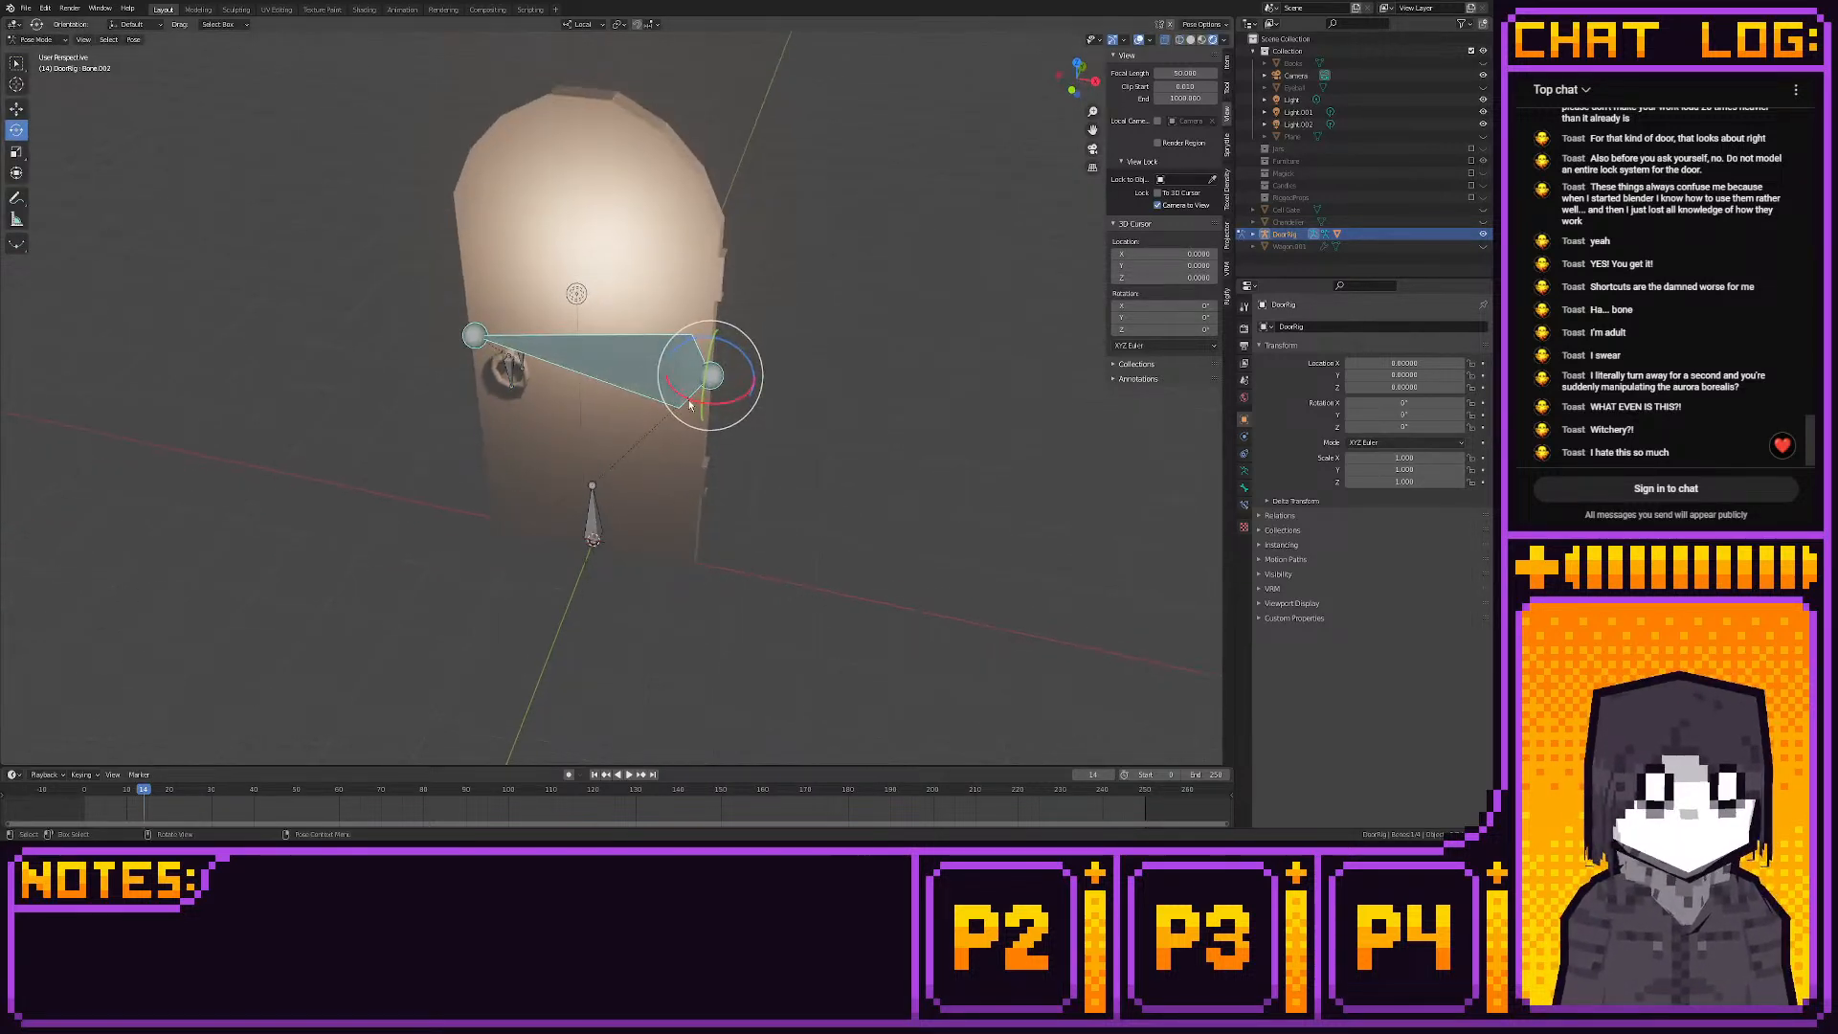
mouse_move(689, 404)
left_mouse_down()
mouse_move(703, 374)
mouse_move(691, 387)
mouse_move(720, 387)
left_mouse_up()
key("ctrl+z")
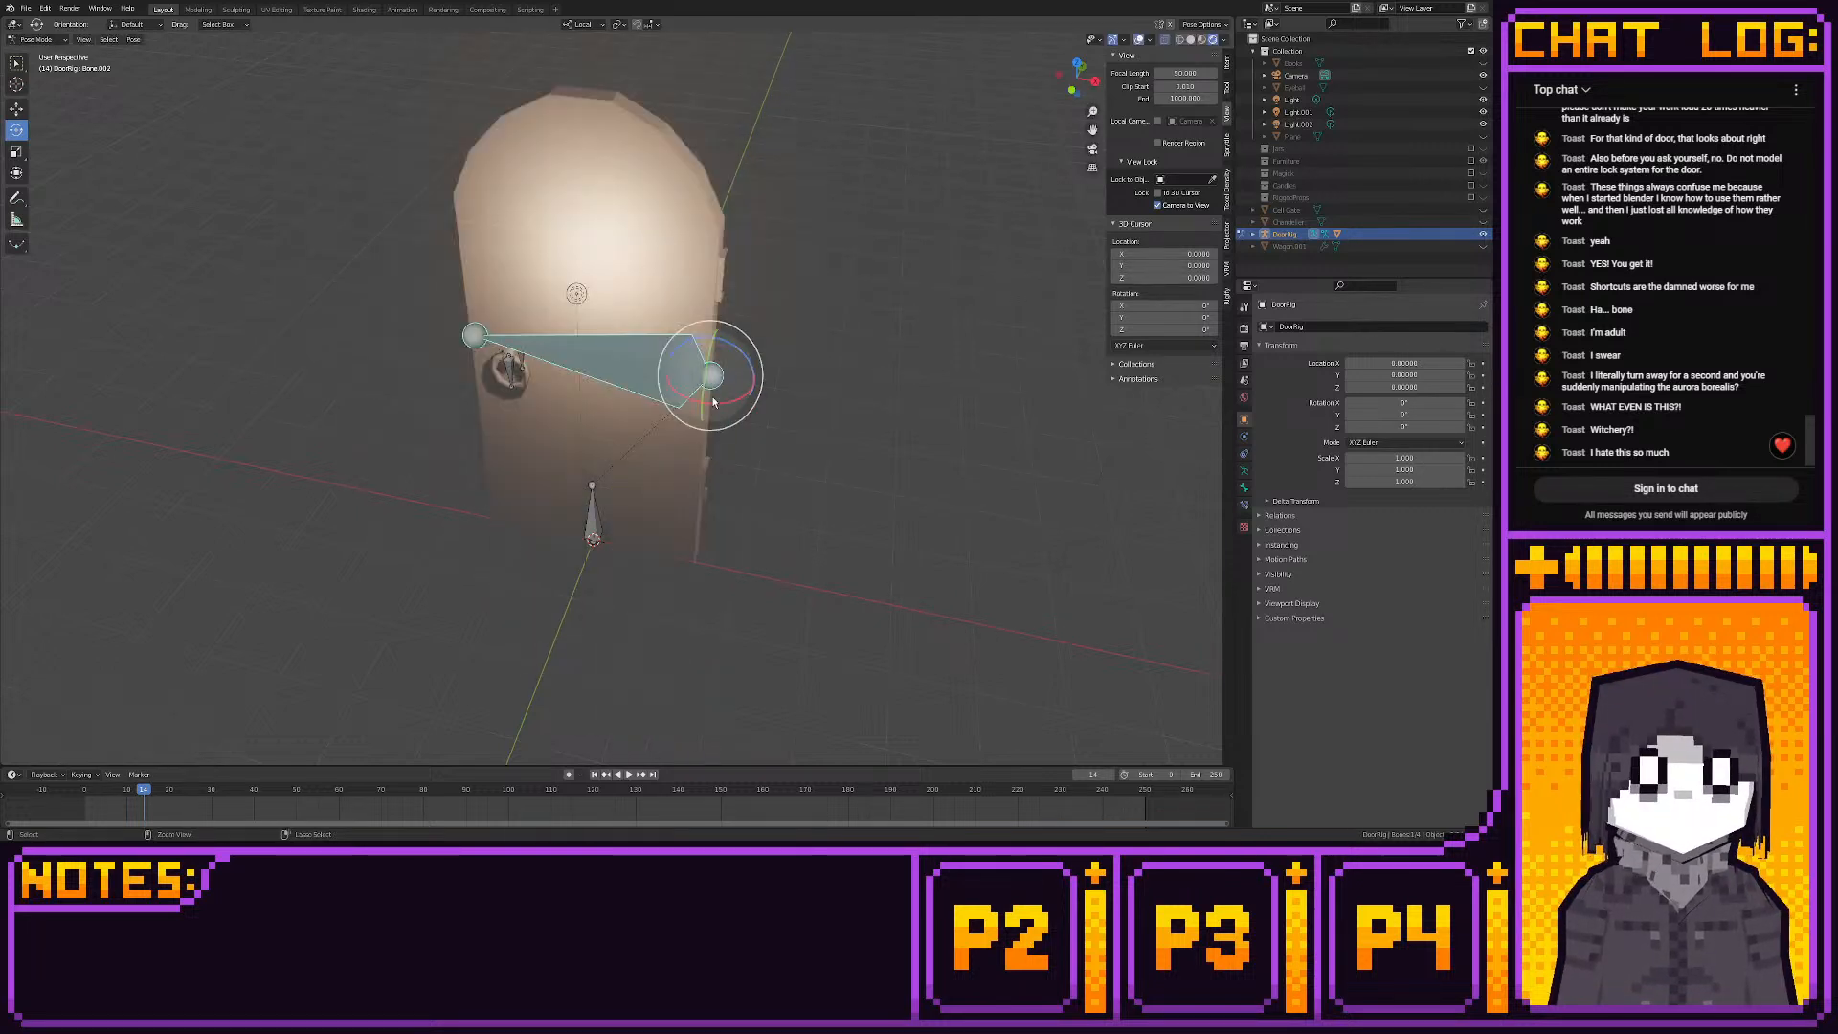
Try rotating the ring bones on both sides of the door to check how the rings deform, and undo both rotations
left_click(510, 380)
scroll(623, 476, "up", 6)
middle_click_drag(522, 496, 625, 373, "shift")
left_click_drag(622, 168, 634, 206)
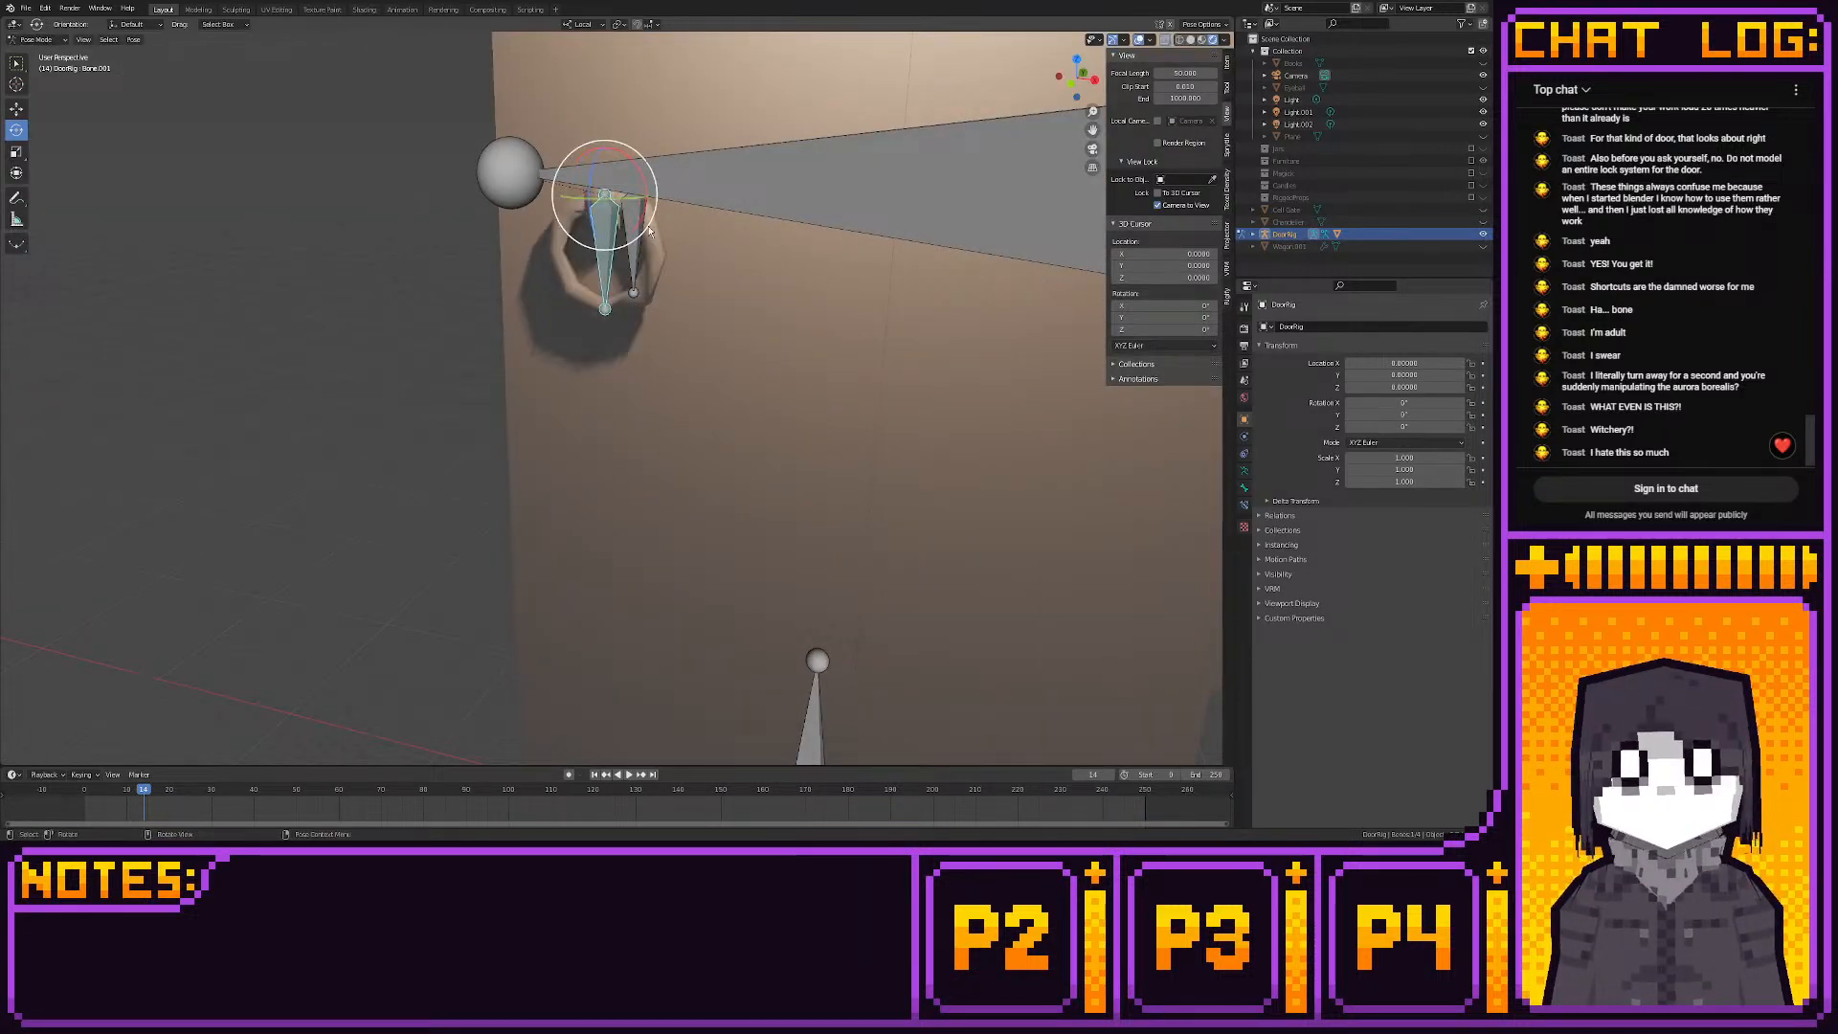
middle_click_drag(704, 230, 622, 227)
left_click_drag(721, 253, 683, 245)
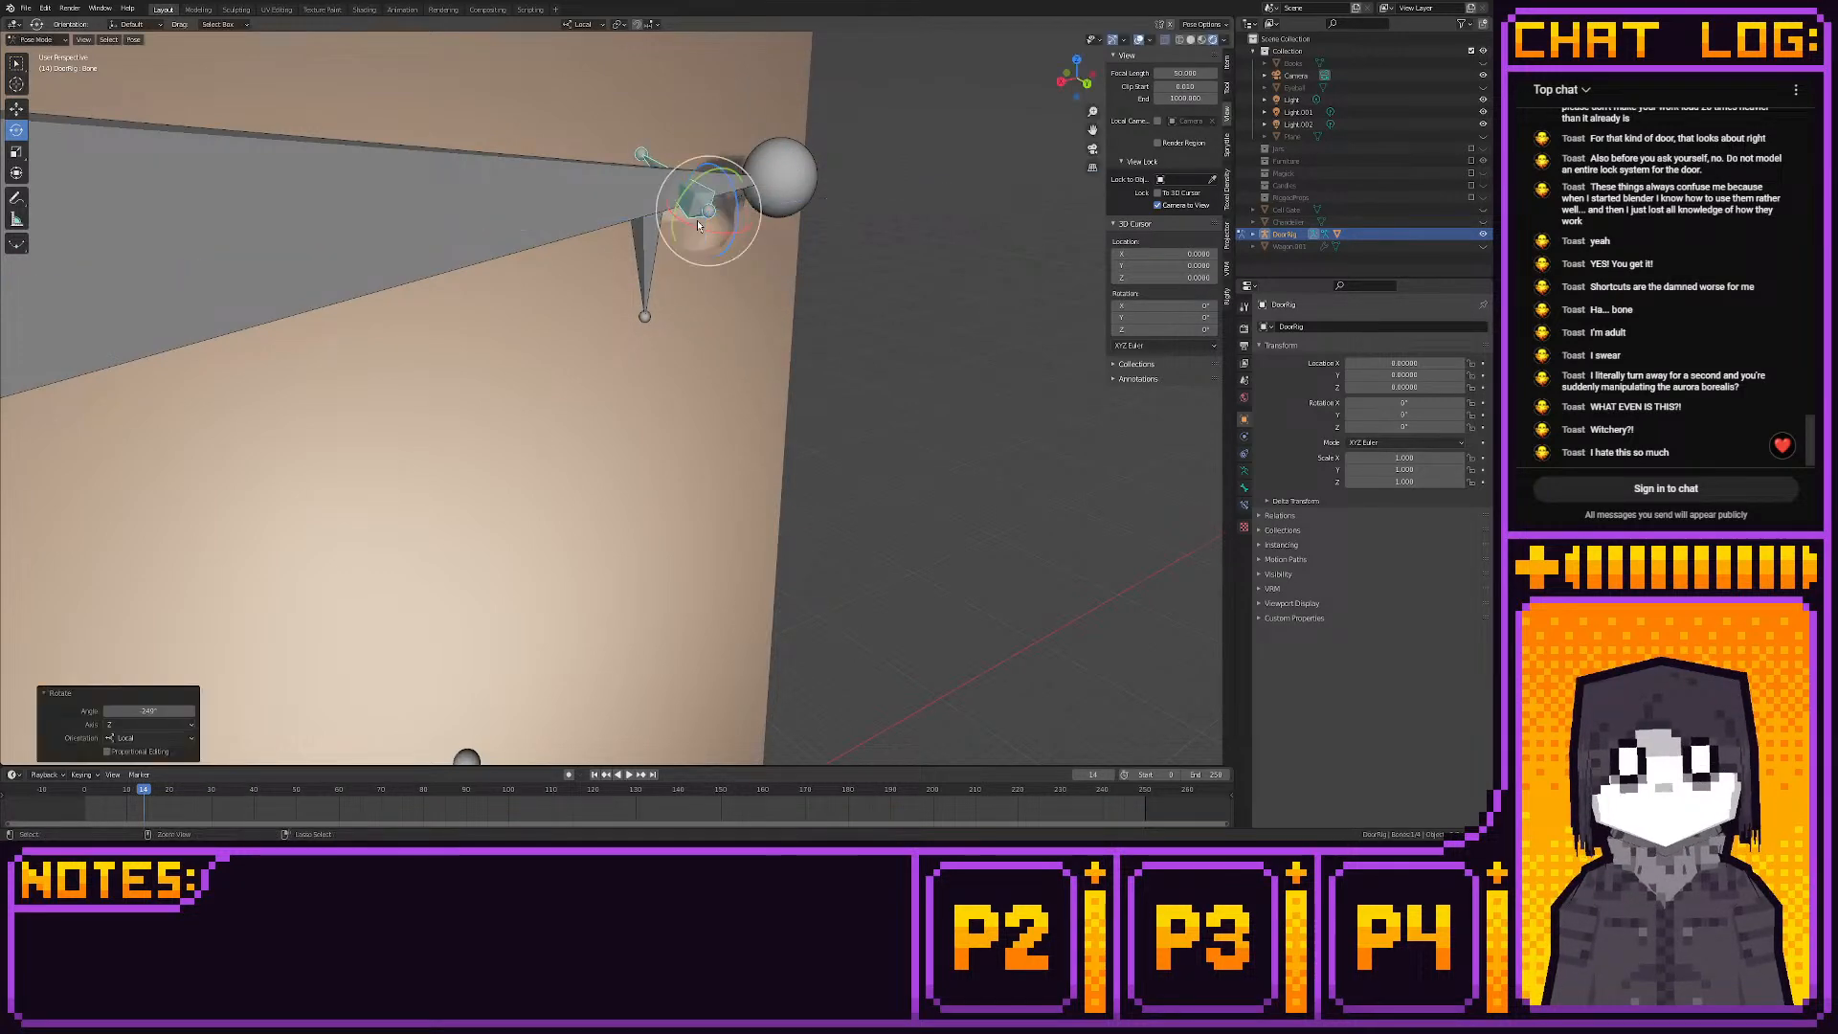
key("ctrl+z")
key("ctrl+z")
Try rotating the selected ring bone in wireframe shading to check its pivot, and undo the rotation
middle_click_drag(694, 244, 1079, 57)
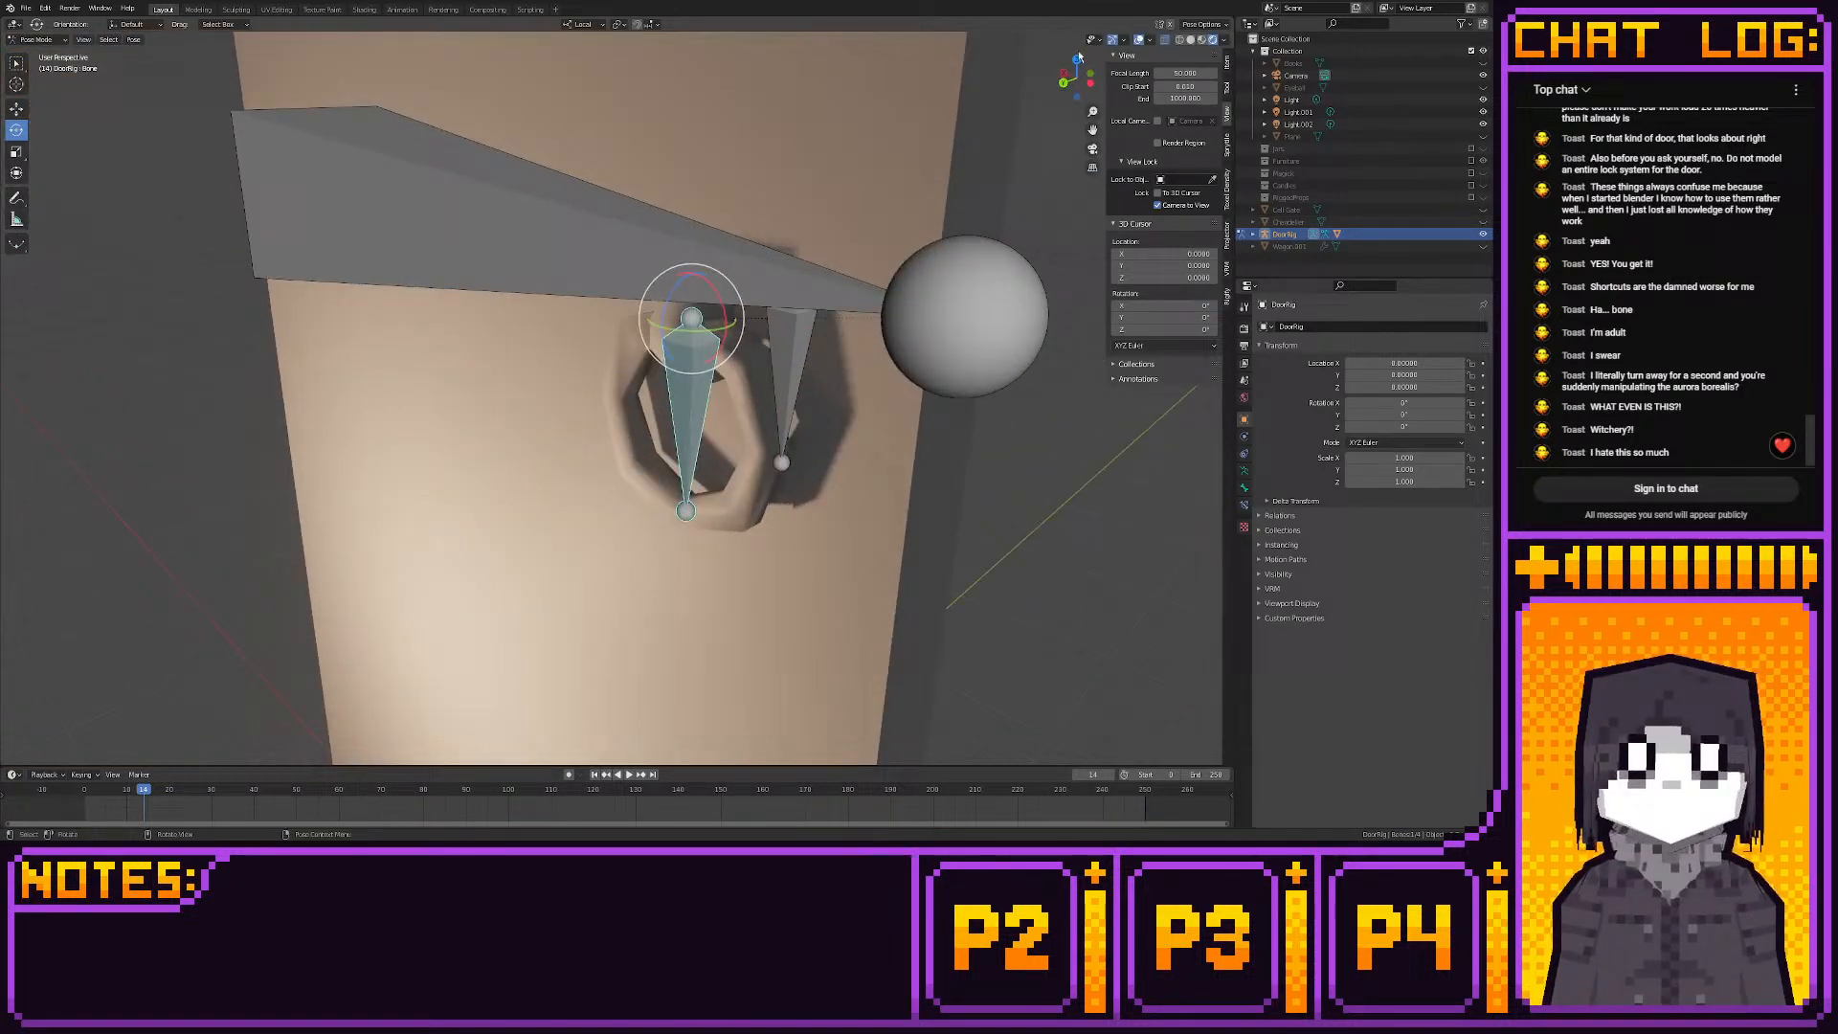
left_click(1180, 39)
middle_click_drag(730, 272, 643, 256)
left_click_drag(574, 289, 646, 196)
key("ctrl+z")
In the Modeling workspace, select both ring bones in the side view and move them slightly down along Z
left_click(199, 10)
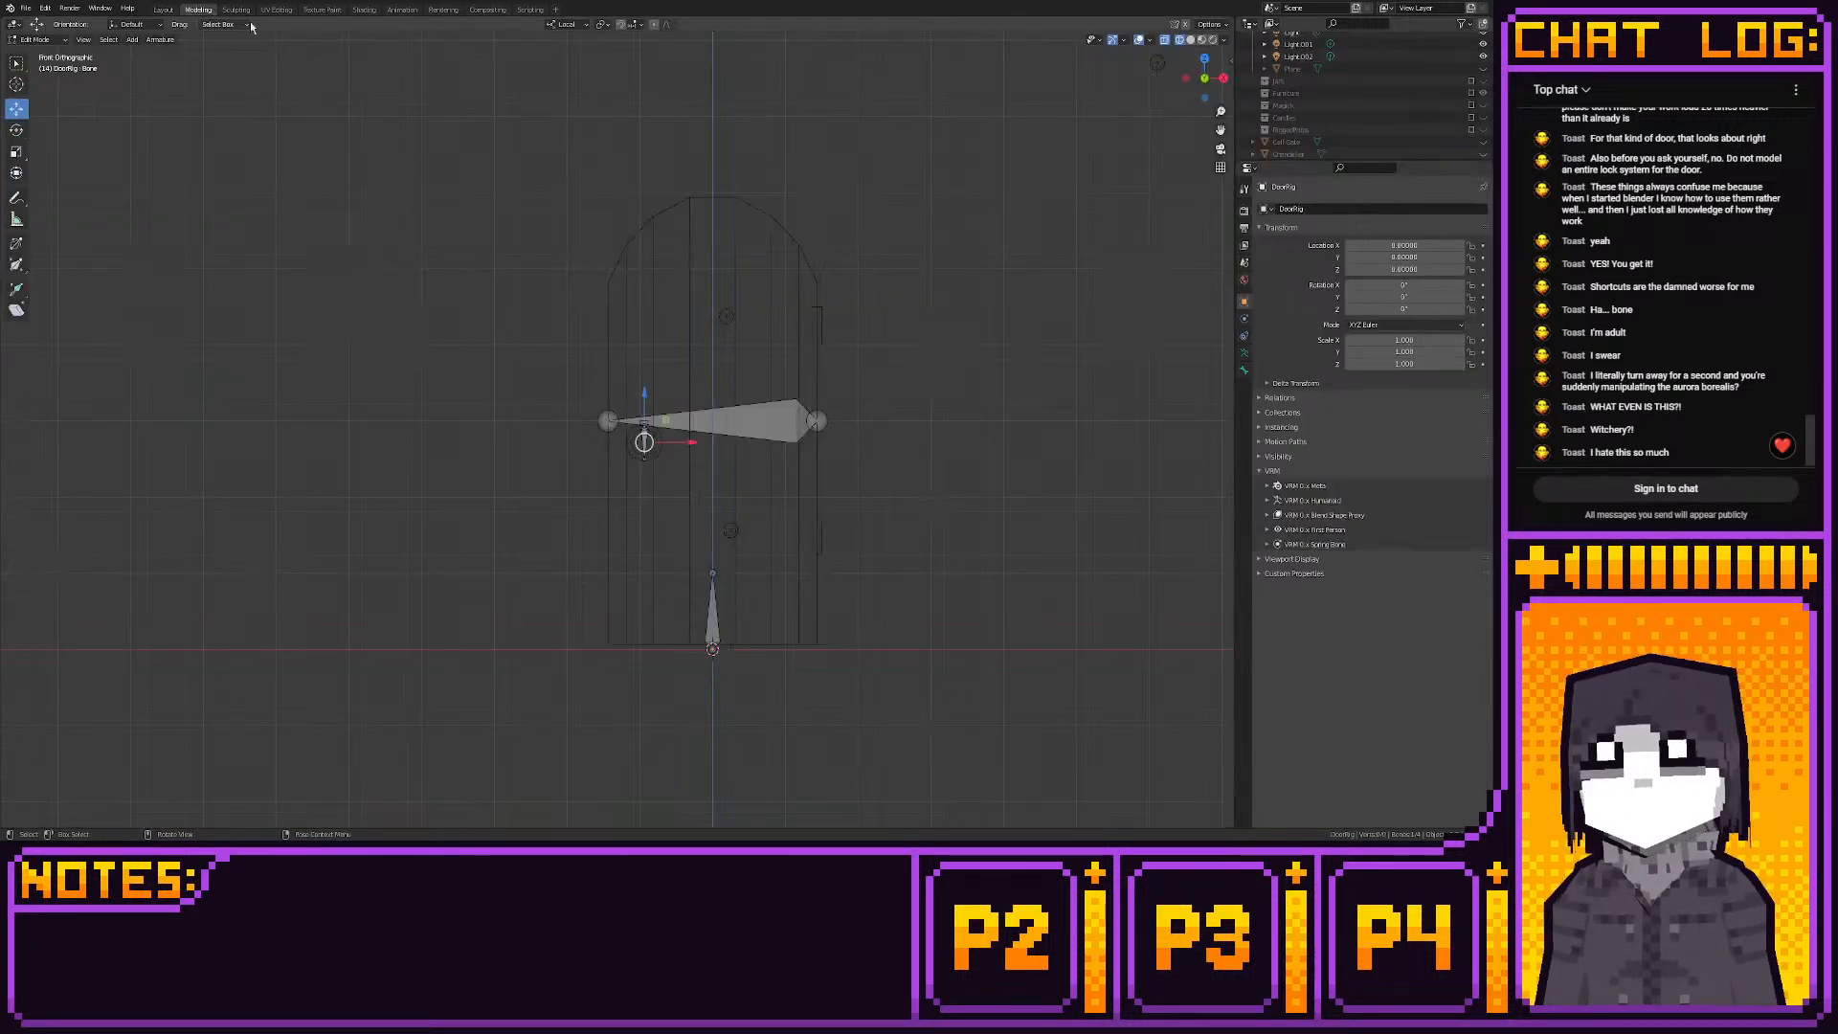
scroll(828, 488, "up", 10)
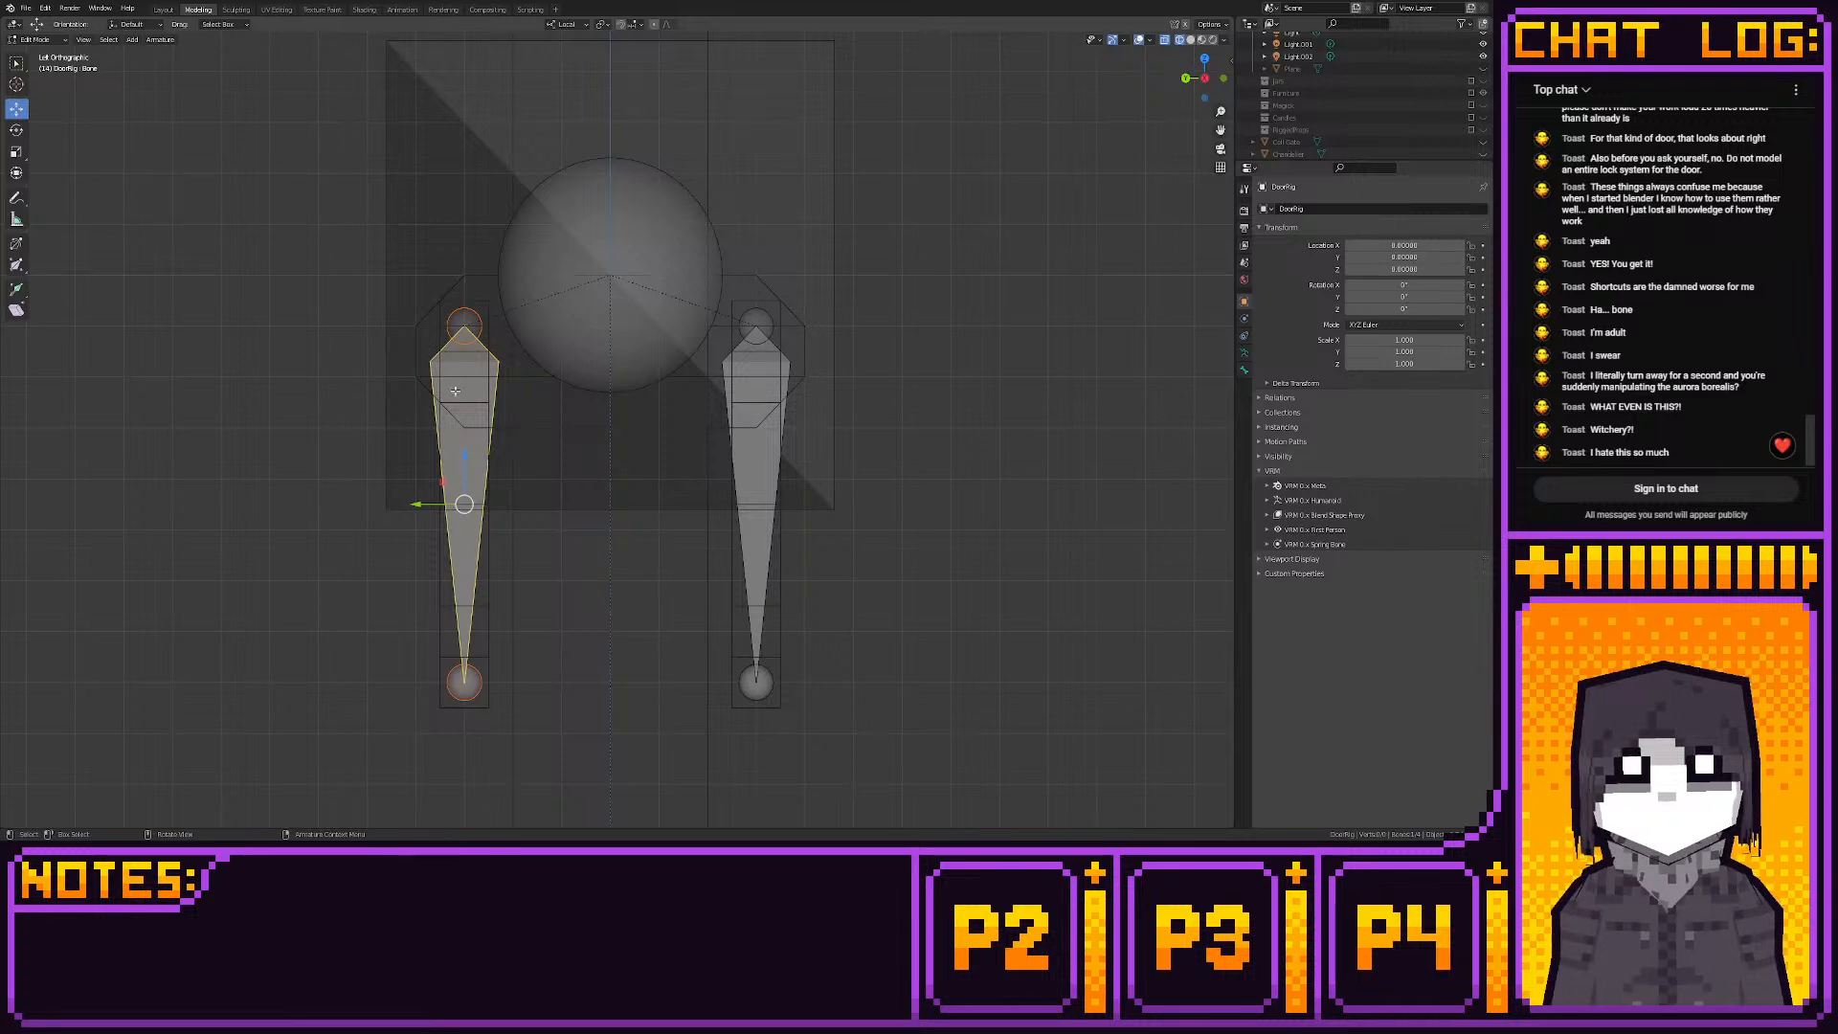
left_click(756, 525, "shift")
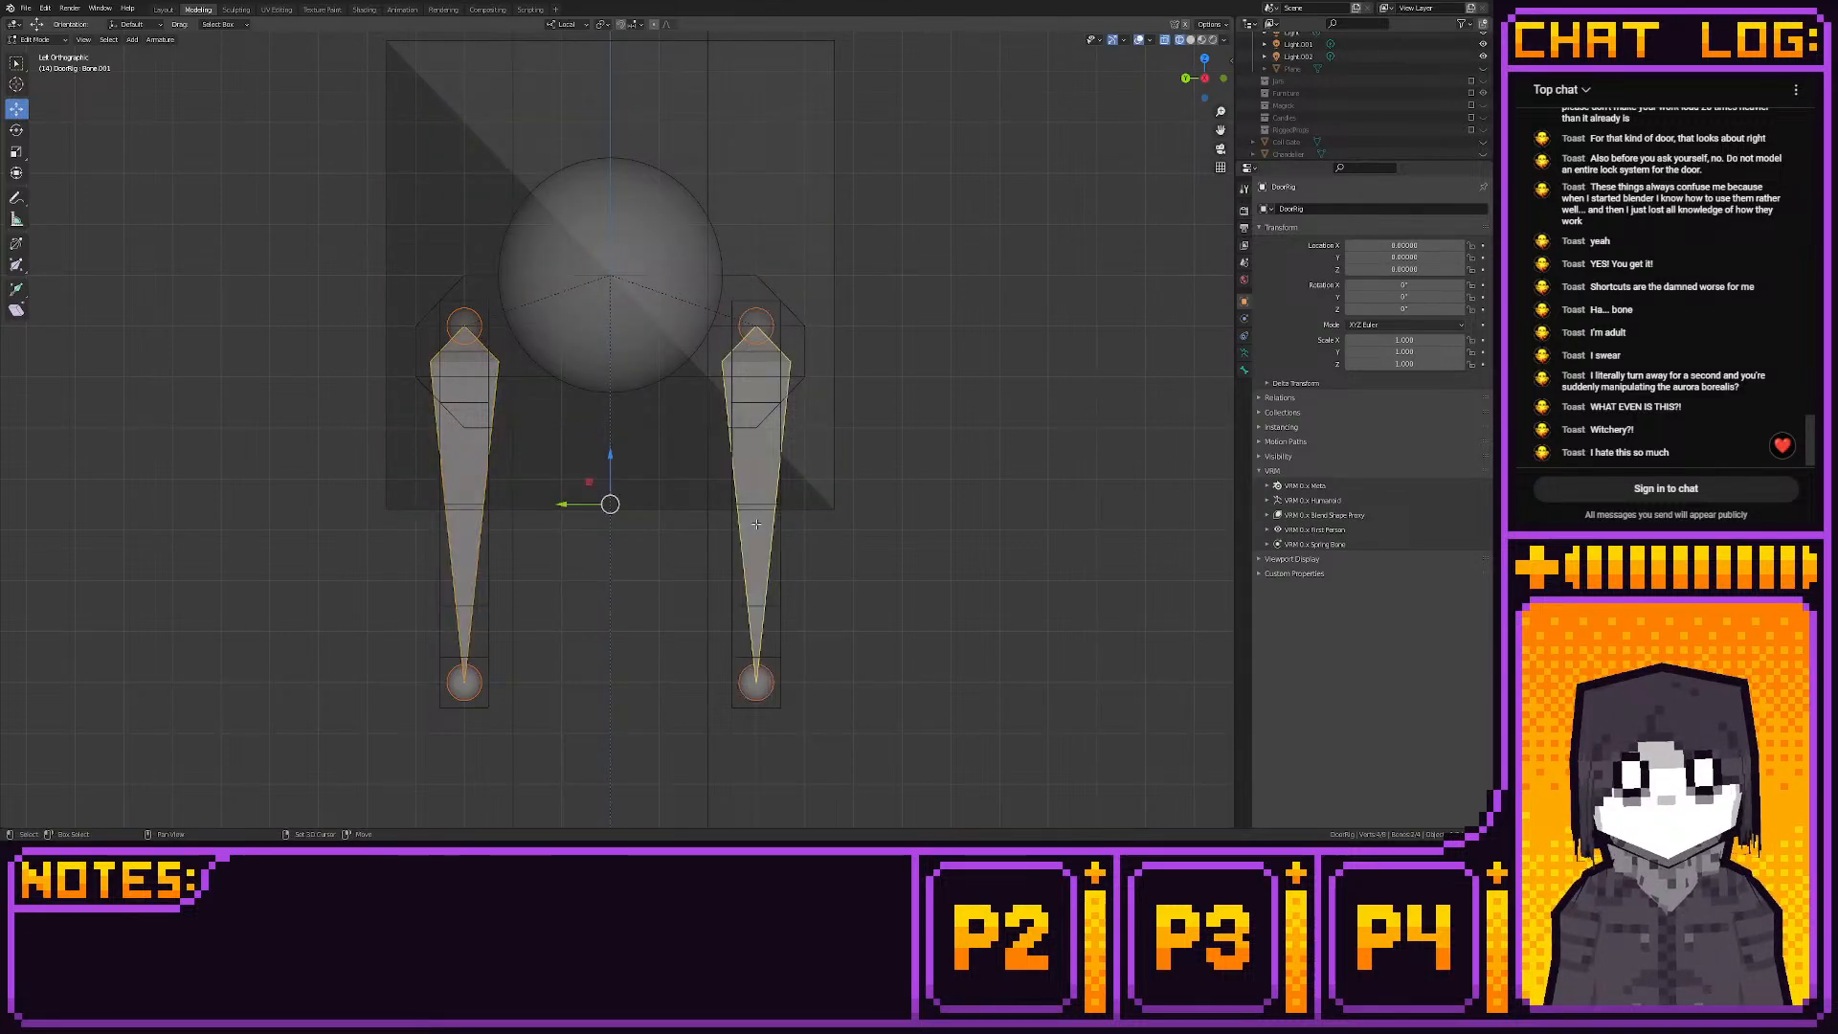
scroll(638, 450, "up", 5)
middle_click_drag(632, 443, 693, 209, "shift")
middle_click_drag(630, 555, 623, 612, "shift")
scroll(623, 612, "up", 5)
left_click_drag(714, 361, 733, 541)
scroll(737, 546, "down", 5)
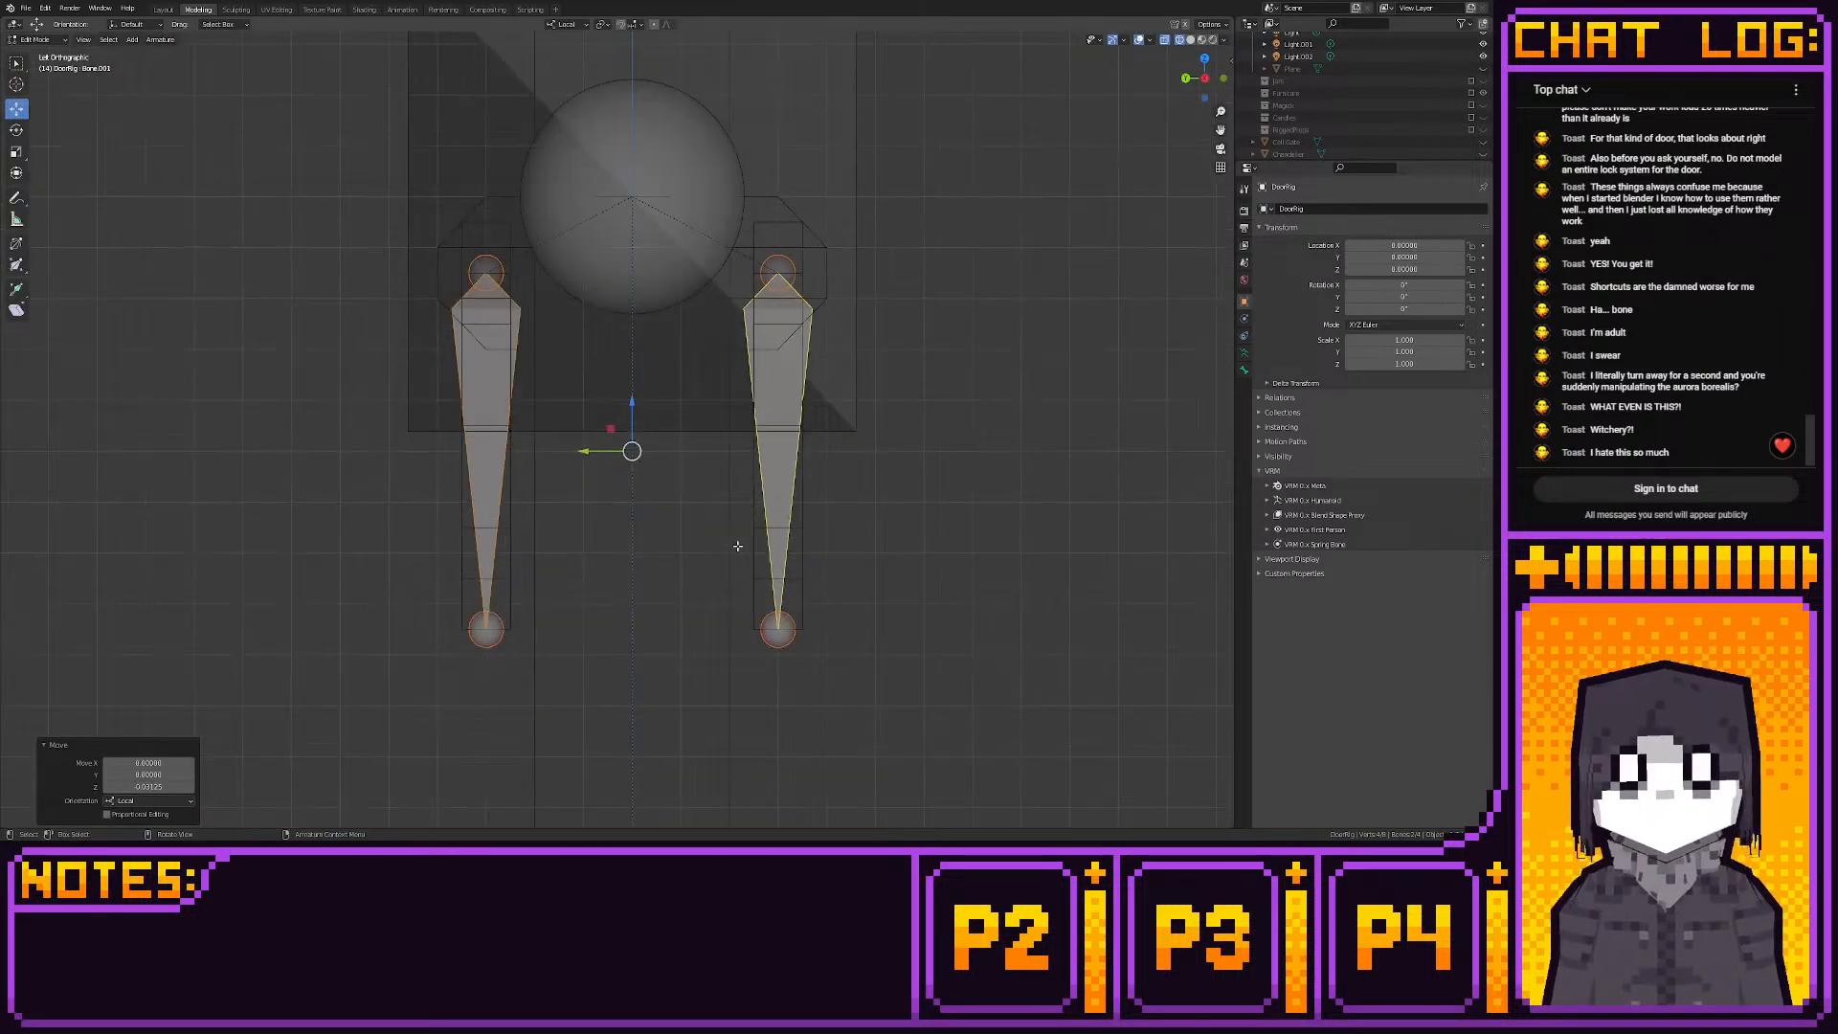
Return to the Layout workspace, switch the DoorRig armature to Pose Mode, and show the door in Material Preview with both ring bones selected
left_click(164, 10)
left_click(632, 328)
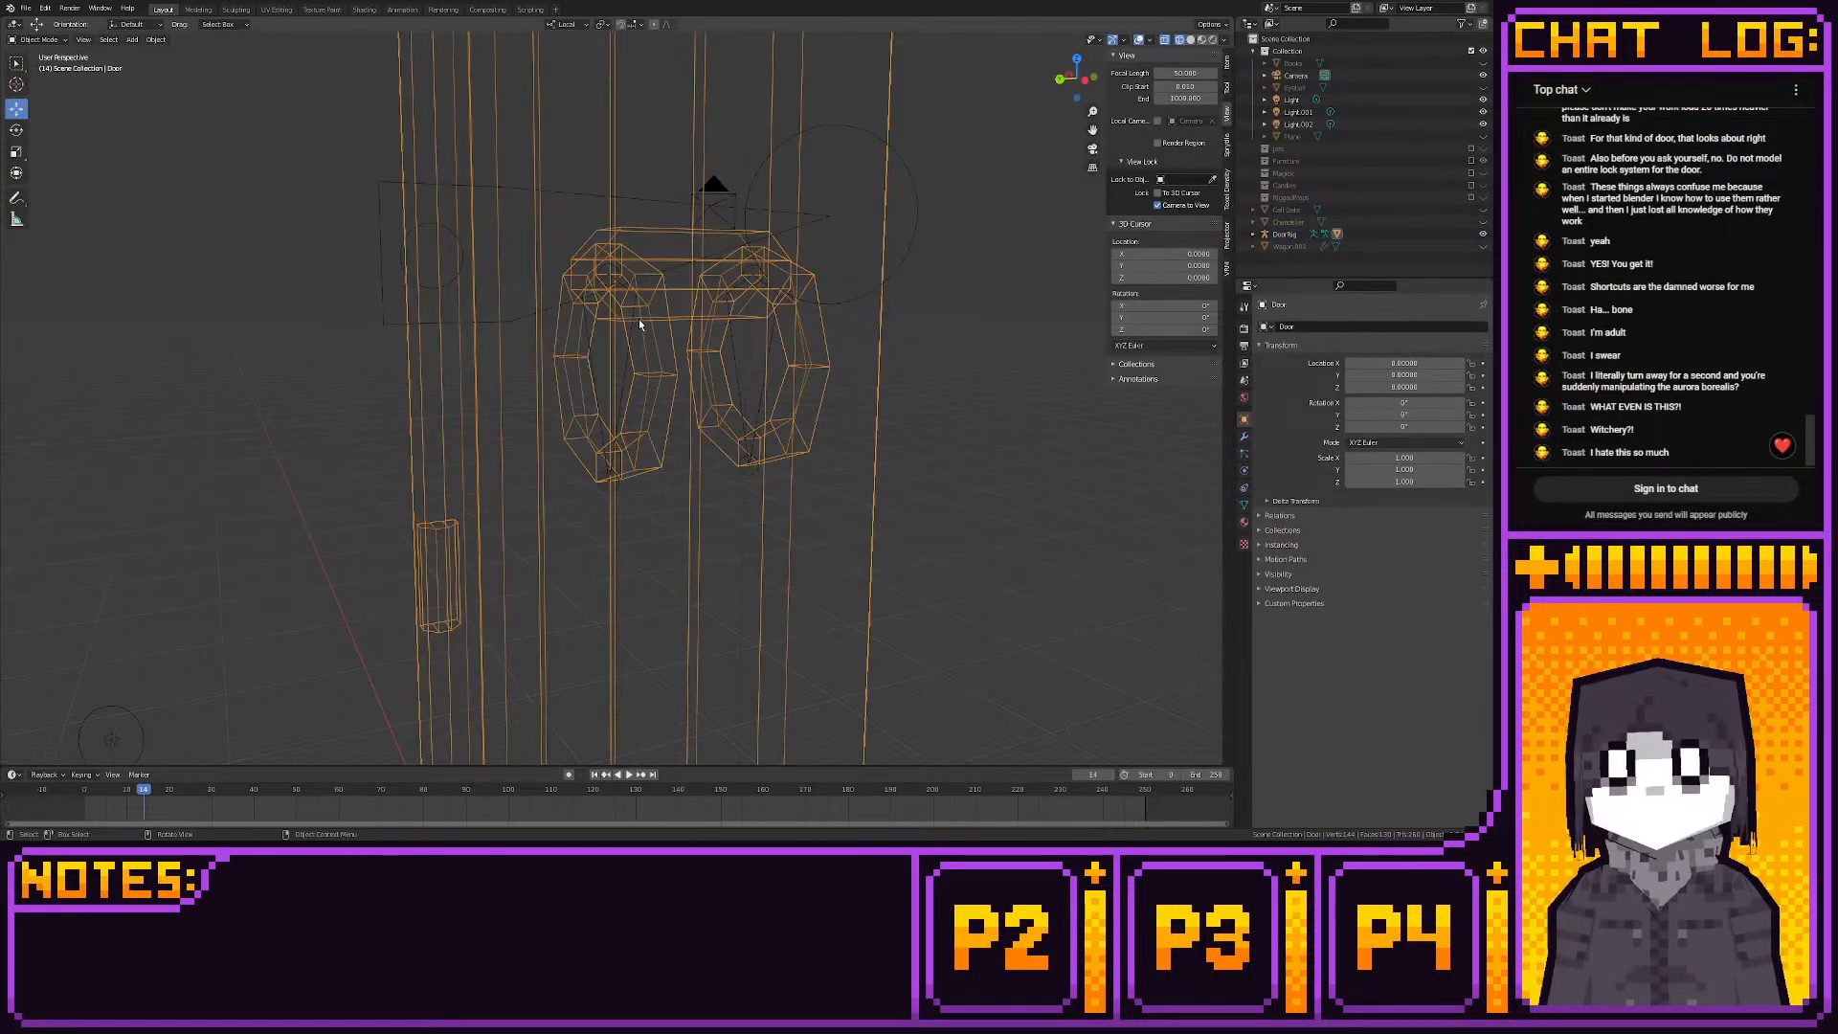
left_click(627, 332)
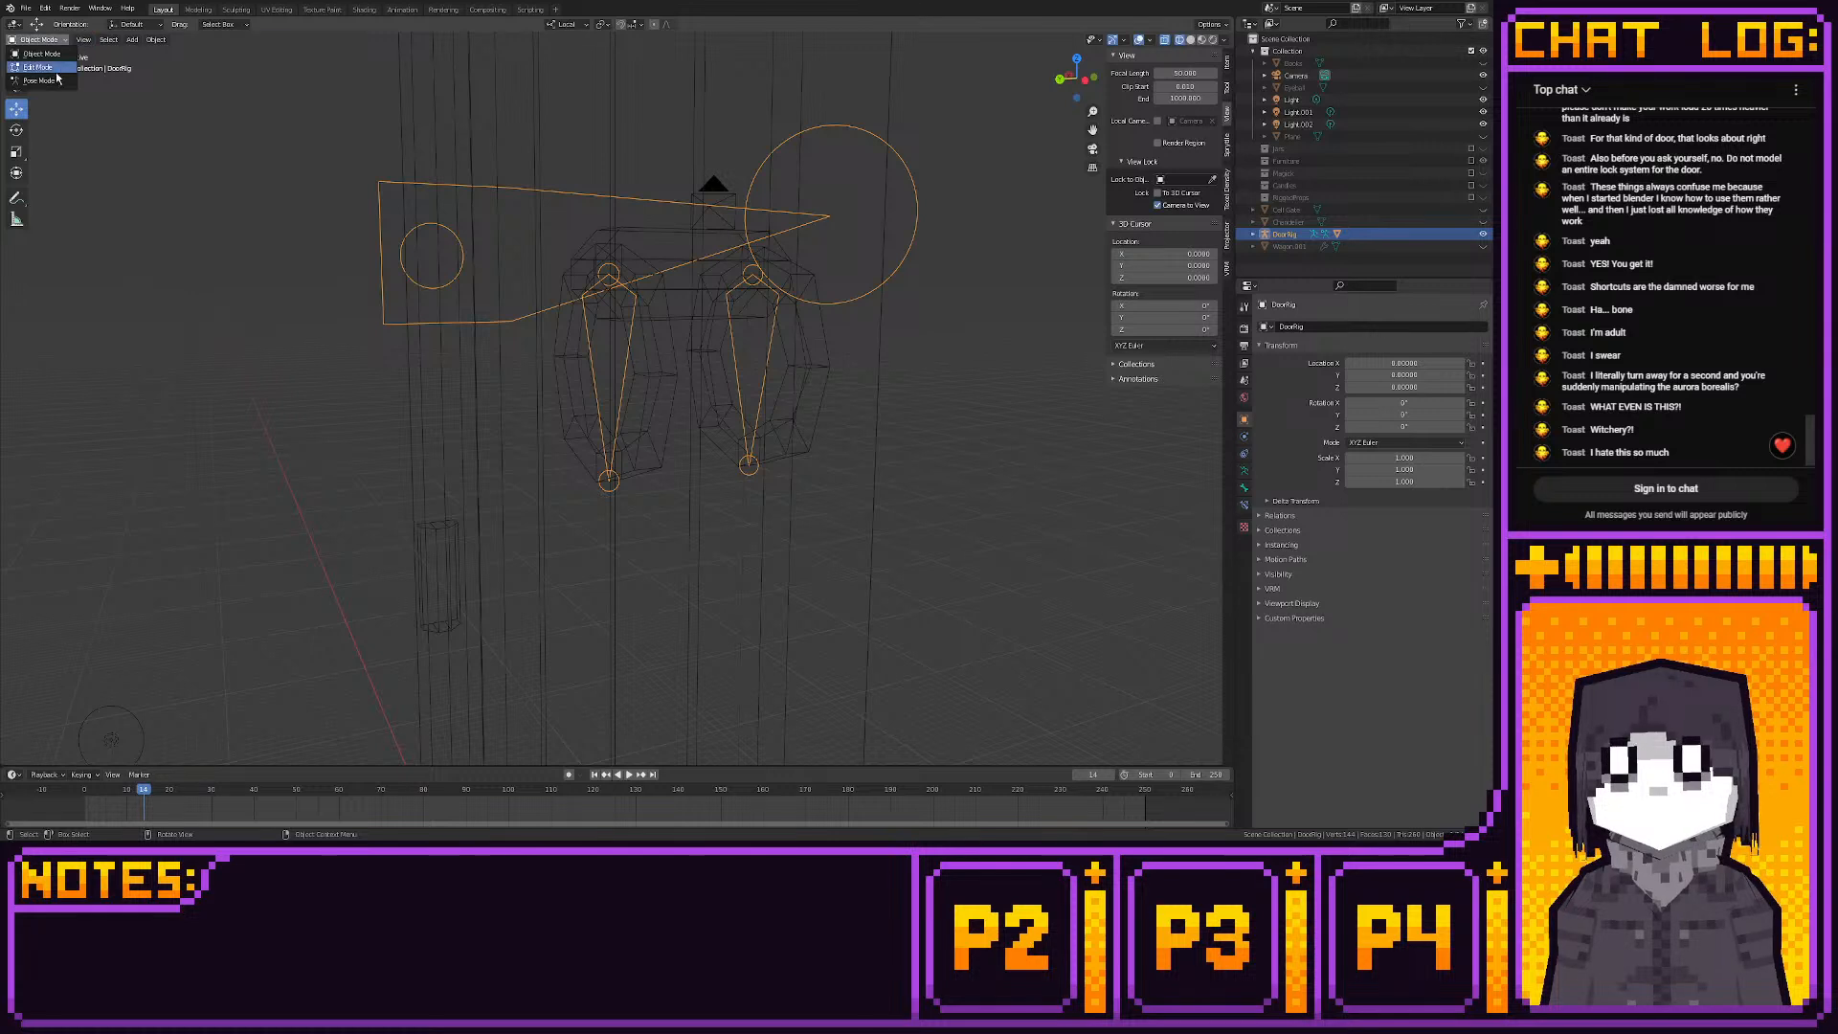
key("ctrl+Tab")
left_click(1202, 40)
middle_click_drag(735, 282, 764, 338, "shift")
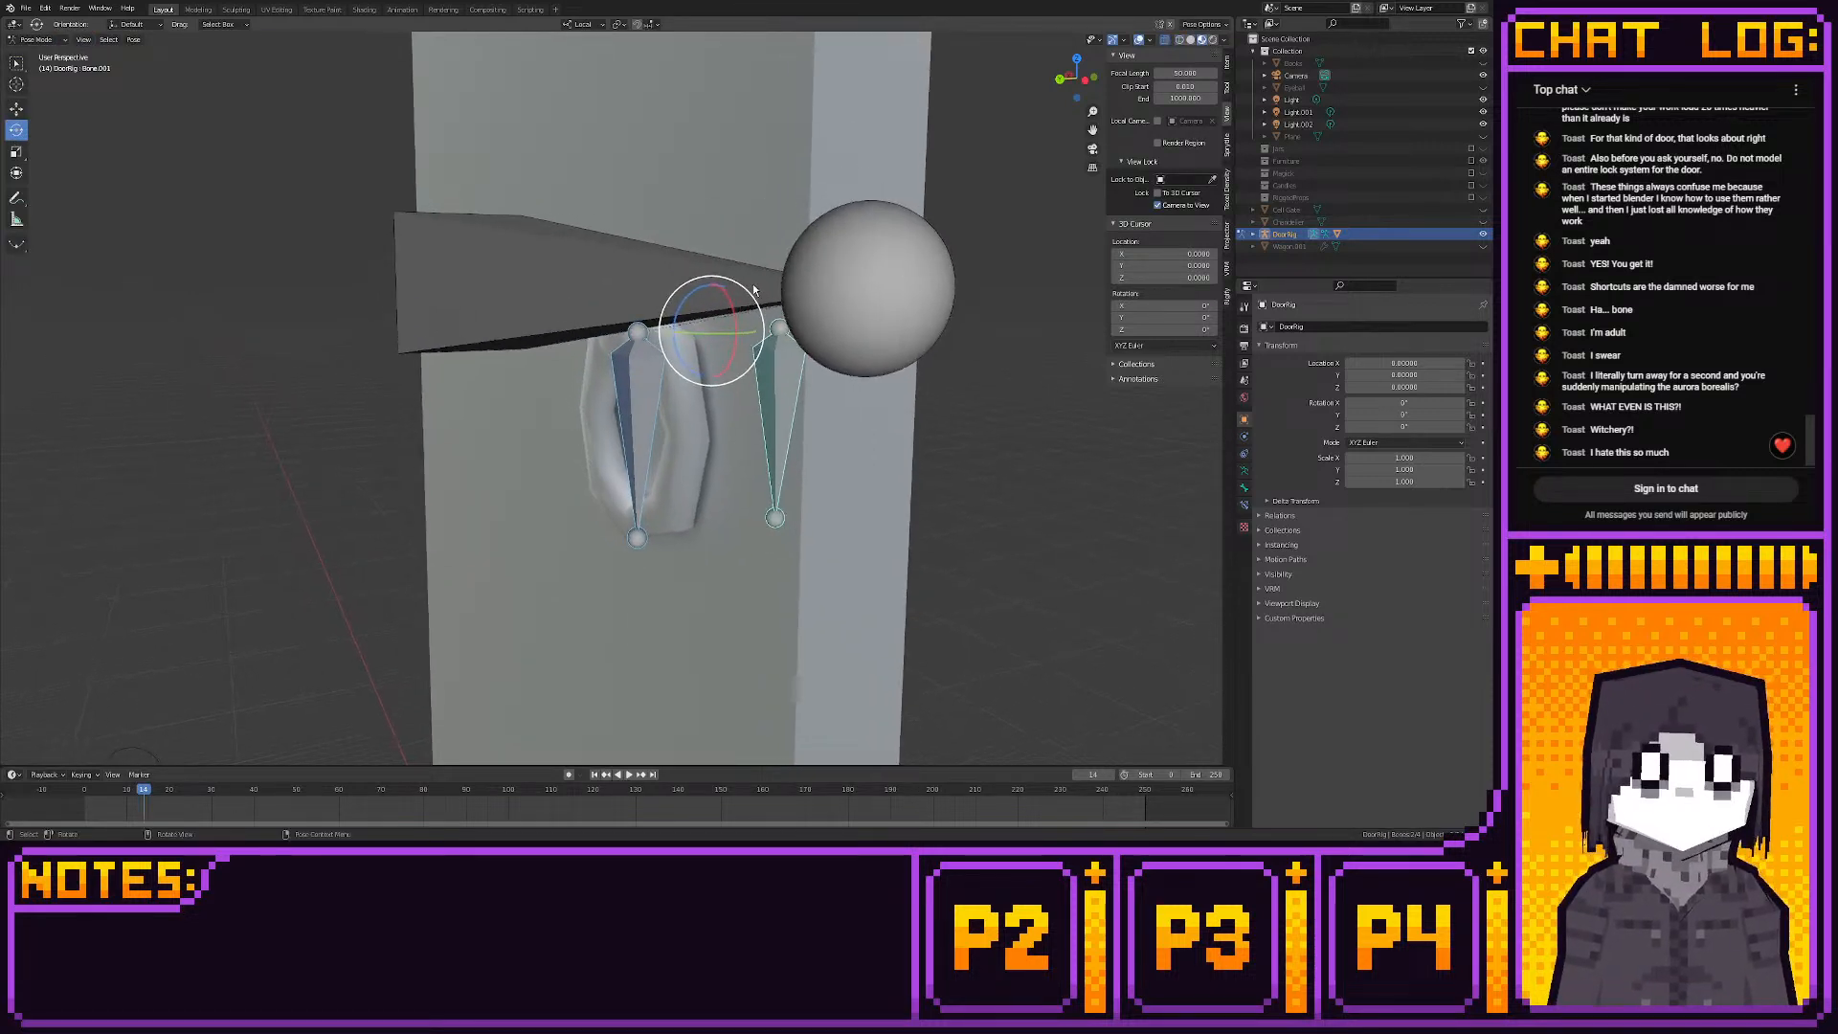
Hide the viewport overlays, try rotating both ring bones together, and undo the rotation
left_click(1138, 40)
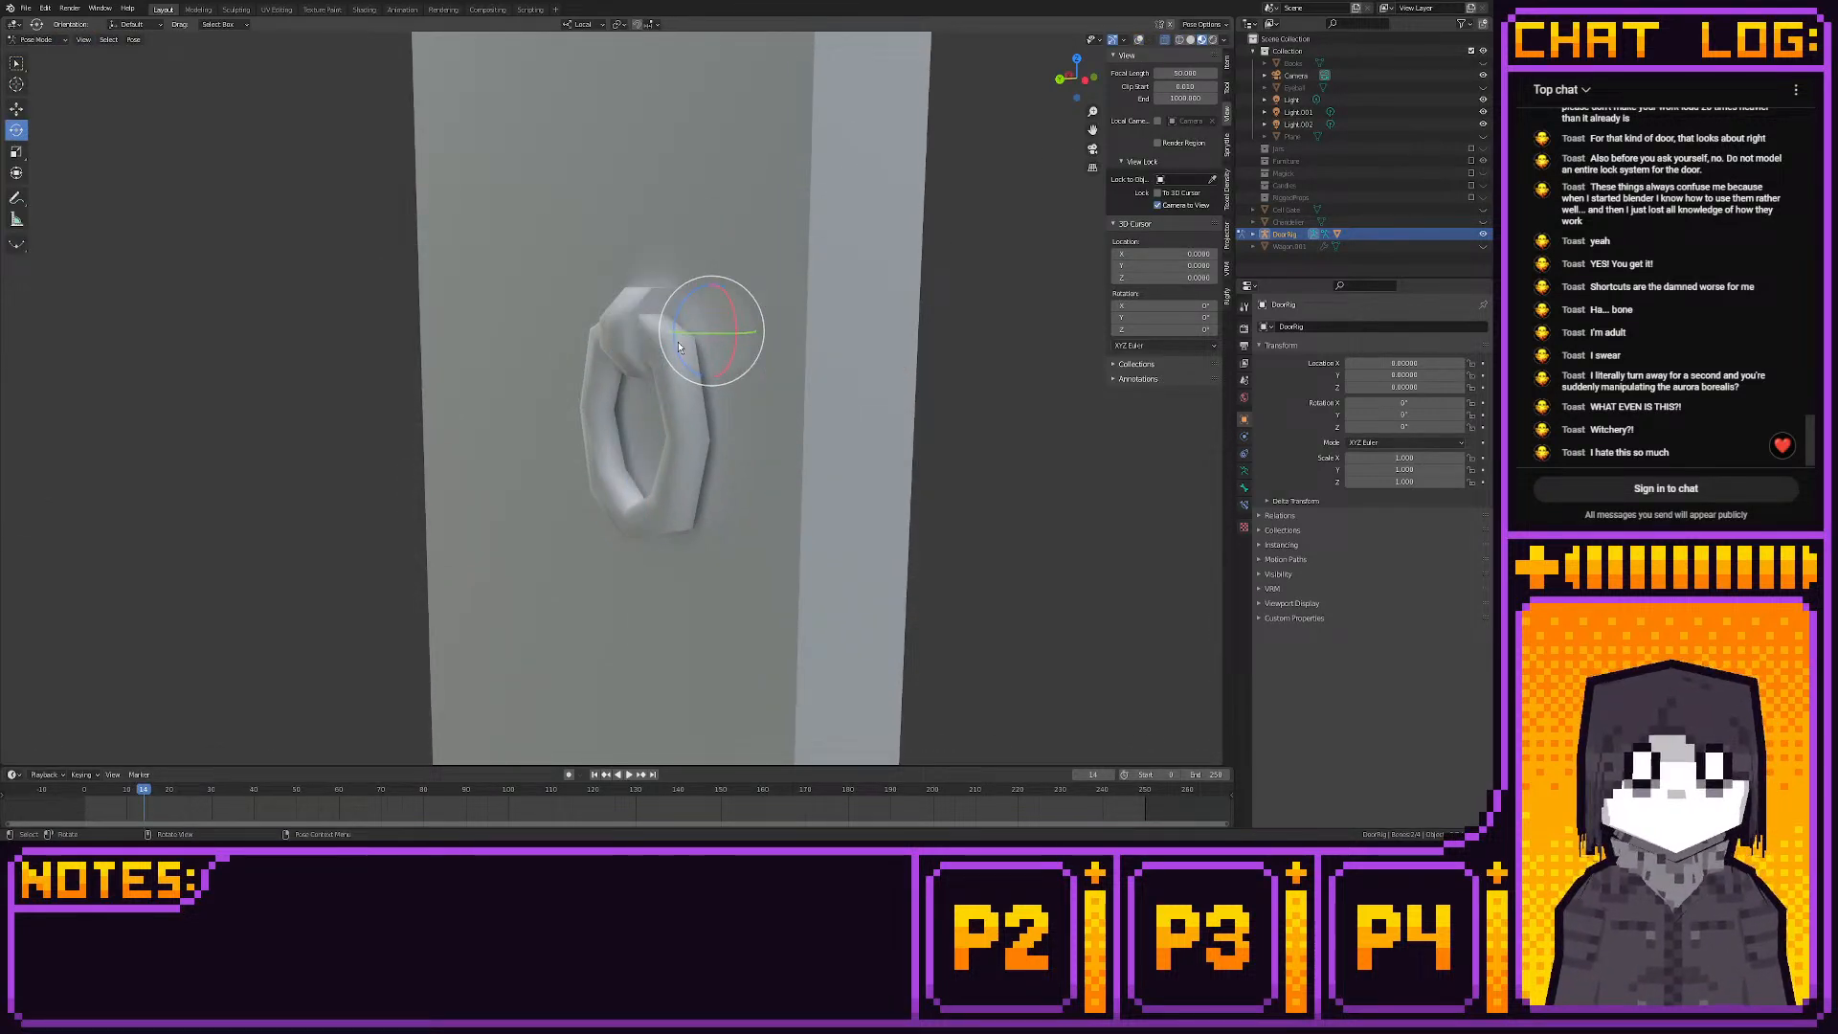
left_click_drag(676, 345, 686, 280)
key("ctrl+z")
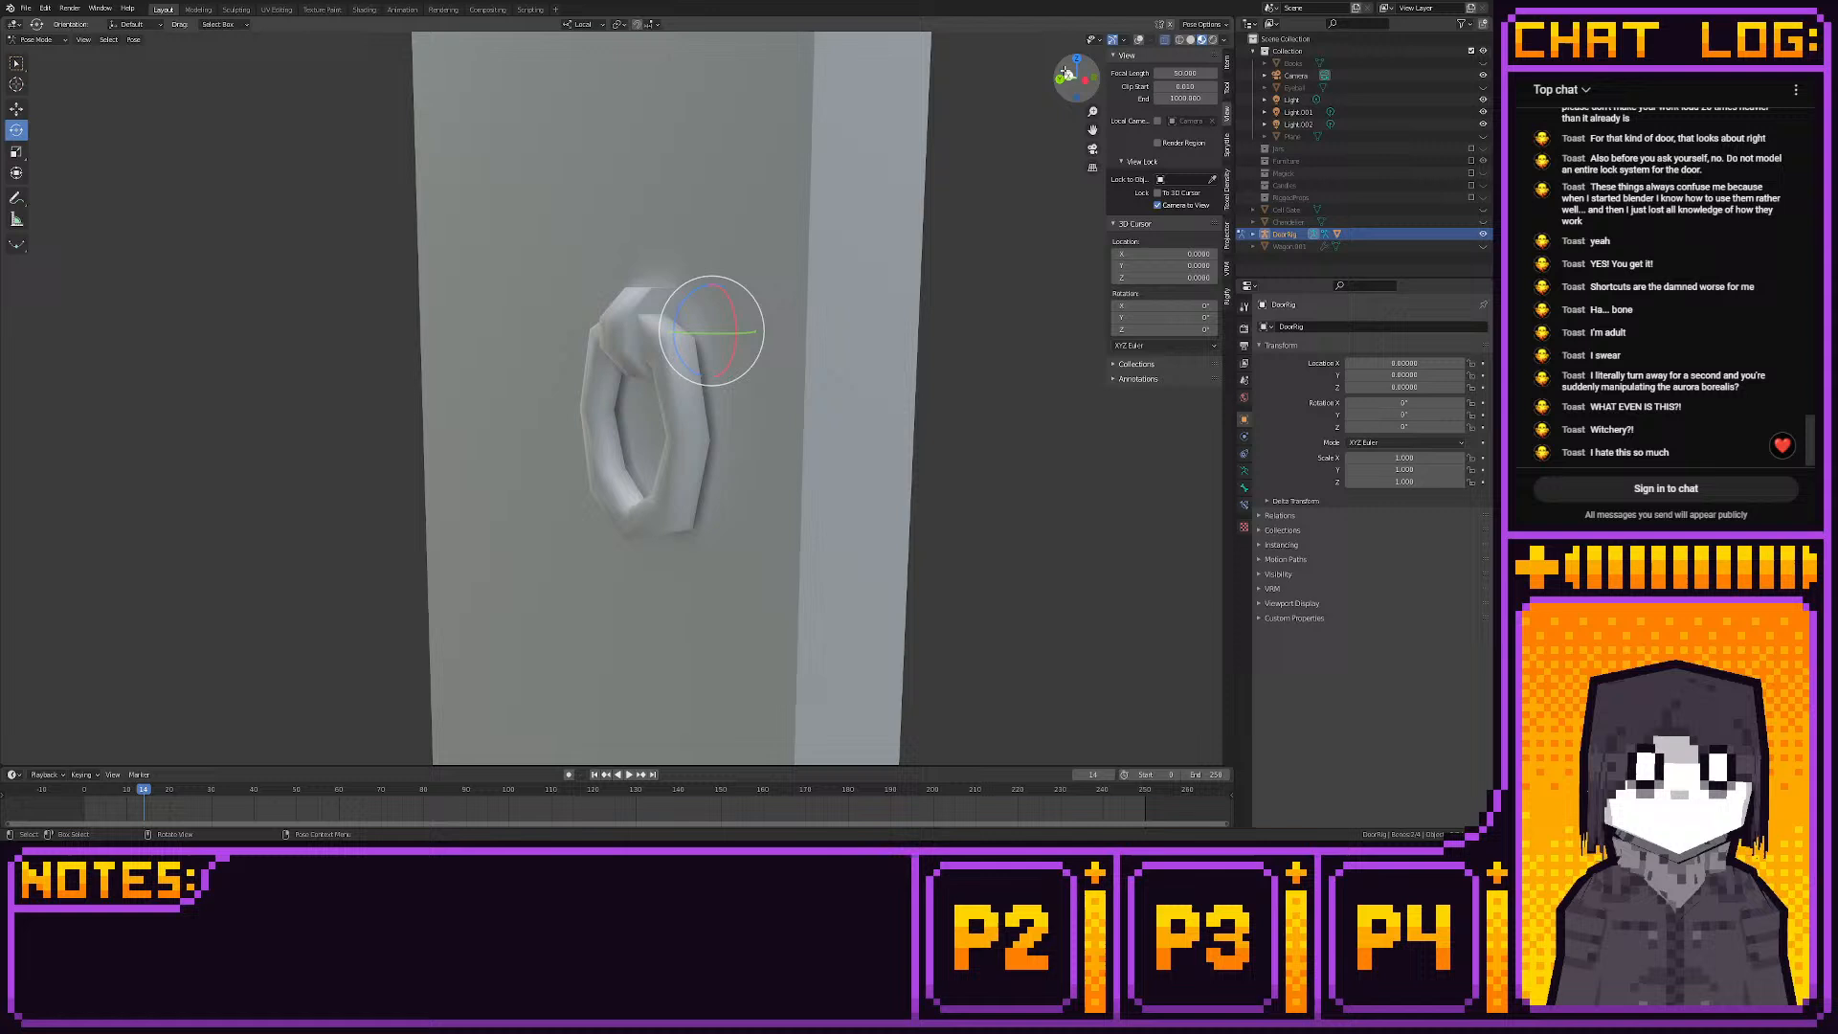
Select only the front ring's bone, try rotating it about its local Z axis with overlays hidden, and undo it
left_click(1138, 40)
left_click(1142, 42)
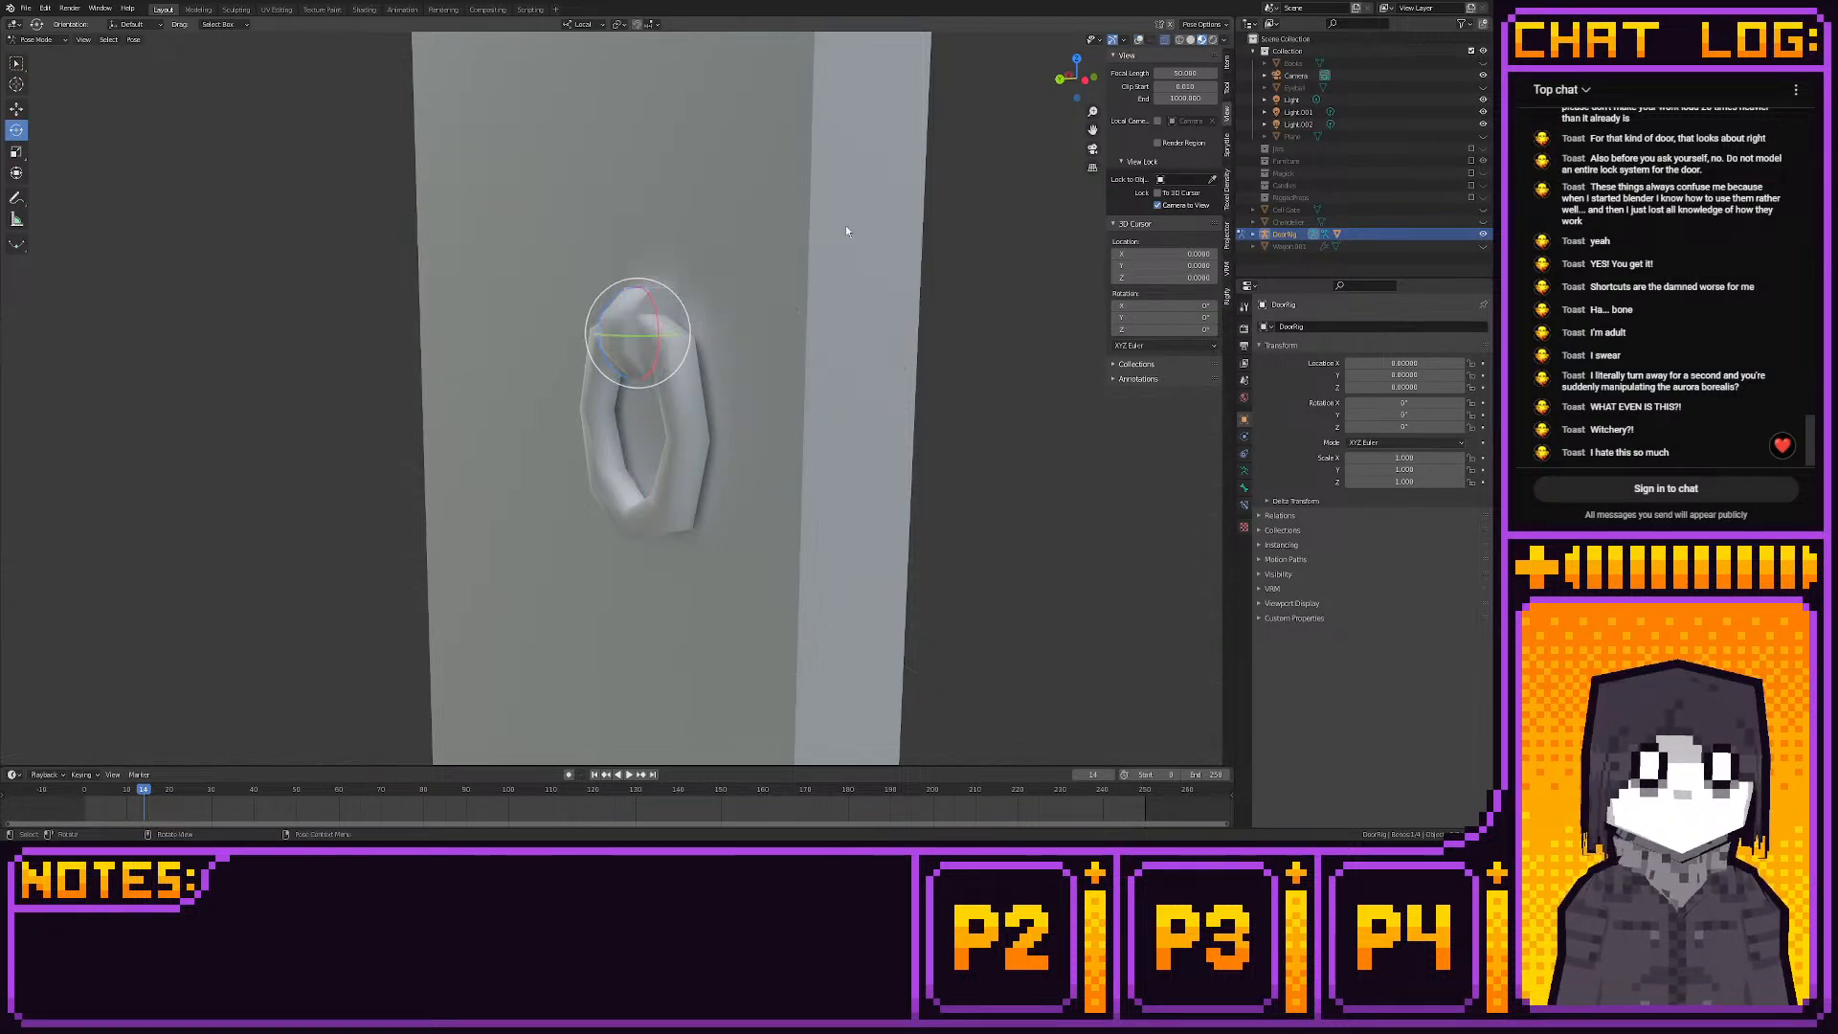
key("r")
key("r")
key("r")
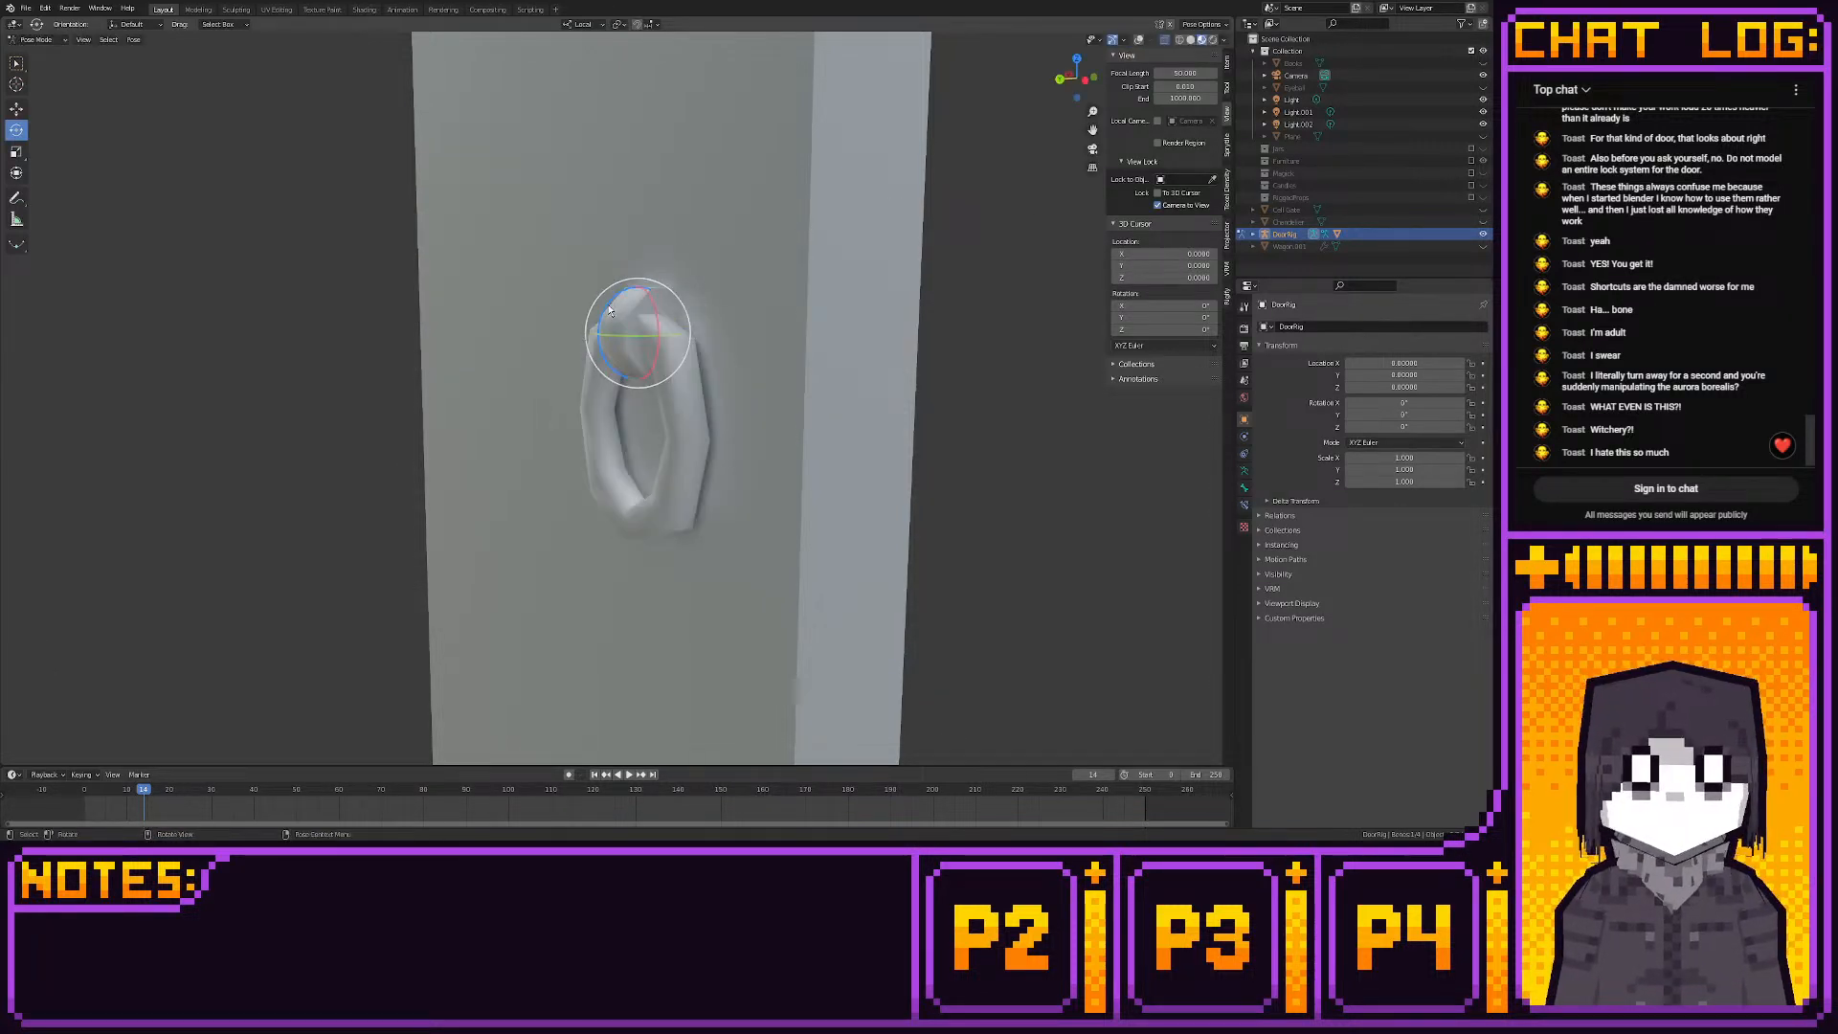
key("z")
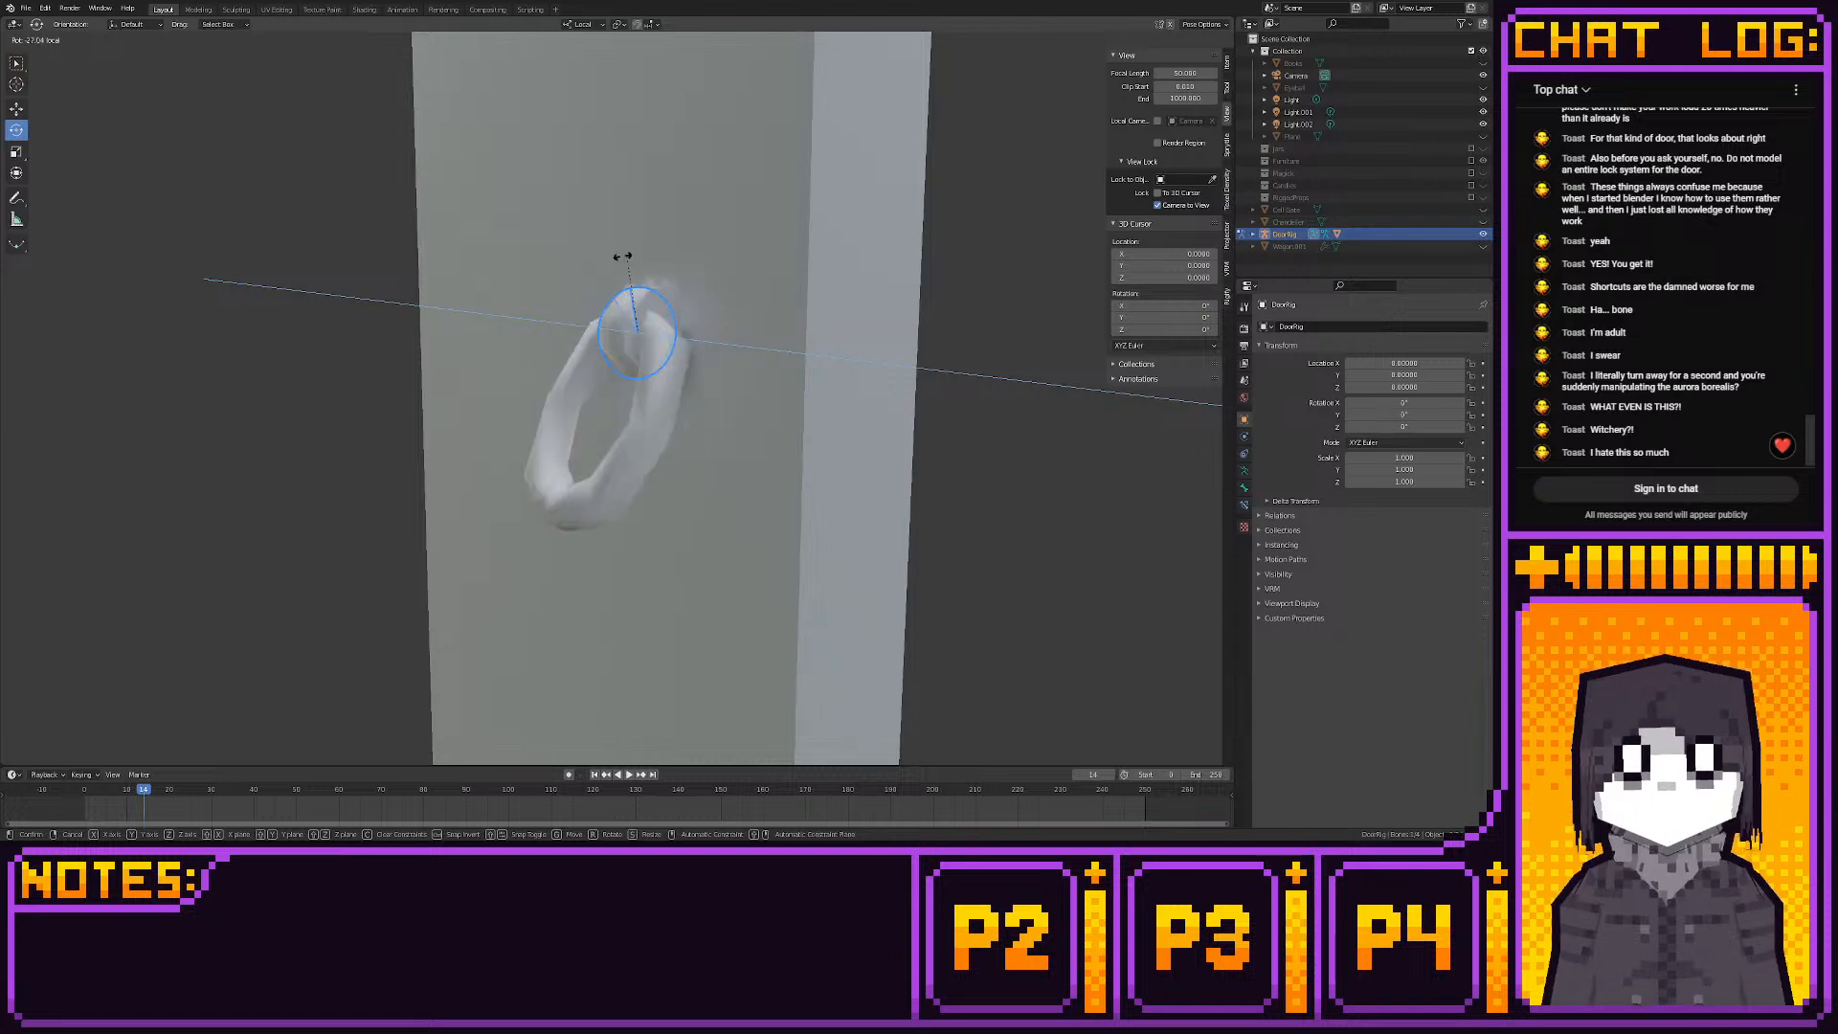
left_click(758, 276)
key("ctrl+z")
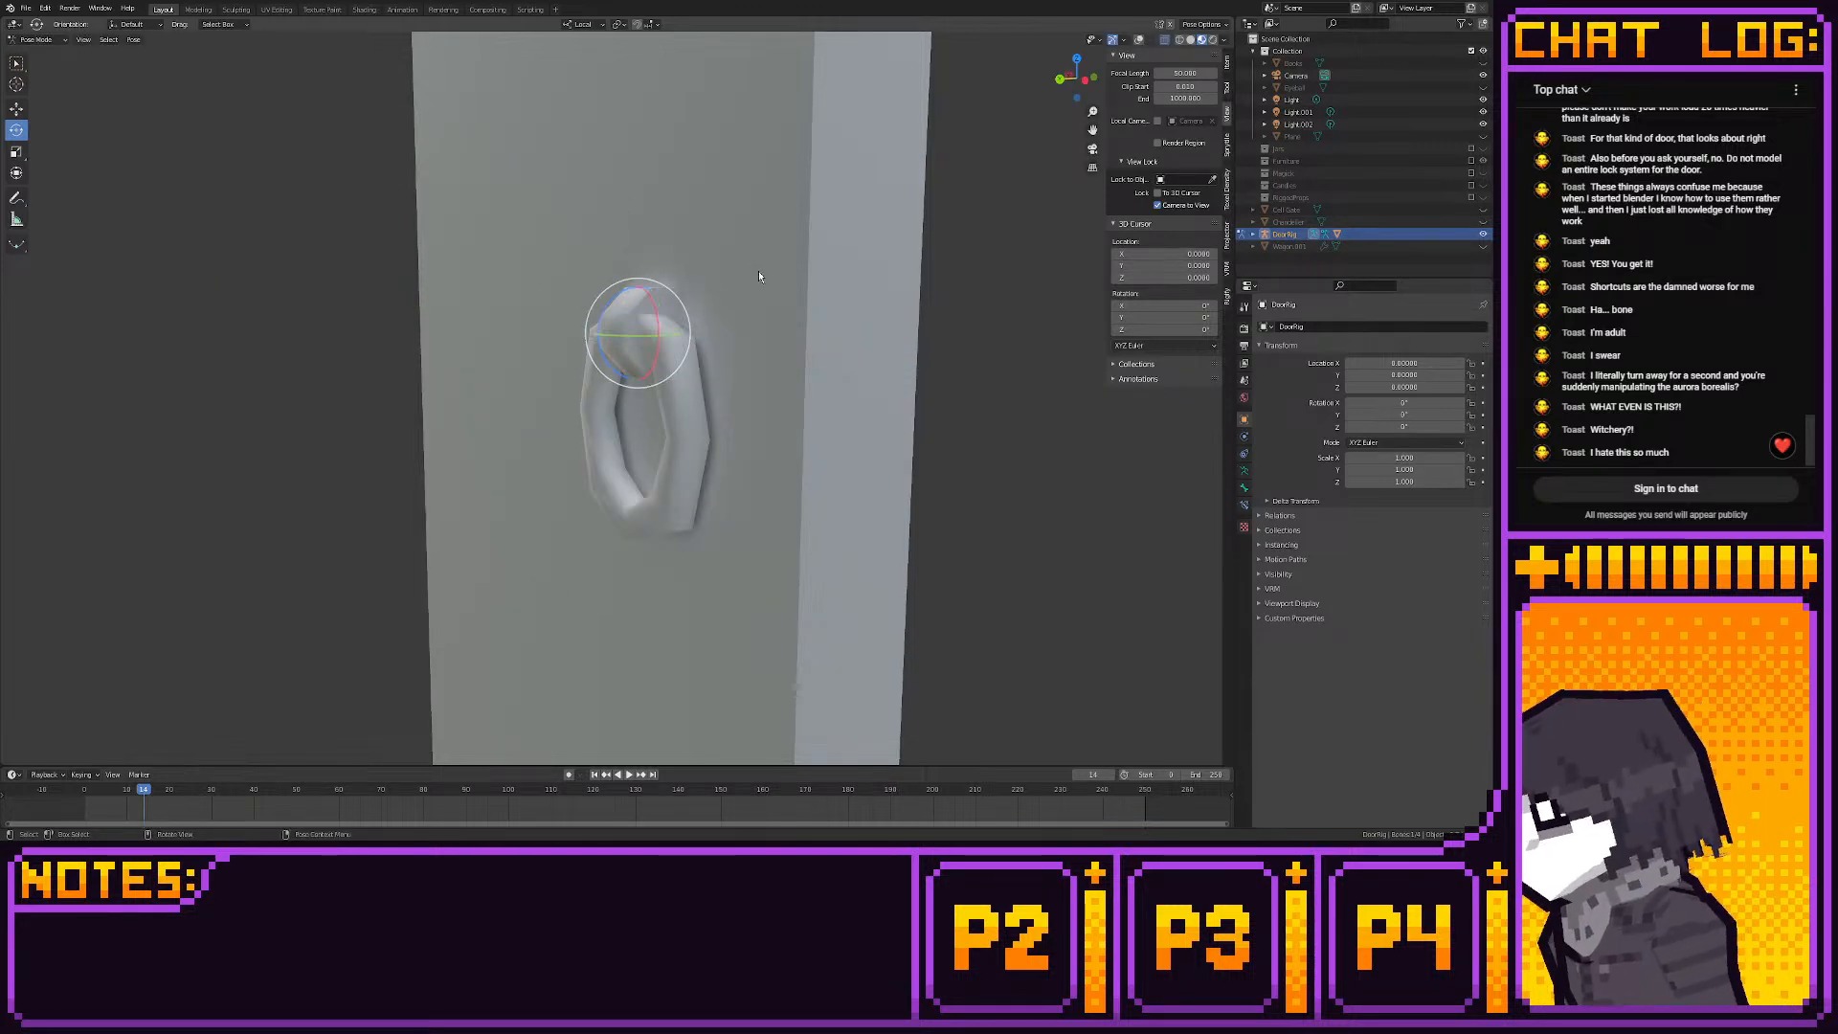
Try swinging the door bone in rendered top view with overlays hidden to check the hinge pivot, and undo the rotation
middle_click_drag(758, 276, 802, 318)
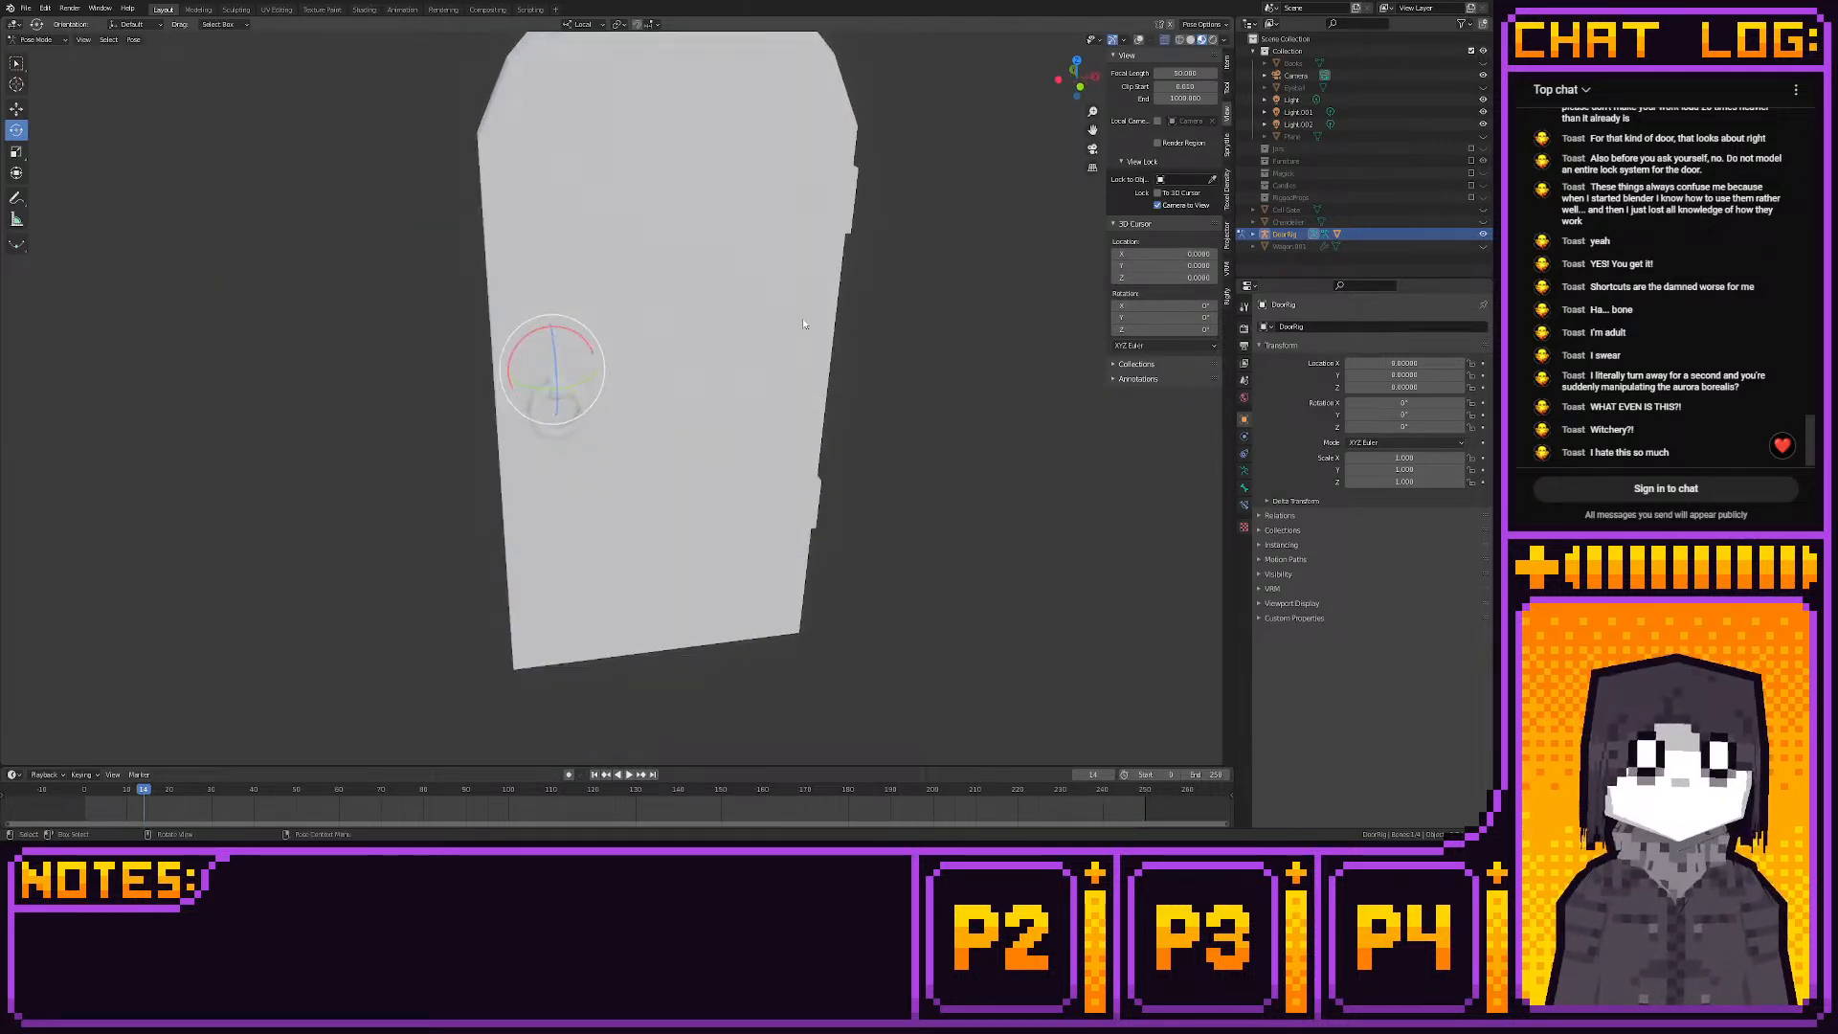
left_click(1213, 40)
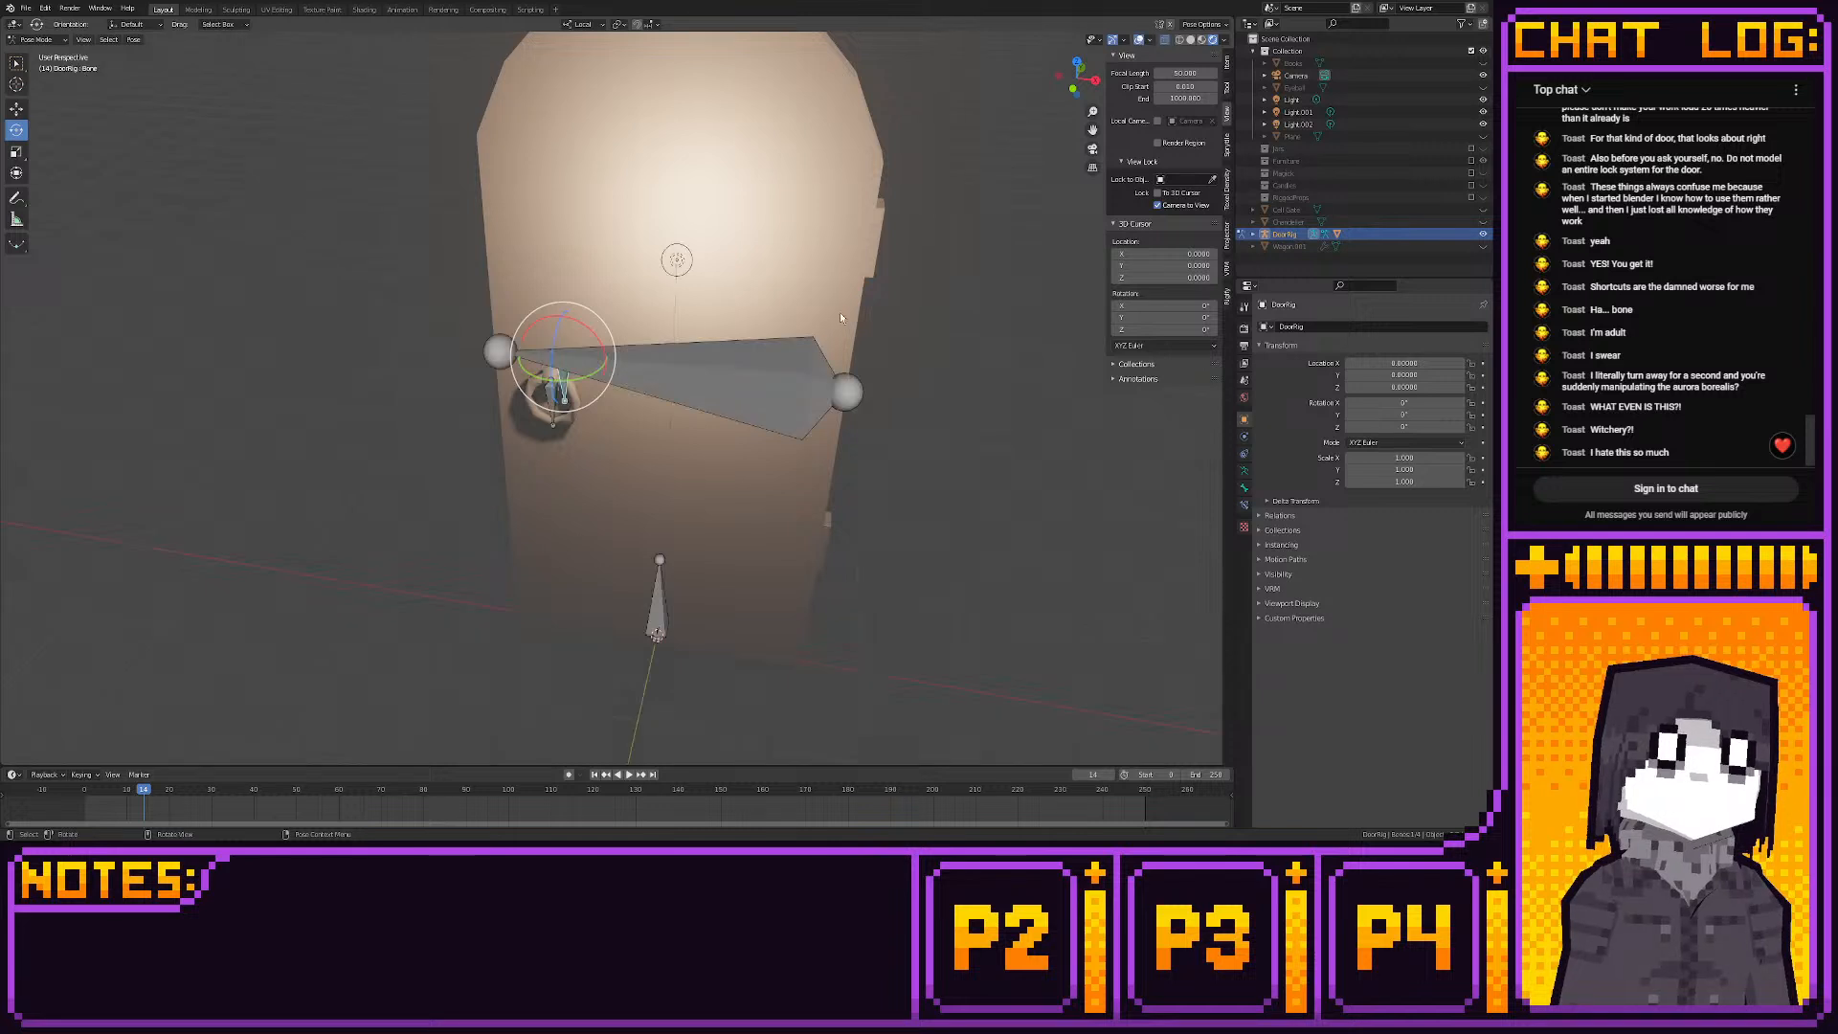
mouse_move(886, 275)
middle_mouse_down()
mouse_move(780, 378)
mouse_move(768, 427)
middle_mouse_up()
left_click(1080, 69)
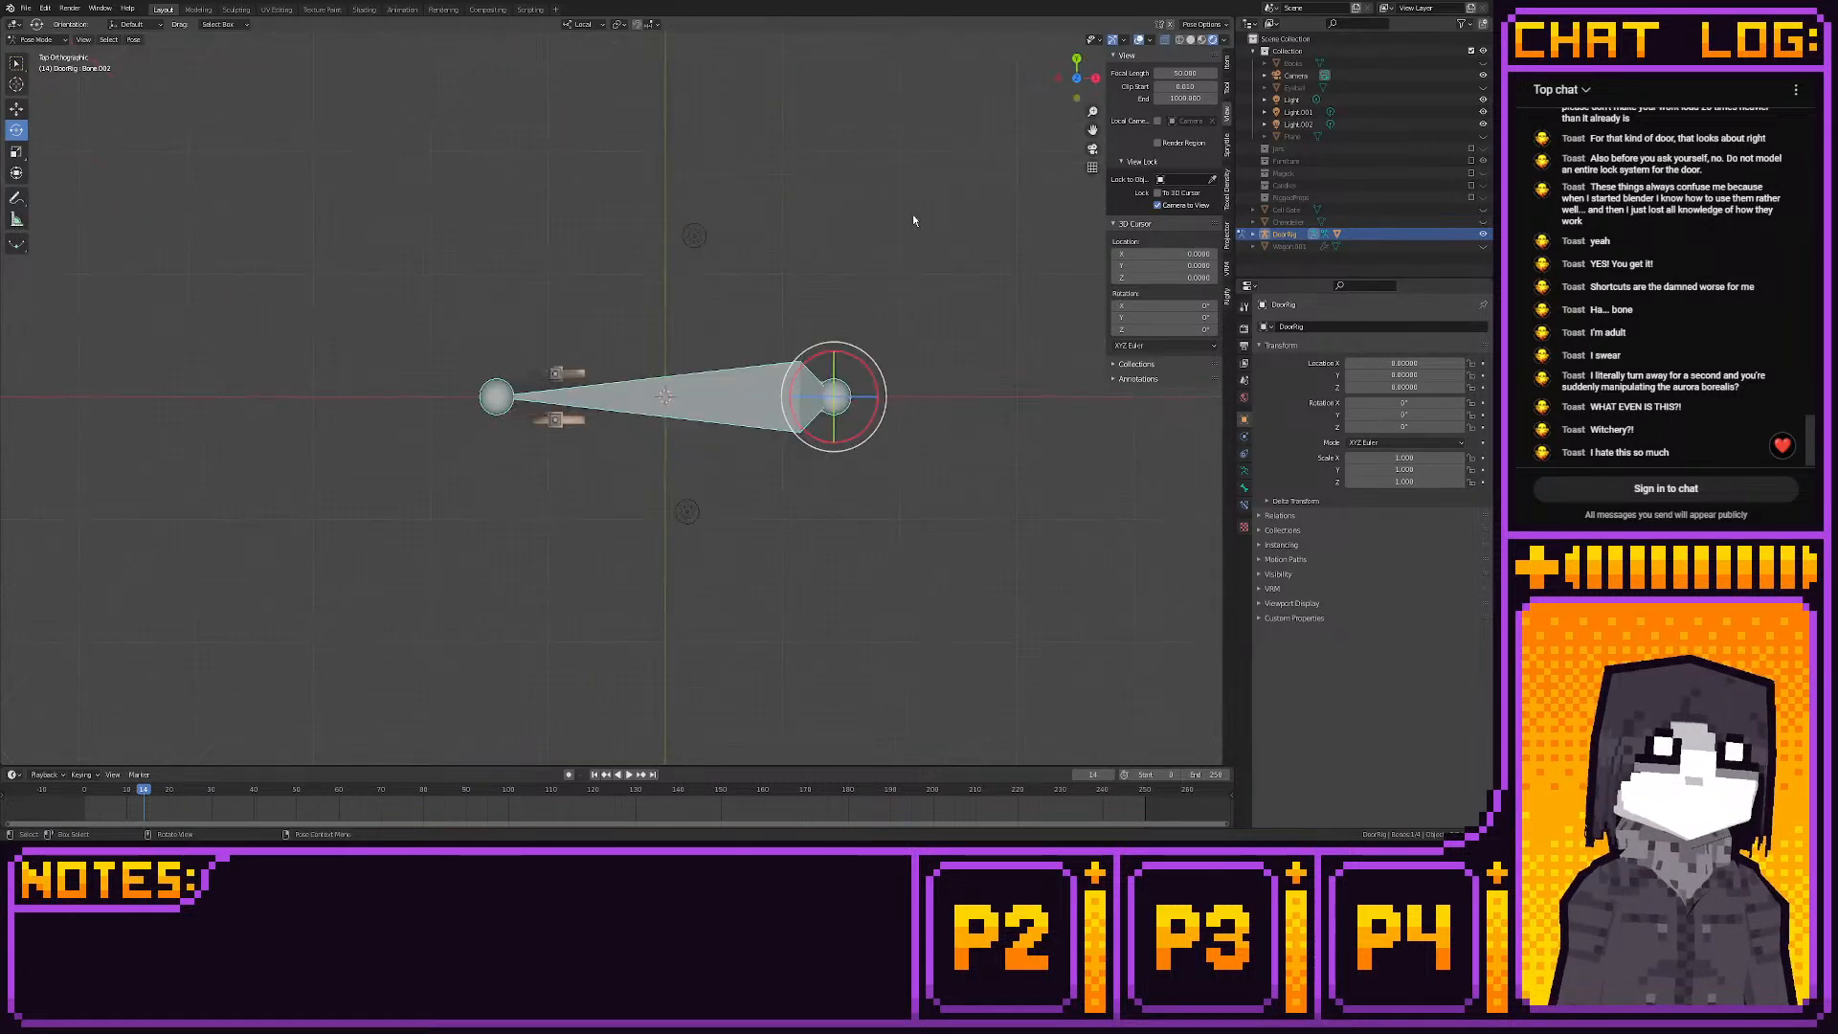
scroll(816, 257, "up", 3)
key("shift+alt+z")
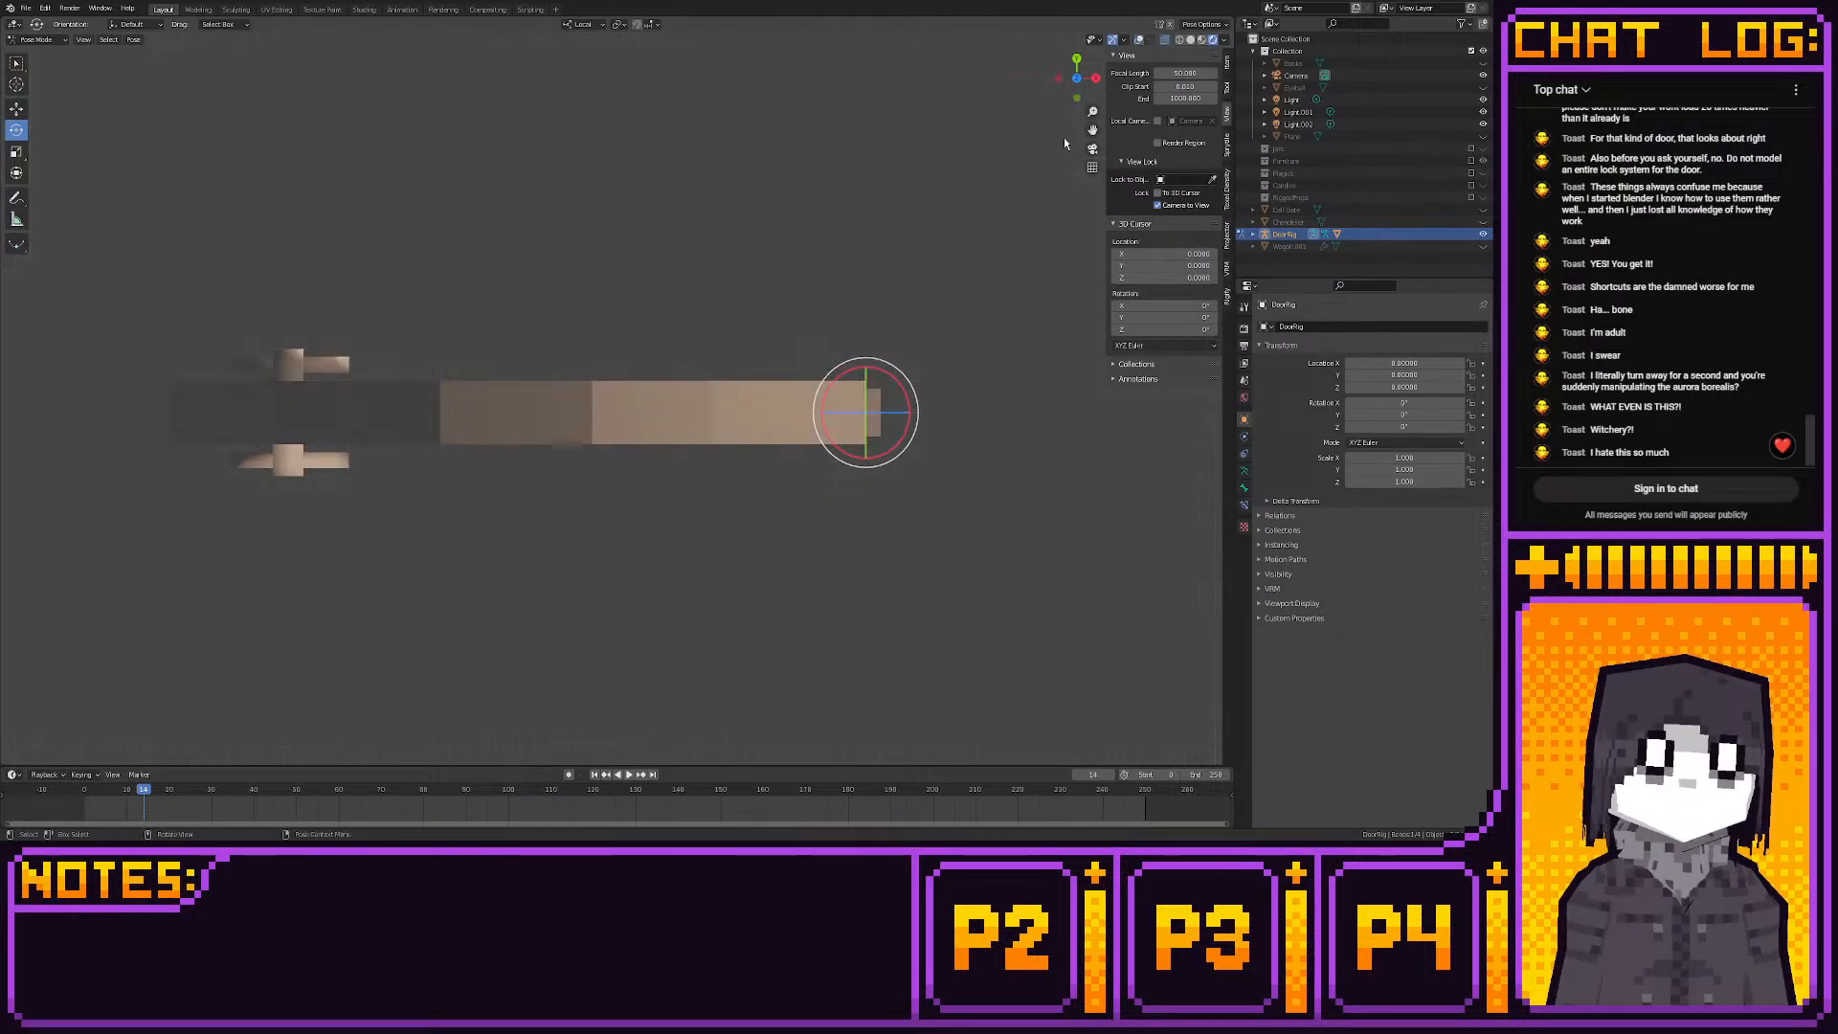
left_click_drag(911, 367, 926, 519)
key("ctrl+z")
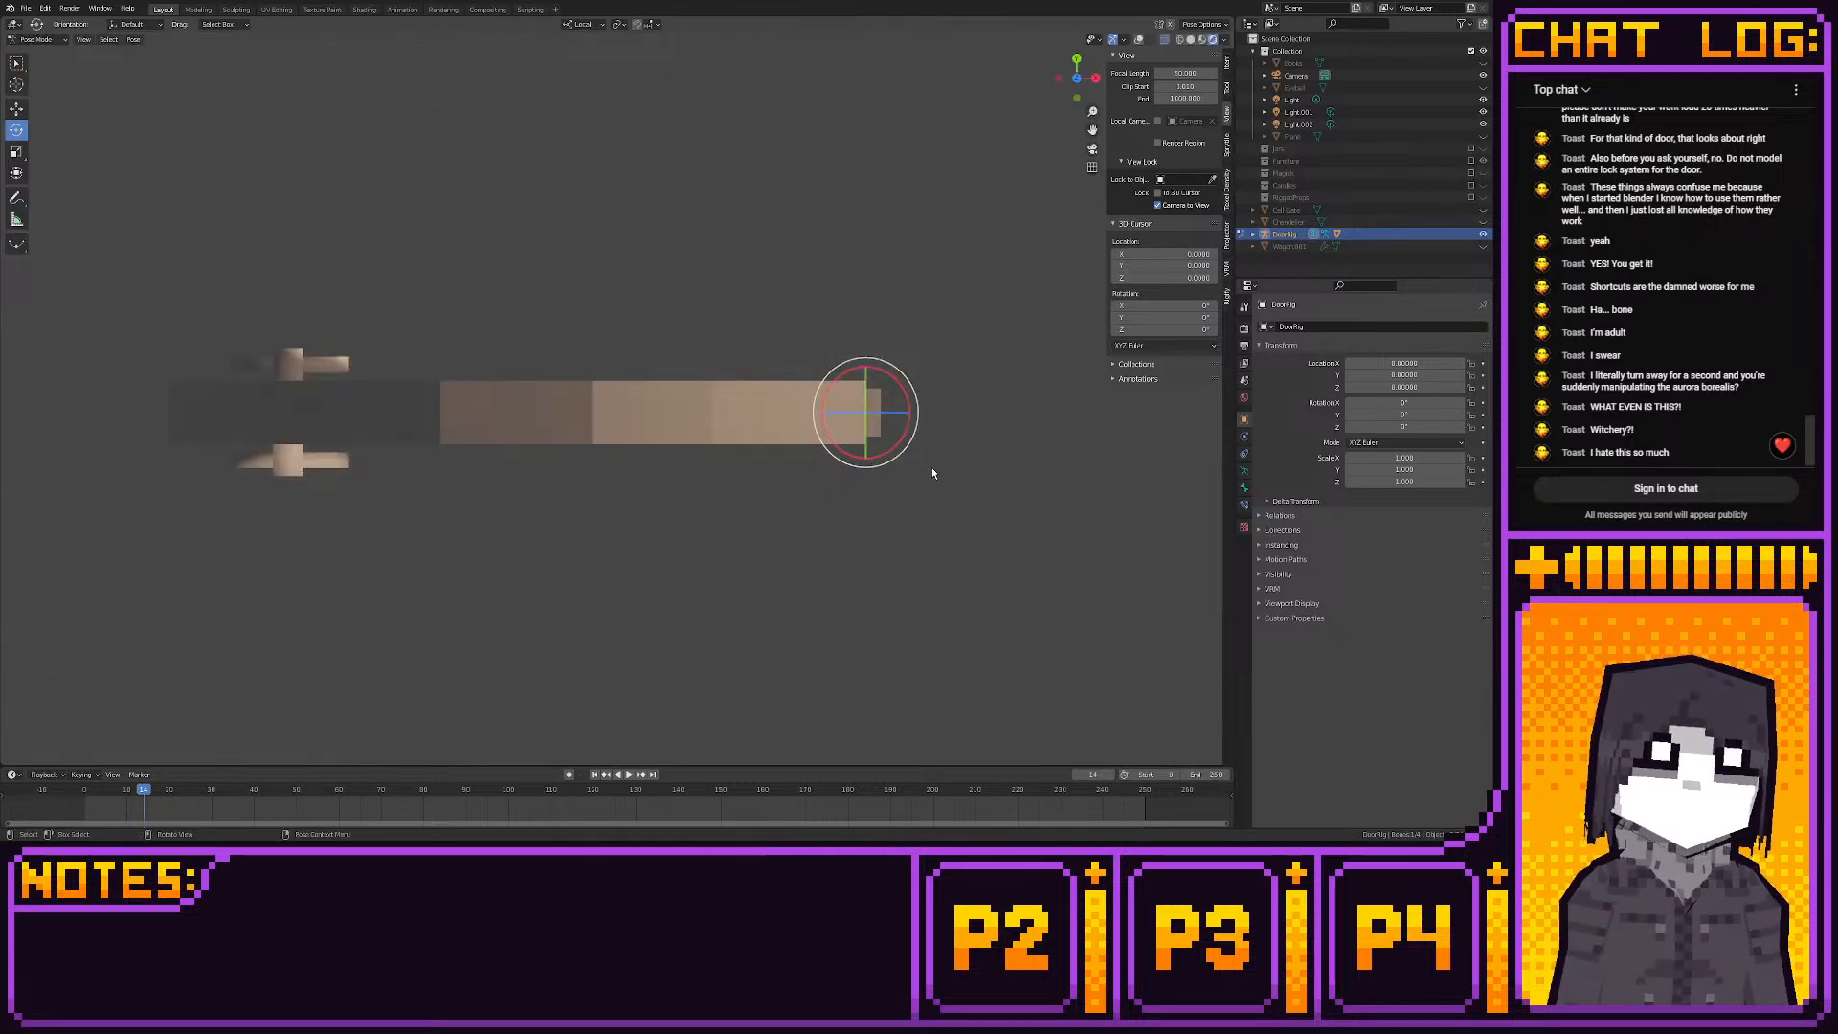
In the Modeling workspace's back view, move the door bone's hinge-end joint along X to the inner edge of the hinge blocks
left_click(198, 10)
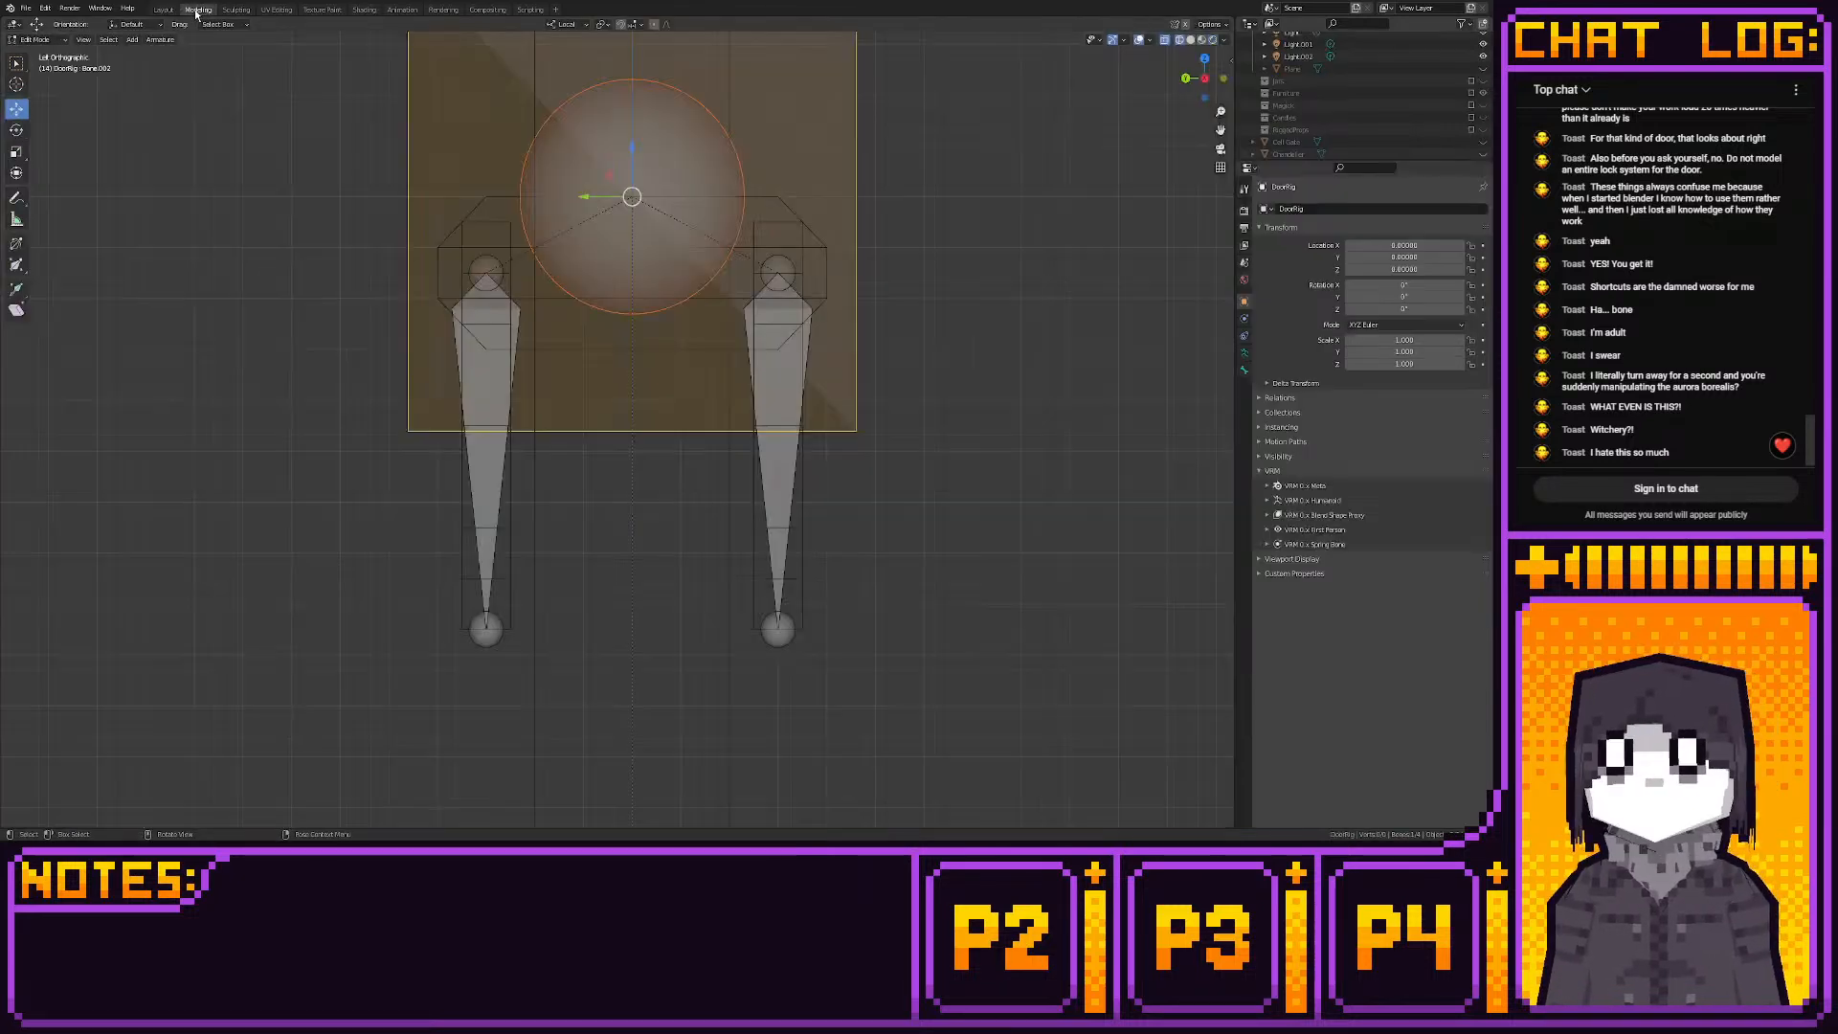
left_click(1185, 80)
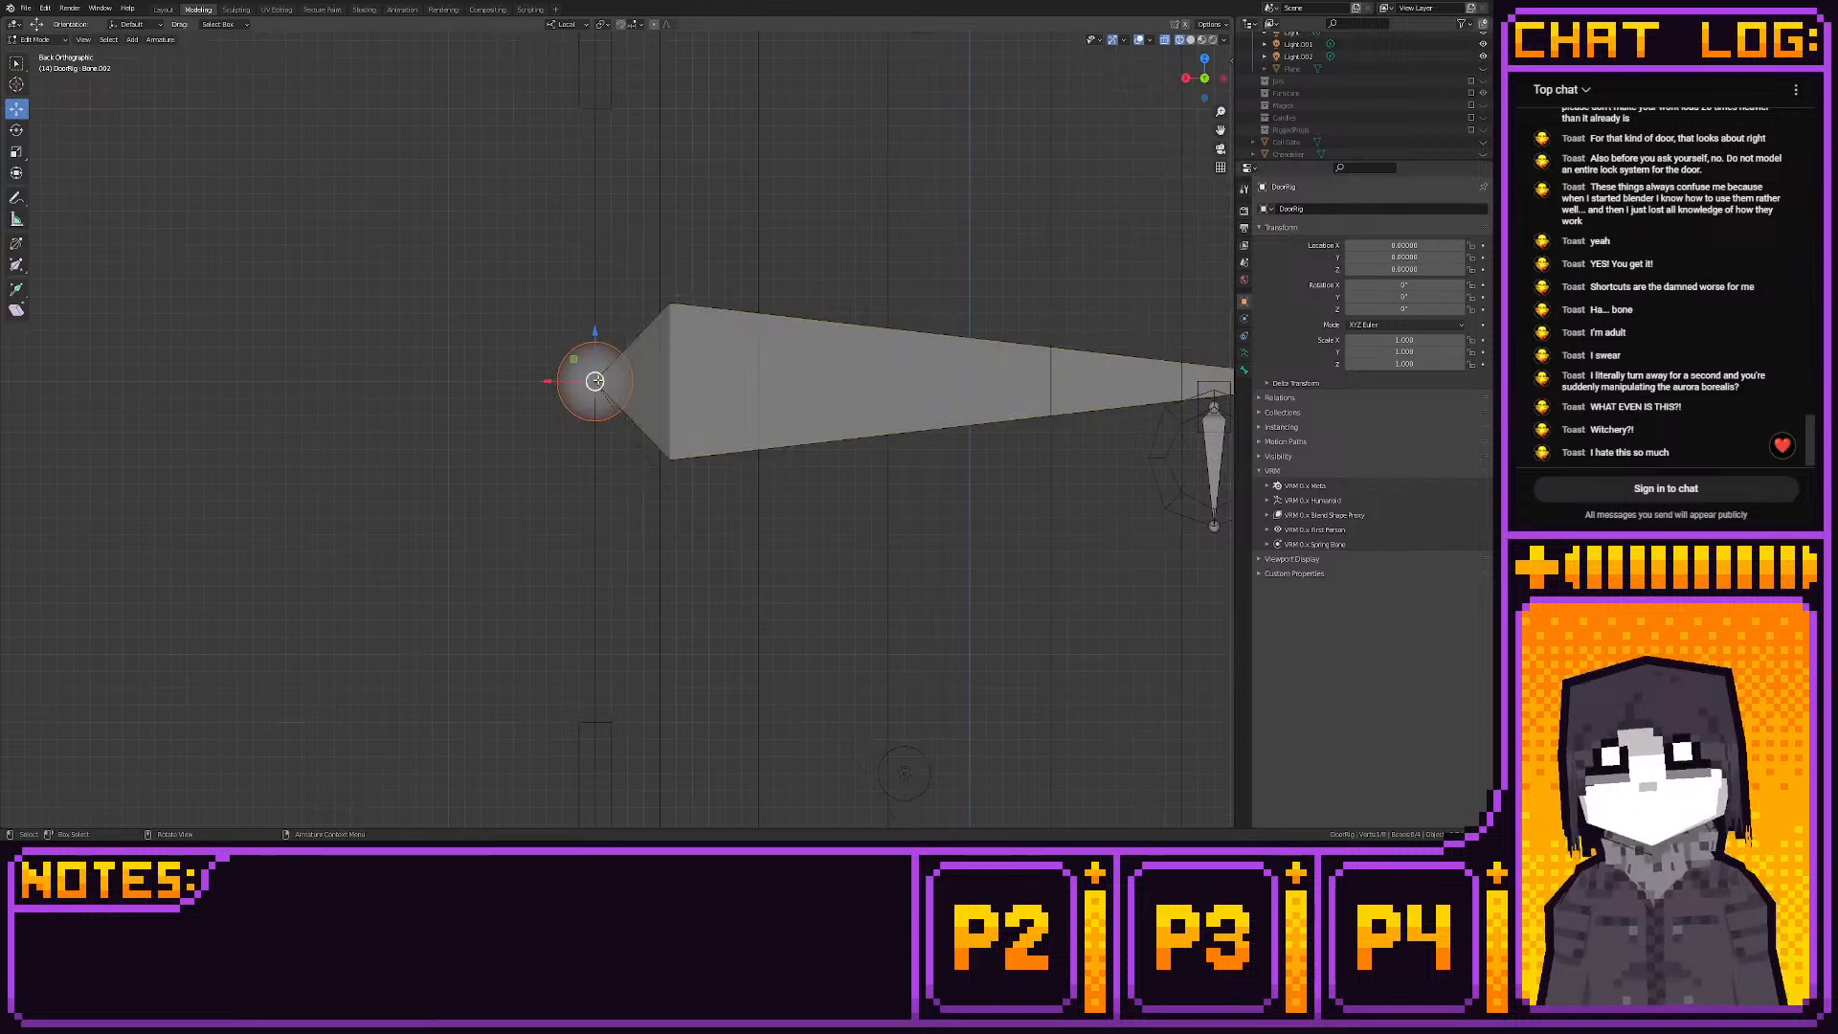
key("g")
key("x")
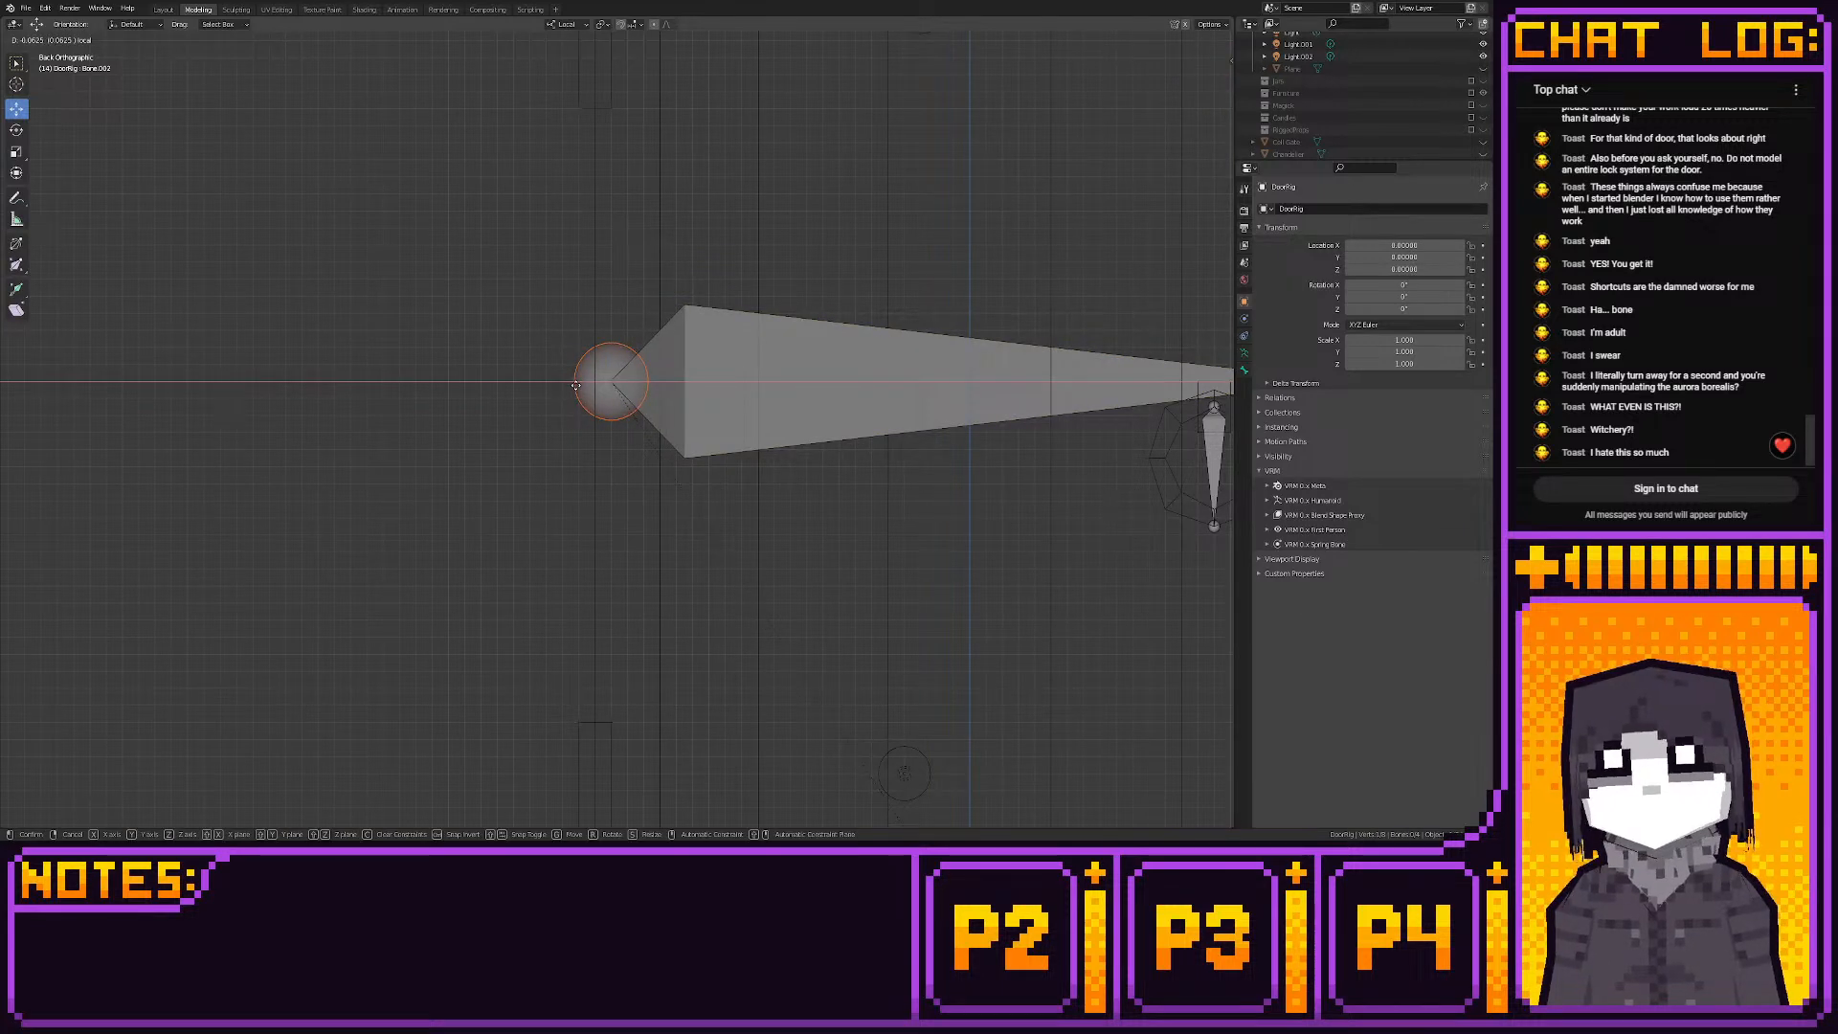
left_click_drag(575, 385, 575, 385)
Return to the Layout workspace and put the DoorRig armature in Pose Mode with the Rotate tool active
left_click(163, 10)
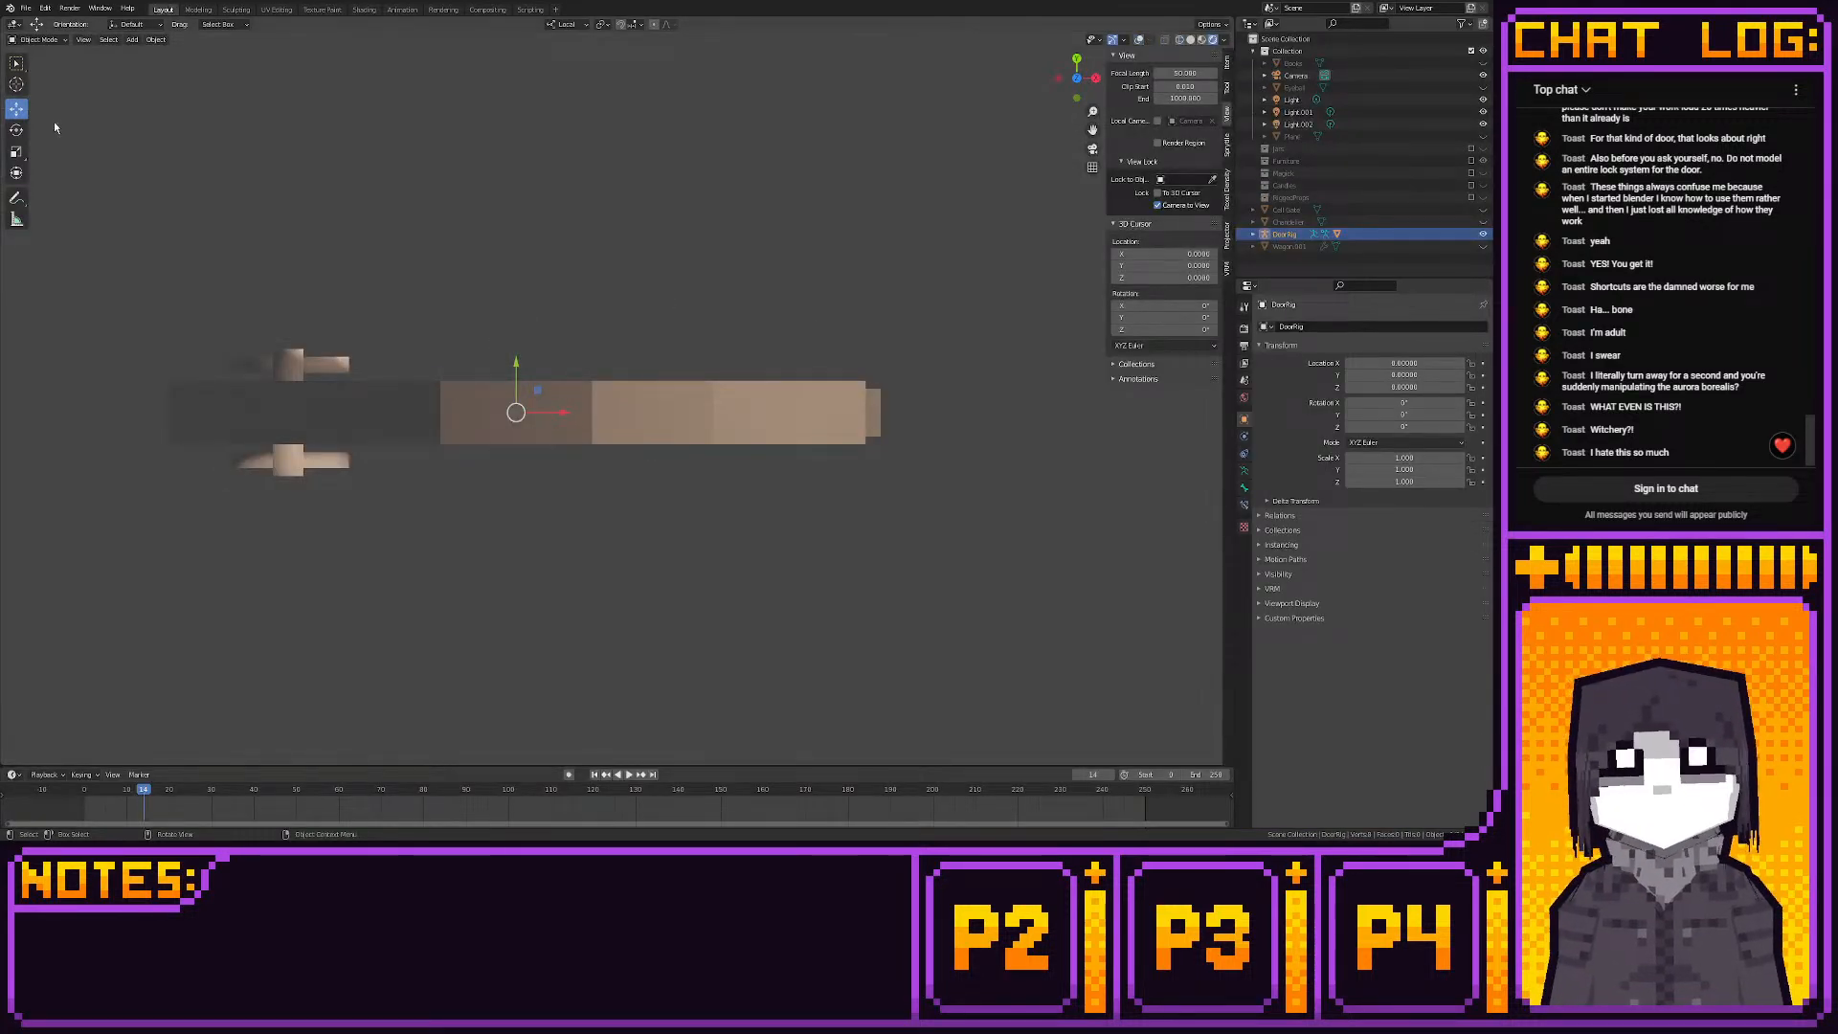
left_click(18, 131)
left_click_drag(552, 388, 562, 402)
key("ctrl+z")
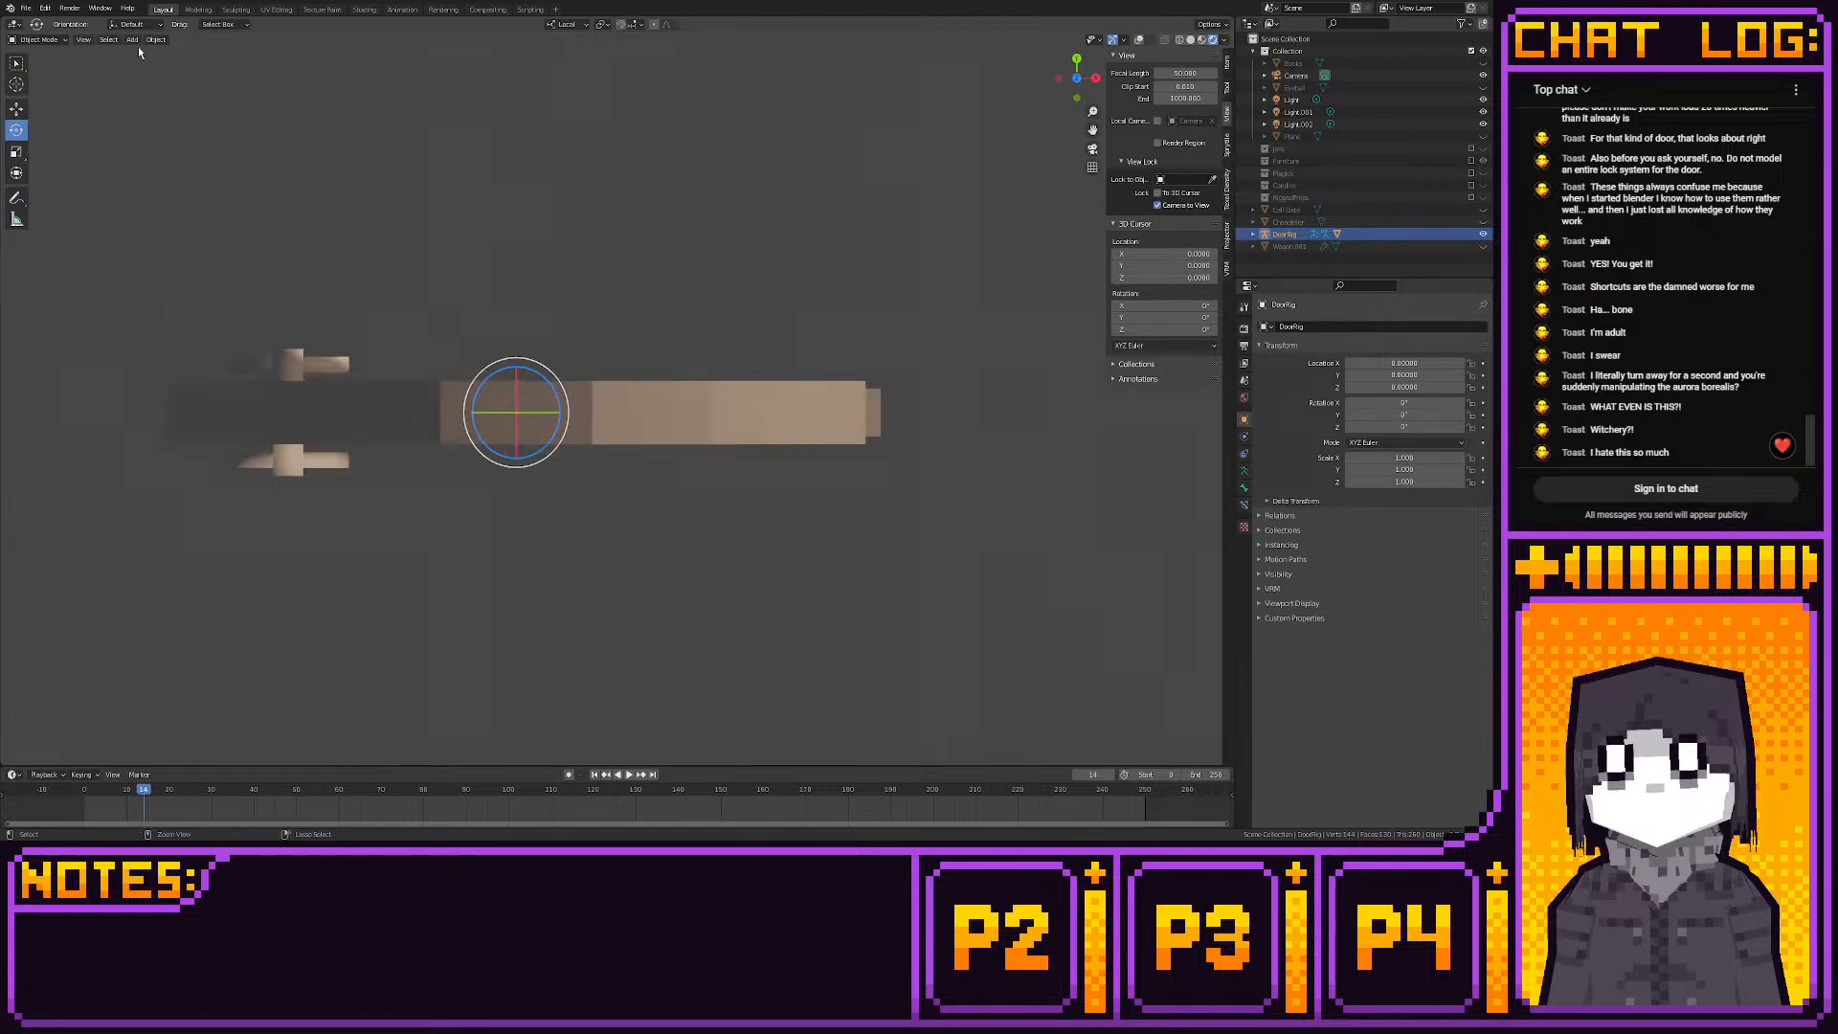
left_click(39, 39)
left_click(38, 84)
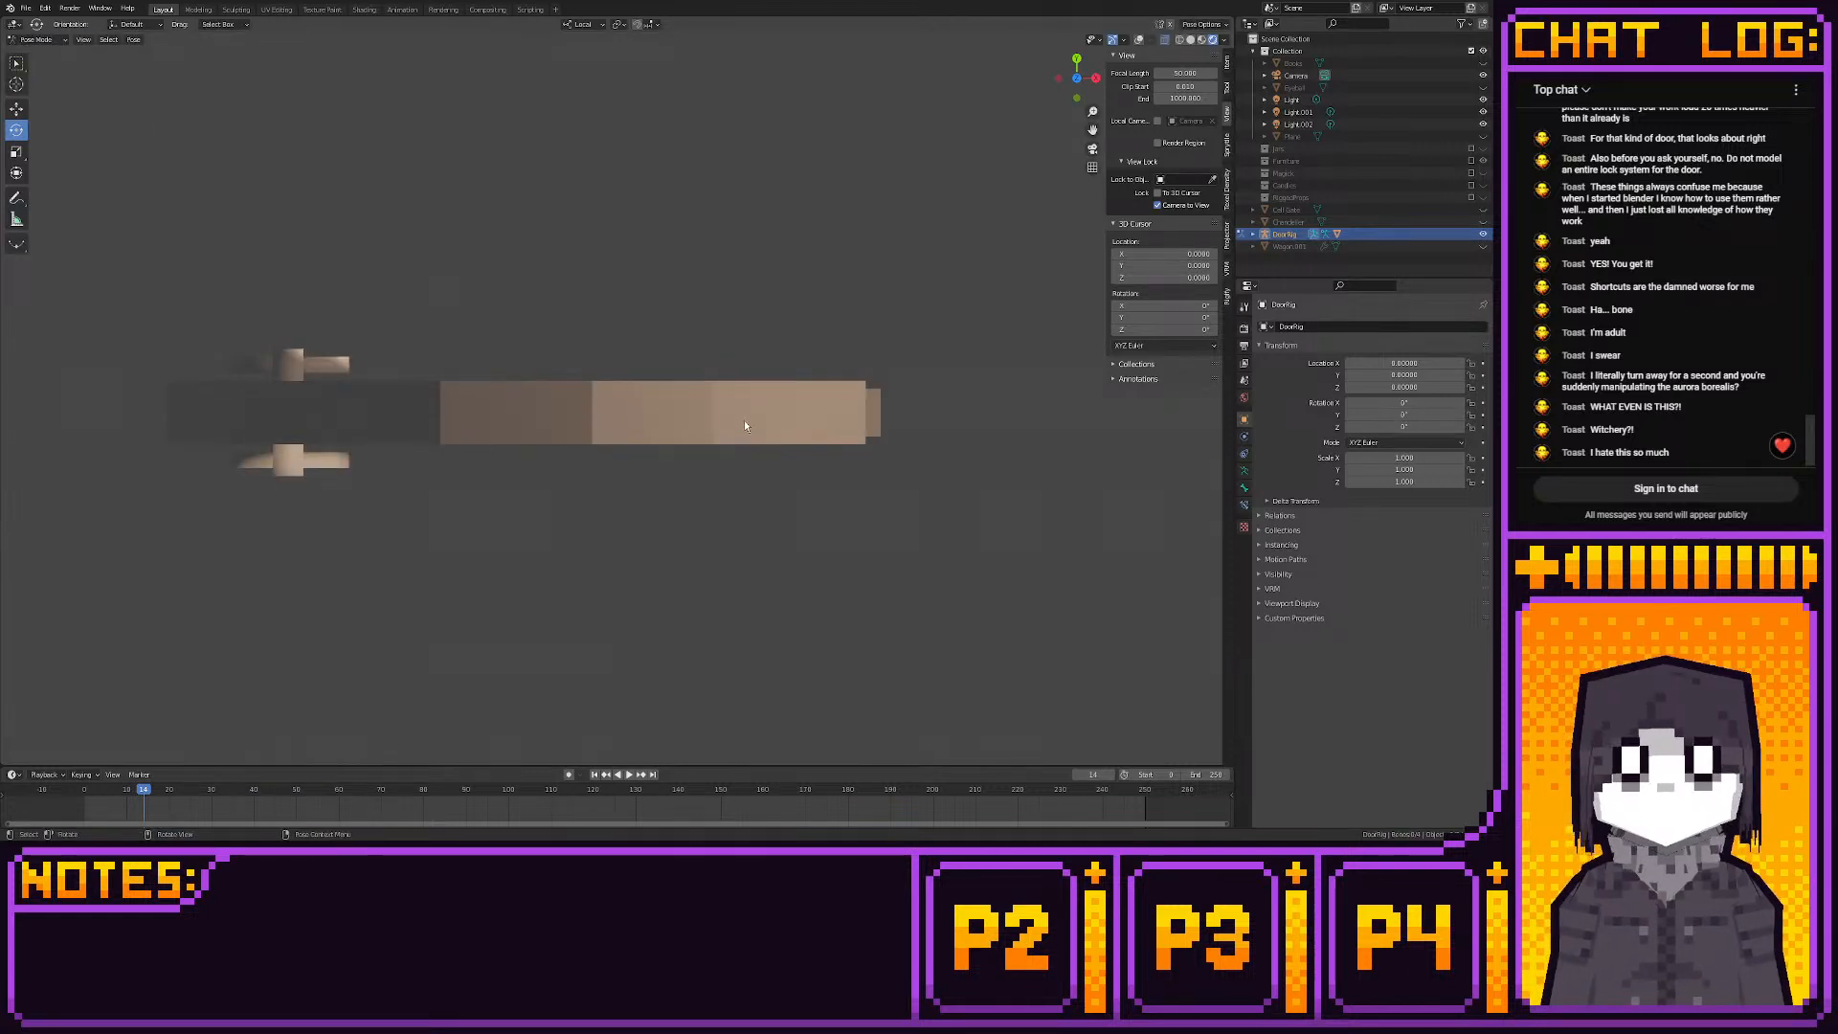
Select the door bone, try swinging the door open in top view with overlays hidden, and undo the rotation
left_click(1138, 40)
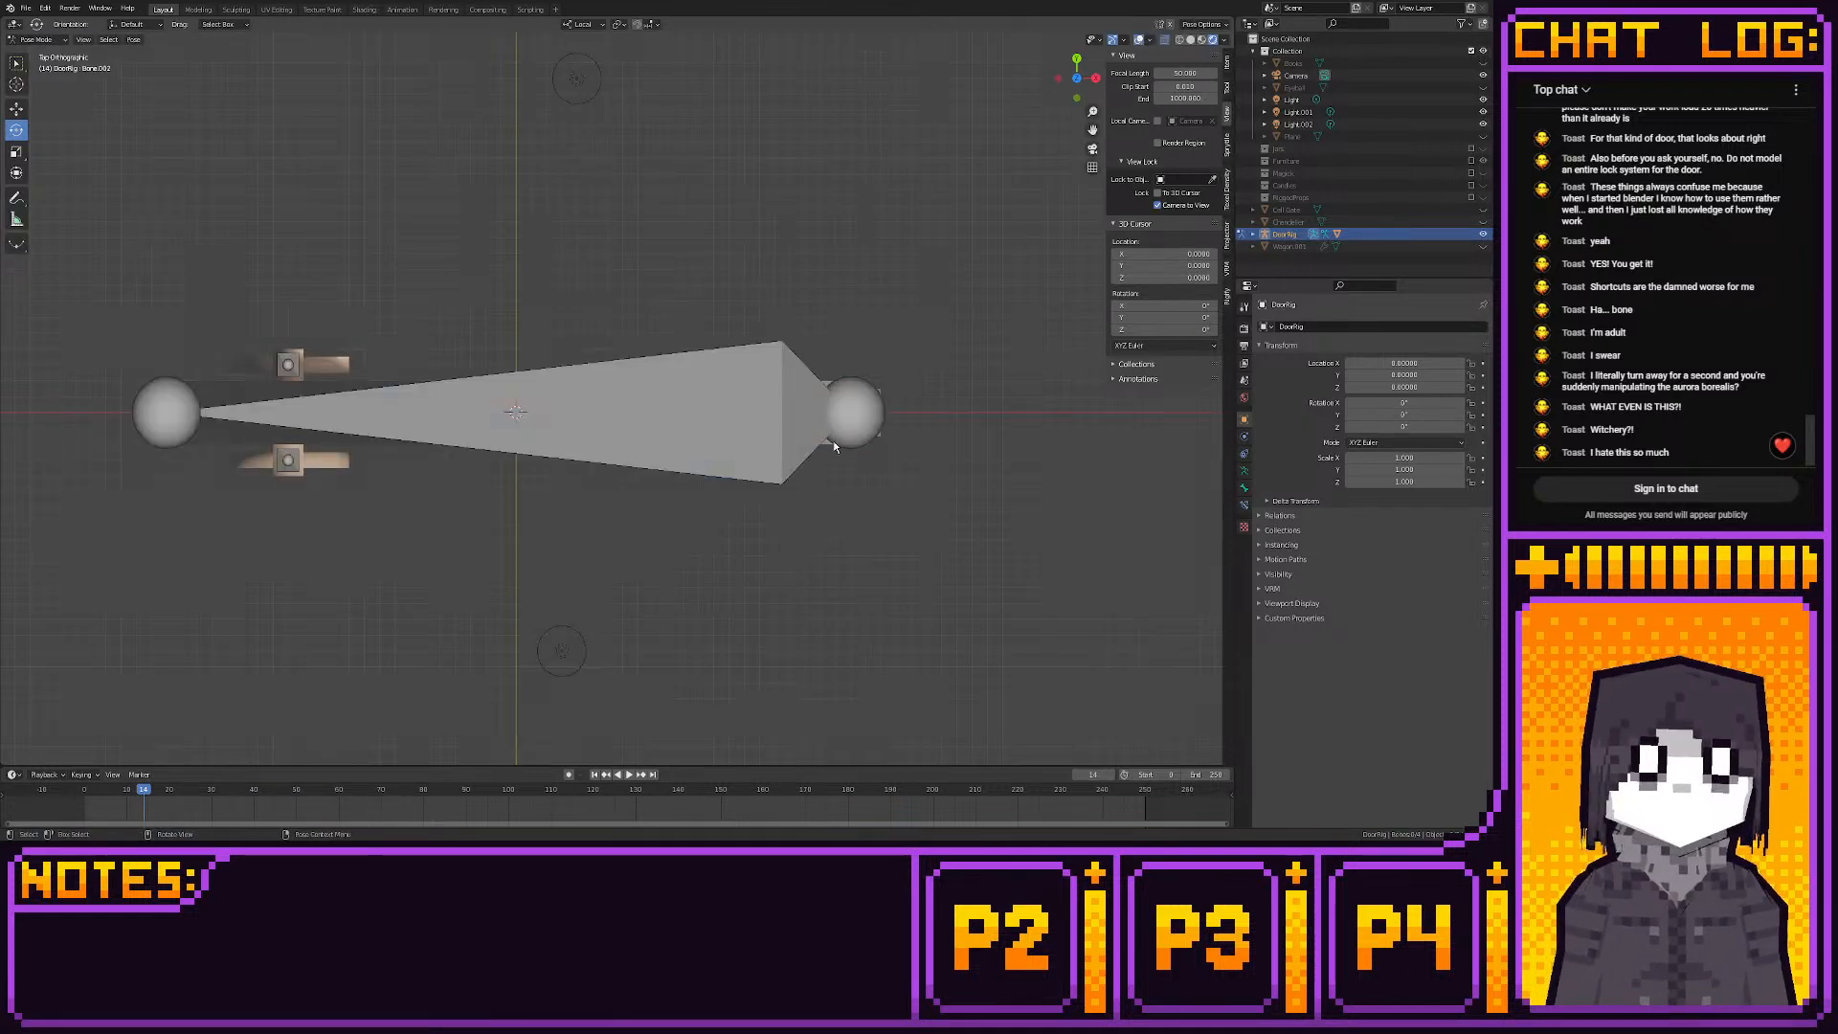
left_click(1138, 39)
left_click_drag(886, 394, 892, 480)
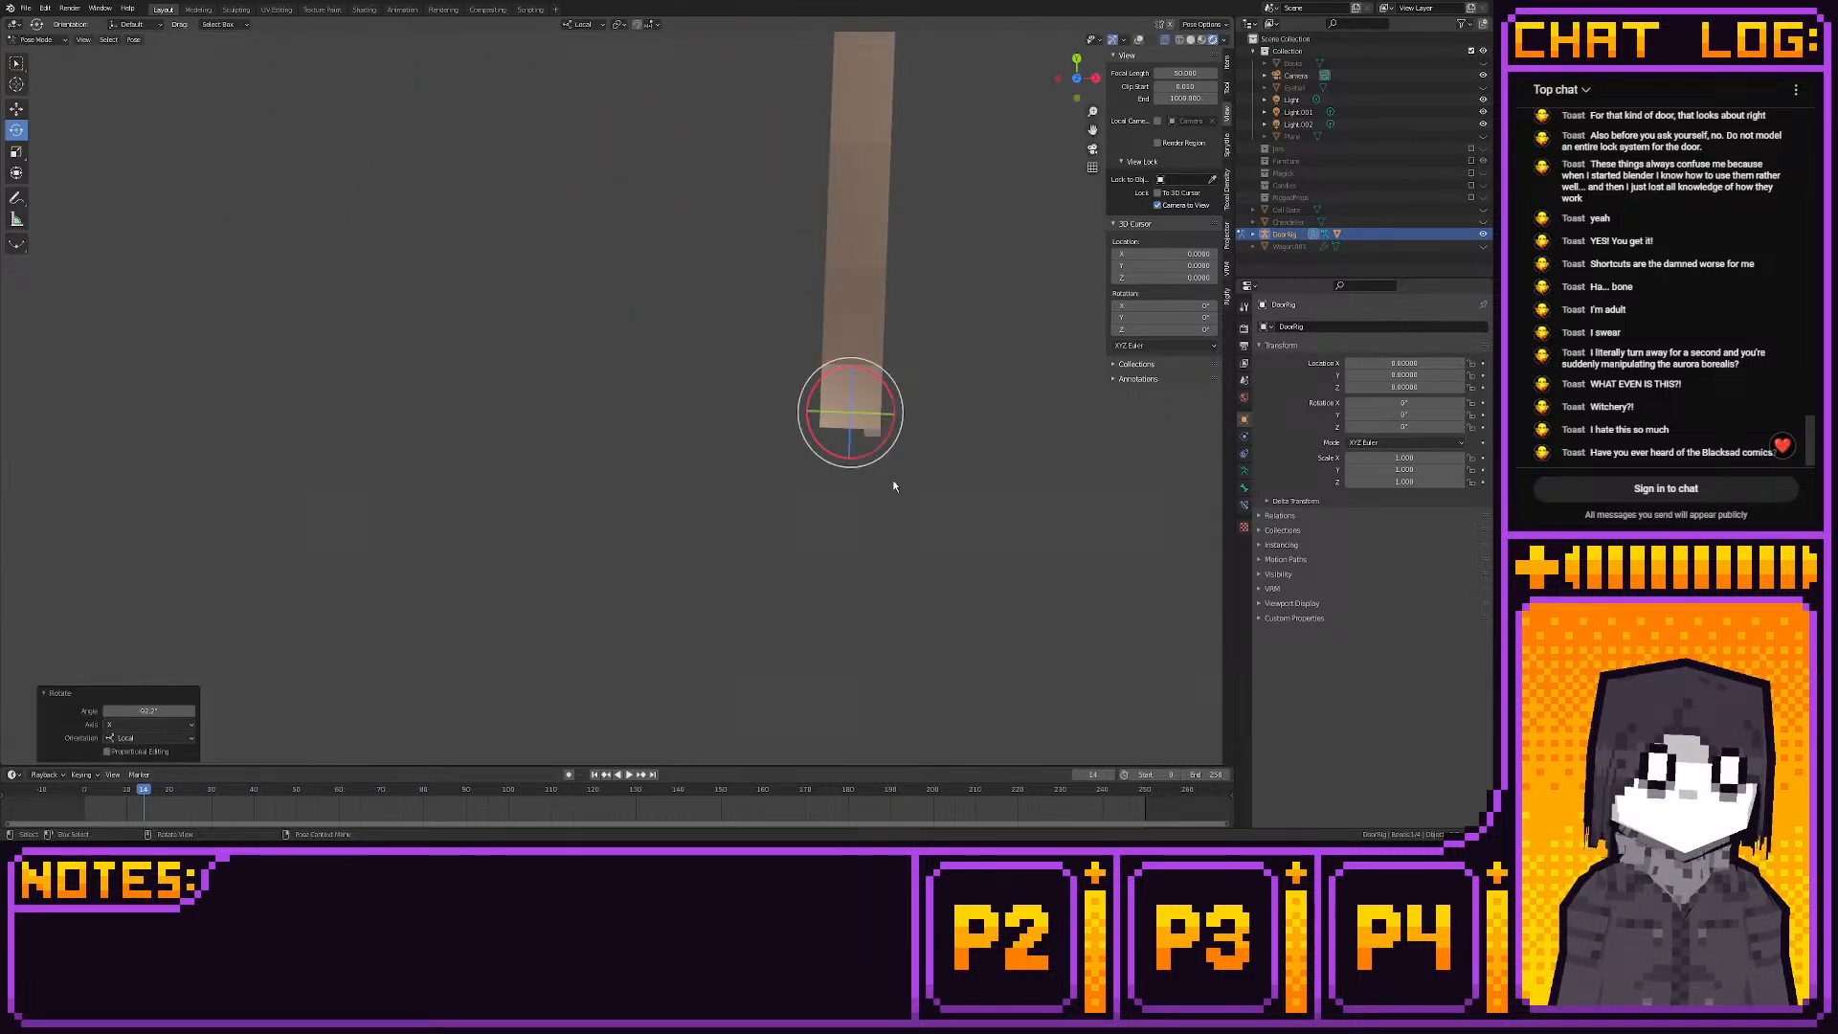
scroll(812, 389, "up", 5)
scroll(802, 403, "down", 4)
key("ctrl+z")
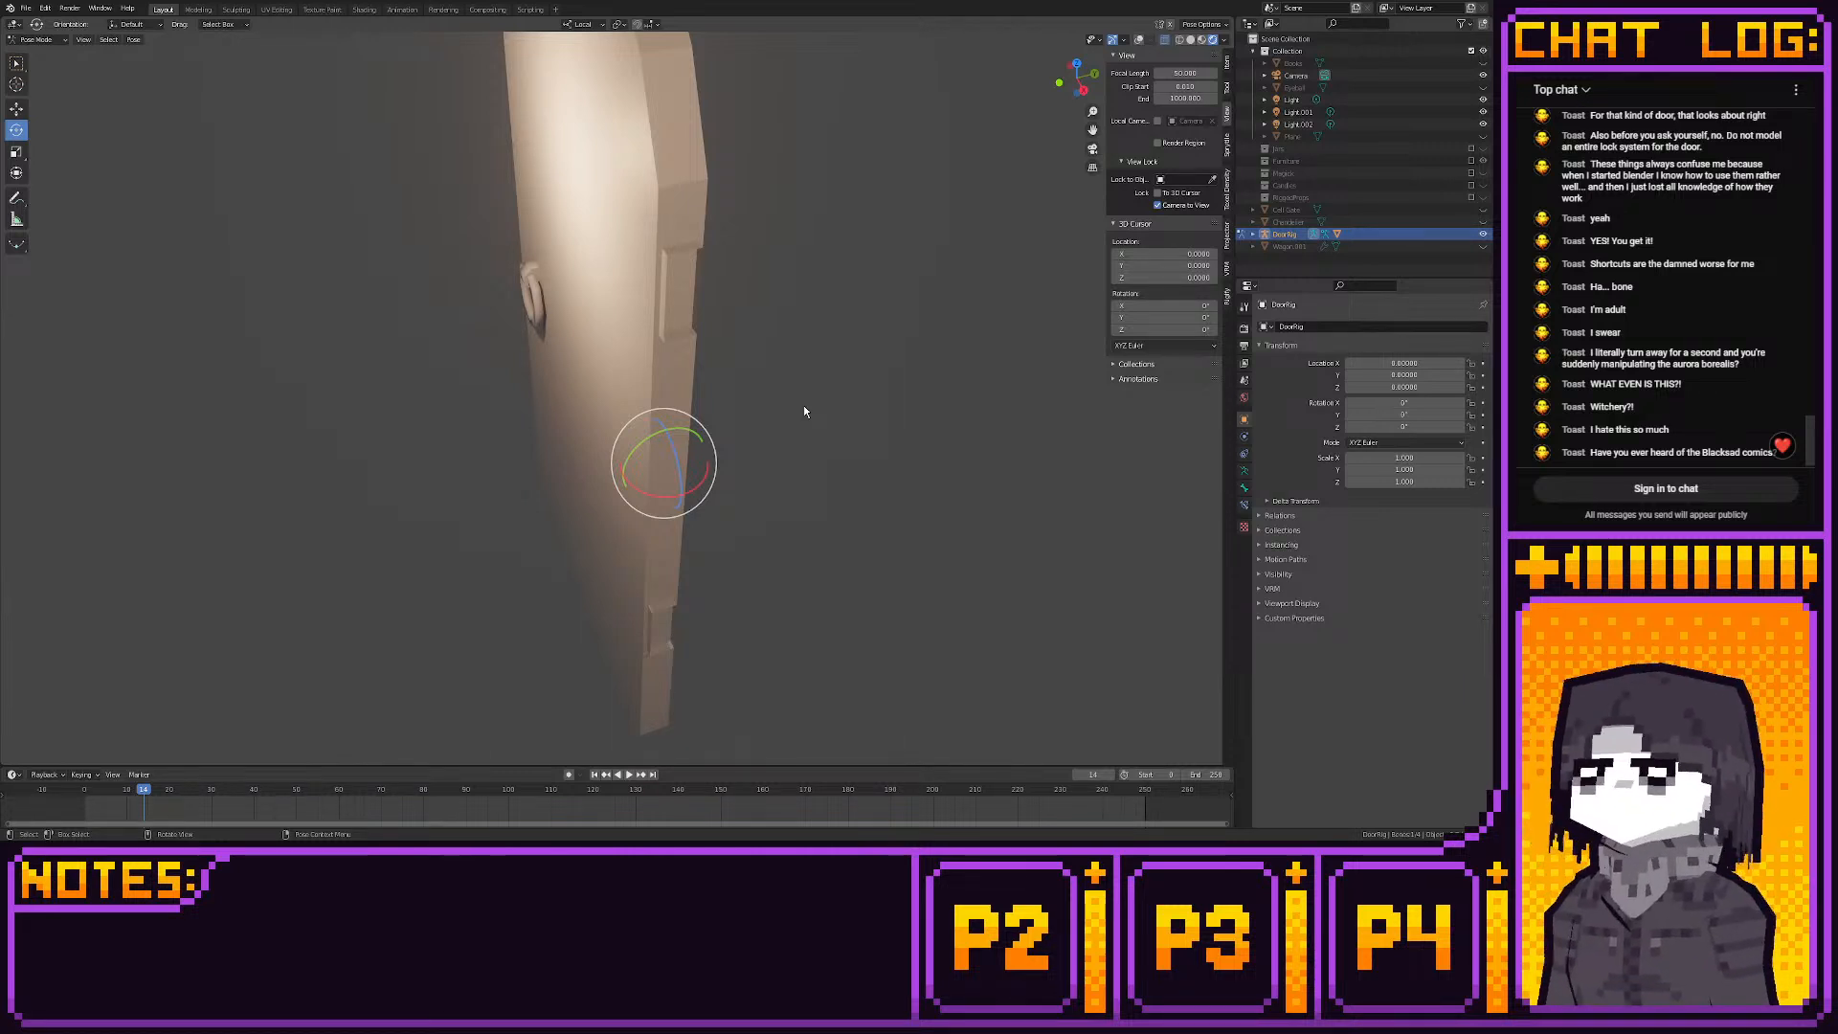
Deselect the door rig's bones and show the viewport overlays so the armature is displayed with the door
key("alt+a")
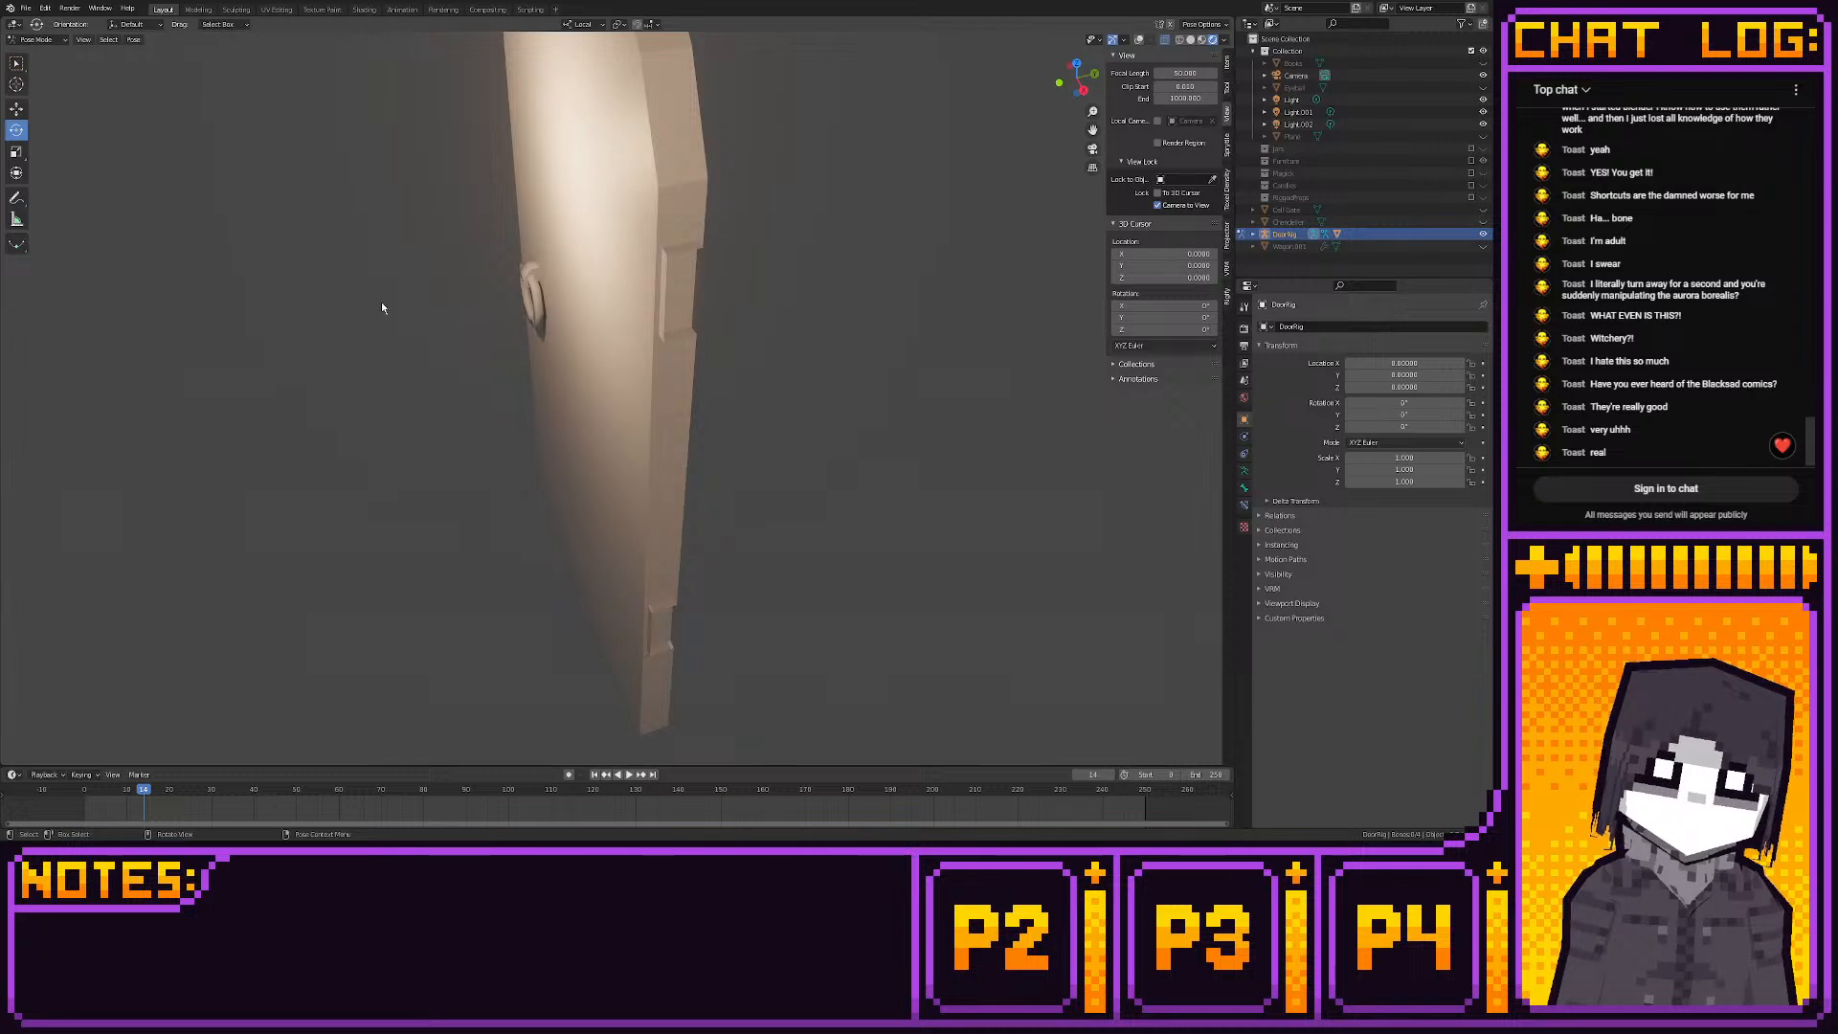
scroll(783, 275, "down", 3)
left_click(1140, 41)
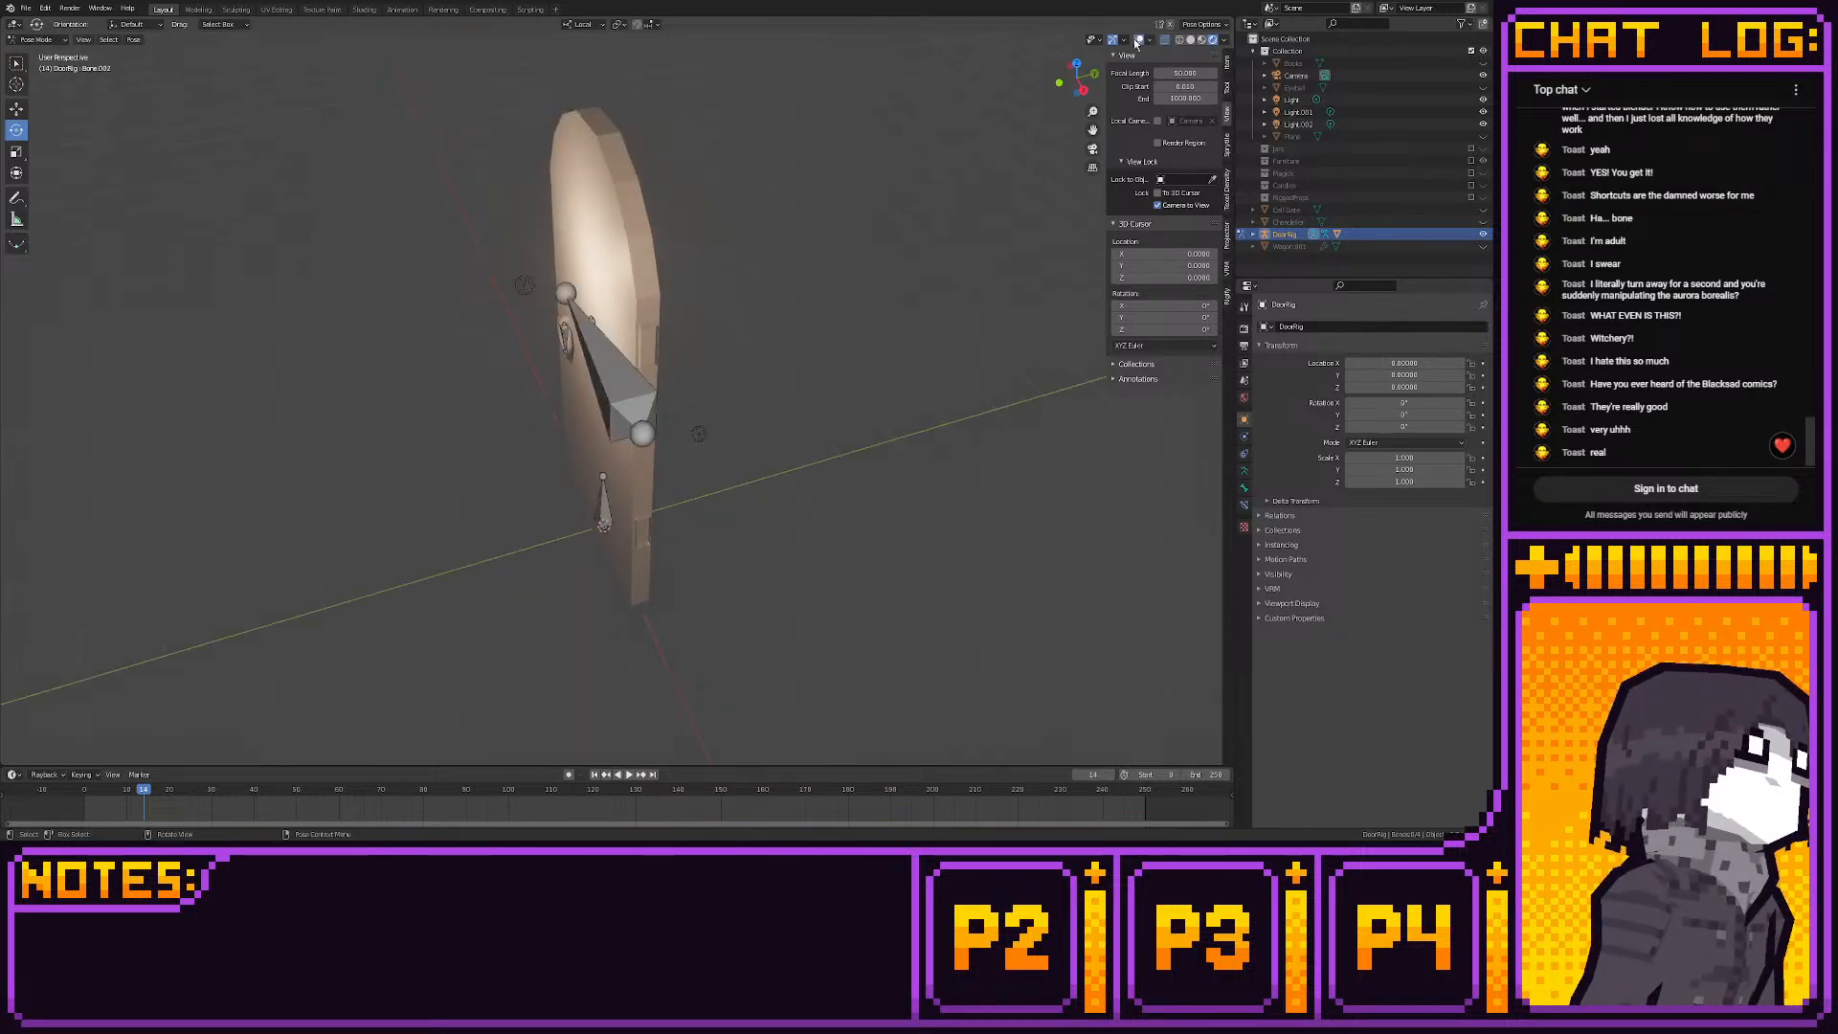
Try rotating the door's large bone freely in perspective view, and undo the attempt
middle_click_drag(512, 391, 647, 375)
left_click(670, 374)
left_click_drag(682, 375, 810, 414)
key("ctrl+z")
key("ctrl+z")
Test the door swing by rotating the large bone about 88° in top view, inspect the hinge edge without overlays, and undo the rotation
key("KP_7")
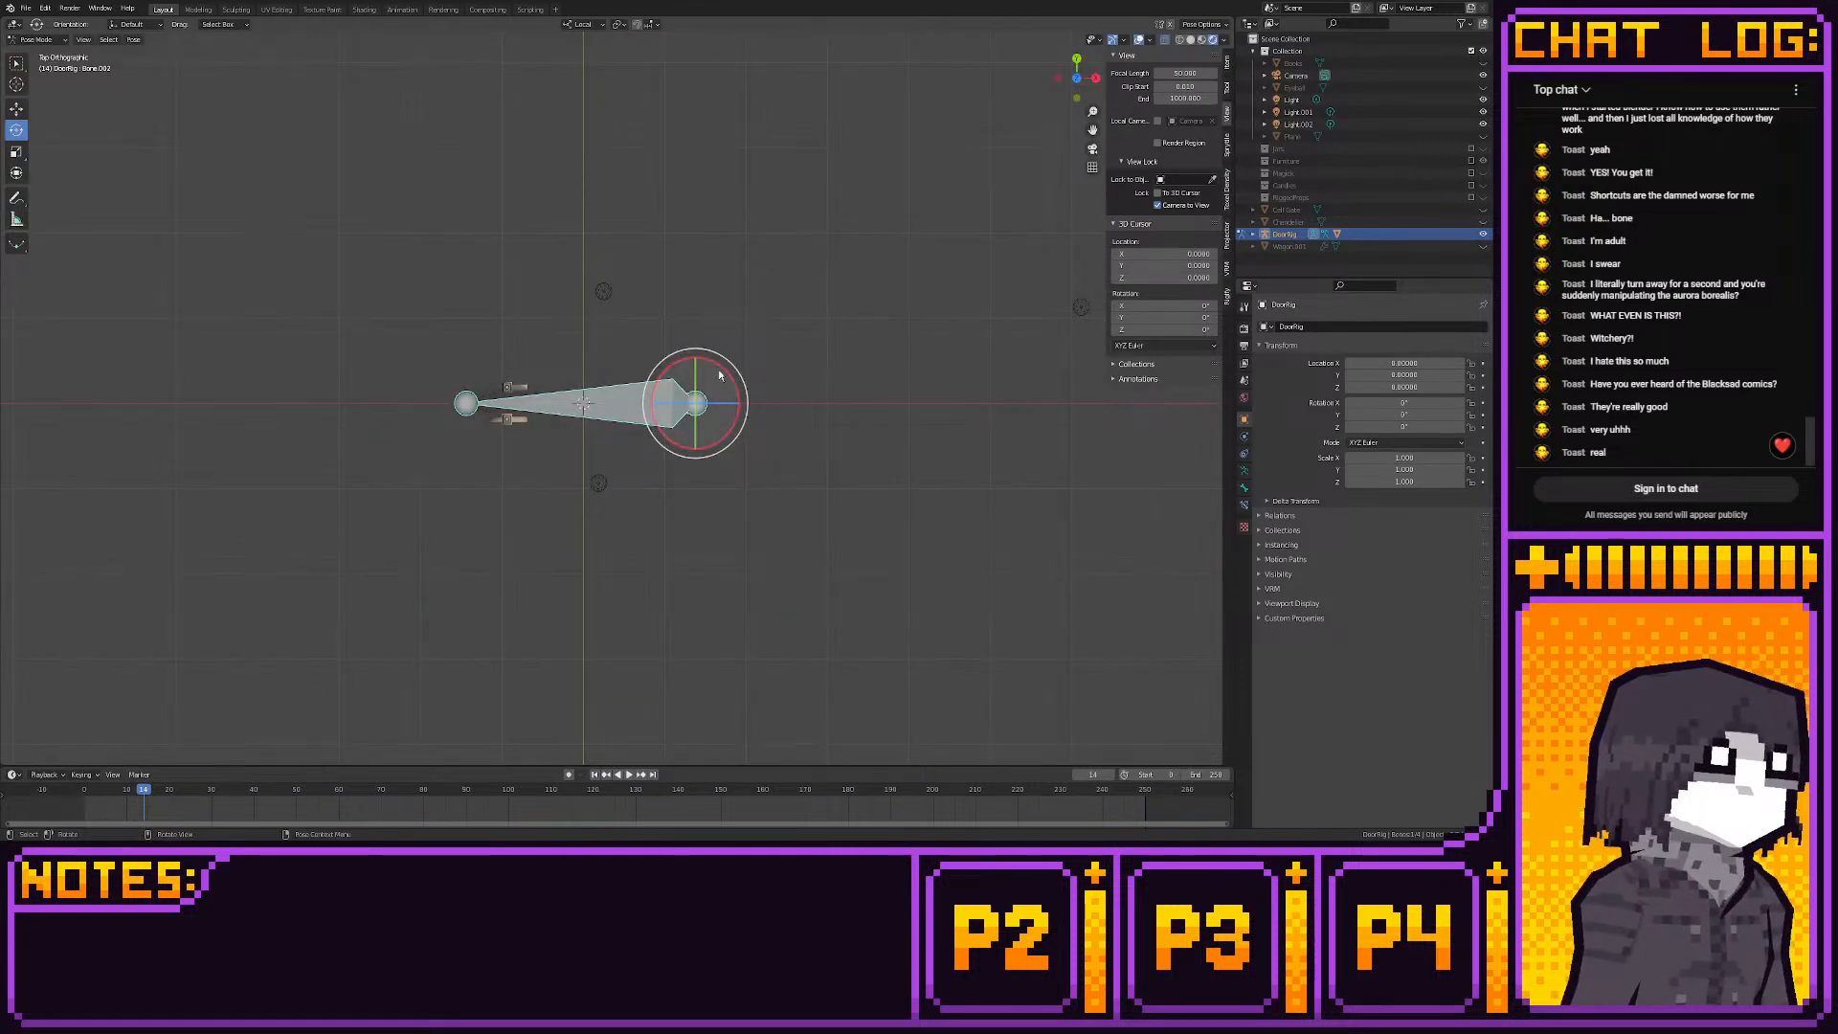
left_click_drag(720, 356, 649, 375)
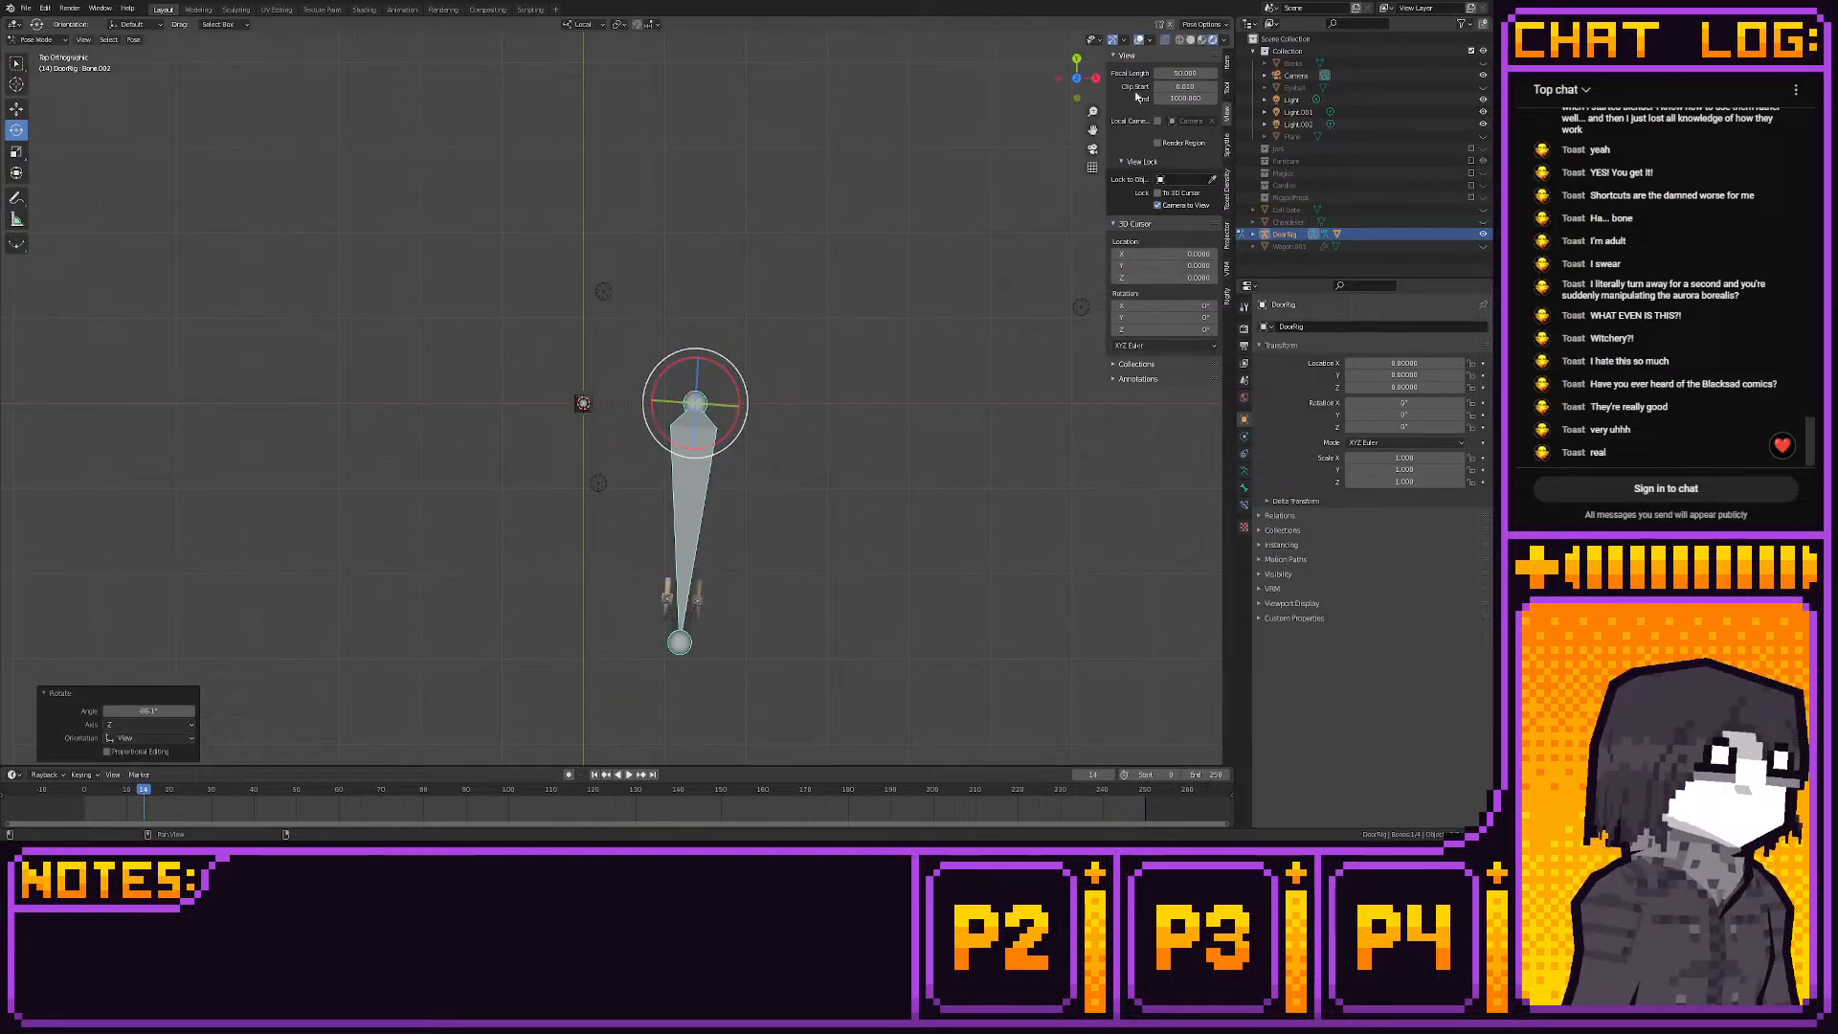
left_click(1140, 41)
scroll(902, 500, "up", 7)
key("ctrl+z")
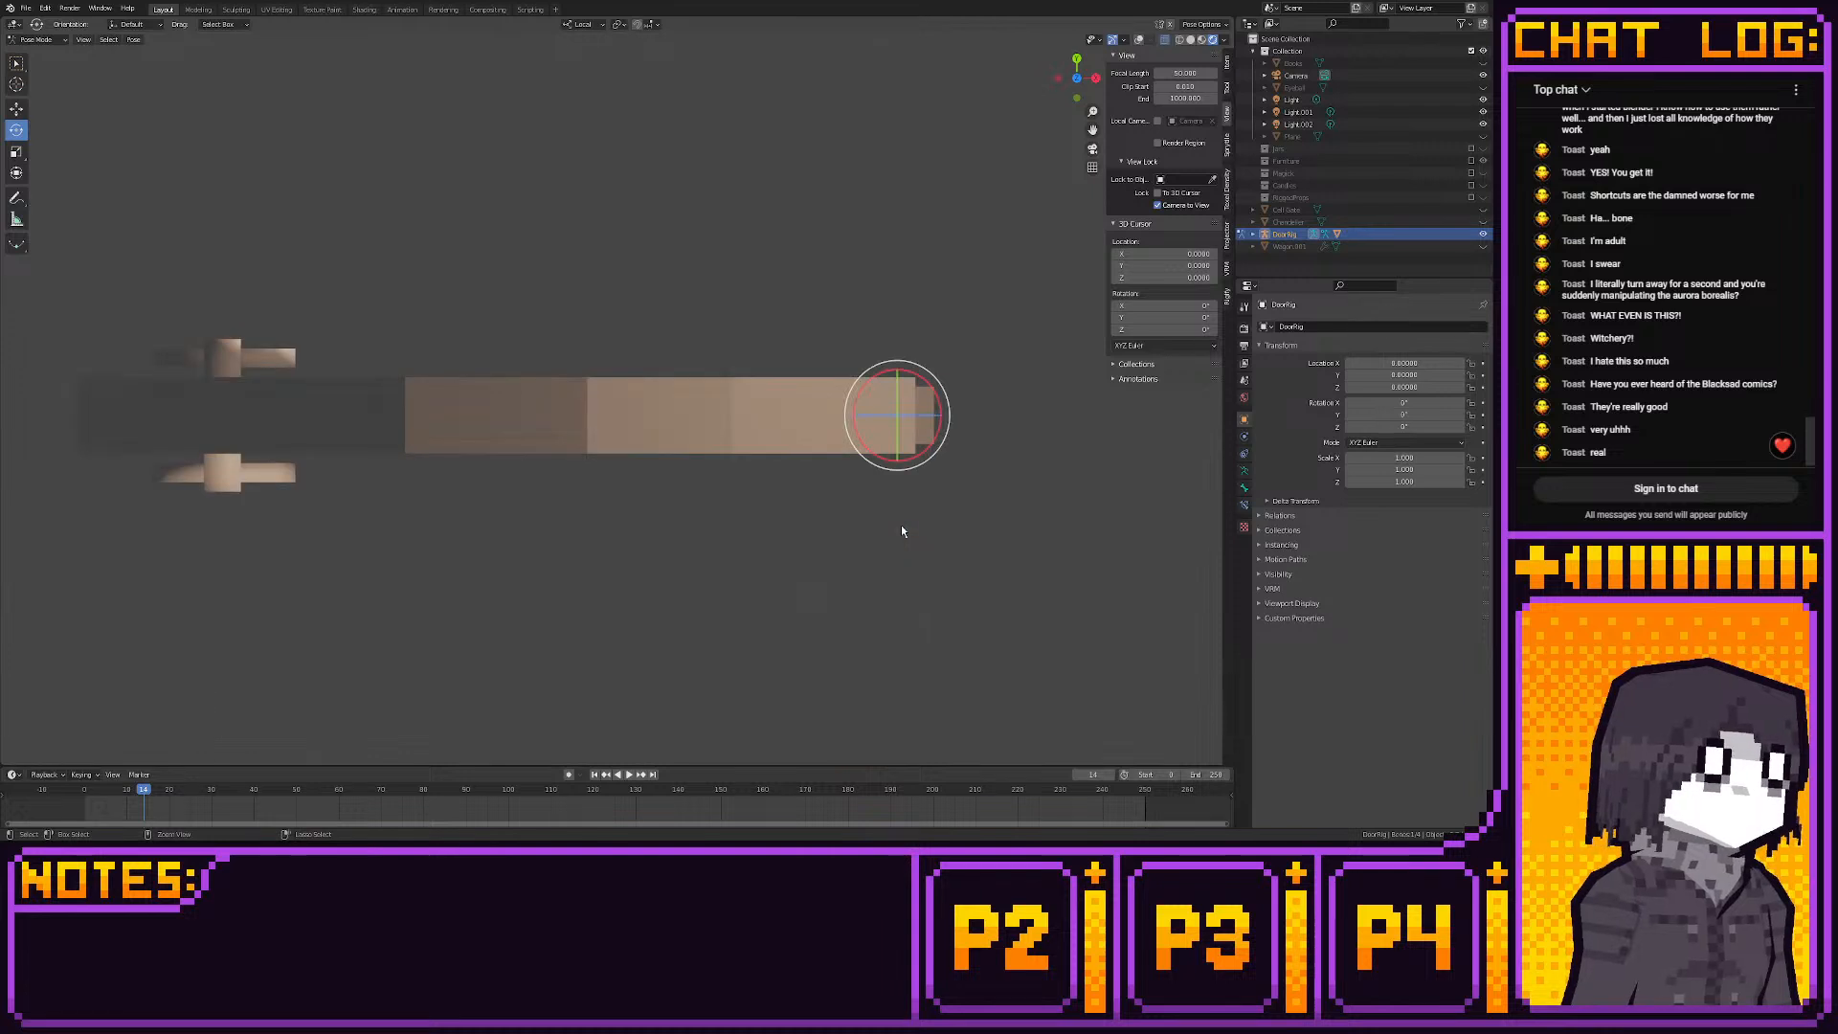
Save the Blender file
scroll(901, 530, "down", 6)
left_click(27, 9)
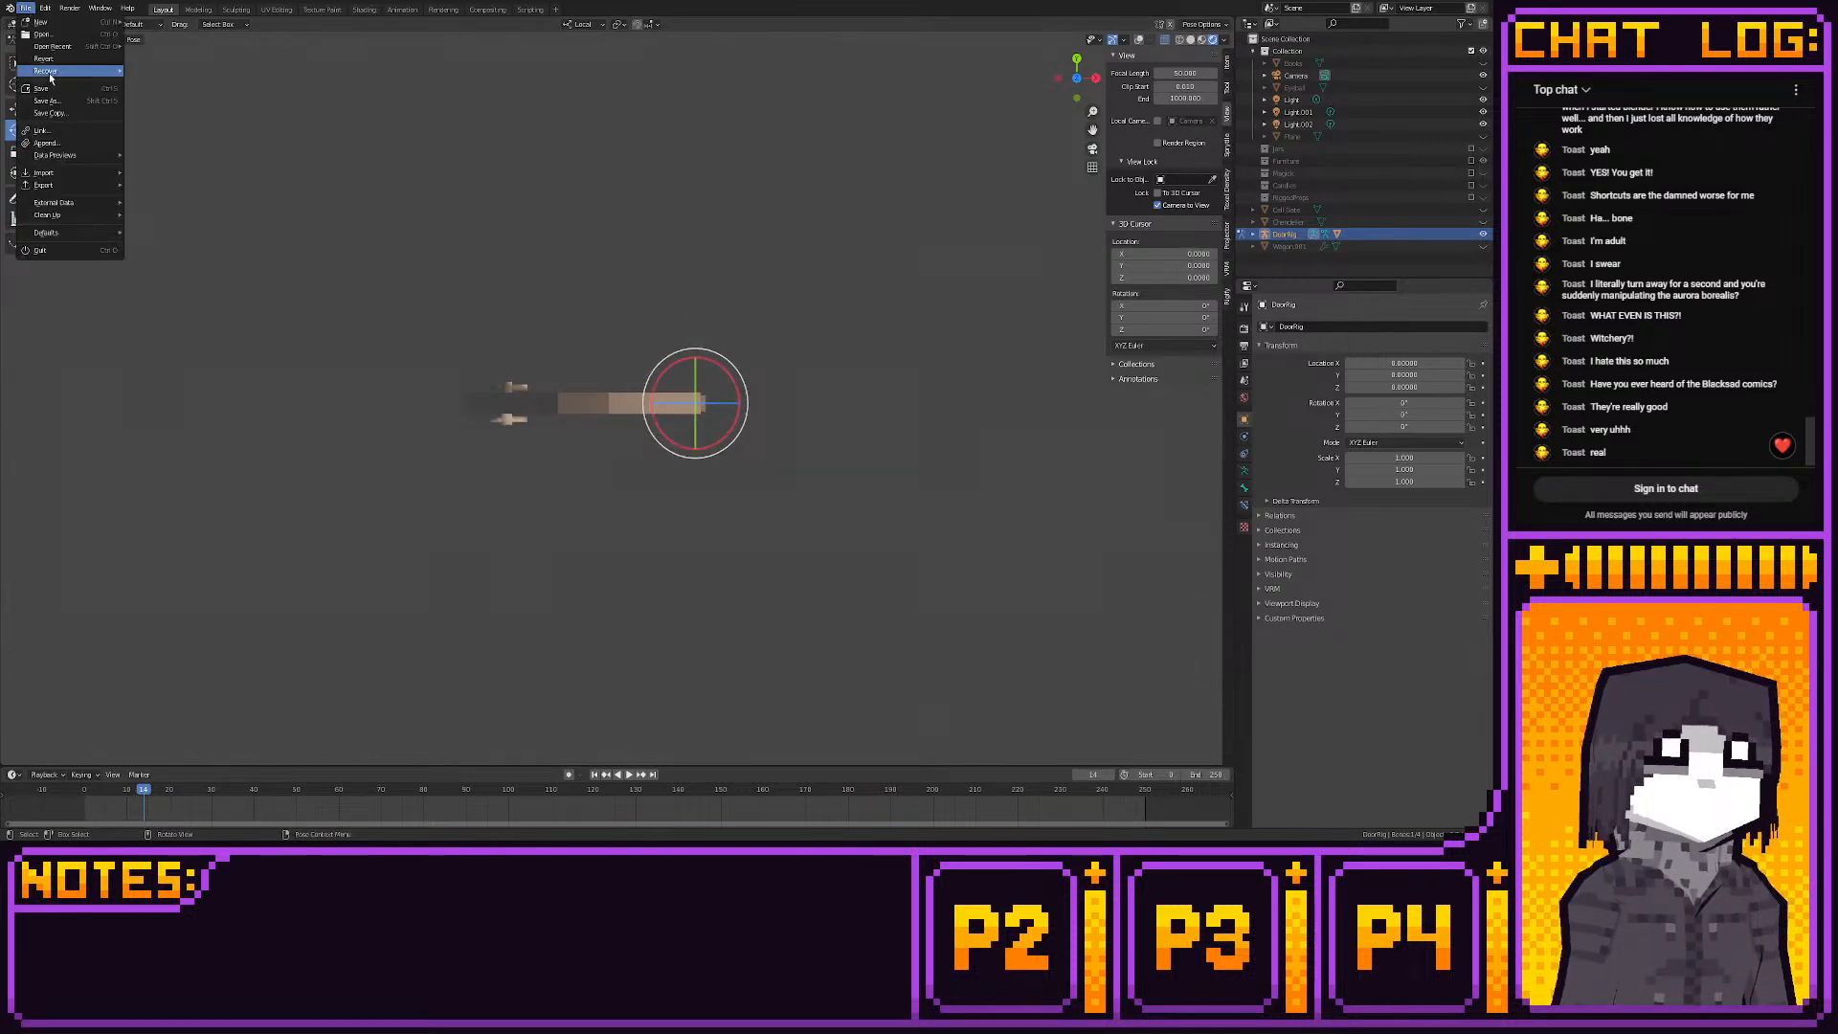
left_click(46, 87)
Show the viewport overlays again and view the door and its armature straight on from the back
middle_click_drag(533, 222, 757, 235)
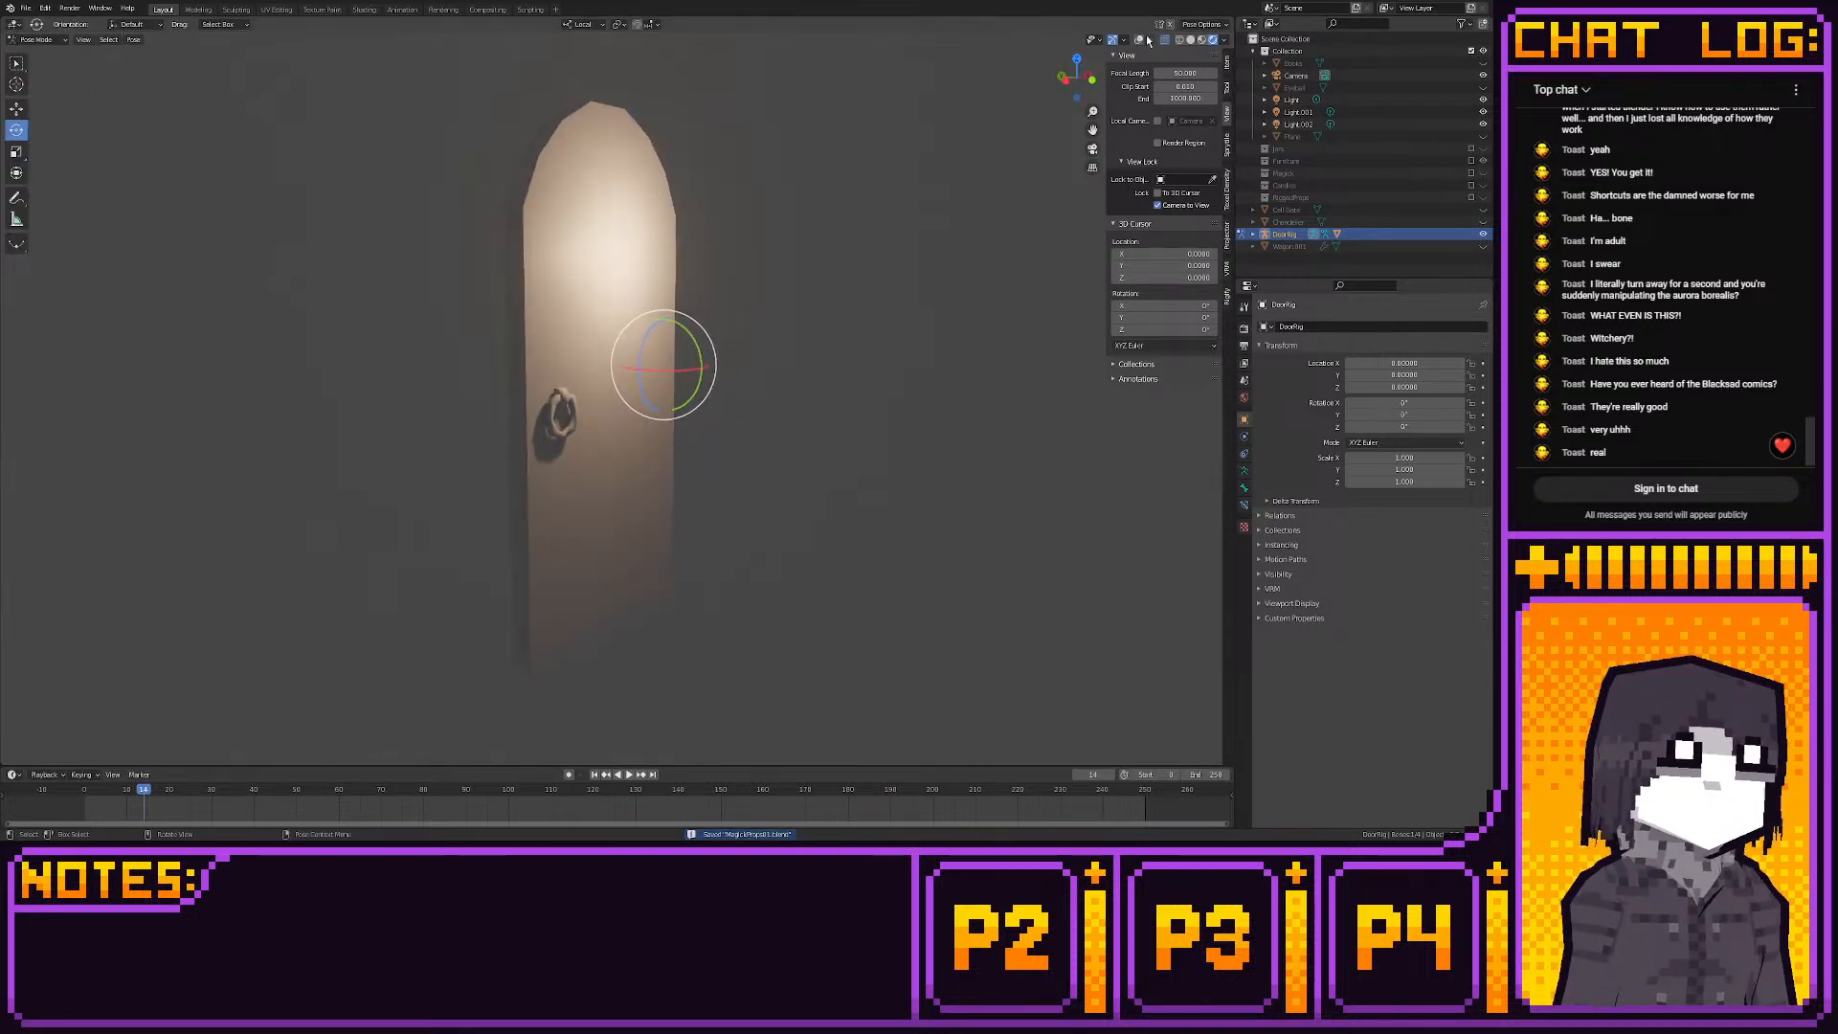
left_click(1138, 39)
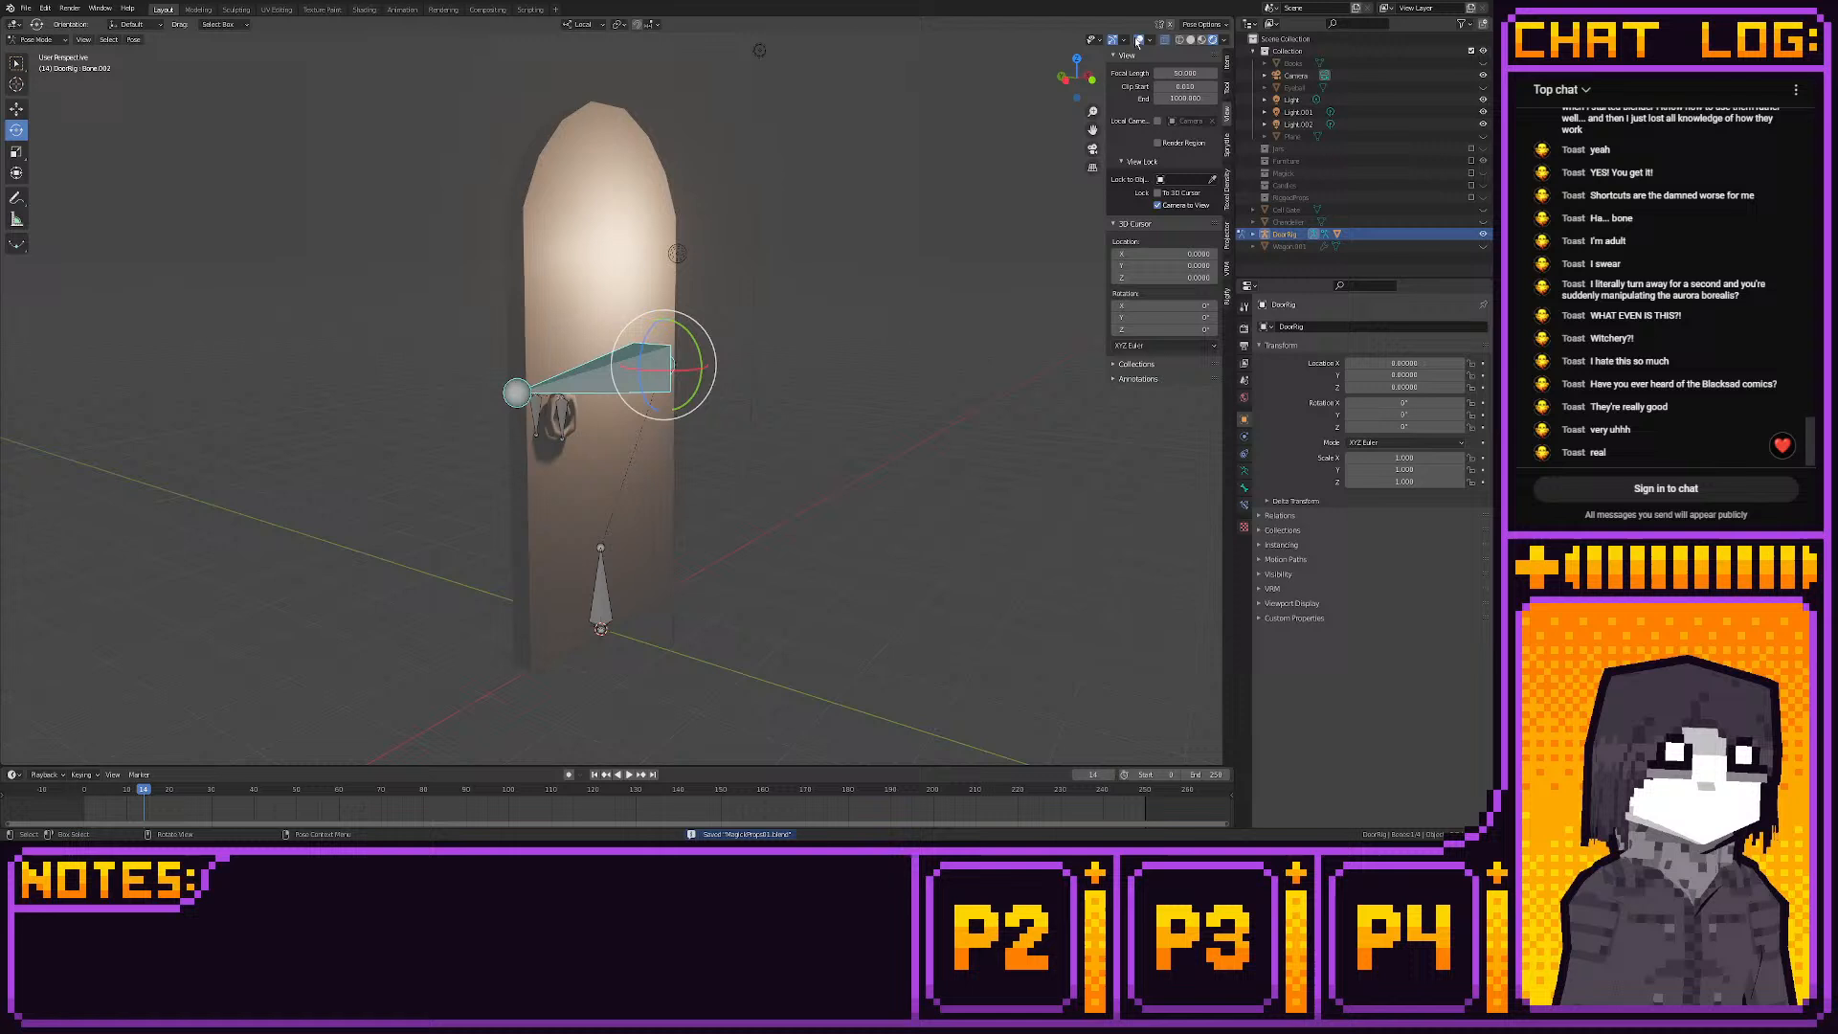
left_click(1092, 83)
scroll(741, 255, "down", 1)
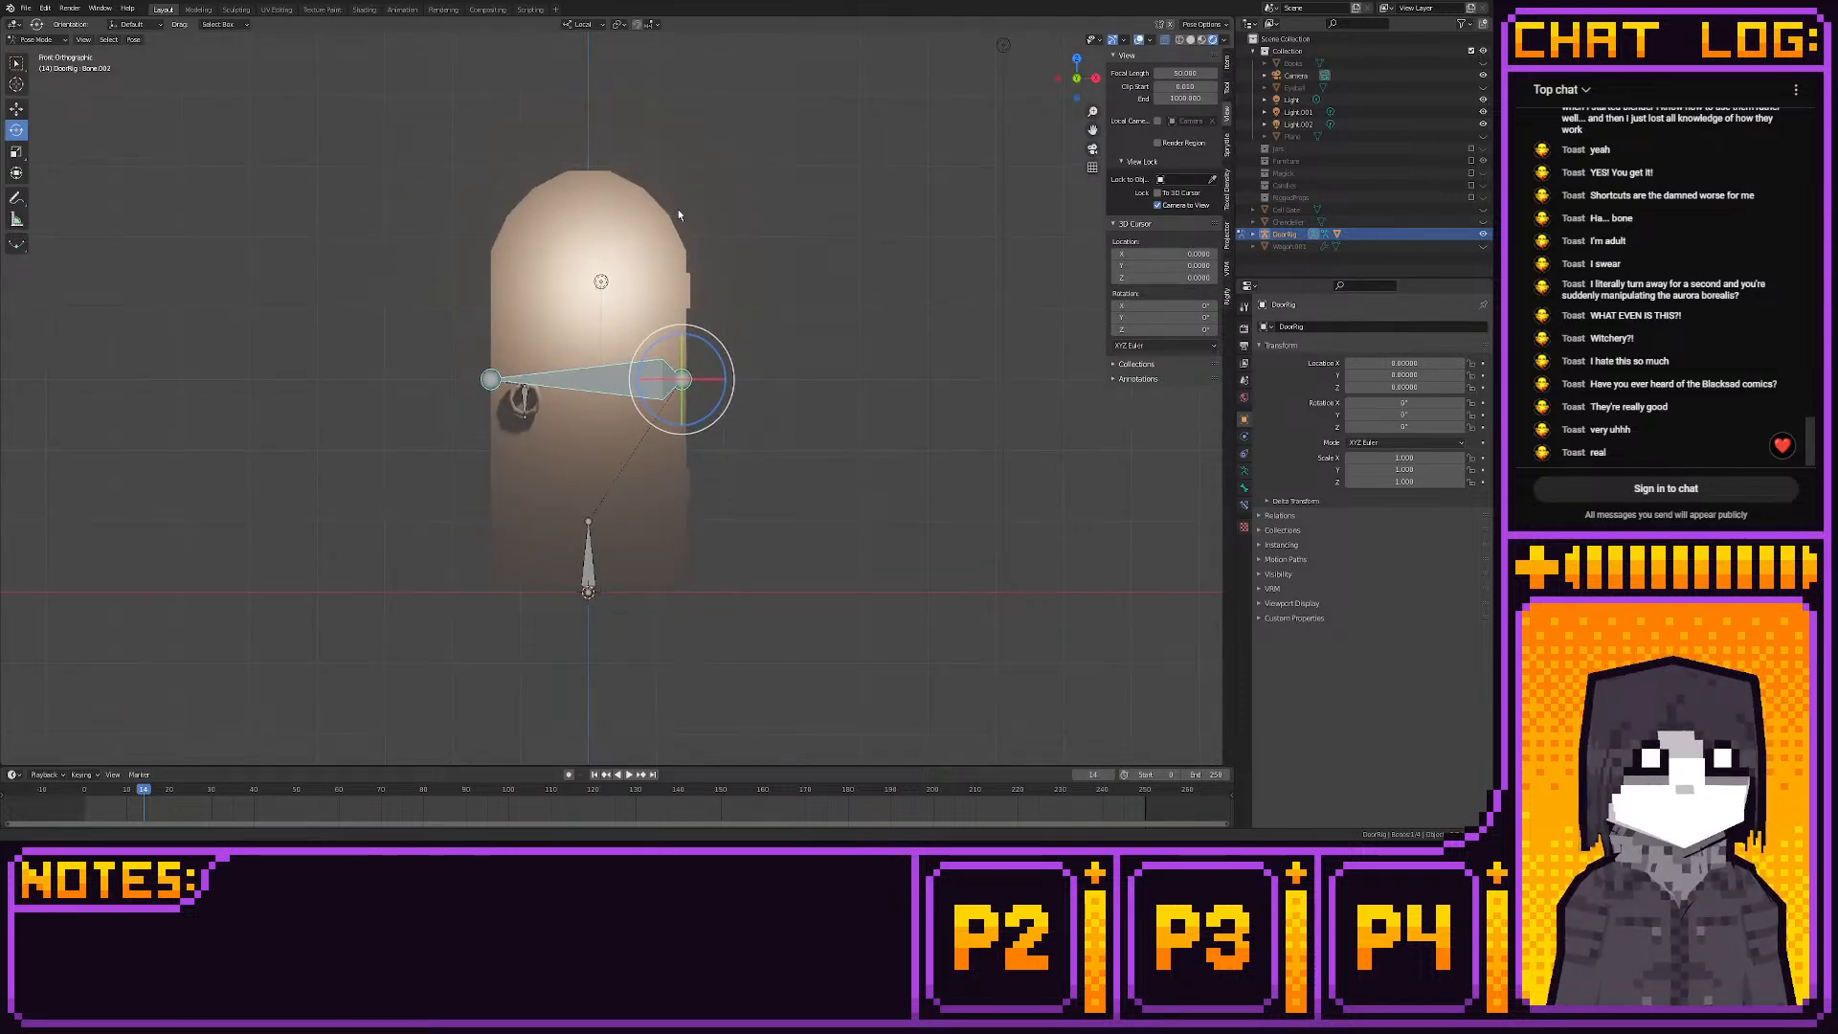
middle_click_drag(680, 211, 672, 255, "shift")
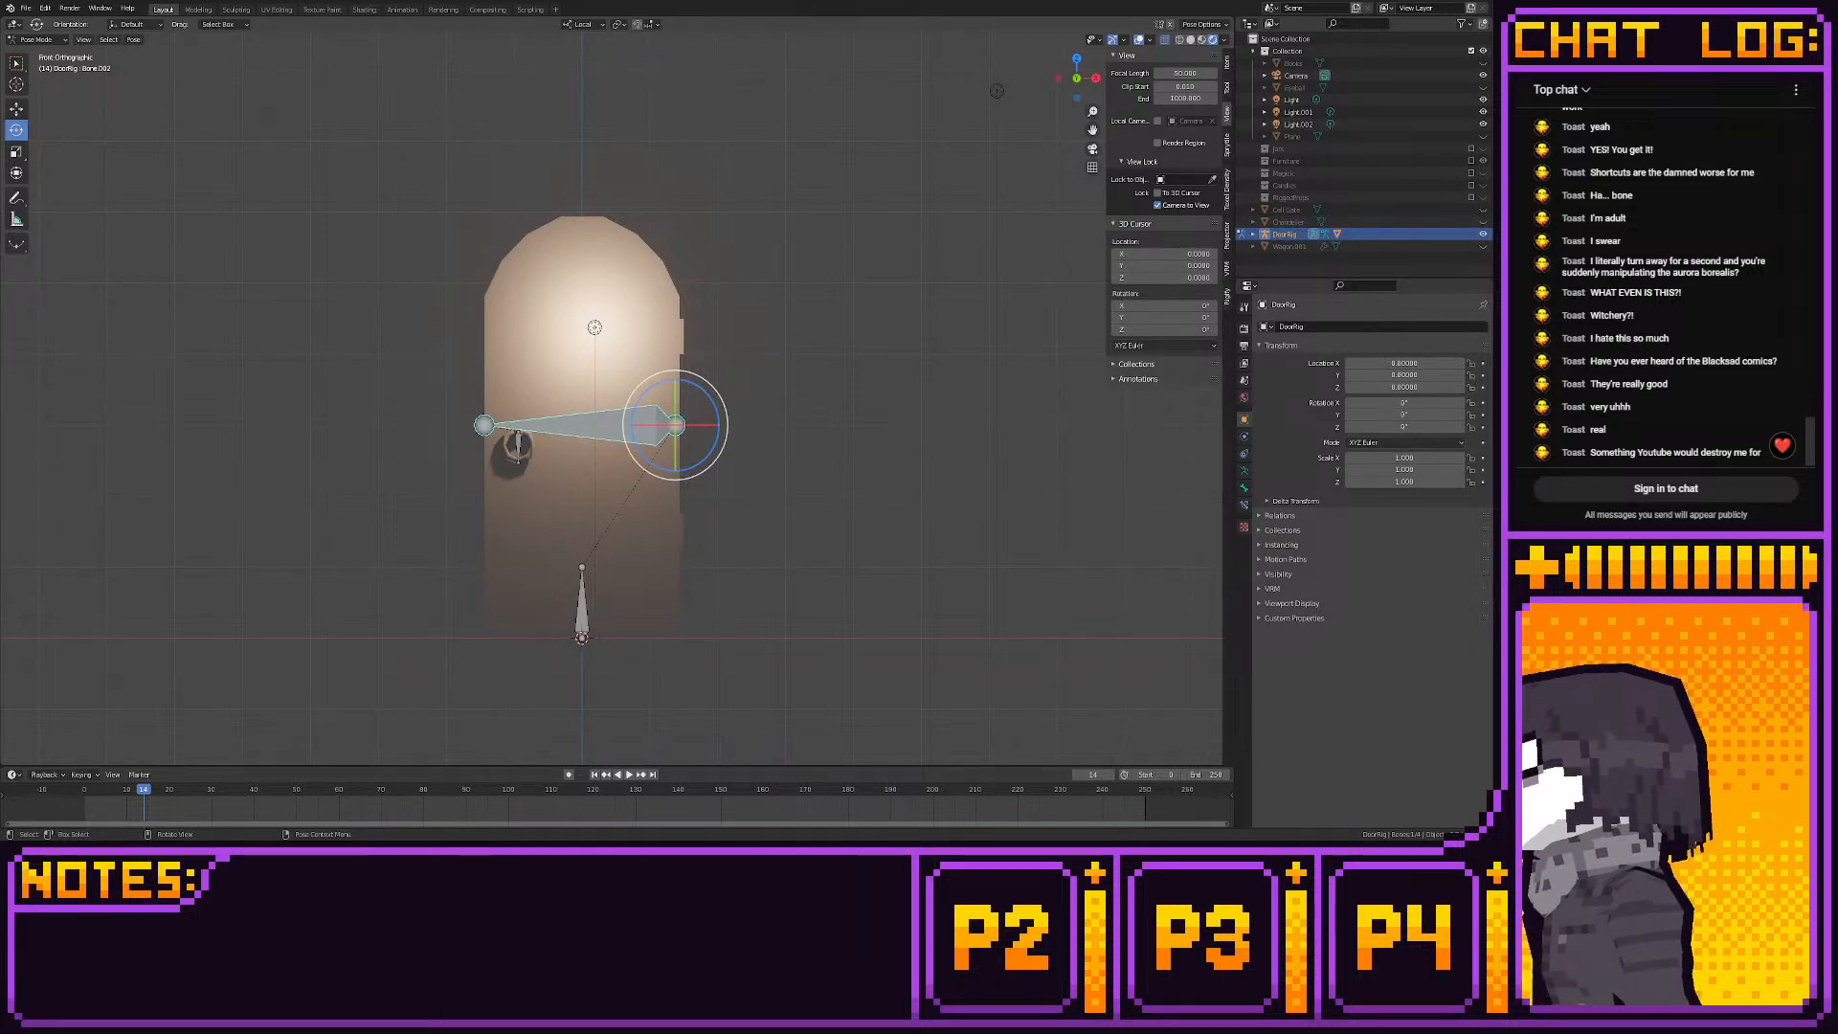
Switch to Aseprite and erase one notch on each side of the brown door's top edge in Sprite-0002 with the 2px eraser
key("alt+Tab")
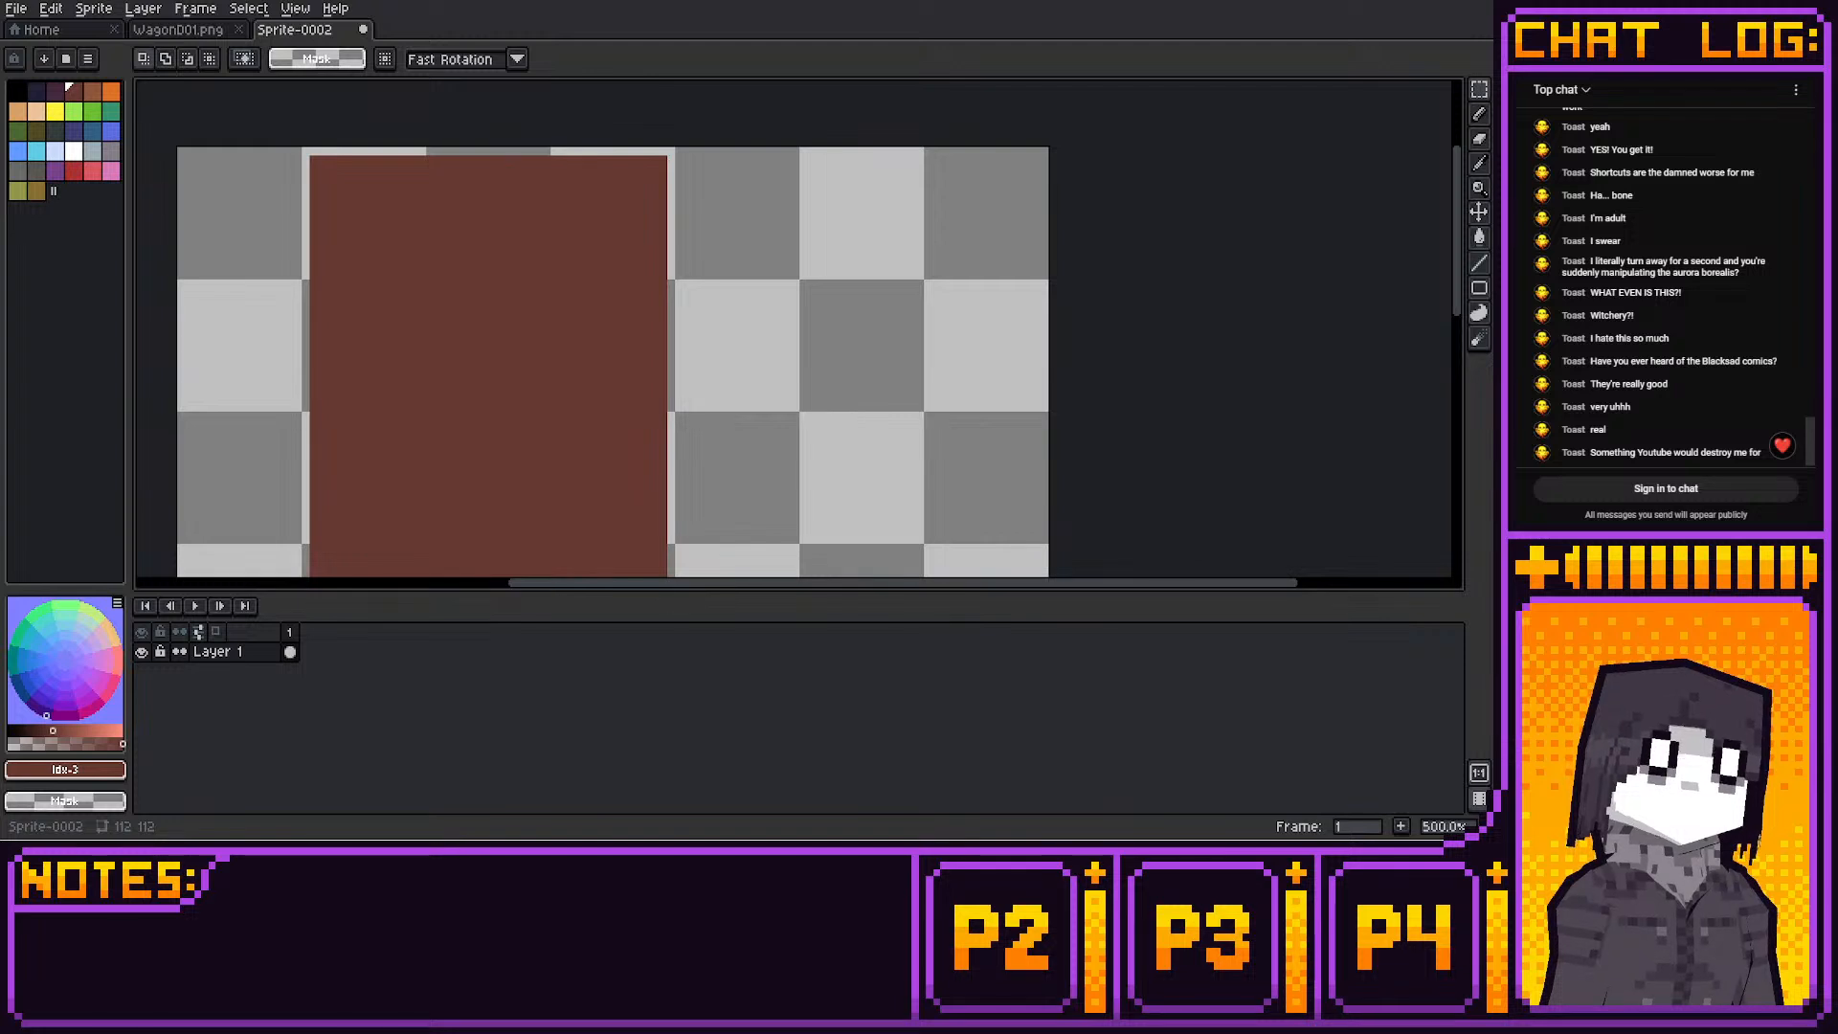
left_click(1480, 89)
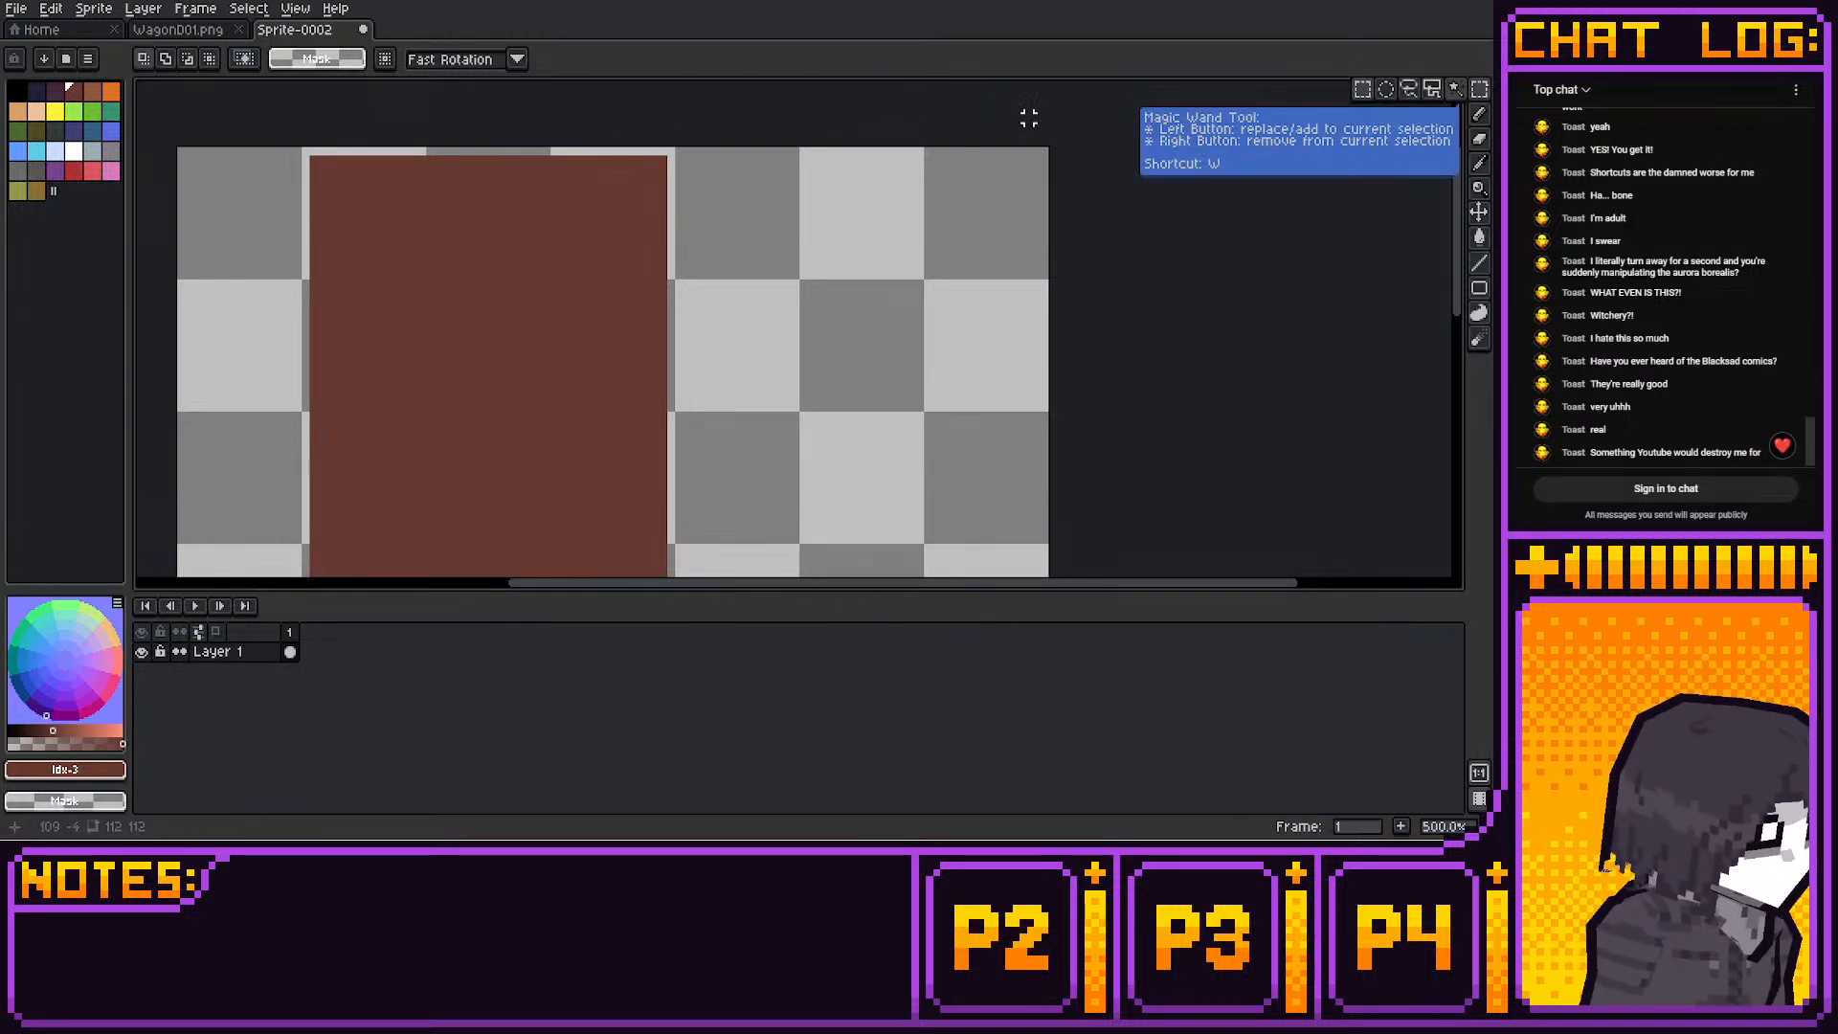
left_click(1480, 139)
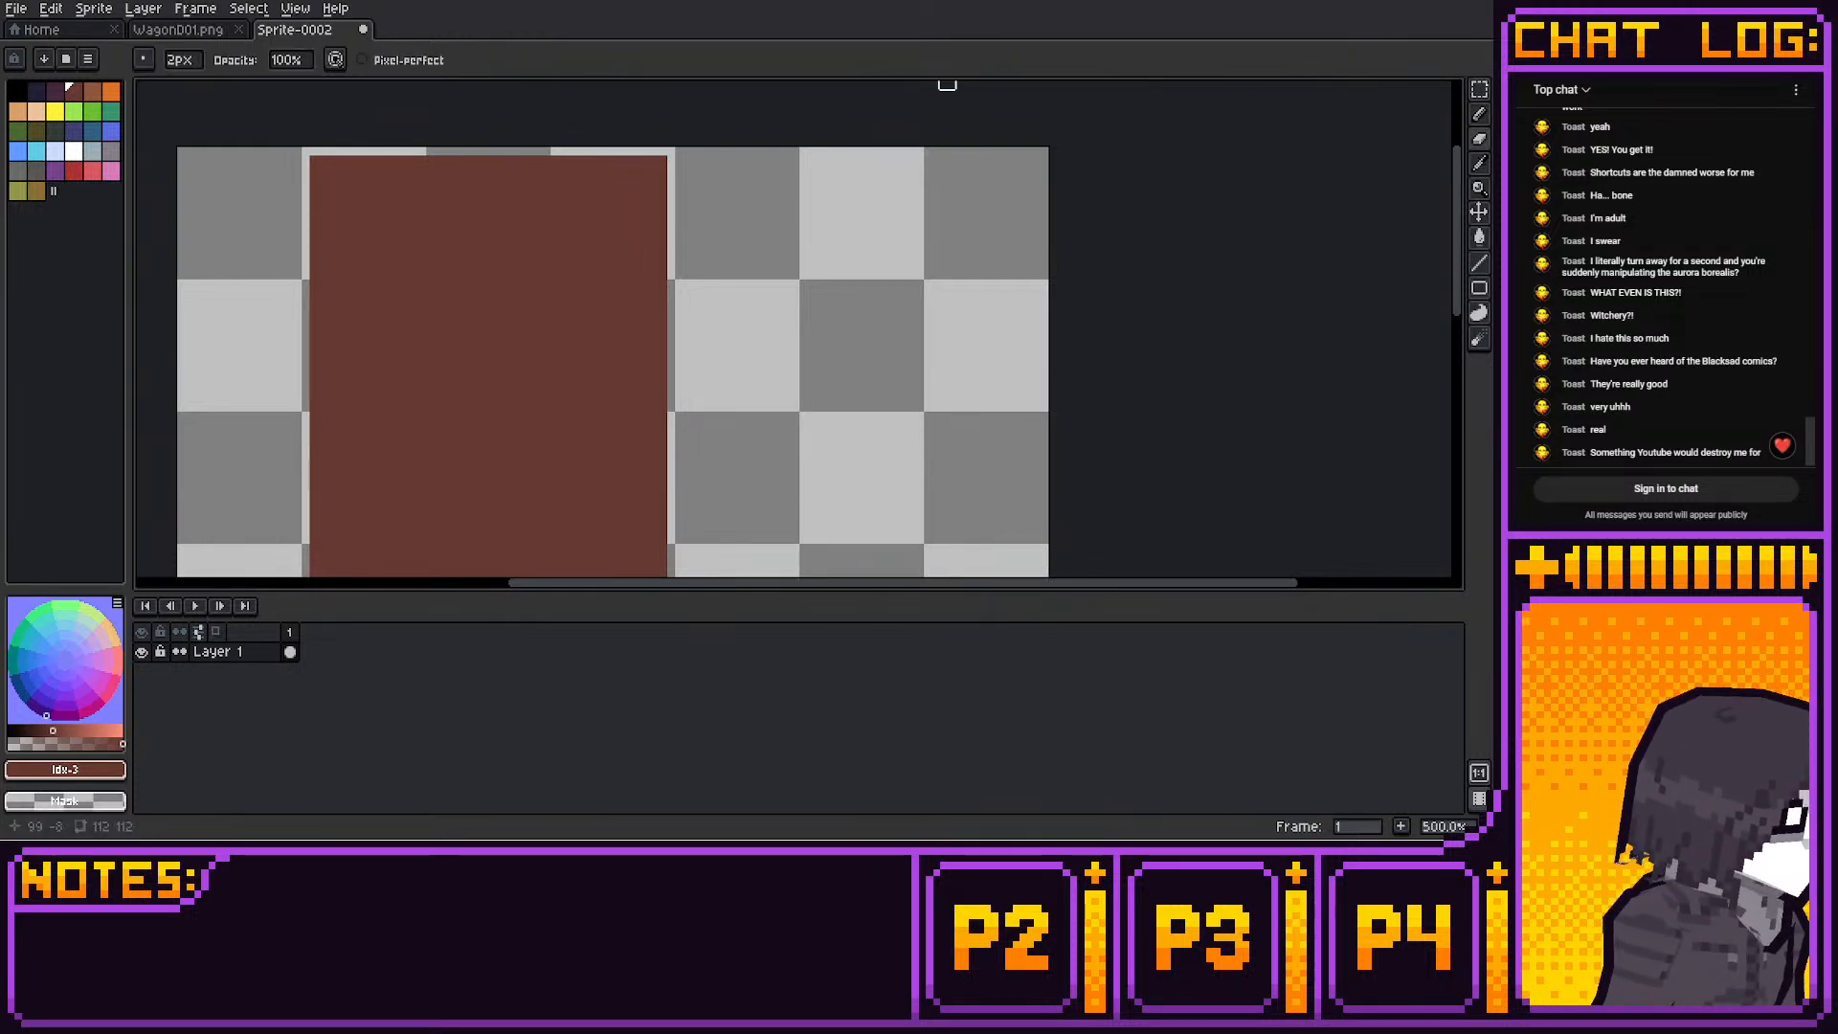
left_click(550, 158)
left_click(426, 158)
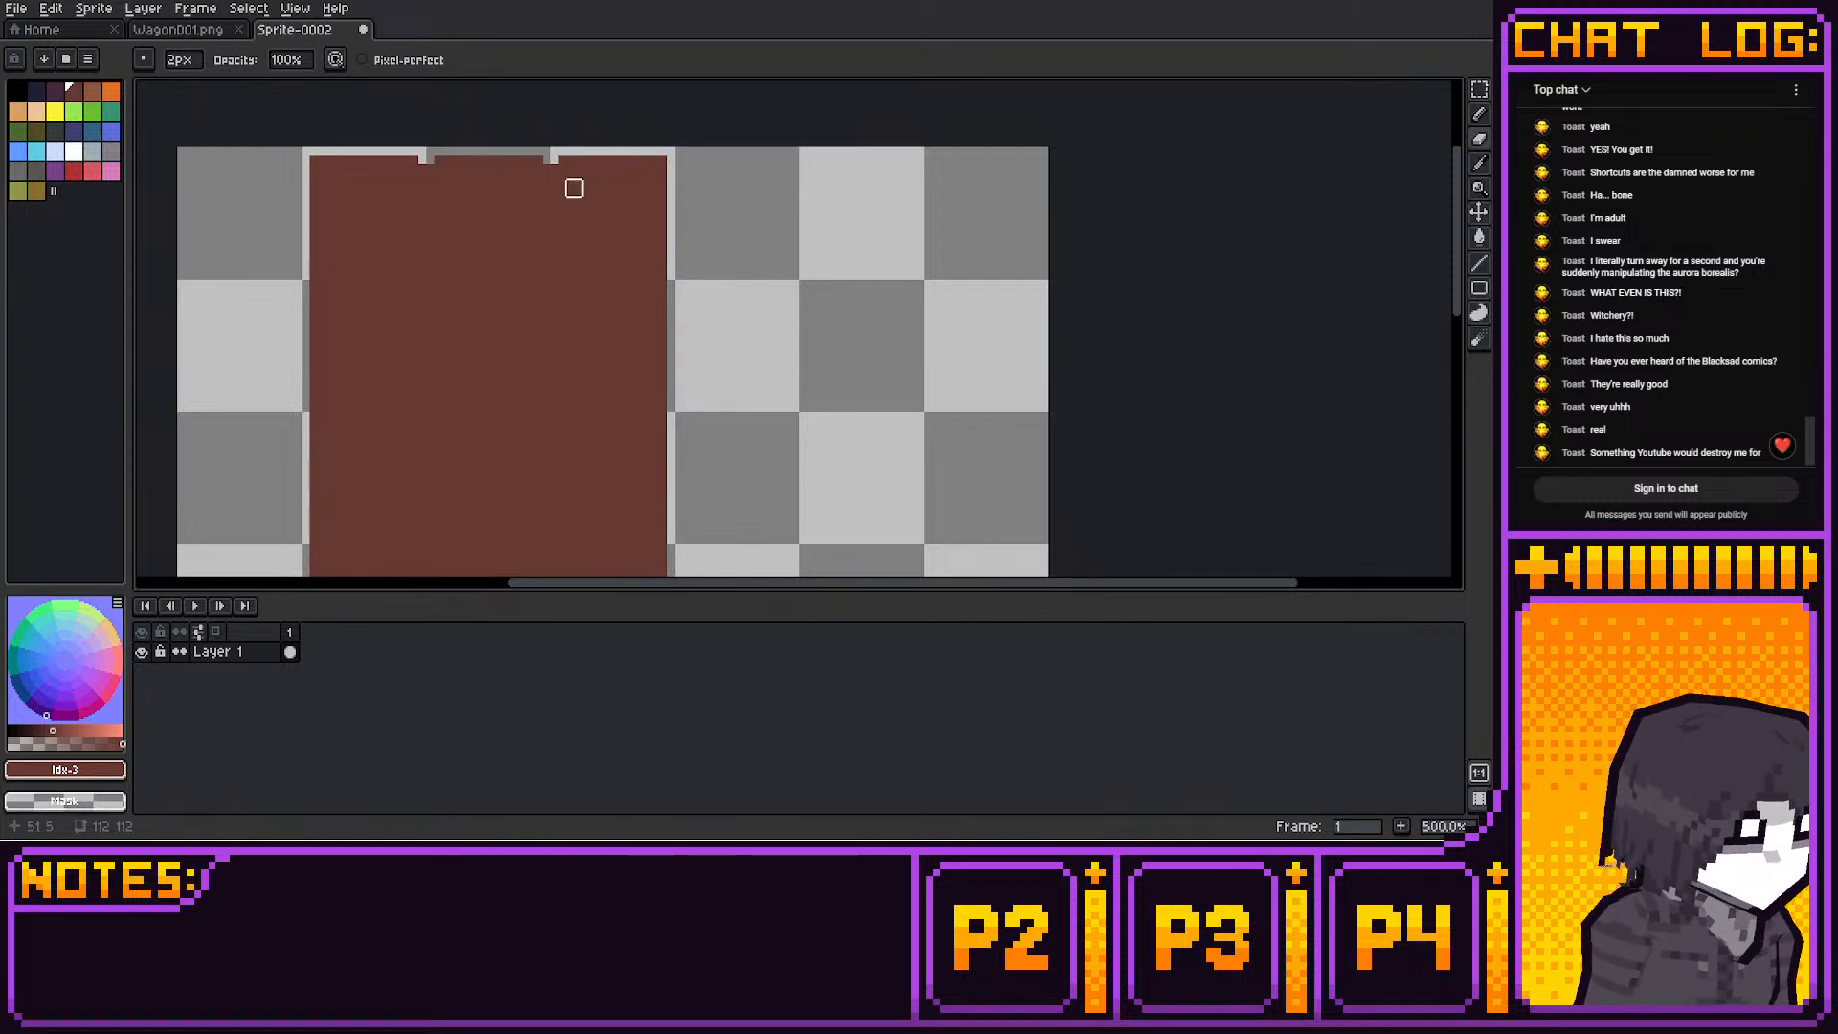
Measure the span between the two notches on the door's top edge with a rectangular selection, and clear the selection
left_click(1480, 89)
left_click_drag(430, 153, 547, 208)
key("ctrl+d")
key("b")
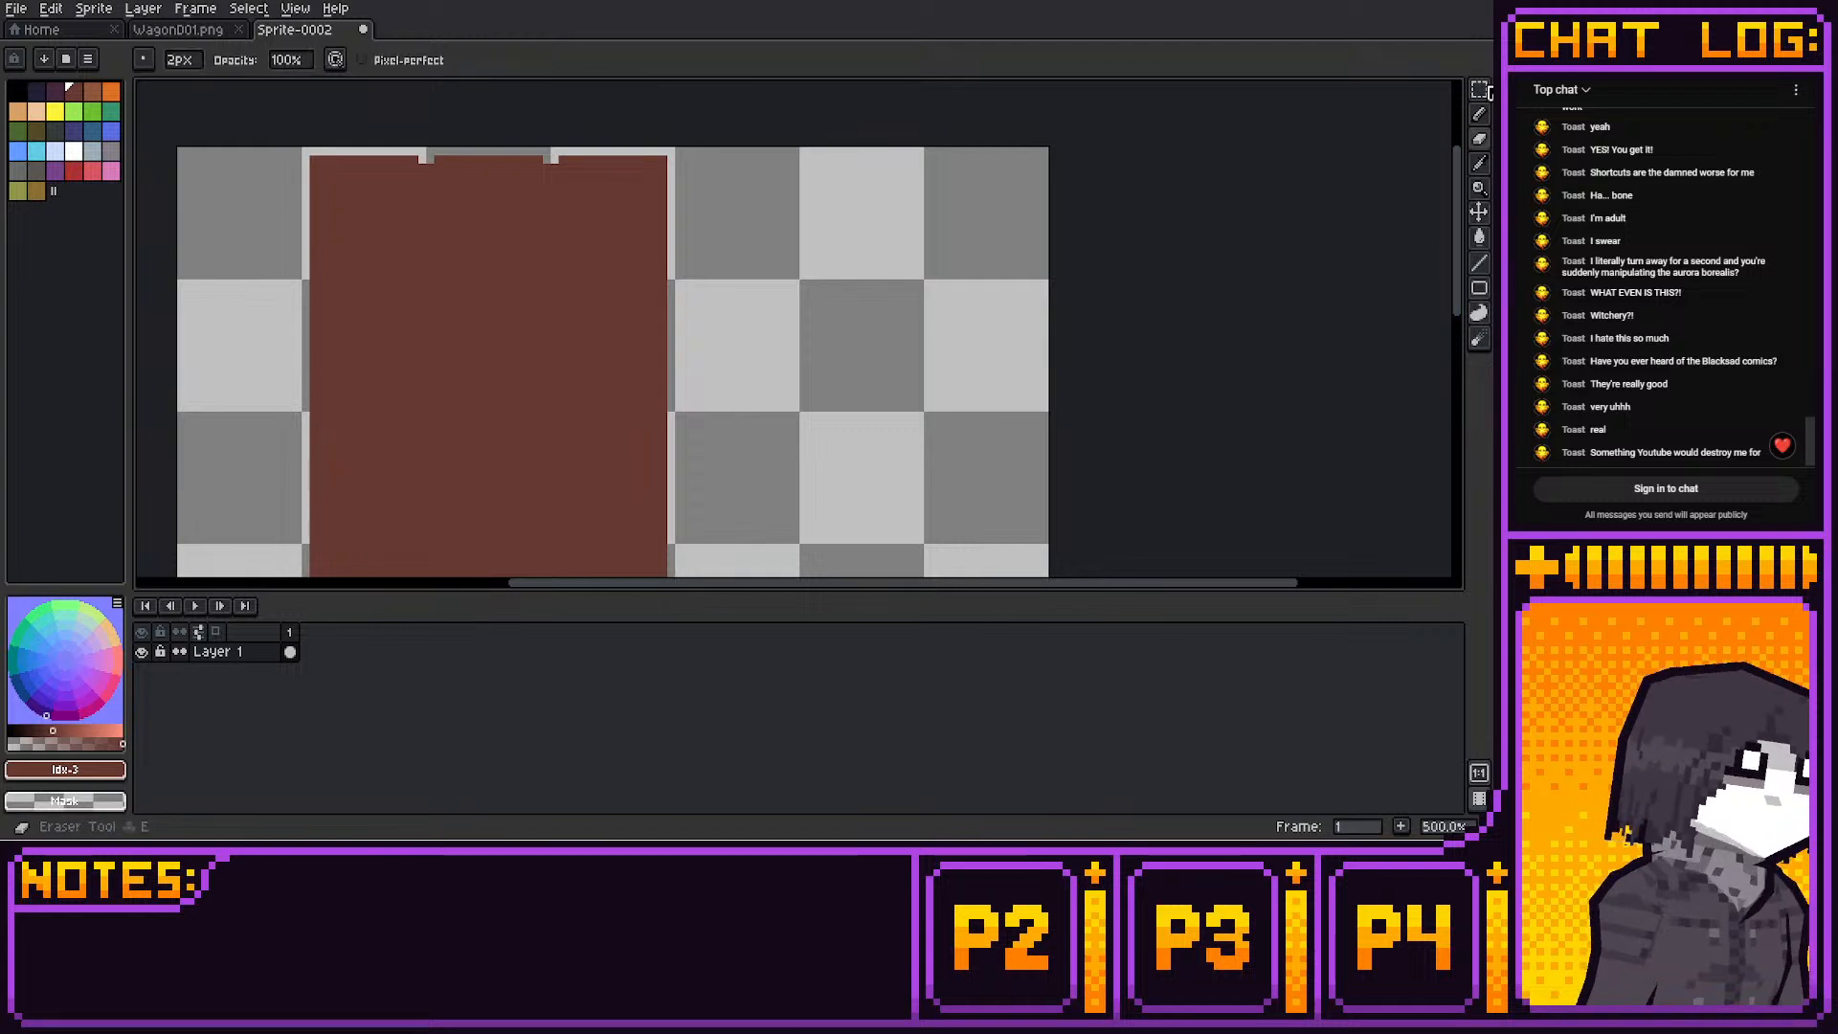
Erase matching stepped pixels outward and downward from both notches to begin the arch on the door's top edge
left_click(566, 164)
left_click(411, 161)
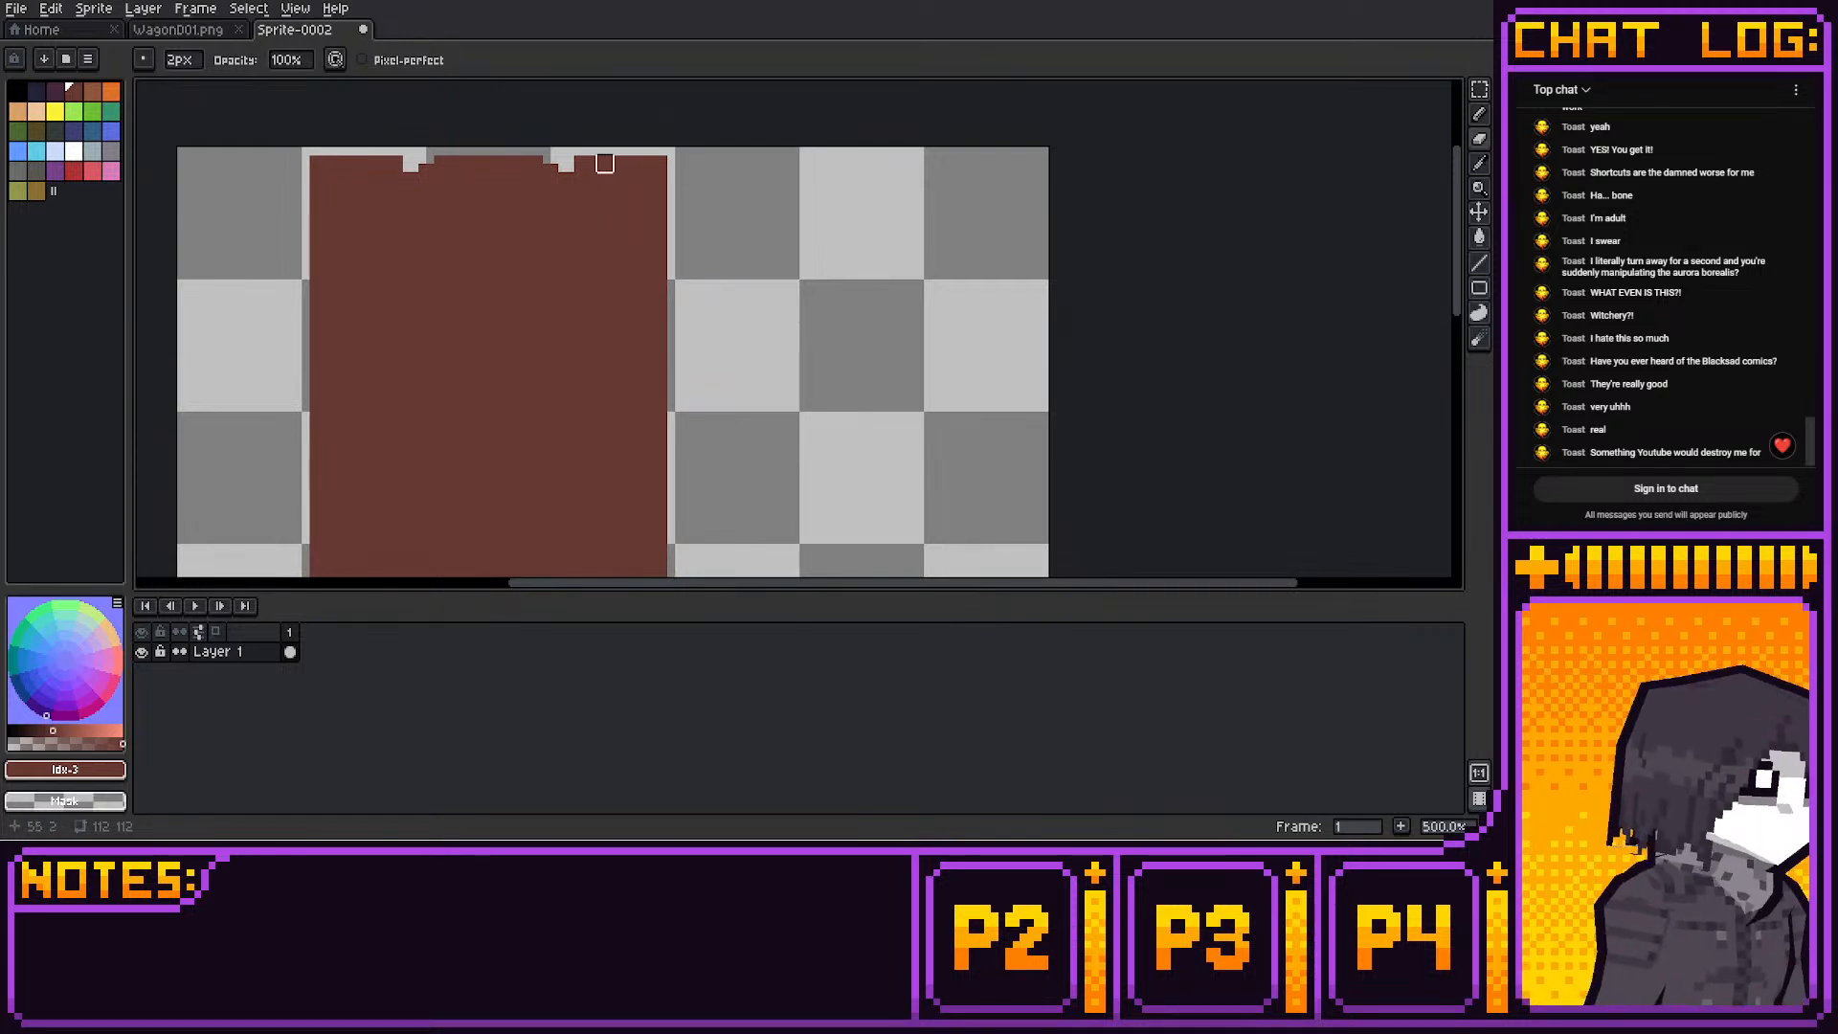
left_click_drag(581, 171, 596, 181)
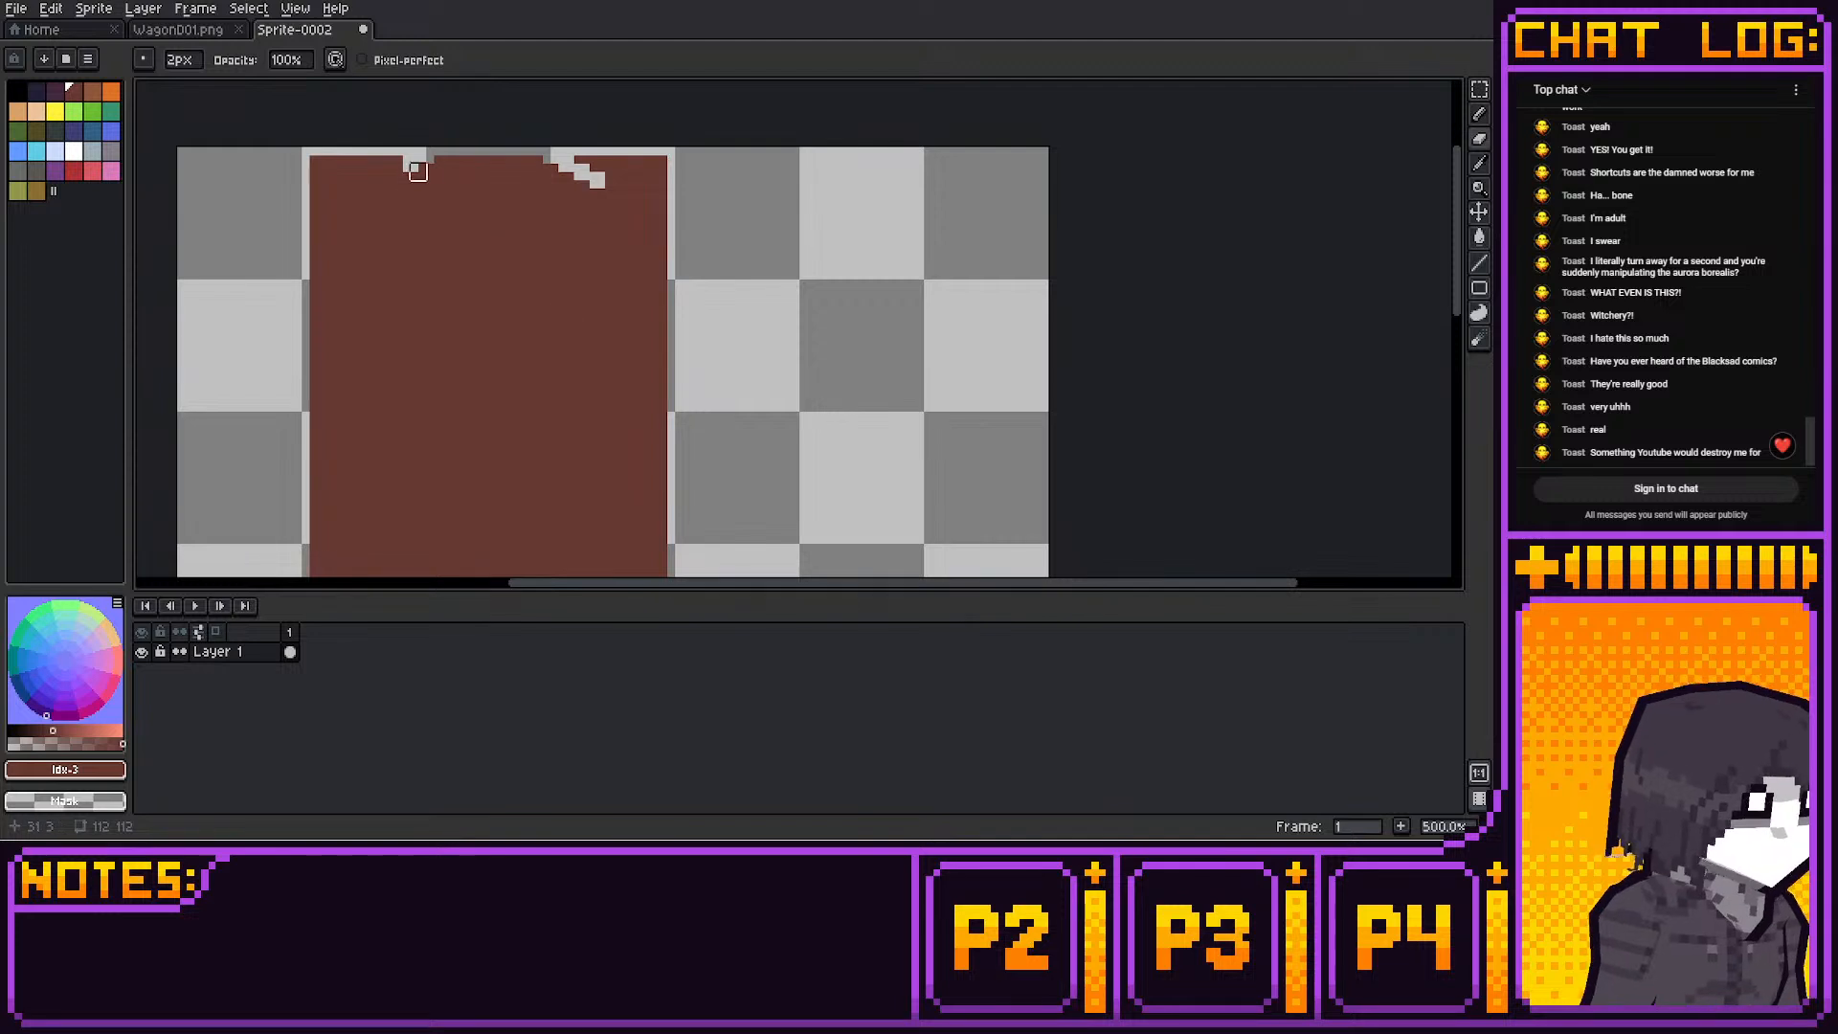
mouse_move(394, 172)
left_mouse_down()
mouse_move(380, 195)
mouse_move(395, 163)
left_mouse_up()
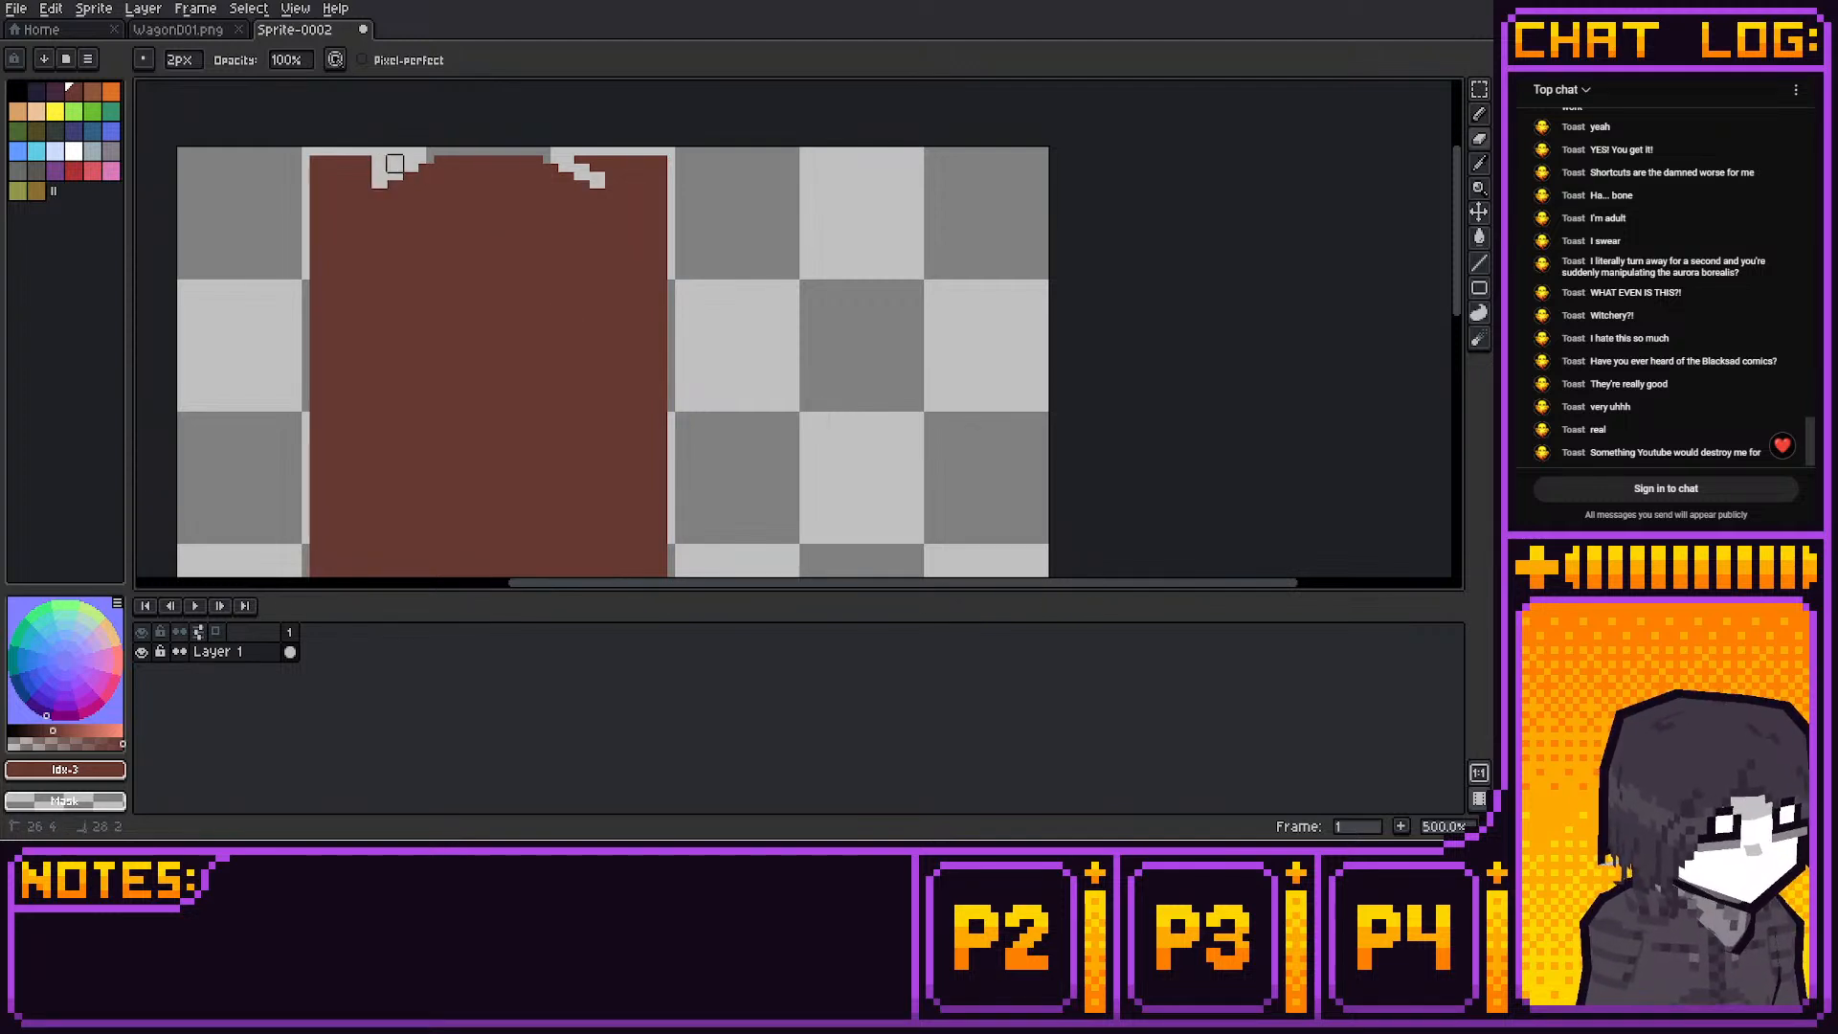
left_click_drag(583, 164, 597, 163)
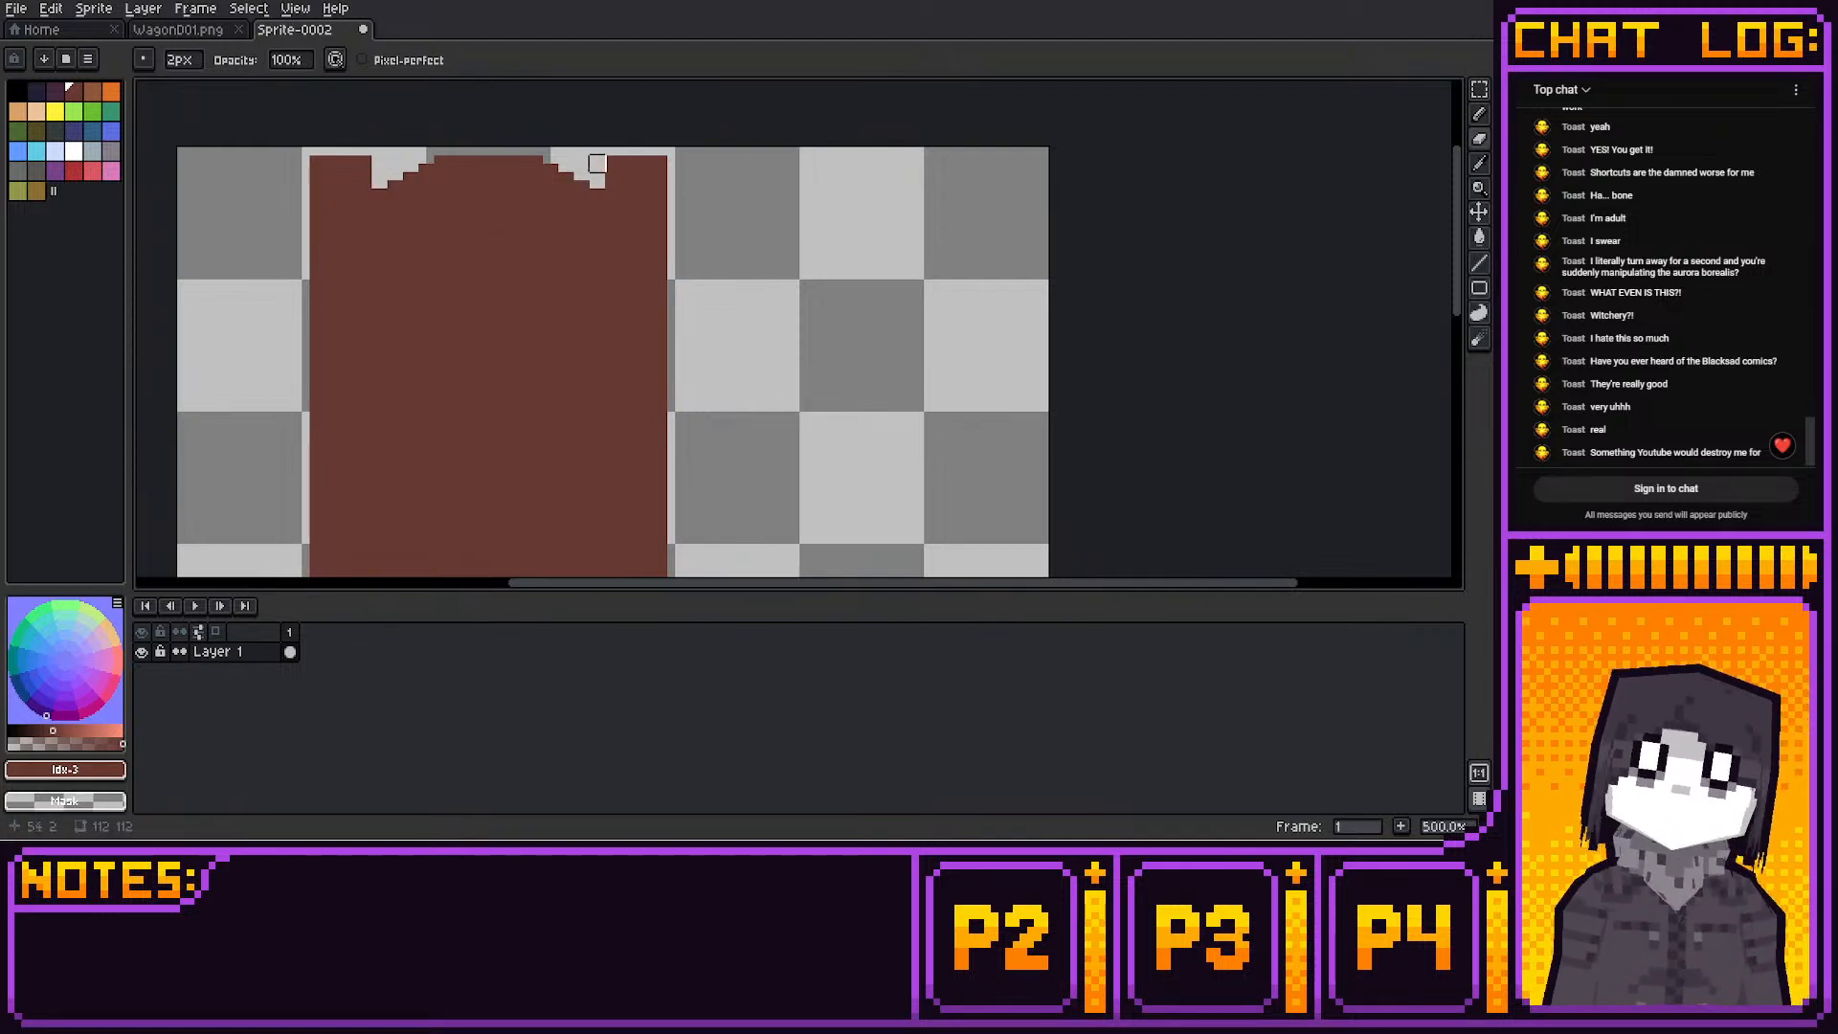
middle_click_drag(645, 263, 637, 247)
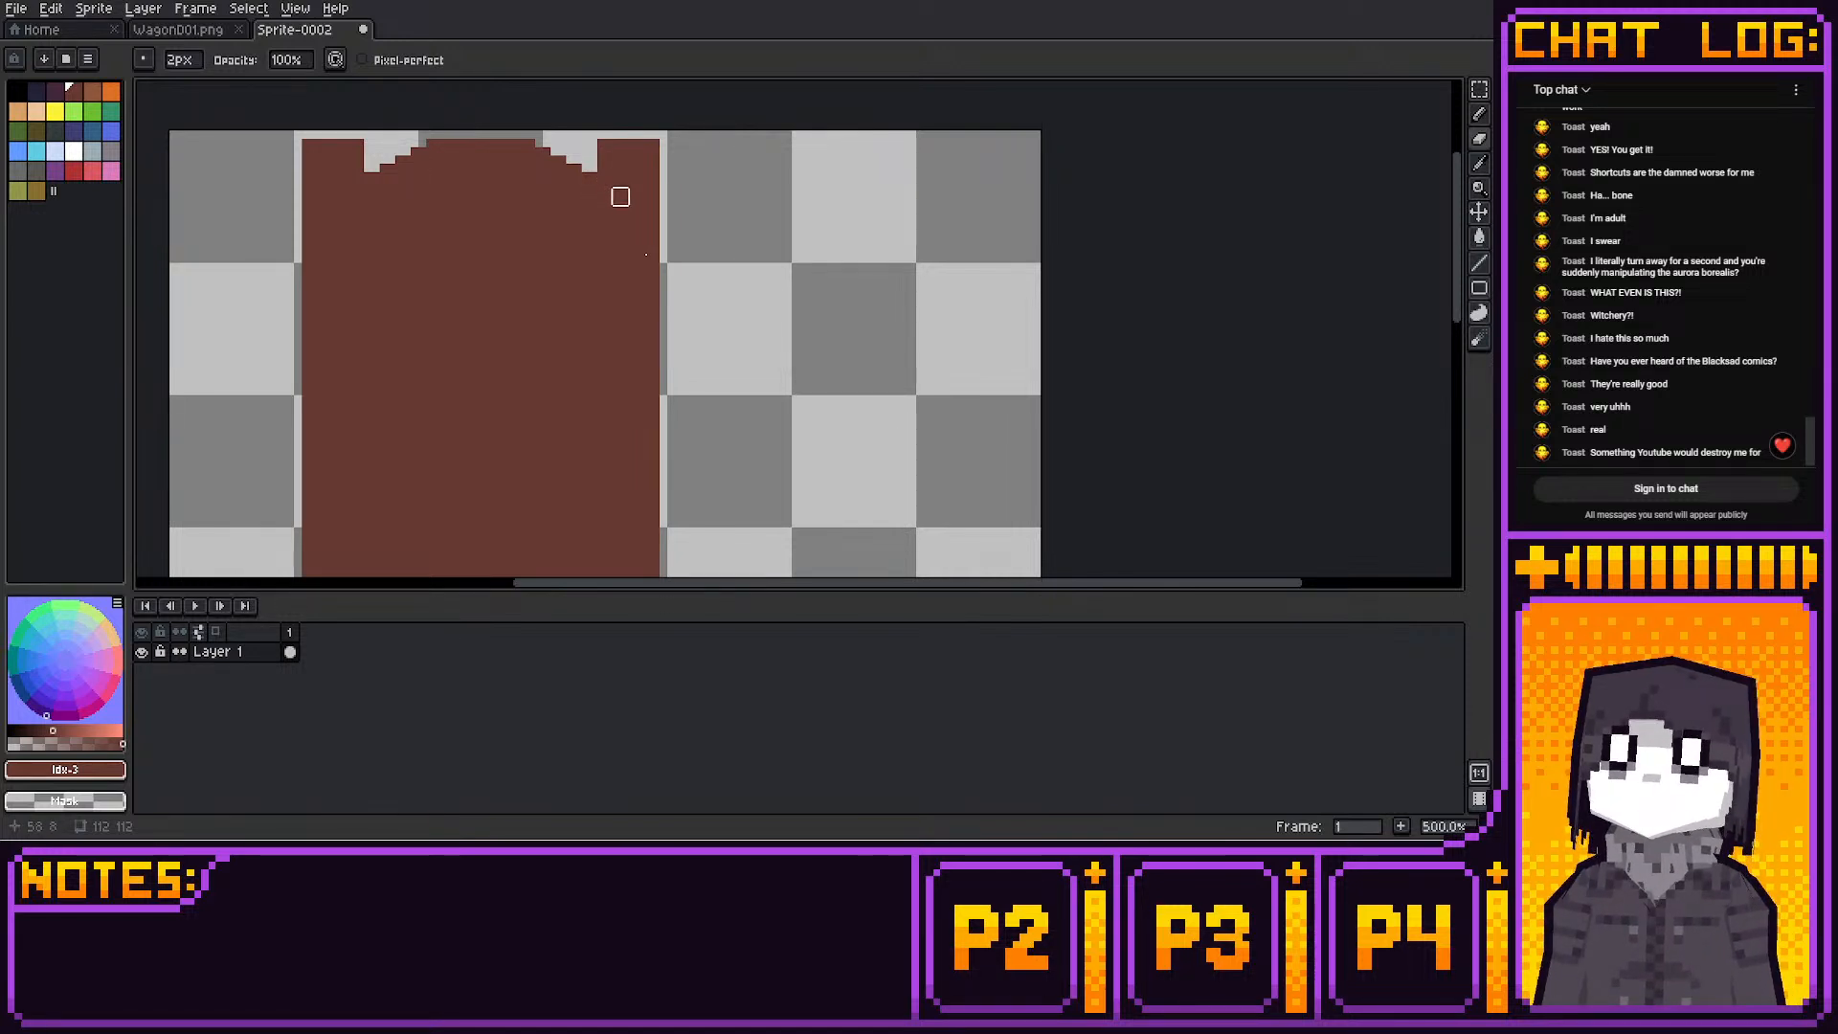
Erase the door's upper right corner along a stepped curve running down to its side edge, undoing the first flat cut
mouse_move(605, 163)
left_mouse_down()
mouse_move(651, 164)
mouse_move(598, 156)
left_mouse_up()
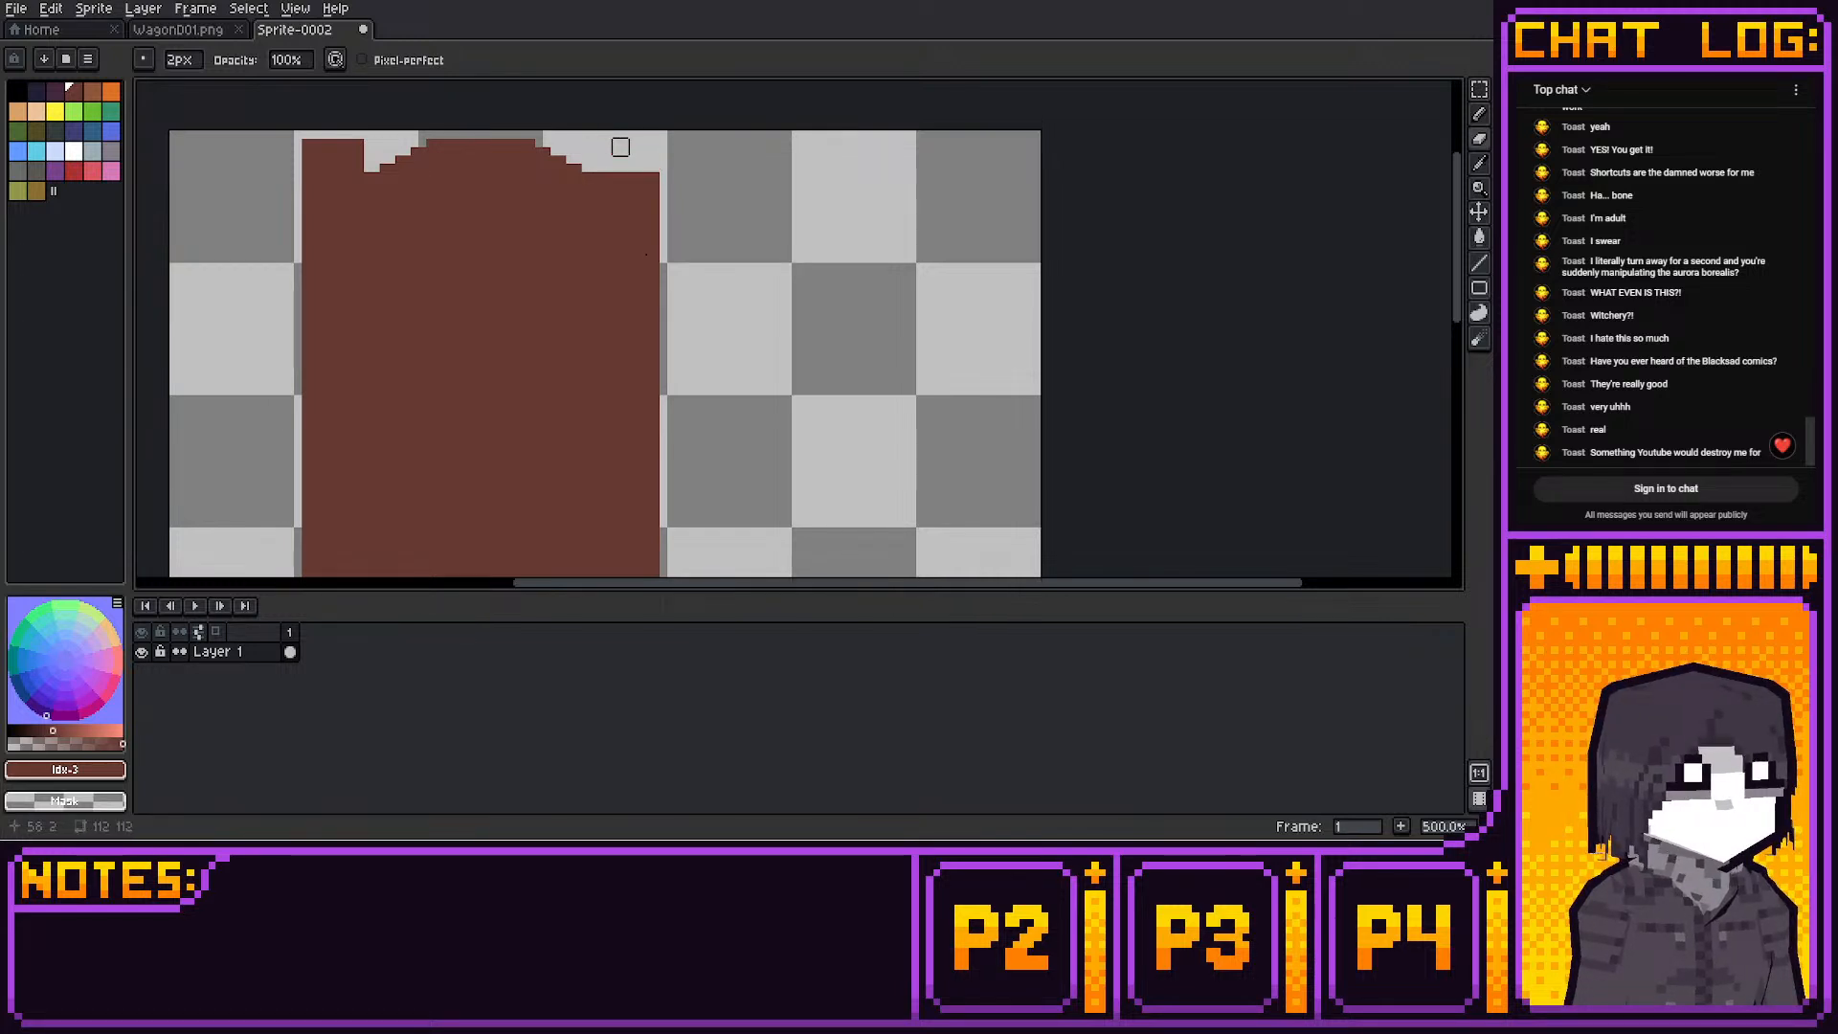
key("ctrl+z")
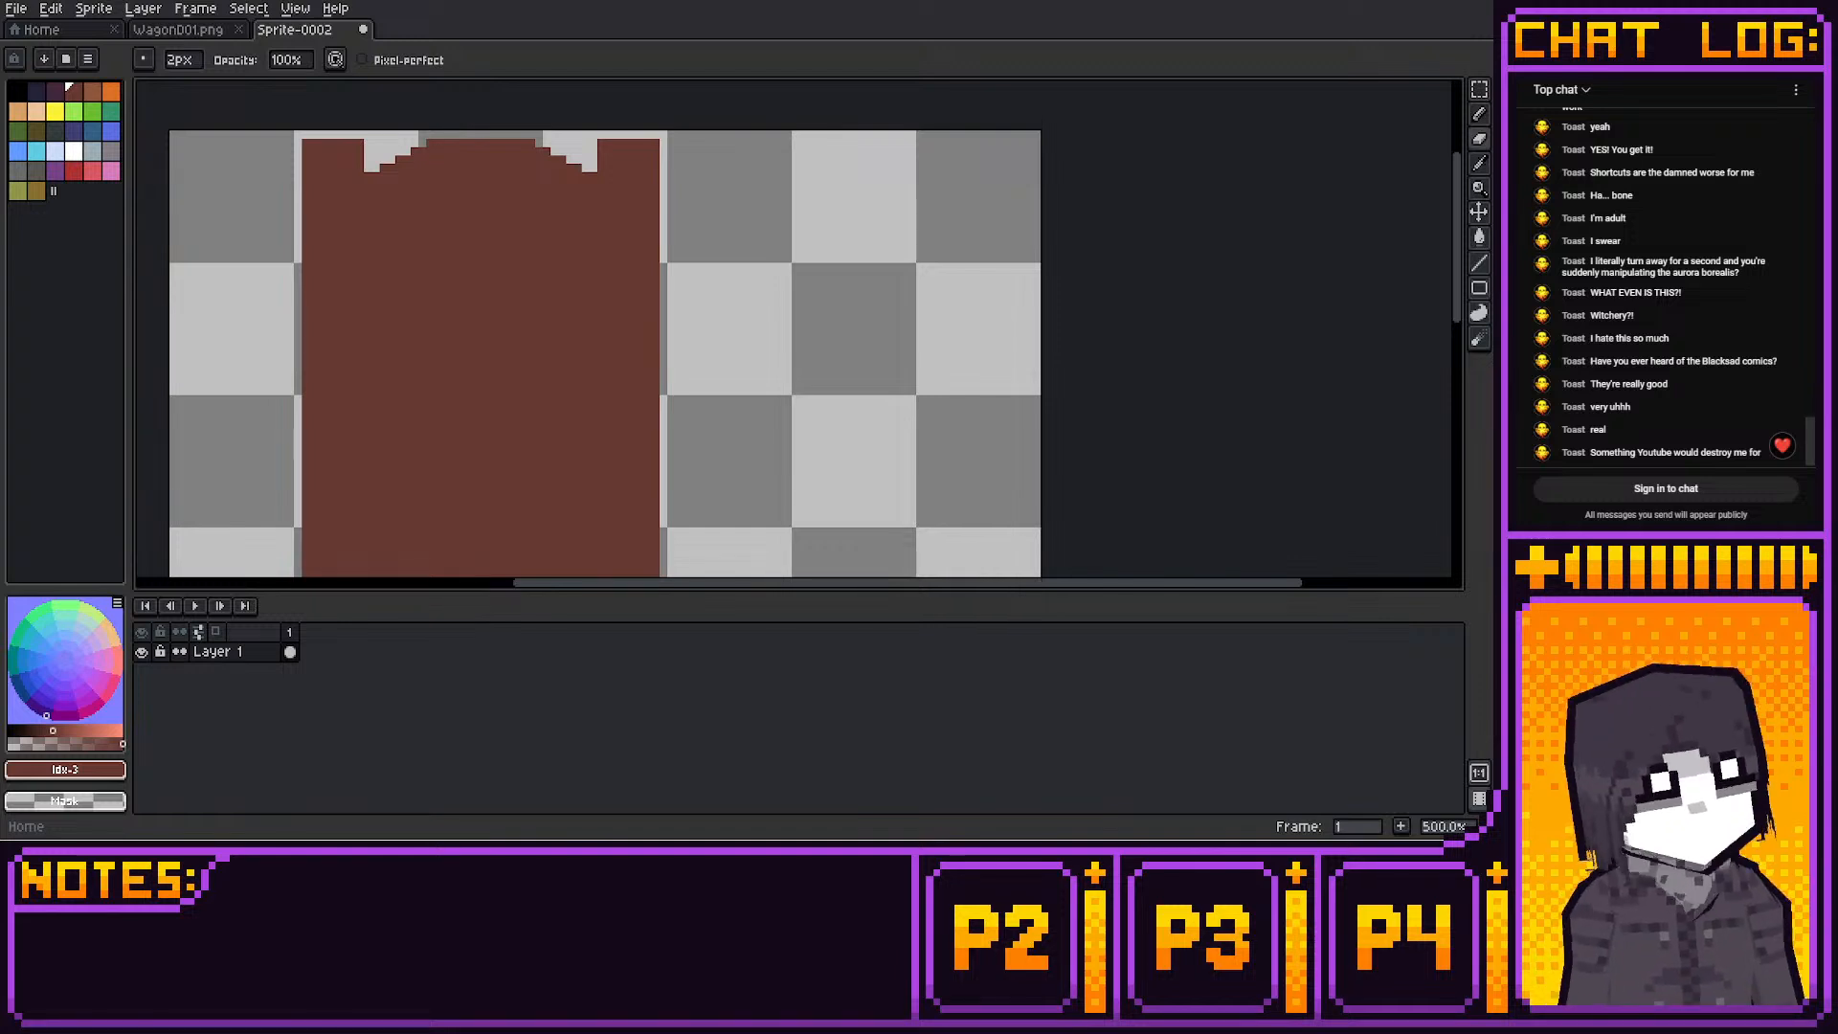
mouse_move(587, 135)
left_mouse_down()
mouse_move(603, 168)
mouse_move(605, 146)
mouse_move(622, 165)
mouse_move(611, 180)
mouse_move(648, 156)
mouse_move(616, 176)
mouse_move(656, 205)
mouse_move(651, 230)
left_mouse_up()
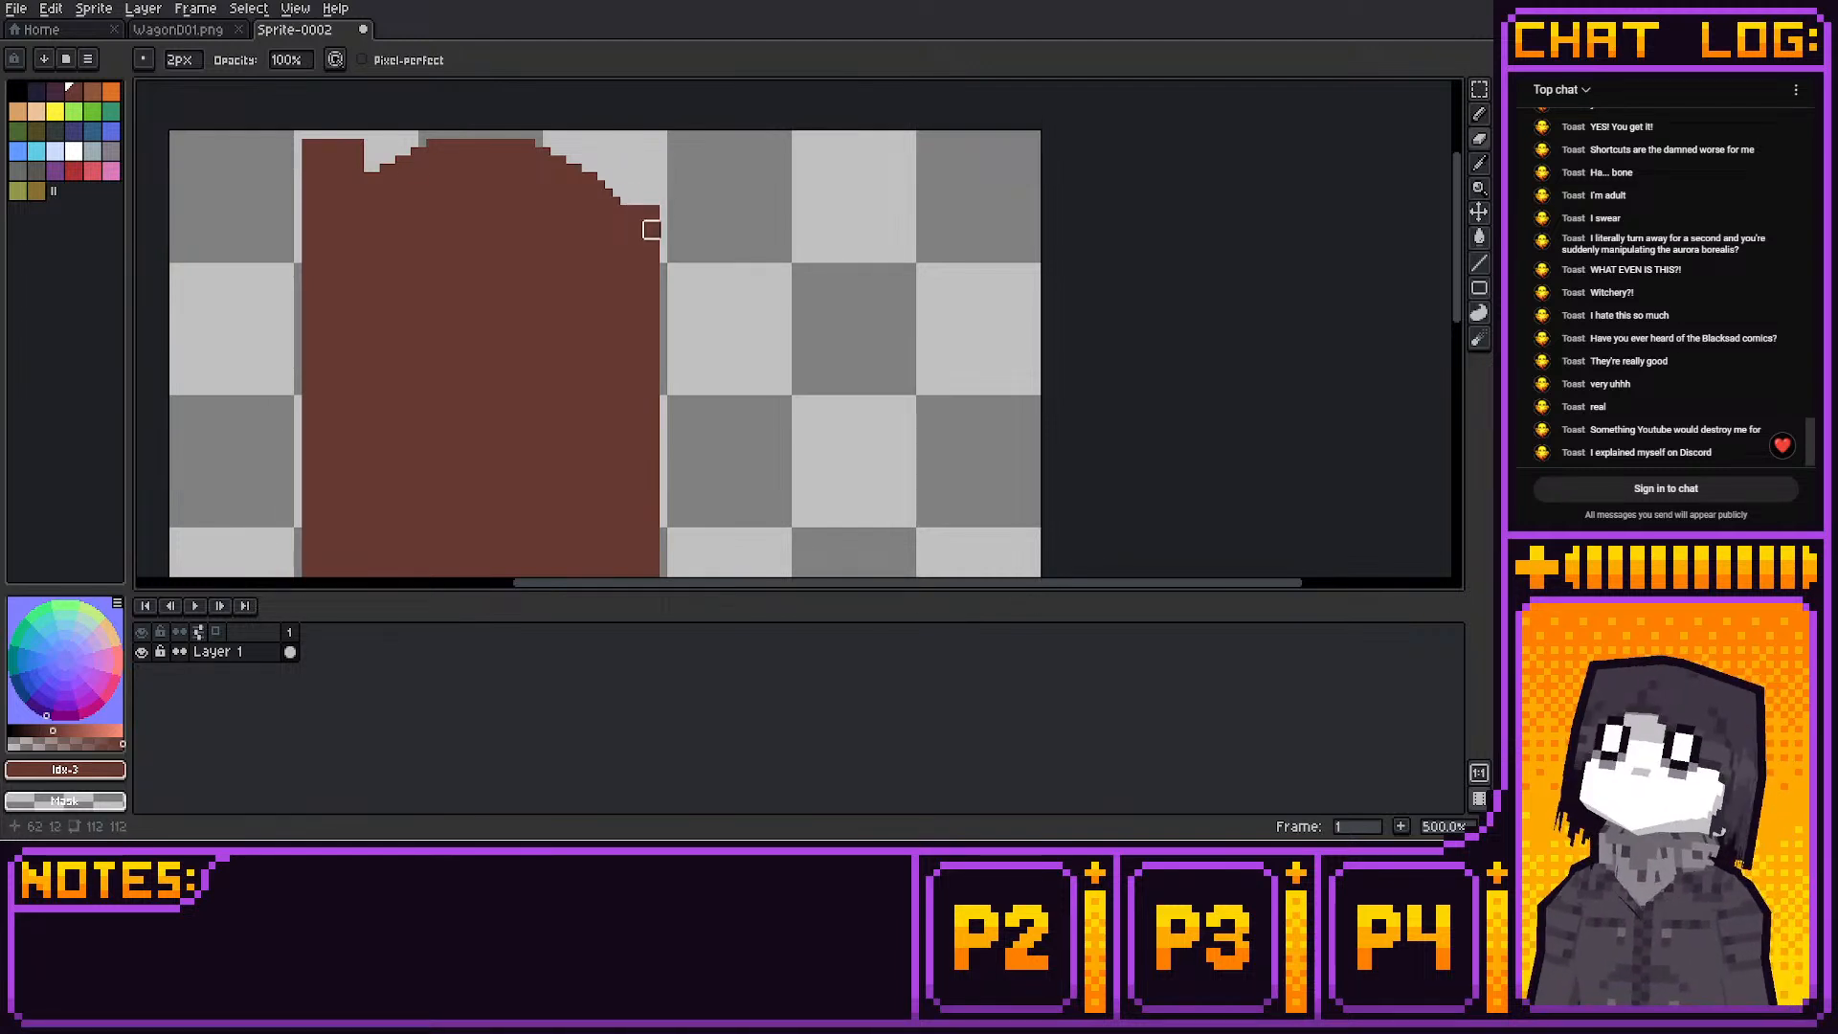
middle_click_drag(661, 247, 630, 196)
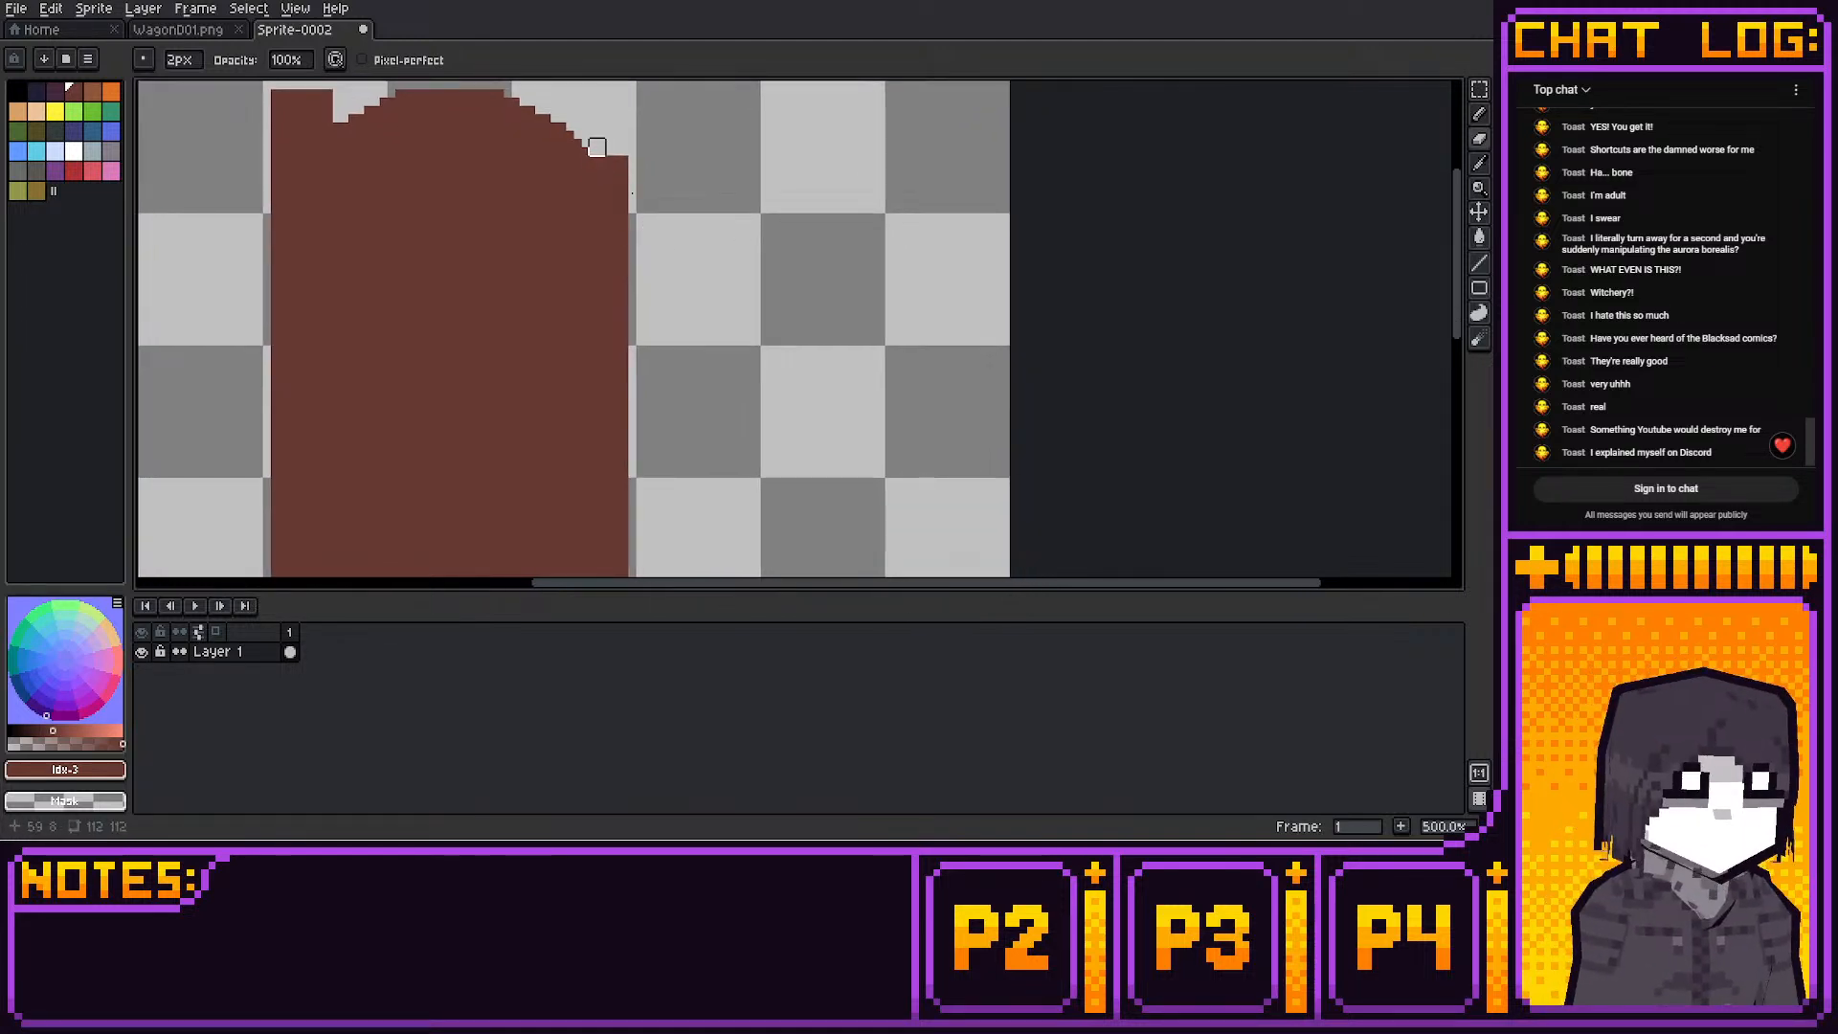
left_click_drag(574, 122, 624, 178)
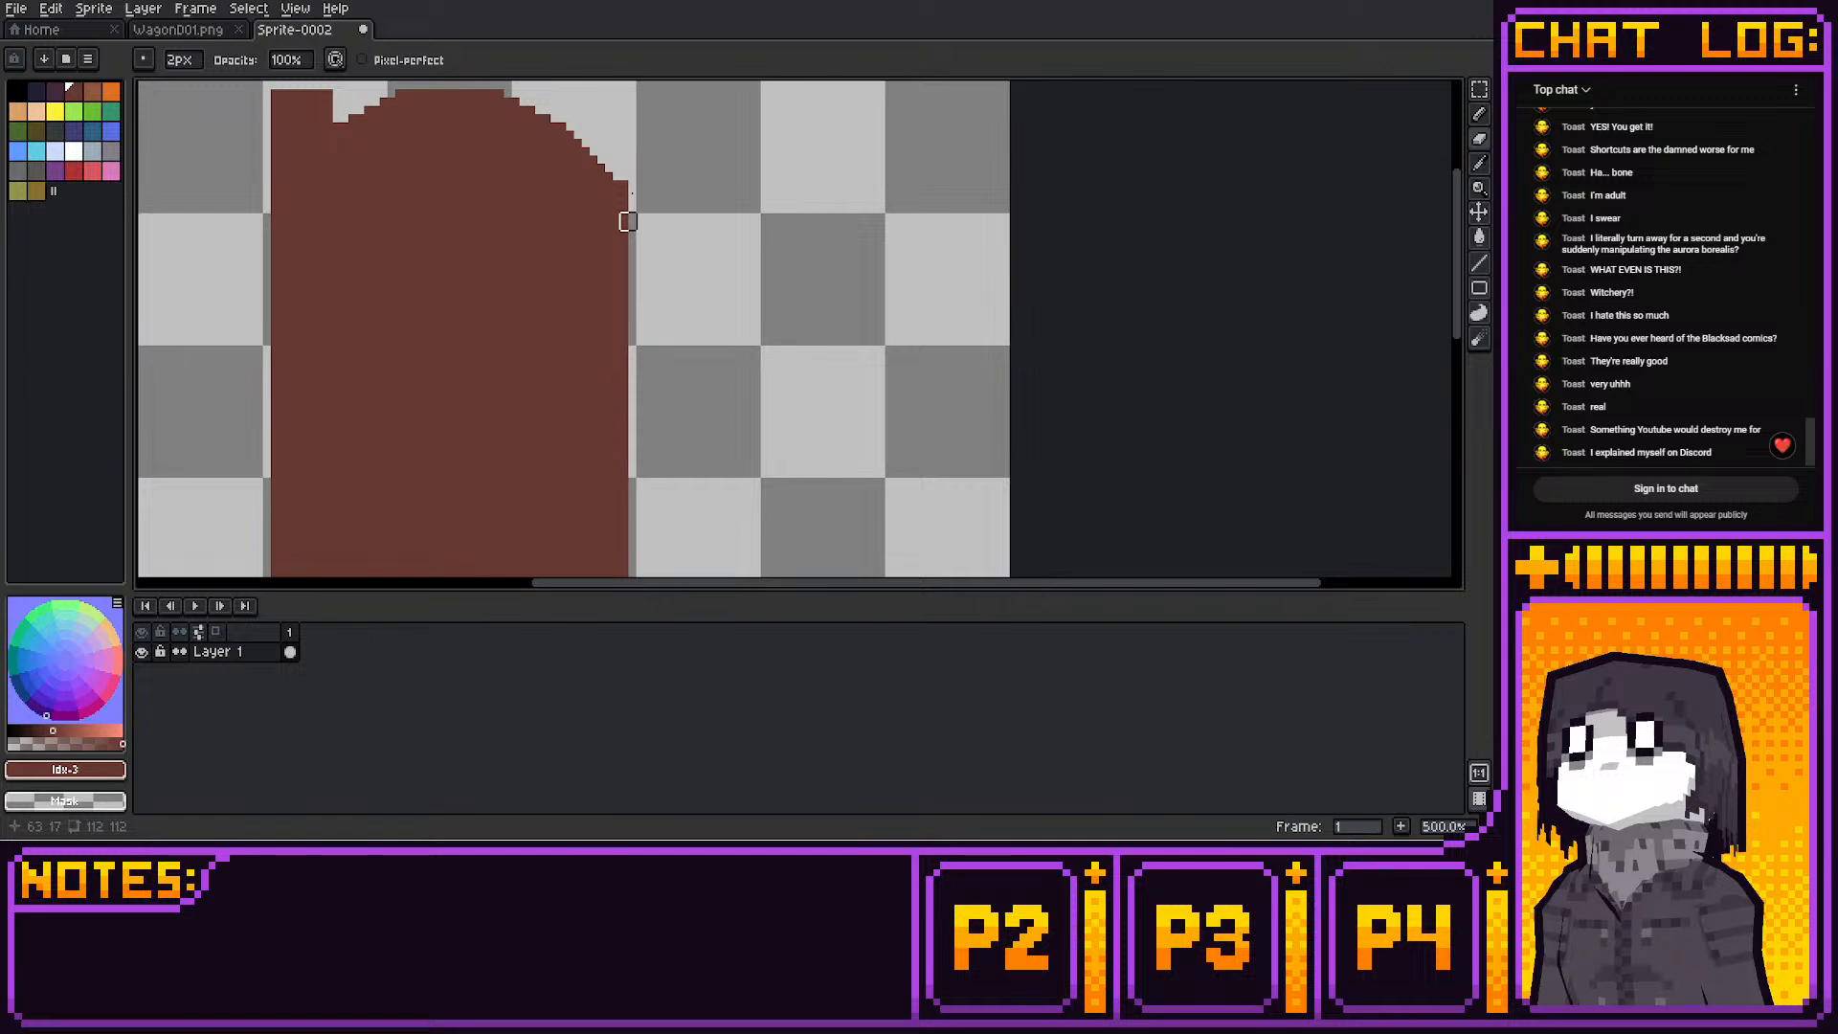
scroll(623, 222, "up", 2)
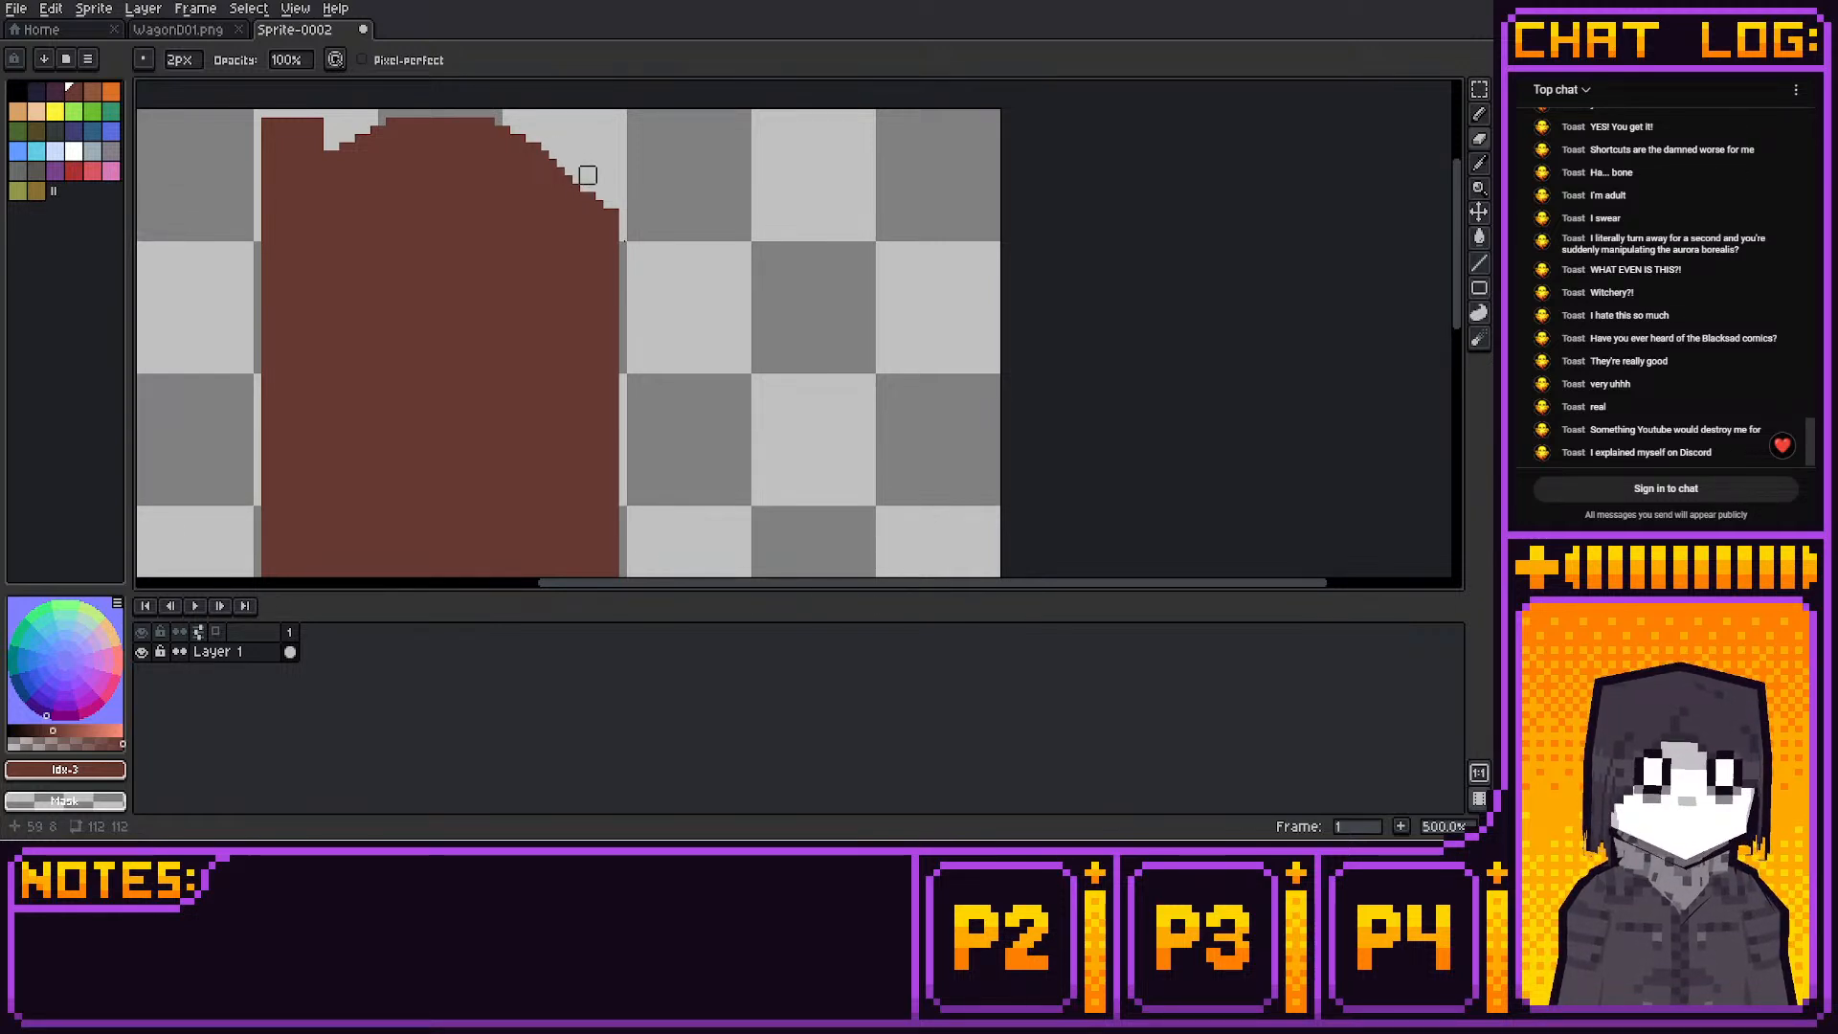
middle_click_drag(633, 206, 625, 168)
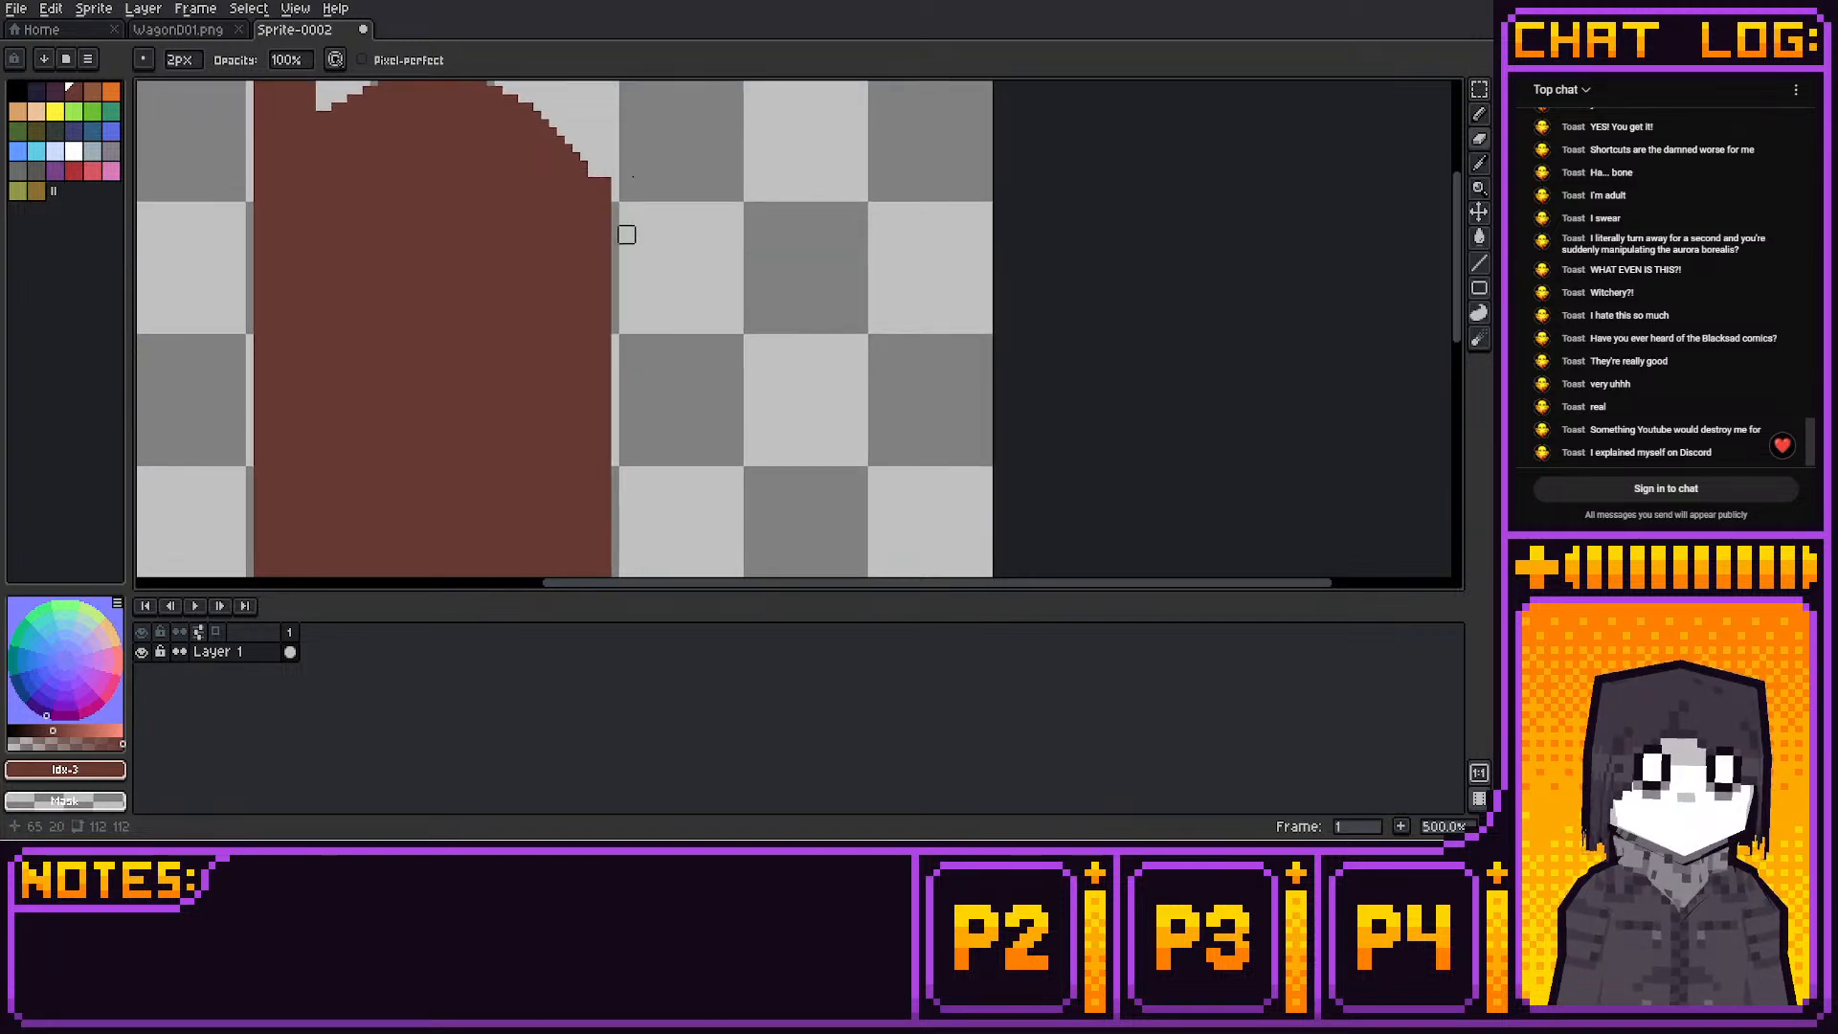
middle_click_drag(623, 229, 625, 279)
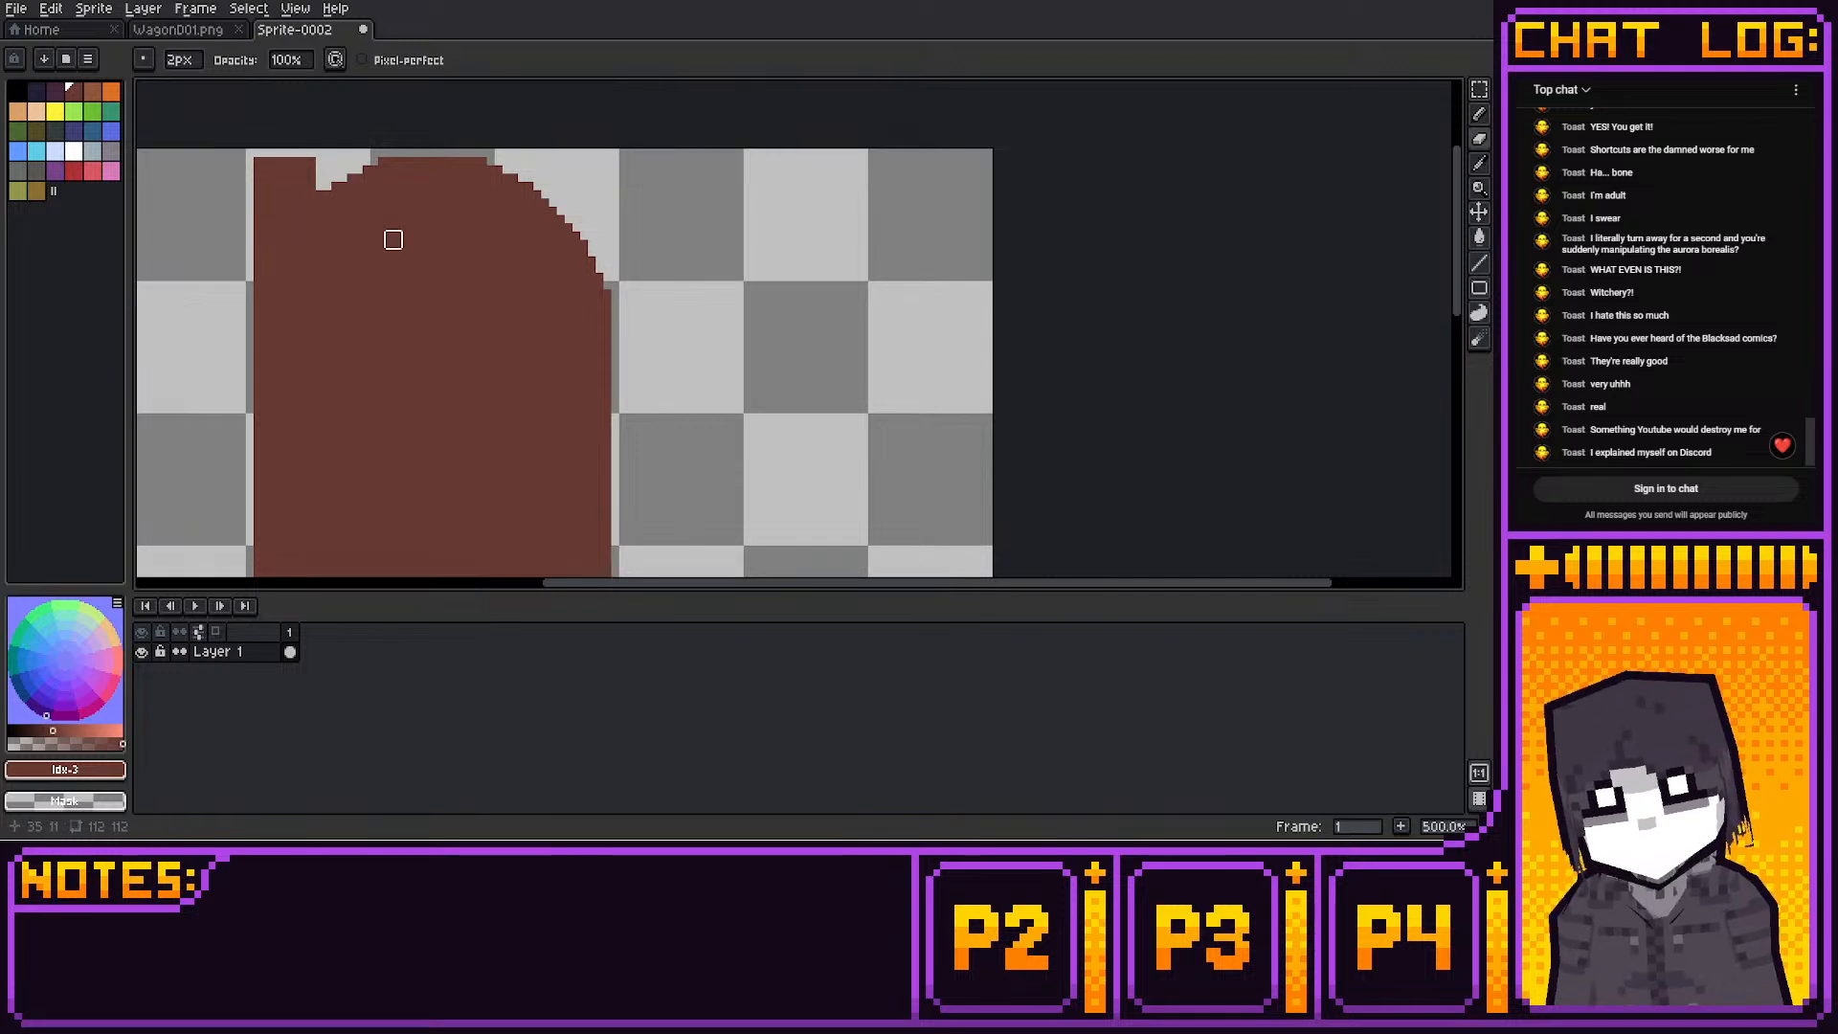
Erase the door's upper left corner along a stepped curve mirroring the right side, including the leftover brown pixels outside it
left_click(308, 198)
left_click(299, 205)
left_click(292, 214)
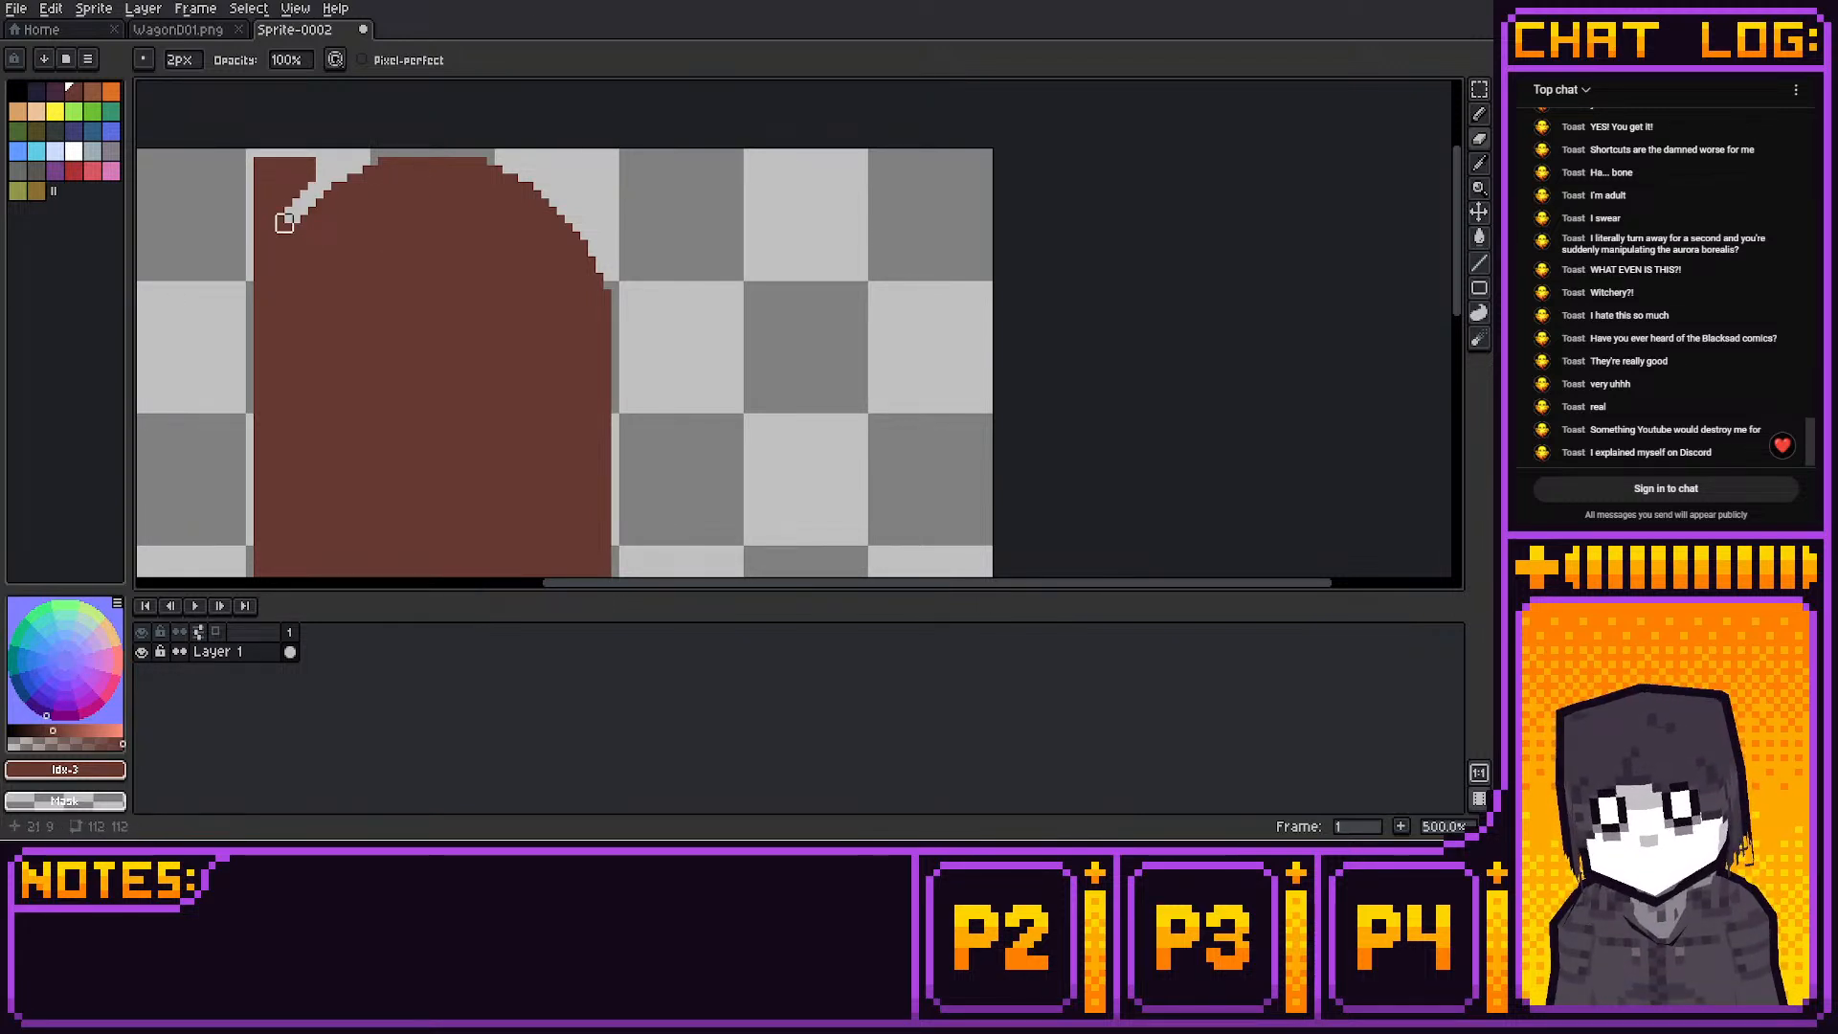
left_click(285, 223)
left_click(277, 231)
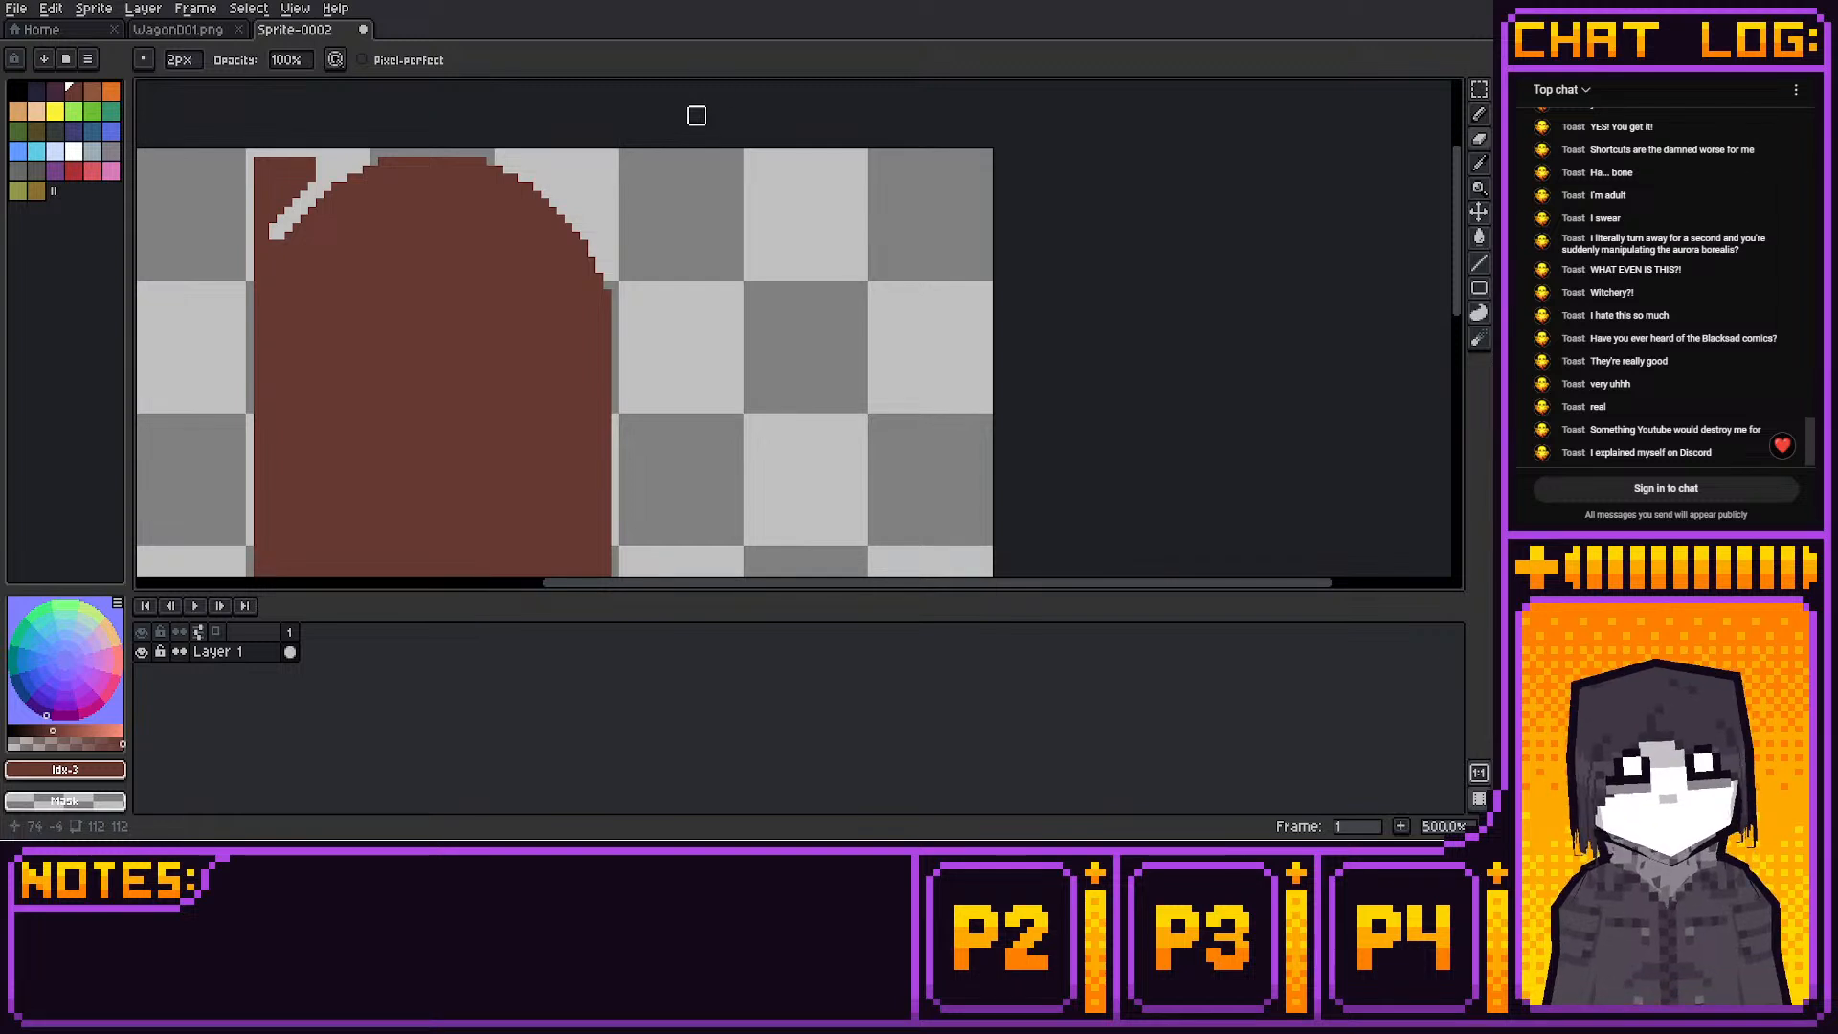
left_click(269, 239)
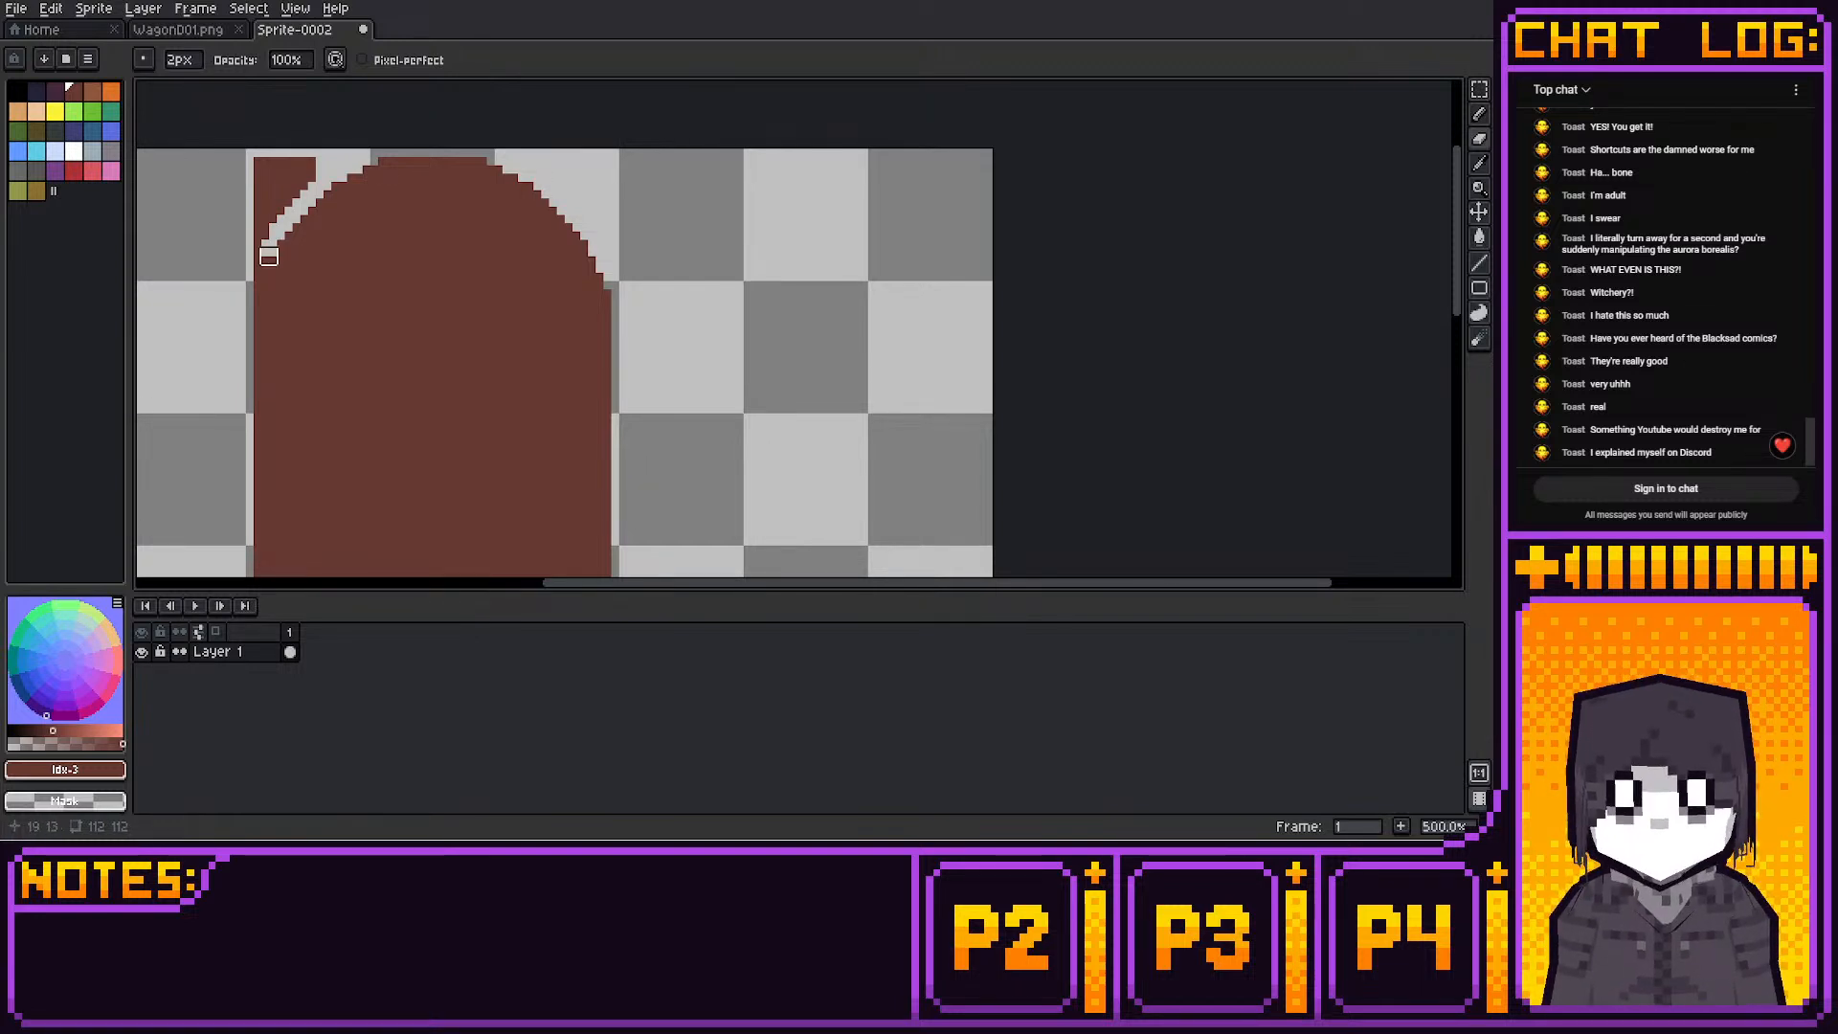
left_click(261, 250)
mouse_move(253, 279)
left_mouse_down()
mouse_move(292, 177)
mouse_move(259, 163)
left_mouse_up()
Check that both ends of the arch line up with a rectangular selection across the door, deselect, and view the whole shape
left_click(1479, 89)
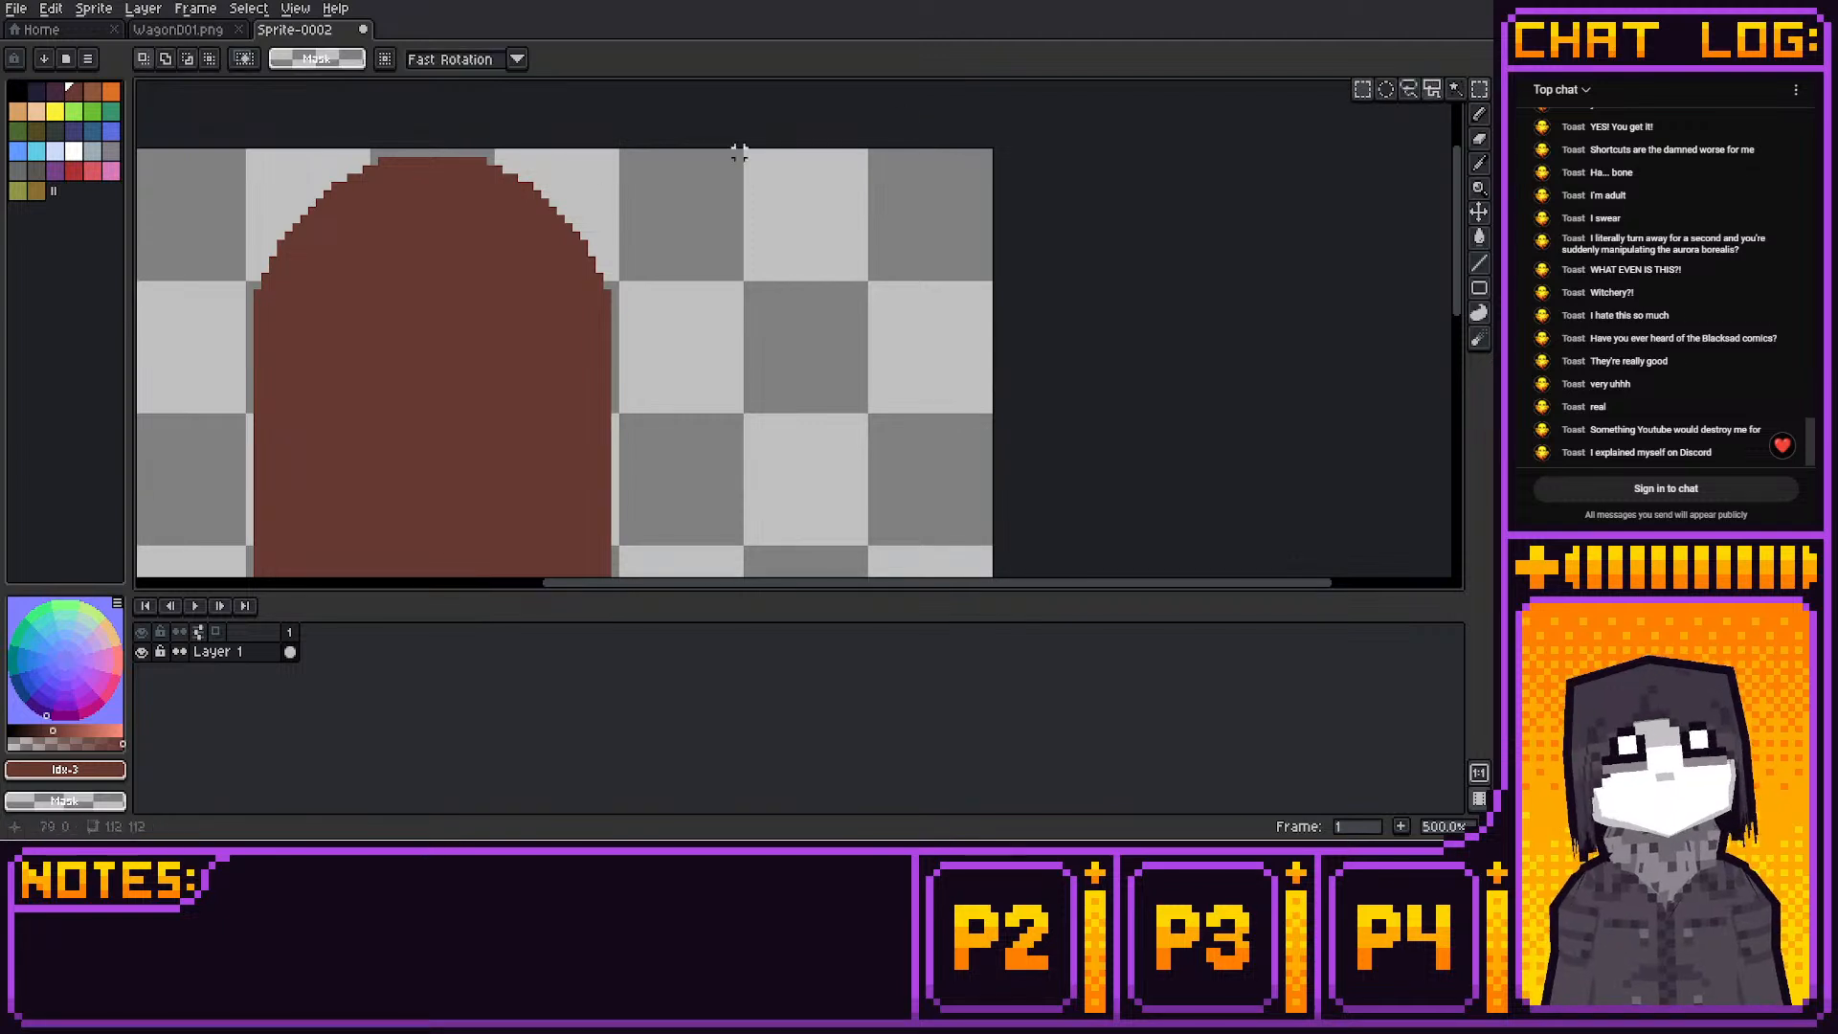
left_click_drag(254, 291, 607, 352)
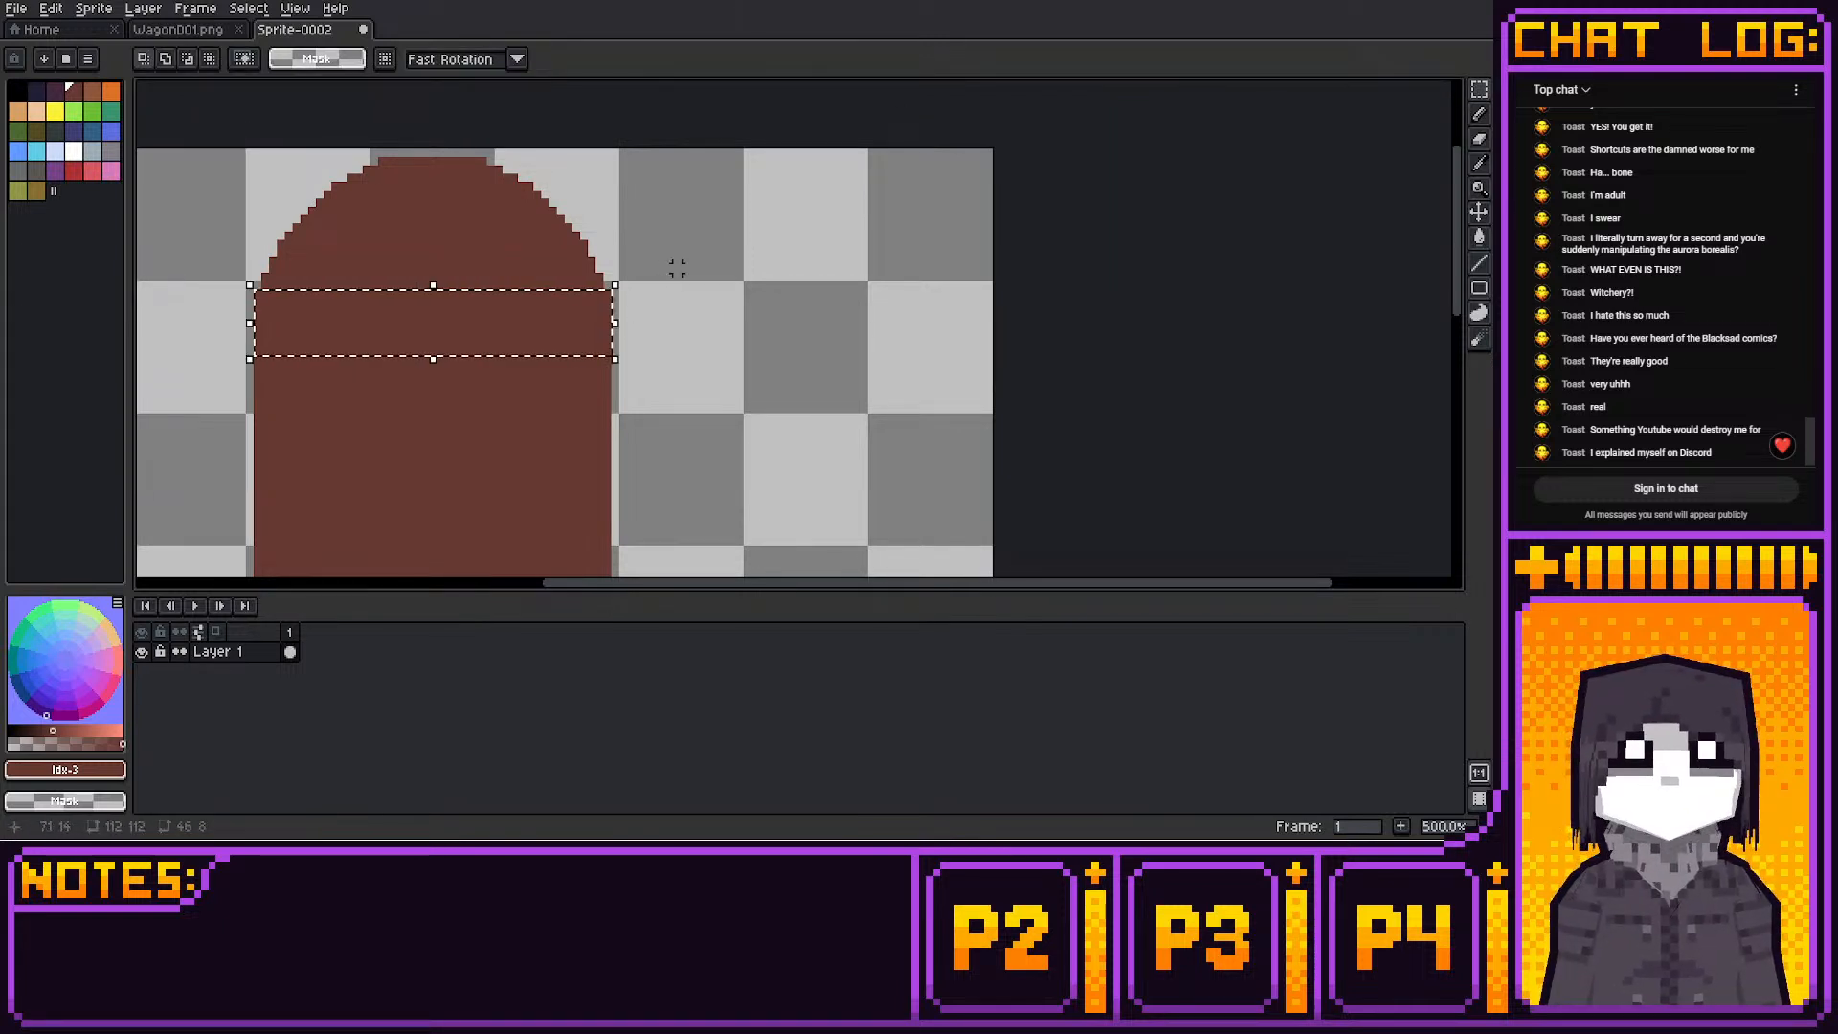
left_click(675, 267)
scroll(664, 300, "down", 3)
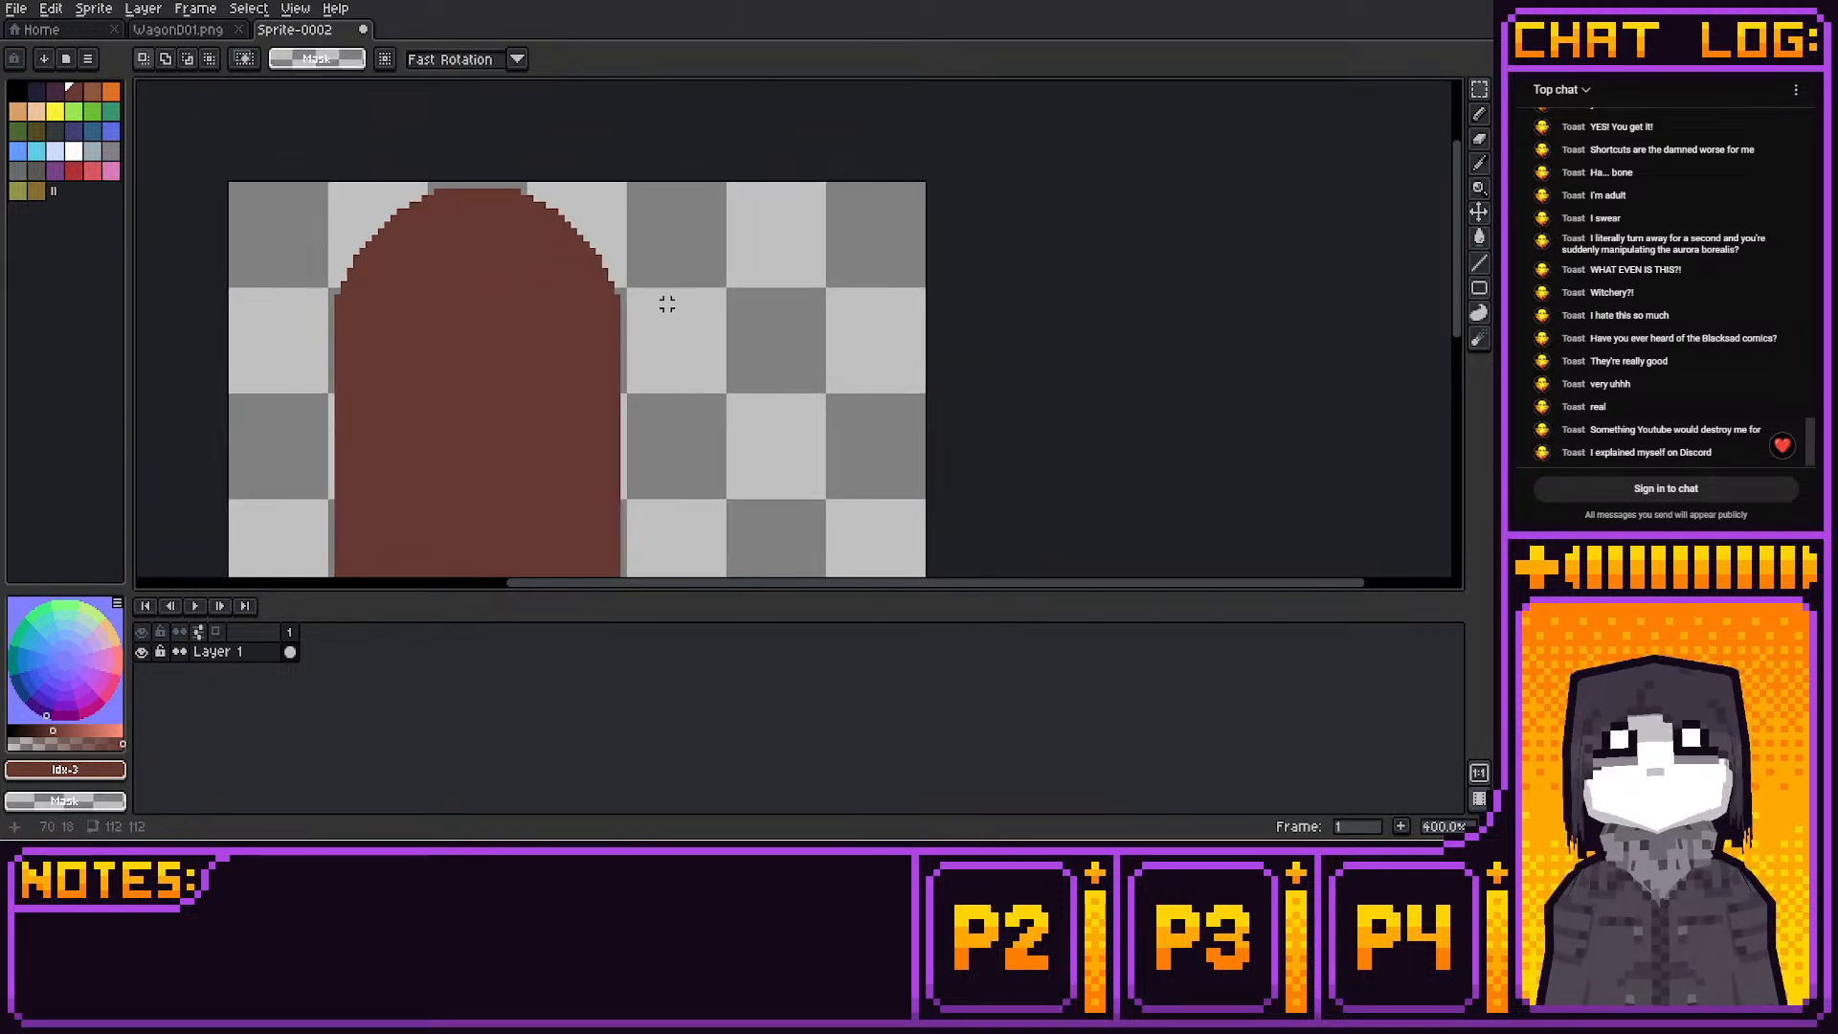
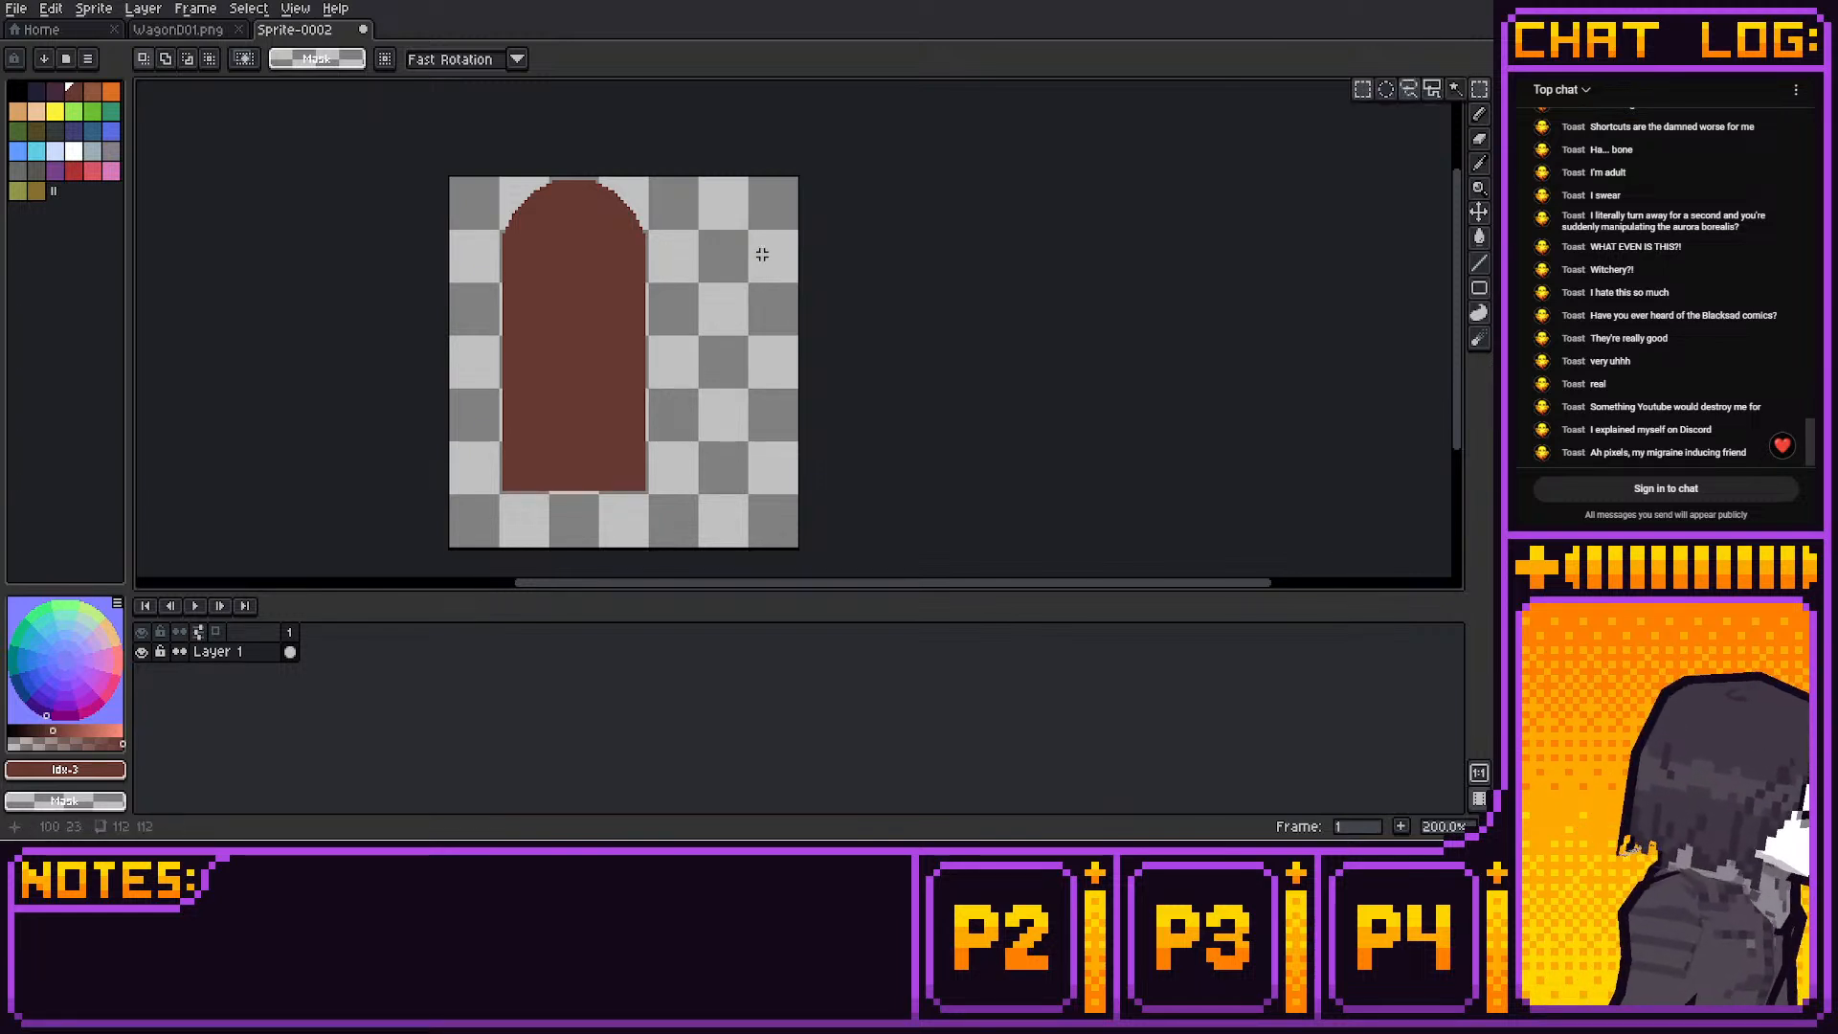
Select the arched door and move it to the canvas's left edge, leaving a one-pixel margin
left_click_drag(469, 175, 730, 537)
scroll(662, 322, "up", 1)
left_click_drag(756, 410, 690, 393)
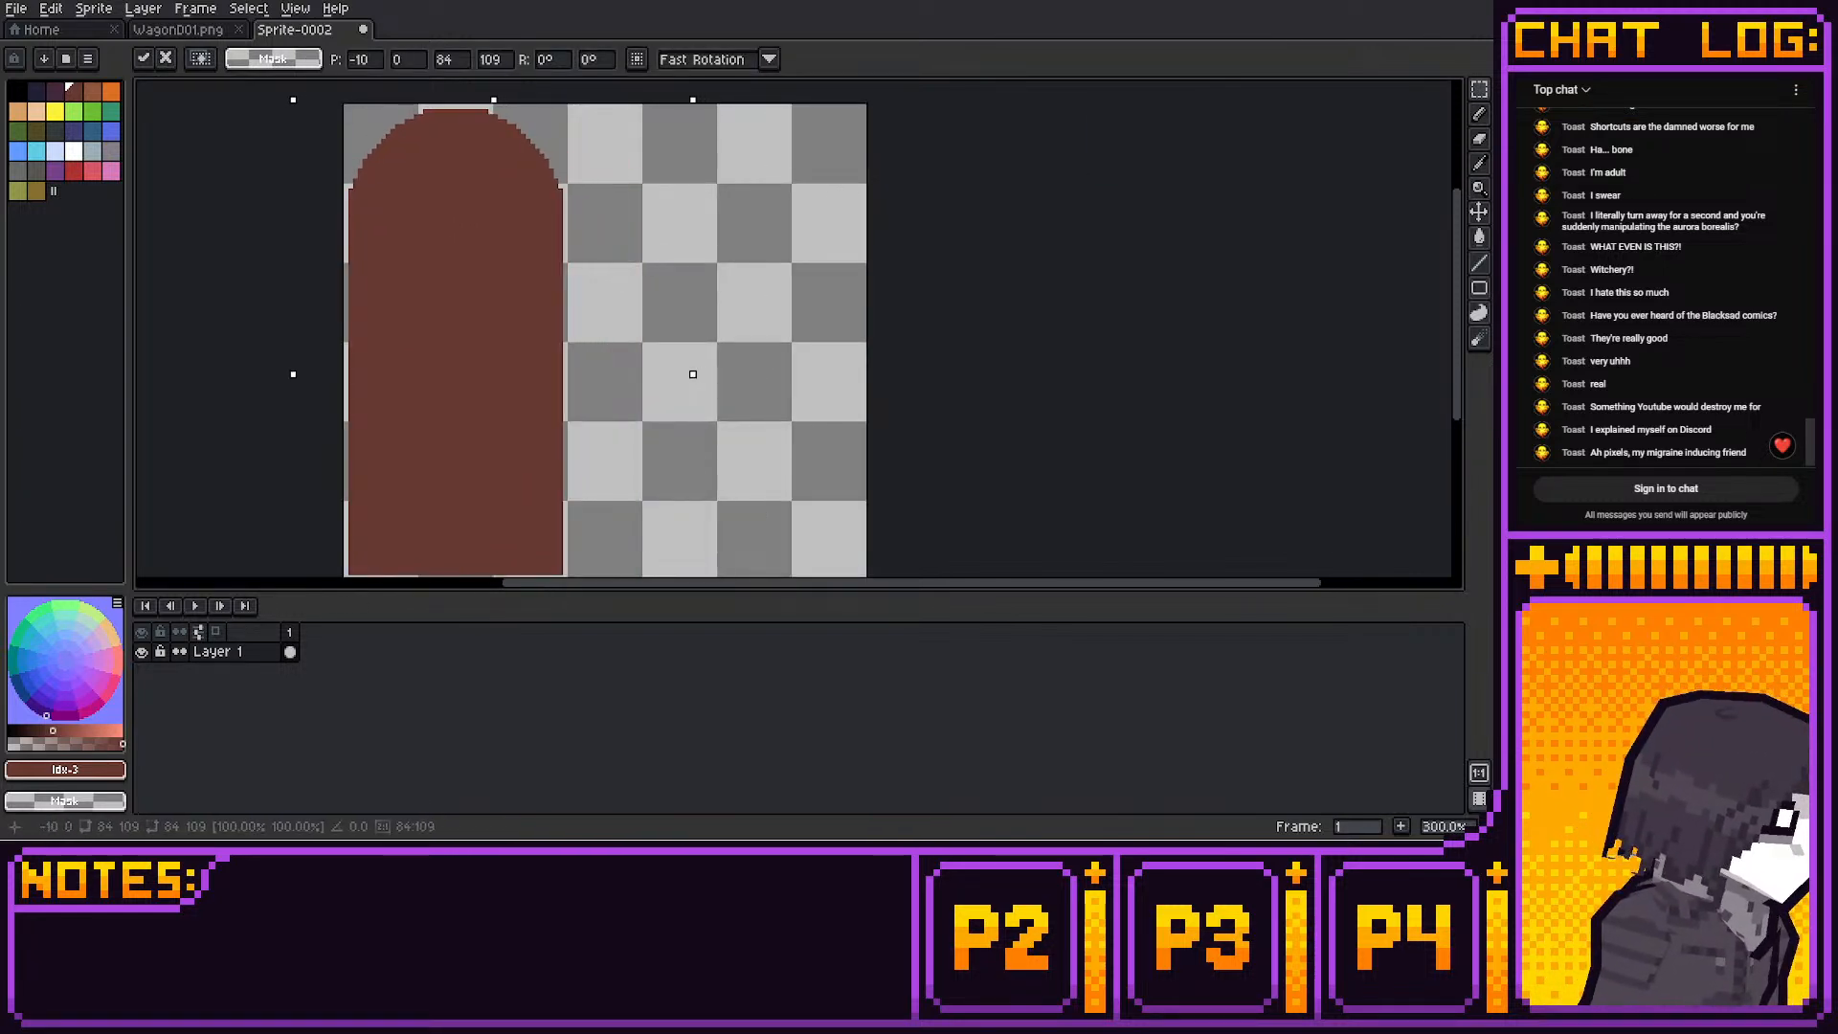
scroll(623, 268, "down", 2)
middle_click_drag(612, 330, 603, 400)
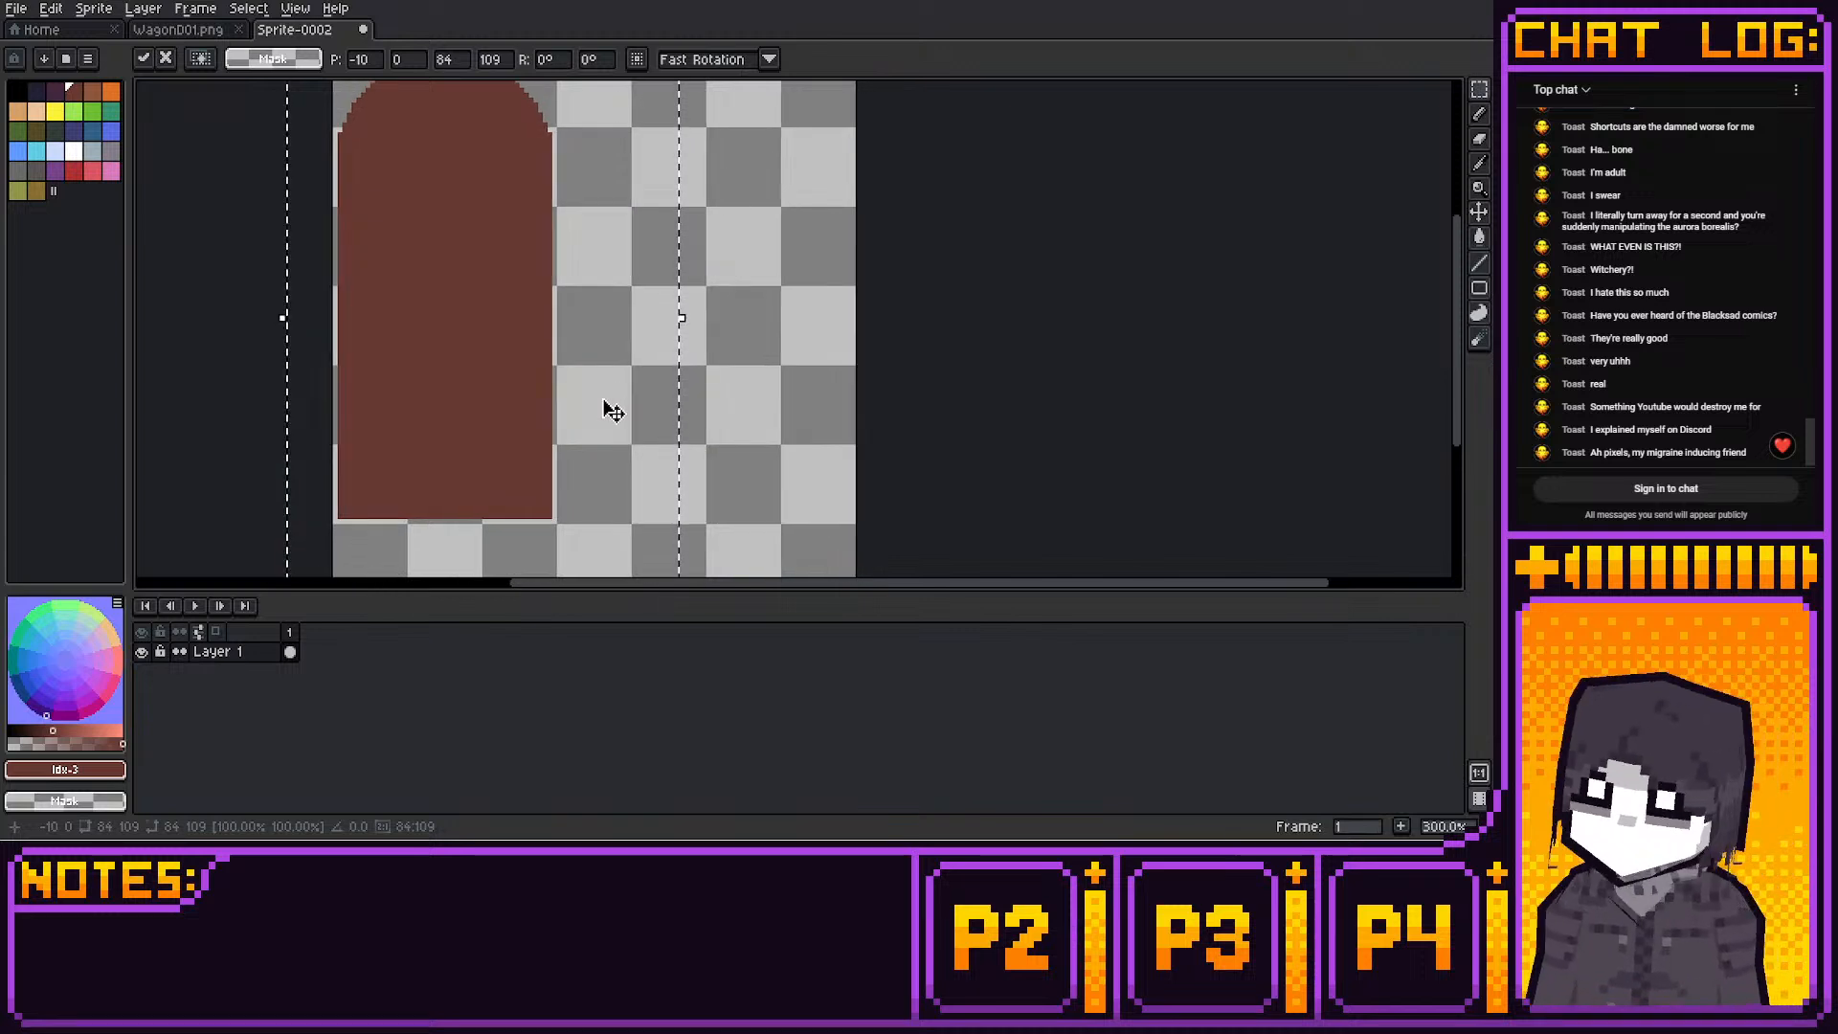
Paste a copy of the arched door beside the original with a one-pixel gap, at X position 37
key("ctrl+v")
key("Right")
key("Right")
key("Right")
key("Right")
key("Right")
key("Right")
key("Right")
key("Right")
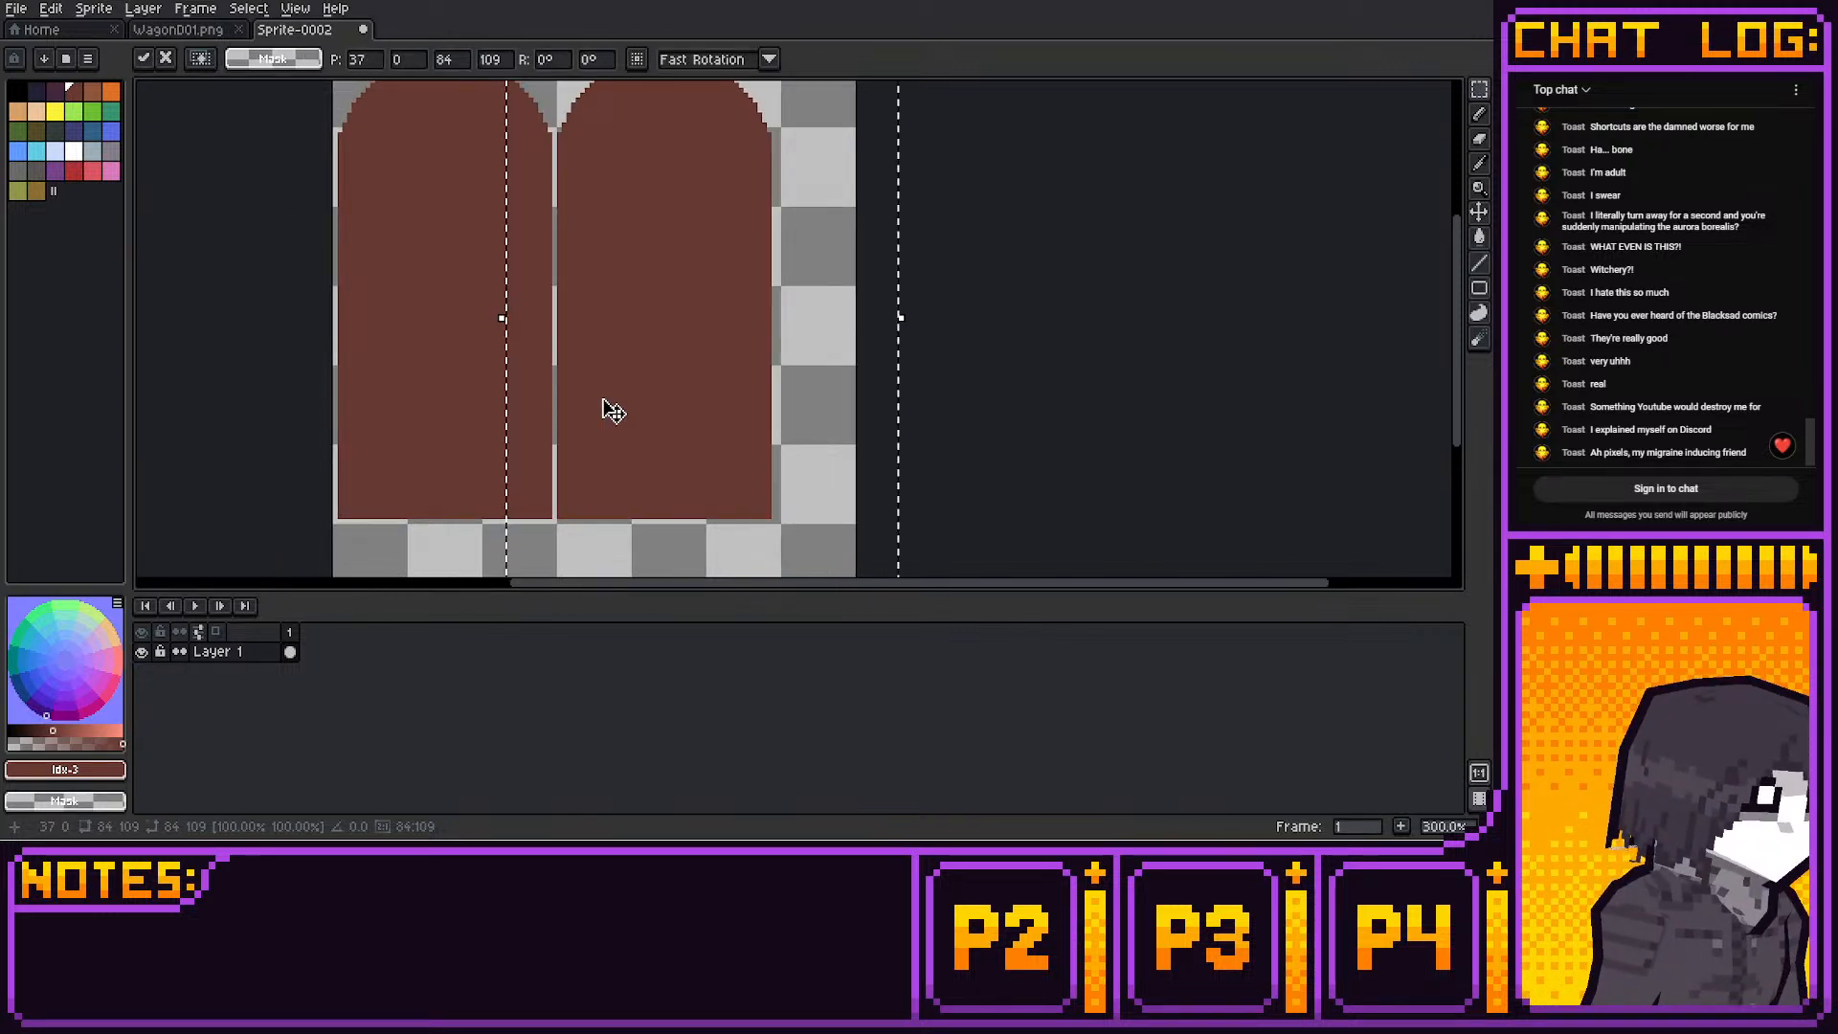
key("Right")
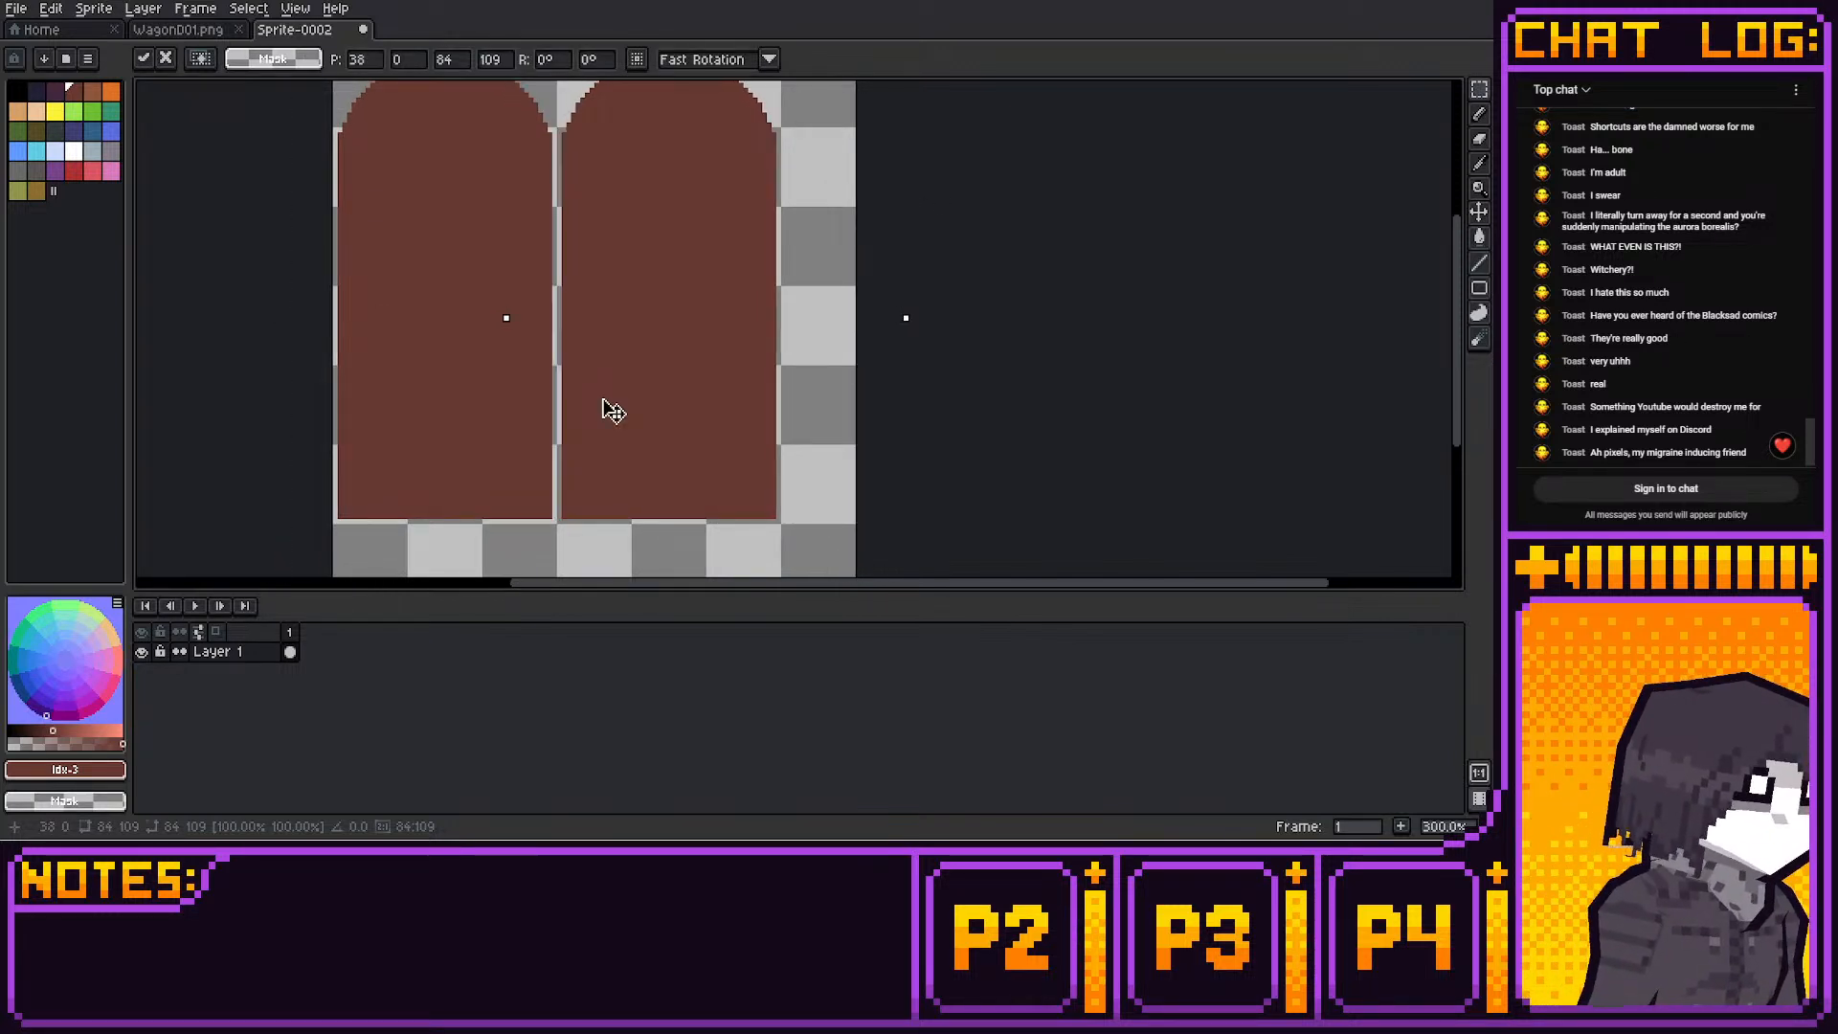
key("Right")
key("Right")
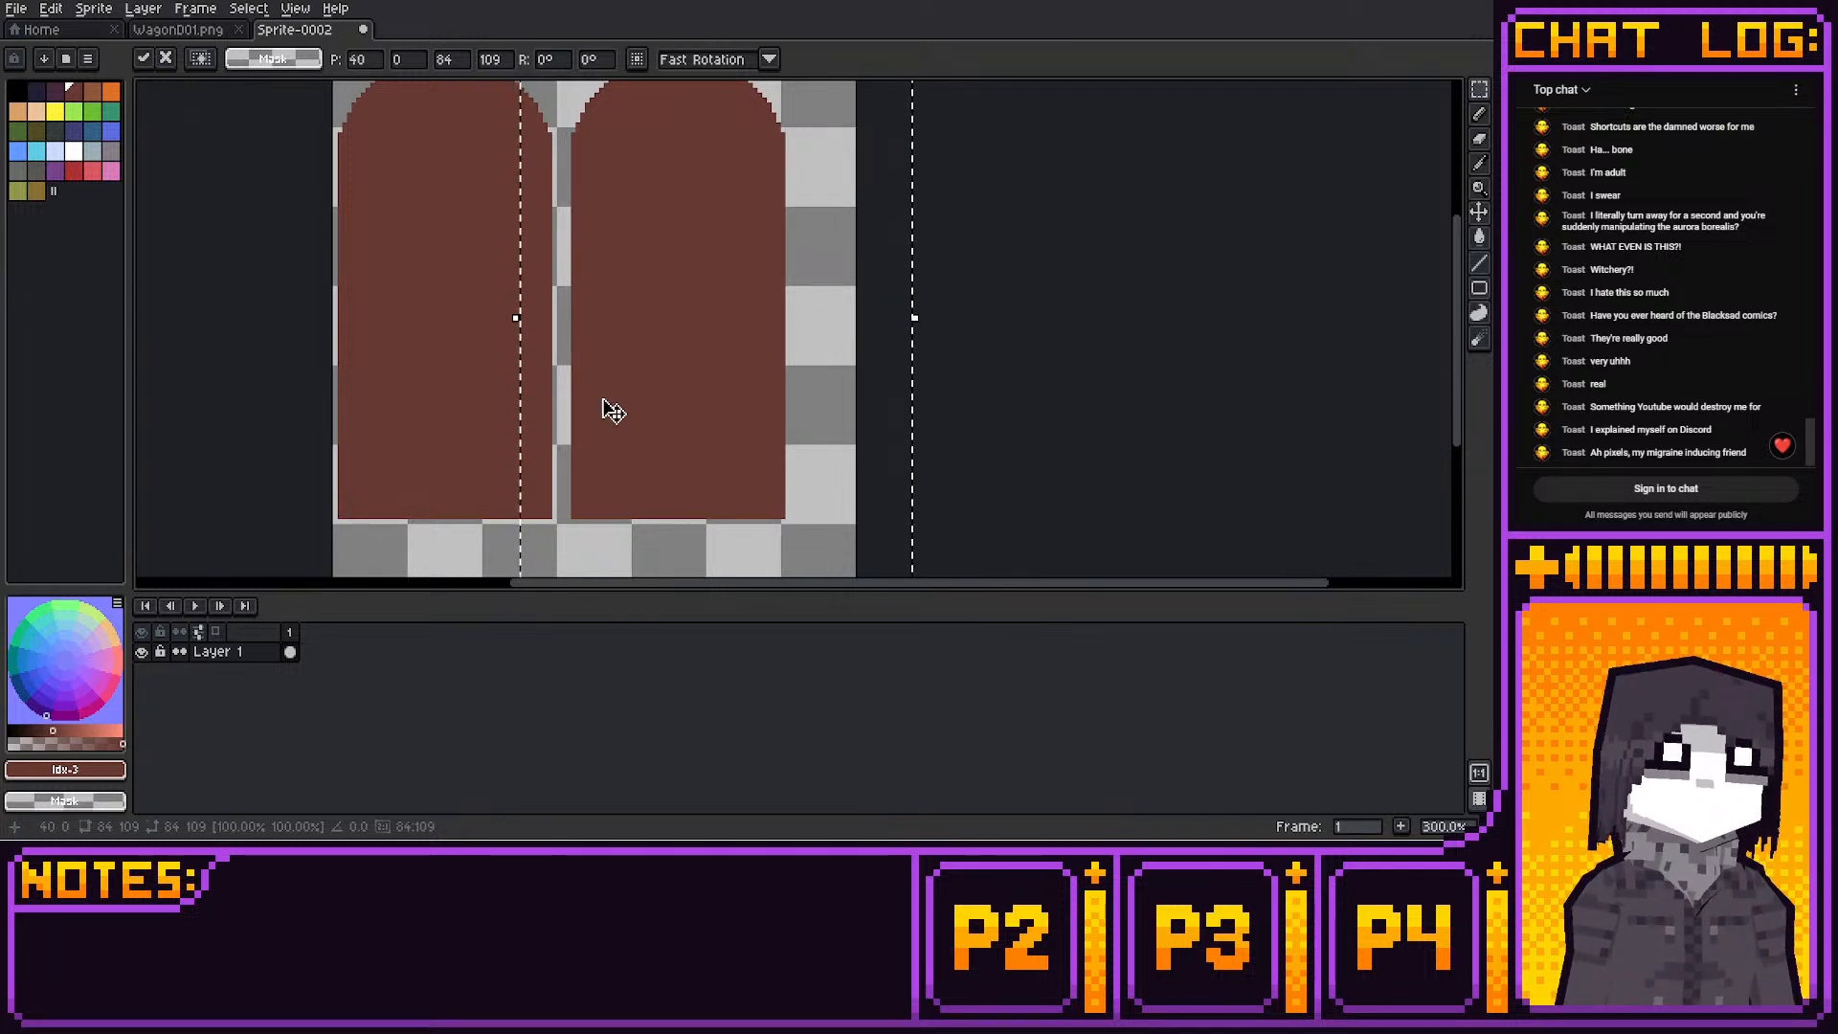
key("Left")
key("Left")
key("Left")
left_click(1007, 154)
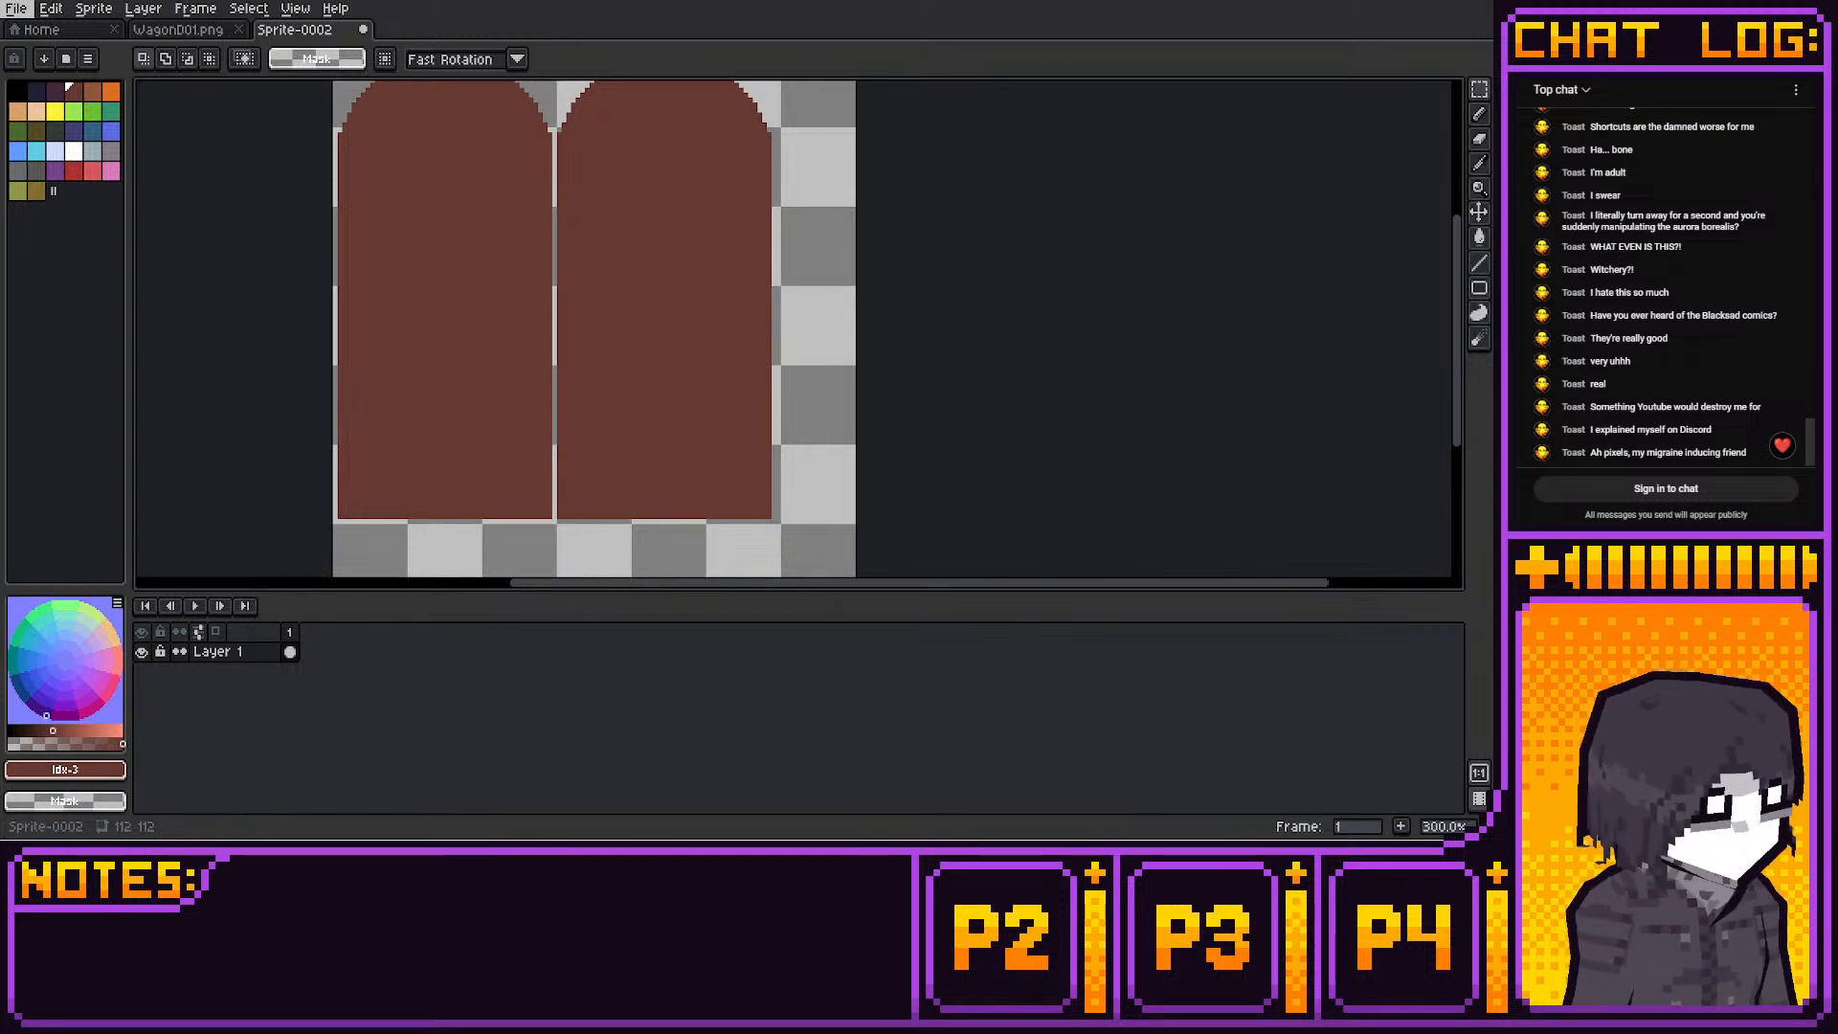
Sample the dark purple-grey (#413845) from the palette blocks in WagonD01.png and return to Sprite-0002
left_click(1479, 114)
mouse_move(1081, 302)
middle_mouse_down()
mouse_move(1100, 257)
mouse_move(1167, 292)
mouse_move(1120, 339)
middle_mouse_up()
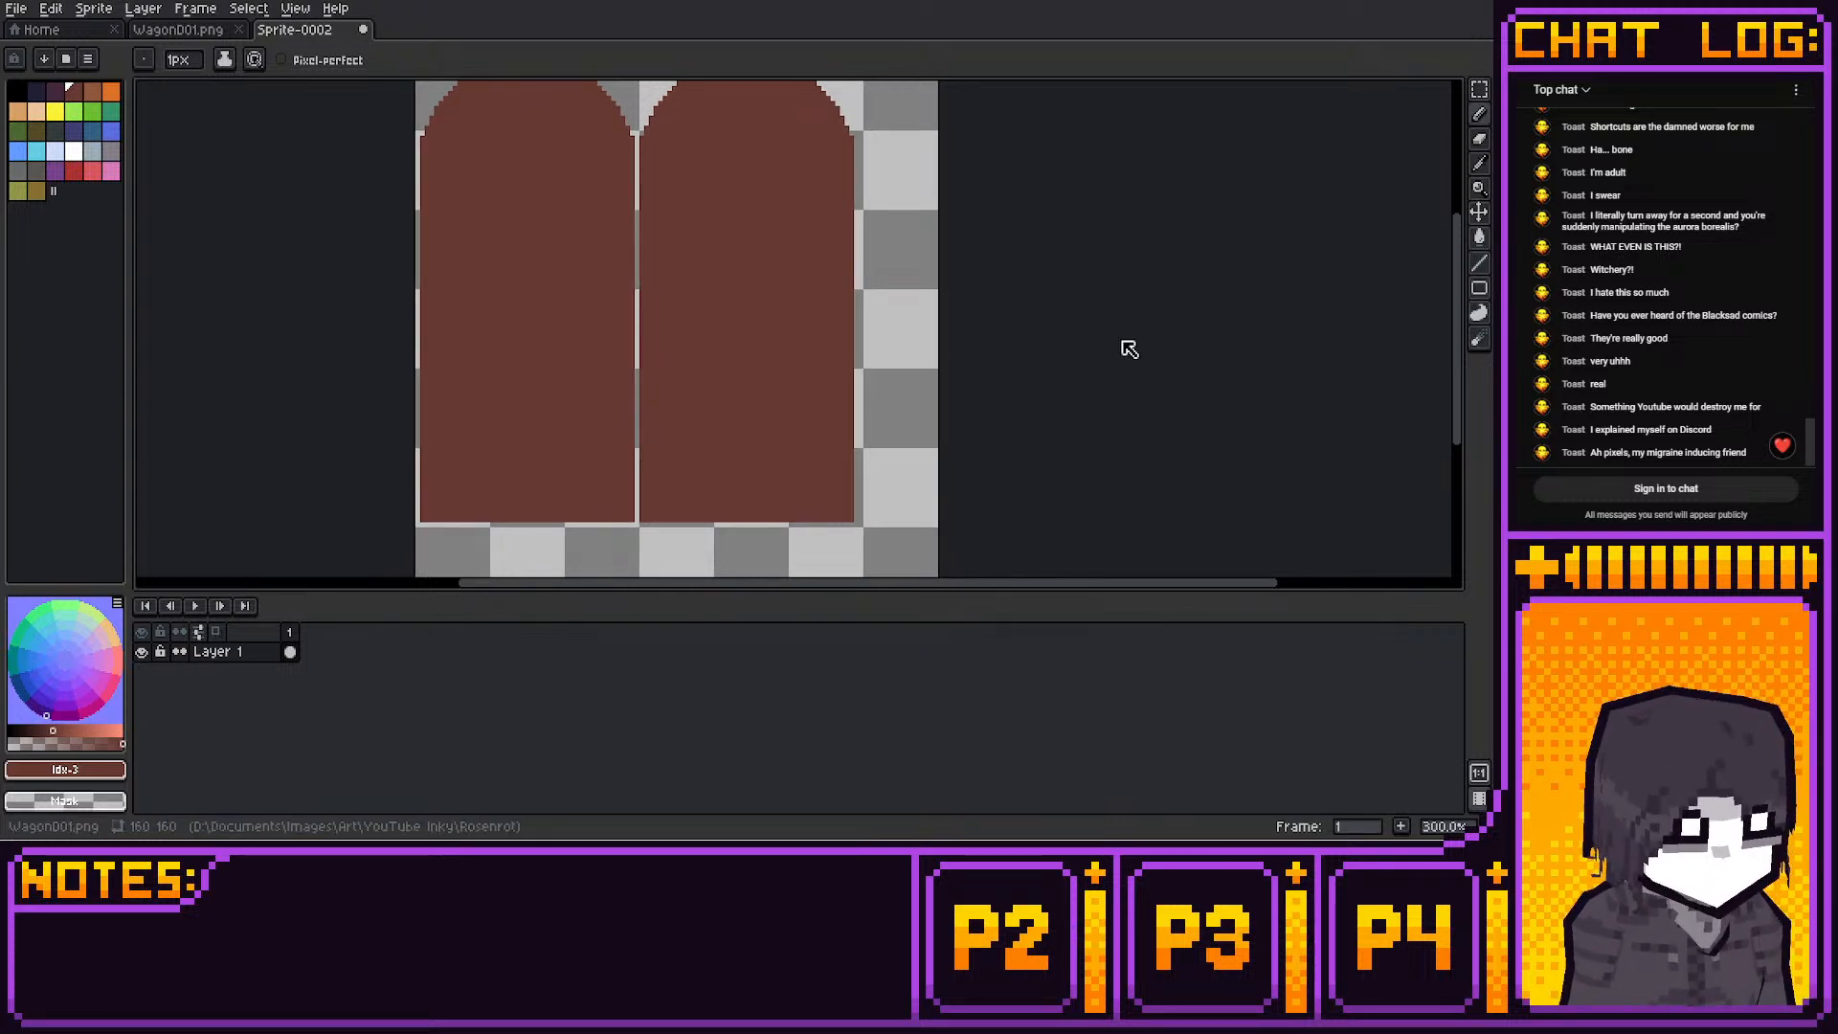
left_click(192, 30)
middle_click_drag(784, 175, 778, 404)
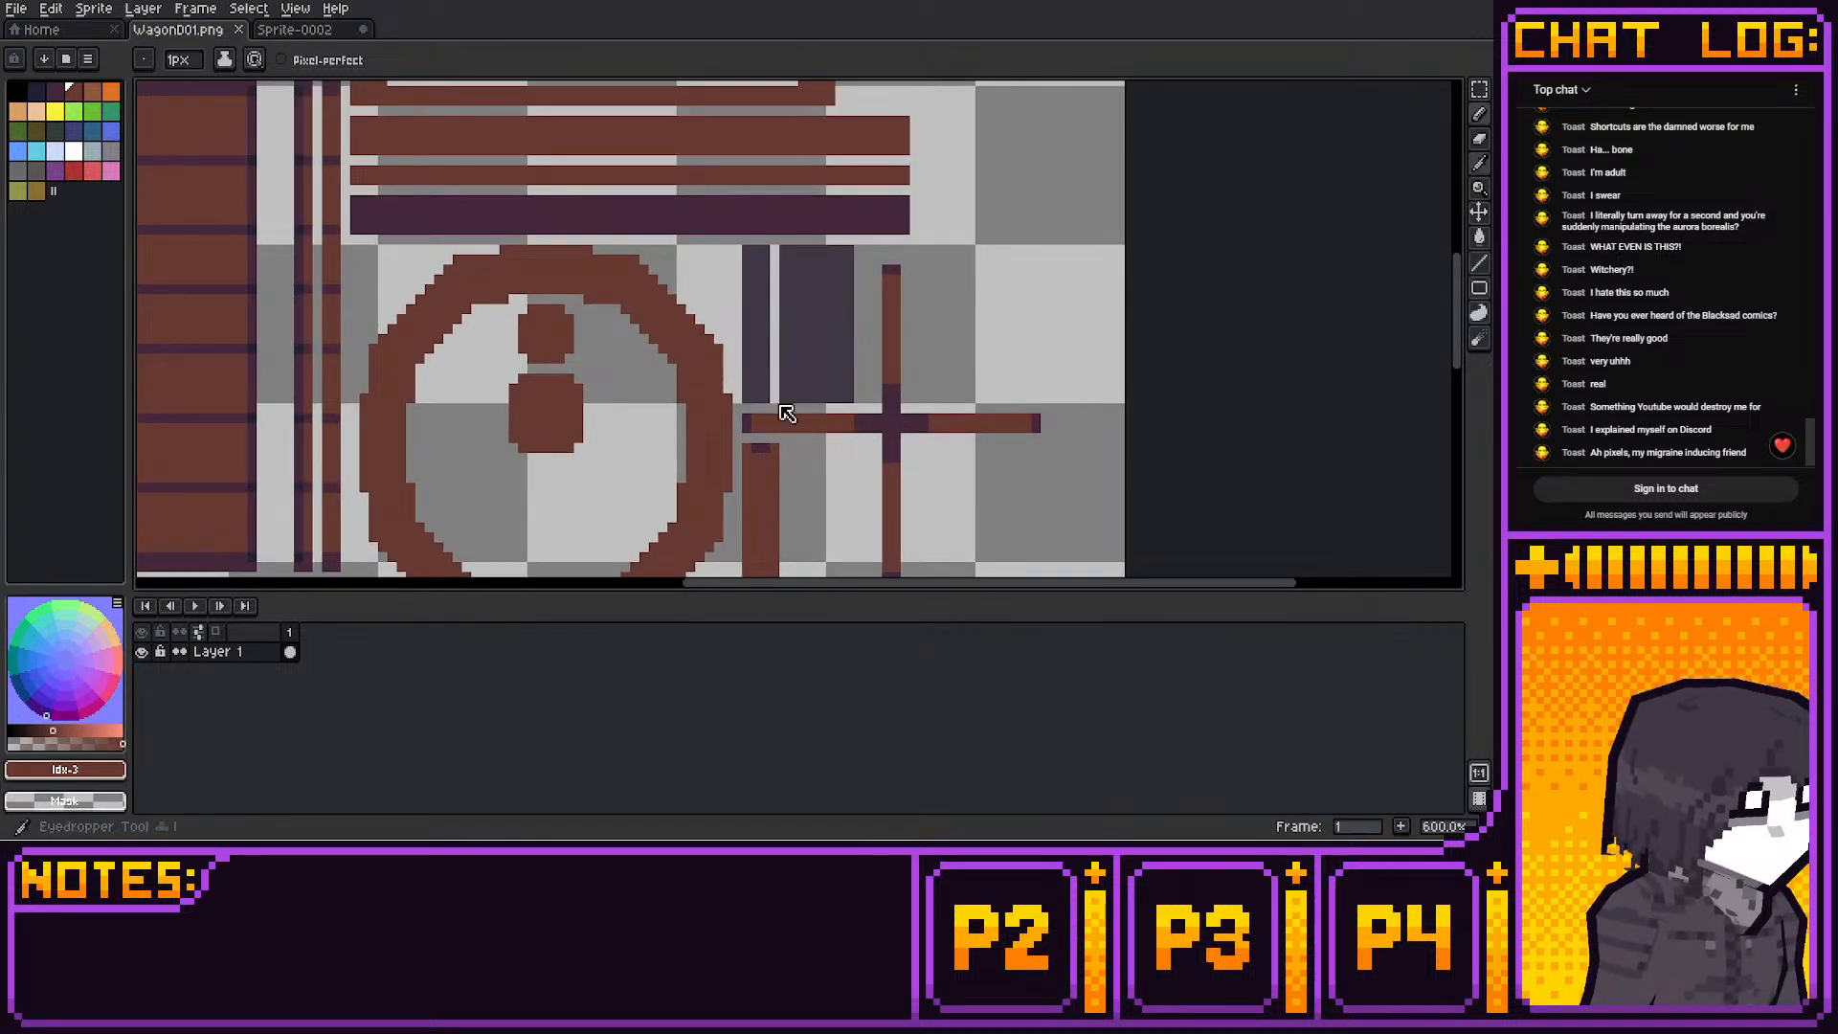
key("i")
left_click(779, 403)
key("ctrl+Tab")
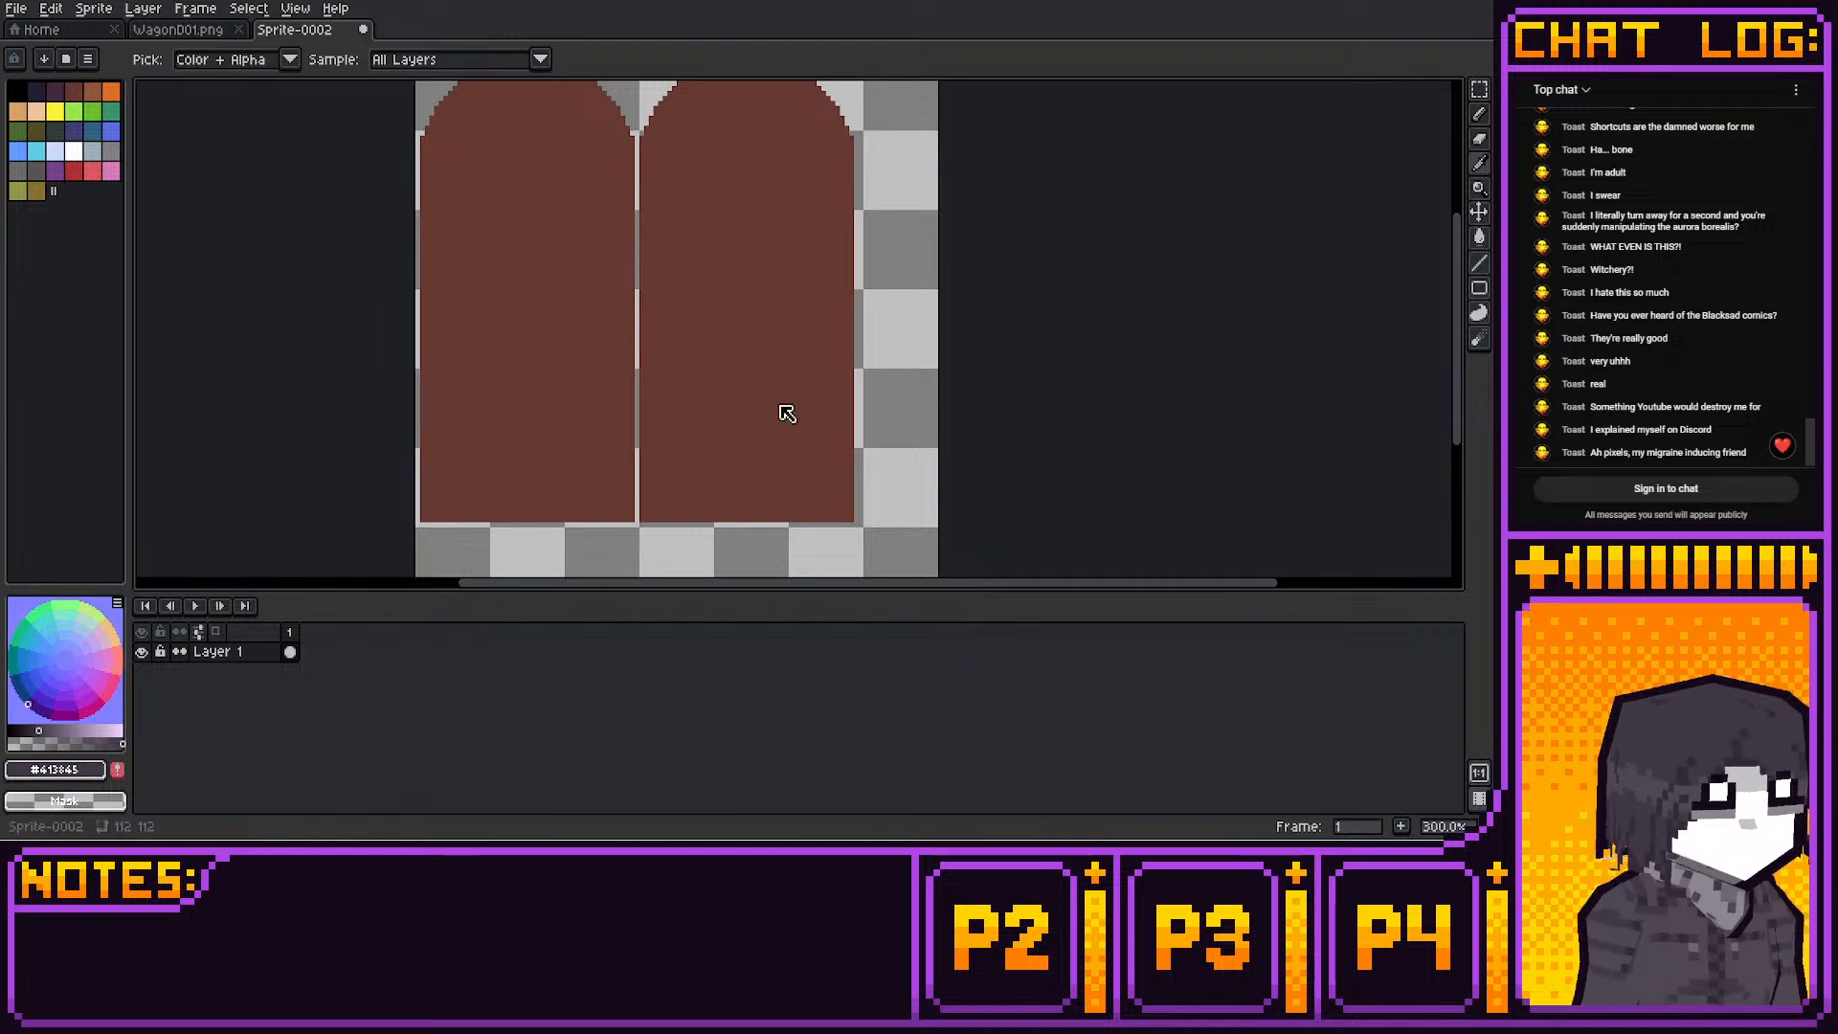
Draw a small filled dark oval in the empty strip beside the second door, about 6 by 7 pixels
key("b")
scroll(910, 221, "up", 1)
scroll(915, 221, "up", 1)
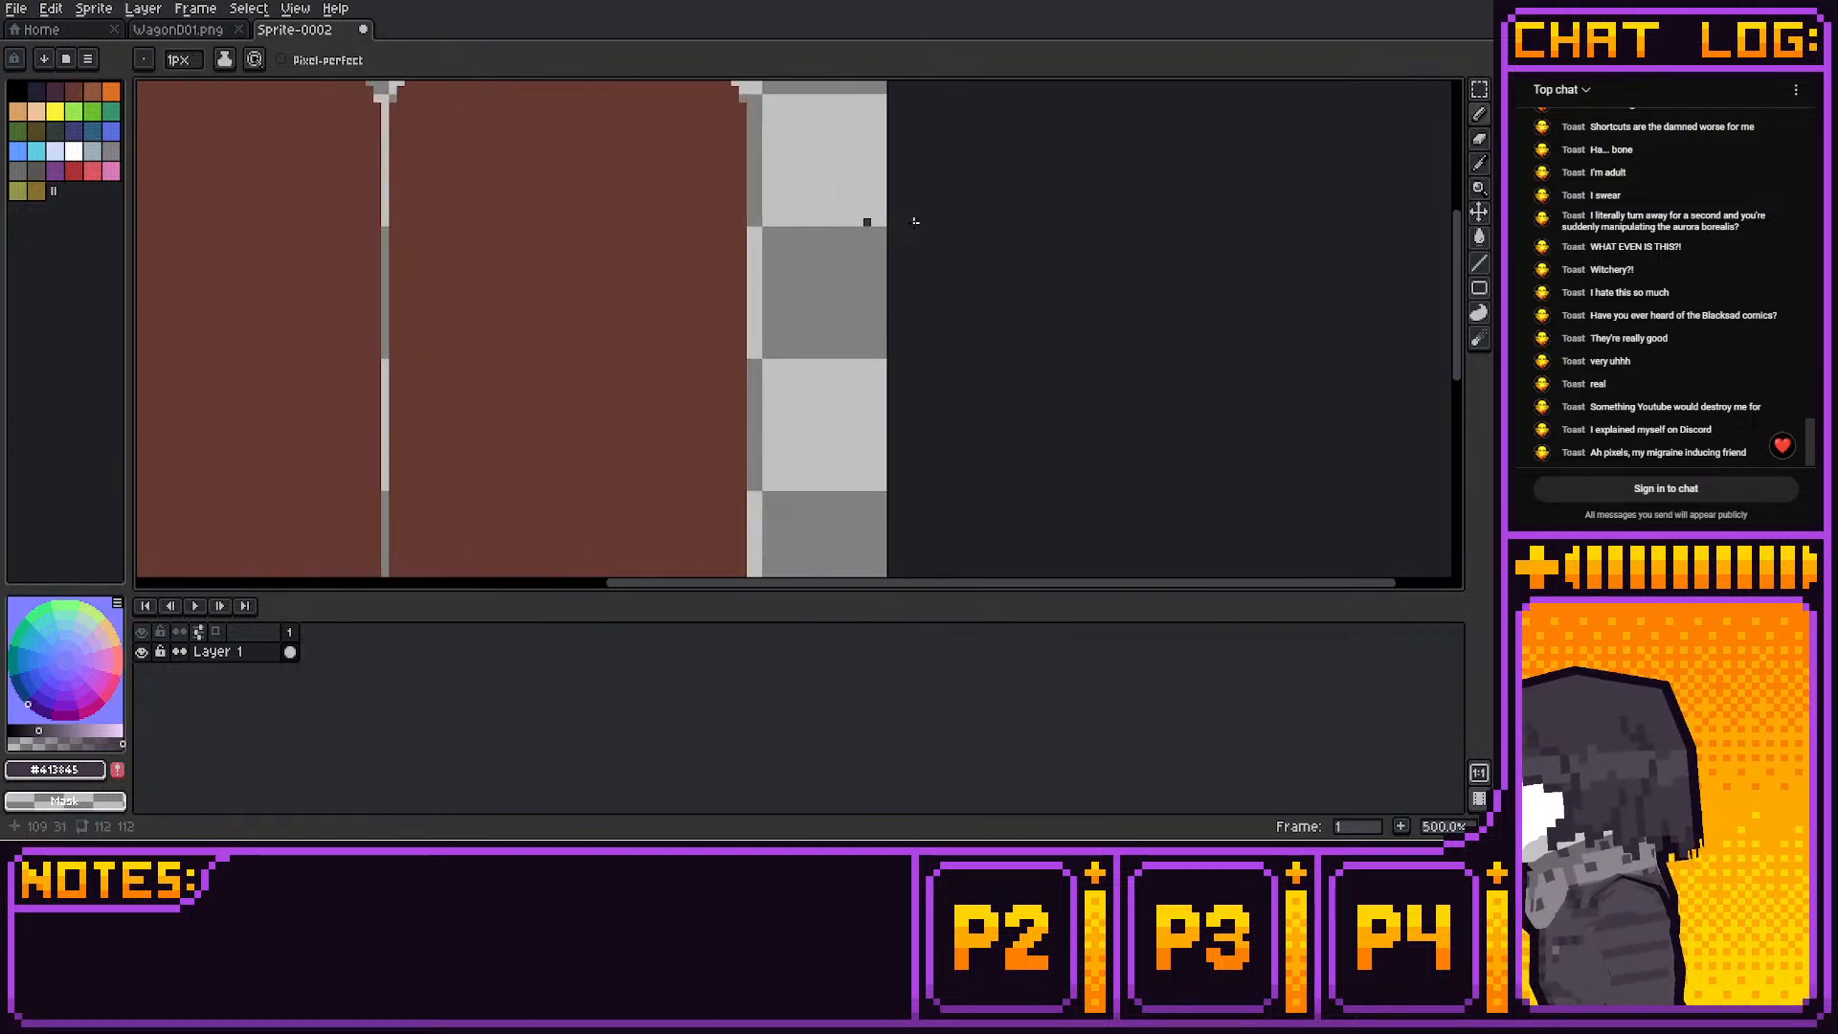
scroll(862, 230, "up", 1)
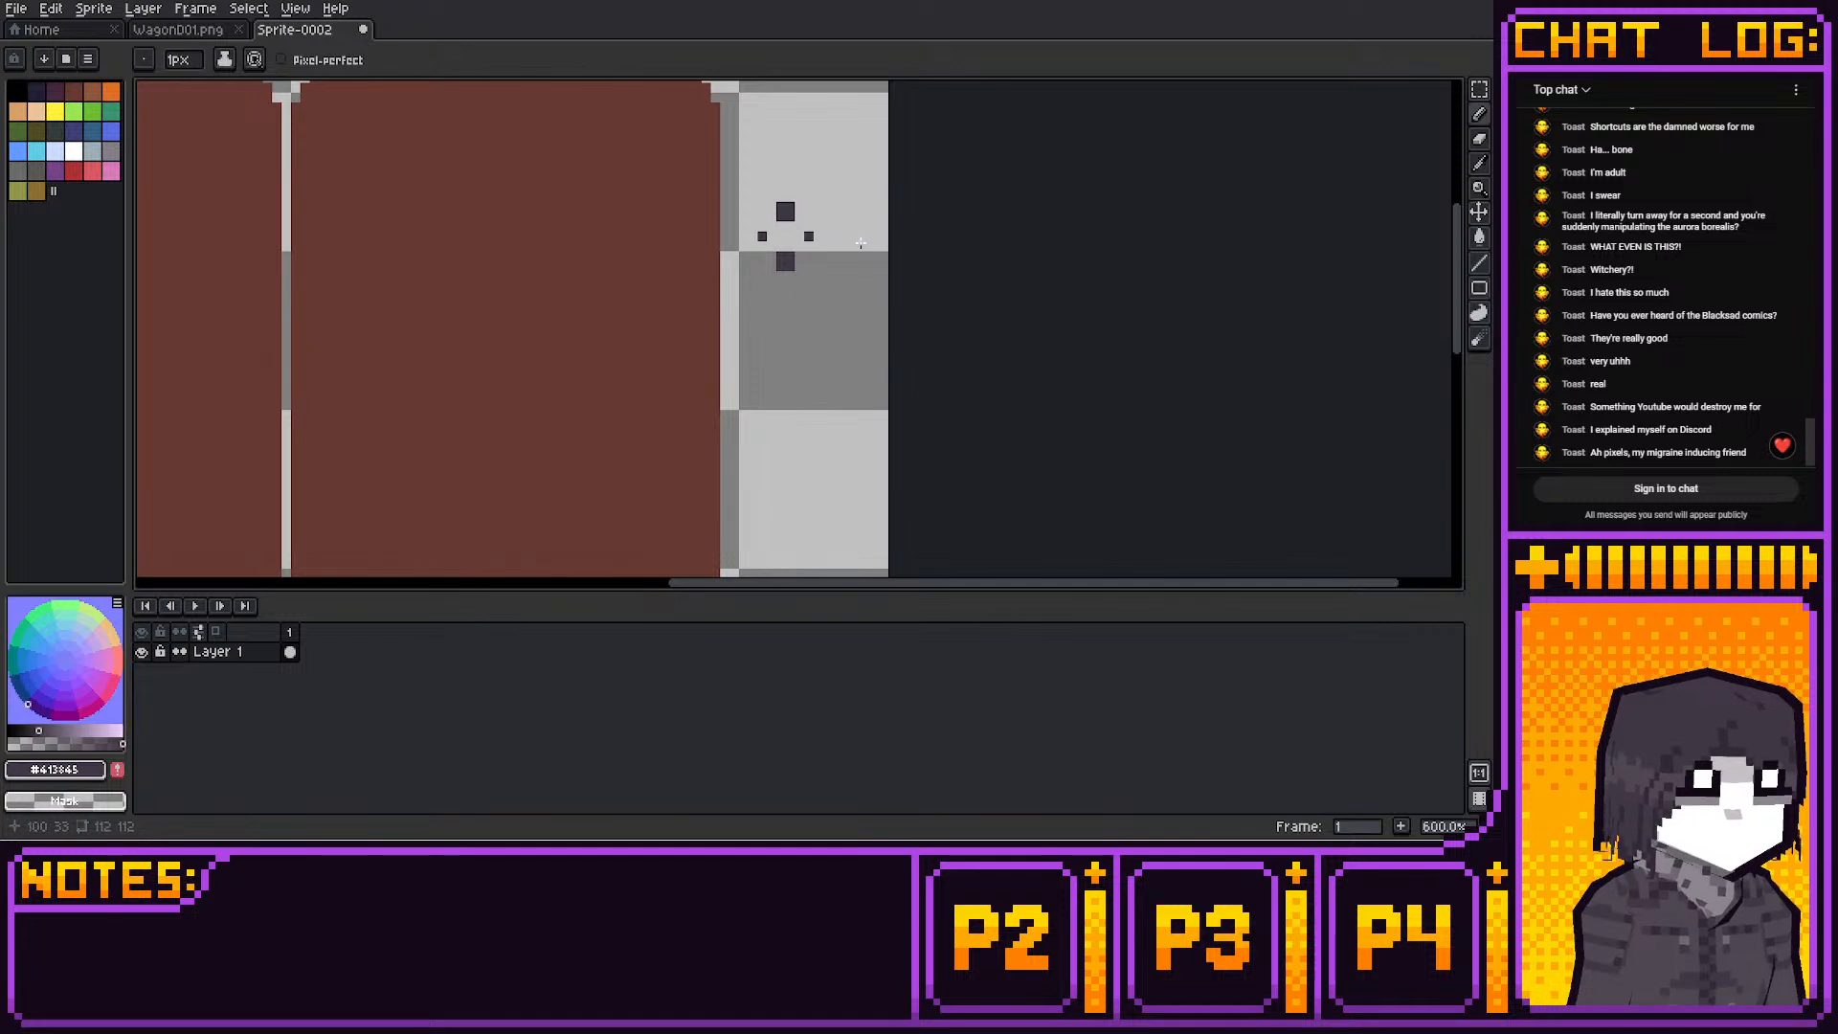
left_click(772, 246)
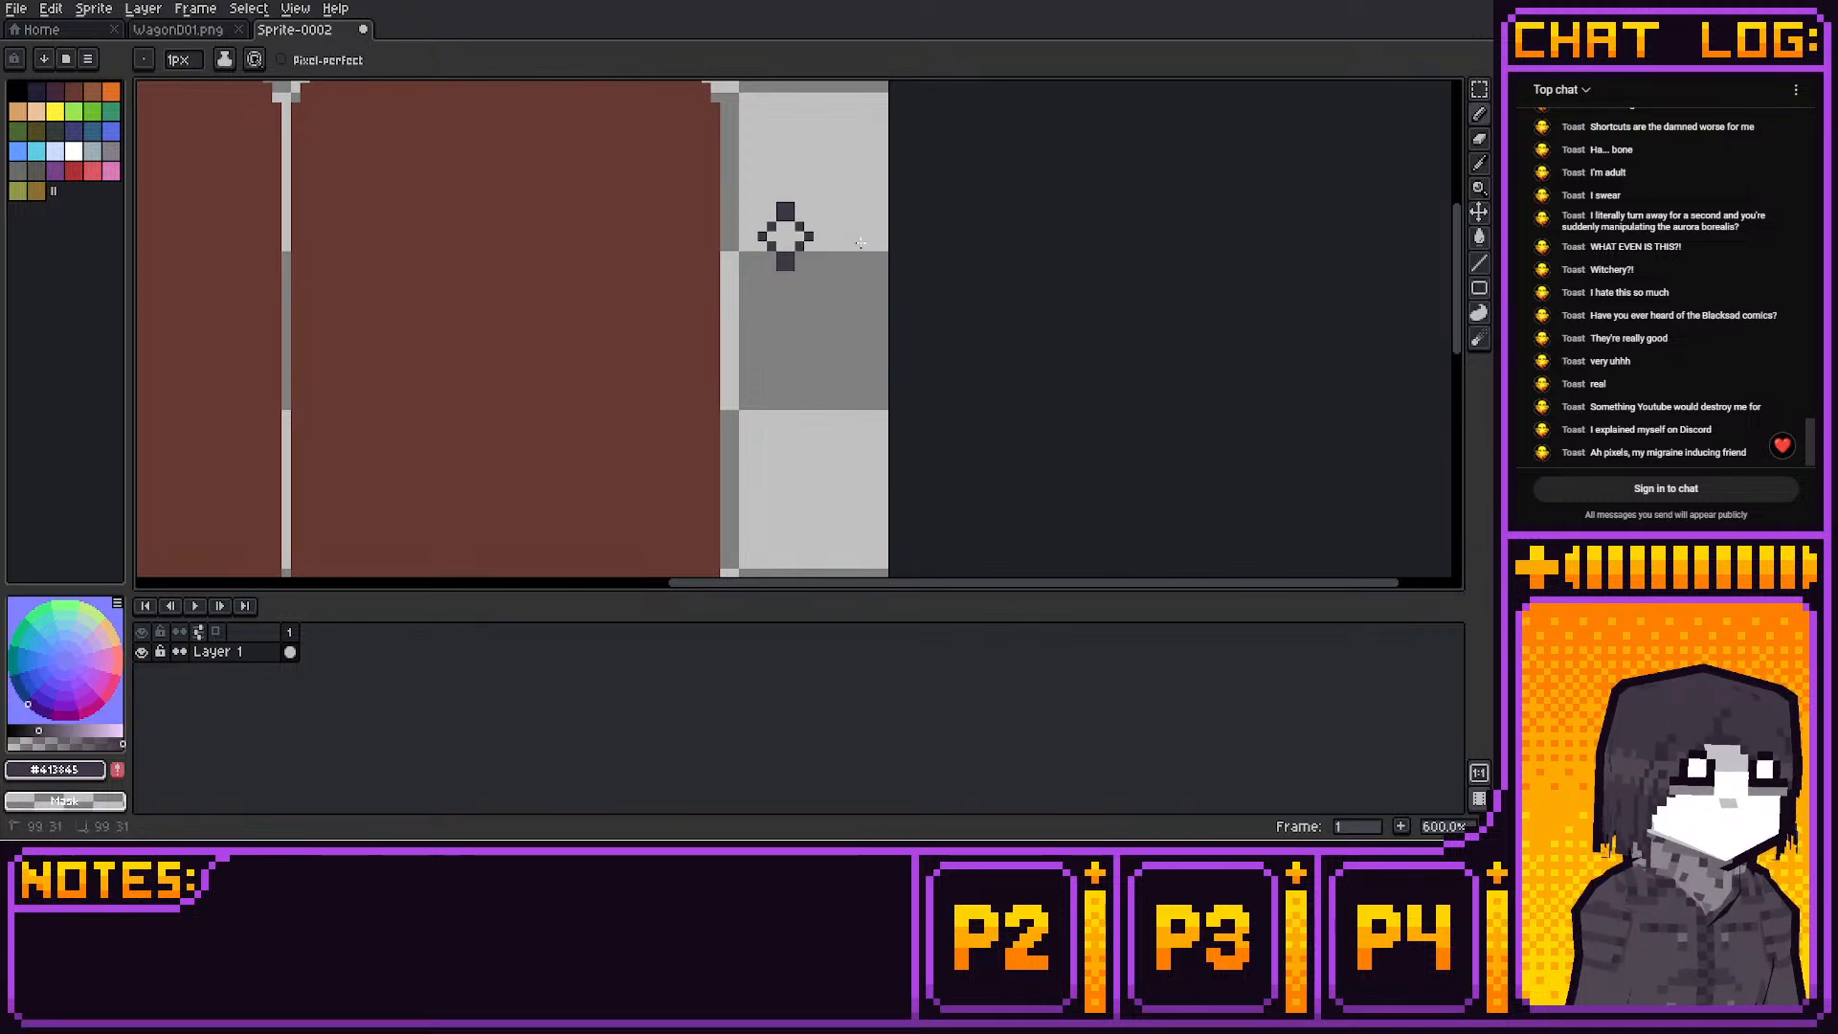
middle_click_drag(828, 279, 815, 304)
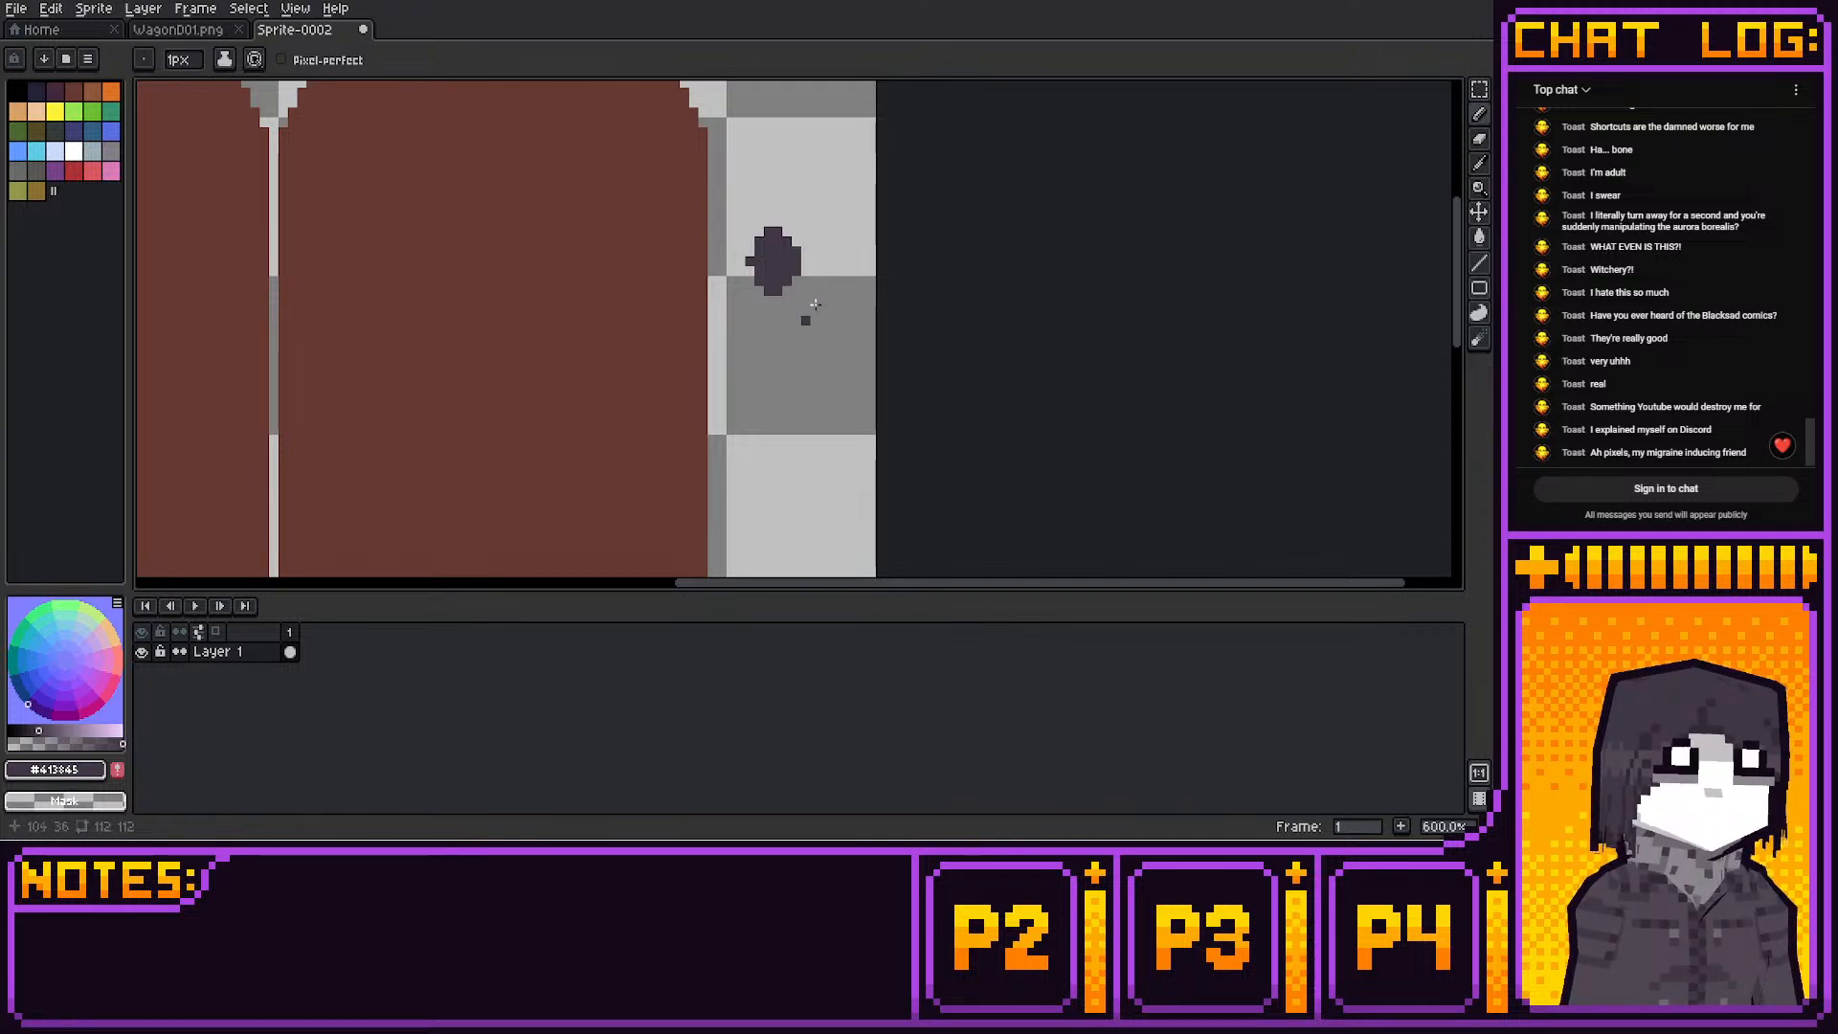
left_click(805, 191)
left_click(749, 270)
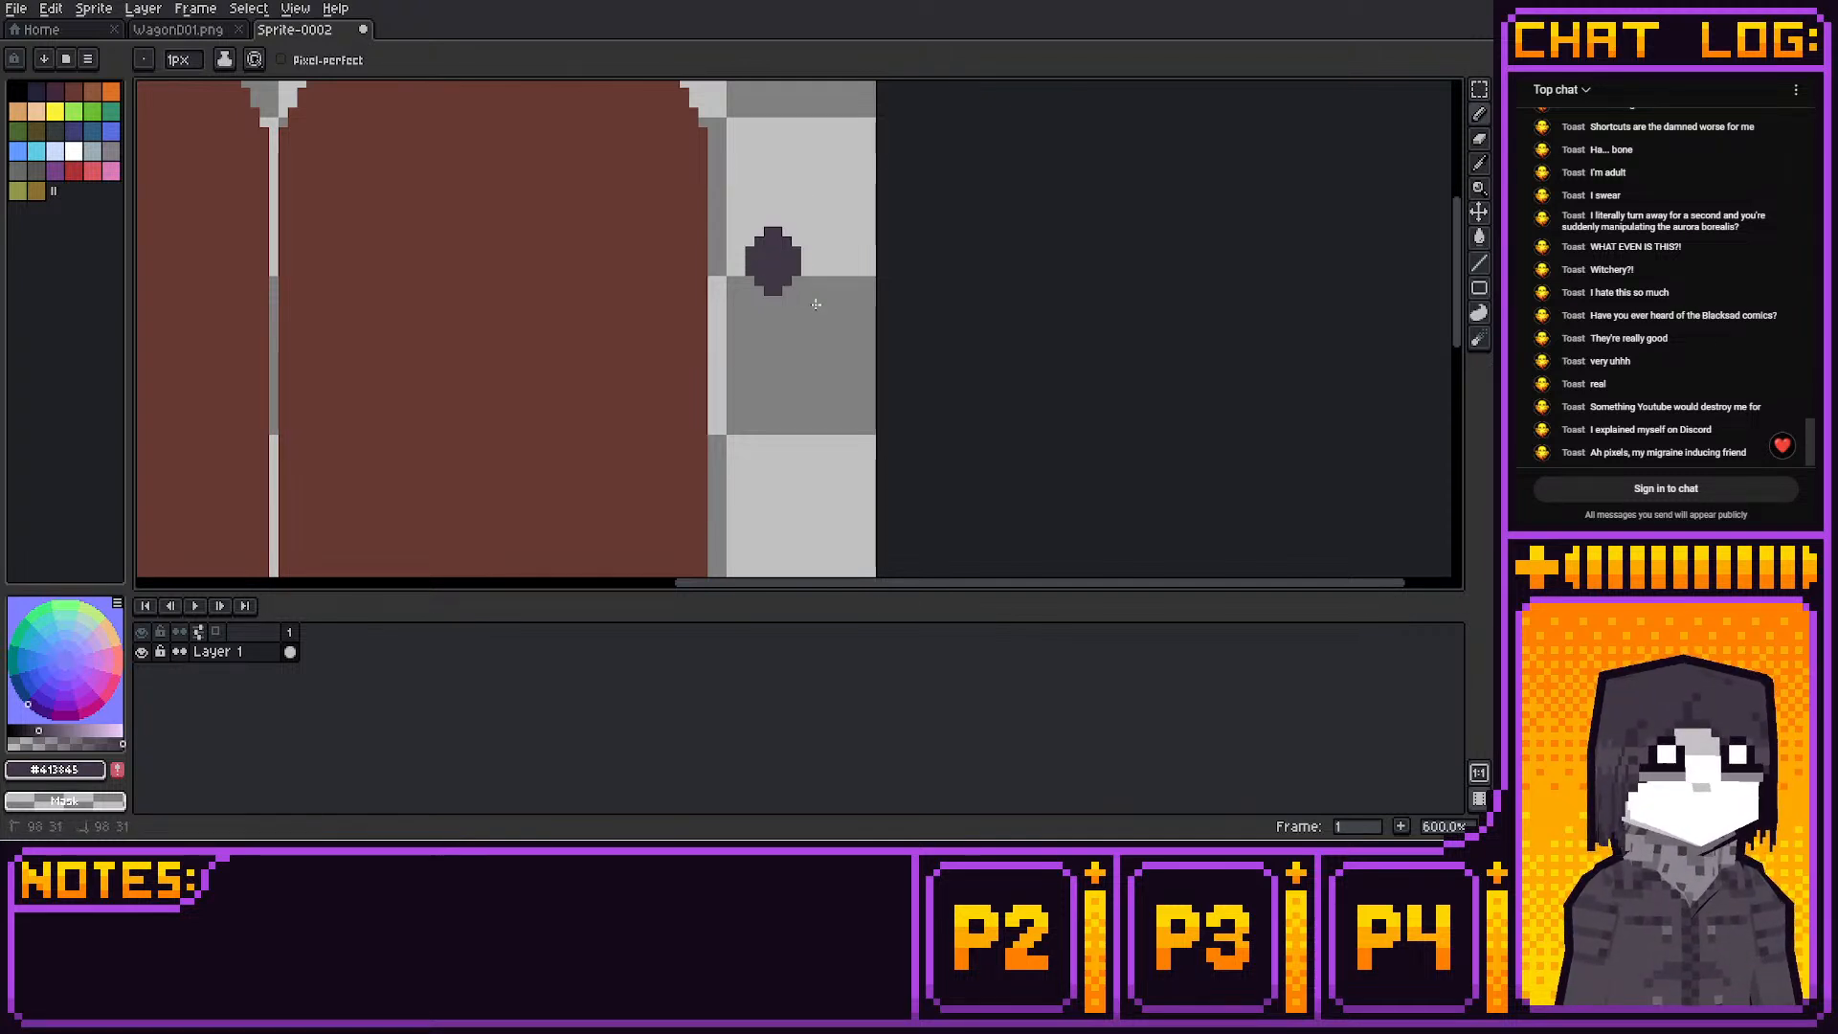
middle_click_drag(834, 182, 818, 196)
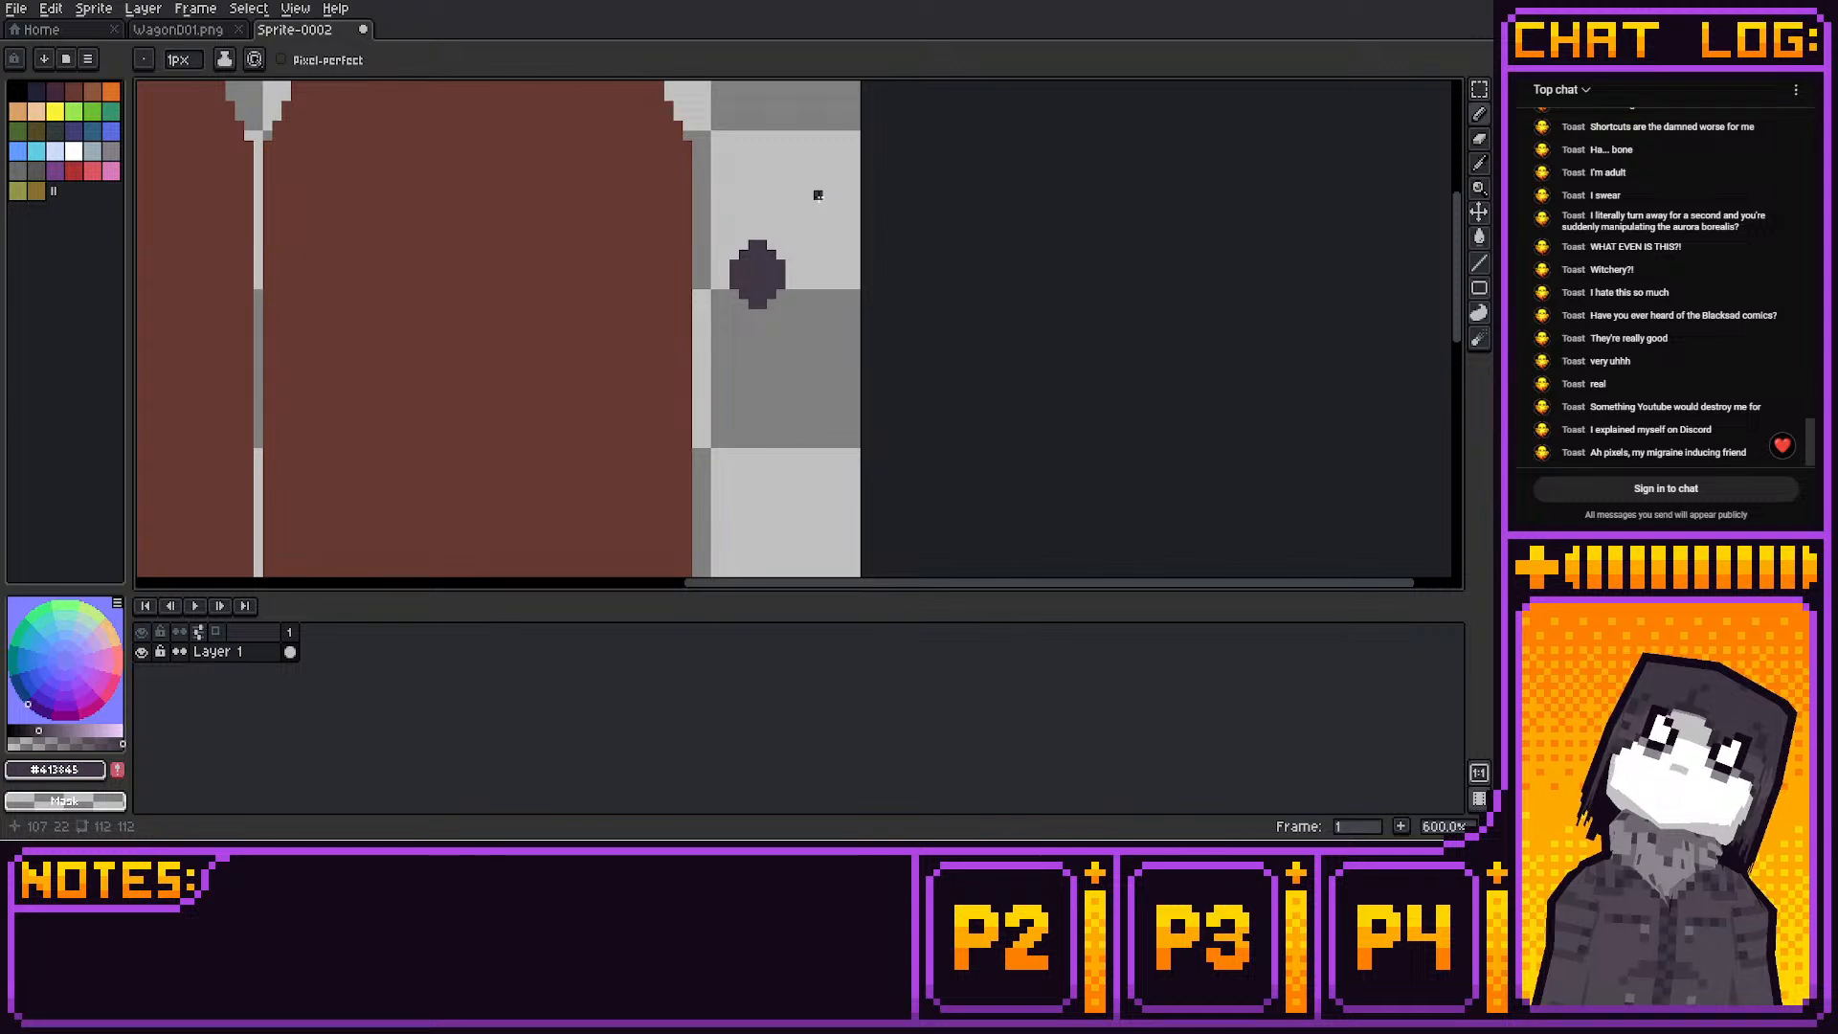
scroll(862, 225, "up", 2)
key("m")
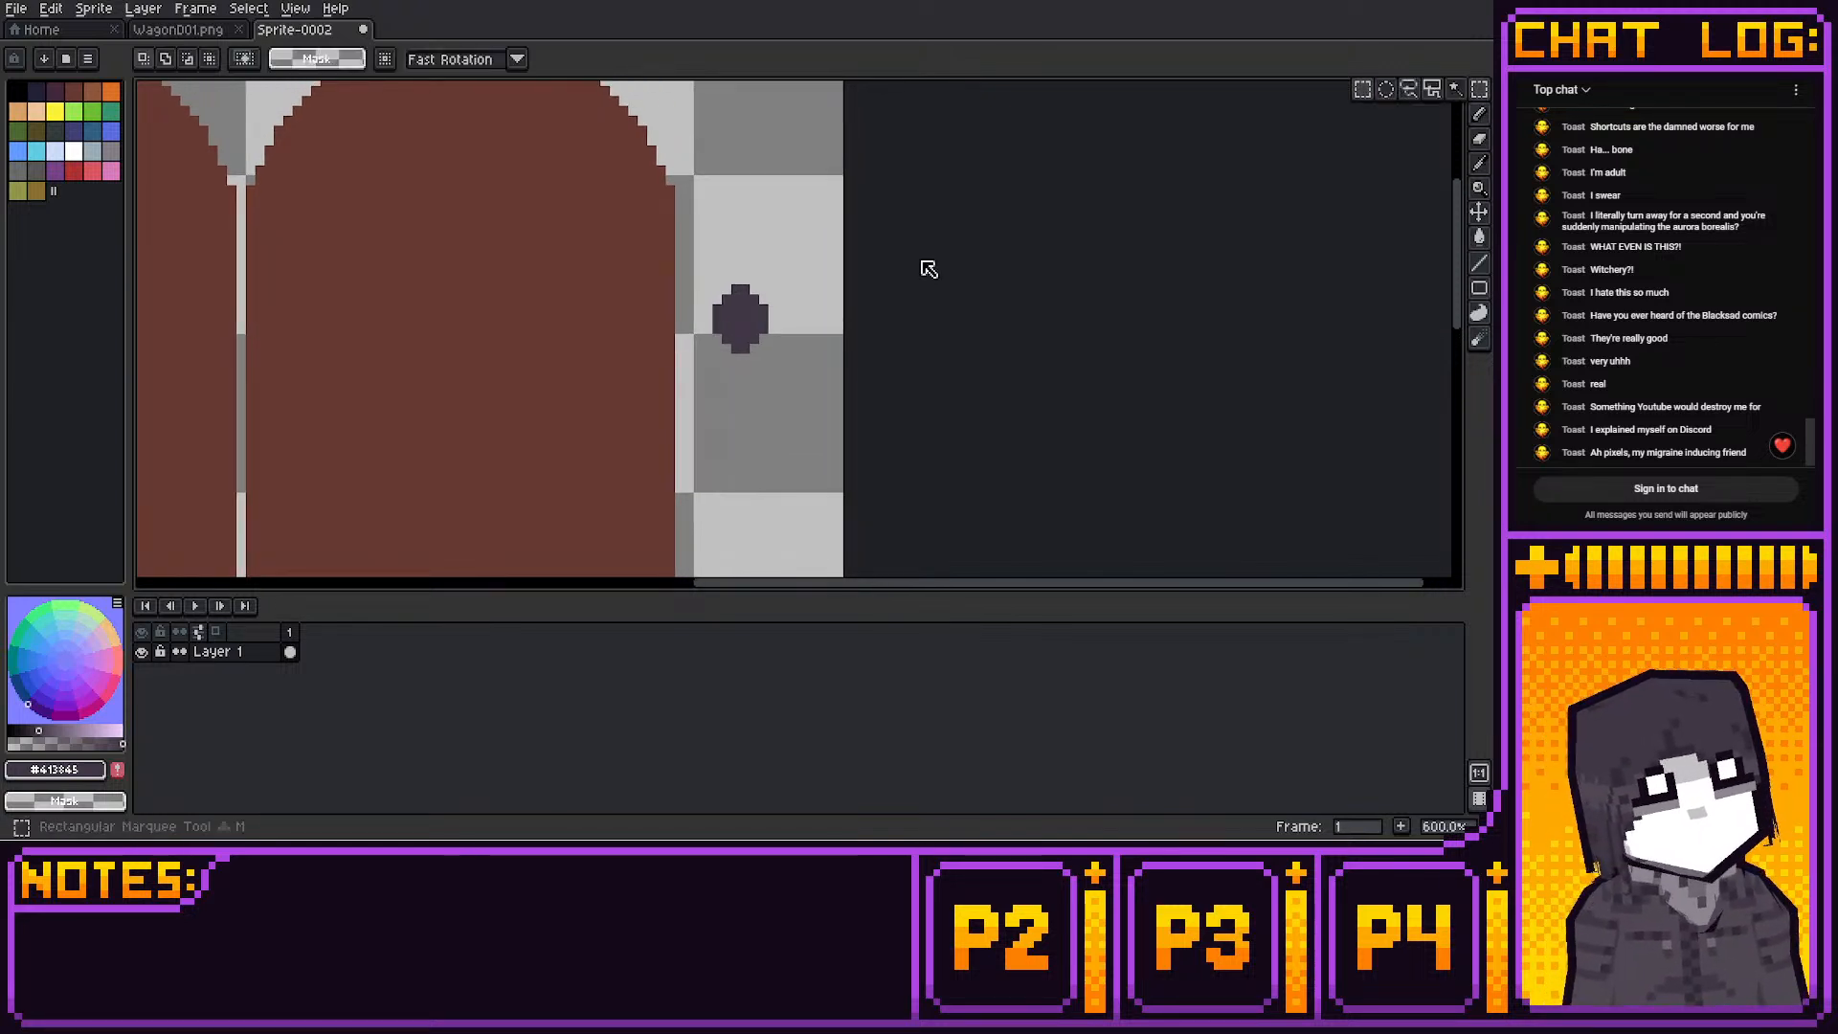
left_click_drag(701, 249, 813, 408)
left_click(849, 341)
left_click(1479, 113)
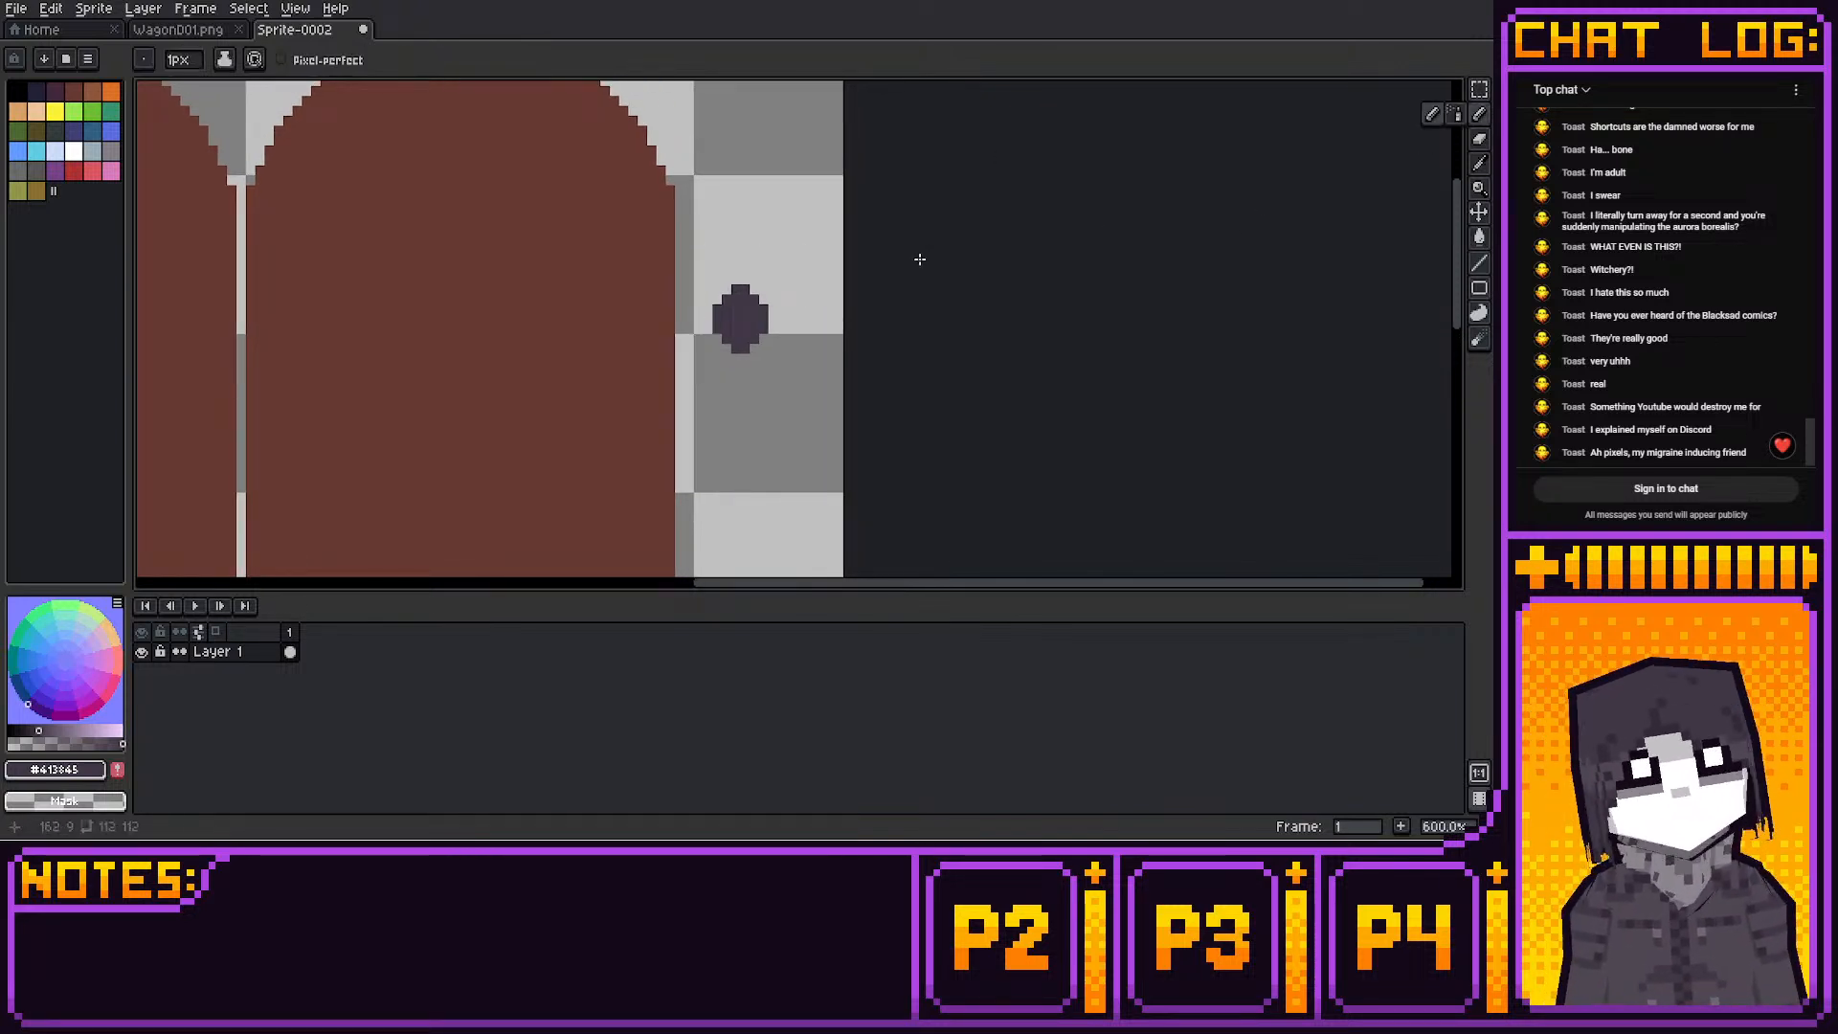
Draw a dark square ring above the oval, about 8 by 8 pixels with two-pixel-thick sides and clipped corners
scroll(989, 259, "up", 2)
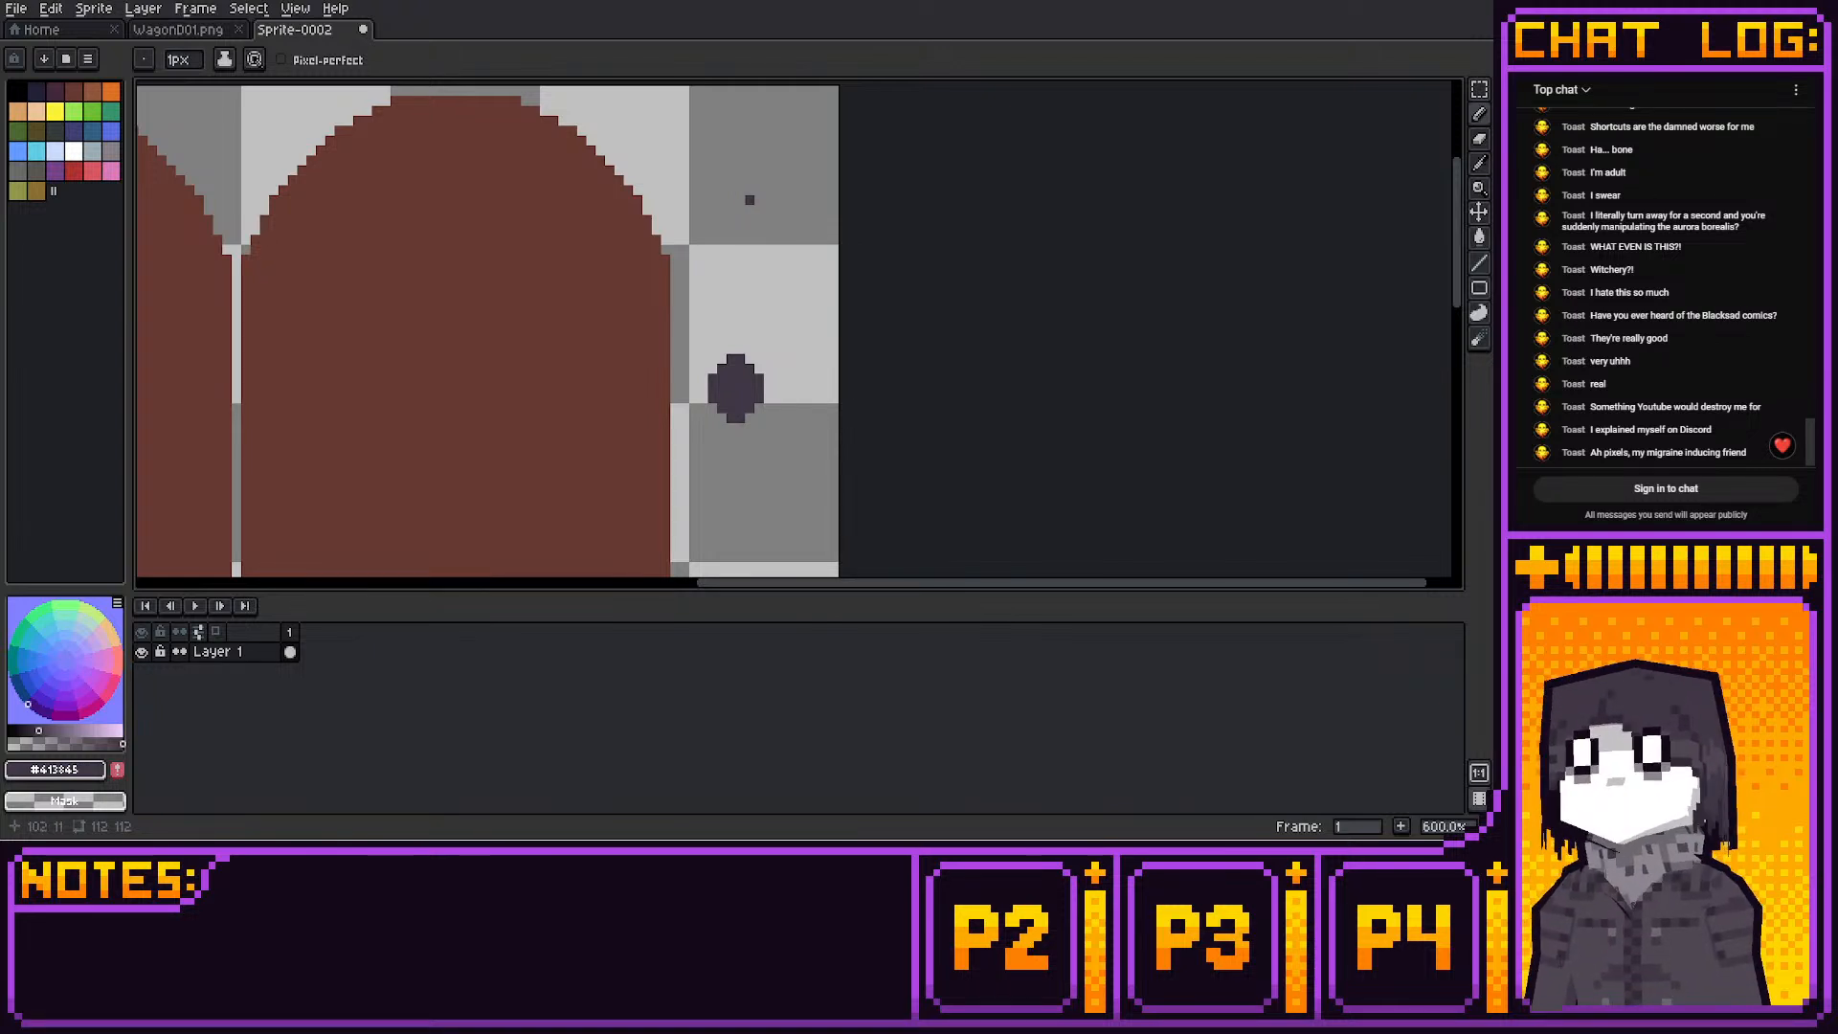
mouse_move(767, 171)
left_mouse_down()
mouse_move(731, 170)
mouse_move(721, 213)
mouse_move(787, 229)
left_mouse_up()
left_click(749, 170)
left_click(786, 179)
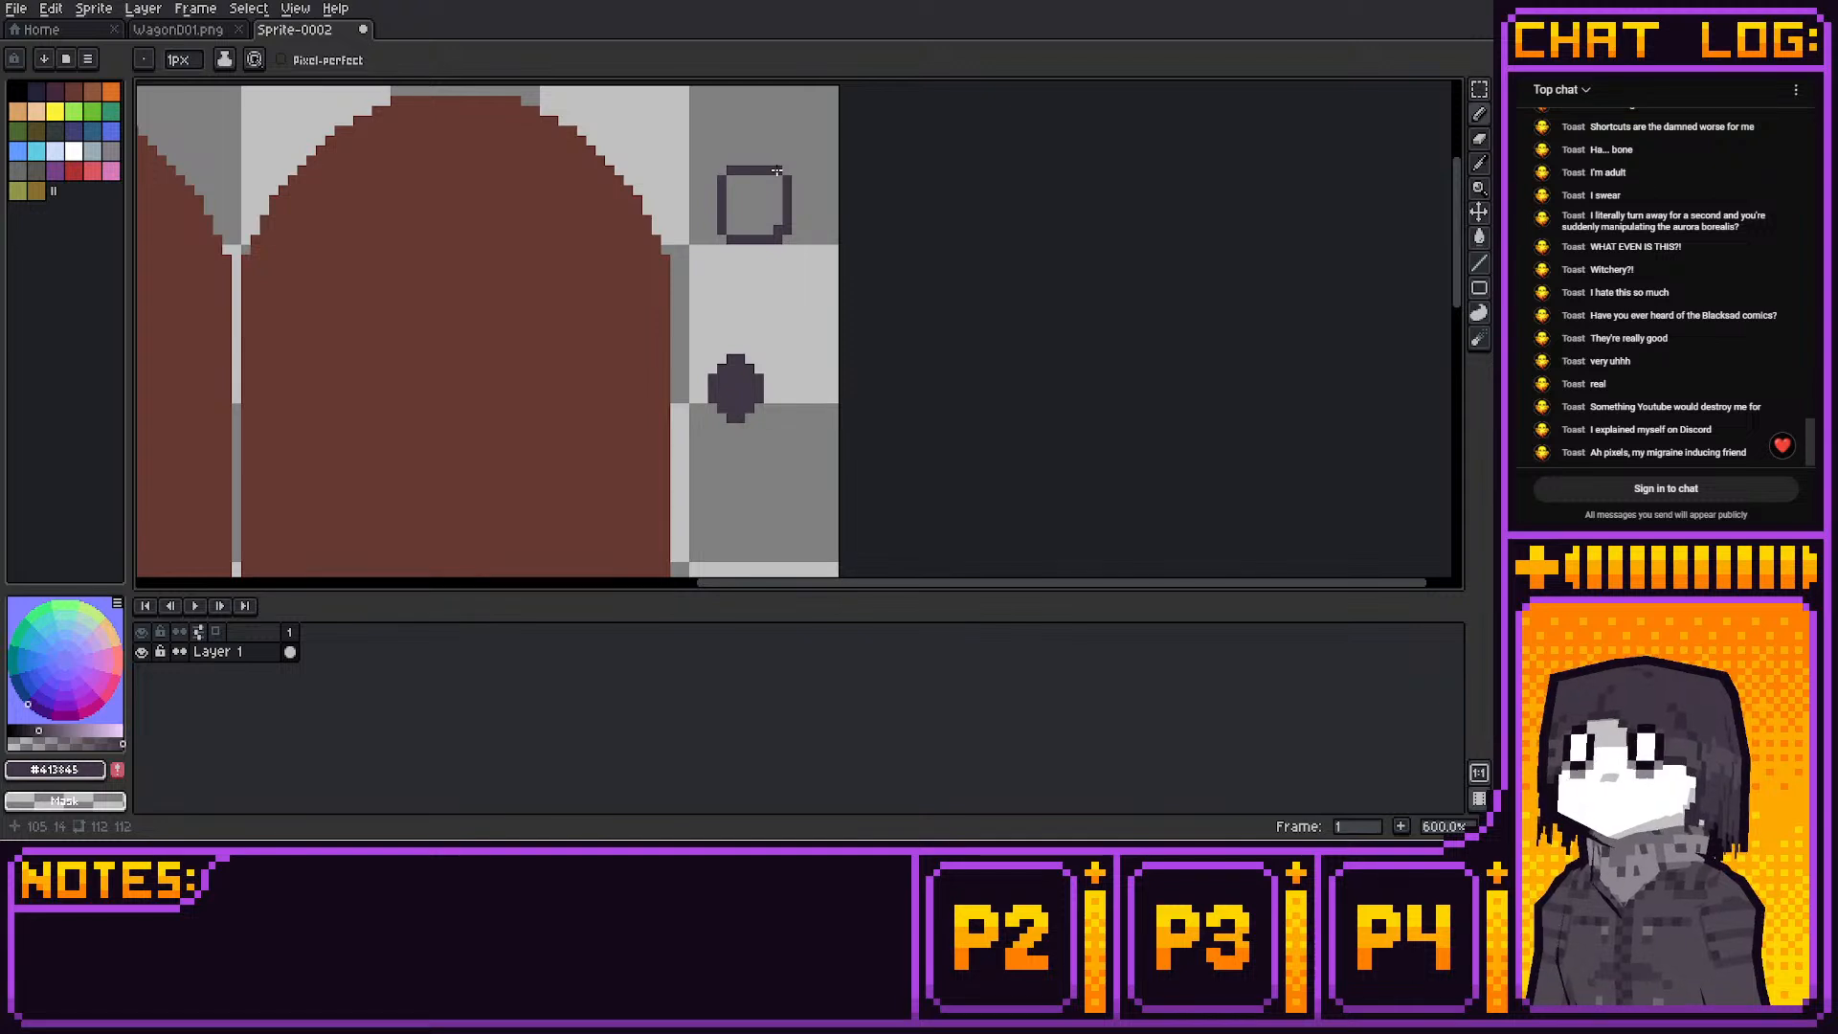
mouse_move(777, 170)
left_mouse_down()
mouse_move(758, 181)
mouse_move(769, 230)
left_mouse_up()
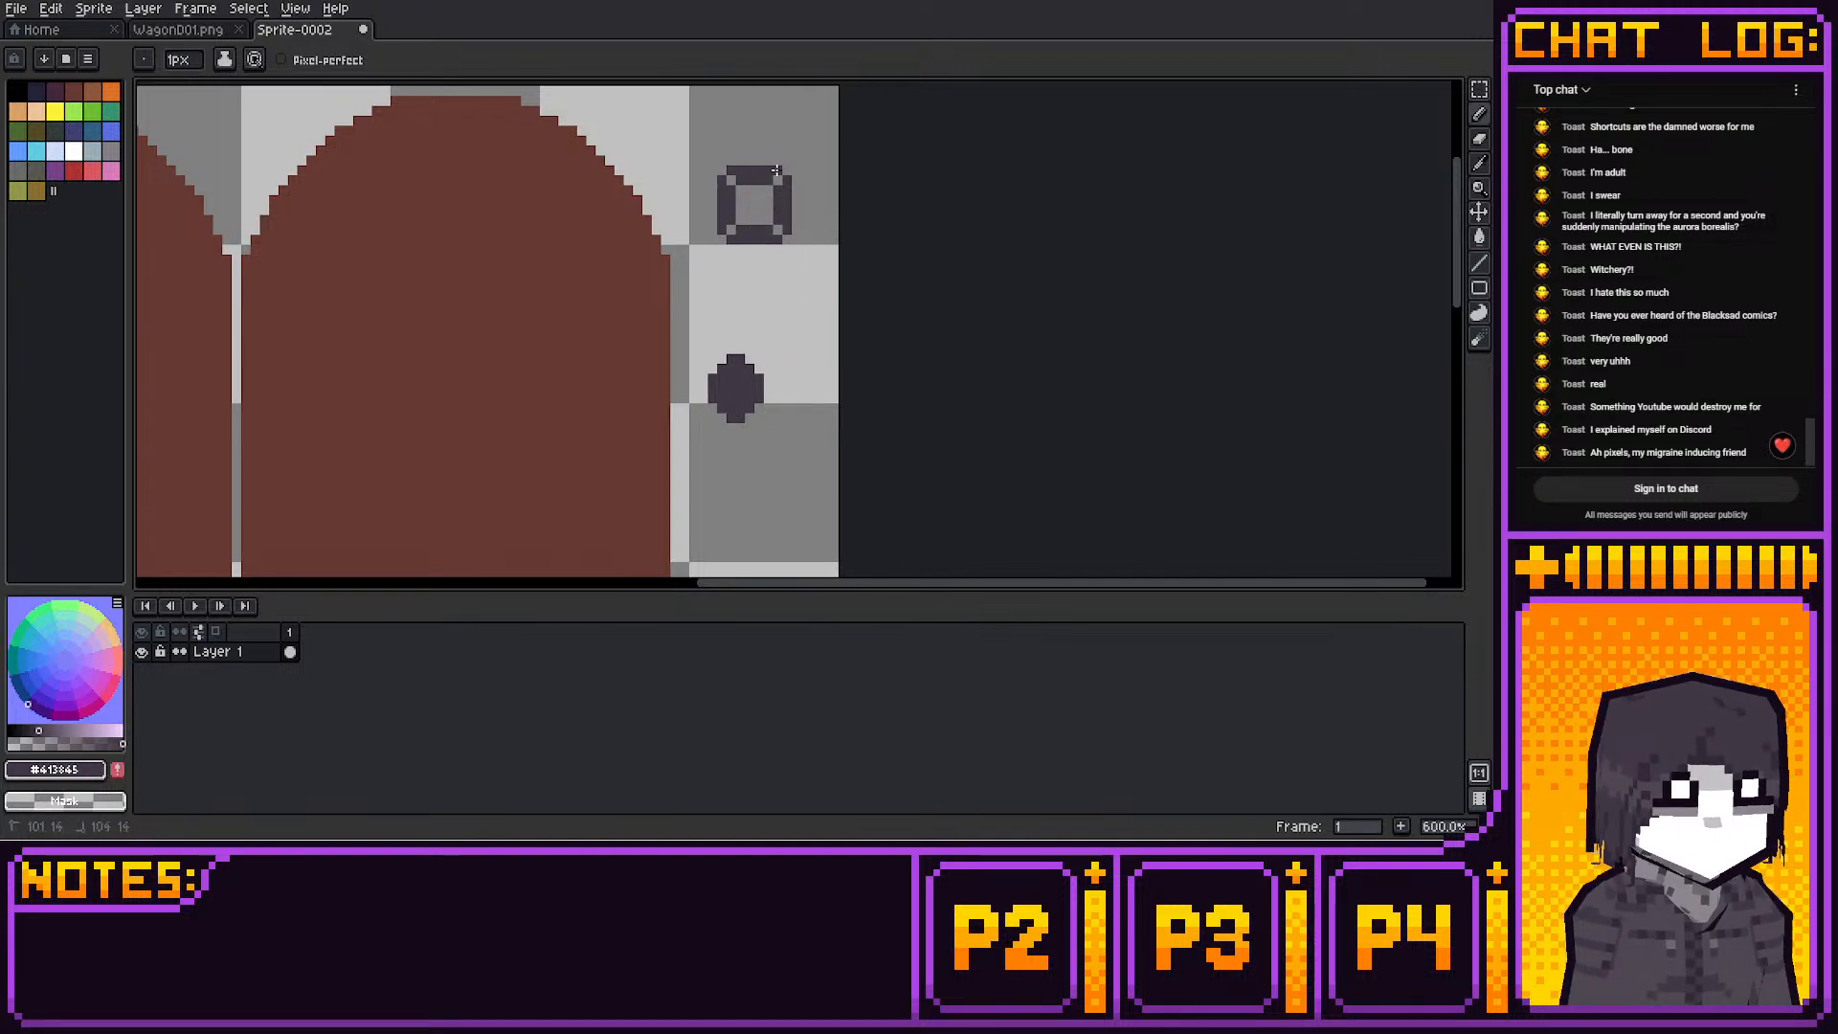
left_click(777, 229)
left_click(778, 180)
left_click(730, 180)
left_click(730, 230)
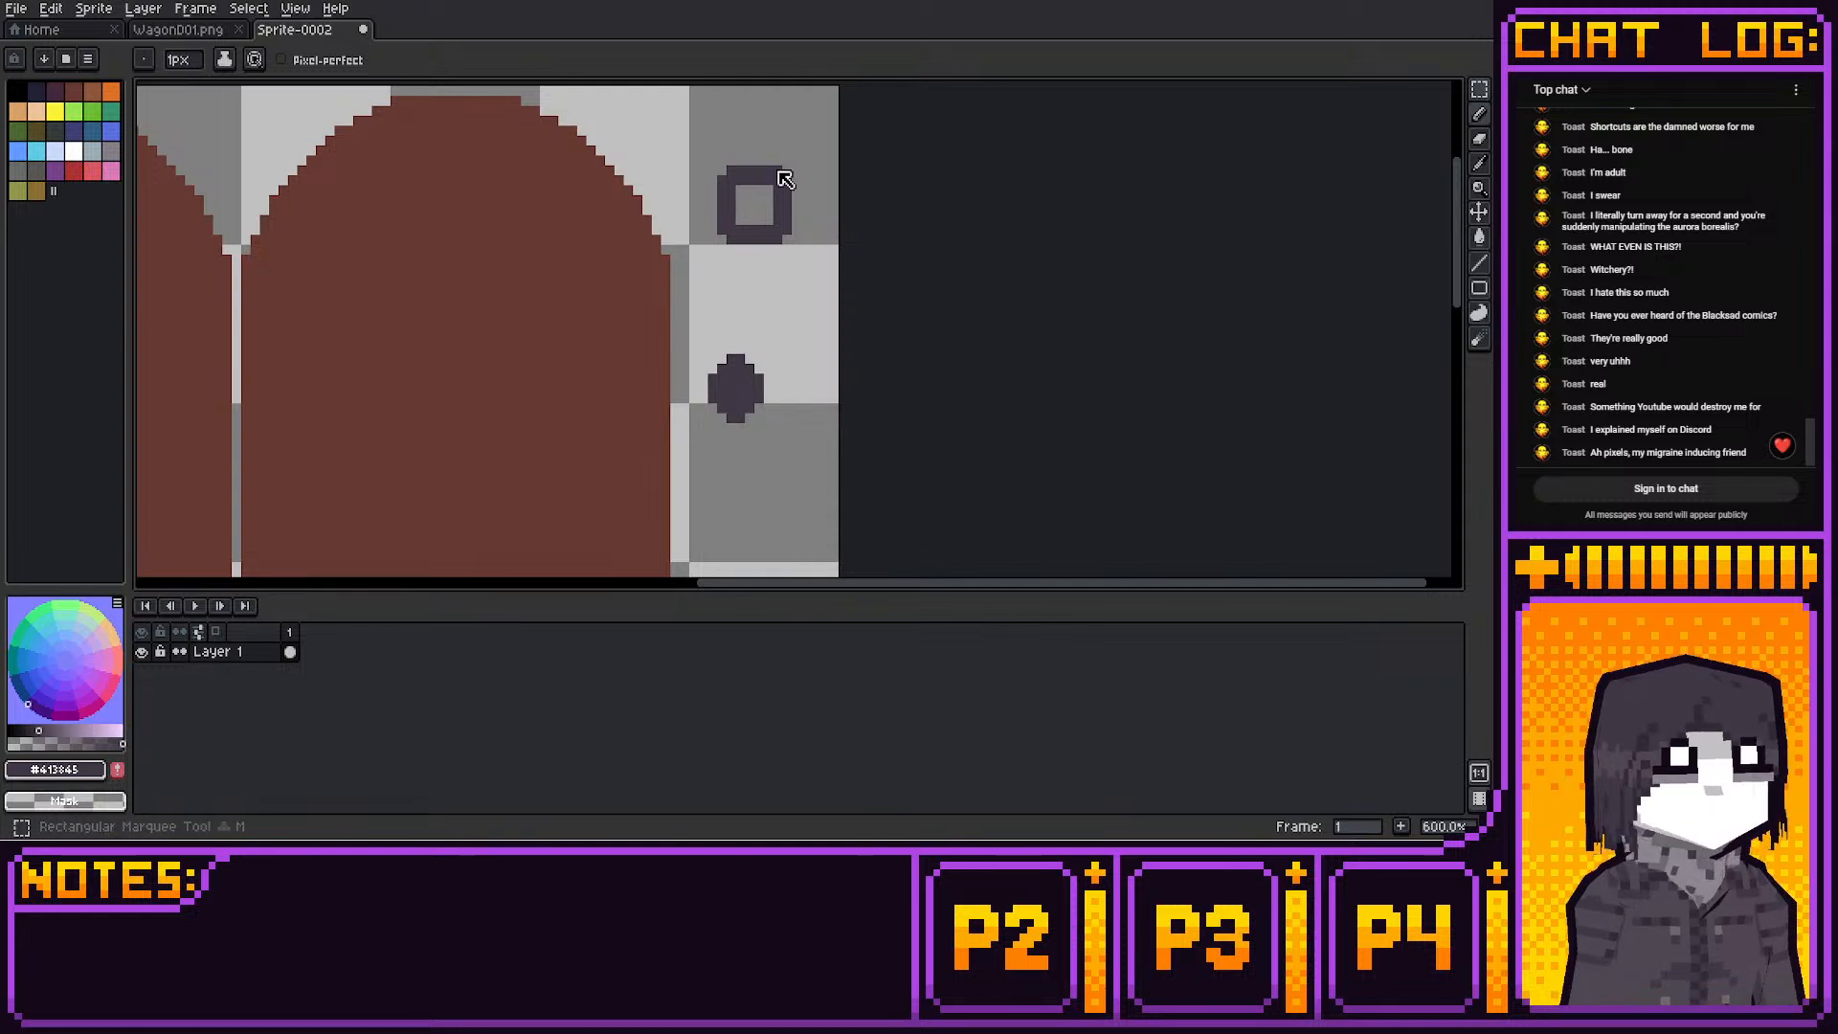
Select the dark oval and move it directly above the square ring, centred on it
left_click(1479, 89)
left_click_drag(701, 338, 778, 172)
key("Right")
key("Right")
key("Right")
key("Up")
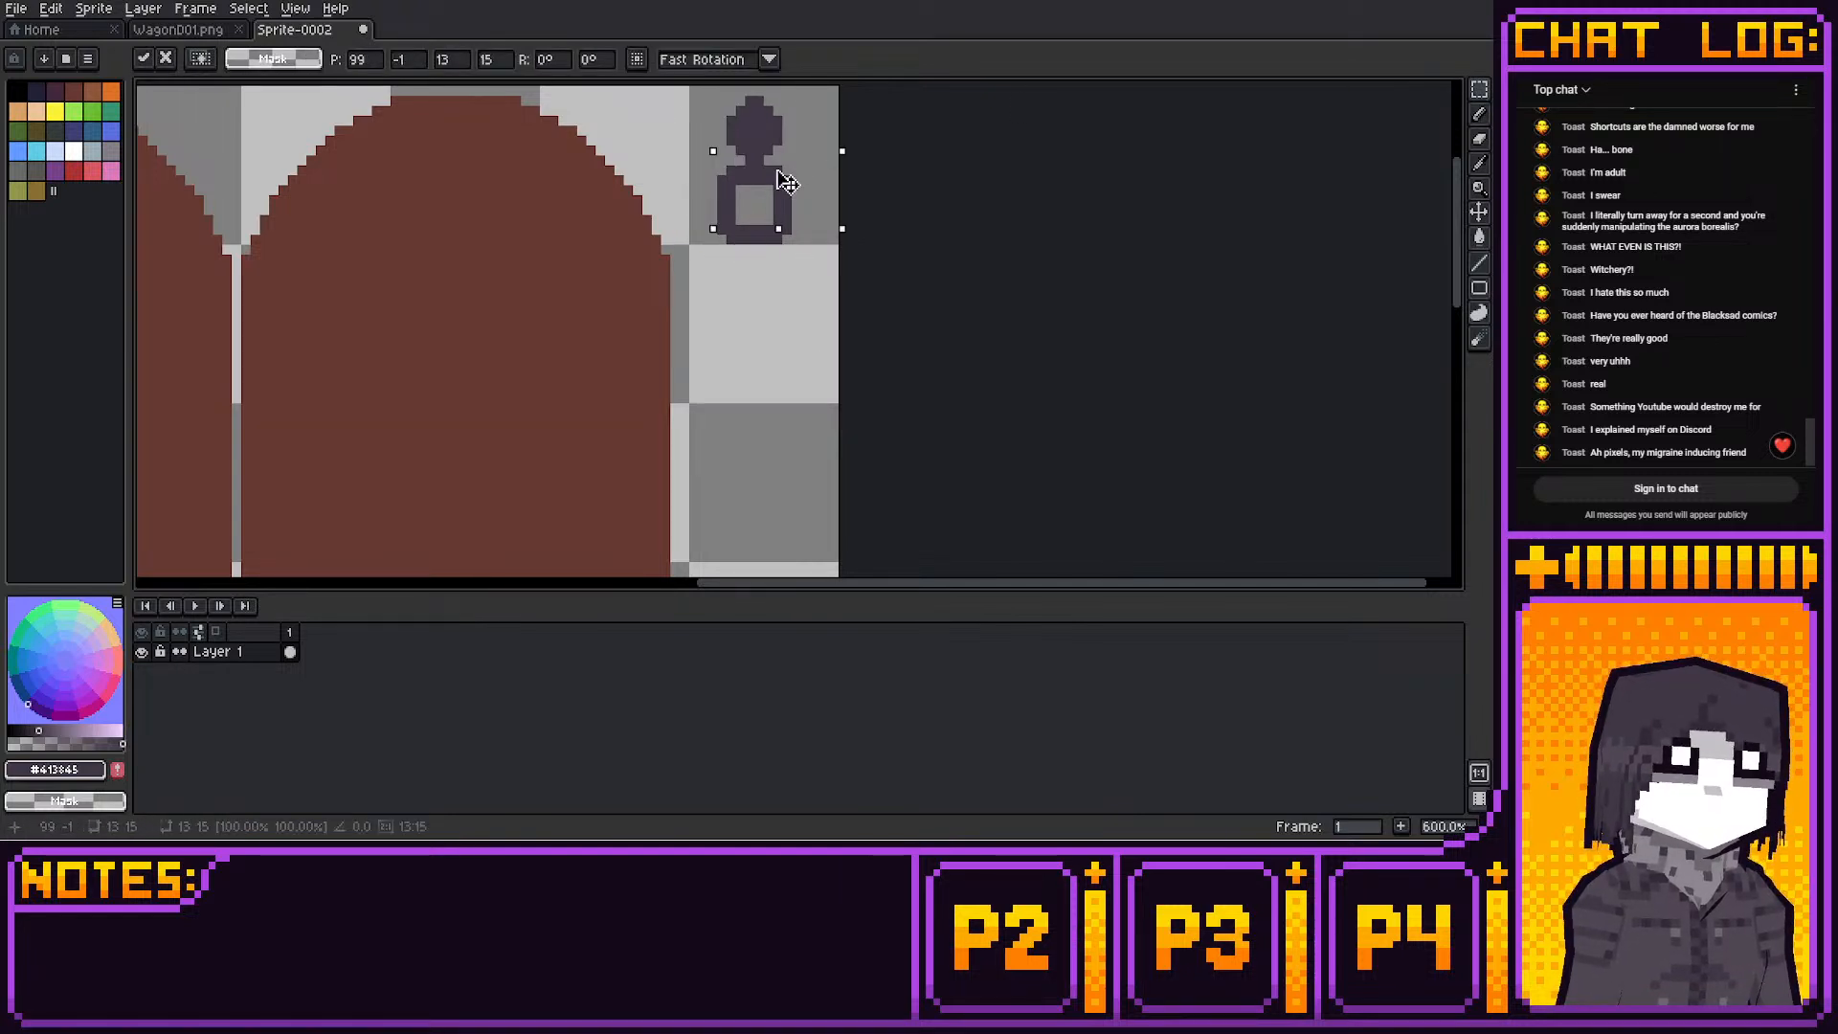
key("Up")
left_click(931, 198)
Move the oval and square ring together about 4 pixels left and 2 pixels down, close beside the second door
middle_click_drag(931, 198, 806, 253)
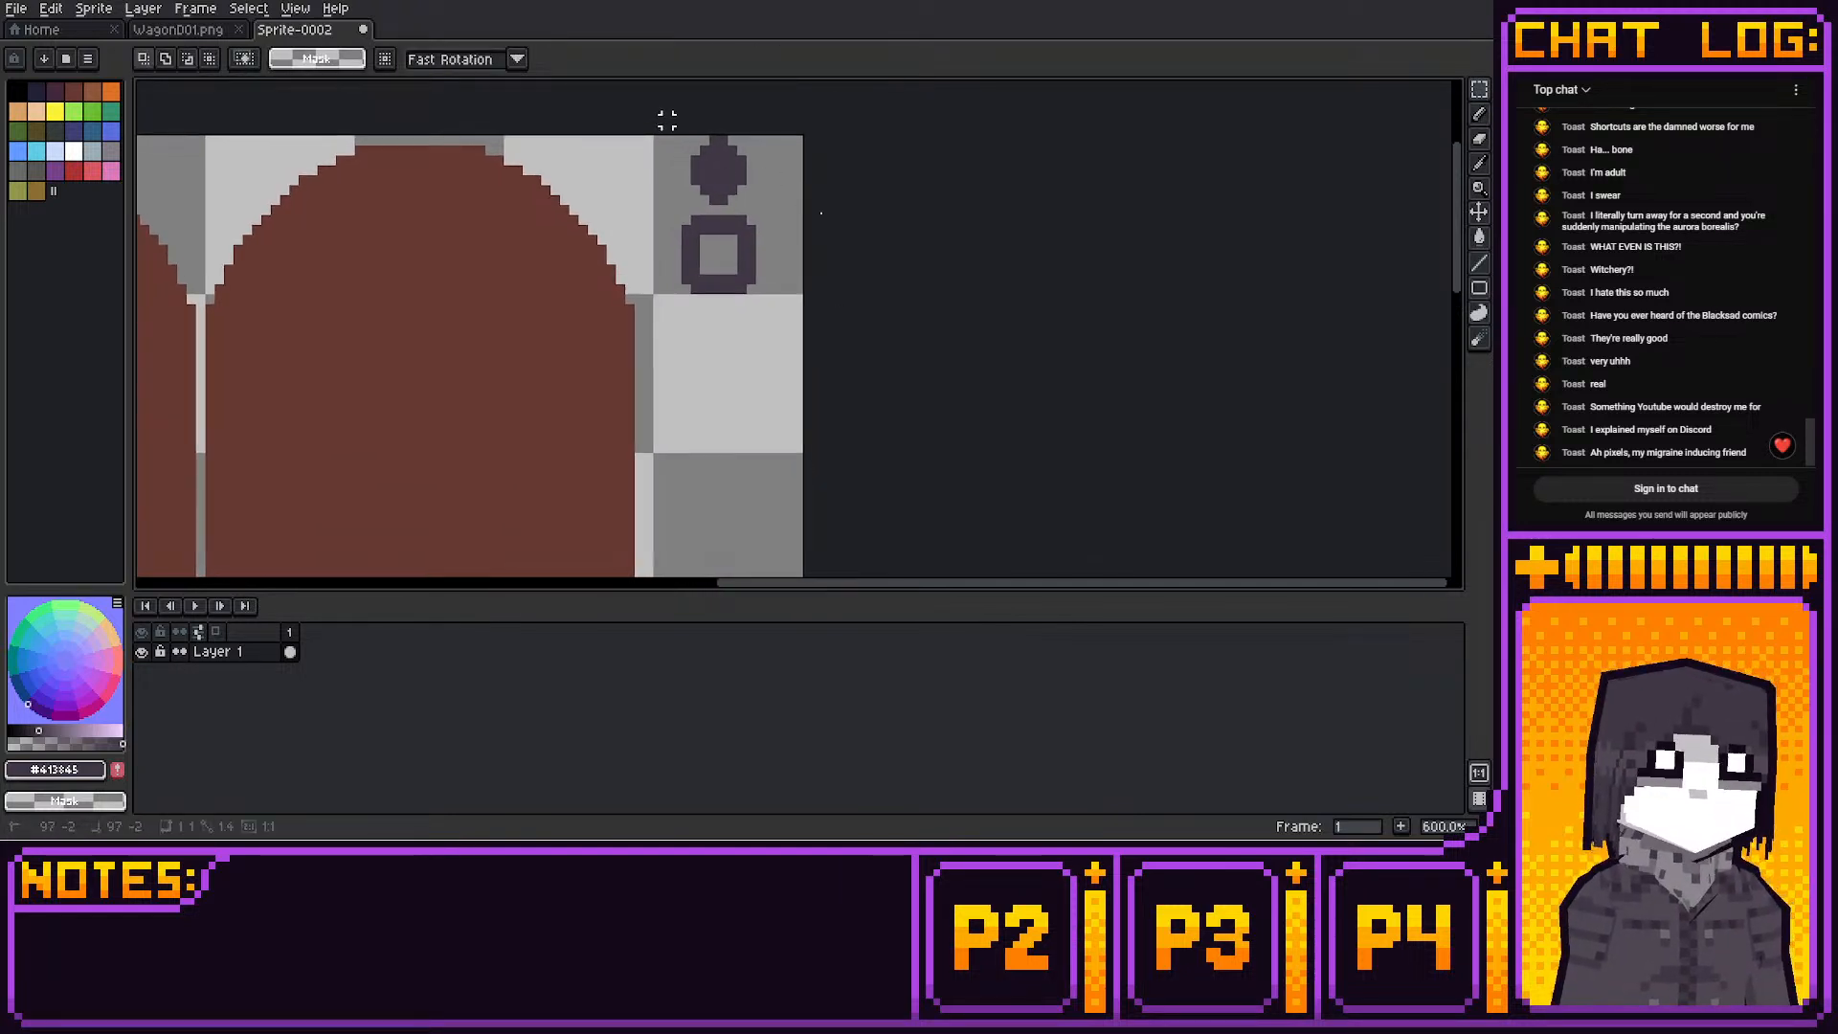
left_click_drag(668, 119, 813, 339)
left_click_drag(728, 239, 690, 260)
left_click(928, 230)
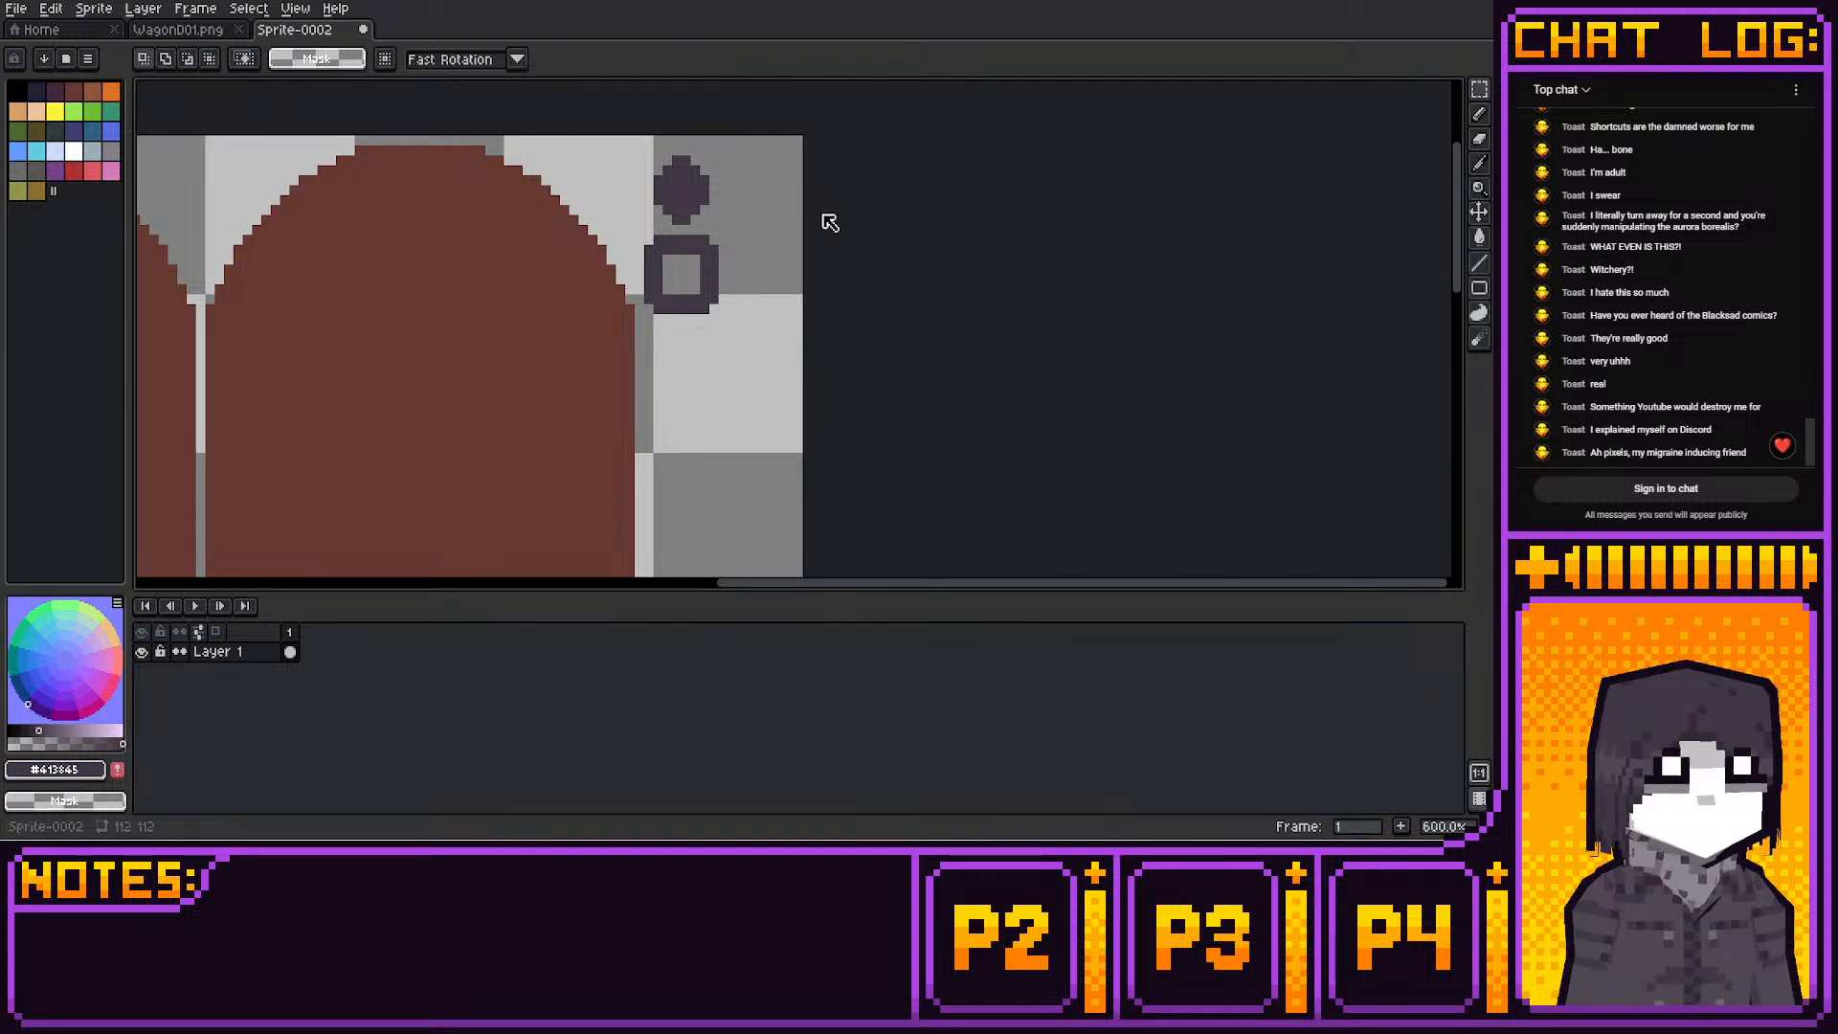
Draw a solid dark bar beside the oval, about 6 pixels wide and 3 pixels high
left_click(1480, 114)
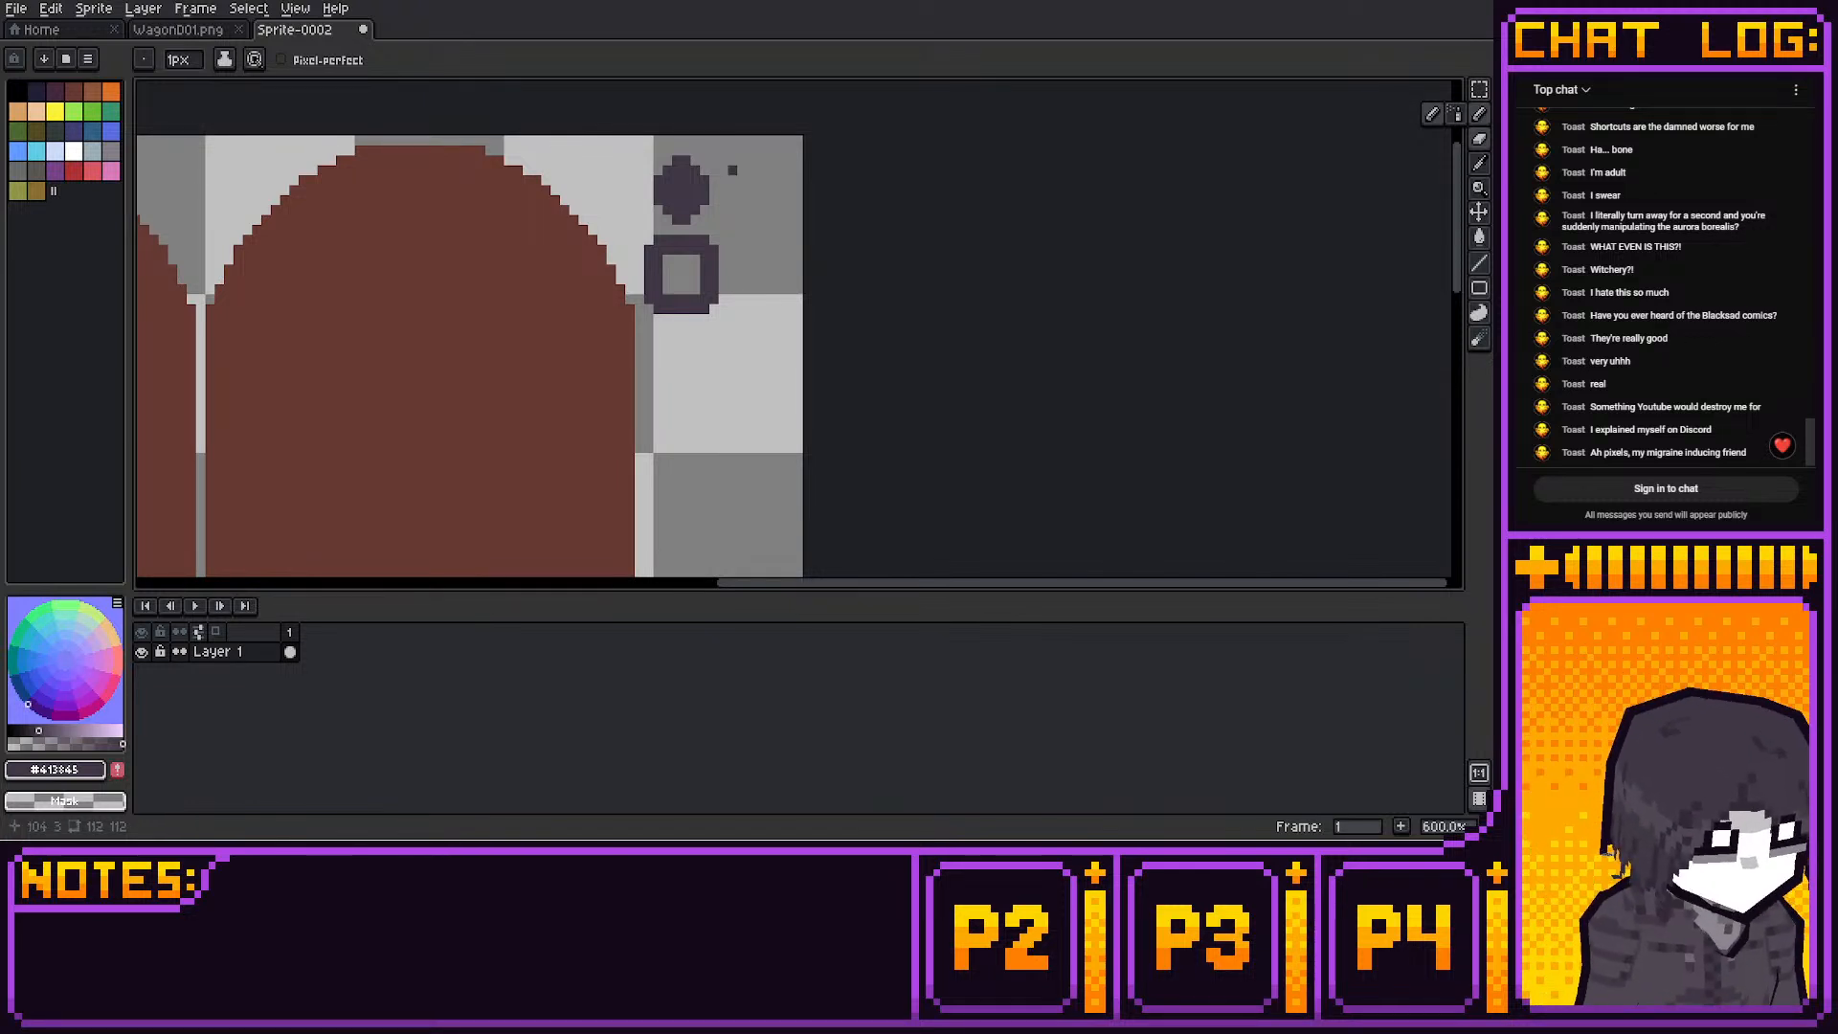
mouse_move(730, 170)
left_mouse_down()
mouse_move(758, 189)
mouse_move(781, 173)
mouse_move(788, 199)
mouse_move(777, 172)
left_mouse_up()
key("m")
left_click(779, 250)
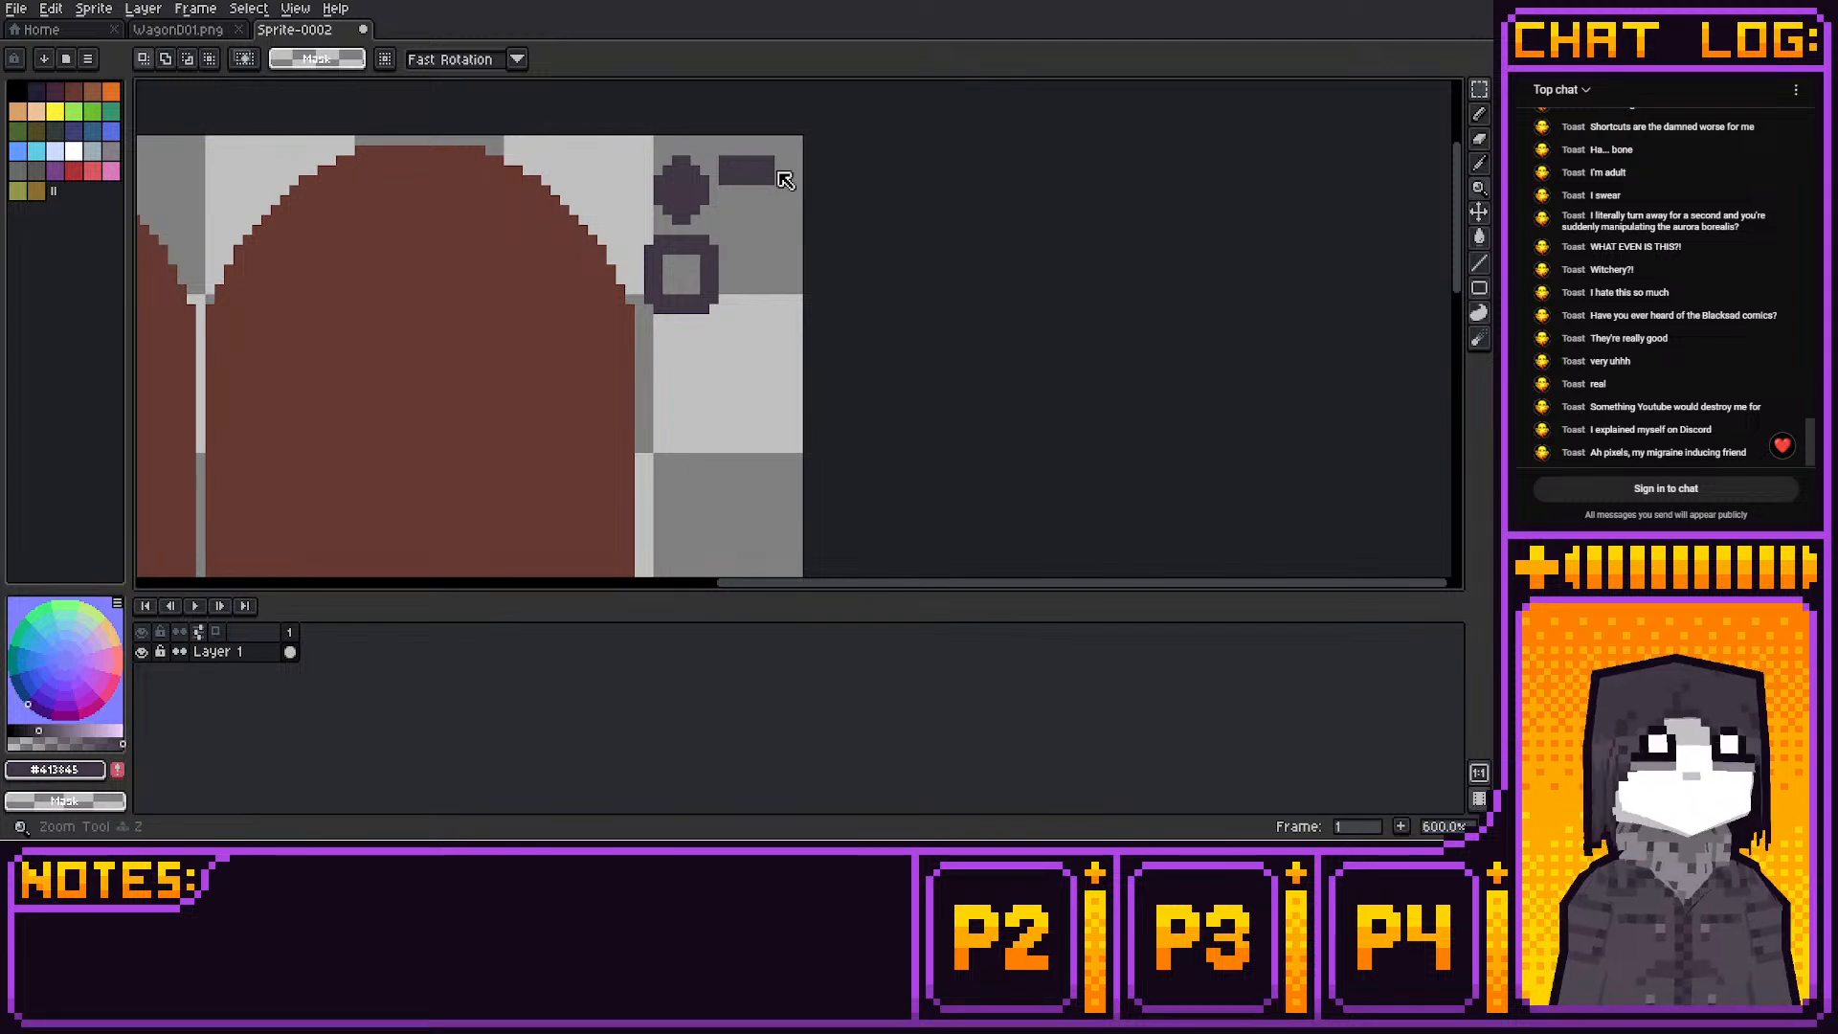
Add thinner six-pixel-wide bars above and below the first bar, undoing the stroke that joins the upper two
key("b")
mouse_move(722, 198)
left_mouse_down()
mouse_move(764, 209)
mouse_move(732, 200)
mouse_move(770, 141)
left_mouse_up()
left_click(746, 150)
key("ctrl+z")
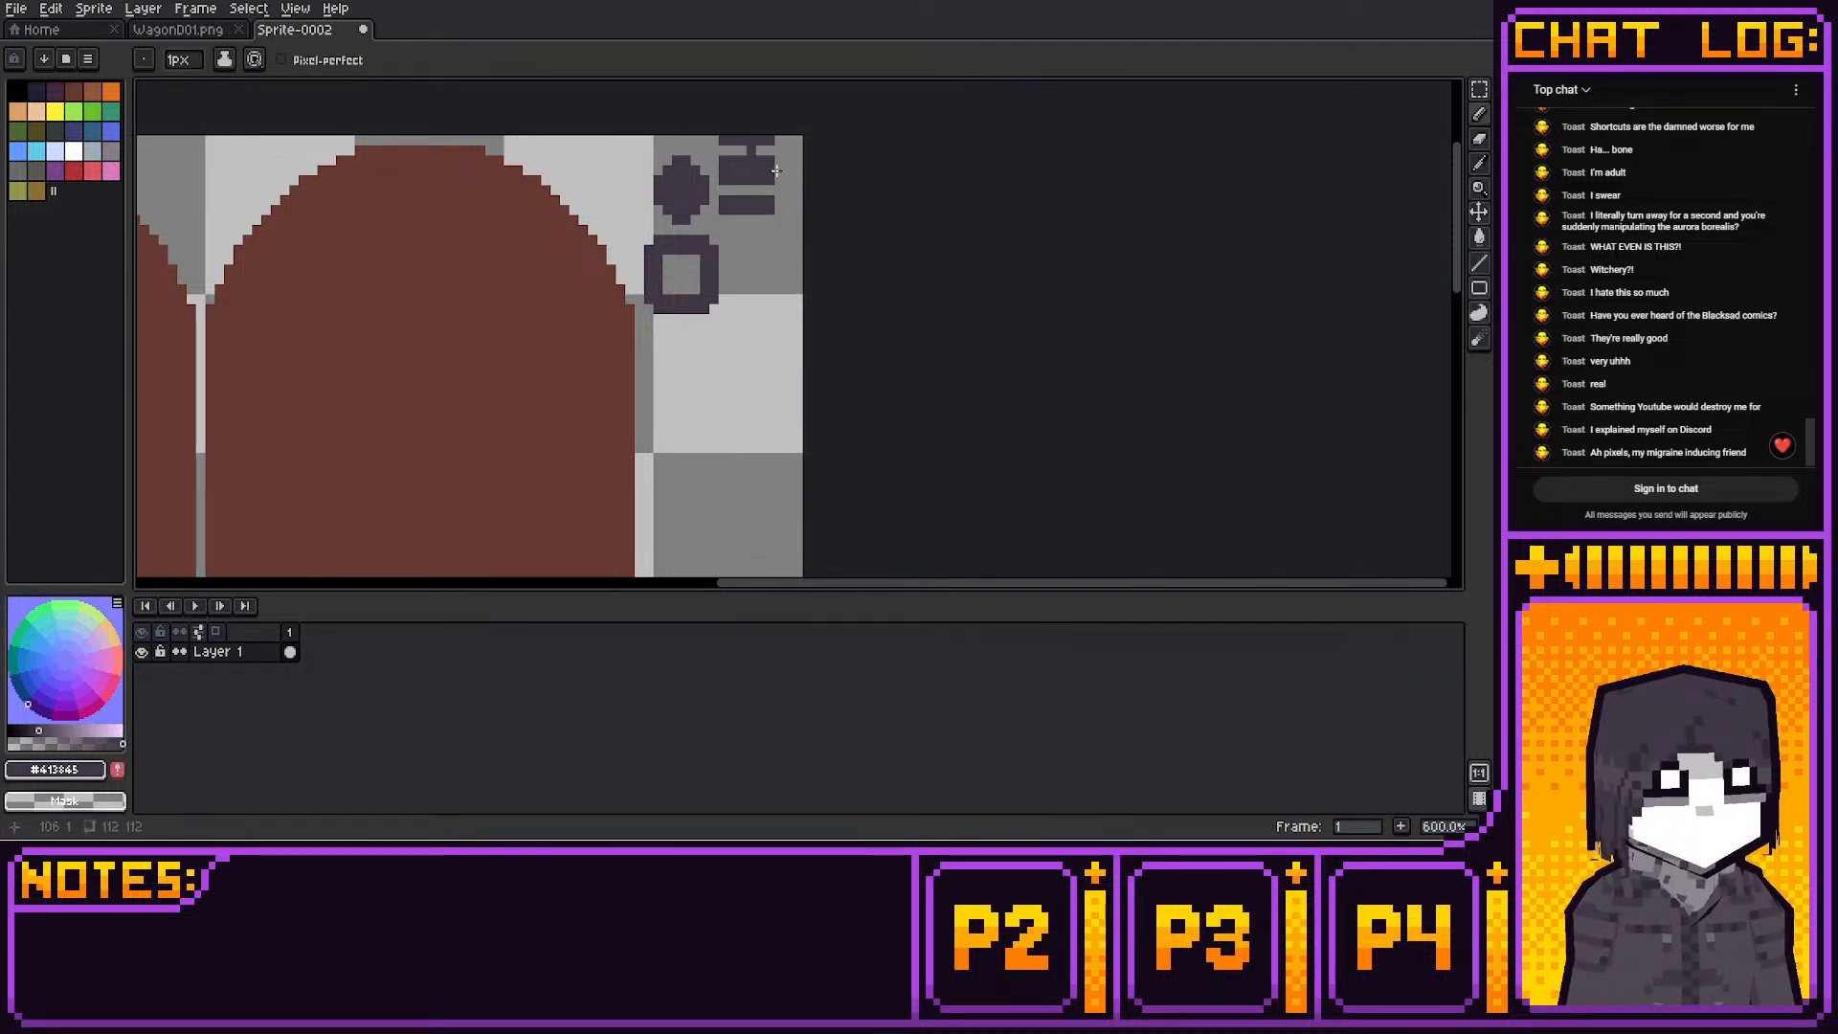
Move the three dark bars down one pixel and thicken the top bar to two pixels
key("m")
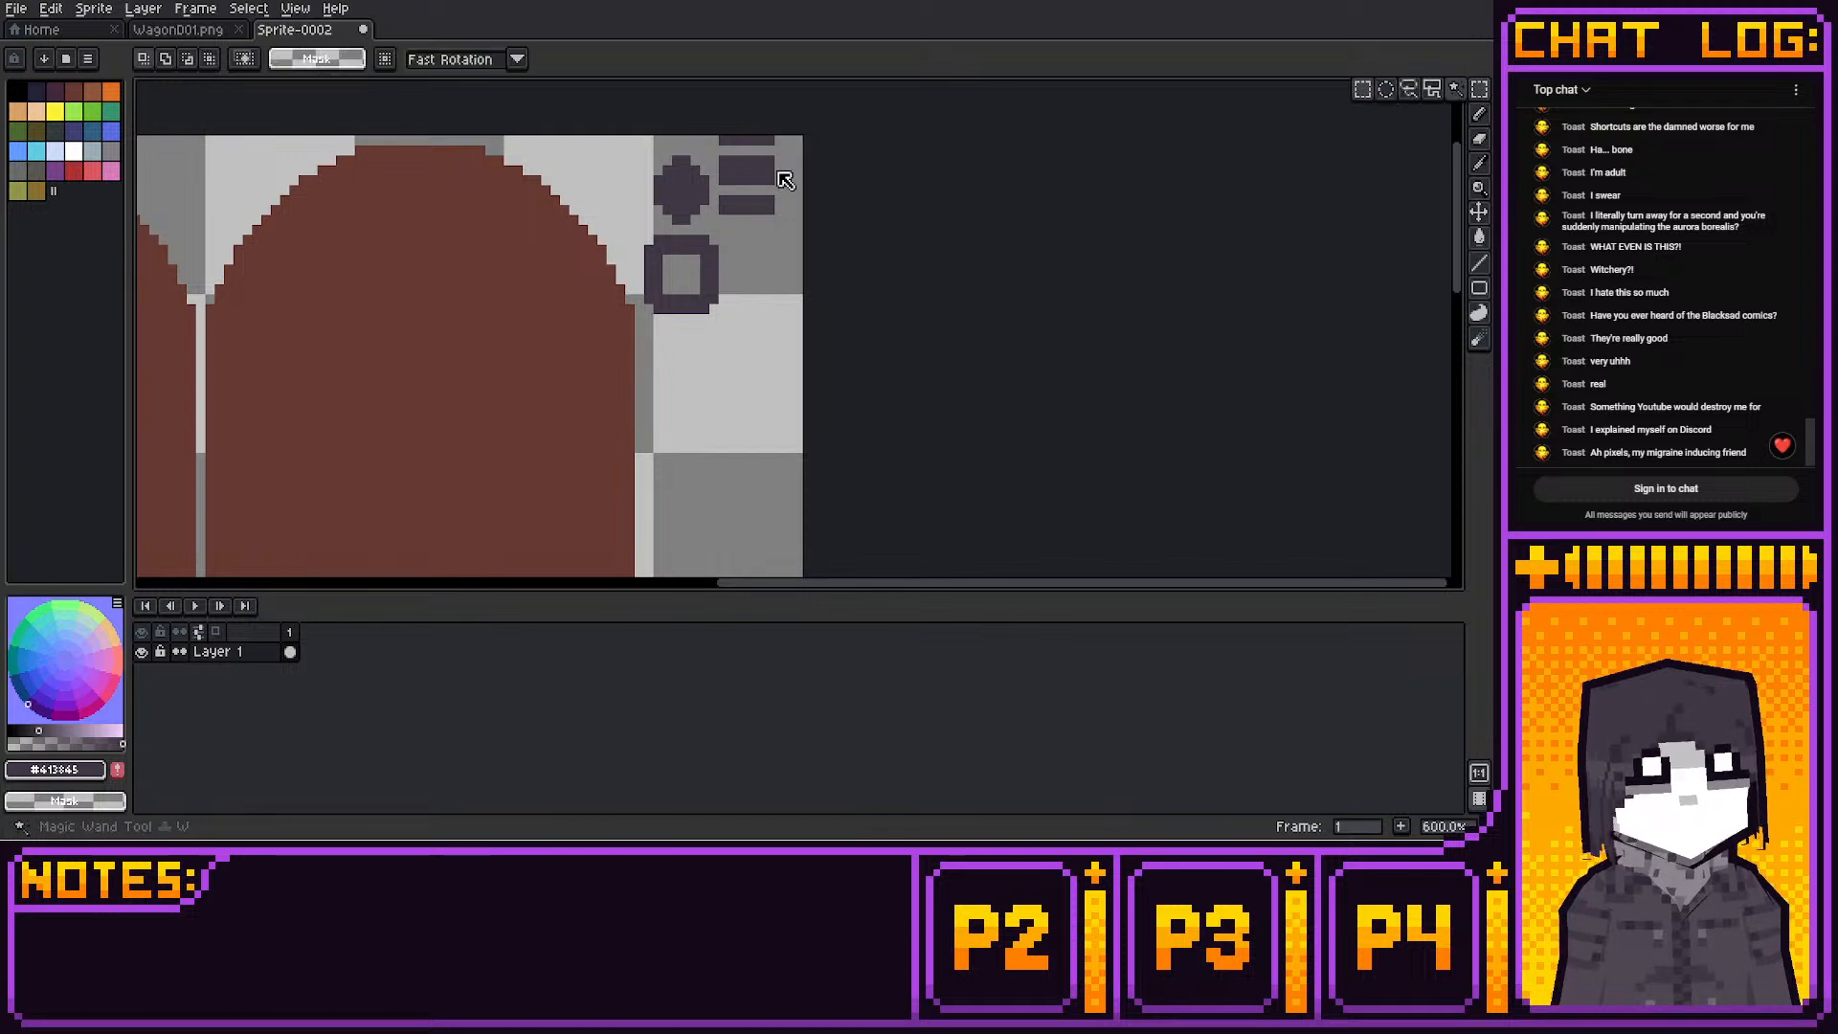
left_click_drag(708, 143, 805, 247)
left_click(853, 240)
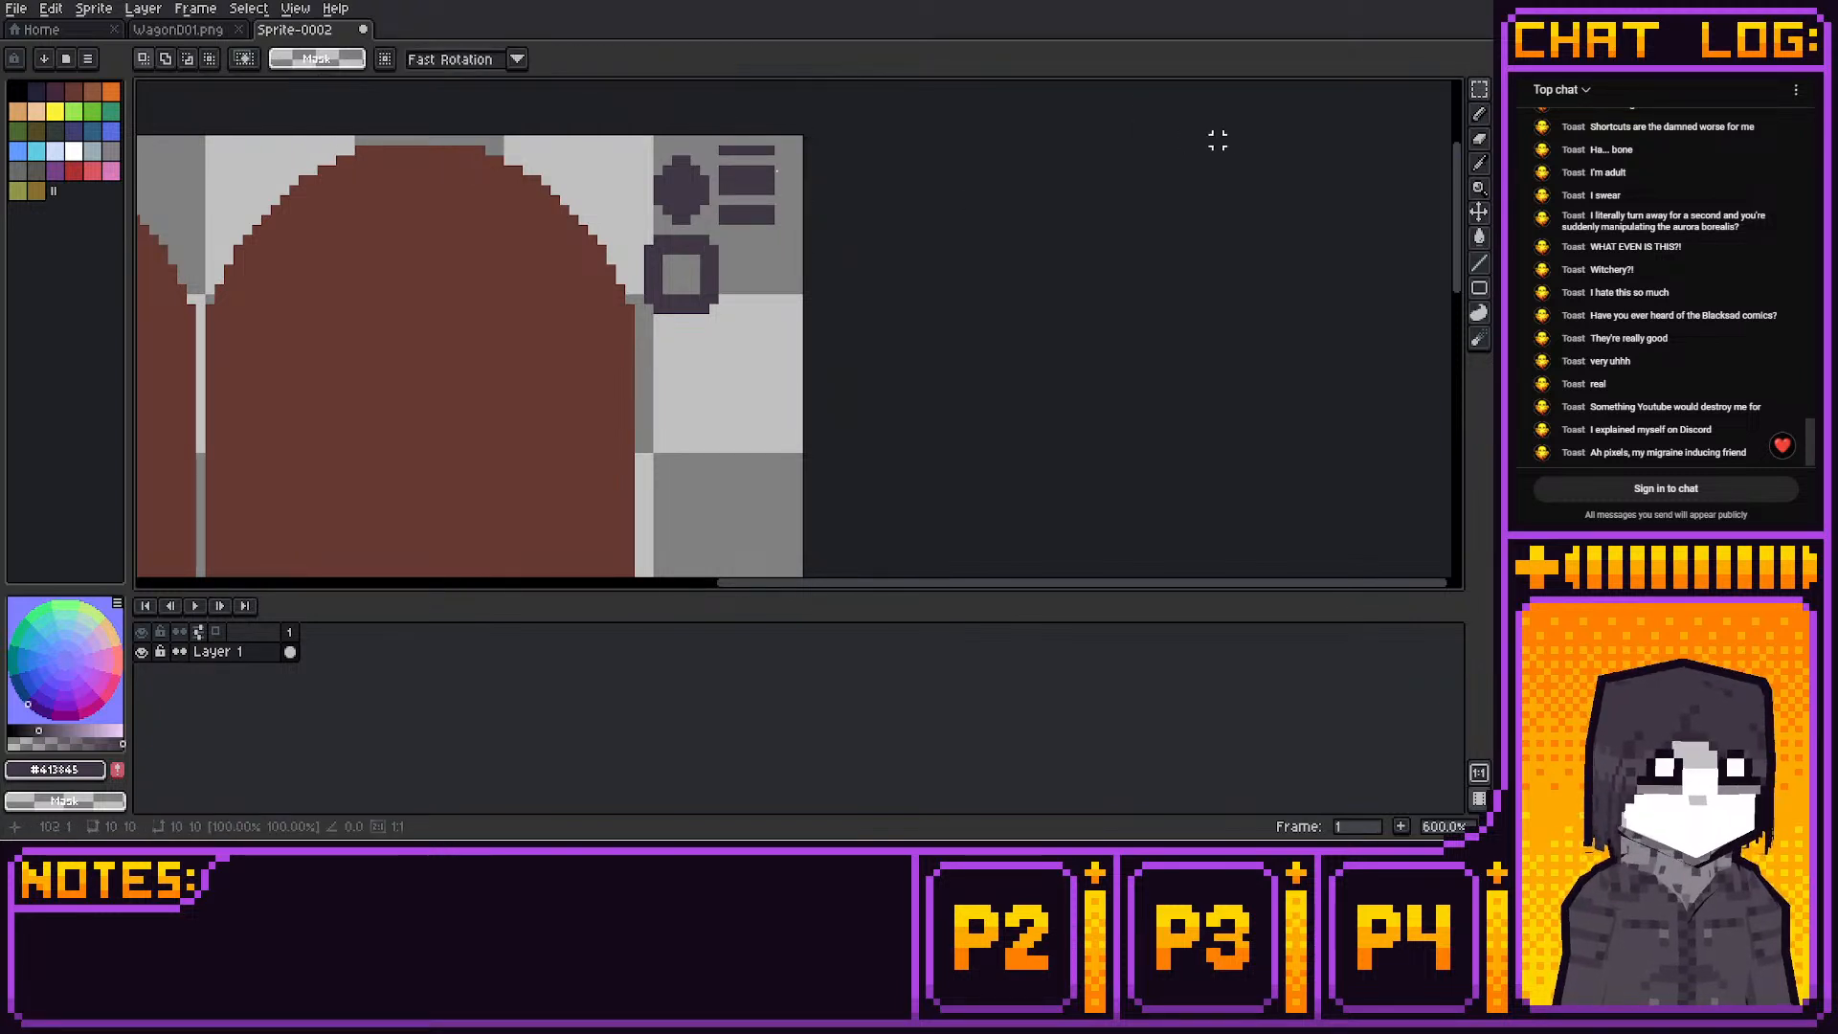
left_click(1479, 114)
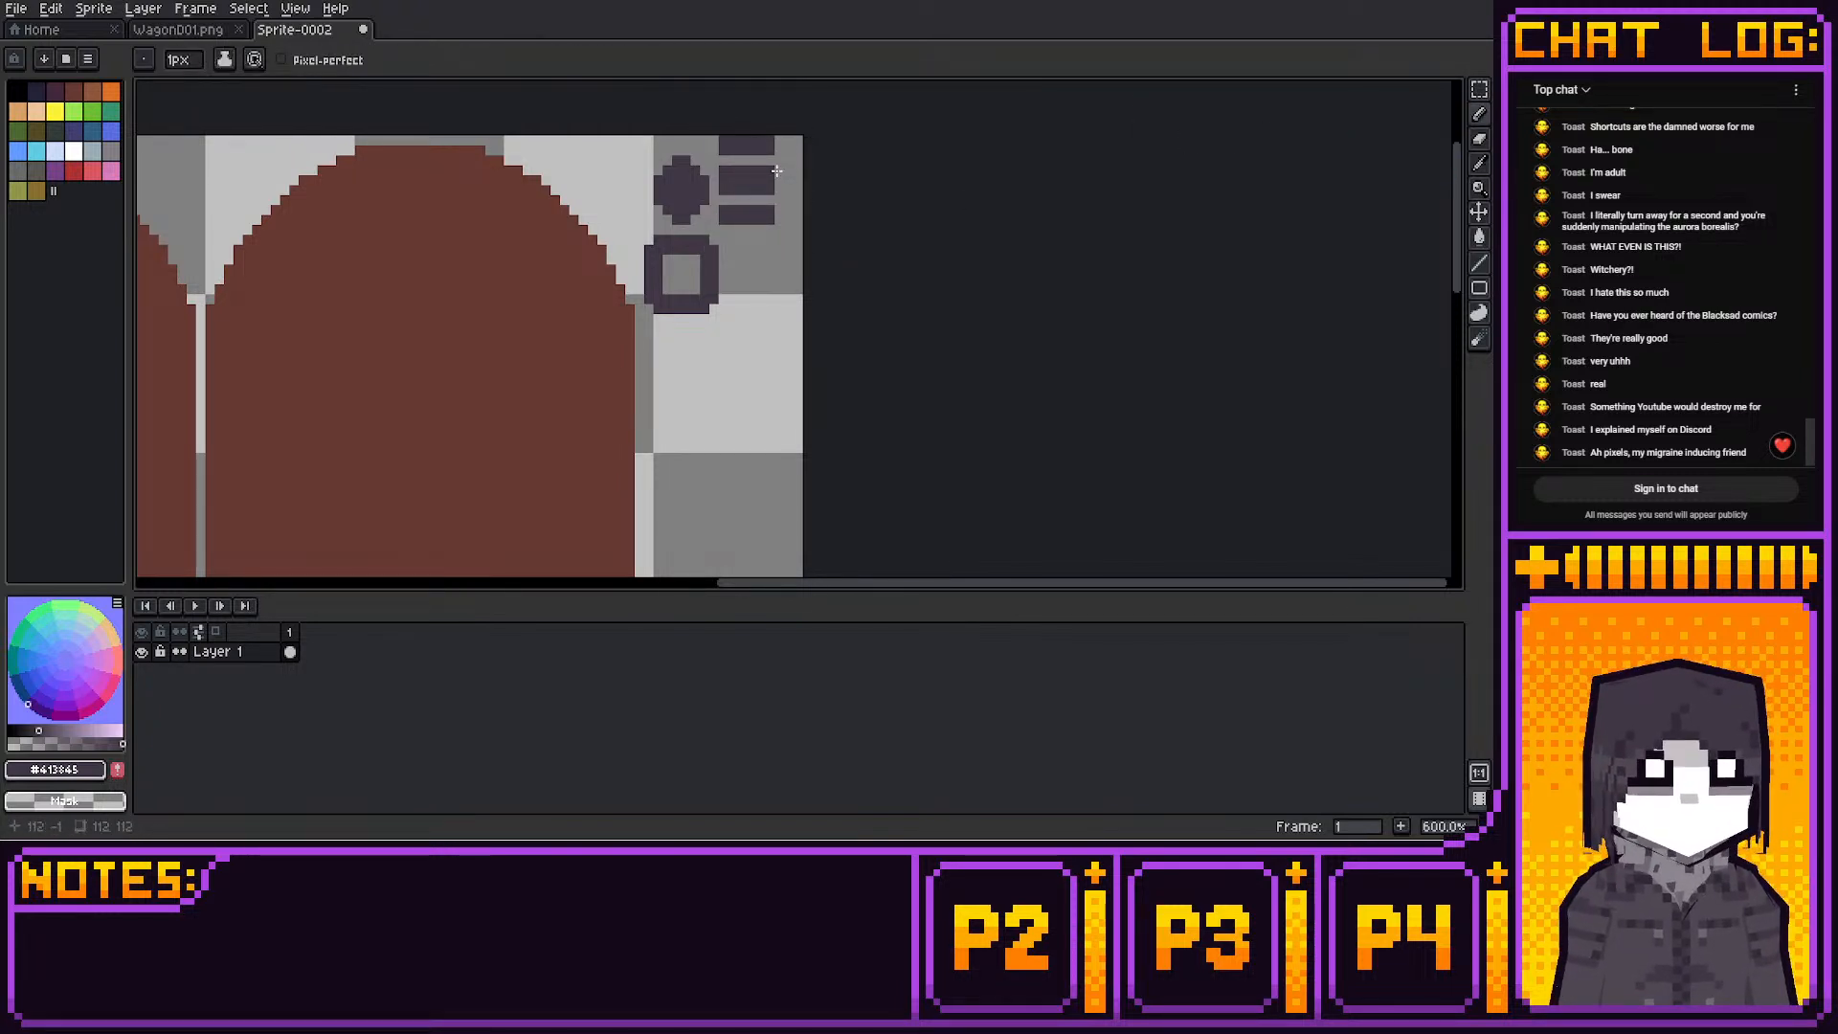
Select the three bars, move them 3 pixels down and 1 pixel right, and deselect
key("m")
left_click_drag(715, 131, 779, 238)
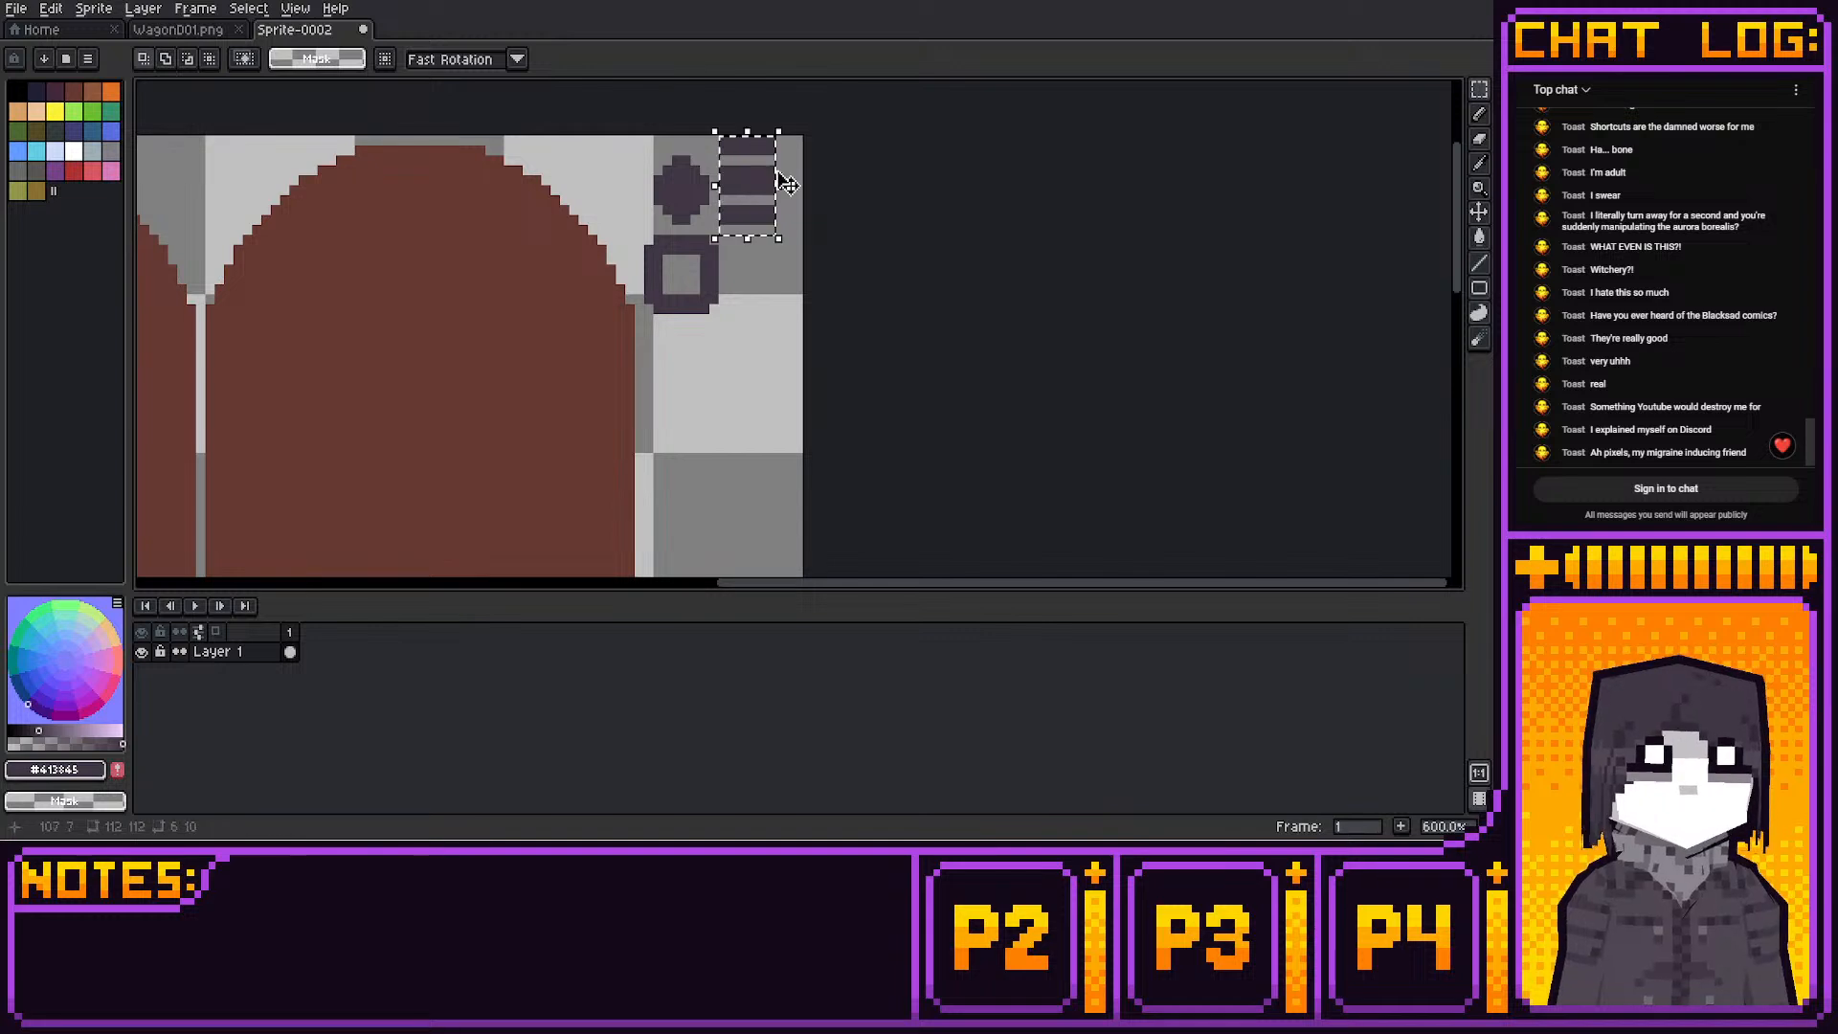
key("Down")
key("Down")
key("Down")
key("Down")
key("Right")
key("Up")
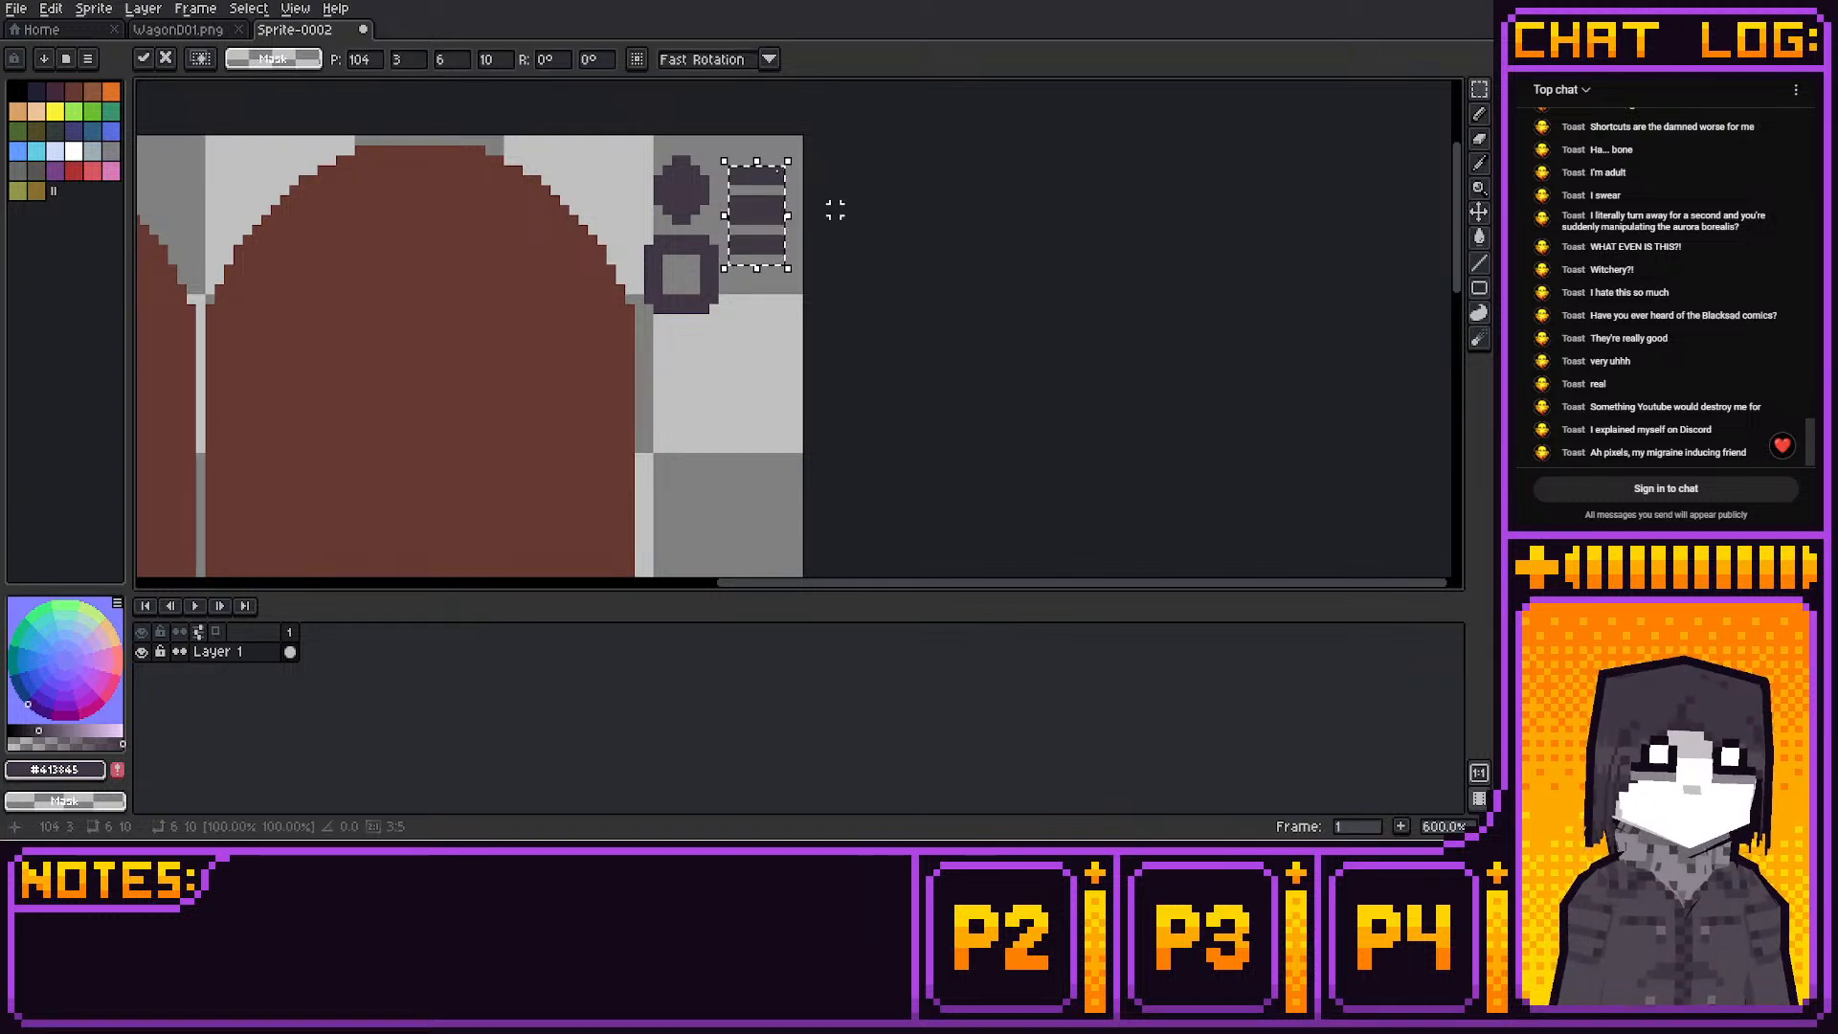
left_click(853, 168)
Draw a dark block about 2 by 3 pixels below the three bars, move the whole column up one pixel, and deselect
left_click(1479, 114)
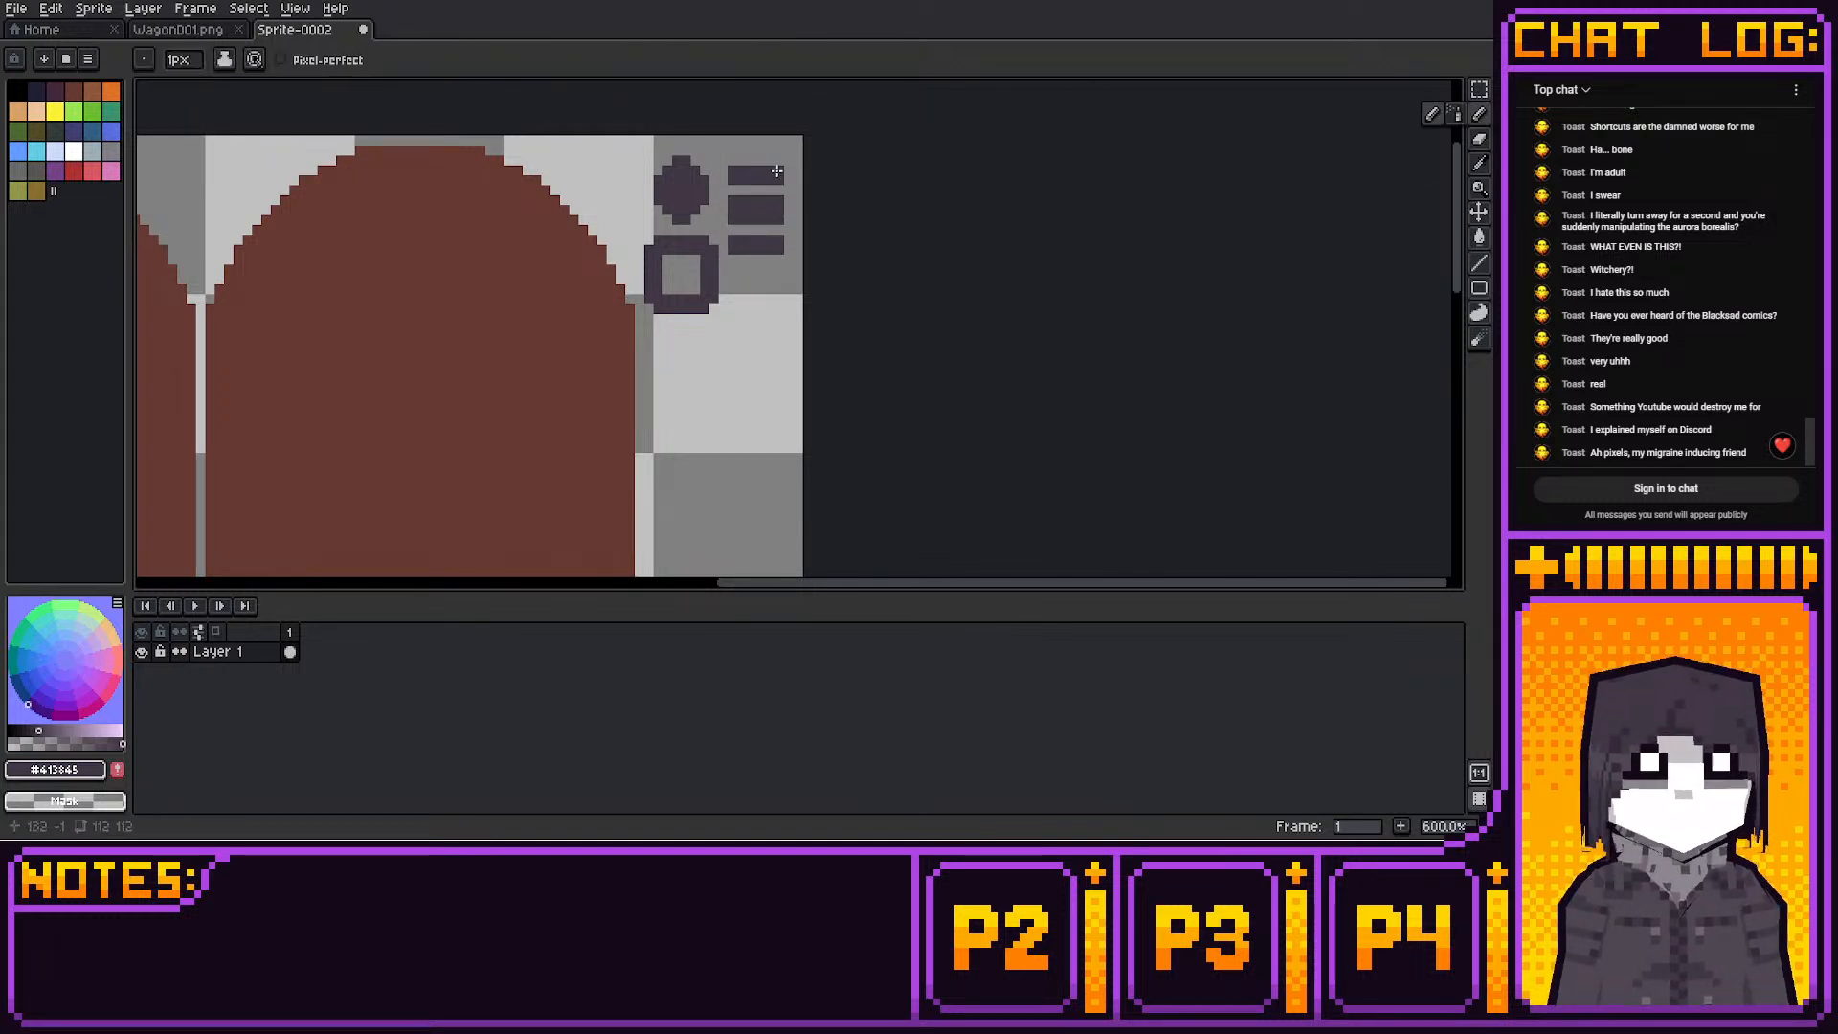
left_click(732, 269)
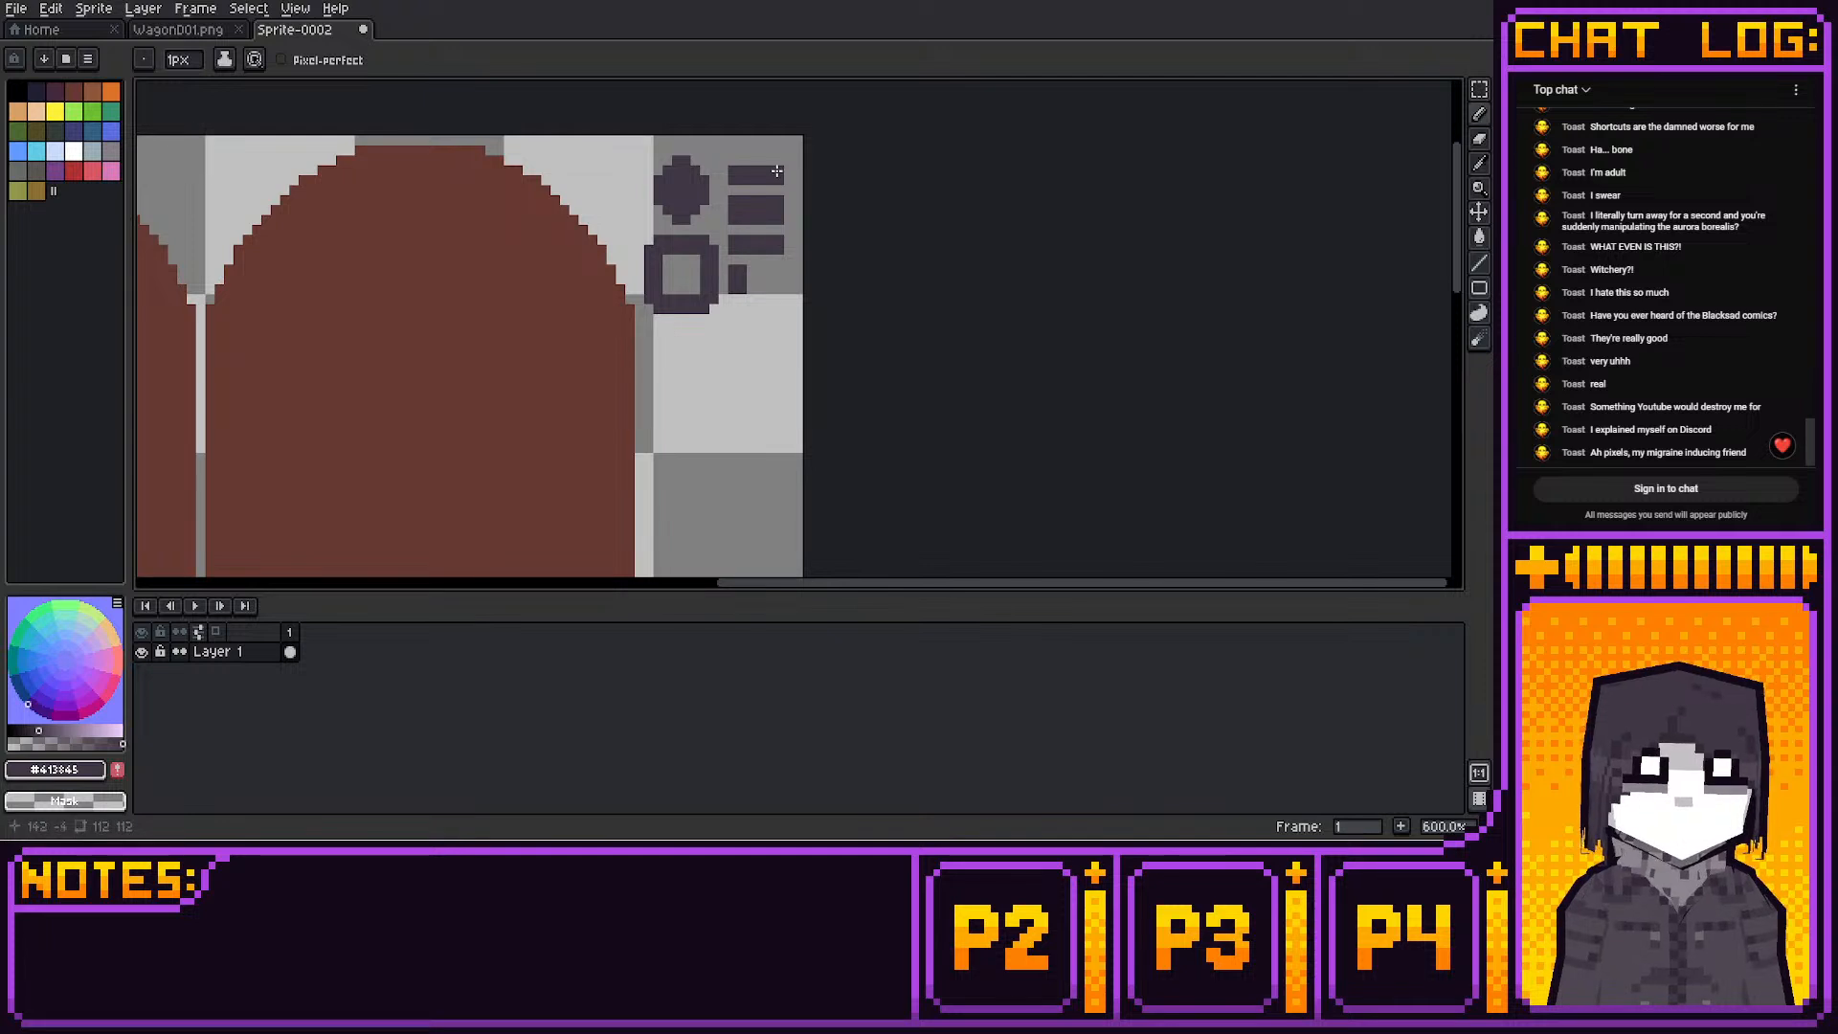
left_click(1479, 89)
left_click_drag(714, 151, 806, 337)
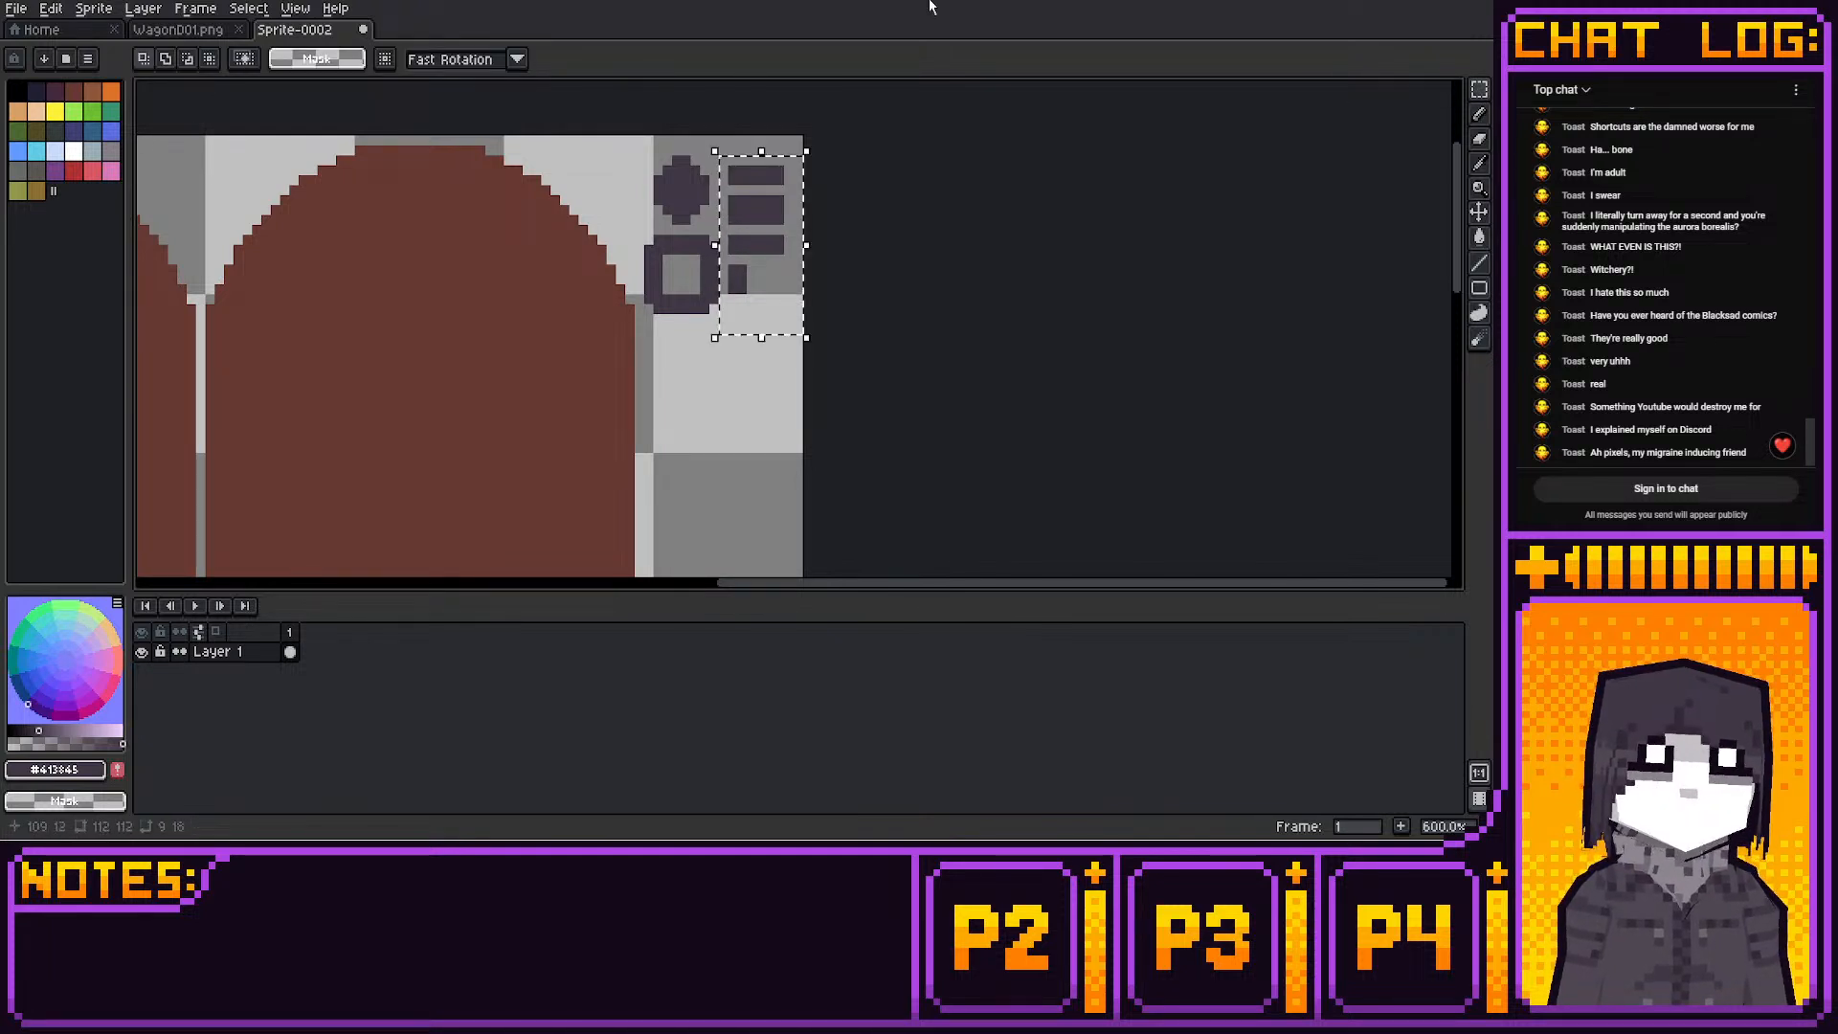
key("Up")
left_click_drag(629, 148, 816, 328)
left_click(742, 191)
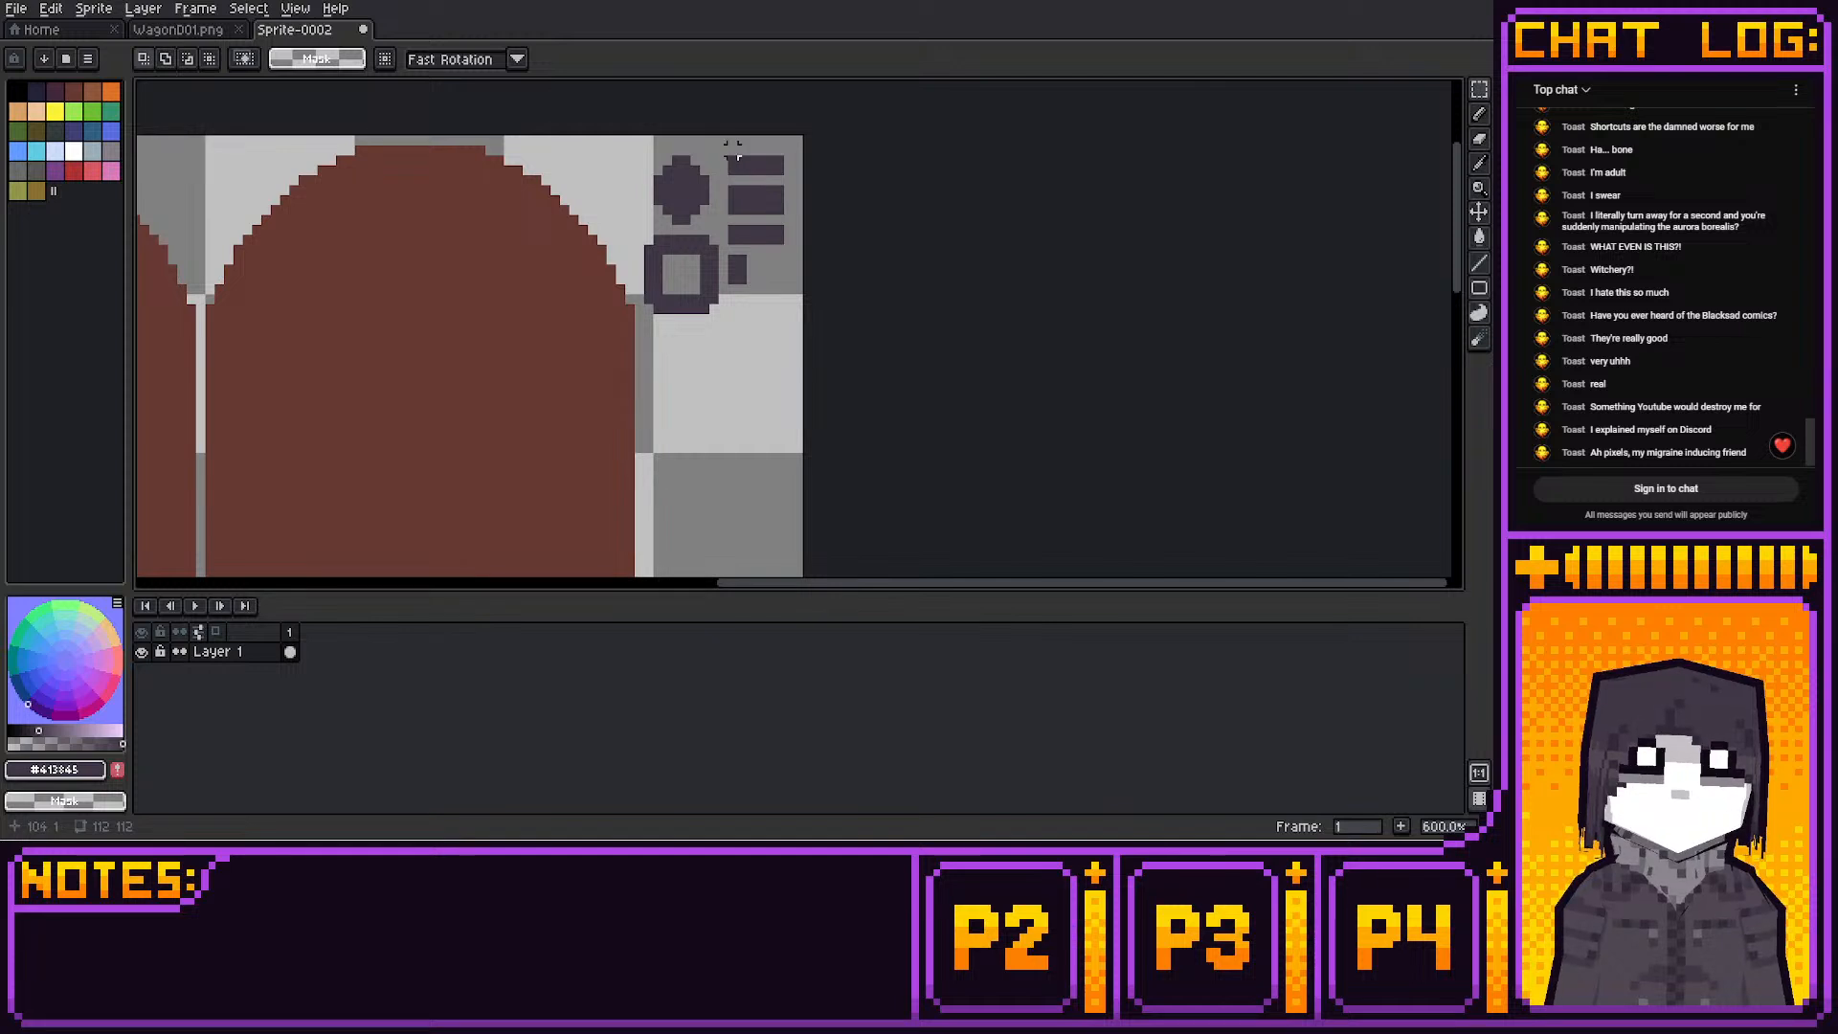
left_click_drag(732, 150, 806, 311)
middle_click_drag(821, 288, 928, 206)
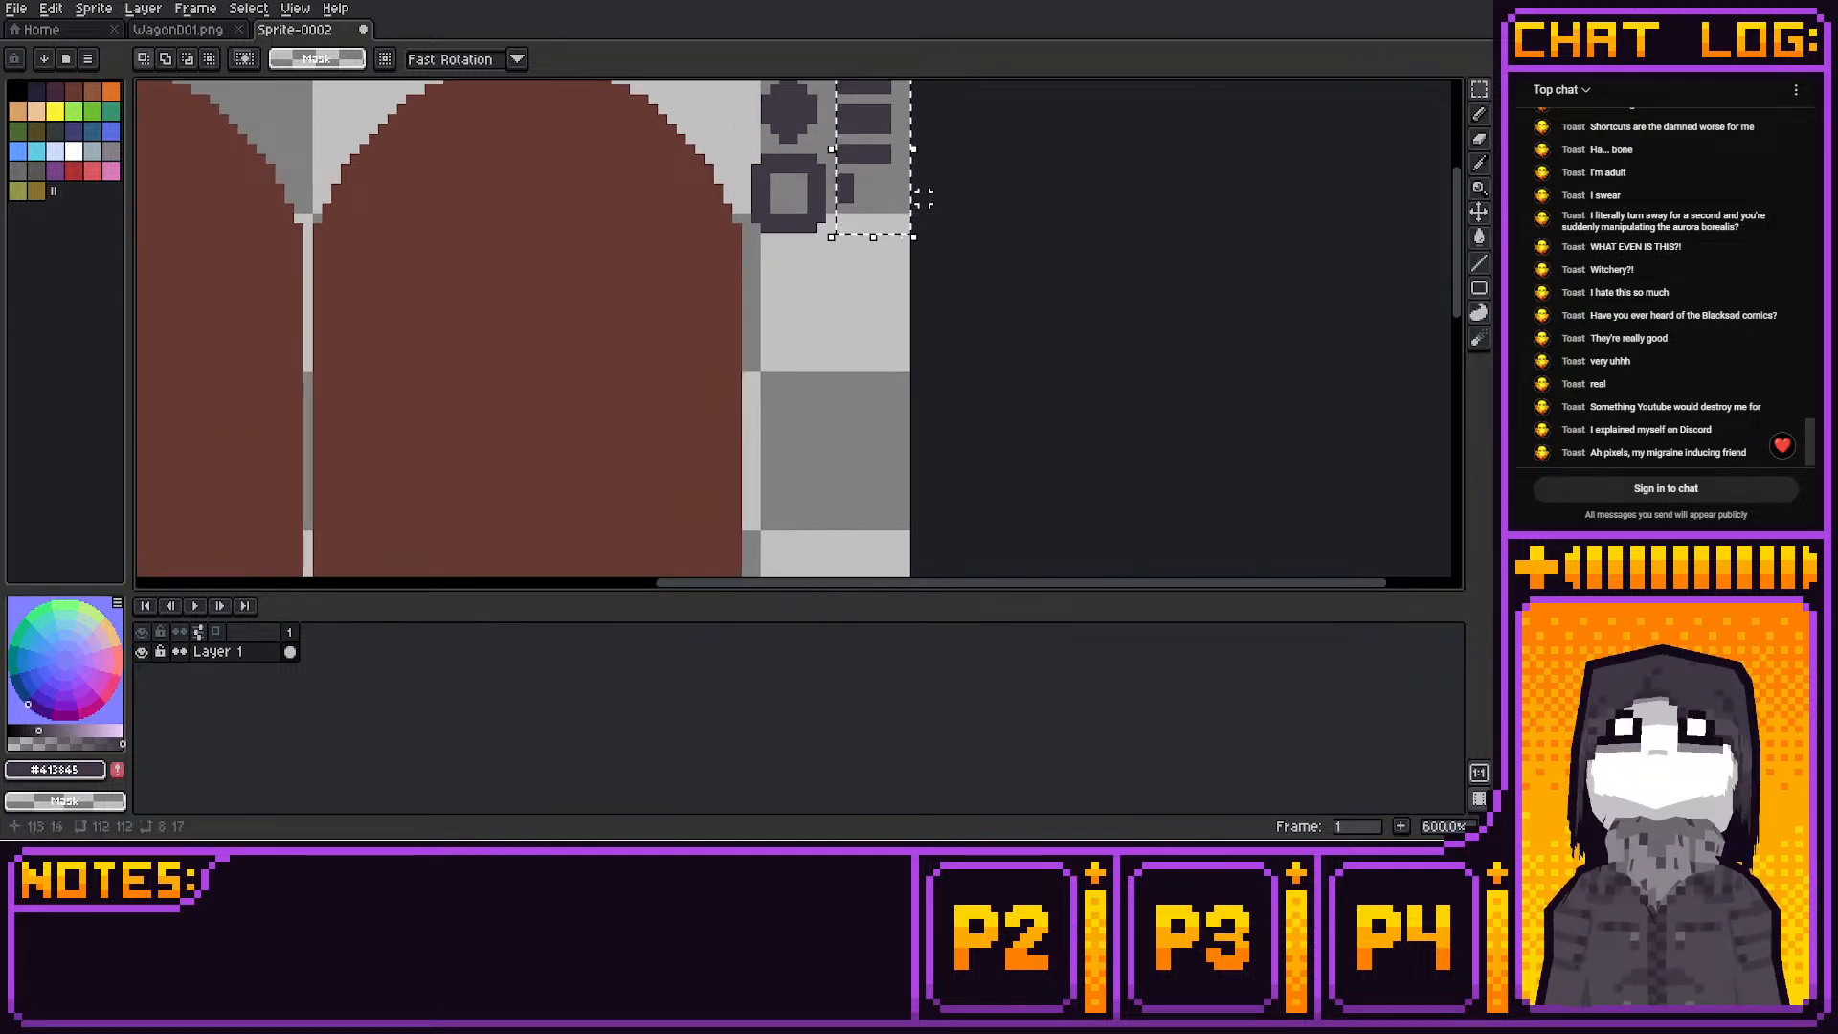
scroll(923, 198, "down", 3)
scroll(885, 374, "up", 2)
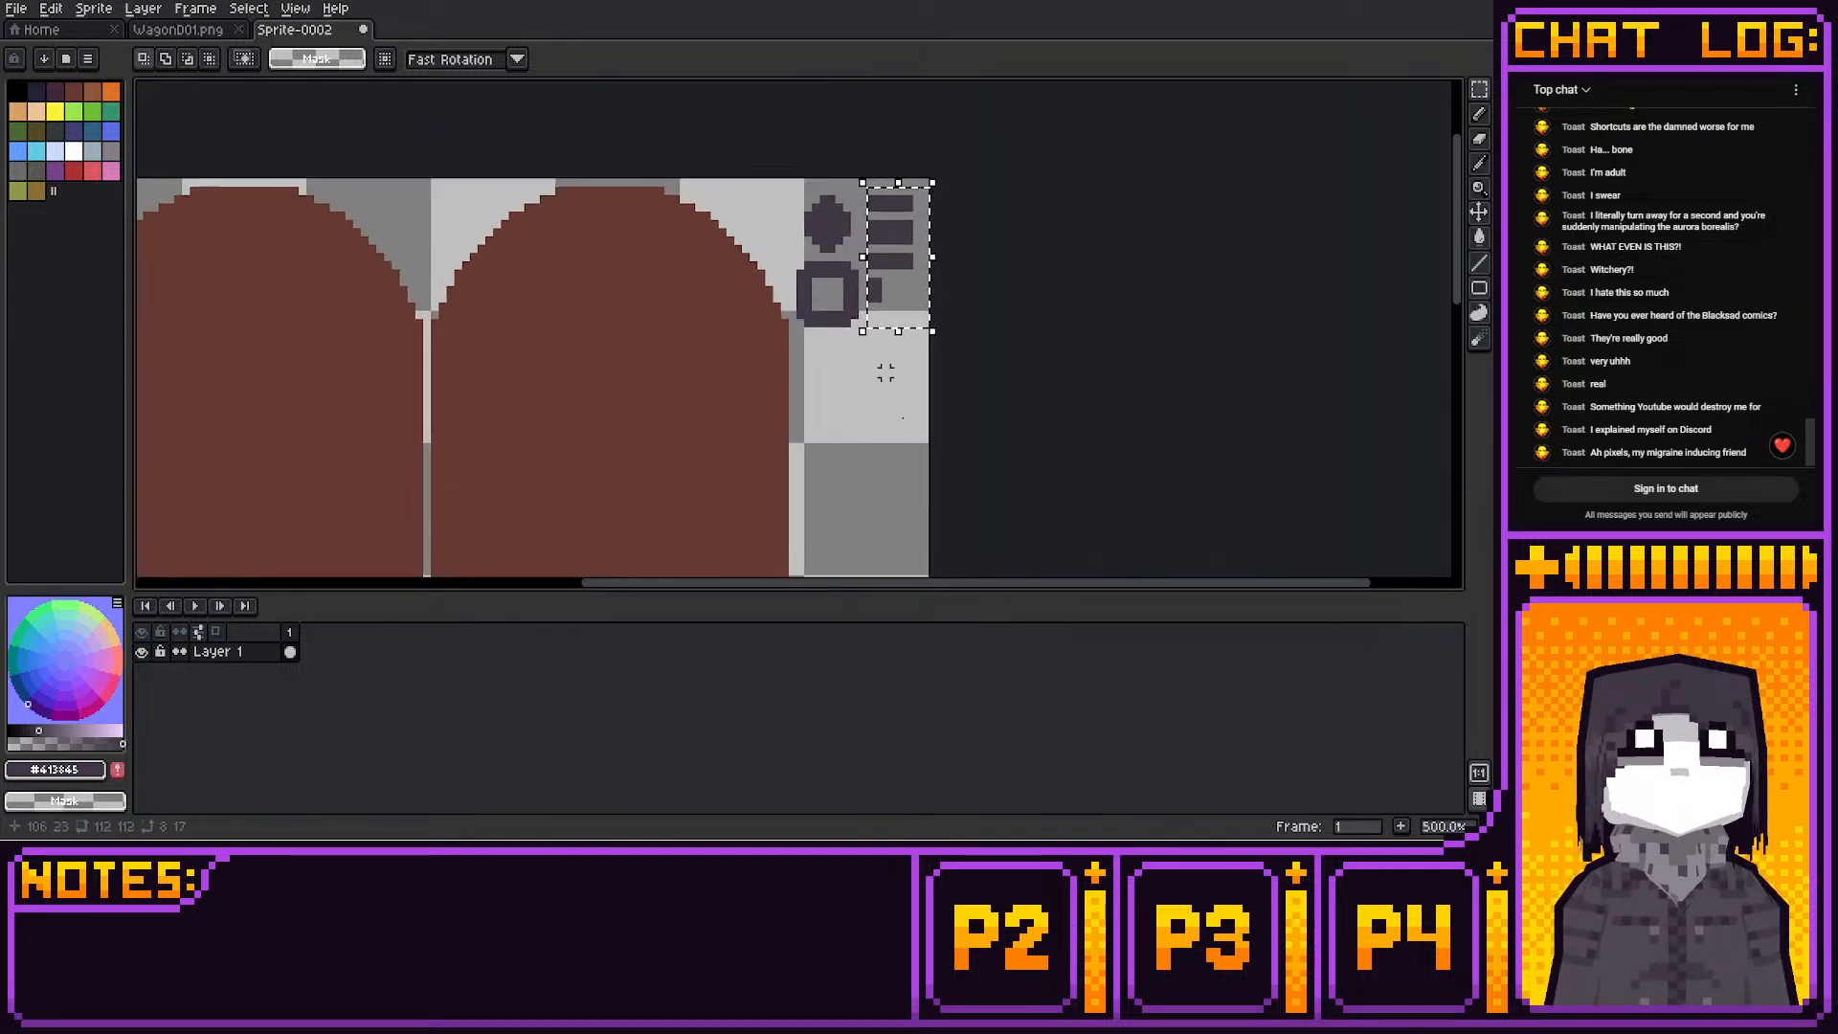
scroll(833, 211, "up", 1)
Try moving the oval and the square ring into the notch between the two door arches, and undo both moves
mouse_move(794, 185)
left_mouse_down()
mouse_move(858, 257)
mouse_move(379, 225)
left_mouse_up()
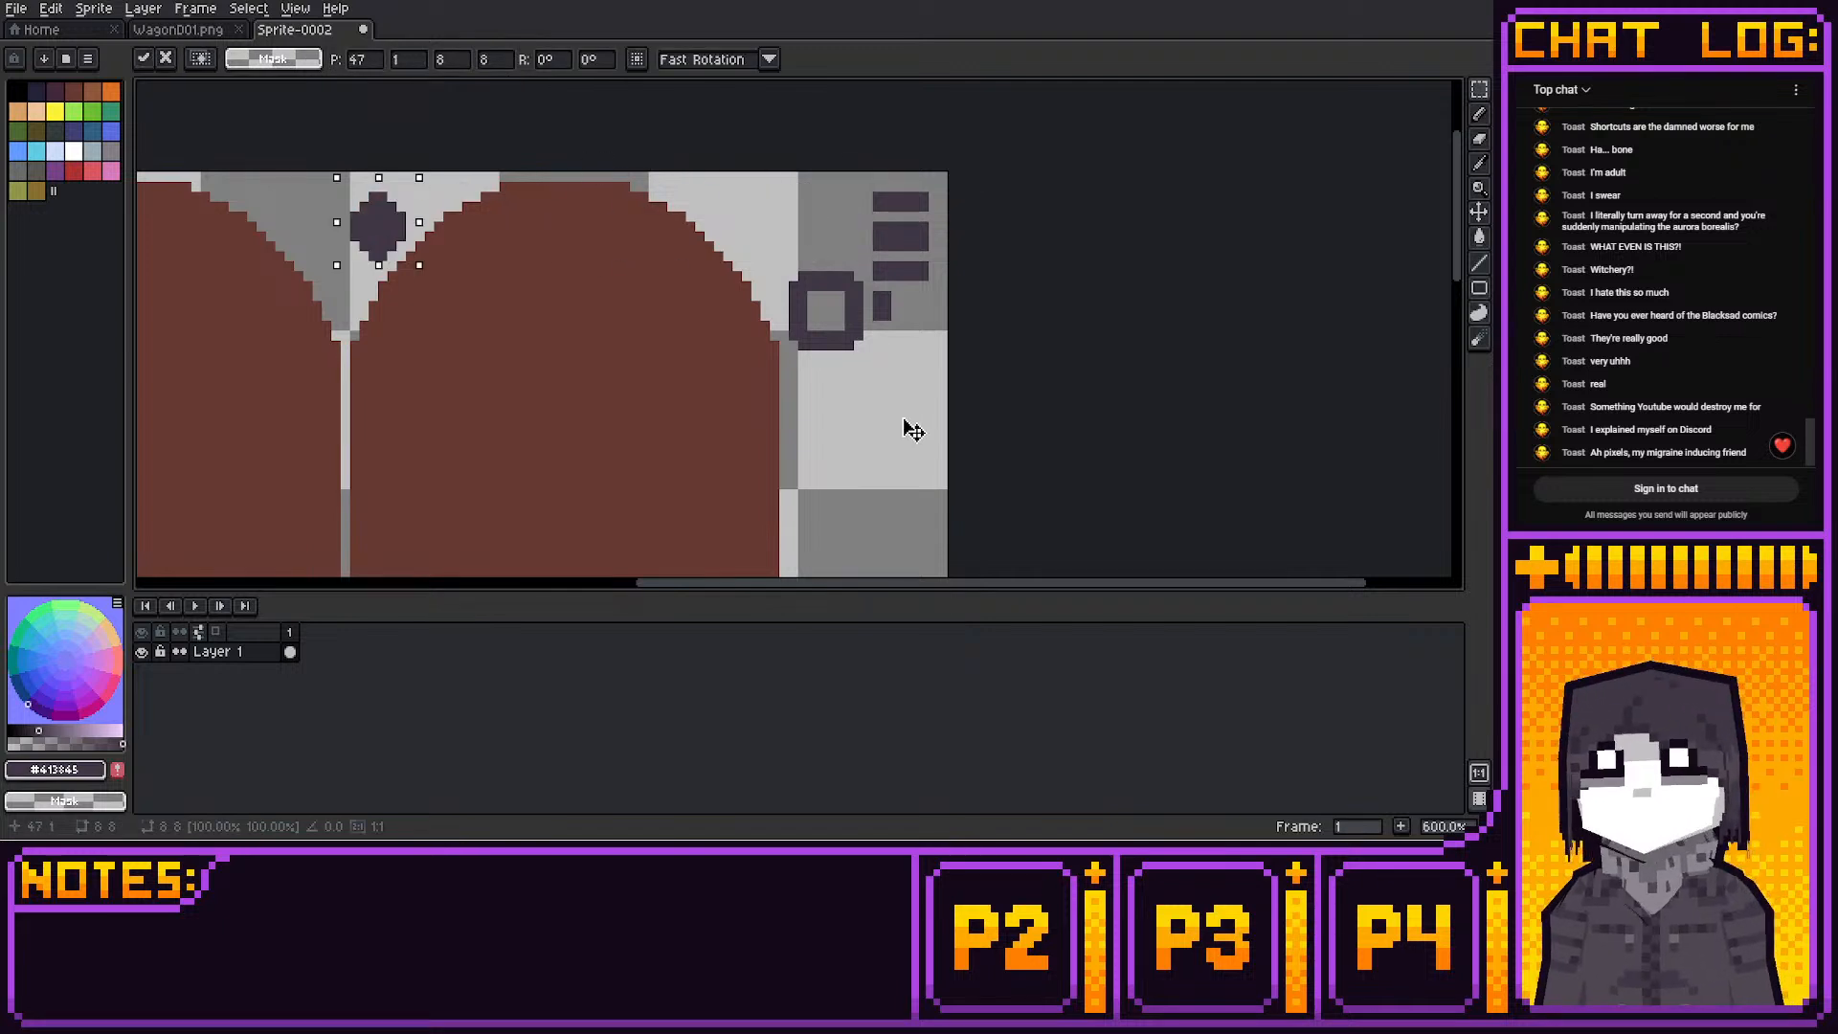
key("Left")
key("Left")
key("Left")
key("Down")
key("Down")
key("Down")
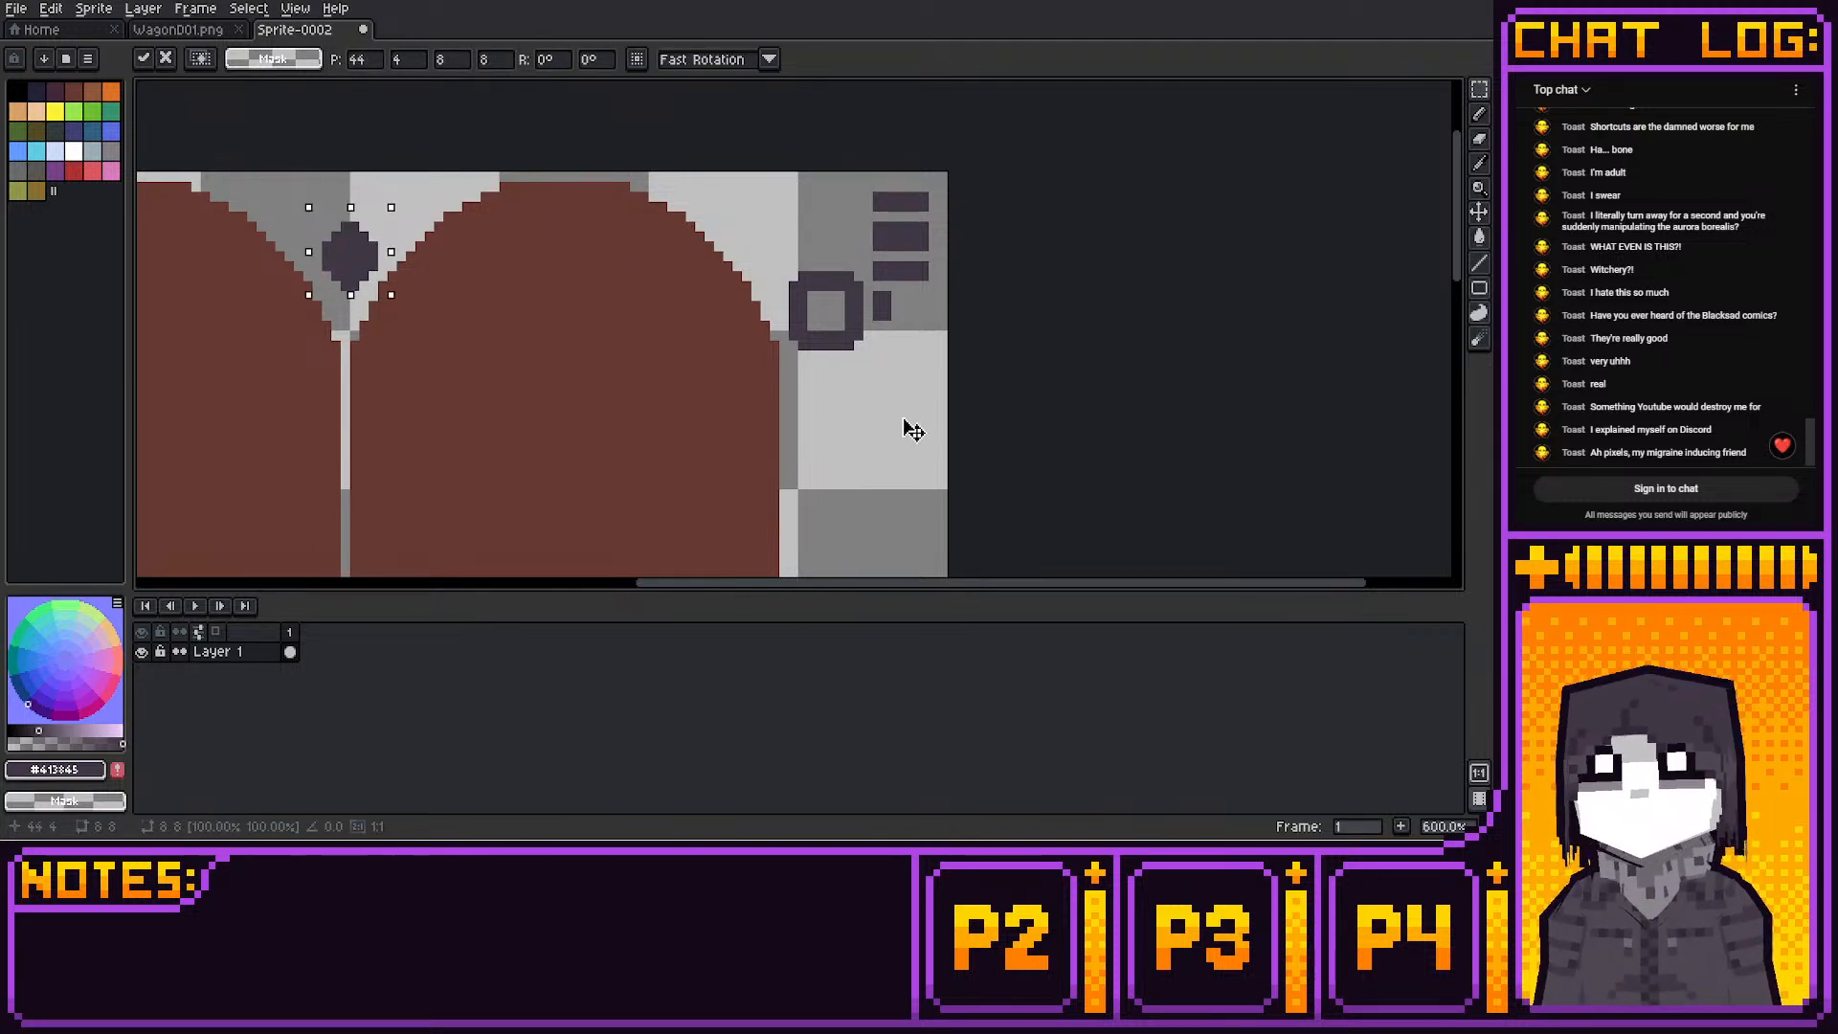
key("Return")
left_click_drag(782, 266, 866, 373)
left_click_drag(827, 311, 341, 223)
middle_click_drag(596, 238, 618, 217)
key("ctrl+z")
key("ctrl+z")
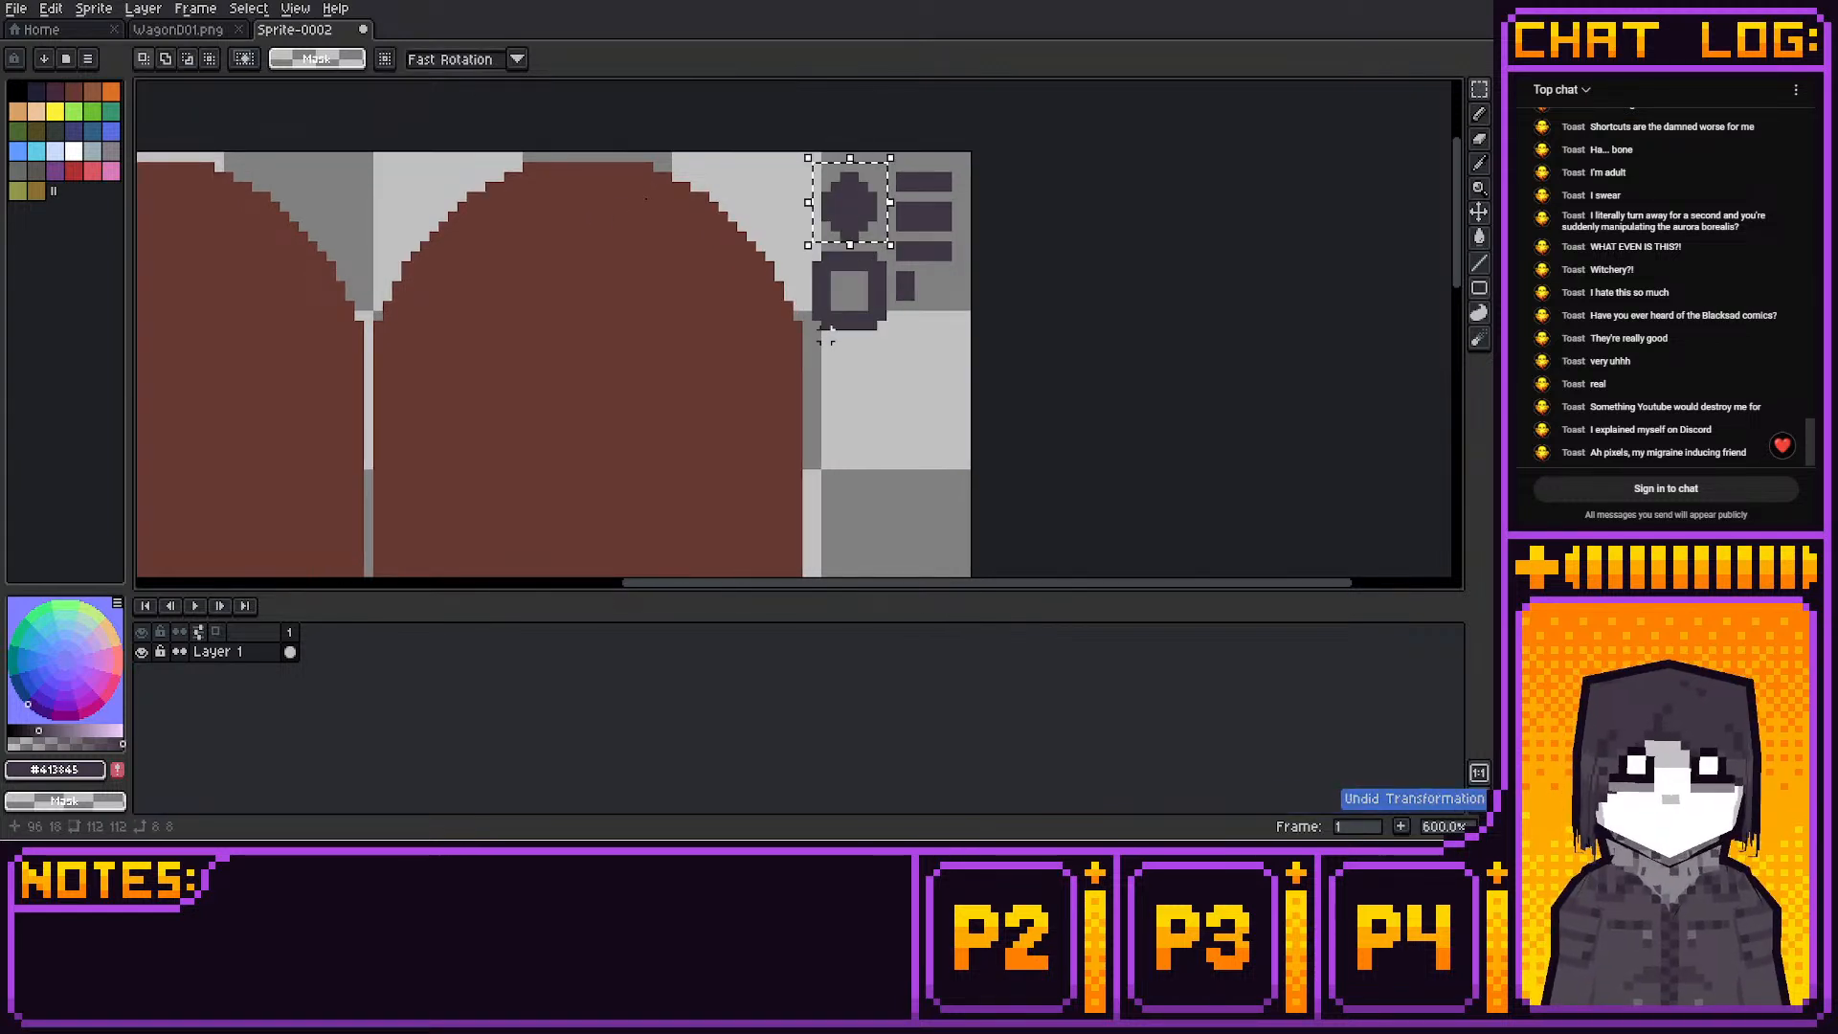
Move the square ring into the notch between the two door arches, with its selection at X 43, Y 2, and deselect
left_click_drag(818, 336, 882, 255)
left_click_drag(854, 291, 844, 280)
key("Right")
key("Down")
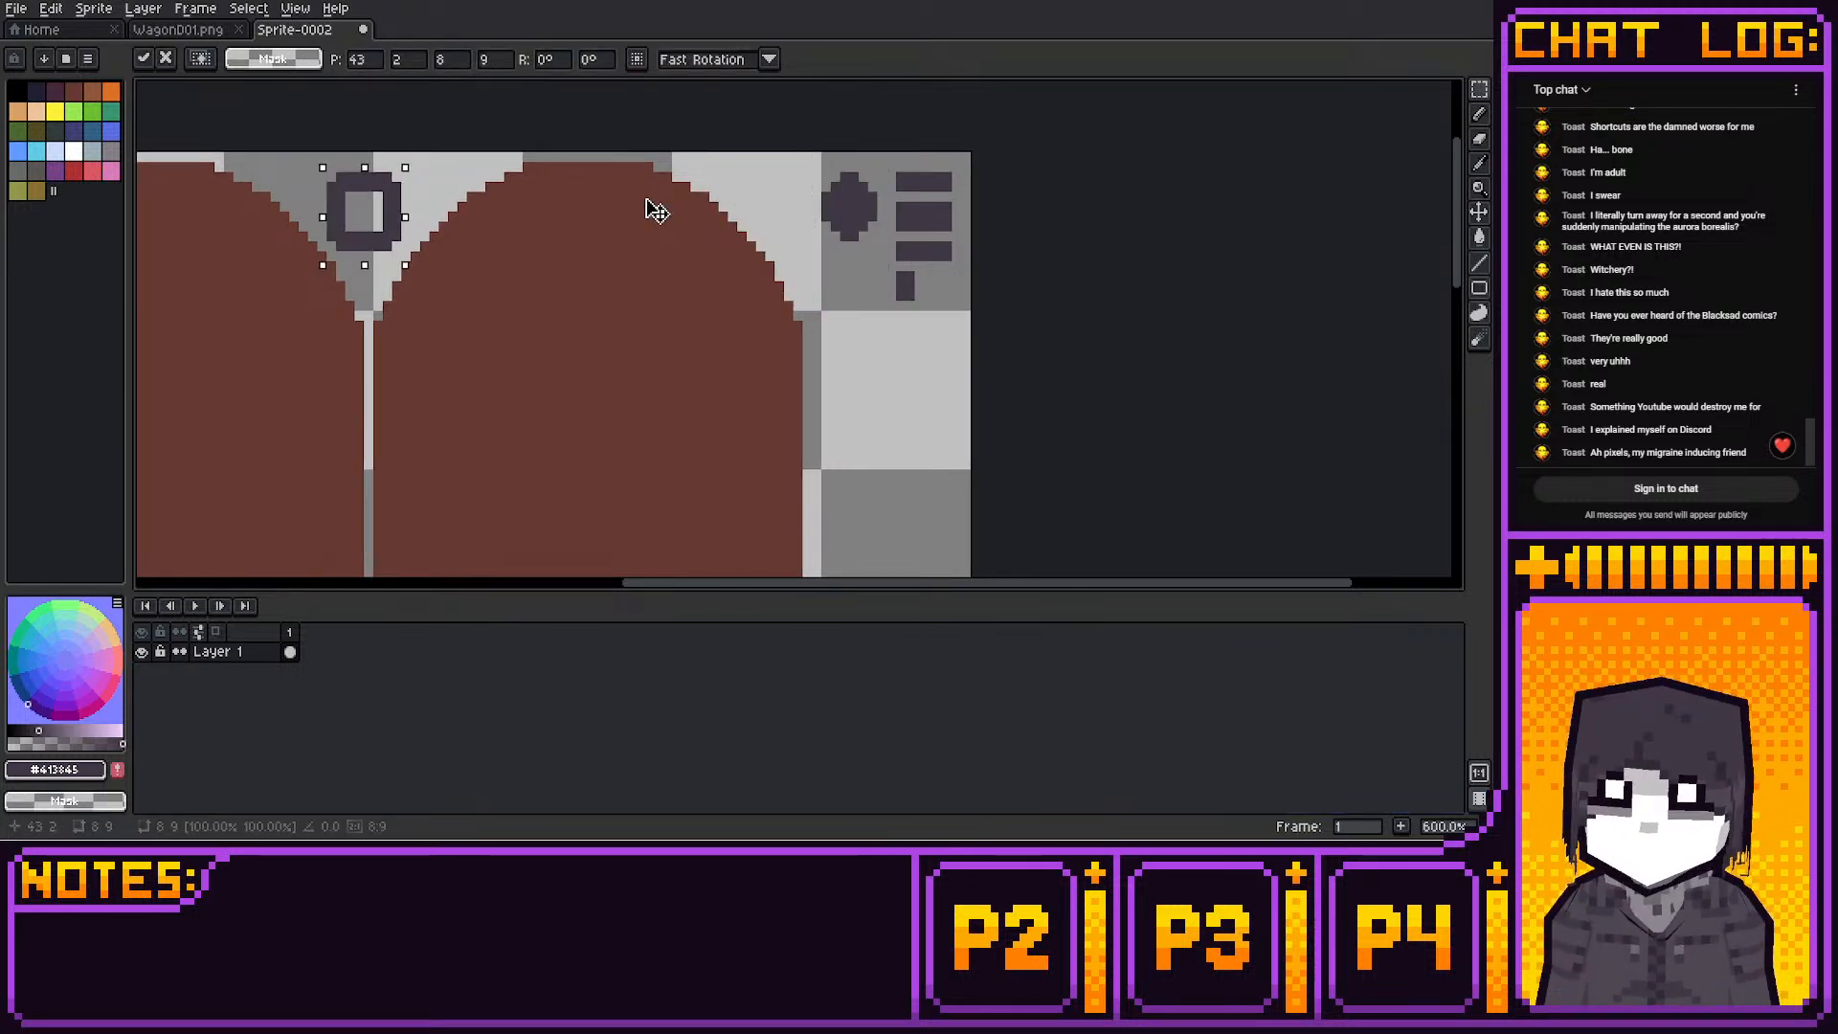
left_click(509, 173)
Move the dark oval into the sheet's upper-left corner beside the first door's arch, and deselect
left_click_drag(816, 168, 871, 275)
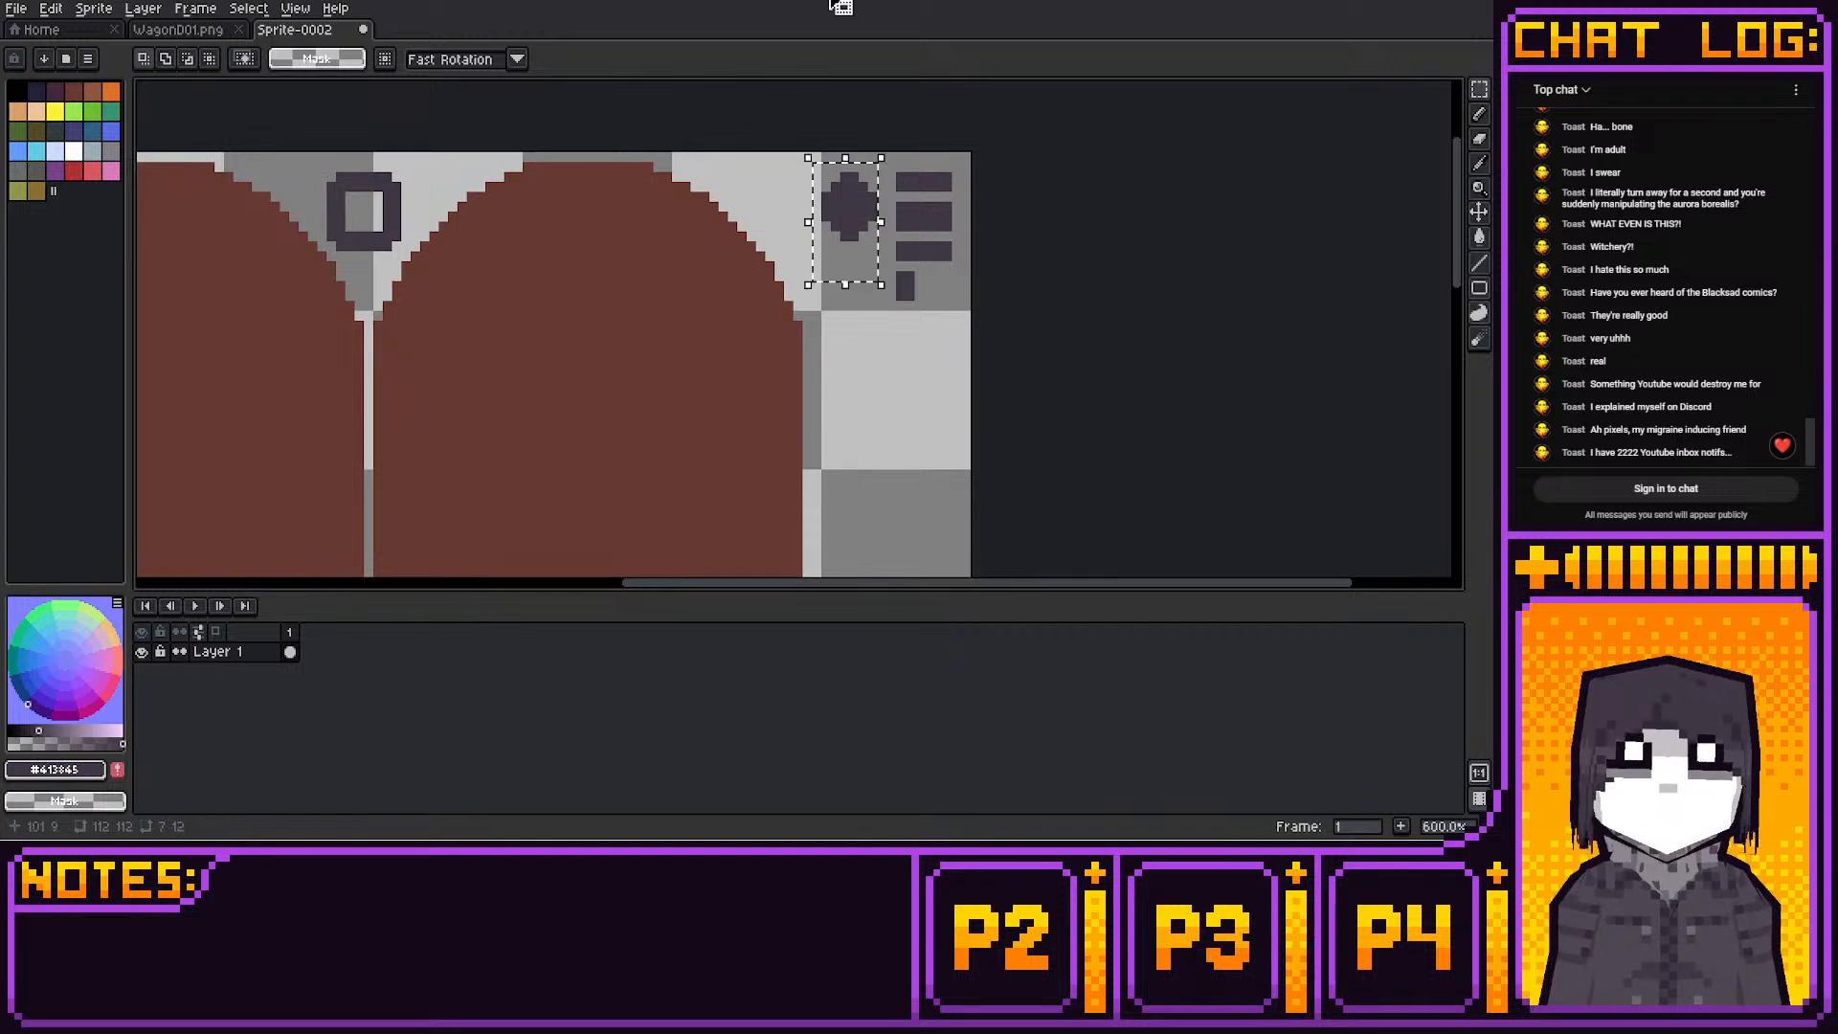
key("ctrl+t")
left_click_drag(839, 206, 457, 177)
key("ctrl+z")
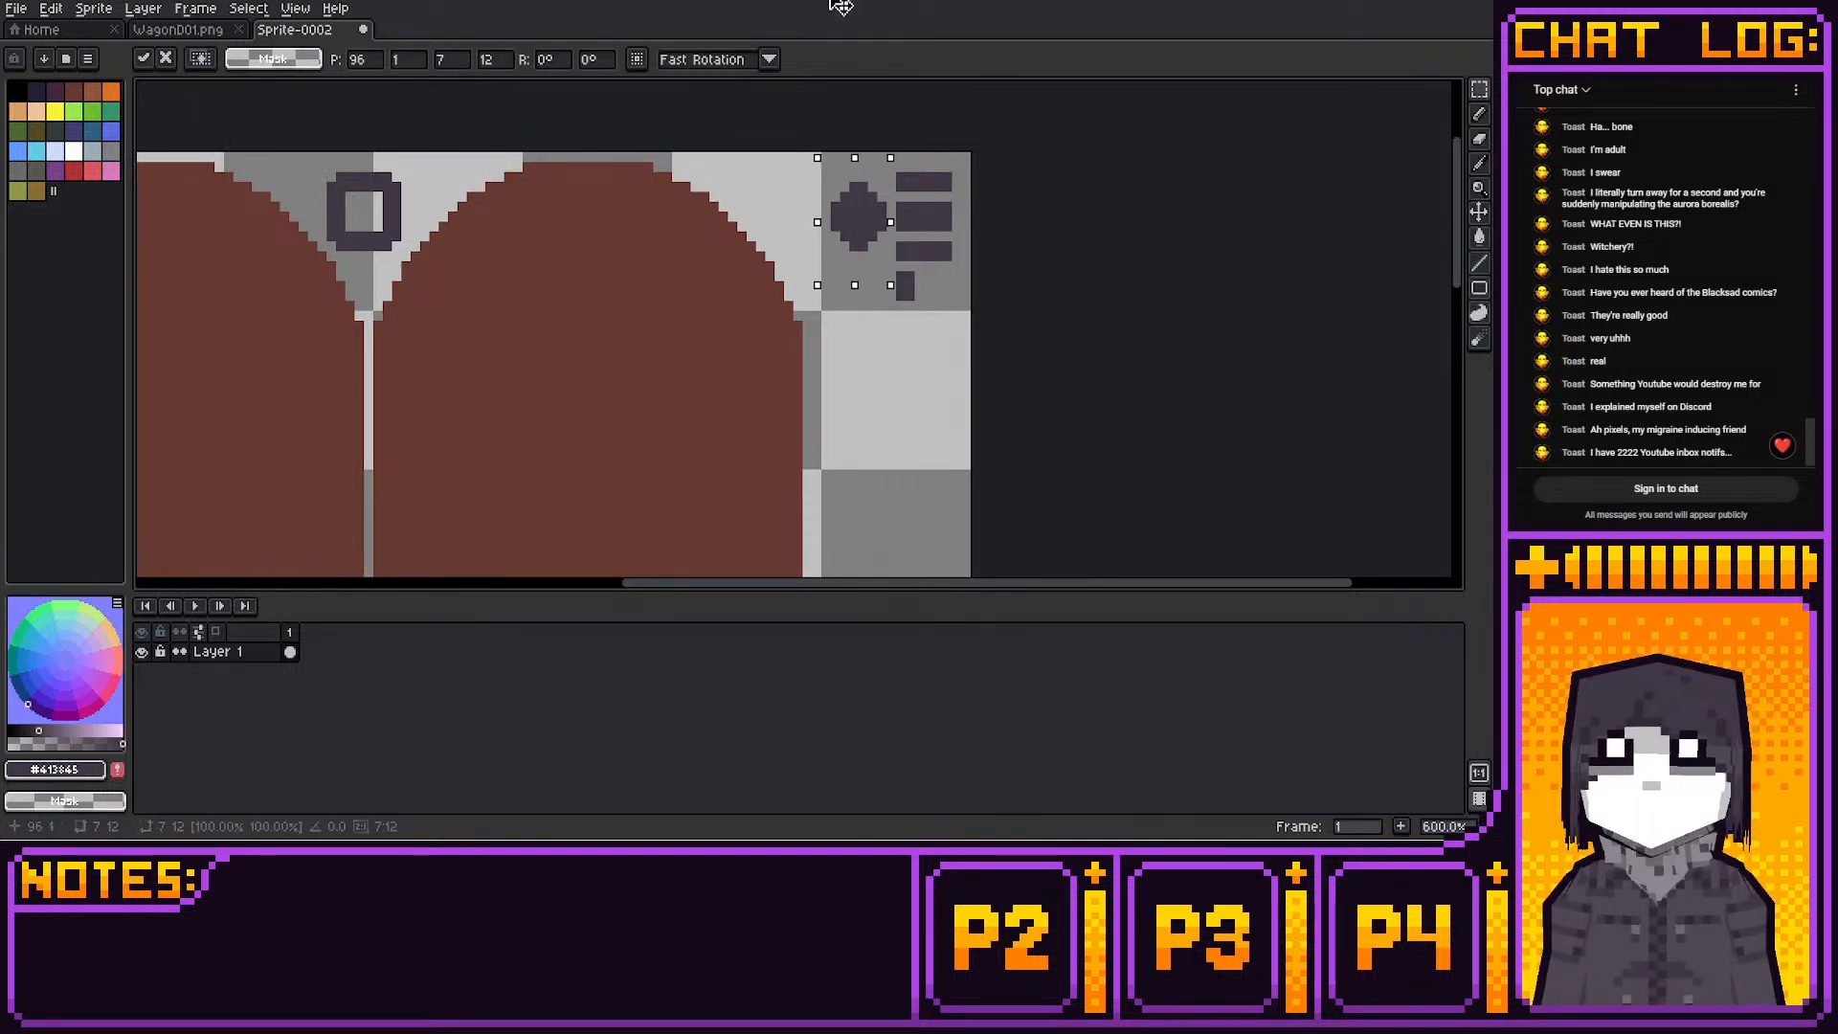
scroll(883, 129, "down", 3)
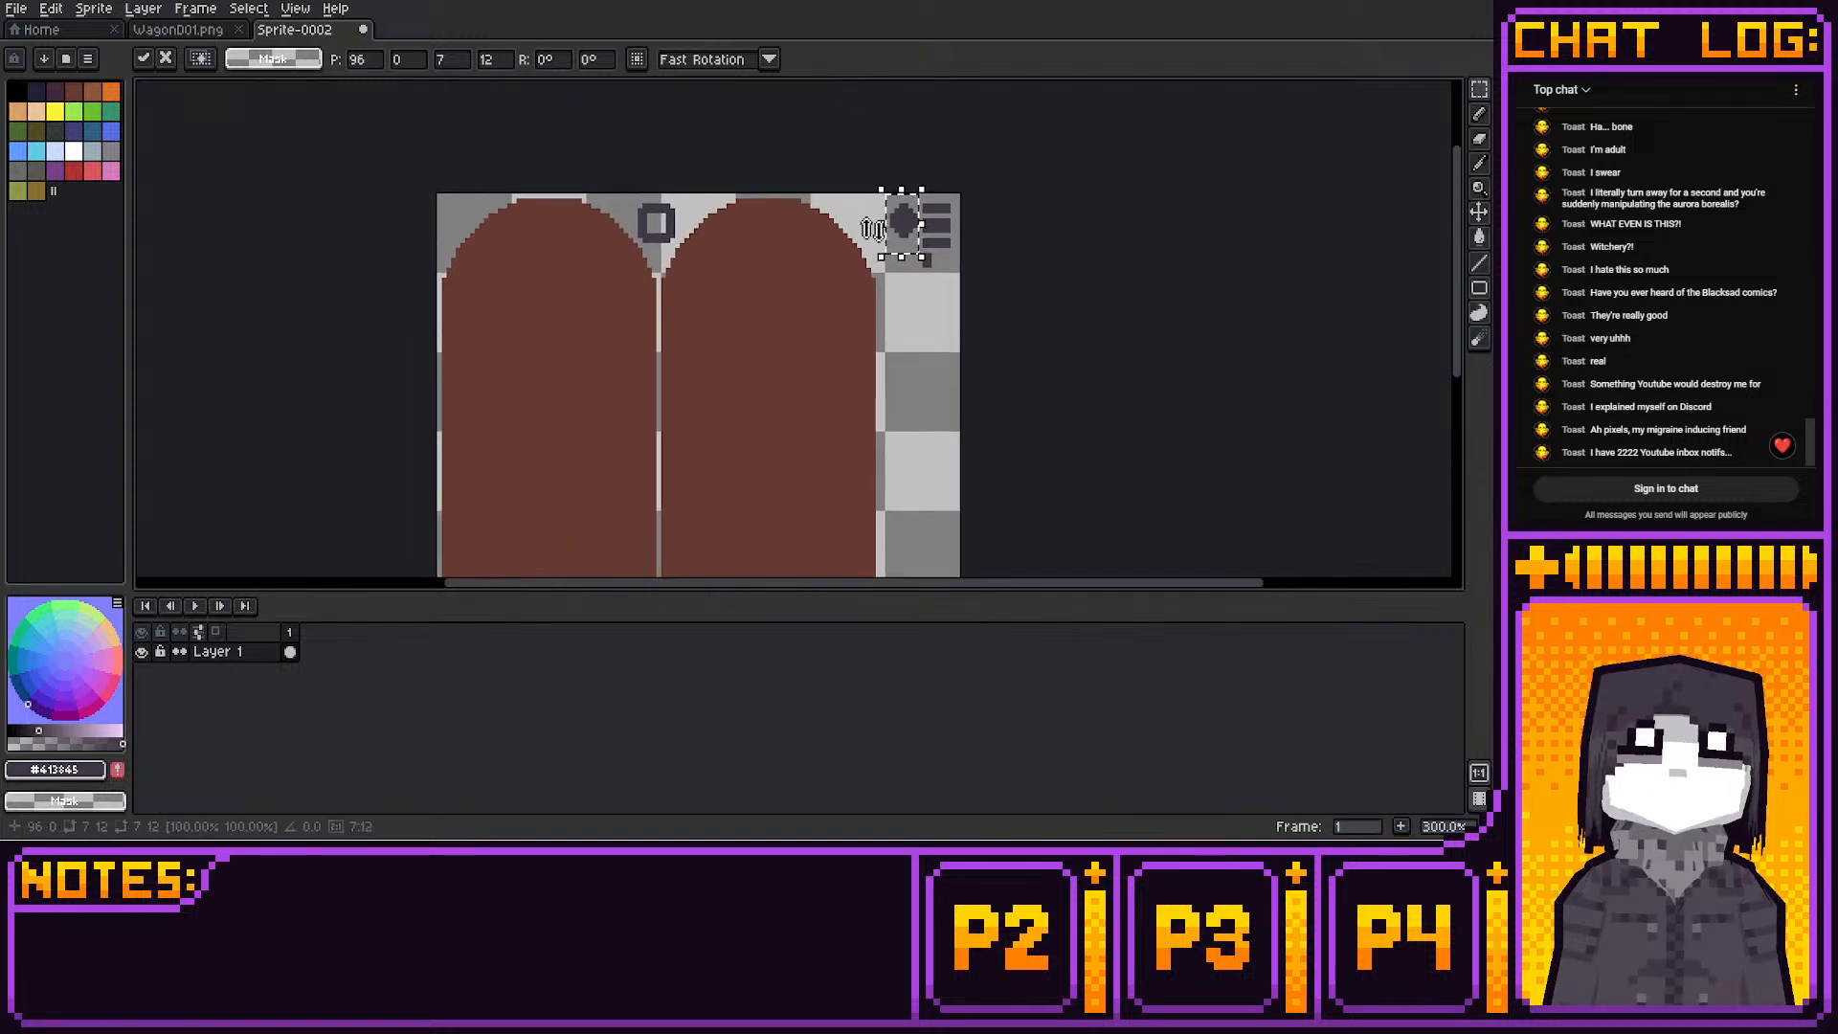
scroll(1103, 219, "up", 2)
left_click_drag(1093, 209, 347, 200)
left_click(791, 131)
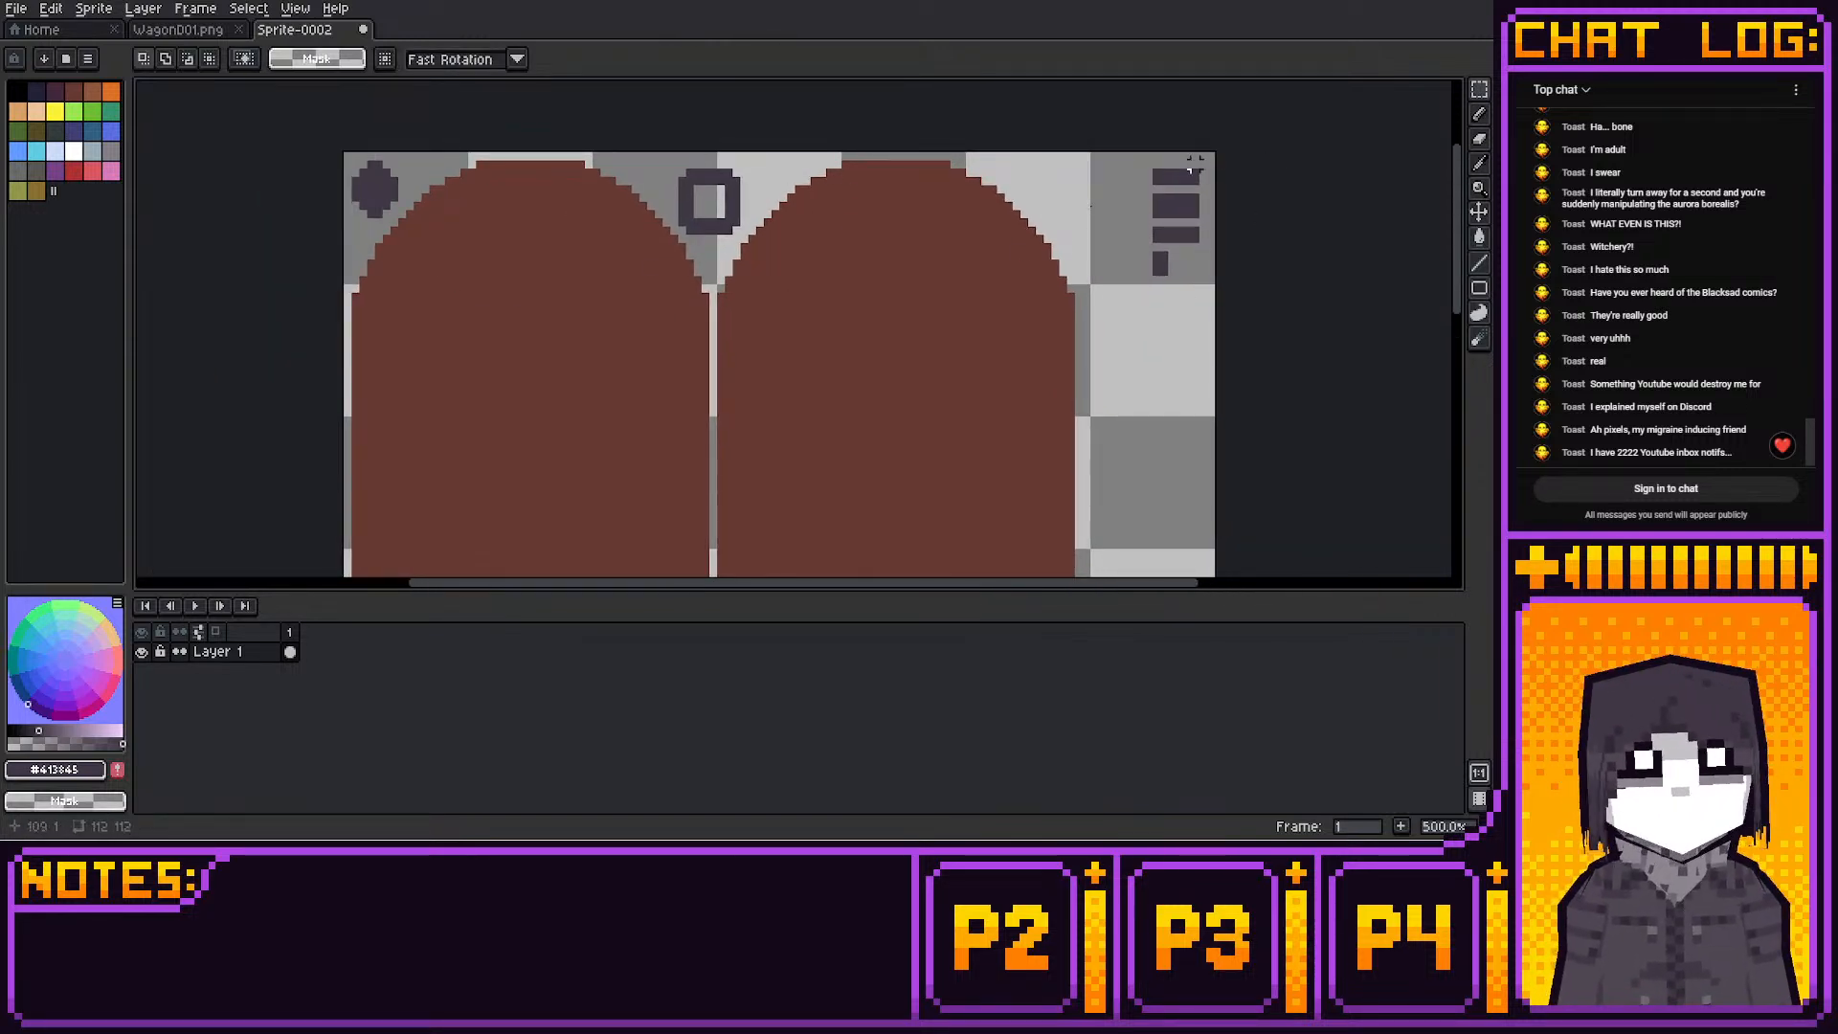
Move the three dark bars left against the second door's arch, with their 9 by 10 pixel selection at X 89, Y 0
left_click_drag(1132, 155, 1211, 247)
key("Left")
key("Left")
key("Left")
key("Left")
key("Left")
key("Left")
key("Left")
key("Left")
key("Left")
key("Left")
key("Left")
key("Left")
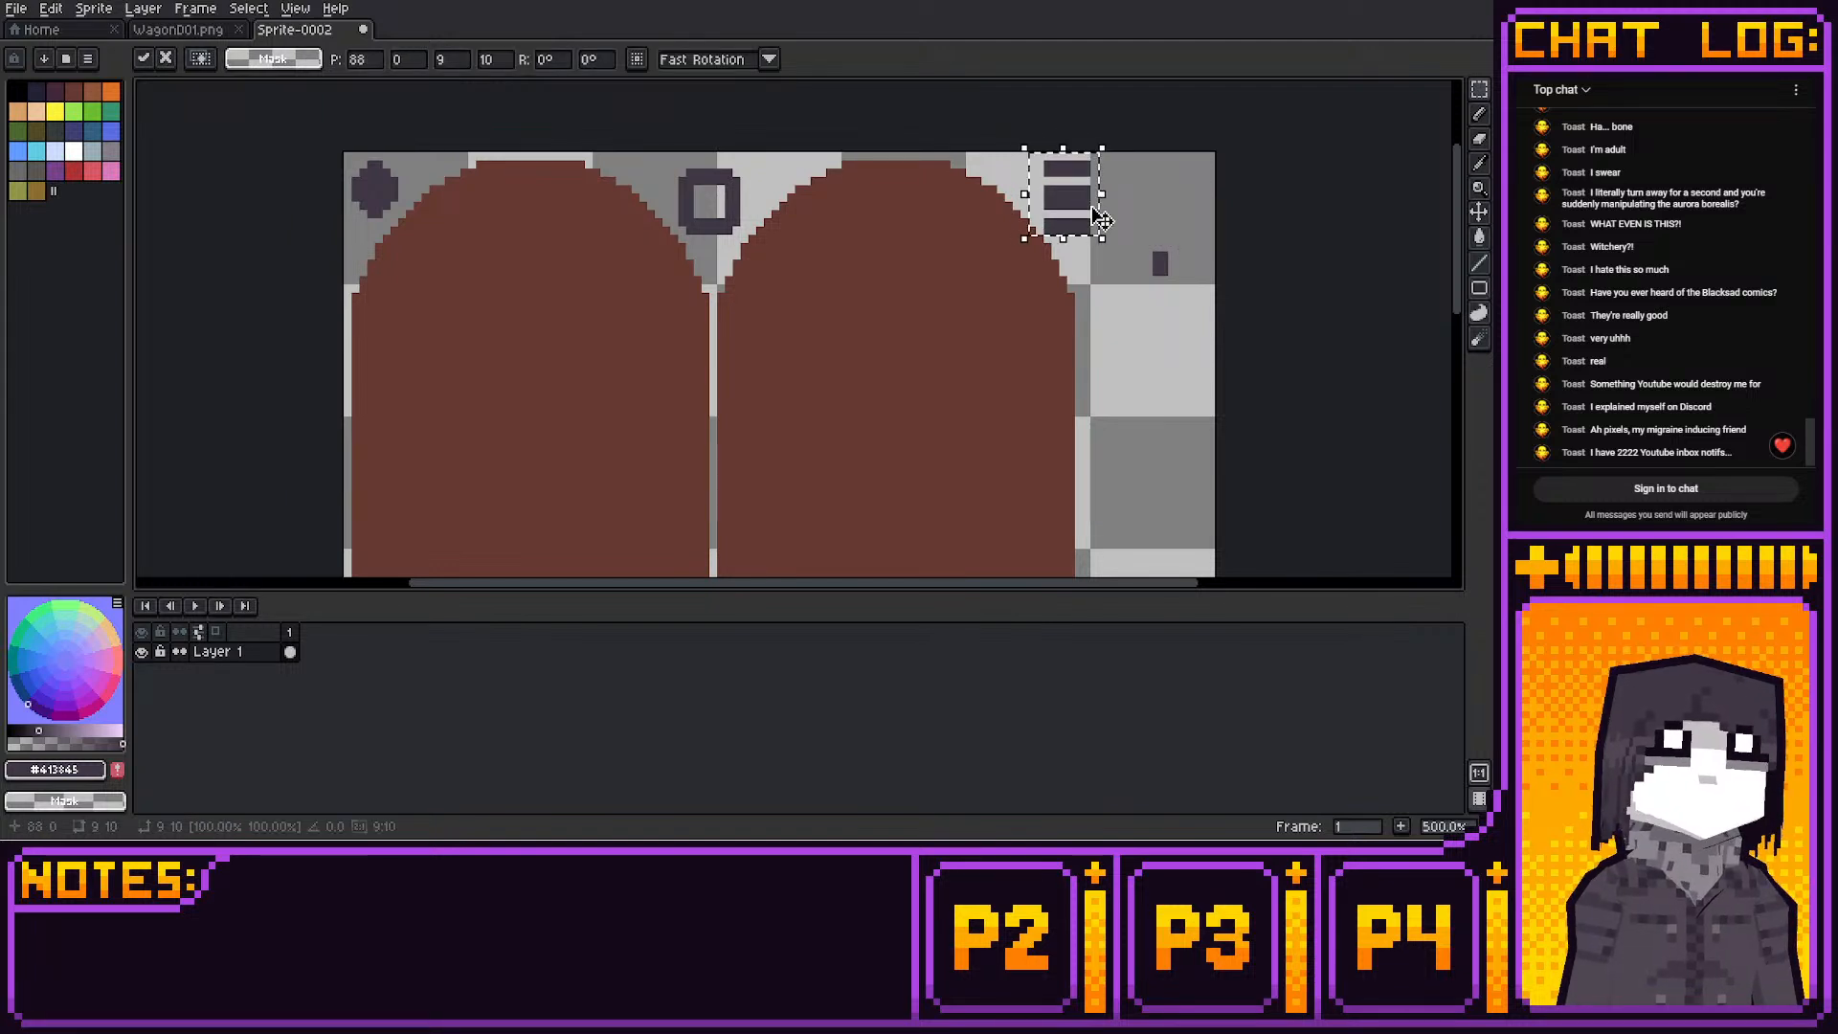
middle_click_drag(1106, 231, 1049, 245)
key("Right")
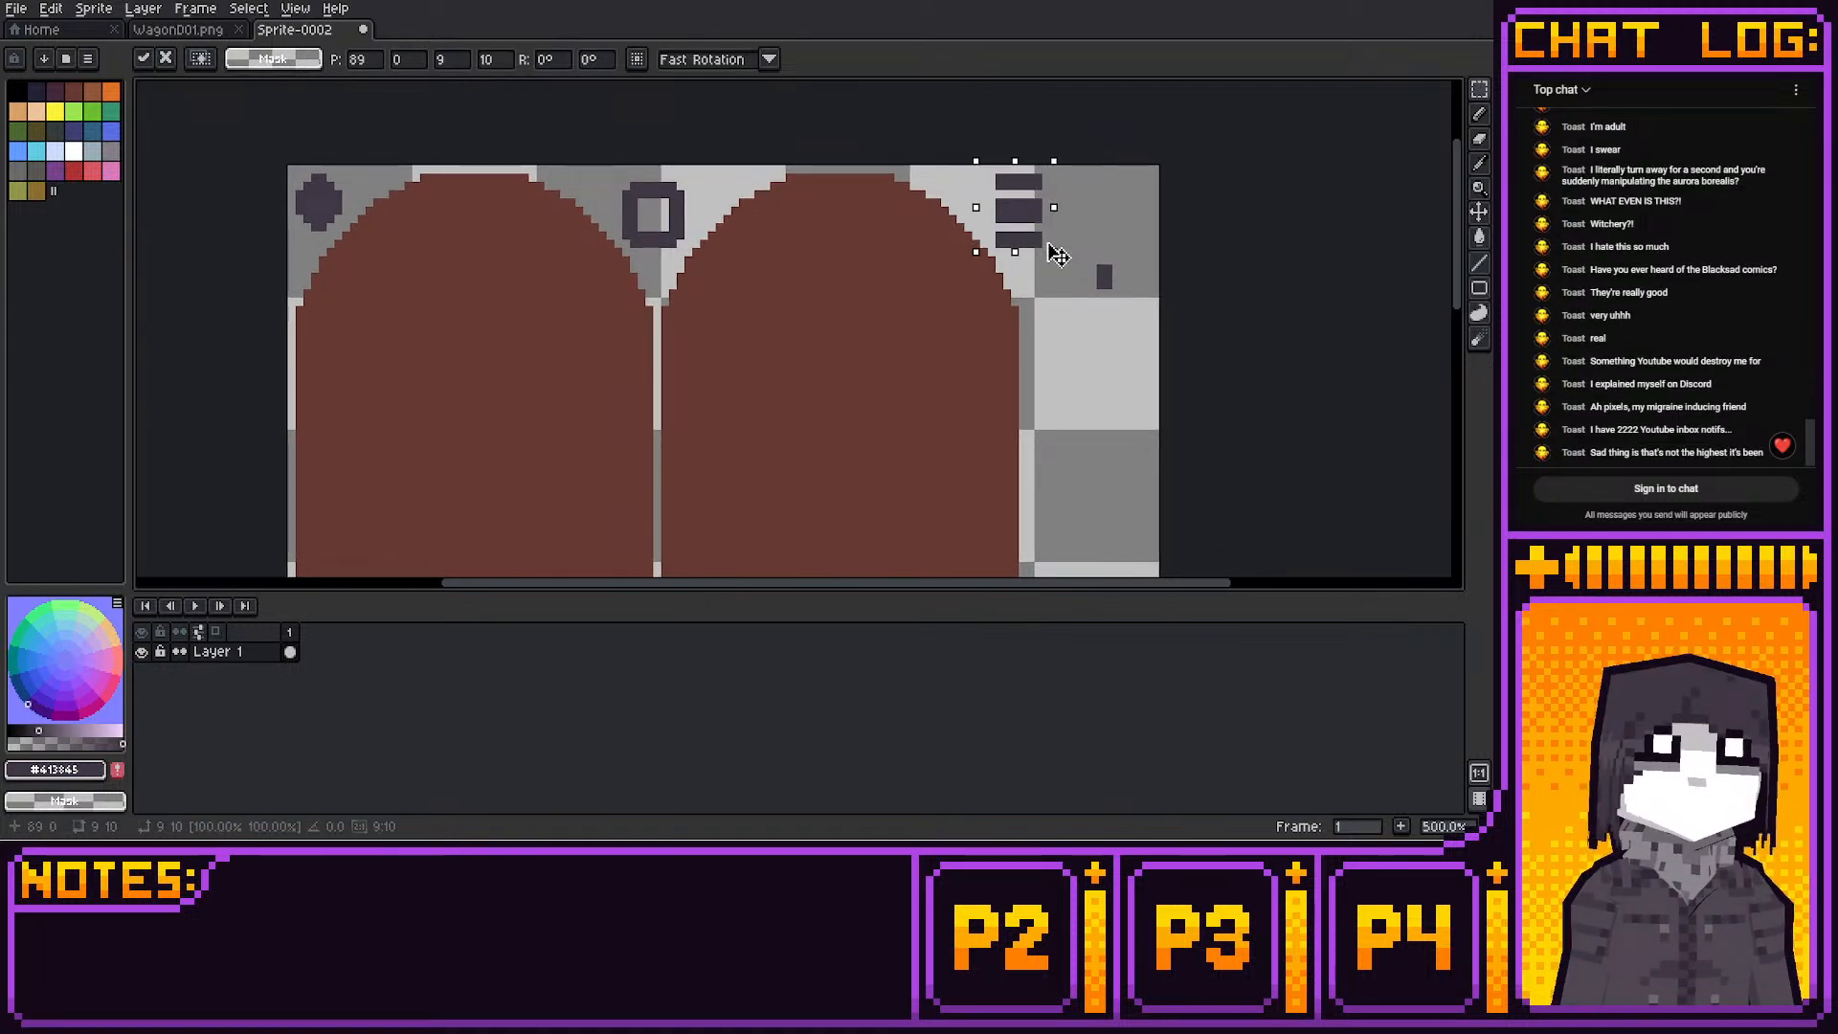
Move the small dark block to just left of the uppermost bar above the second door's arch, and deselect
left_click_drag(1093, 251, 1148, 342)
left_click_drag(1110, 288, 987, 197)
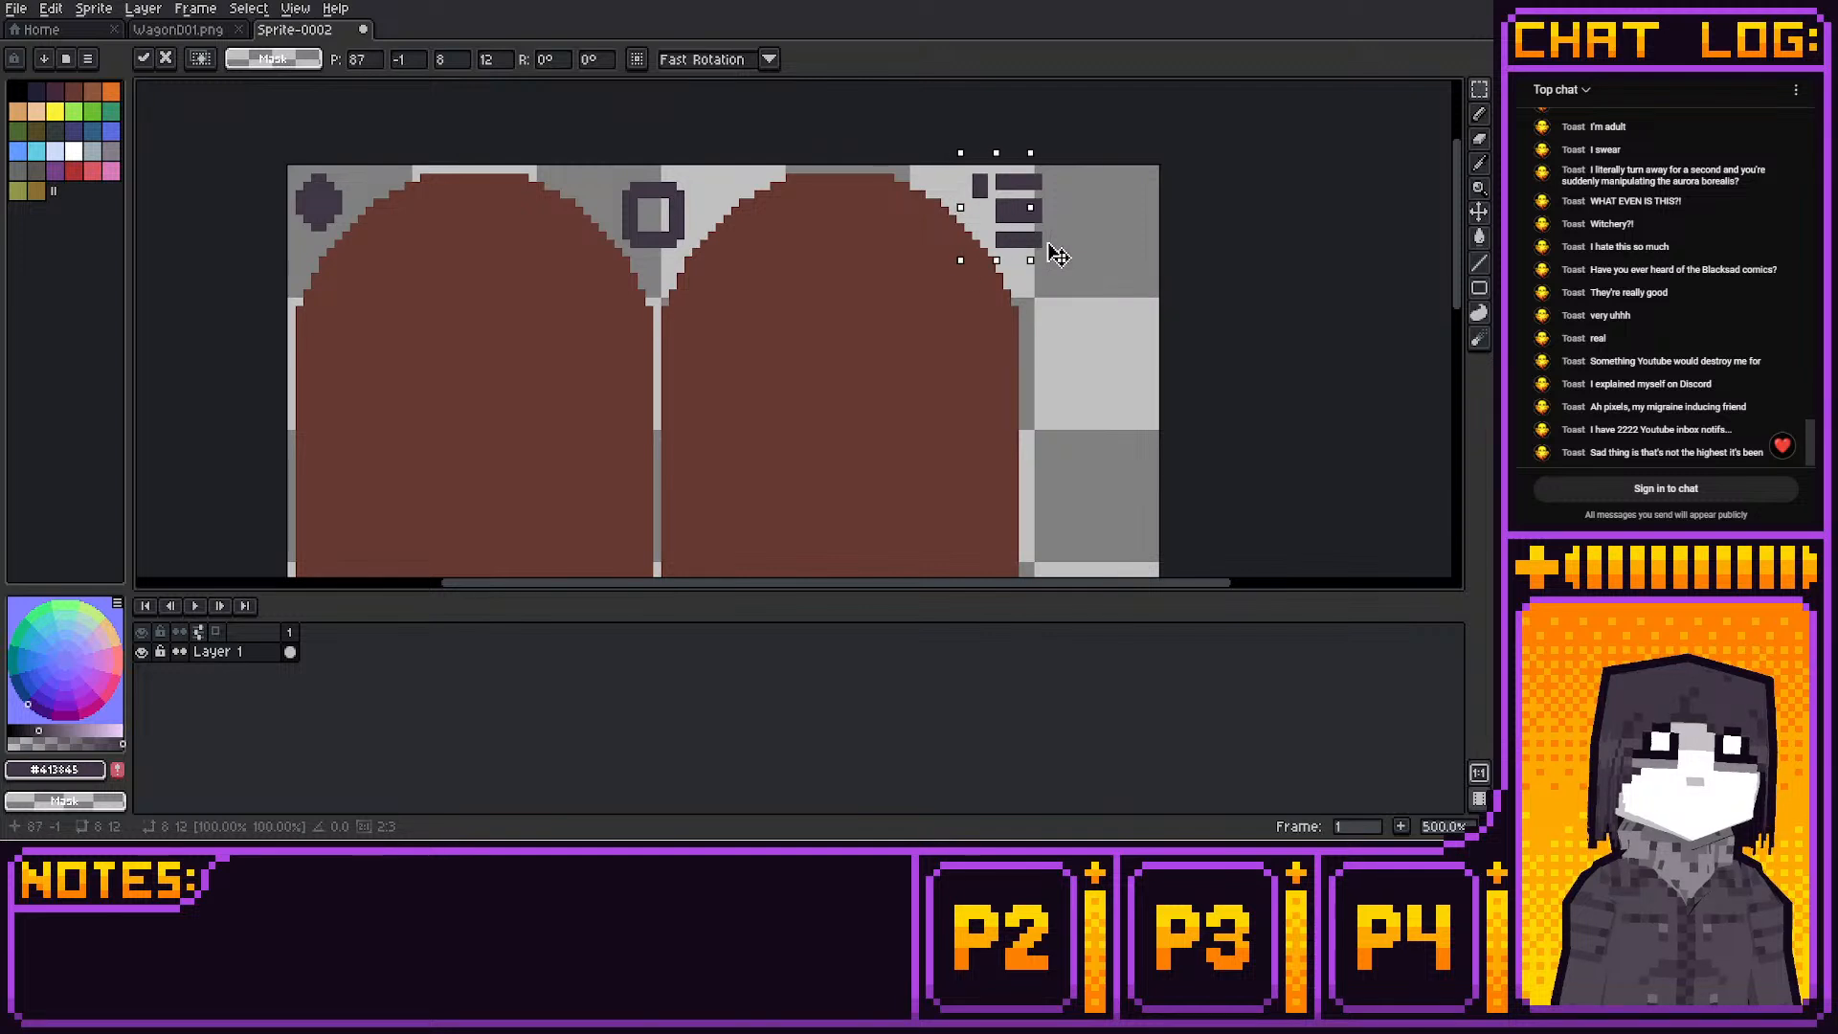
left_click(1105, 265)
Pick the brown of the door face, #663931, as the foreground colour
middle_click_drag(1108, 268, 1088, 141)
scroll(1085, 144, "down", 1)
middle_click_drag(1075, 320, 1037, 203)
scroll(1029, 191, "down", 2)
scroll(1033, 177, "up", 1)
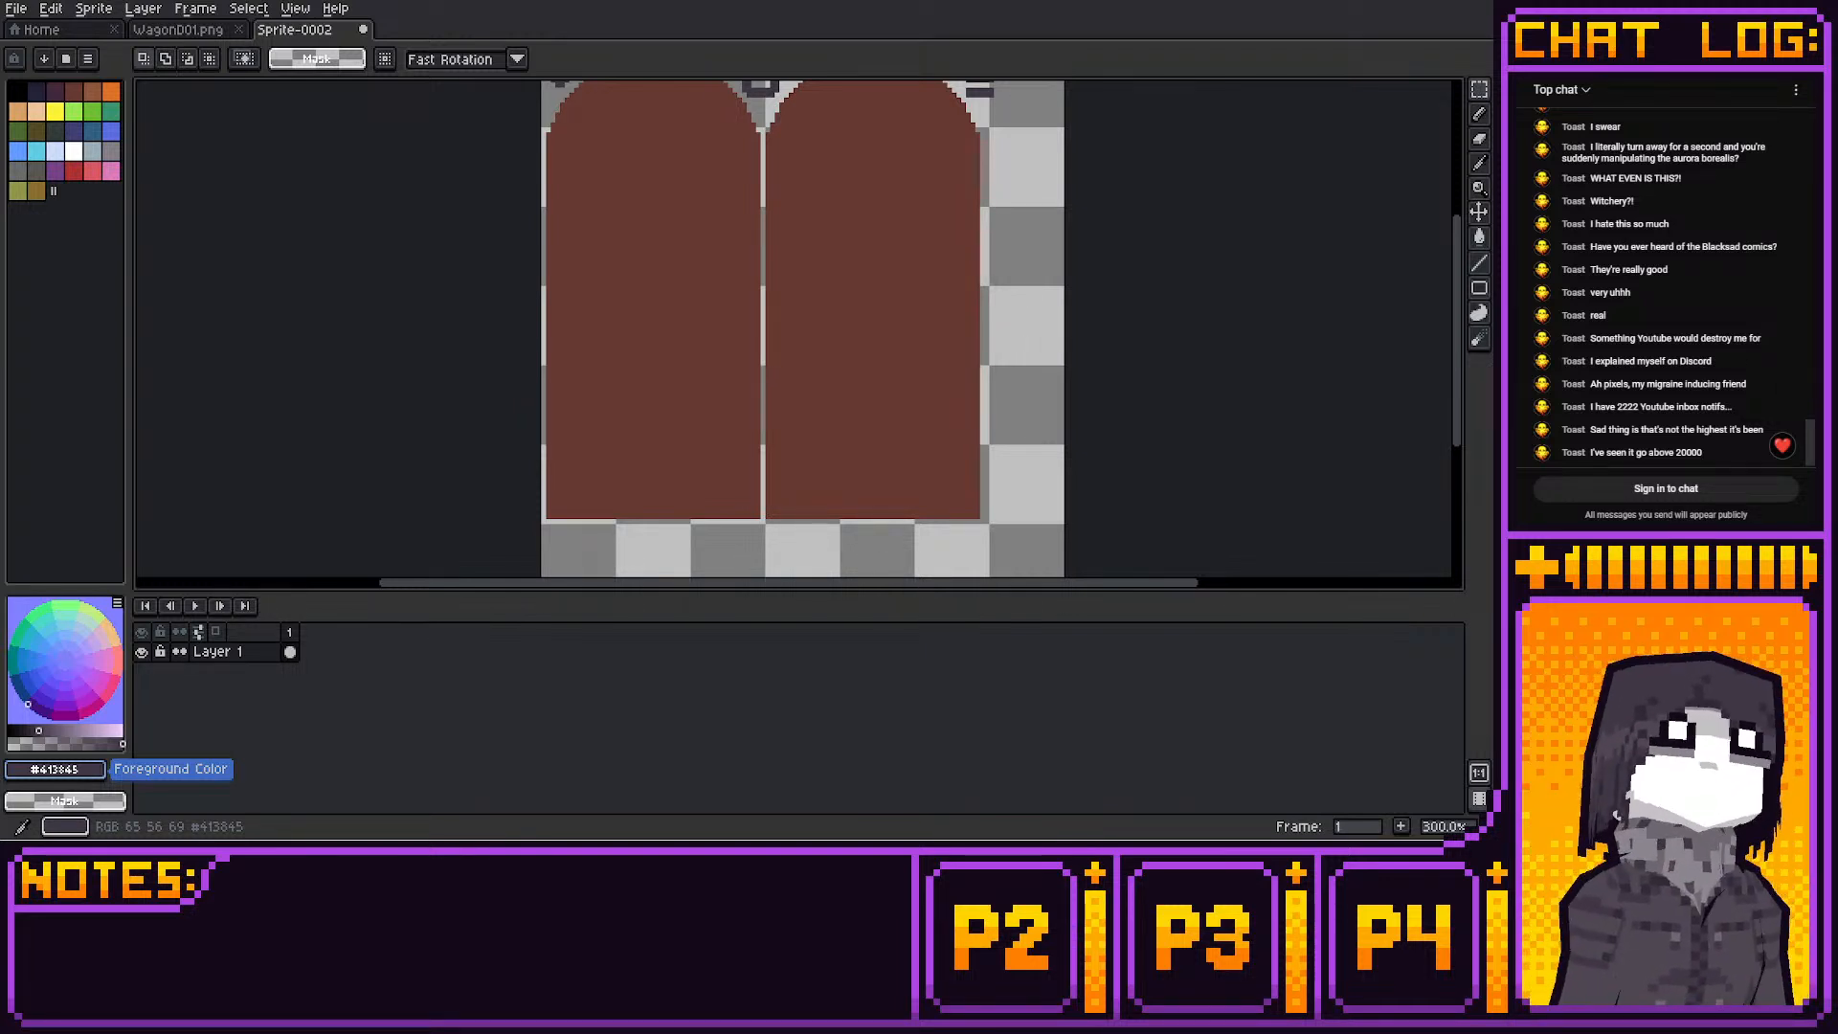
left_click(1479, 164)
left_click(928, 192)
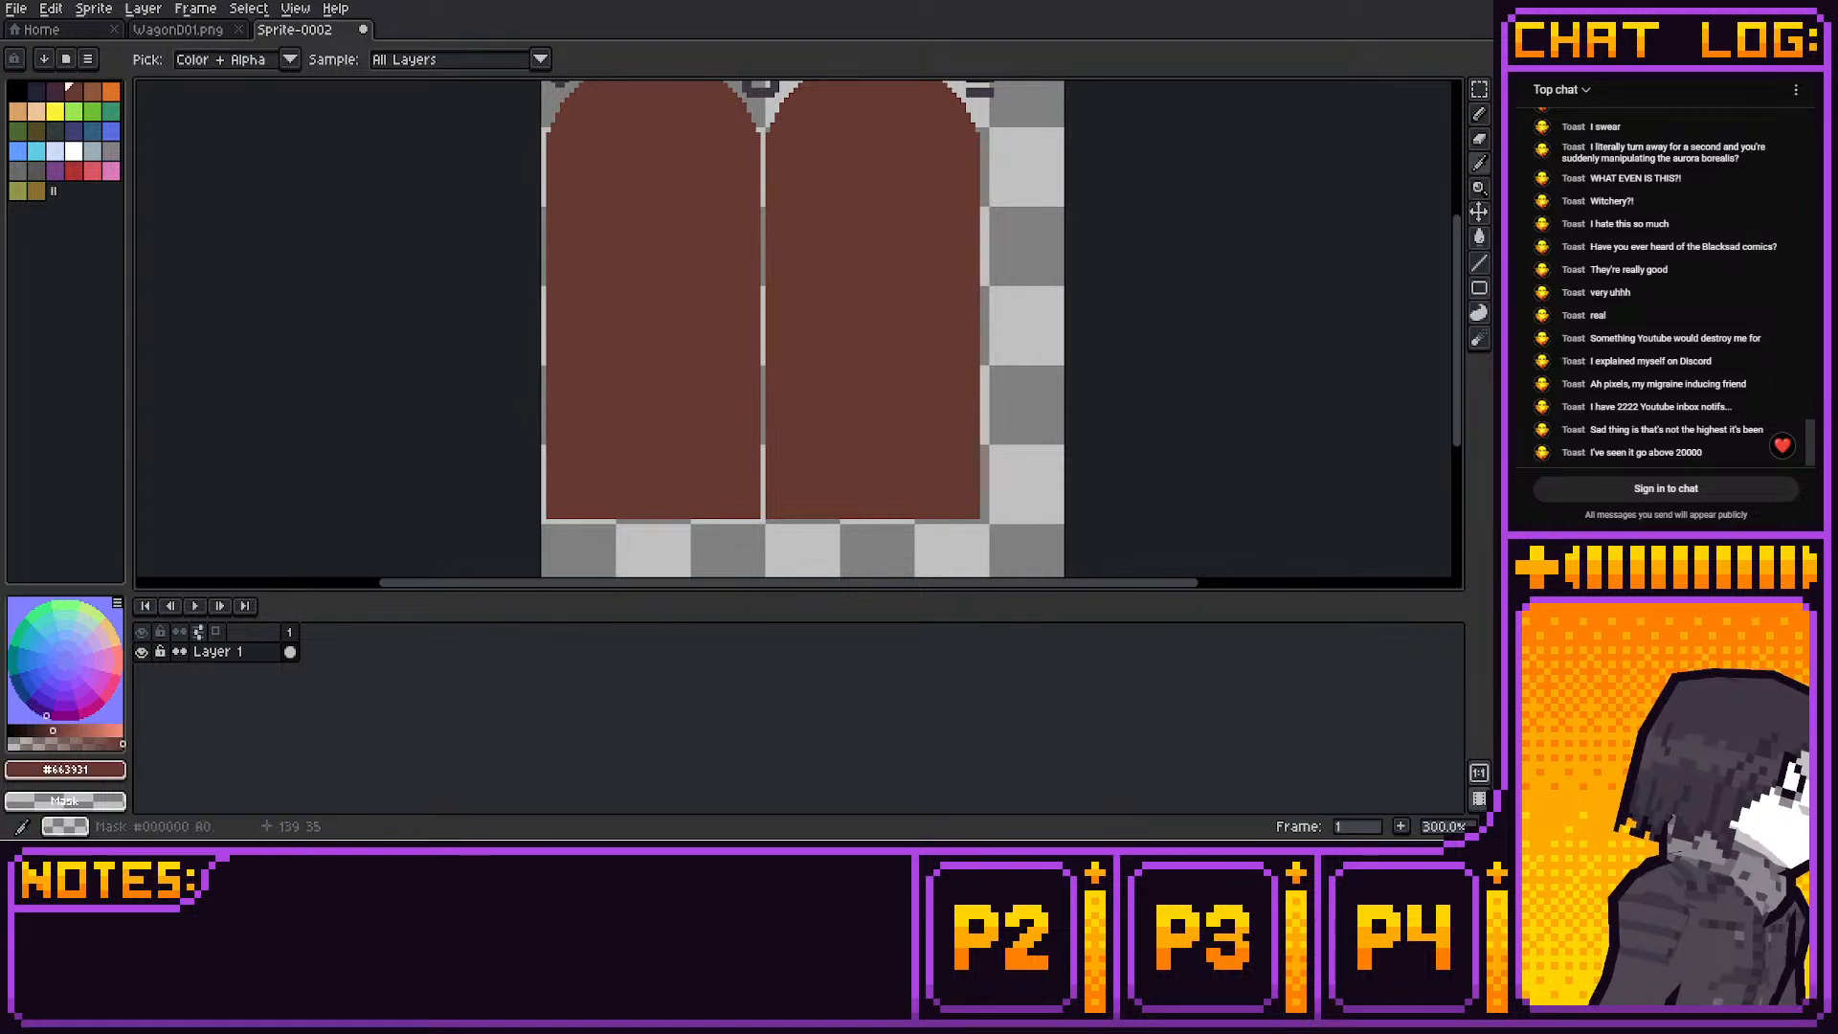
Copy a 46 by 4 pixel strip from the second door's lower edge and place it aligned just below the first door
left_click(1479, 90)
middle_click_drag(1073, 440, 1070, 354)
scroll(1068, 355, "up", 1)
scroll(752, 459, "up", 1)
middle_click_drag(746, 465, 830, 343)
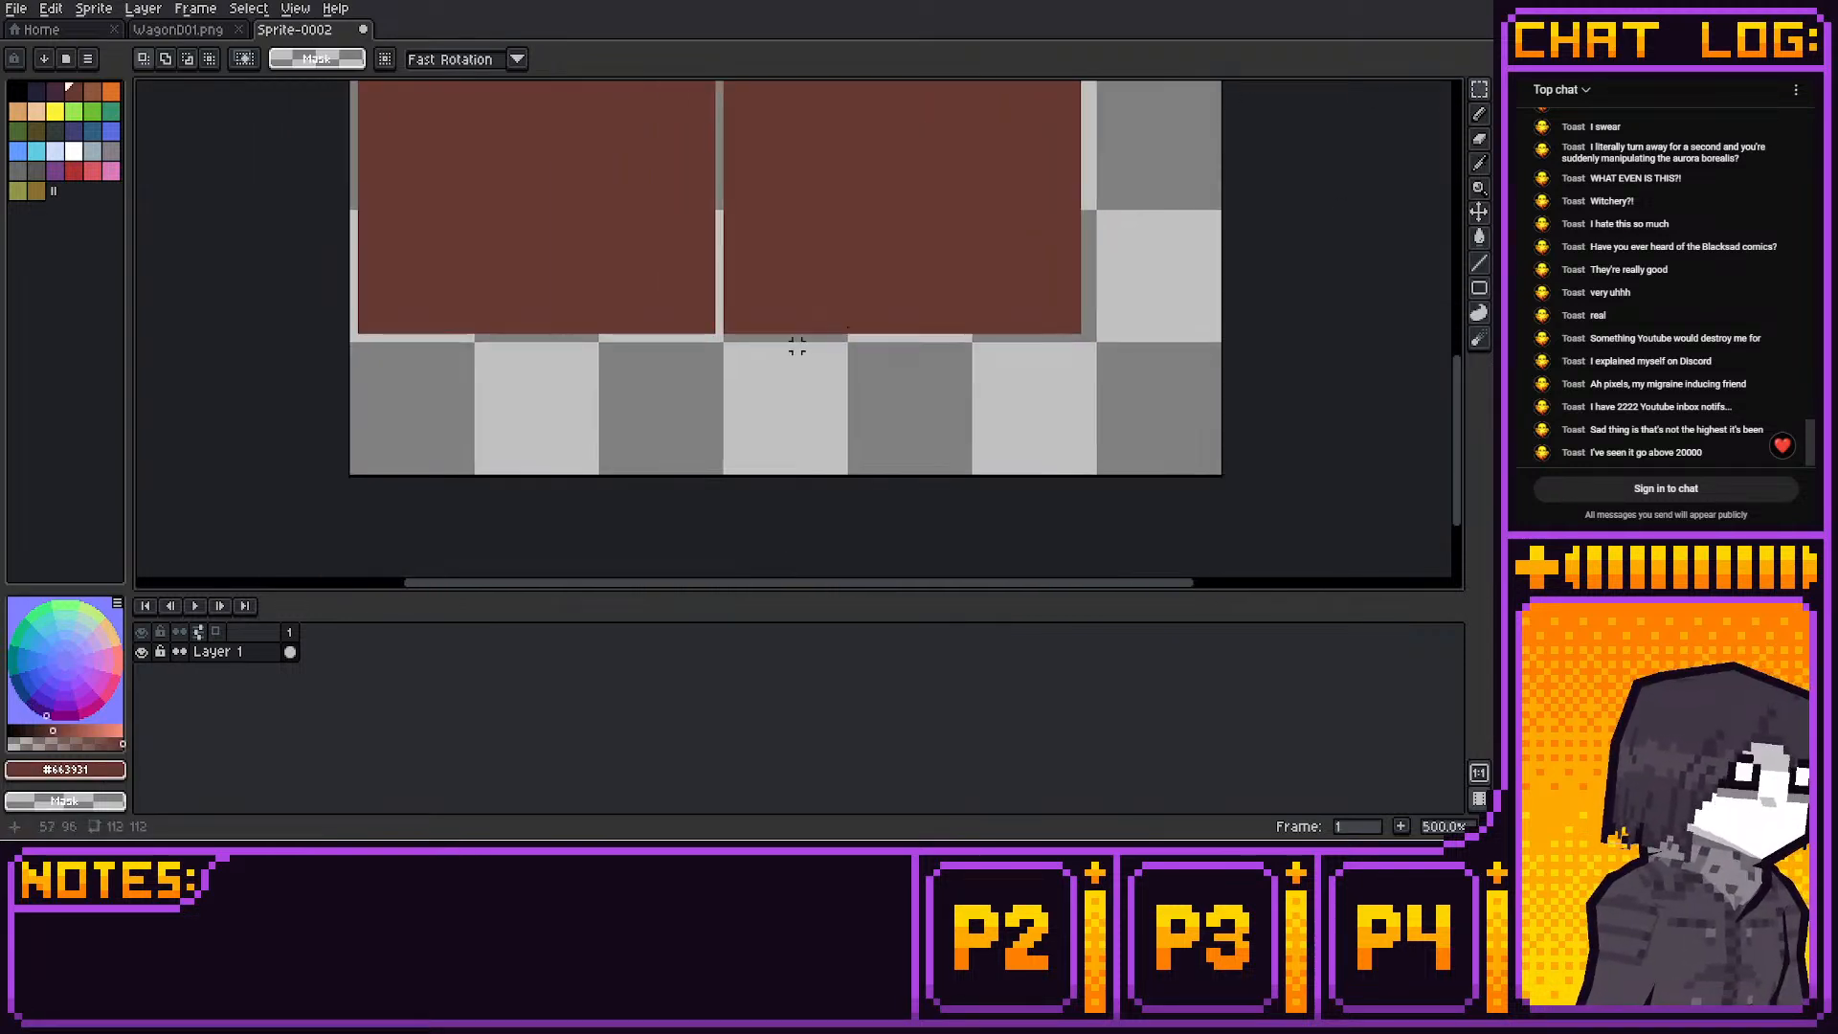
left_click_drag(725, 331, 1085, 297)
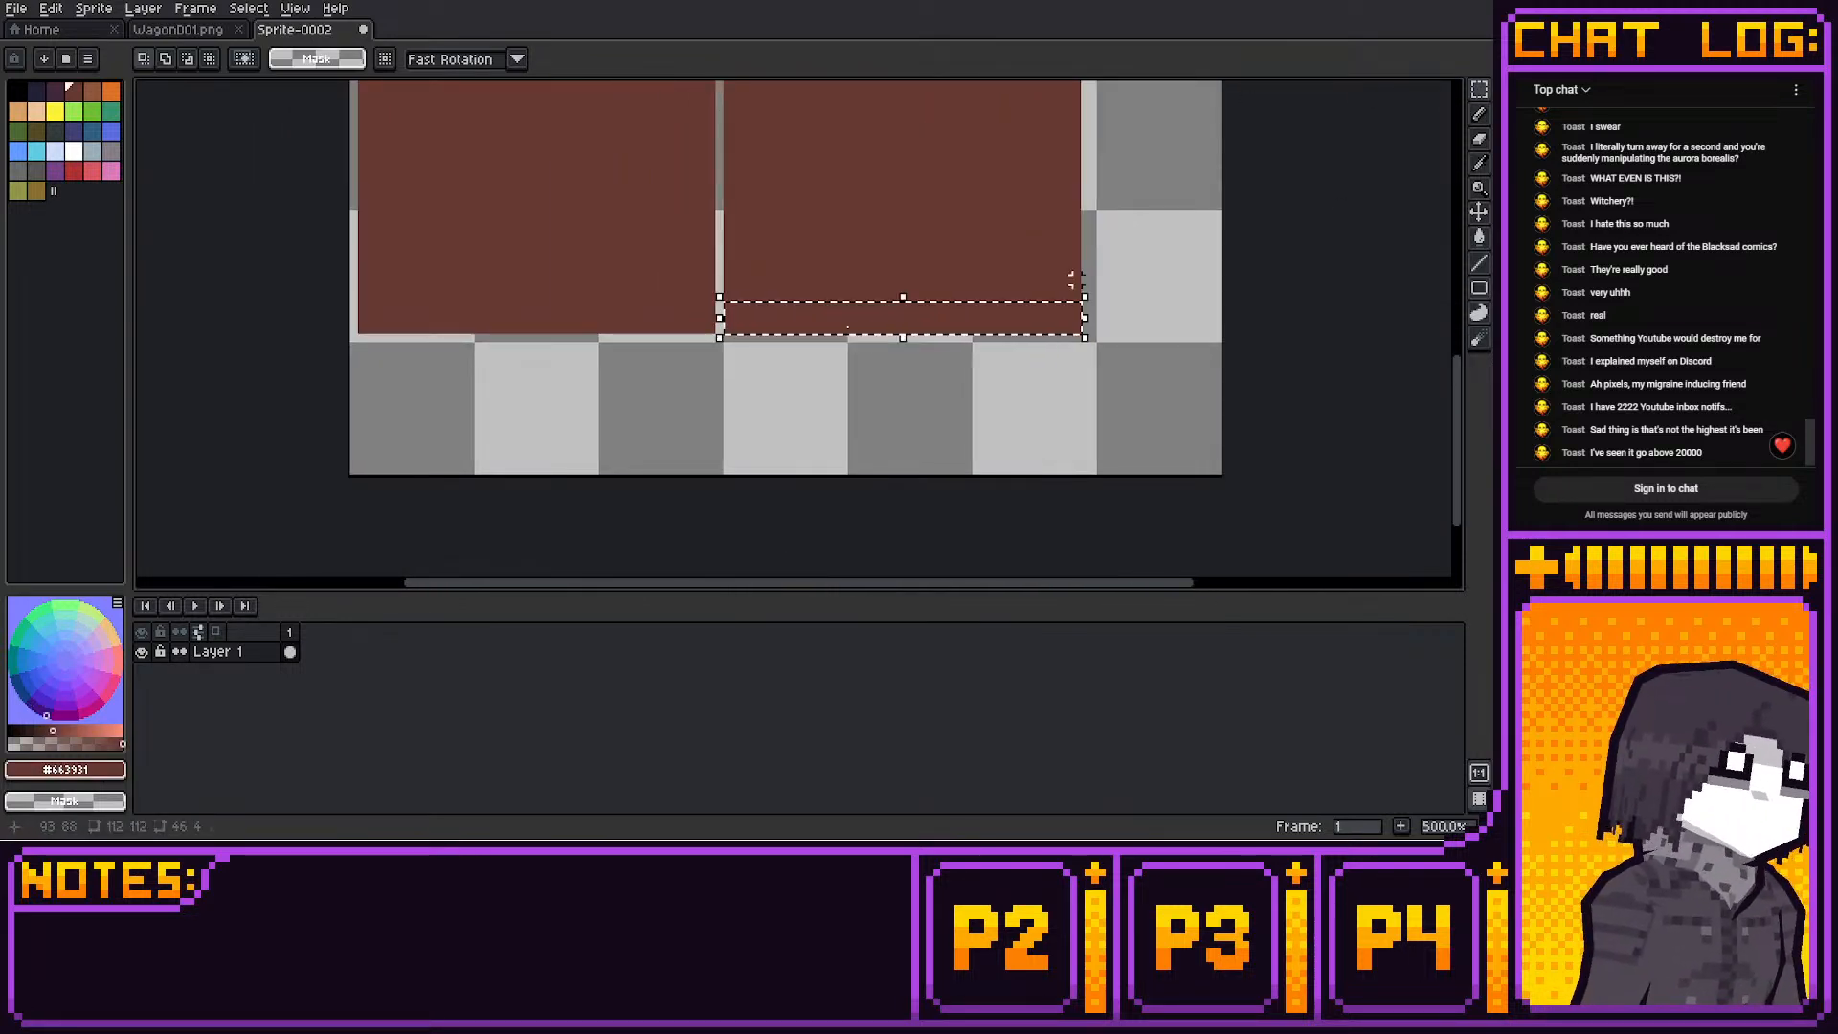
left_click_drag(850, 331, 453, 381, "ctrl")
key("Right")
key("Right")
key("Right")
key("Right")
key("Up")
left_click(795, 410)
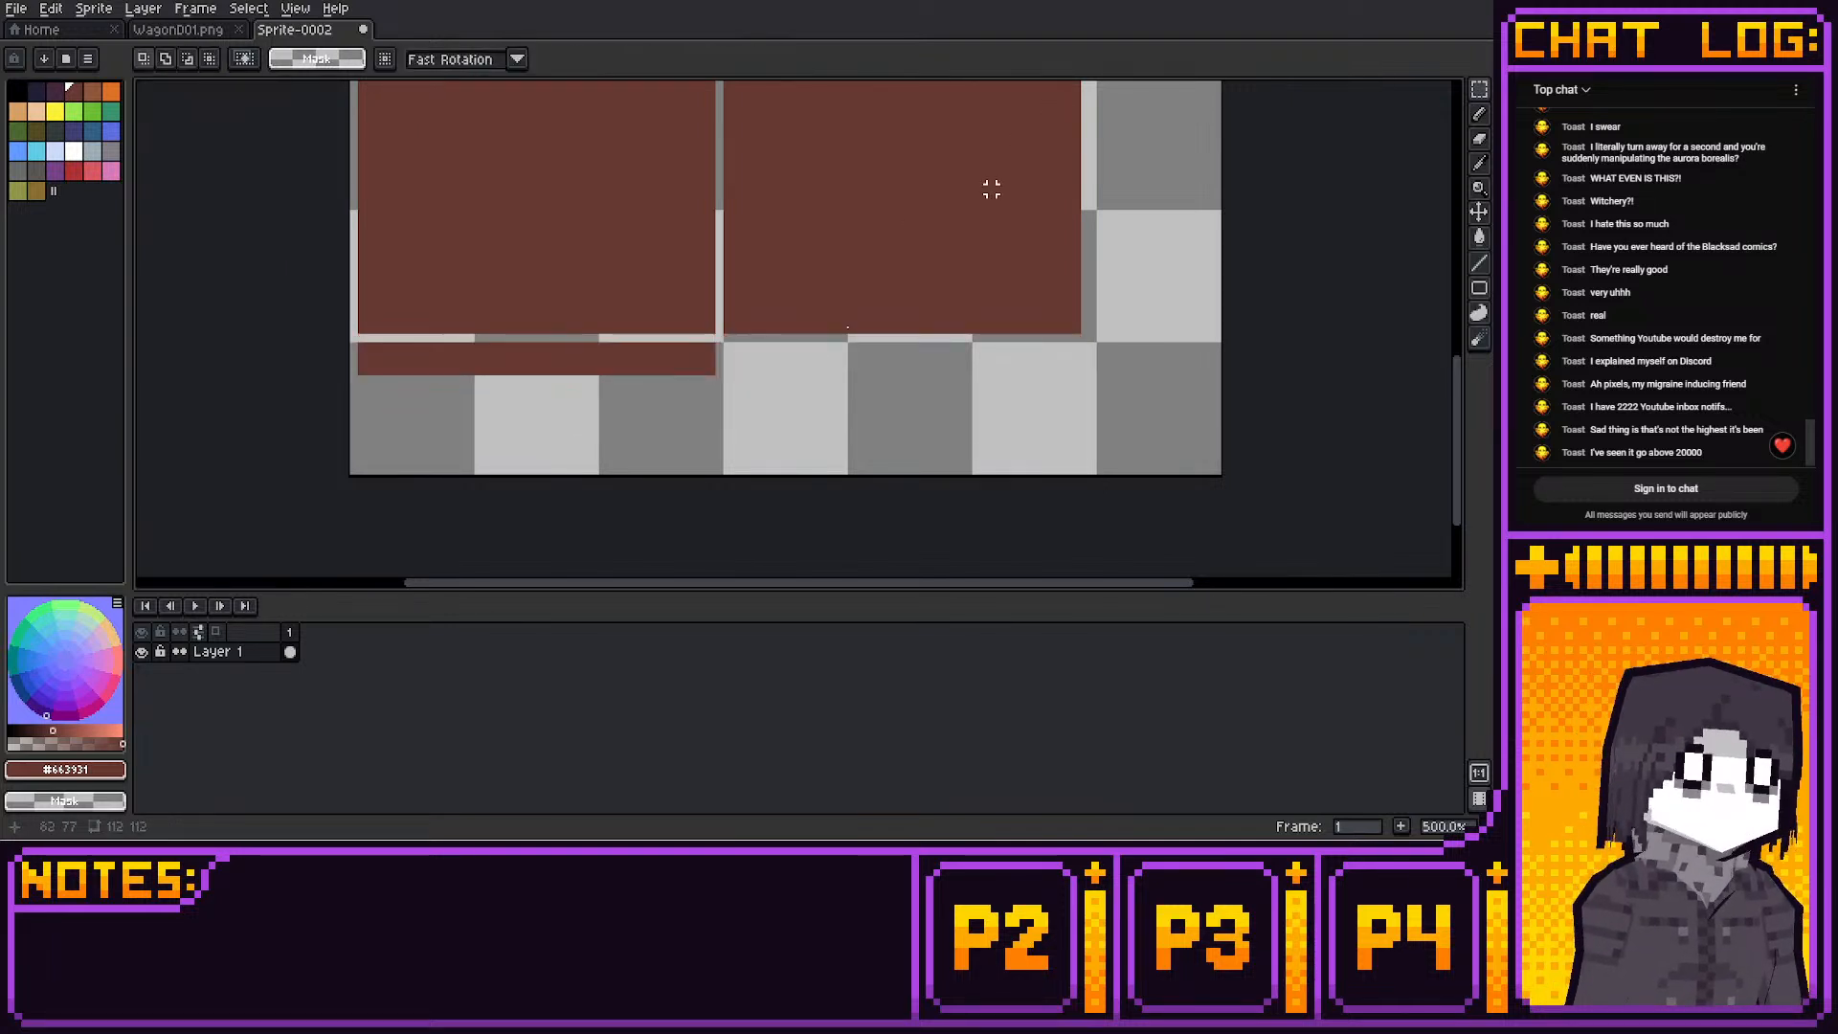
Draw a small brown block to the right of the second door and stretch it into a vertical strip 4 pixels wide and 80 high
middle_click_drag(973, 100, 957, 296)
scroll(957, 296, "down", 3)
scroll(964, 268, "up", 1)
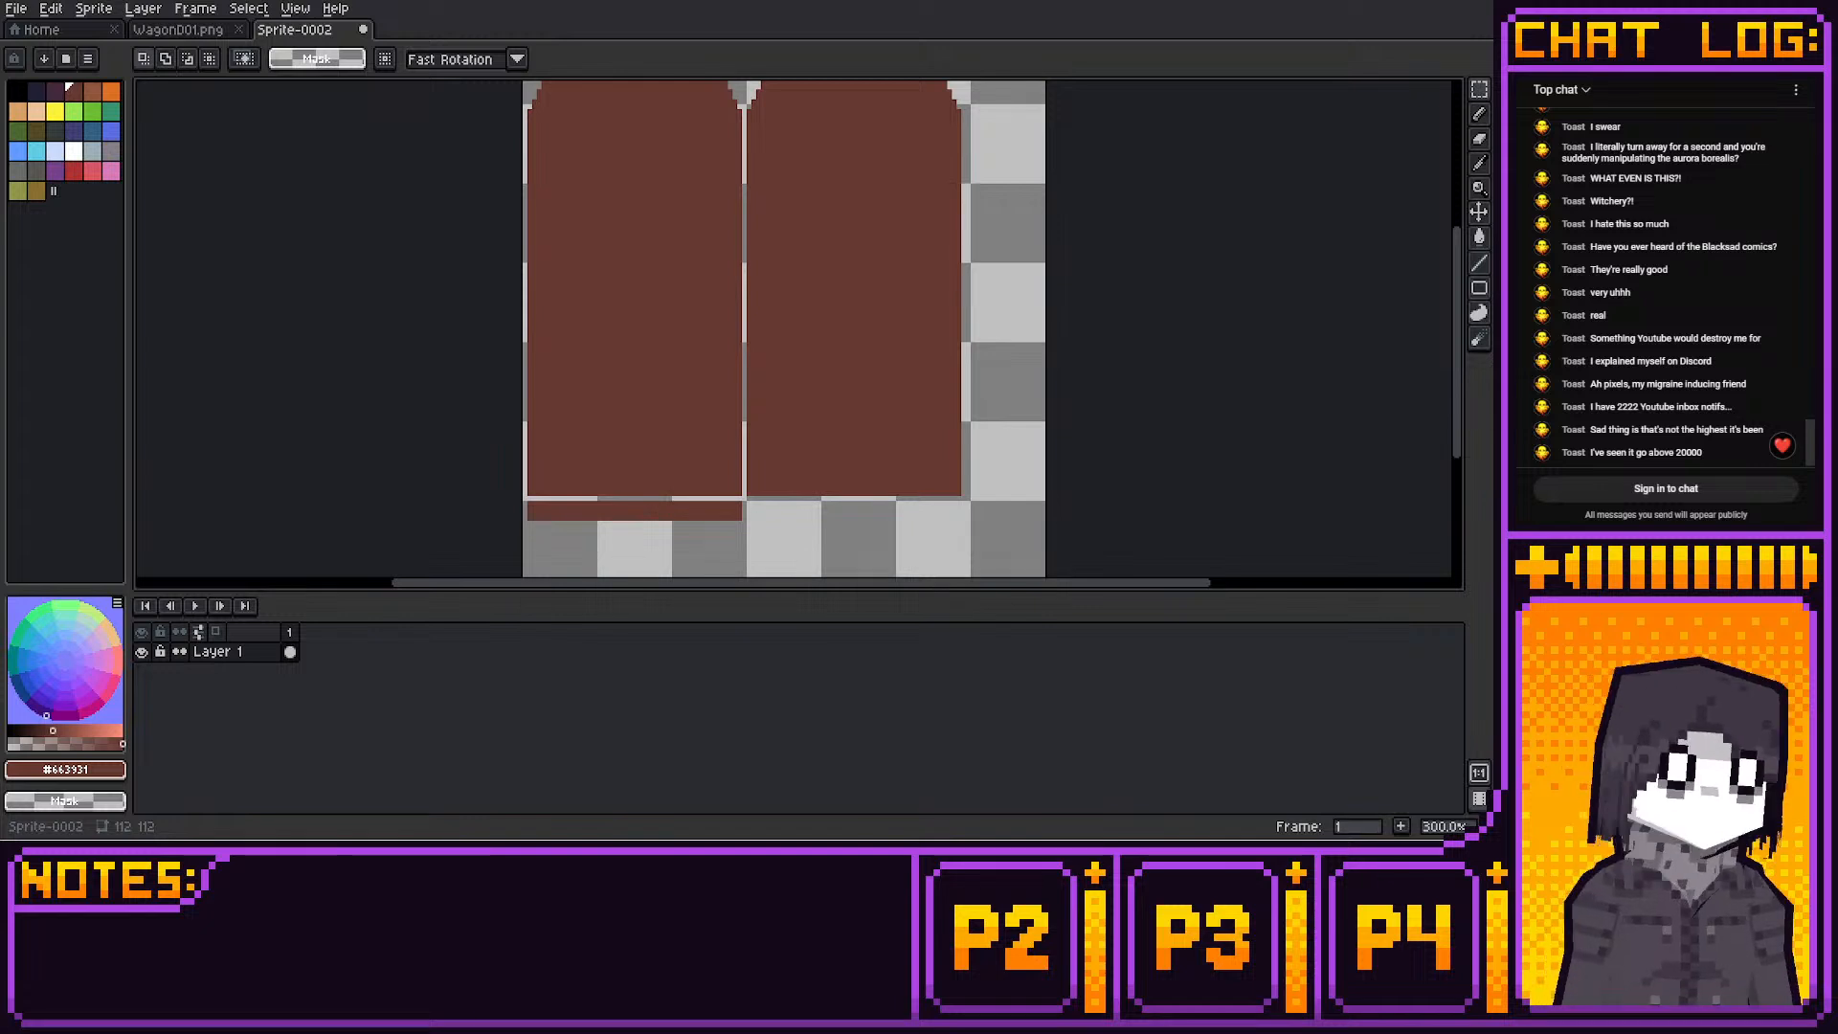
left_click(1479, 114)
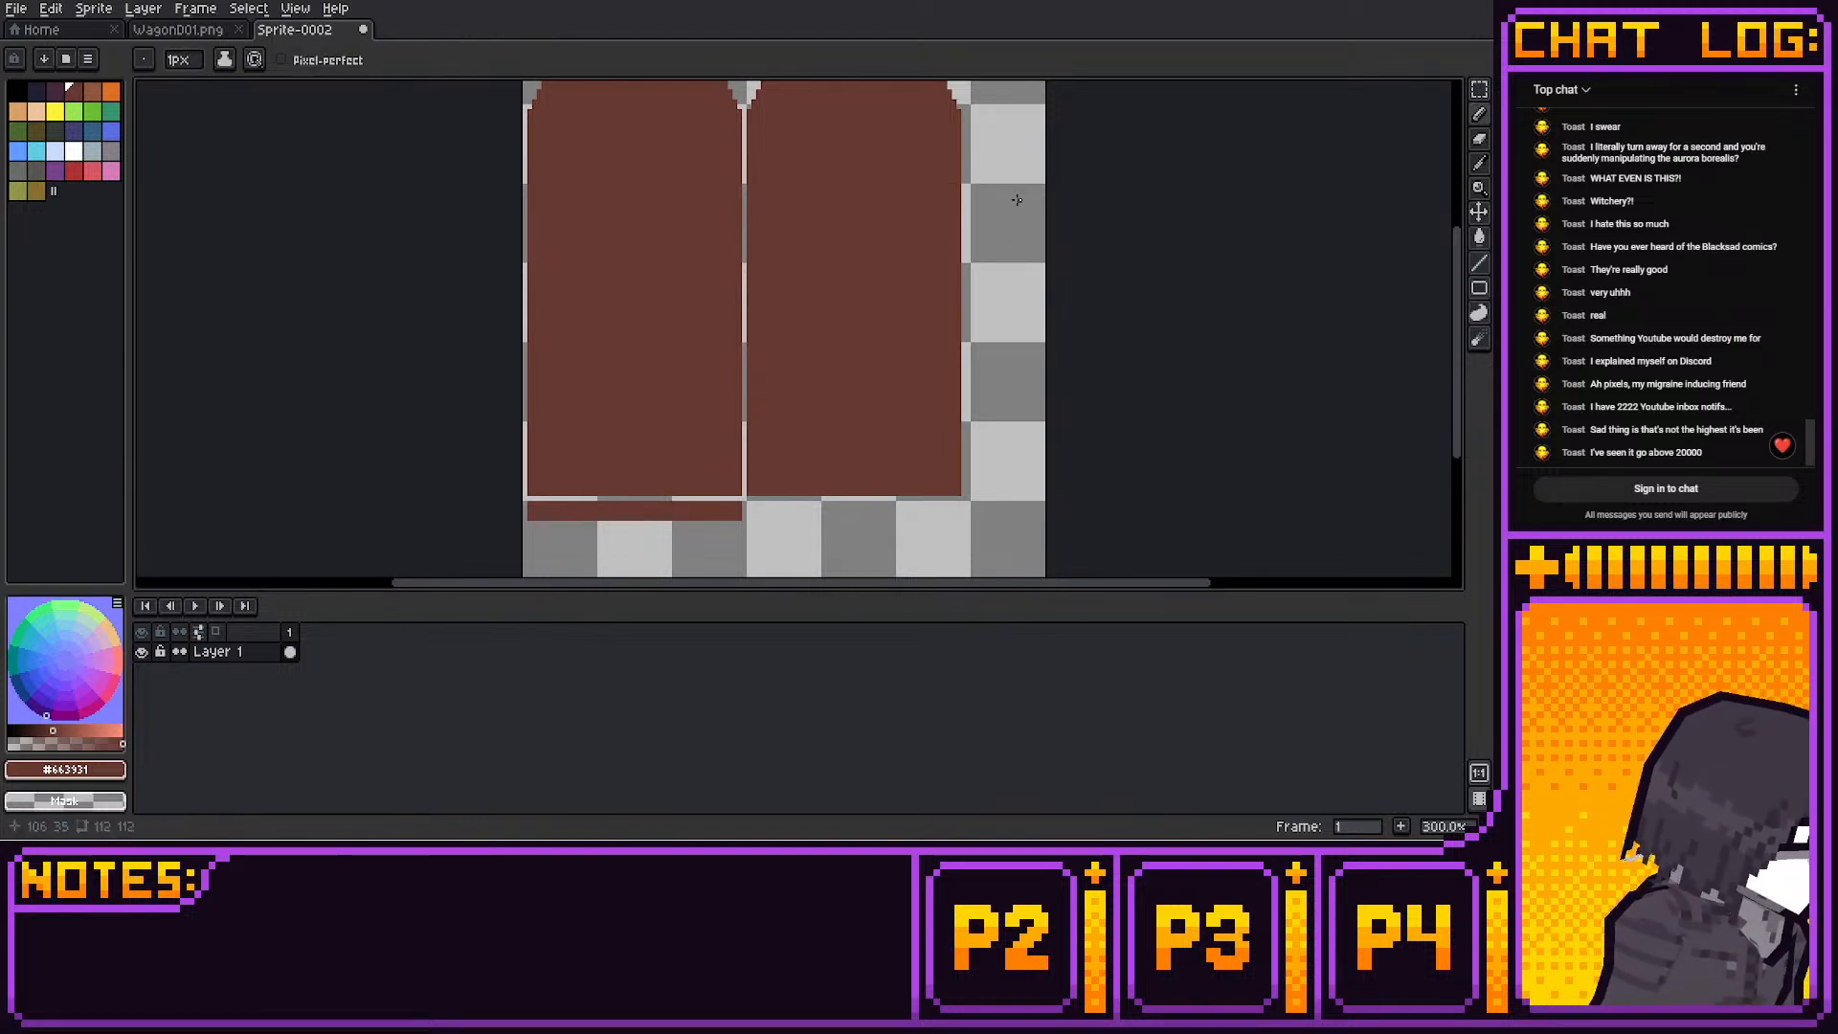
middle_click_drag(1041, 175, 977, 205)
scroll(902, 132, "up", 1)
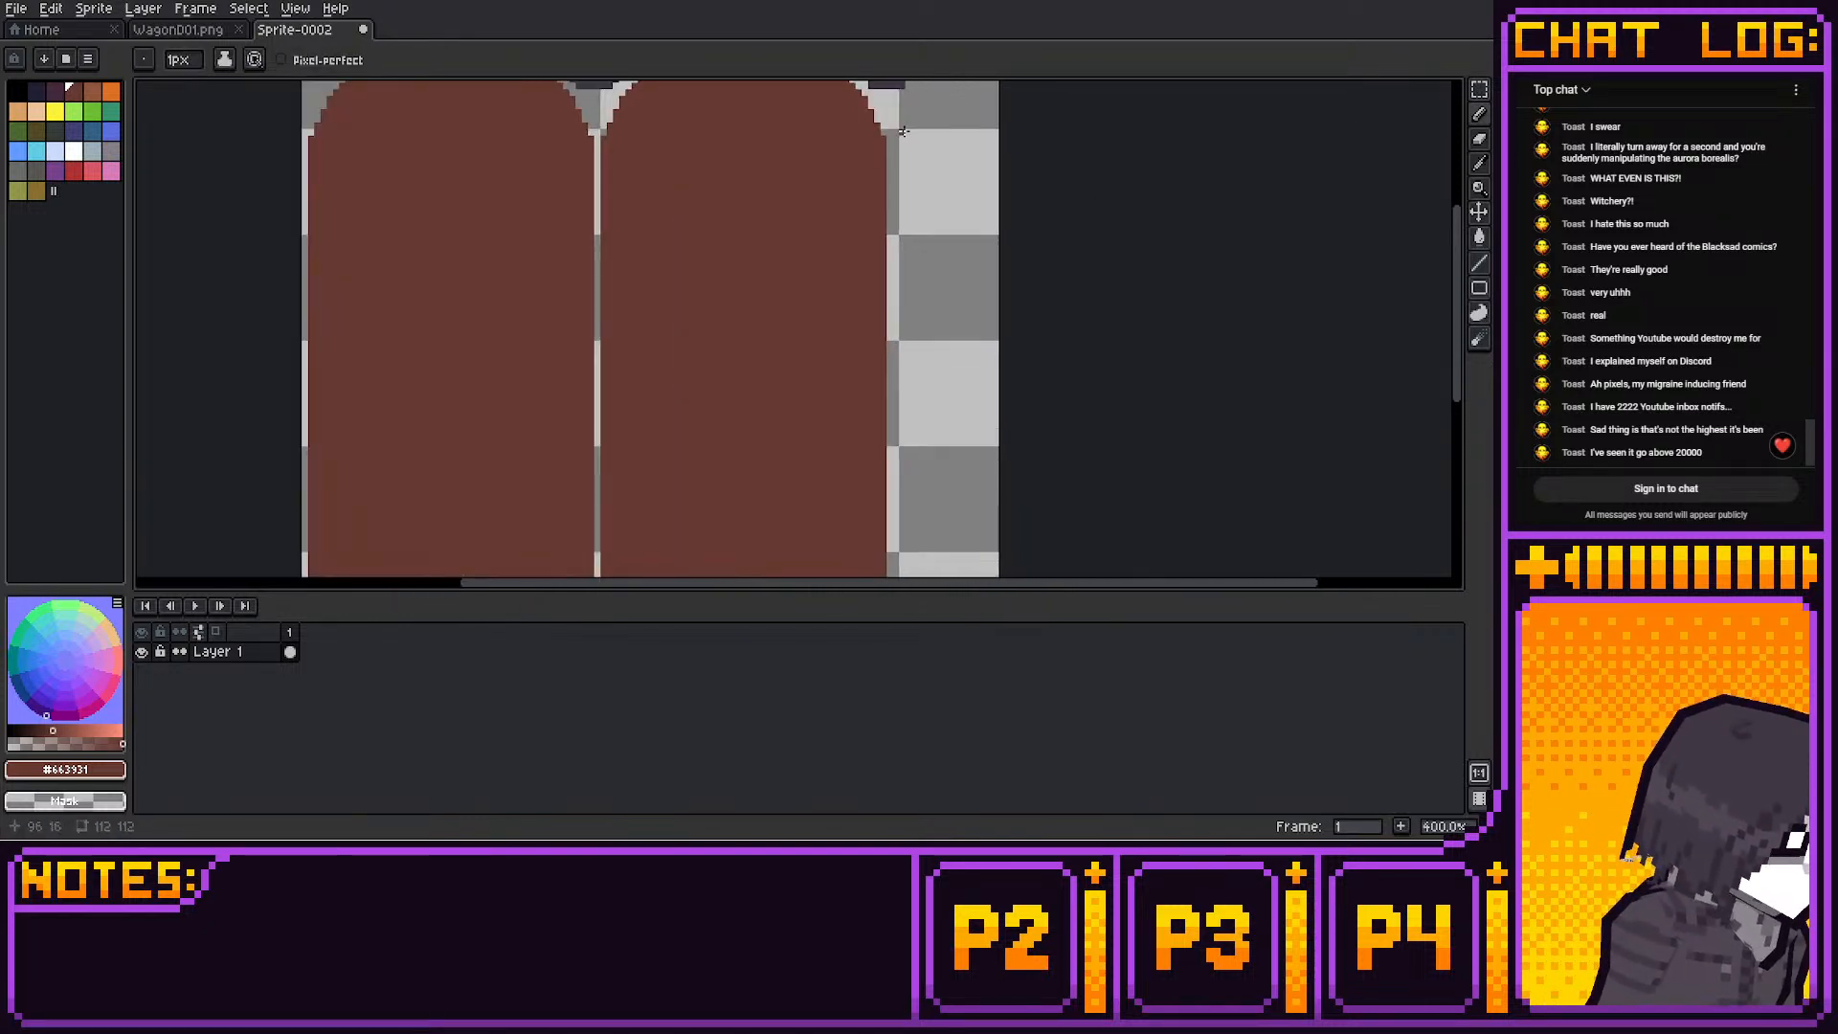
mouse_move(906, 165)
left_mouse_down()
mouse_move(902, 144)
mouse_move(909, 160)
mouse_move(939, 149)
mouse_move(902, 146)
mouse_move(933, 149)
mouse_move(911, 383)
mouse_move(935, 583)
mouse_move(921, 573)
left_mouse_up()
key("m")
left_click(951, 219)
scroll(921, 573, "down", 2)
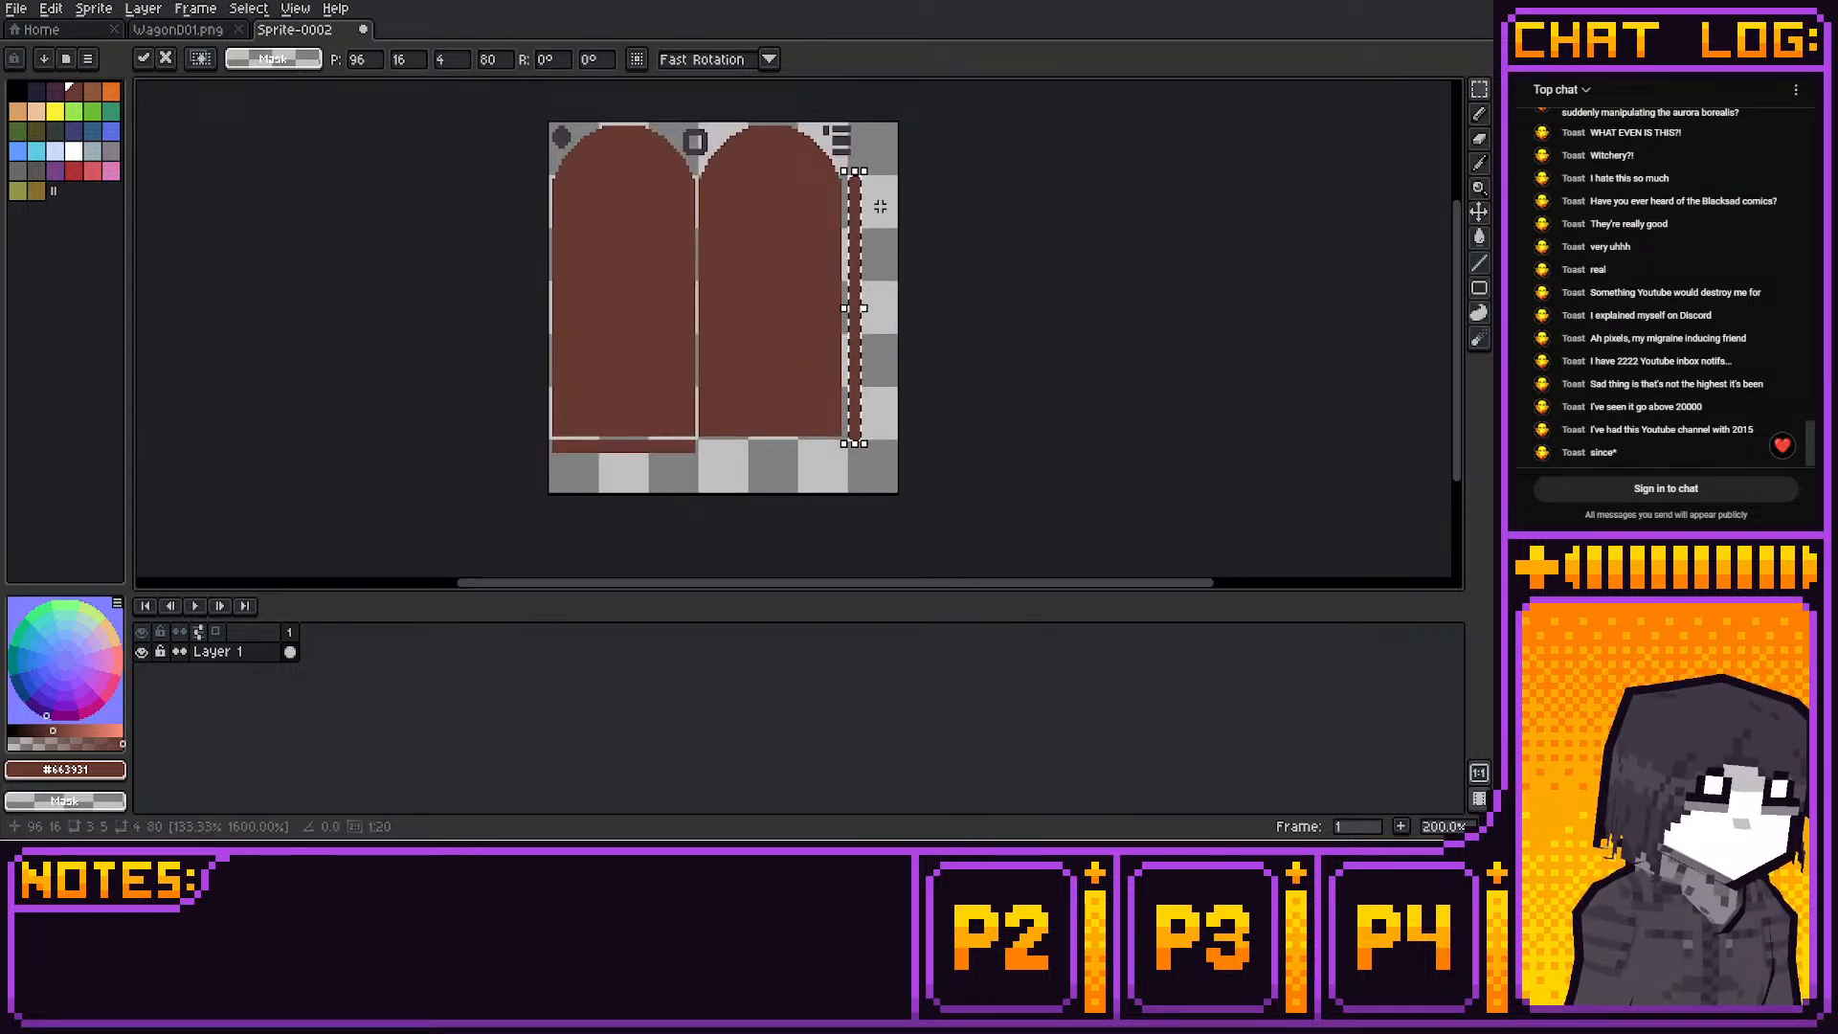
scroll(924, 259, "up", 2)
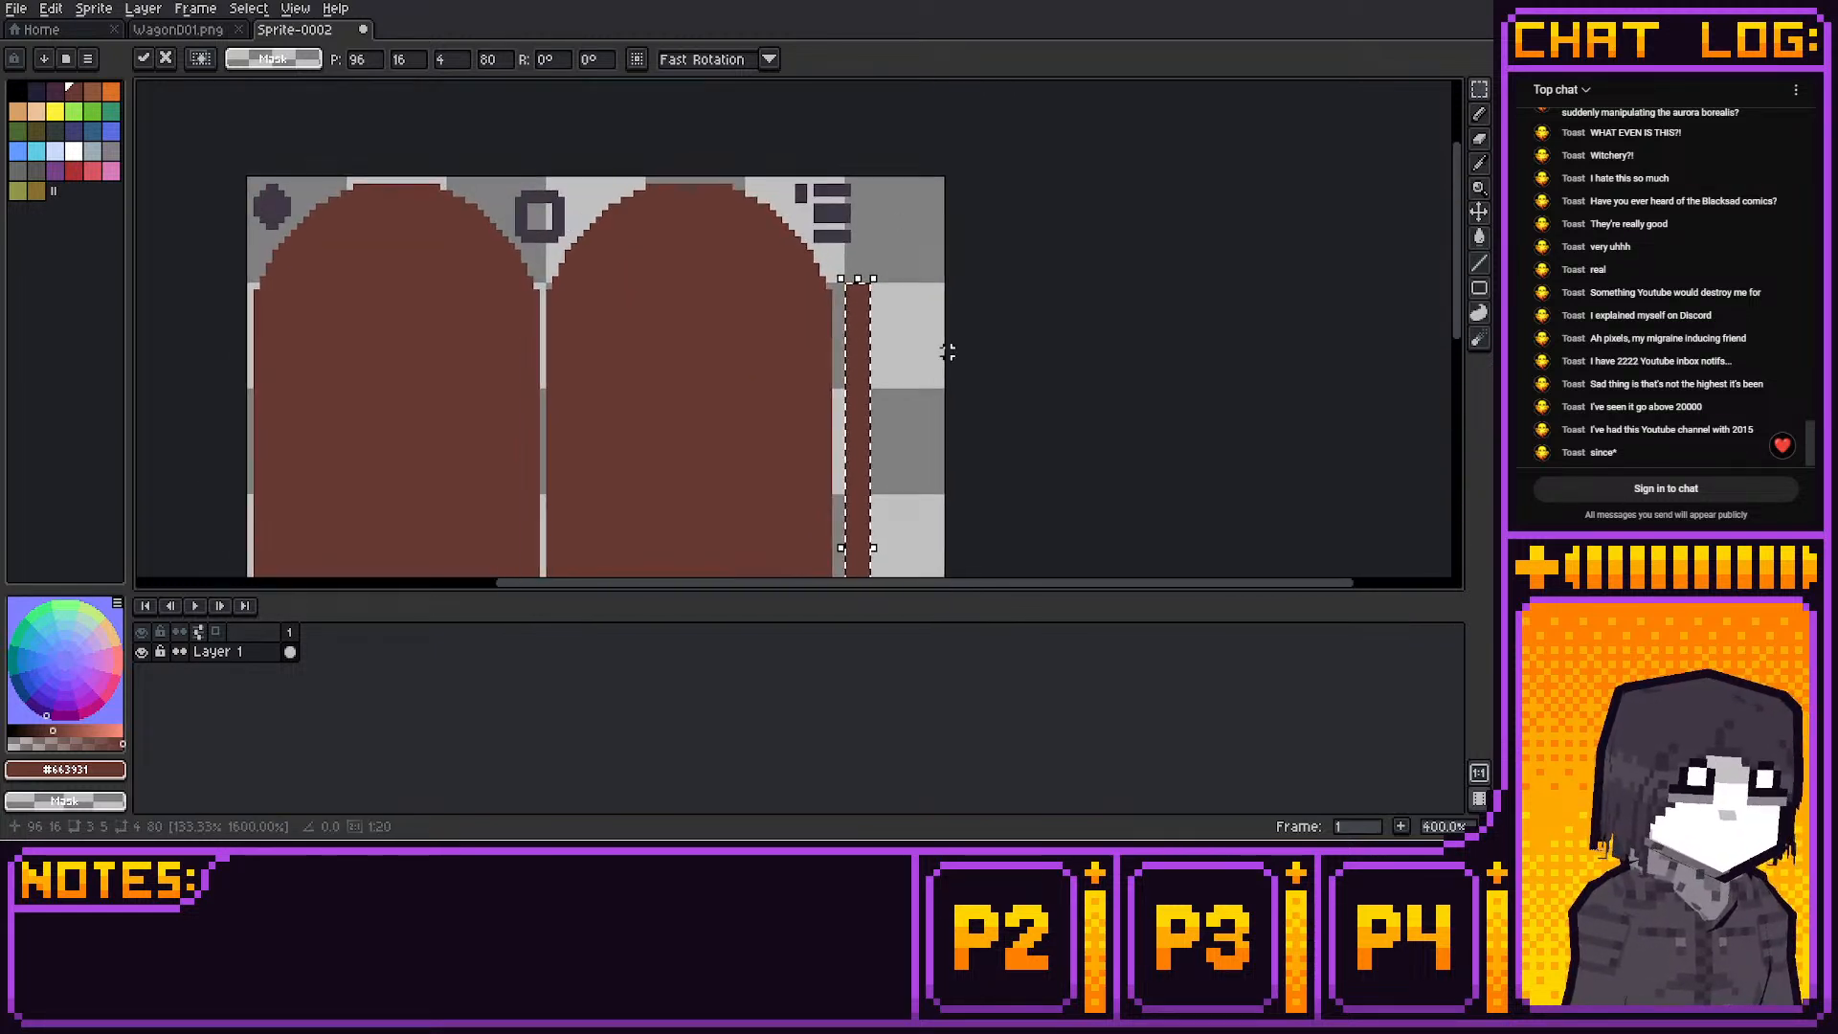
Move the vertical brown strip down 3 pixels and shorten it from below to a height of 77 pixels
key("Down")
key("Down")
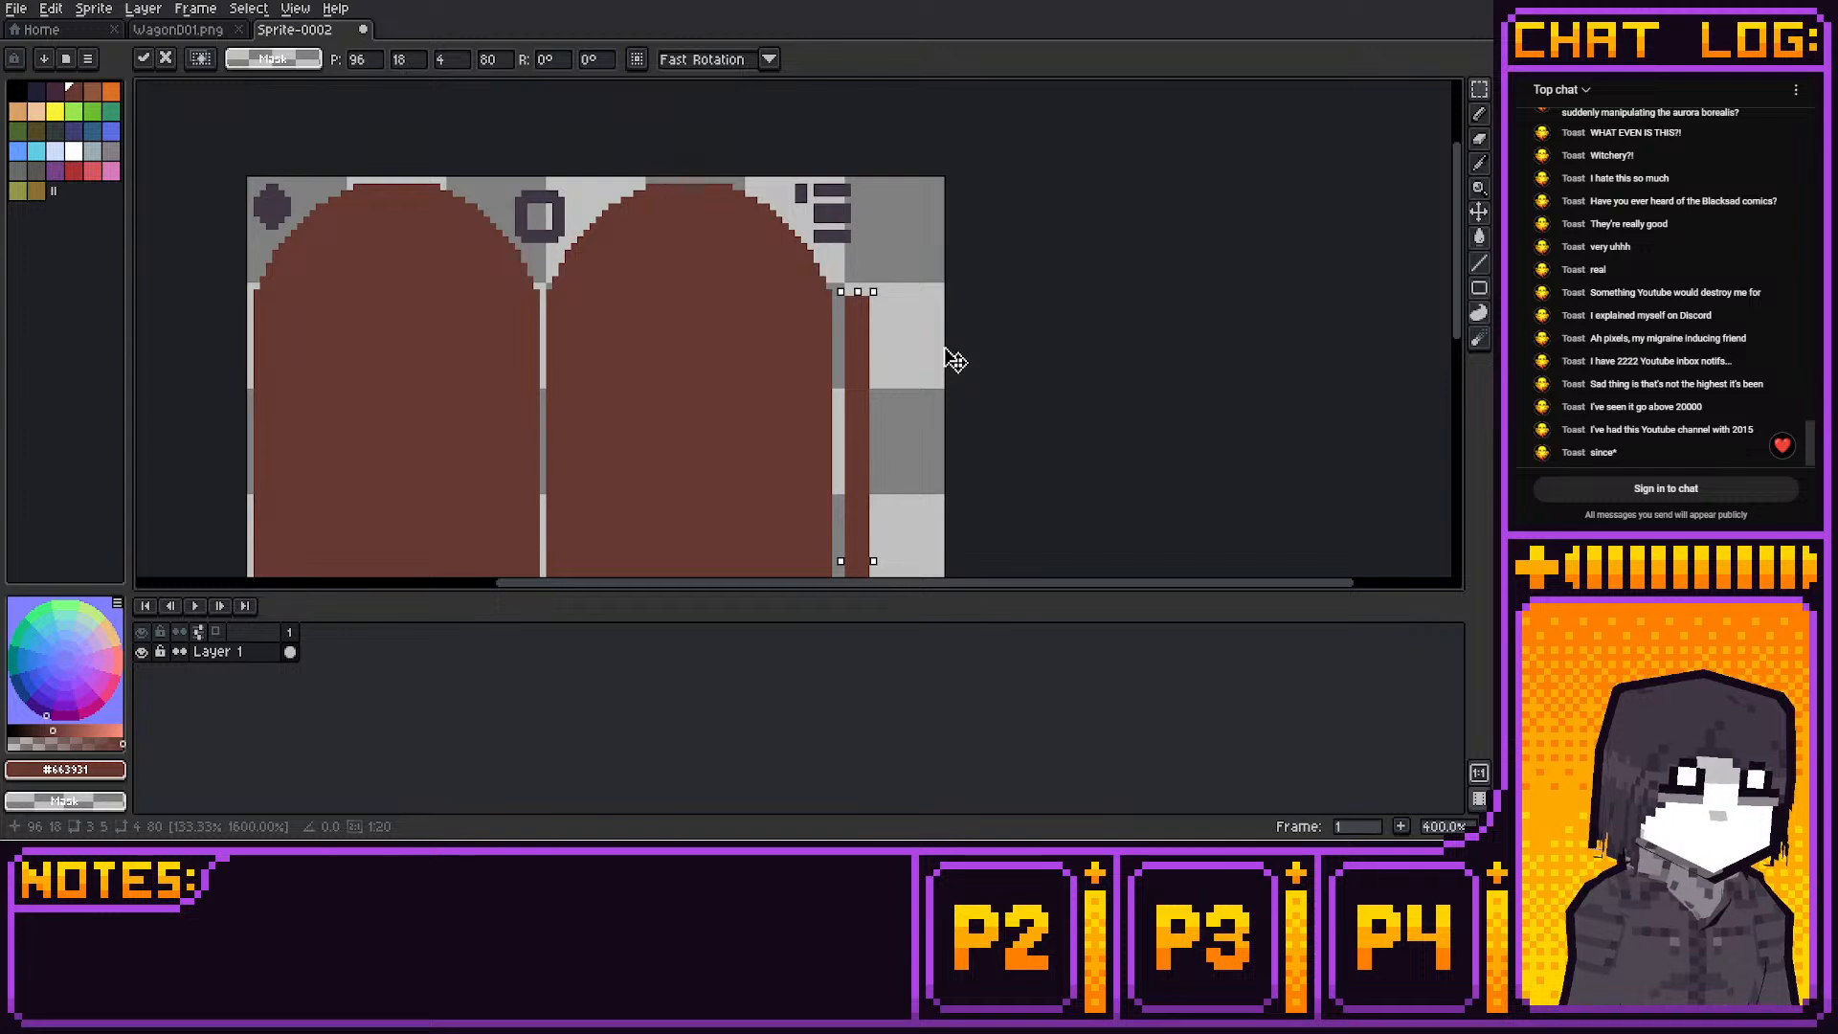
key("Down")
scroll(900, 407, "down", 3)
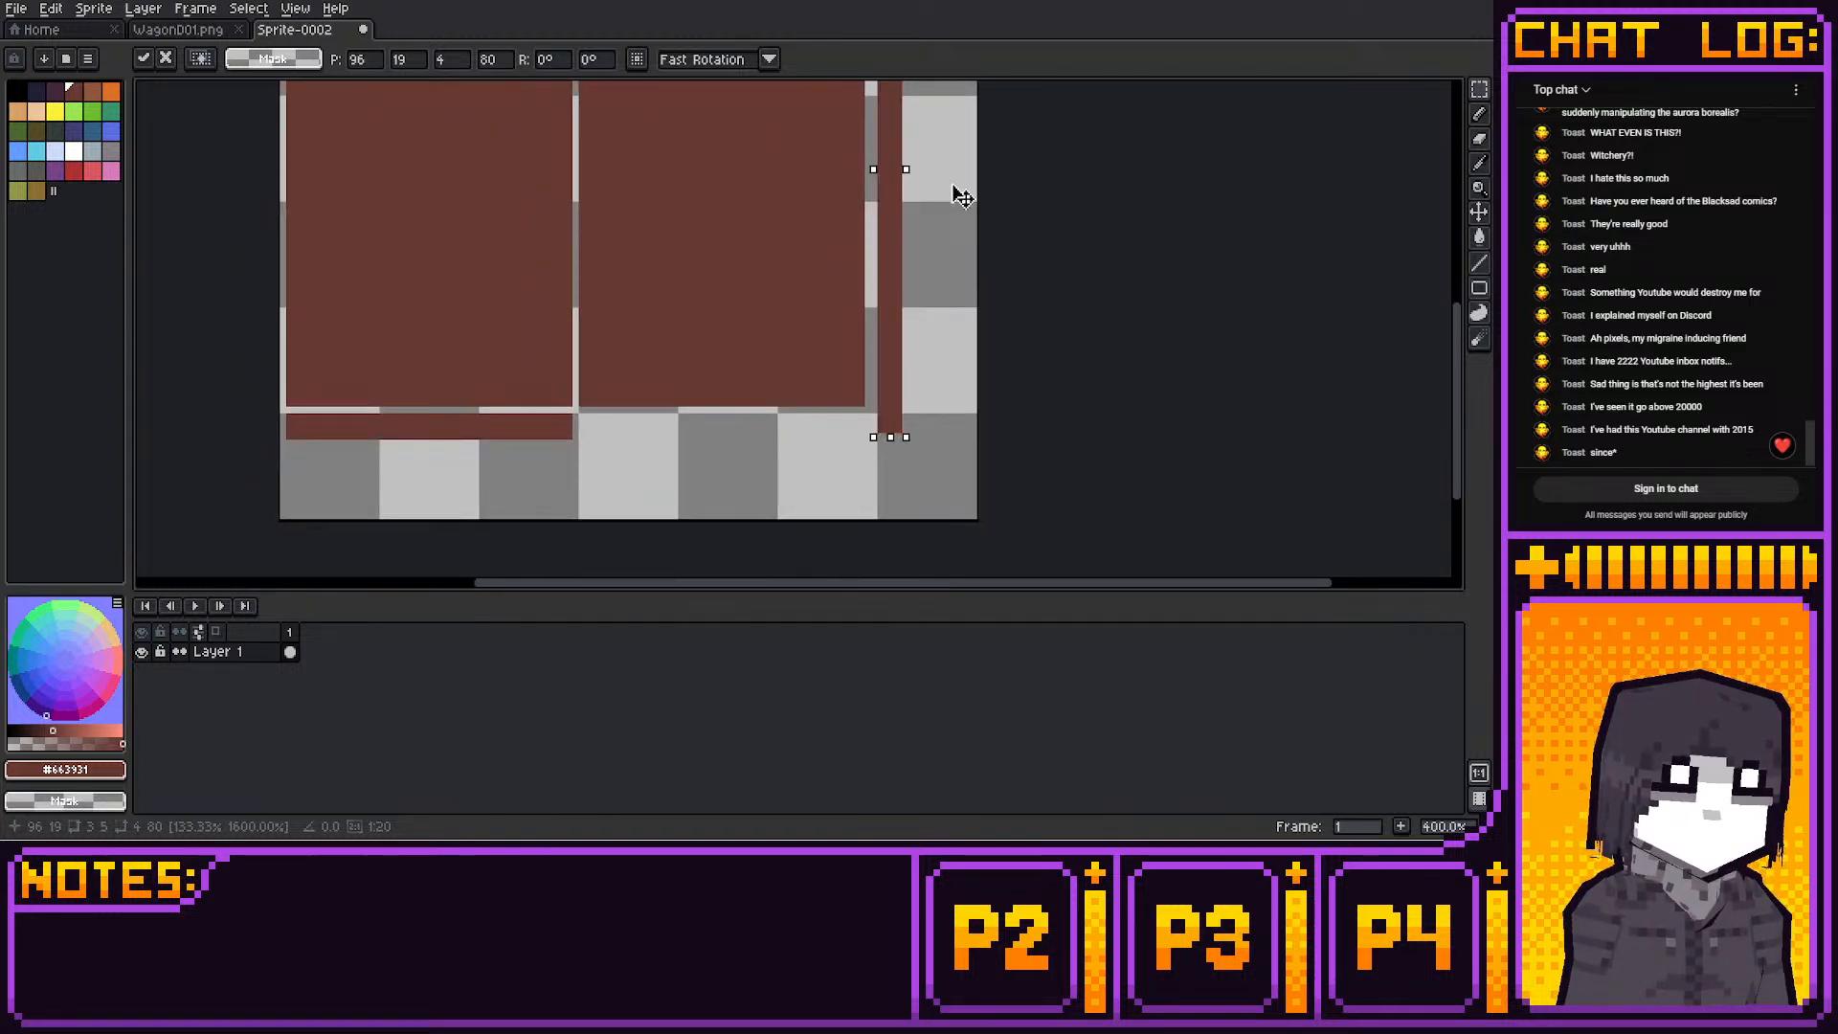
left_click_drag(905, 437, 906, 417)
middle_click_drag(896, 84, 882, 419)
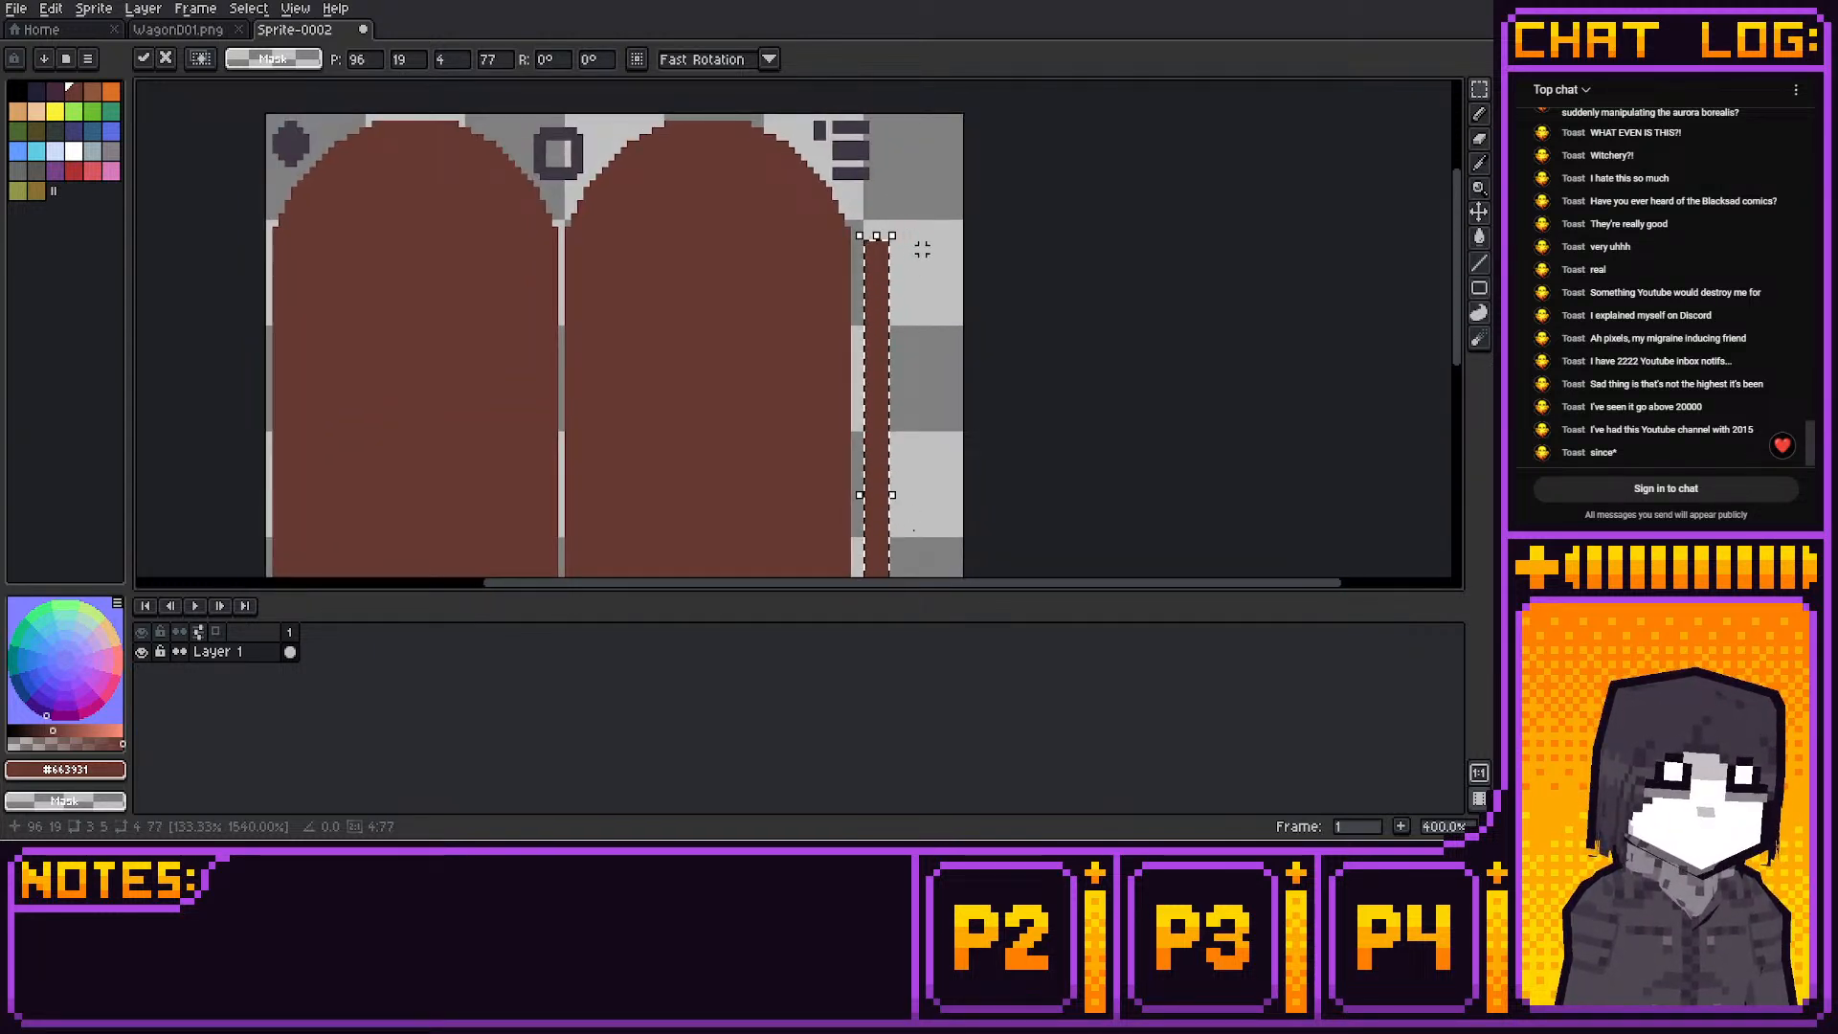
key("Return")
Shorten the vertical strip's upper end by one pixel, shift the strip one pixel left and up, and deselect
mouse_move(861, 237)
left_mouse_down()
mouse_move(903, 288)
mouse_move(888, 243)
left_mouse_up()
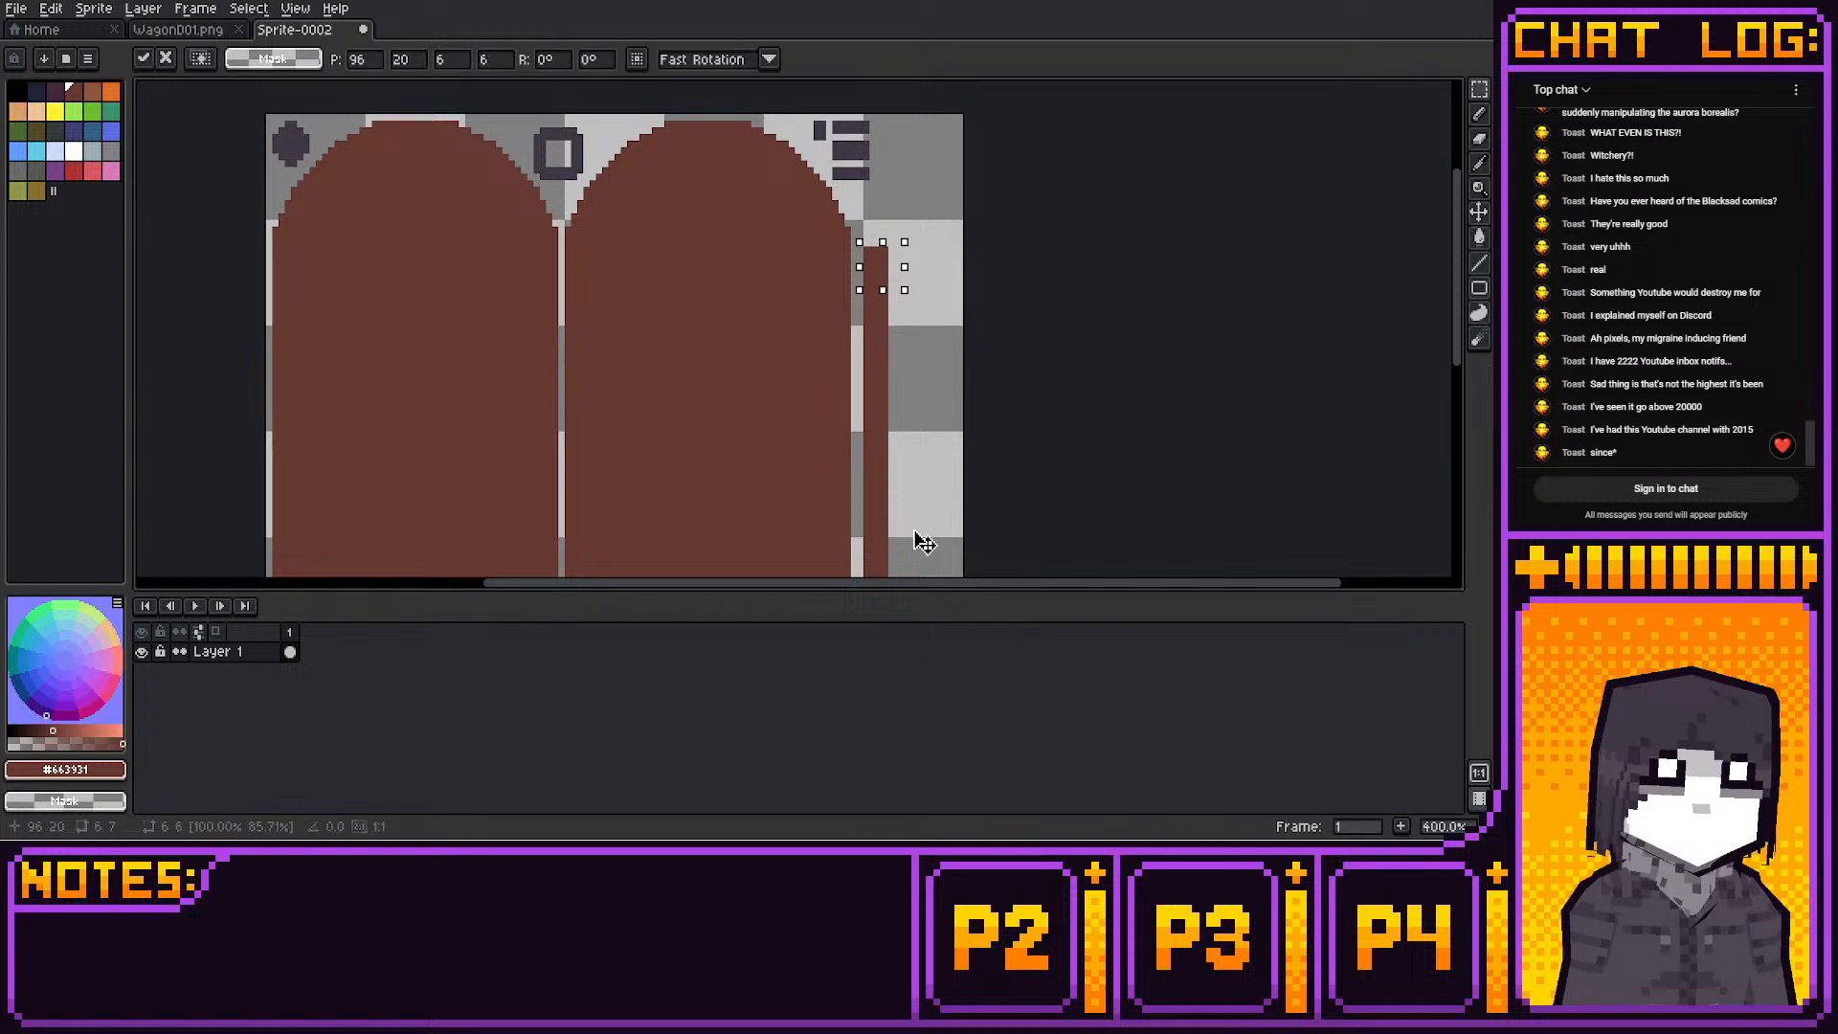
key("ctrl+d")
middle_click_drag(926, 312, 924, 199)
scroll(924, 197, "down", 2)
left_click_drag(890, 168, 935, 424)
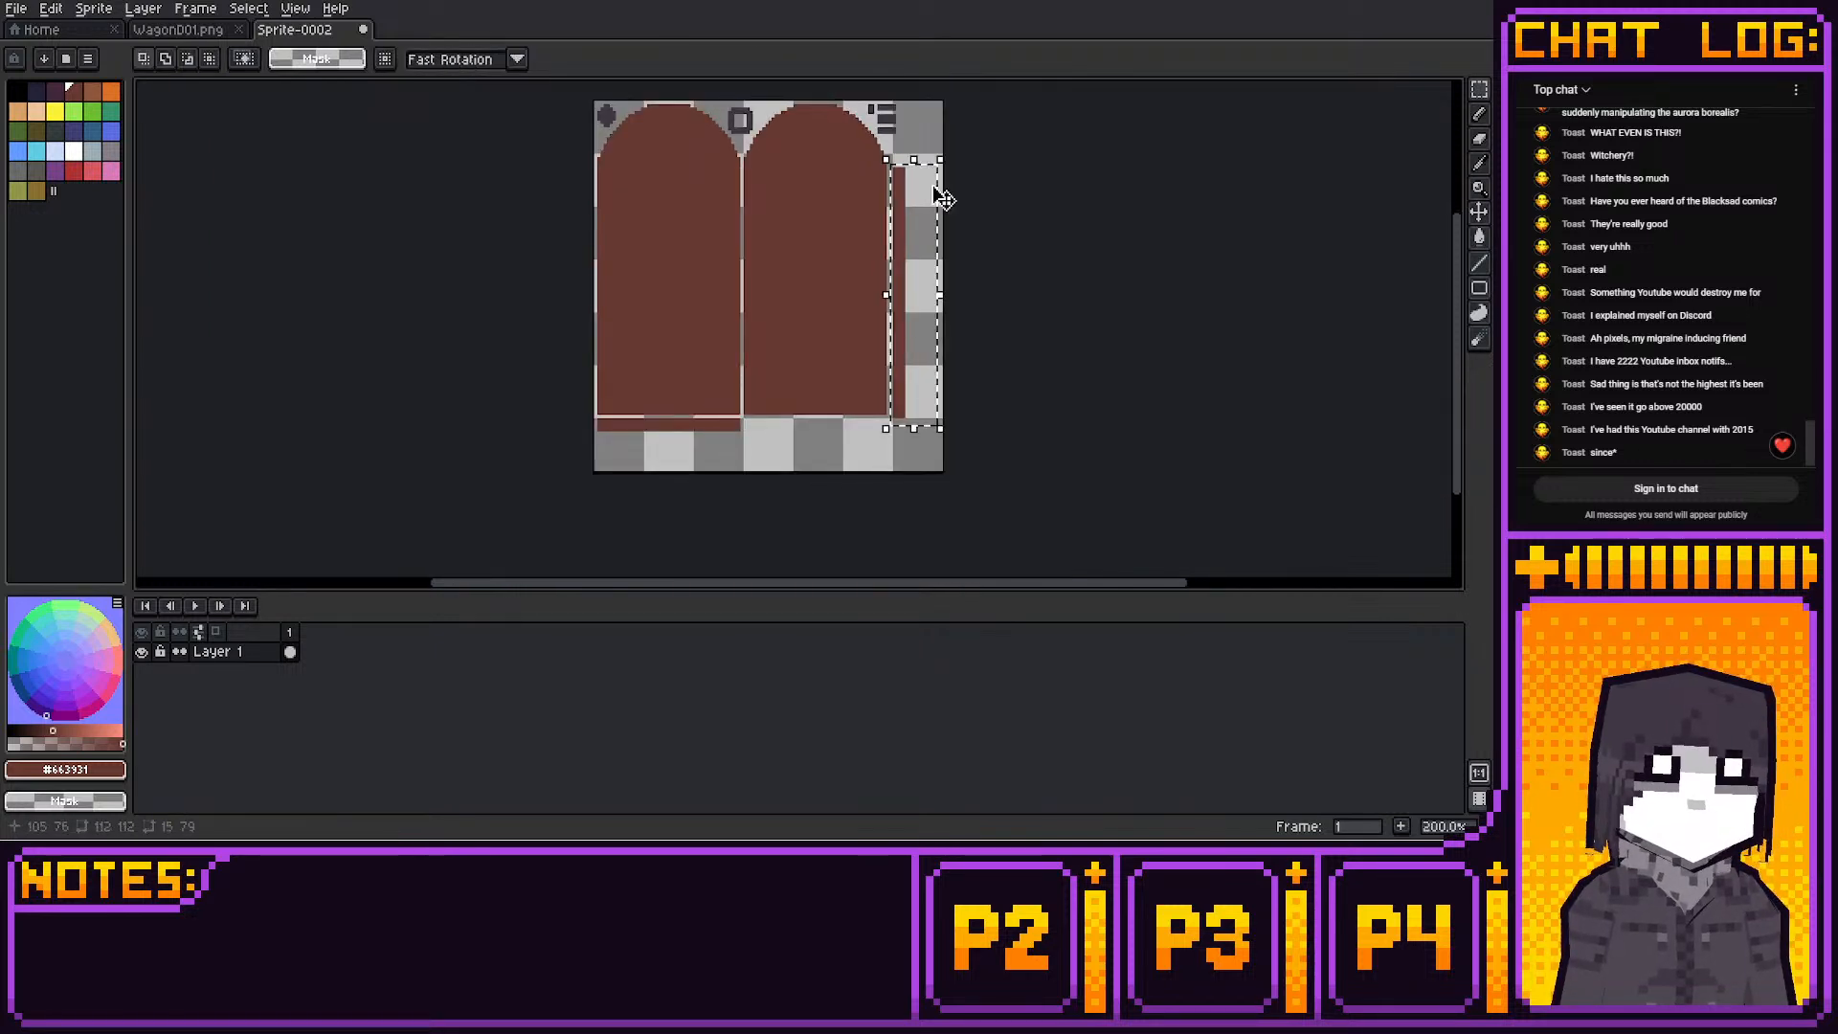
left_click_drag(935, 190, 933, 188)
key("ctrl+d")
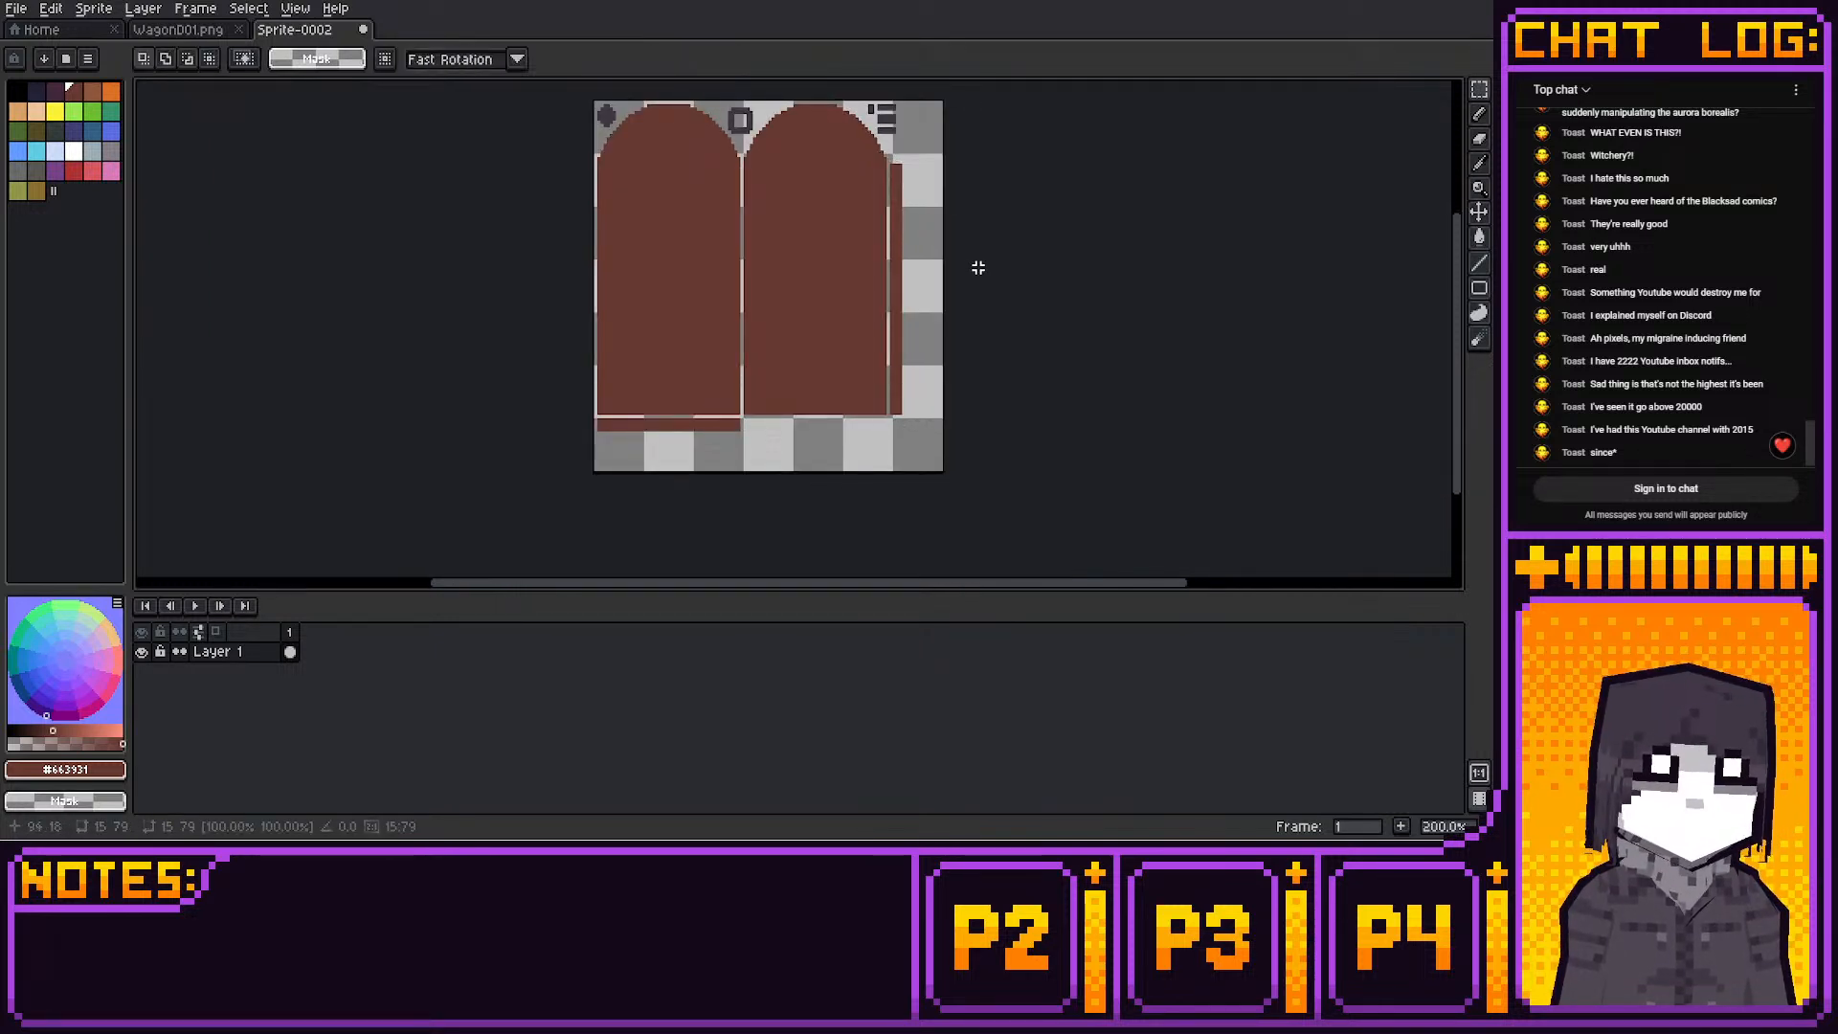
middle_click_drag(957, 284, 936, 332)
scroll(928, 300, "up", 1)
middle_click_drag(954, 213, 958, 228)
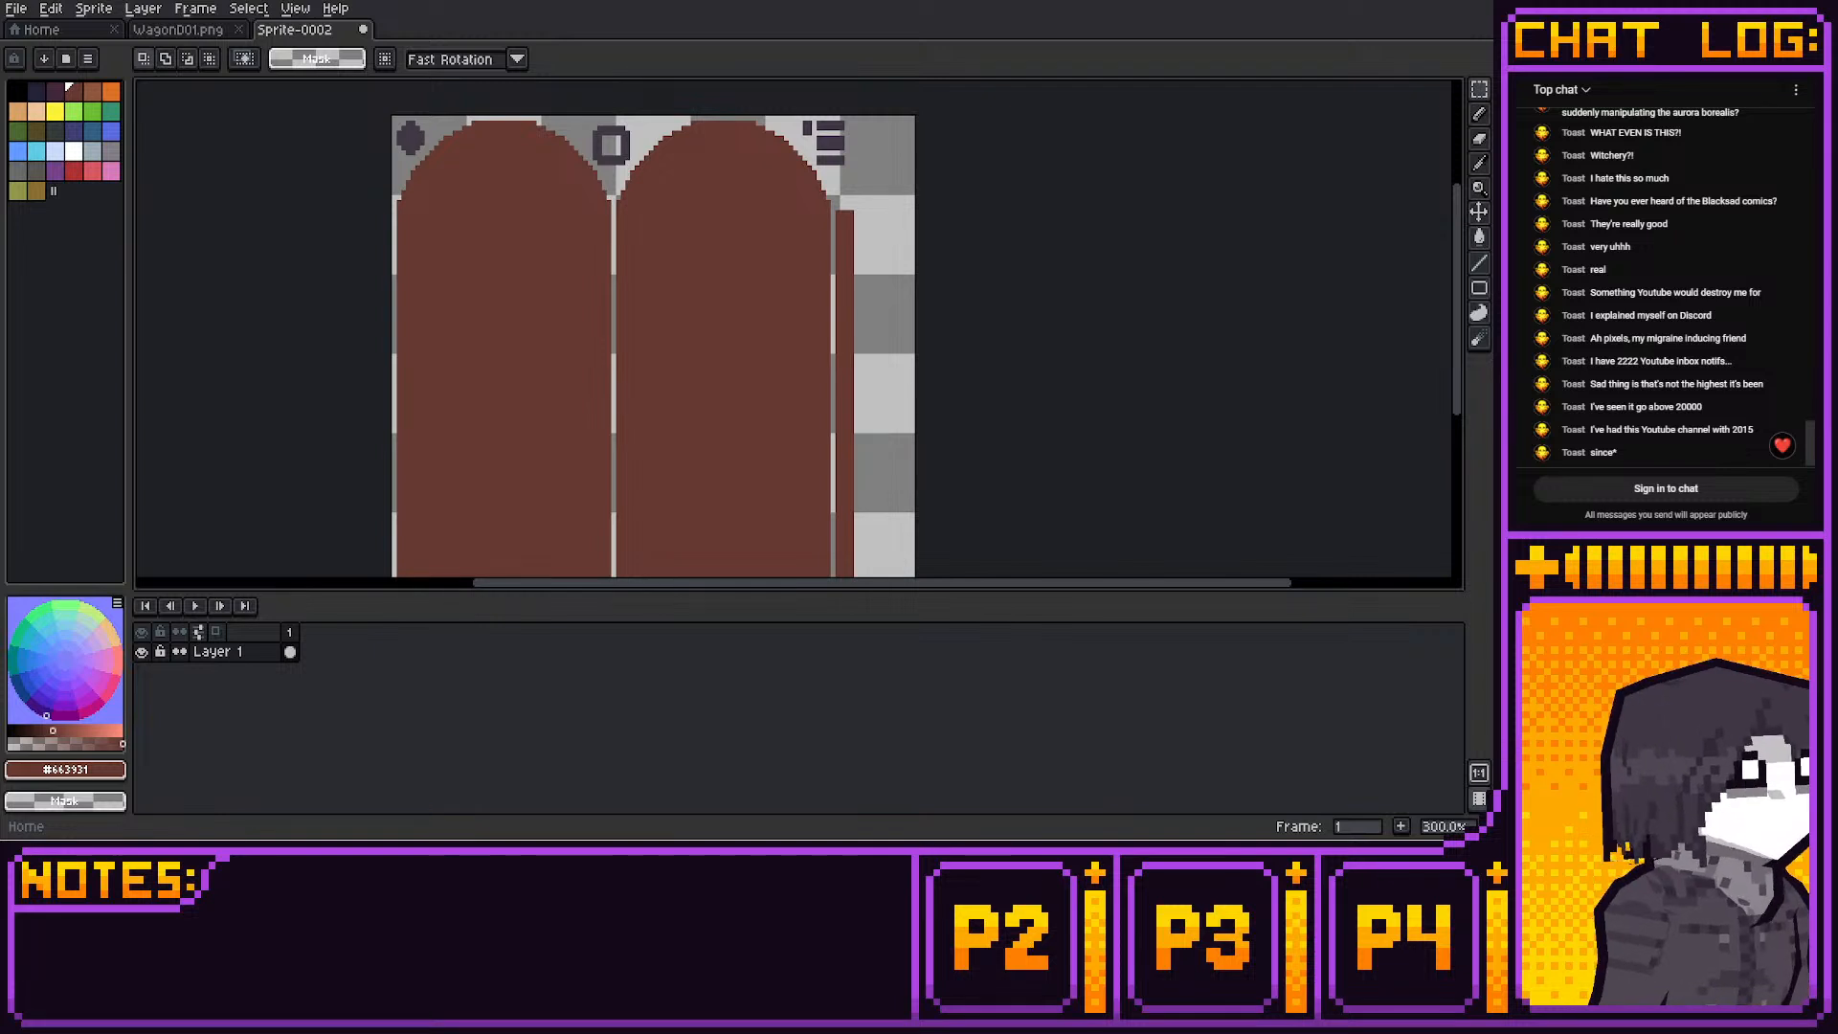
key("i")
middle_click_drag(982, 171, 968, 282)
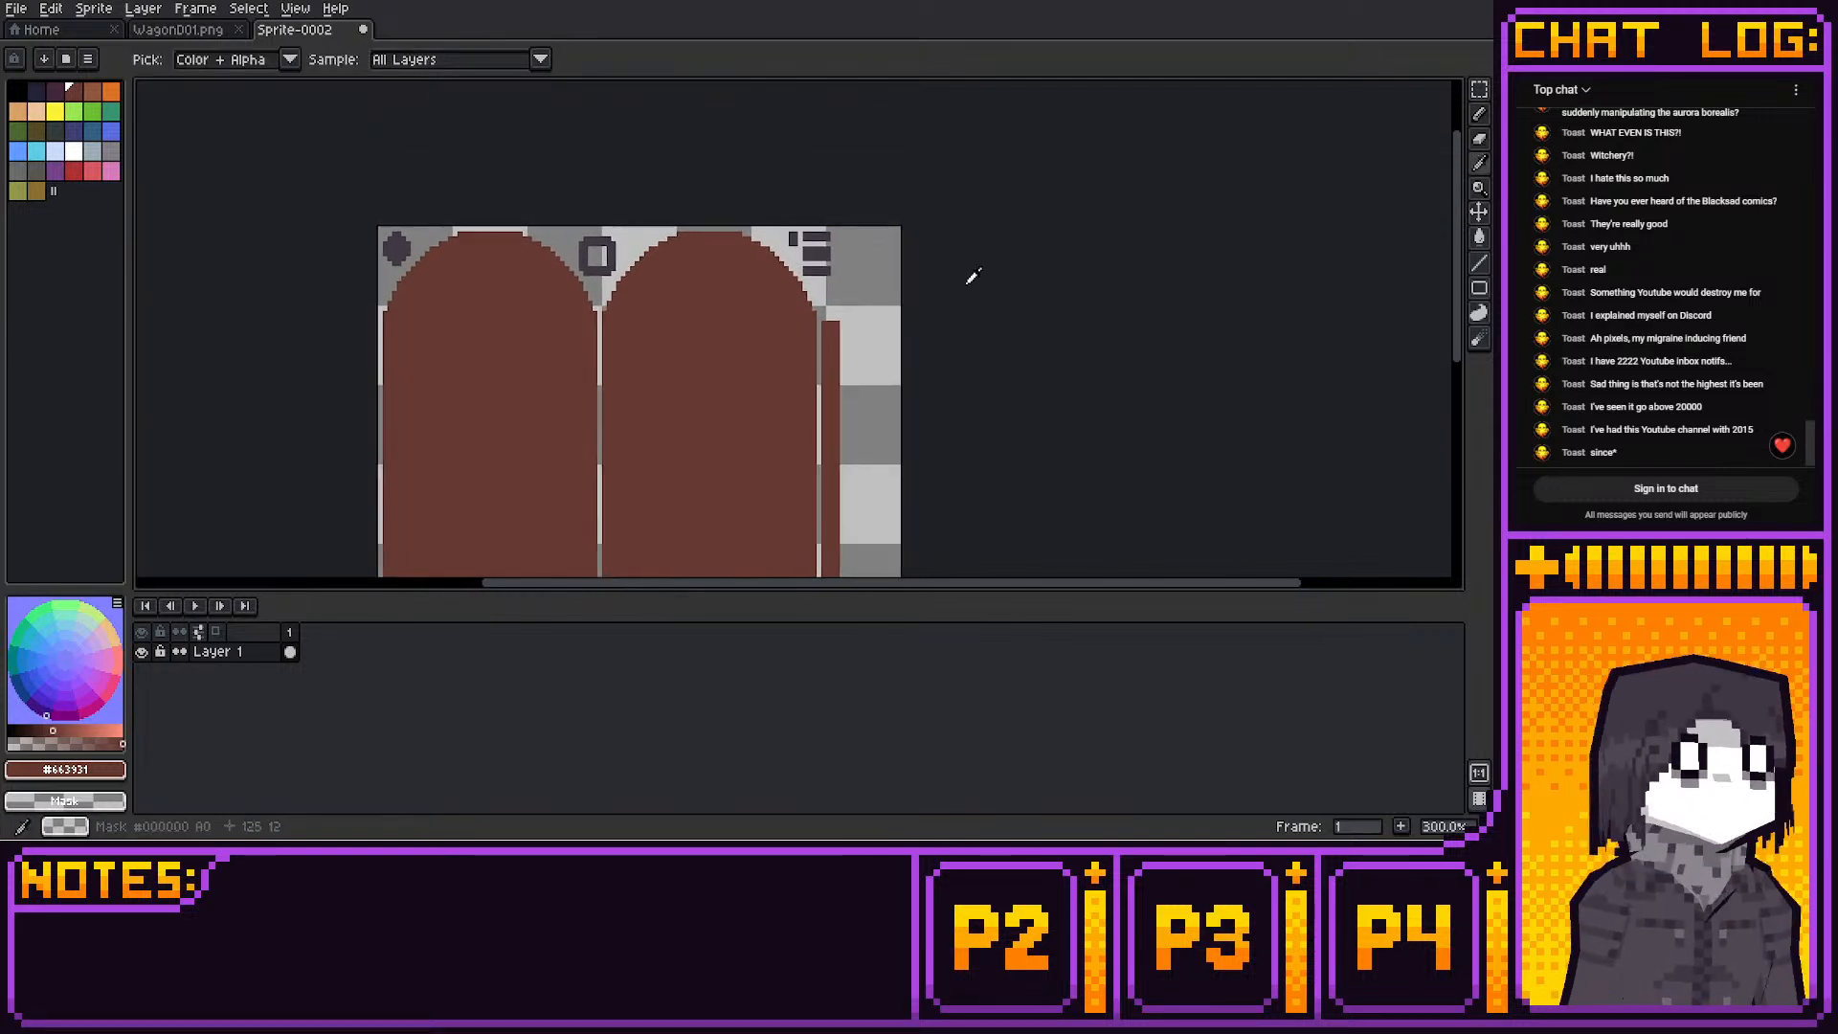
Sample the dark metal colour and draw a block 3 pixels wide and 6 high to the right of the three metal bars
scroll(836, 272, "up", 2, "ctrl")
left_click(802, 243)
left_click(1479, 114)
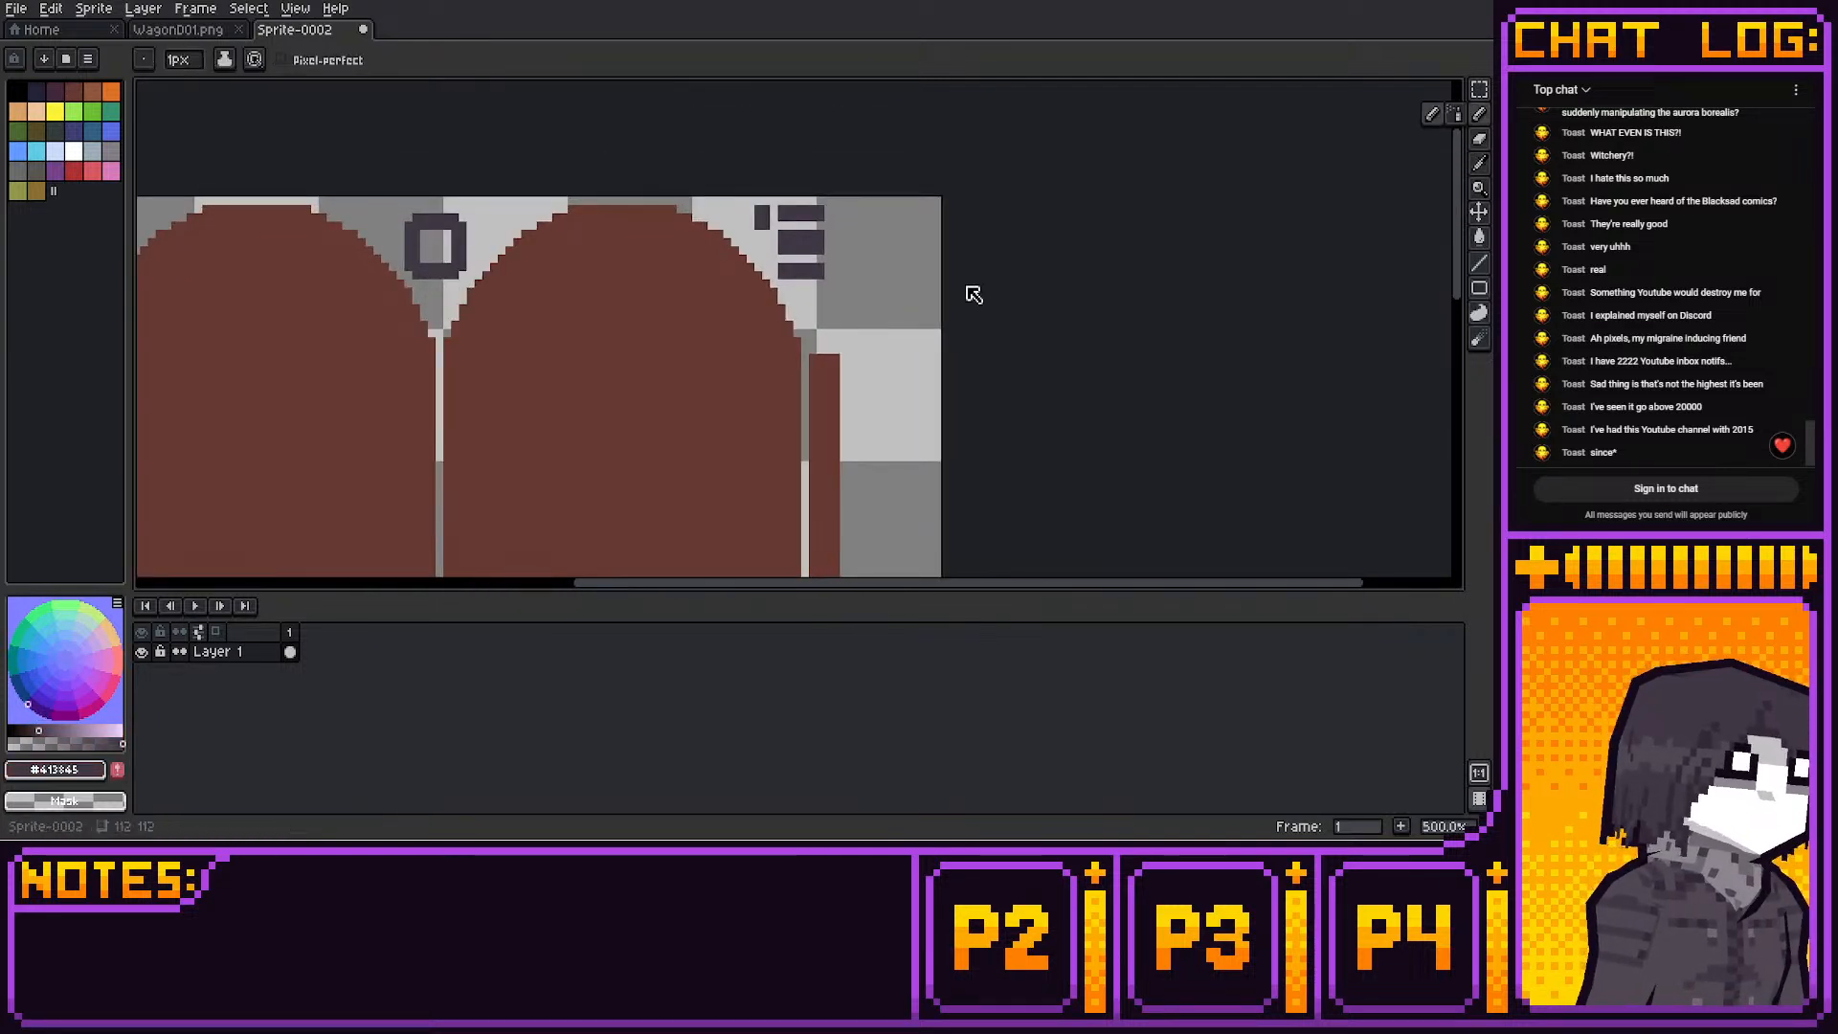
left_click_drag(867, 236, 883, 268)
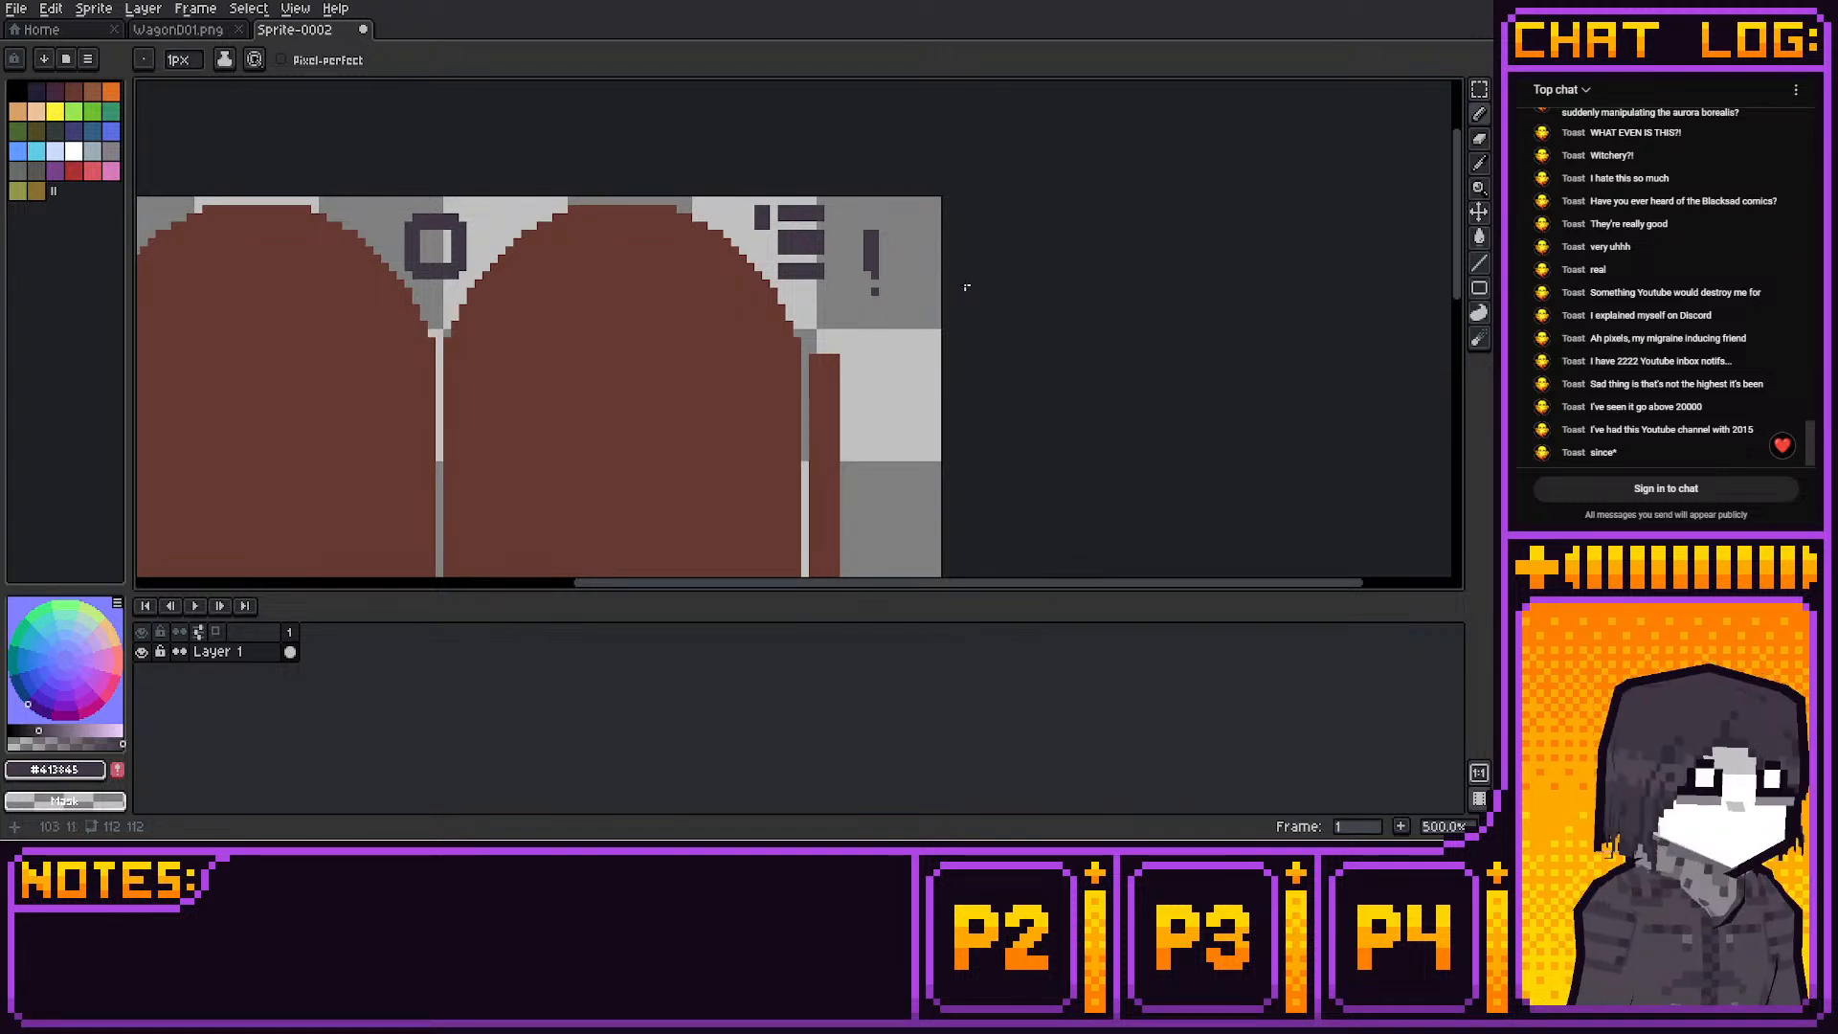
left_click_drag(883, 234, 883, 275)
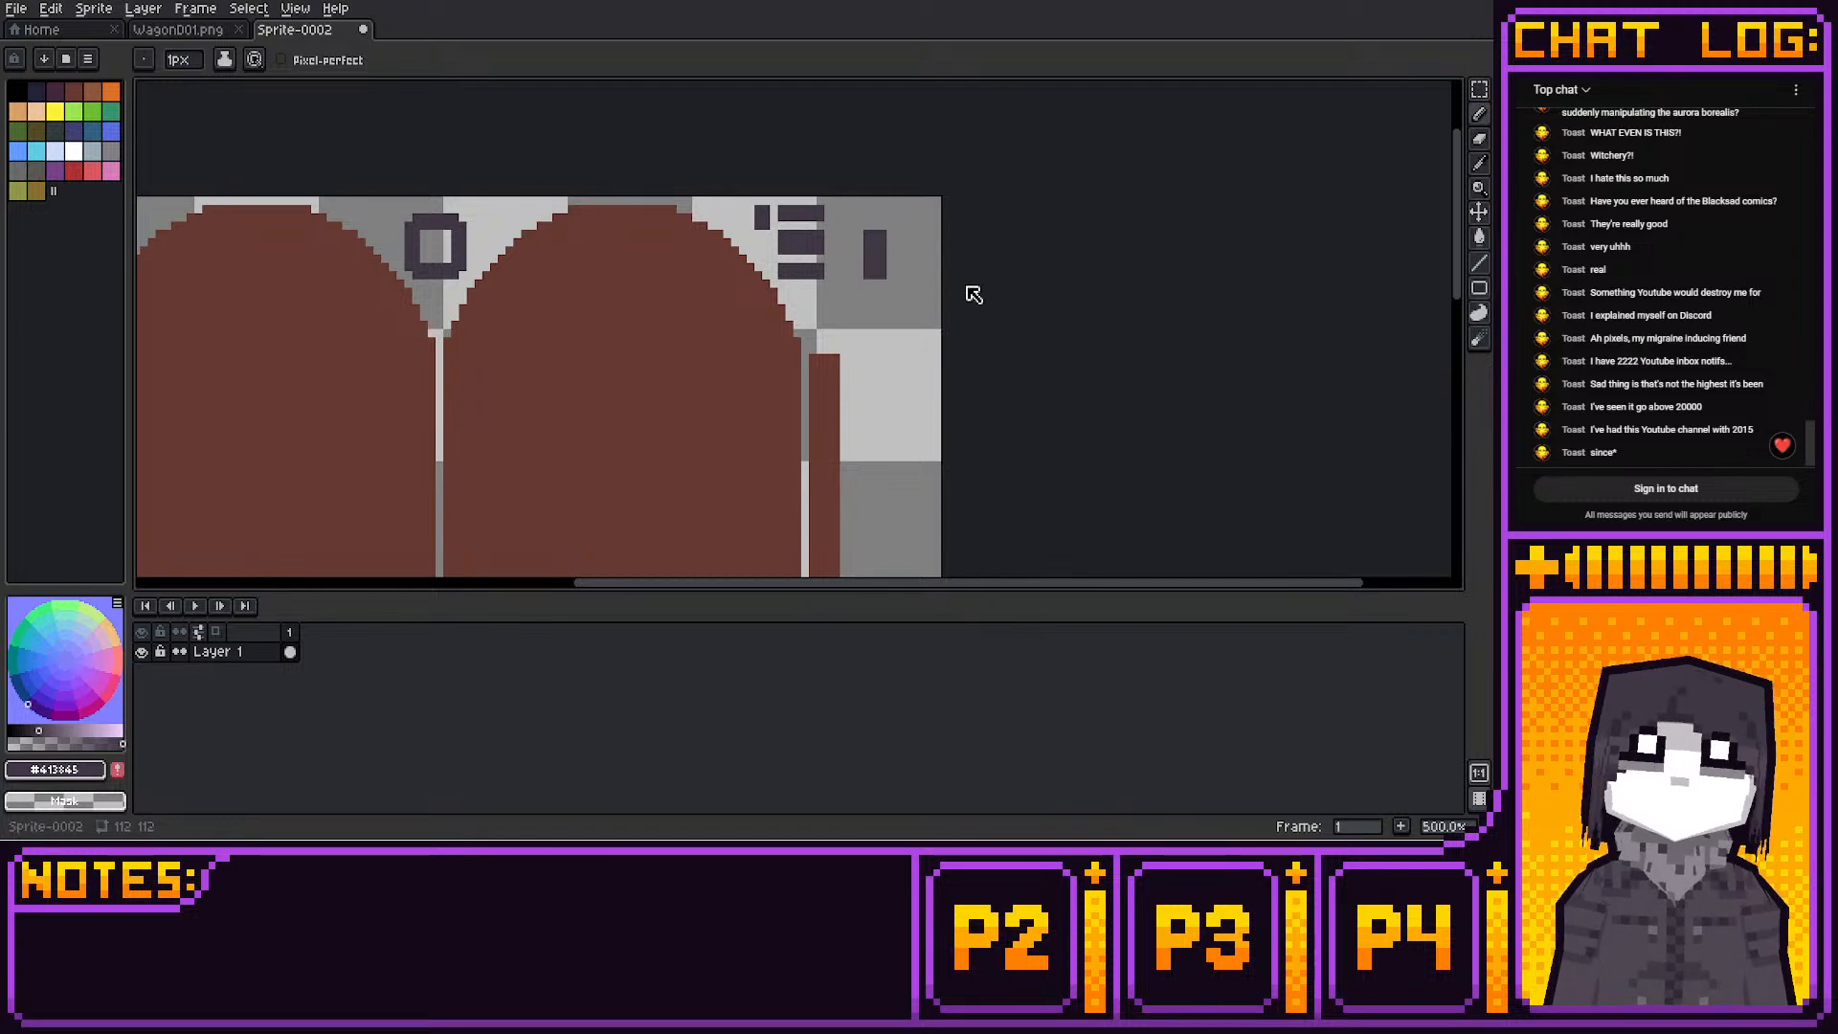
Stretch the new dark block vertically to 3 by 8 pixels
key("m")
left_click_drag(891, 225, 858, 291)
key("ctrl+t")
key("ctrl+Down")
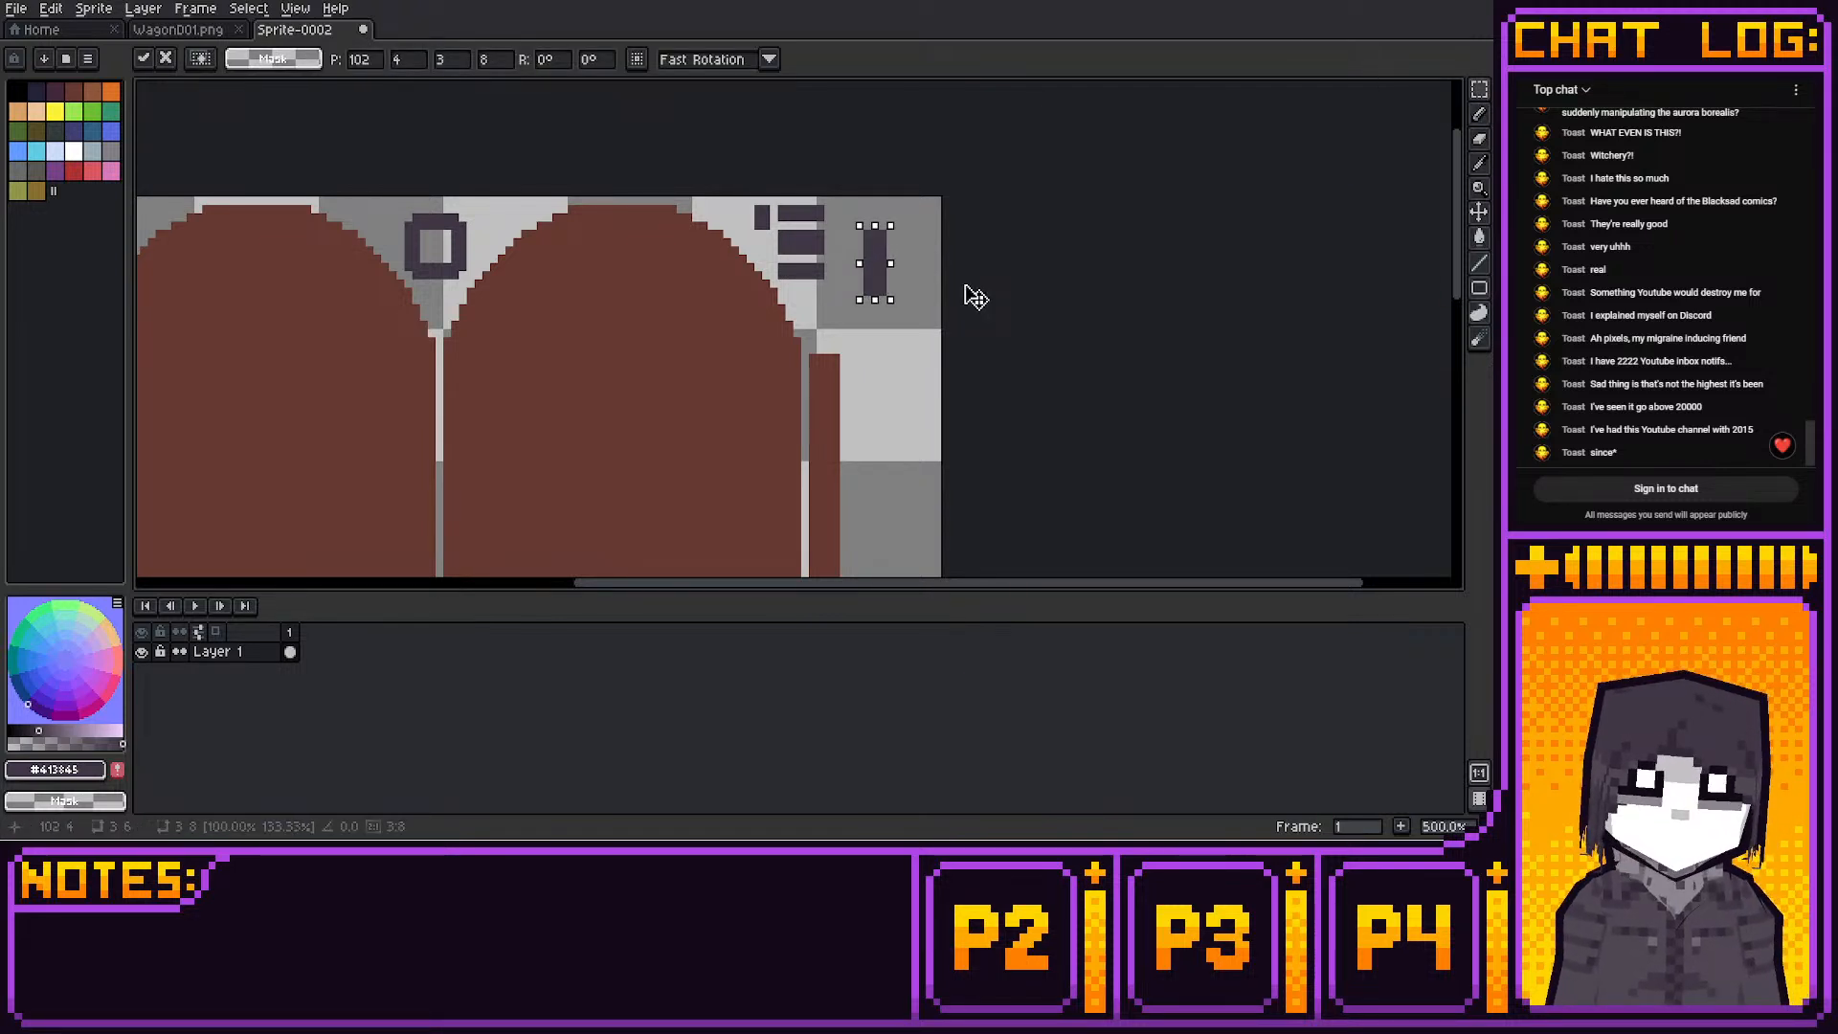
left_click(920, 283)
Extend the dark block into an elongated plate with tapered ends, about 5 by 12 pixels, placed close beside the bars
key("b")
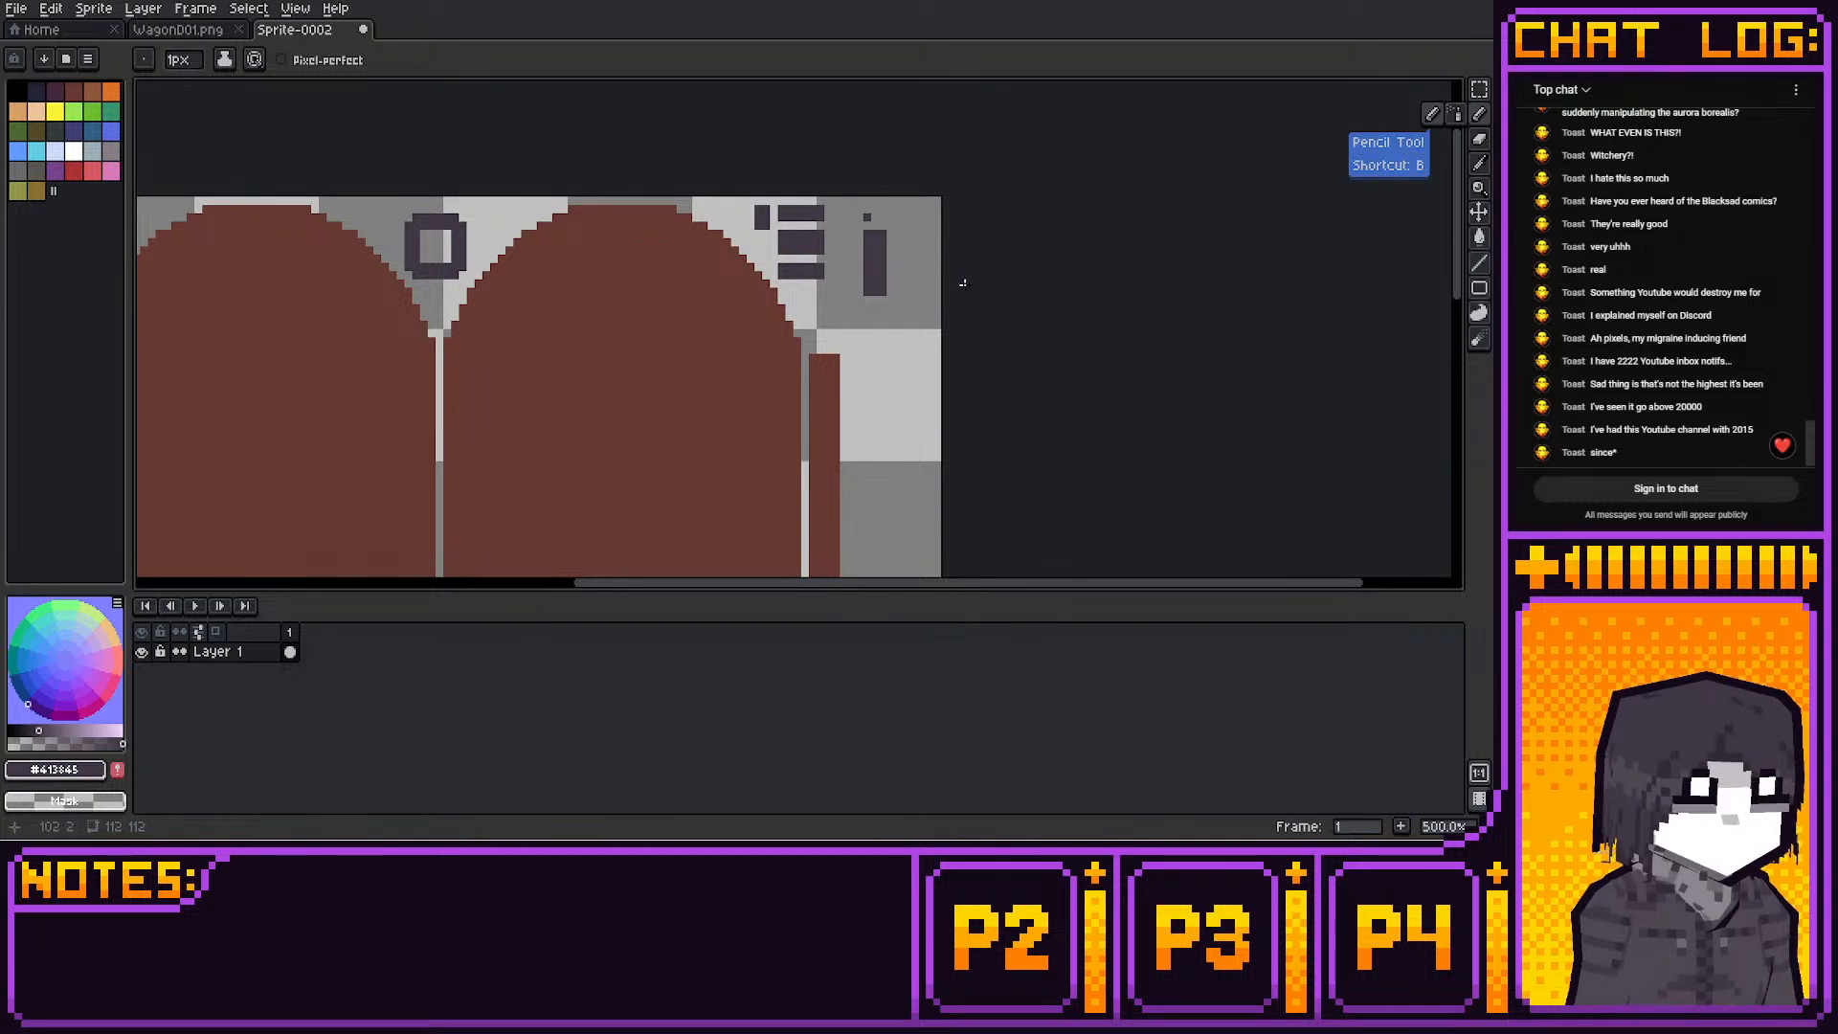
mouse_move(890, 234)
left_mouse_down()
mouse_move(898, 283)
mouse_move(875, 226)
left_mouse_up()
key("ctrl+z")
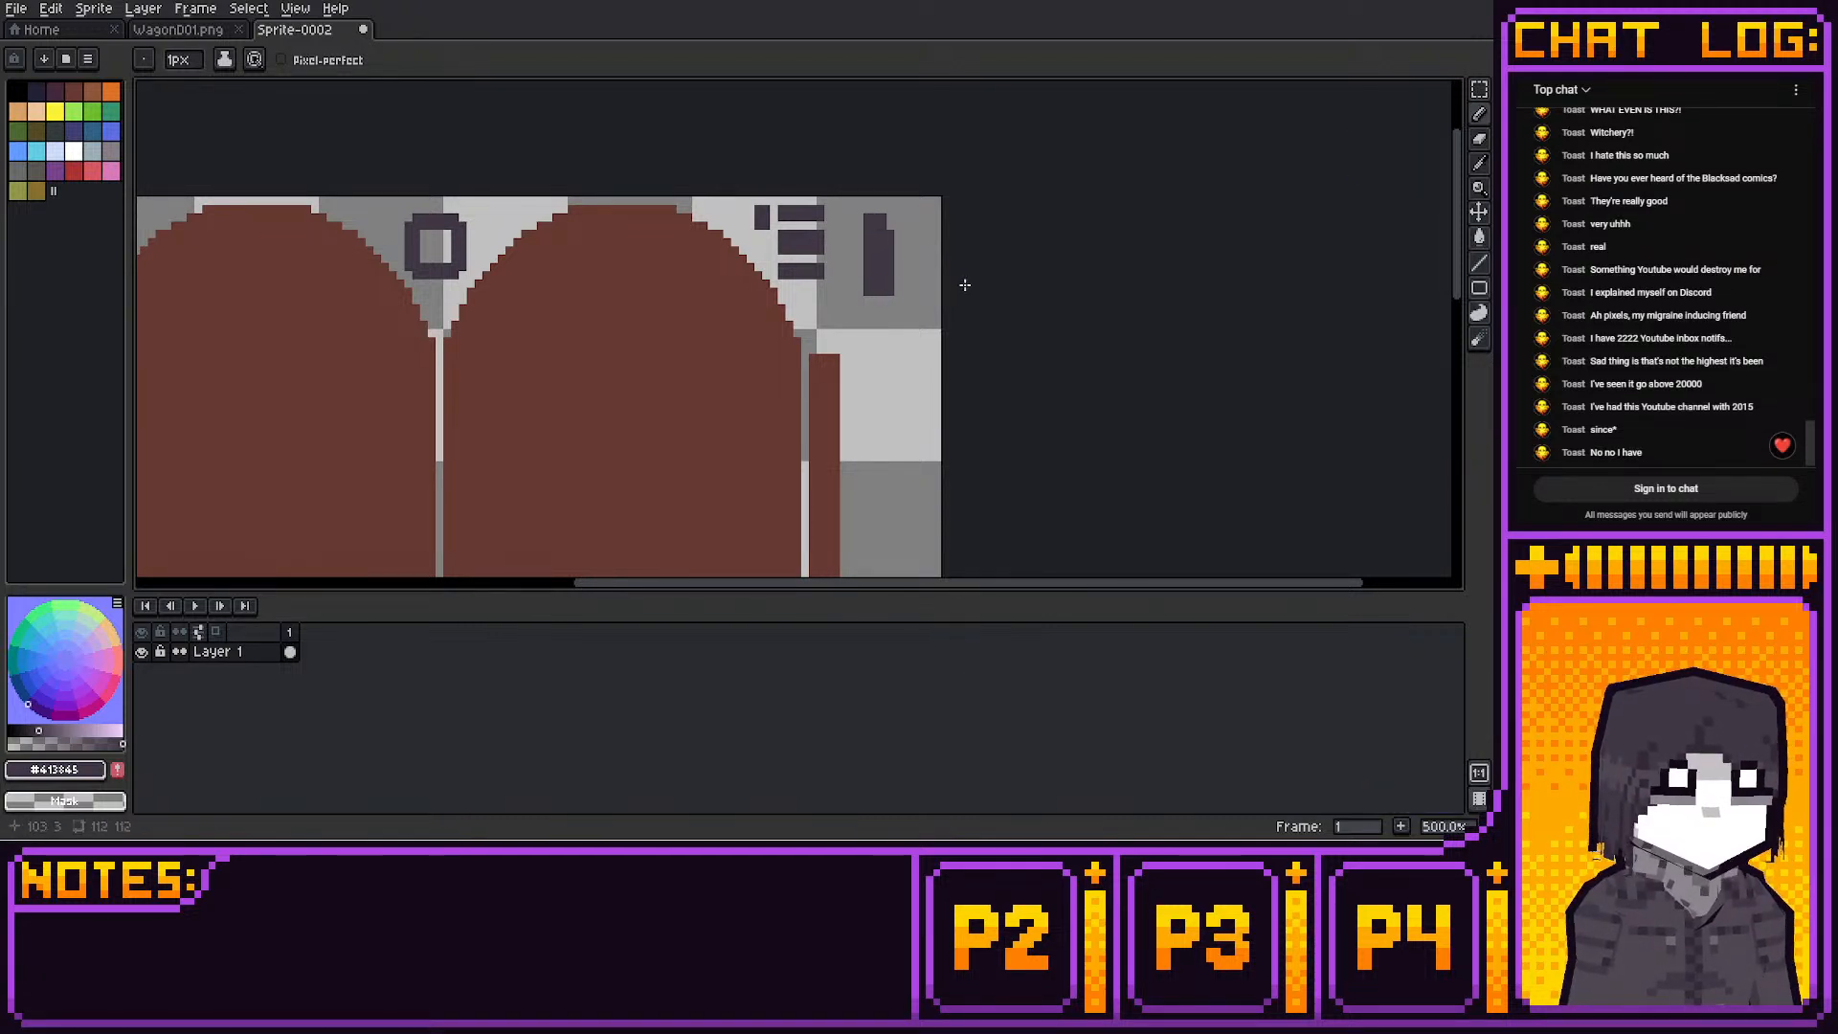
mouse_move(875, 300)
left_mouse_down()
mouse_move(860, 242)
mouse_move(913, 366)
mouse_move(854, 263)
left_mouse_up()
left_click(1479, 89)
left_click(957, 280)
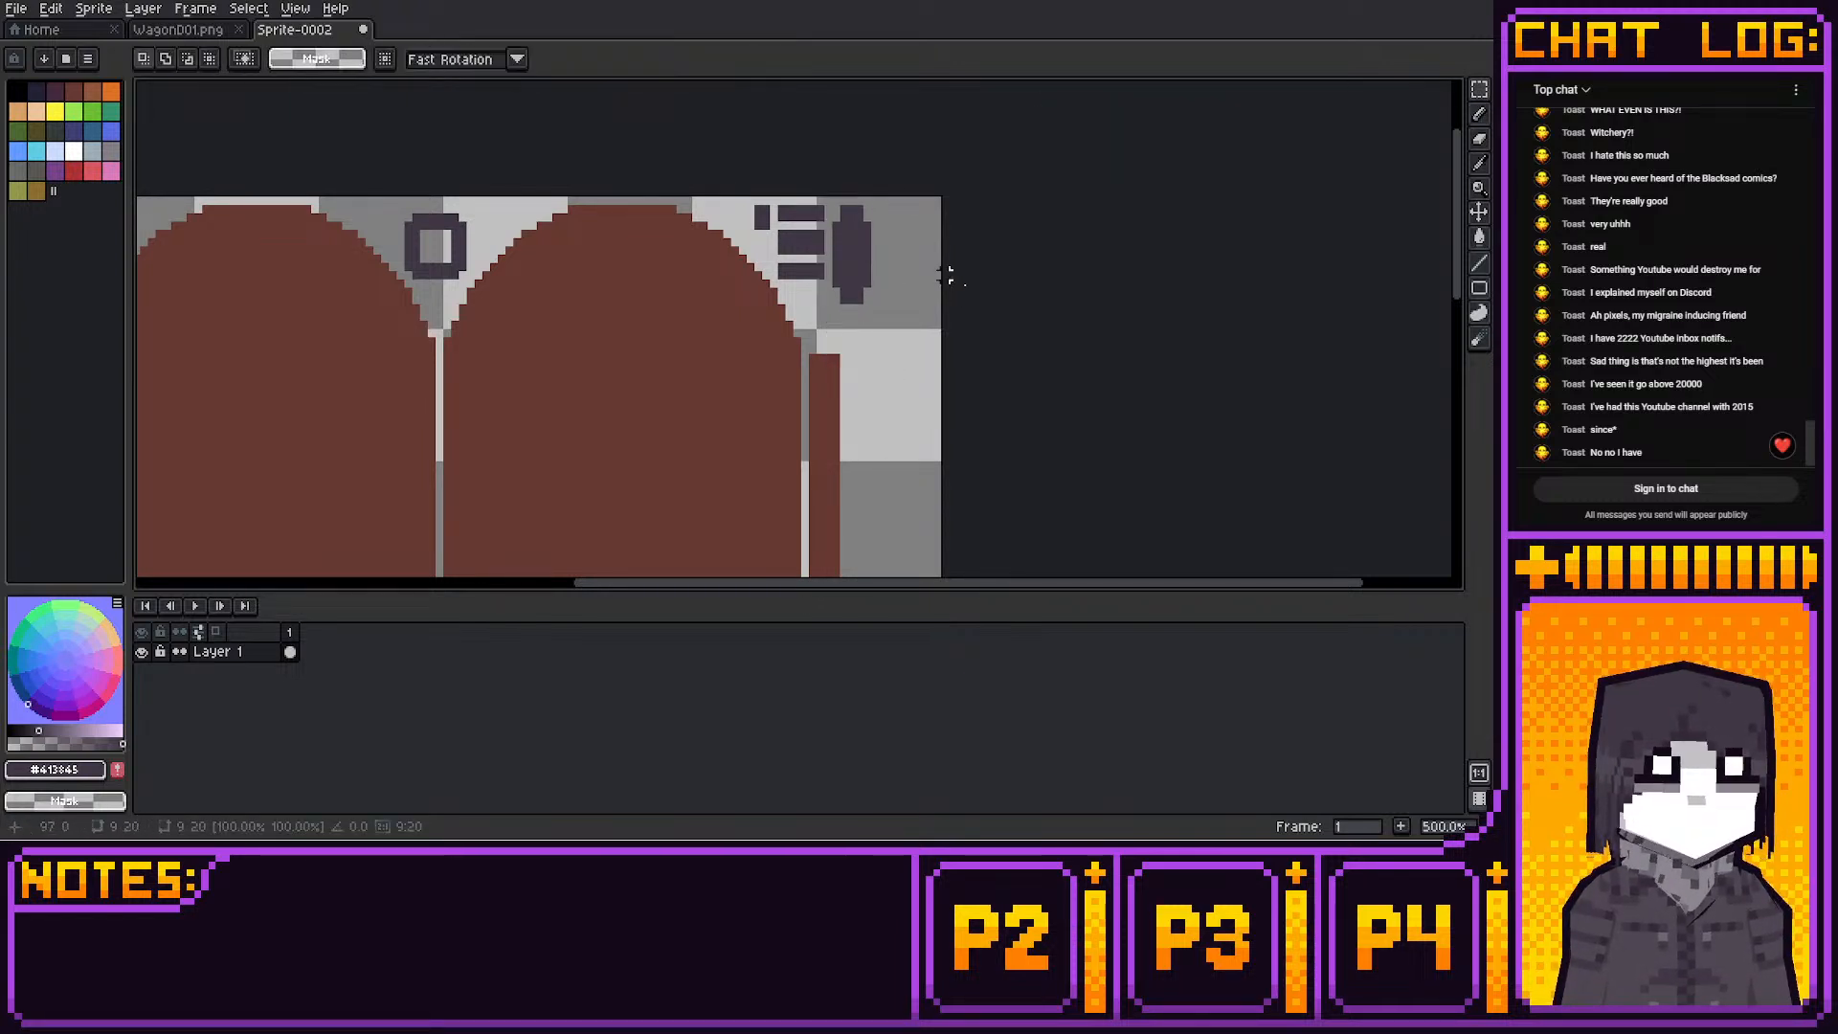
Examine the whole texture sheet layout and measure the diamond-shaped metal piece above the first door's outer corner
middle_click_drag(869, 240, 1070, 168)
scroll(1081, 259, "down", 3)
middle_click_drag(1099, 345, 1037, 238)
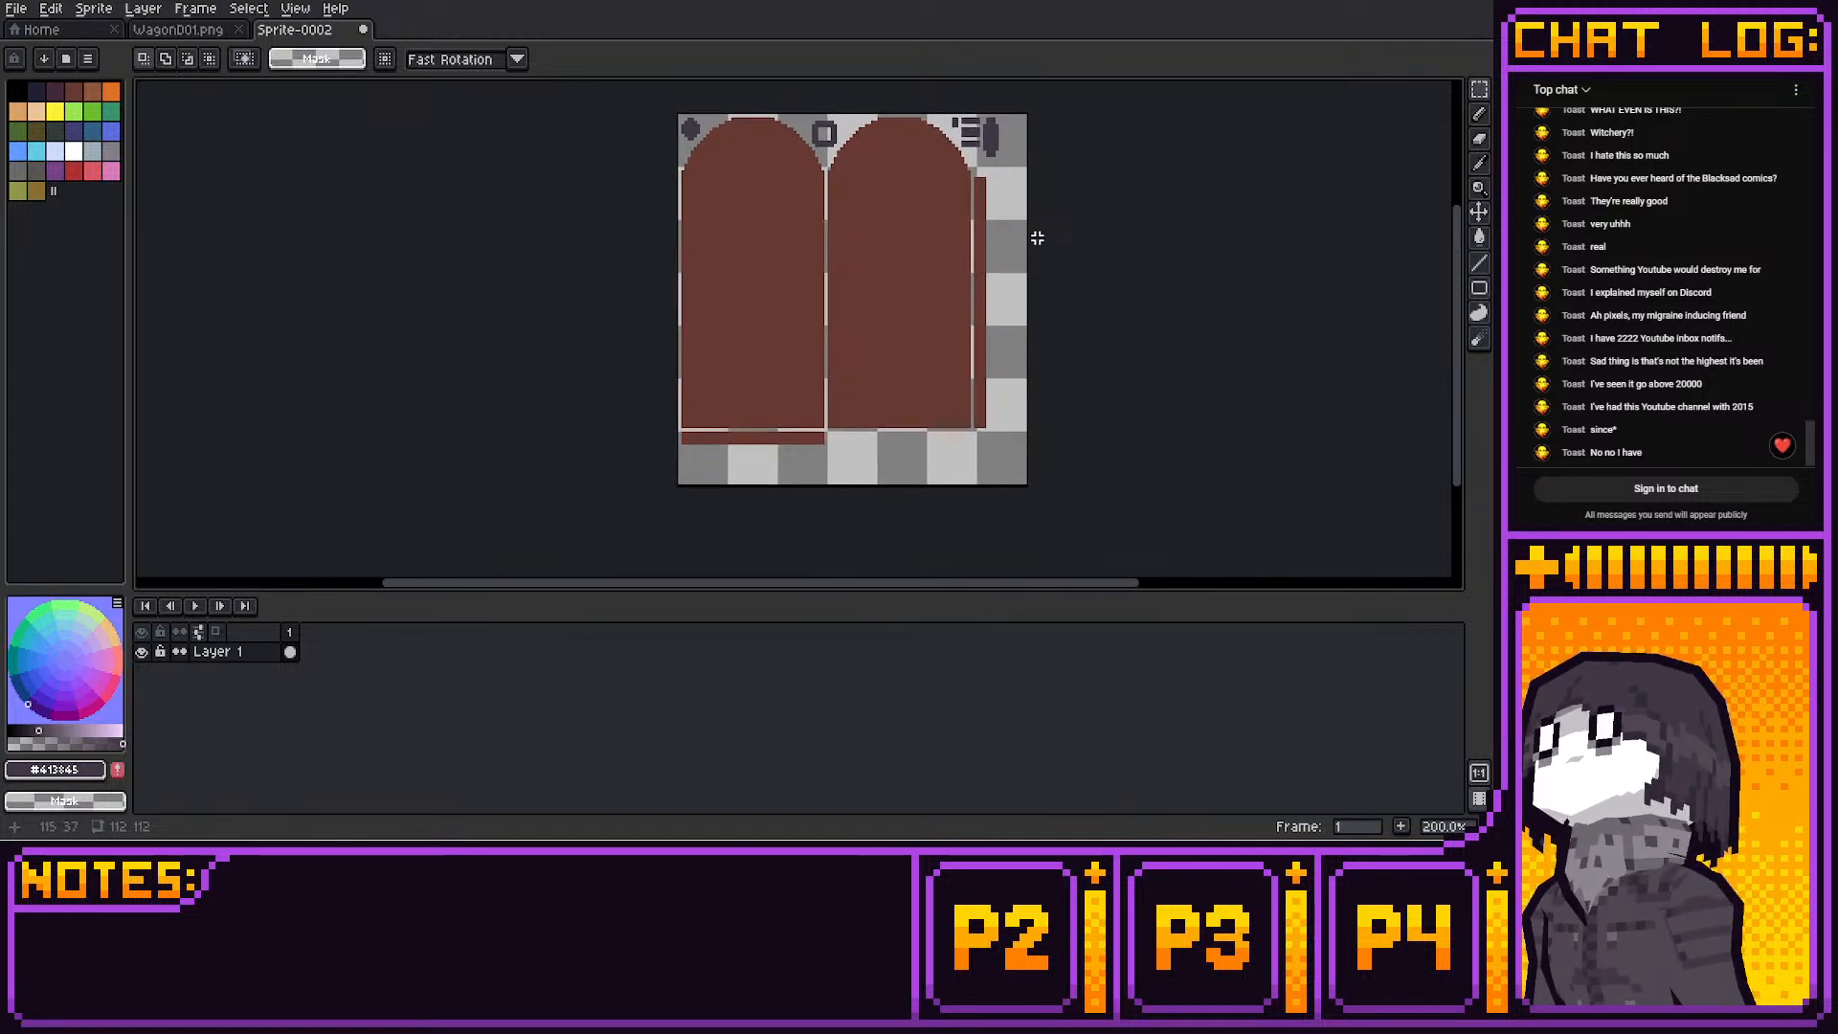
scroll(1037, 237, "up", 3)
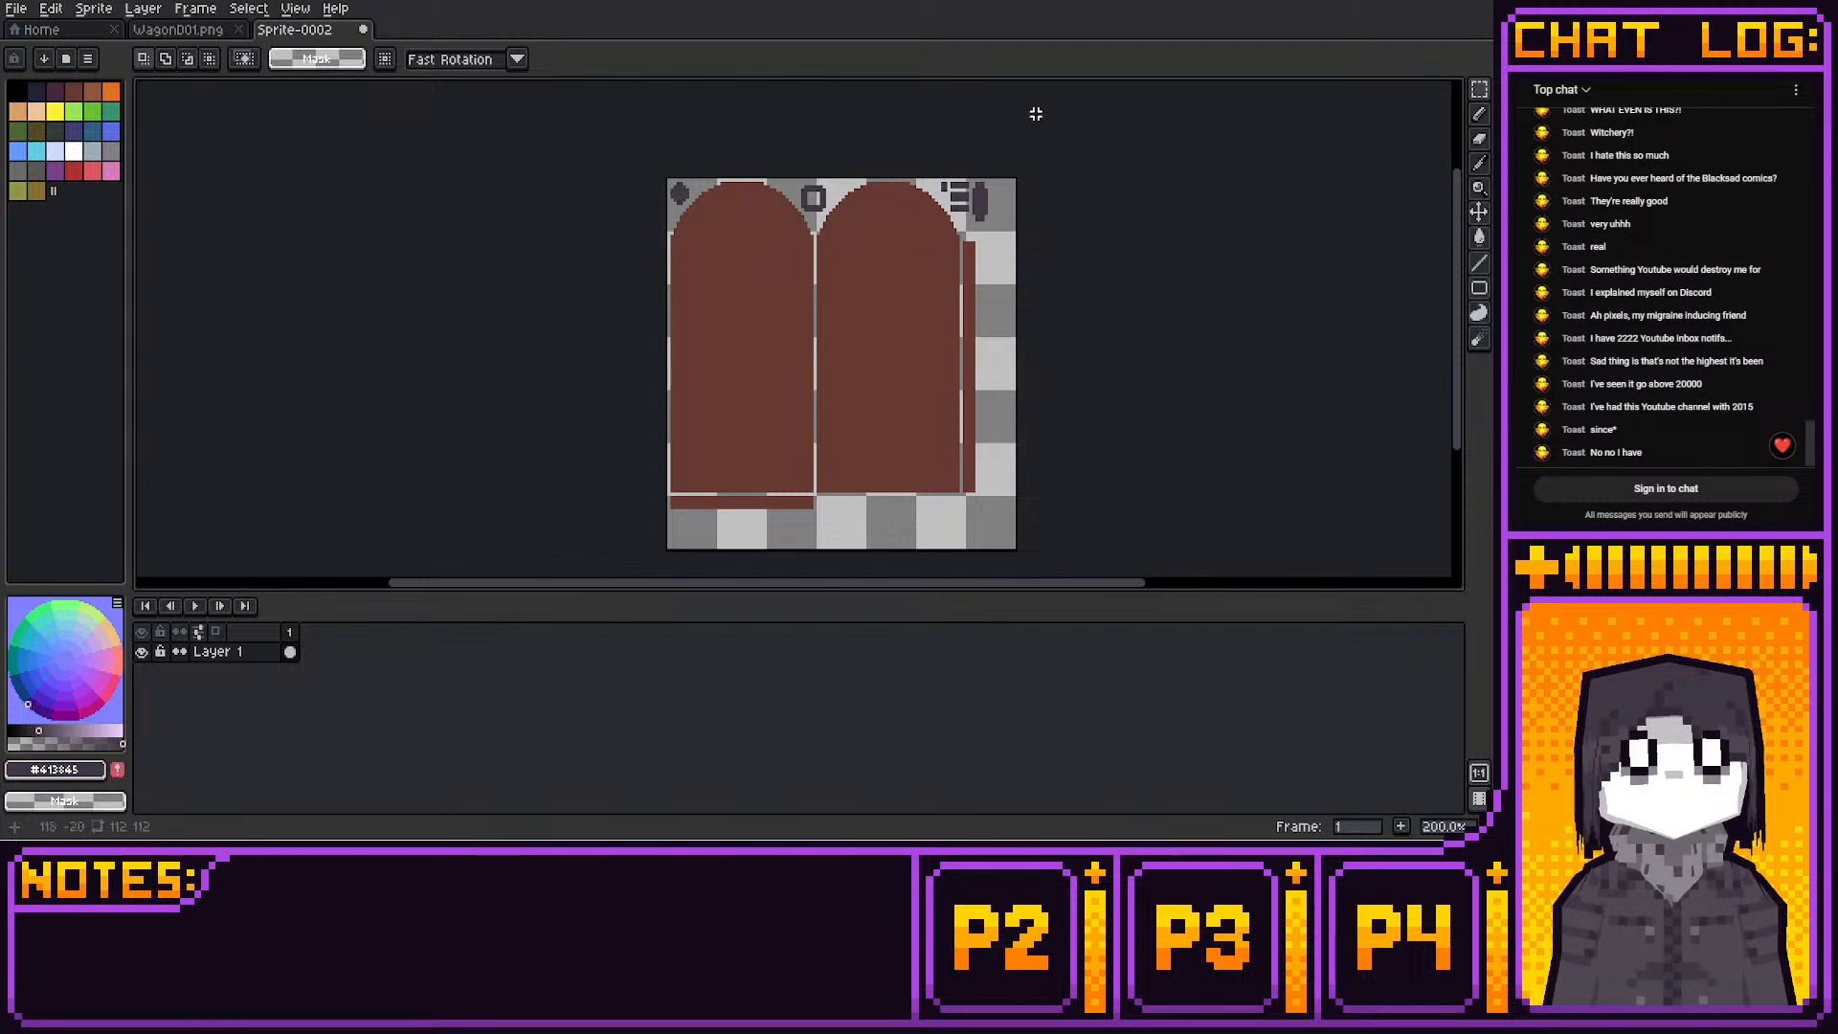
scroll(1034, 111, "up", 2)
scroll(1017, 125, "up", 3)
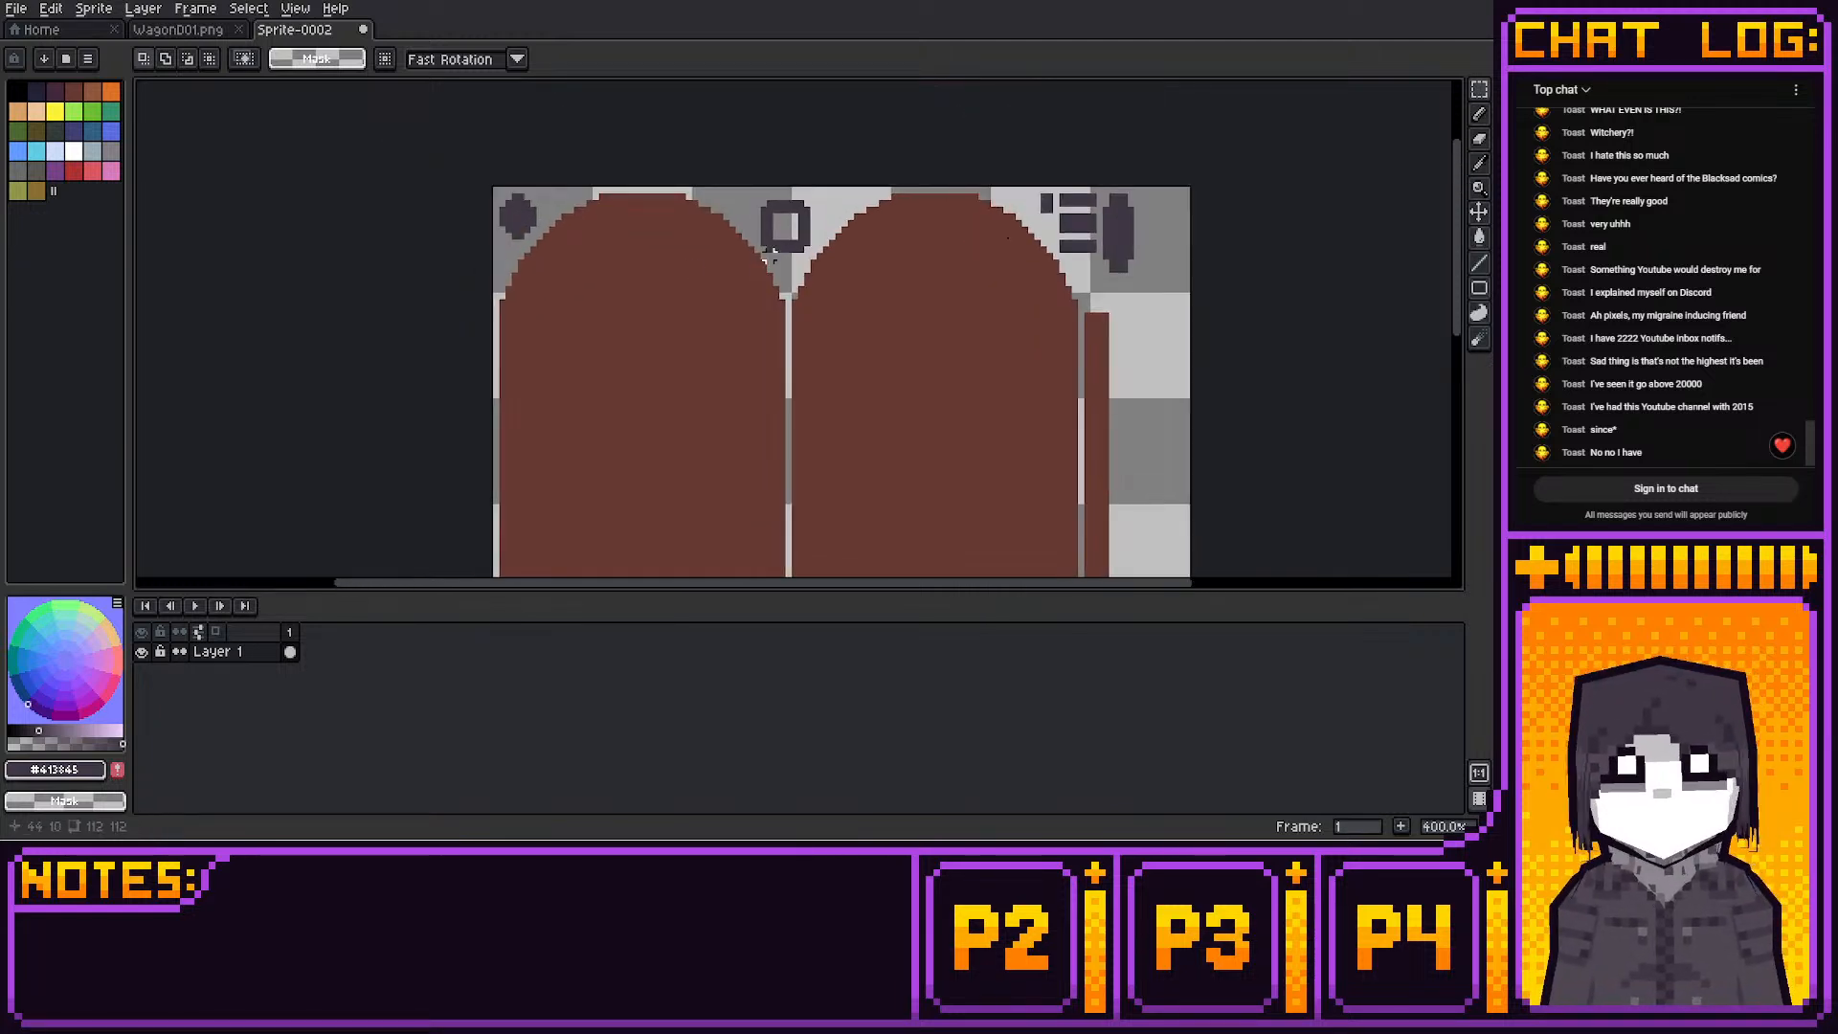
left_click_drag(491, 192, 542, 245)
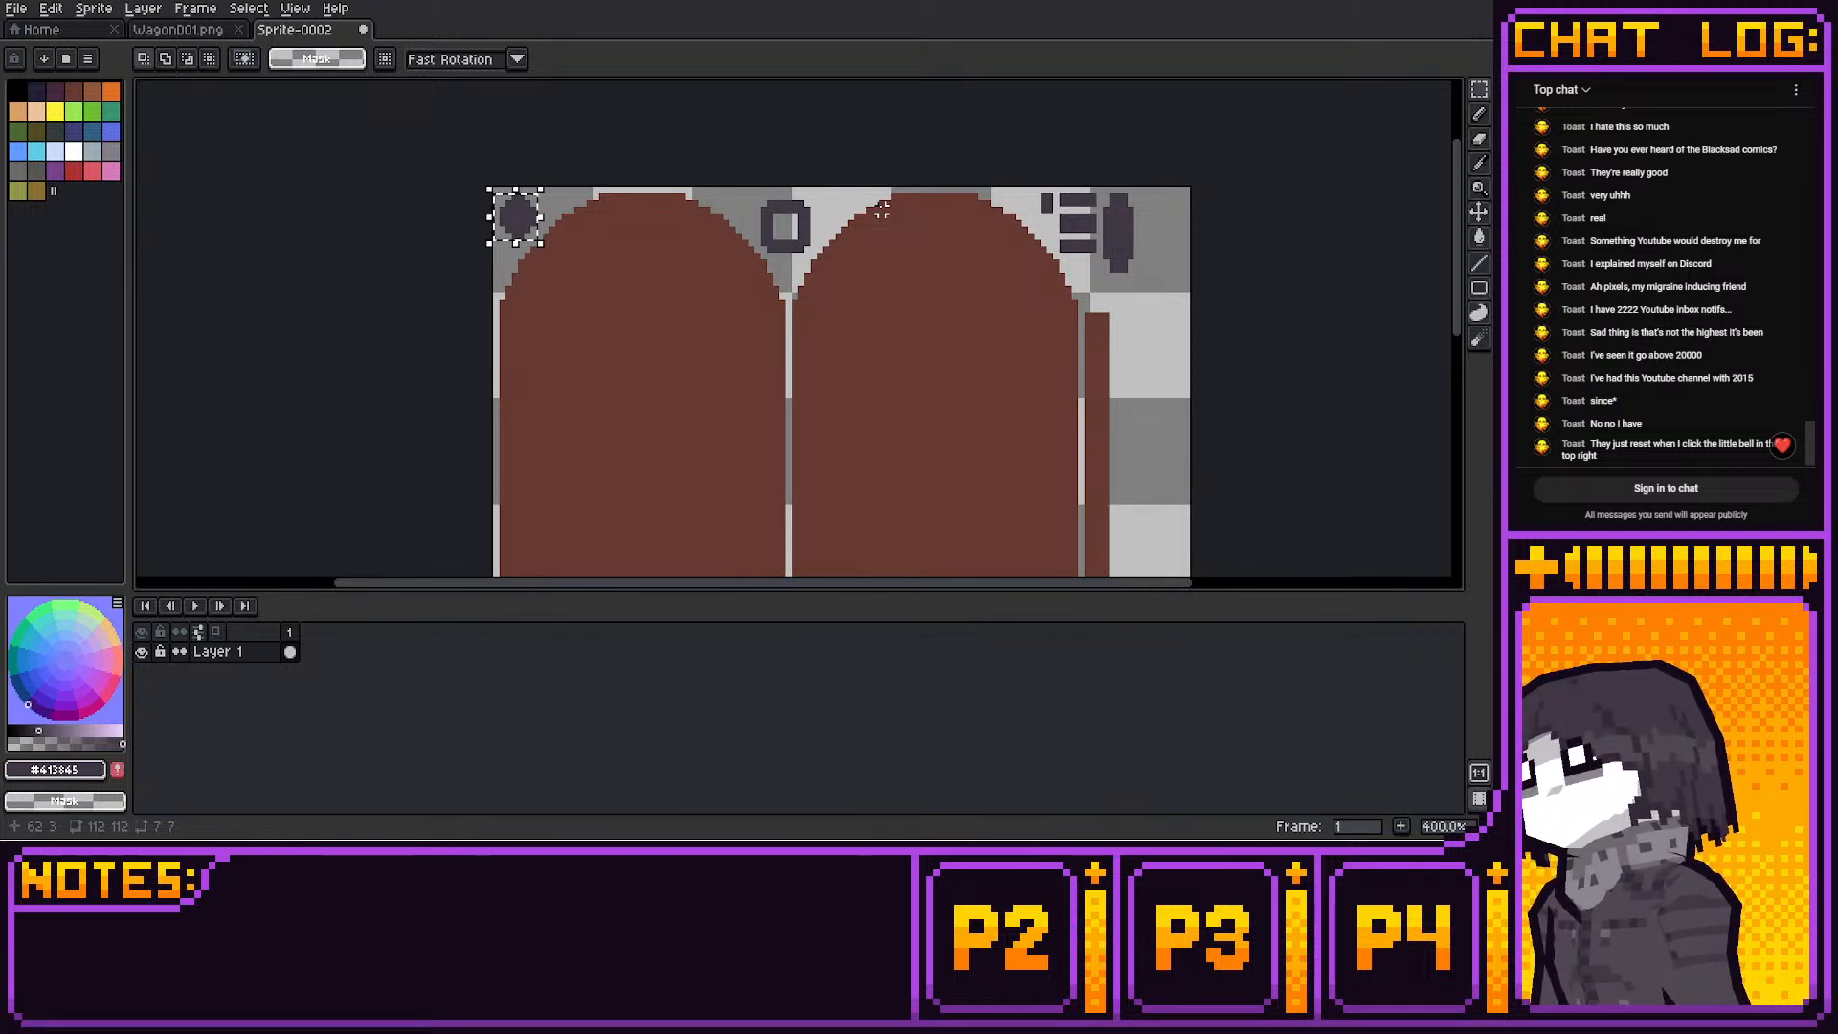
middle_click_drag(1130, 421, 1158, 205)
middle_click_drag(1126, 346, 1155, 305)
middle_click_drag(1162, 194, 1173, 261)
middle_click_drag(1092, 323, 1083, 326)
Measure a 16 by 47 pixel area from the first door's lower outer corner and erase a 2-pixel-wide mark at its upper middle
left_click_drag(558, 553, 658, 328)
scroll(685, 287, "down", 3)
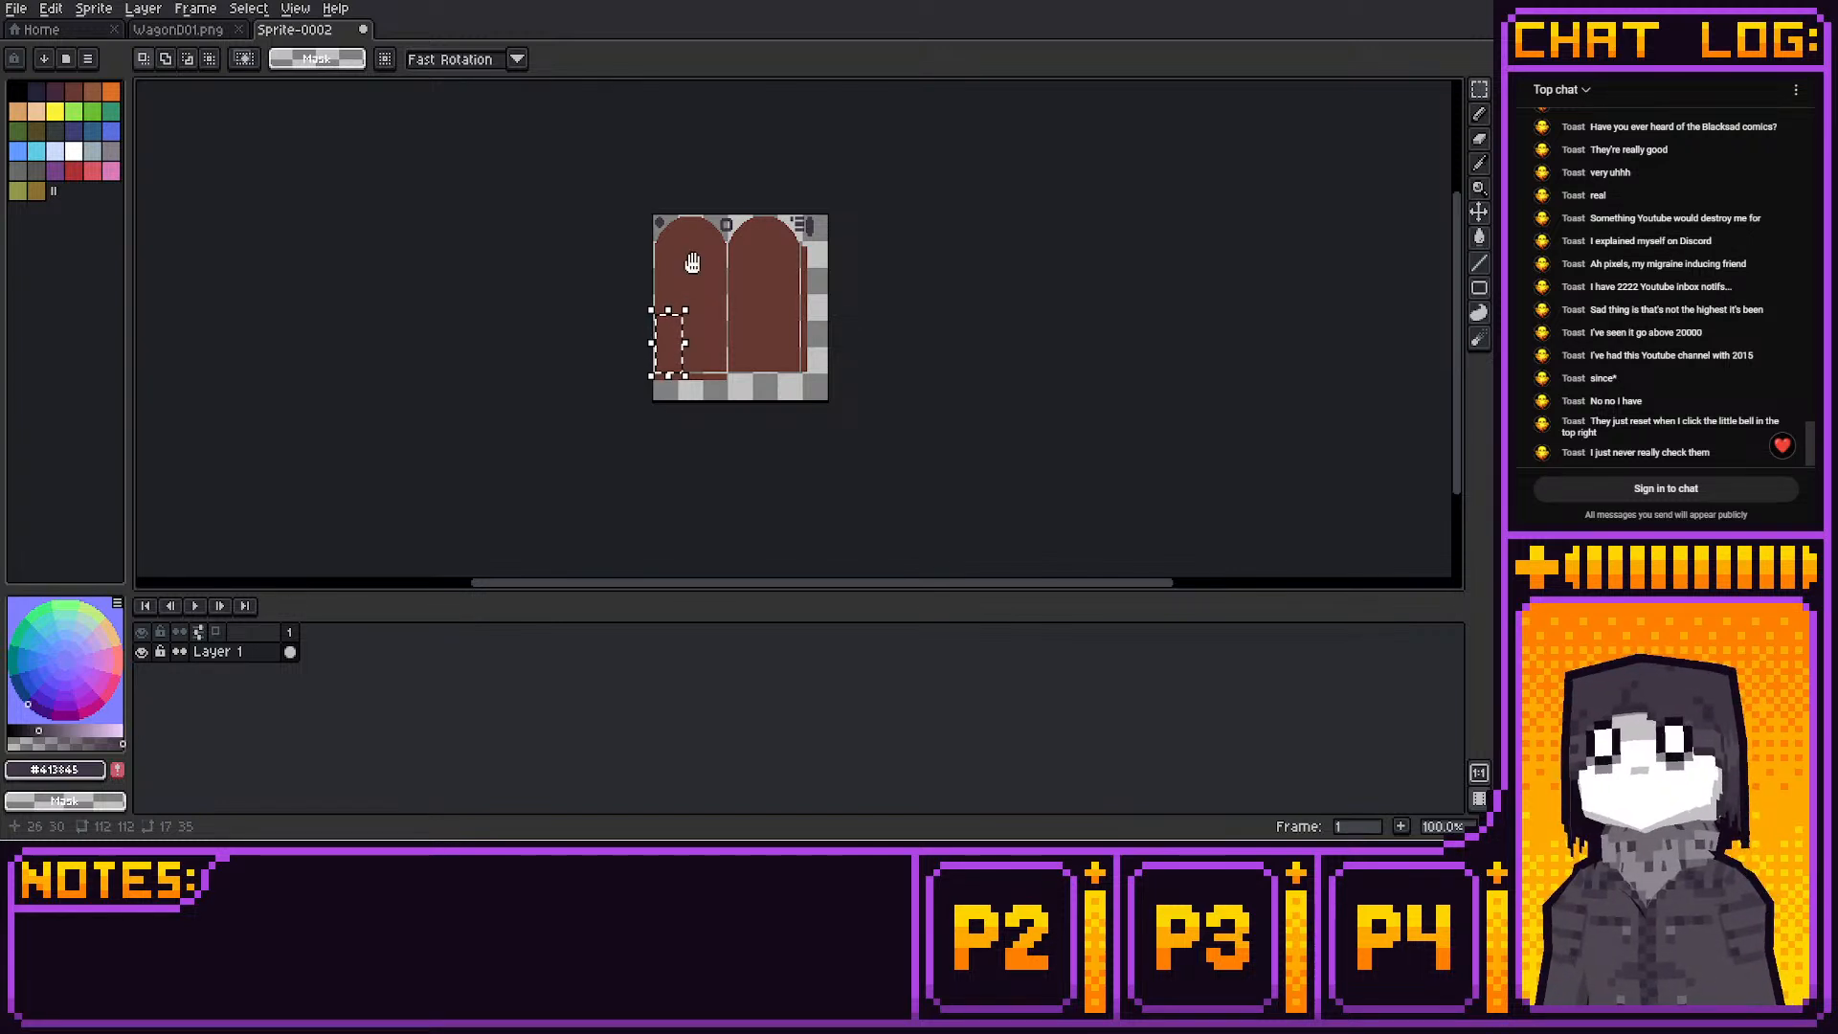
scroll(692, 278, "up", 2)
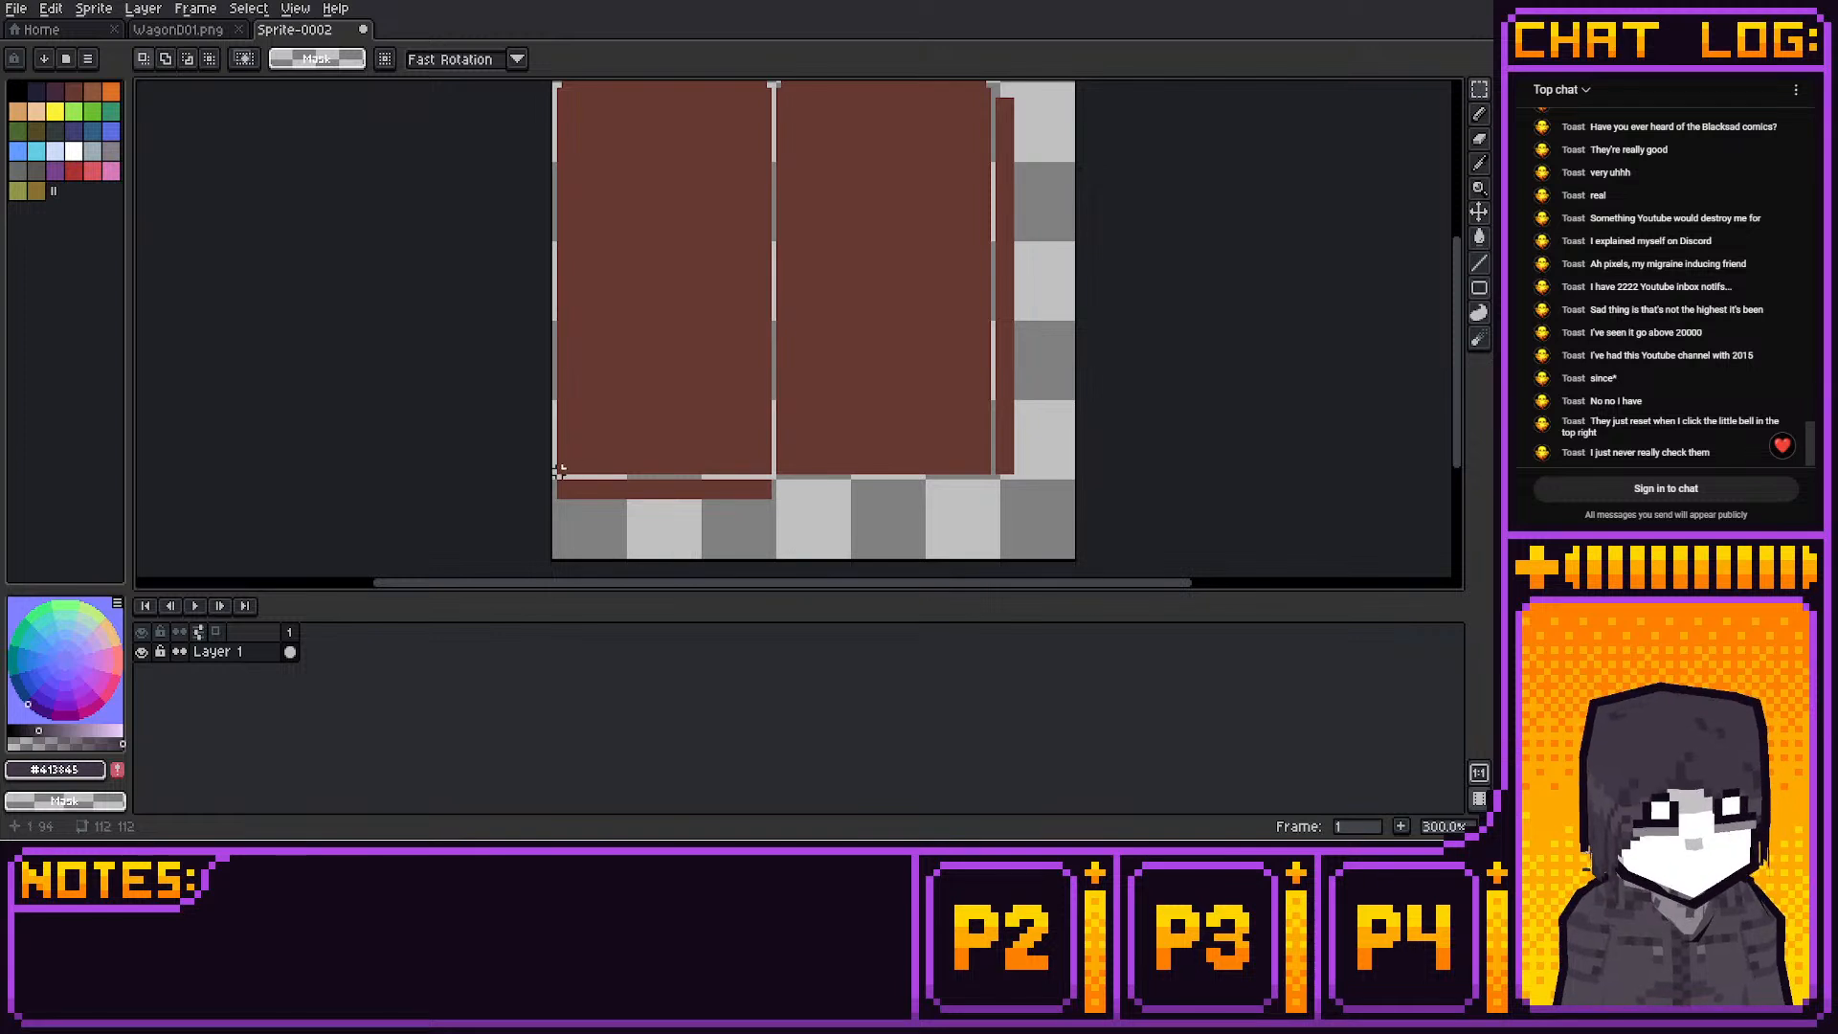
left_click_drag(559, 471, 631, 242)
key("b")
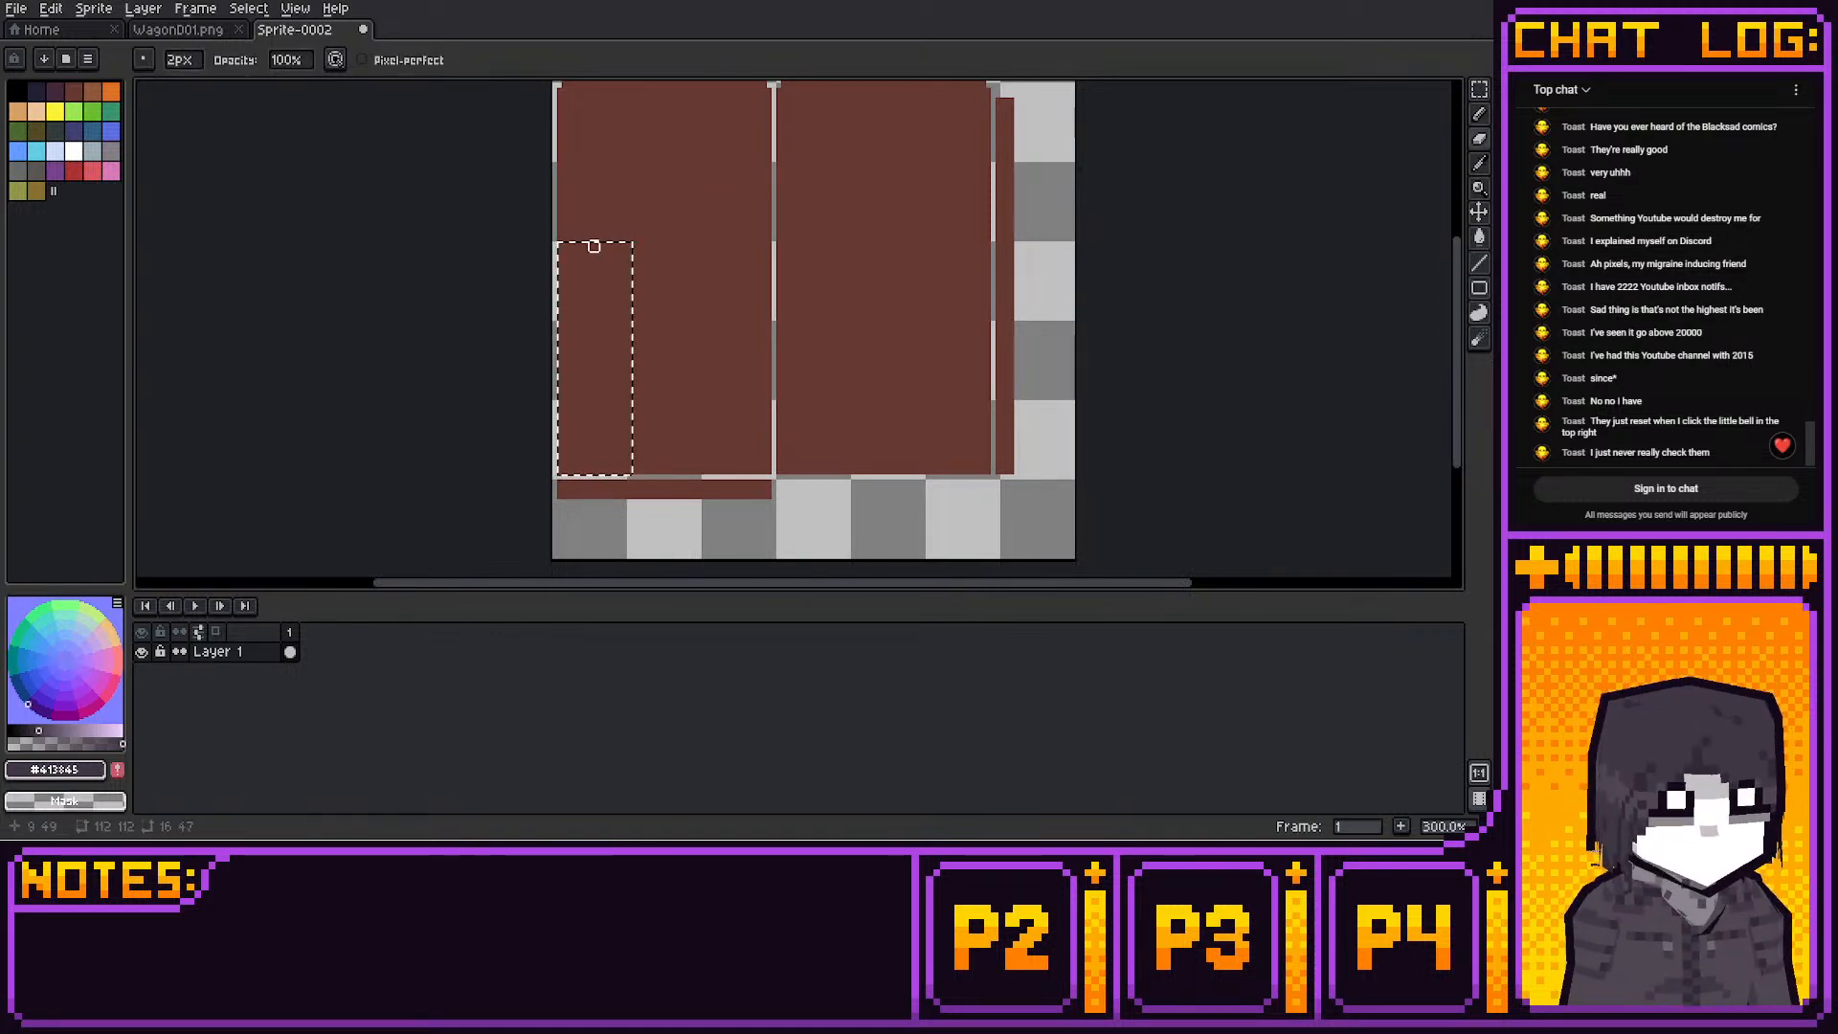
left_click(594, 247)
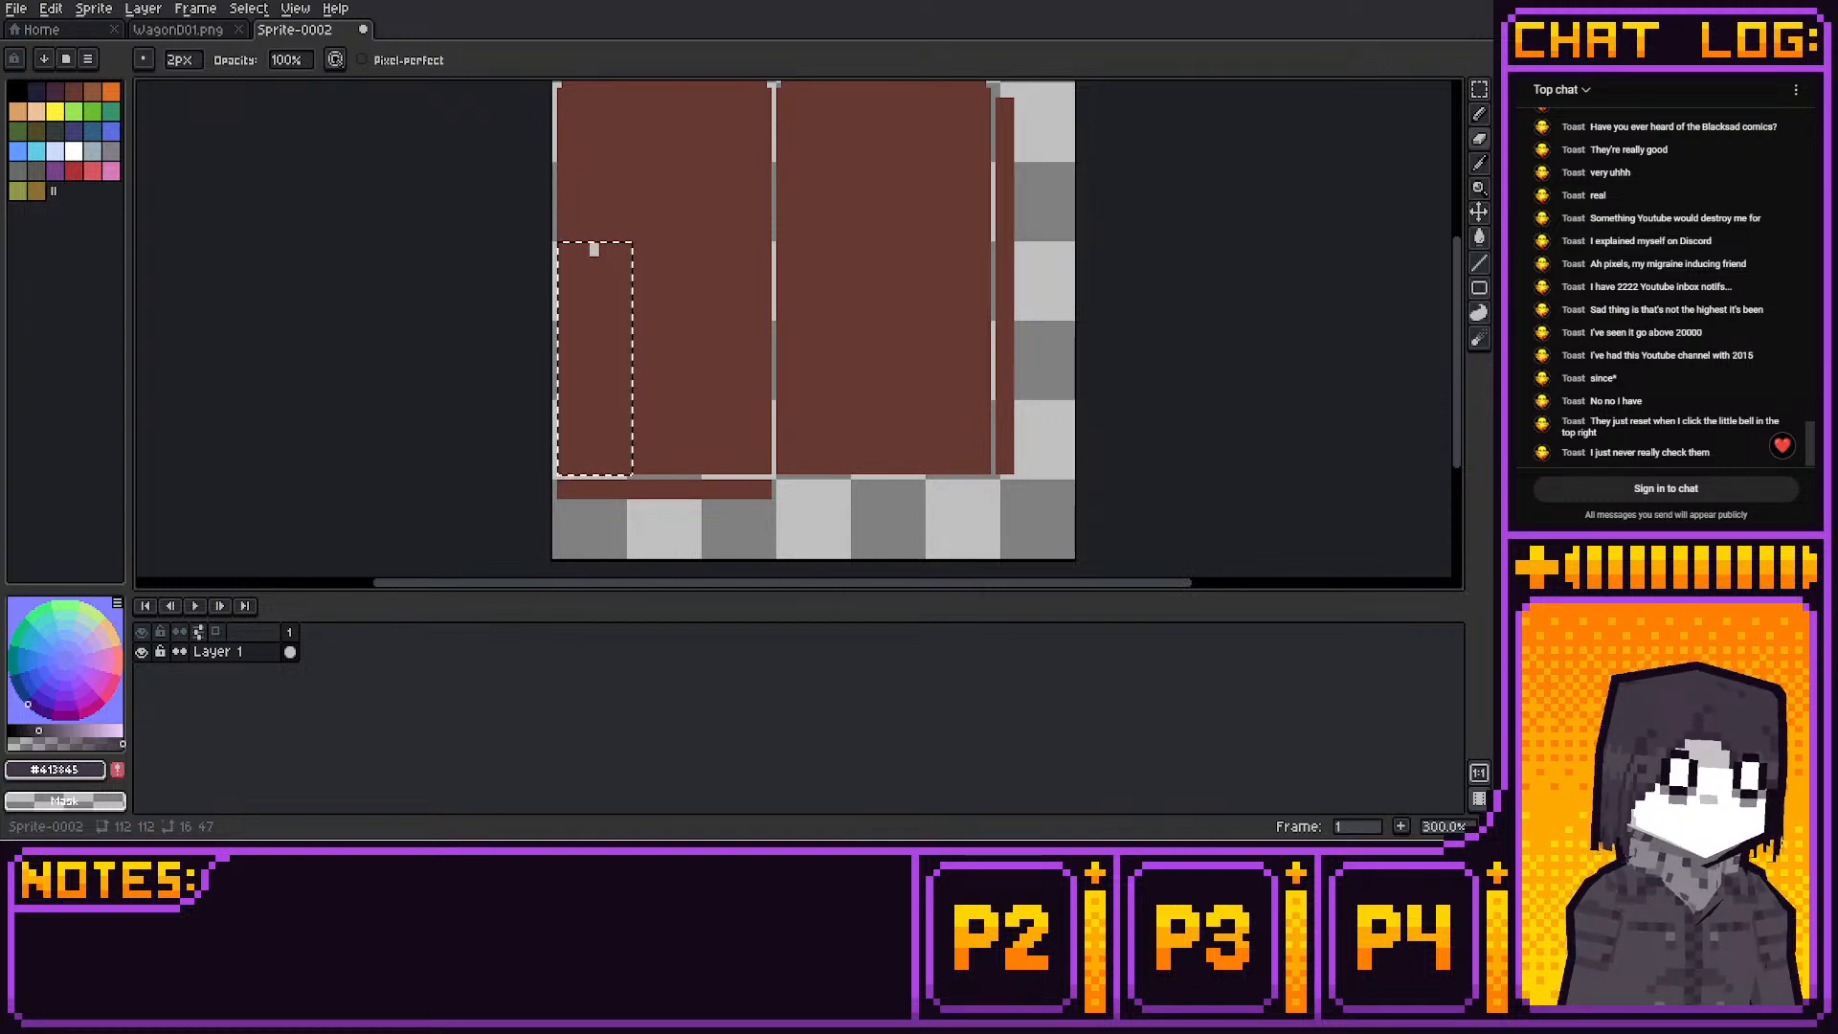
Shift the erased mark on the first door one pixel right and close the thin gap beside it
left_click(1479, 90)
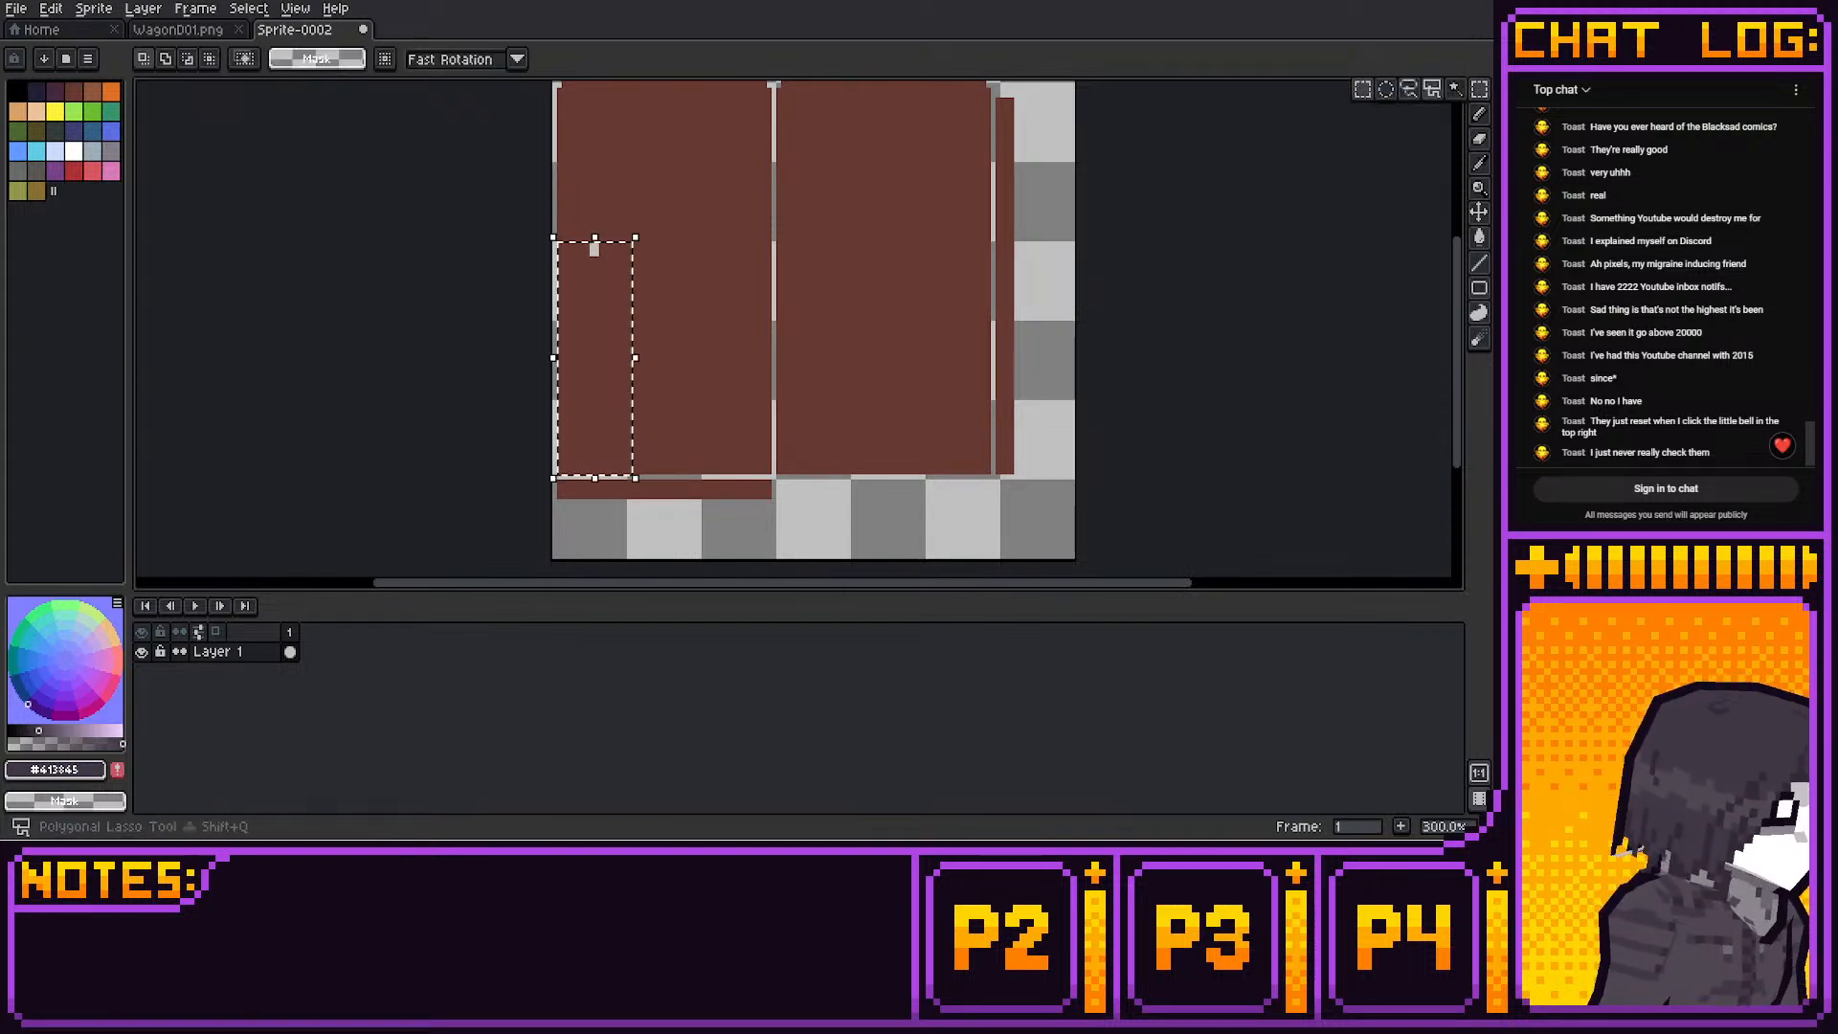
mouse_move(559, 244)
left_mouse_down()
mouse_move(624, 313)
mouse_move(605, 273)
left_mouse_up()
left_click(601, 352)
left_click(671, 258)
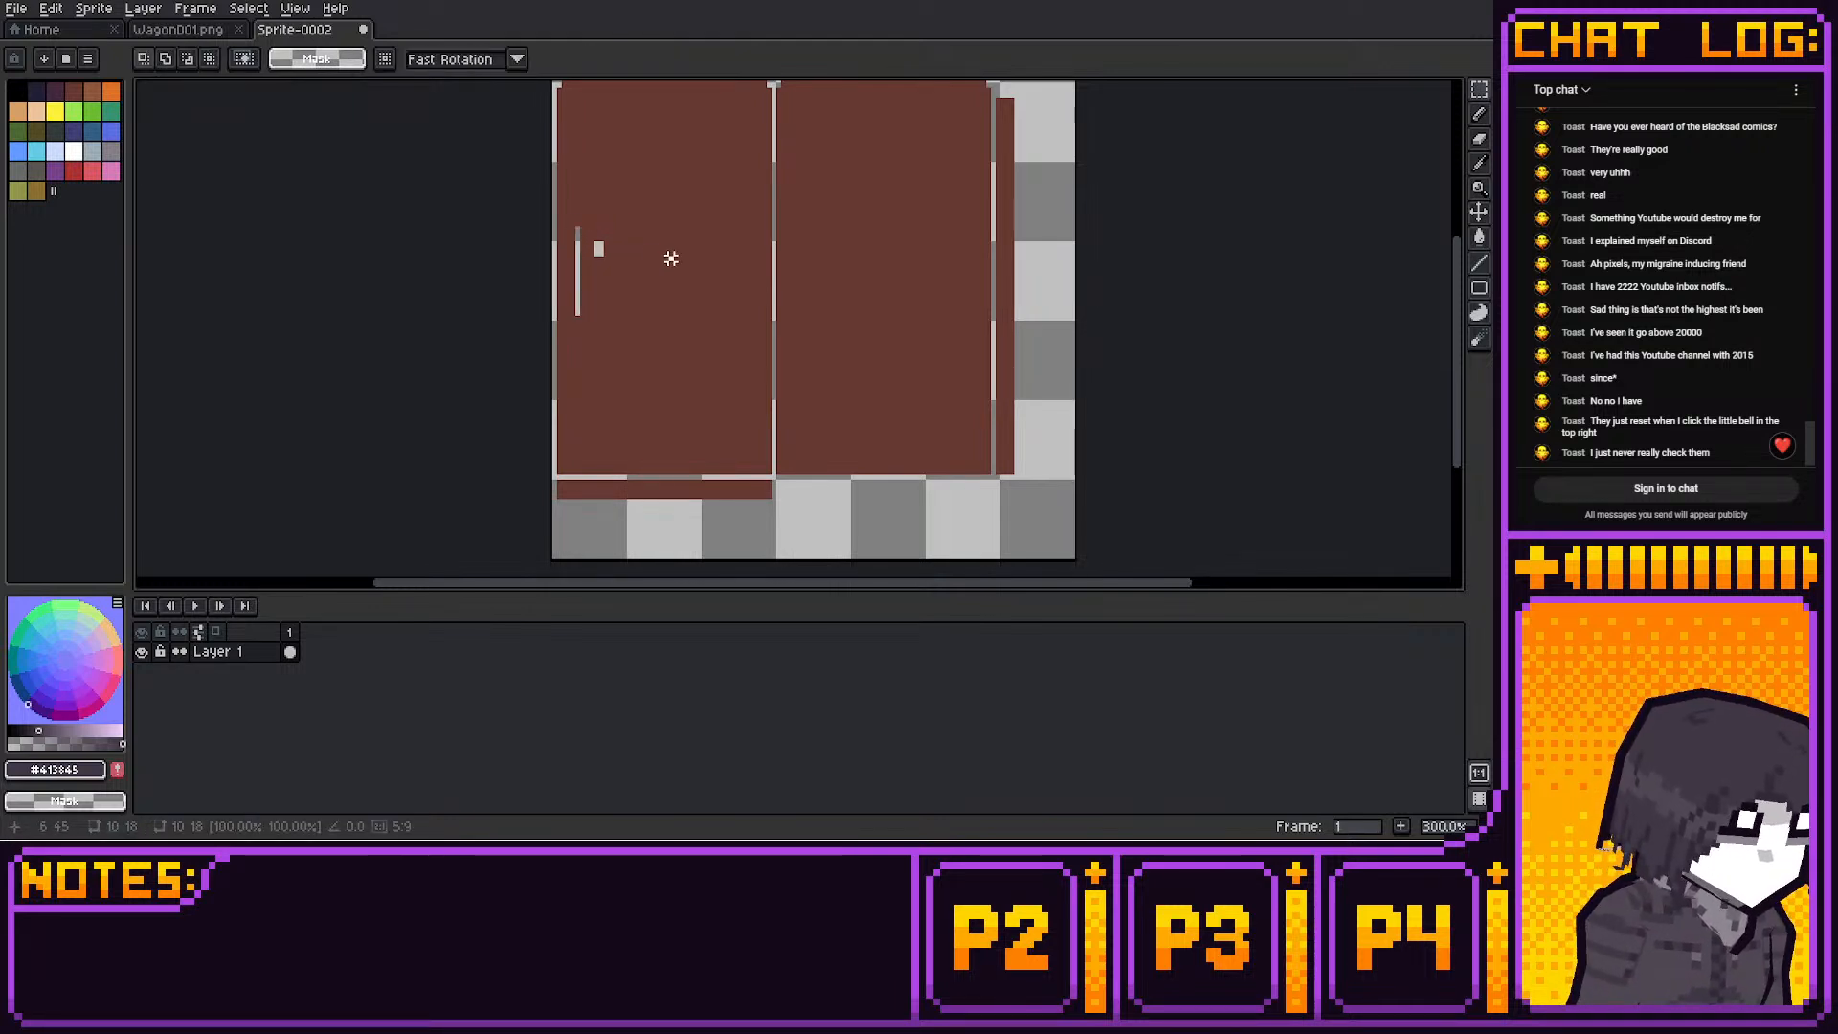
left_click_drag(562, 216, 582, 293)
left_click(619, 299)
middle_click_drag(614, 327, 510, 428)
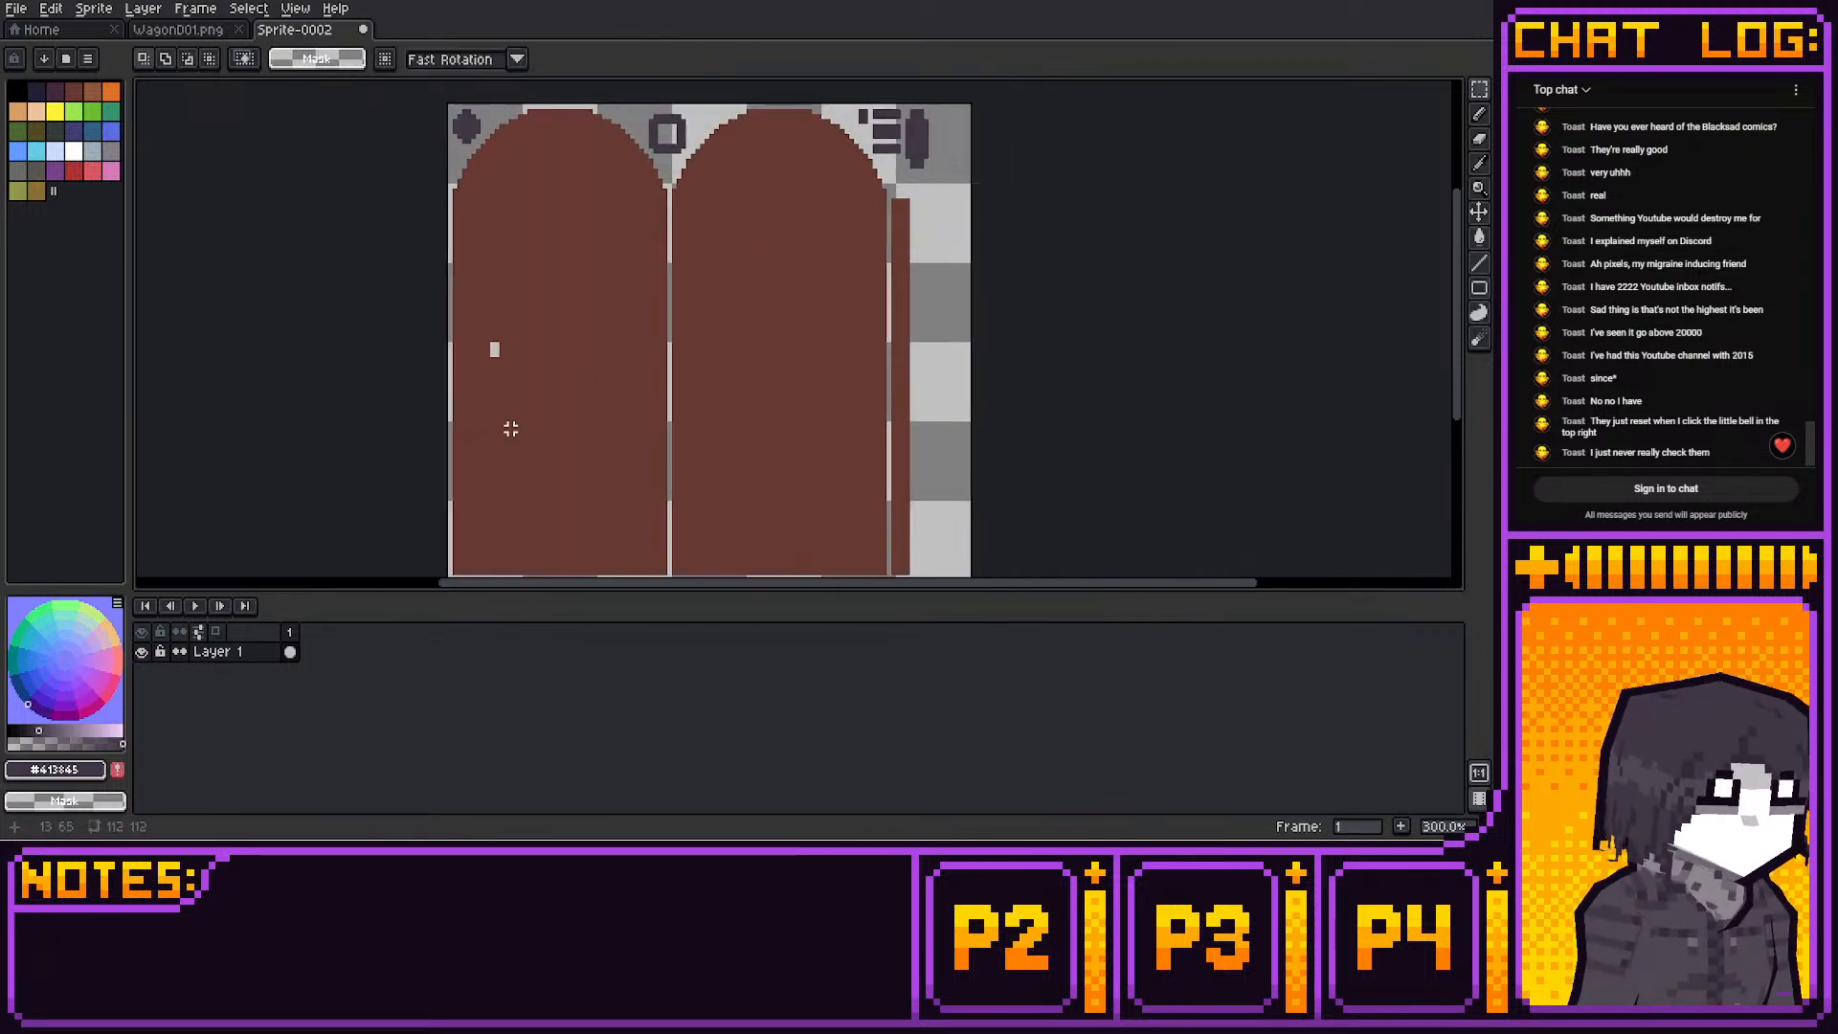
Move the diamond-shaped metal piece from the sheet's corner down onto the first door so it covers the erased mark
mouse_move(999, 302)
middle_mouse_down()
mouse_move(1017, 255)
mouse_move(1055, 317)
middle_mouse_up()
key("e")
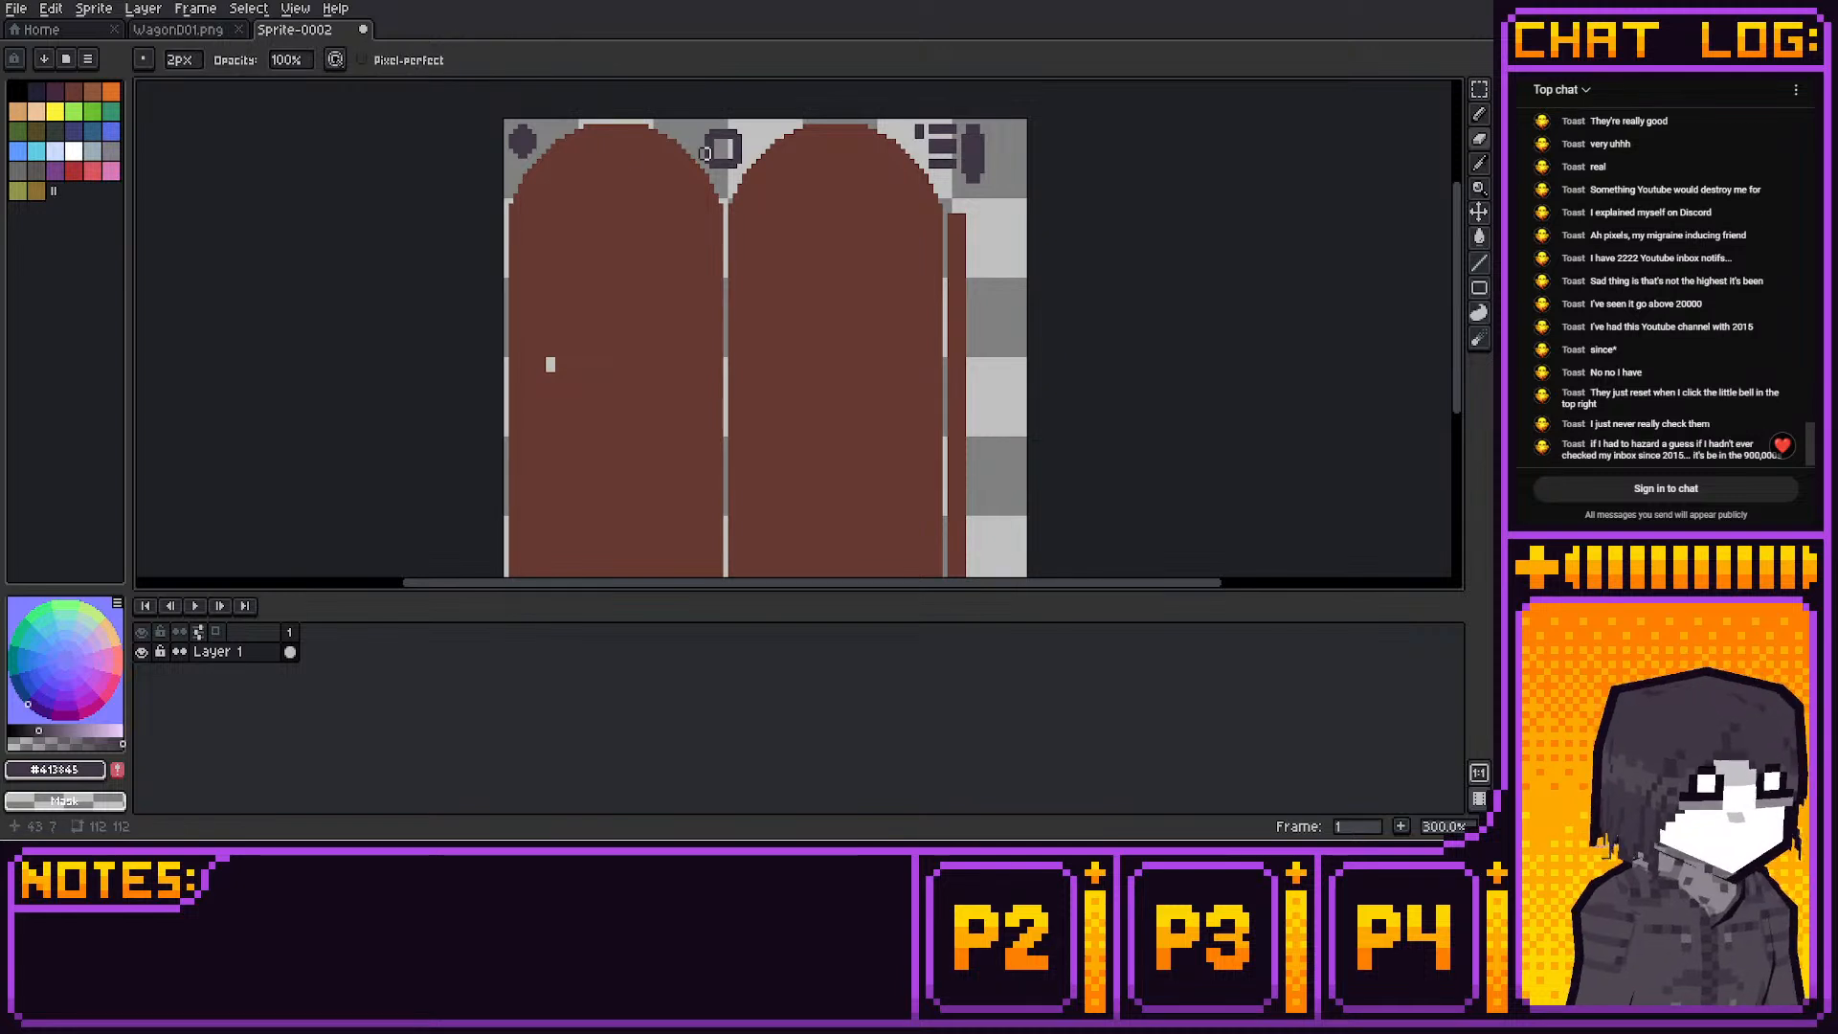
left_click_drag(523, 148, 542, 260)
left_click(1479, 89)
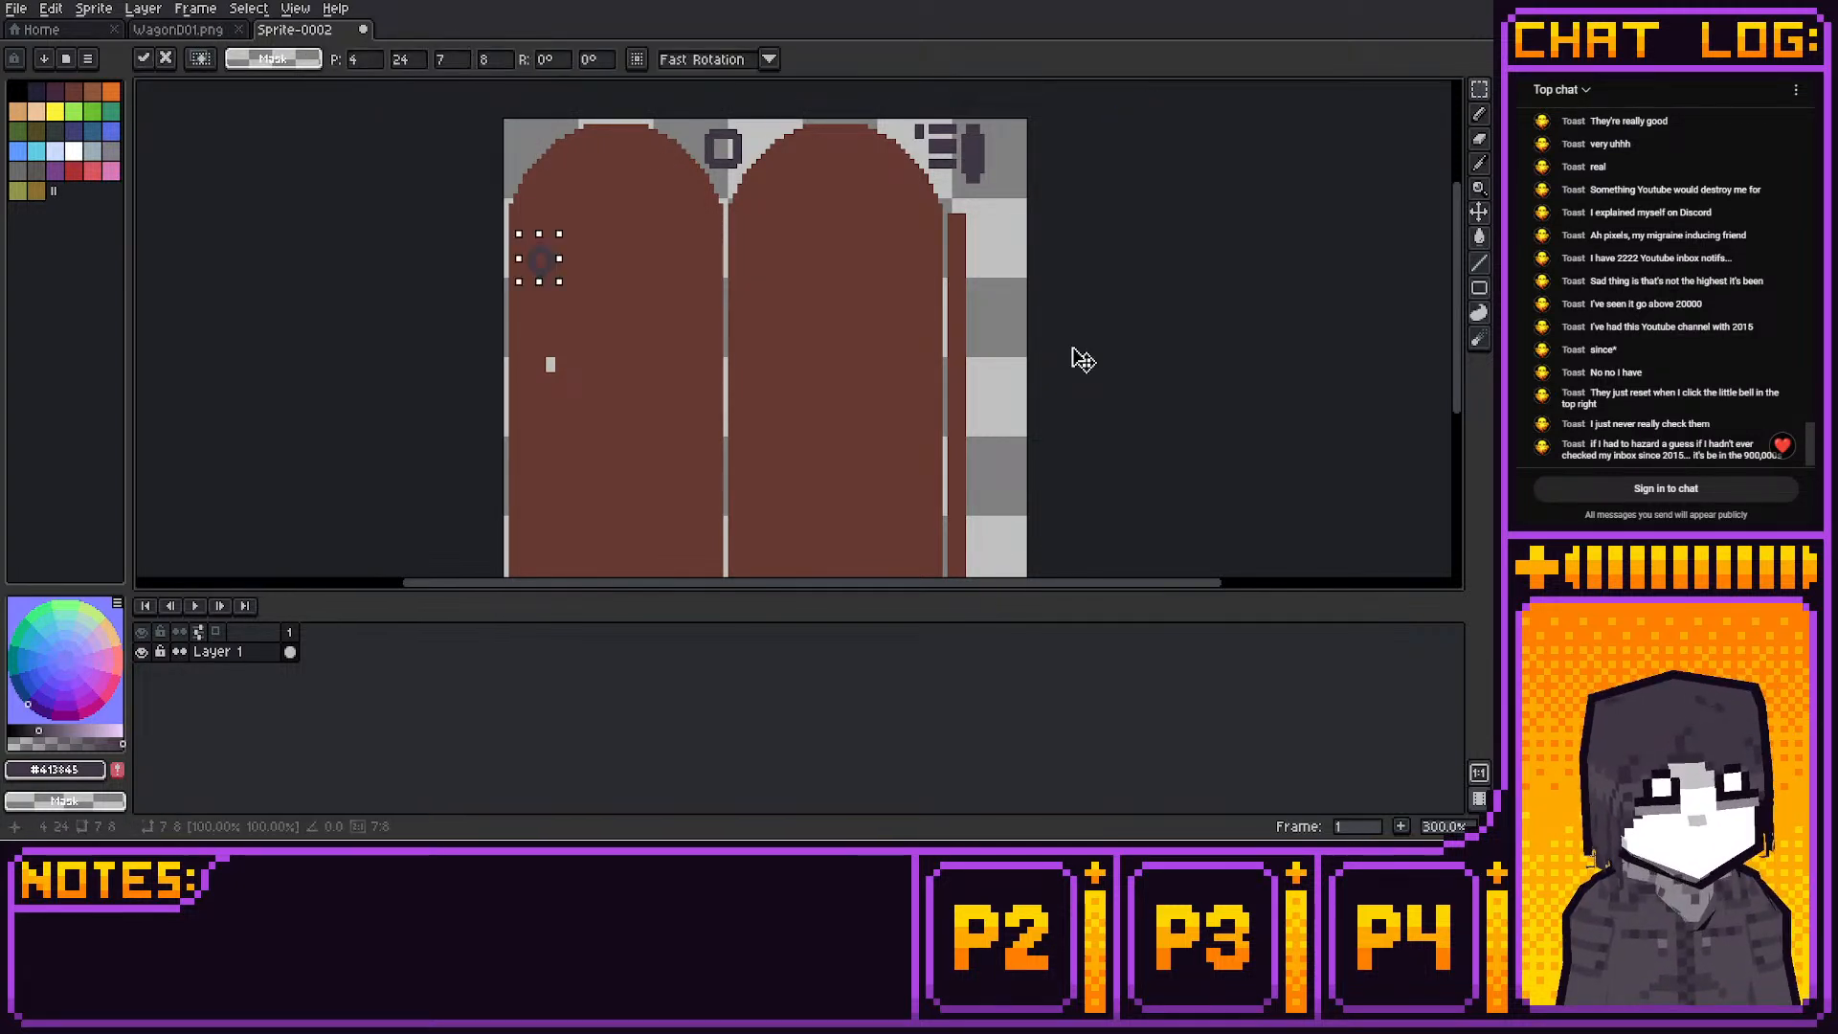
key("shift+Down")
key("shift+Down")
key("Right")
key("Right")
left_click(566, 406)
left_click(552, 354)
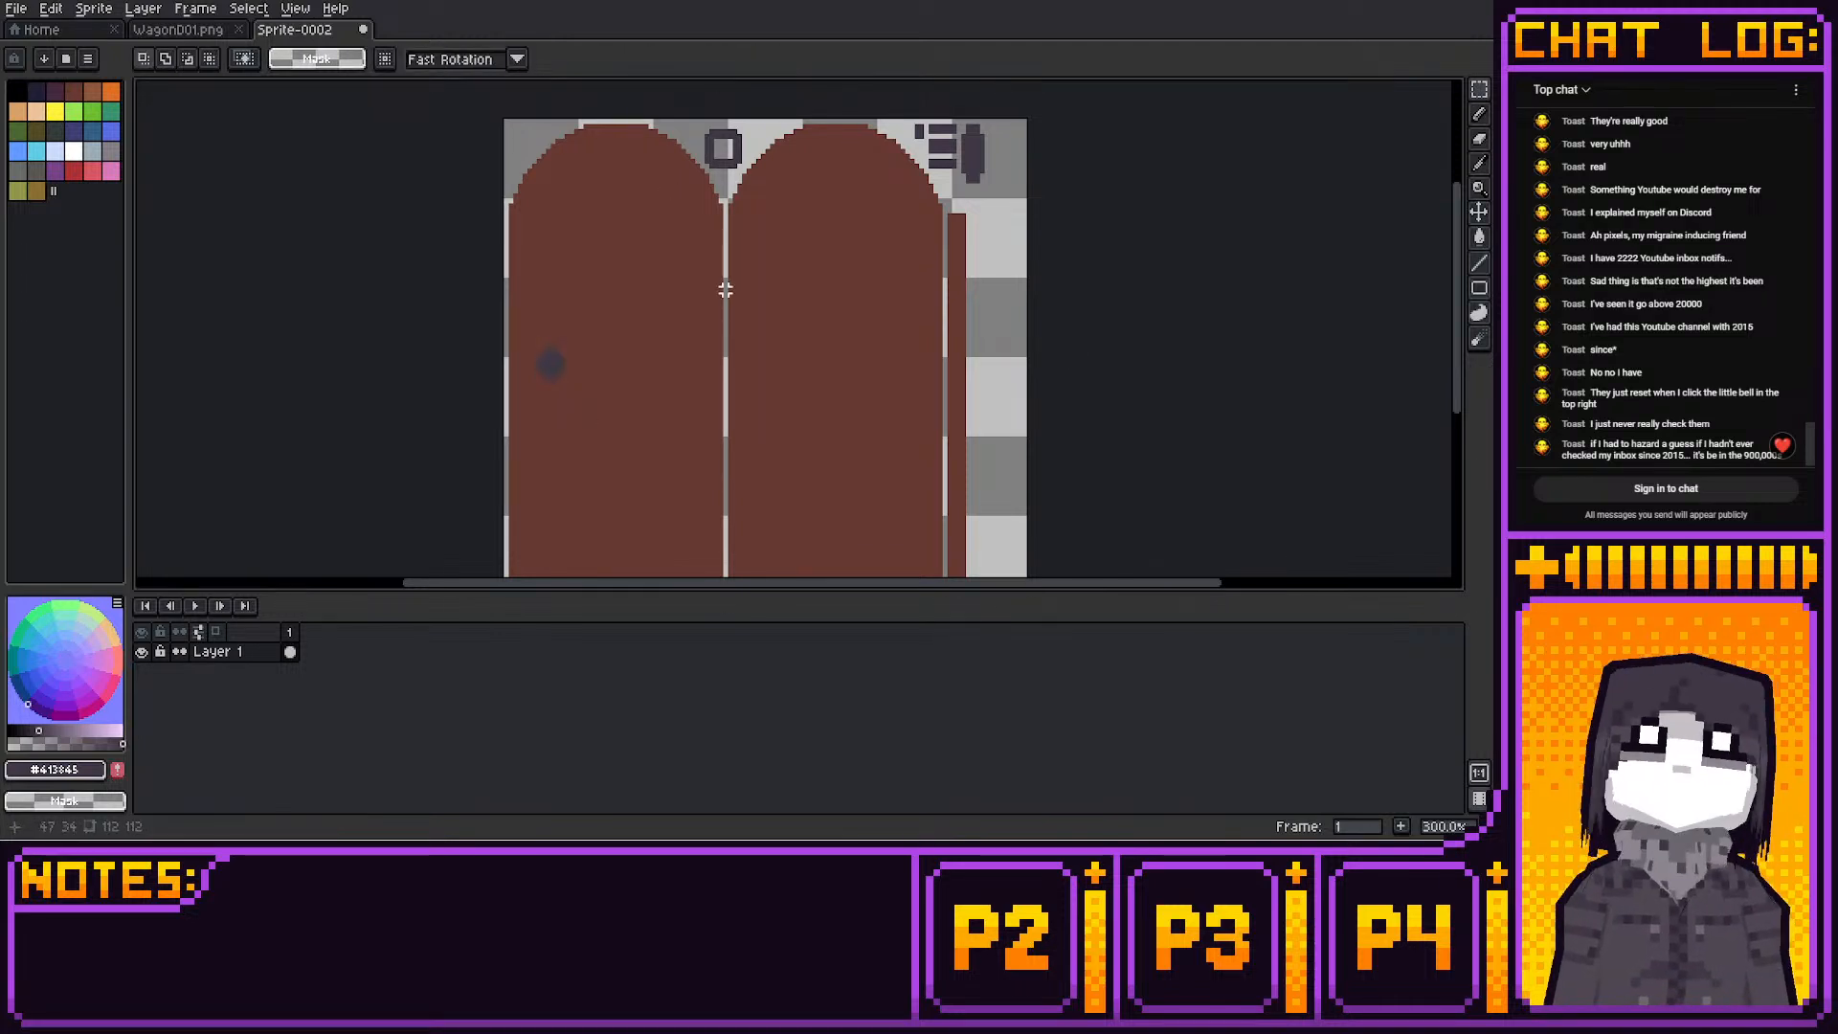
Copy the 12 by 8 pixel area containing the first door's diamond, flip it horizontally and place it at the same height on the second door's outer side
scroll(725, 289, "down", 4)
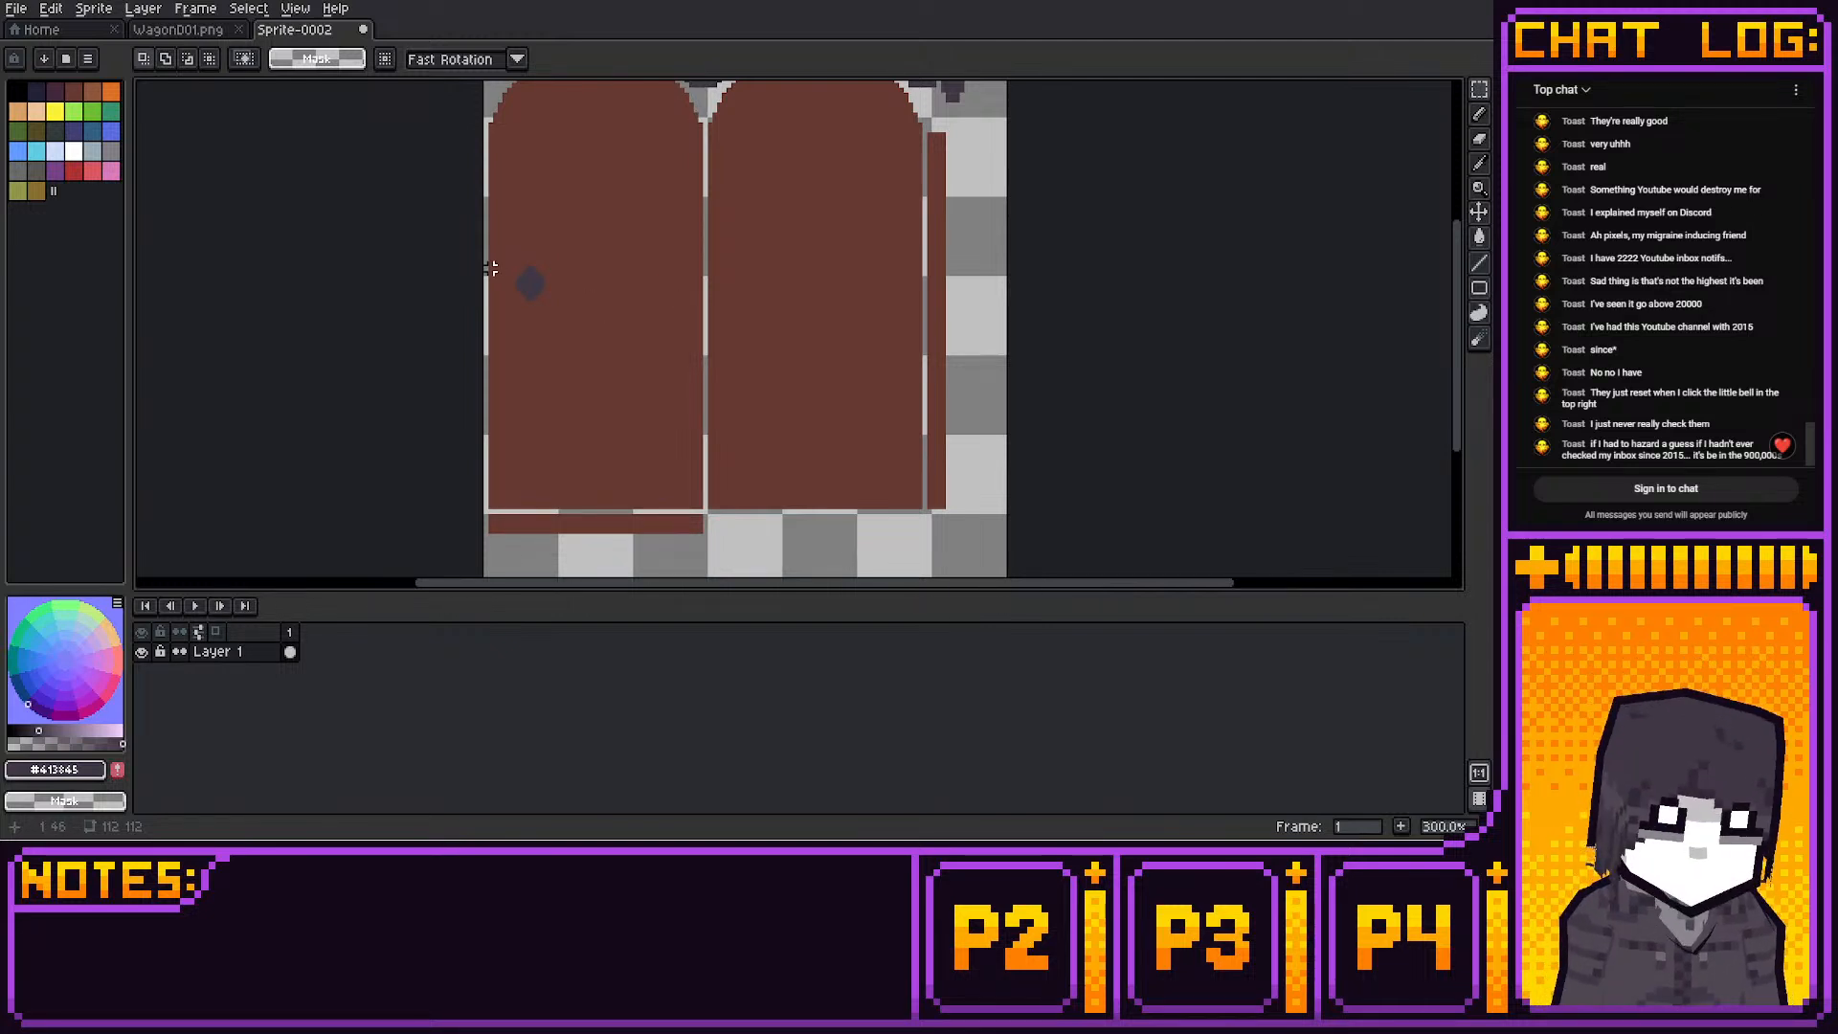
left_click_drag(491, 268, 549, 309)
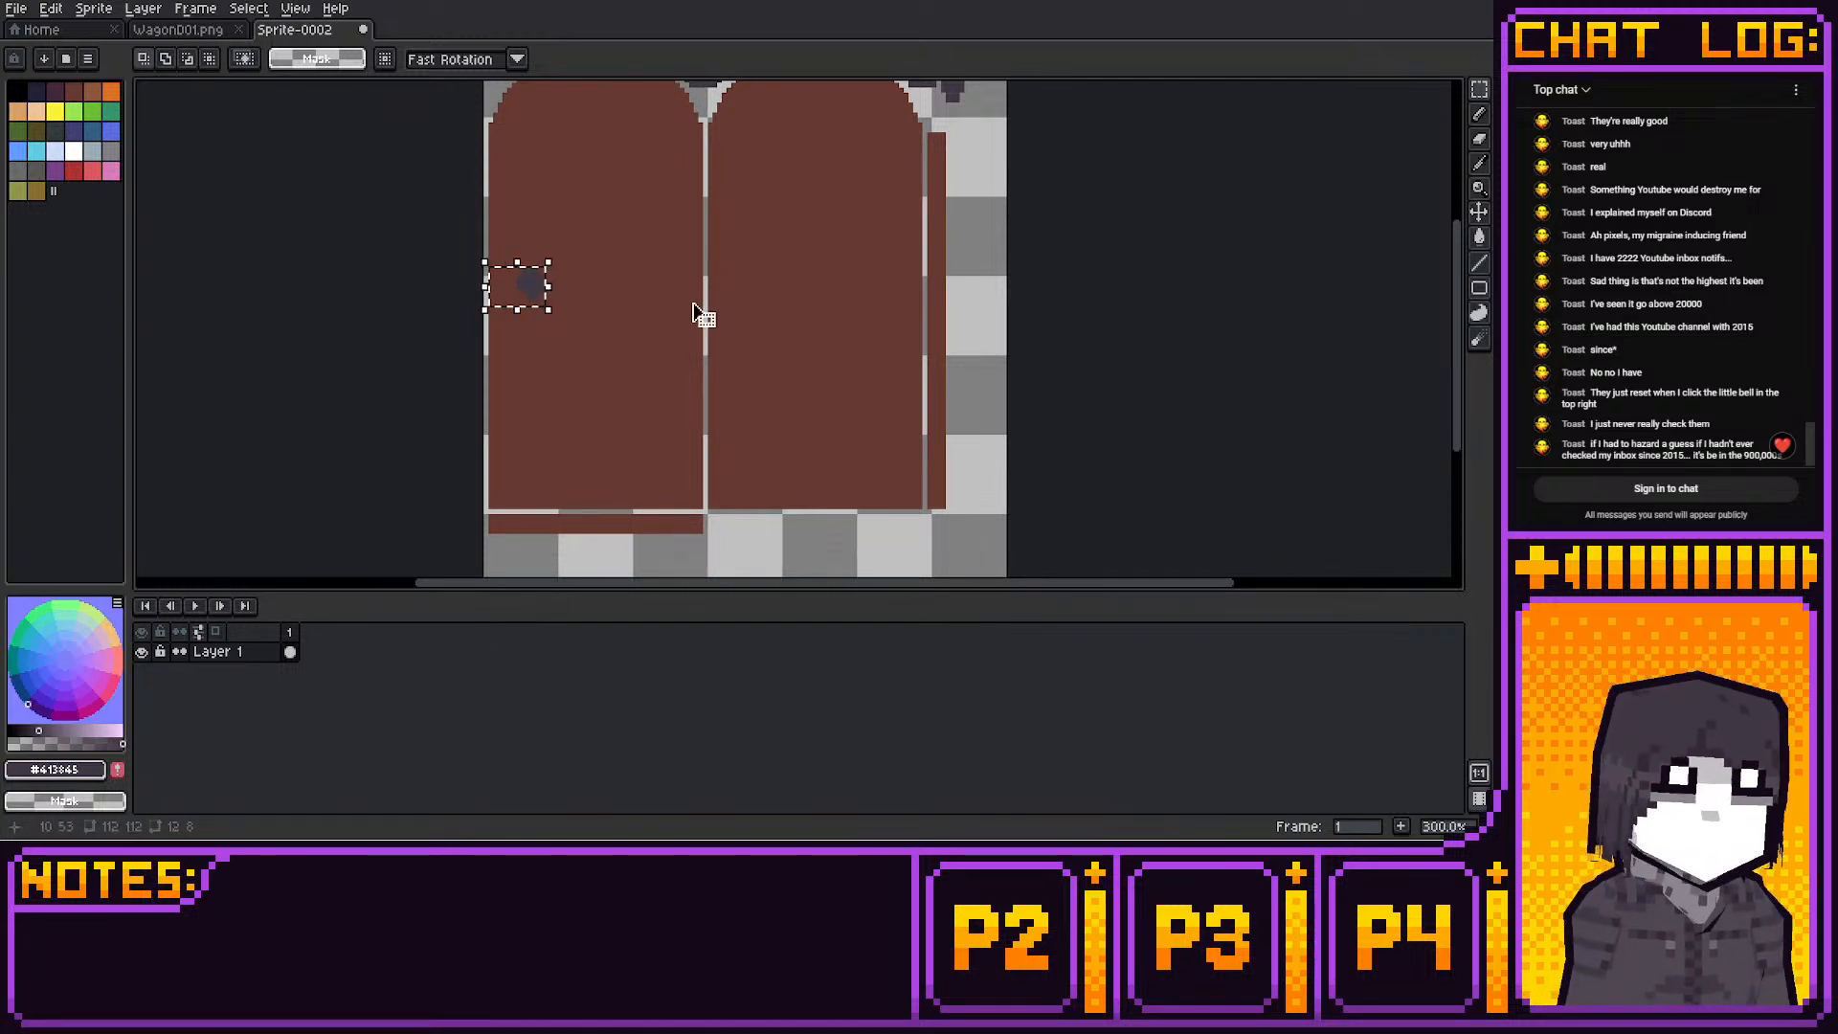
key("alt+e")
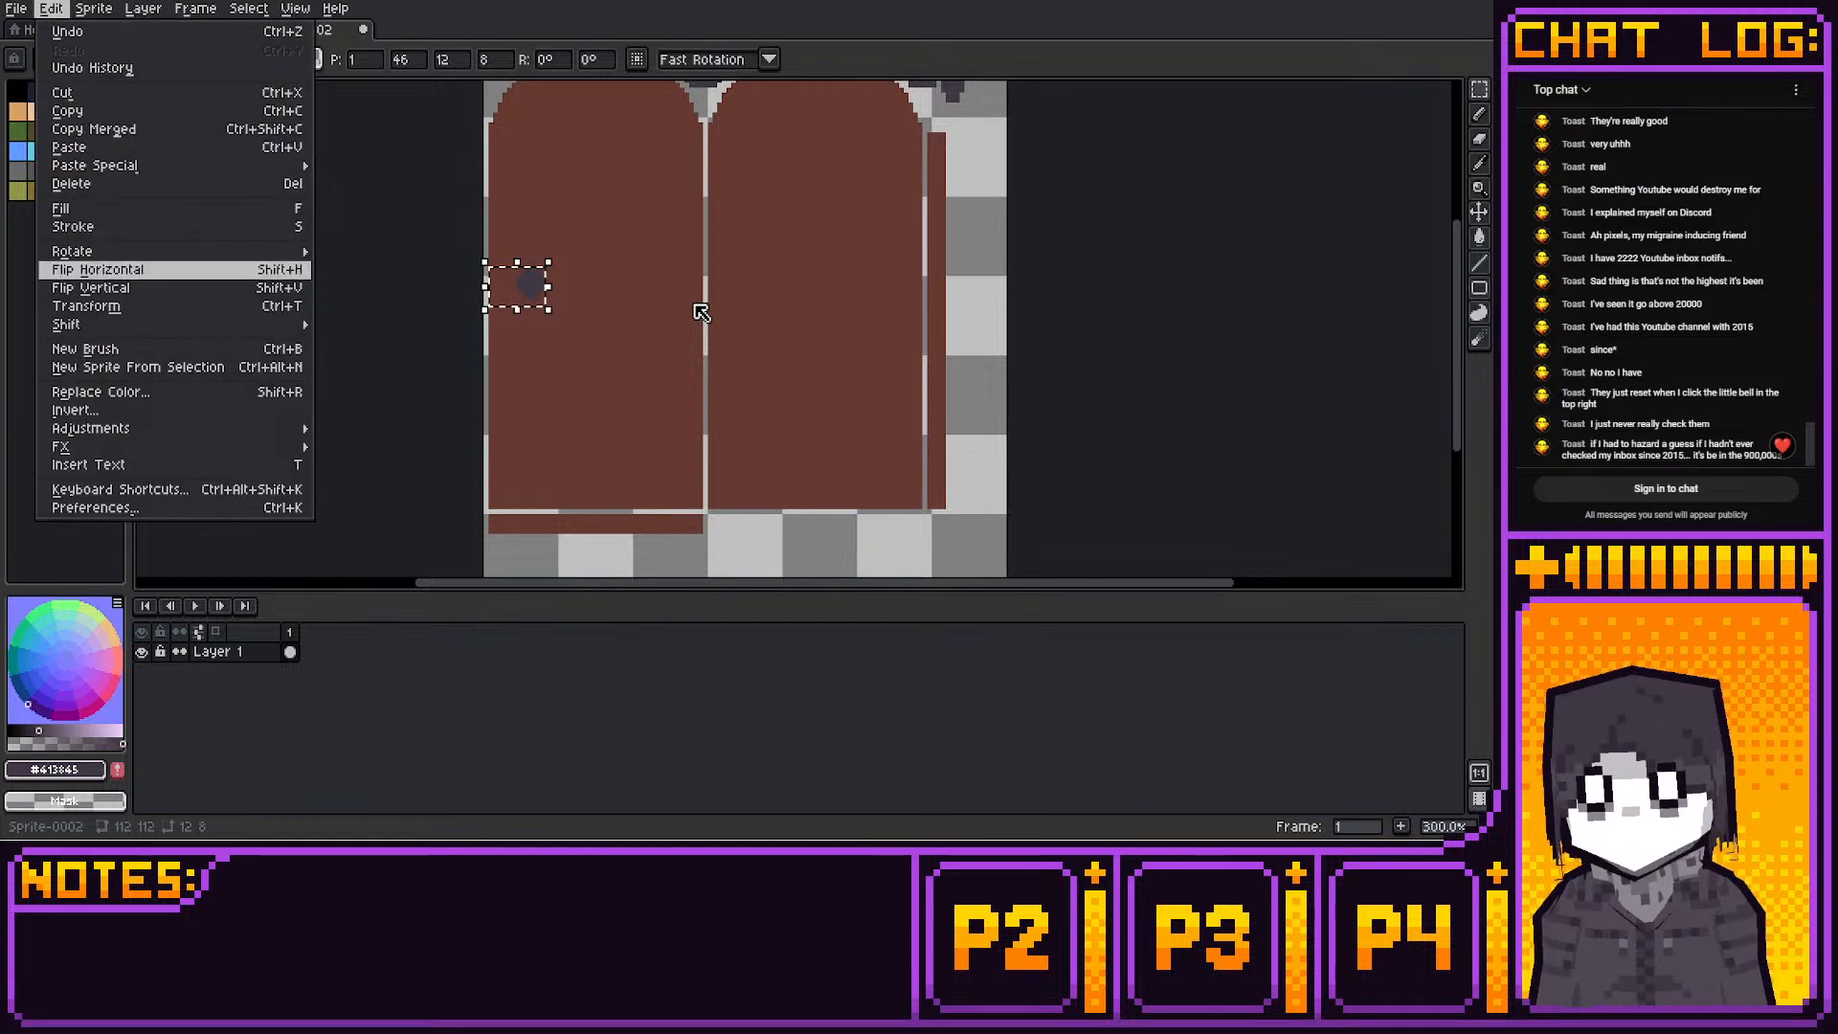
key("ctrl+c")
key("ctrl+v")
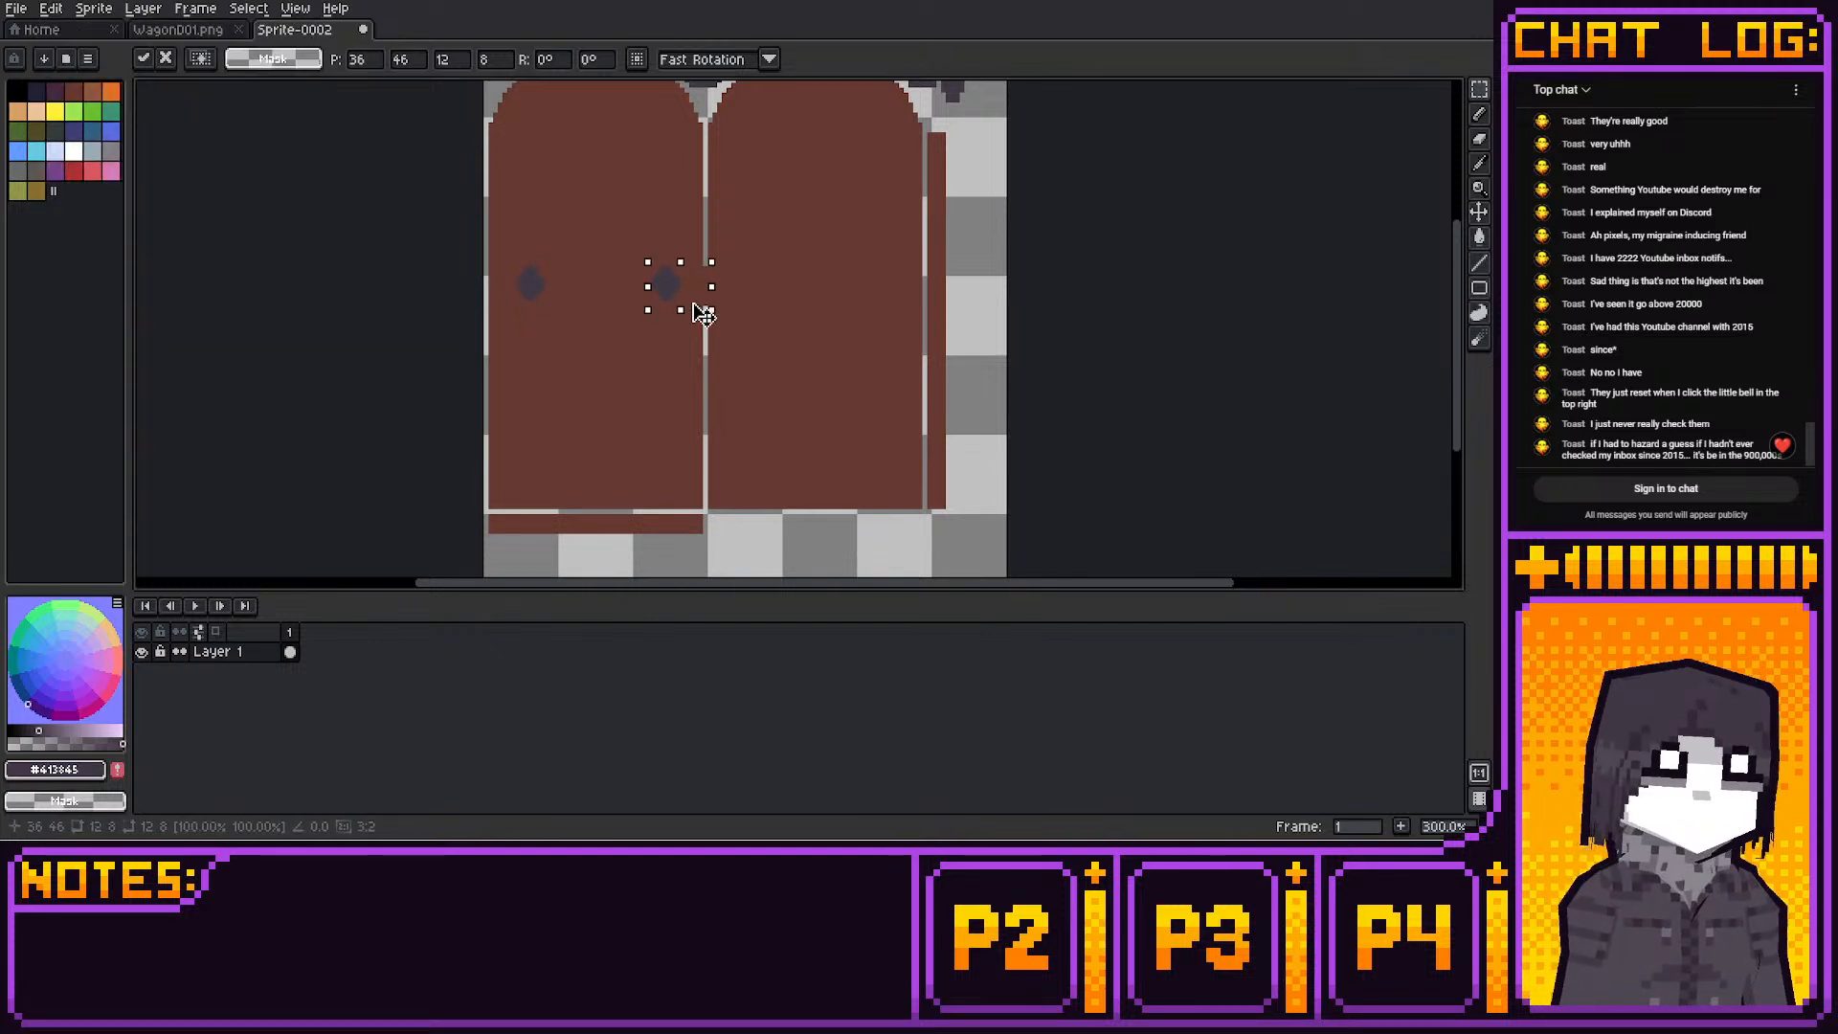
key("Right")
key("Right")
key("Right")
key("Right")
key("Right")
key("Right")
key("Right")
key("Right")
key("Right")
key("Right")
key("Right")
key("Right")
key("Right")
key("Right")
key("Right")
key("Right")
key("Right")
key("Right")
key("Right")
key("Right")
key("Right")
key("Right")
left_click(1025, 300)
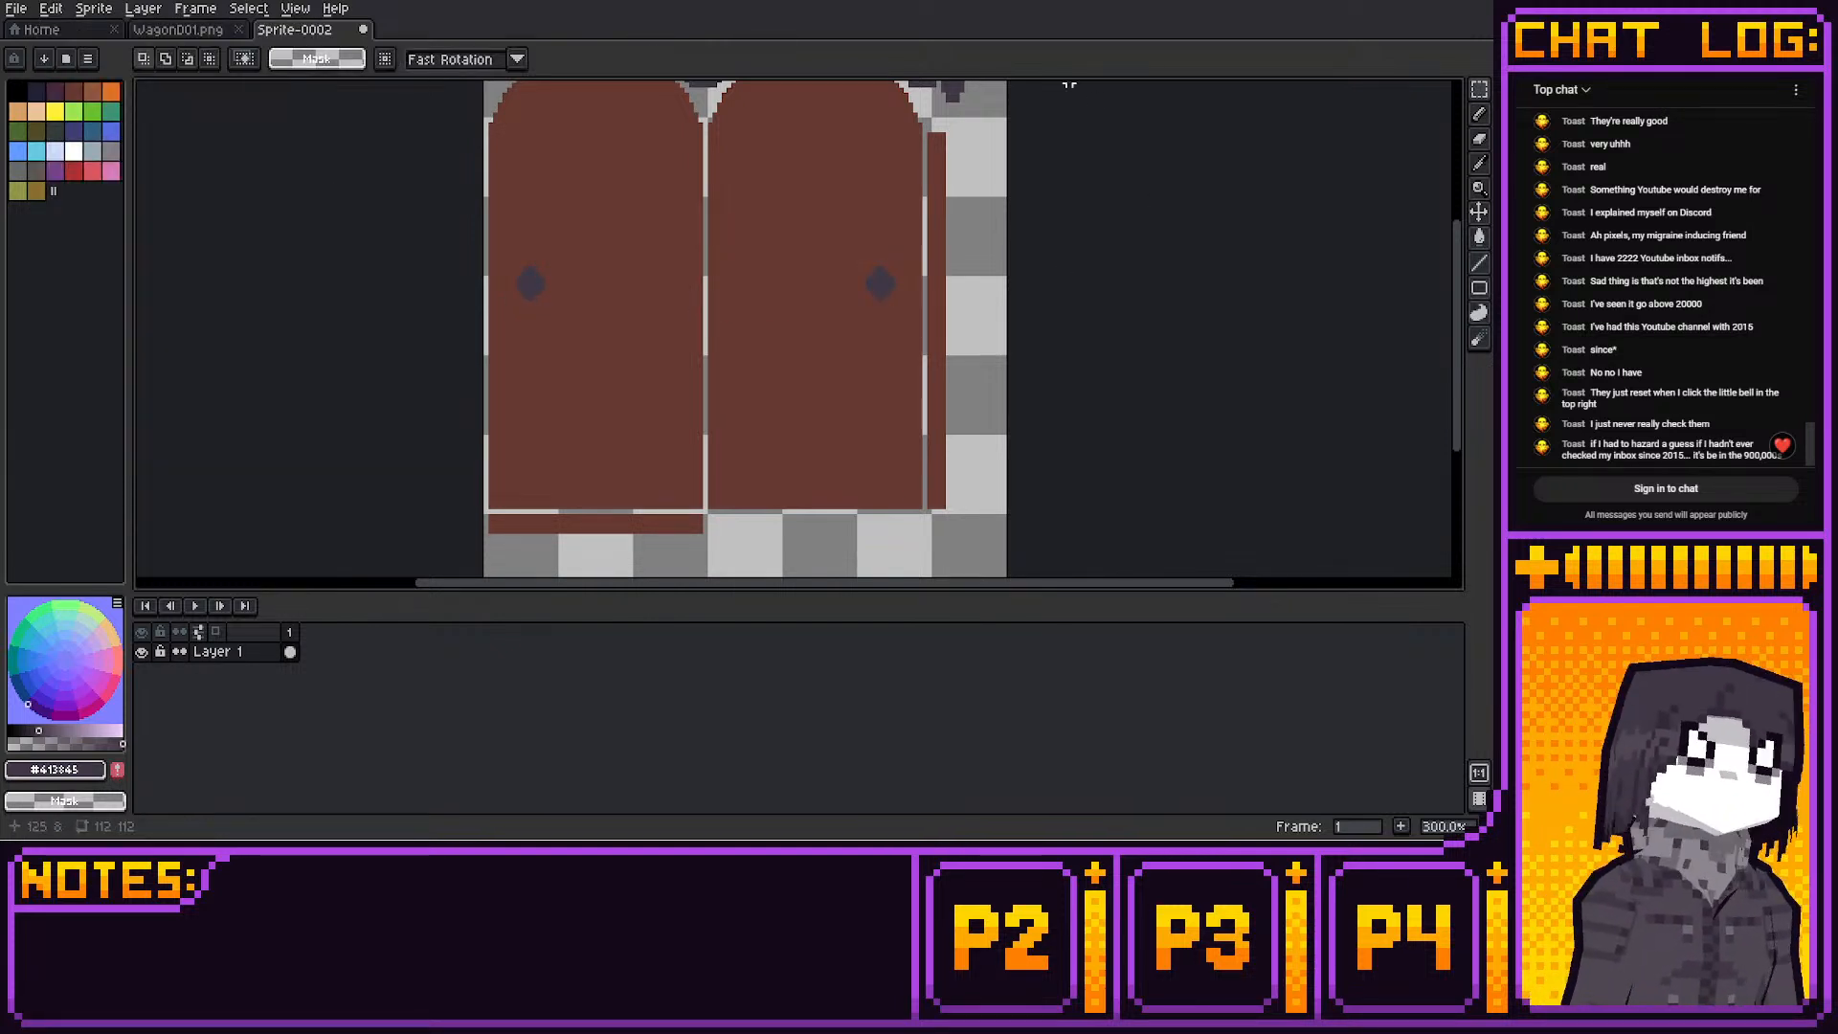
Move the elongated dark plate beside the bars about two pixels right and two pixels down, and deselect
scroll(1050, 210, "down", 2)
scroll(978, 302, "up", 1)
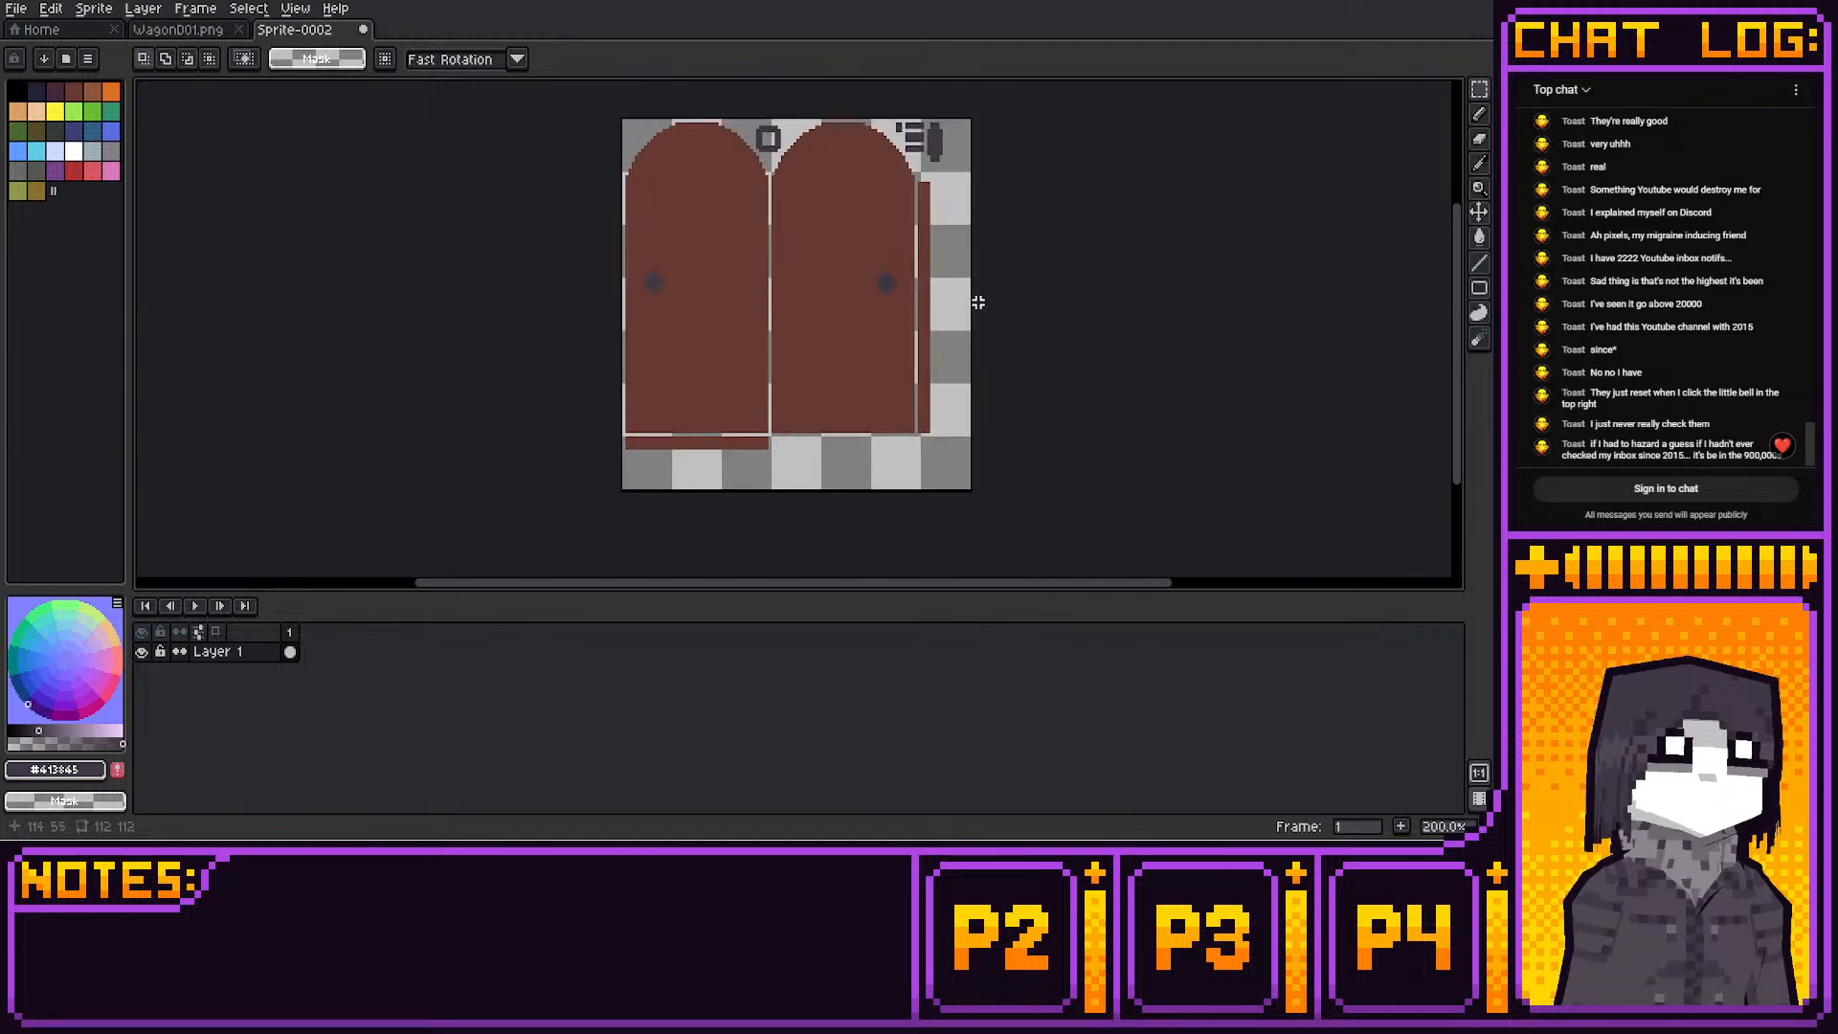
middle_click_drag(977, 354, 1000, 472)
scroll(981, 352, "up", 1)
scroll(921, 223, "up", 1)
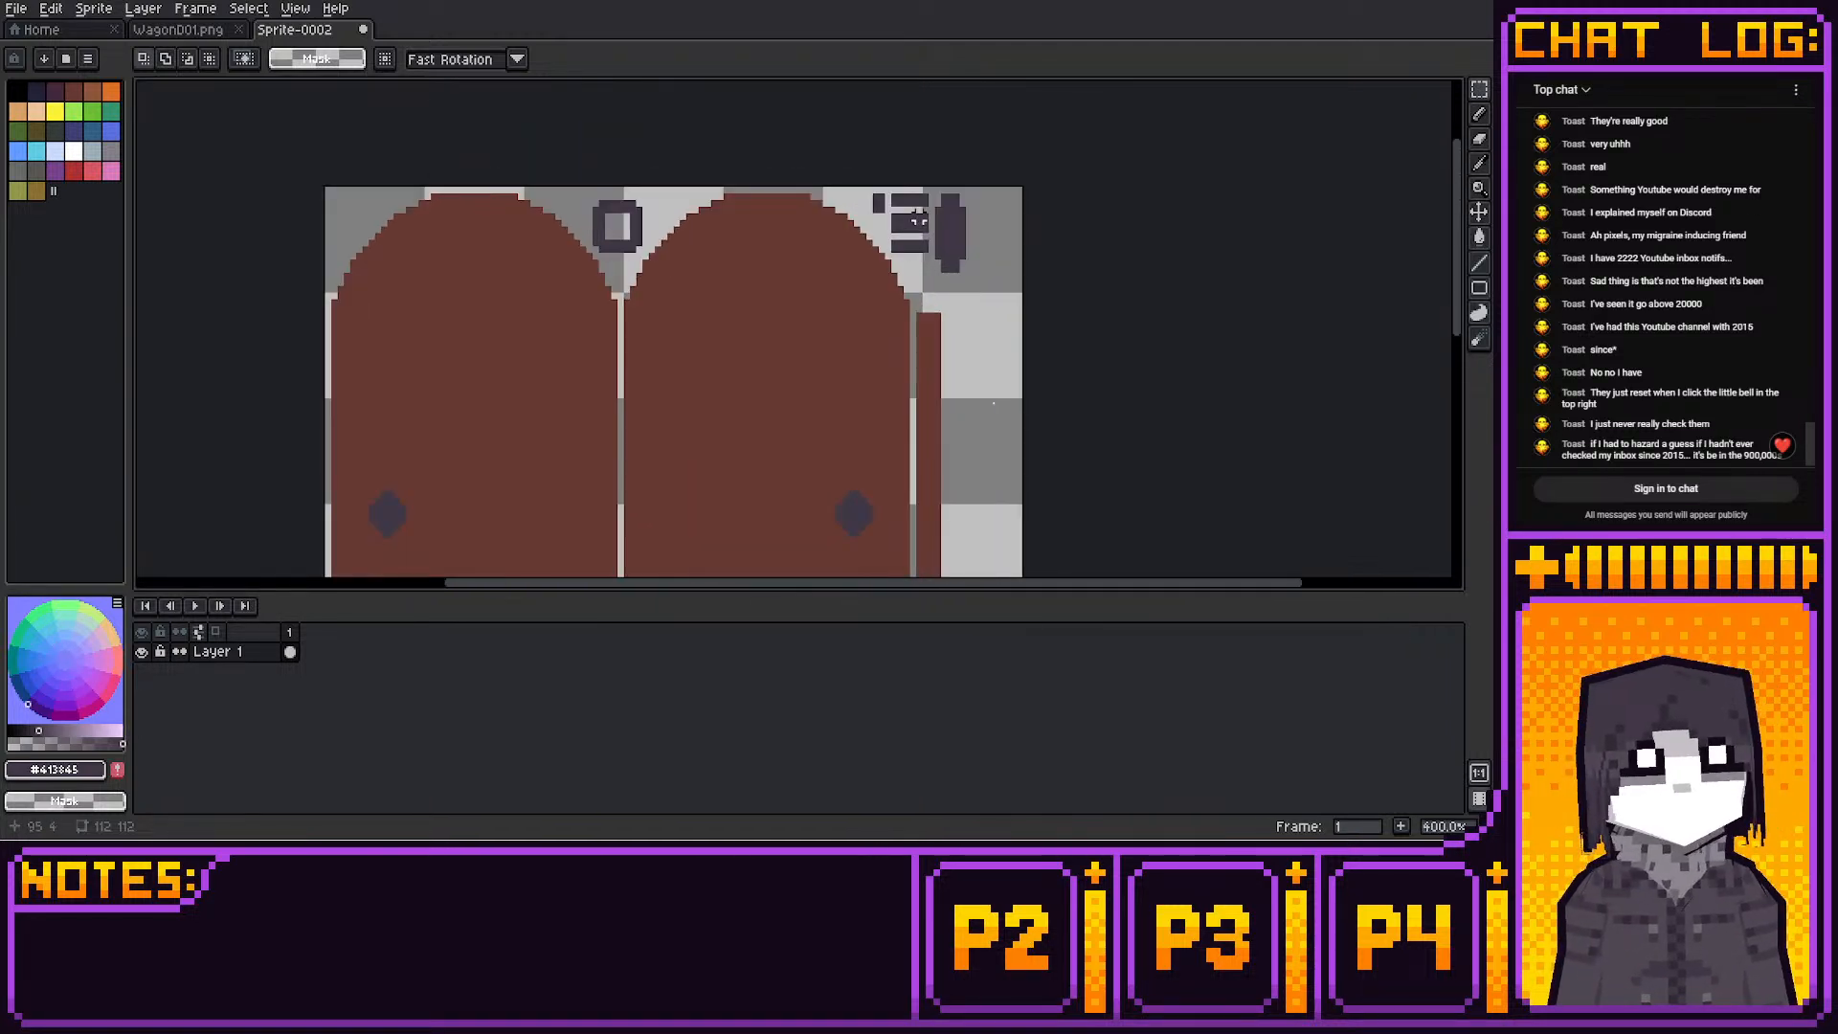
left_click_drag(938, 197, 993, 302)
key("Left")
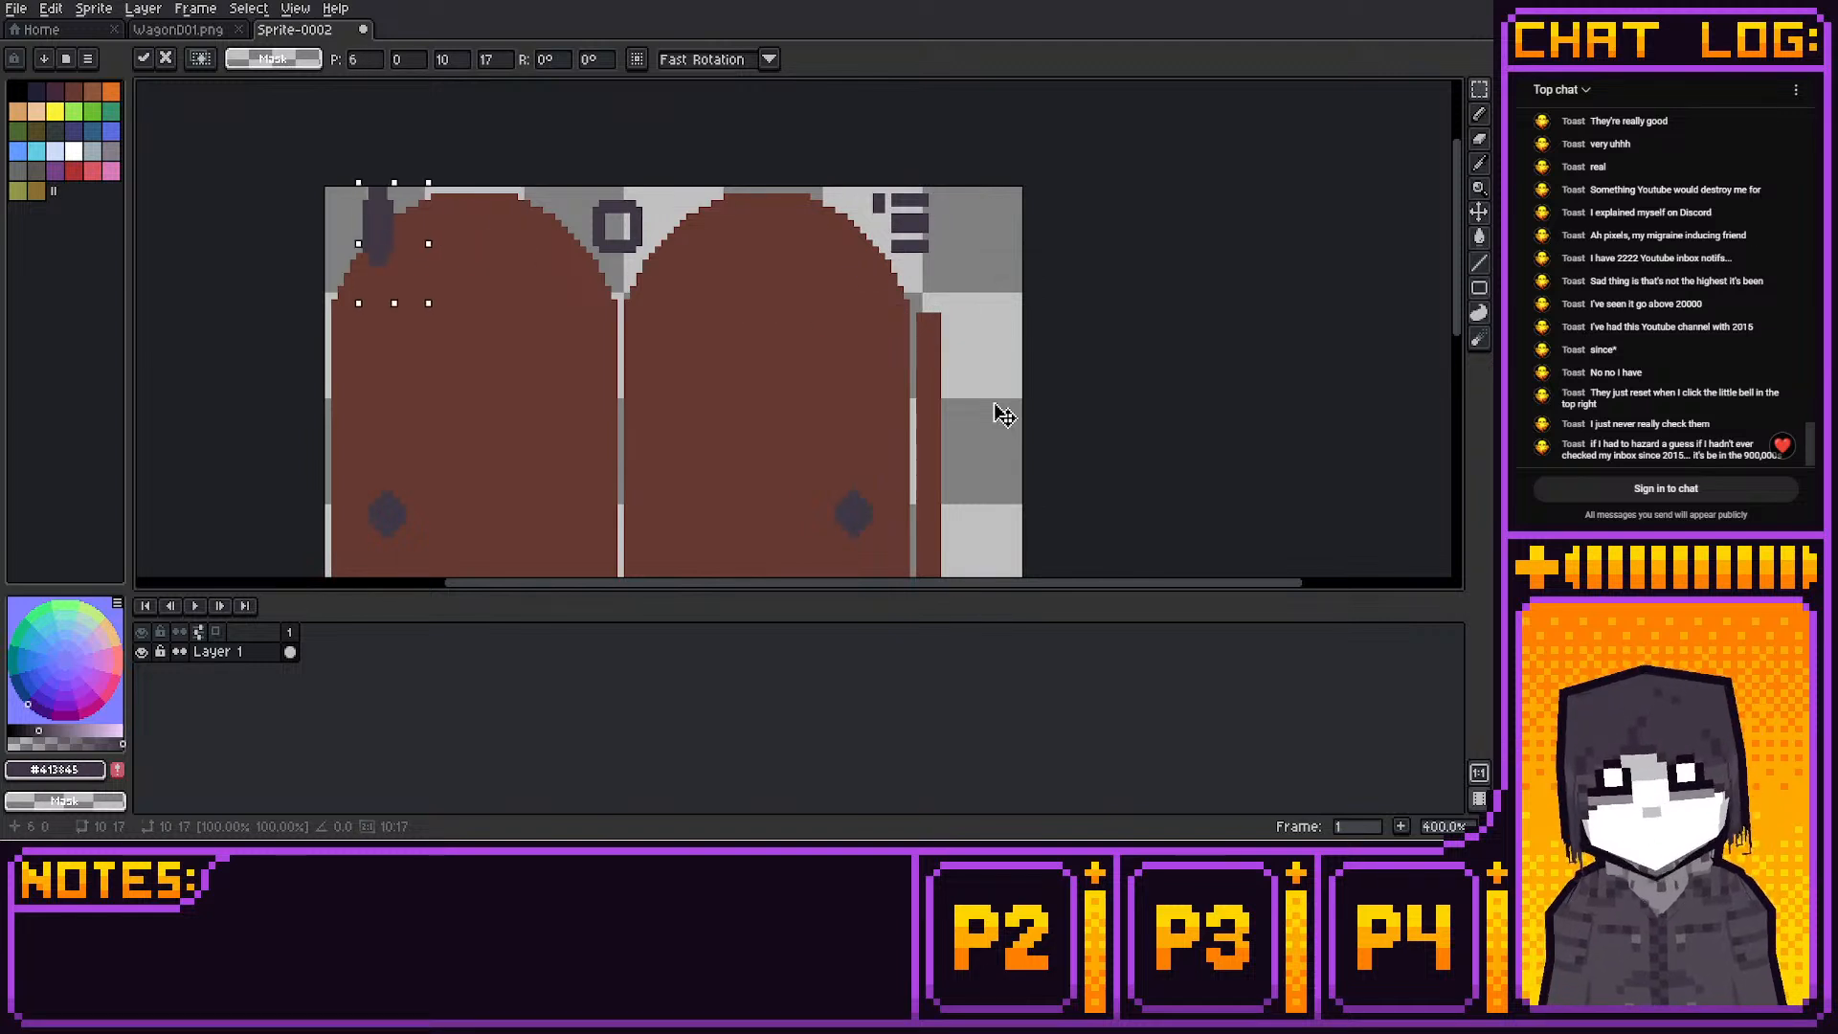
key("Right")
key("Right")
key("Right")
left_click_drag(362, 251, 980, 264)
mouse_move(888, 199)
left_mouse_down()
mouse_move(927, 257)
mouse_move(903, 230)
mouse_move(584, 307)
mouse_move(341, 214)
mouse_move(967, 364)
mouse_move(1004, 415)
left_mouse_up()
key("ctrl+d")
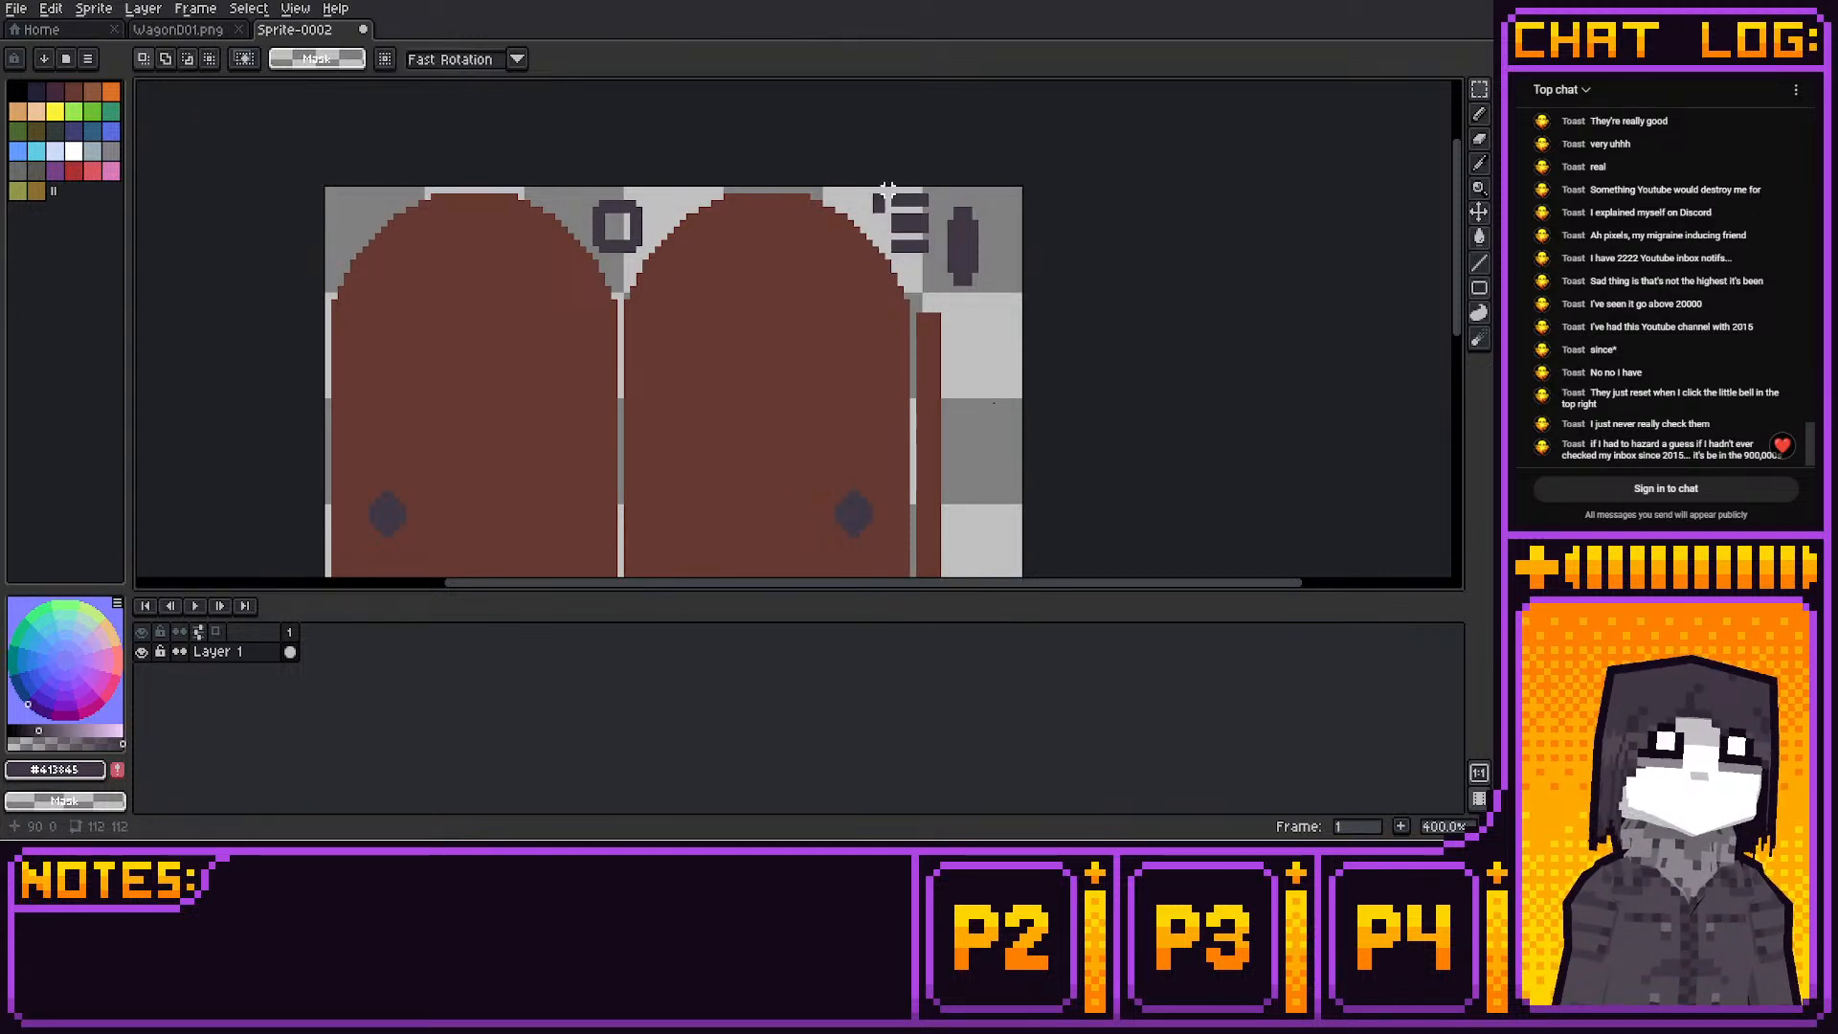
Close the gaps between the three metal bars by moving the upper bar down and the lower bar up into one solid block
left_click_drag(887, 190, 938, 216)
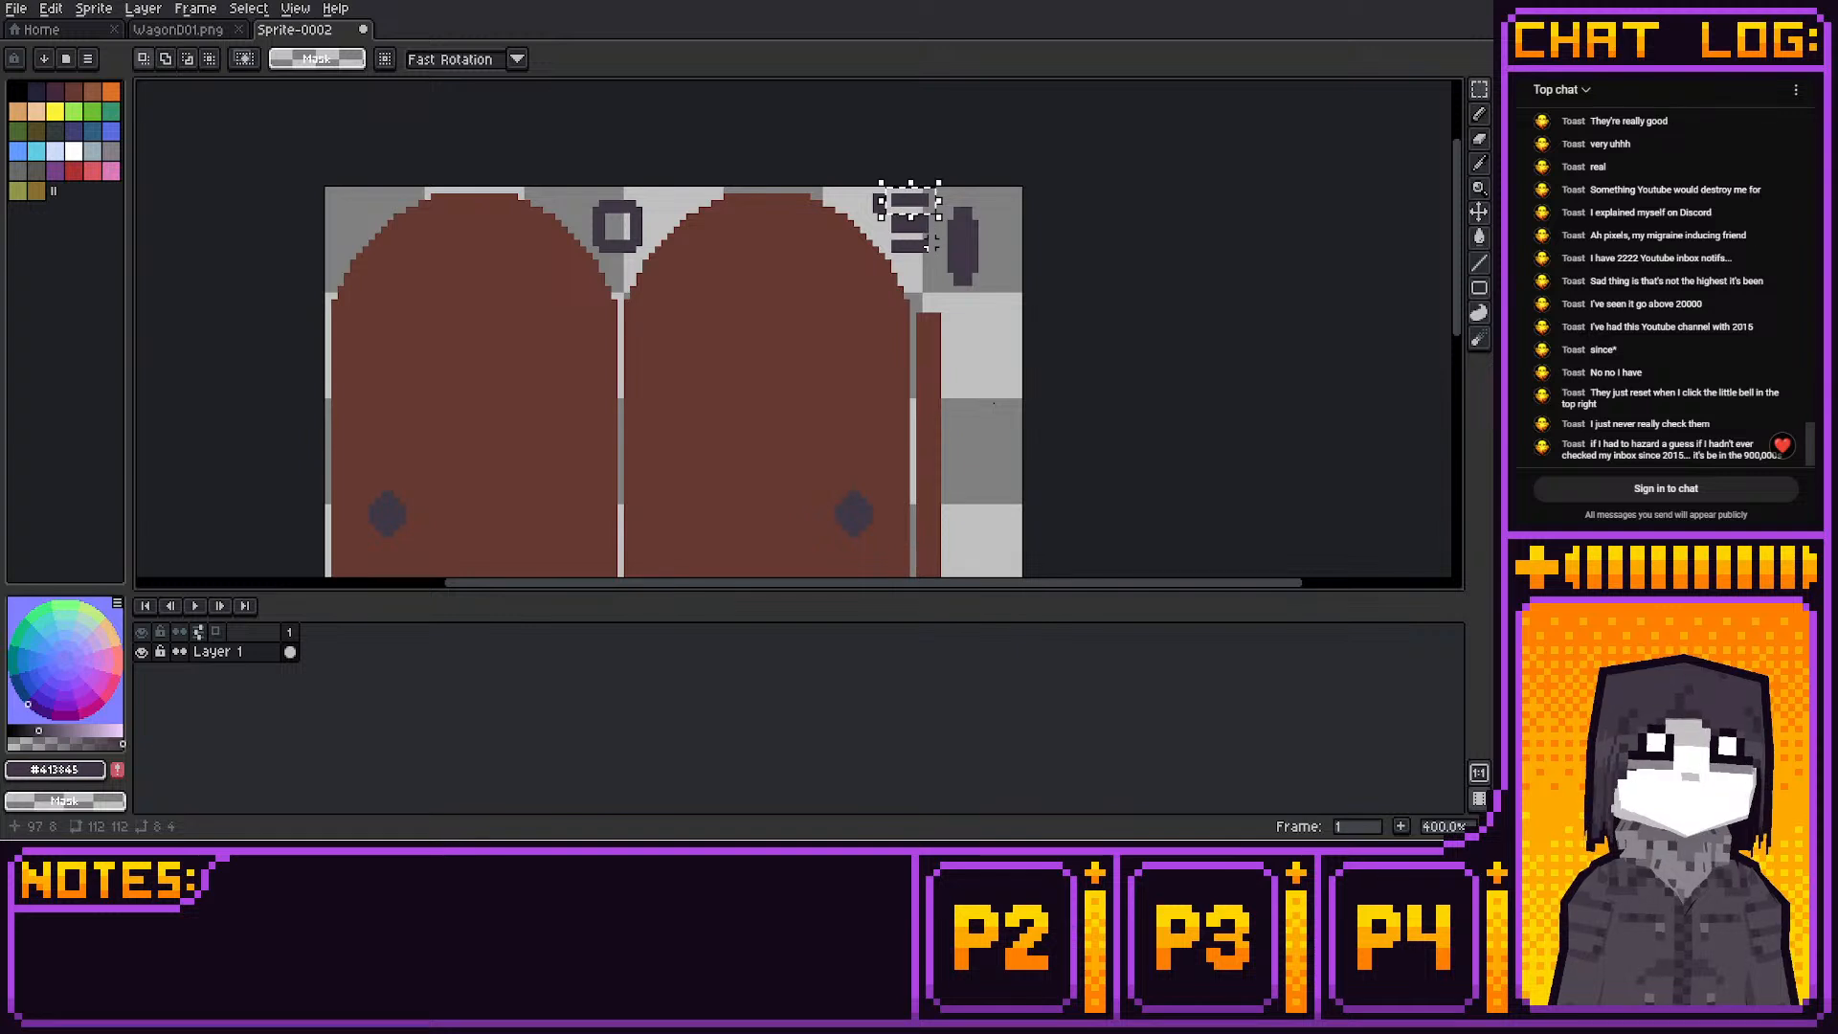
key("Right")
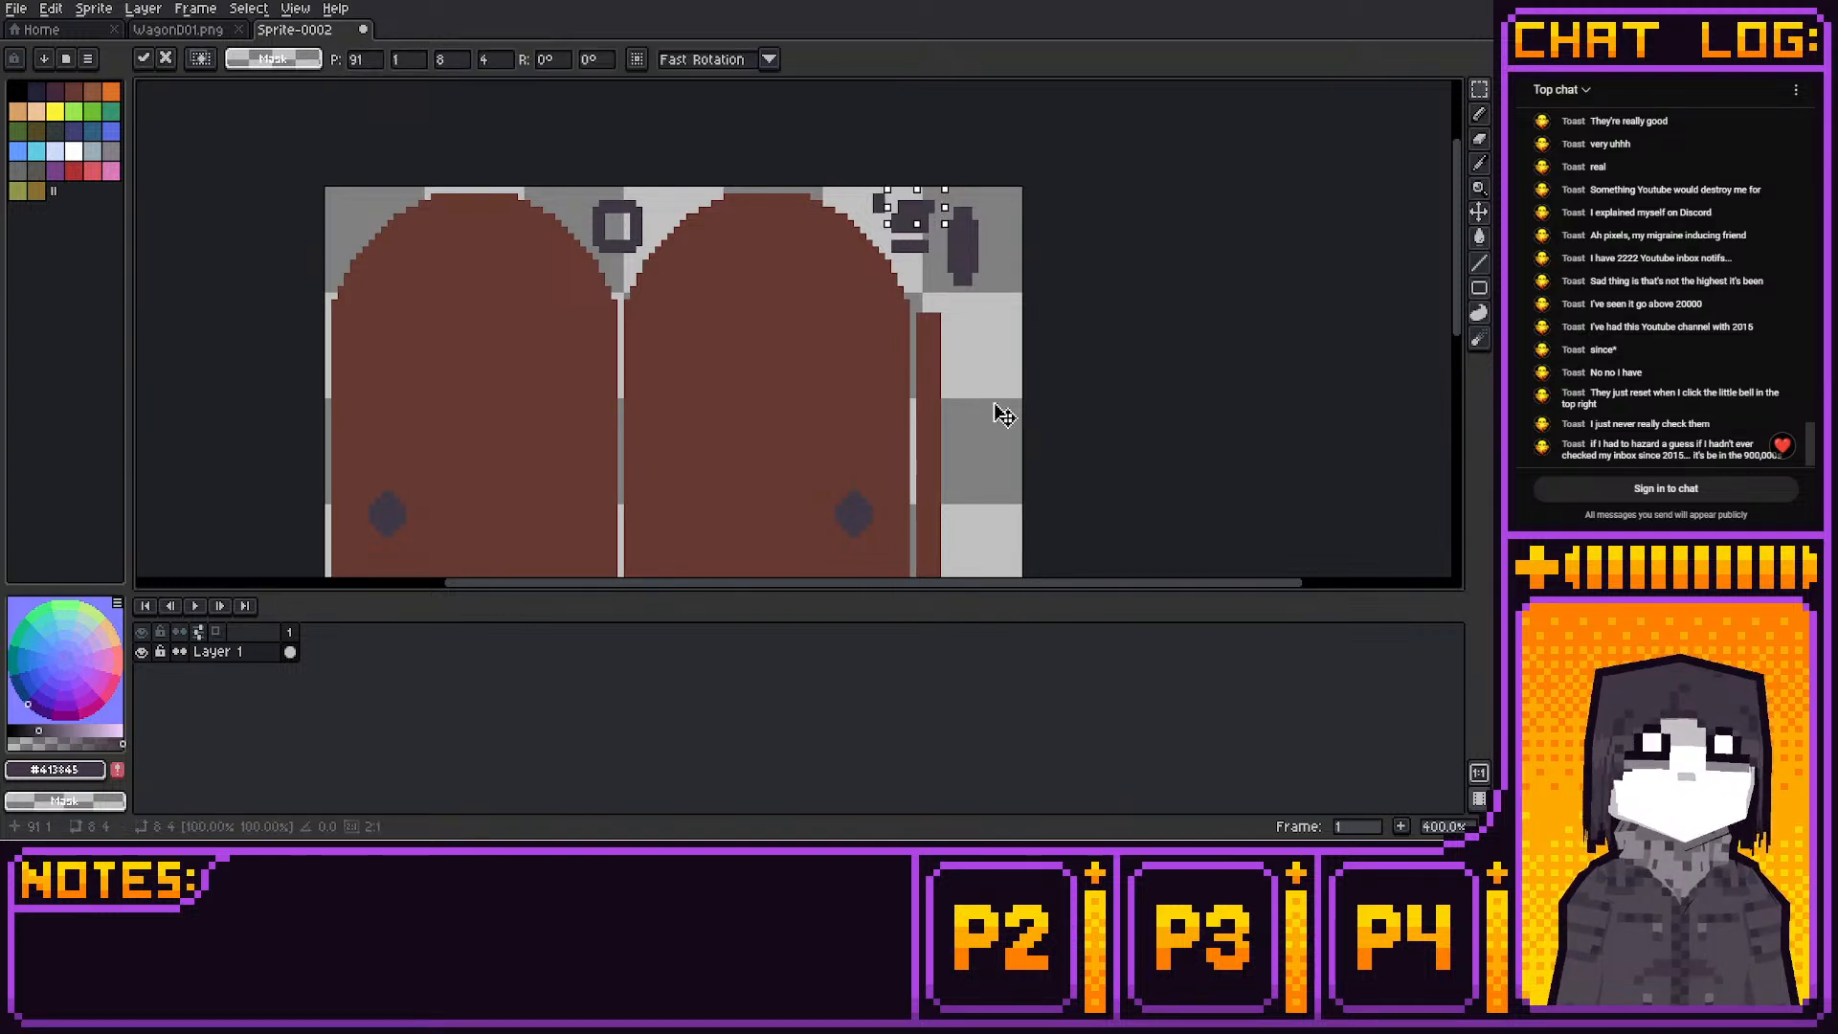
key("Down")
key("Down")
key("Down")
key("Down")
key("Down")
key("Down")
key("Down")
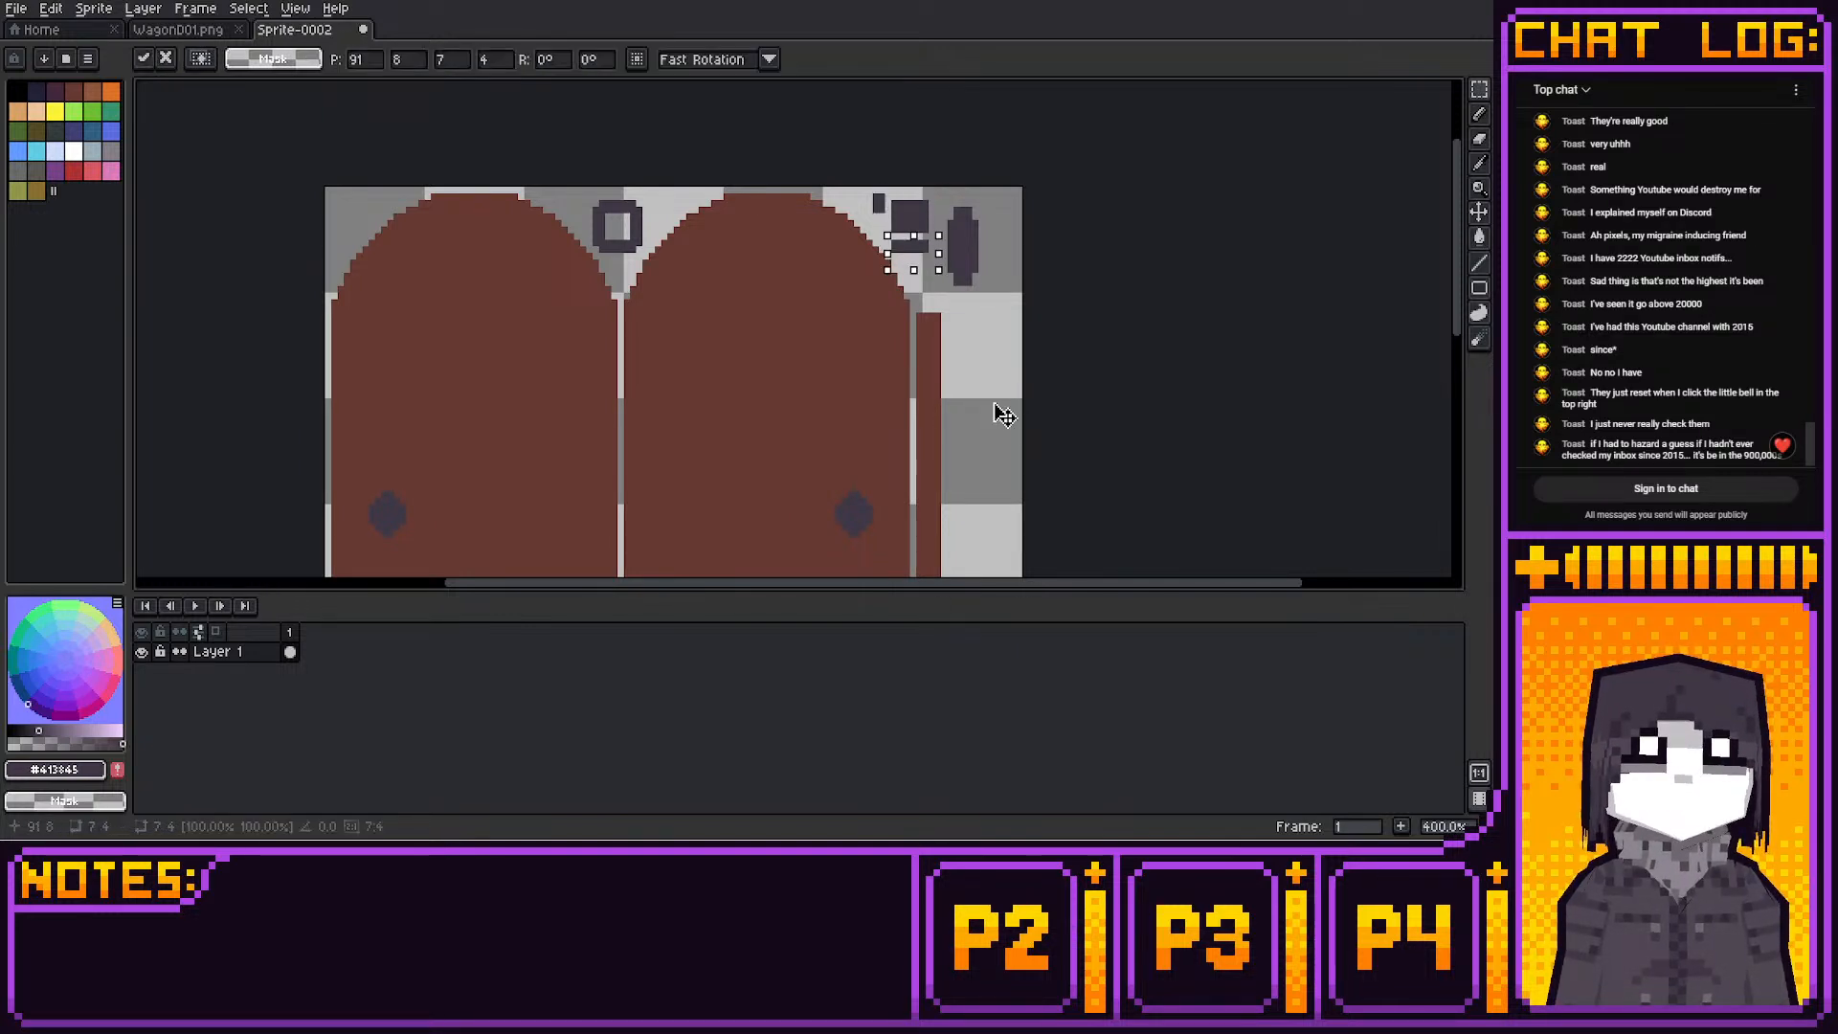
key("Up")
left_click(991, 400)
Move the small 2 by 7 pixel selection with the dark nub over to the outer side edge of the solid metal block, and deselect
left_click_drag(876, 191, 883, 229)
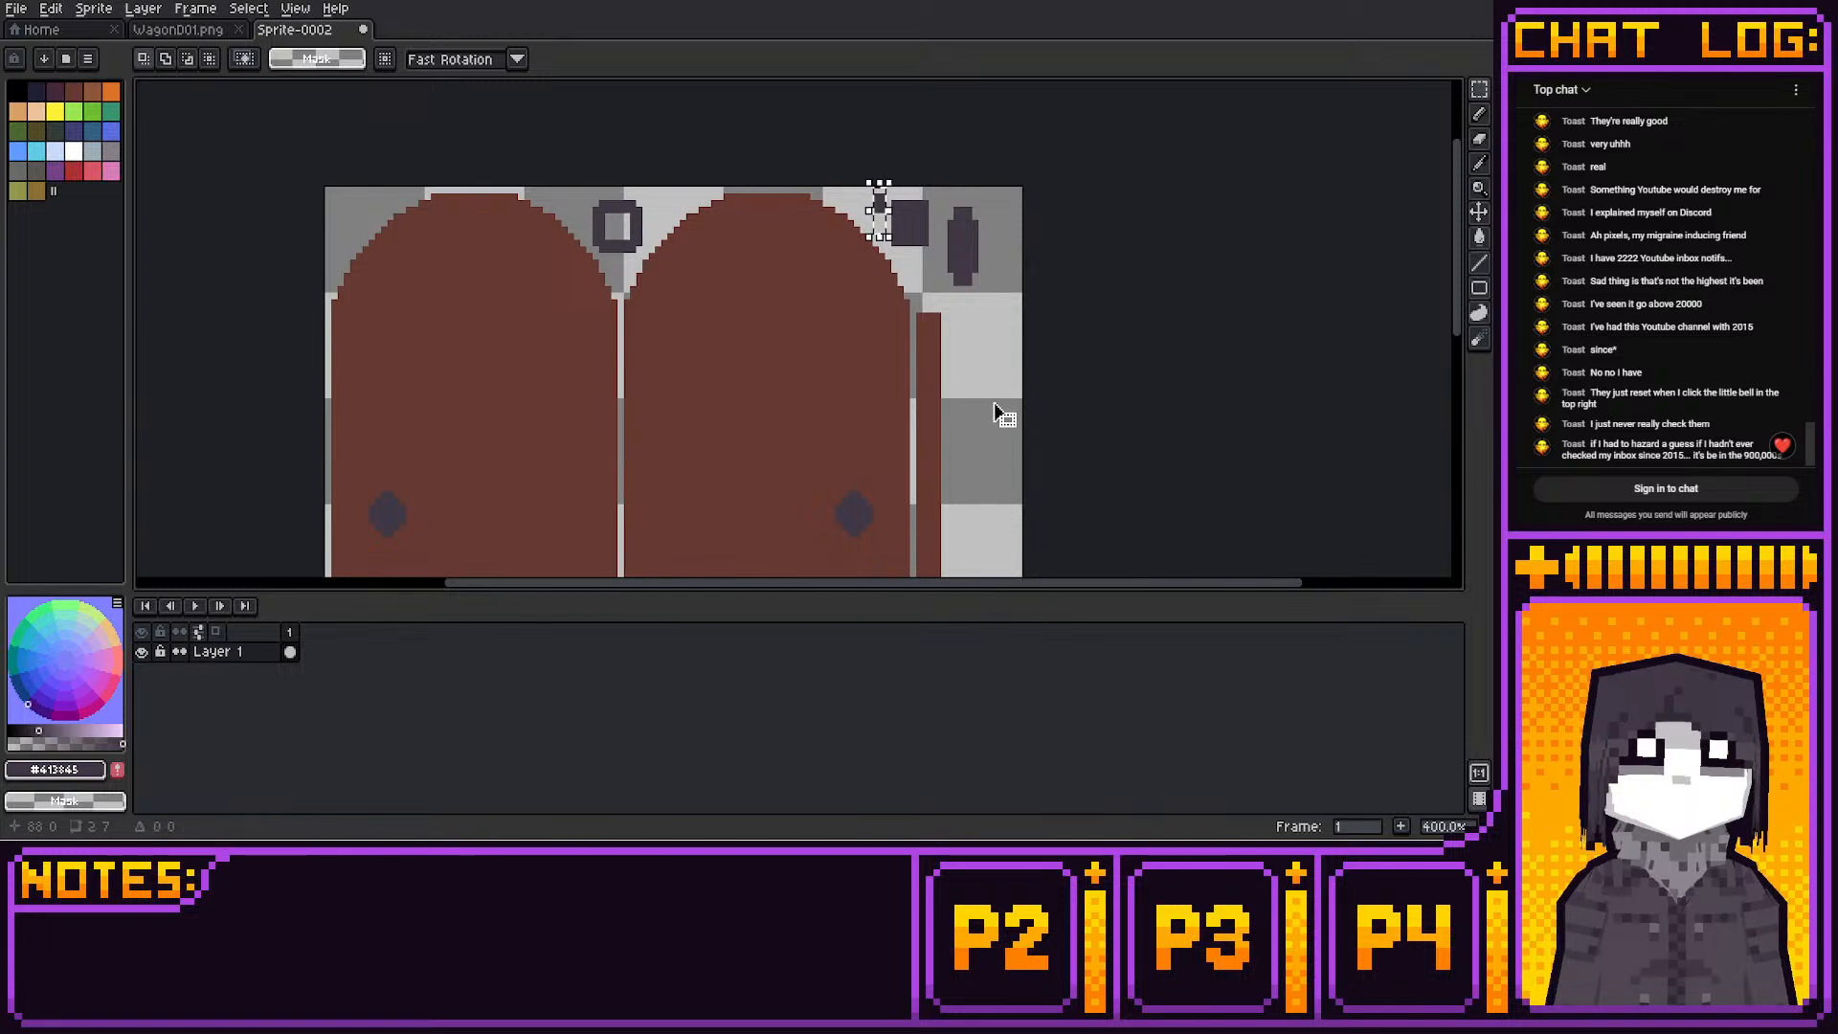
key("Right")
key("Right")
key("Right")
key("Right")
key("Right")
key("Right")
key("Right")
key("Down")
key("Down")
key("Down")
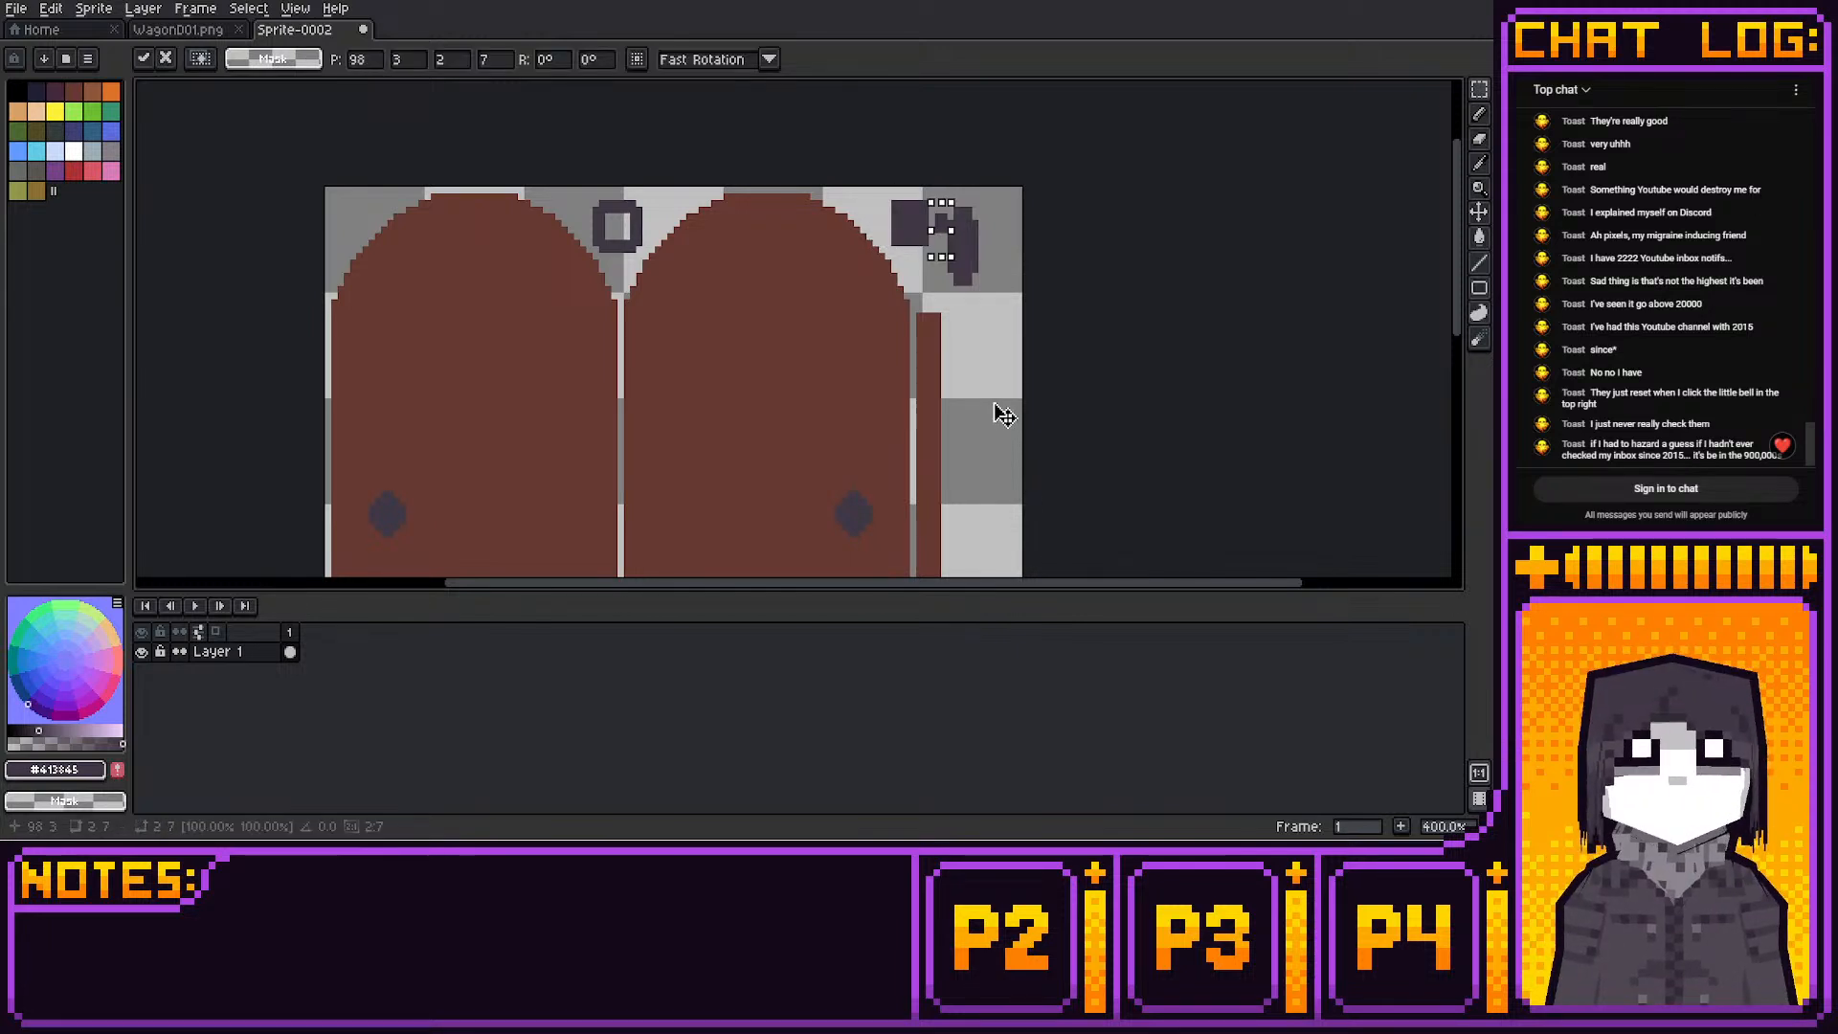
key("Left")
left_click(997, 409)
middle_click_drag(967, 165, 942, 176)
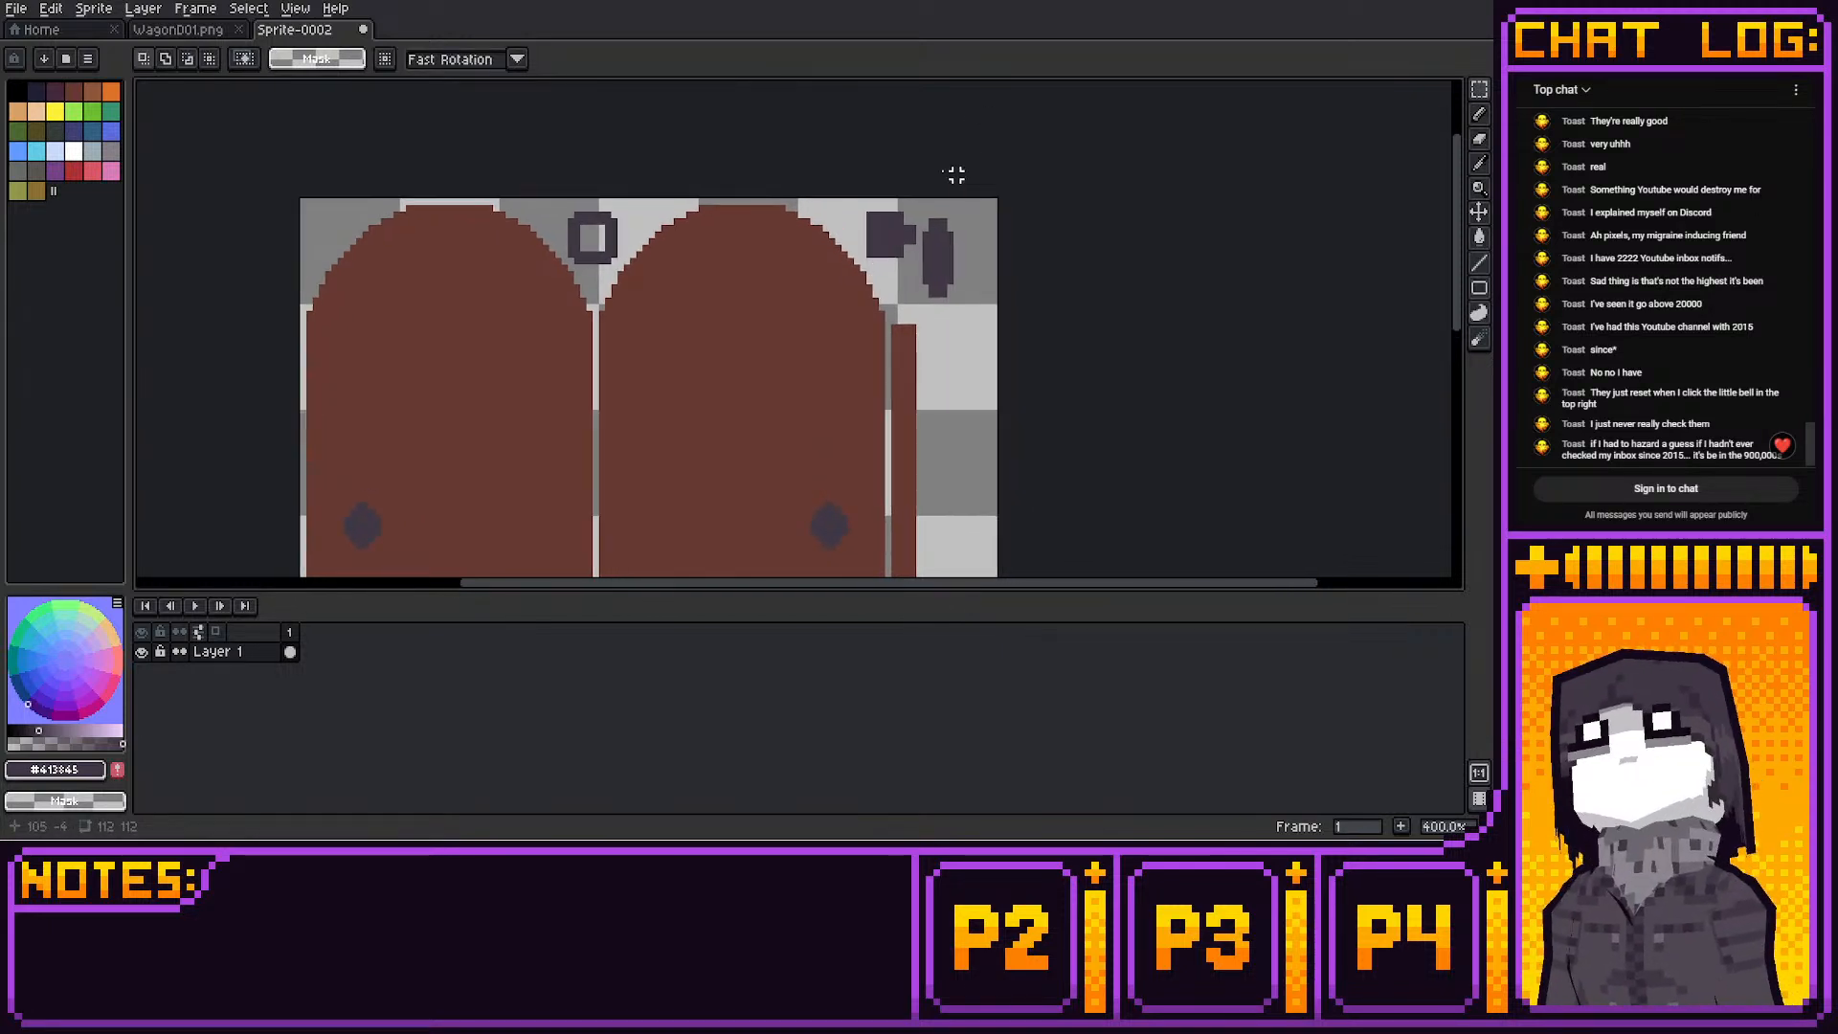
Try placing the combined metal block in the empty corner outside the first door's arch
left_click_drag(869, 208, 912, 267)
key("Up")
key("Up")
key("Left")
key("Left")
key("Left")
key("Left")
key("Left")
key("Left")
key("Left")
key("Left")
key("Left")
key("Left")
key("Left")
key("Left")
key("Left")
key("Left")
key("Left")
key("Left")
key("Left")
key("Left")
key("Left")
key("Left")
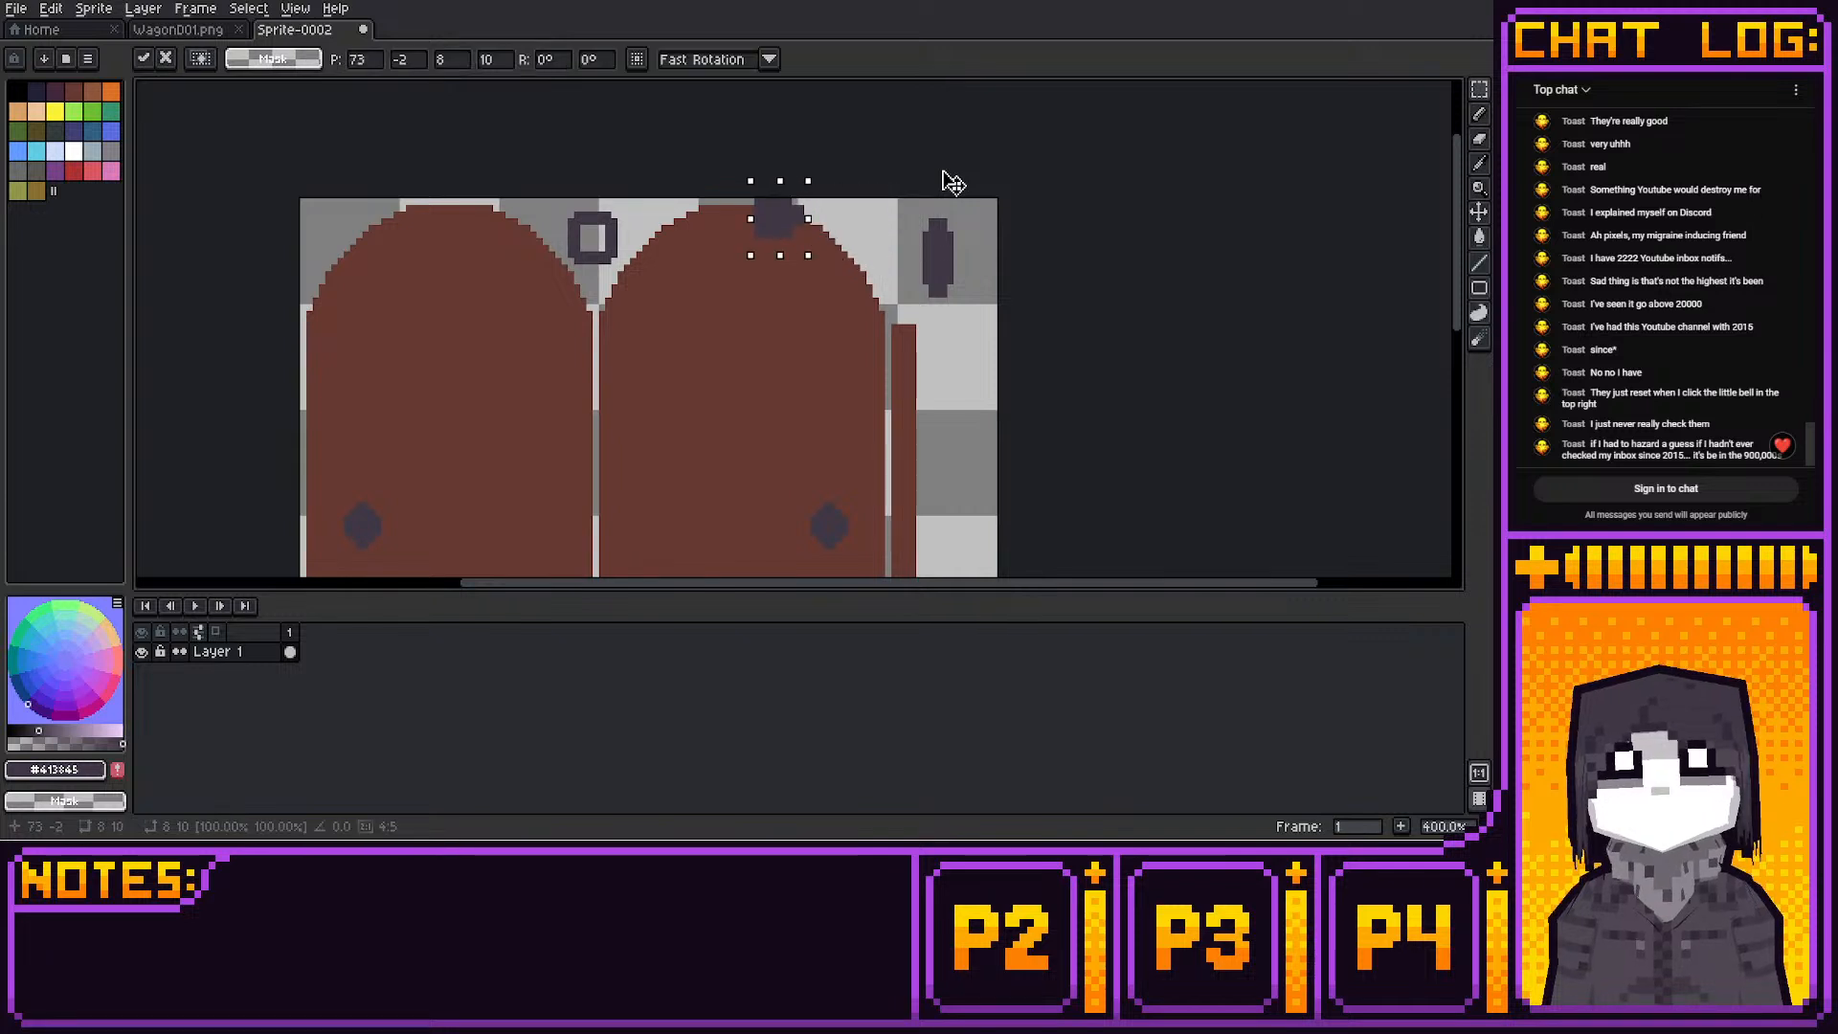
key("Left")
key("Left")
key("Left")
key("Down")
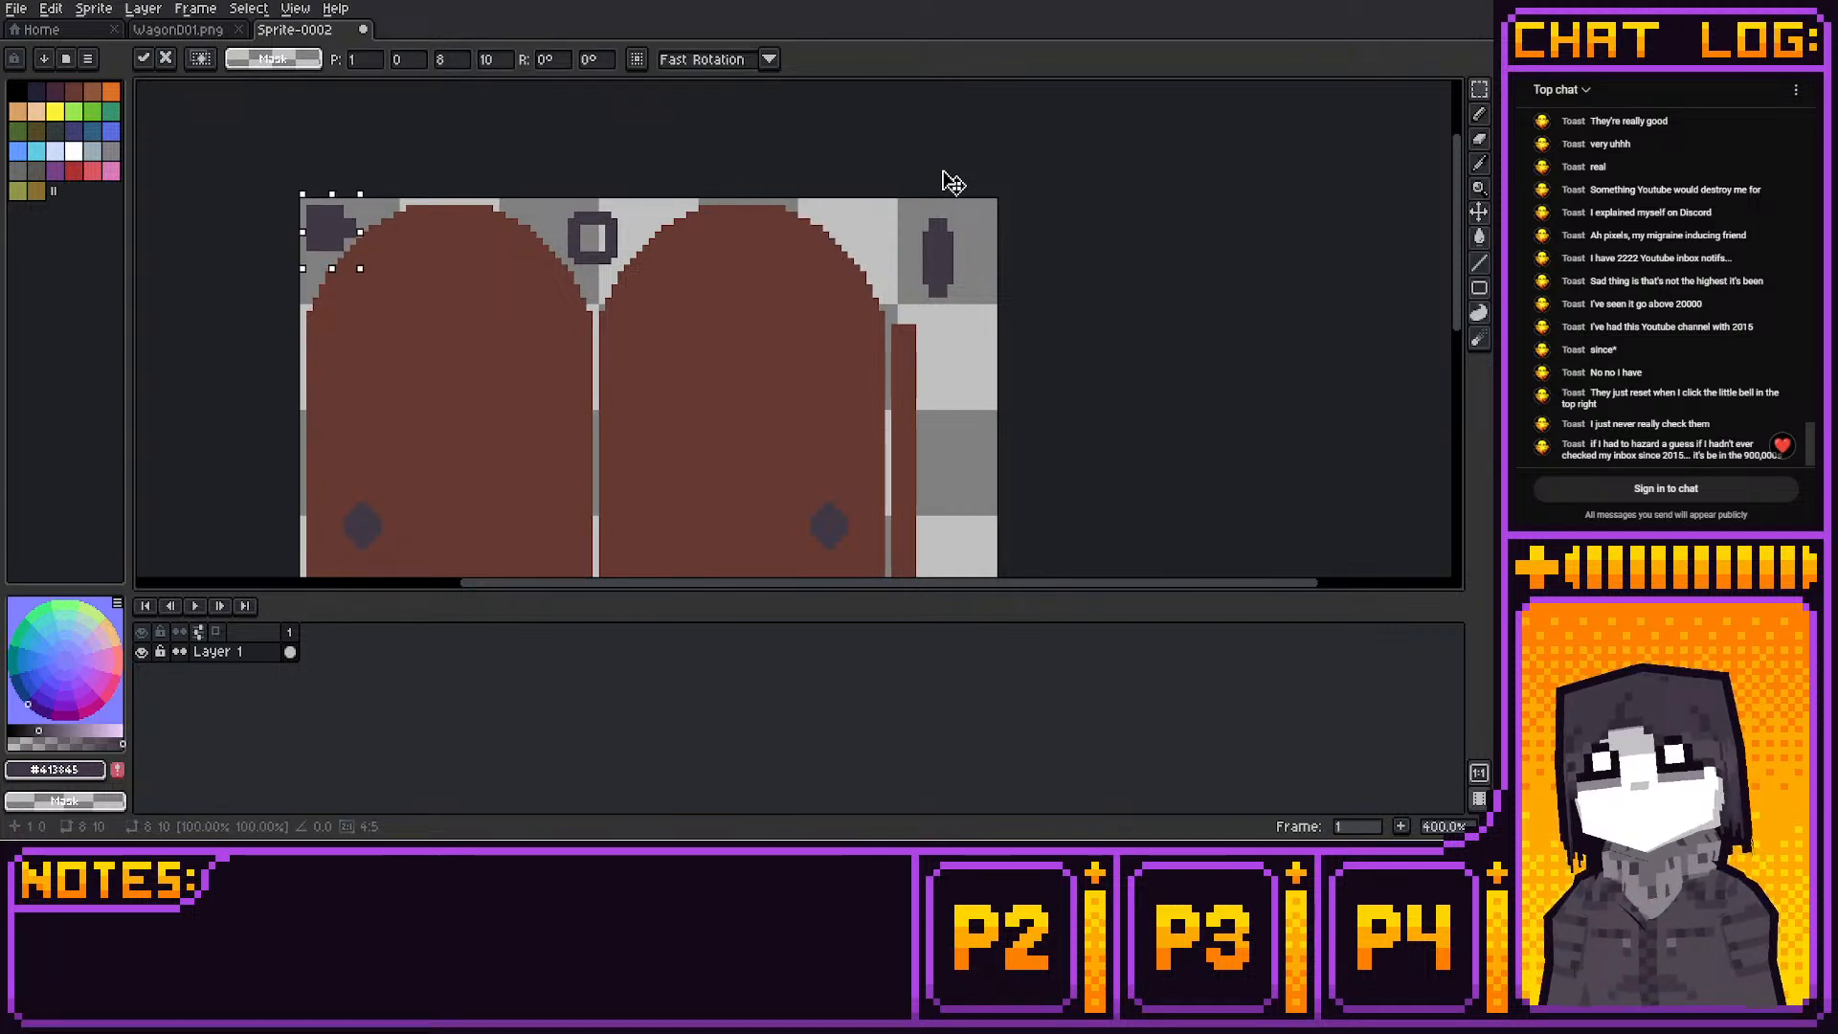
key("Right")
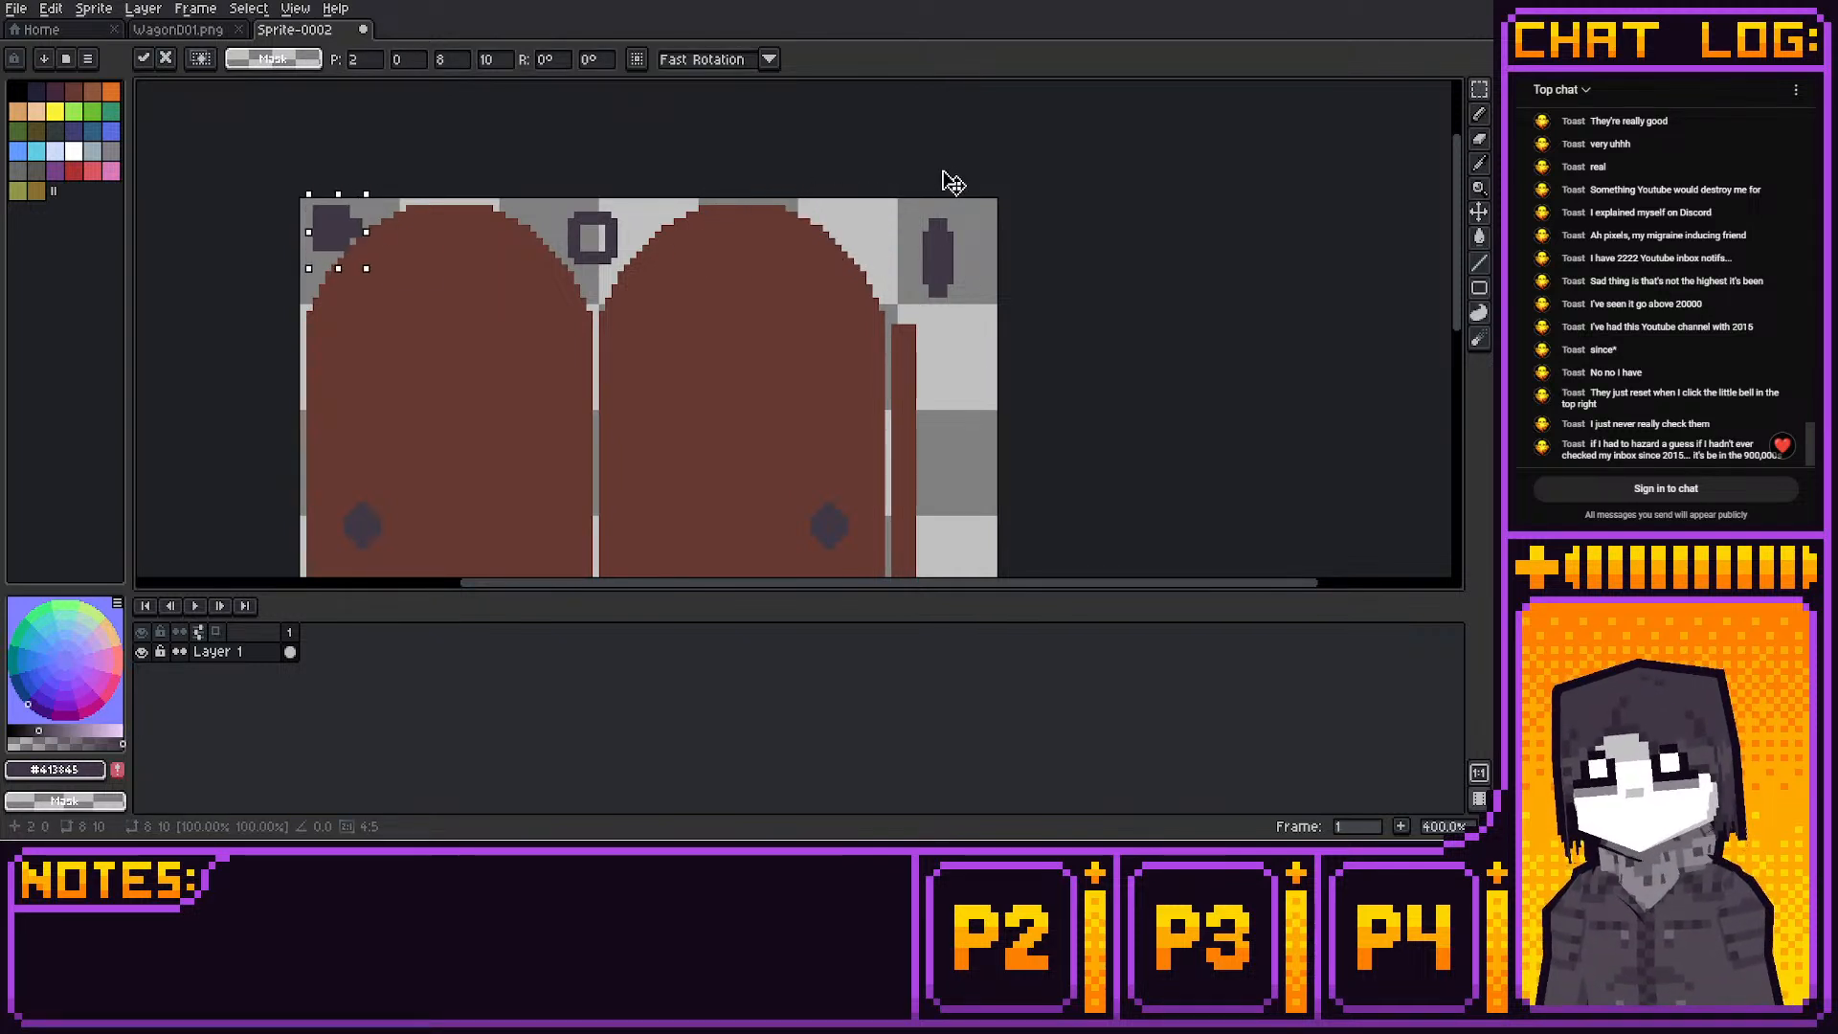
Place the combined metal block between the second door's arch and the elongated plate, and flip it horizontally
left_click_drag(337, 232, 878, 231)
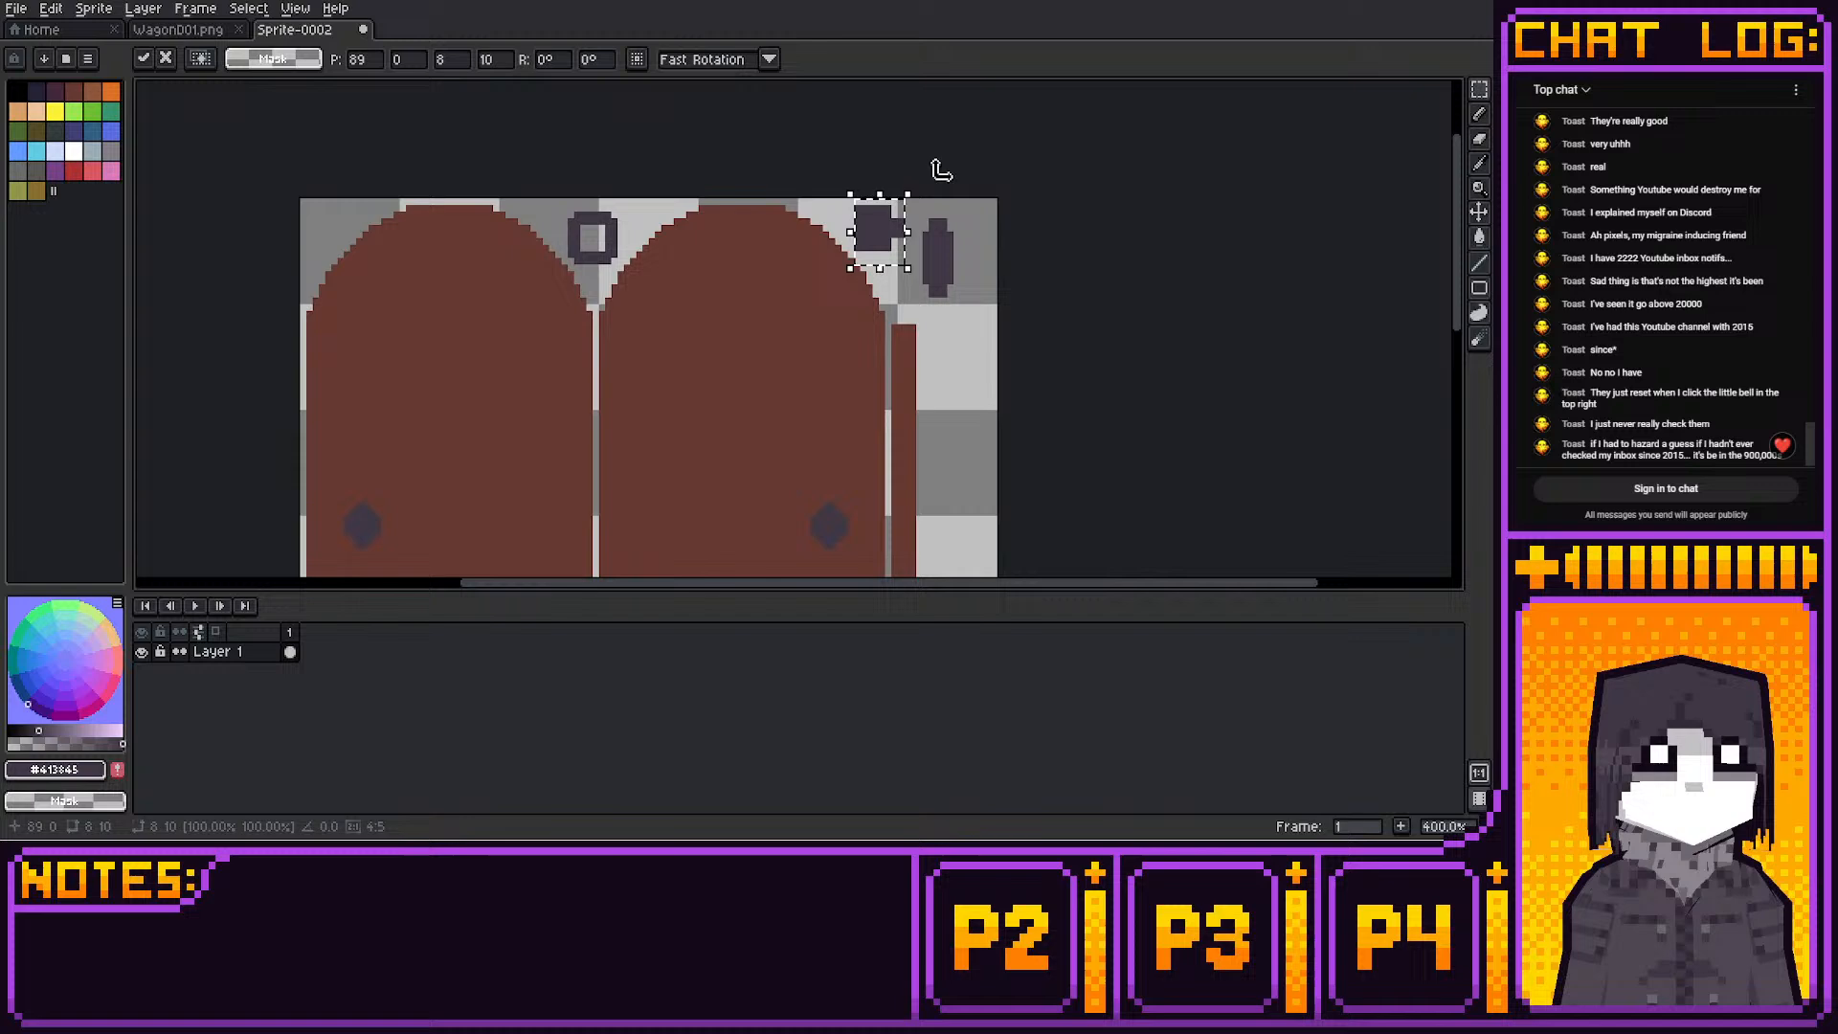
left_click(49, 29)
left_click(294, 30)
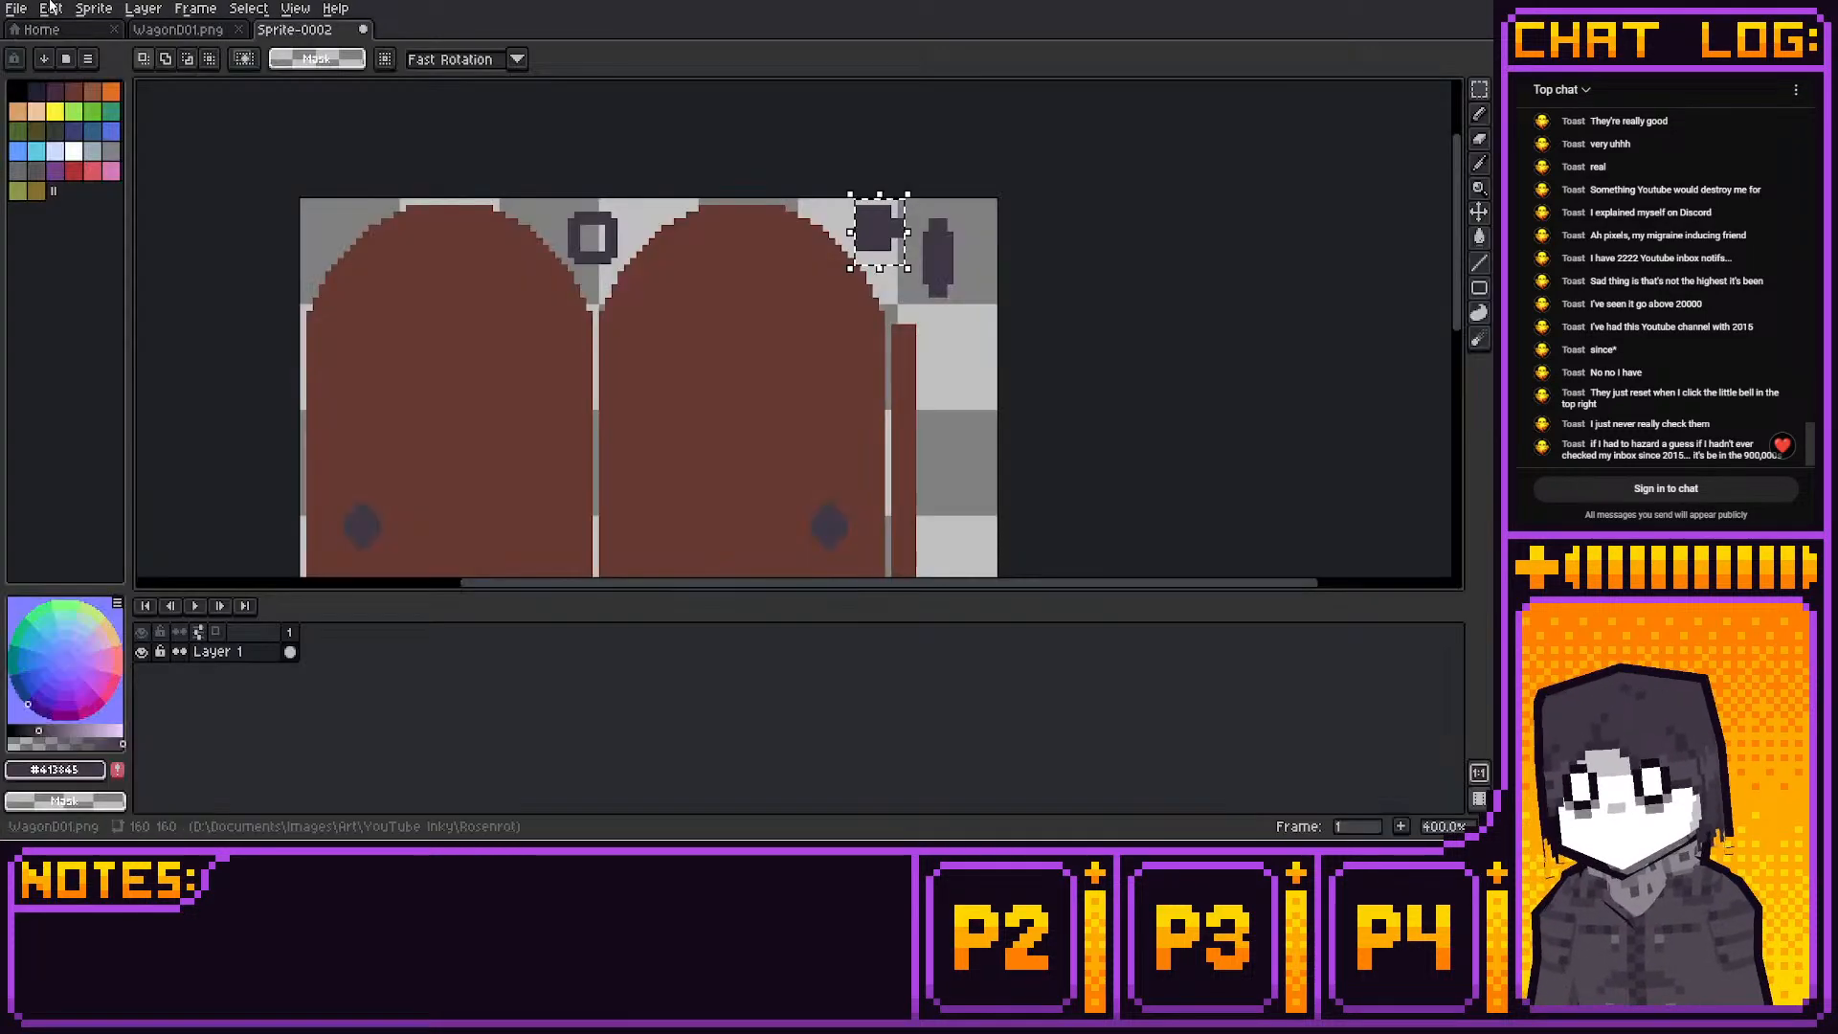
left_click(16, 9)
mouse_move(50, 7)
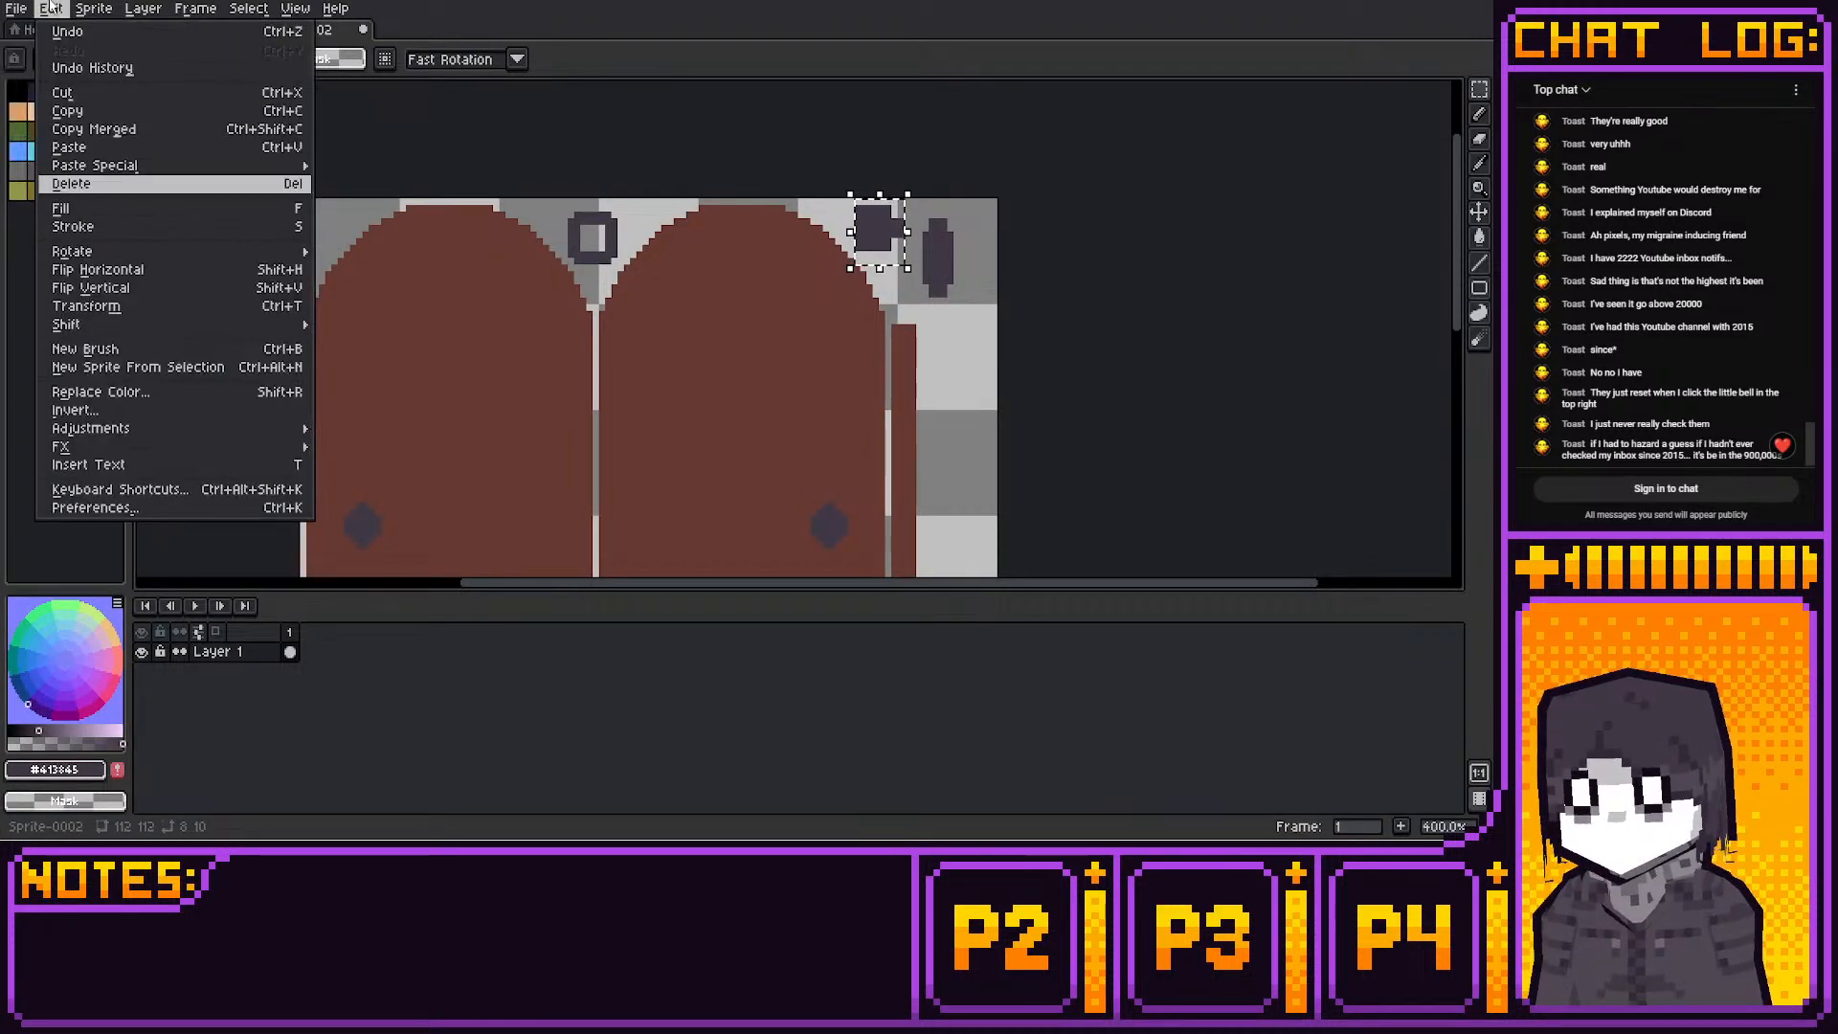
left_click(98, 270)
Move the elongated dark plate about four pixels left and two pixels up, close beside the flipped block, and deselect
mouse_move(878, 231)
left_mouse_down()
mouse_move(969, 334)
mouse_move(918, 264)
left_mouse_up()
left_click(957, 222)
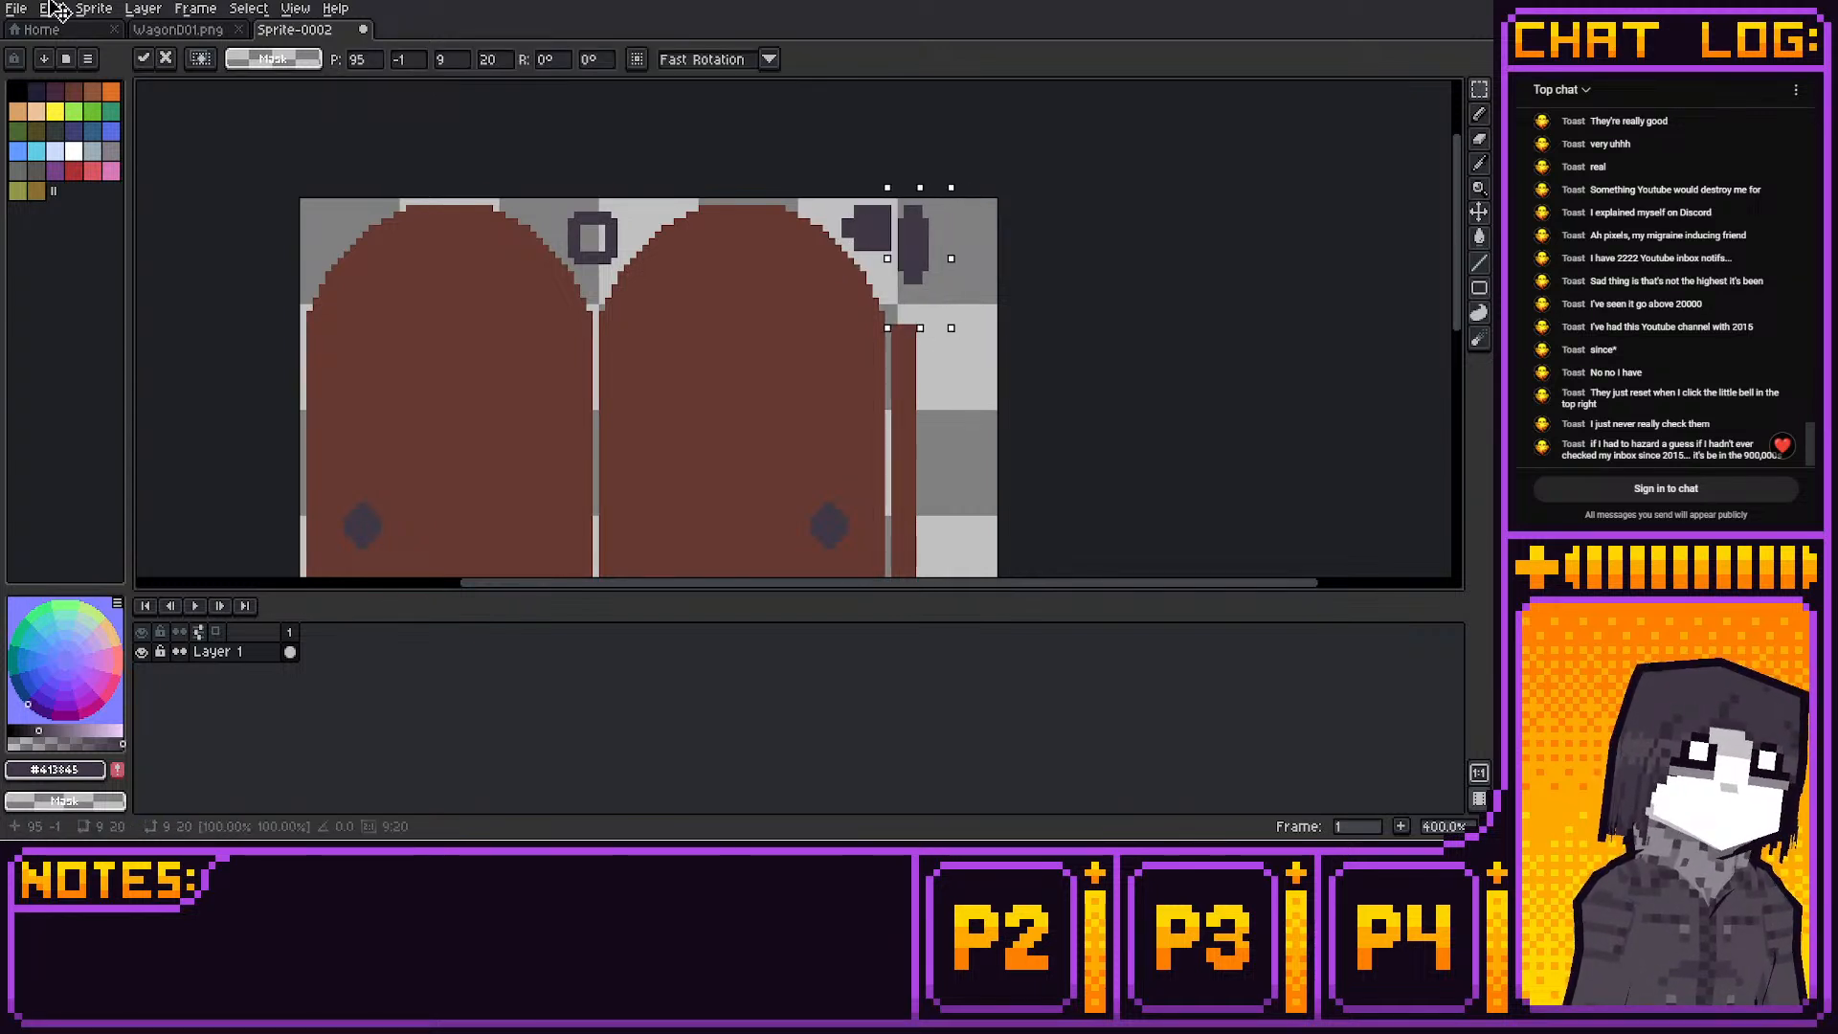
left_click(986, 278)
Try the dark purple palette colour Idx-2 with a one-pixel pencil near the first door's lower edge
scroll(964, 311, "down", 1)
middle_click_drag(941, 443, 980, 183)
scroll(980, 183, "down", 1)
middle_click_drag(981, 84, 967, 245)
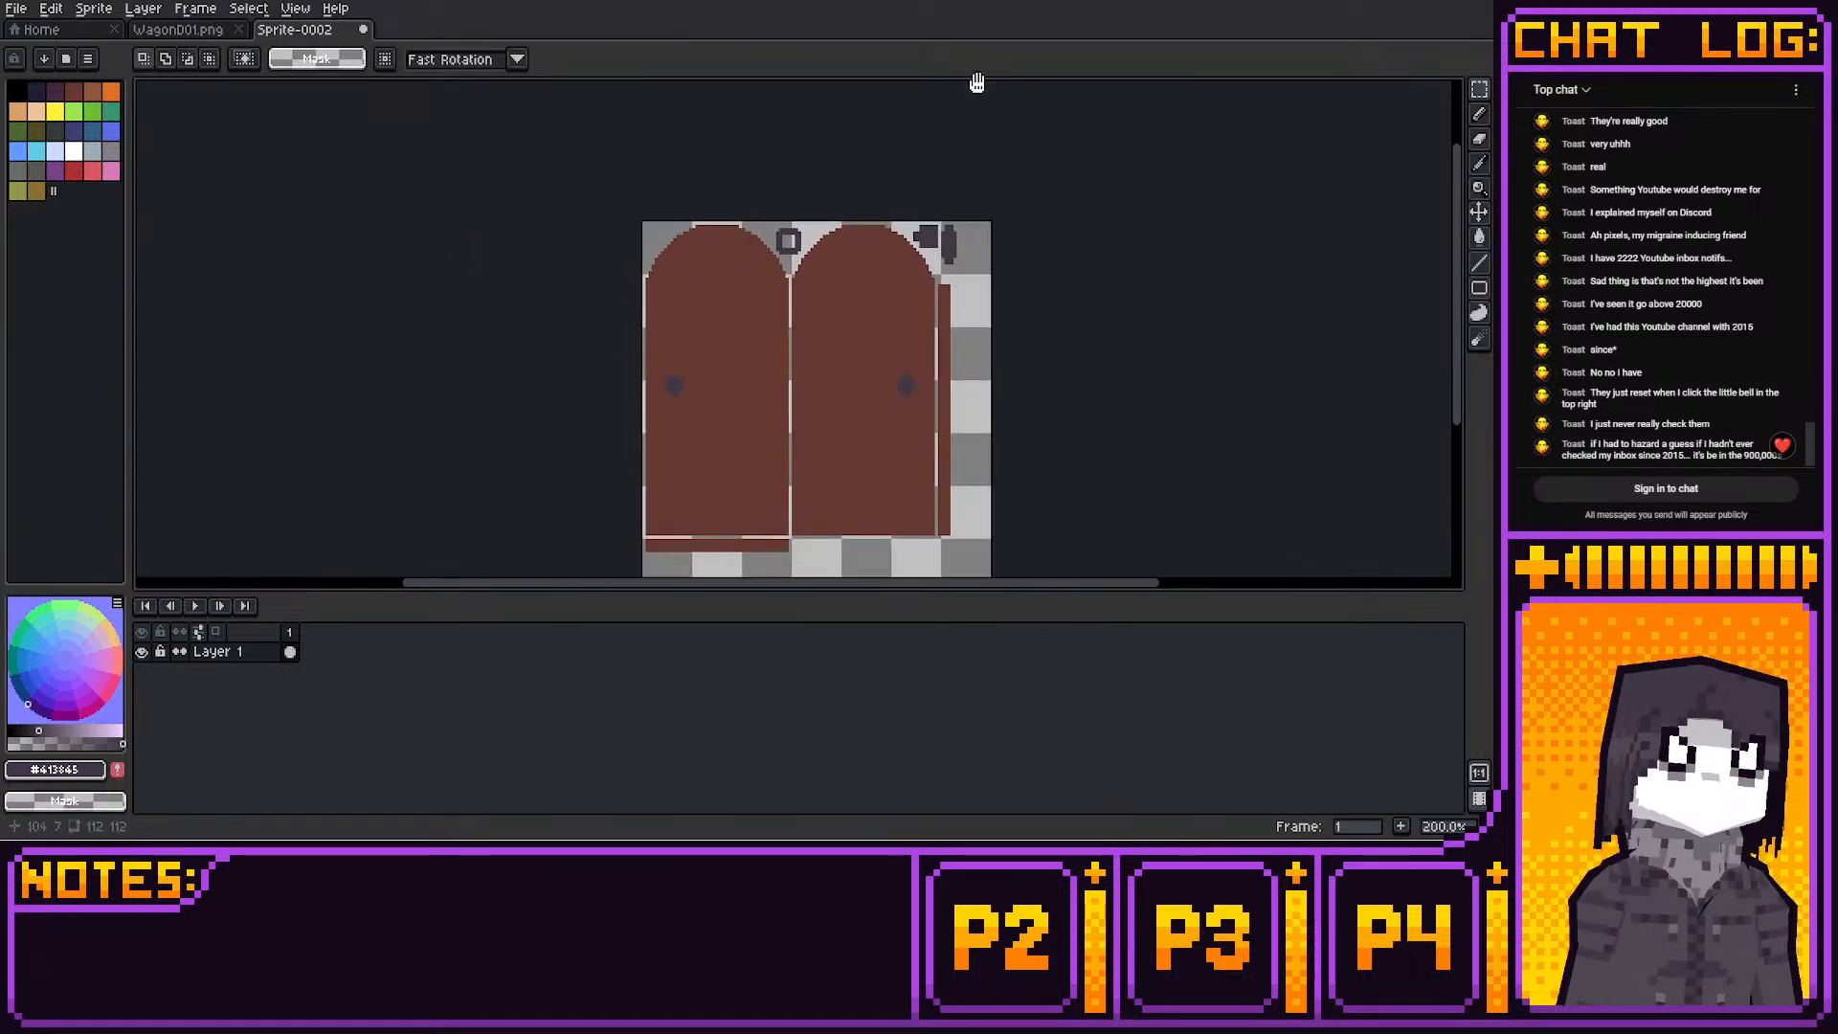
scroll(1053, 100, "up", 1)
key("b")
middle_click_drag(1086, 134, 1093, 148)
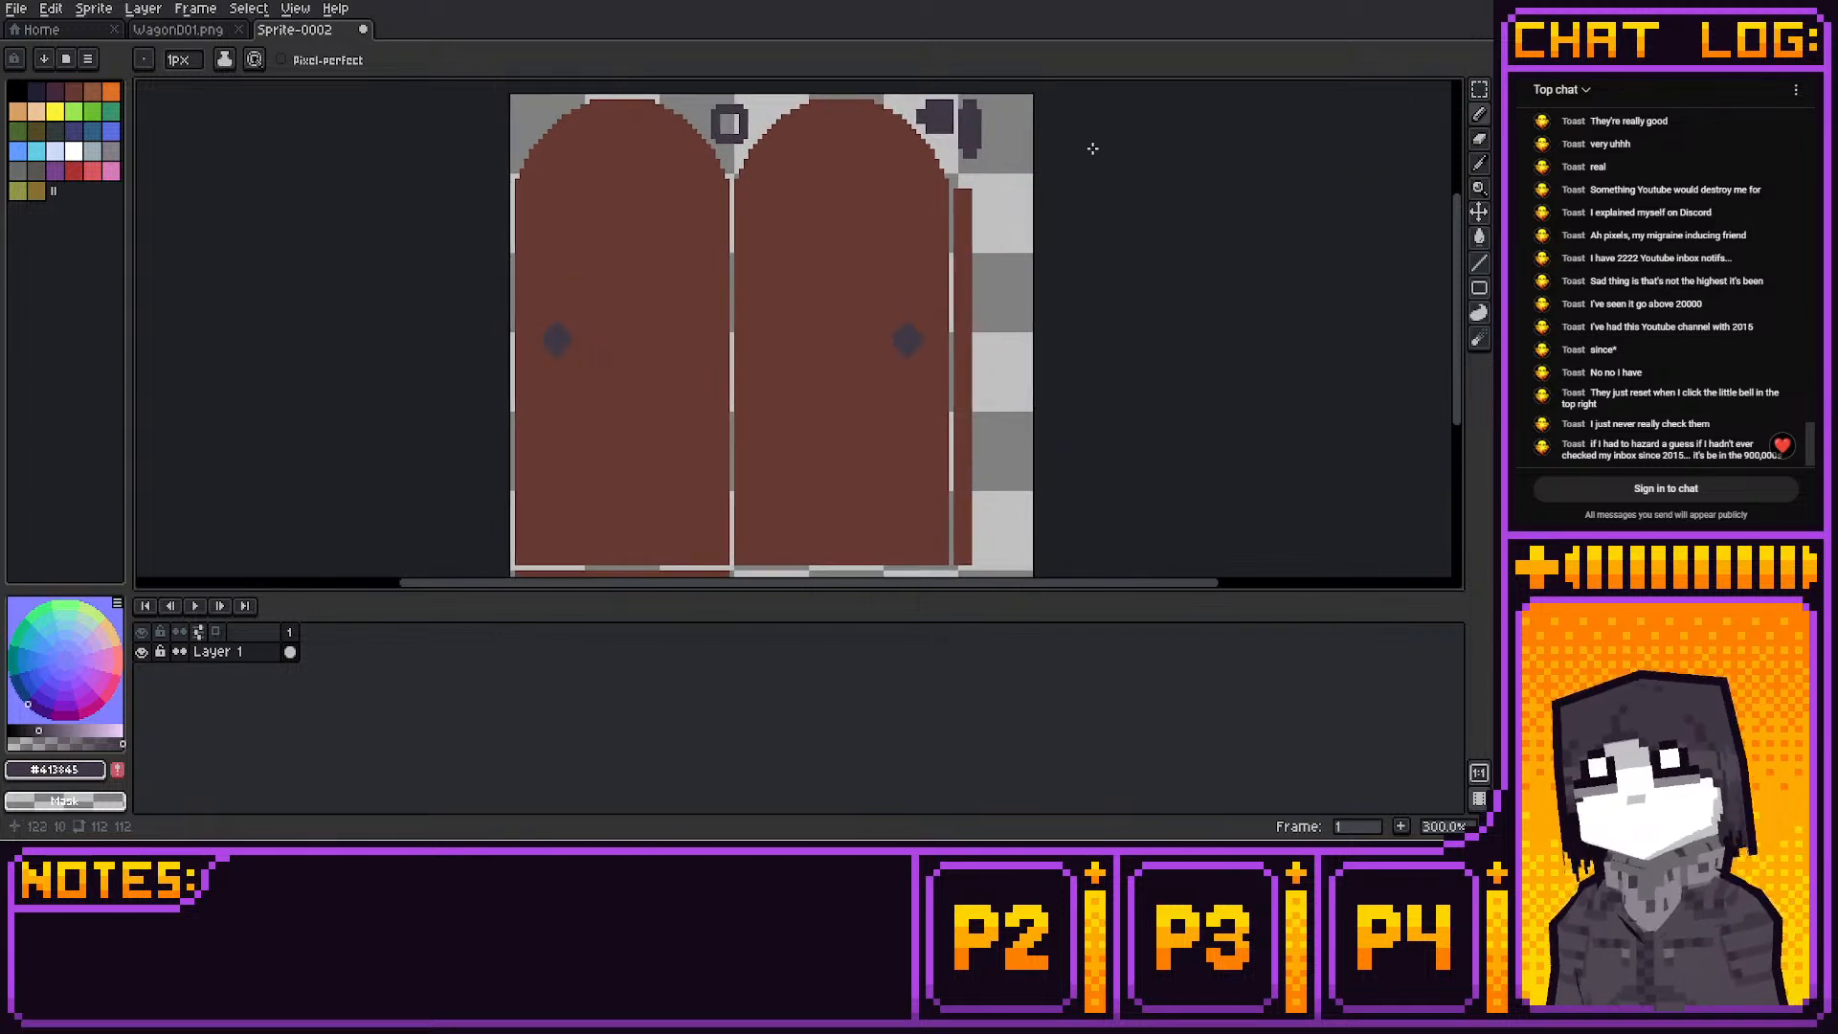
middle_click_drag(1049, 251, 1047, 240)
left_click(55, 92)
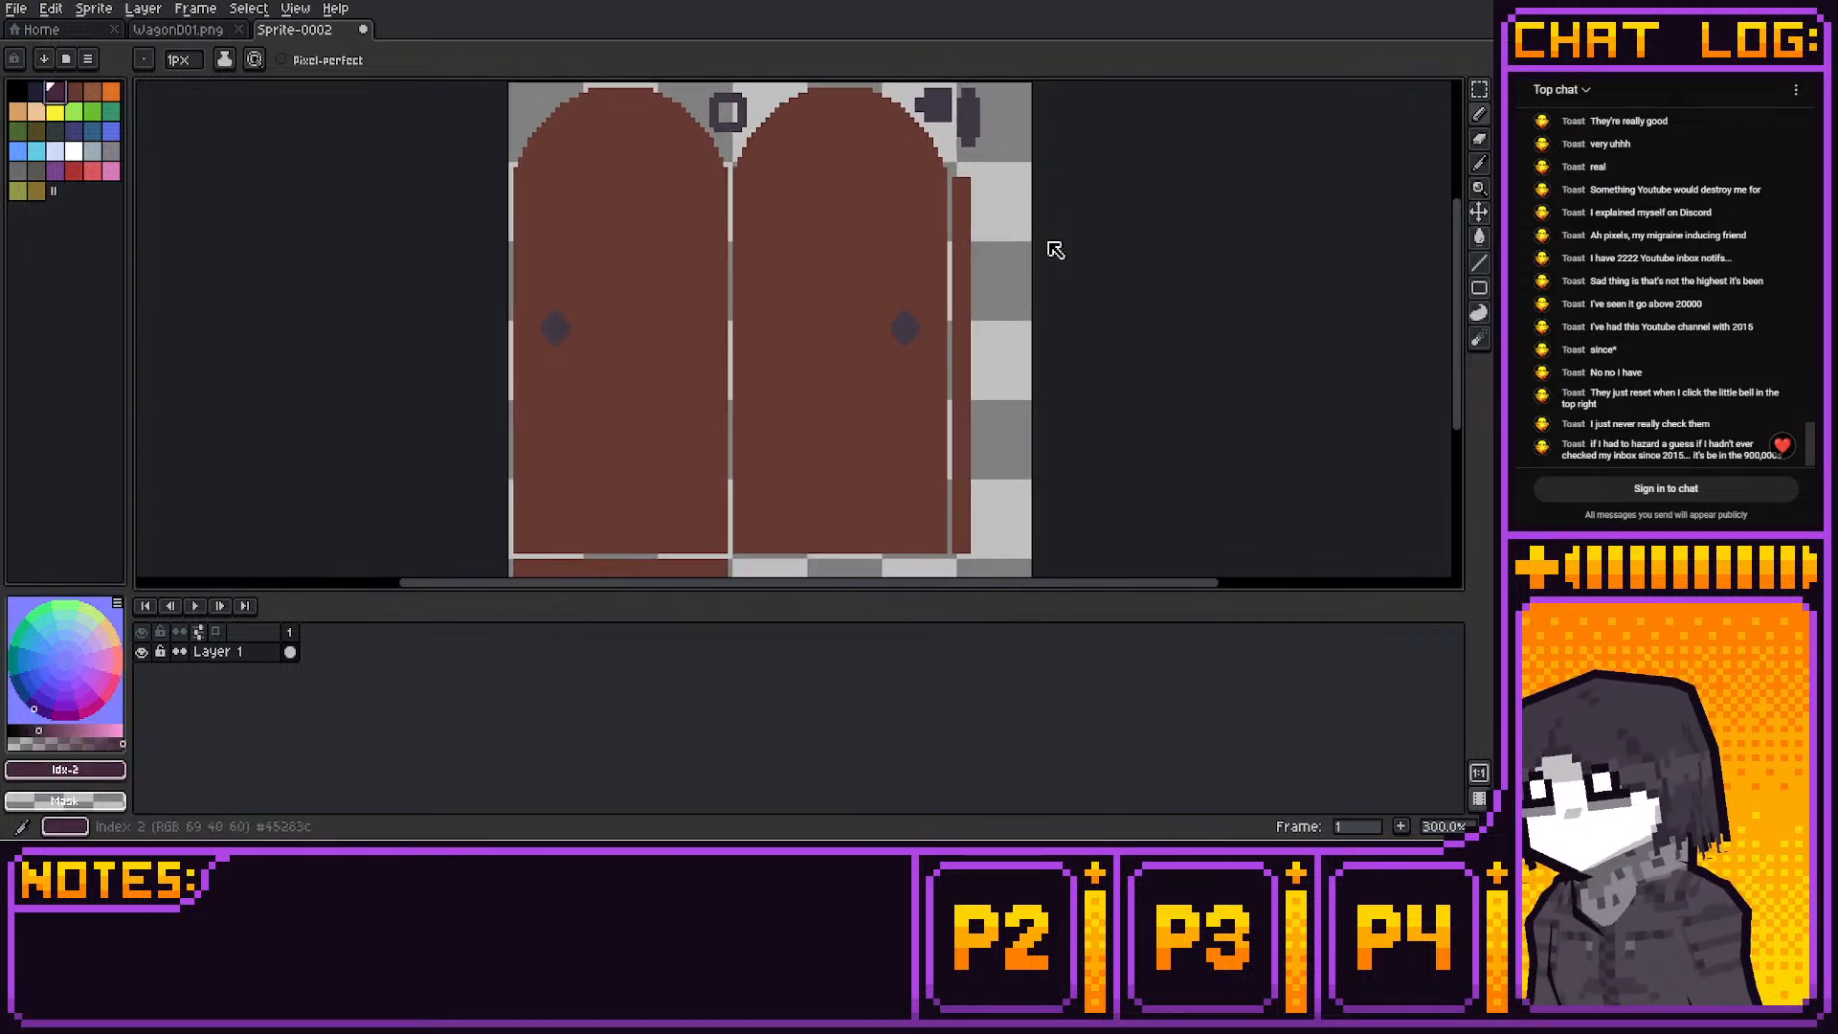
middle_click_drag(816, 375, 868, 243)
scroll(616, 438, "up", 1)
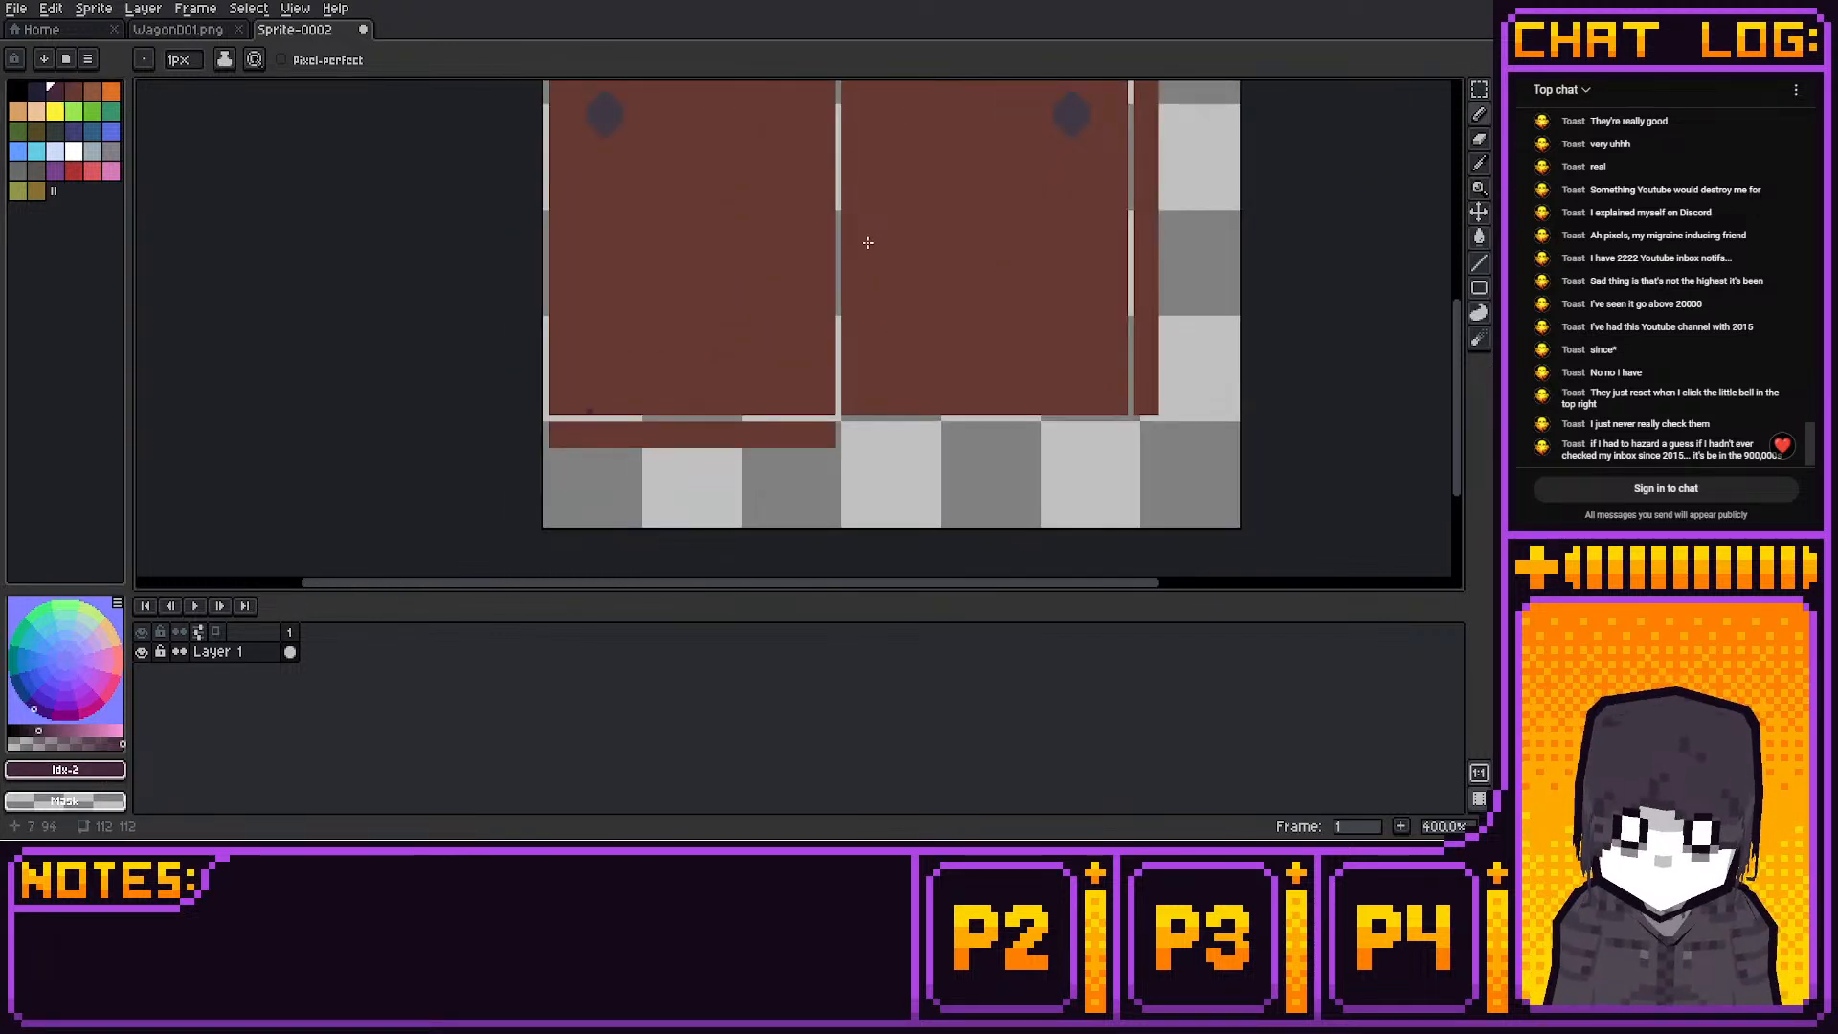
left_click(589, 411)
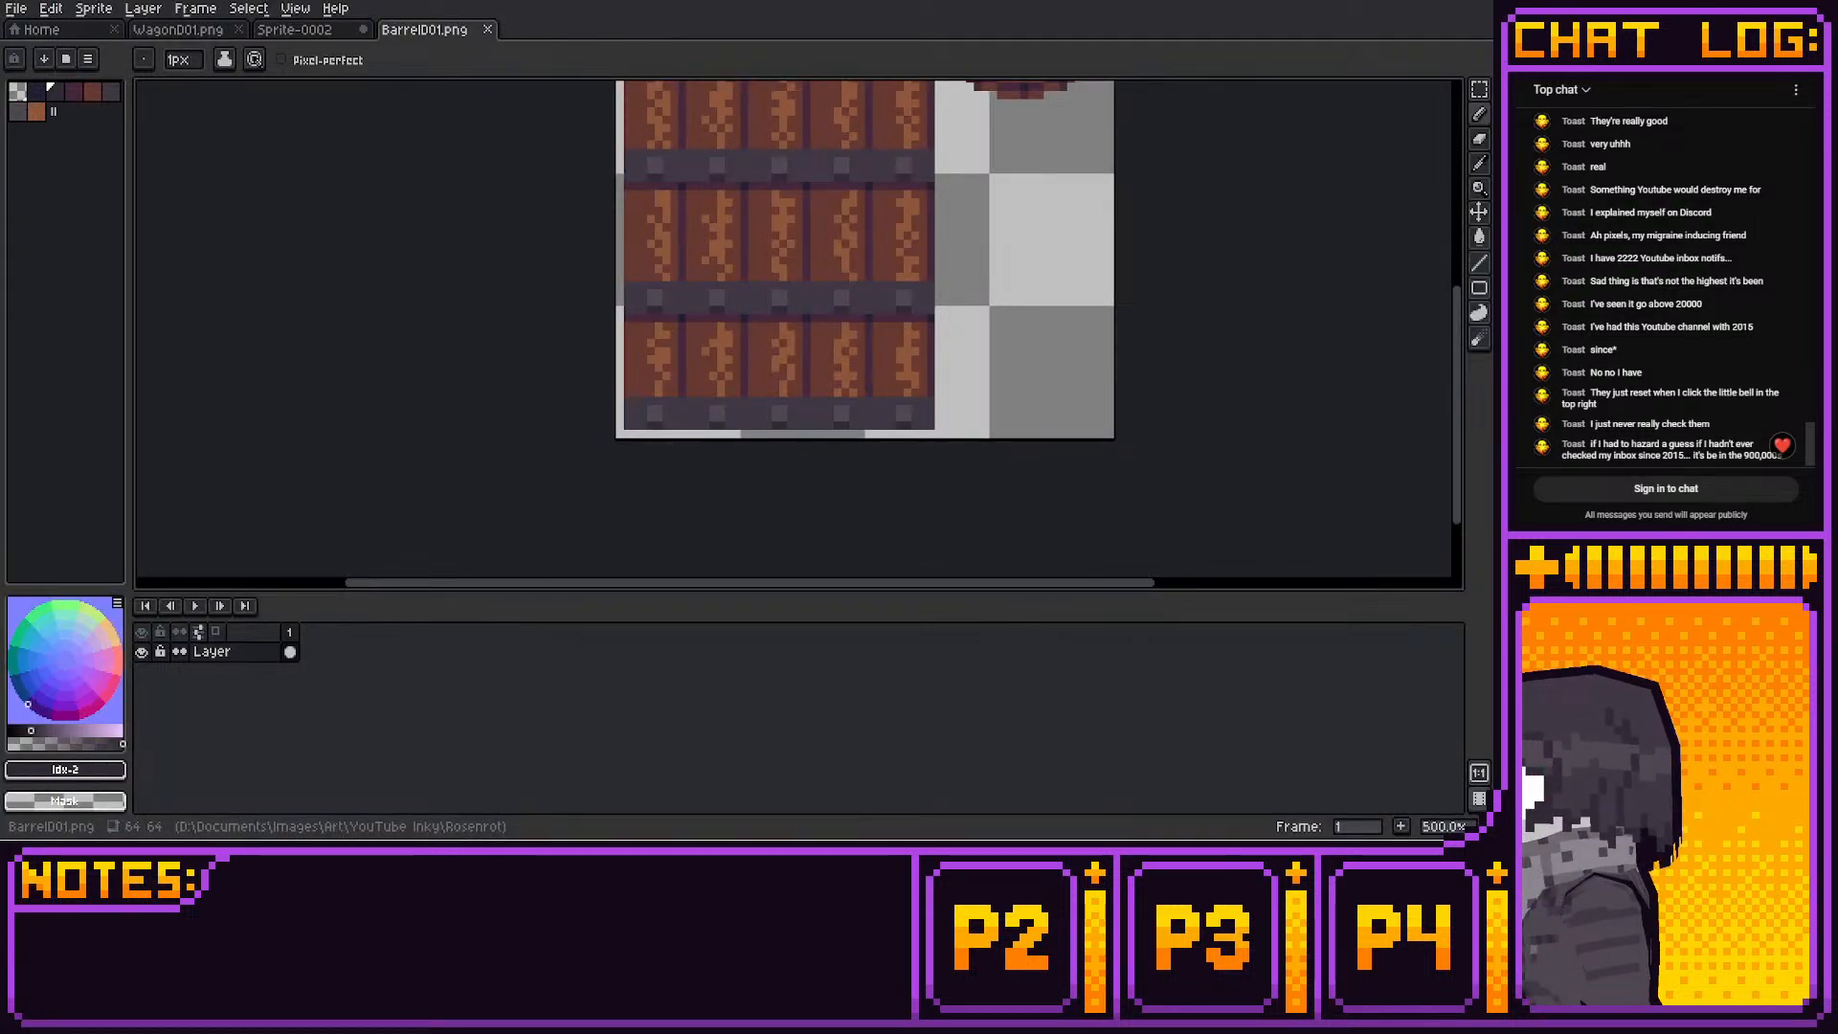
Sample the dark shade #322936 from the metal bands in BarrelD01.png and return to the door sheet
key("i")
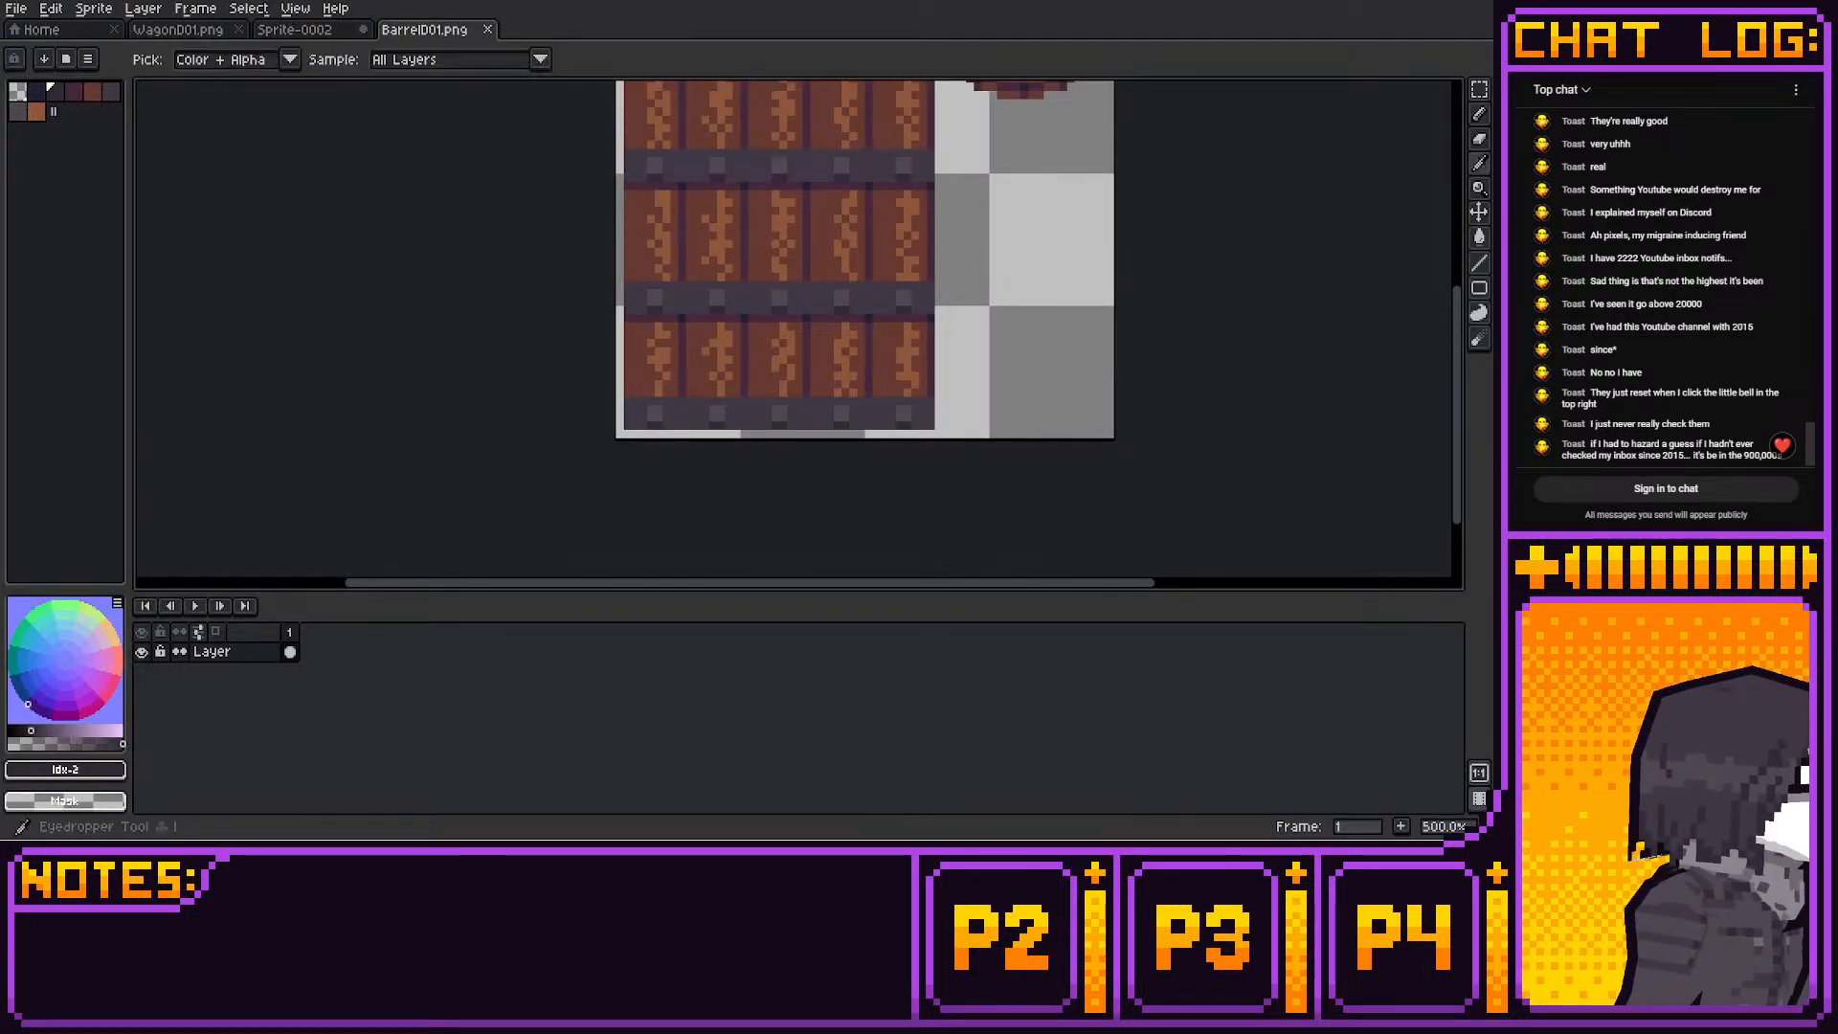
middle_click_drag(931, 111, 968, 265)
left_click(942, 320)
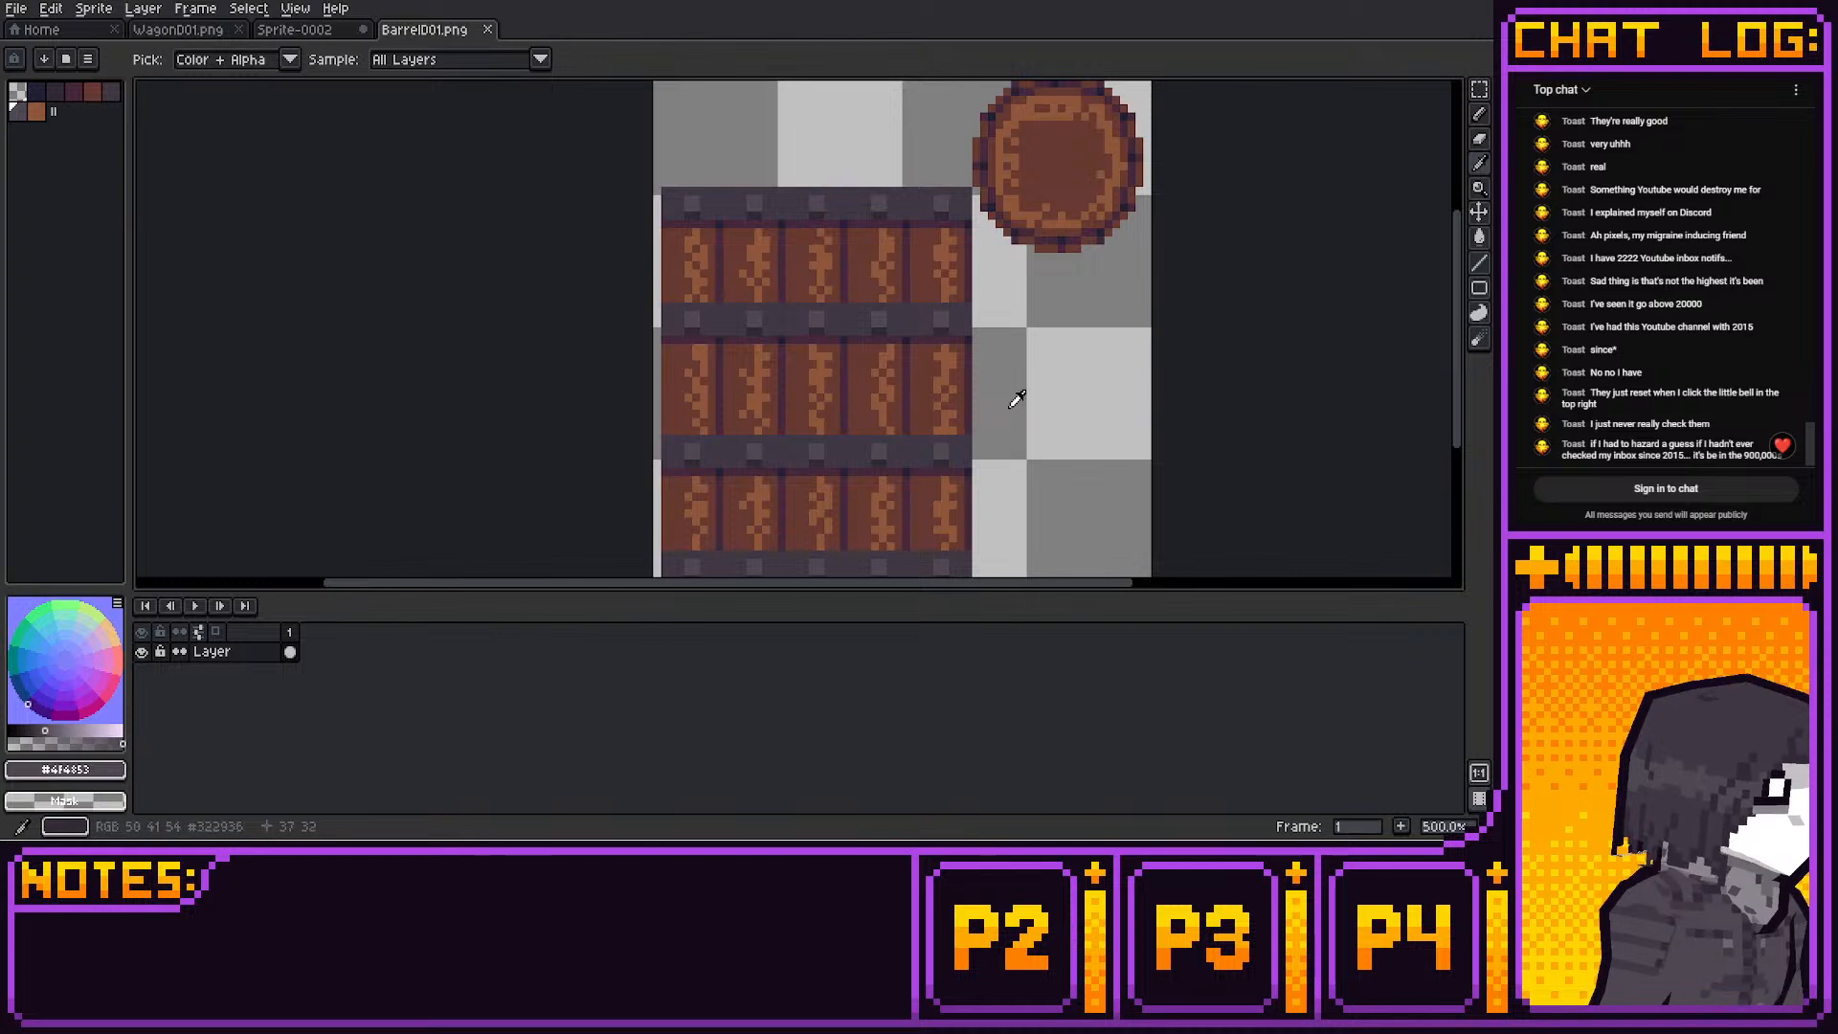
left_click(942, 331)
key("ctrl+shift+Tab")
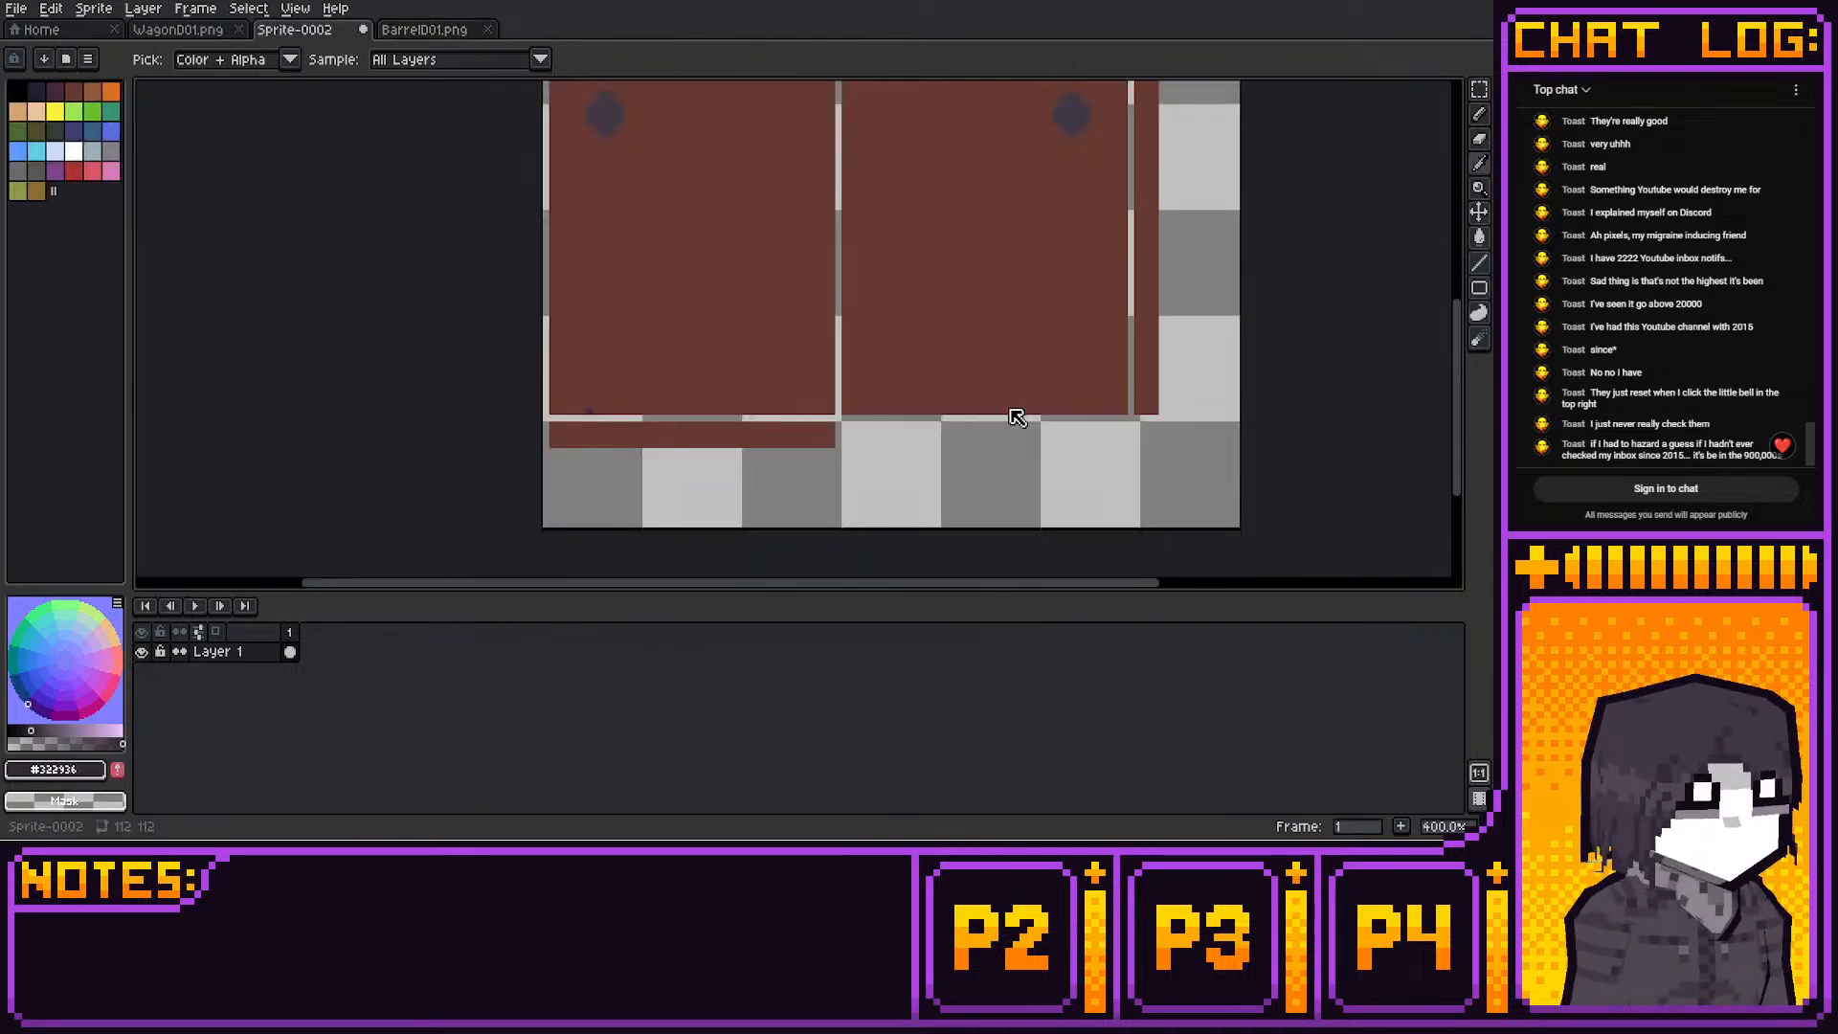
Paint a short vertical keyhole slit in #322936 down the middle of the diamond fitting on each door
key("b")
mouse_move(1215, 448)
middle_mouse_down()
mouse_move(943, 271)
mouse_move(967, 196)
middle_mouse_up()
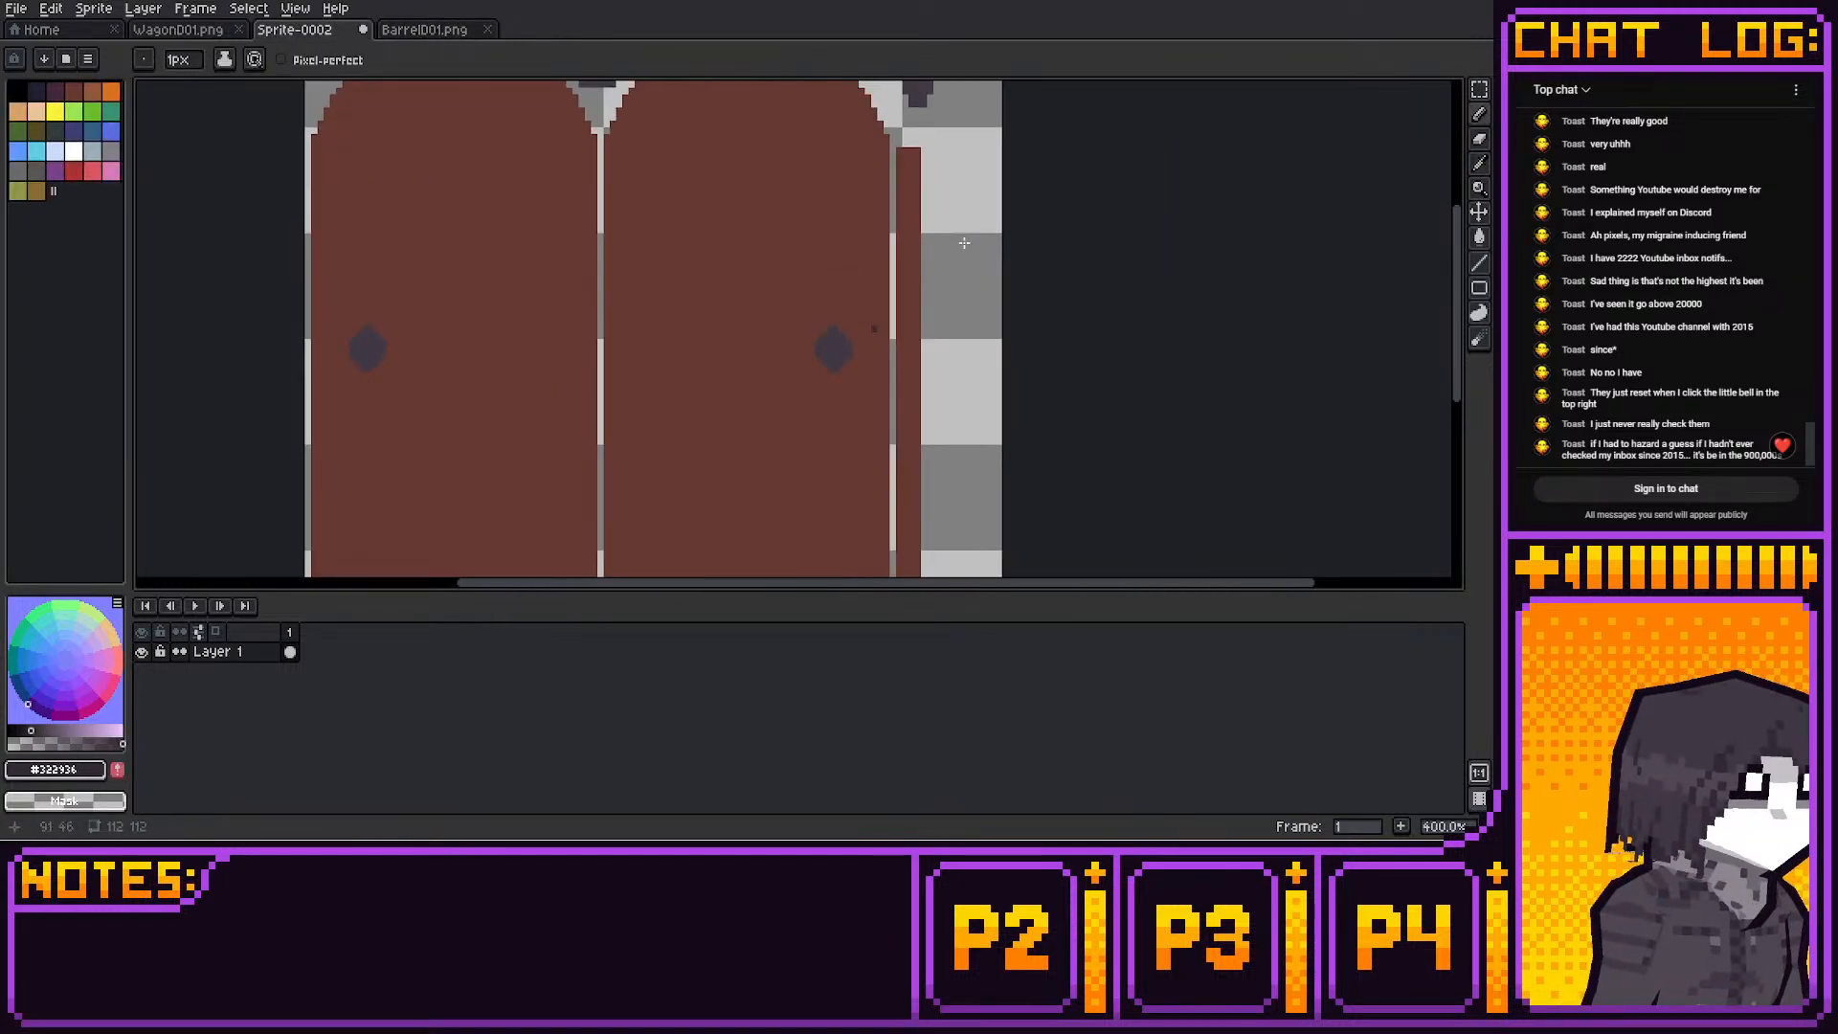
scroll(964, 242, "up", 1)
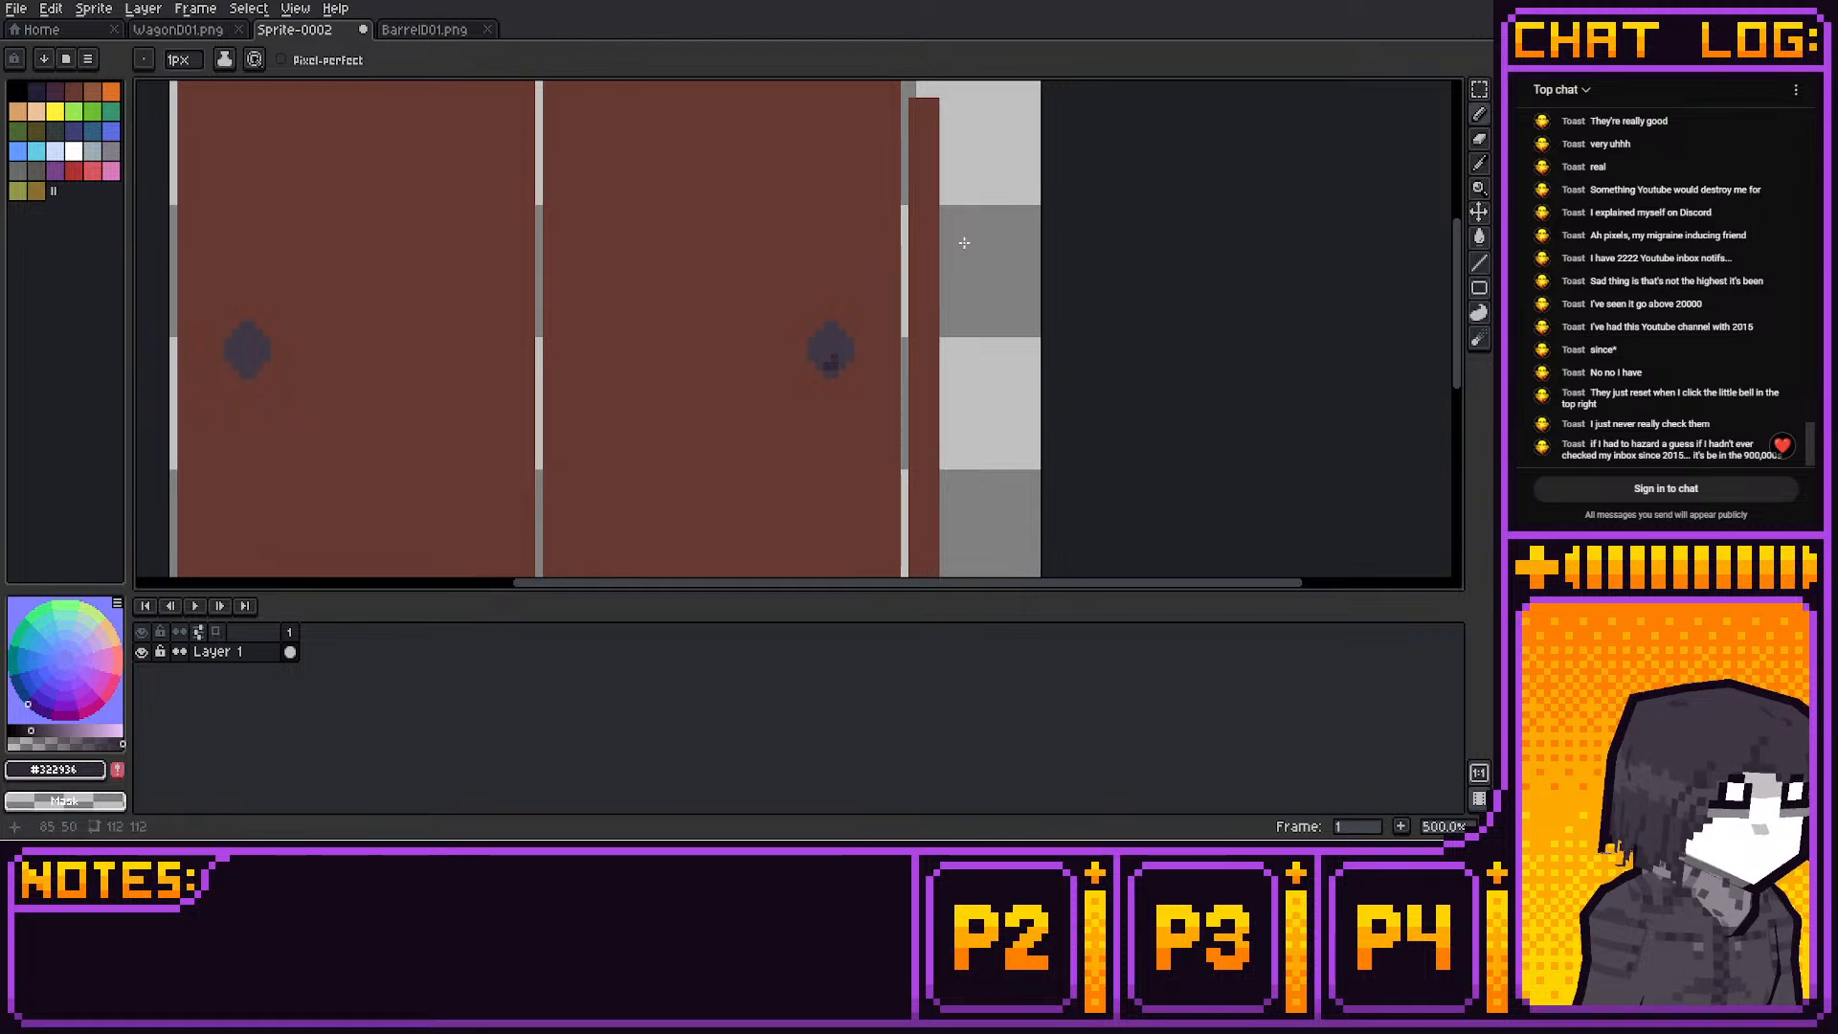
left_click_drag(827, 341, 830, 368)
middle_click_drag(866, 388, 906, 379)
left_click(873, 335)
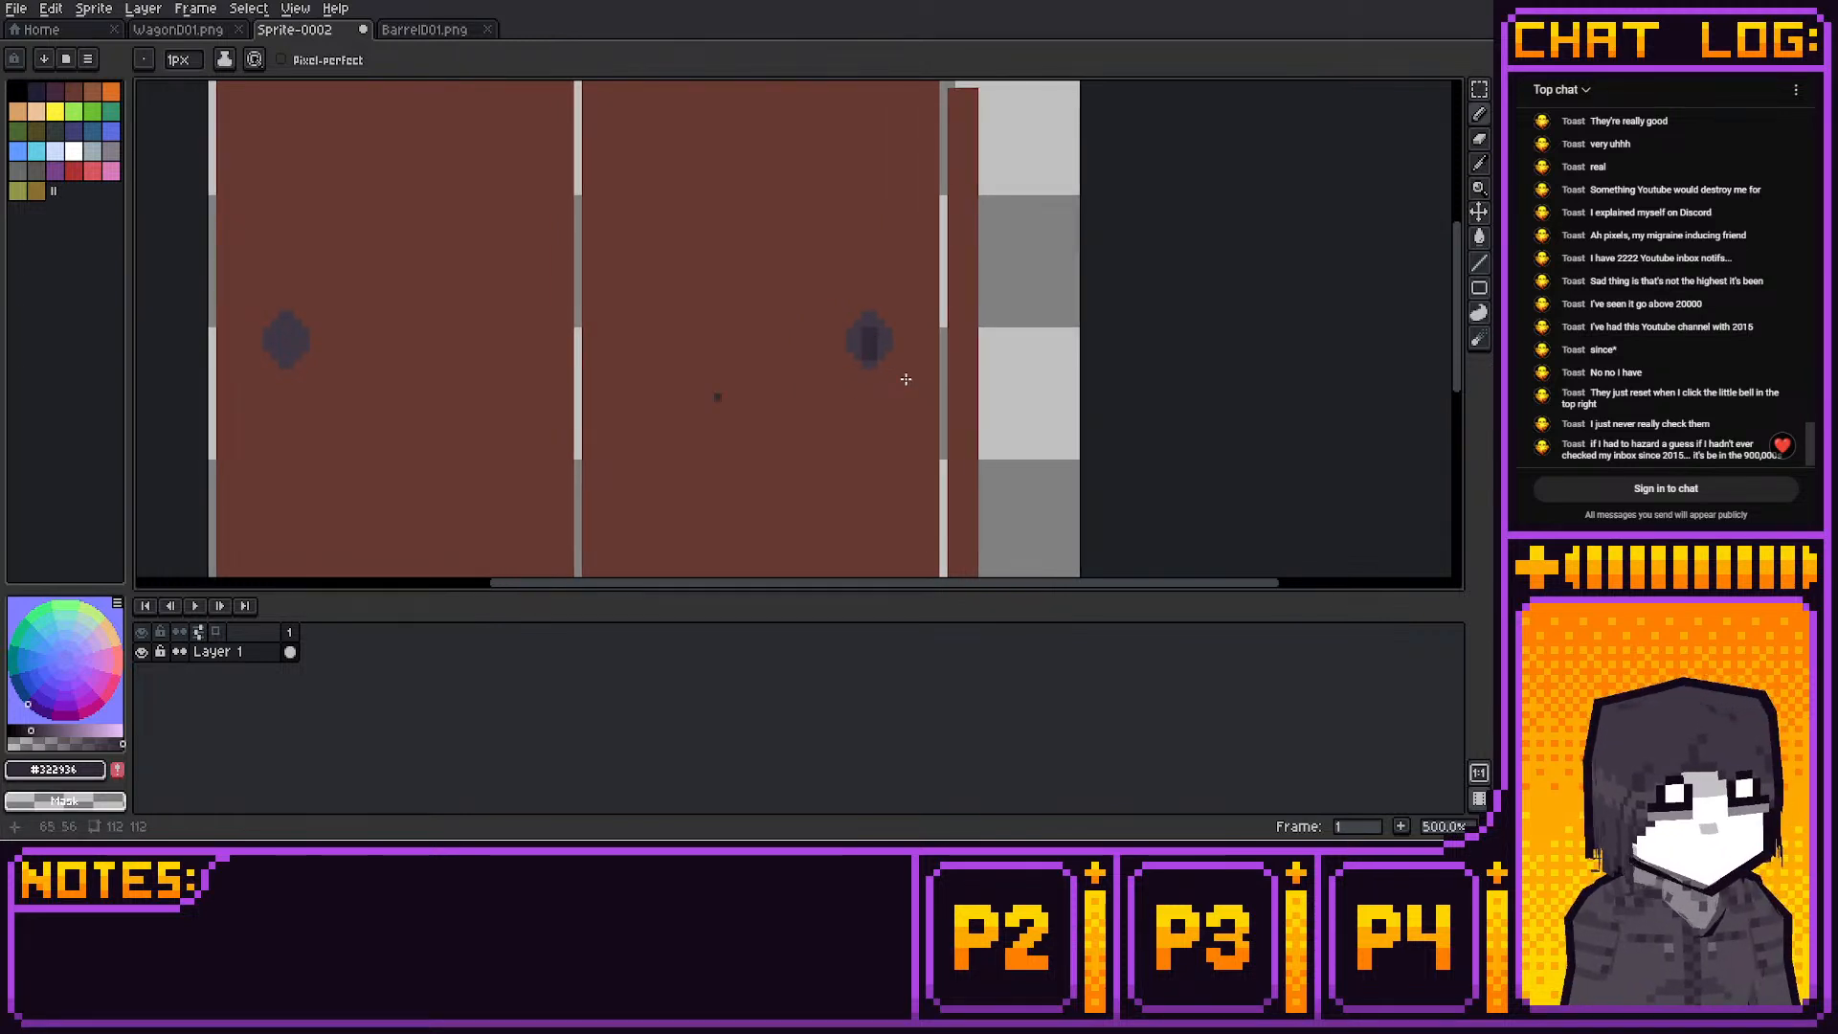
mouse_move(282, 355)
left_mouse_down()
mouse_move(282, 331)
mouse_move(282, 347)
left_mouse_up()
middle_click_drag(389, 274, 258, 520)
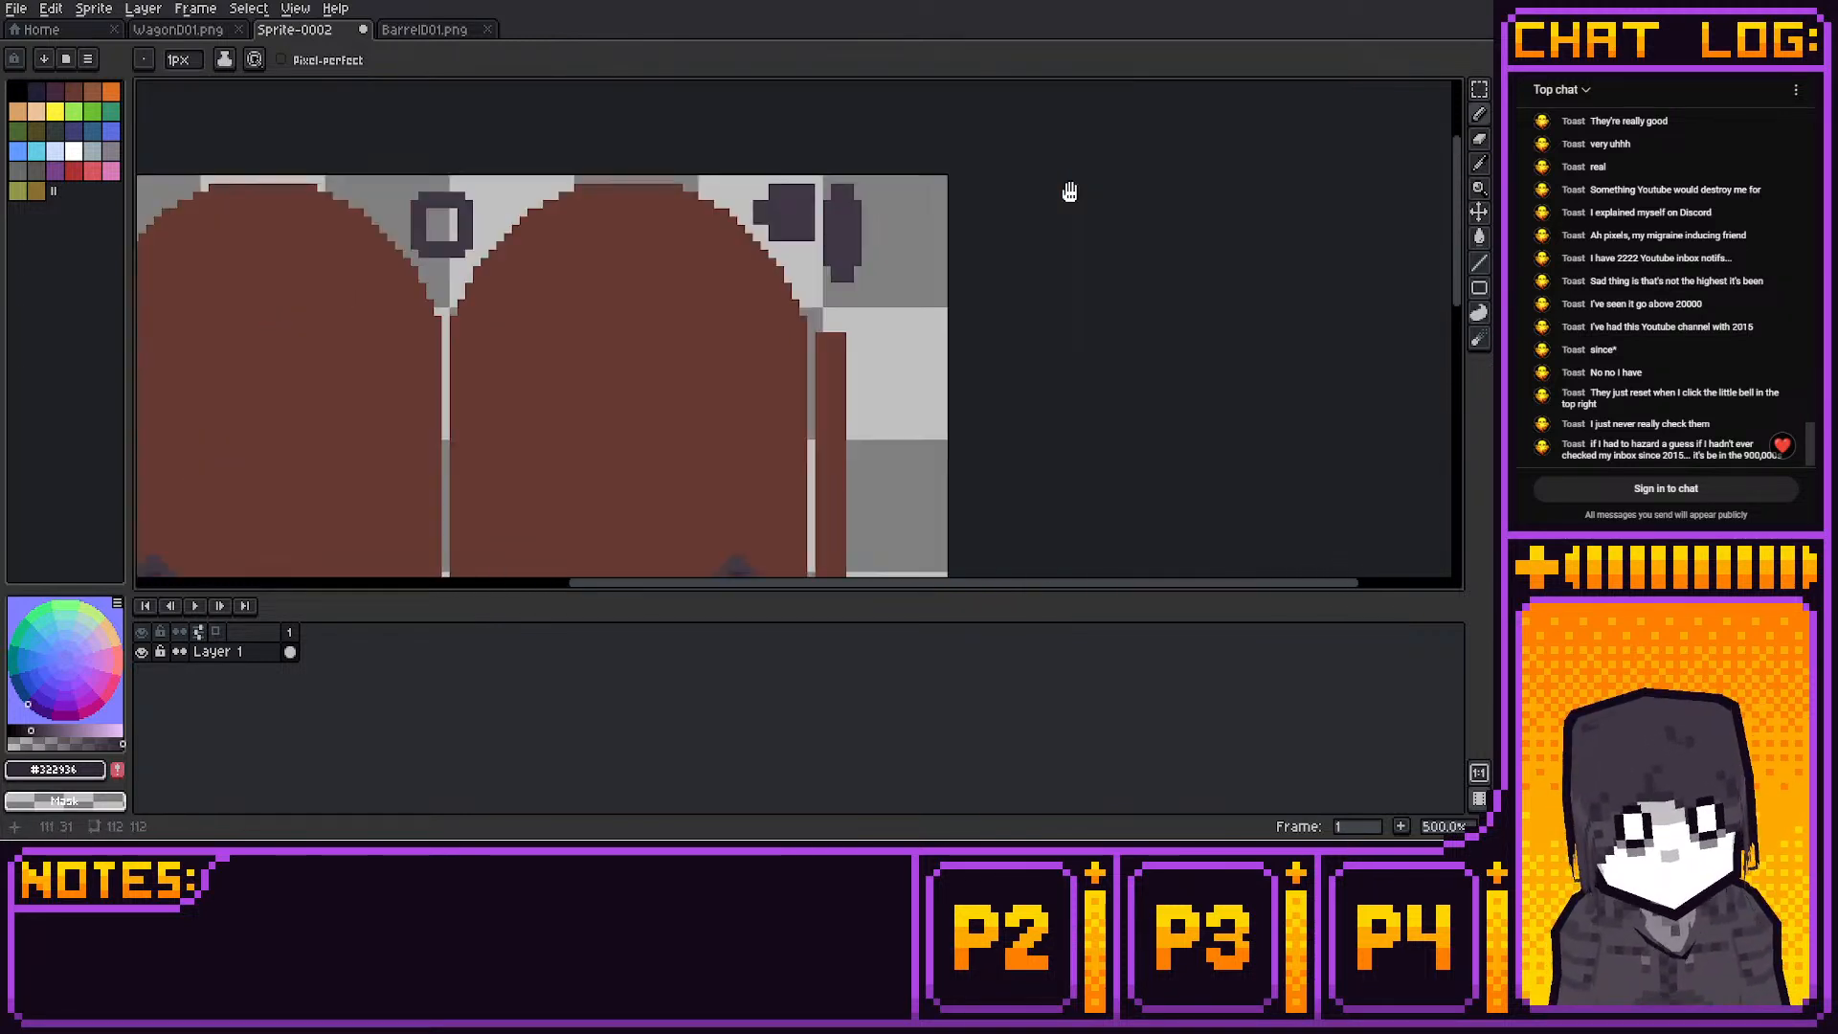
middle_click_drag(1070, 193, 1079, 274)
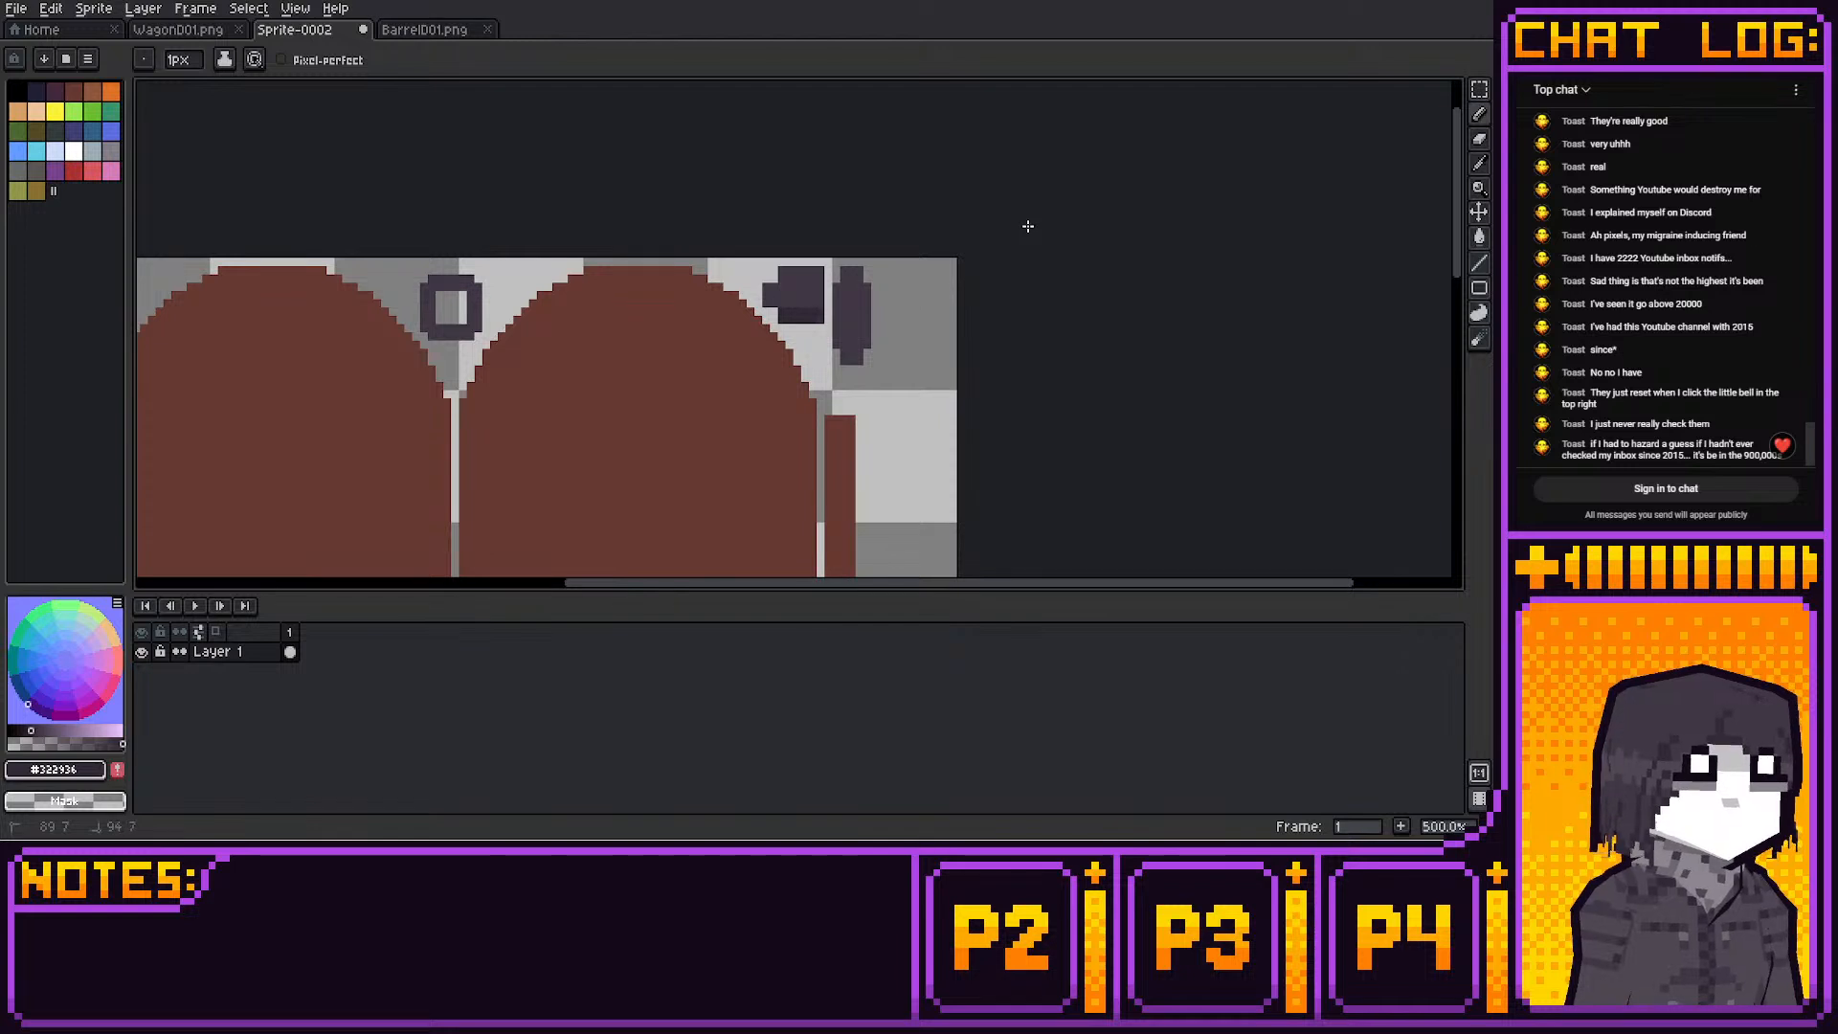
middle_click_drag(881, 384, 898, 330)
scroll(895, 309, "down", 2)
scroll(895, 326, "up", 1)
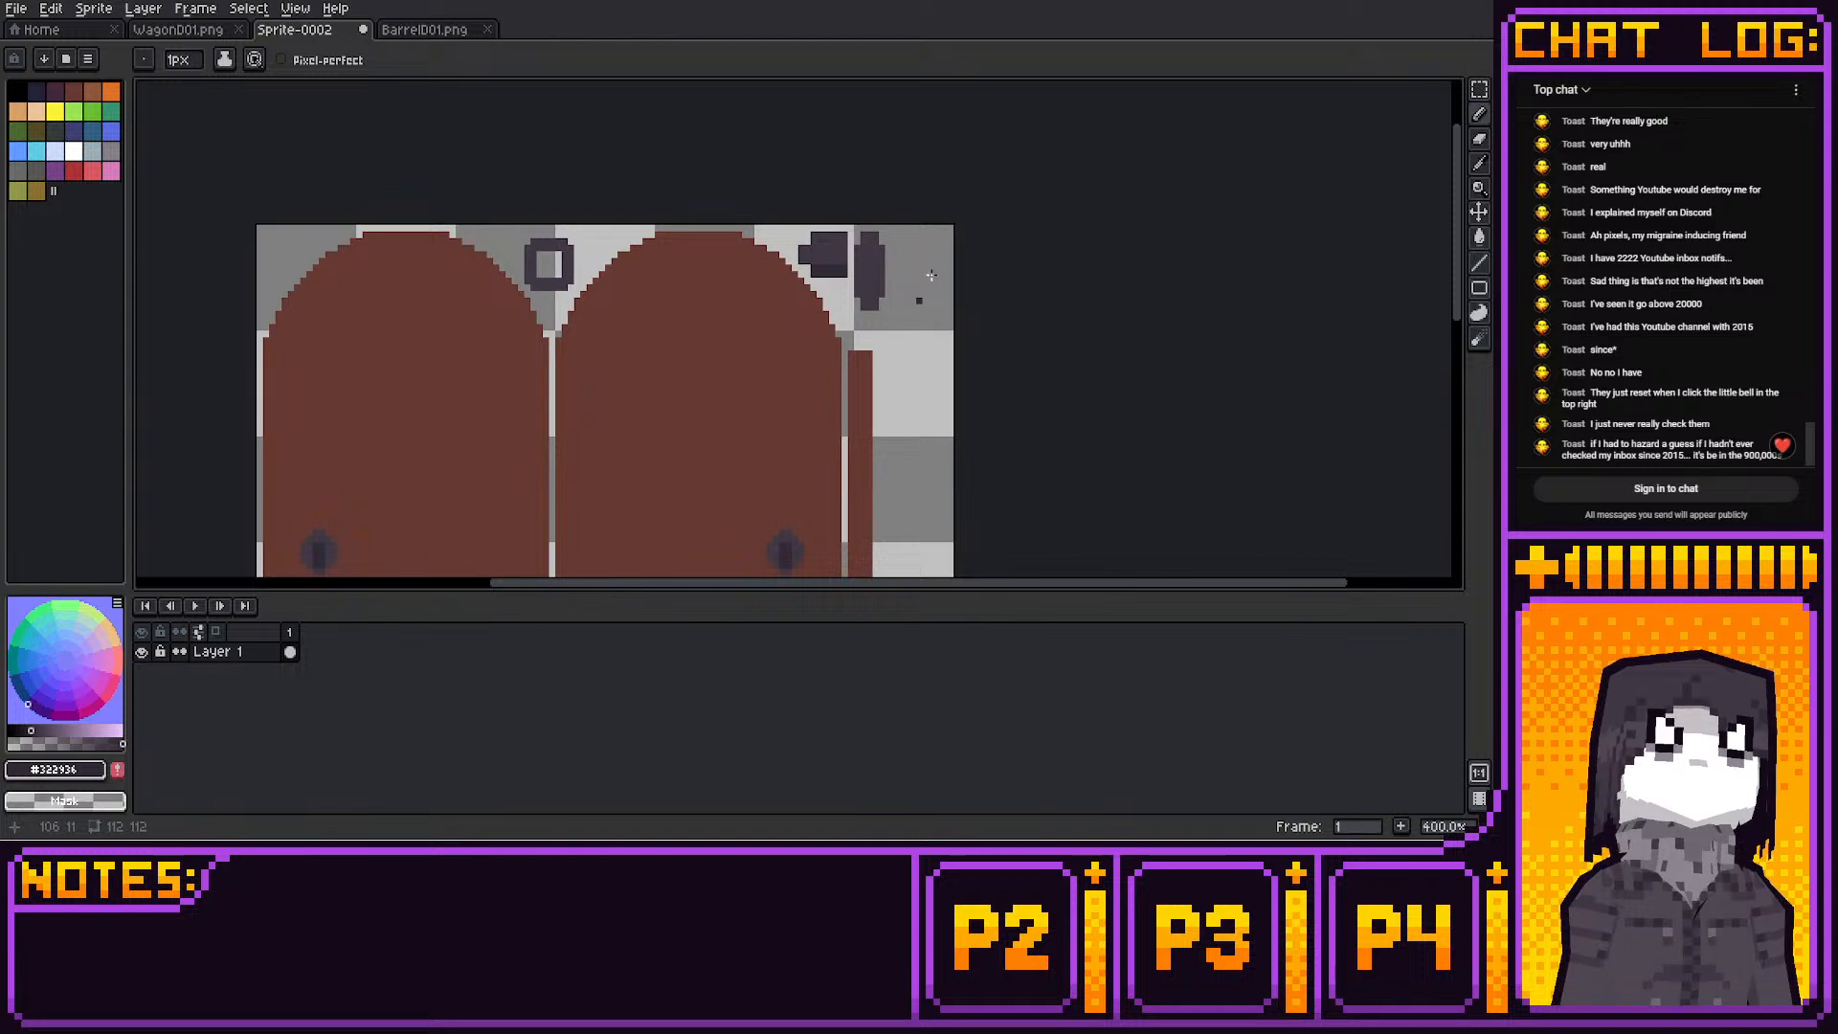
scroll(930, 276, "up", 1)
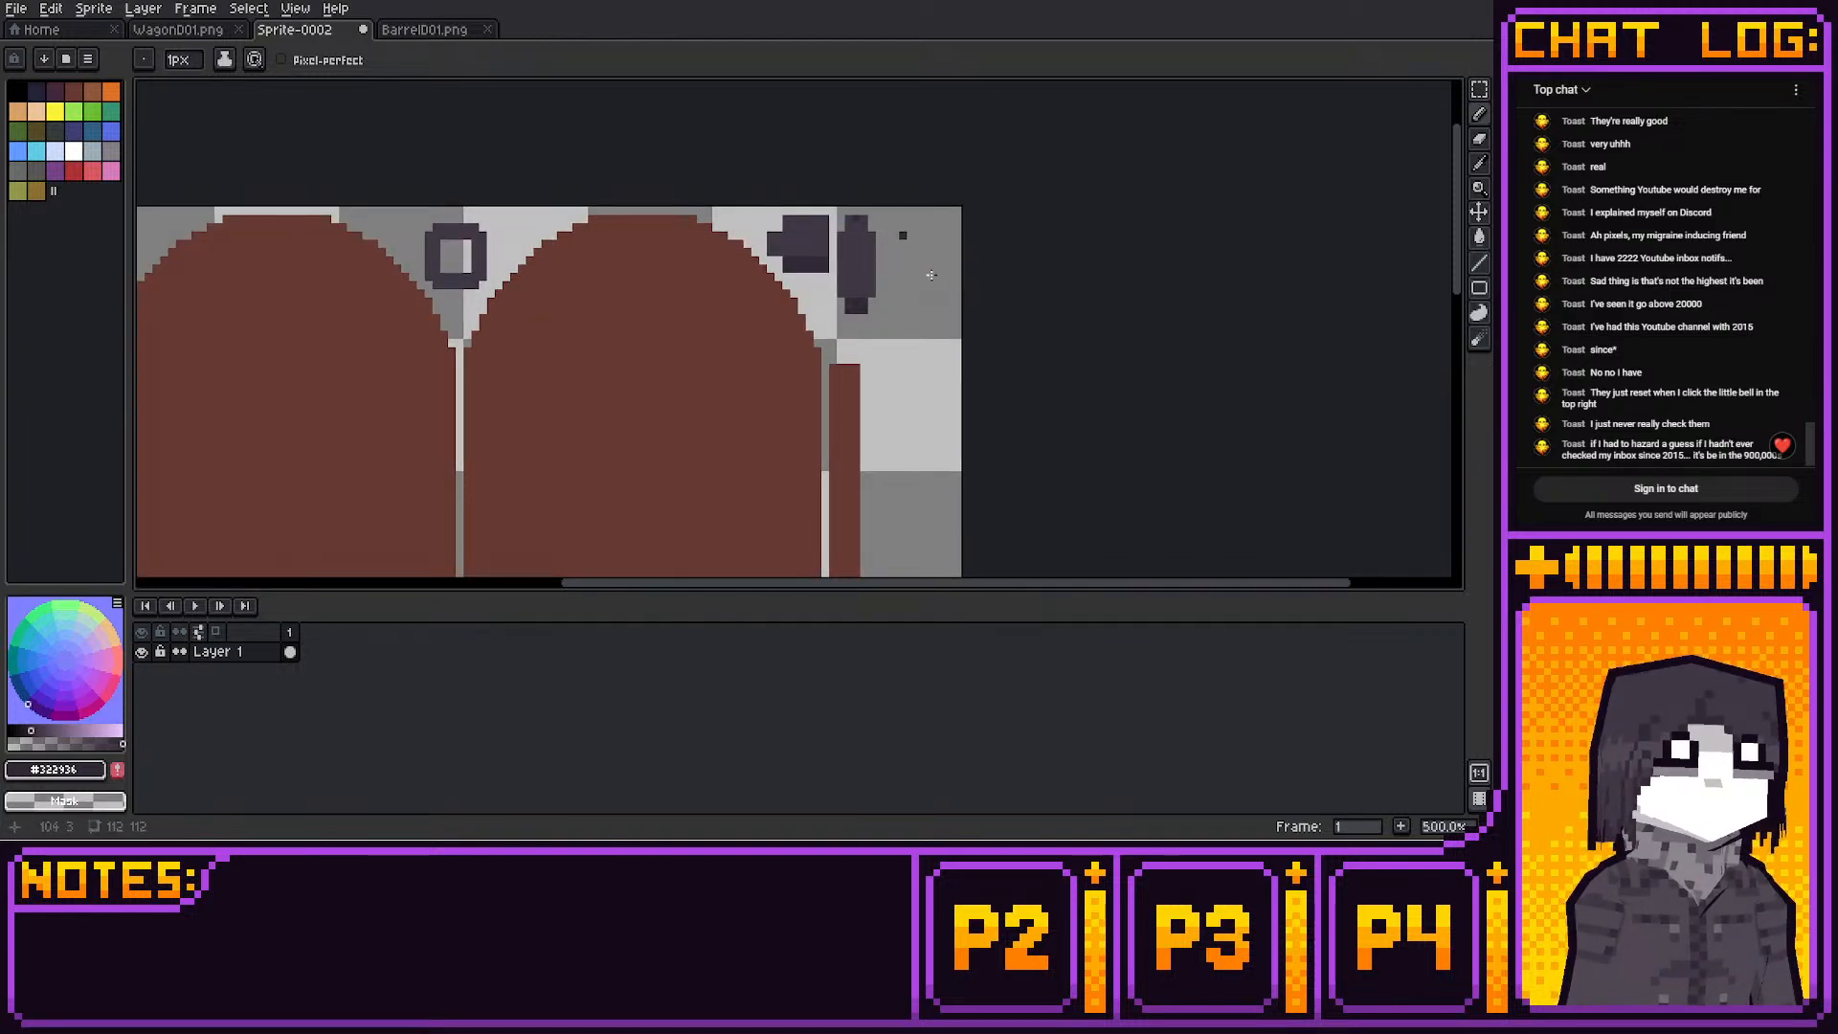
scroll(924, 278, "down", 3)
scroll(890, 286, "up", 1)
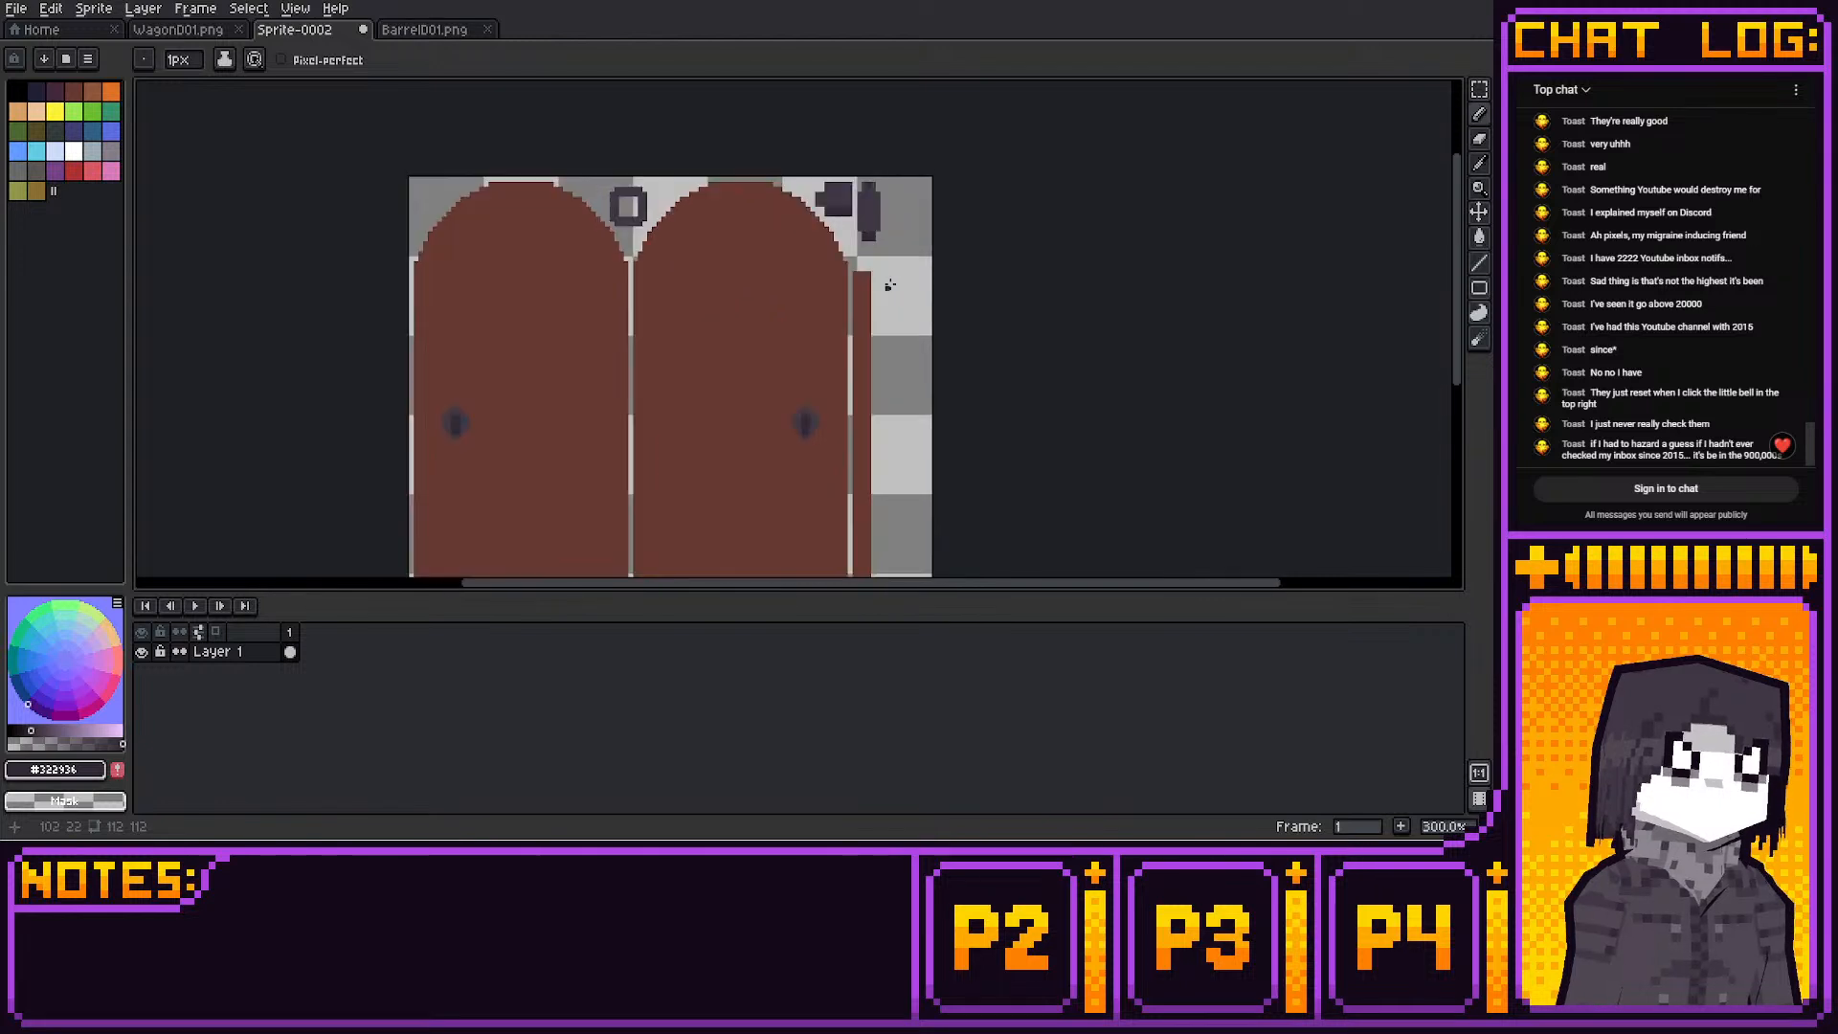
middle_click_drag(888, 297, 890, 281)
mouse_move(894, 465)
middle_mouse_down()
mouse_move(897, 268)
mouse_move(866, 389)
mouse_move(877, 449)
middle_mouse_up()
scroll(897, 266, "down", 1)
Sample the metal colour #413845 and draw a one-pixel-wide vertical strip about 12 pixels tall beside the elongated plate
left_click(1479, 164)
scroll(899, 234, "up", 2)
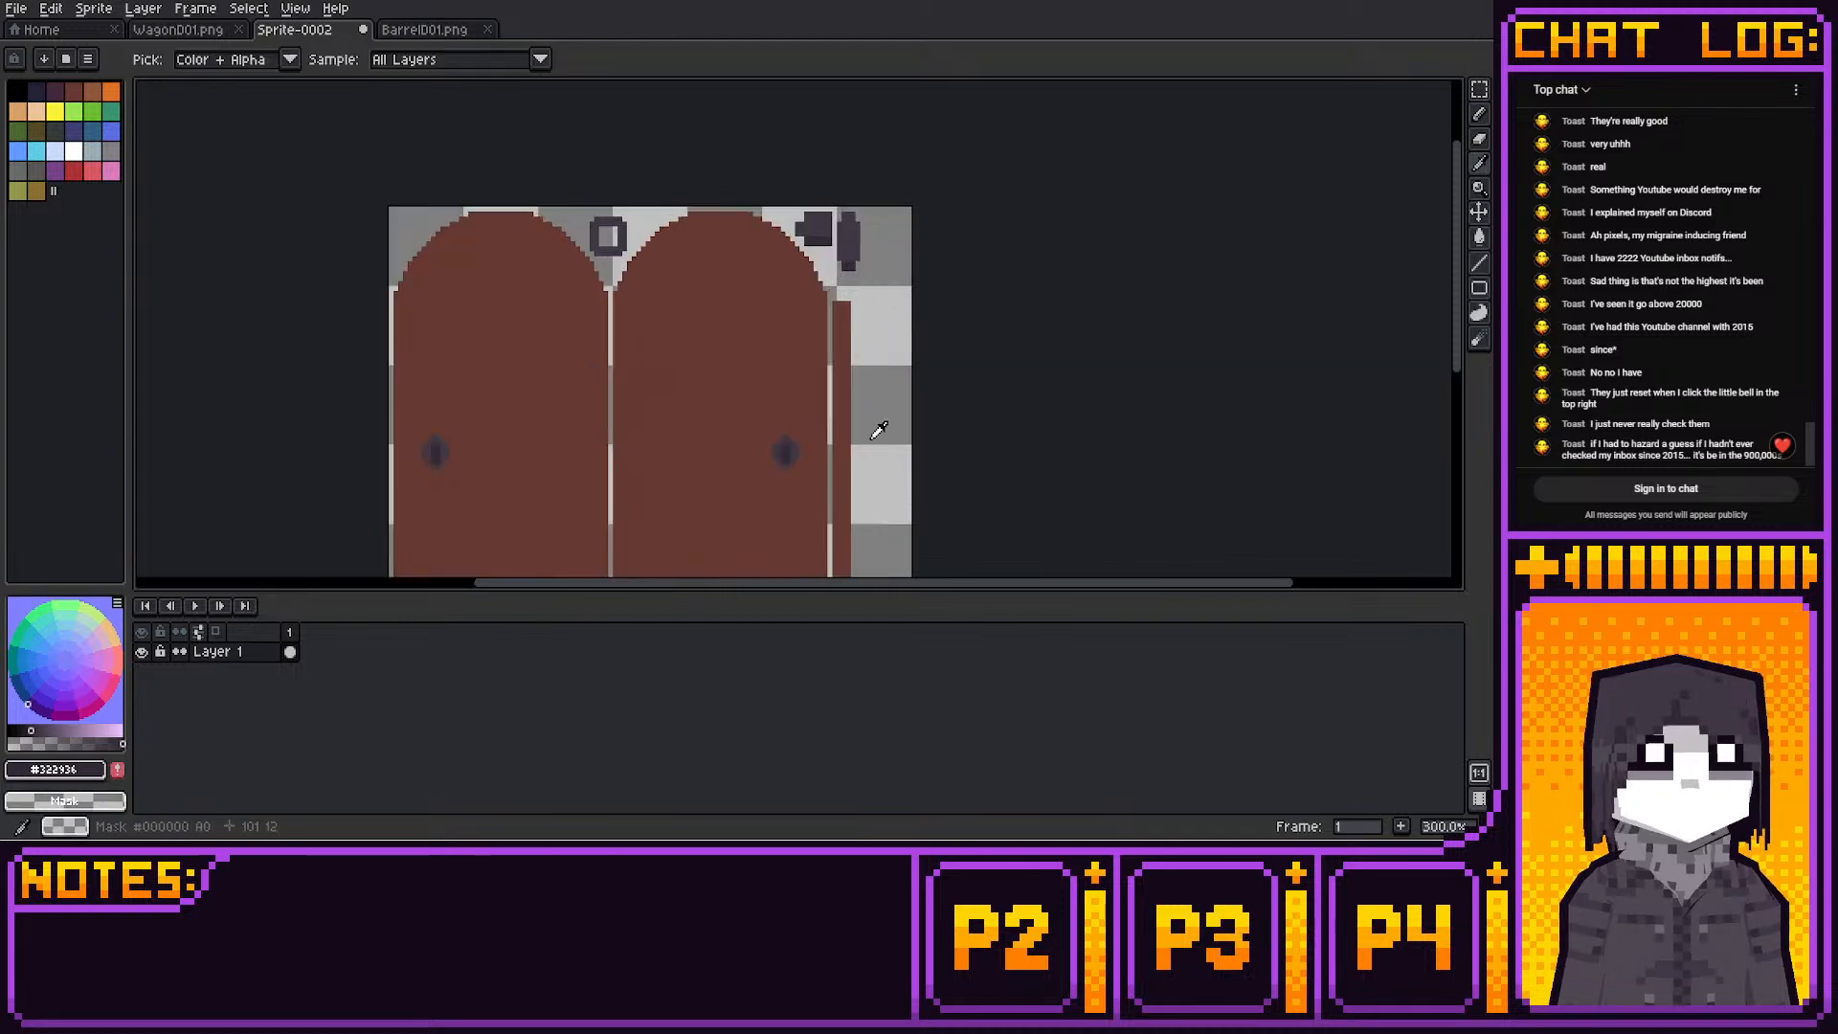
mouse_move(879, 268)
middle_mouse_down()
mouse_move(928, 344)
mouse_move(967, 298)
middle_mouse_up()
left_click(893, 320)
left_click(1479, 114)
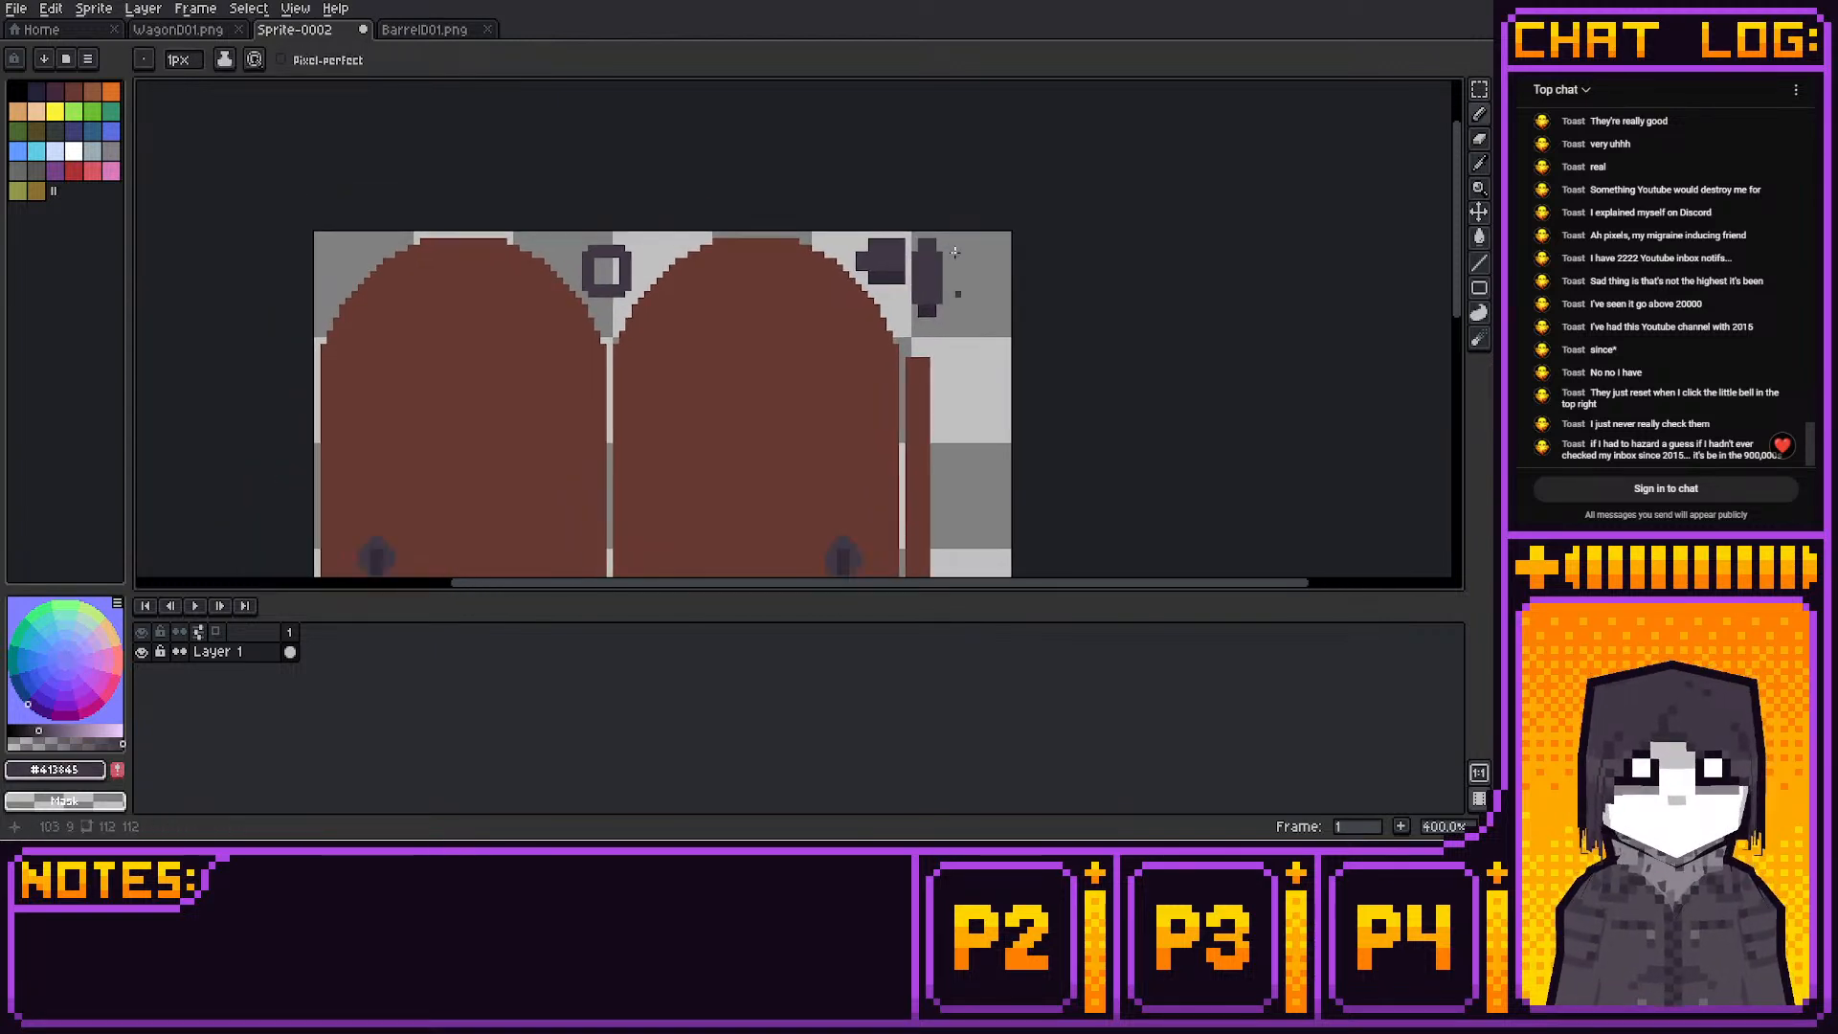
scroll(967, 297, "up", 1)
left_click_drag(950, 246, 950, 318)
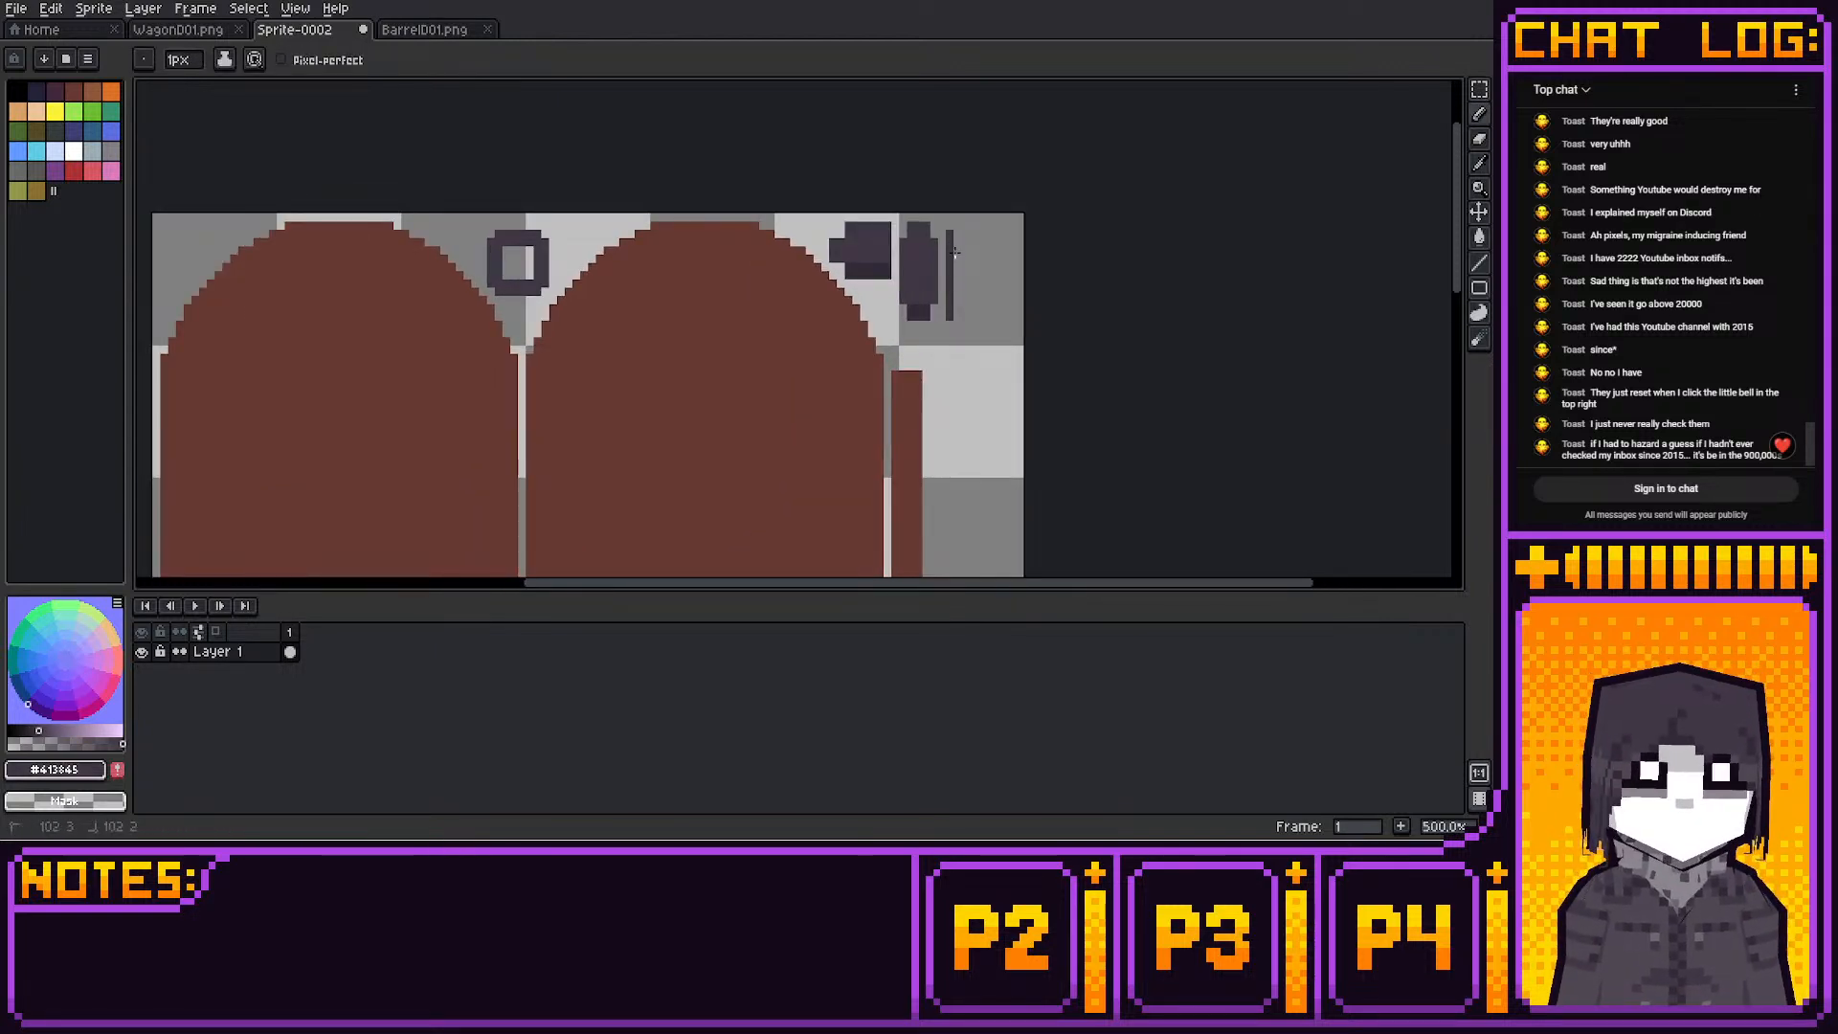
Try a second thin vertical metal strip parallel to the first on its outer side
left_click_drag(965, 226, 965, 311)
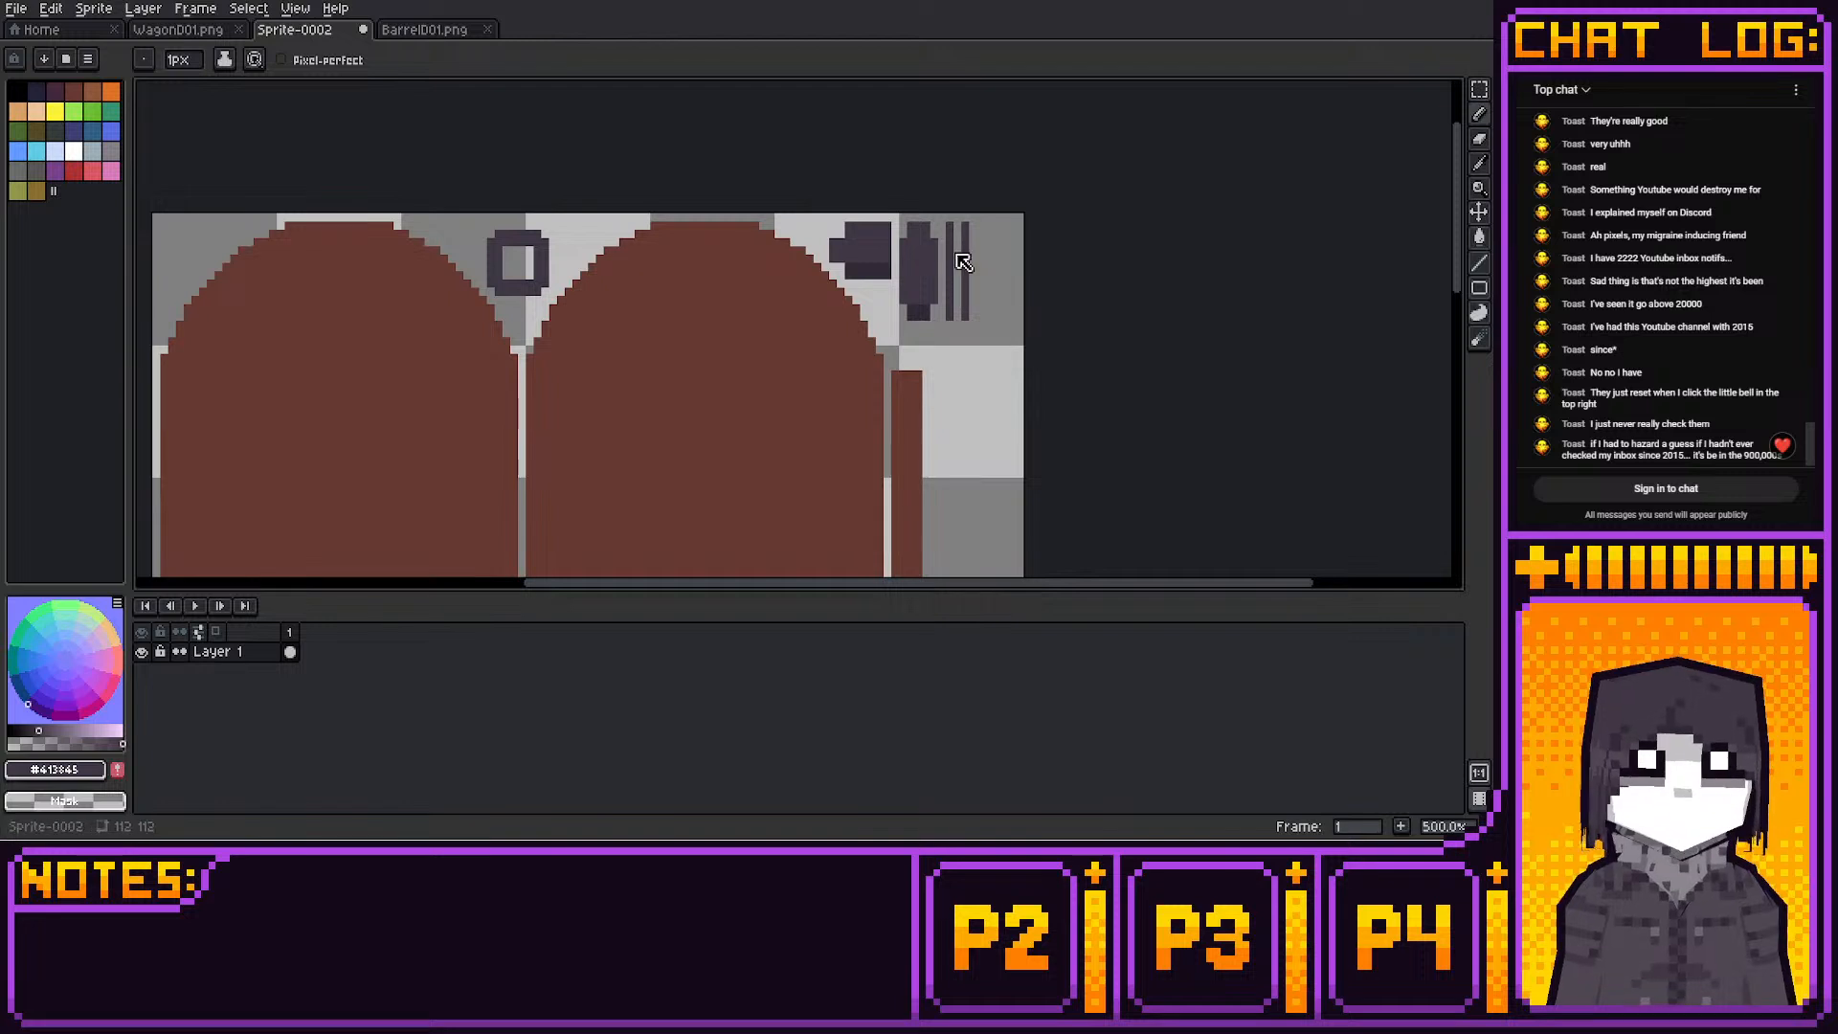
key("i")
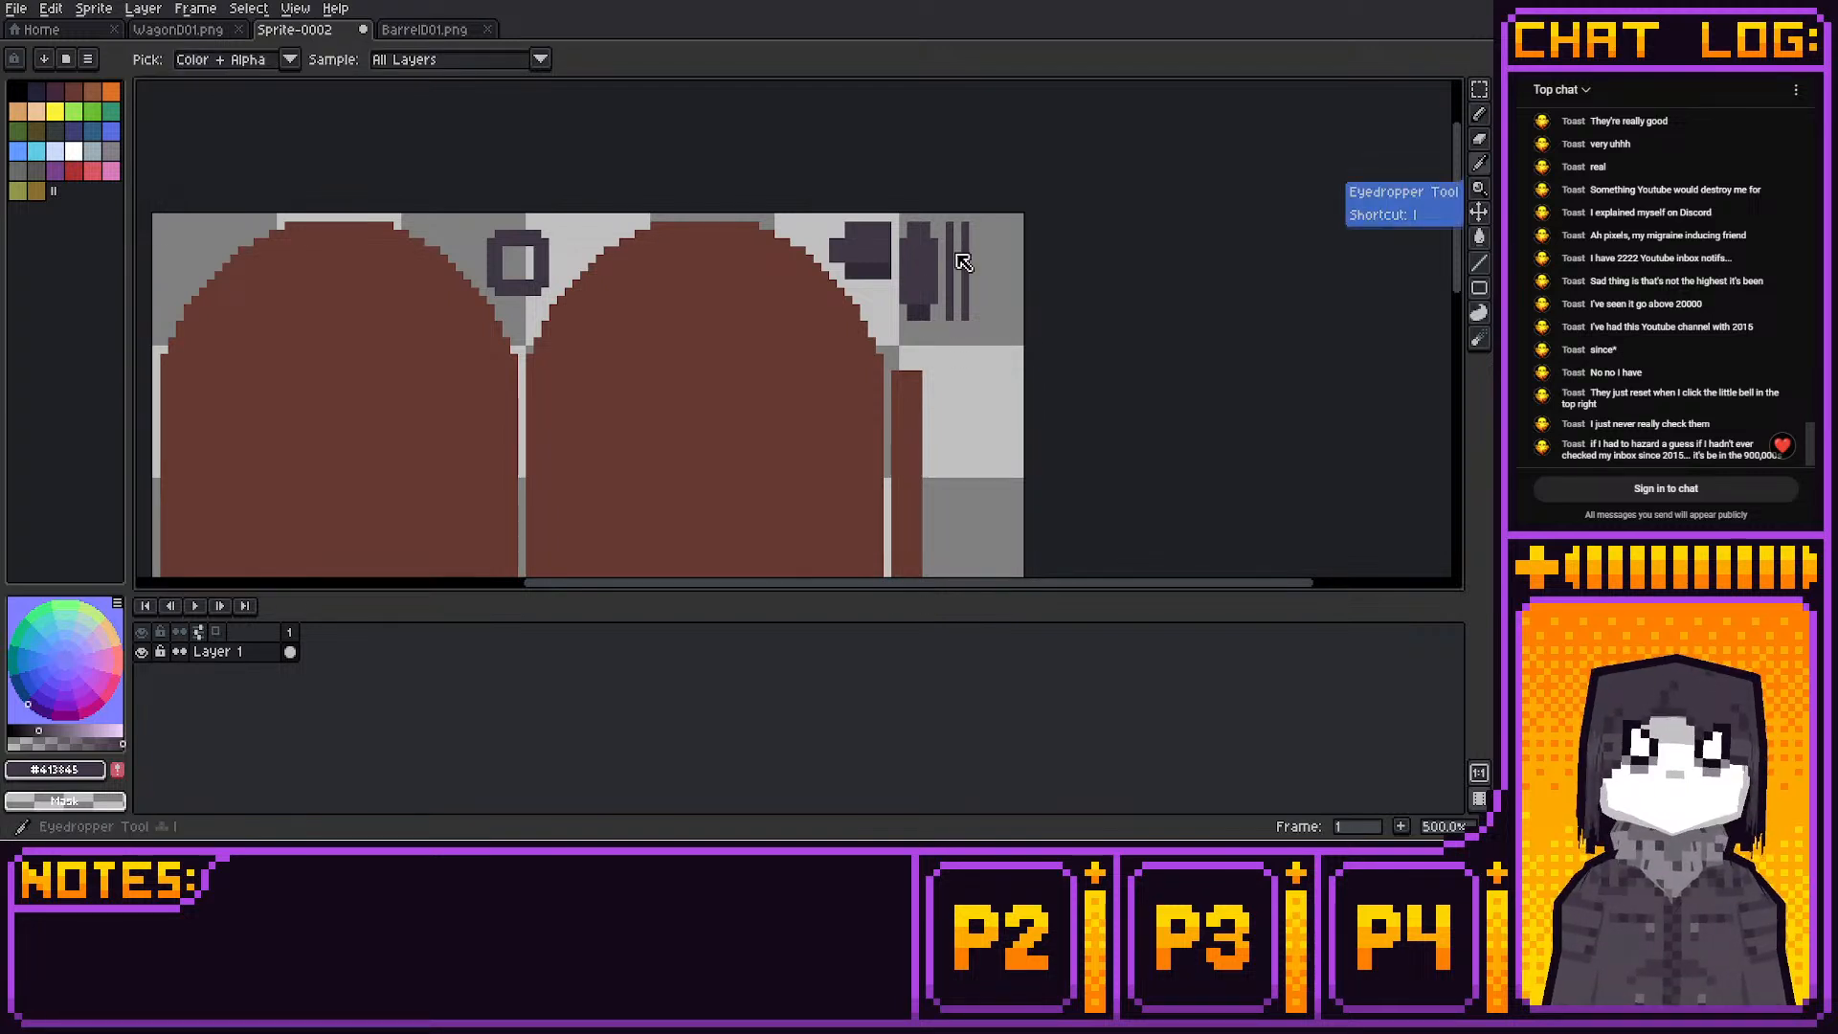
key("ctrl+z")
key("w")
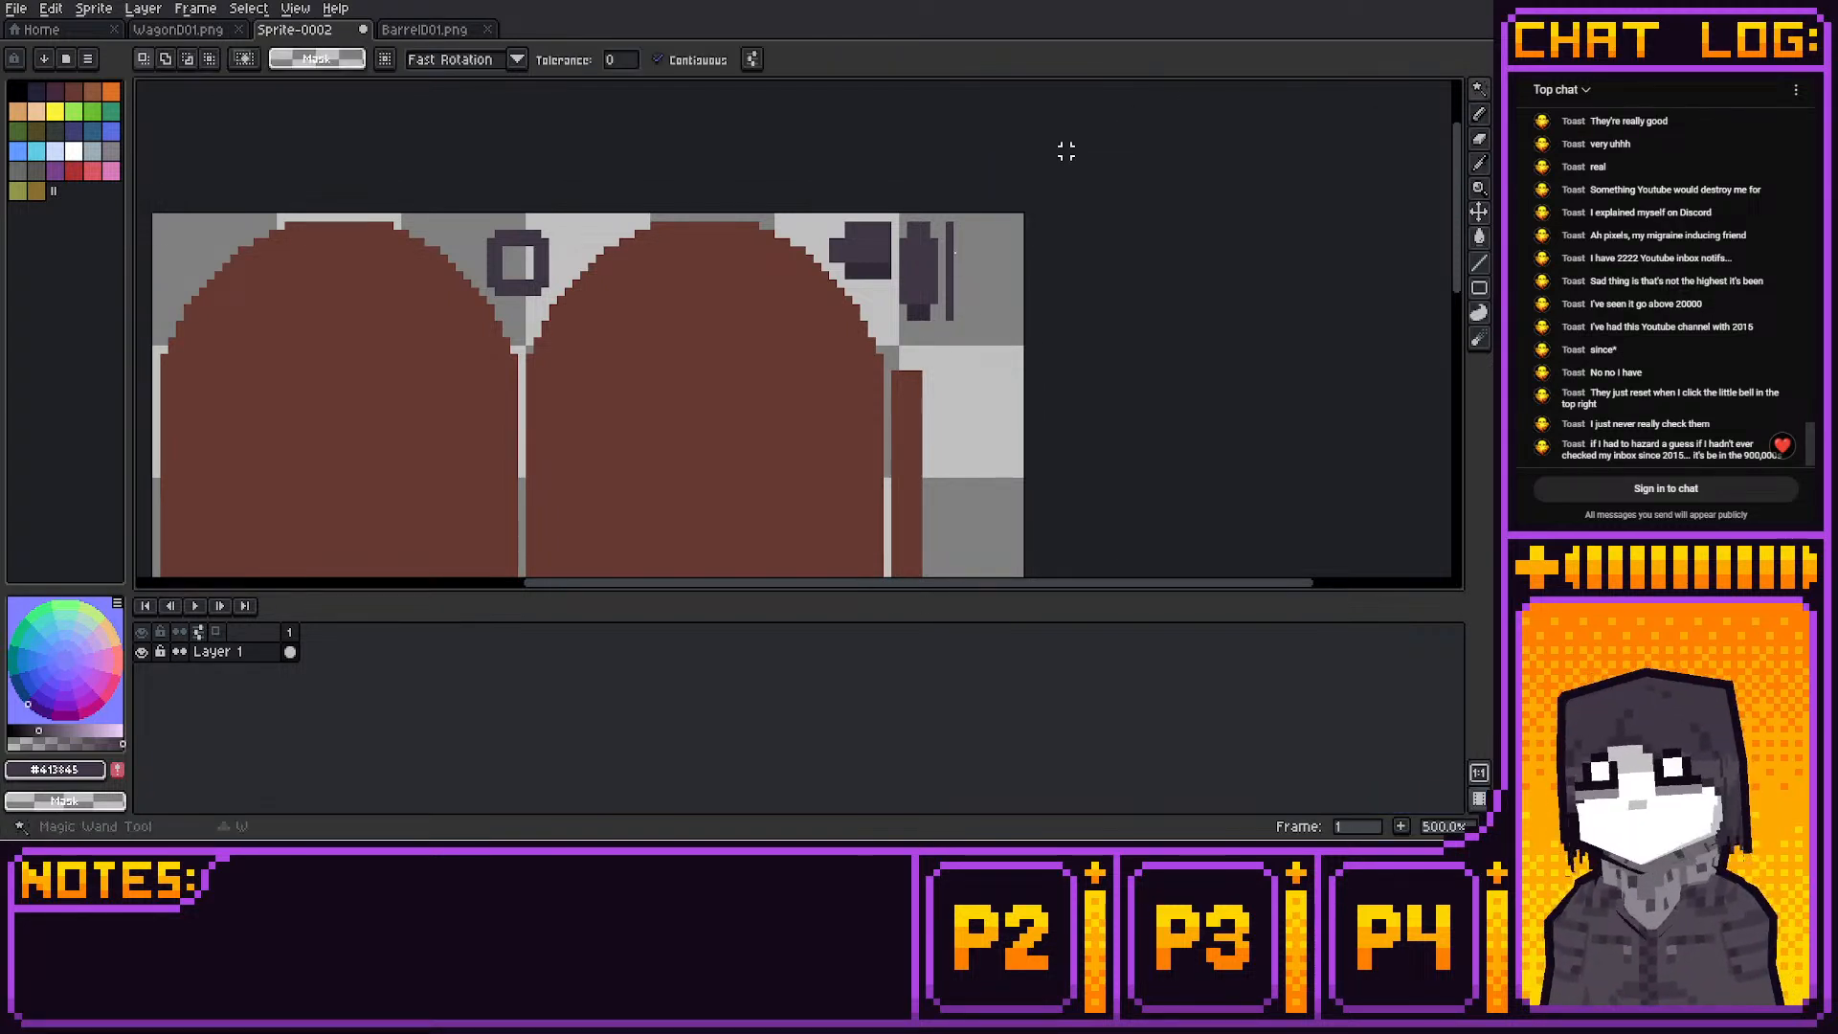
middle_click_drag(1067, 151, 1158, 138)
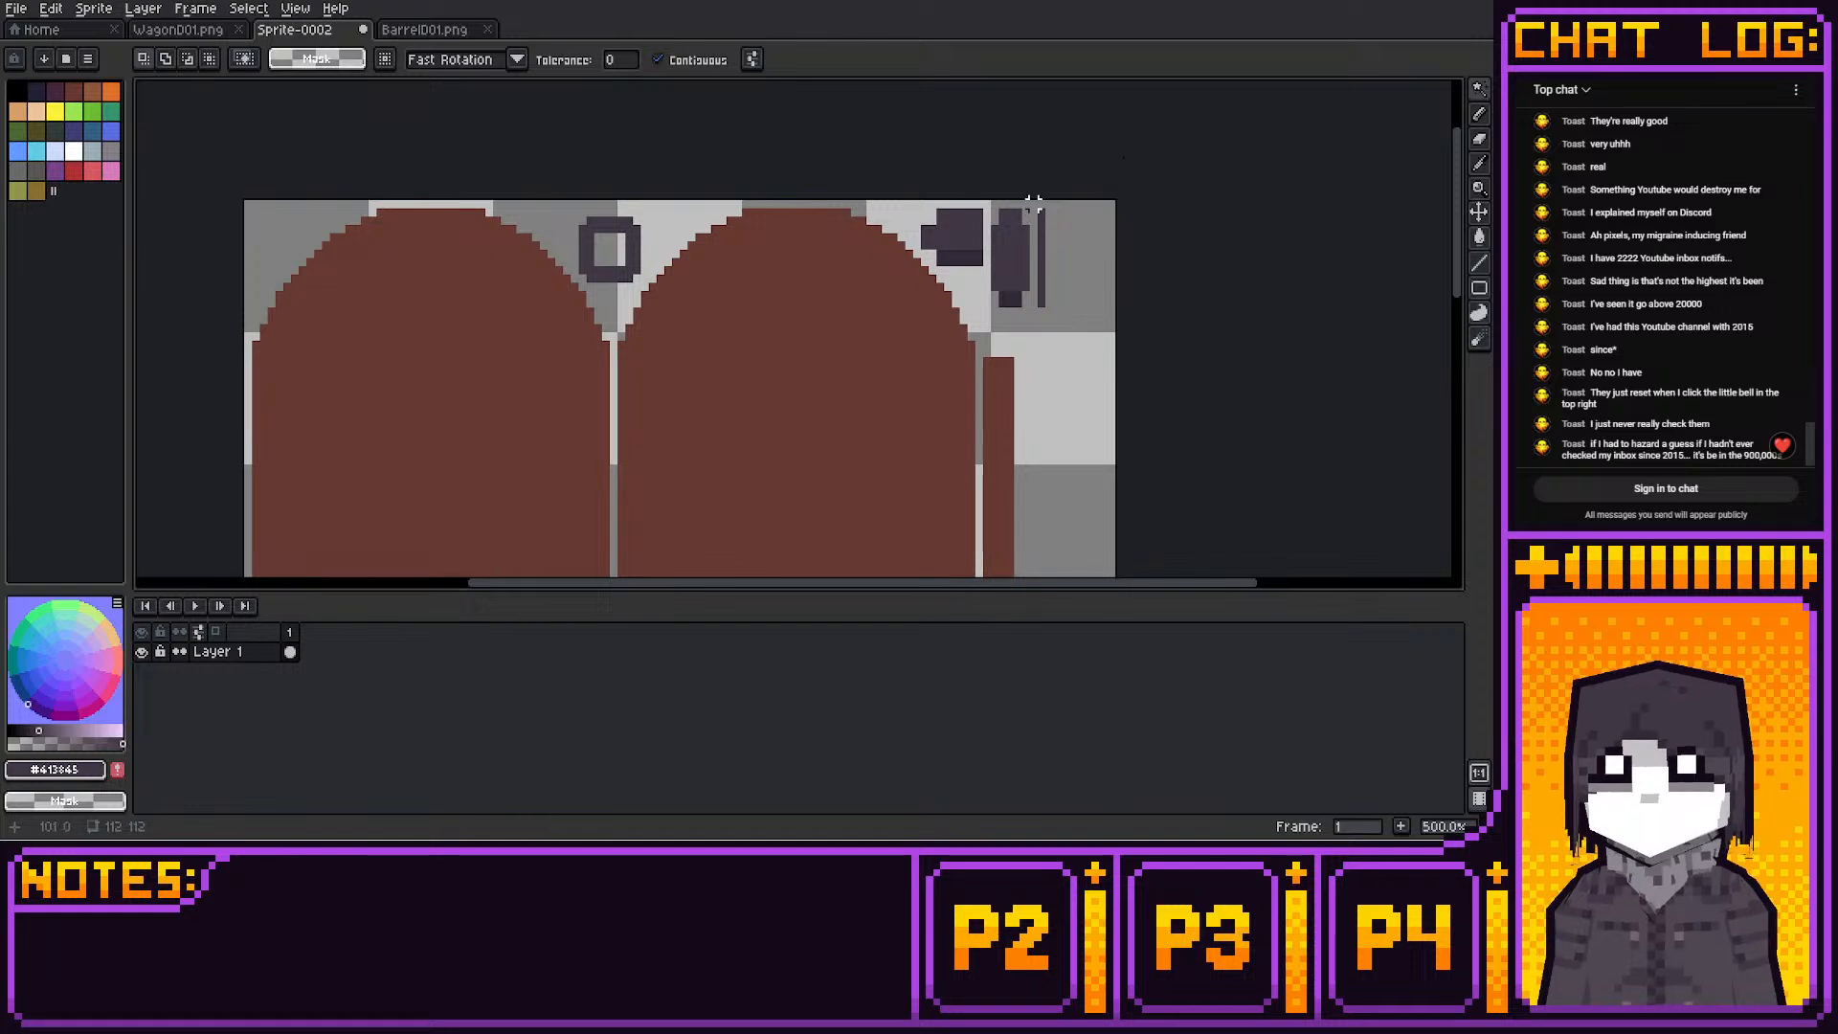
left_click(631, 208)
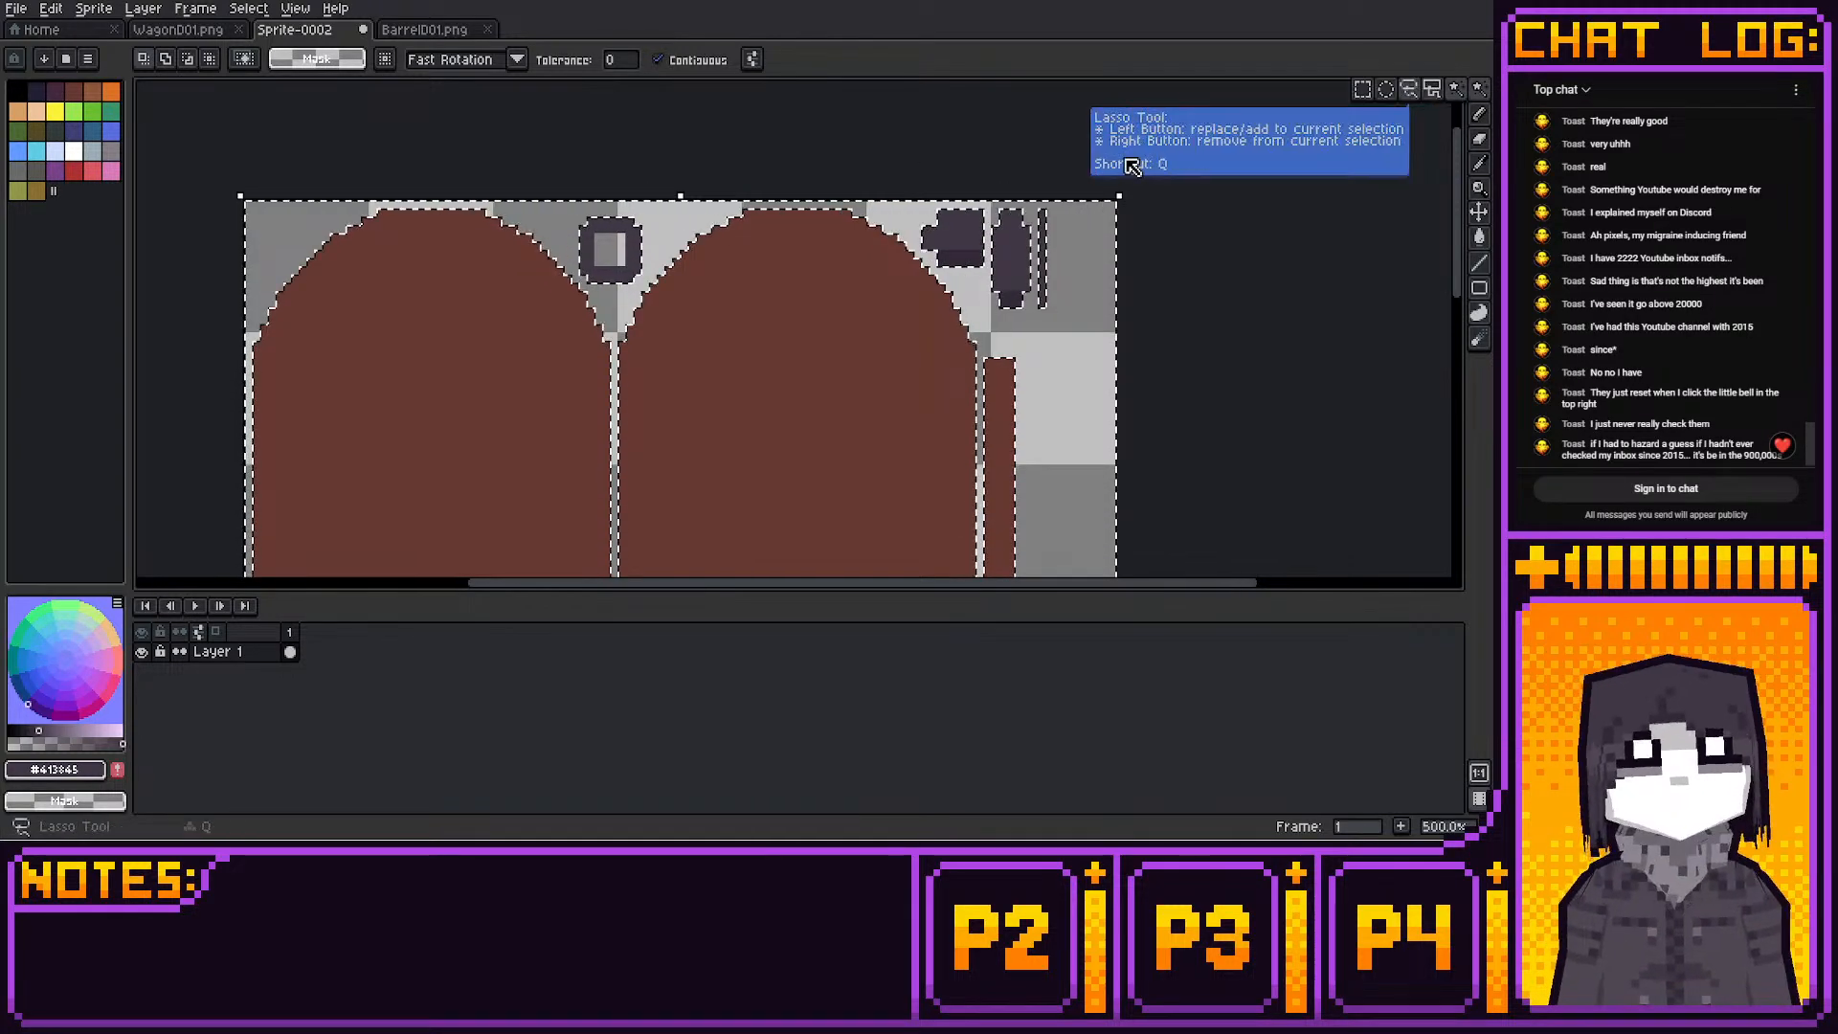
key("m")
left_click(660, 254)
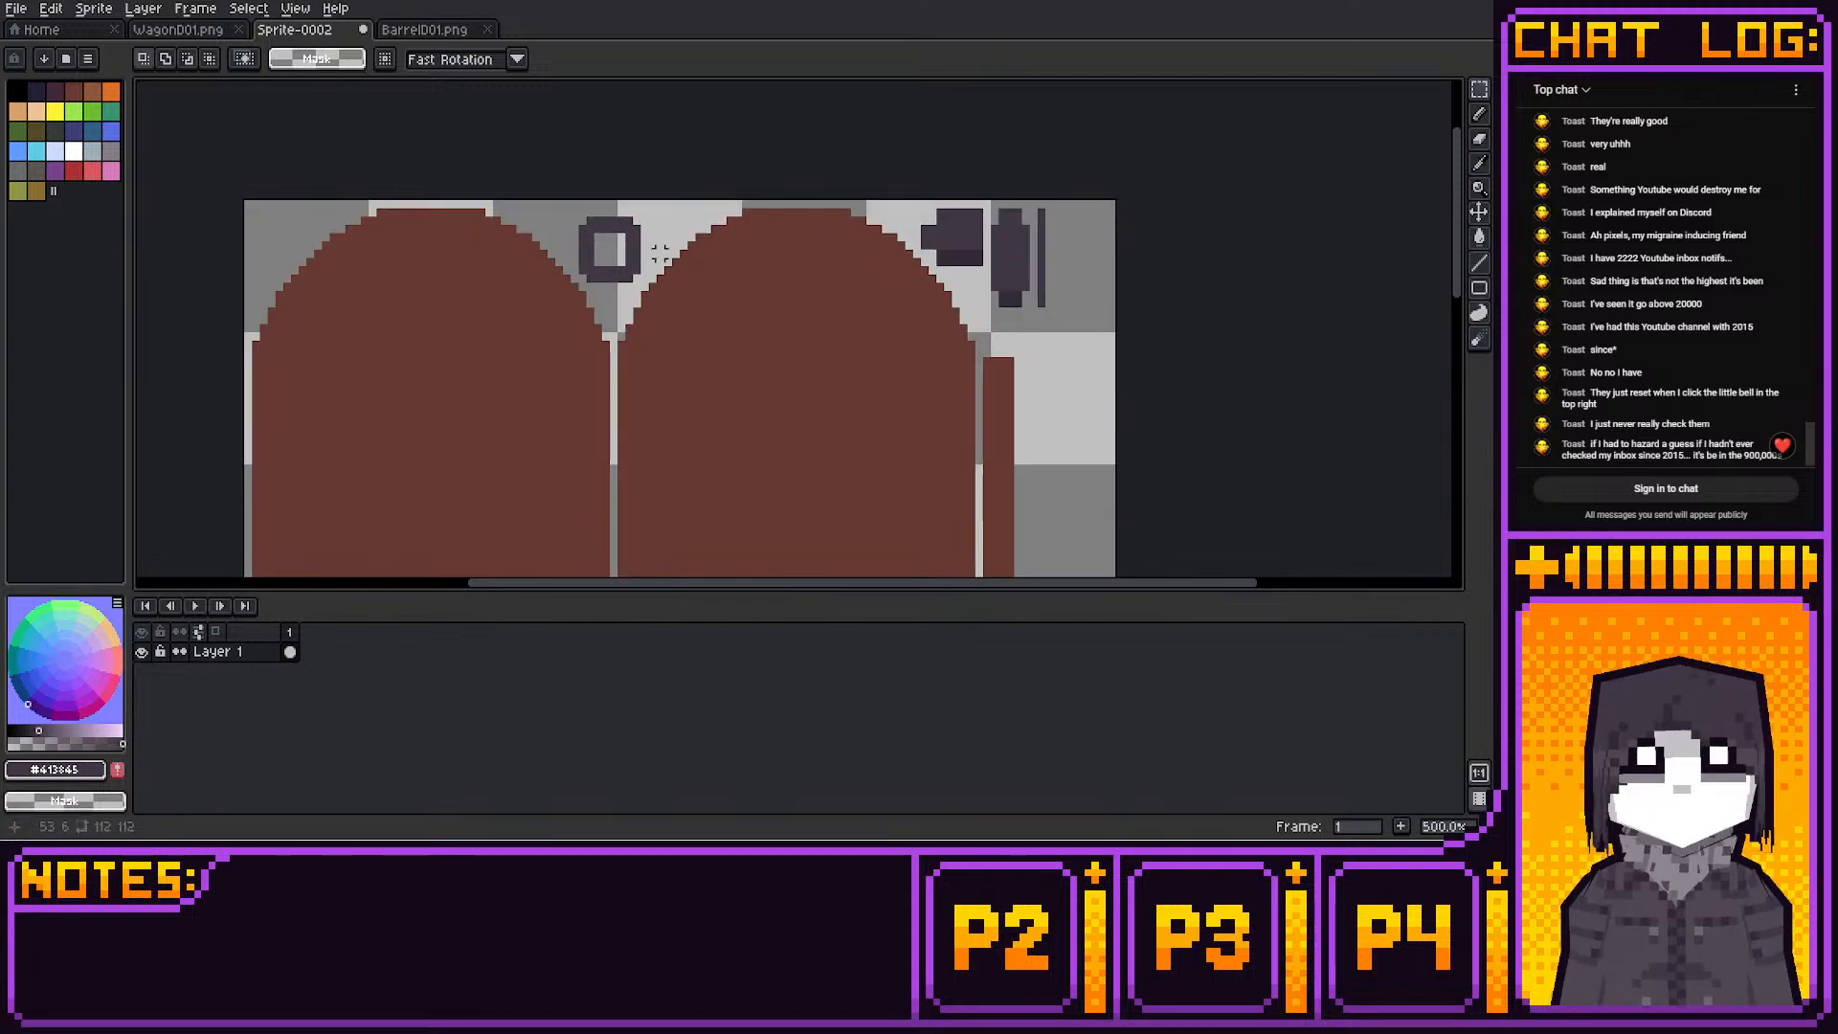
Select a 23 by 20 pixel area in the left door's lower half and draw a dark purple (Idx-2) line along its inner edge
left_click_drag(637, 212, 669, 203)
middle_click_drag(1025, 460, 1100, 8)
middle_click_drag(1182, 168, 1183, 228)
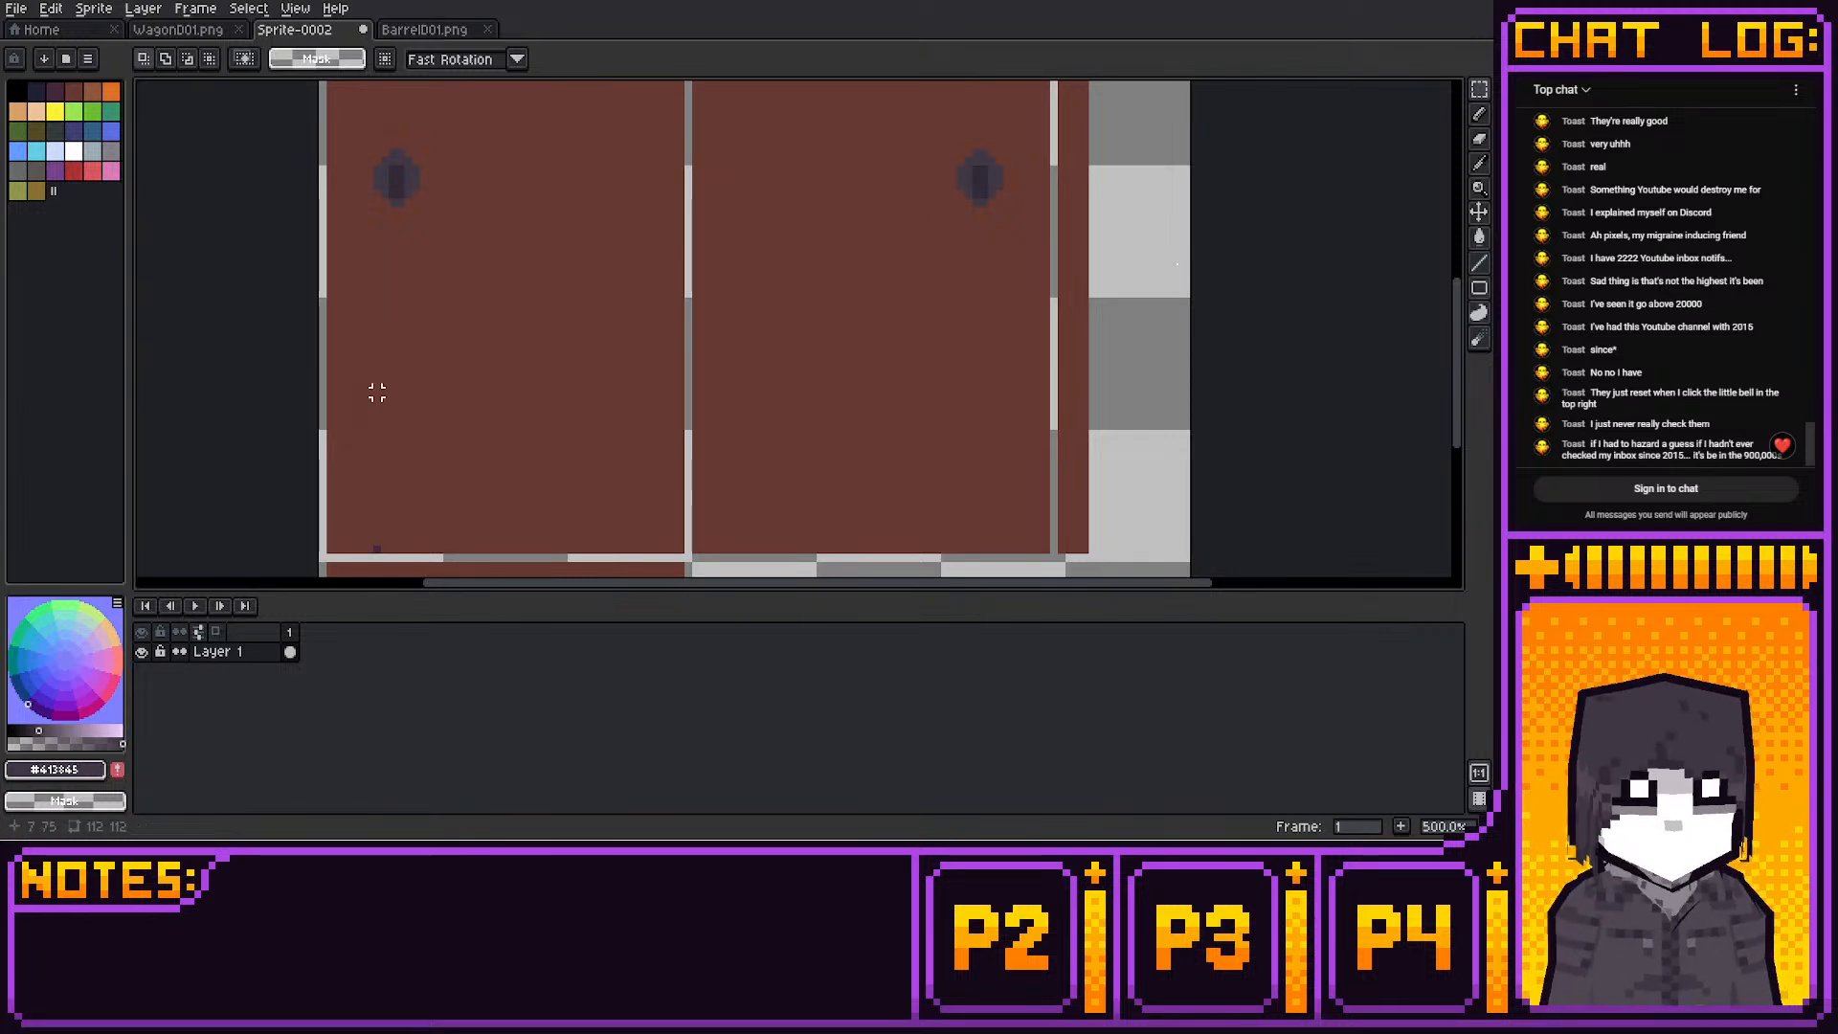
mouse_move(331, 341)
left_mouse_down()
mouse_move(604, 476)
mouse_move(681, 479)
mouse_move(506, 501)
left_mouse_up()
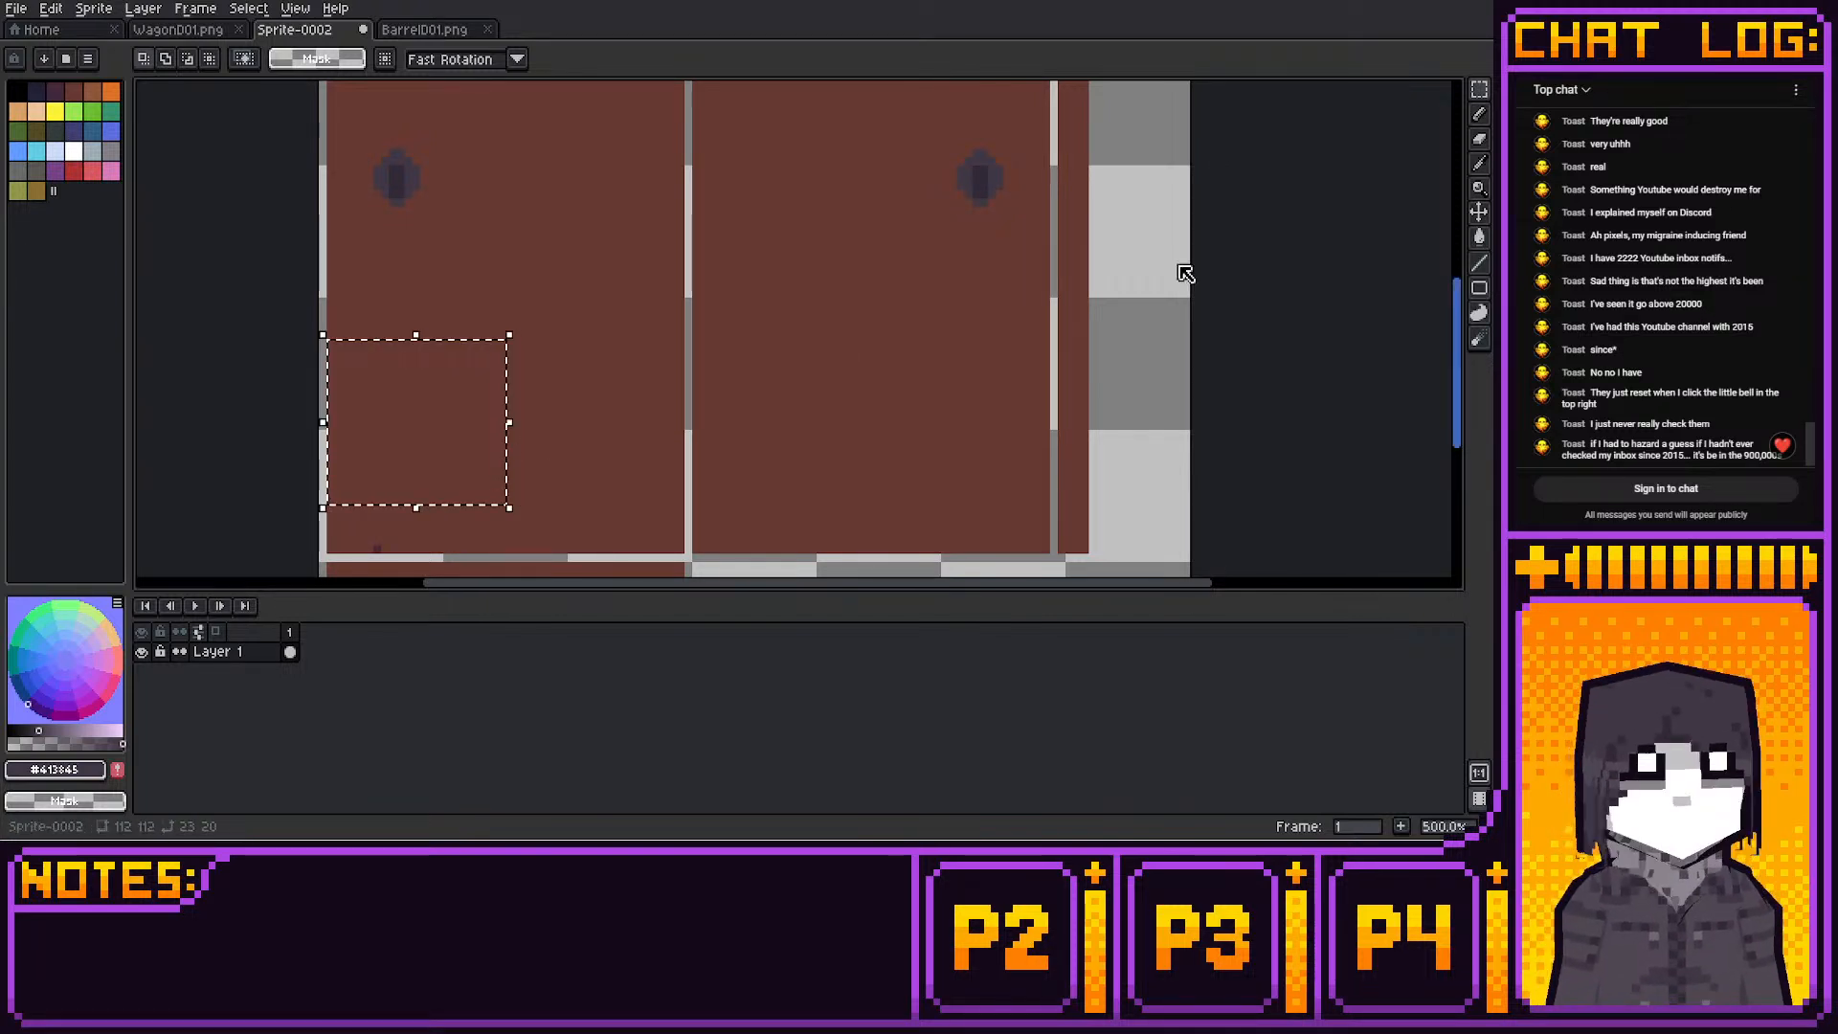
key("b")
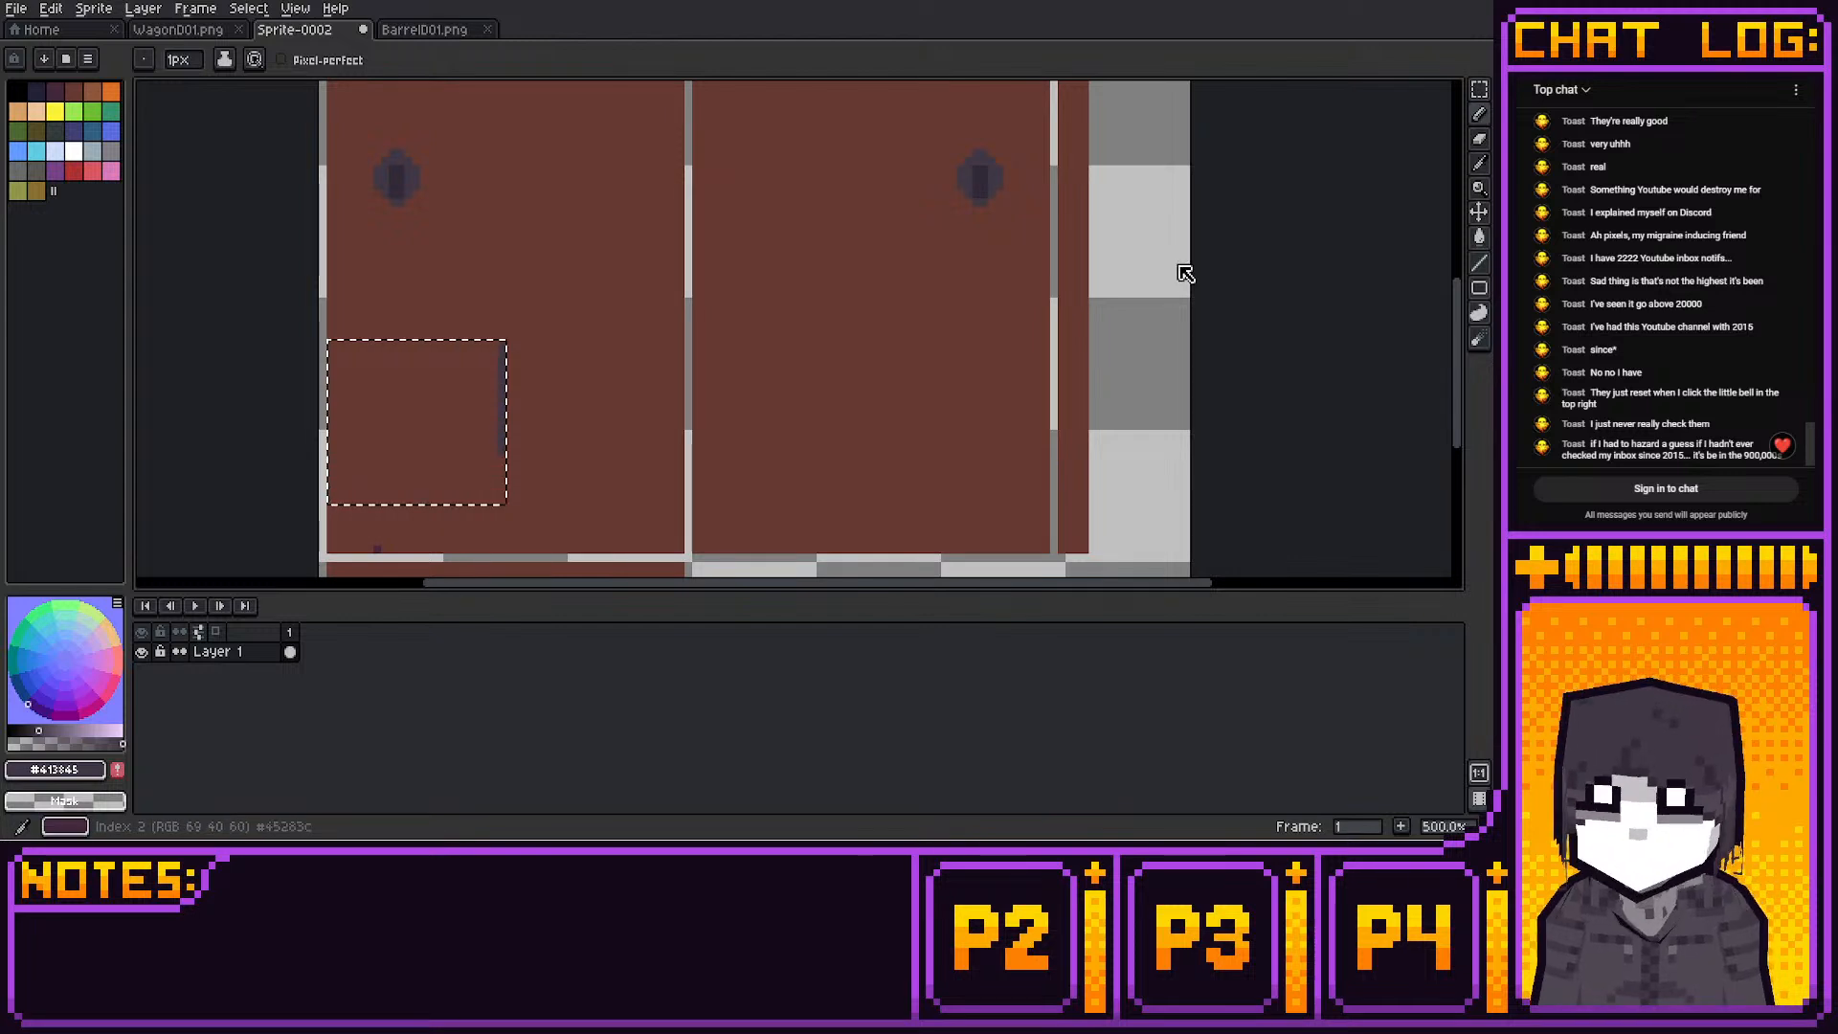
left_click(54, 91)
mouse_move(502, 450)
left_mouse_down()
mouse_move(504, 349)
mouse_move(496, 499)
left_mouse_up()
middle_click_drag(533, 457, 551, 409)
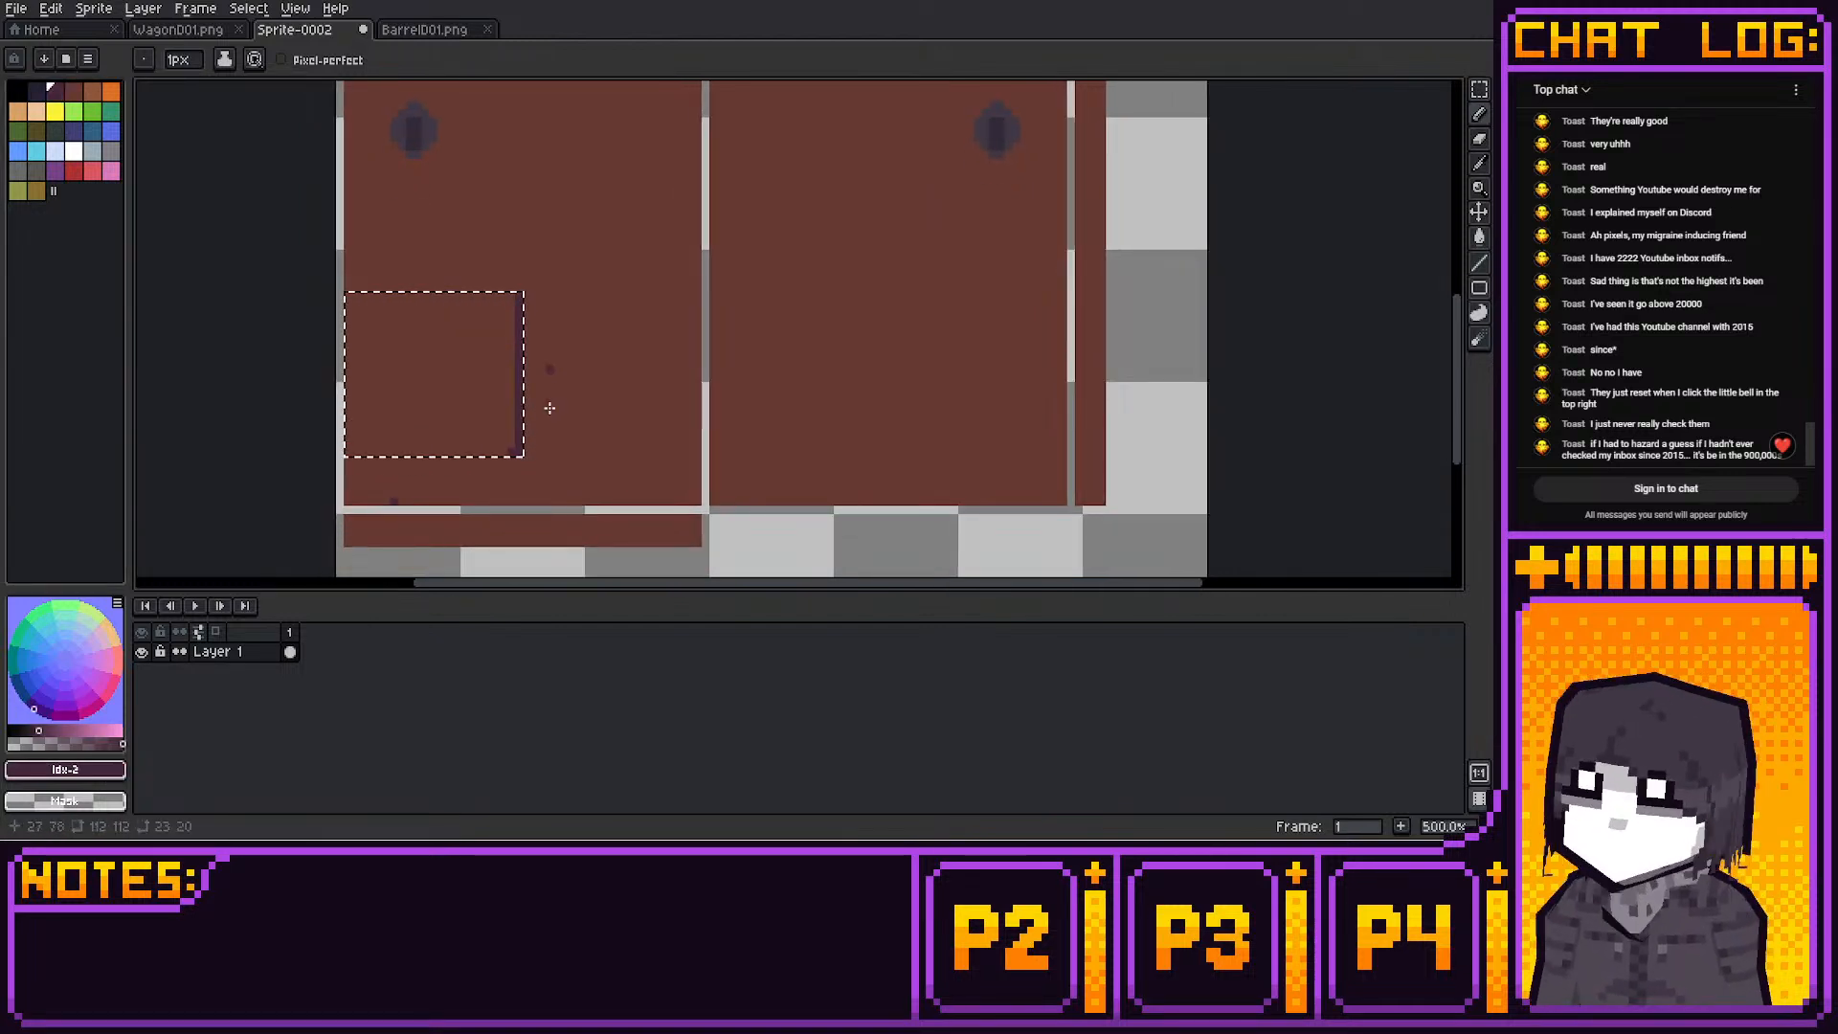
Try stretching a 4-pixel-wide piece of the dark purple line to 93 pixels tall over the left door's full height
key("ctrl+d")
key("m")
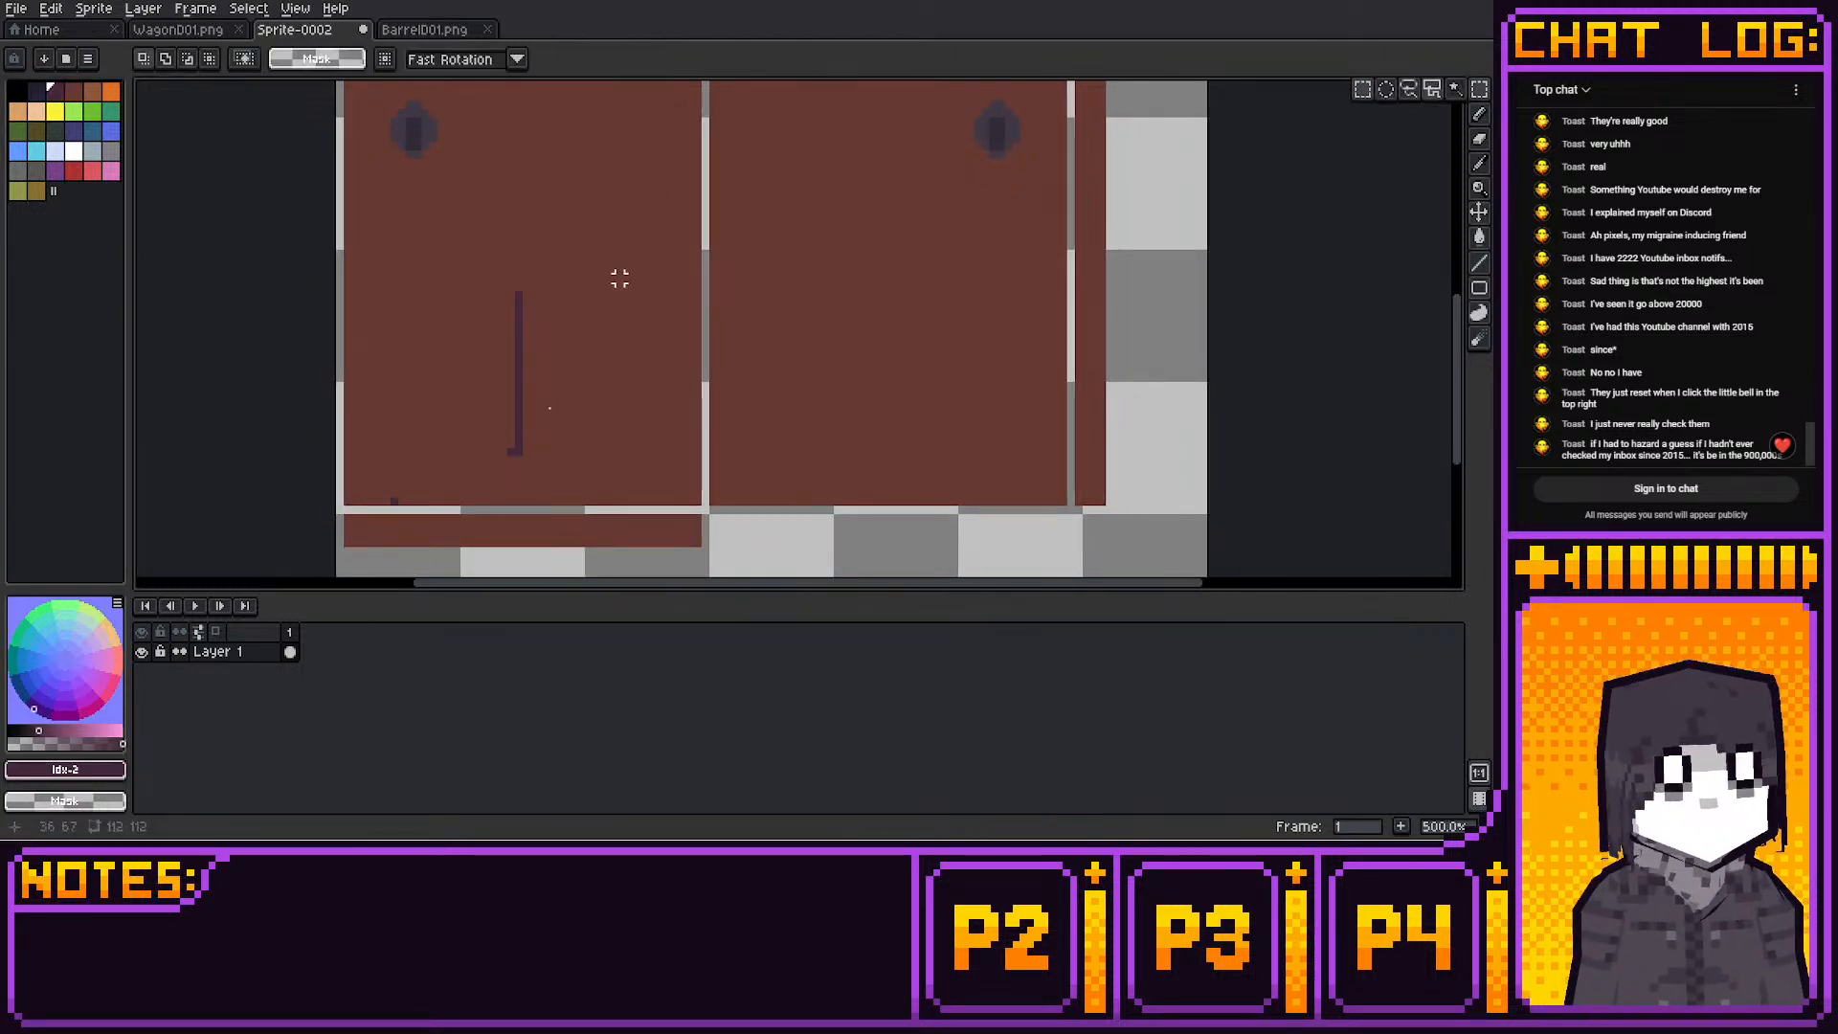
mouse_move(502, 343)
left_mouse_down()
mouse_move(545, 403)
mouse_move(524, 452)
left_mouse_up()
left_click_drag(524, 343, 574, 92)
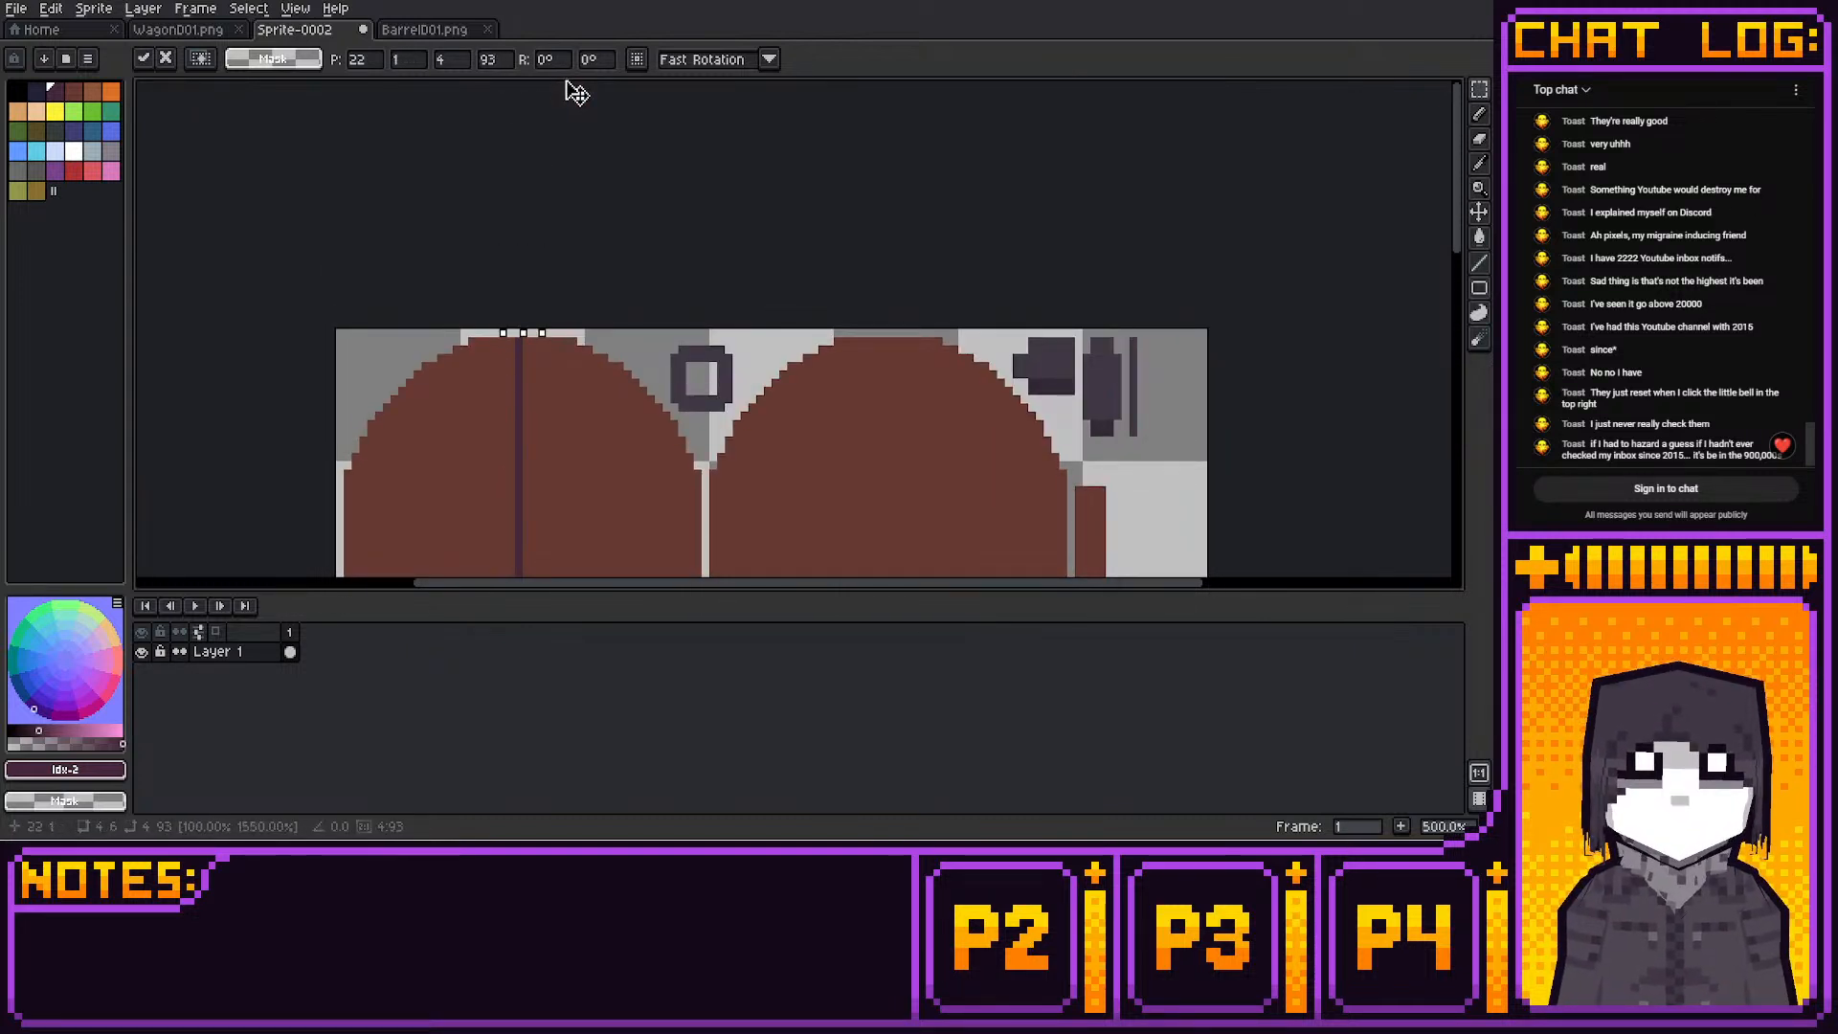
key("ctrl+d")
middle_click_drag(635, 378, 741, 92)
middle_click_drag(816, 453, 831, 209)
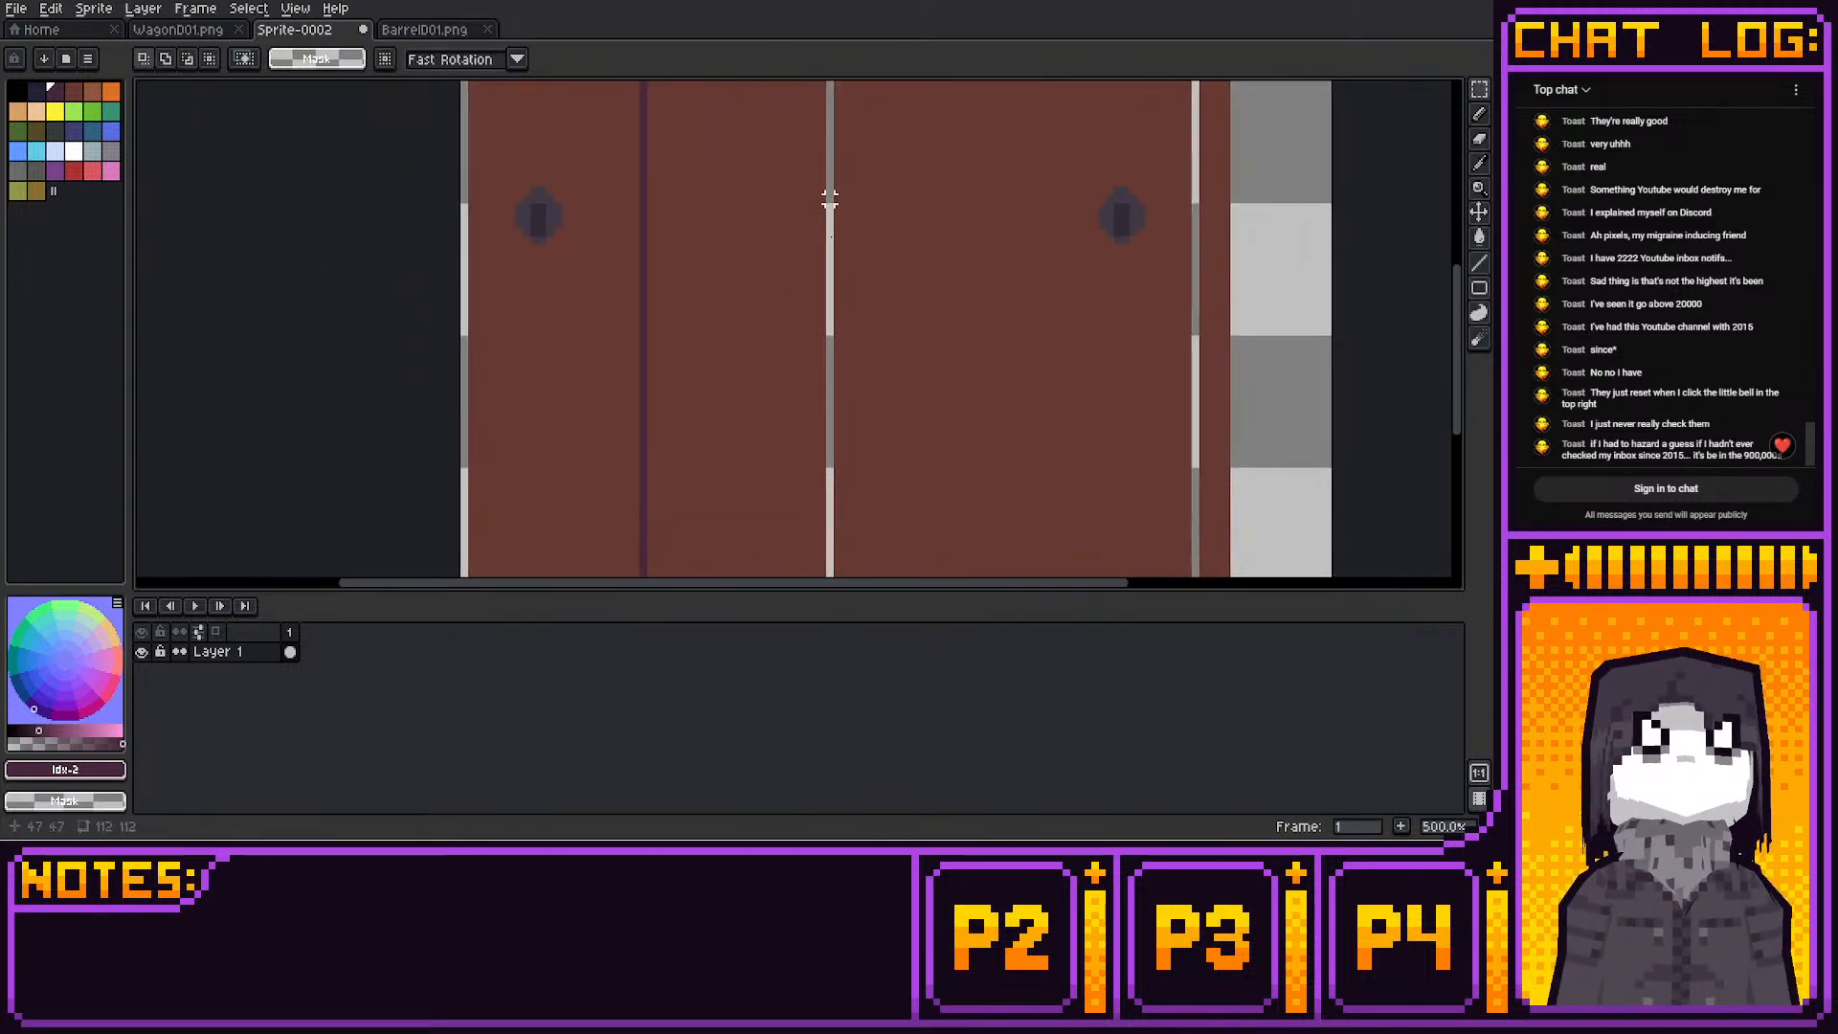
scroll(831, 199, "down", 2)
scroll(790, 325, "up", 1)
middle_click_drag(610, 406, 553, 427)
scroll(681, 264, "up", 1)
middle_click_drag(696, 241, 690, 328)
mouse_move(1050, 85)
middle_mouse_down()
mouse_move(1042, 185)
mouse_move(1062, 114)
middle_mouse_up()
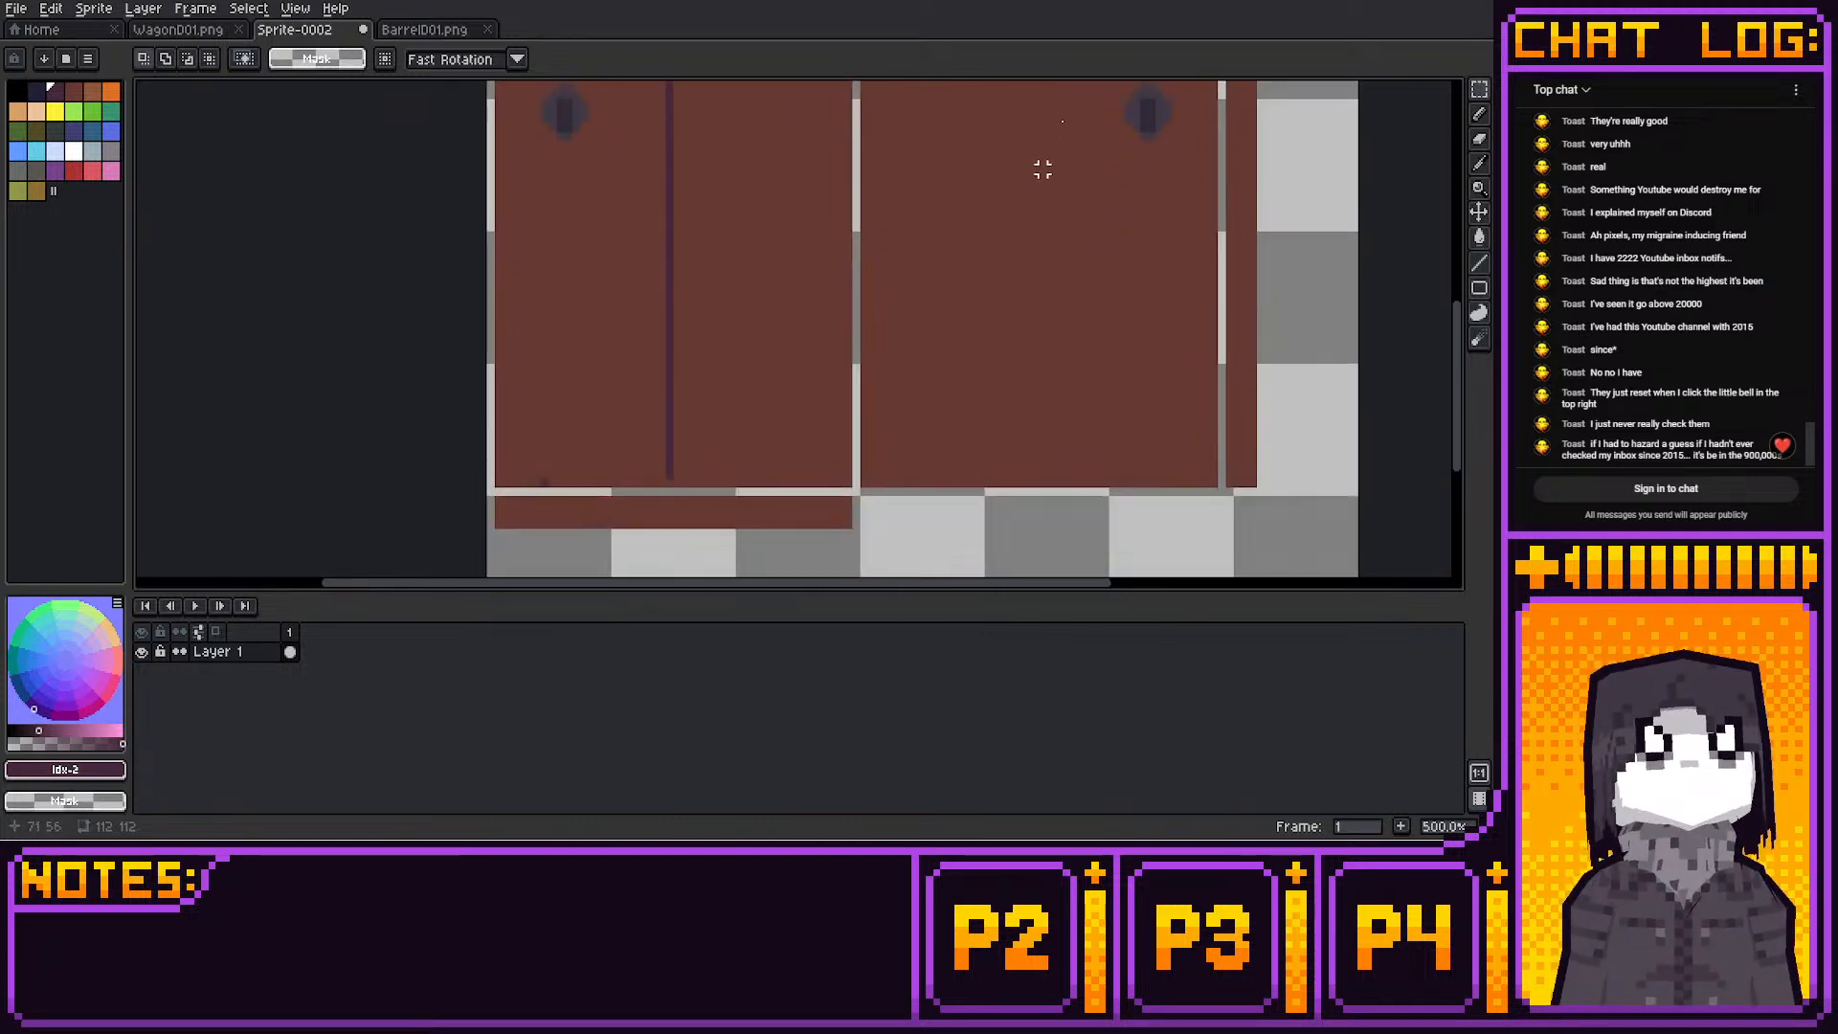
Undo the stretched centre line and clear the remaining dark purple guide line from the left door
key("ctrl+z")
key("ctrl+z")
key("ctrl+z")
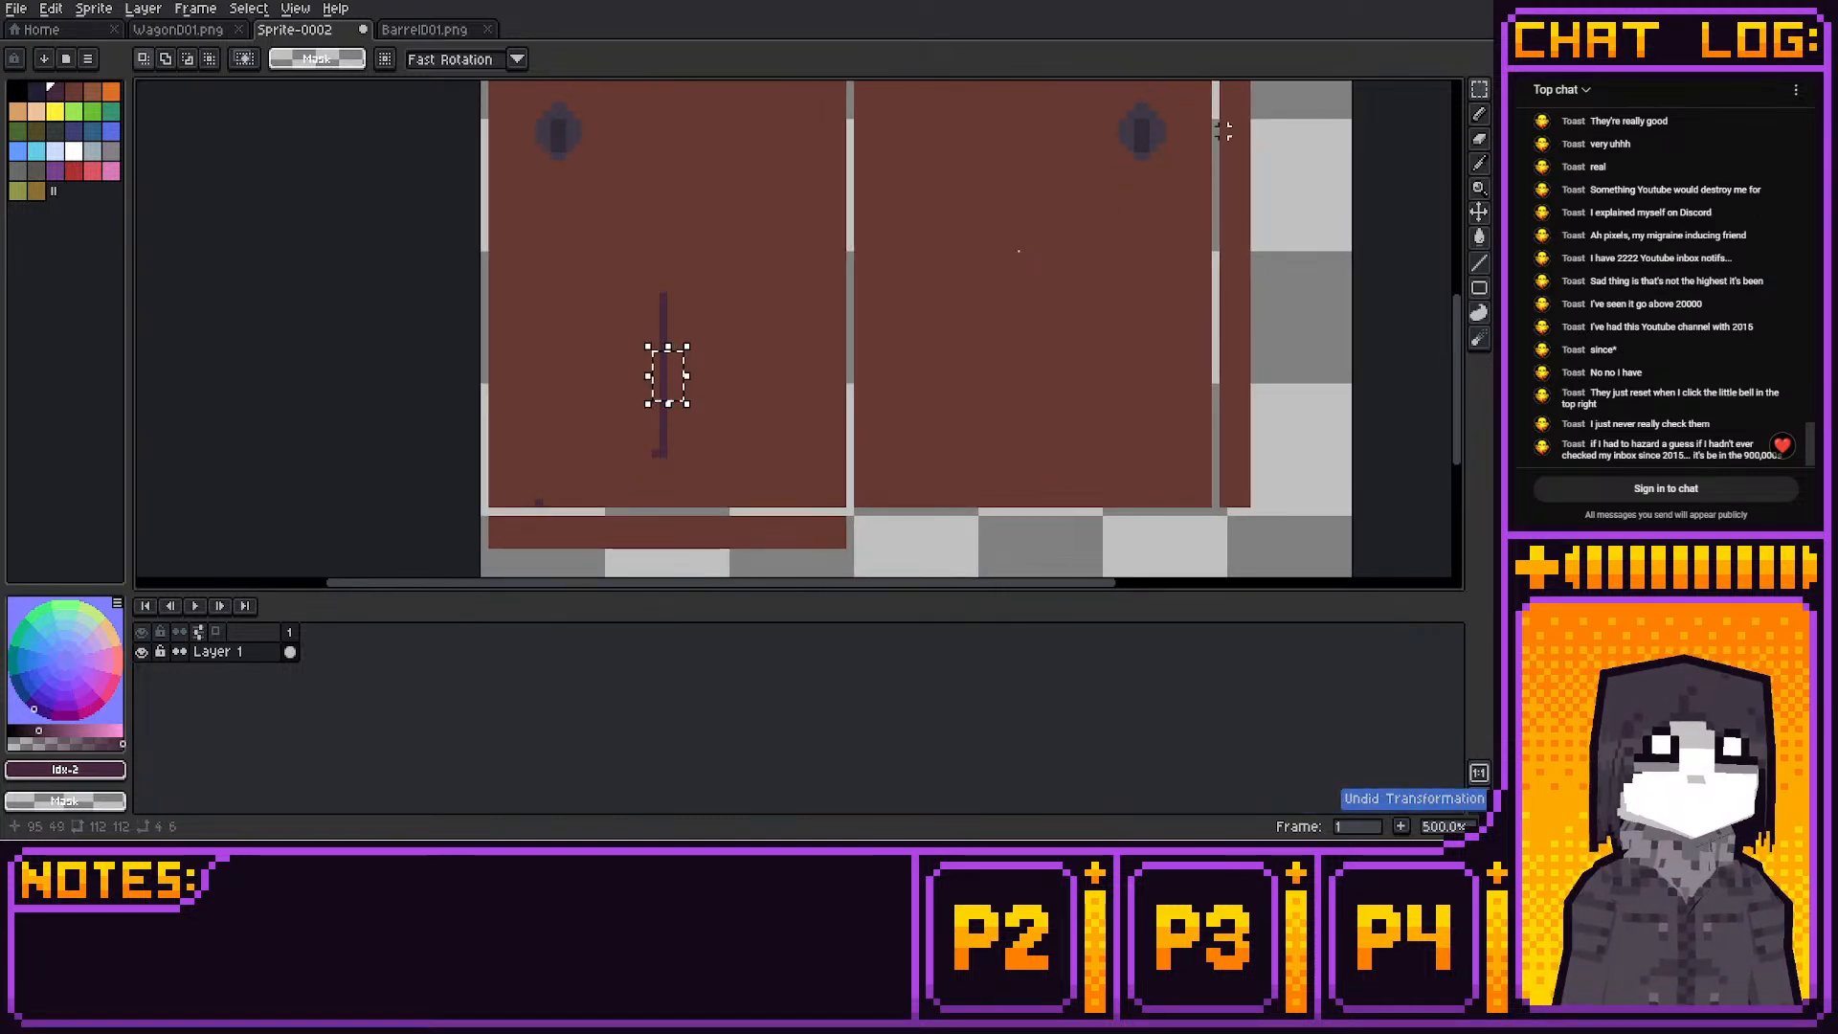
left_click(1479, 89)
left_click_drag(522, 262, 640, 505)
left_click(1145, 140)
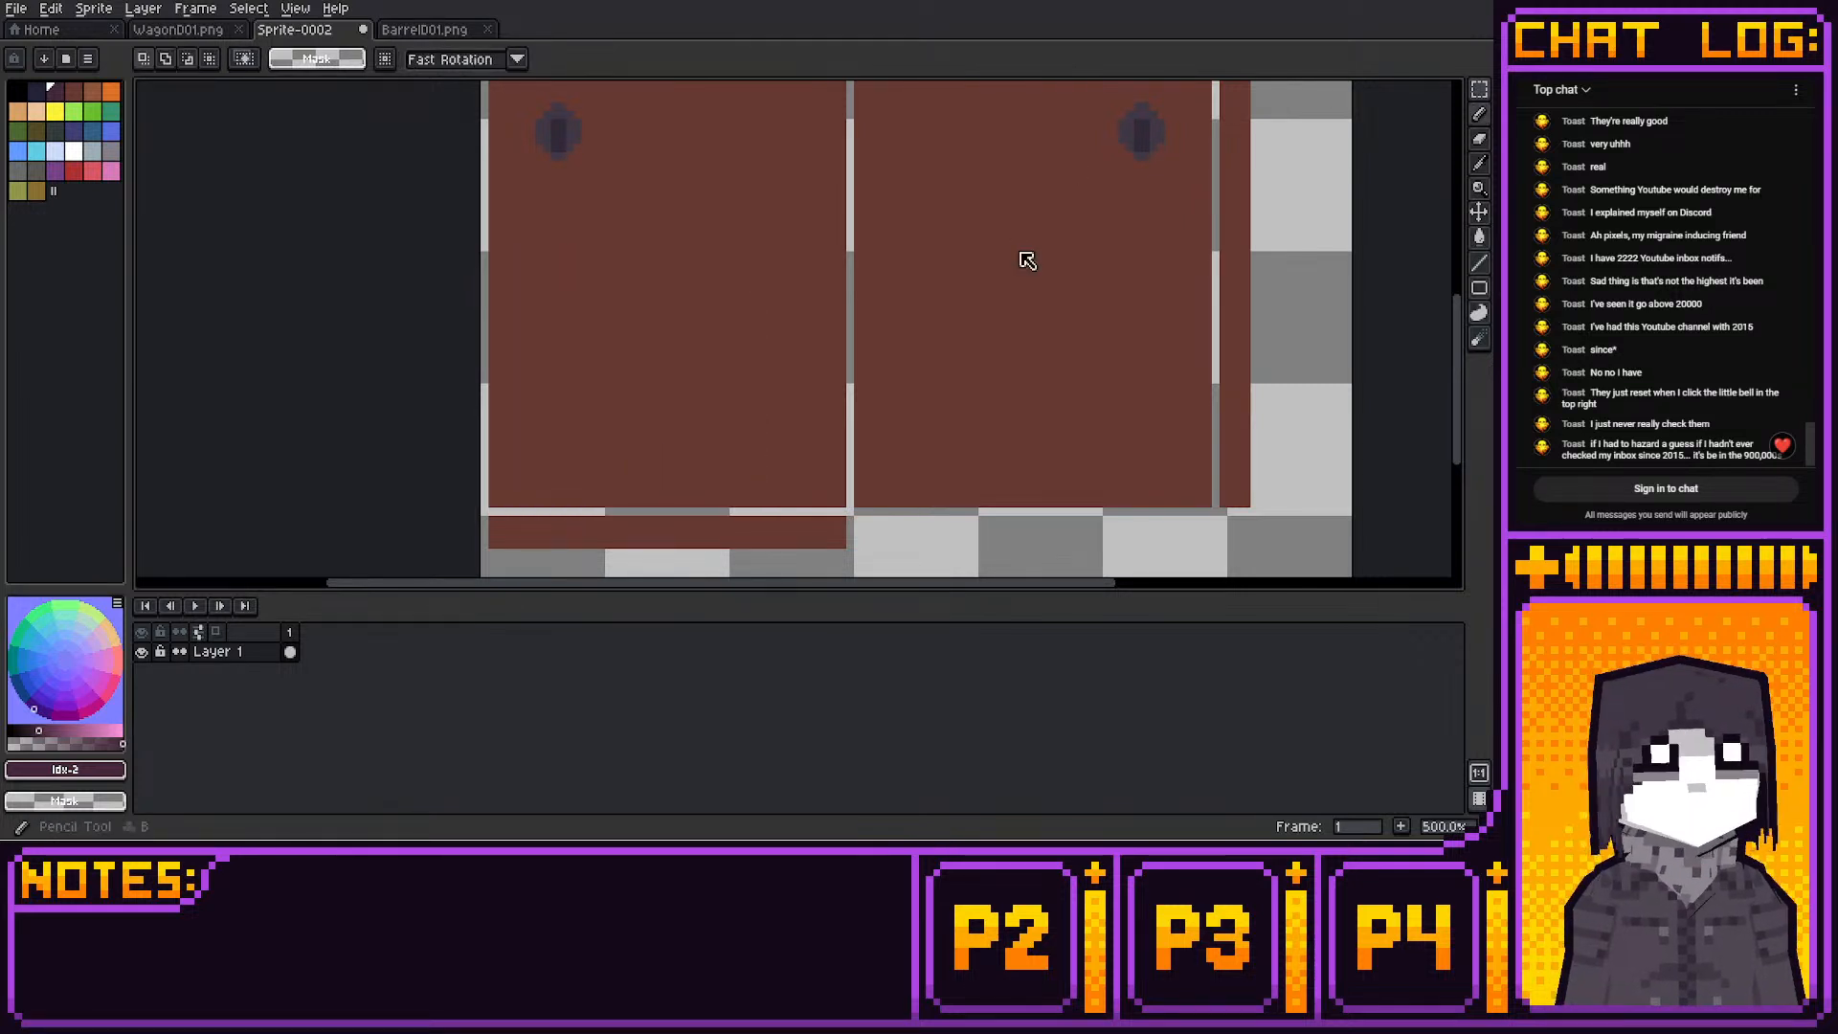
Try out short vertical plank lines along the left door's bottom edge, and undo all but two of them
key("b")
left_click_drag(594, 503, 594, 446)
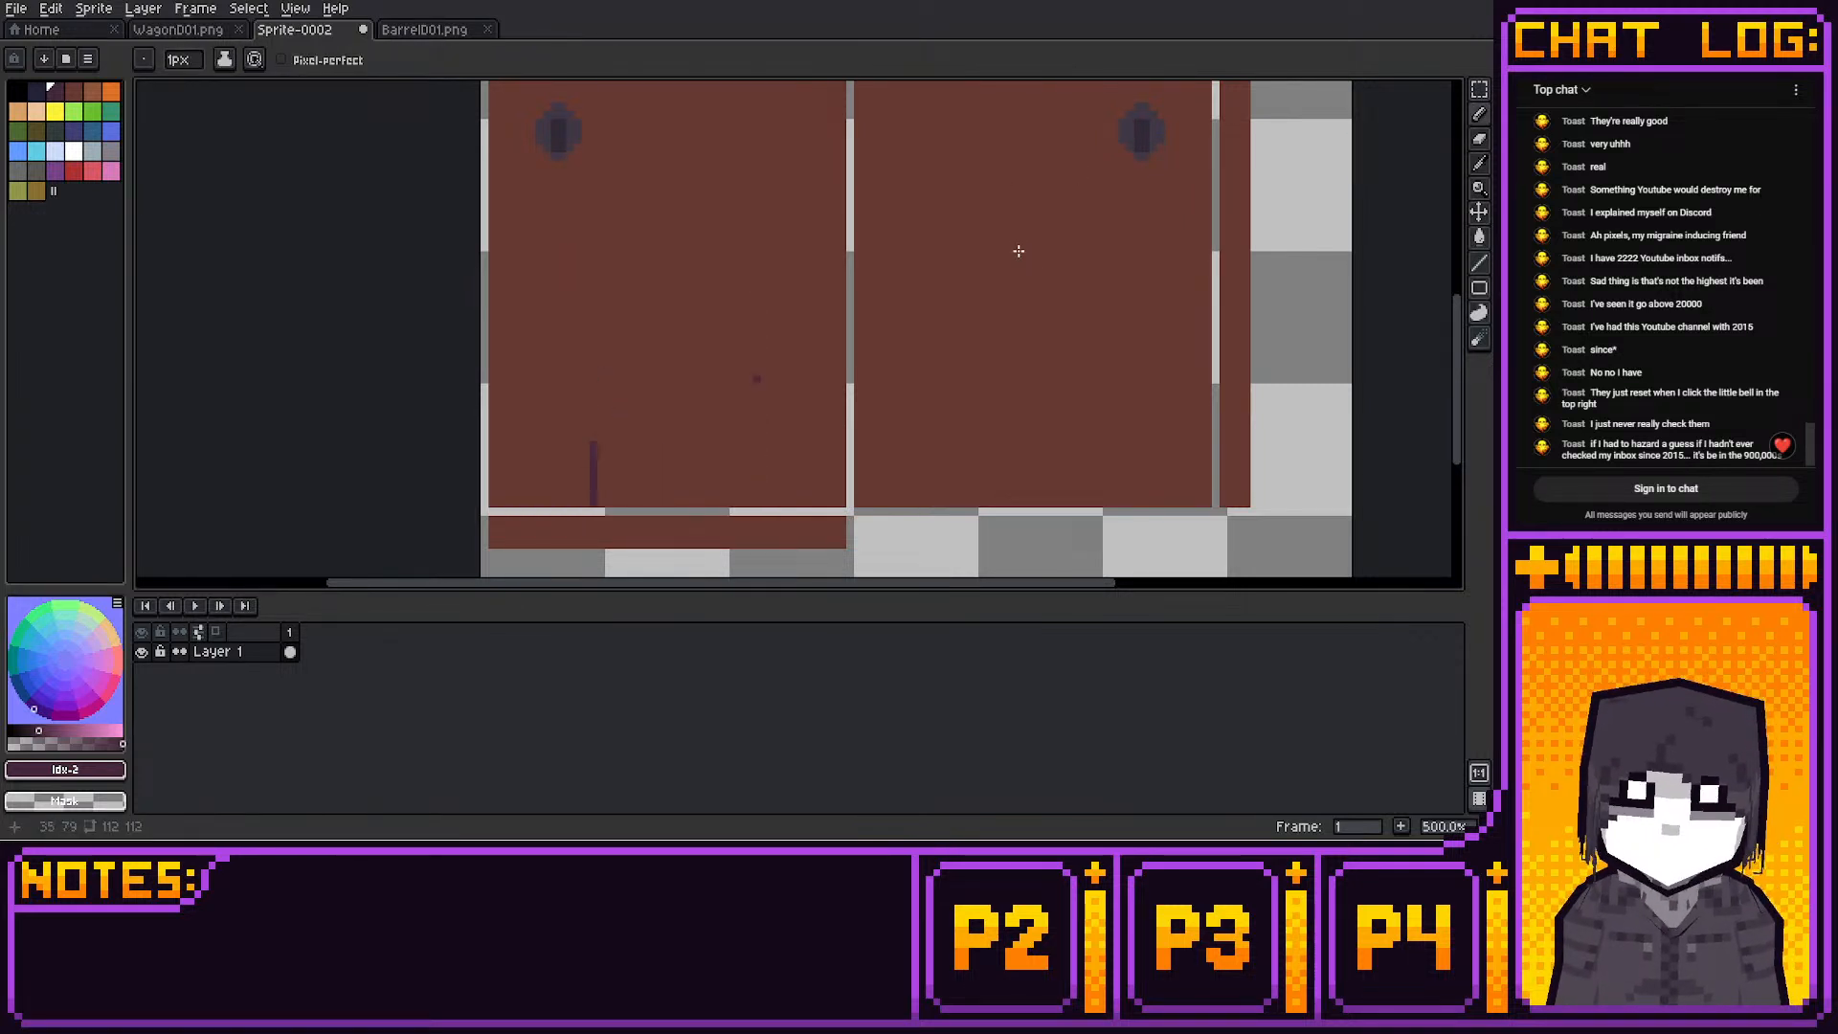
middle_click_drag(863, 338, 865, 265)
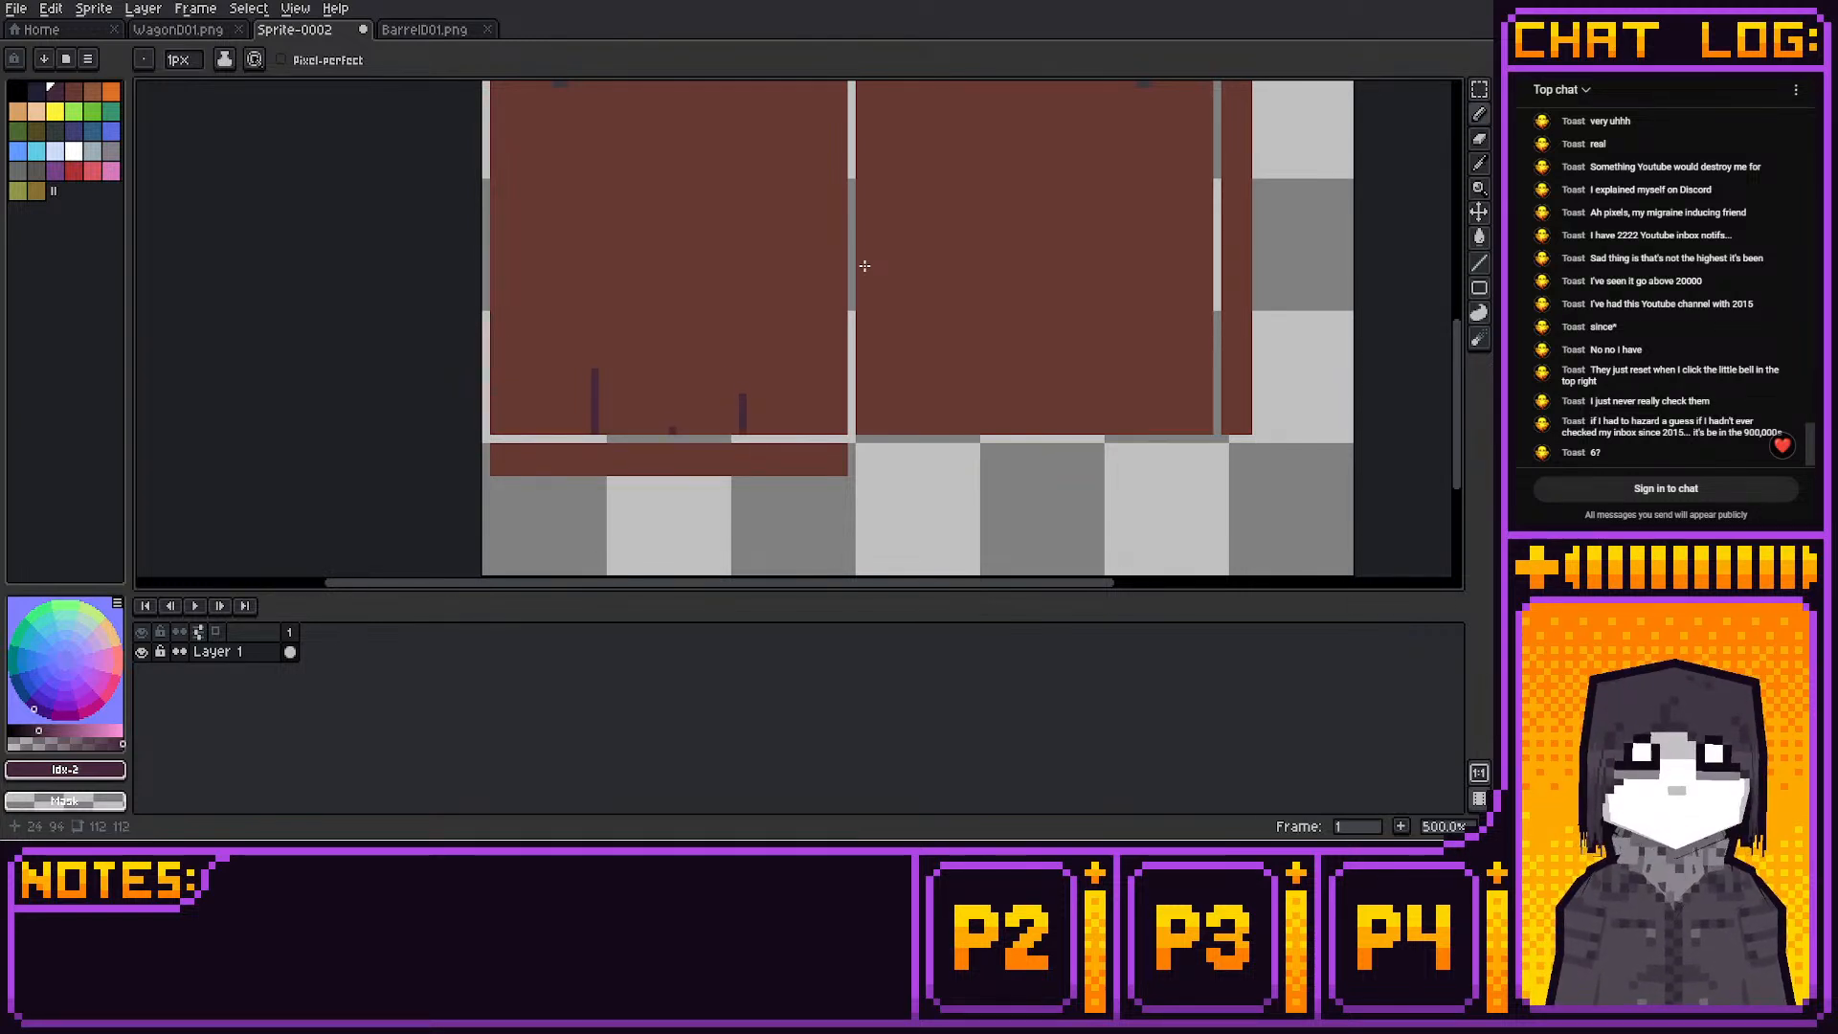
key("ctrl+z")
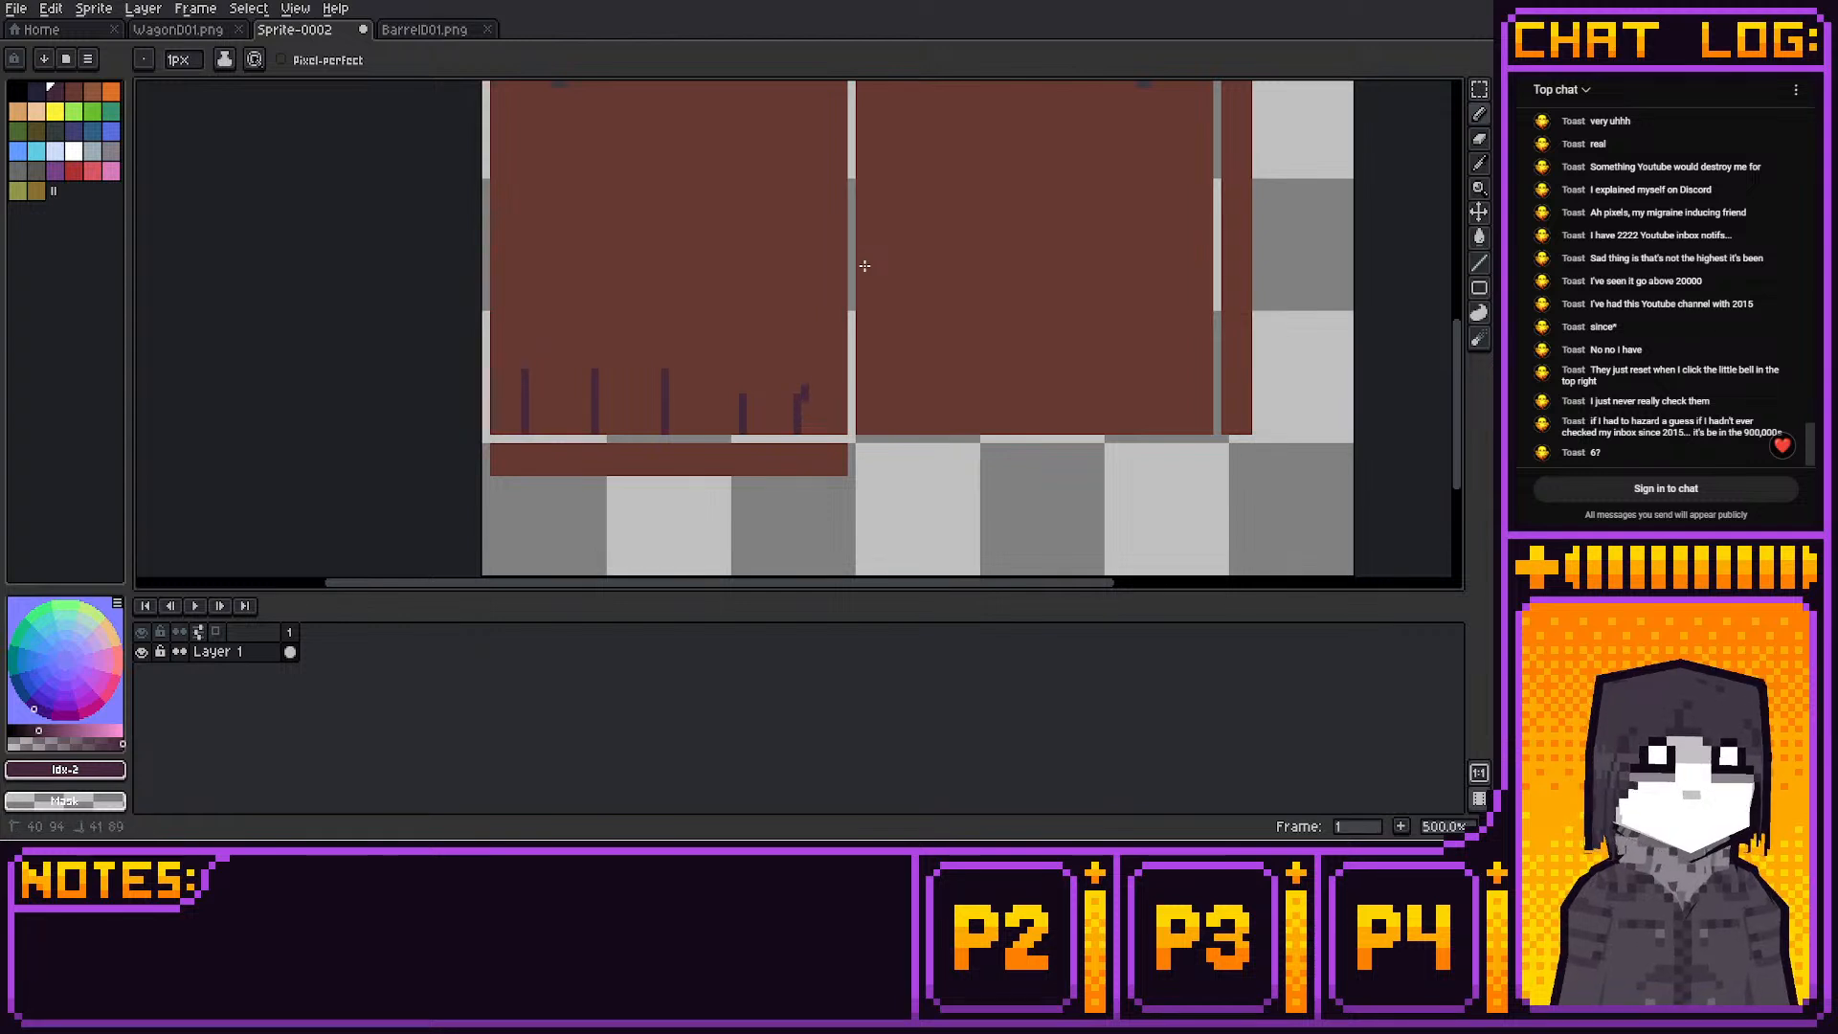
scroll(865, 265, "down", 3)
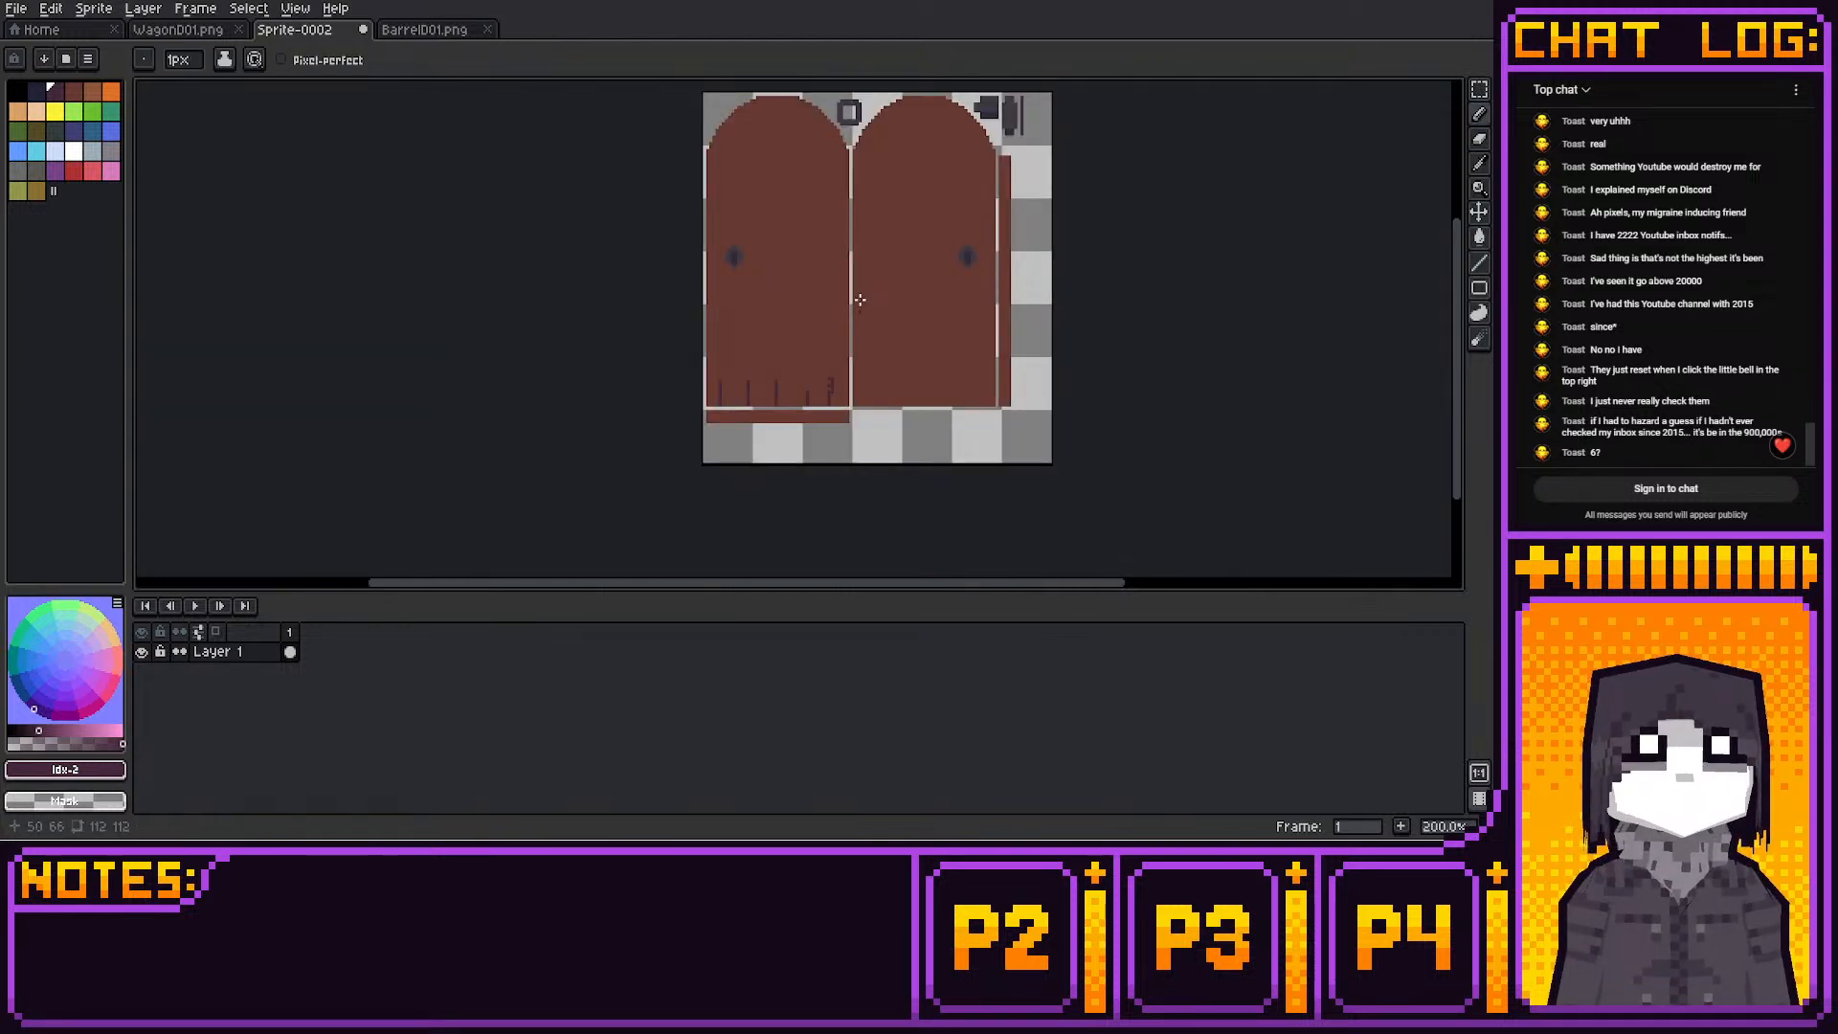
scroll(860, 313, "up", 2)
mouse_move(858, 304)
middle_mouse_down()
mouse_move(861, 236)
mouse_move(869, 267)
middle_mouse_up()
key("ctrl+z")
key("ctrl+z")
key("ctrl+z")
key("ctrl+z")
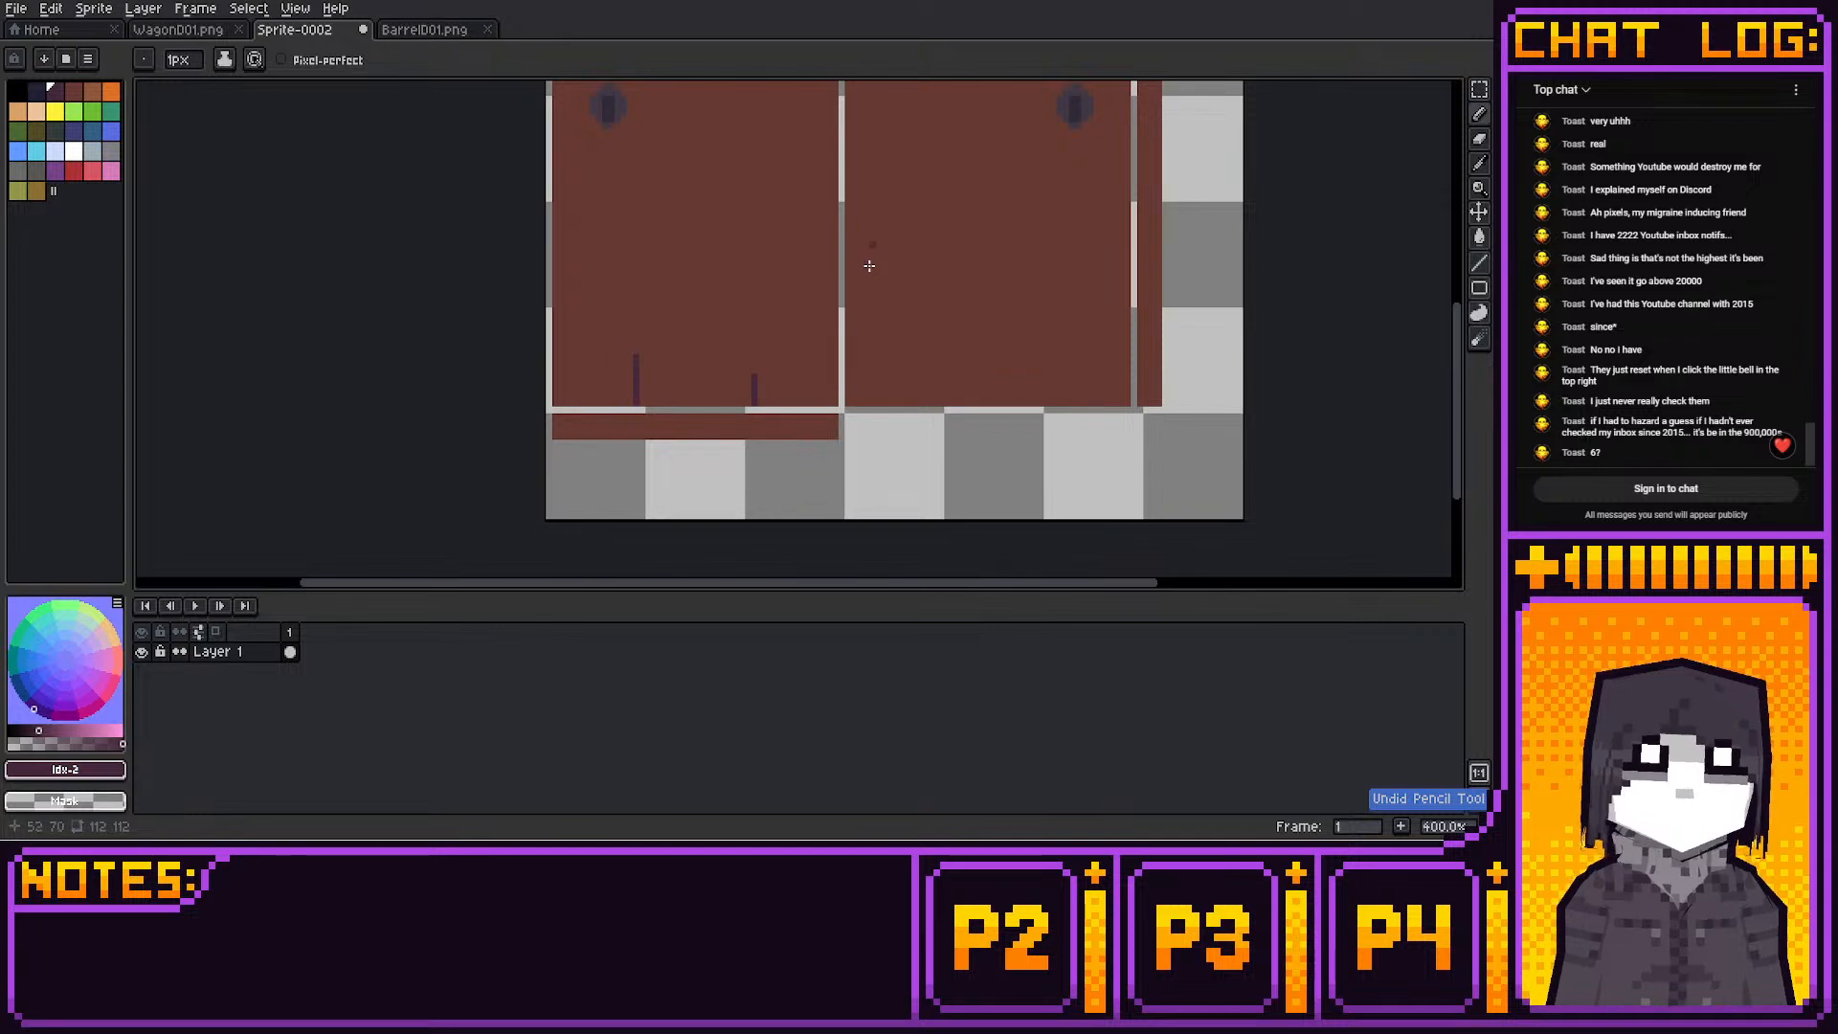
Try stretching a 22-pixel-wide selection around the two bottom plank lines to 91 pixels tall up the left door
key("m")
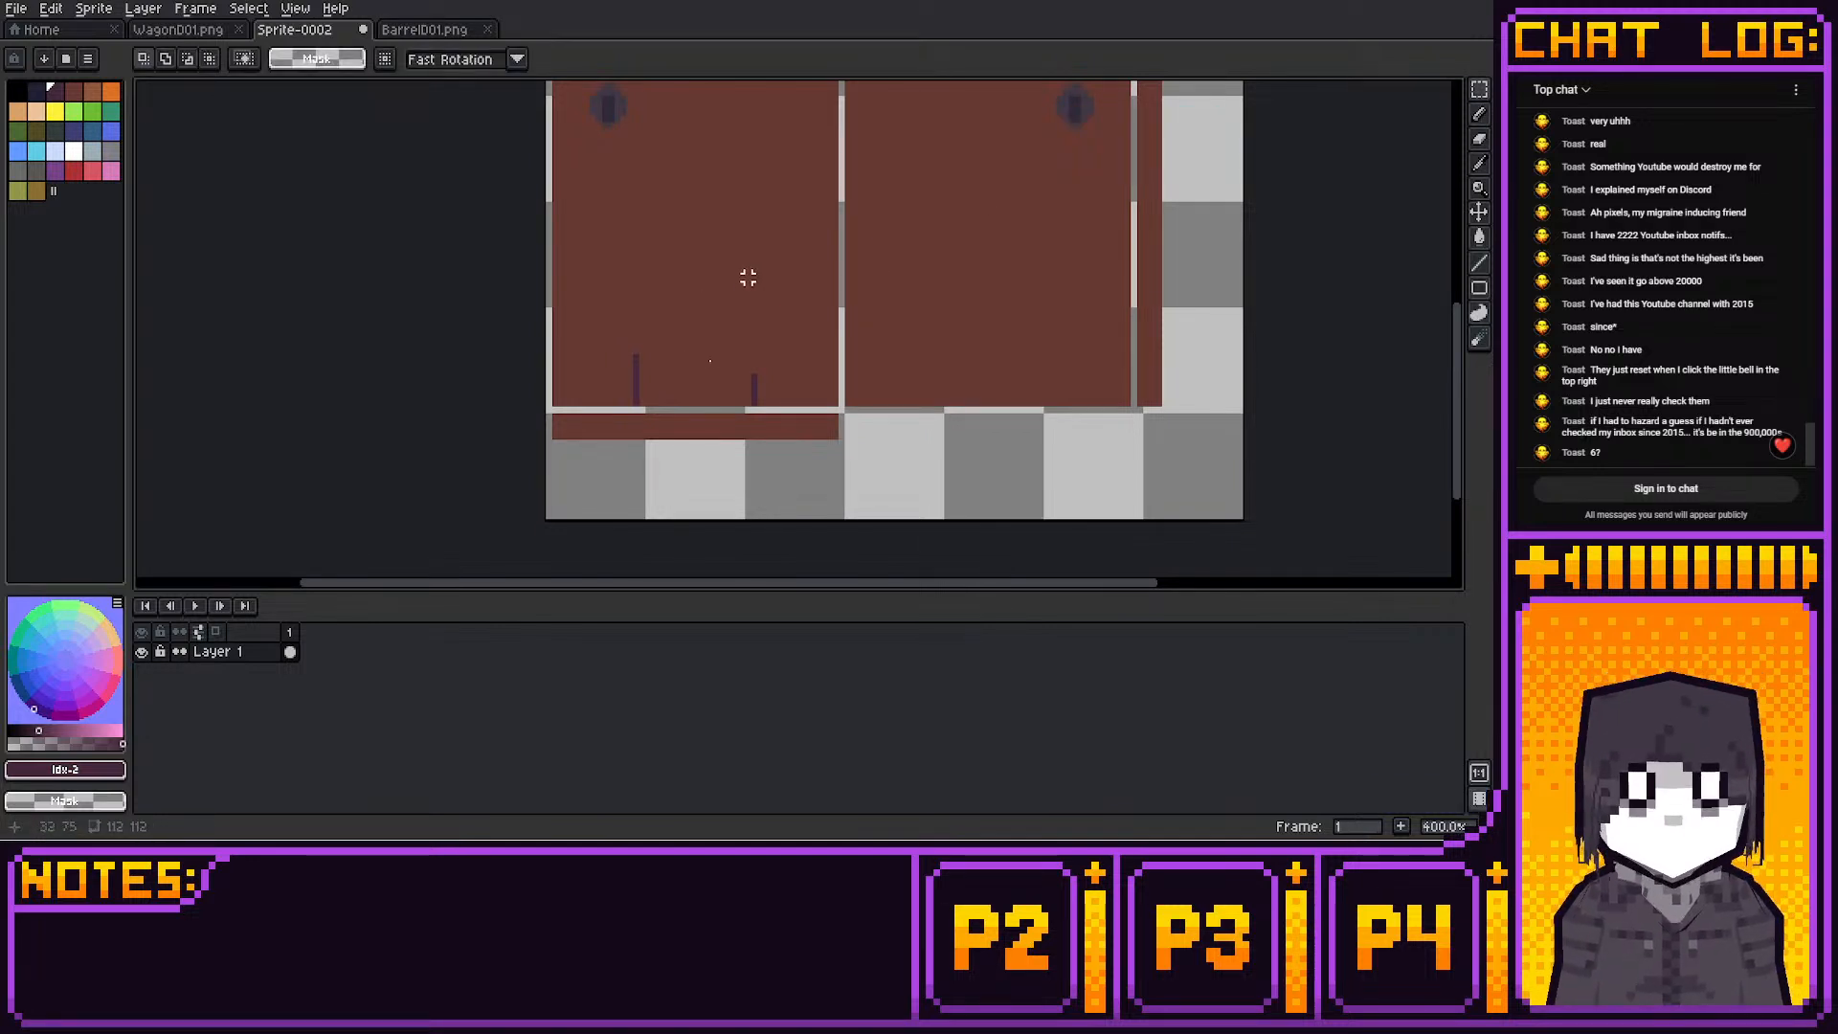
left_click_drag(636, 370, 757, 395)
left_click(804, 364)
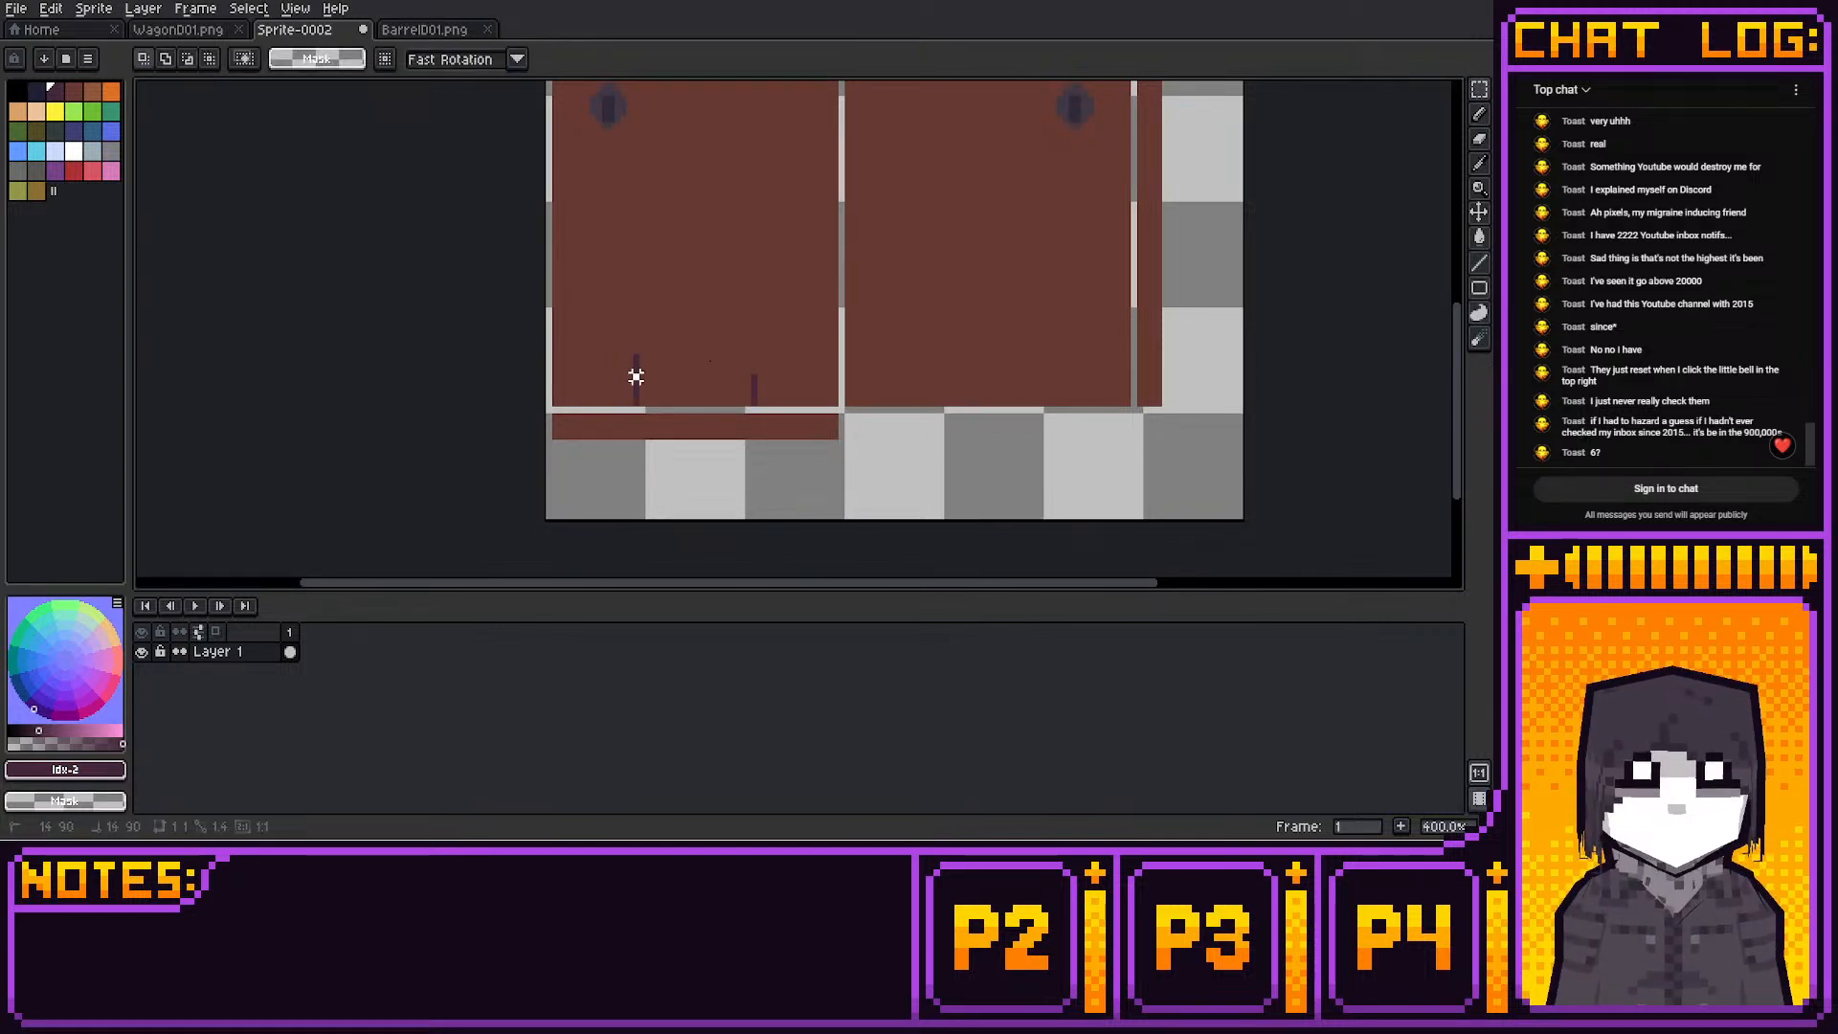
mouse_move(635, 376)
left_mouse_down()
mouse_move(775, 407)
mouse_move(705, 360)
mouse_move(704, 105)
mouse_move(730, 93)
left_mouse_up()
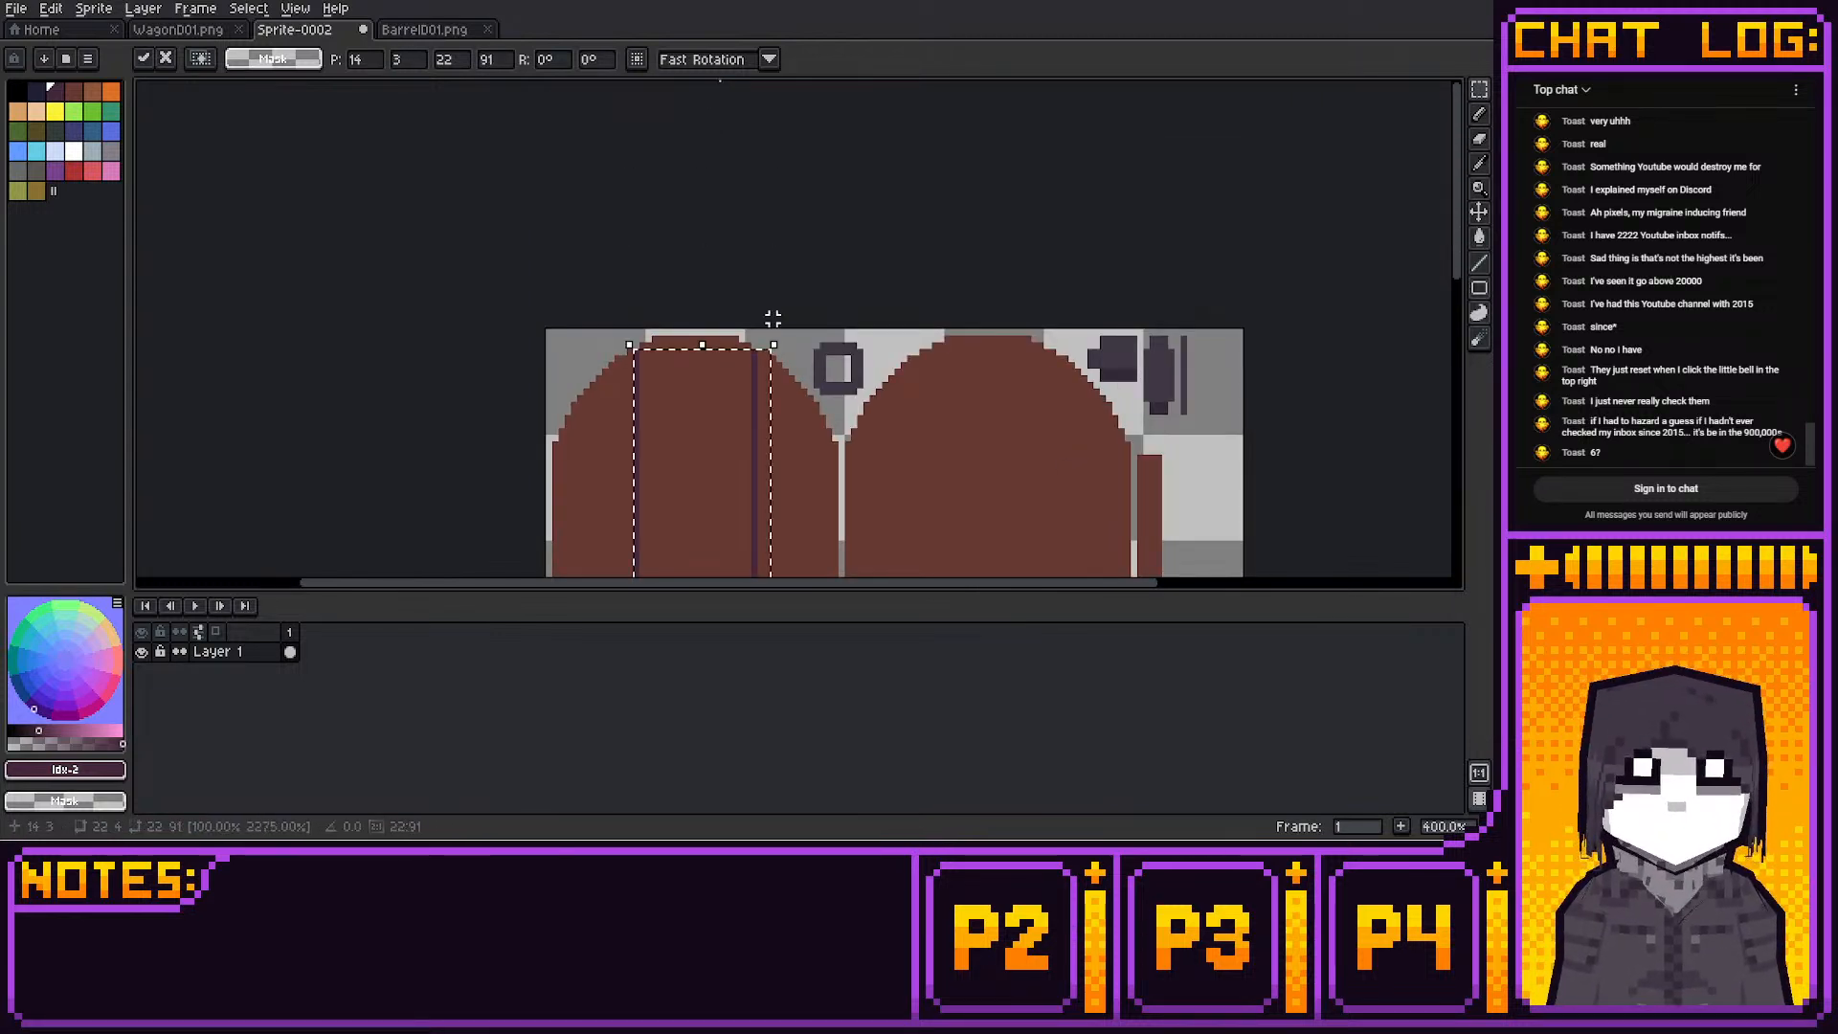
left_click(861, 339)
middle_click_drag(871, 345, 860, 220)
scroll(943, 208, "down", 3)
scroll(991, 224, "up", 2)
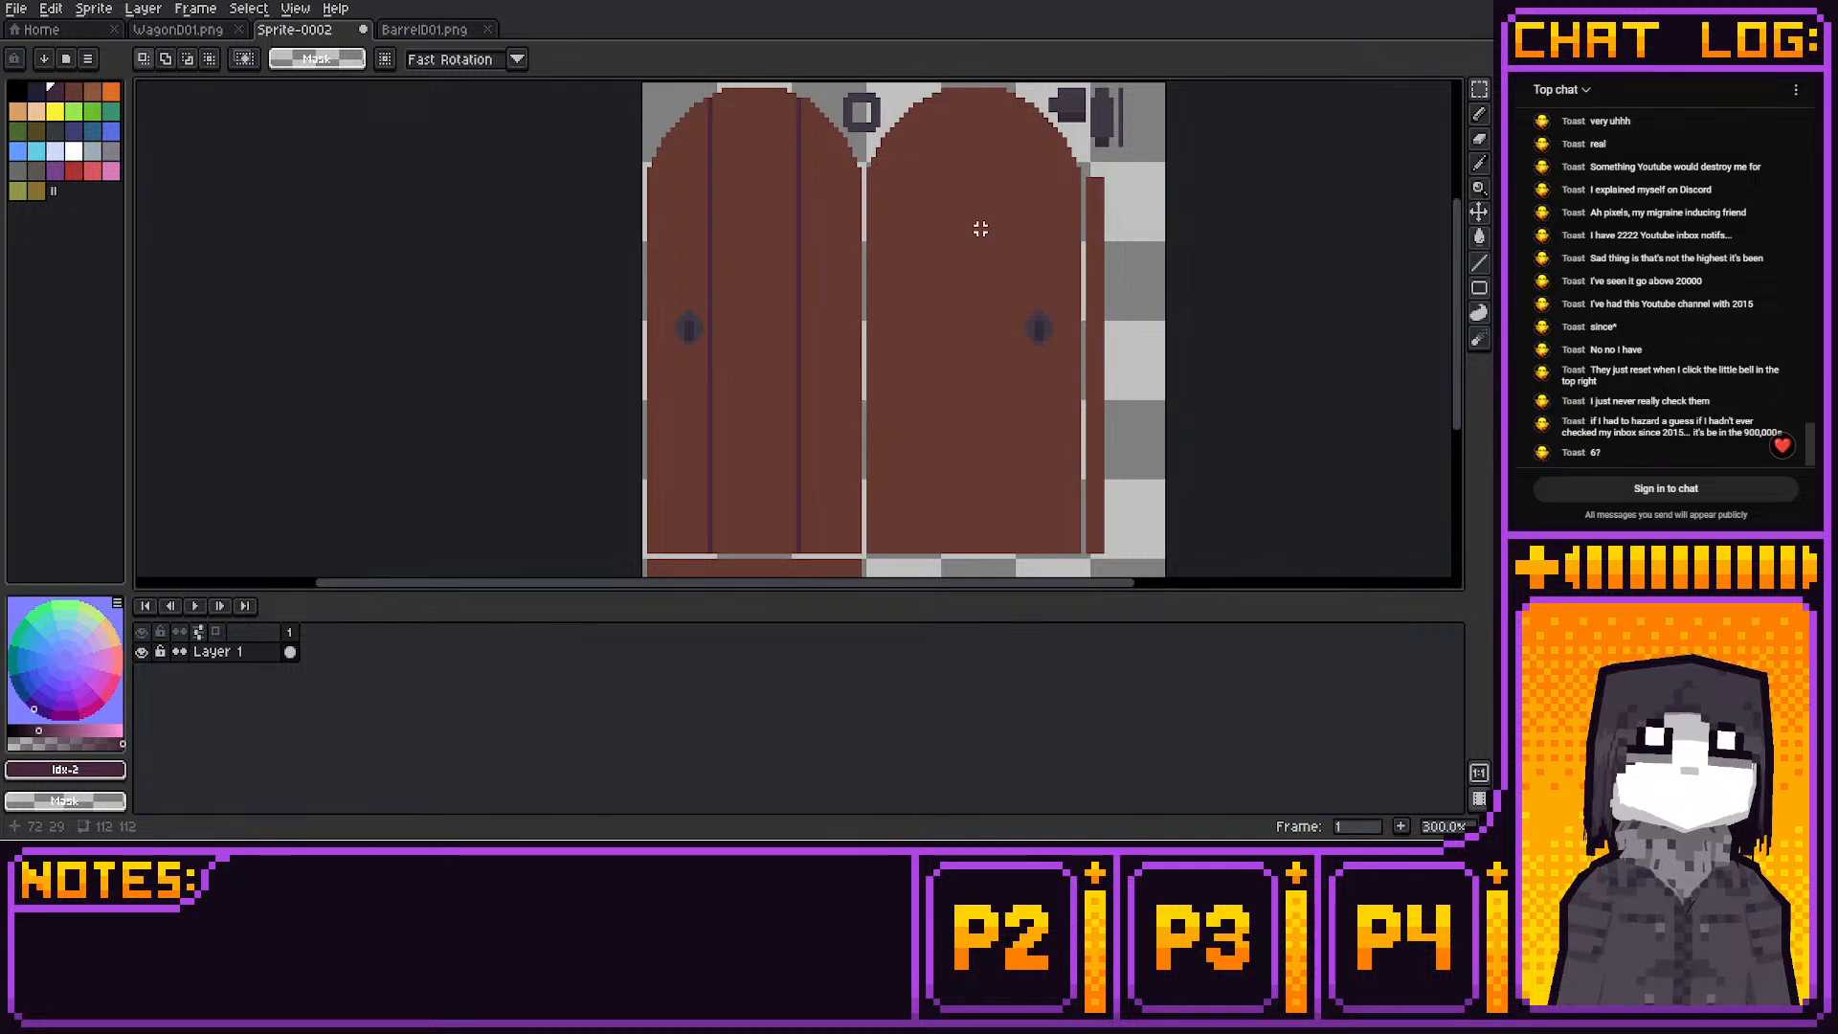
middle_click_drag(1014, 220, 1017, 224)
Undo the plank lines stretched from the bottom and clear the short line stubs from the left door
key("ctrl+z")
key("ctrl+z")
key("ctrl+z")
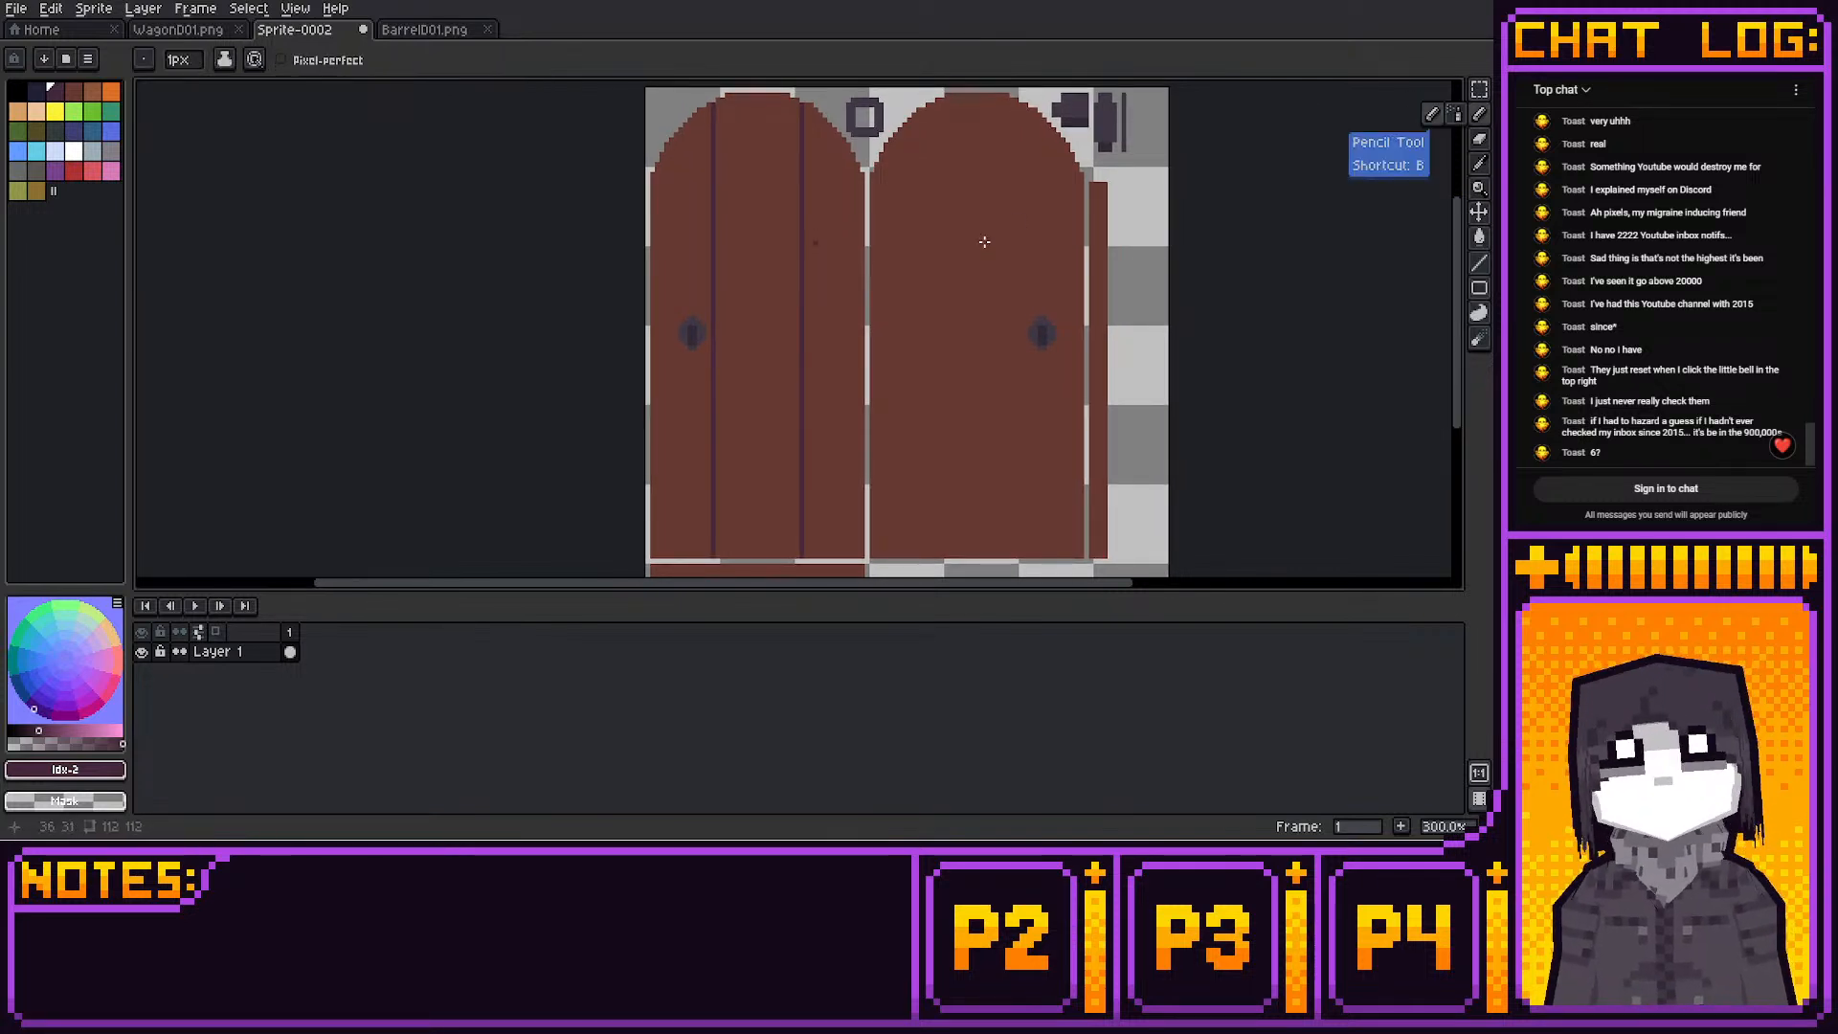
middle_click_drag(839, 286, 826, 187)
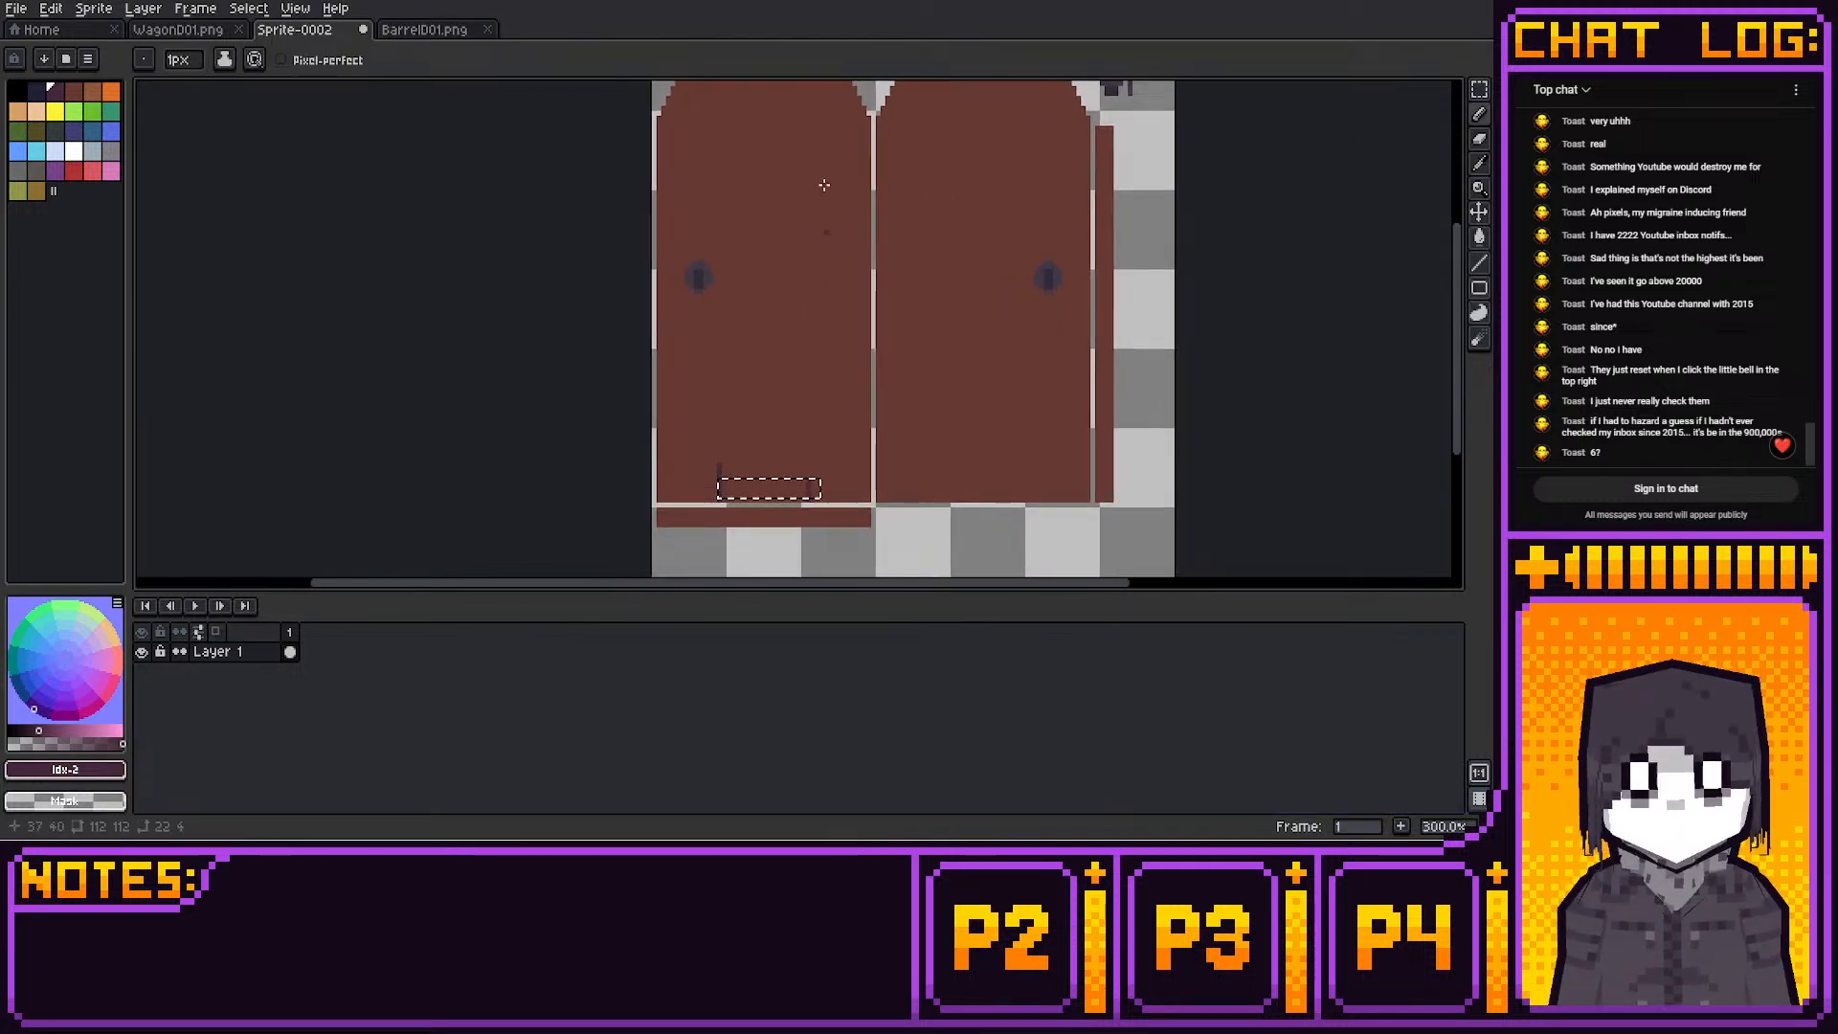
key("m")
mouse_move(685, 390)
left_mouse_down()
mouse_move(858, 428)
mouse_move(771, 452)
left_mouse_up()
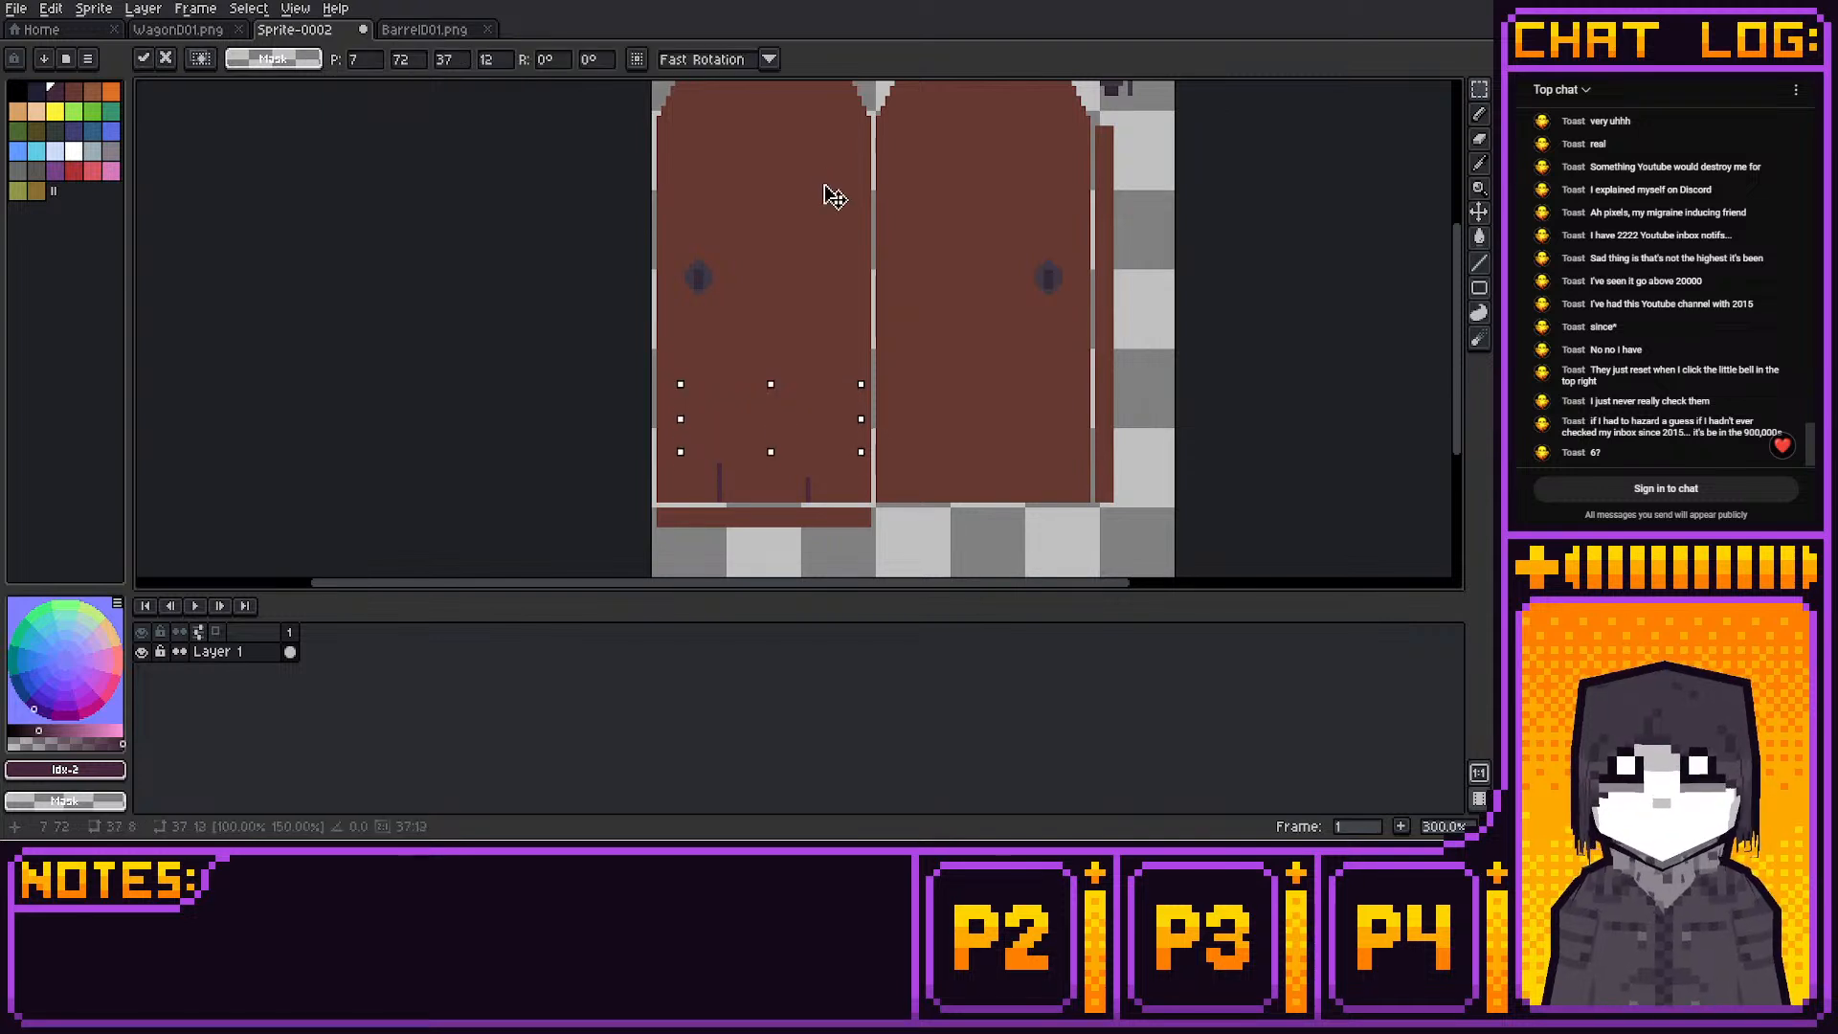
key("ctrl+d")
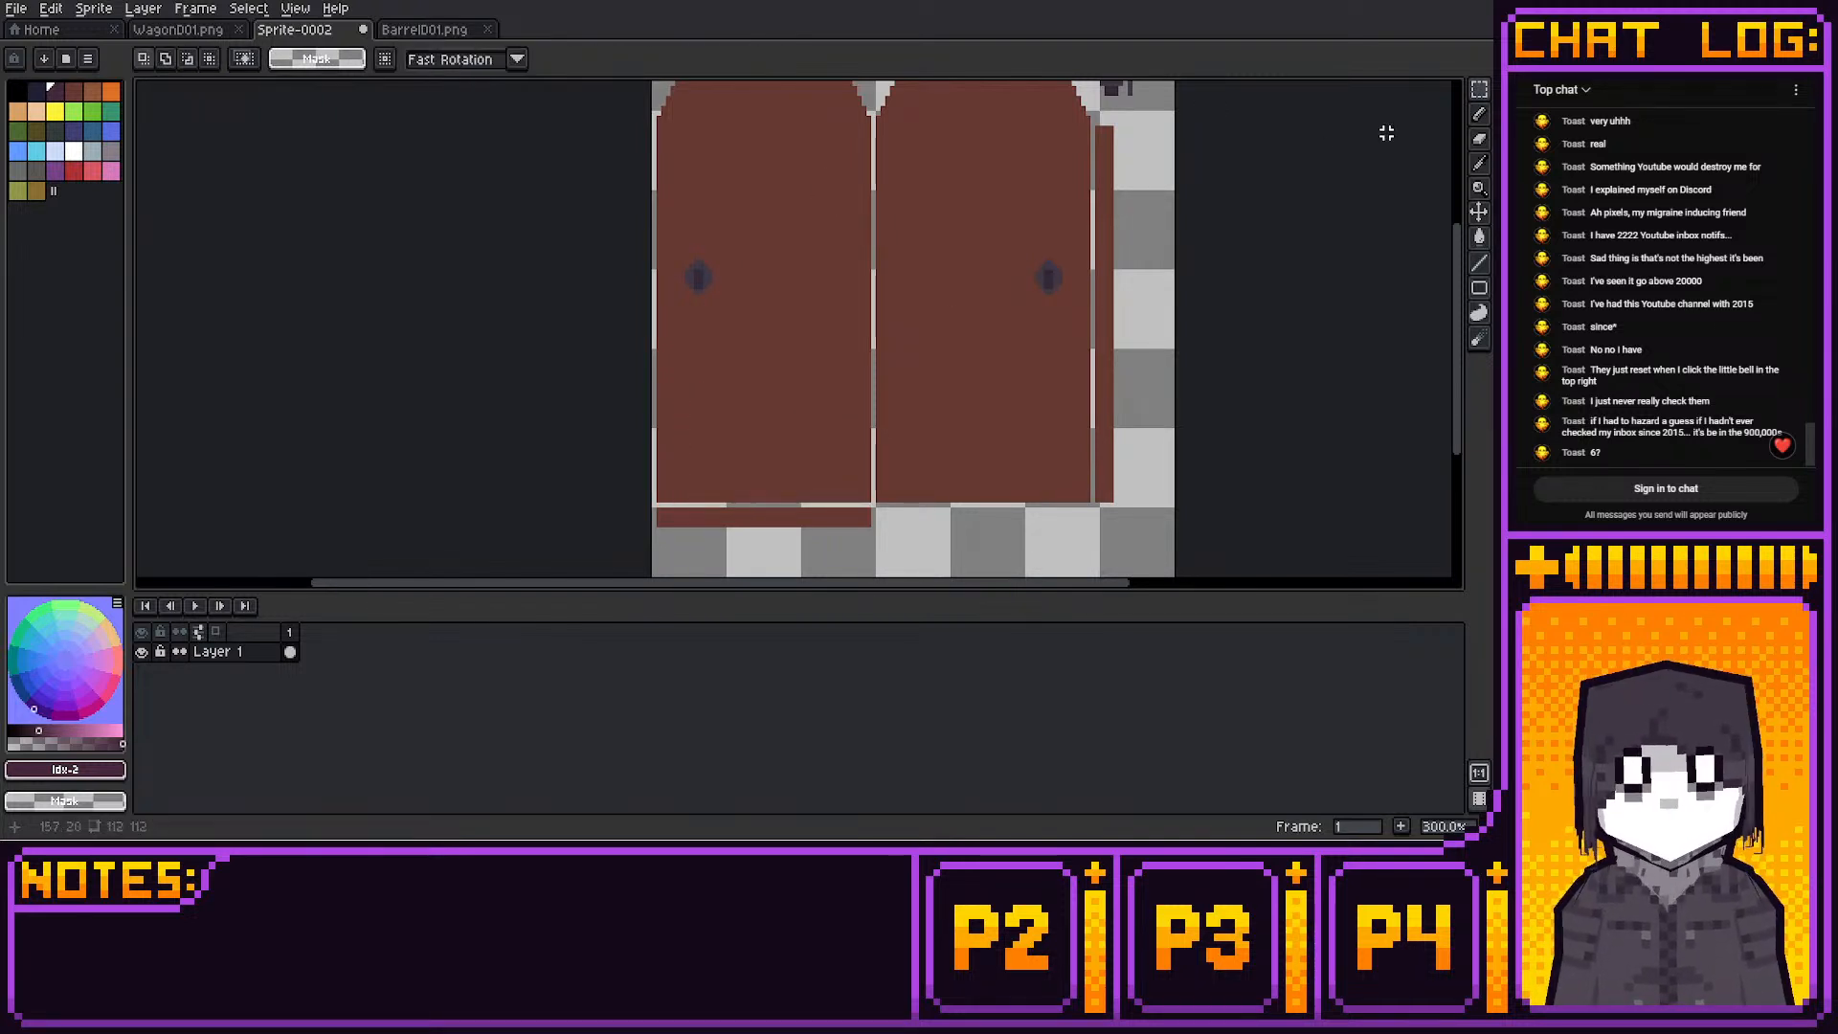
Draw two short vertical plank lines in dark purple at the top of the left door, about 15 pixels apart
left_click(1479, 114)
middle_click_drag(823, 186, 821, 371)
scroll(964, 307, "up", 1)
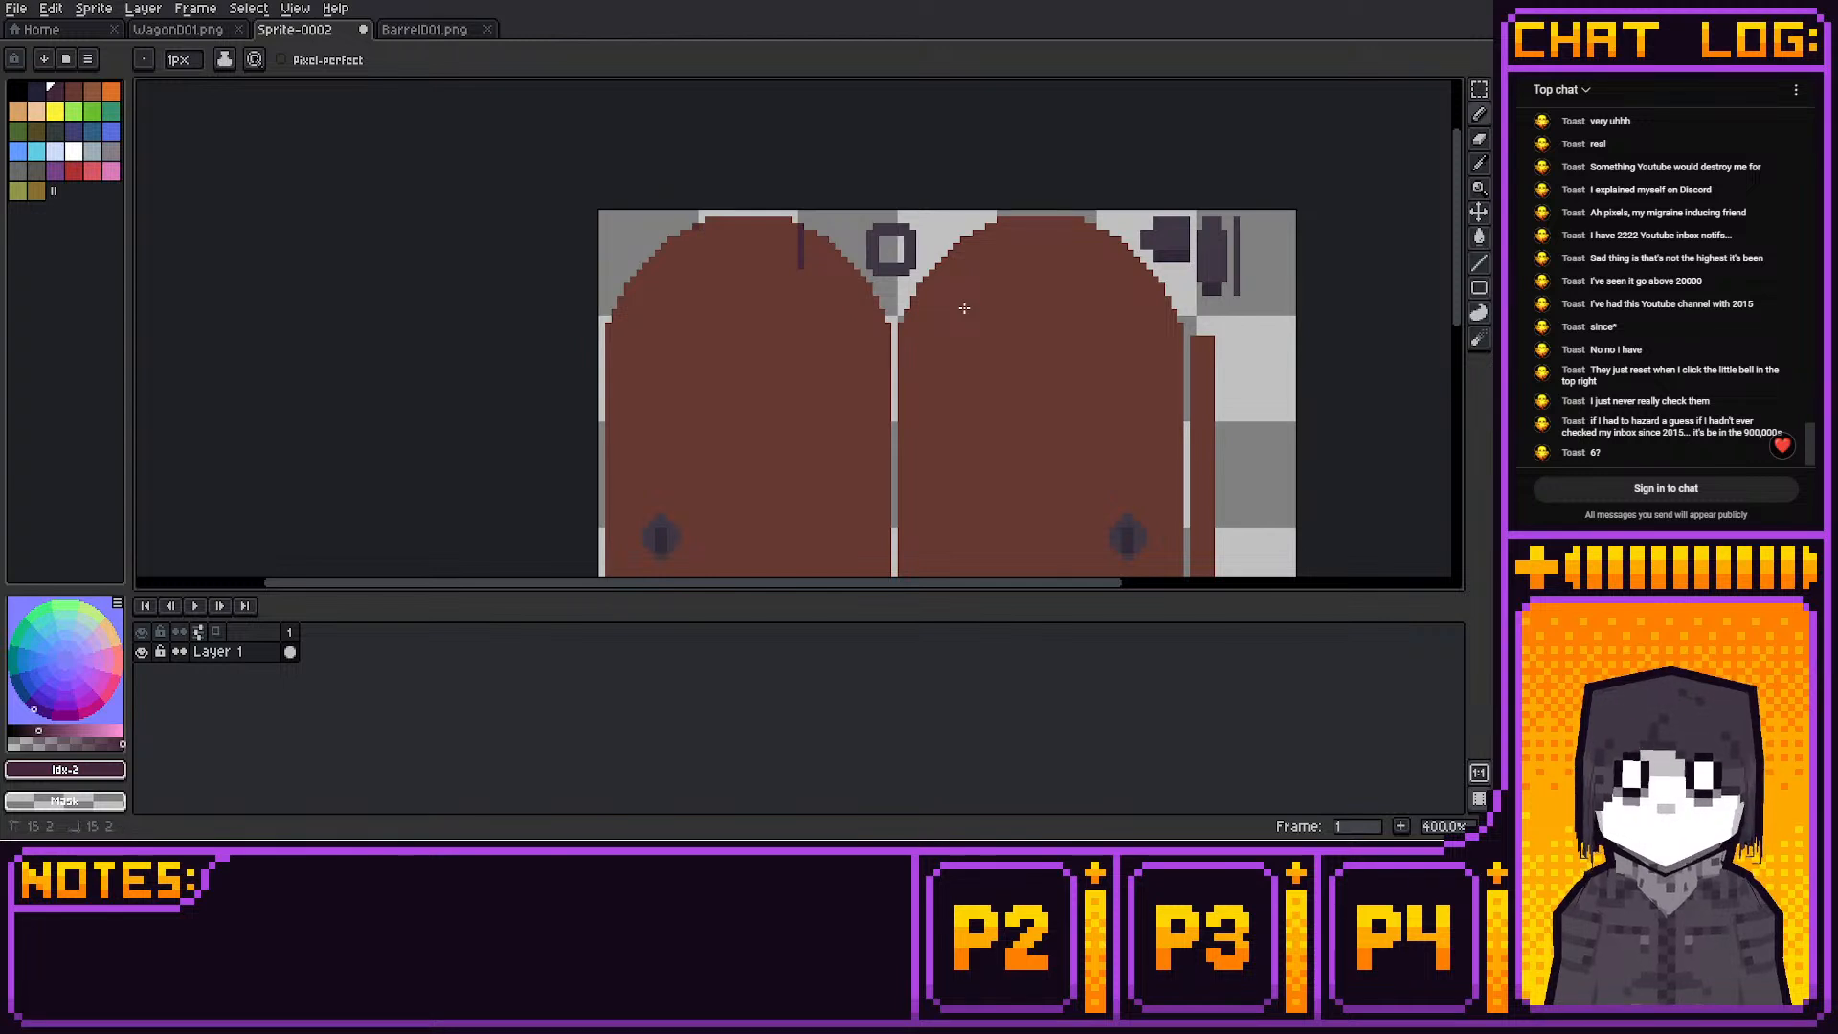
Stretch a 21-pixel-wide selection around both plank lines down the left door so they end at its bottom edge
key("m")
mouse_move(682, 236)
left_mouse_down()
mouse_move(821, 261)
mouse_move(754, 588)
left_mouse_up()
middle_click_drag(754, 589, 780, 287)
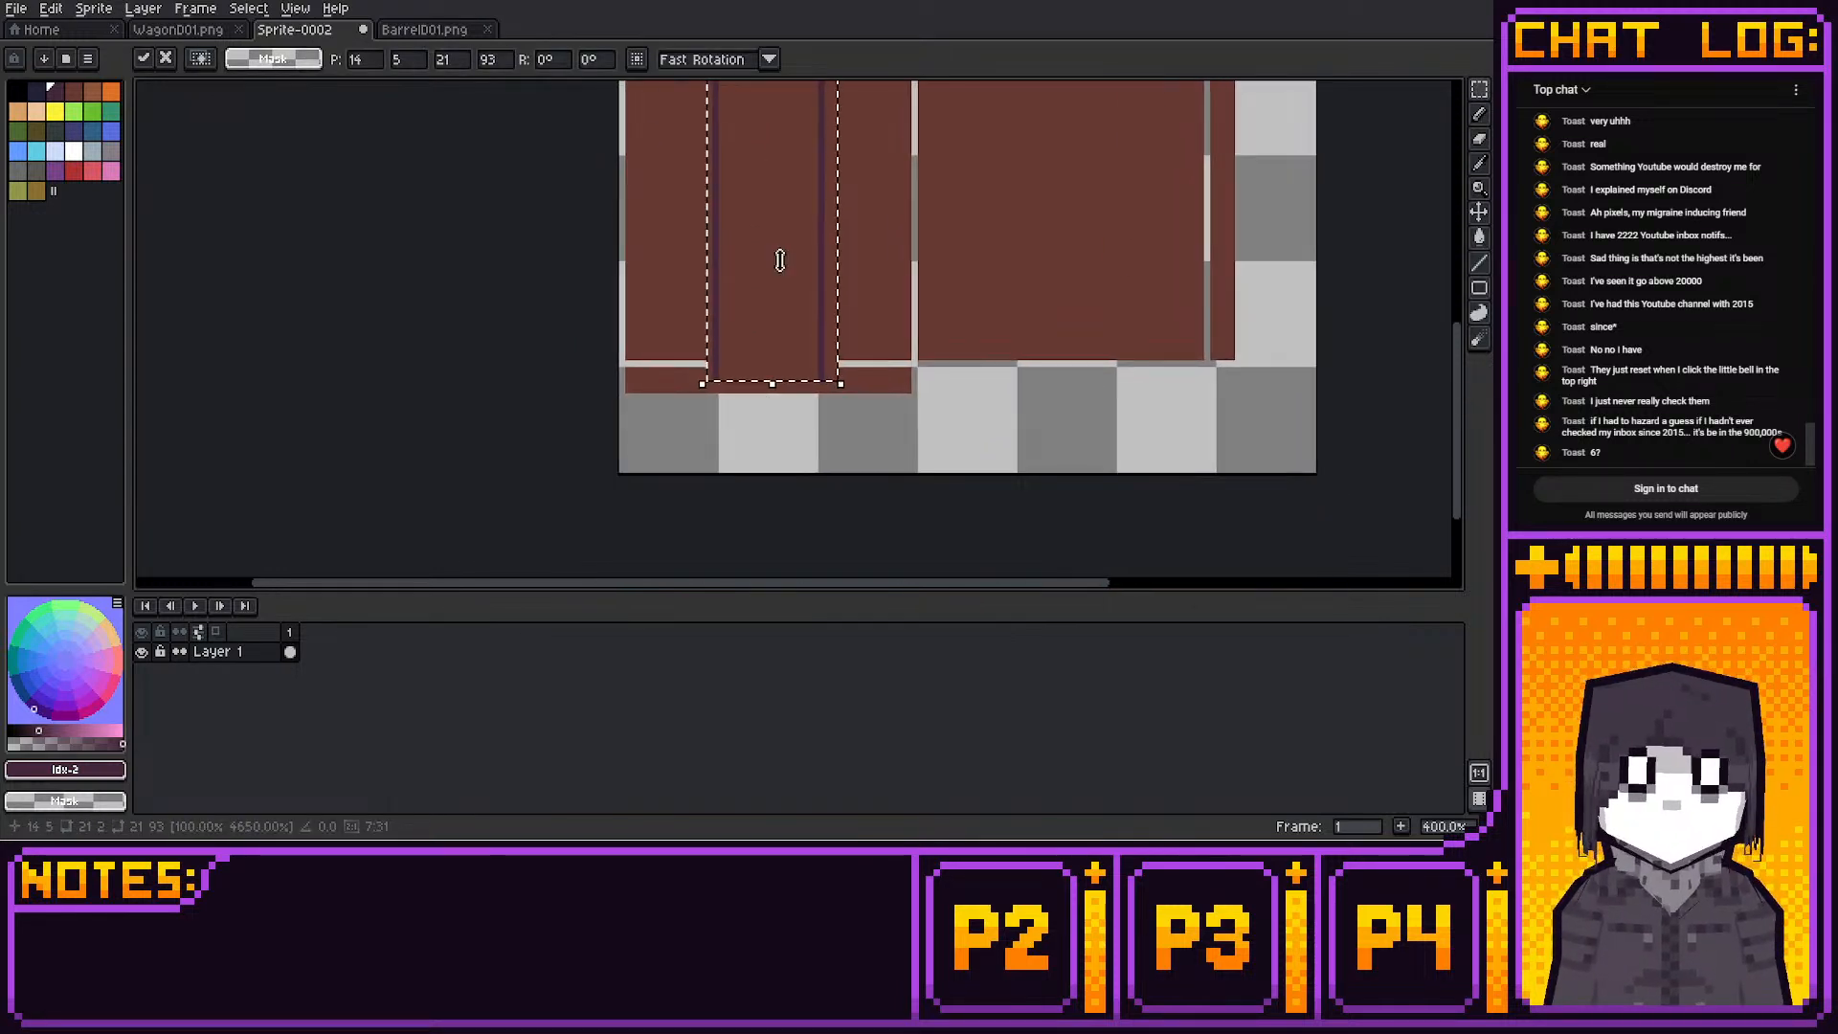
left_click_drag(772, 384, 773, 365)
left_click(906, 275)
middle_click_drag(909, 268, 827, 440)
scroll(861, 296, "down", 2)
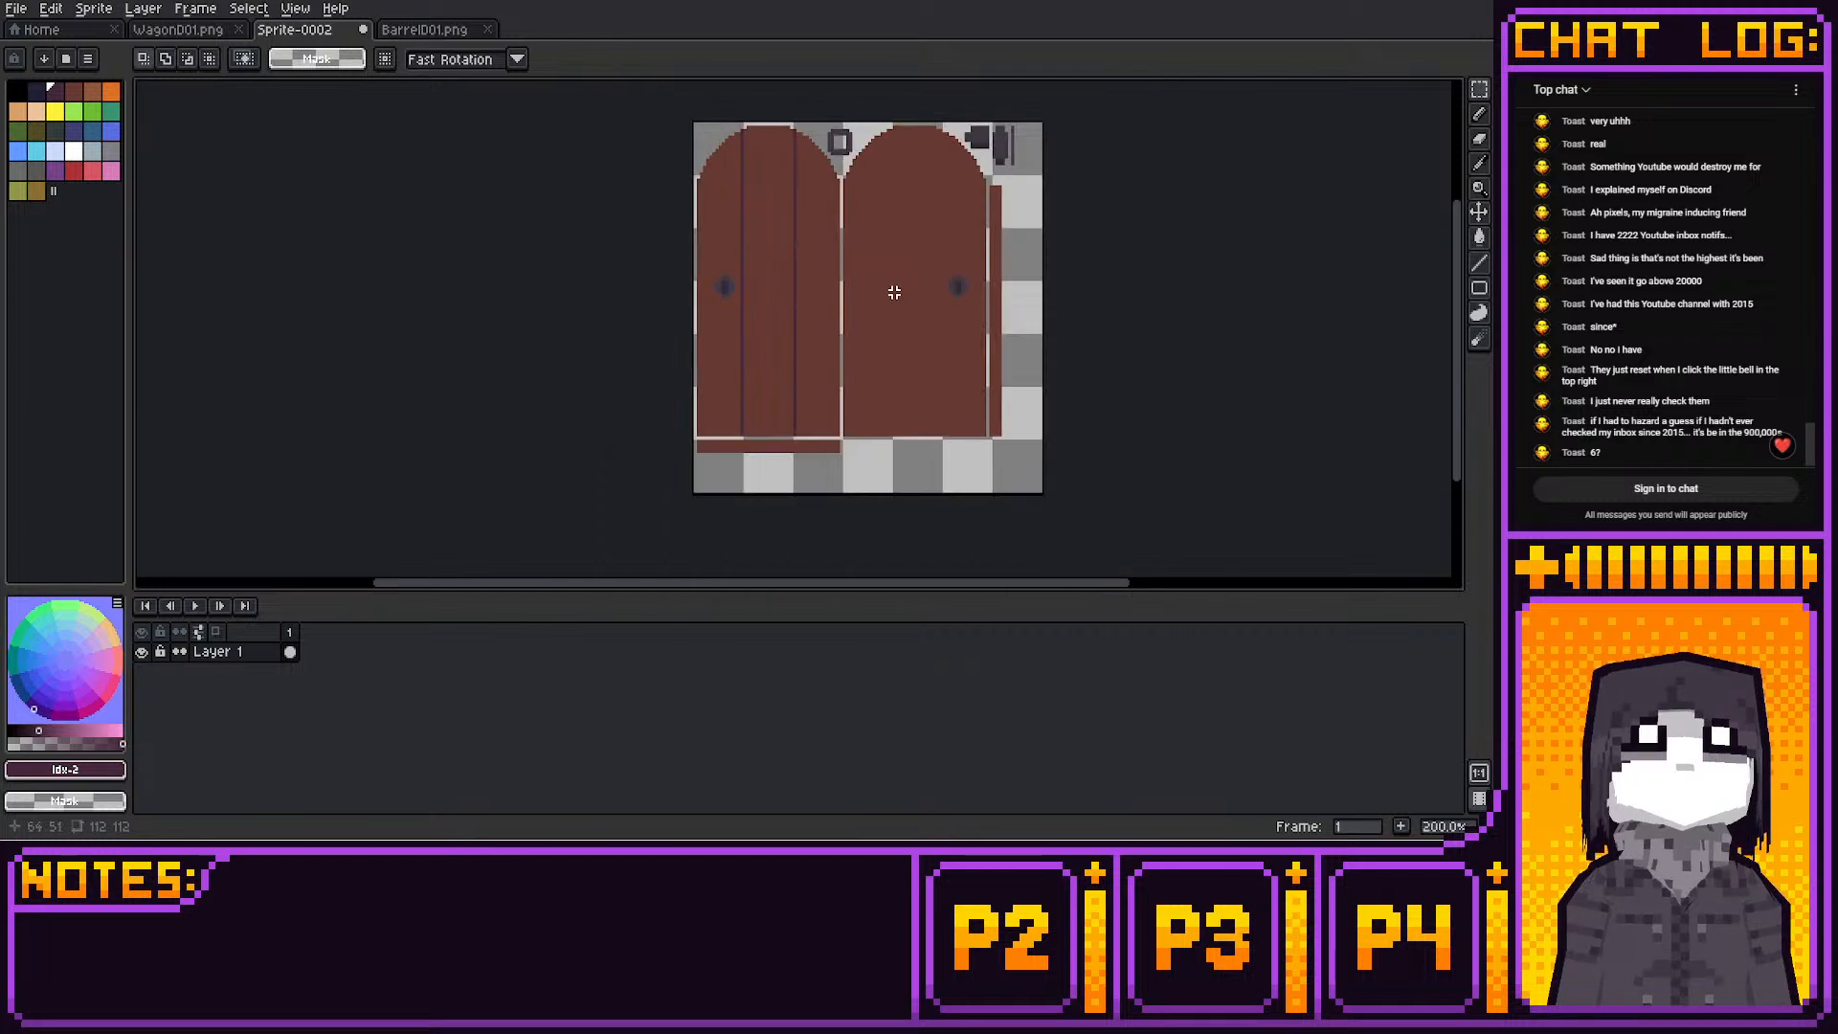
Paint dark purple shading pixels under the lower edge of the diamond fitting on the left door
key("b")
middle_click_drag(1004, 273, 1038, 235)
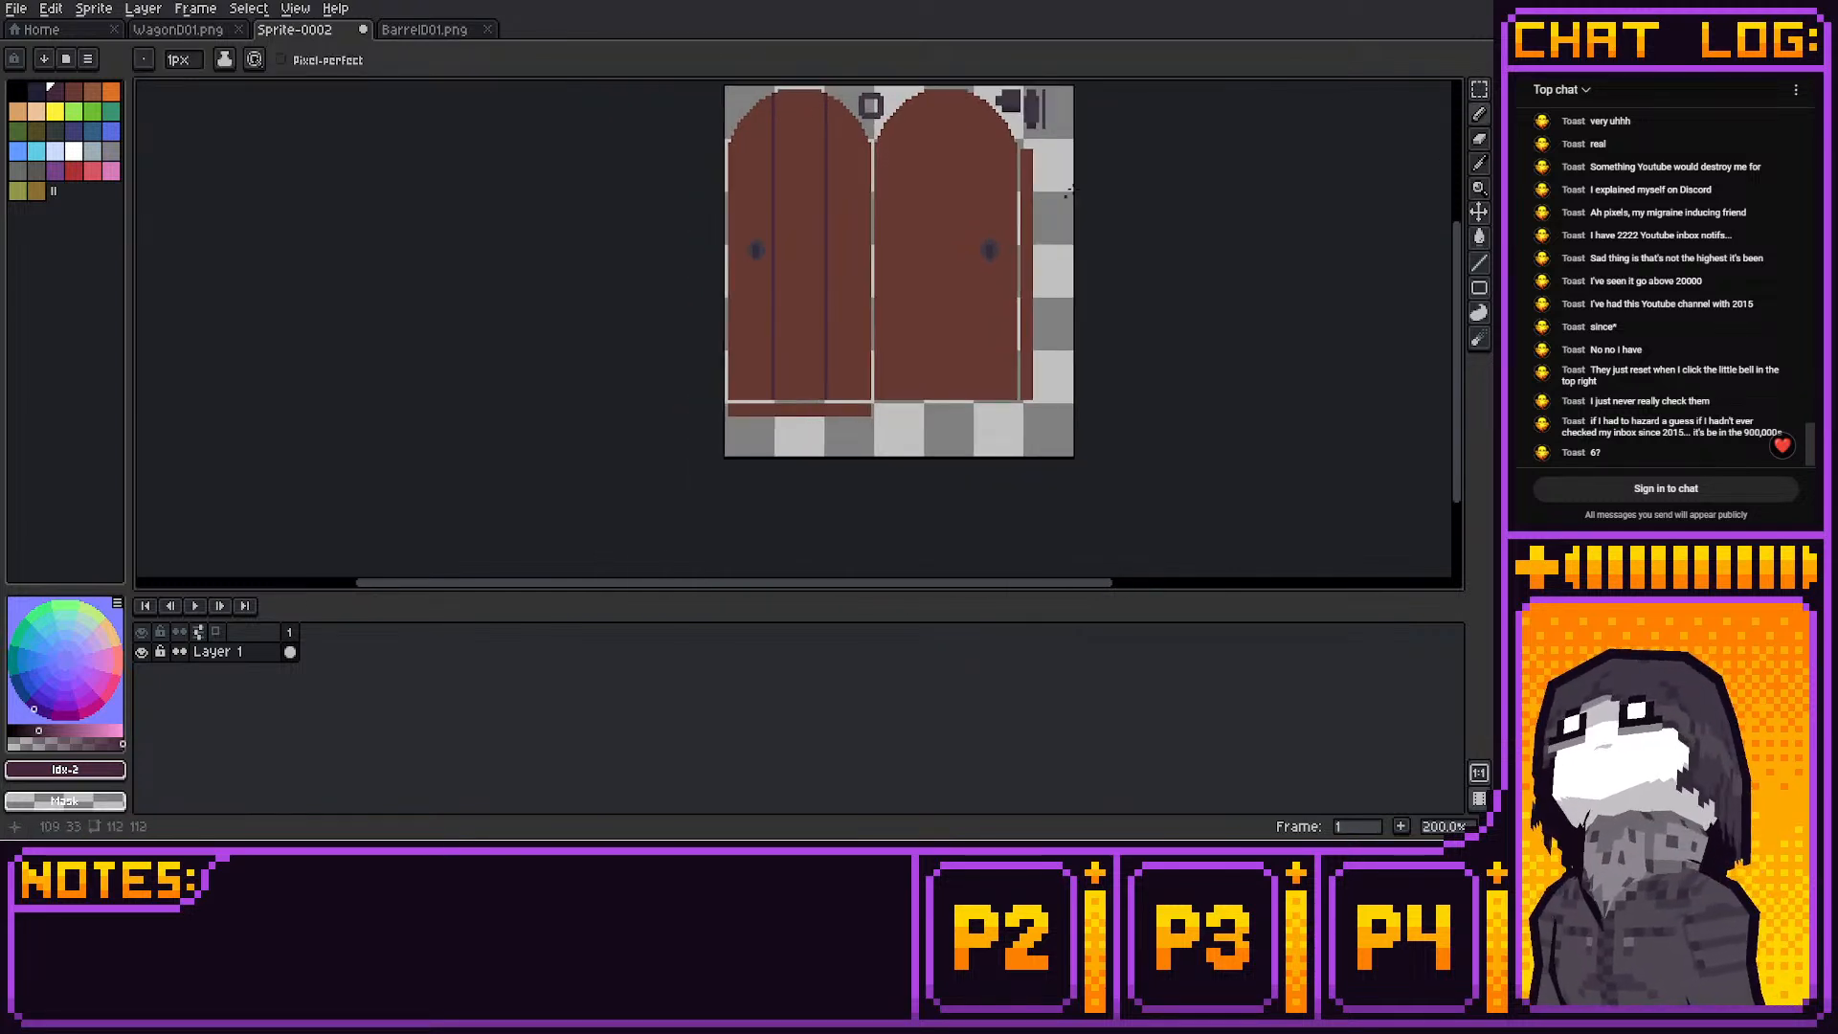
scroll(1039, 236, "up", 1)
scroll(691, 288, "up", 1)
mouse_move(691, 287)
middle_mouse_down()
mouse_move(818, 320)
mouse_move(935, 405)
middle_mouse_up()
scroll(936, 404, "up", 1)
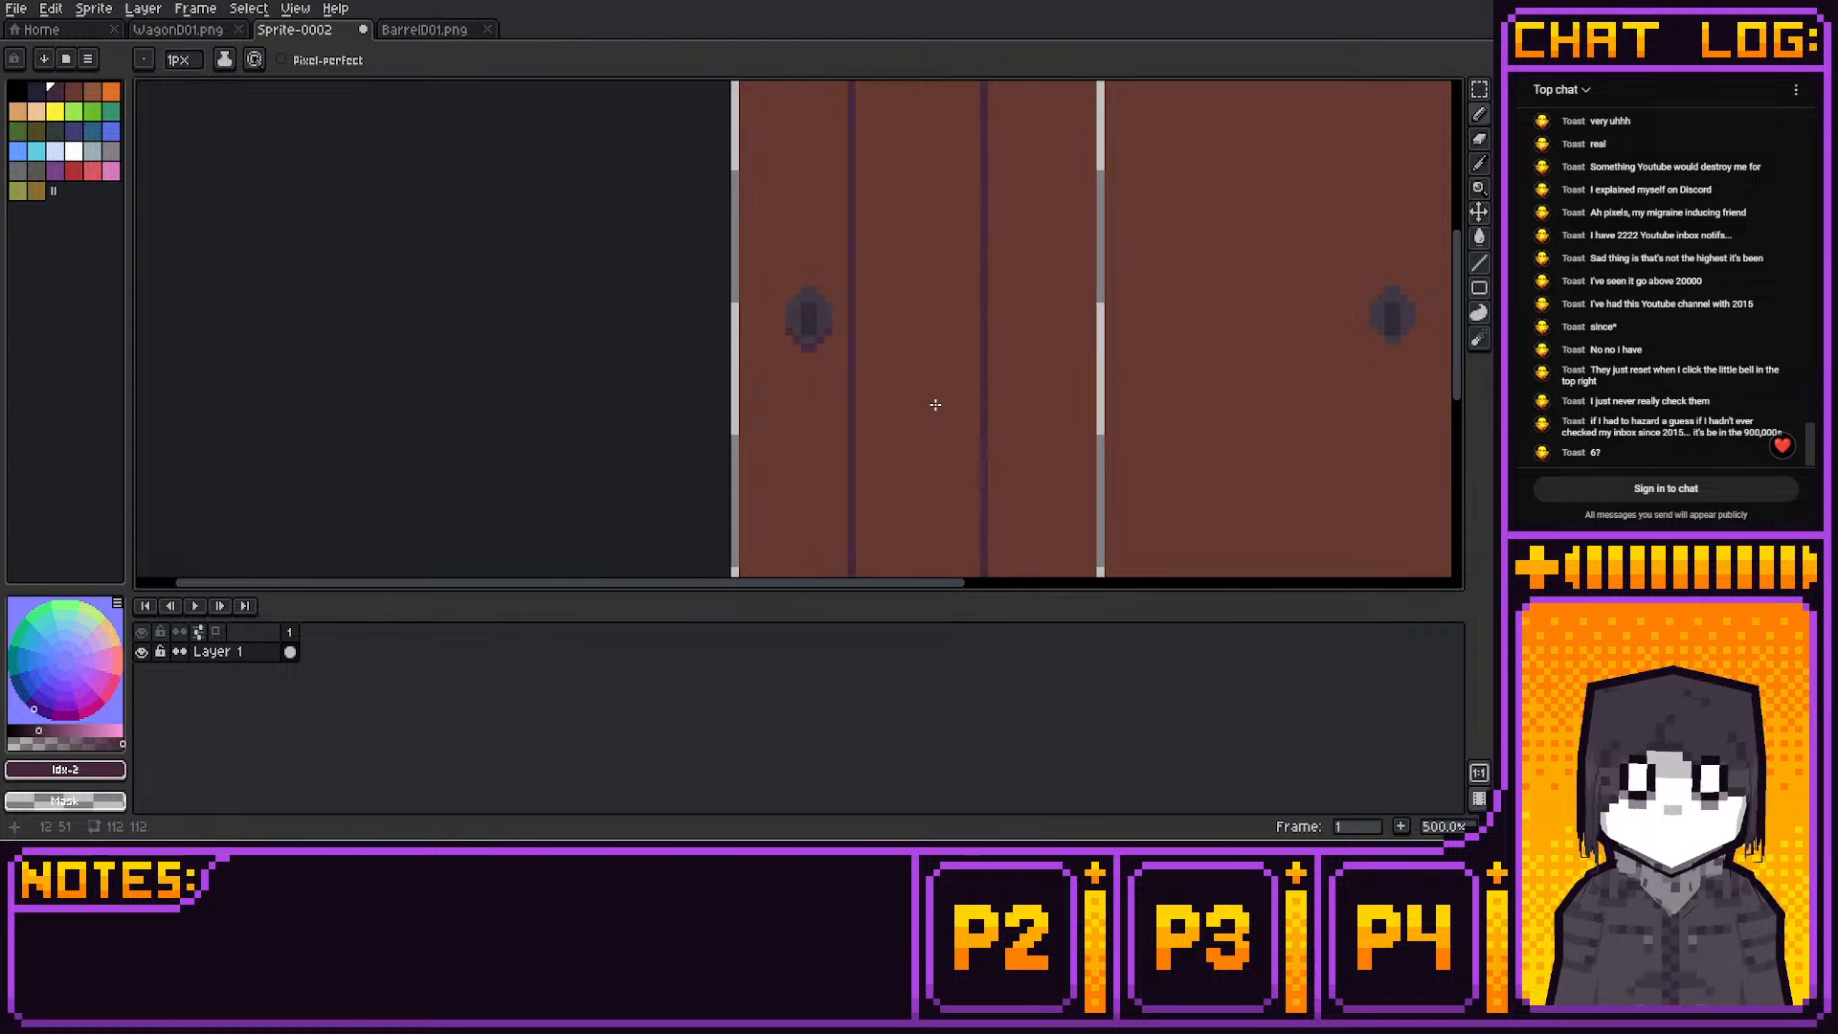
middle_click_drag(924, 360, 904, 369)
Paint the same dark purple shading pixels under the diamond fitting on the right door
scroll(905, 369, "down", 3)
scroll(985, 242, "up", 1)
middle_click_drag(1080, 318, 937, 321)
scroll(937, 321, "up", 1)
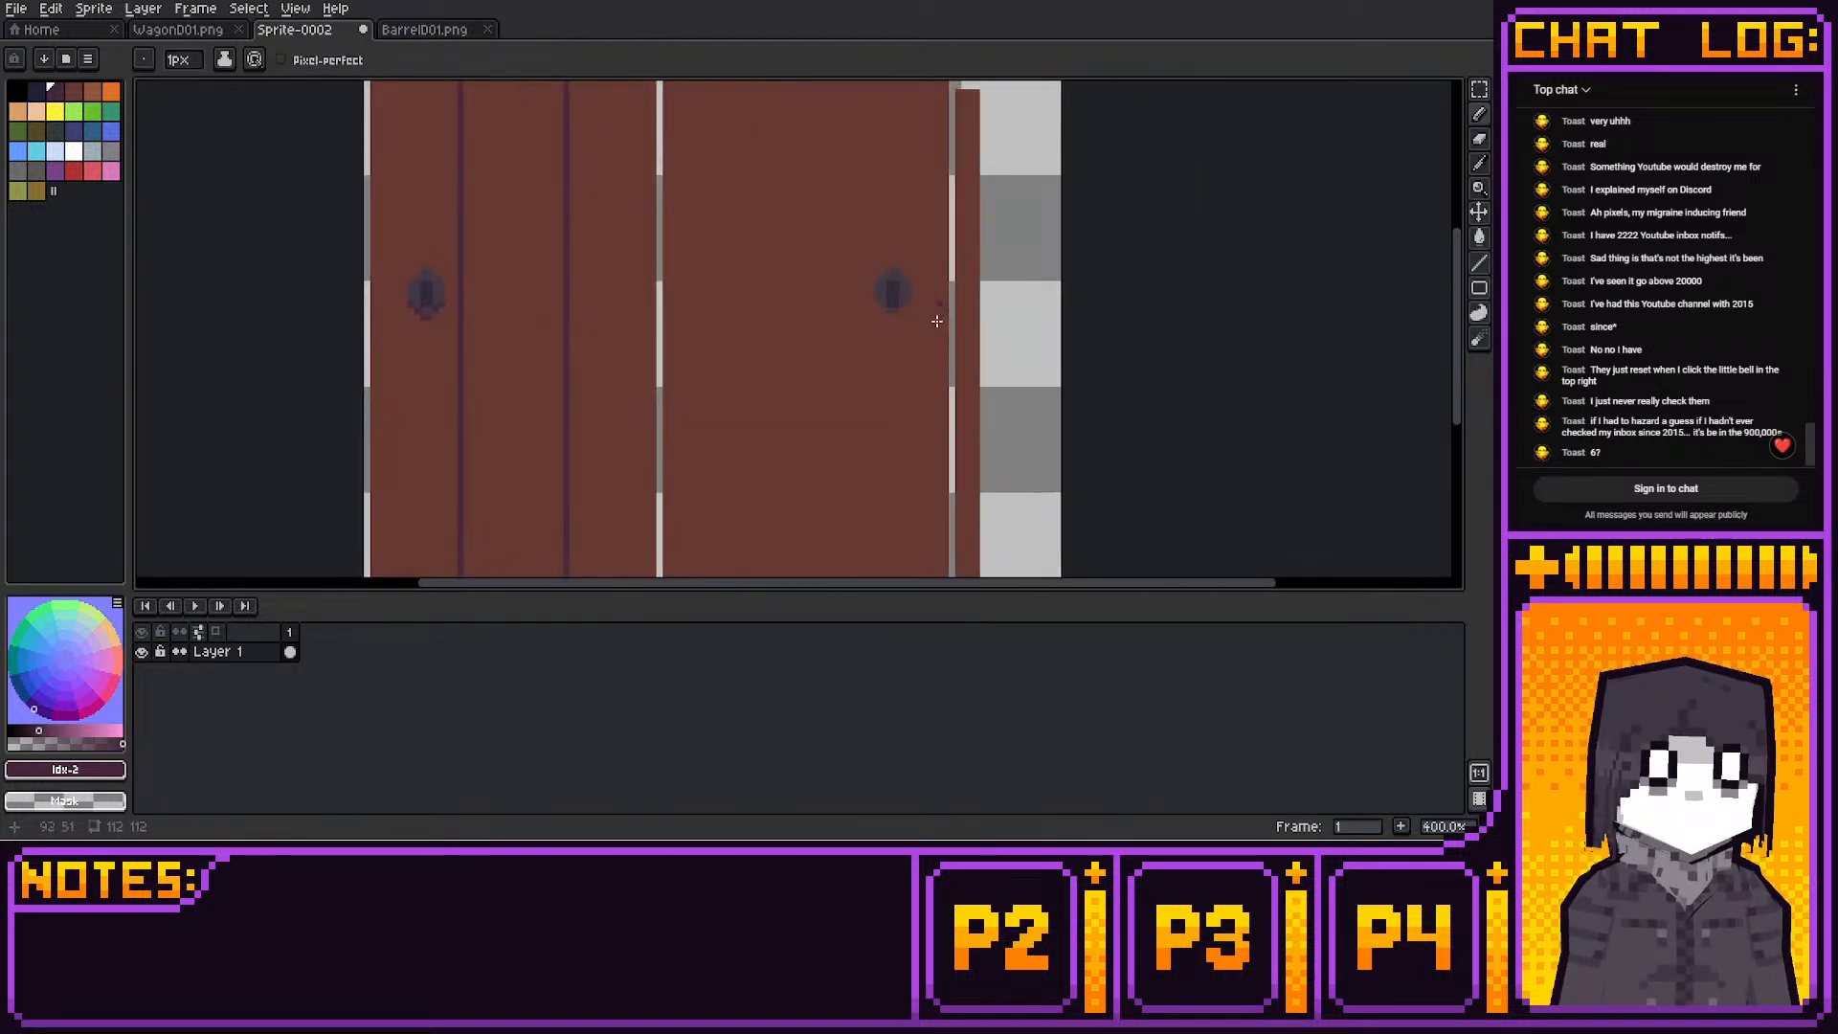
scroll(936, 320, "up", 1)
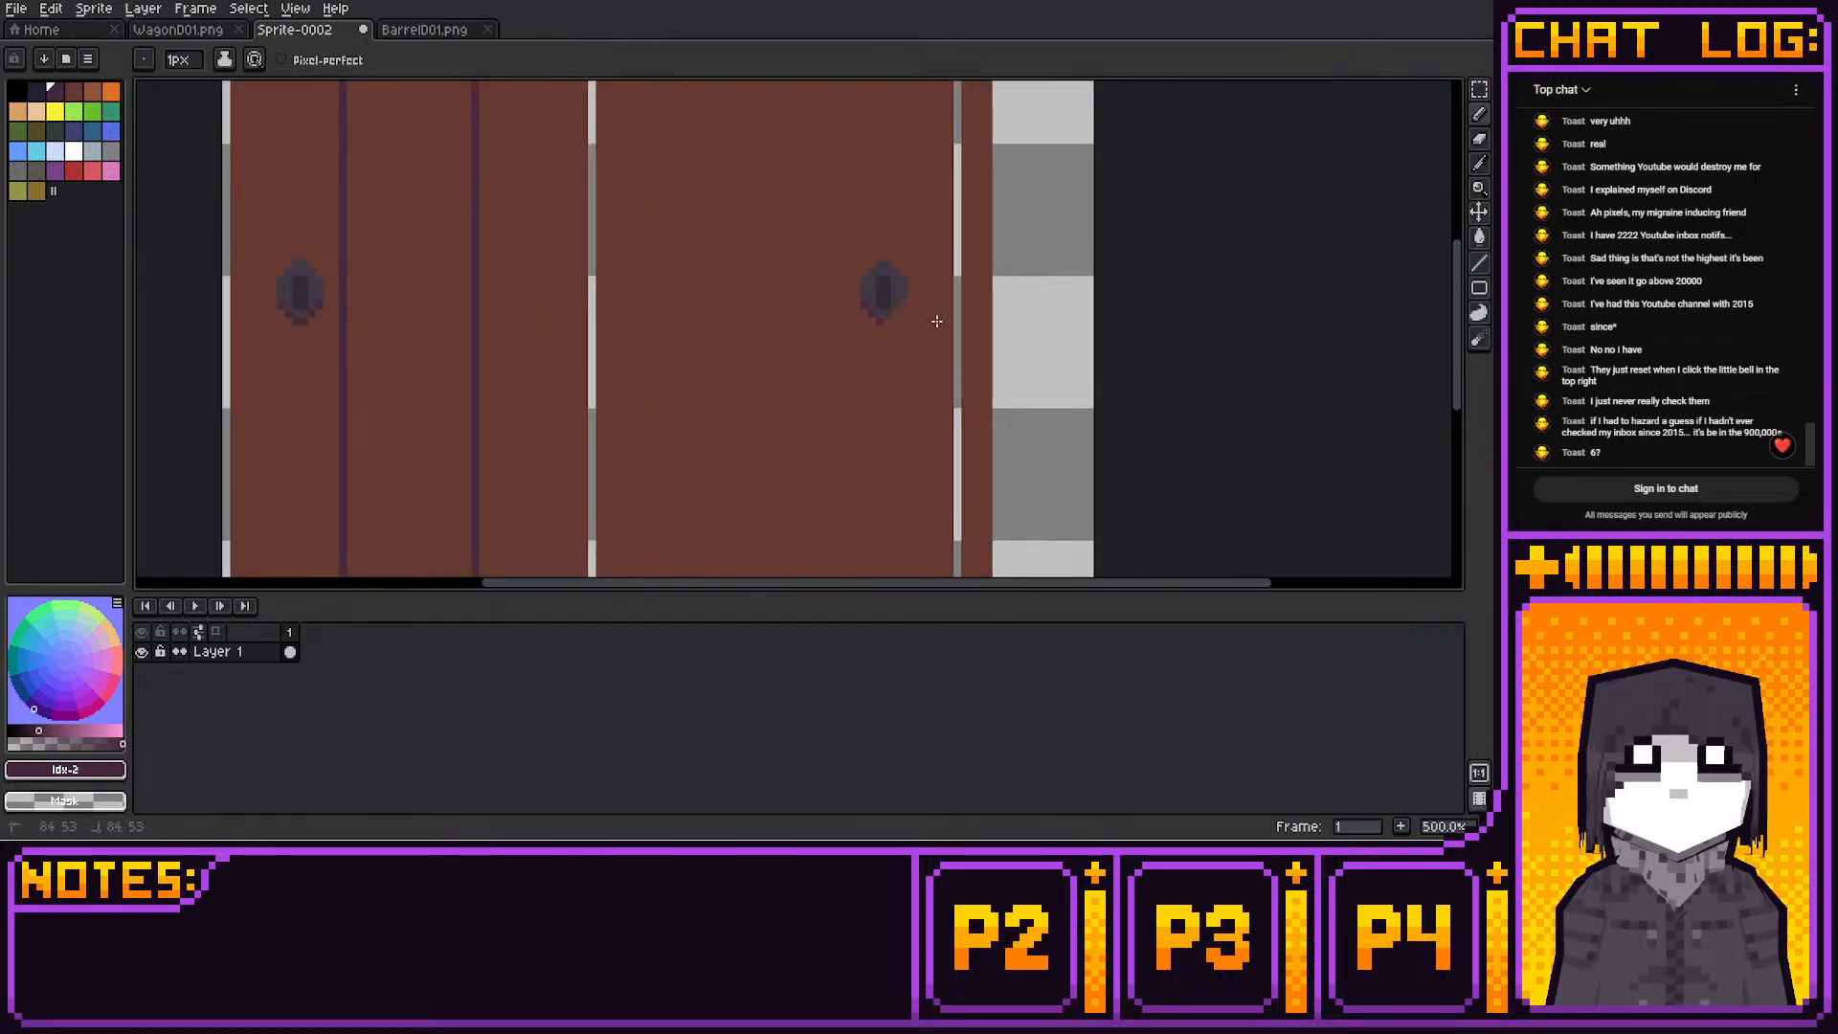
scroll(937, 320, "down", 1)
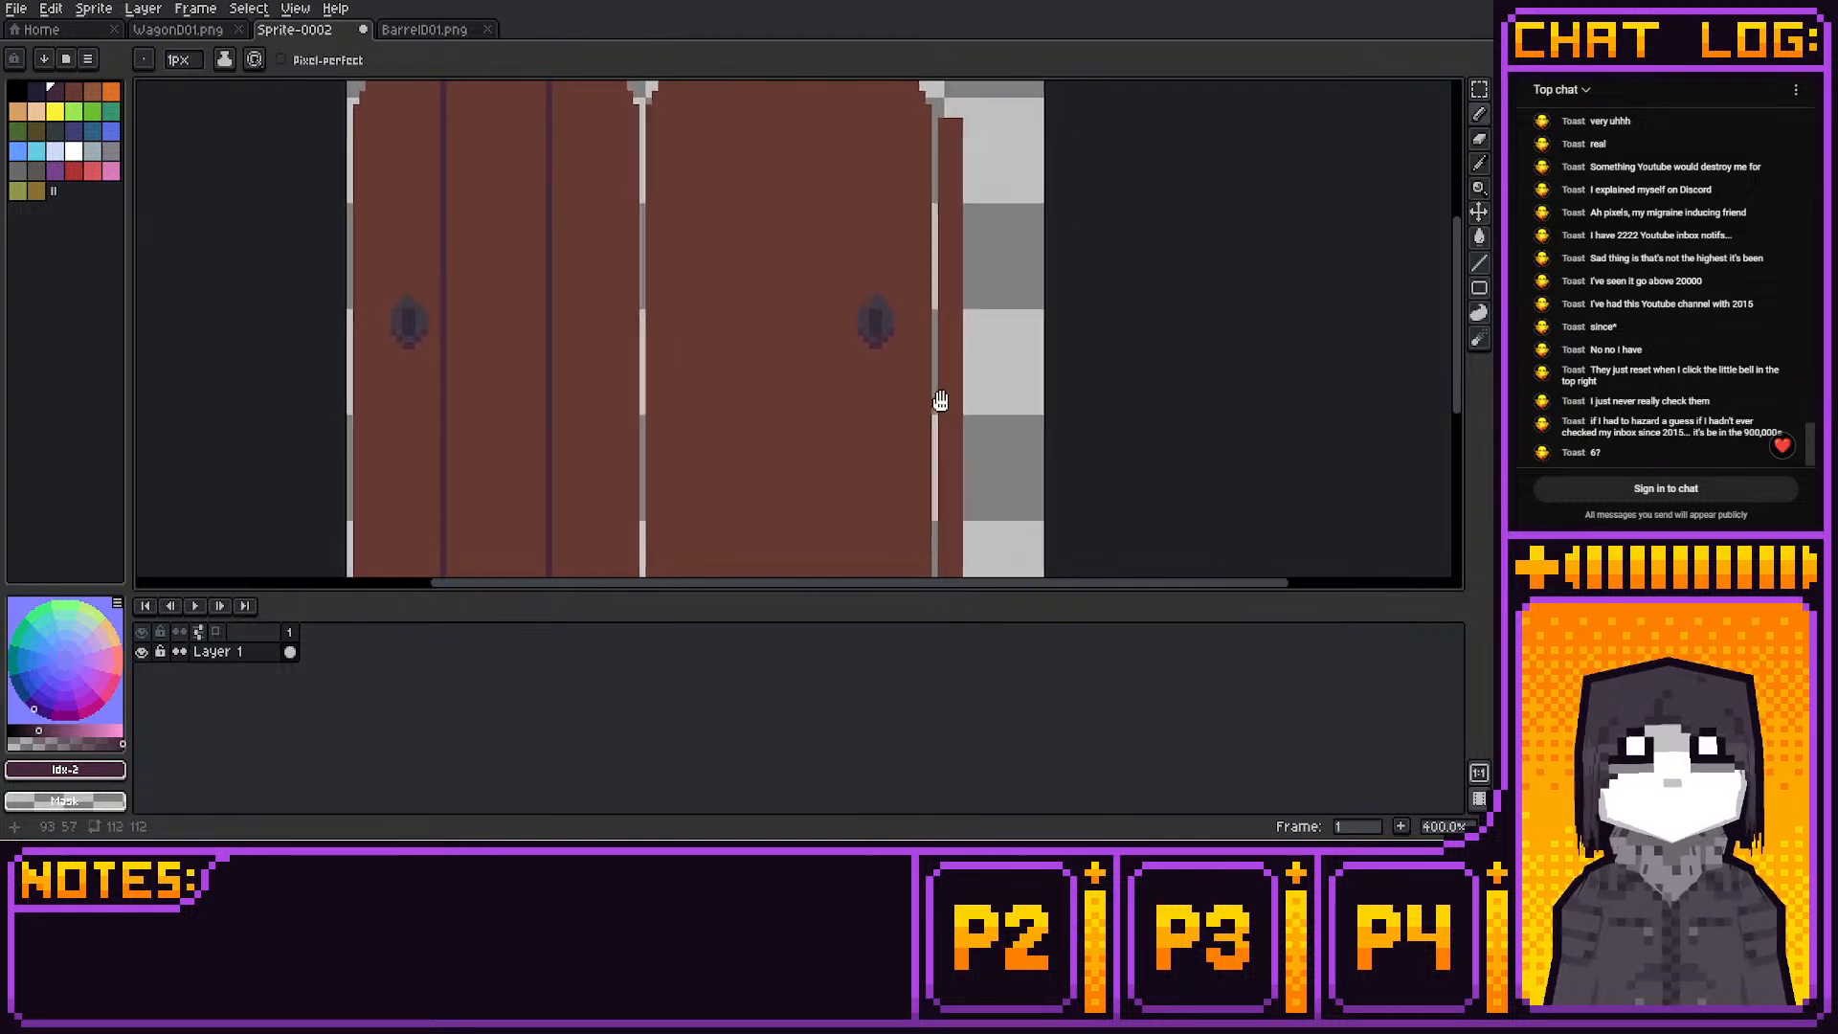
Draw two short vertical plank lines at the top of the right door, about 15 pixels apart, undoing misplaced strokes
key("ctrl+z")
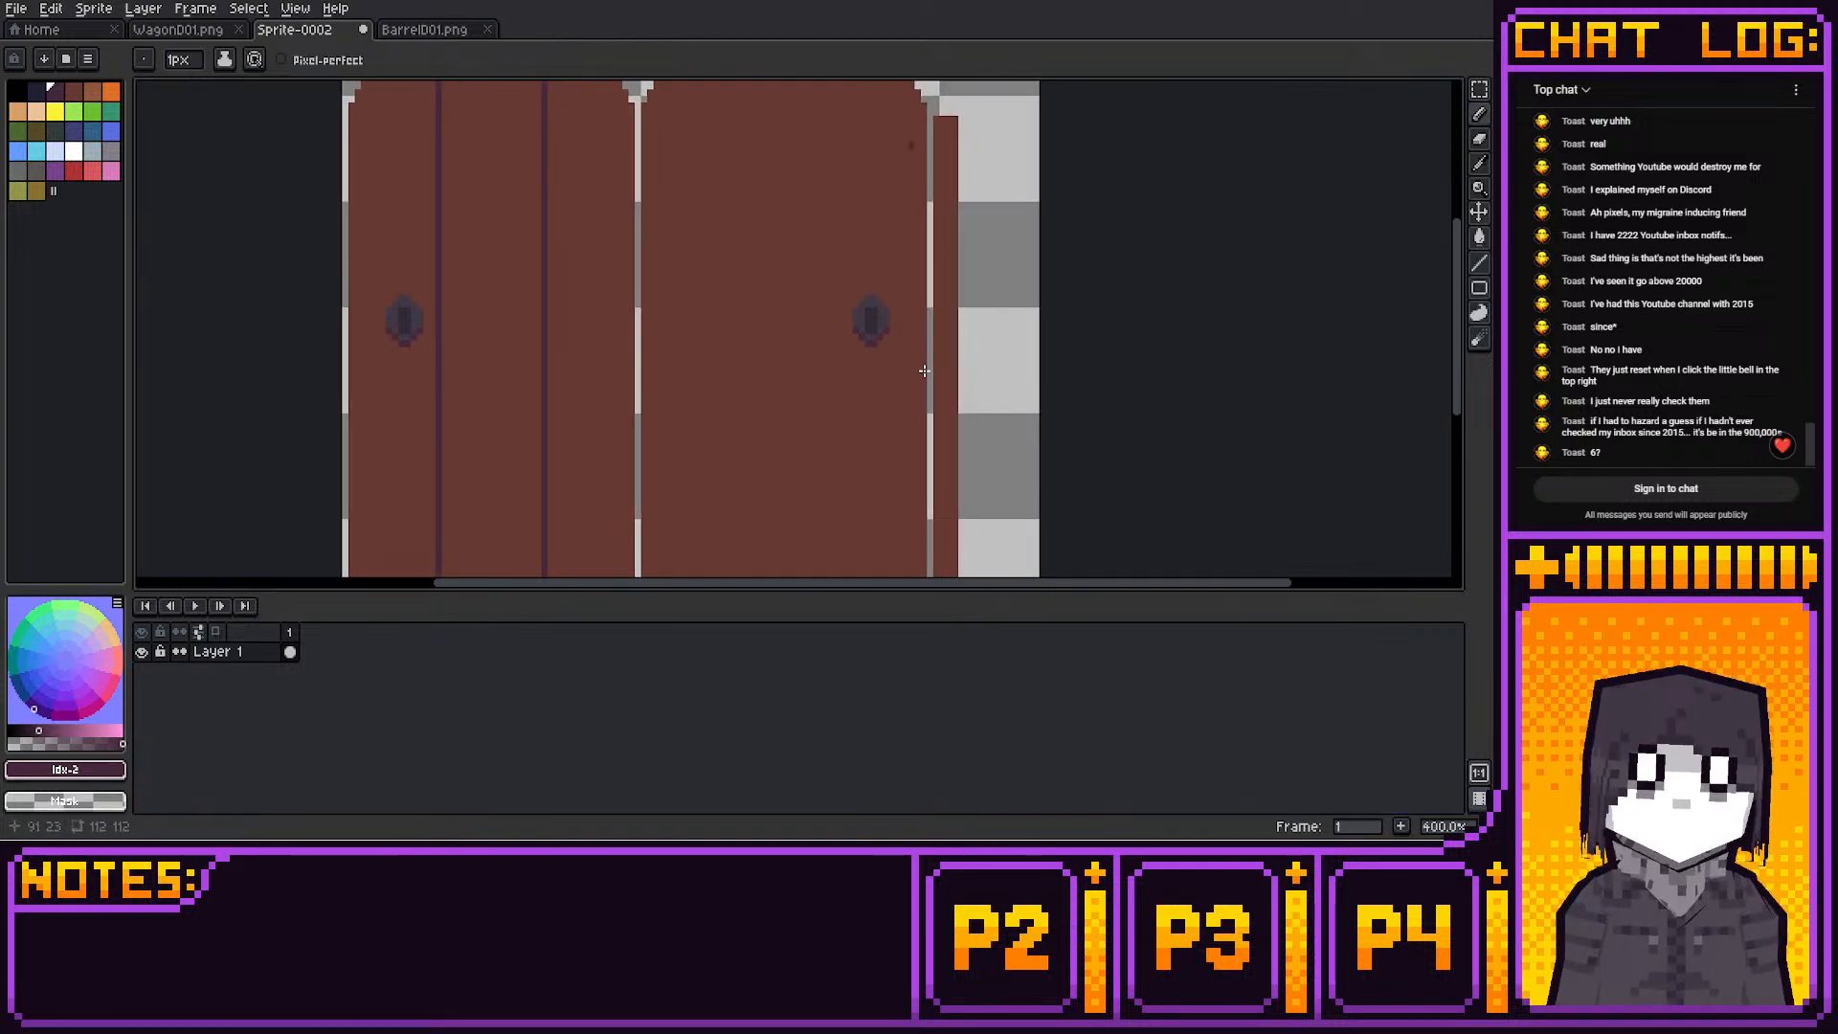
scroll(875, 287, "up", 3)
scroll(894, 368, "up", 1)
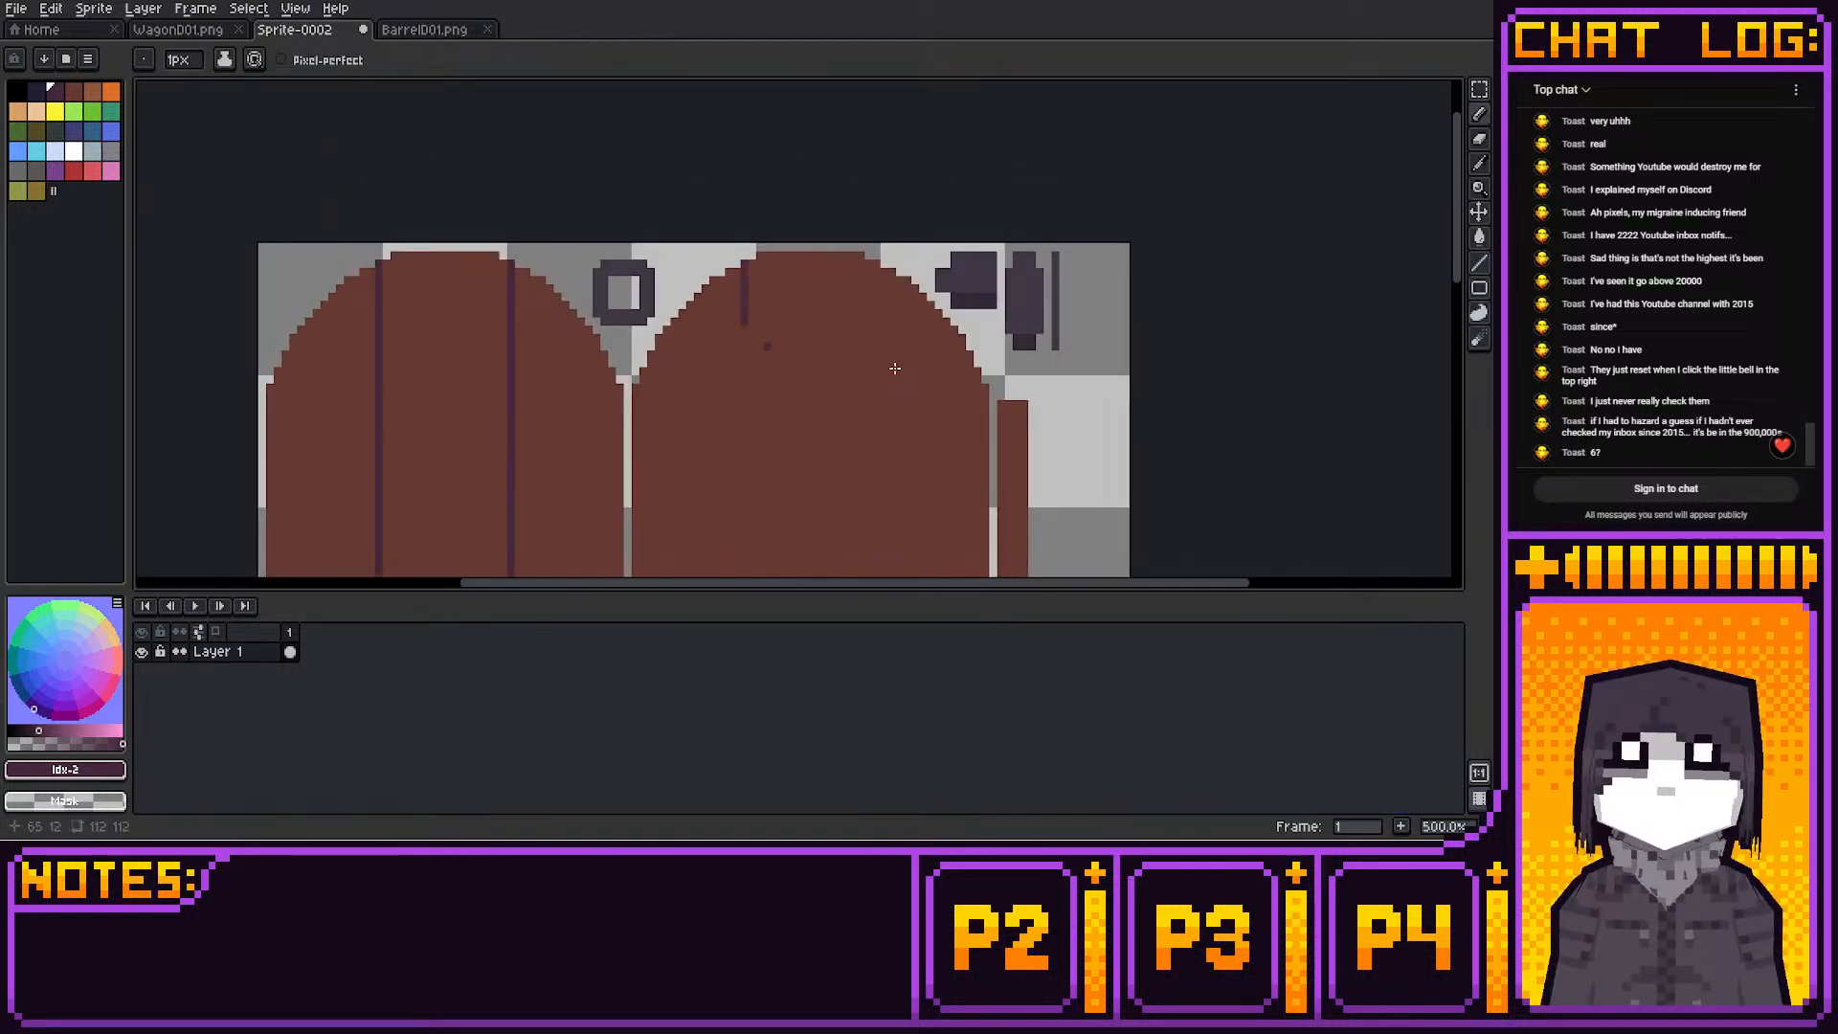
key("ctrl+z")
key("ctrl+z")
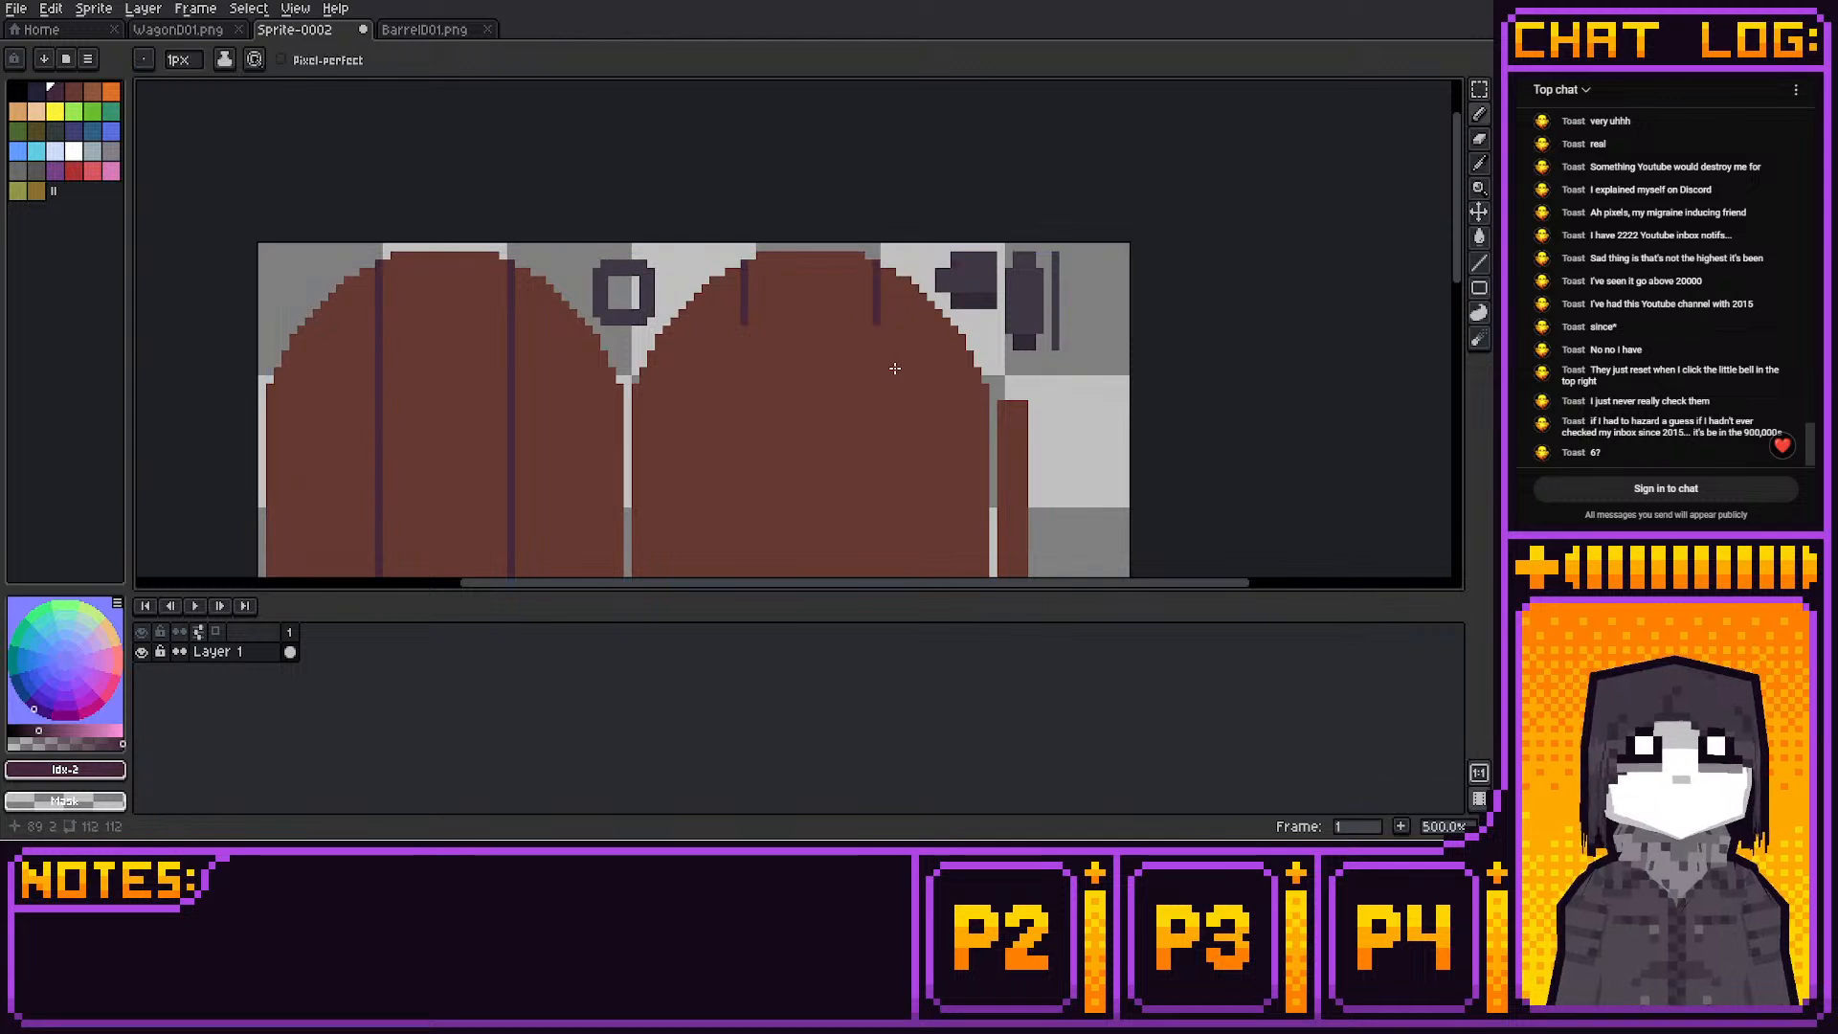
Stretch an 18-pixel-wide selection around both plank lines down the right door so the lines reach its bottom edge
key("m")
left_click_drag(744, 297, 810, 535)
middle_click_drag(895, 373, 923, 97)
left_click_drag(840, 261, 840, 390)
middle_click_drag(878, 460, 893, 298)
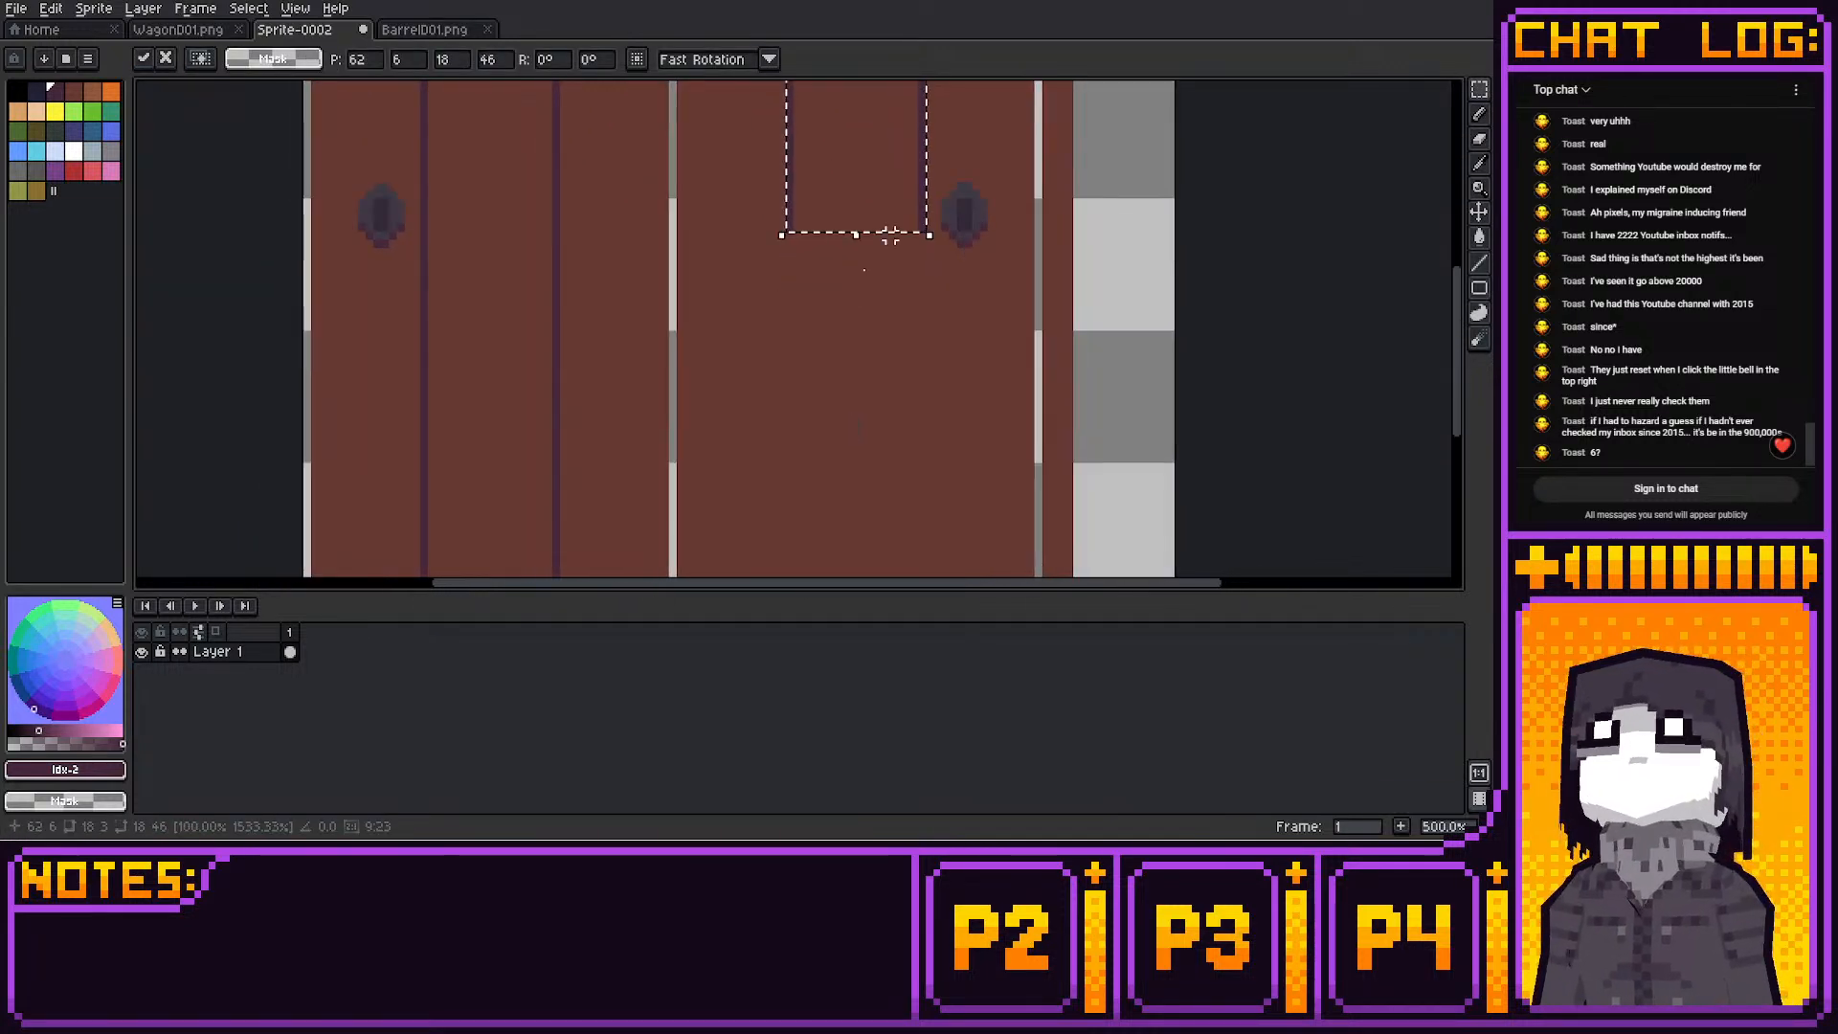
scroll(893, 298, "down", 2)
left_click_drag(872, 263, 871, 464)
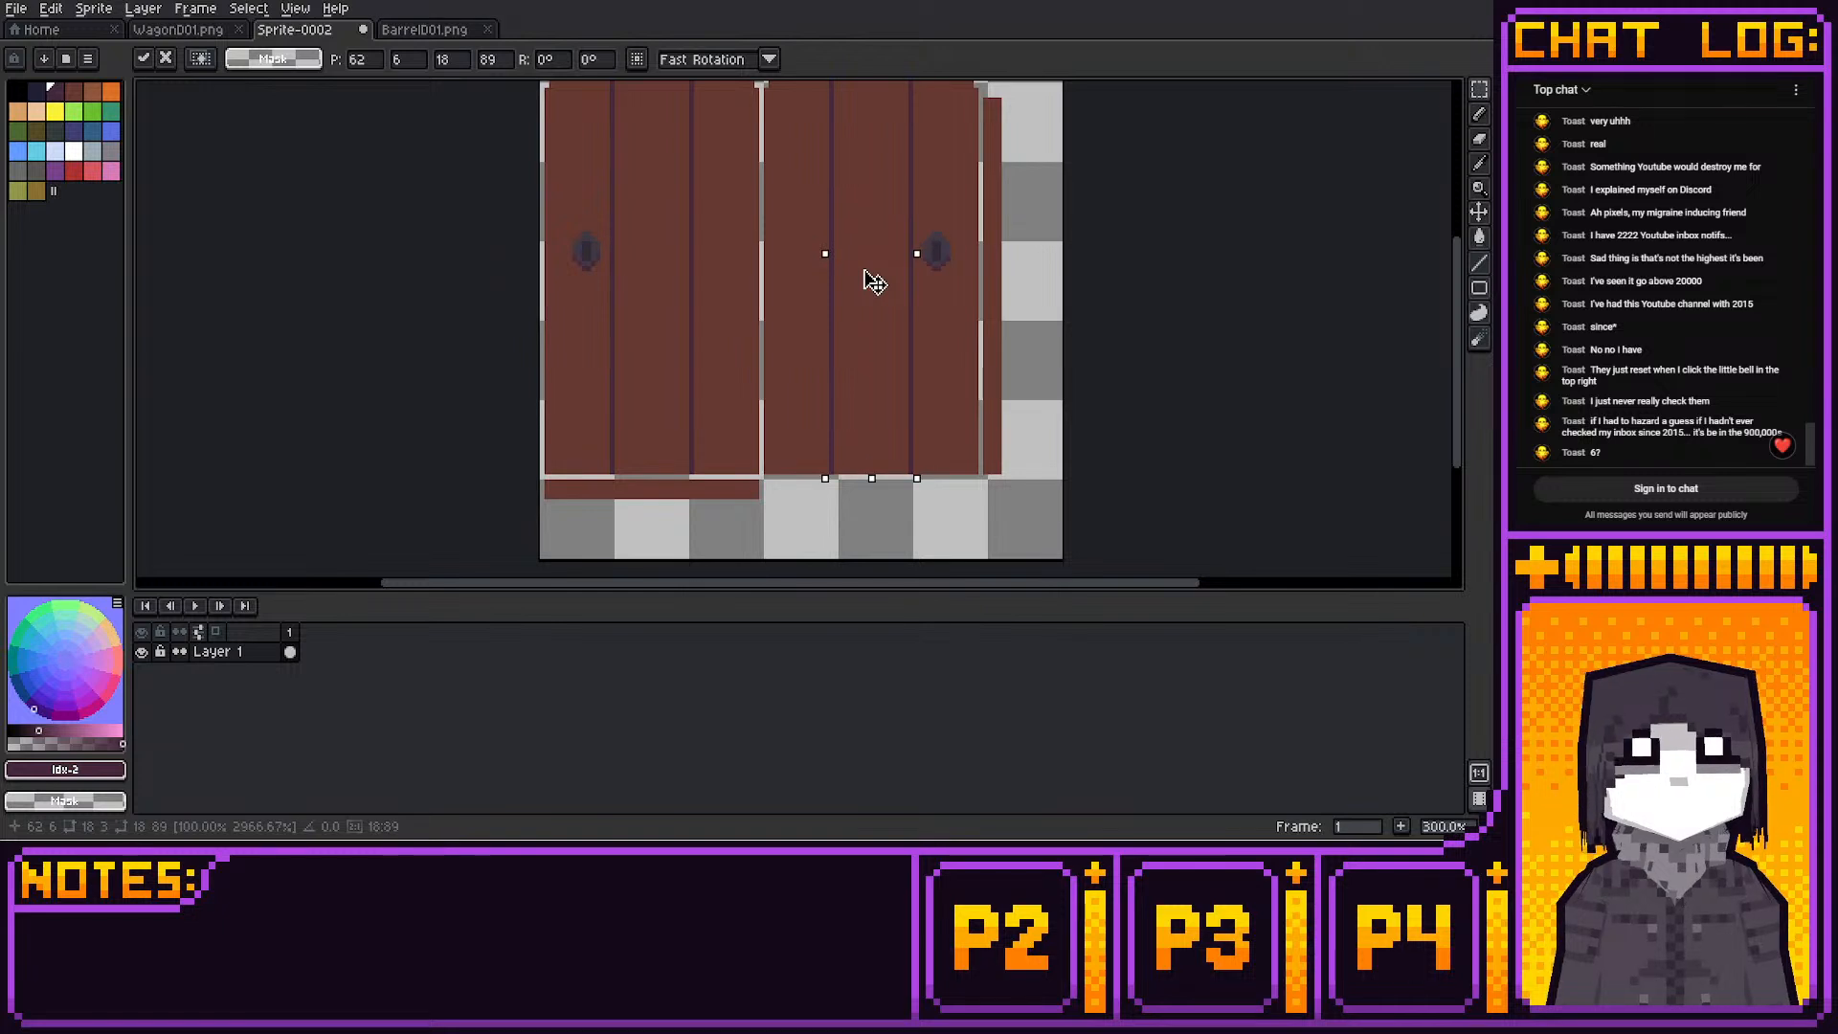
left_click(1042, 283)
Fill the sections of the thin strip under the left door with dark purple and mark its plank seams darker
middle_click_drag(1043, 251, 997, 295)
scroll(1005, 336, "down", 1)
scroll(1000, 304, "up", 1)
middle_click_drag(1043, 131, 1110, 130)
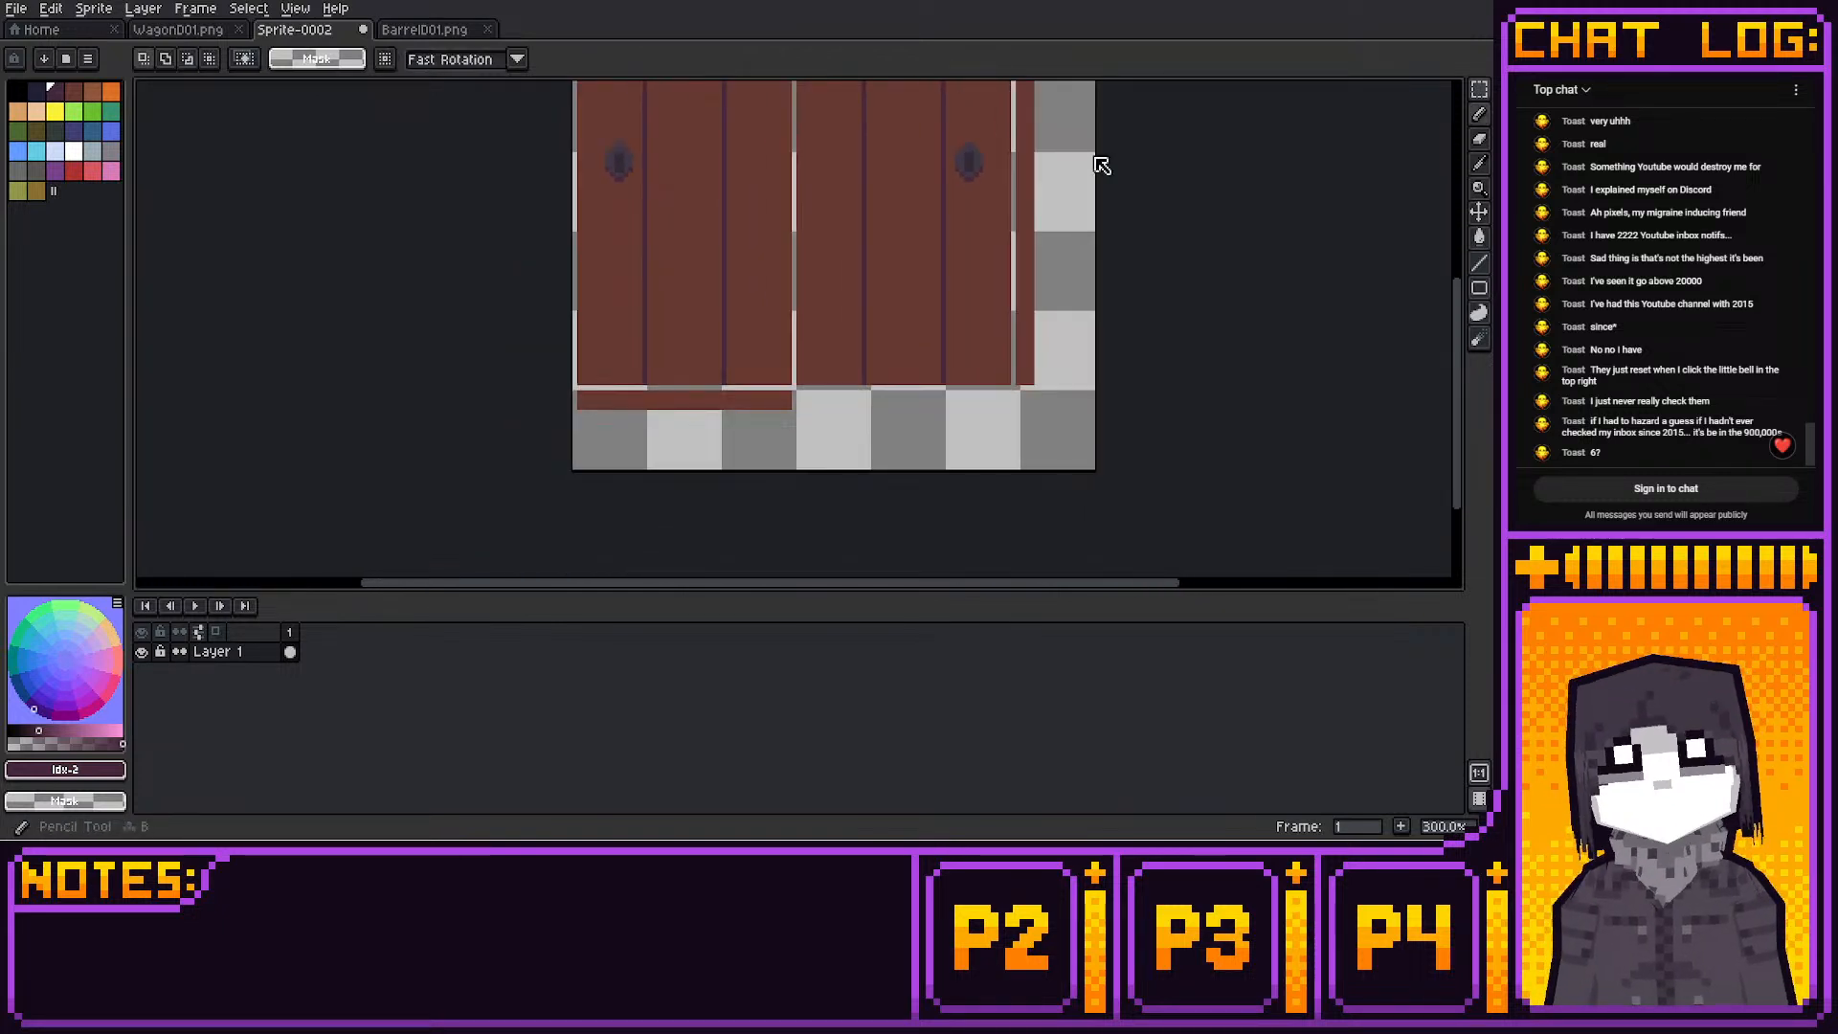
key("b")
scroll(1098, 163, "up", 2)
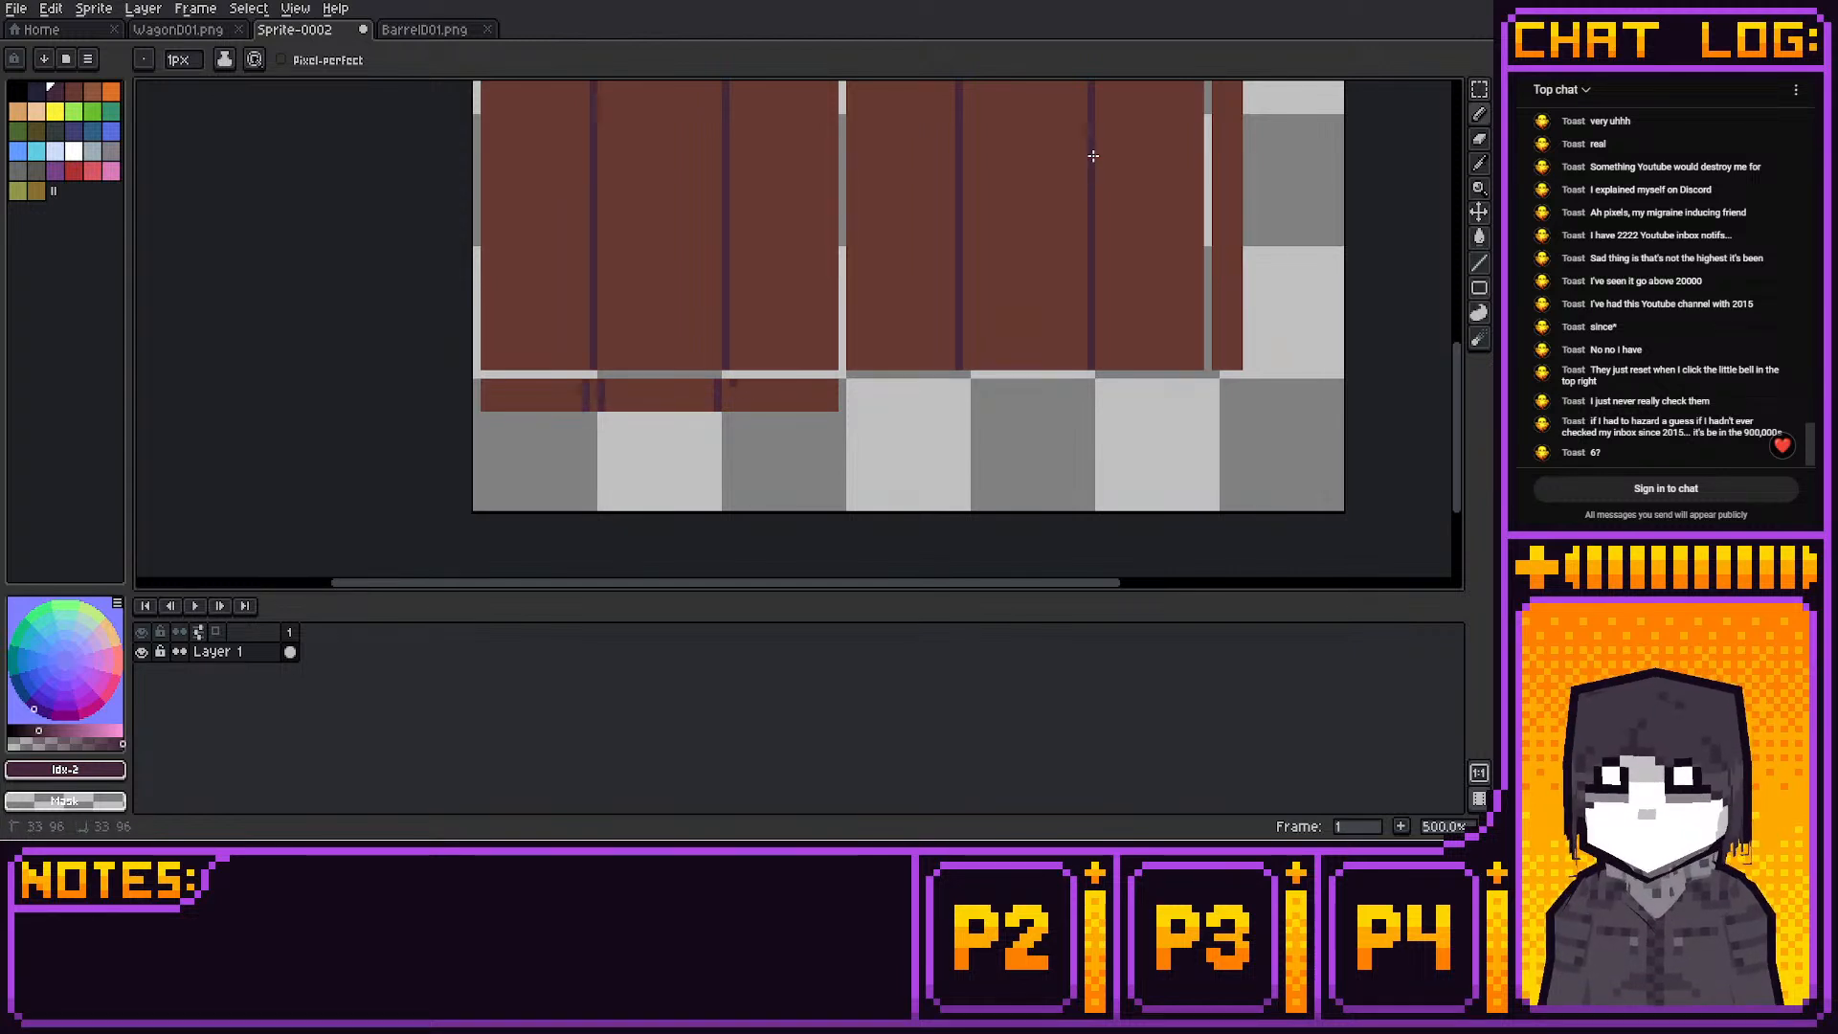
left_click(1479, 236)
left_click(787, 396)
left_click(661, 395)
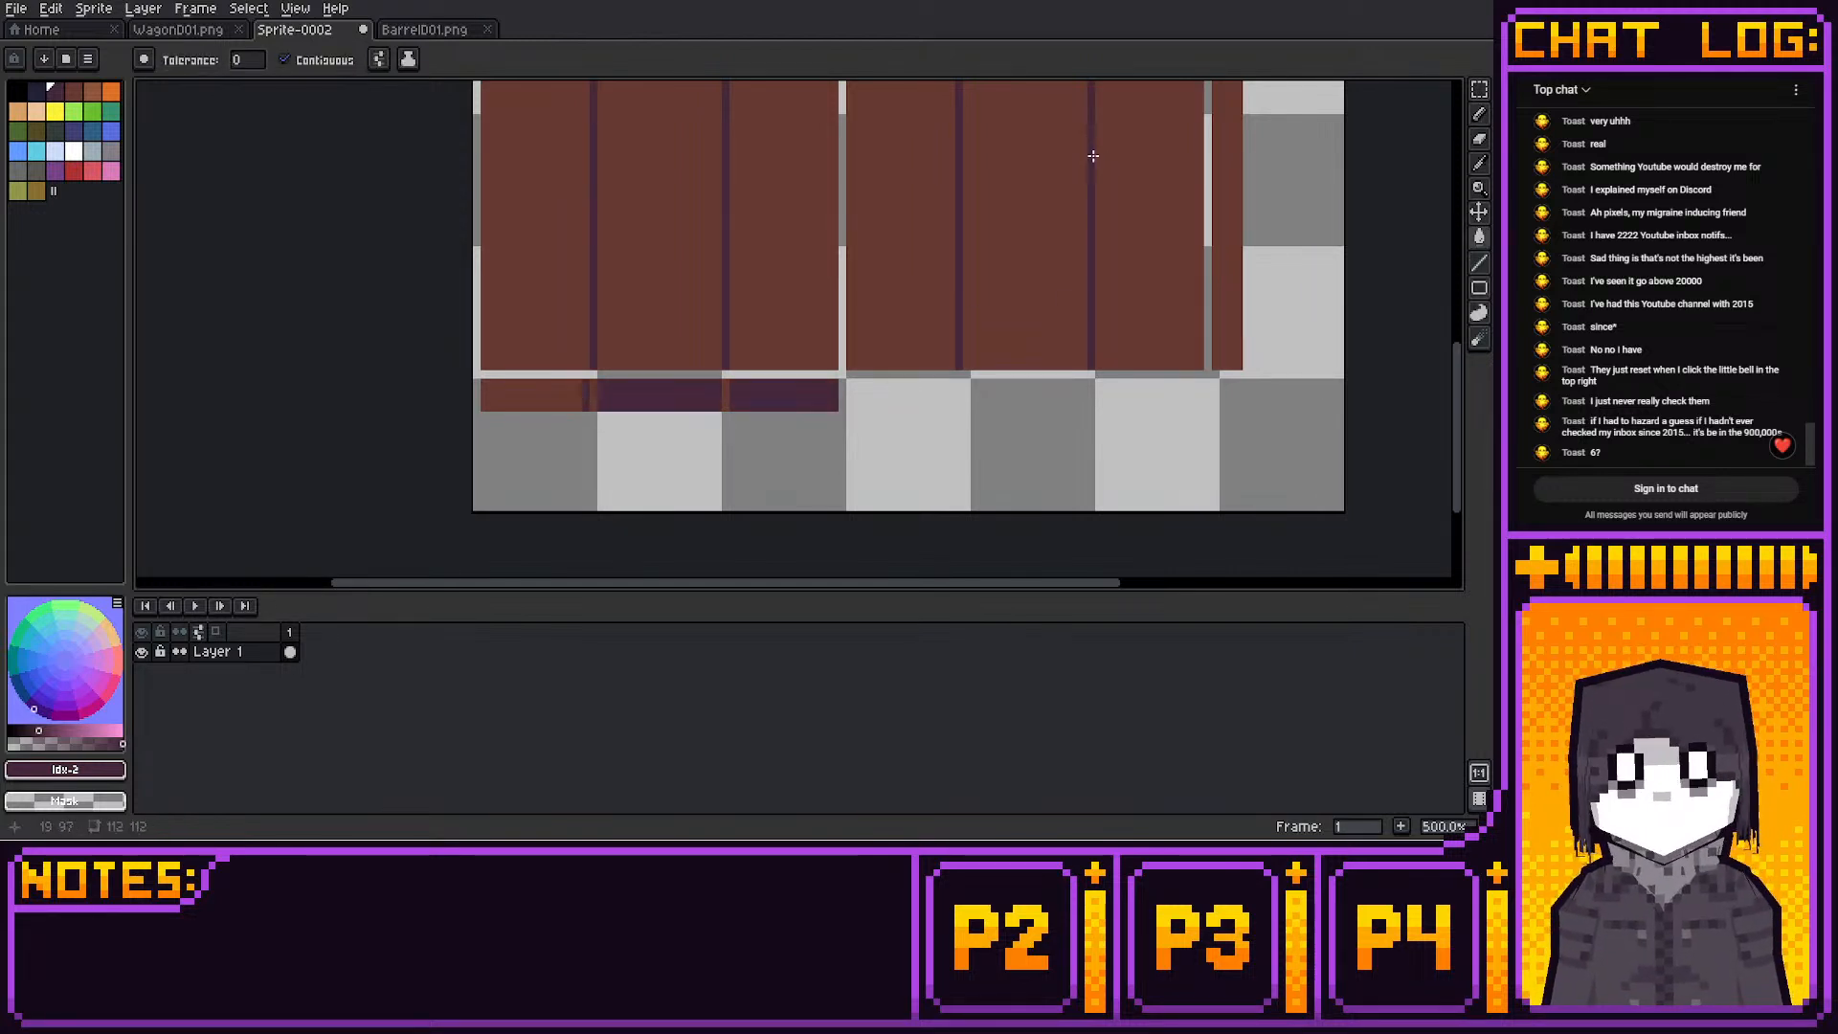
left_click(536, 395)
key("bracketleft")
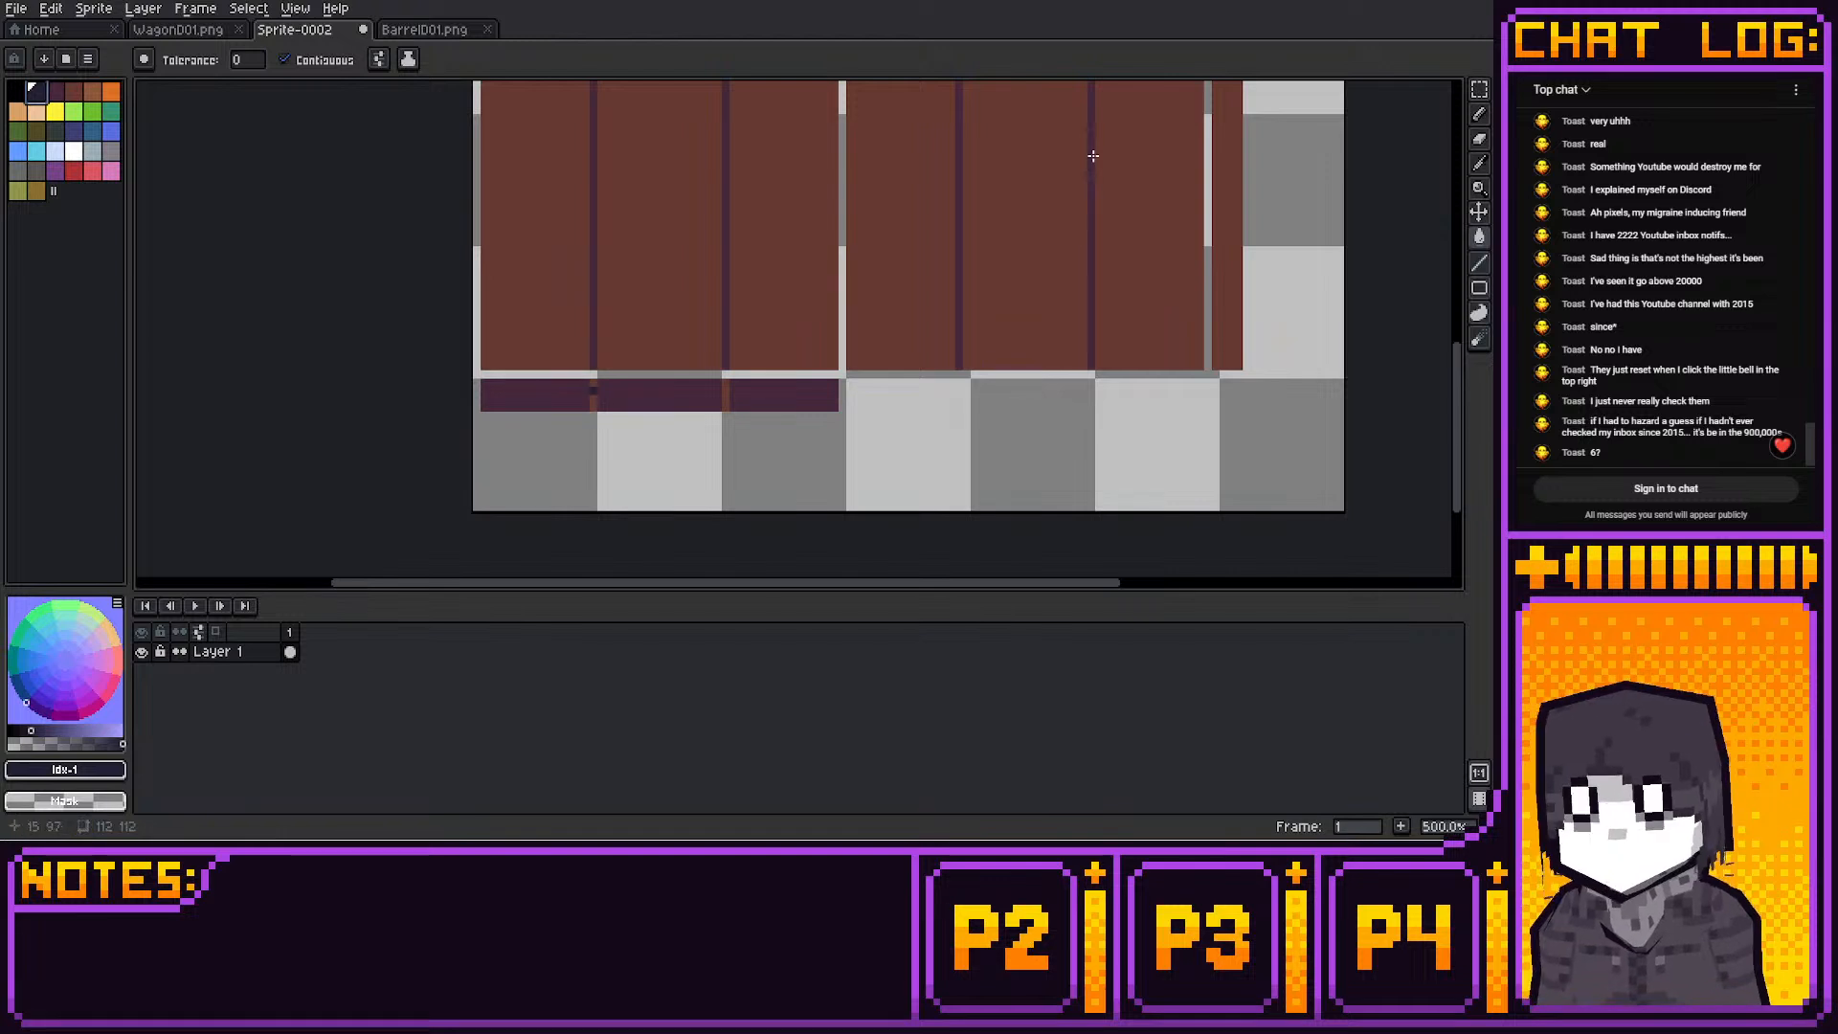
scroll(1091, 155, "down", 3)
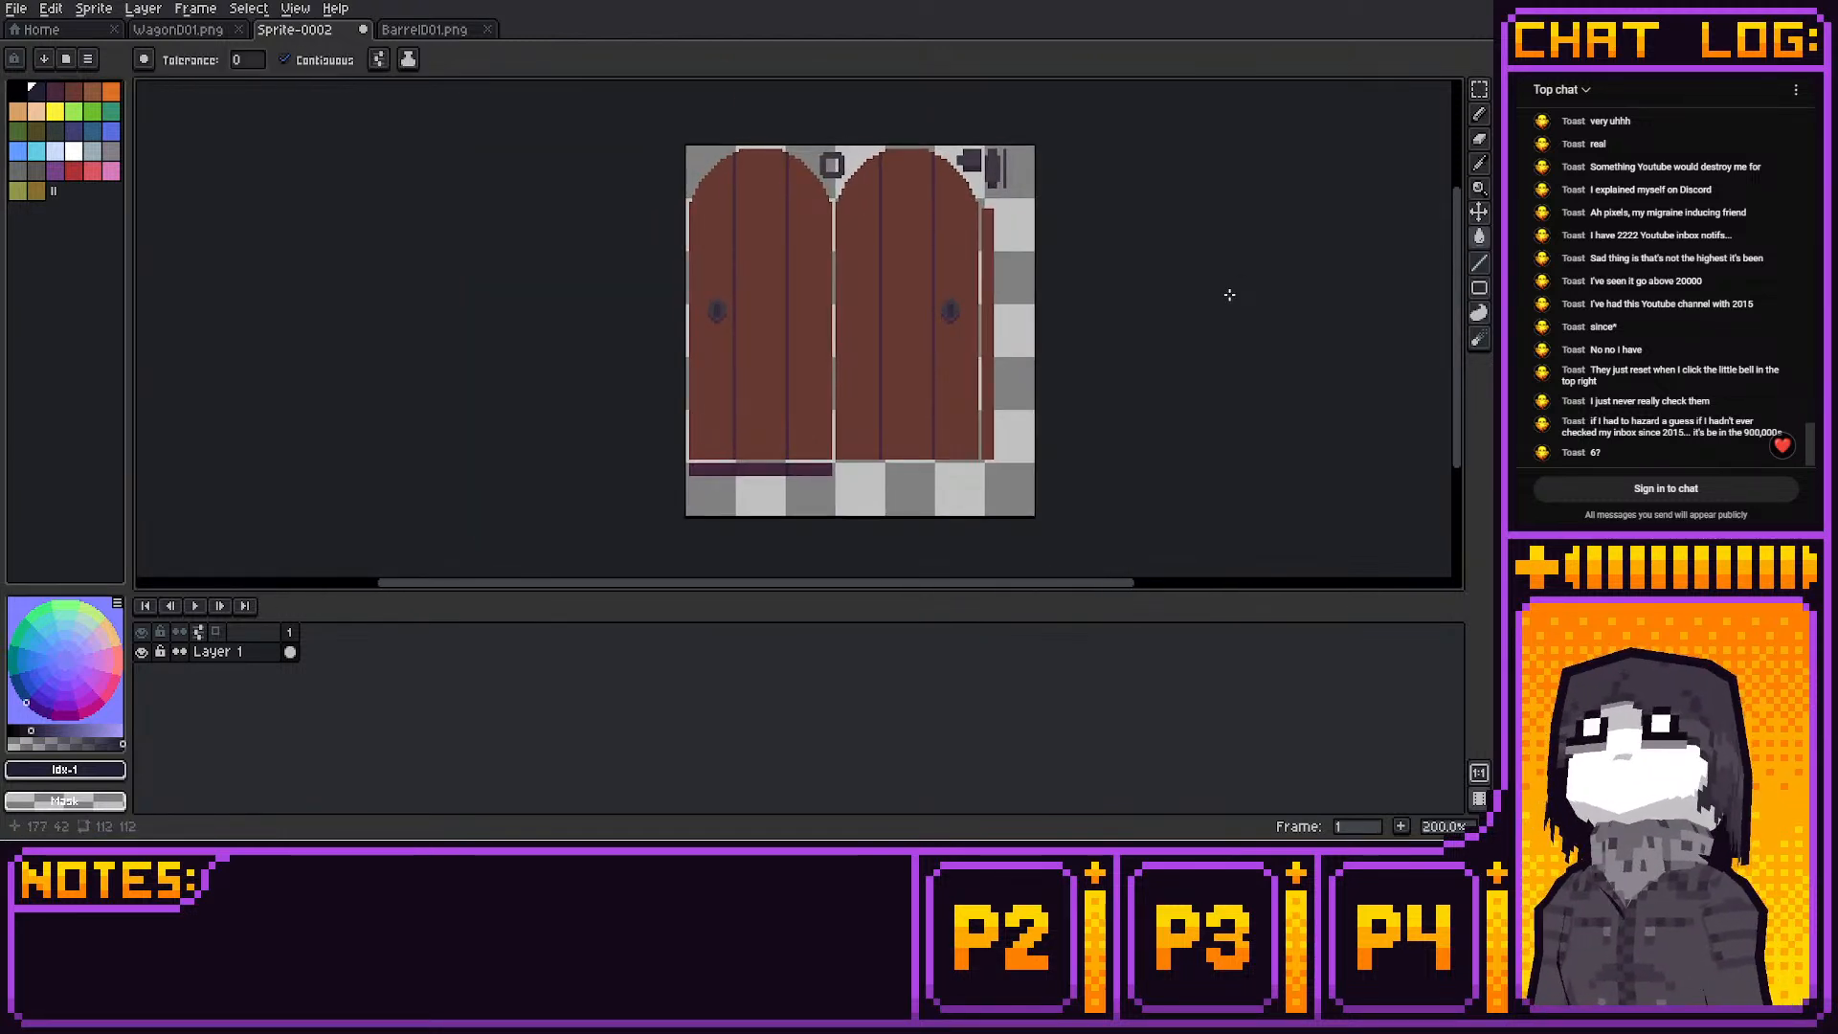
middle_click_drag(1229, 294, 1236, 304)
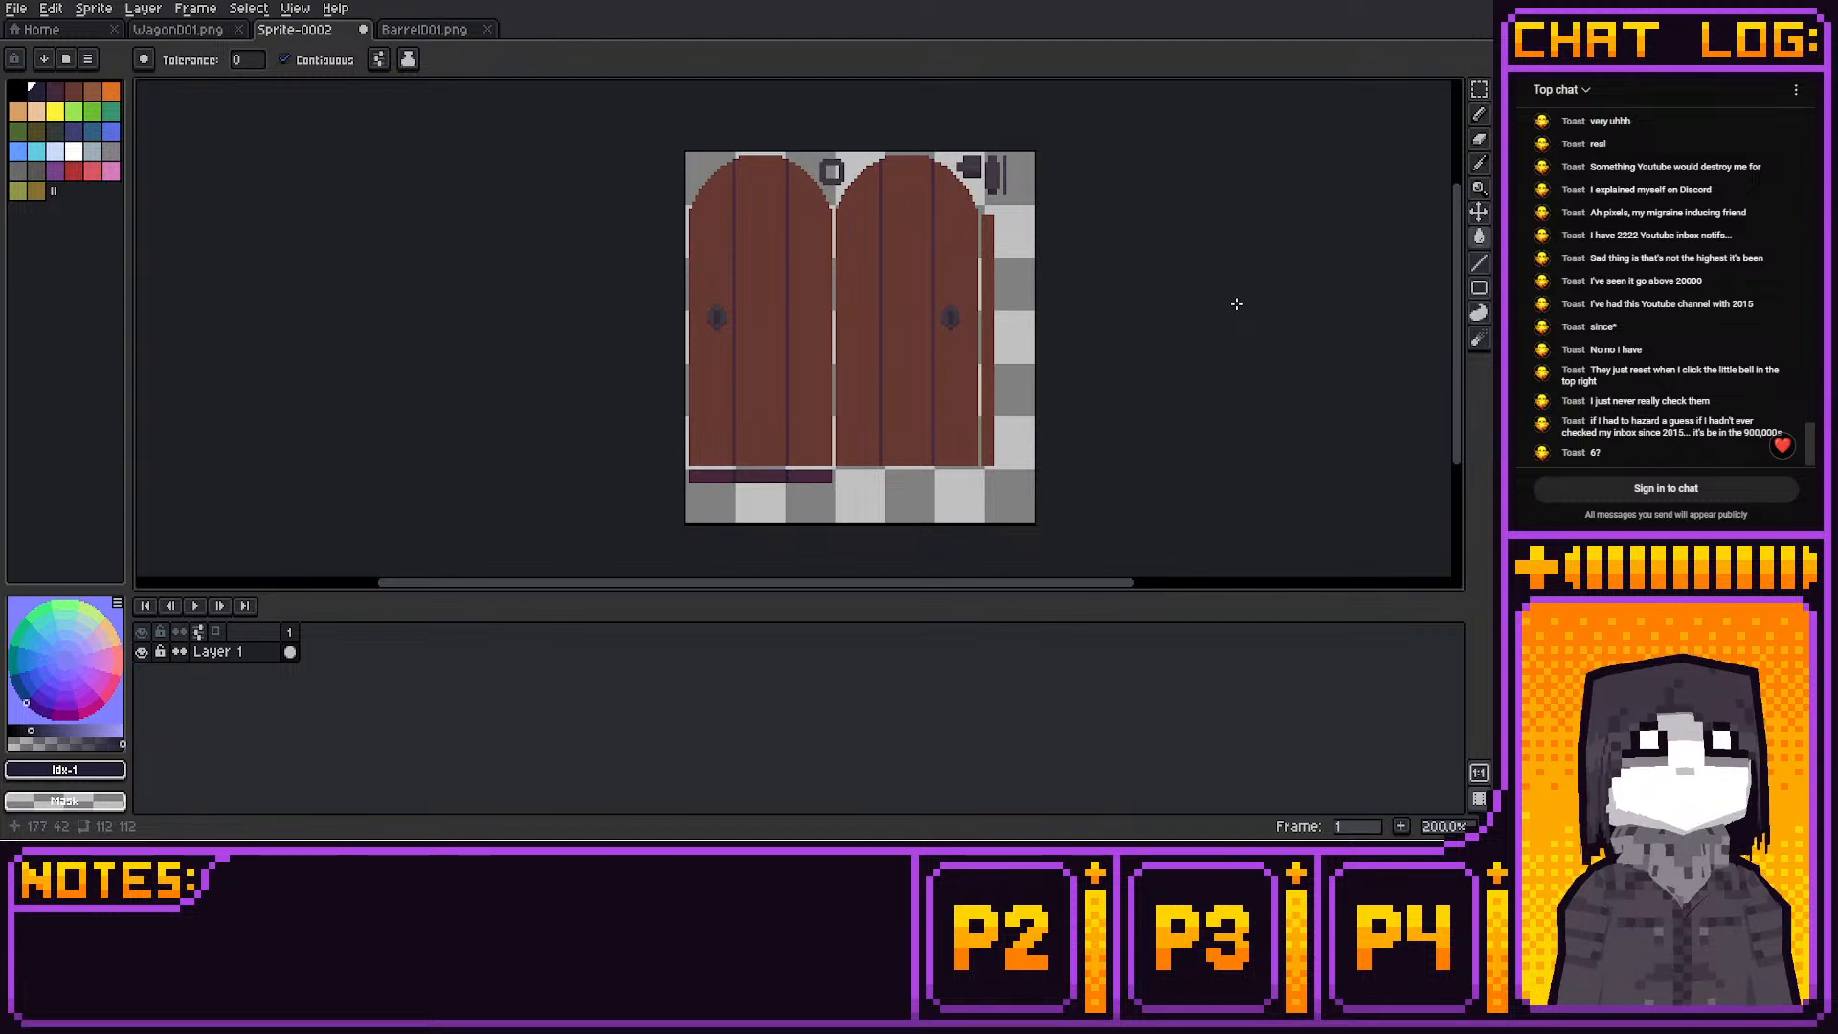
key("m")
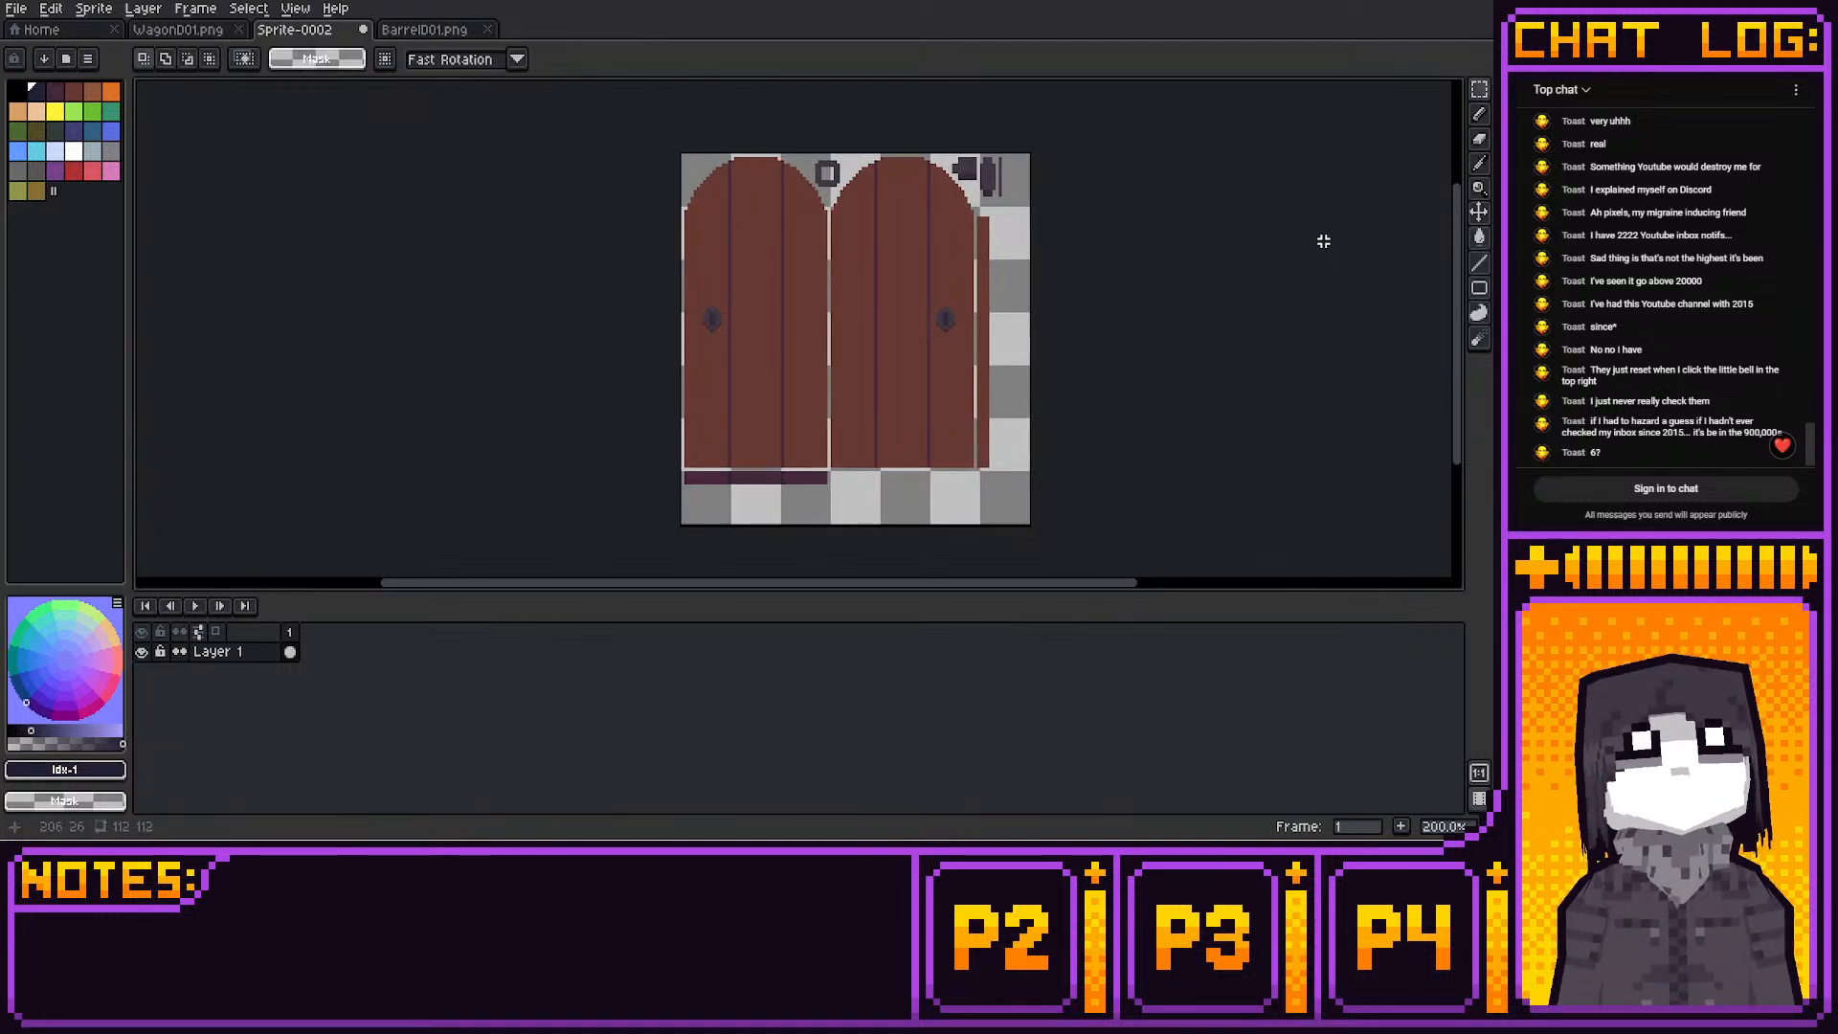
scroll(1280, 259, "right", 3, "shift")
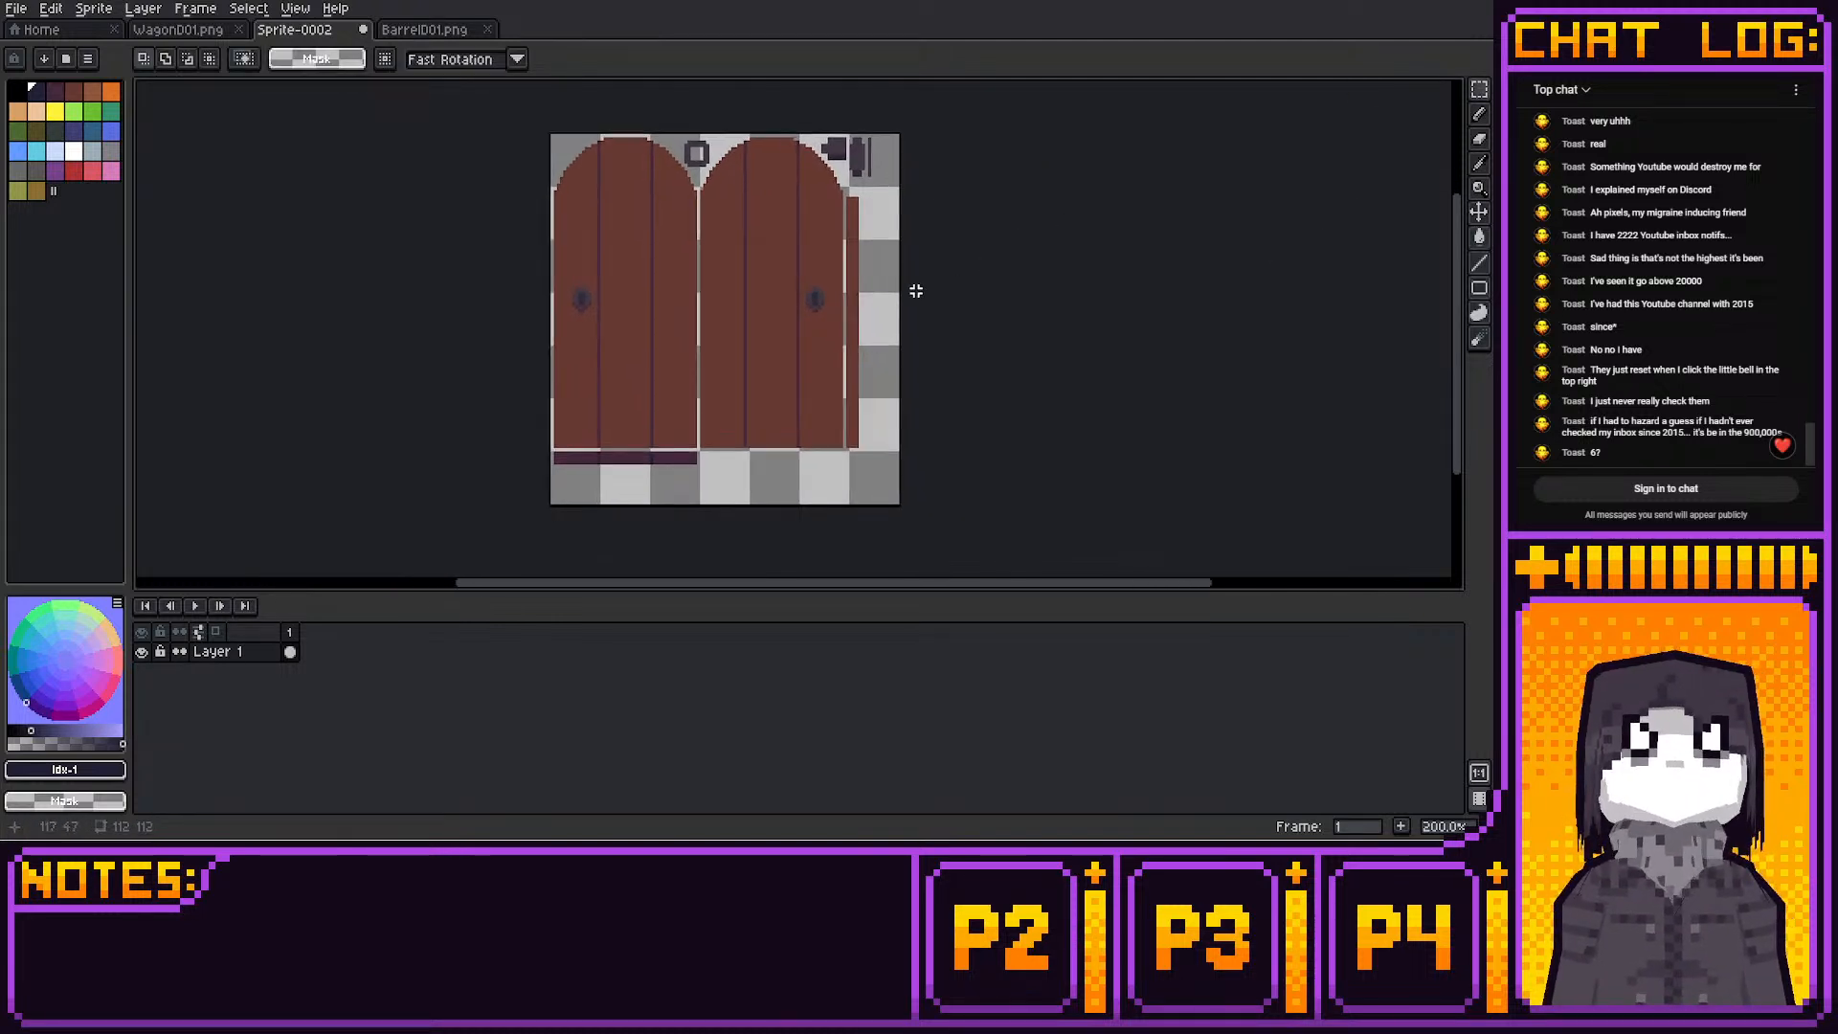
scroll(910, 288, "up", 1)
left_click_drag(819, 149, 852, 533)
left_click(913, 361)
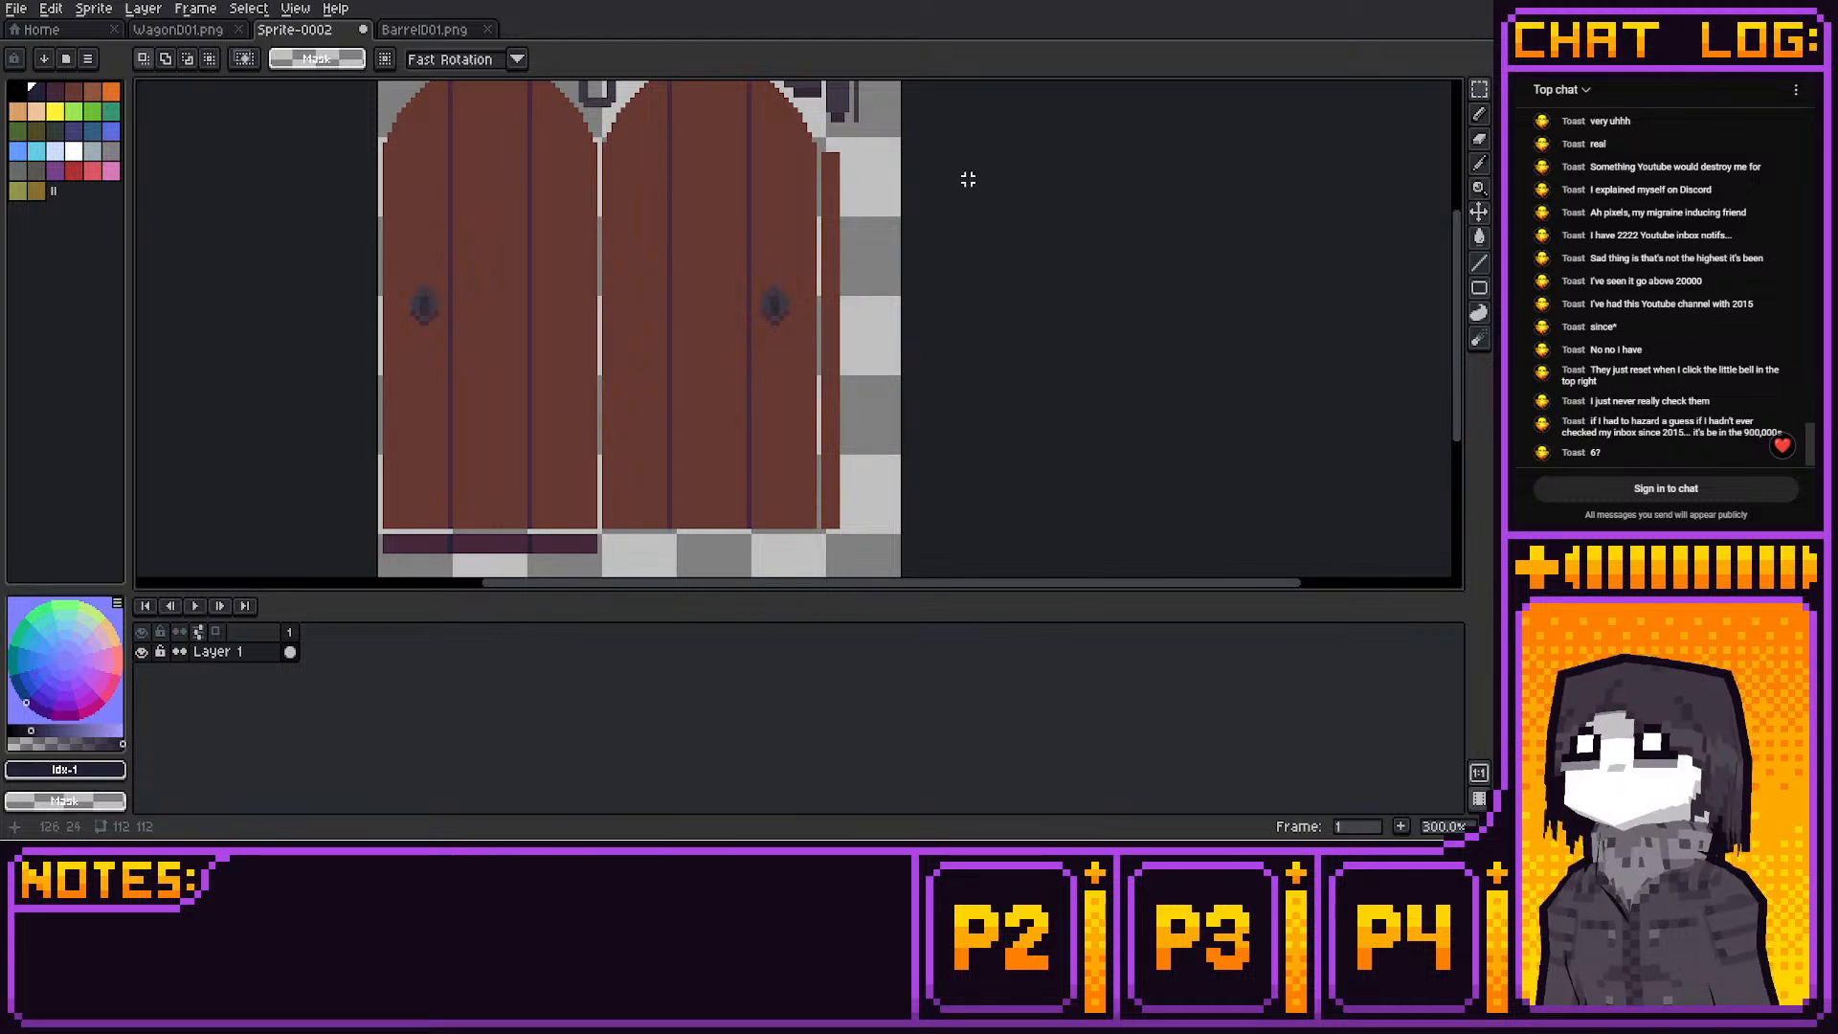
middle_click_drag(955, 214, 962, 243)
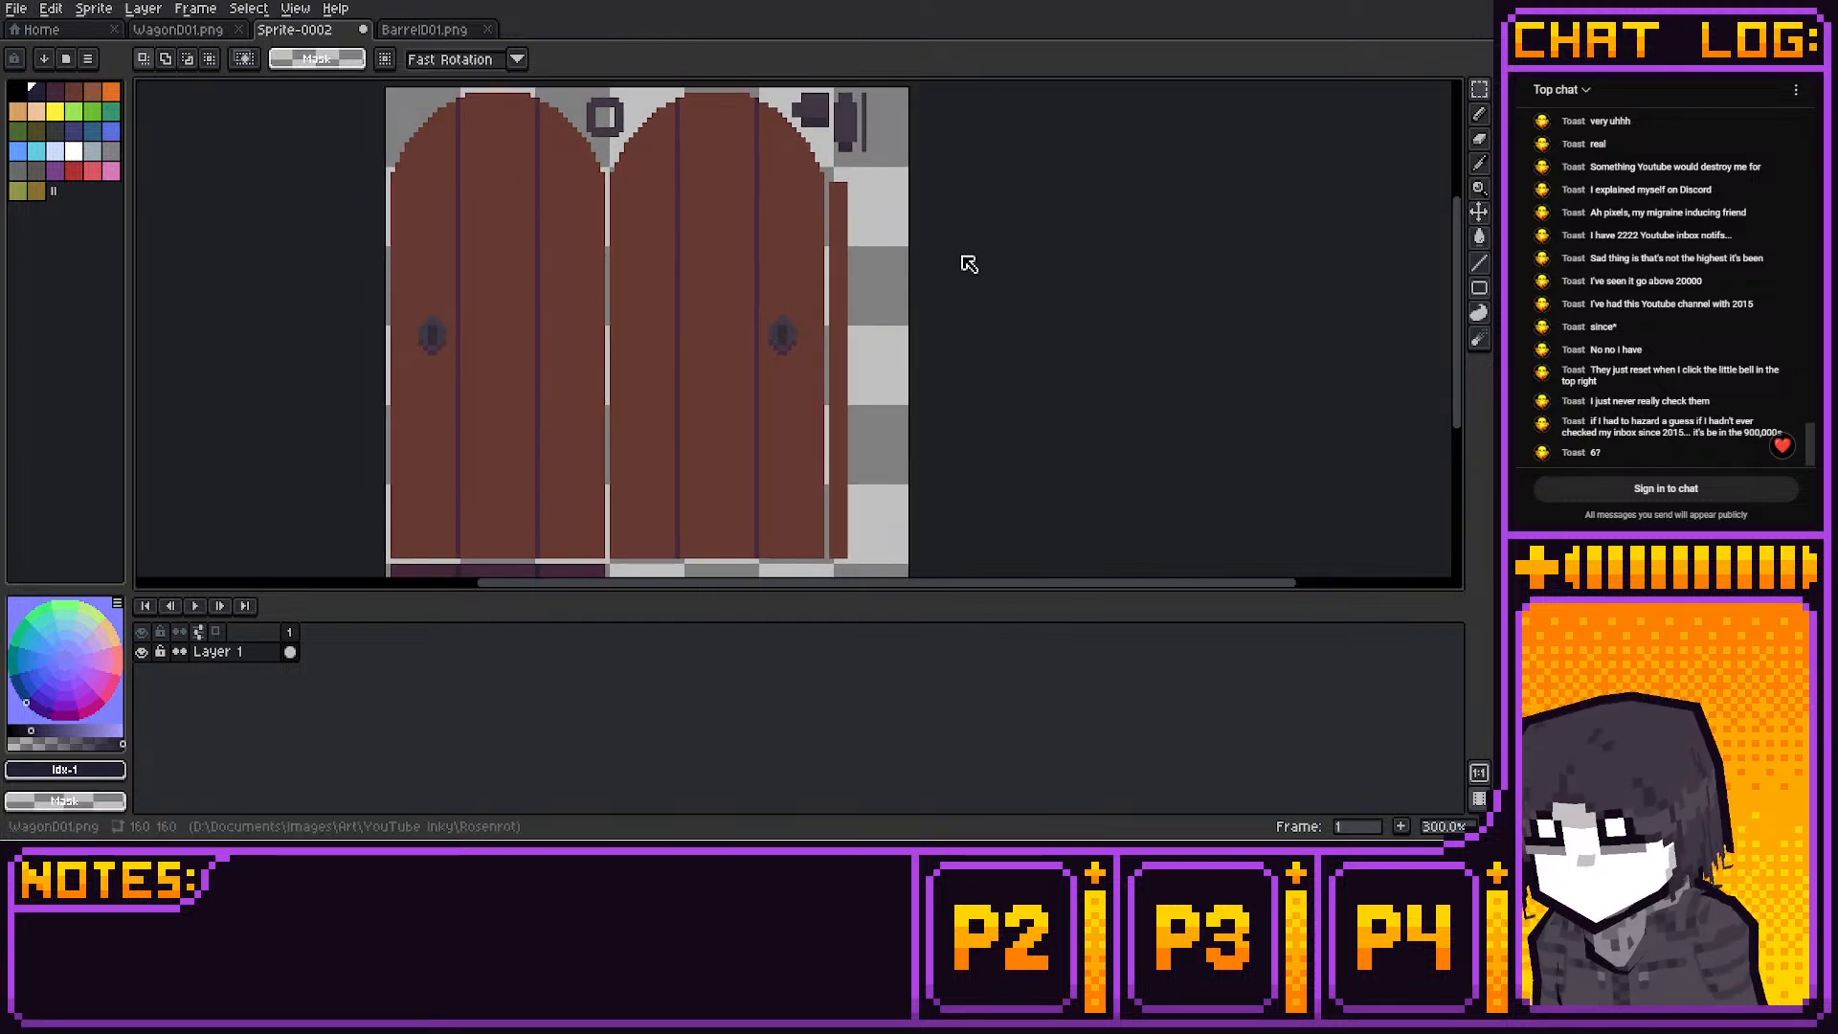
Add a new layer above Layer 1
key("alt+l")
mouse_move(182, 111)
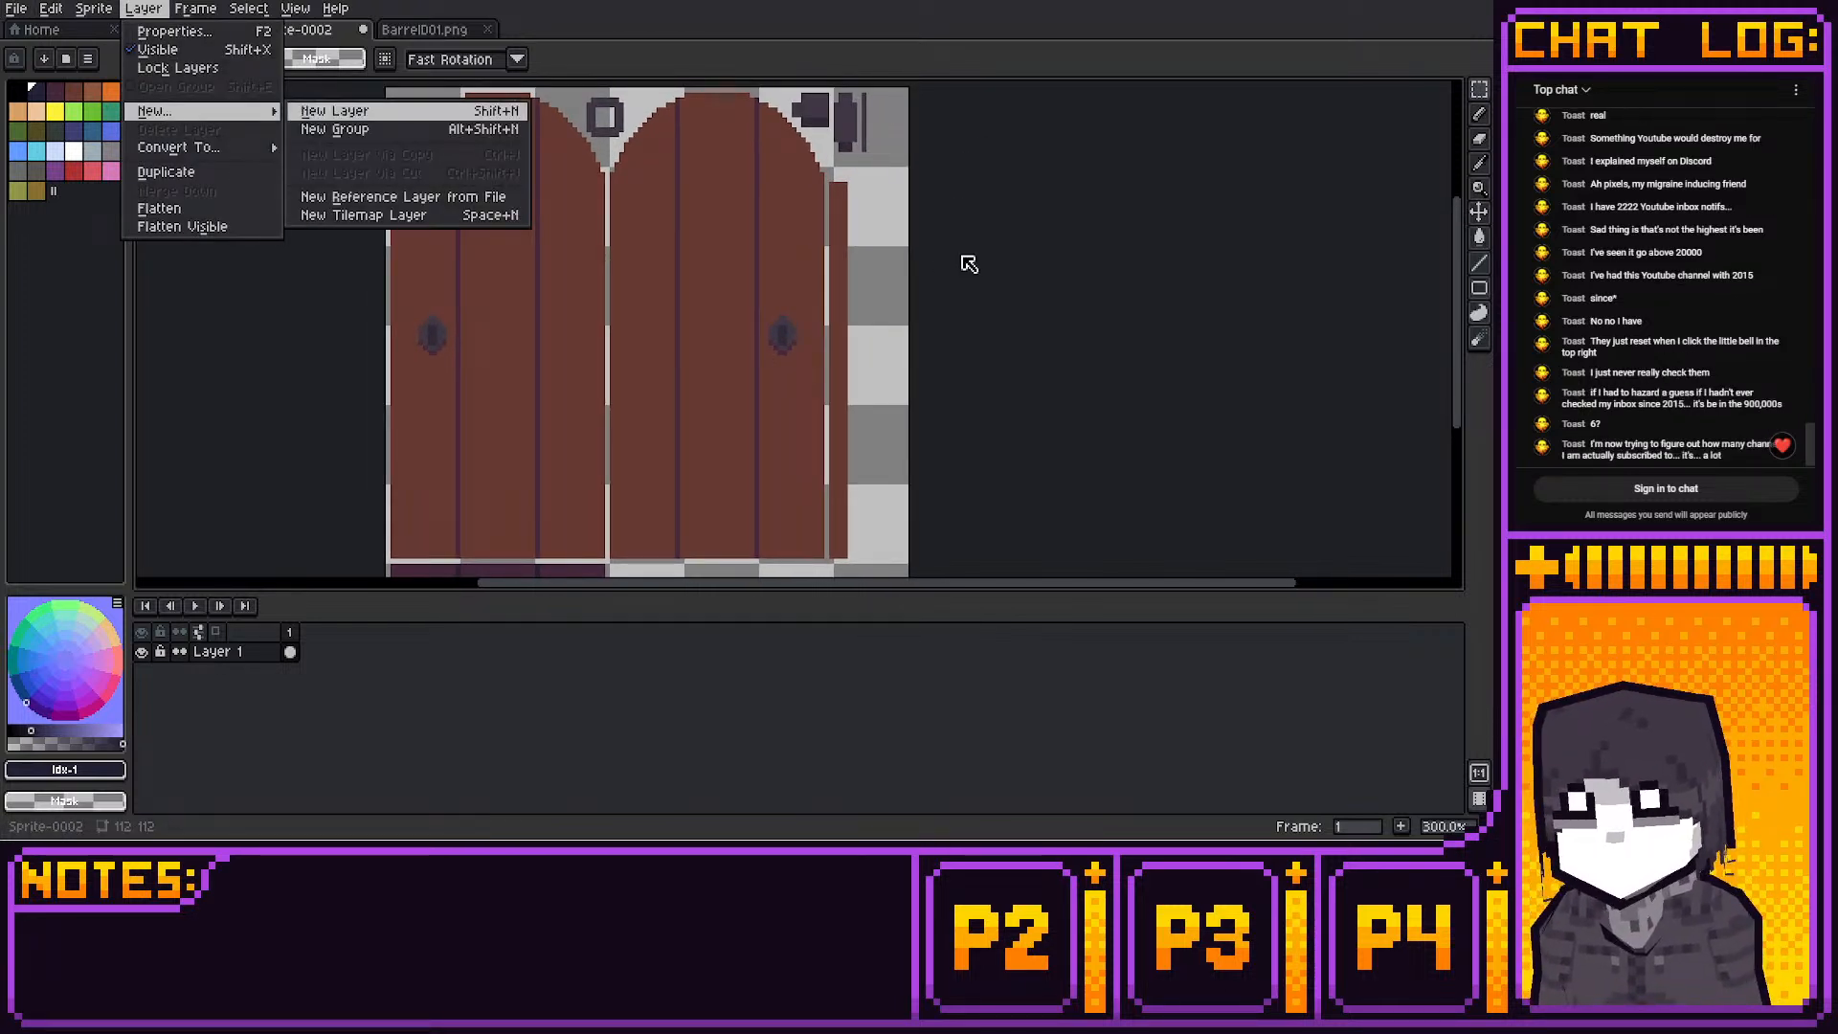
left_click(383, 111)
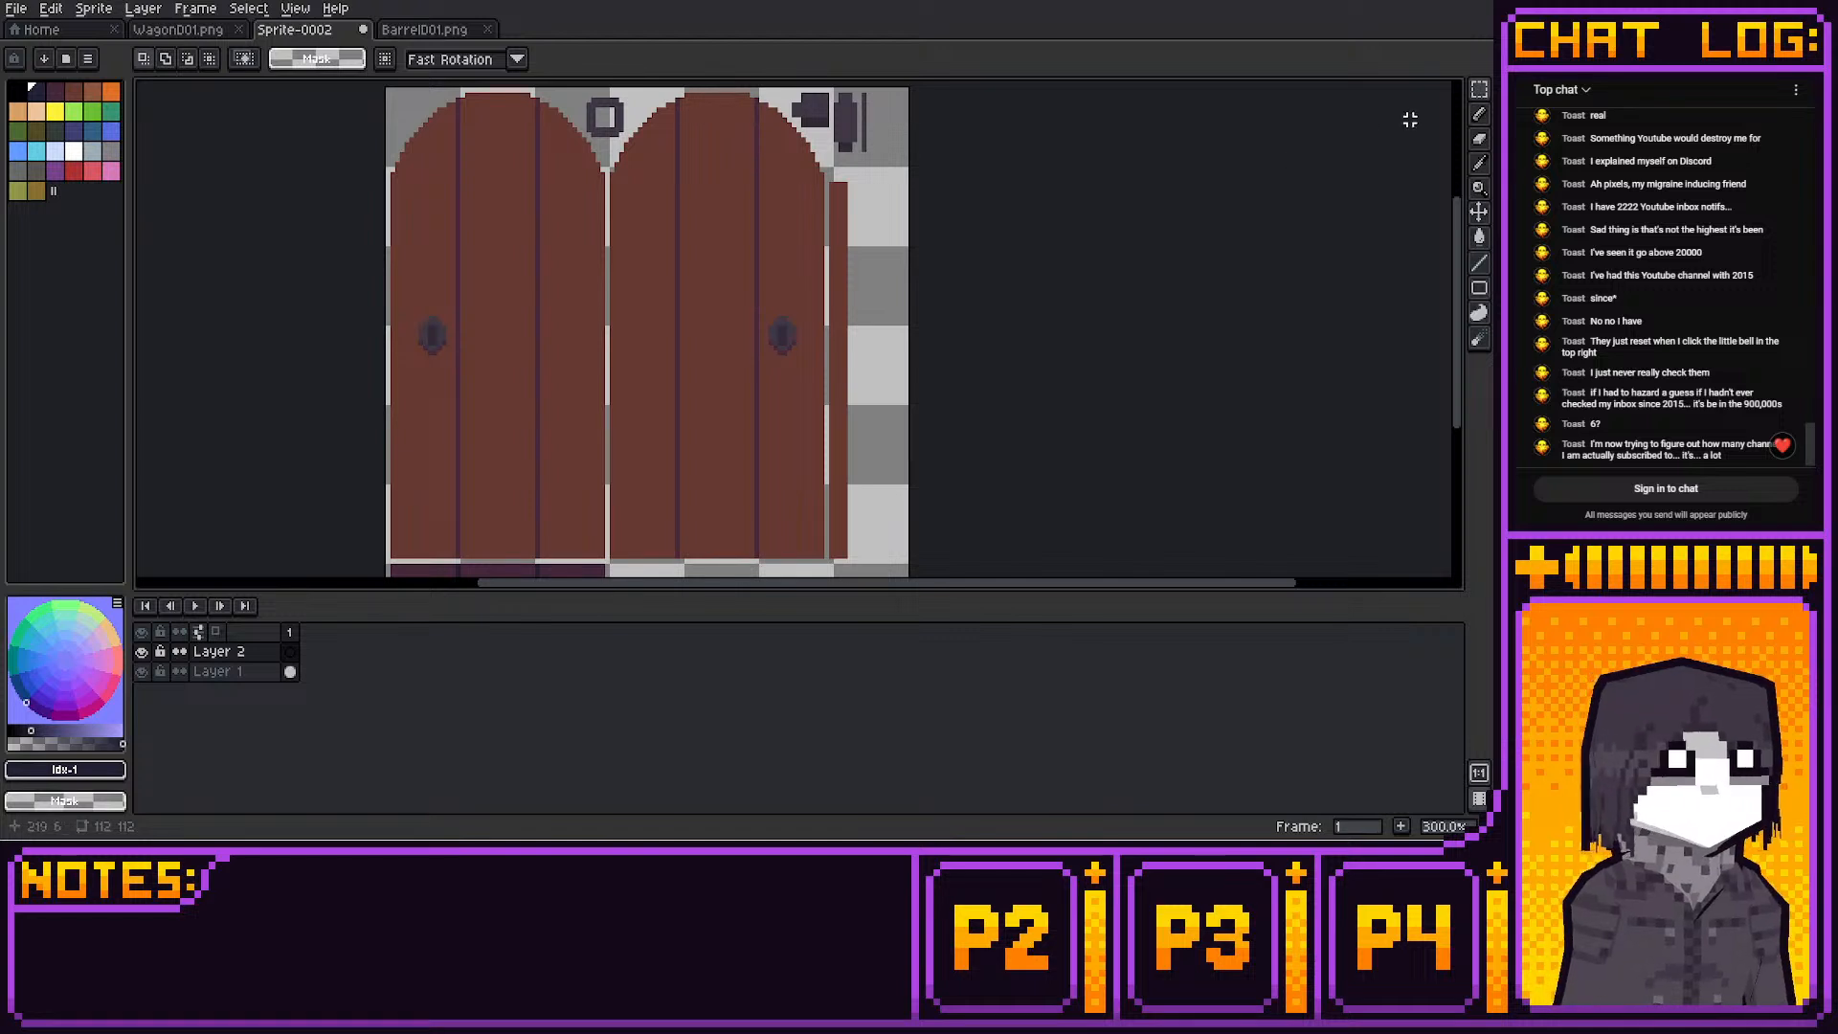
middle_click_drag(1093, 238, 1111, 190)
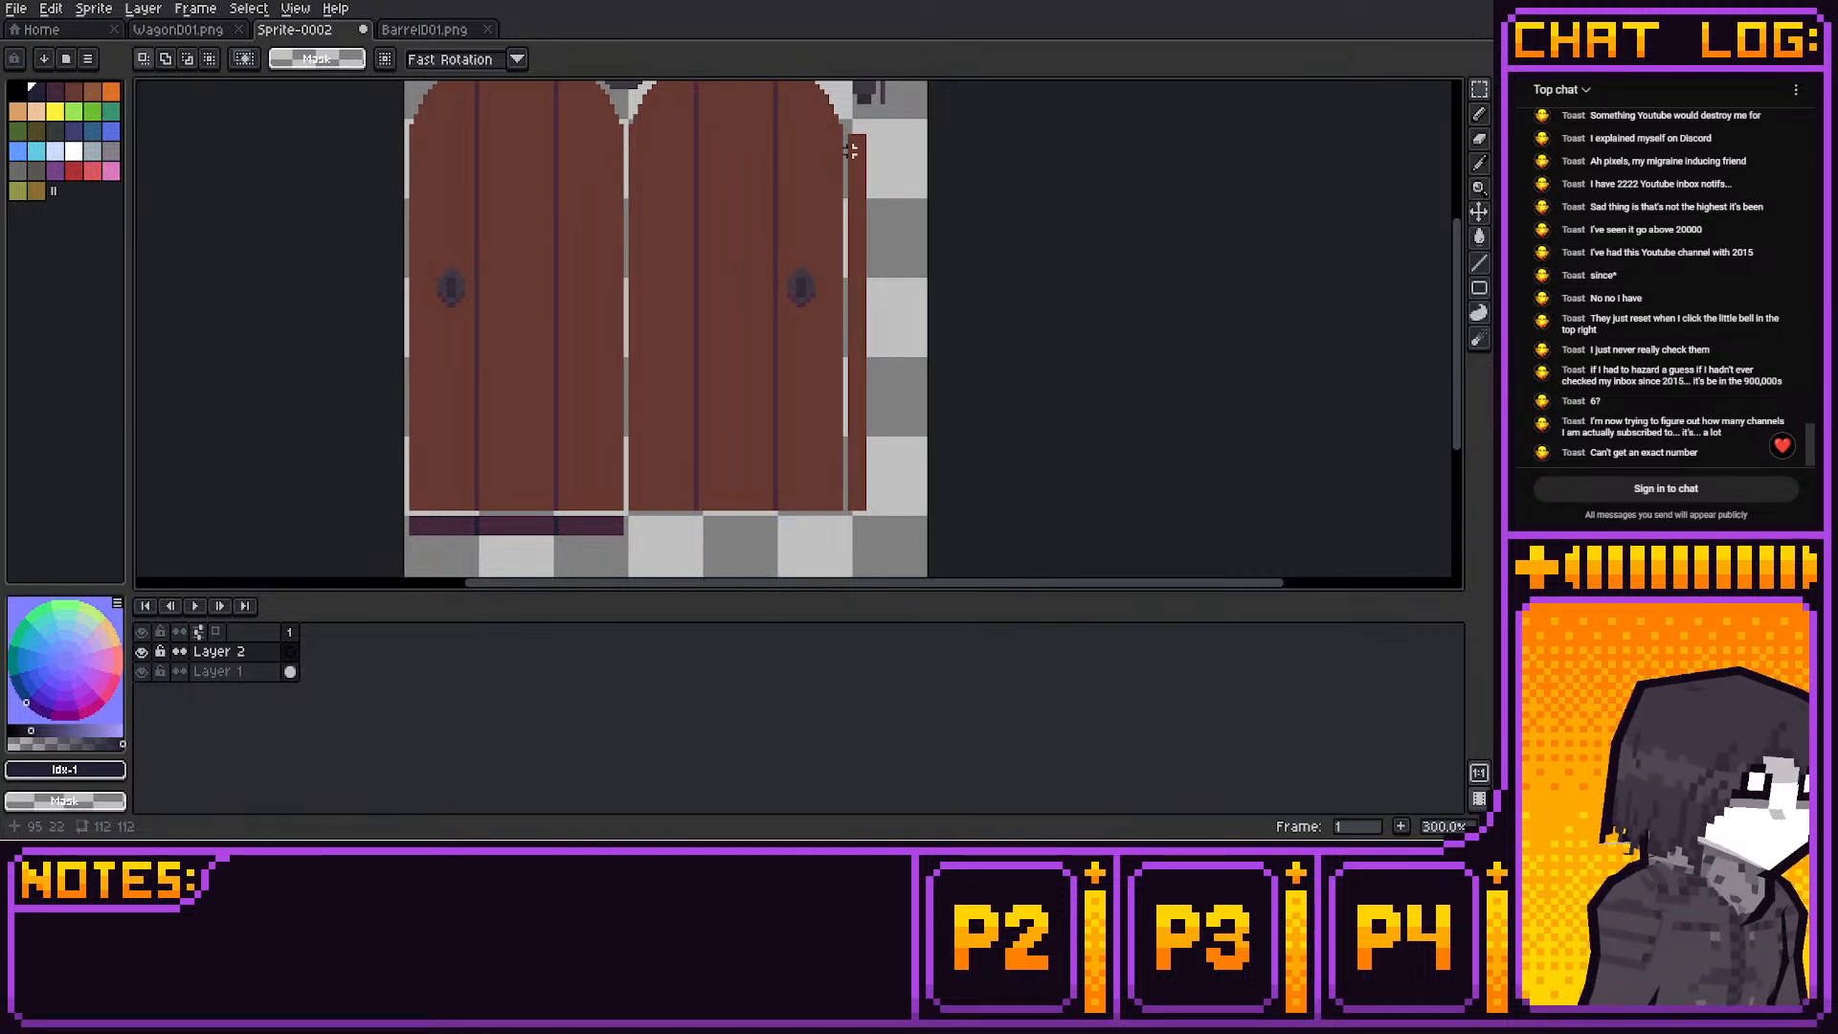
Select a 12 by 81 pixel area around the narrow strip beside the right door on Layer 1, undoing stray pastes
left_click_drag(850, 135, 903, 532)
key("ctrl+z")
key("ctrl+z")
left_click_drag(881, 449, 901, 453)
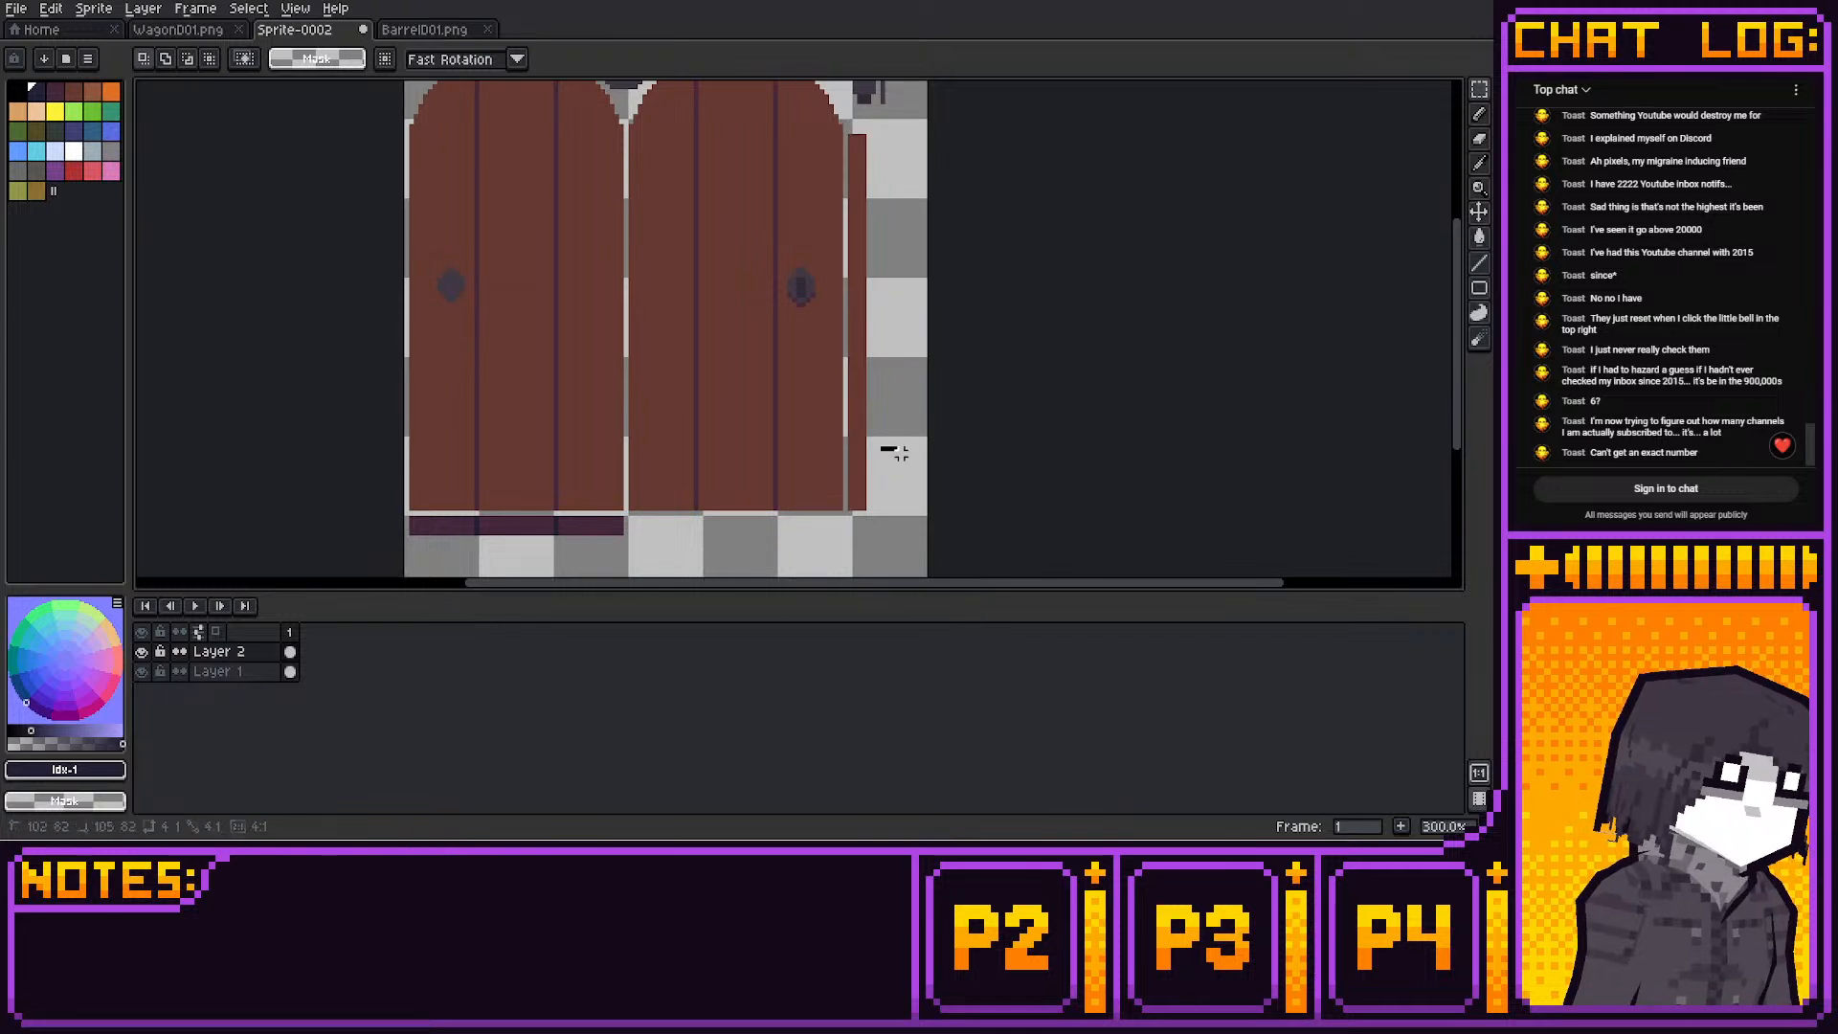
key("ctrl+z")
key("ctrl+z")
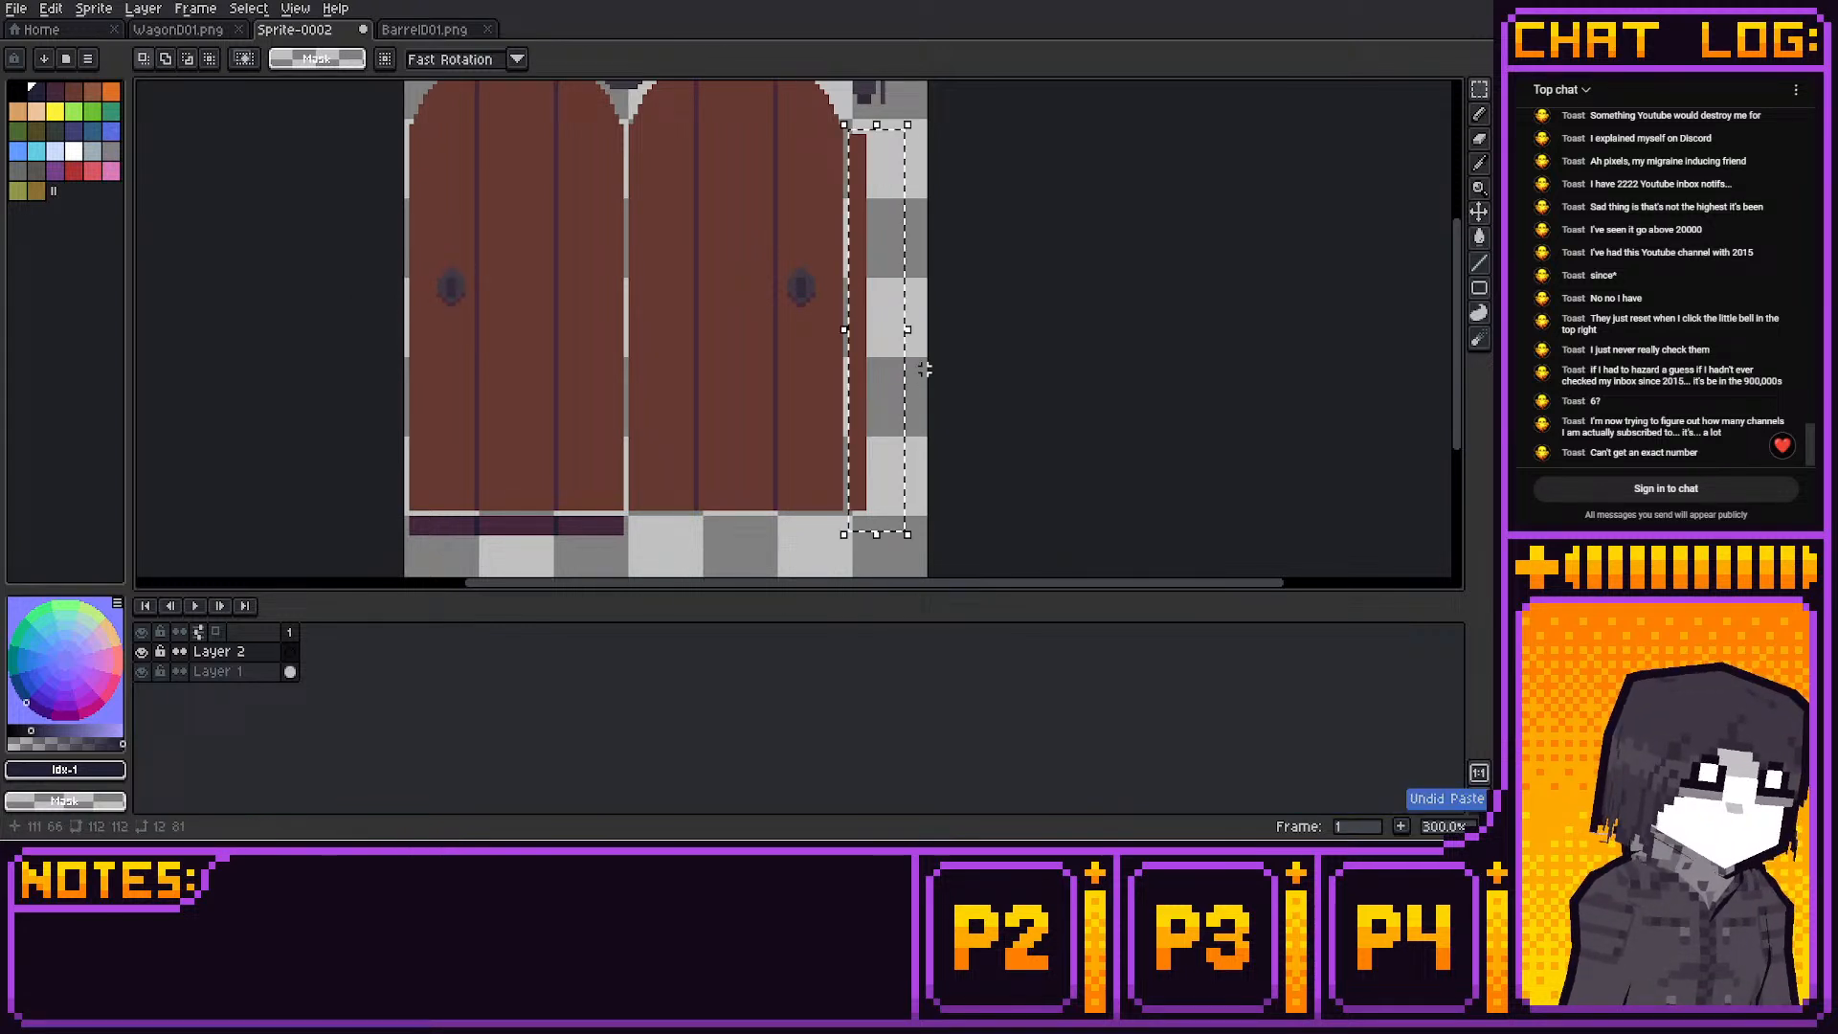
left_click(908, 533)
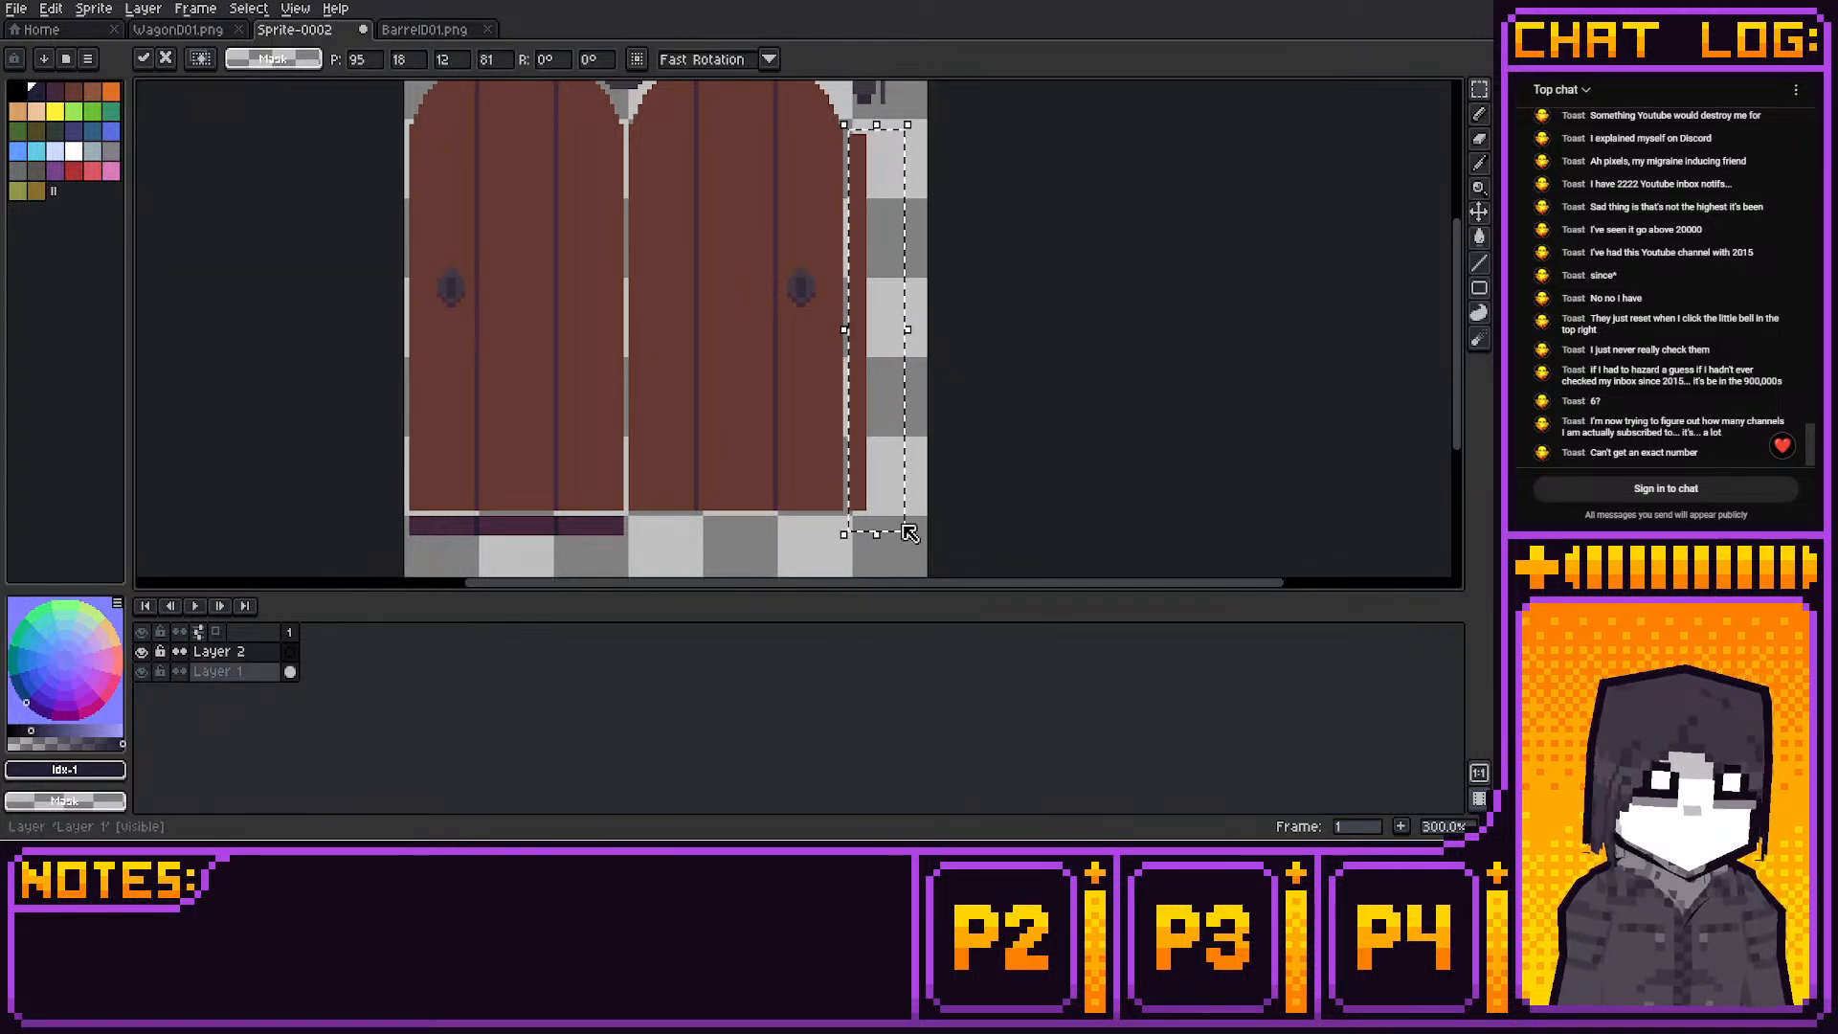
left_click(218, 672)
left_click(908, 532)
key("ctrl+z")
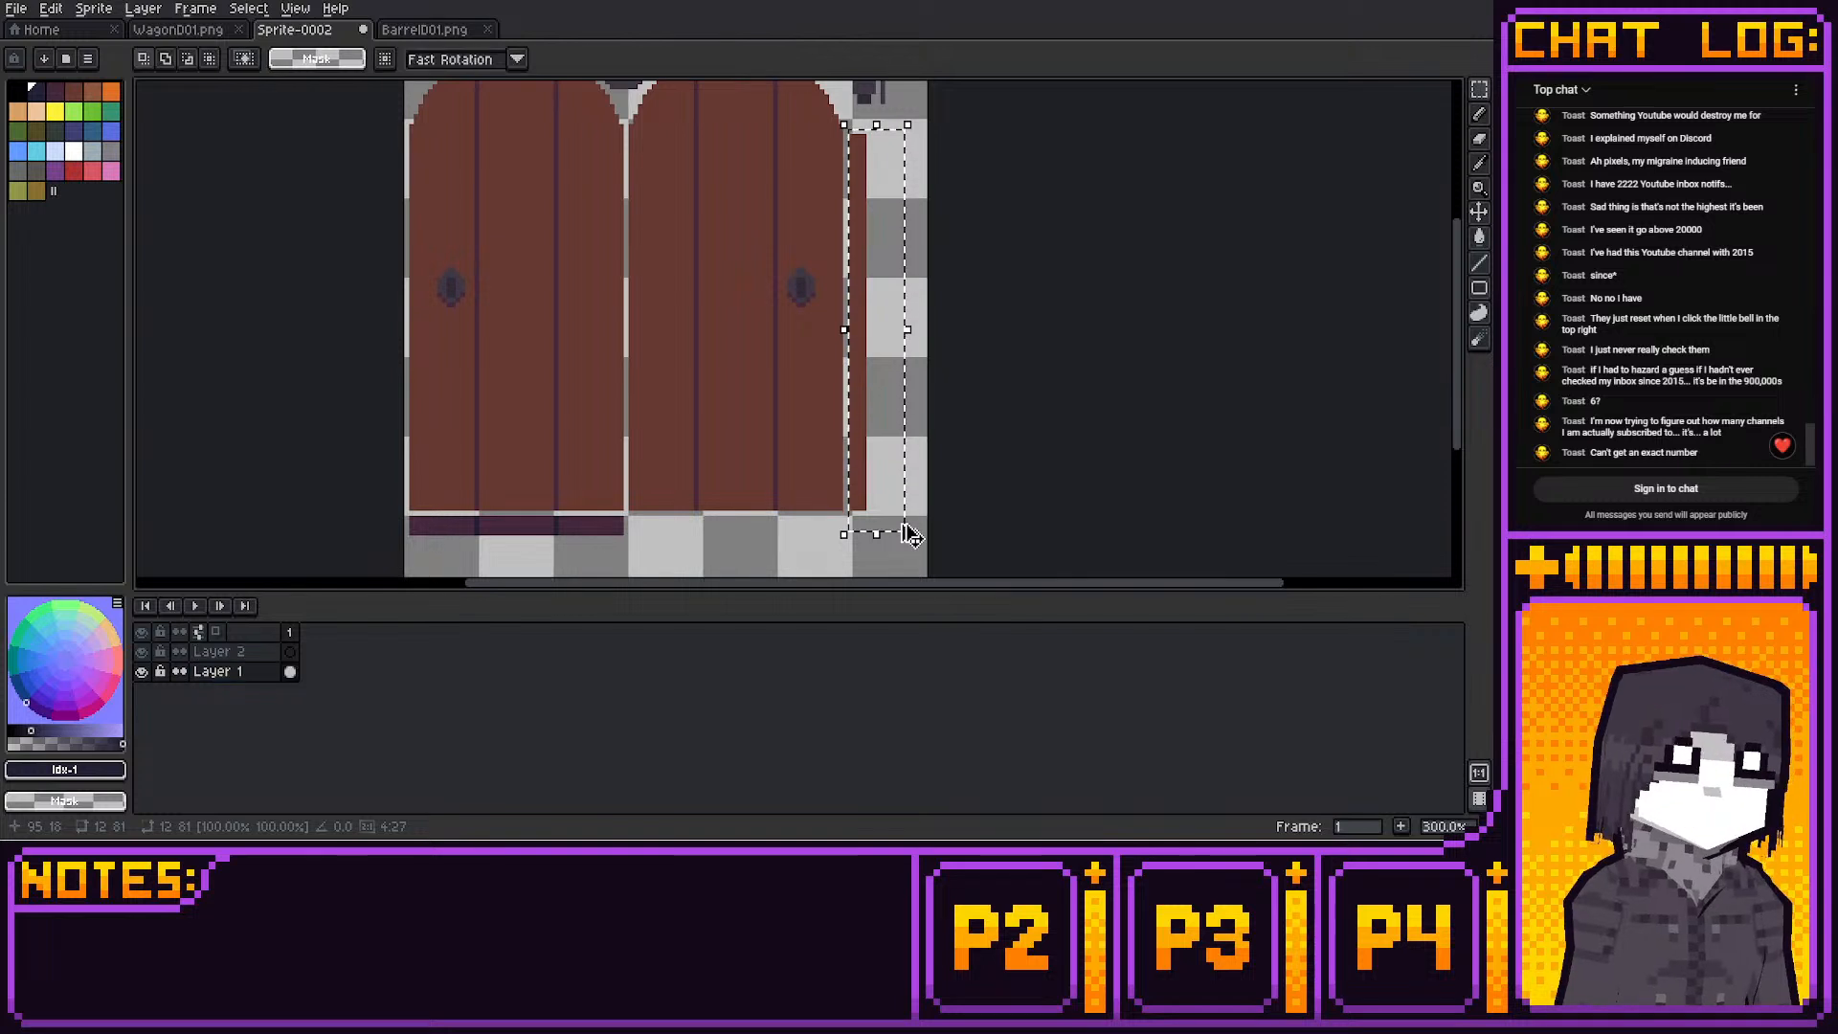
Paste a copy of the narrow strip beside the original, leaving a one-pixel gap between the two
key("ctrl+v")
key("Right")
key("Right")
key("Right")
key("Right")
key("Right")
key("Right")
key("Left")
left_click(993, 303)
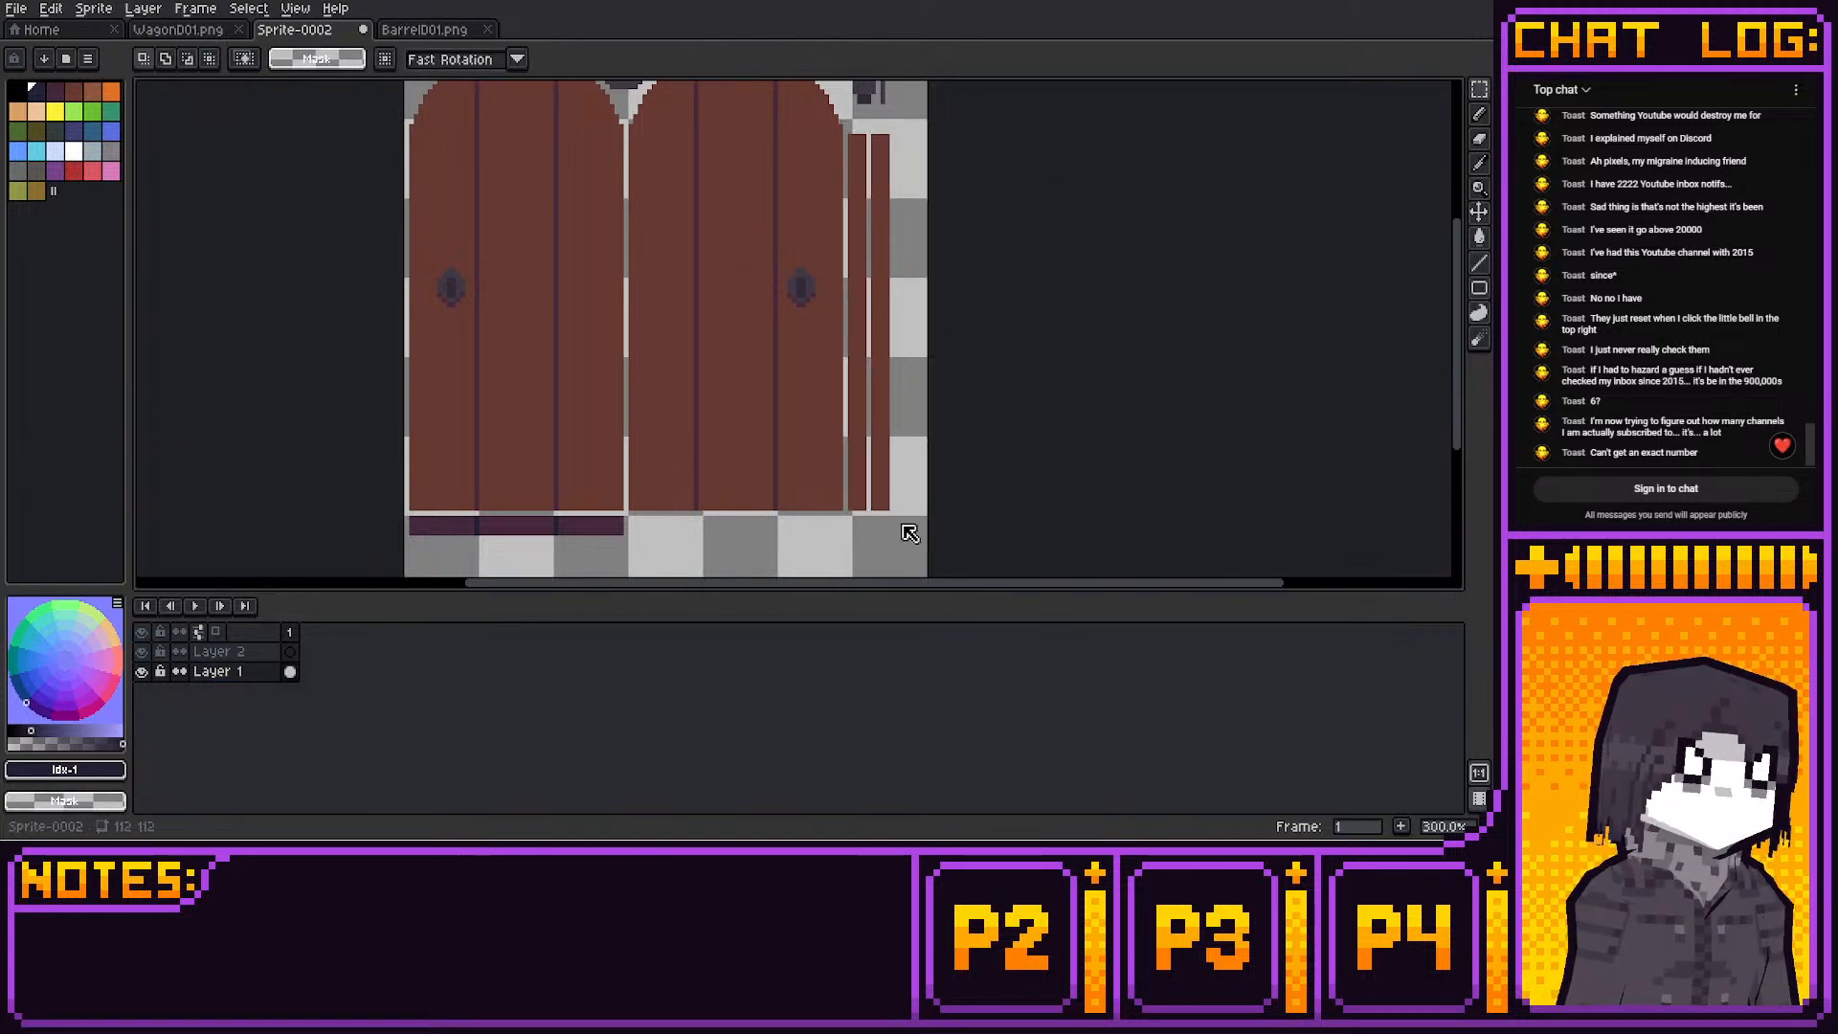
Paint a small fitting in dark grey-purple #413845 on the lower half of the duplicated strip
key("b")
middle_click_drag(905, 524, 888, 477)
scroll(891, 477, "up", 1)
mouse_move(964, 204)
middle_mouse_down()
mouse_move(960, 323)
mouse_move(956, 205)
middle_mouse_up()
left_click(963, 421, "alt")
middle_click_drag(796, 292, 818, 359)
scroll(812, 372, "up", 1)
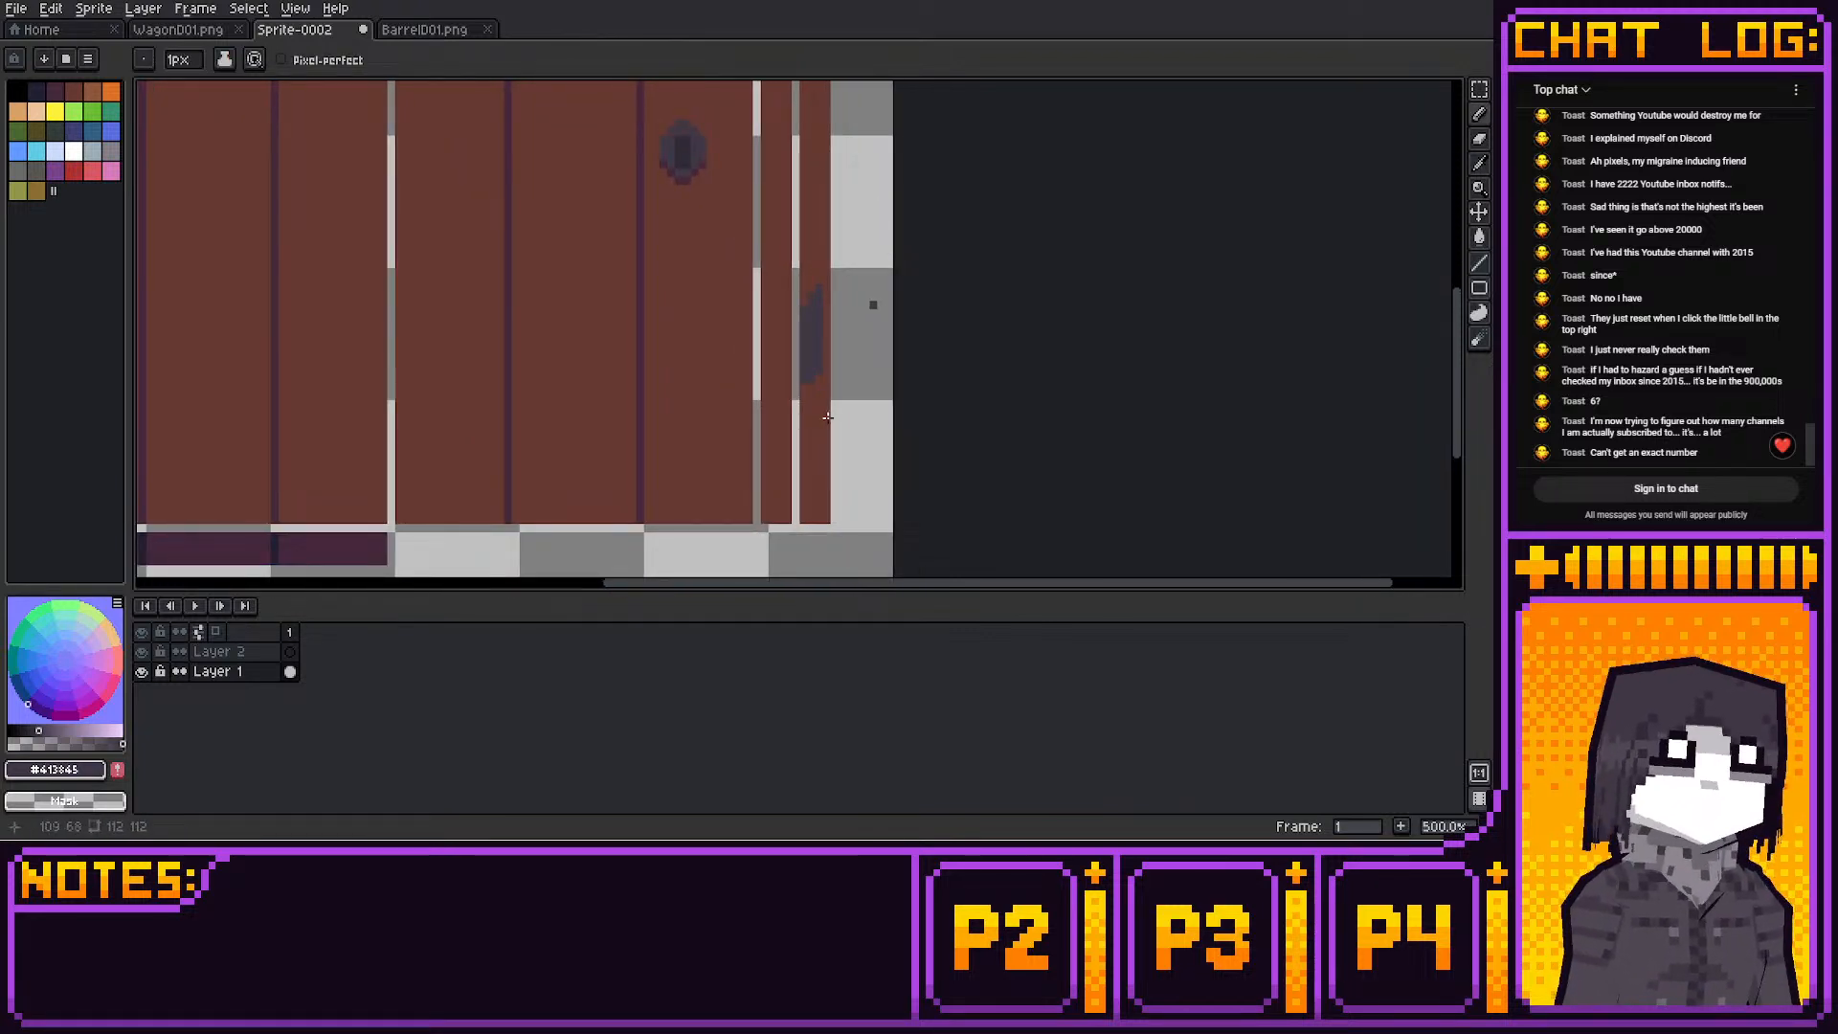
Stretch the plain brown section below the strip's fitting upward to 3 by 18 pixels to trim the fitting's lower end
key("m")
left_click_drag(796, 380, 826, 528)
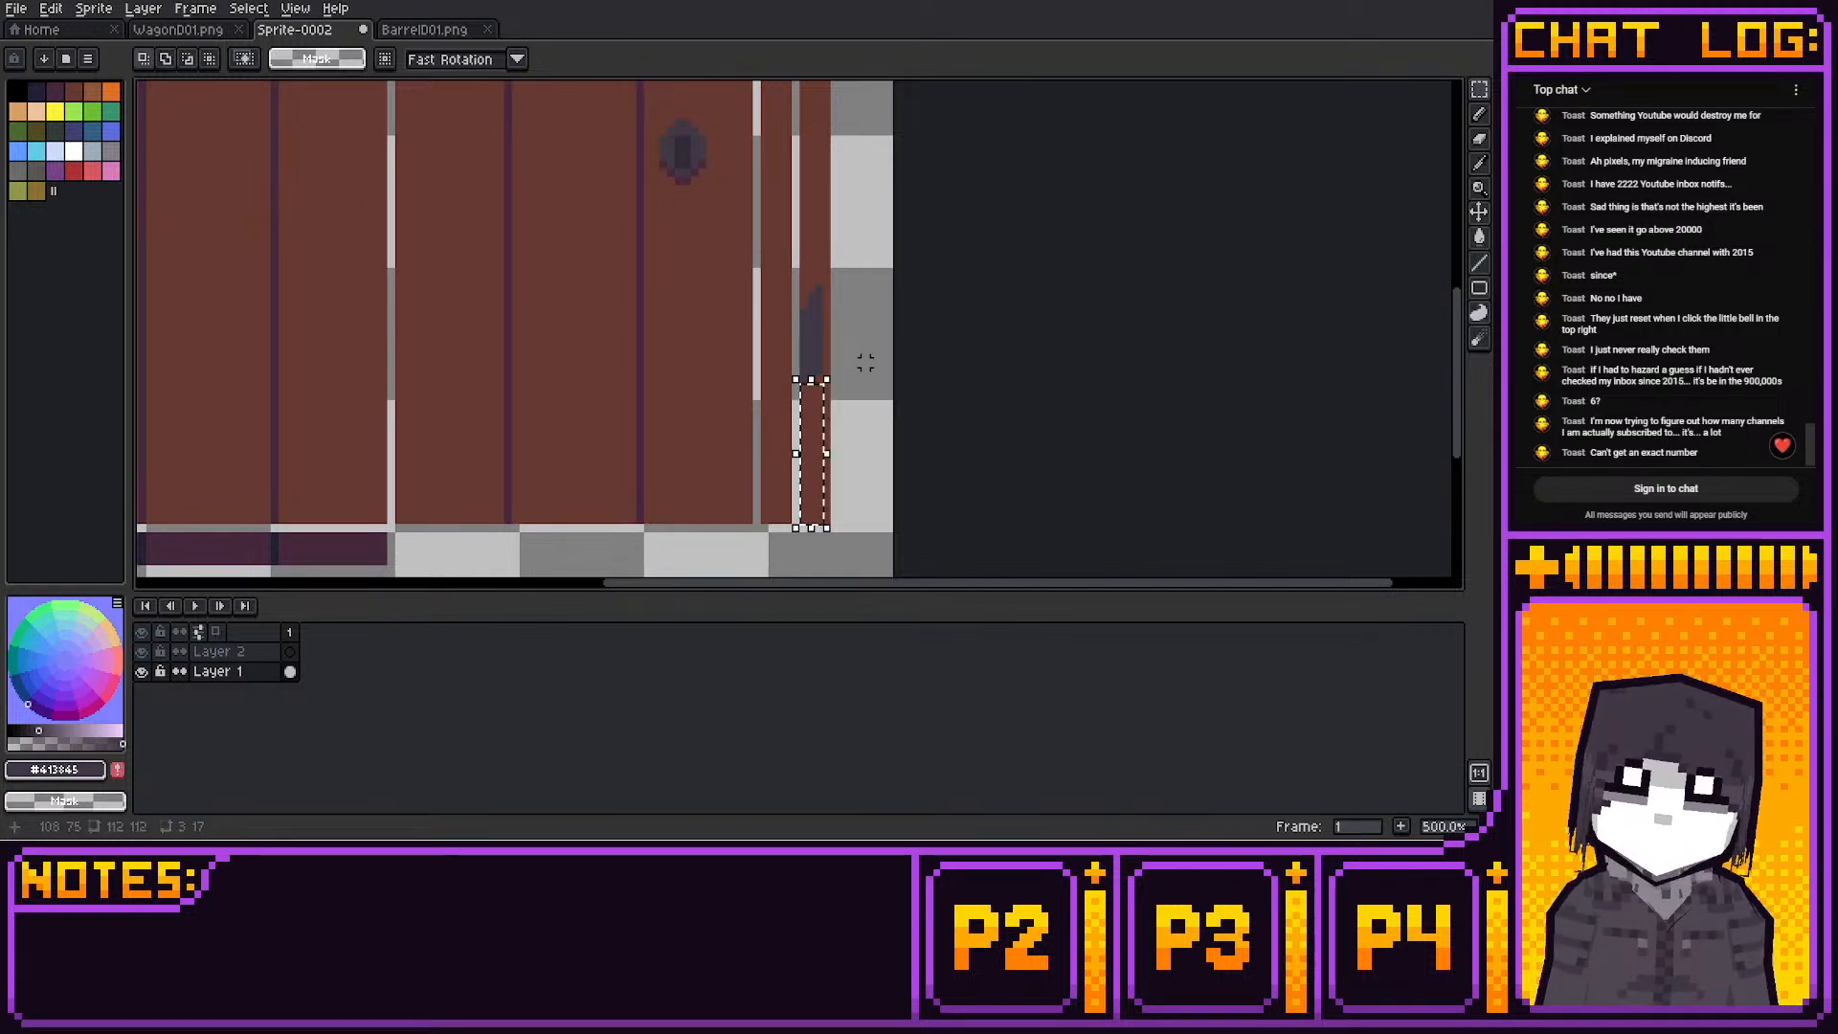
key("ctrl+t")
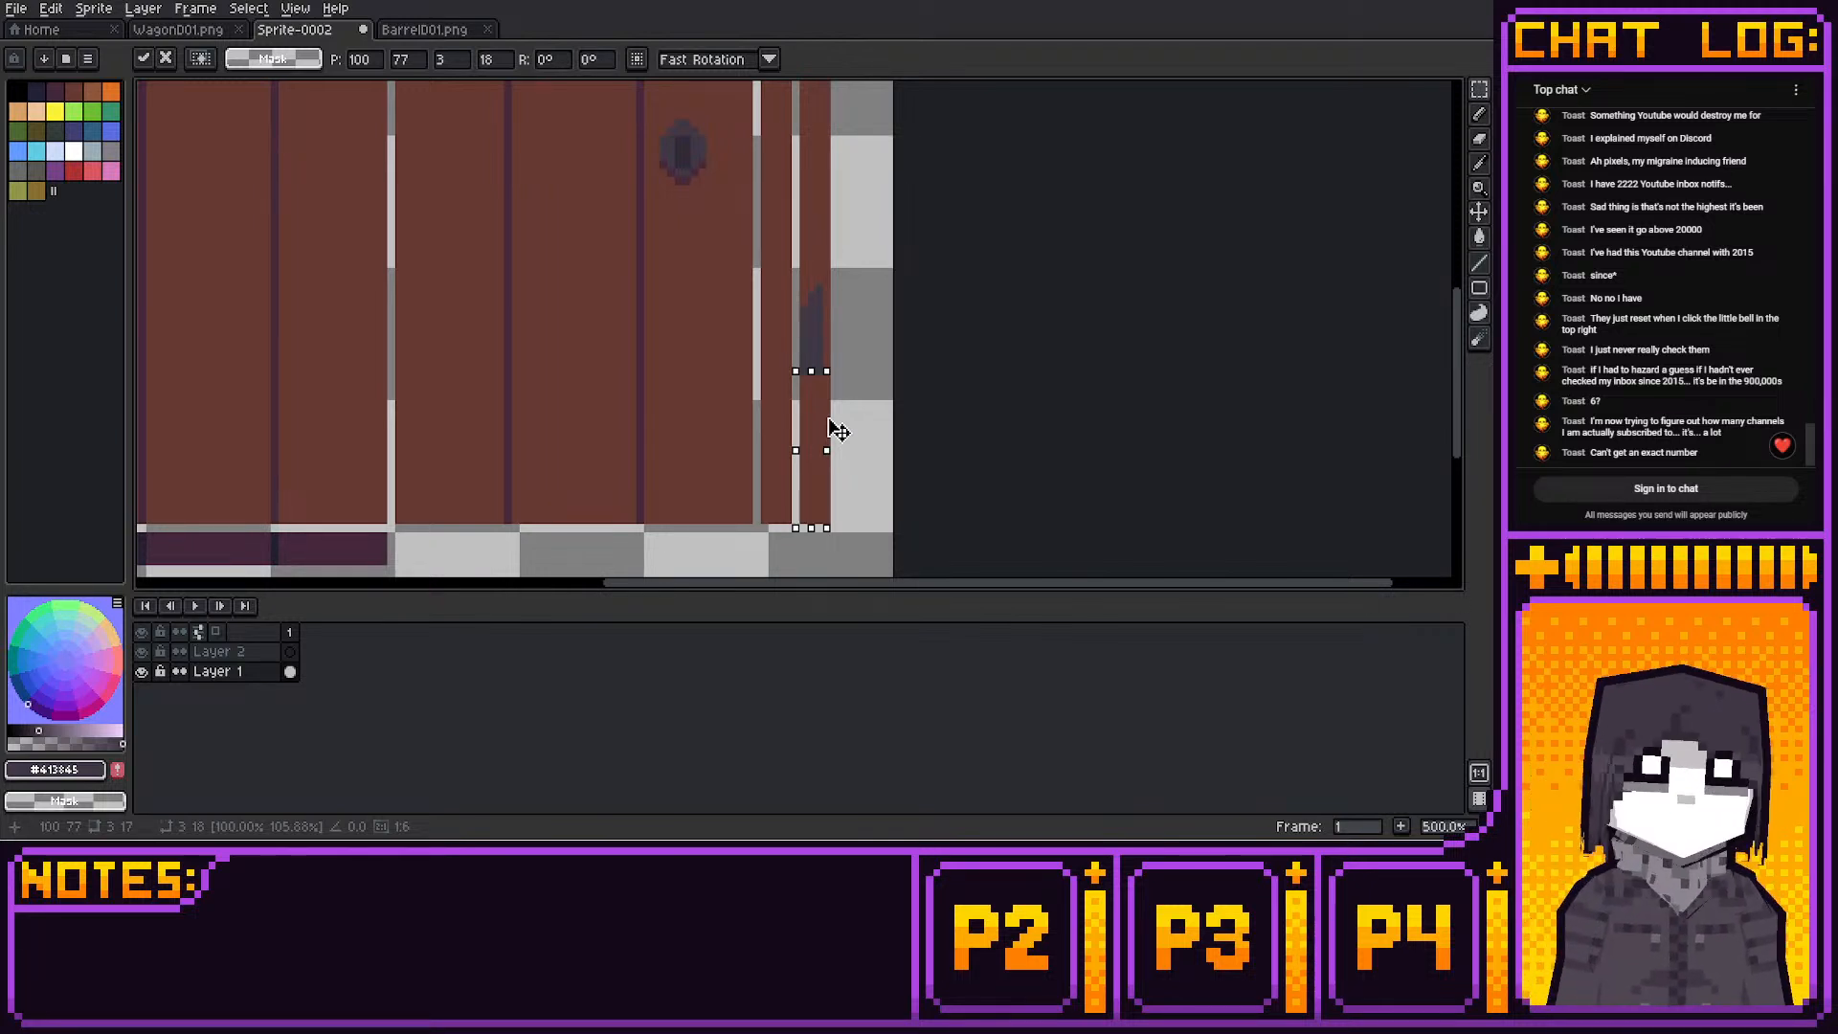
left_click(838, 431)
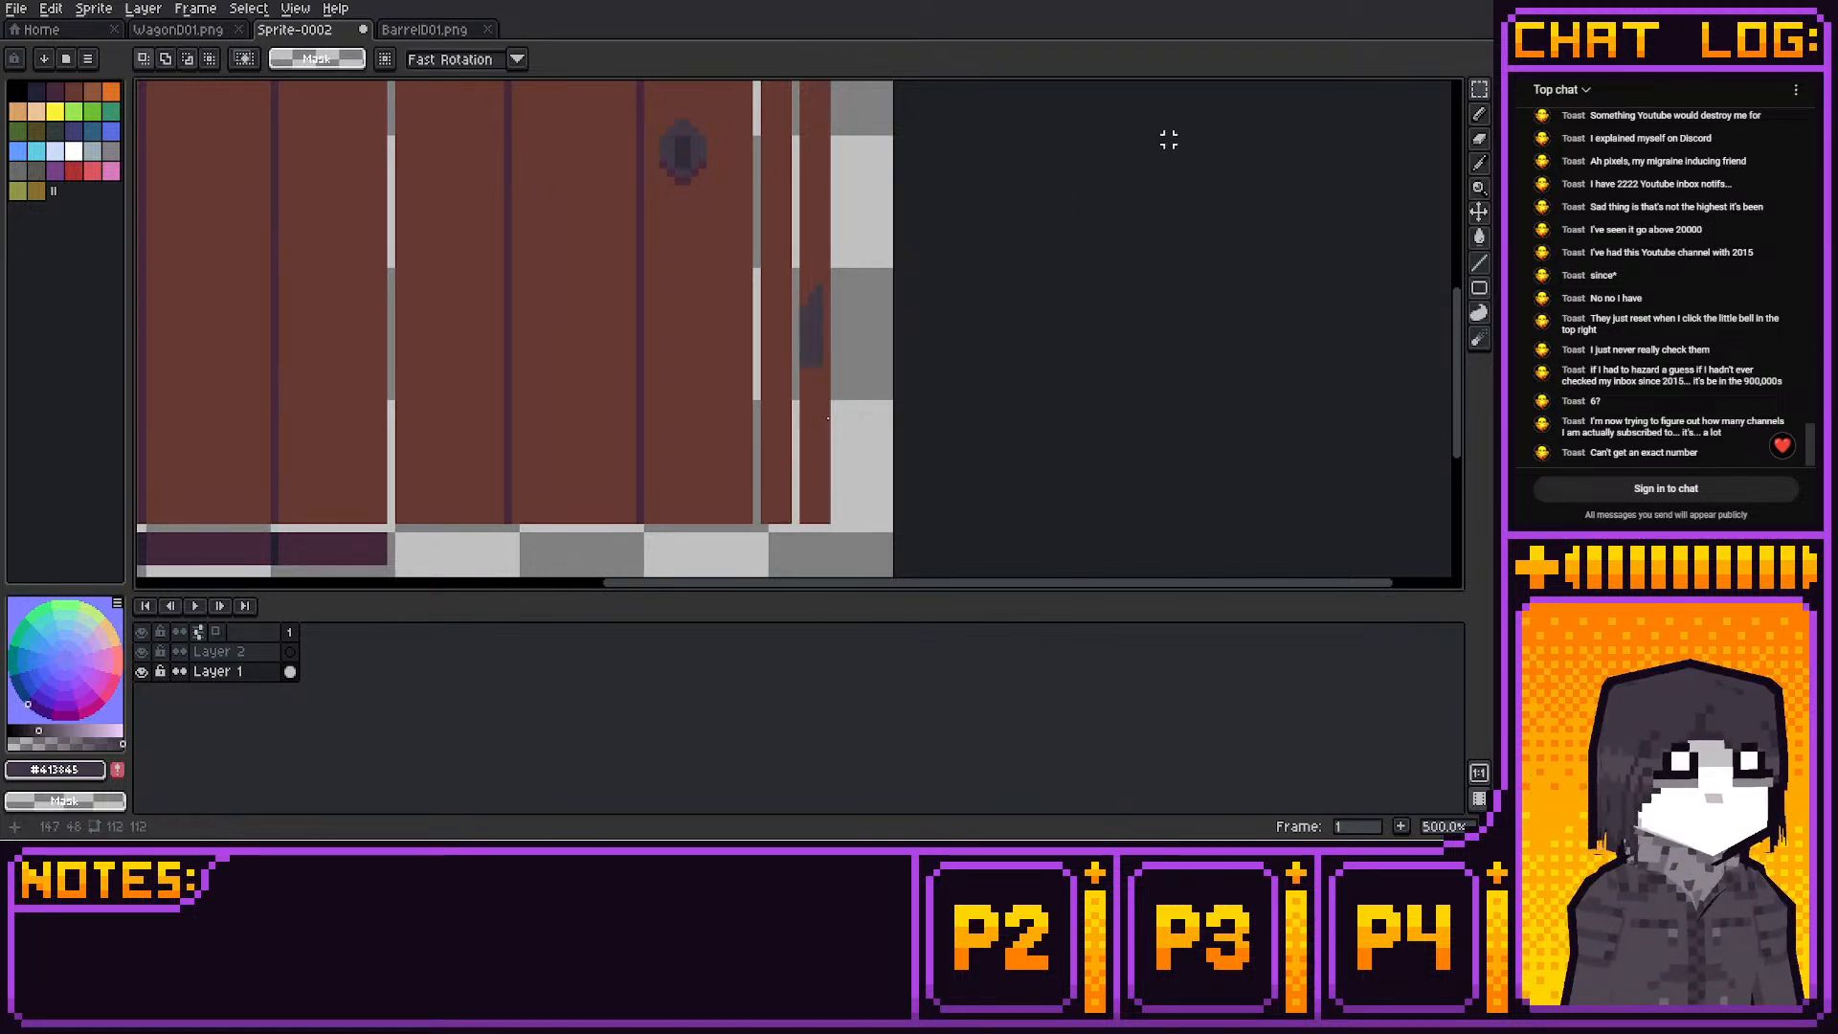
left_click(1480, 163)
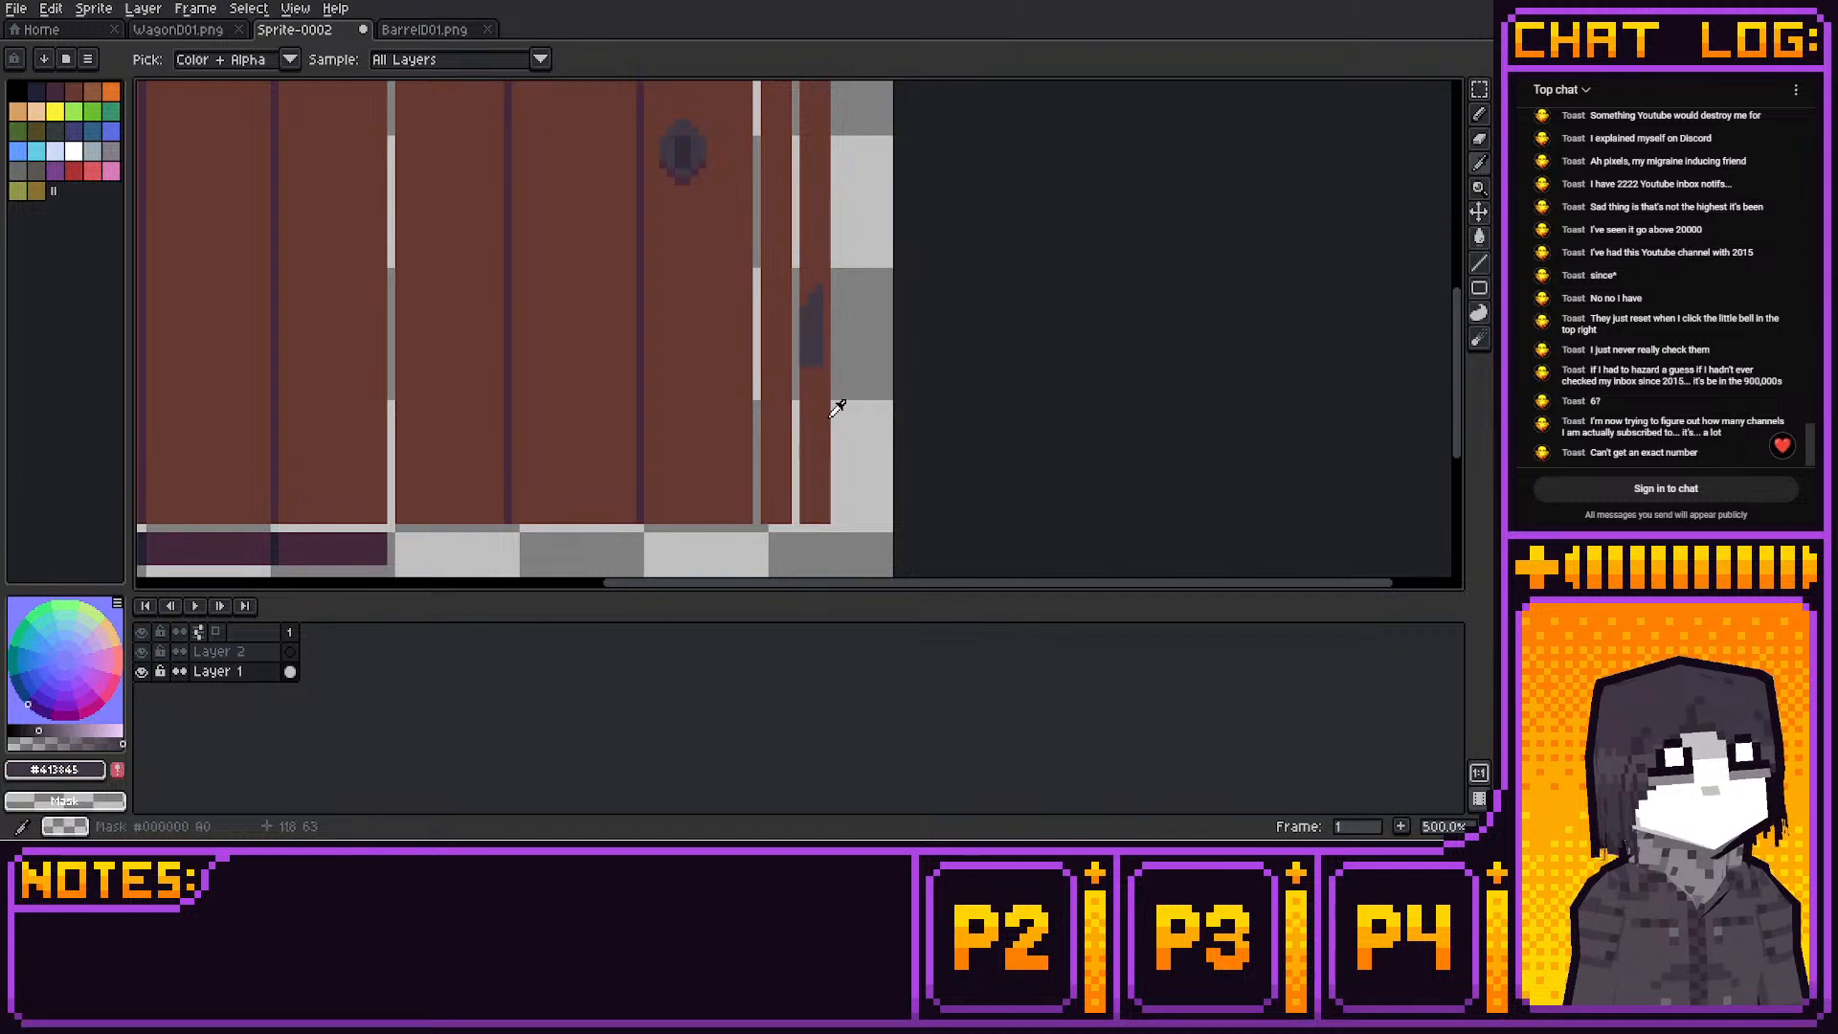
left_click(1480, 89)
left_click_drag(804, 362, 829, 298)
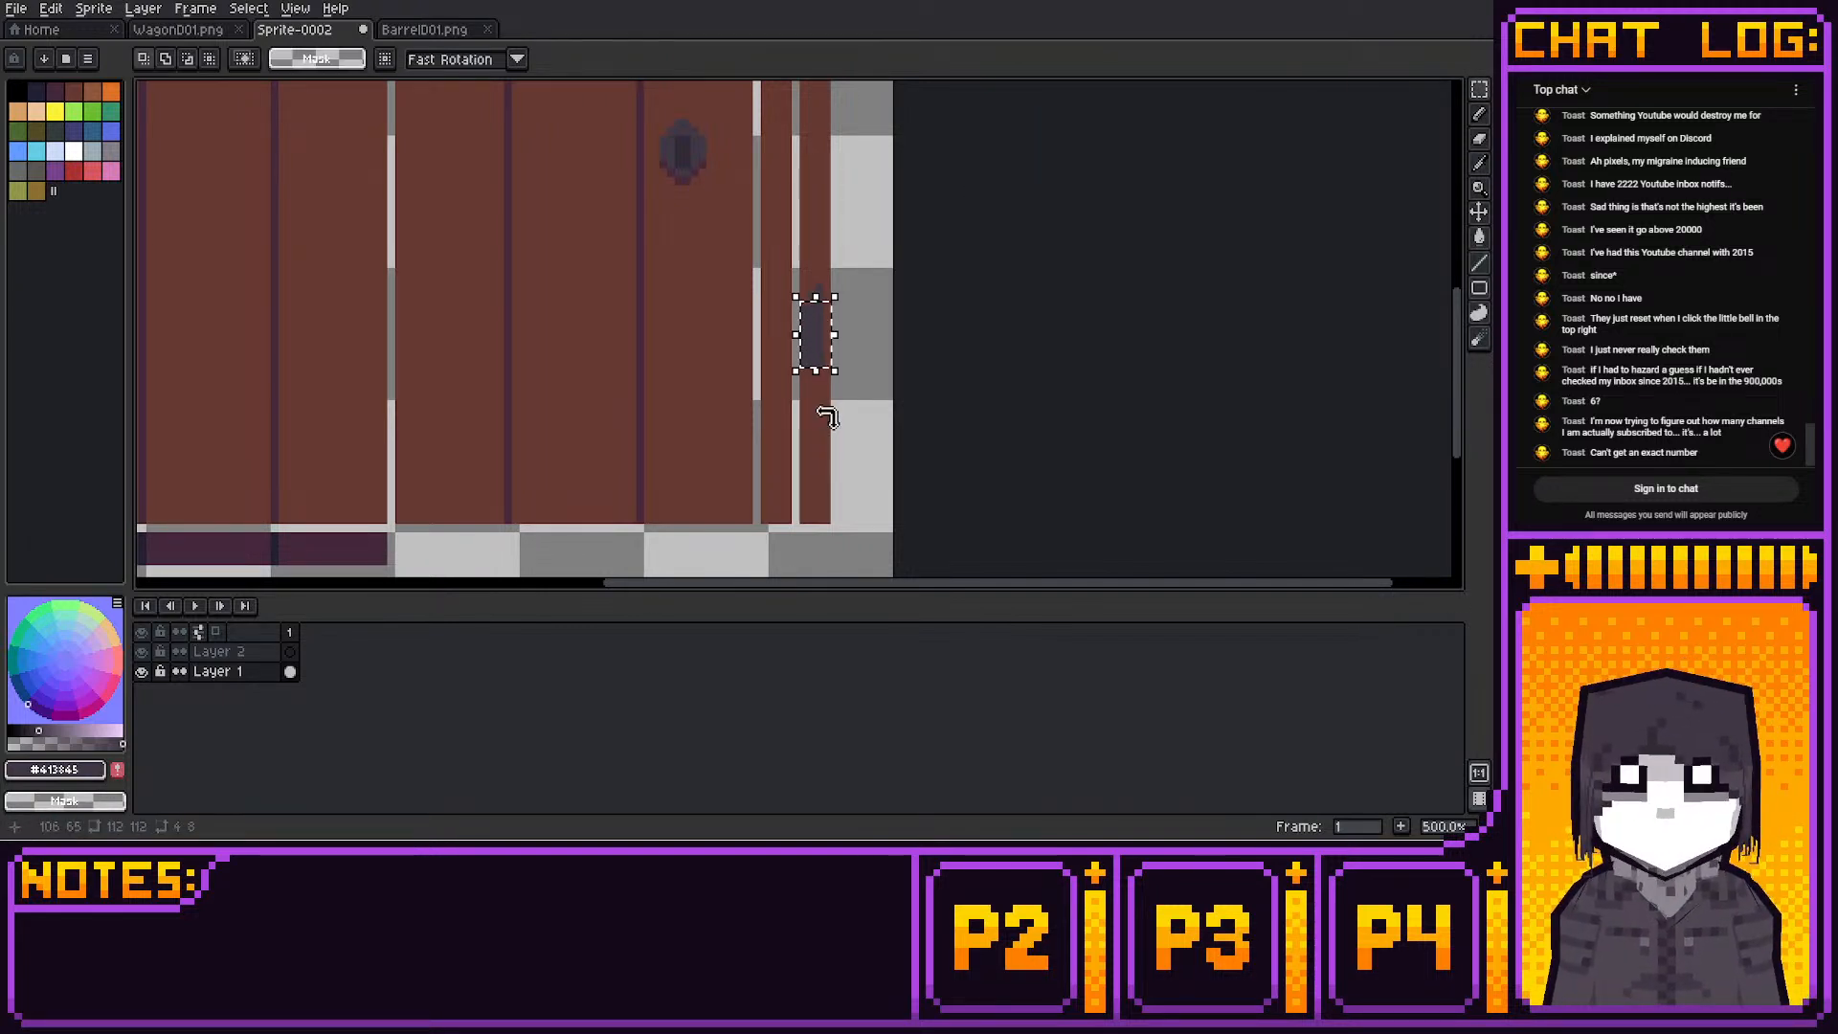
left_click(841, 287)
mouse_move(812, 331)
left_mouse_down()
mouse_move(827, 313)
mouse_move(807, 315)
mouse_move(827, 339)
left_mouse_up()
left_click(819, 330)
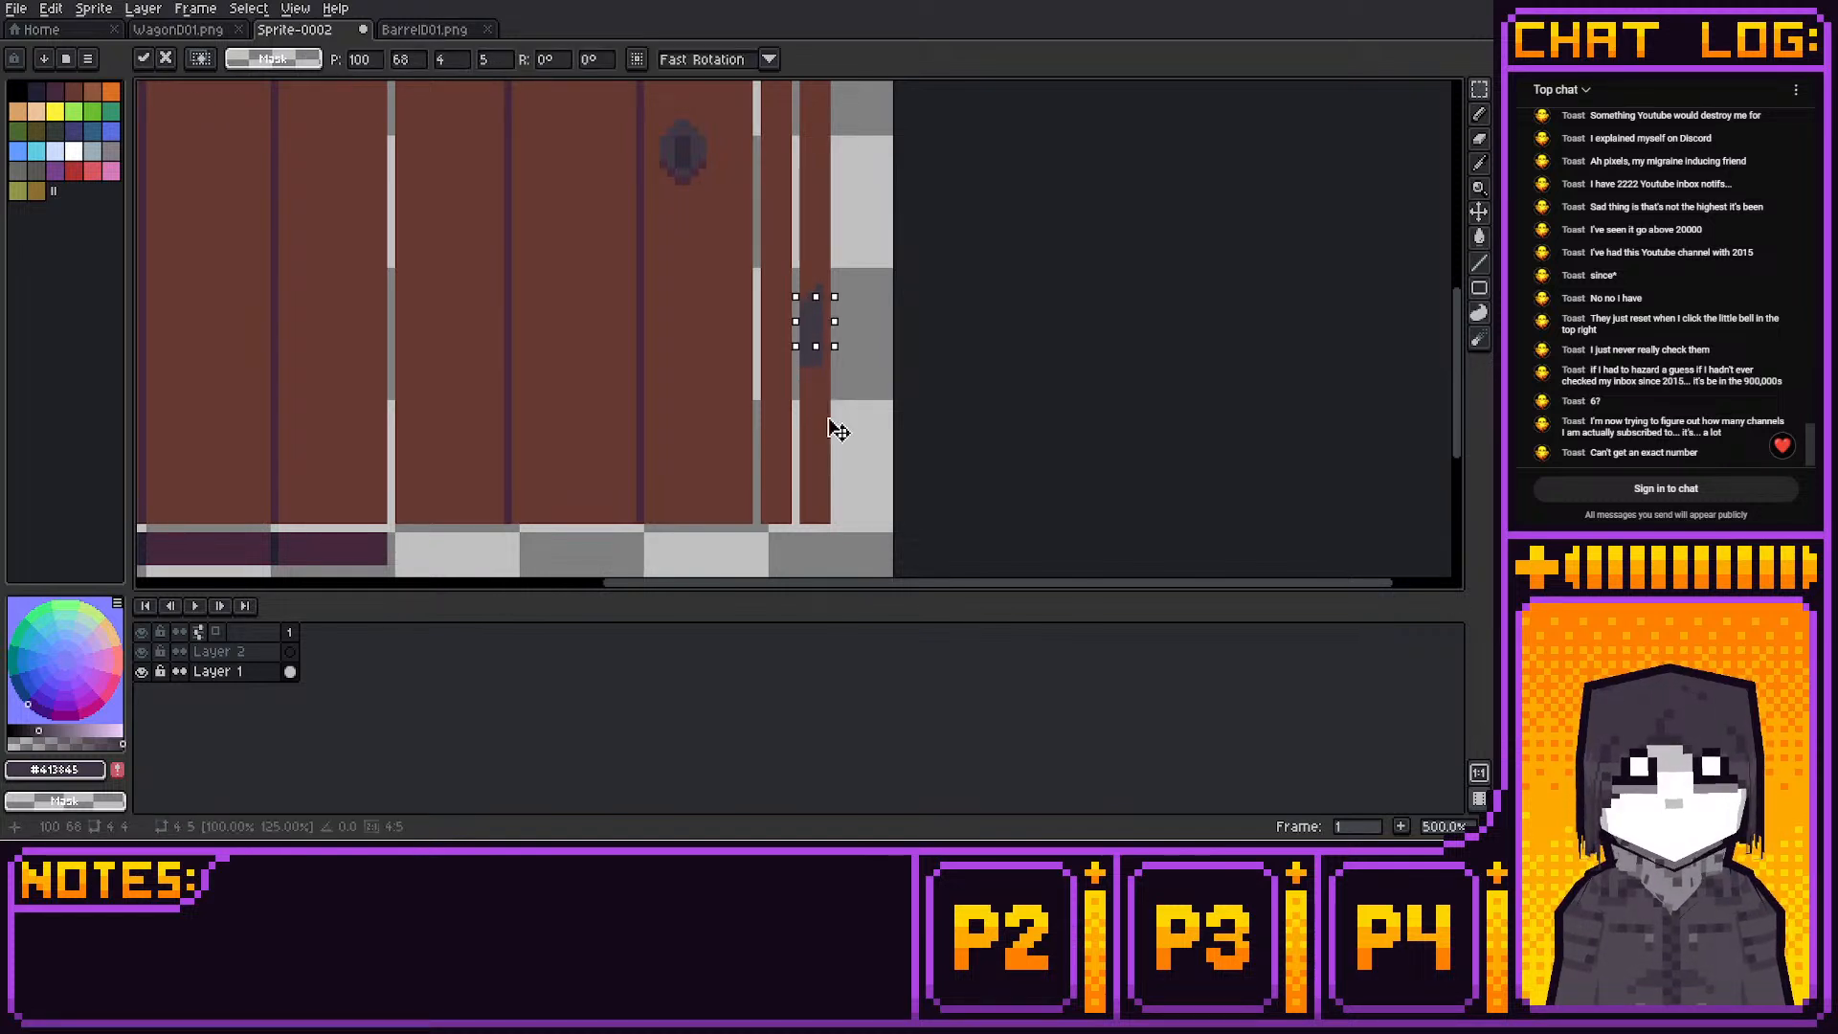
key("ctrl+z")
Cover the slanted upper end of the strip's fitting with the plain brown section above it
mouse_move(804, 264)
left_mouse_down()
mouse_move(838, 281)
mouse_move(820, 312)
mouse_move(828, 297)
left_mouse_up()
left_click(827, 387)
left_click(871, 222)
middle_click_drag(888, 124, 875, 349)
scroll(883, 251, "down", 2)
scroll(882, 266, "up", 1)
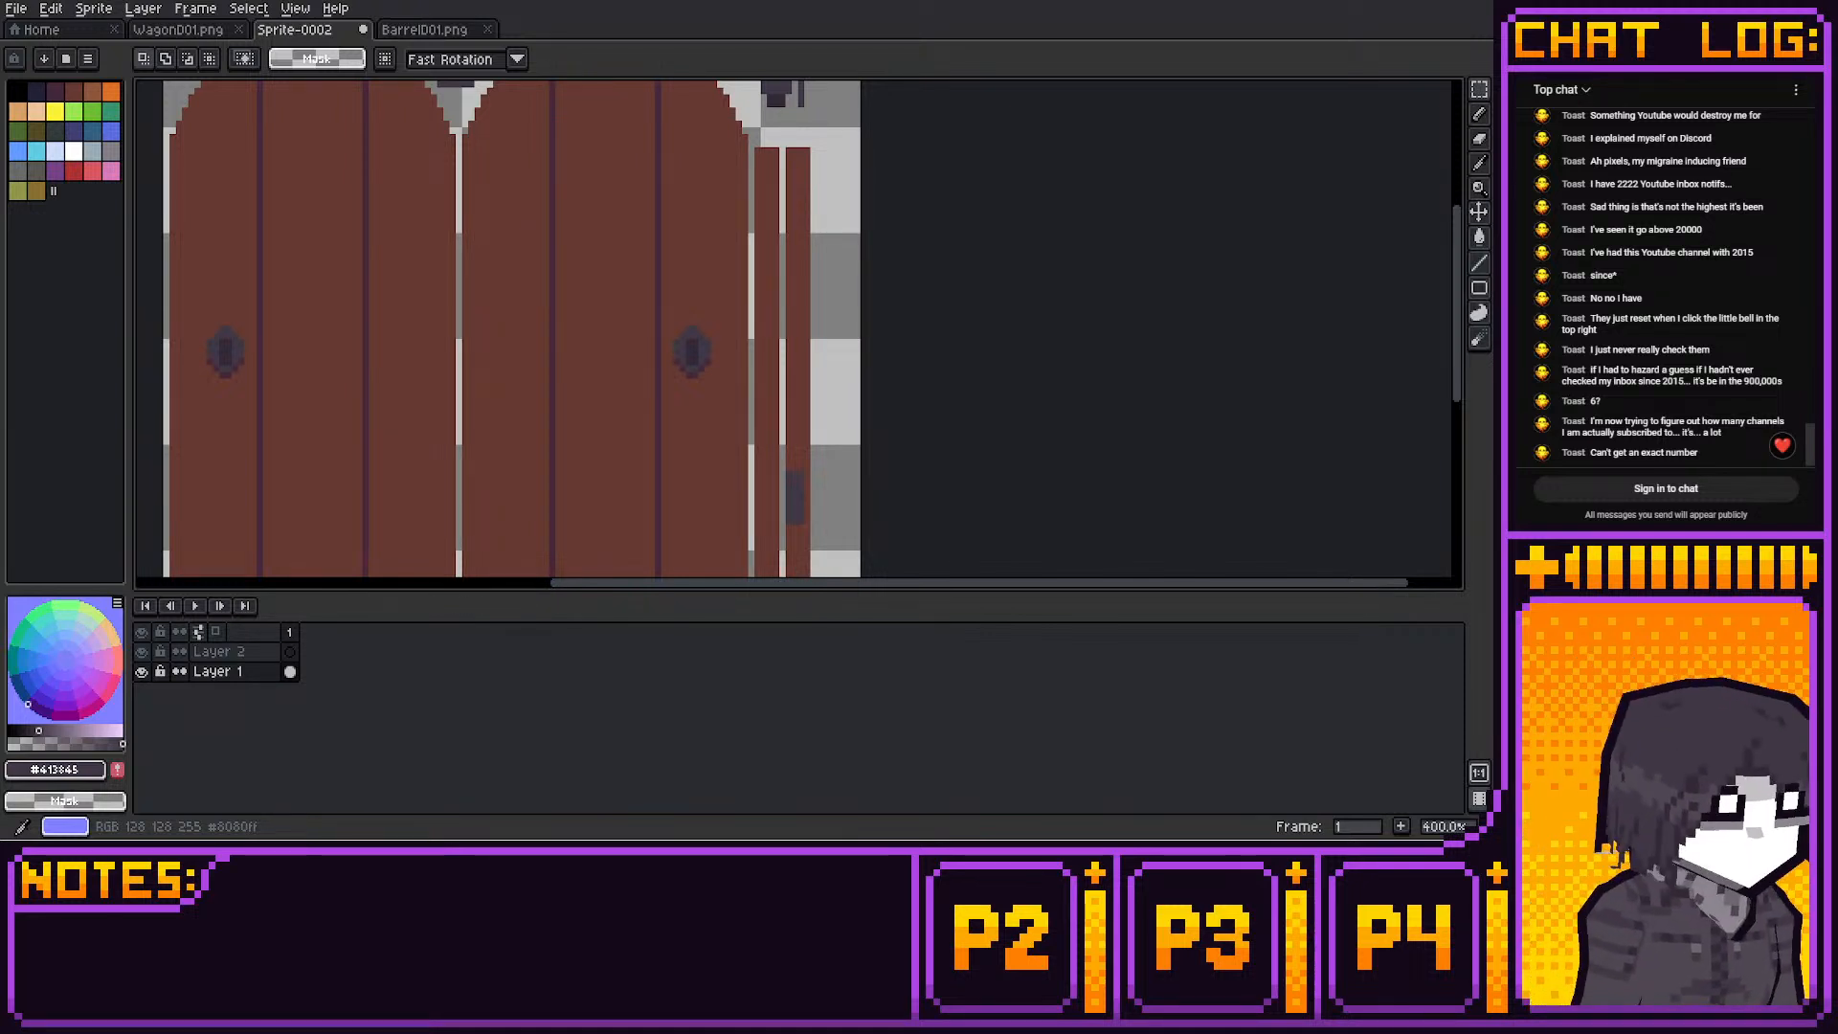
Copy the dark fitting to the upper part of the same strip, using a 3 by 37 pixel selection as a spacing guide
scroll(944, 271, "down", 3)
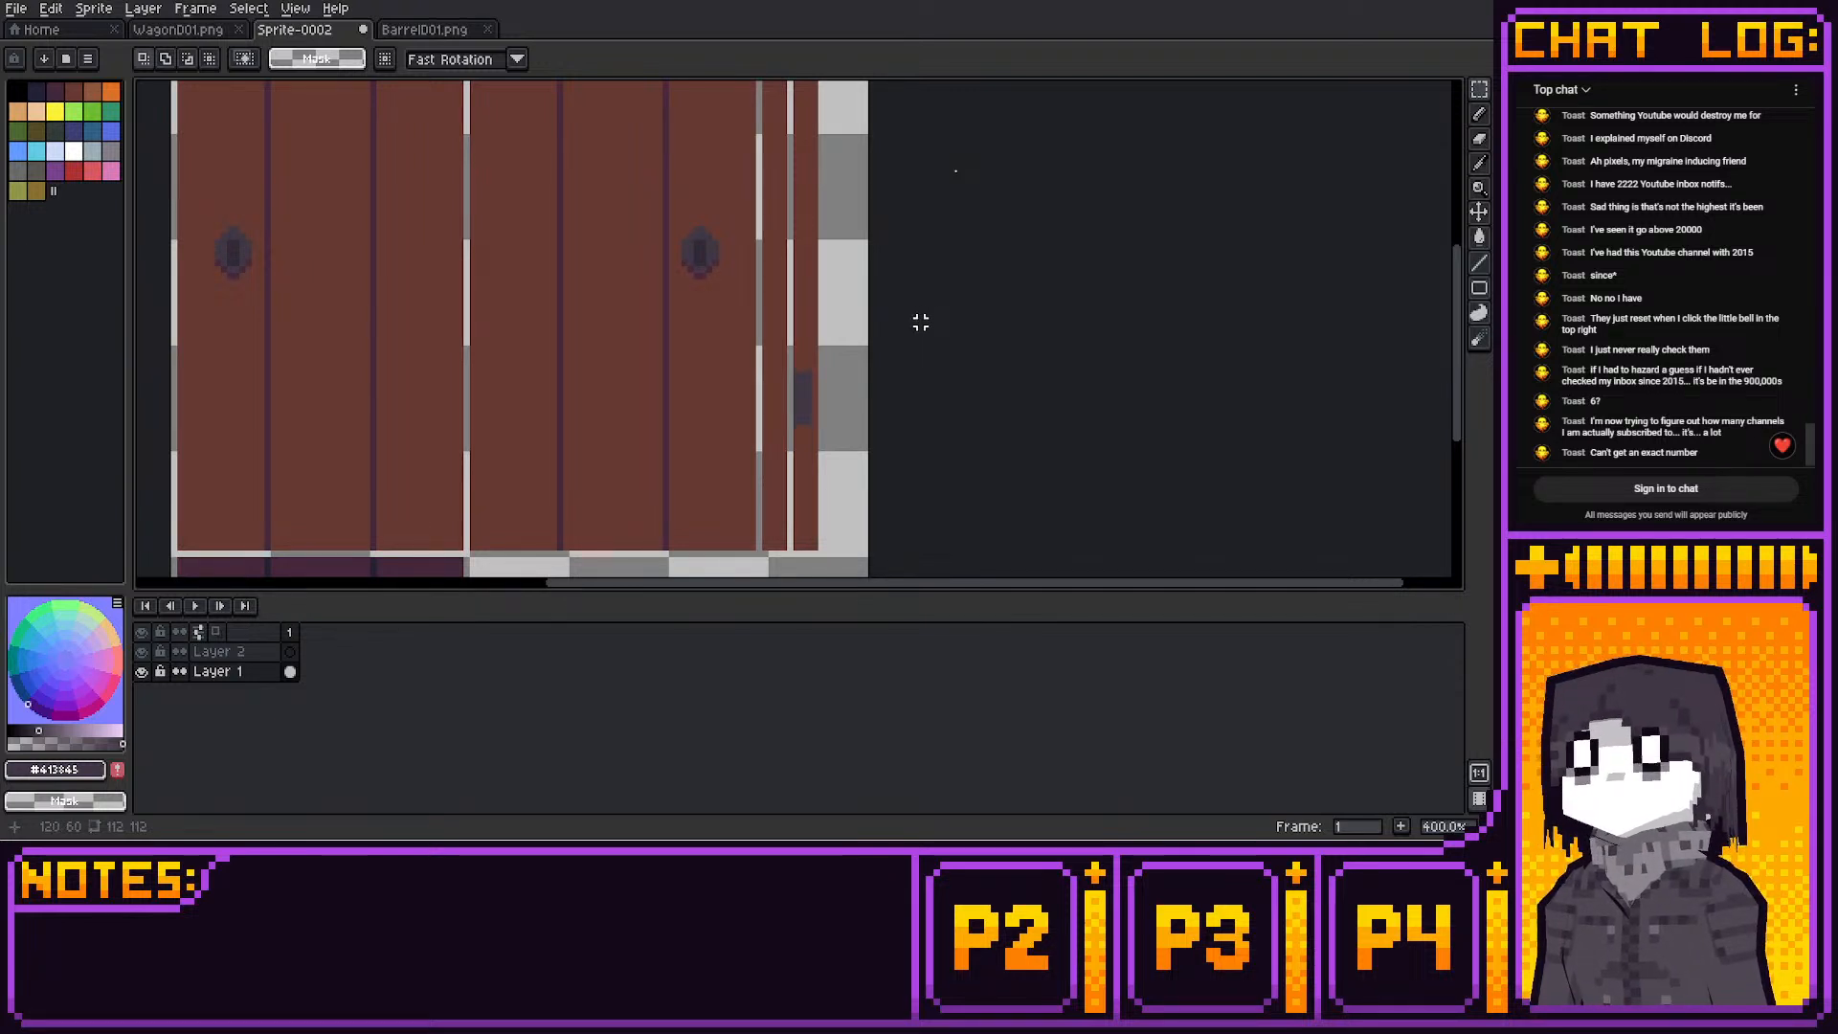
left_click_drag(802, 369, 810, 136)
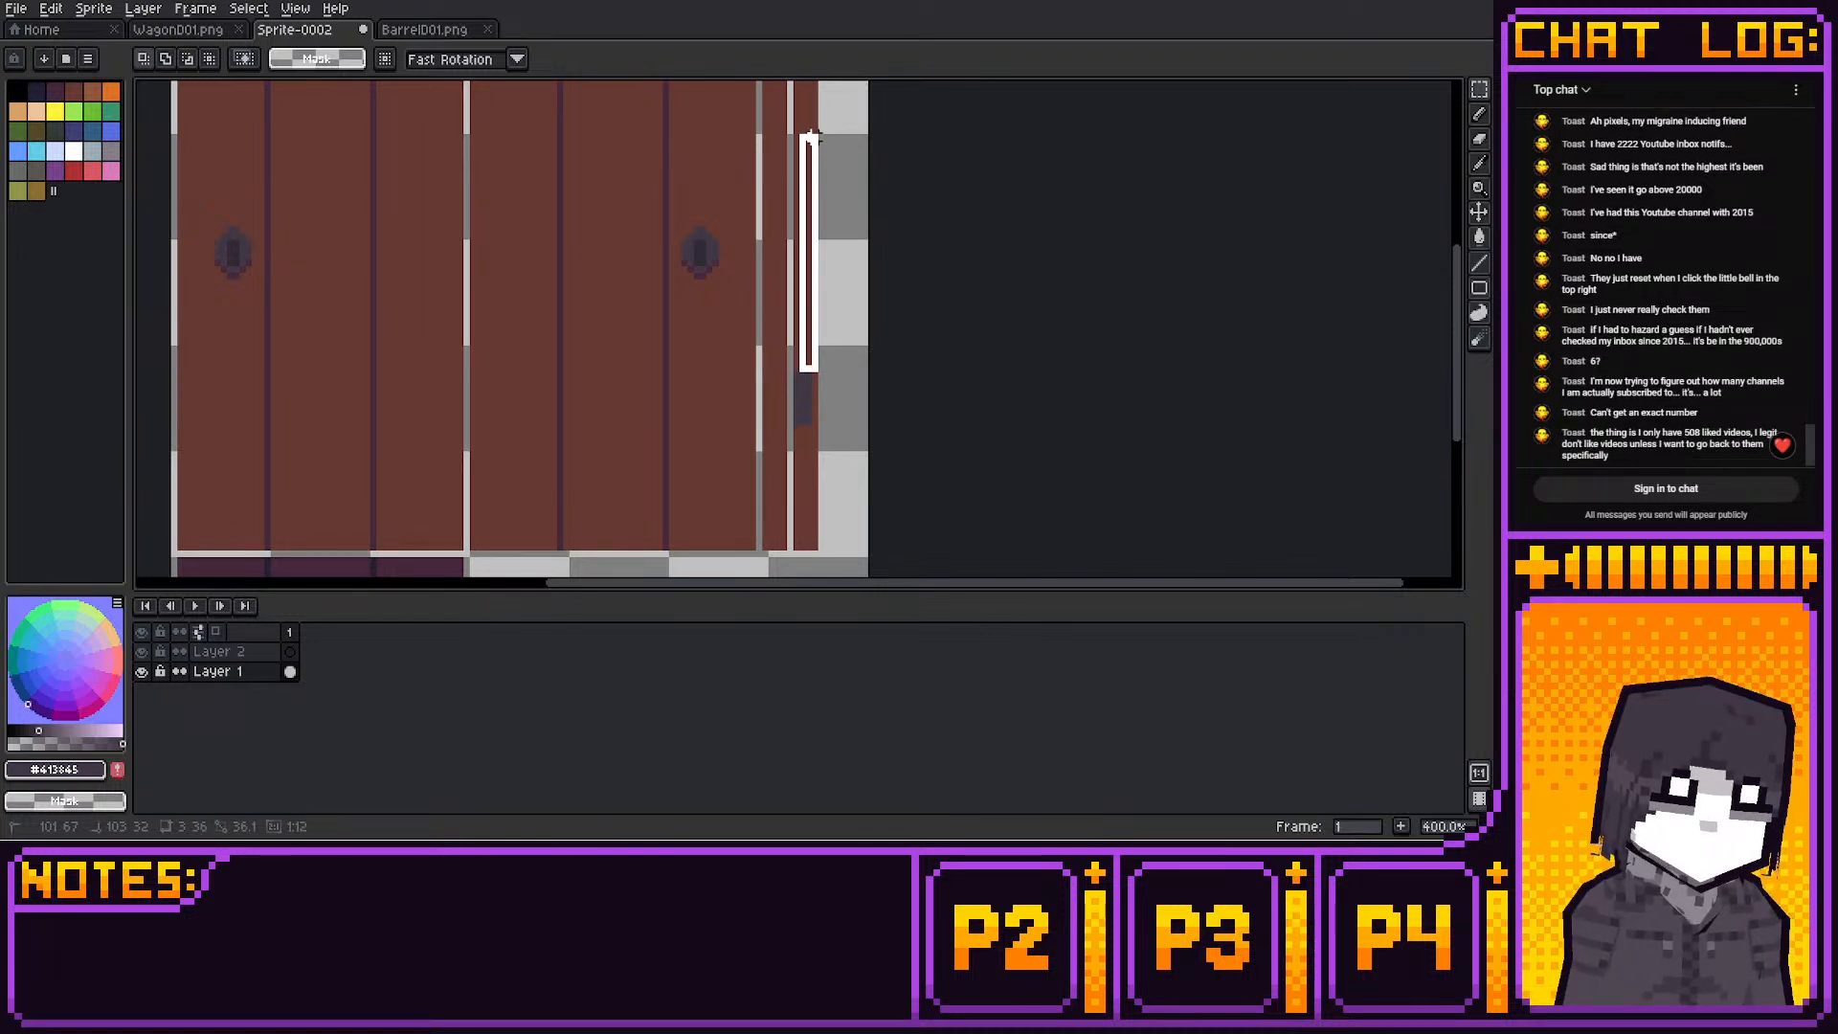
left_click_drag(810, 135, 810, 128)
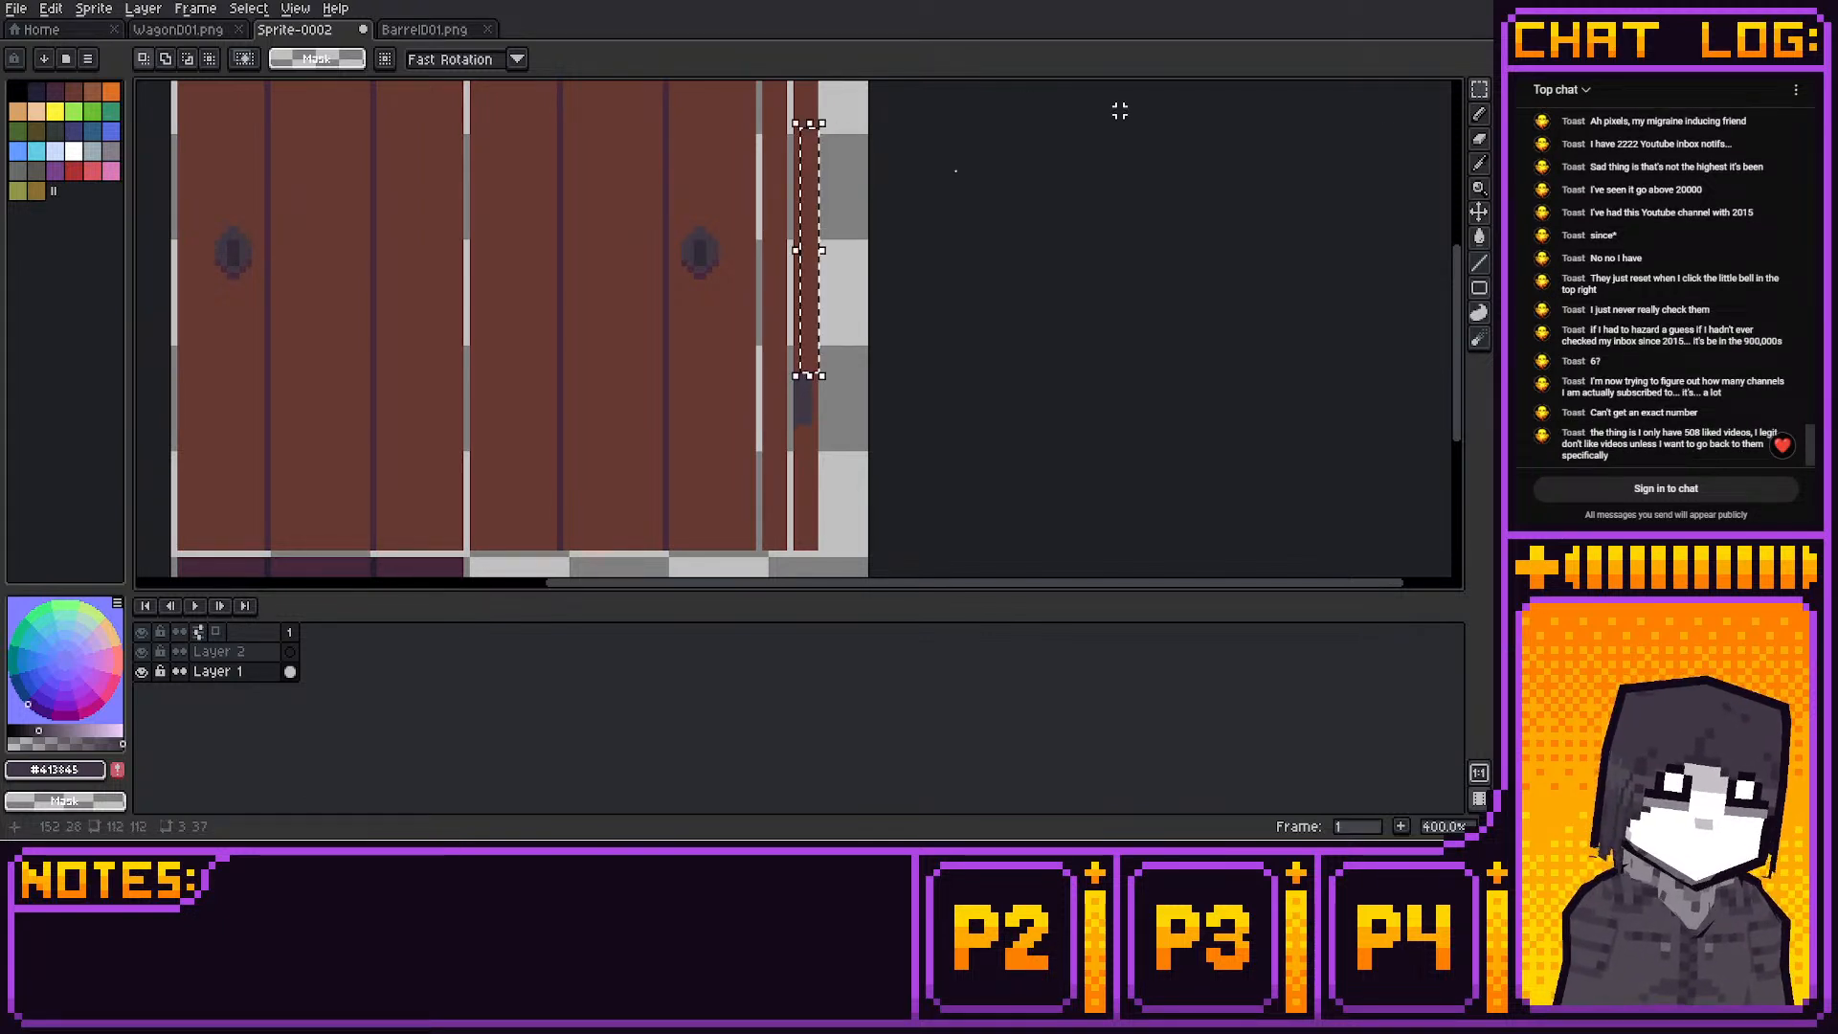
key("b")
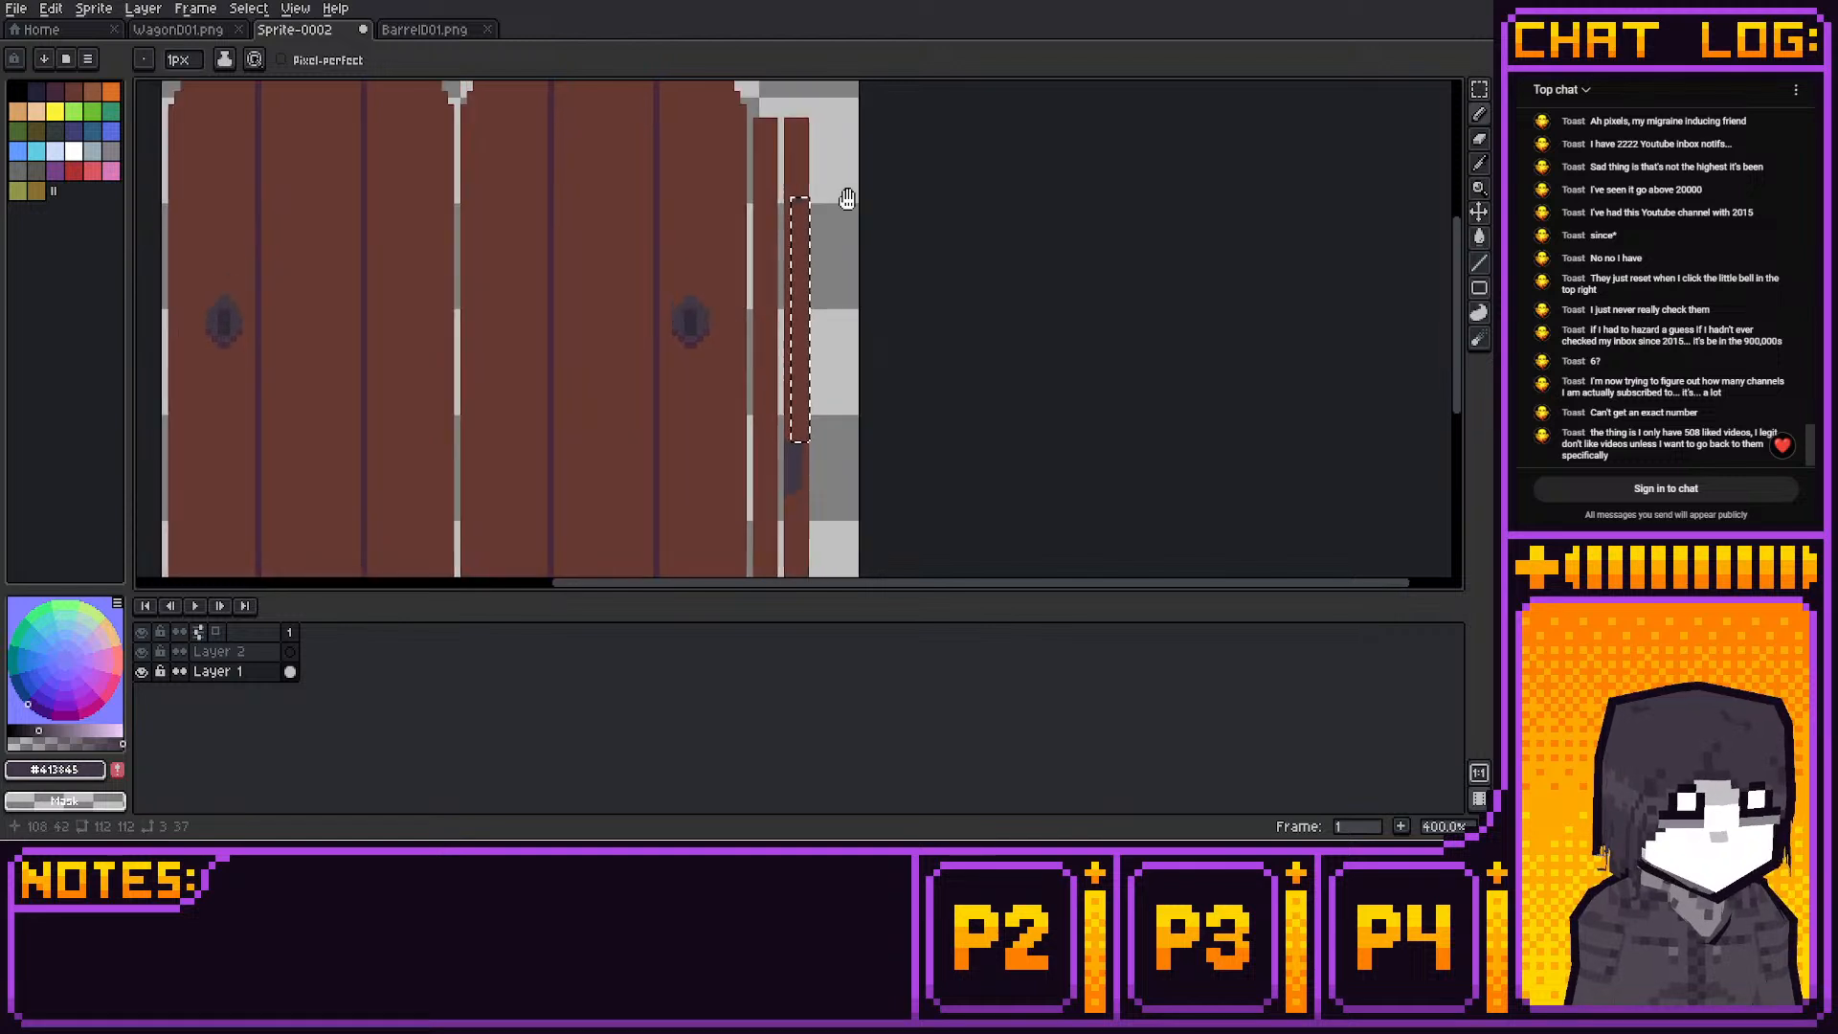
scroll(841, 192, "up", 3)
key("m")
left_click_drag(792, 218, 791, 171)
key("ctrl+c")
key("ctrl+v")
key("Return")
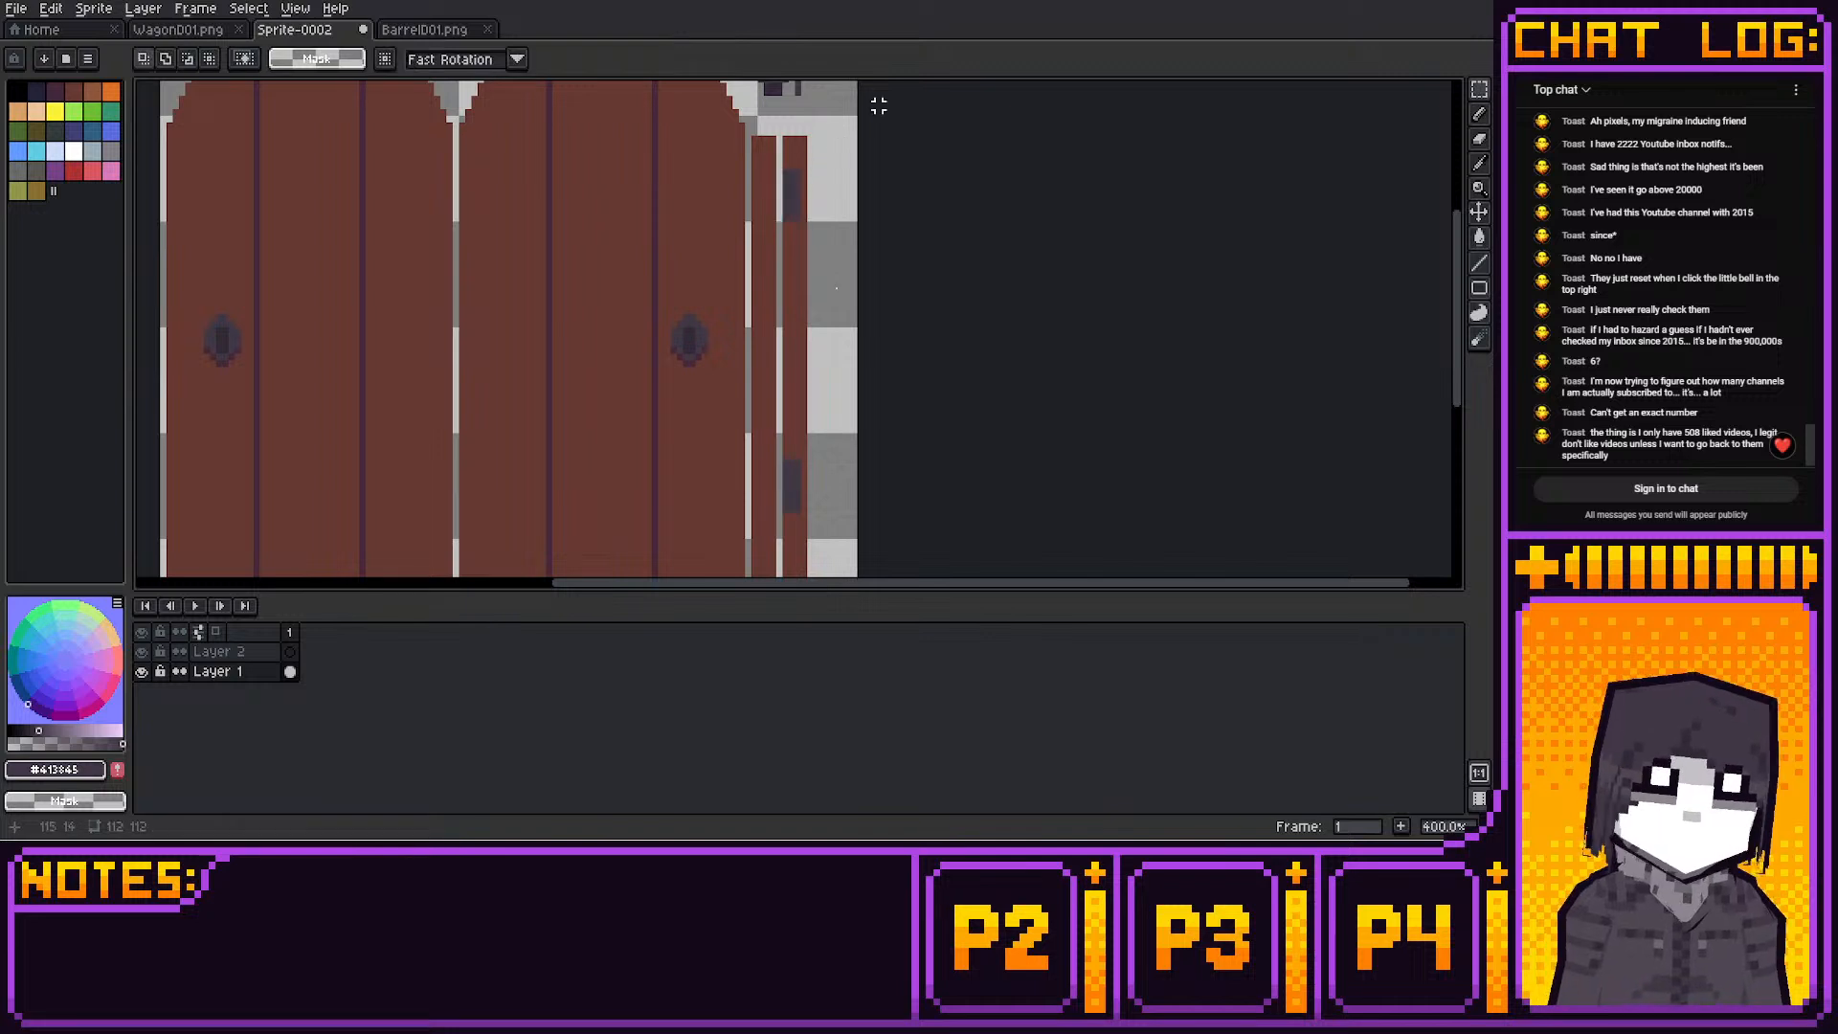
scroll(907, 188, "down", 3)
scroll(905, 218, "down", 2)
middle_click_drag(894, 191, 879, 253)
scroll(881, 252, "up", 1)
key("i")
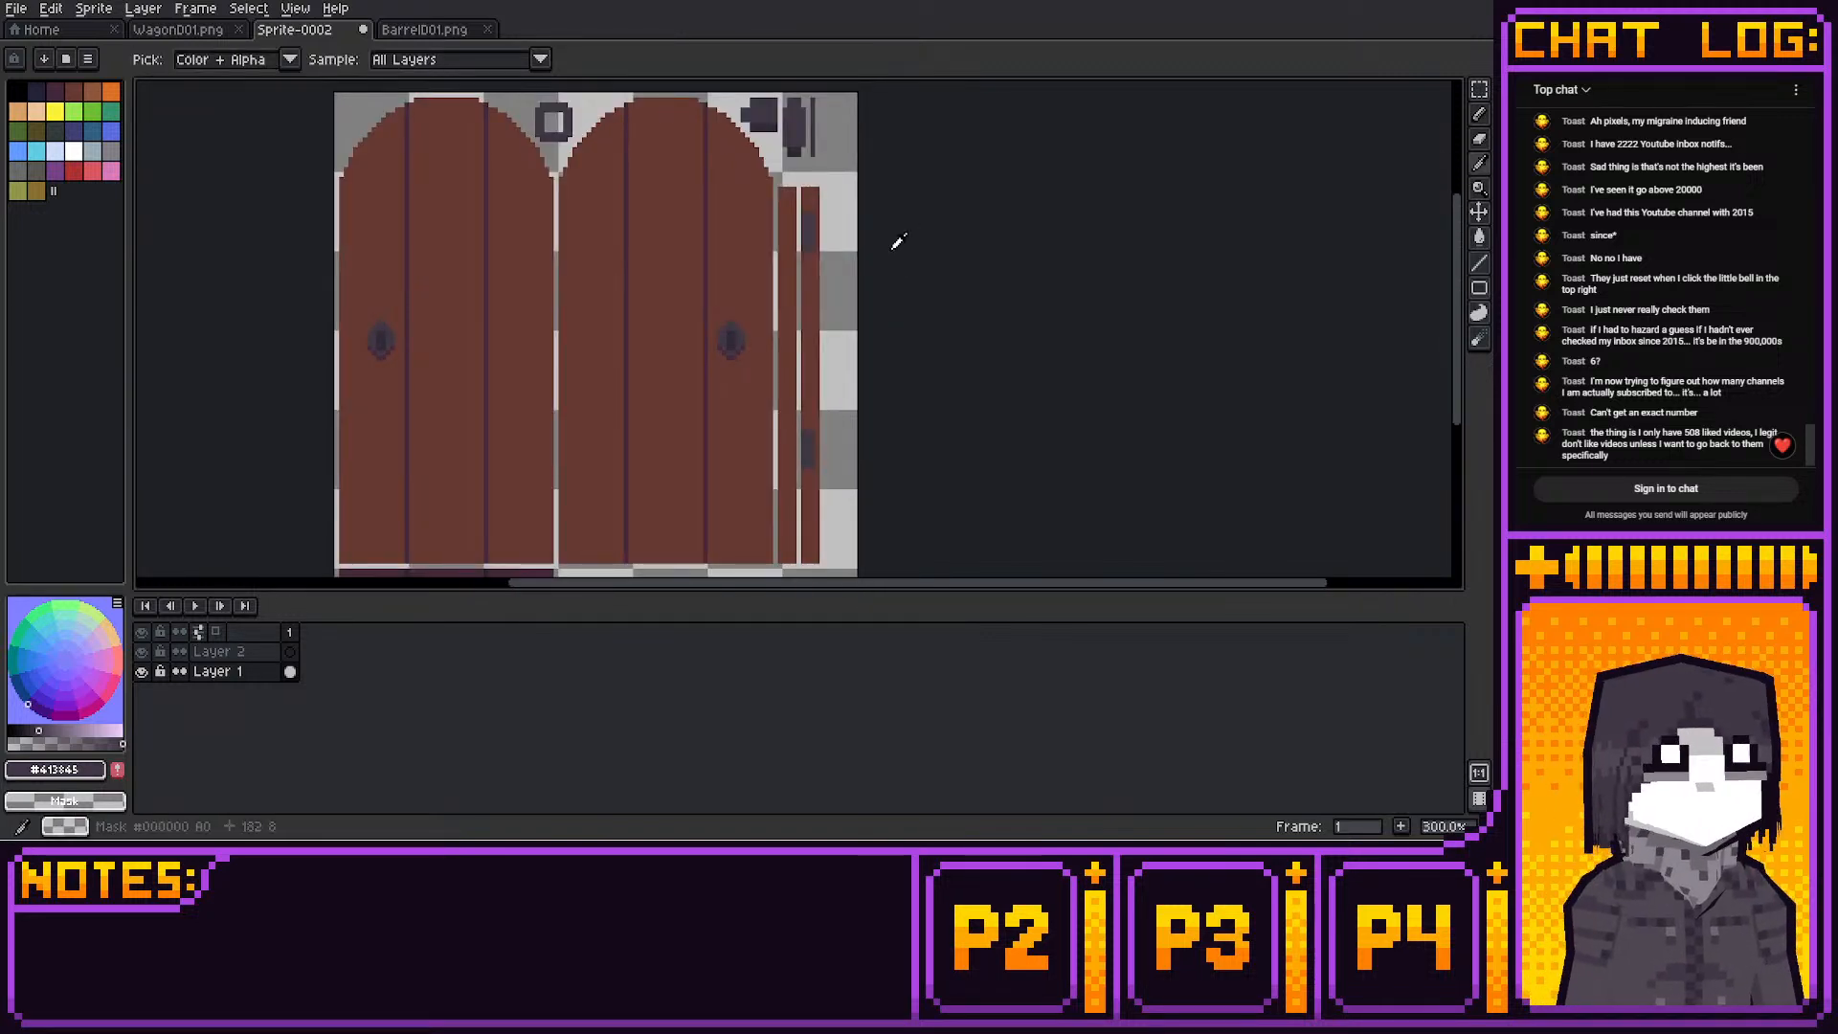
middle_click_drag(1050, 234, 1083, 263)
scroll(1149, 211, "down", 1)
scroll(1083, 228, "up", 1)
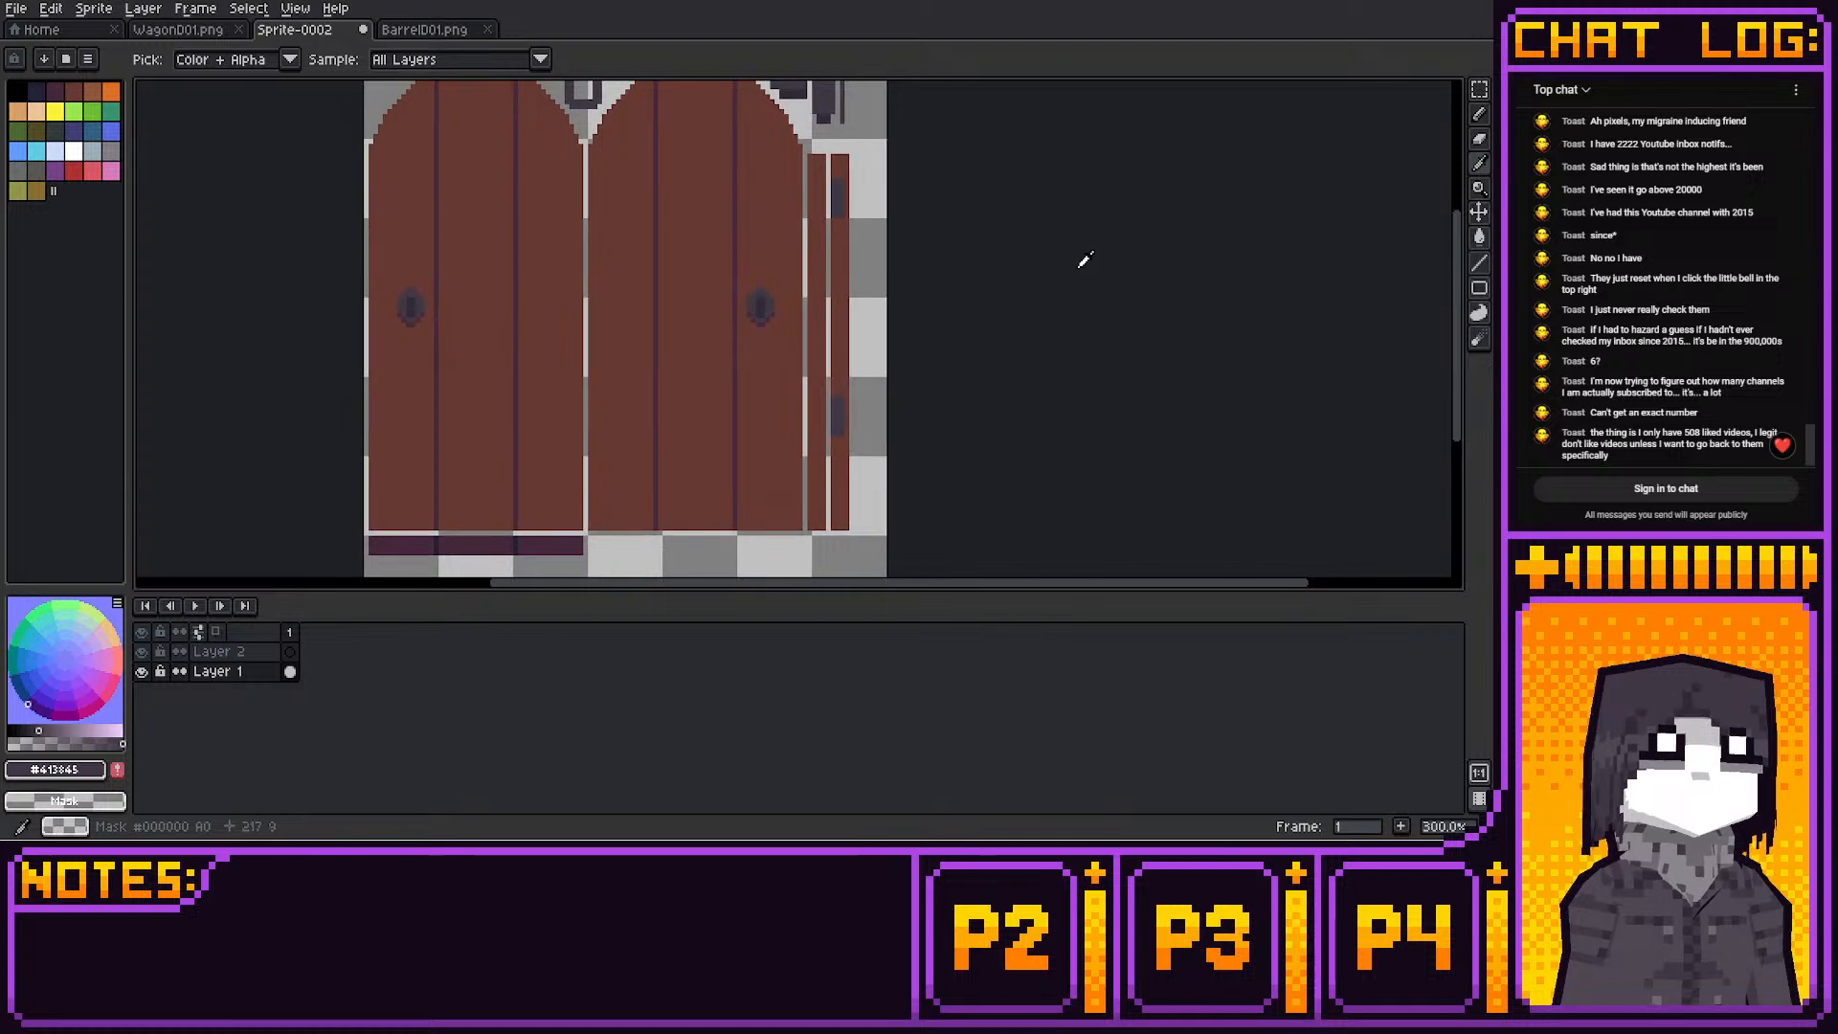
Move the plain brown side strip across to the far side of the strip with the dark fittings
key("m")
left_click_drag(805, 142, 829, 548)
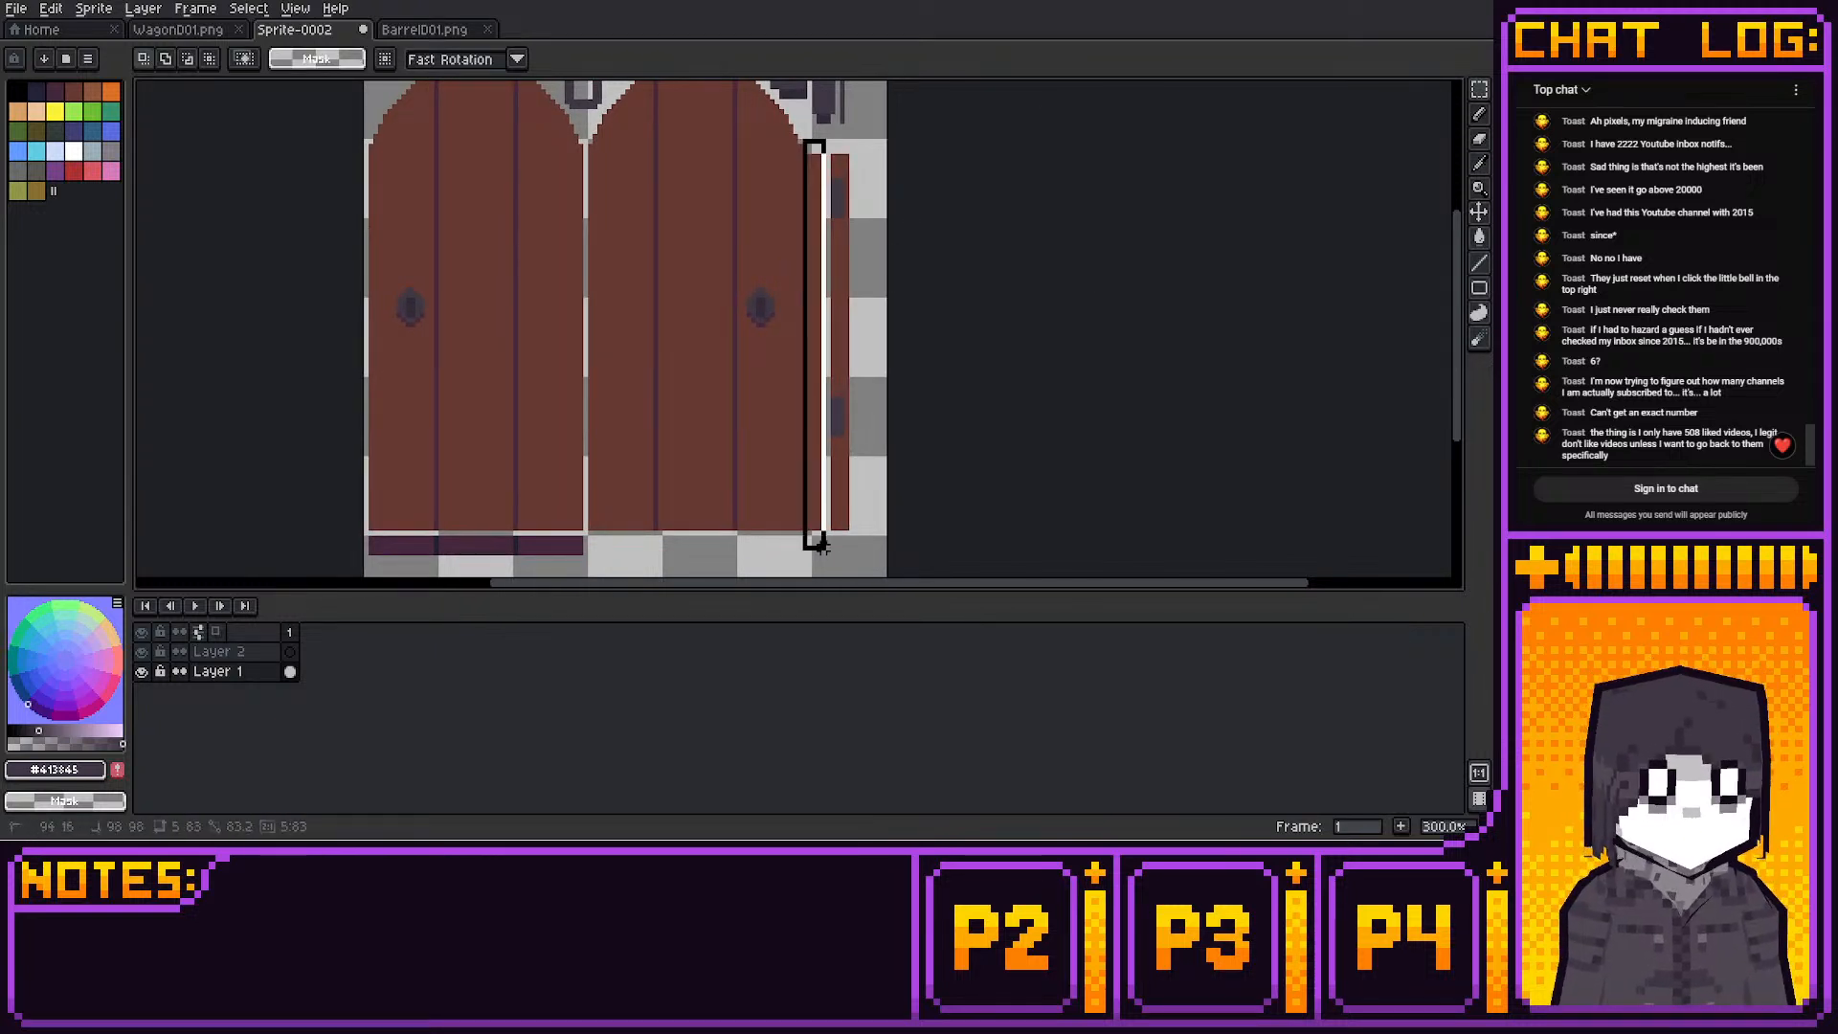
key("Right")
key("Right")
key("Right")
key("Right")
key("Right")
key("Right")
key("Right")
key("Right")
key("Right")
key("Right")
key("Down")
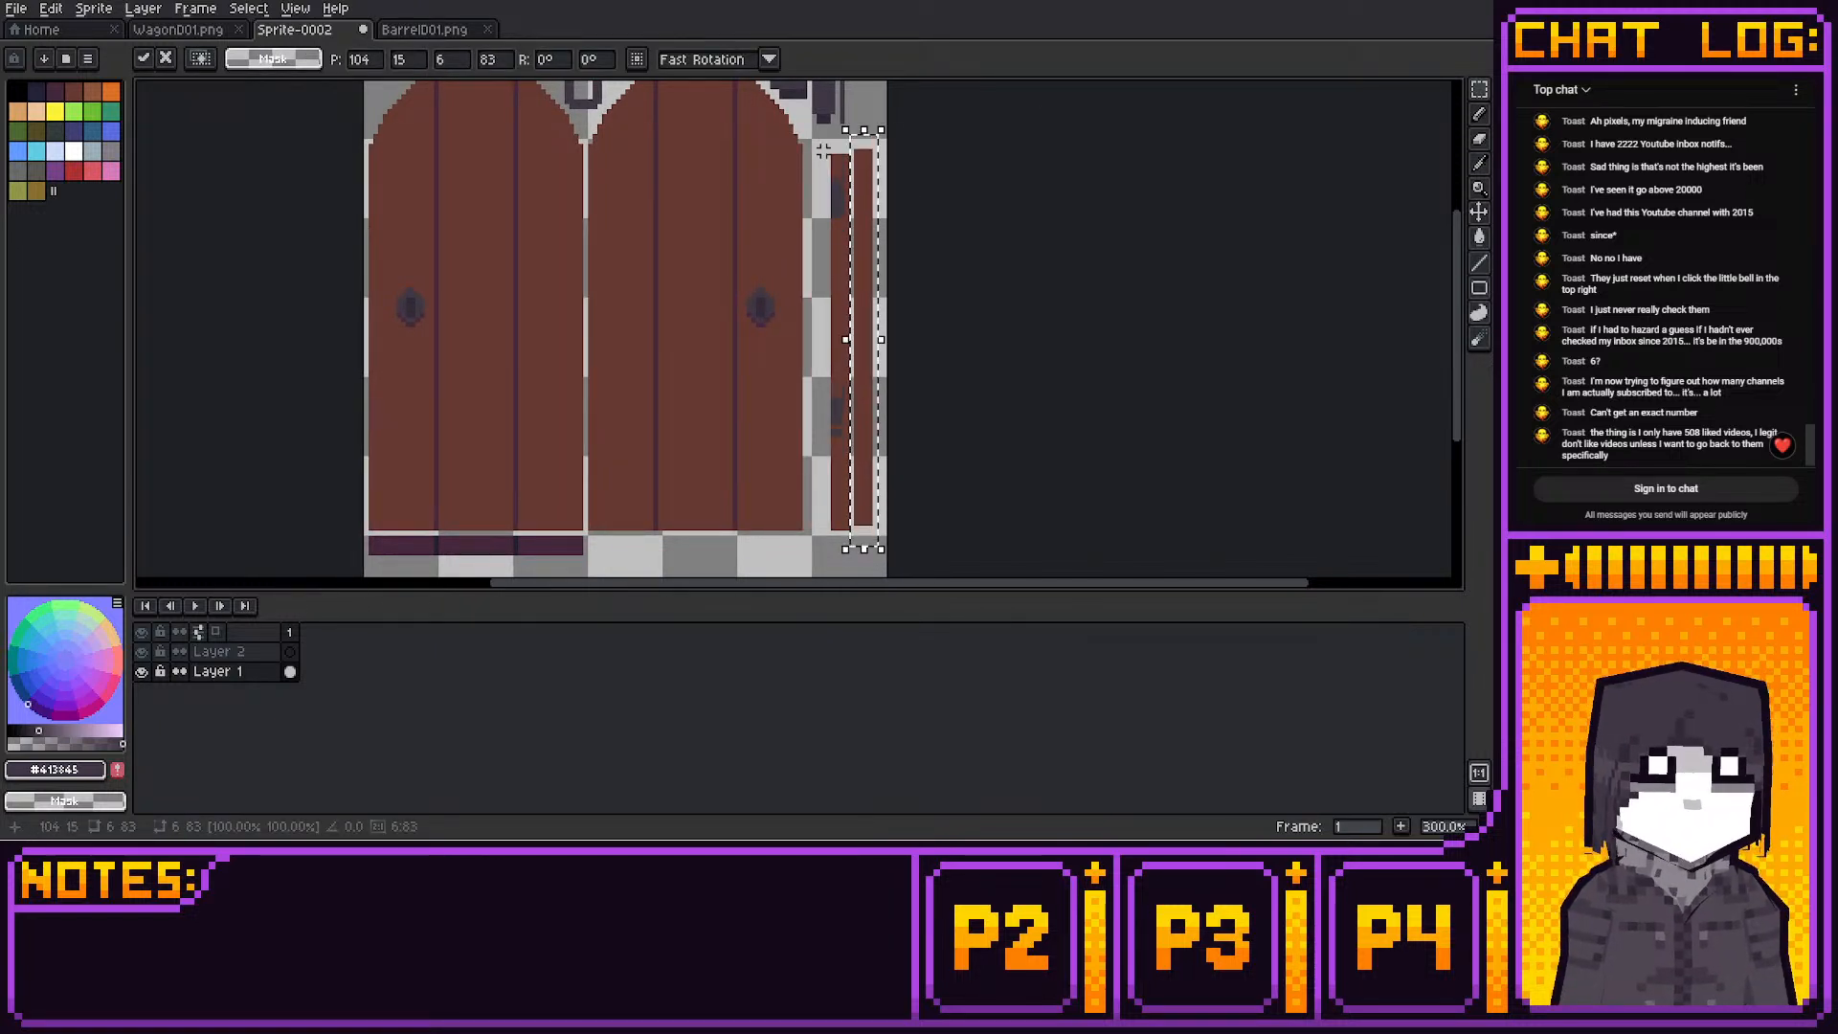
key("Up")
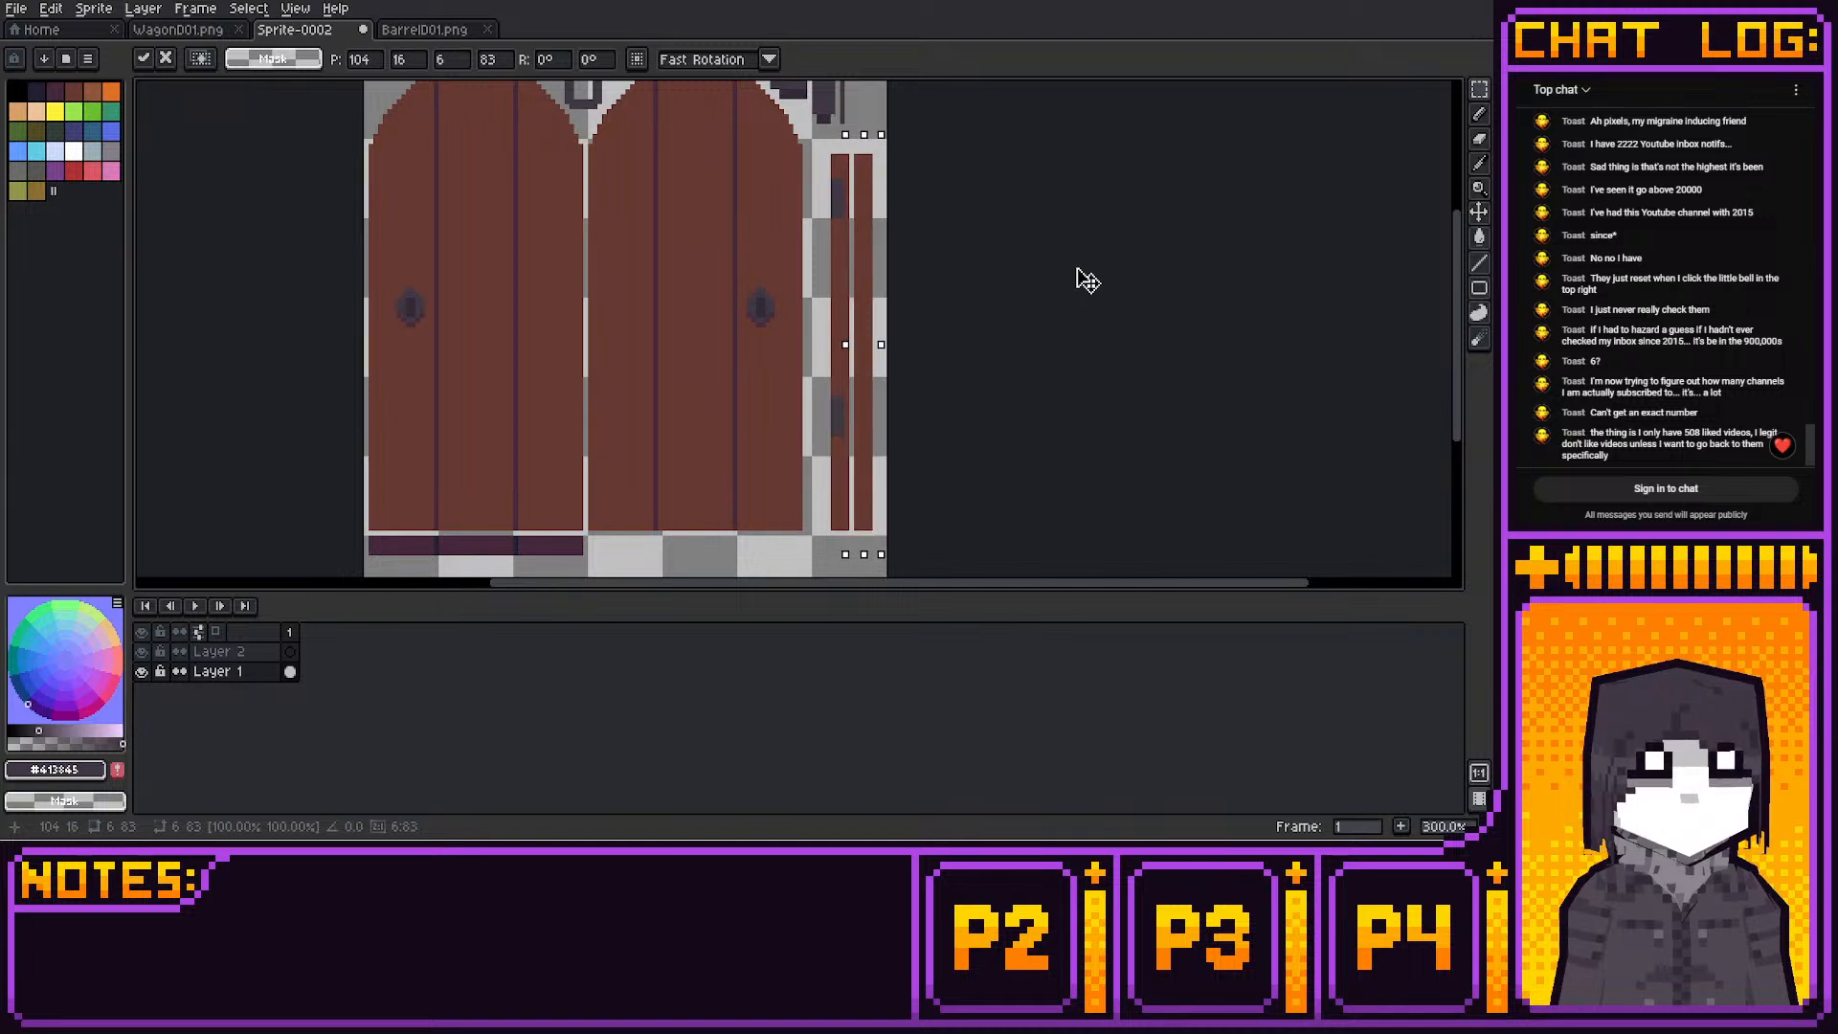
Shift both side strips together back toward the second door face, closing the gap beside it
left_click_drag(825, 151, 887, 531)
key("Left")
key("Left")
key("Left")
key("Left")
key("Left")
key("Left")
key("Left")
key("Left")
key("Left")
key("Left")
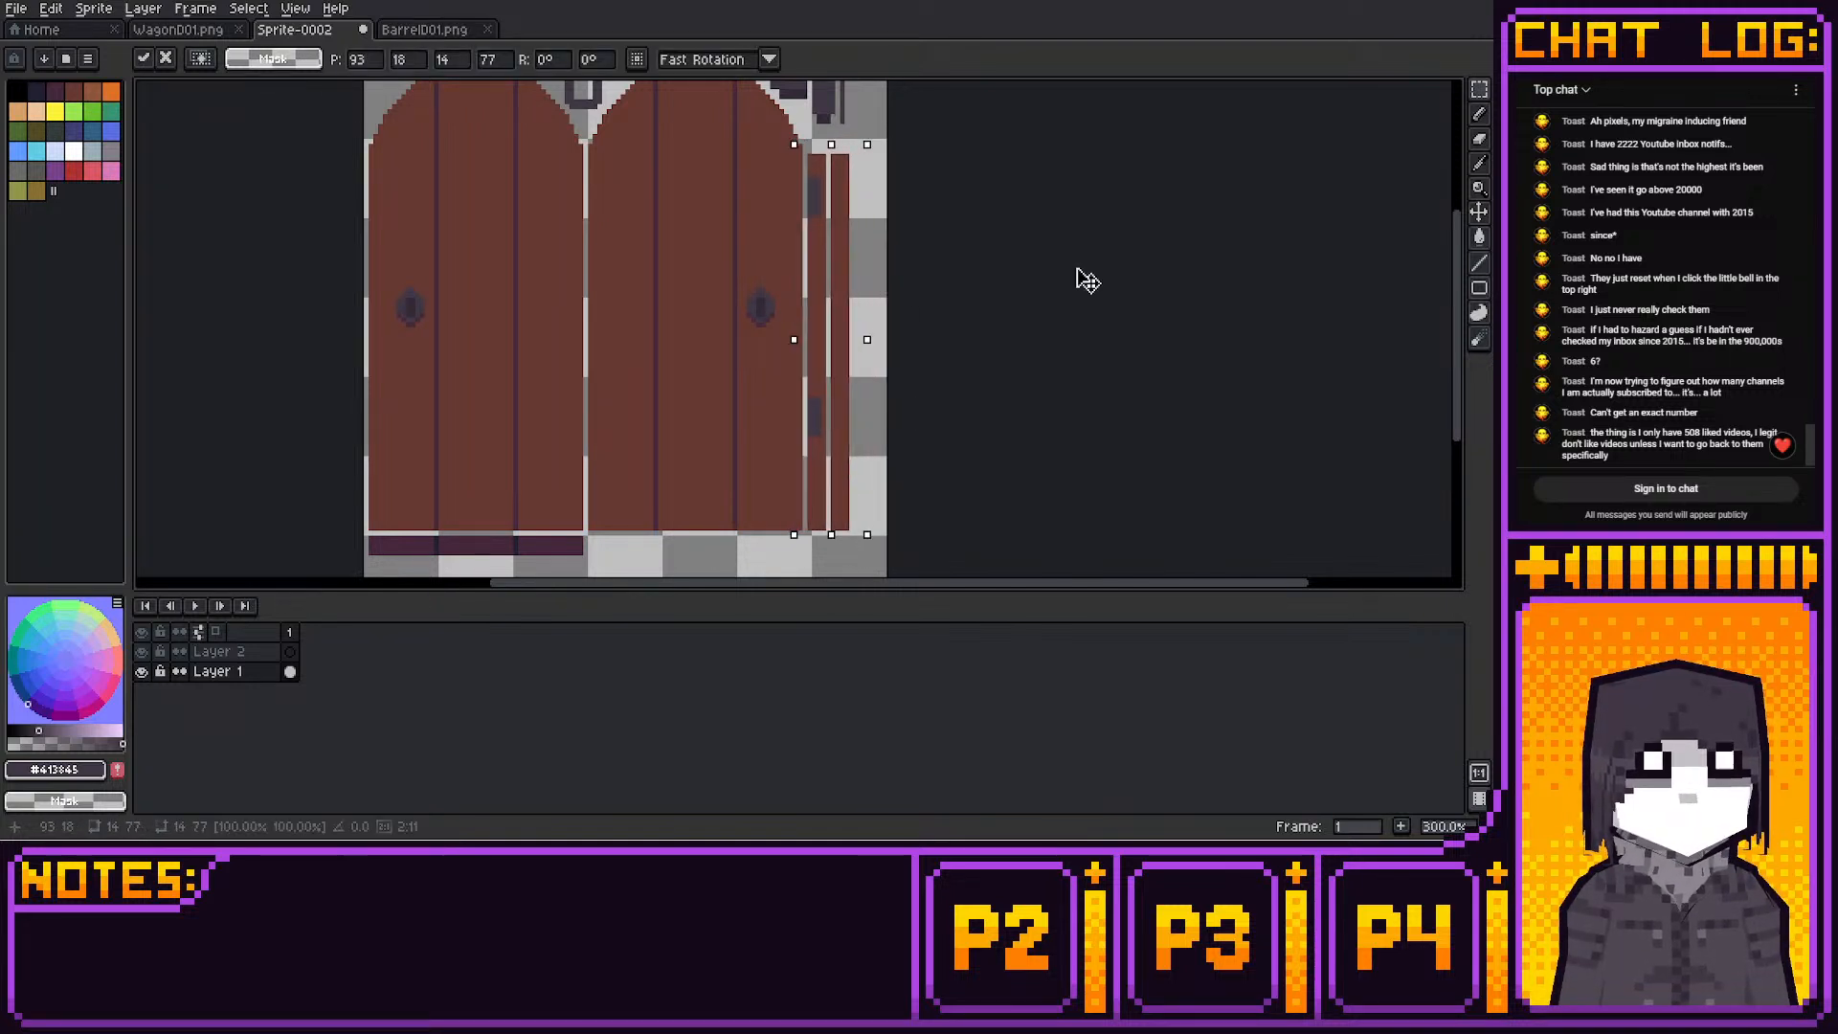
key("ctrl+d")
left_click_drag(807, 150, 892, 560)
key("Down")
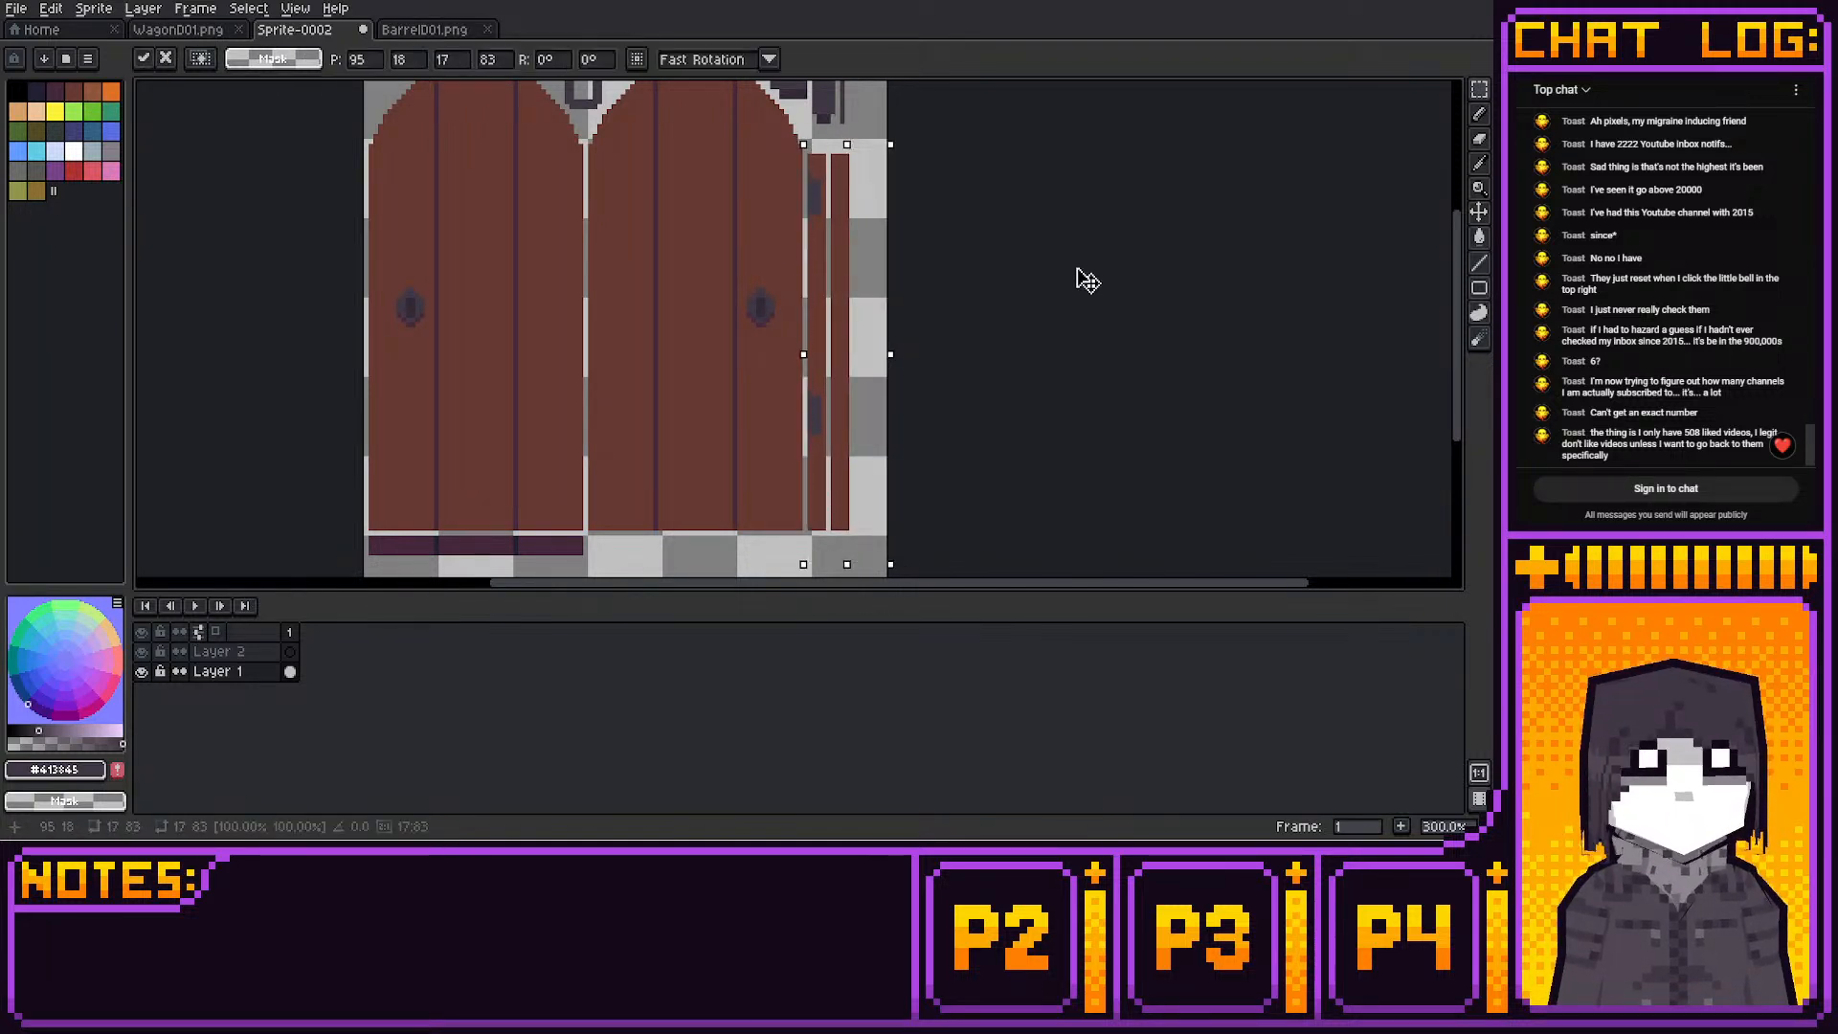
key("ctrl+d")
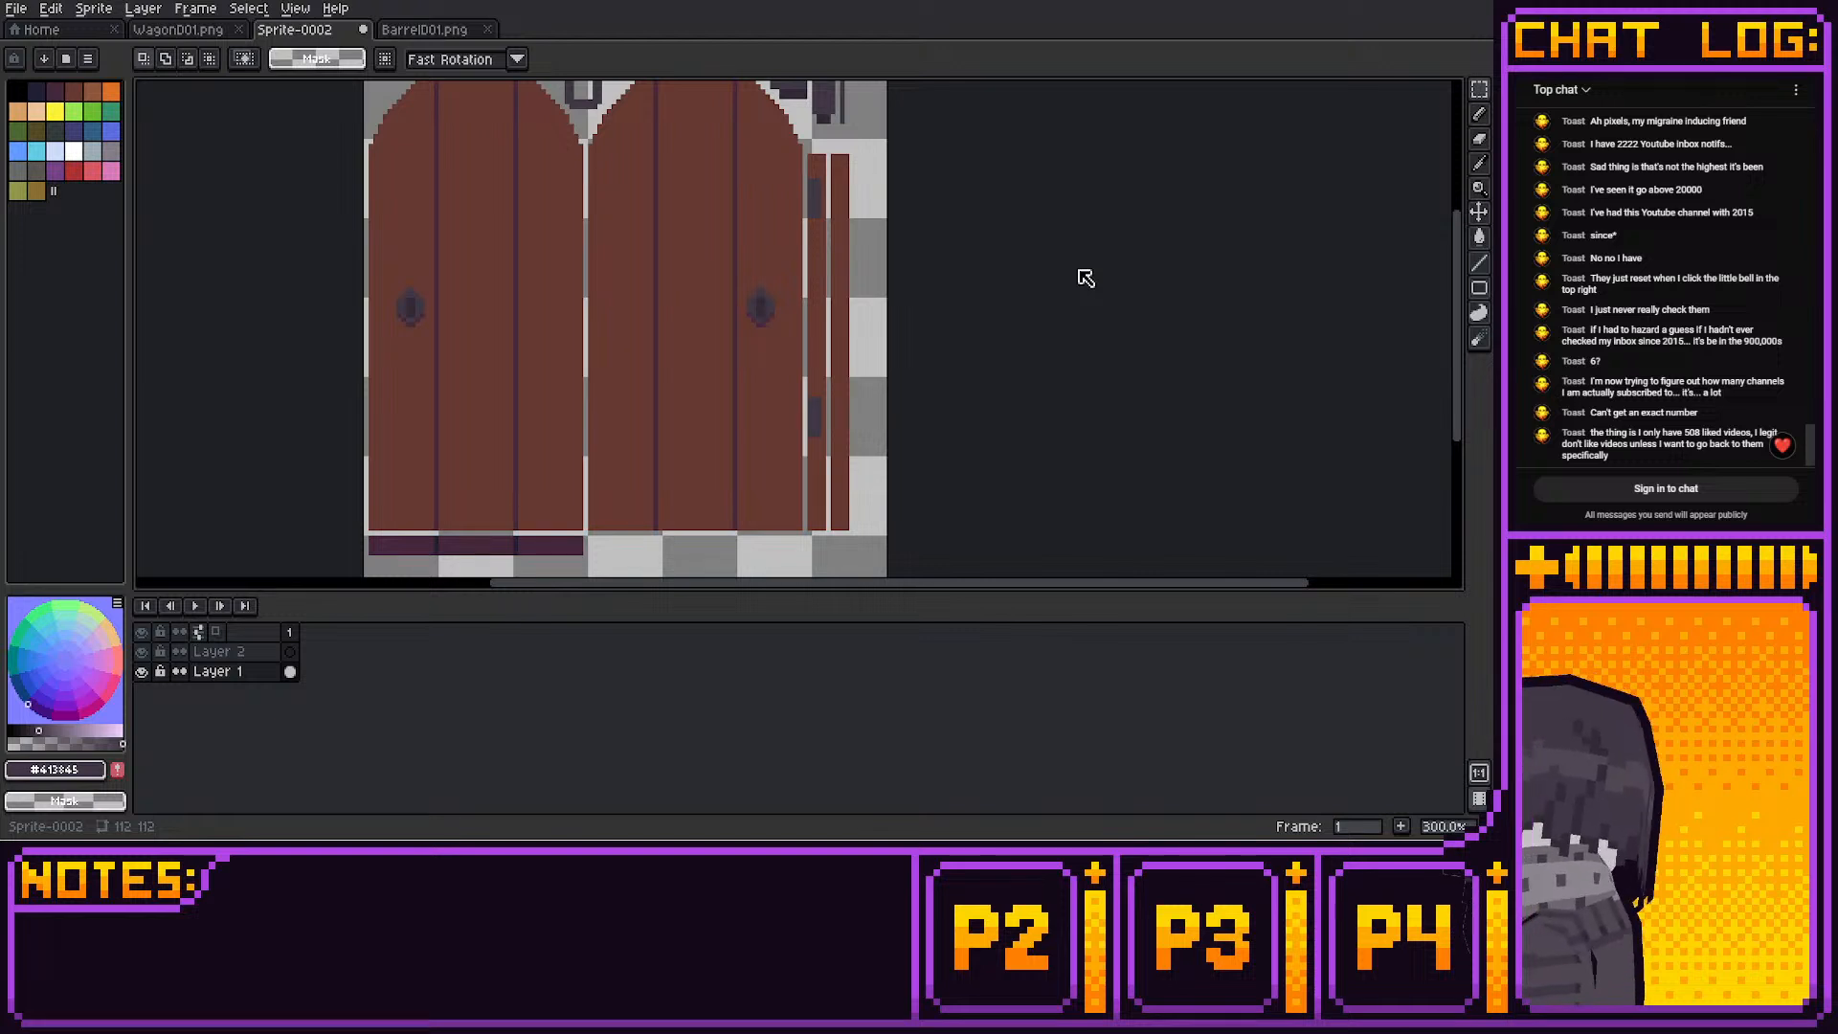
Make Layer 2 the active layer and ready the 1-pixel Pencil for painting on the second door
left_click(228, 651)
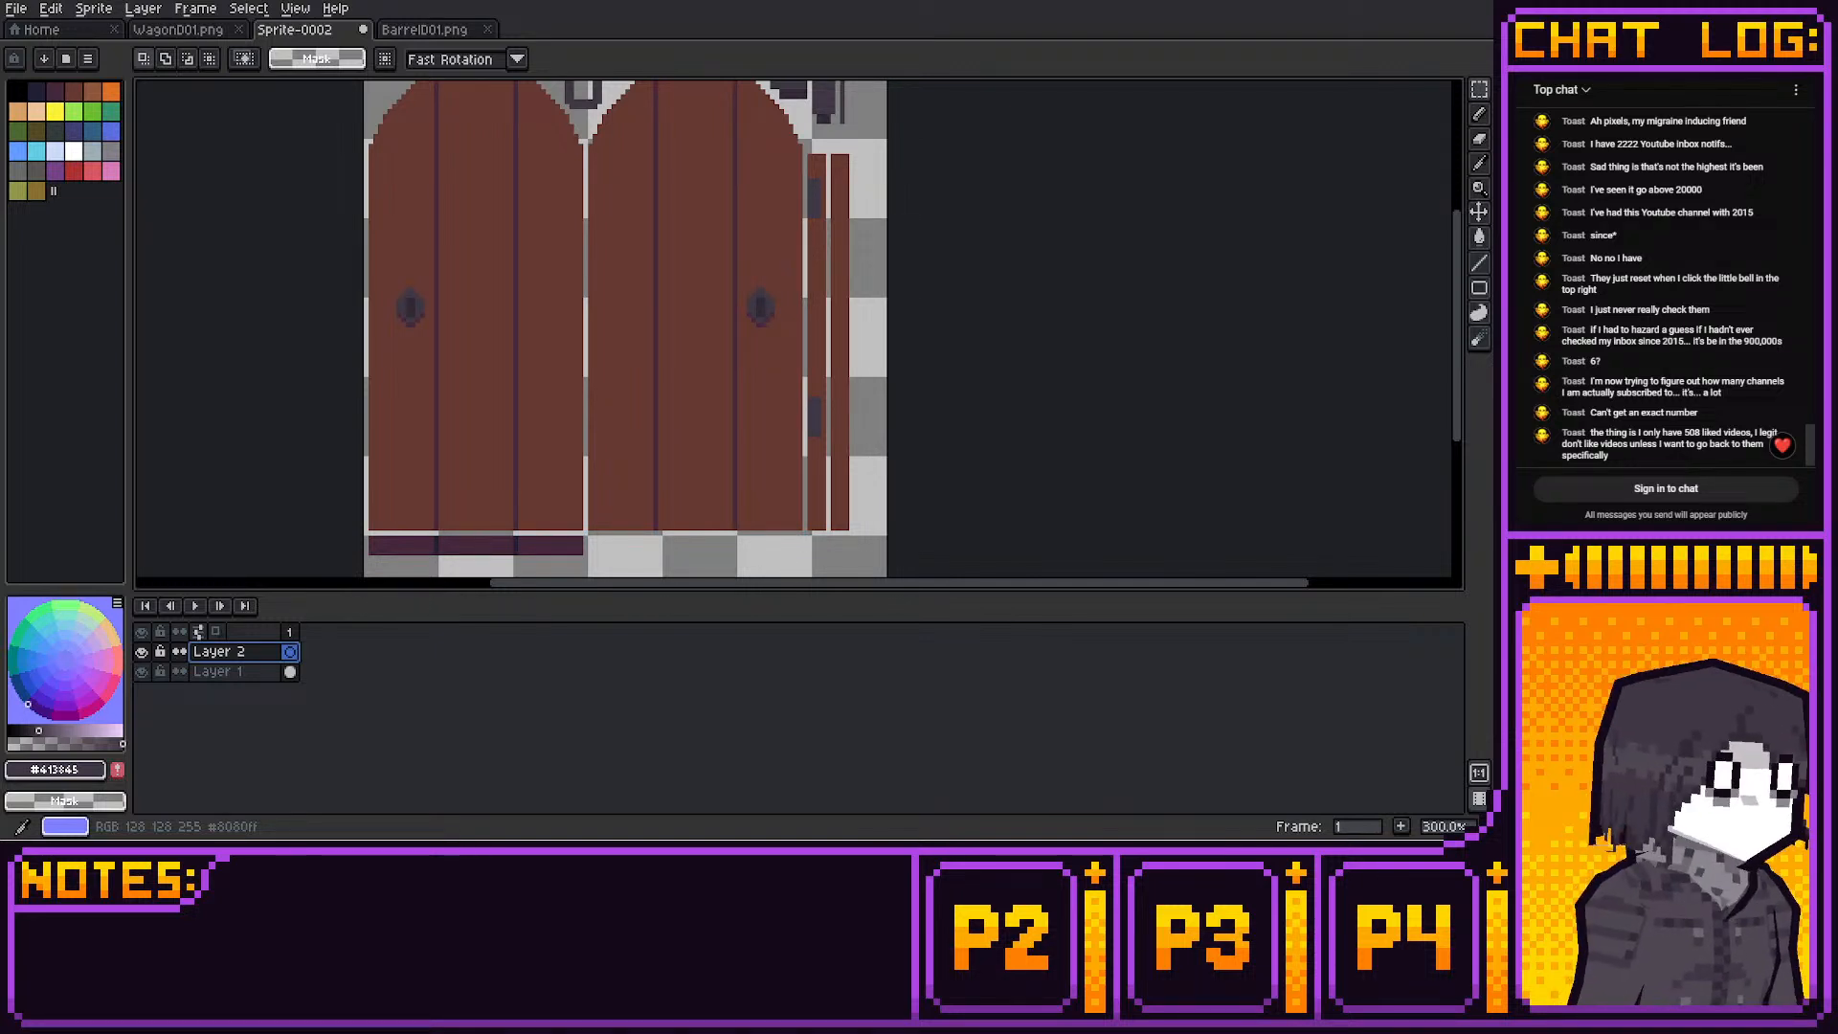
left_click(1479, 114)
scroll(1368, 175, "up", 1)
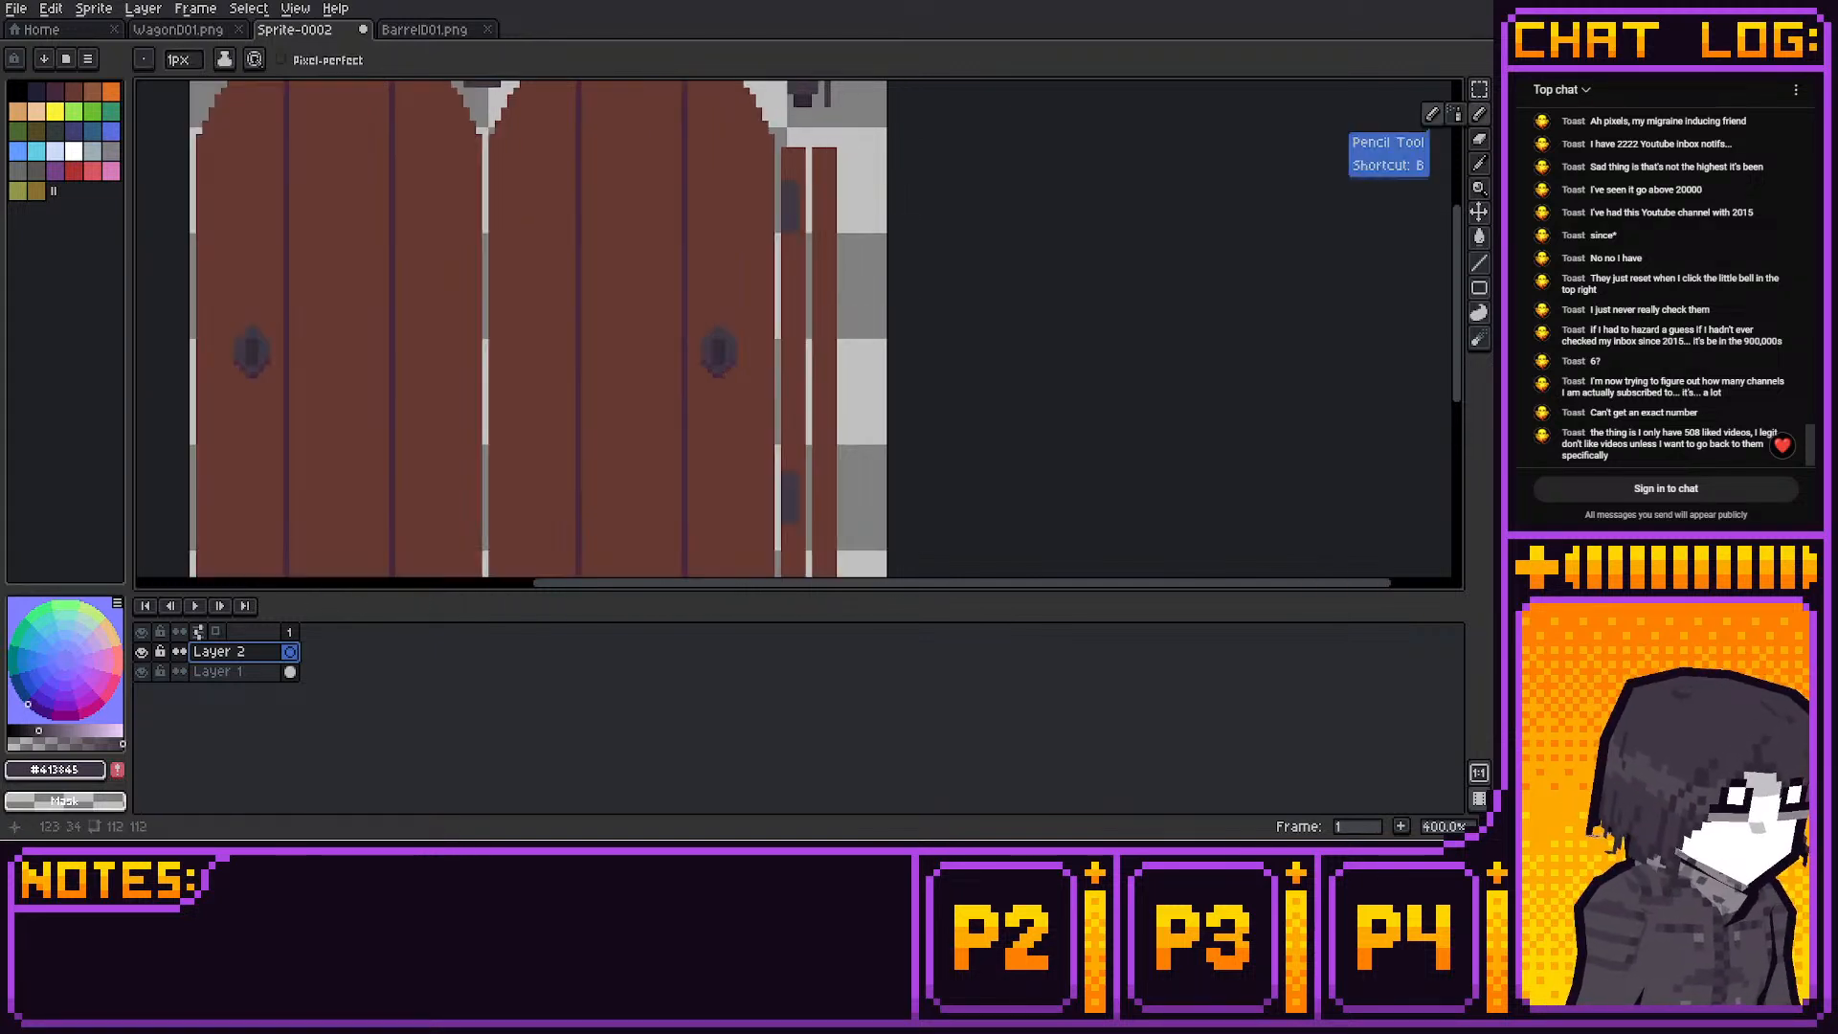
left_click_drag(766, 481, 603, 494)
middle_click_drag(764, 514, 851, 490)
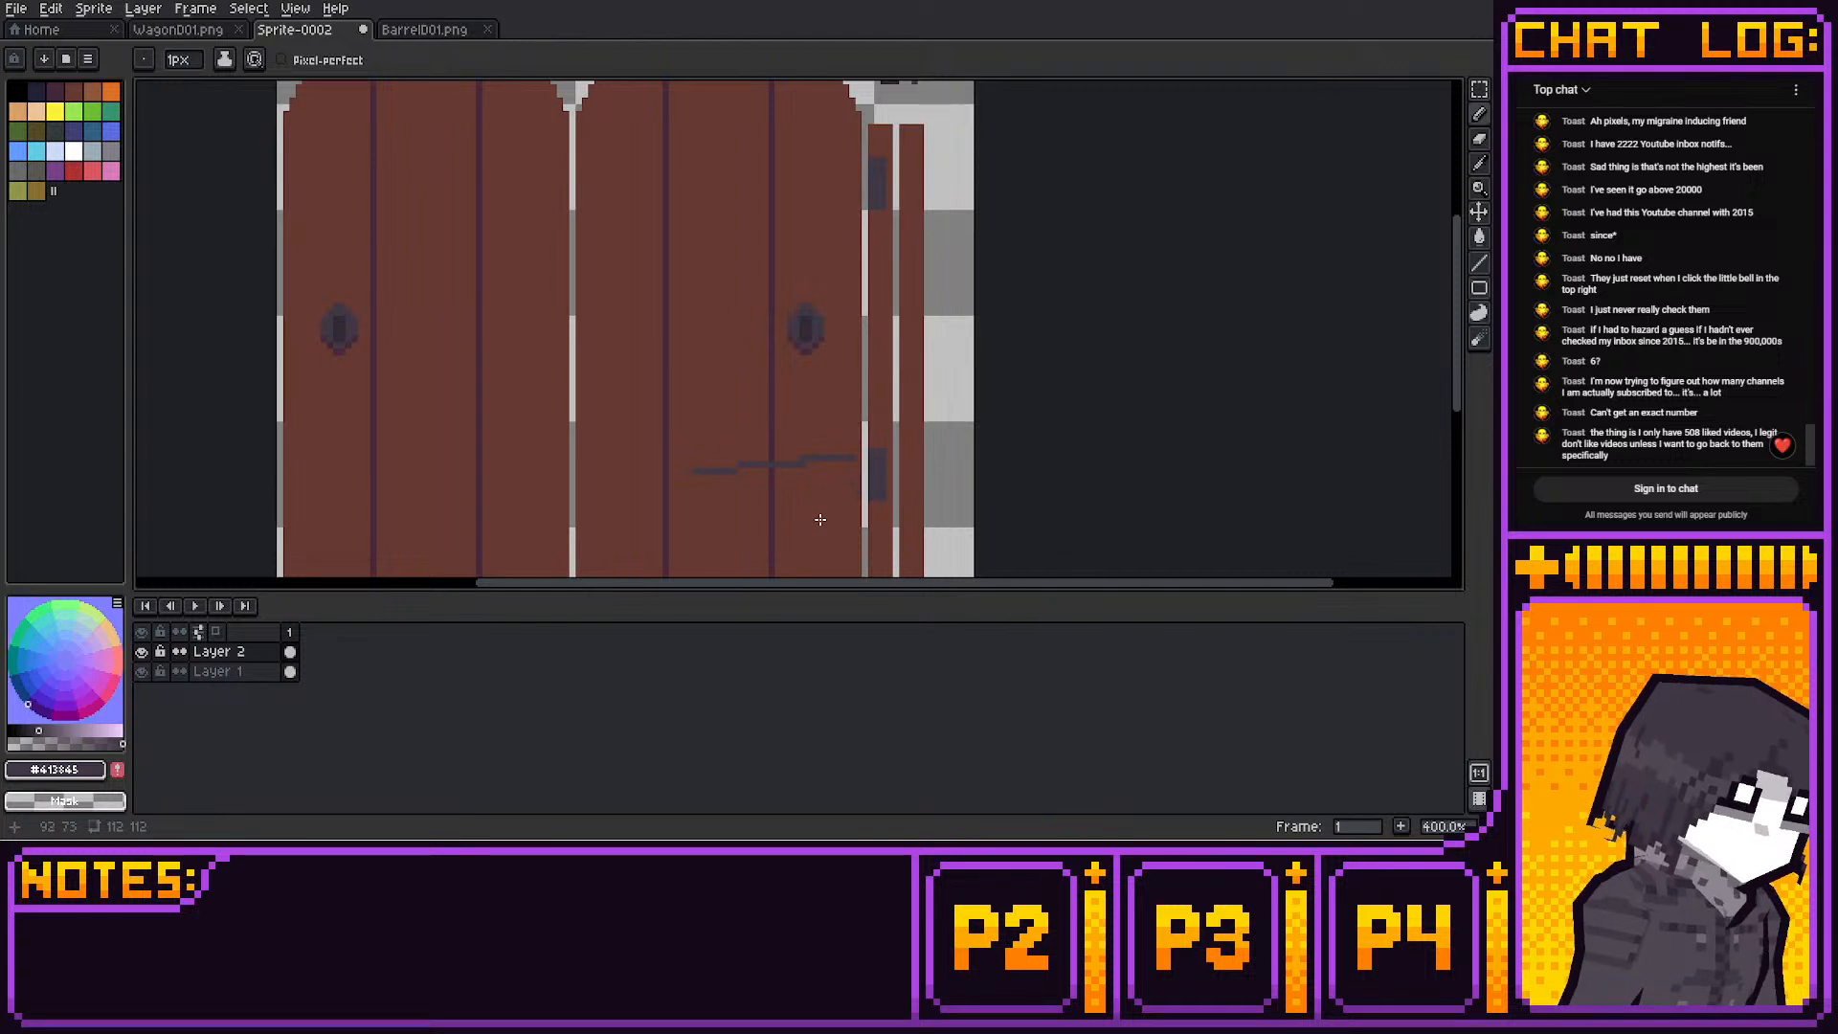
key("ctrl+z")
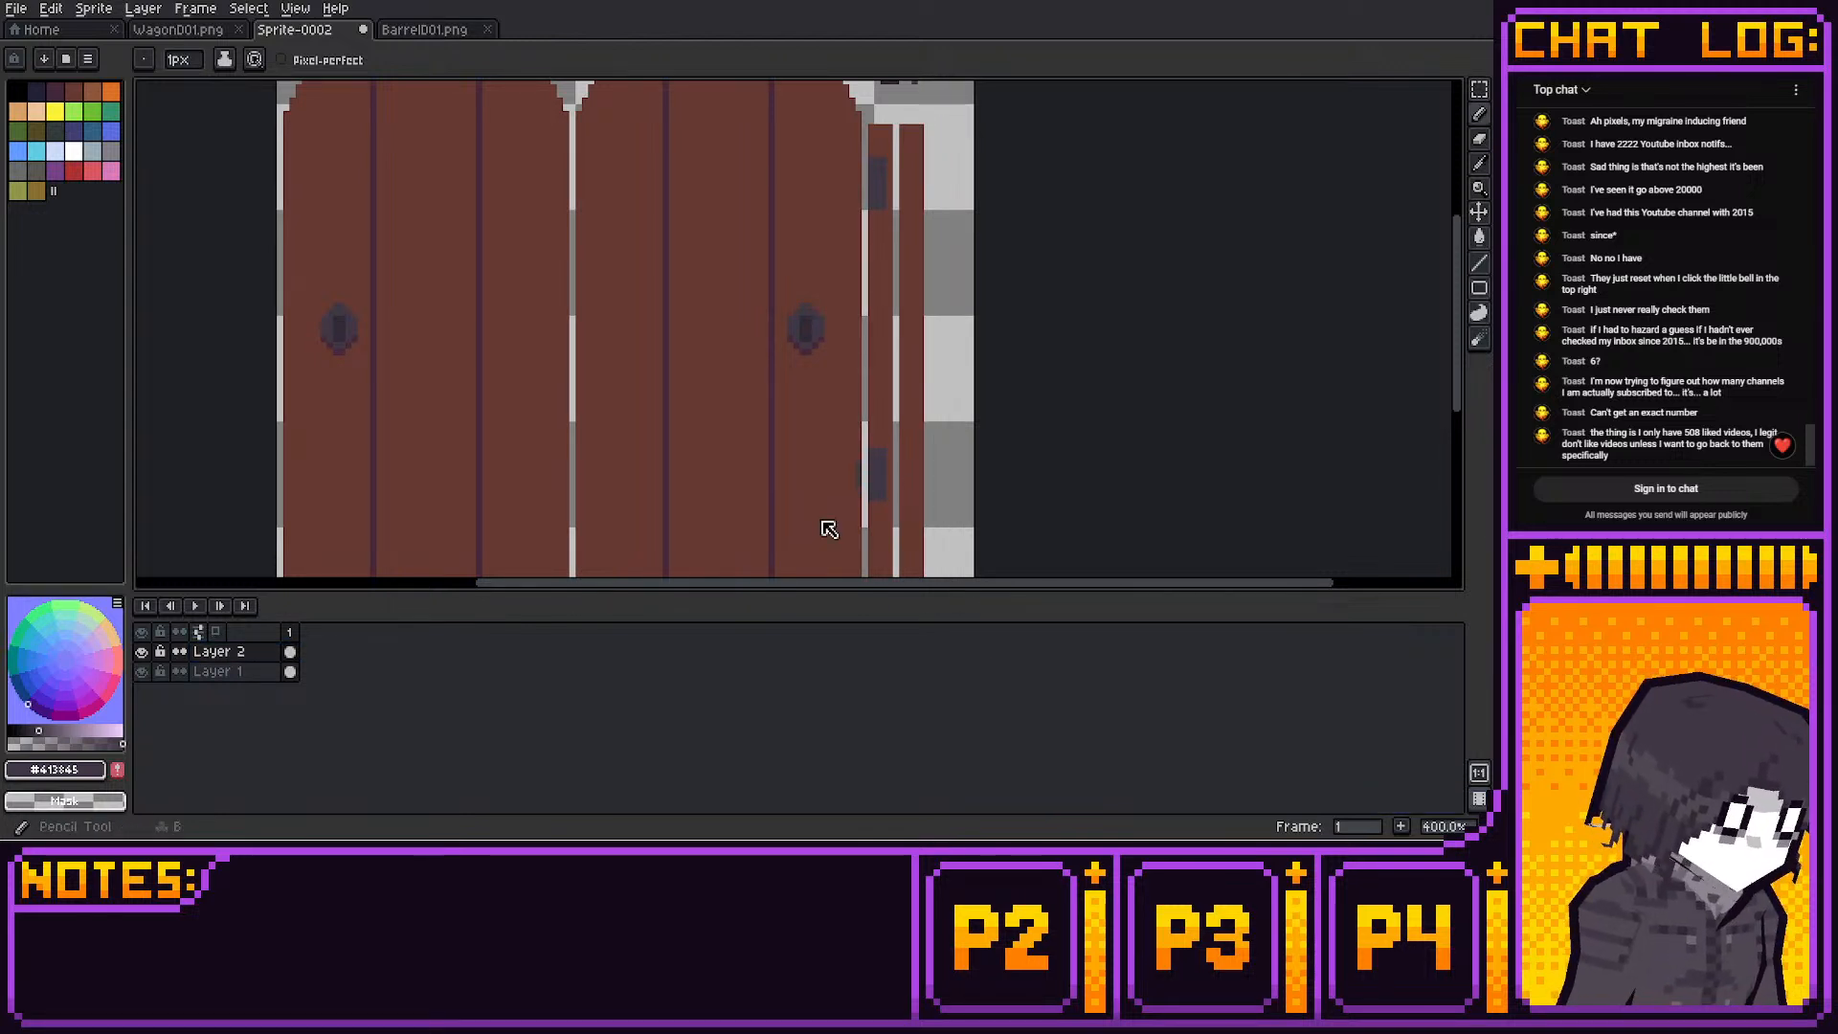
Stretch a #413845 column into a 37 by 4 pixel hinge bar across the second door's lower part and round its free end
key("m")
mouse_move(851, 455)
left_mouse_down()
mouse_move(866, 492)
mouse_move(596, 517)
left_mouse_up()
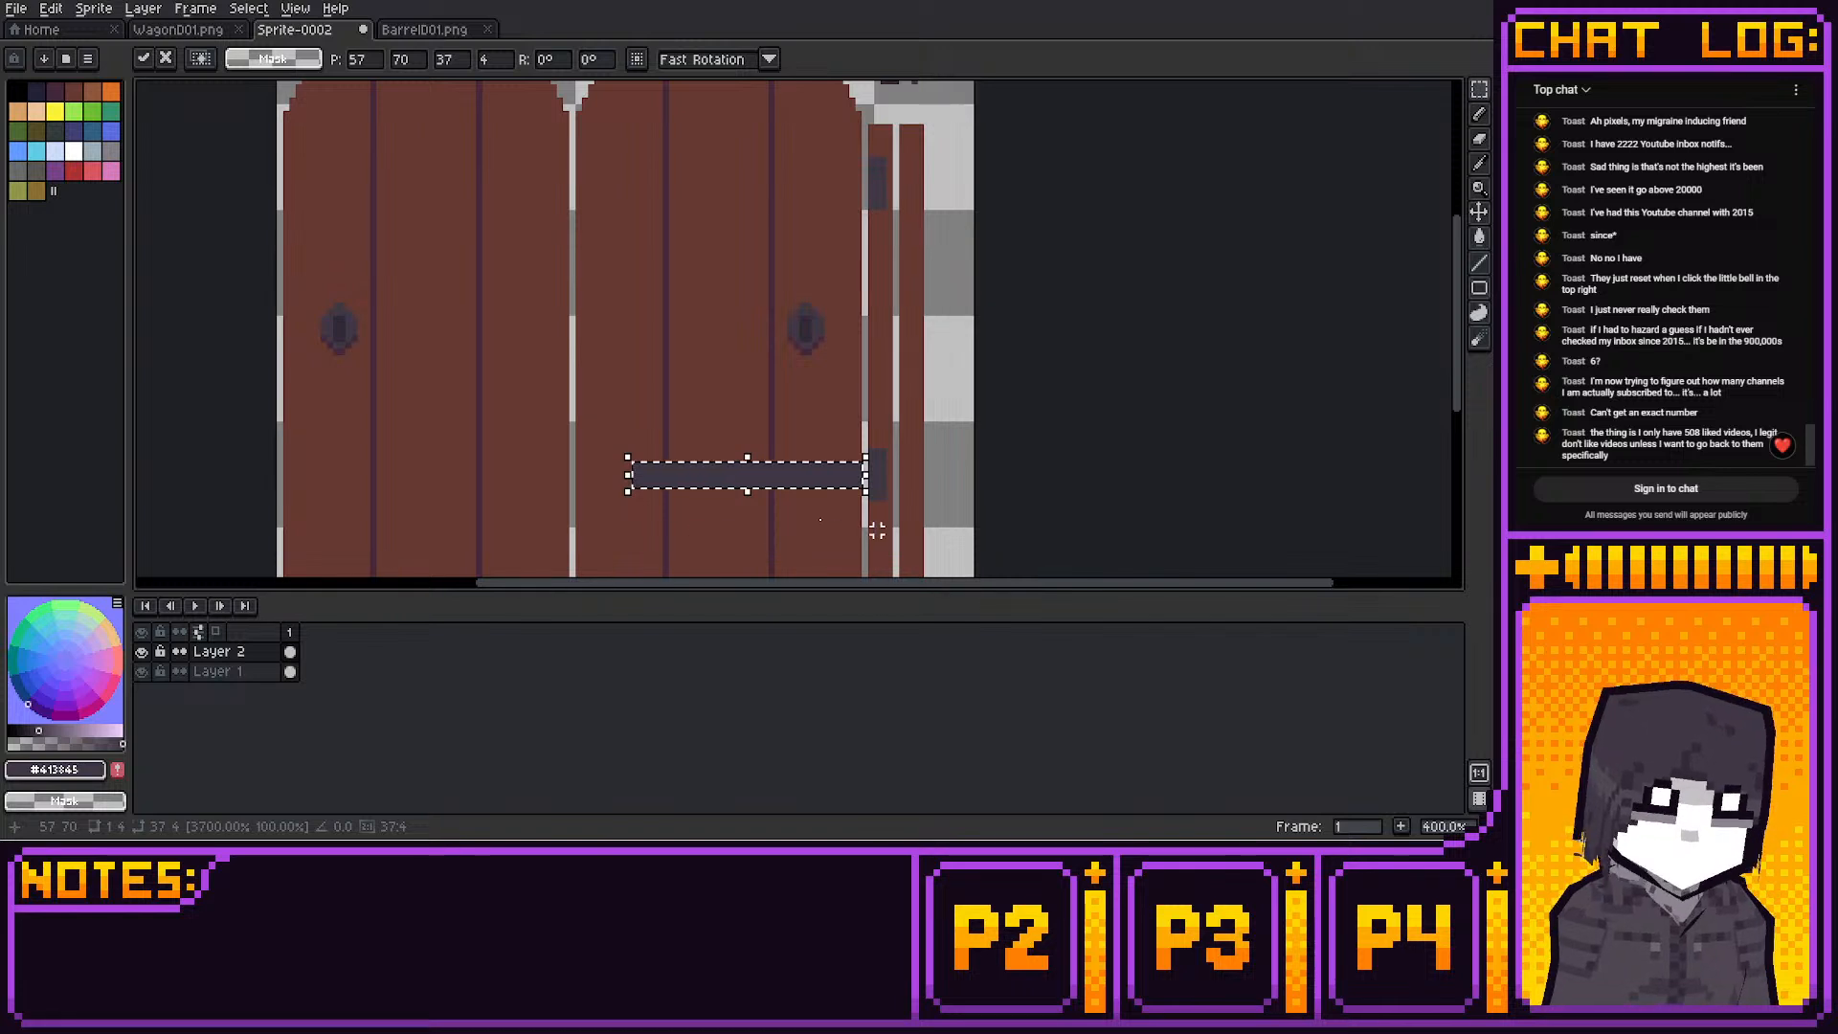
left_click(1039, 438)
key("b")
middle_click_drag(987, 249, 1049, 196)
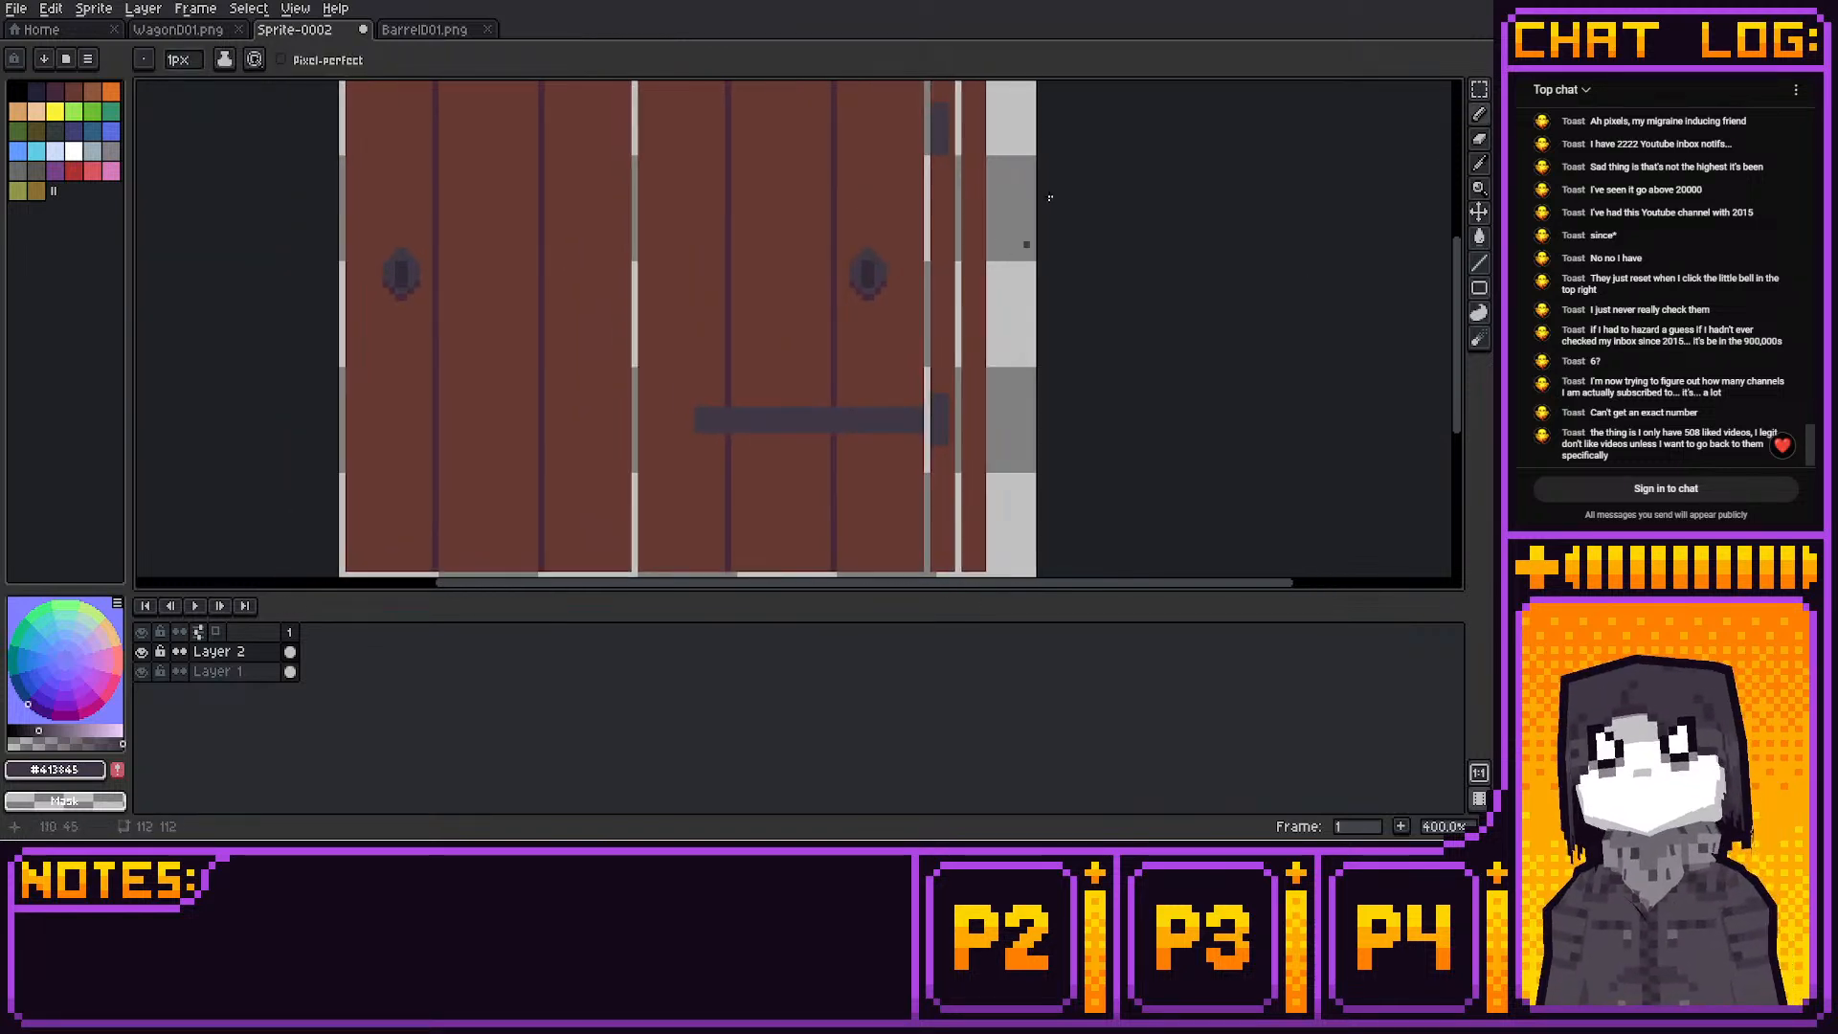
left_click_drag(690, 417, 690, 423)
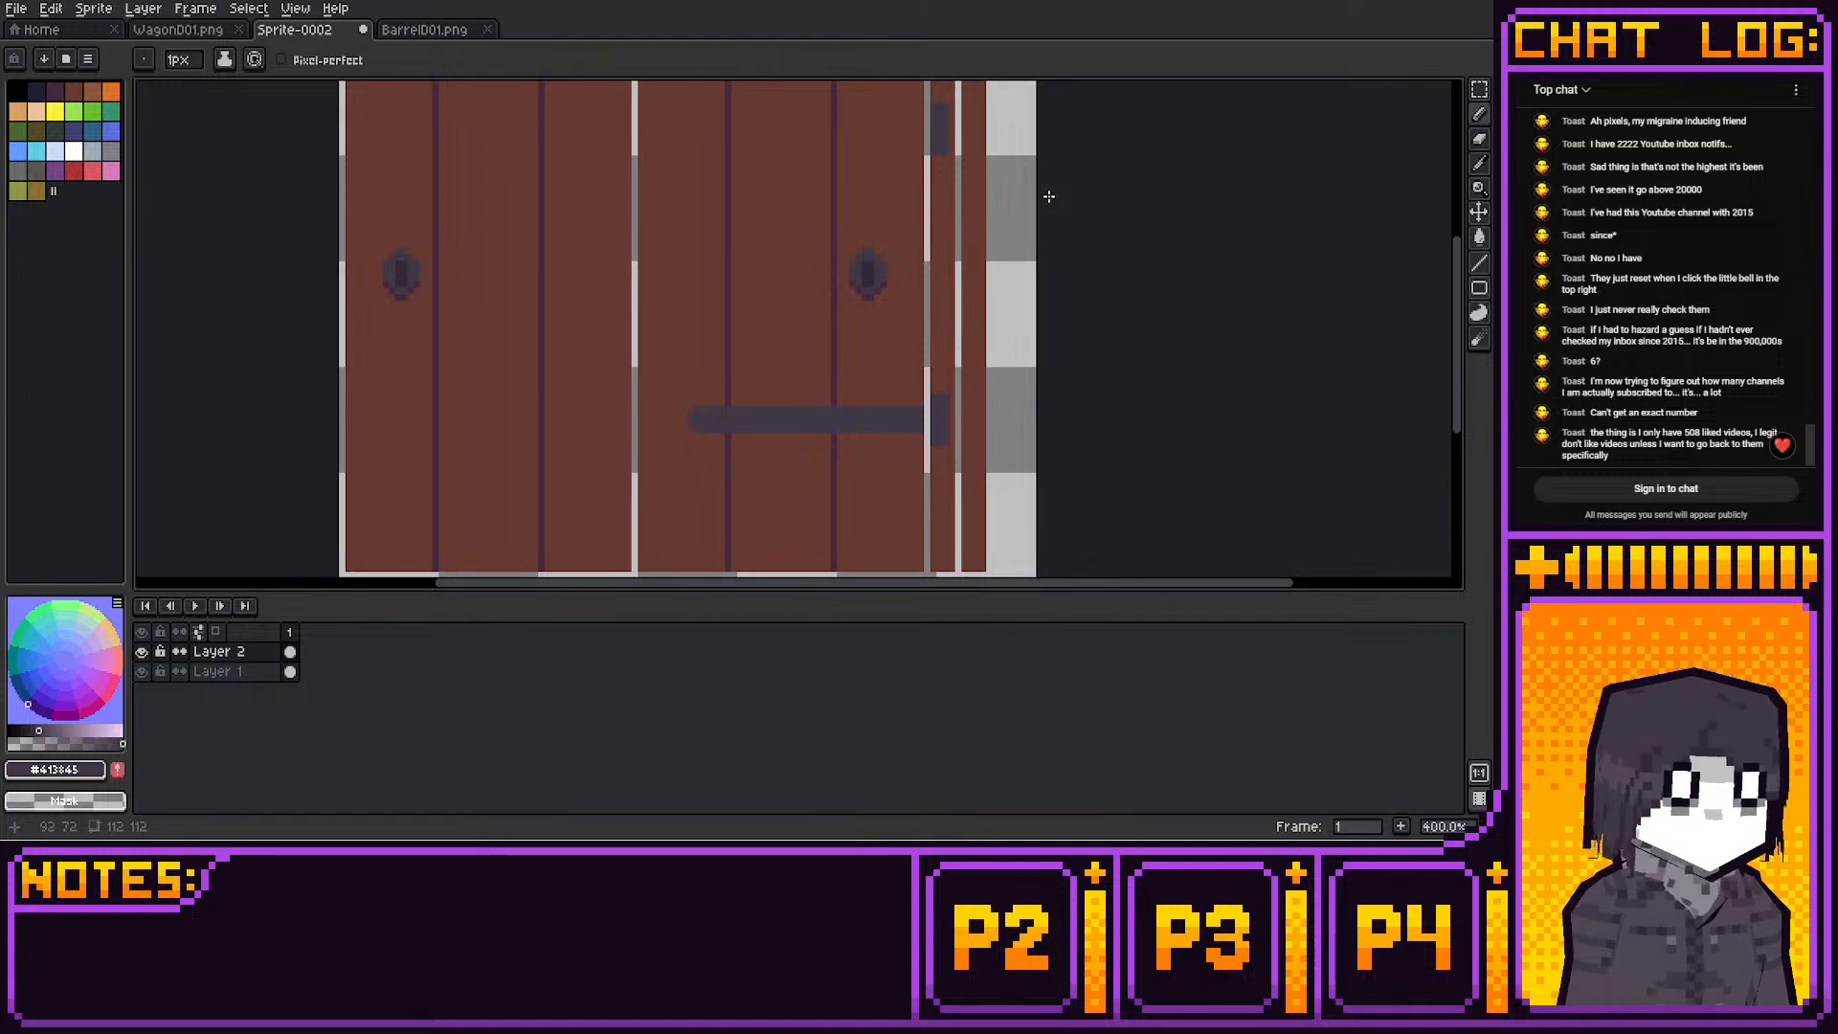
Paint curled scroll ornaments above and below the hinge bar at its end beside the side strip
middle_click_drag(873, 357, 842, 324)
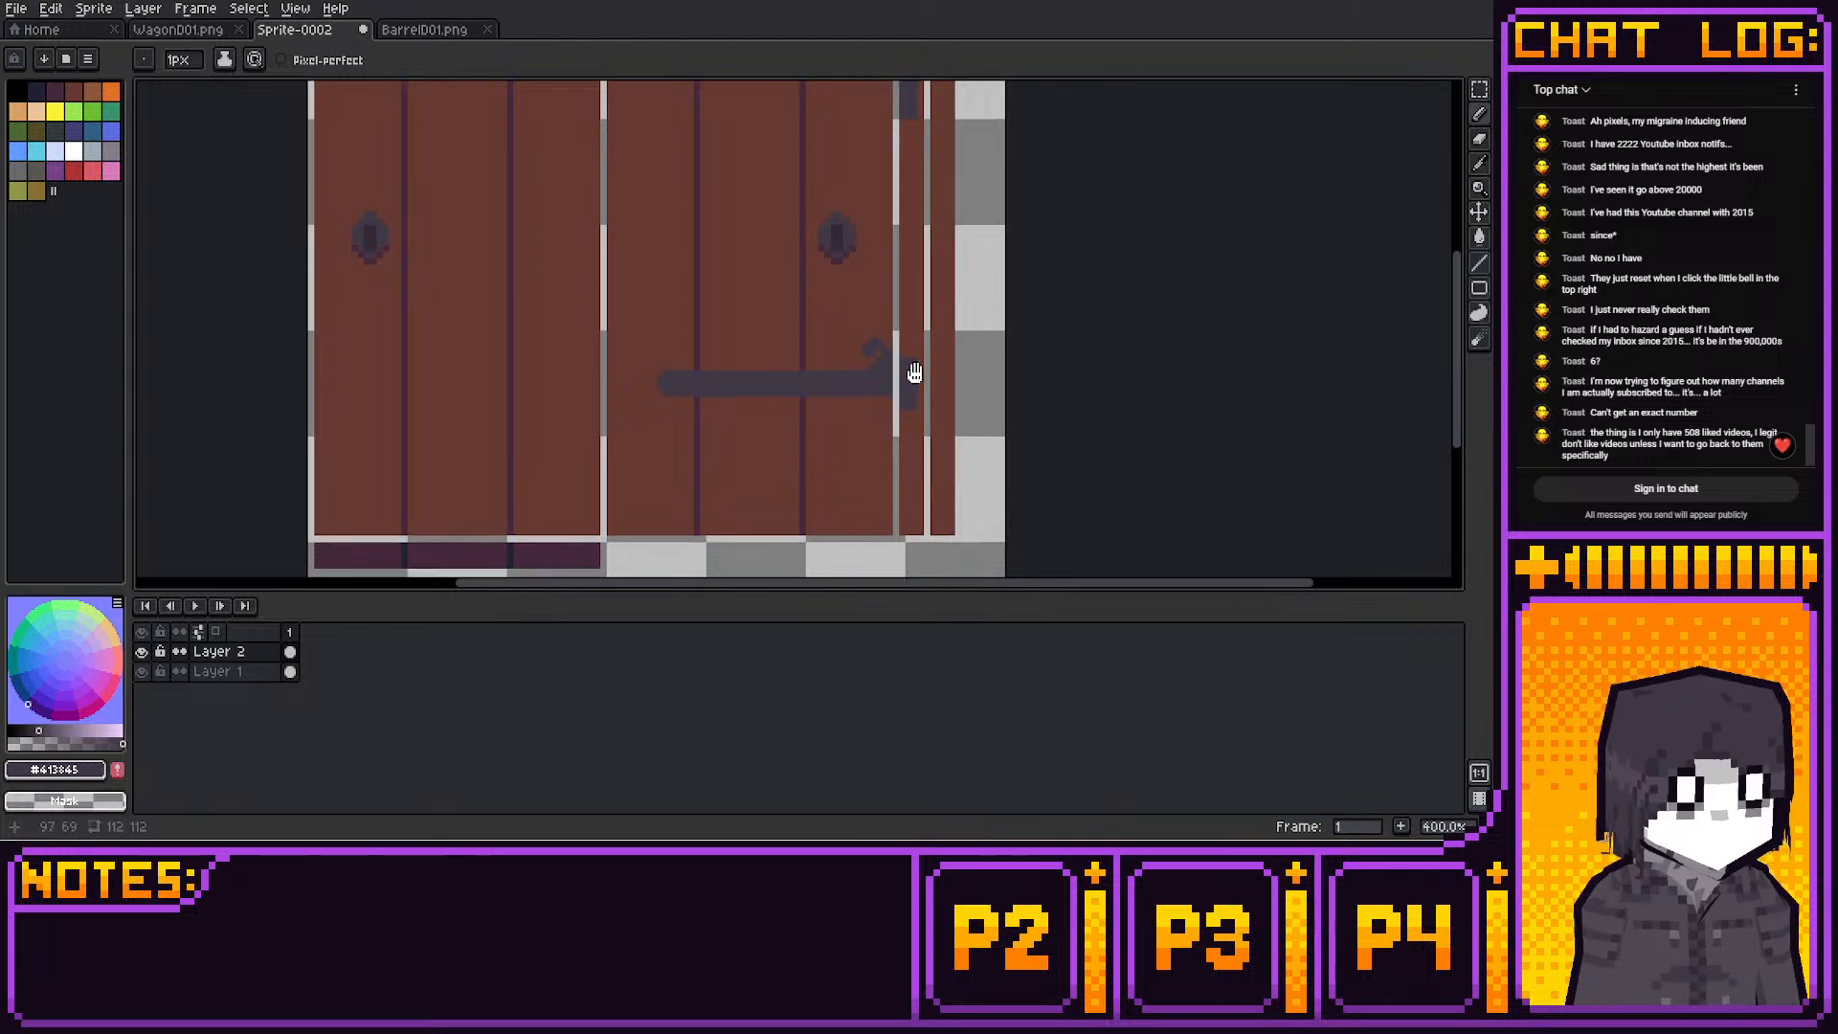
middle_click_drag(914, 372, 905, 349)
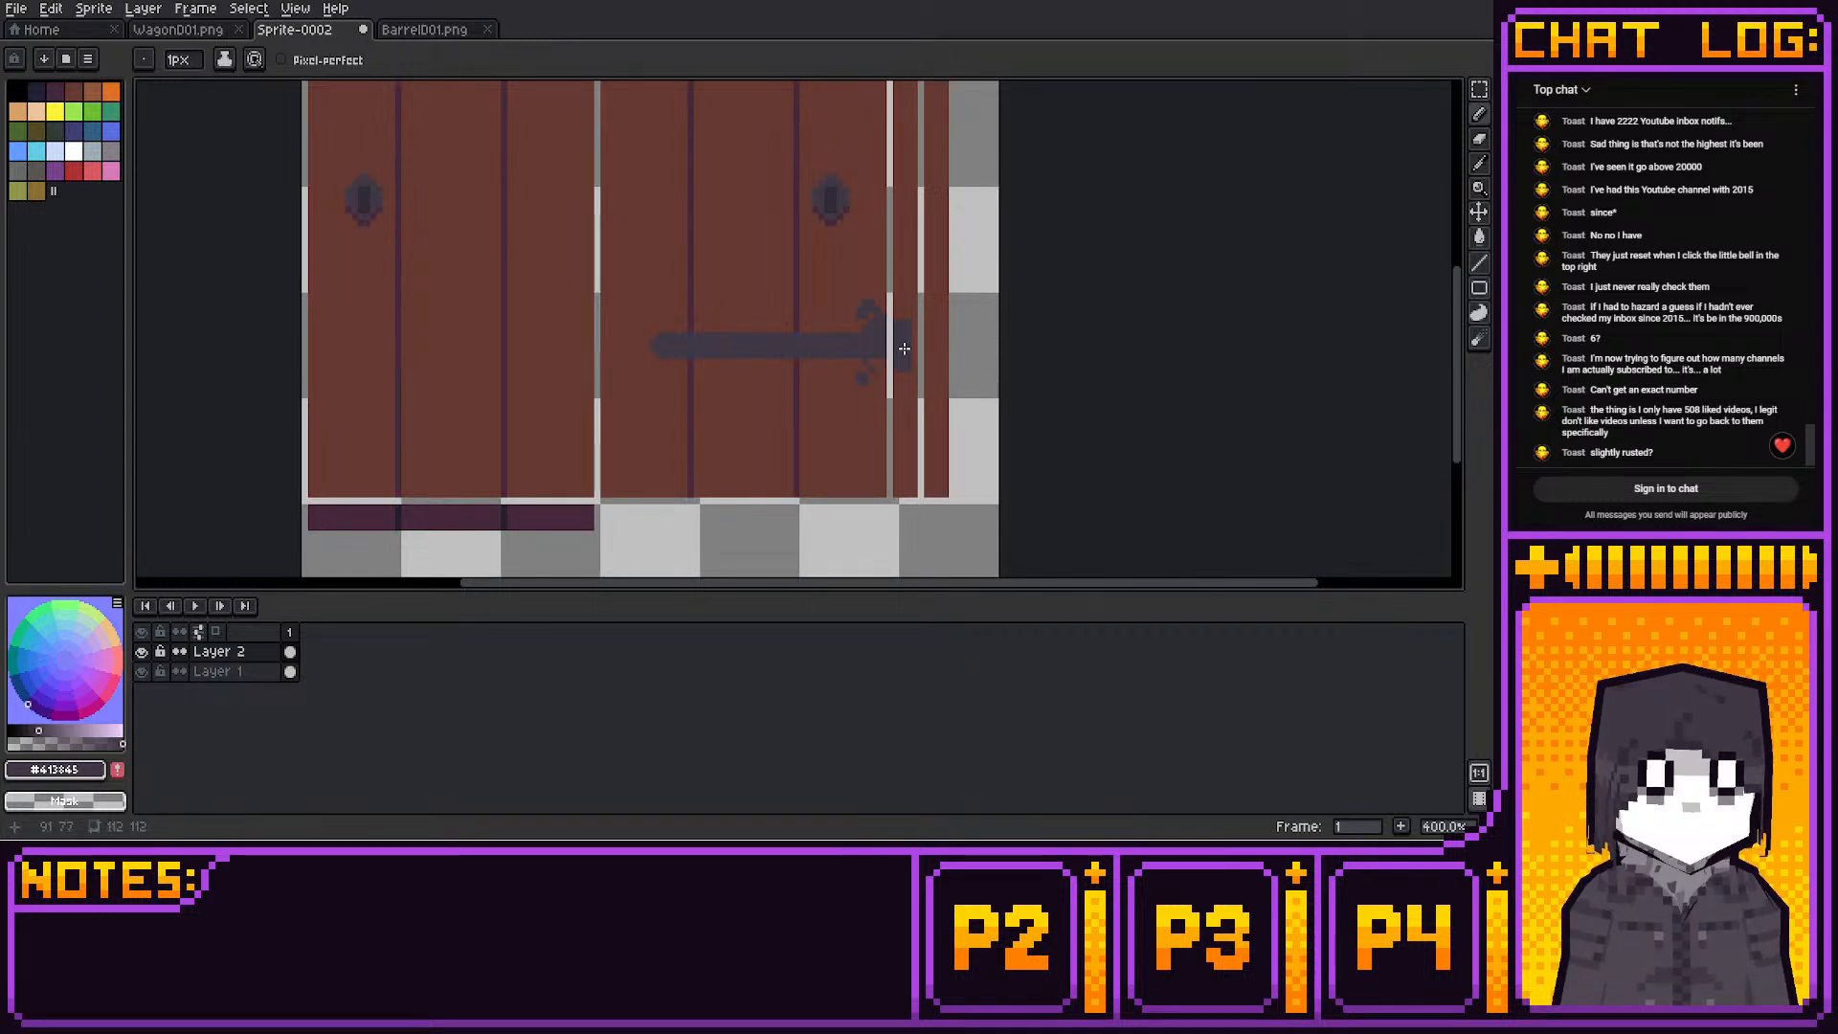
left_click_drag(871, 381, 872, 387)
left_click(881, 381)
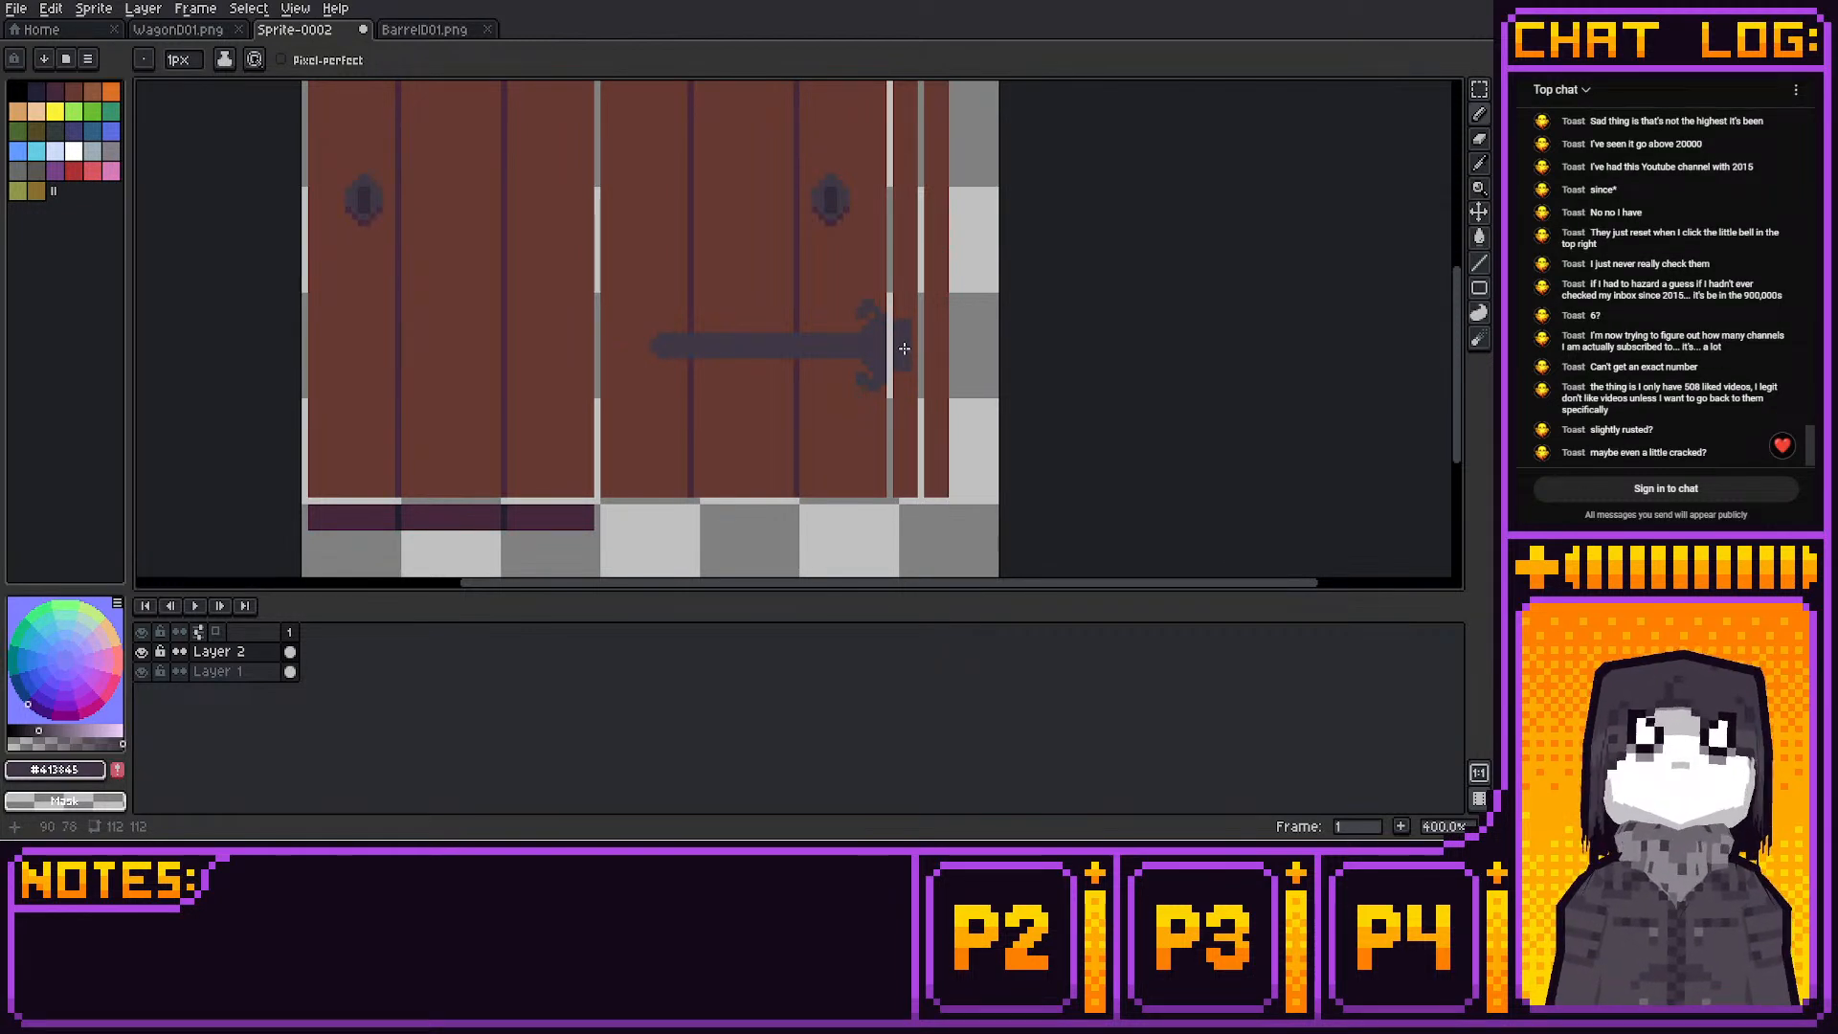
key("m")
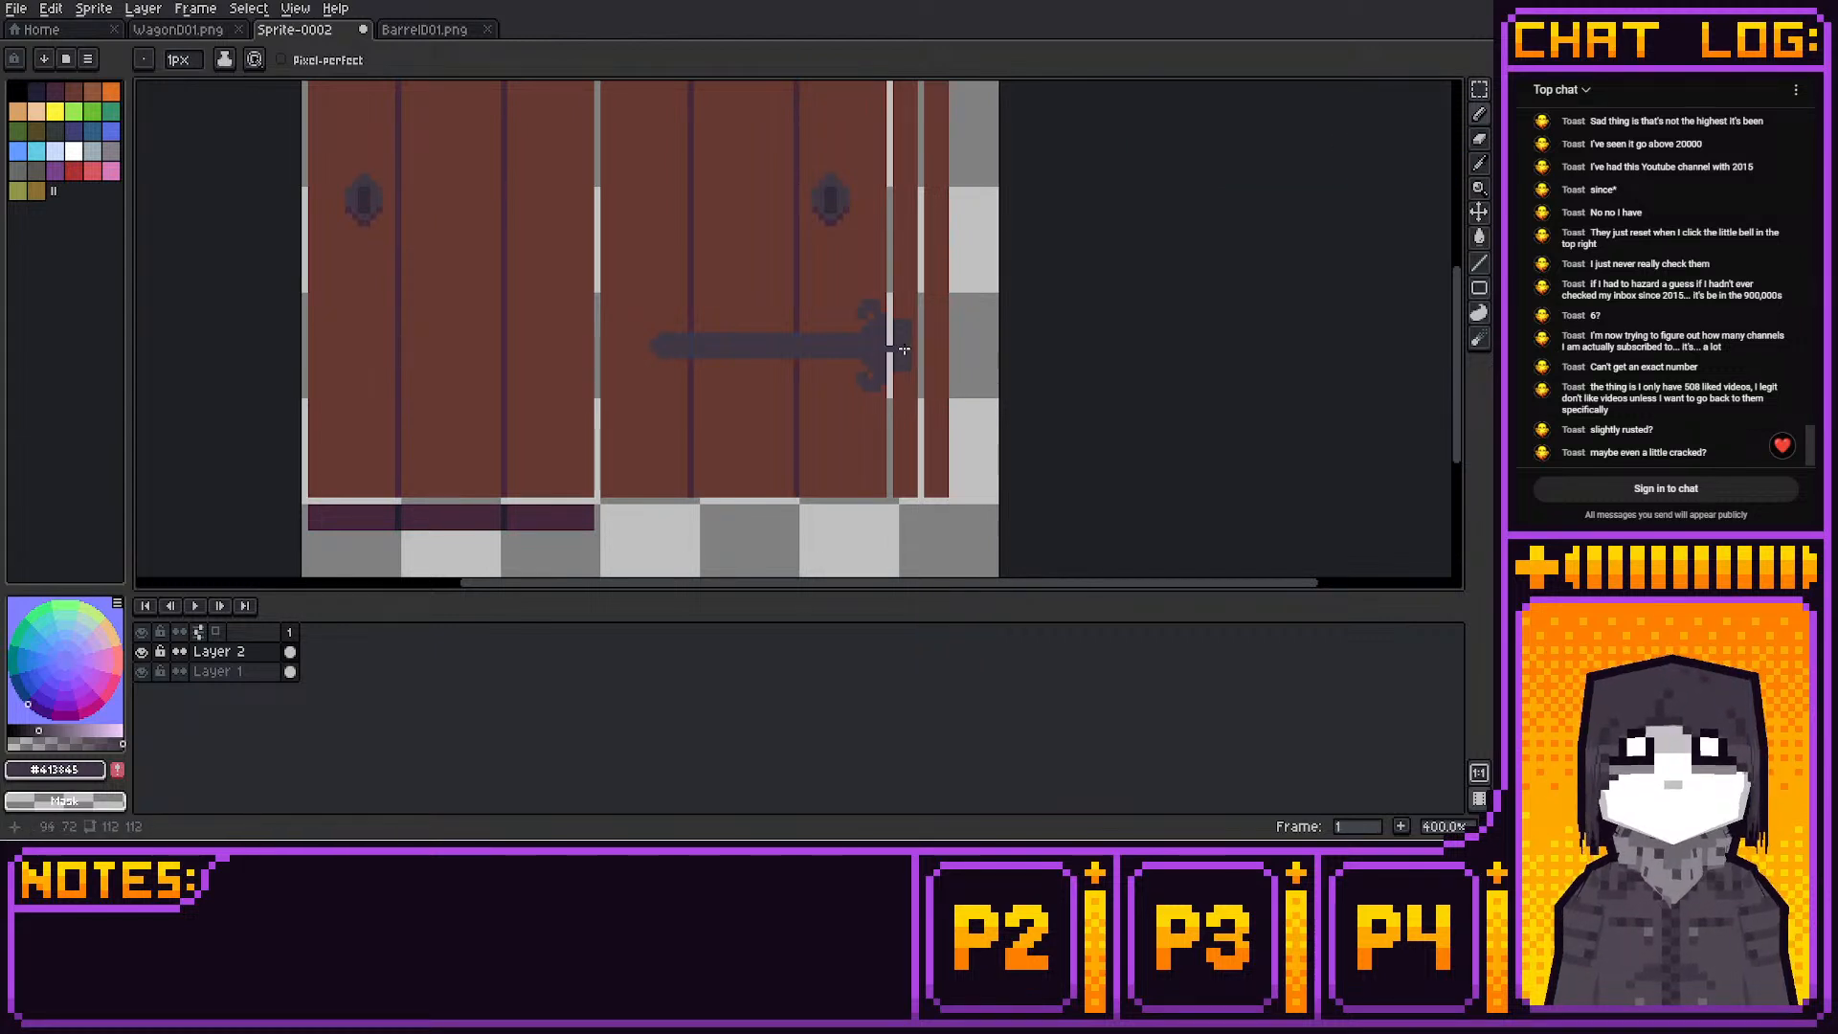
Paint small matching curls above and below the hinge bar near its free end and shape the end into a point
scroll(1018, 282, "down", 4)
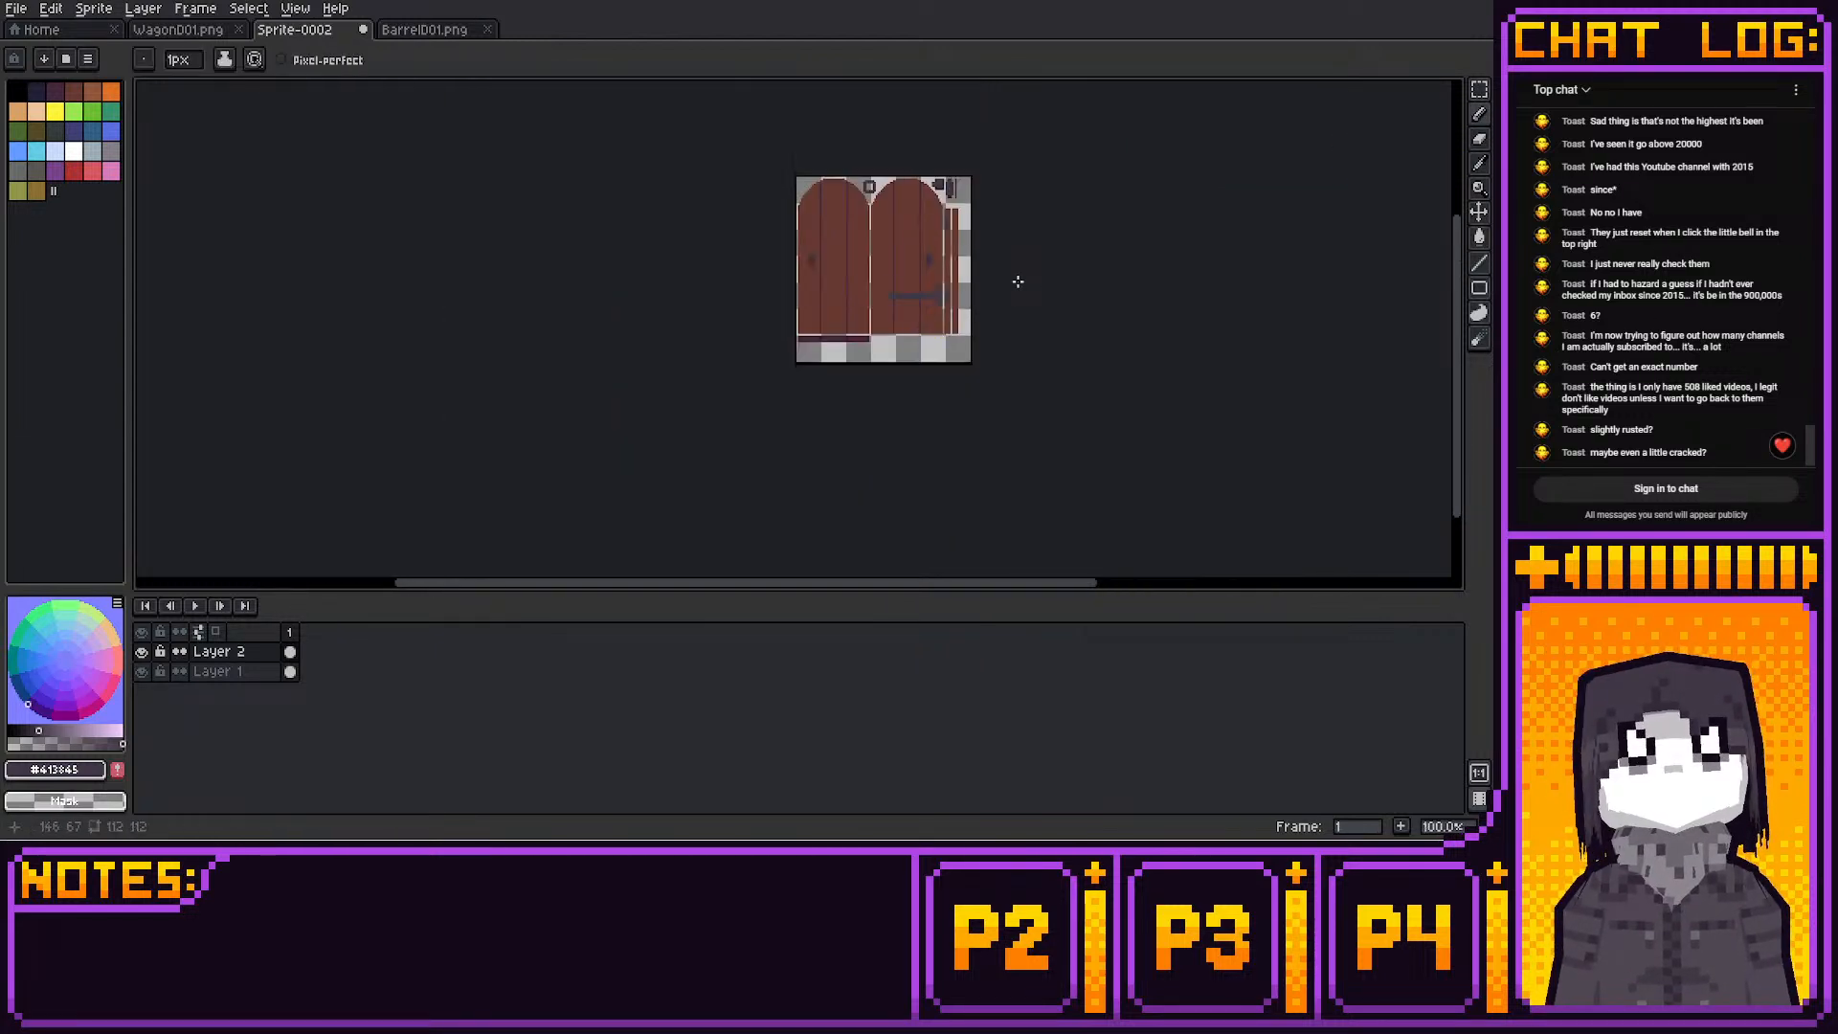
scroll(1018, 282, "up", 4)
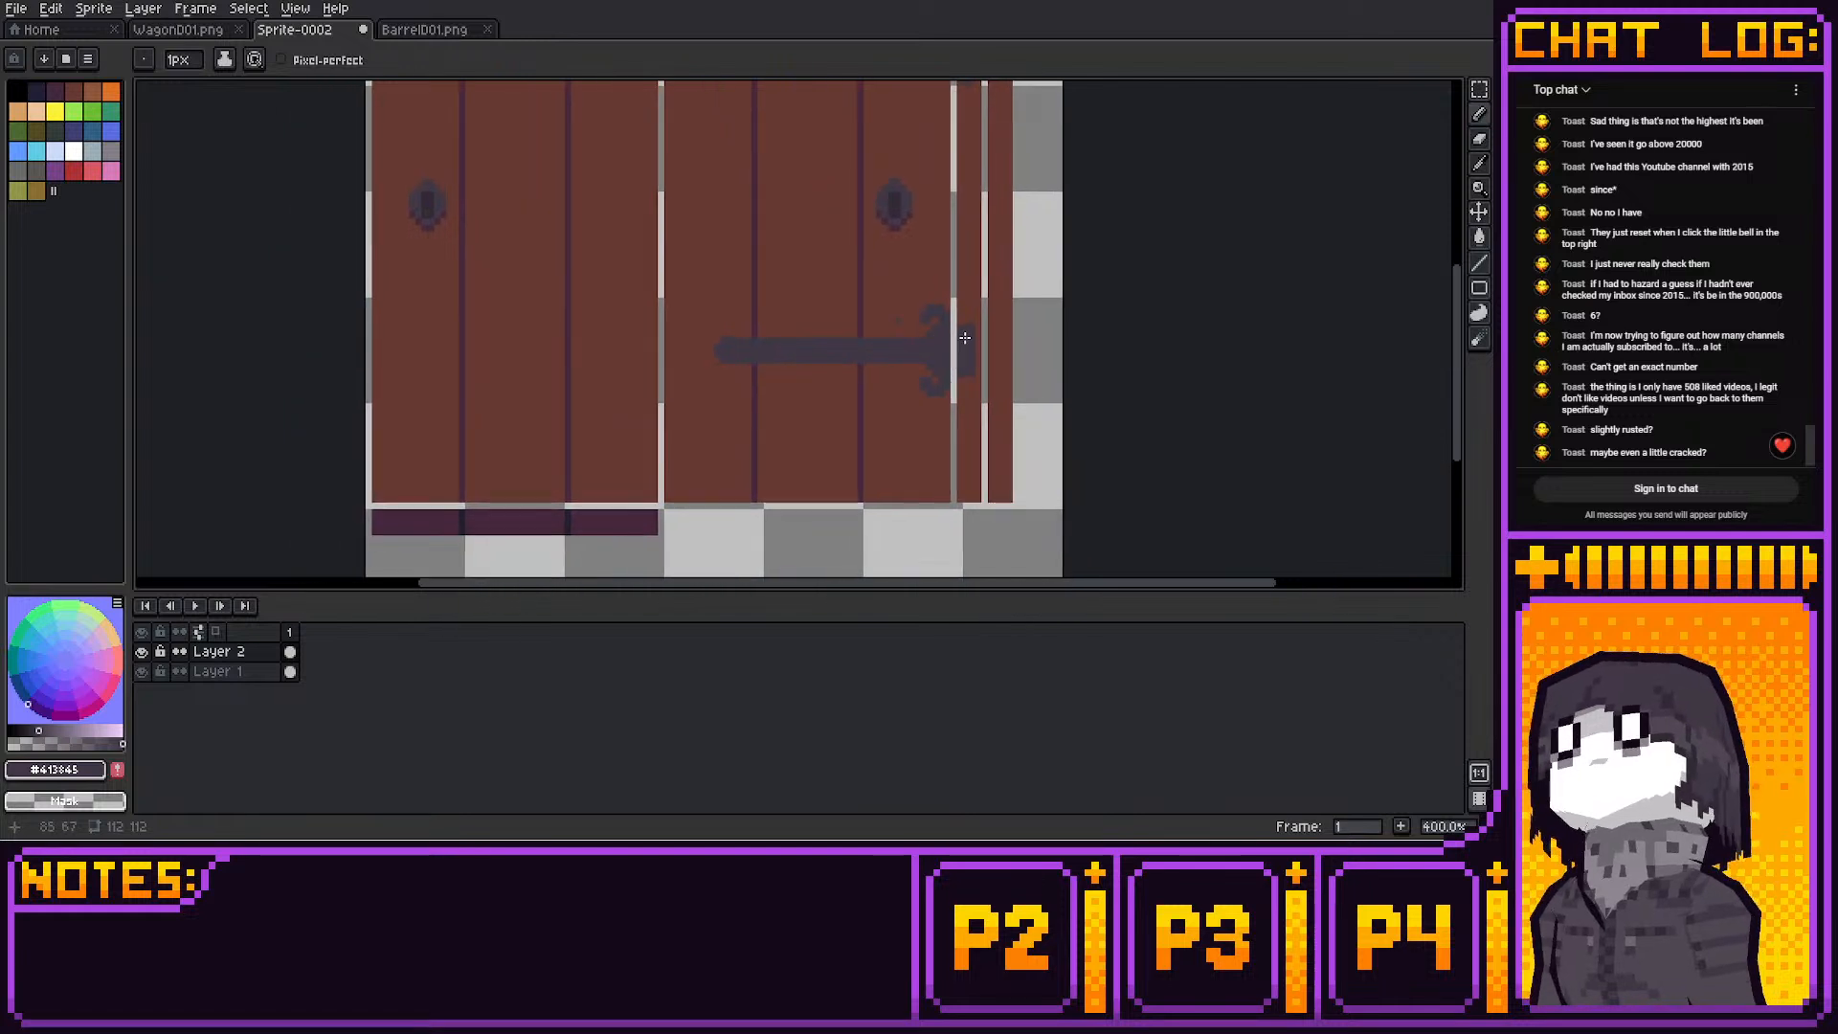
left_click(965, 338)
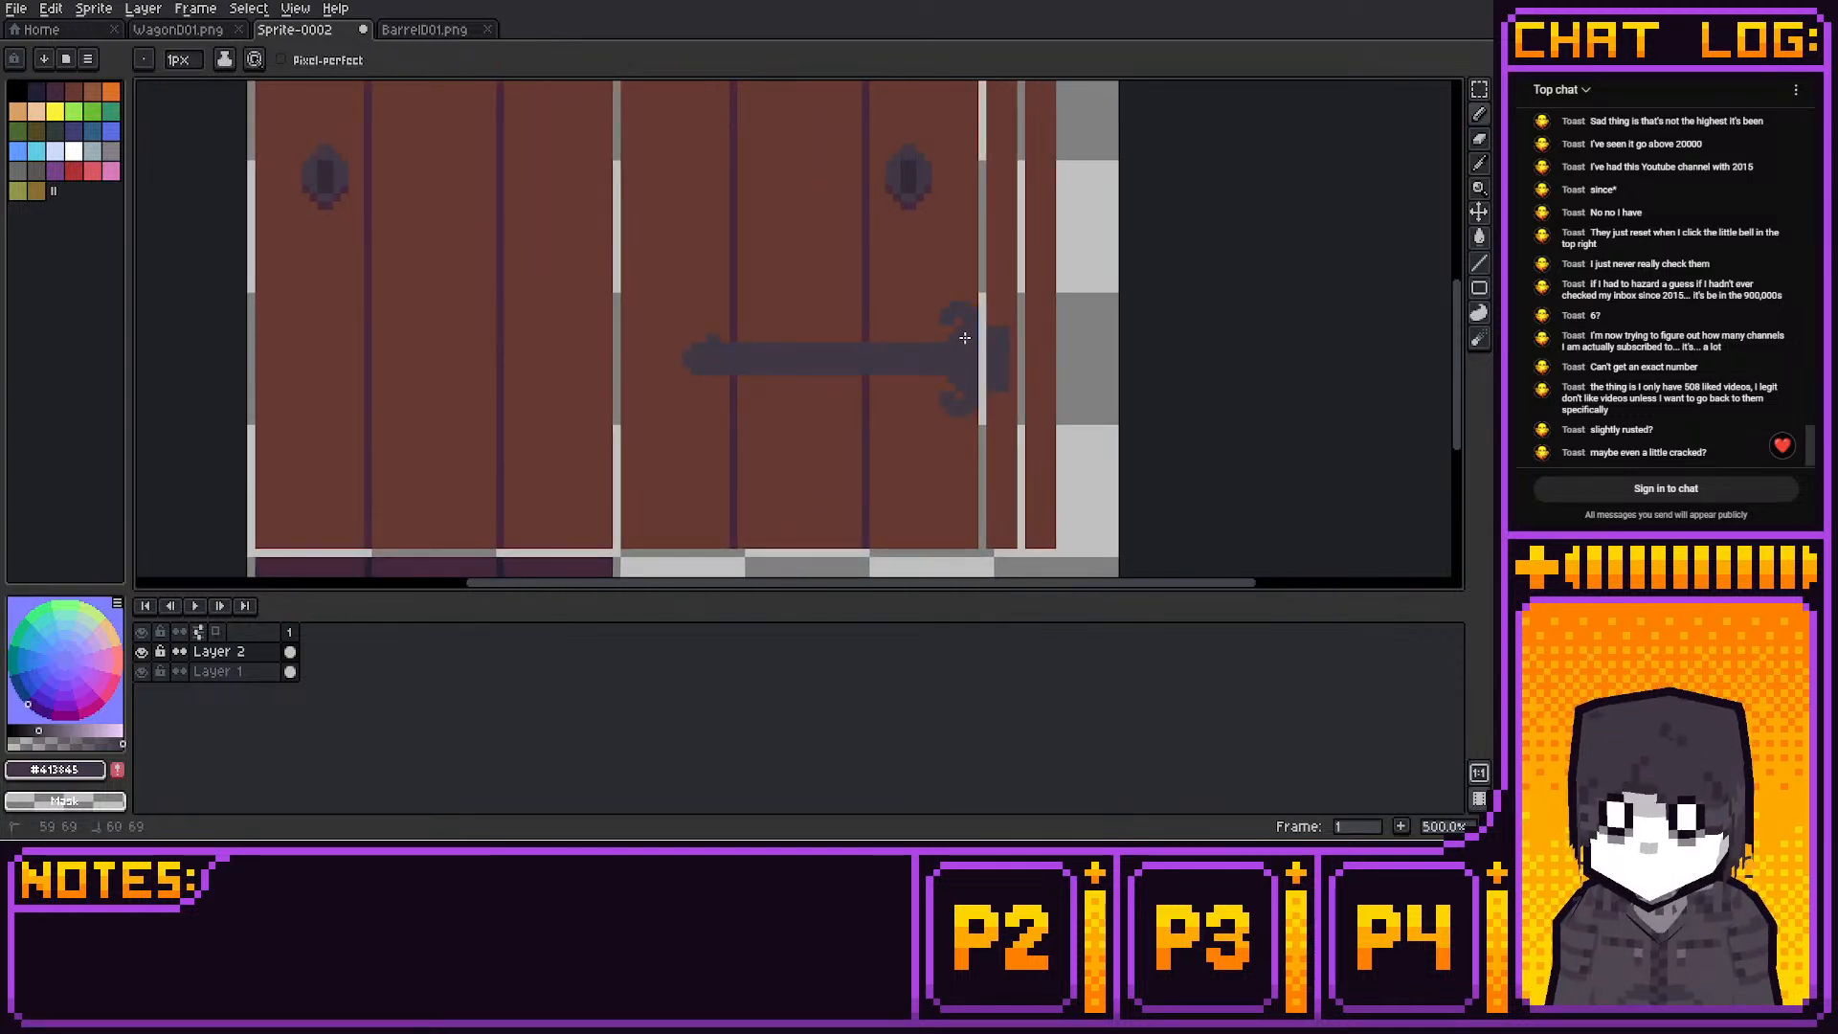
left_click(711, 330)
left_click_drag(718, 321, 726, 322)
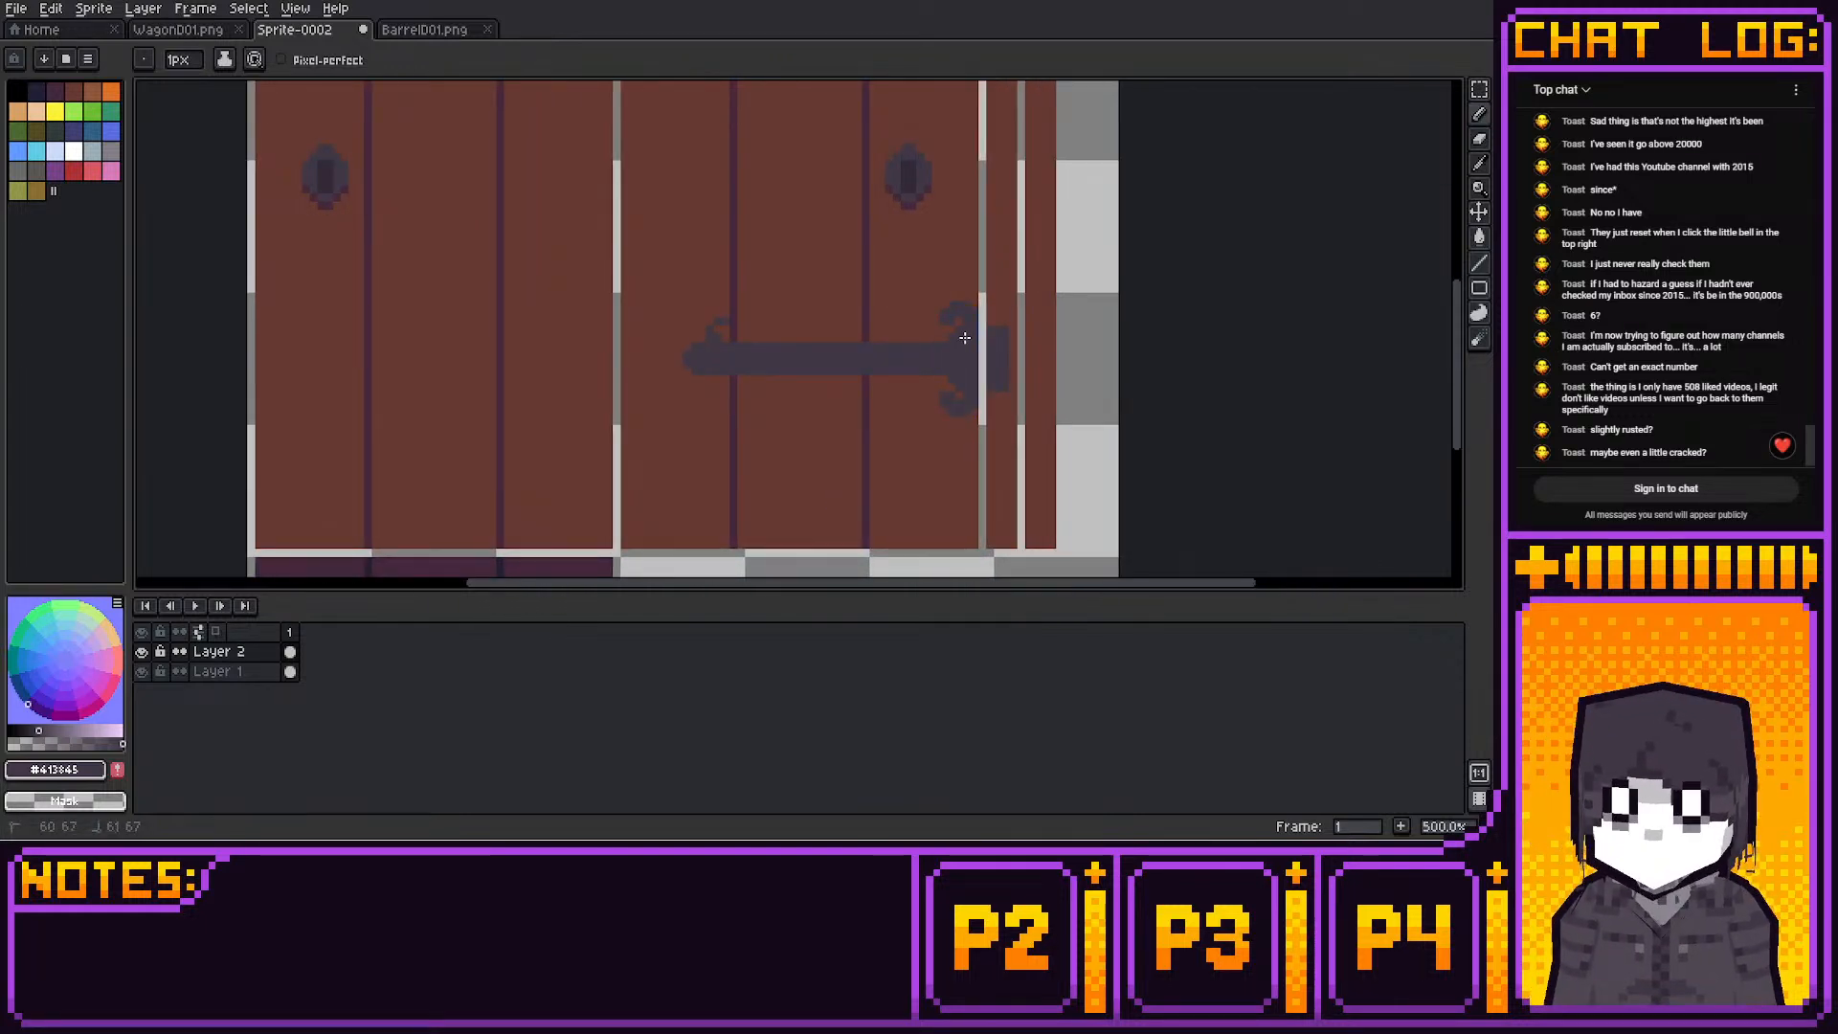
scroll(762, 347, "down", 1)
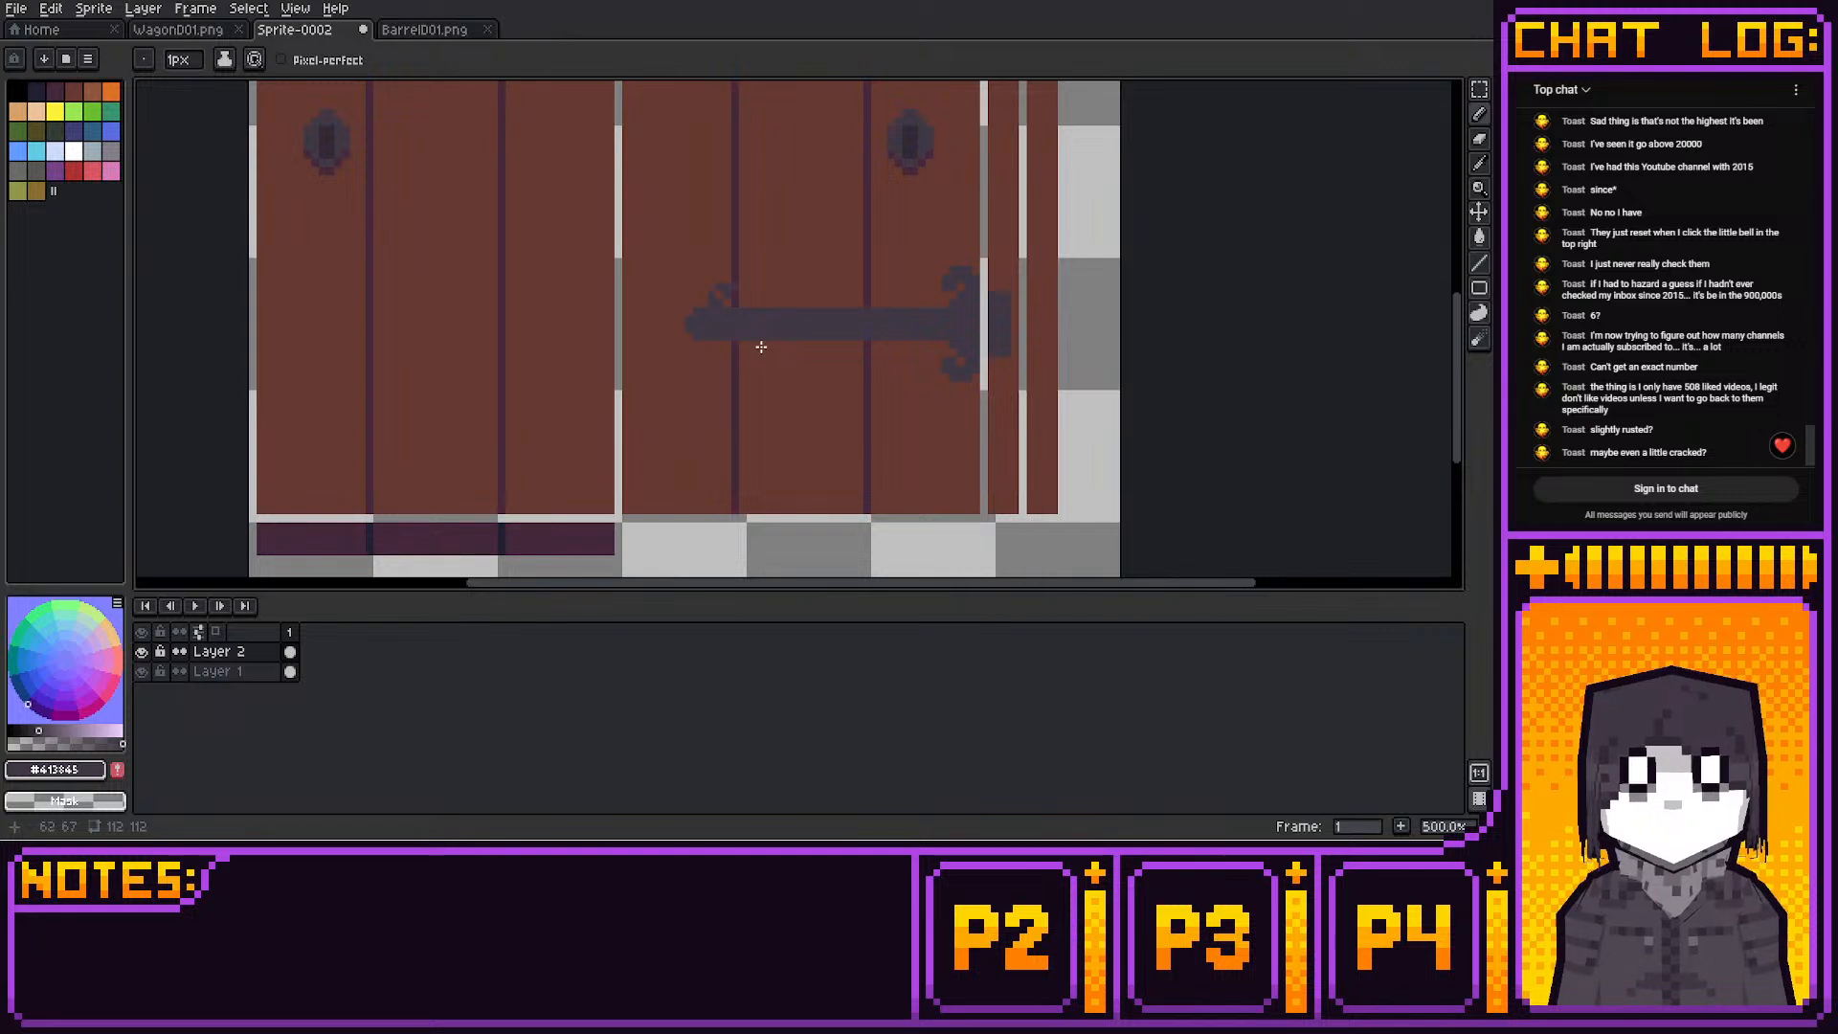
middle_click_drag(857, 275, 868, 280)
left_click(735, 293)
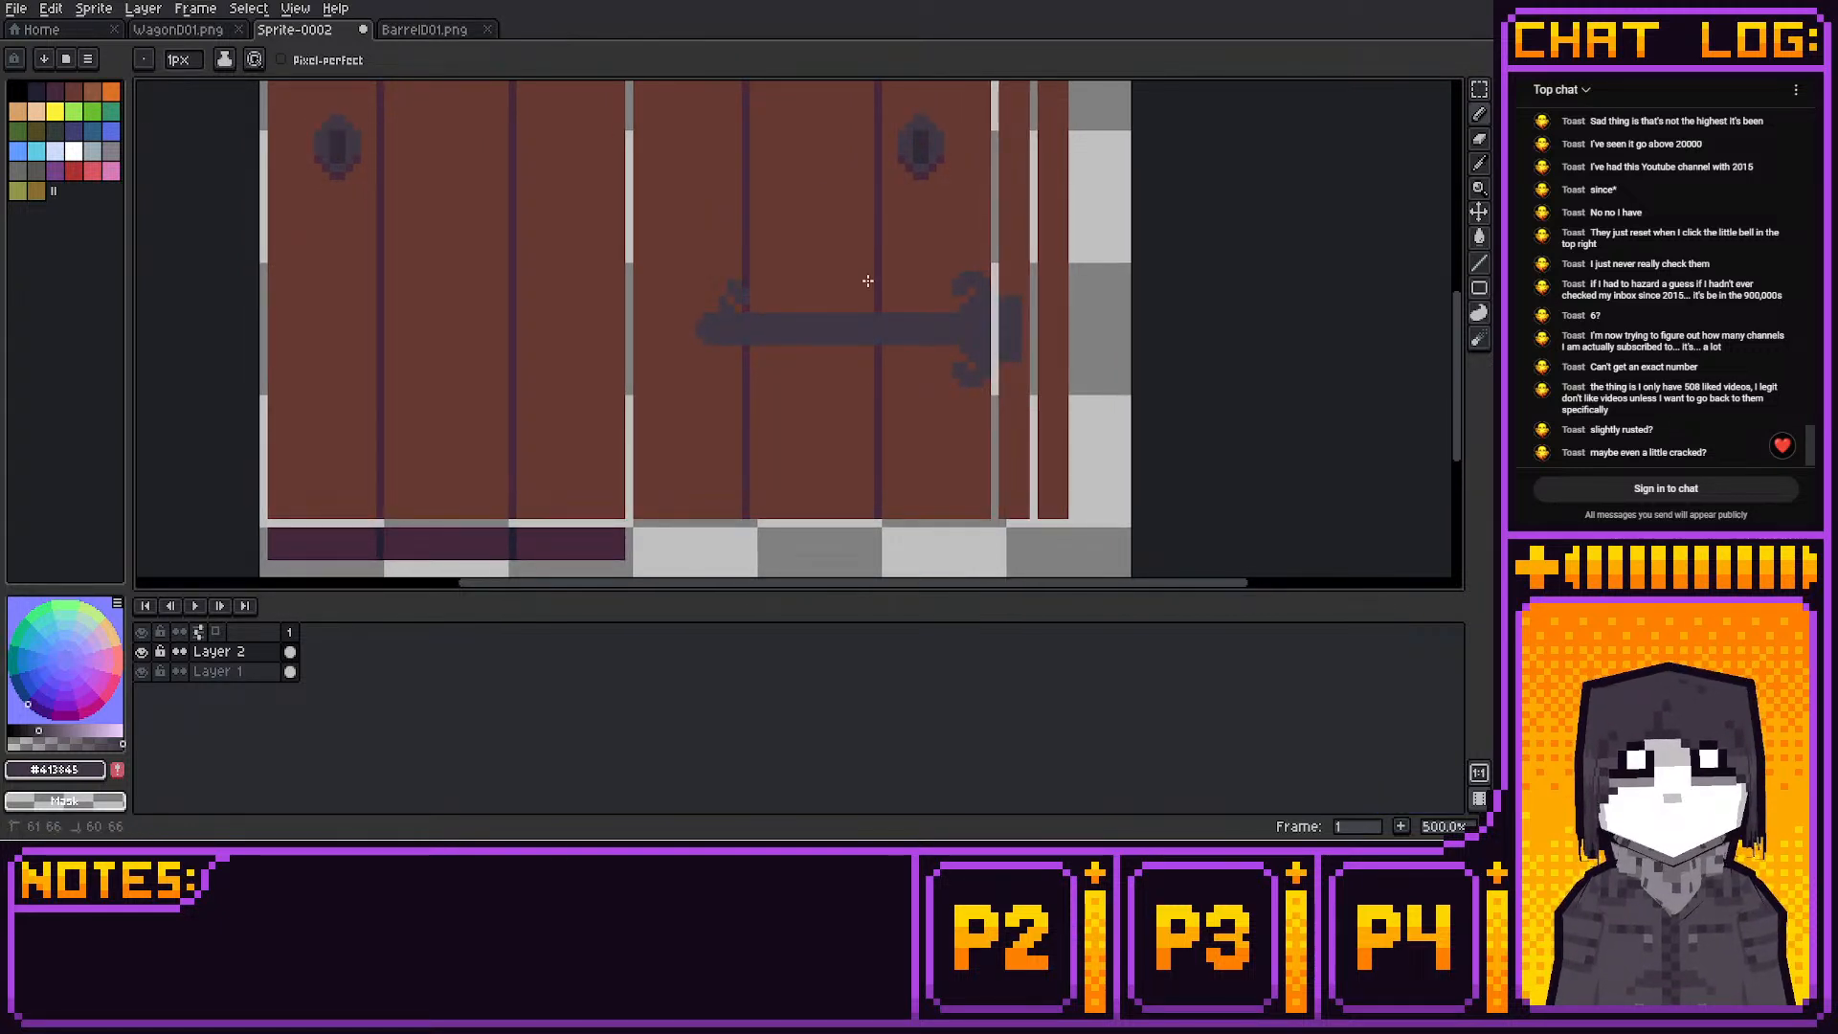
middle_click_drag(803, 330, 799, 334)
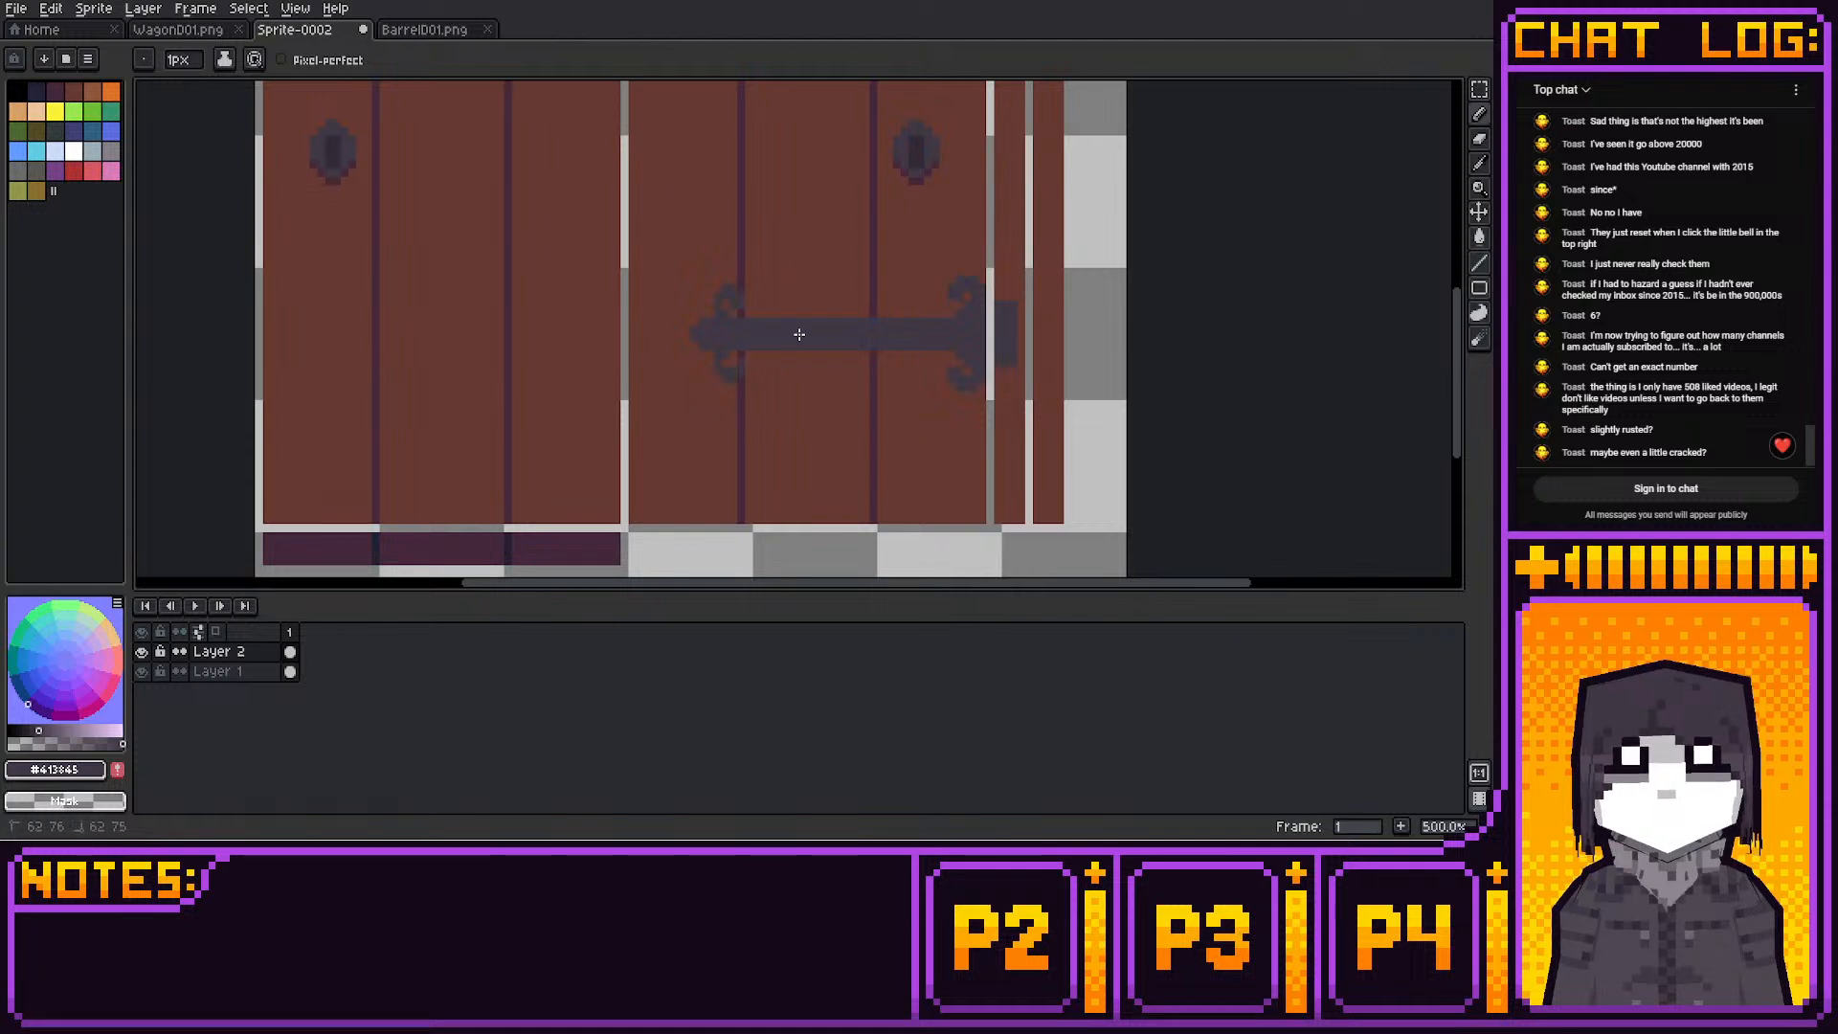
middle_click_drag(799, 334, 794, 336)
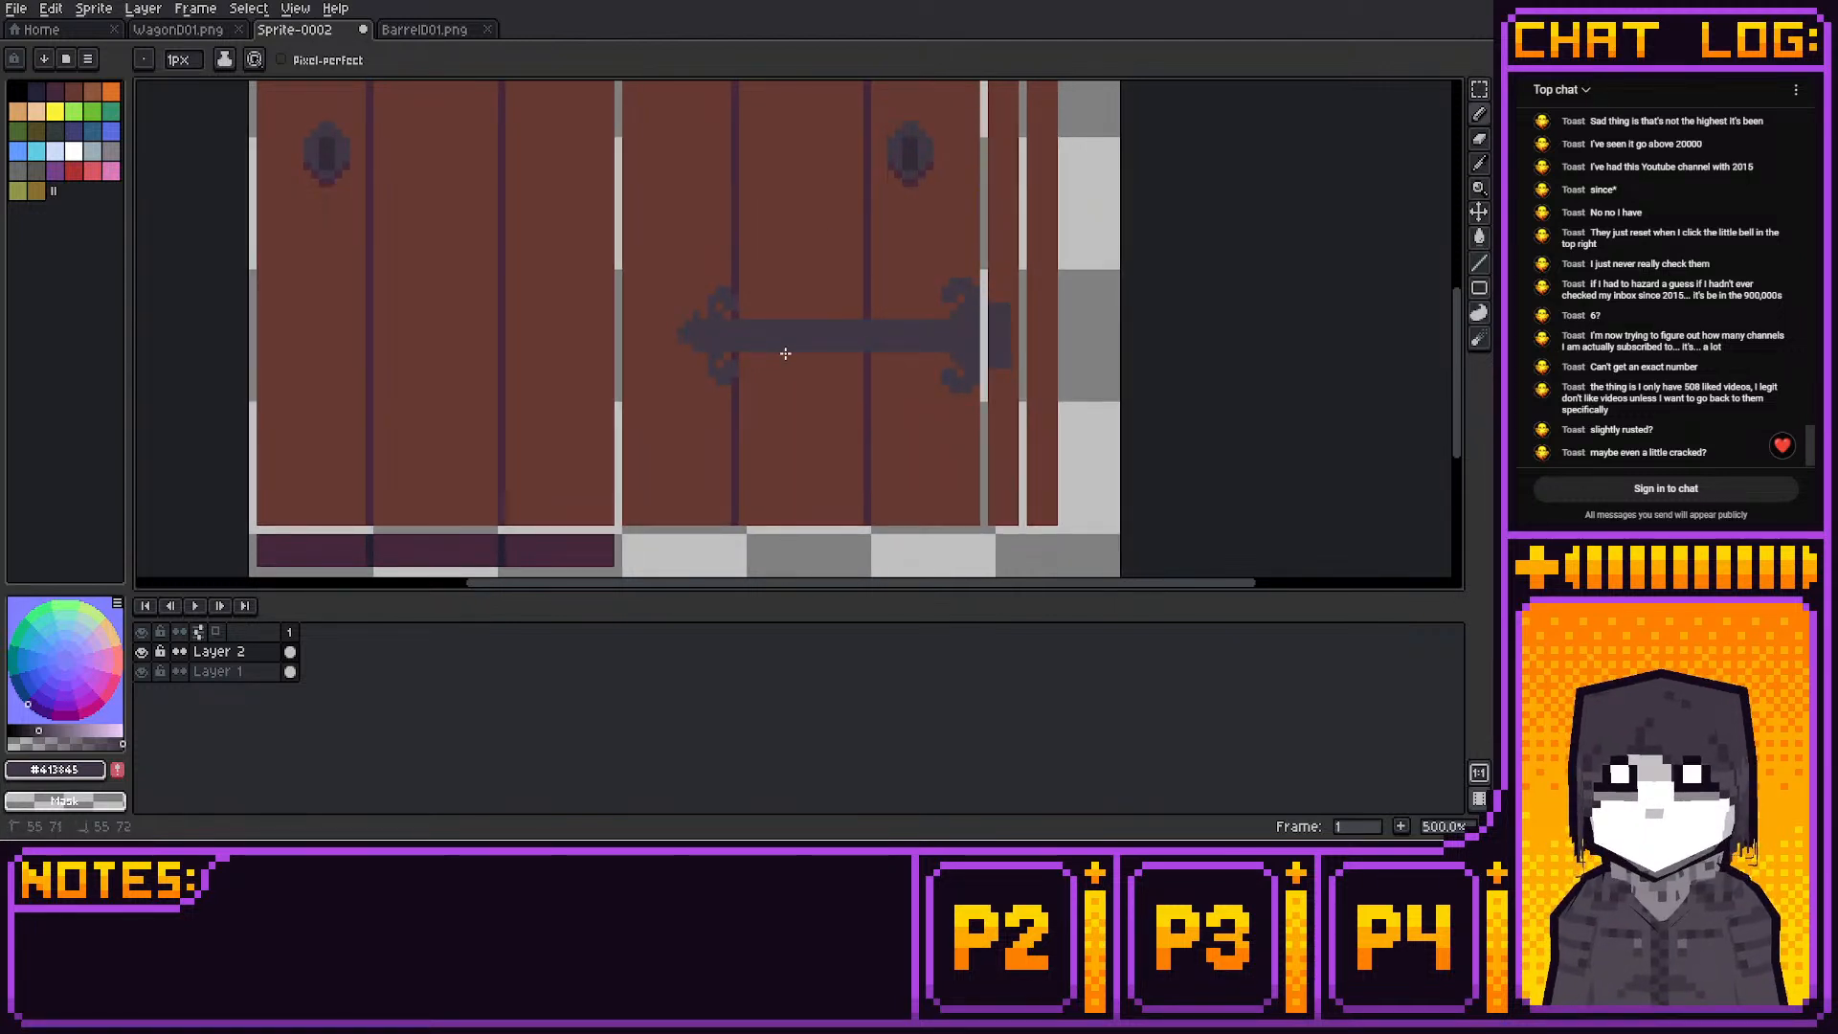
Try erasing the small upper curl near the hinge's pointed end, and undo the erasure
scroll(785, 353, "down", 3)
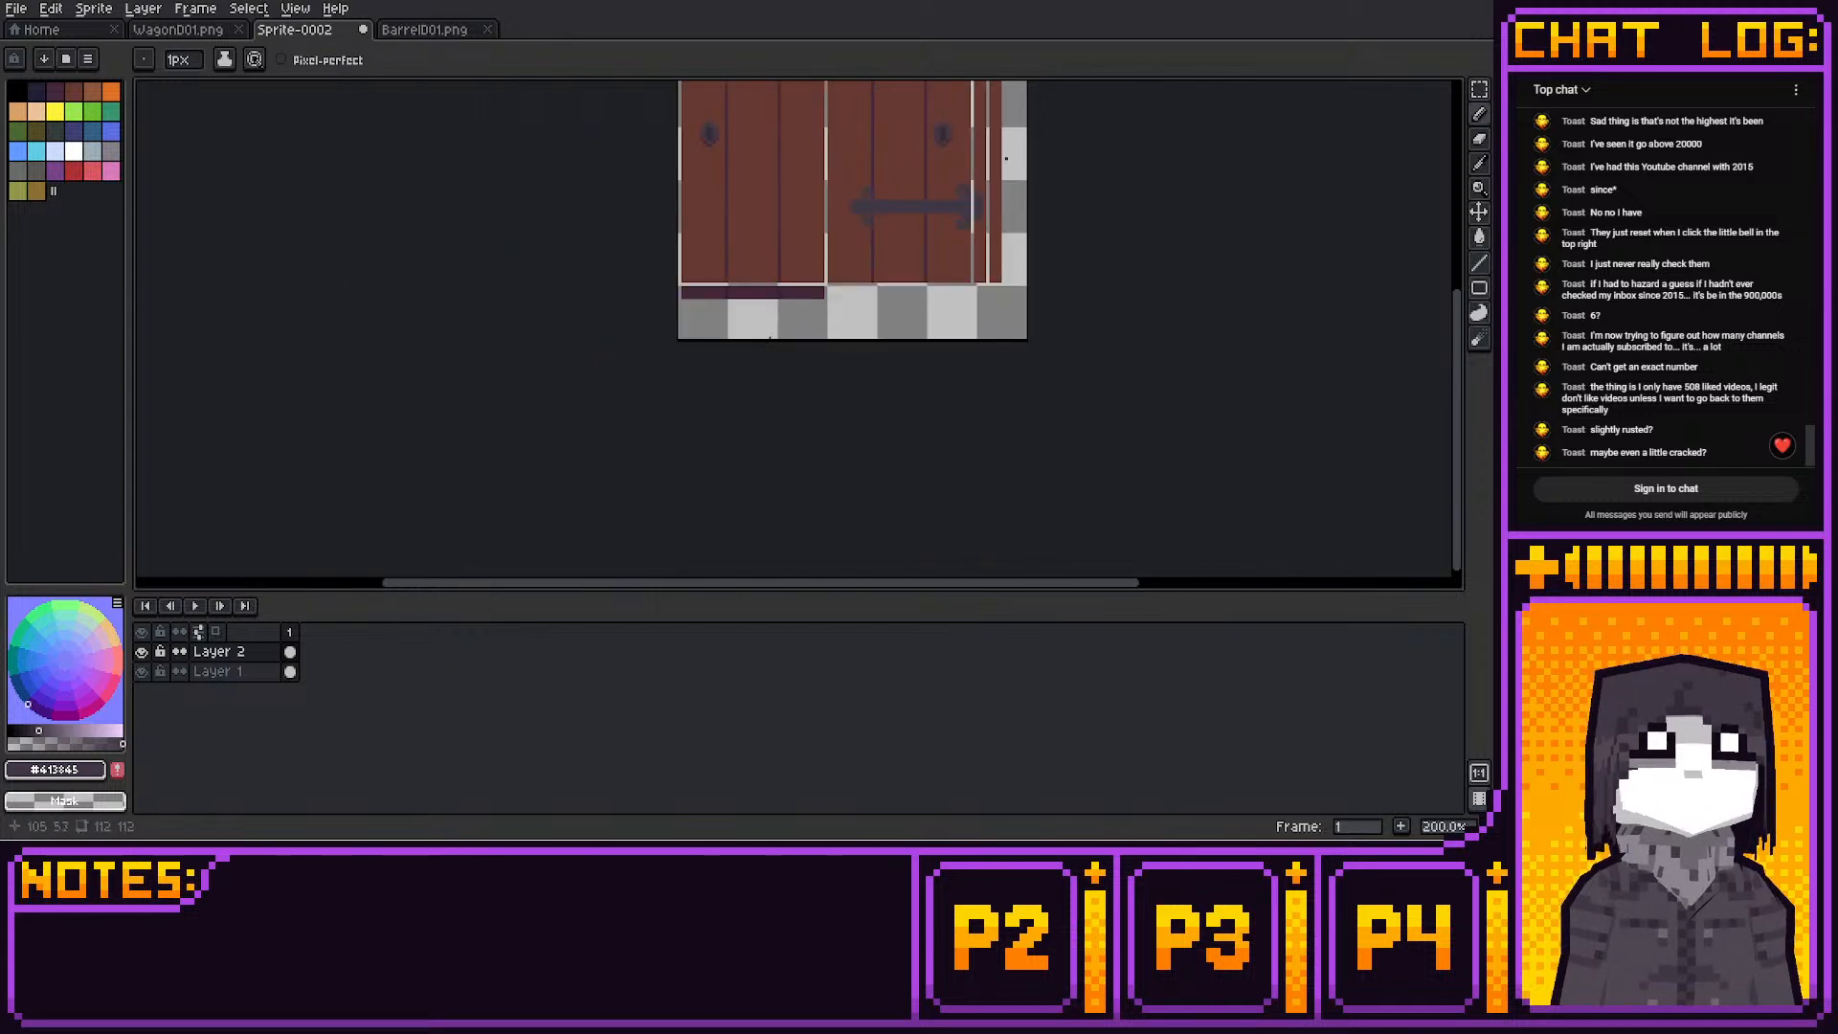
key("m")
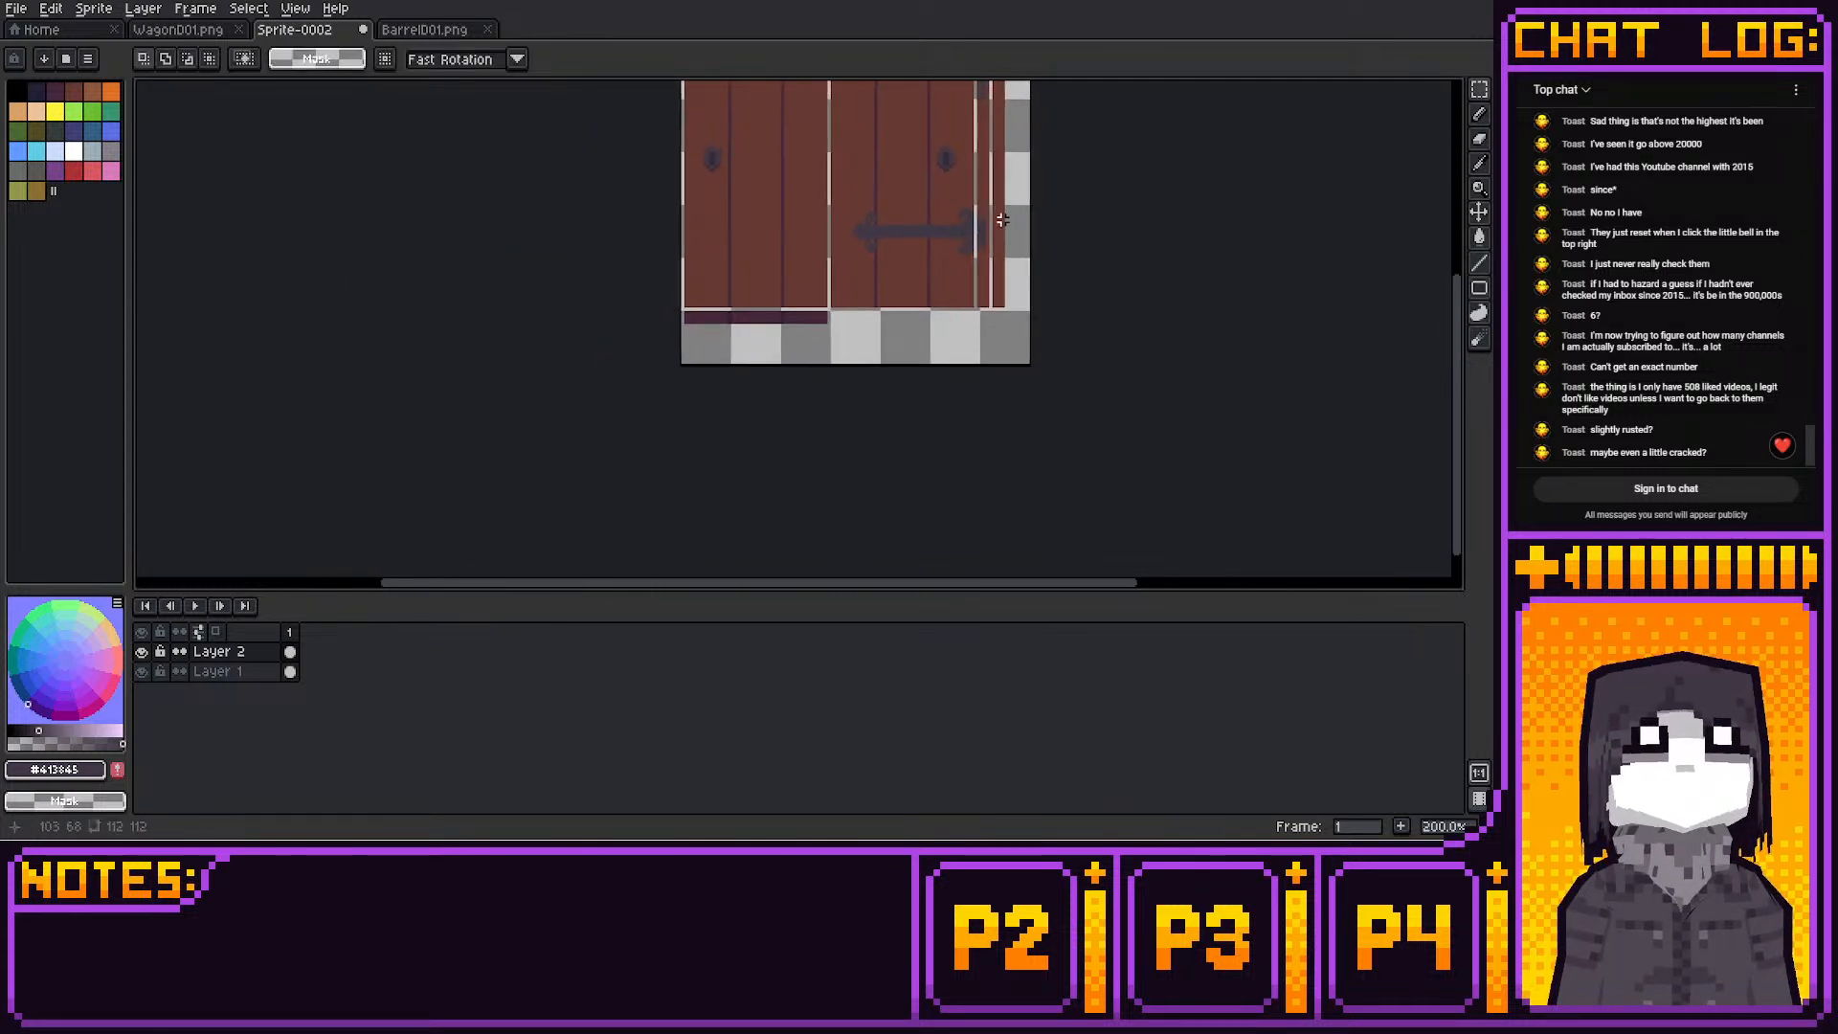
scroll(944, 222, "up", 2)
scroll(944, 222, "up", 1)
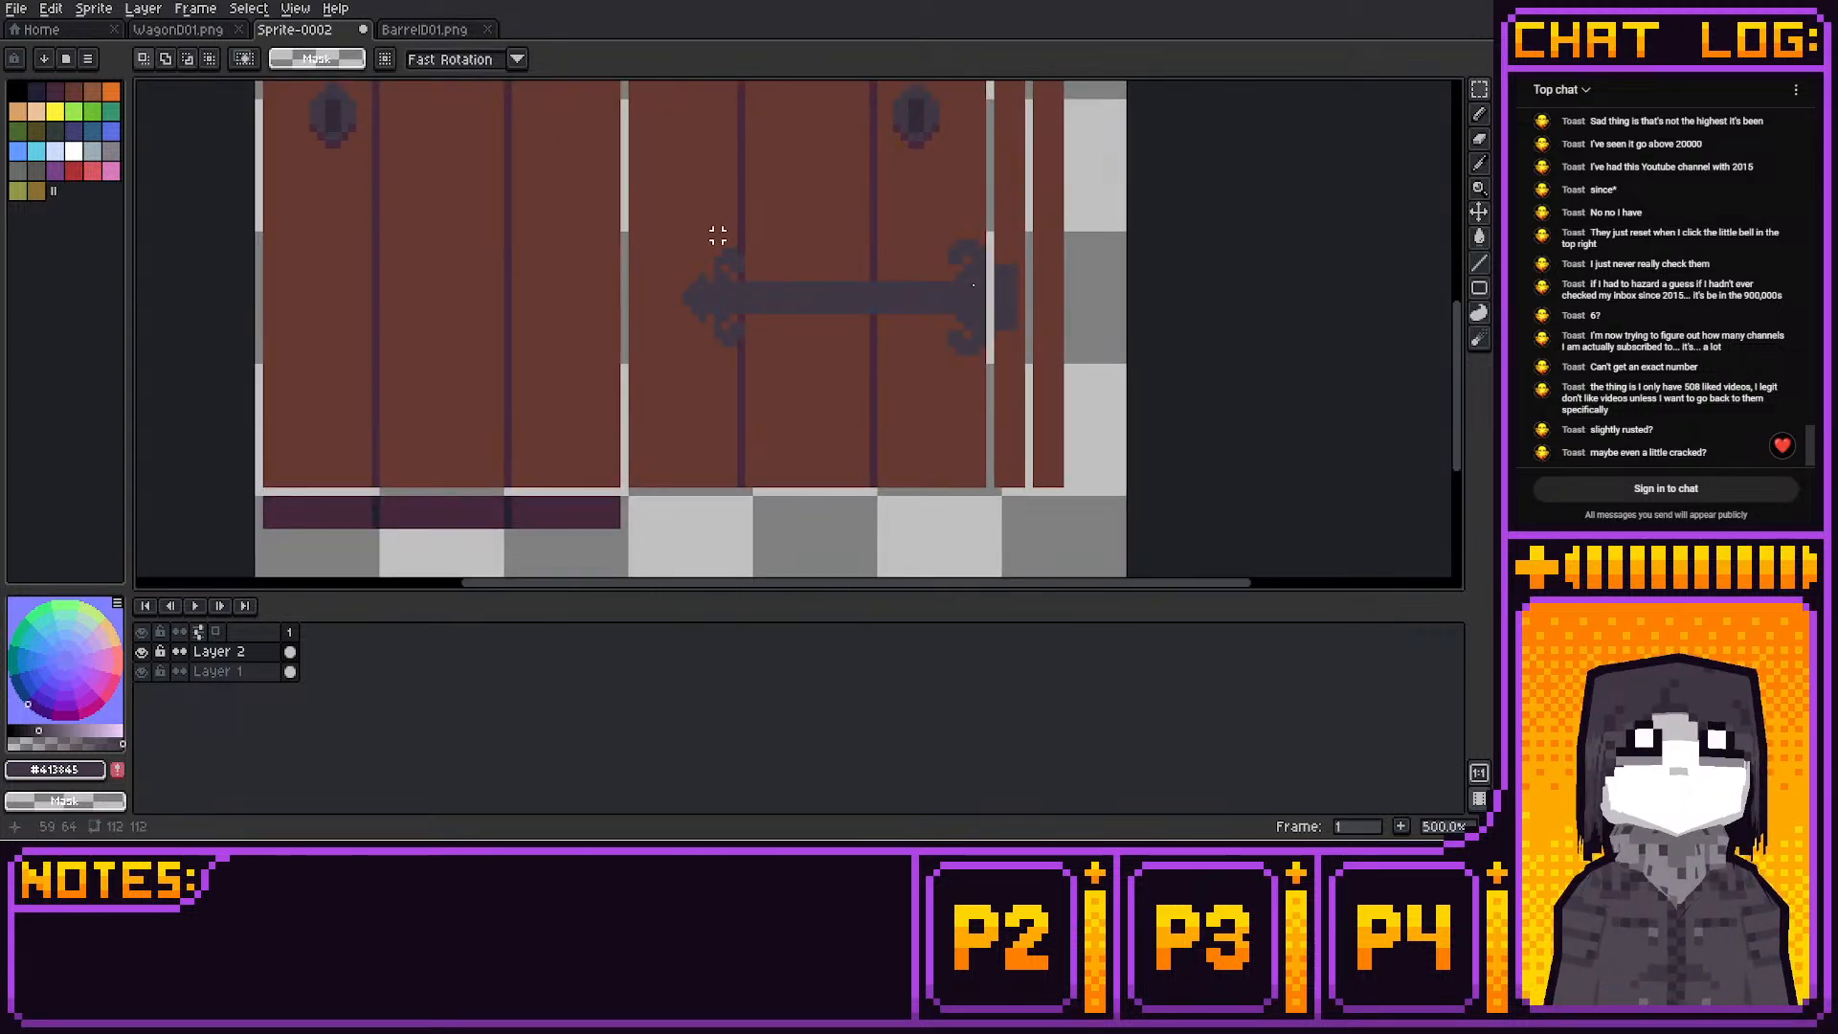
left_click_drag(706, 215, 773, 258)
key("ctrl+t")
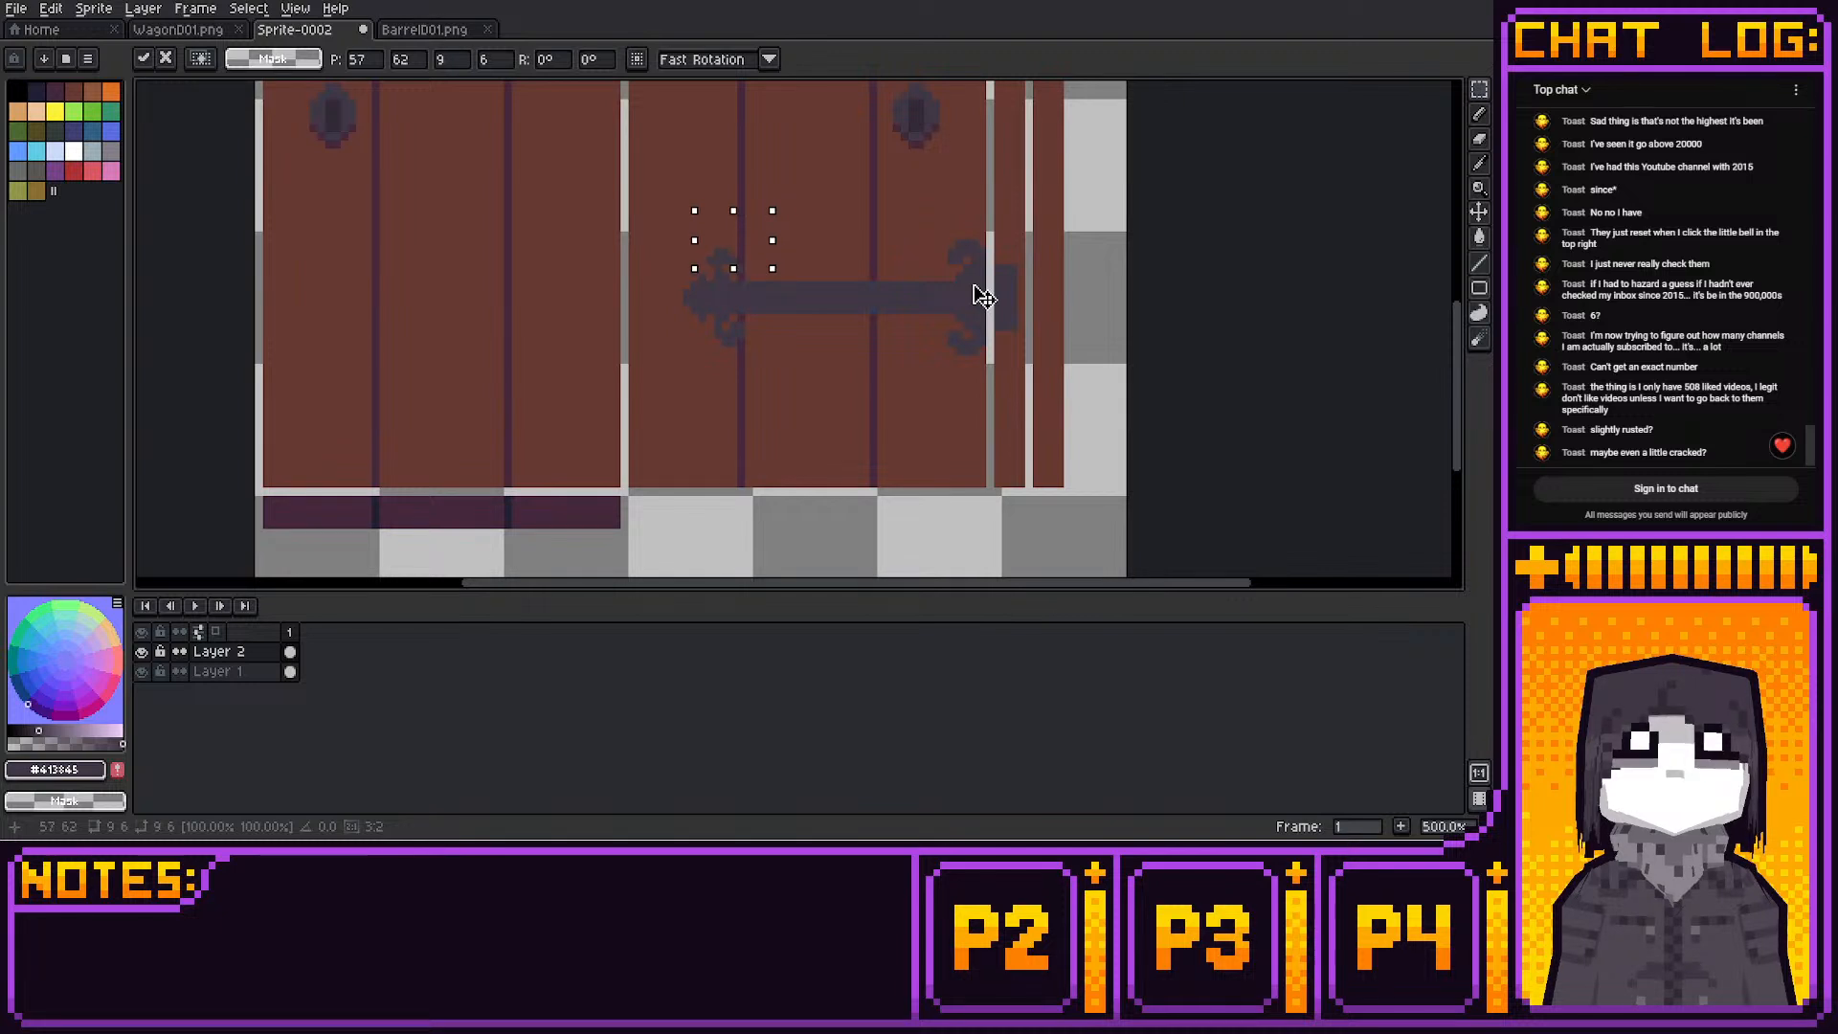
left_click(808, 291)
left_click(1479, 139)
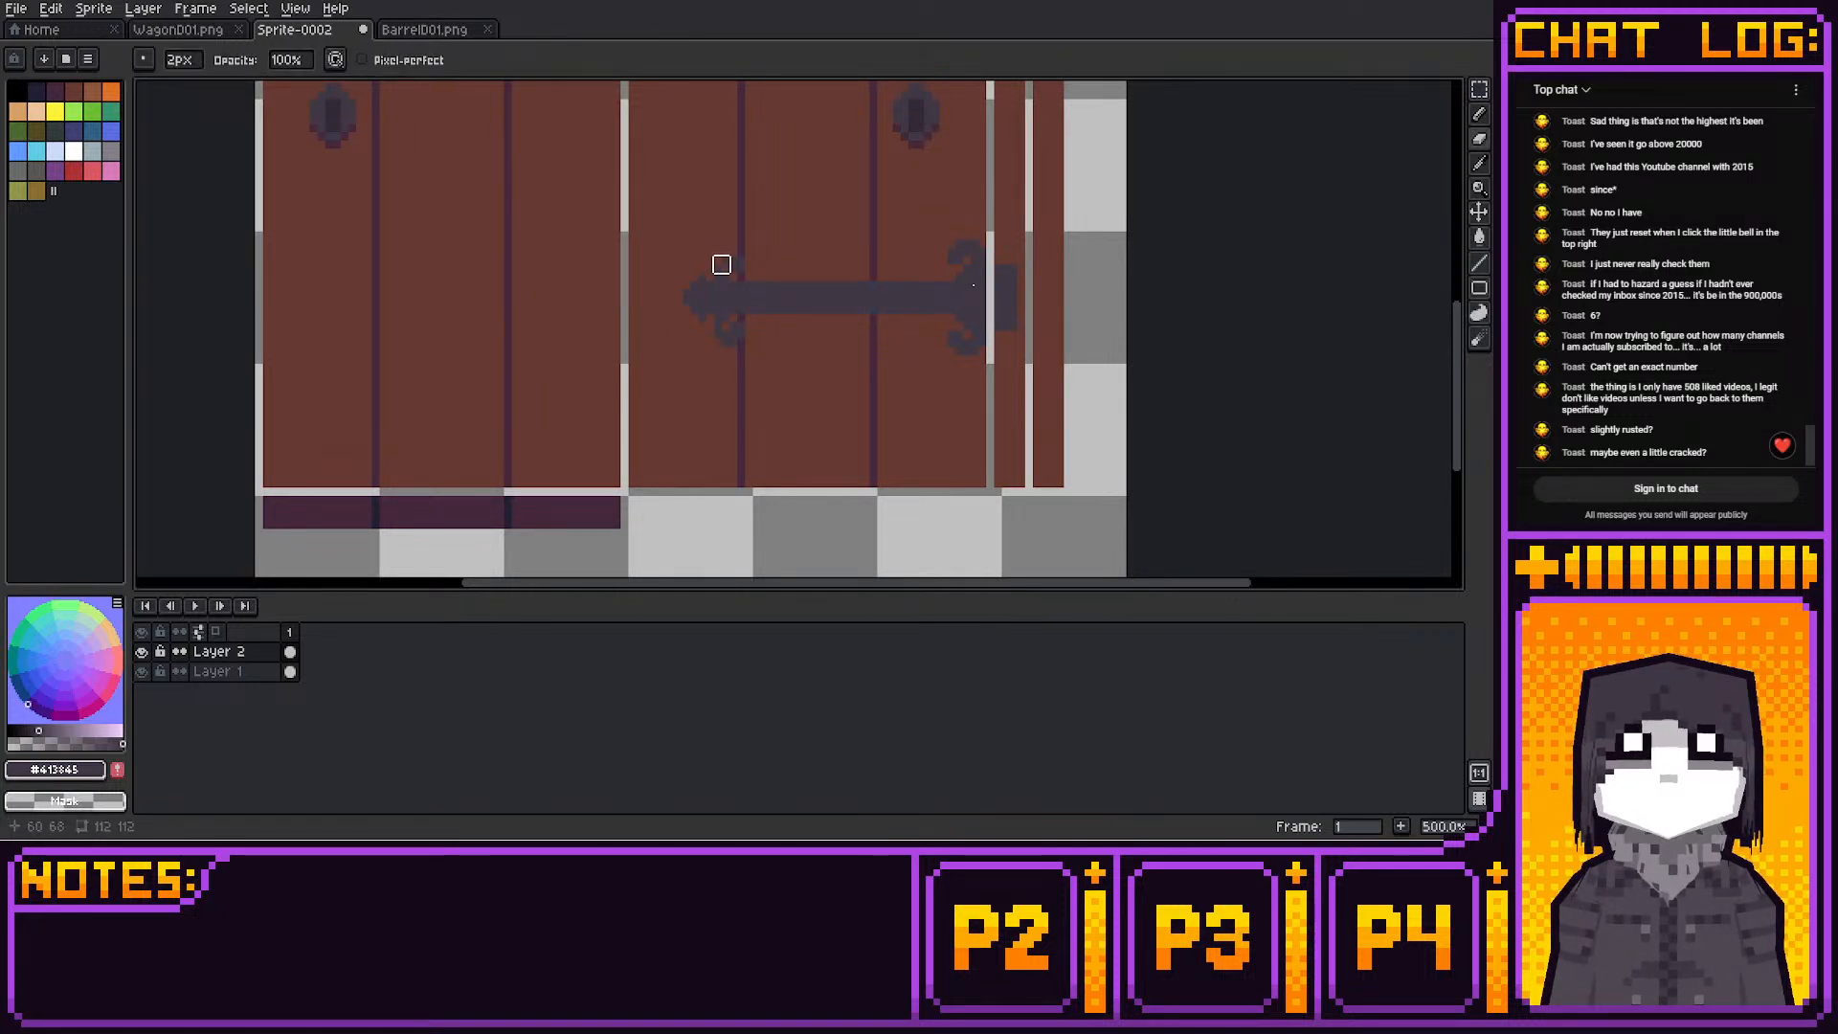
key("ctrl+z")
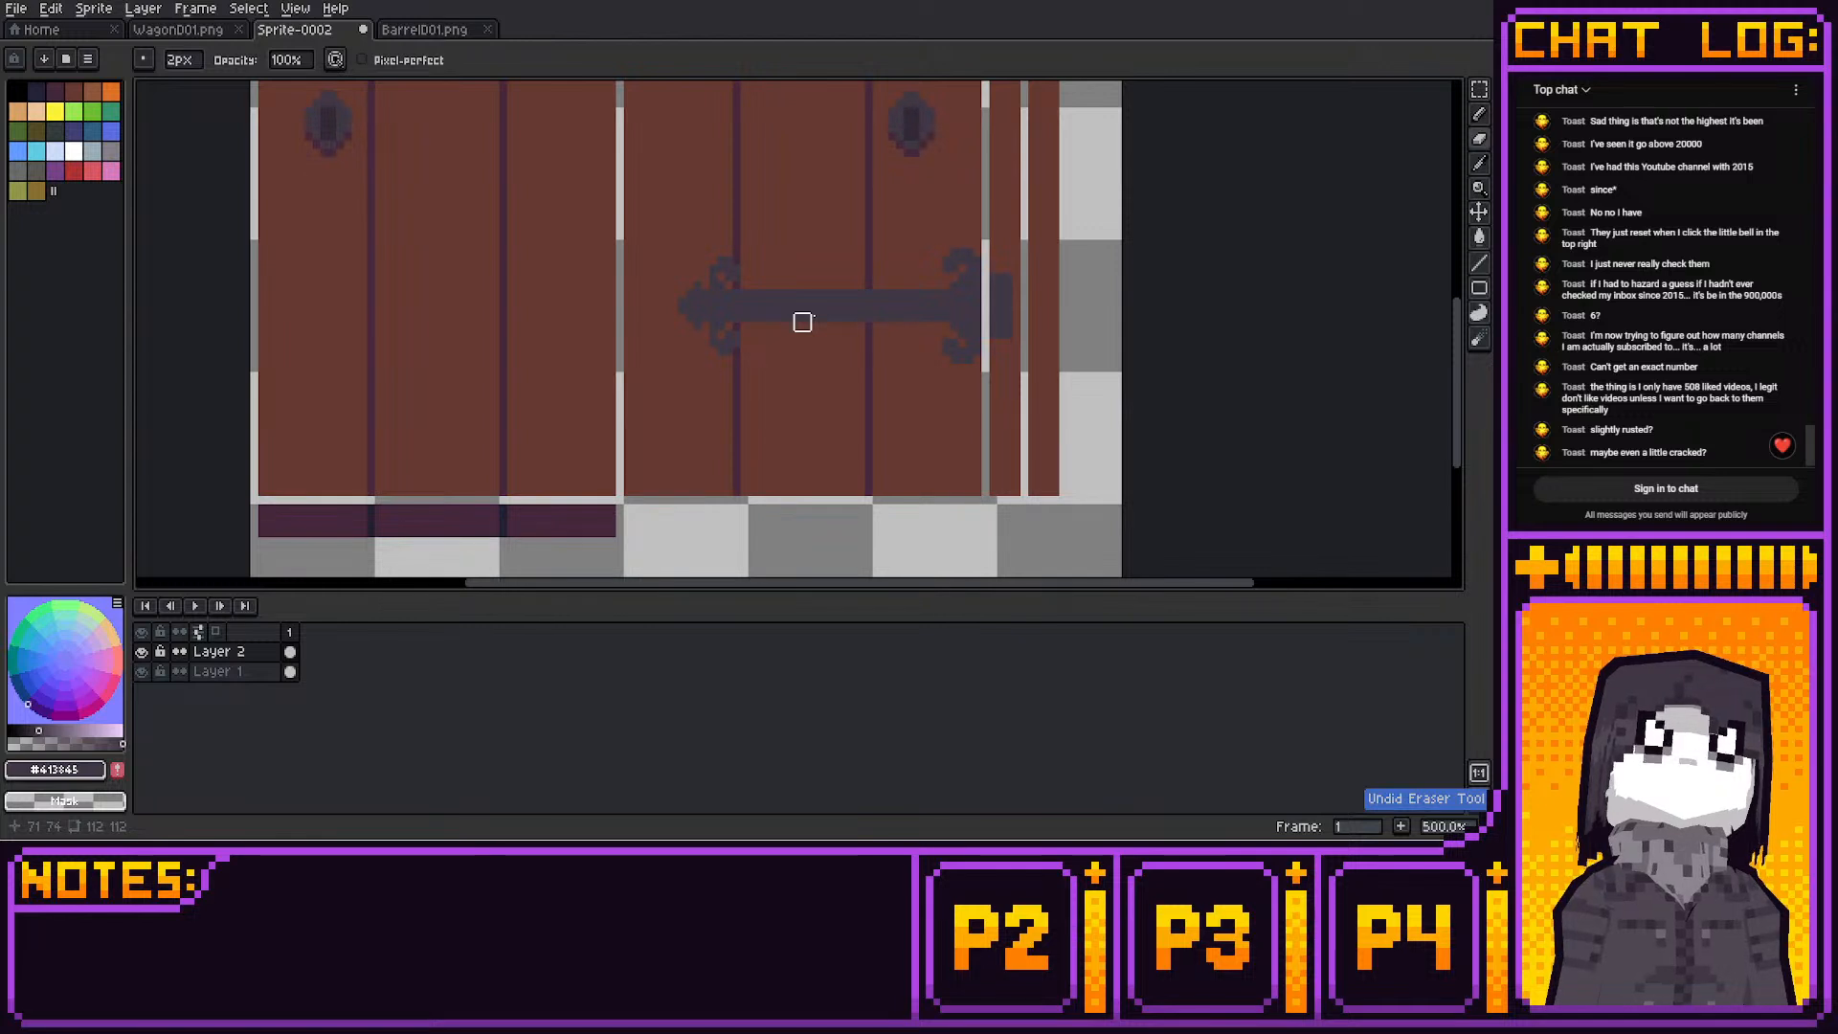
Try narrowing the hinge bar by shifting a 33 by 14 pixel selection of its lower part upward, and move it back
key("m")
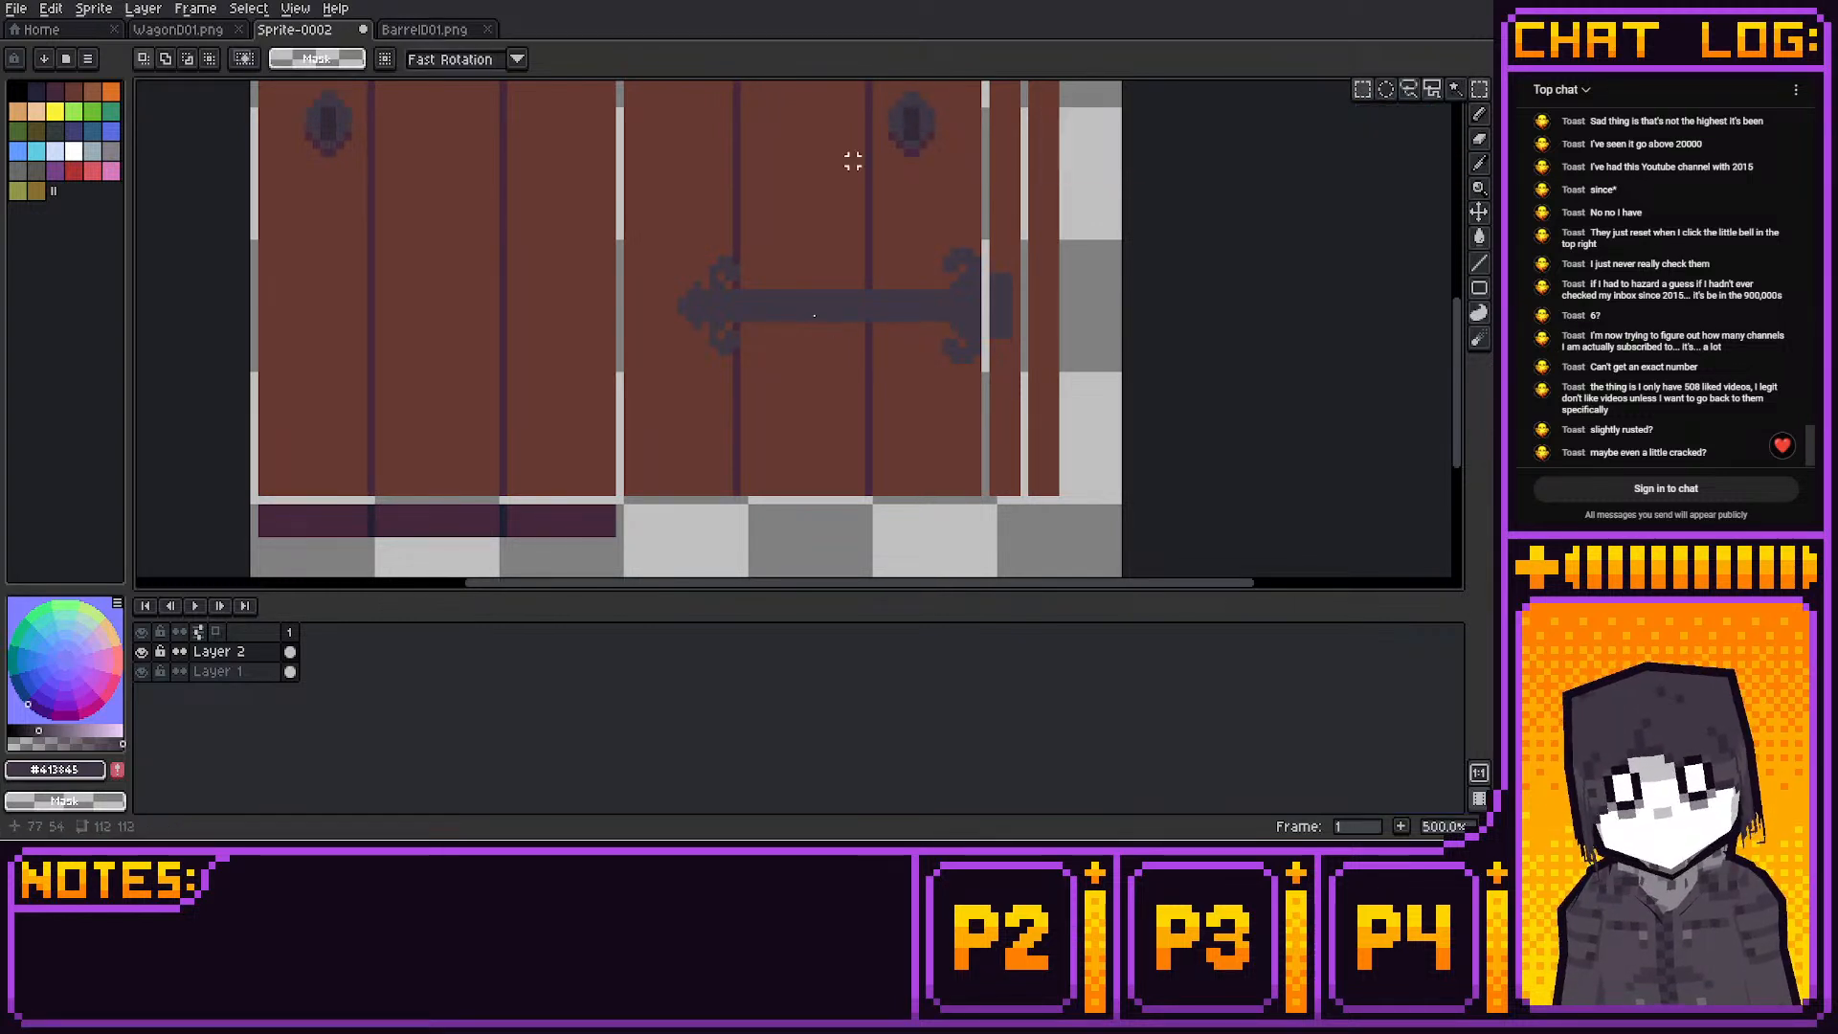
left_click_drag(724, 263, 1015, 226)
left_click(1063, 202)
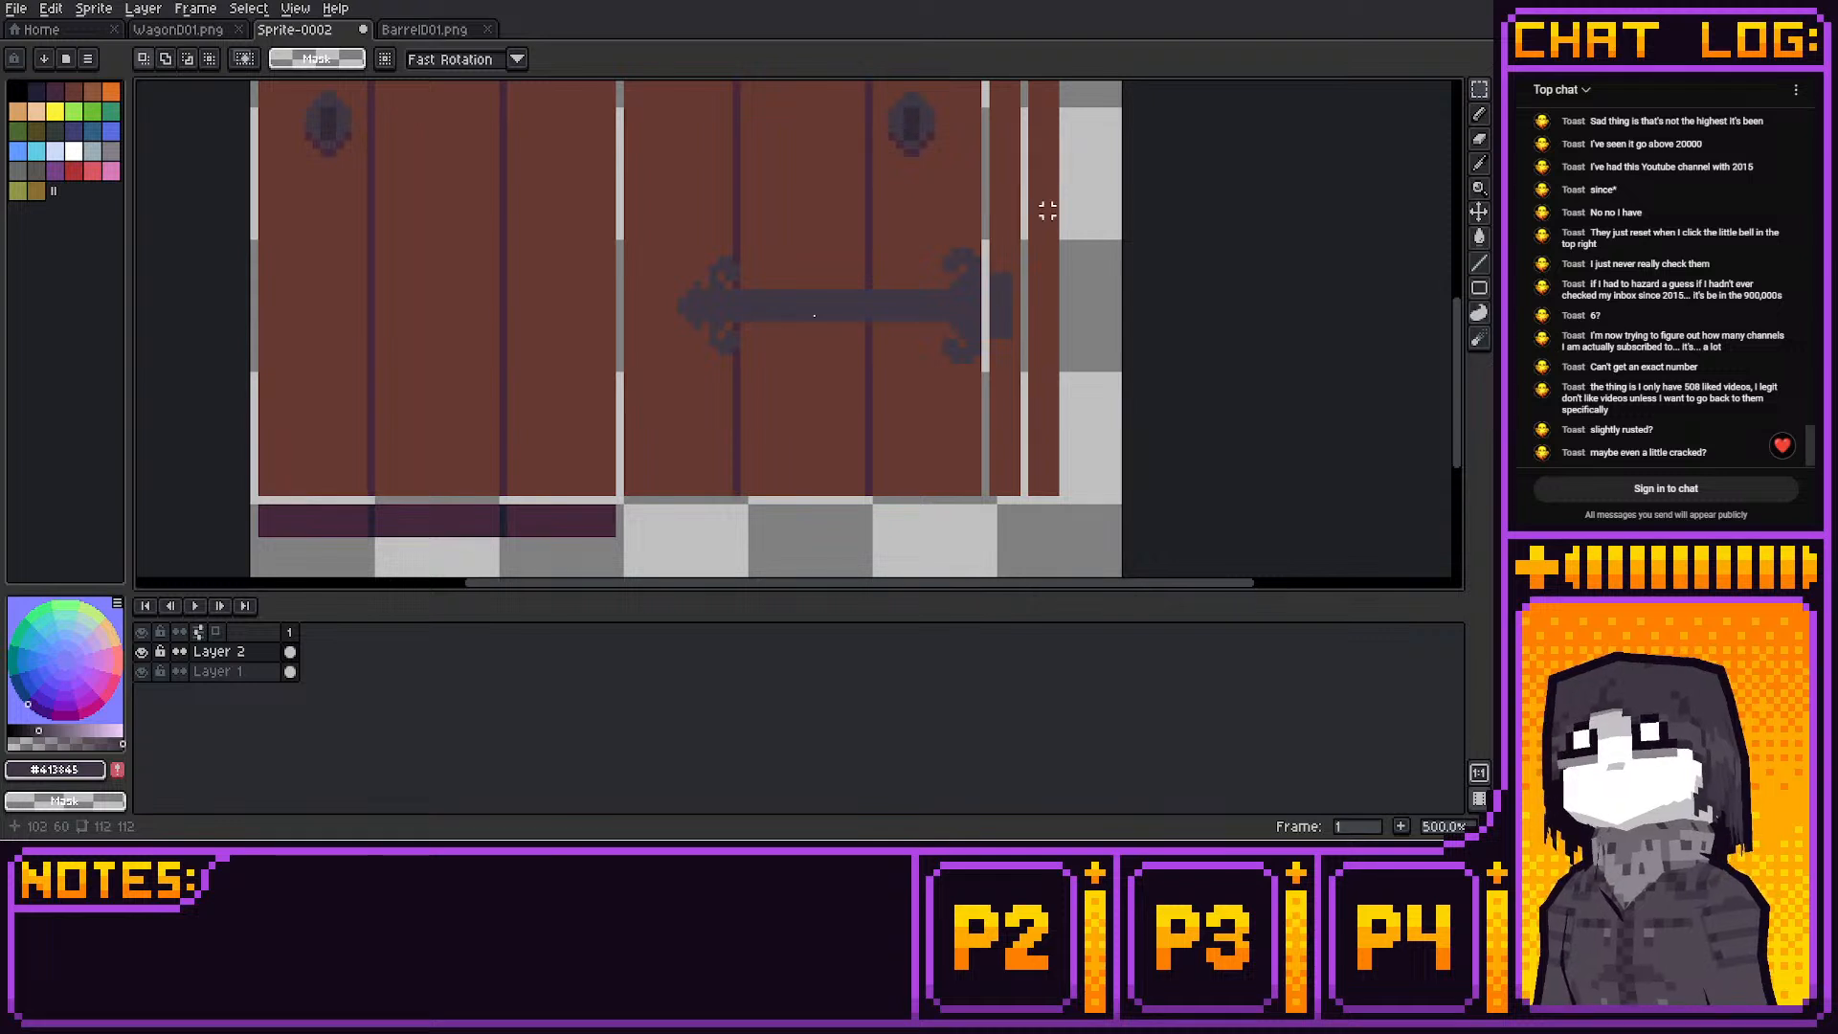
left_click_drag(676, 305, 940, 419)
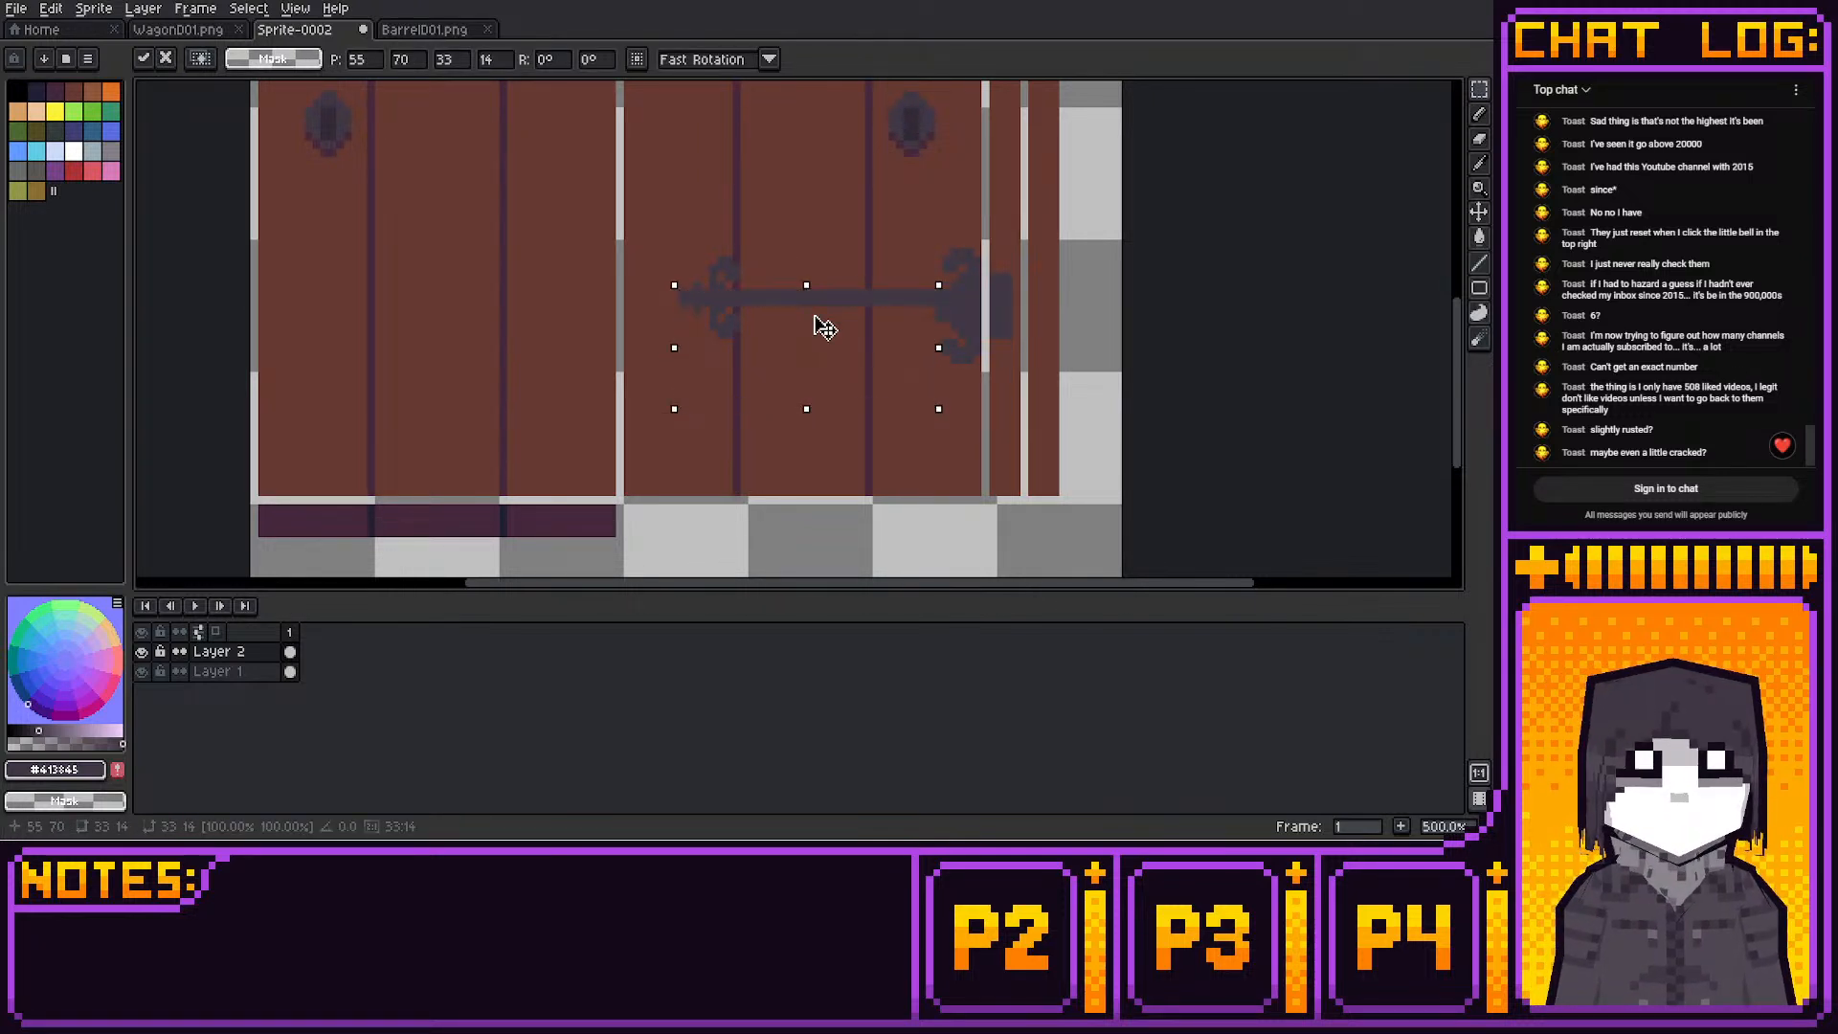
key("Down")
key("ctrl+d")
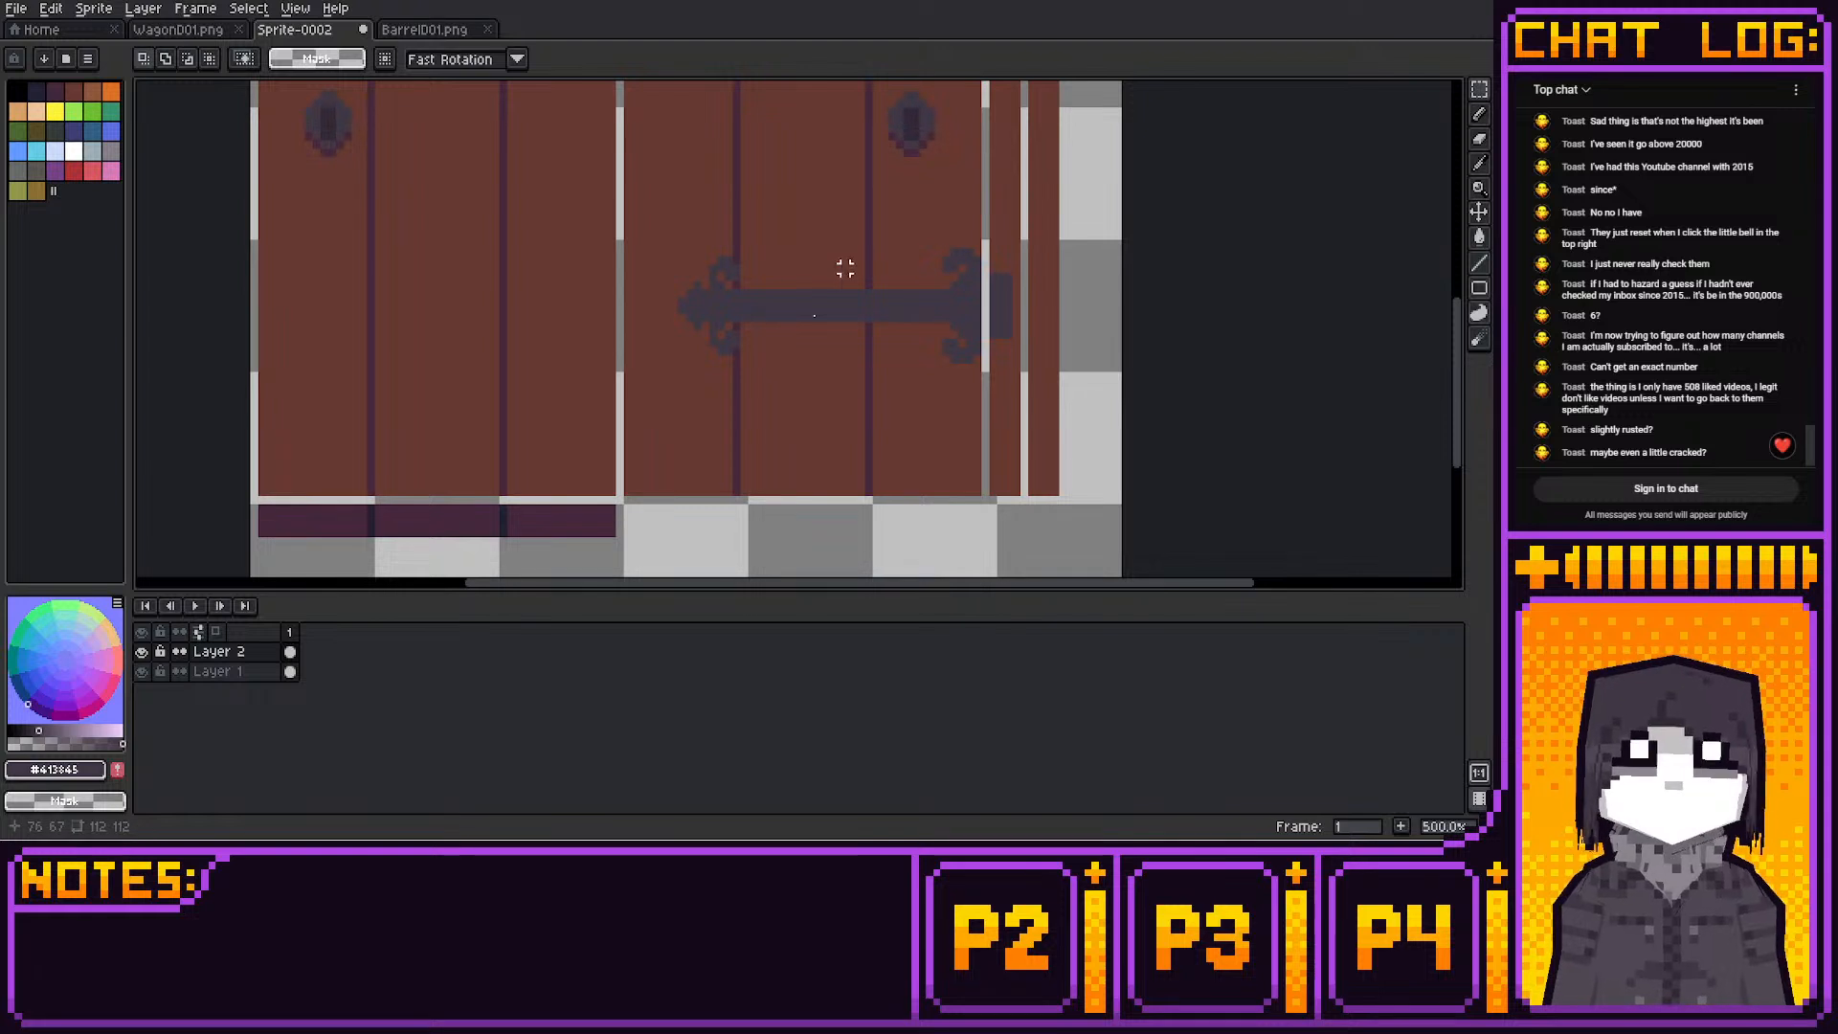
Lengthen the hinge by shifting its pointed end and small curls farther from the side strip, starting with a 26 by 20 pixel selection
middle_click_drag(845, 269, 820, 292)
left_click_drag(635, 245, 842, 415)
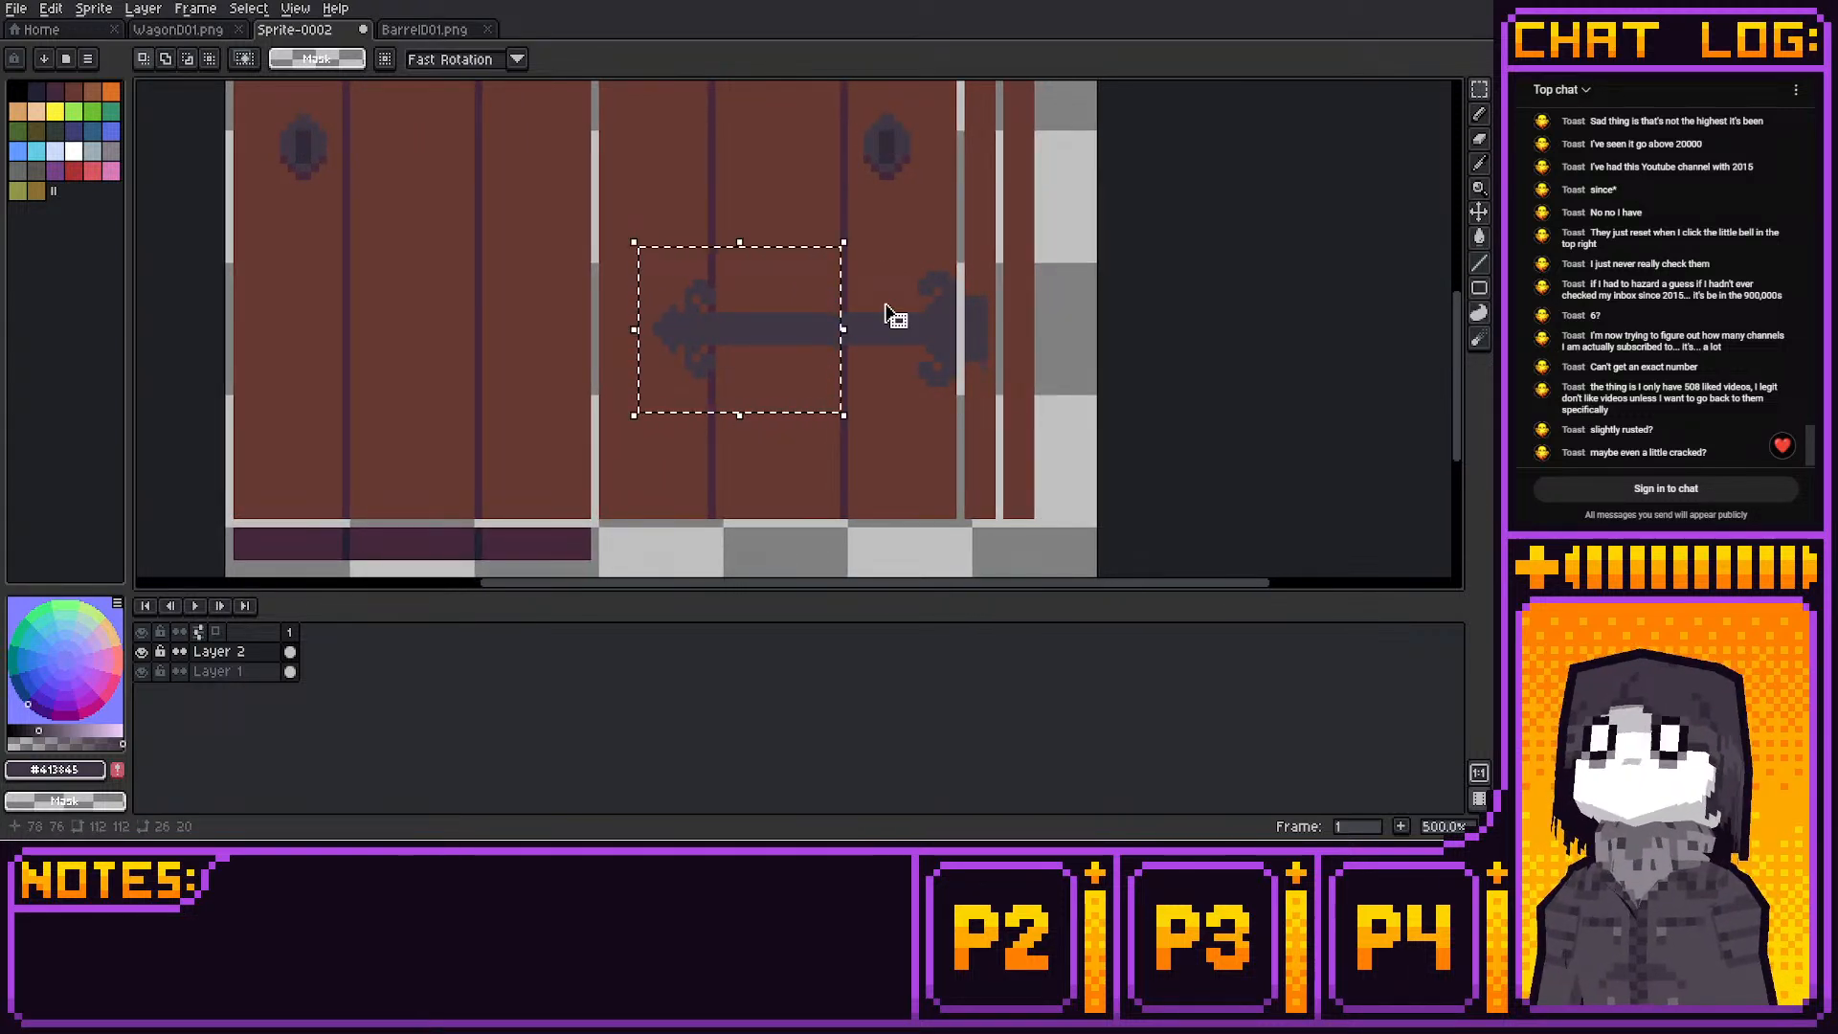
key("ctrl+t")
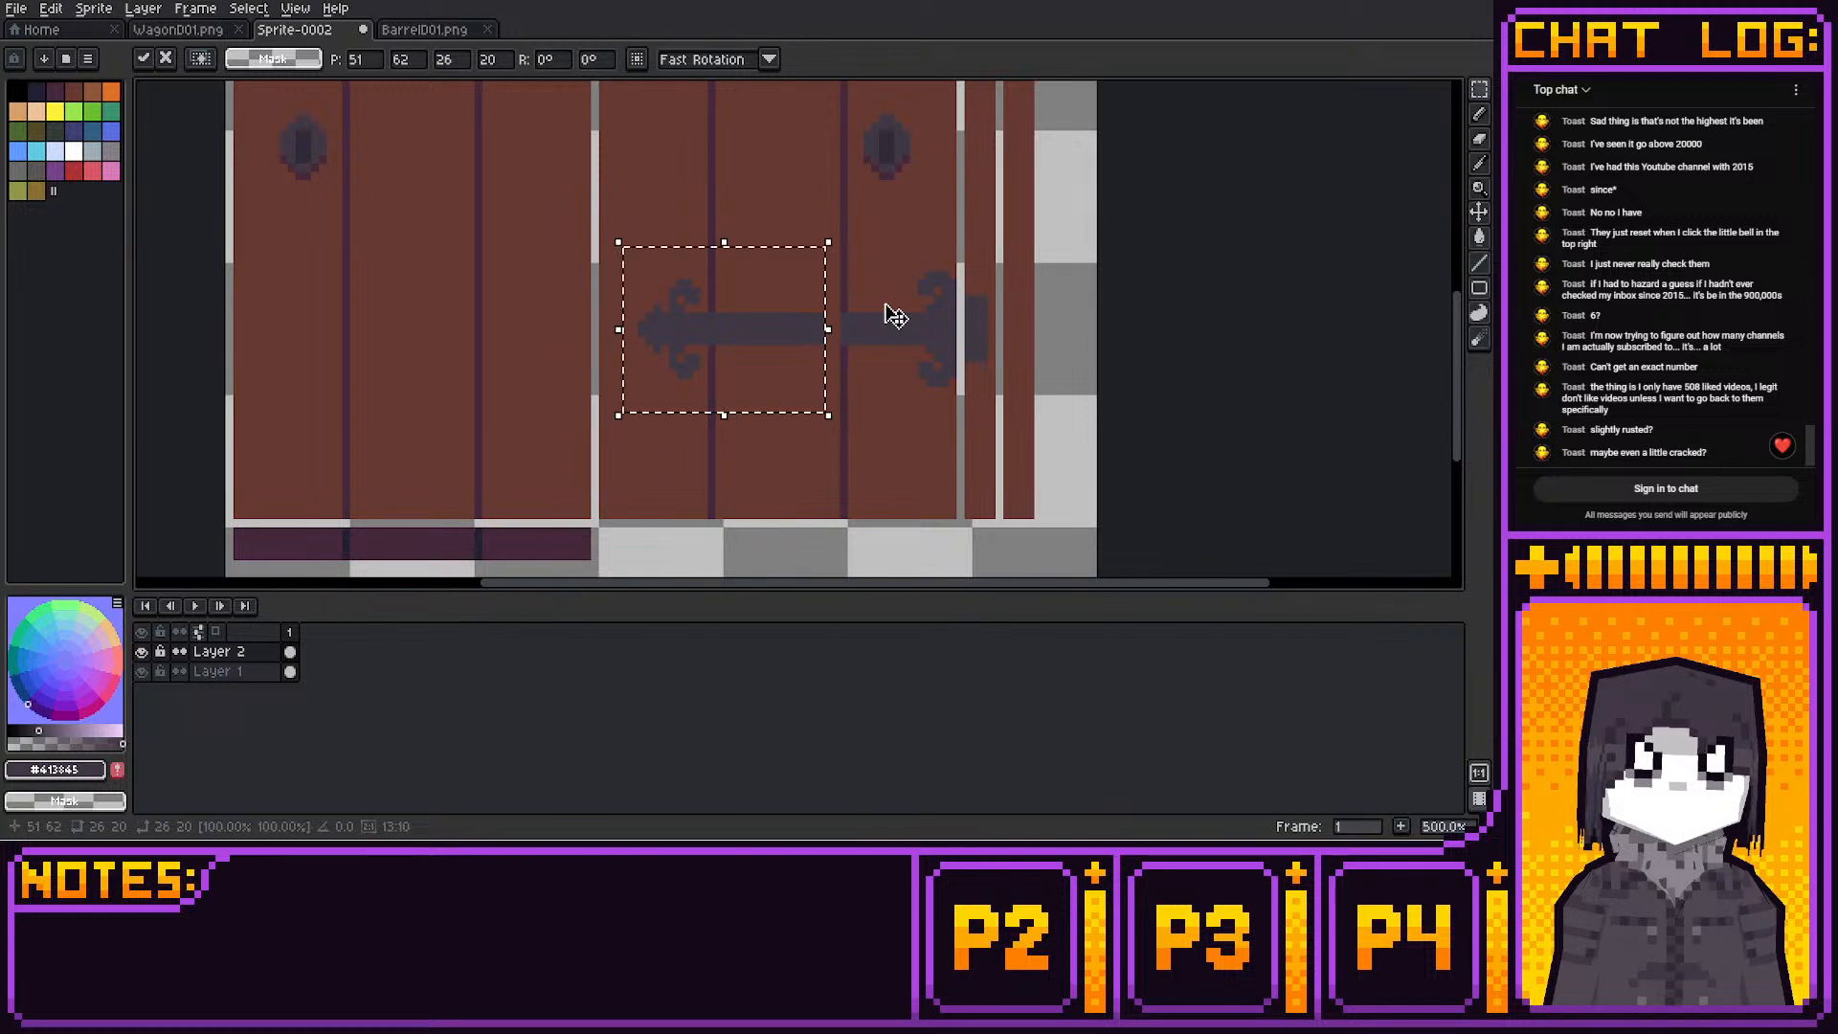
key("ctrl+d")
left_click_drag(603, 326, 640, 356)
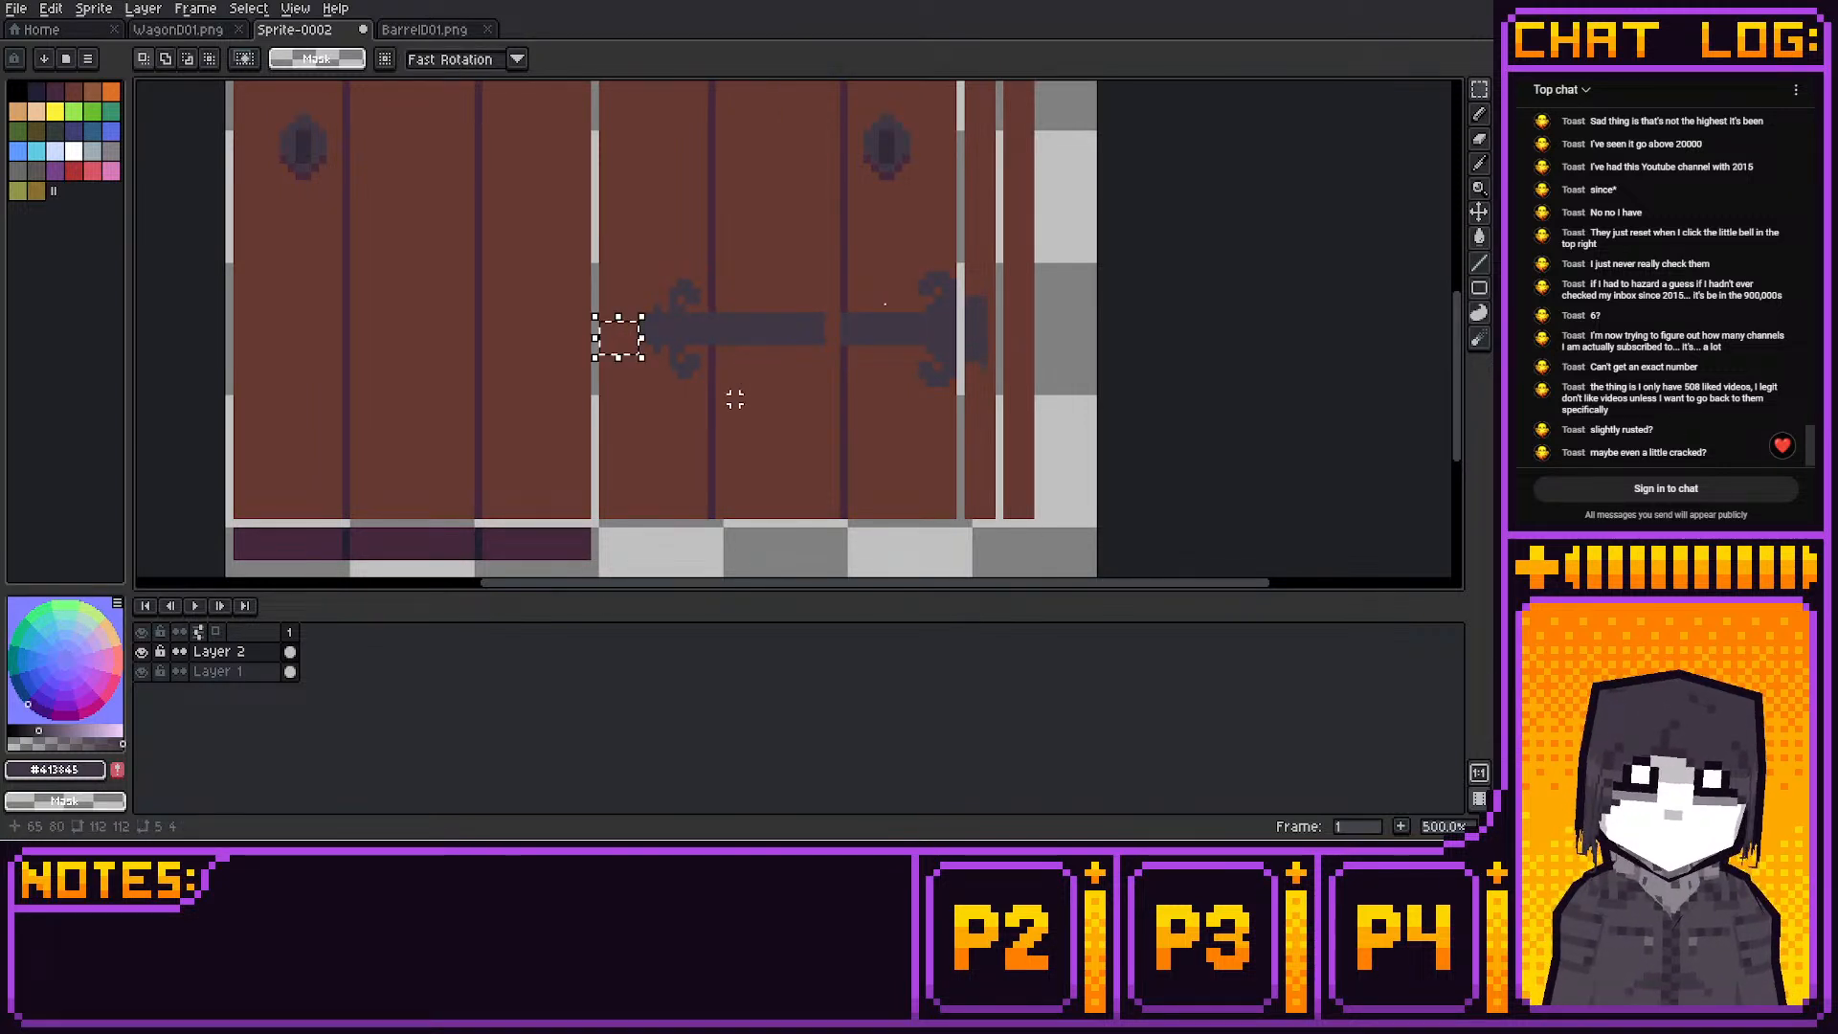
left_click_drag(627, 269, 758, 415)
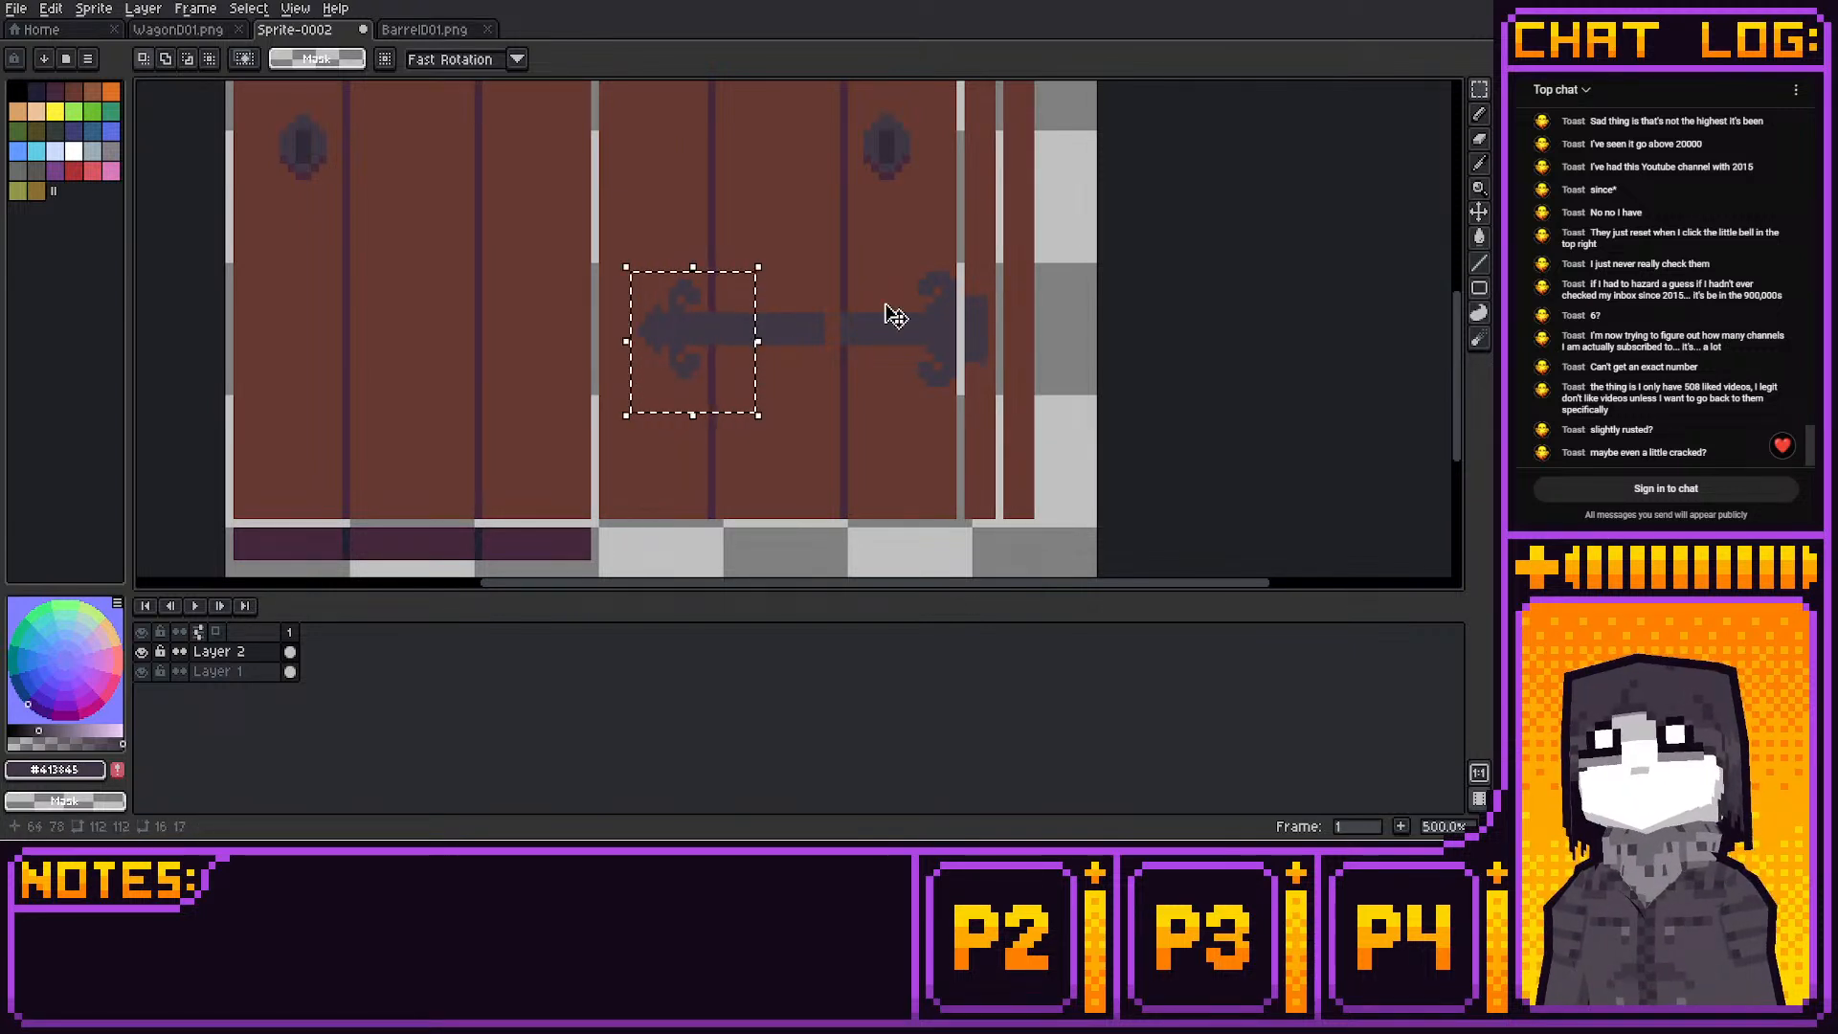
key("ctrl+t")
Stretch a 3 by 10 pixel slice of the hinge bar to 23 pixels wide to close the gap
left_click_drag(735, 345, 737, 376)
left_click(755, 363)
left_click_drag(742, 338, 750, 338)
left_click_drag(885, 306, 900, 320)
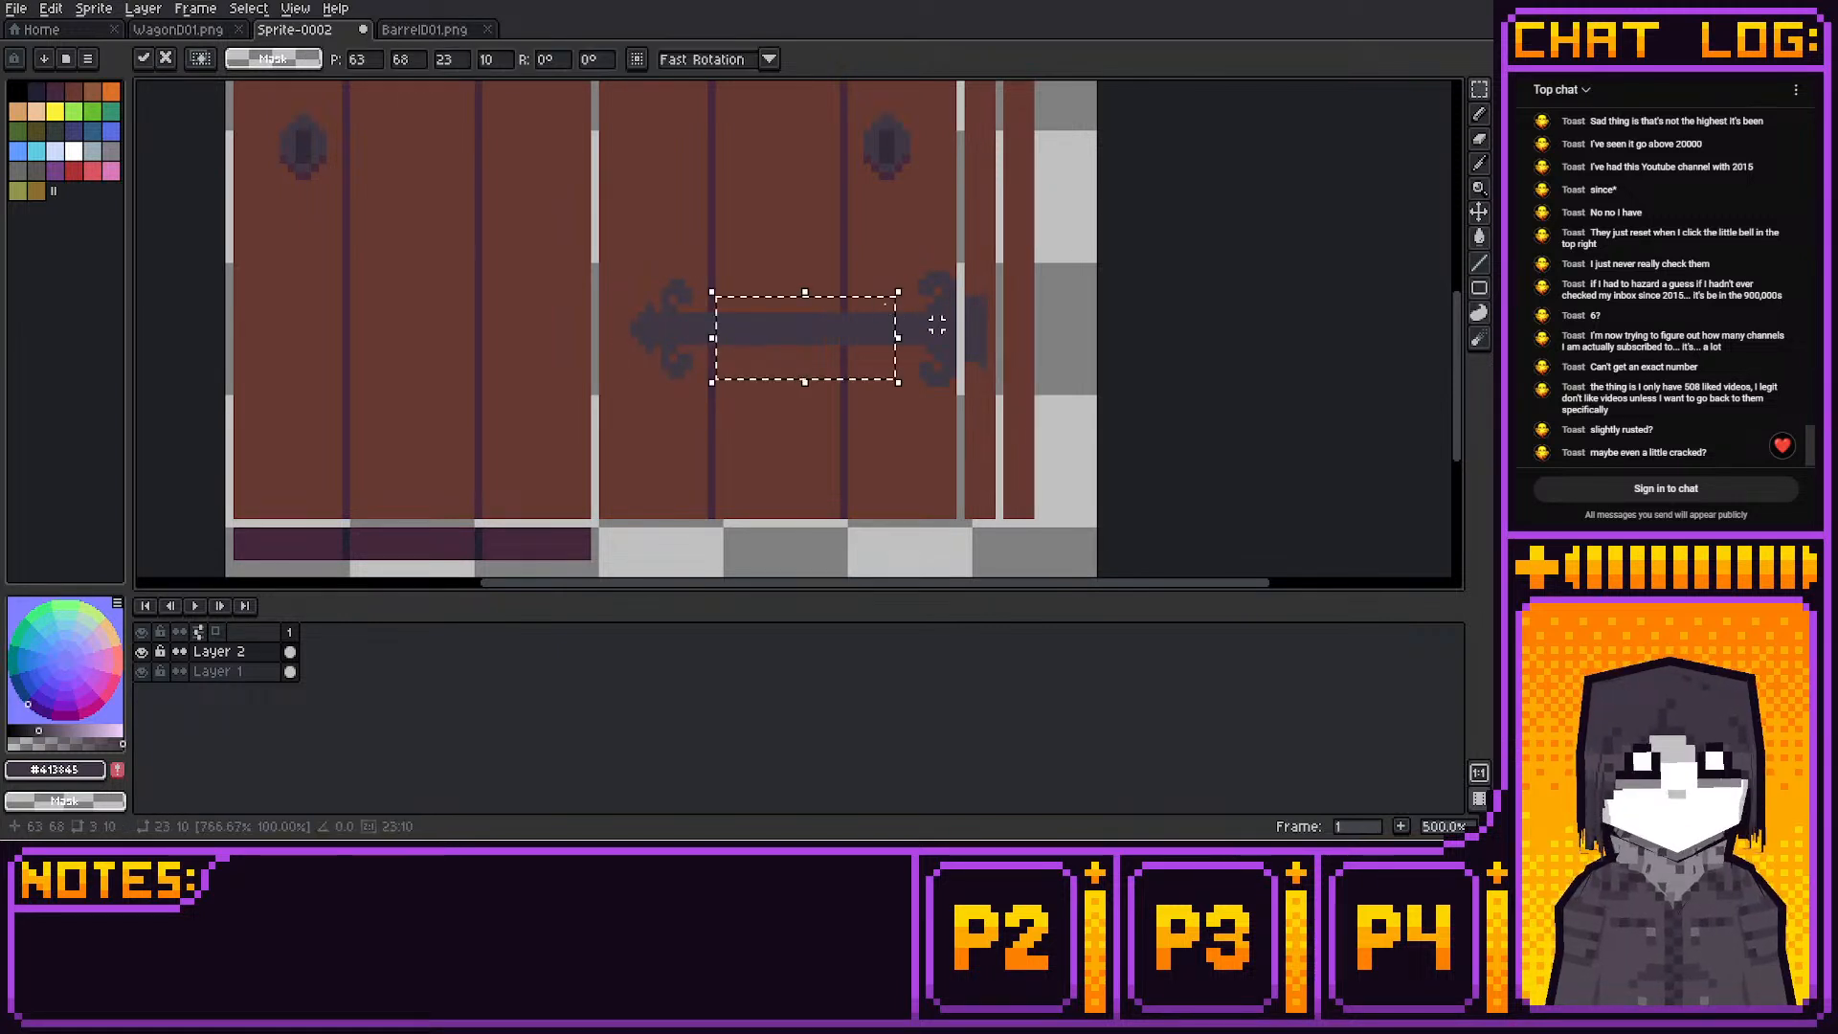
left_click(936, 323)
scroll(1033, 158, "down", 2)
Copy a 2 by 3 pixel rivet from a metal band in BarrelD01.png and return to Sprite-0002
middle_click_drag(1028, 199, 903, 377)
scroll(954, 256, "up", 1)
key("i")
key("ctrl+Tab")
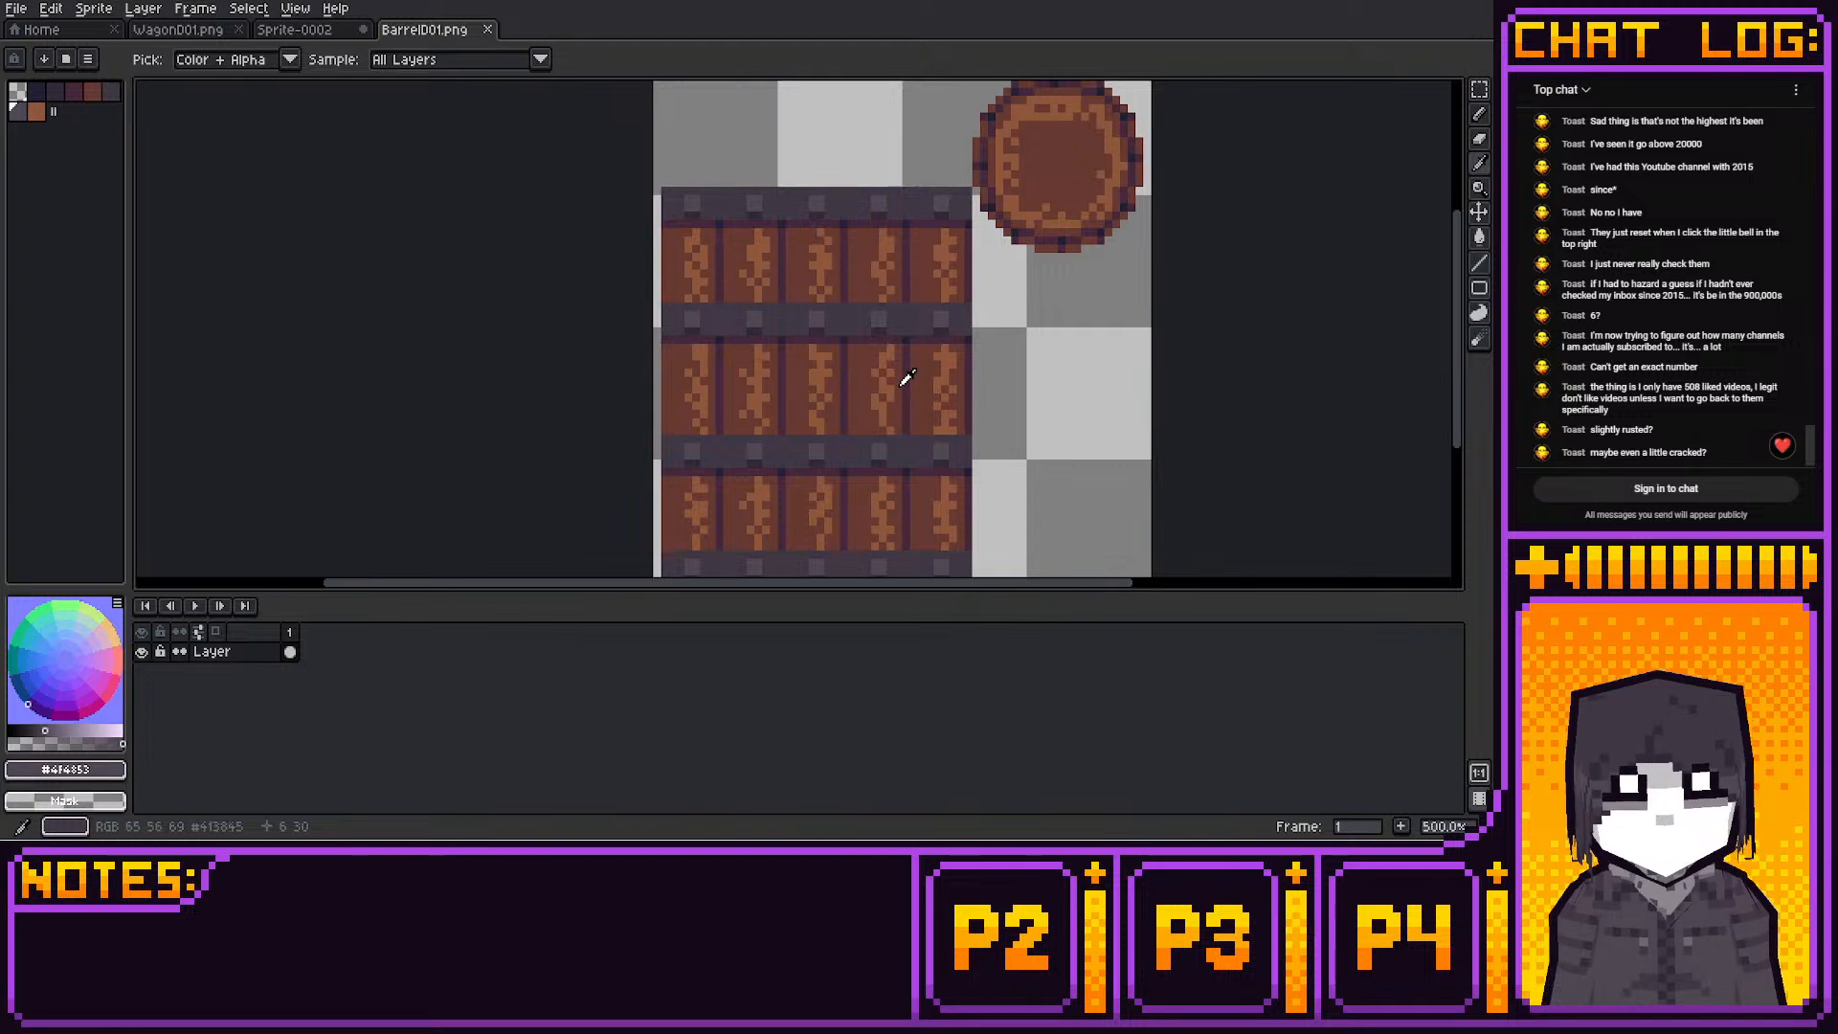
key("shift+m")
left_click_drag(750, 331, 762, 310)
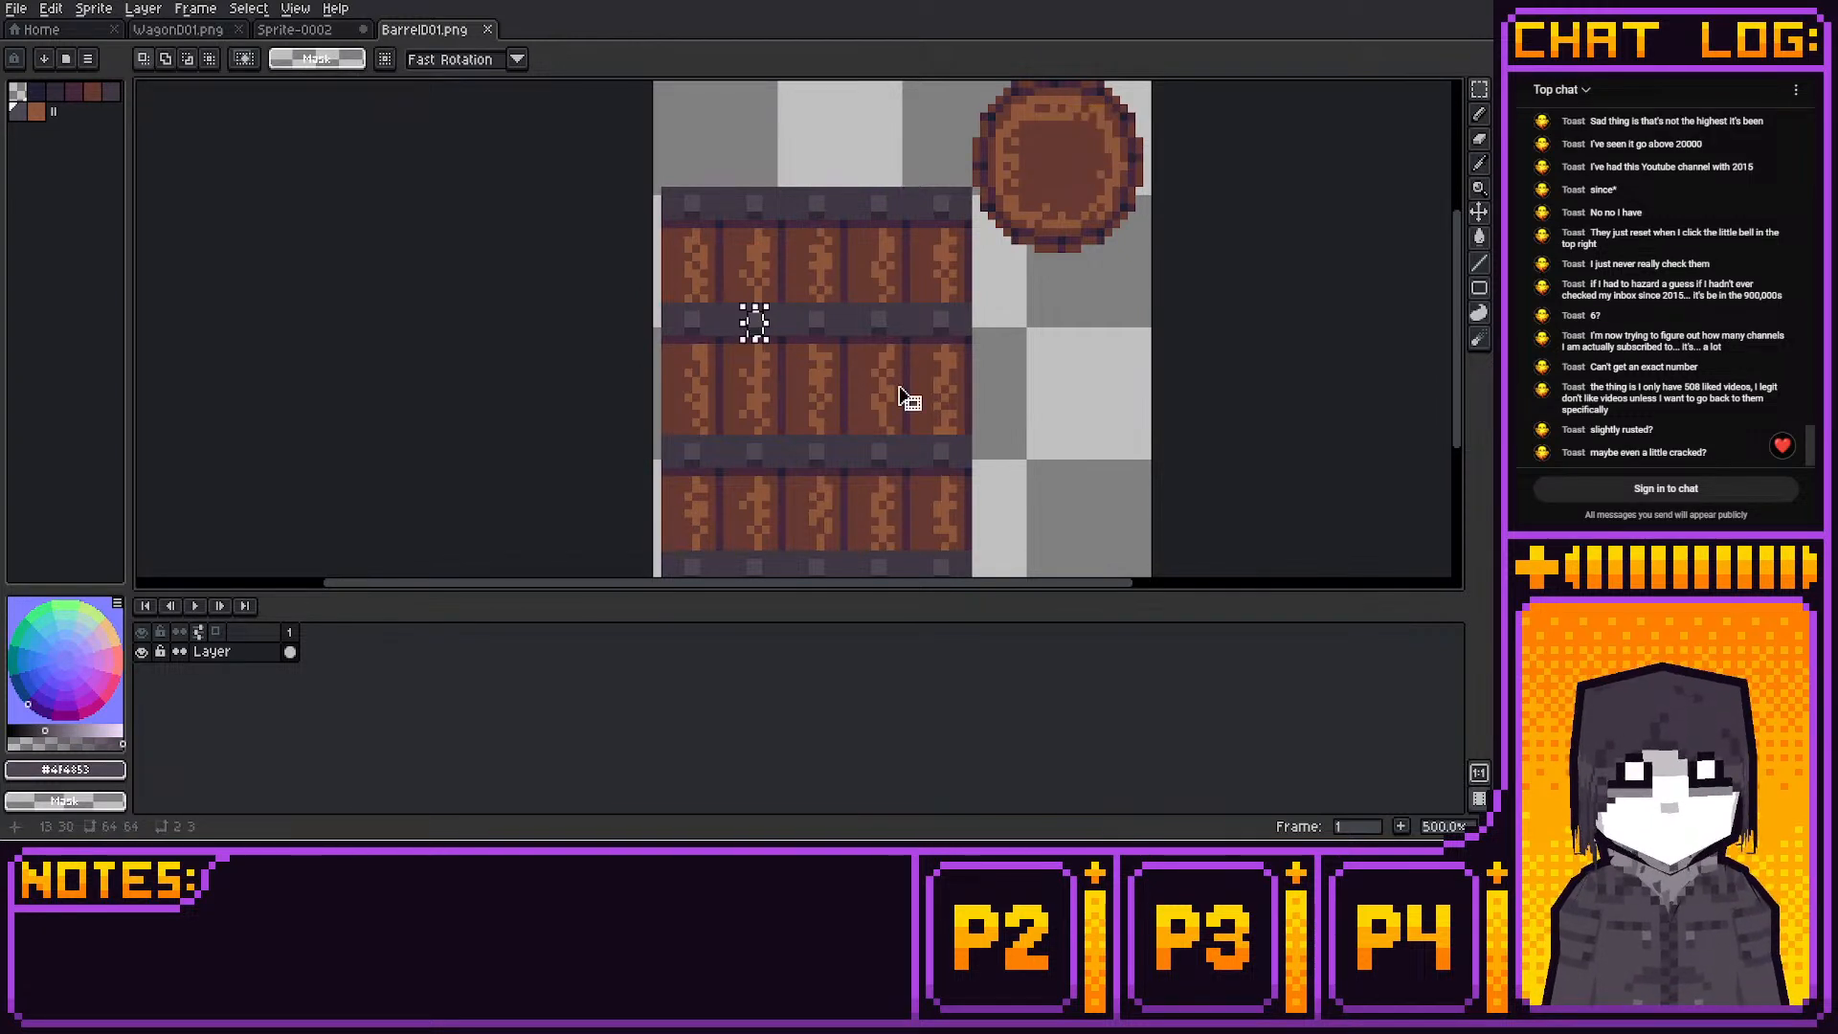
key("ctrl+c")
key("ctrl+shift+Tab")
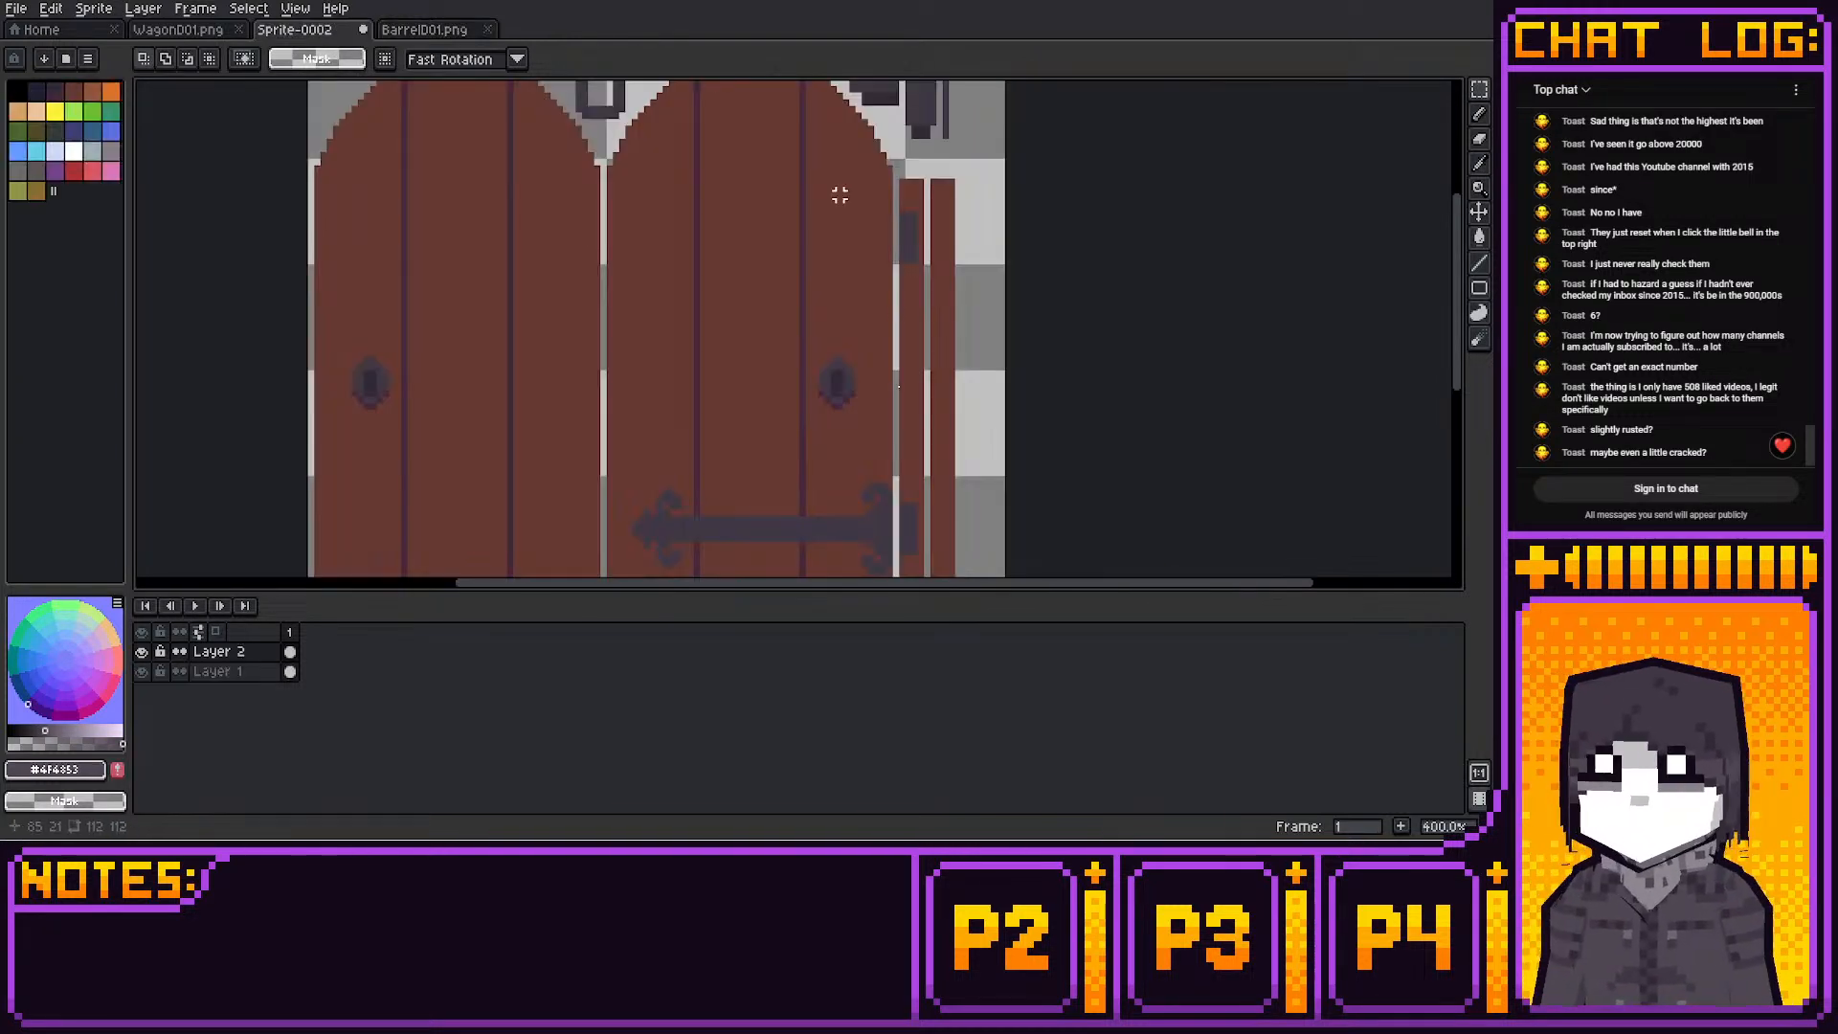
middle_click_drag(931, 454, 918, 256)
key("ctrl+v")
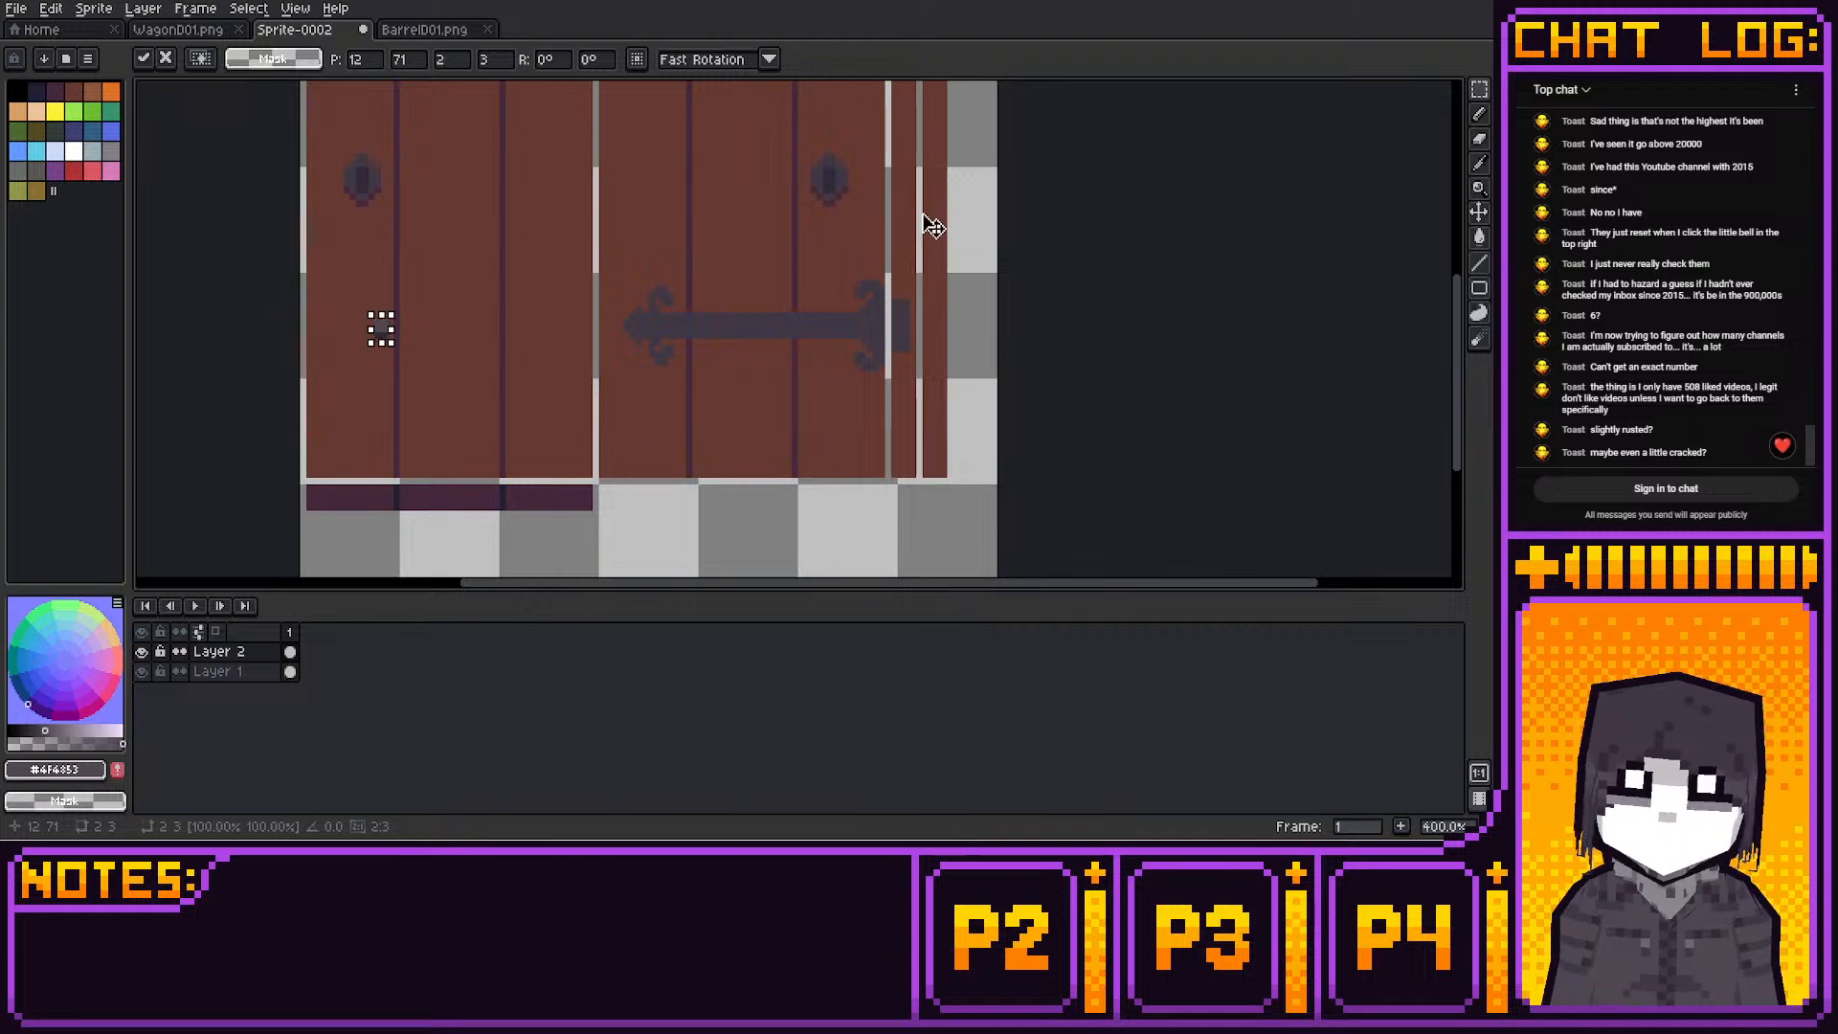
left_click_drag(392, 329, 442, 332)
key("ctrl+z")
middle_click_drag(886, 315, 895, 346)
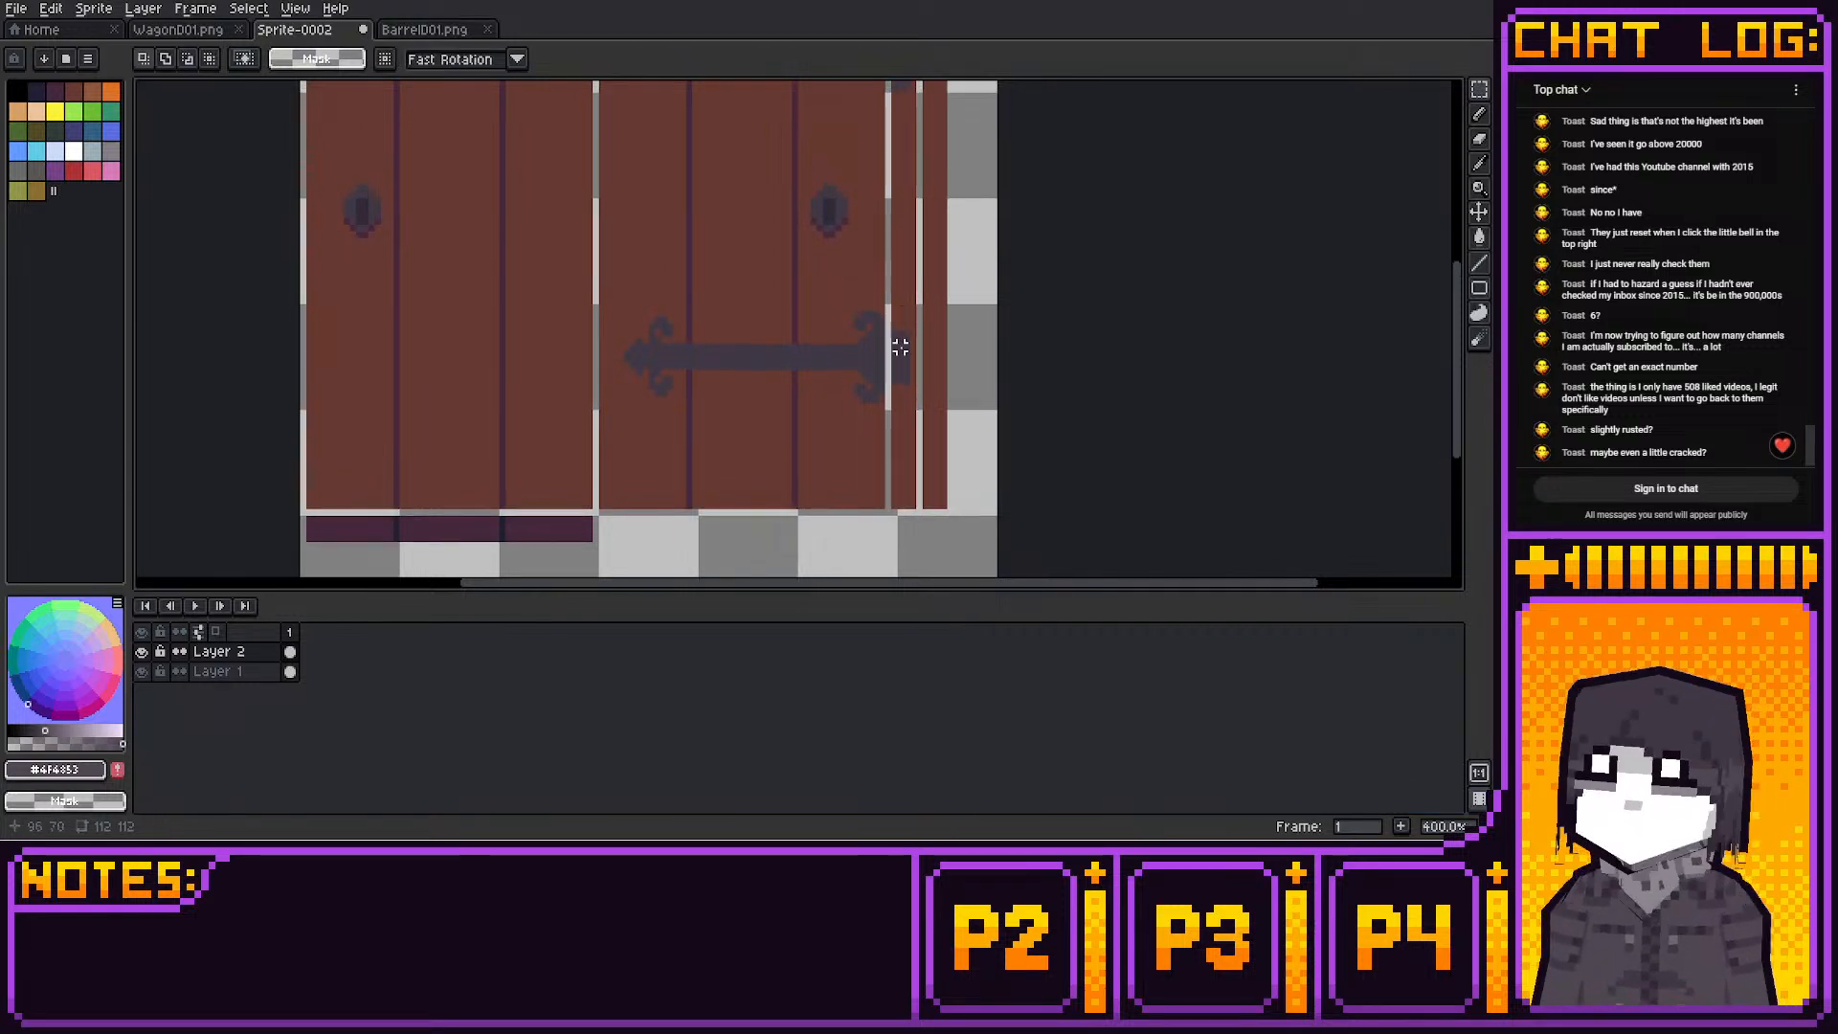
Paste the copied rivet and place it at position 91, 71 on the hinge's wide end beside the side strip
key("ctrl+v")
key("Right")
key("Down")
key("Down")
key("Down")
key("Down")
key("Down")
key("Down")
key("Down")
key("Down")
key("Down")
key("Down")
key("Down")
key("Down")
key("Down")
key("Down")
key("Down")
key("Down")
key("Down")
key("Down")
key("Down")
key("Down")
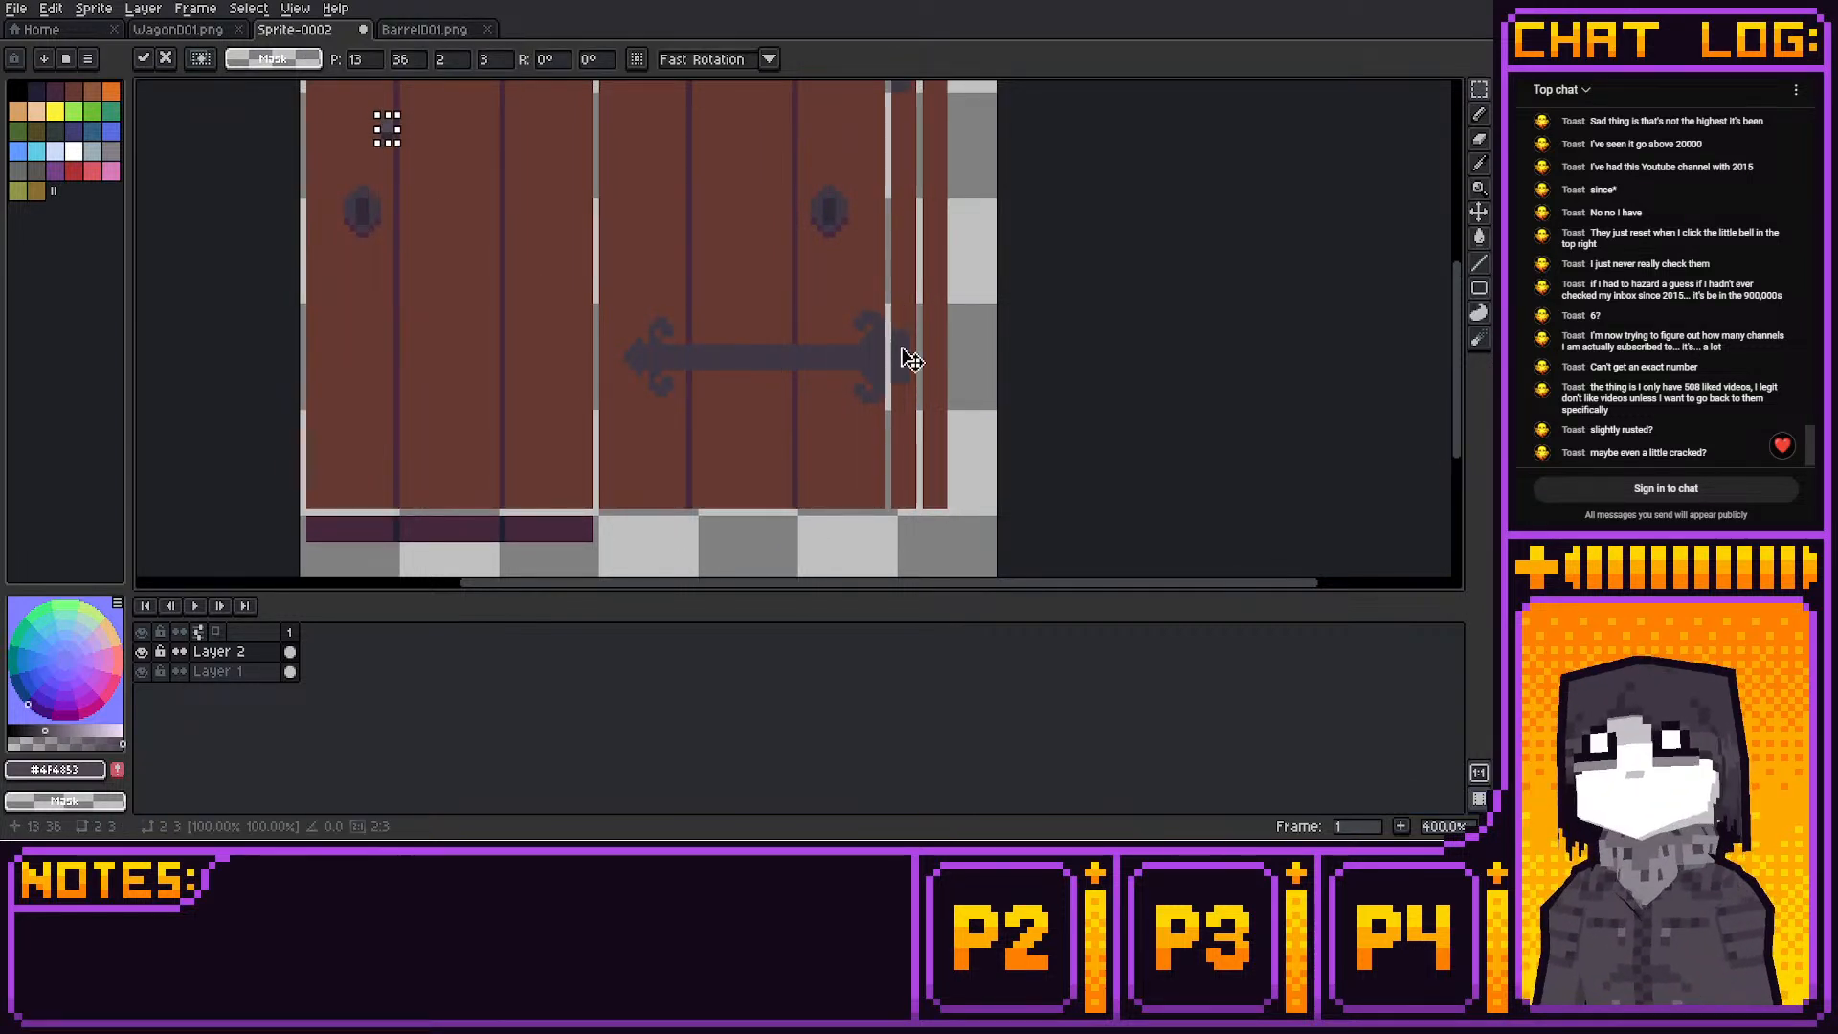
key("Right")
key("Right")
key("Right")
key("Right")
key("Right")
key("Right")
key("Right")
key("Right")
key("Right")
key("Right")
key("Right")
key("Right")
key("Right")
key("Right")
key("Right")
key("Right")
key("Right")
key("Right")
key("Right")
key("Right")
key("Up")
key("Up")
key("Up")
key("Up")
key("Up")
key("Up")
key("Up")
key("Up")
key("Up")
key("Up")
key("Up")
key("Up")
key("Up")
key("Up")
key("Up")
key("Up")
key("Up")
key("Up")
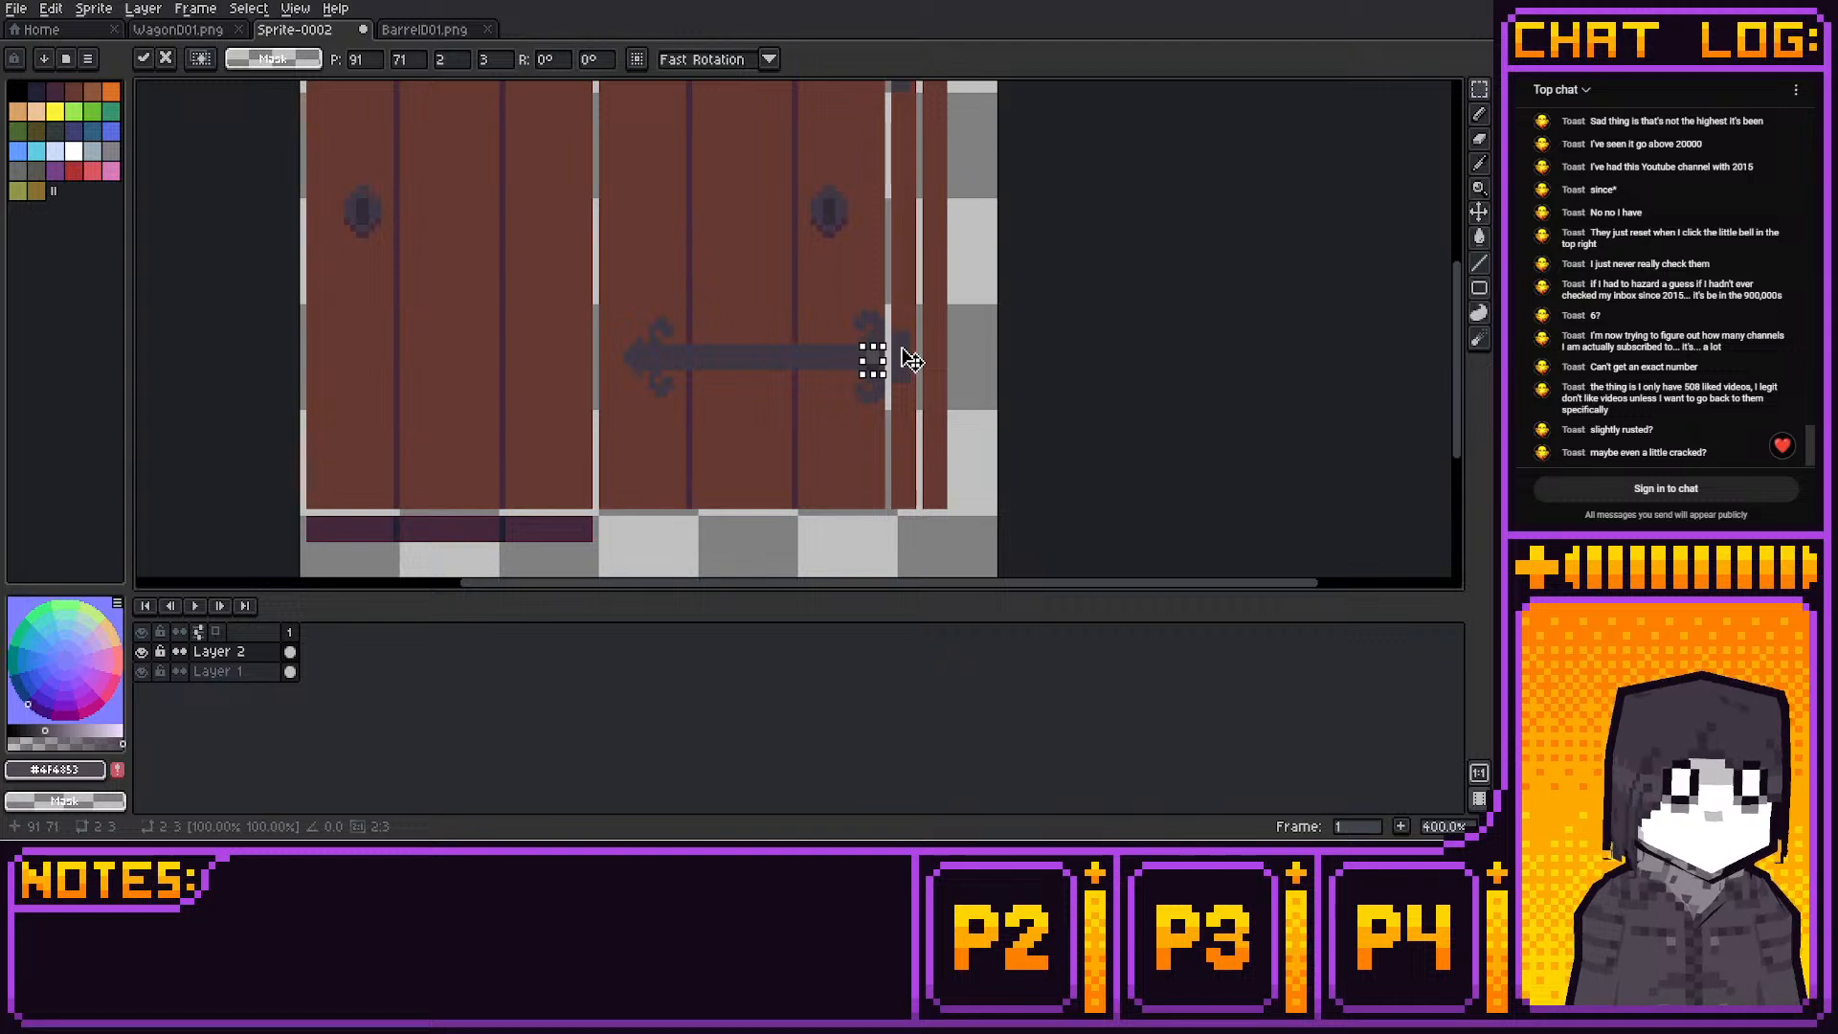
left_click(975, 321)
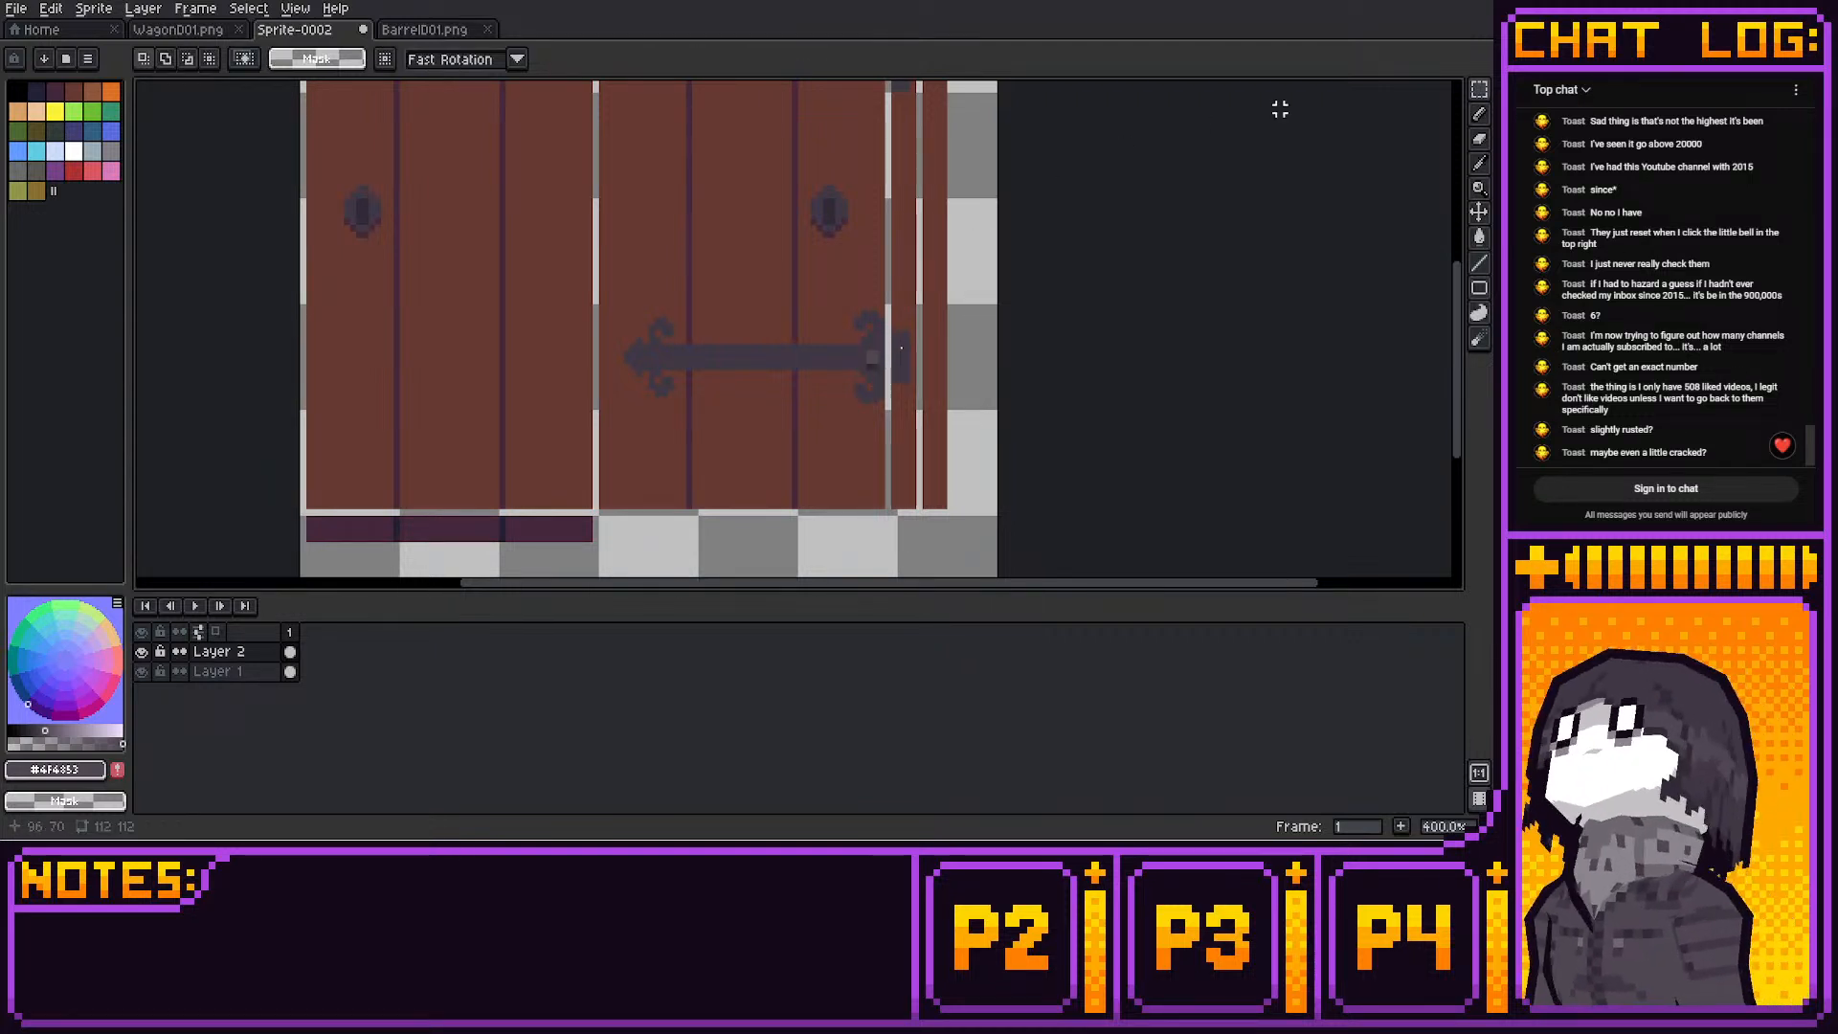
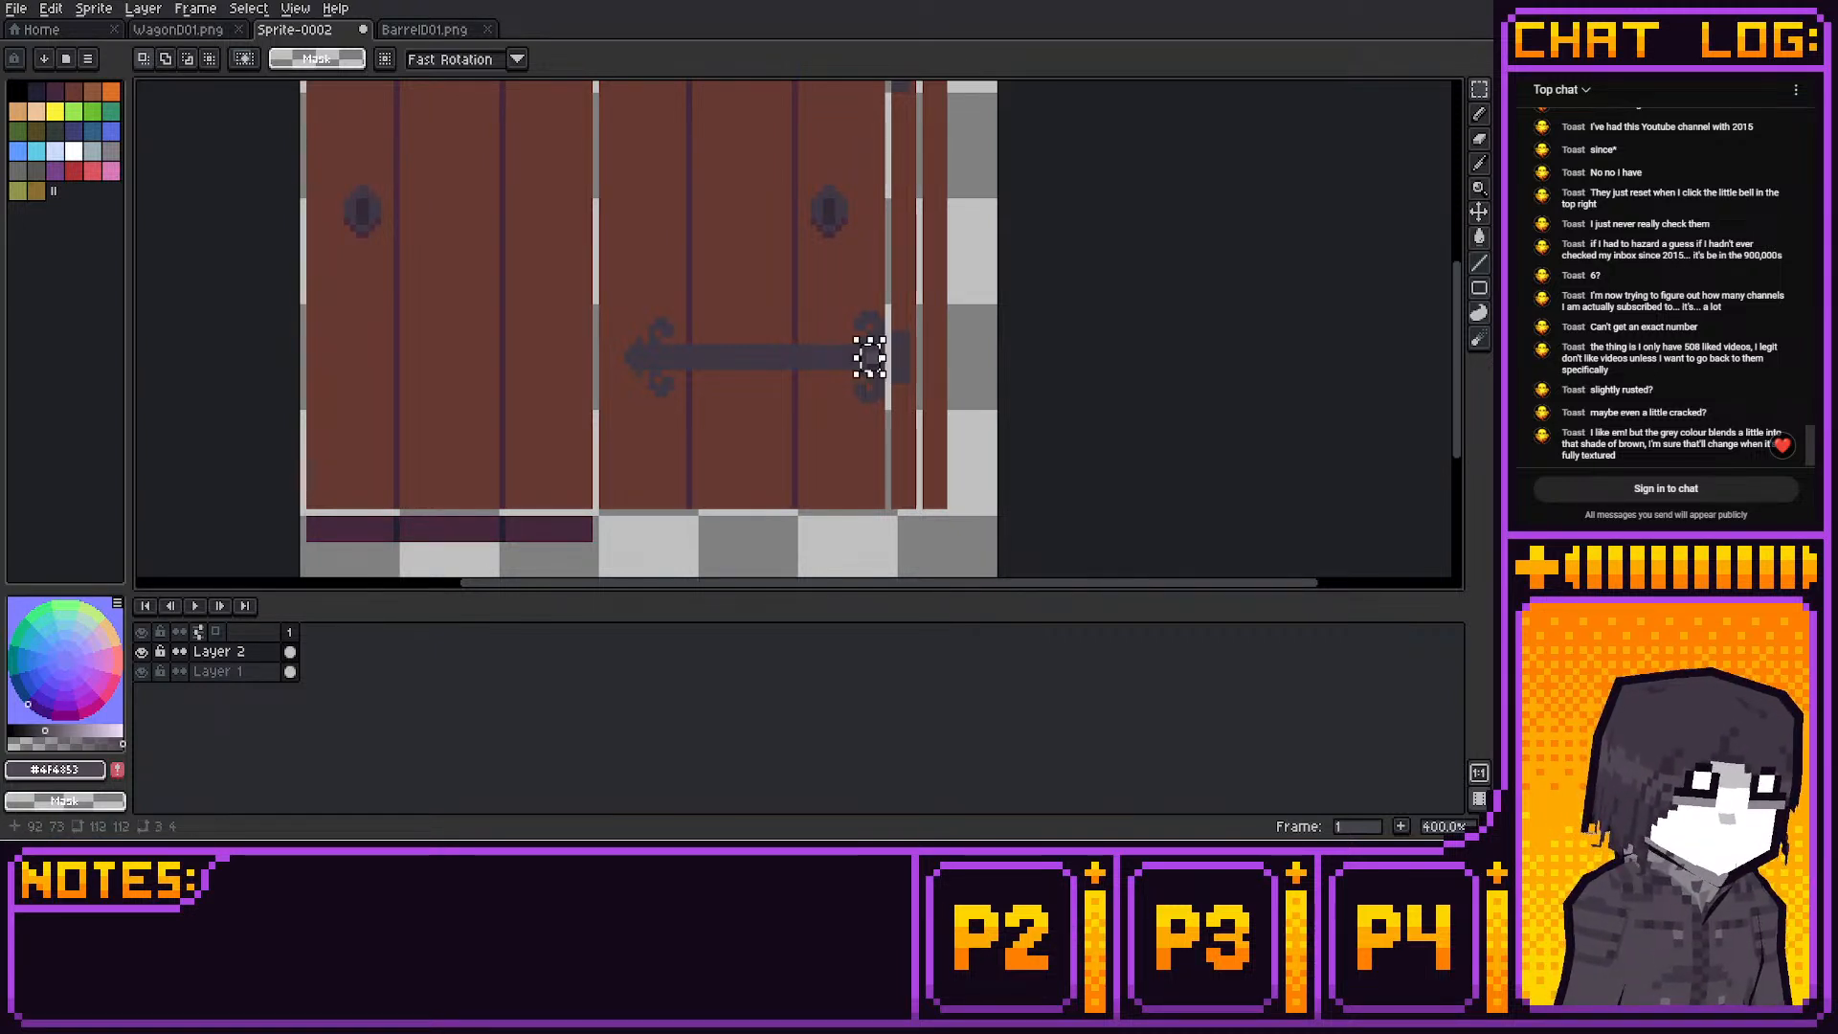
Duplicate the rivet onto the hinge's pointed end using a 3 by 4 pixel selection, and nudge it into place
left_click_drag(869, 357, 652, 356)
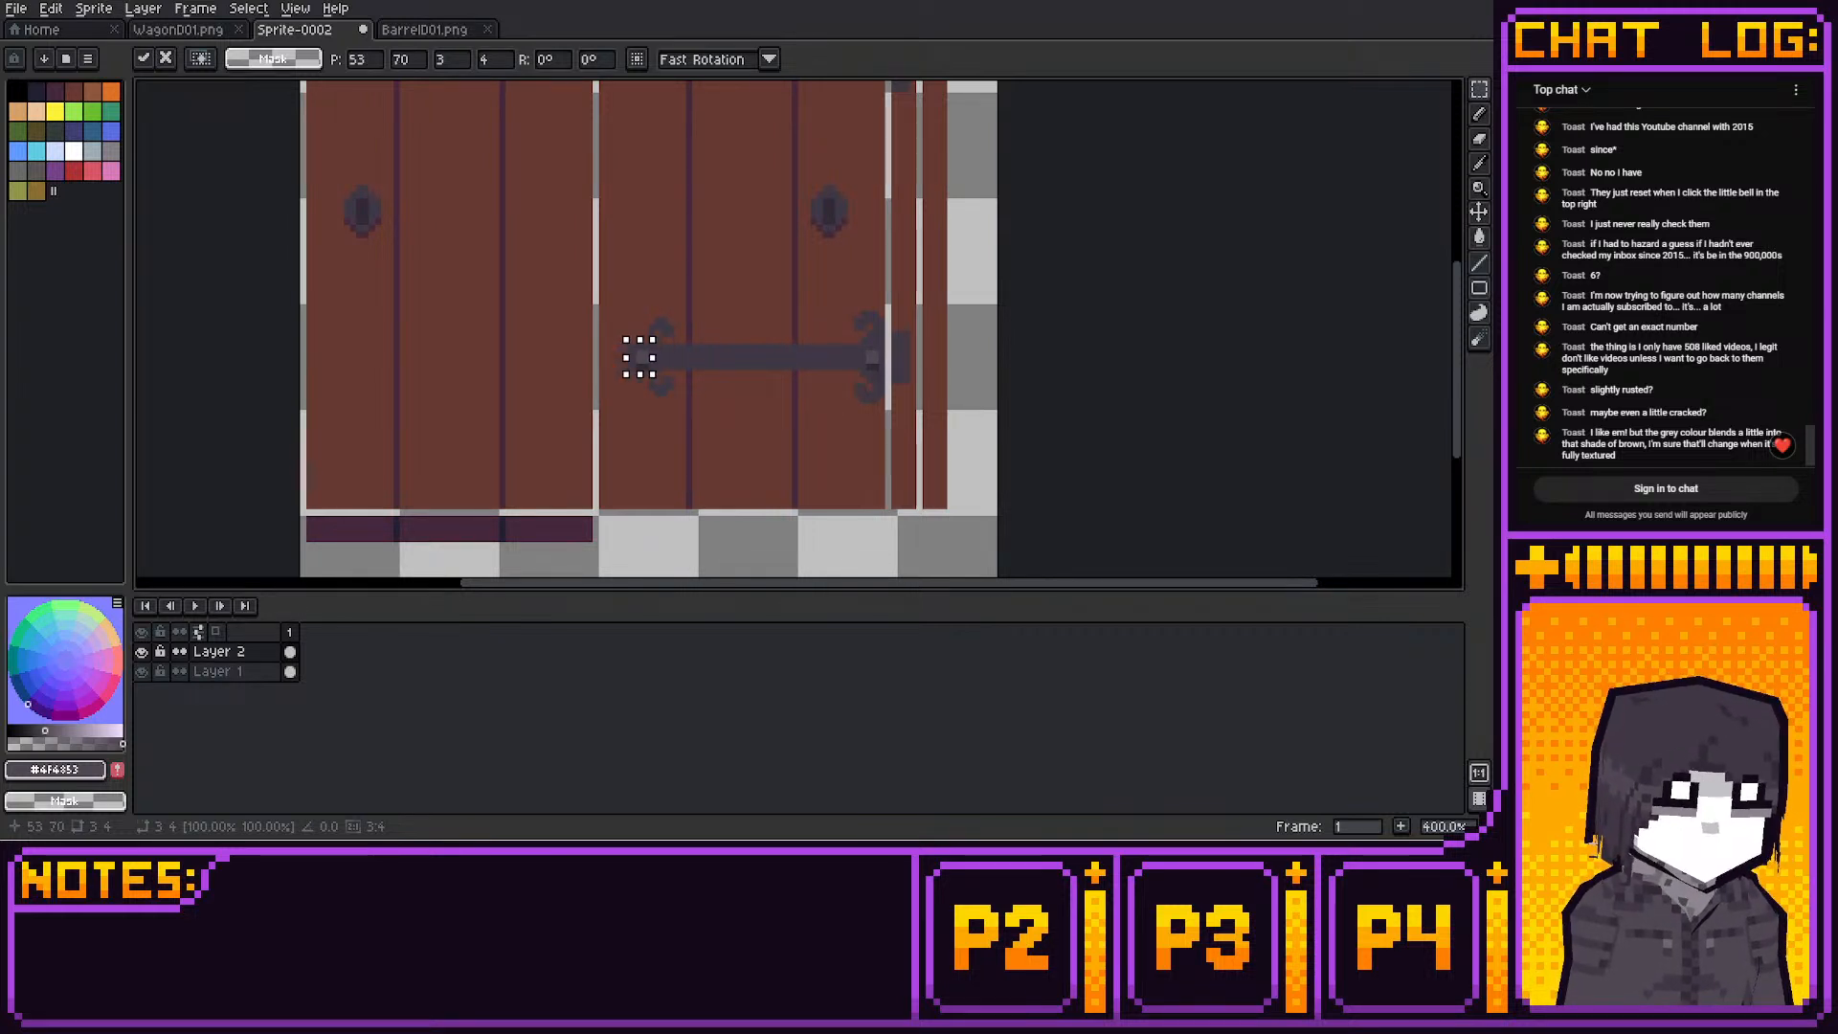
left_click(688, 426)
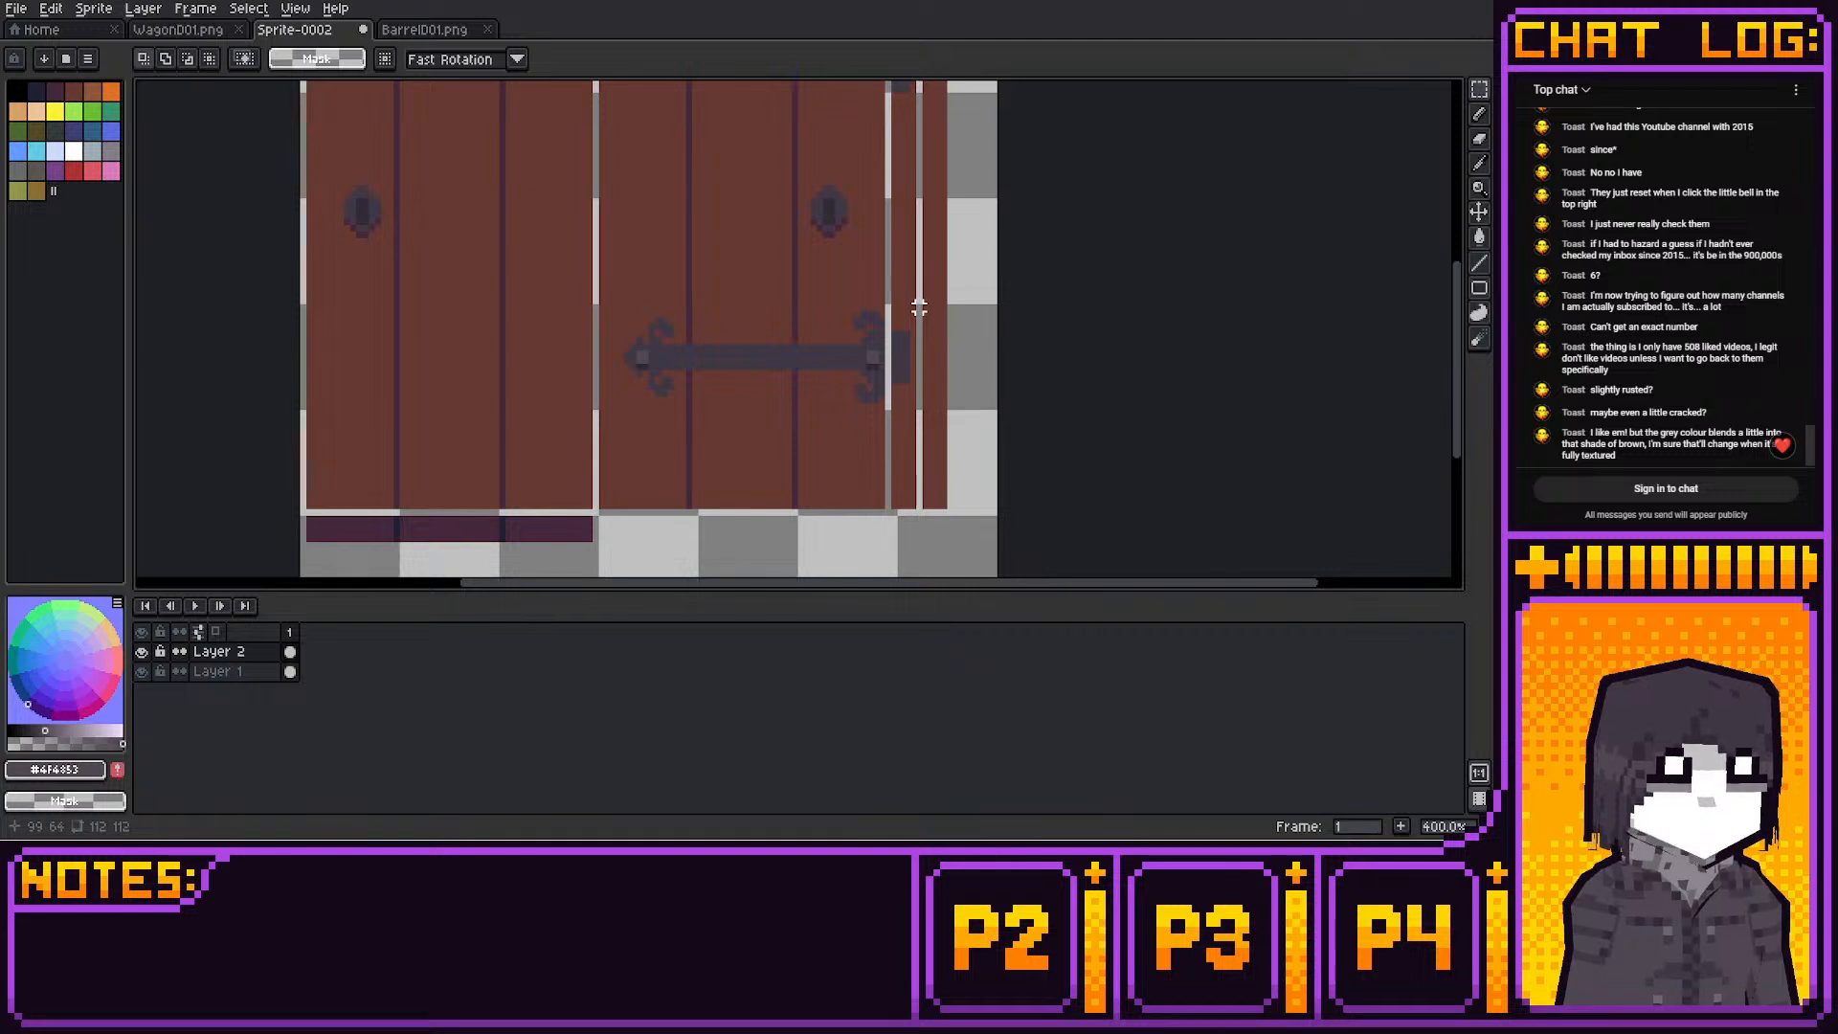
left_click_drag(651, 354, 870, 393)
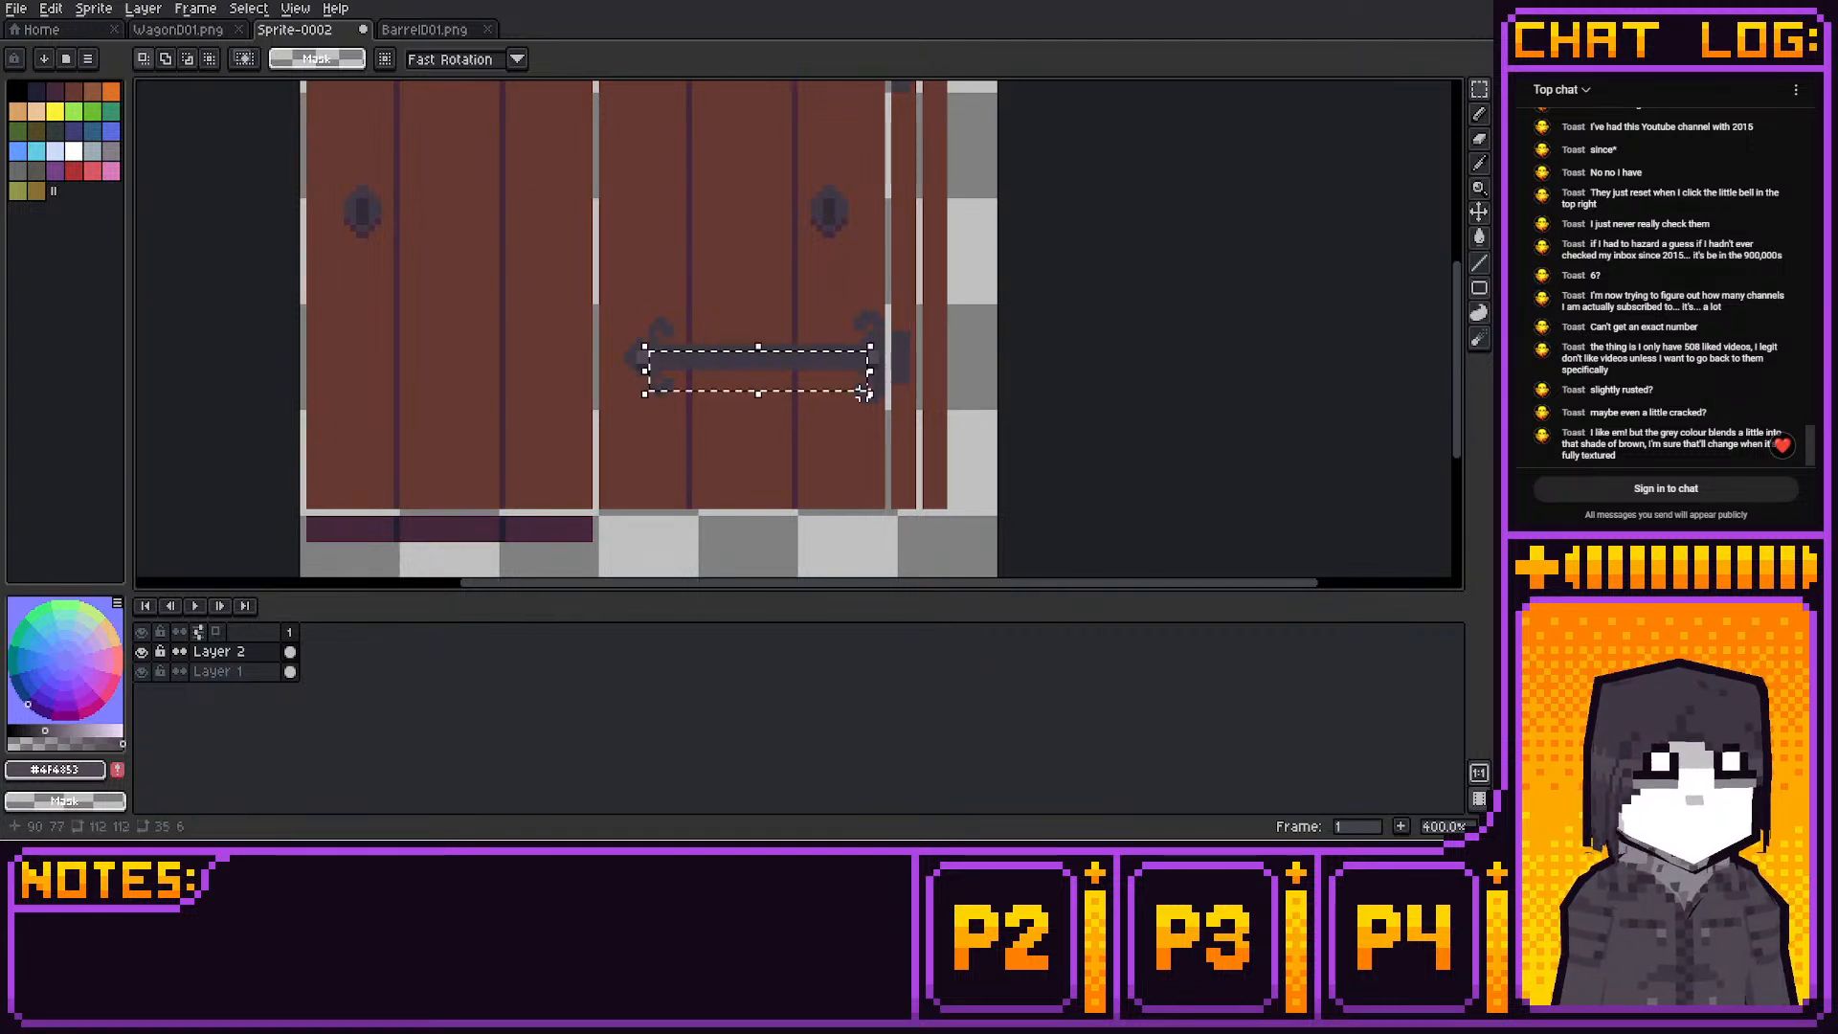
left_click(857, 446)
mouse_move(637, 347)
left_mouse_down()
mouse_move(663, 367)
mouse_move(634, 367)
mouse_move(627, 346)
left_mouse_up()
key("Right")
key("ctrl+d")
key("Right")
key("ctrl+d")
key("Up")
key("ctrl+d")
Copy the wide end's rivet to the middle of the hinge bar and check its spacing to both end rivets
scroll(823, 330, "right", 1)
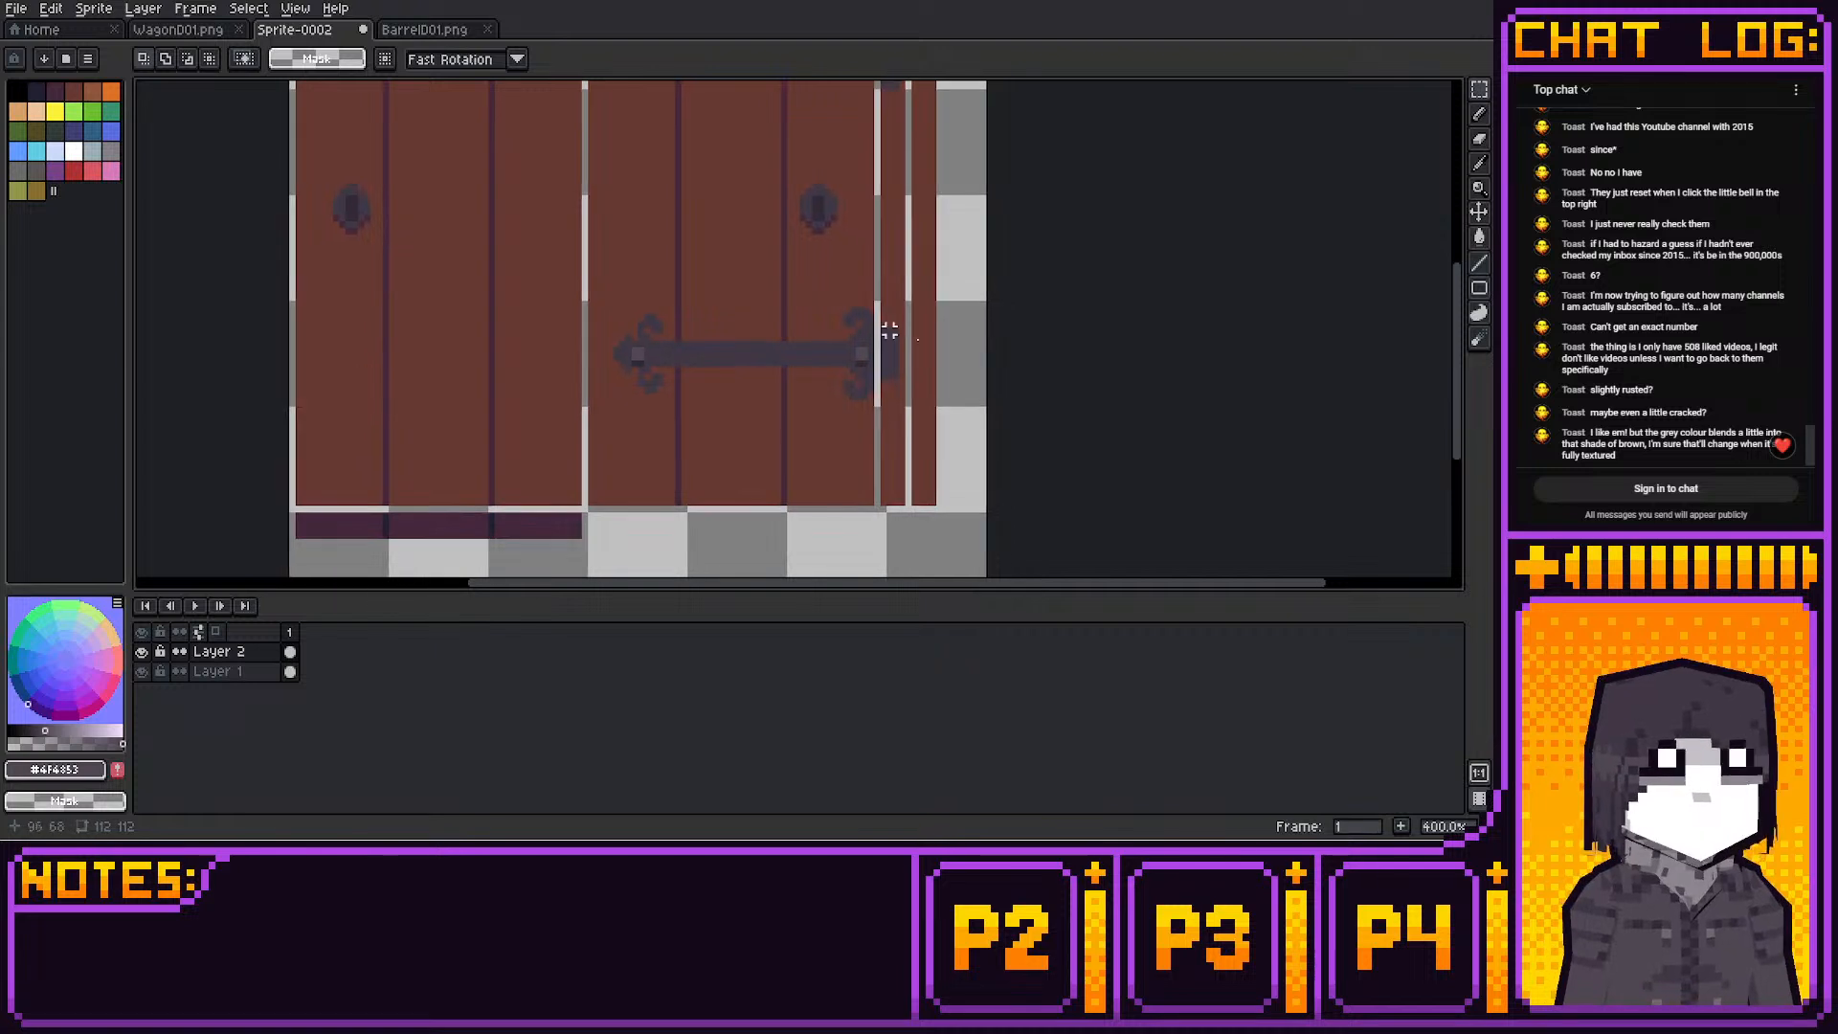
left_click_drag(851, 335, 873, 373)
key("Left")
key("Left")
key("Left")
key("Left")
key("Left")
key("Left")
key("Left")
key("Left")
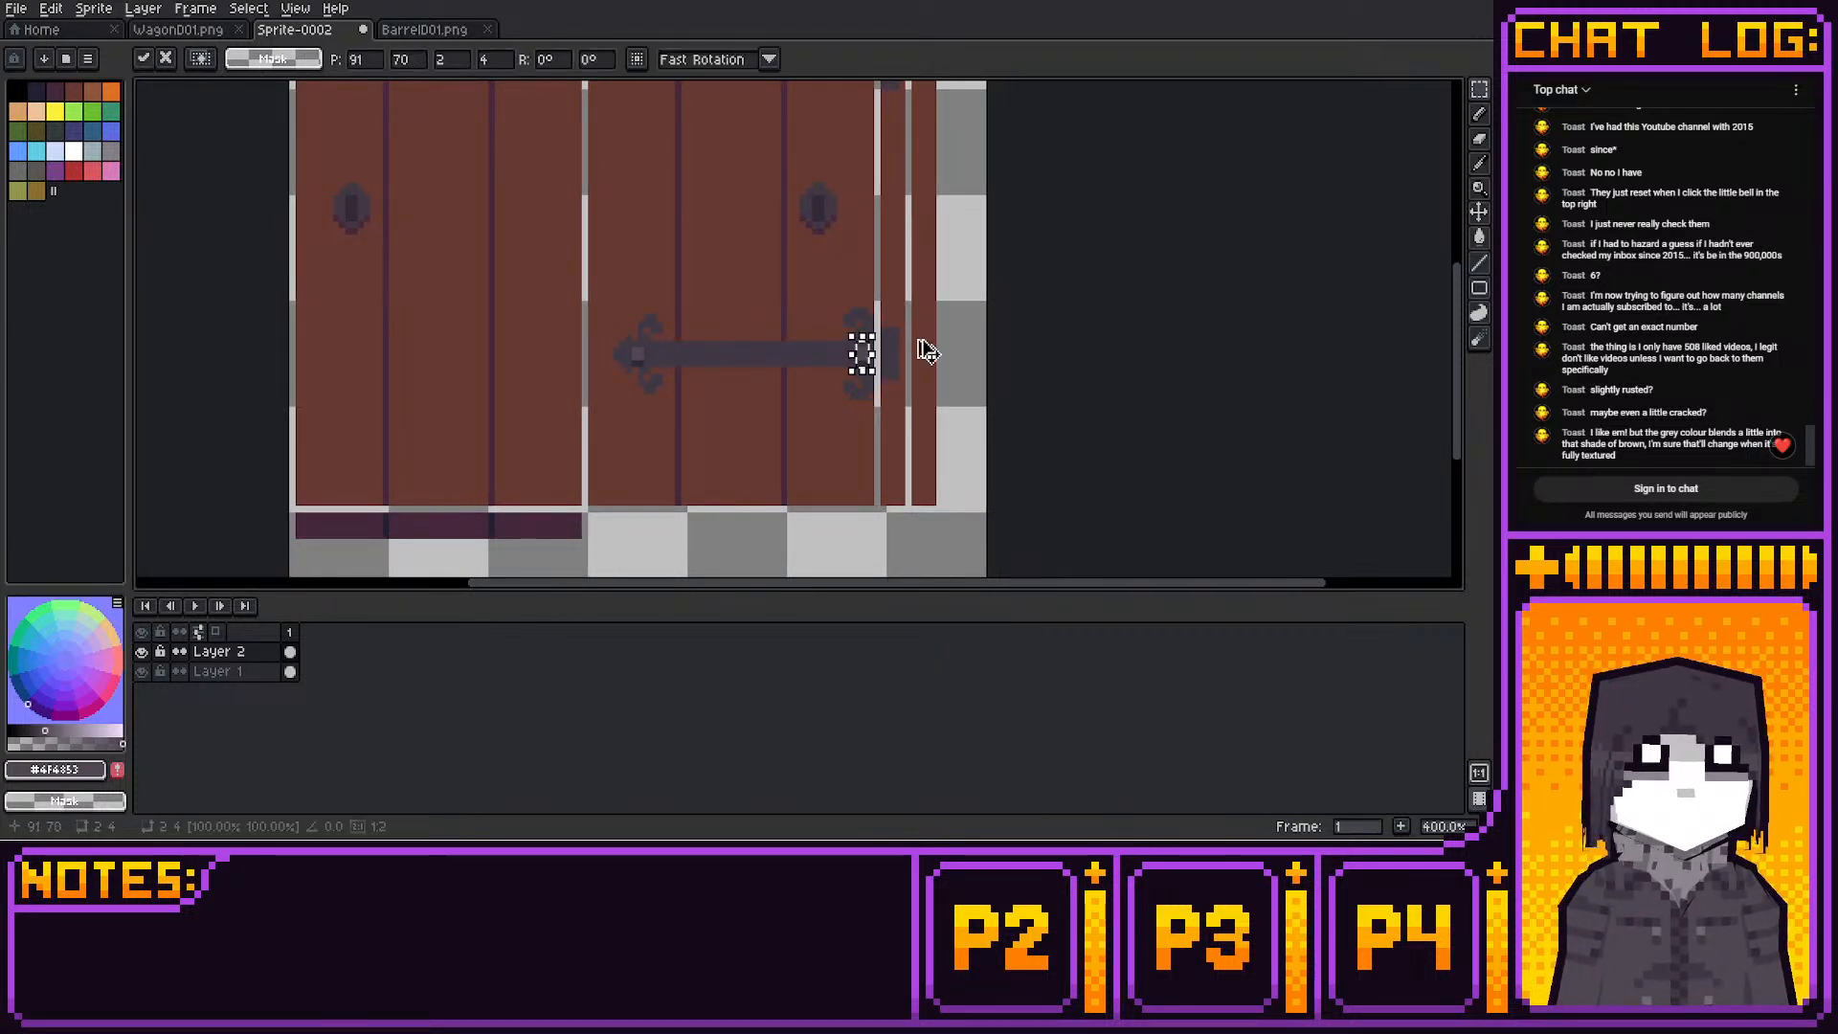
key("ctrl+d")
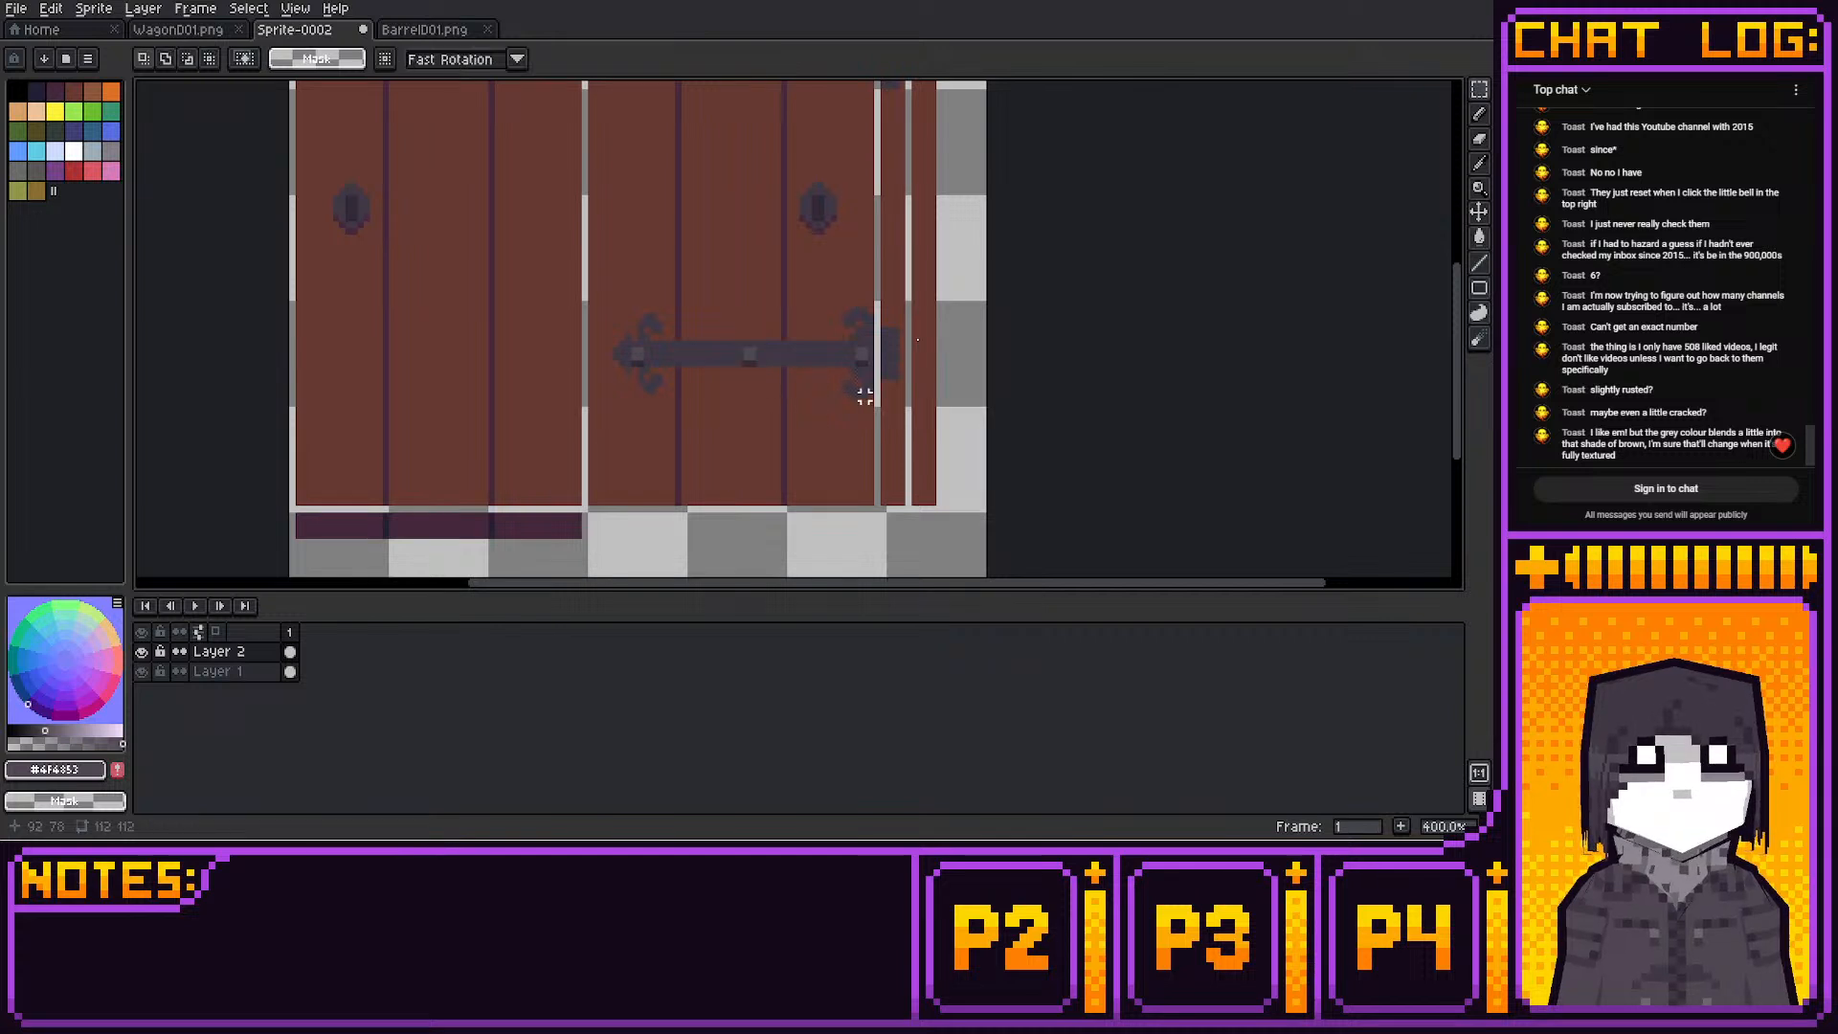
left_click_drag(753, 344, 859, 369)
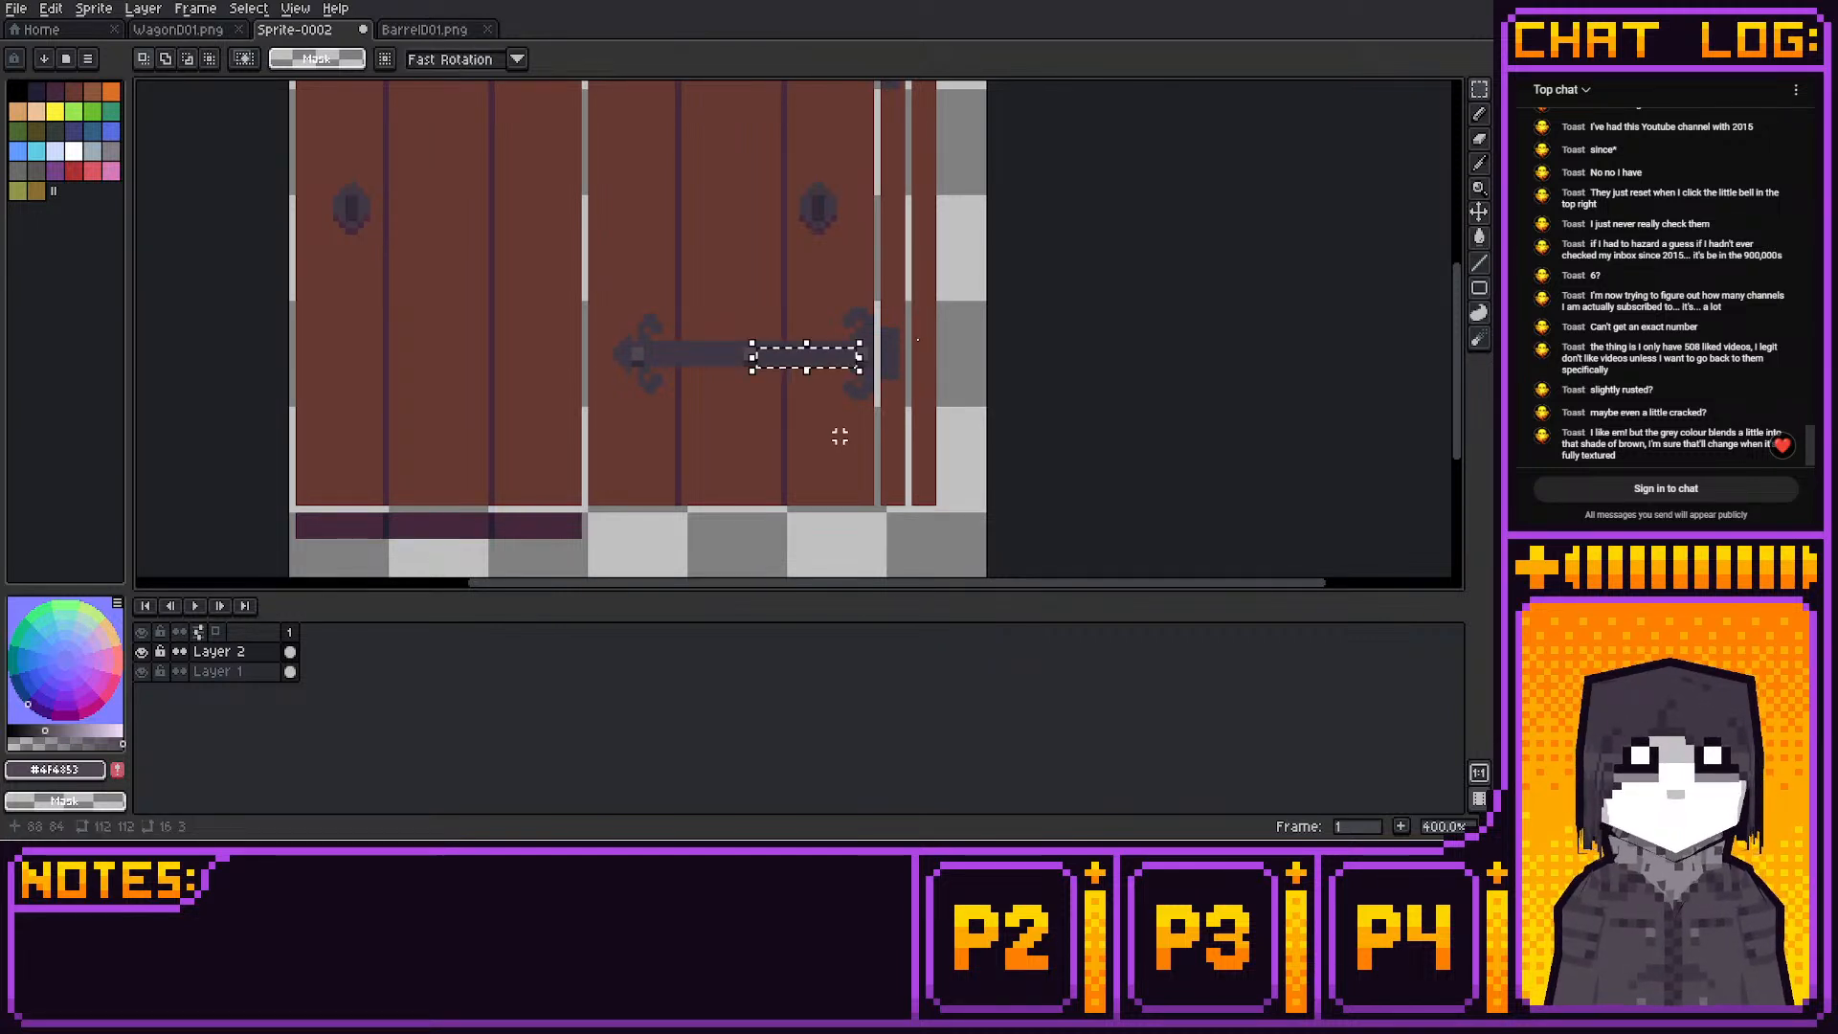
left_click_drag(639, 345, 749, 377)
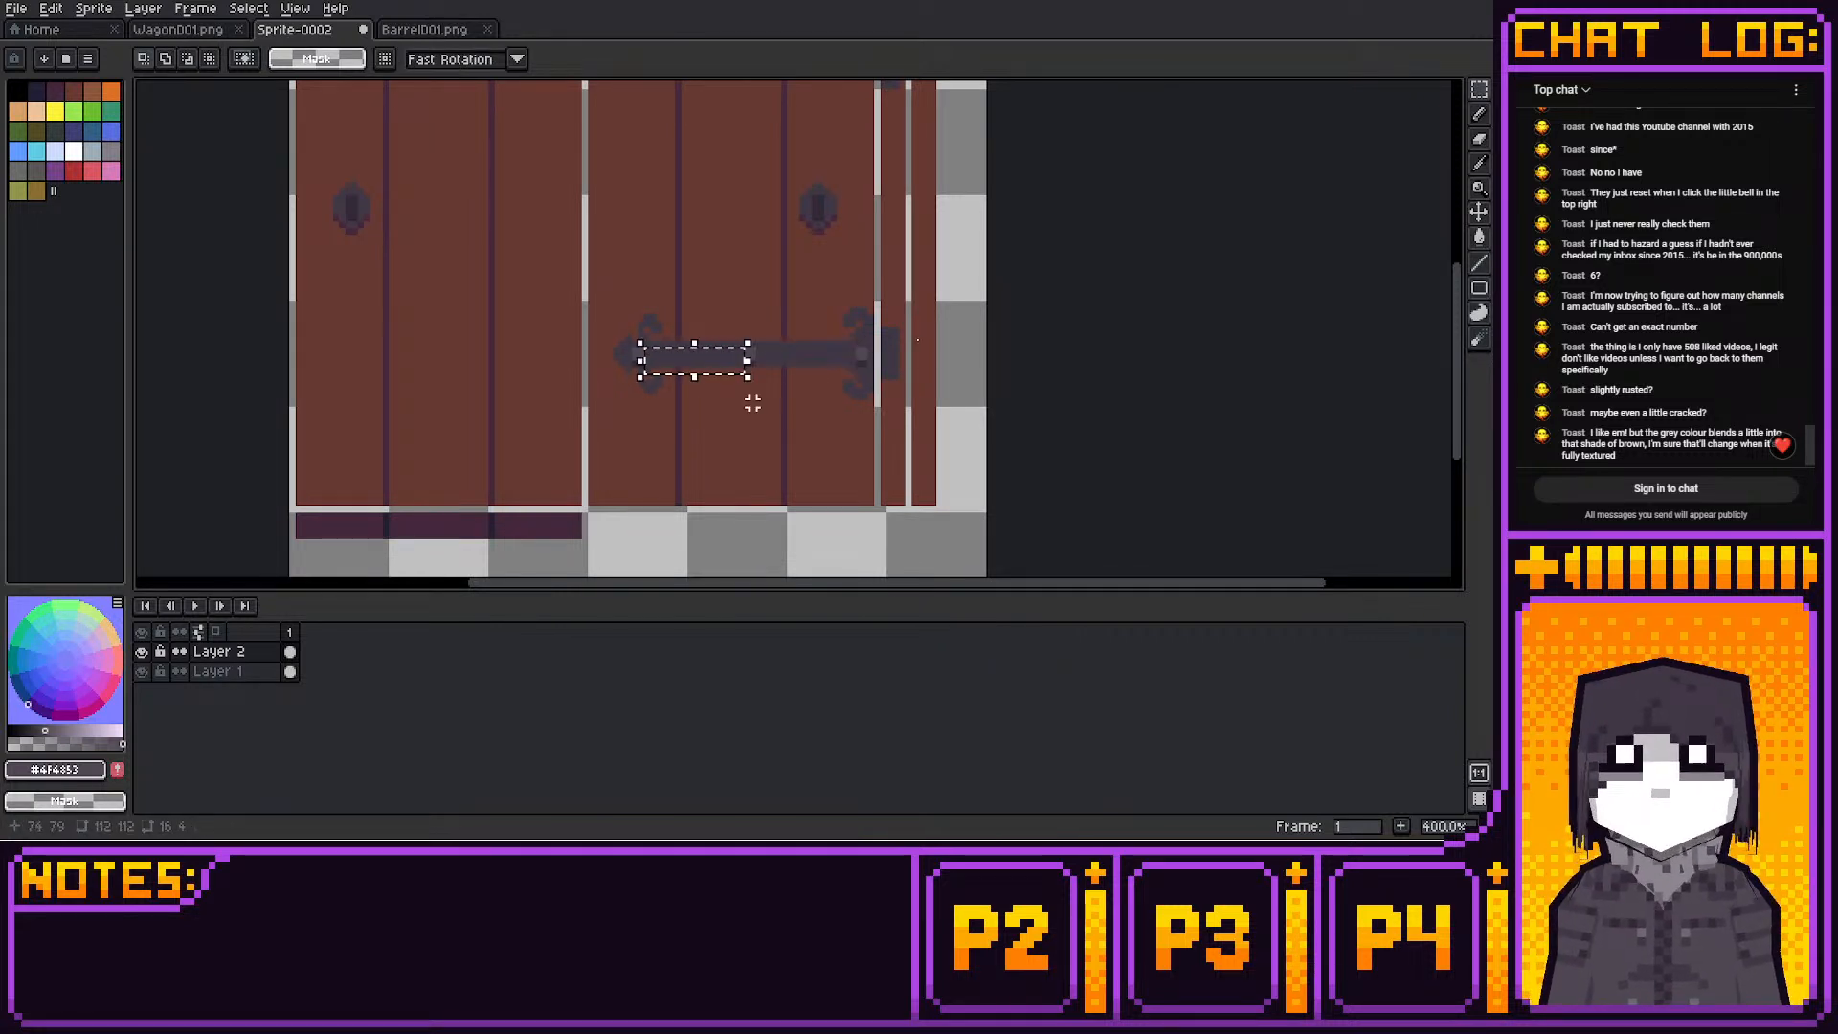
key("ctrl+d")
middle_click_drag(852, 338, 855, 371)
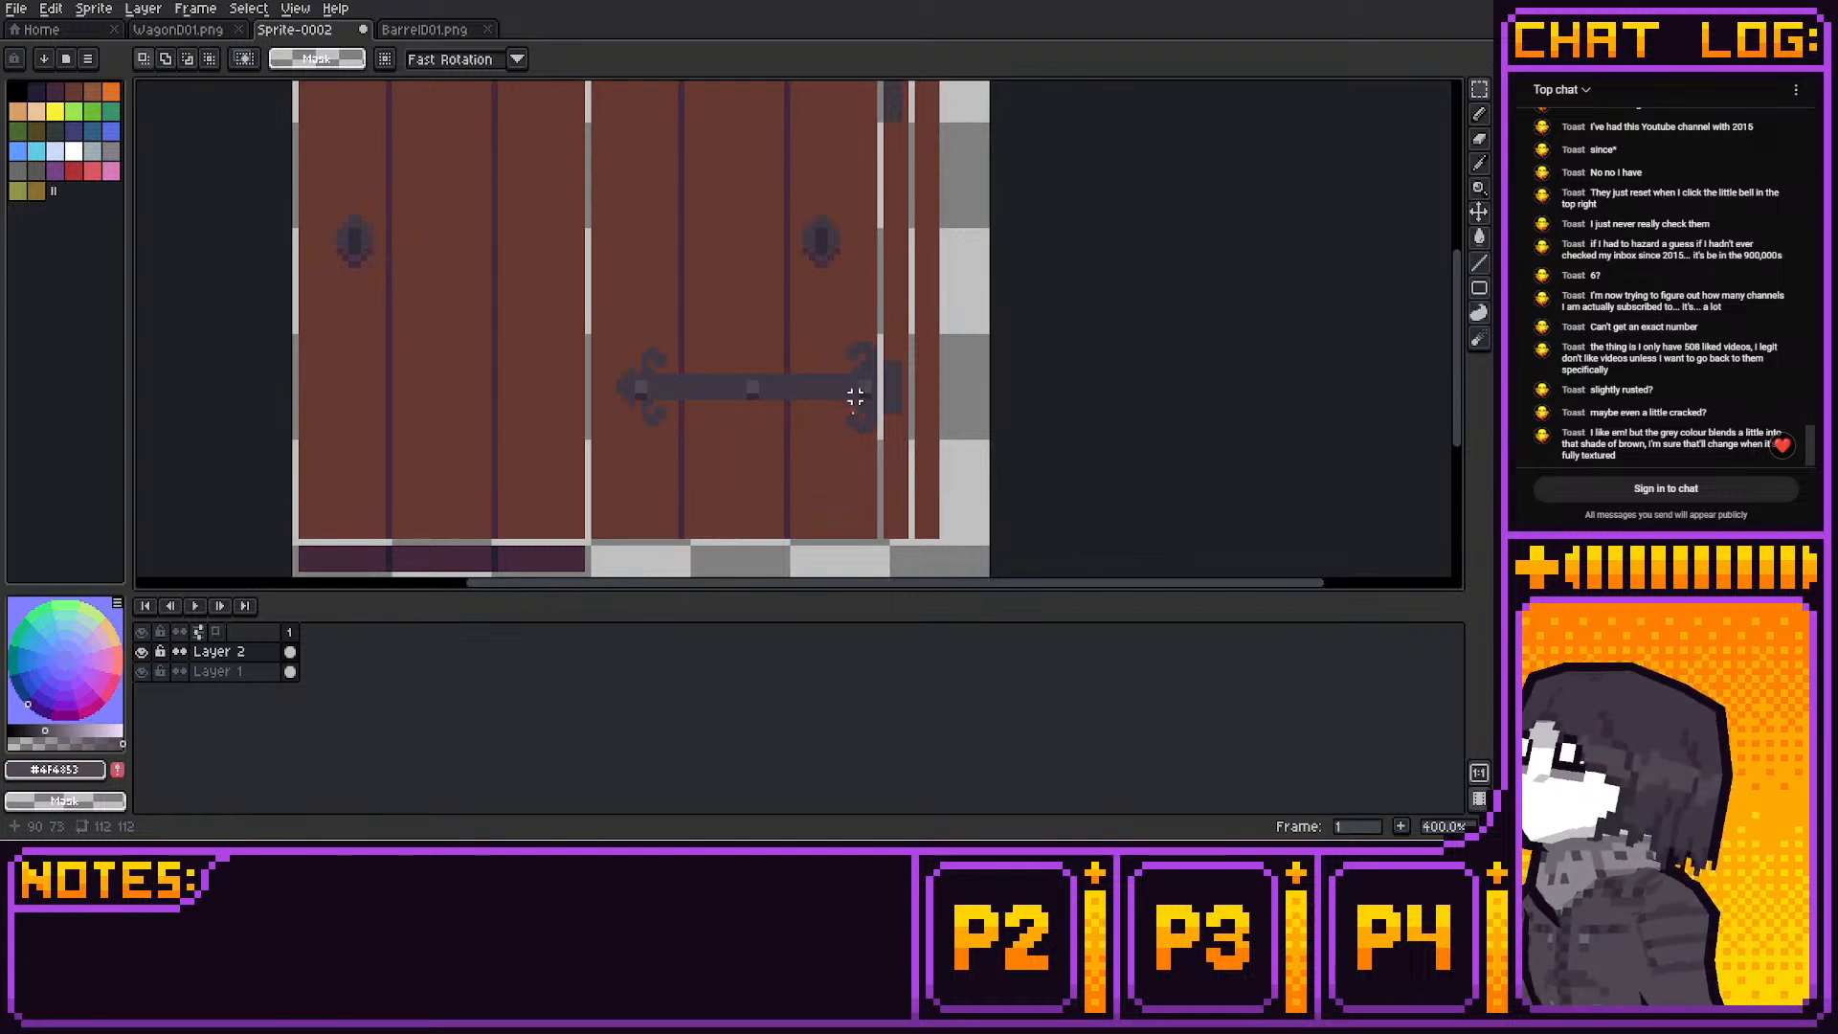
Add a rivet between the middle and wide-end rivets, and widen a 1 by 9 pixel bar slice to 2 pixels to patch it
left_click_drag(860, 396, 869, 376)
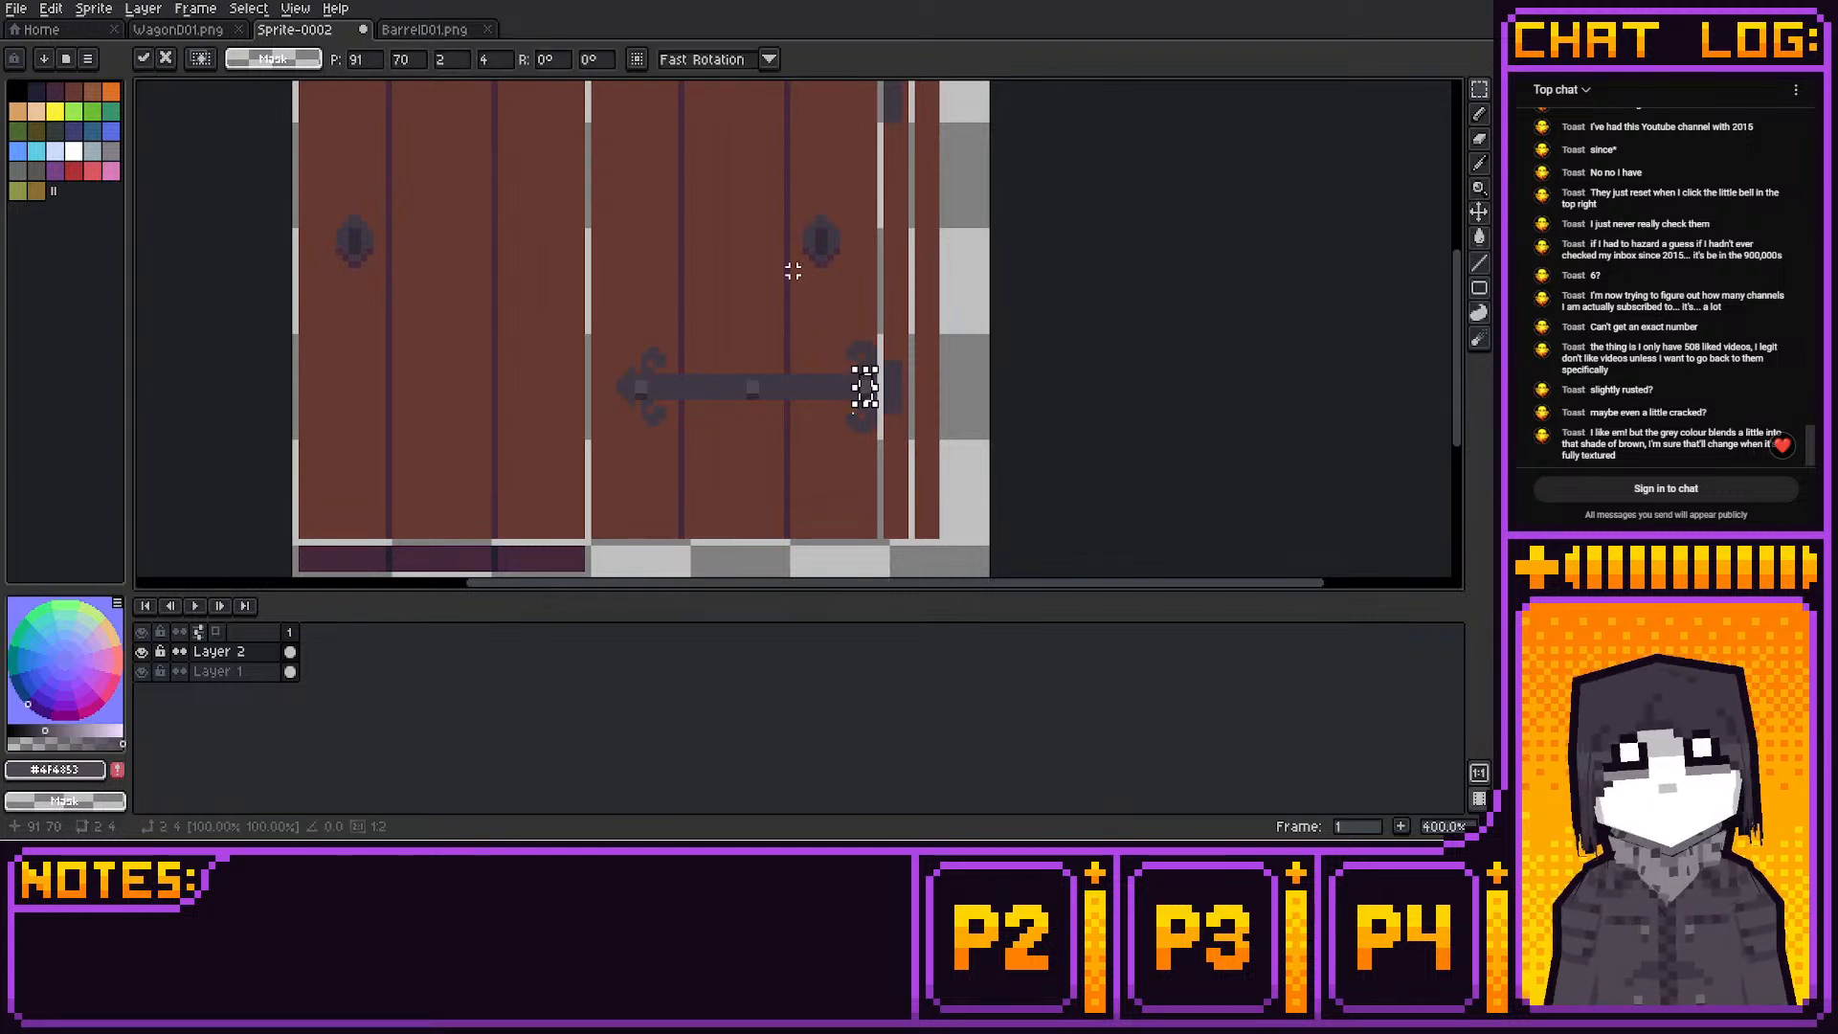
mouse_move(754, 376)
left_mouse_down()
mouse_move(816, 404)
mouse_move(856, 397)
mouse_move(823, 422)
left_mouse_up()
key("Left")
left_click(860, 422)
key("ctrl+c")
key("ctrl+v")
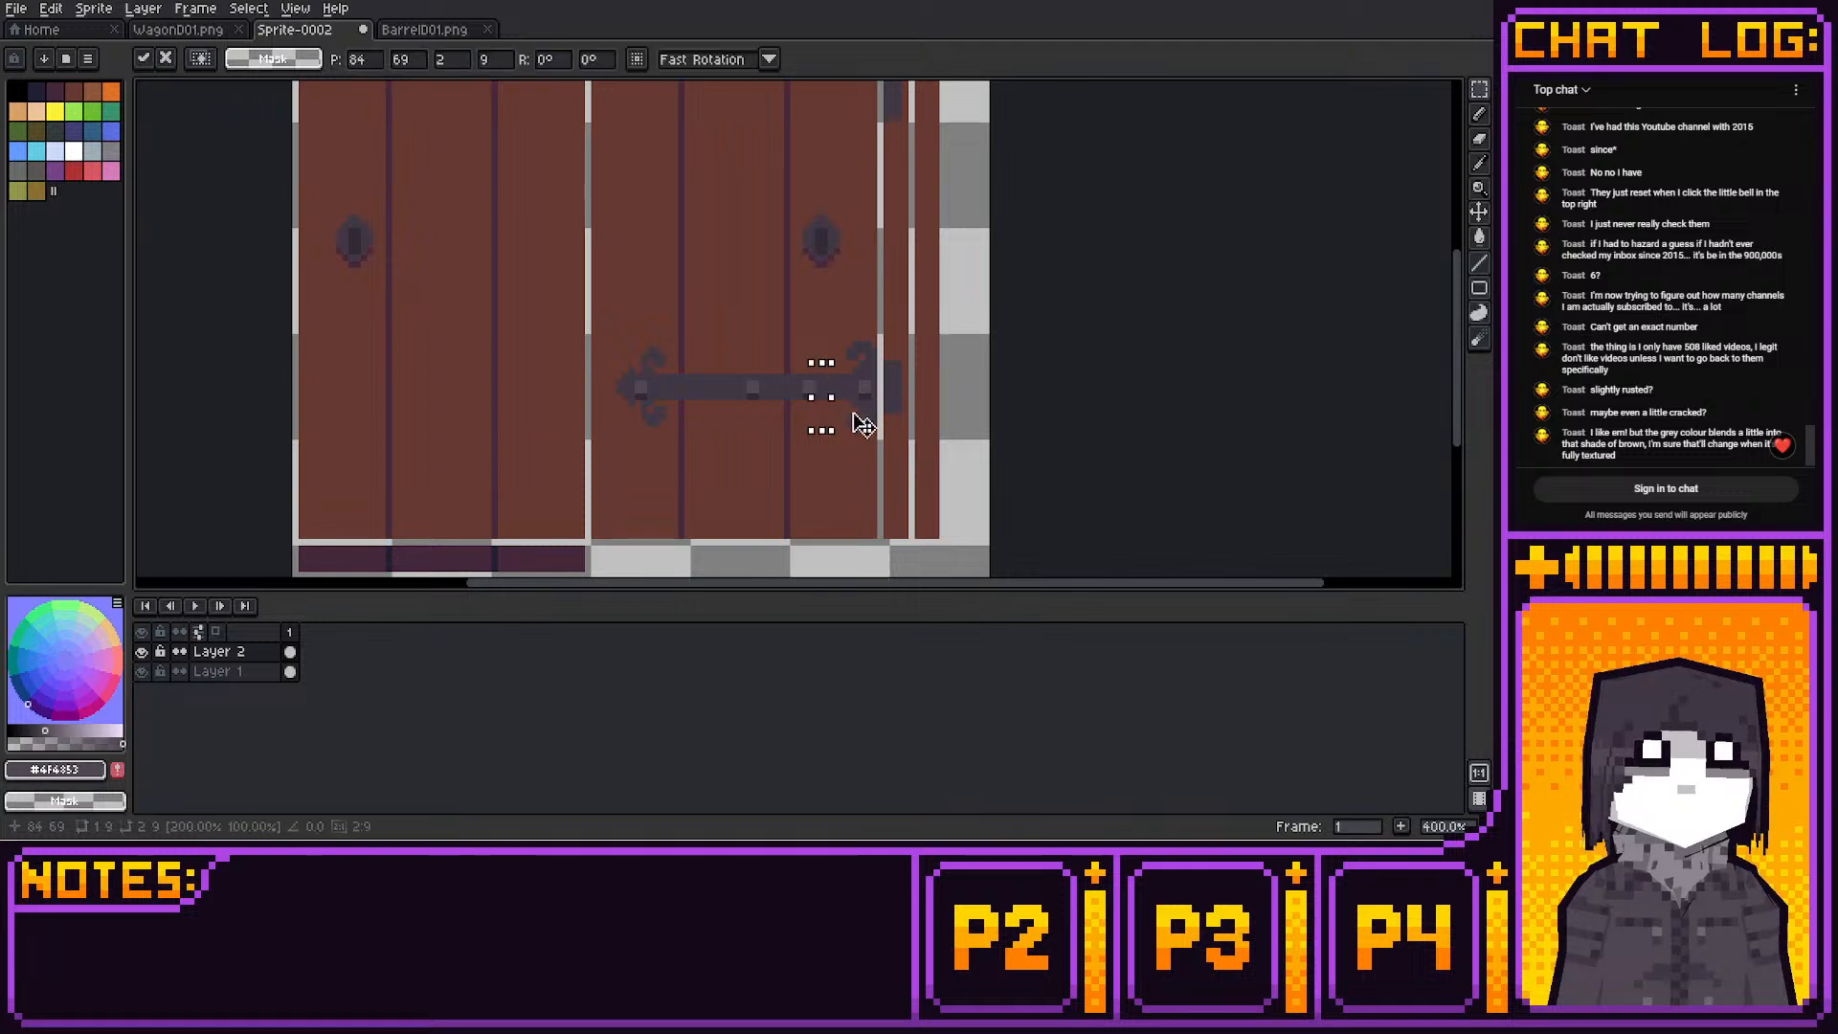
key("Left")
left_click(785, 467)
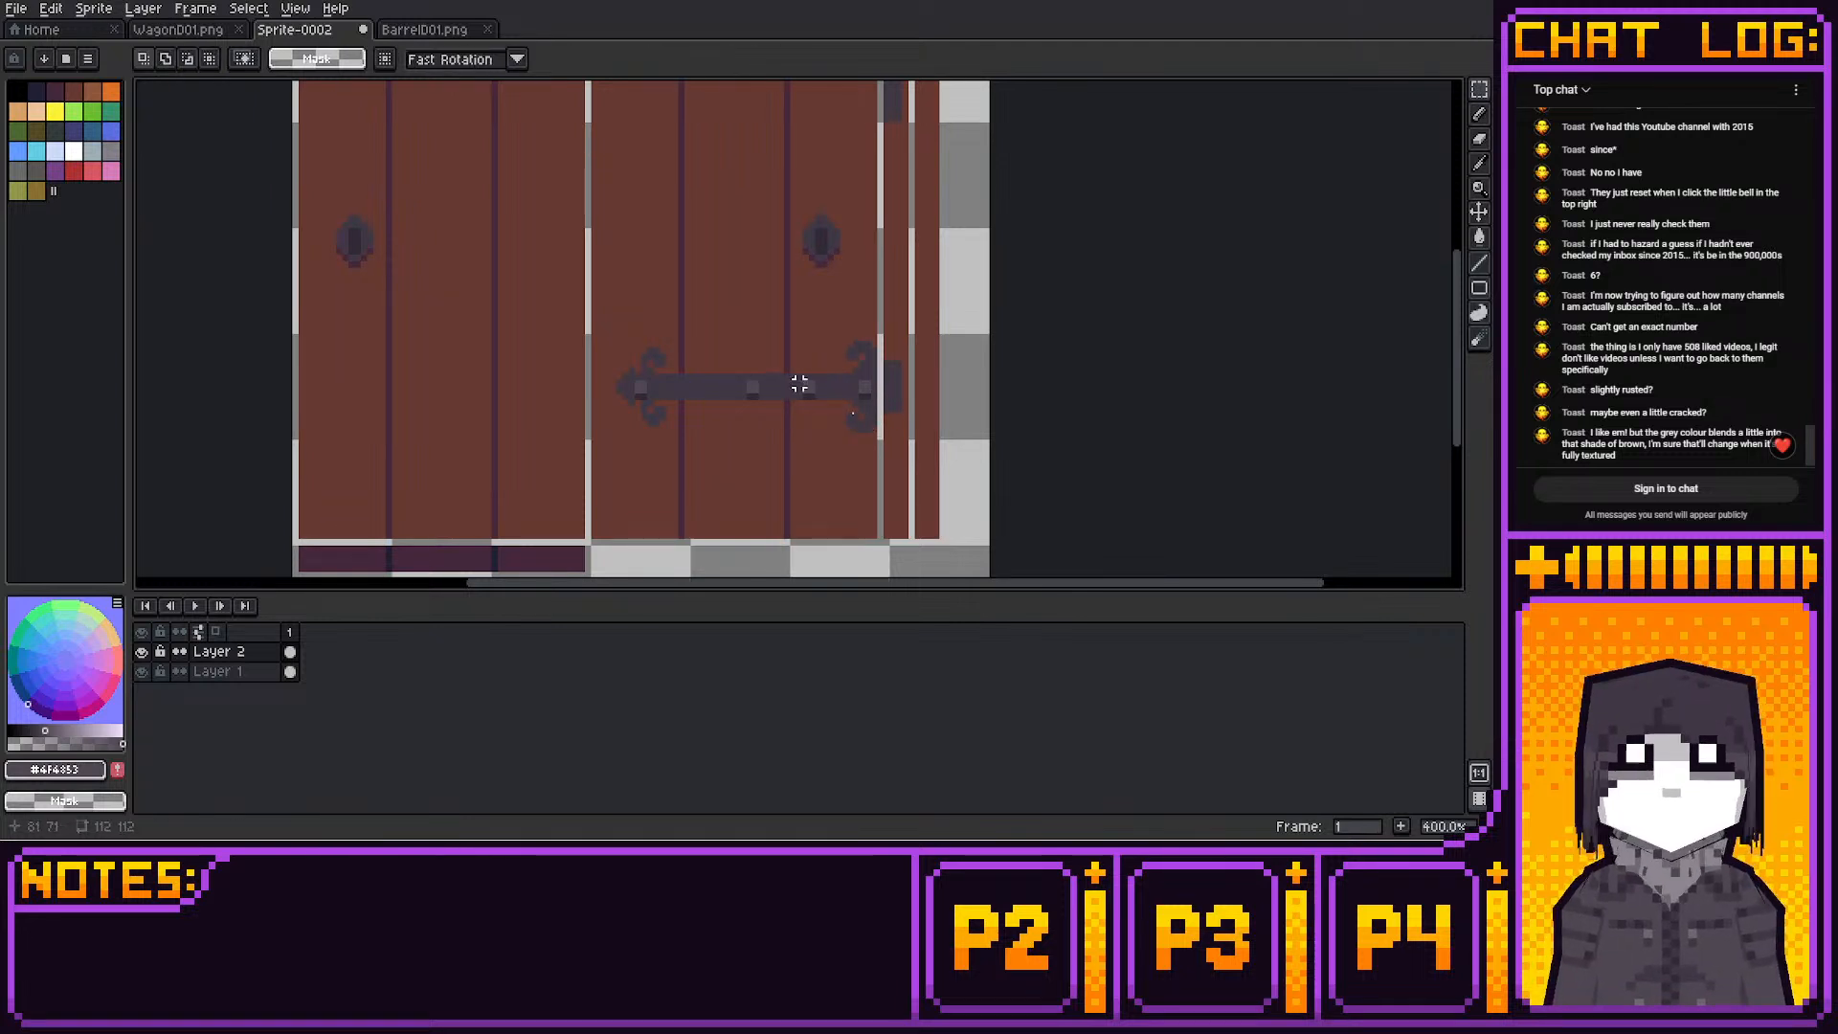
Copy the new rivet with a 4 by 4 pixel selection to position 62, 70, between the middle rivet and the pointed end
left_click_drag(799, 377, 821, 395)
key("ctrl+c")
key("ctrl+v")
key("Left")
key("Left")
key("Left")
key("Left")
key("Left")
key("Left")
key("Left")
key("Left")
key("Left")
key("Left")
key("Left")
key("Left")
key("Left")
key("Left")
key("Left")
key("Left")
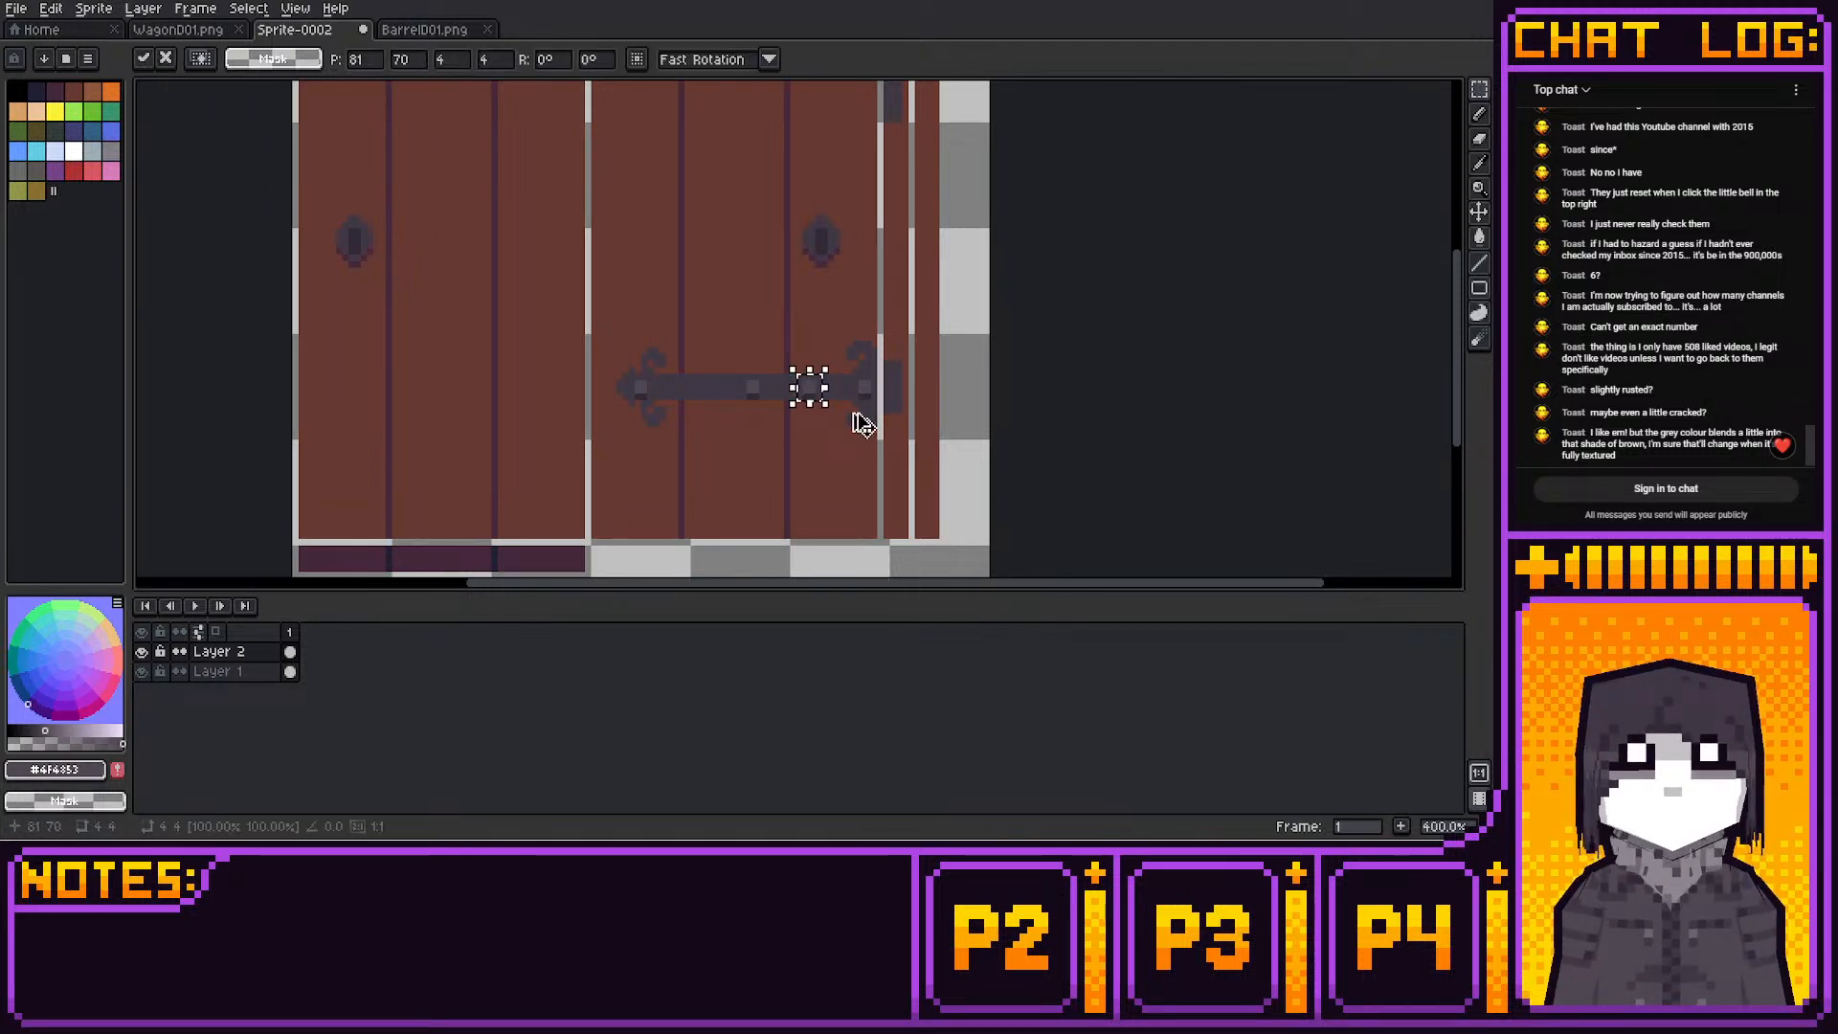
key("Up")
key("Left")
key("Left")
key("Left")
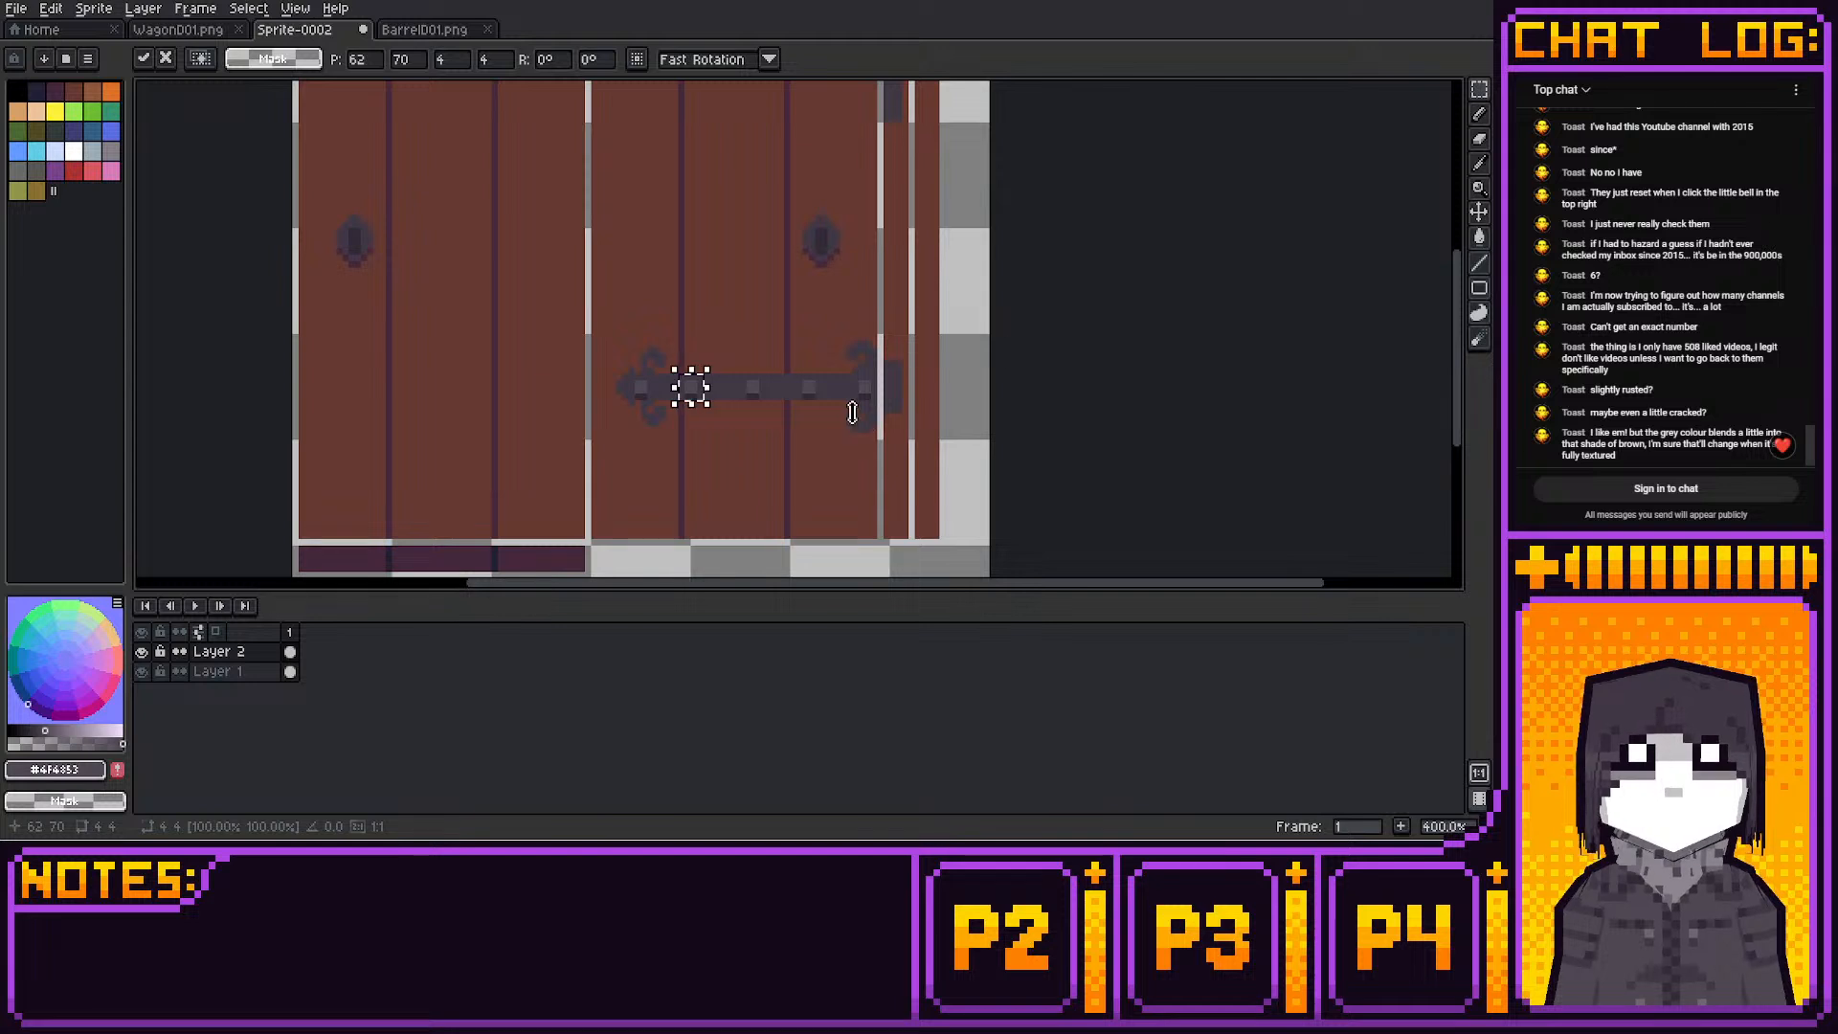
left_click(725, 423)
Nudge the rivet nearest the pointed-end rivet toward the middle of the bar to even out the spacing
left_click_drag(681, 377, 729, 403)
key("ctrl+c")
key("ctrl+v")
key("Right")
left_click(712, 438)
key("ctrl+c")
key("ctrl+v")
key("Left")
left_click(693, 460)
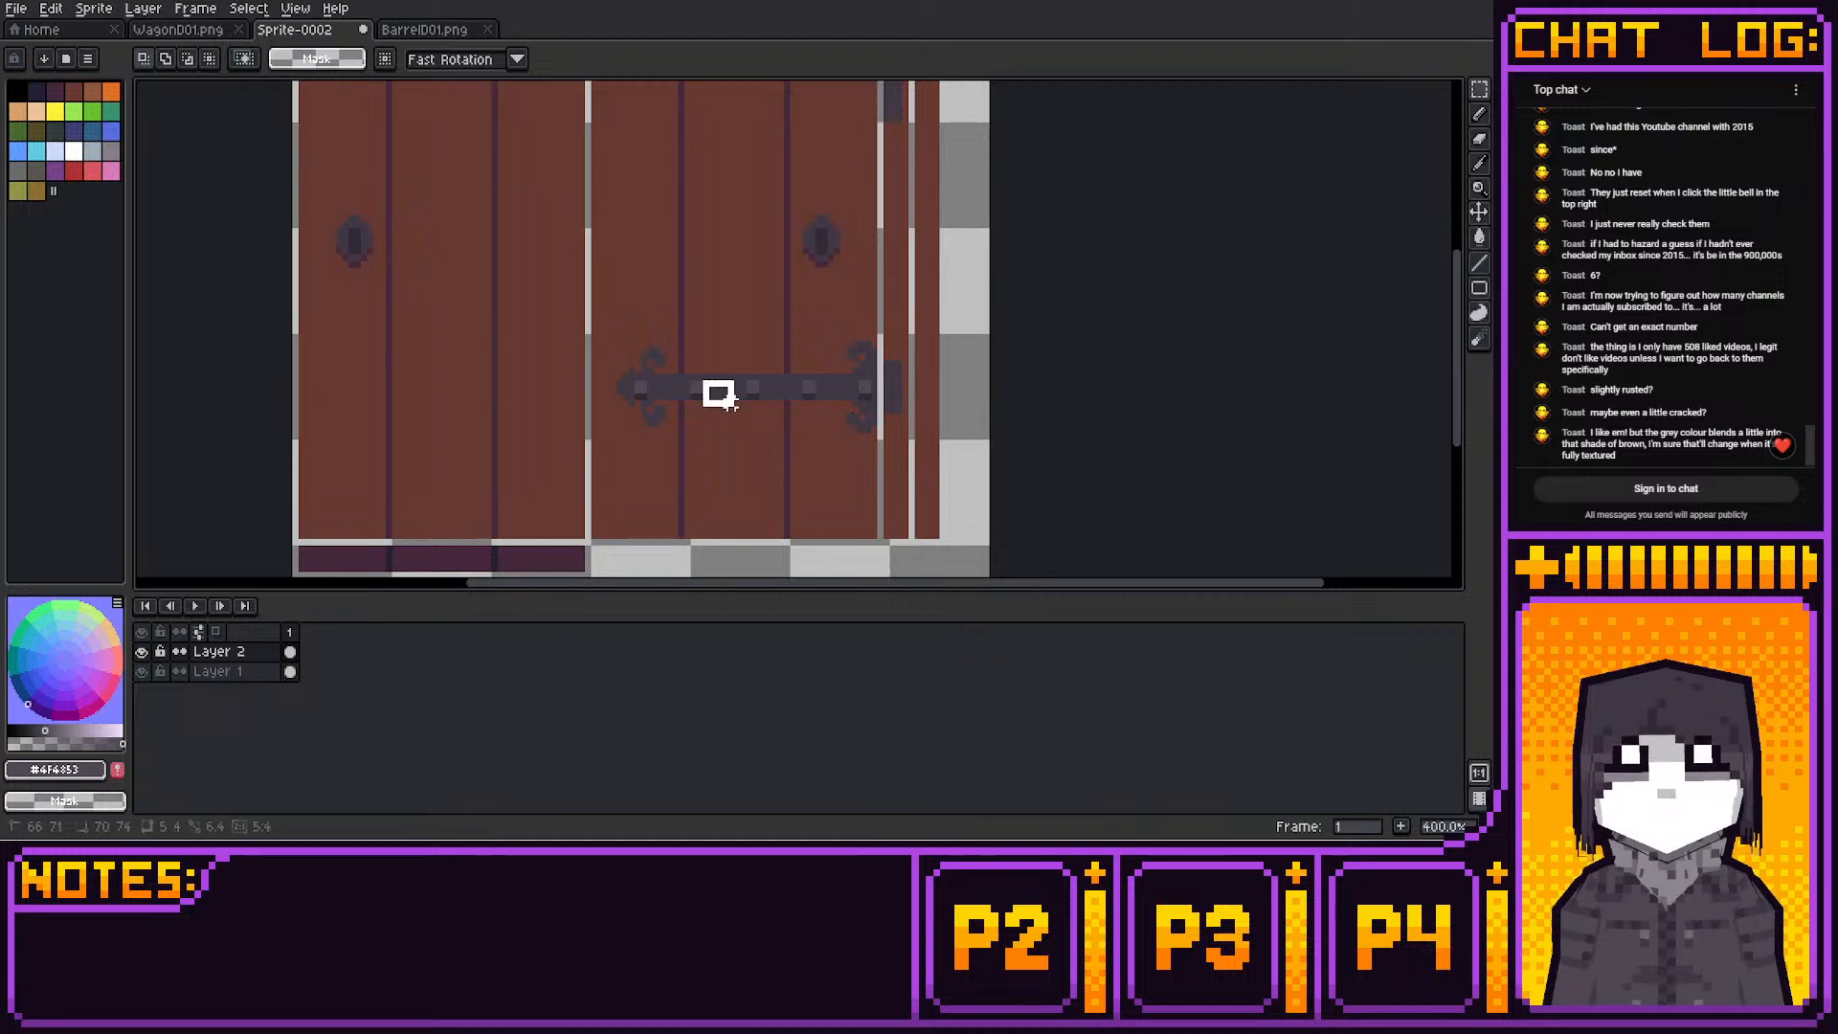
left_click(754, 459)
Copy the riveted hinge with a 44 by 20 pixel selection to position 50, 20 on the upper part of the same door face
scroll(1077, 277, "down", 2)
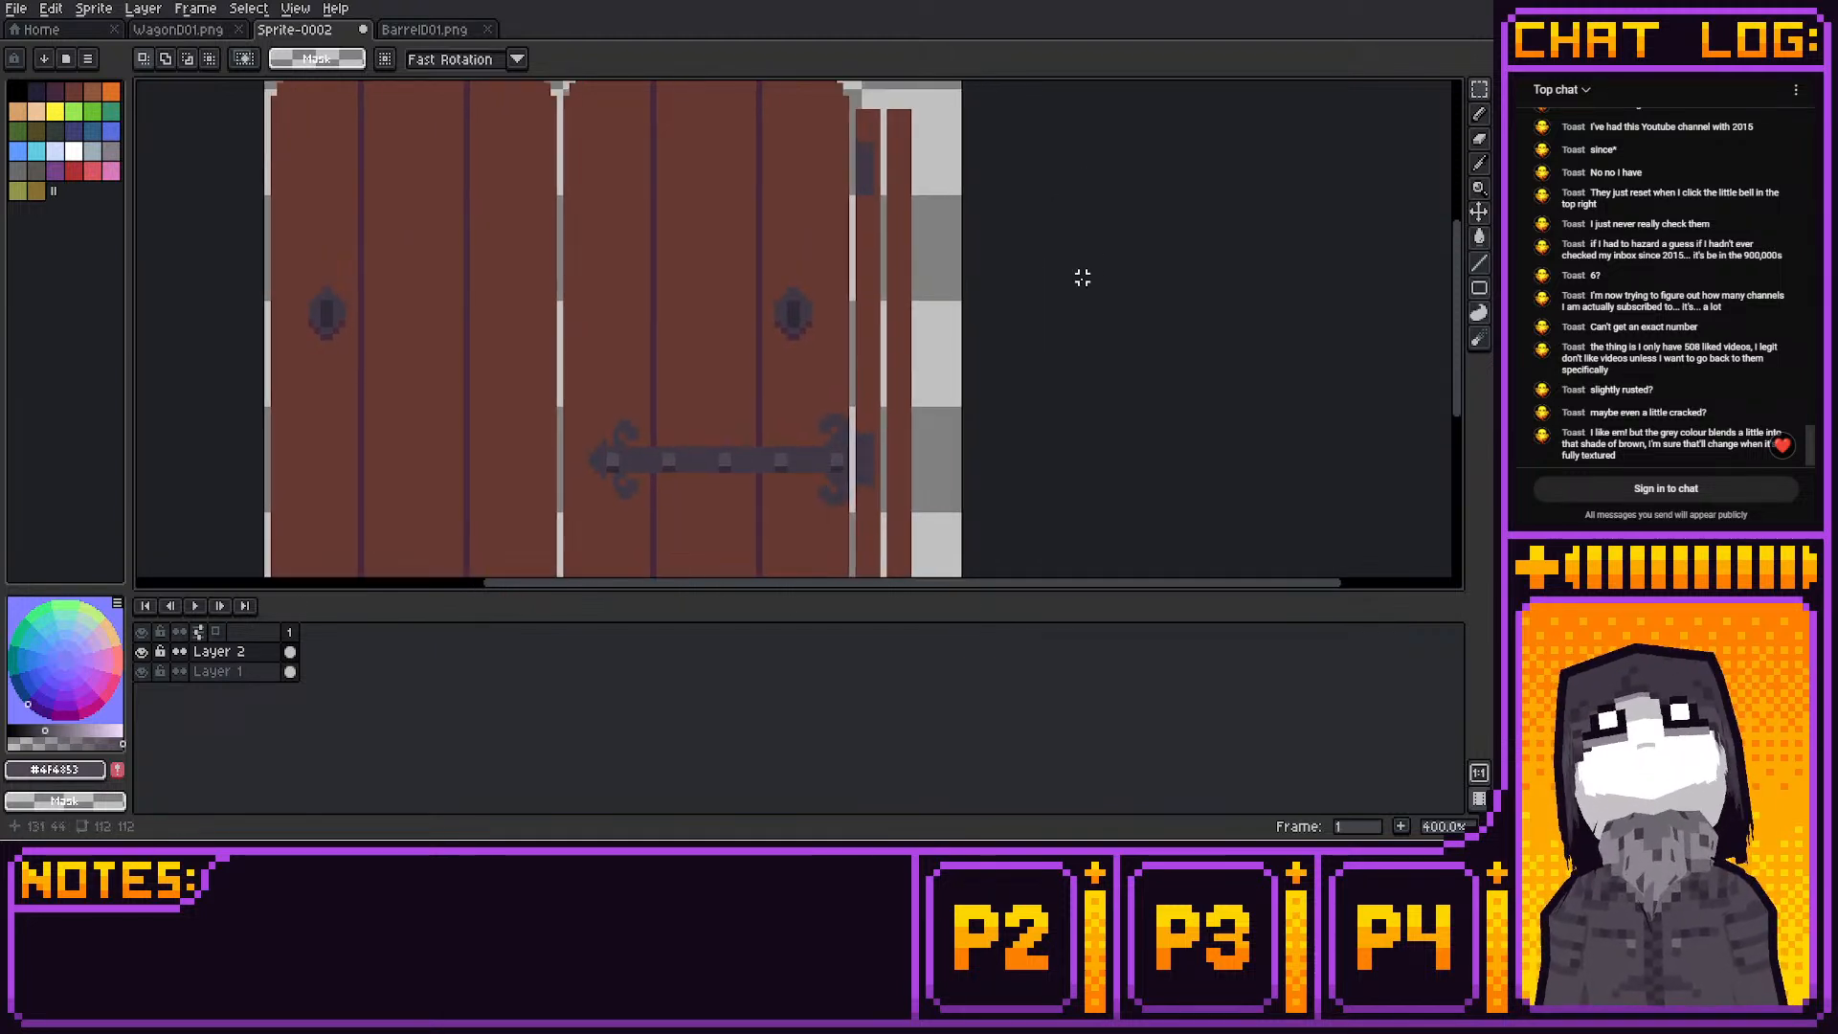
scroll(1081, 296, "down", 1)
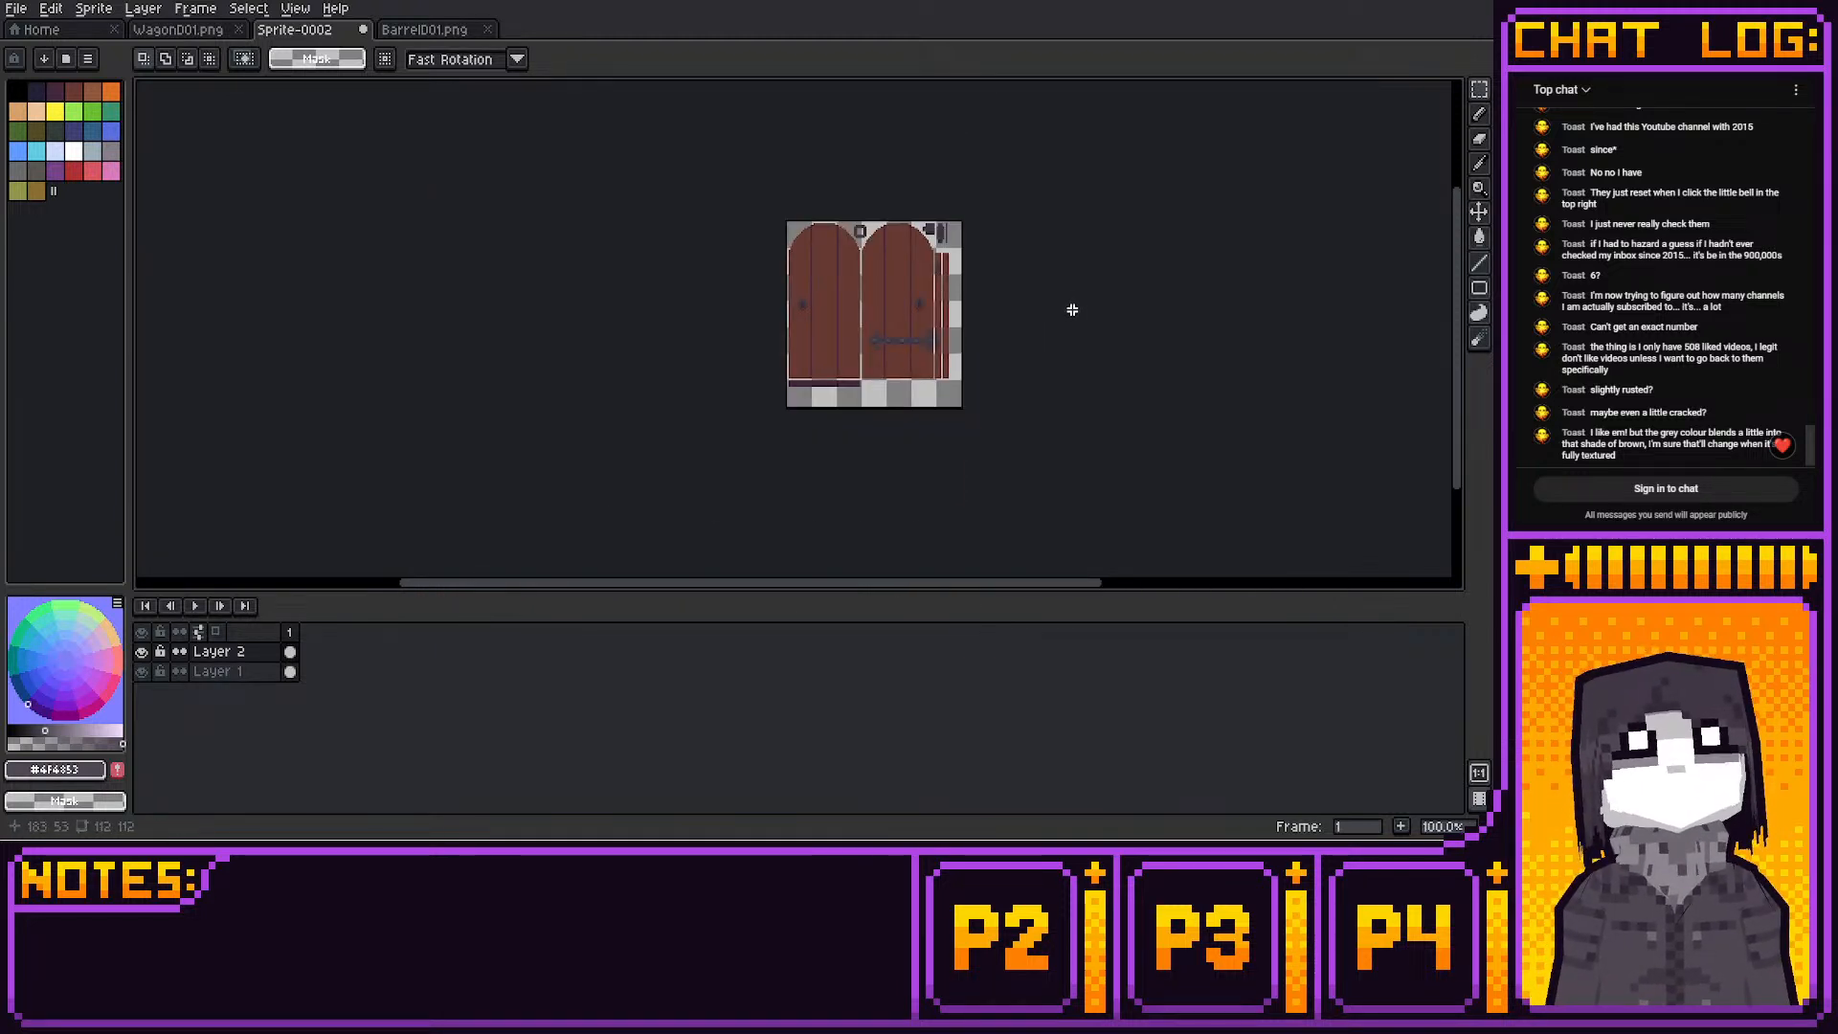
scroll(1072, 309, "up", 3)
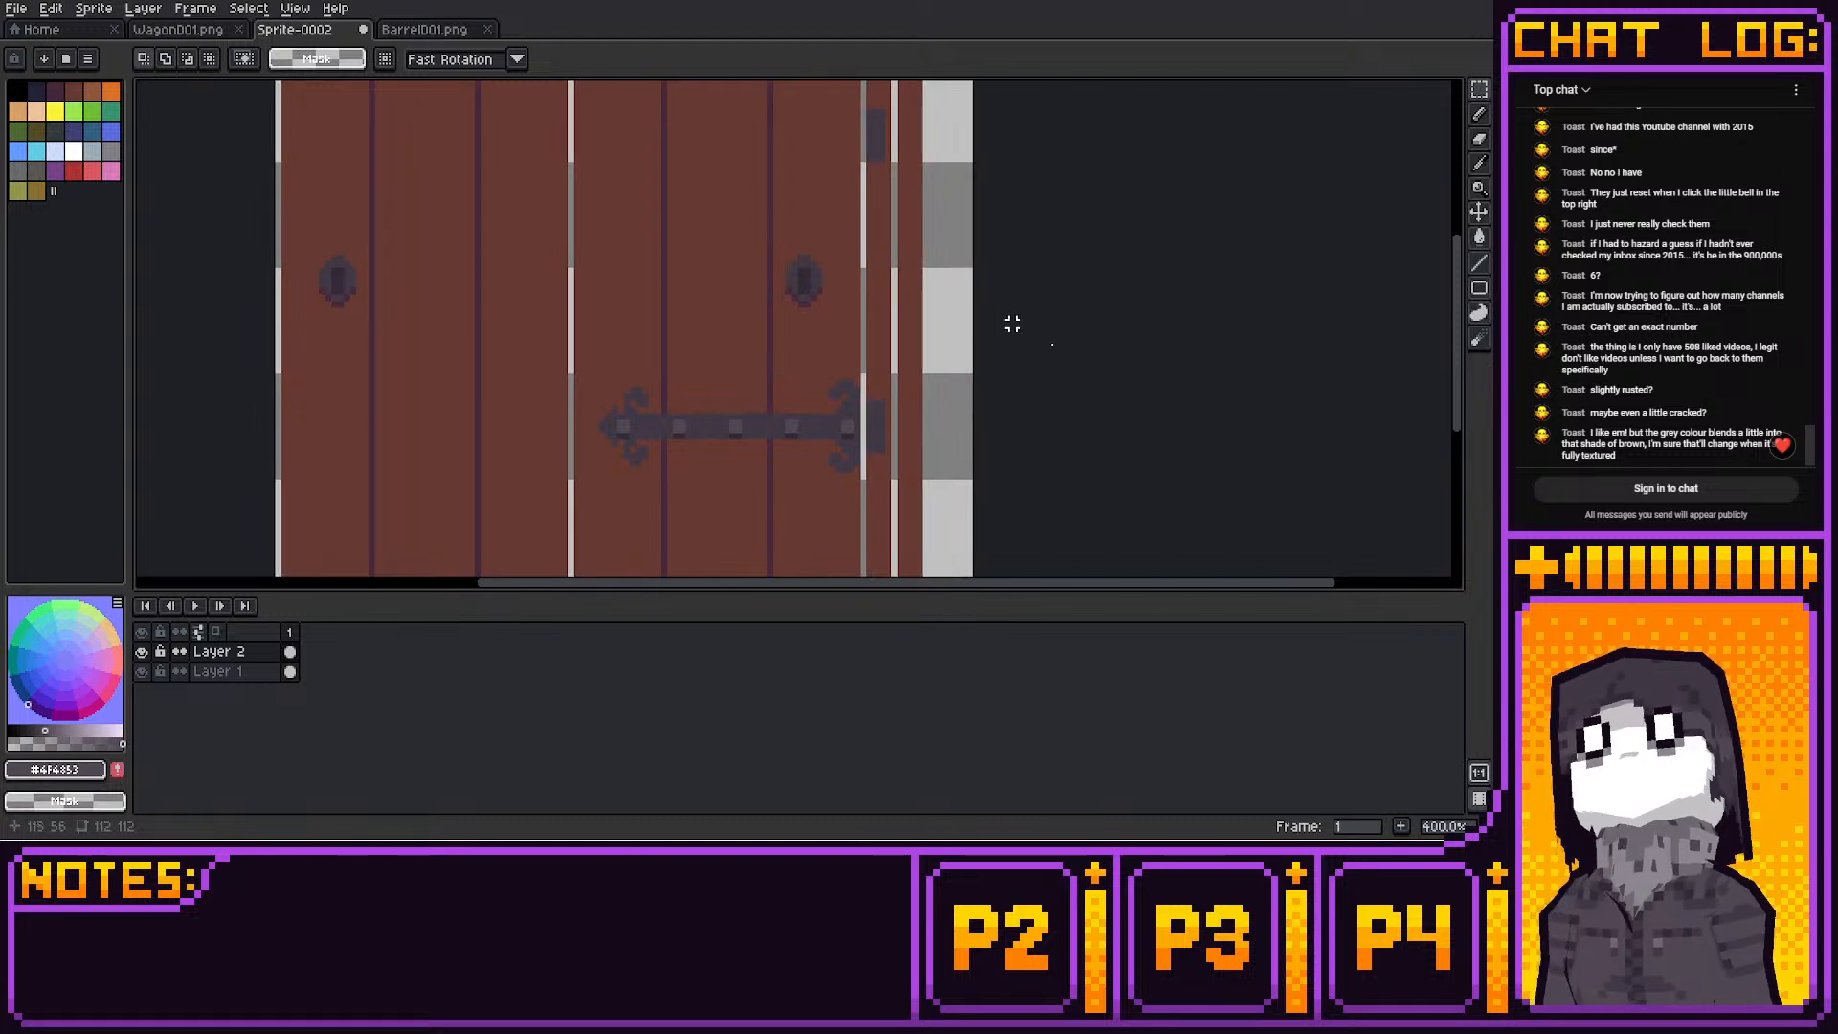
left_click_drag(586, 371, 861, 514)
scroll(833, 579, "up", 2)
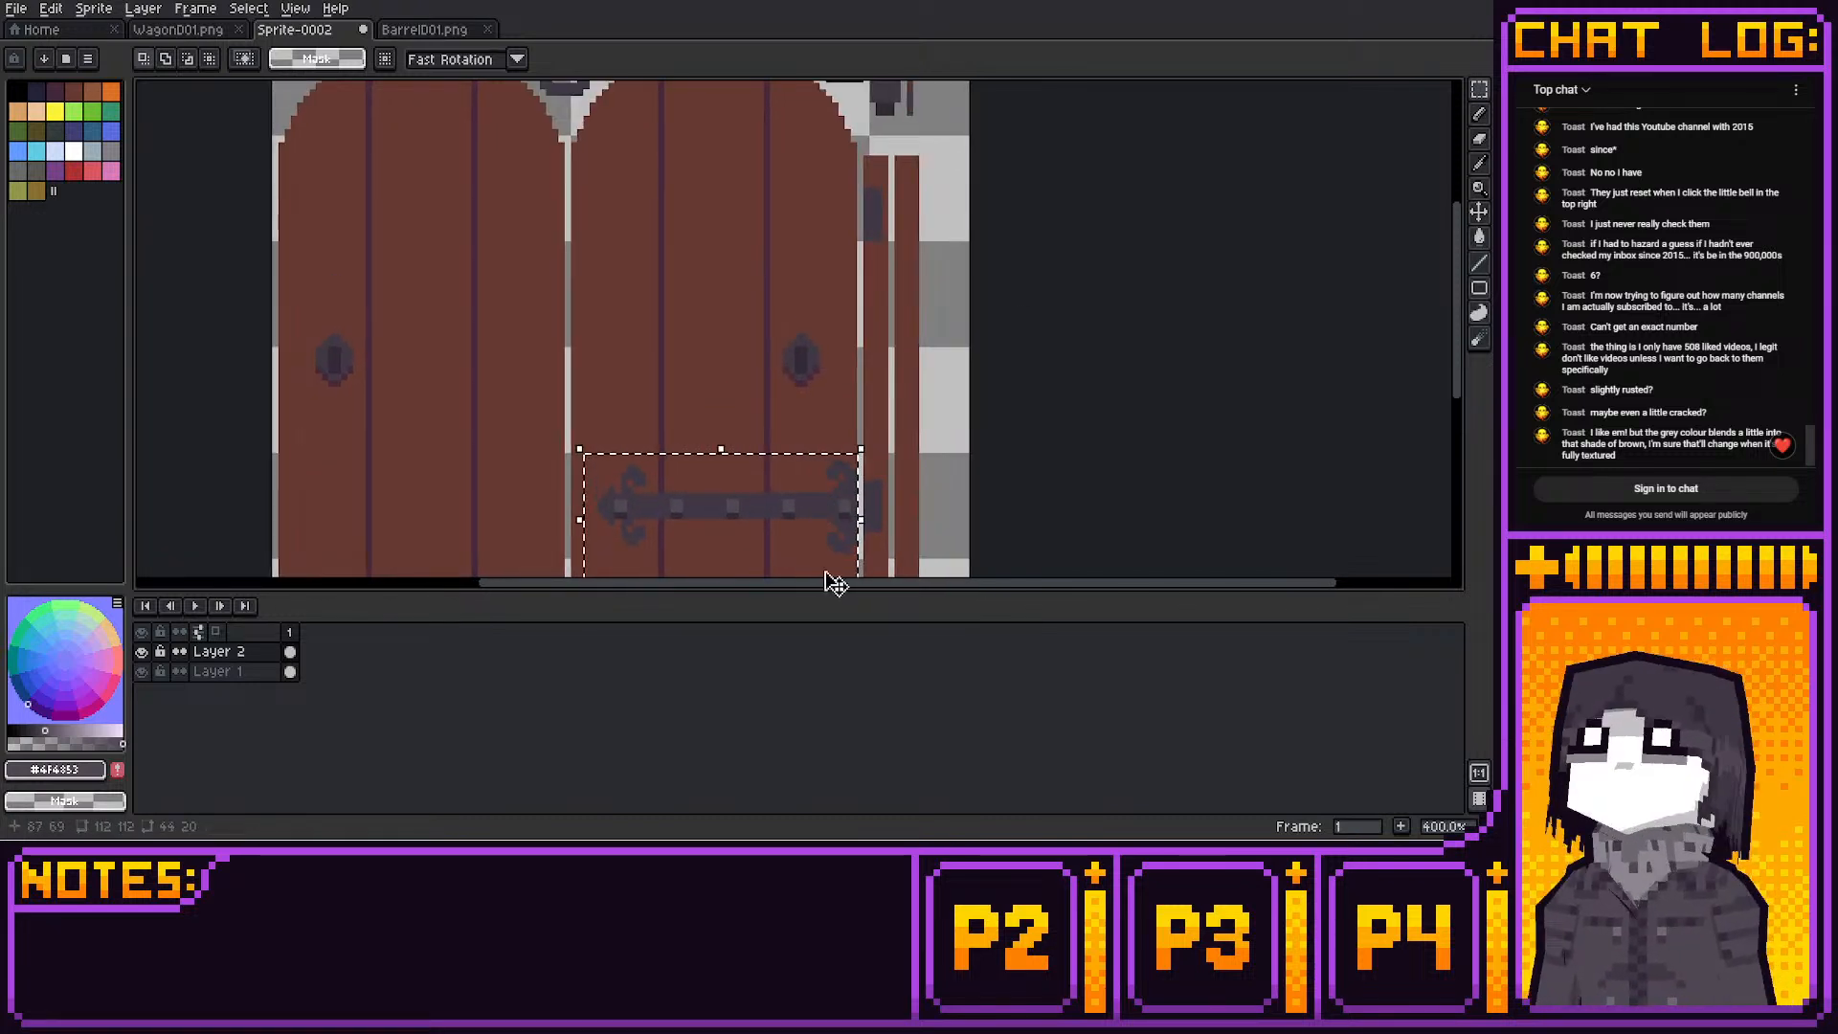
key("ctrl+c")
key("ctrl+v")
key("Up")
key("Up")
key("Up")
key("Up")
key("Up")
key("Up")
key("Up")
key("Up")
key("Up")
key("Up")
key("Up")
key("Up")
key("Up")
key("Up")
key("Up")
key("Up")
key("Up")
key("Up")
key("Up")
key("Up")
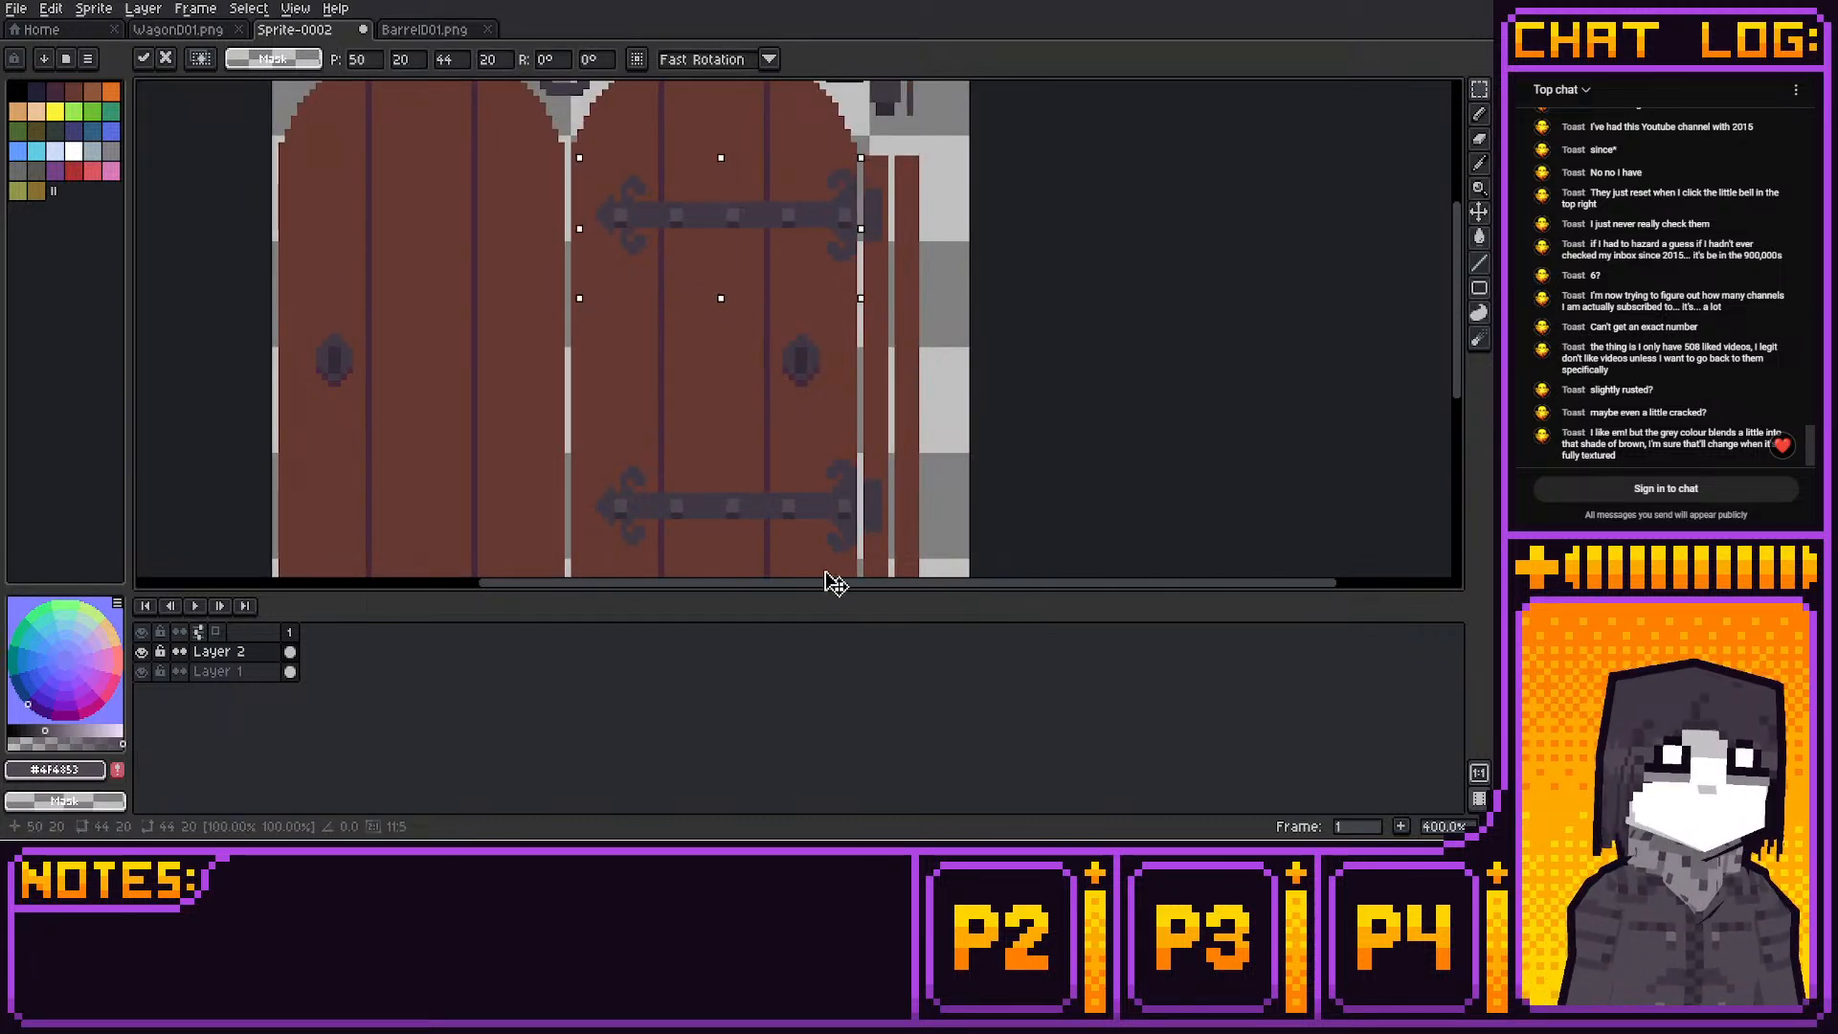
left_click(952, 263)
middle_click_drag(982, 309, 991, 232)
Undo the hinge copy on the upper part of the door
key("ctrl+z")
key("ctrl+z")
key("ctrl+z")
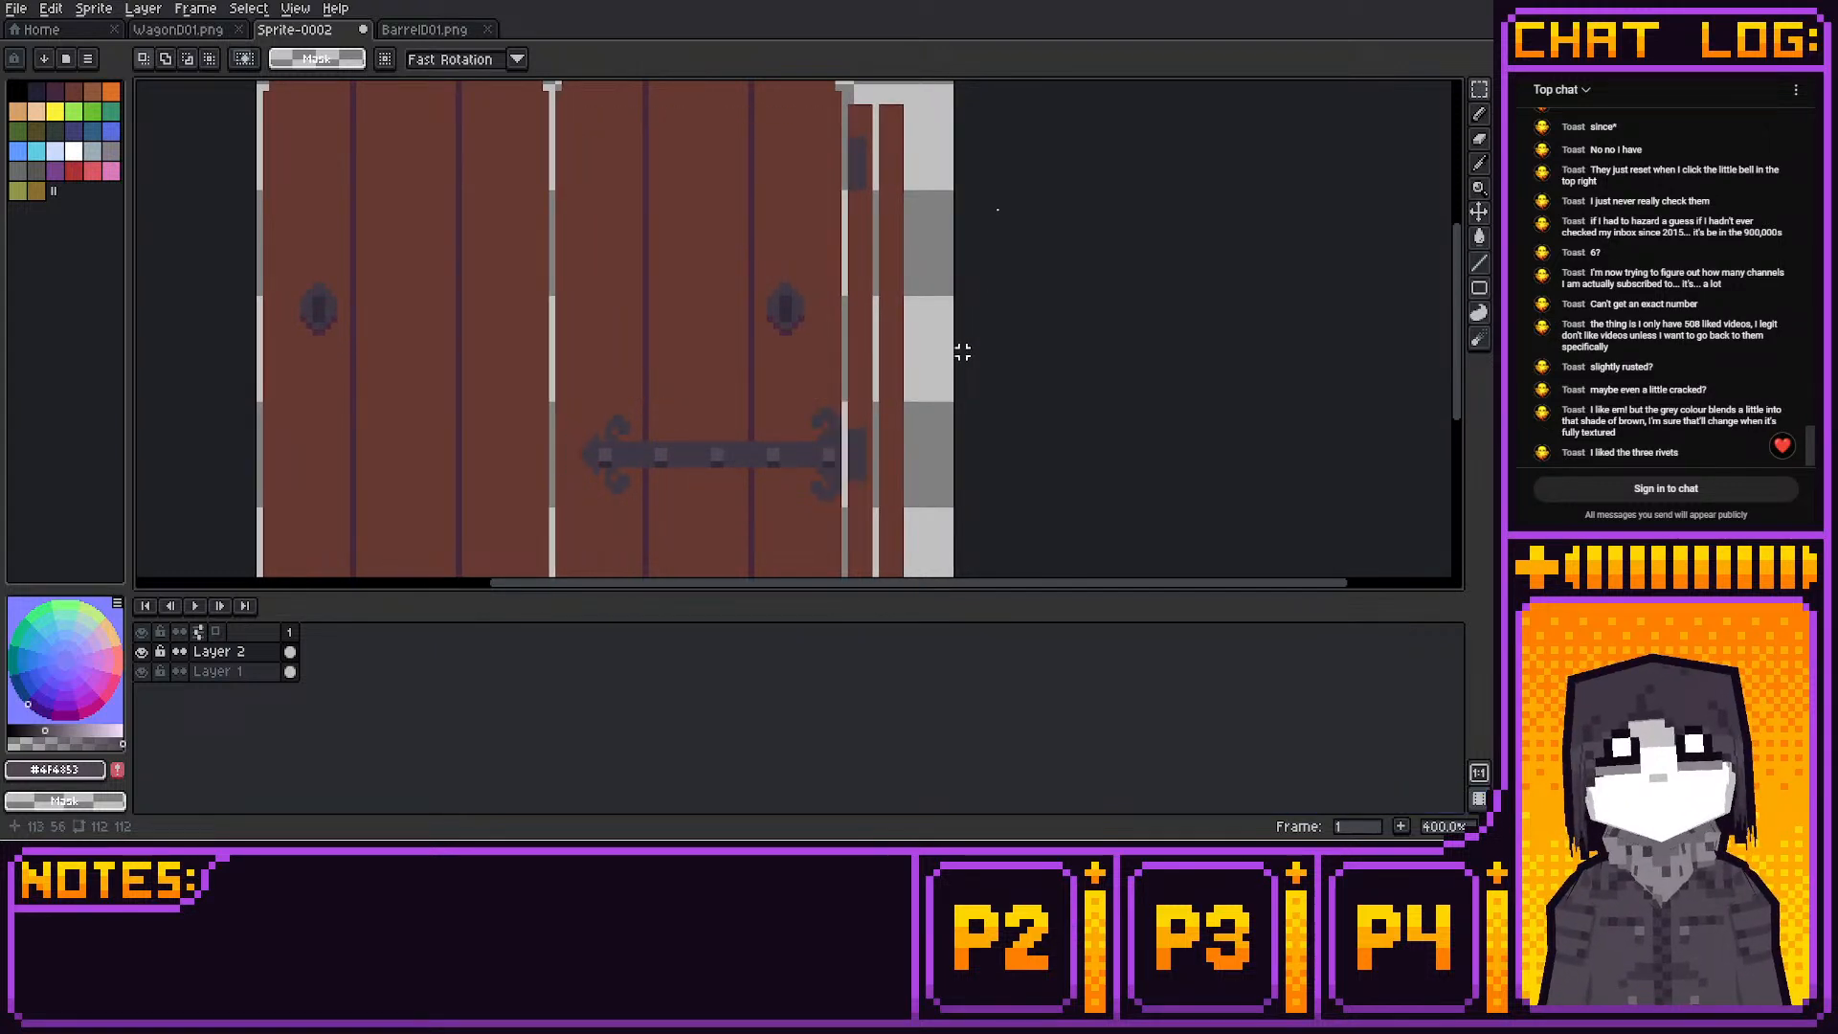
Cover the two intermediate rivets on the hinge bar with 1 by 7 pixel bar slices, widening the slice near the pointed end to 6 pixels
key("i")
left_click(751, 220)
left_click(804, 220)
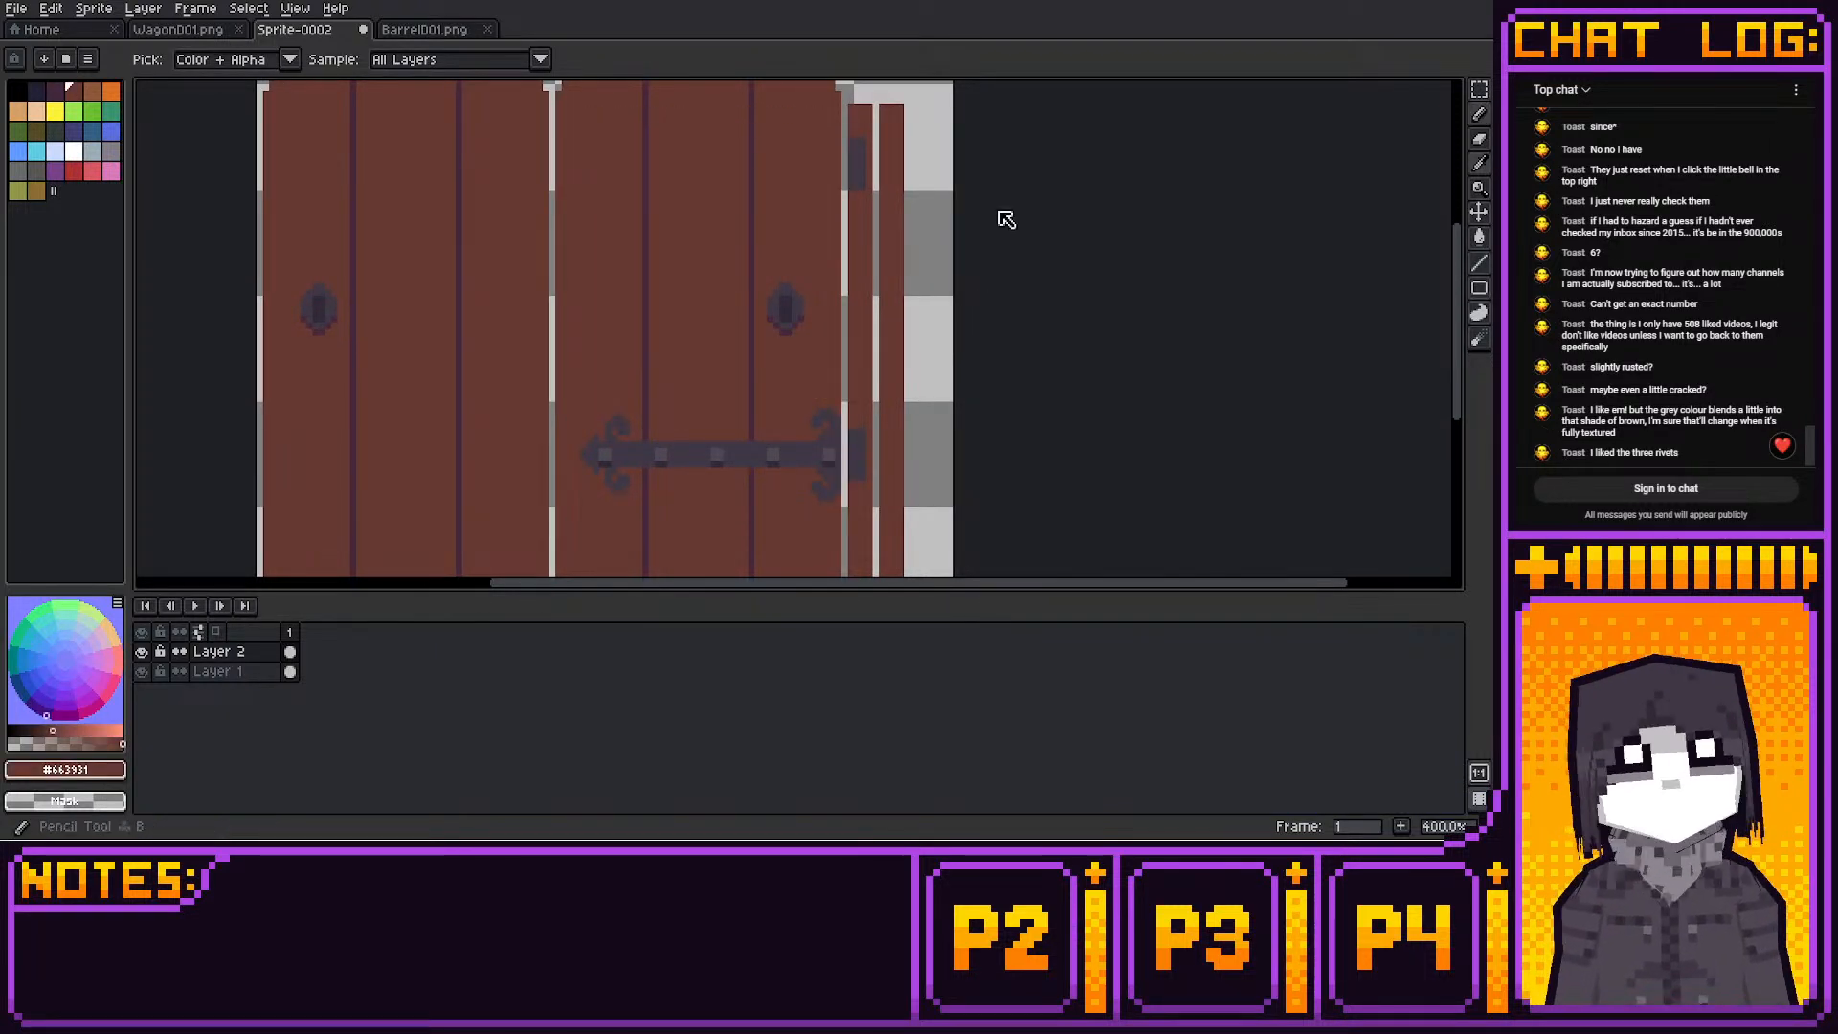
key("b")
middle_click_drag(995, 384, 1014, 267)
scroll(1051, 199, "up", 1)
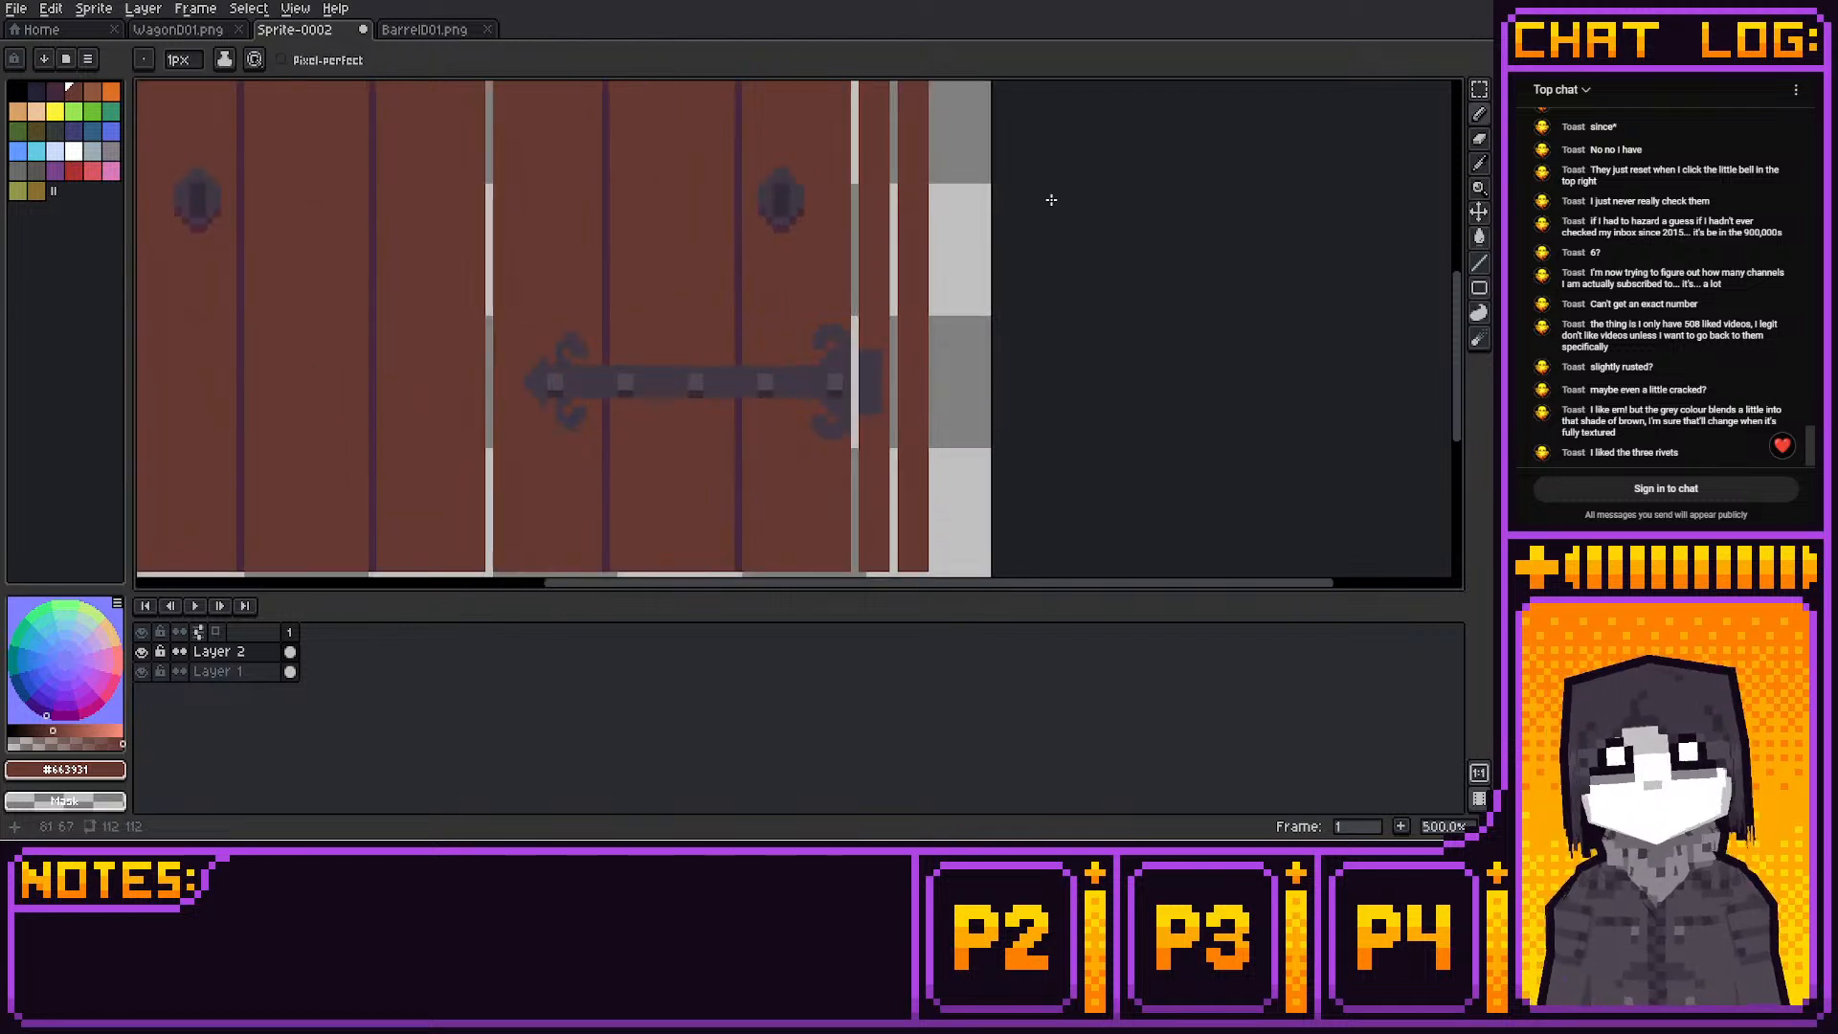
key("ctrl+v")
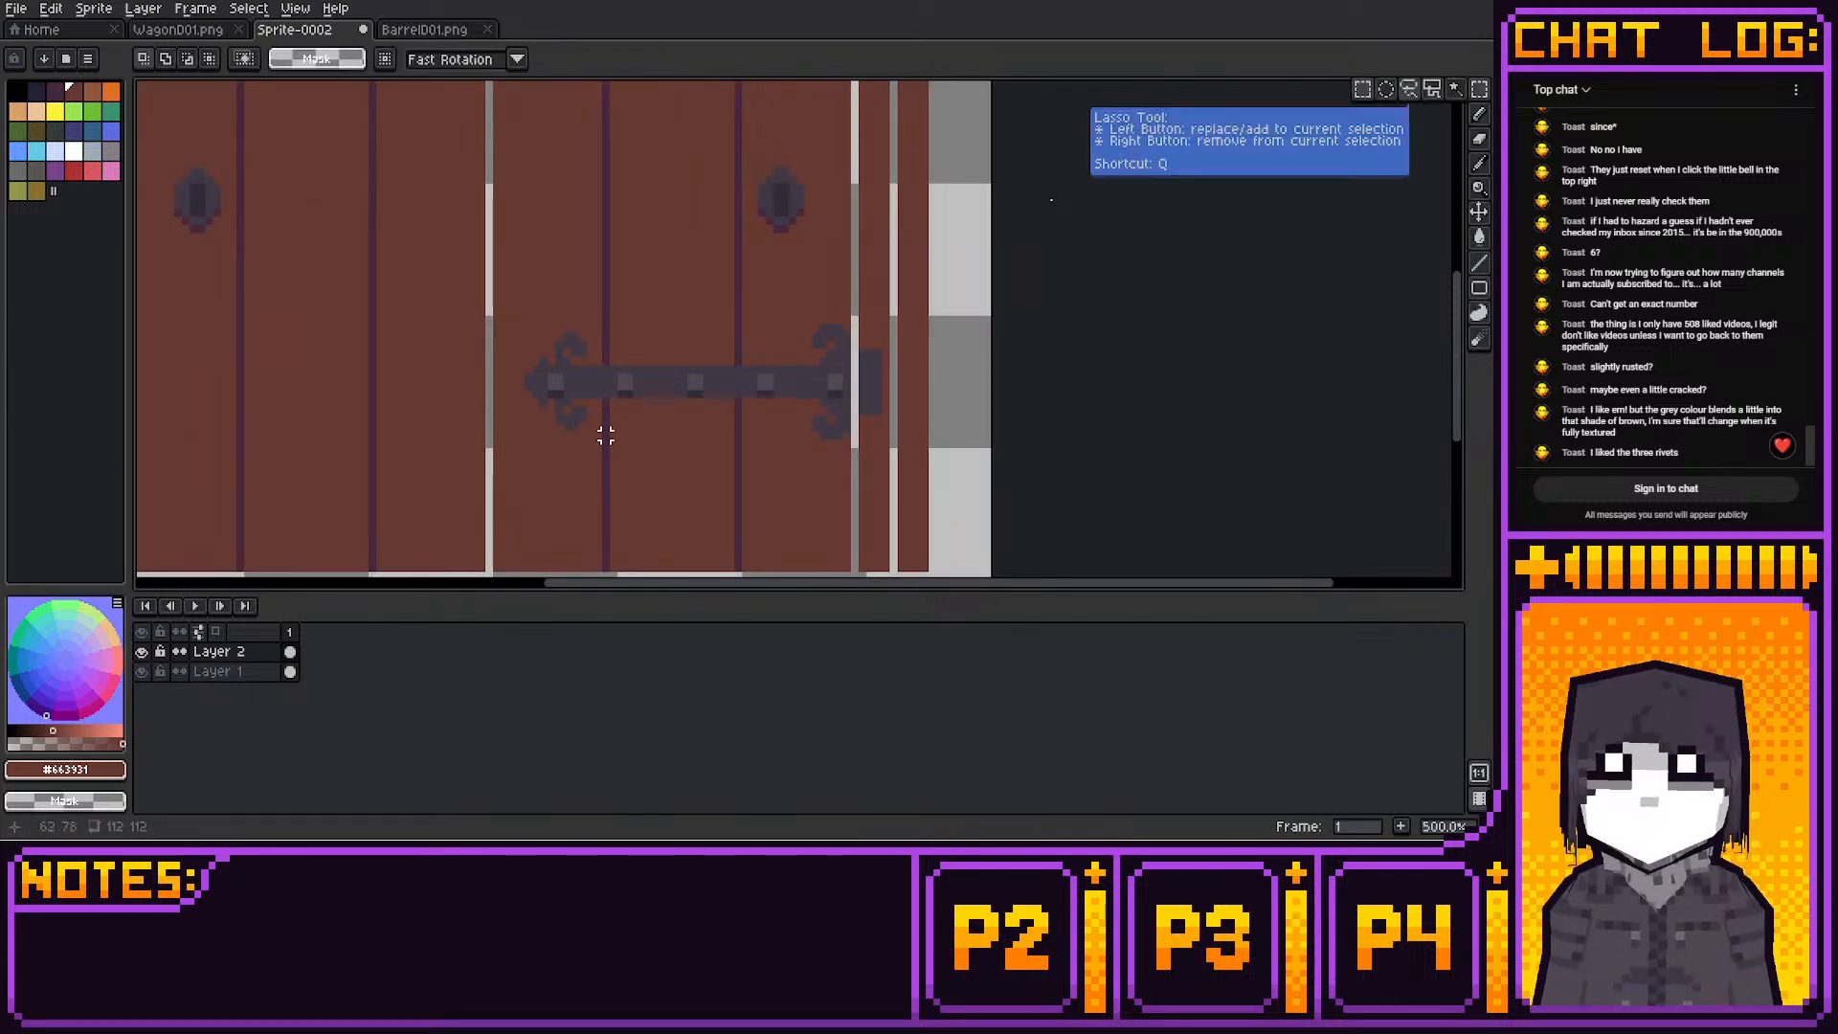
left_click_drag(629, 386, 644, 386)
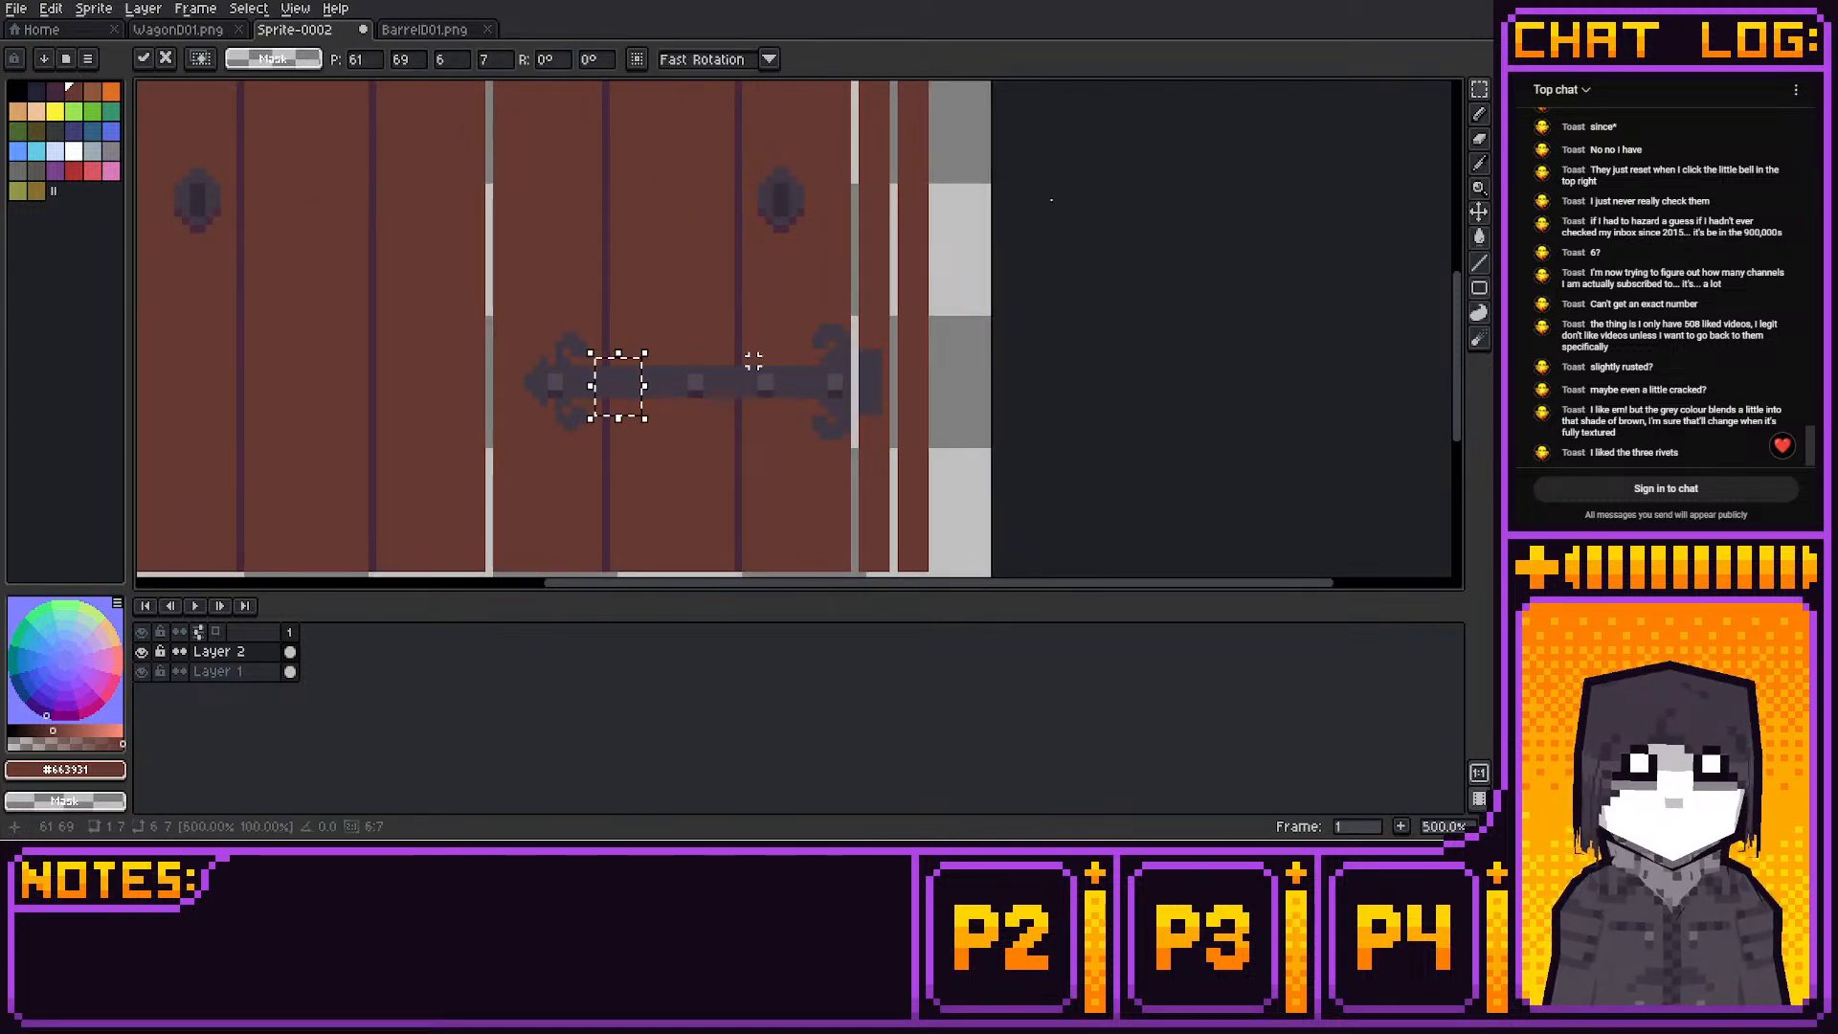
left_click_drag(748, 361, 793, 386)
key("Return")
scroll(1059, 396, "down", 3)
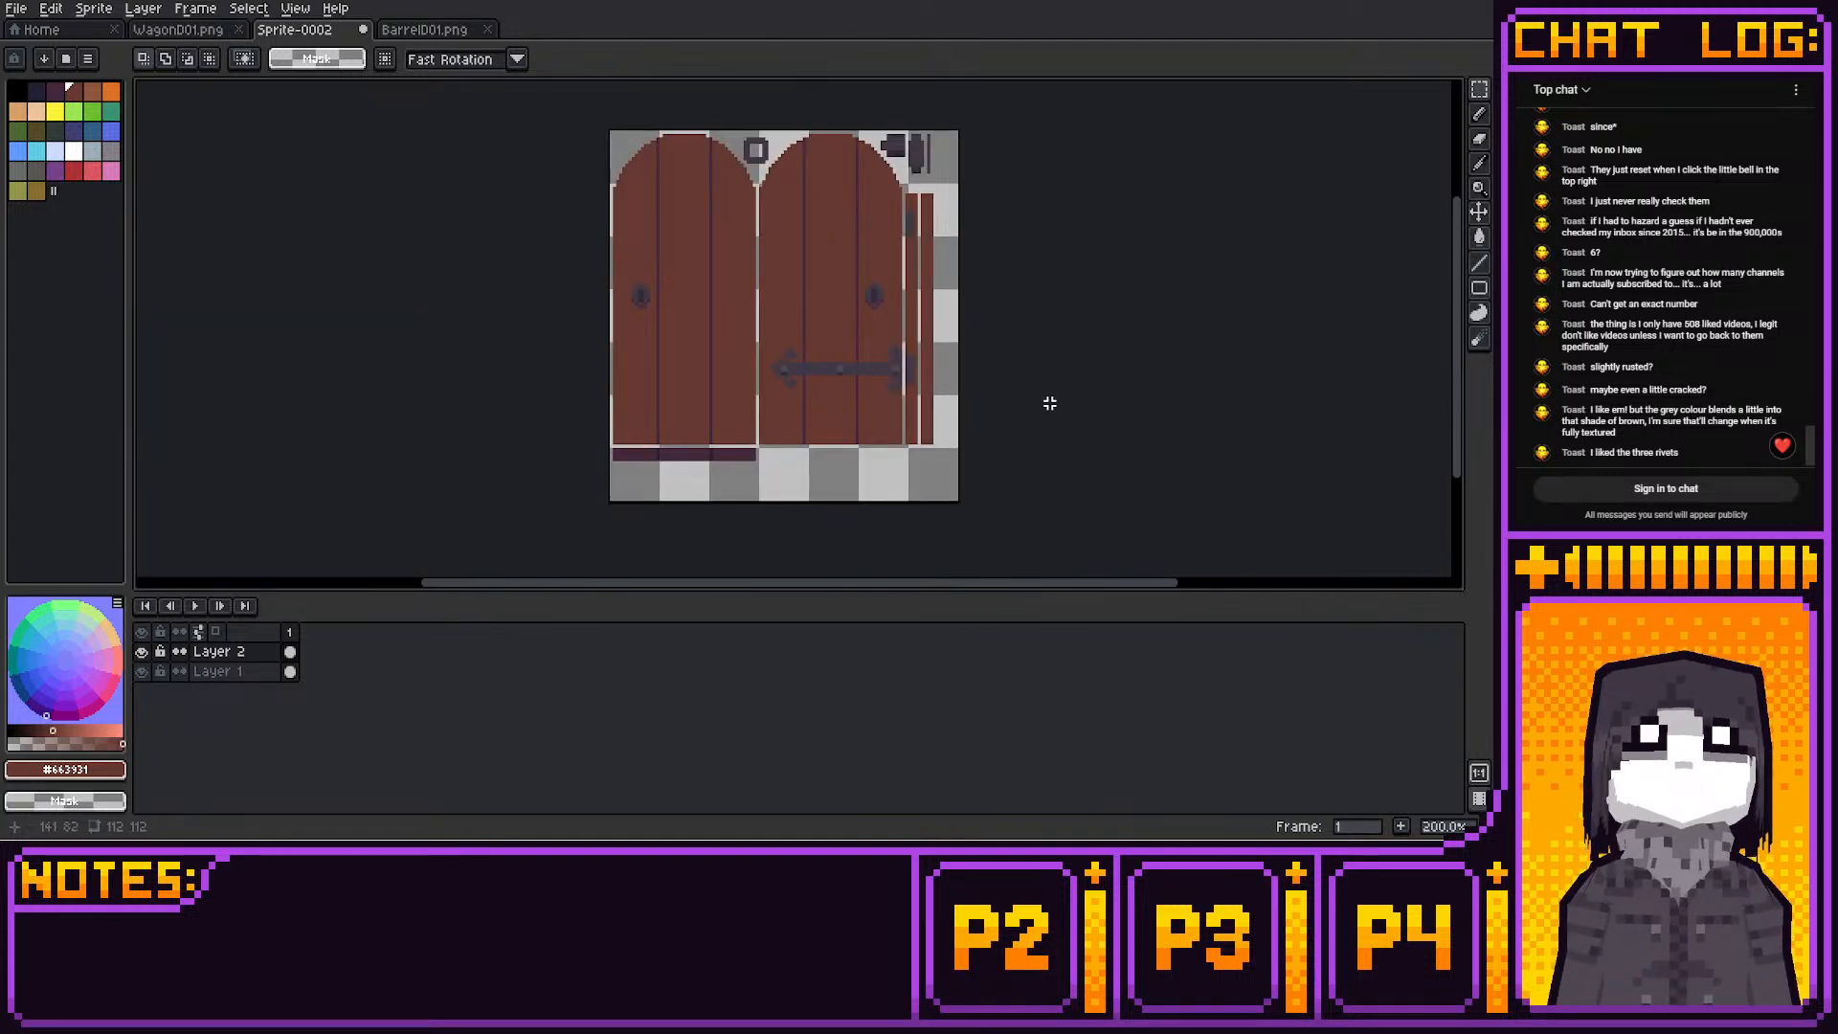
Move the middle rivet with a 6 by 12 pixel selection to position 68, 70, toward the hinge's pointed end
scroll(1049, 403, "up", 2)
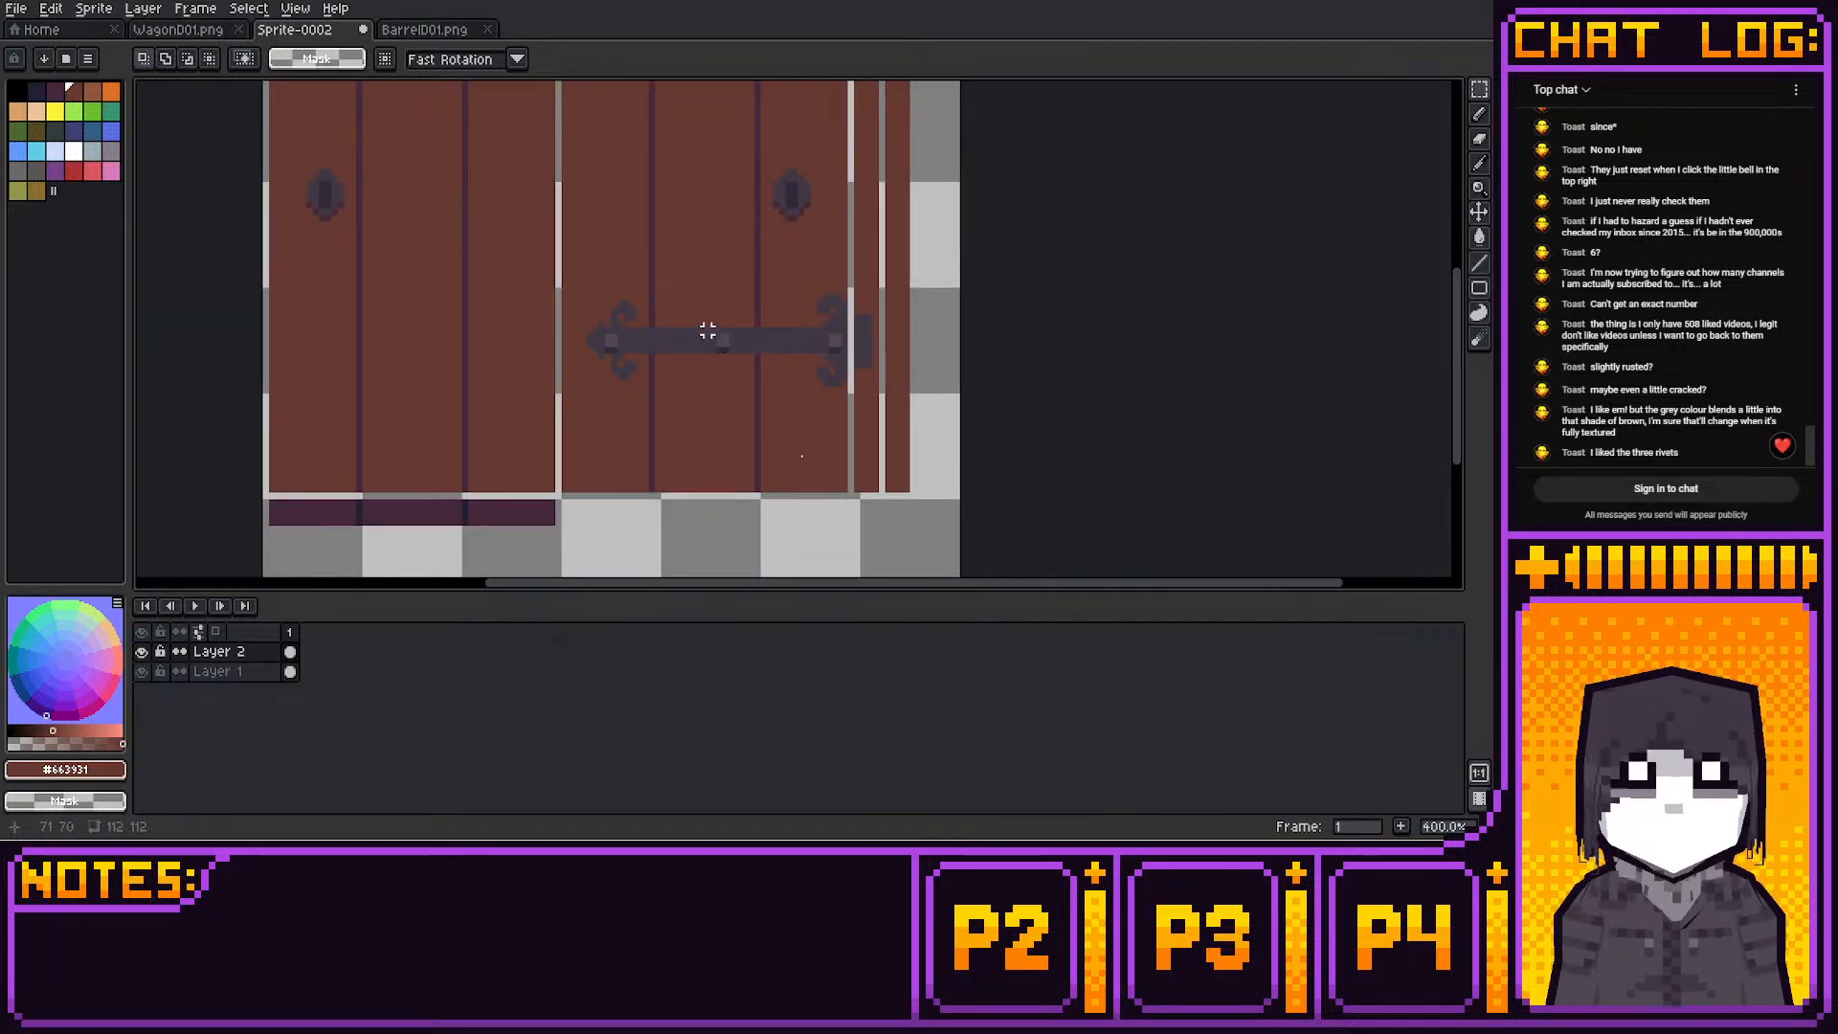
left_click_drag(708, 330, 743, 411)
key("Left")
key("Left")
key("Left")
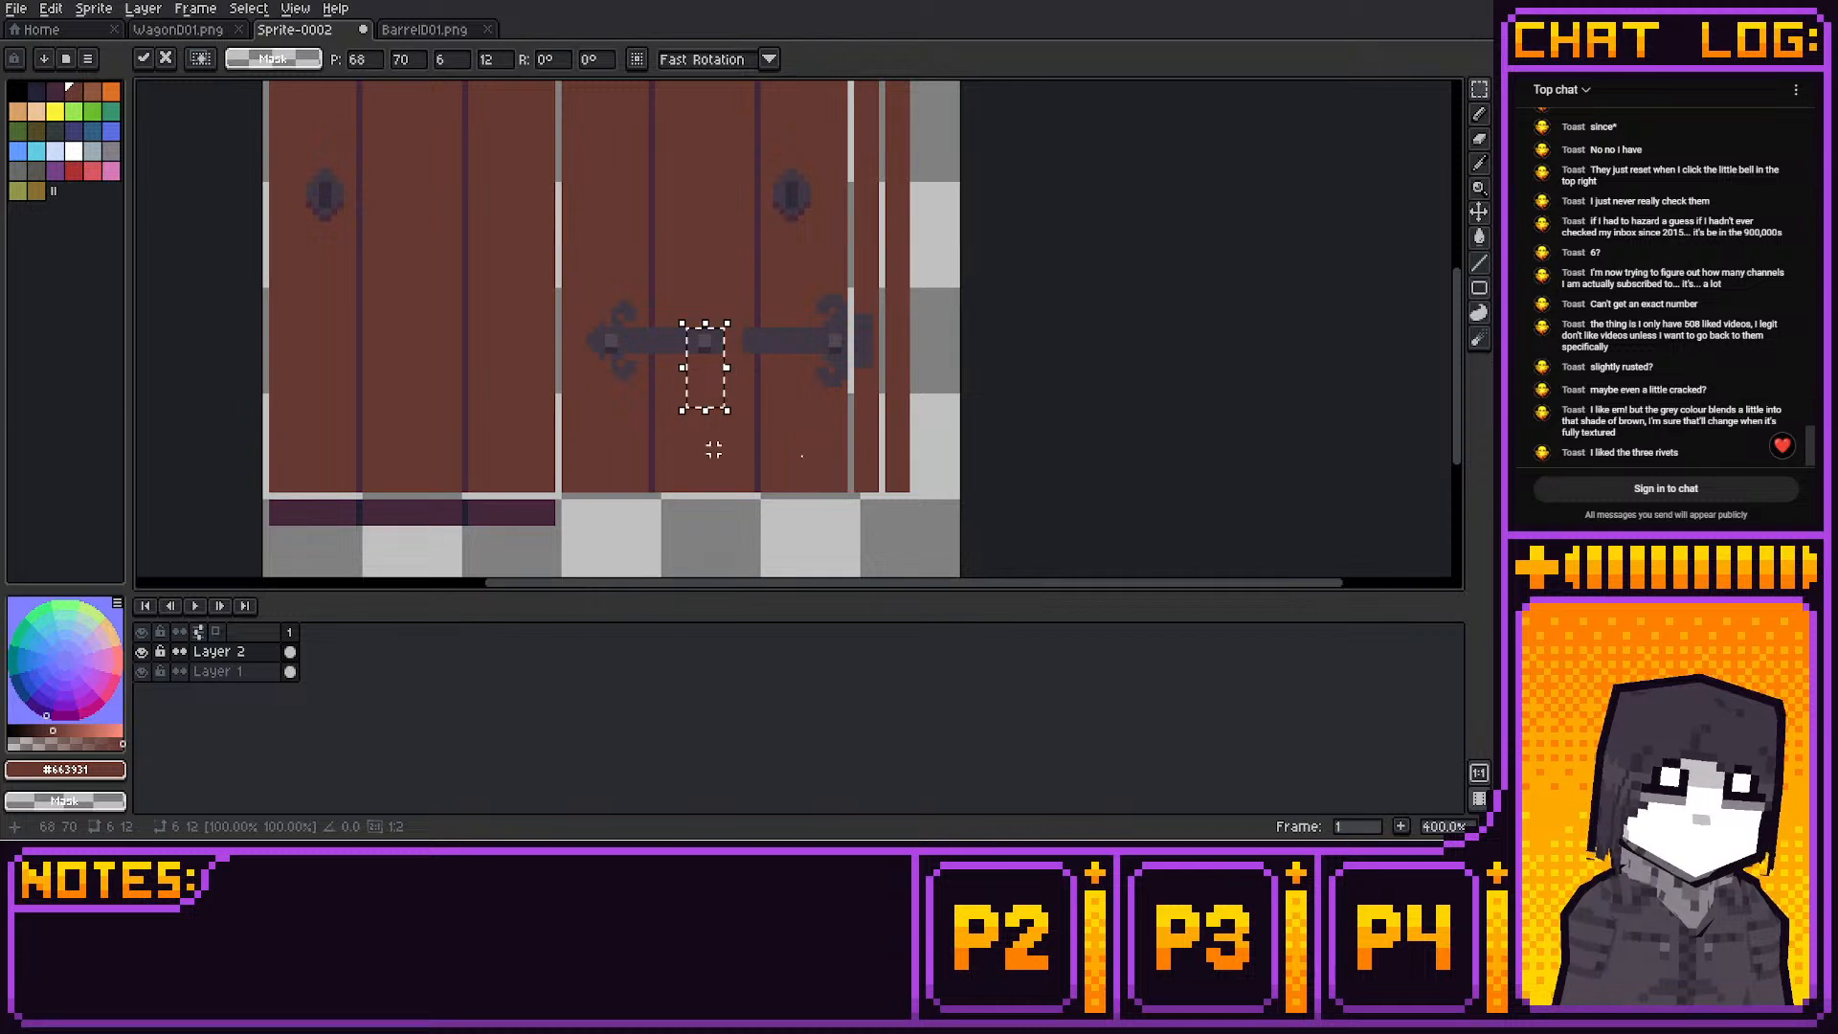
left_click(714, 450)
Patch the gap in the hinge bar between the moved middle rivet and the wide end
left_click_drag(652, 305, 758, 376)
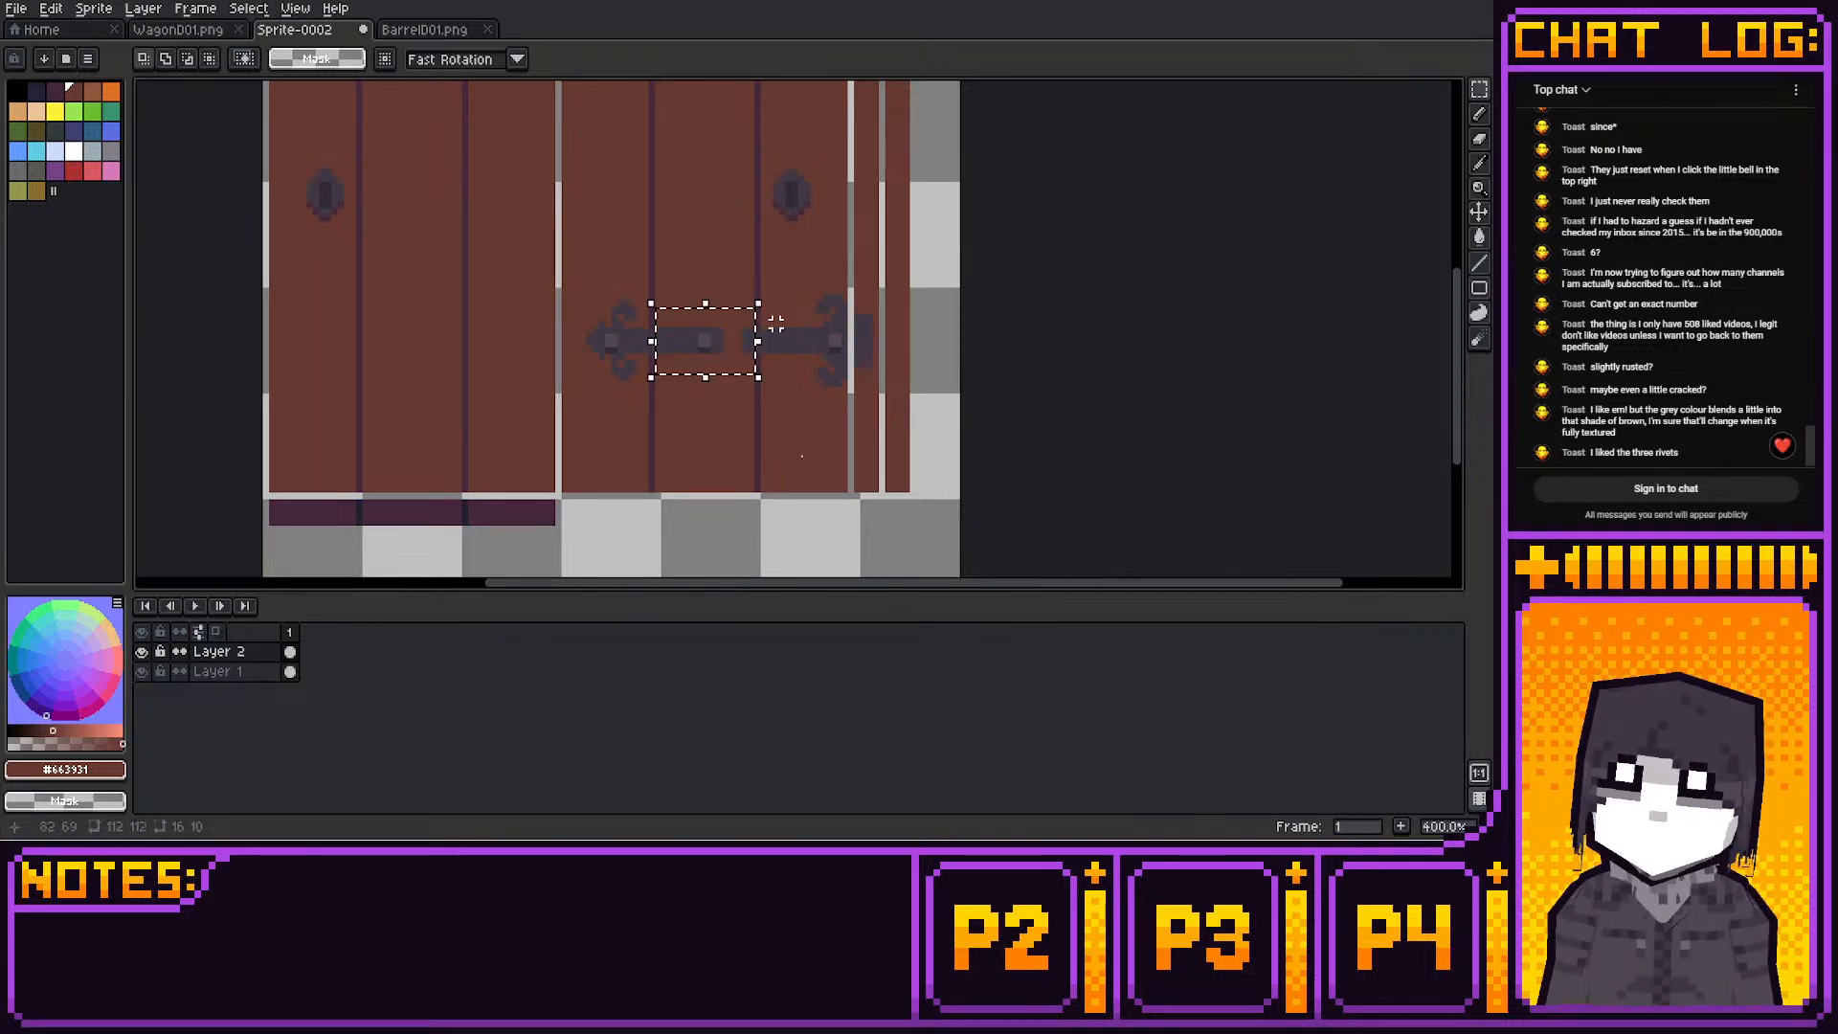
left_click(706, 402)
mouse_move(648, 328)
left_mouse_down()
mouse_move(710, 370)
mouse_move(749, 348)
mouse_move(839, 350)
left_mouse_up()
left_click(713, 443)
left_click(789, 435)
Nudge the wide-end rivet with a 3 by 4 pixel selection along the hinge bar to adjust its spacing
key("Left")
key("Up")
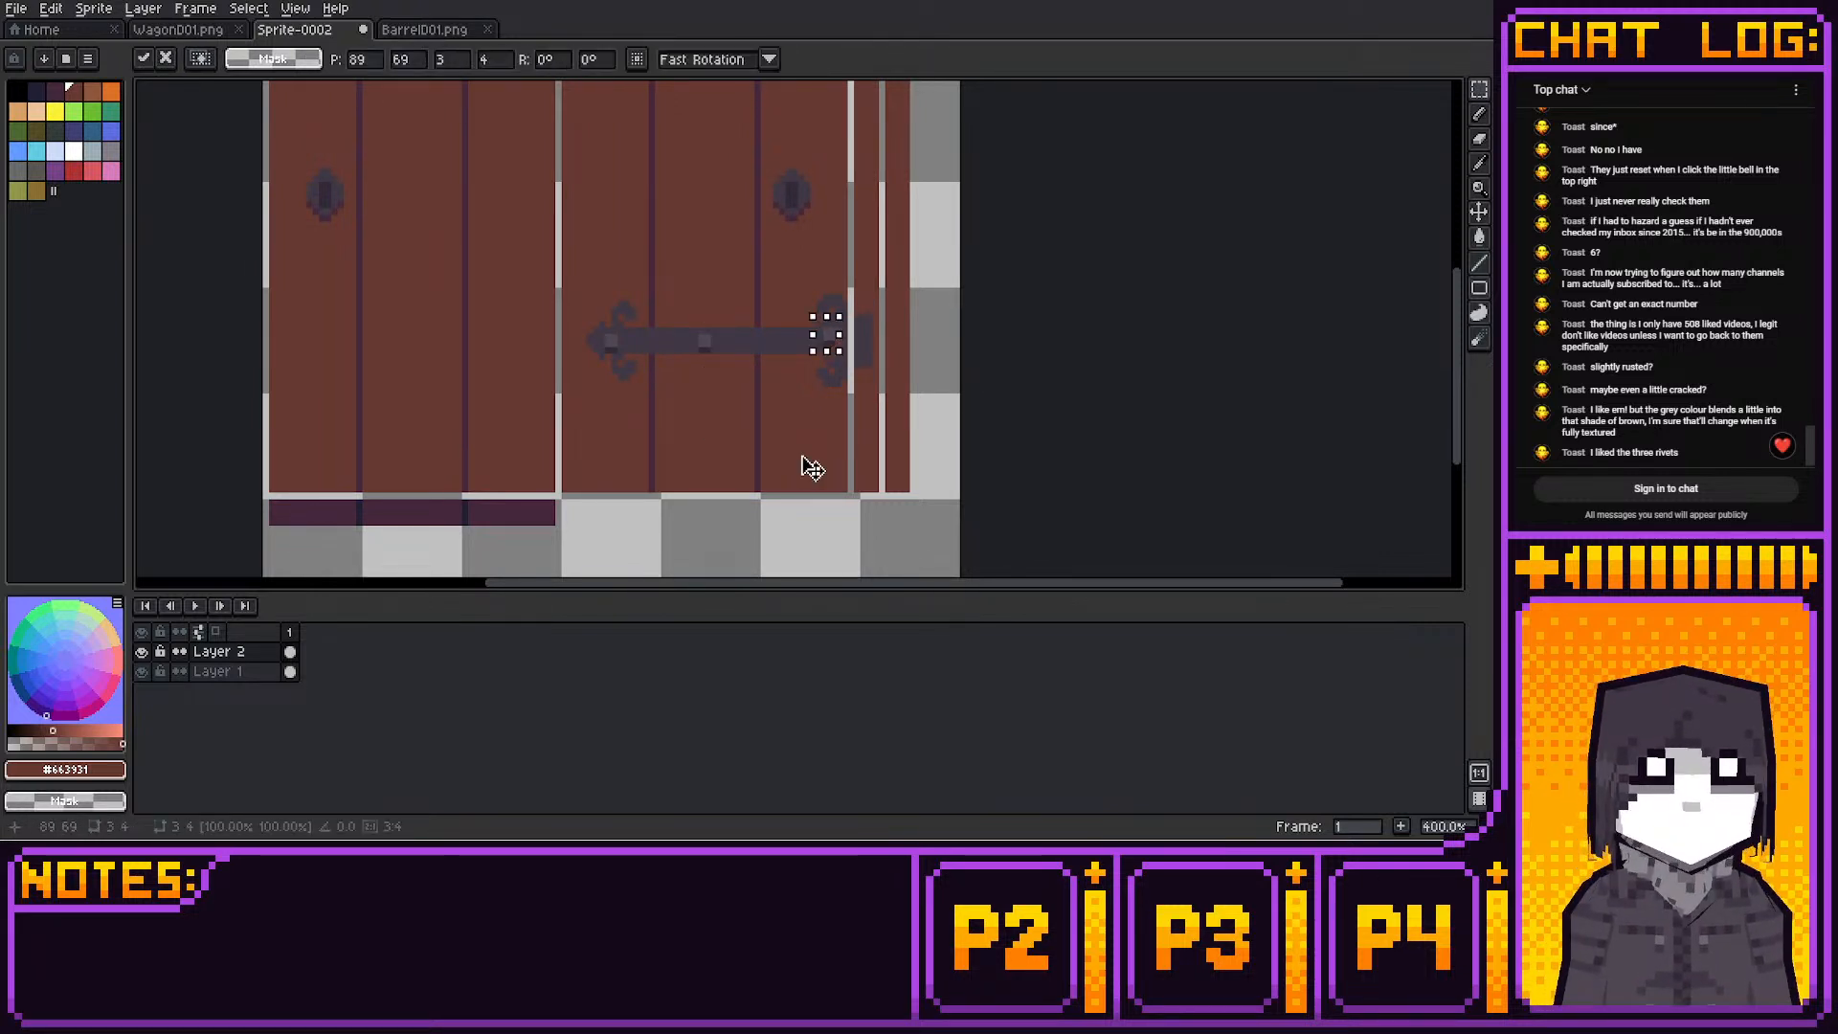
key("Down")
key("Left")
key("Left")
key("Right")
key("Right")
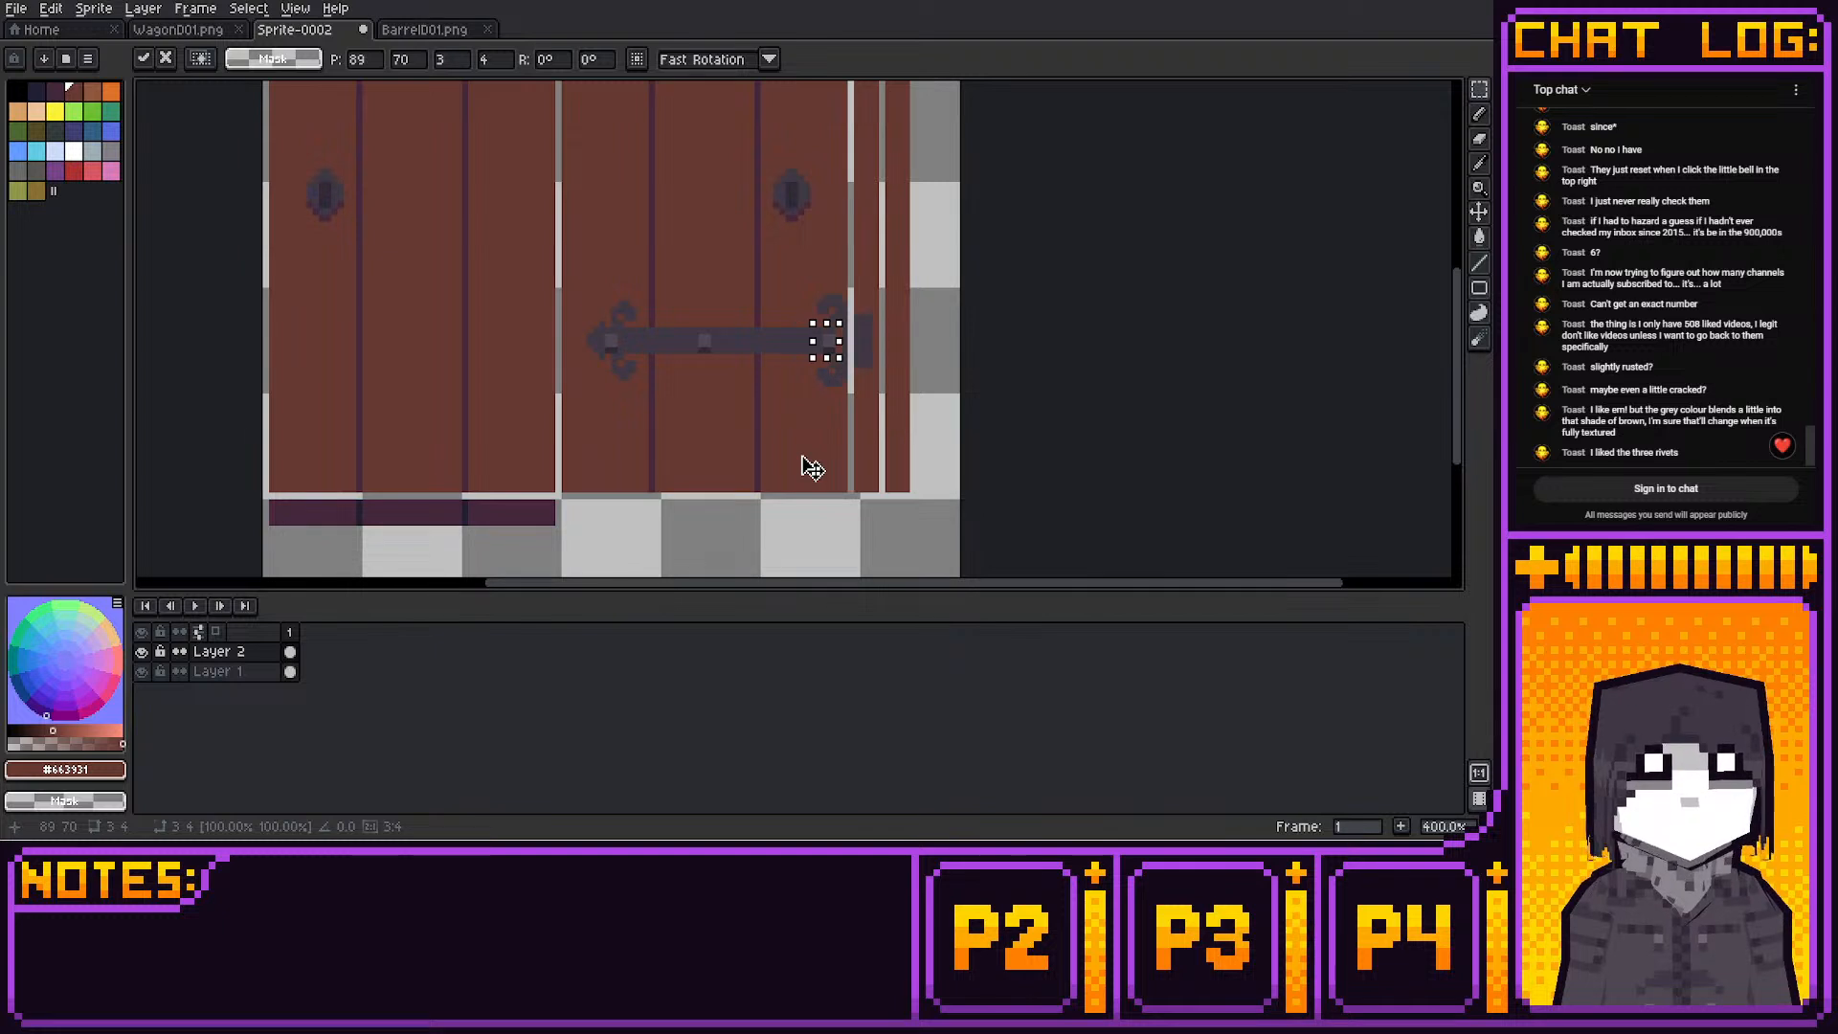
key("Right")
left_click(811, 467)
Shift the pointed-end rivet one pixel toward the hinge's tip and patch the bar beside it
left_click_drag(563, 329, 606, 375)
left_click(629, 463)
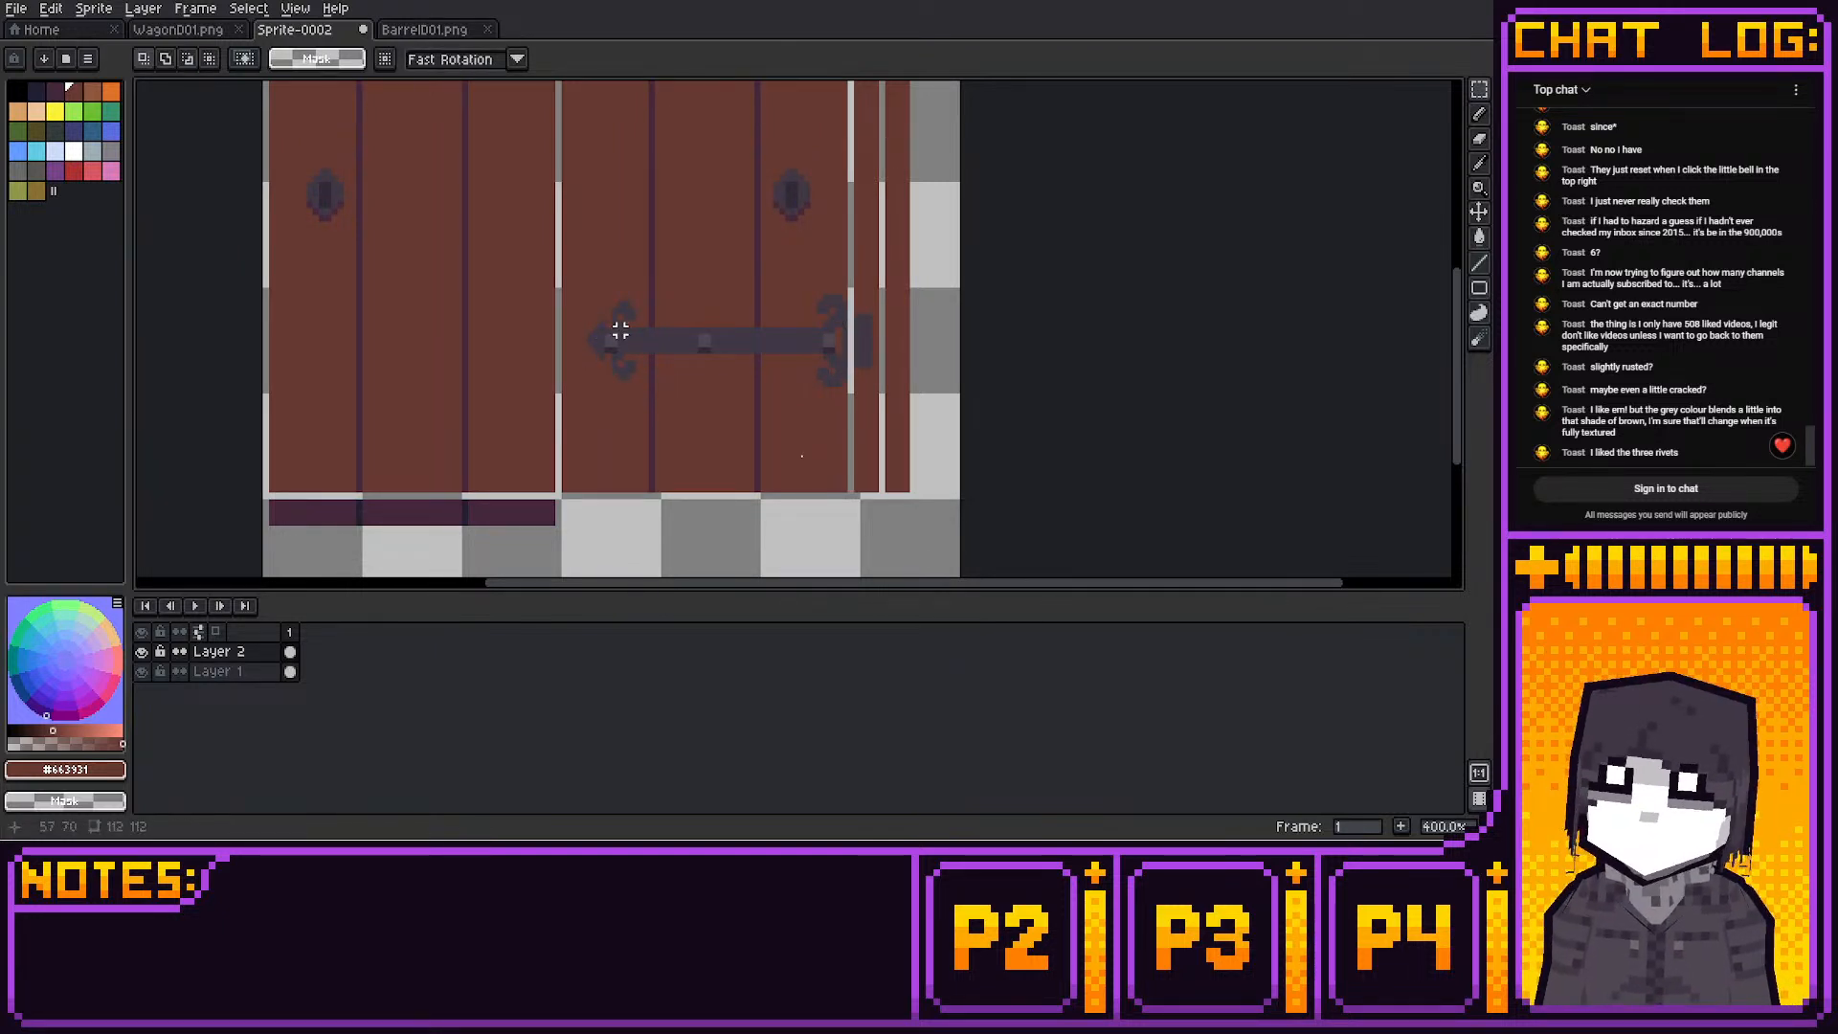
left_click_drag(608, 344, 652, 371)
left_click(800, 455)
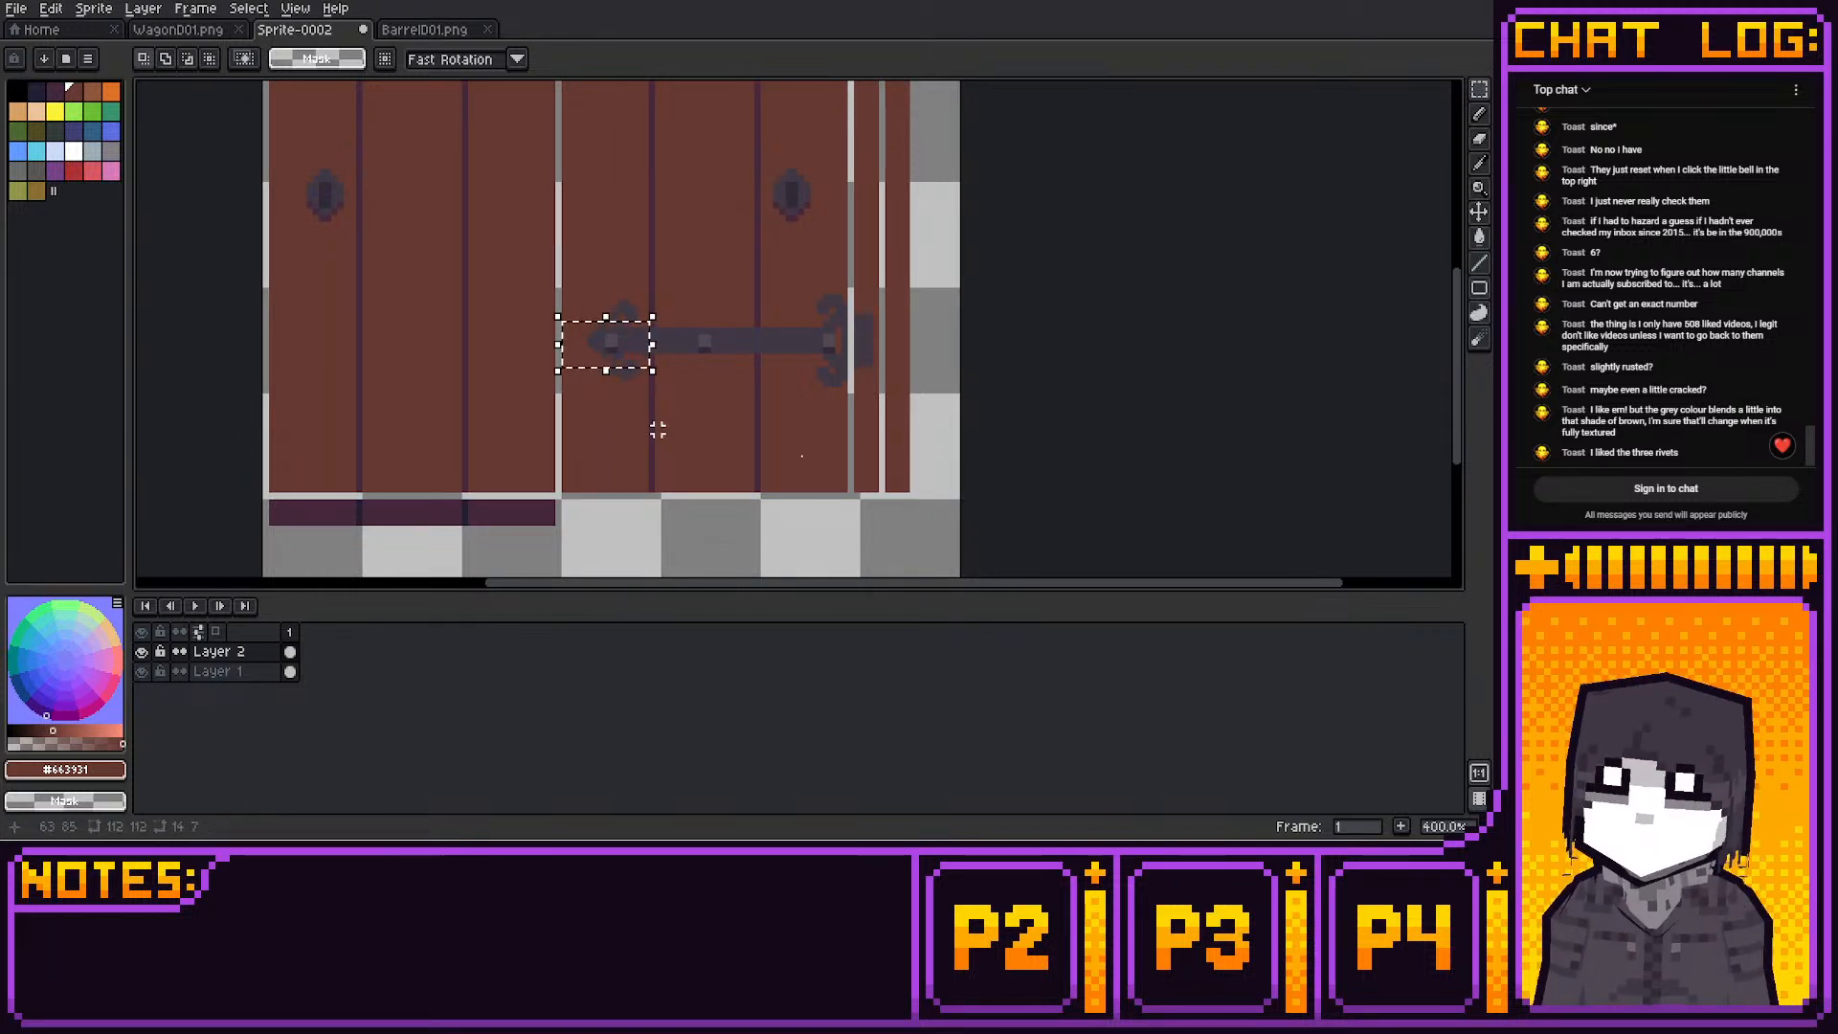
key("ctrl+d")
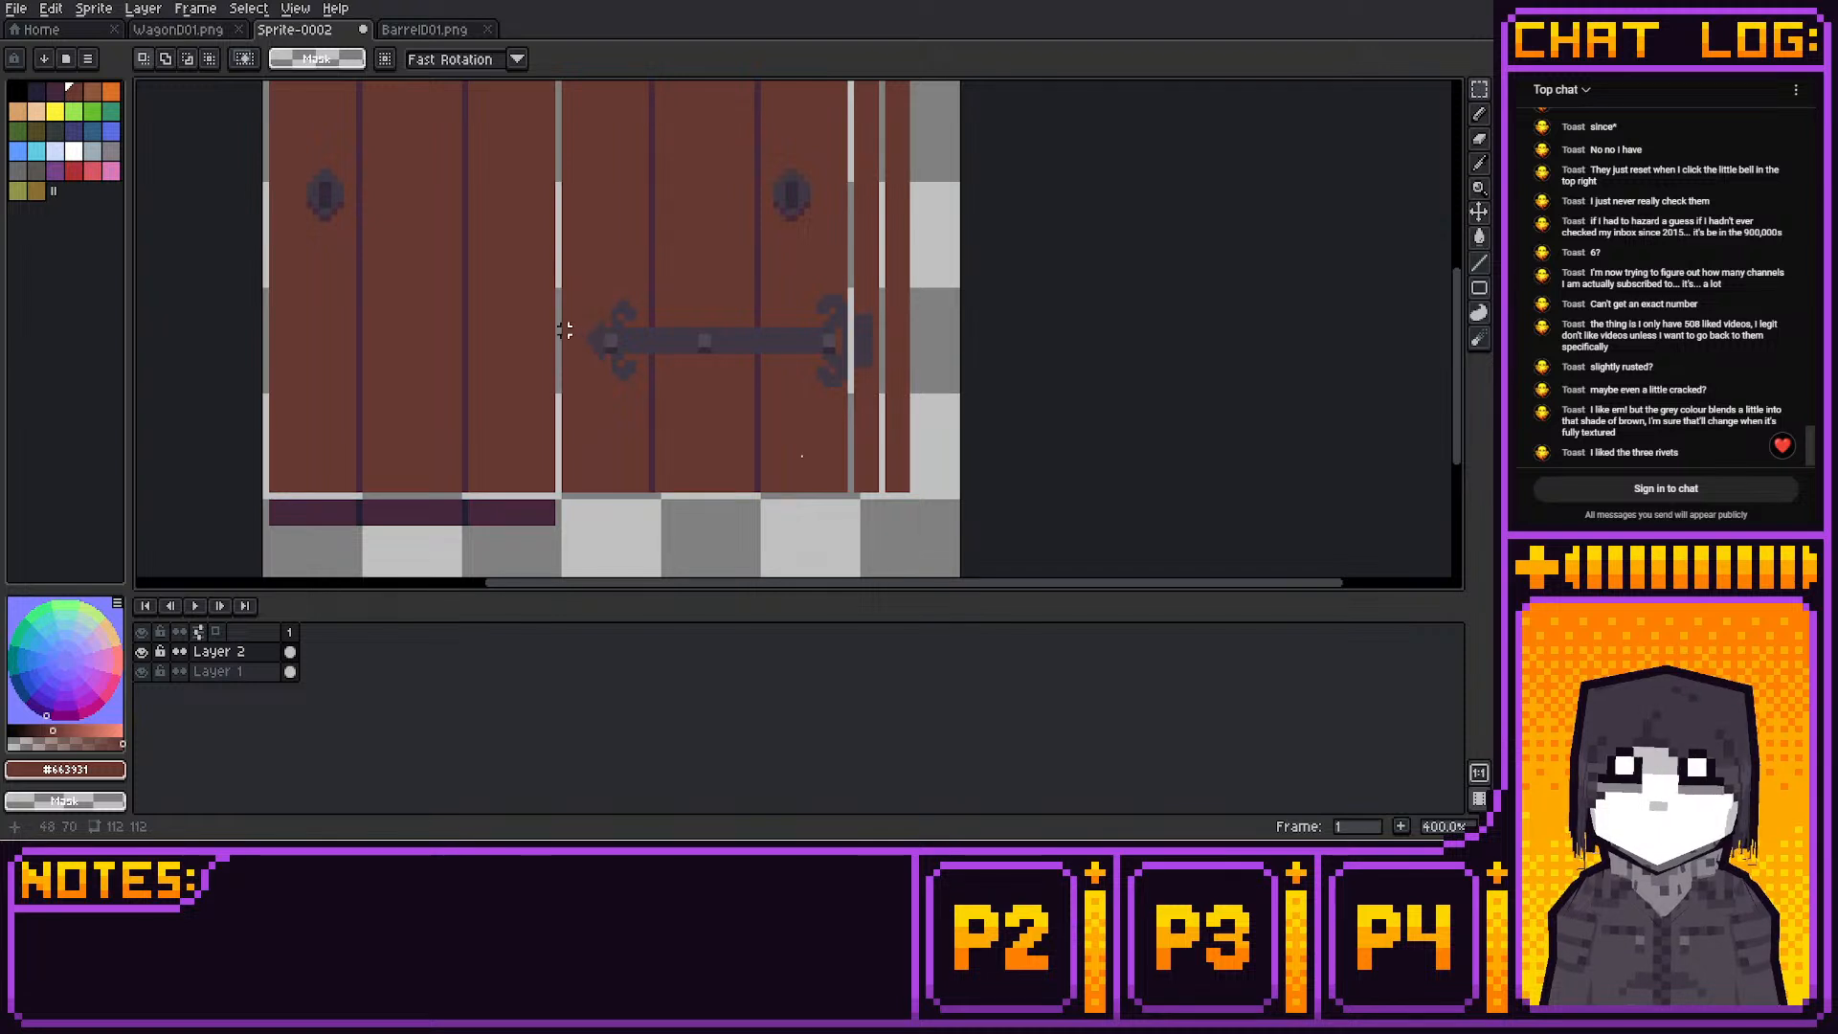
left_click_drag(607, 330, 654, 341)
key("Left")
left_click(801, 456)
left_click(707, 437)
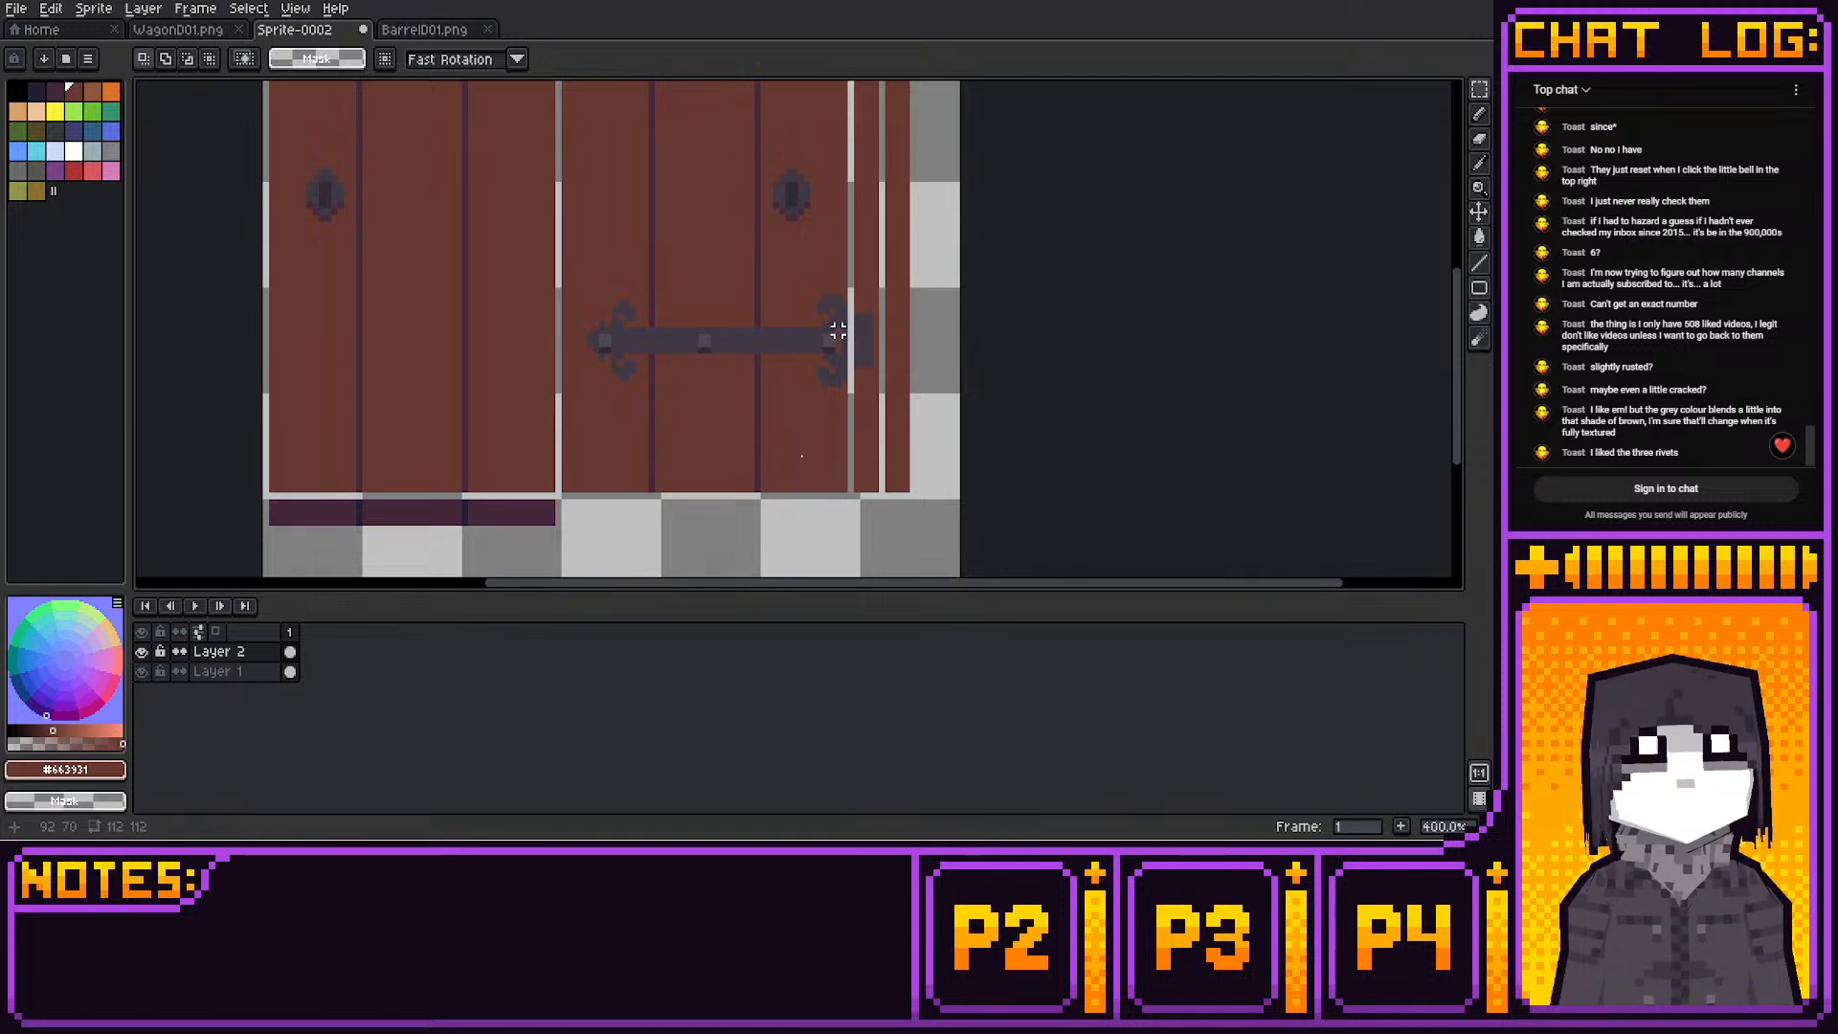
Shift the wide-end rivet toward the door edge and widen a 1 by 4 pixel bar slice to 2 pixels to patch beside it
mouse_move(763, 337)
left_mouse_down()
mouse_move(845, 365)
mouse_move(820, 330)
mouse_move(840, 331)
mouse_move(819, 340)
left_mouse_up()
left_click(841, 427)
key("Right")
left_click(812, 467)
key("Right")
left_click(805, 460)
key("Right")
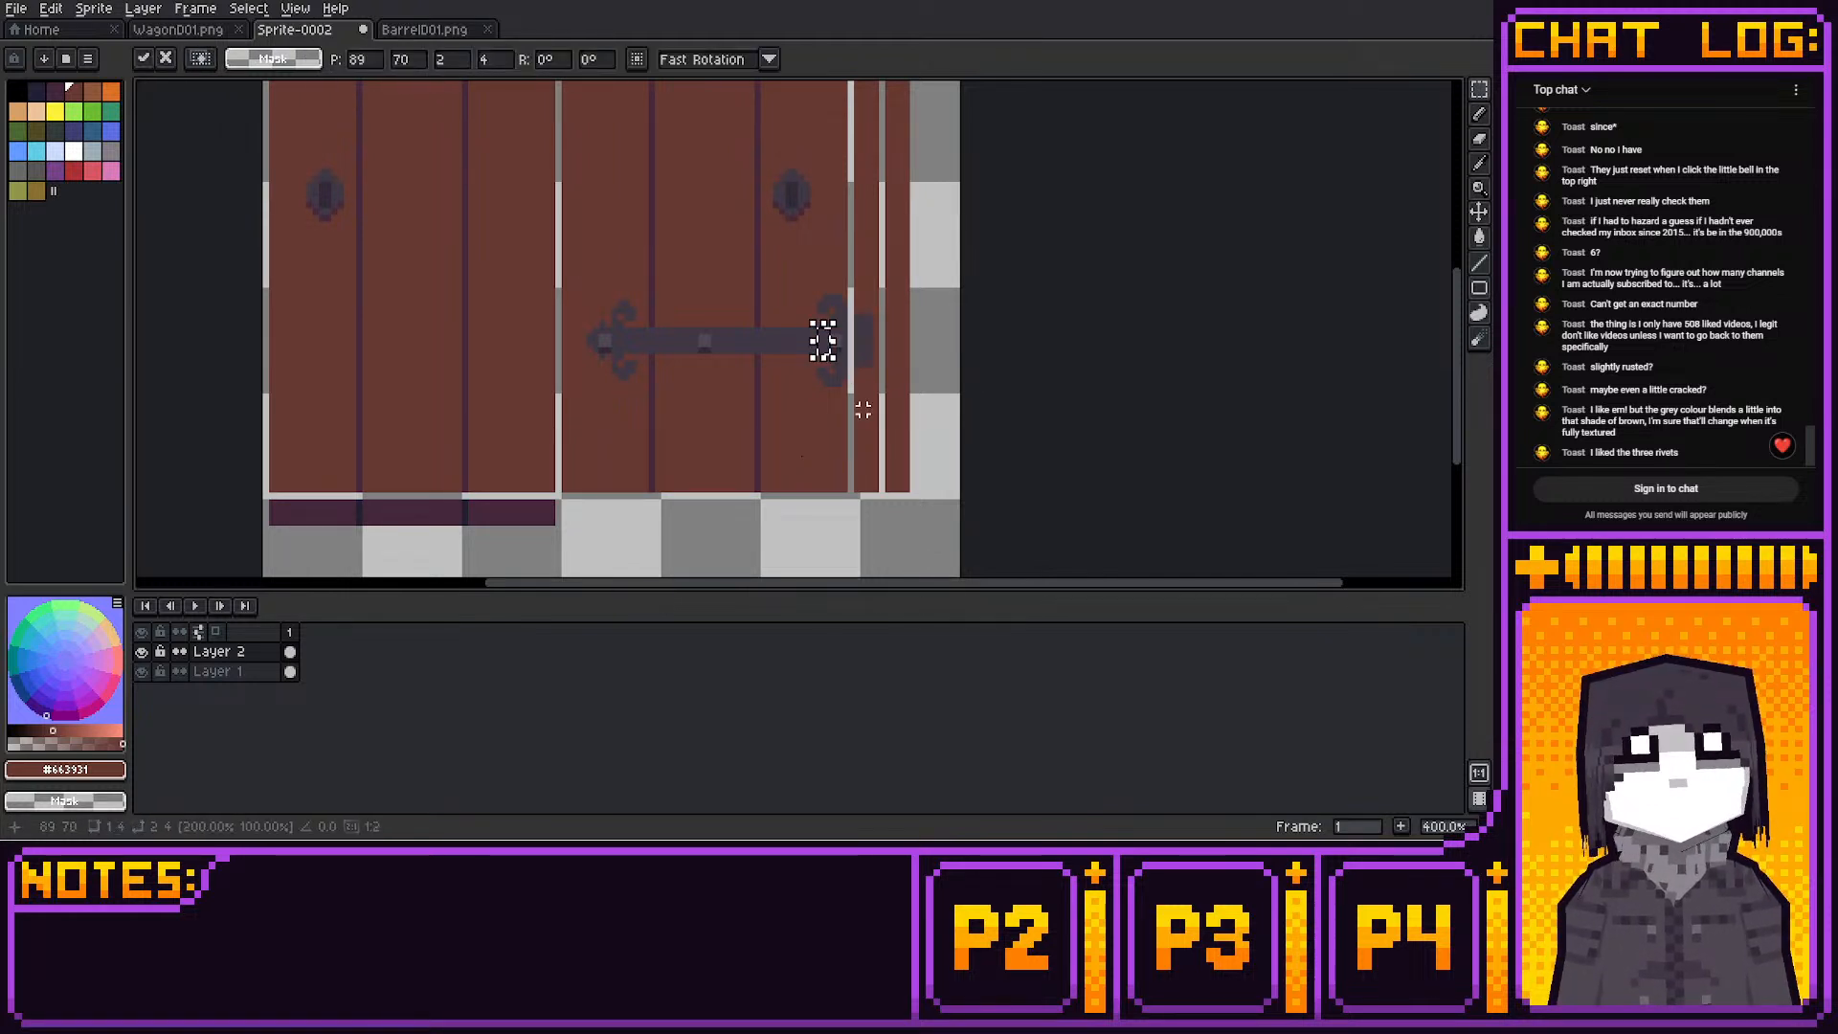
left_click(864, 405)
Undo the rivet shifts and bar patches back to the hinge with evenly spaced end and middle rivets
scroll(878, 356, "down", 3)
scroll(897, 328, "up", 1)
middle_click_drag(895, 327, 871, 397)
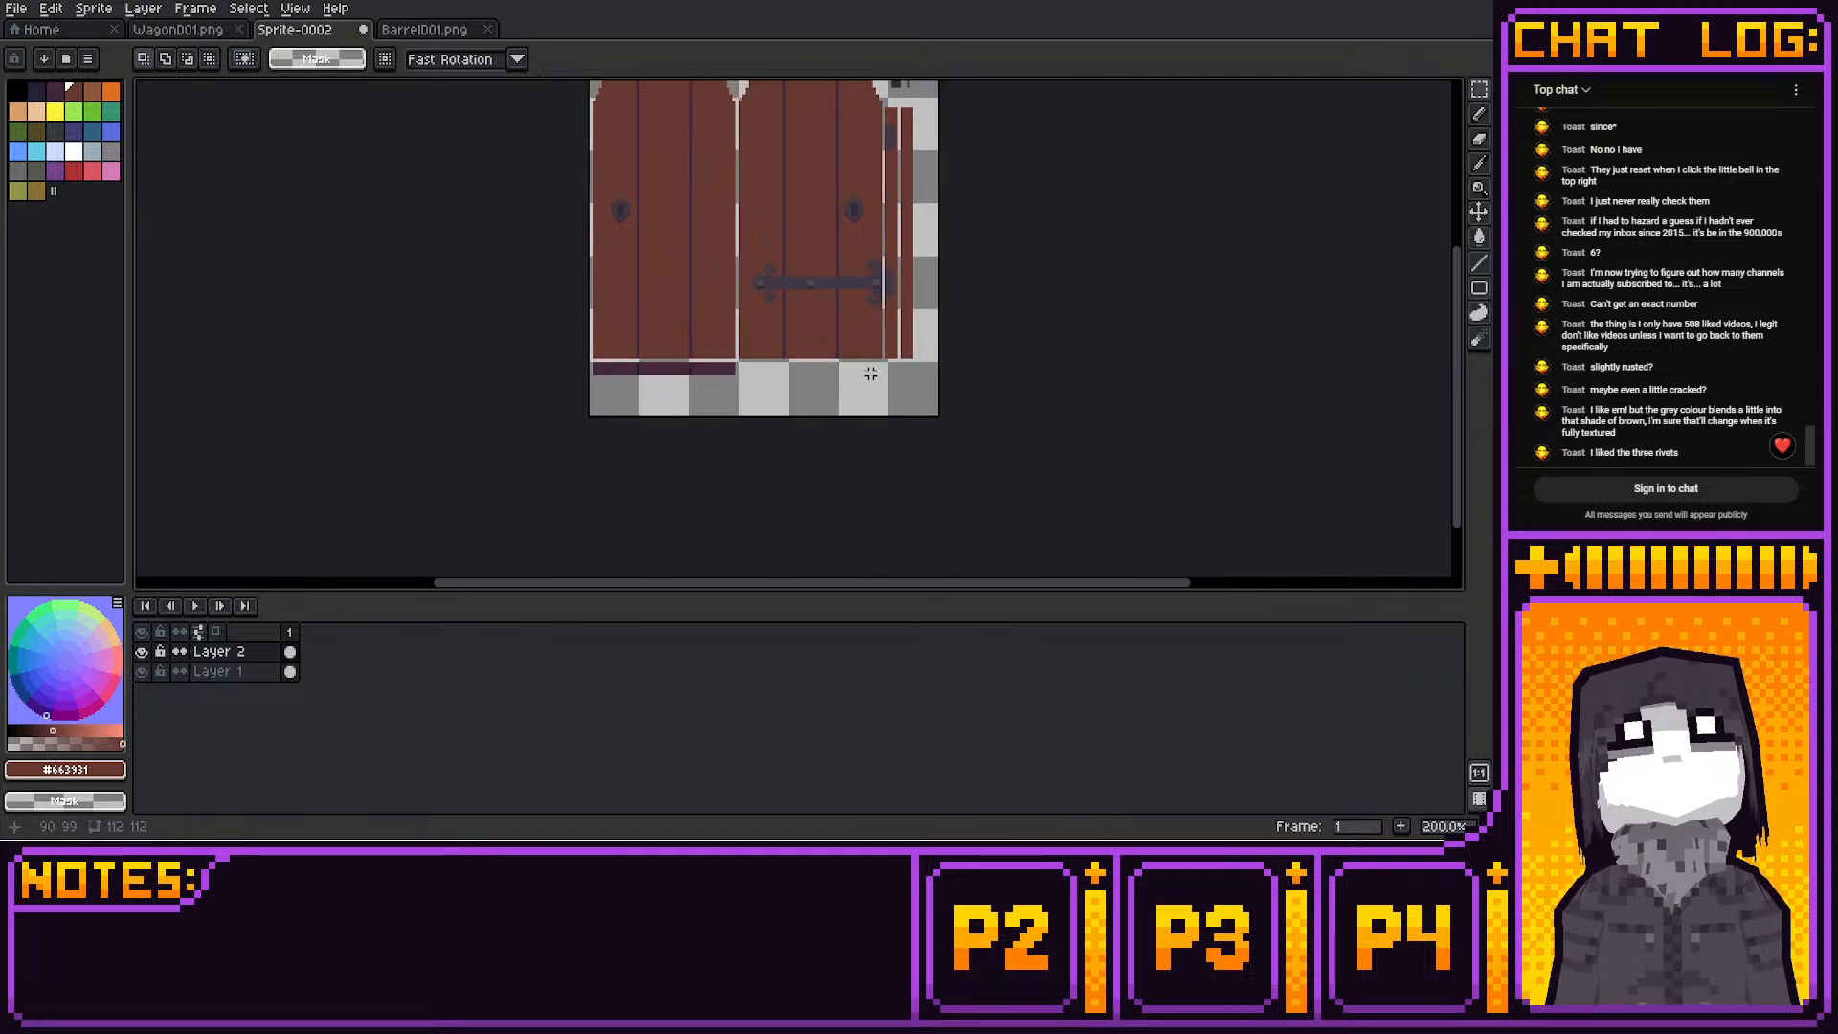
scroll(870, 374, "up", 1)
middle_click_drag(886, 260, 847, 375)
middle_click_drag(961, 330, 956, 315)
key("ctrl+z")
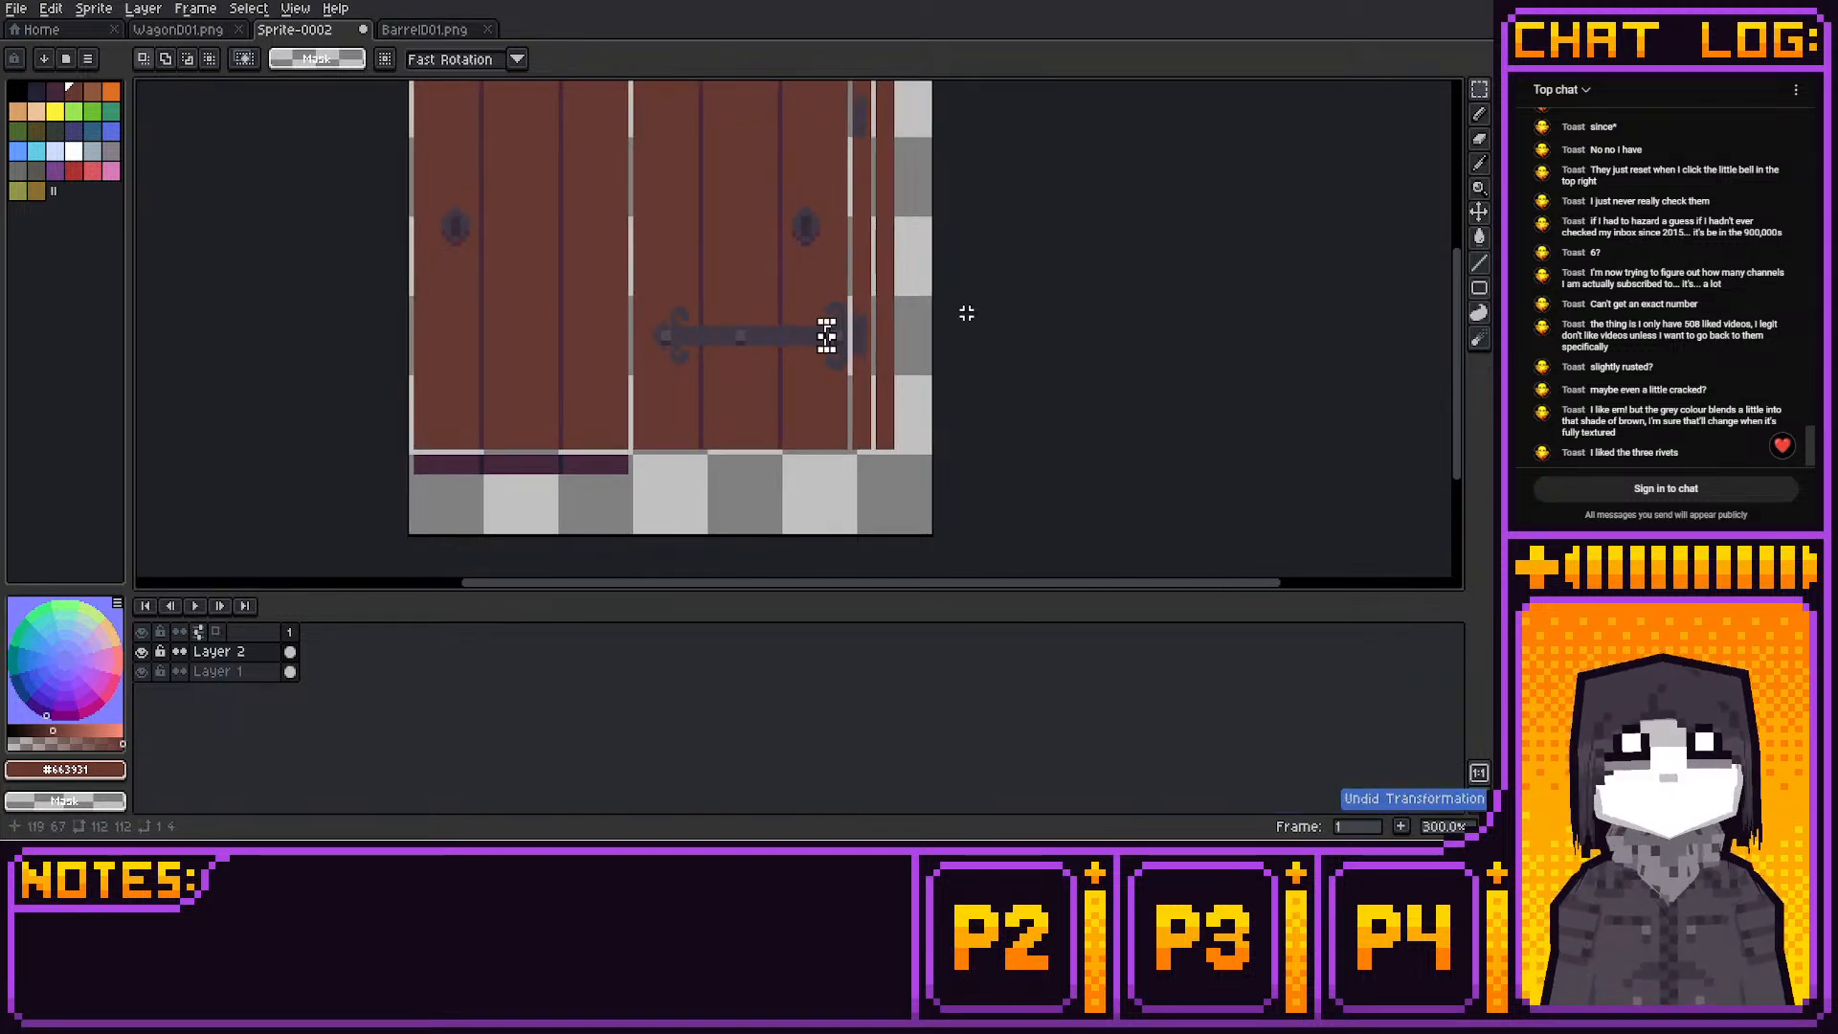
key("ctrl+z")
key("ctrl+z")
key("ctrl+z")
key("ctrl+z")
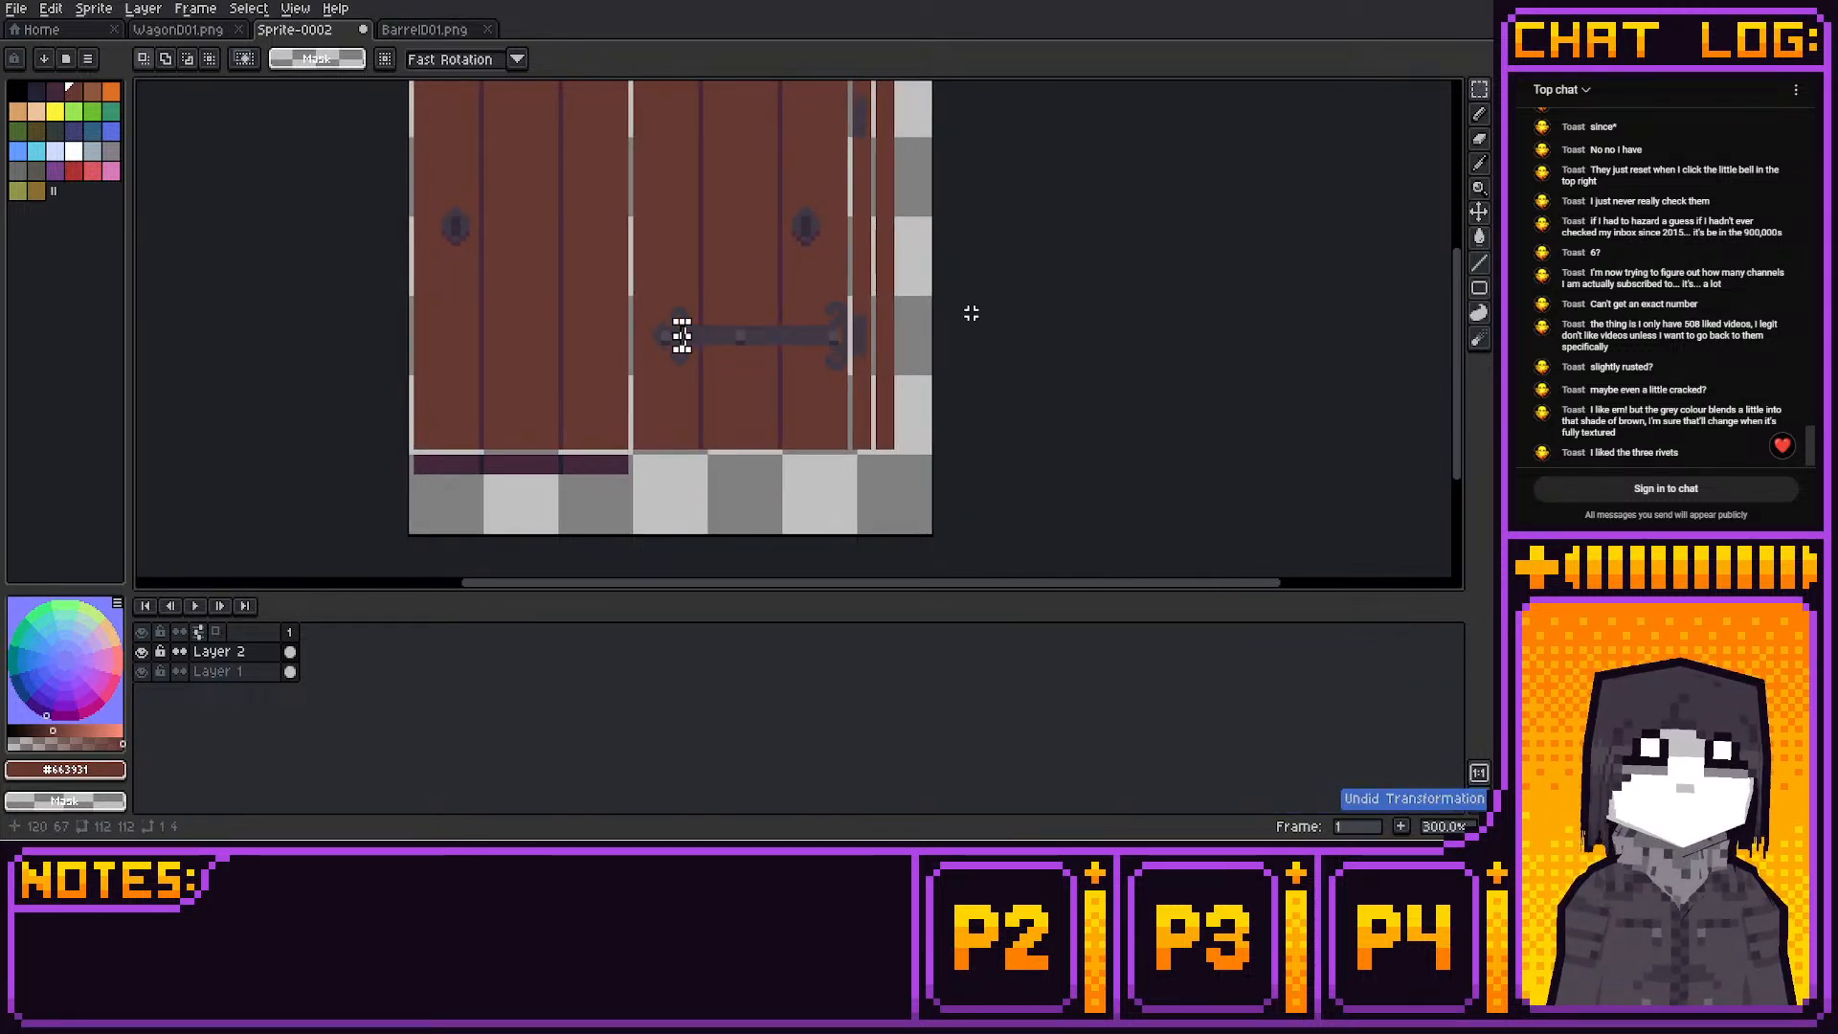
key("ctrl+z")
key("ctrl+z")
key("ctrl+z")
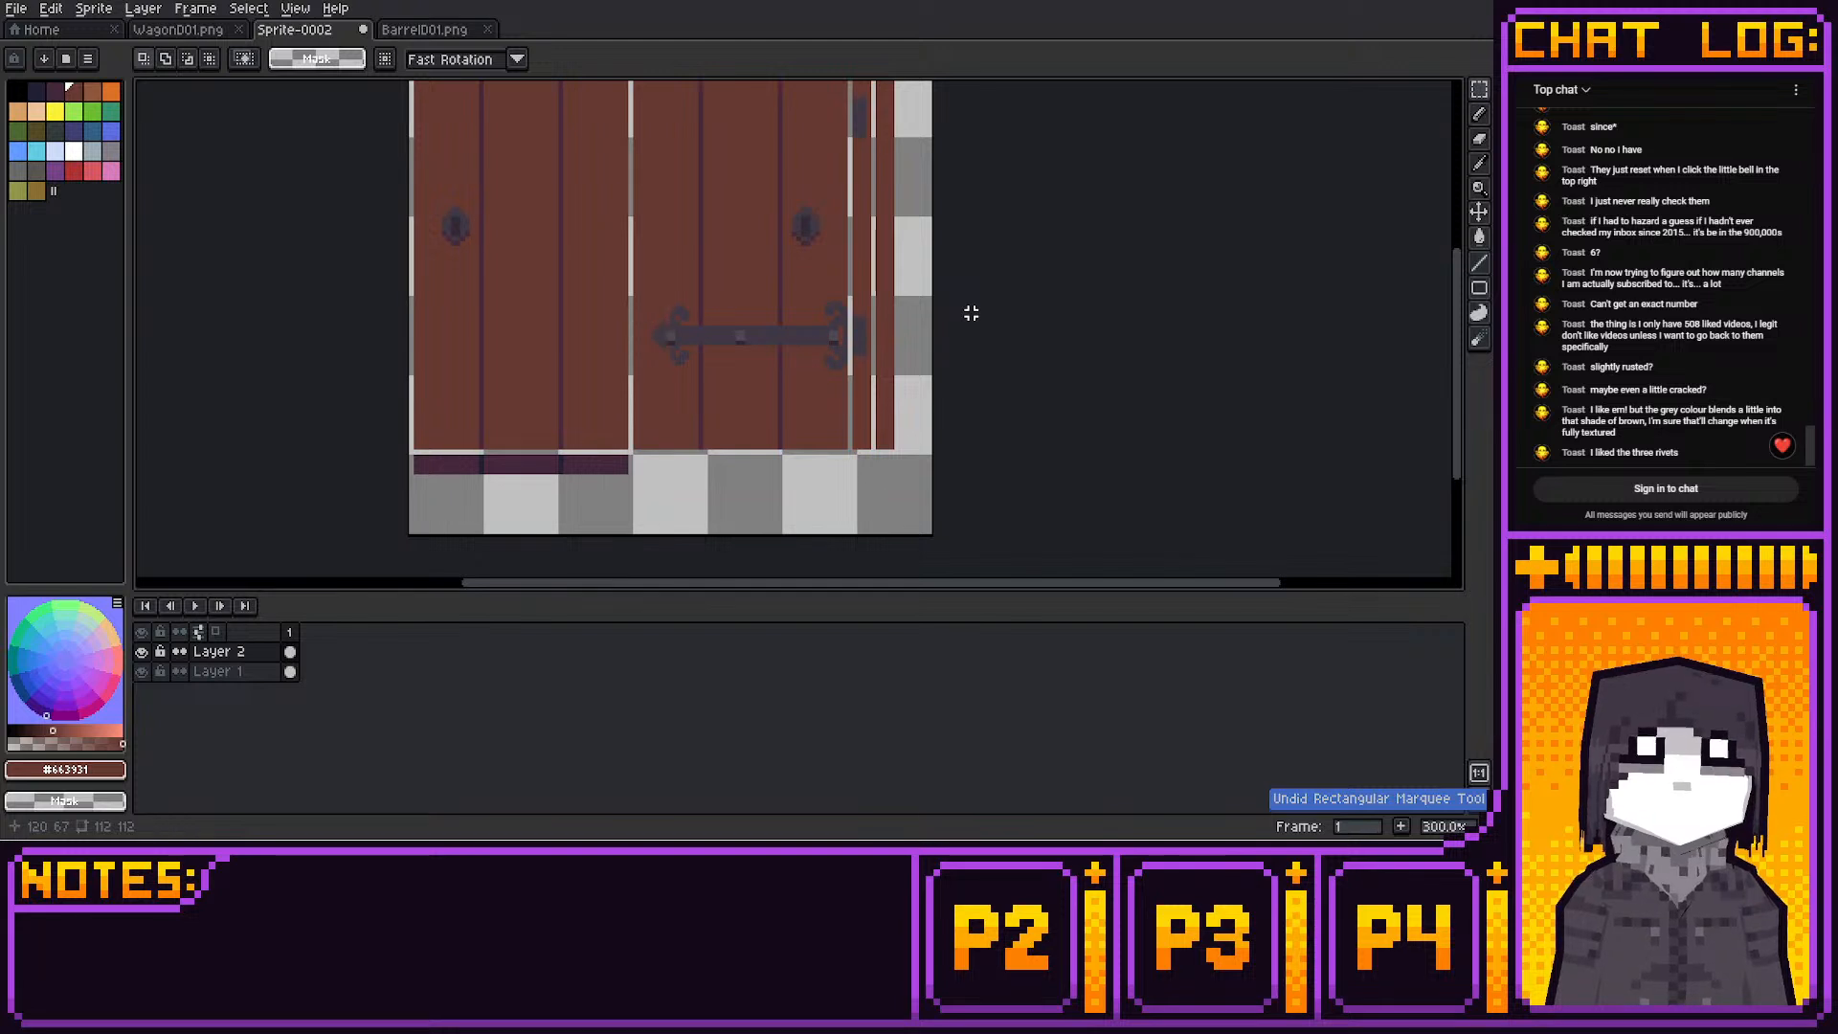
key("ctrl+z")
key("ctrl+z")
key("ctrl+z")
key("ctrl+z")
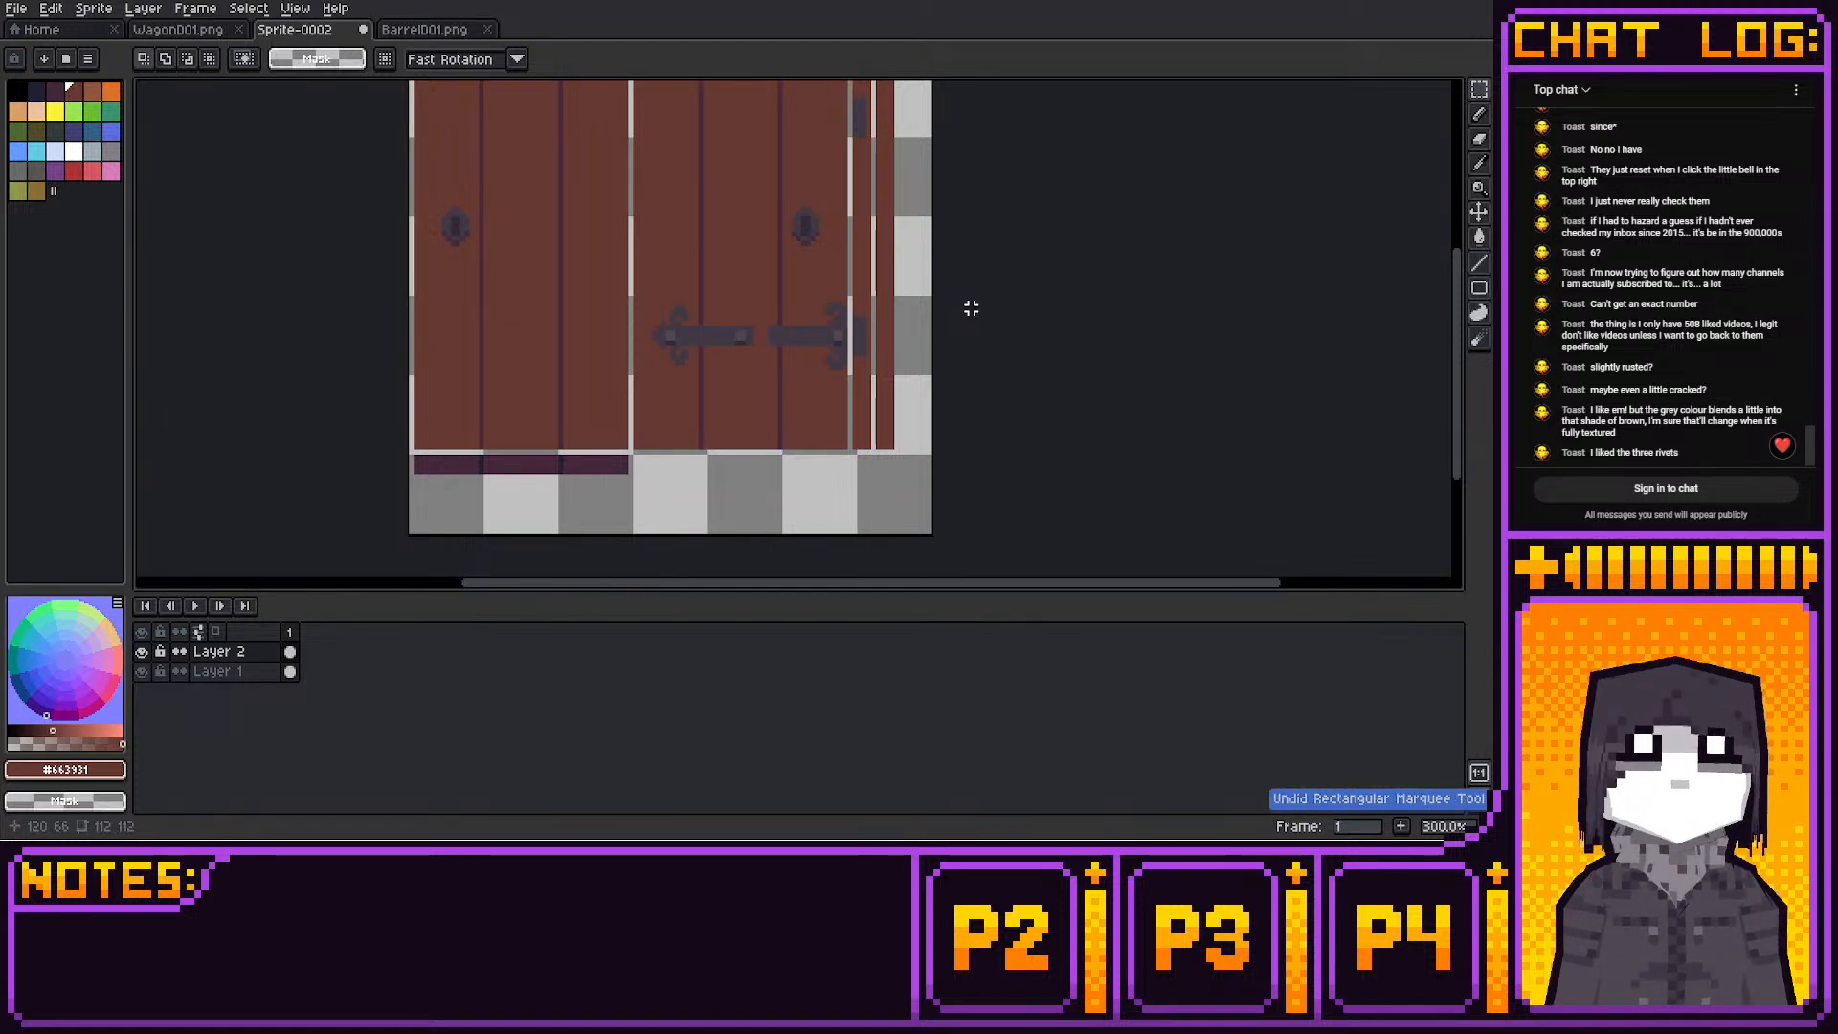
key("ctrl+z")
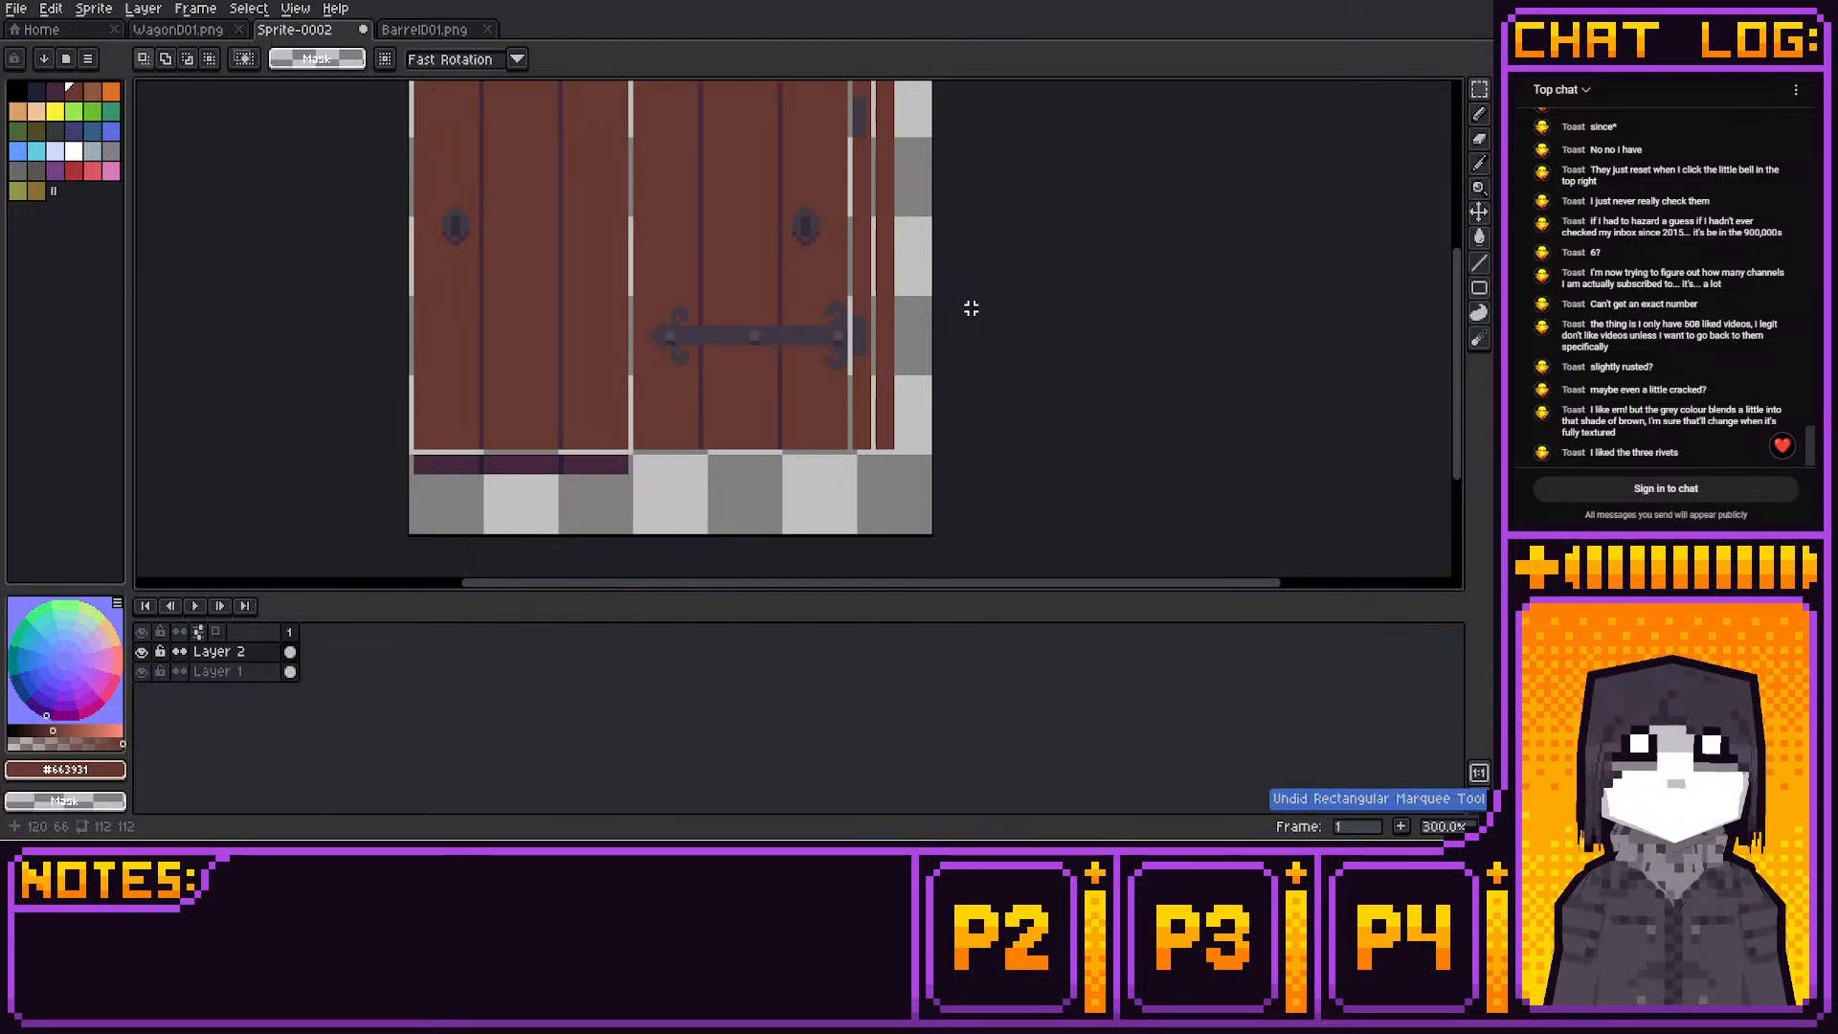
scroll(966, 316, "up", 5)
scroll(821, 381, "down", 2)
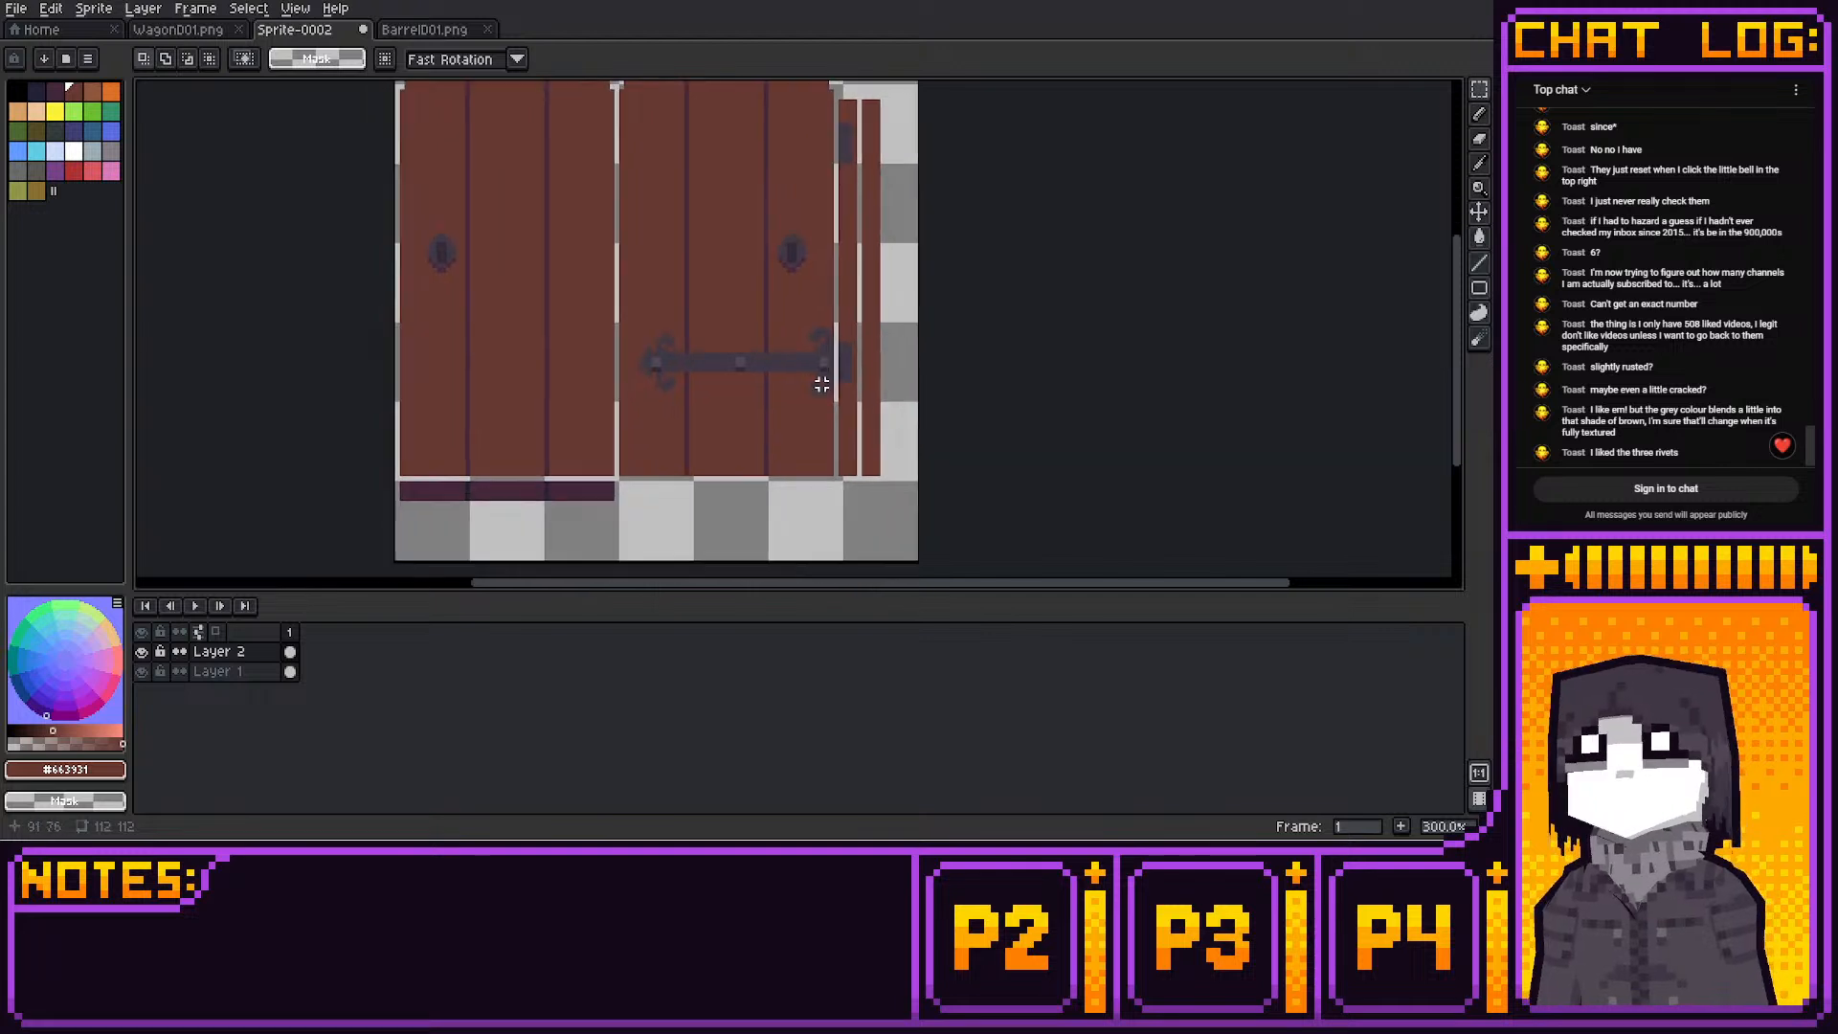
scroll(755, 481, "up", 1, "ctrl")
left_click_drag(571, 356, 849, 486)
left_click(1072, 320)
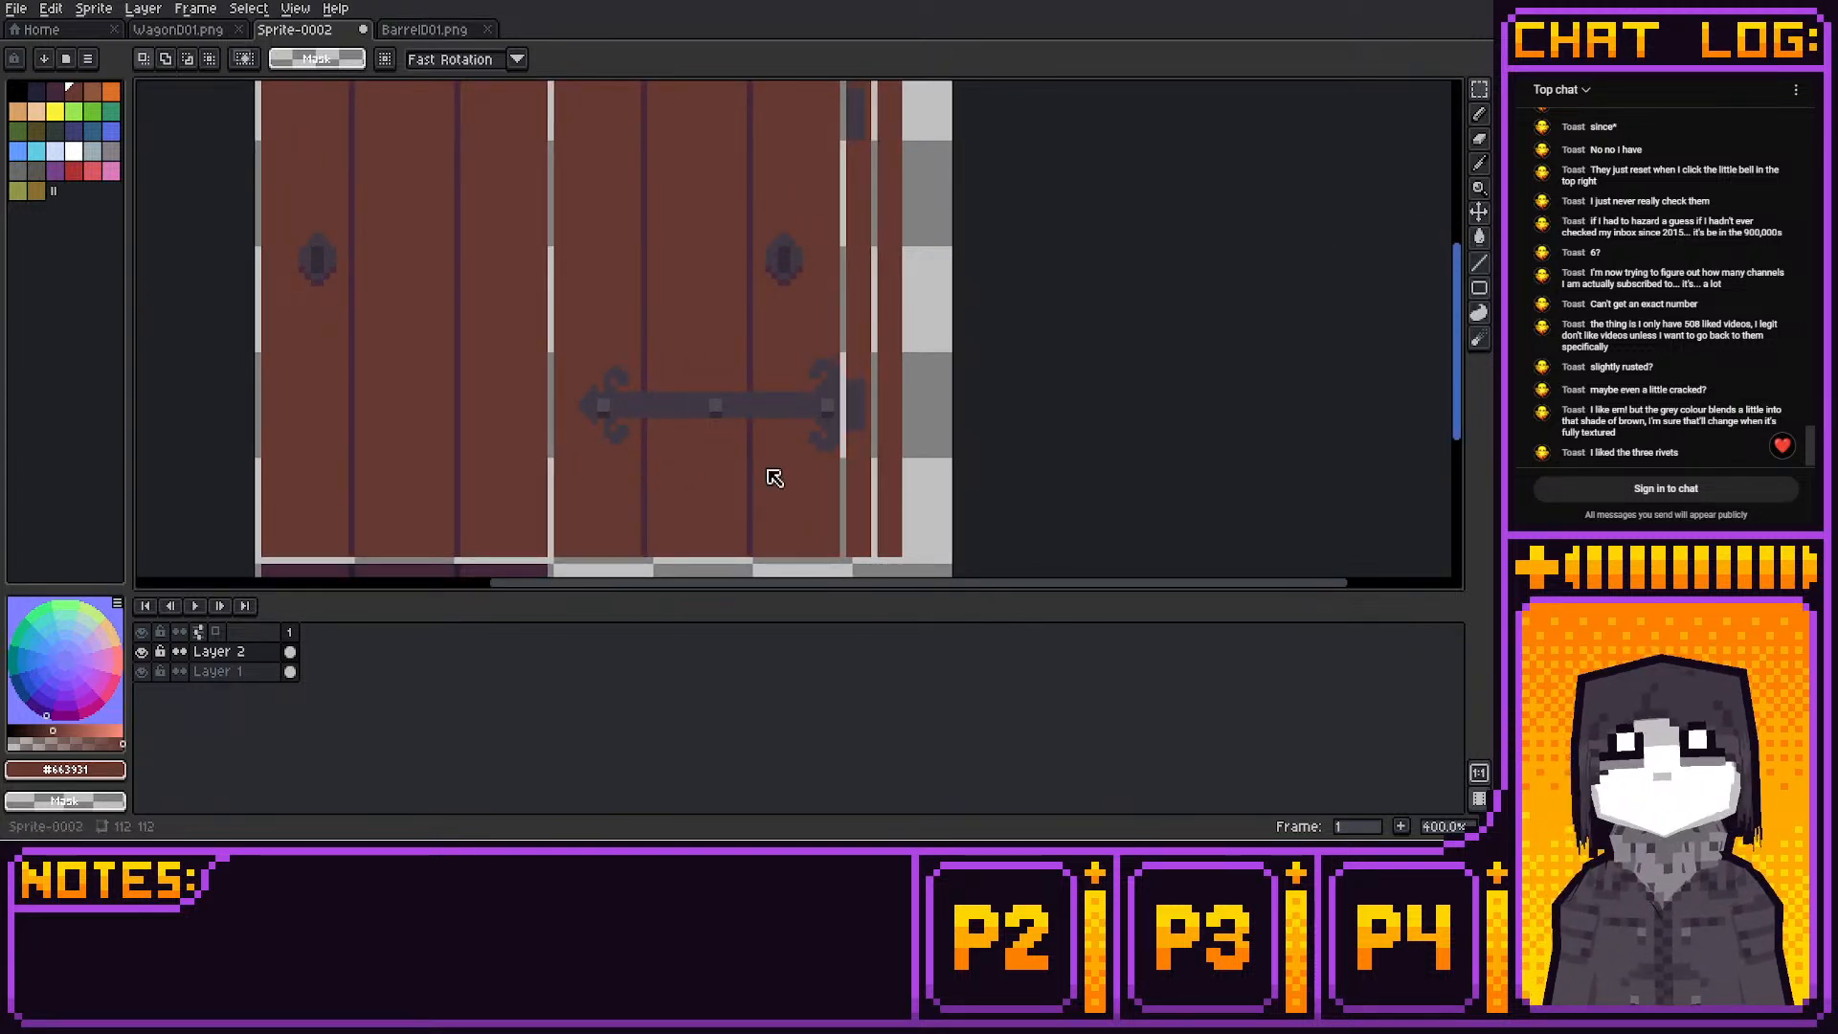
Try a fill with the dark colour #322936 at the side strip on Layer 2, and undo it
key("i")
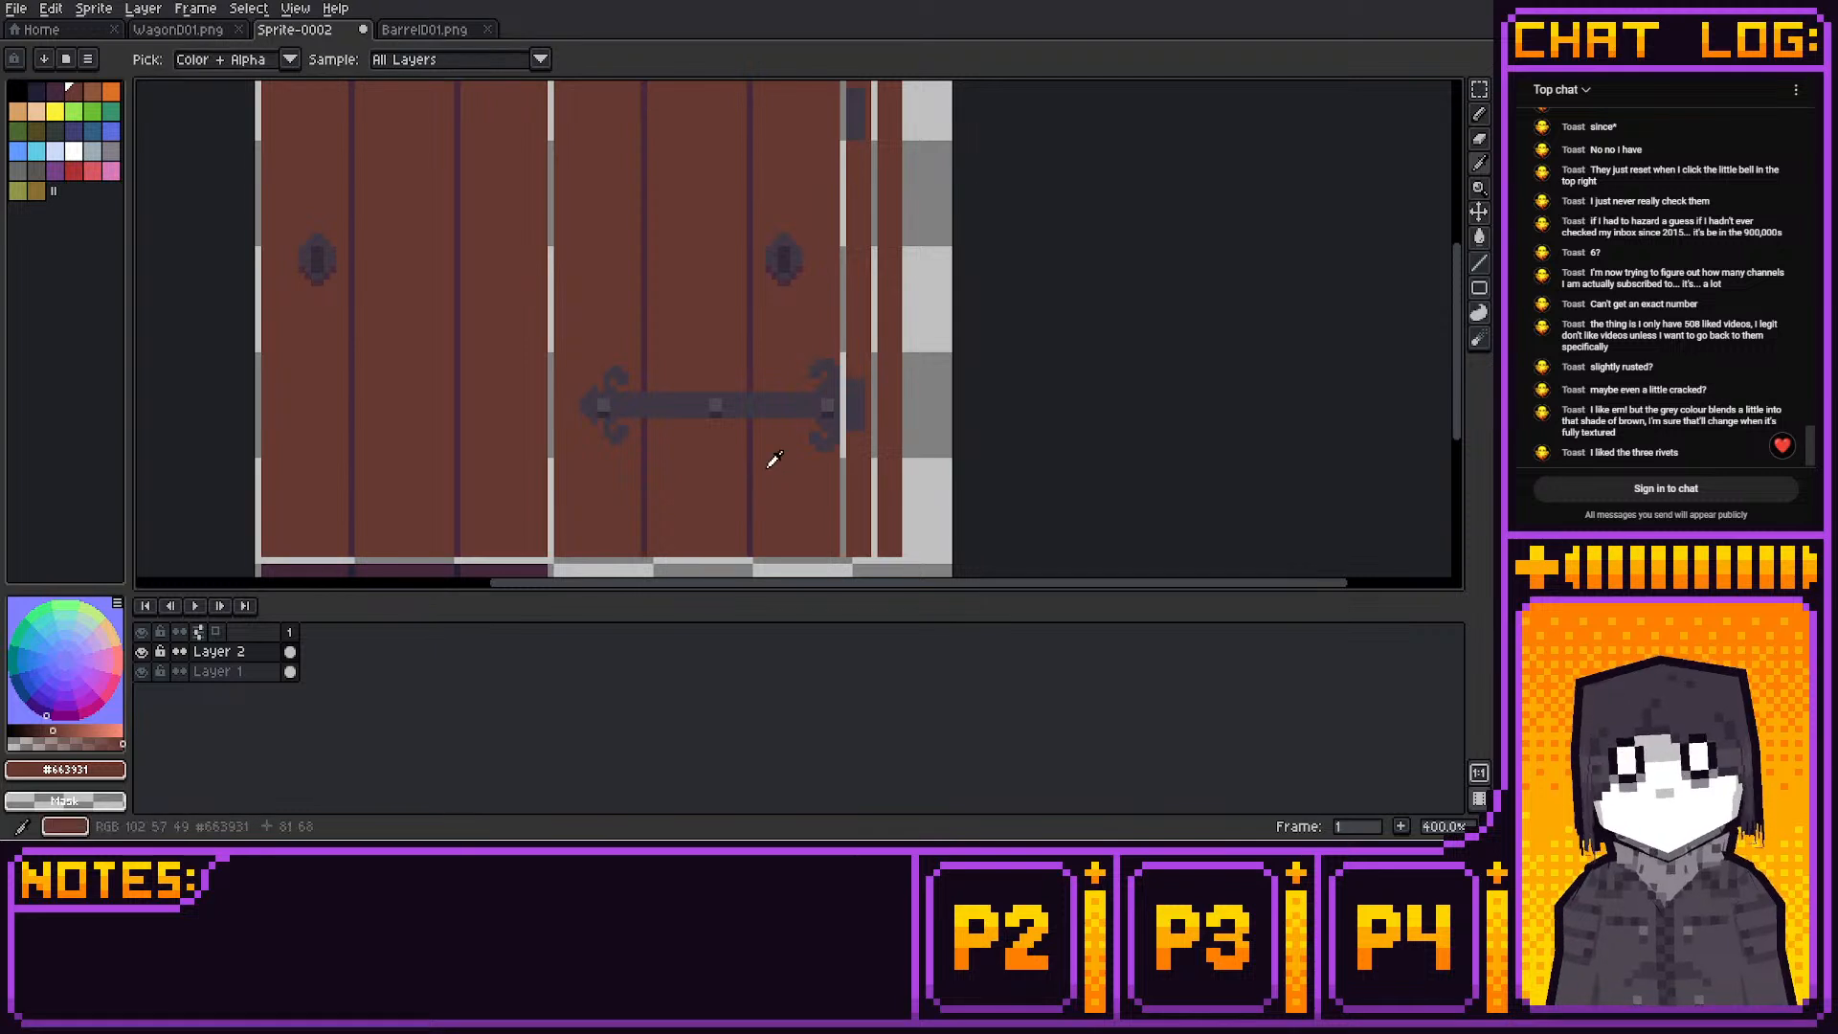
left_click(775, 459)
key("b")
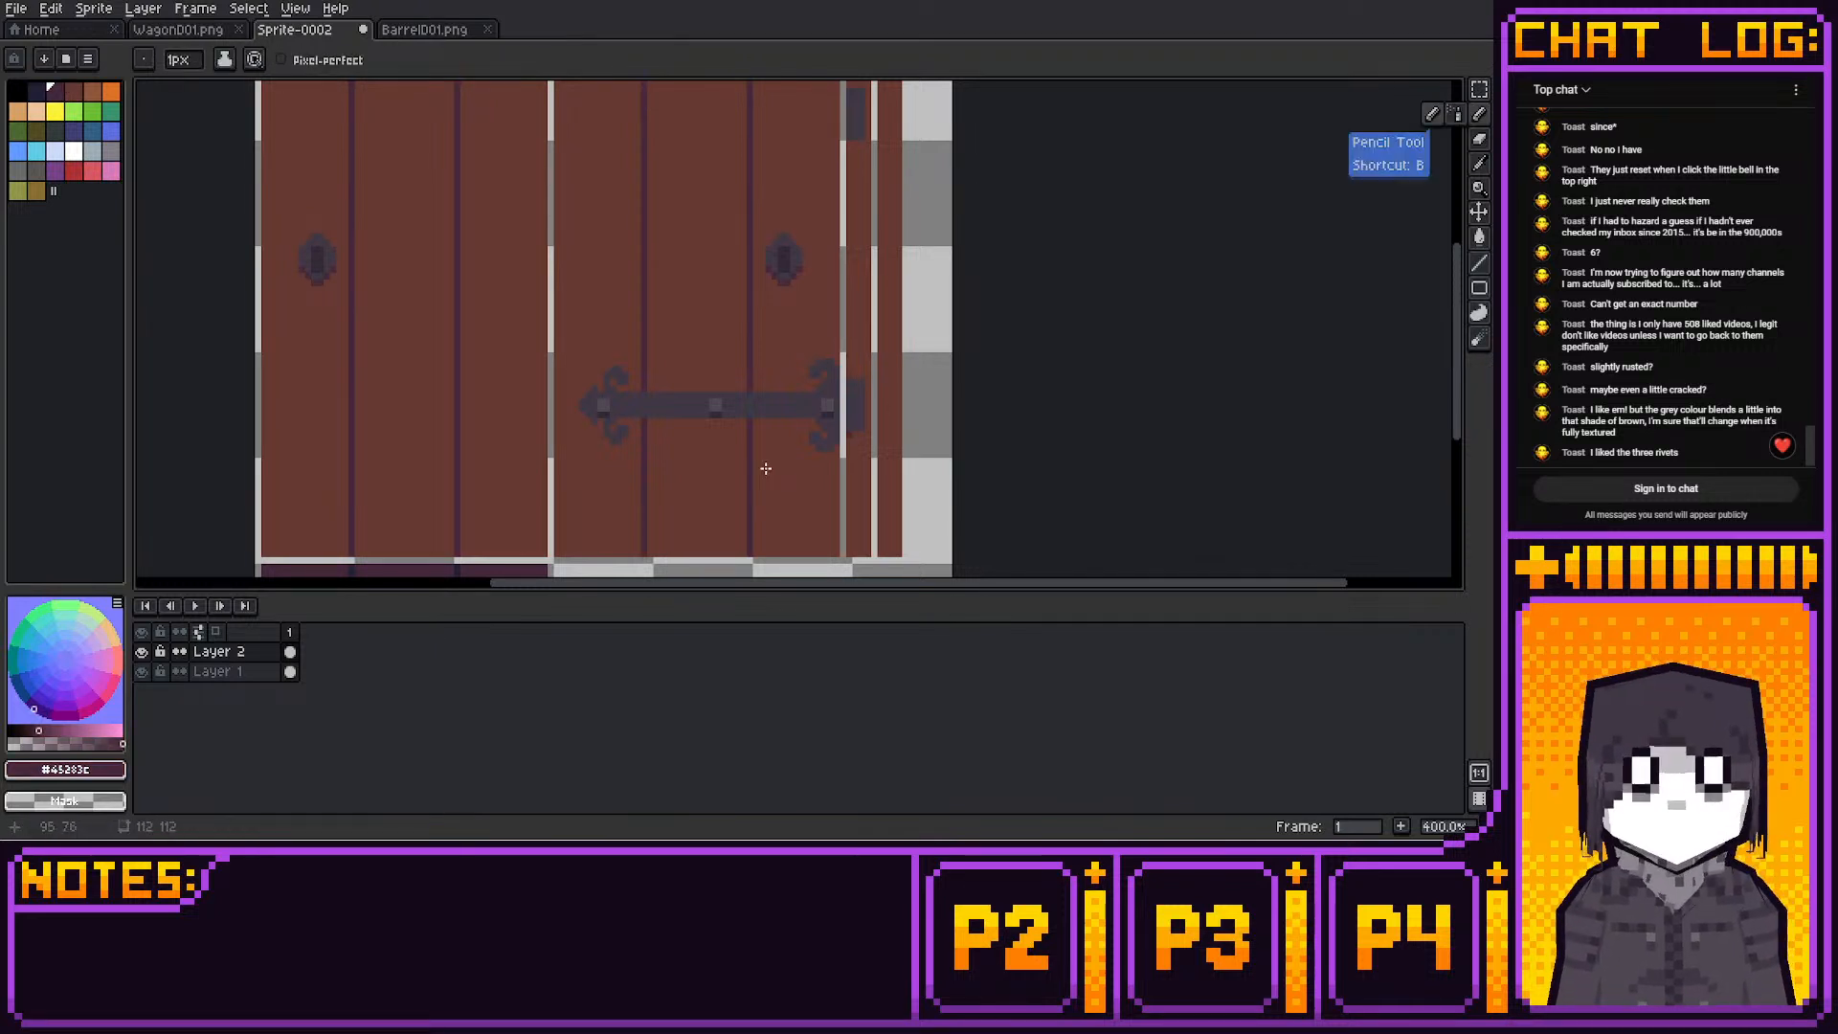
scroll(766, 469, "up", 2)
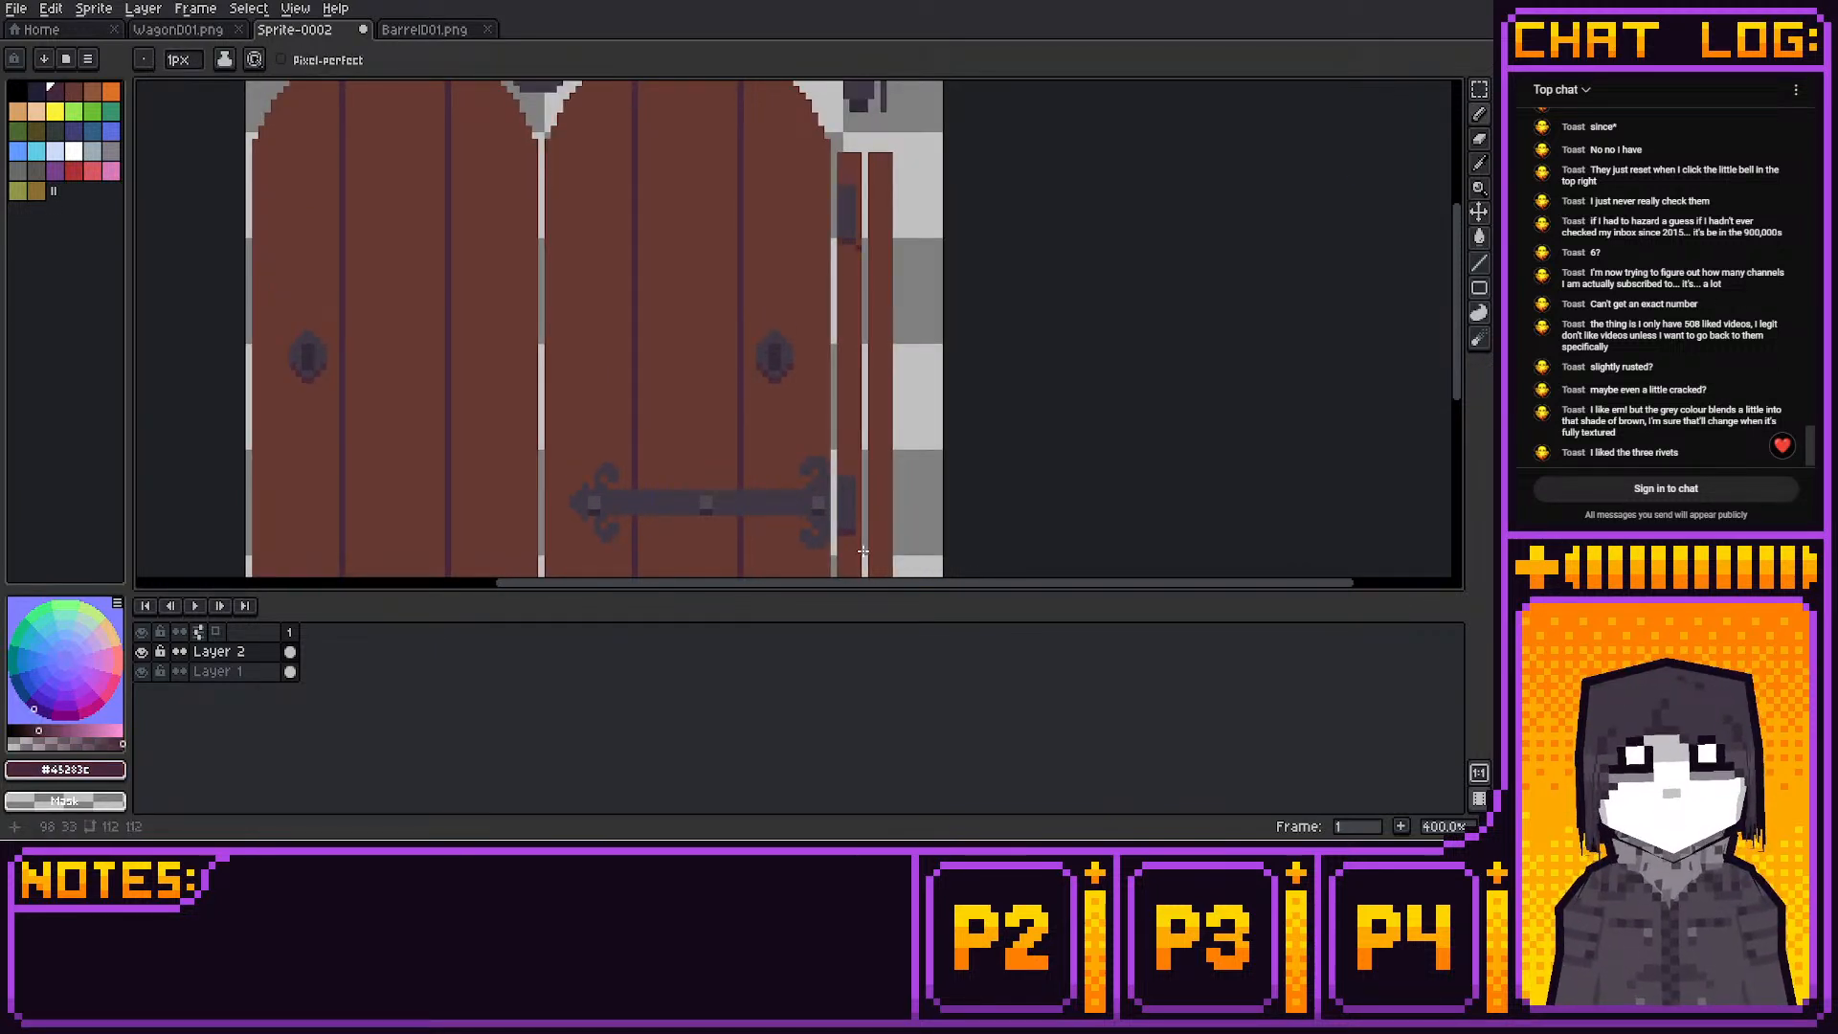
key("i")
middle_click_drag(1068, 193, 1074, 354)
left_click(1073, 354)
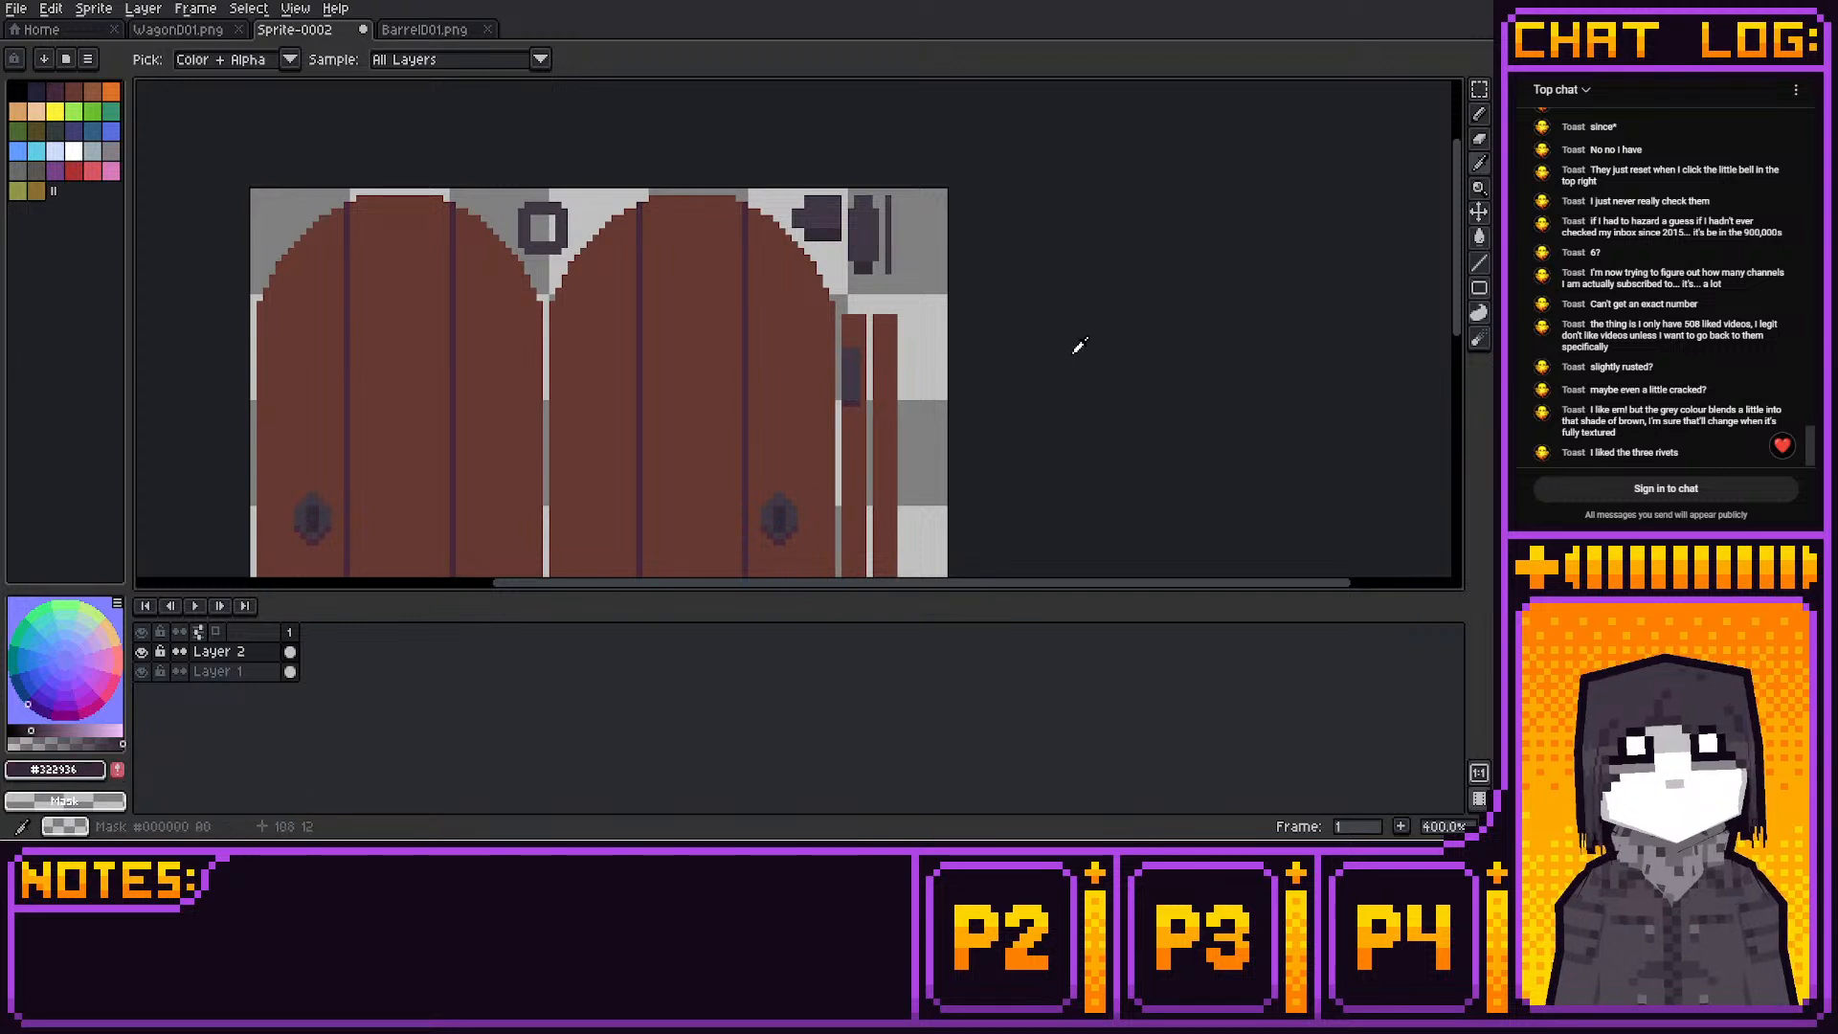
key("g")
left_click(863, 538)
middle_click_drag(862, 542, 876, 439)
middle_click_drag(969, 392, 947, 364)
key("ctrl+z")
Fill the inner side strip beside the right door with dark purple #45283c on Layer 1
left_click(233, 672)
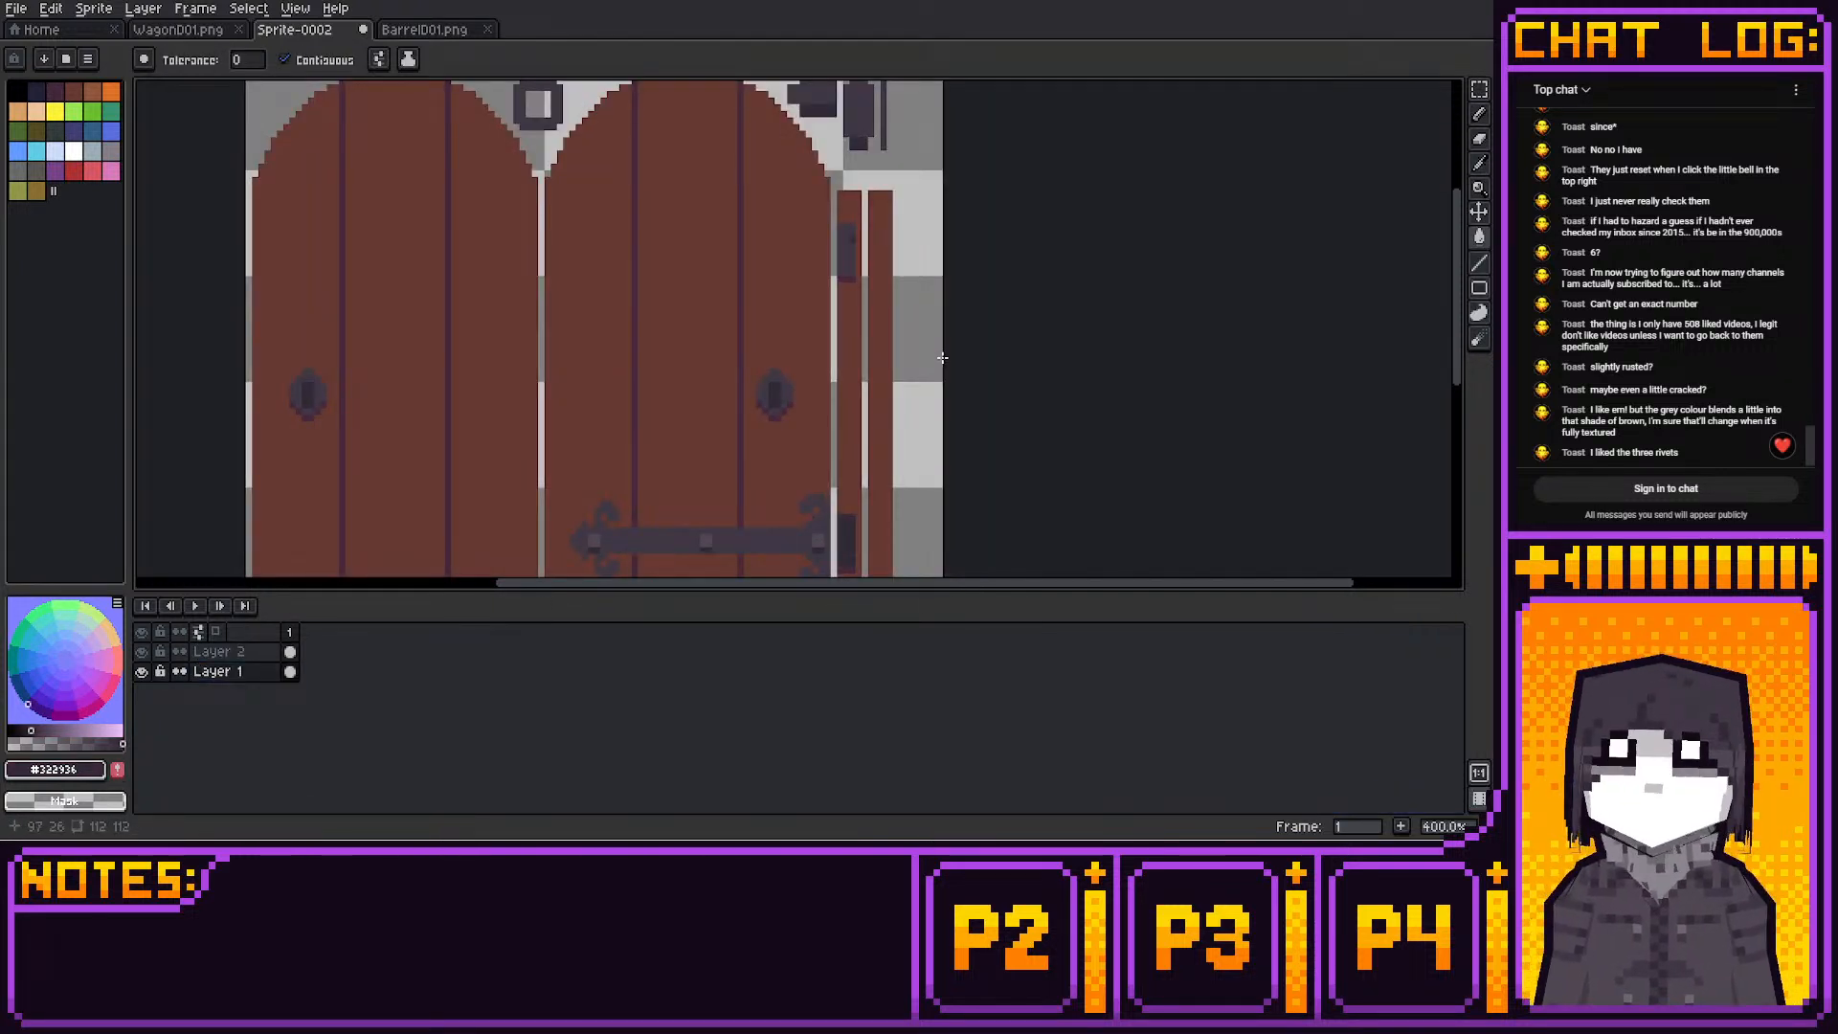
key("i")
left_click(943, 358)
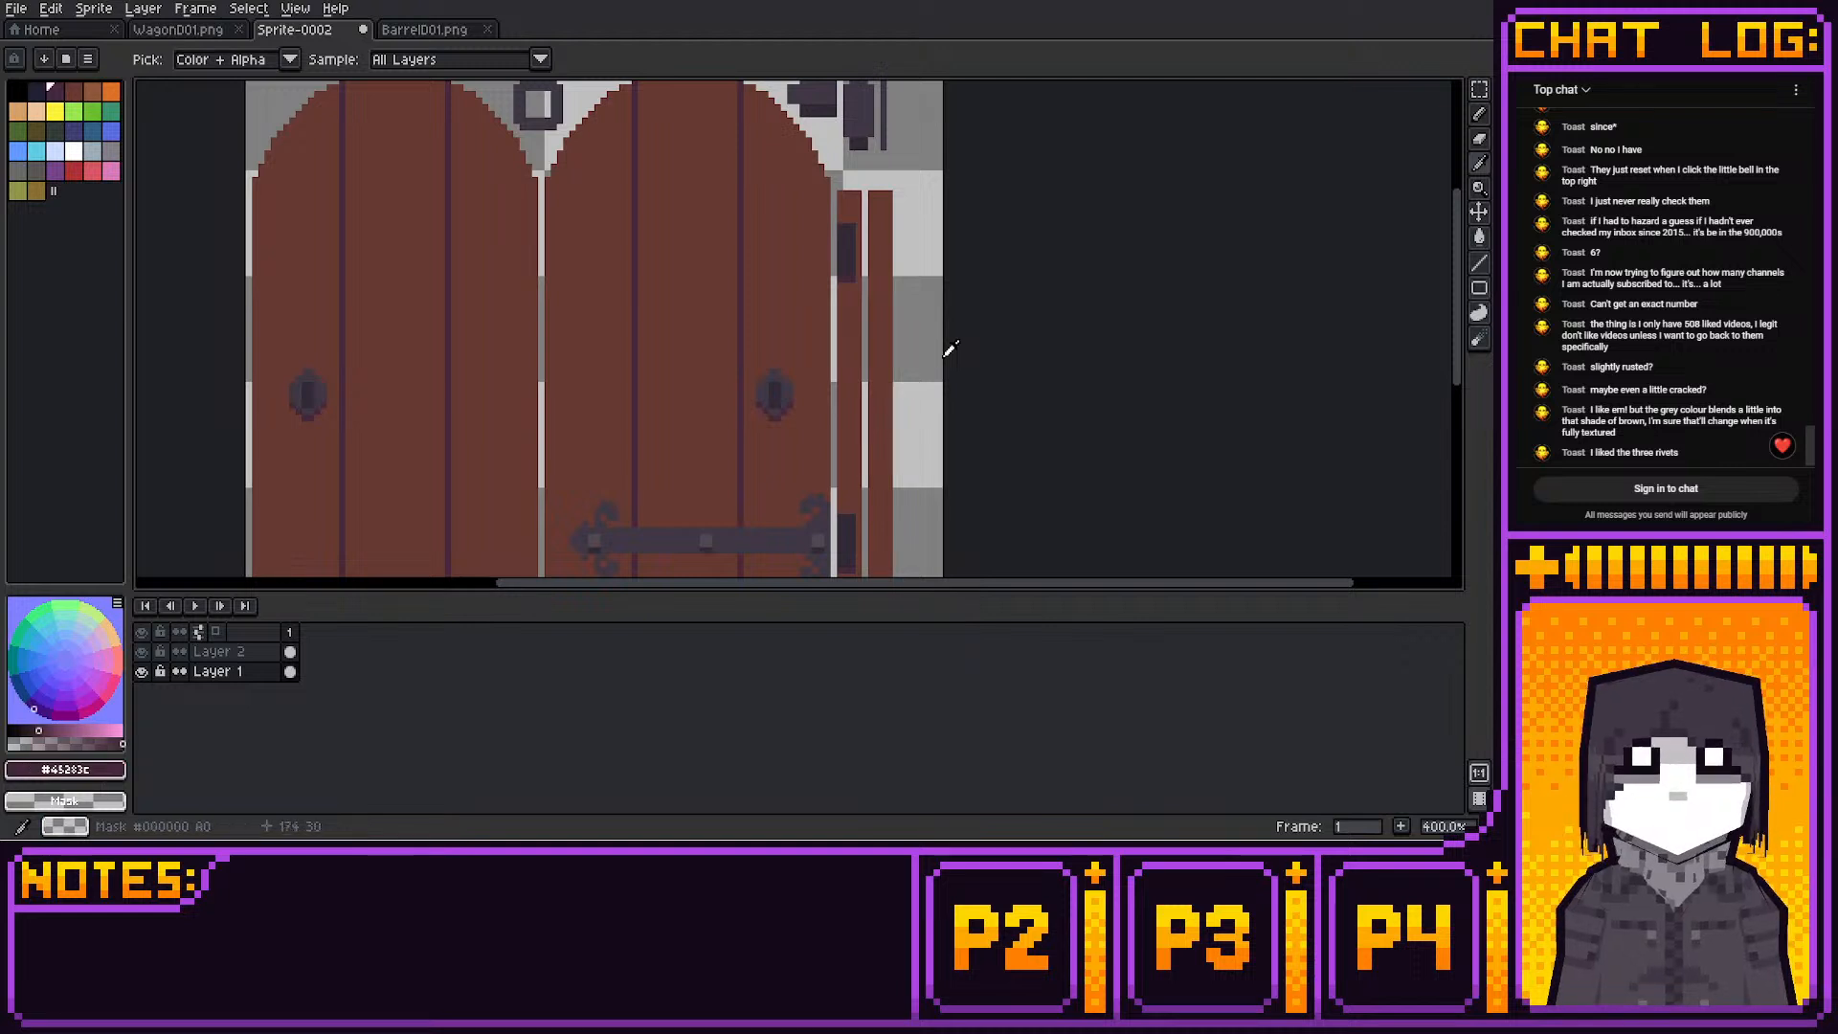
key("g")
left_click(942, 358)
Draw one-pixel dark shadow lines along the lower ends of both side-strip fittings on Layer 2, using palette colour Idx-1
left_click(1479, 164)
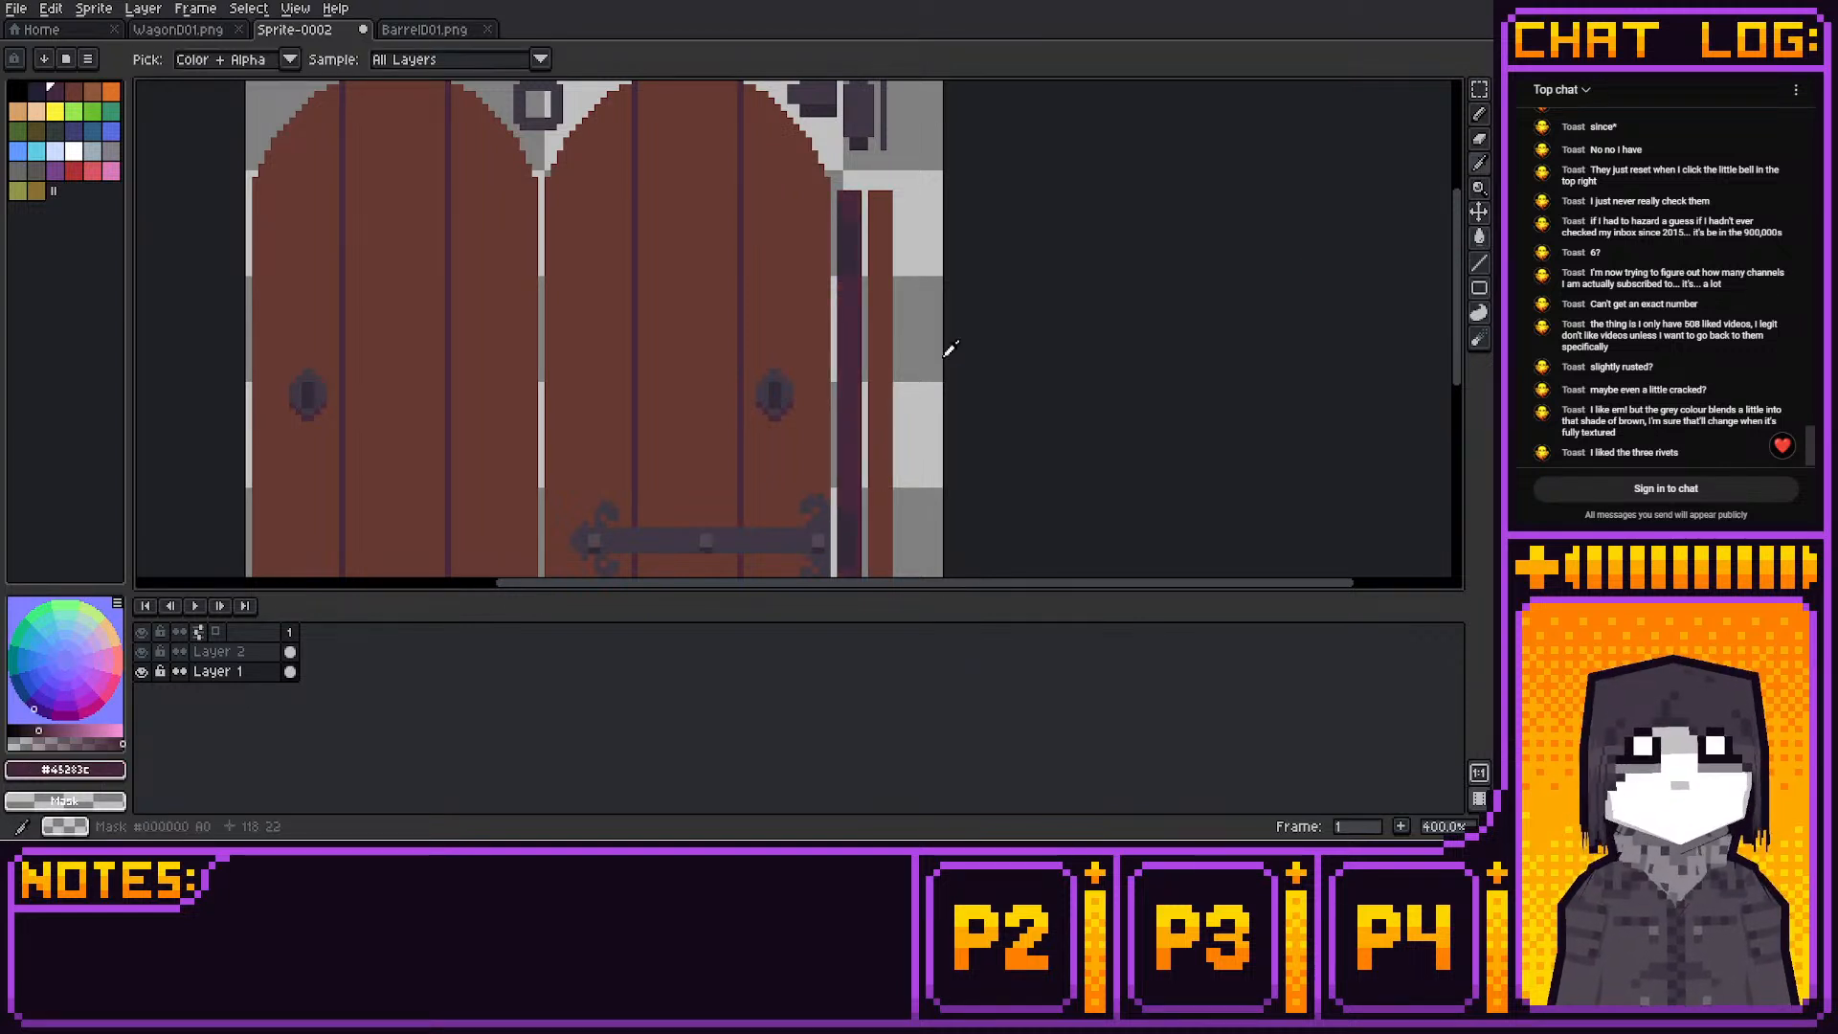
left_click(37, 91)
left_click(1479, 114)
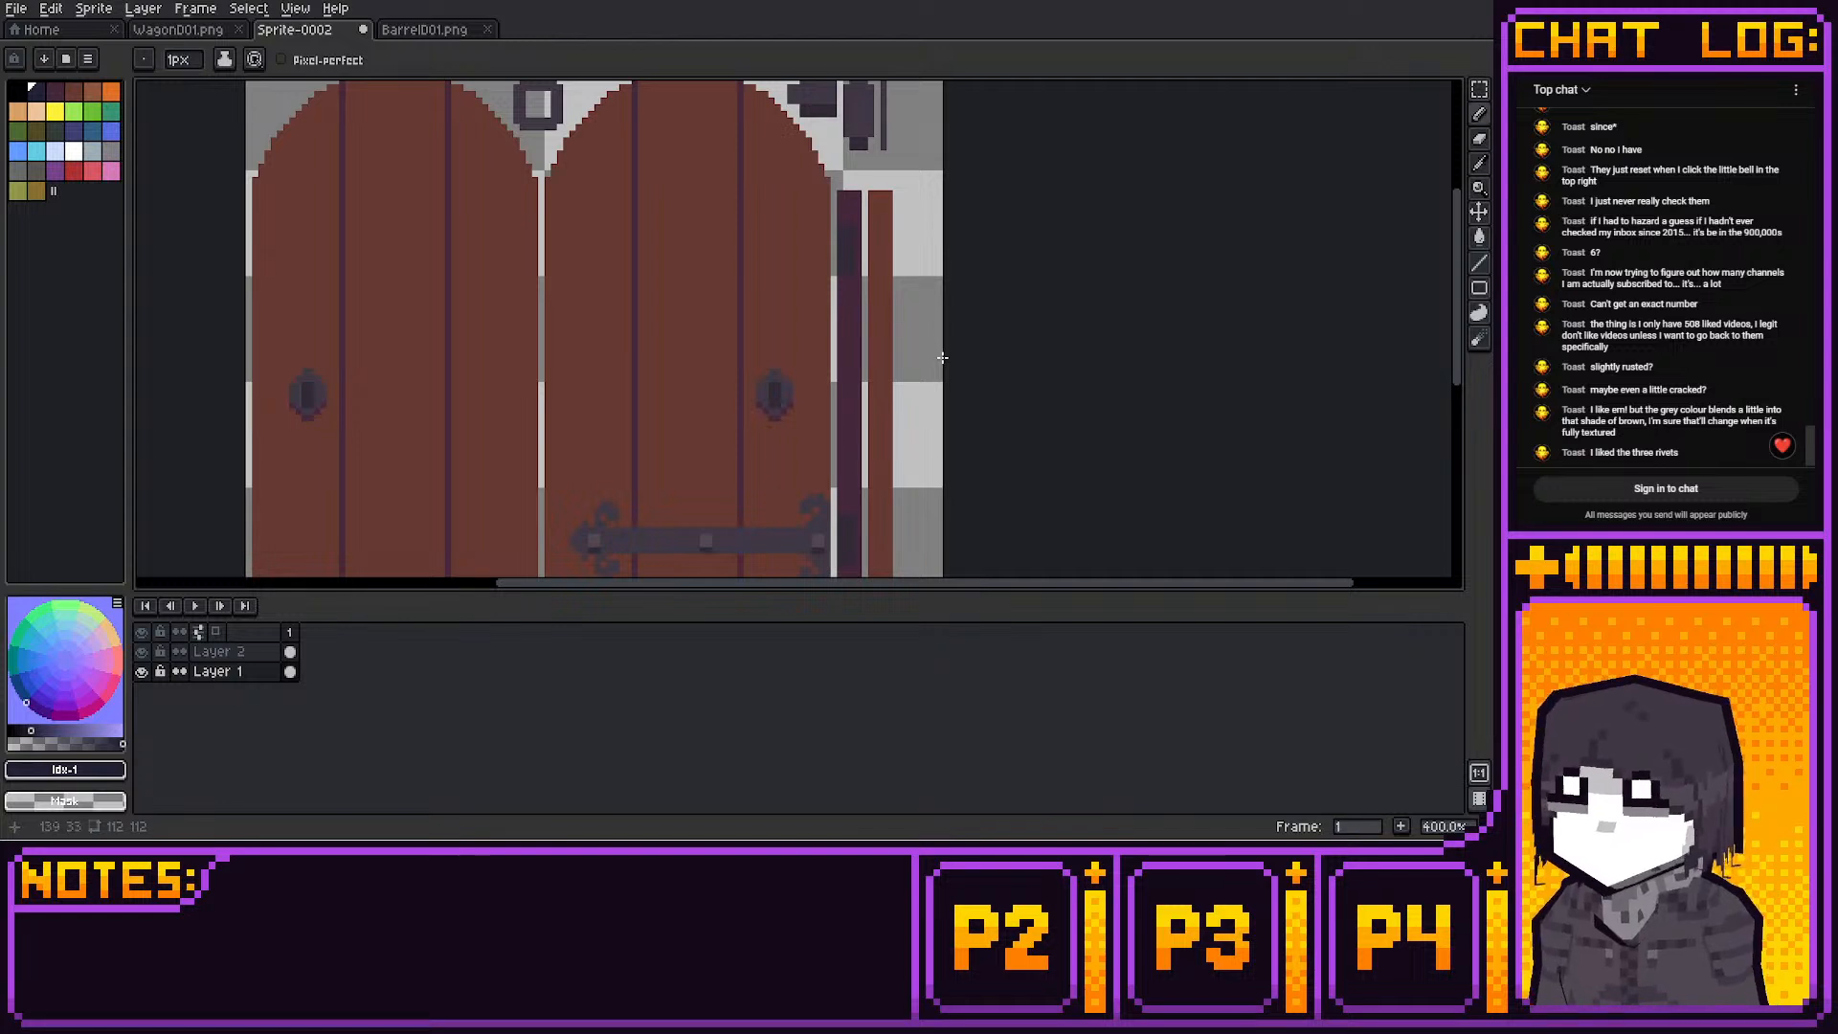
key("alt+Up")
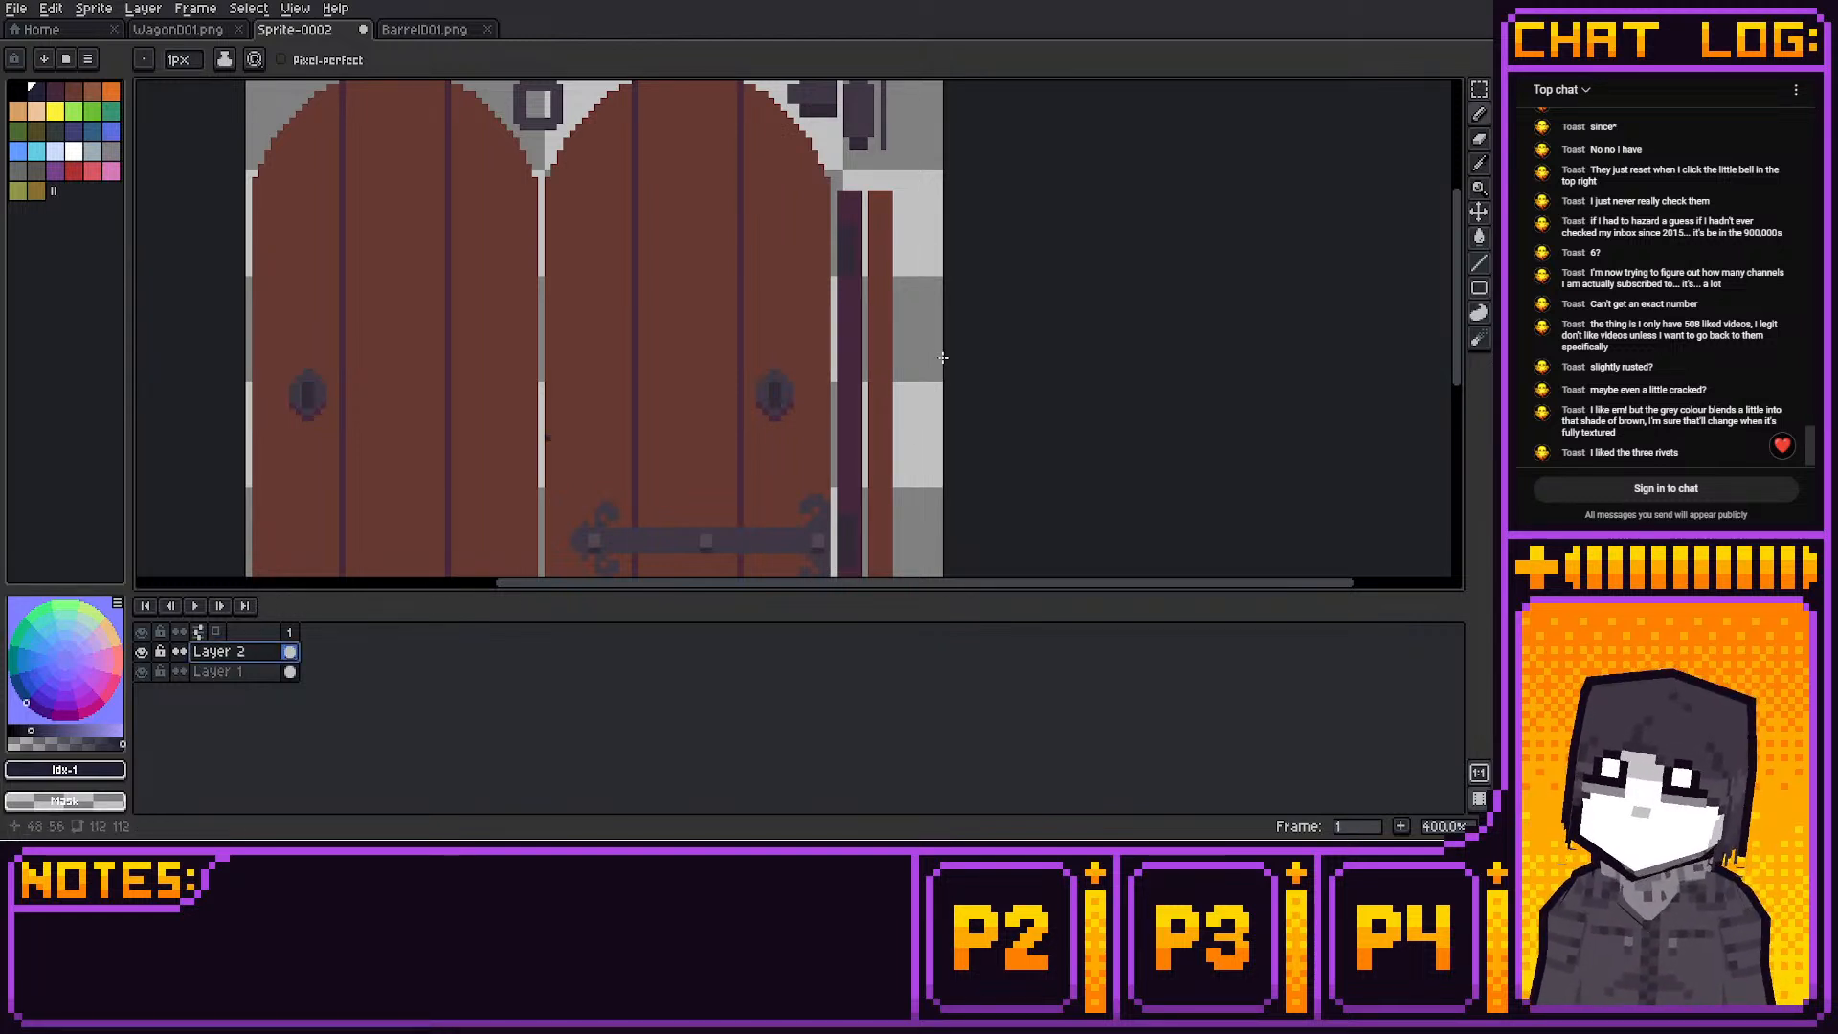
left_click_drag(844, 289, 852, 280)
key("ctrl+z")
middle_click_drag(841, 392, 857, 292)
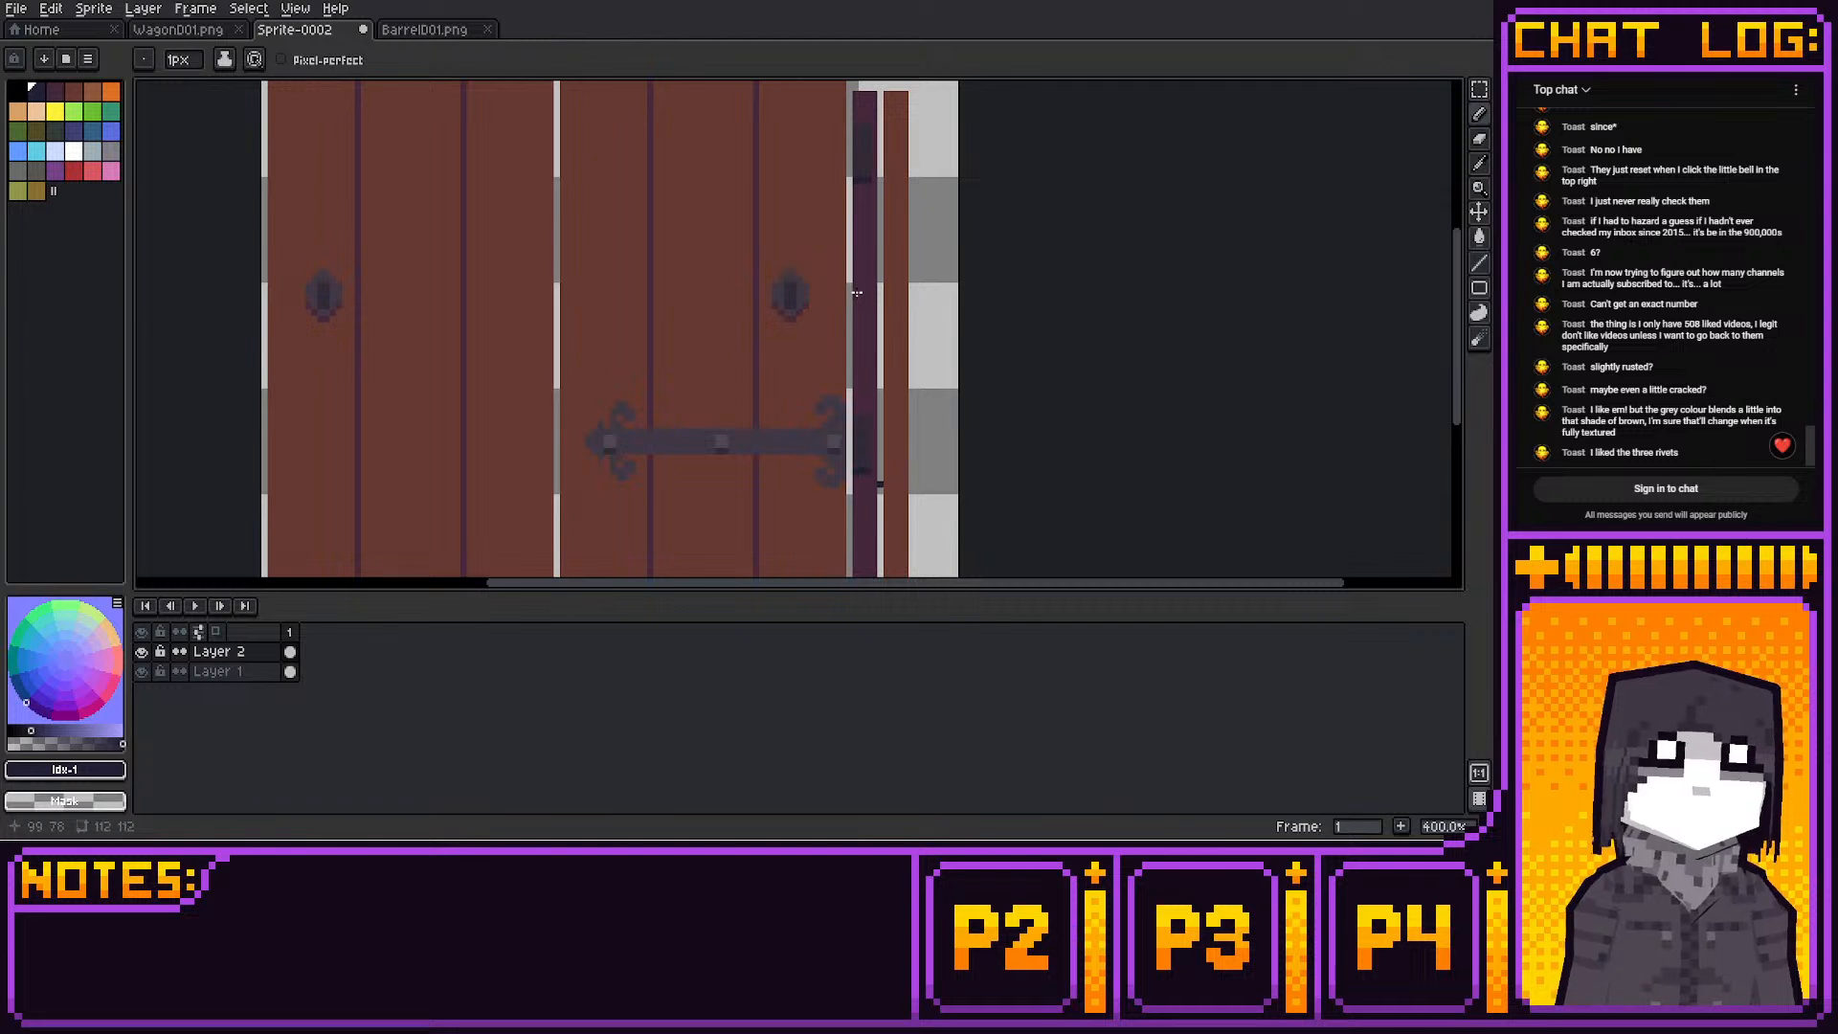
left_click(239, 652)
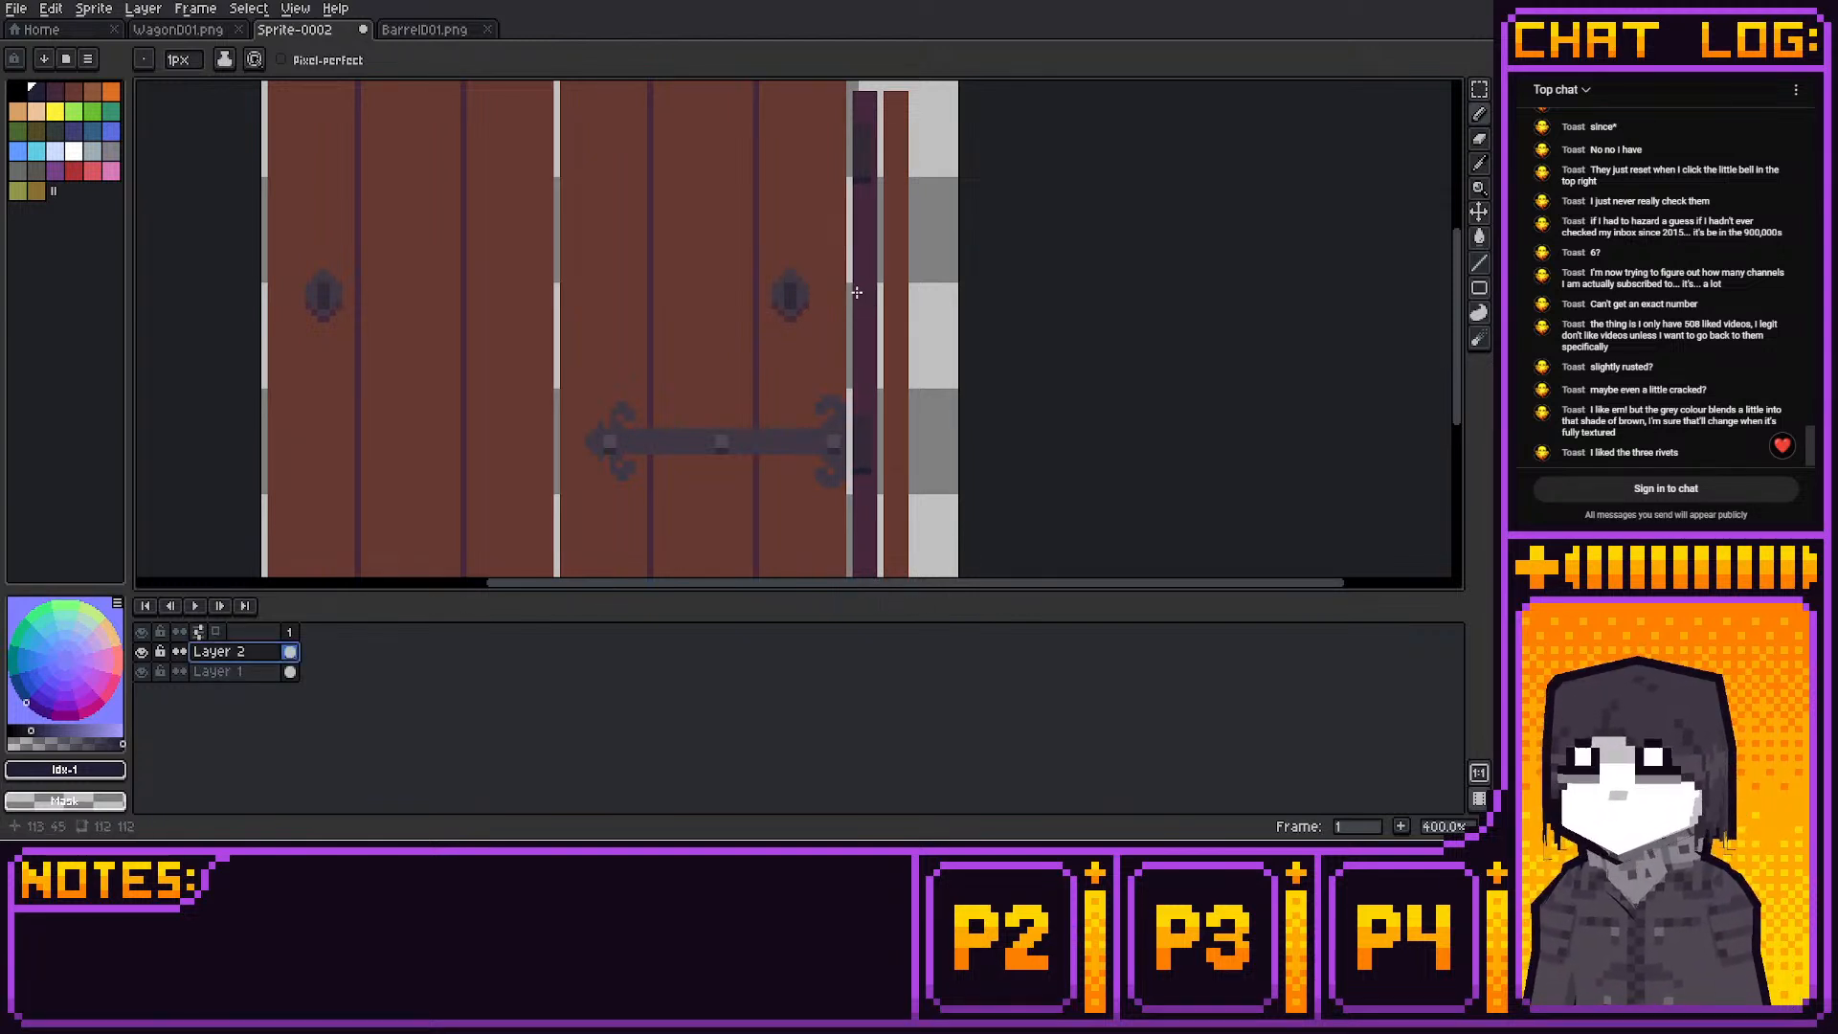
Copy the right door's lower hinge from Layer 2 onto a new layer above Layer 1, offset one pixel down
left_click(1479, 89)
middle_click_drag(971, 330, 944, 246)
left_click_drag(554, 307, 822, 426)
key("alt+Down")
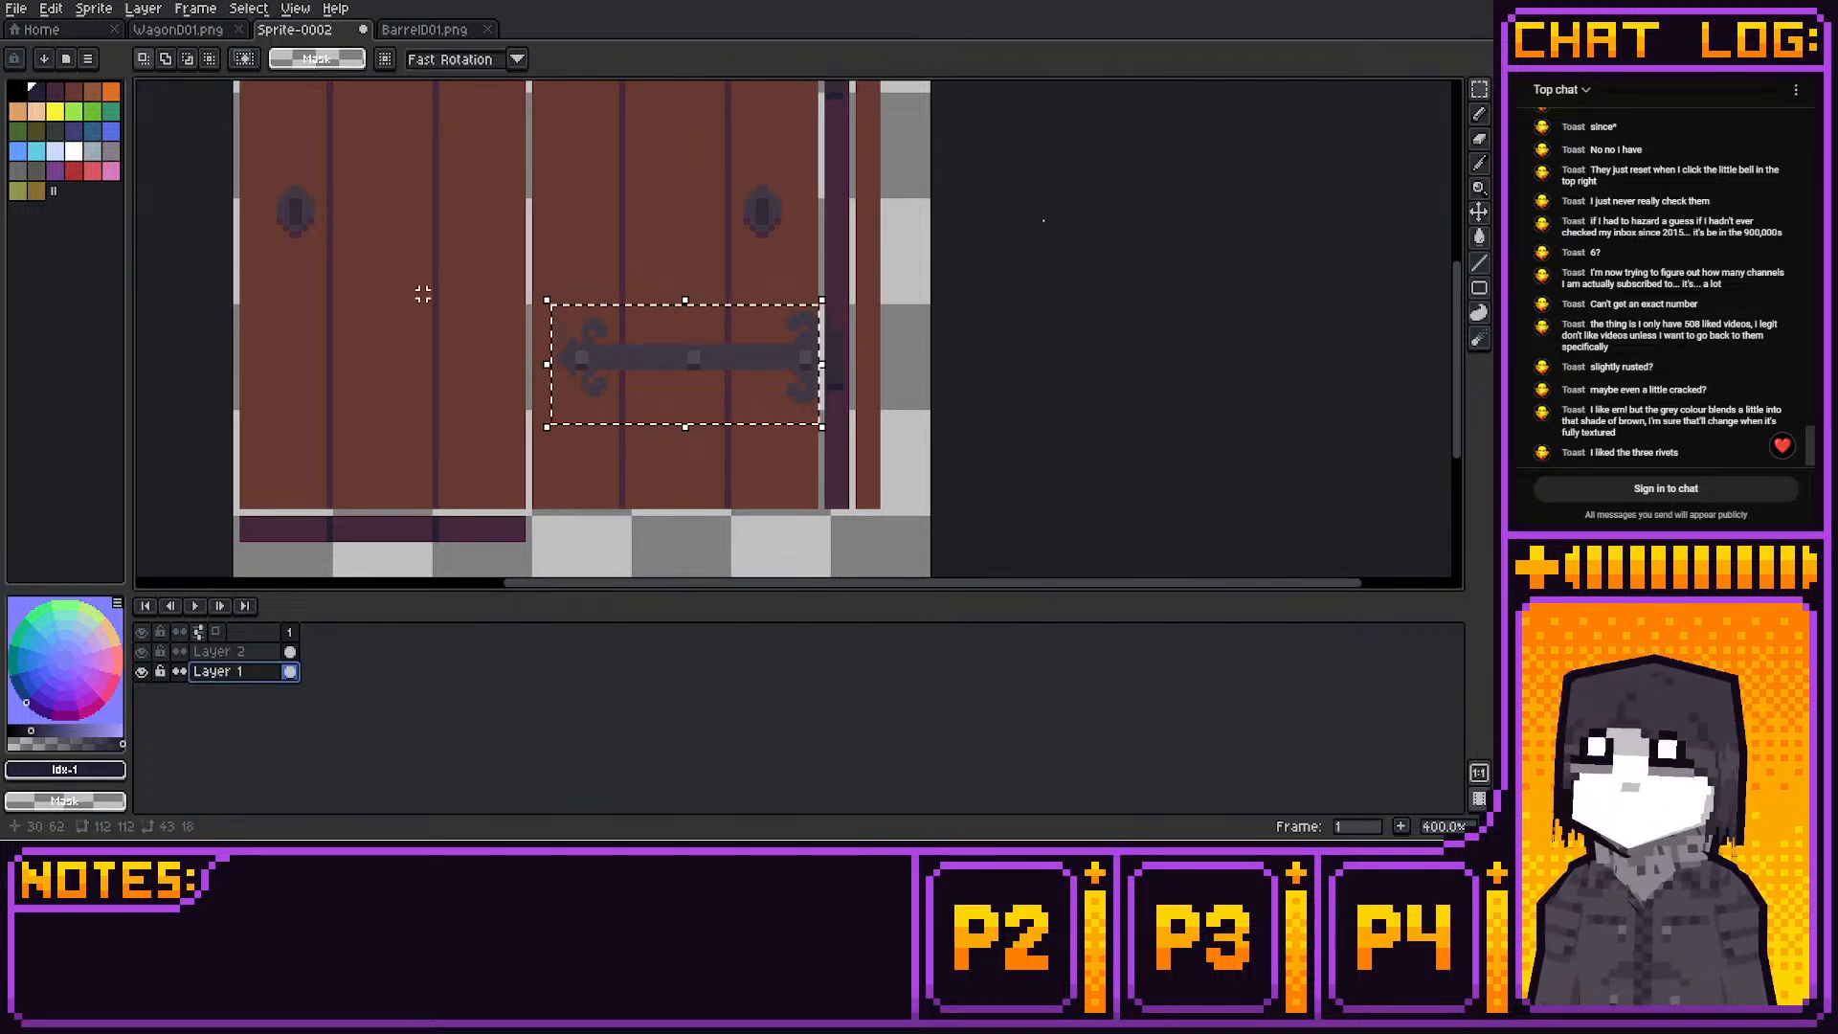
key("alt+l")
key("n")
key("c")
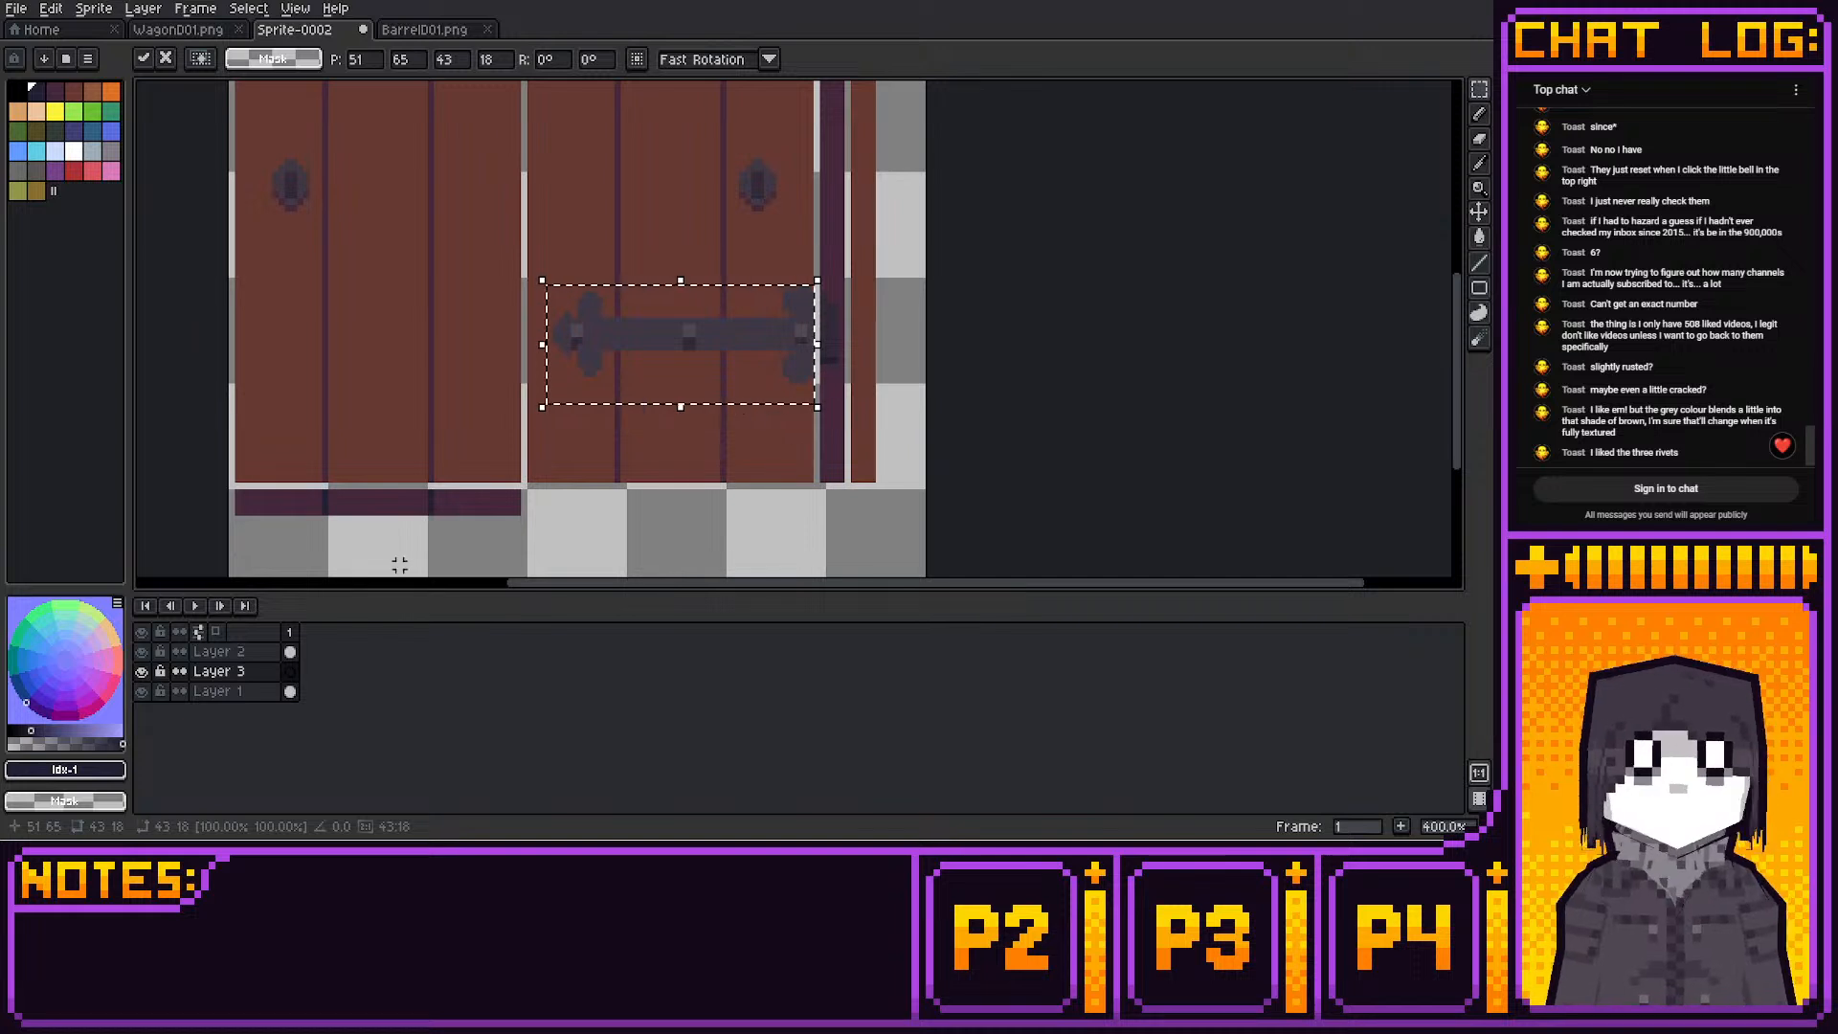
Recolour the copied hinge and its rivets to shadow purple #45283c on Layer 3, hiding Layer 2 only while filling
left_click(142, 652)
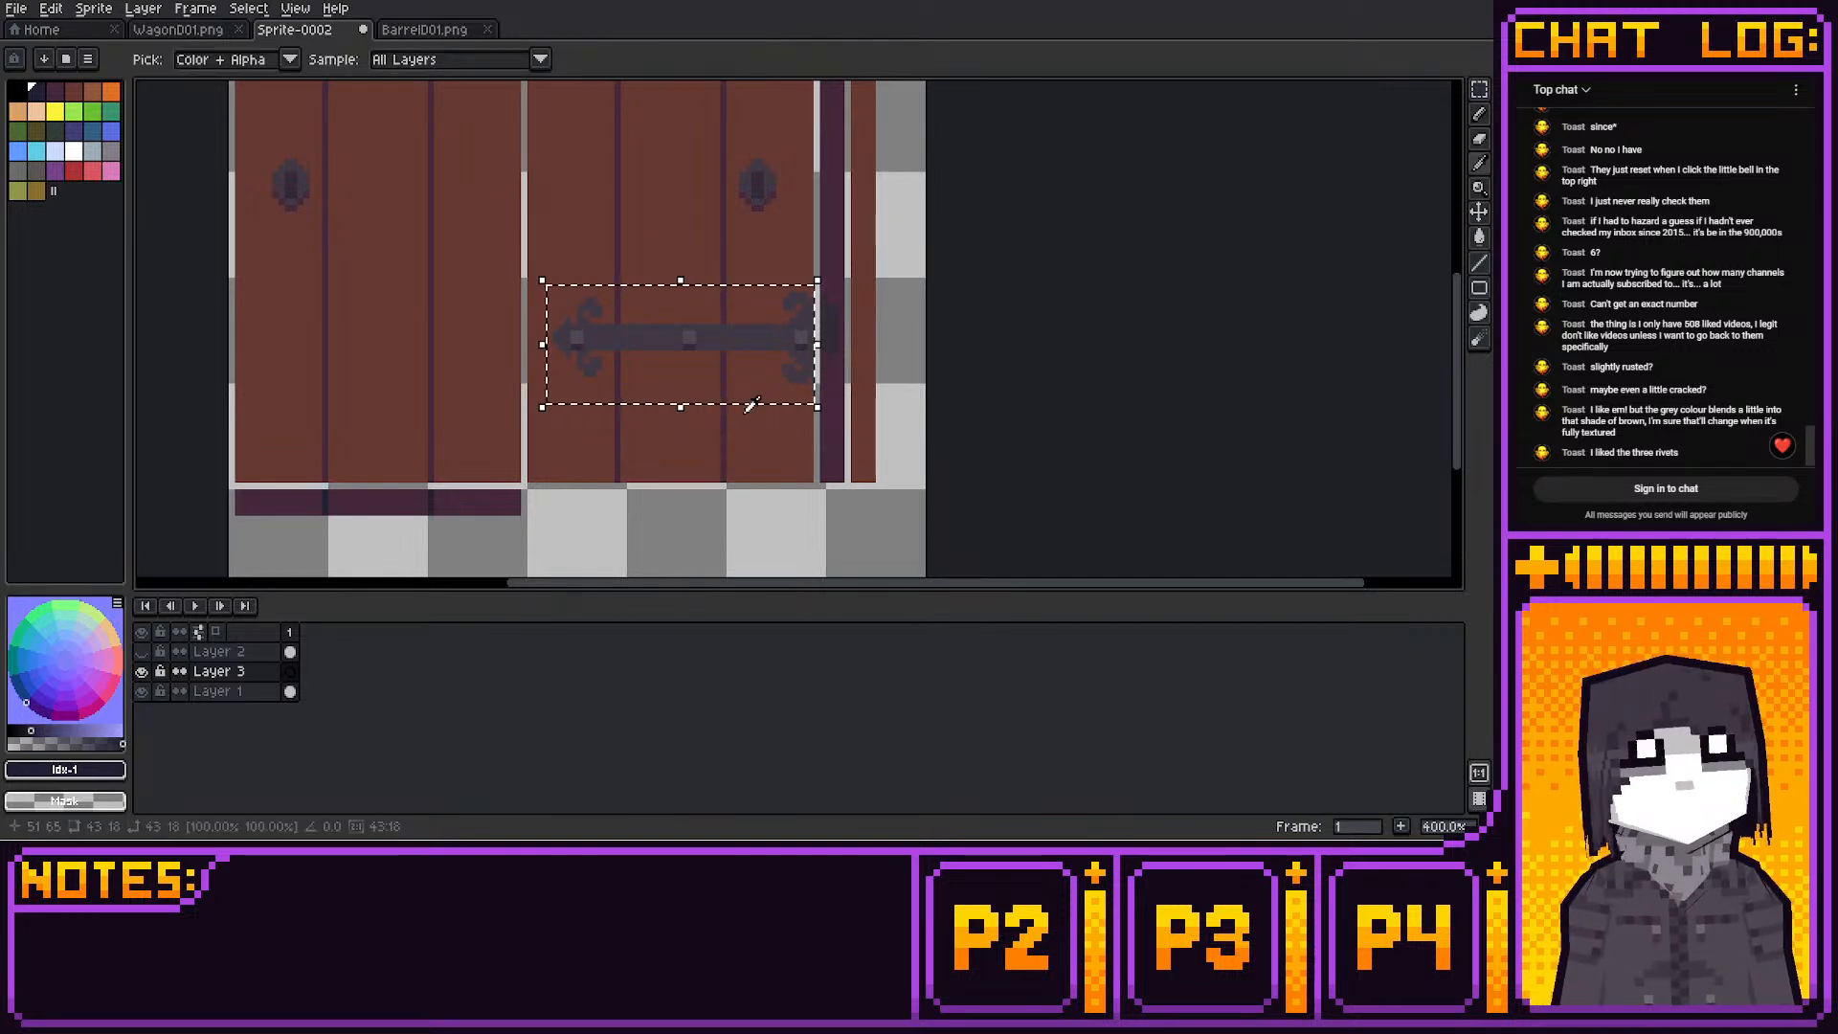
key("ctrl+d")
key("g")
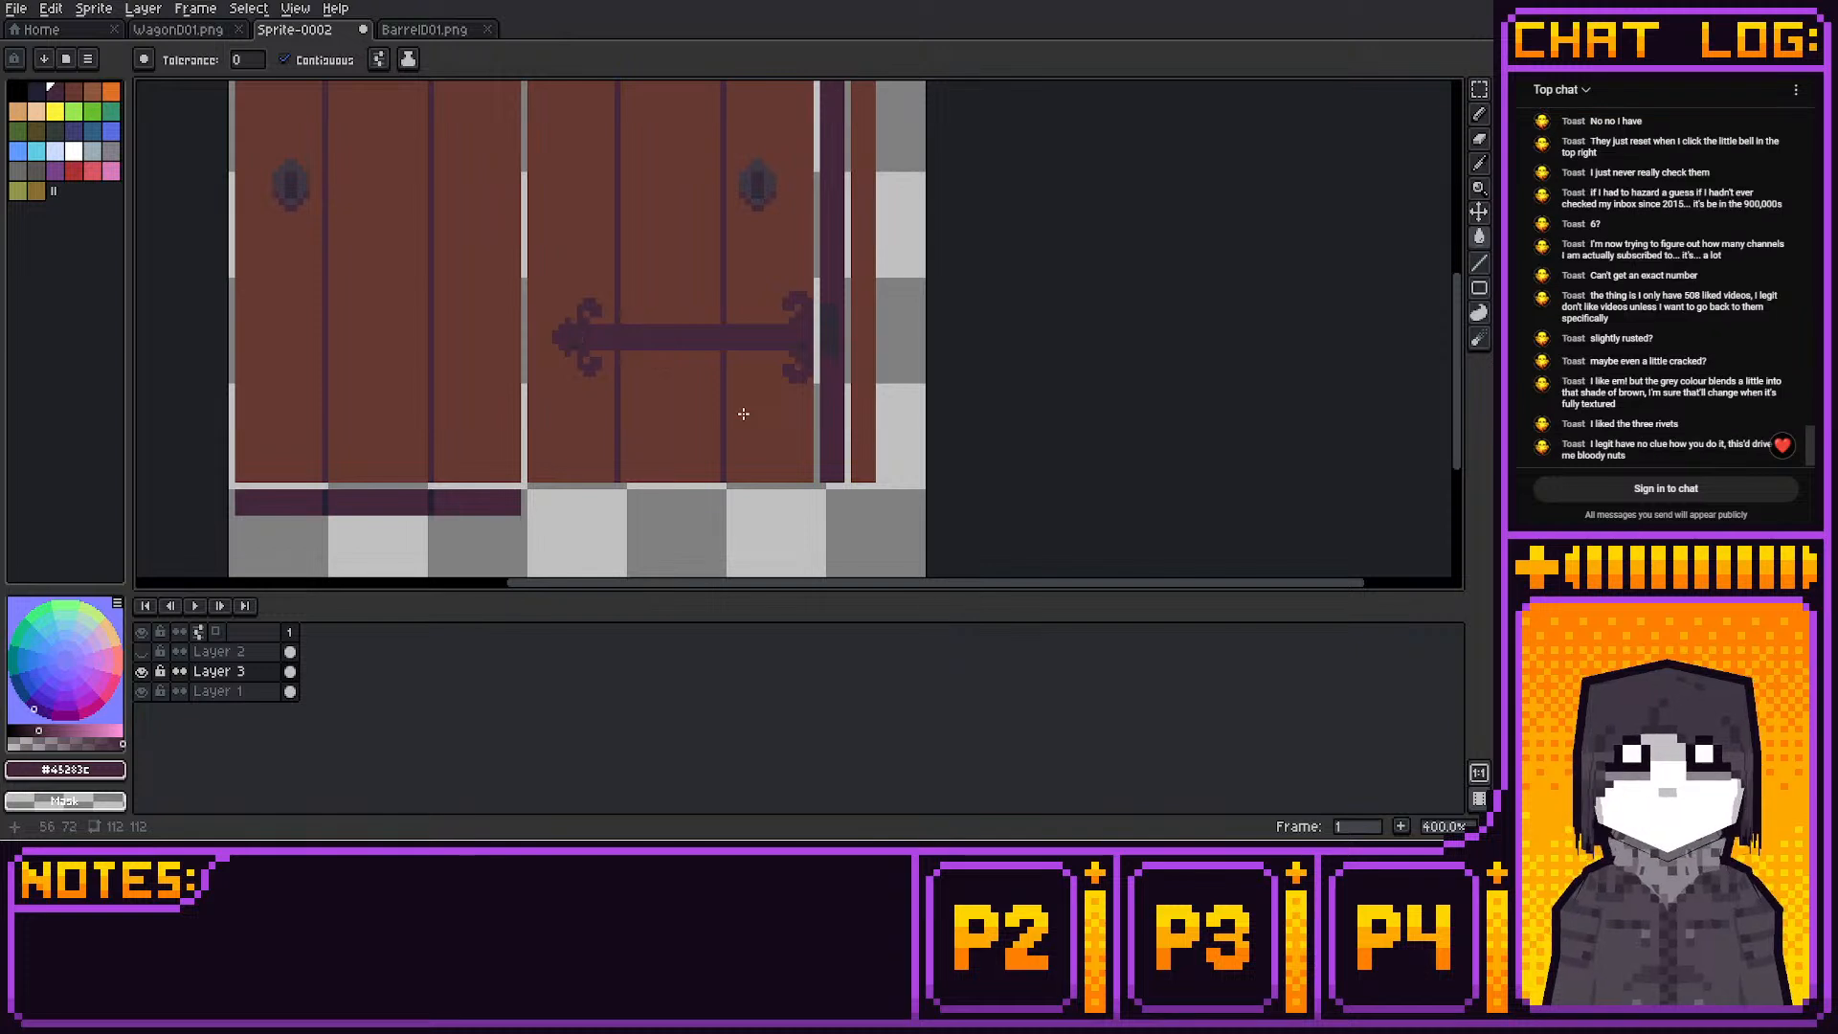
left_click(142, 652)
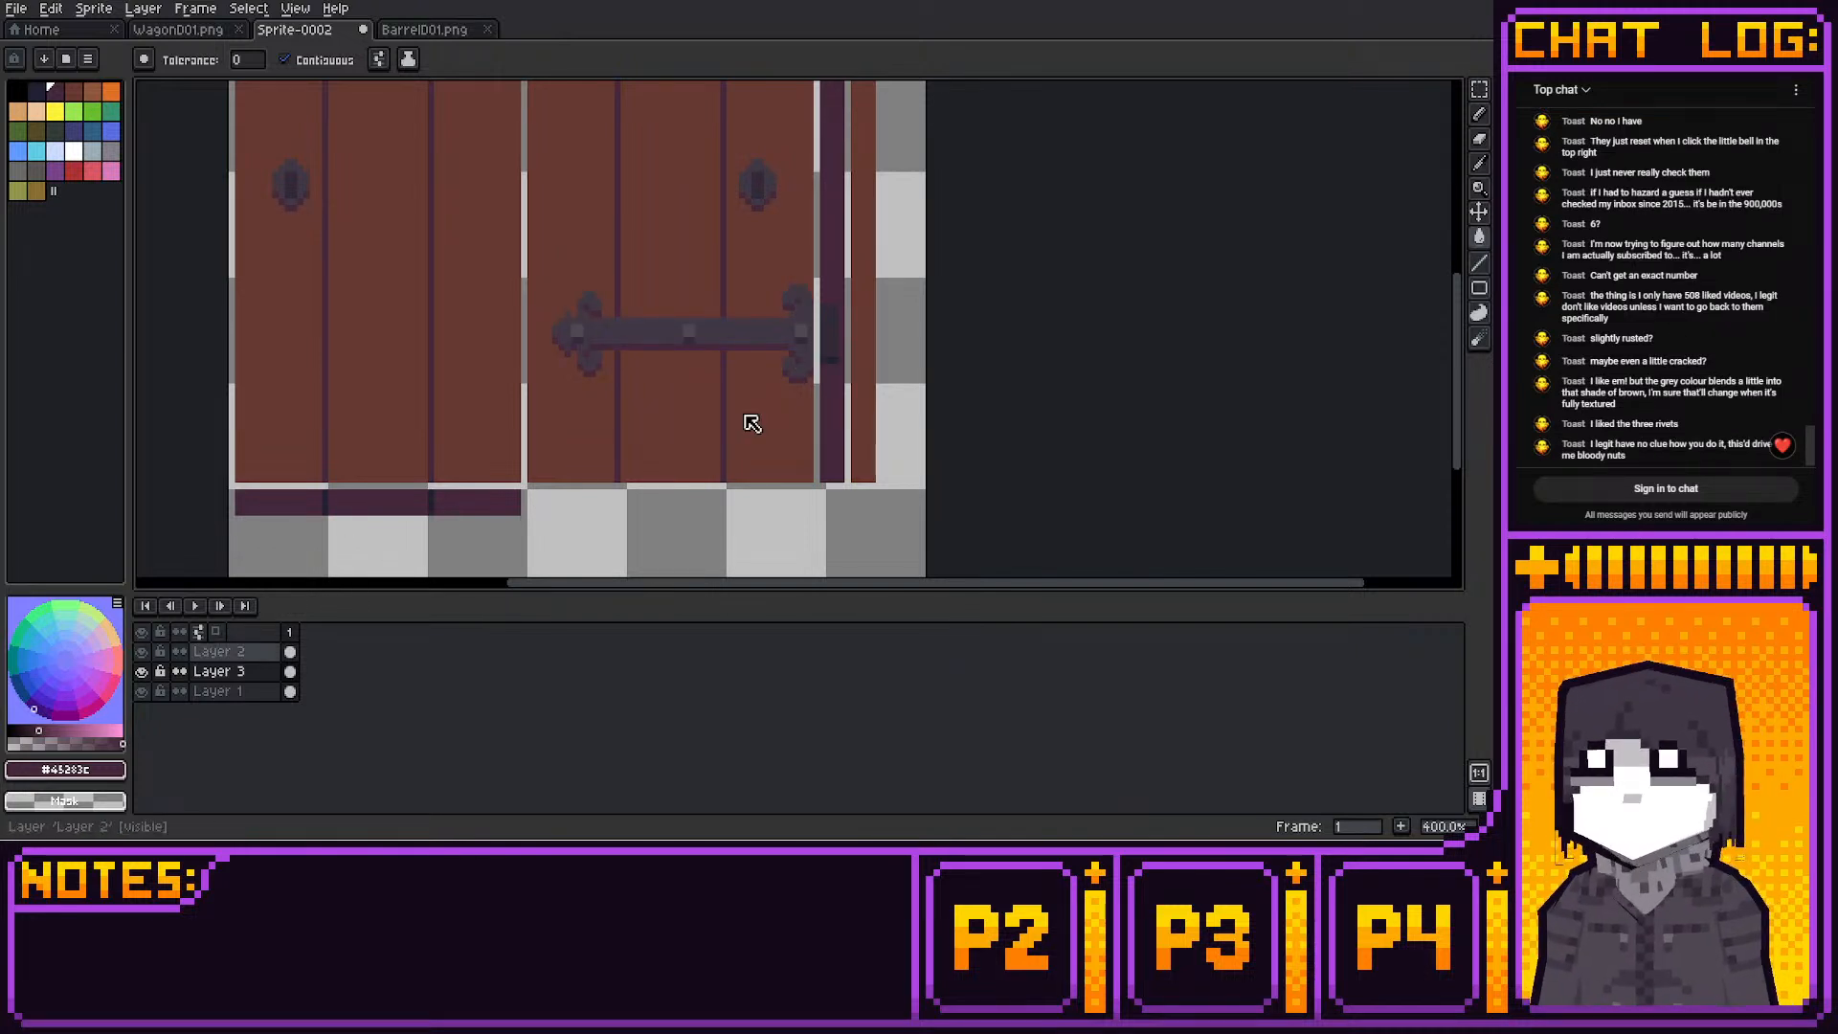
Merge Layer 2 down into Layer 3 so the hinge and its shadow share one layer
left_click(222, 652)
left_click(143, 9)
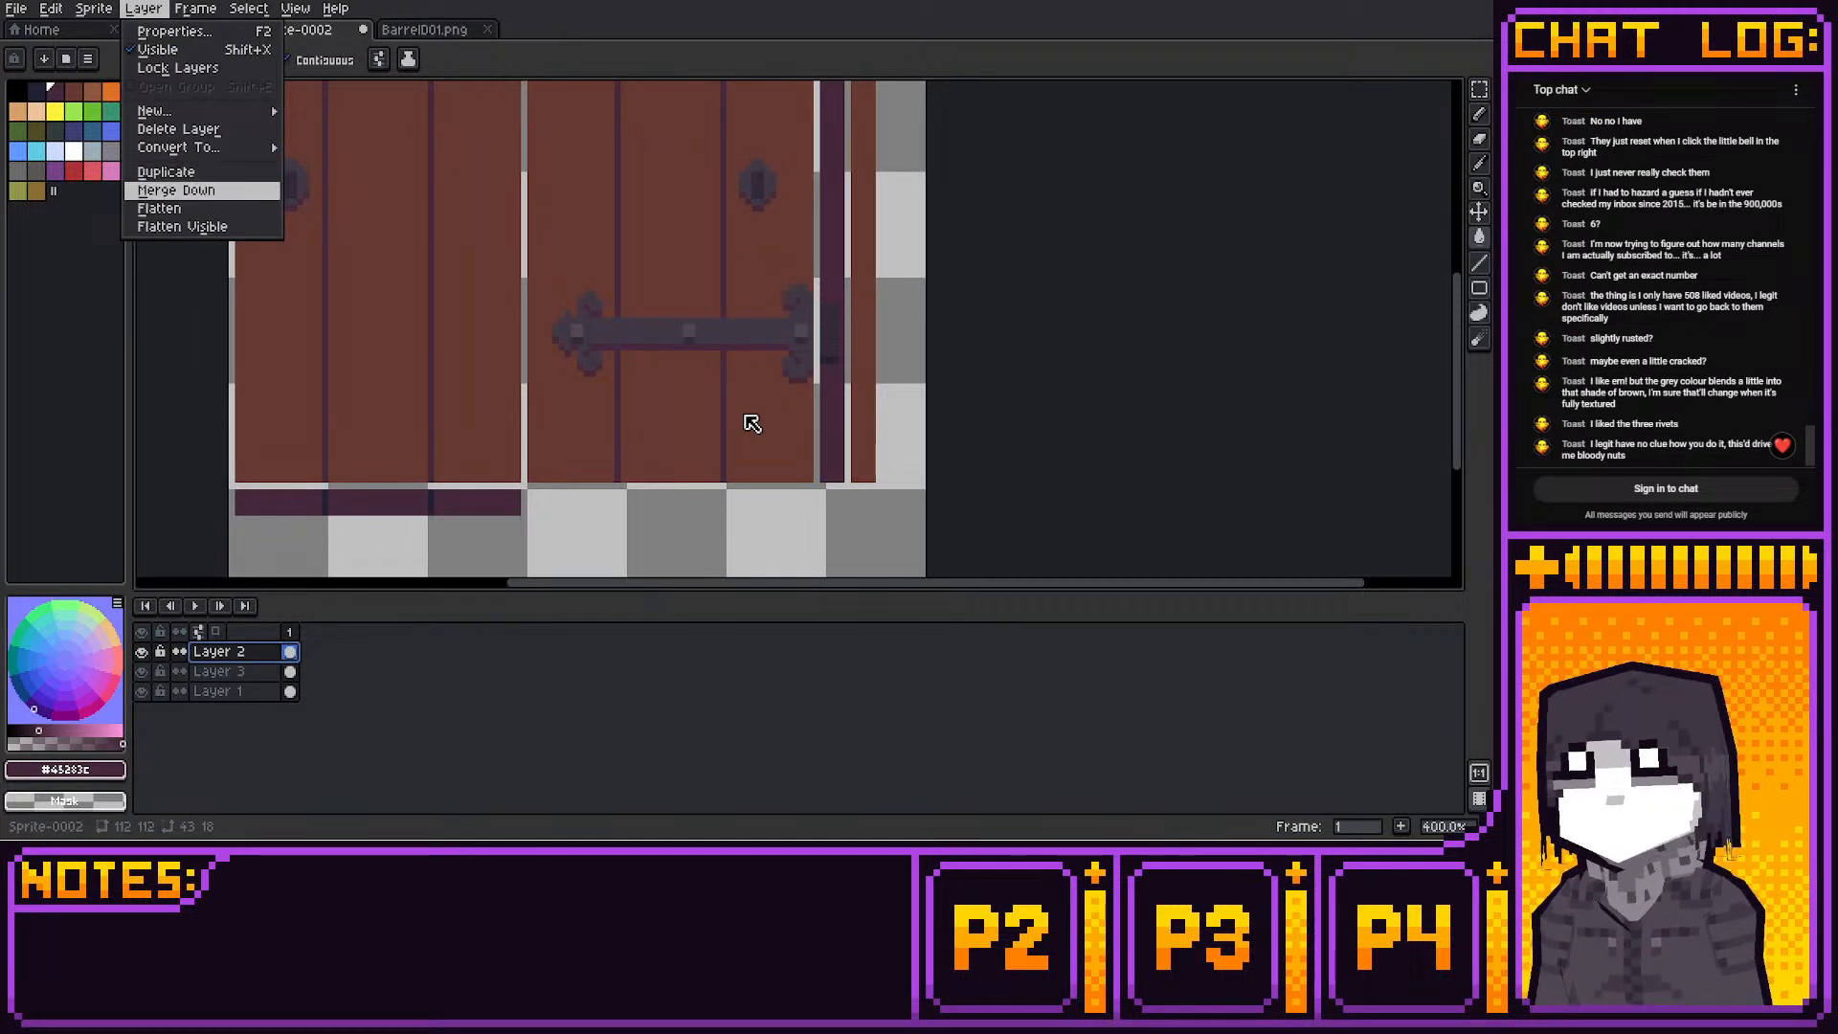
left_click(182, 190)
scroll(752, 383, "up", 2)
left_click(766, 354)
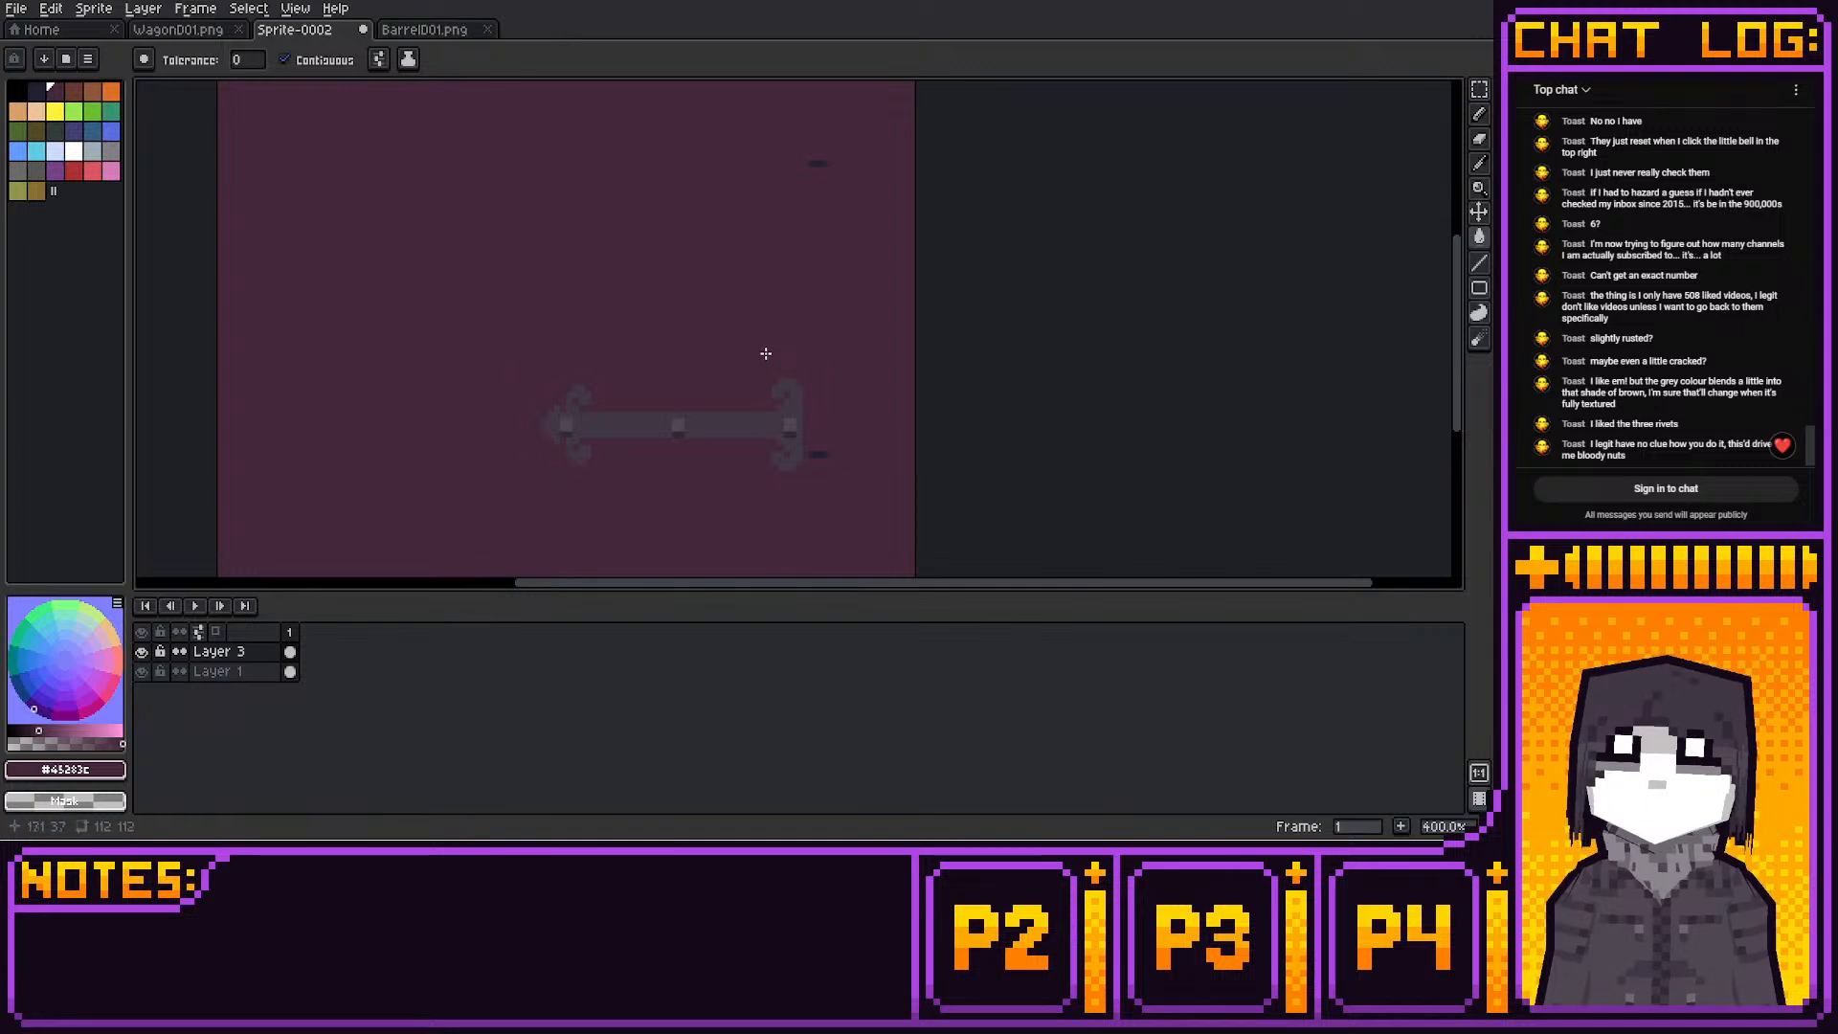
key("ctrl+z")
Duplicate the shadowed hinge straight up to the upper part of the right door, with the 43 by 25 pixel copy at 51, 18
key("m")
left_click_drag(536, 361, 807, 527)
middle_click_drag(781, 195, 821, 336)
middle_click_drag(850, 402, 863, 276)
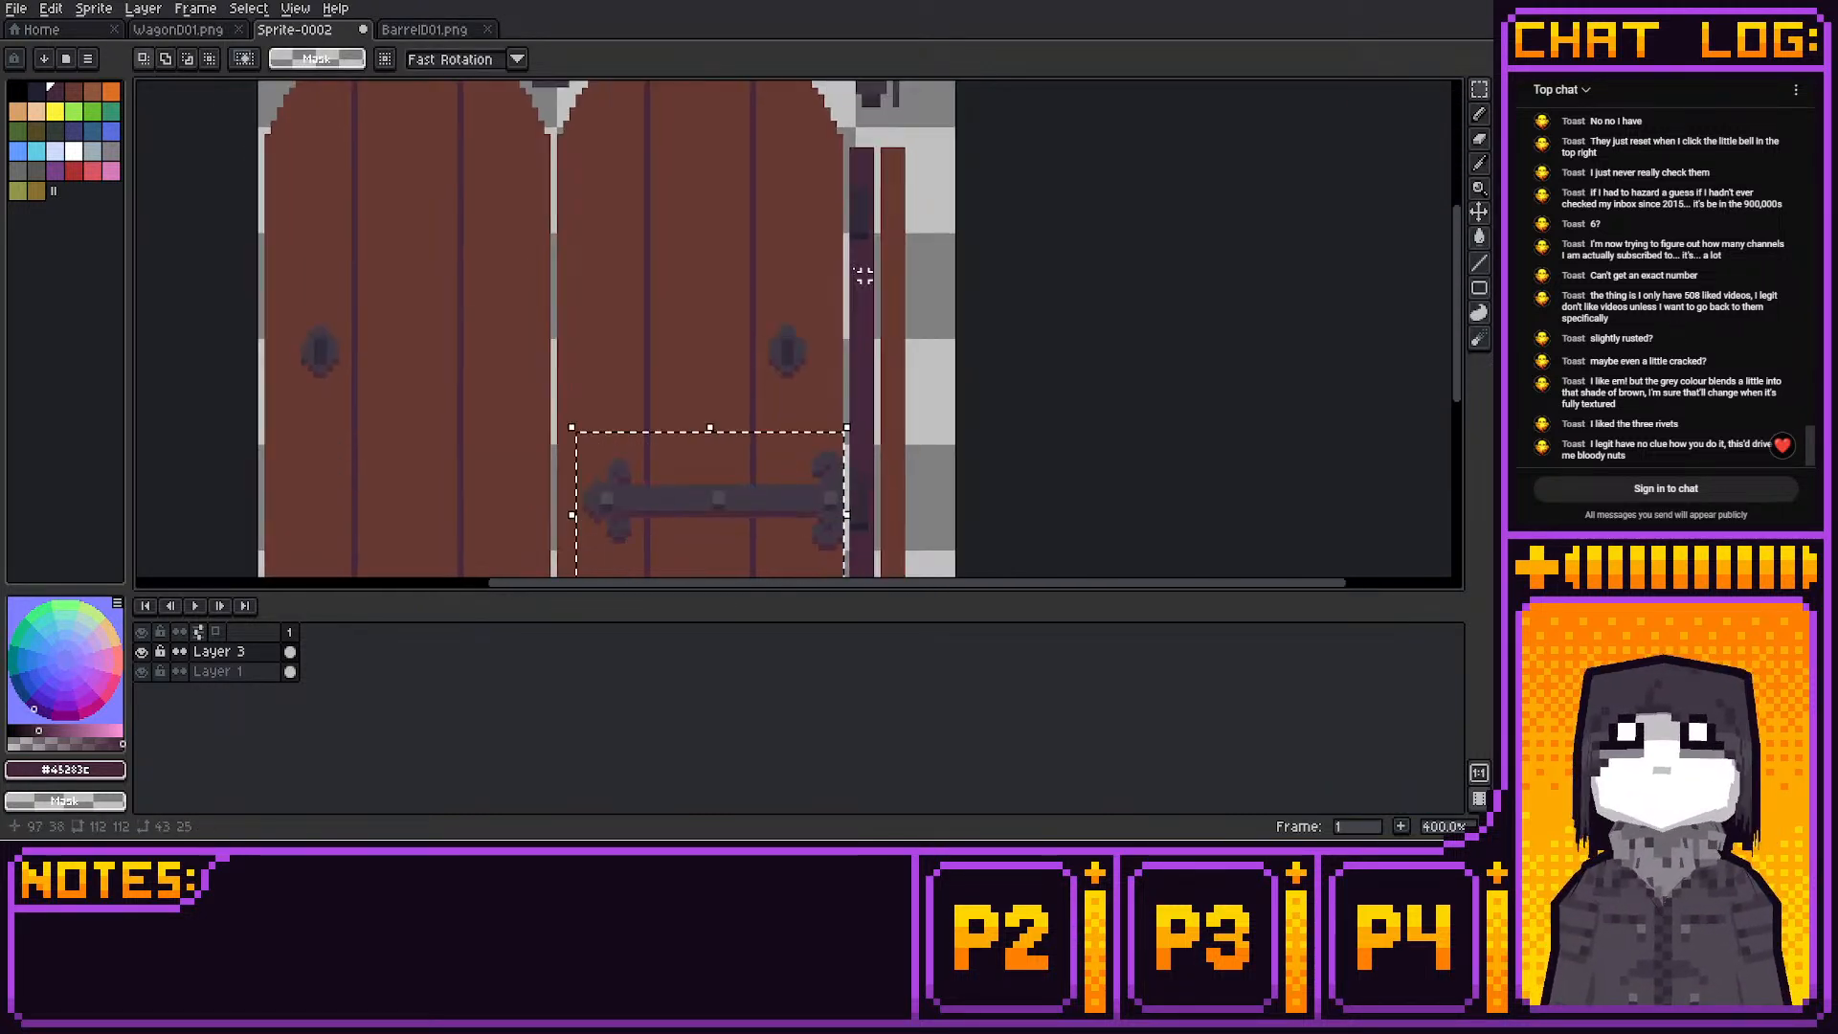
key("ctrl+c")
key("ctrl+v")
key("Up")
key("Up")
key("Up")
key("Up")
key("Up")
key("Up")
key("Up")
key("Up")
key("Up")
key("Up")
key("Up")
key("Up")
key("Up")
key("Up")
key("Up")
key("Up")
key("Up")
key("Up")
key("Up")
key("Up")
key("Right")
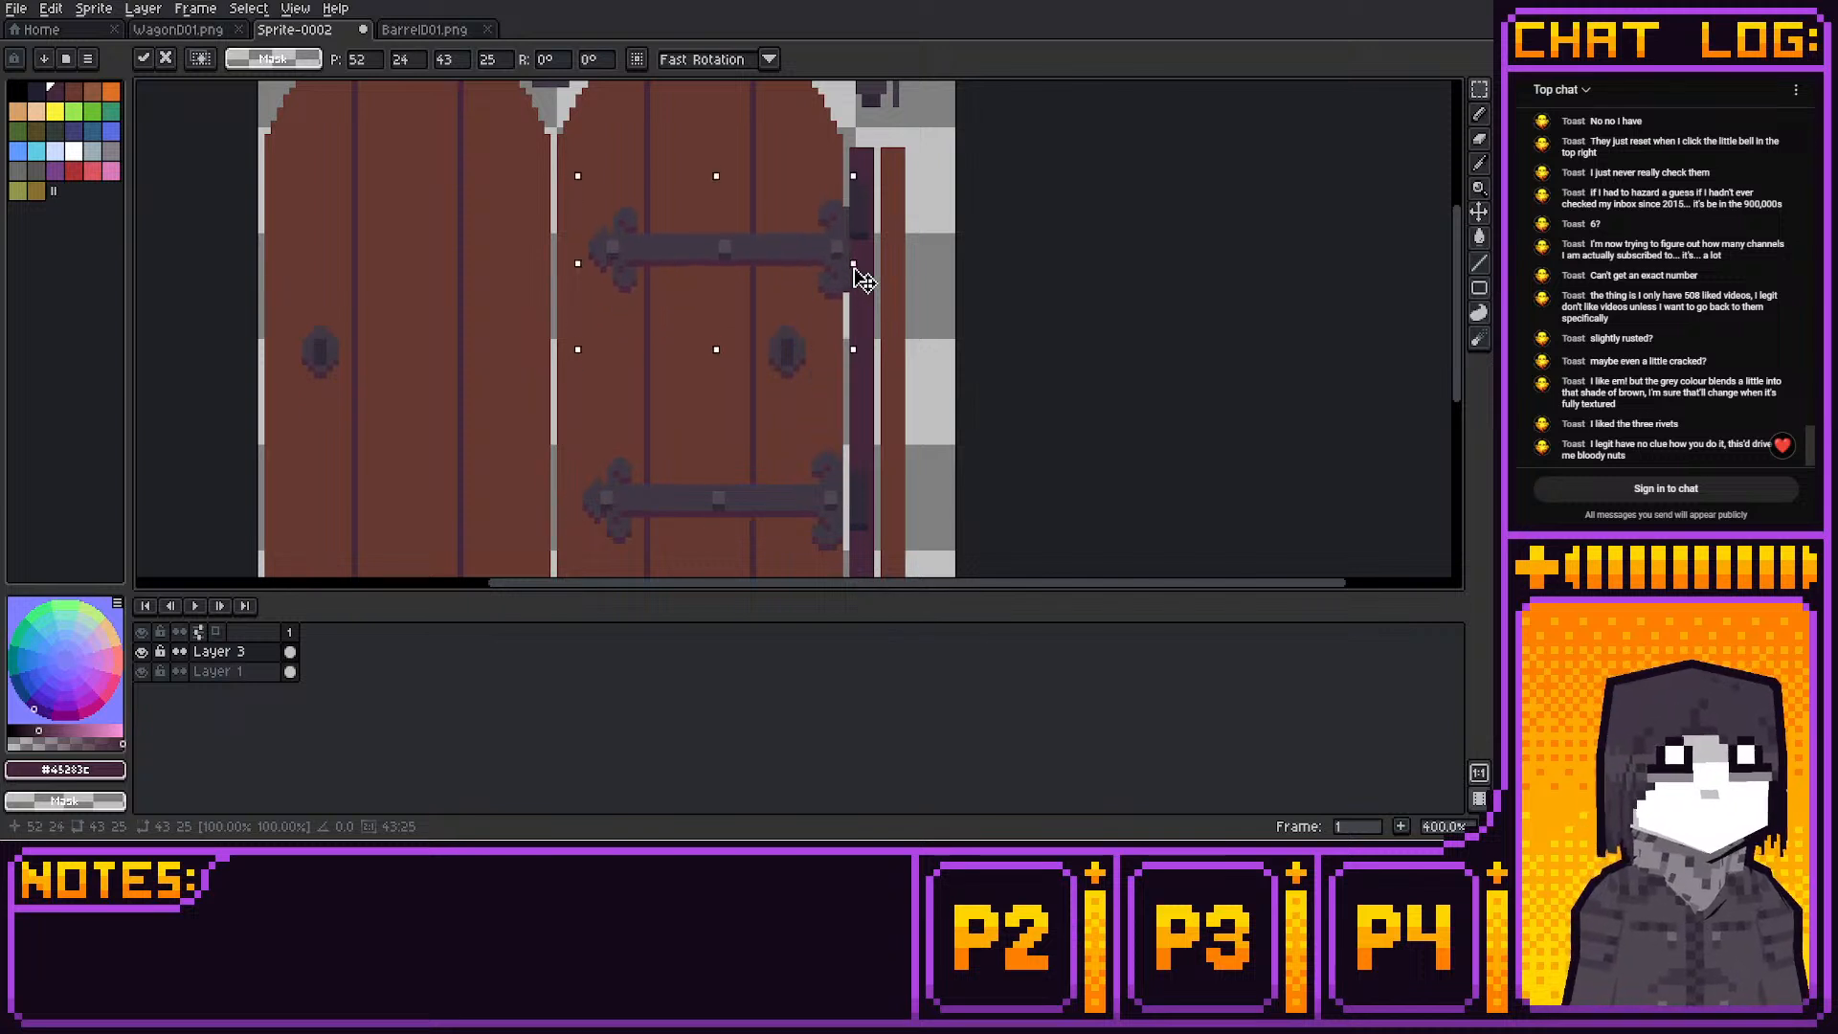
key("Up")
key("Up")
key("Up")
key("Up")
key("Up")
key("Up")
key("Up")
key("Down")
key("Left")
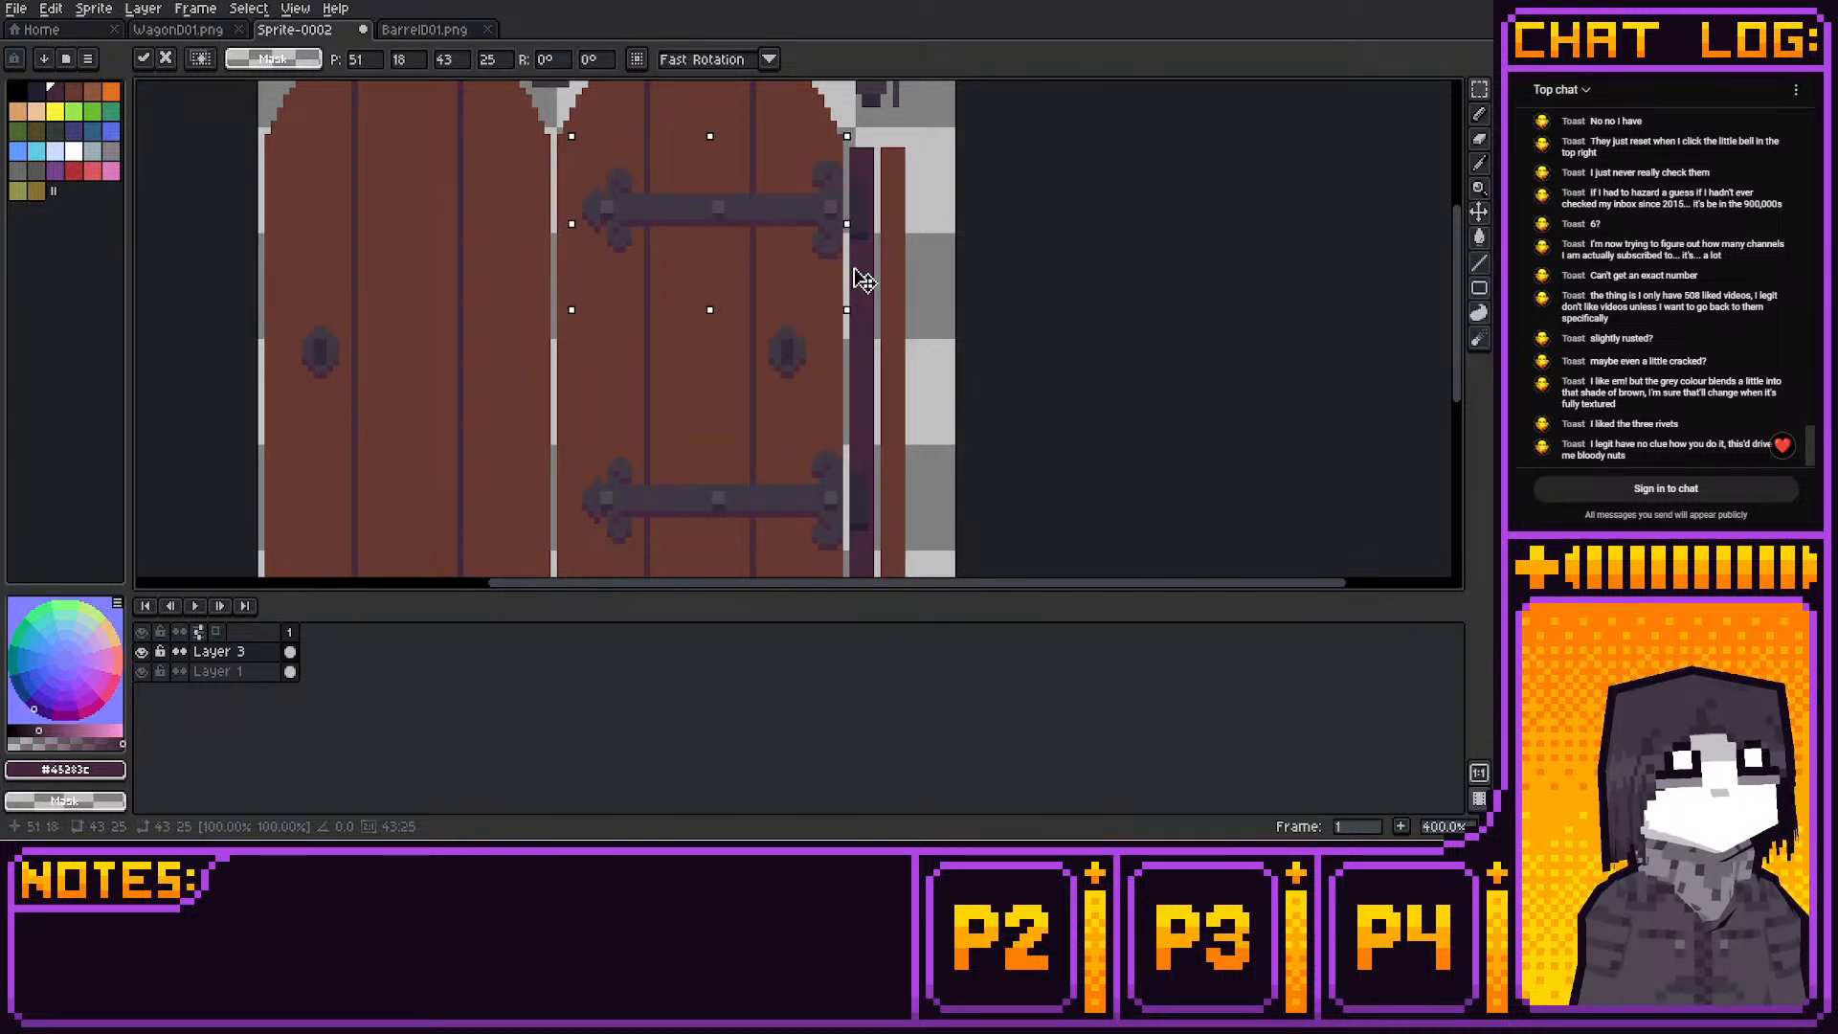
key("Return")
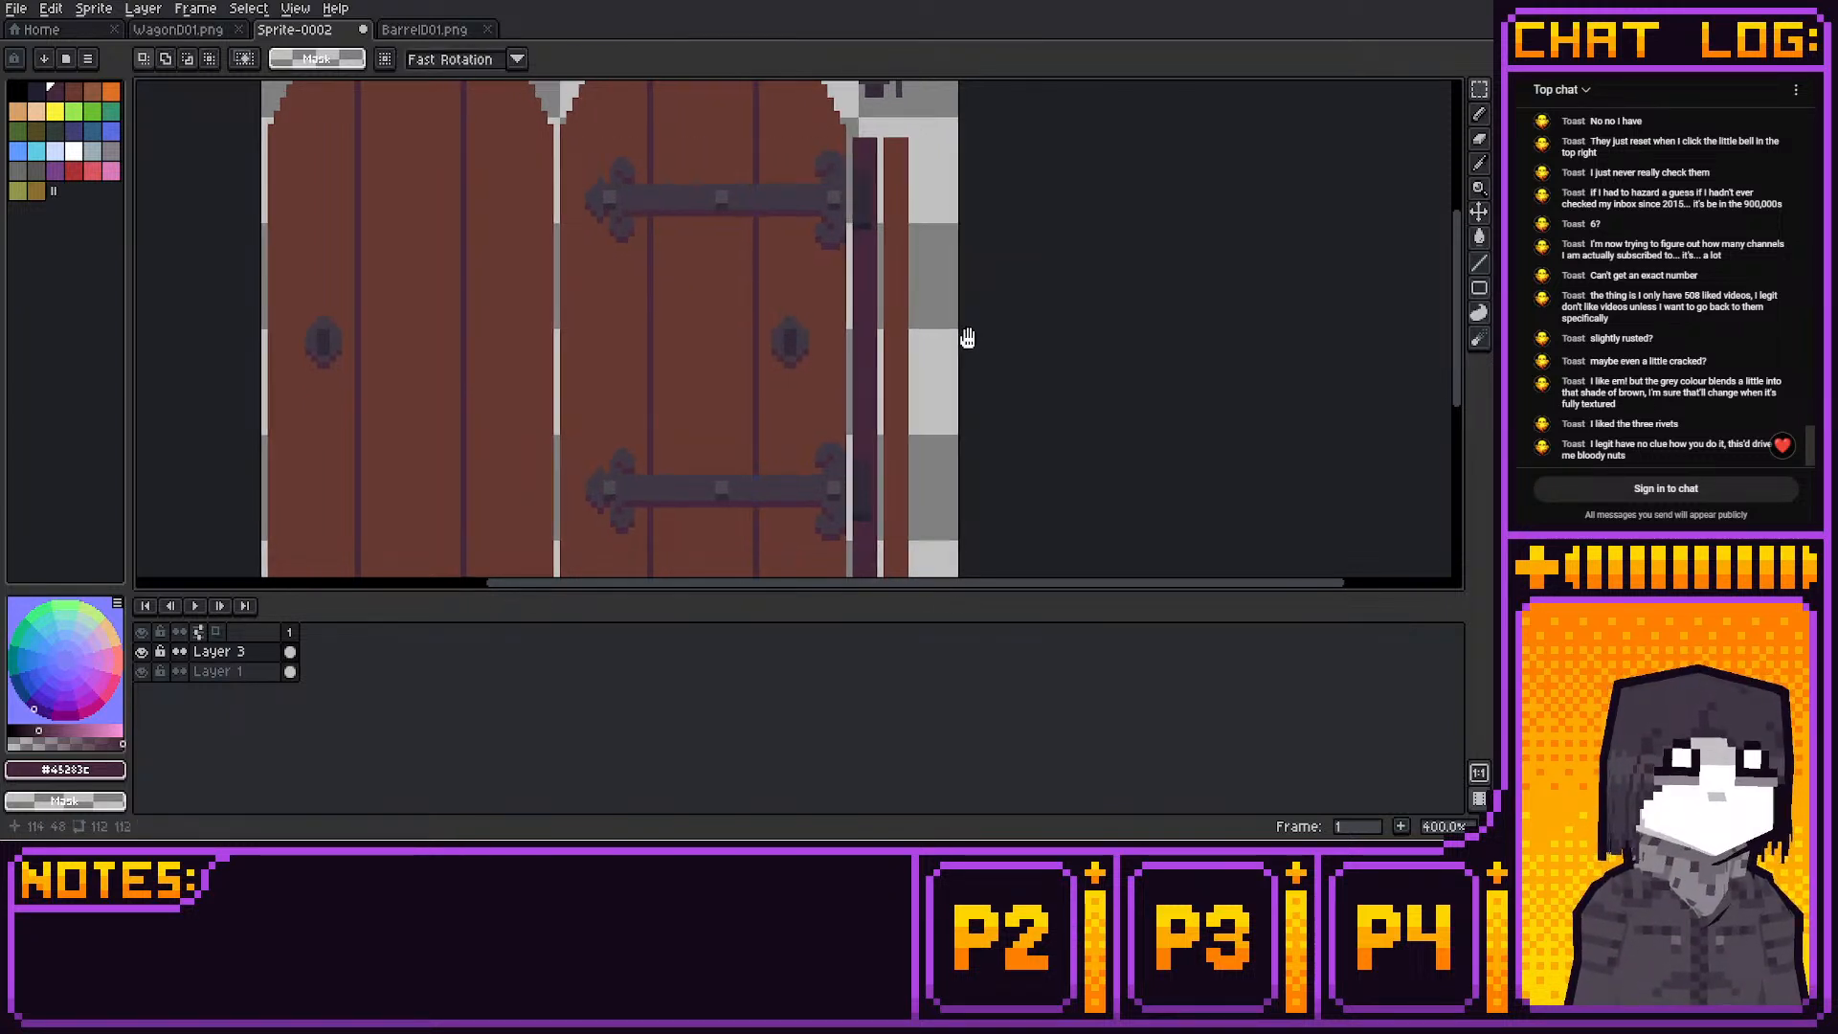
Check how the side-strip fittings line up with the wide ends of the lower and upper hinges
scroll(967, 336, "down", 2)
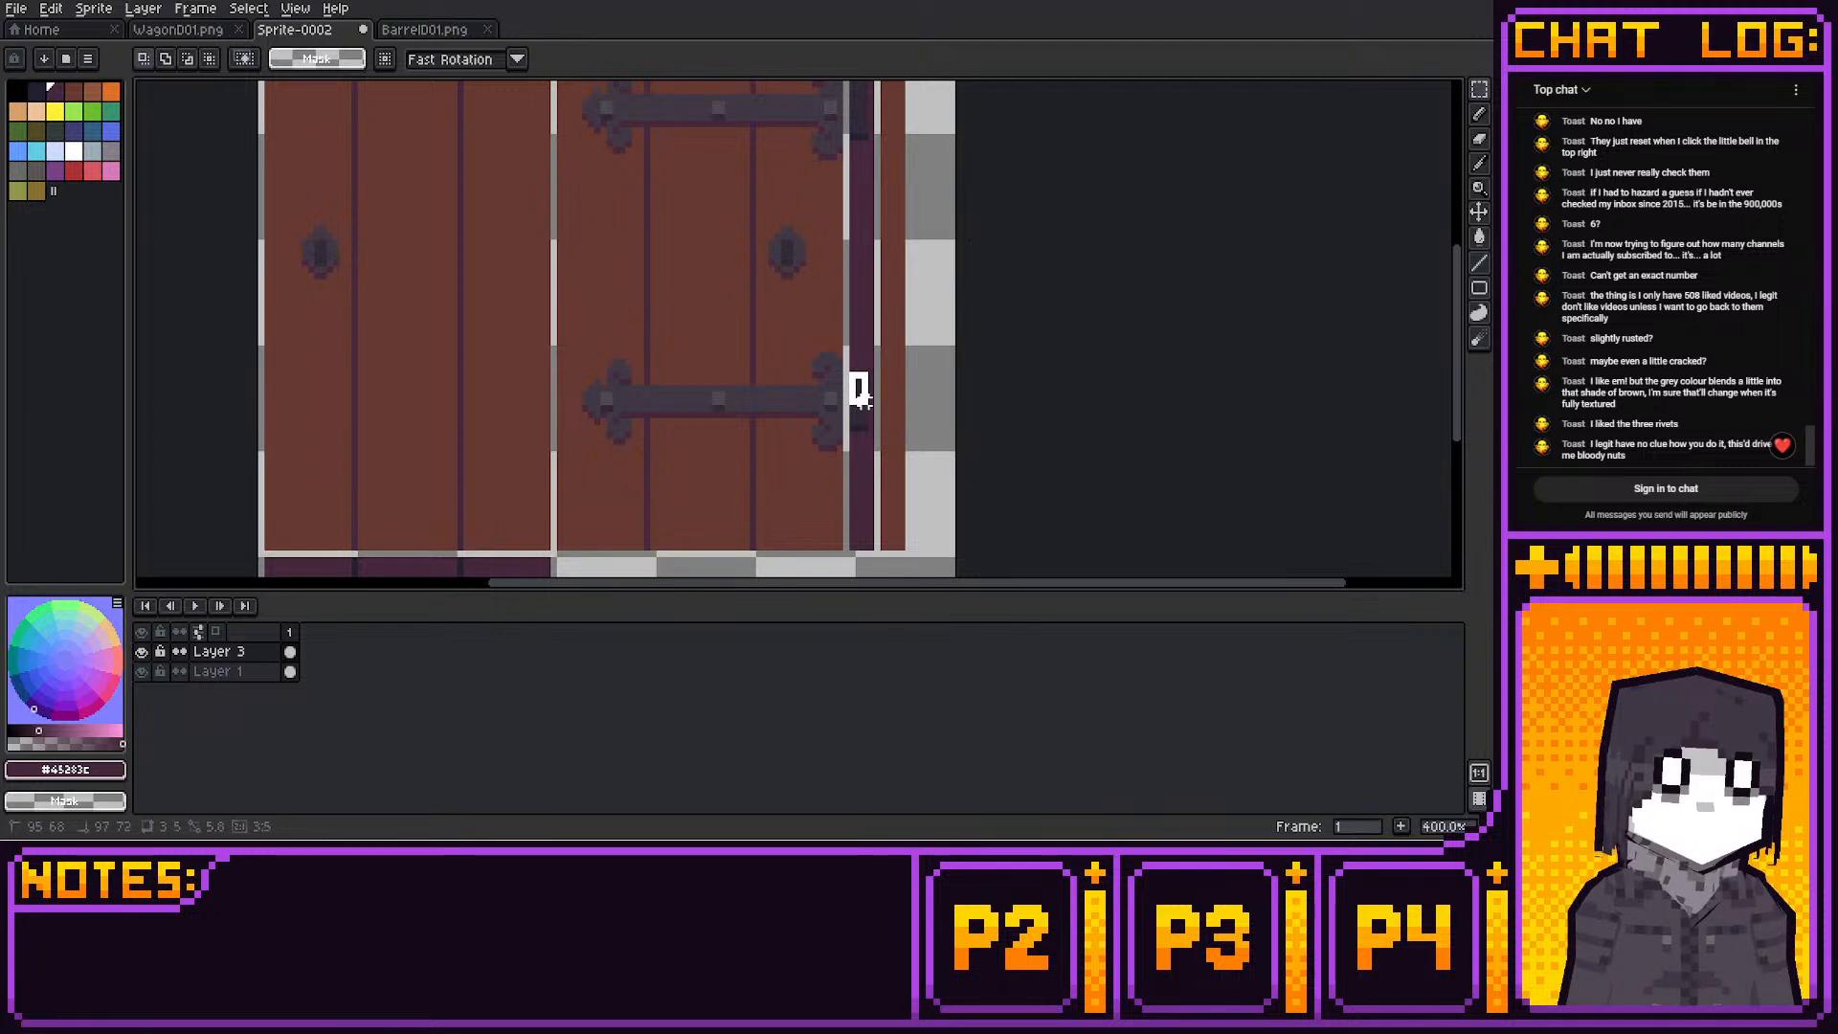
left_click_drag(865, 422, 866, 373)
key("ctrl+d")
mouse_move(926, 202)
middle_mouse_down()
mouse_move(914, 391)
mouse_move(906, 309)
mouse_move(908, 376)
middle_mouse_up()
left_click_drag(810, 339, 850, 316)
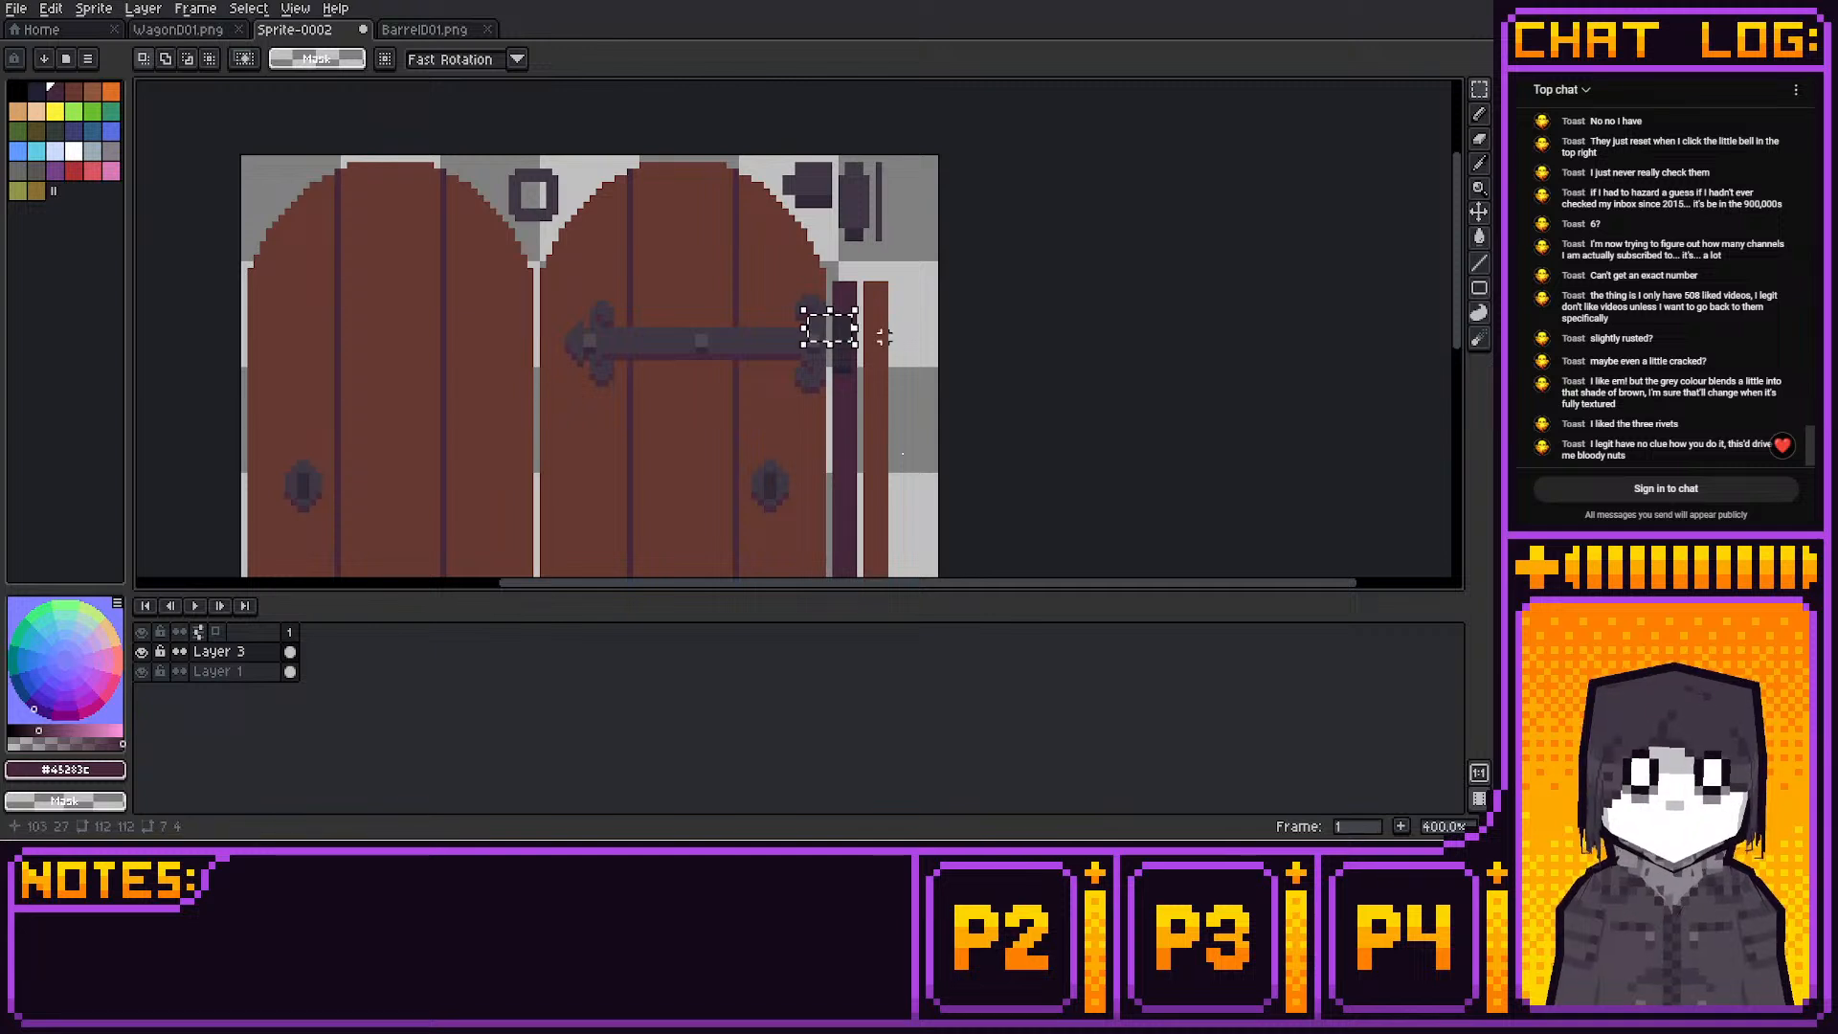
key("ctrl+d")
middle_click_drag(921, 341, 937, 225)
middle_click_drag(969, 299, 966, 268)
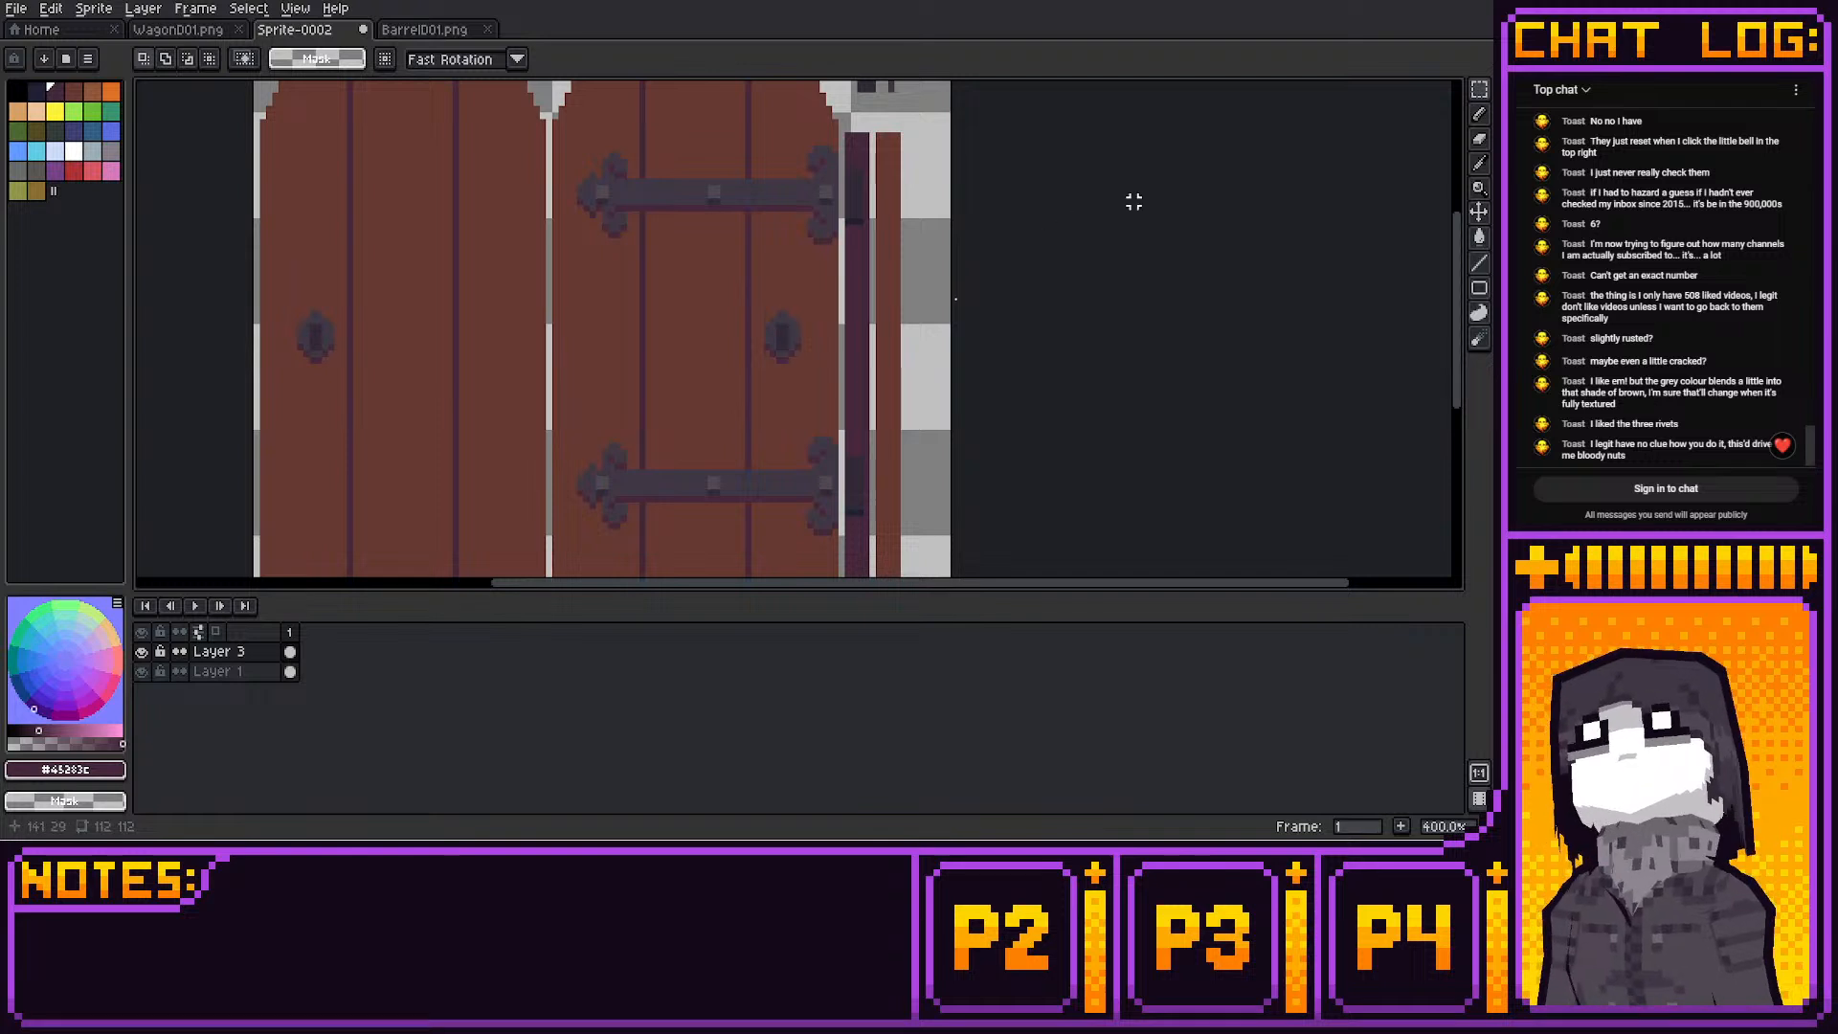
Sample the dark shade #222034 from the upper side-strip fitting for use with the Pencil tool
key("i")
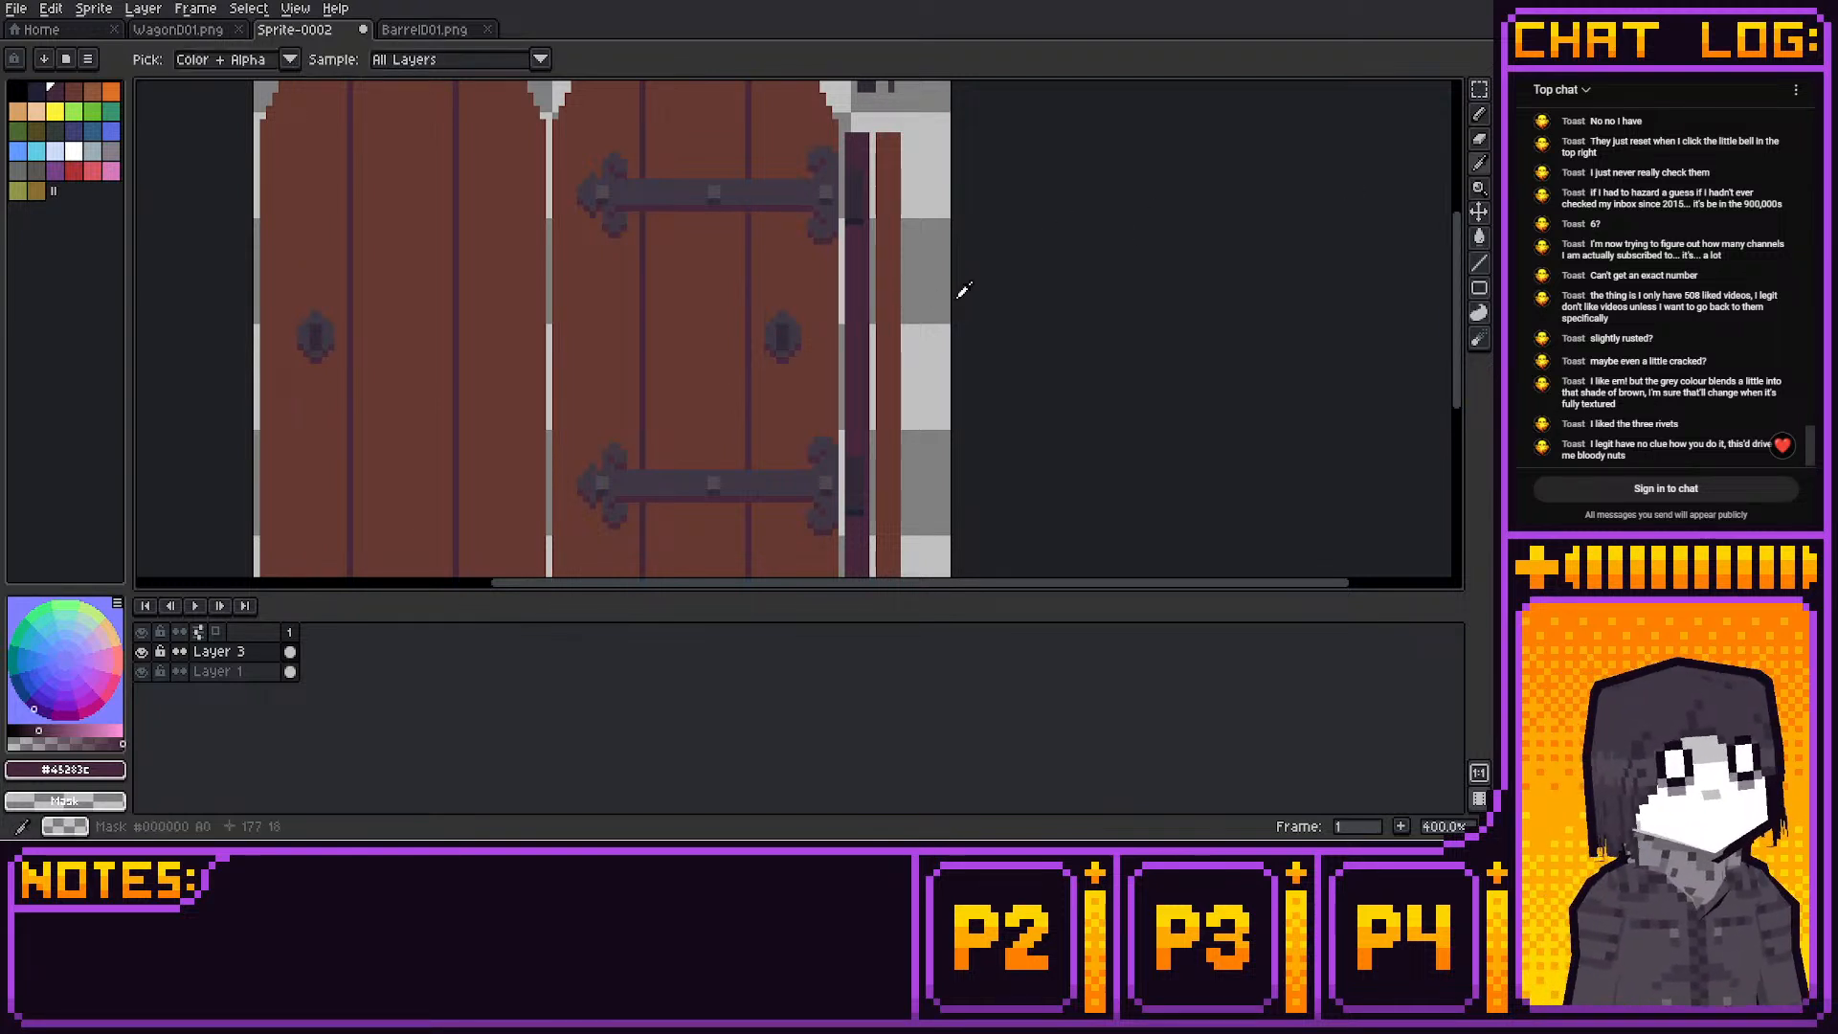
left_click(854, 222)
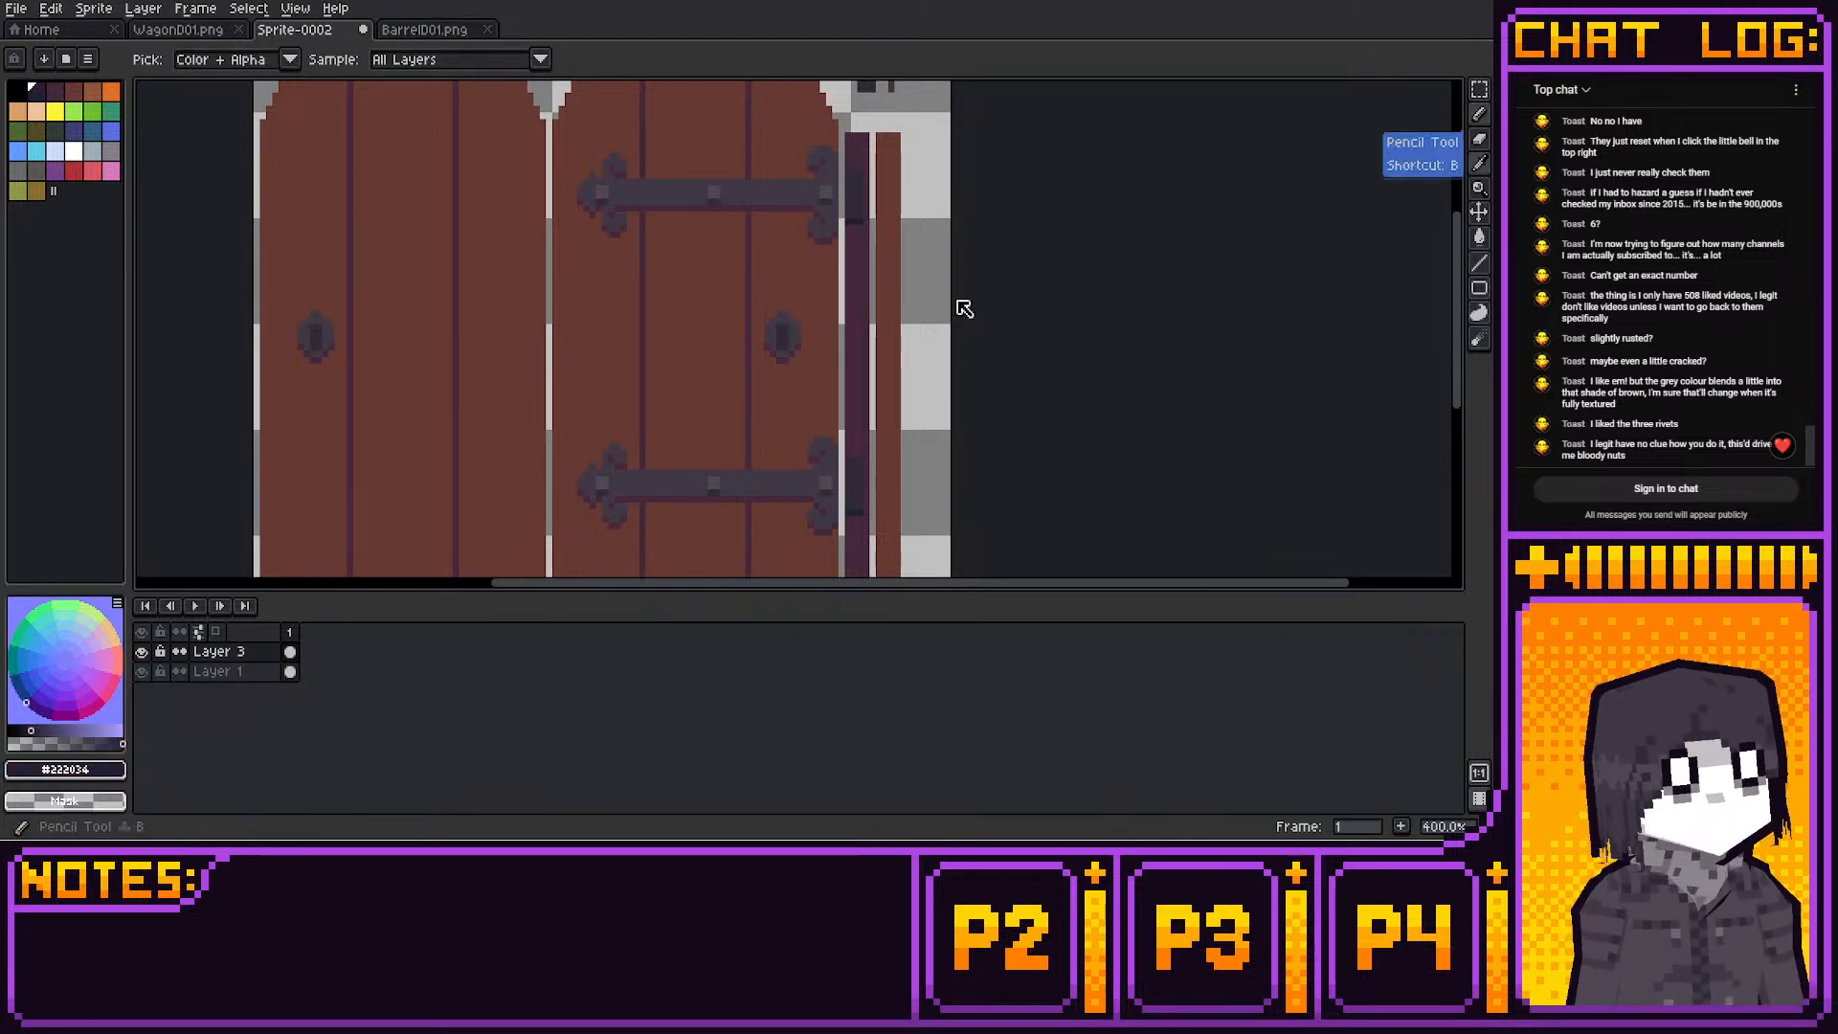
left_click(1479, 114)
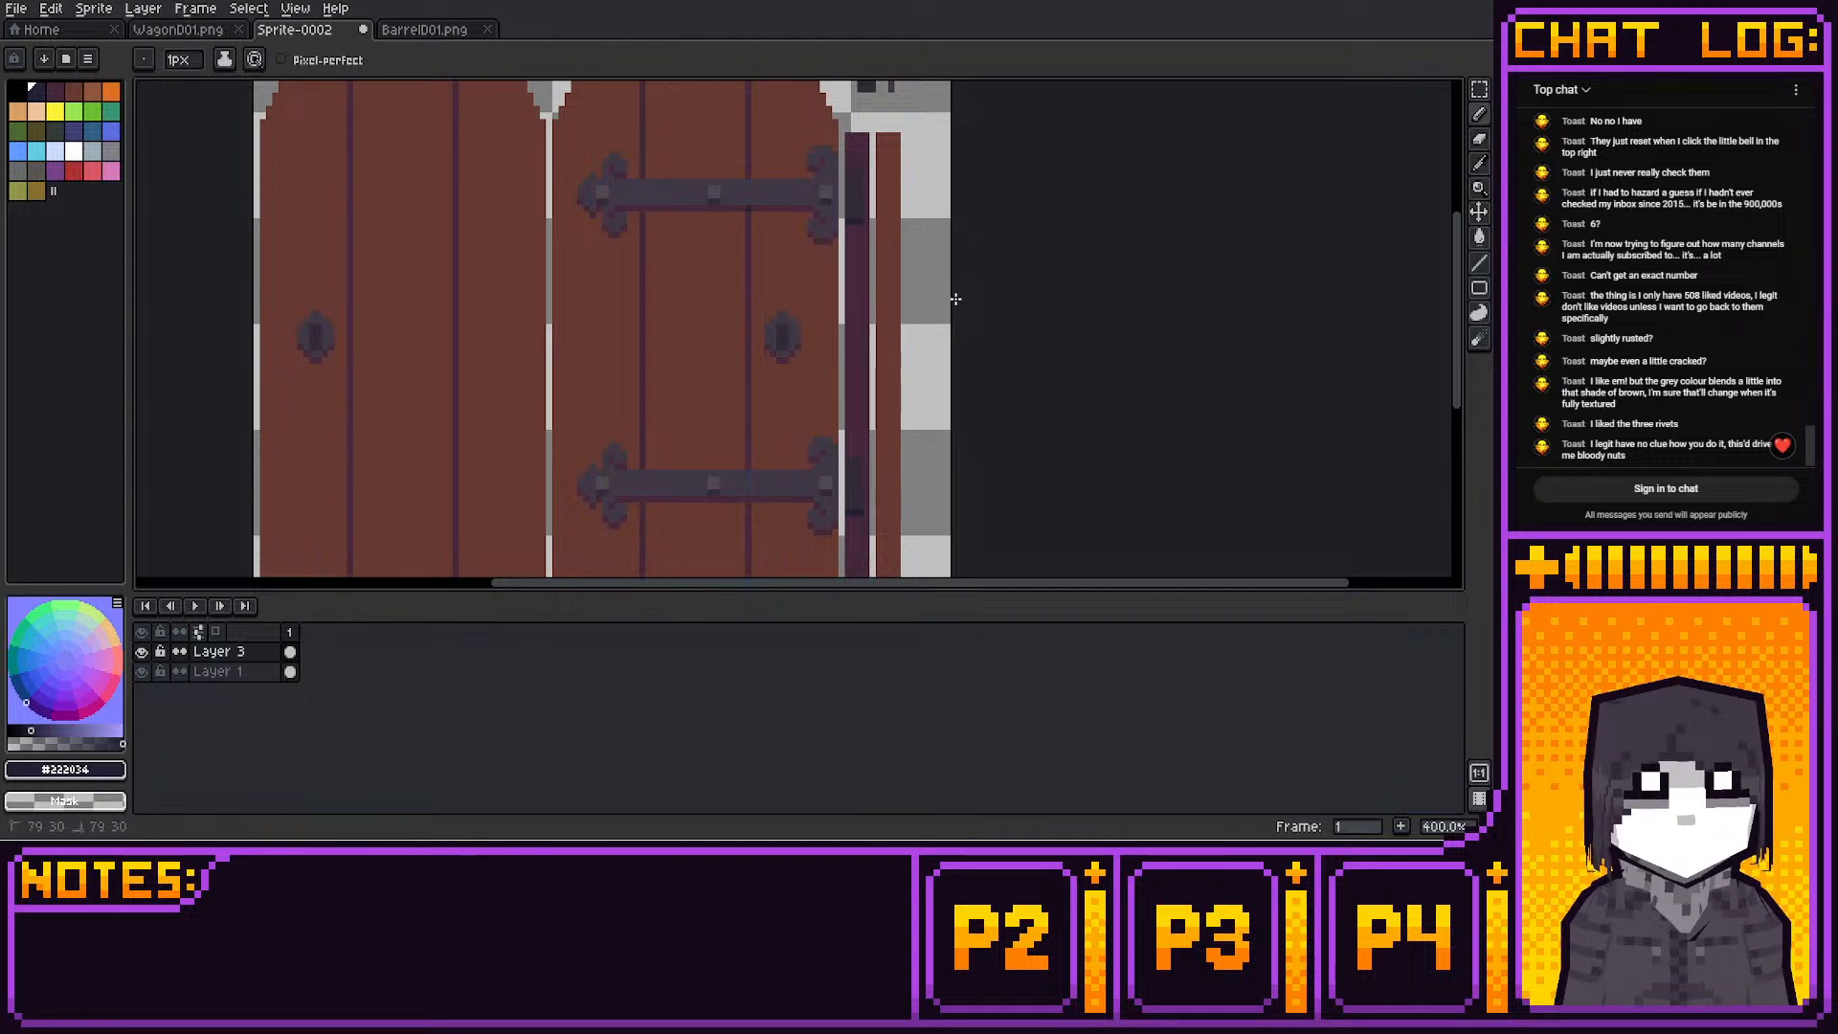
middle_click_drag(678, 386, 695, 229)
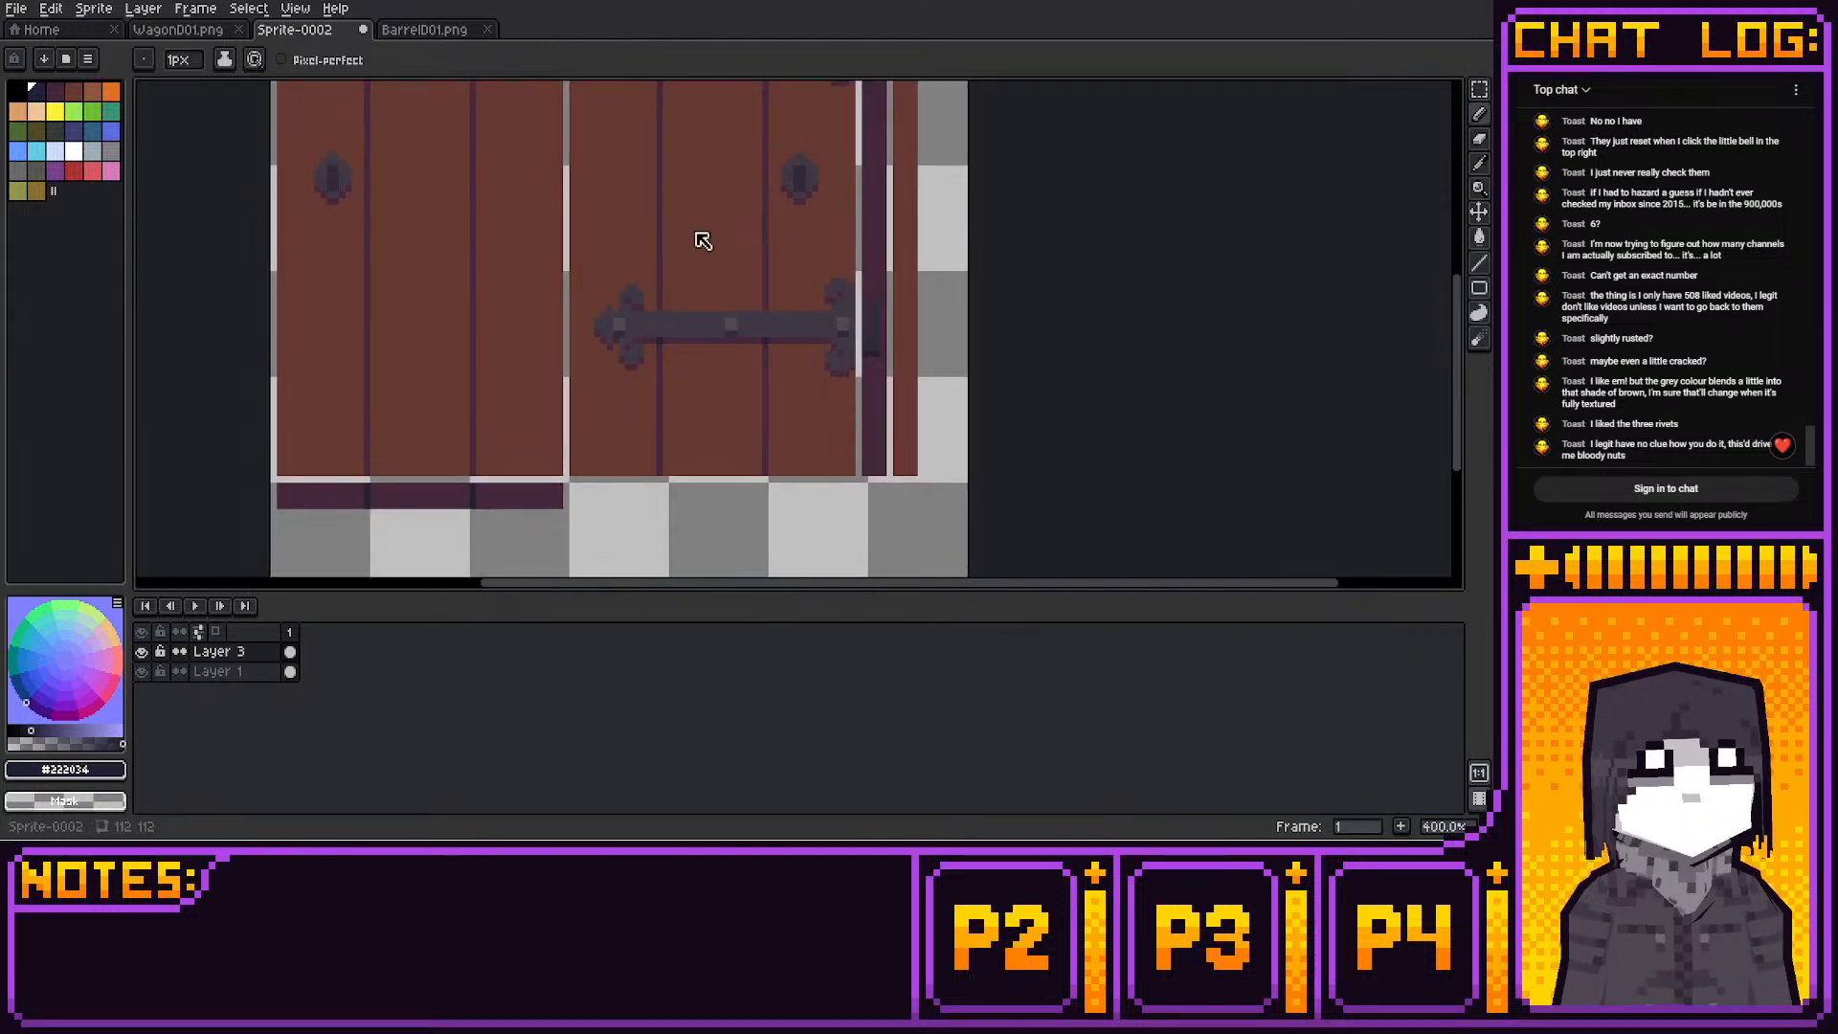
scroll(865, 213, "down", 4)
scroll(794, 290, "up", 2)
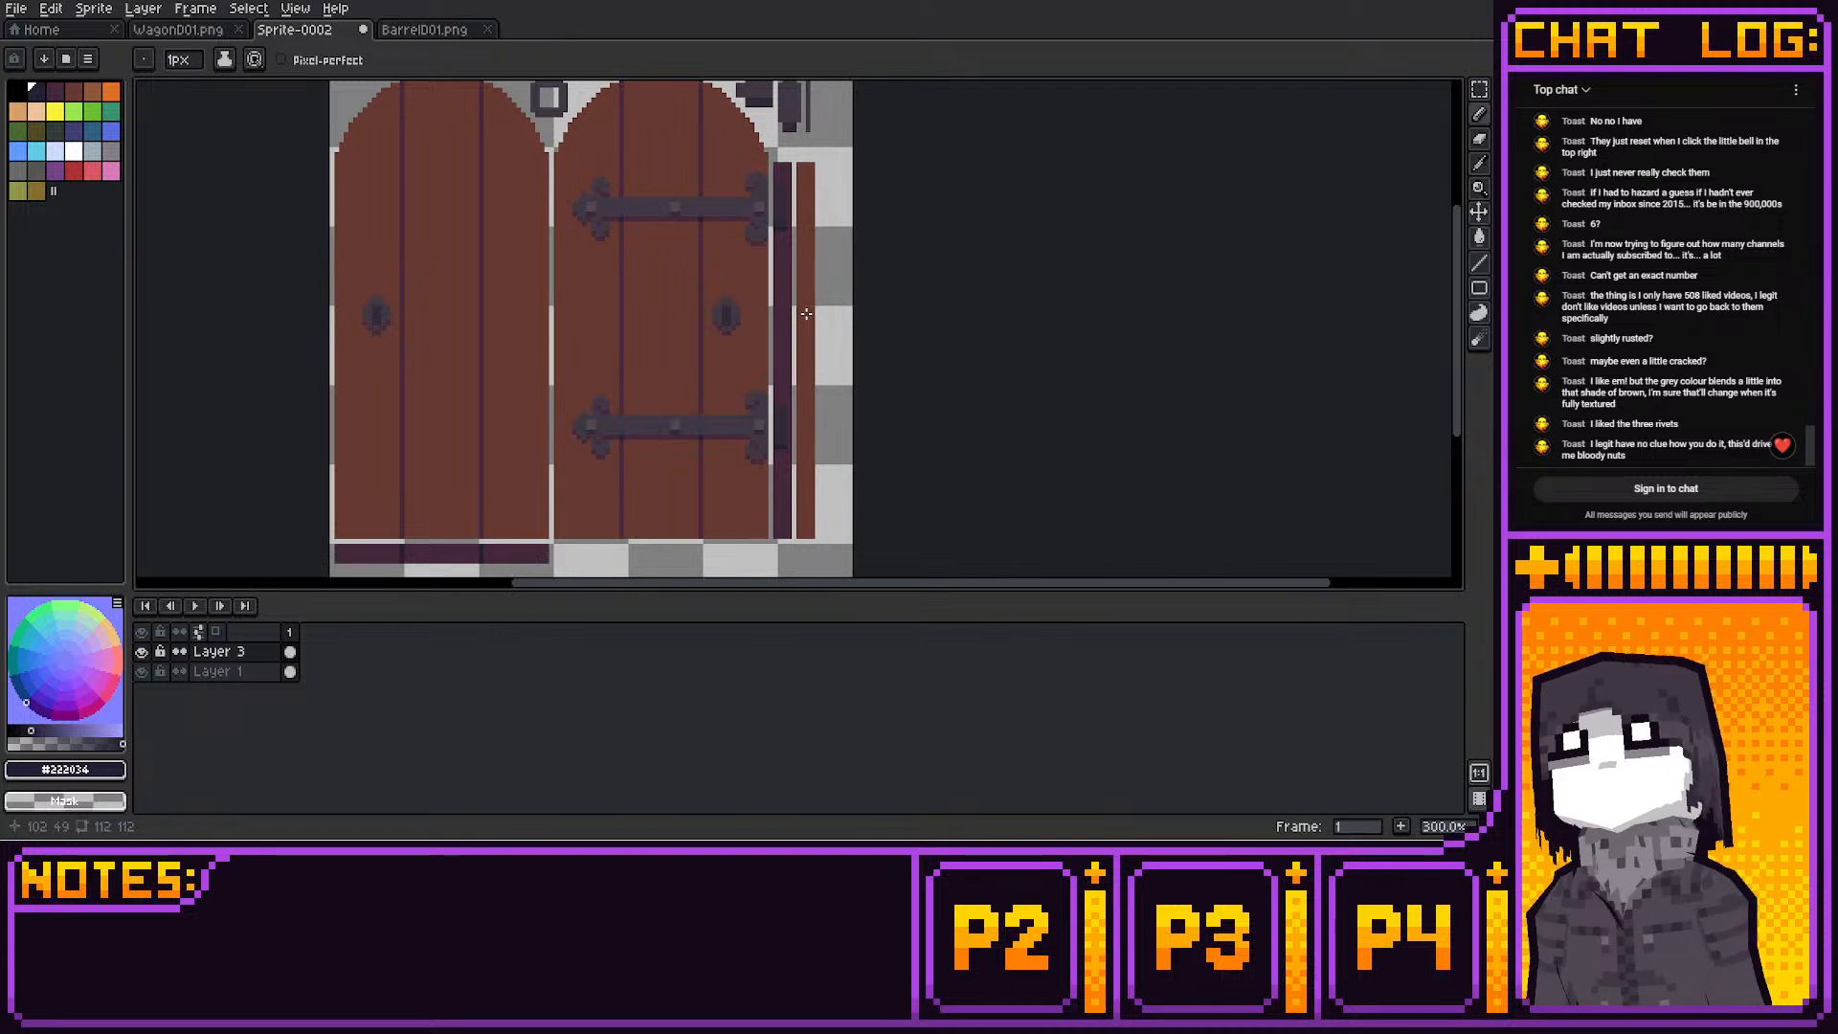
Try to move a 47 by 14 pixel selection around the purple bottom strip sideways on Layer 3
left_click(1479, 89)
middle_click_drag(1002, 337, 1025, 173)
scroll(821, 311, "up", 1)
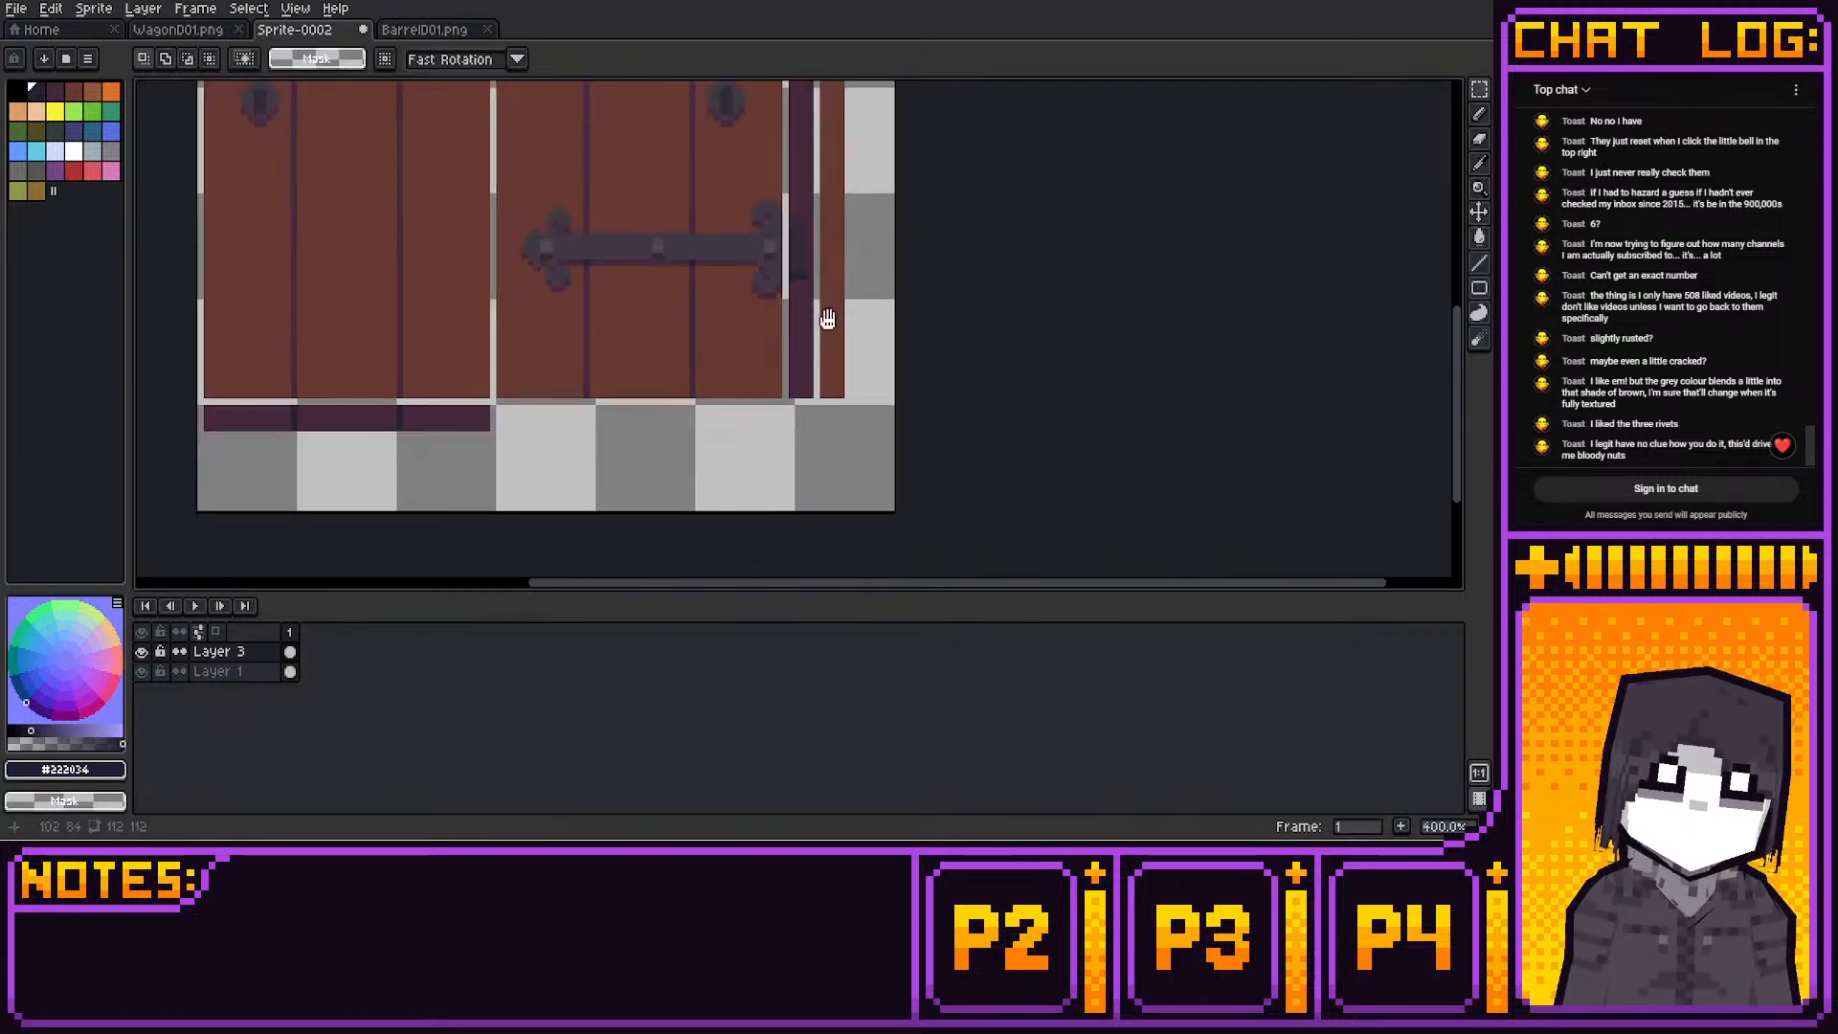
middle_click_drag(821, 316, 827, 321)
left_click_drag(206, 403, 506, 502)
left_click_drag(356, 453, 599, 454, "shift")
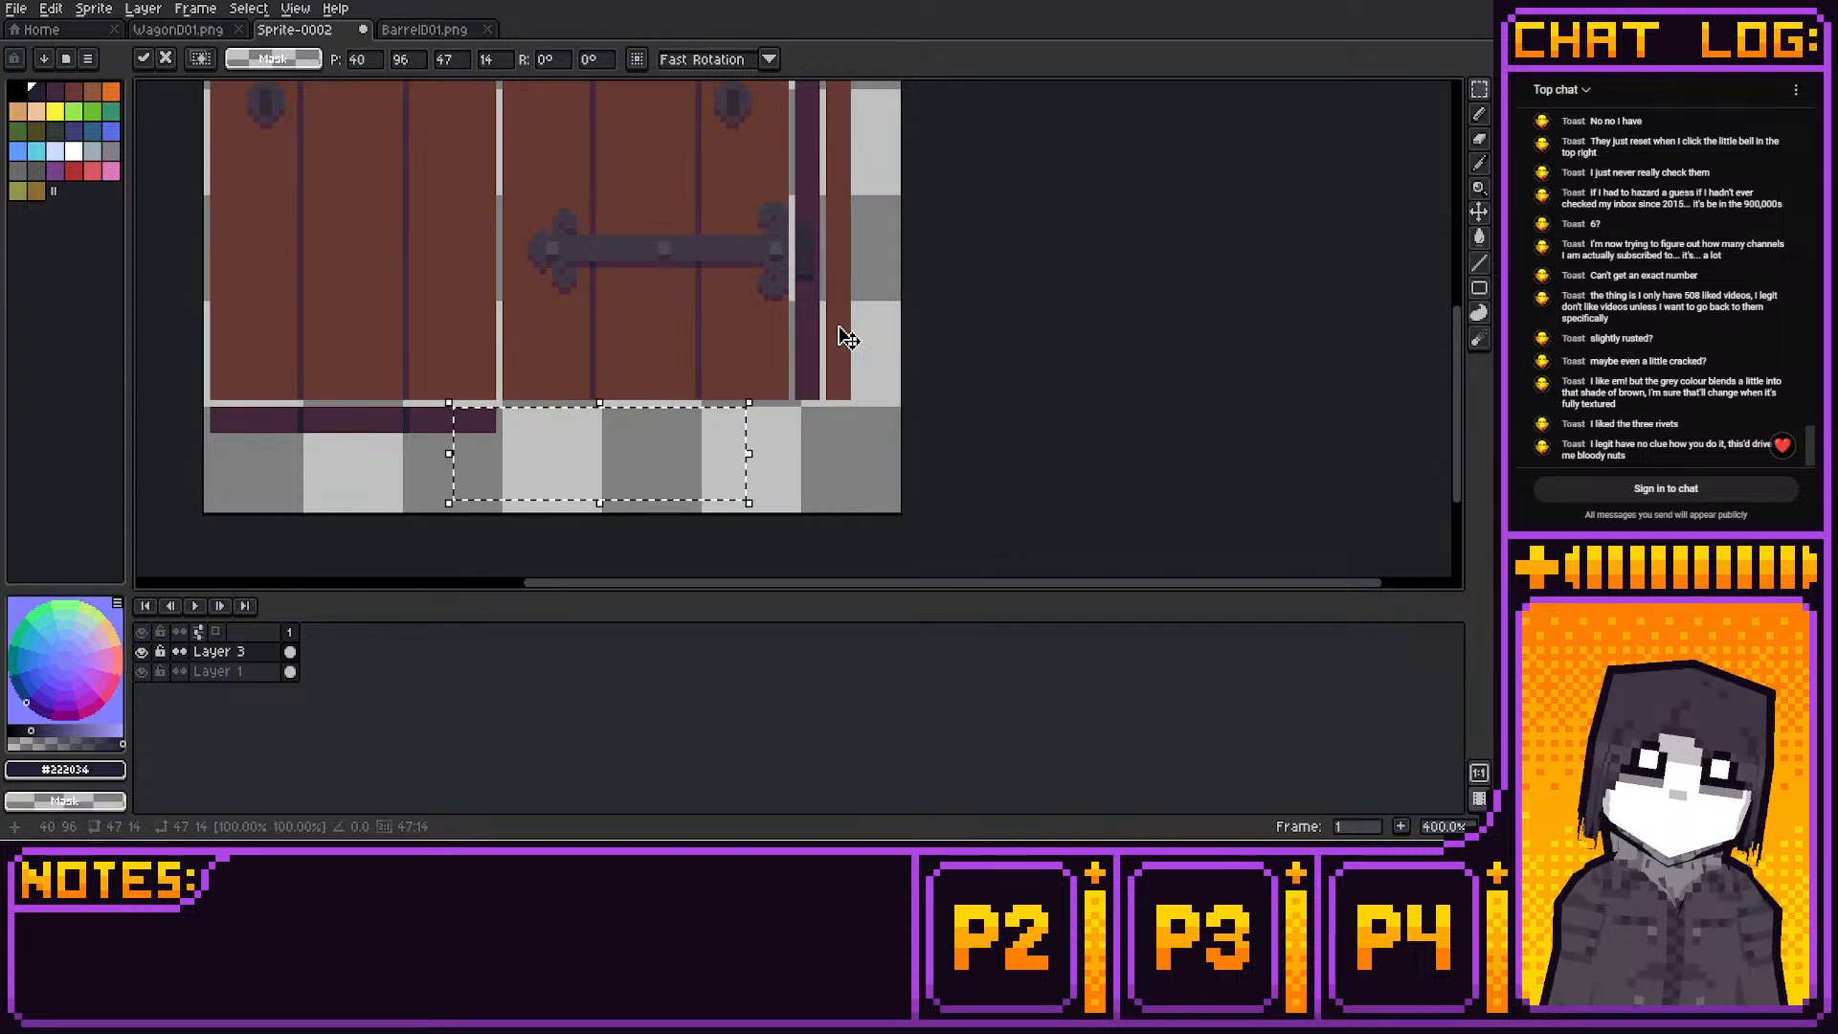
left_click(230, 672)
left_click(921, 177)
Merge Layer 3 down into Layer 1 so the whole door texture is on one layer
middle_click_drag(927, 170, 945, 353)
scroll(975, 278, "down", 2)
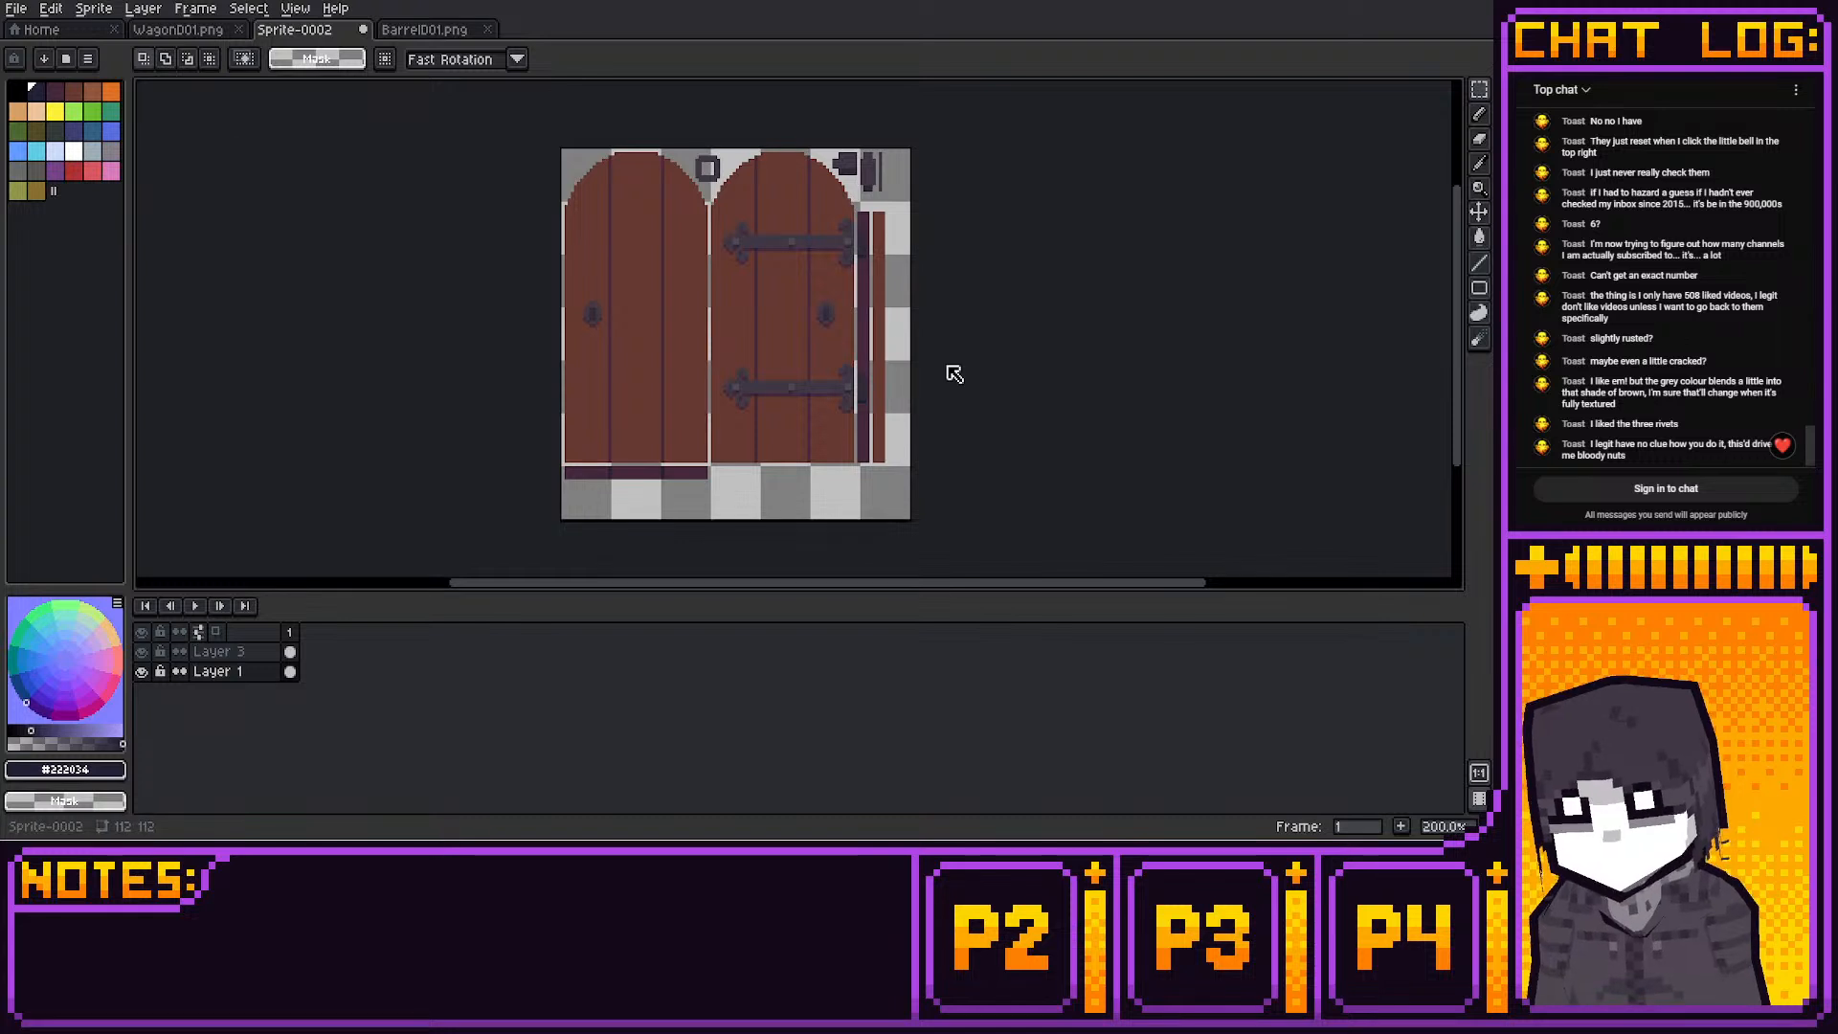
key("alt+Up")
left_click(144, 9)
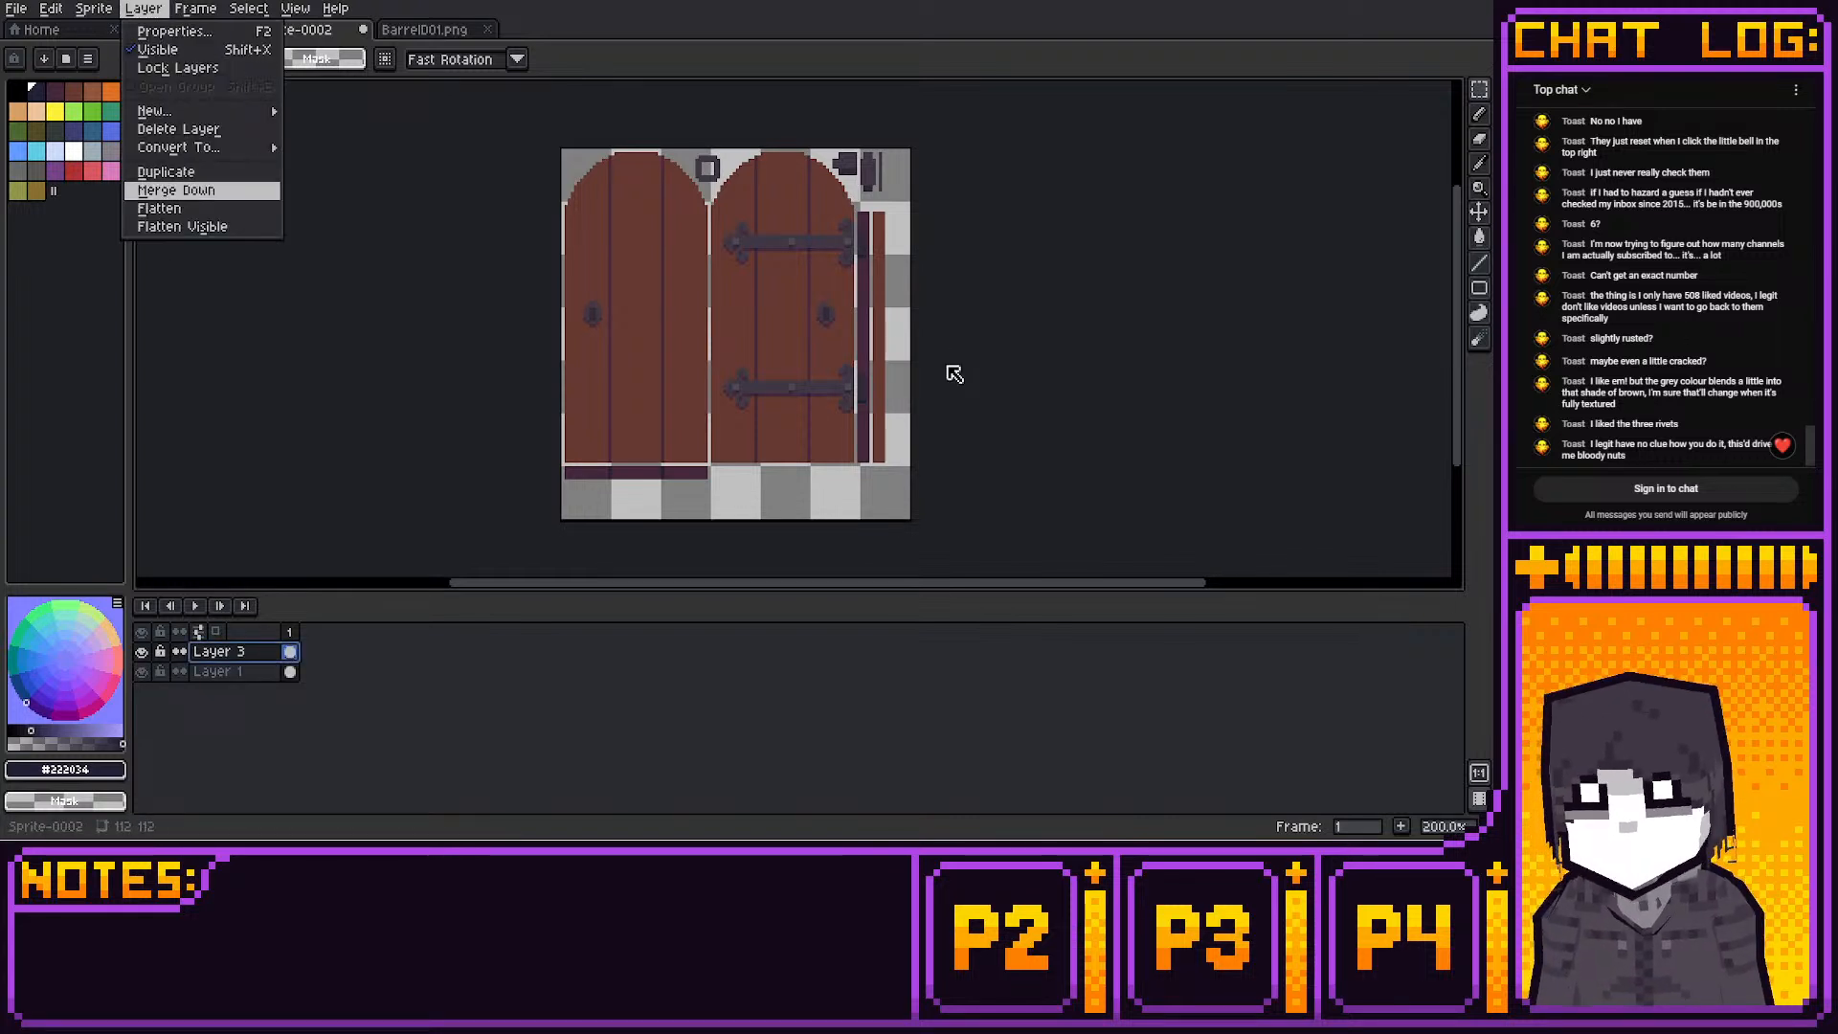
left_click(182, 191)
scroll(1018, 316, "up", 1)
mouse_move(981, 370)
middle_mouse_down()
mouse_move(1018, 316)
mouse_move(973, 431)
mouse_move(976, 312)
mouse_move(962, 381)
middle_mouse_up()
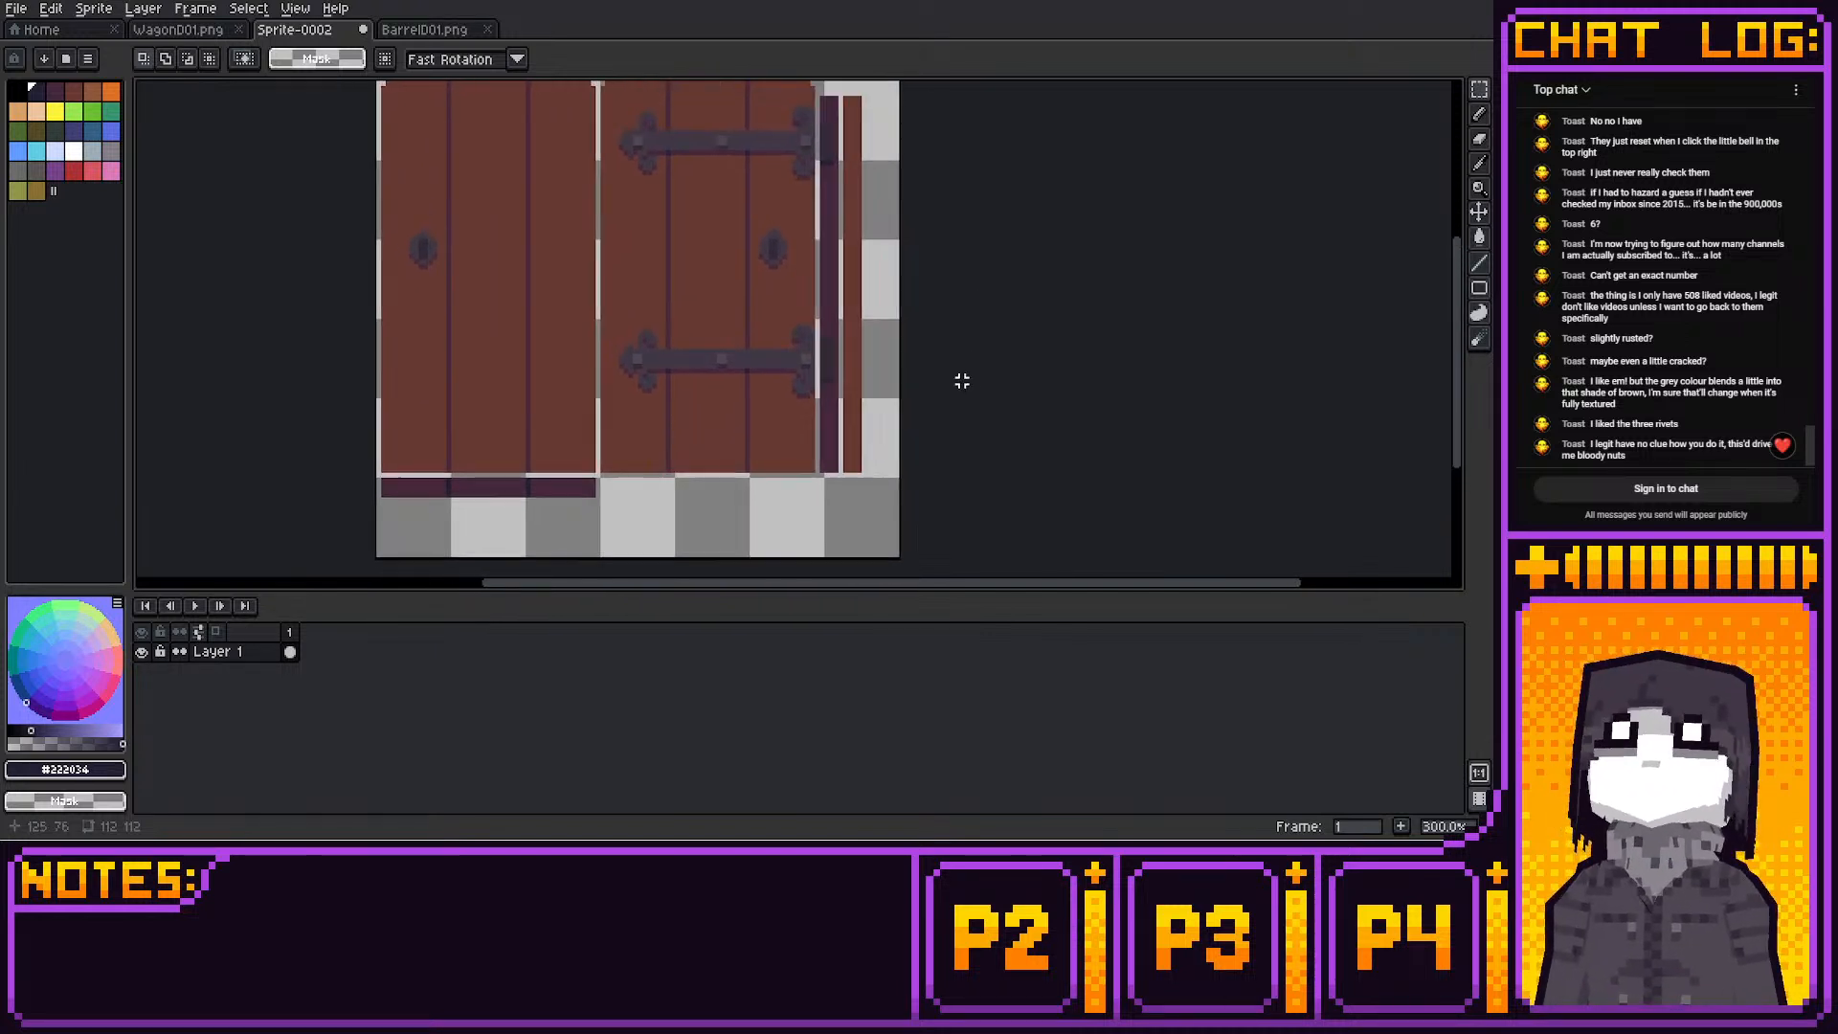
Copy a 46 pixel wide band from the right door's lower edge and place it below the gap beside the purple strip
key("i")
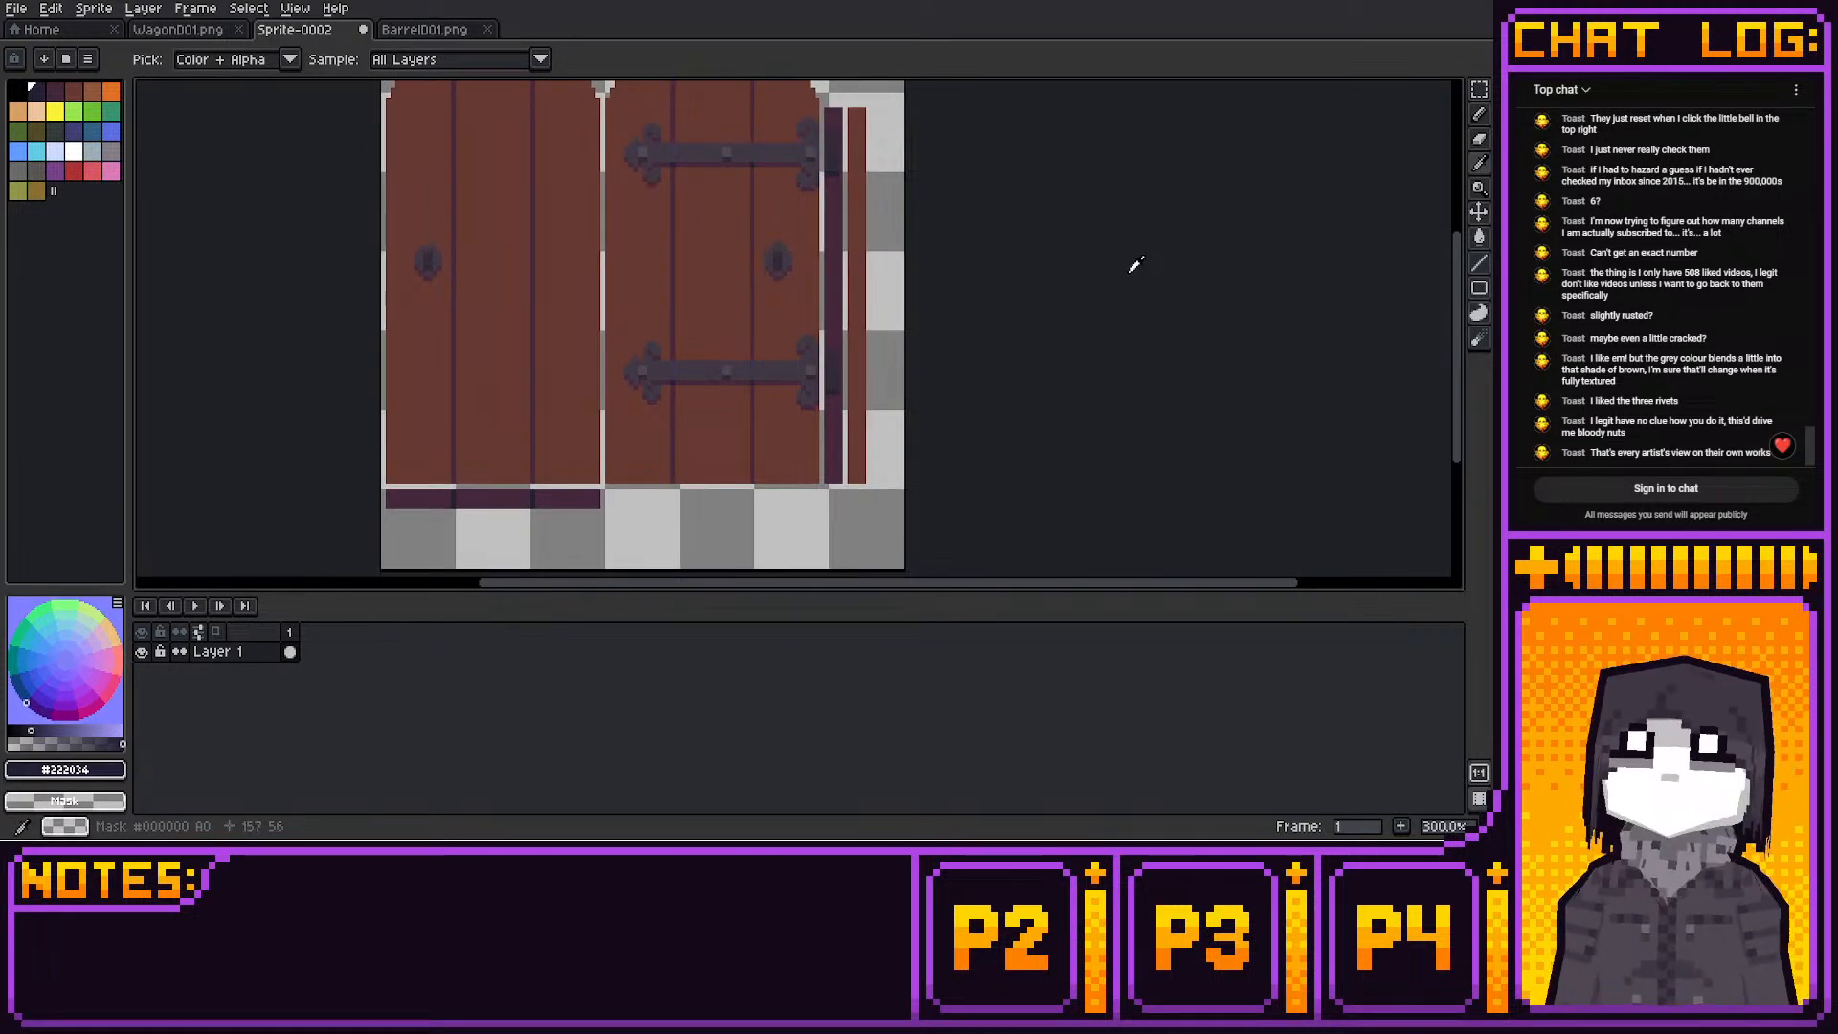
middle_click_drag(1128, 267, 1123, 233)
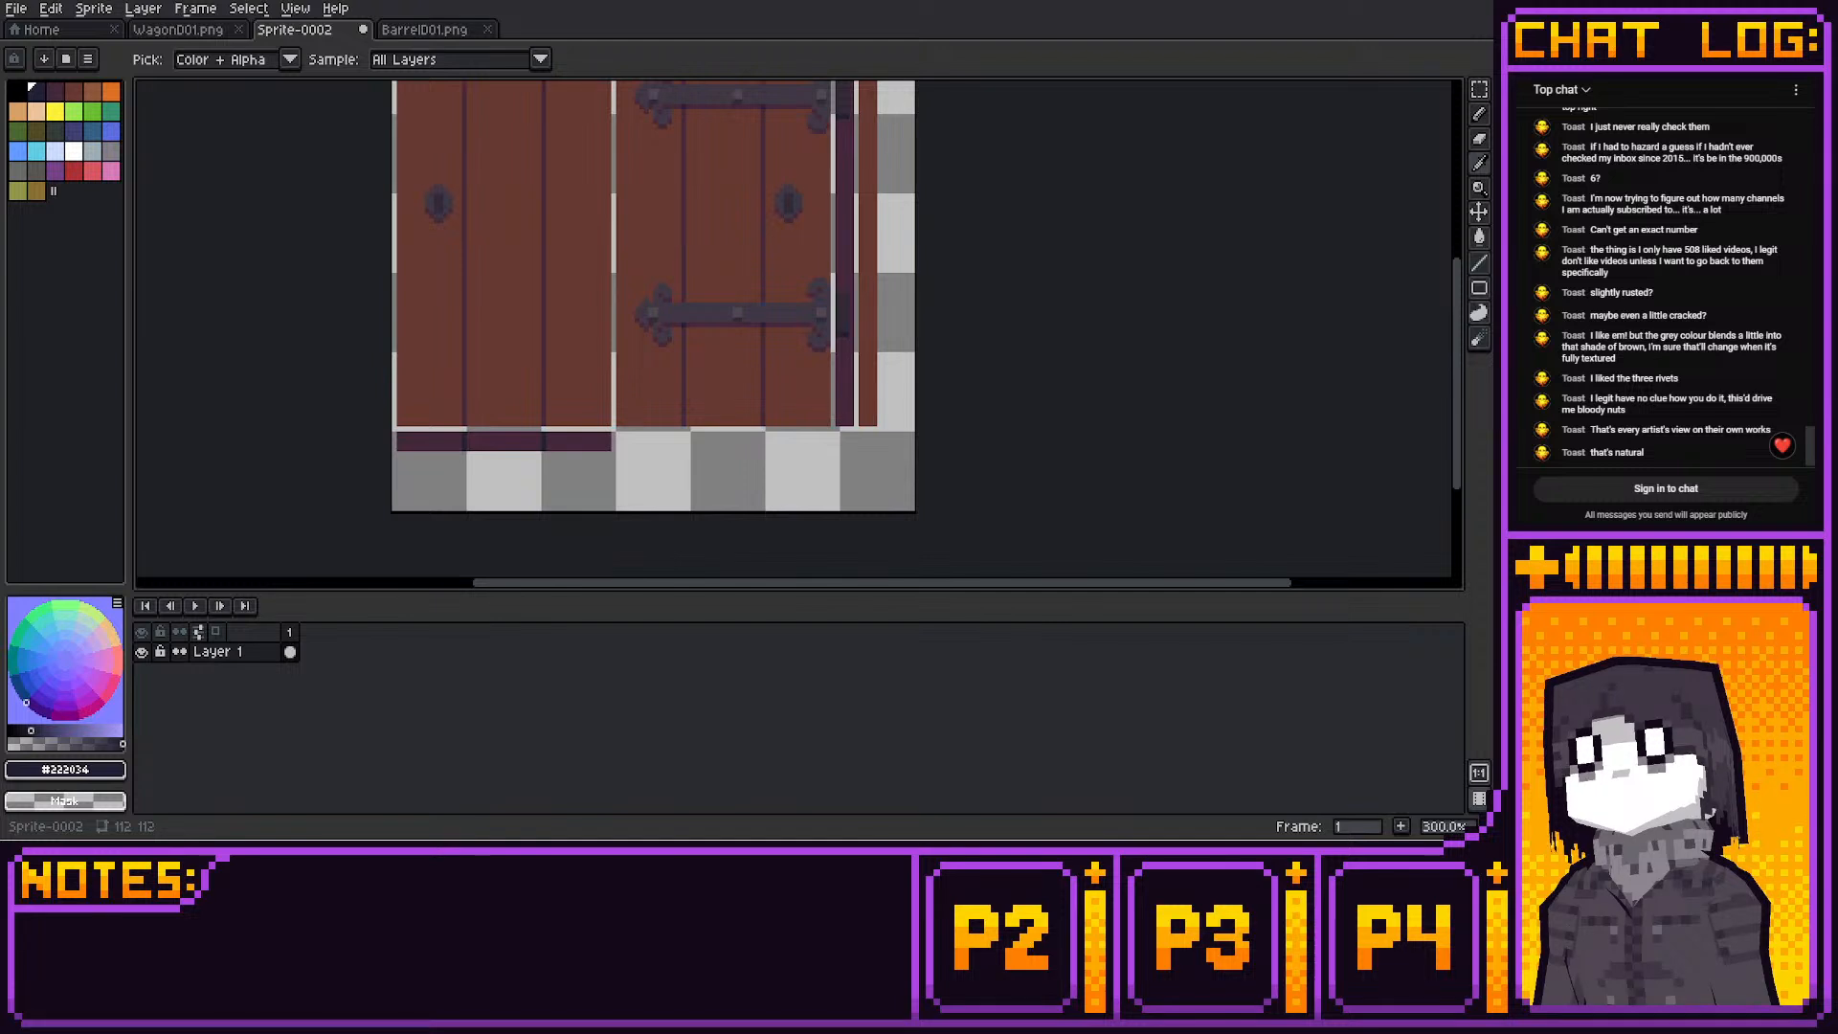
key("w")
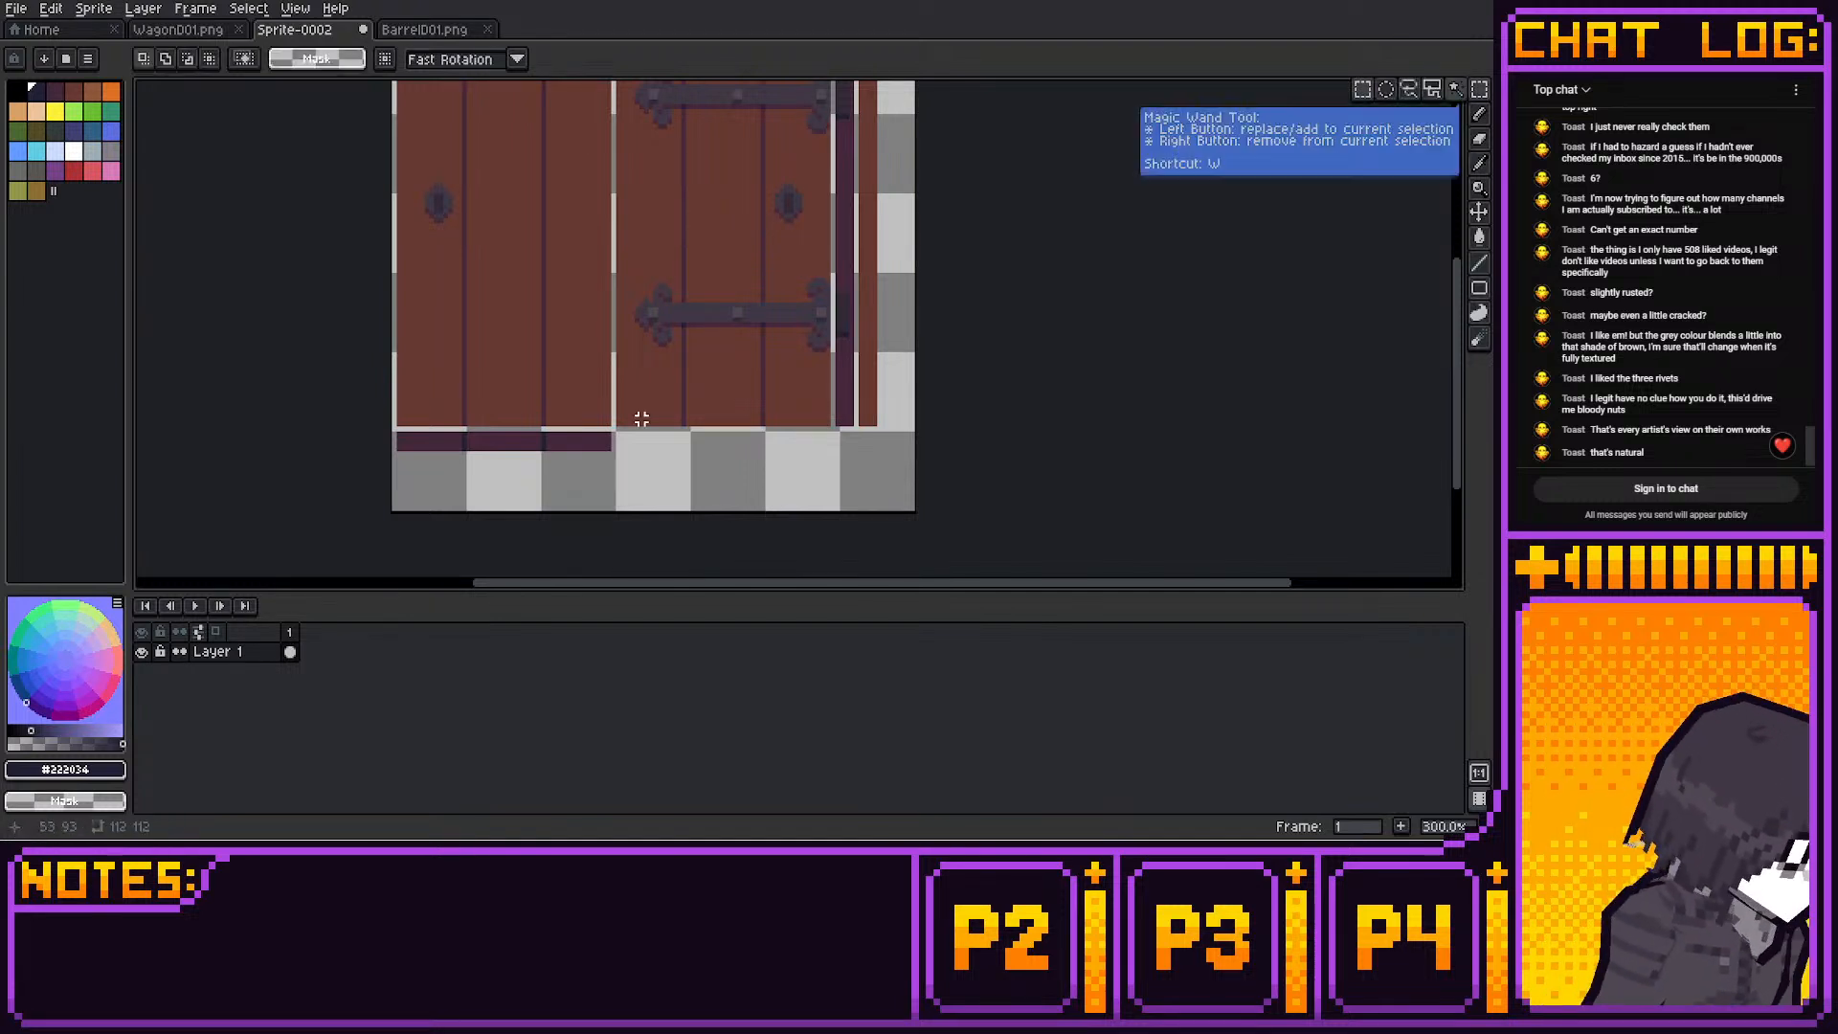
left_click_drag(612, 430, 835, 400)
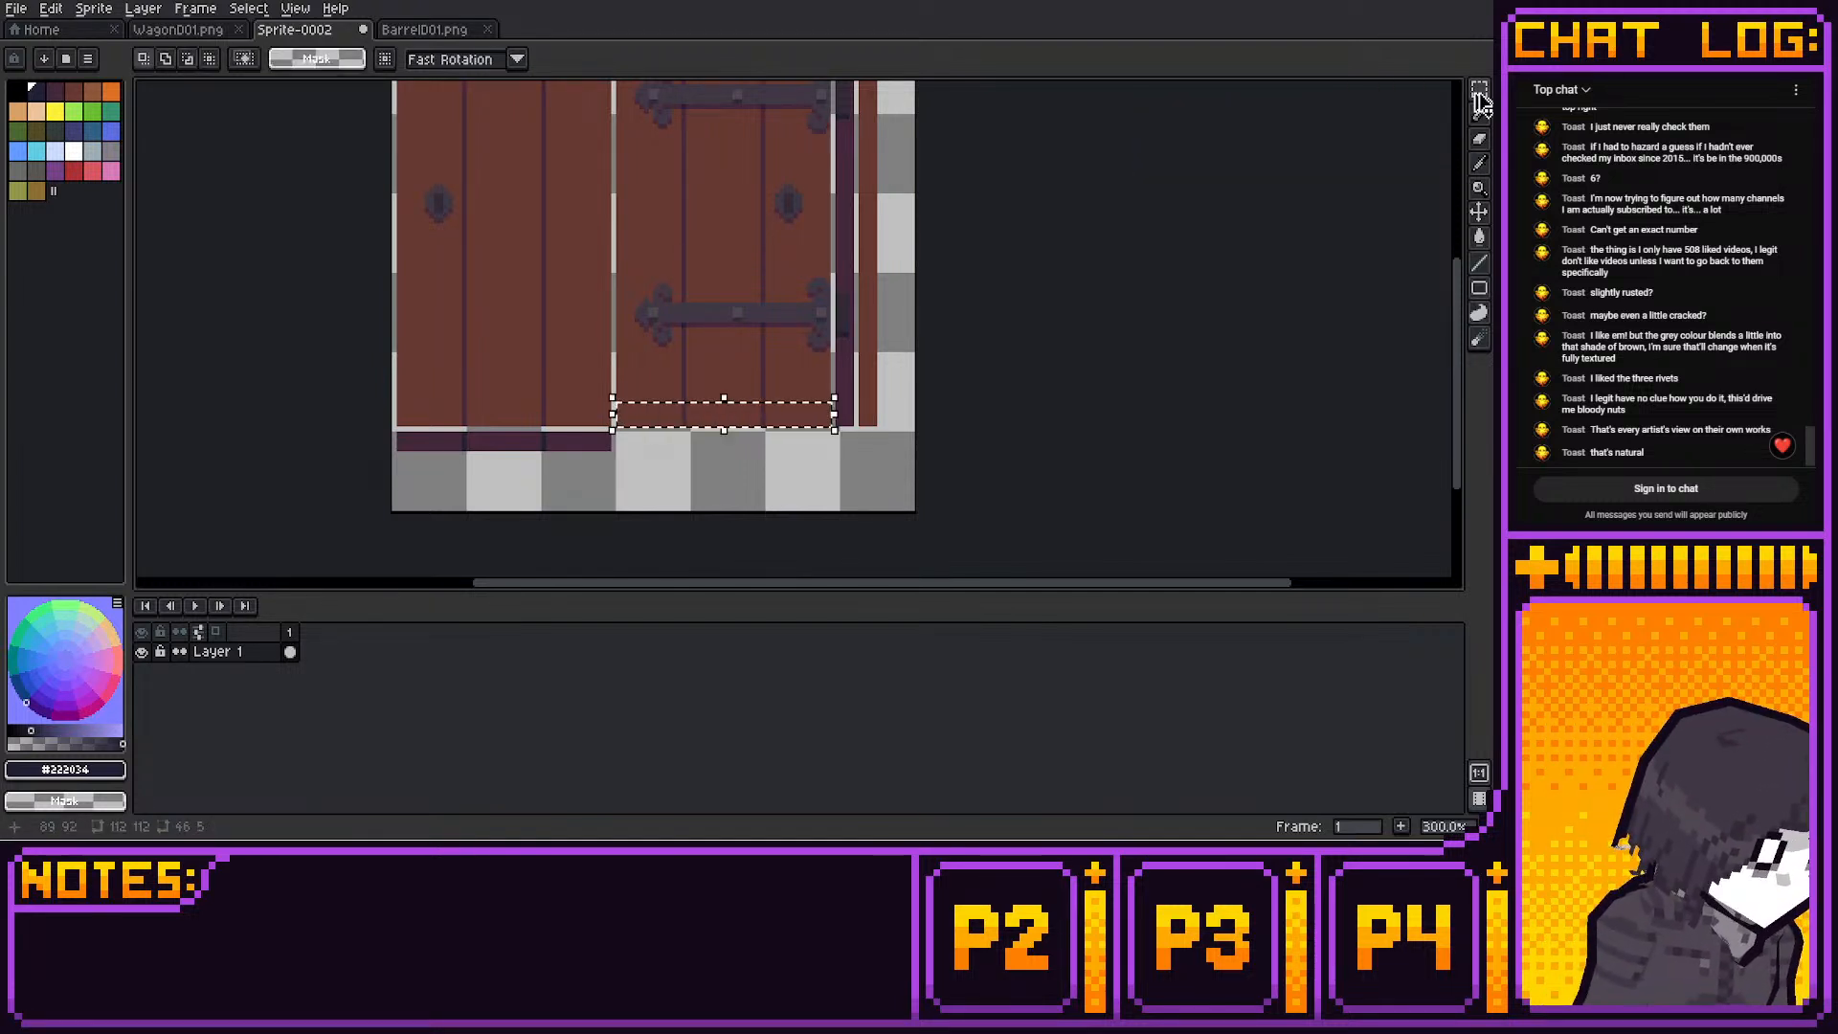
key("ctrl+c")
key("ctrl+v")
key("Down")
key("Down")
key("Down")
key("Down")
key("Down")
key("Down")
key("Down")
key("Up")
left_click(804, 492)
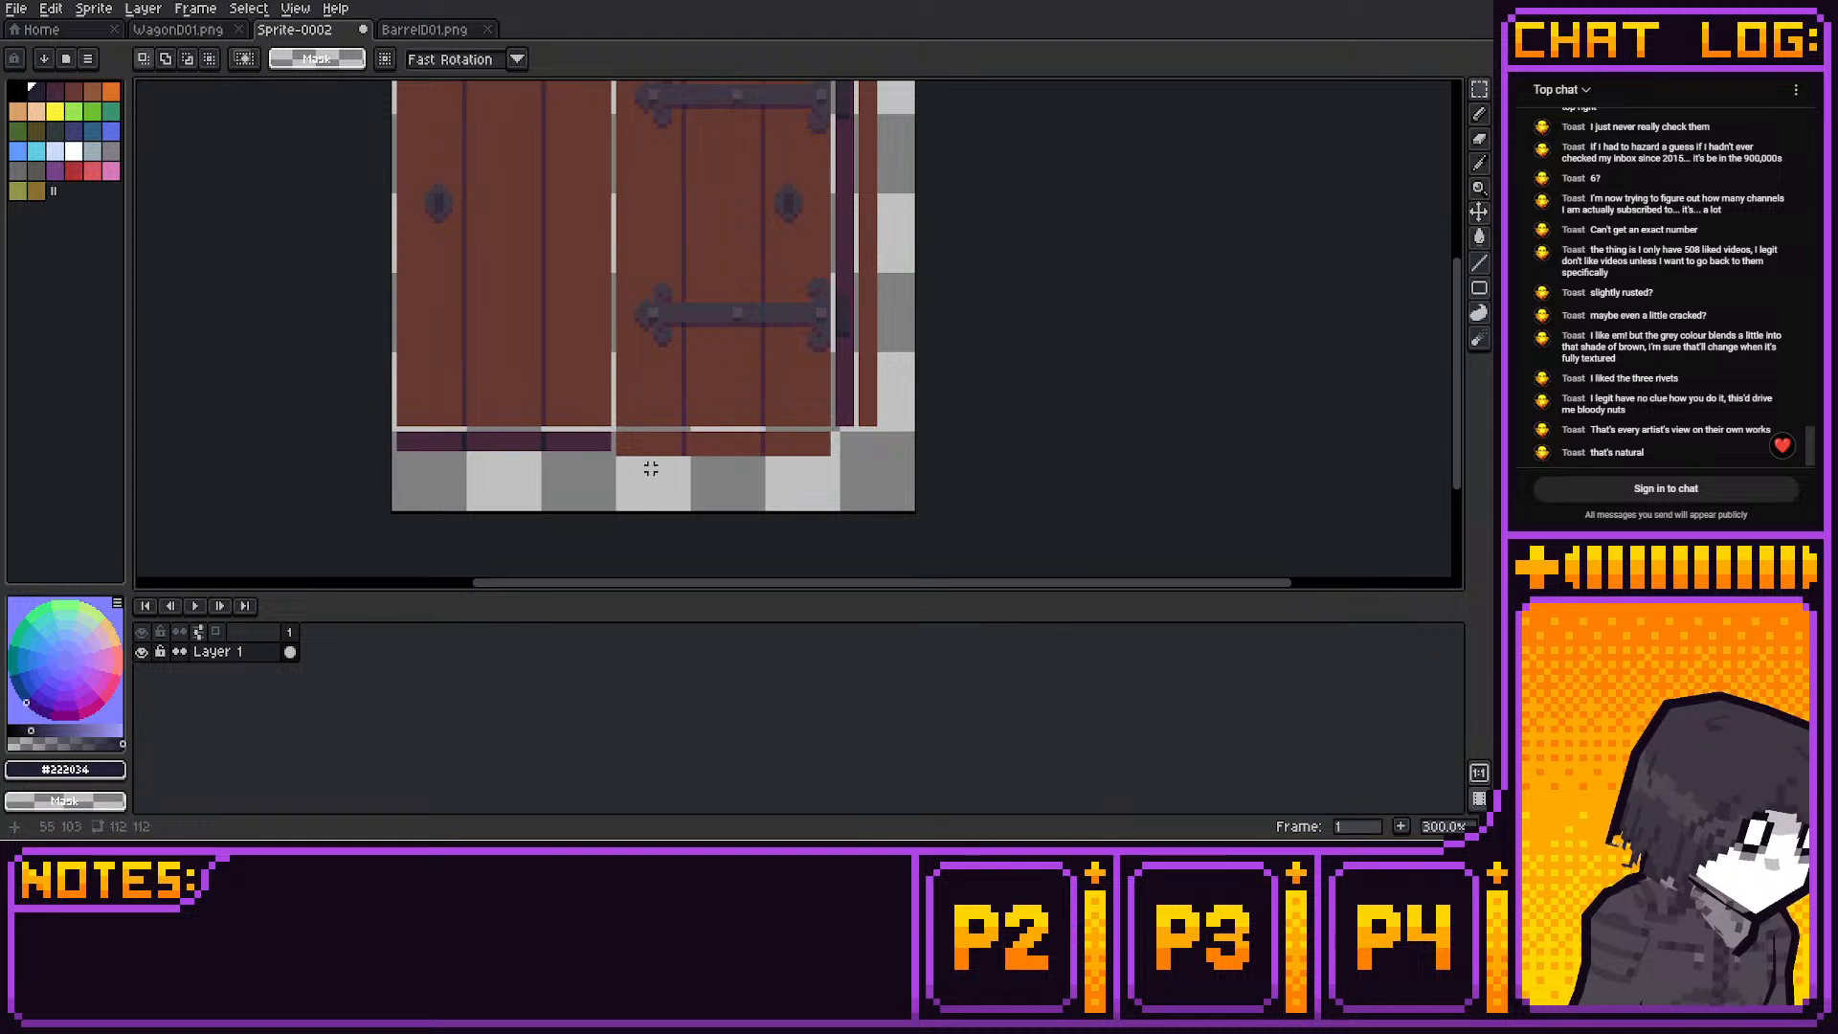
Delete the excess lower edge of the new brown strip to match the purple strip's height
left_click_drag(612, 447, 876, 504)
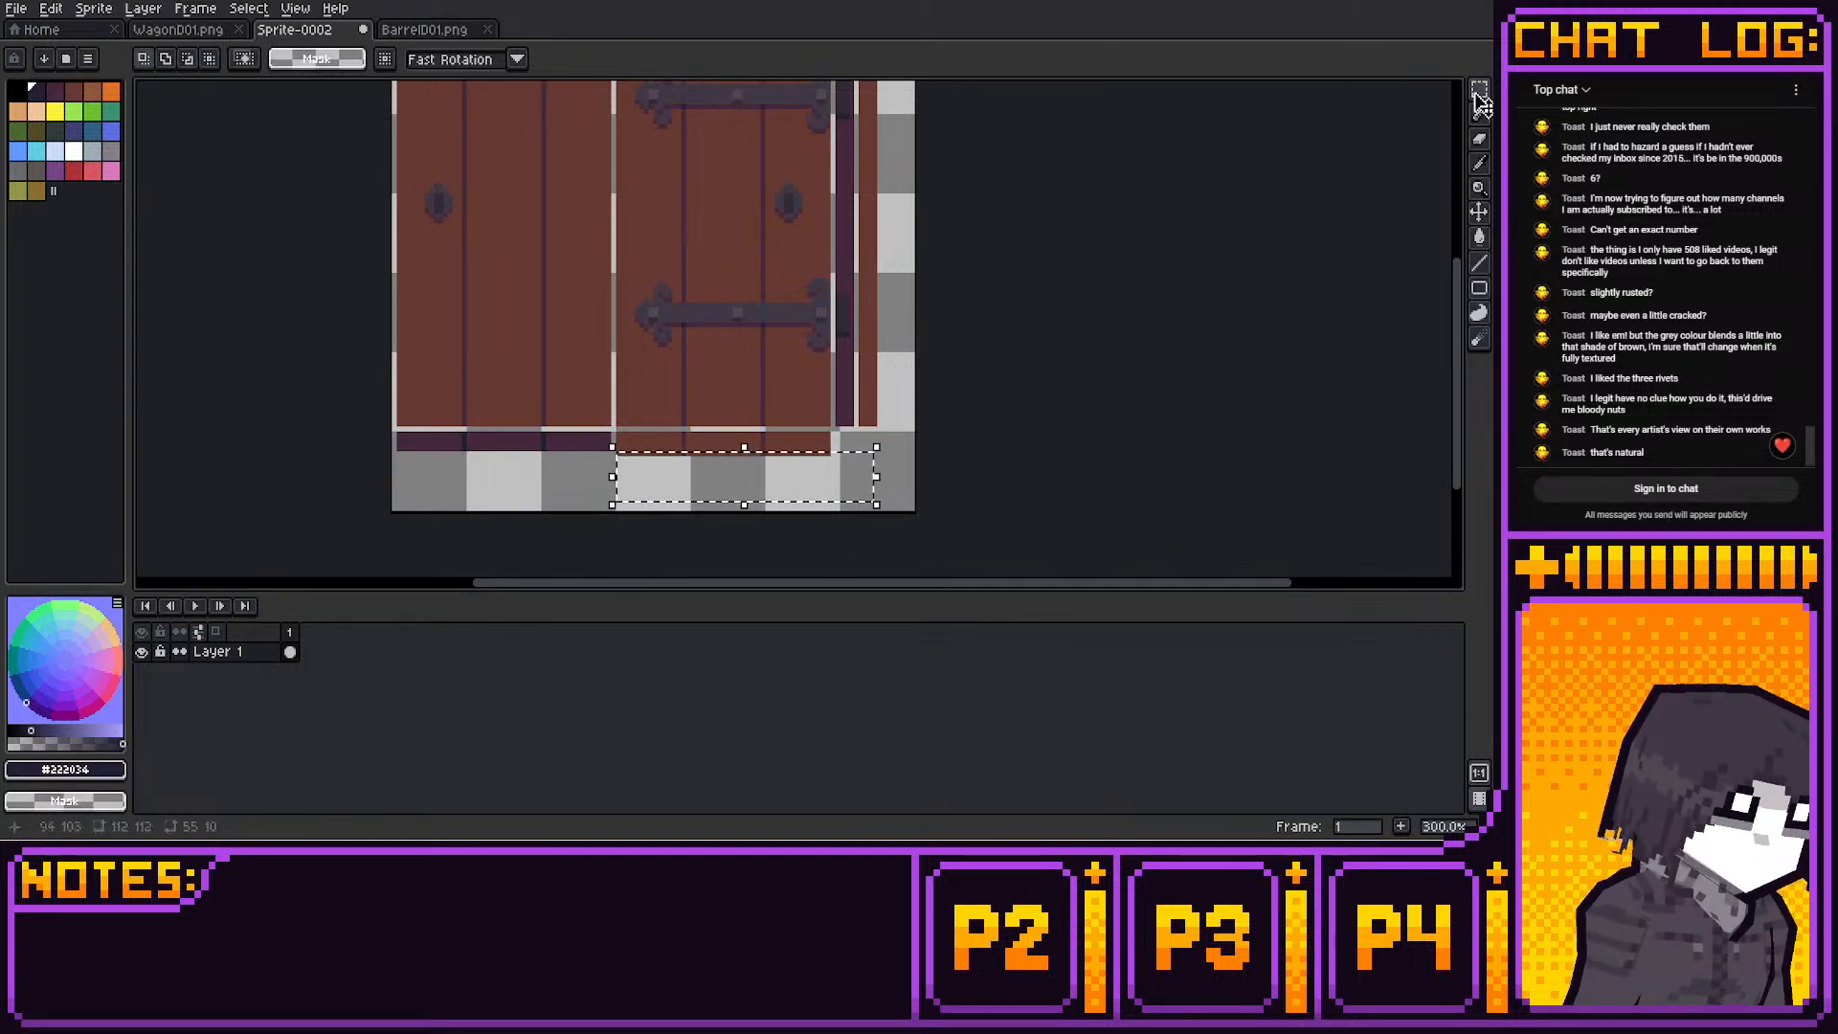
key("Delete")
left_click_drag(547, 436, 569, 449)
left_click(636, 502)
middle_click_drag(660, 502, 658, 471)
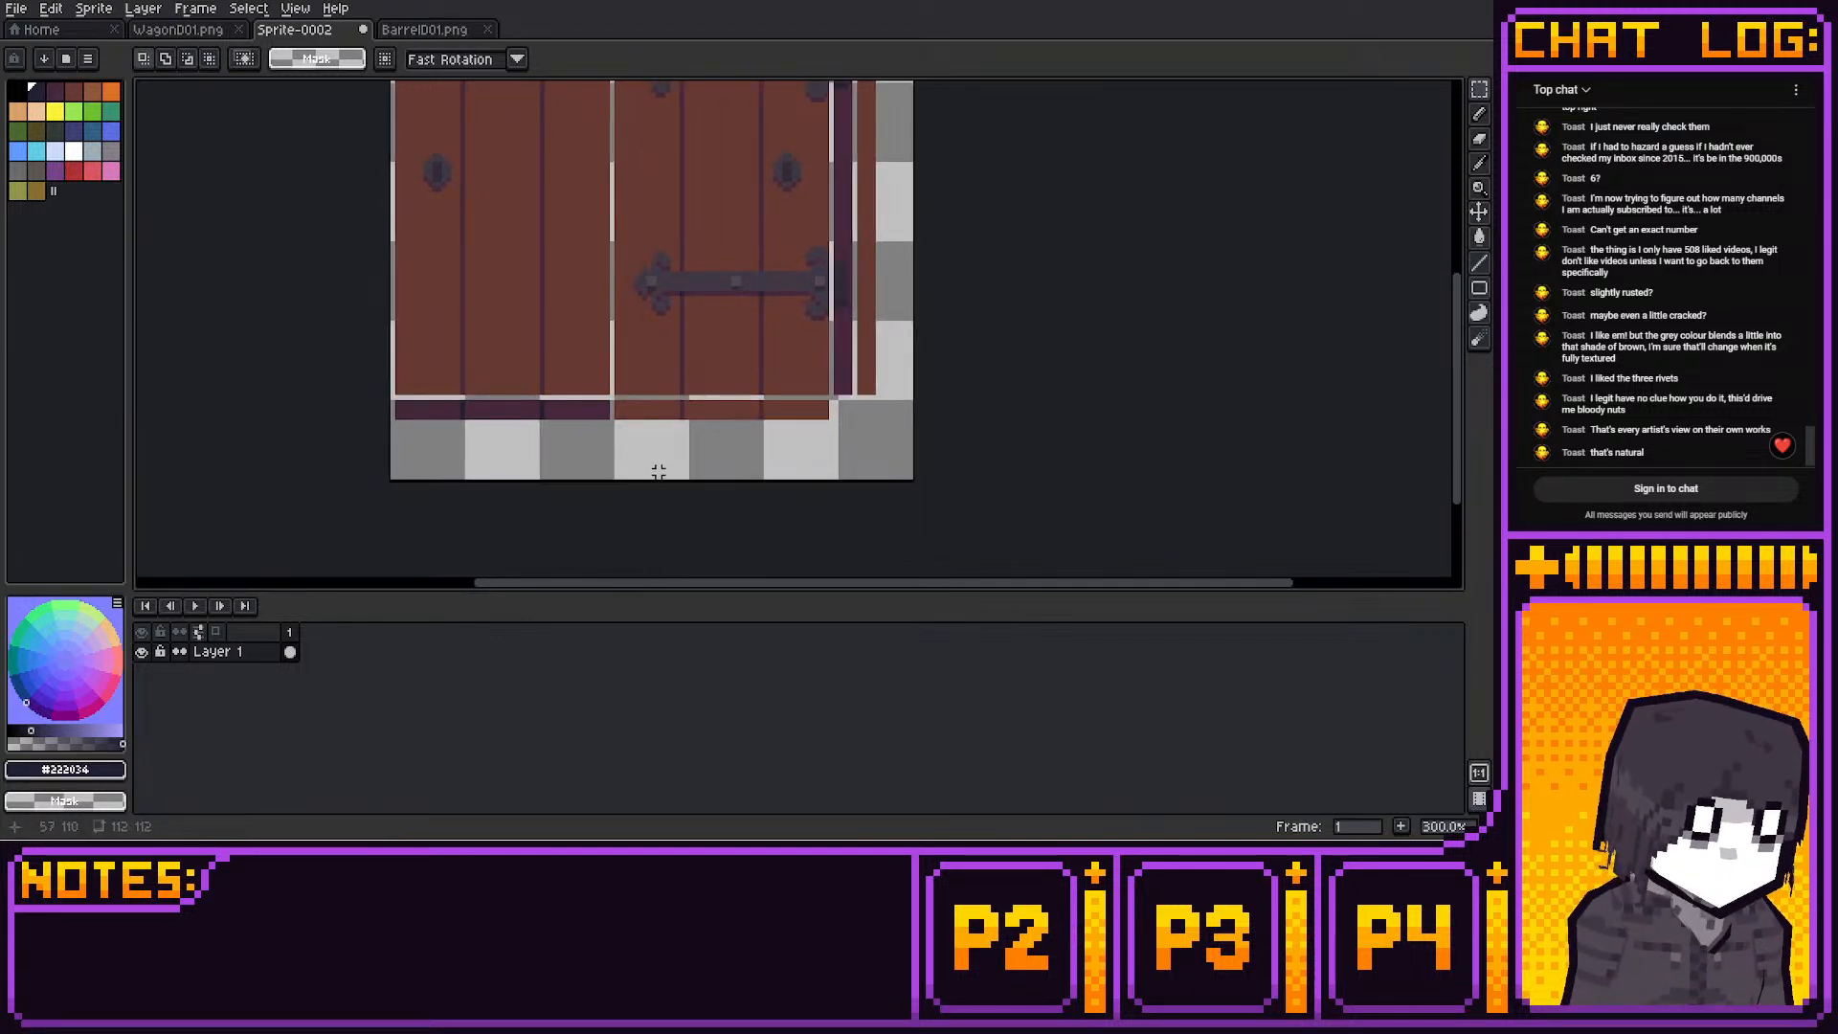
Erase about four pixels from the outer end of the brown bottom strip with a 2 px eraser
scroll(661, 474, "up", 1)
key("b")
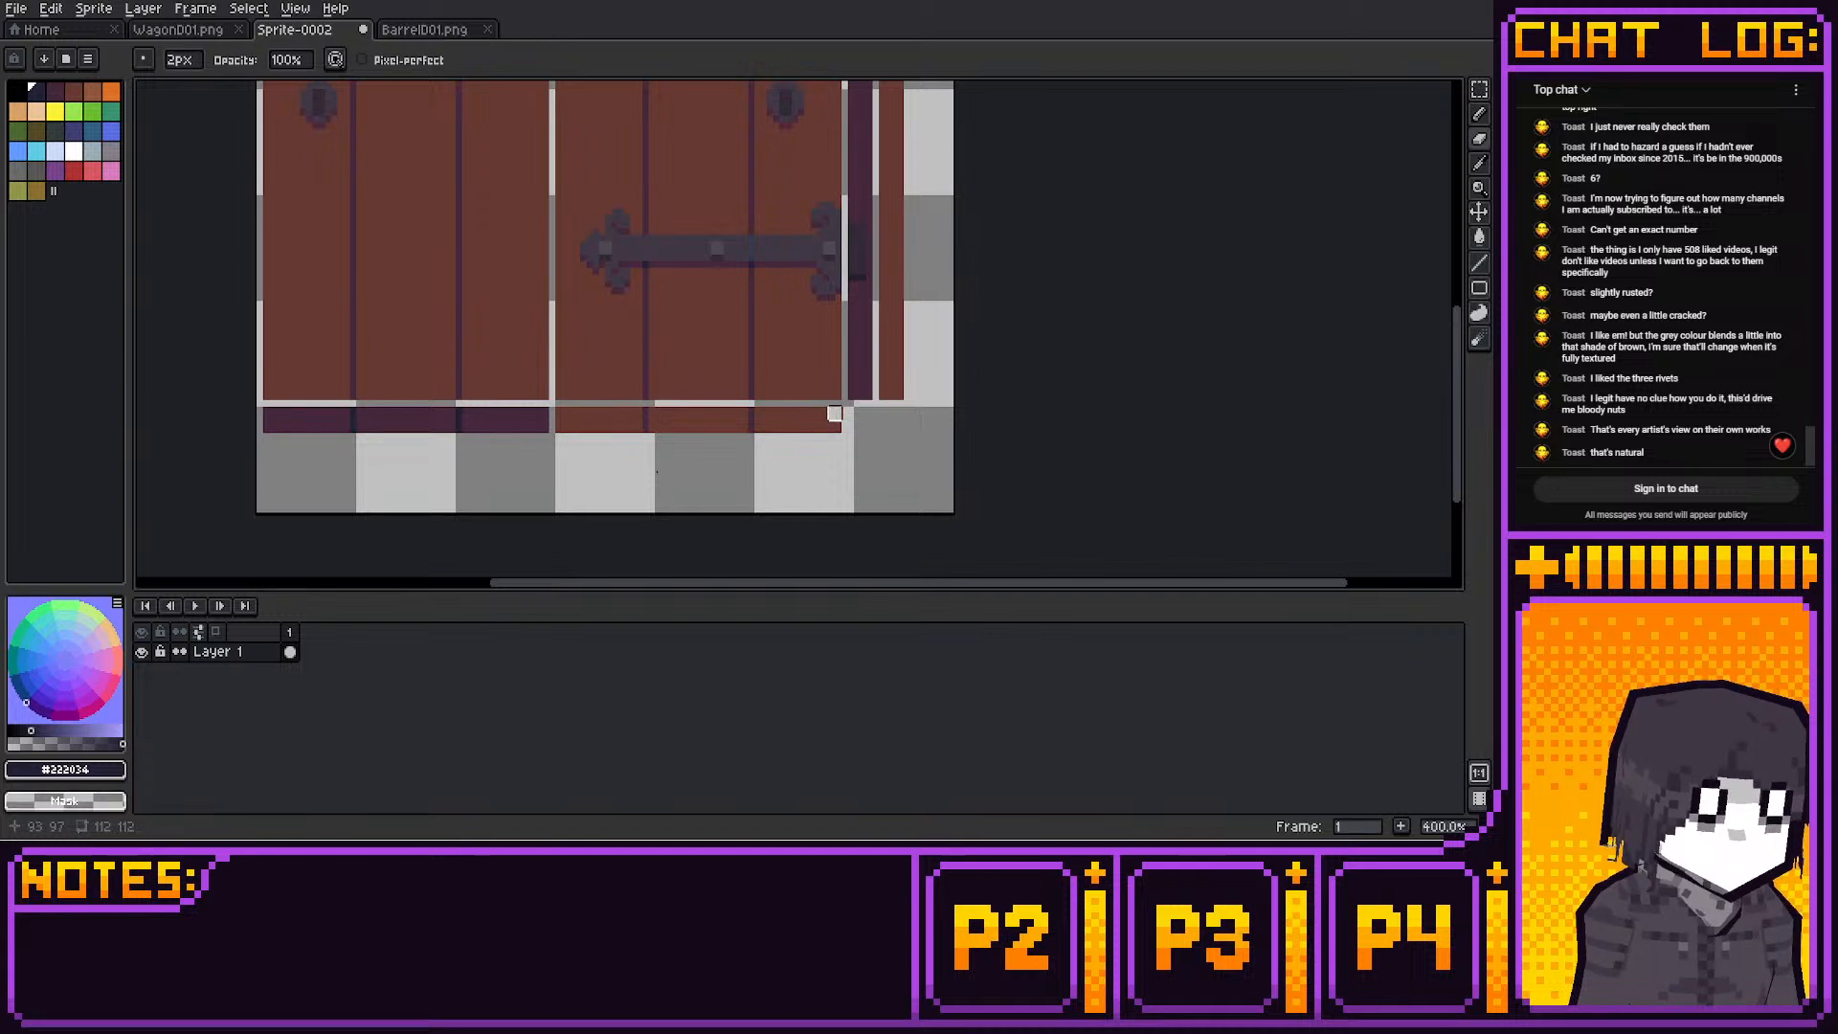
left_click(823, 413)
left_click(836, 427)
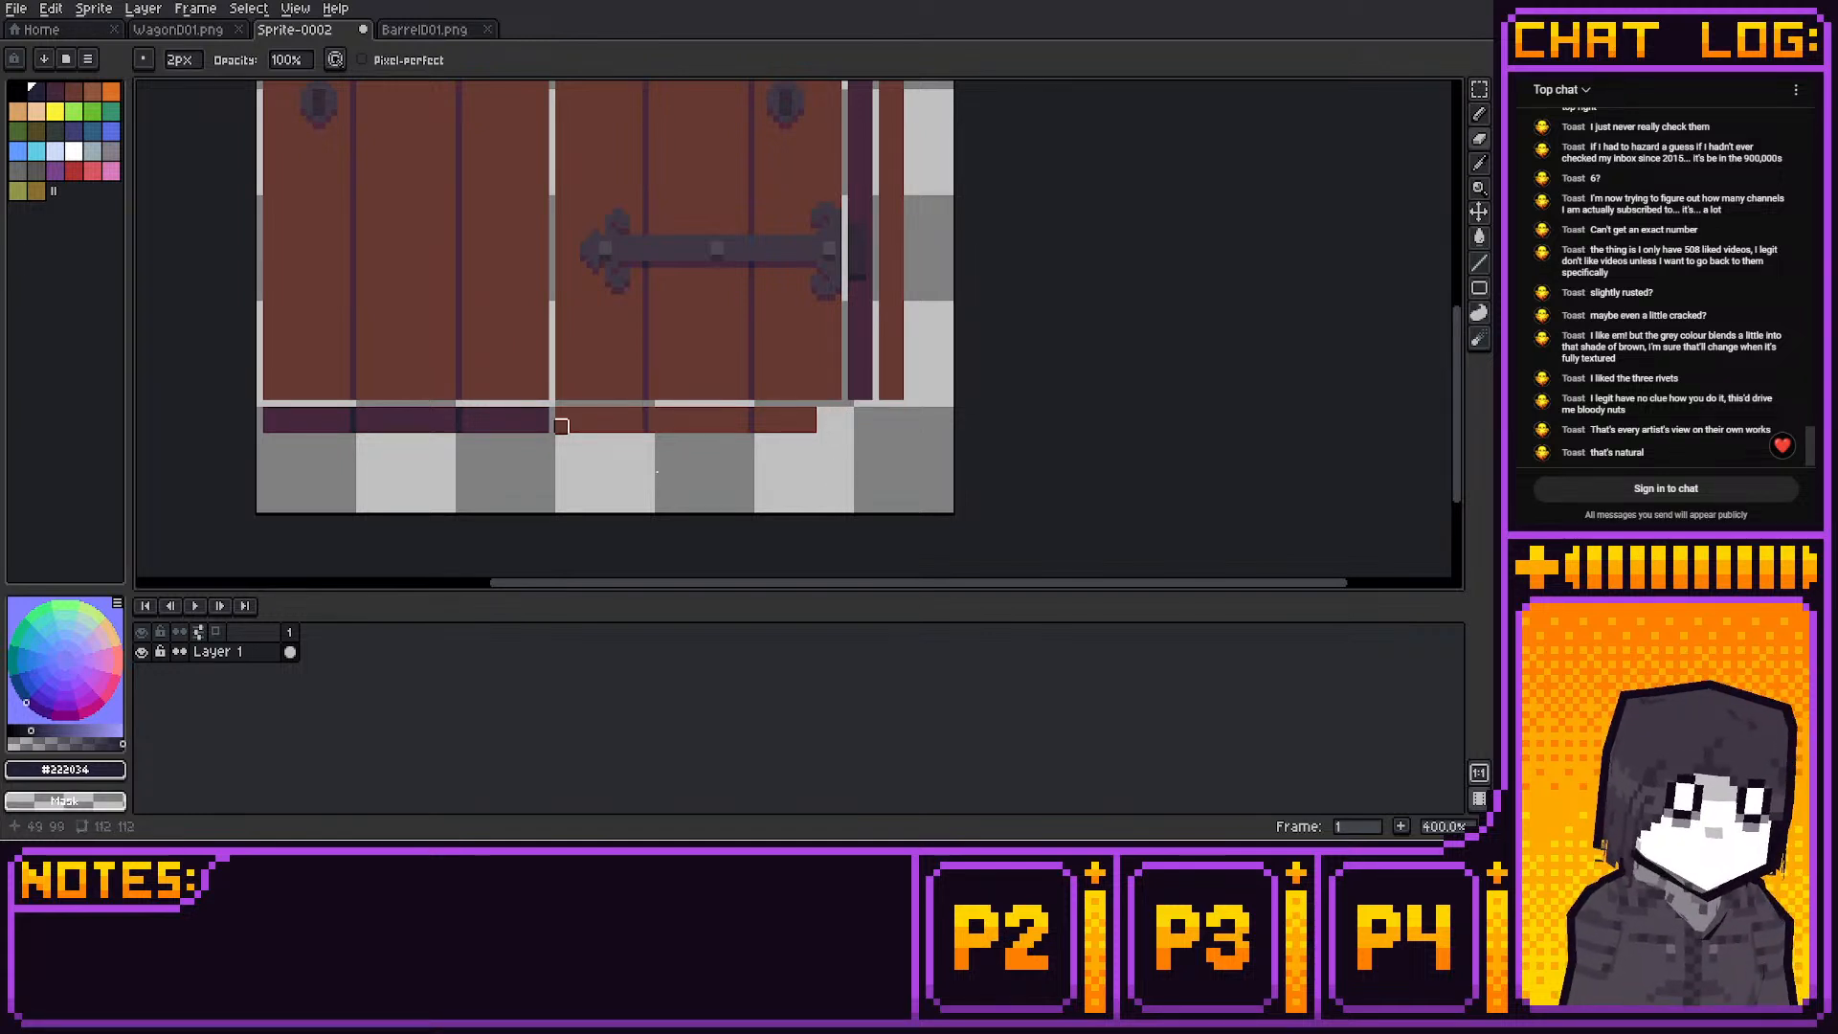
Erase the surplus end of the brown edge strip beneath the hinged door panel in the texture
left_click(569, 421)
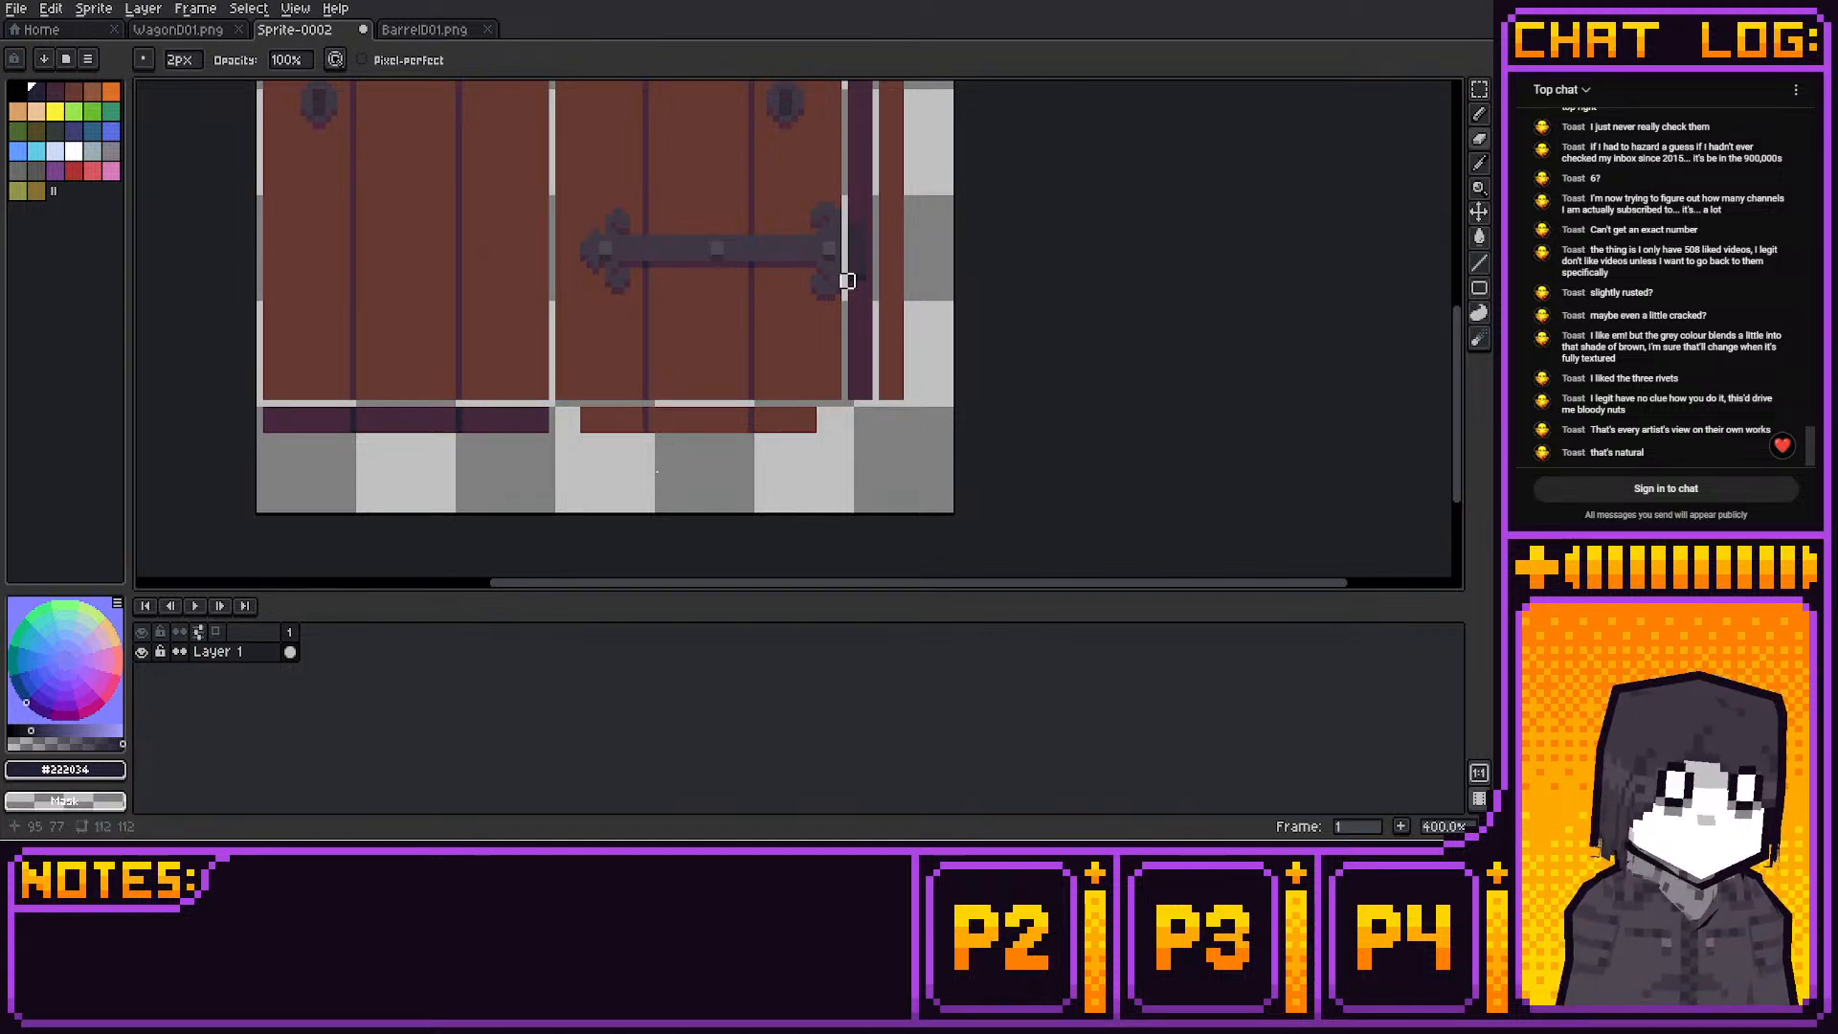
scroll(977, 242, "down", 2)
middle_click_drag(932, 389, 941, 352)
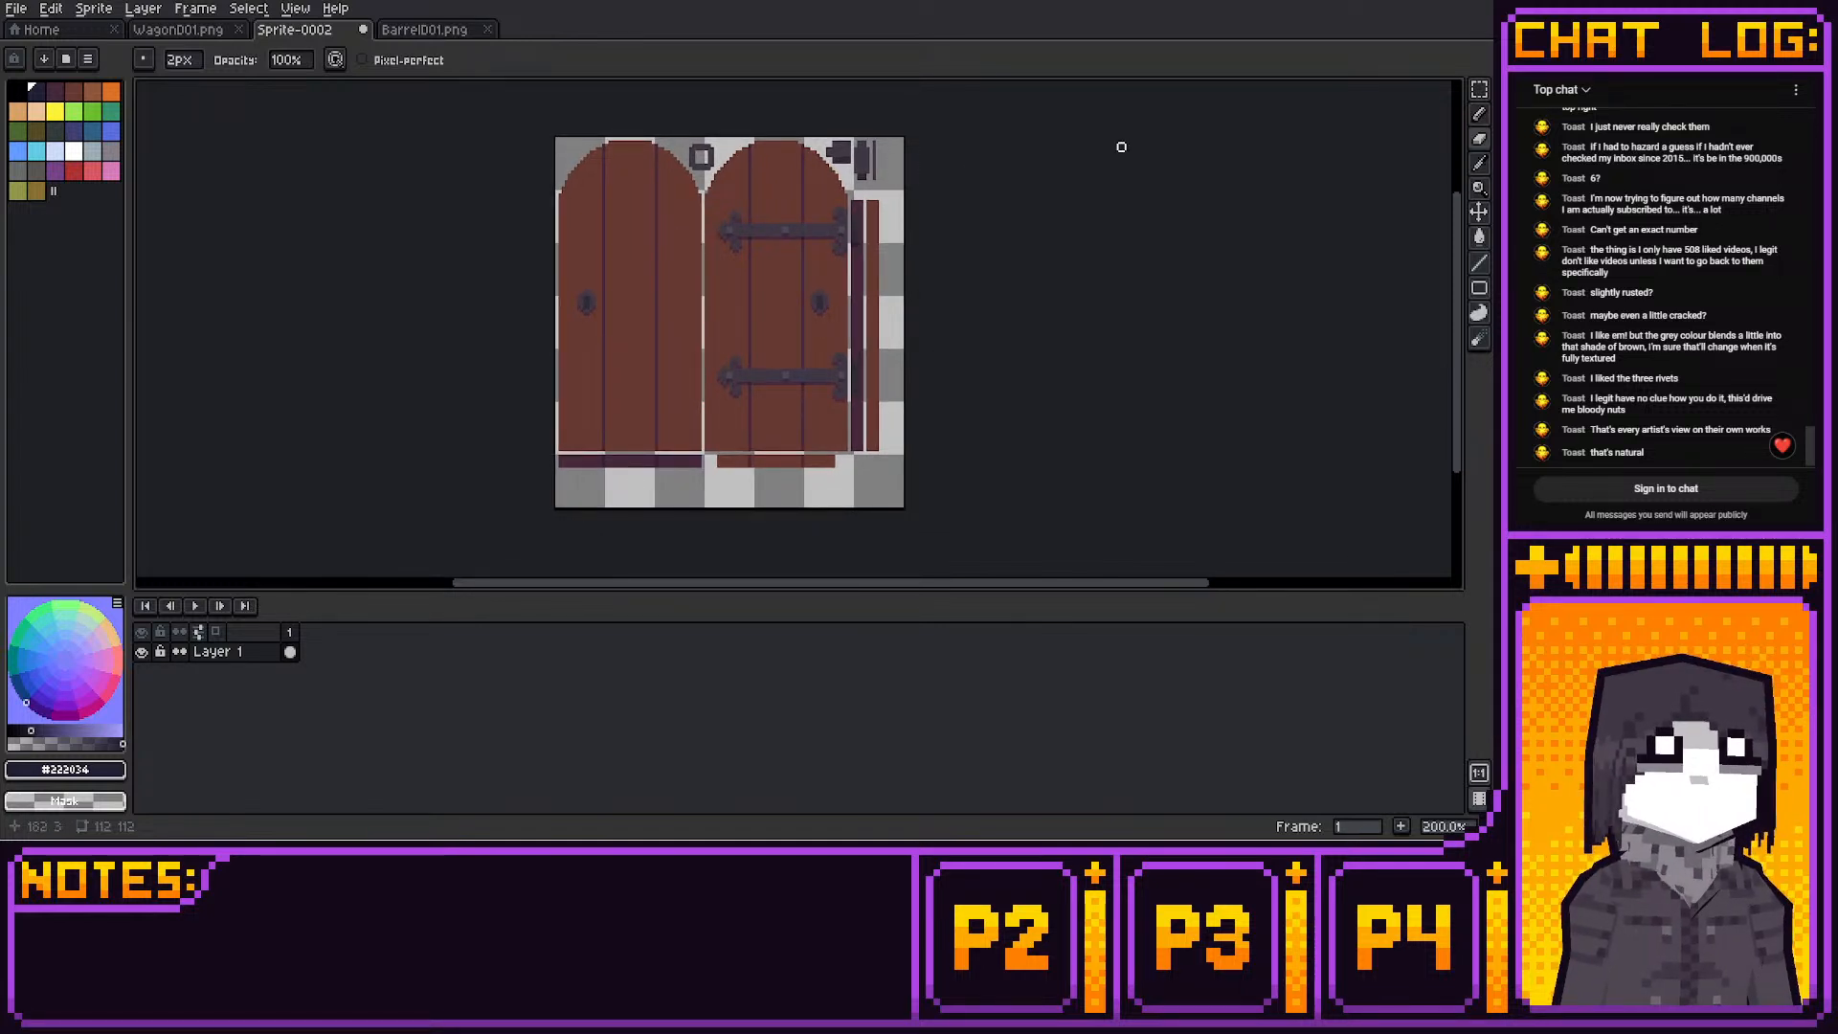
key("m")
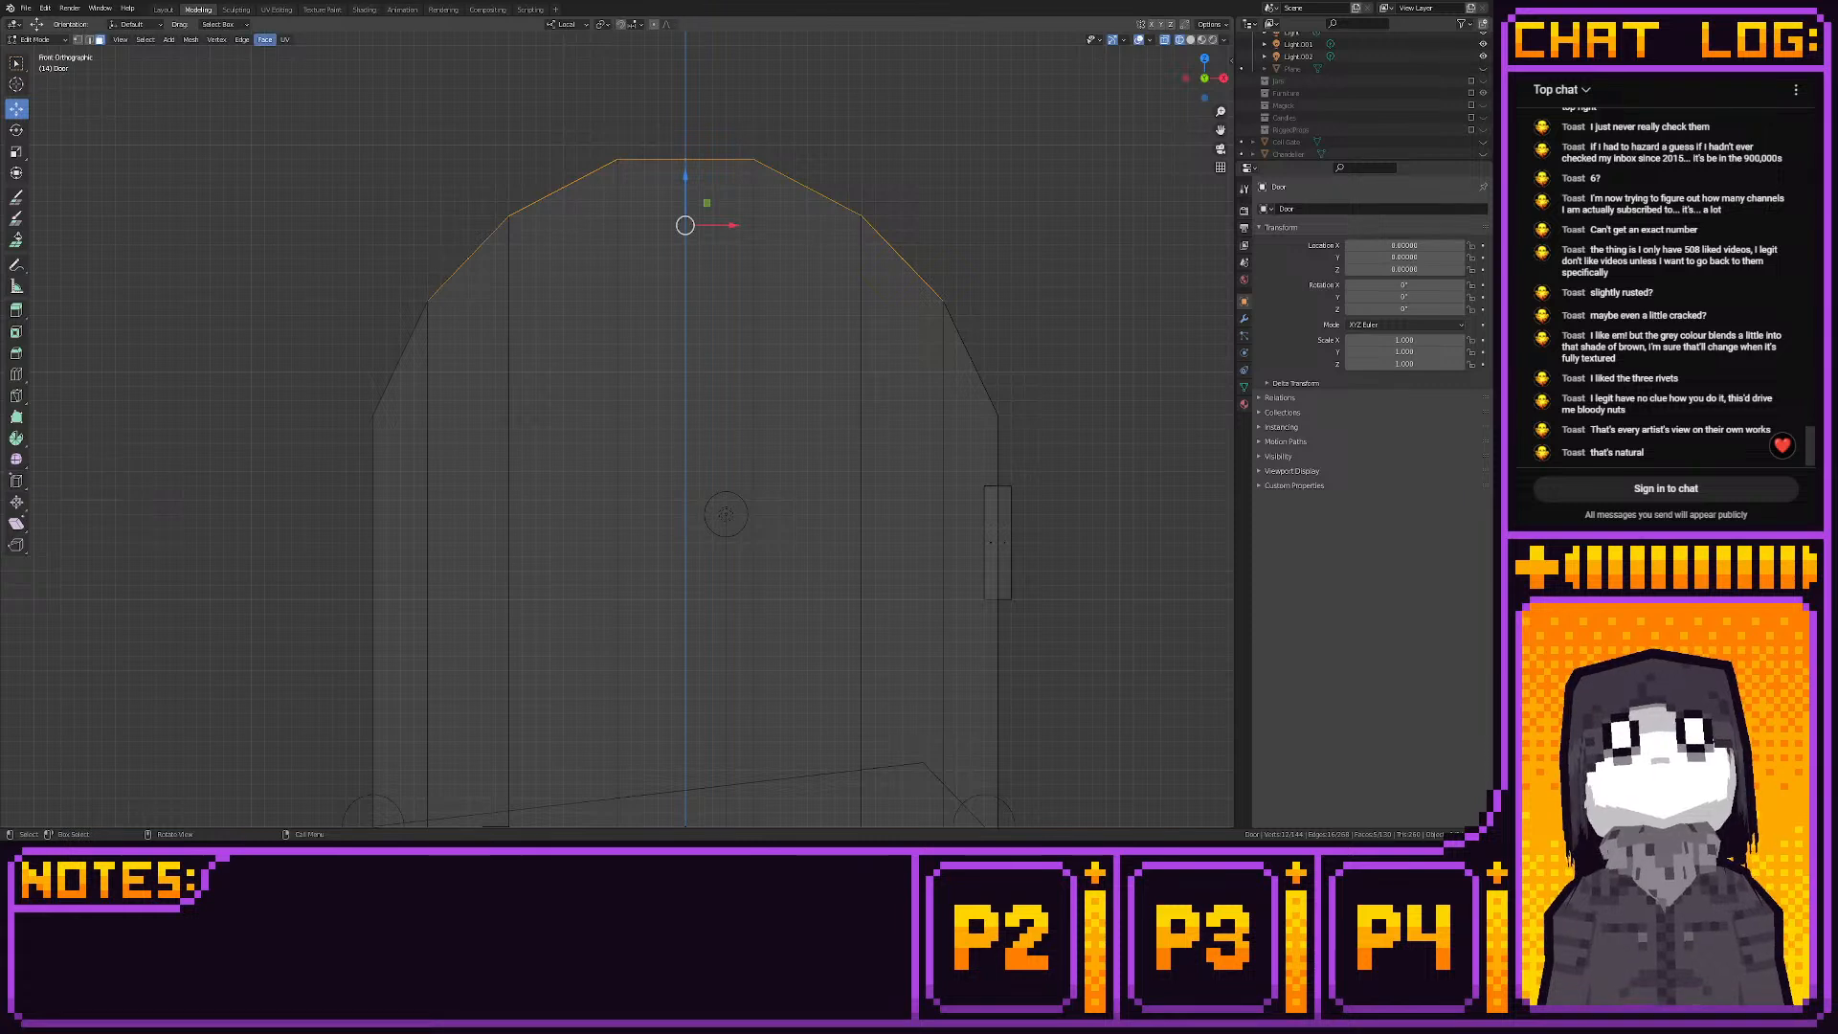
Switch to Blender and save the project file containing the door model
left_click(25, 9)
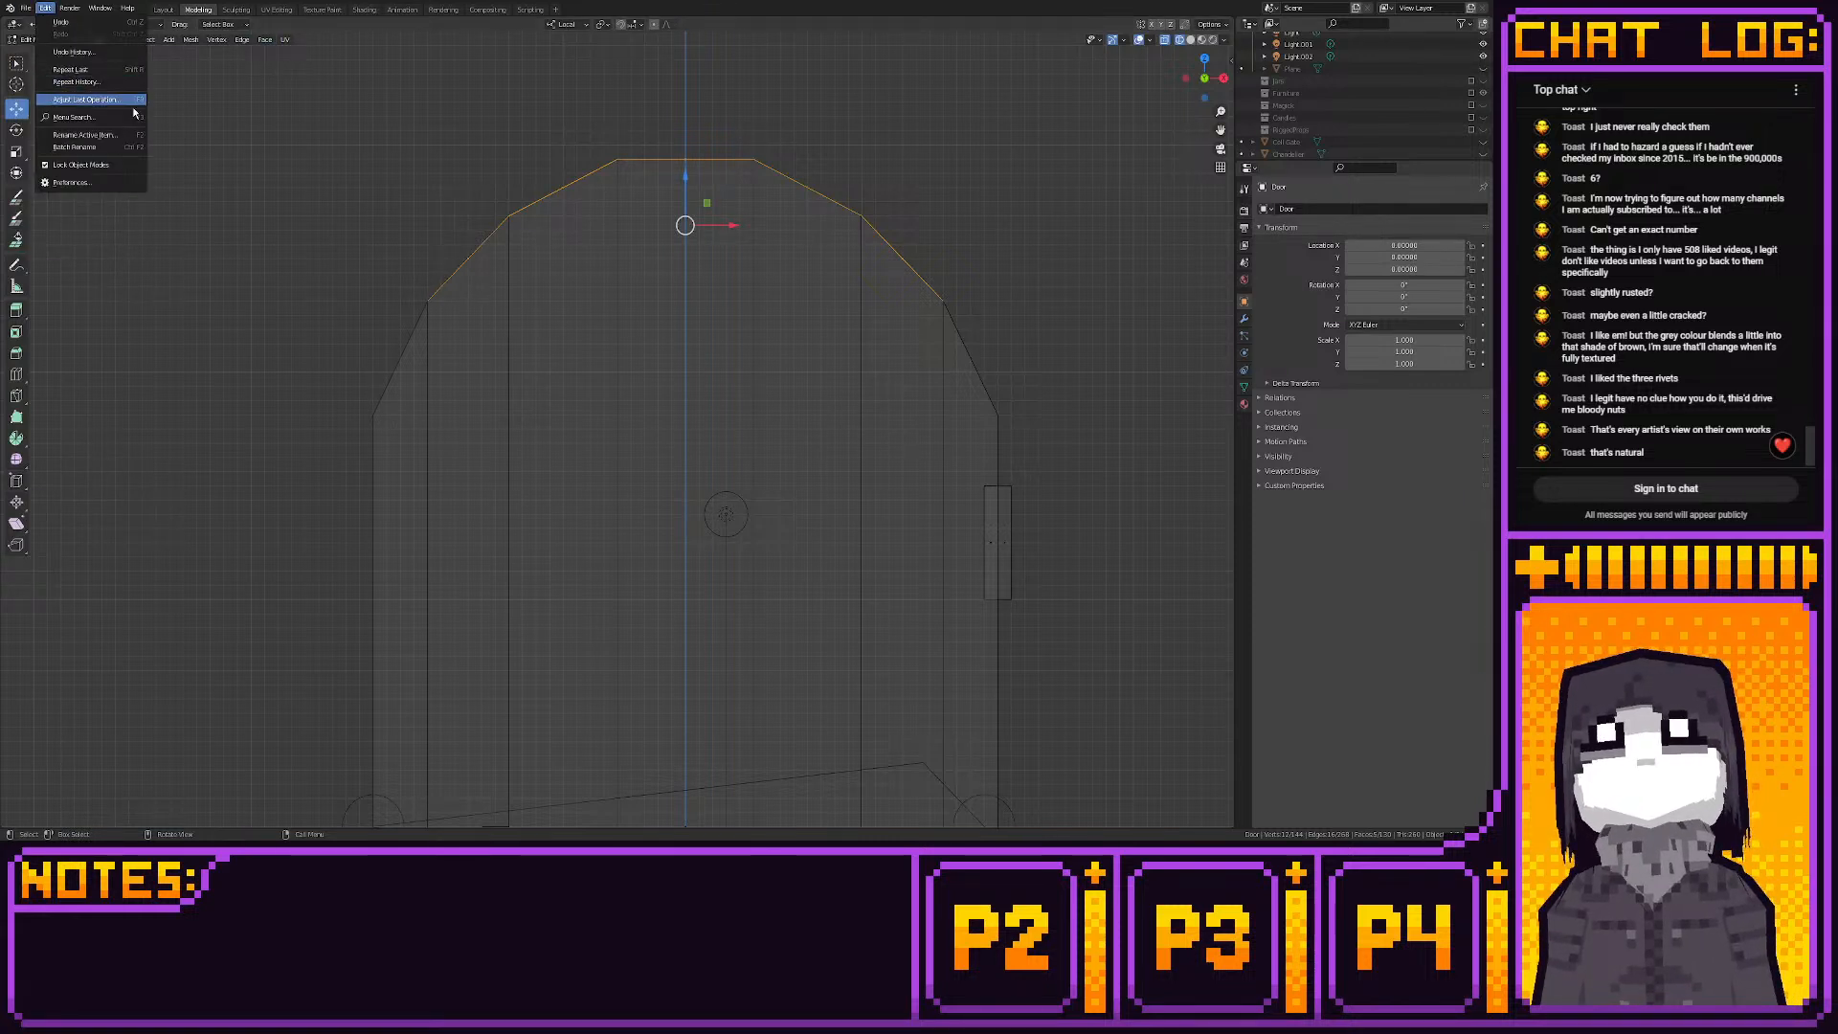
left_click(23, 8)
left_click(41, 88)
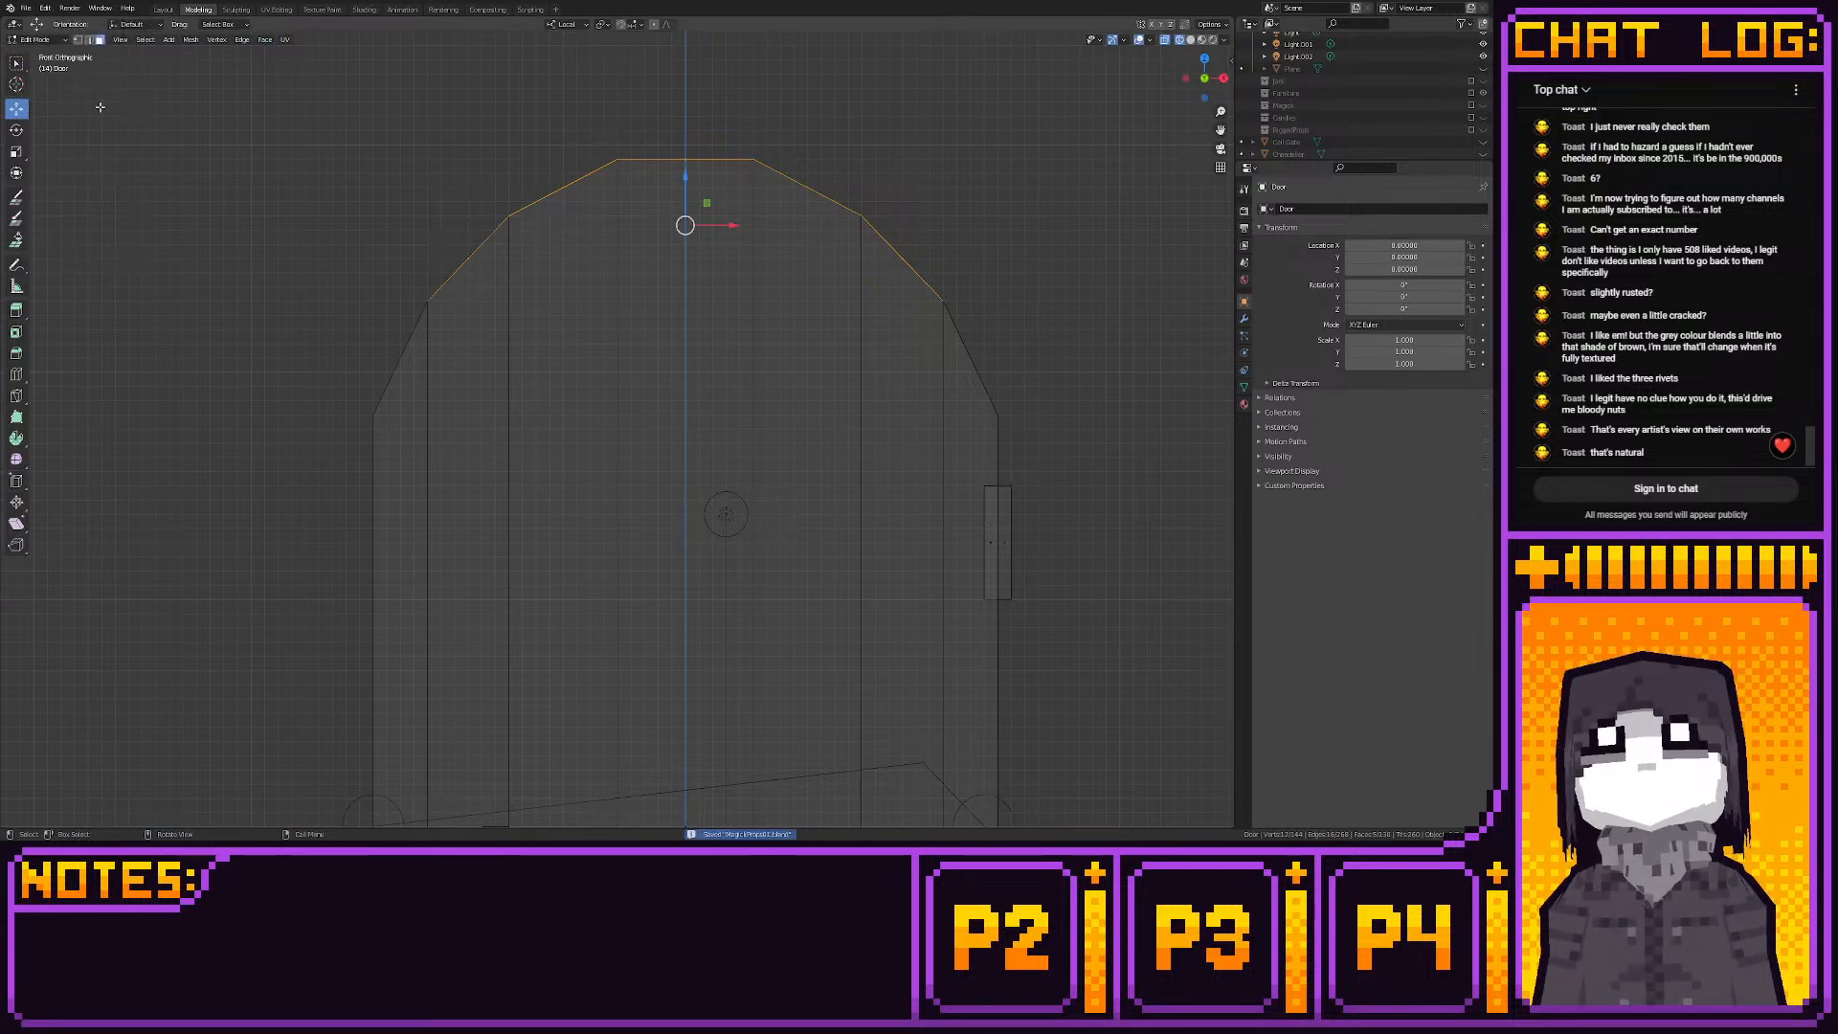
Bring up the door in the Shading workspace and assign the existing Books material to it
left_click(363, 9)
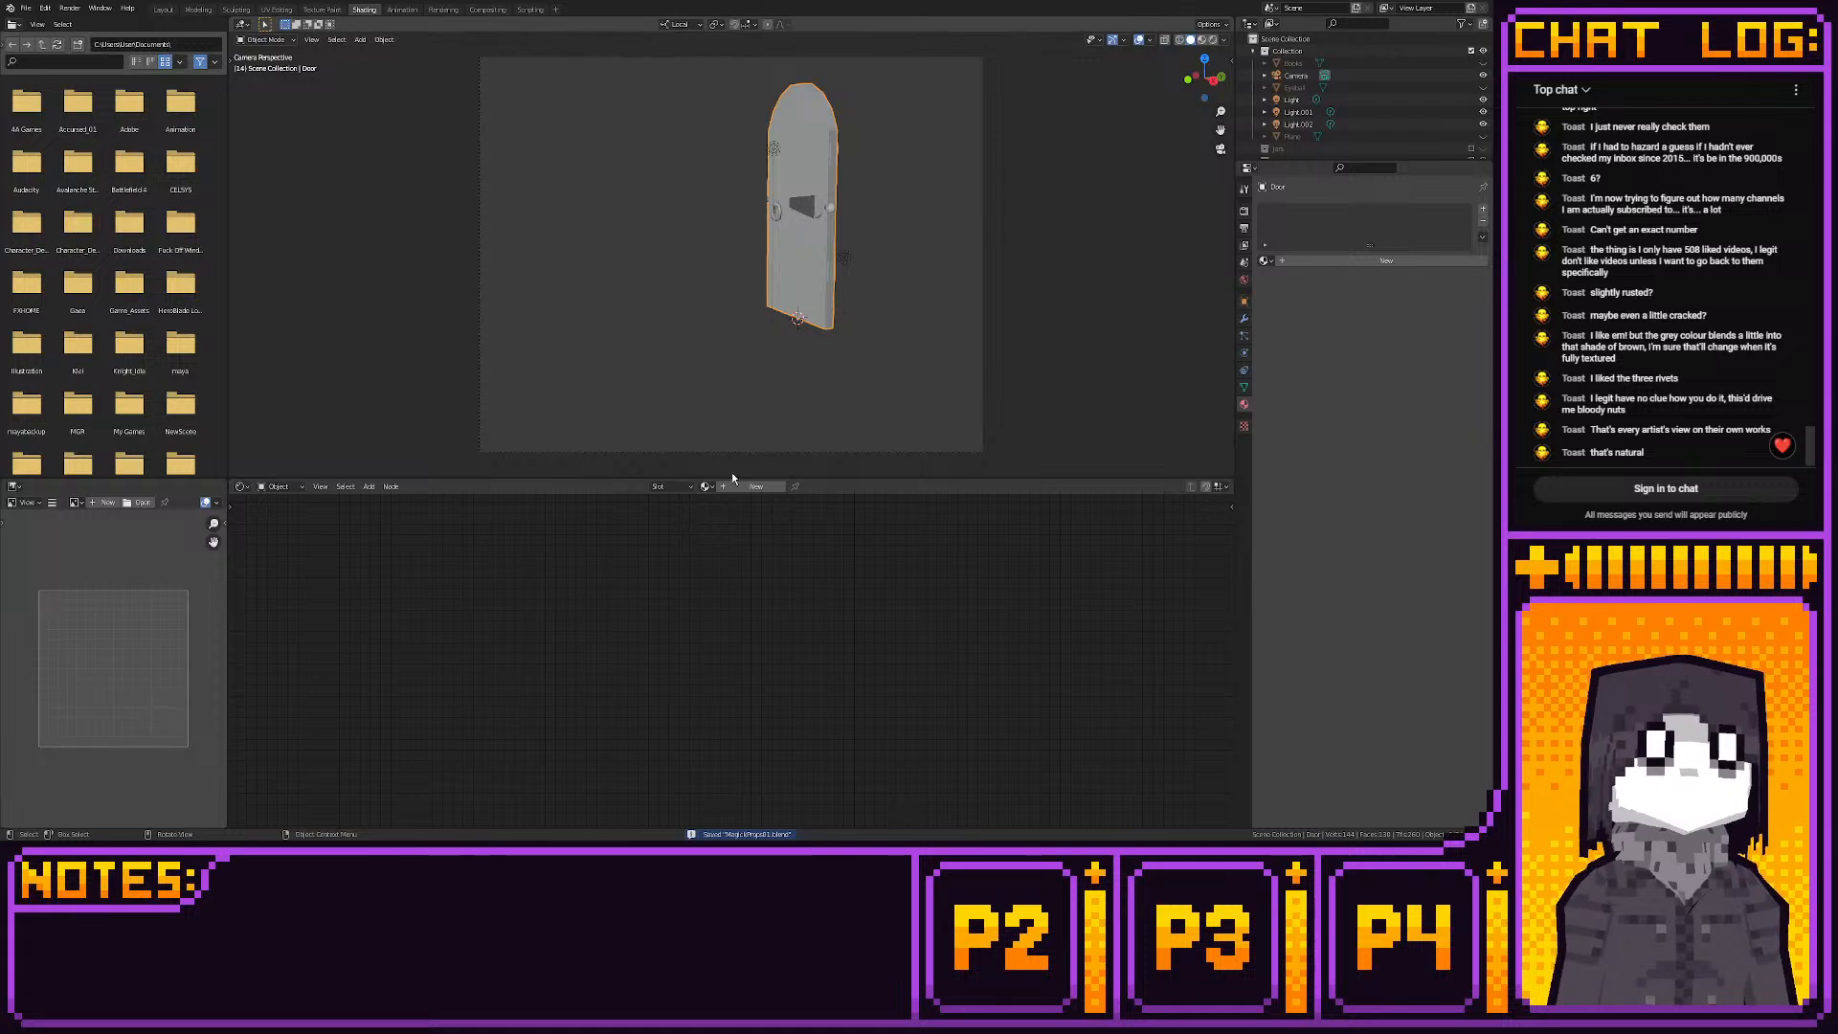
left_click(705, 486)
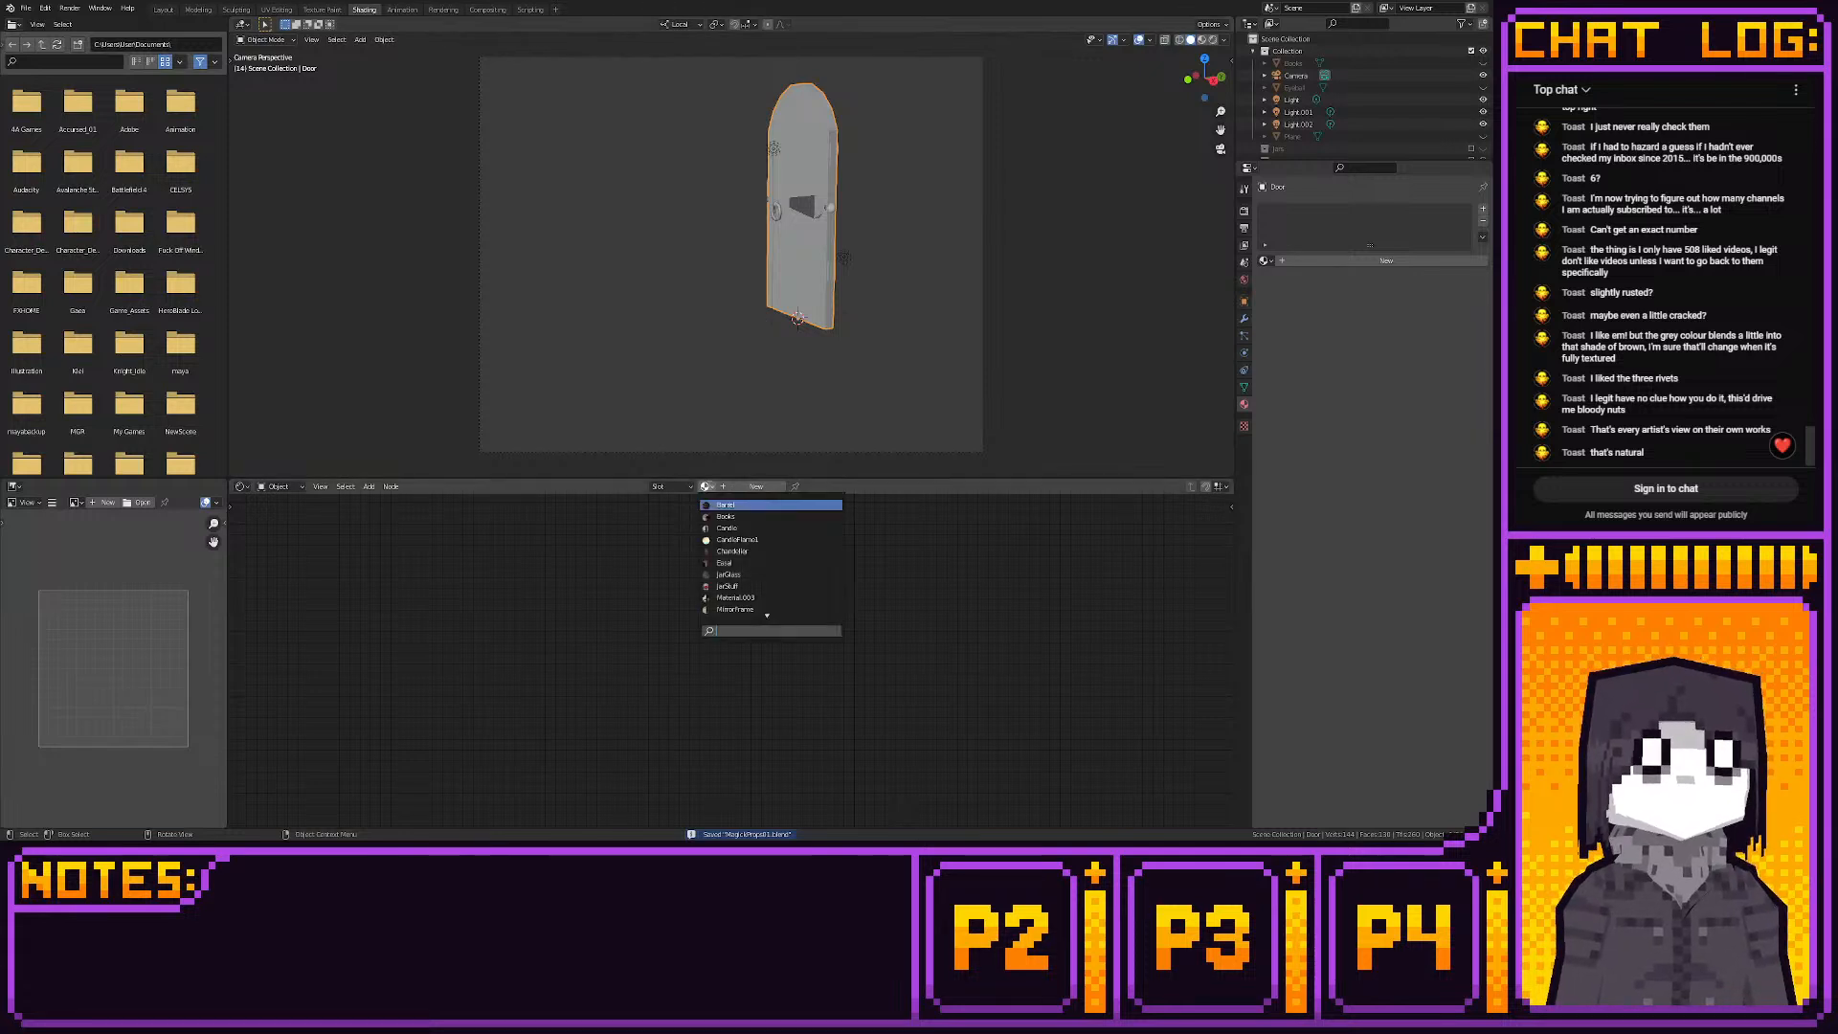
left_click(740, 518)
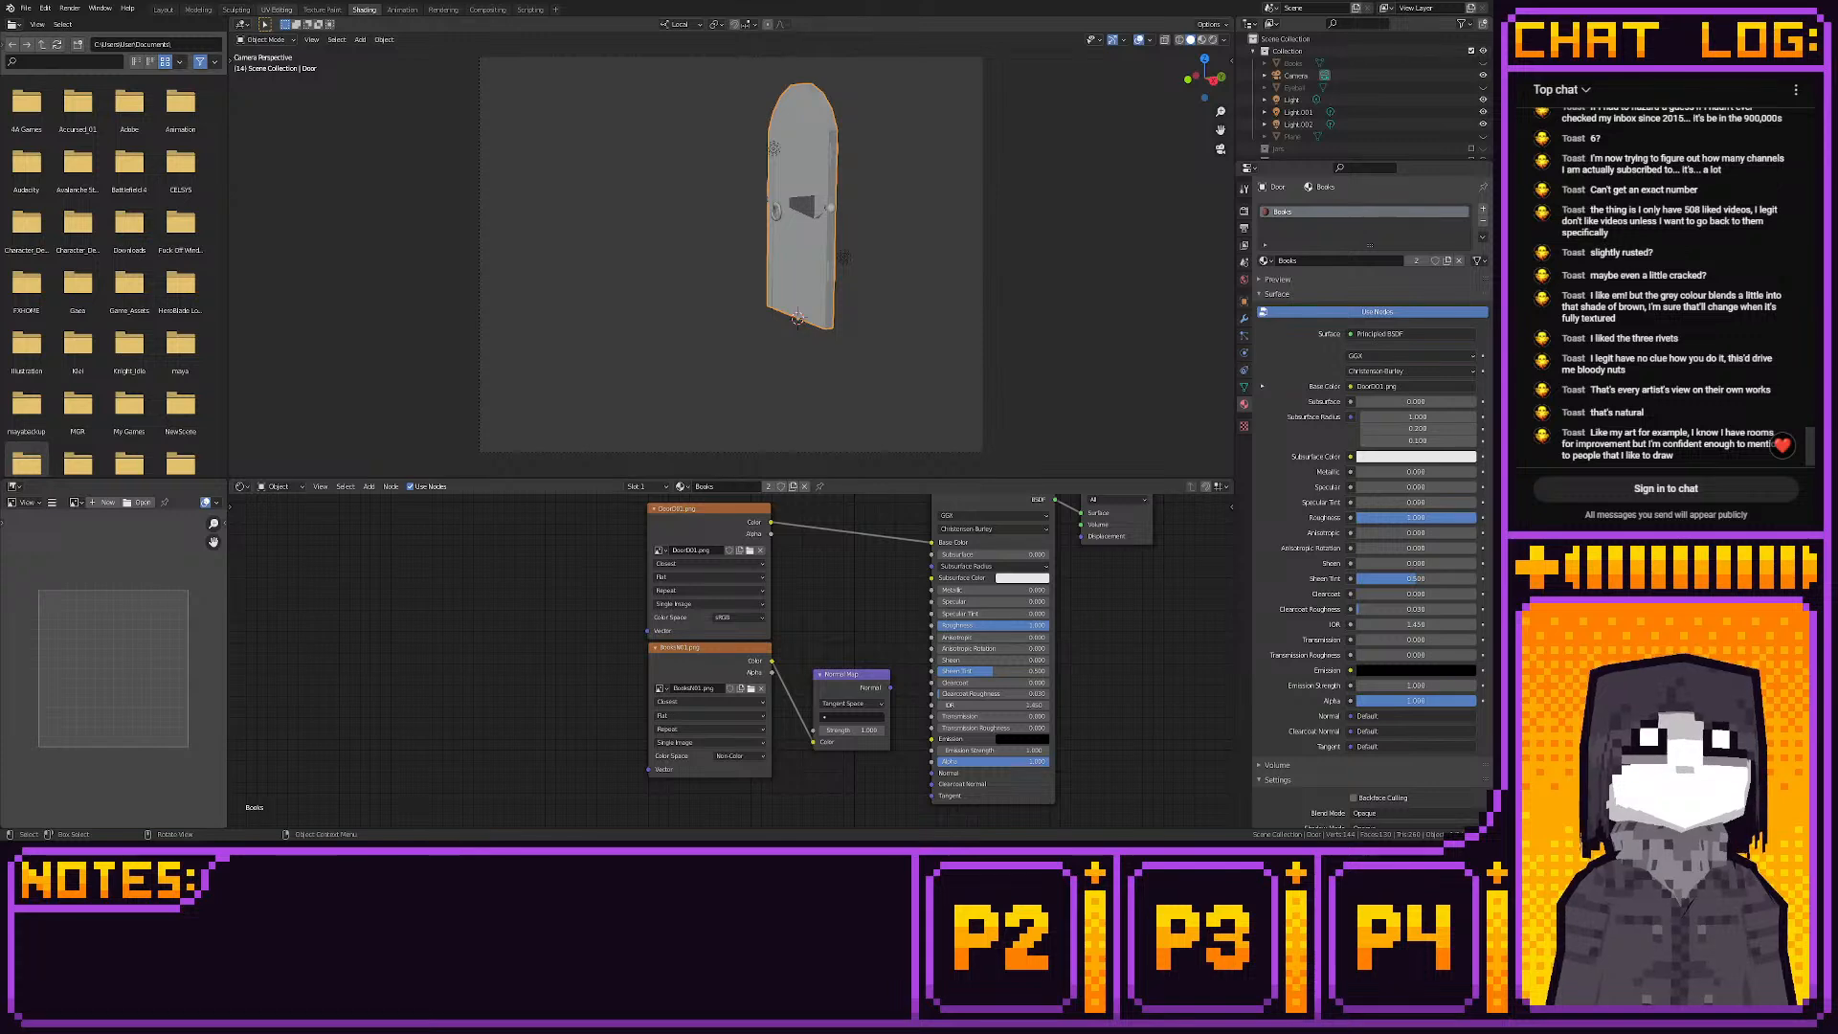
left_click(277, 10)
scroll(769, 443, "down", 3)
scroll(509, 486, "down", 4)
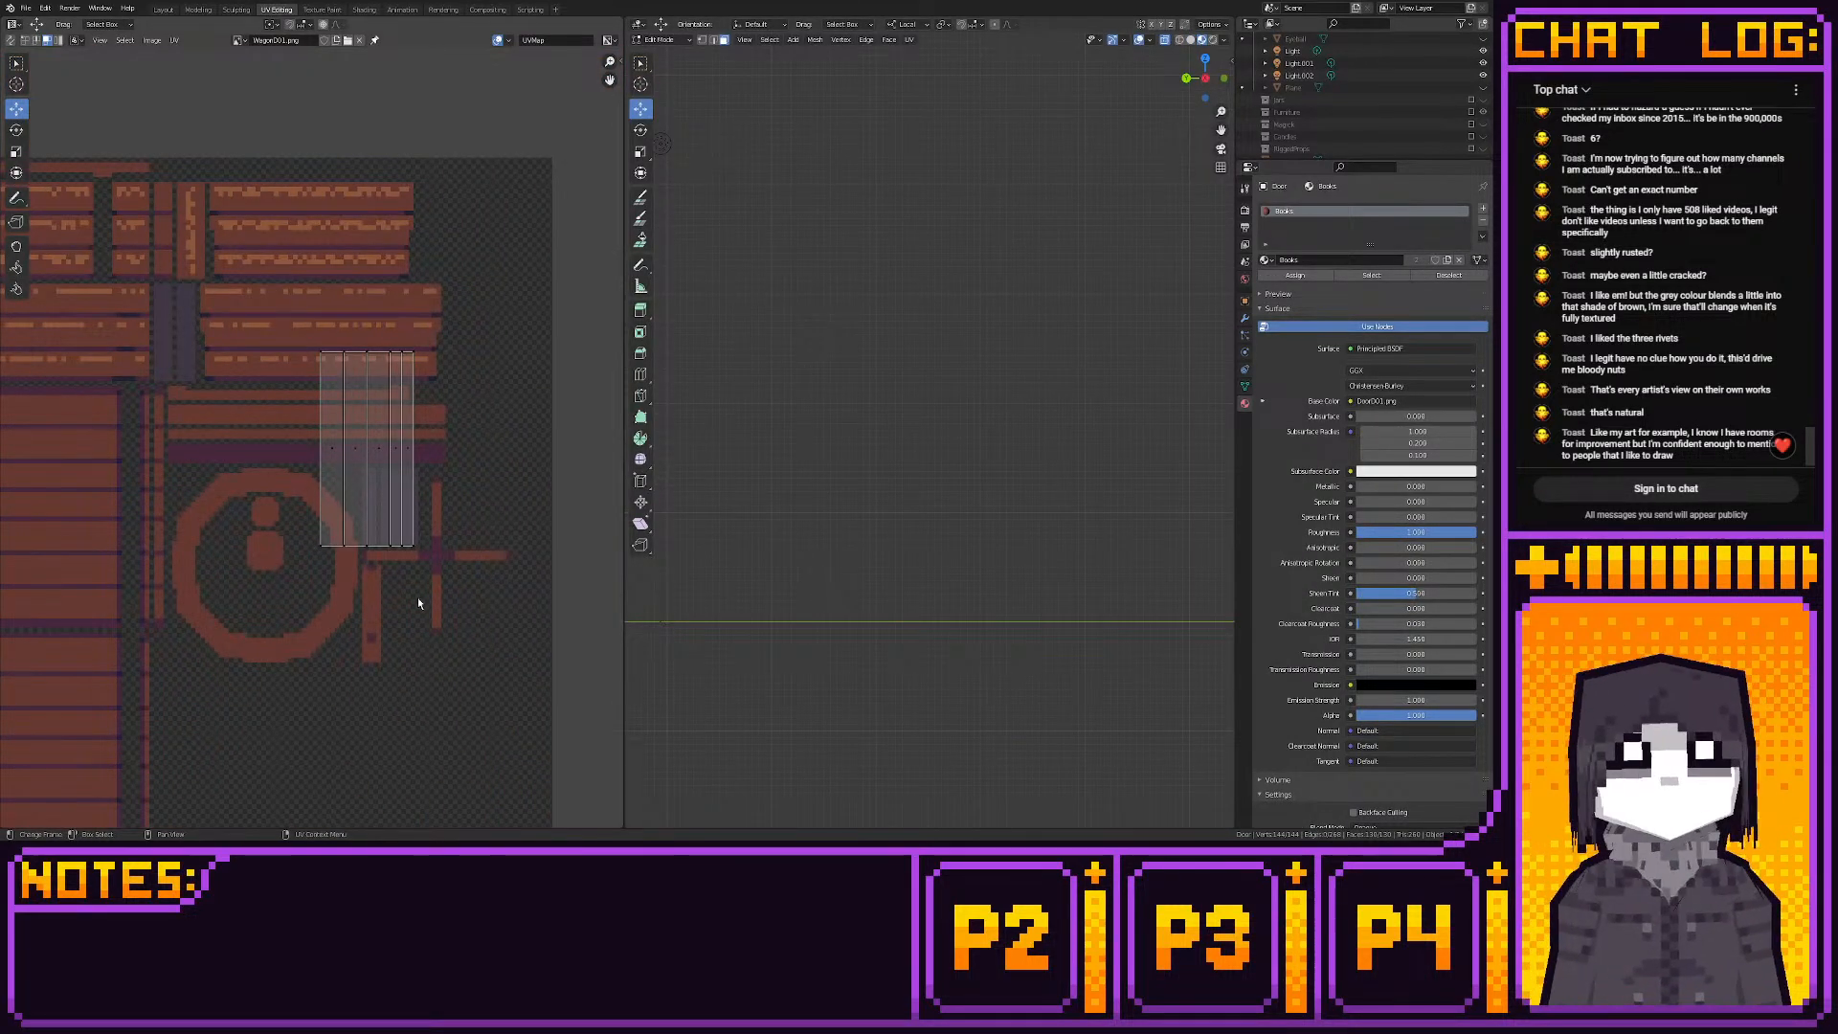
left_click(239, 40)
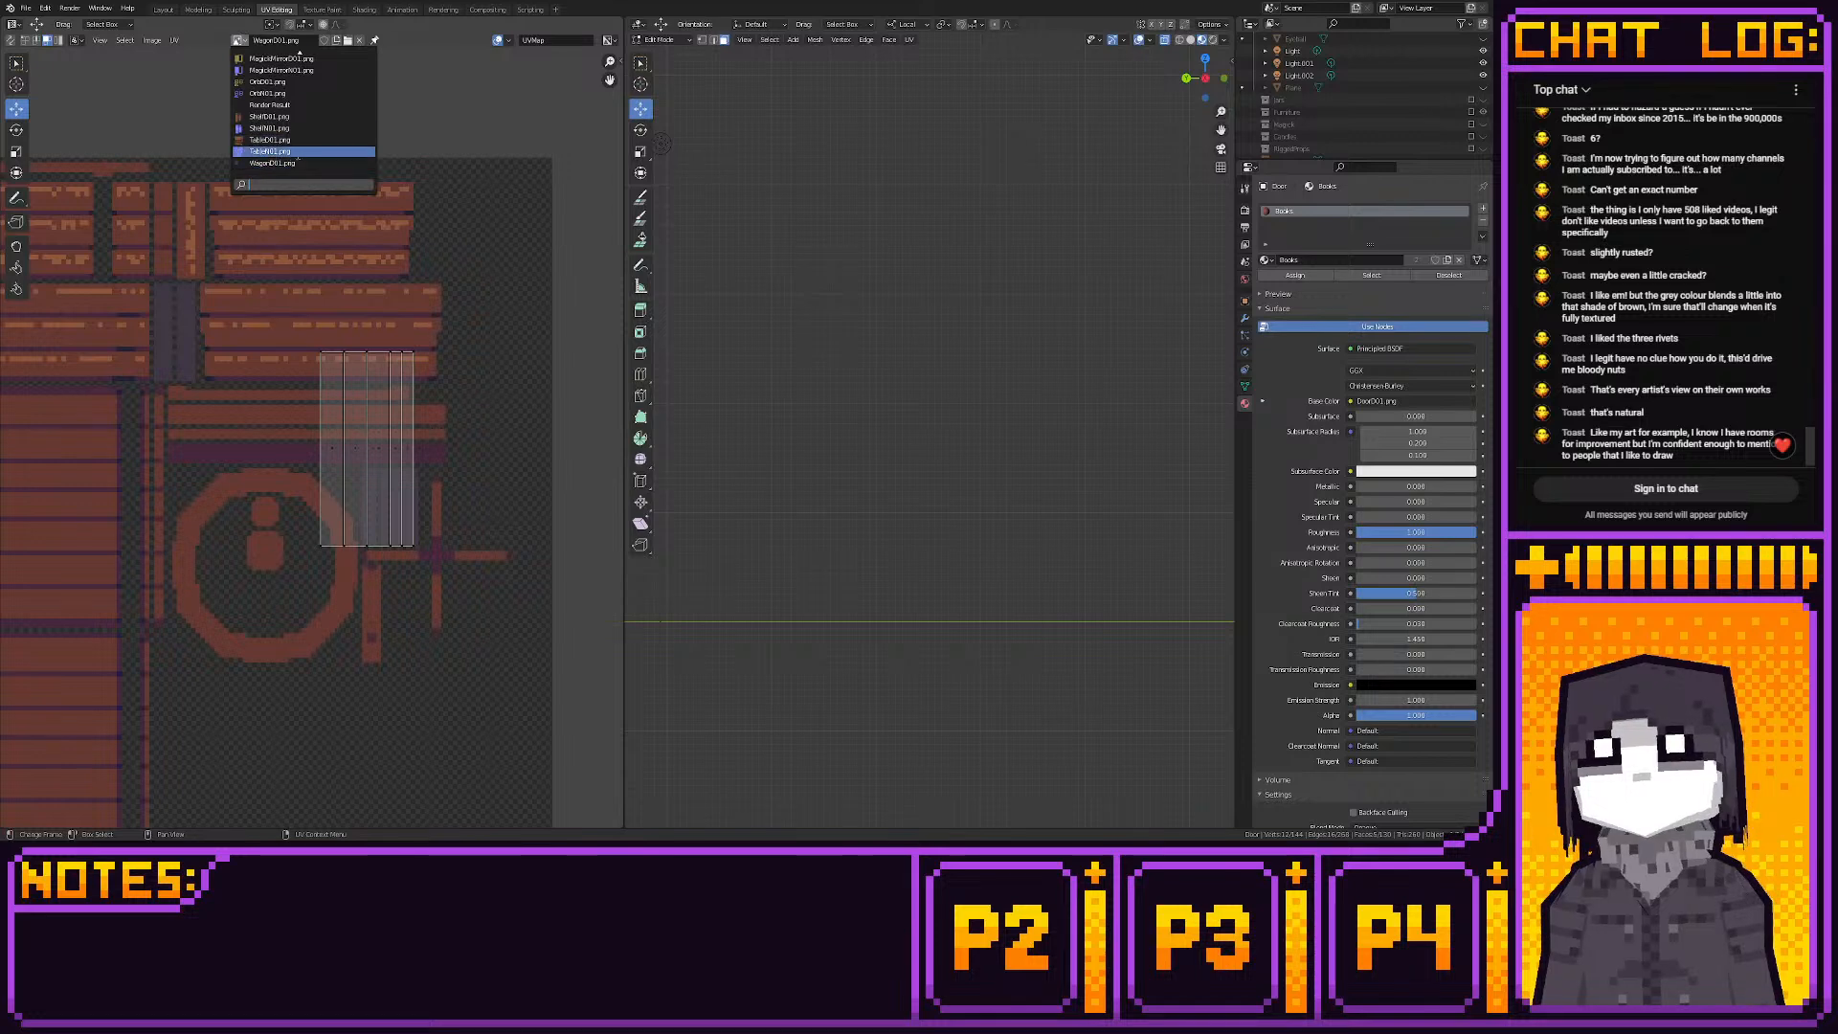
scroll(297, 153, "up", 10)
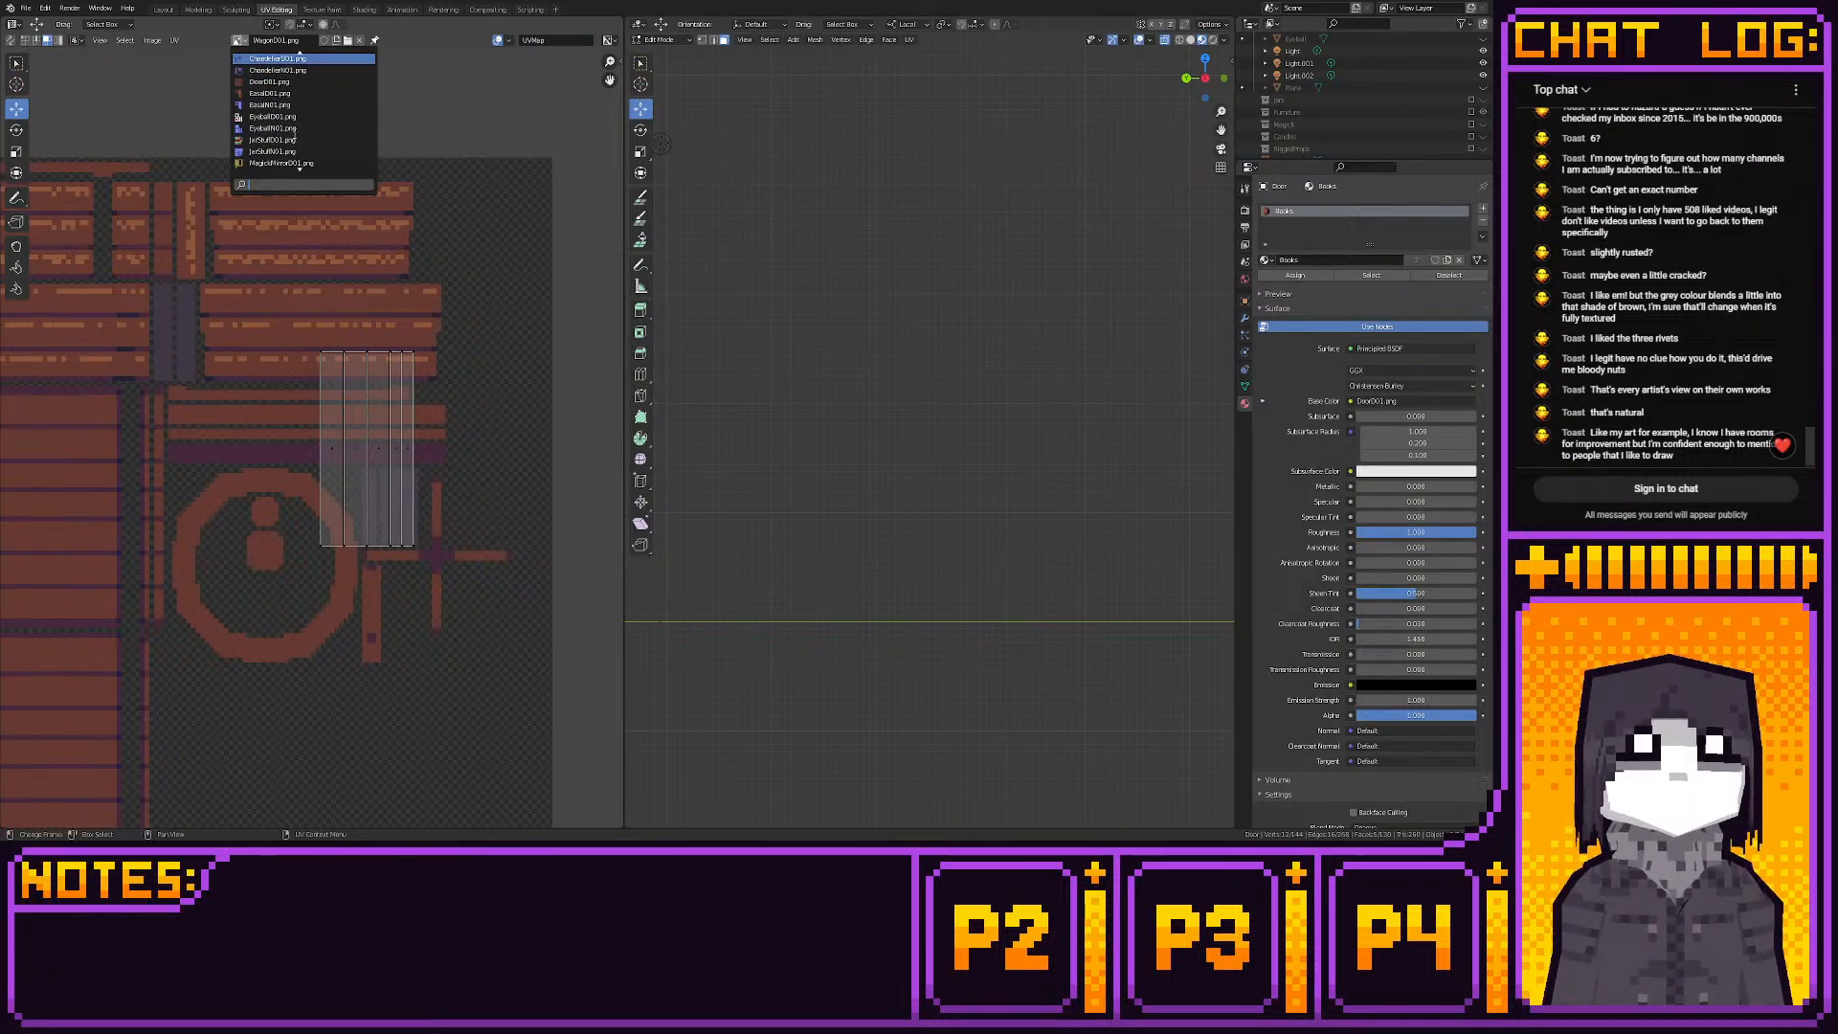
left_click(364, 8)
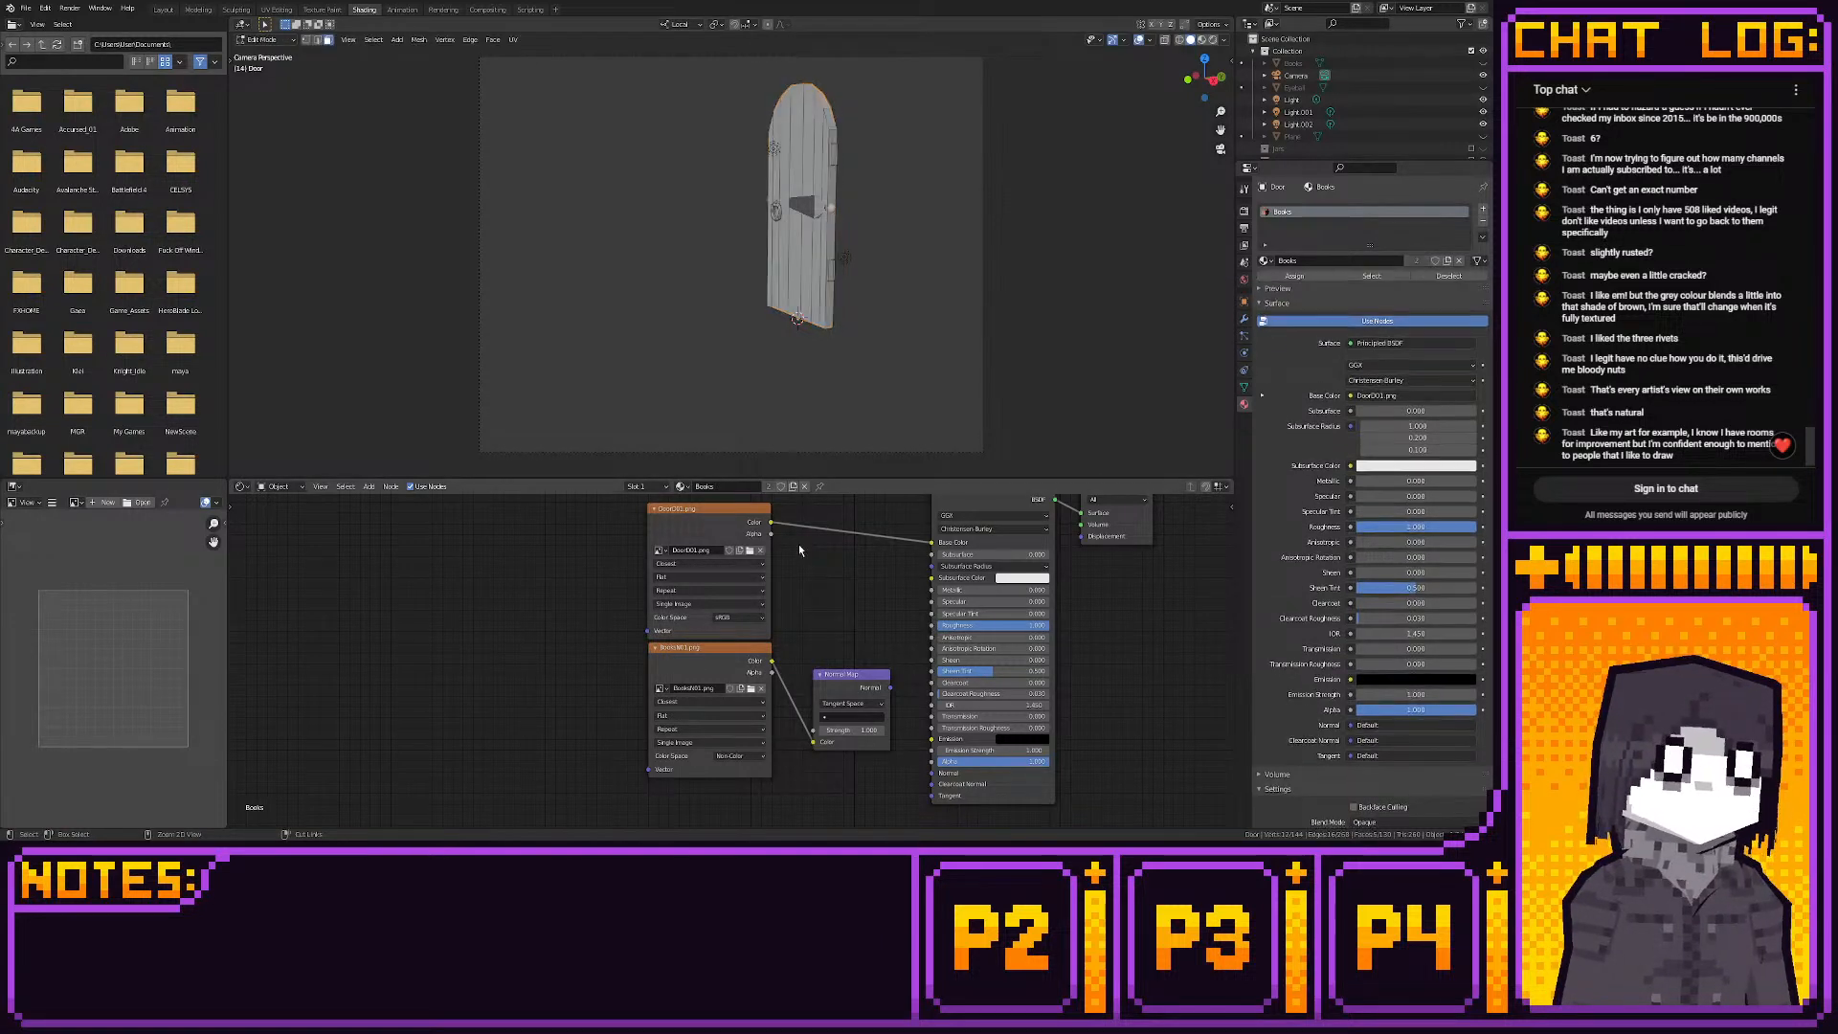
Undo the texture swap in the Books material, and make a copy named Door that uses DoorD01.png as its base color texture
key("ctrl+z")
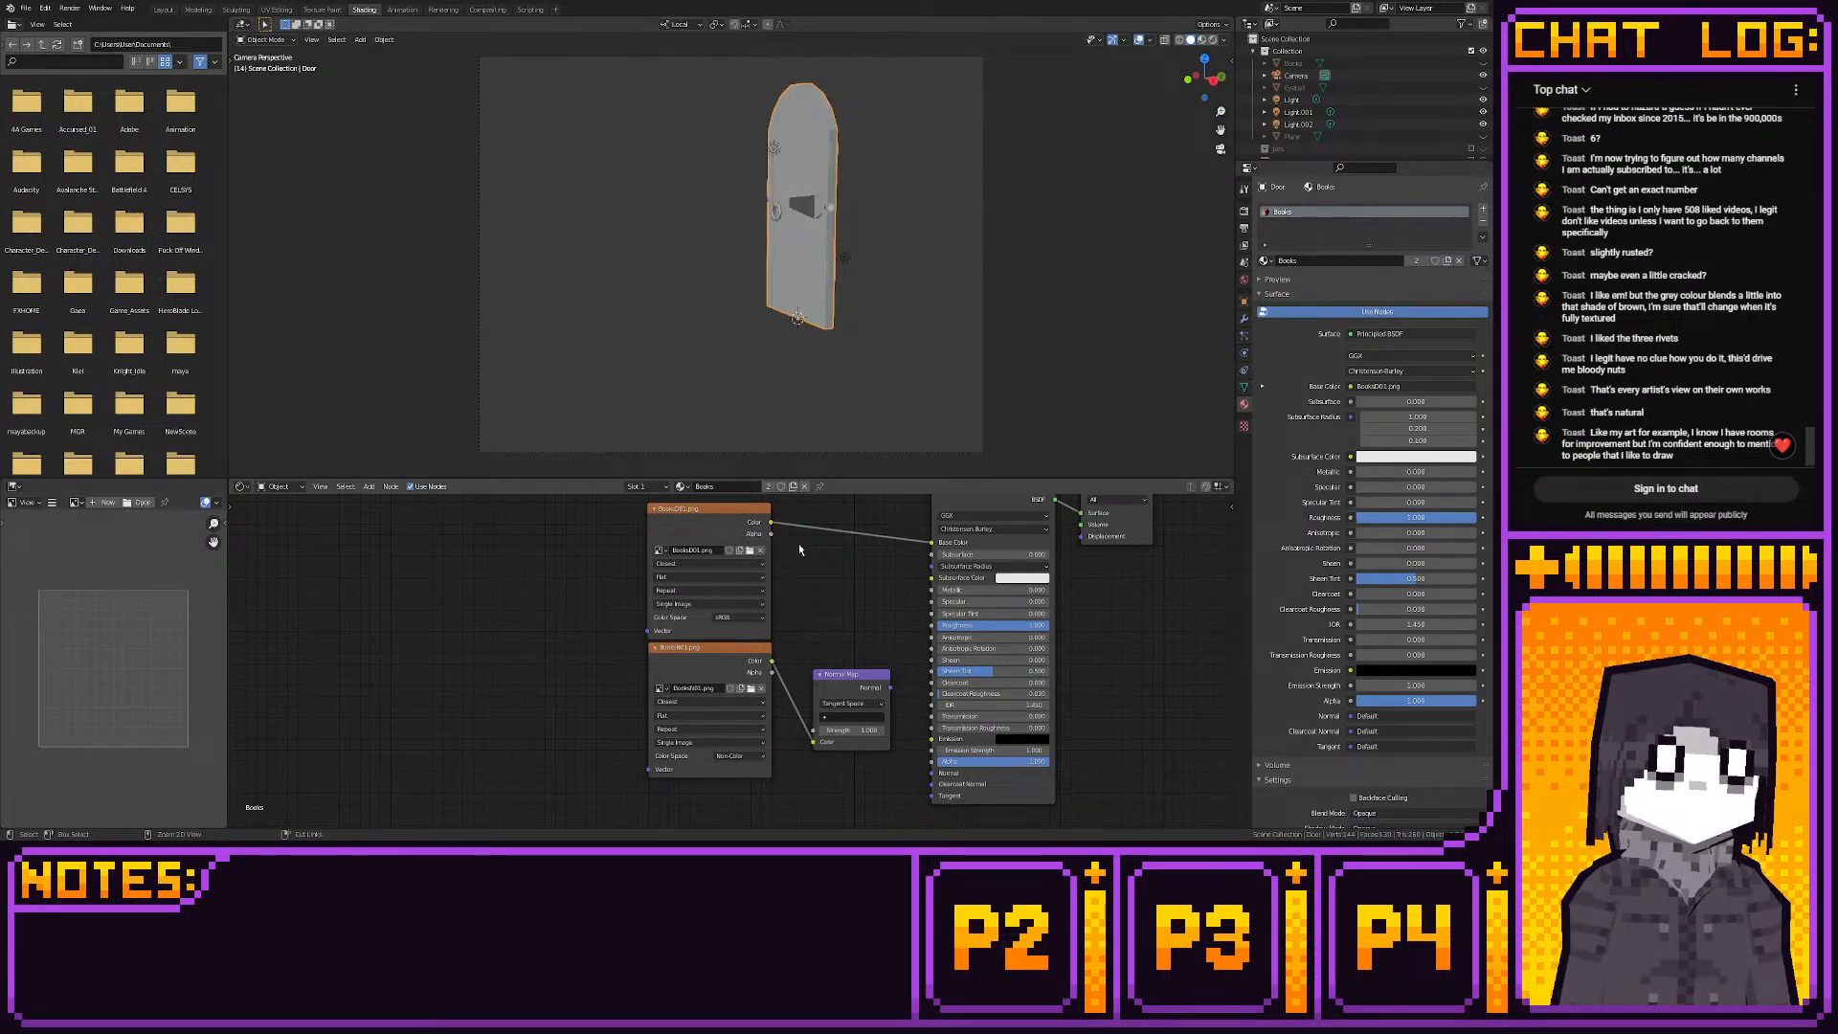
left_click(793, 486)
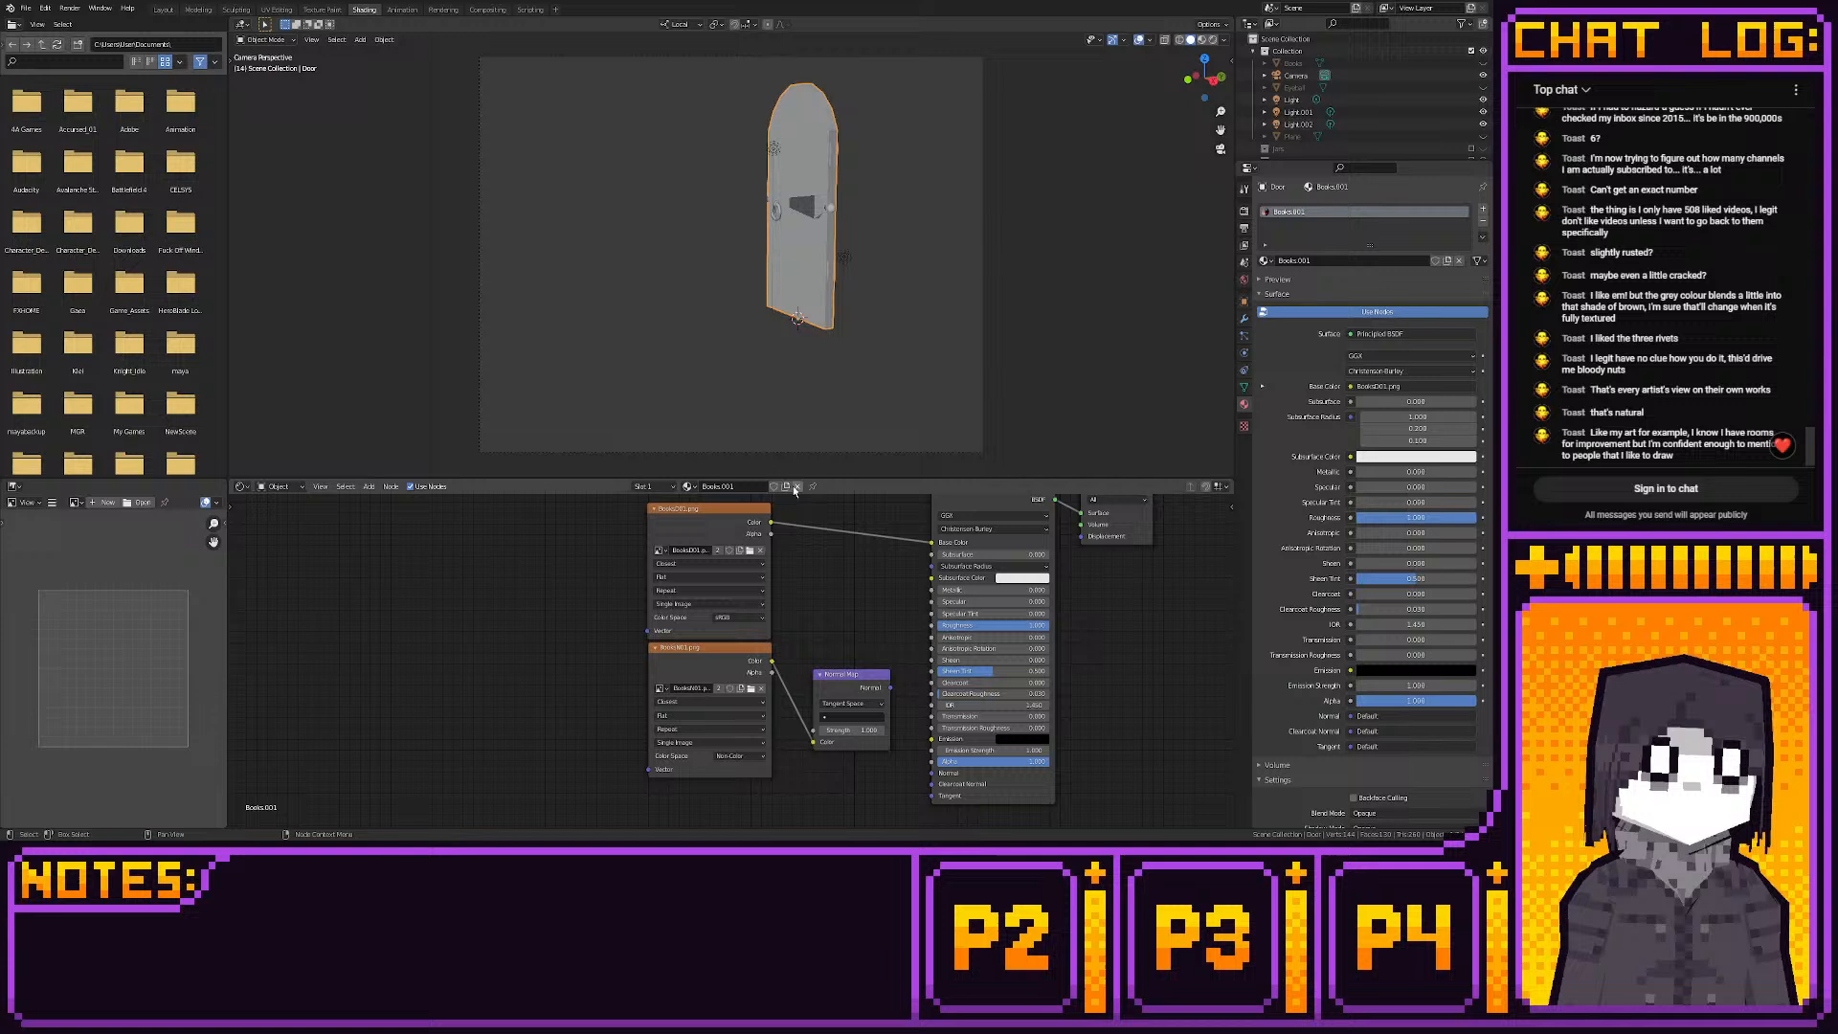
double_click(734, 488)
type("Door")
key("Return")
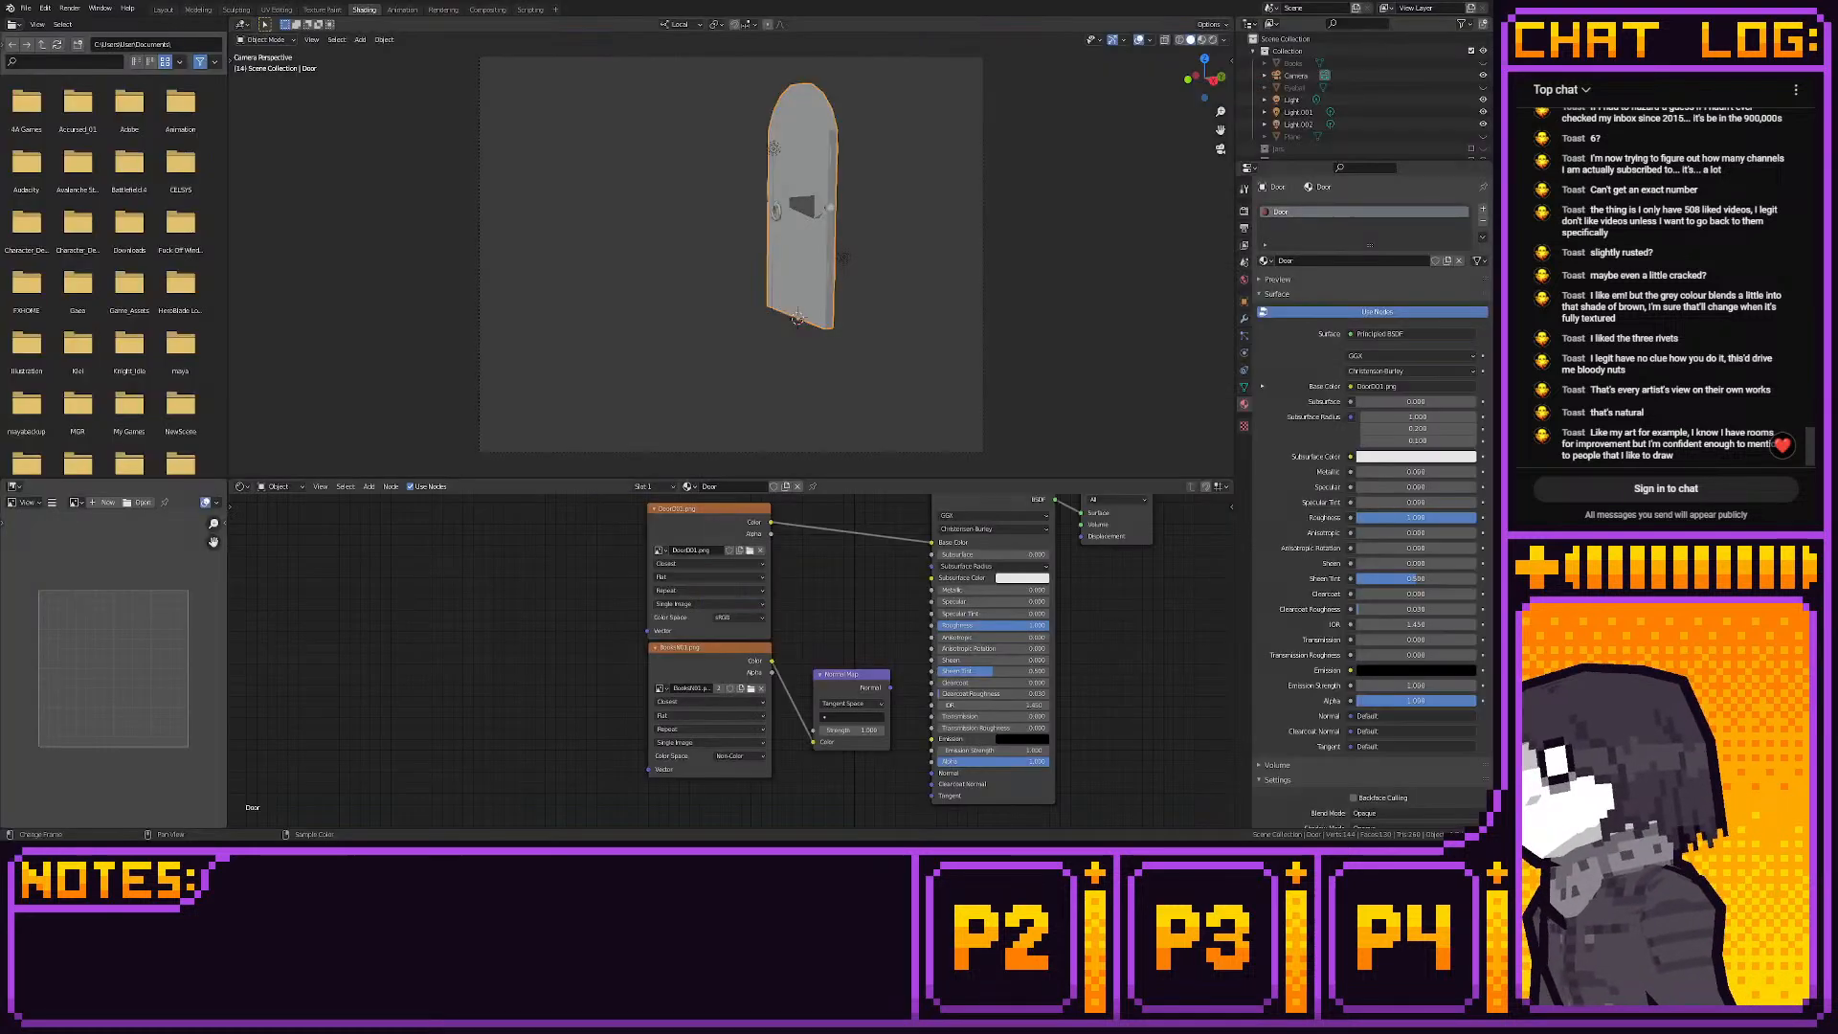
Show the door face-on in the UV Editing workspace with X-ray off, and select all of its faces
left_click(276, 9)
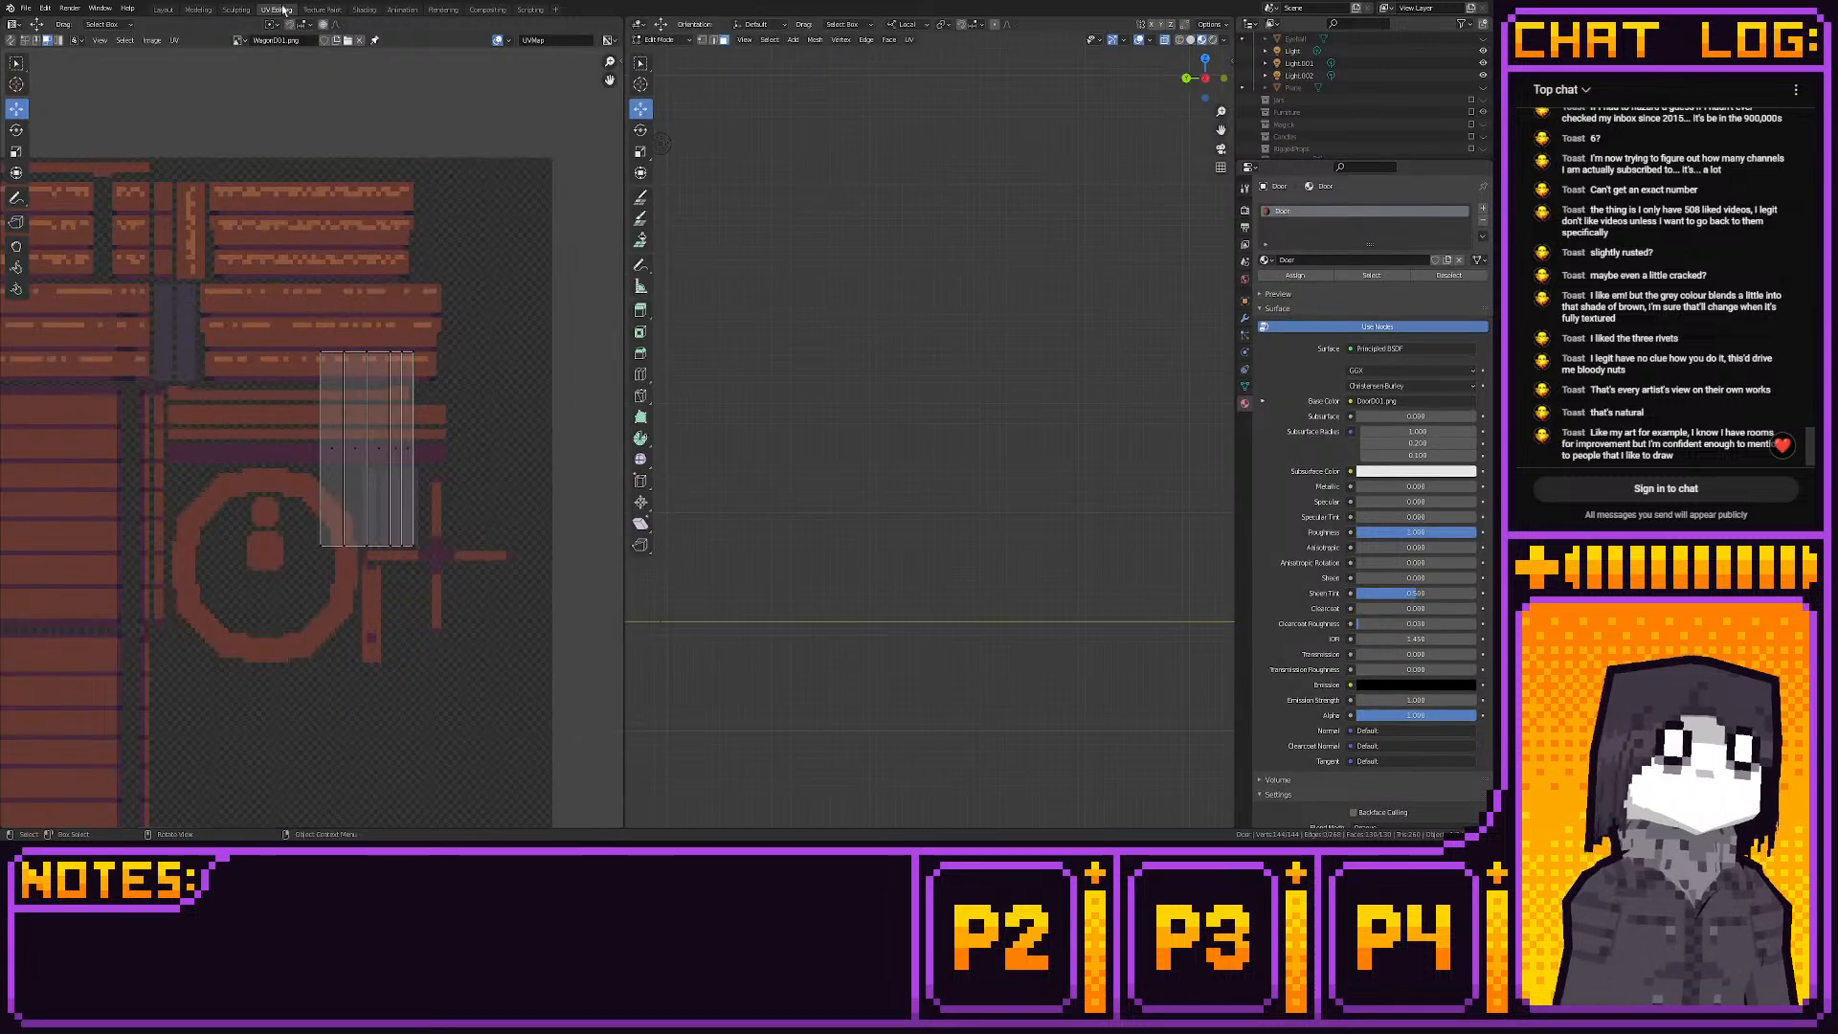
scroll(836, 440, "down", 8)
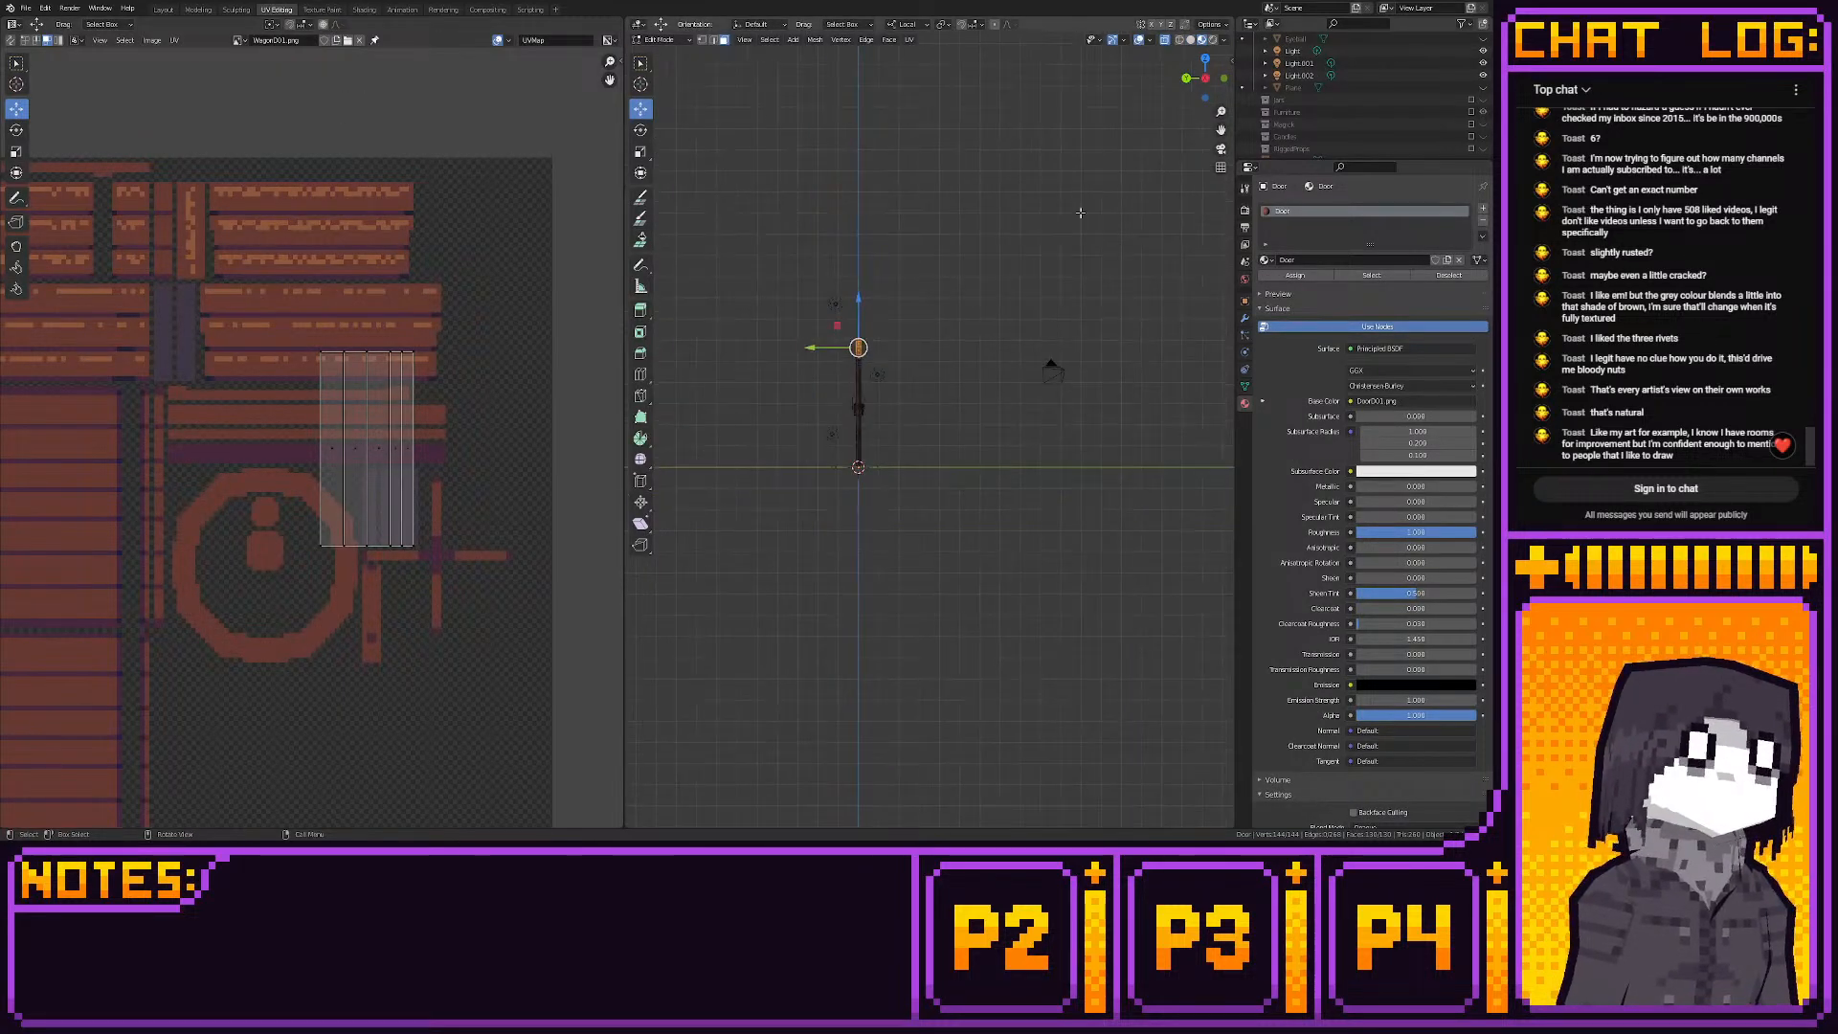
left_click(1188, 77)
scroll(992, 332, "up", 8)
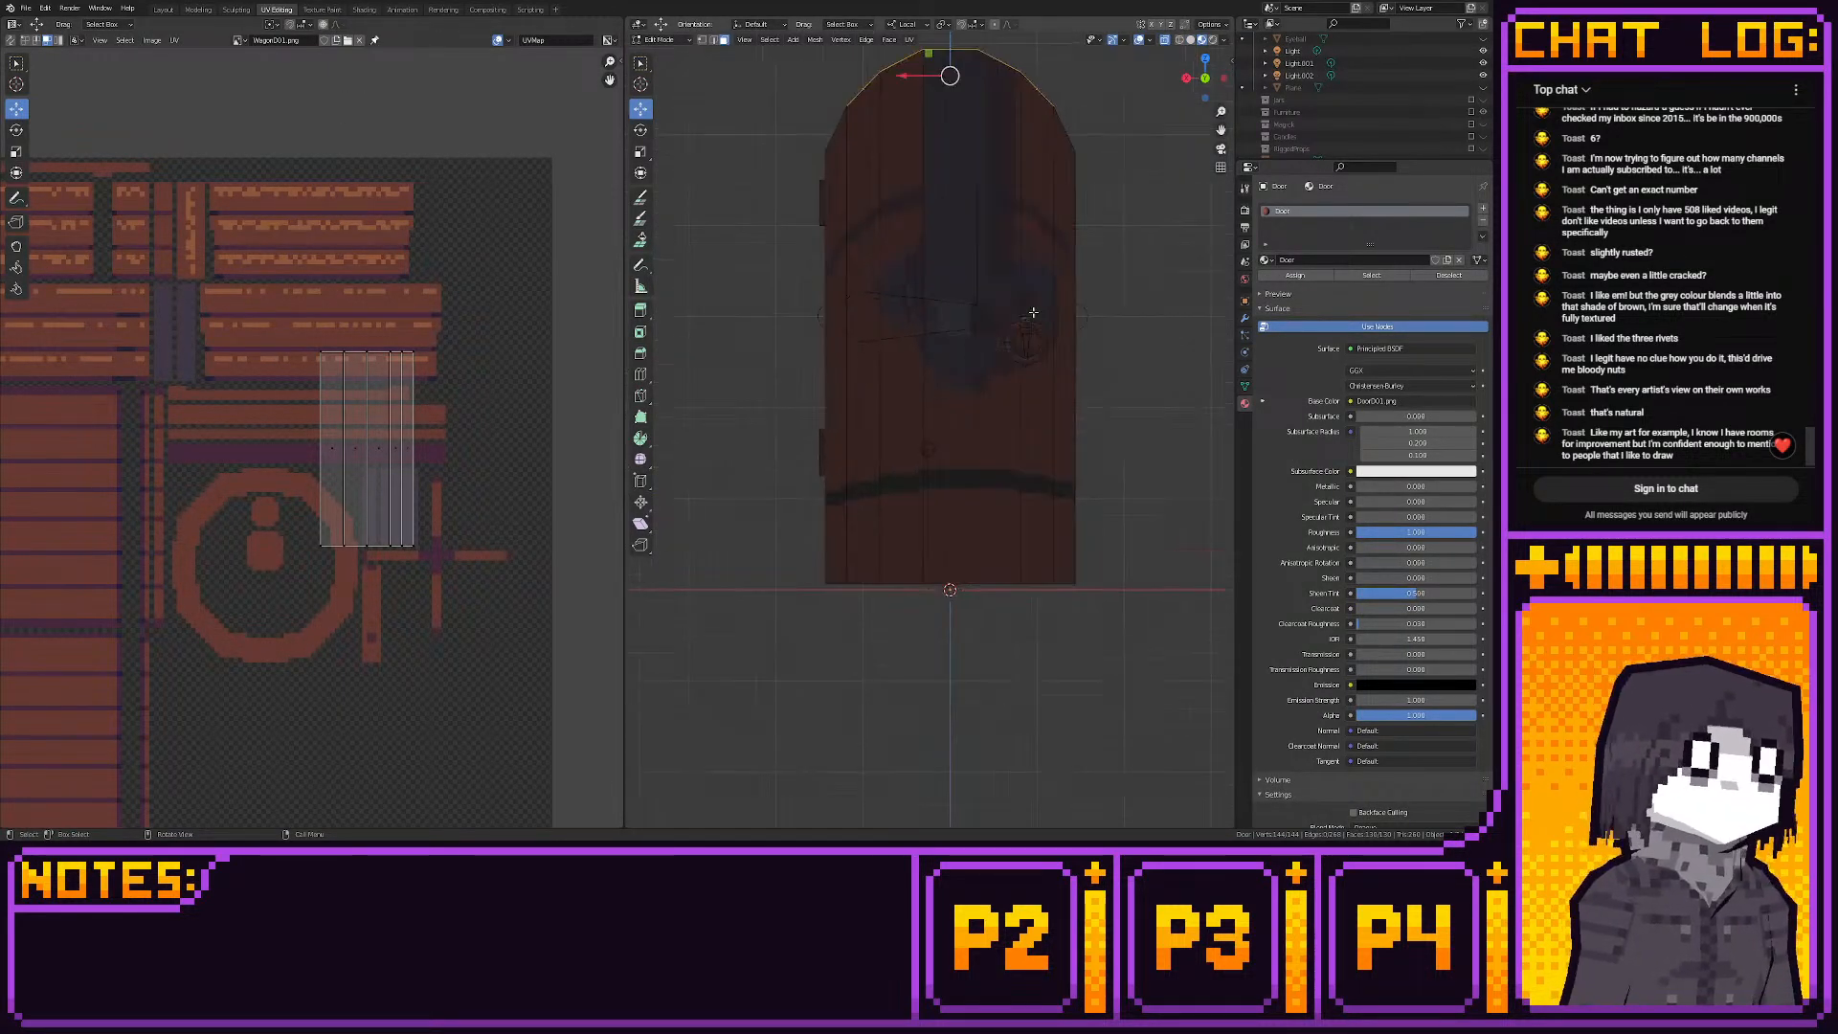
left_click(1165, 42)
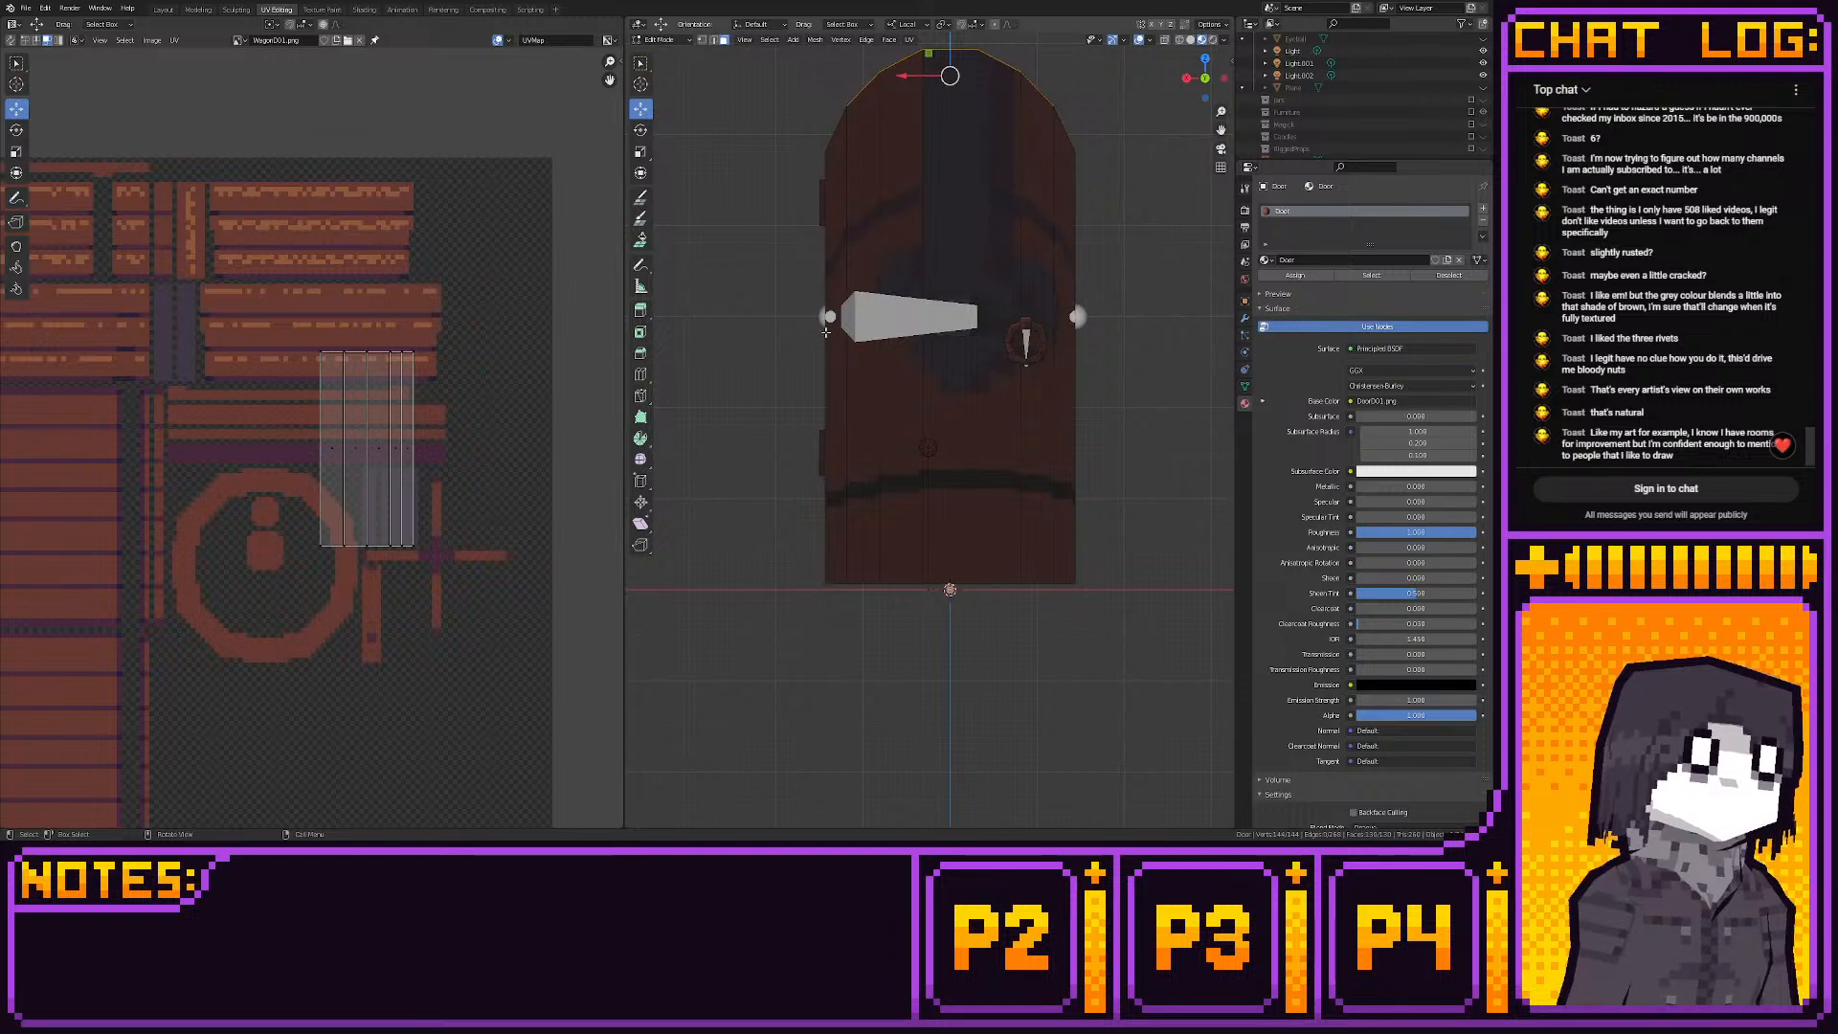
left_click_drag(826, 332, 1149, 401)
left_click_drag(836, 449, 1111, 478)
middle_click_drag(1096, 430, 1137, 509, "shift")
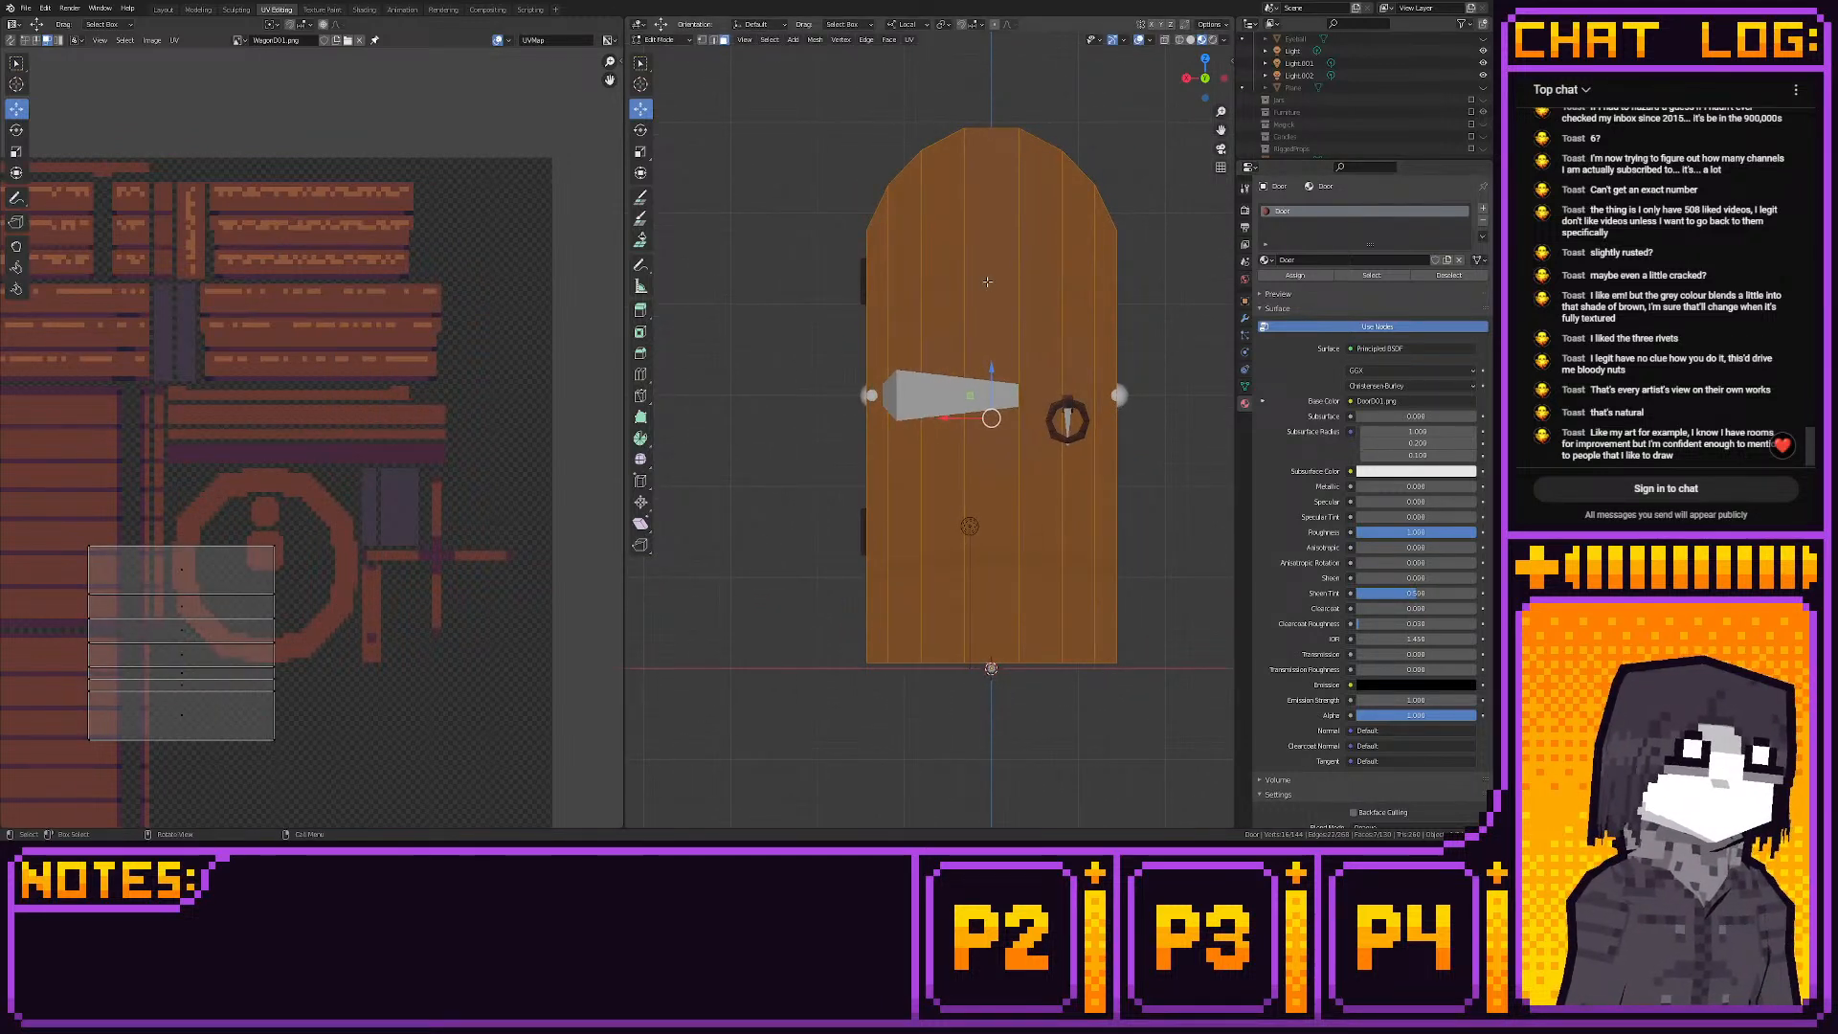
key("a")
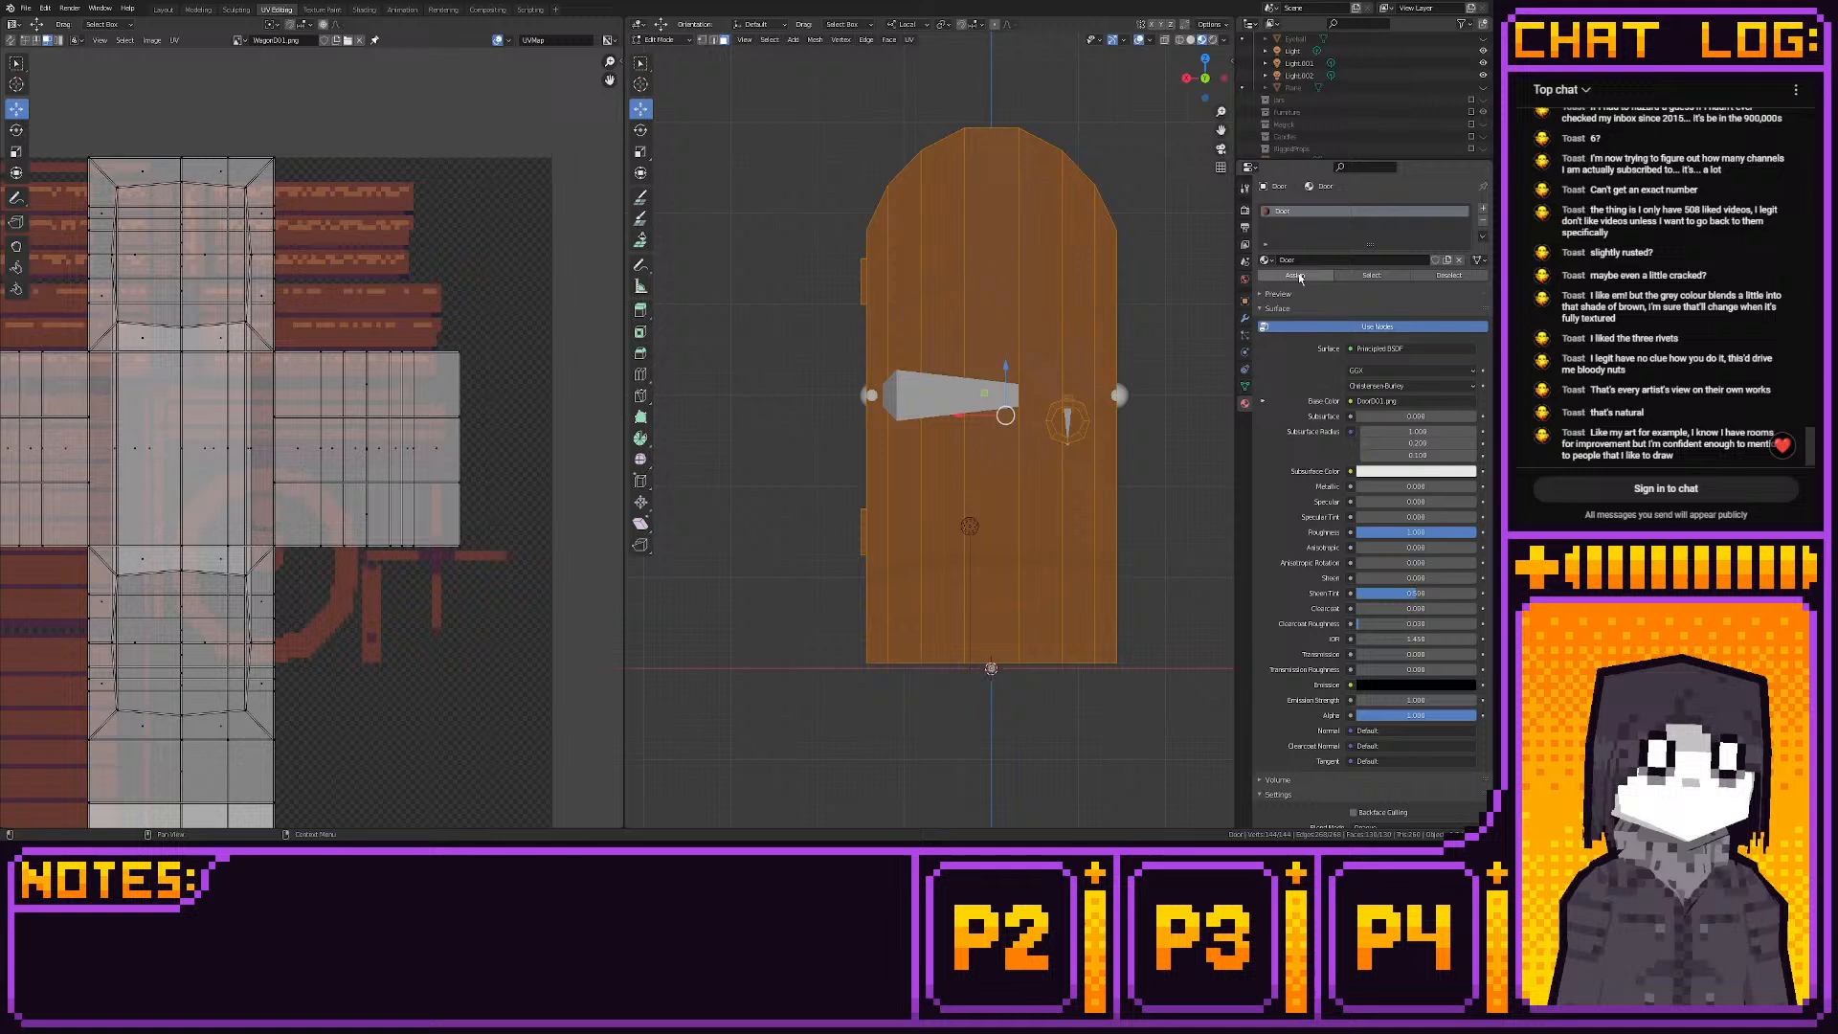
Display the DoorD01.png texture behind the door's UVs in the UV editor
left_click(239, 41)
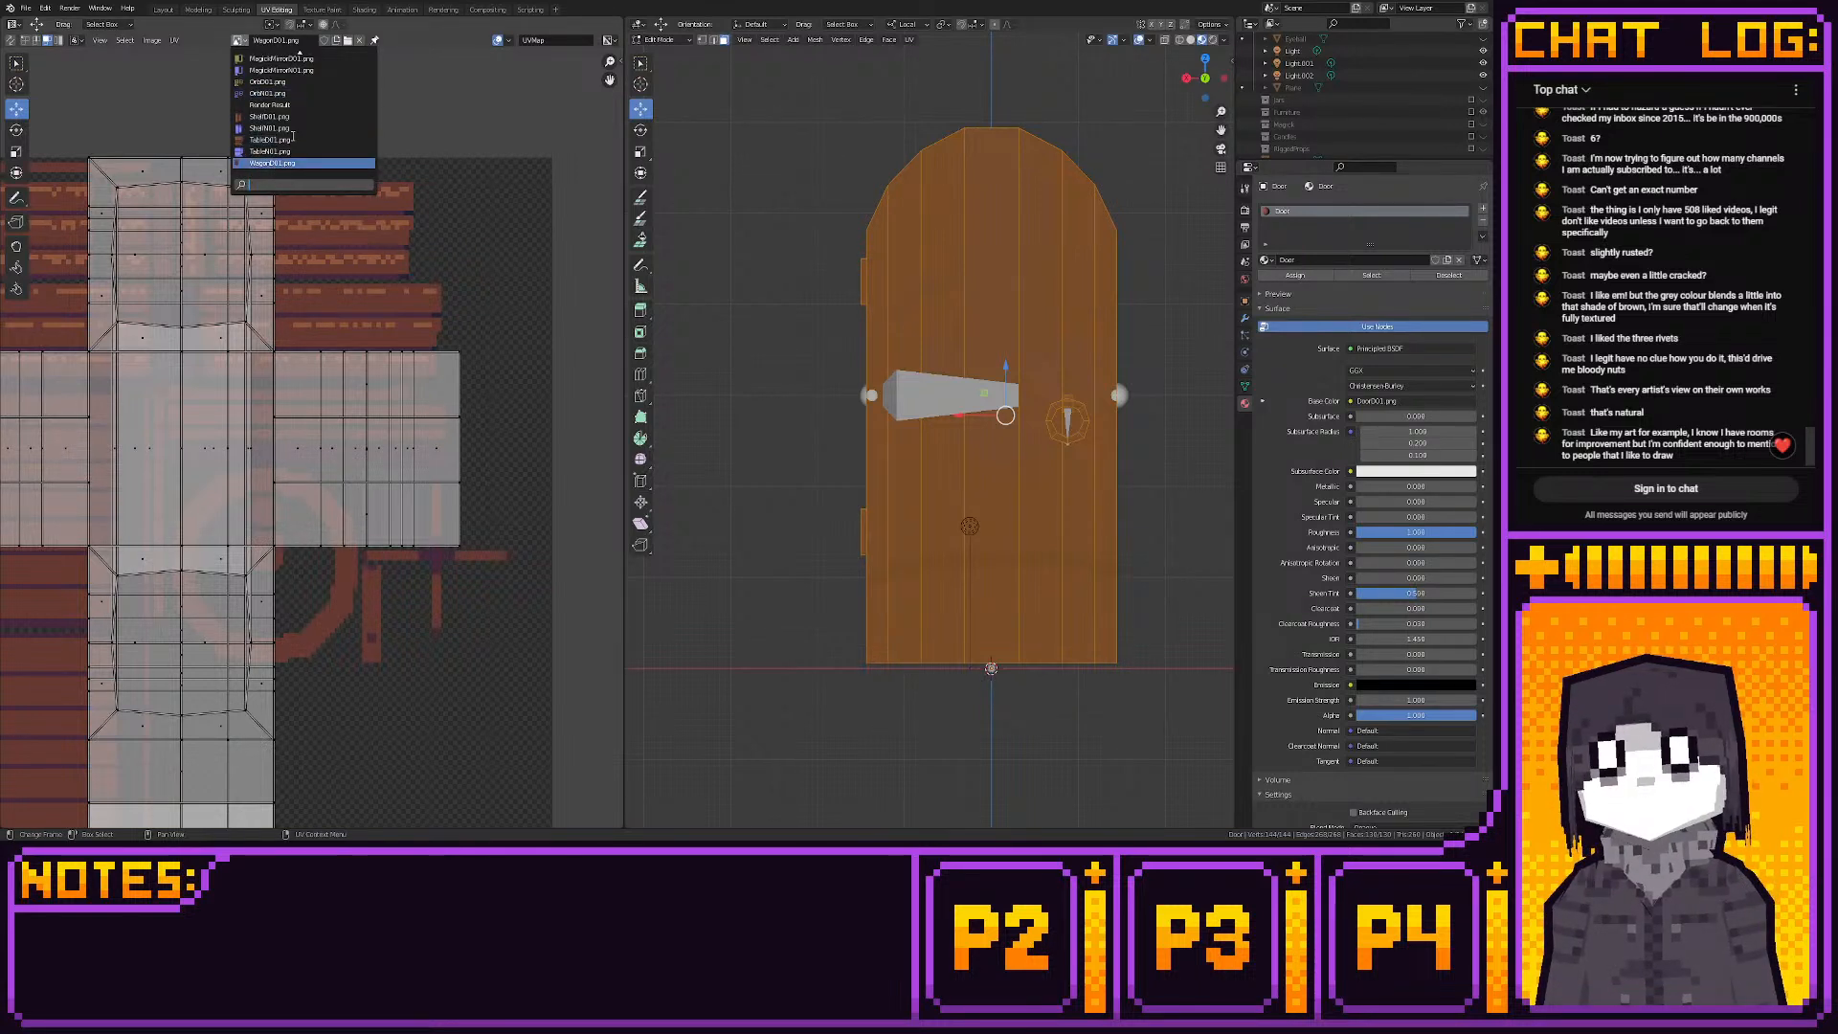
scroll(293, 136, "up", 15)
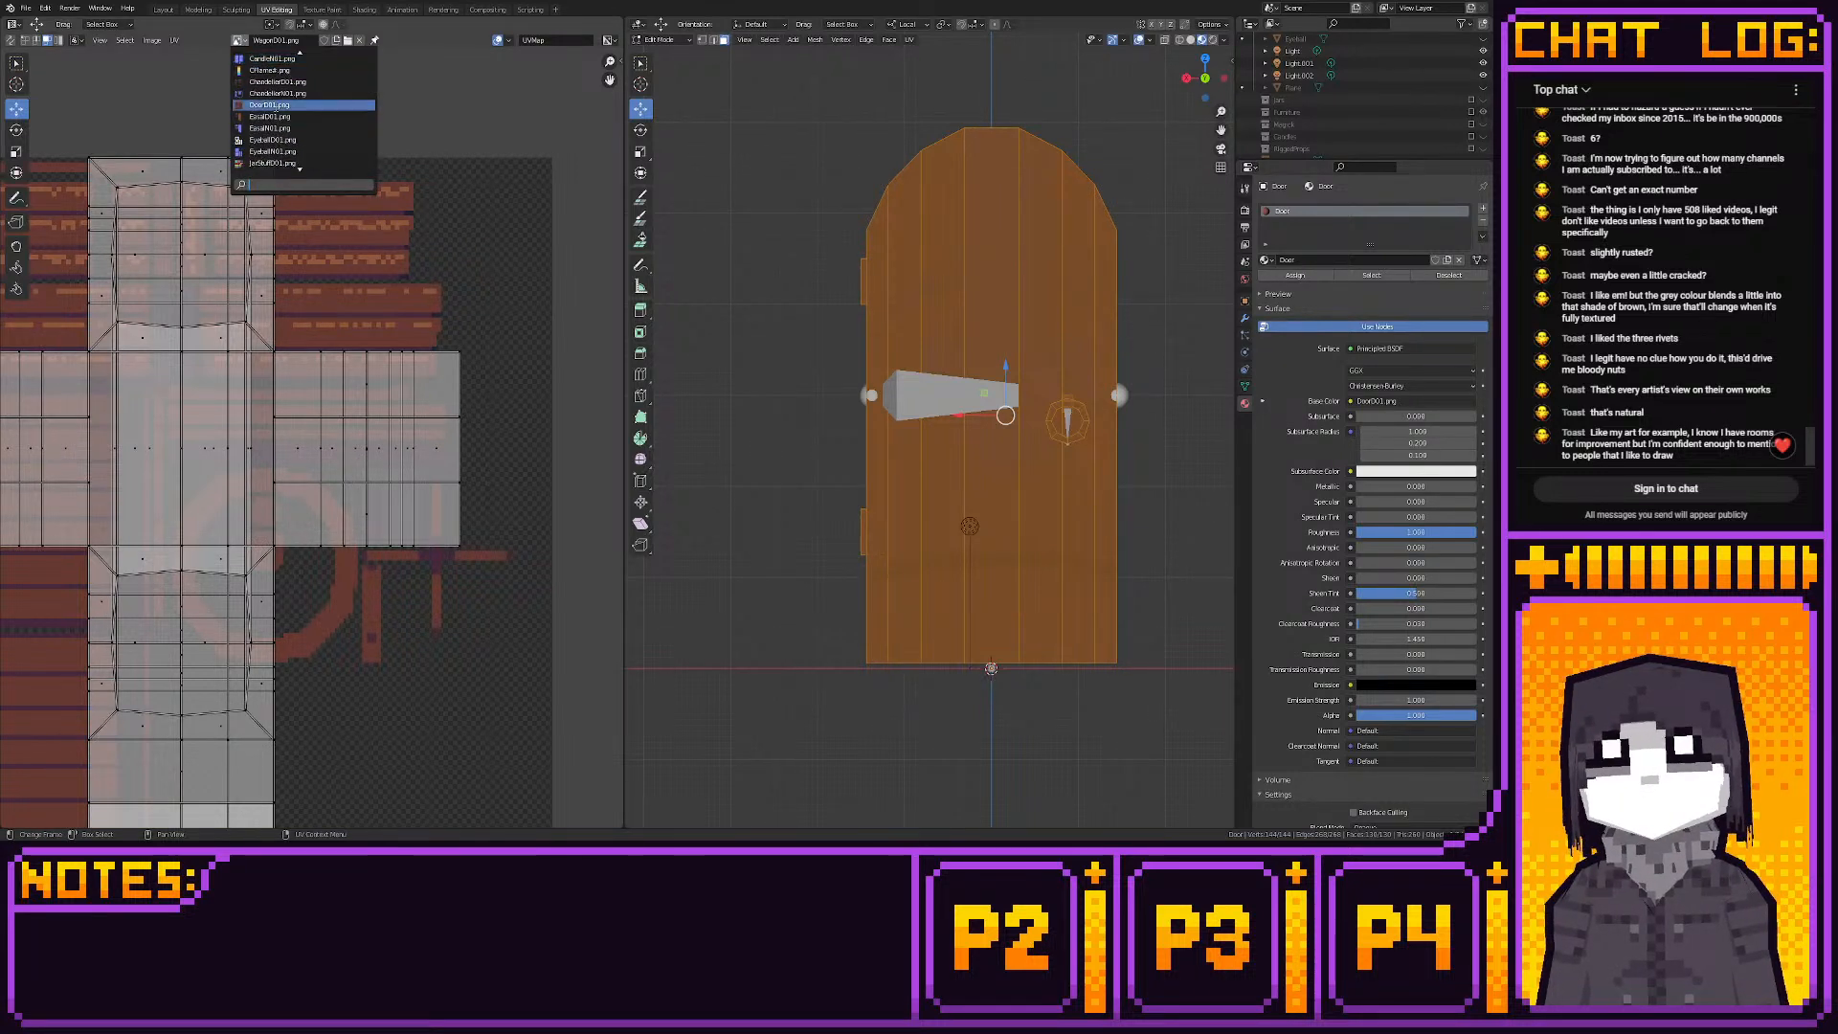
left_click(250, 66)
middle_click_drag(237, 225, 432, 121)
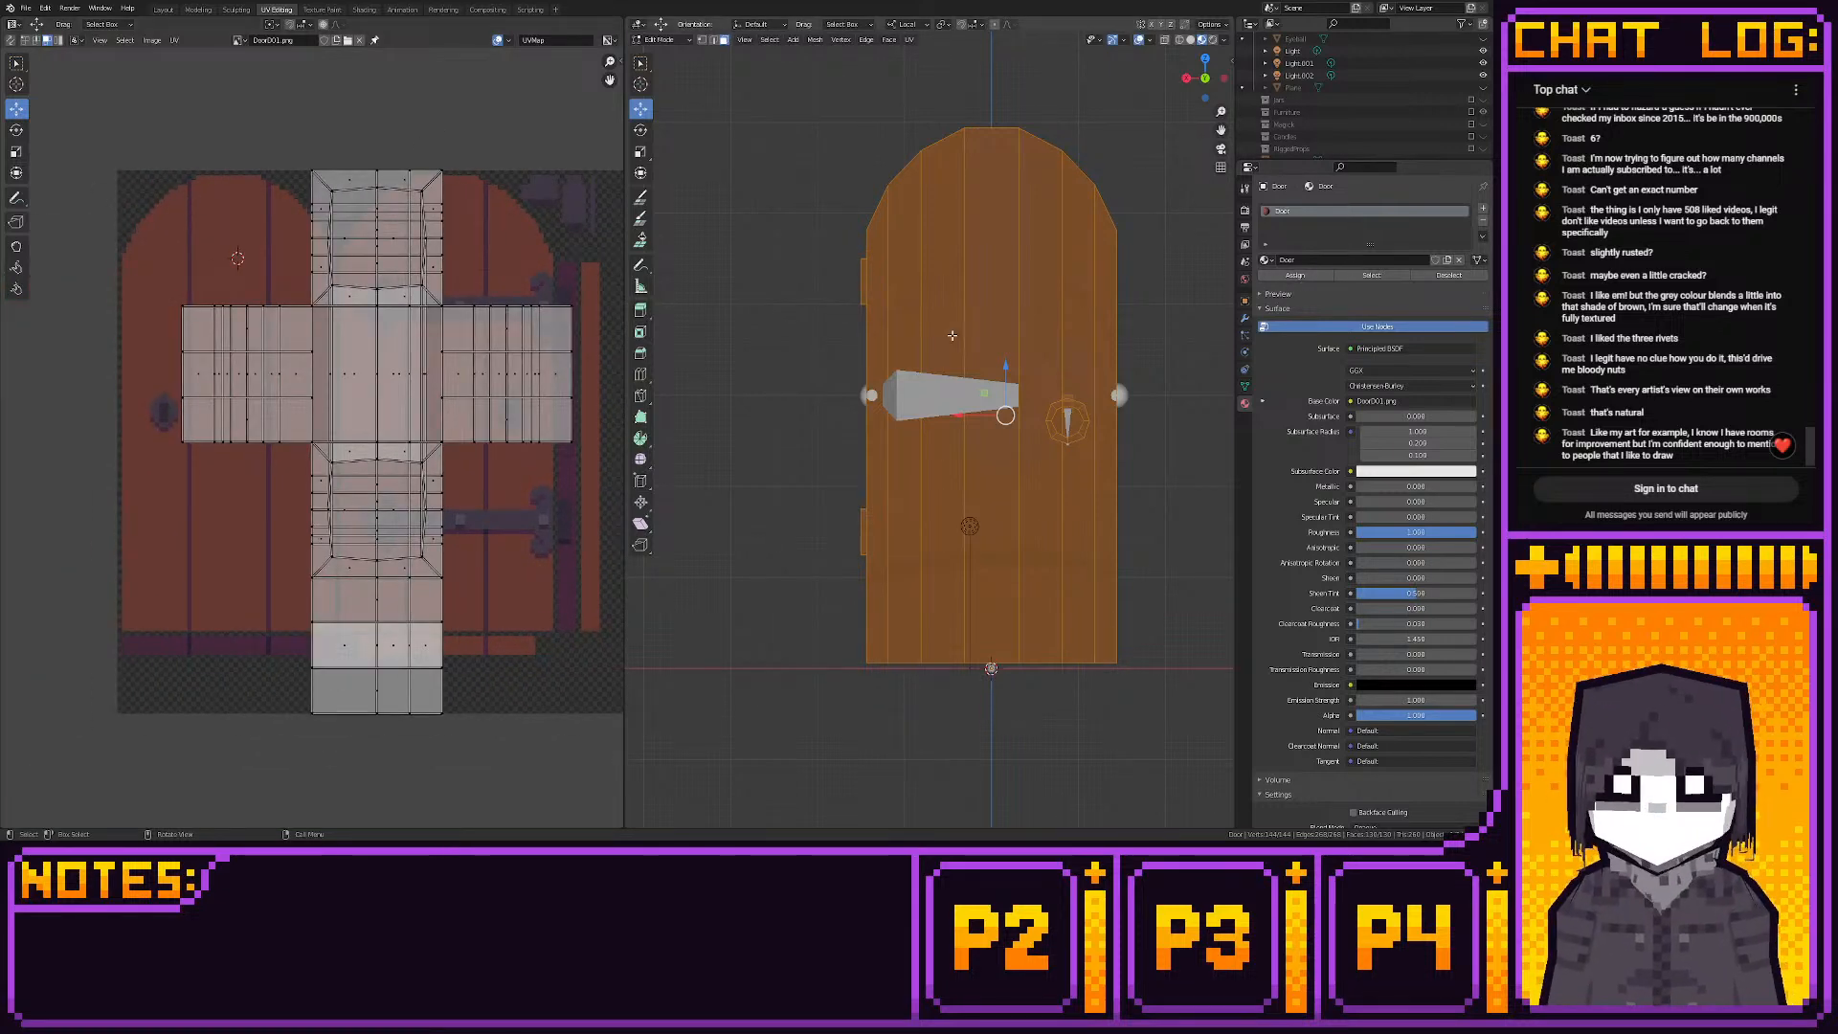
Select the plank faces on the viewed side of the door and unwrap them with Project From View
left_click_drag(881, 296, 1095, 339)
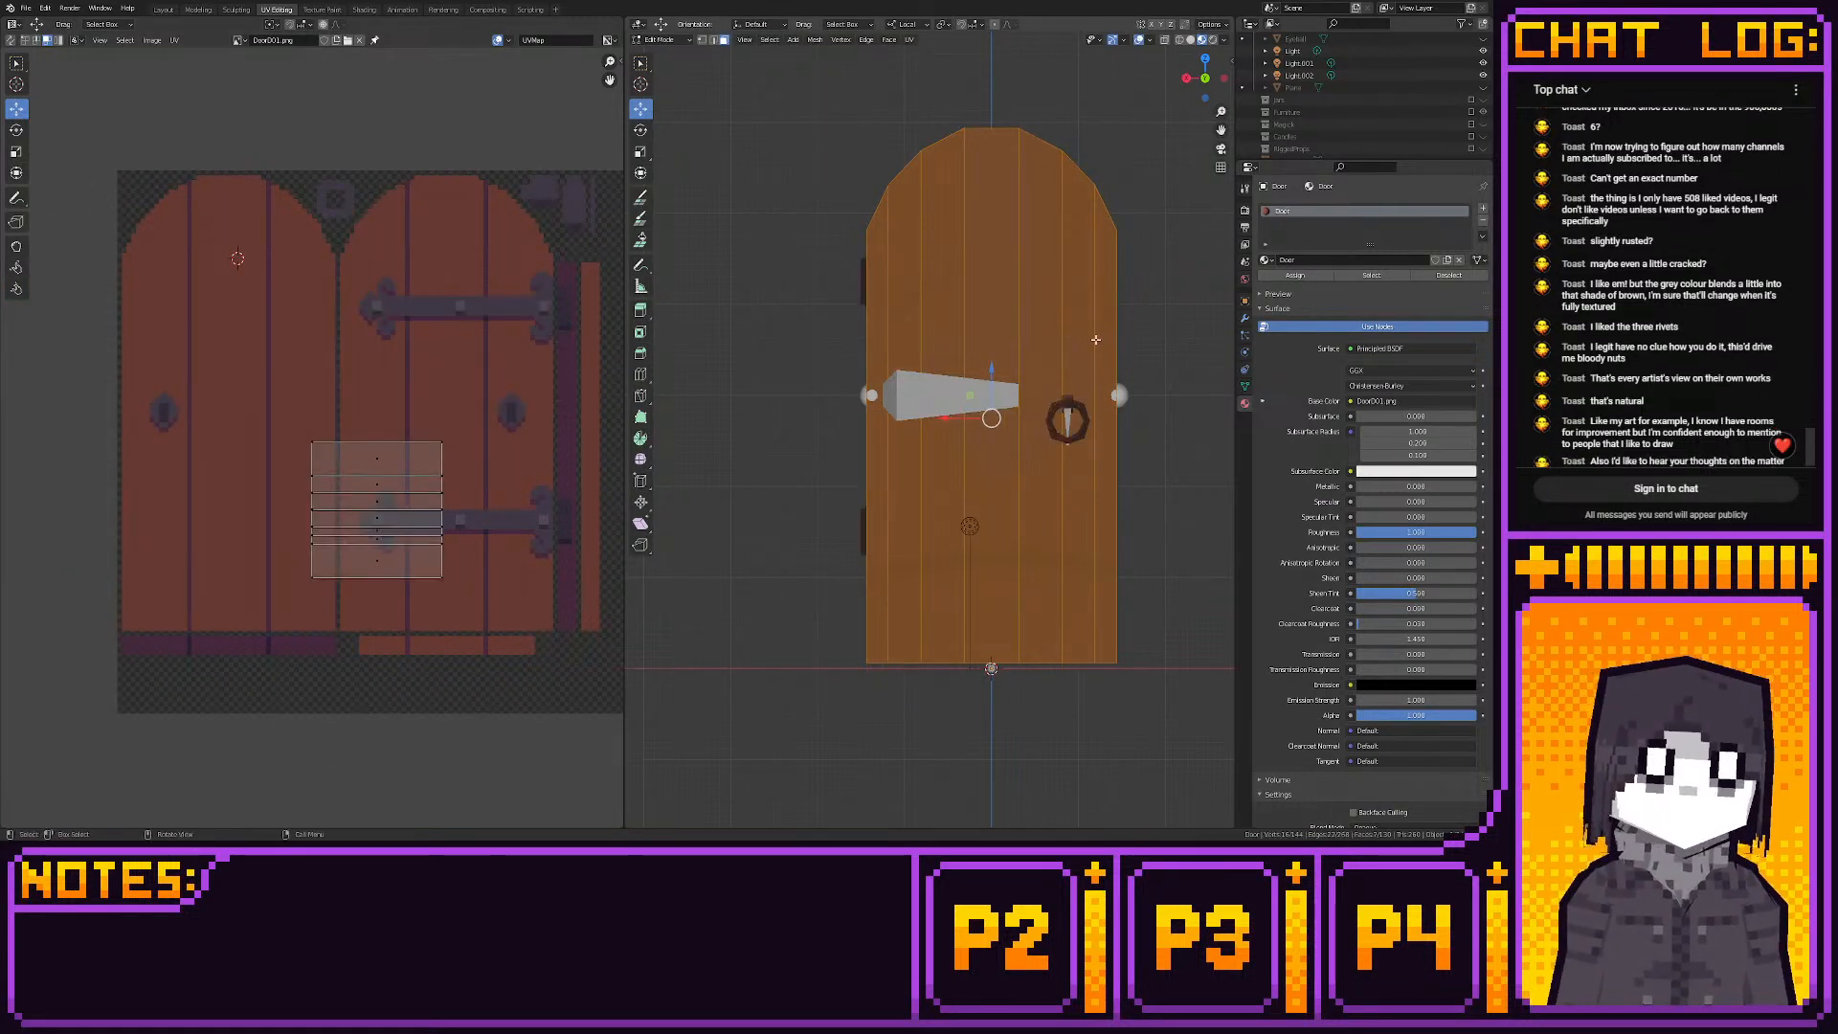
key("u")
left_click(1034, 346)
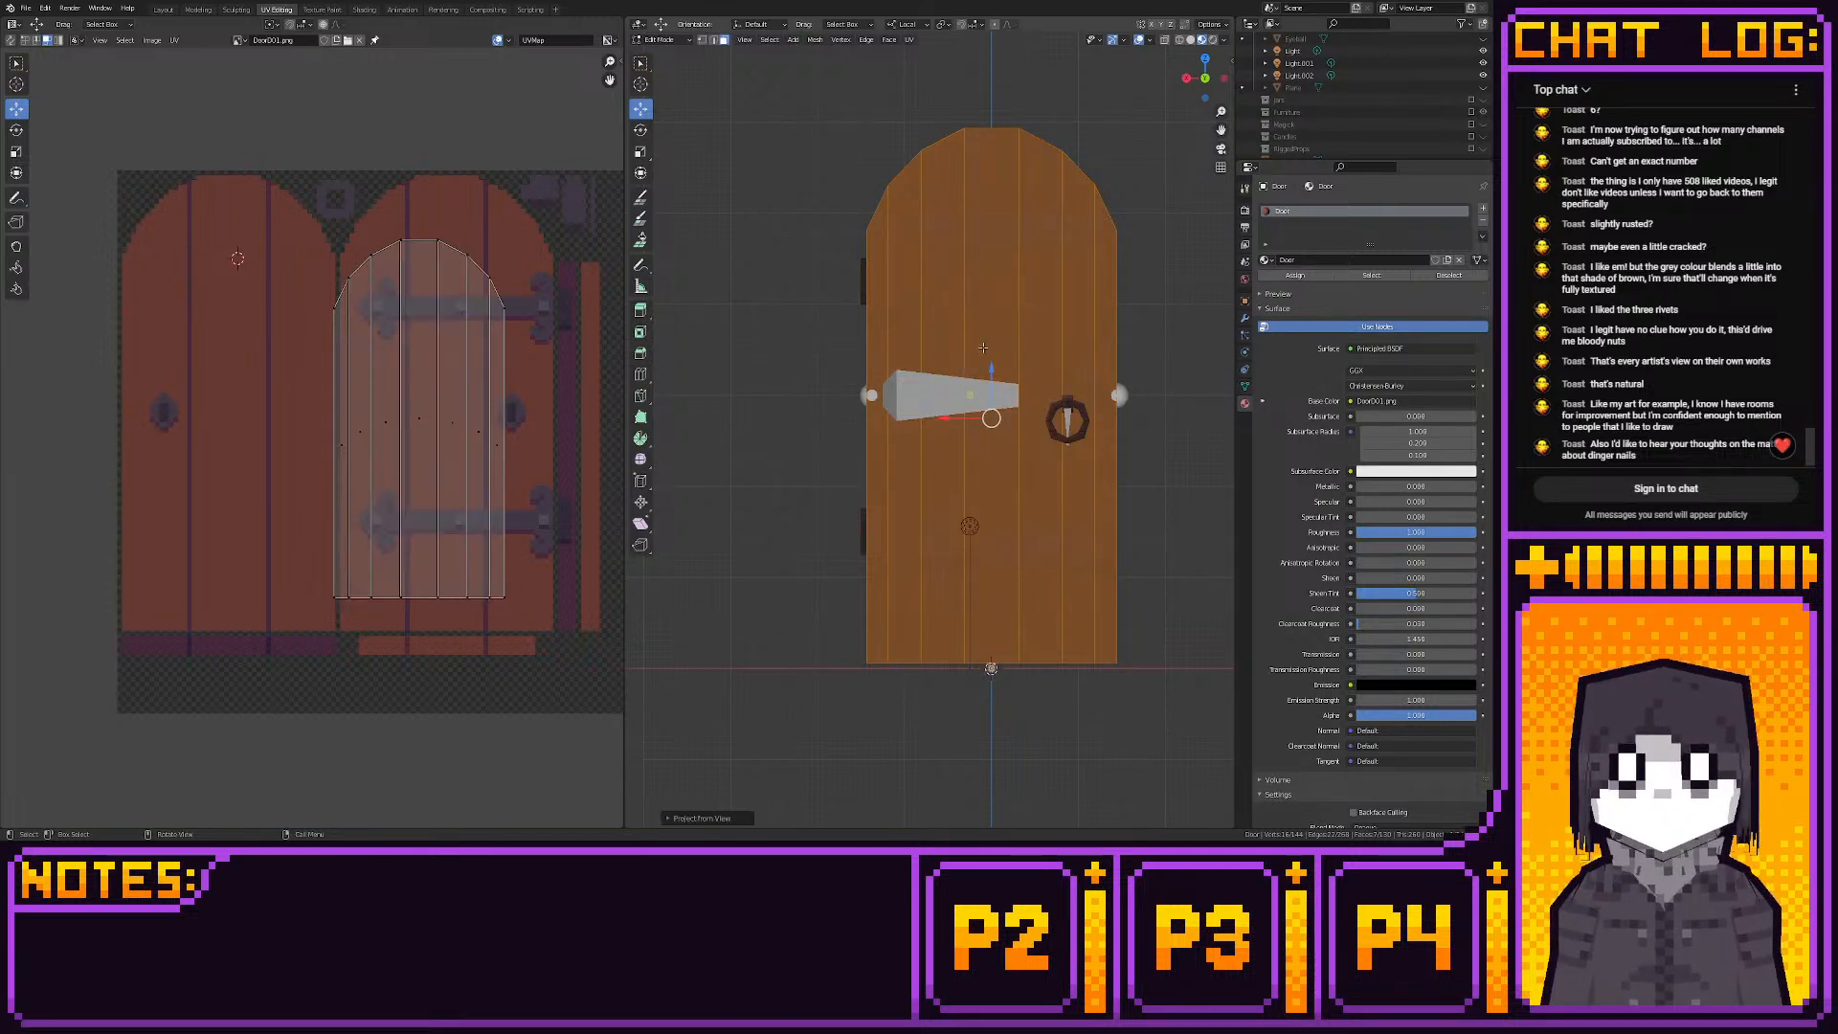
Move the projected plank UVs over the hinged door panel of the texture and enlarge them by about 1.22
key("a")
key("g")
left_click(423, 379)
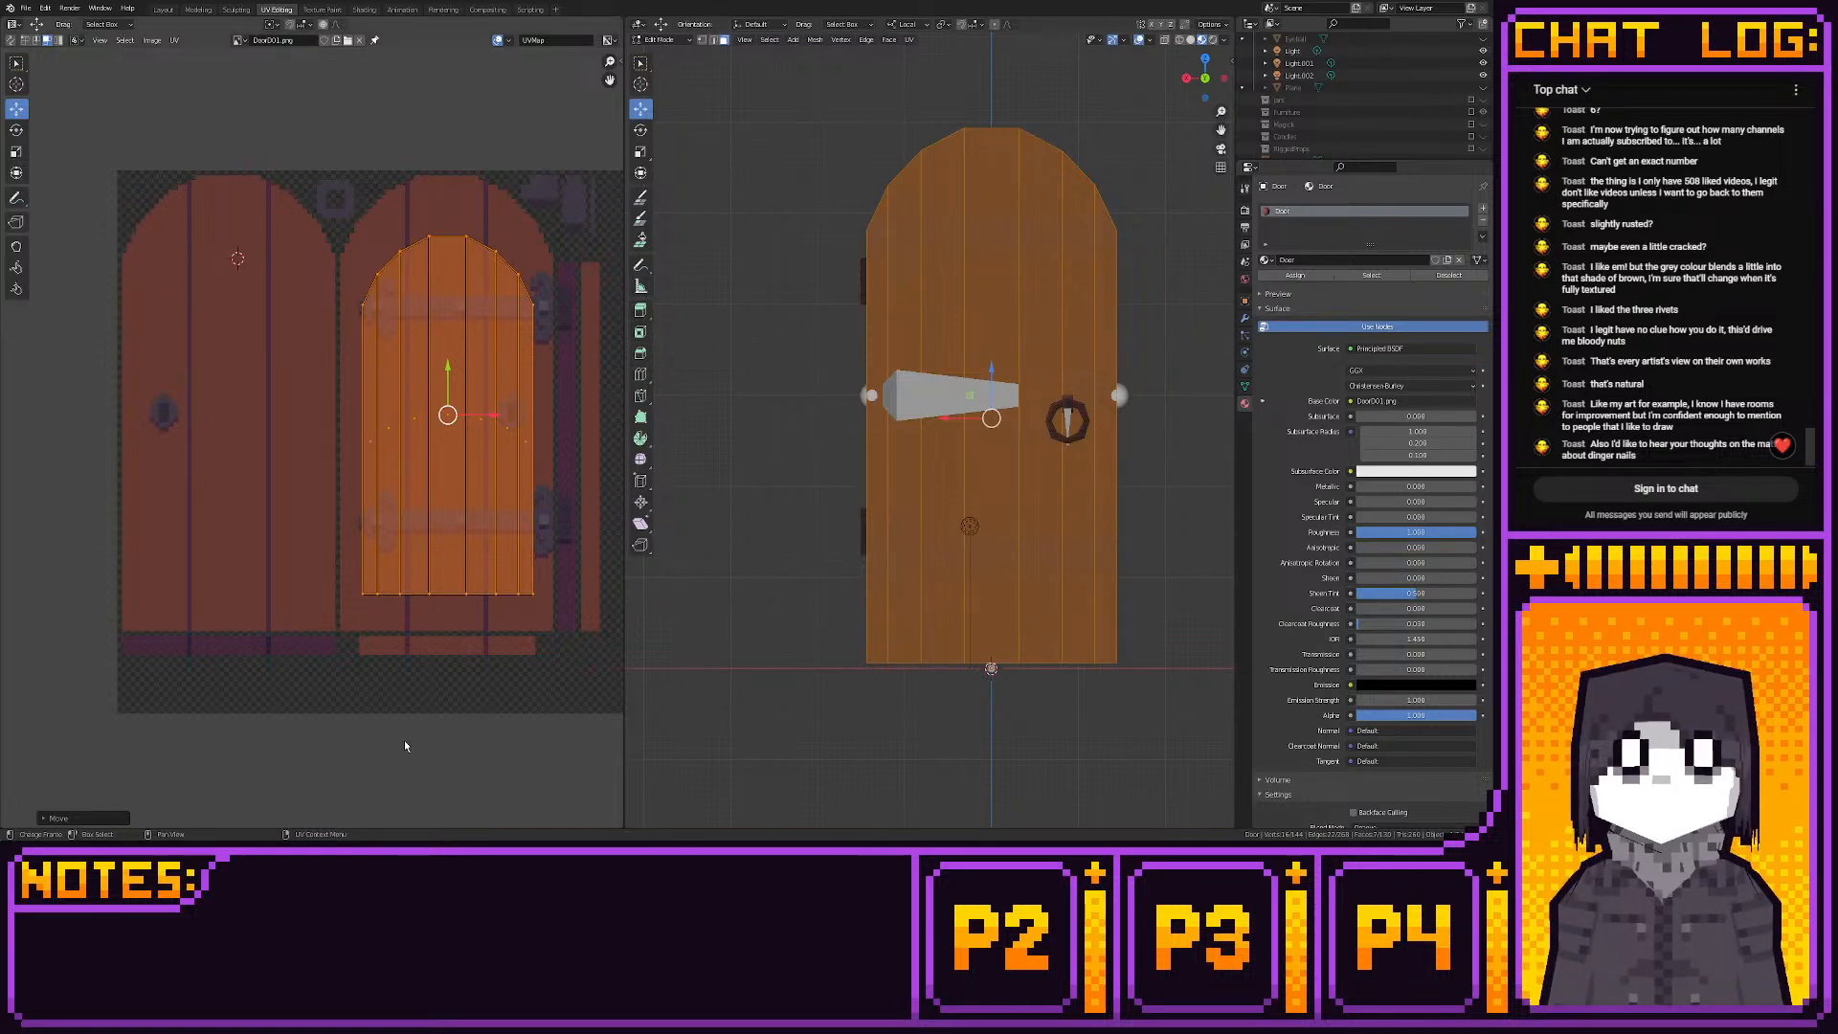
key("s")
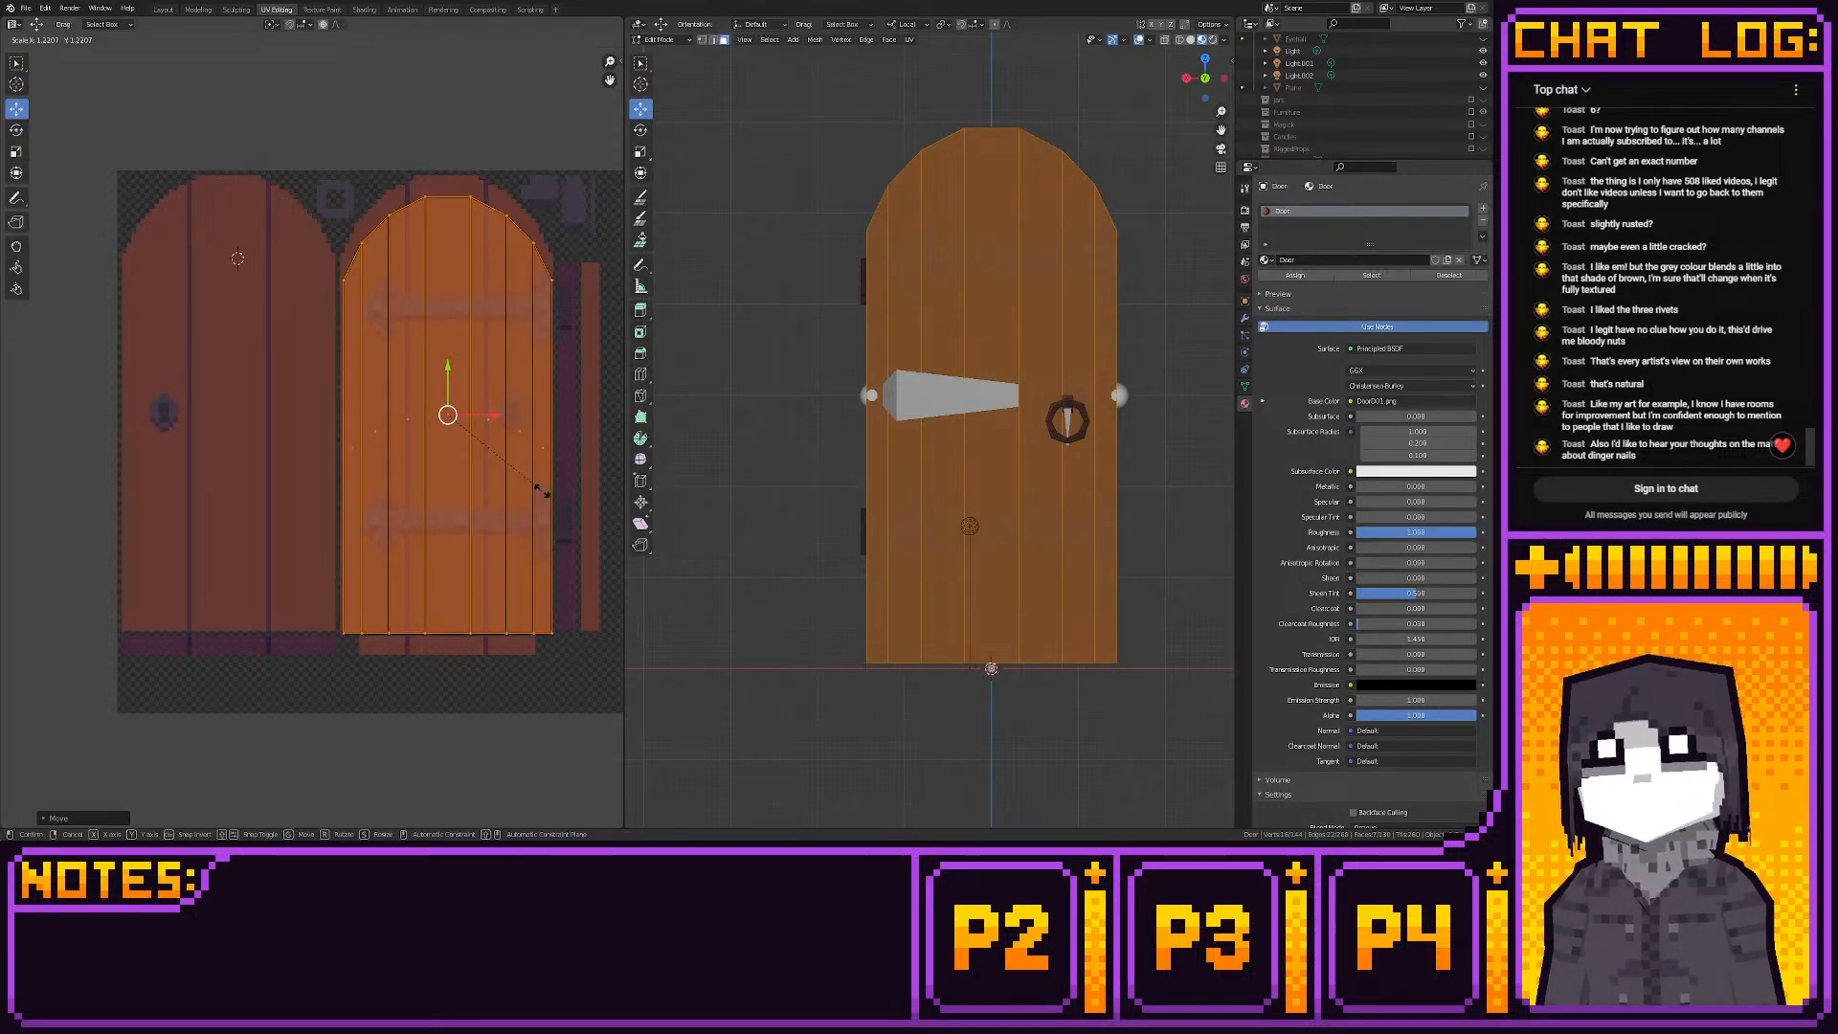
left_click(543, 491)
Fine-tune the position and scale of the plank UVs to match the hinged panel's outline, and snap the selection
scroll(522, 493, "up", 1)
key("g")
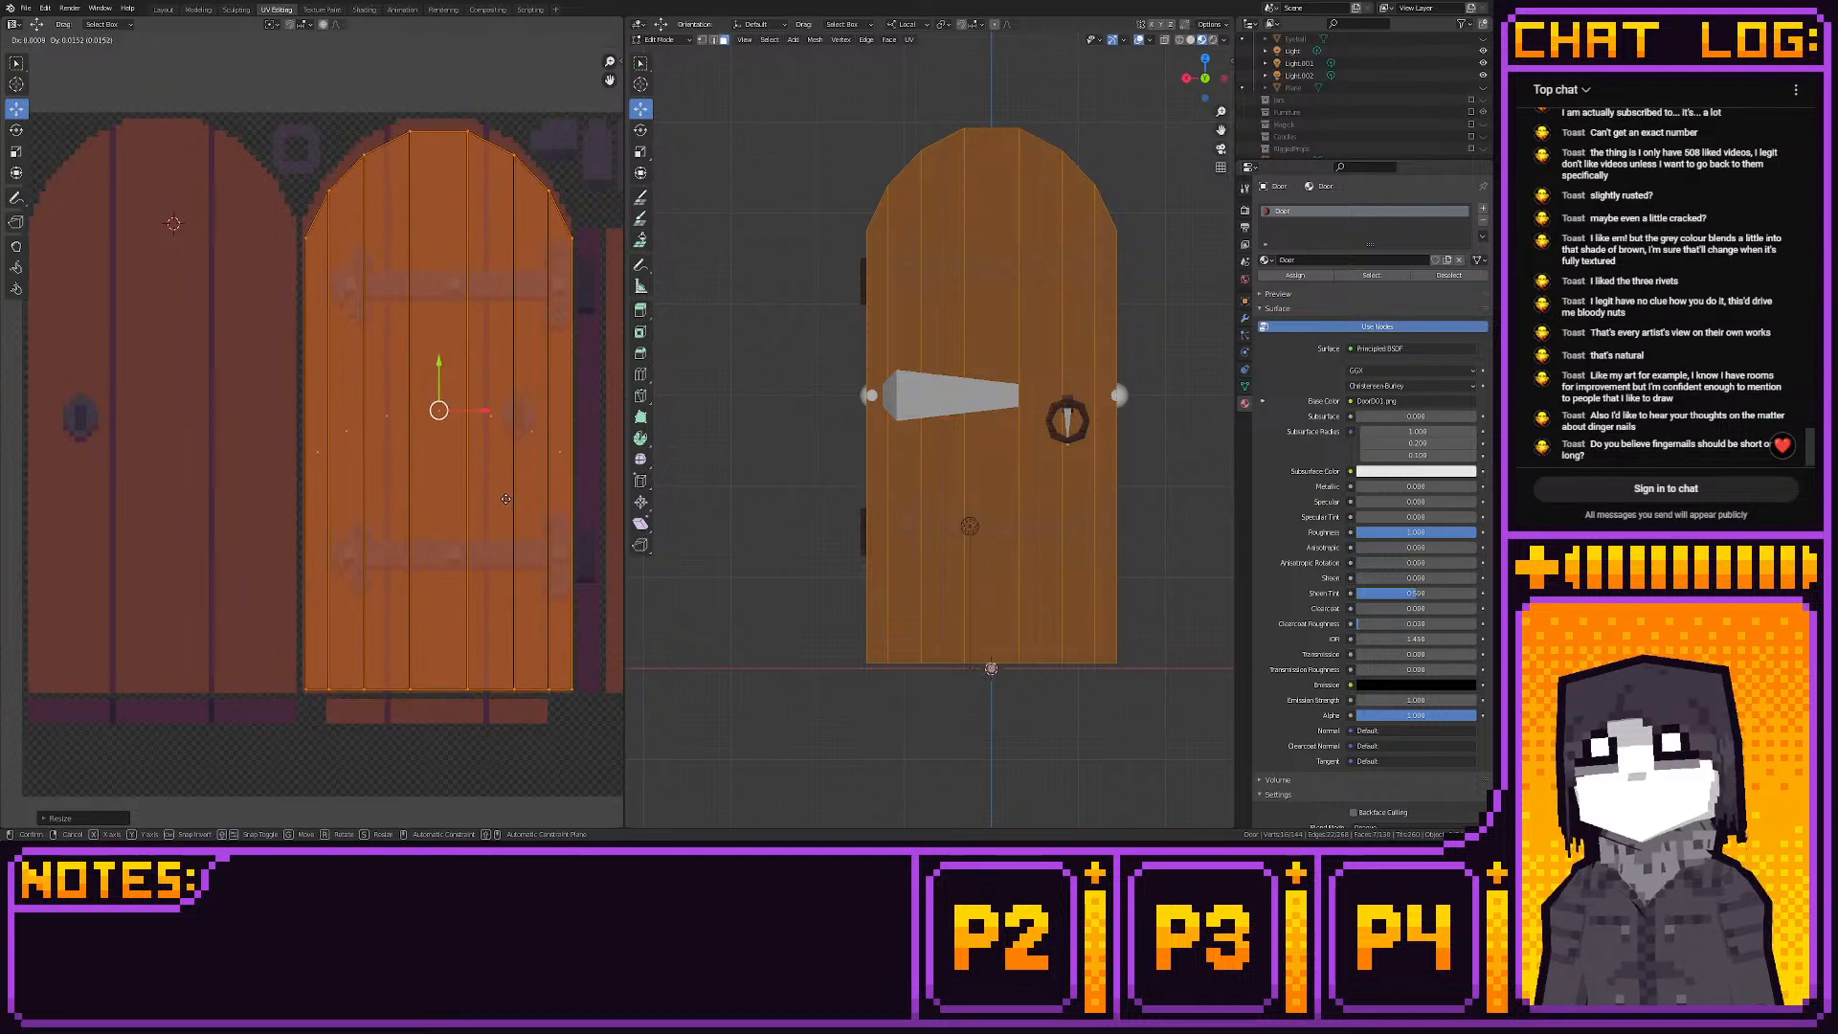
left_click(504, 497)
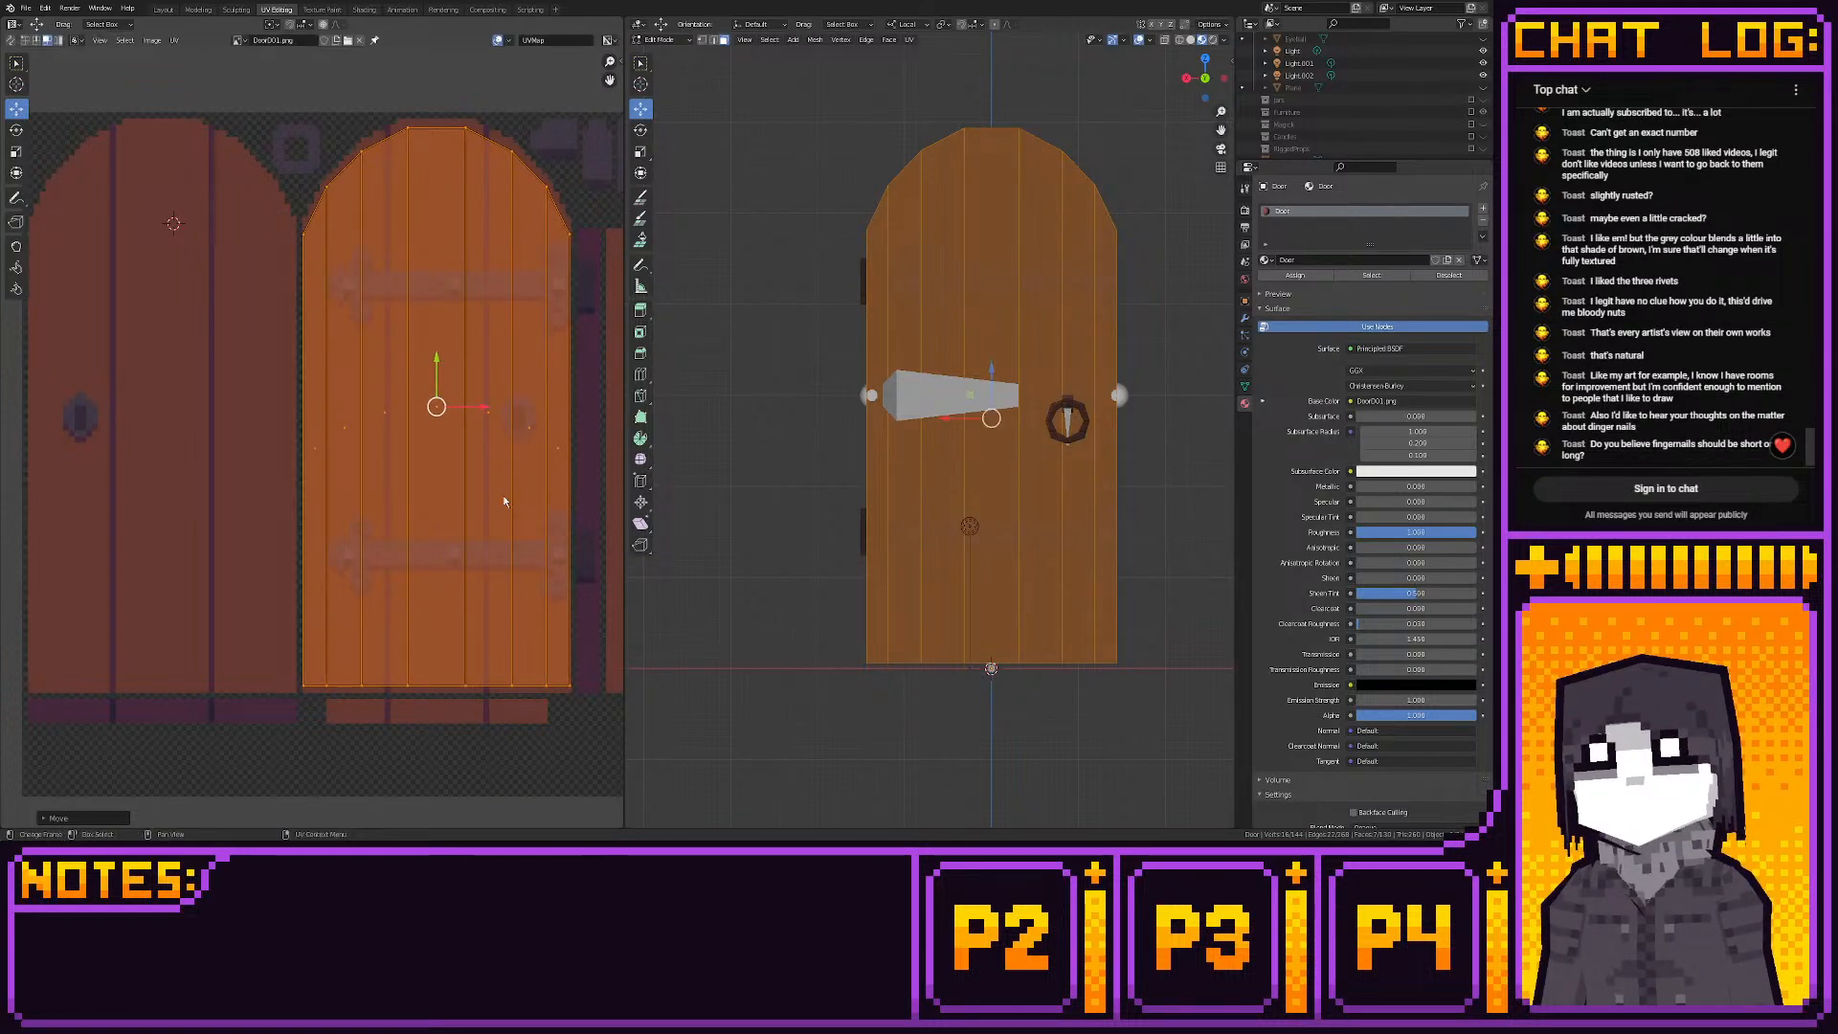
key("s")
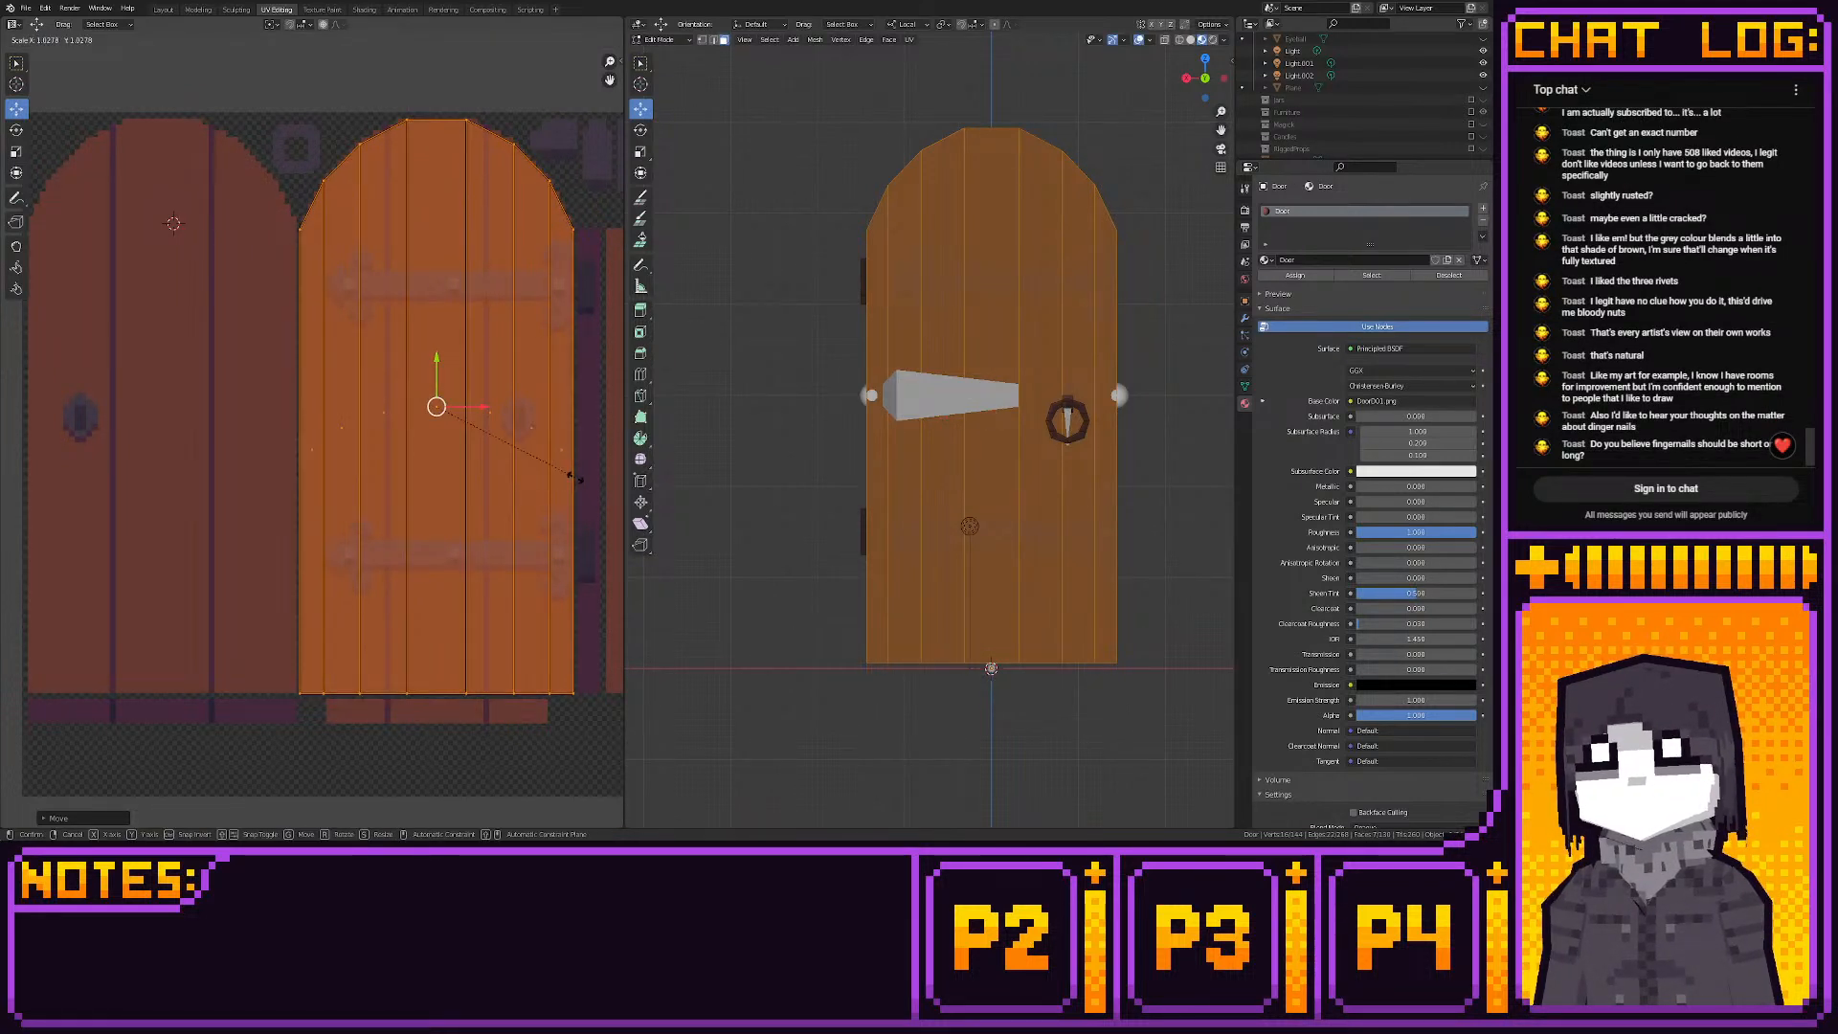
left_click(571, 476)
middle_click_drag(566, 463, 530, 506)
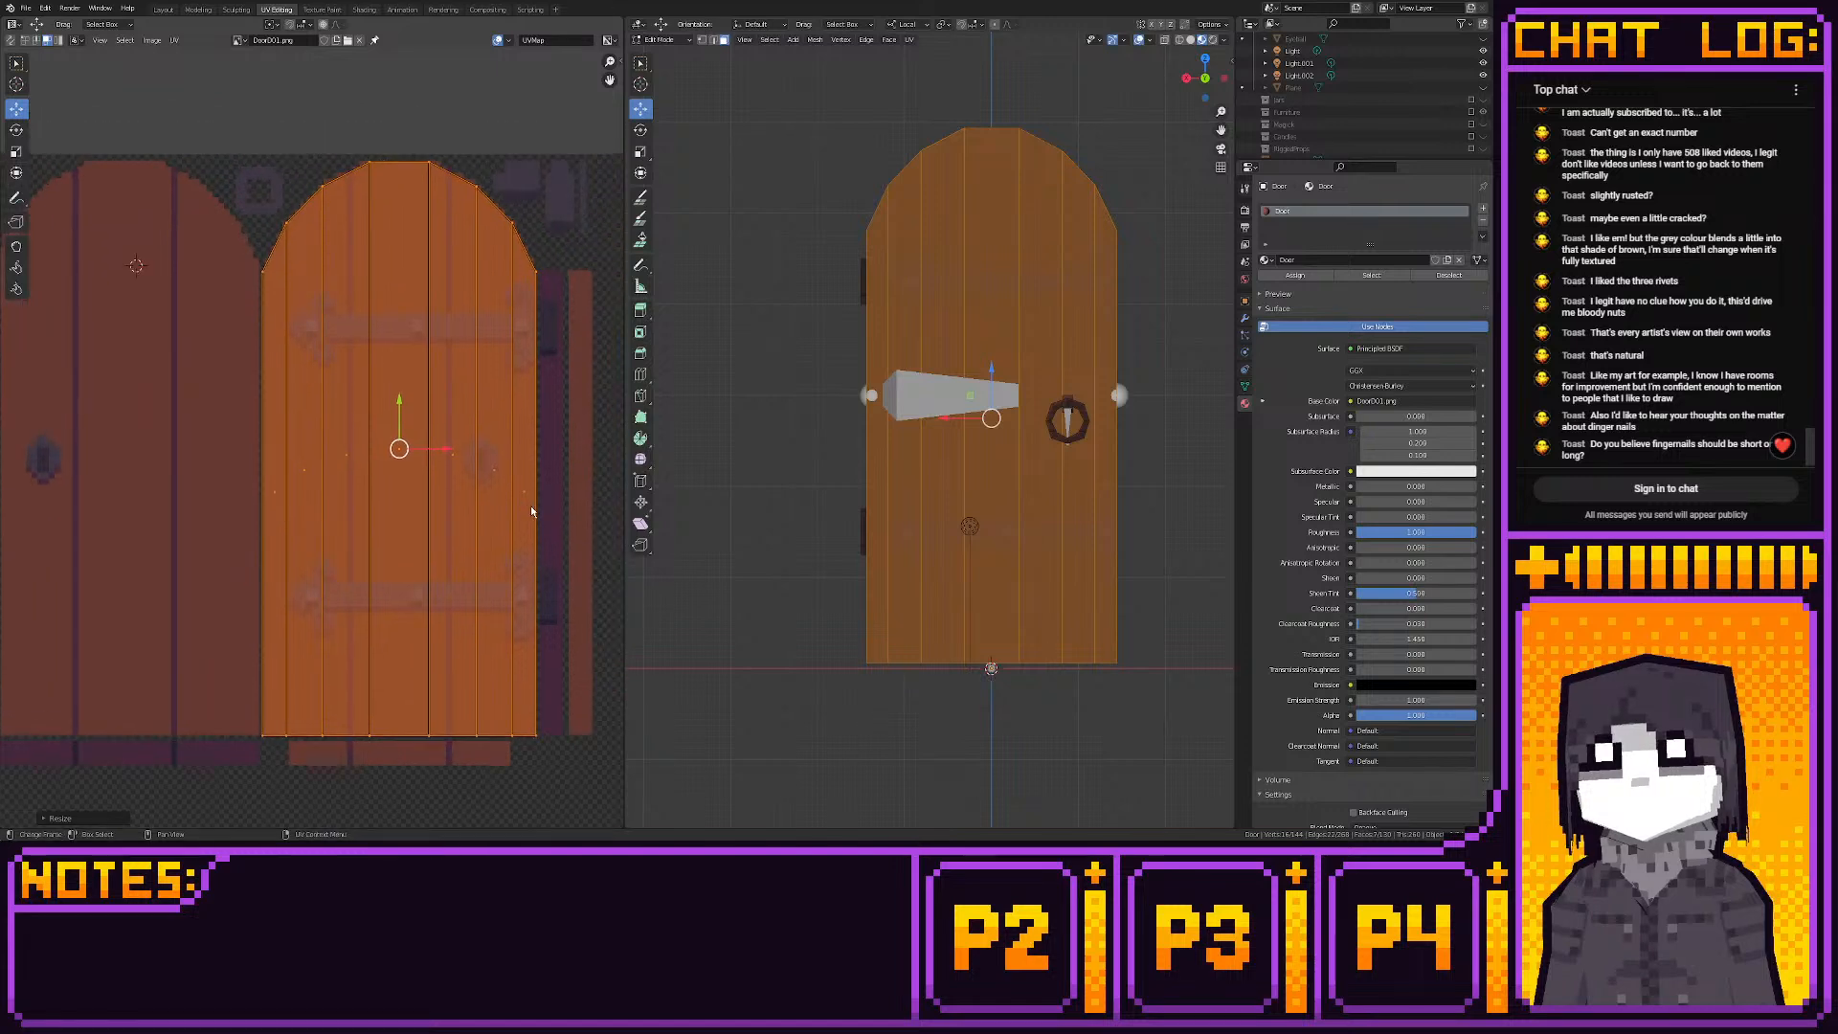
key("shift+s")
left_click(413, 505)
Check the UV alignment along the panel edges and examine the textured door in the Layout workspace
scroll(426, 594, "up", 3)
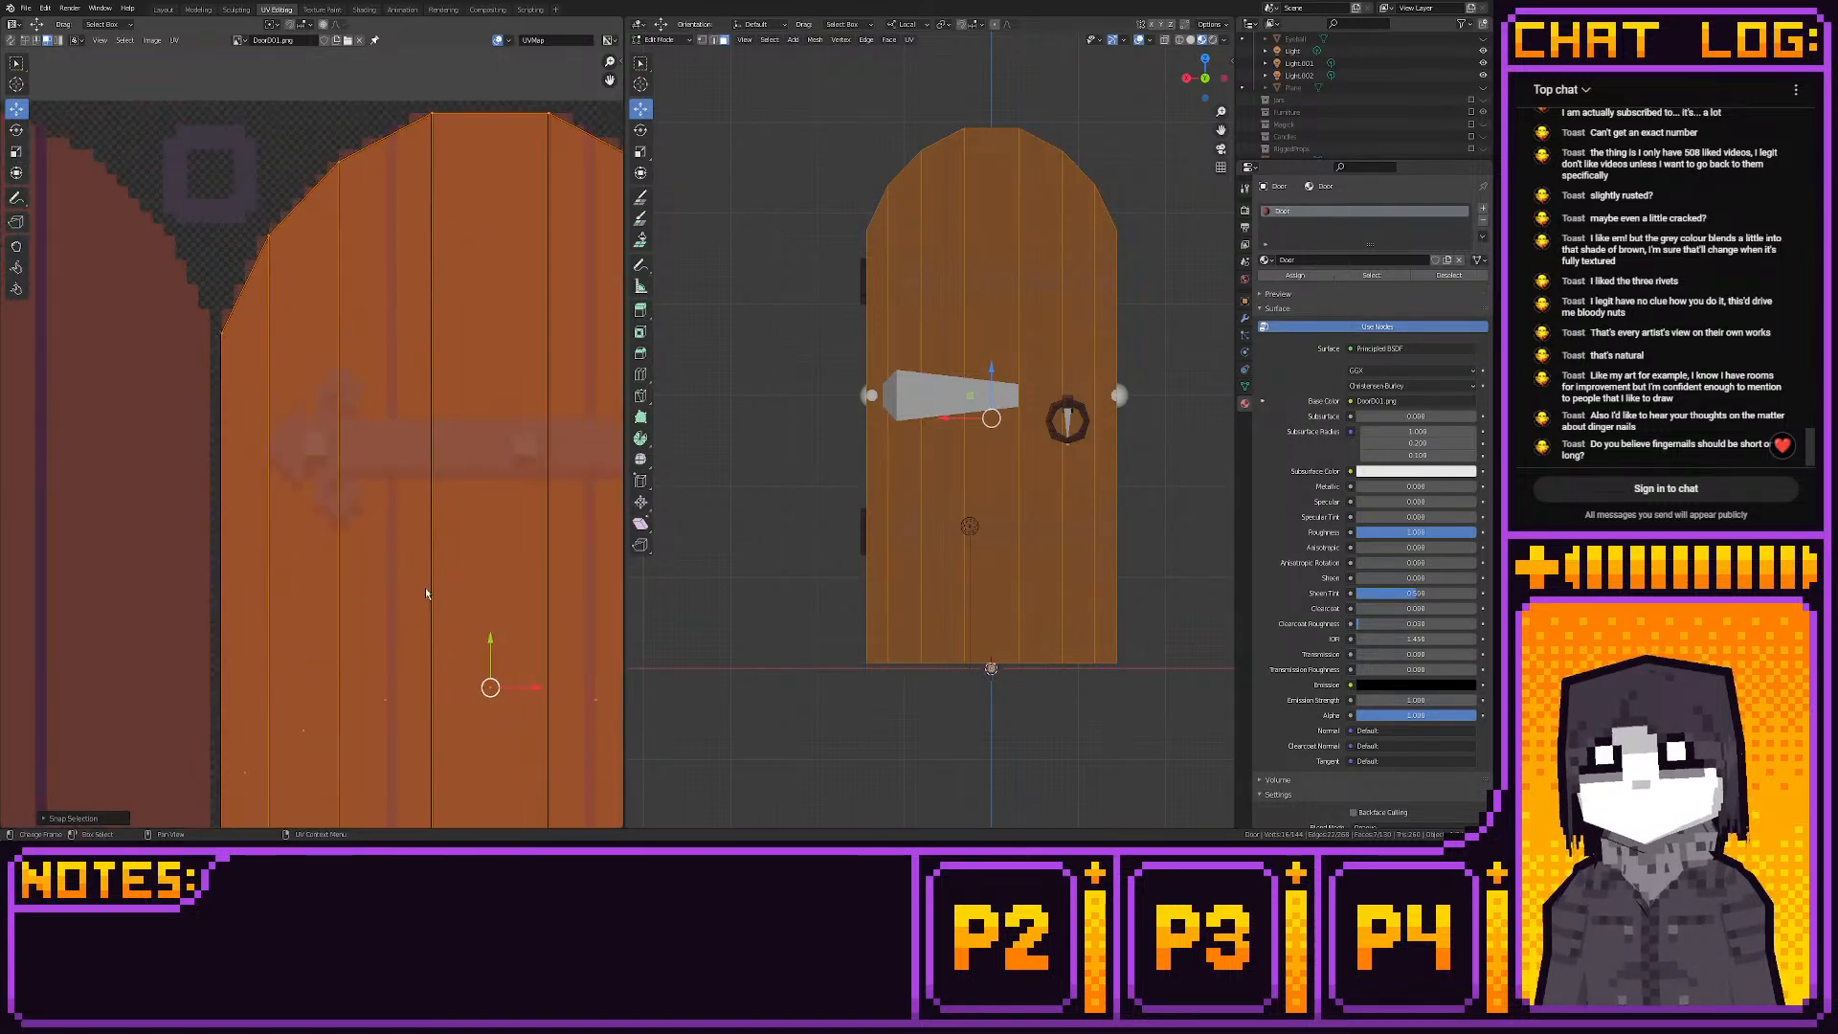
scroll(426, 594, "down", 5)
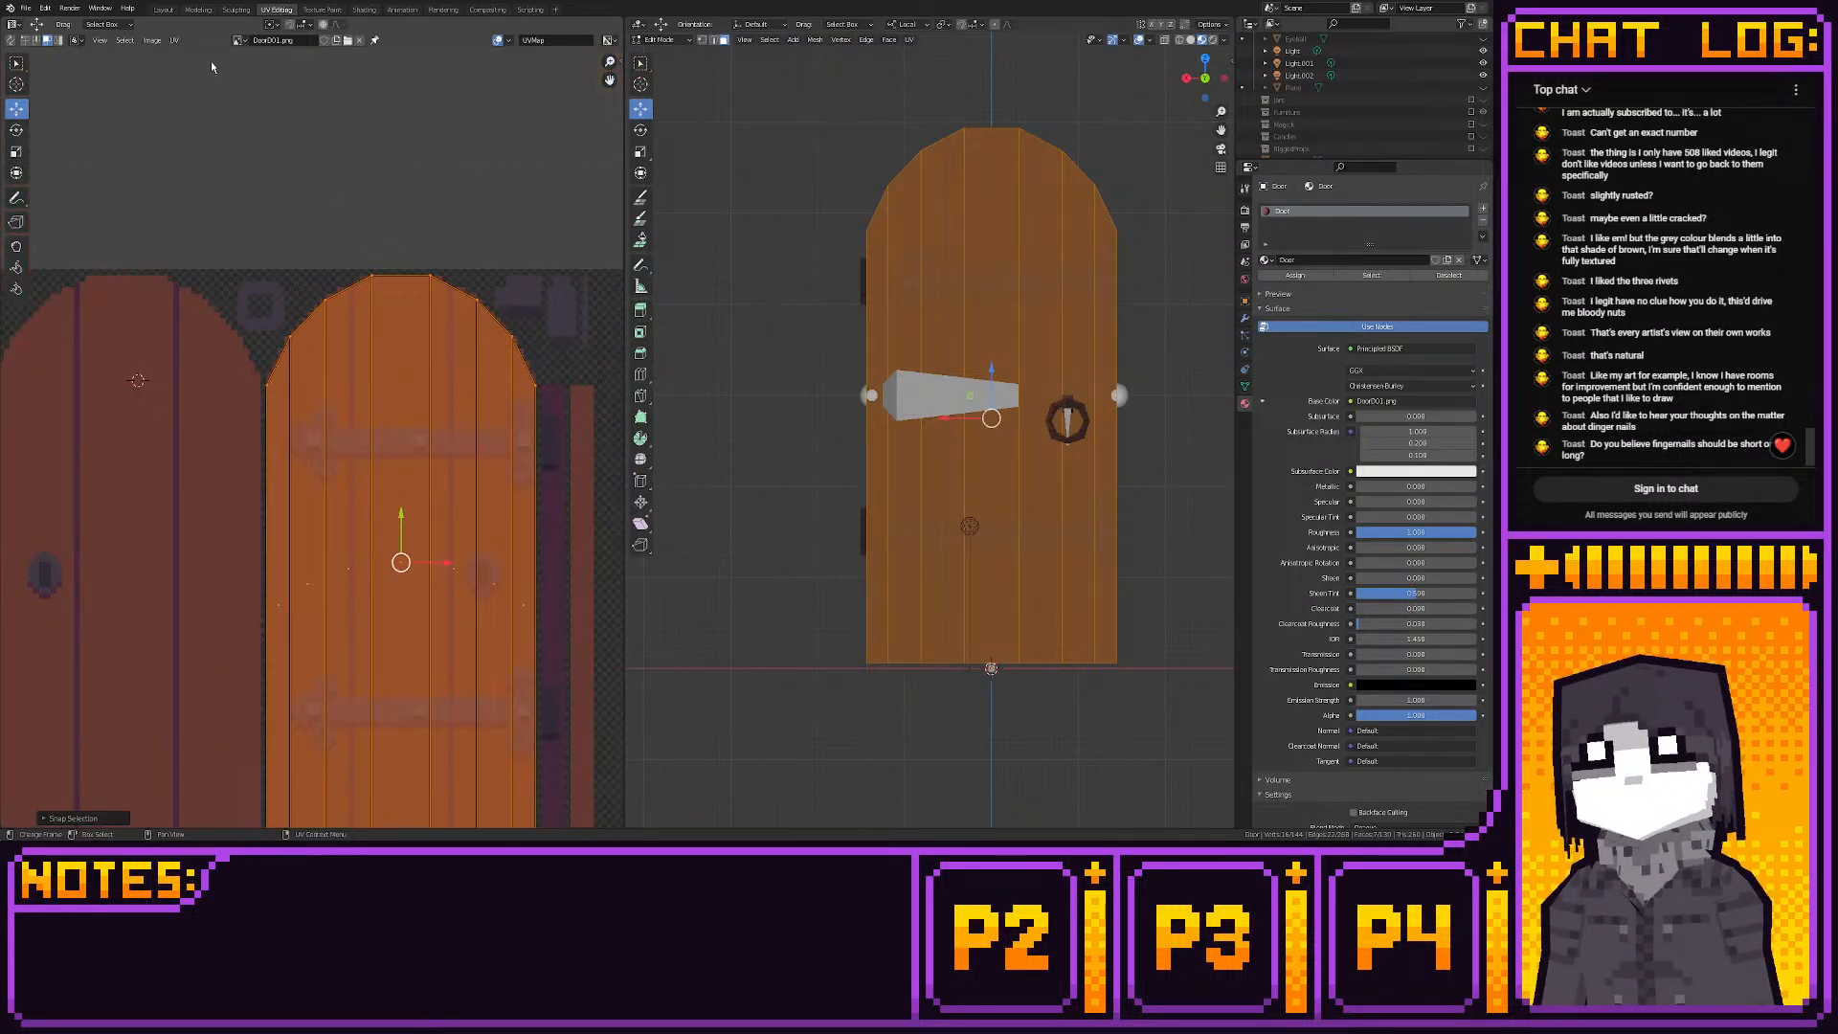
left_click(164, 9)
middle_click_drag(566, 300, 344, 355)
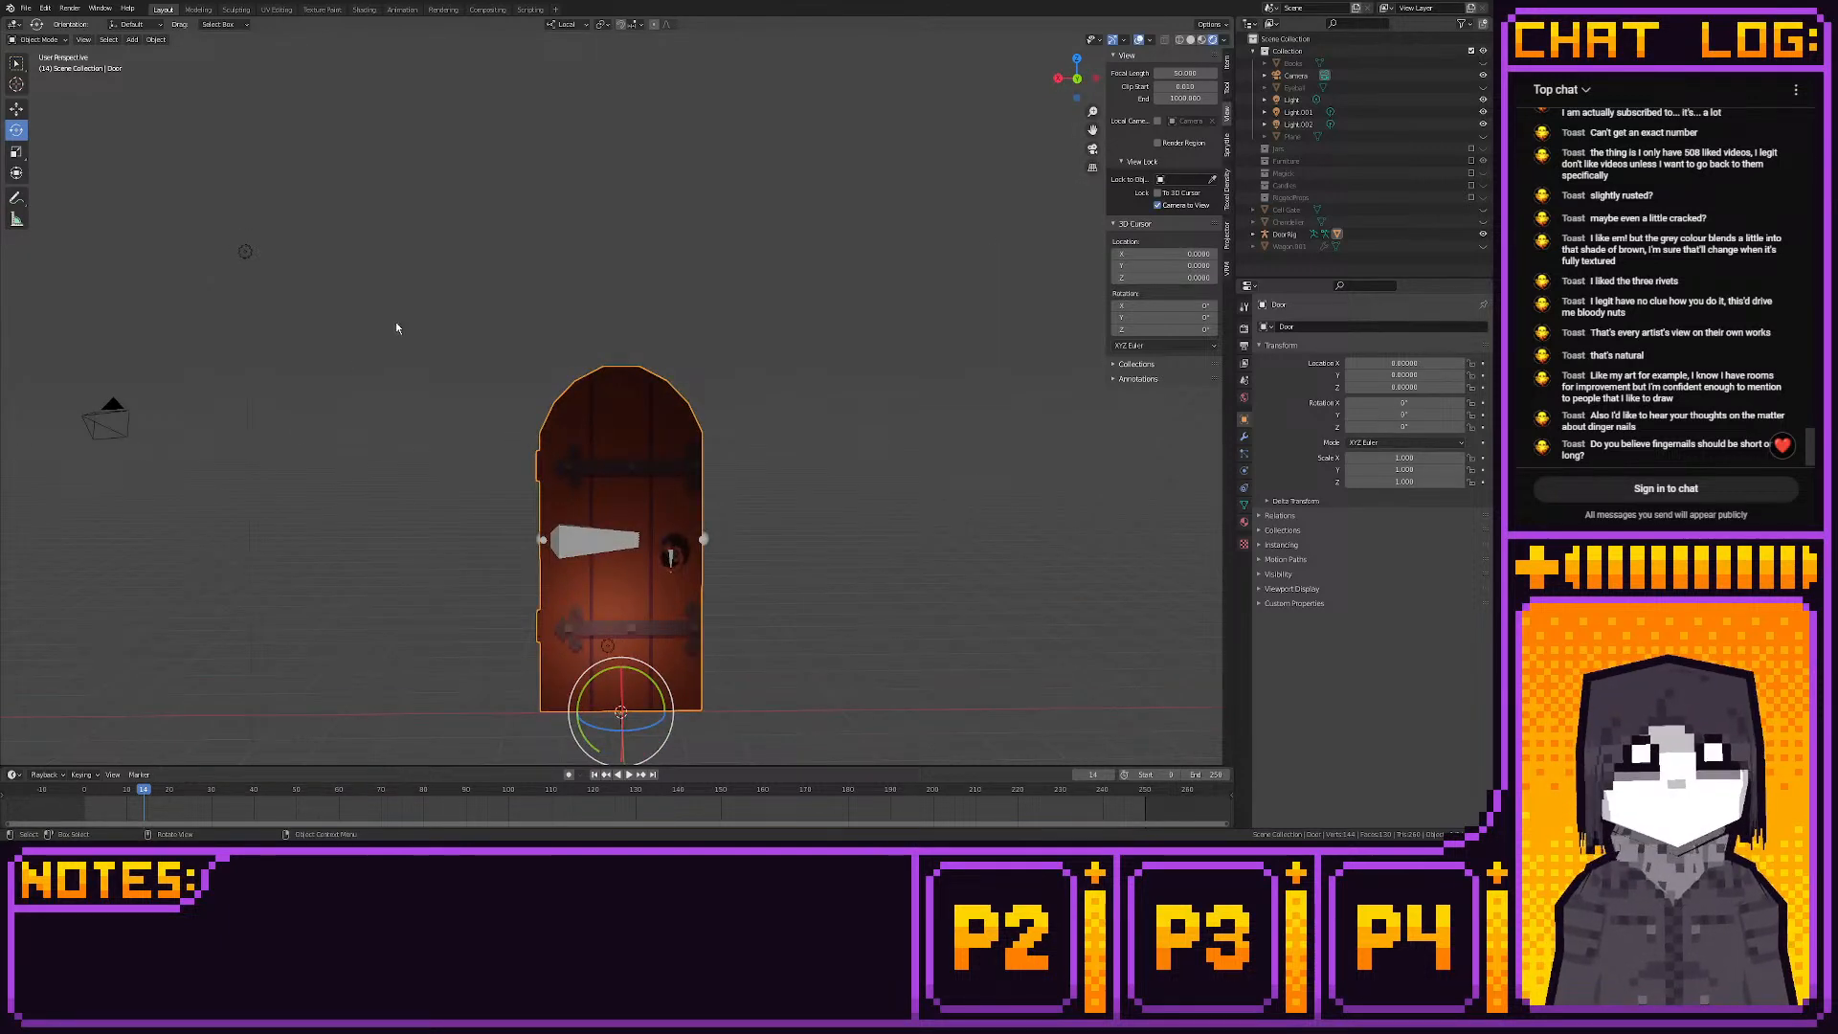
Select the plank faces on the opposite, hinge-free side of the door and unwrap them with Project From View
scroll(739, 488, "up", 4)
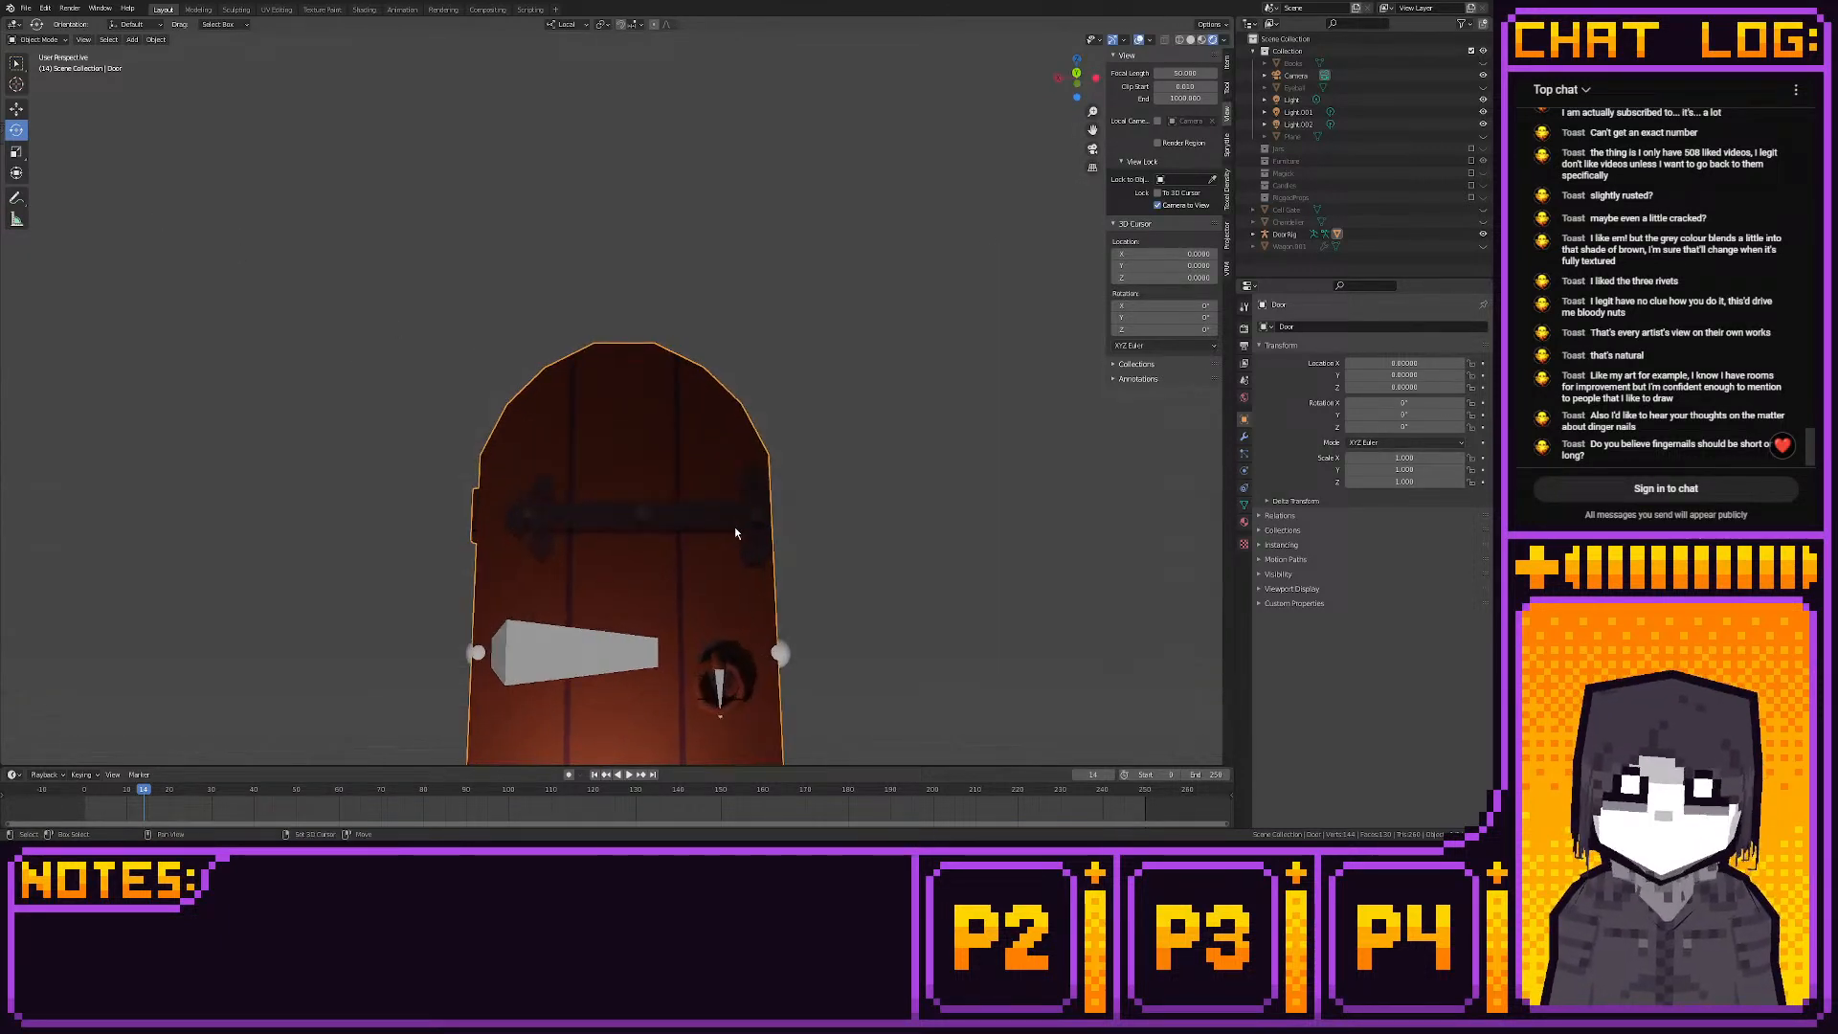
middle_click_drag(709, 233, 721, 301)
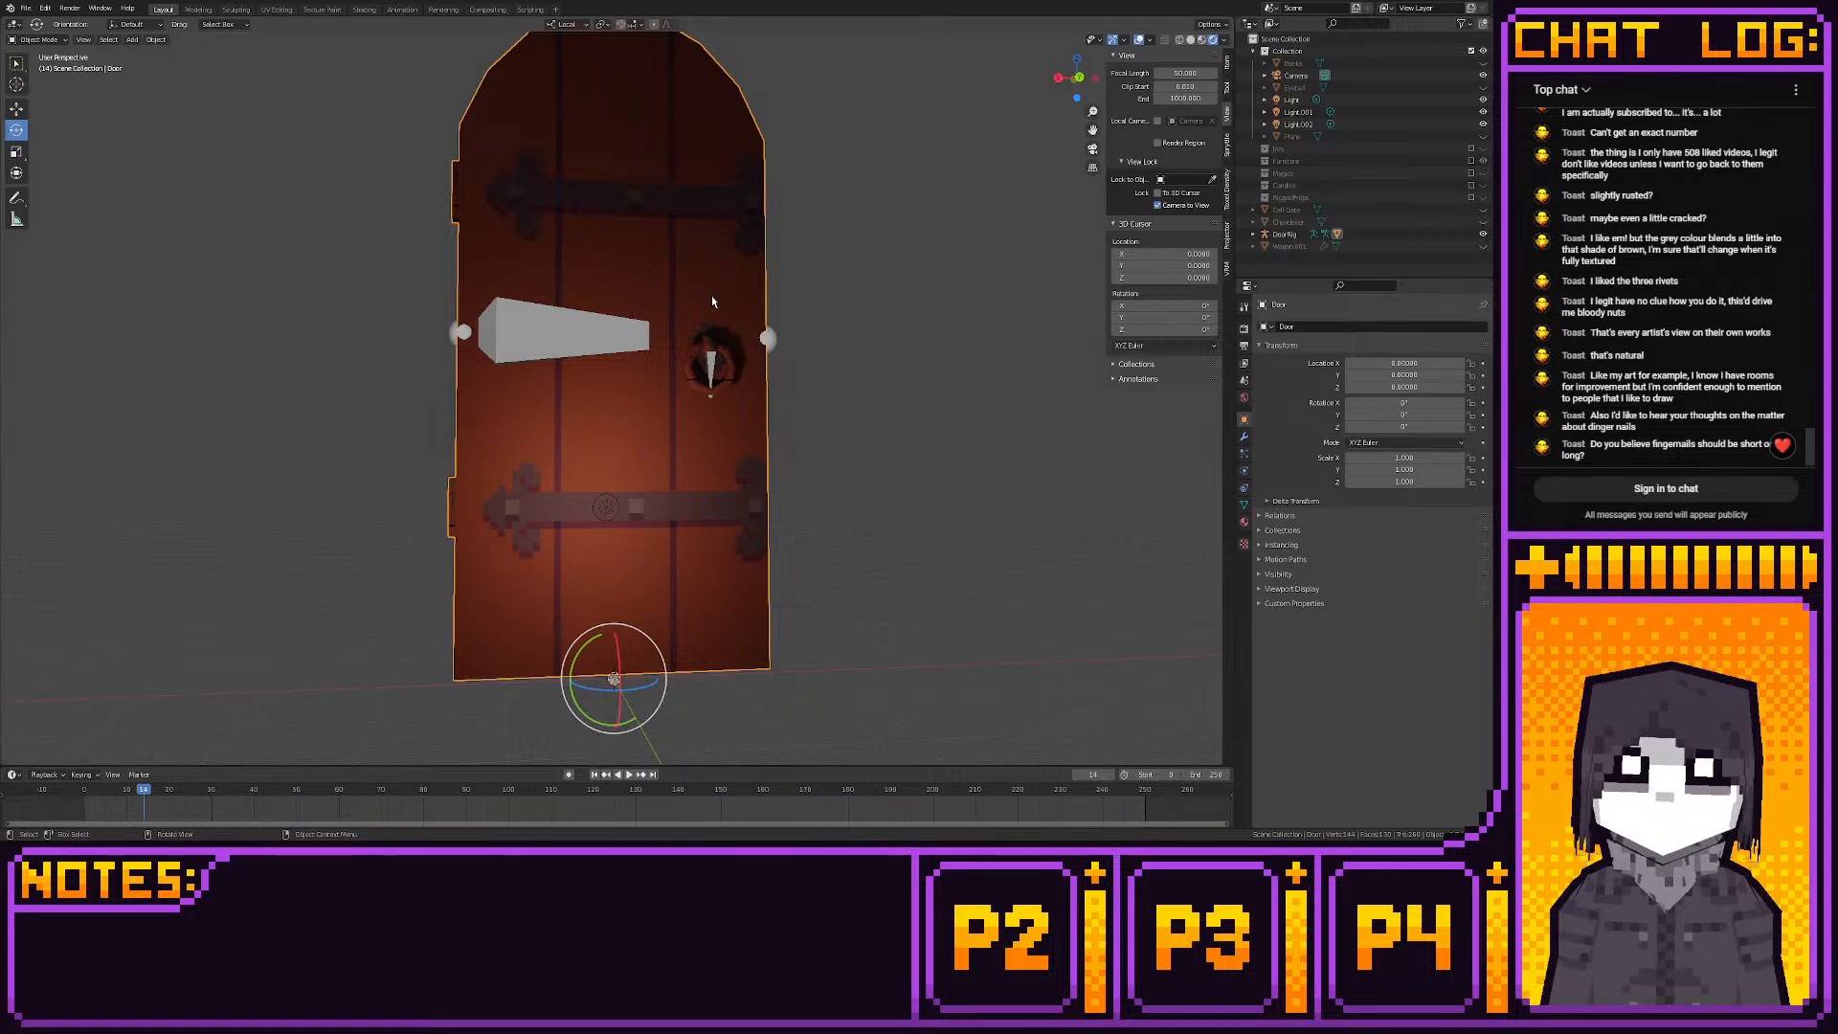
left_click(276, 10)
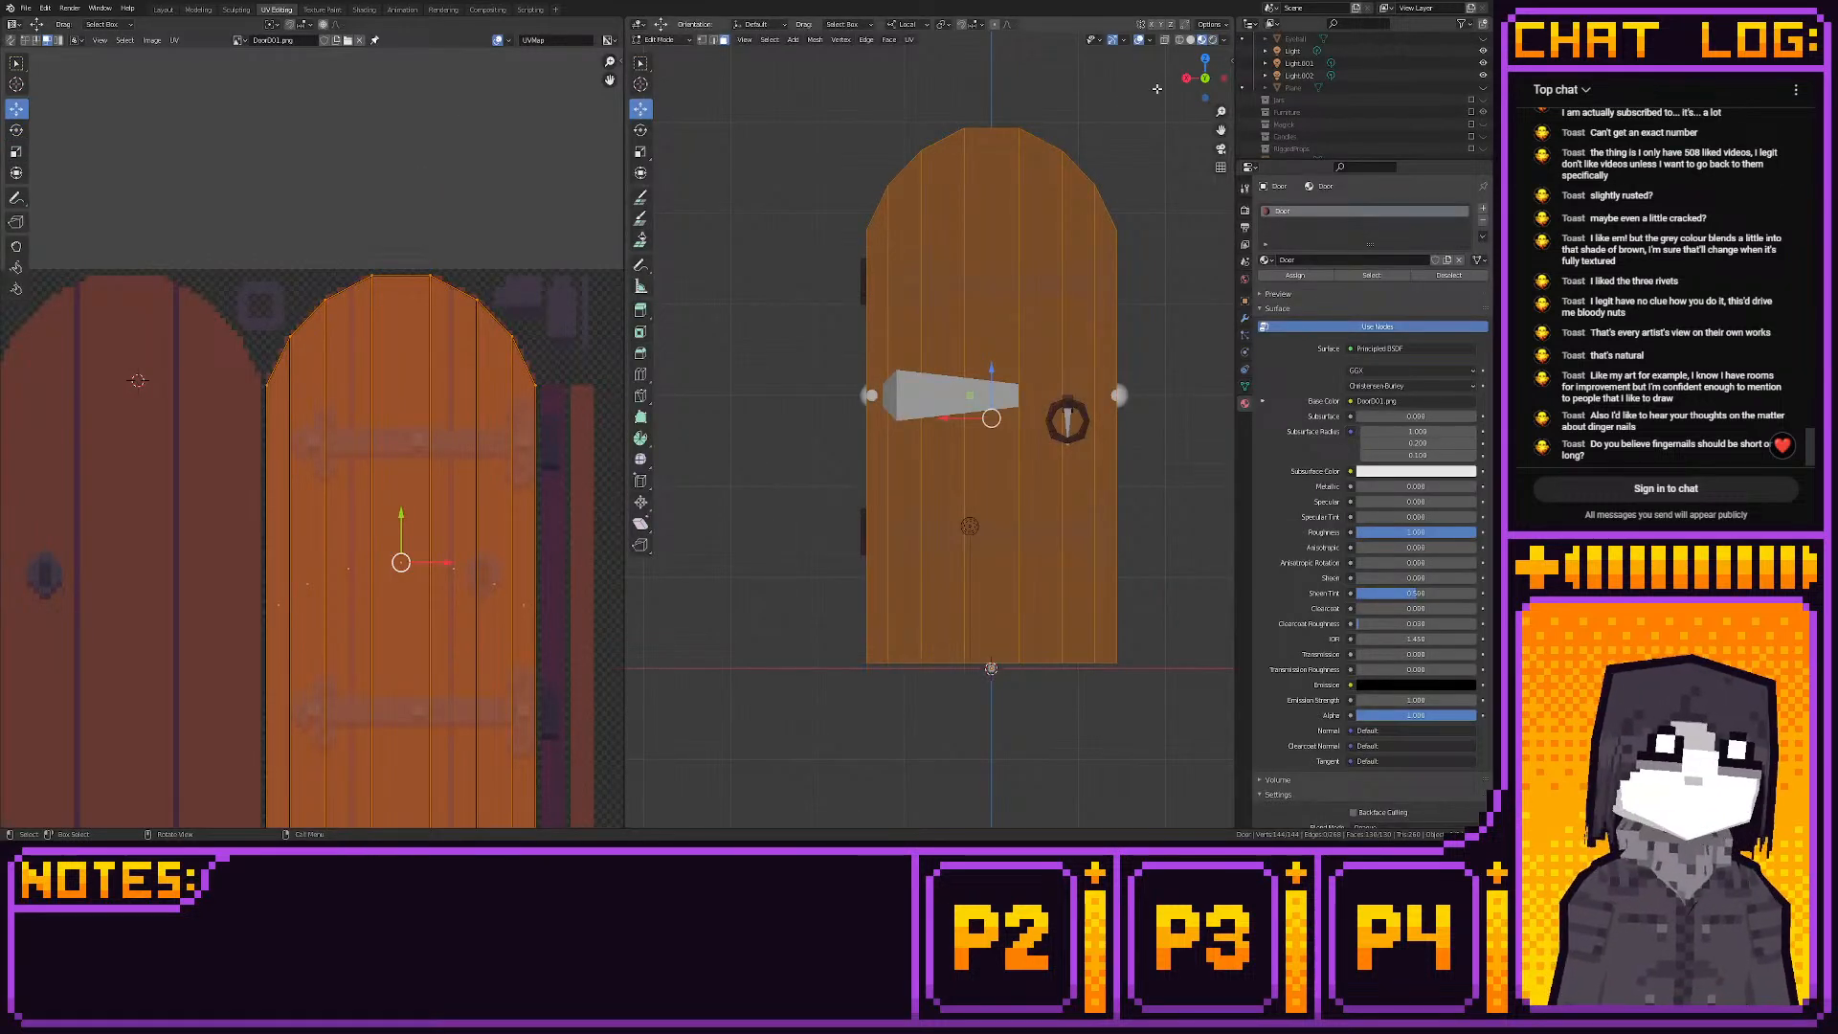
left_click(1205, 78)
left_click_drag(759, 458, 982, 526)
key("a")
key("u")
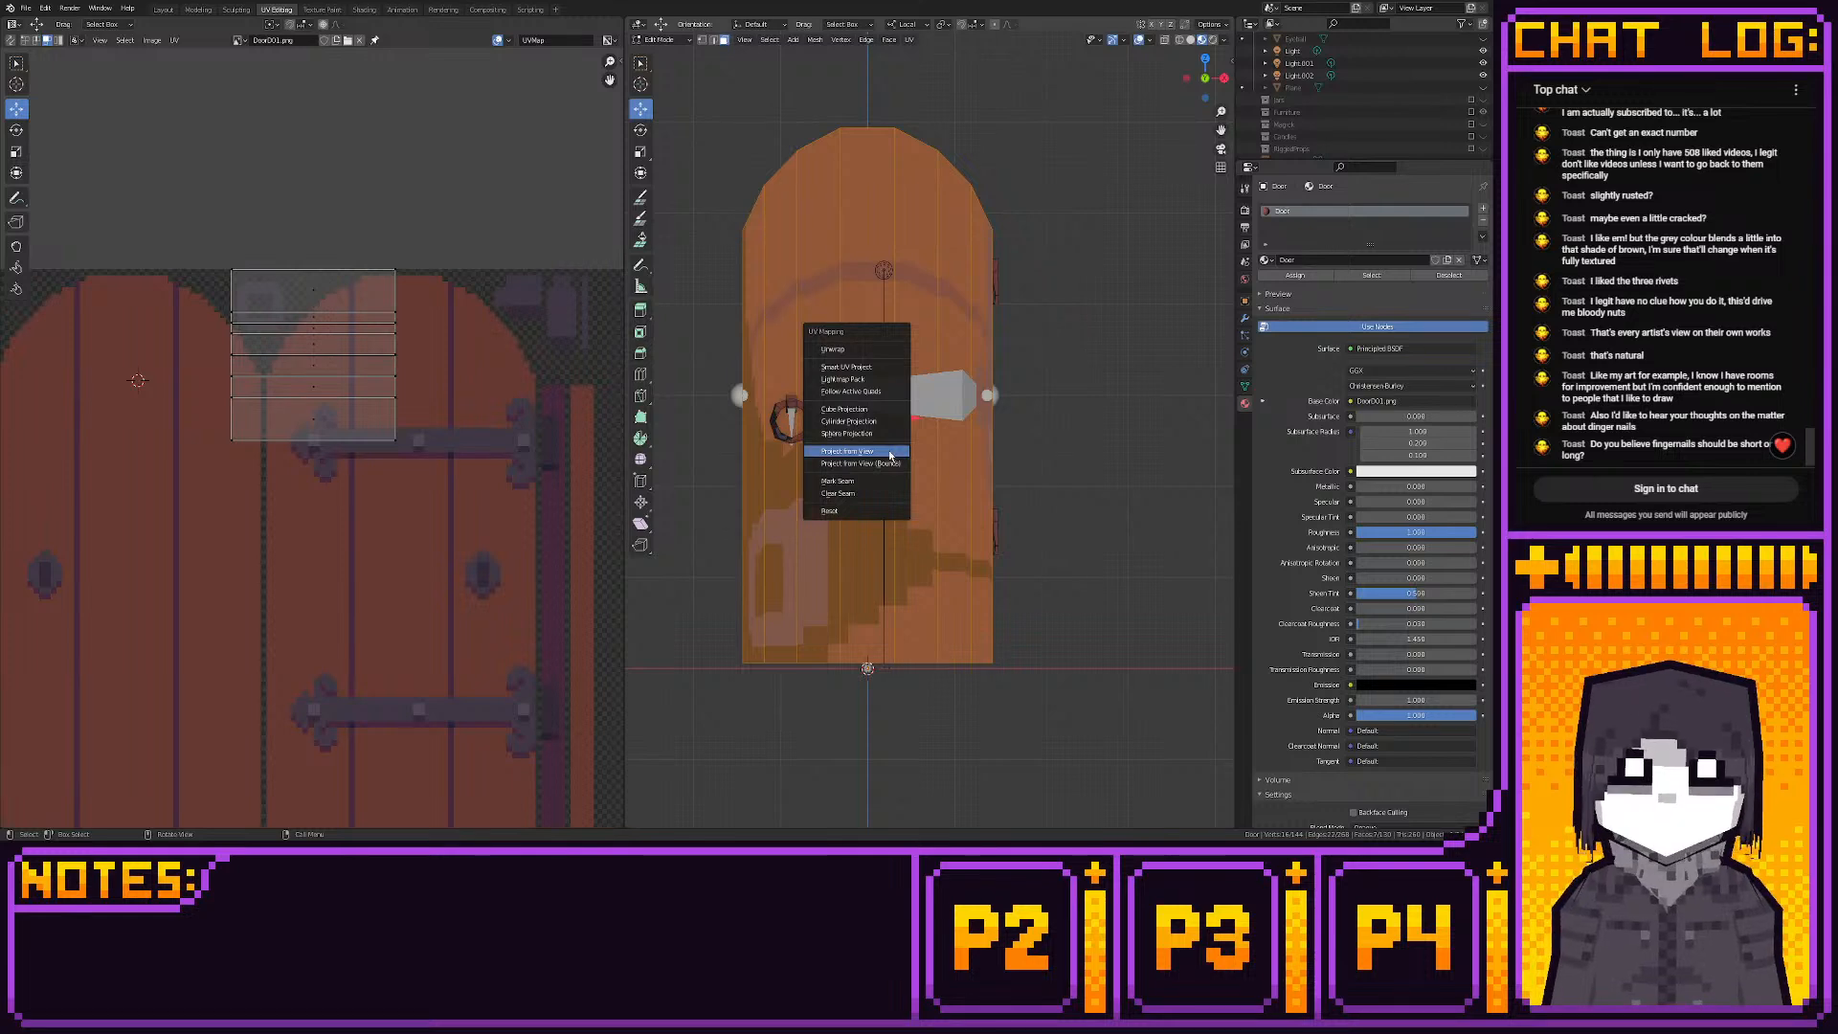
left_click(890, 456)
Move the projected plank UVs over the plain door panel of the texture and enlarge them by about 1.24
scroll(330, 436, "down", 3)
middle_click_drag(326, 438, 418, 388)
scroll(419, 387, "up", 2)
key("a")
key("g")
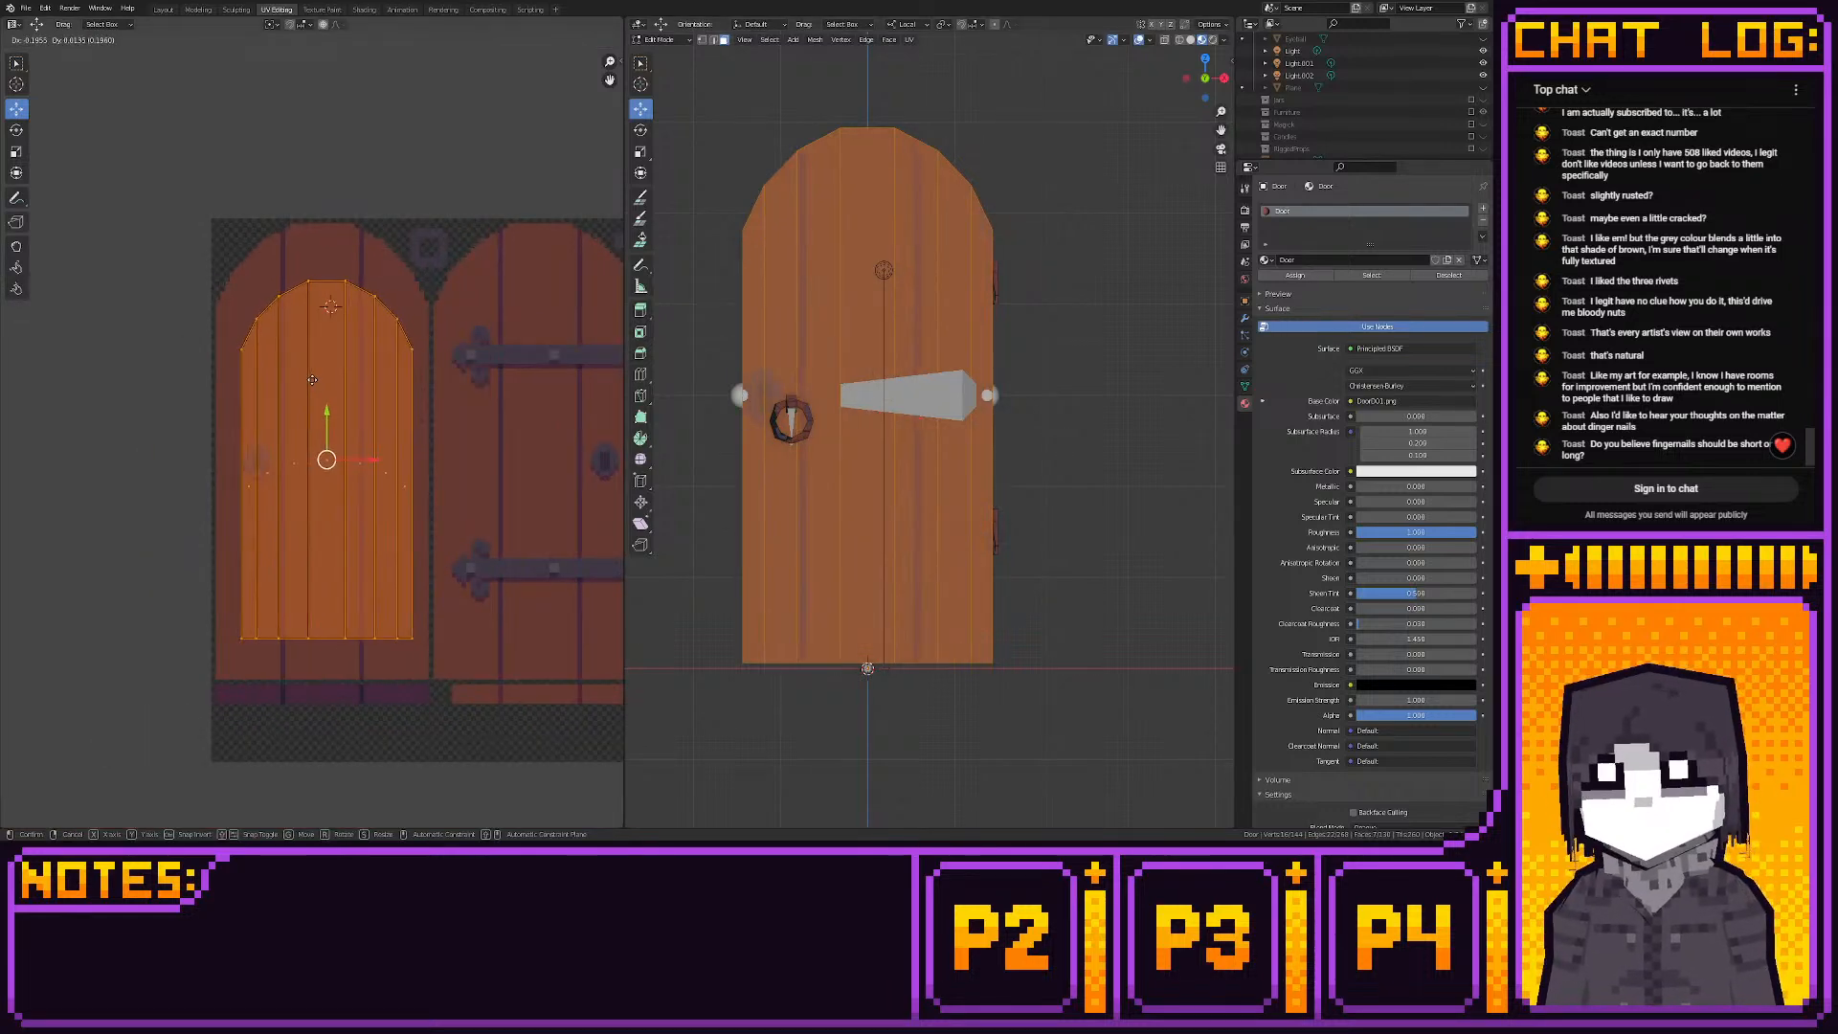
left_click(312, 380)
scroll(330, 411, "up", 2)
key("s")
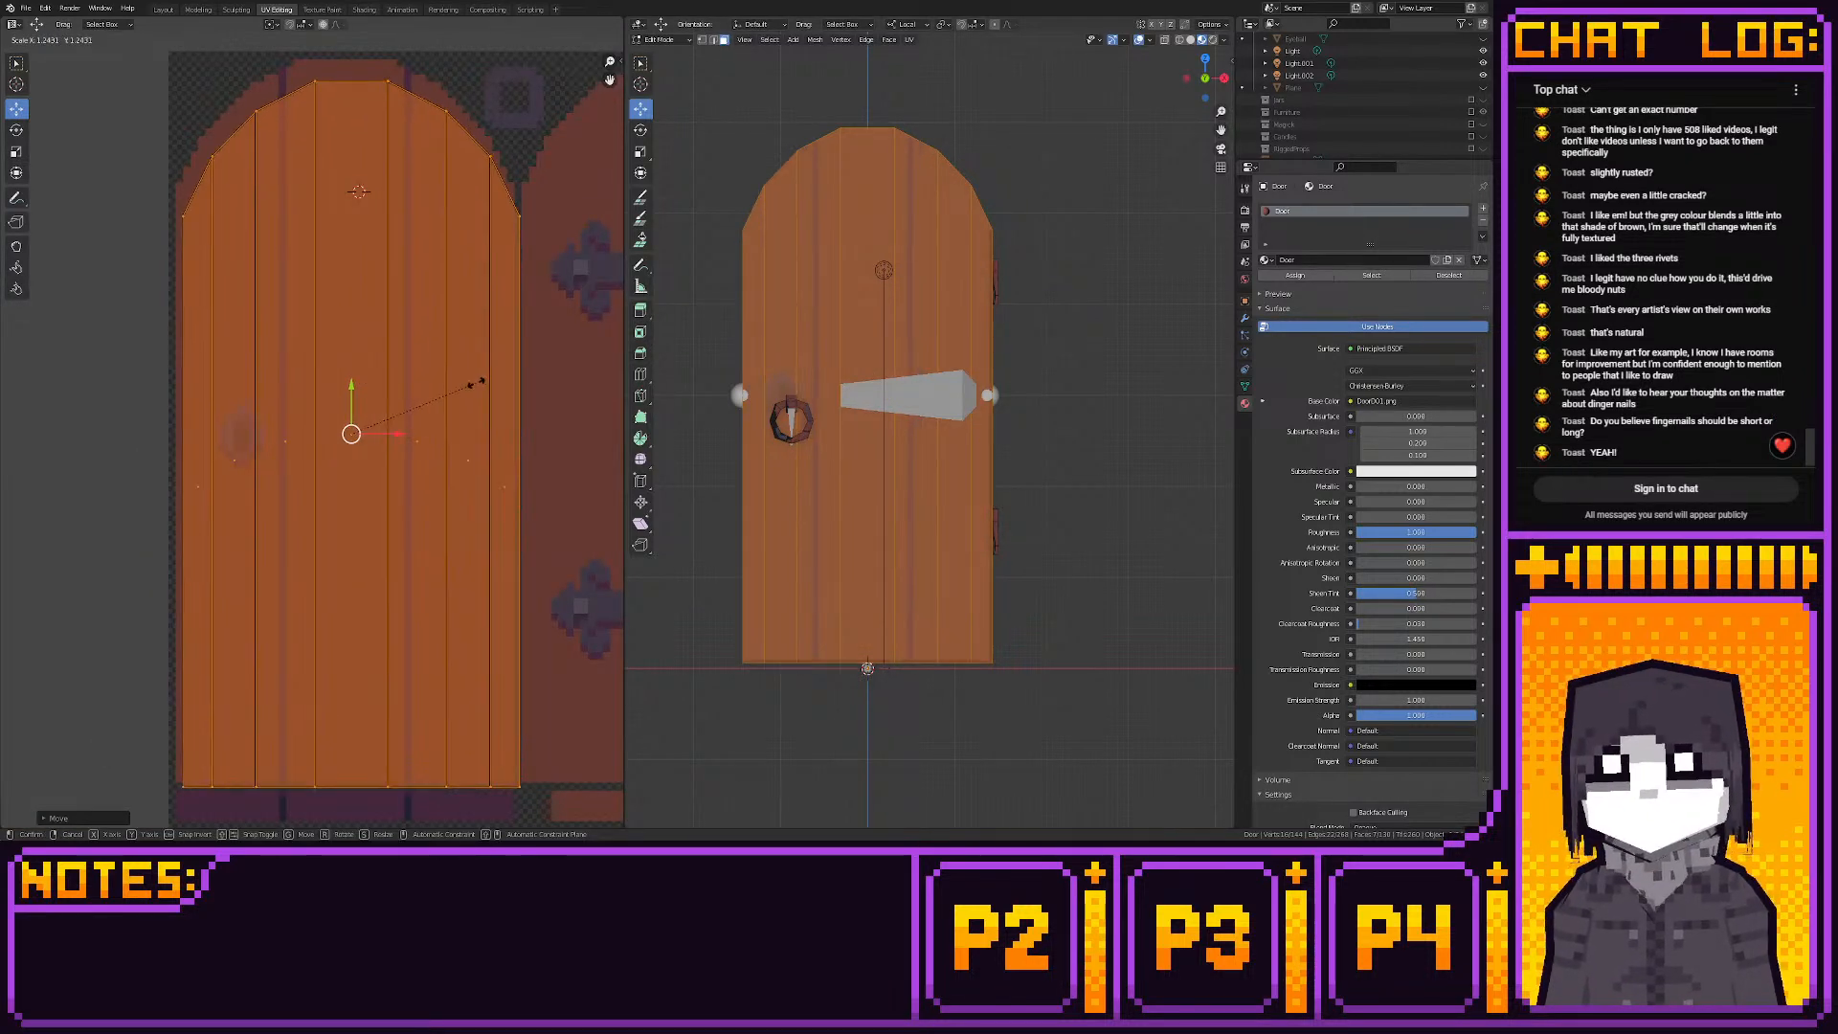
left_click(479, 381)
Fine-tune the plank UVs to the plain panel's outline, snap them to pixels, and check both door sides in the Layout workspace
key("g")
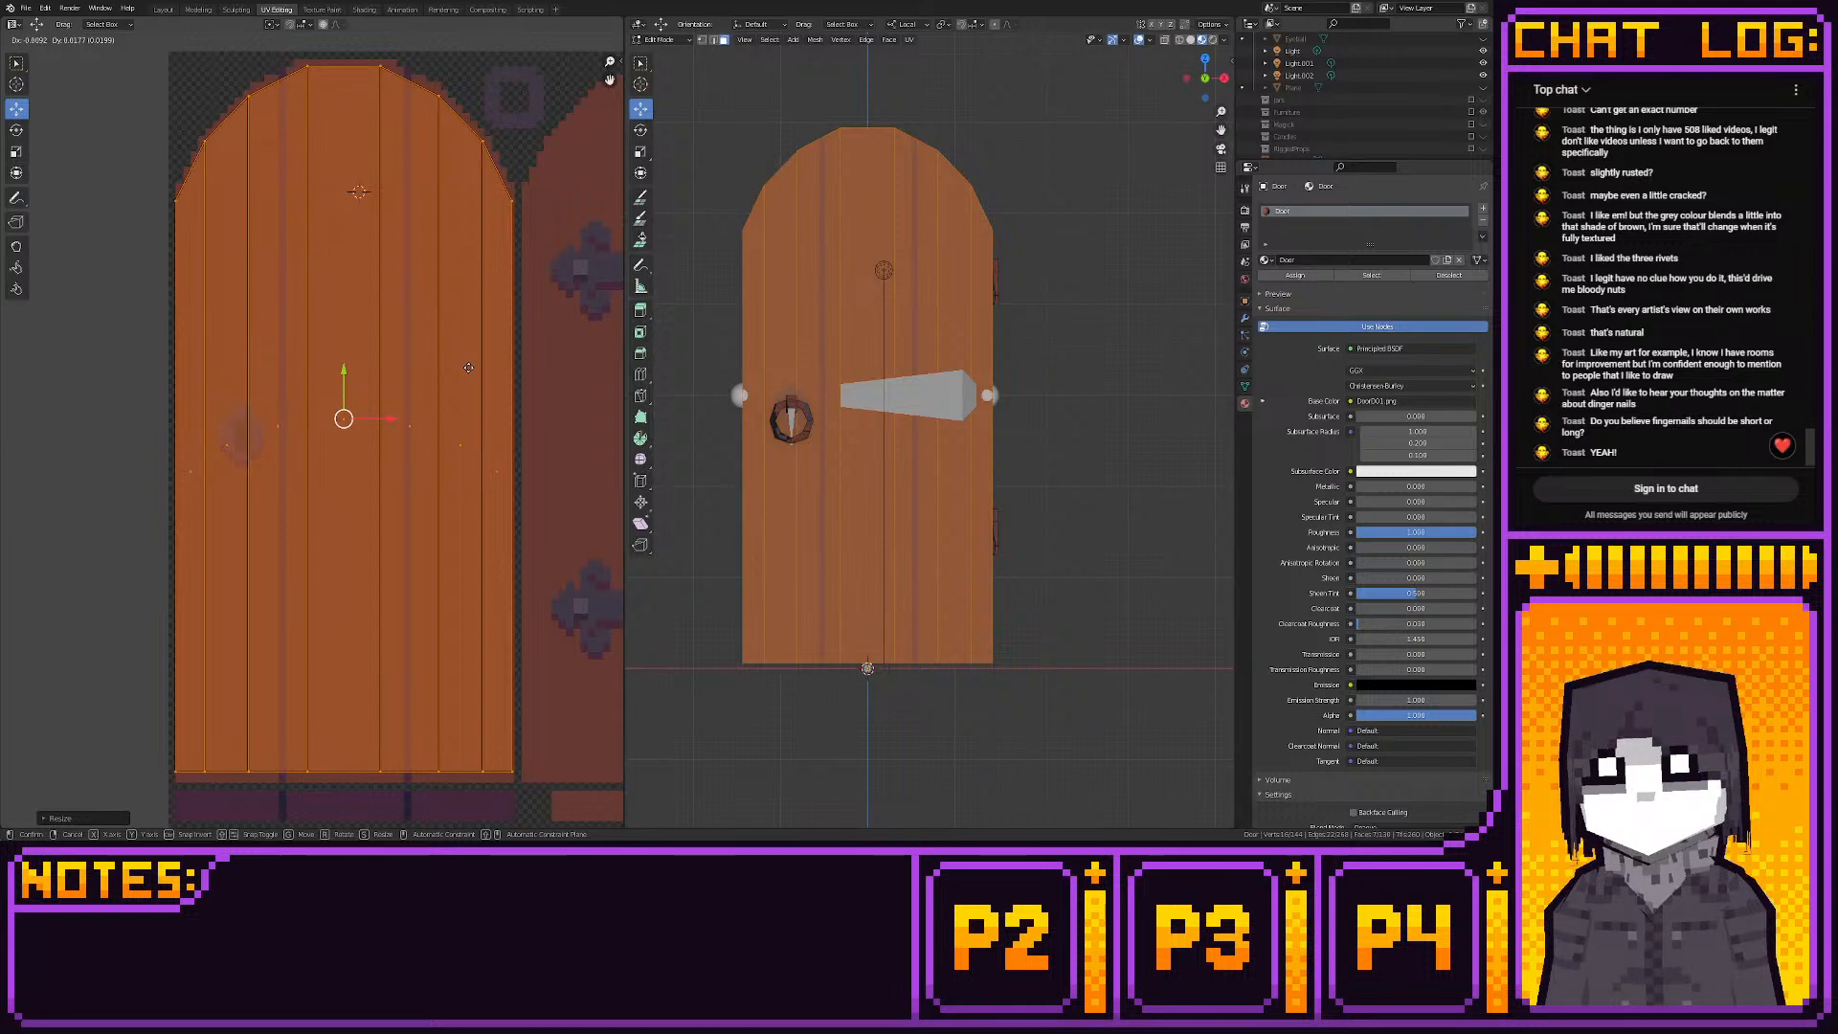
left_click(470, 375)
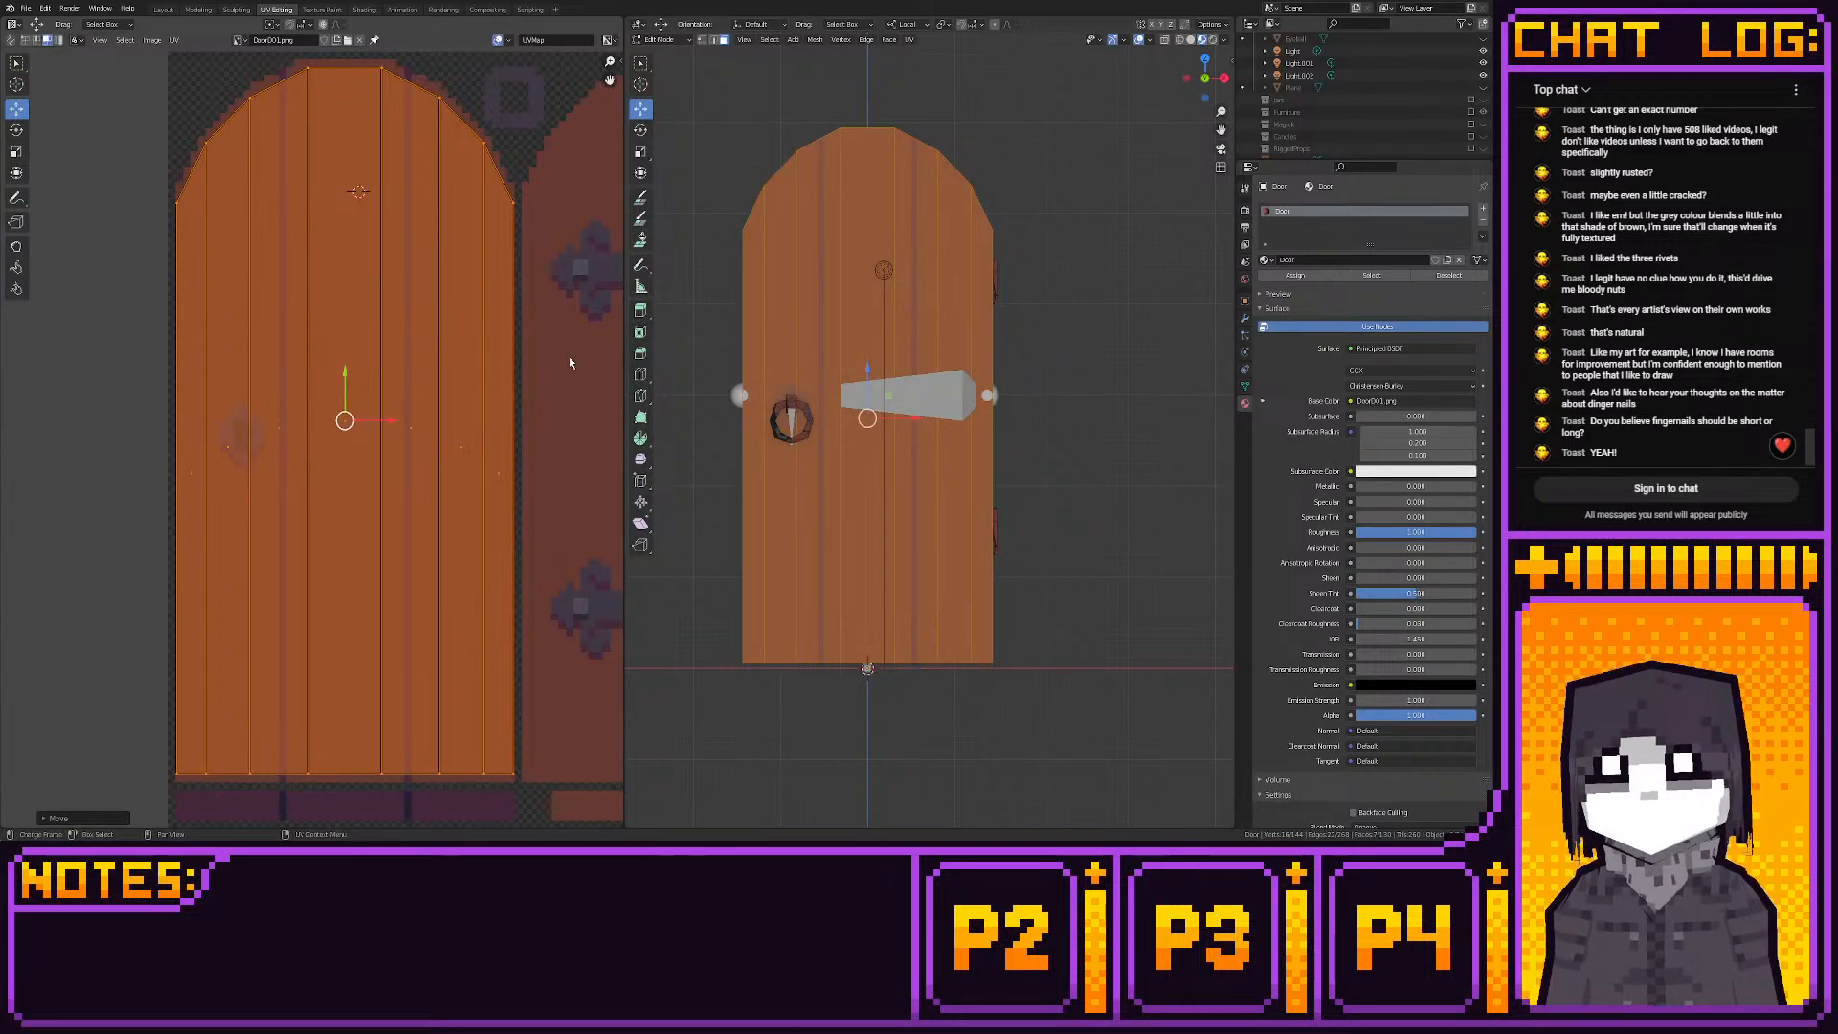
key("s")
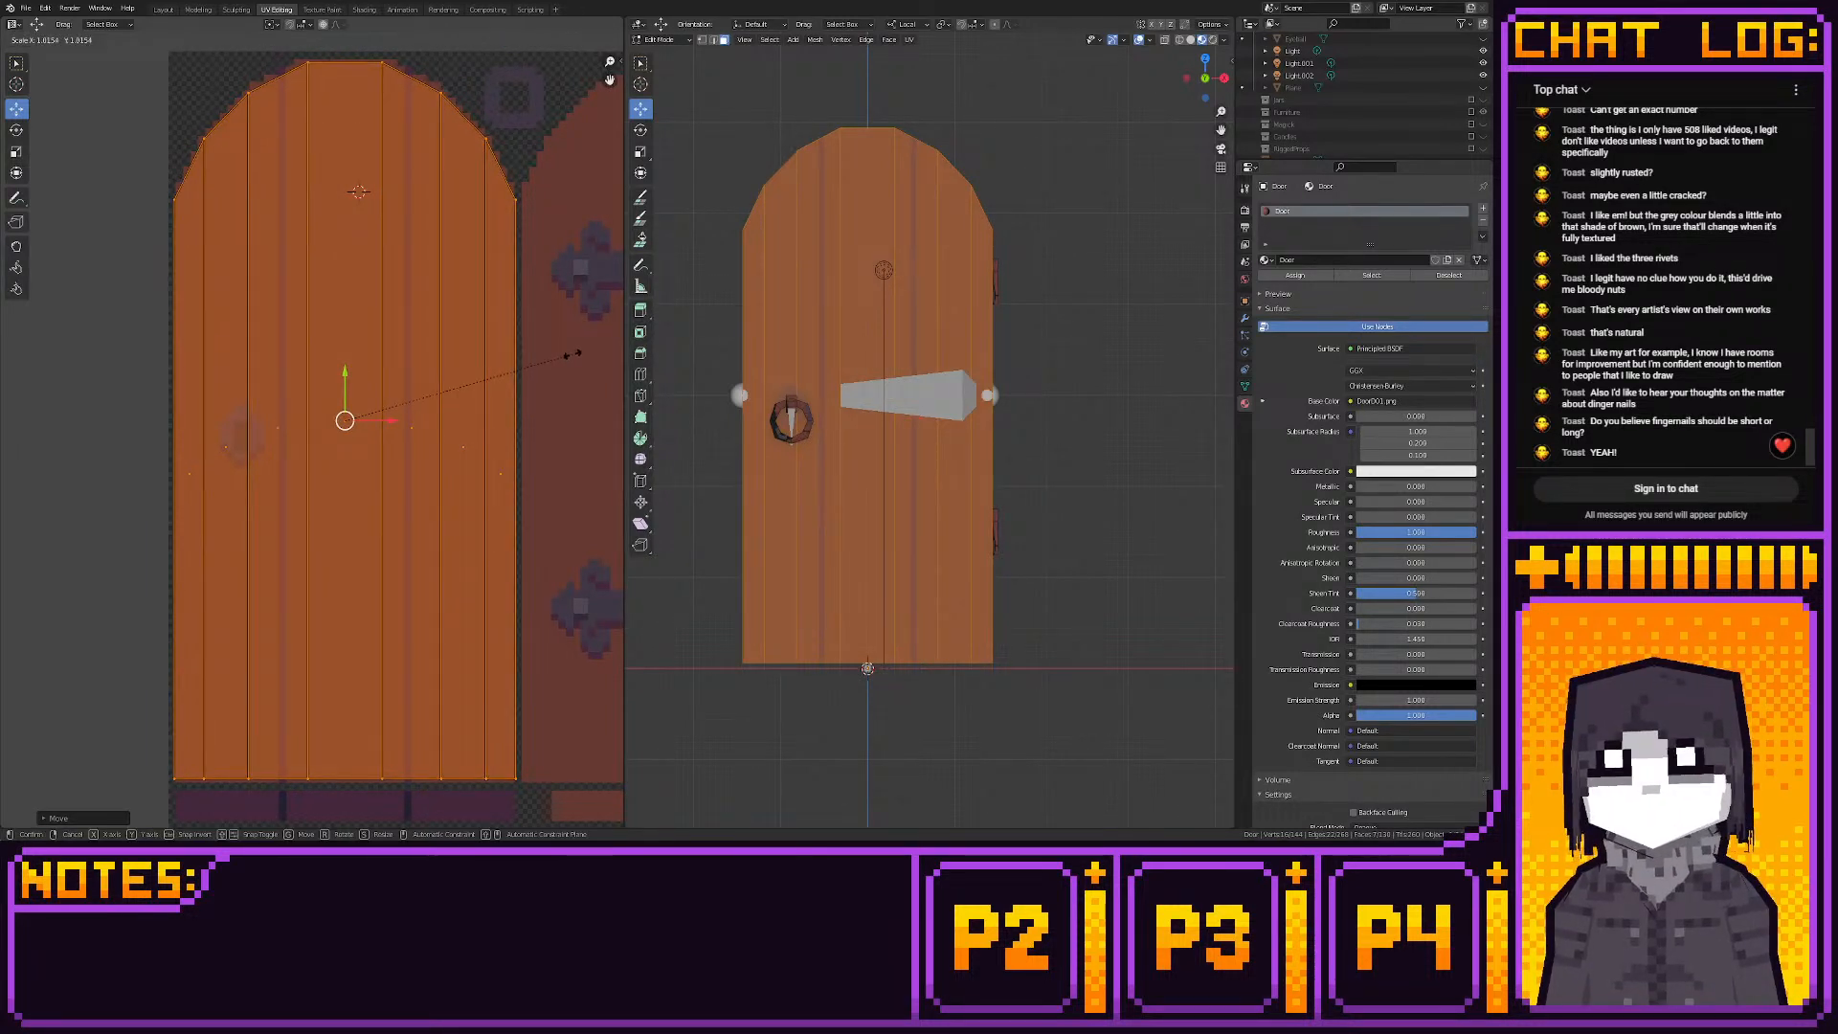
left_click(572, 354)
key("shift+s")
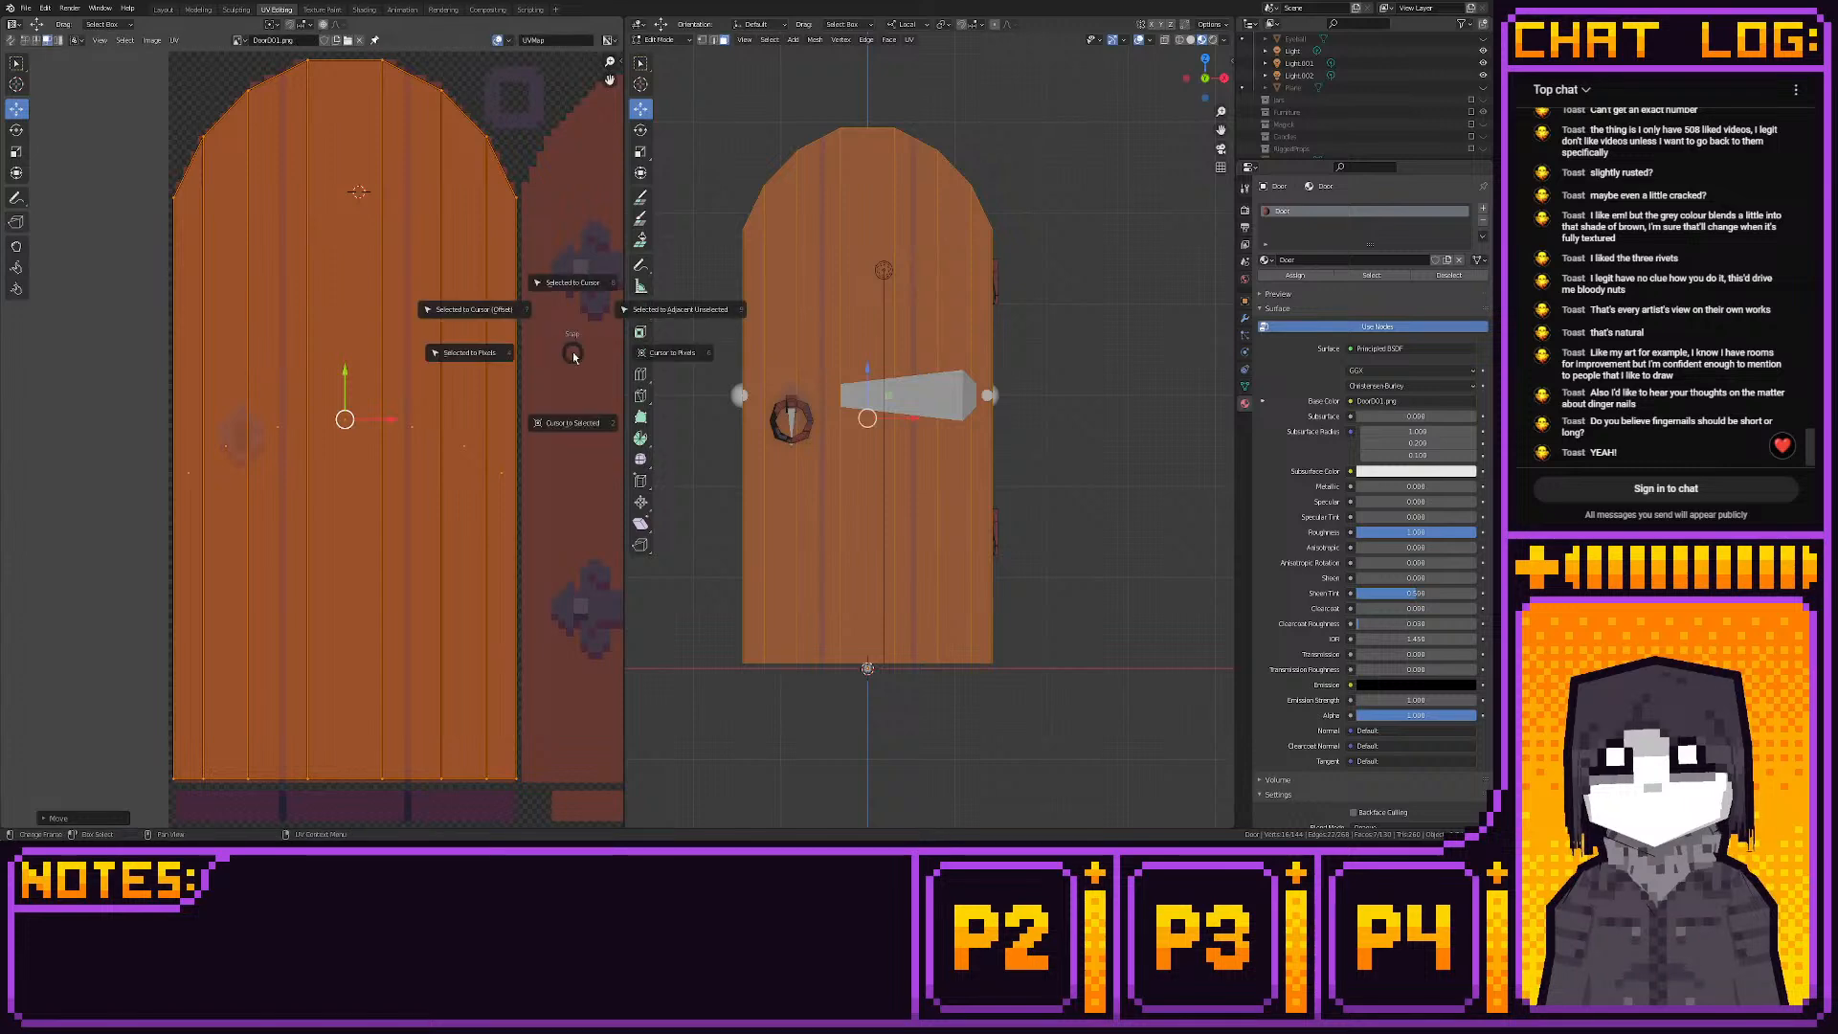
left_click(501, 355)
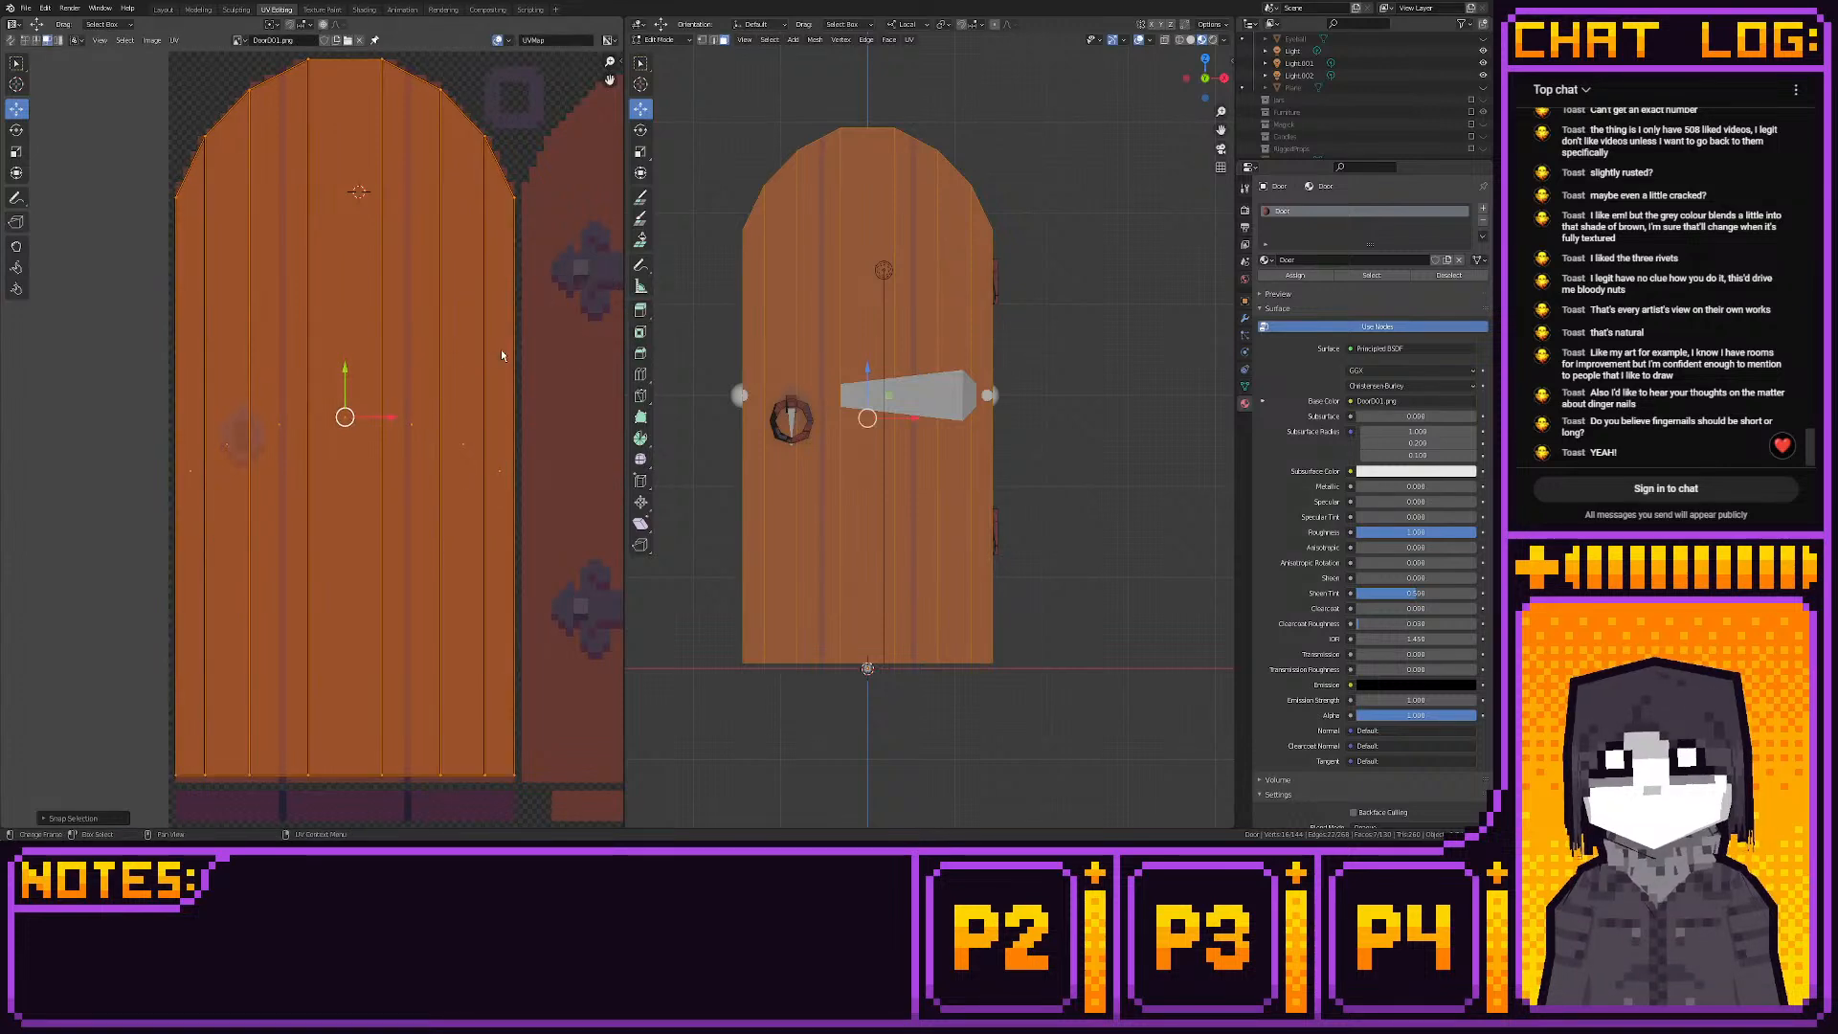
left_click(163, 10)
middle_click_drag(804, 363, 610, 348)
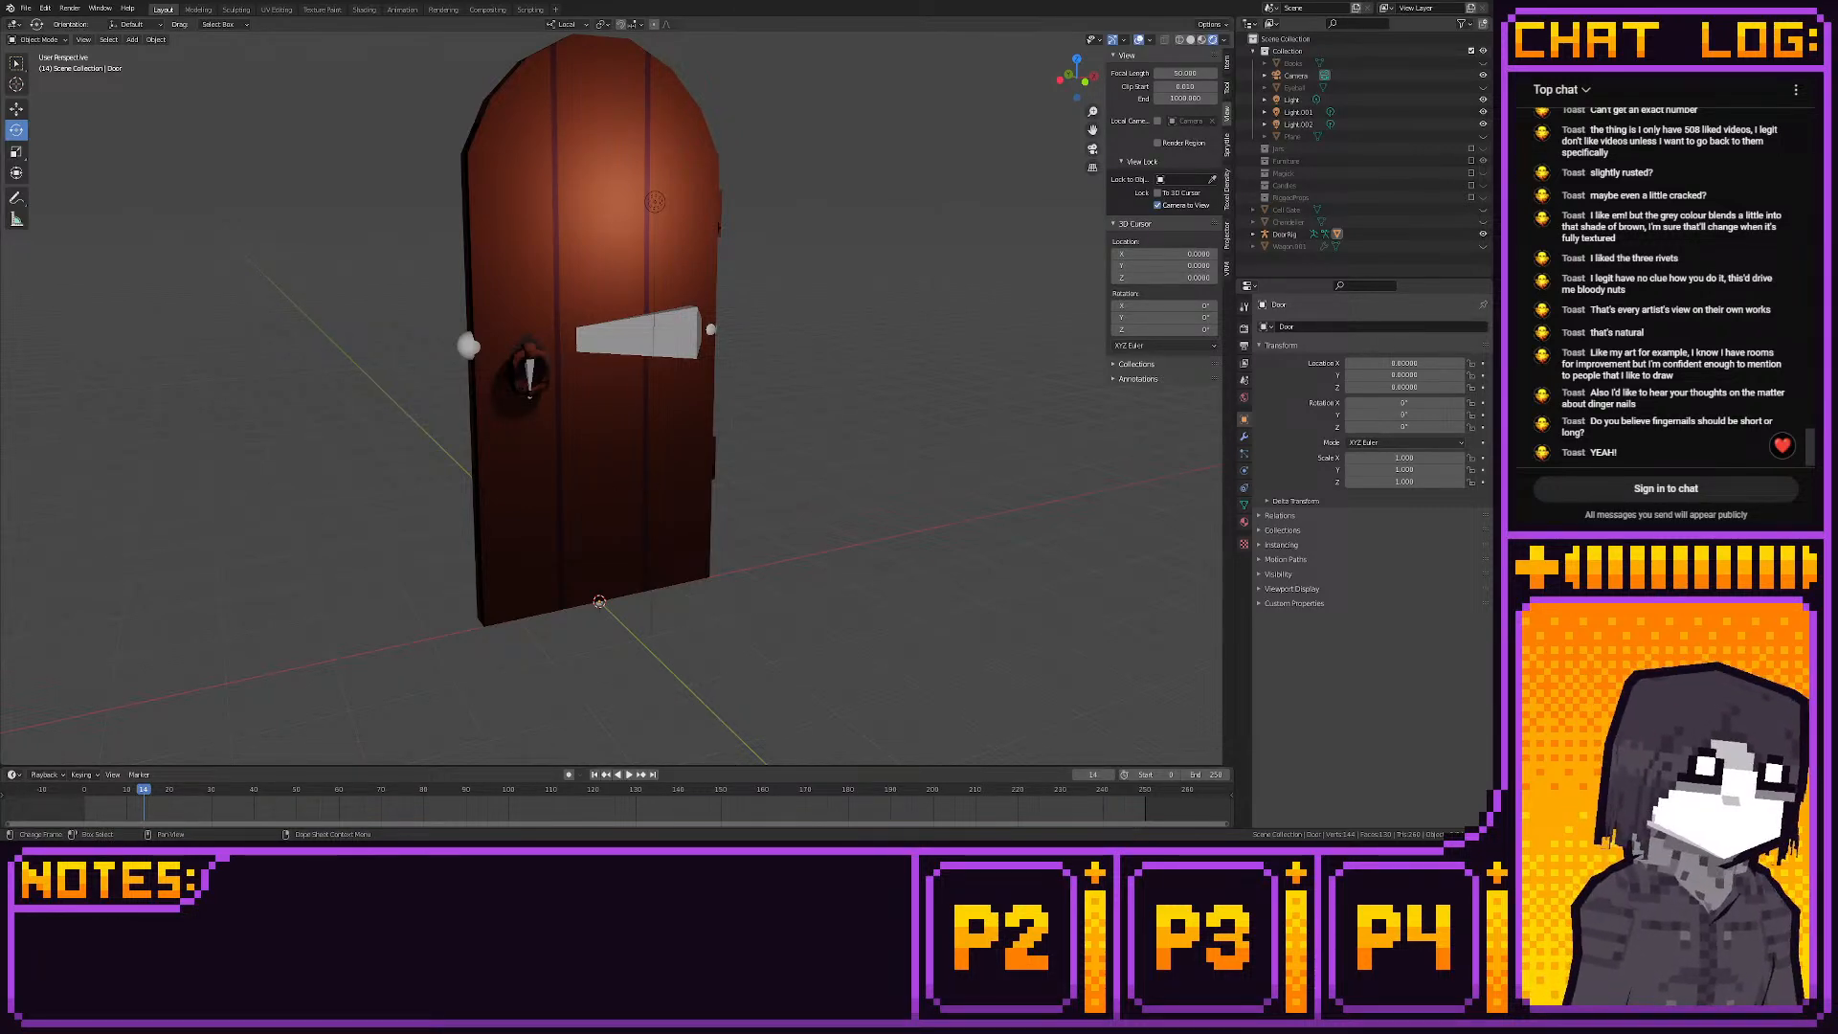
middle_click_drag(580, 471, 808, 452)
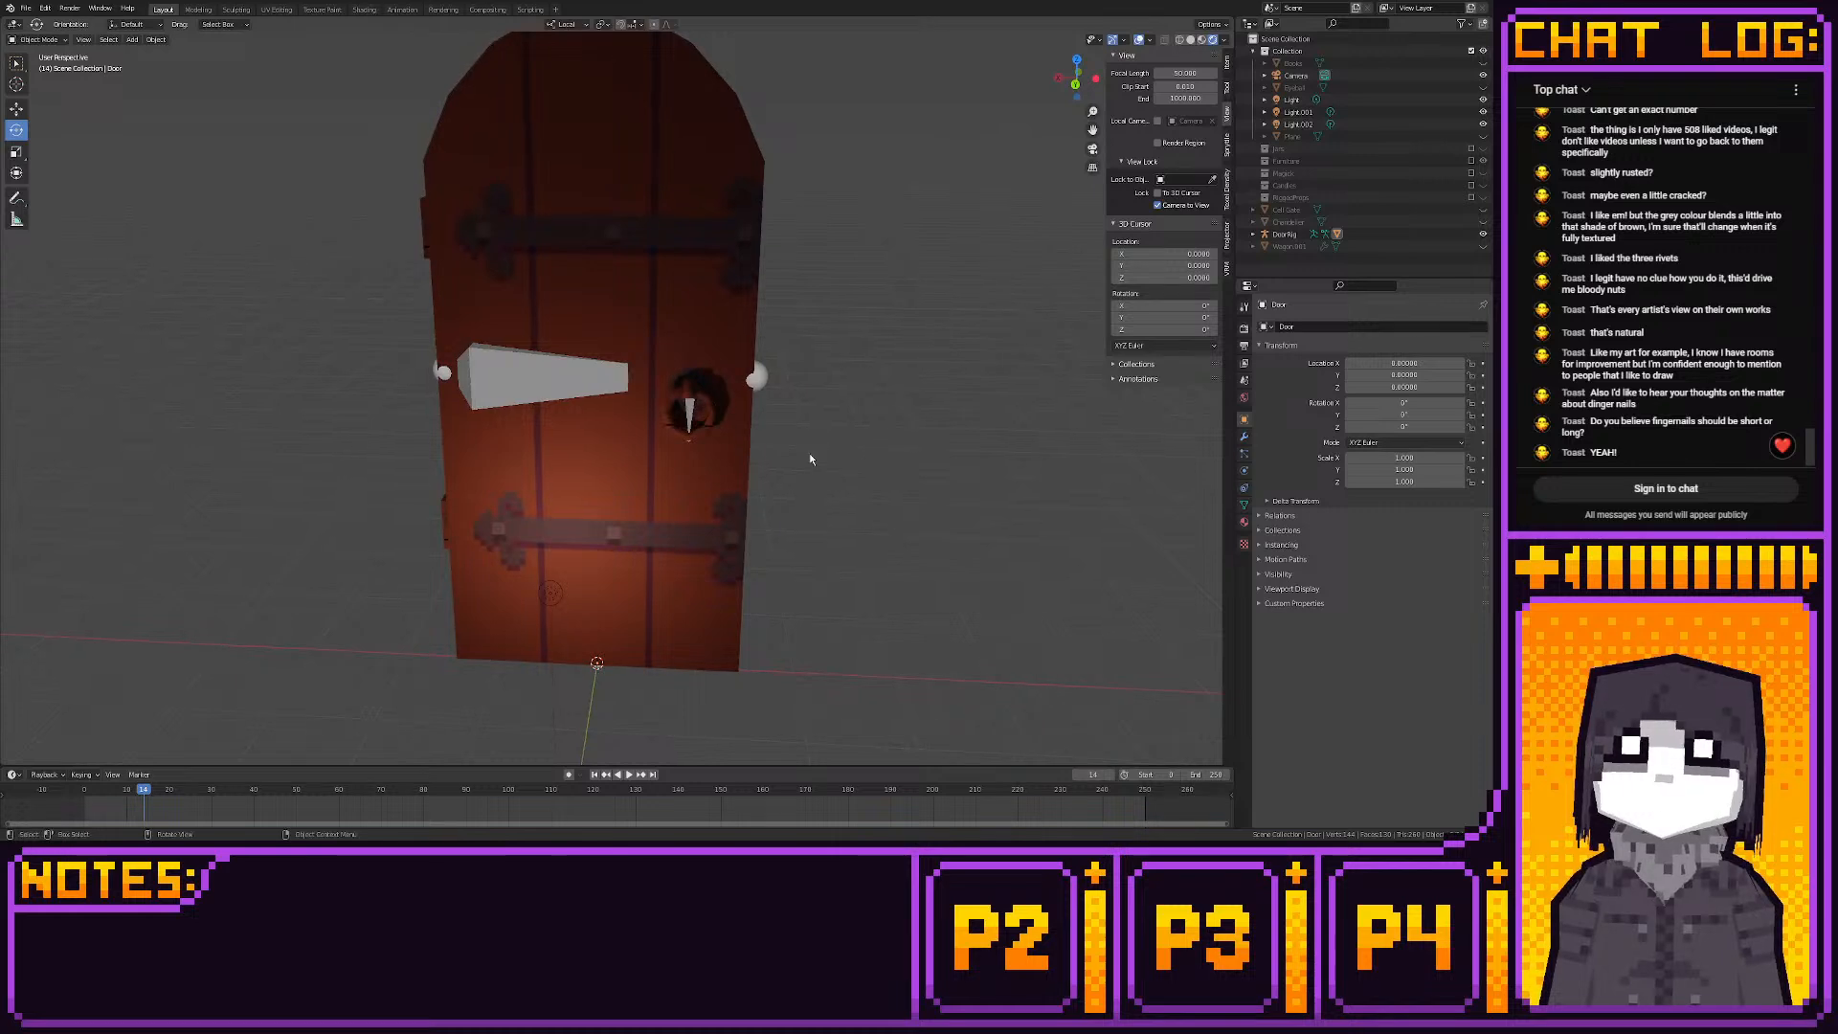
With X-ray enabled in the UV Editing workspace, select all faces of the handle ring and unwrap them with Project From View
left_click(281, 9)
scroll(335, 431, "down", 3)
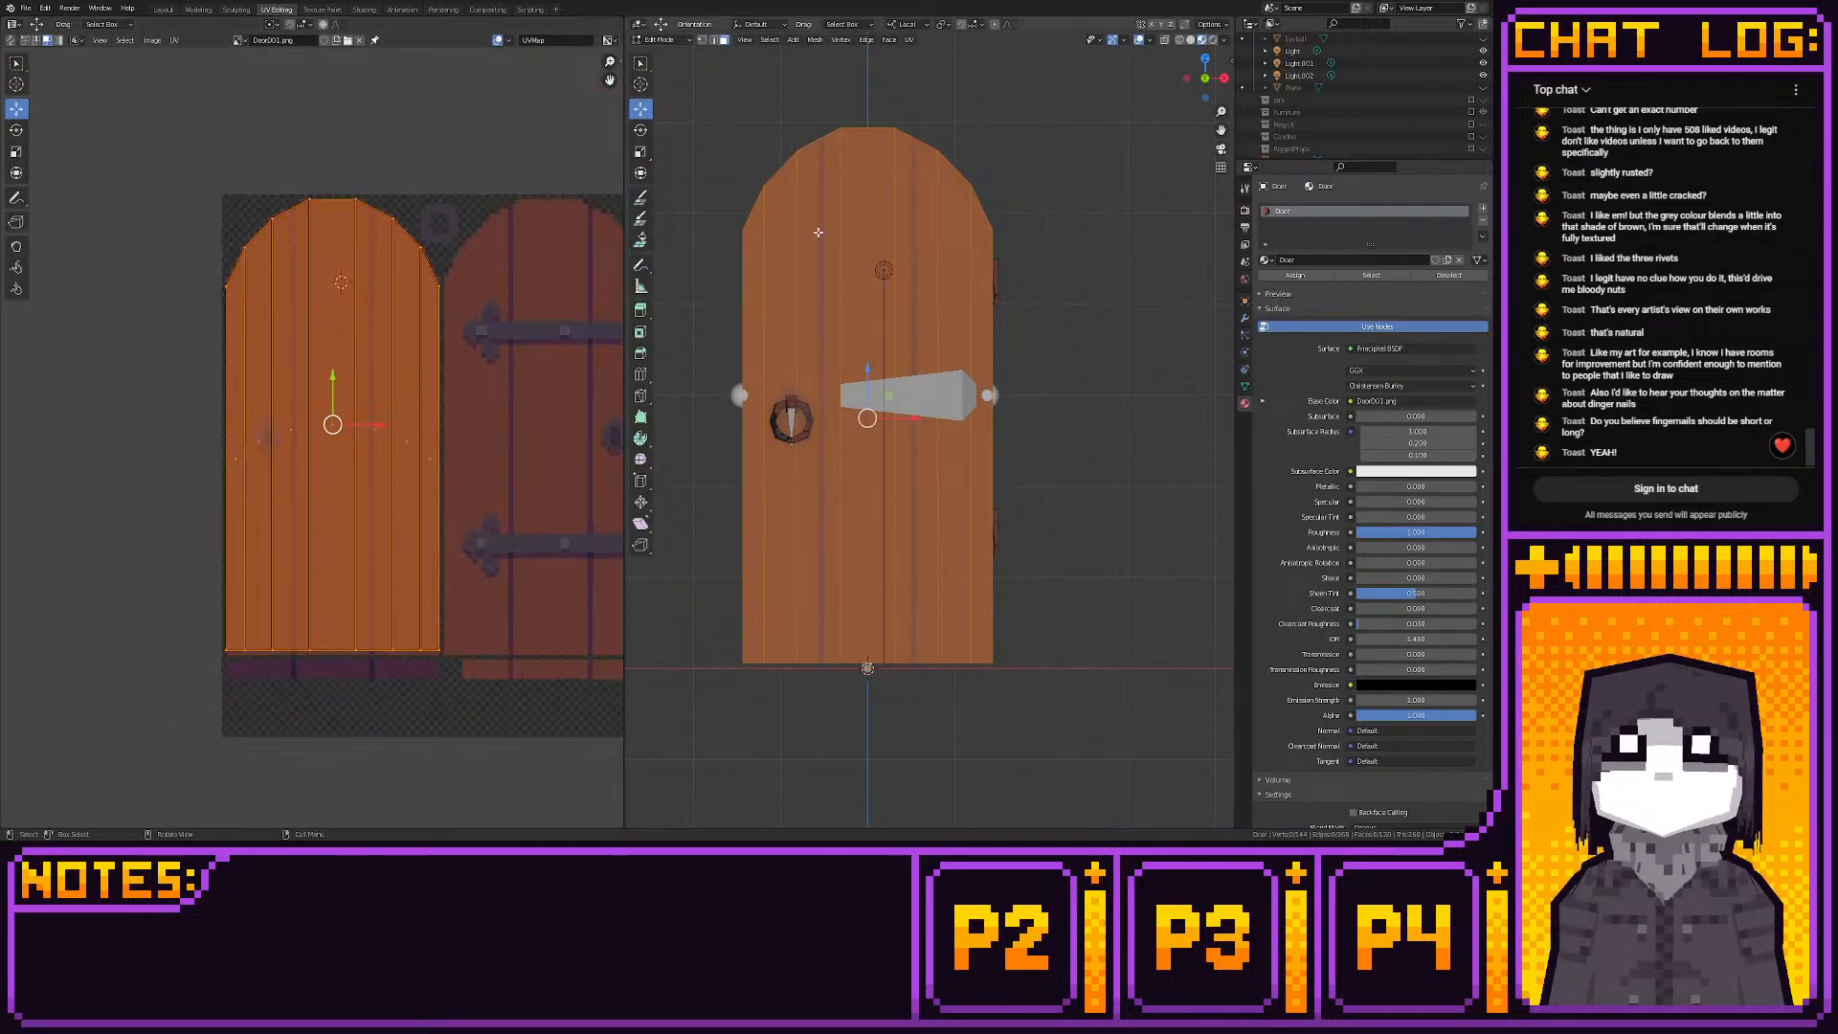
scroll(765, 392, "up", 6)
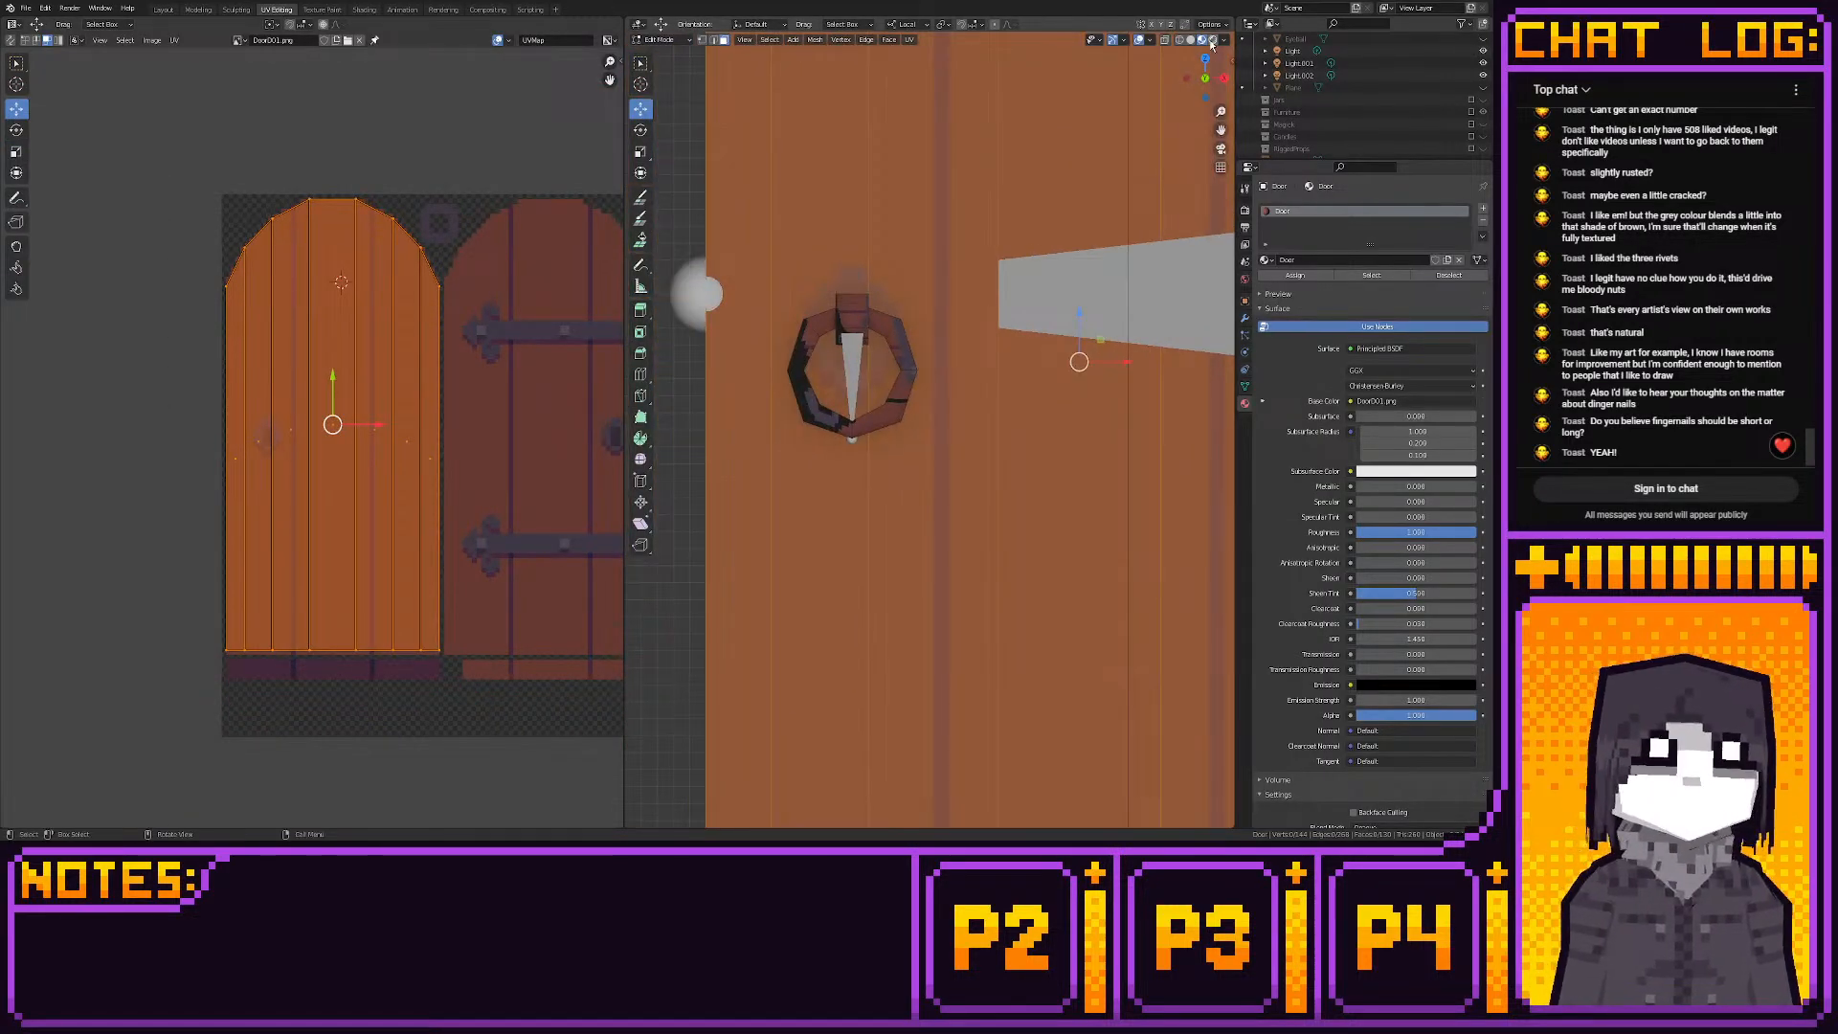
left_click(1166, 41)
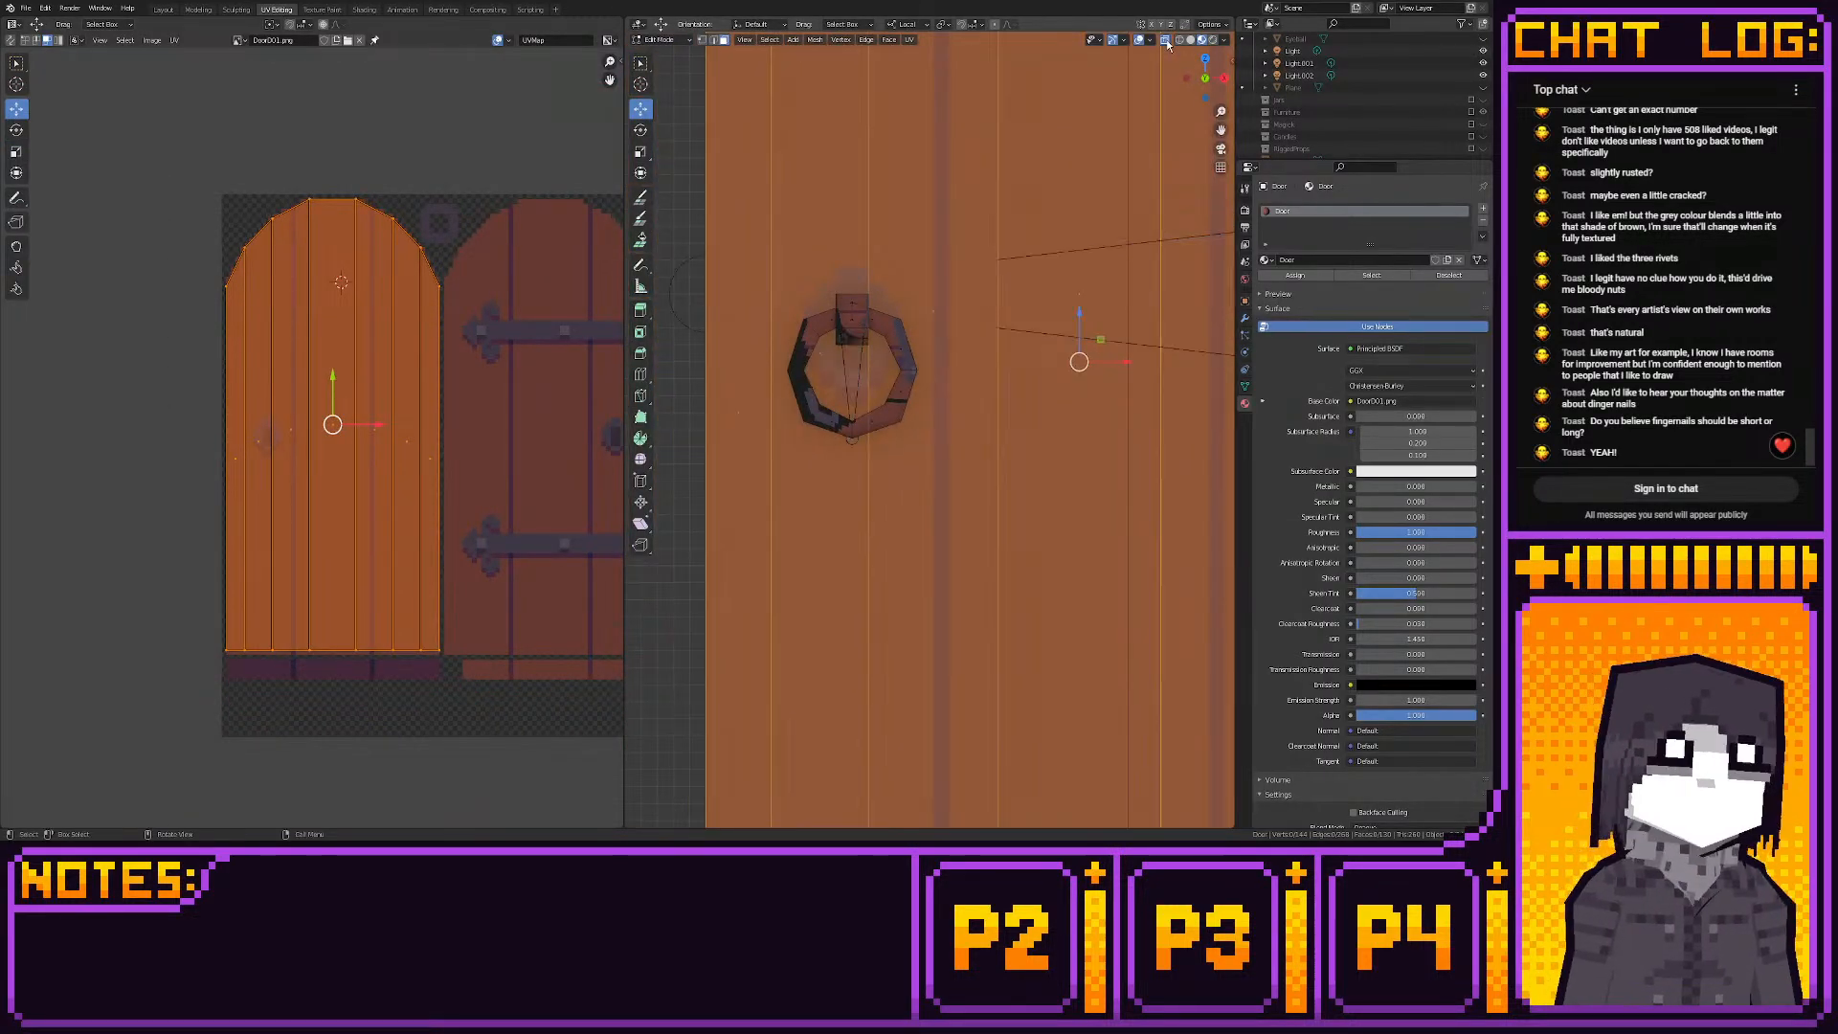
key("c")
left_click(876, 321)
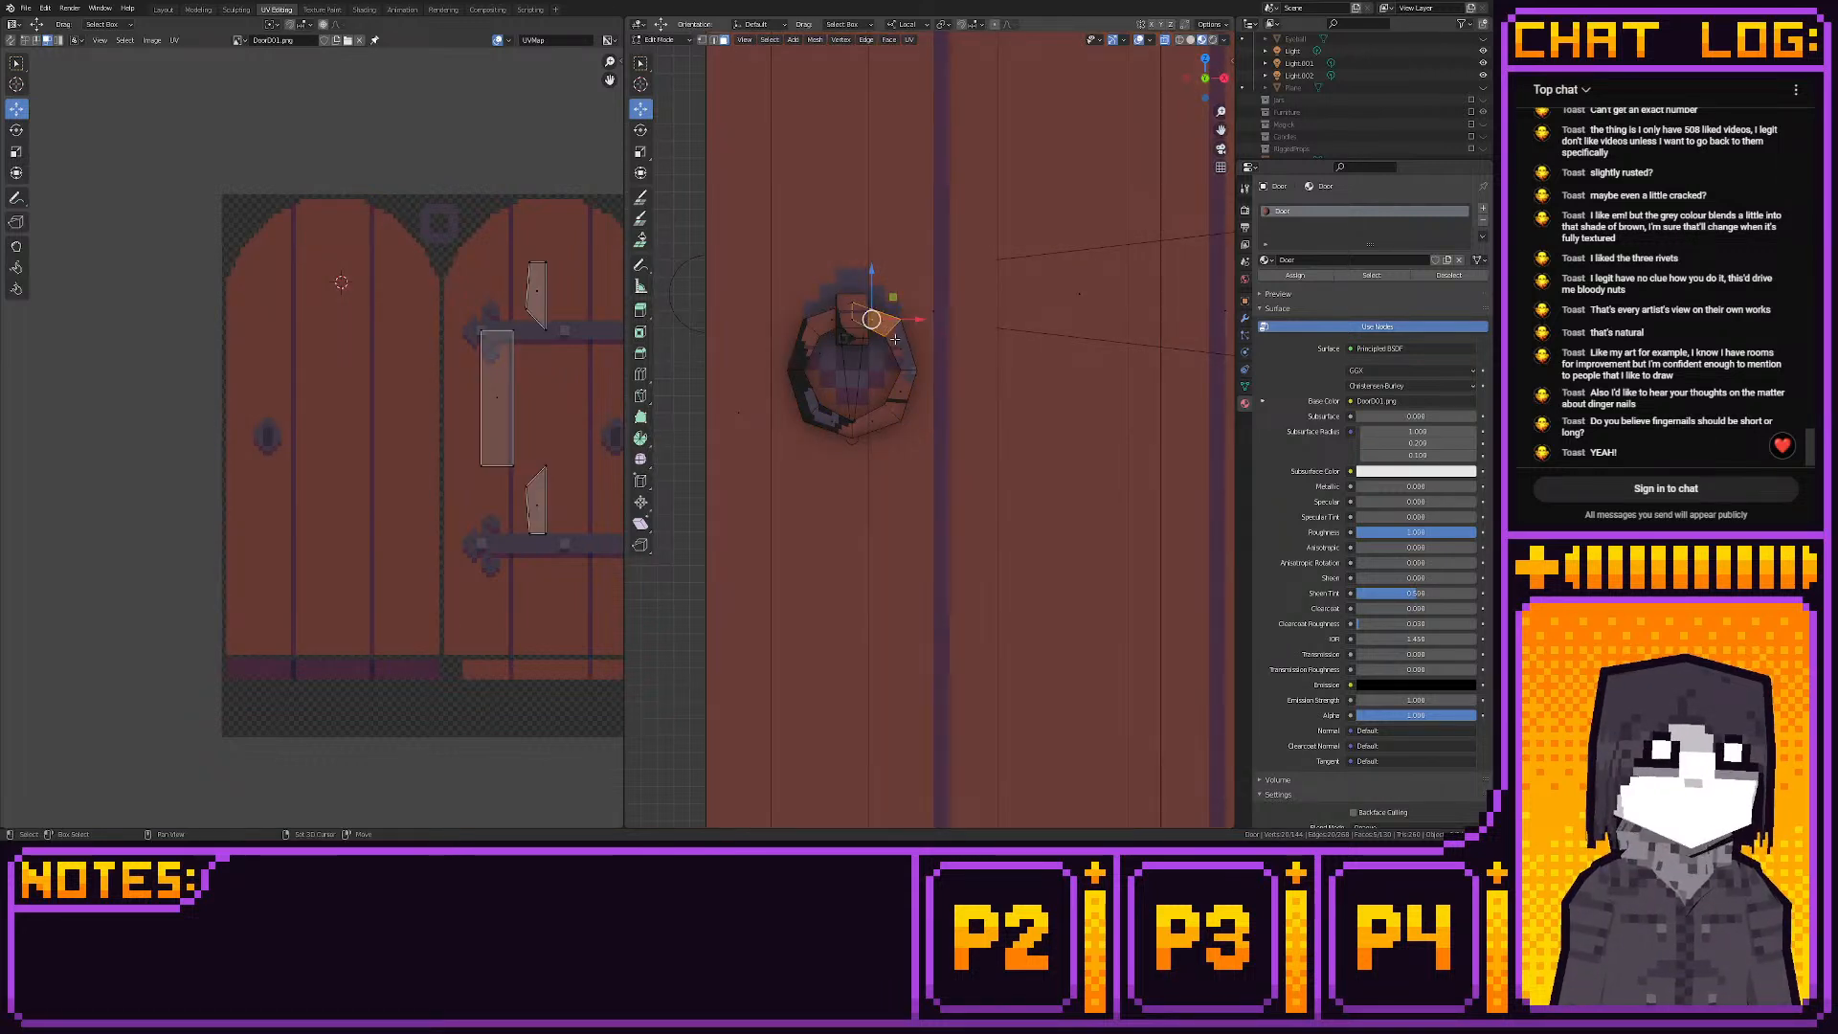
left_click_drag(864, 329, 904, 360, "ctrl")
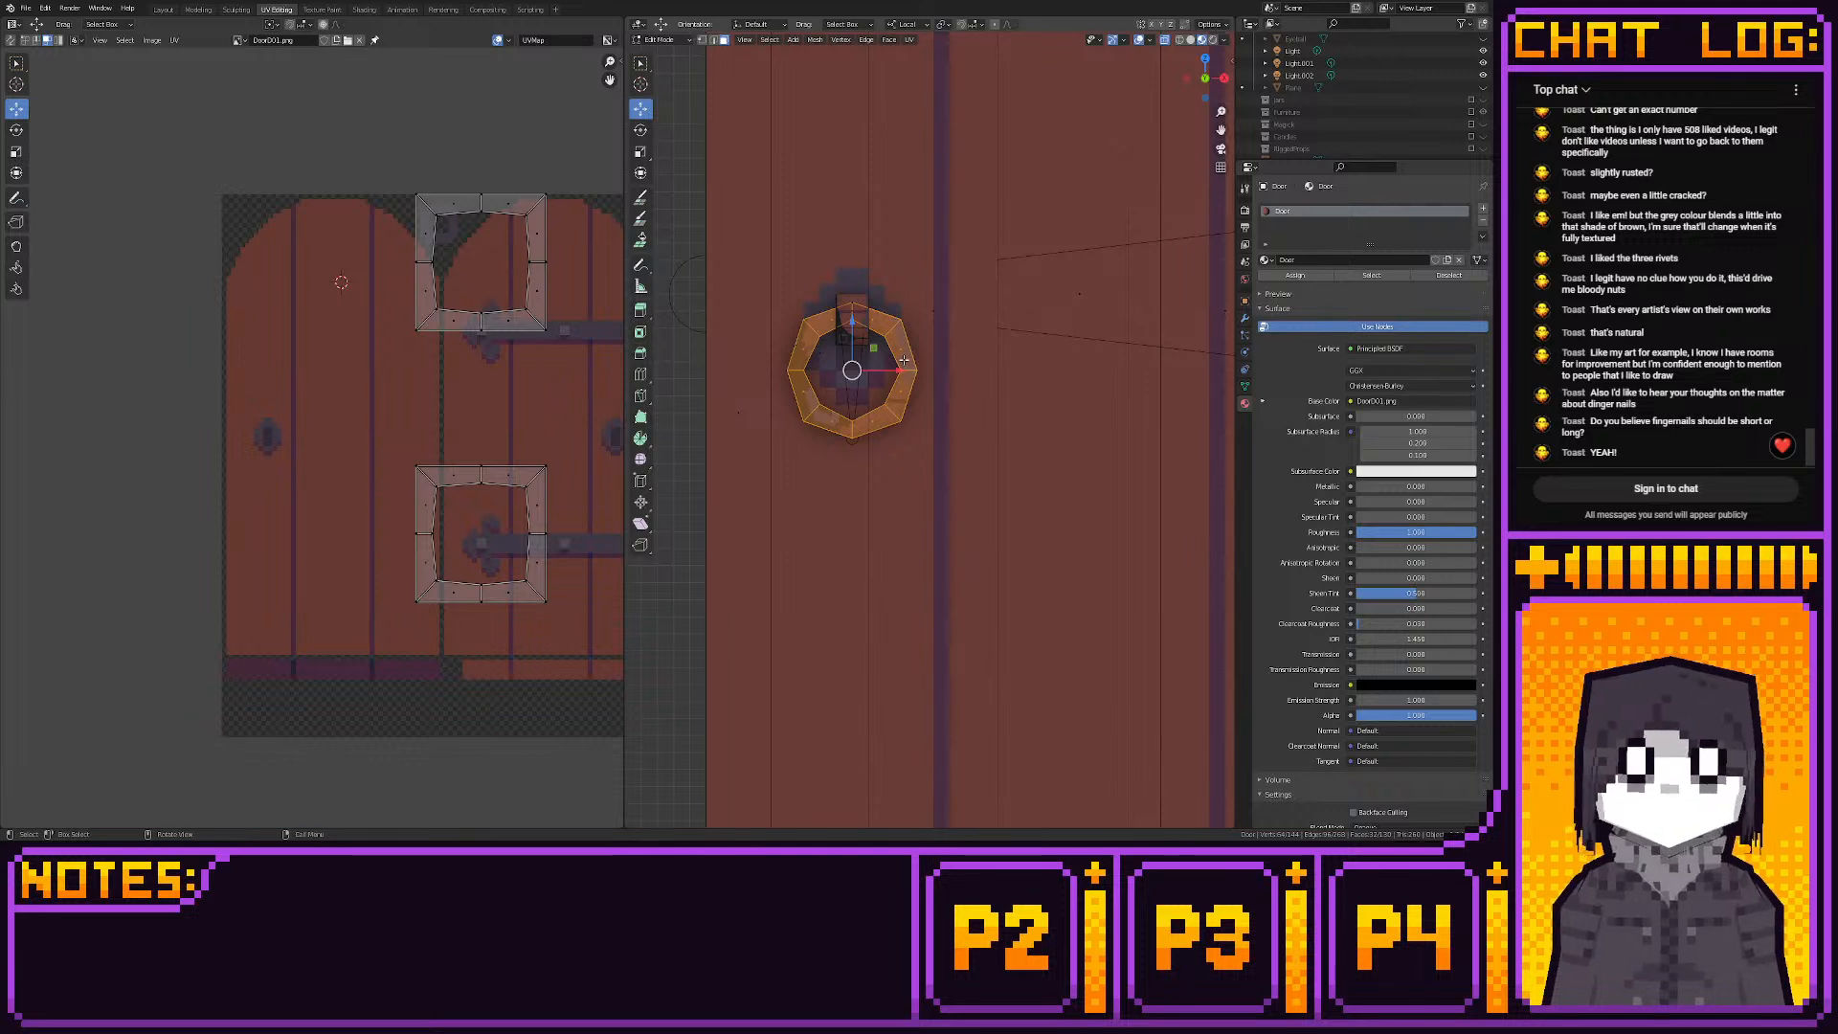
key("u")
left_click(903, 361)
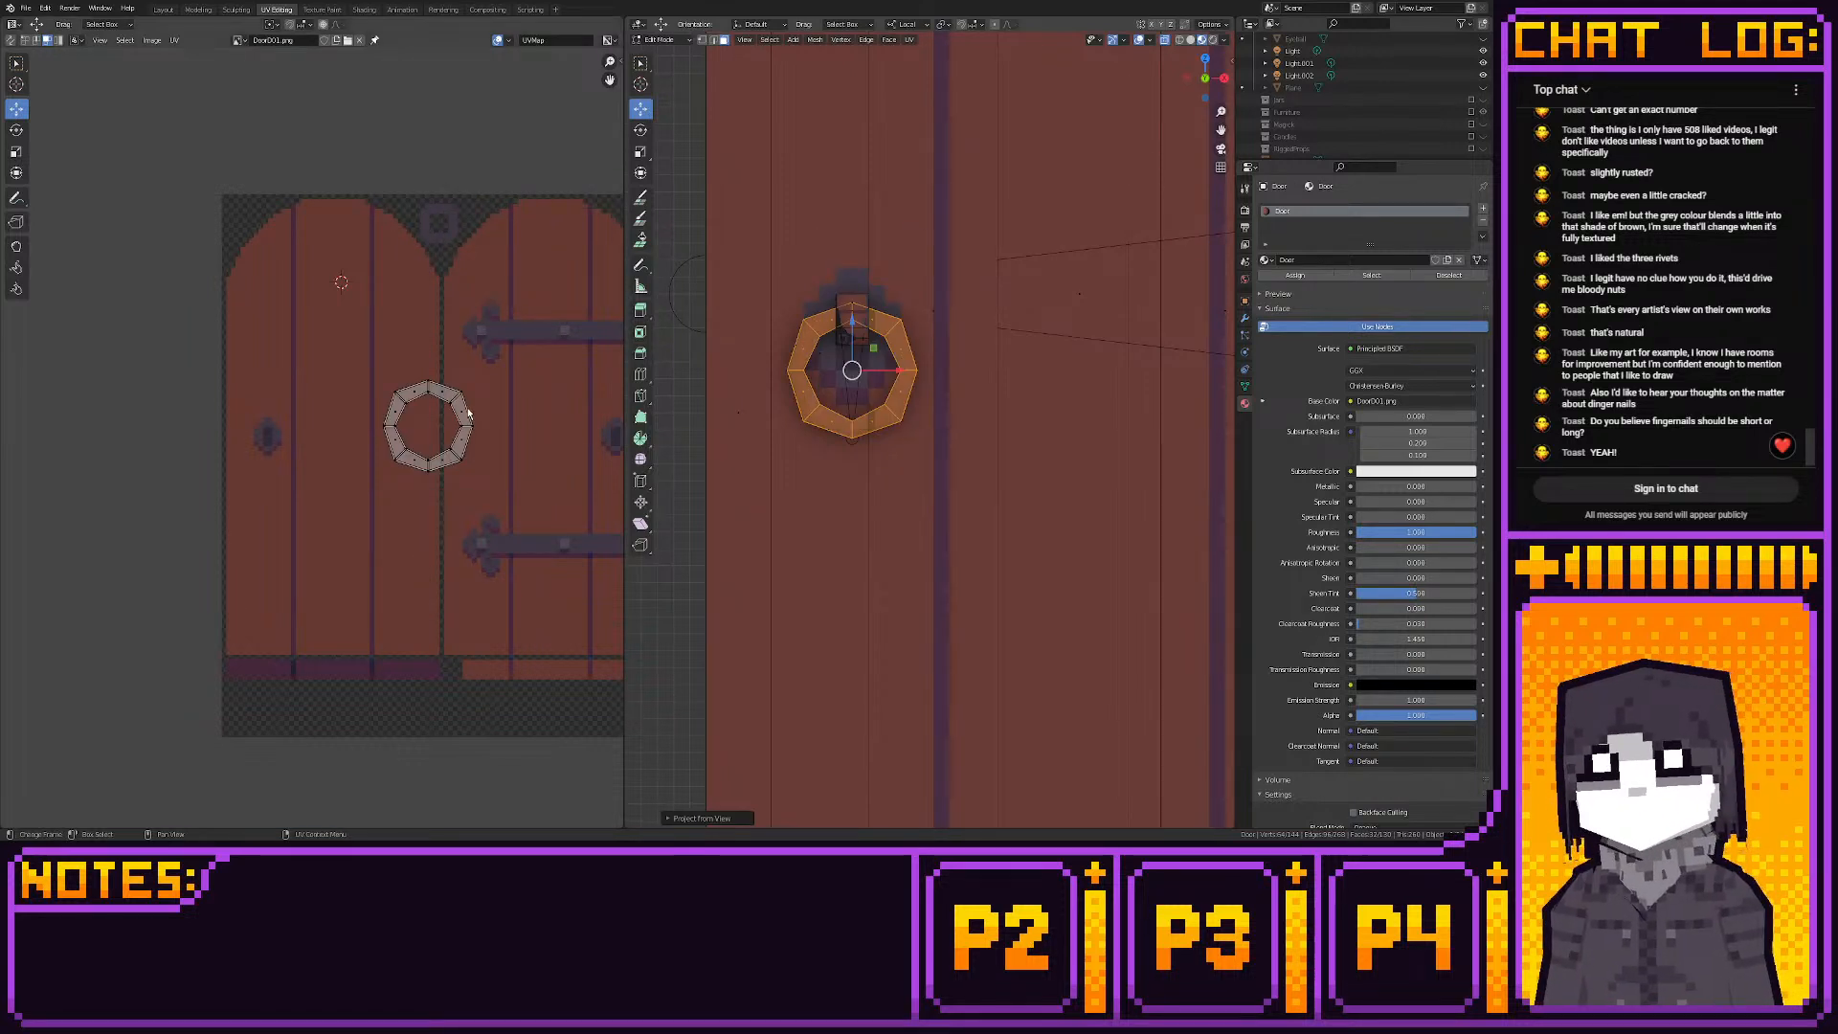
Move the handle ring UVs over the grey ring sprite between the two door arches and scale them to match it
key("g")
left_click(484, 156)
middle_click_drag(458, 268, 398, 459)
scroll(415, 321, "up", 4)
scroll(398, 459, "up", 1)
key("s")
left_click(398, 340)
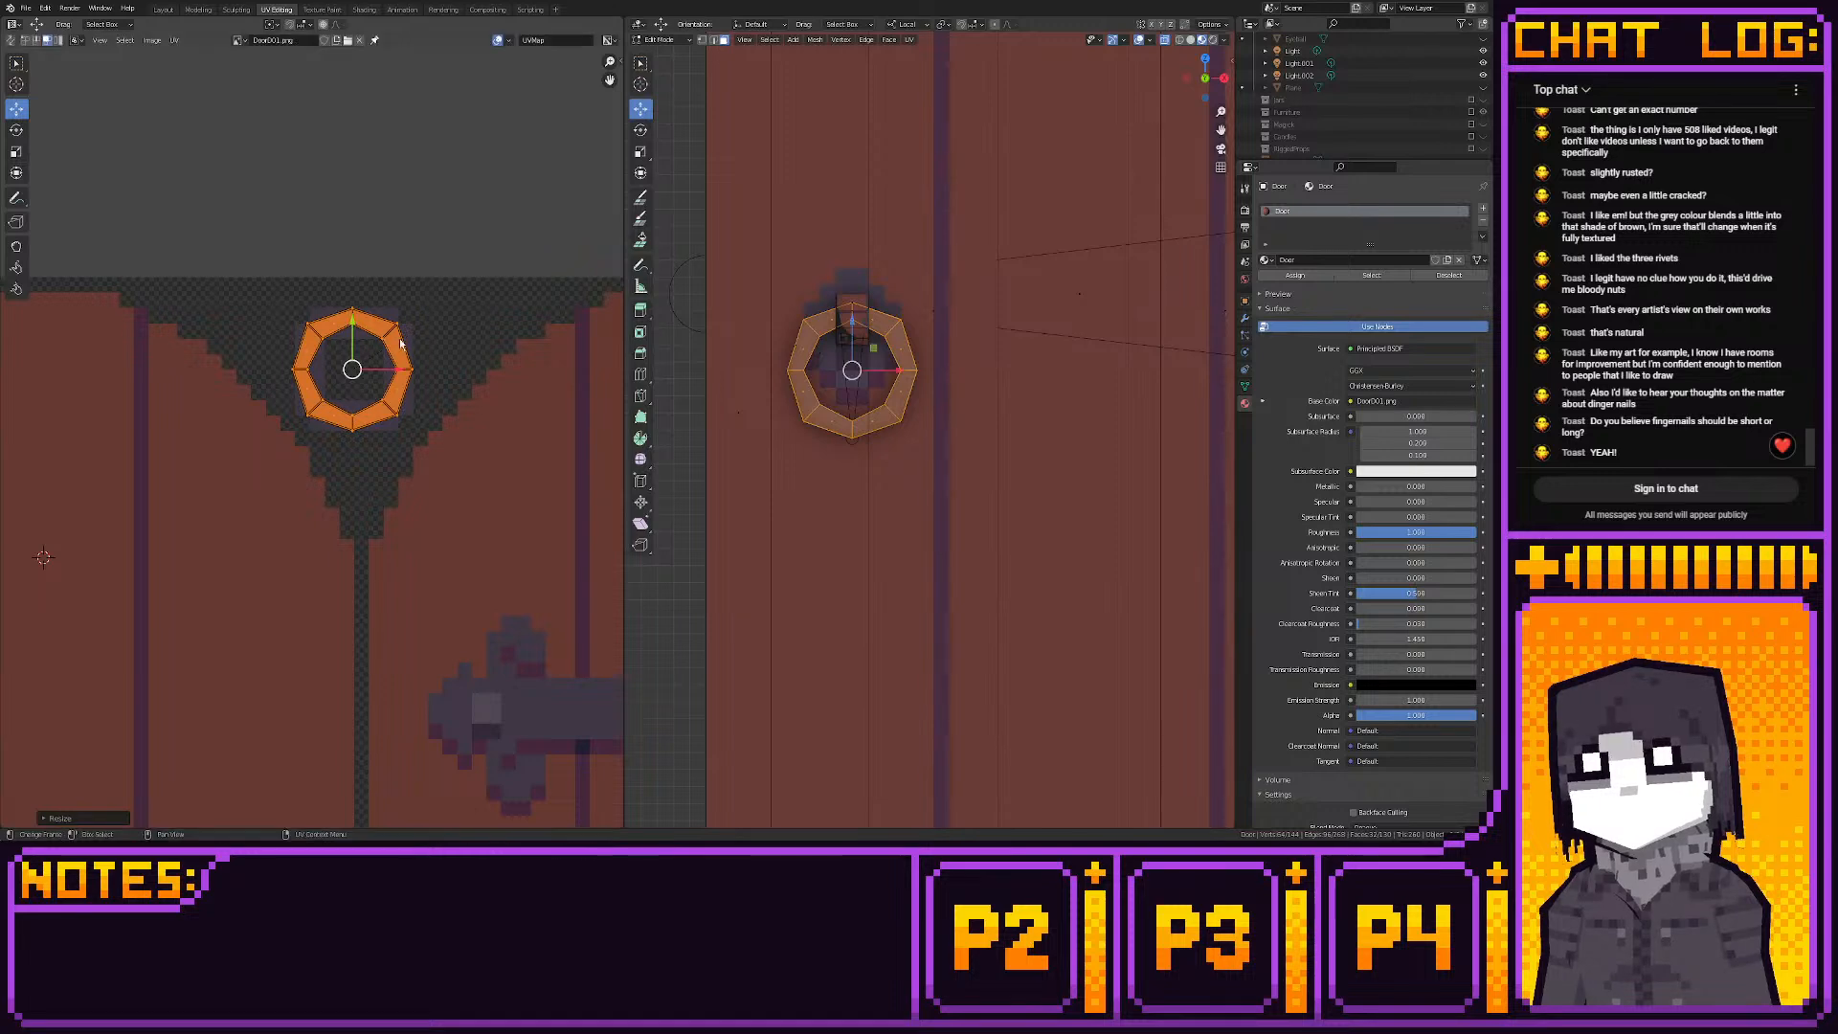
Snap the handle ring UVs to pixels and examine the textured handle in the Layout workspace
key("shift+s")
left_click(311, 341)
scroll(403, 395, "down", 5)
scroll(403, 392, "down", 2)
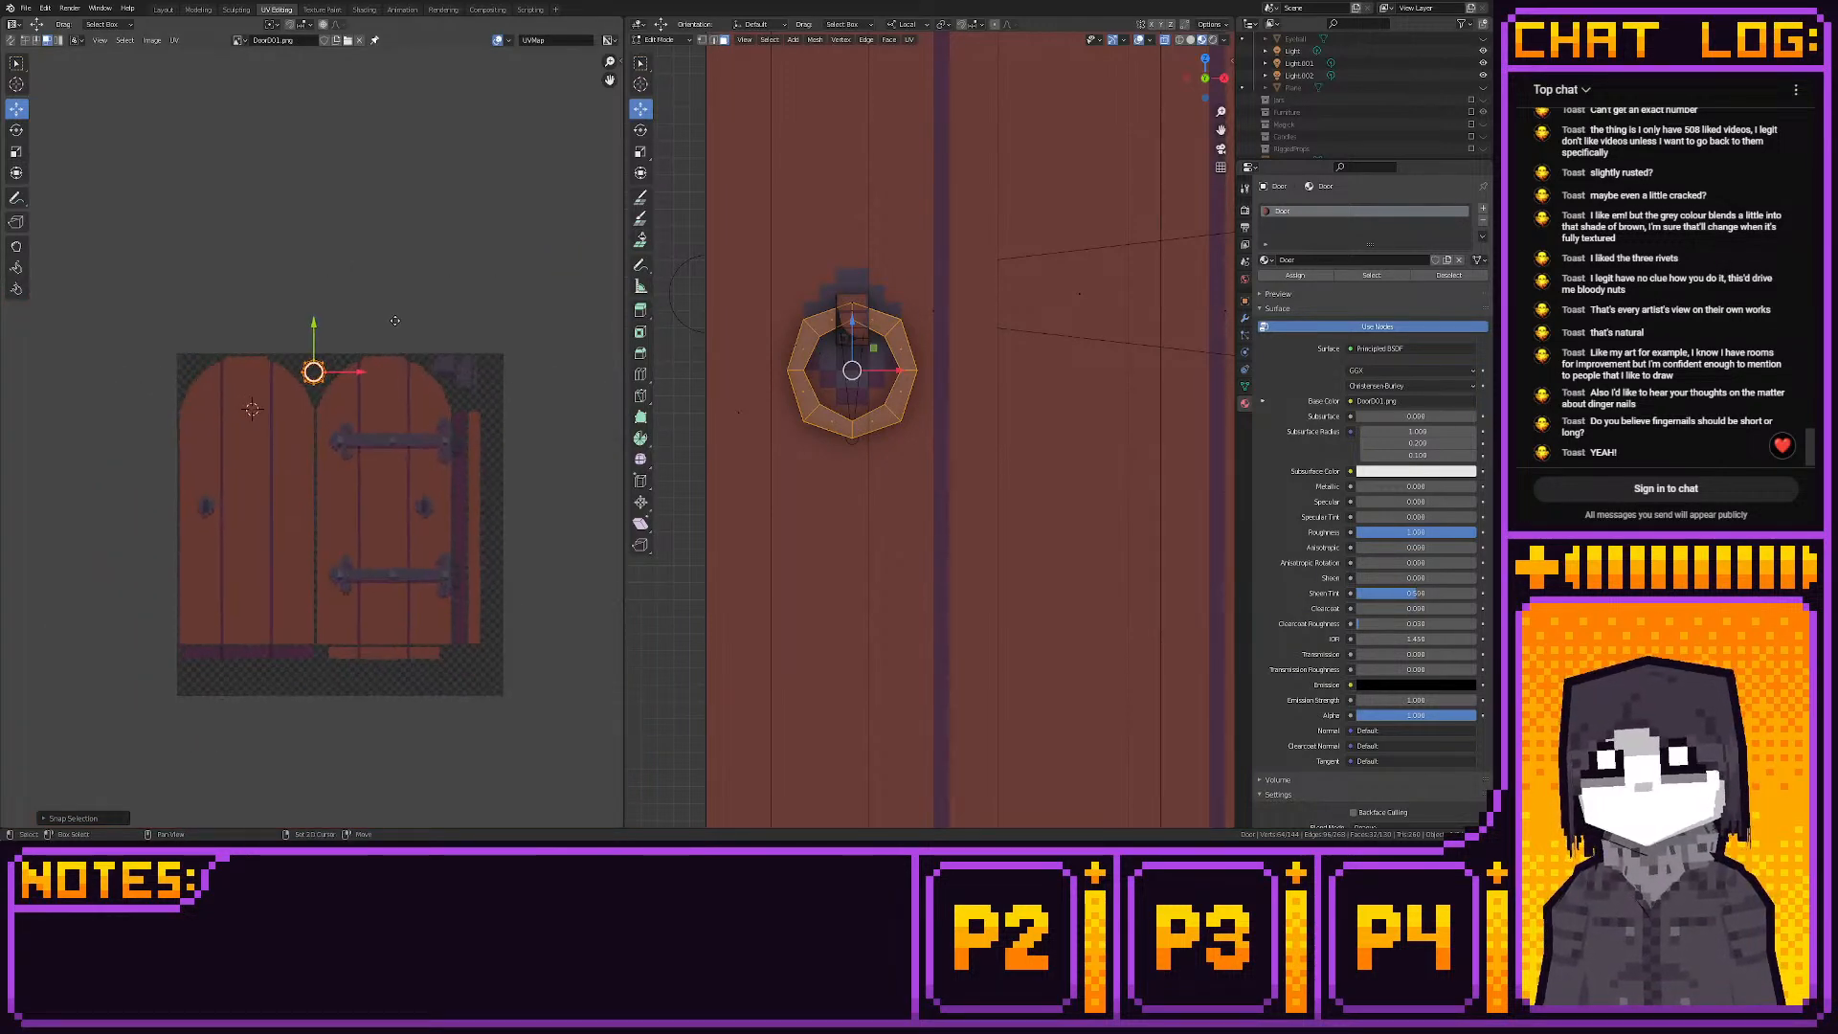
scroll(439, 327, "up", 4)
left_click(162, 9)
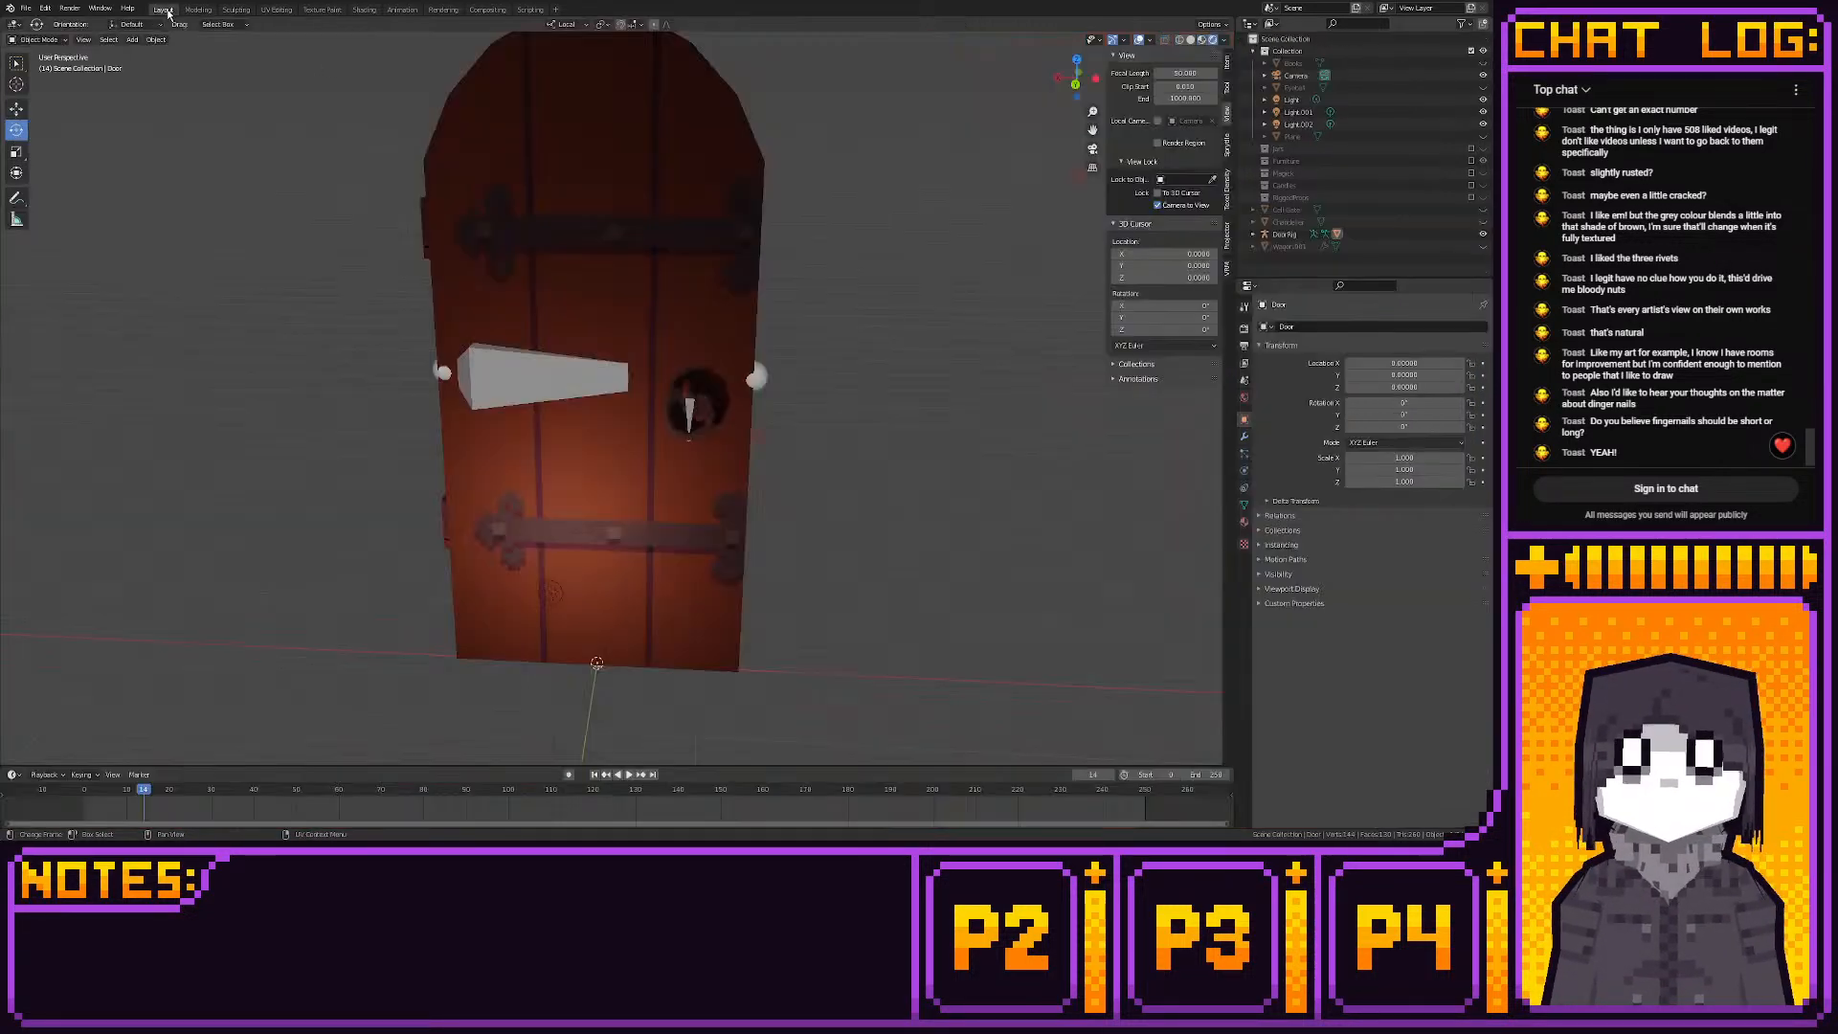
middle_click_drag(827, 321, 789, 307)
Select the bottom end faces of both side hinges and unwrap them with Project From View from the top view
left_click(276, 9)
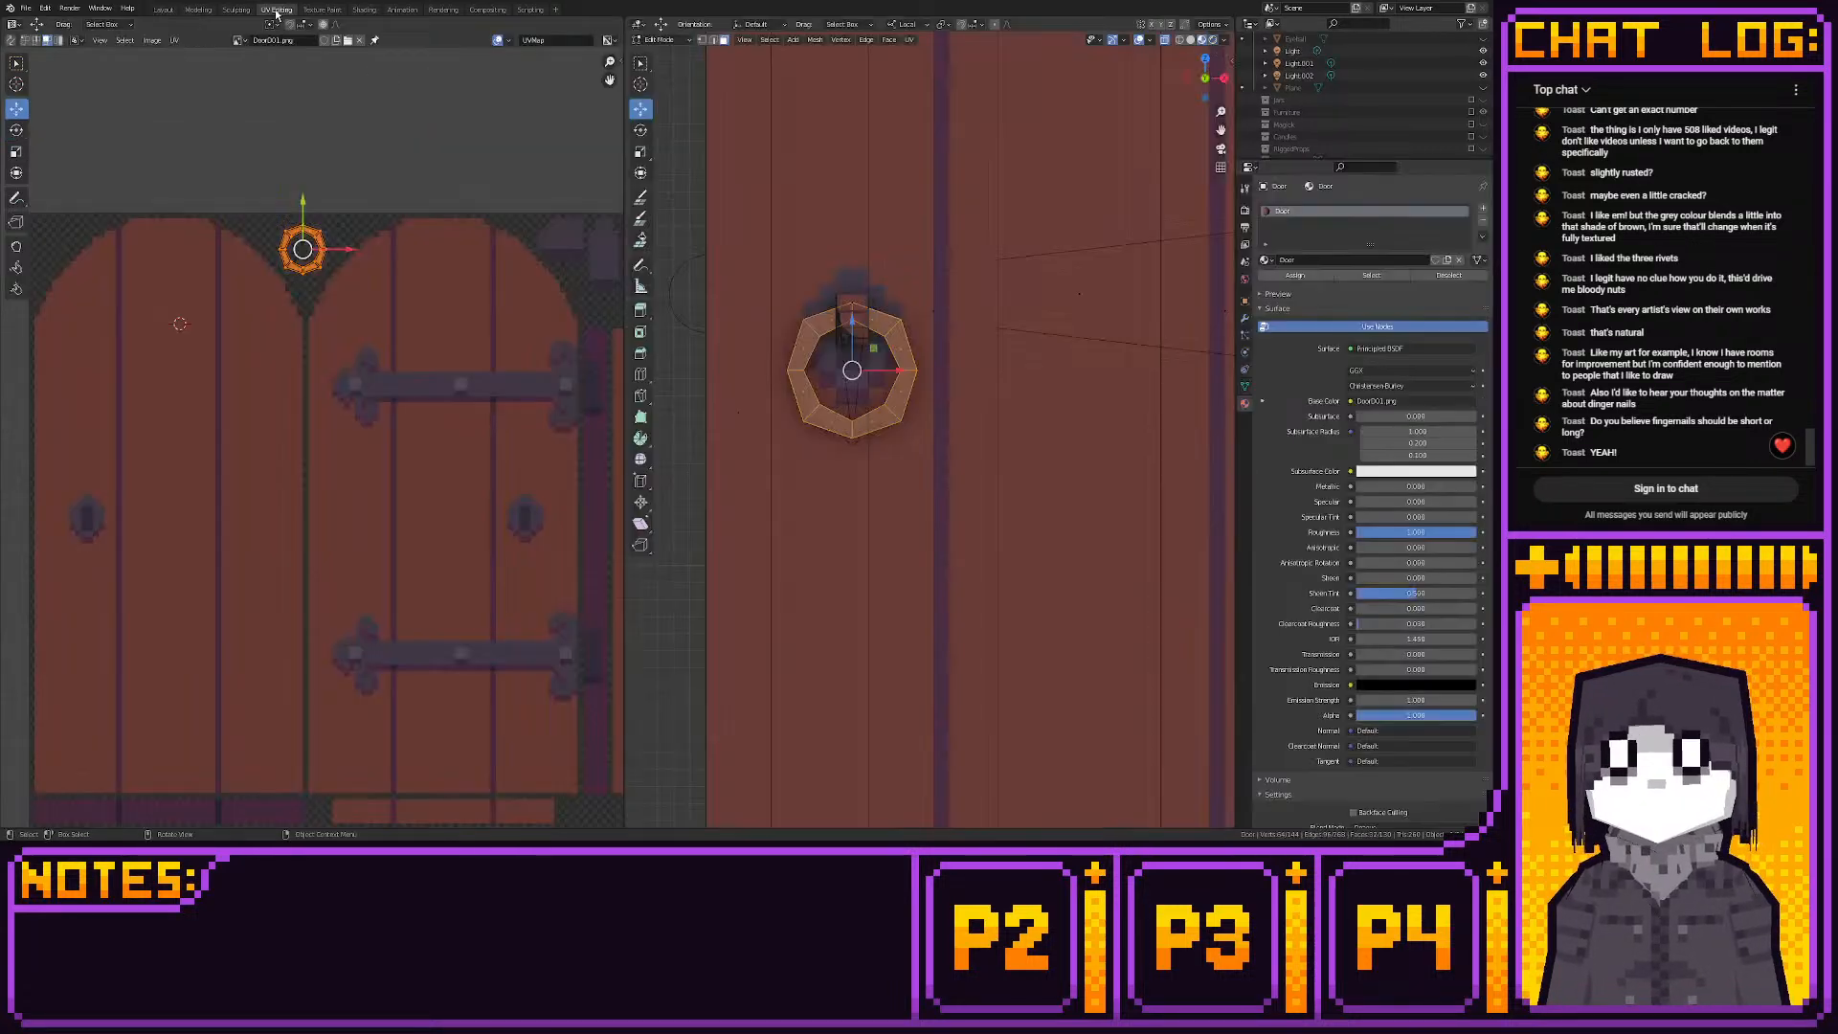
middle_click_drag(875, 402, 992, 257)
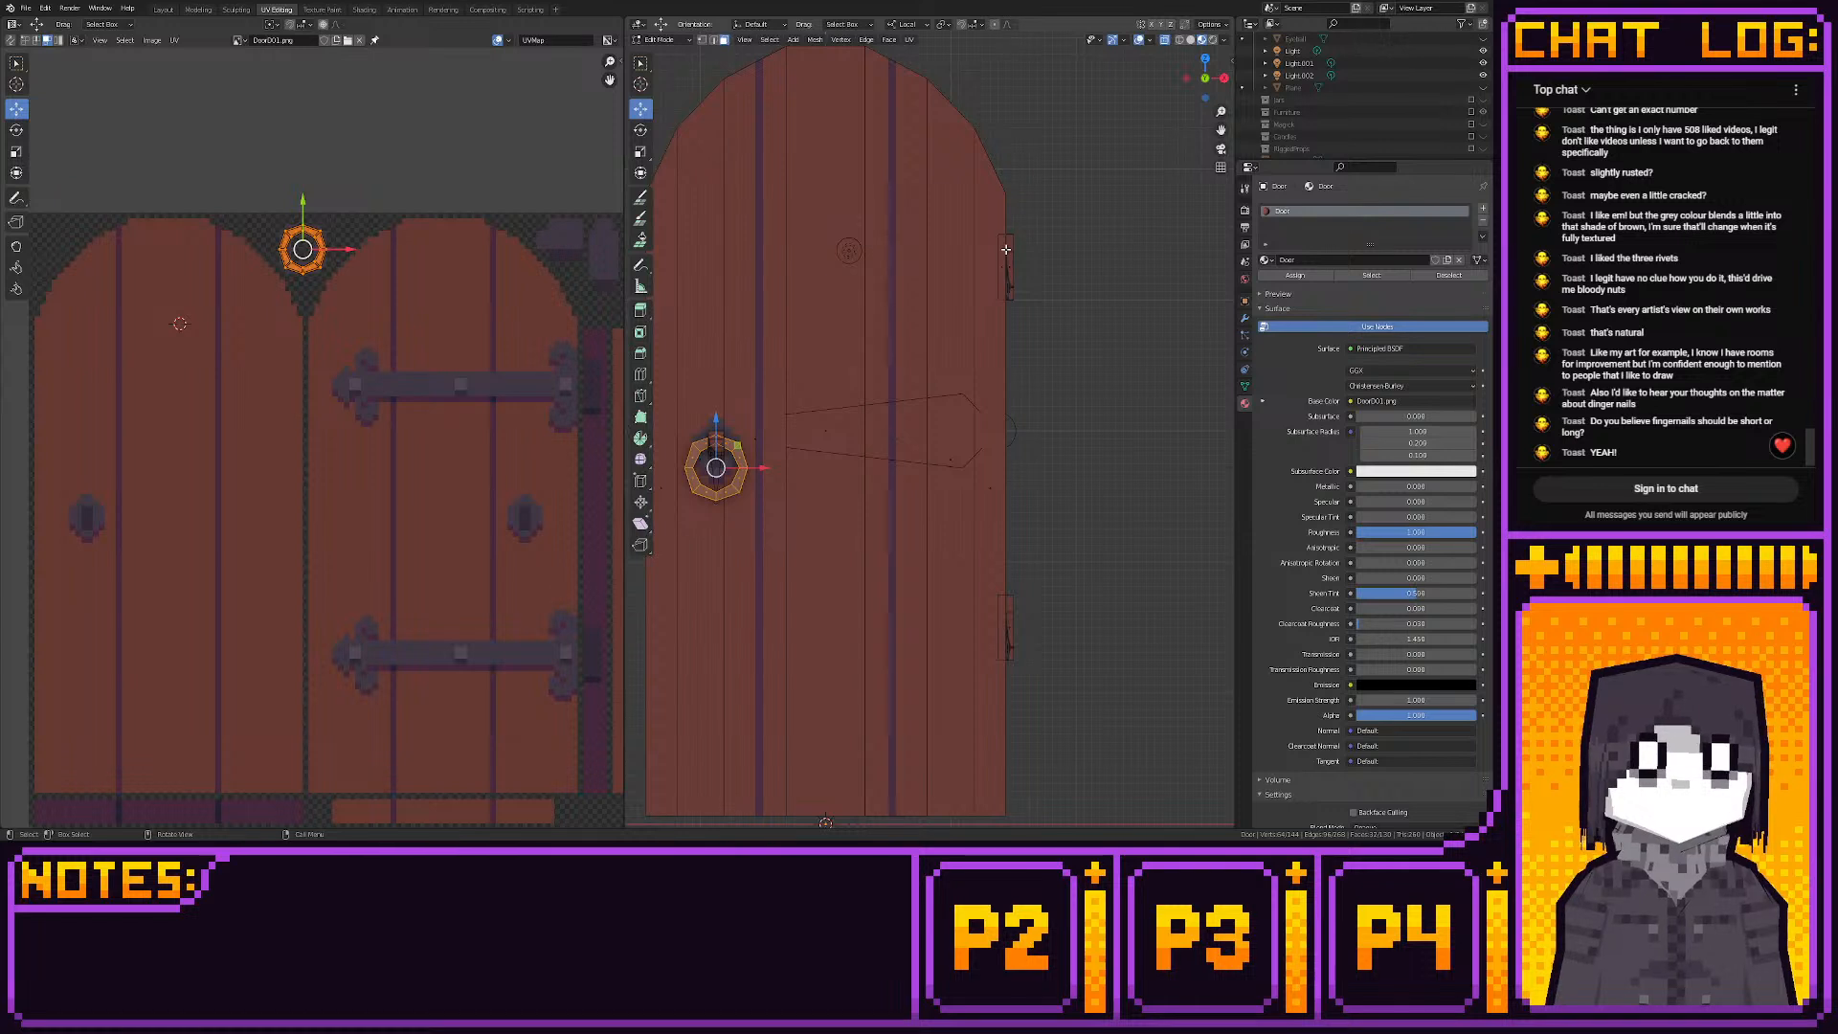
left_click(995, 295)
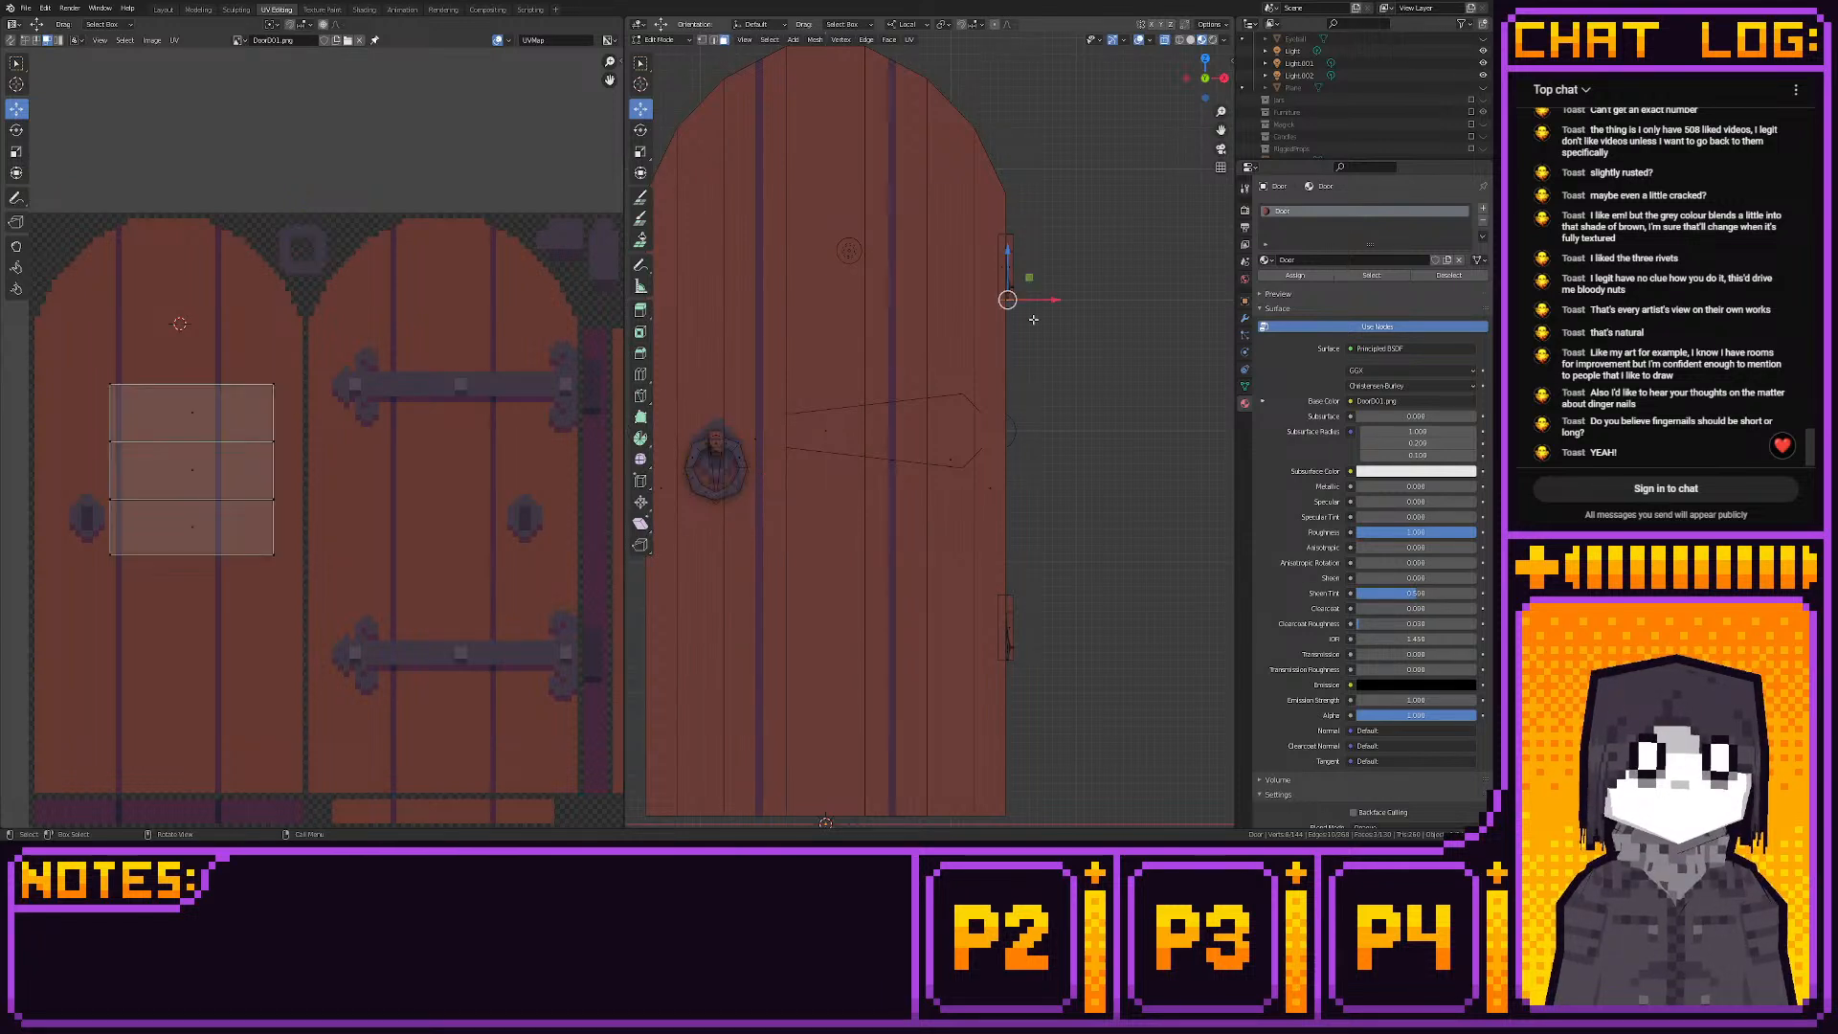
left_click(991, 660, "shift")
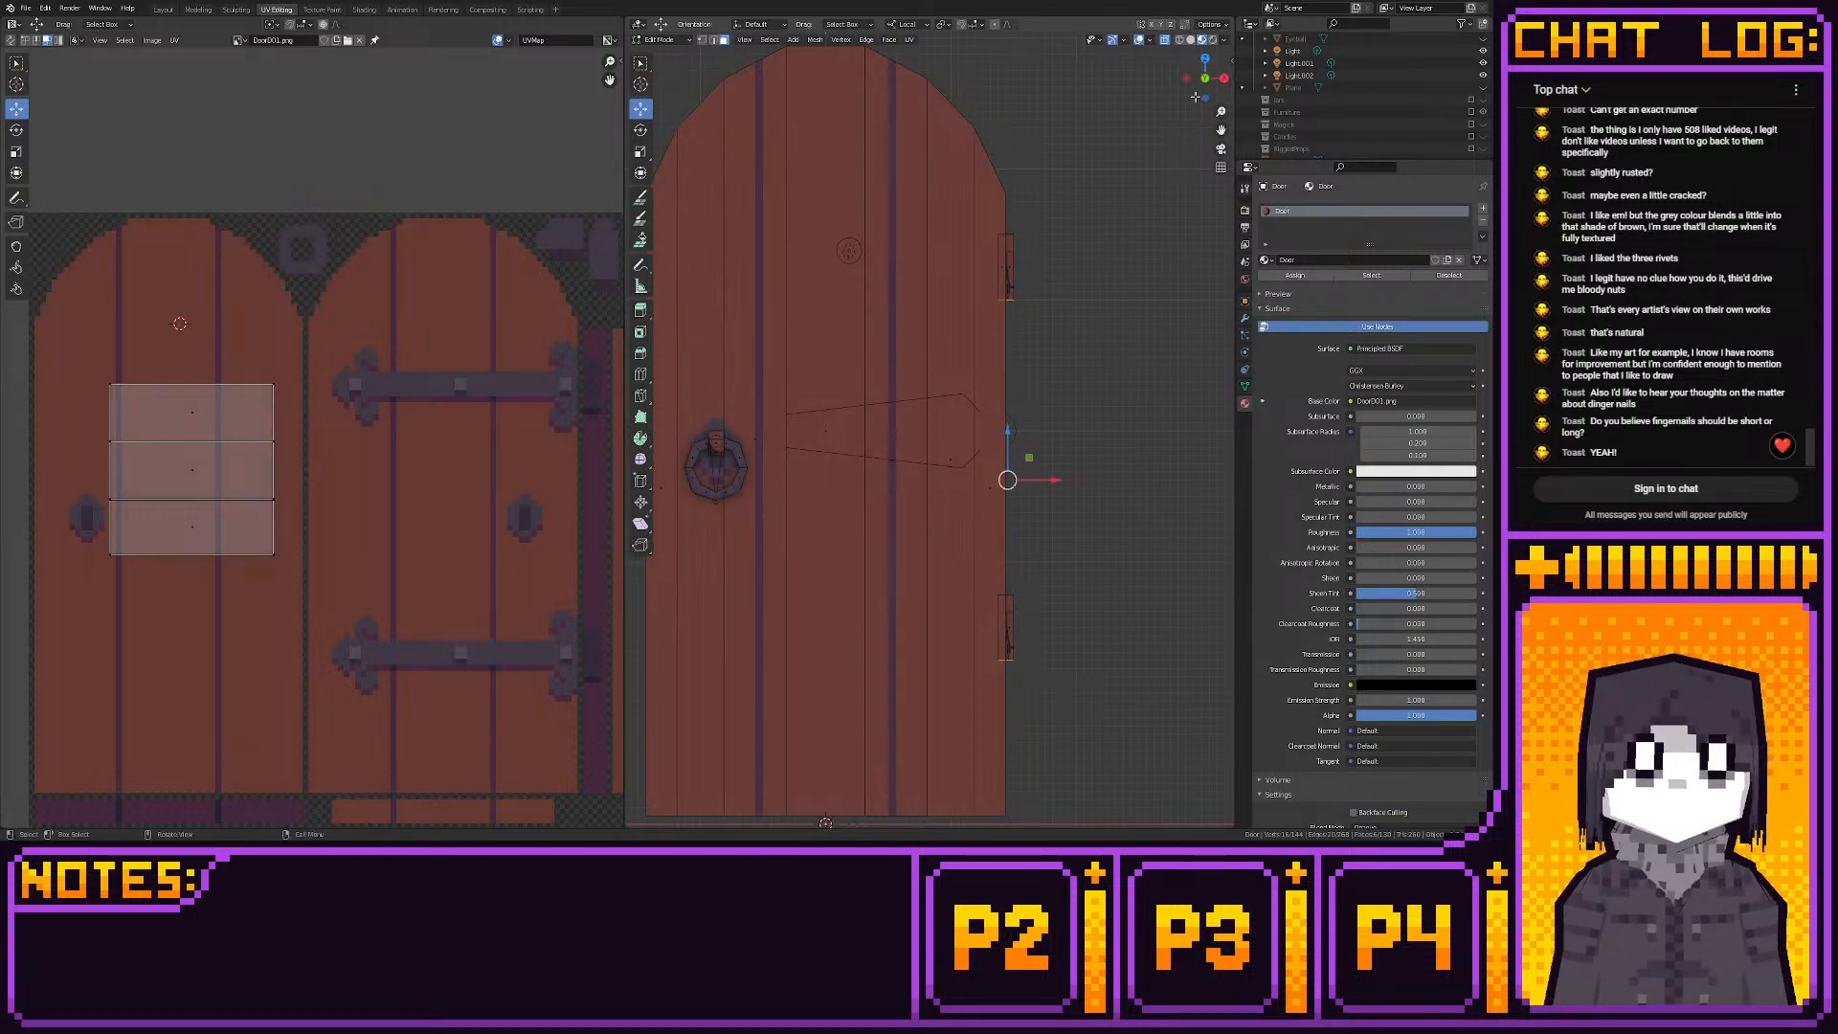
left_click(1205, 59)
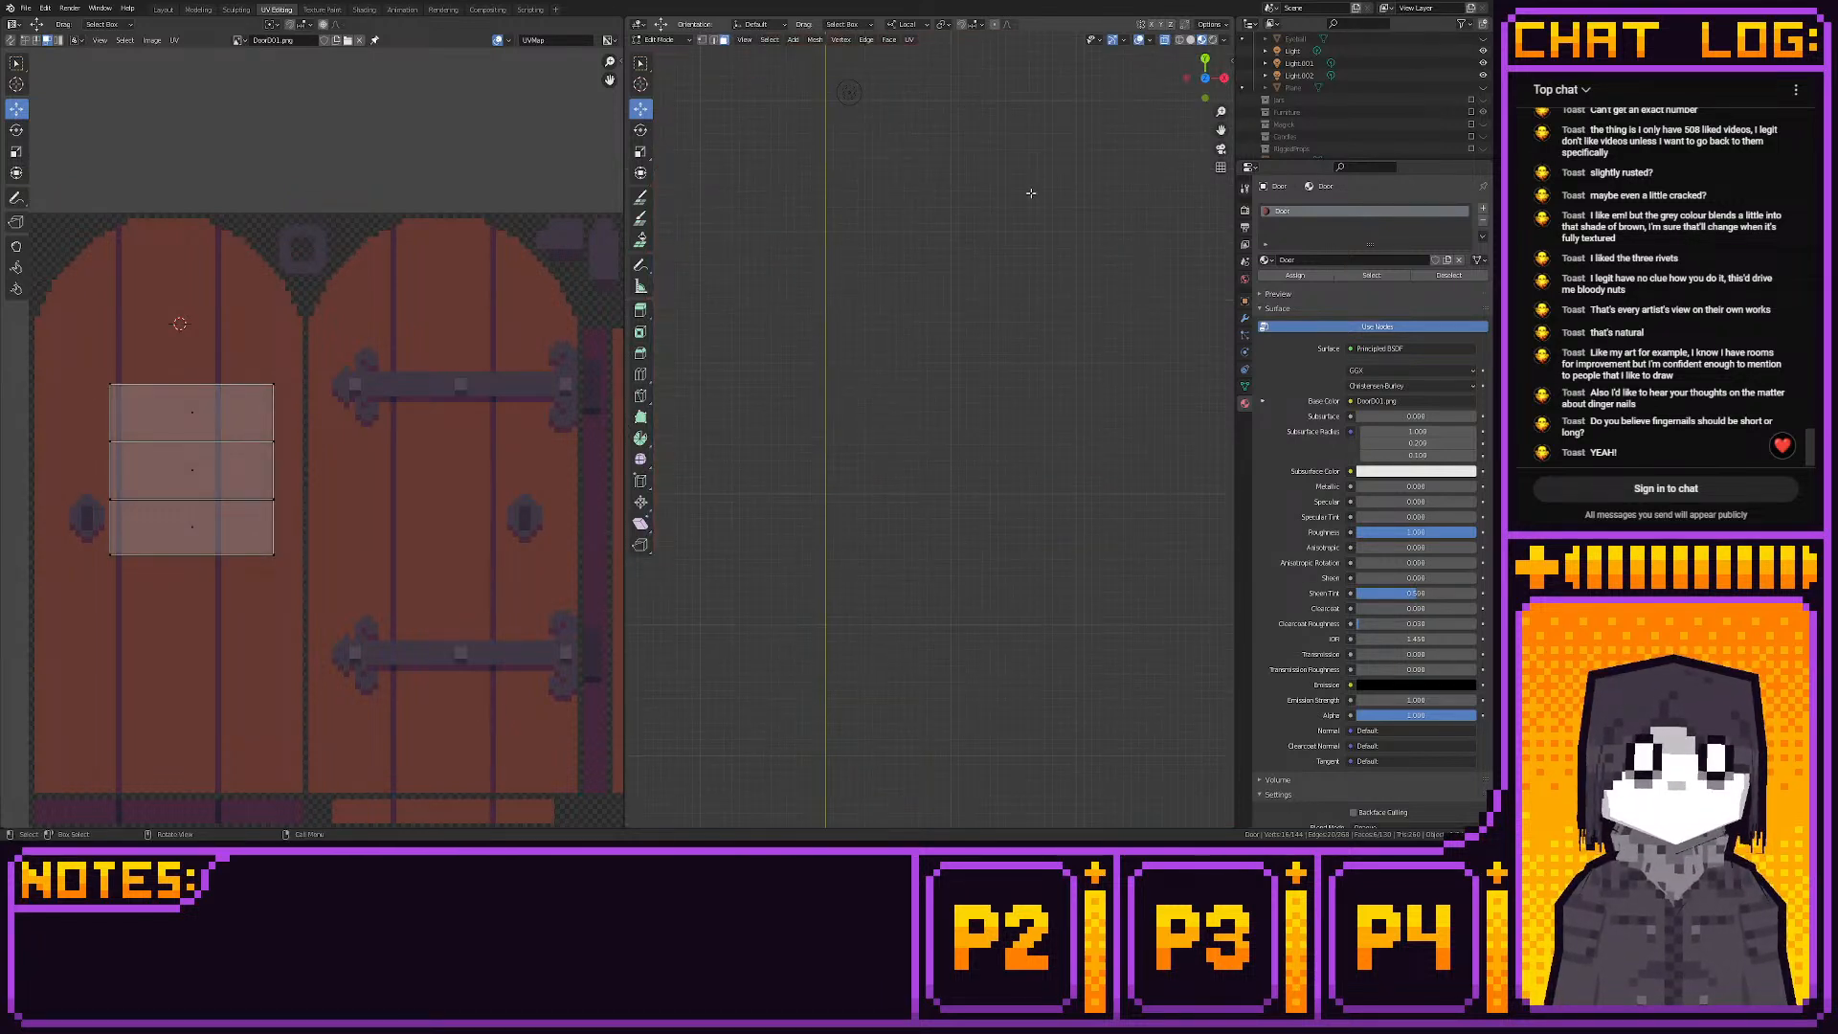
scroll(1062, 256, "up", 1)
key("u")
left_click(1068, 270)
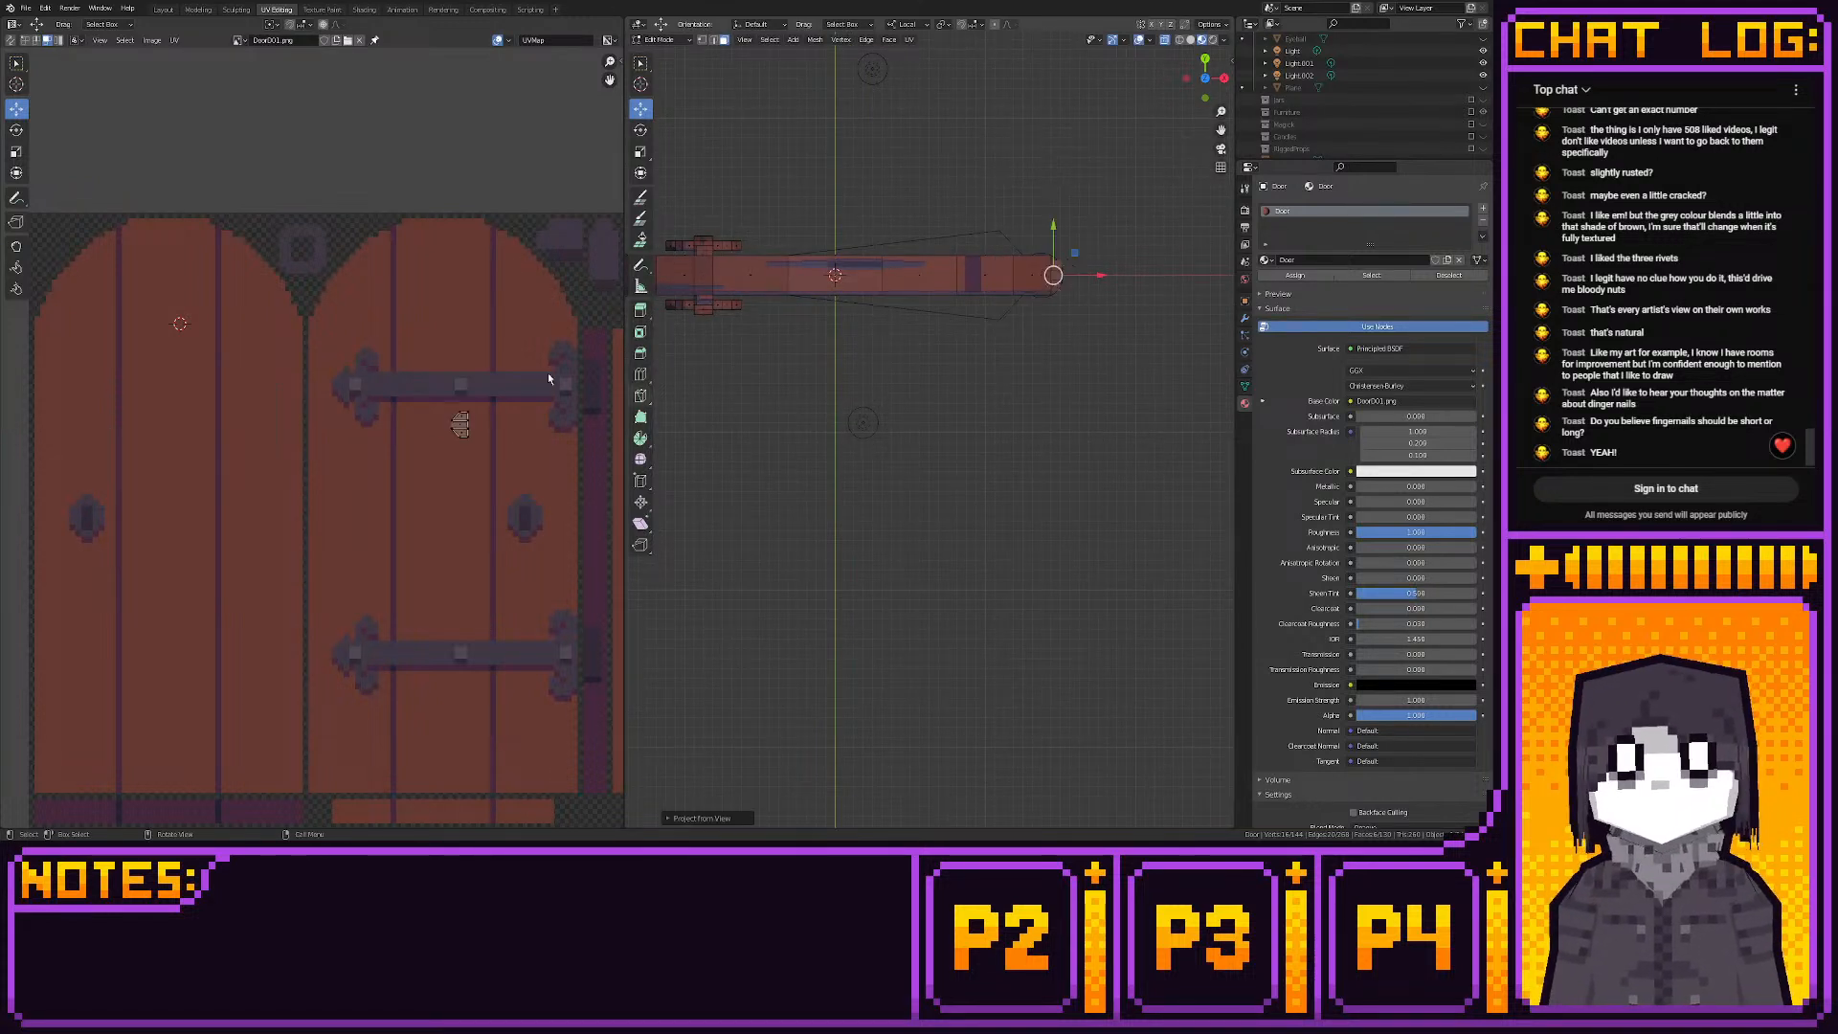
Rotate the hinge end-face UVs and move them just below the wider vertical grey strip beside the hinged door panel's arch
key("r")
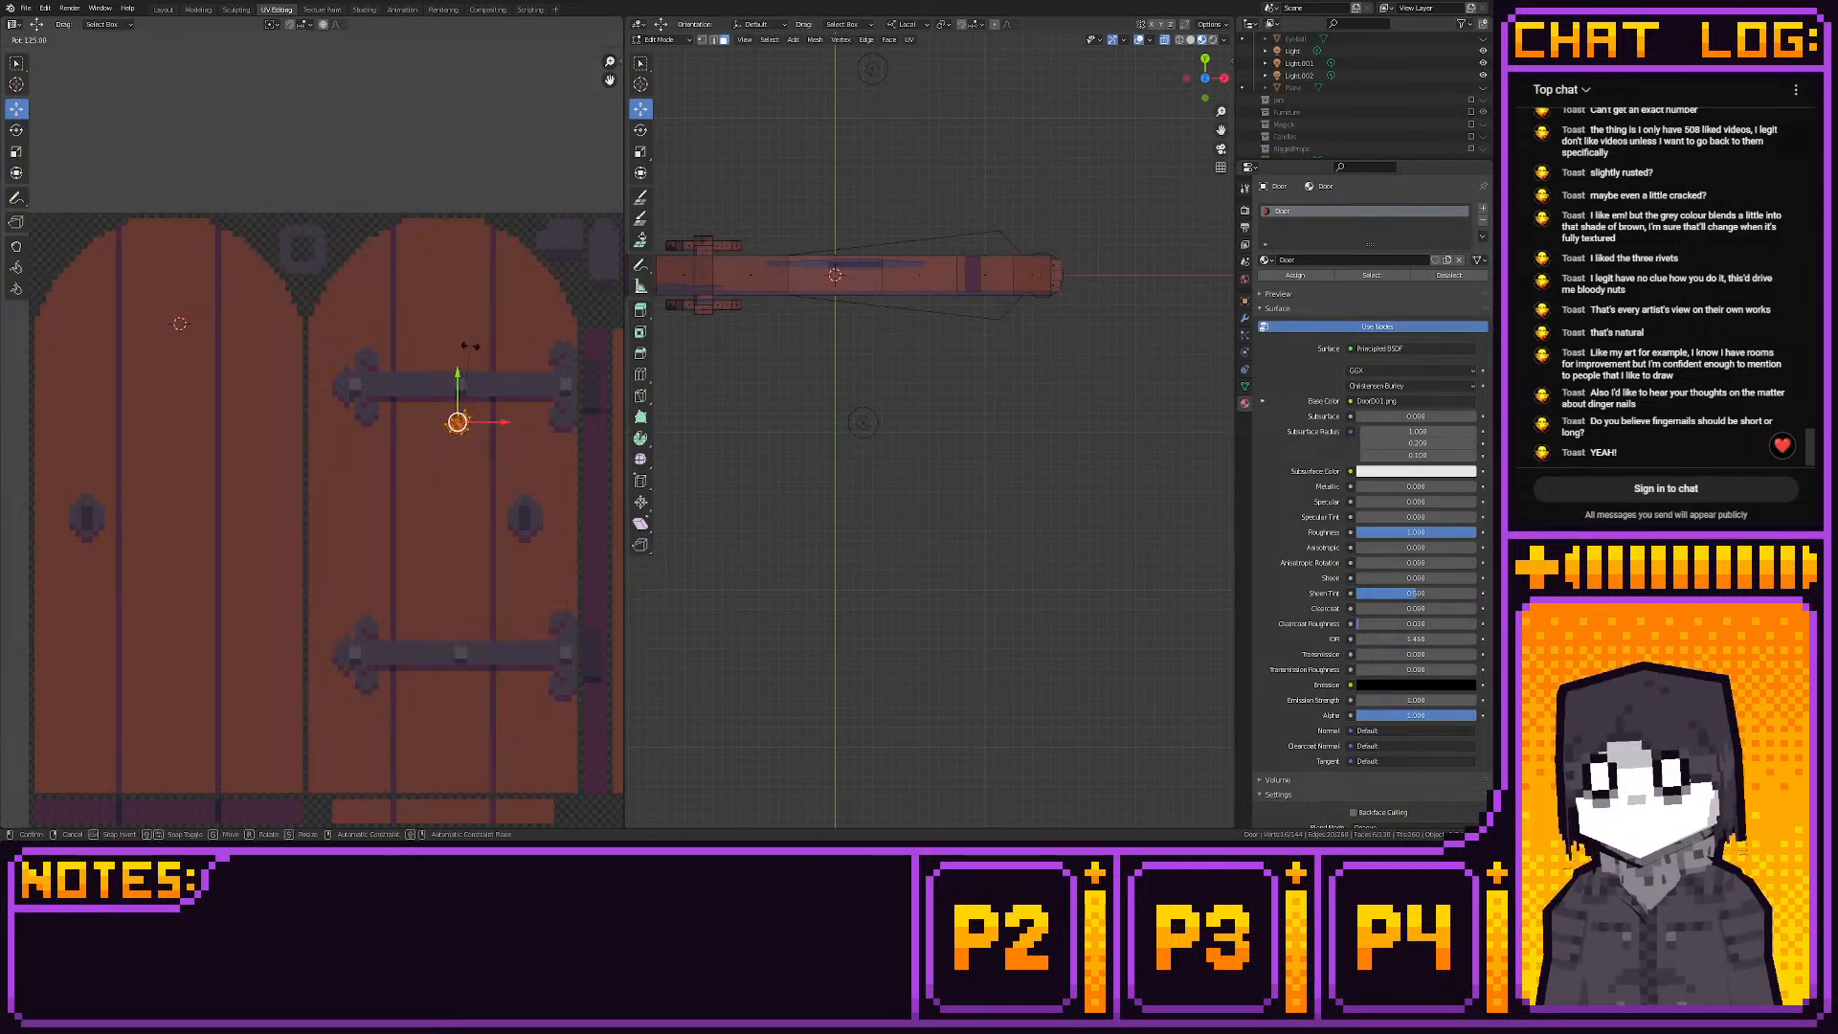
left_click(490, 390)
middle_click_drag(488, 392, 383, 491)
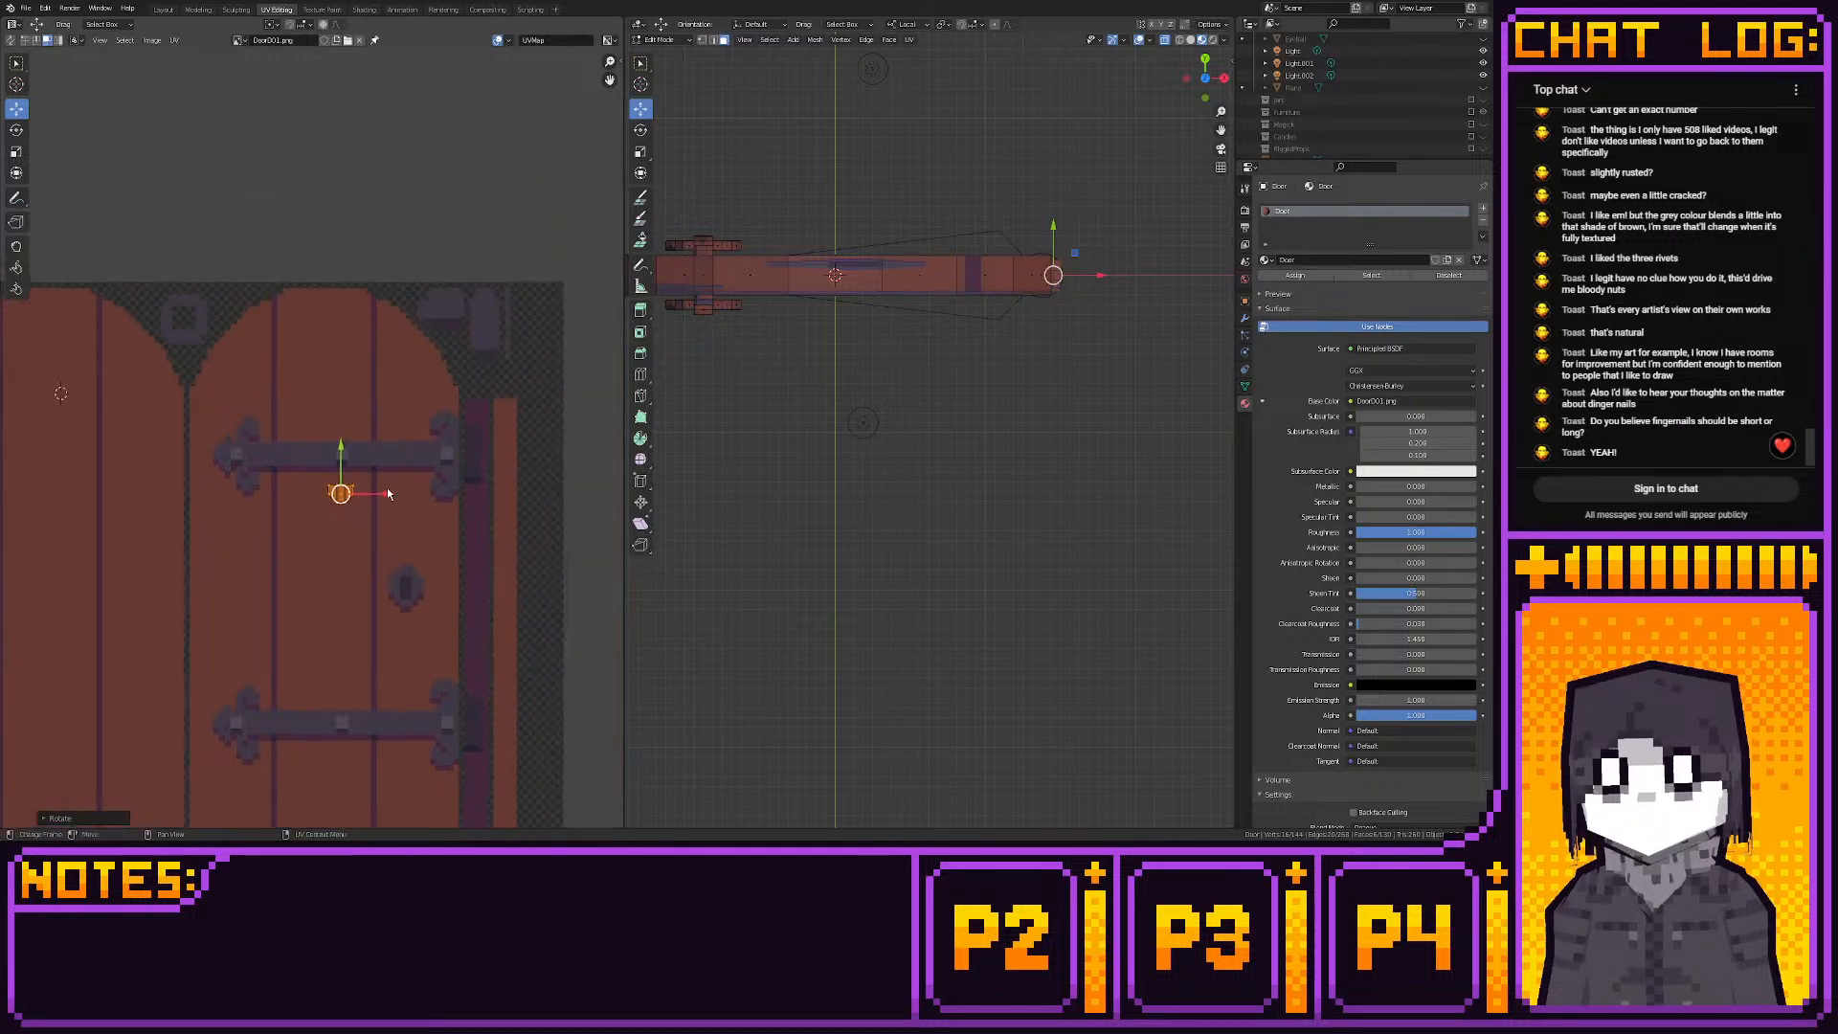
key("g")
left_click(532, 354)
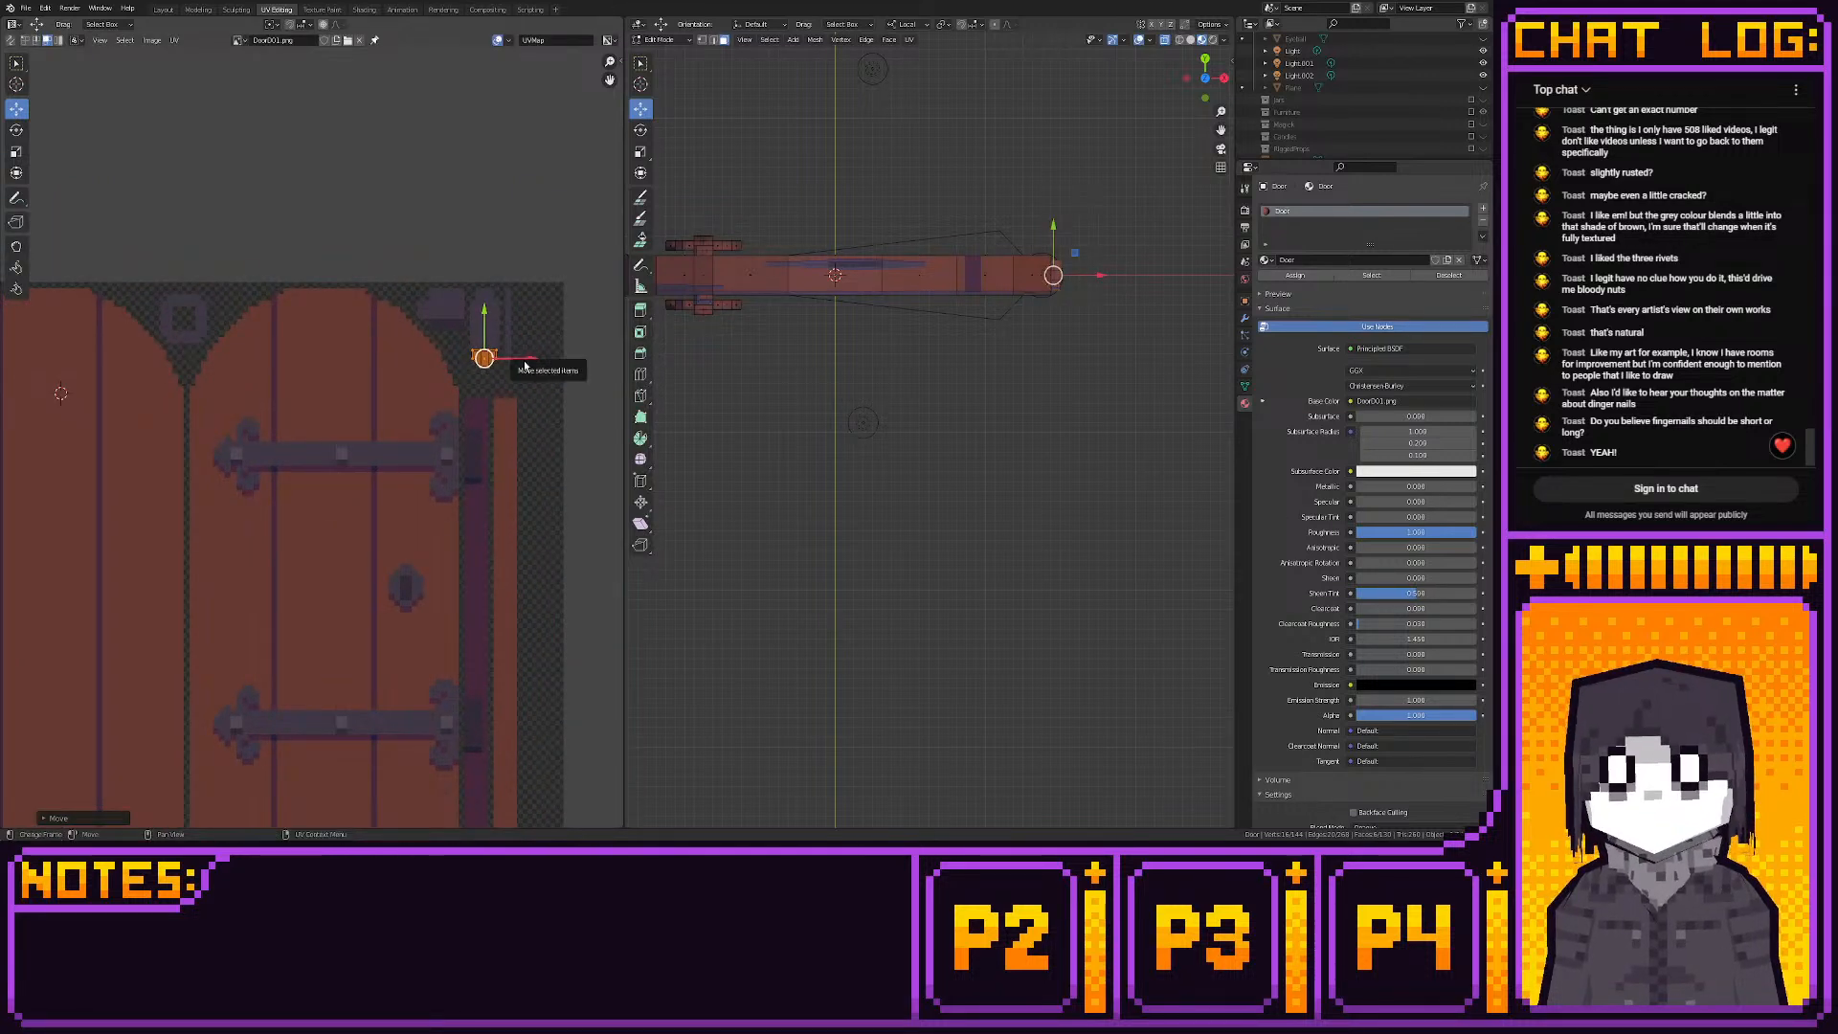
Enlarge the hinge end-face UVs below the grey strip and try snapping them to pixels
scroll(475, 410, "up", 4)
middle_click_drag(475, 410, 405, 414)
key("s")
left_click(501, 393)
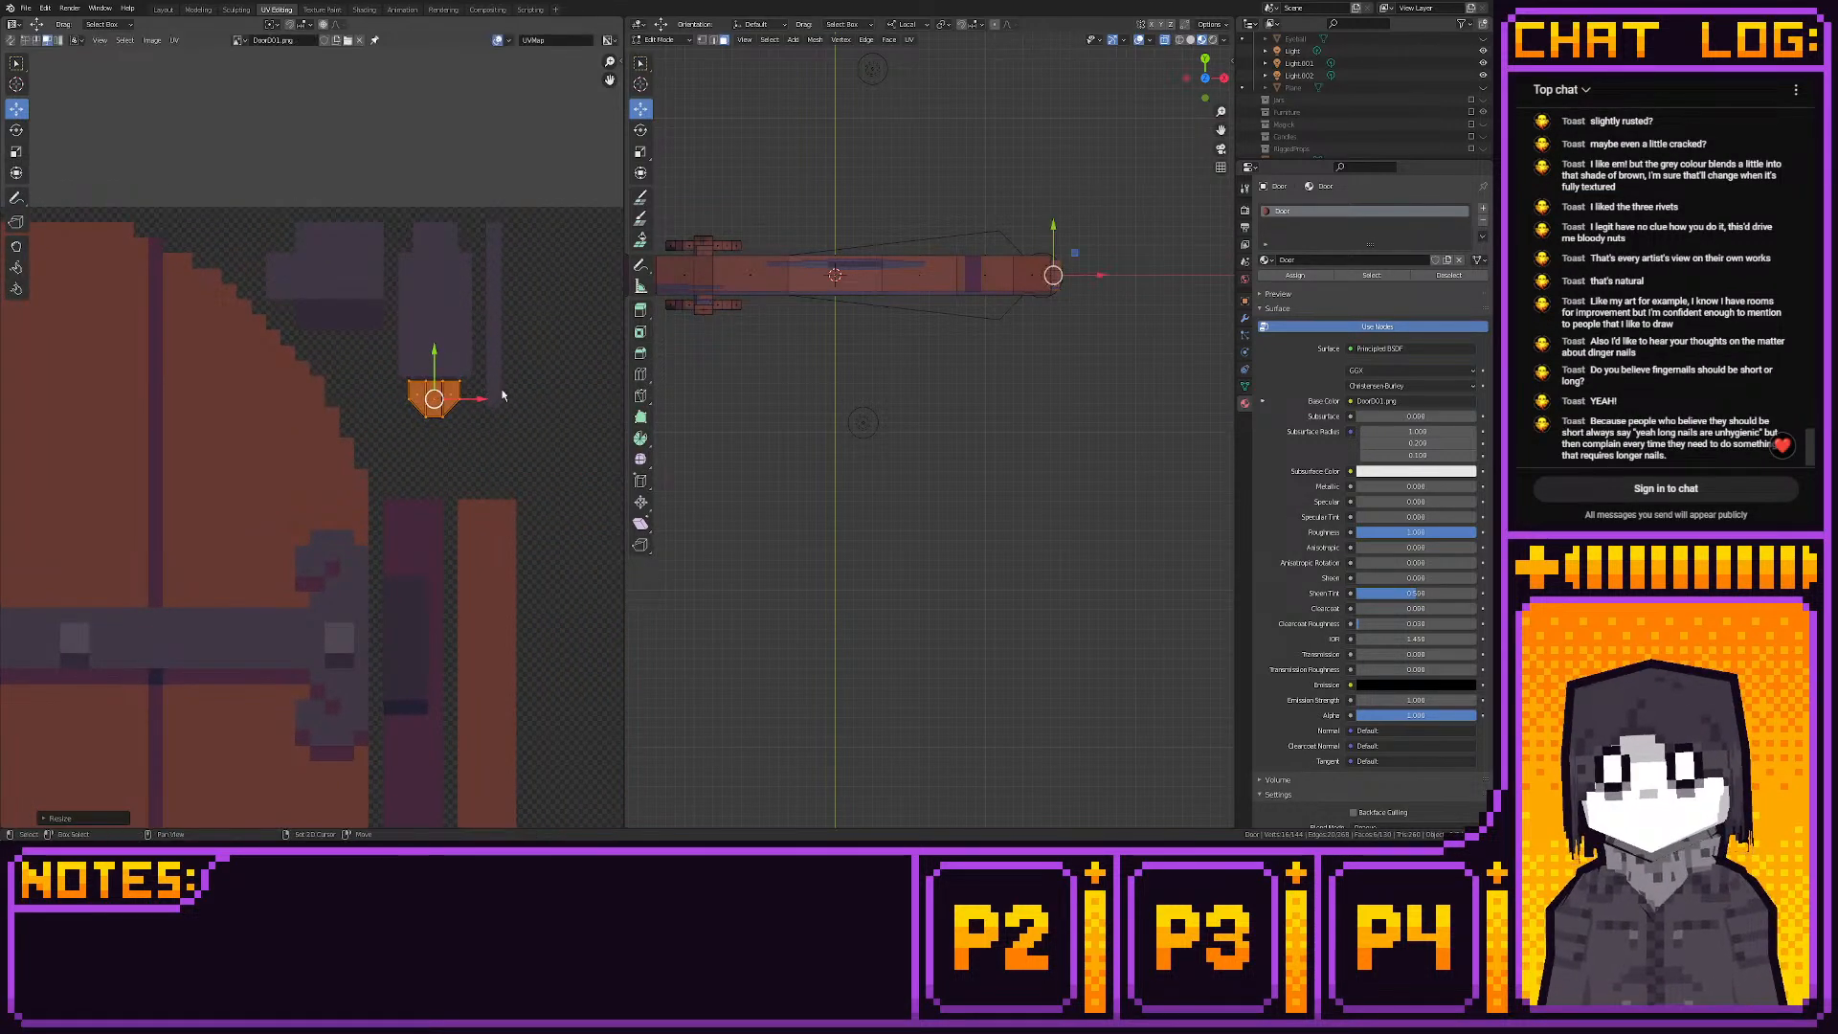
key("shift+s")
left_click(404, 394)
key("ctrl+z")
Scale the hinge end-face UVs to about 0.75, nudge them up against the grey strip, and snap them to pixels
key("s")
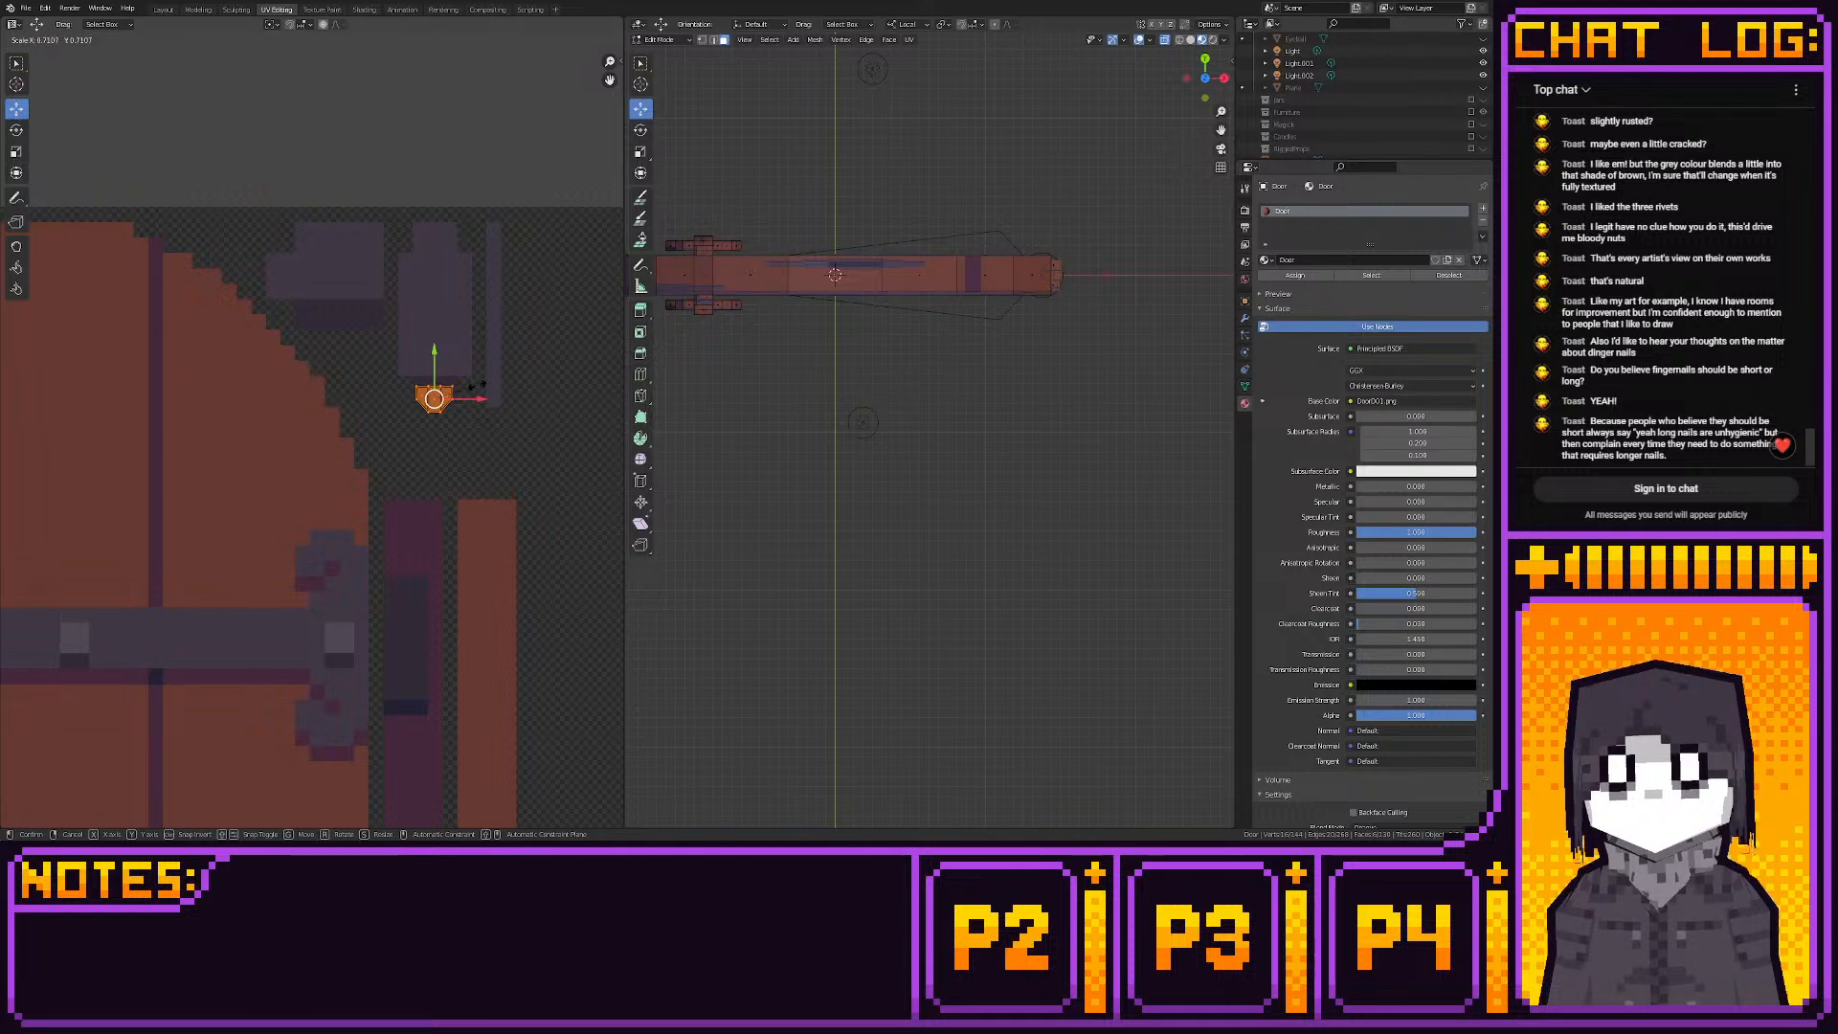
left_click(476, 386)
key("g")
left_click(478, 384)
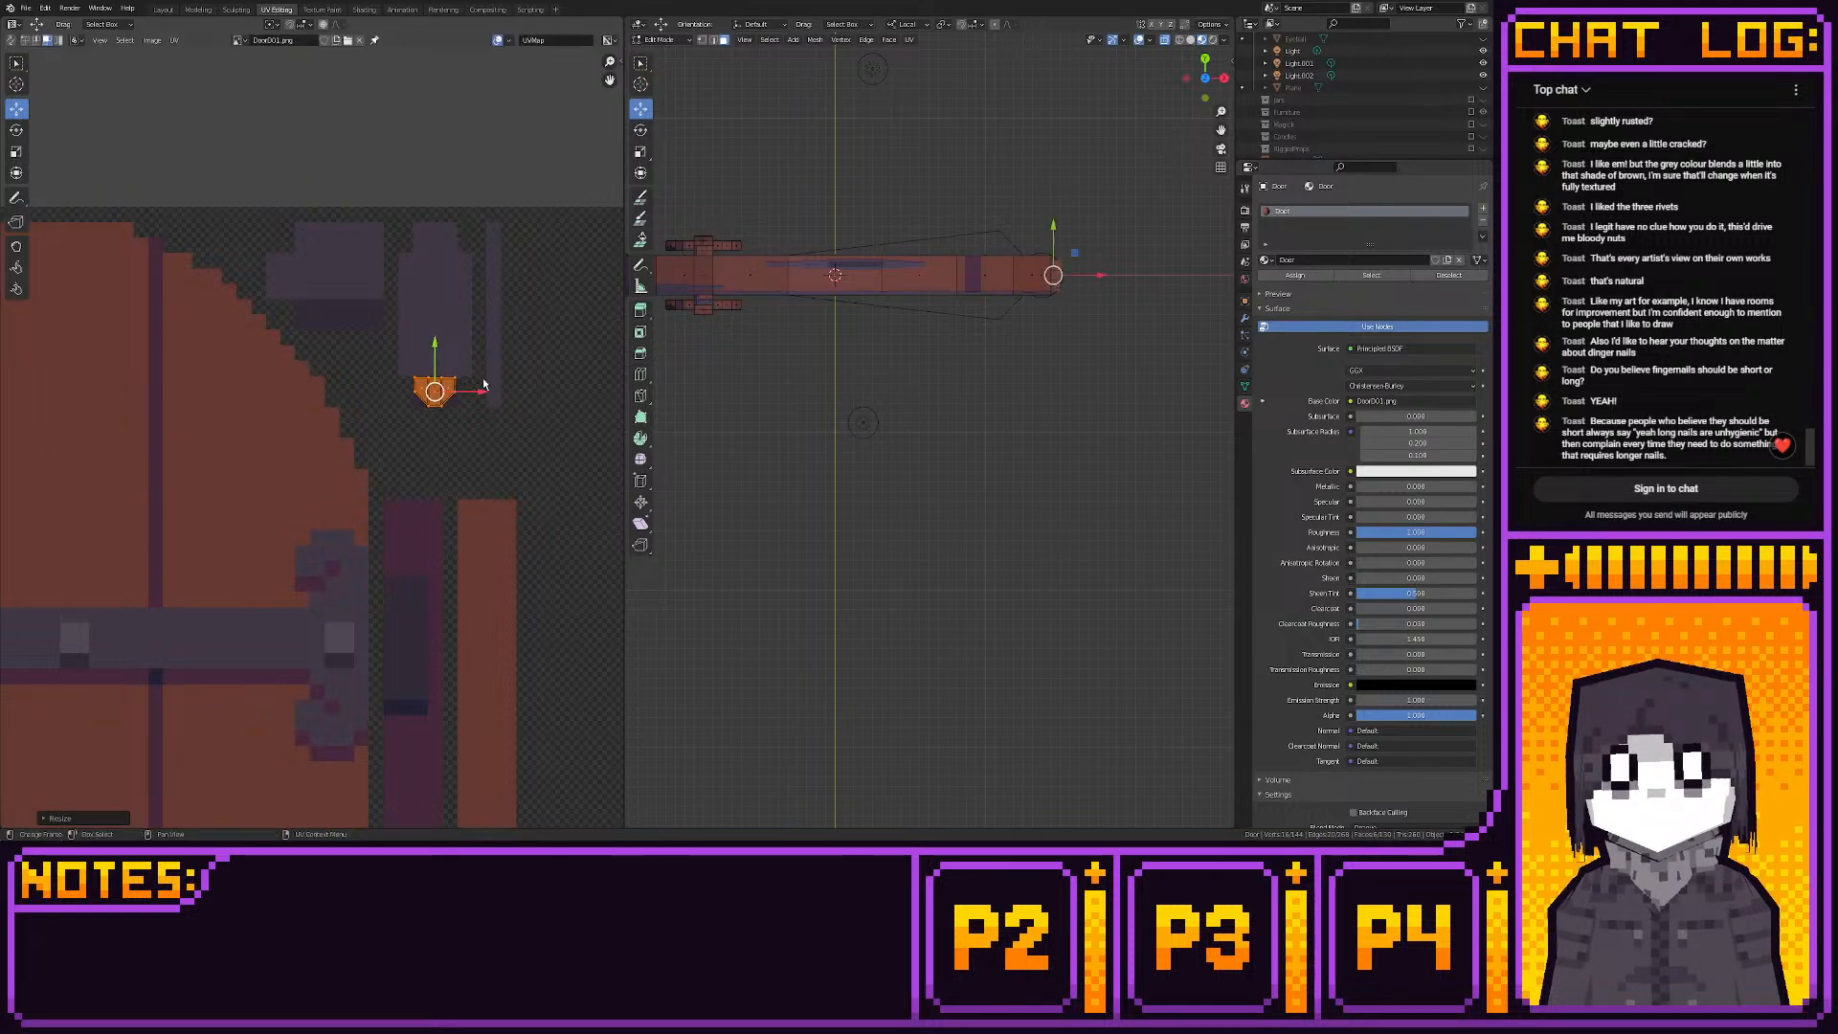
key("shift+s")
left_click(403, 395)
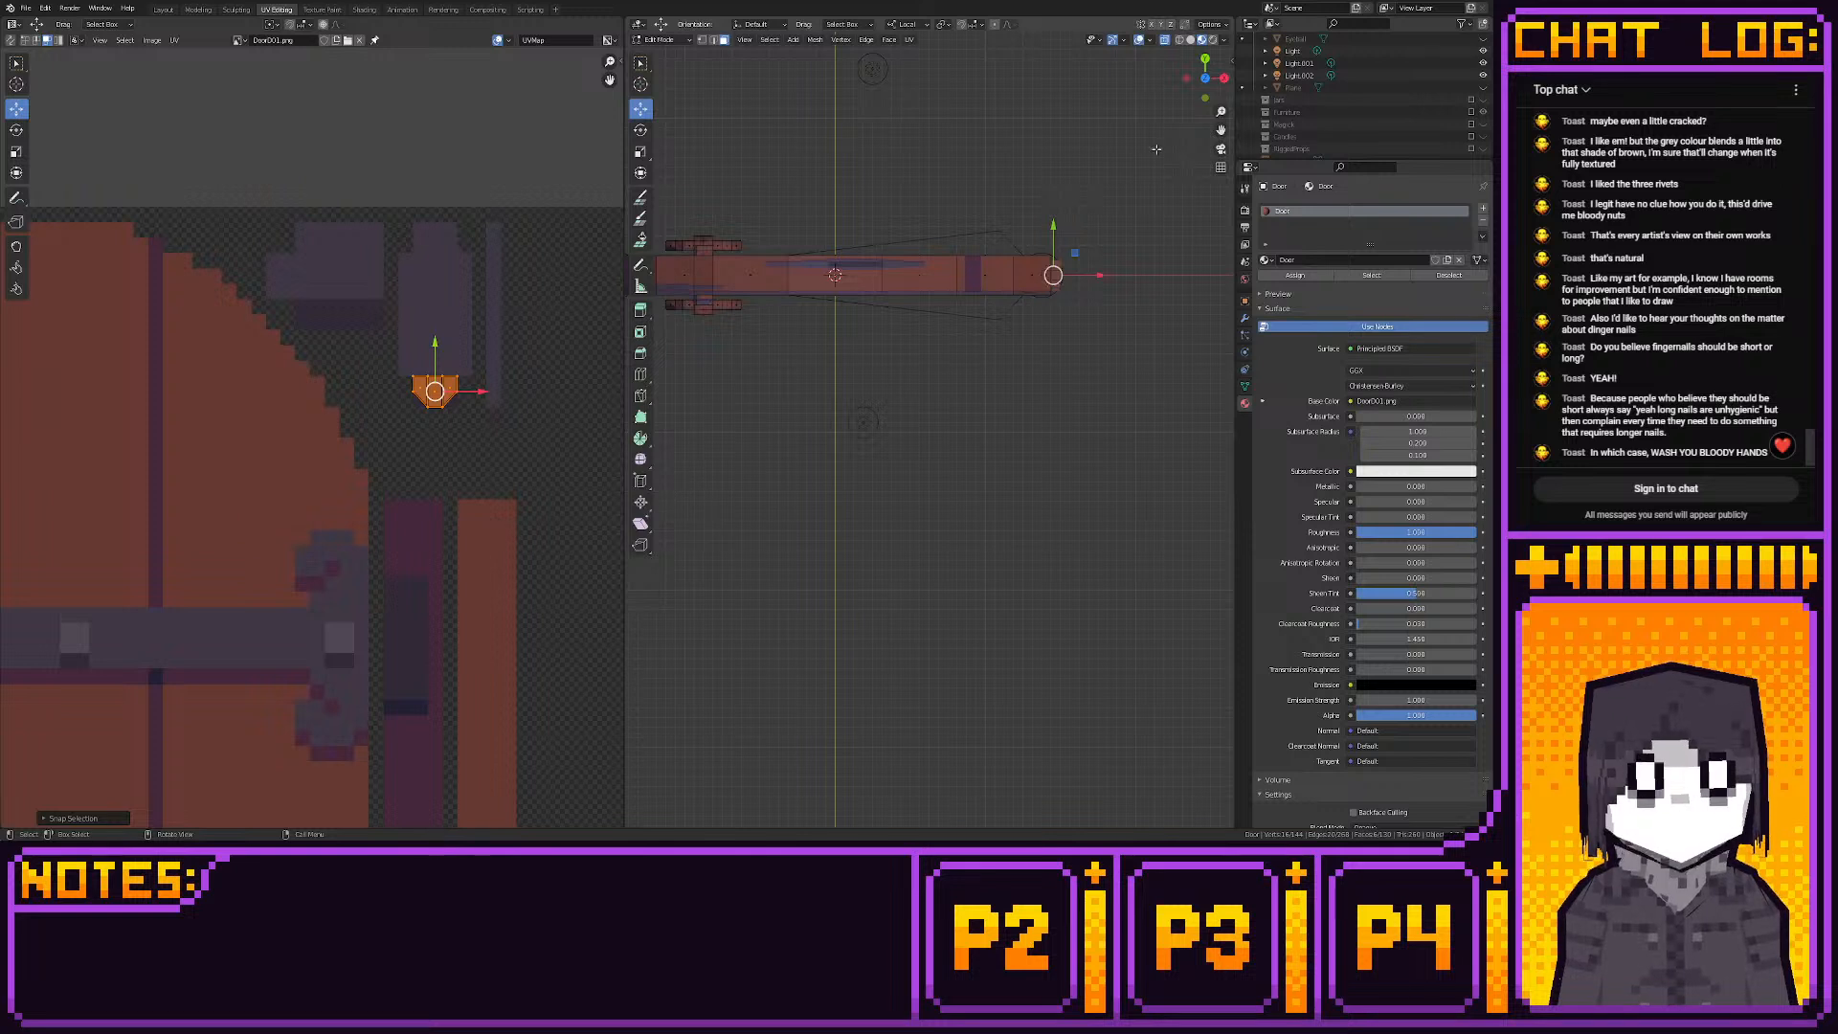
Select the top end faces of both side hinges and unwrap them with Project From View from the top view
left_click(1206, 96)
left_click(1031, 183)
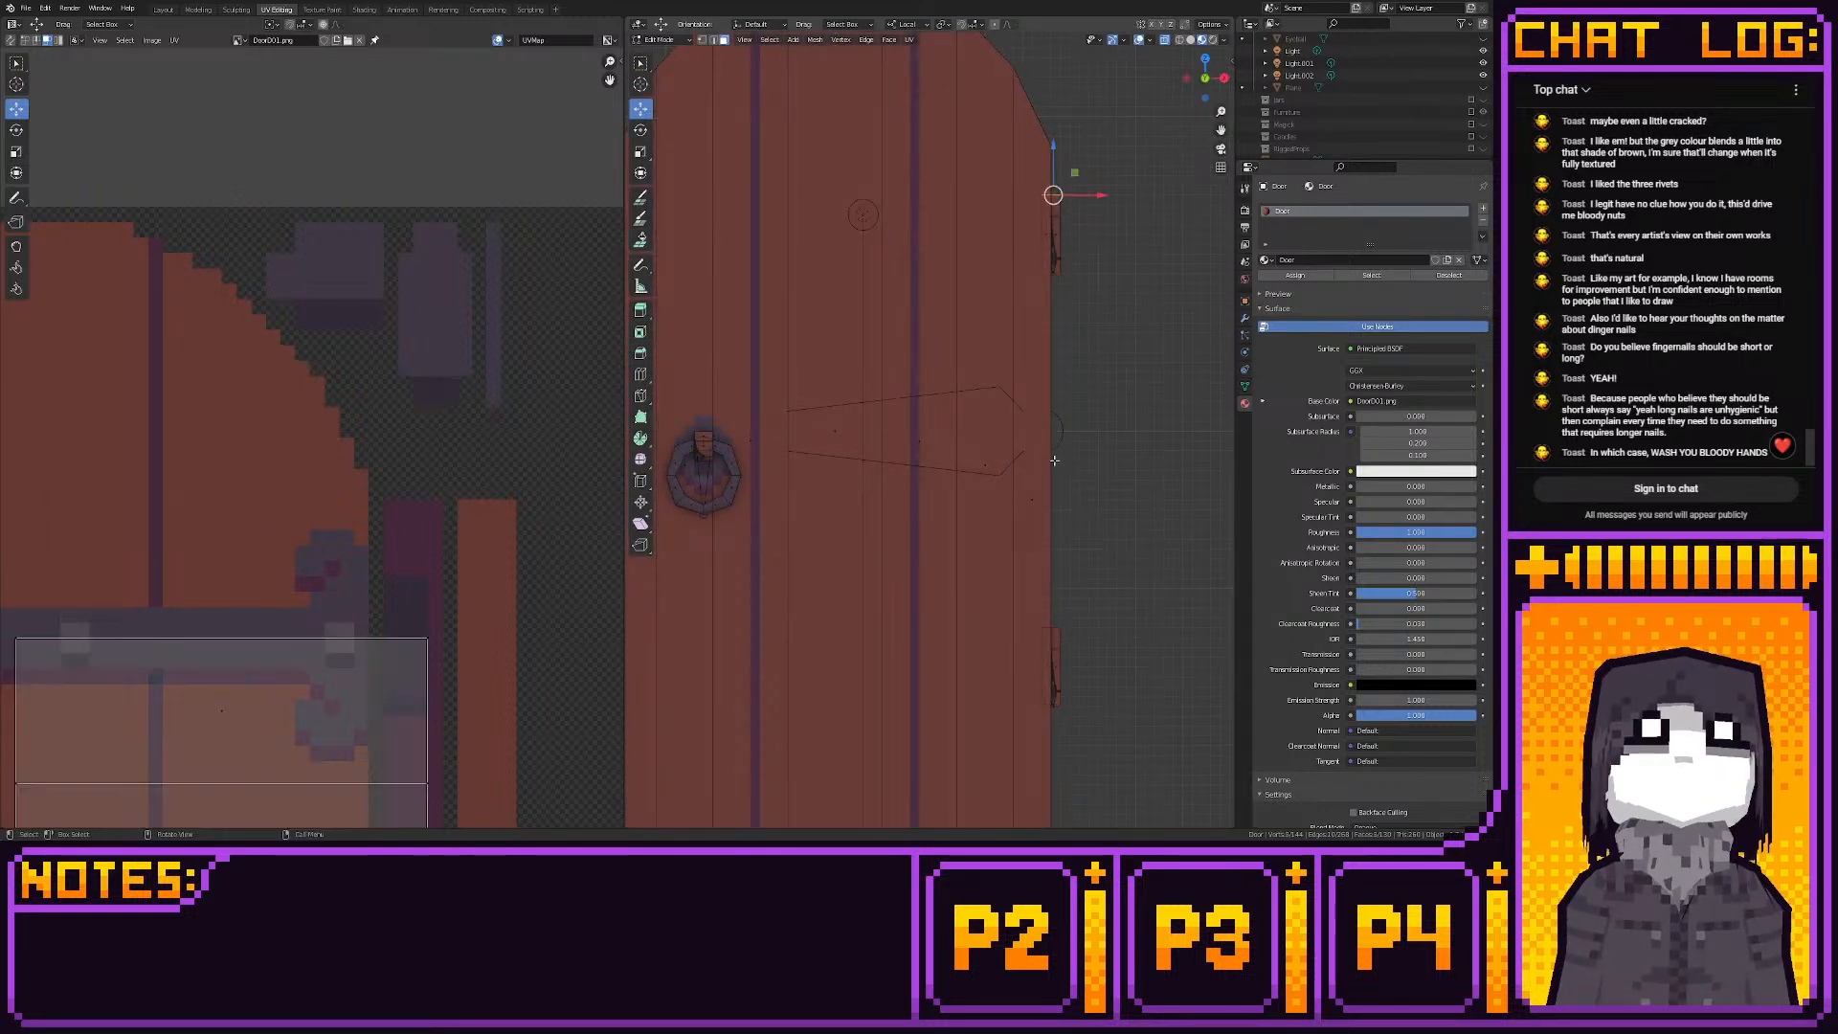
left_click(1070, 629, "shift")
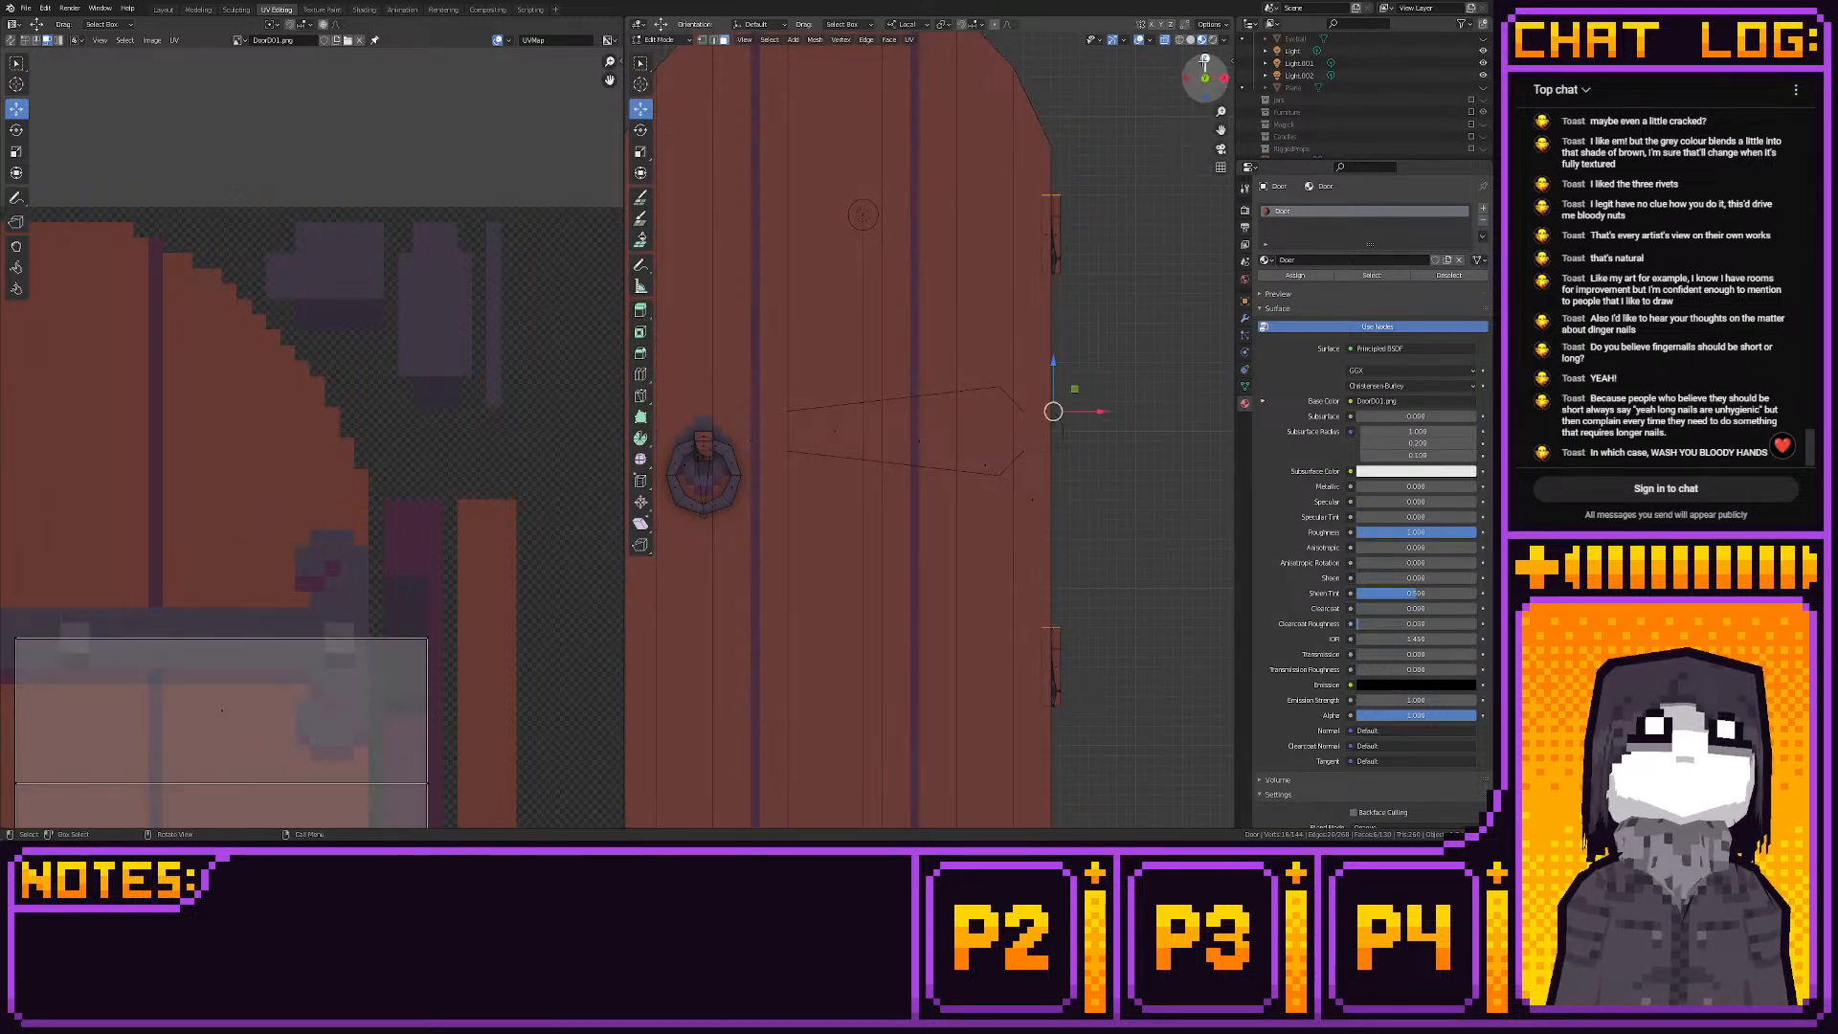
left_click(1206, 59)
key("u")
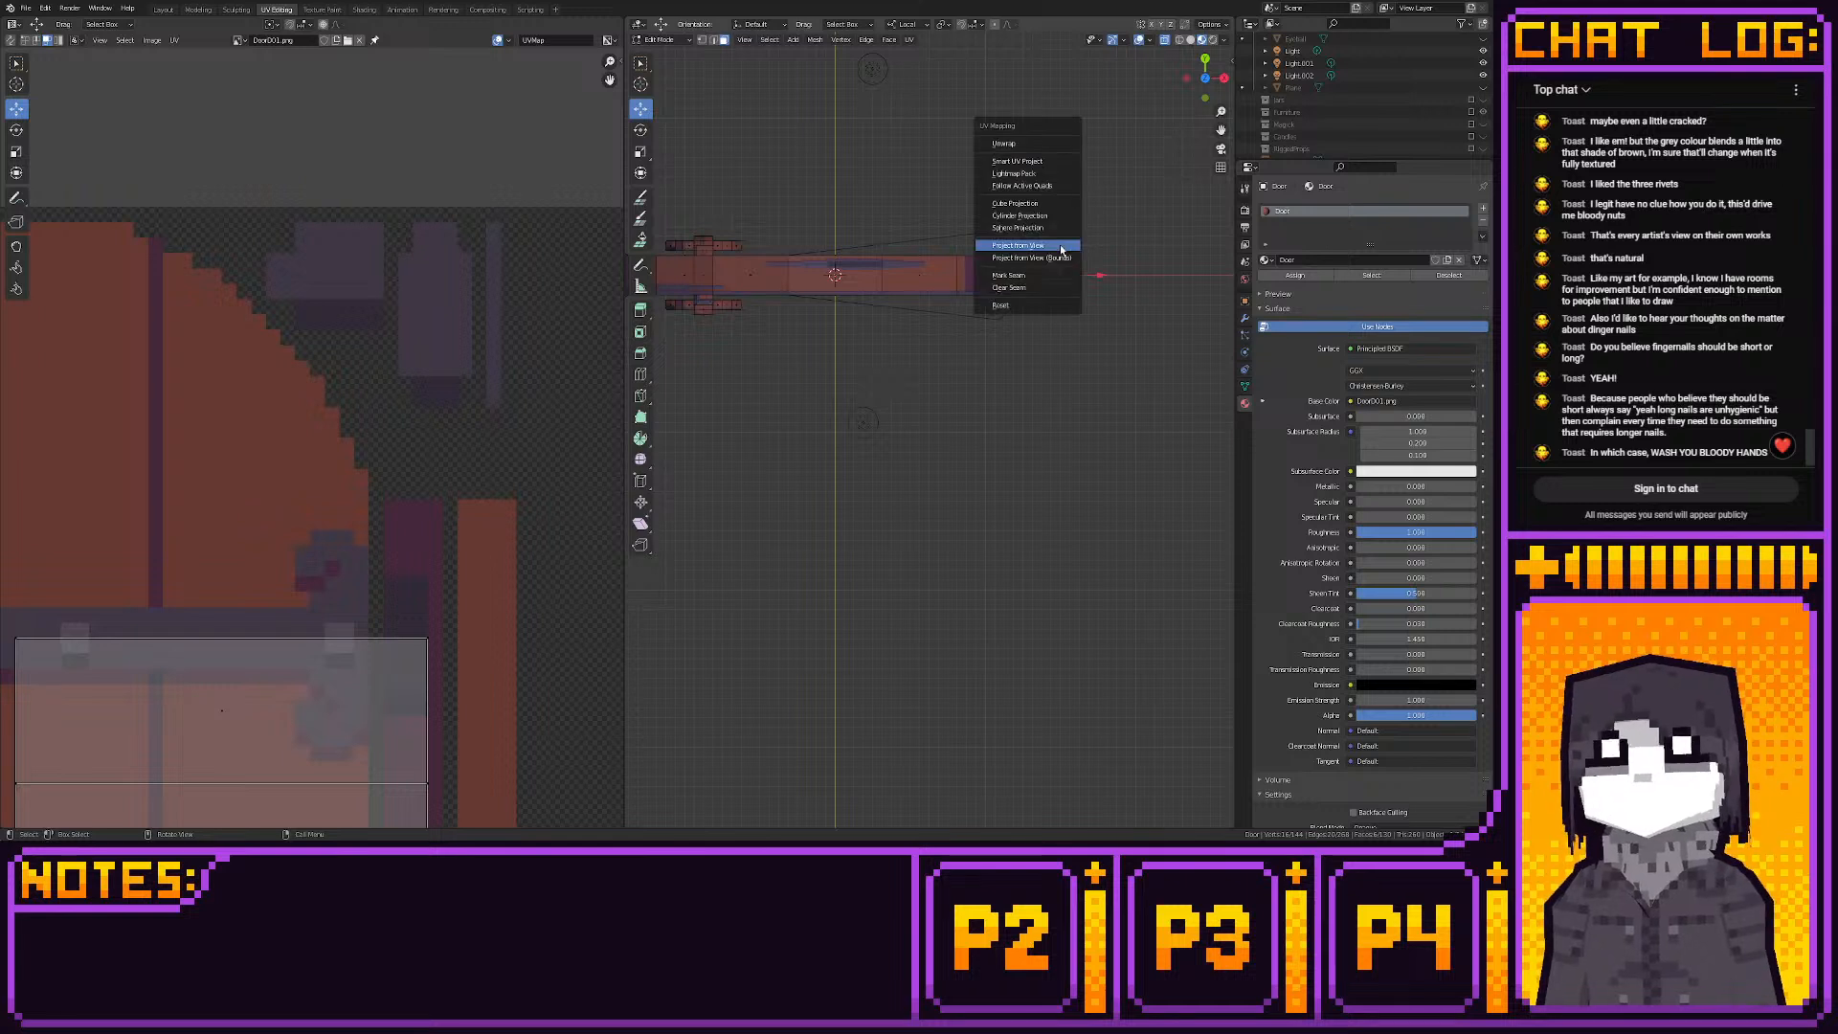
left_click(1065, 247)
Rotate the hinge top end-face UVs and move them to the upper end of the wider grey strip beside the arch
scroll(387, 510, "down", 6)
key("a")
key("r")
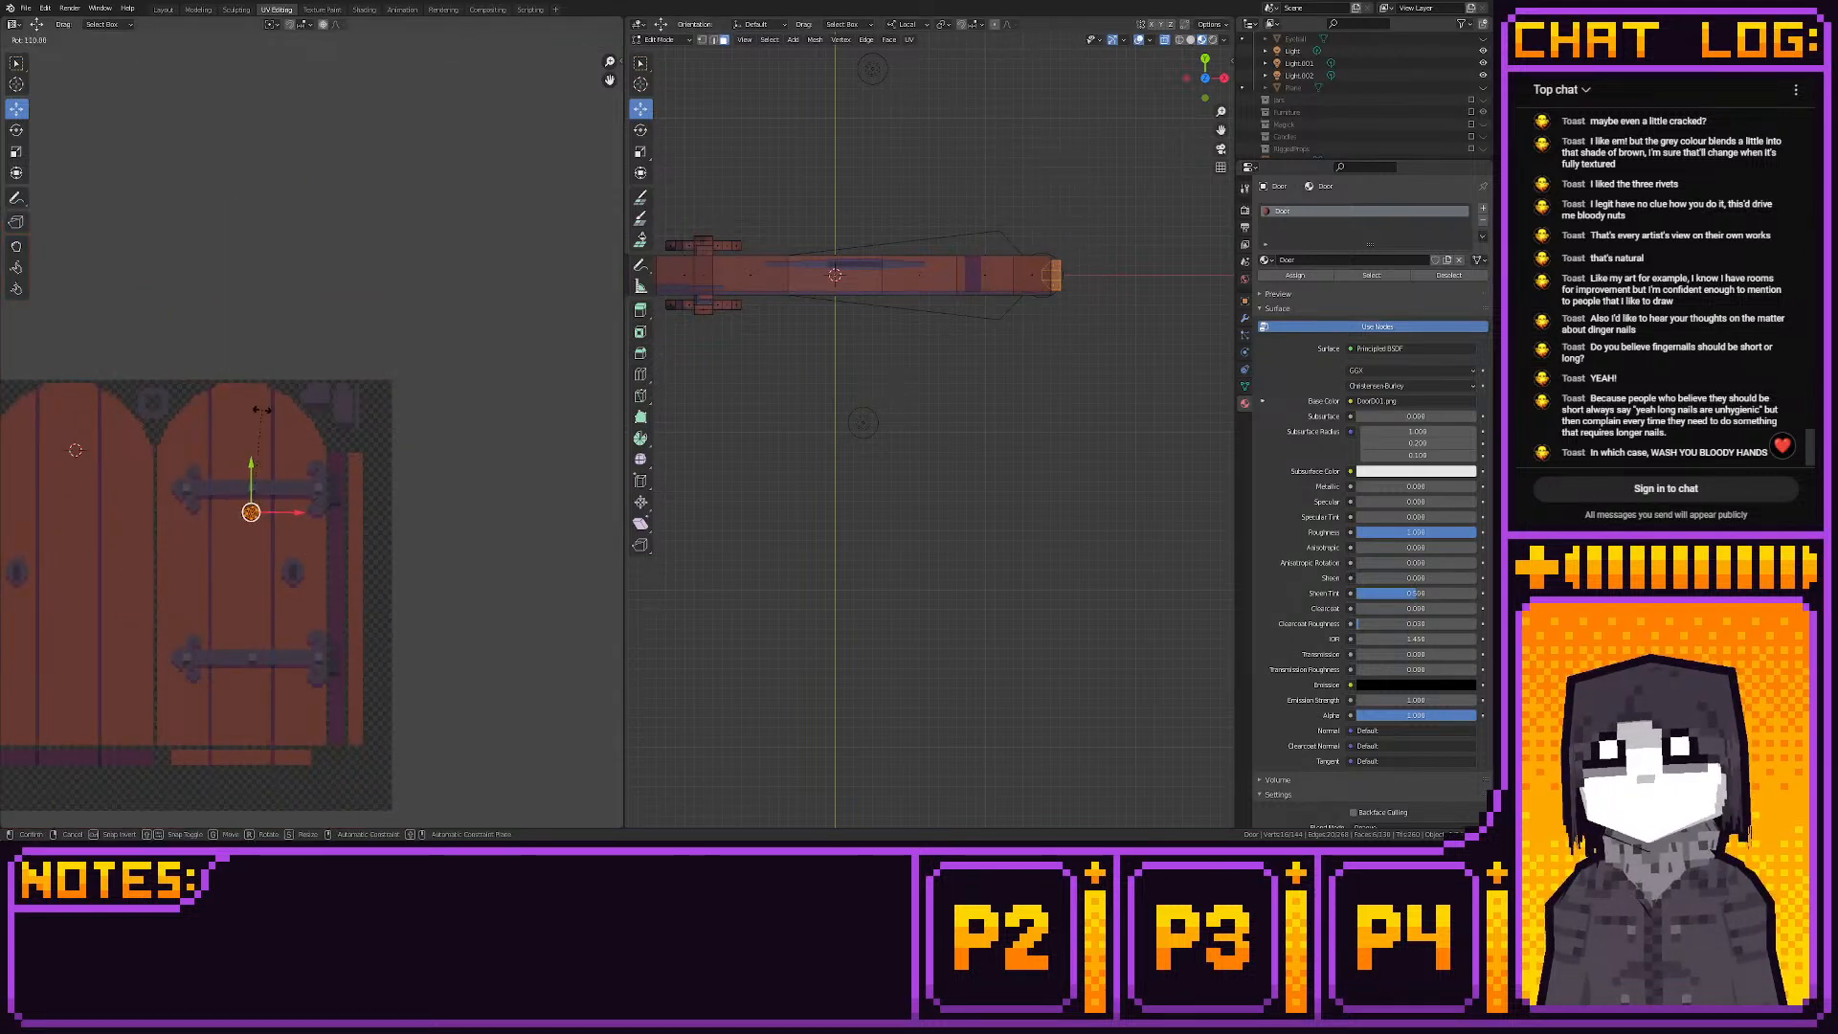
left_click(212, 587)
key("g")
left_click(348, 456)
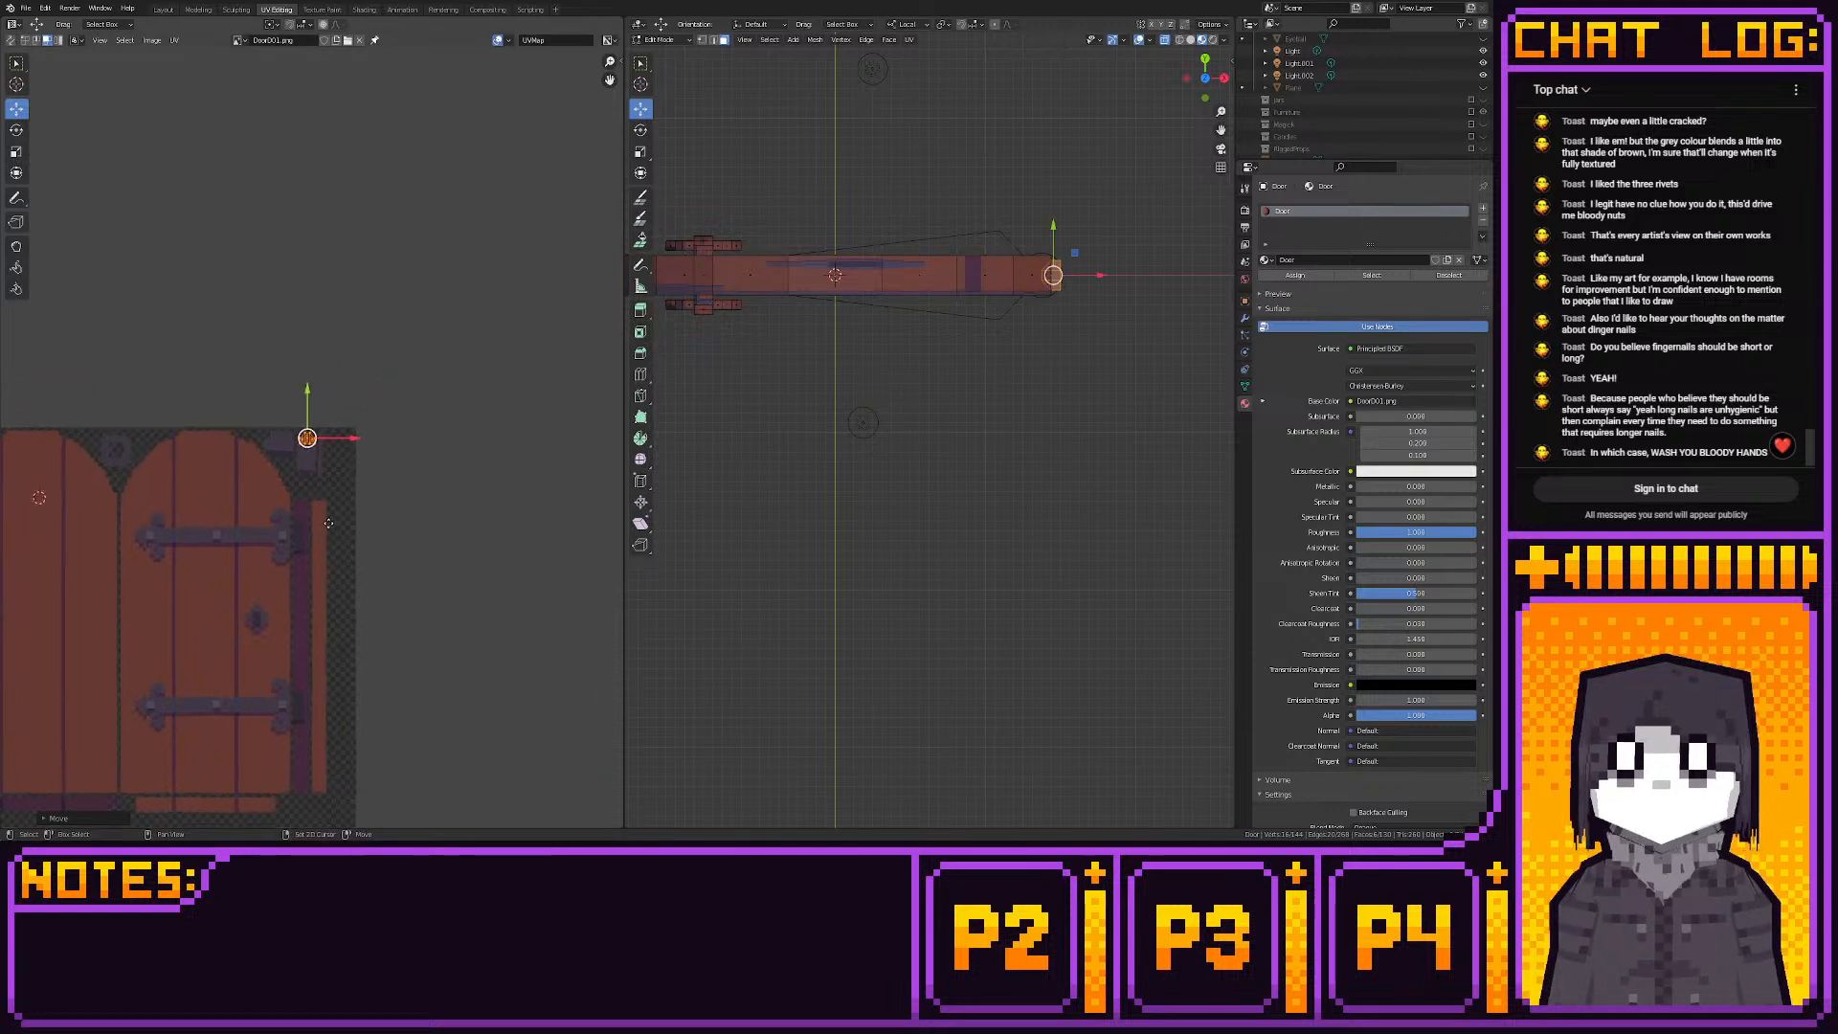
Resize the hinge top end-face UVs, seat them directly above the wide part of the grey strip, and snap them to pixels
scroll(394, 539, "up", 5)
key("s")
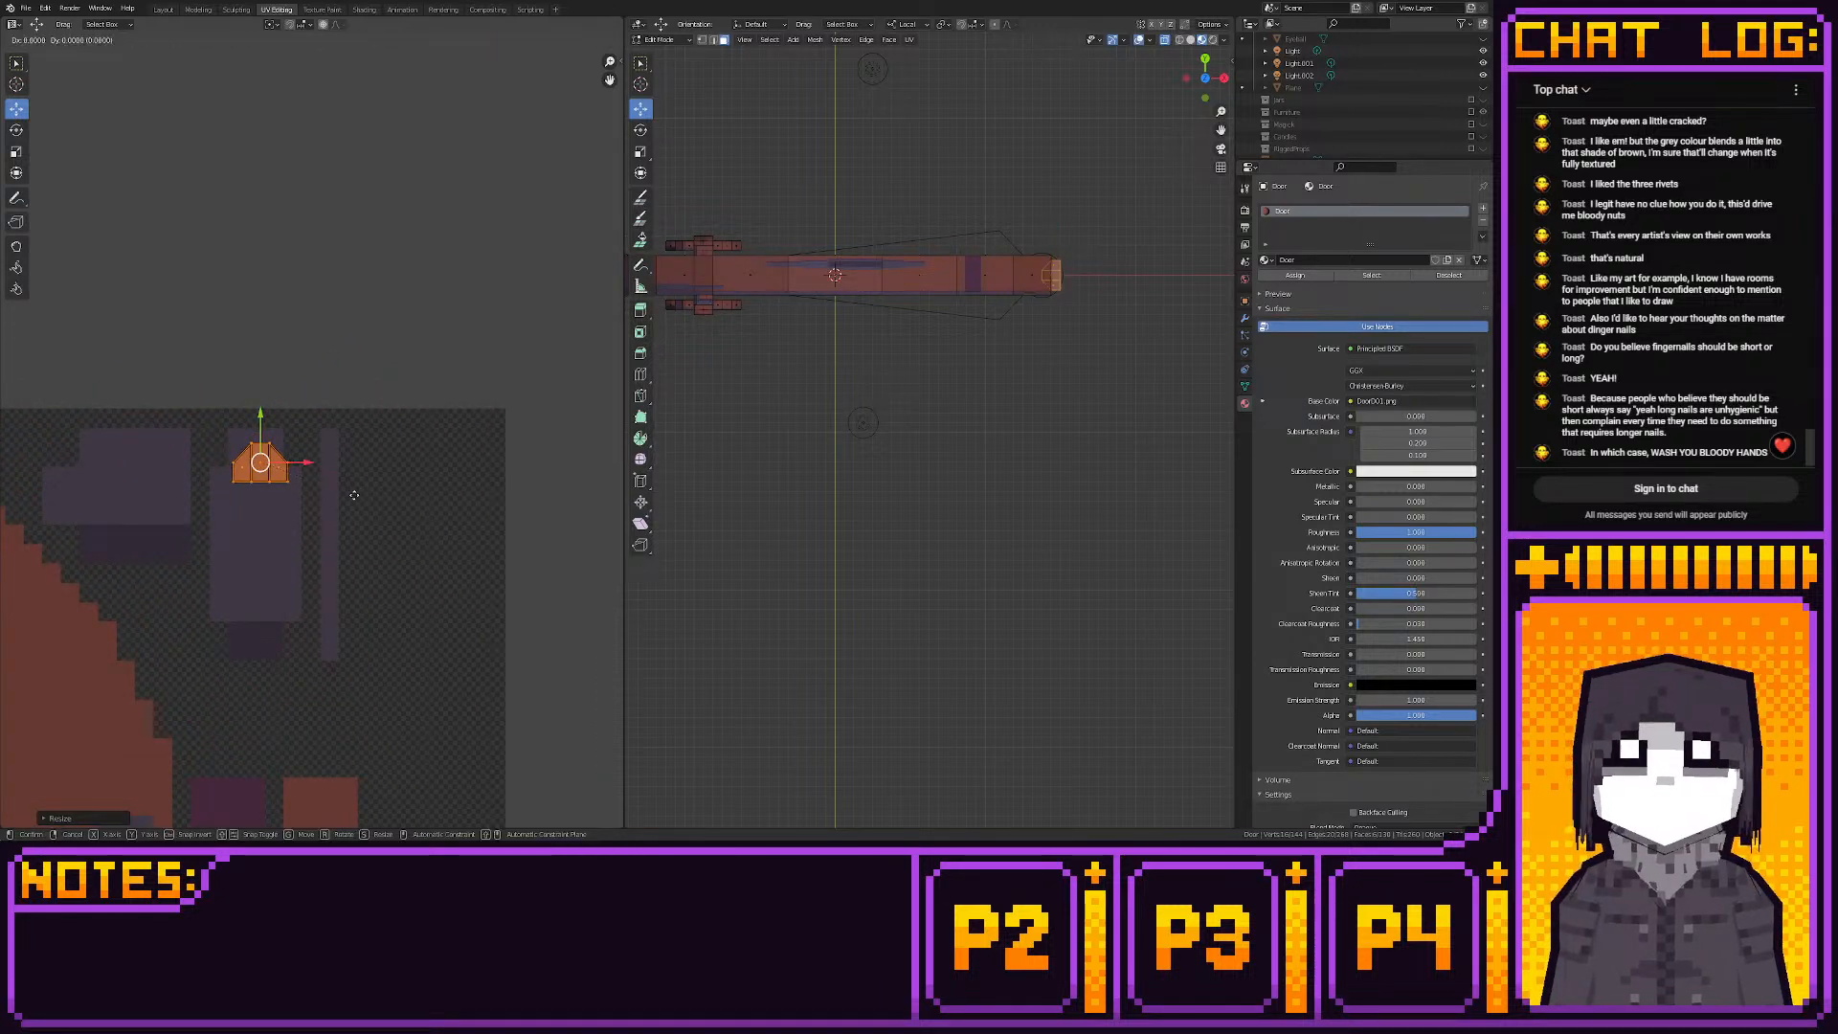
left_click(350, 477)
key("shift+s")
left_click(249, 479)
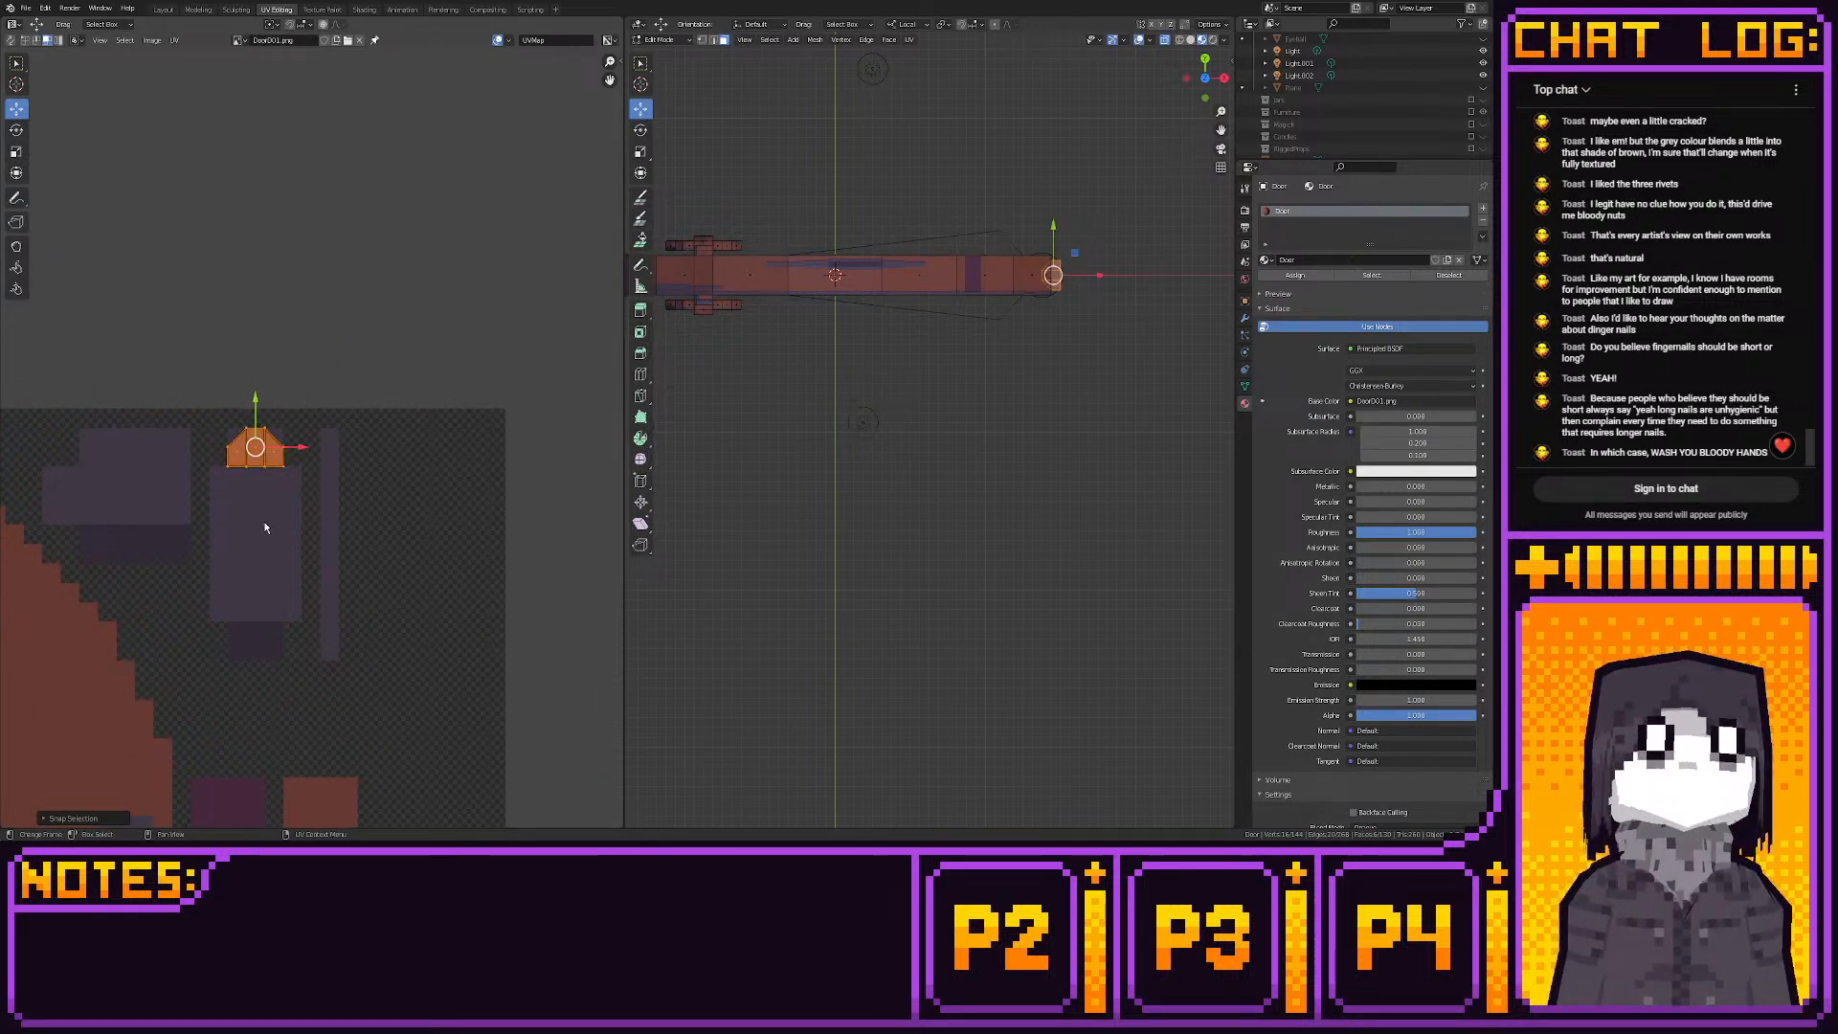
Select the front faces of the bracket holding the handle ring and unwrap them with Project From View from the front view
scroll(277, 550, "down", 6)
scroll(452, 411, "up", 2)
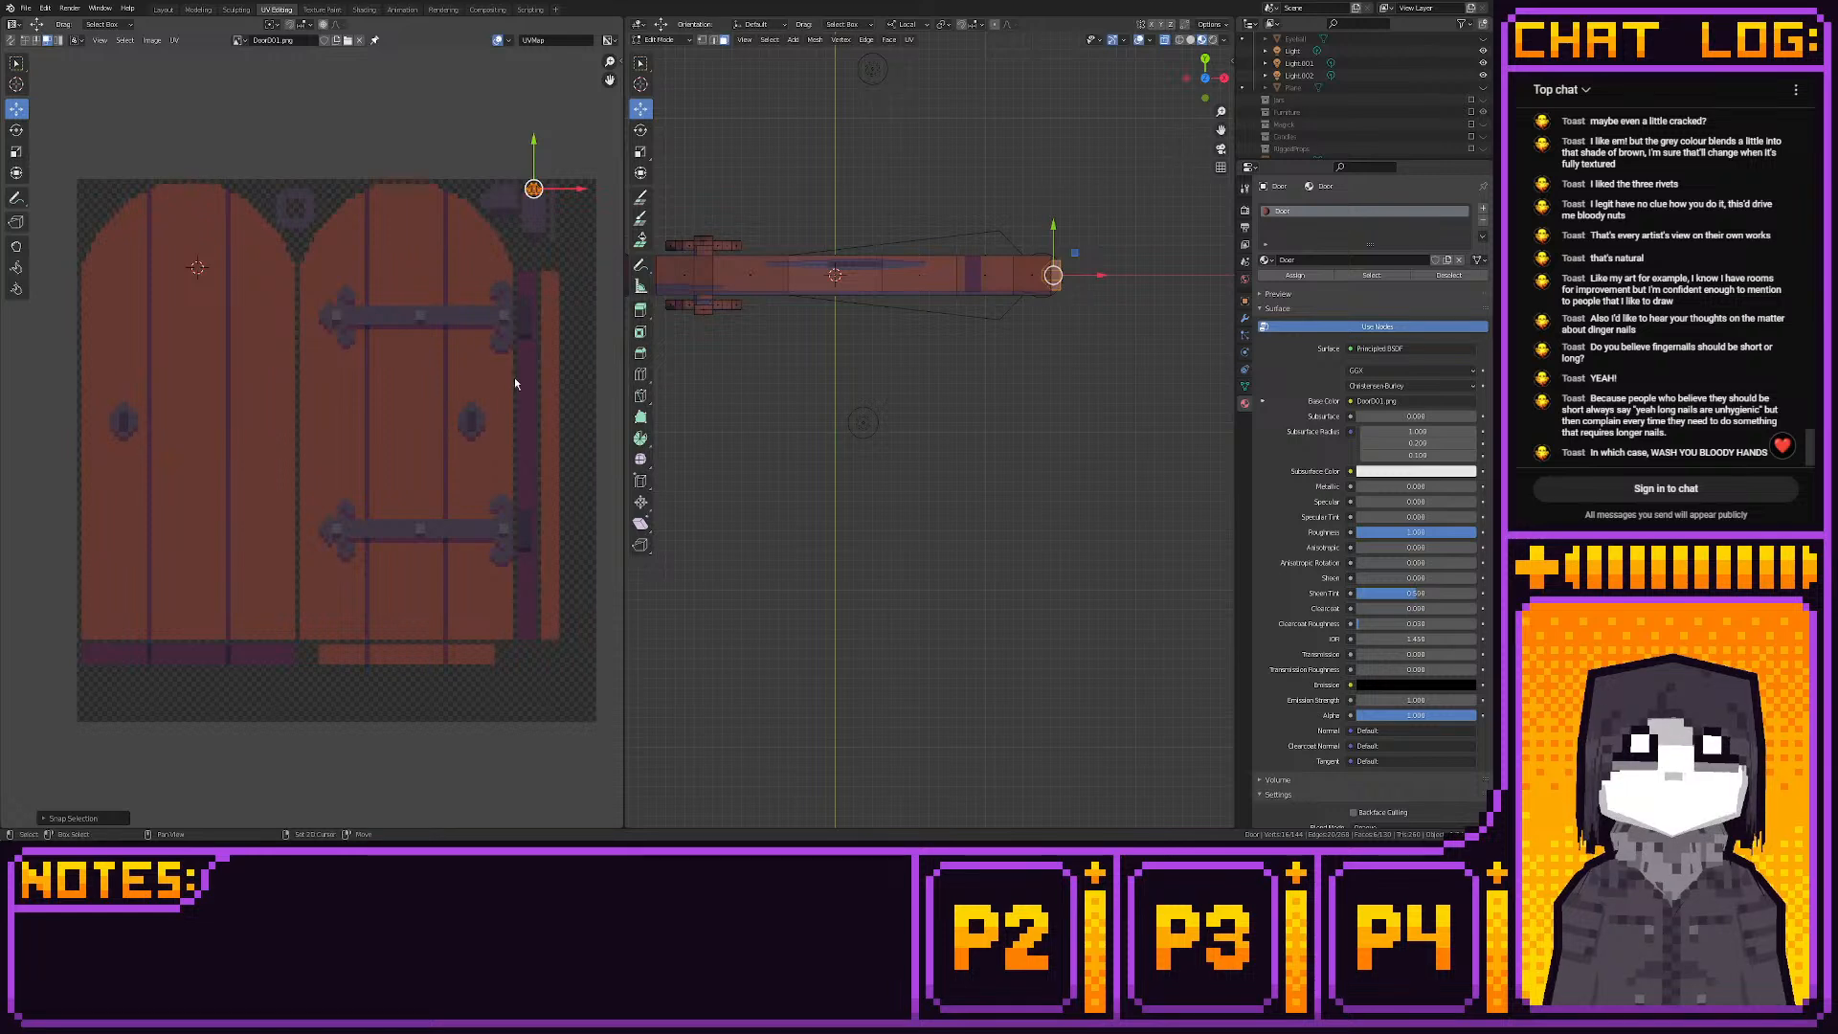
middle_click_drag(514, 382, 452, 472)
middle_click_drag(919, 431, 1048, 419)
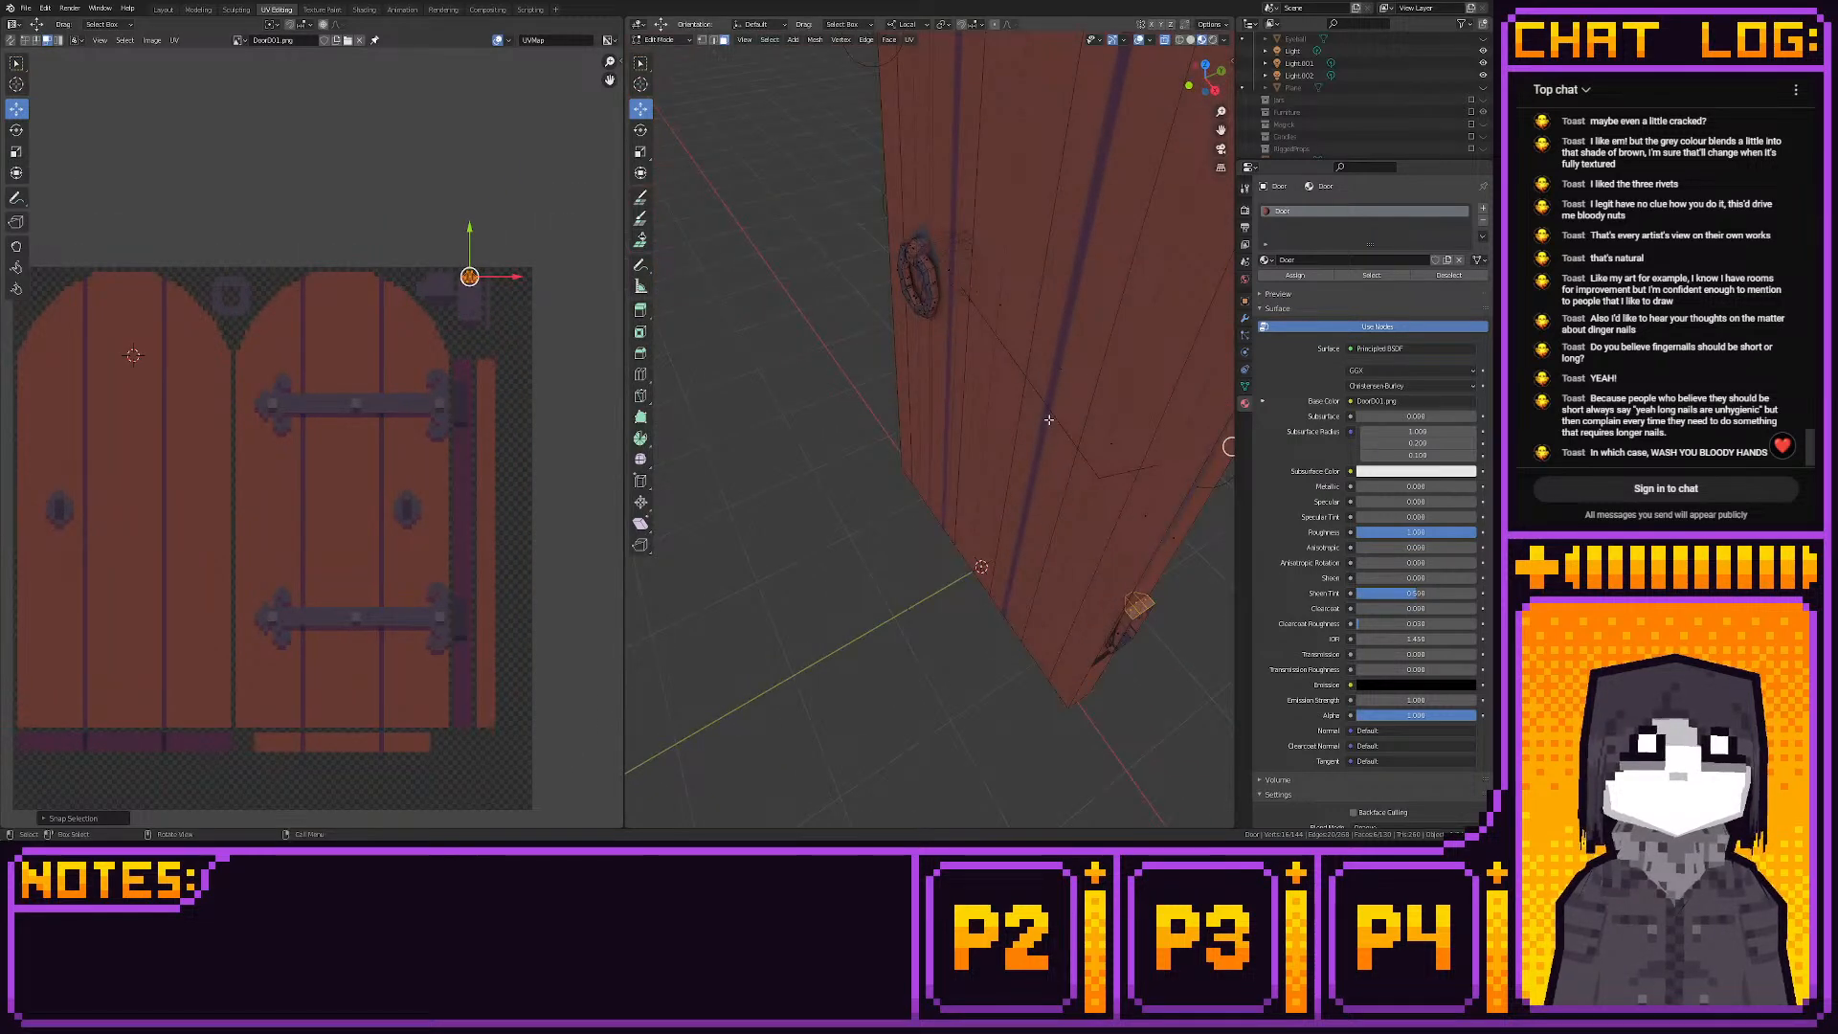
left_click(1188, 88)
scroll(864, 500, "up", 4)
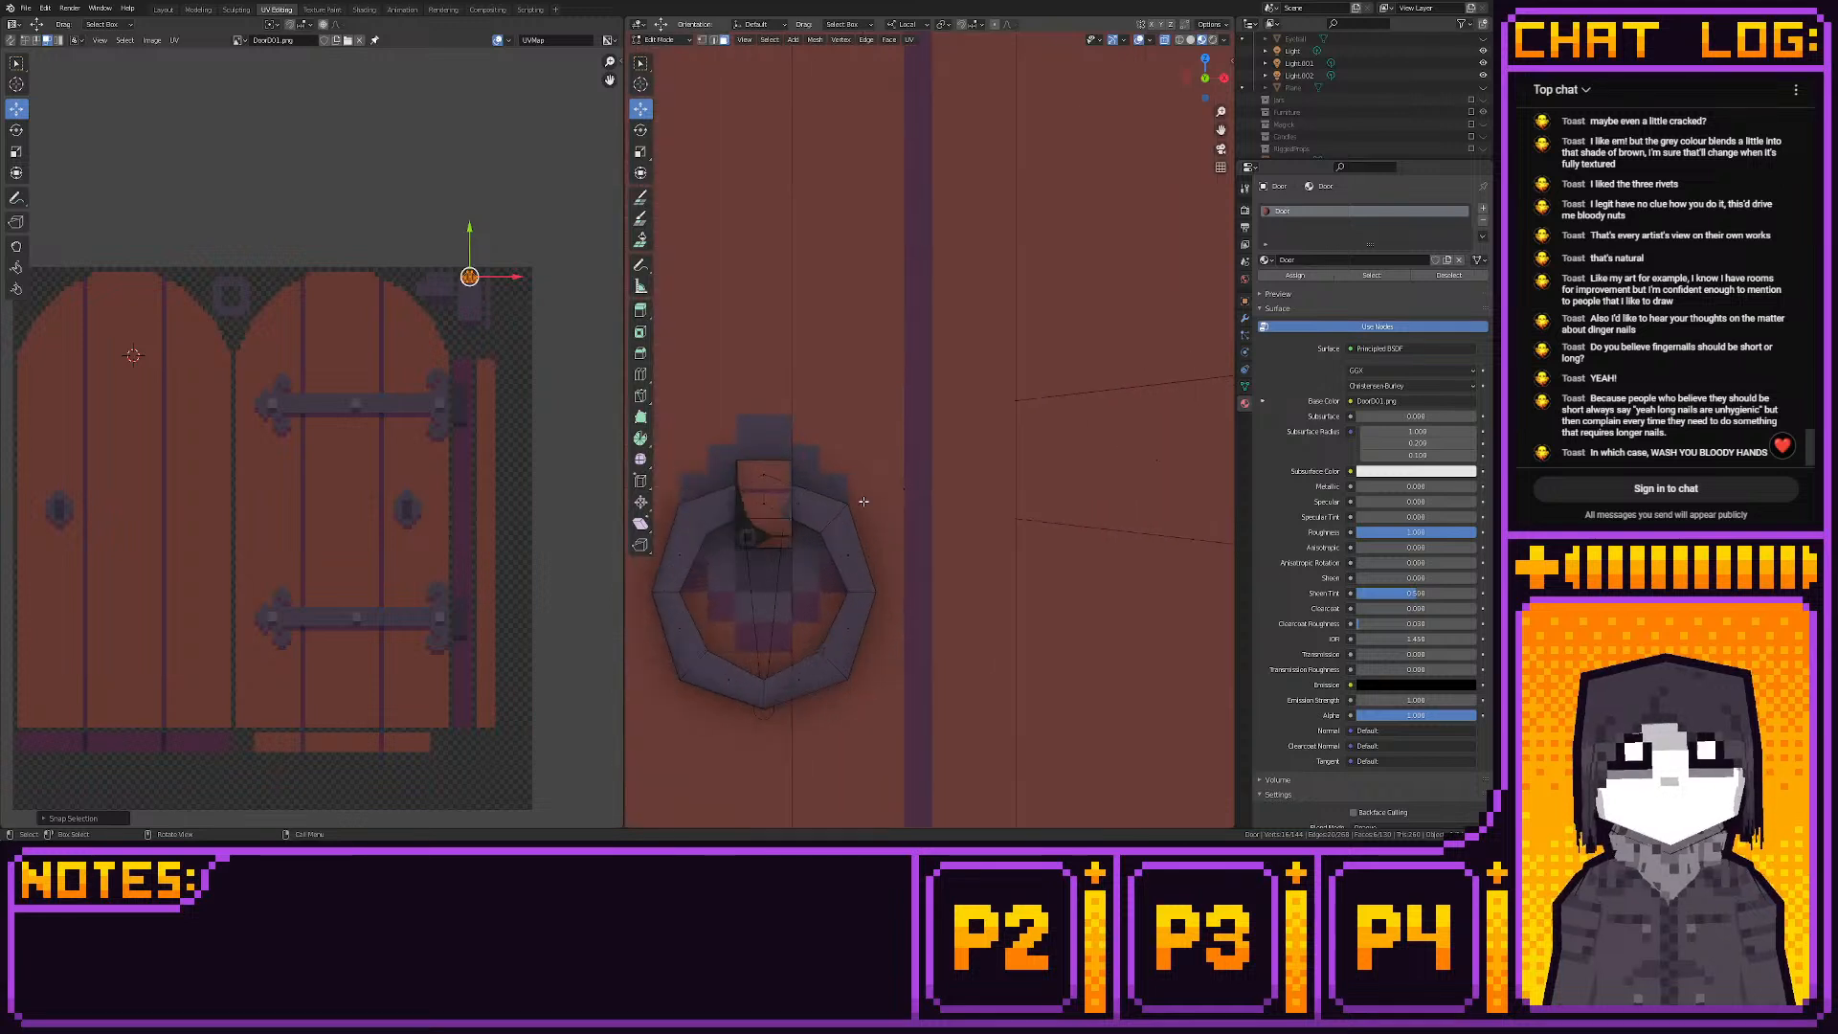
left_click(758, 473)
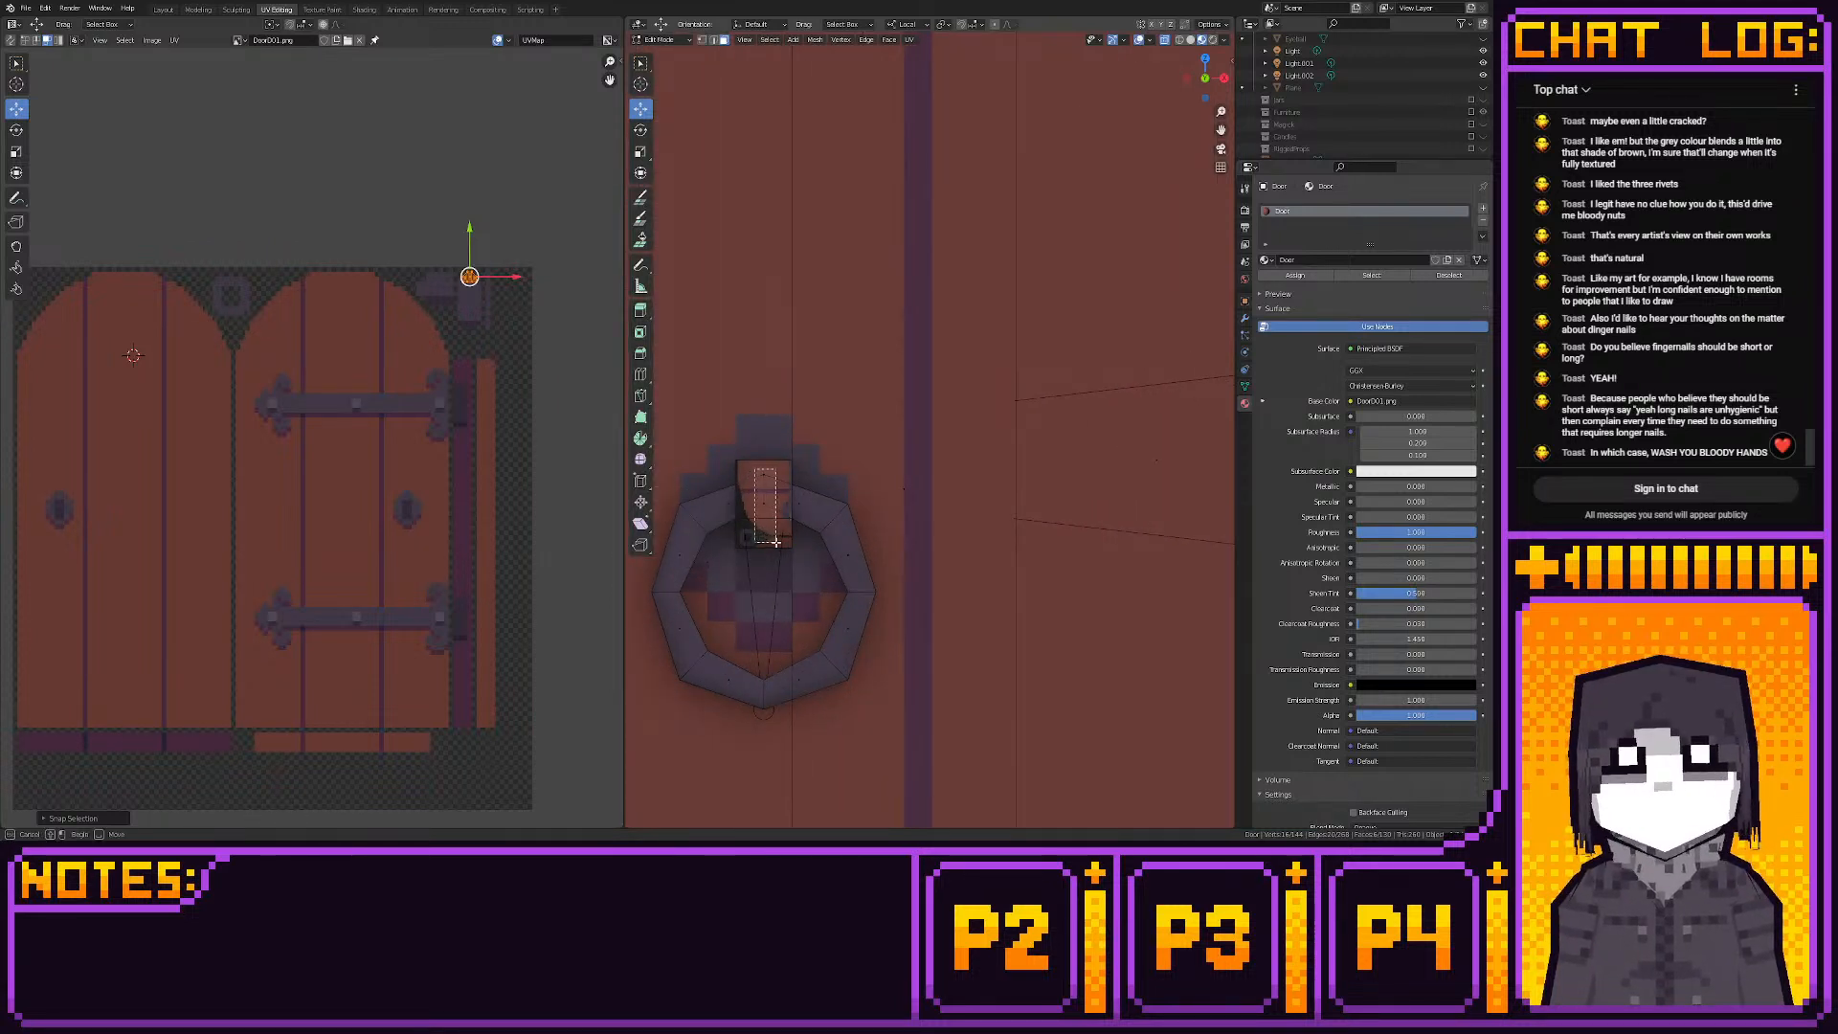
middle_click_drag(762, 471, 804, 460, "shift")
key("u")
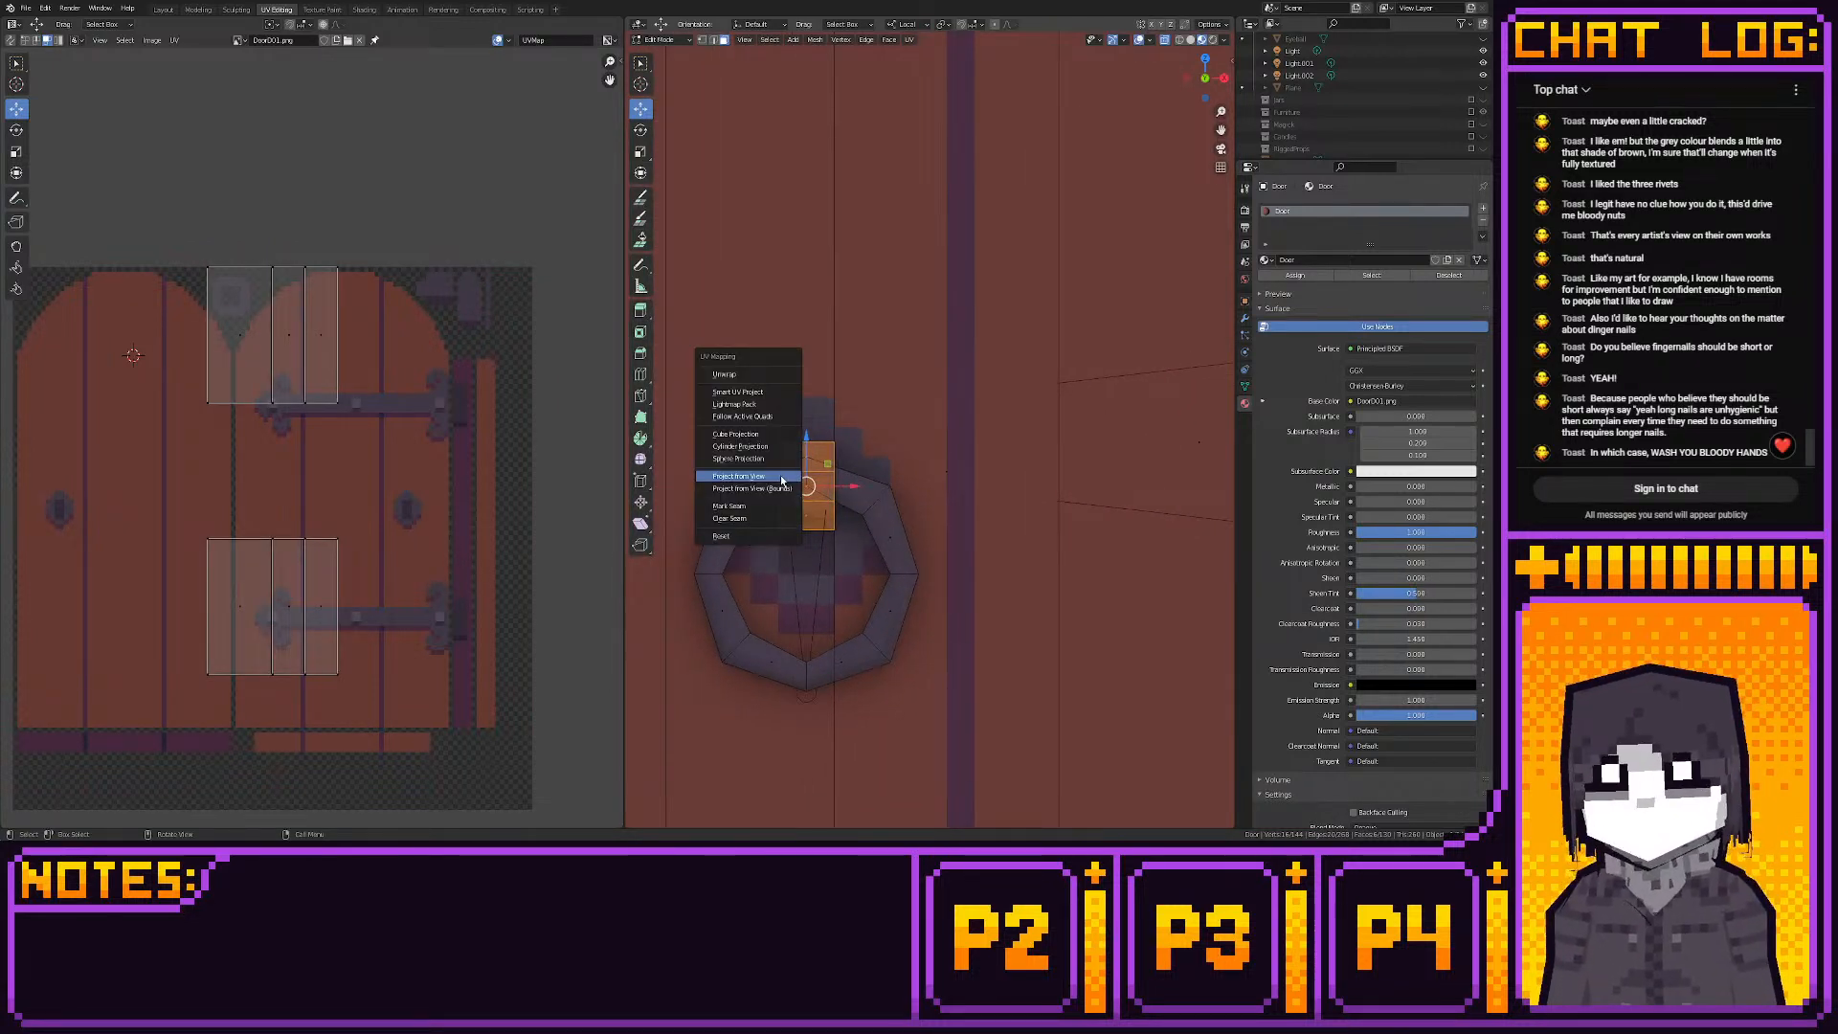
left_click(780, 476)
Move the bracket front-face UVs to the grey patch beside the door arch and shrink them towards its narrow side tab
key("a")
key("g")
left_click(465, 348)
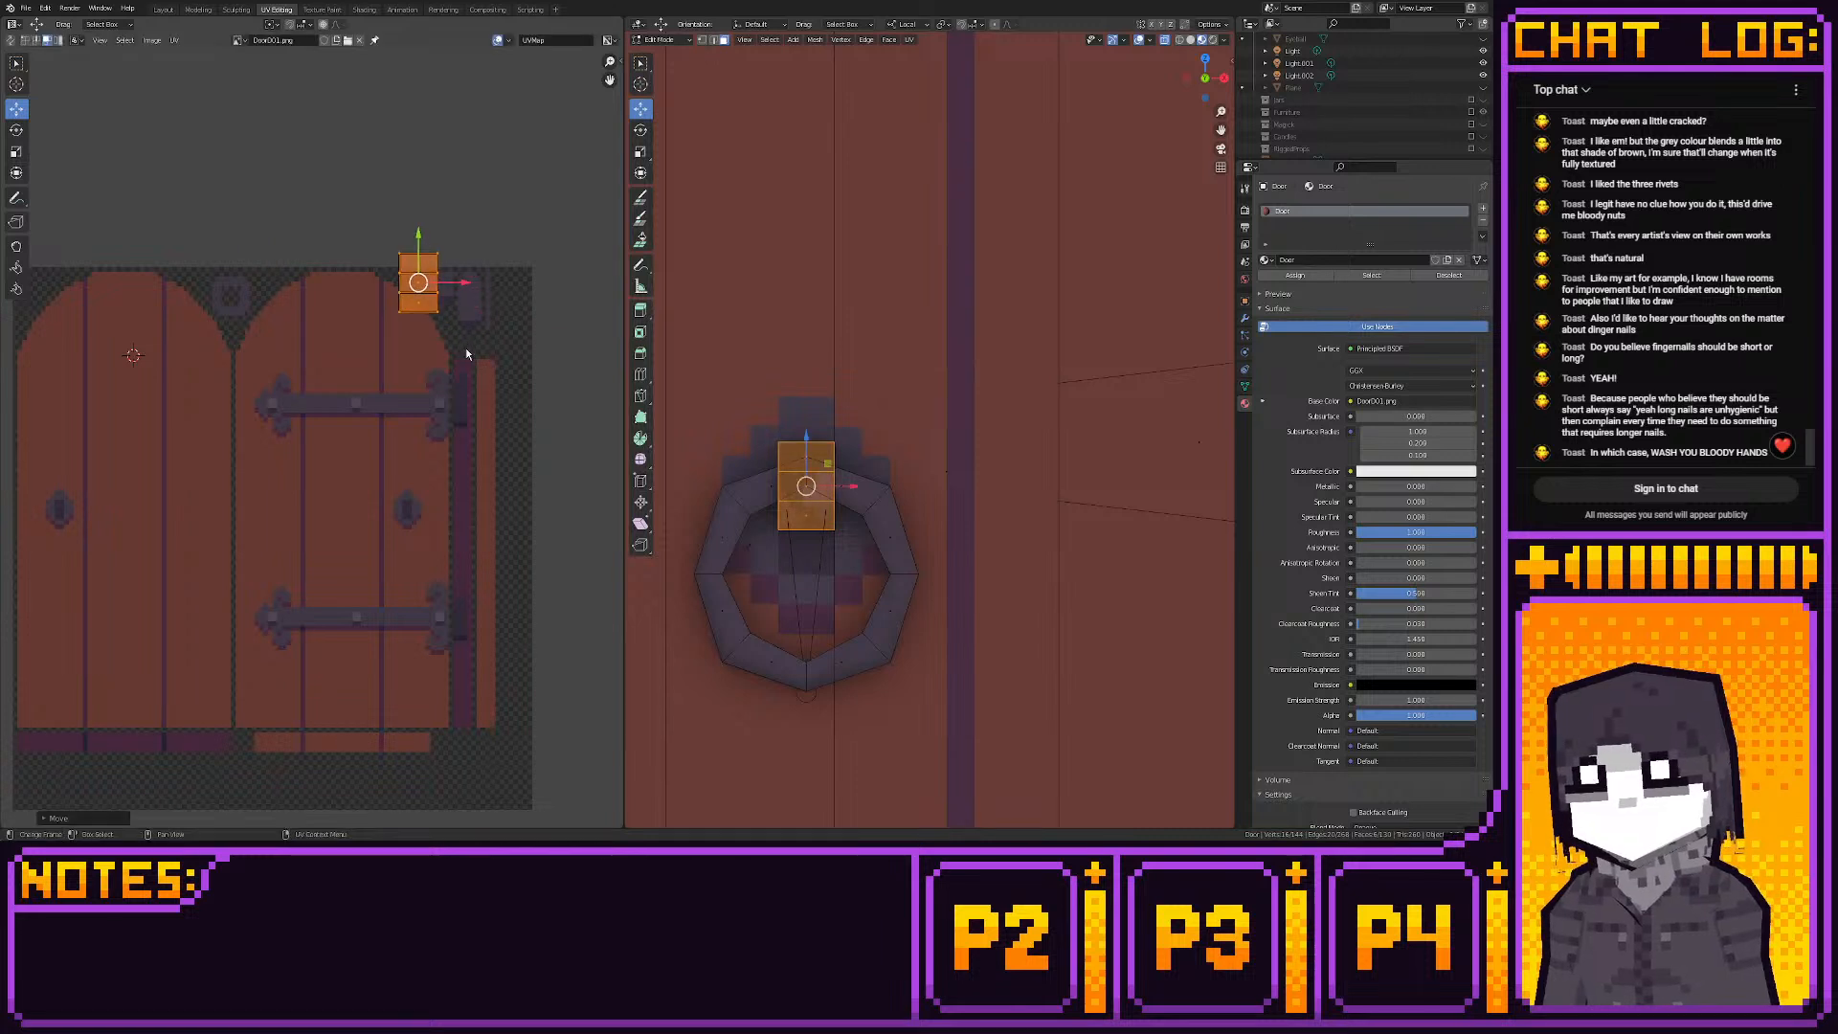
scroll(268, 554, "up", 6)
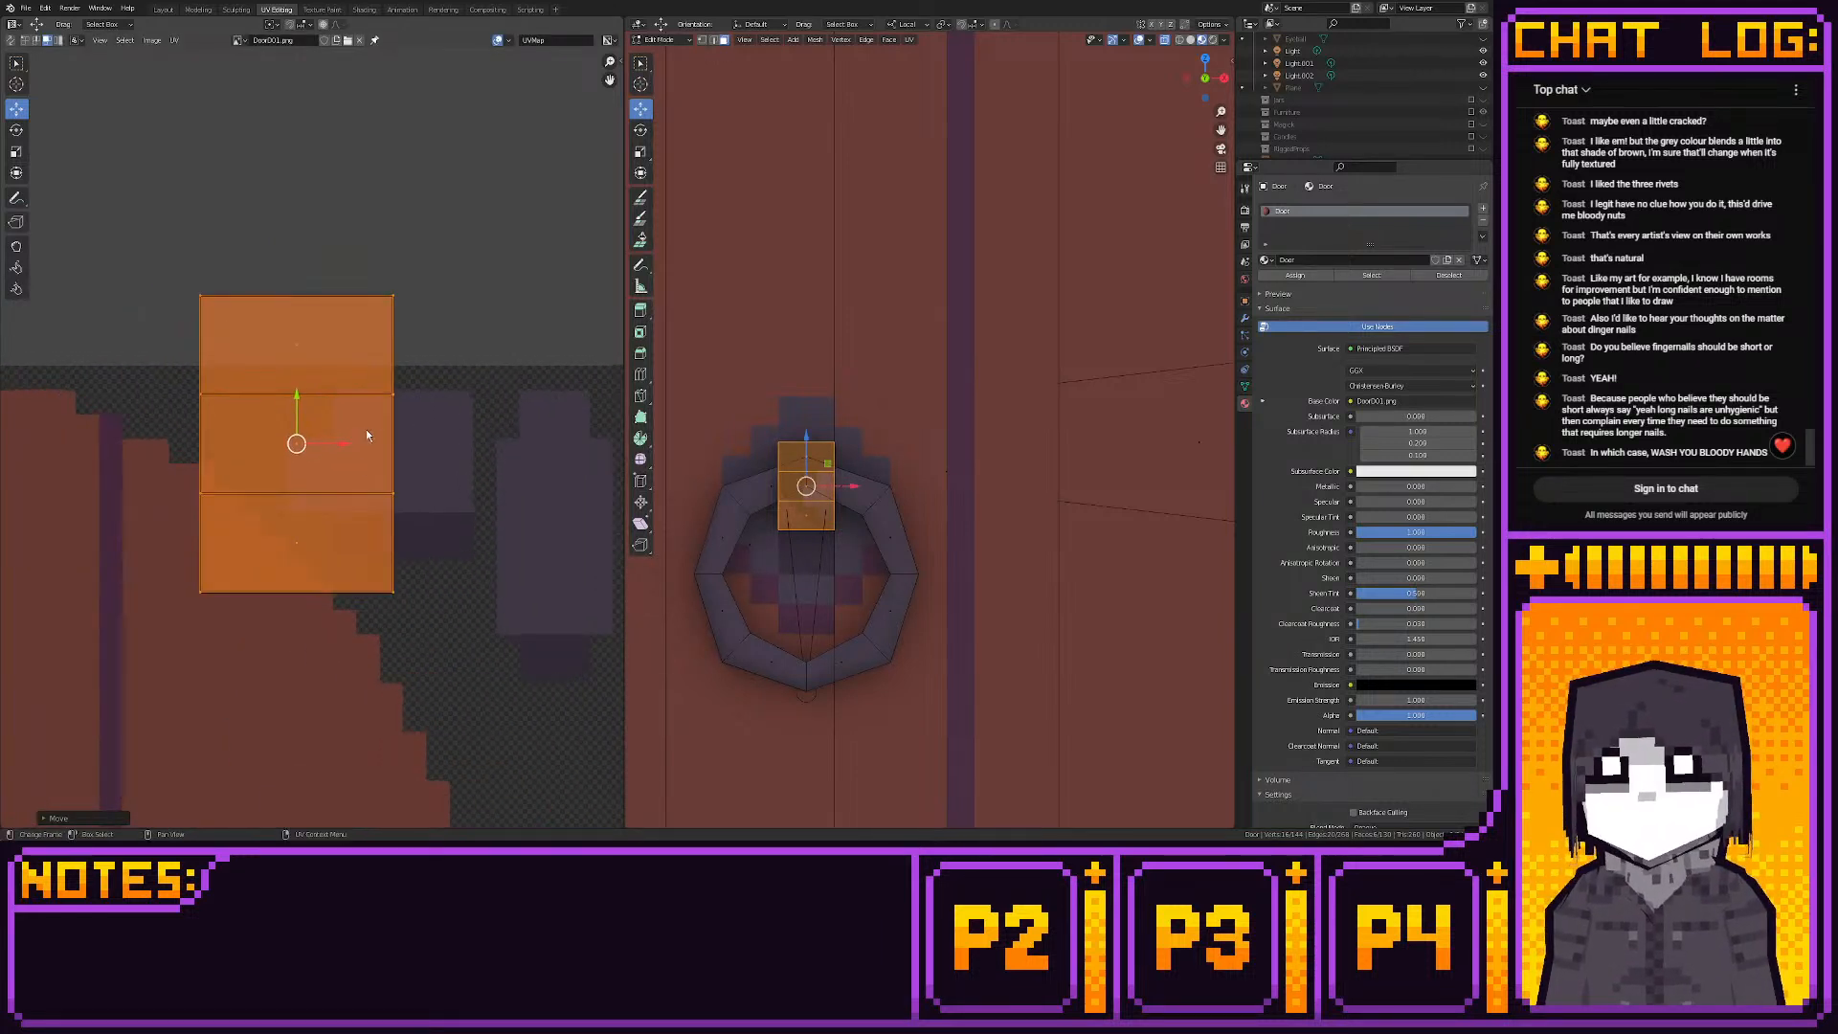
key("s")
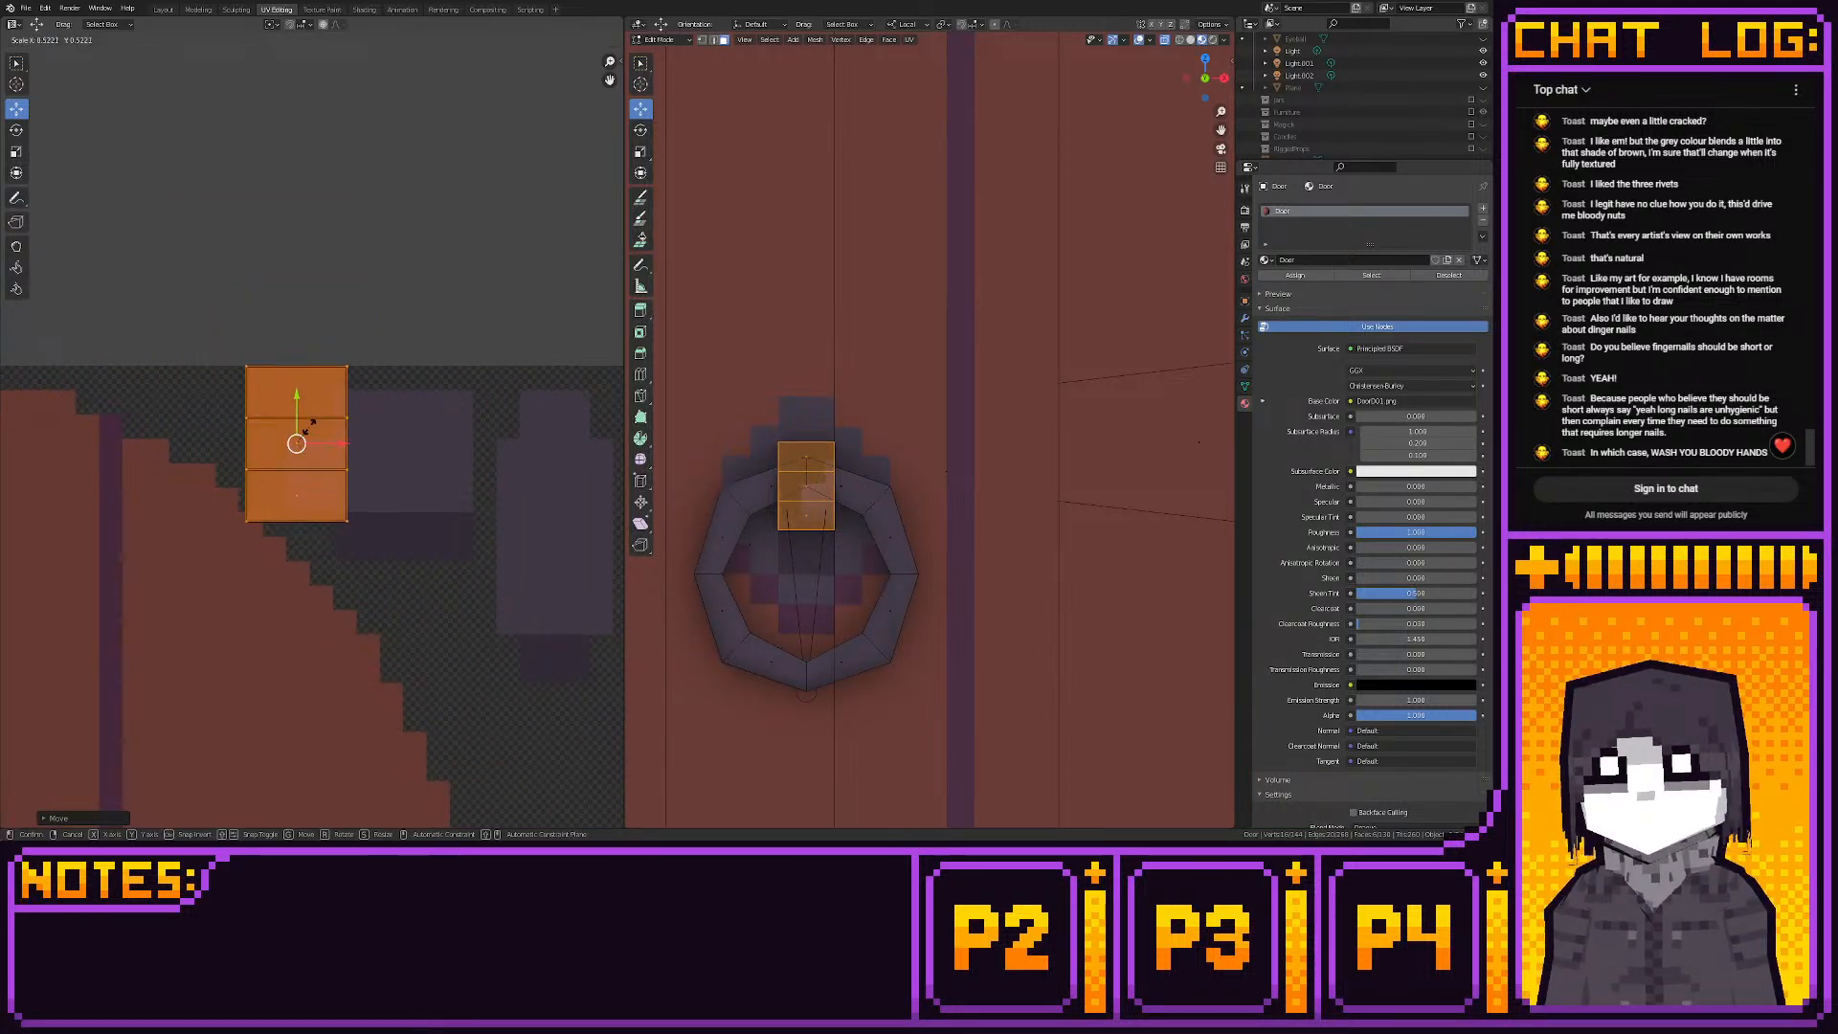
left_click(345, 400)
key("g")
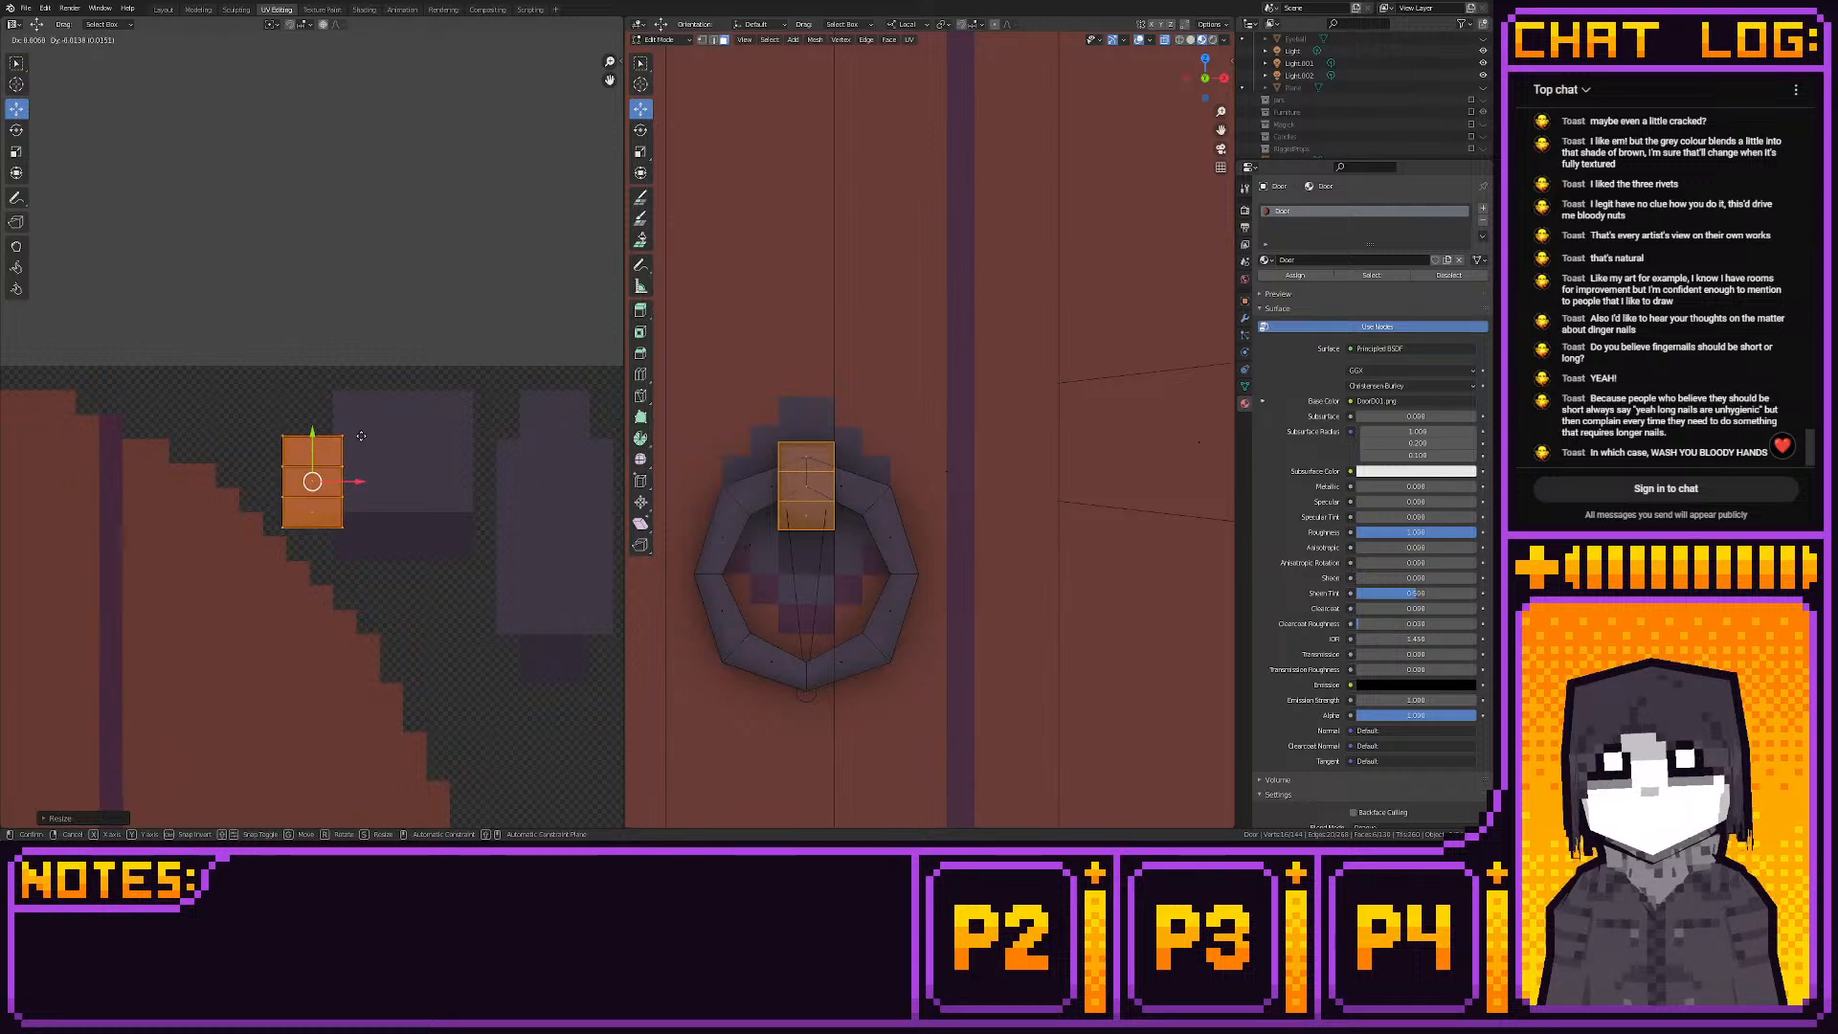
left_click(365, 430)
Fit the bracket front-face UVs to the grey patch's narrow side tab and snap them to pixels
key("s")
left_click(390, 436)
key("g")
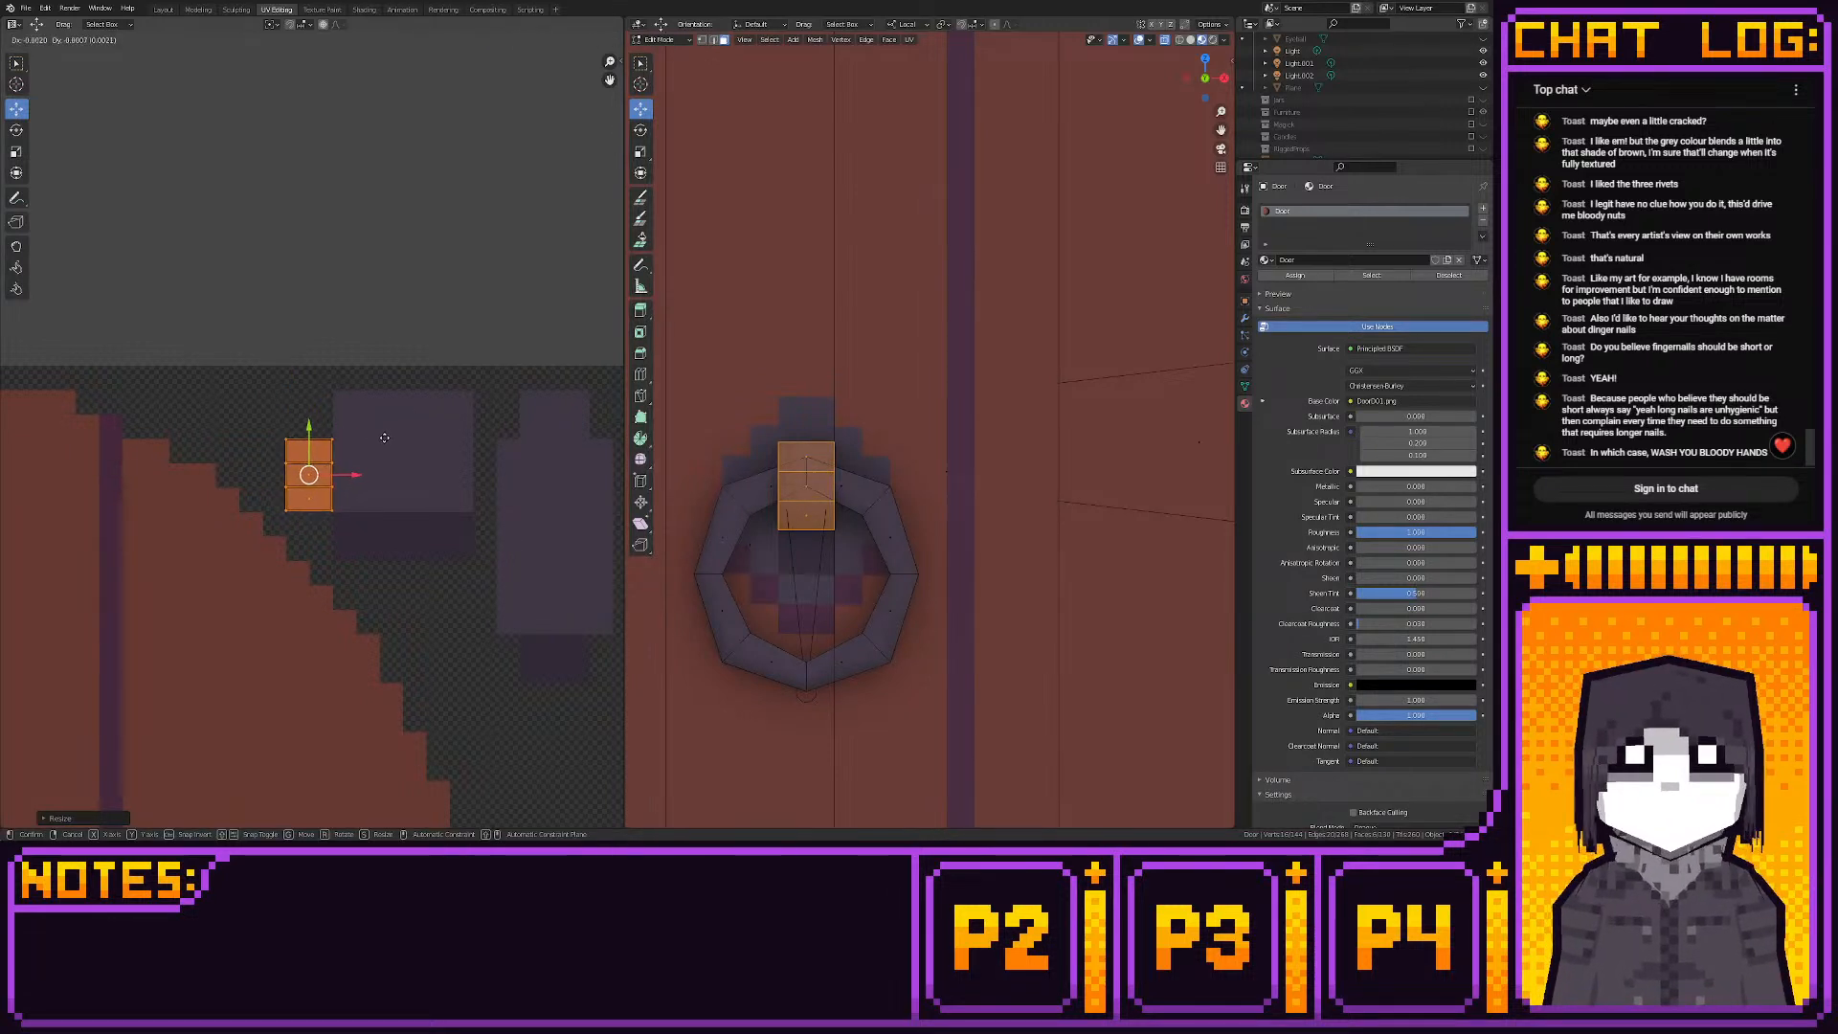
left_click(386, 438)
key("s")
right_click(387, 438)
key("shift+s")
left_click(282, 448)
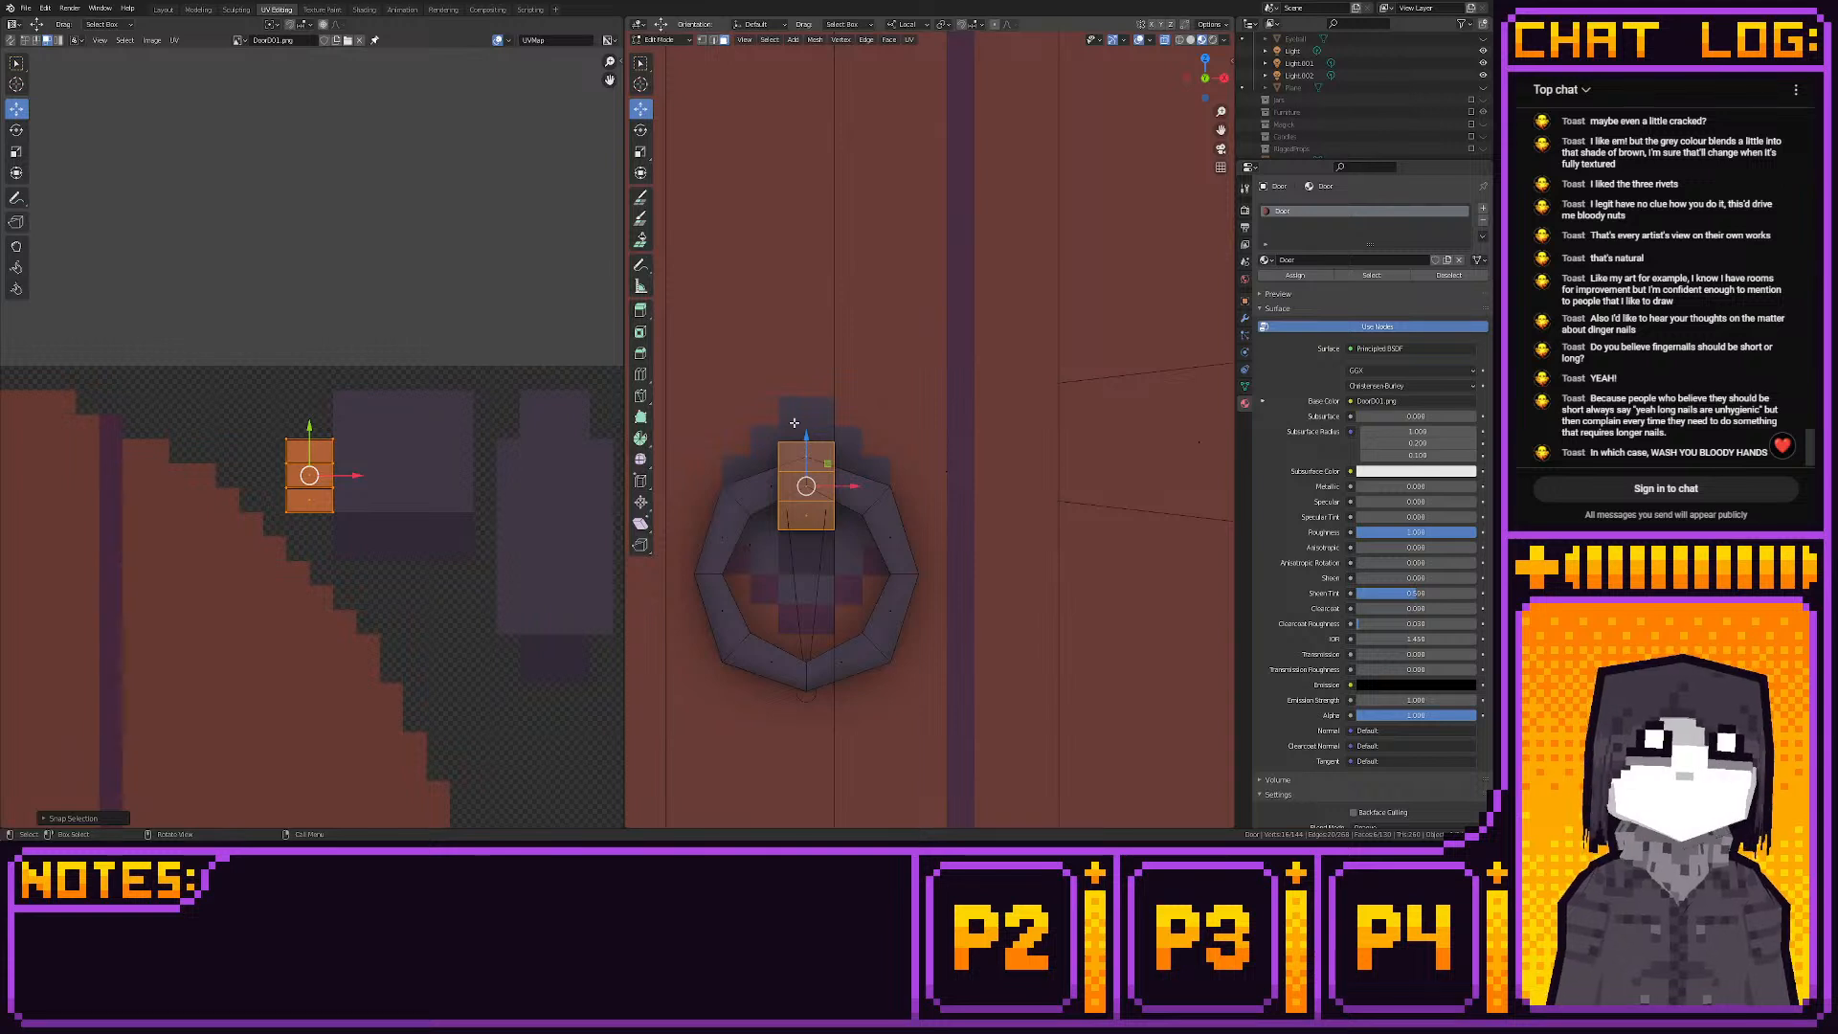
Select the top faces of the handle bracket and unwrap them with Project From View from the top view
left_click(821, 449)
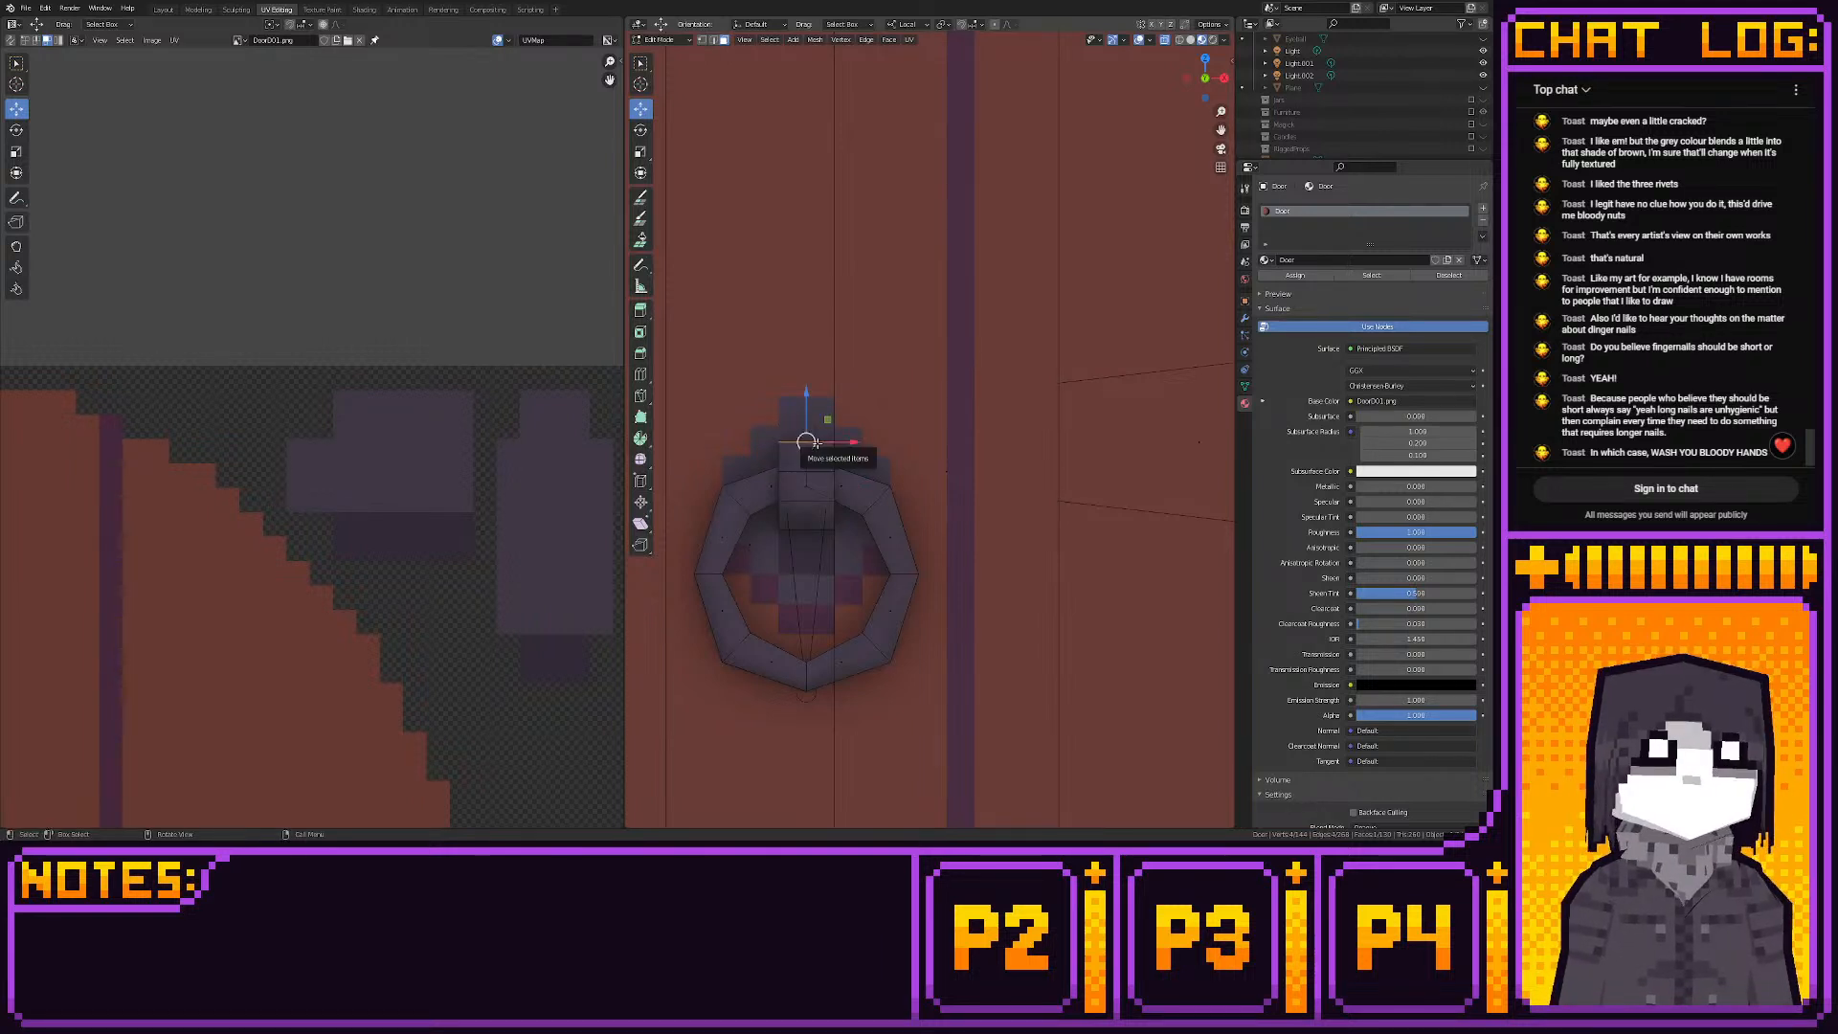
left_click(1205, 59)
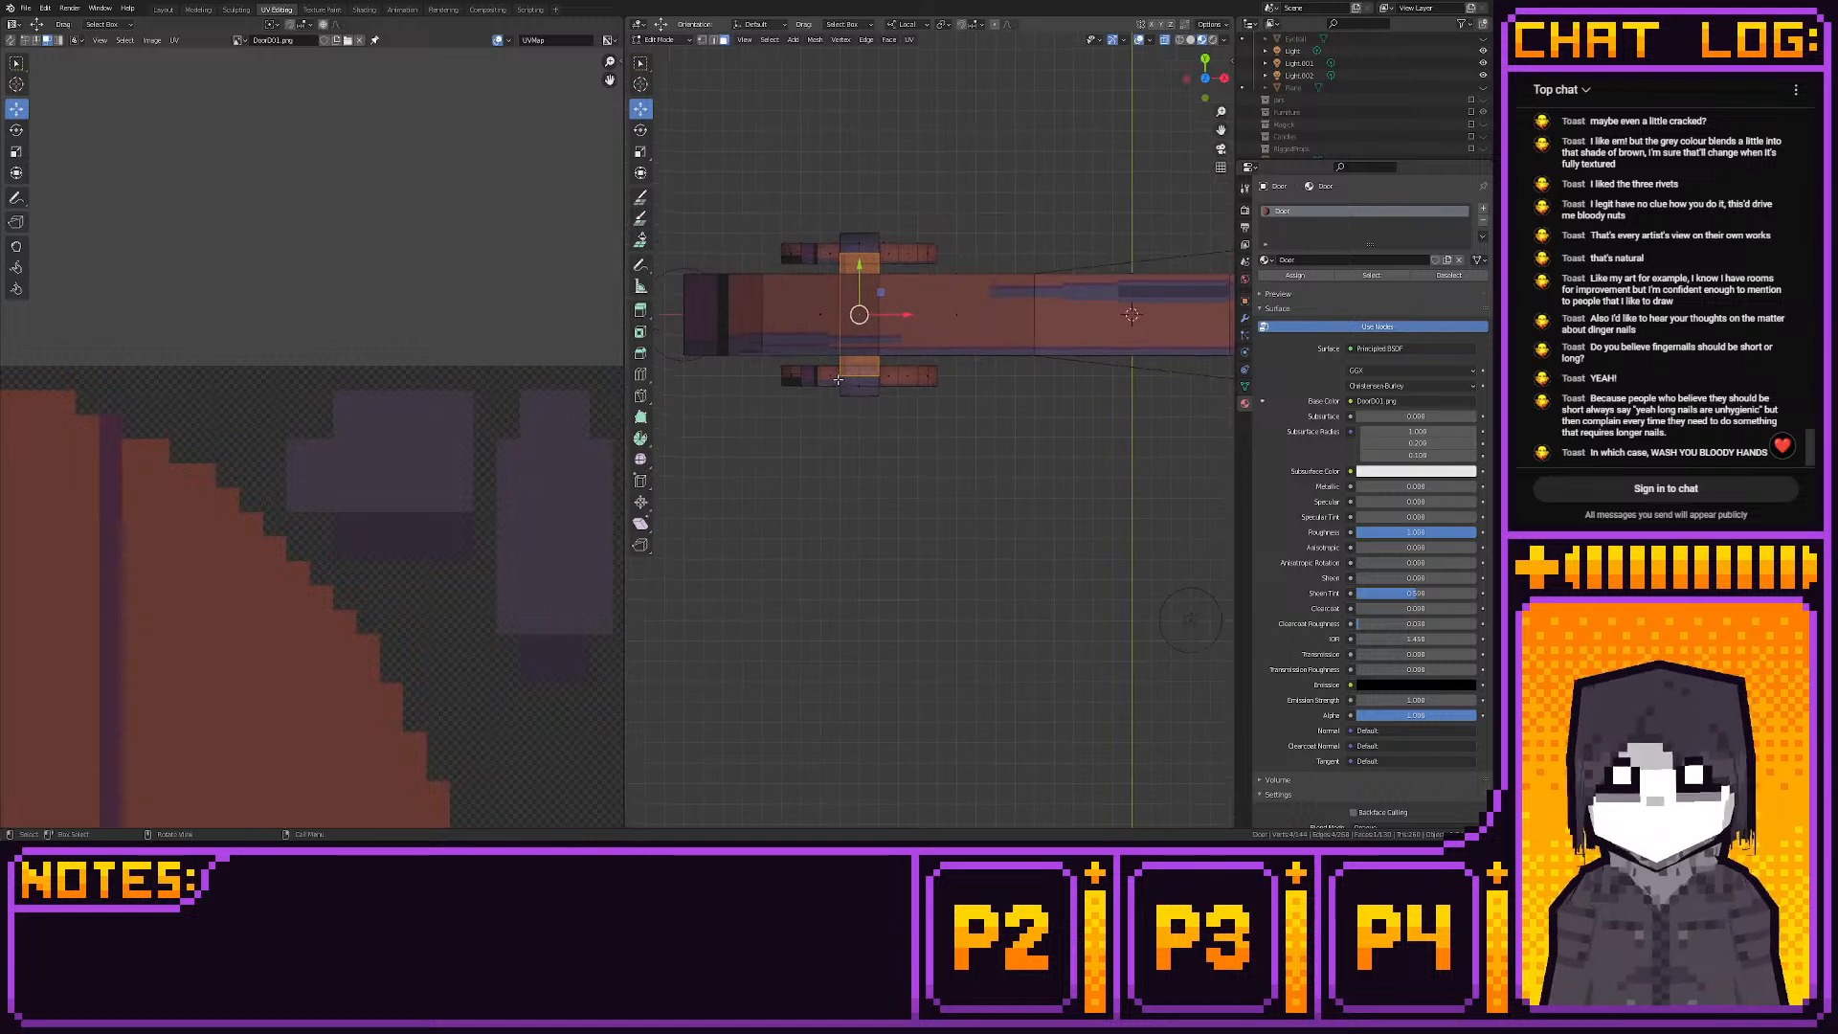
key("u")
left_click(828, 381)
Rotate the bracket top-face UVs 90 degrees and move them over the grey patch beside the door arch
scroll(394, 549, "down", 5)
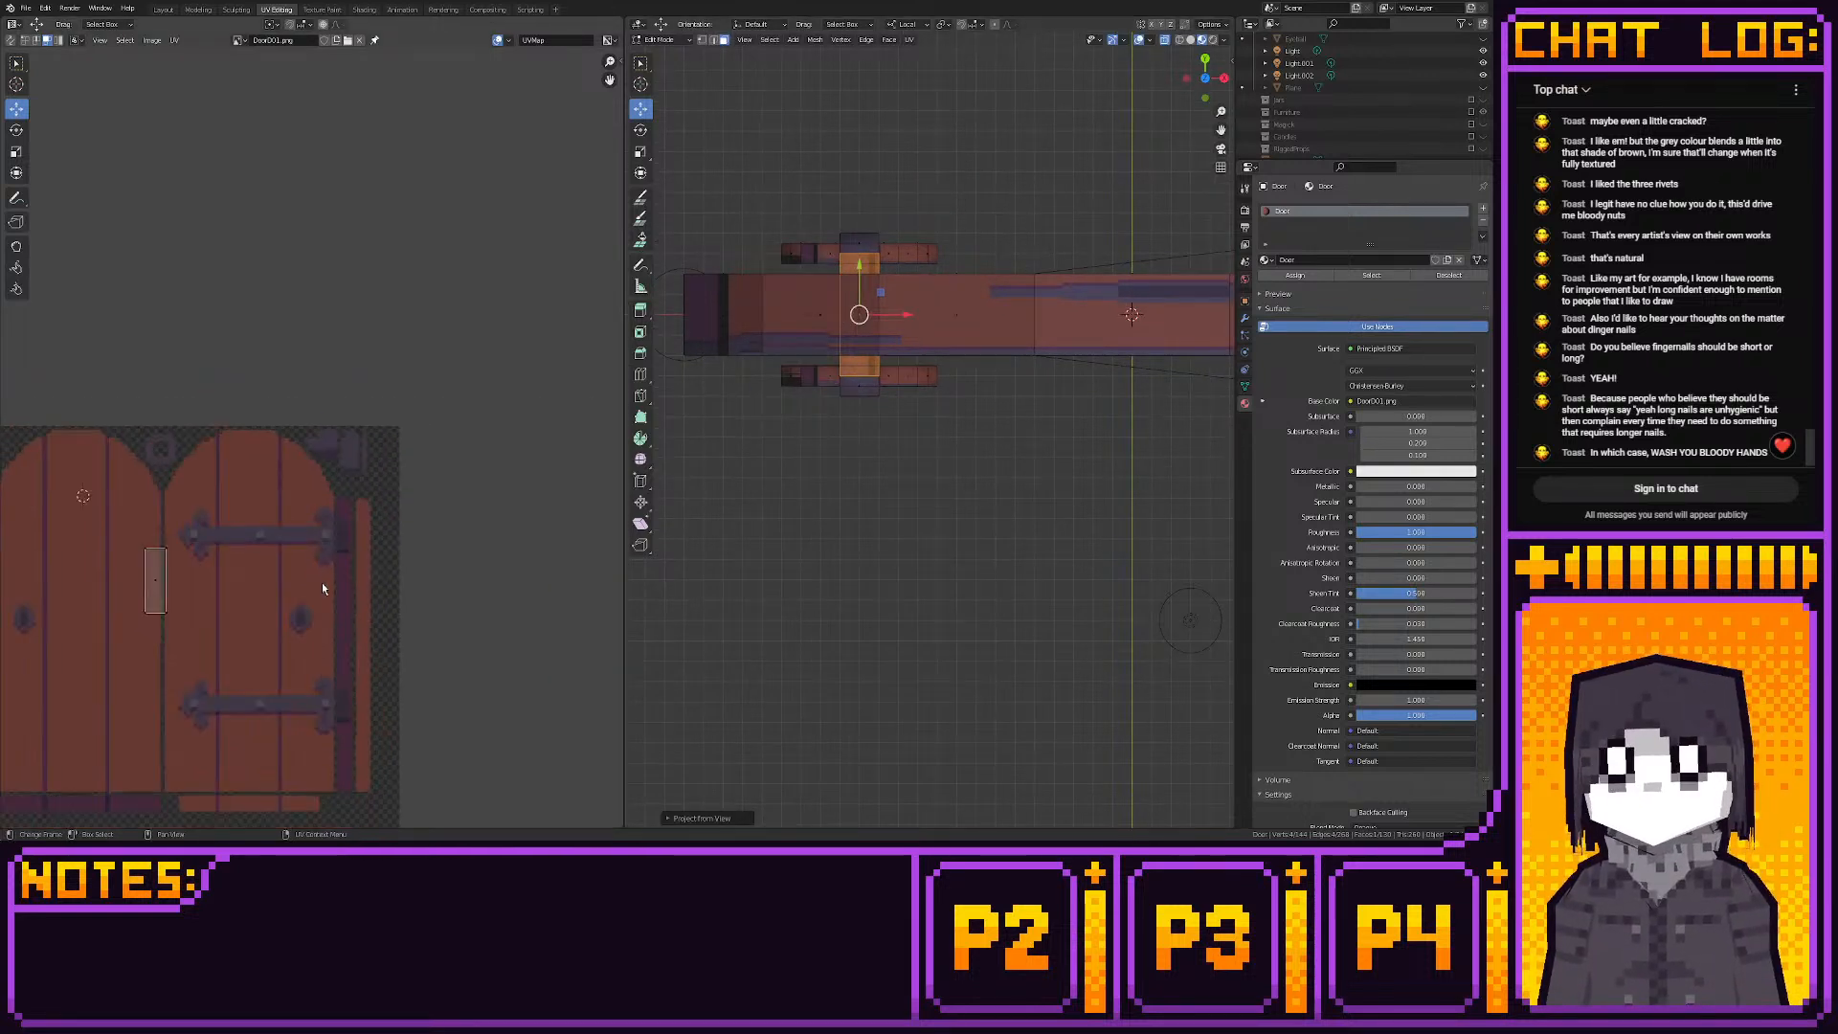
key("r")
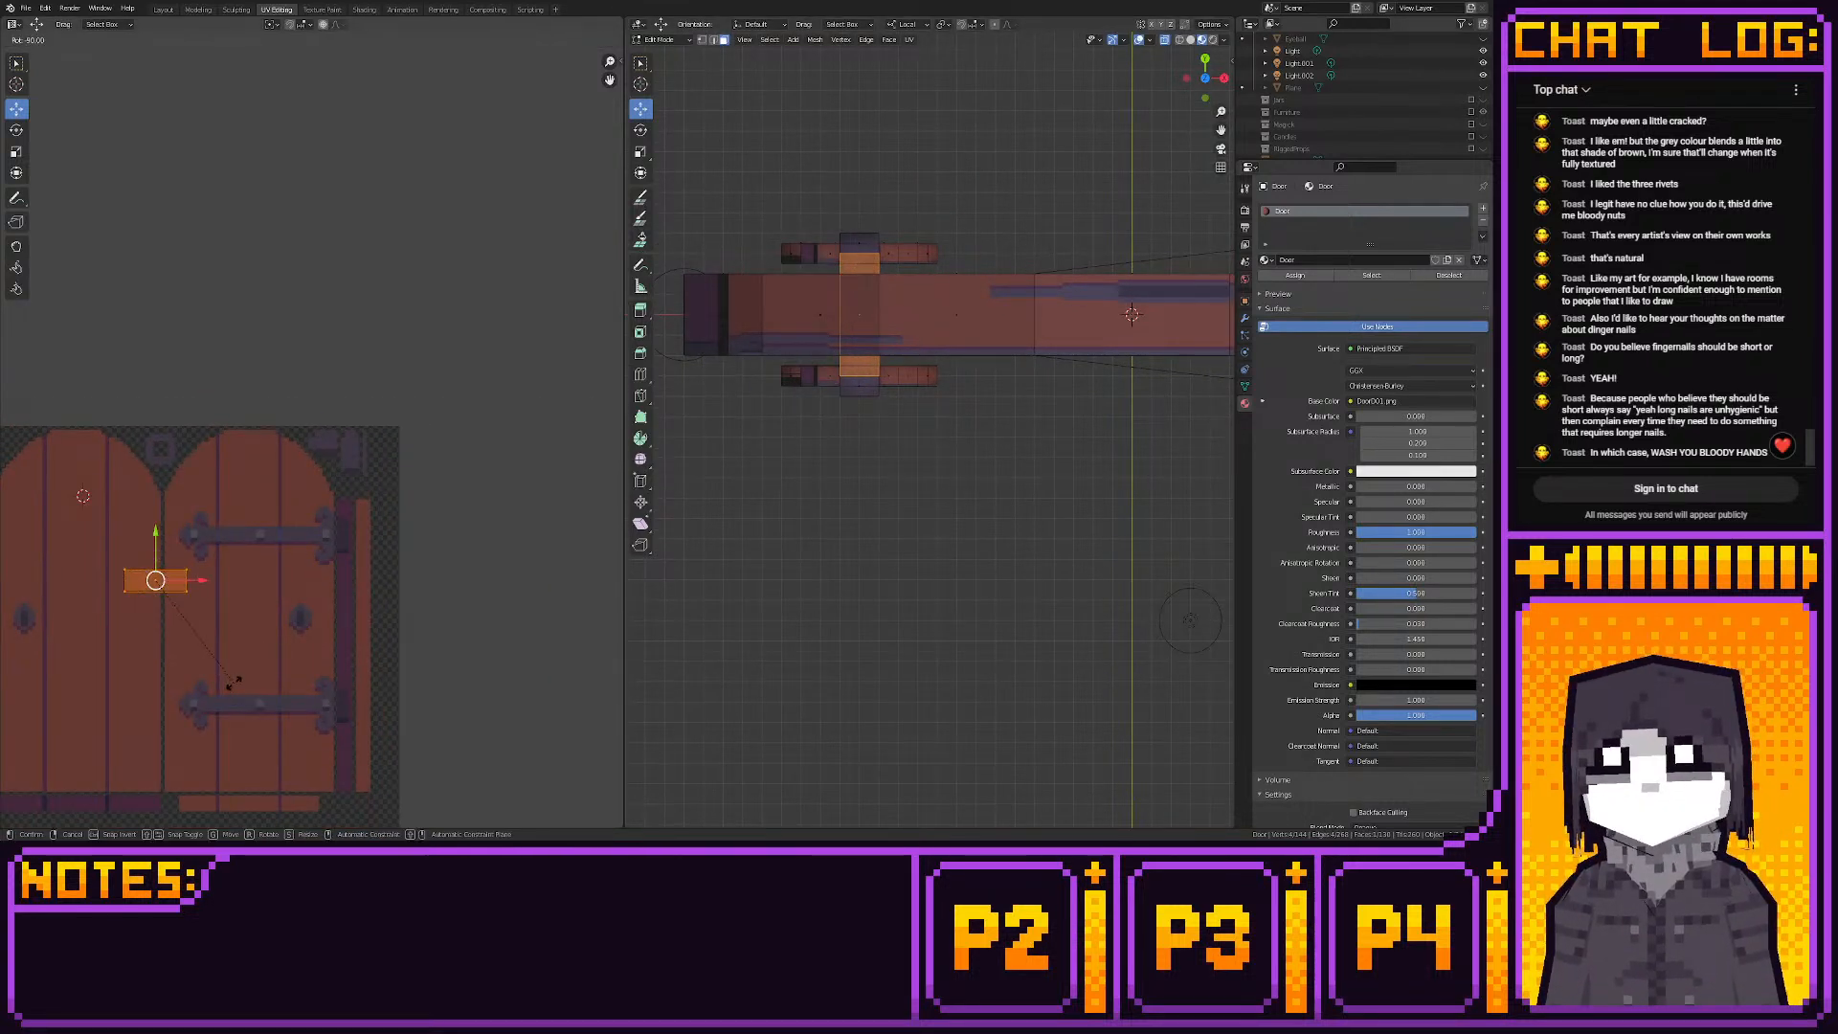
left_click(232, 681)
key("s")
left_click(355, 514)
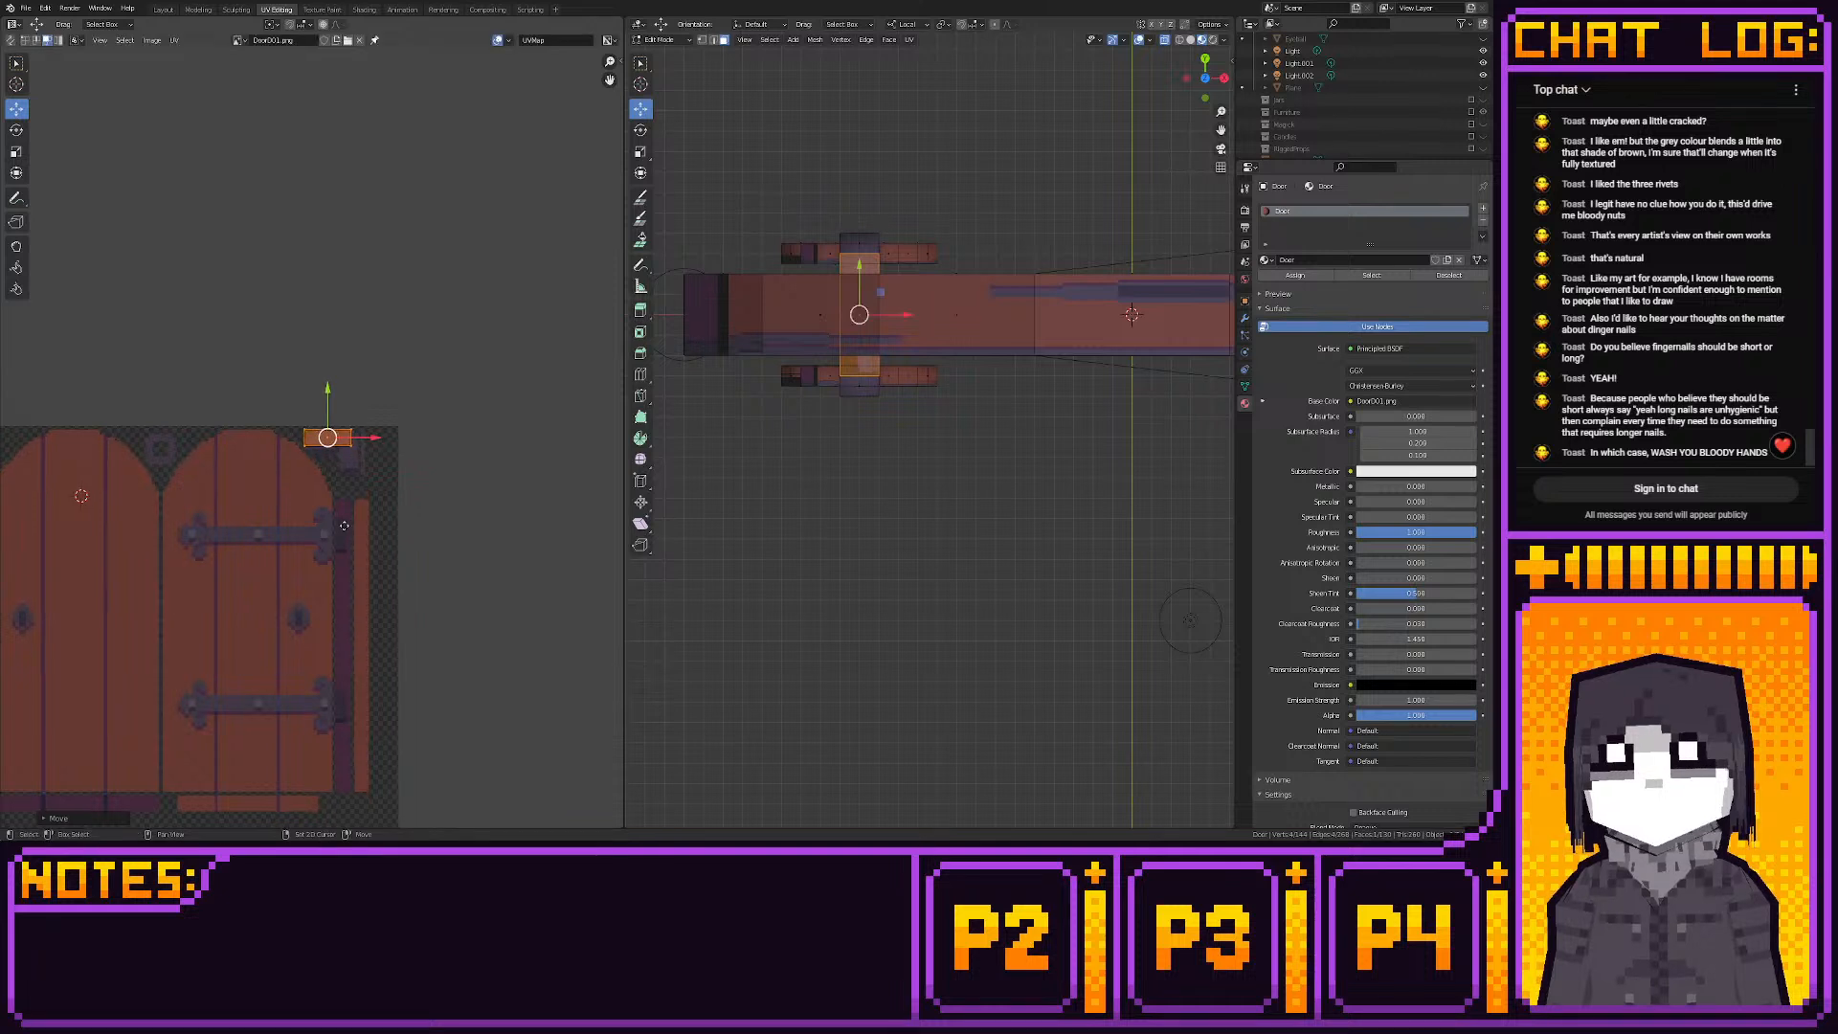
scroll(267, 546, "up", 7)
scroll(459, 536, "up", 2)
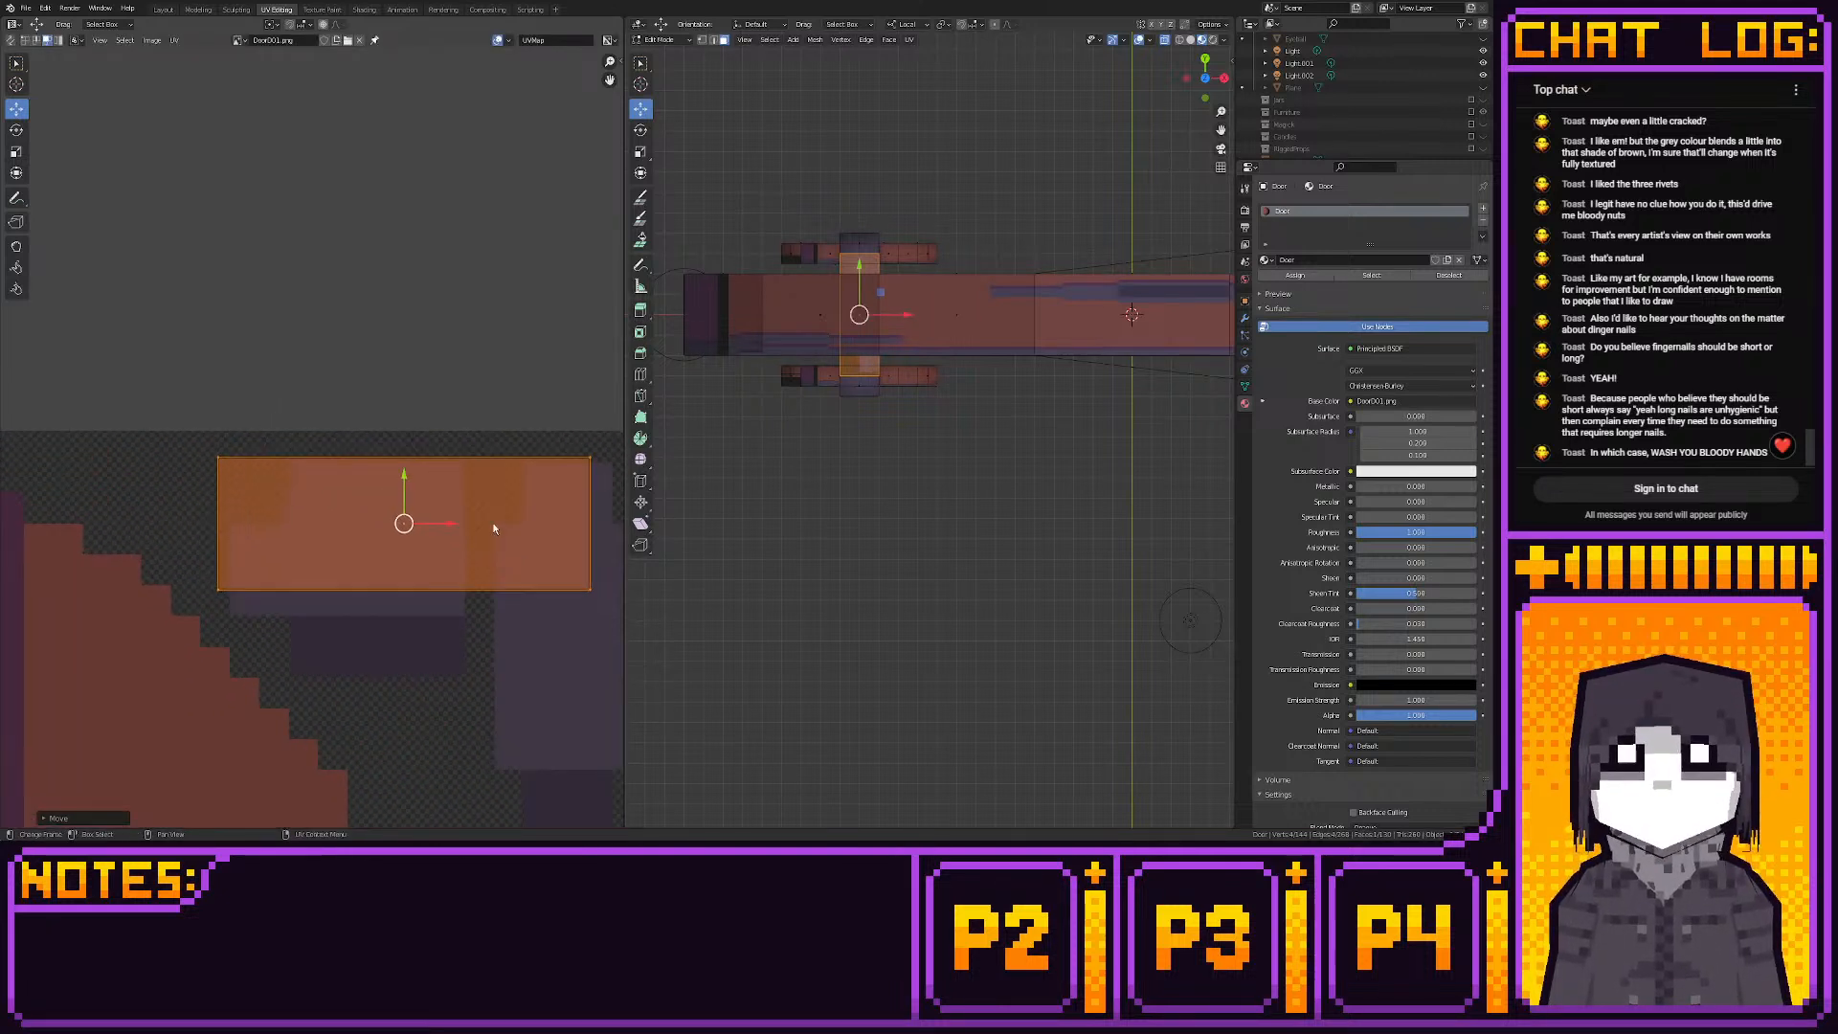
Scale the bracket top-face UVs to fit the upper block of the grey patch and snap them to pixels
key("s")
left_click(433, 495)
key("g")
left_click(426, 483)
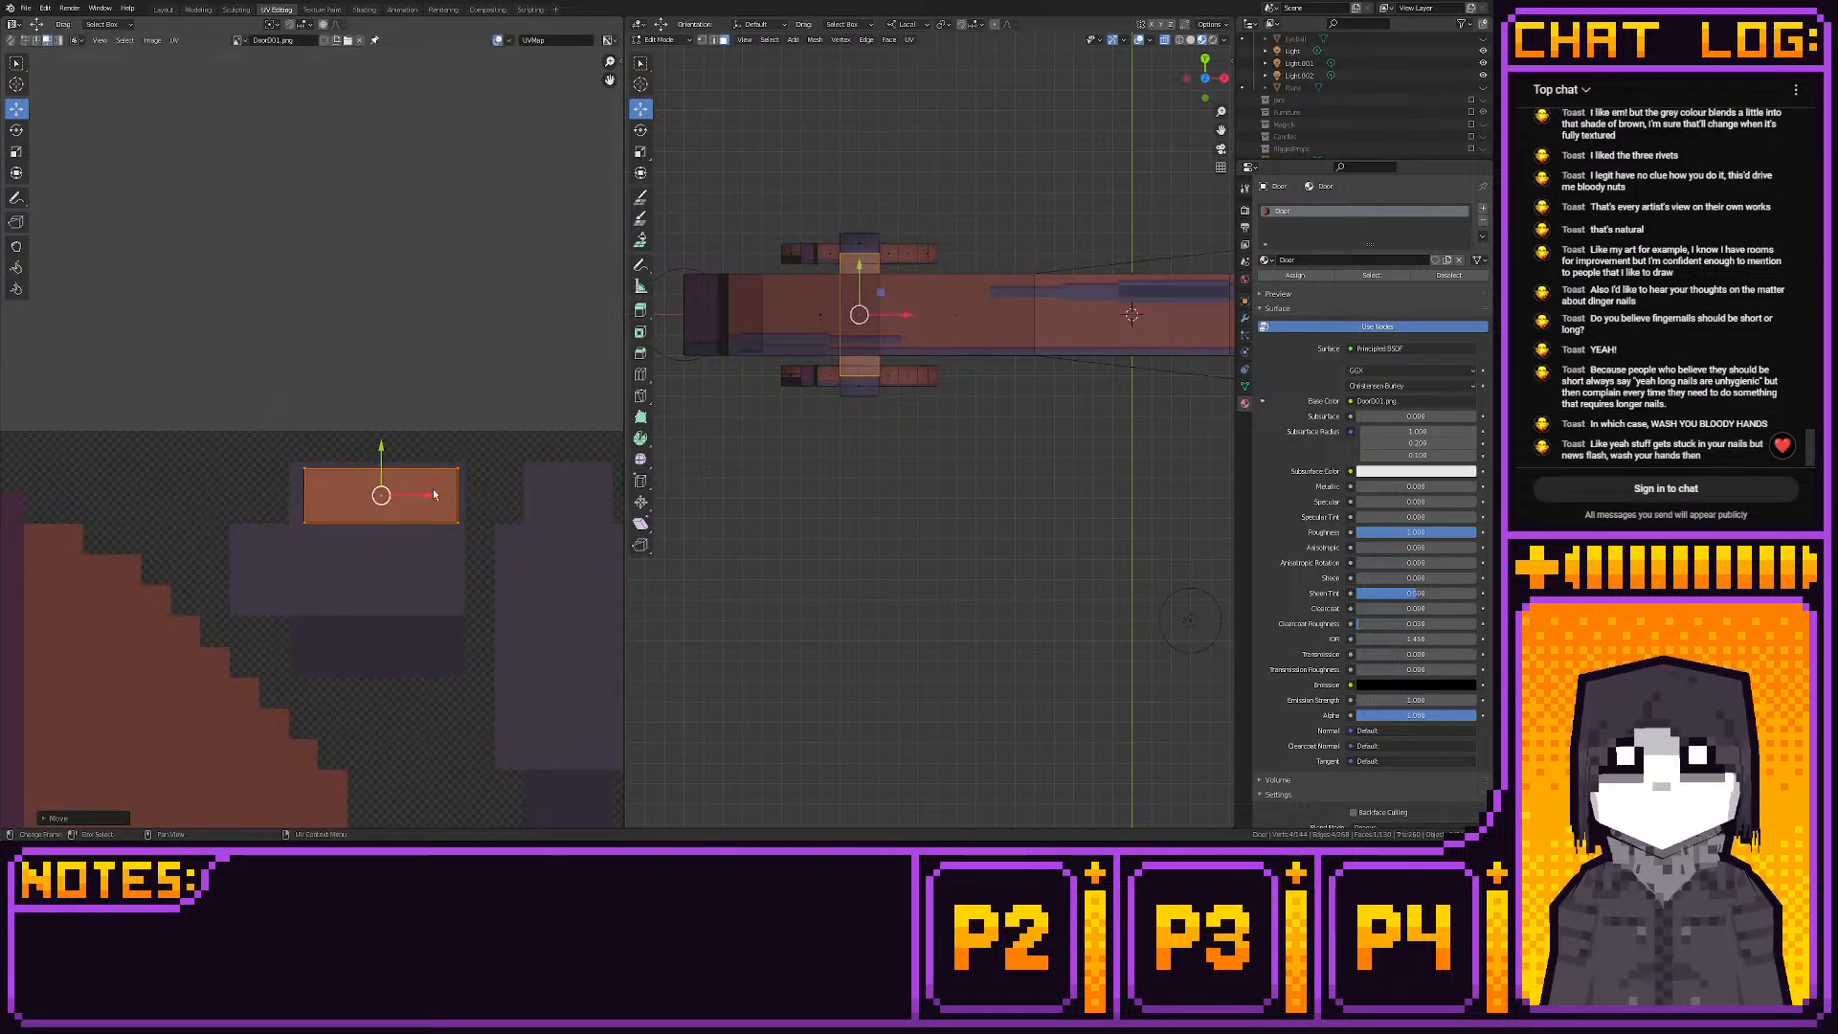
key("s")
left_click(442, 491)
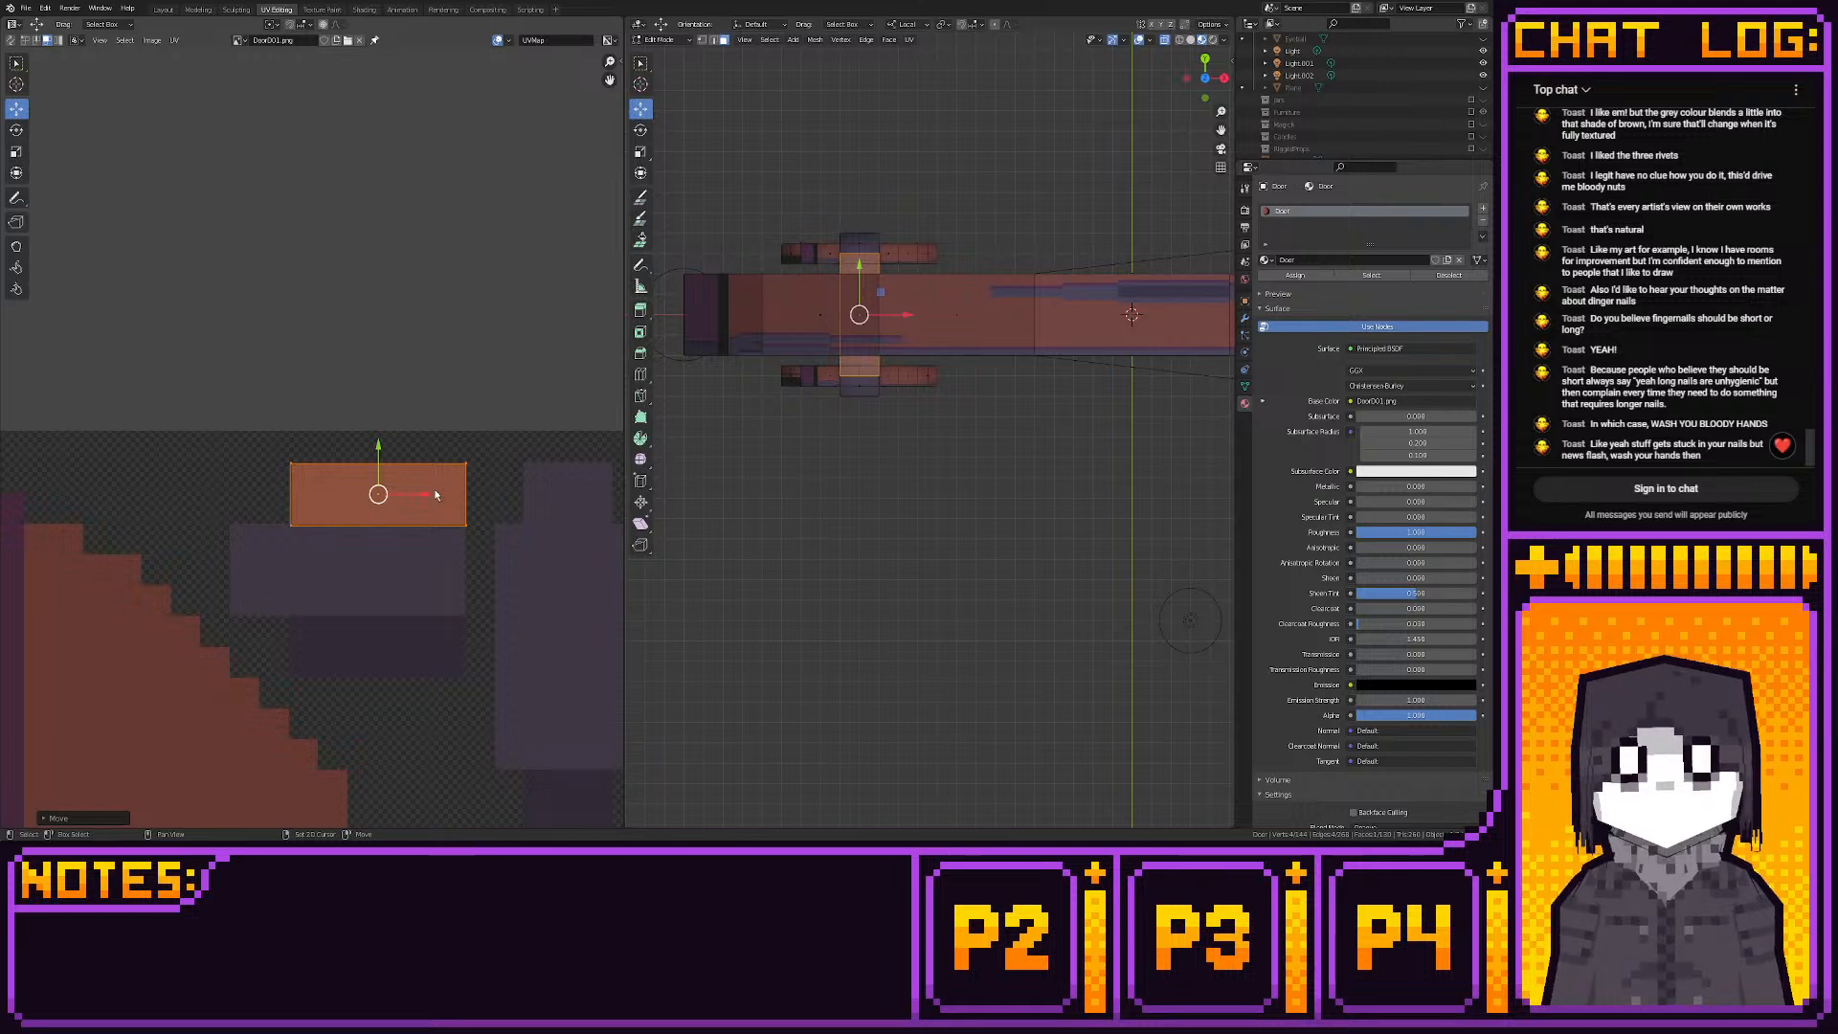
key("shift+s")
left_click(336, 486)
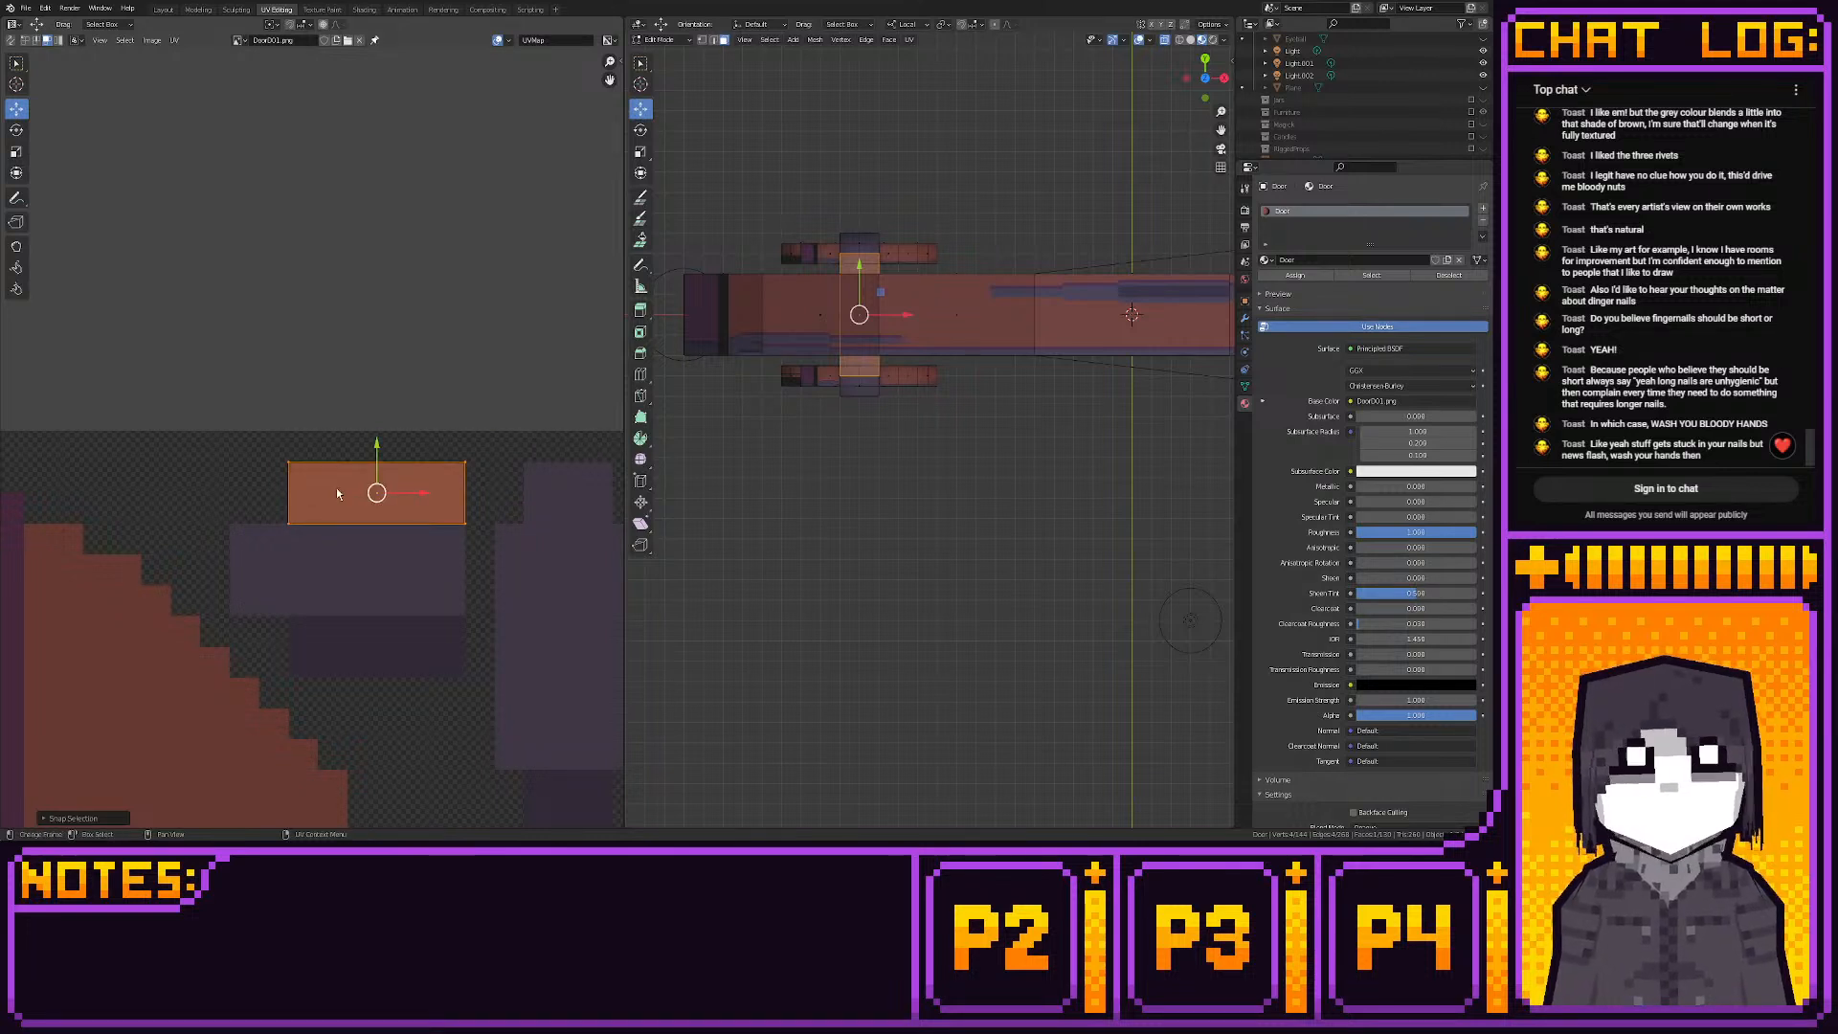
Select the underside faces of the handle bracket and unwrap them with Project From View from the top view
left_click(1204, 98)
middle_click_drag(899, 475, 925, 356, "shift")
scroll(925, 356, "up", 2)
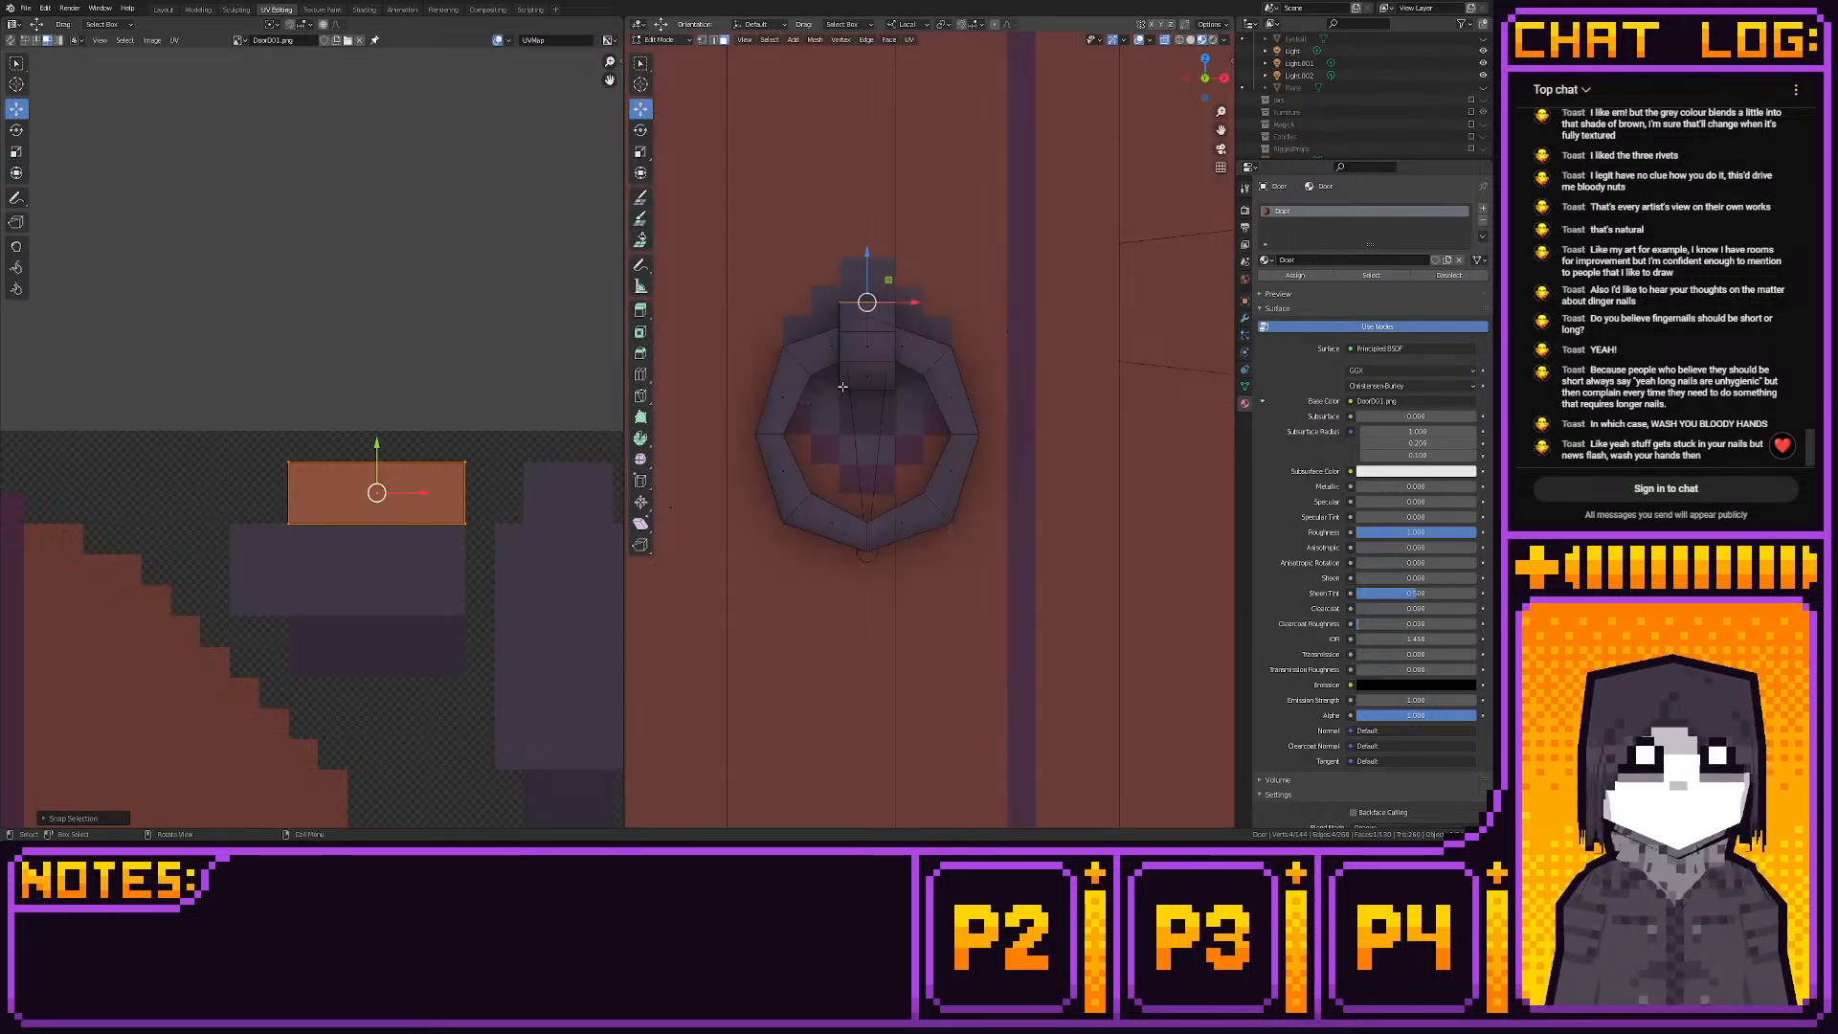
left_click(842, 386)
key("u")
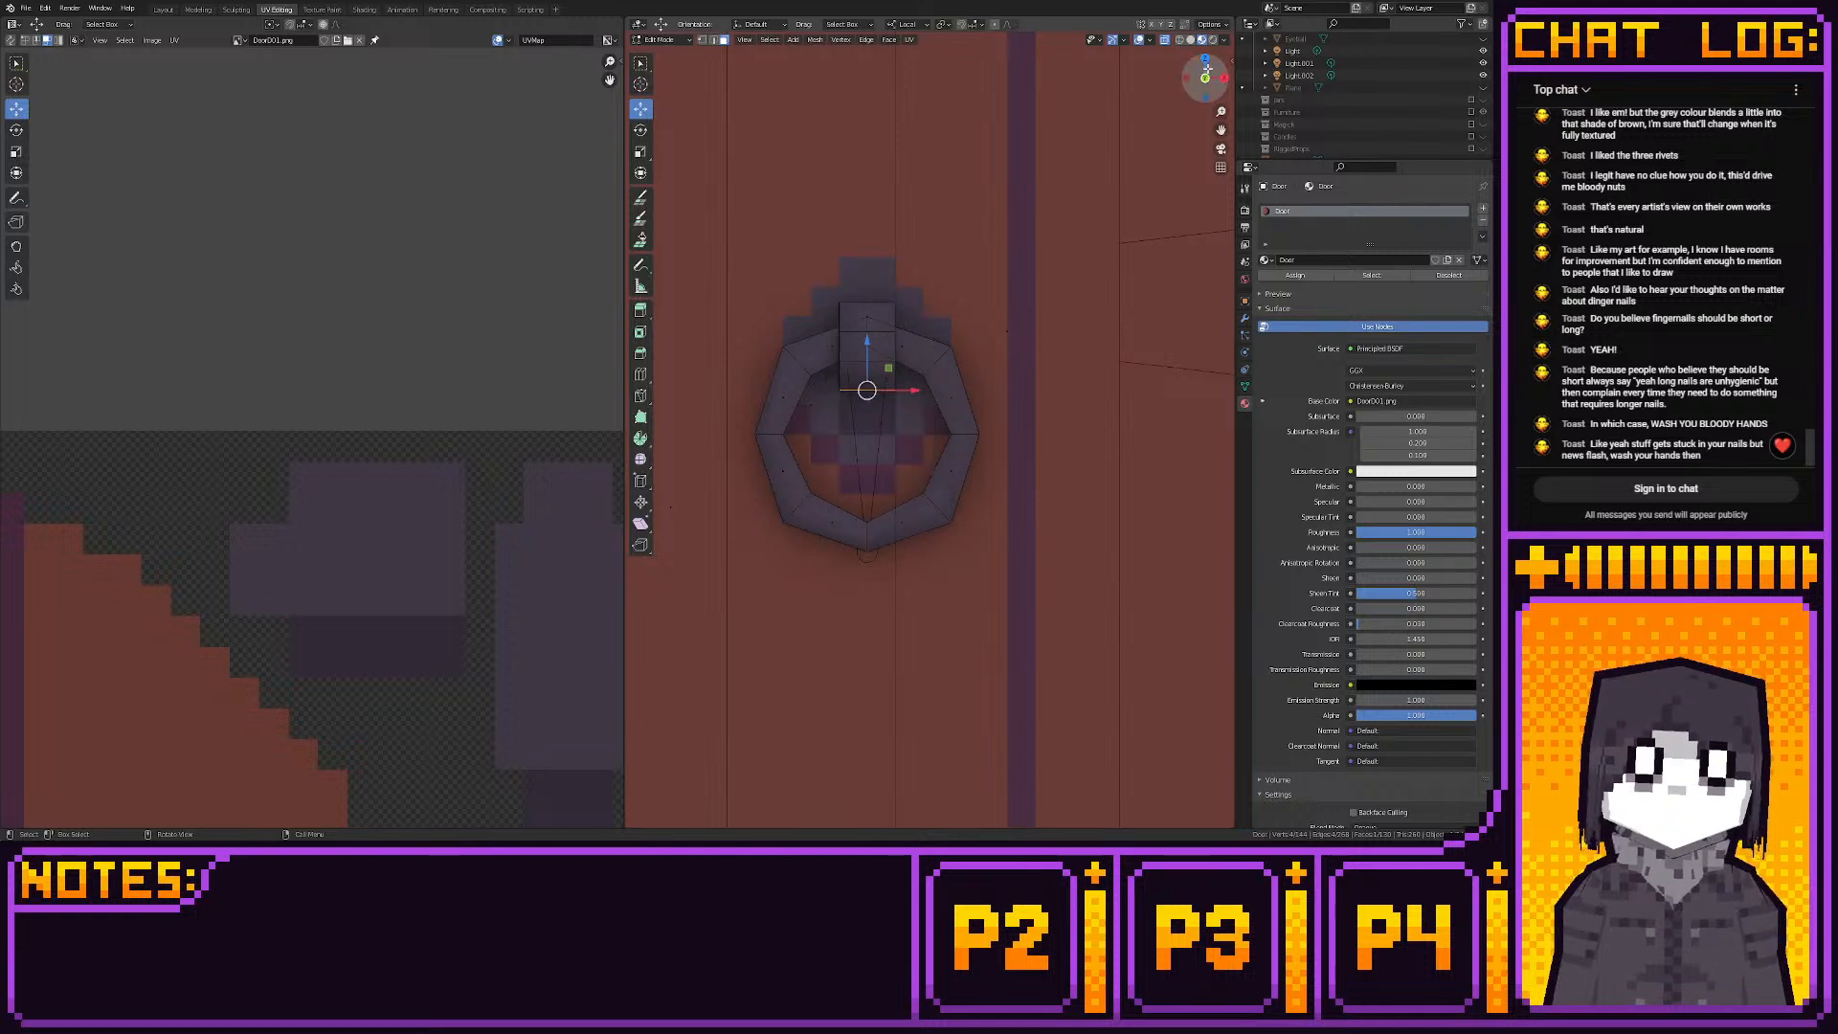
left_click(1204, 58)
key("u")
left_click(948, 361)
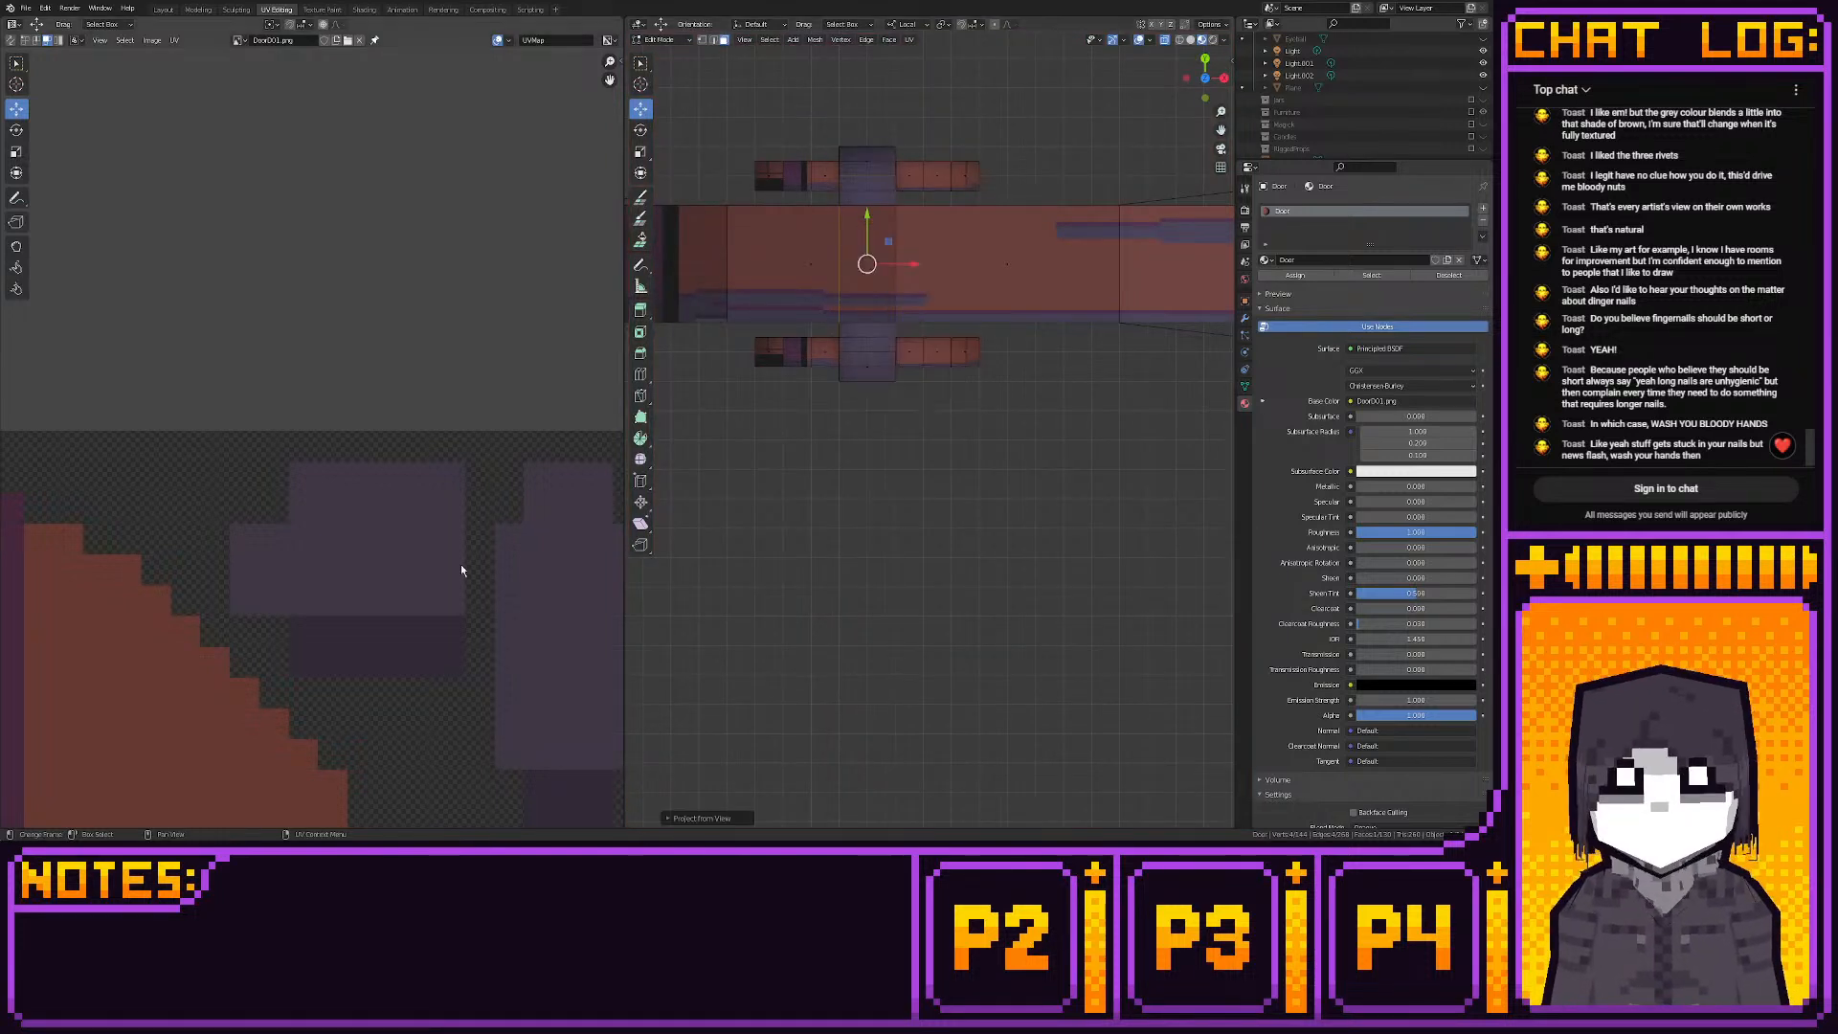
Rotate the bracket underside UVs 90 degrees and move them over the grey patches beside the arch
scroll(422, 572, "down", 6)
type("r90")
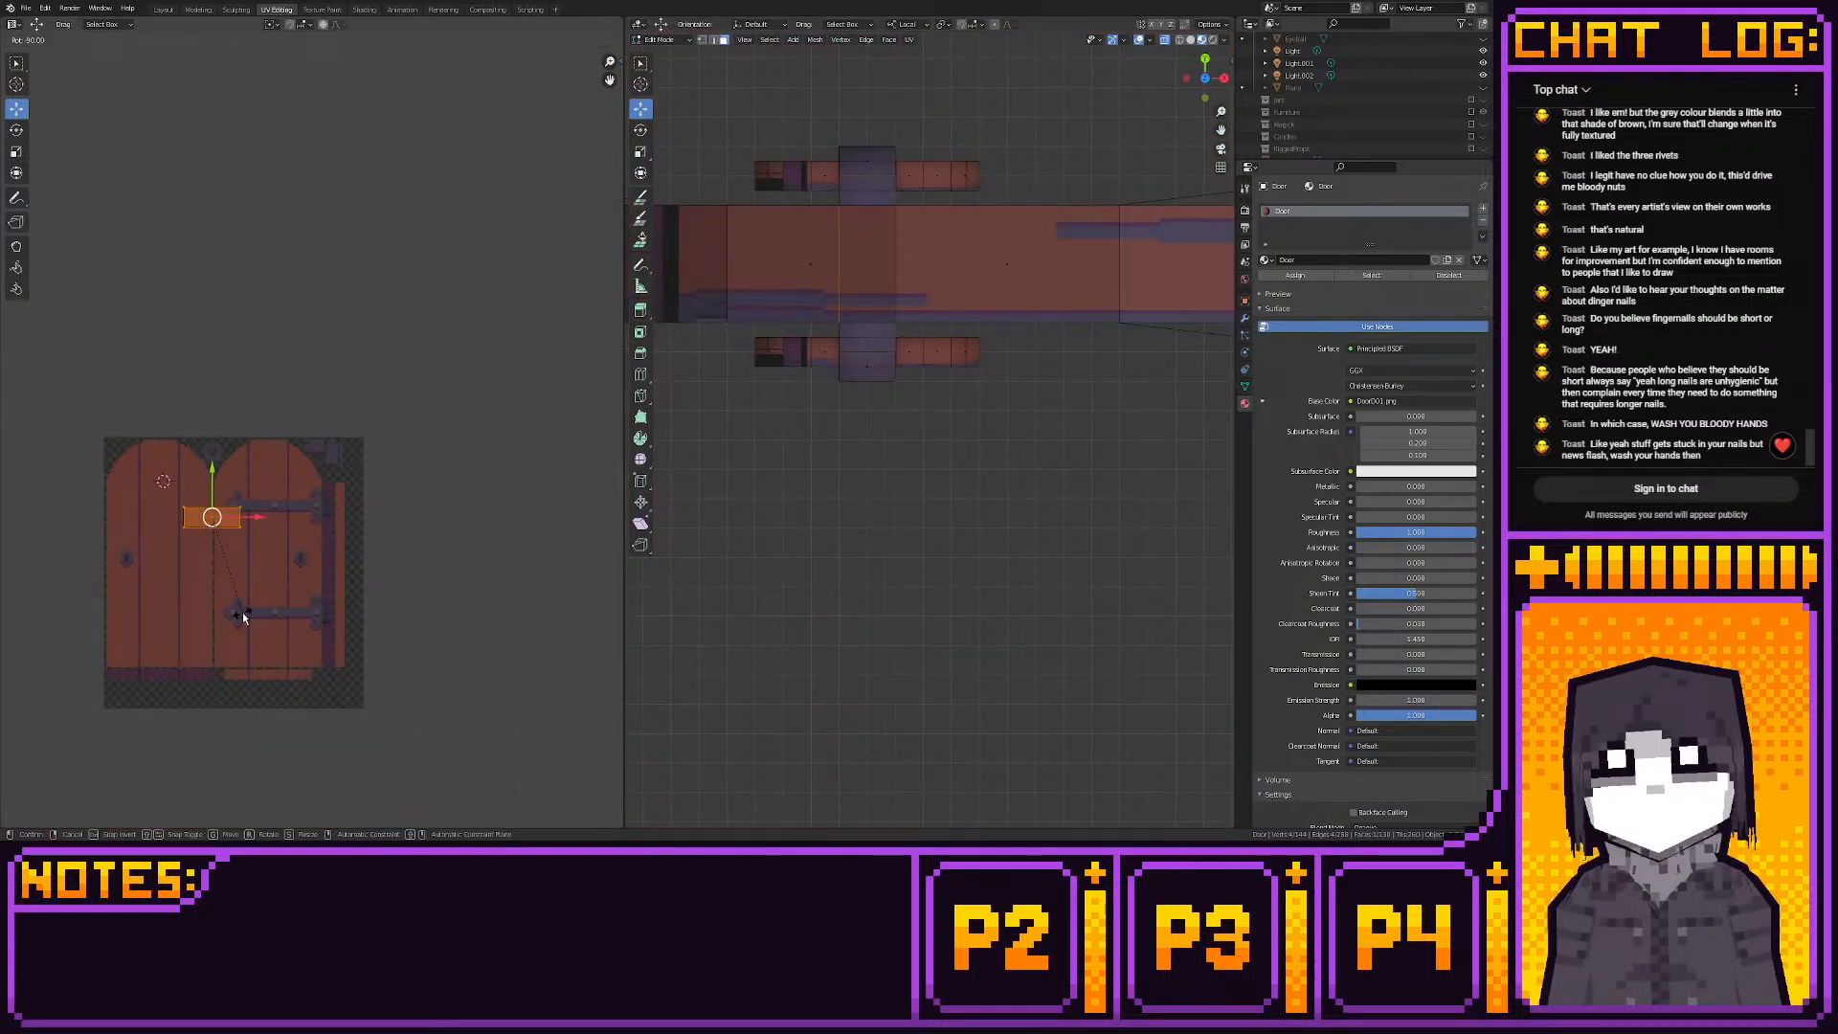
left_click(243, 612, "ctrl")
key("g")
left_click(354, 550)
scroll(446, 520, "up", 9)
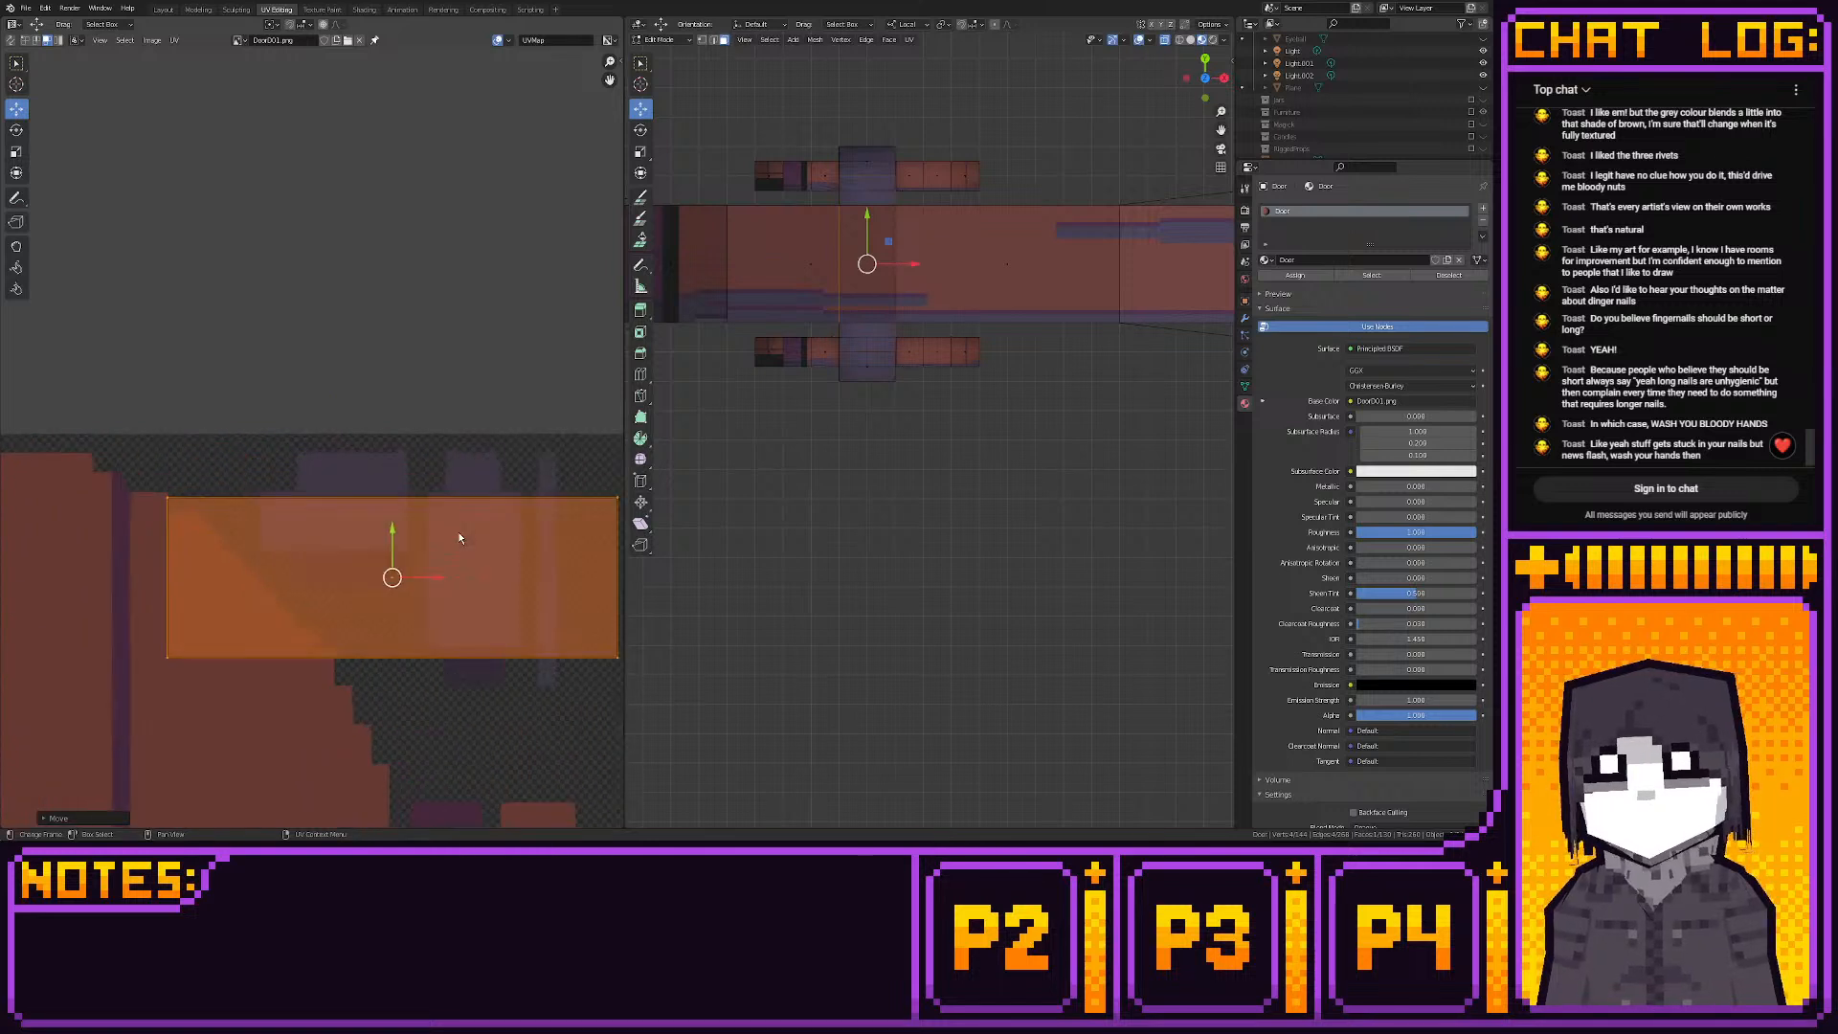
Shrink the bracket underside UVs onto the darker block beneath the grey patch and snap them to pixels
scroll(458, 538, "down", 5)
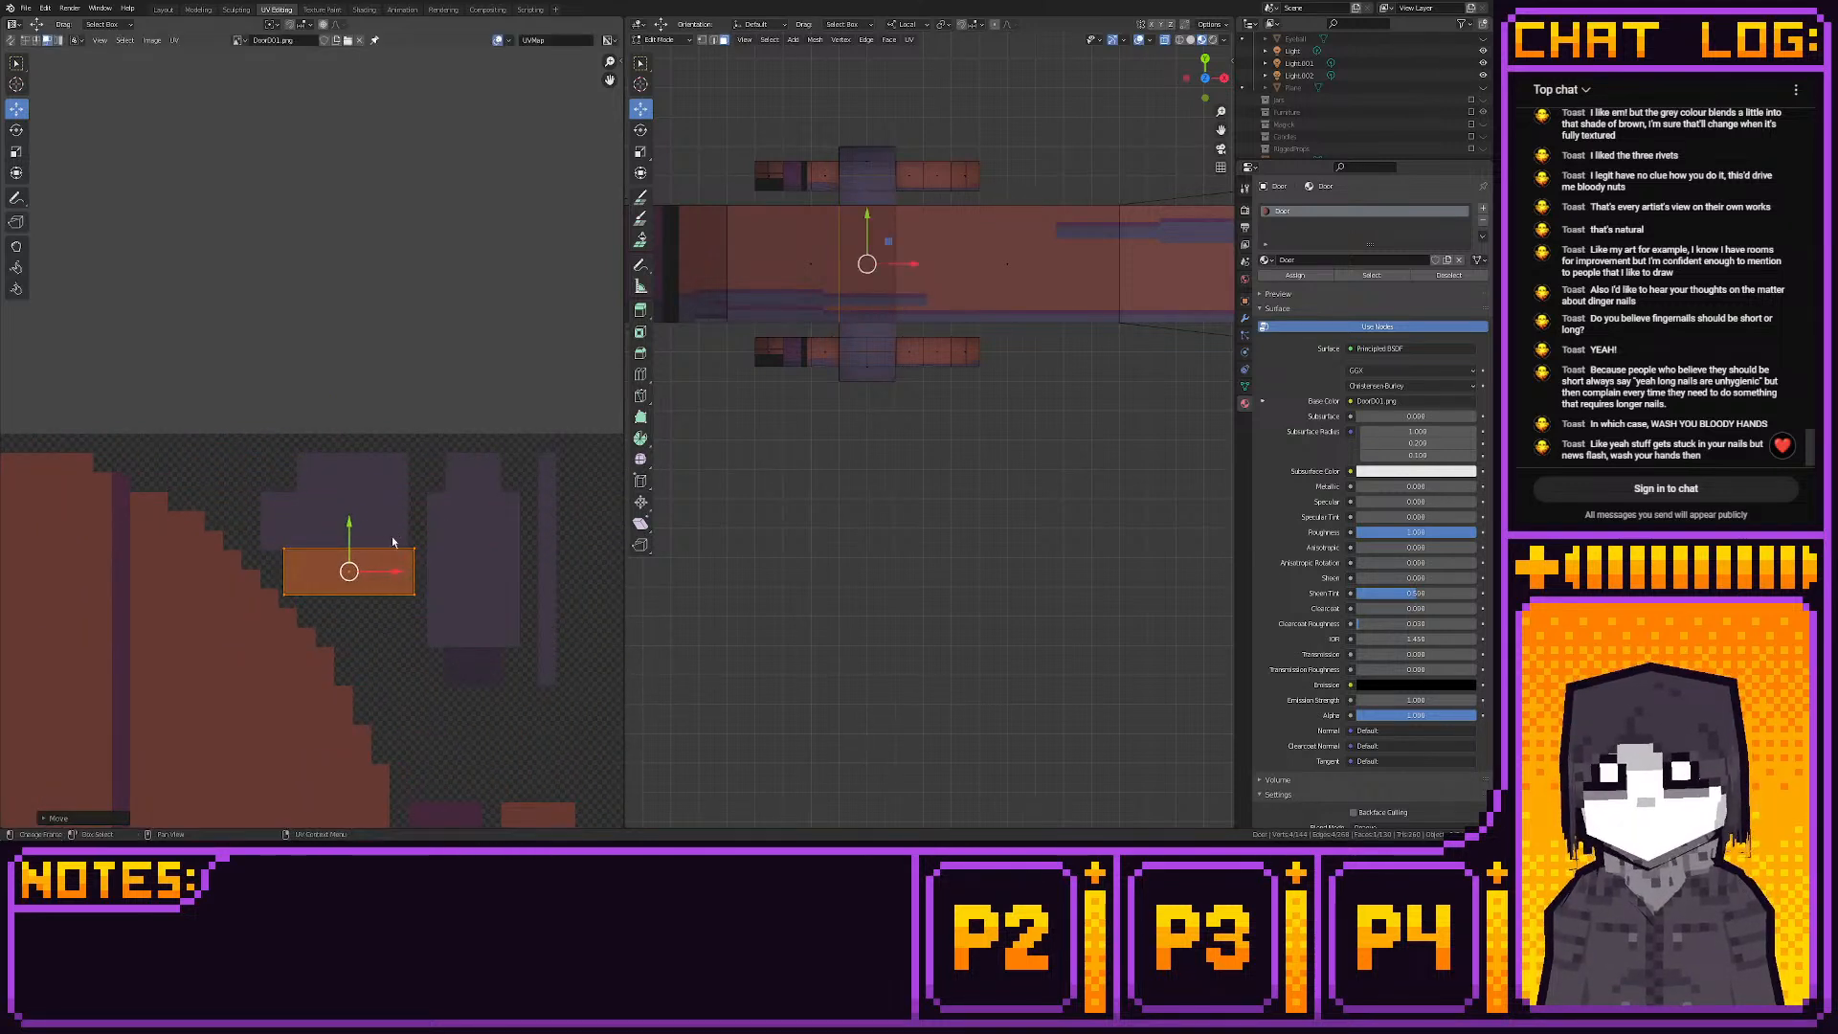
key("shift+s")
left_click(321, 542)
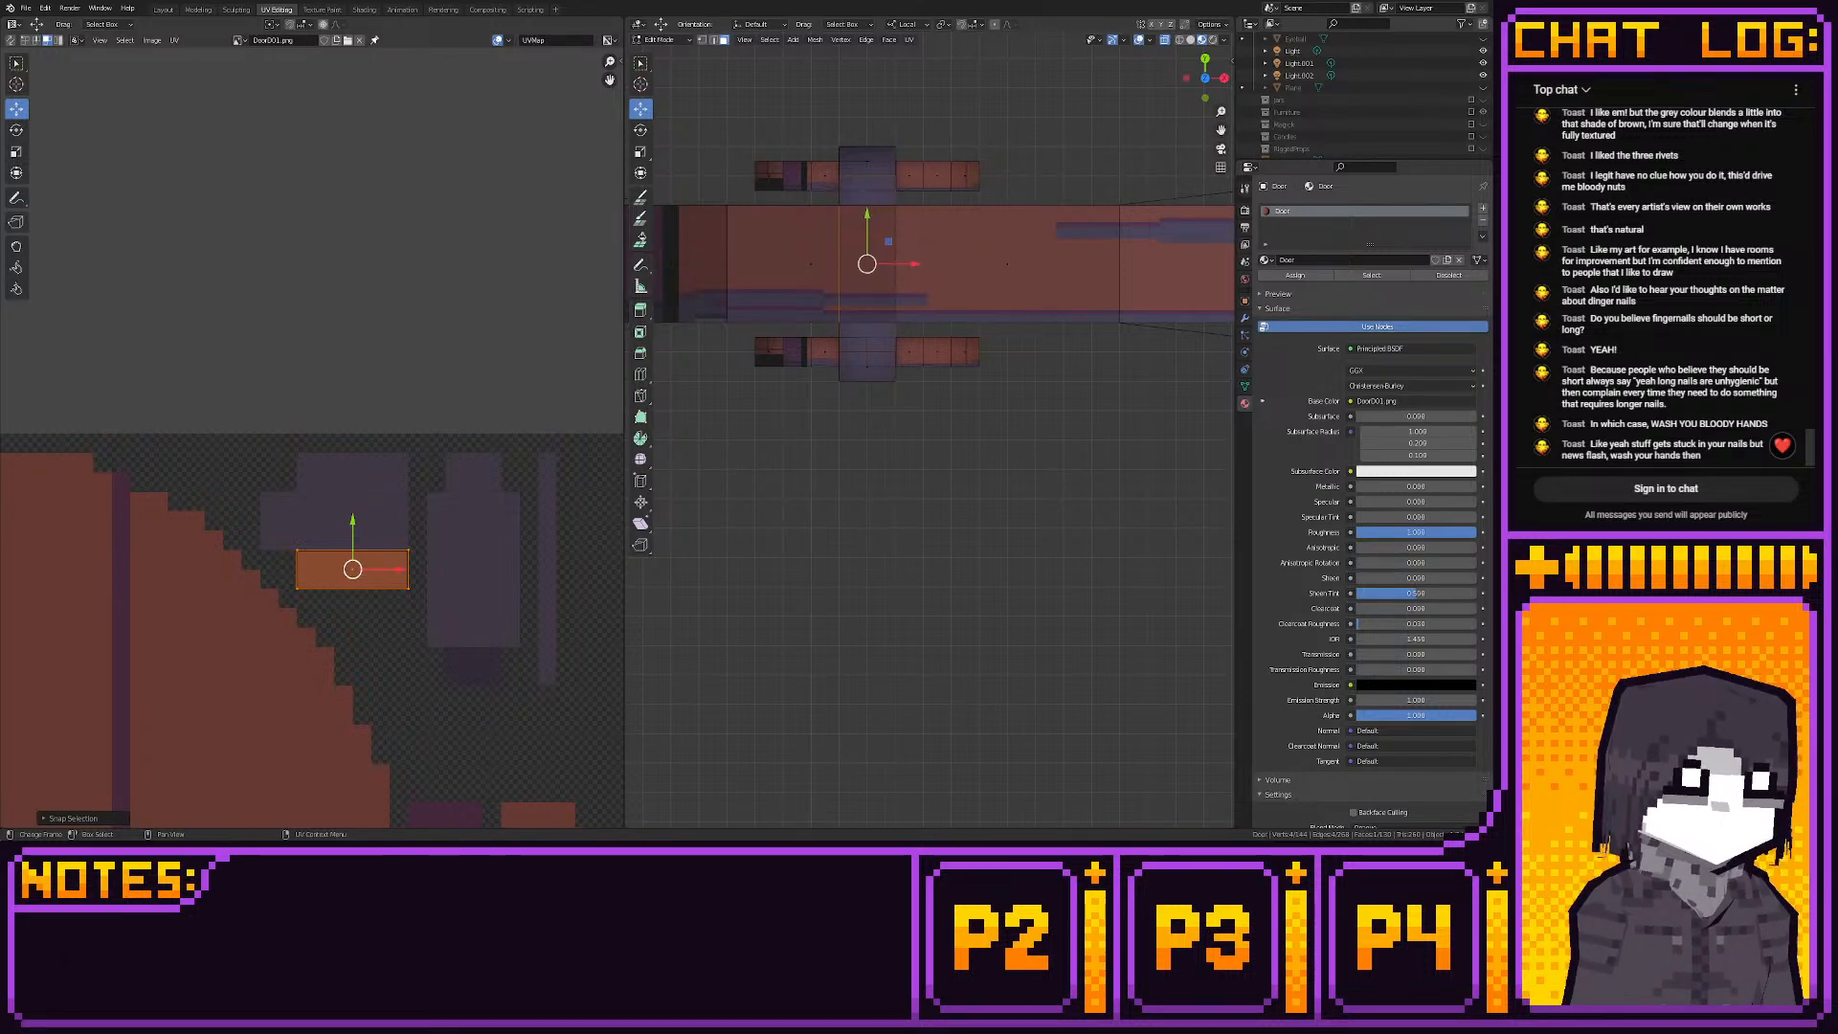
scroll(498, 553, "down", 5)
middle_click_drag(295, 555, 337, 506)
scroll(333, 494, "down", 4)
scroll(328, 517, "up", 4)
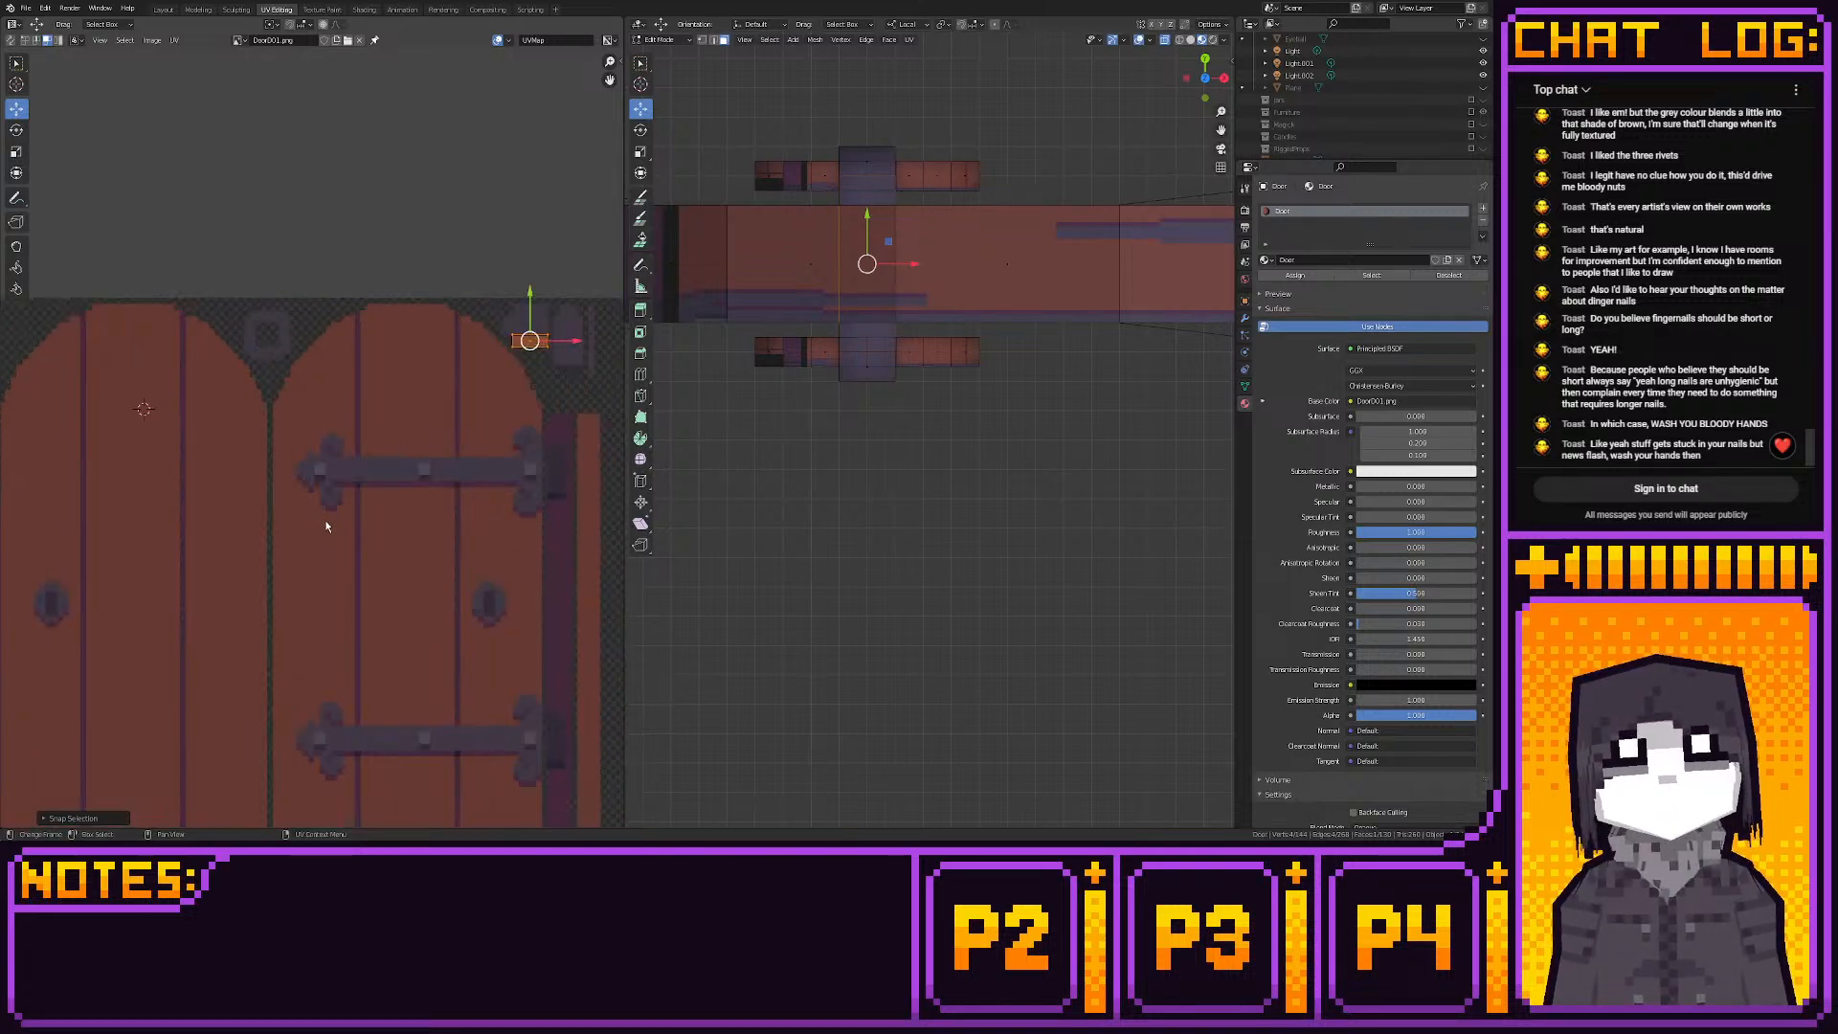
Select the underside faces of the door planks and unwrap them with Project From View from the top view
scroll(334, 517, "down", 2)
left_click(1205, 98)
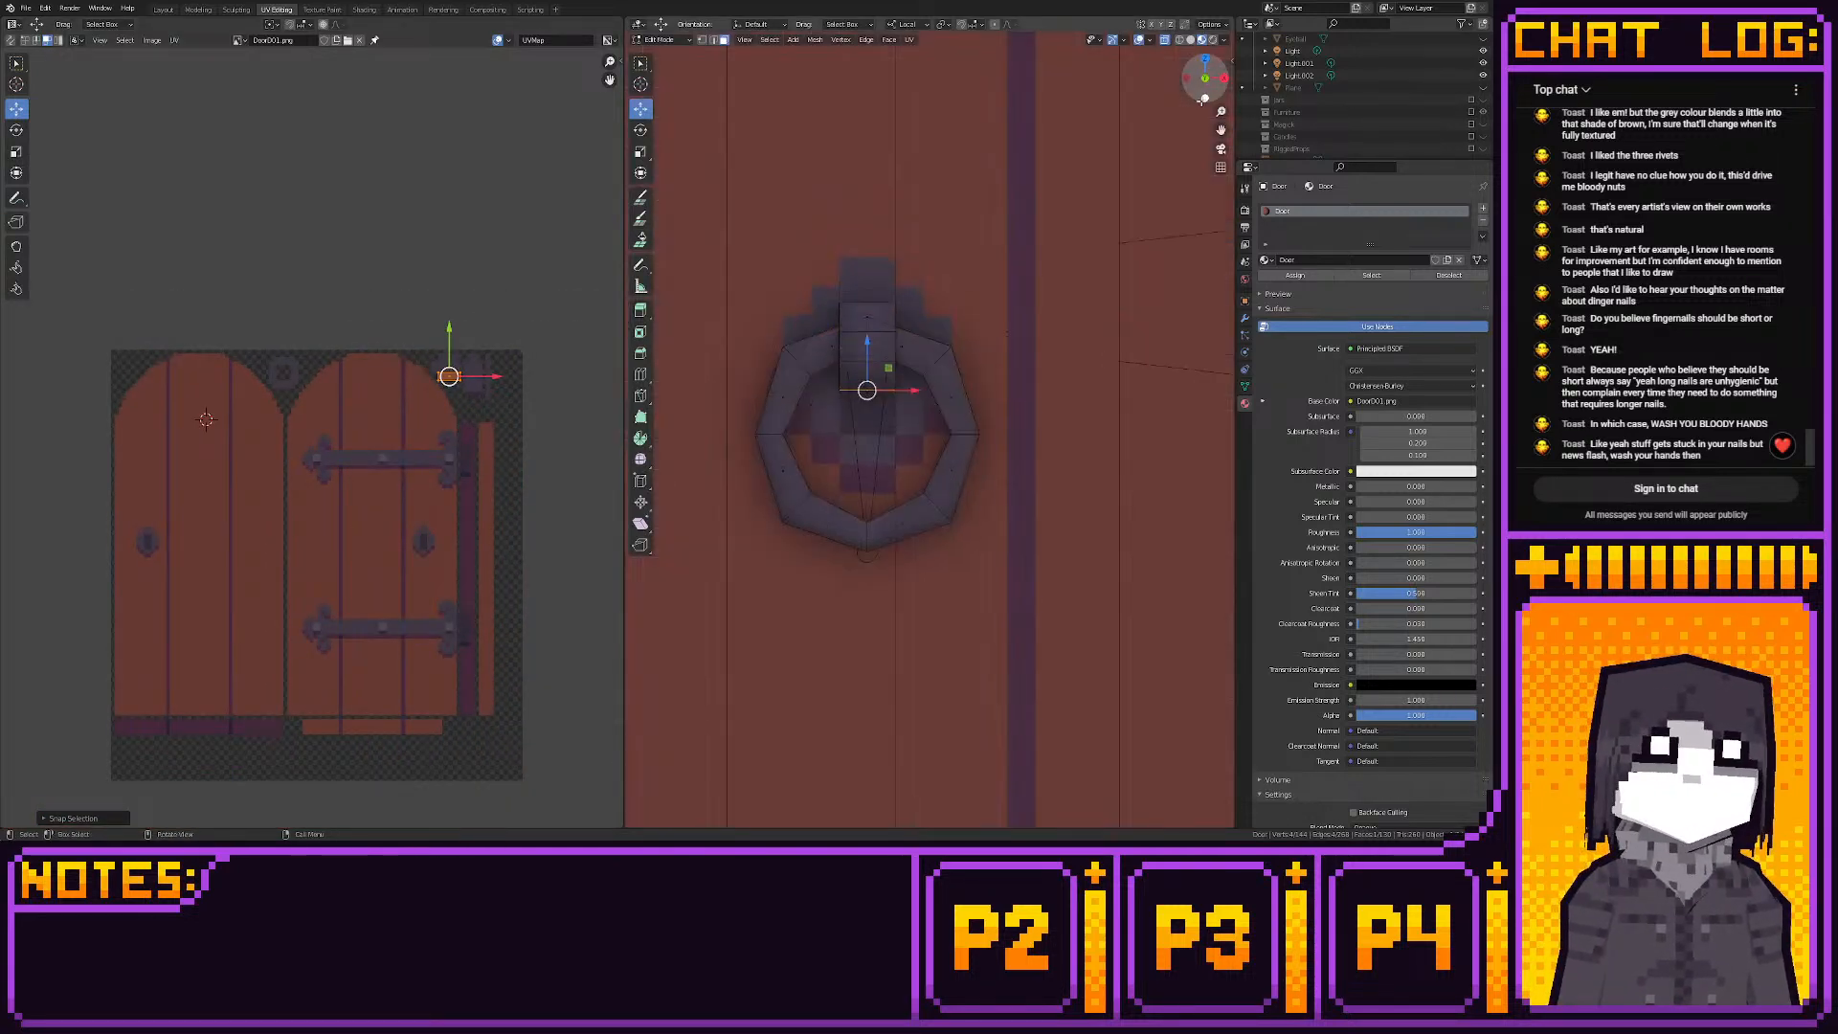
scroll(1026, 419, "down", 5)
middle_click_drag(1019, 416, 994, 188, "shift")
middle_click_drag(992, 484, 969, 293, "shift")
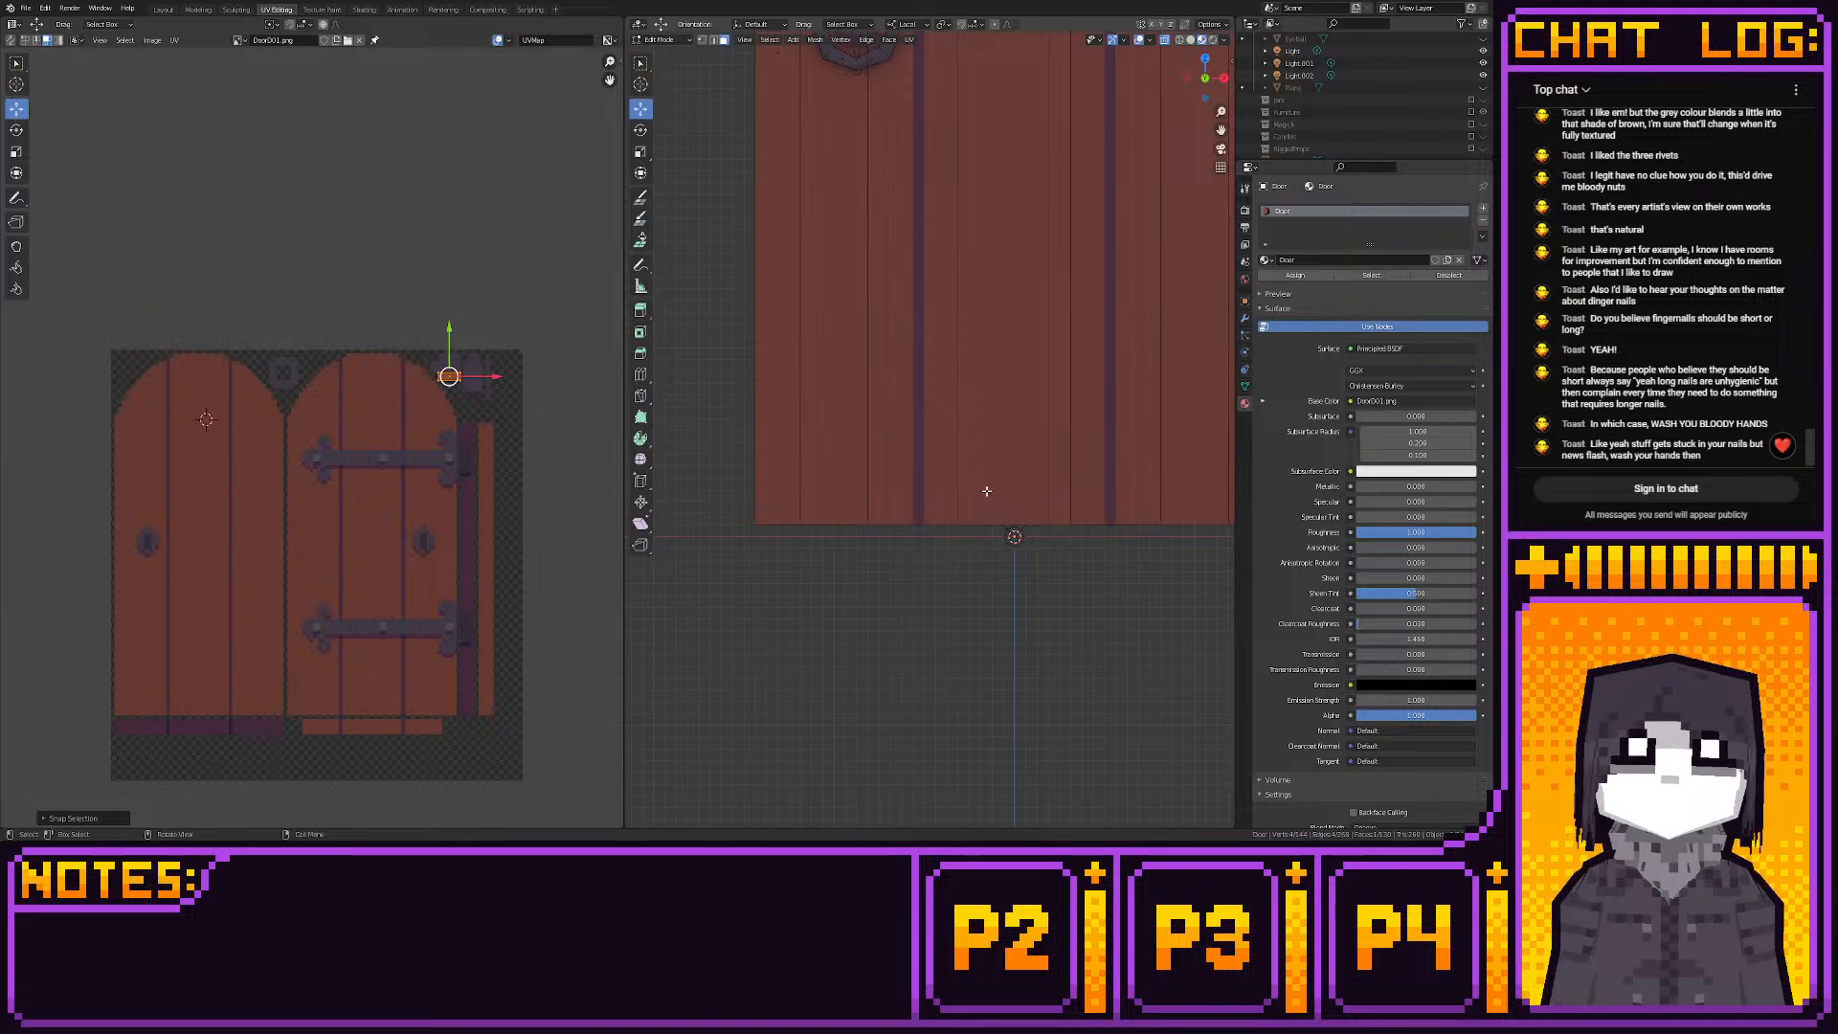
scroll(986, 491, "down", 2)
left_click_drag(827, 465, 1167, 529)
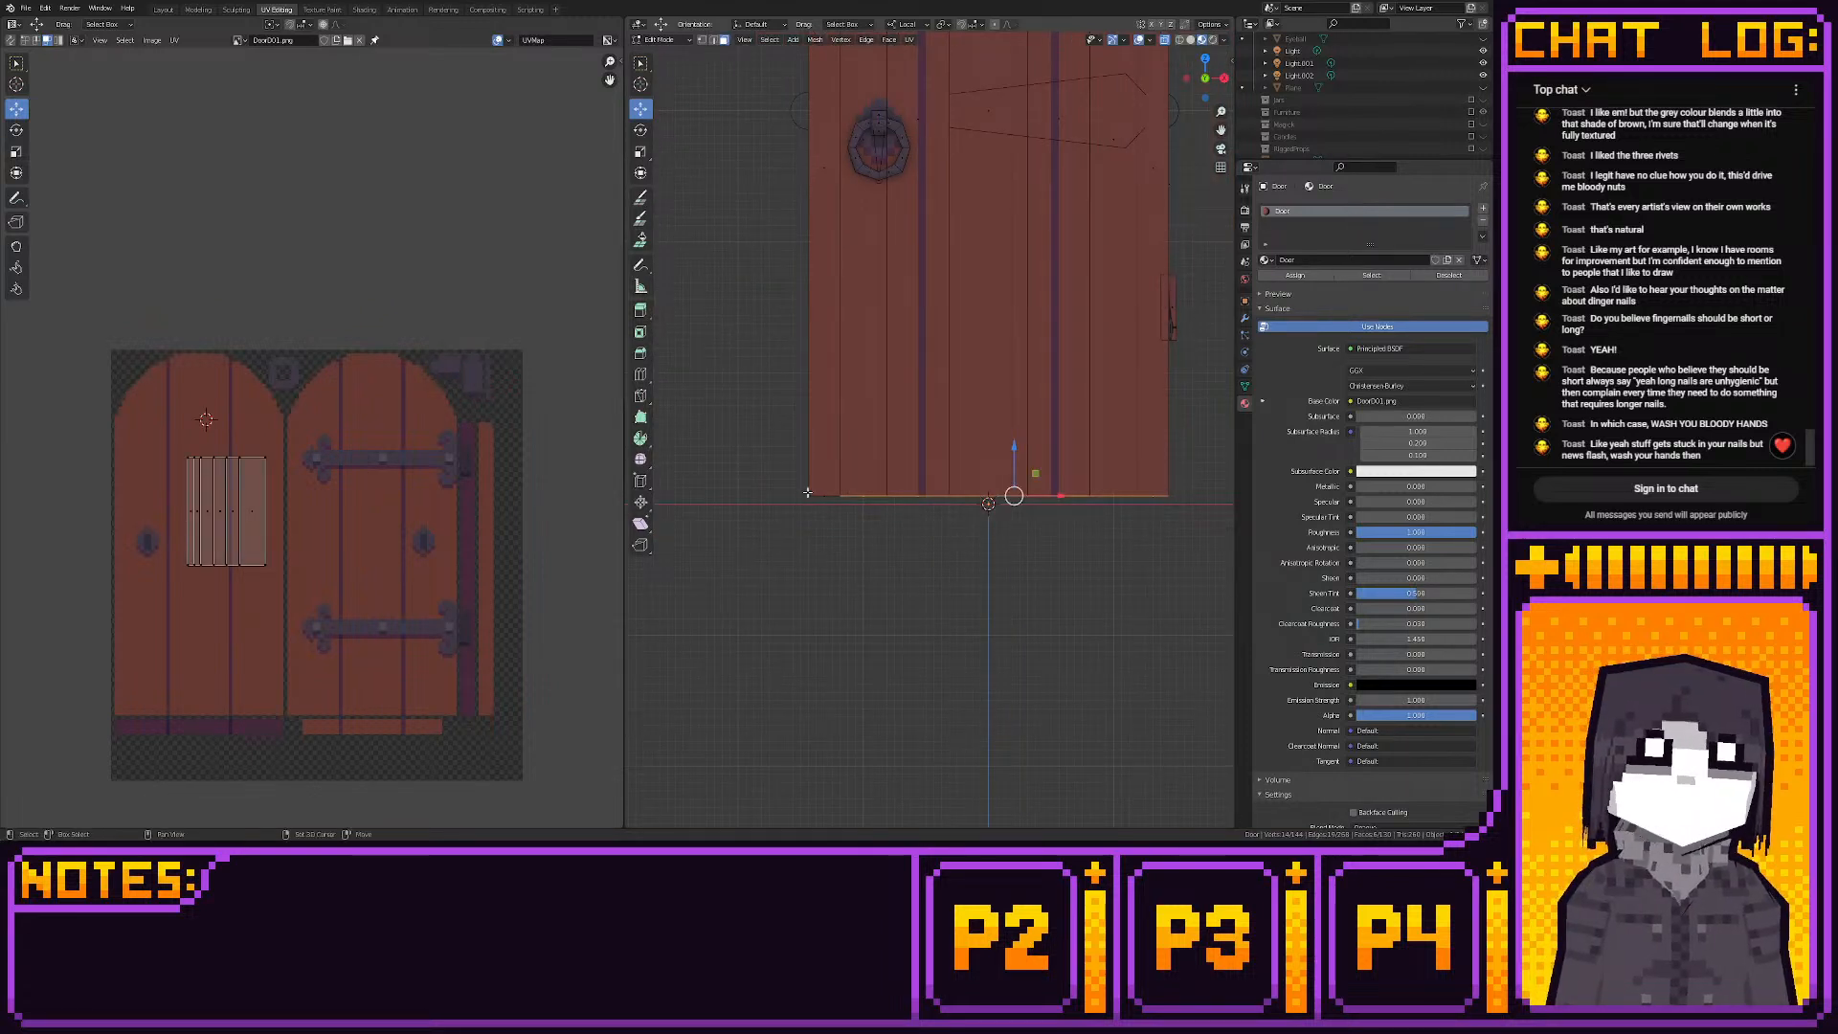
left_click(1205, 59)
key("u")
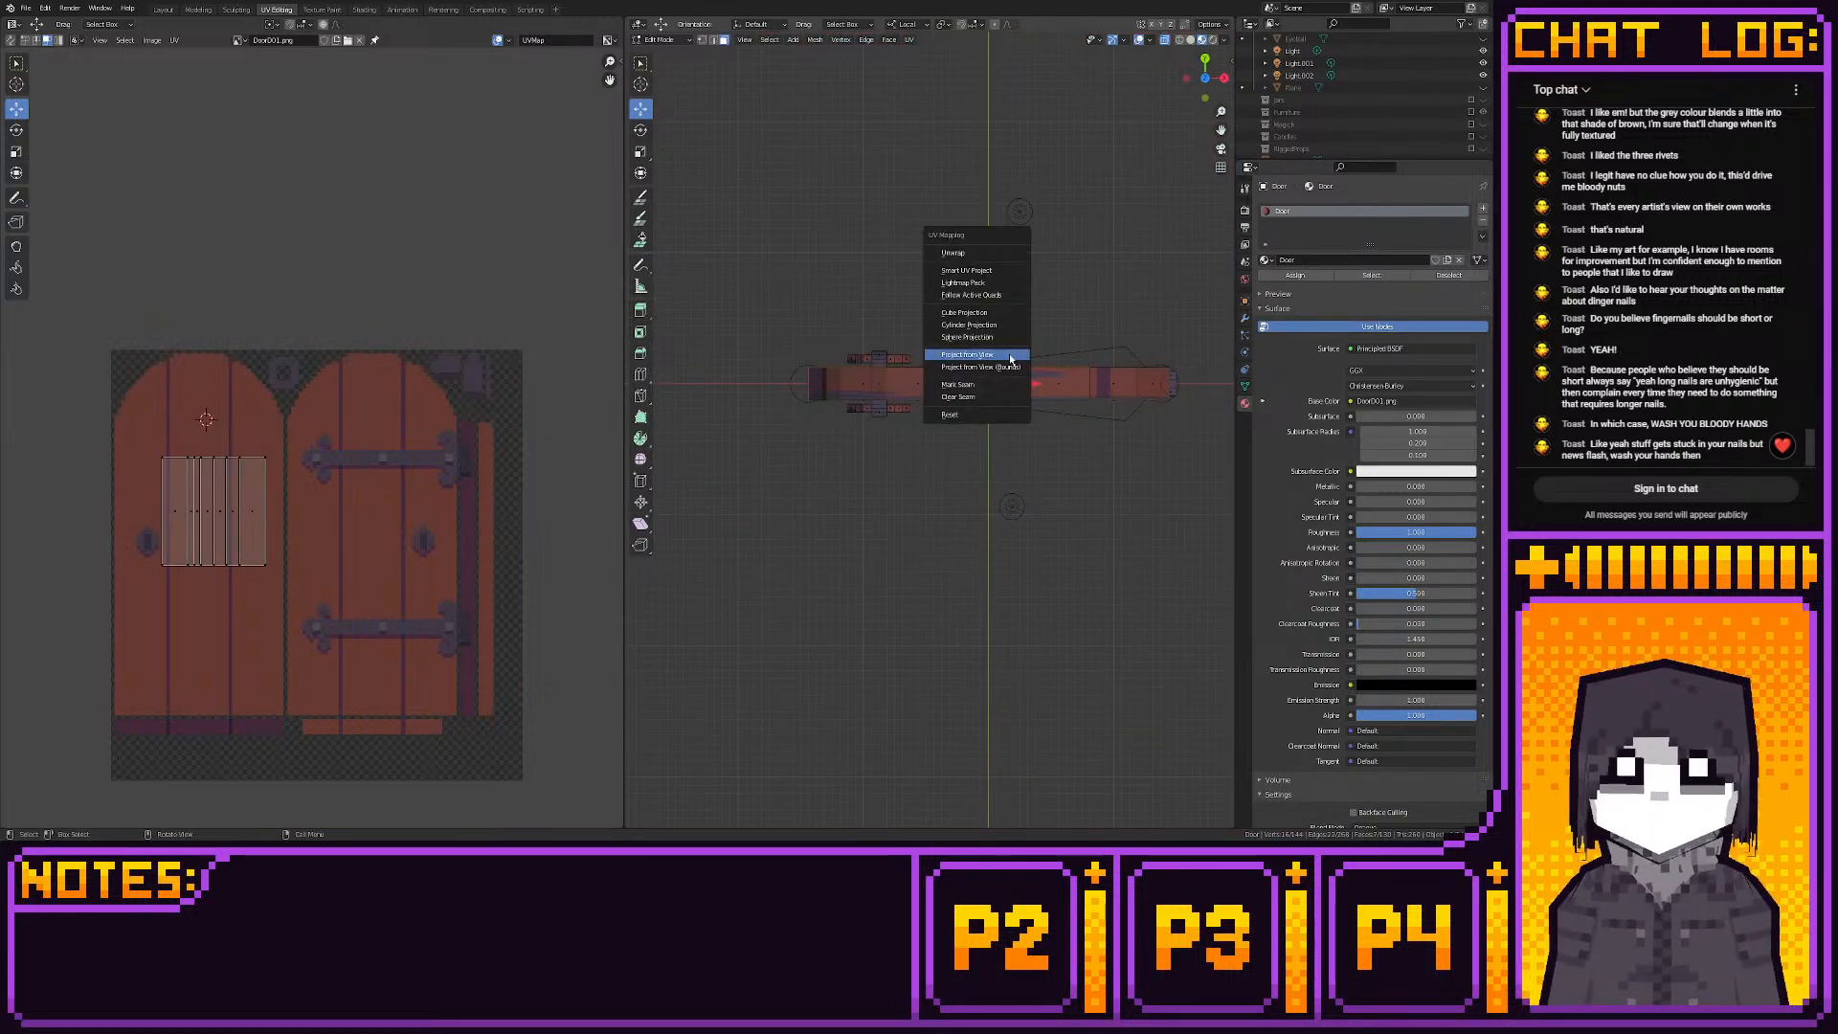
left_click(1010, 356)
Scale up the door underside UVs and move them over the purple strip beneath the hingeless door sprite
key("a")
key("s")
left_click(419, 635)
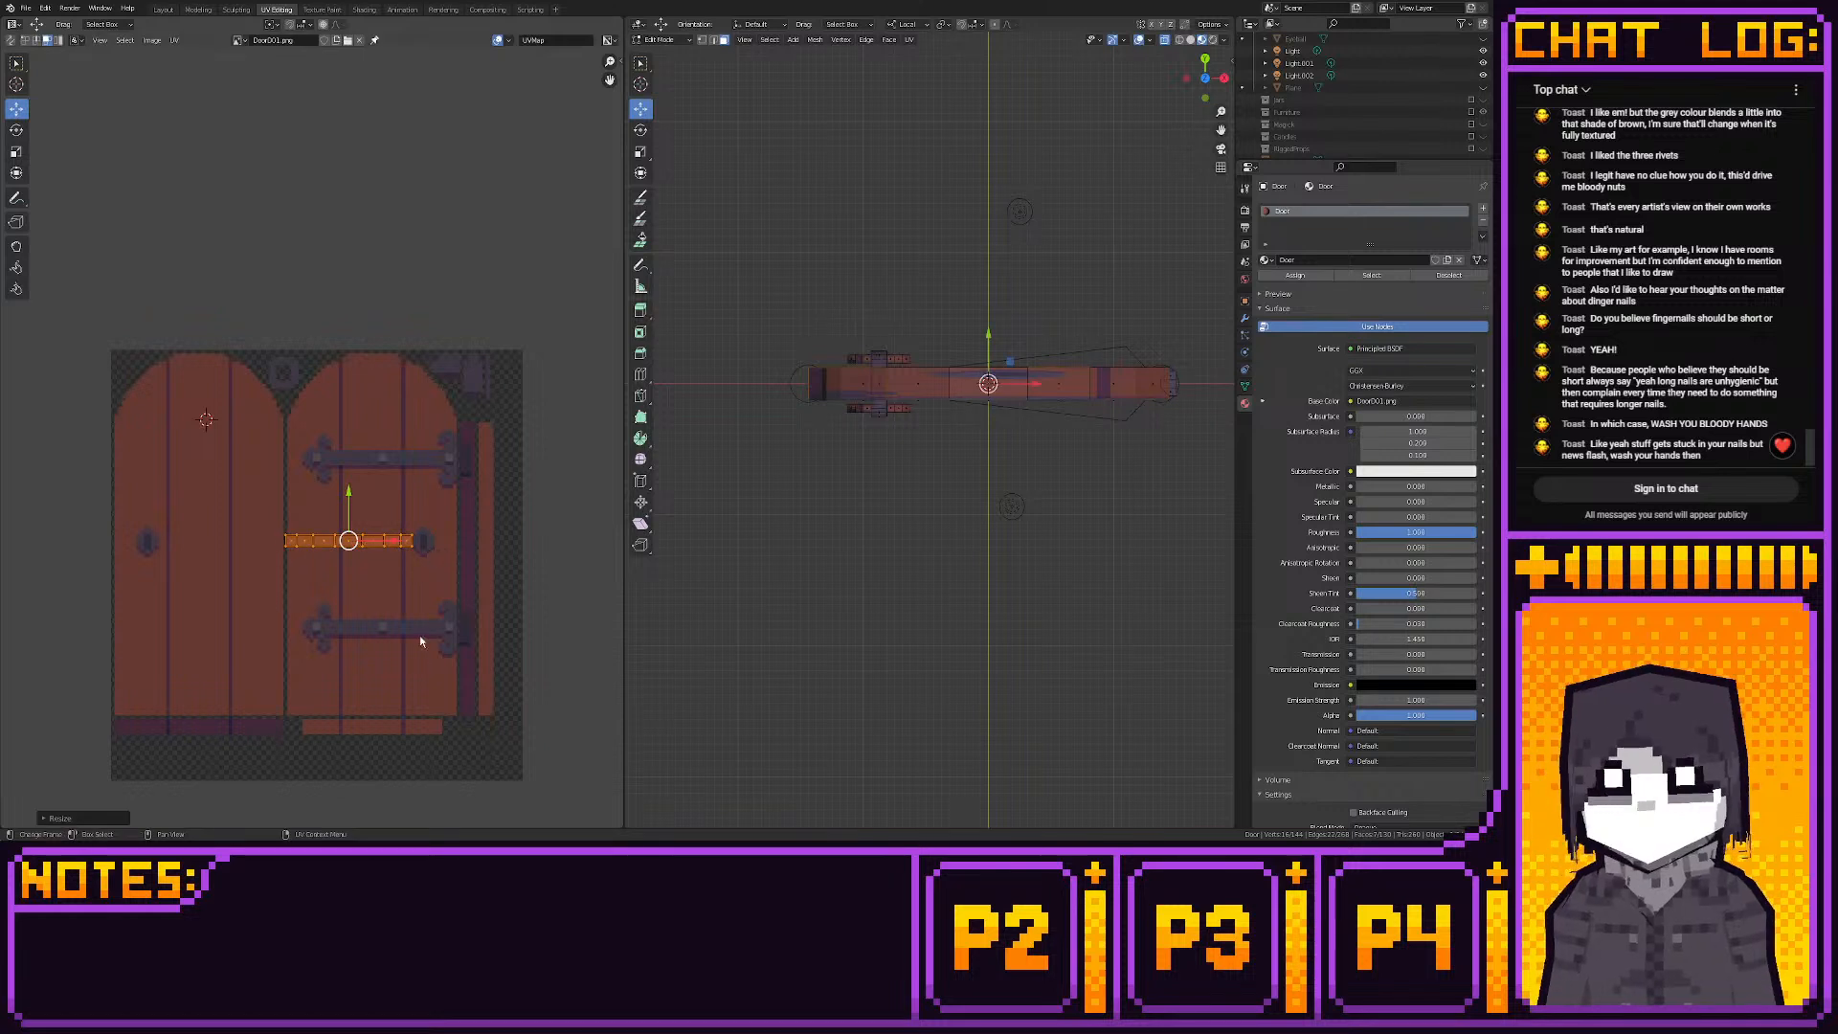
key("g")
left_click(447, 816)
middle_click_drag(455, 686, 577, 547)
key("g")
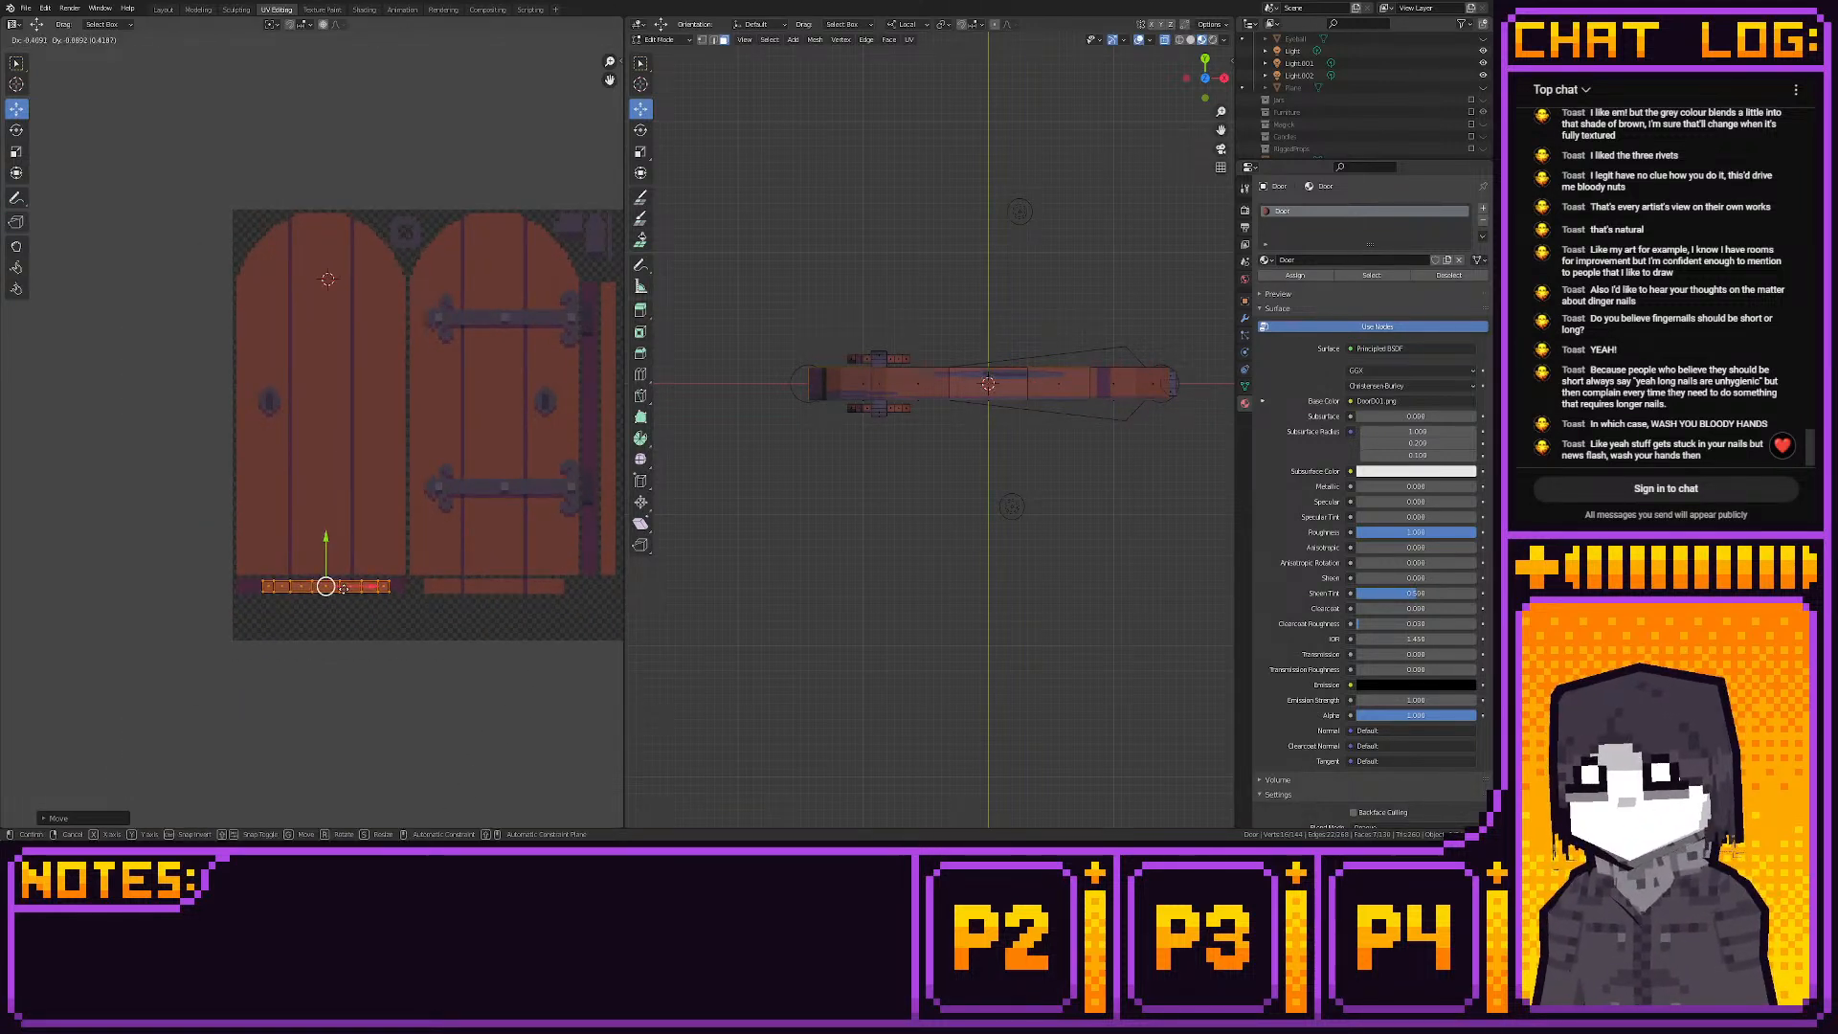
left_click(343, 587)
Enlarge the door underside UVs to span the full purple strip and snap them to pixels
scroll(450, 632, "up", 5)
key("s")
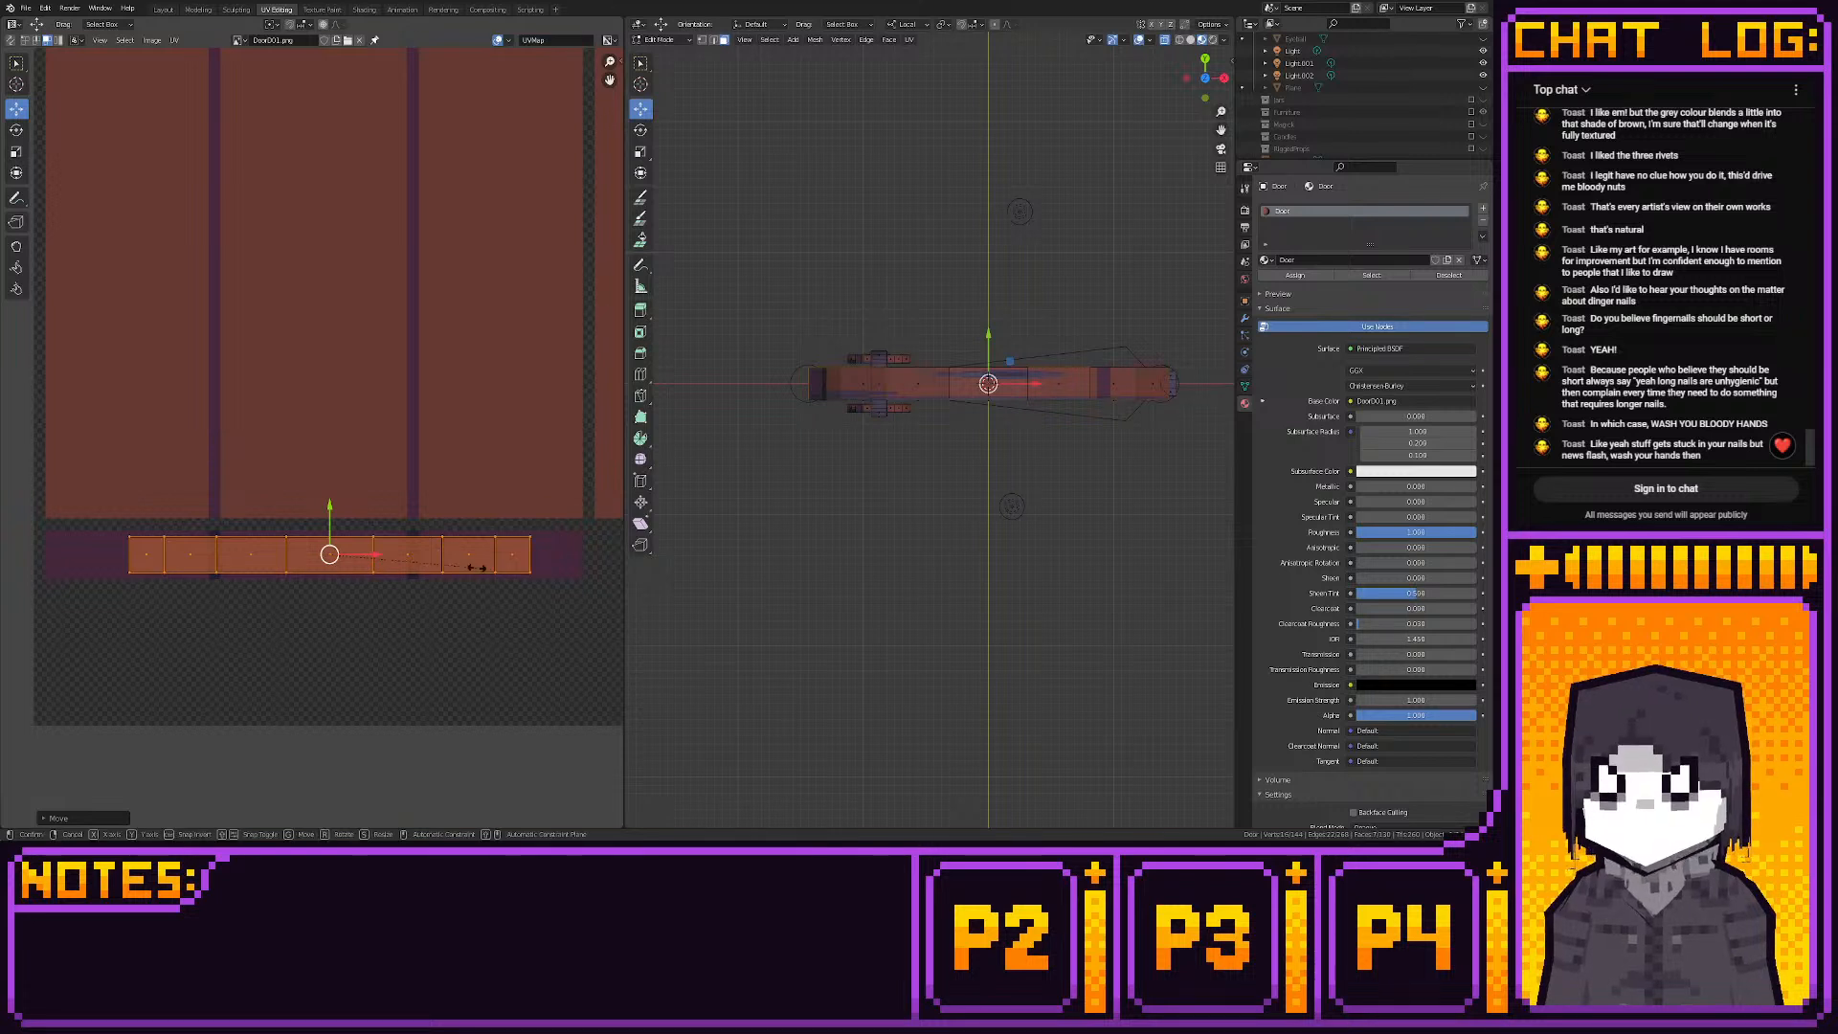
left_click(530, 574)
key("g")
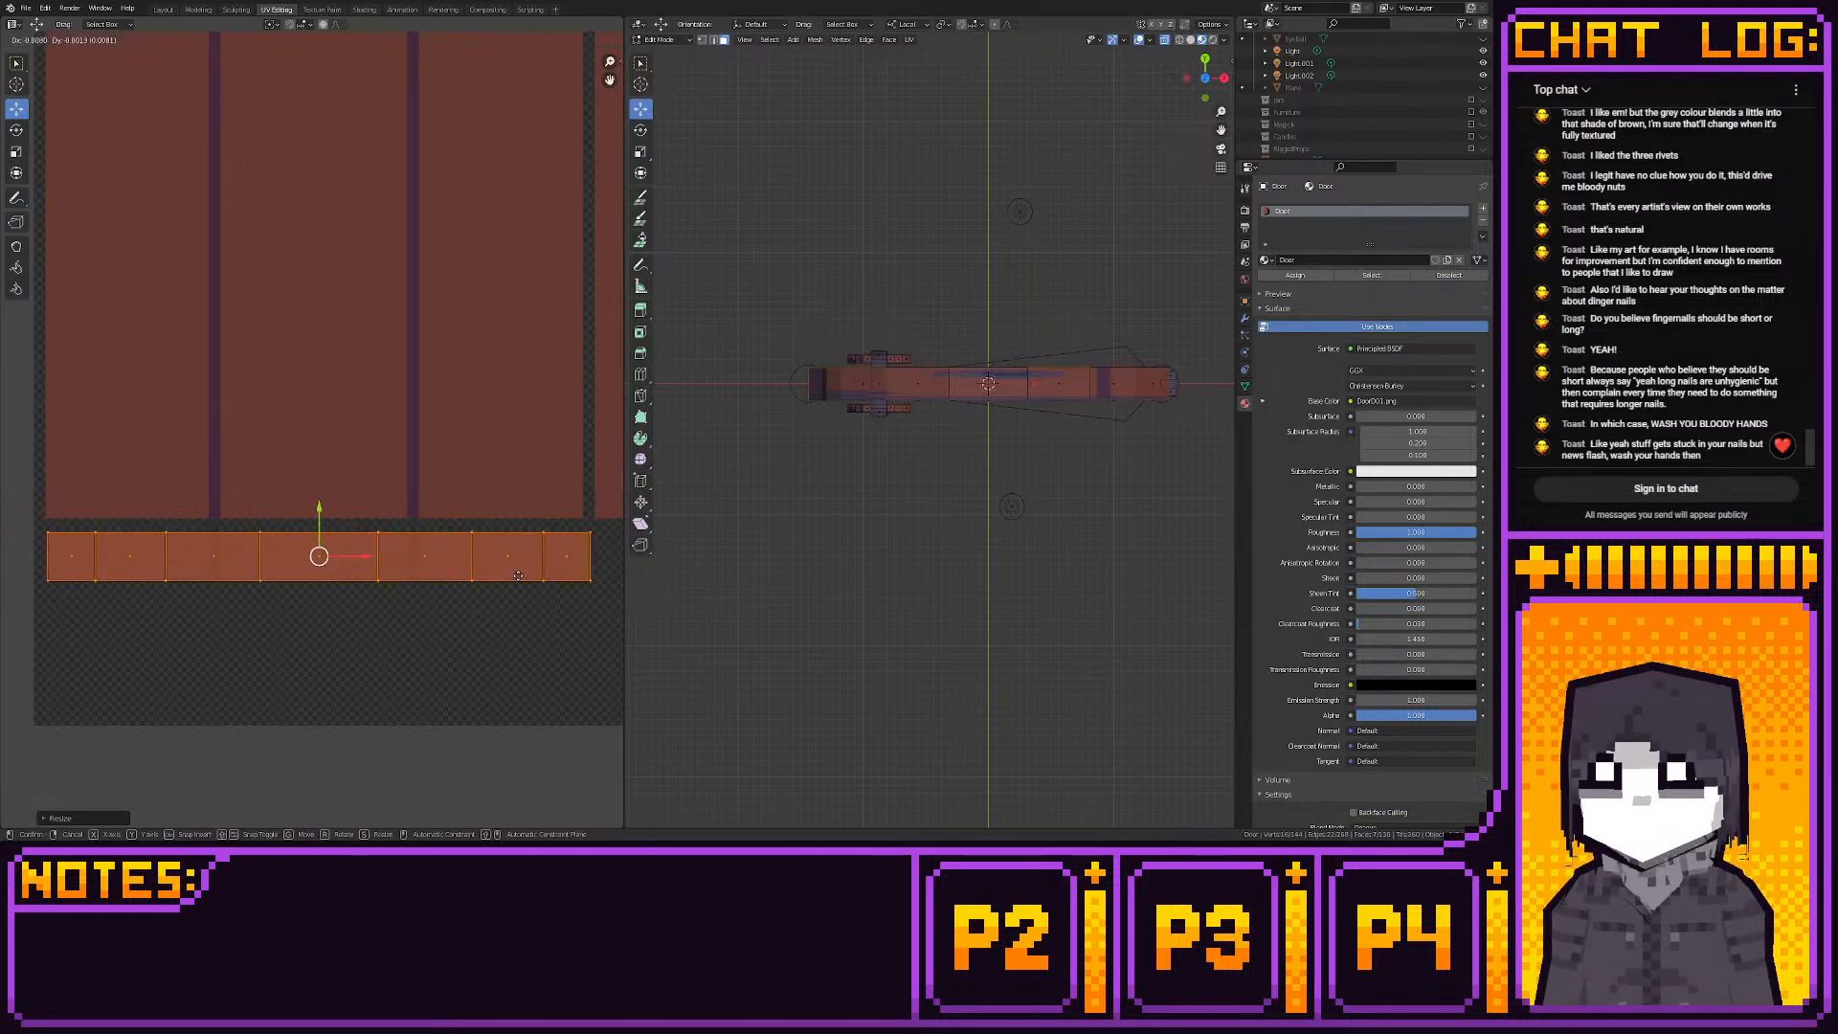
left_click(514, 576)
key("s")
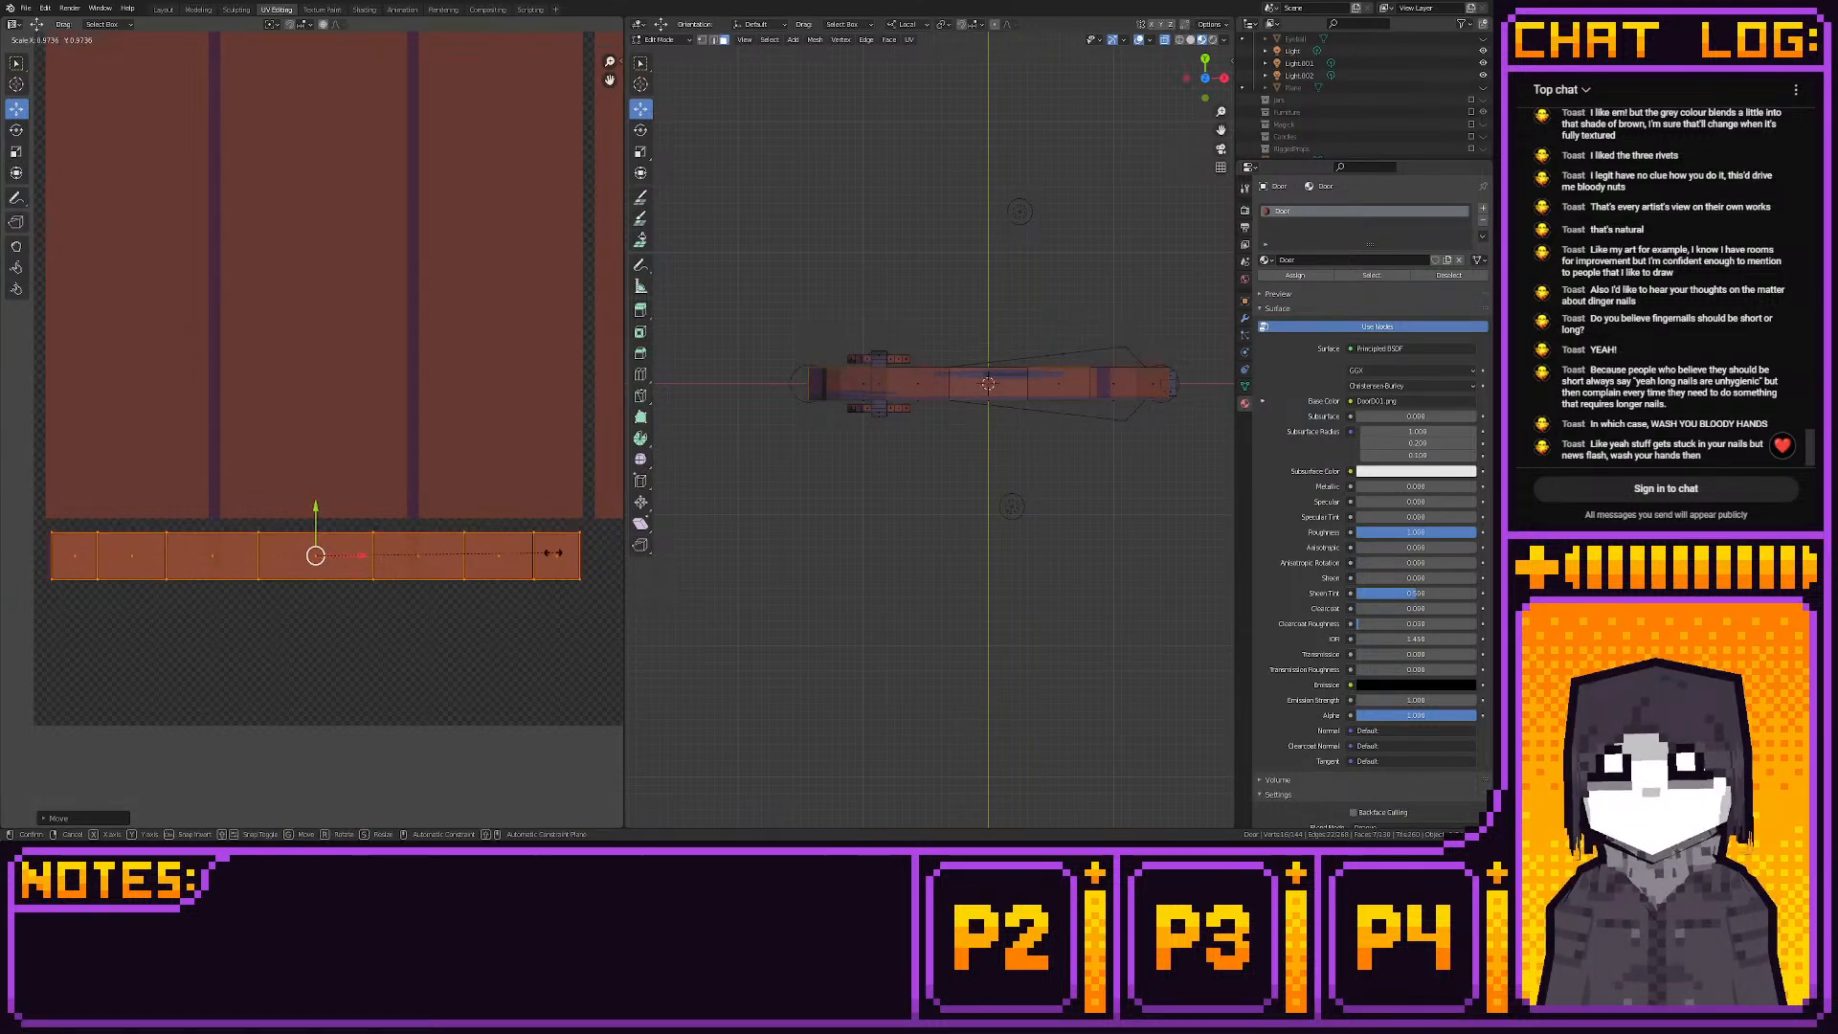
left_click(559, 555)
key("shift+s")
left_click(449, 565)
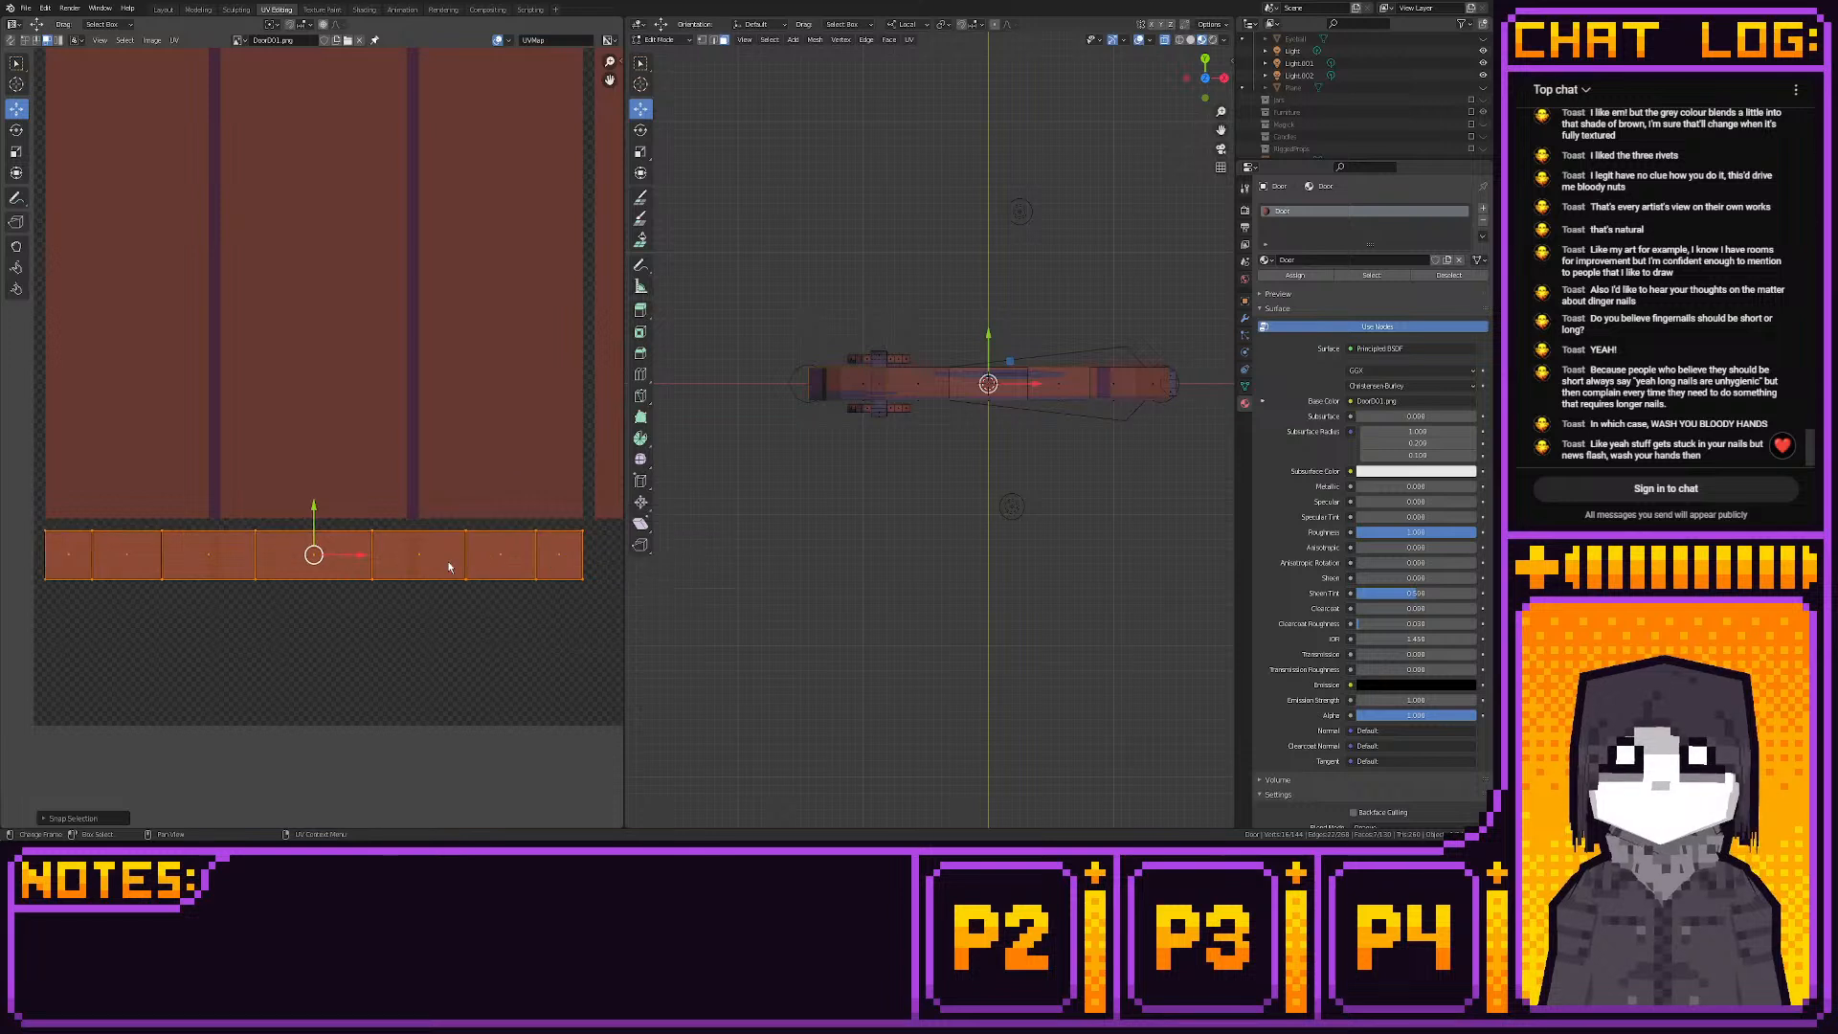
Select the top faces along the door's arch and unwrap them with Project From View from the top view
left_click(1205, 97)
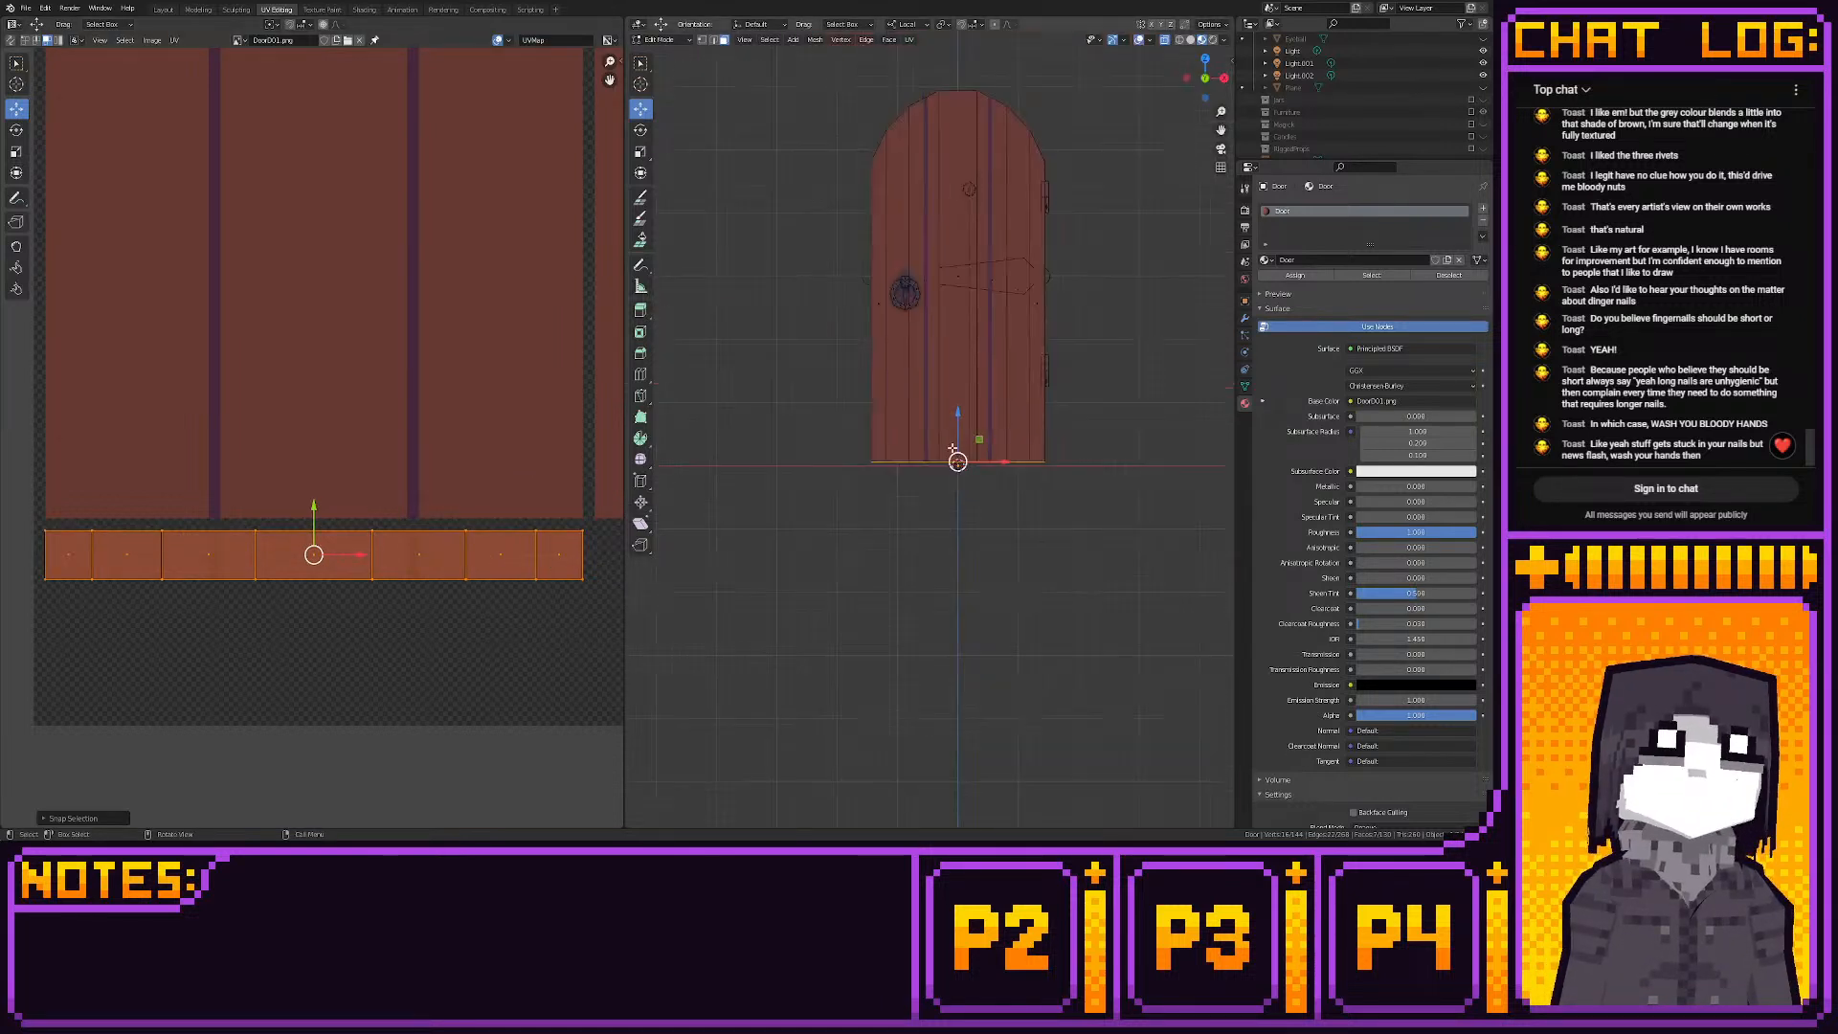
scroll(972, 101, "up", 3)
left_click_drag(778, 327, 1068, 430)
left_click(1205, 60)
key("u")
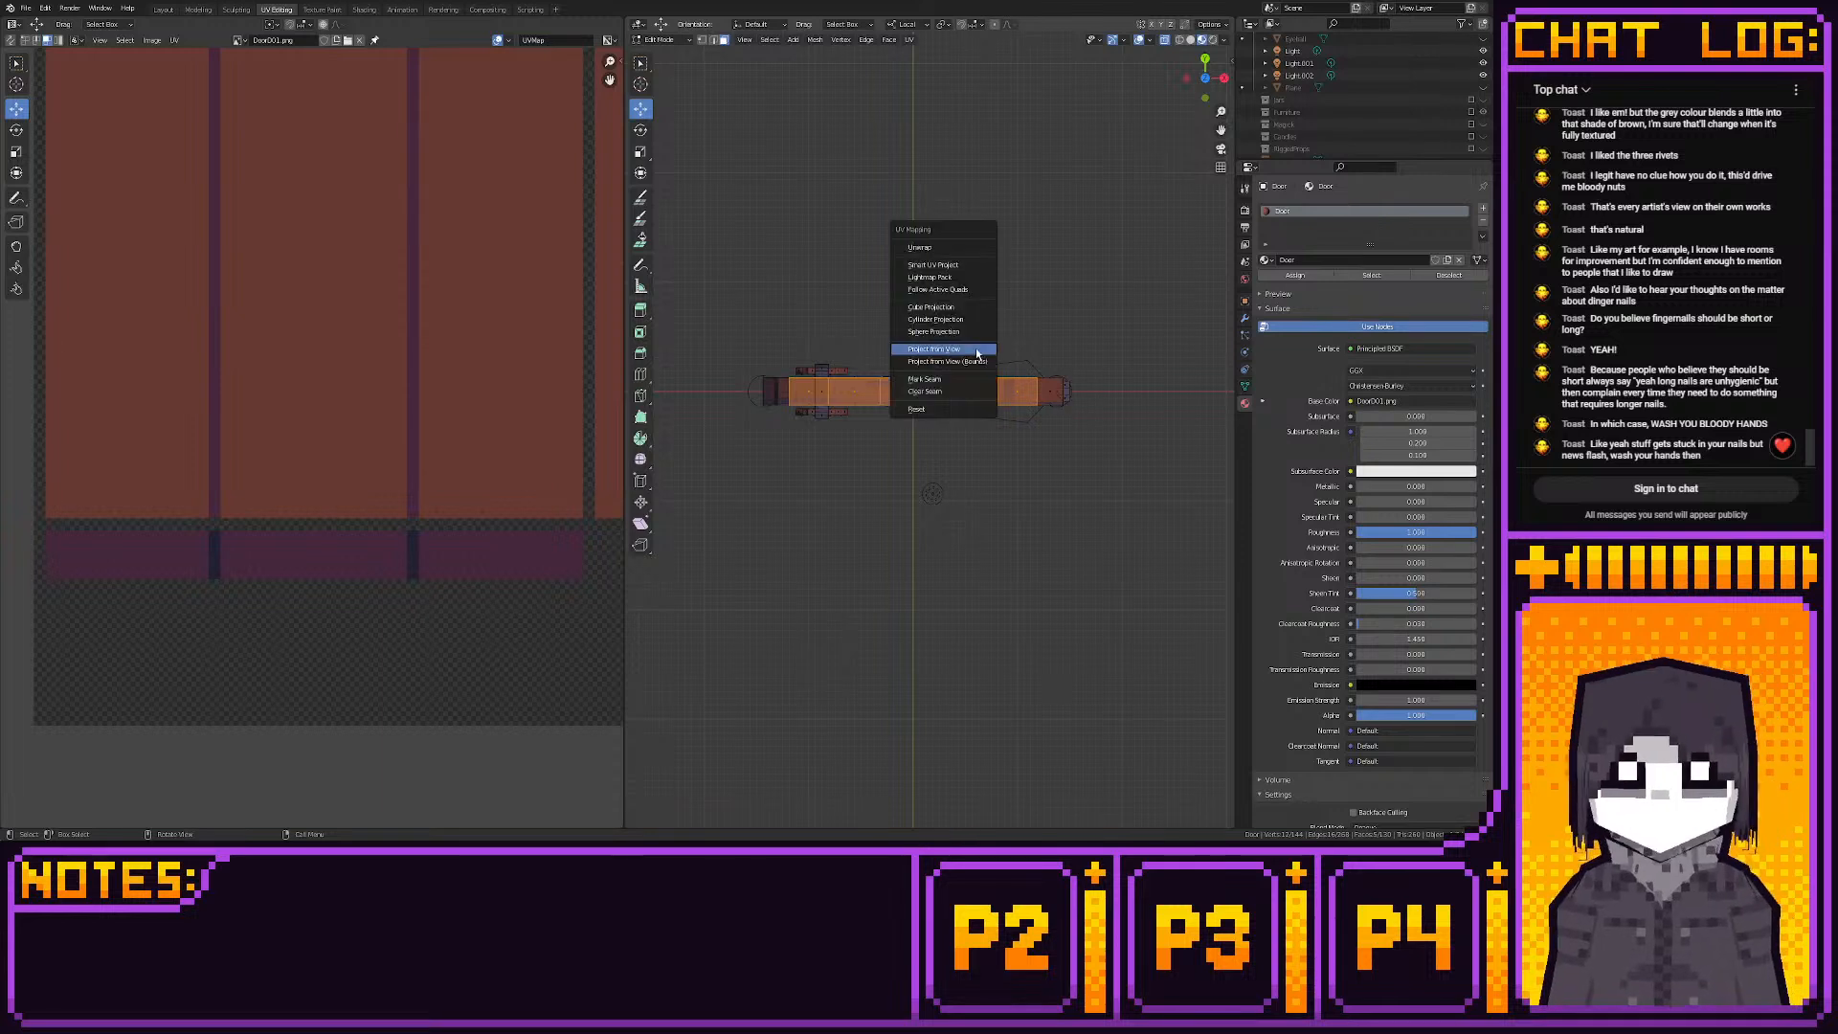
left_click(976, 350)
Move the arch top UVs onto the brown strip beneath the hinged door sprite, scale them to fit and snap them to pixels
left_click_drag(340, 306, 492, 395)
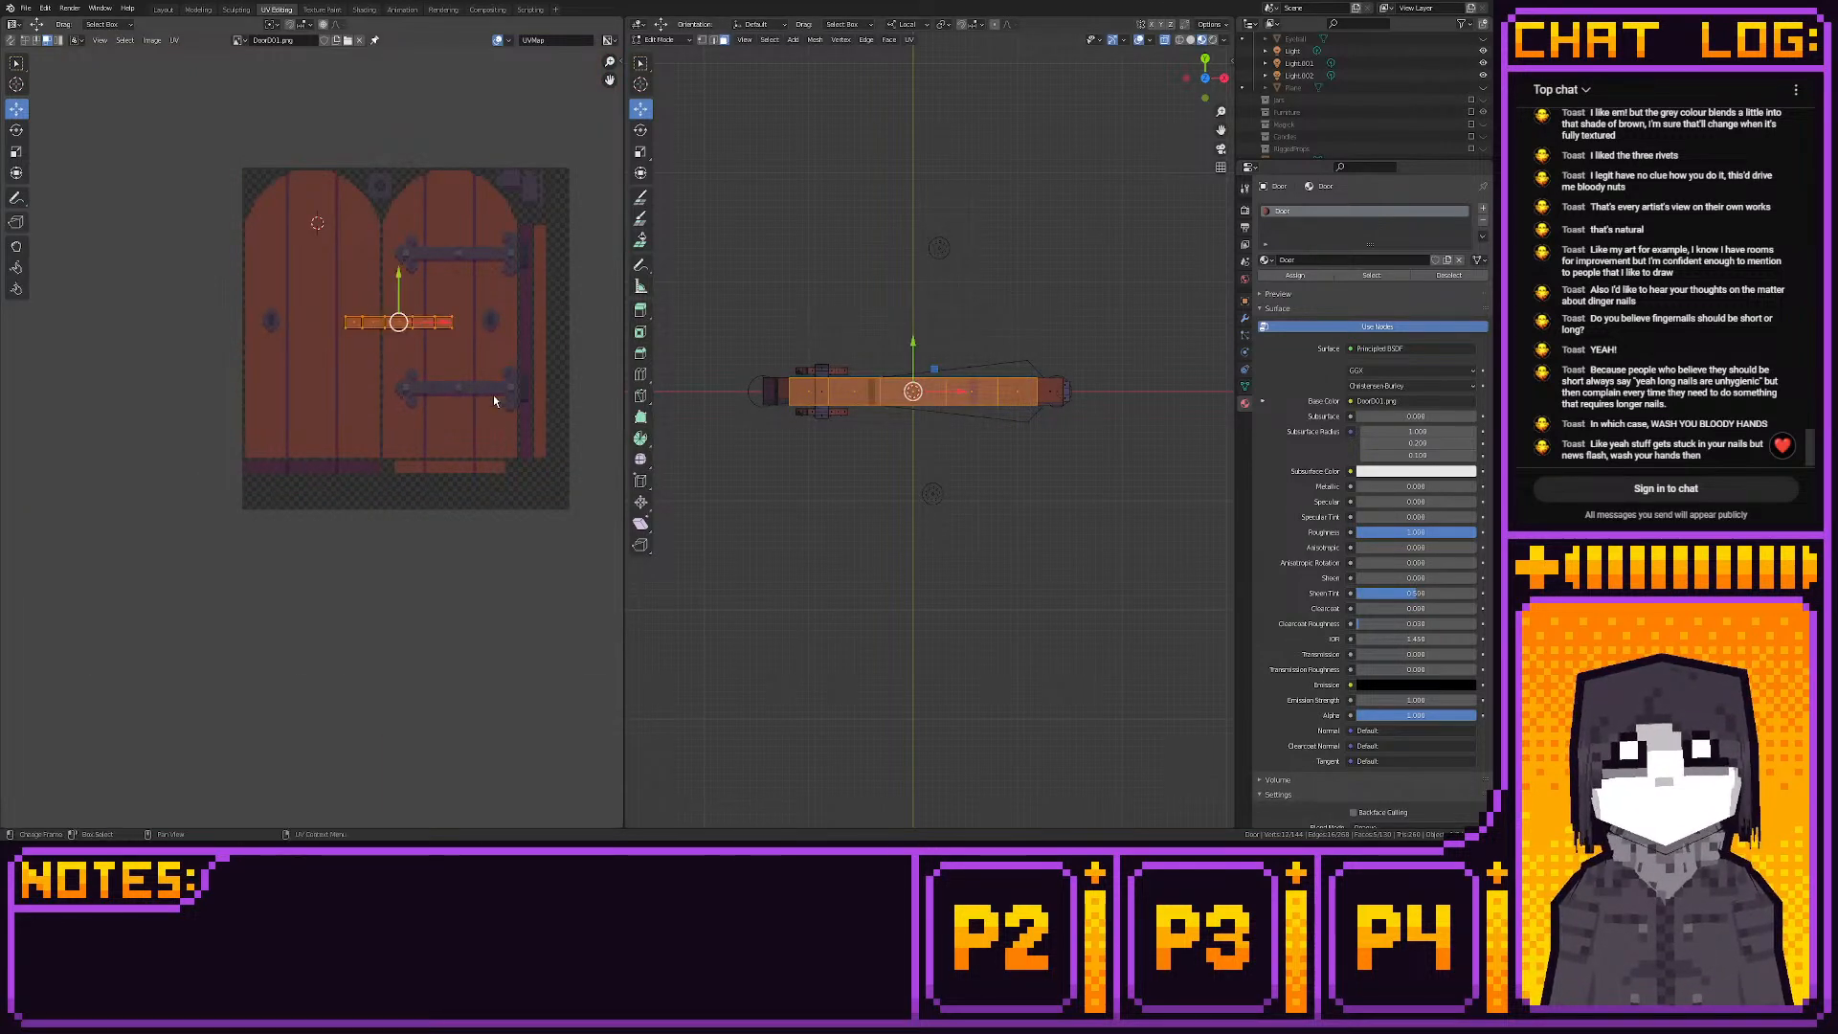
key("g")
left_click(546, 545)
scroll(469, 551, "up", 6)
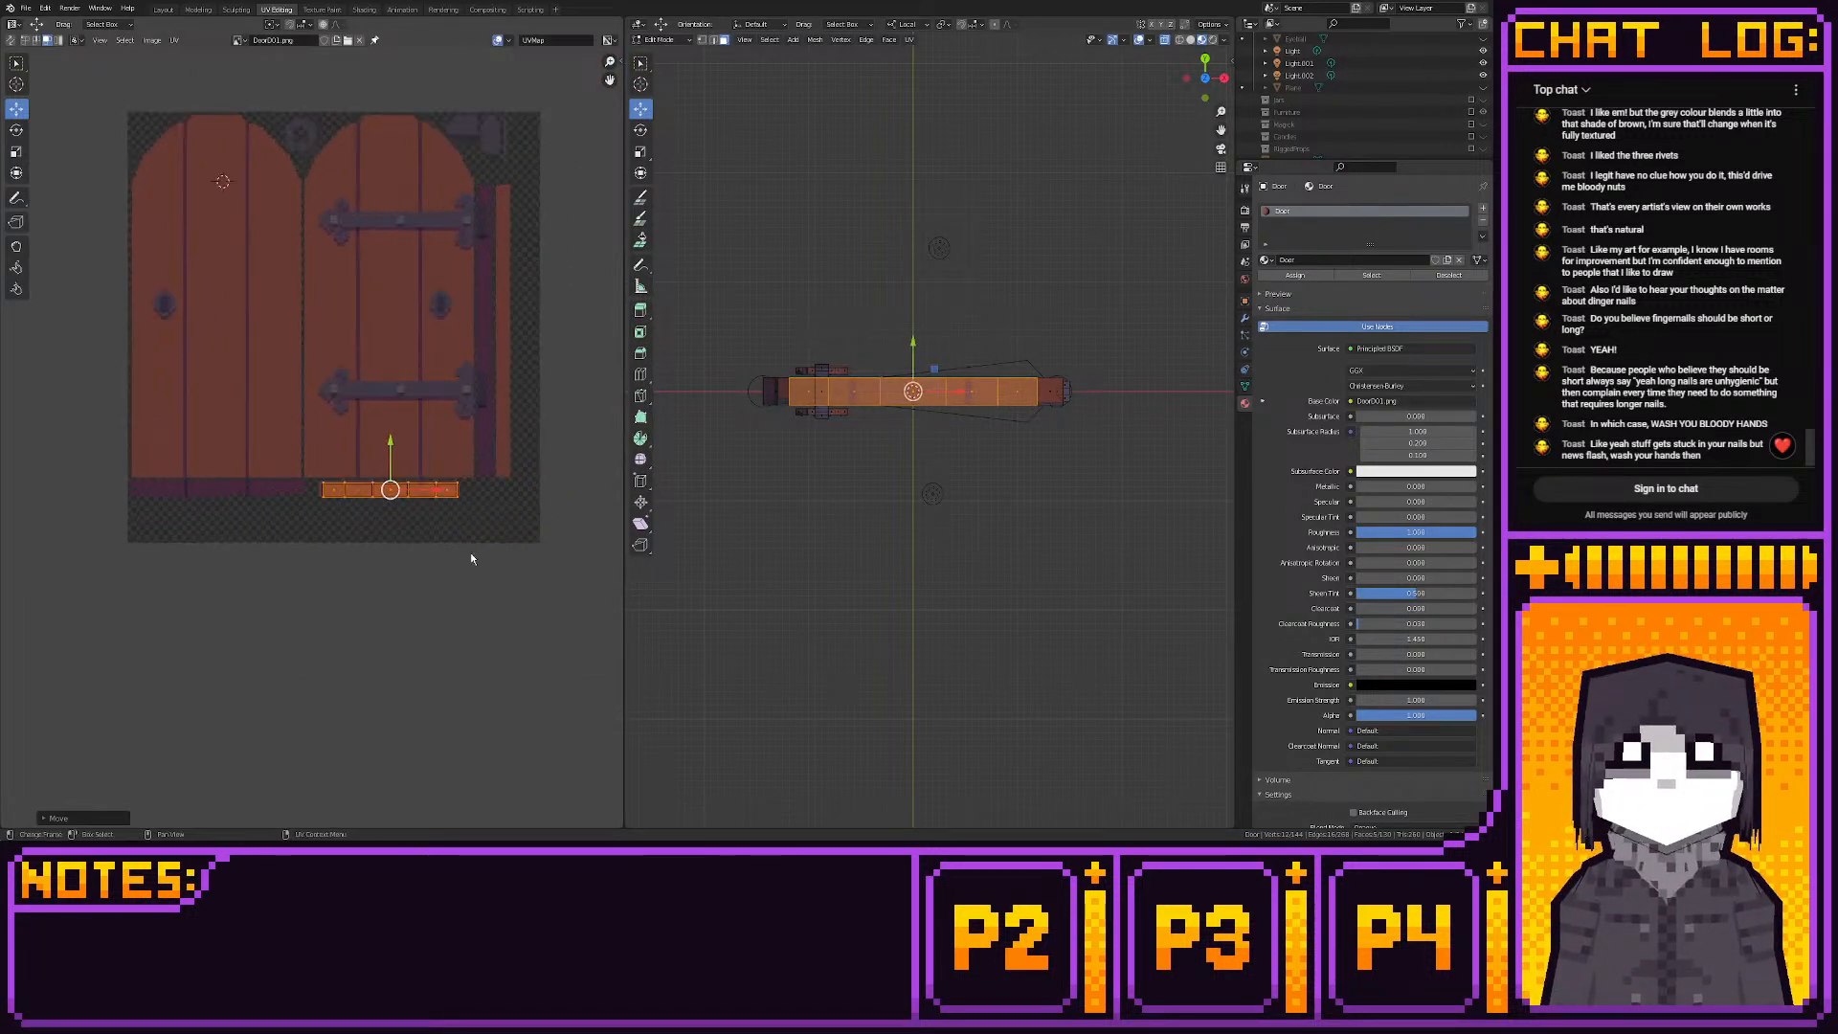
key("g")
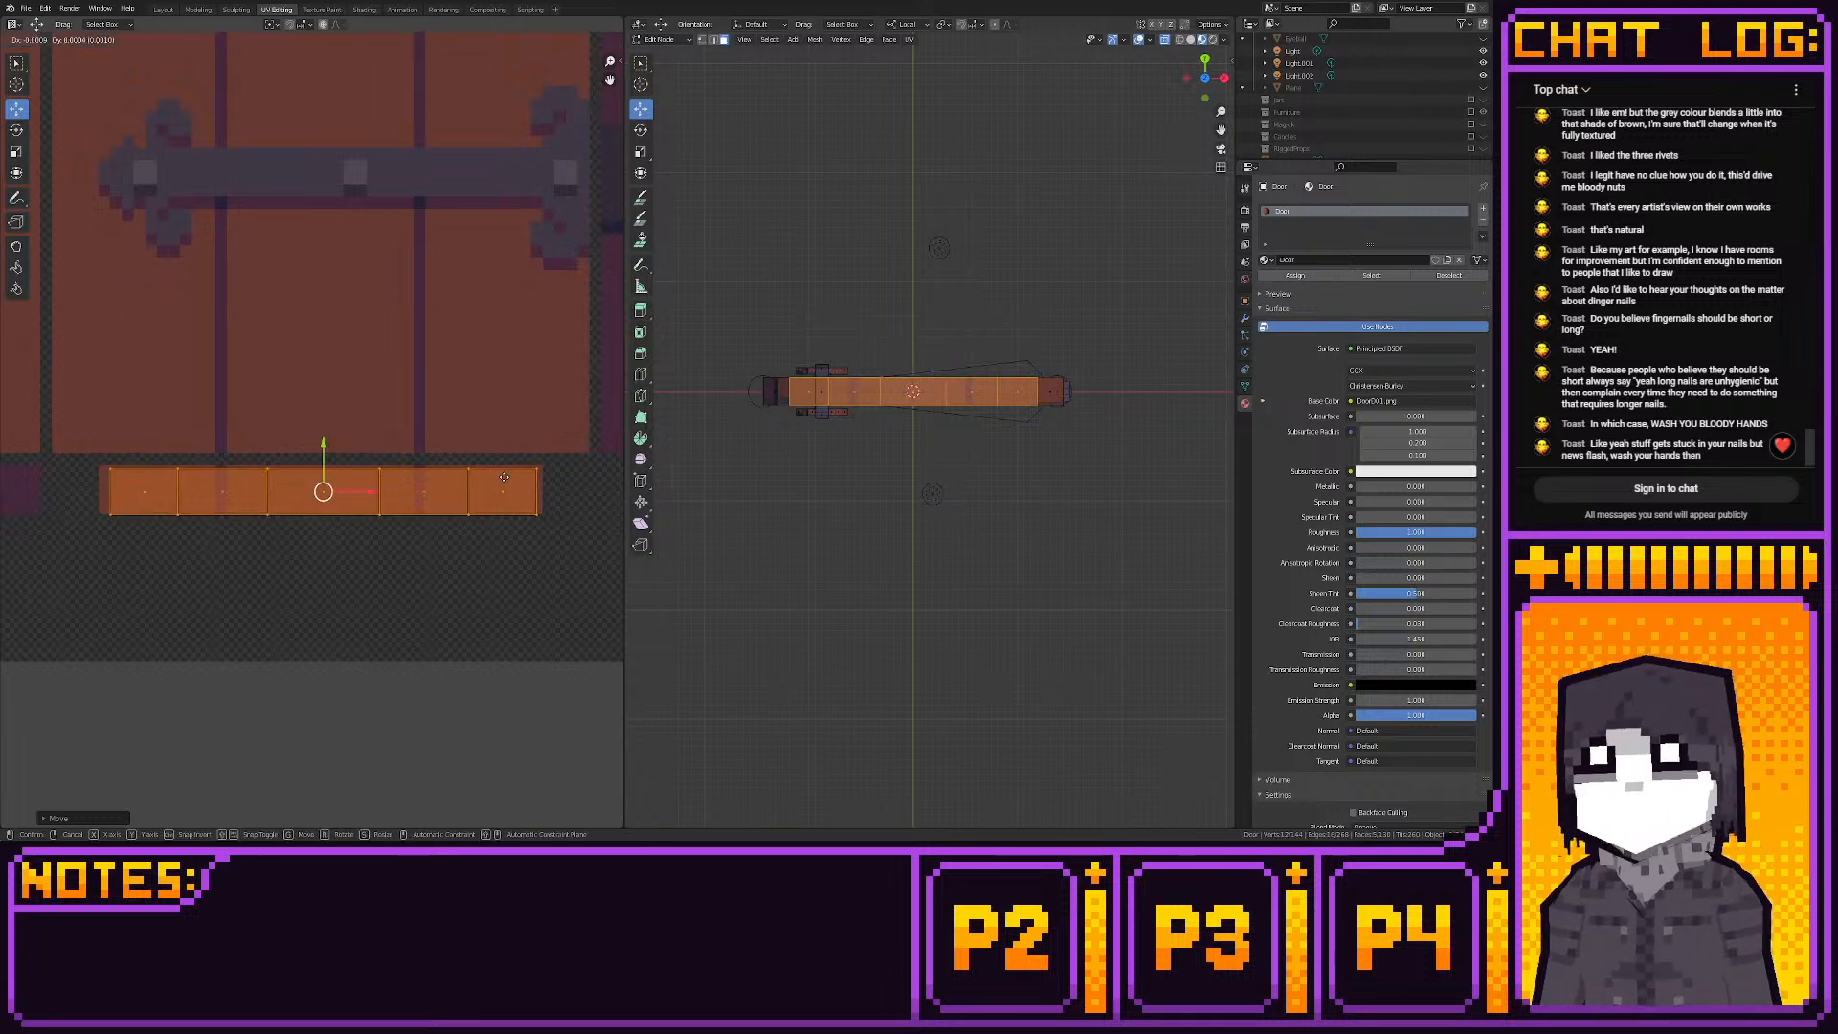
left_click(500, 477)
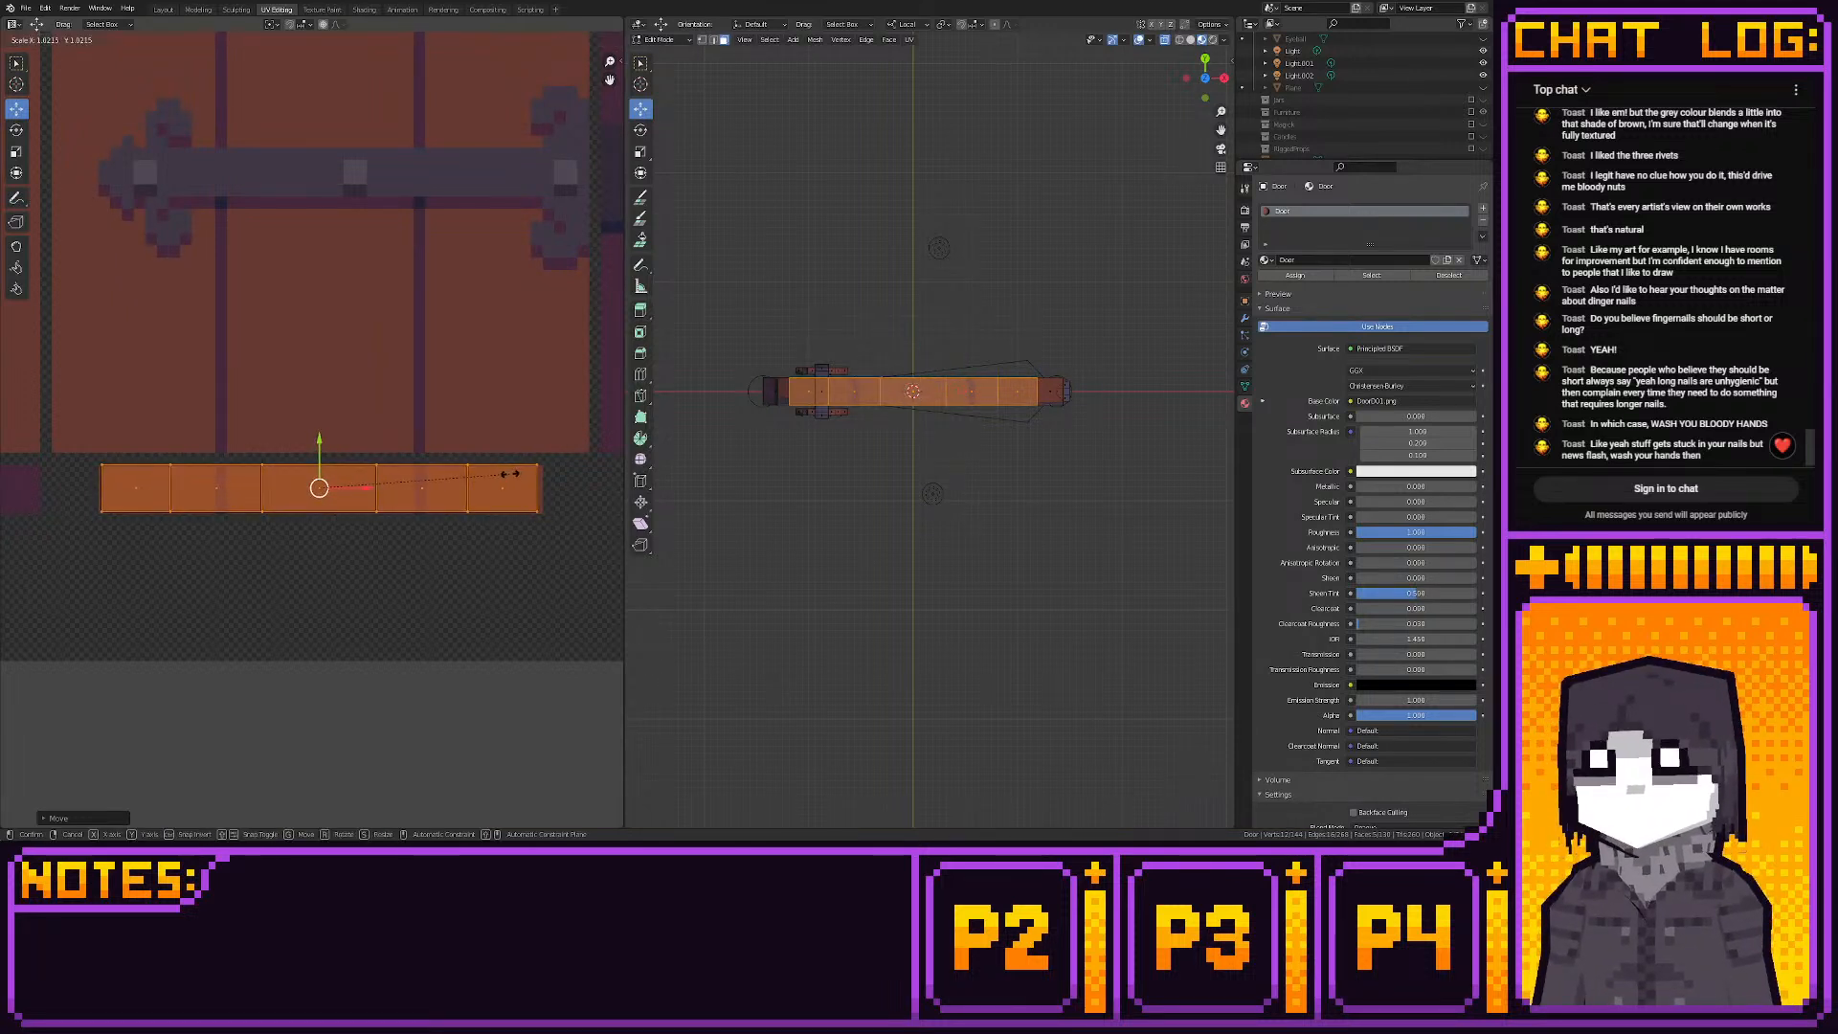
key("shift+s")
left_click(412, 477)
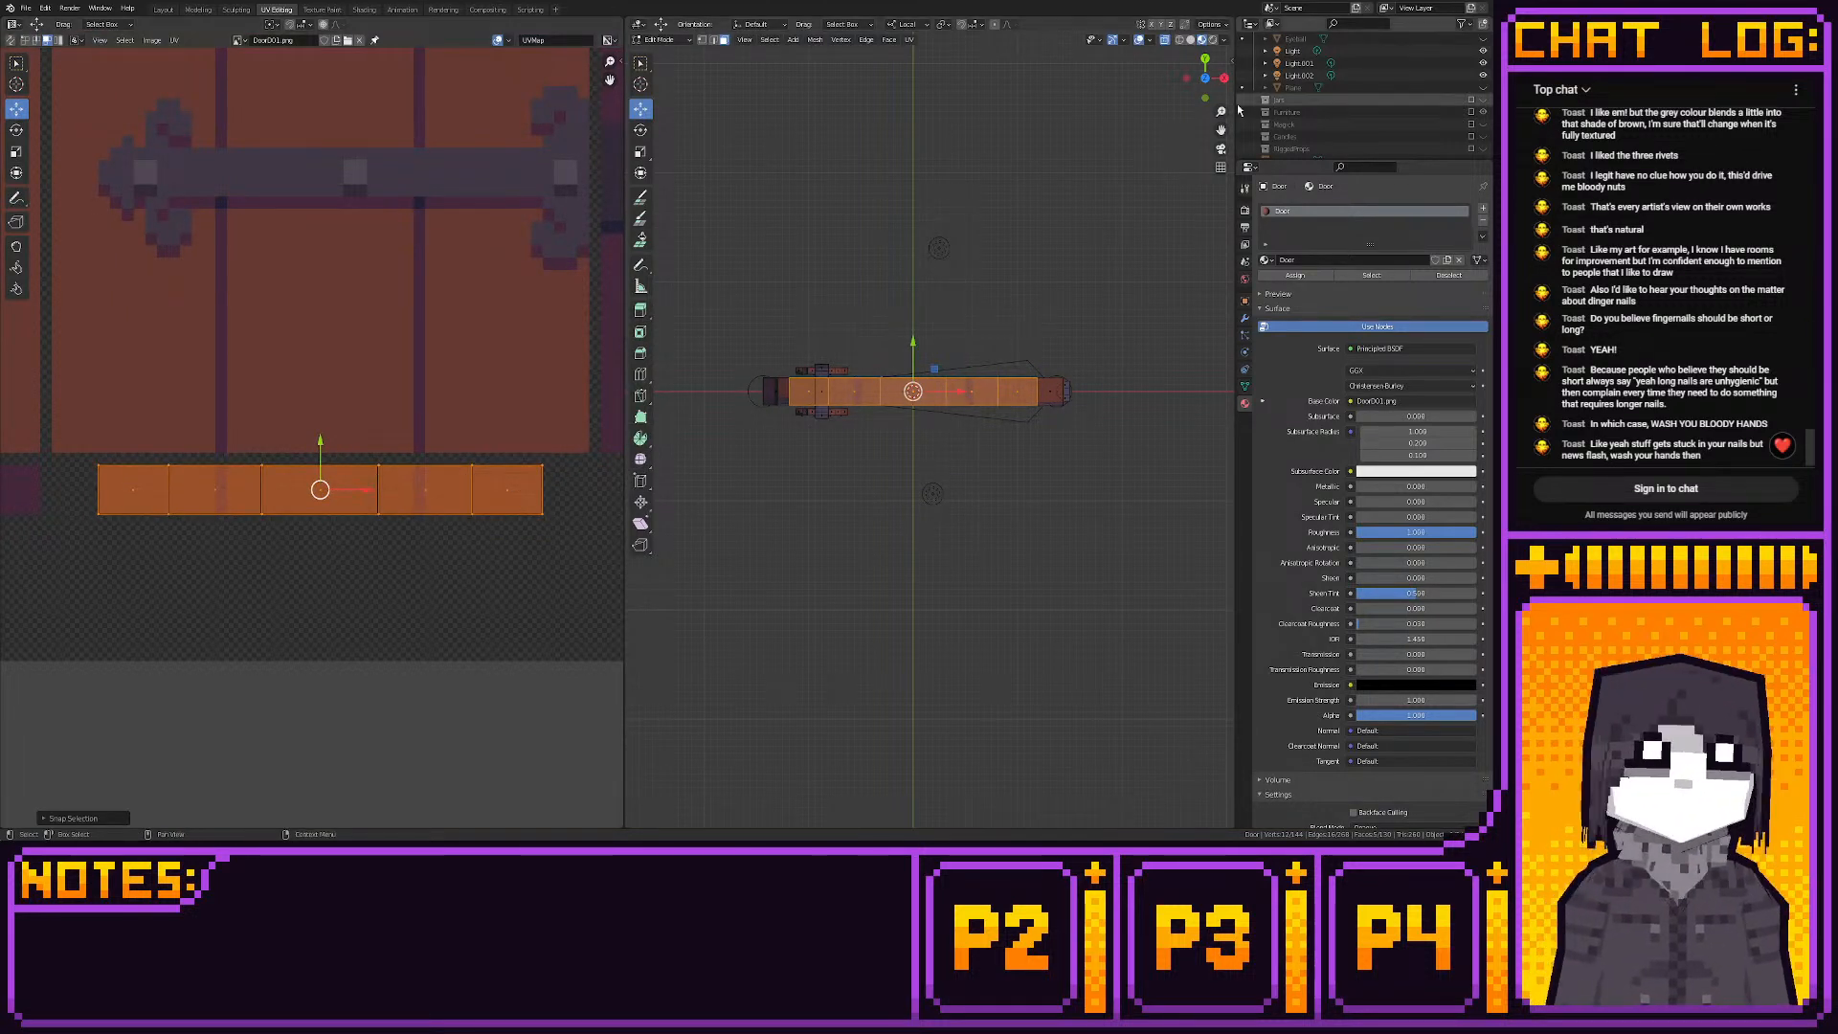
Select the straight edge faces on the door's handle side and unwrap them with Project From View from the side view
key("KP_1")
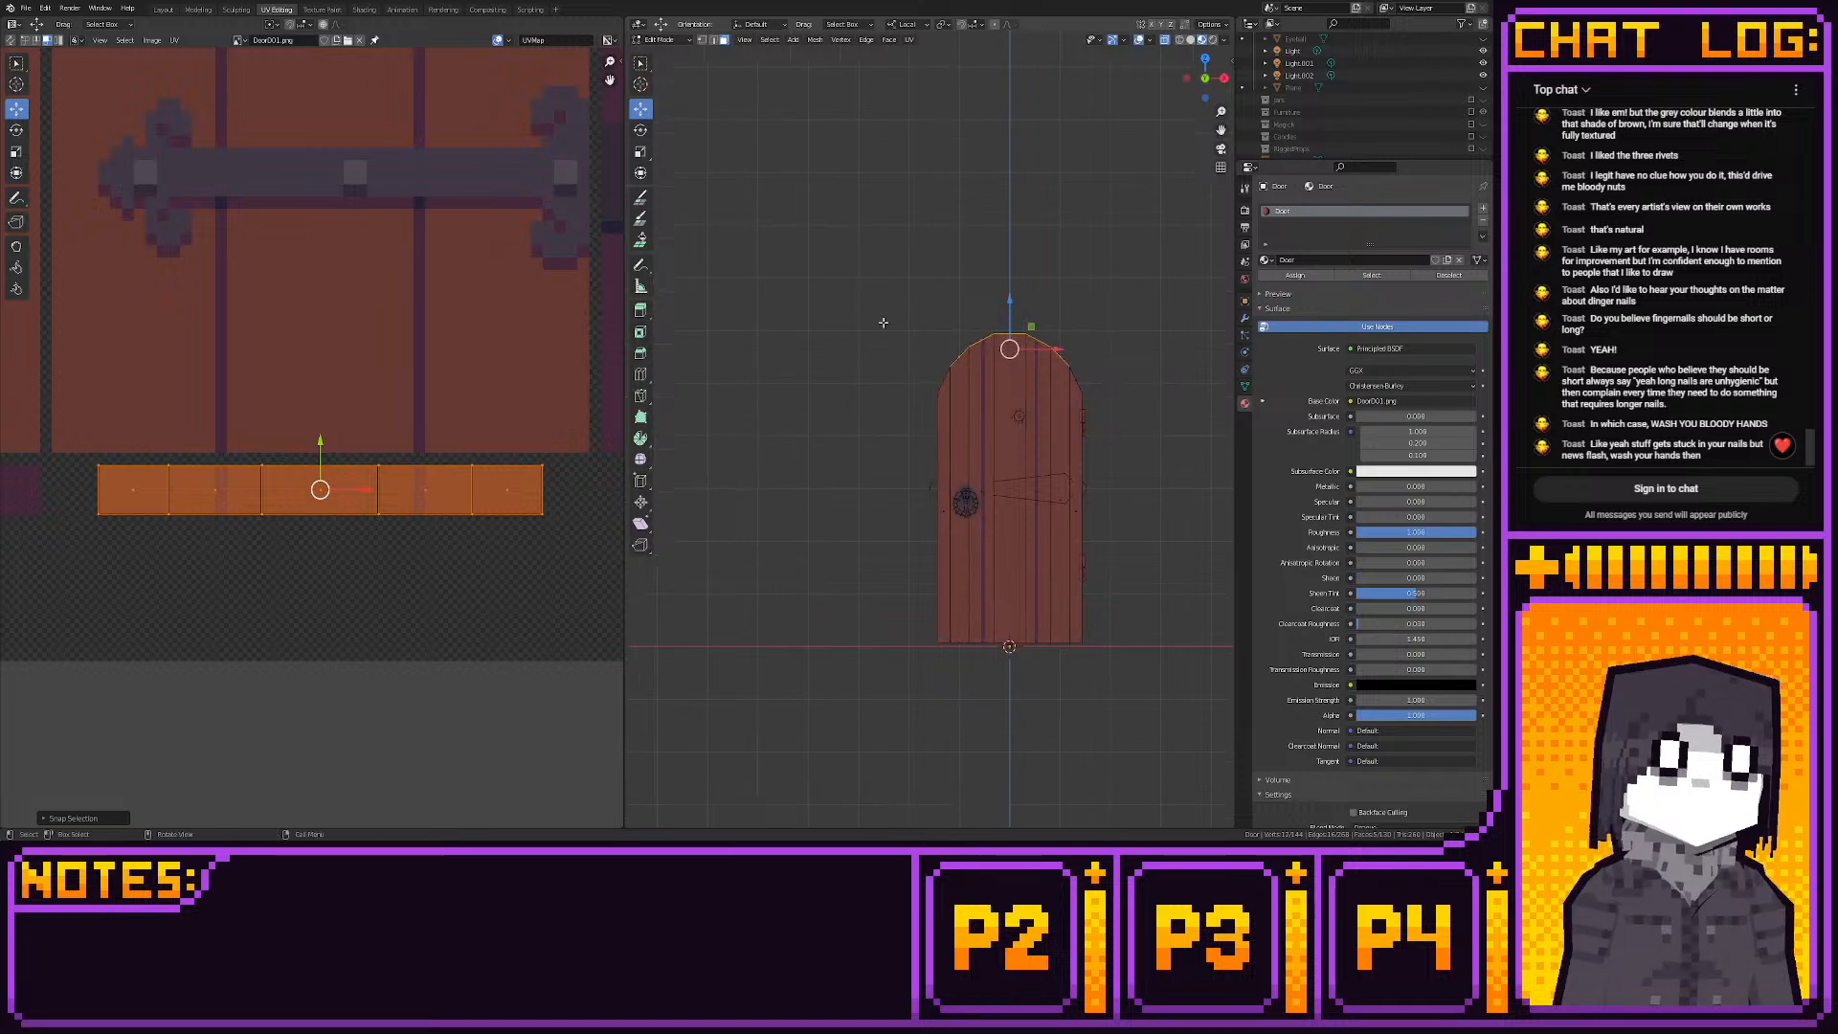
left_click_drag(883, 323, 942, 619)
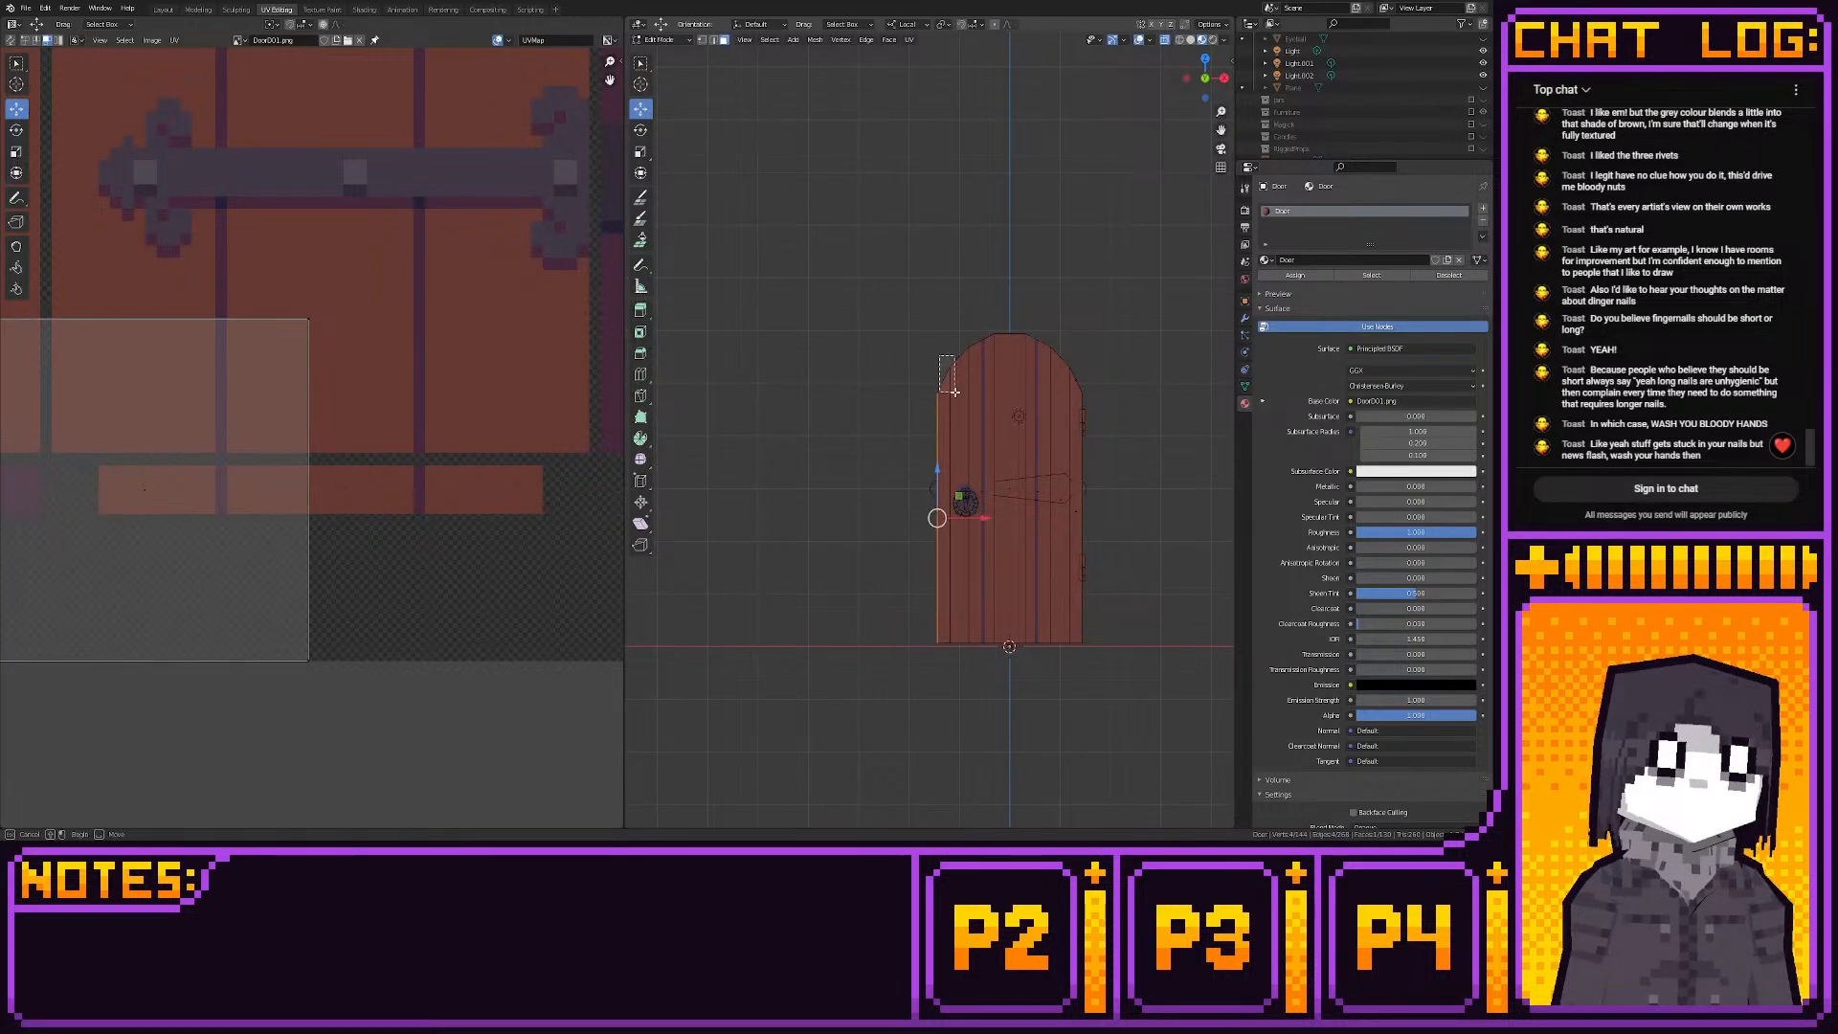
left_click(1187, 78)
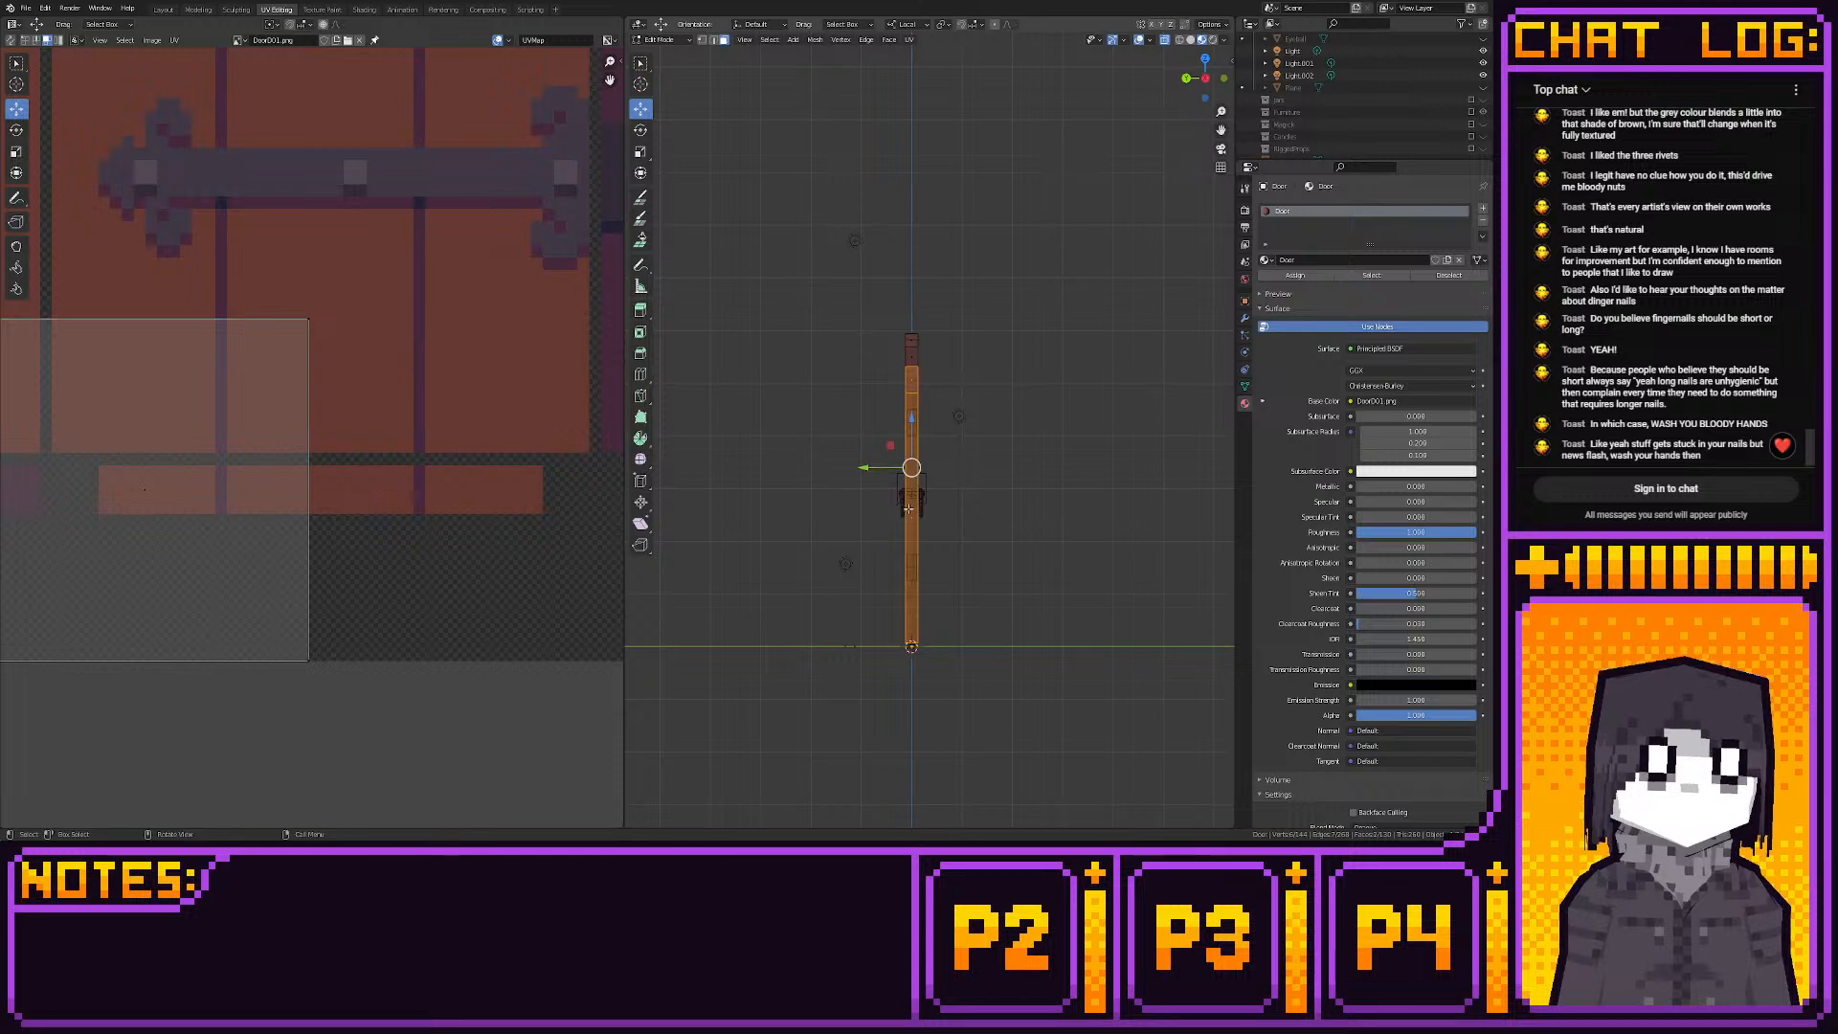
middle_click_drag(910, 513, 1073, 533)
left_click_drag(1073, 535, 1070, 536, "ctrl")
left_click(1193, 77)
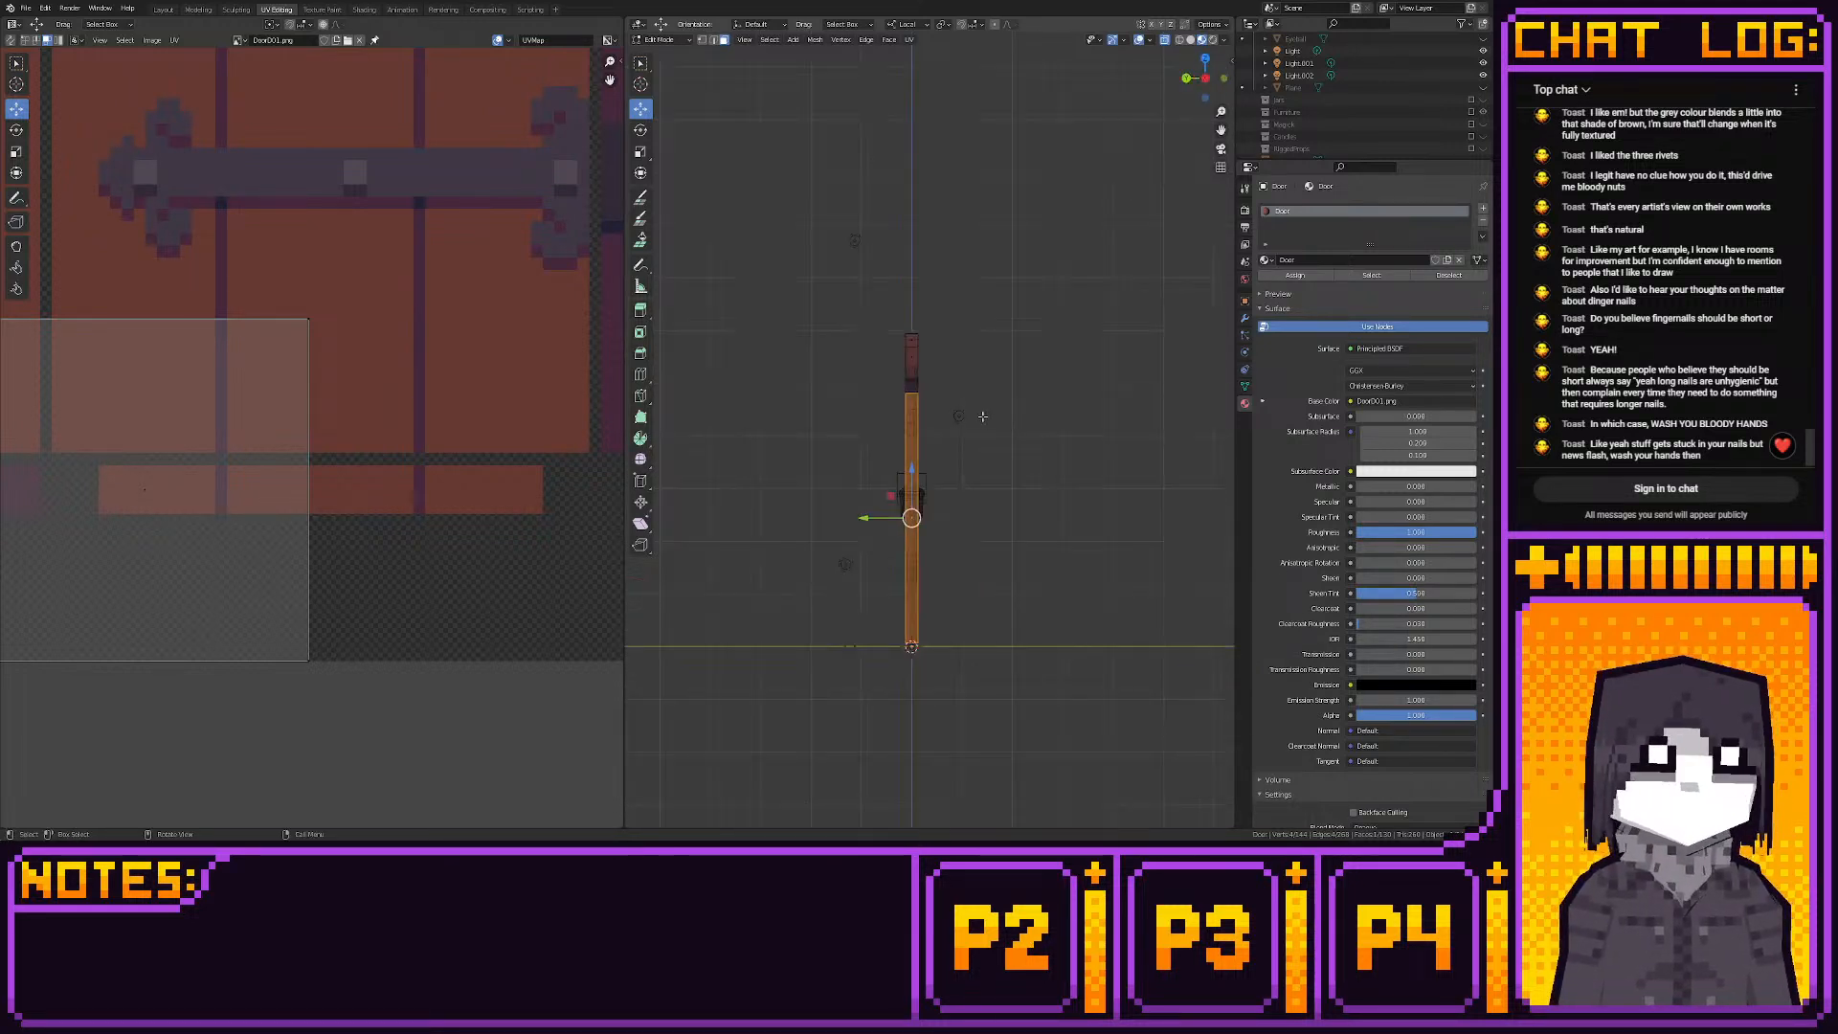
key("u")
left_click(982, 410)
Move the handle-side edge UVs over the vertical brown strip beside the hinged door sprite
scroll(430, 627, "down", 6)
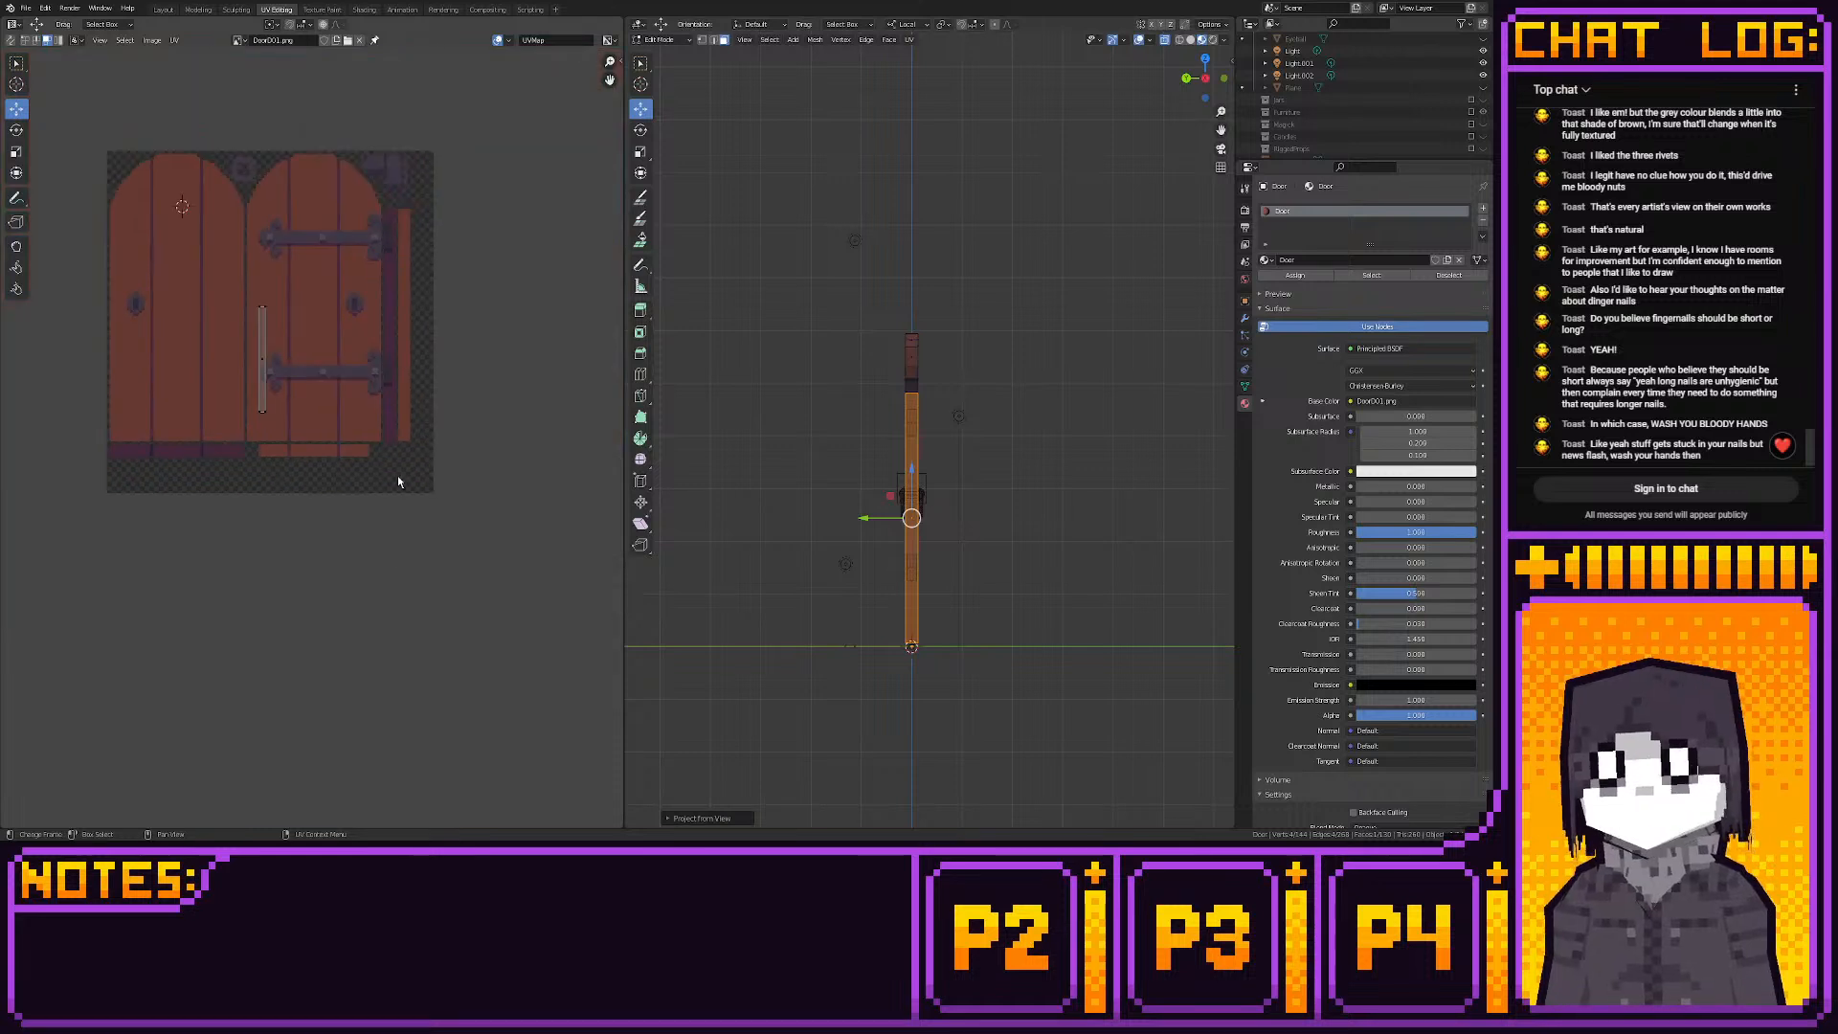
middle_click_drag(398, 479, 368, 581)
scroll(316, 441, "up", 2)
left_click(239, 498)
key("g")
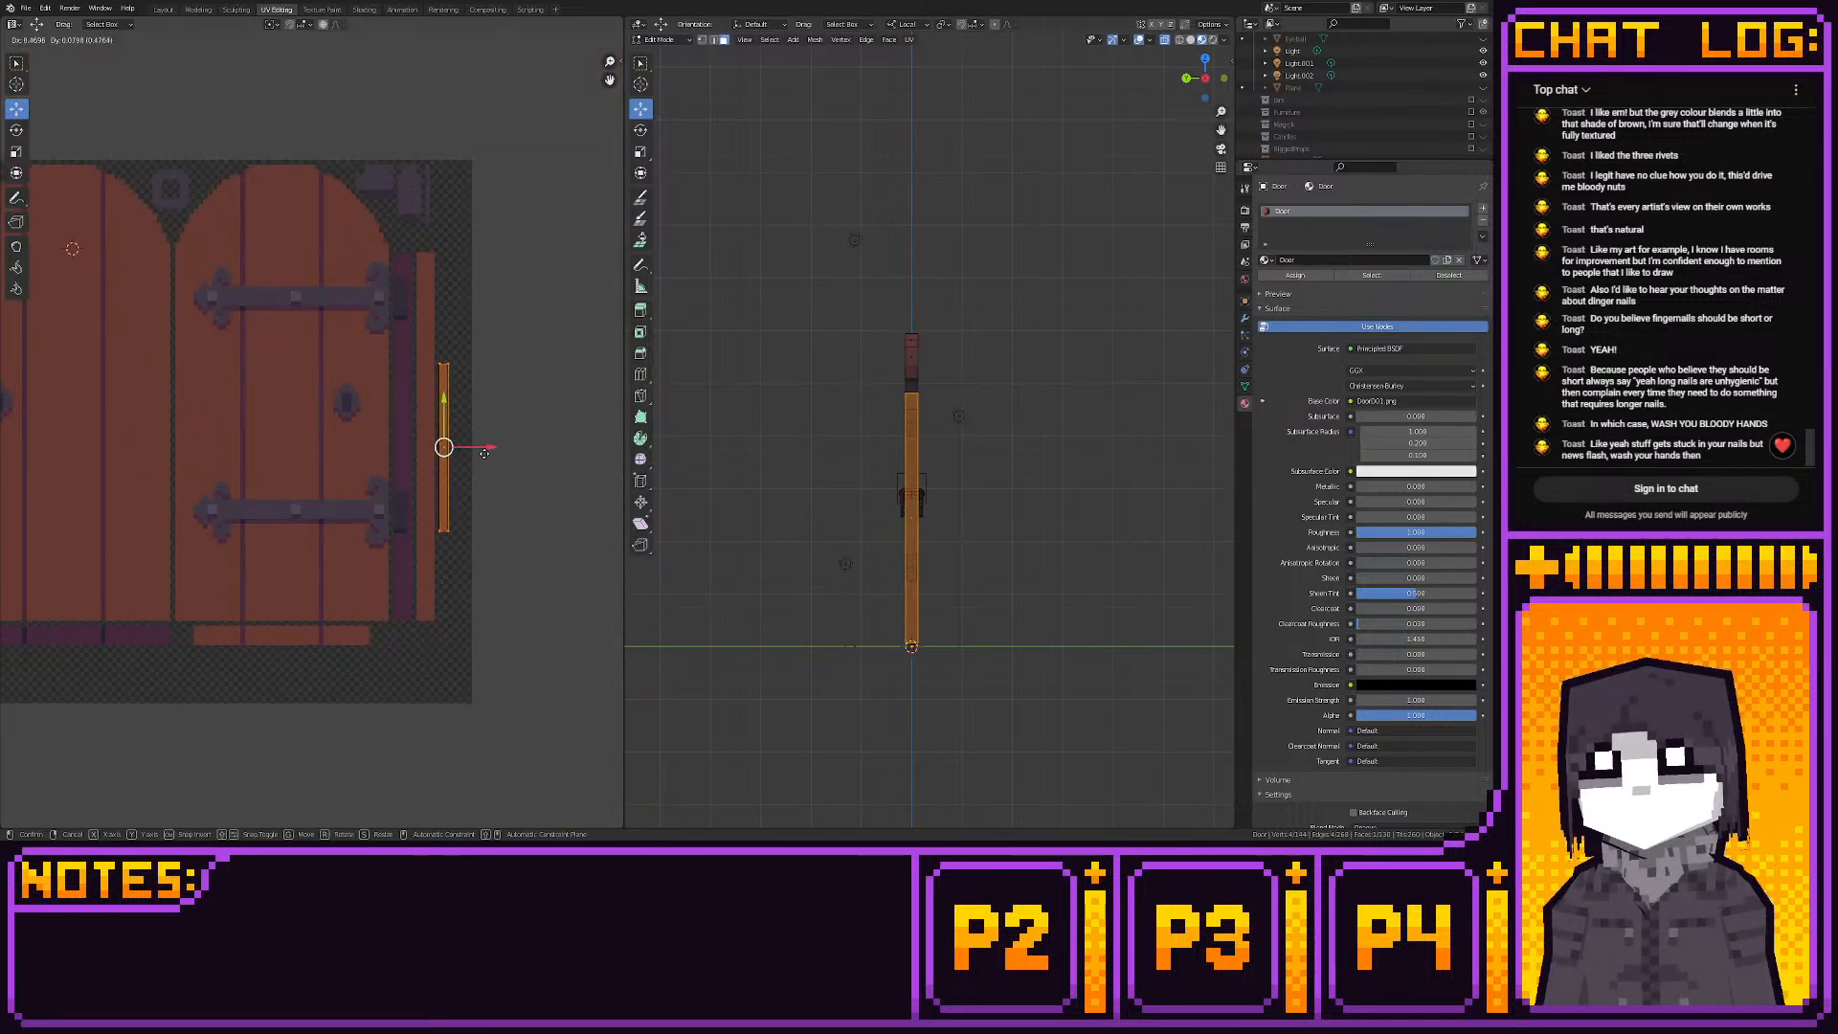
left_click(465, 439)
Enlarge the handle-side edge UVs to fill the vertical brown strip and snap them to pixels
scroll(465, 439, "up", 2)
key("s")
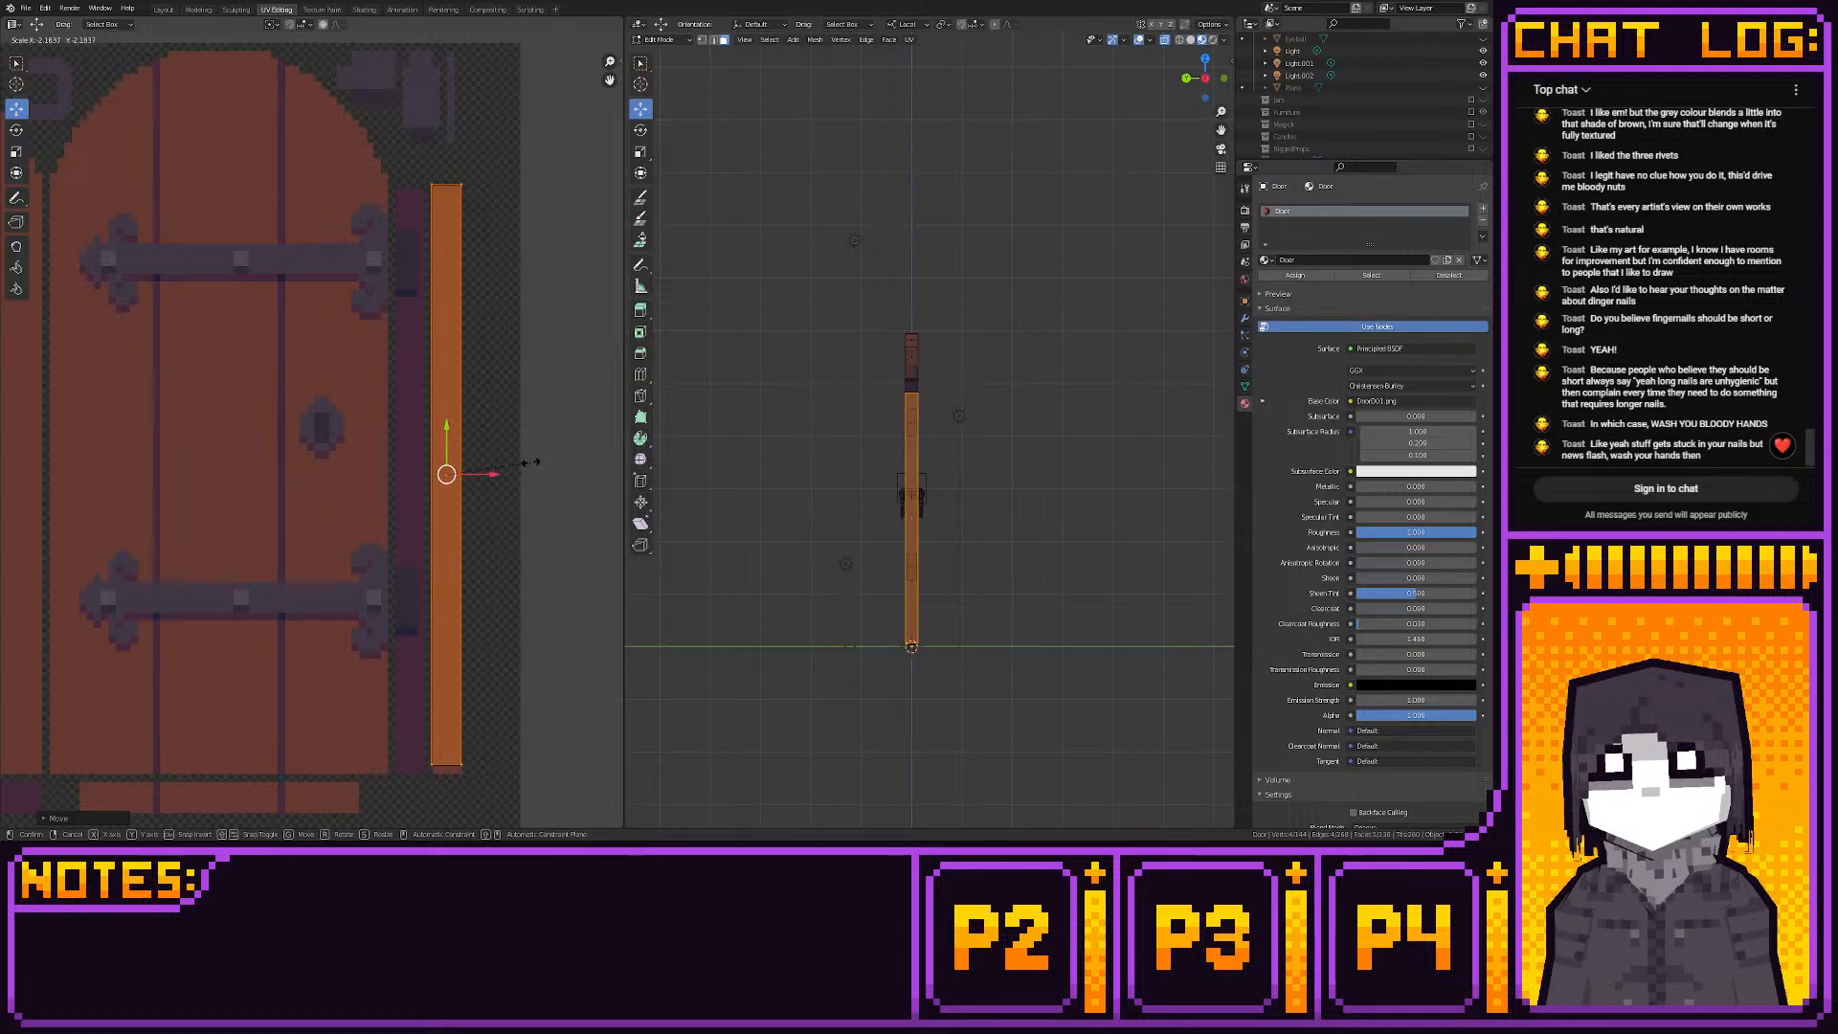
left_click(532, 467)
key("g")
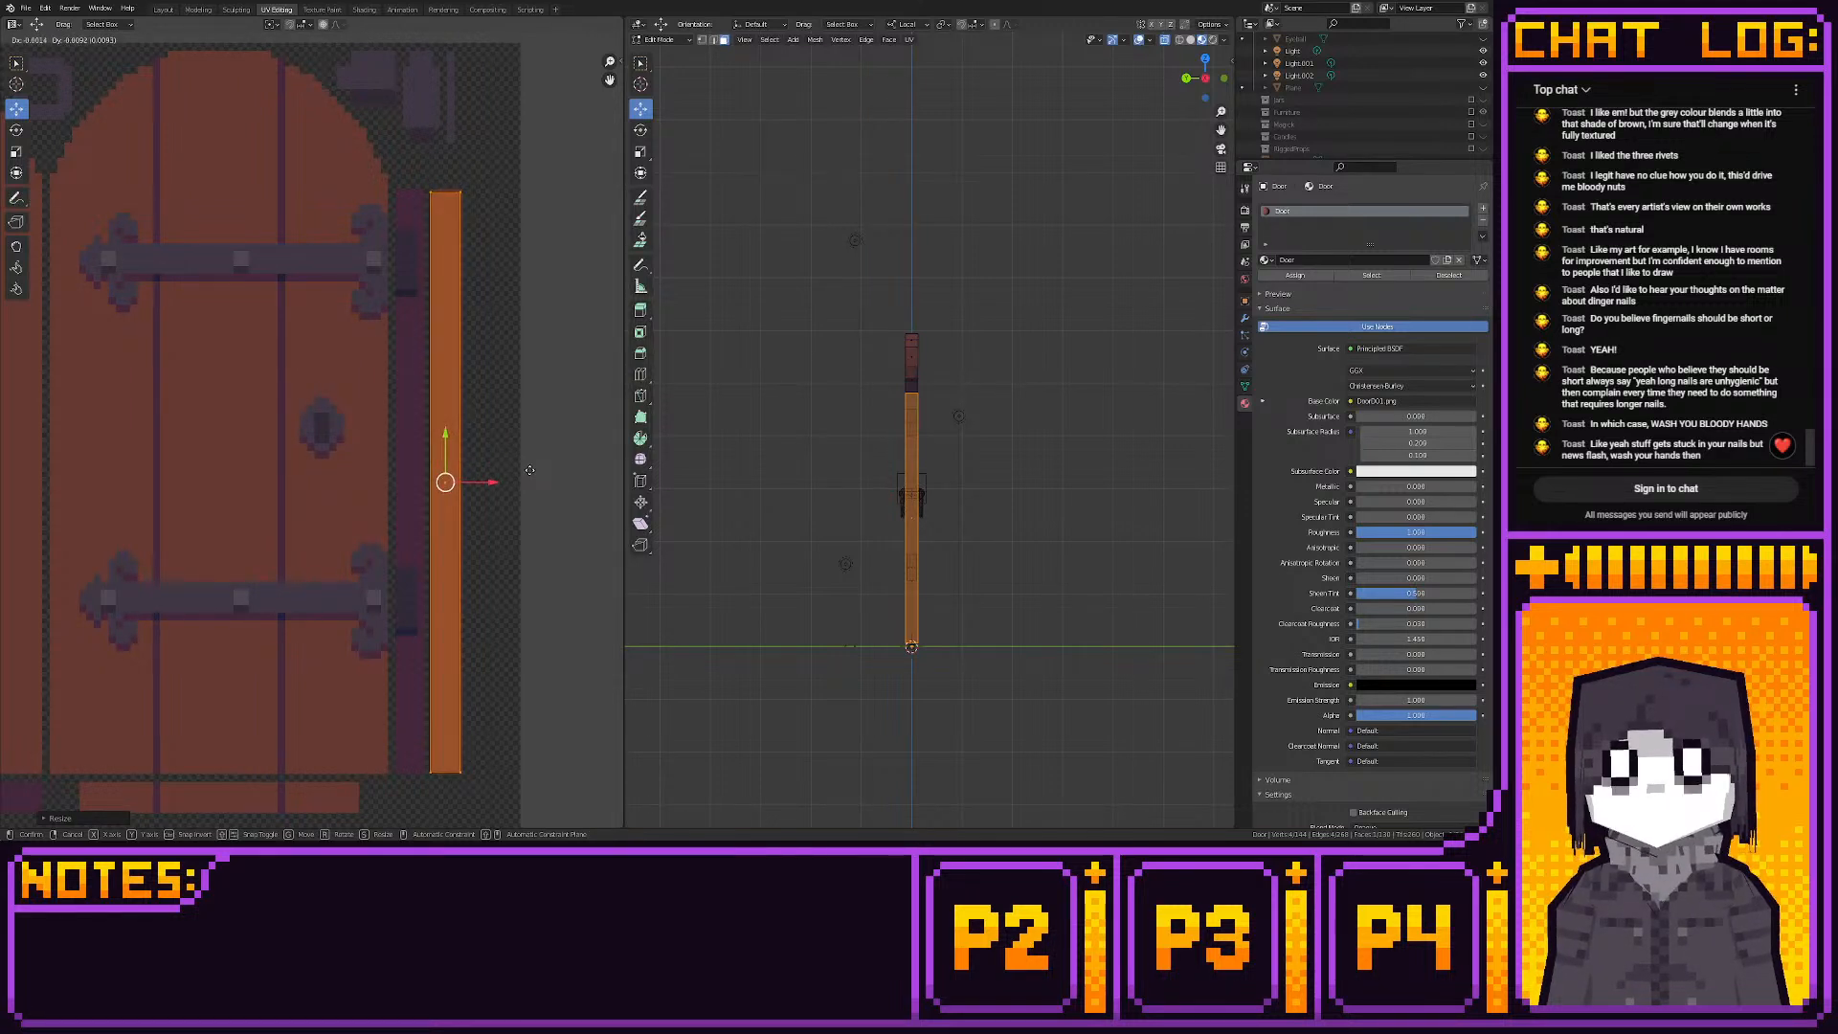
left_click(529, 470)
key("shift+s")
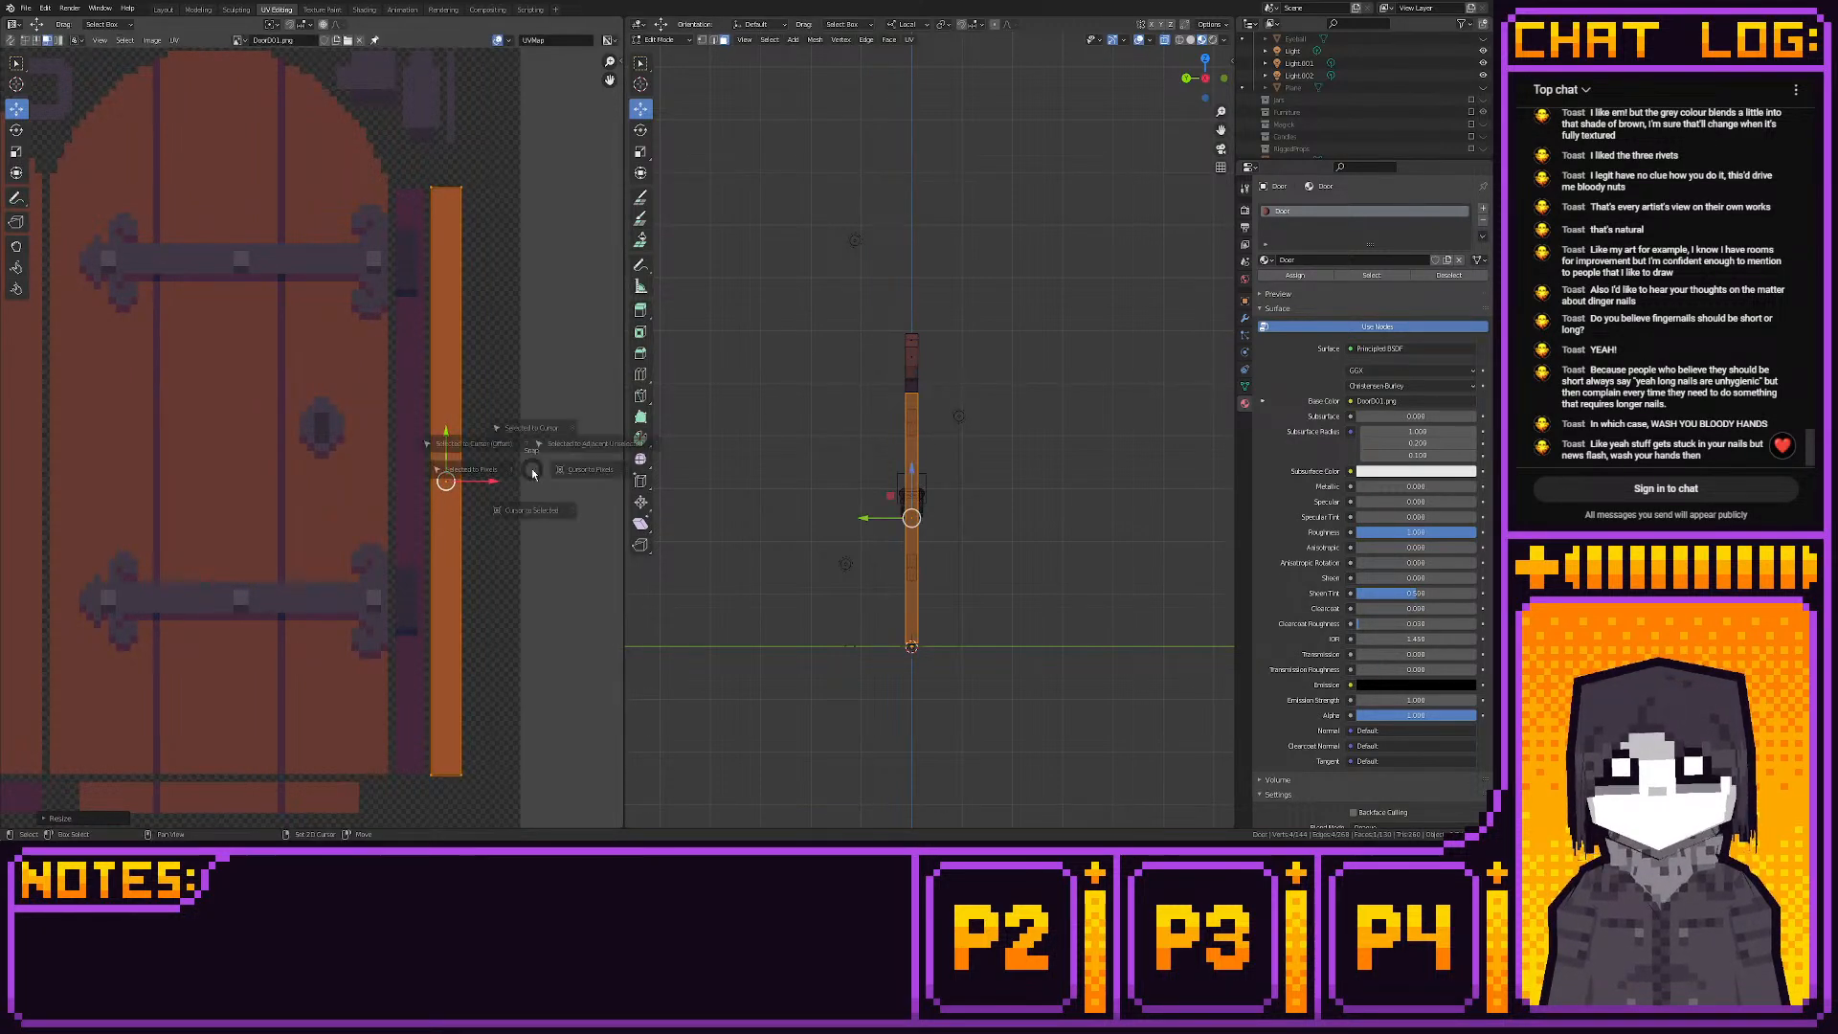
left_click(469, 470)
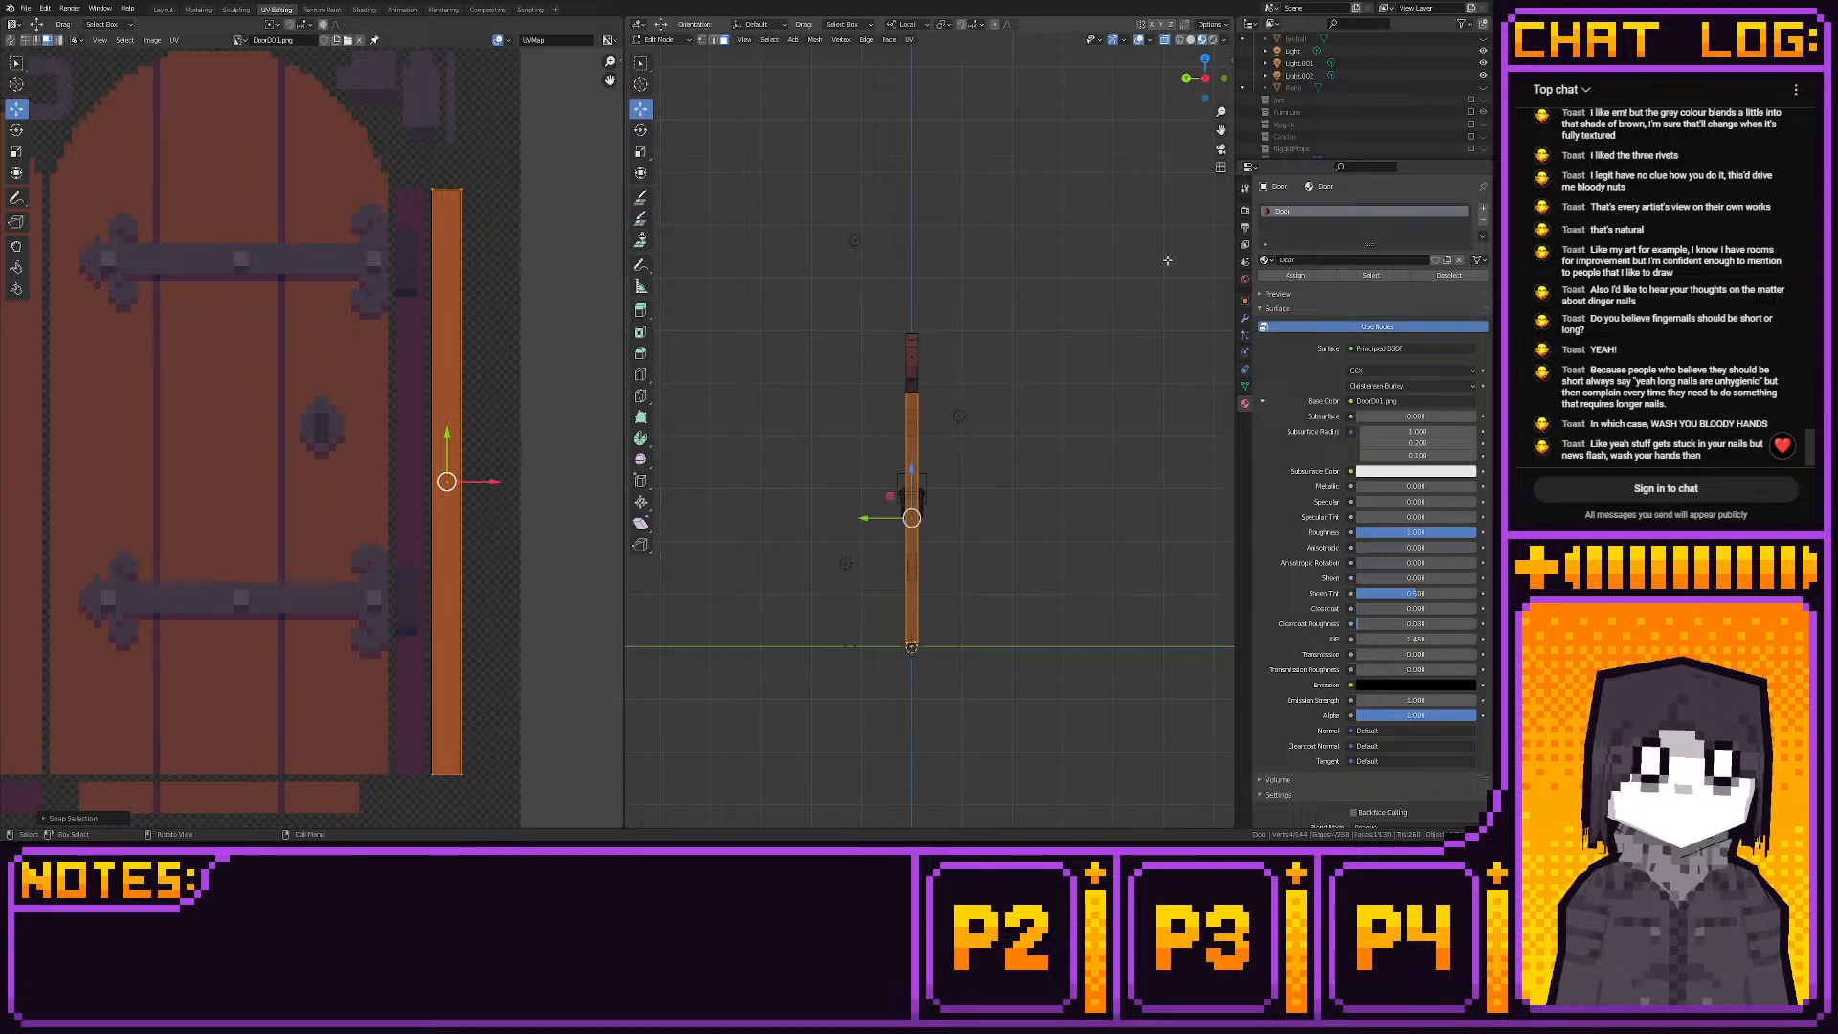
Select the straight edge faces on the door's hinge side and unwrap them with Project From View from the opposite side view
left_click(1224, 78)
left_click_drag(1087, 519, 1083, 522)
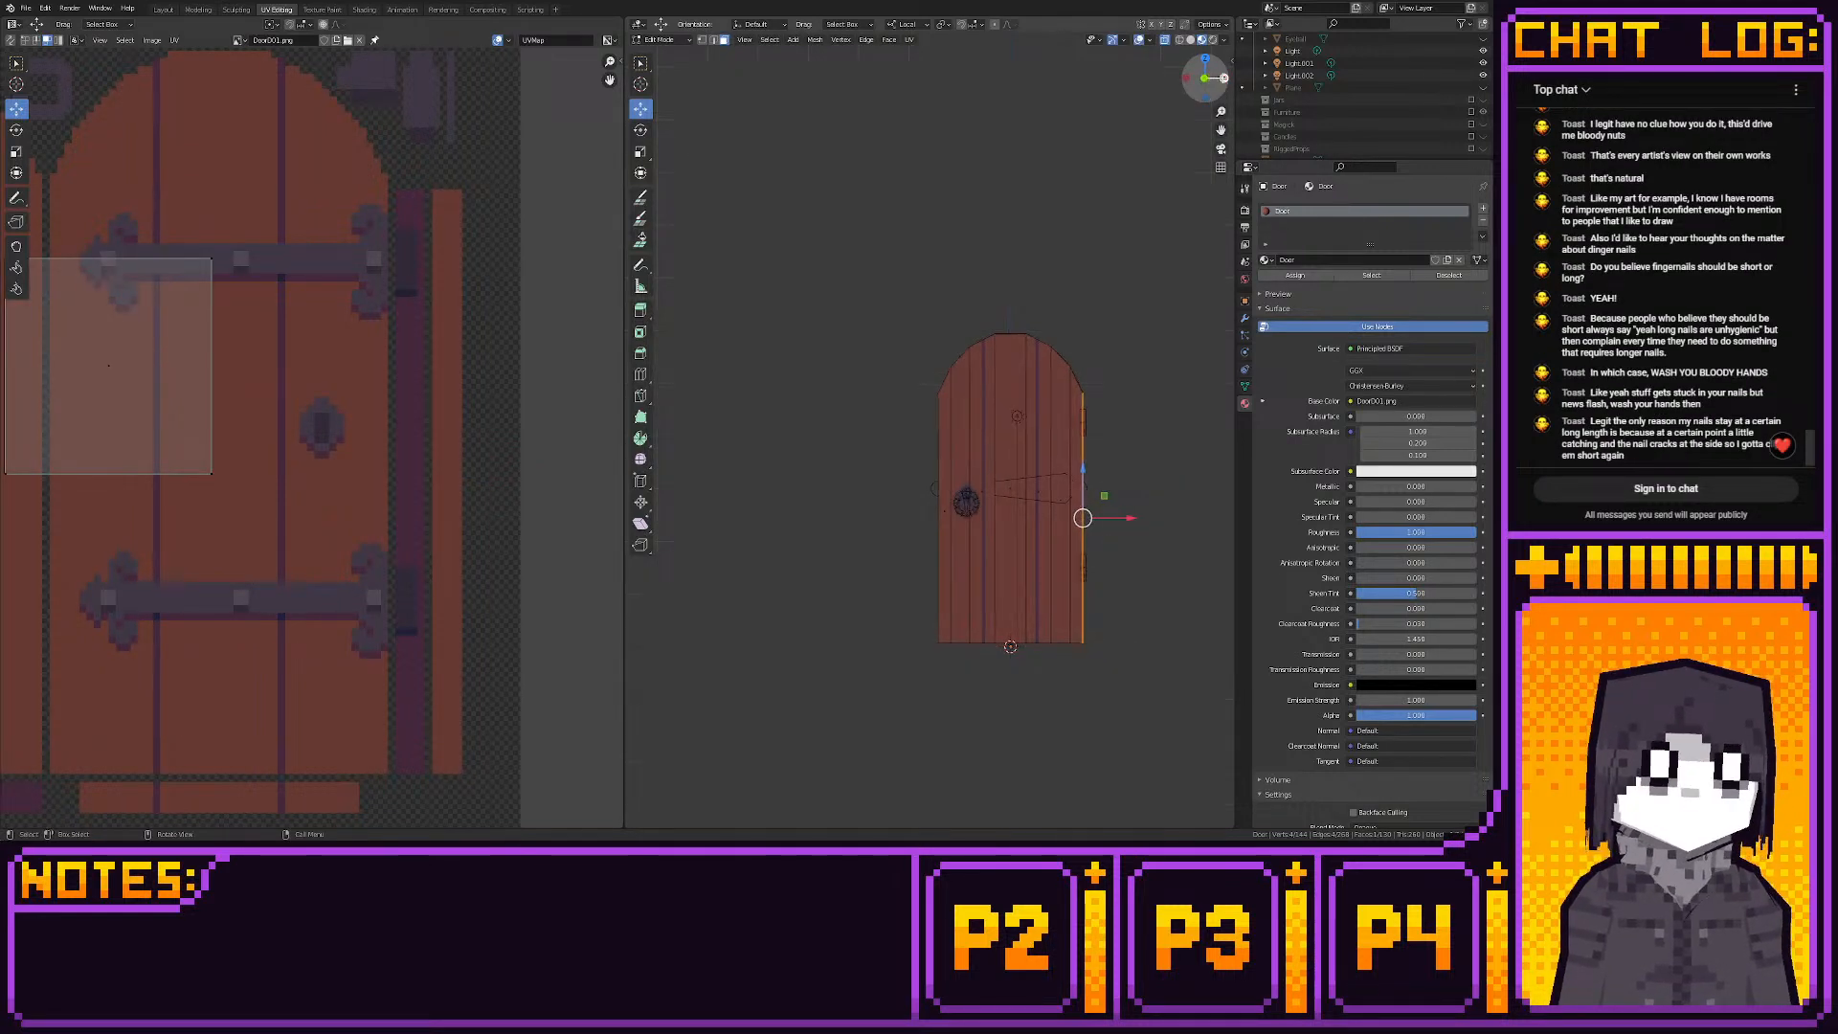
left_click(1224, 77)
key("u")
left_click(960, 419)
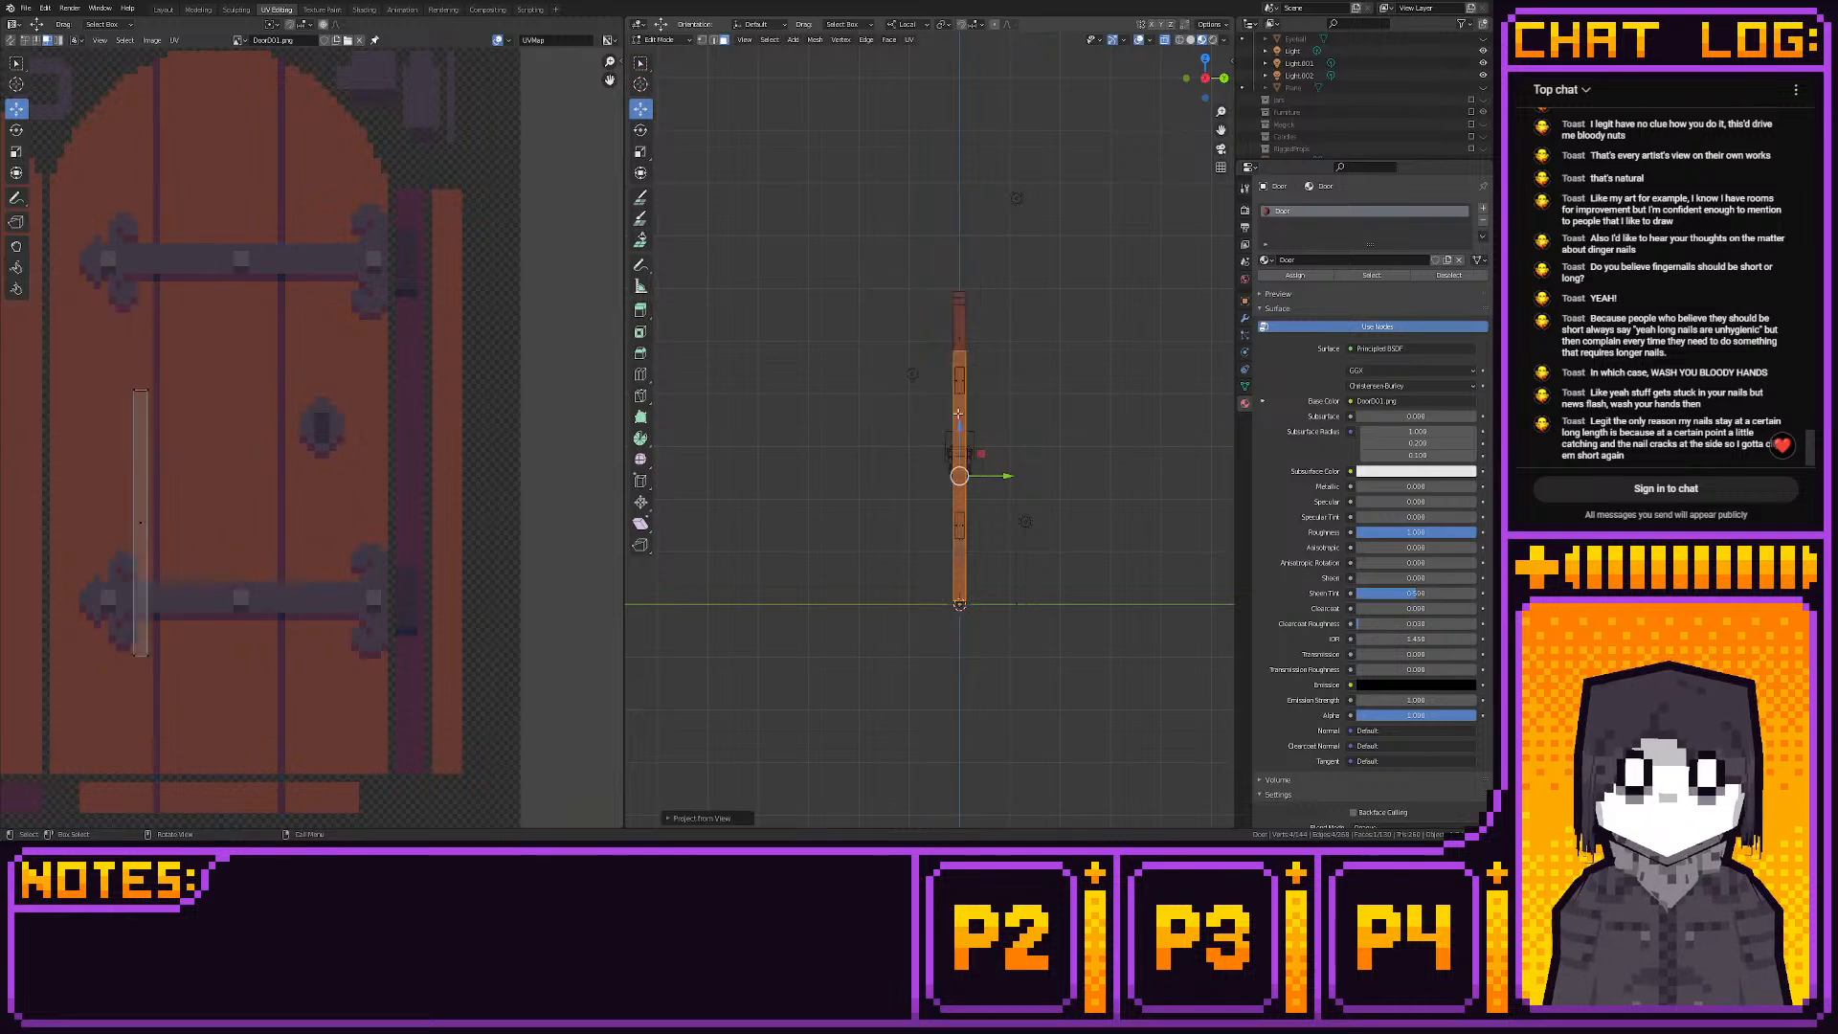
Move the hinge-side edge UVs over the vertical purple strip, enlarge them and align their upper end with the strip
key("a")
key("g")
left_click(432, 461)
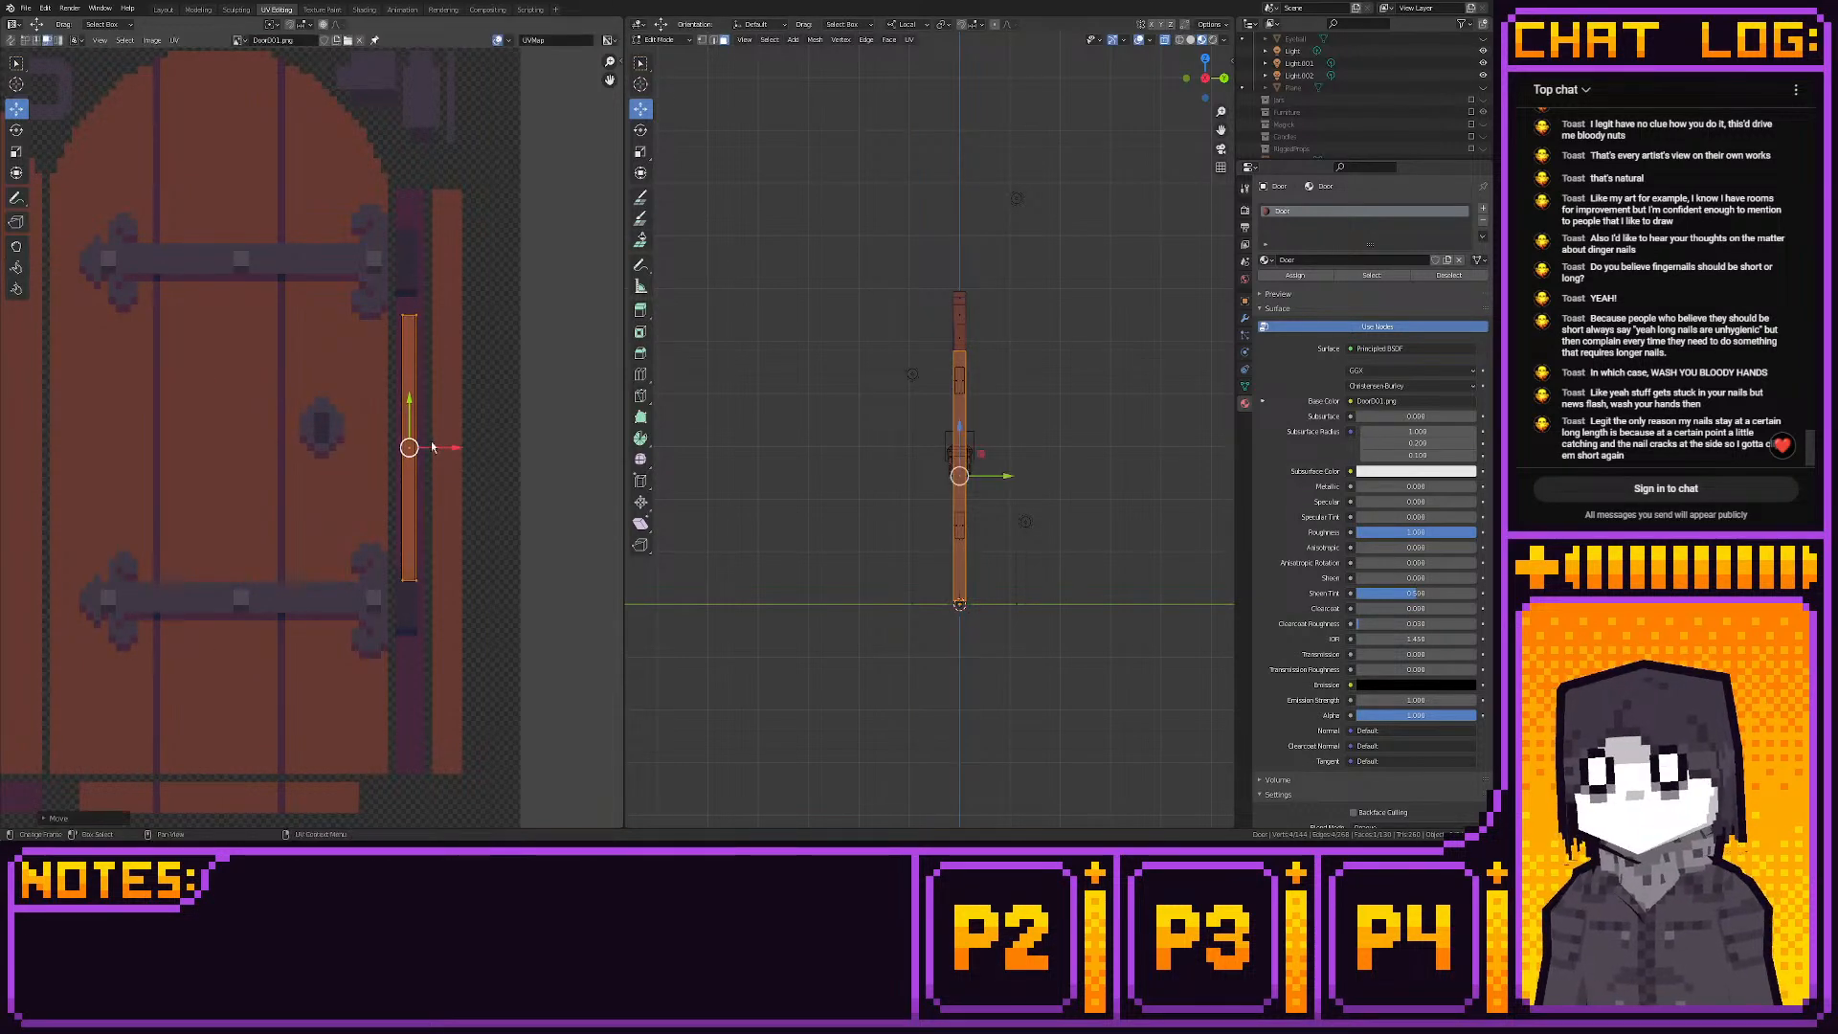
key("s")
left_click(456, 448)
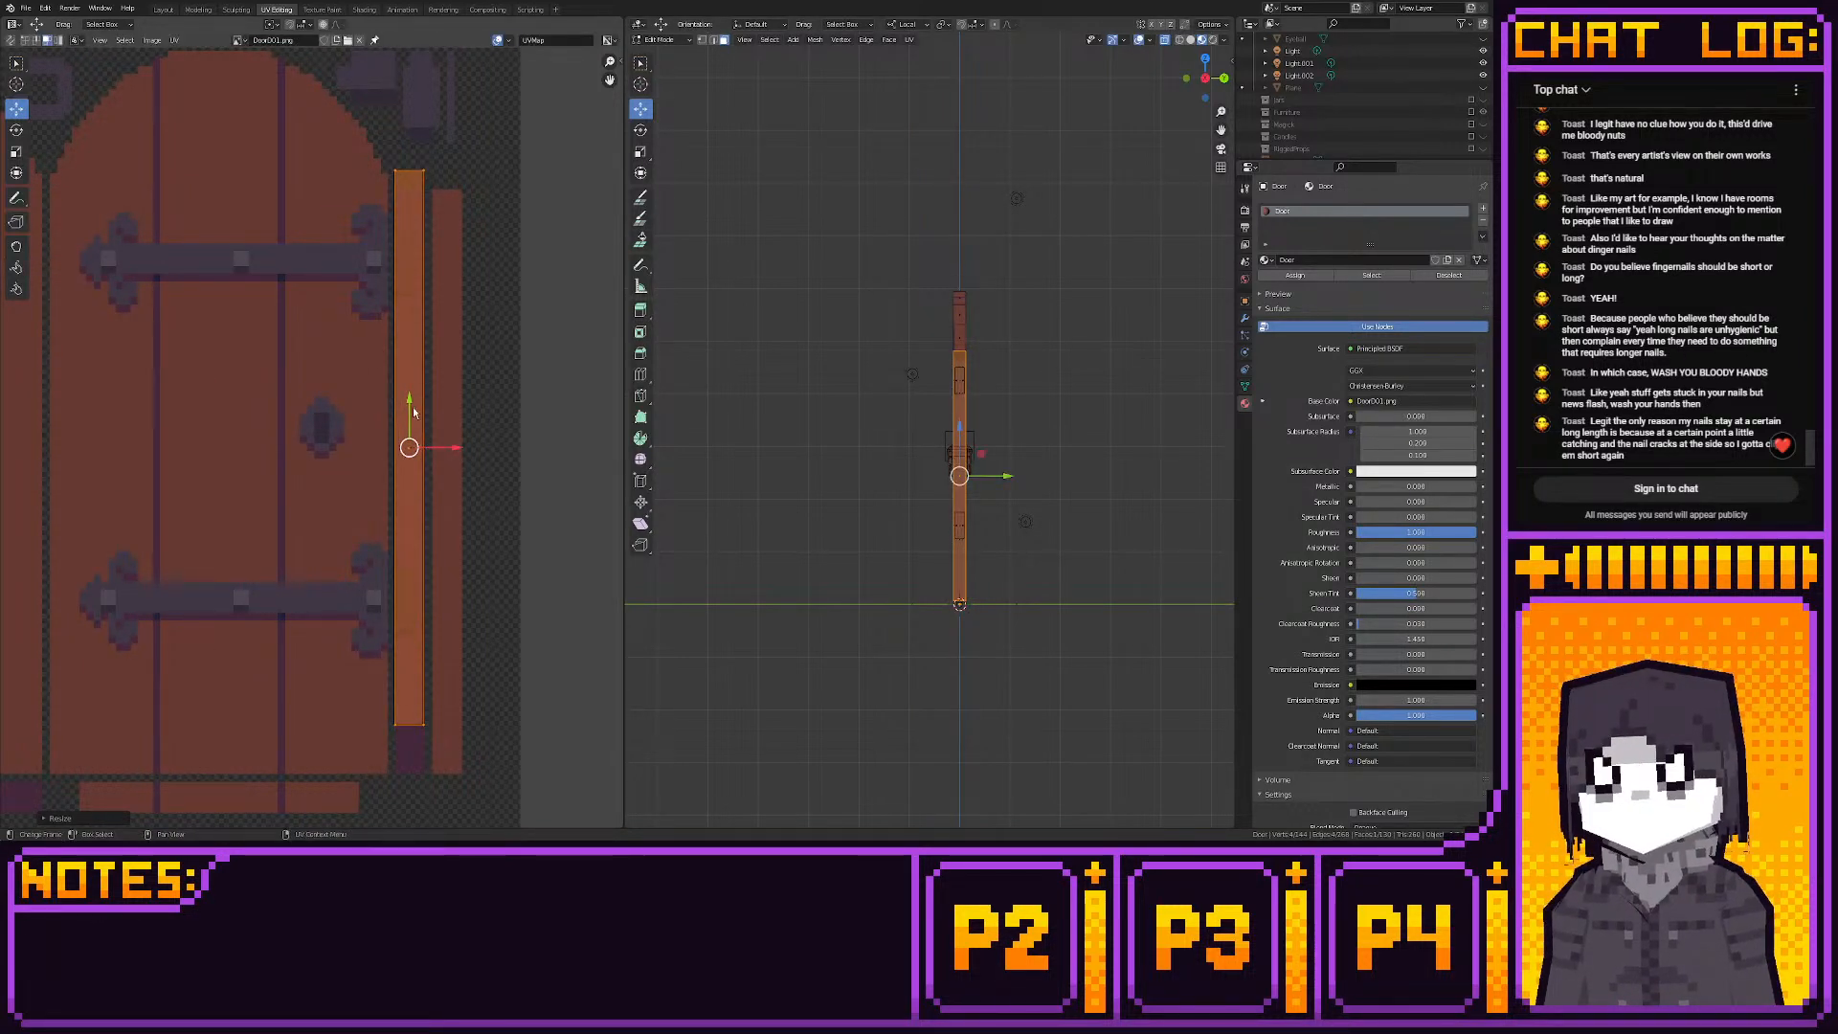
left_click_drag(411, 404, 412, 426)
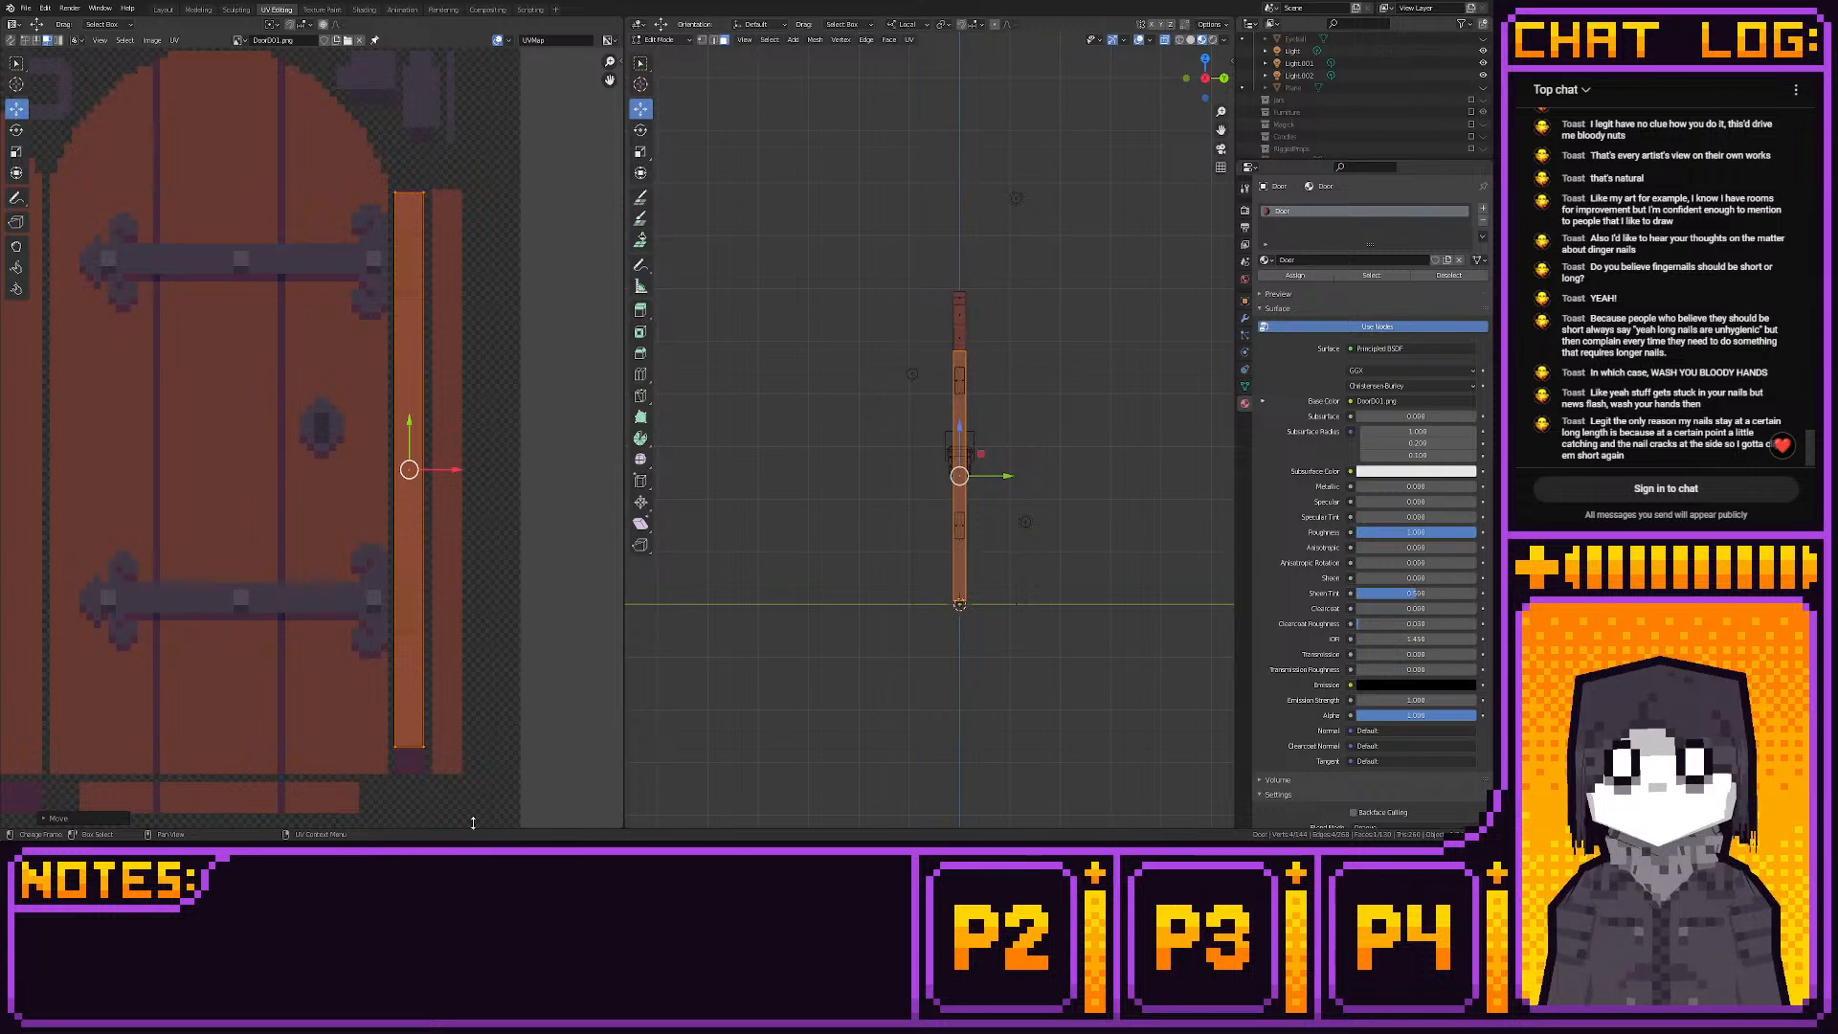
Stretch the hinge-side edge UVs to the purple strip's full height, reposition them and snap them to pixels
key("s")
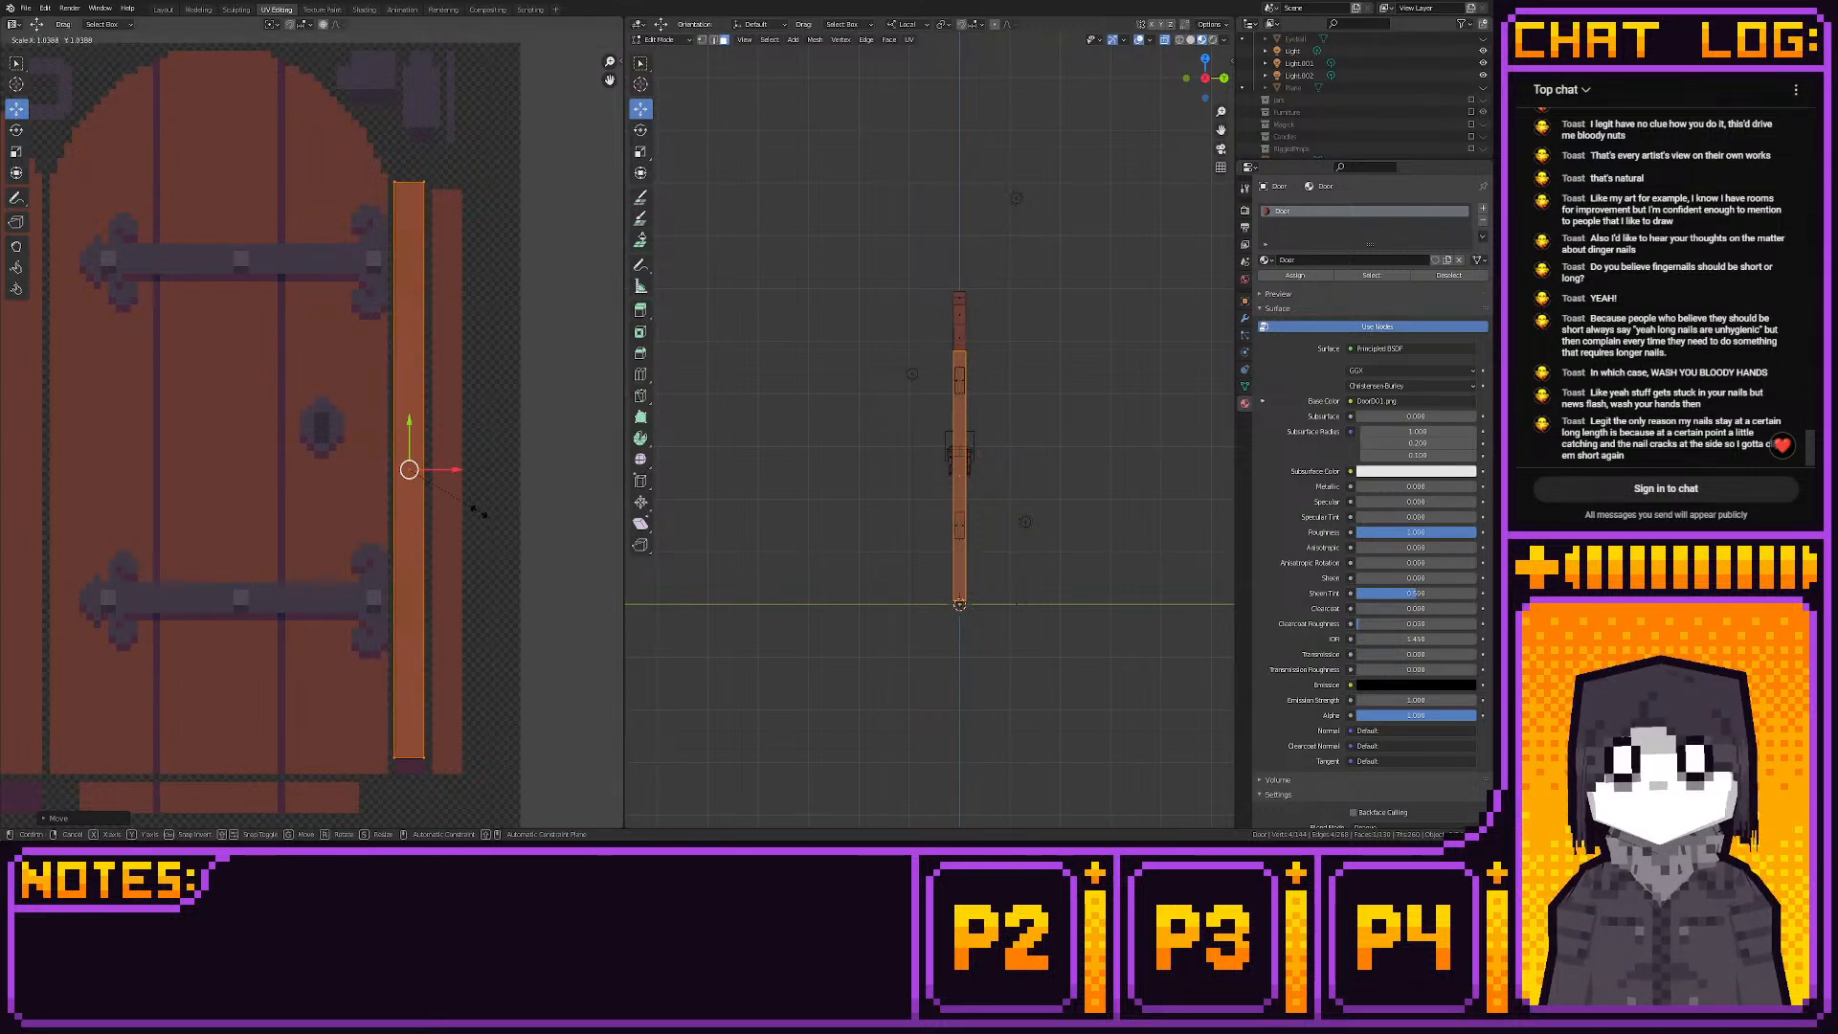
left_click(478, 511)
key("g")
left_click(480, 524)
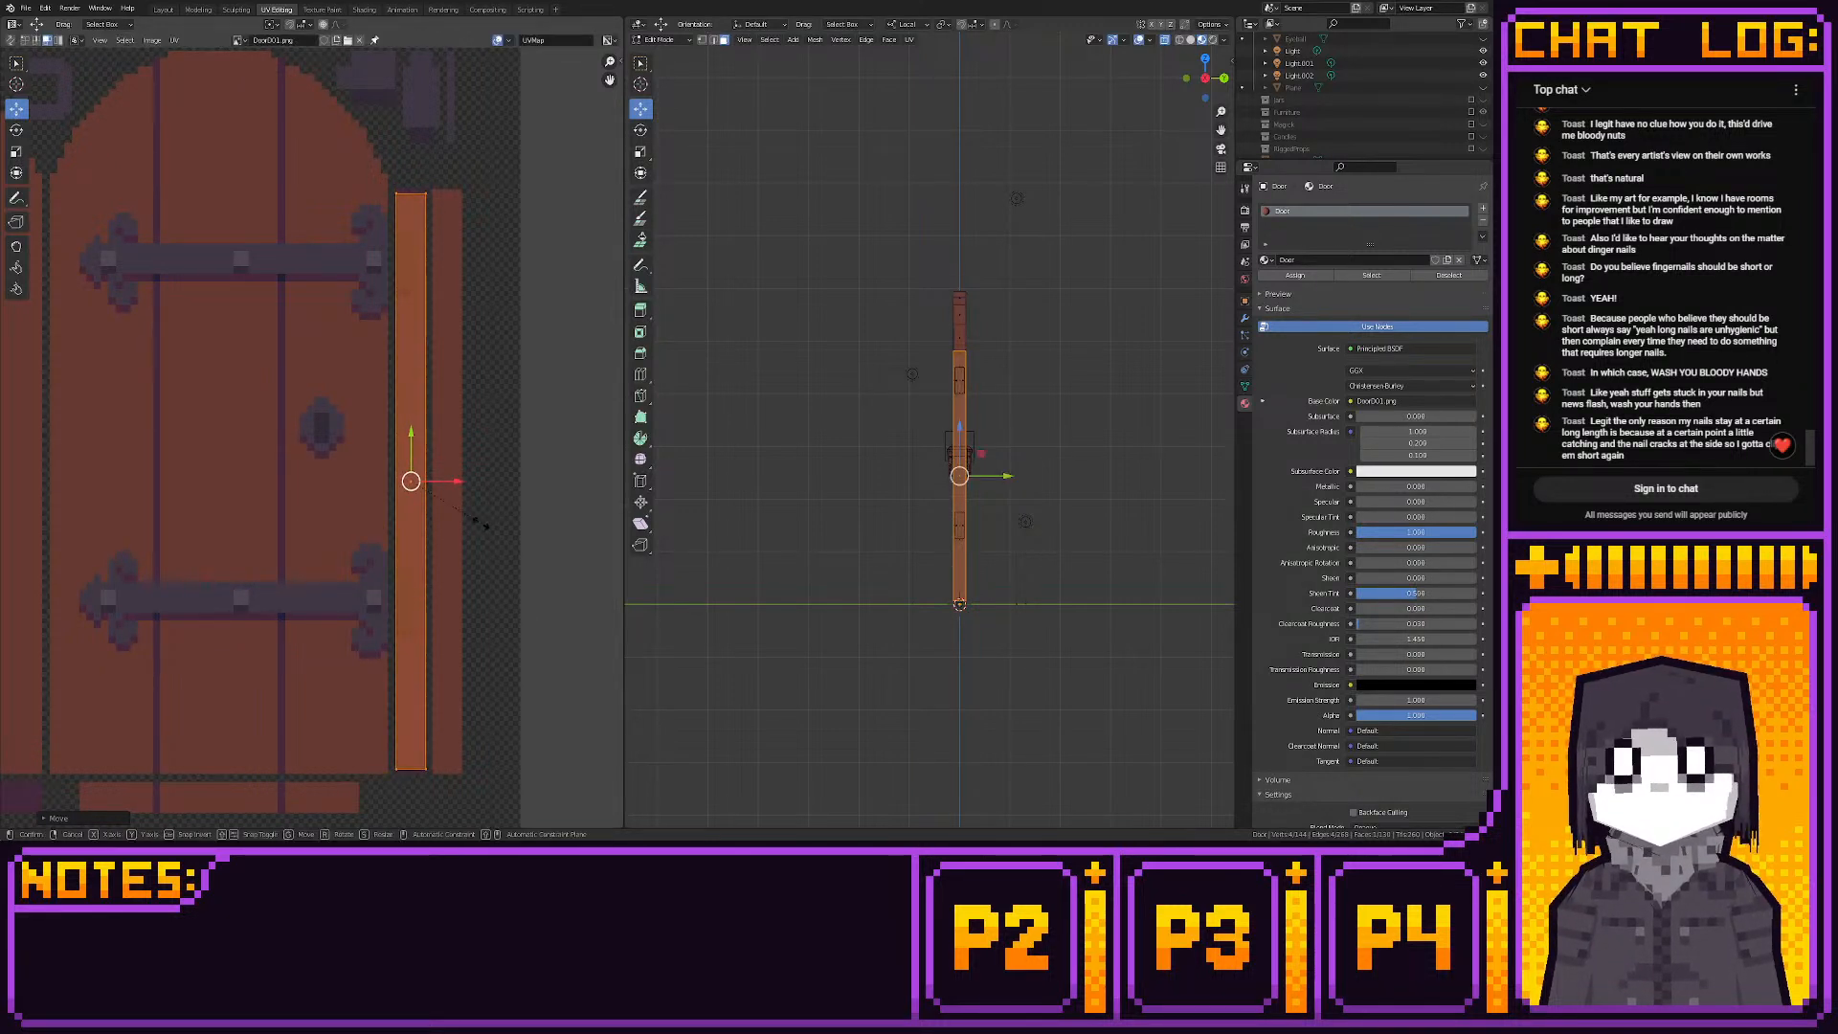
key("shift+s")
left_click(393, 525)
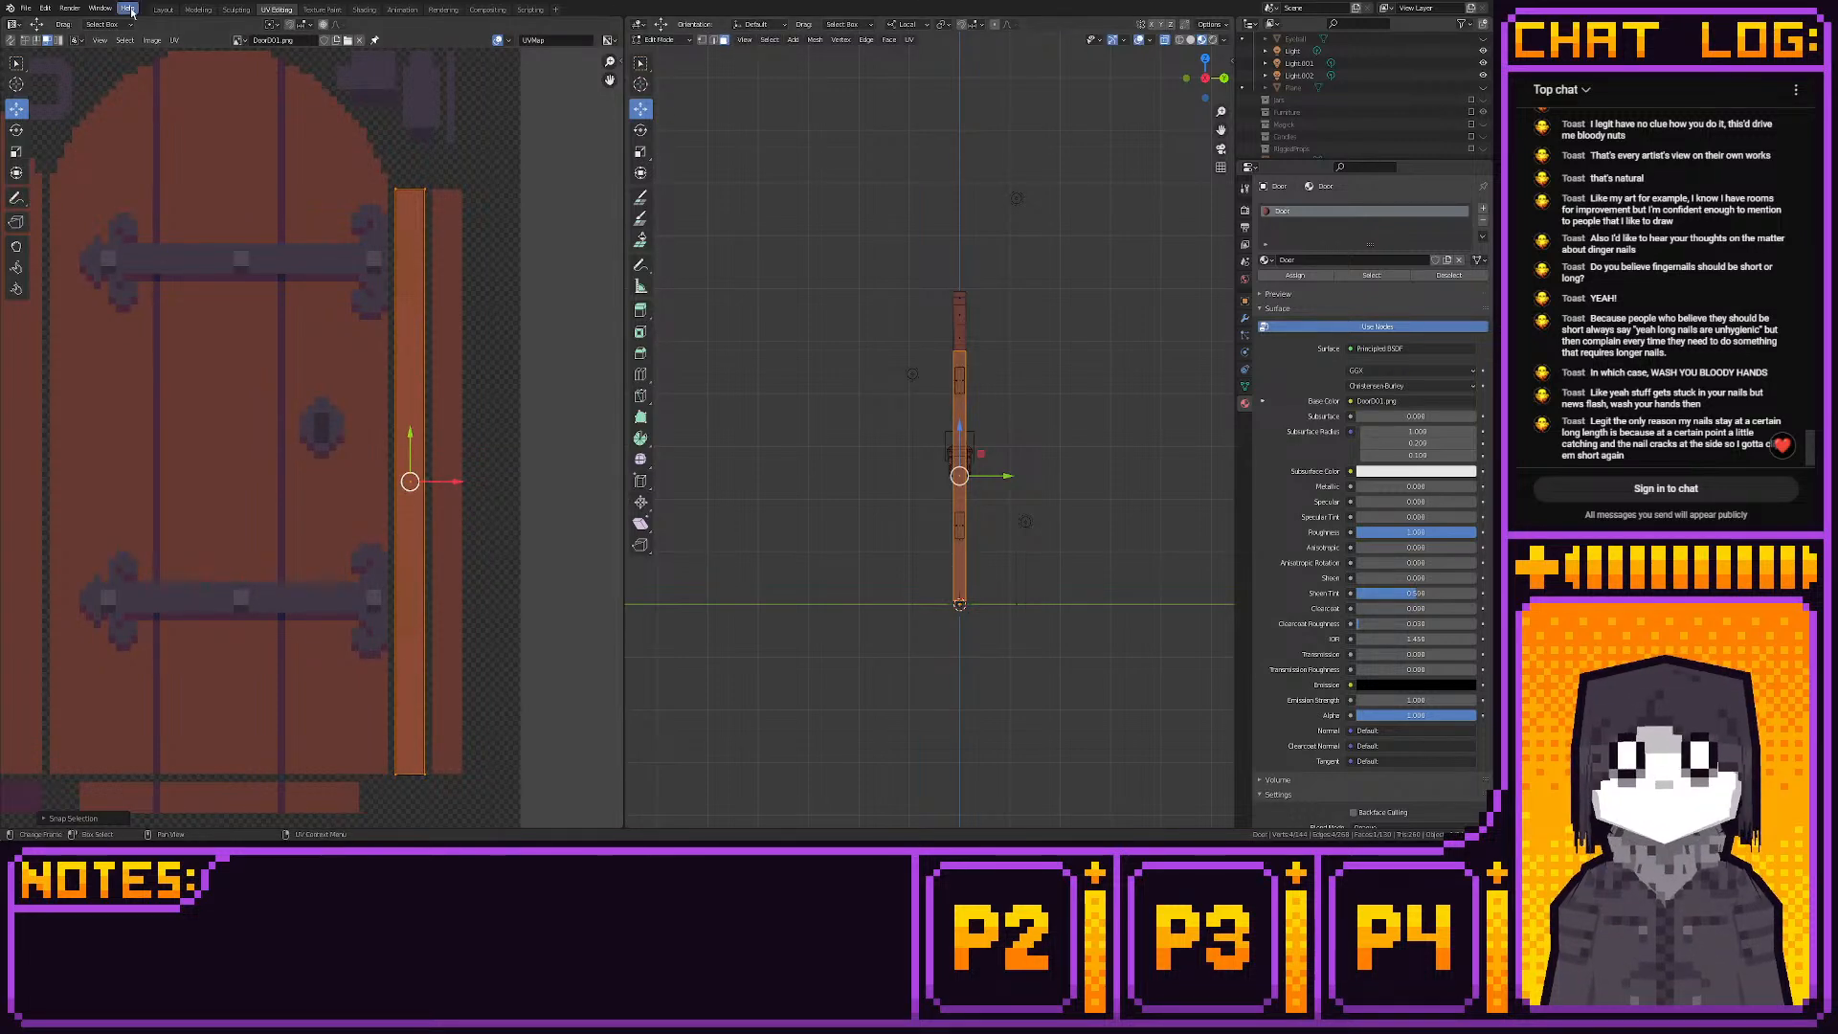
Mirror the hinge-side edge UVs within the vertical purple strip and check the door's hinge edge in the lit layout view
left_click(163, 10)
middle_click_drag(649, 448, 996, 460)
left_click(275, 10)
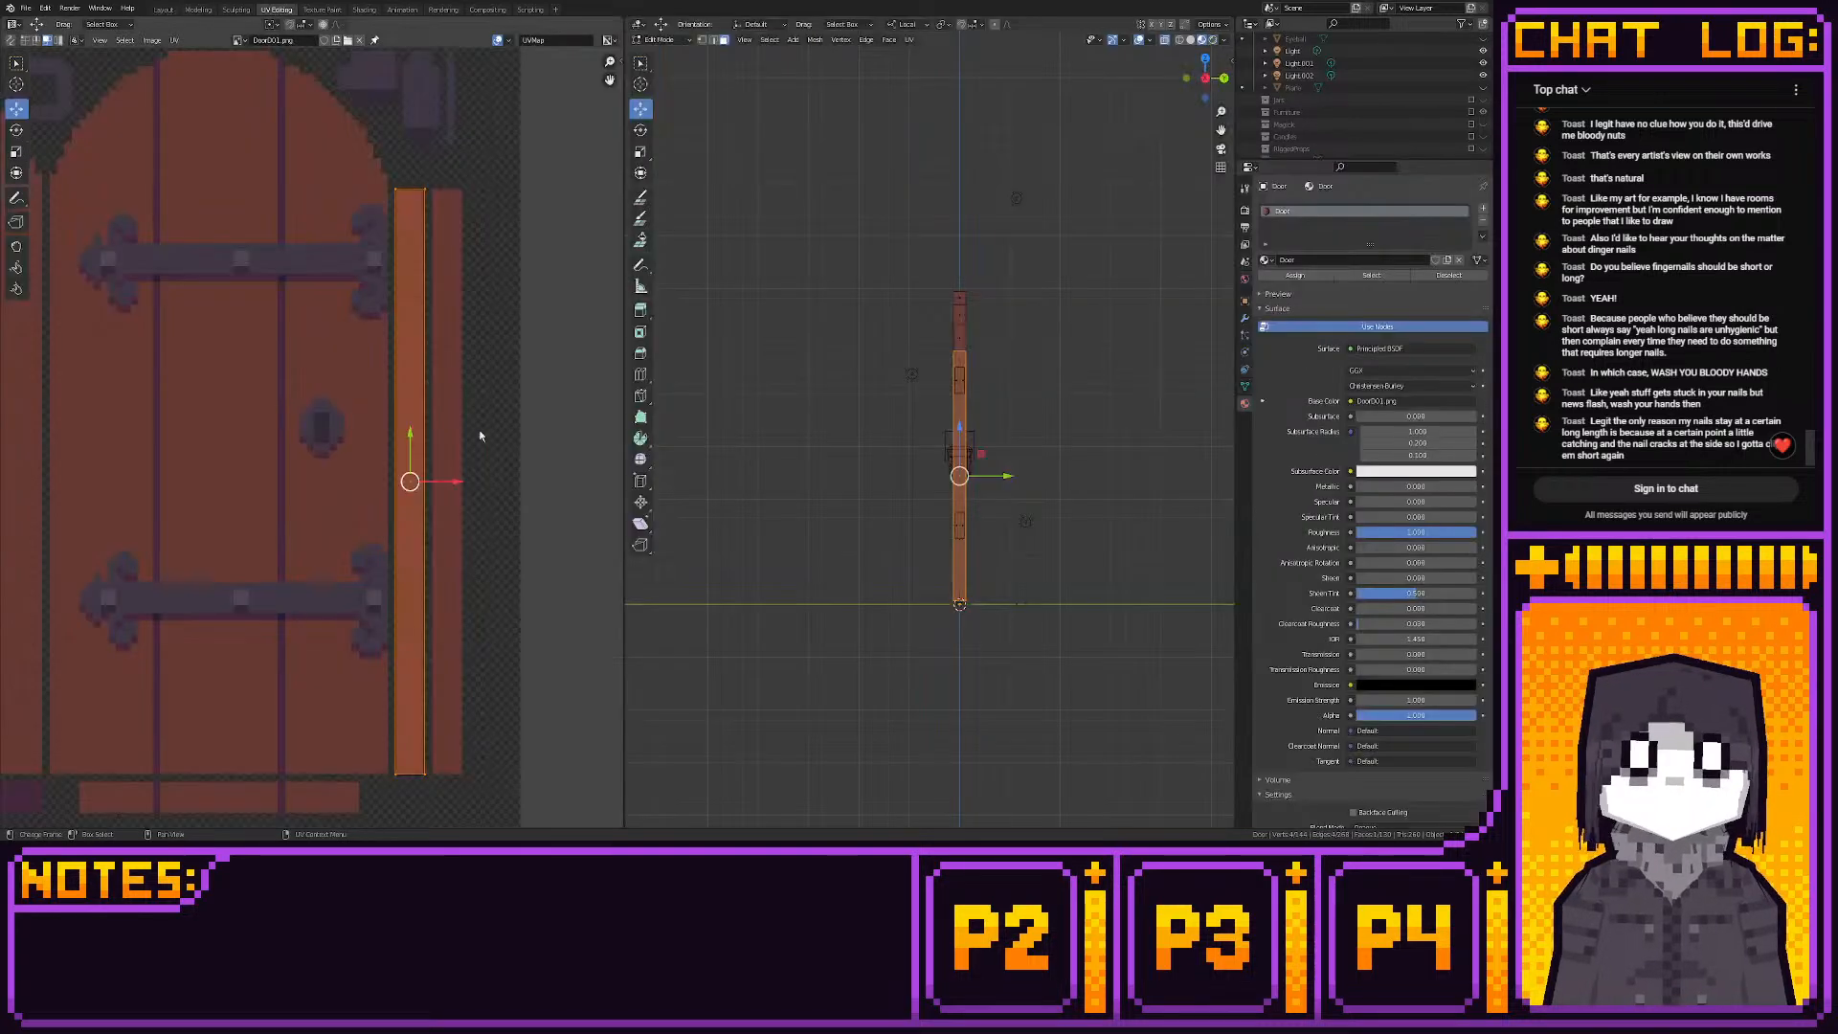
right_click(413, 446)
left_click(387, 533)
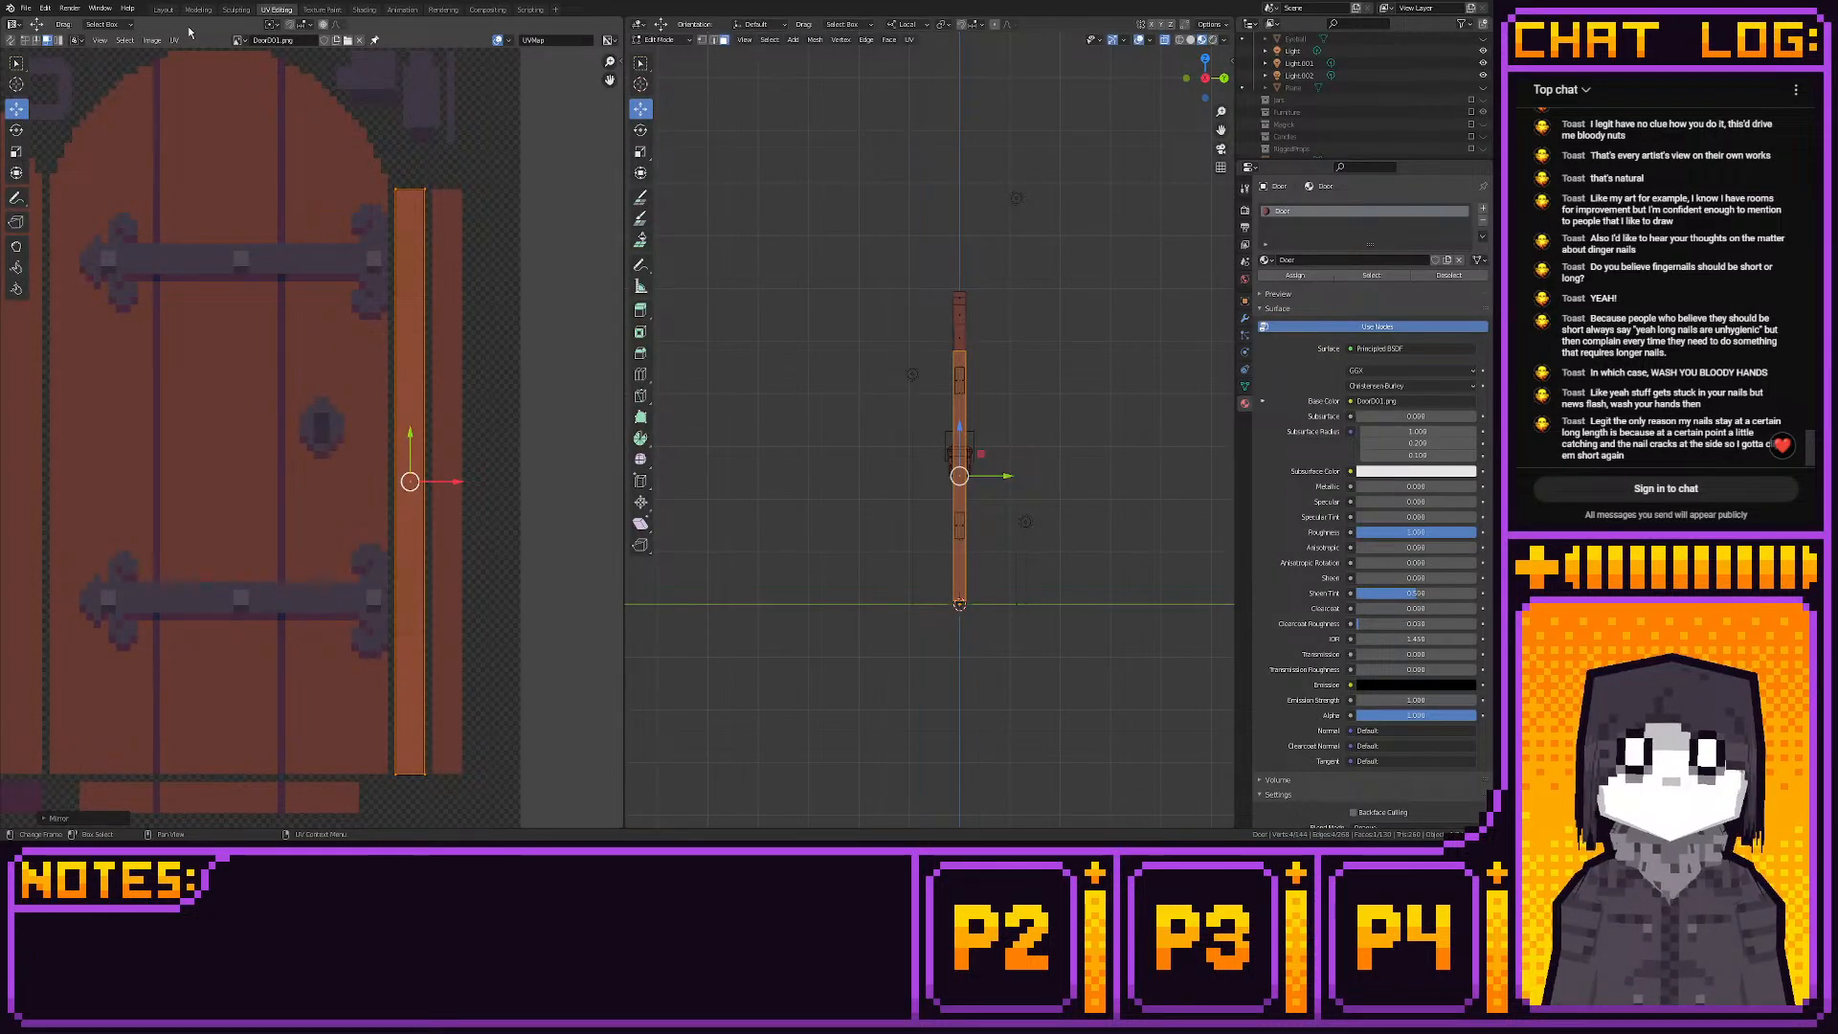
left_click(163, 10)
middle_click_drag(843, 457, 628, 439)
left_click(276, 10)
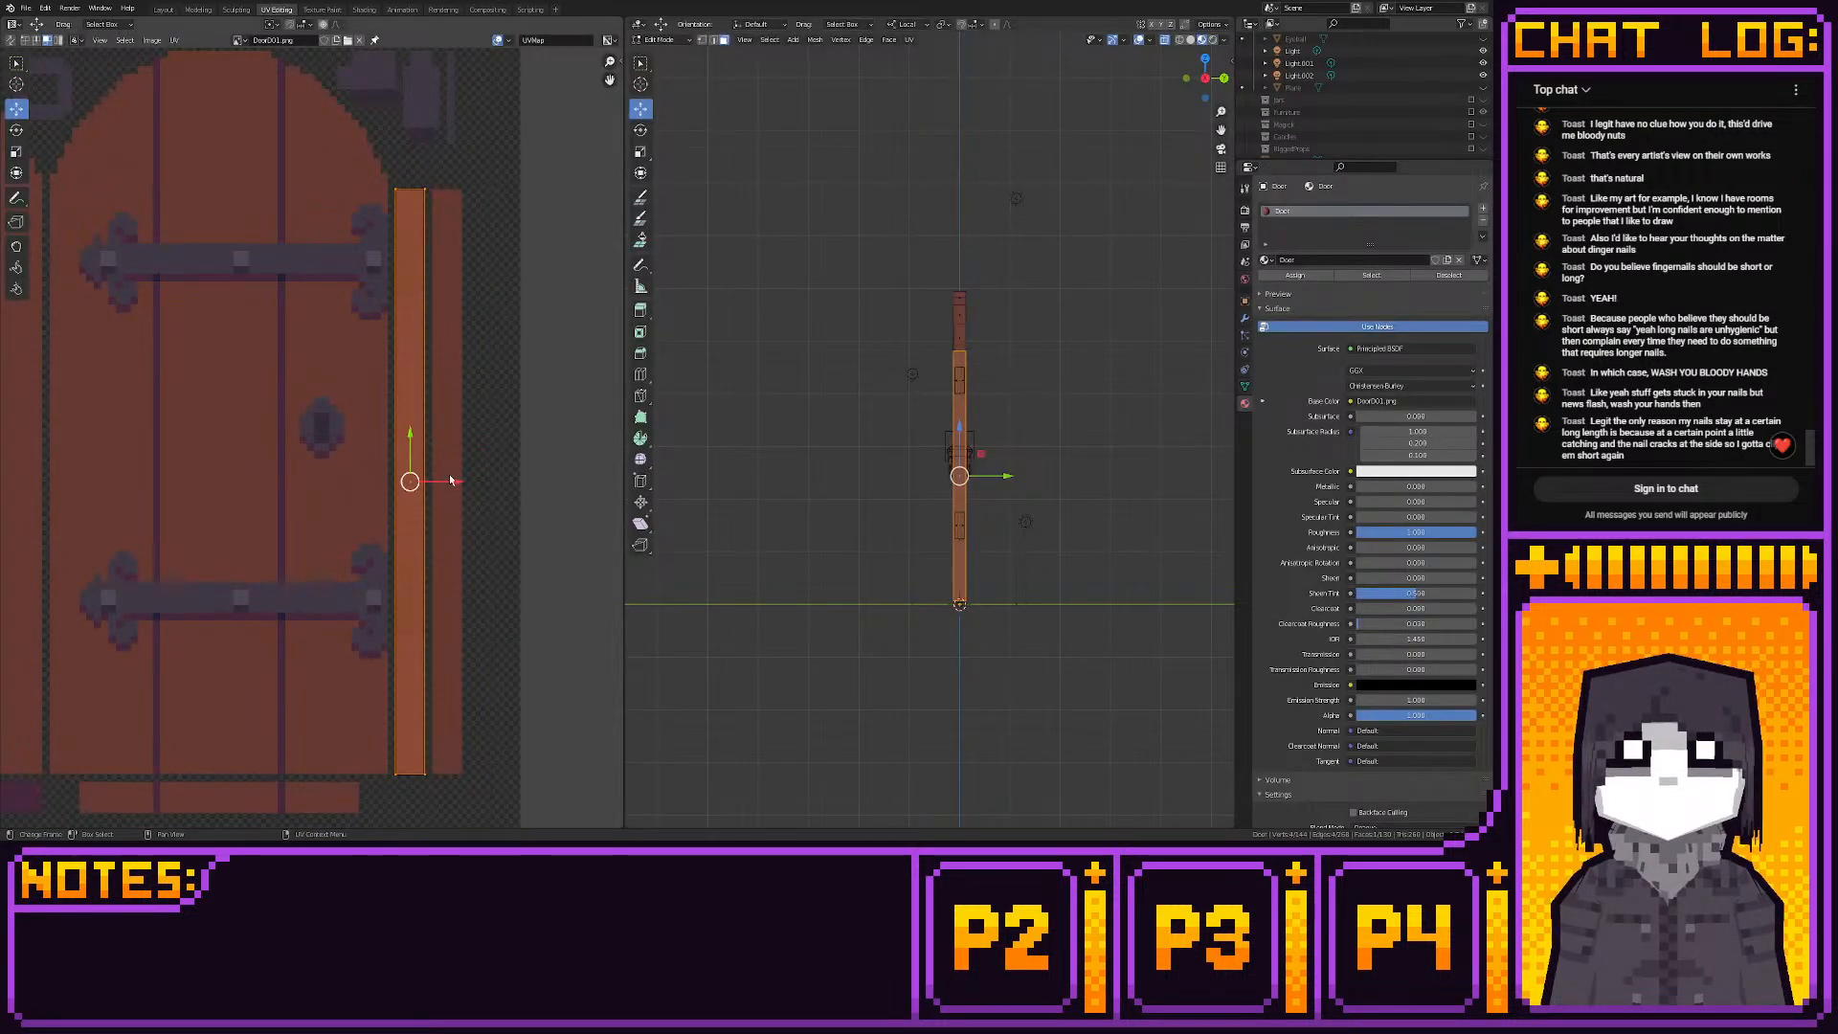
Try the hinge-side edge UVs on the adjacent brown strip, snapped to pixels, and inspect the door edge in the layout view
left_click_drag(456, 479, 502, 488)
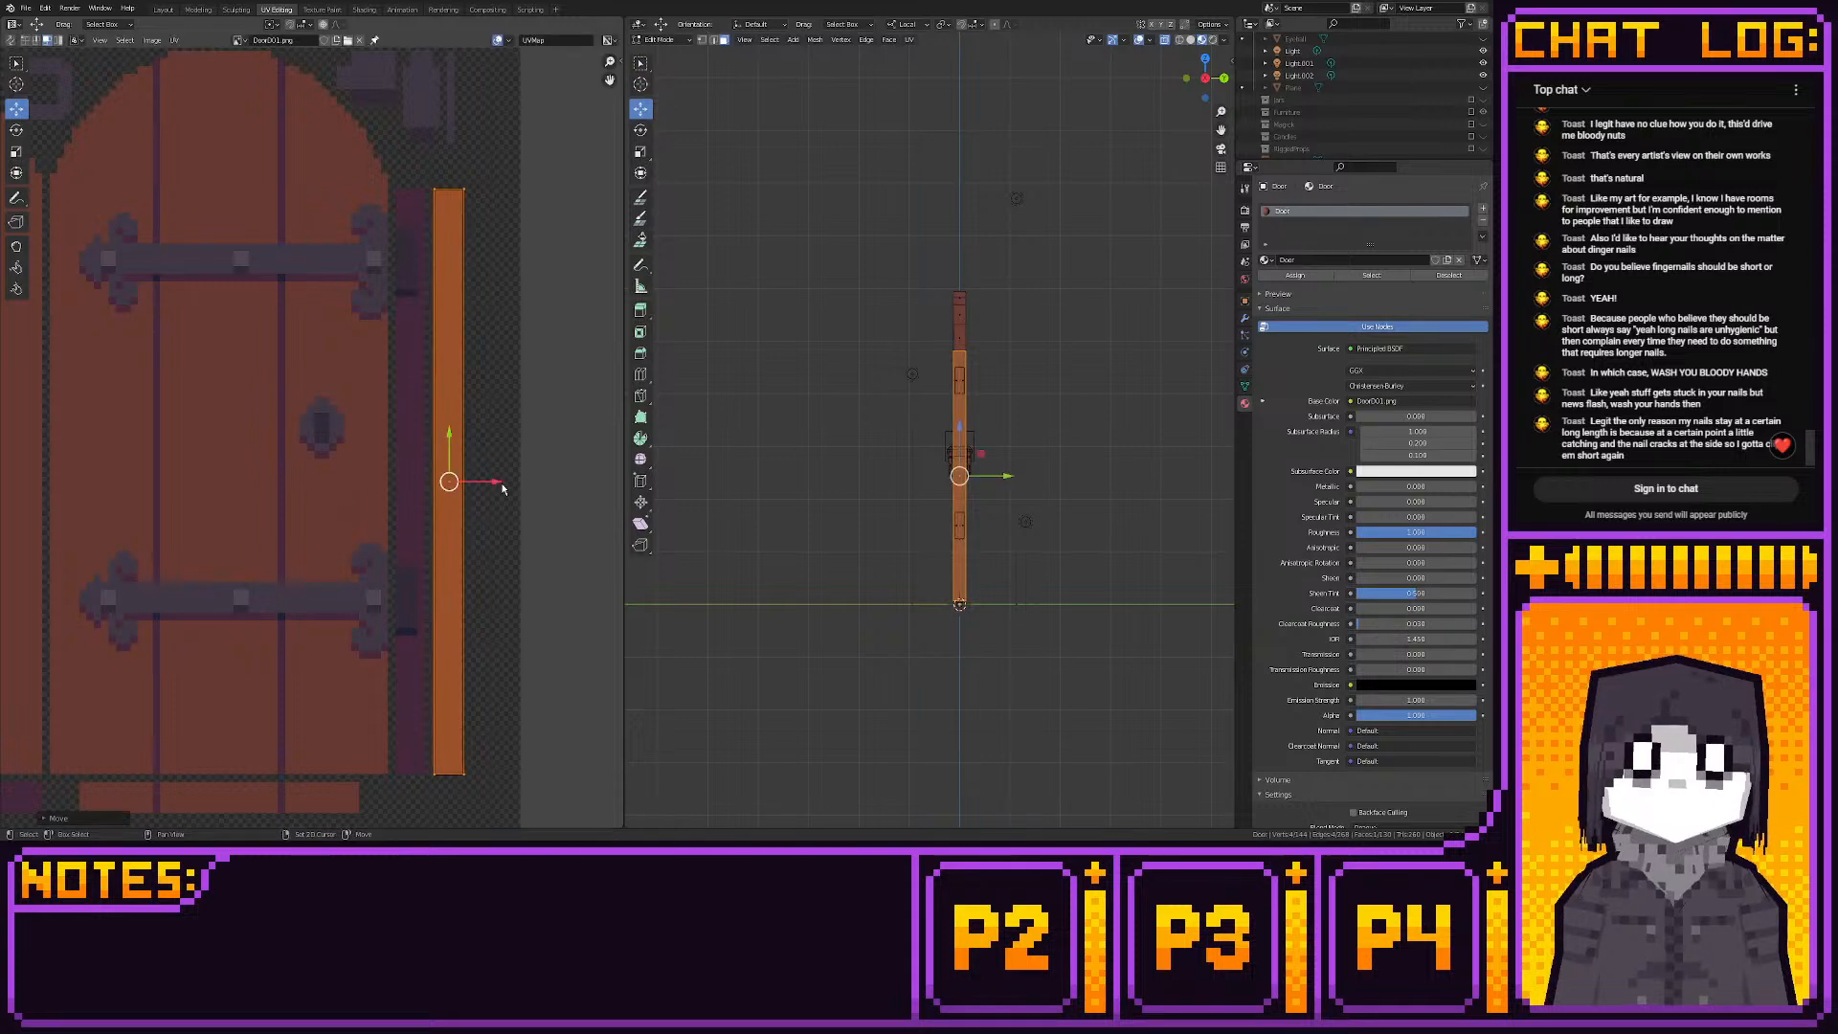
key("shift+s")
left_click(443, 488)
middle_click_drag(1053, 450, 933, 448)
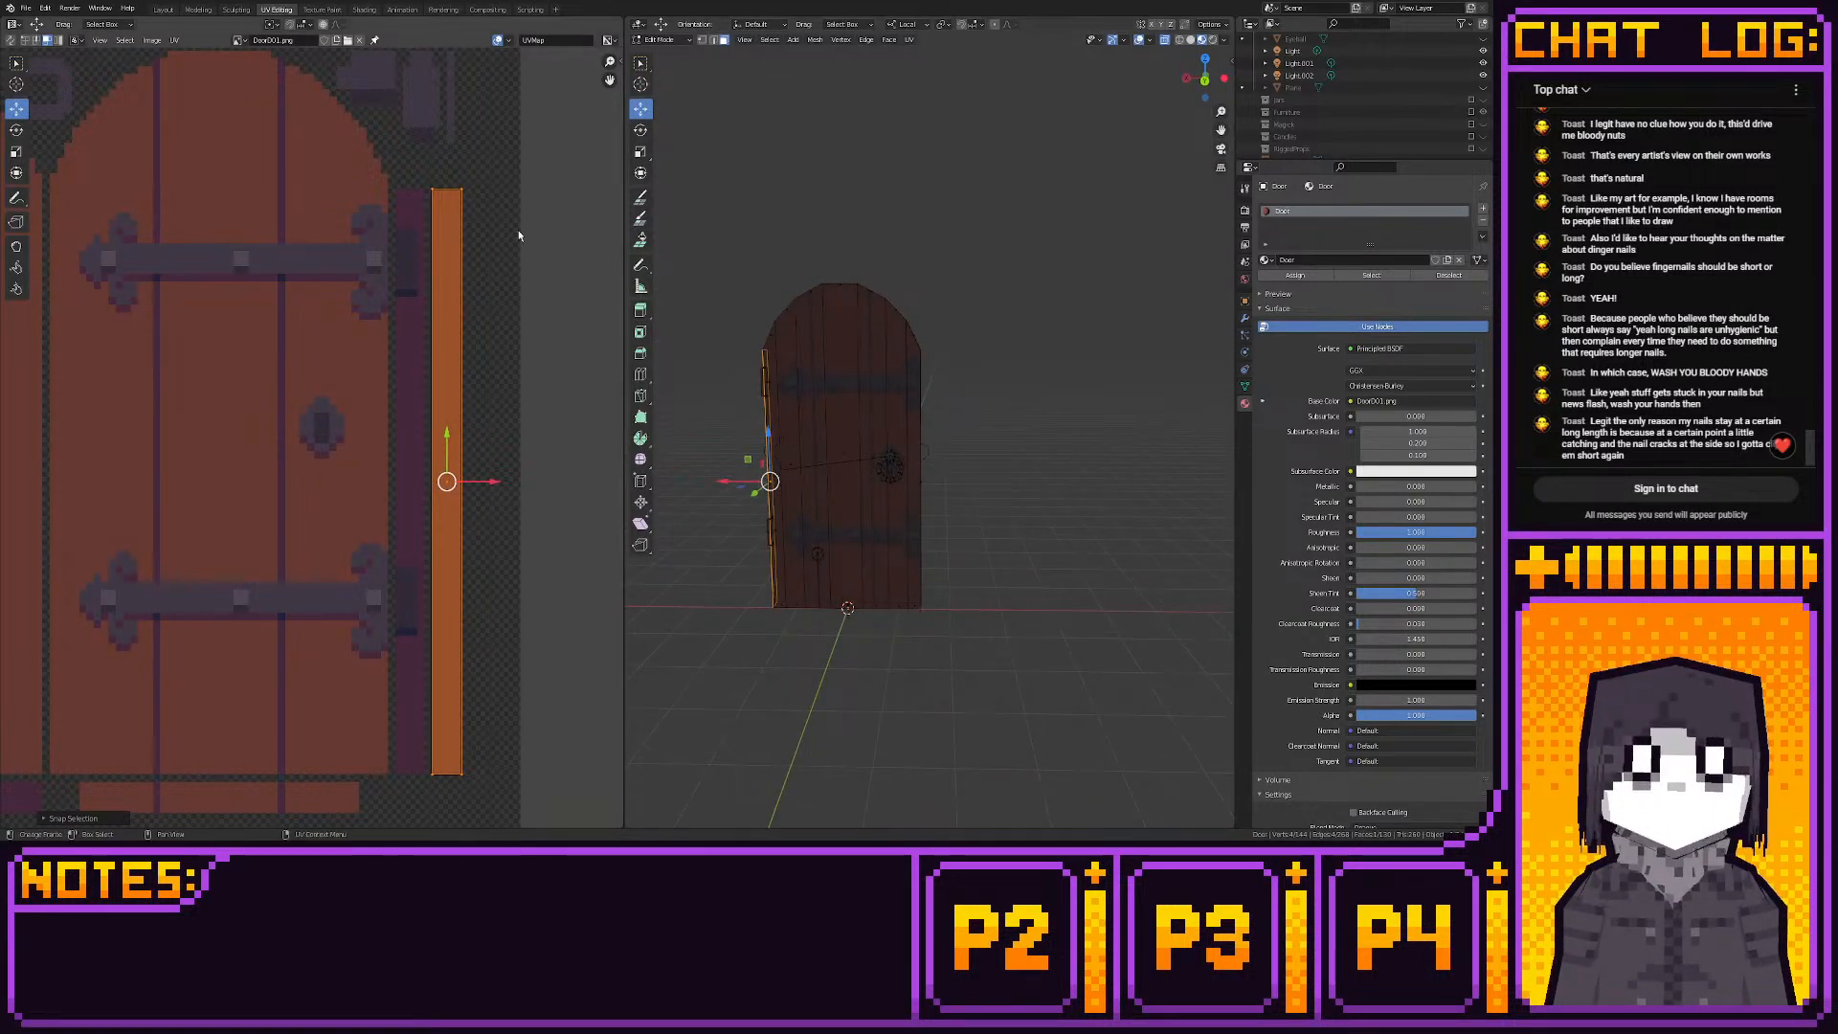
left_click(163, 8)
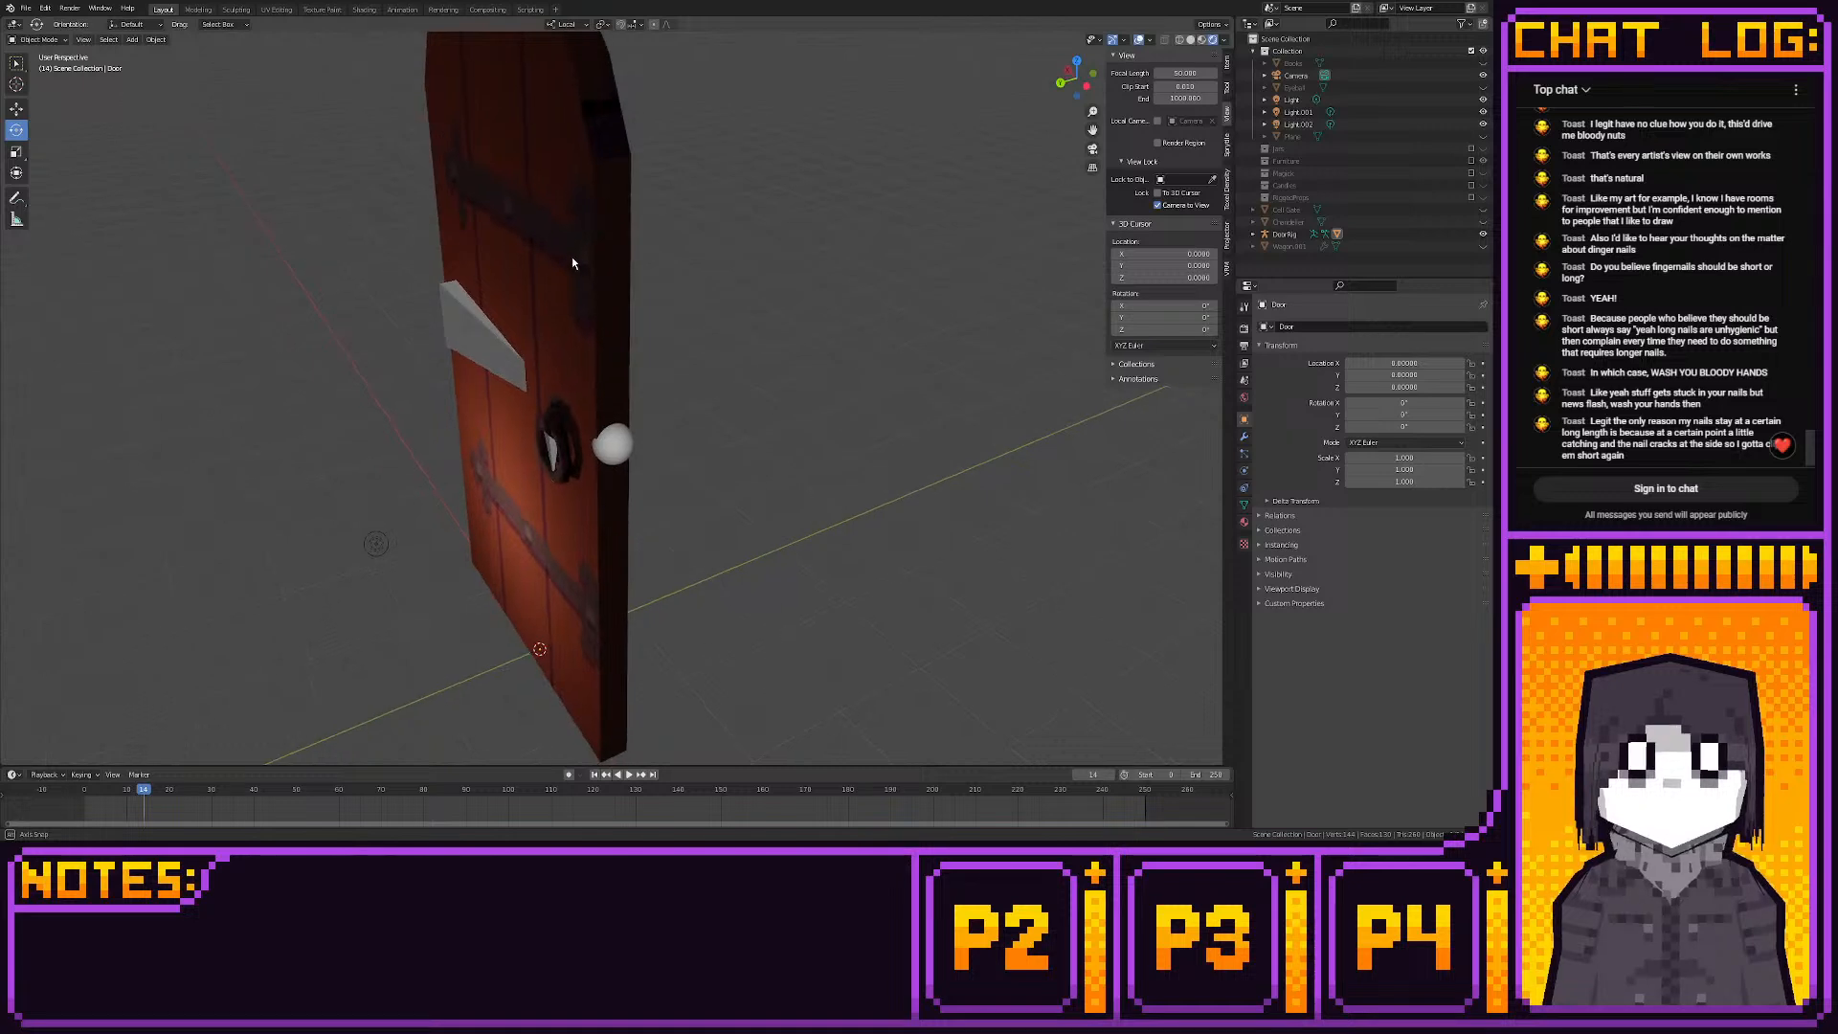
middle_click_drag(572, 257, 725, 251)
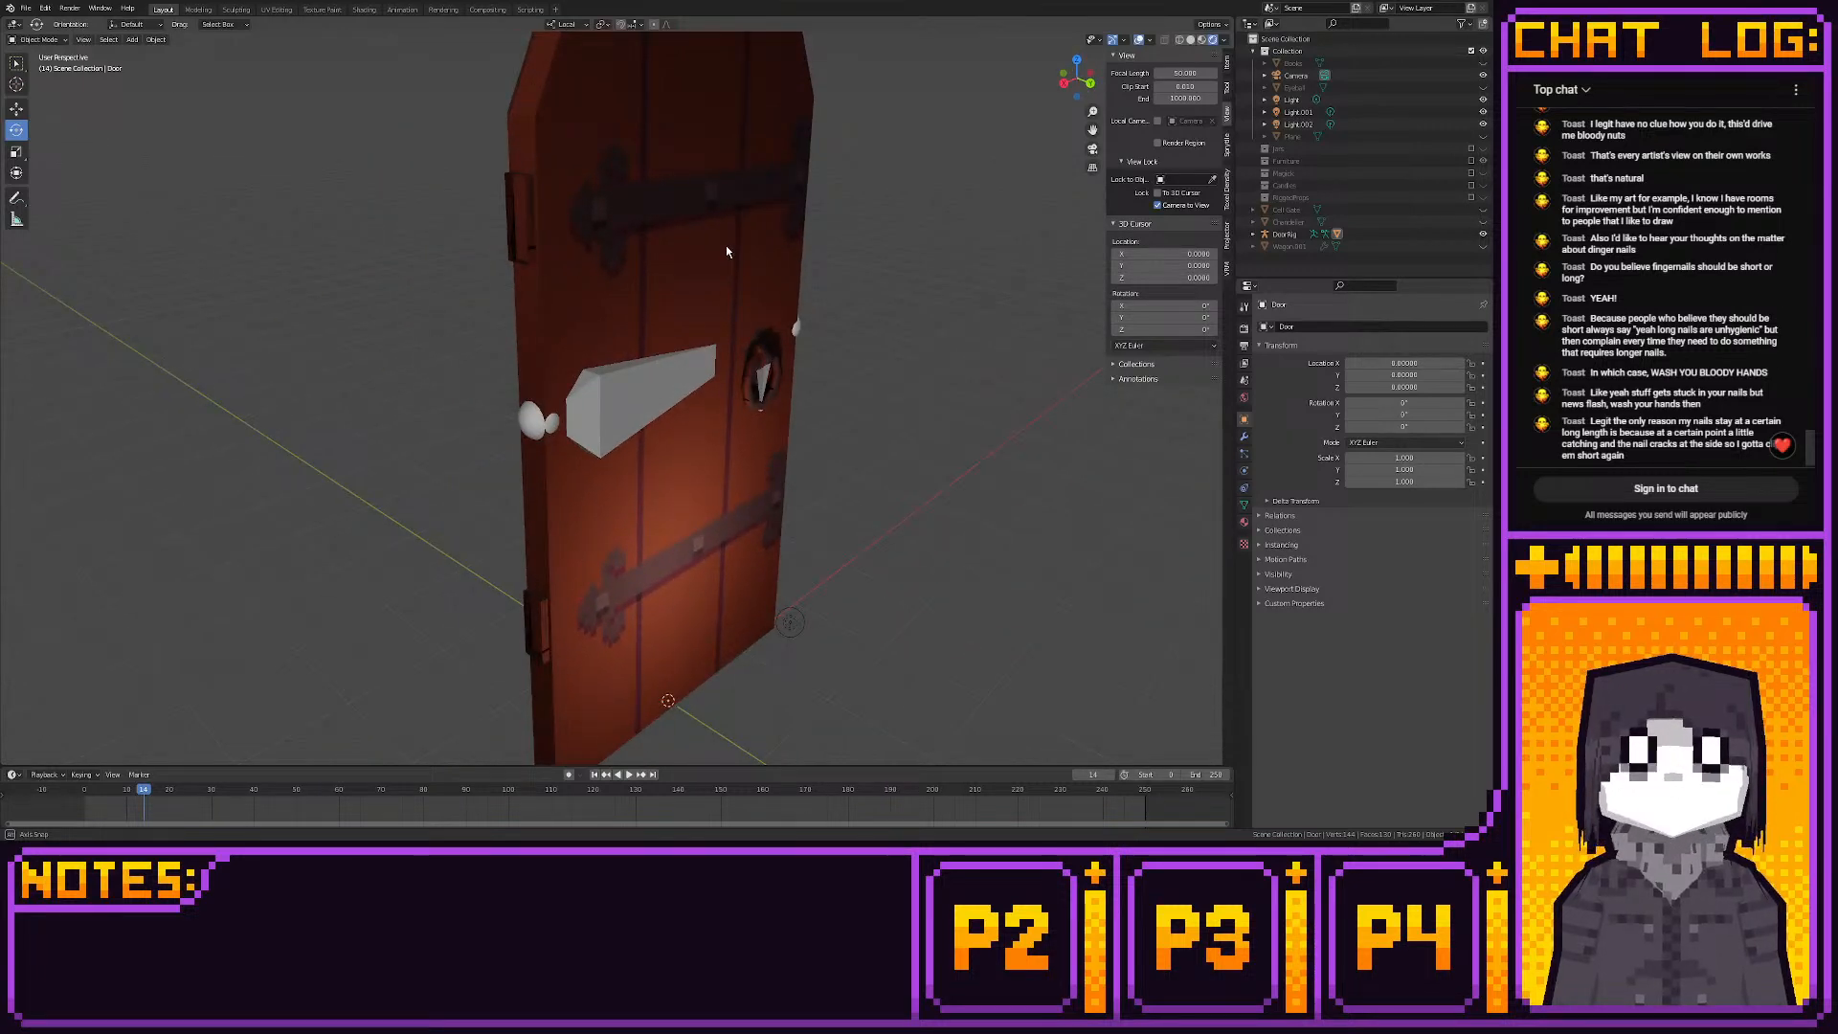
left_click(277, 8)
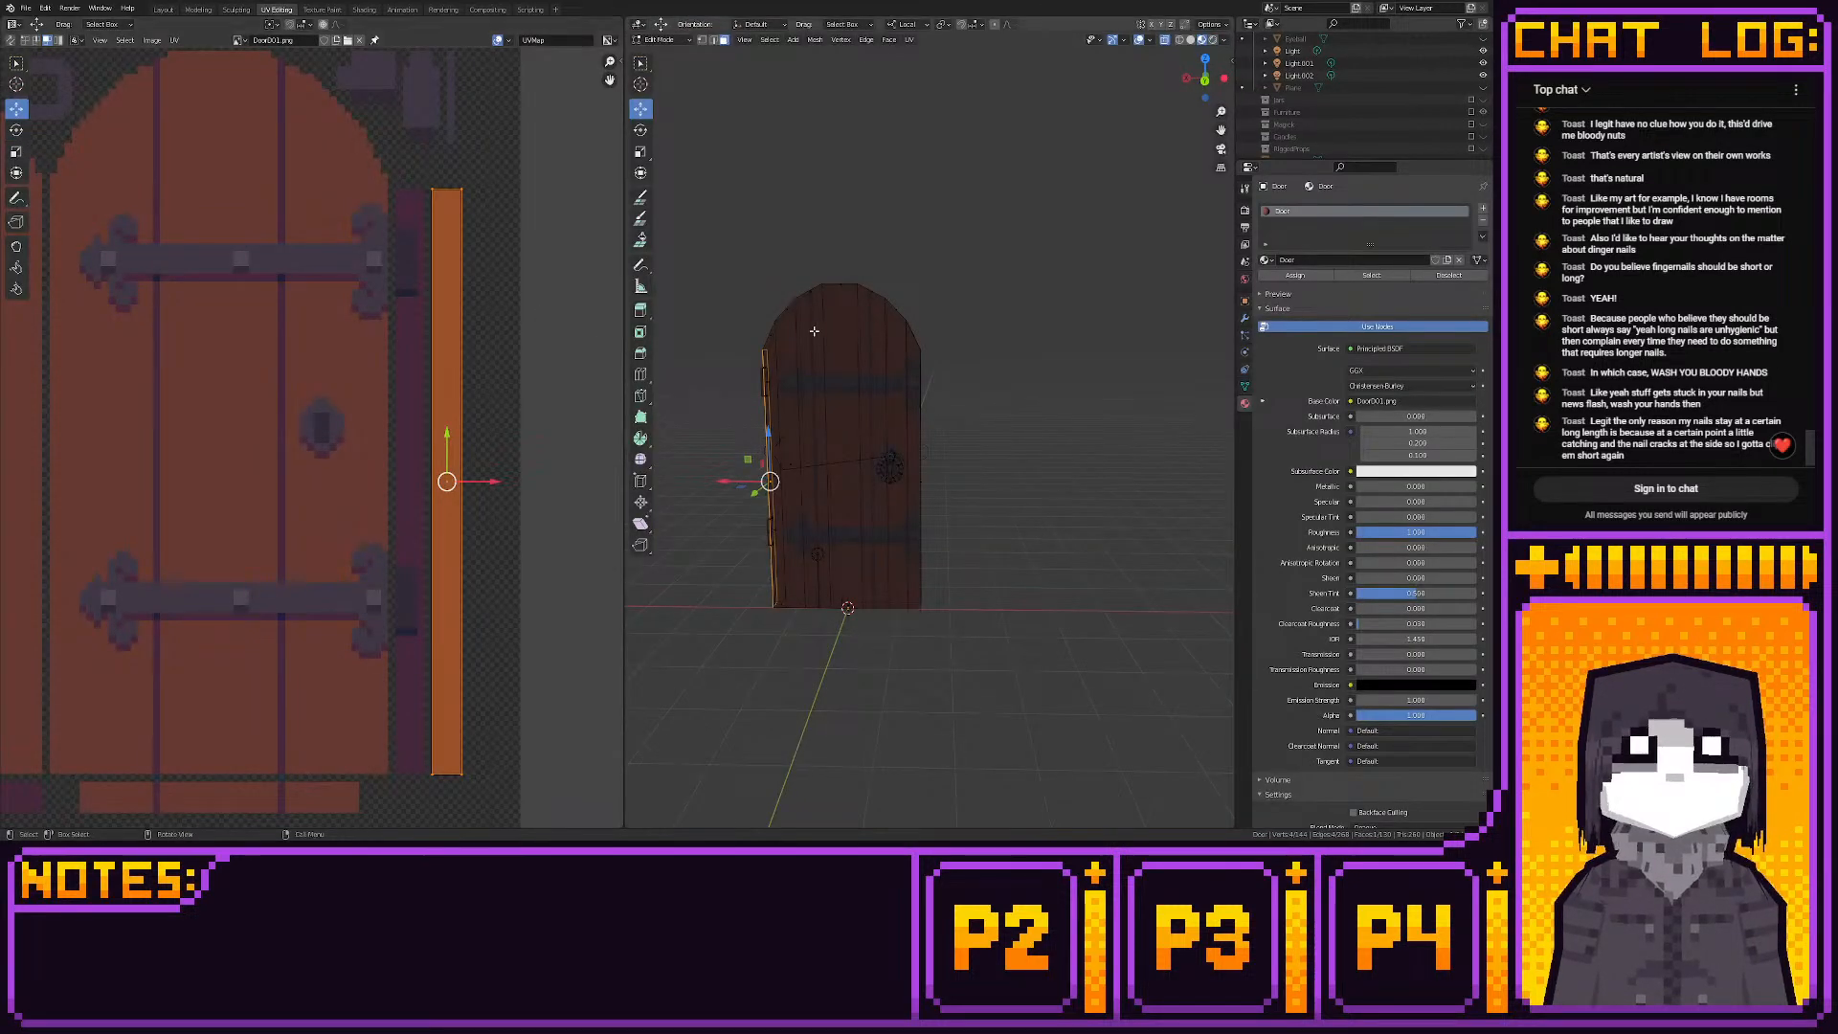
Undo the hinge-side edge UVs' move and snap onto the brown strip
left_click_drag(1206, 82, 1091, 287)
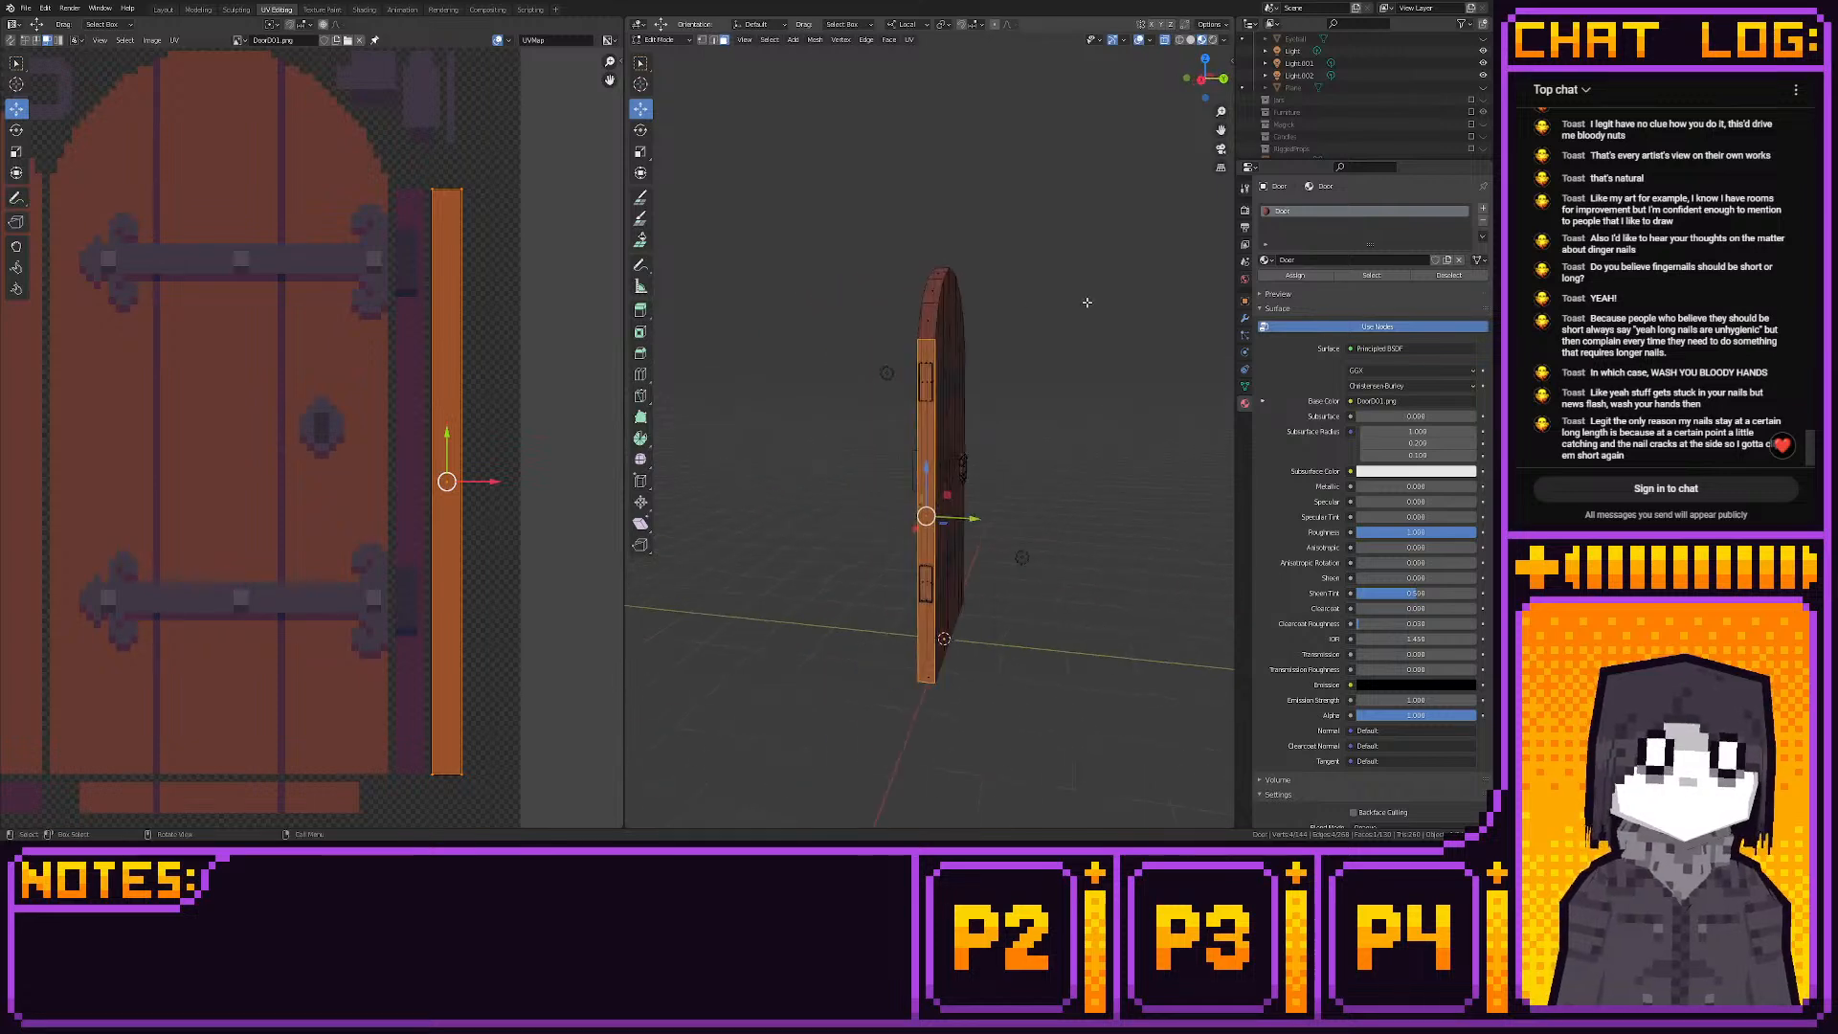
key("Tab")
key("Tab")
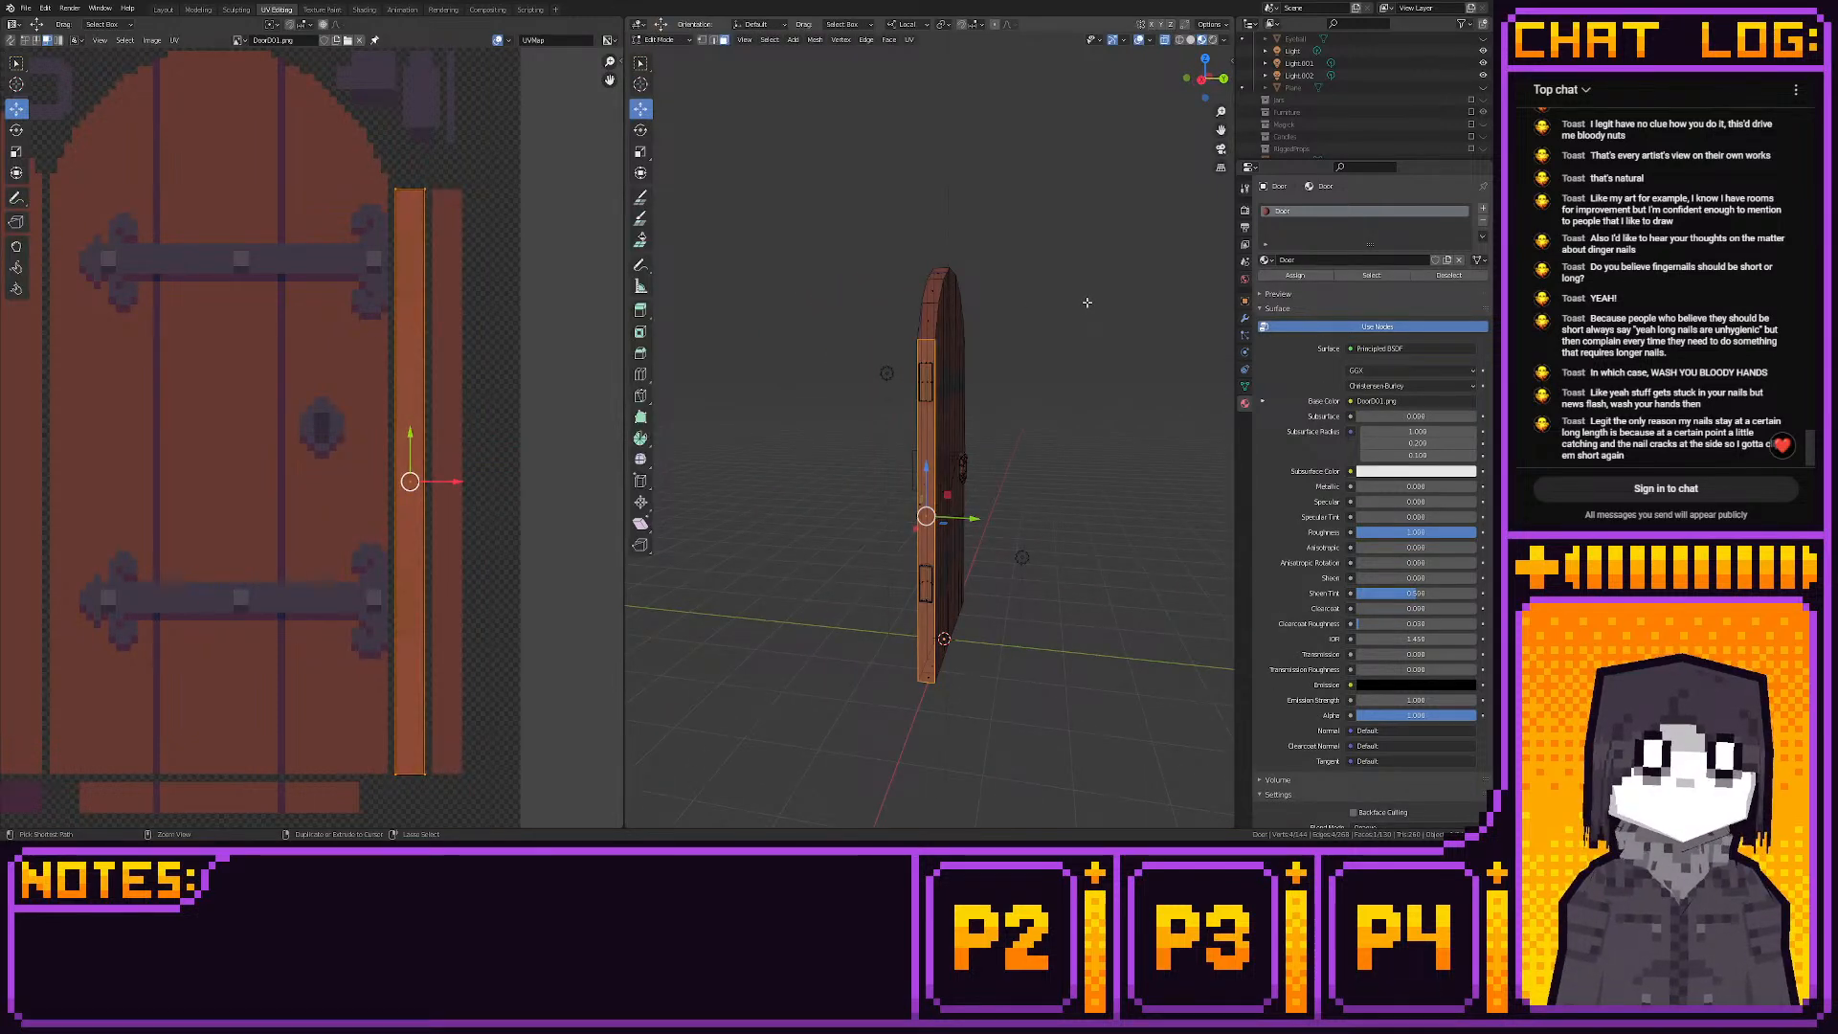
View the door's iron-strapped side straight on in Edit Mode and turn off X-ray display
key("Tab")
left_click(1224, 78)
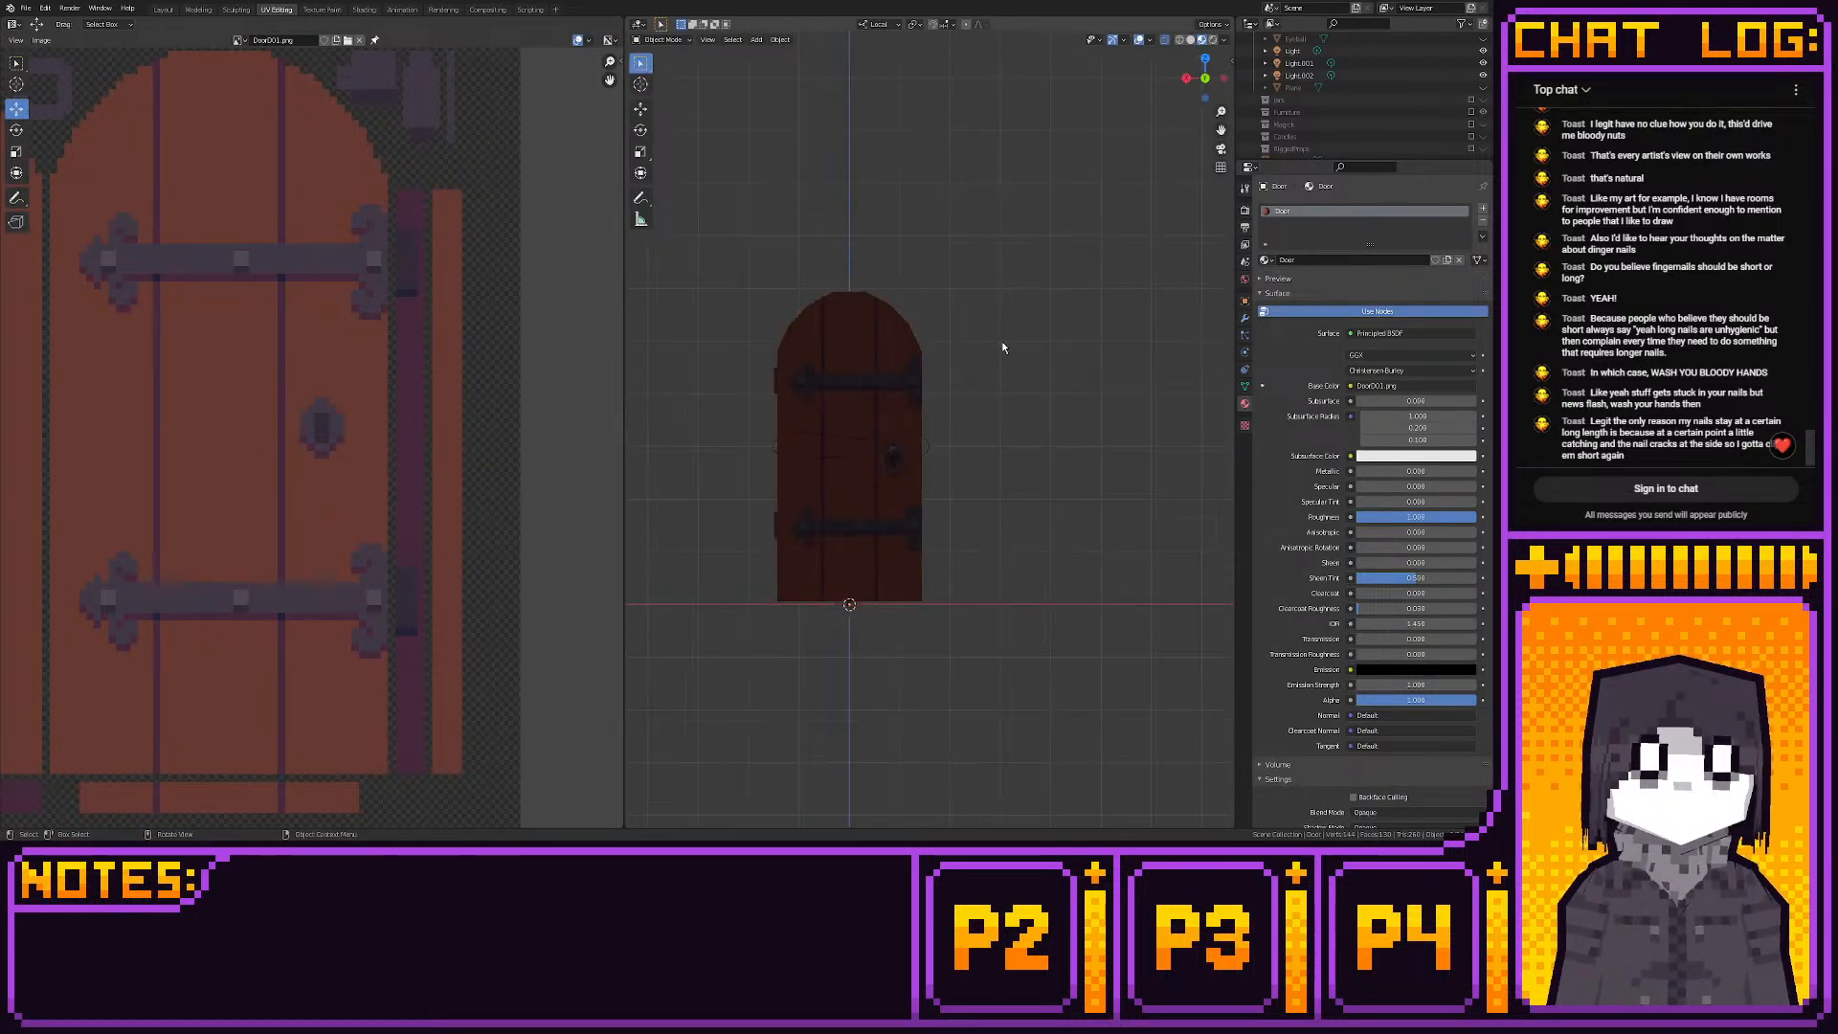
left_click(833, 423)
key("Tab")
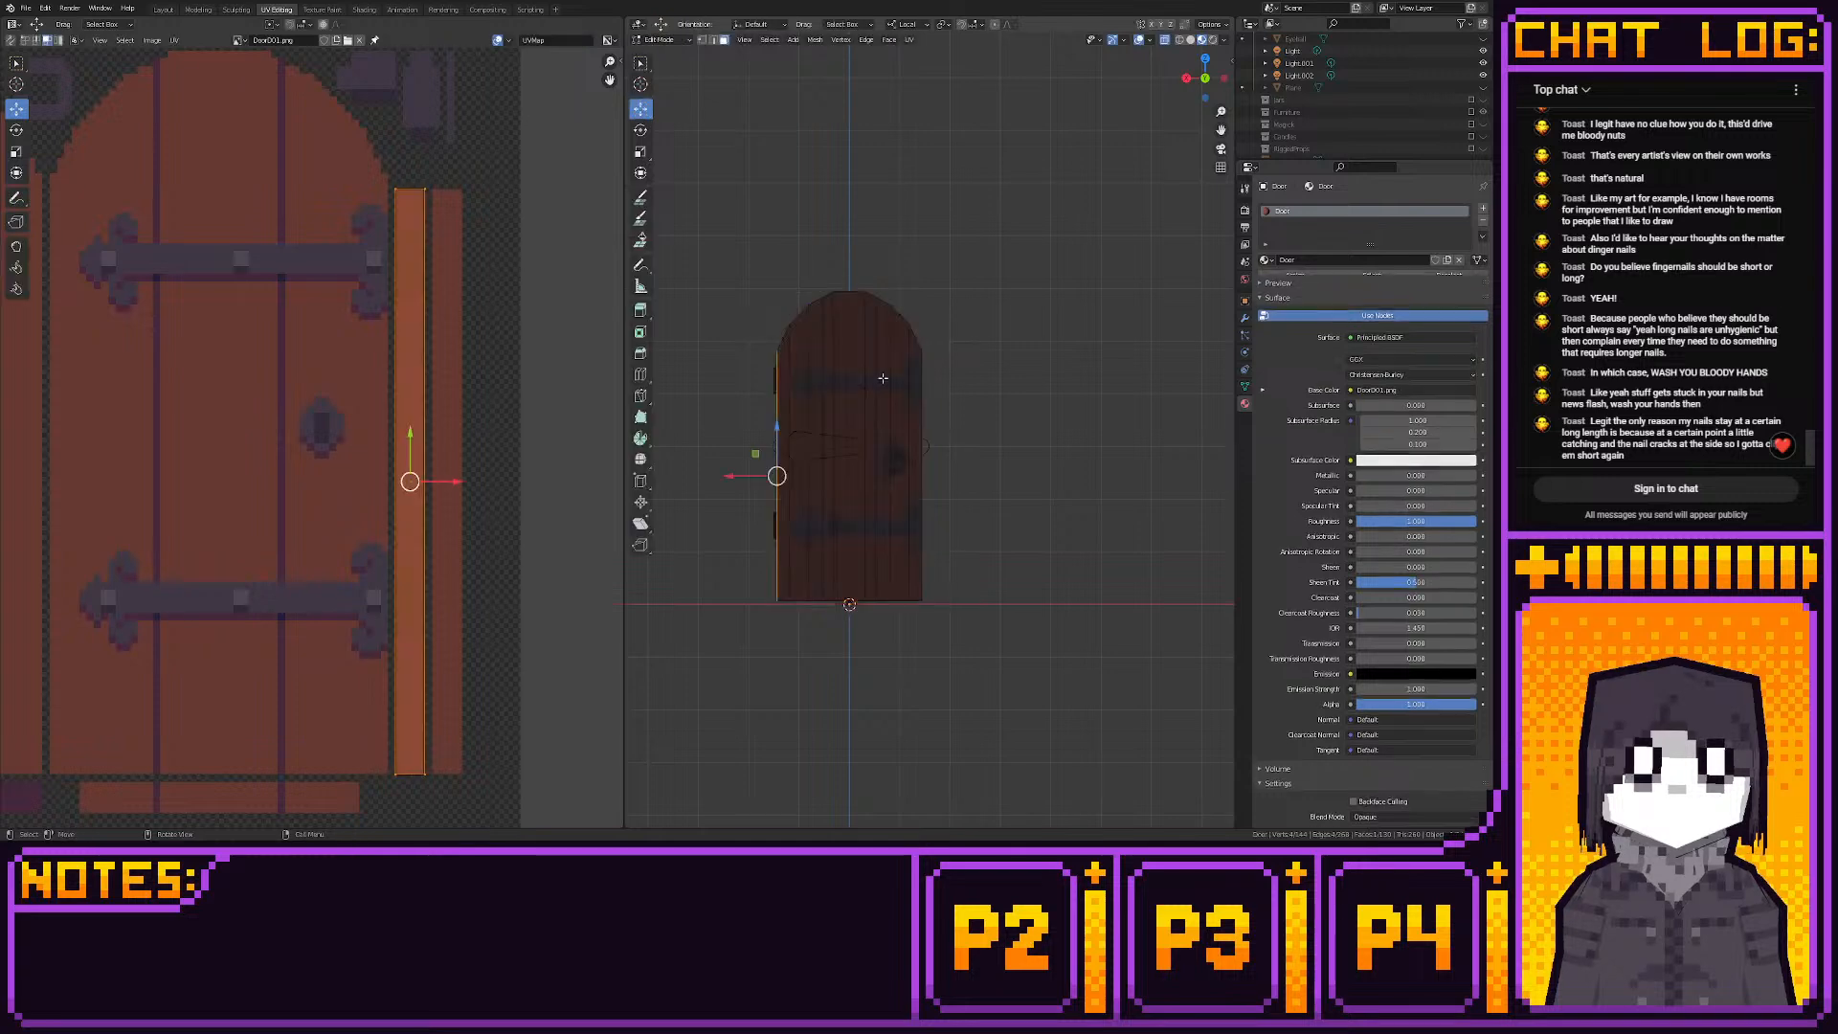
key("a")
key("ctrl+z")
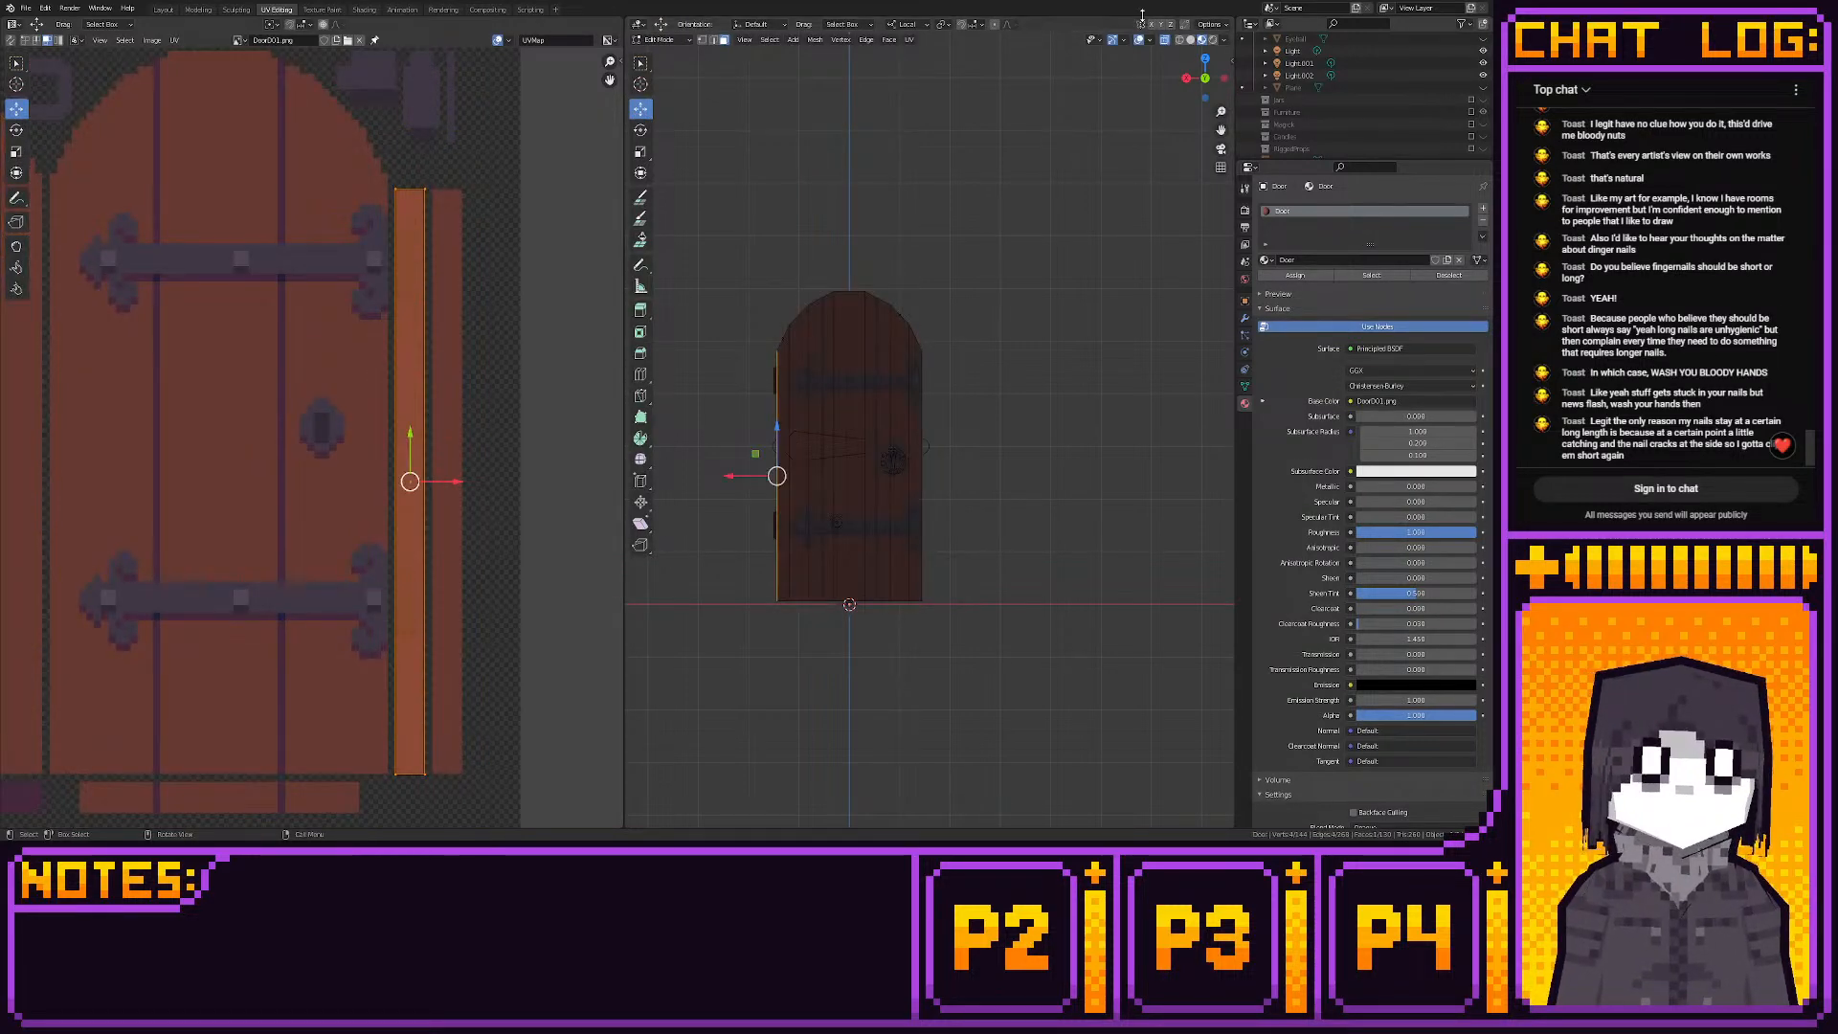
left_click(1165, 40)
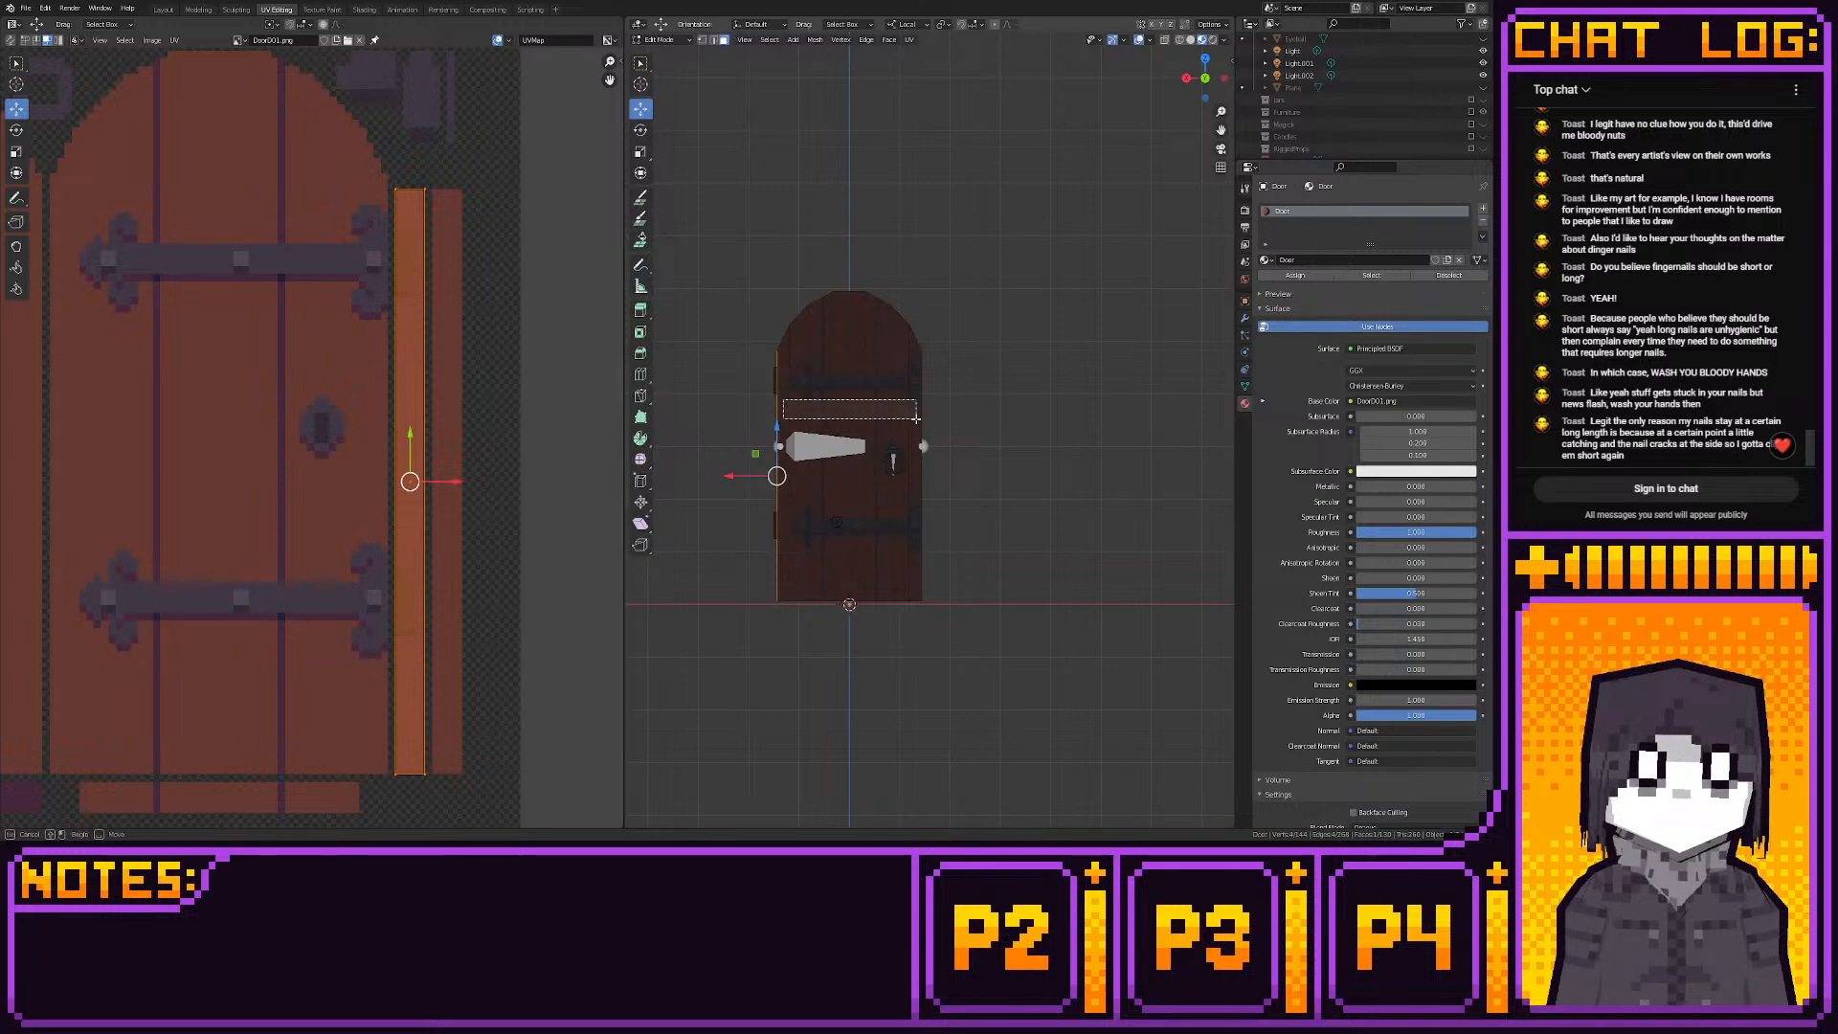
Select the plank faces on the iron-strapped side, mirror their UVs over the door sprite and inspect the lit door
key("a")
right_click(336, 376)
left_click(336, 379)
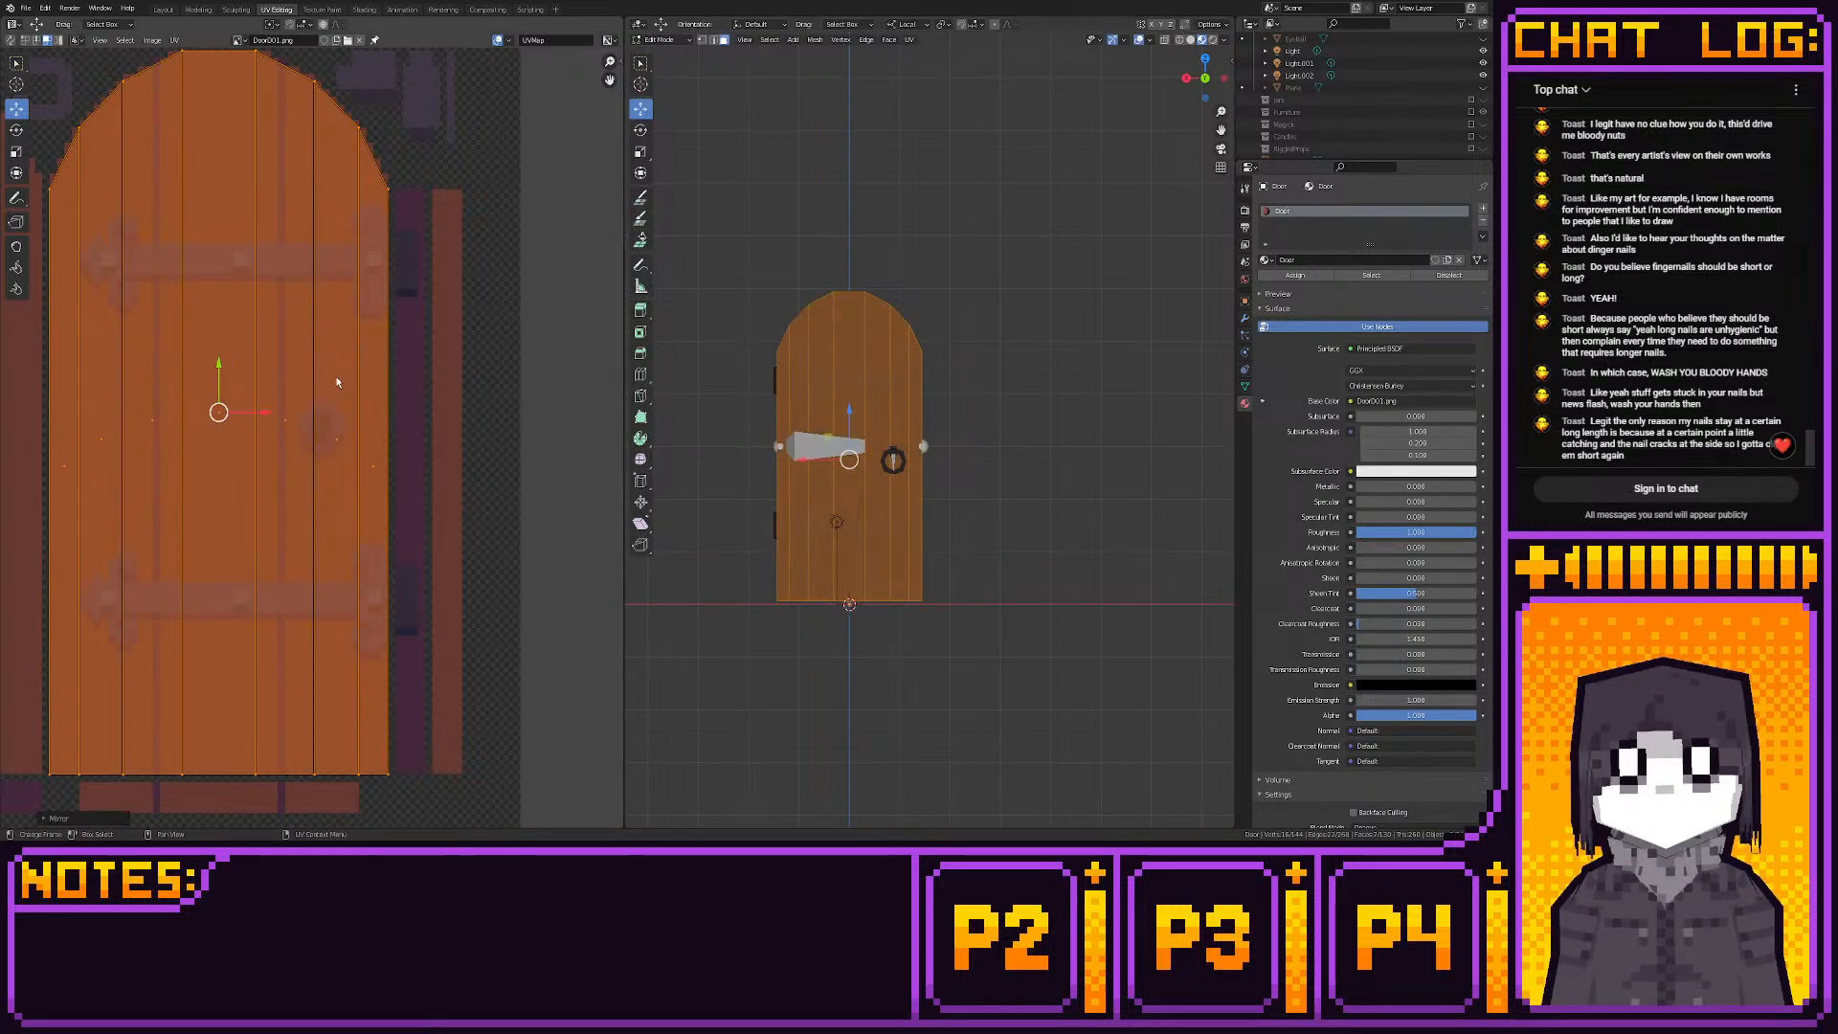
left_click(164, 9)
middle_click_drag(848, 418, 733, 408)
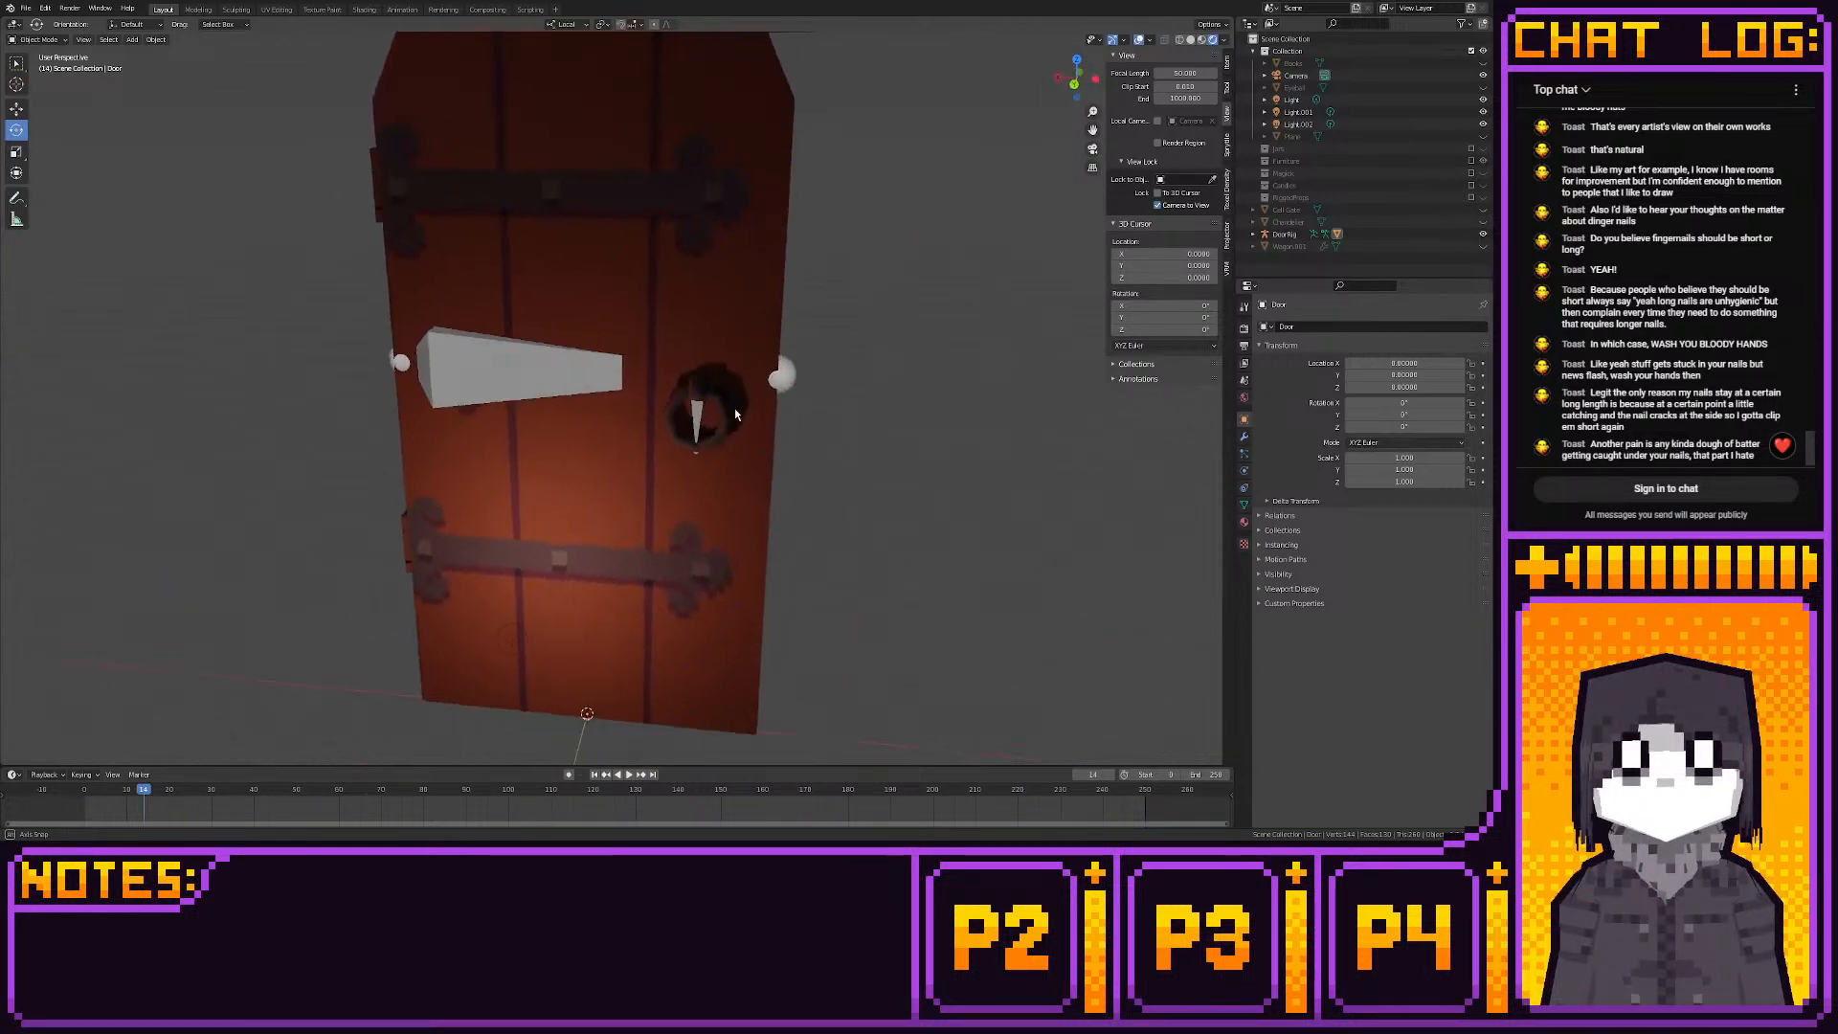
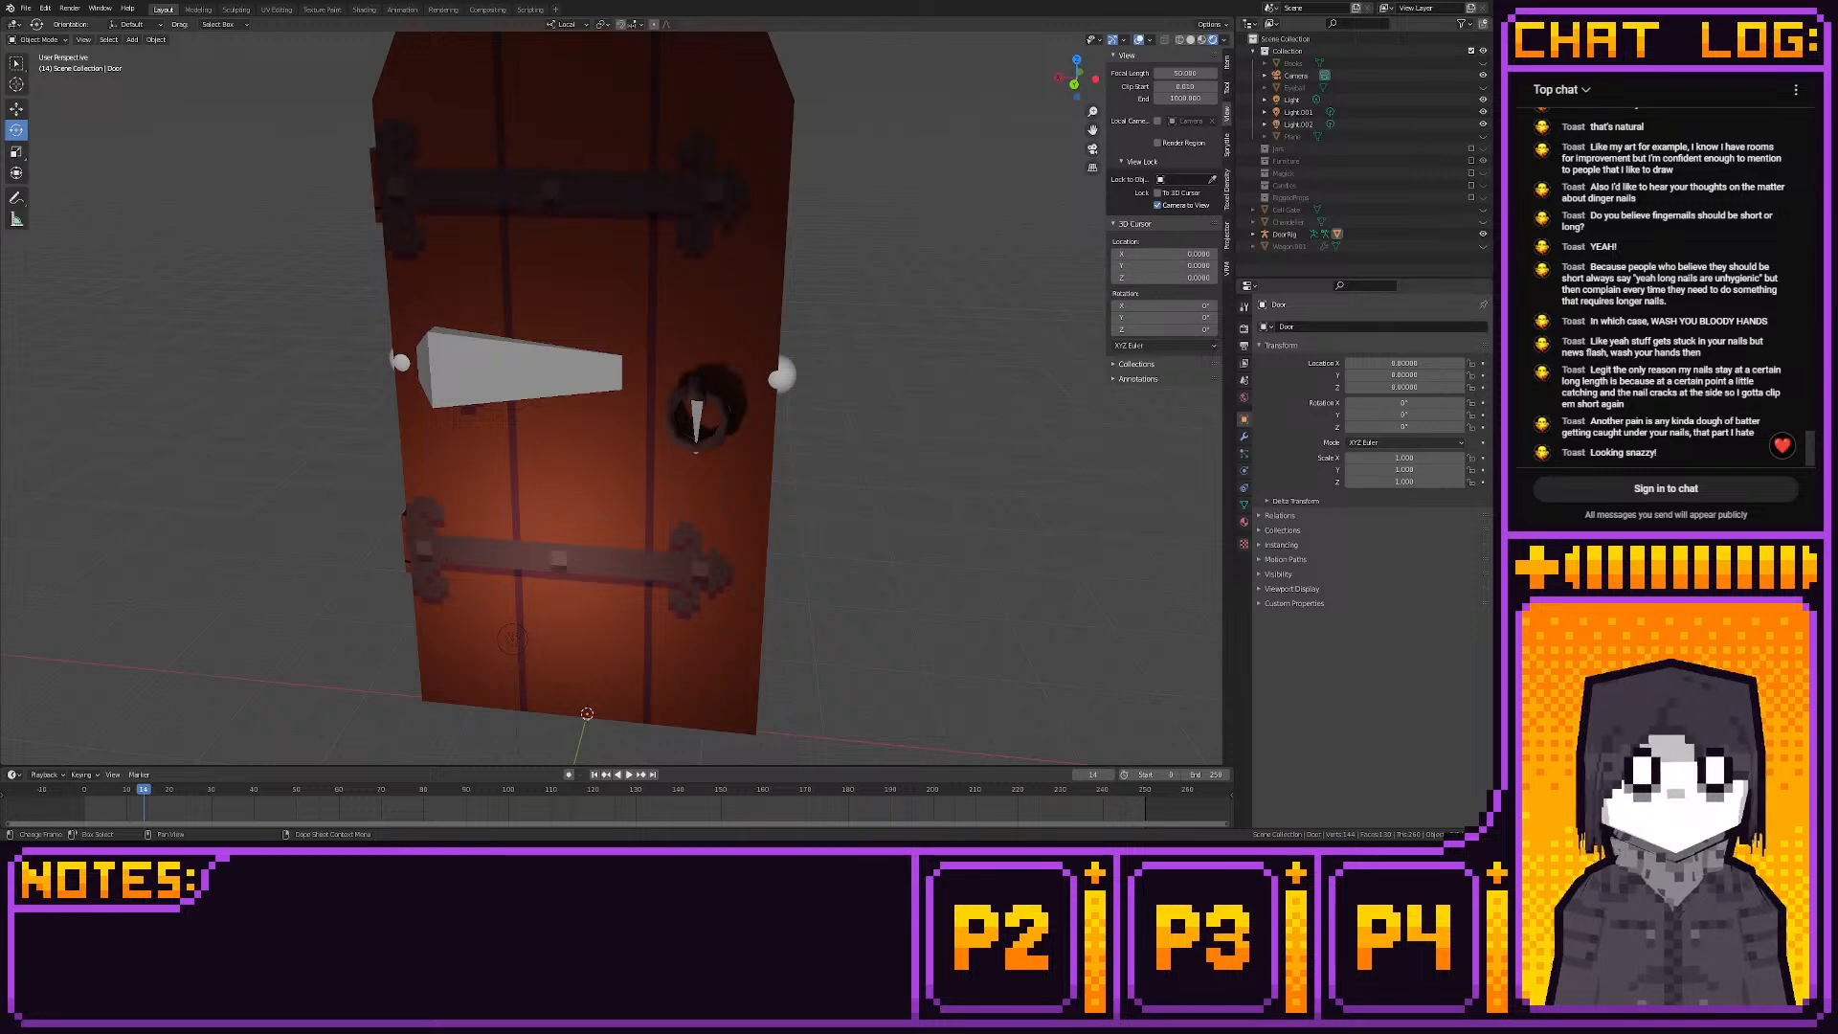
middle_click_drag(707, 572, 584, 289)
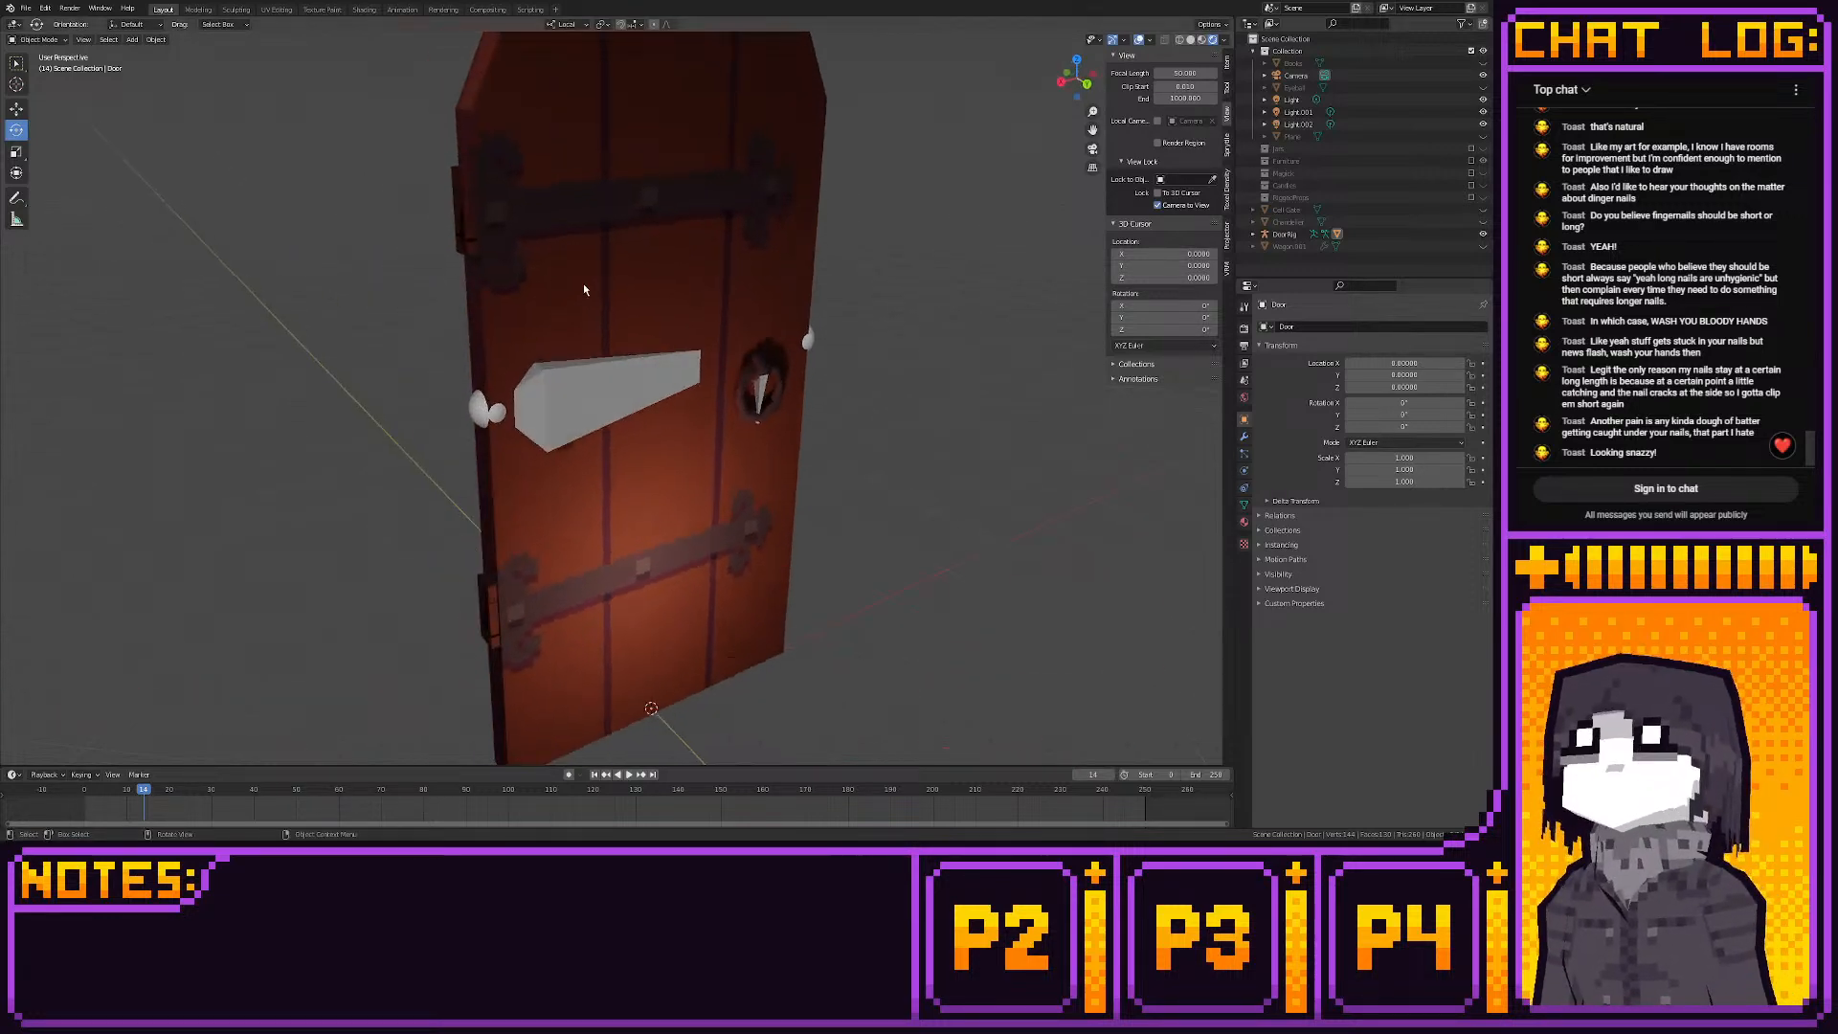
left_click(276, 9)
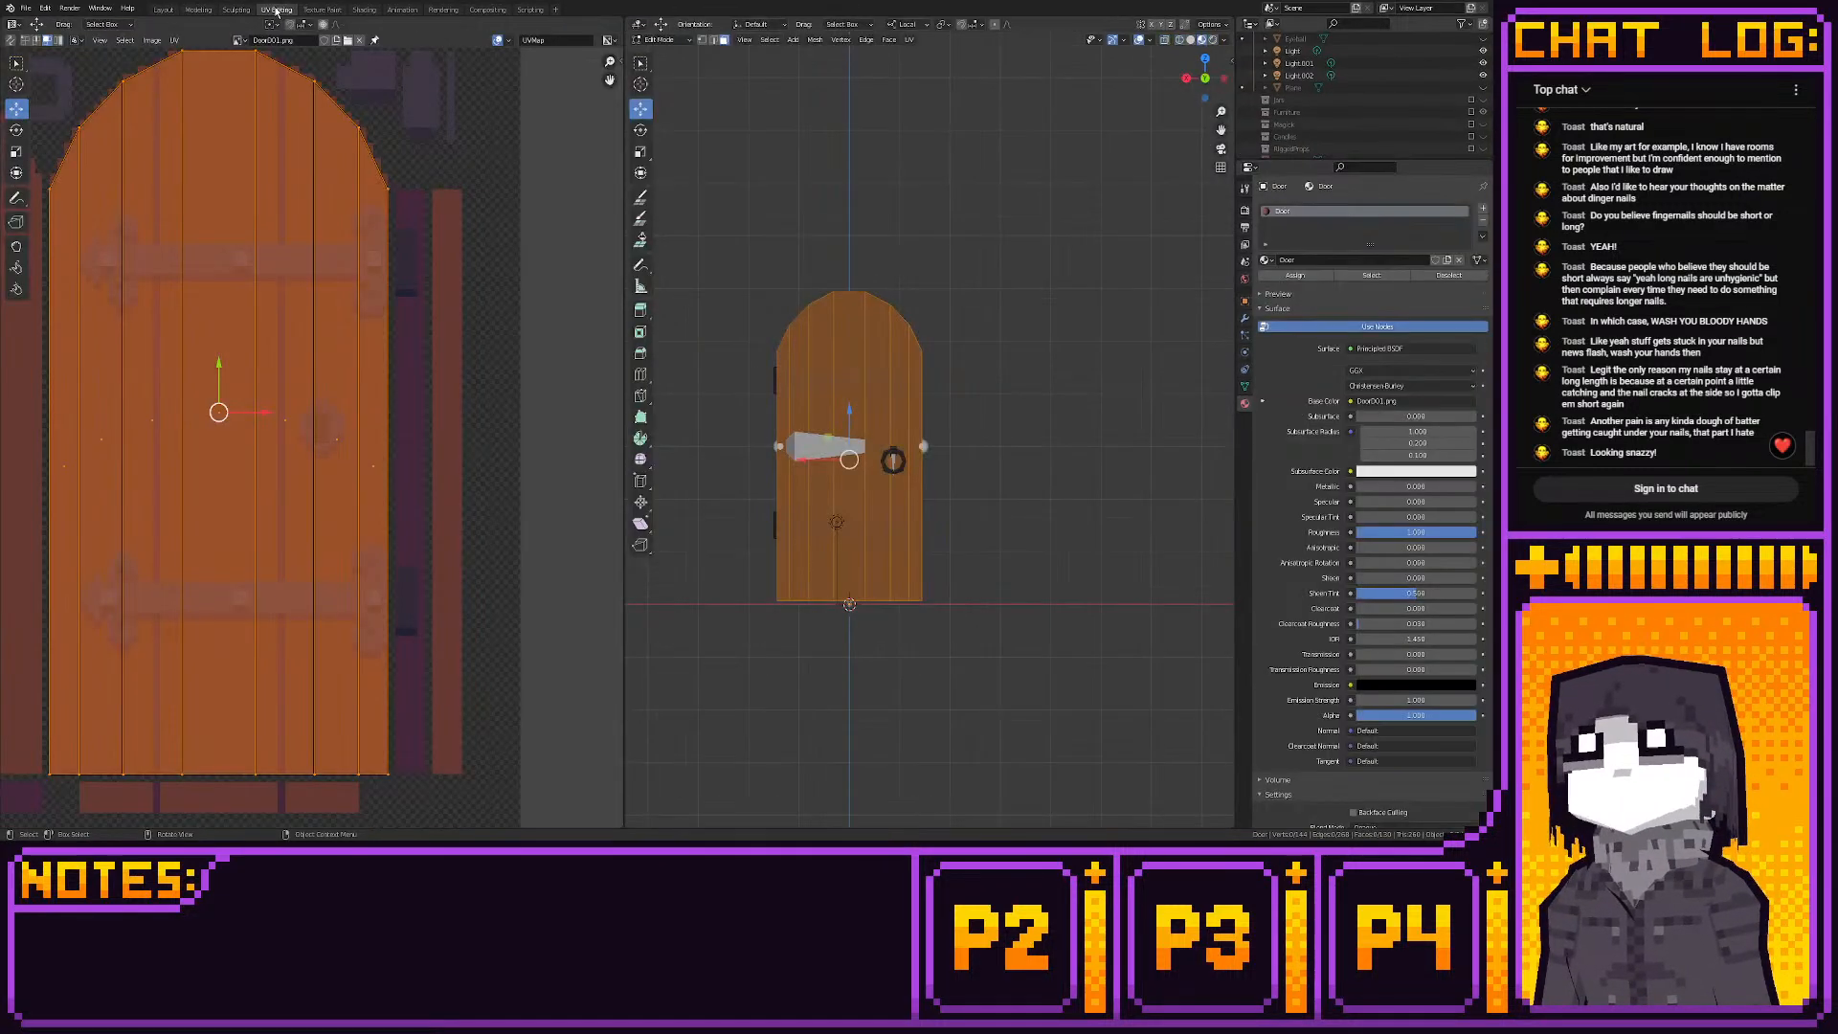
View the door straight on in wireframe shading and select the side faces of the upper hinge piece
middle_click_drag(763, 316, 948, 369, "shift")
scroll(907, 390, "up", 6)
key("Tab")
key("Tab")
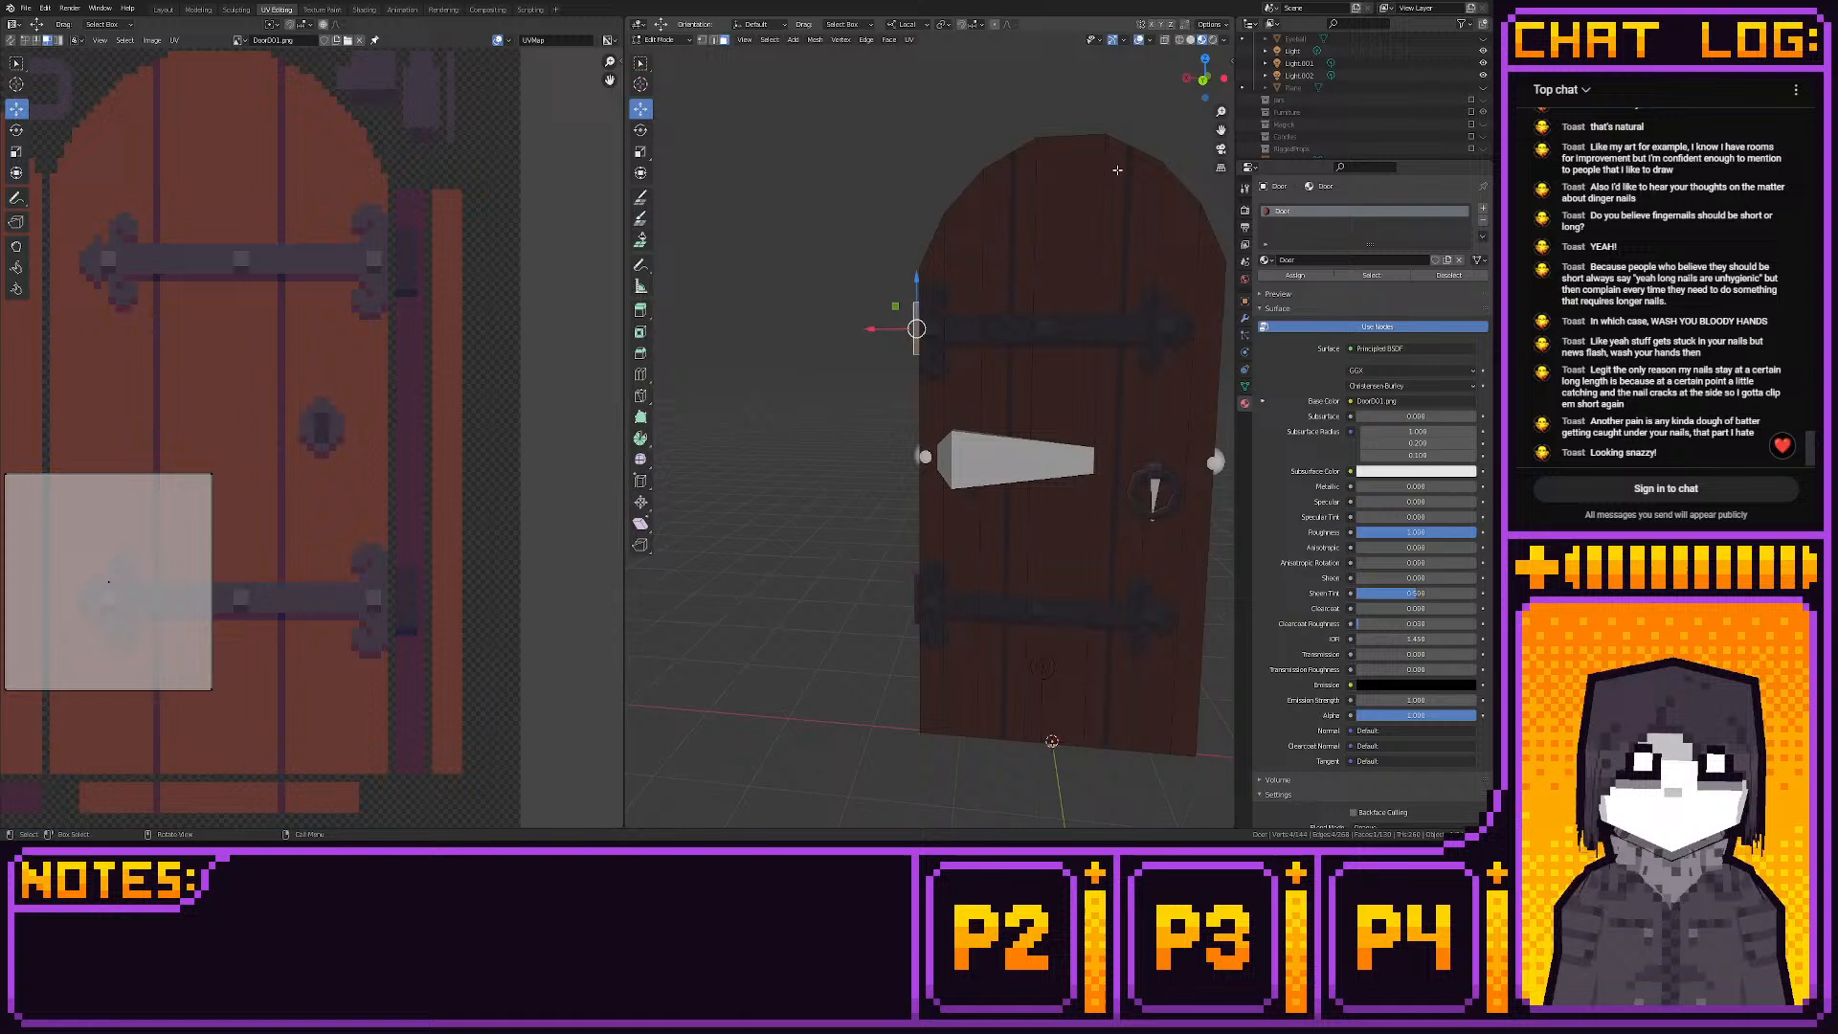
left_click(1205, 82)
scroll(927, 426, "up", 5)
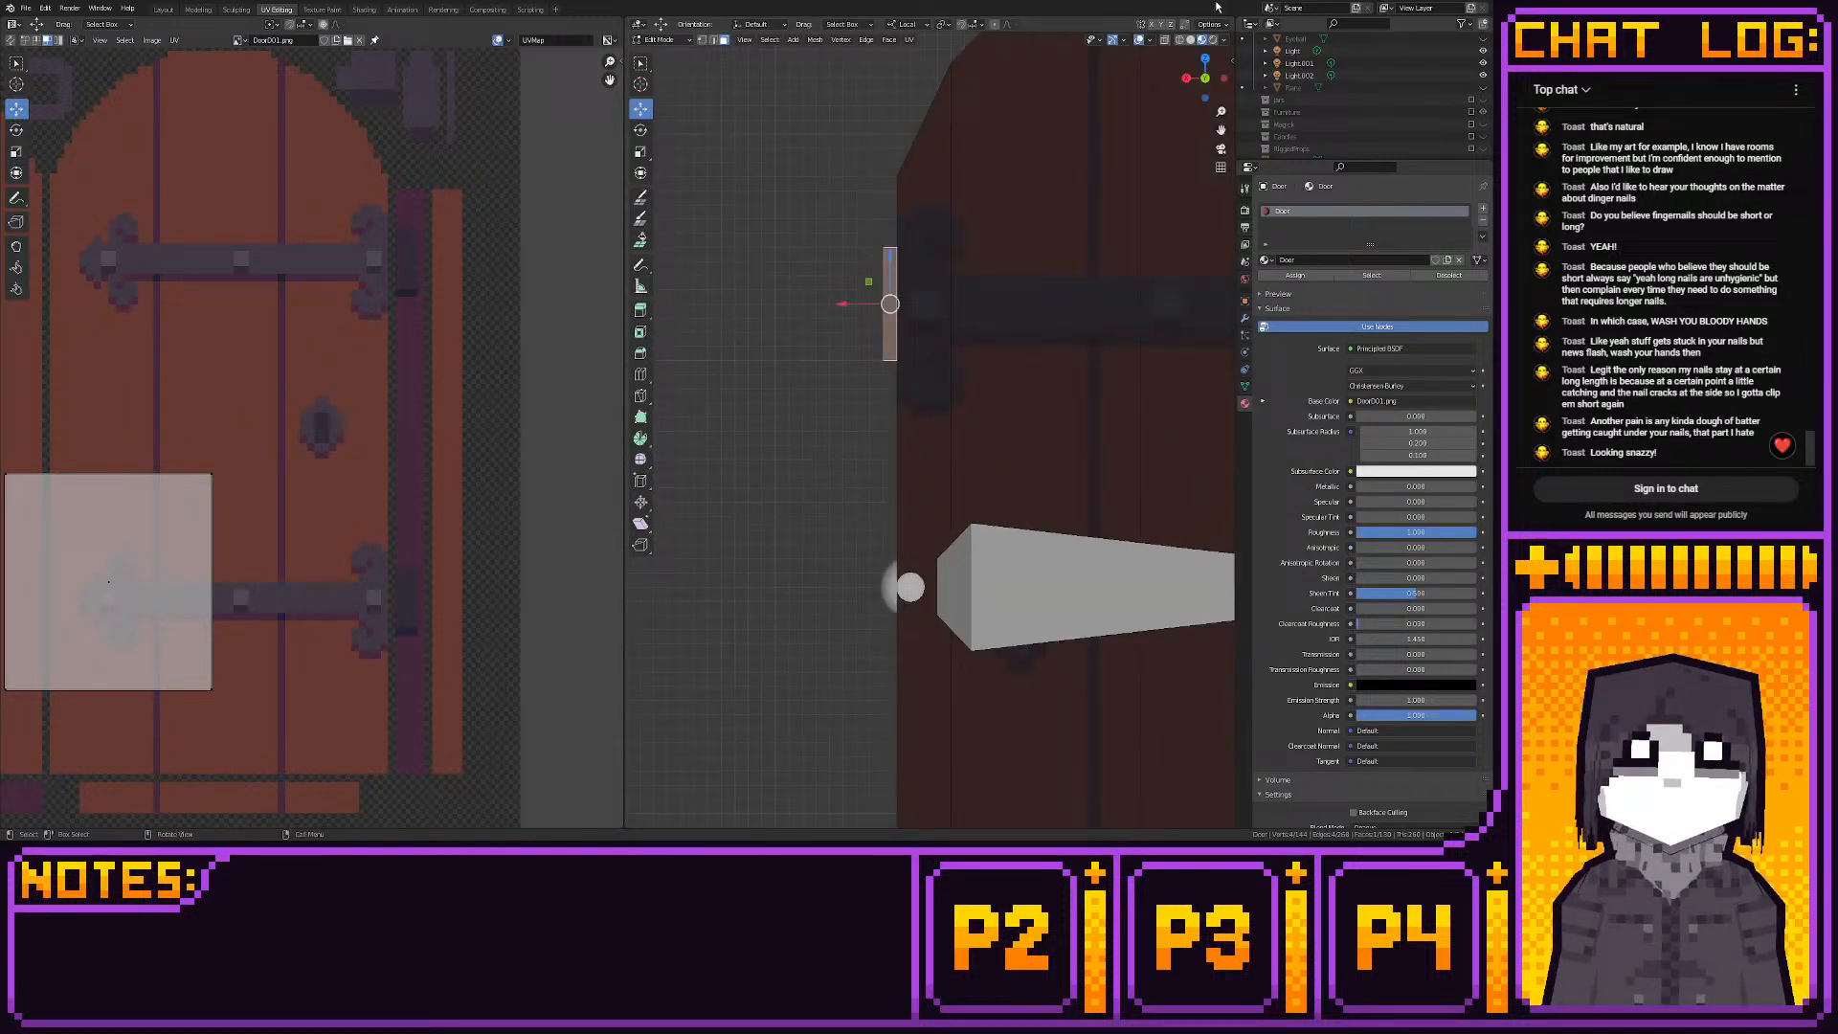
left_click(1179, 40)
key("b")
left_click_drag(918, 295, 902, 331)
scroll(909, 364, "down", 4)
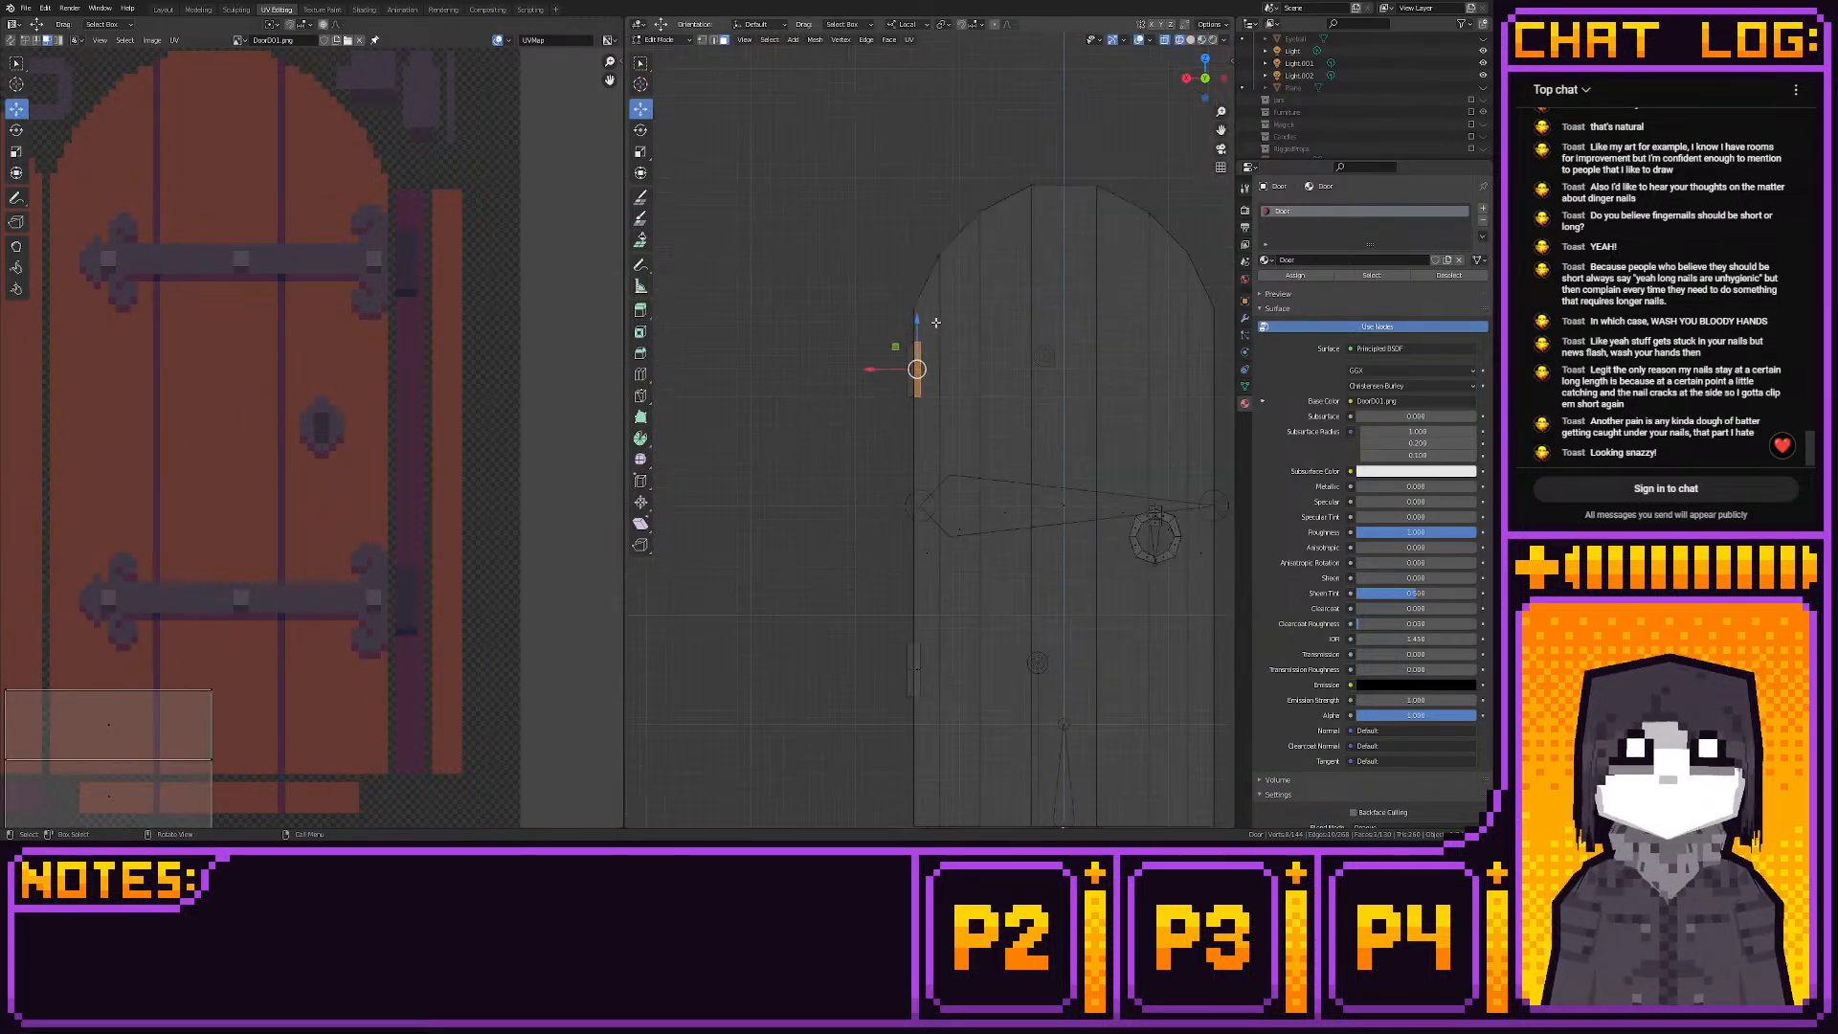
Add the lower hinge piece's matching faces to the selection and unwrap both with Project From View from the hinge side
middle_click_drag(930, 594, 947, 397, "shift")
key("b")
left_click_drag(917, 442, 948, 504)
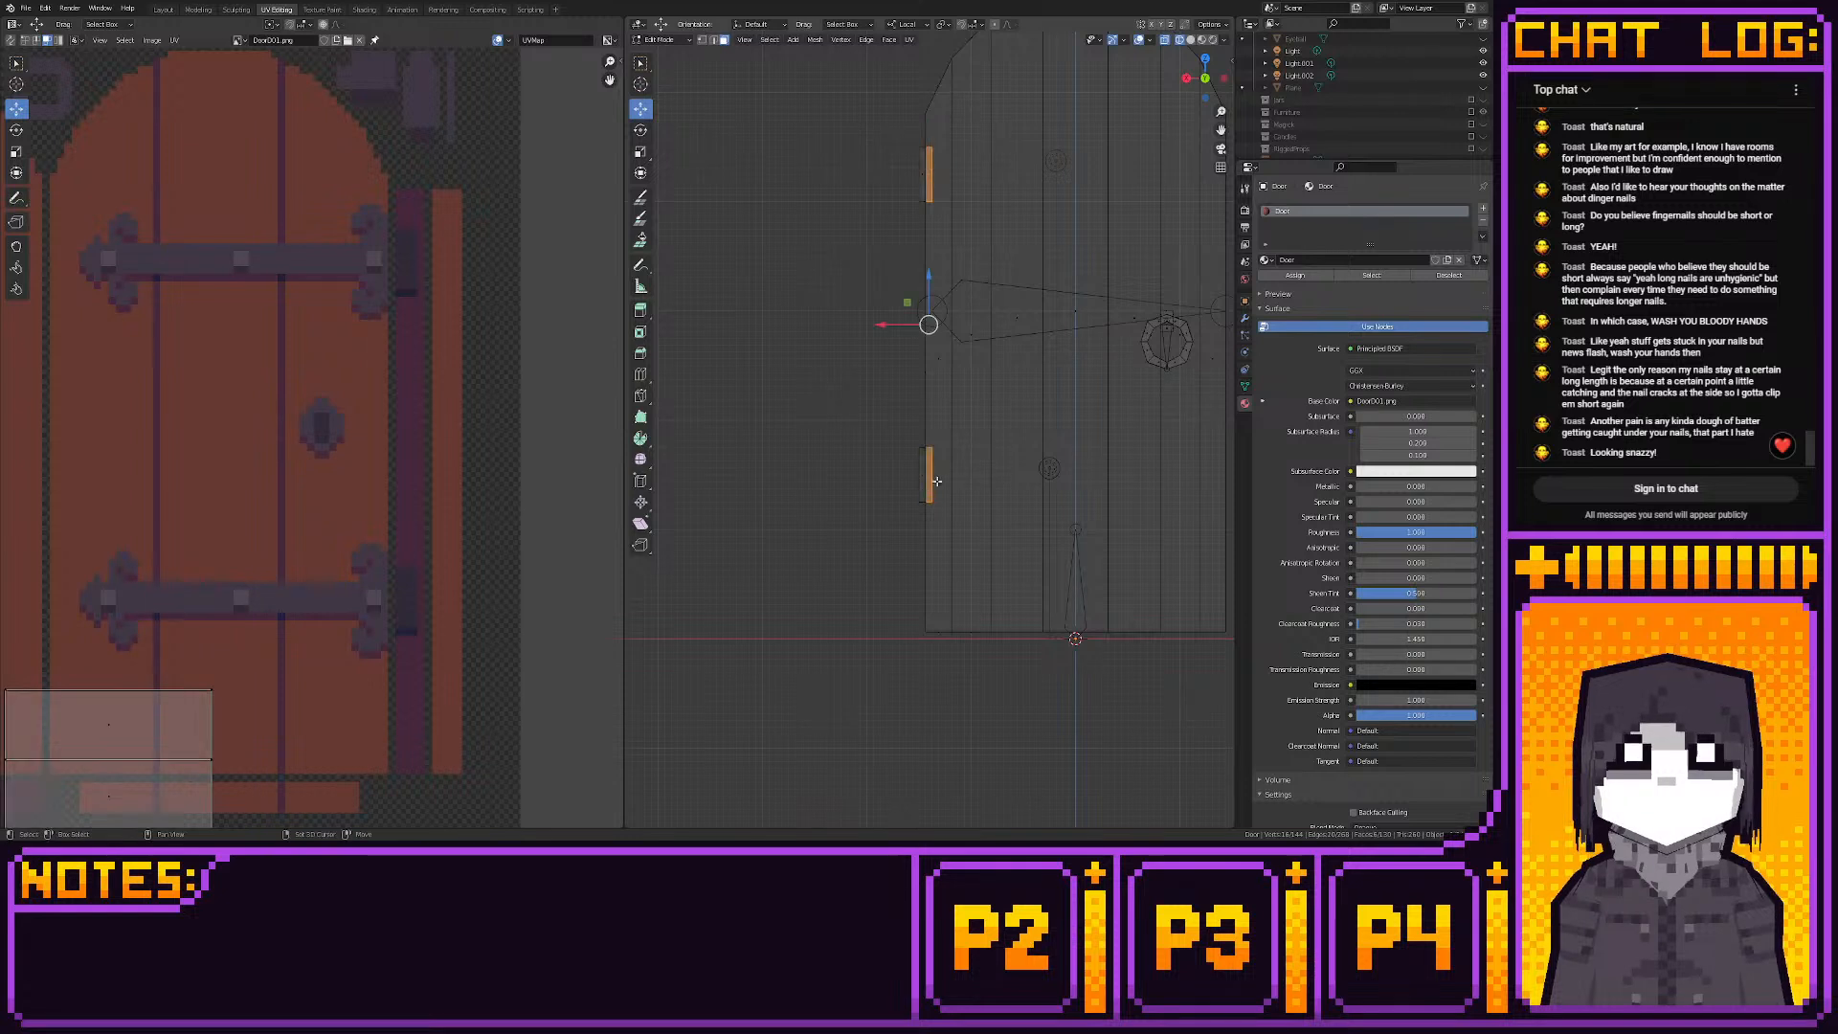
left_click(1187, 78)
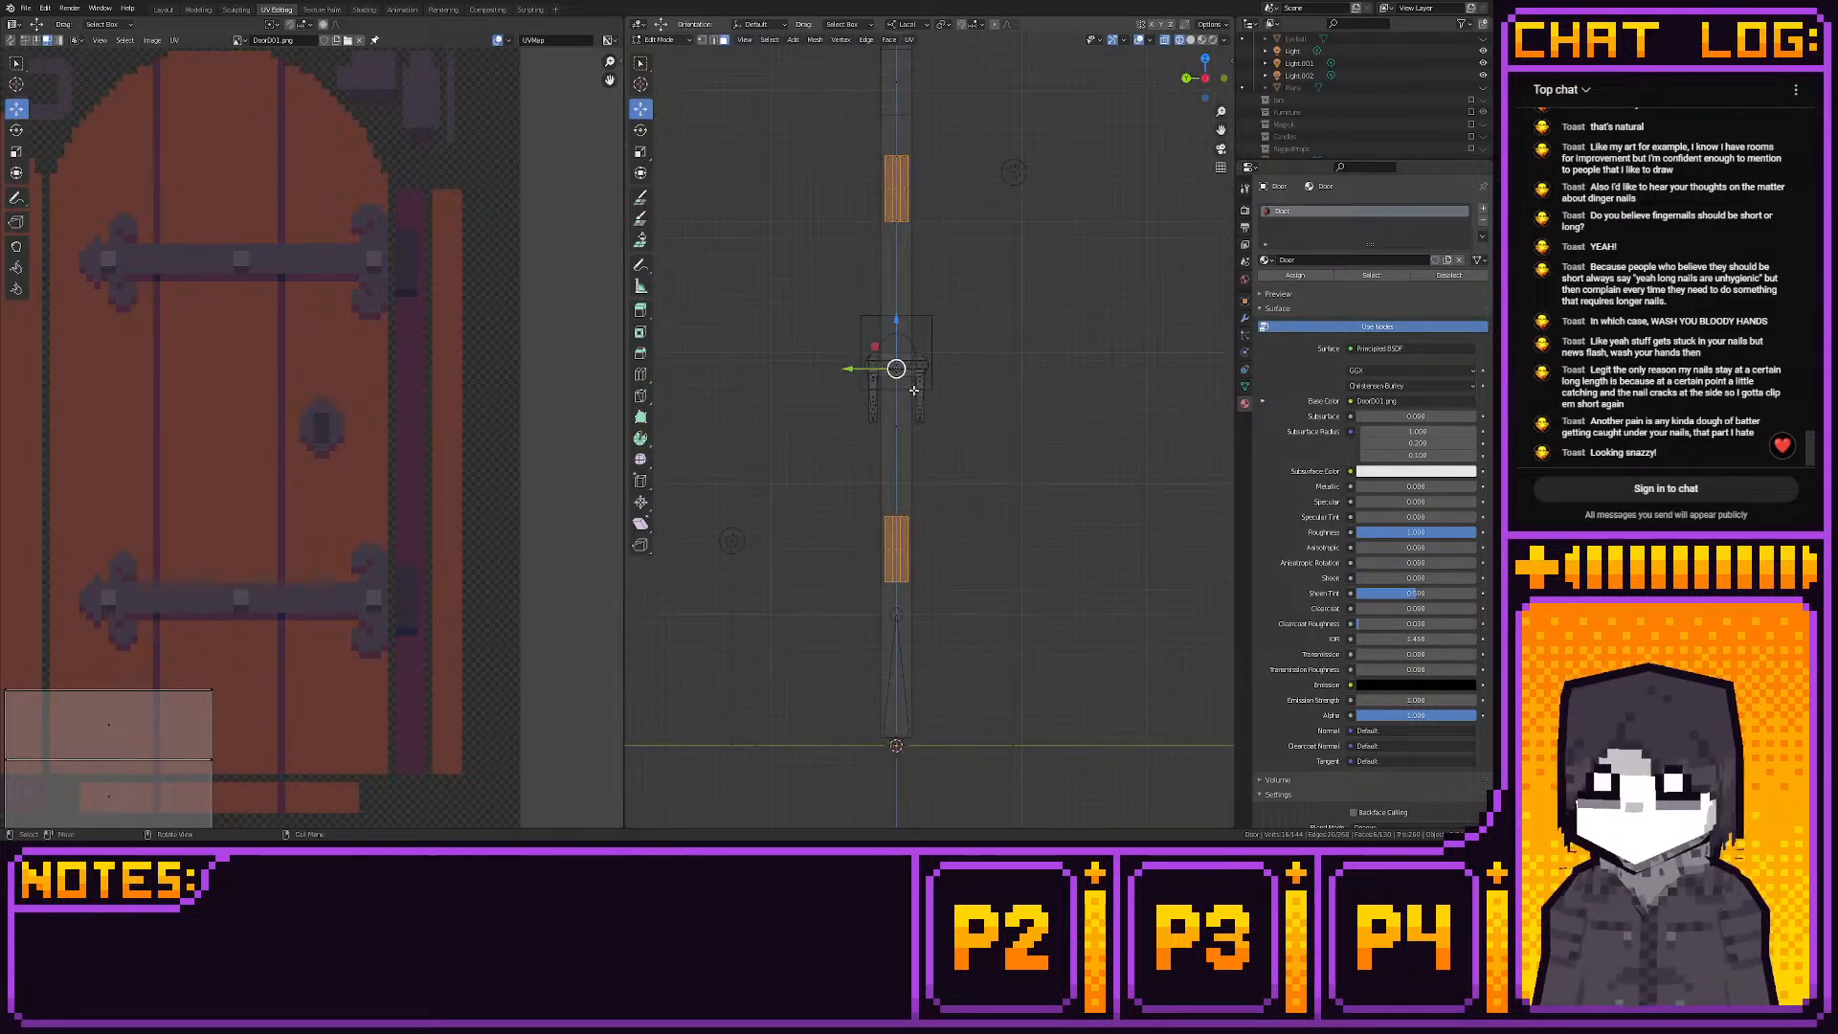
key("u")
left_click(905, 390)
Select the upper hinge's projected UVs and stack them over the lower hinge's UVs
middle_click_drag(258, 388, 356, 424)
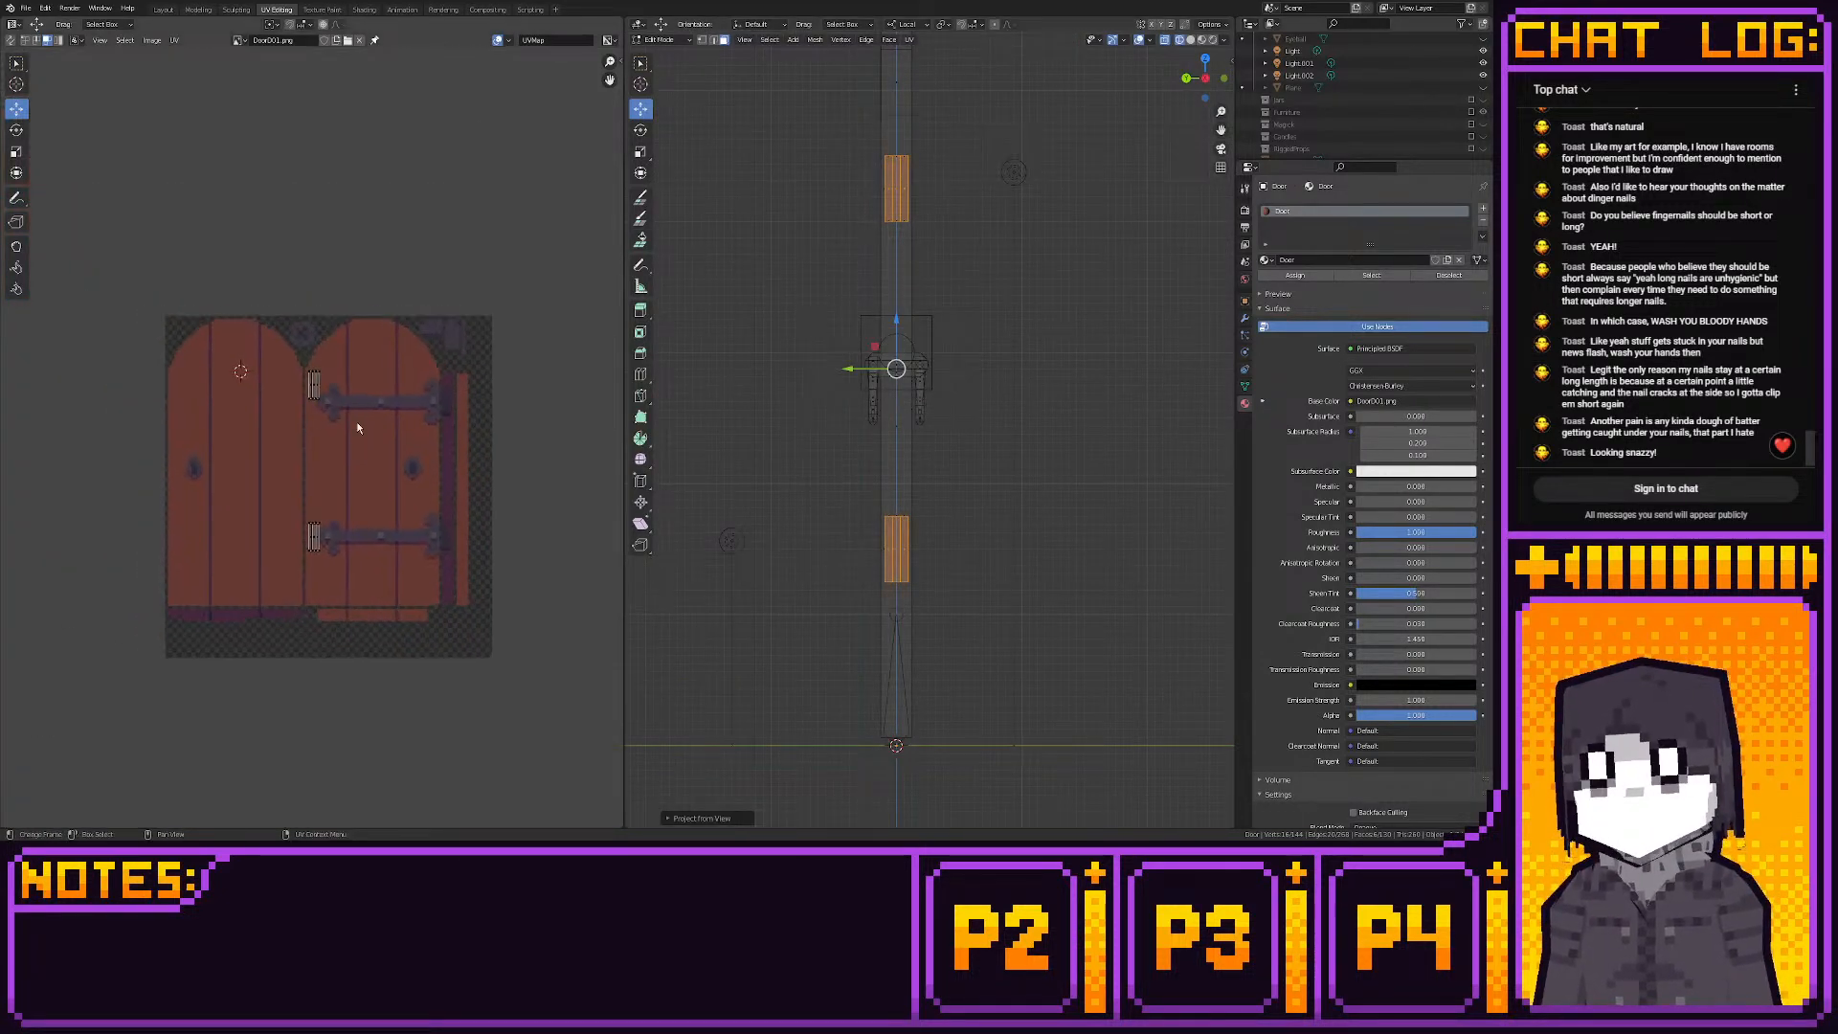
key("a")
key("b")
left_click_drag(268, 342, 325, 501)
middle_click_drag(325, 501, 386, 433)
scroll(390, 450, "up", 5)
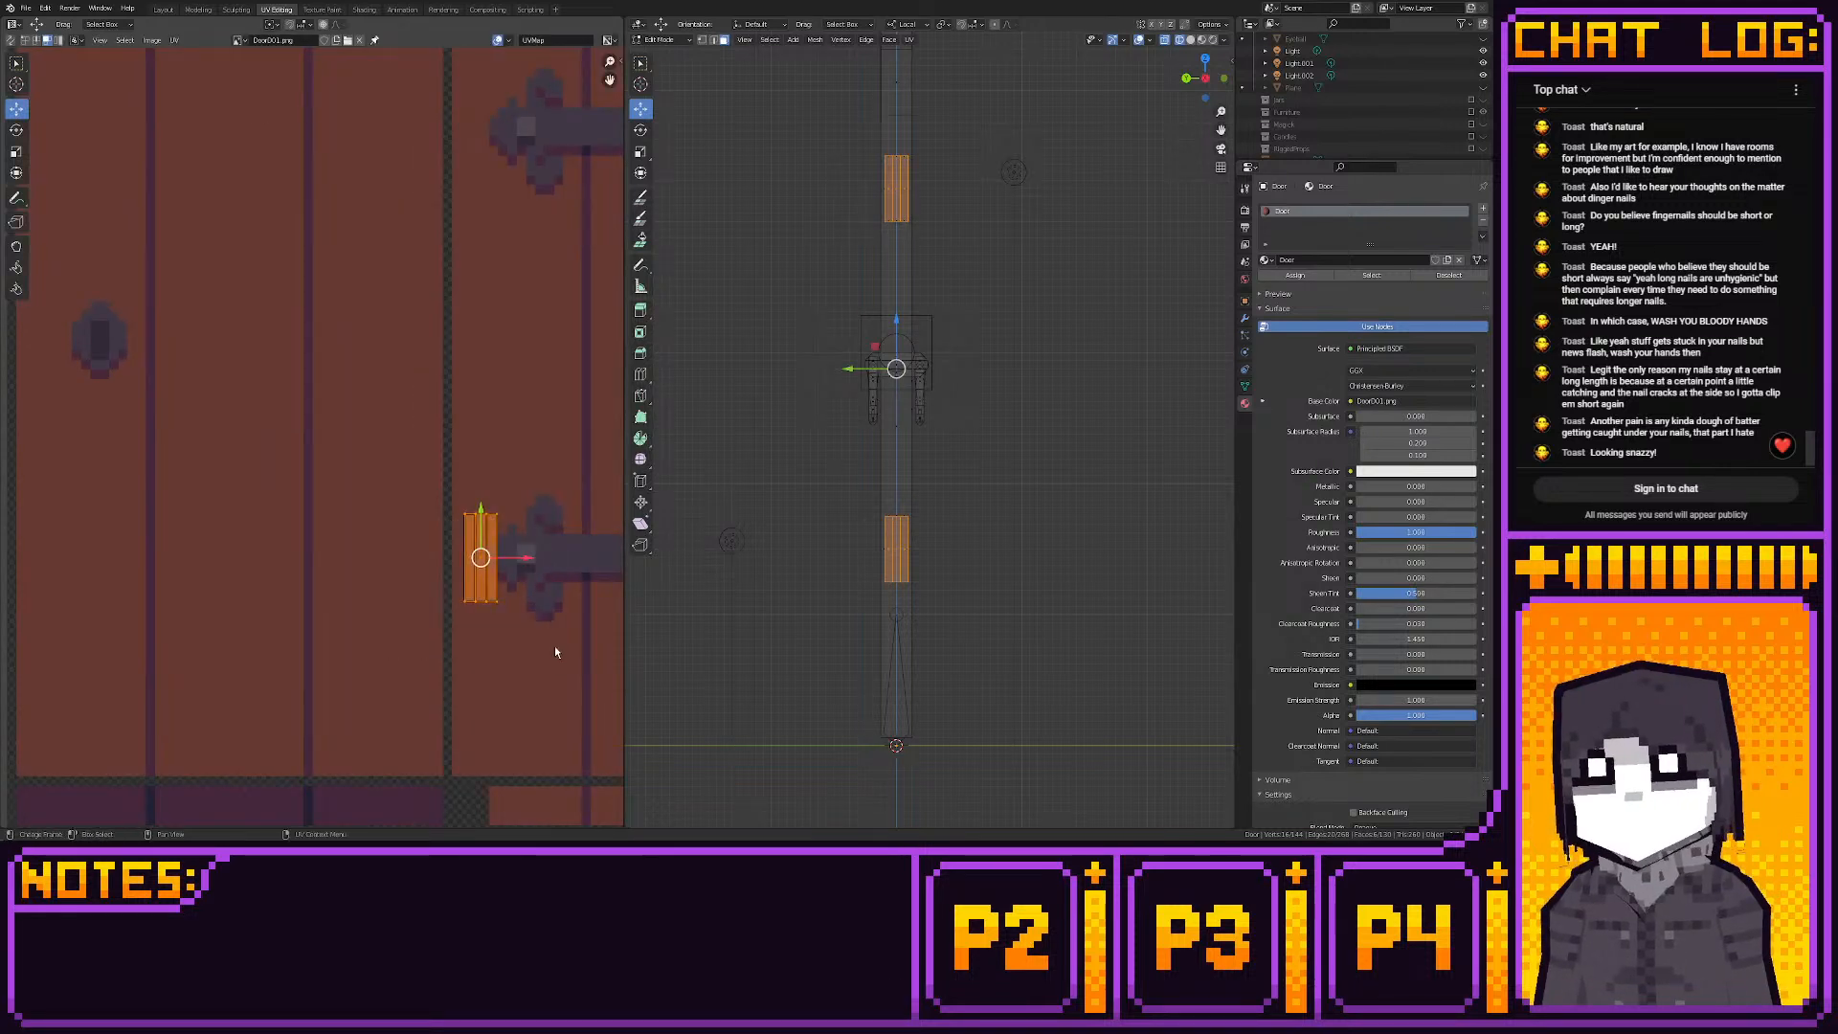
Move the stacked hinge UVs to the grey hinge sprite in the texture's upper-right corner
scroll(421, 518, "down", 3)
middle_click_drag(421, 518, 394, 591)
key("g")
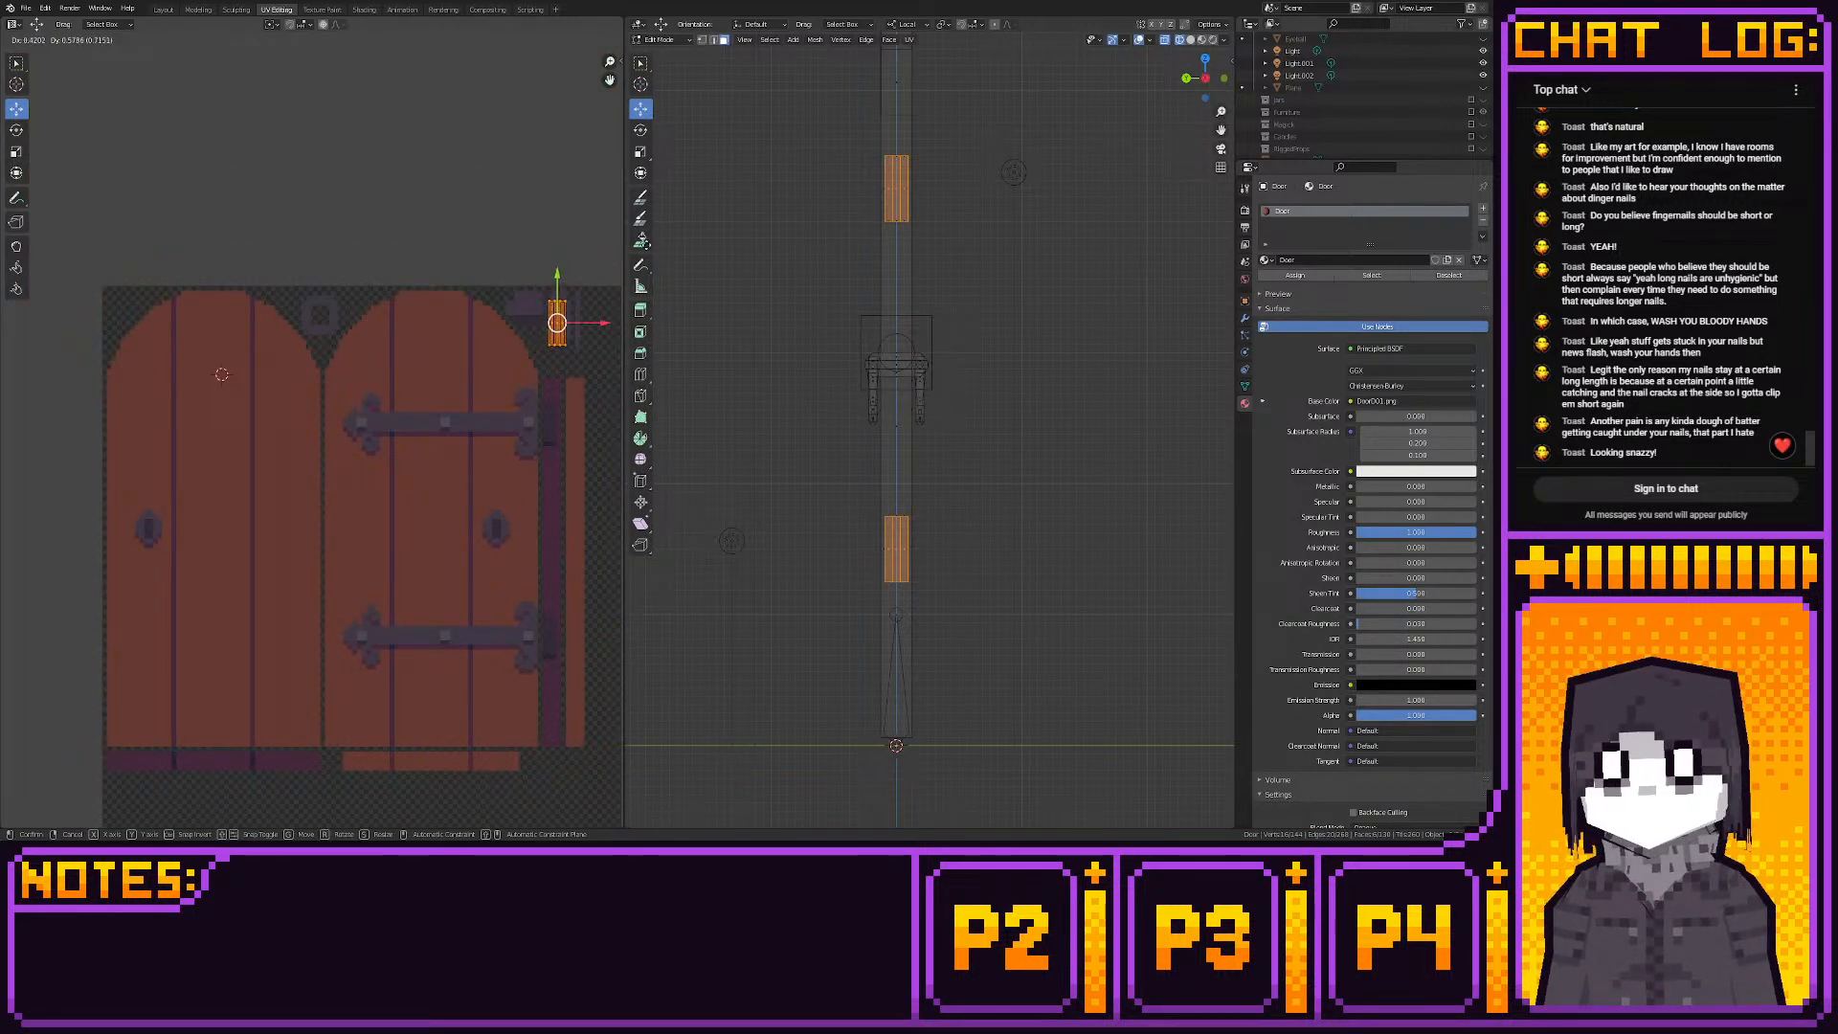
left_click(644, 241)
middle_click_drag(490, 378, 325, 519)
scroll(325, 518, "up", 4)
middle_click_drag(435, 370, 330, 442)
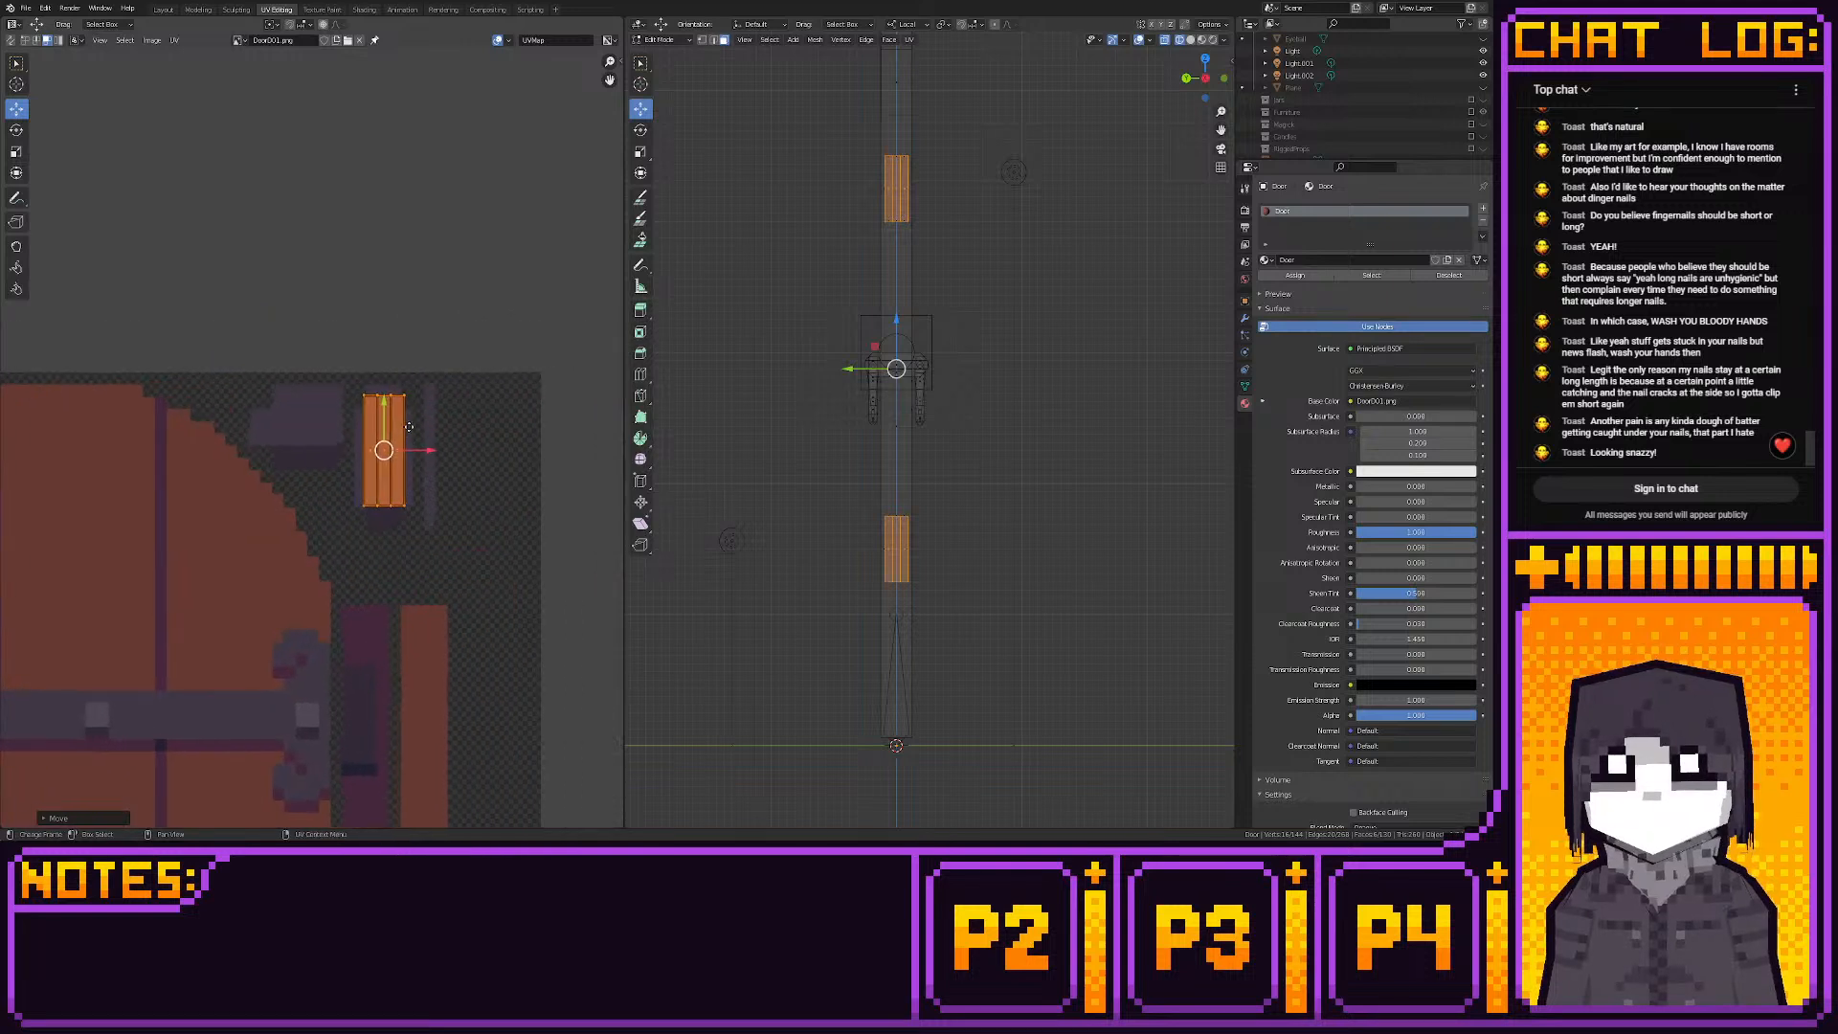
Enlarge the stacked hinge UVs to the middle column of the grey hinge sprite, center them and snap them to pixels
scroll(330, 443, "up", 3)
key("s")
left_click(526, 378)
key("g")
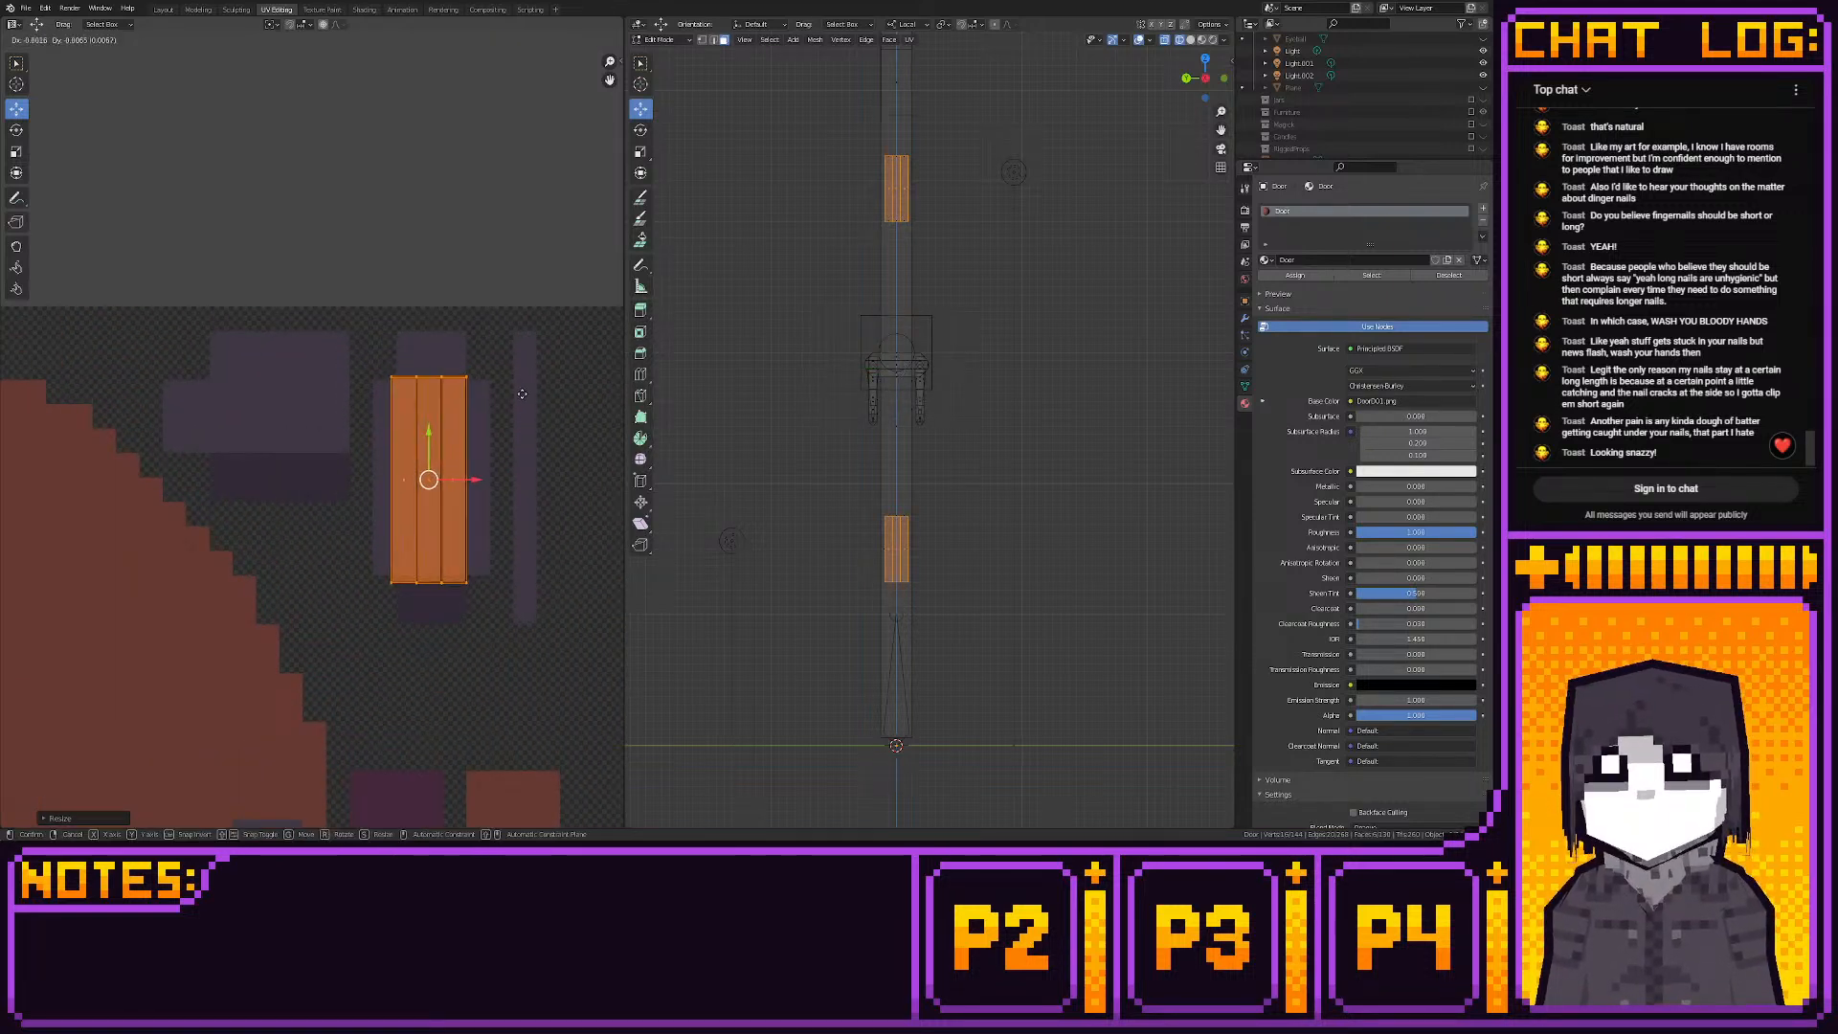
left_click(524, 392)
key("shift+s")
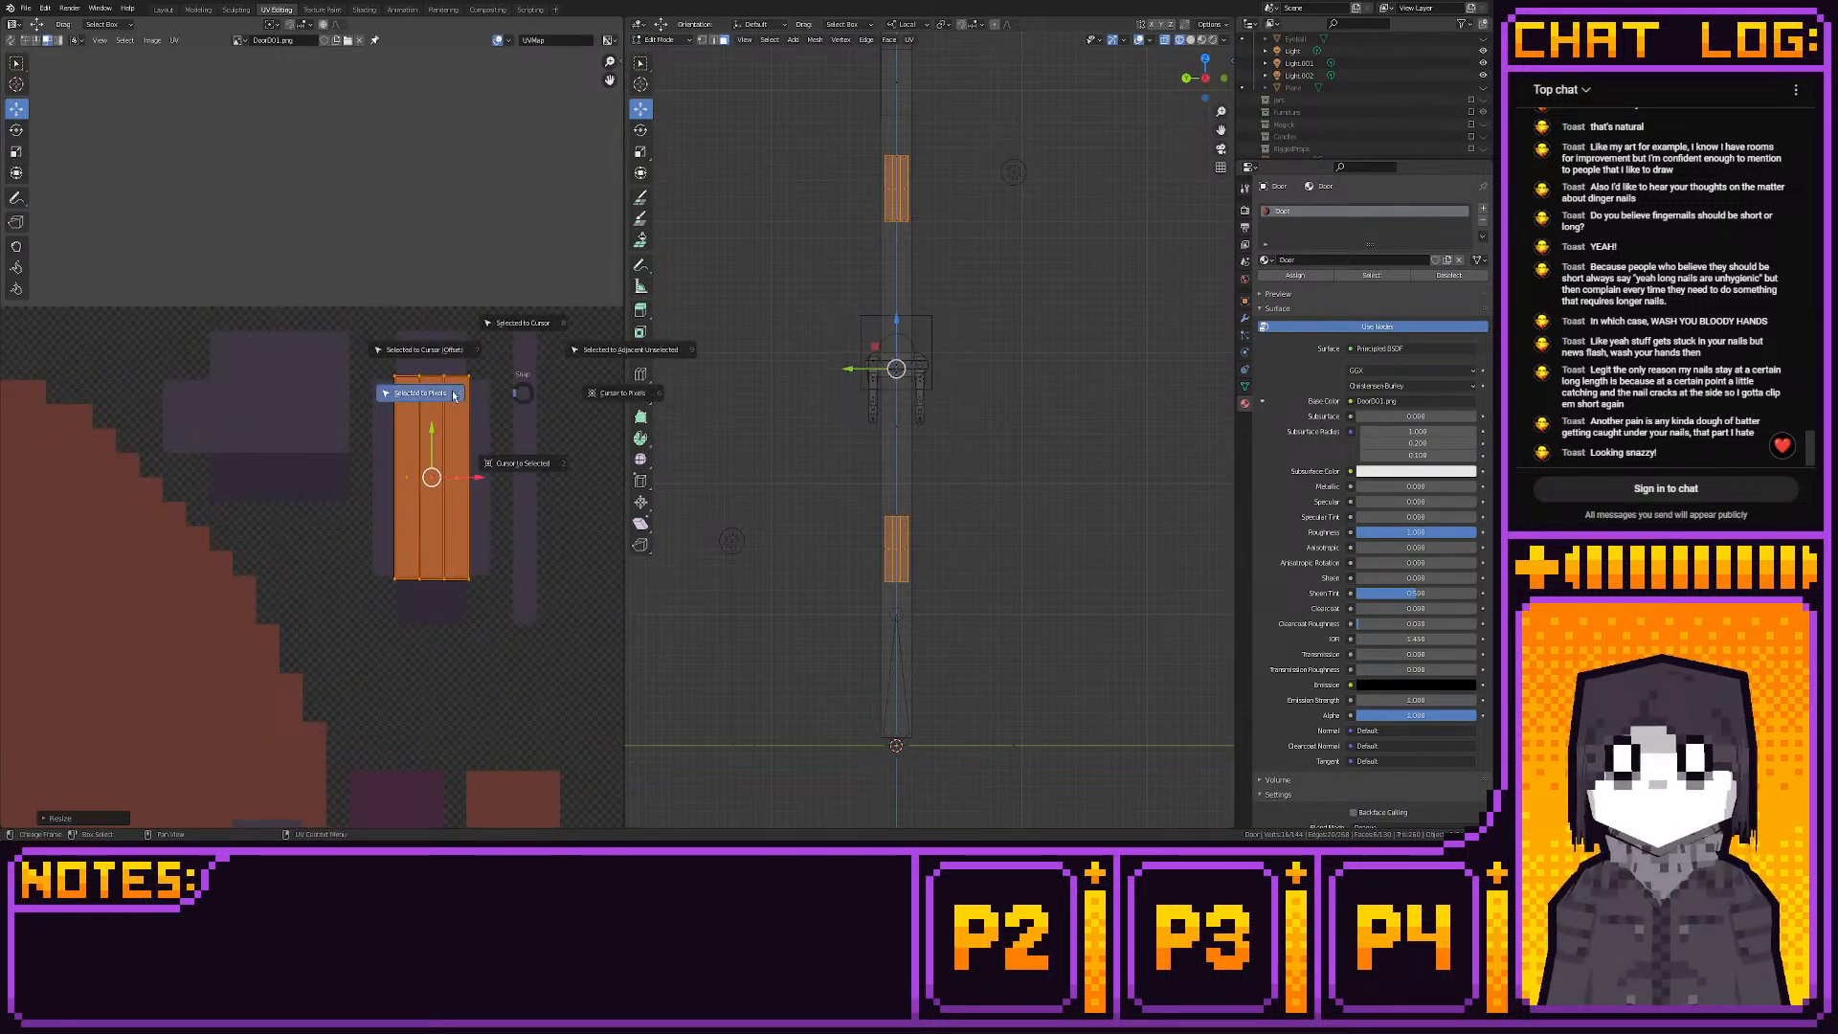
left_click(639, 350)
Select the narrow faces of both hinge pieces in the straight-on door view and unwrap them with Project From View
left_click(1186, 79)
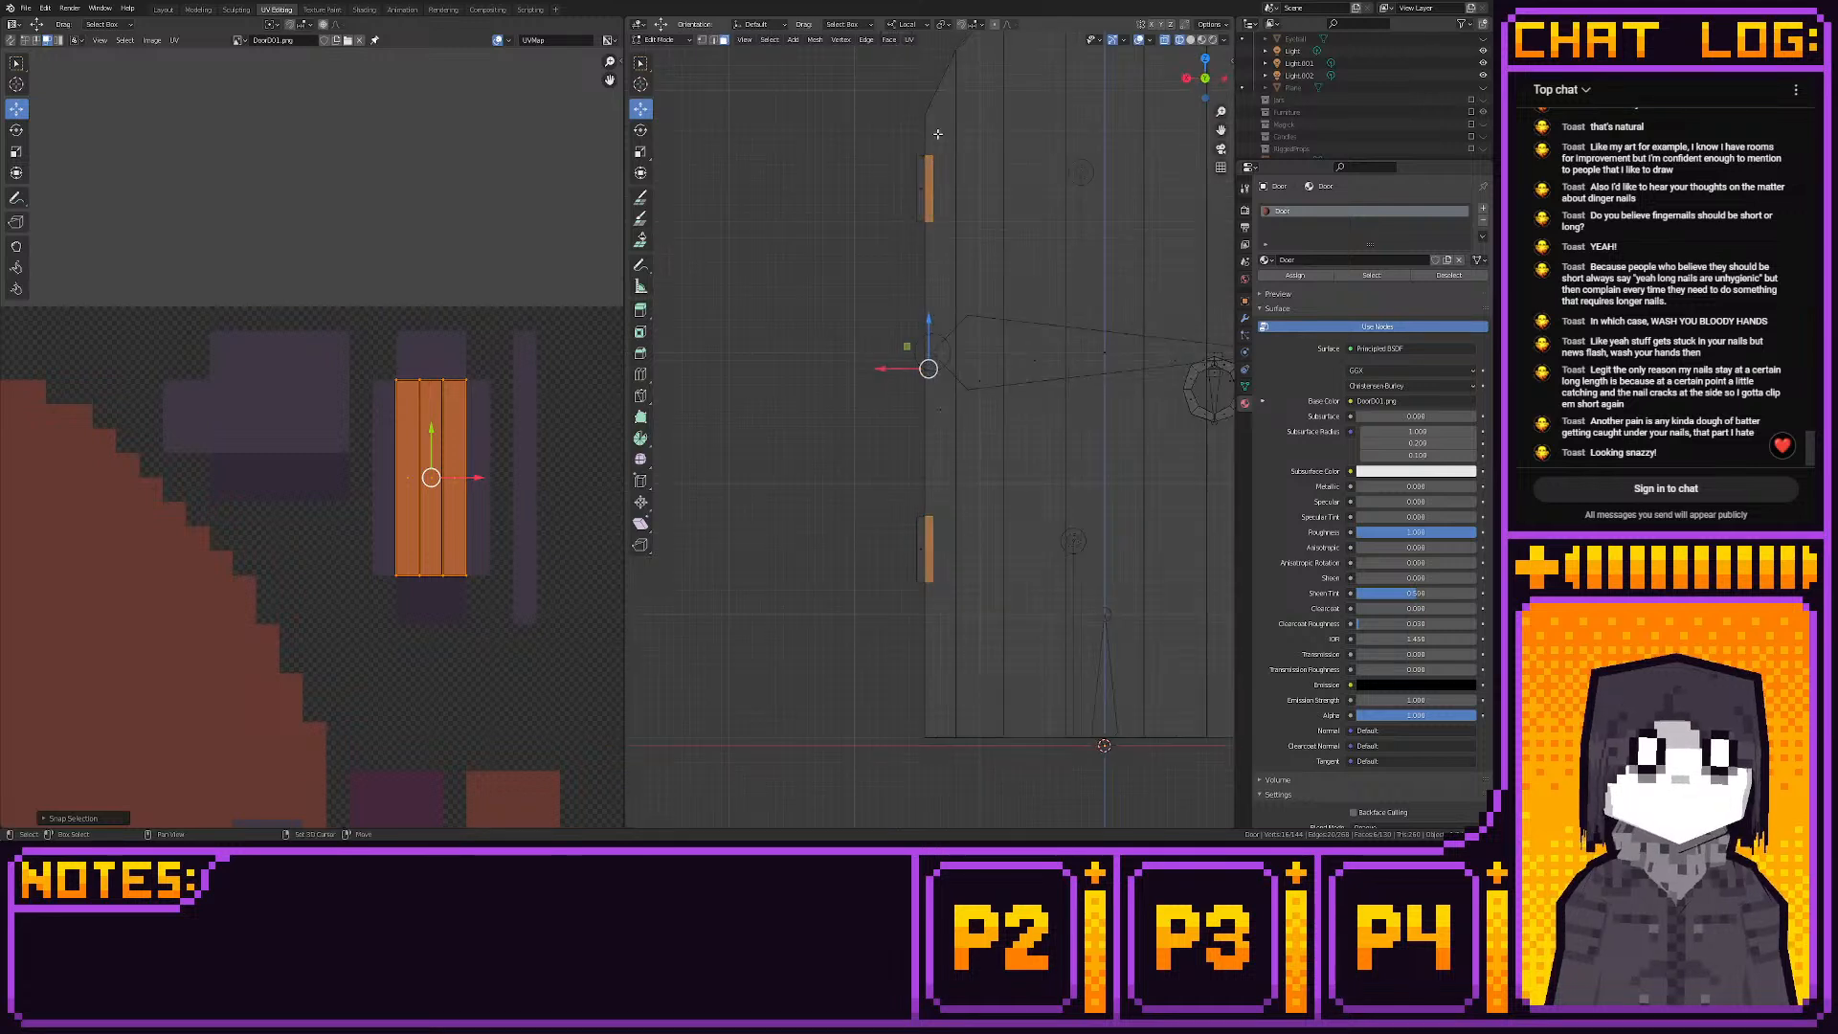
middle_click_drag(937, 147, 947, 197, "shift")
mouse_move(927, 225)
left_mouse_down()
mouse_move(936, 614)
mouse_move(933, 248)
left_mouse_up()
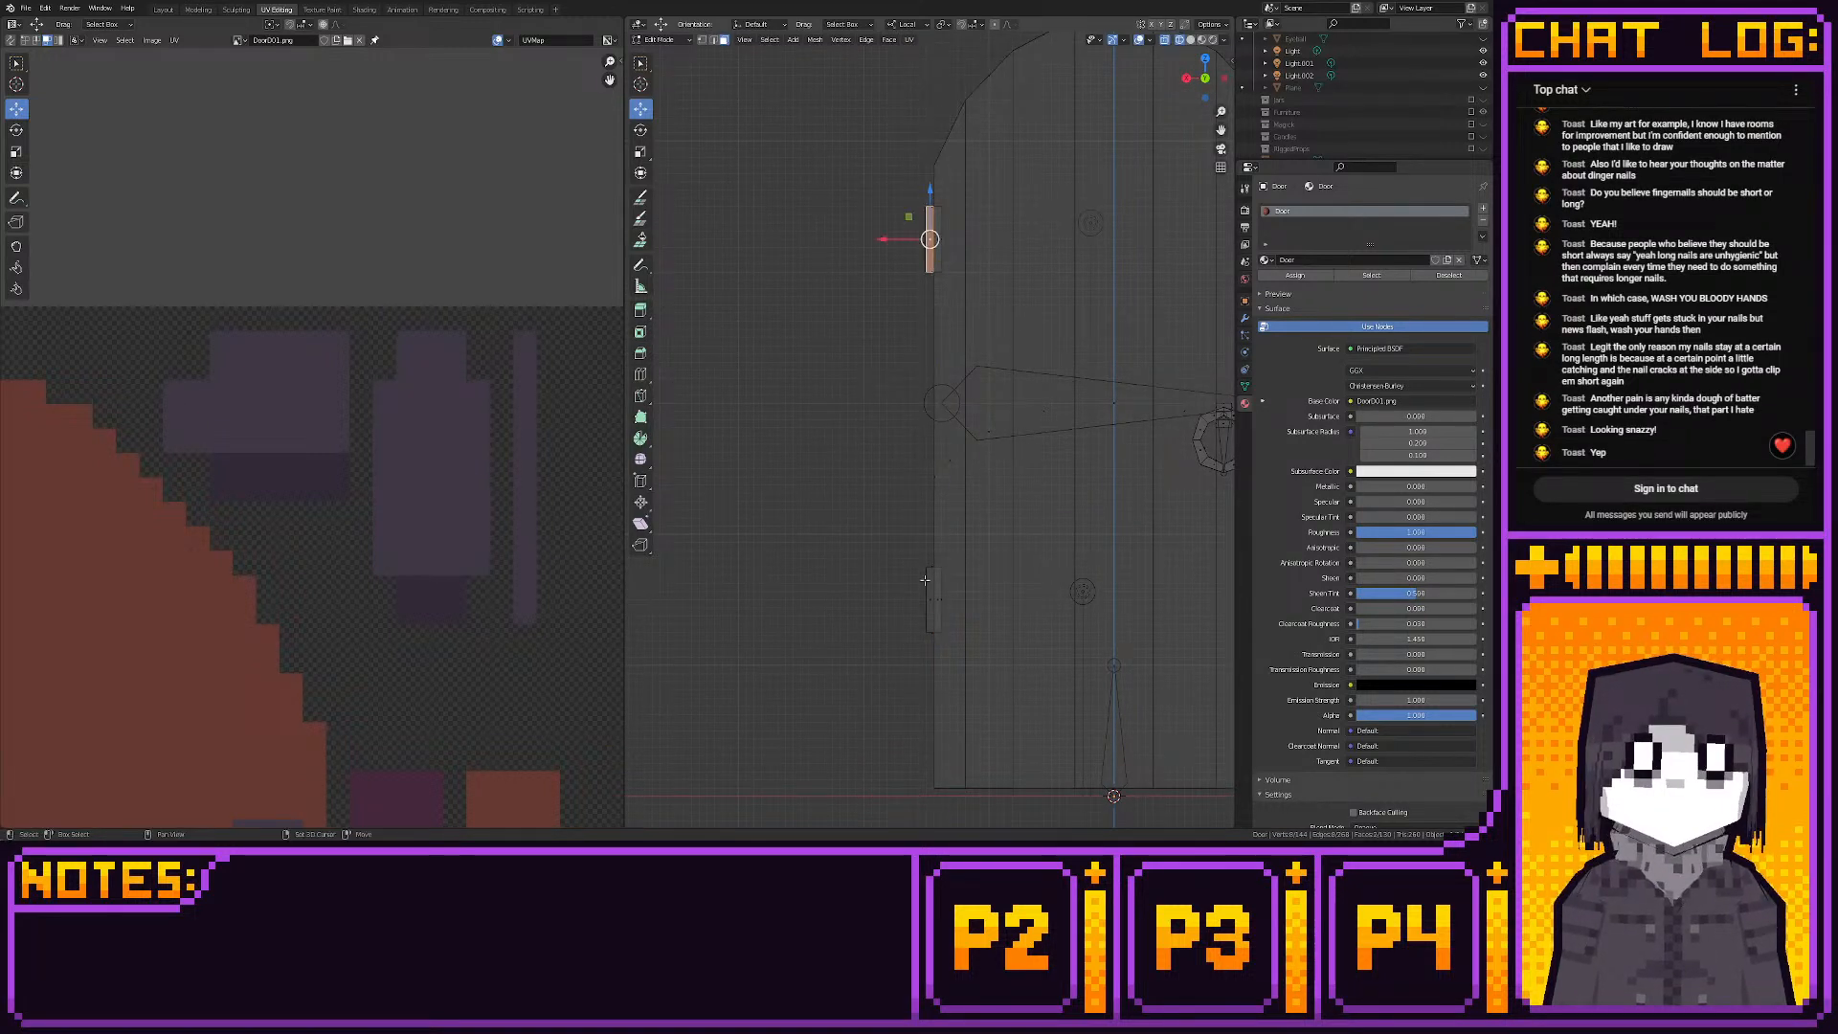
left_click_drag(922, 581, 934, 612, "shift")
key("u")
left_click(934, 610)
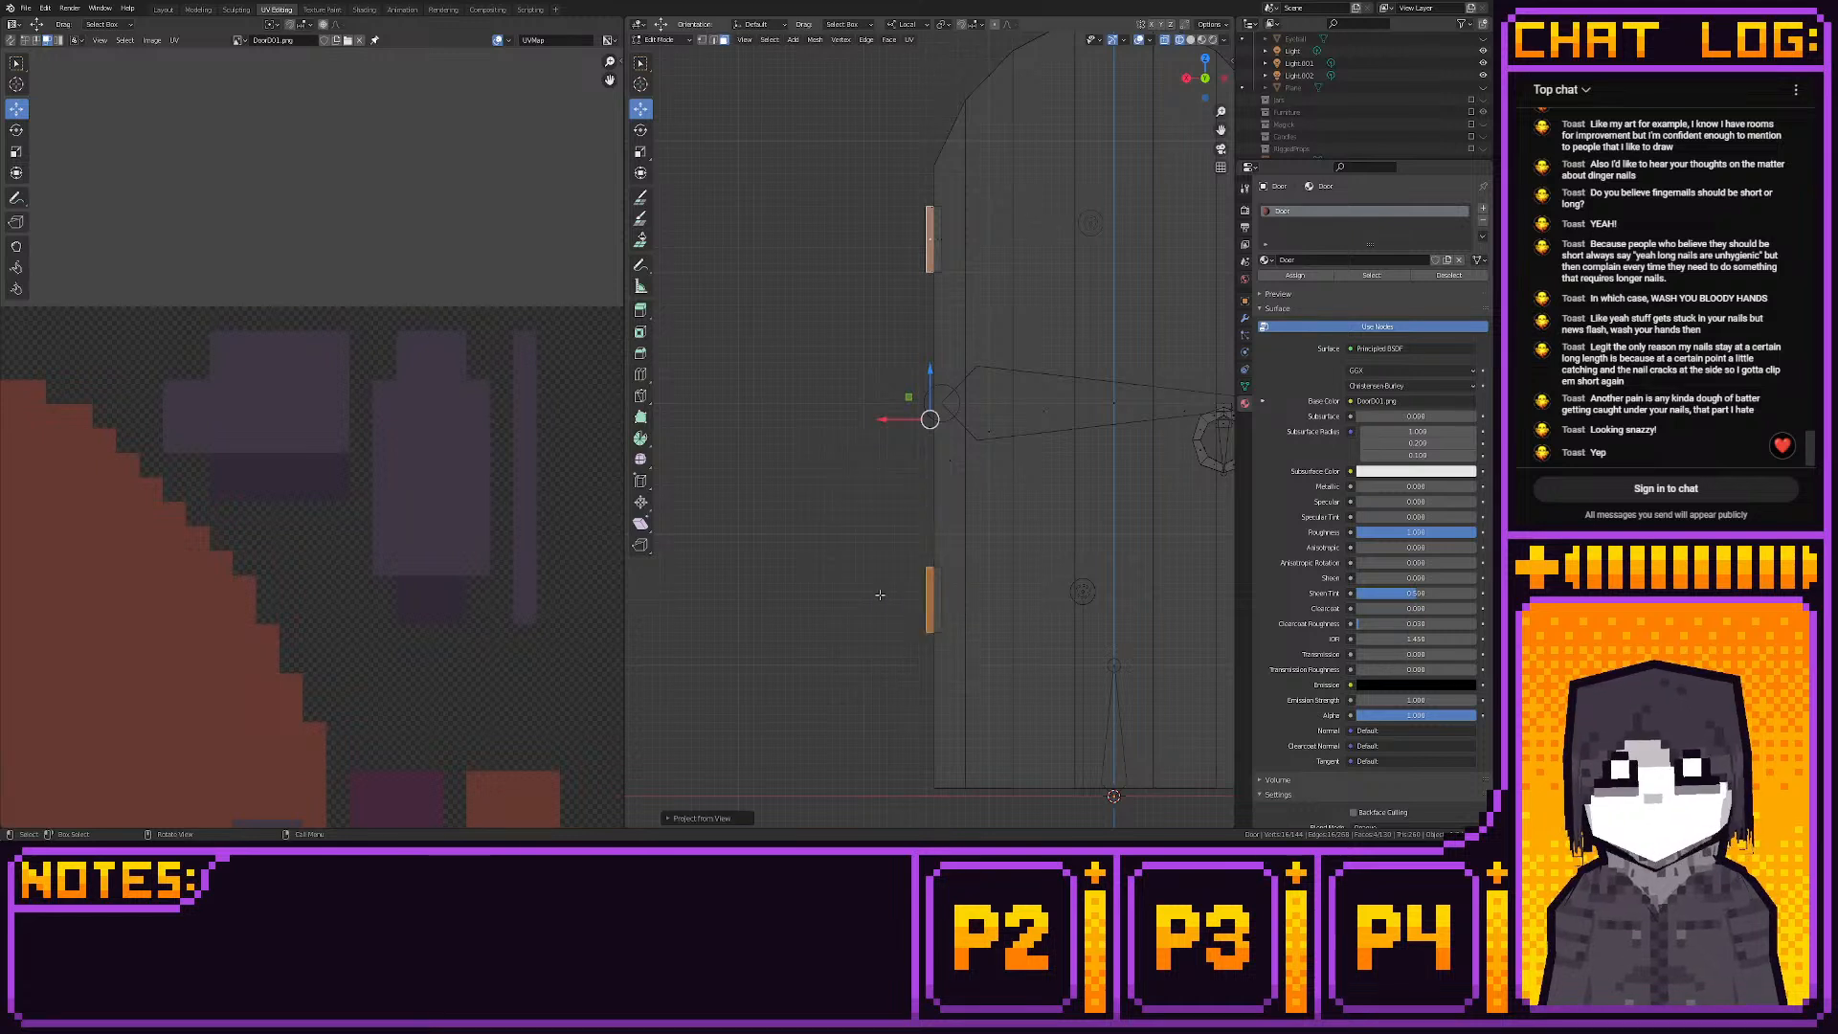
Move the projected hinge-side UVs to the texture's upper-right area, shrink them and stack the lower hinge's UVs over the upper one's
scroll(192, 537, "down", 5)
left_click_drag(155, 483, 260, 709)
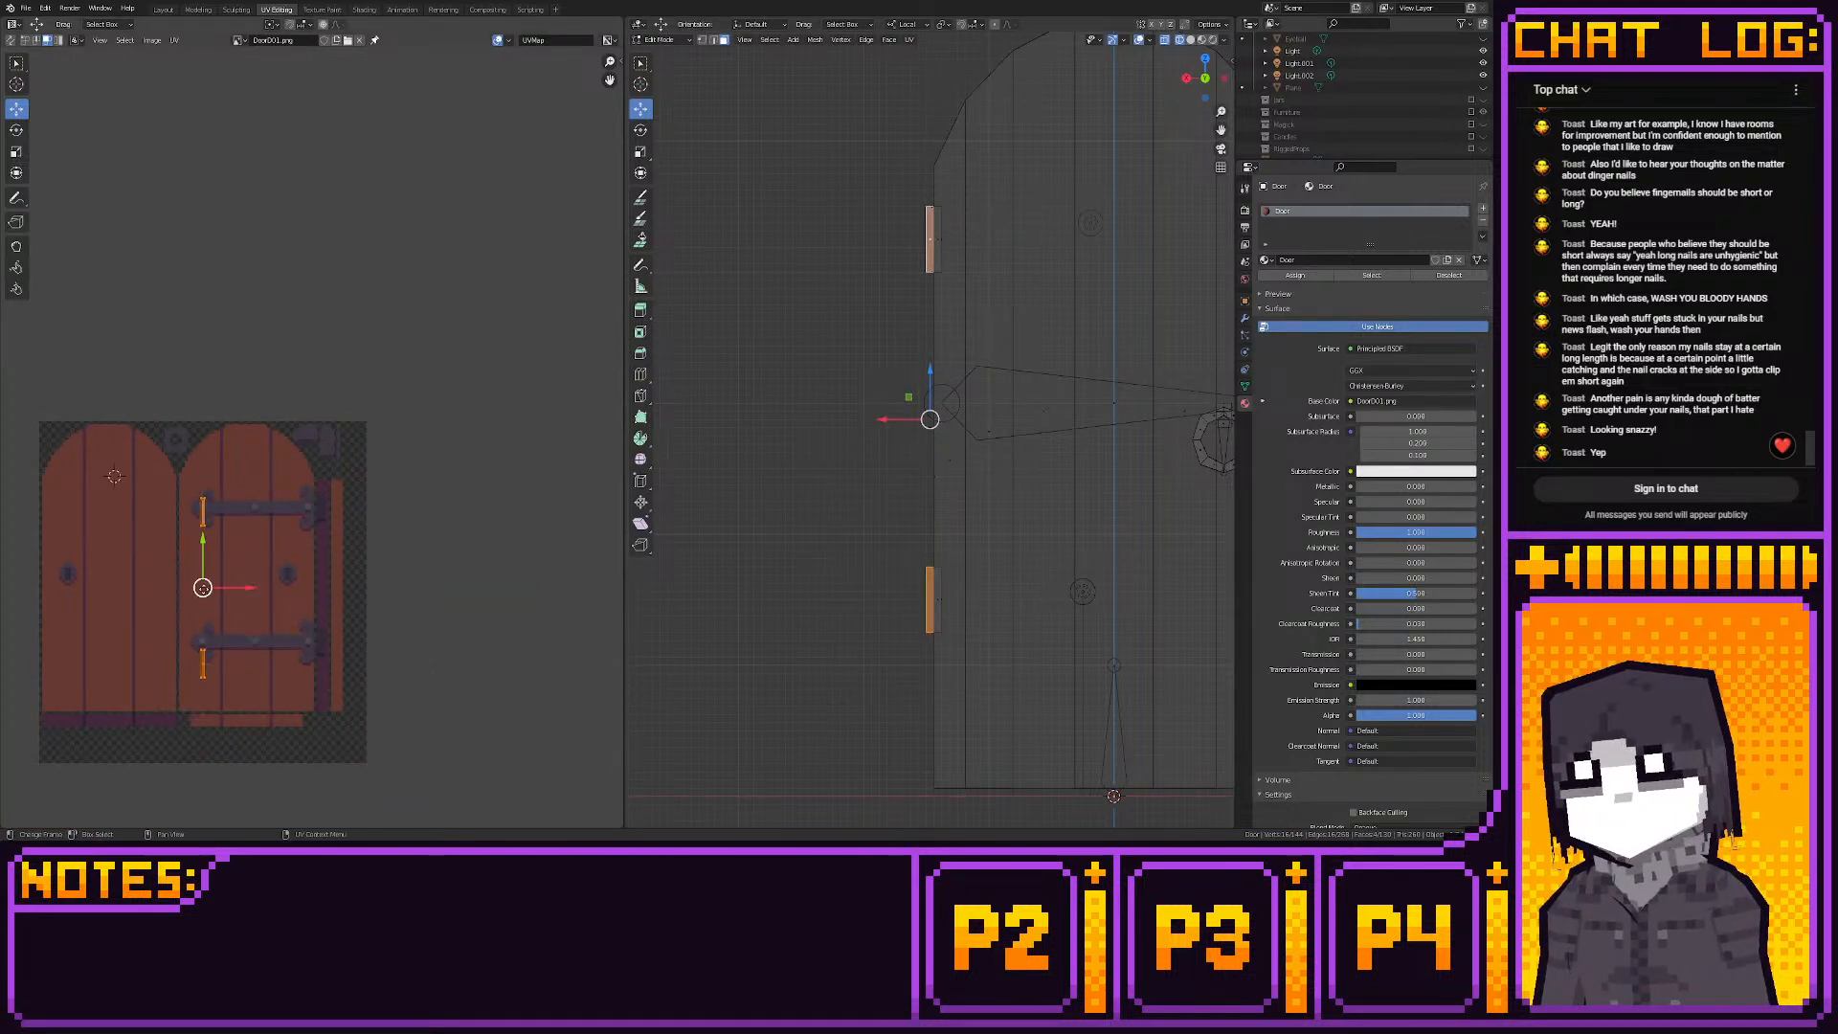
key("g")
left_click(396, 575)
key("s")
left_click(385, 422)
scroll(326, 426, "up", 6)
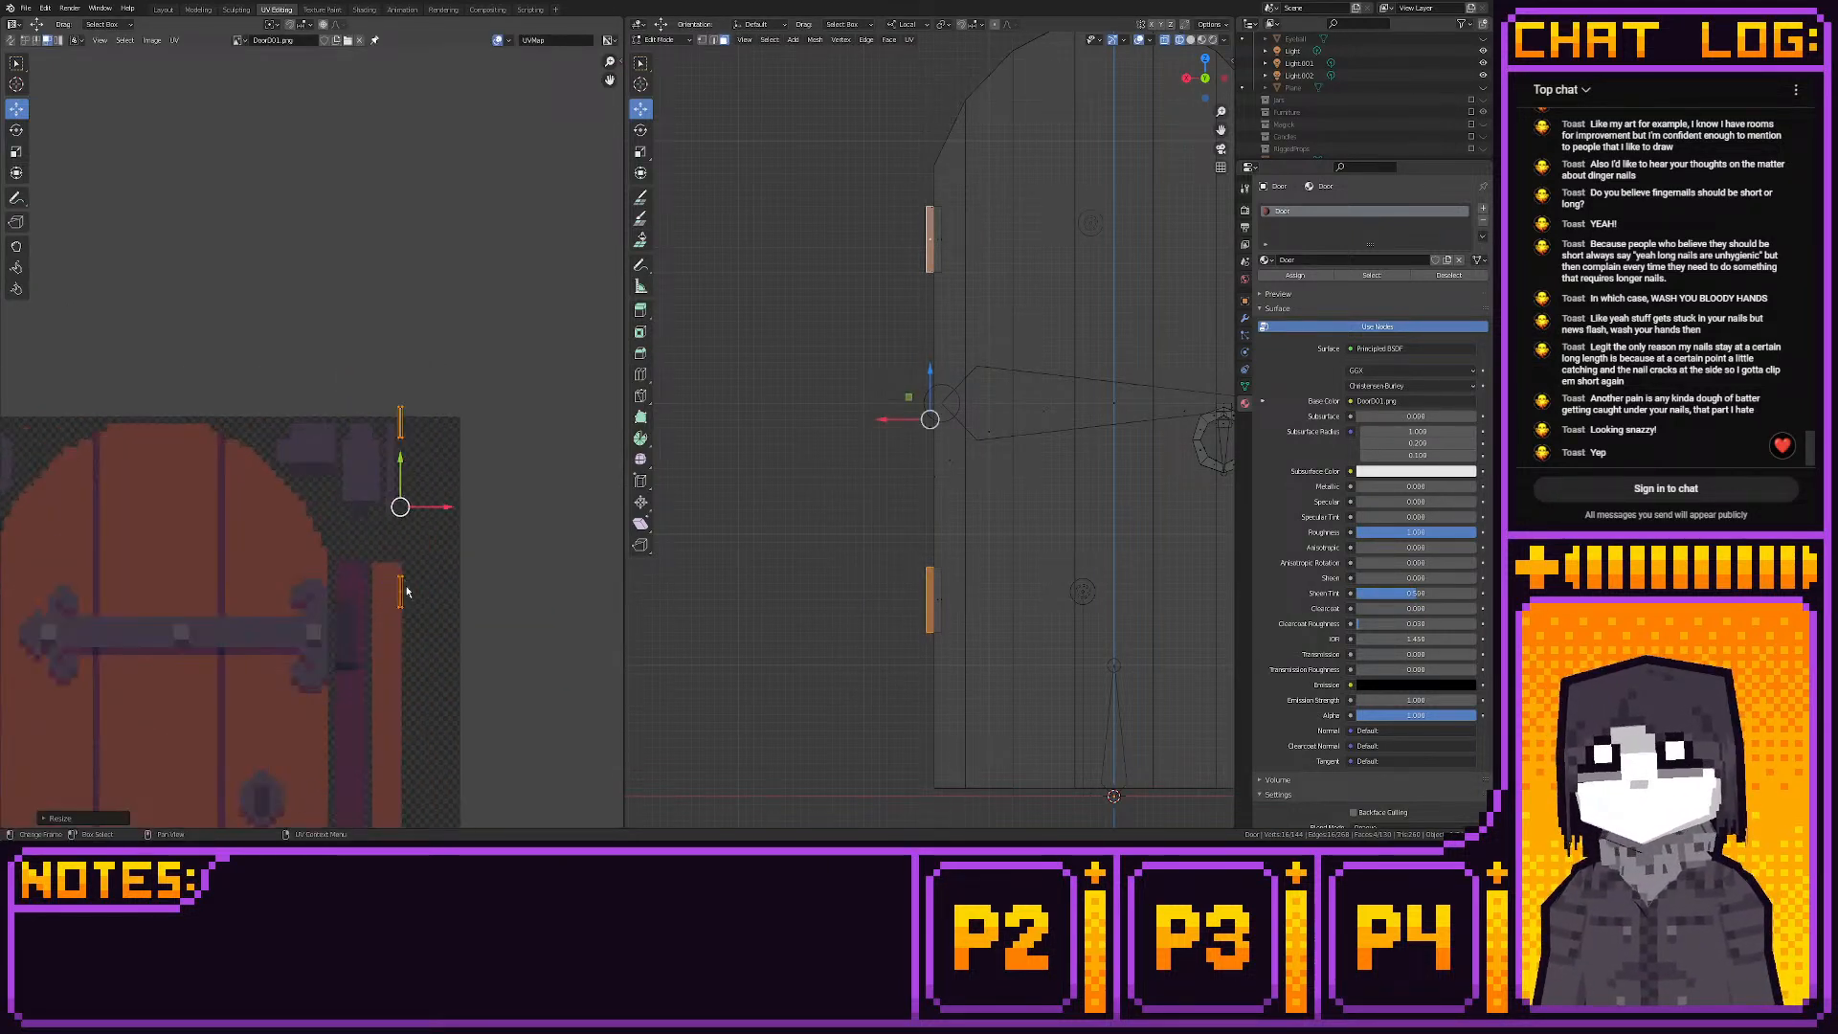
left_click_drag(407, 686, 482, 773)
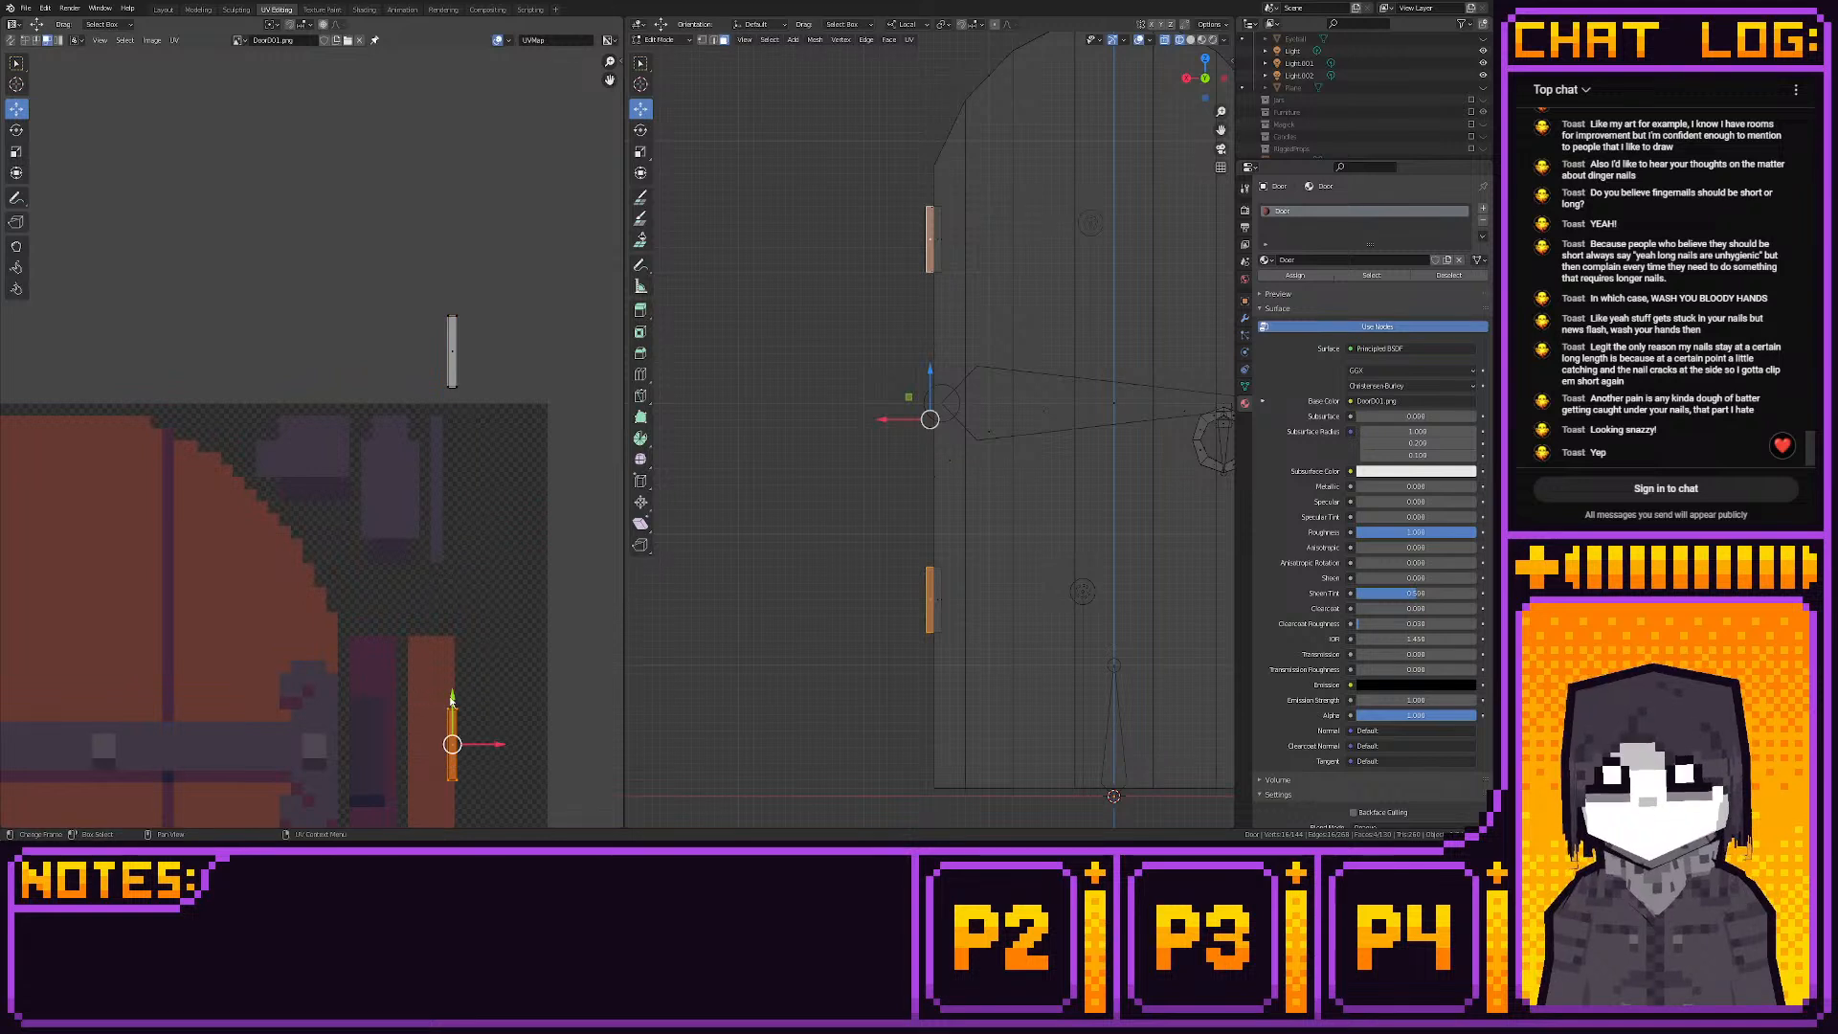
key("g")
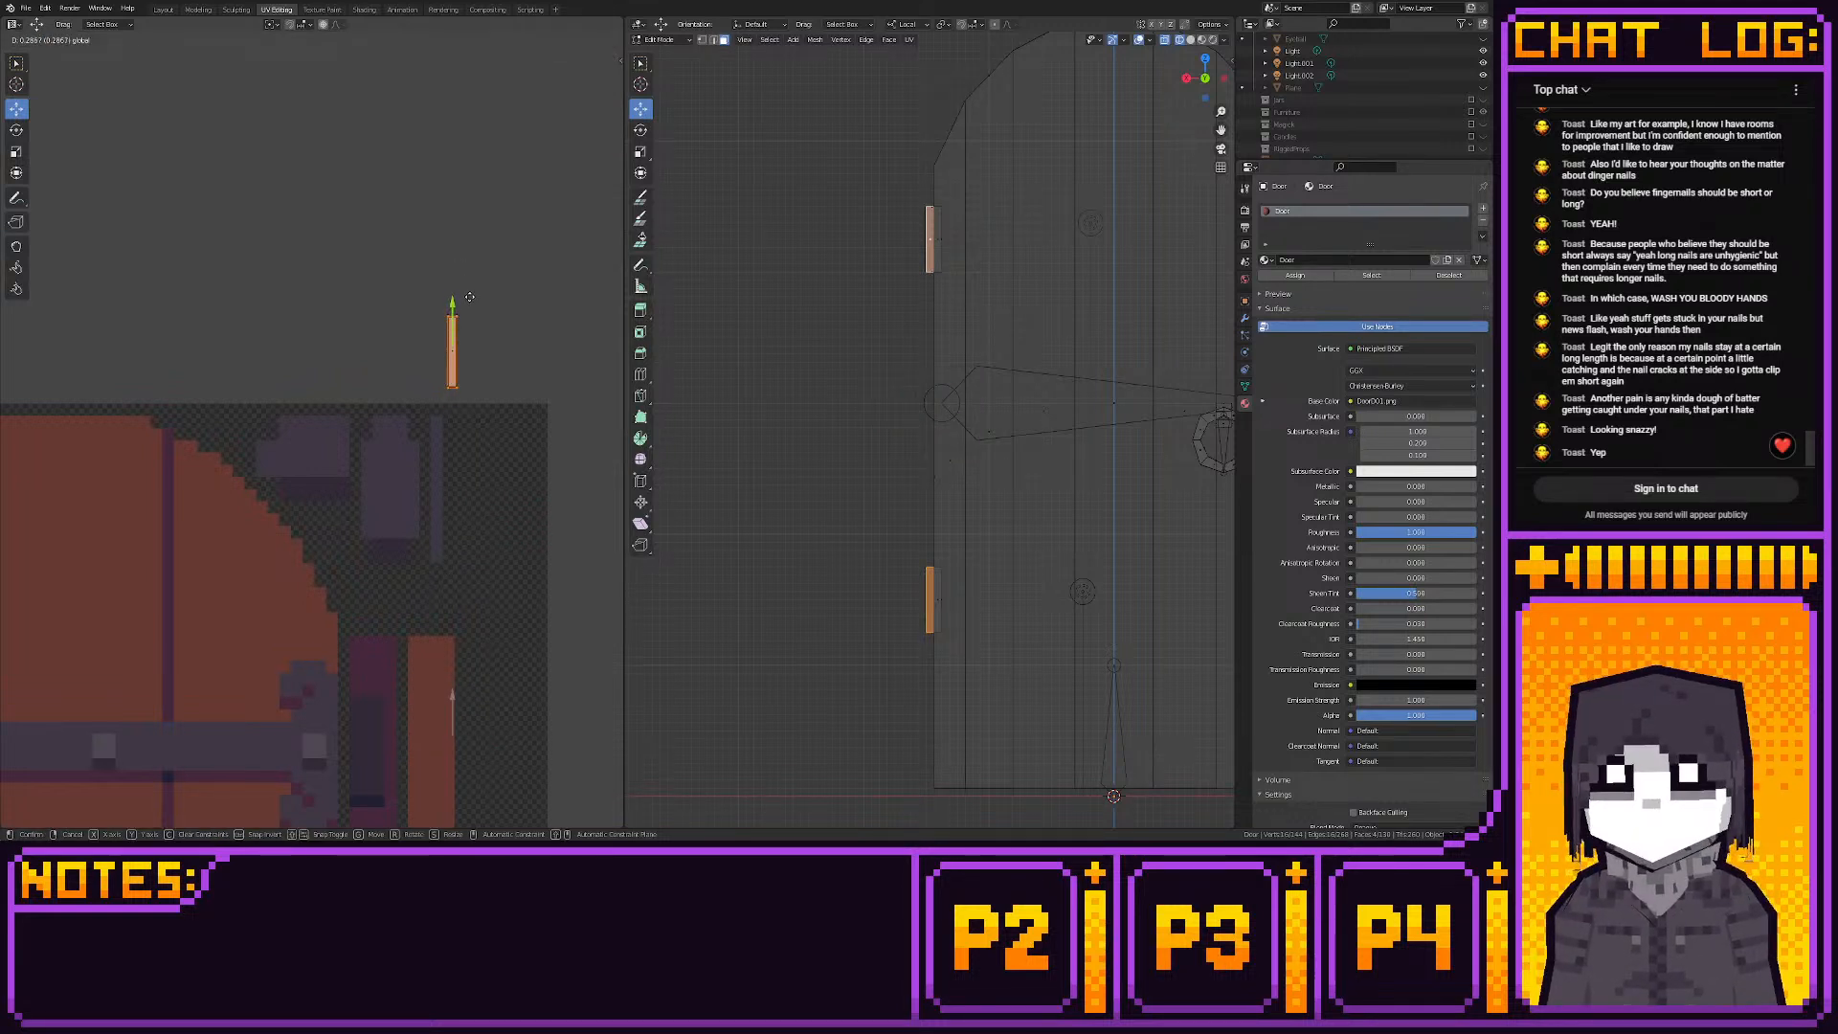
left_click(479, 305)
Move the stacked hinge-side UVs to the left column of the grey hinge sprite and enlarge them to its length
key("g")
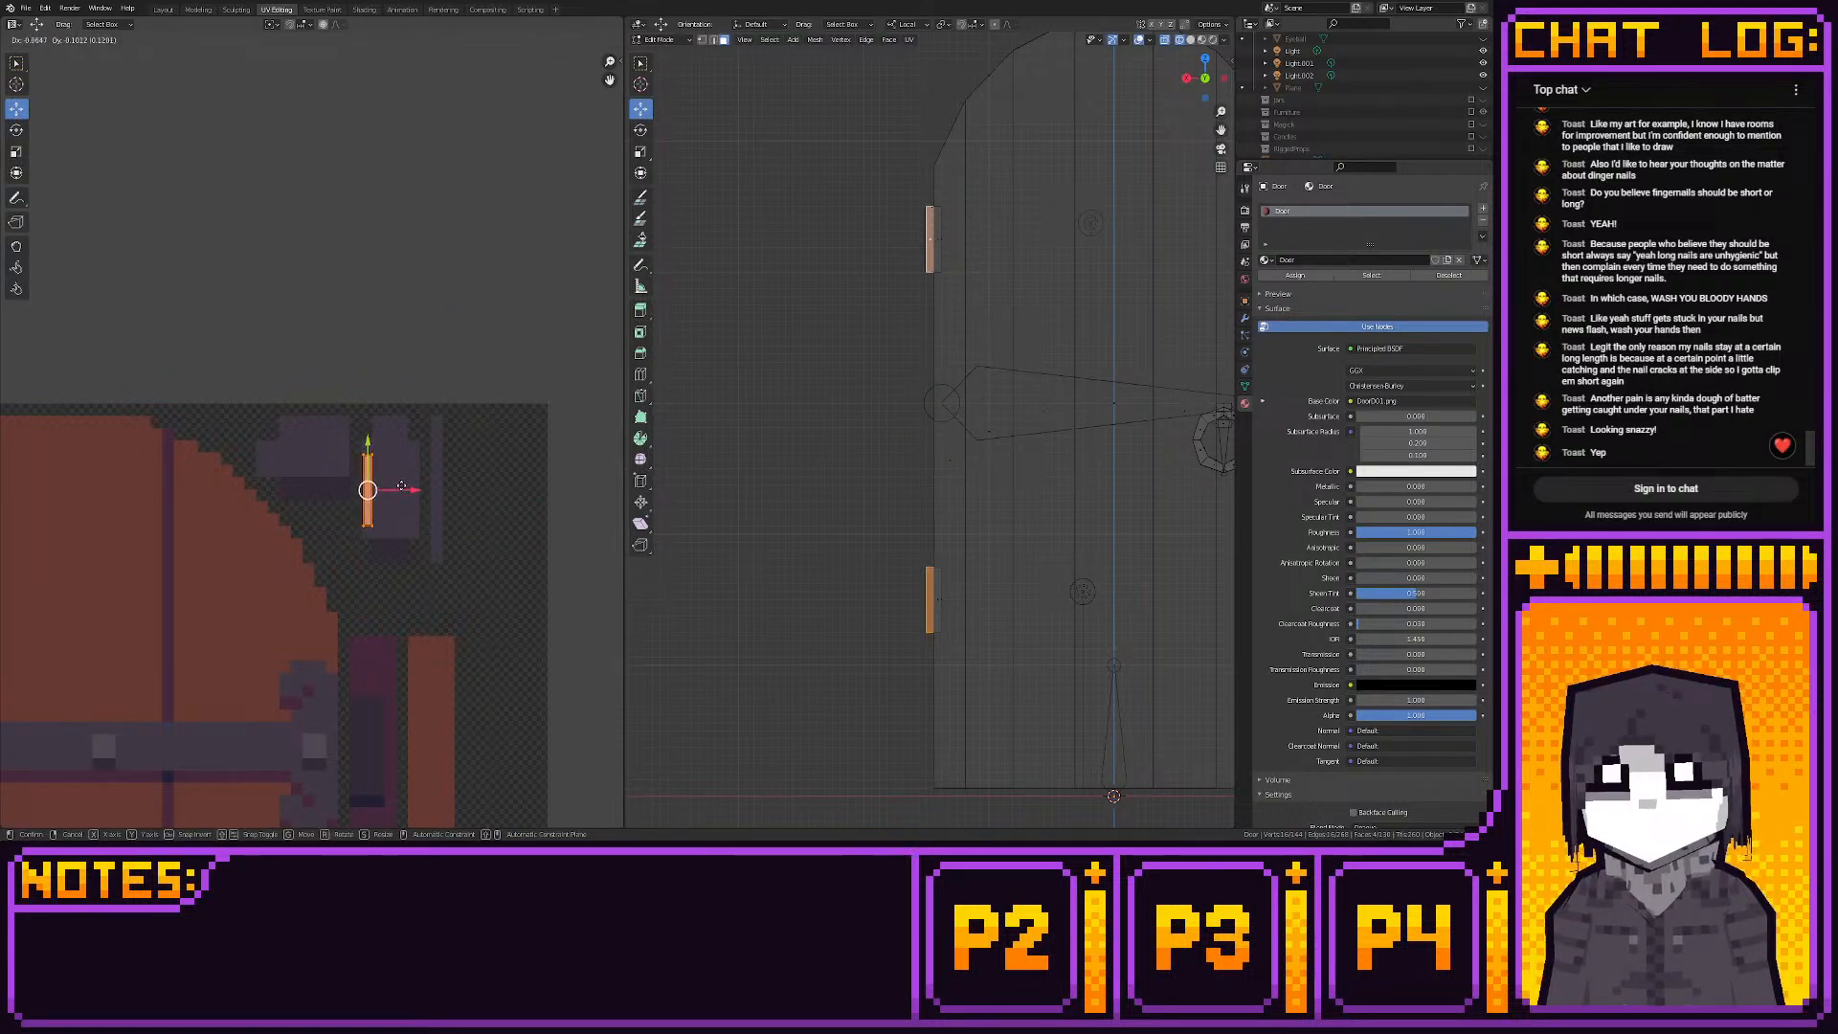
left_click(401, 486)
key("s")
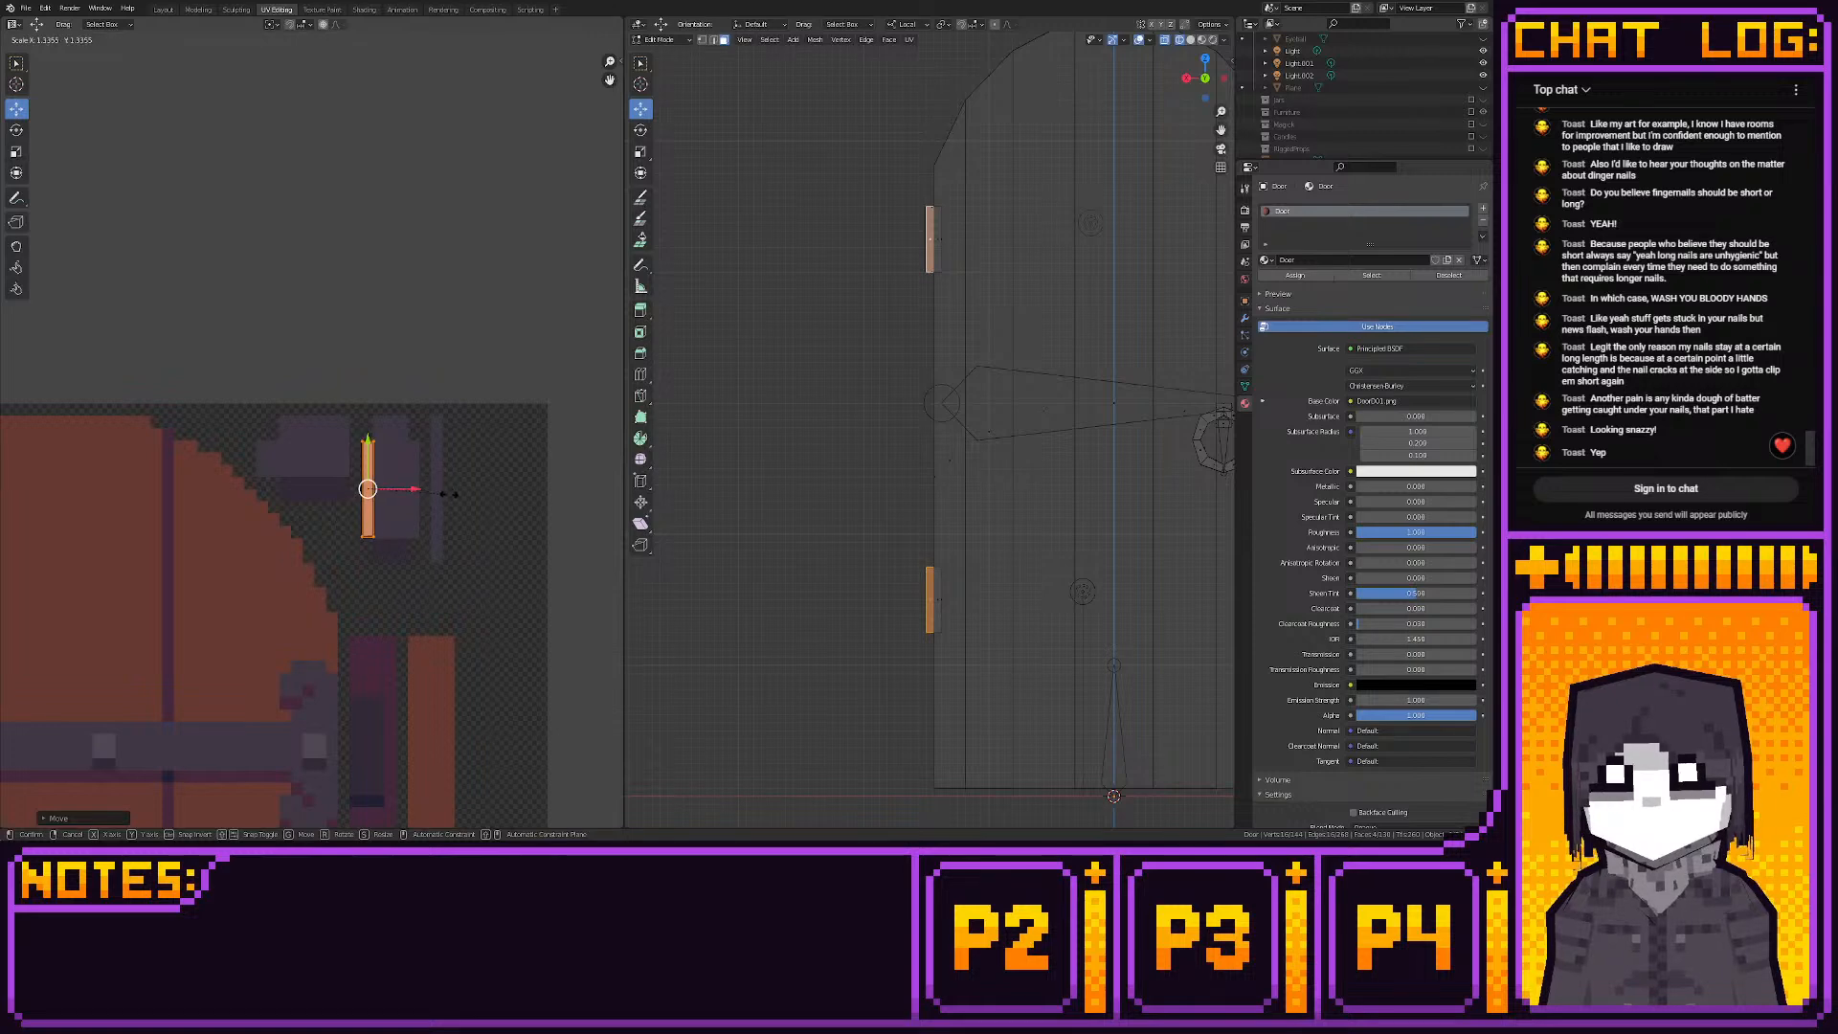
left_click(453, 500)
Select the side faces of the block holding the handle rings and unwrap them with Project From View from the side
key("a")
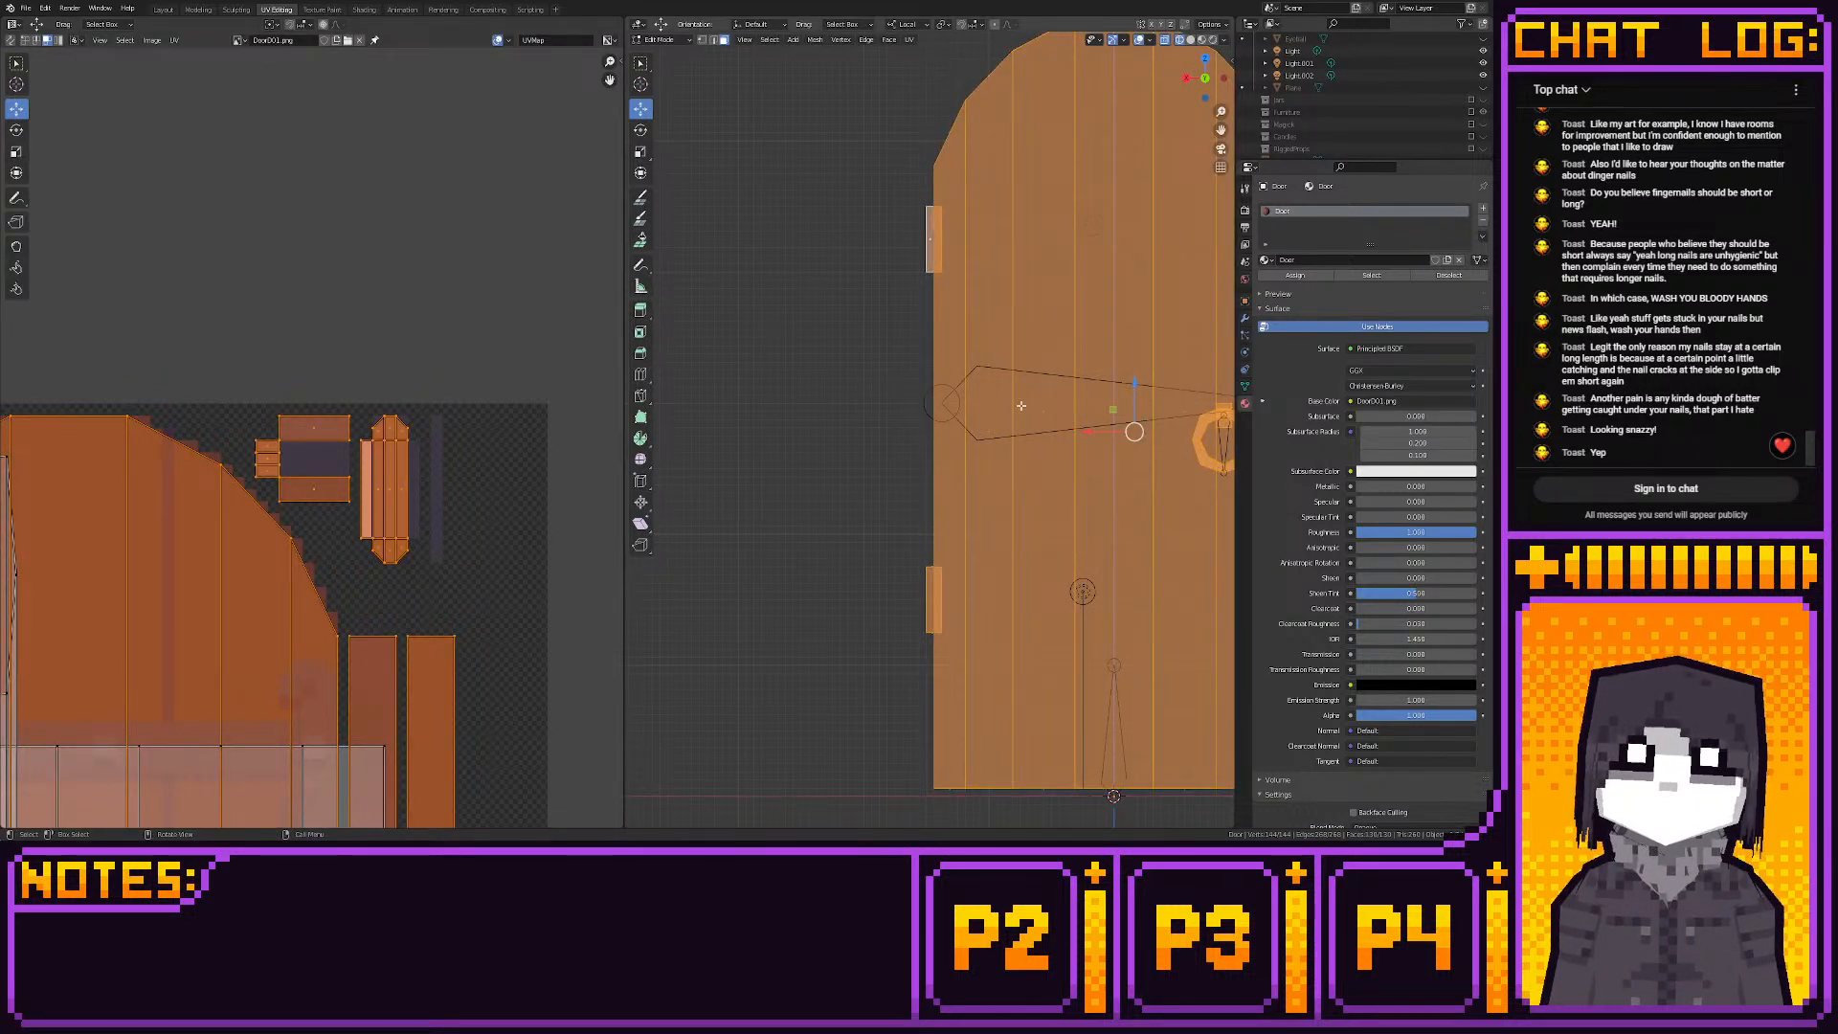
scroll(785, 404, "up", 4)
middle_click_drag(1022, 405, 678, 420, "shift")
scroll(678, 420, "up", 4)
left_click_drag(920, 366, 926, 454)
left_click_drag(987, 364, 1031, 418)
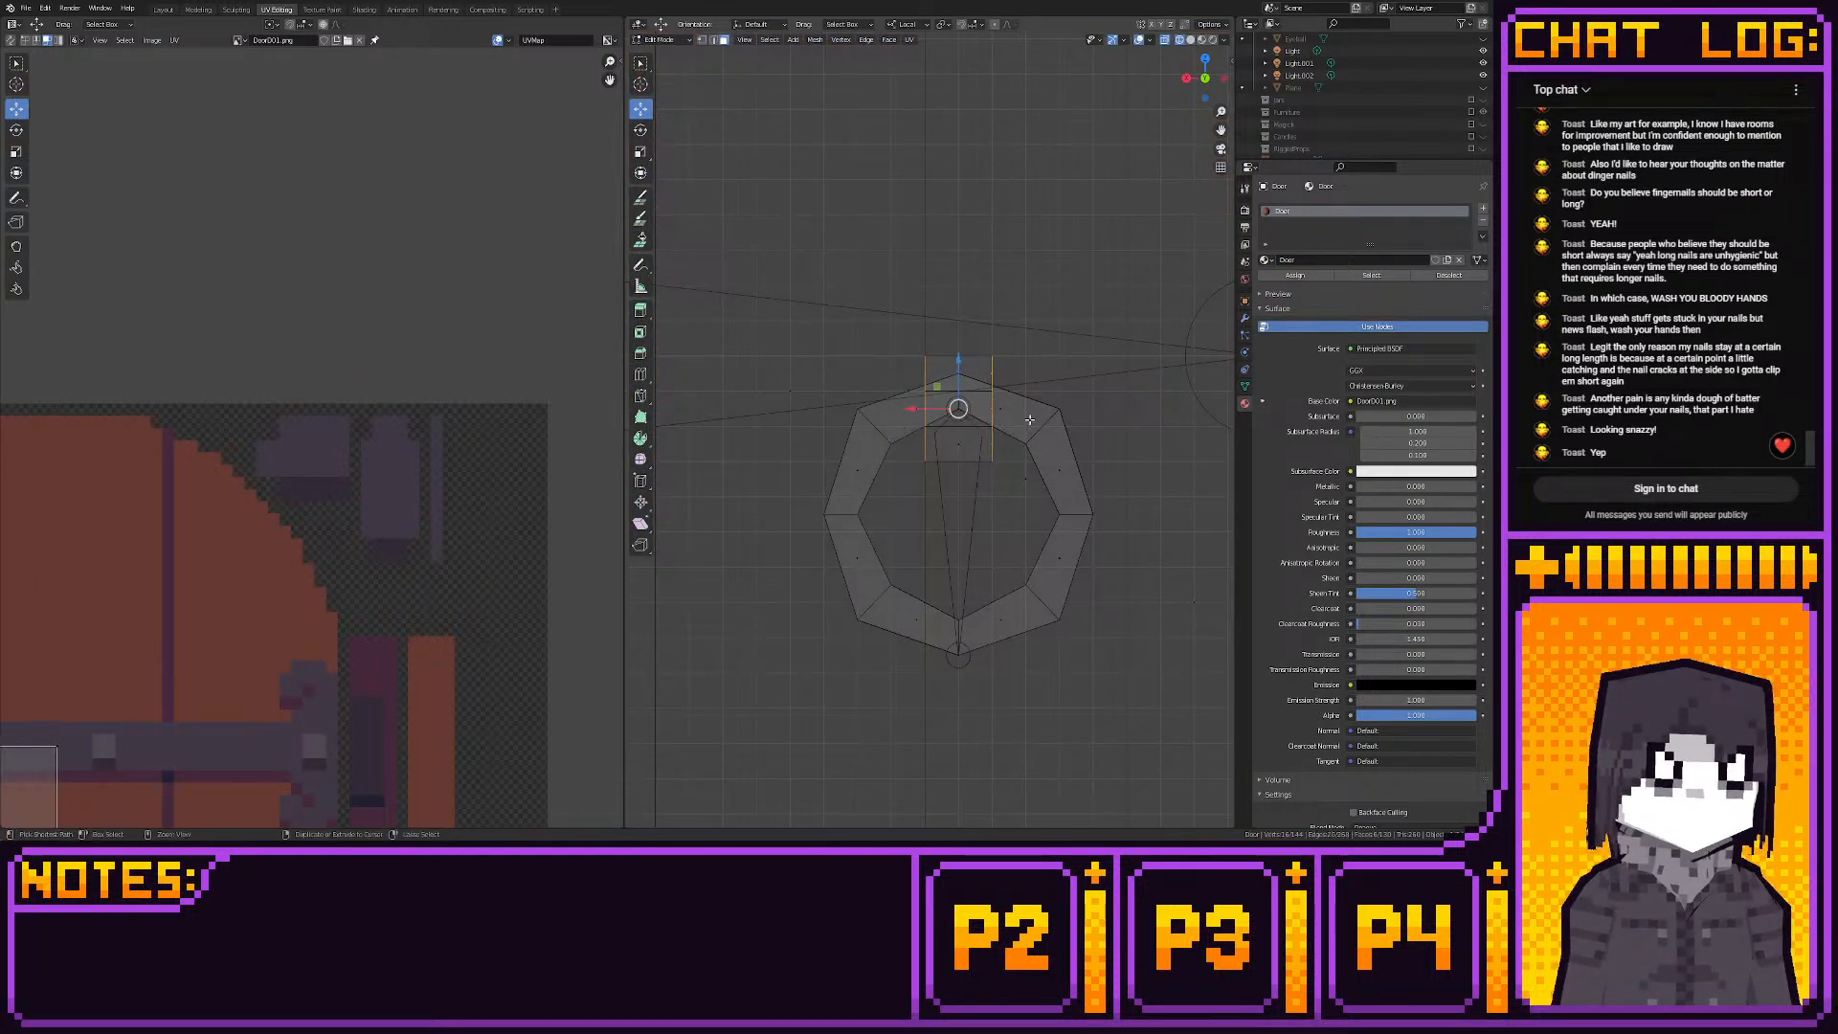
left_click(1223, 79)
key("u")
left_click(838, 410)
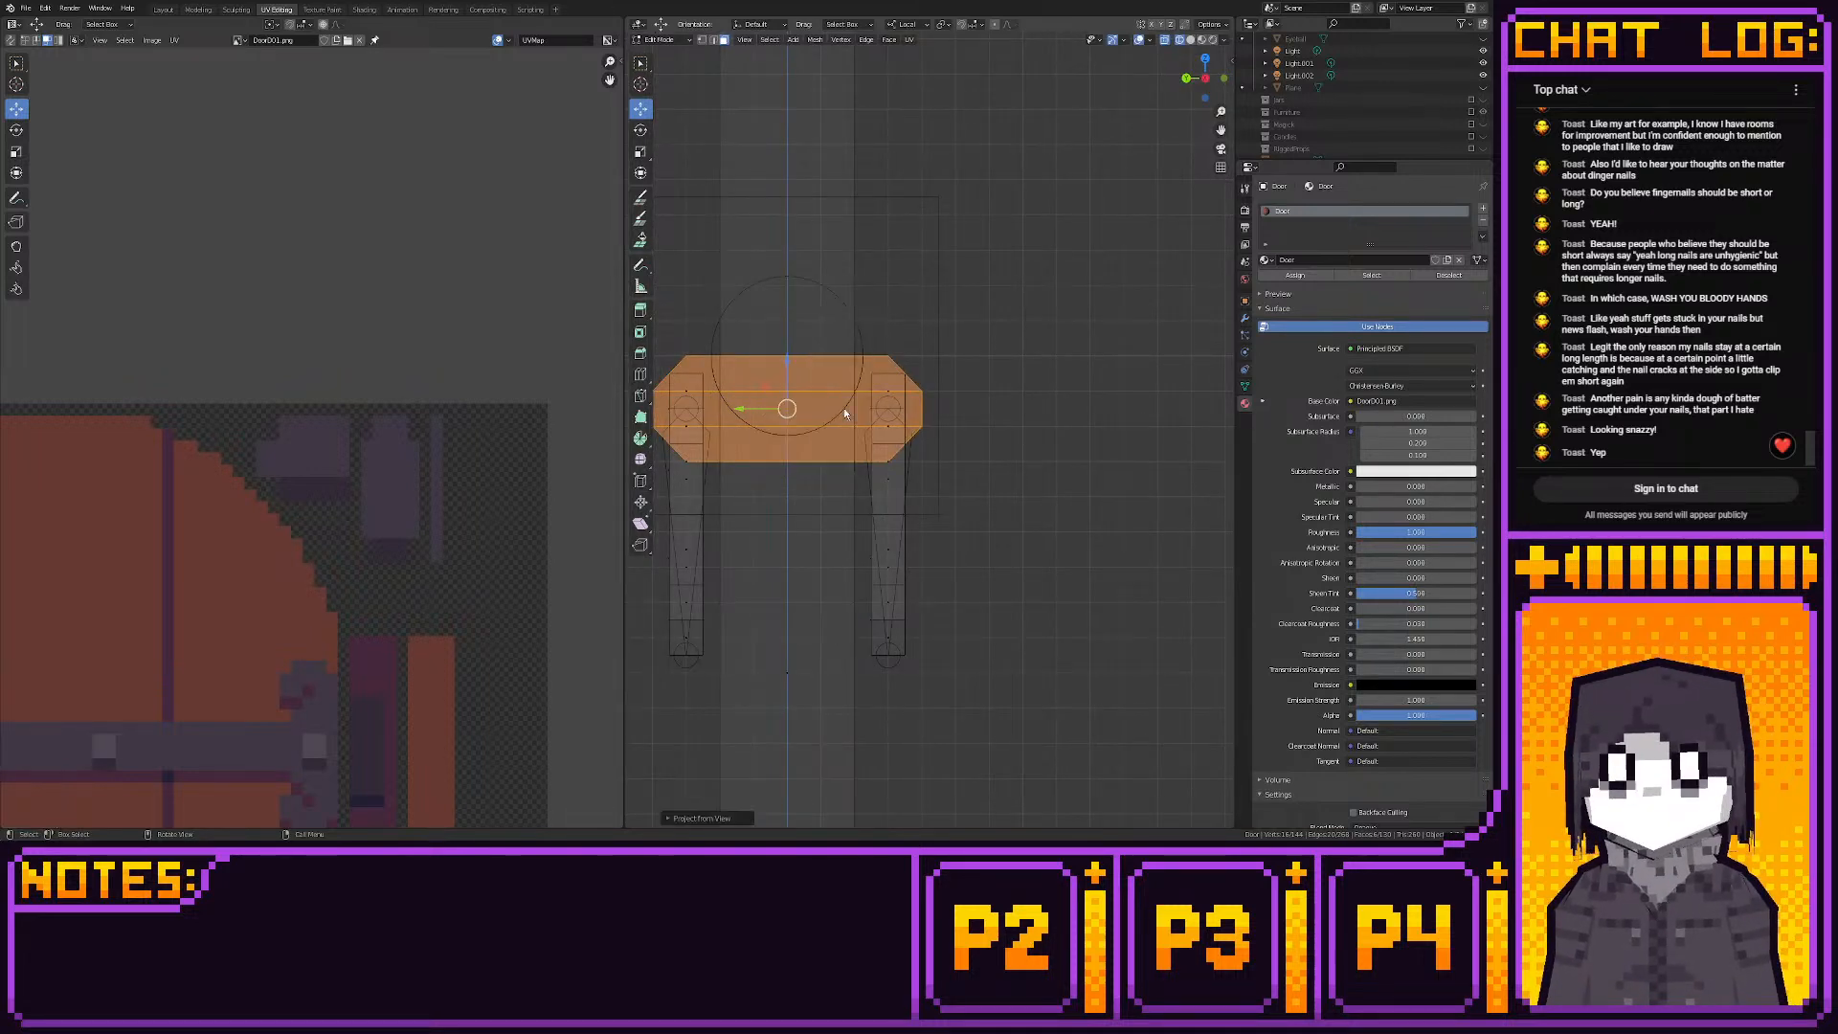
Move the handle block's projected UVs toward the grey sprites in the texture's upper-right corner and shrink them near sprite size
scroll(320, 466, "down", 3)
scroll(320, 464, "down", 1)
middle_click_drag(319, 464, 490, 413)
left_click_drag(78, 578, 343, 688)
key("g")
left_click(590, 415)
key("s")
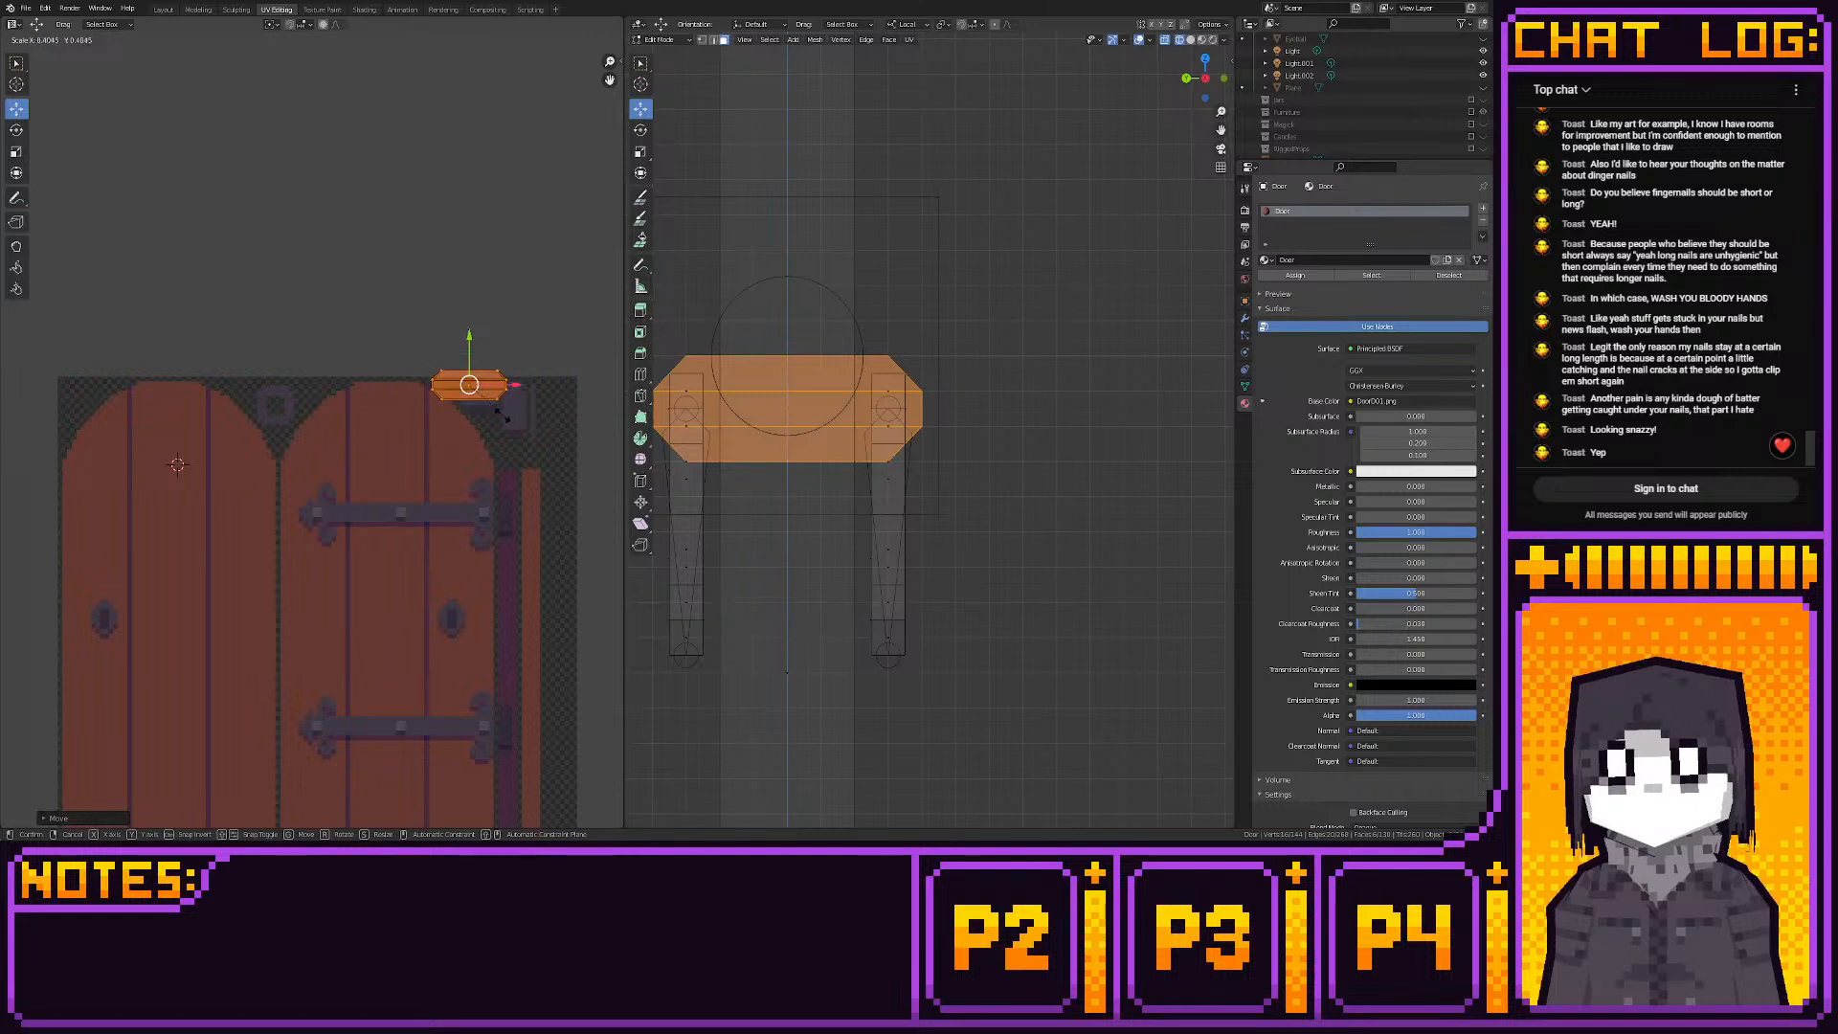
left_click(488, 411)
scroll(350, 544, "up", 5)
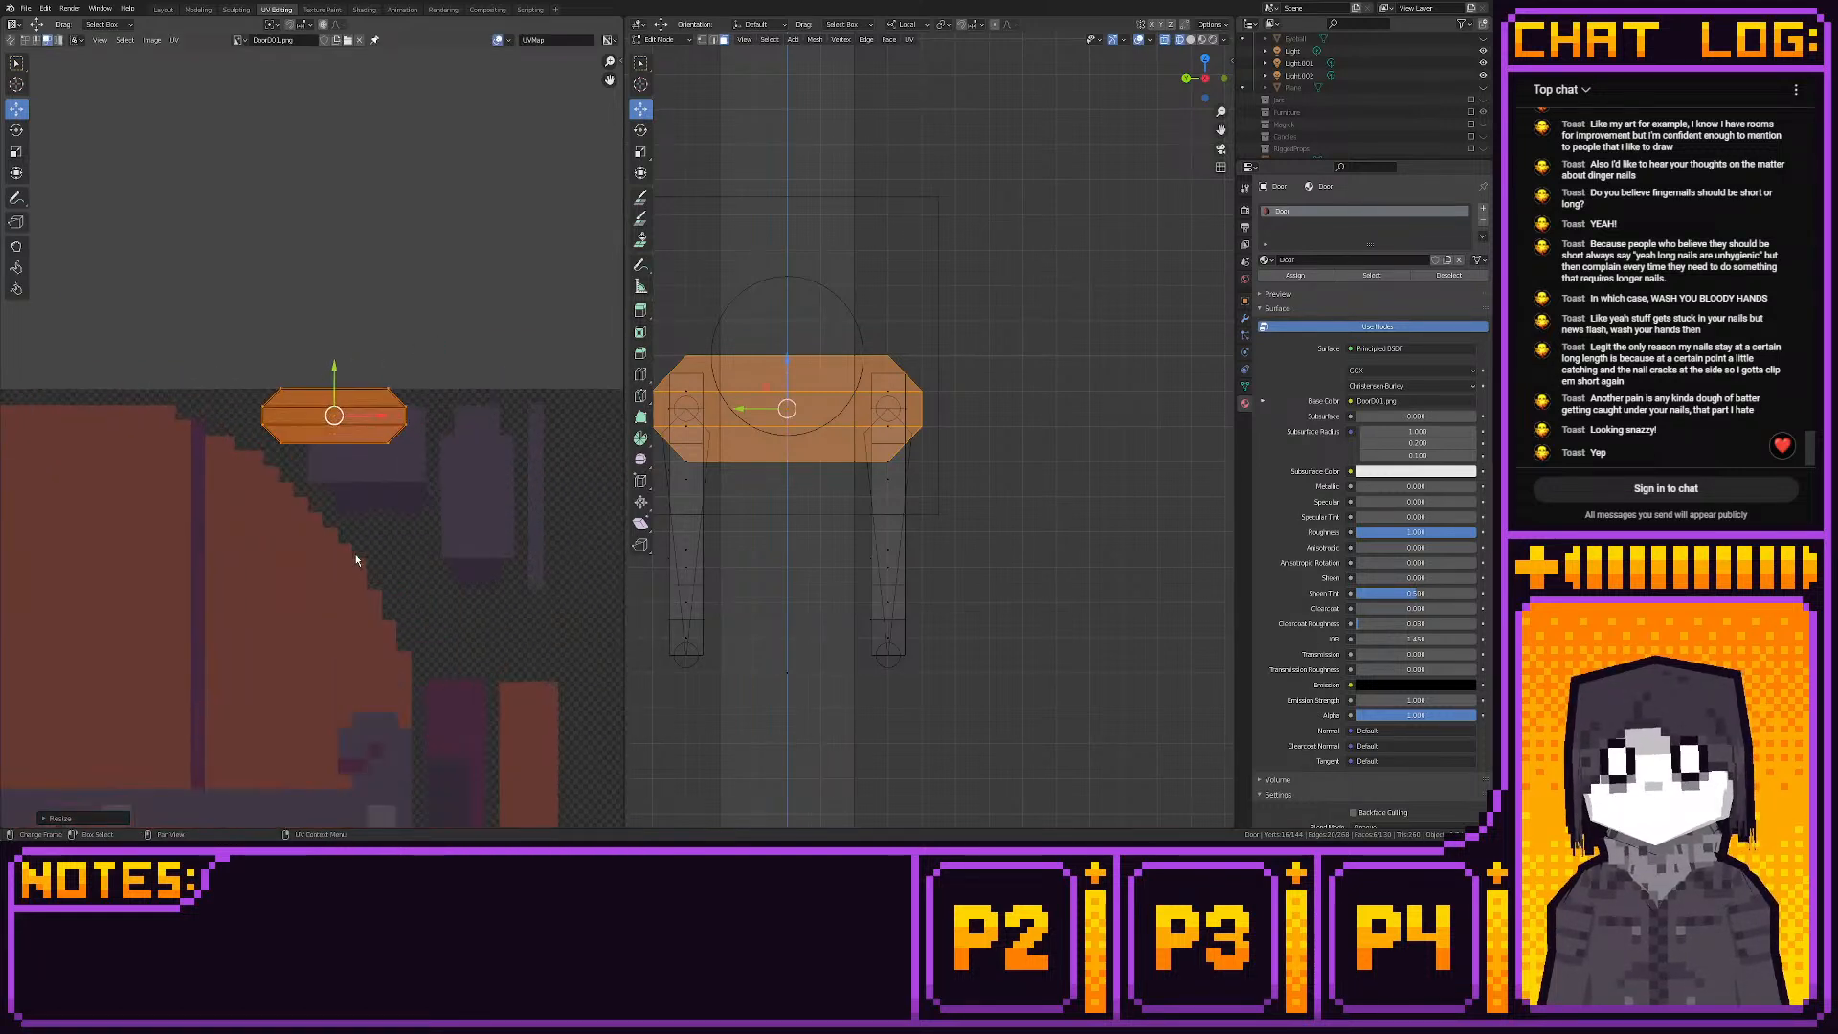
Fit the handle block's UVs to the full width of the wide grey block sprite and snap them to pixels
key("g")
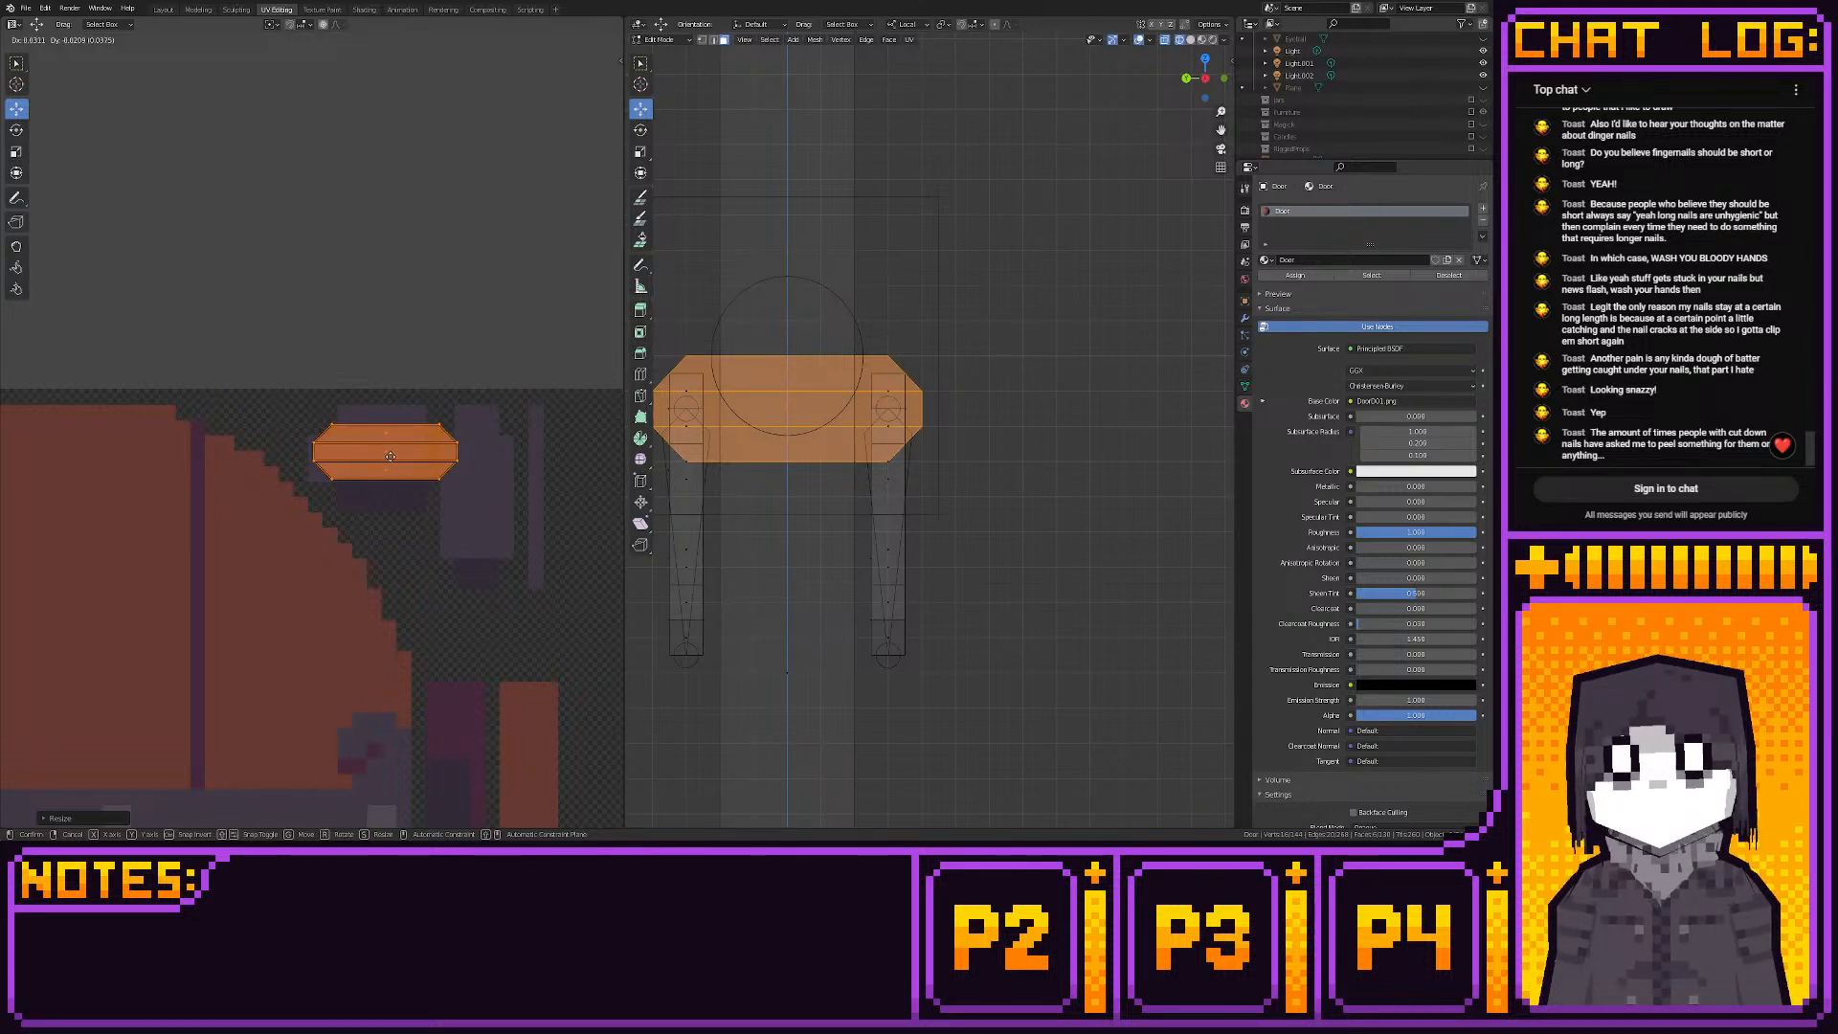
left_click(391, 458)
scroll(502, 490, "up", 3)
key("s")
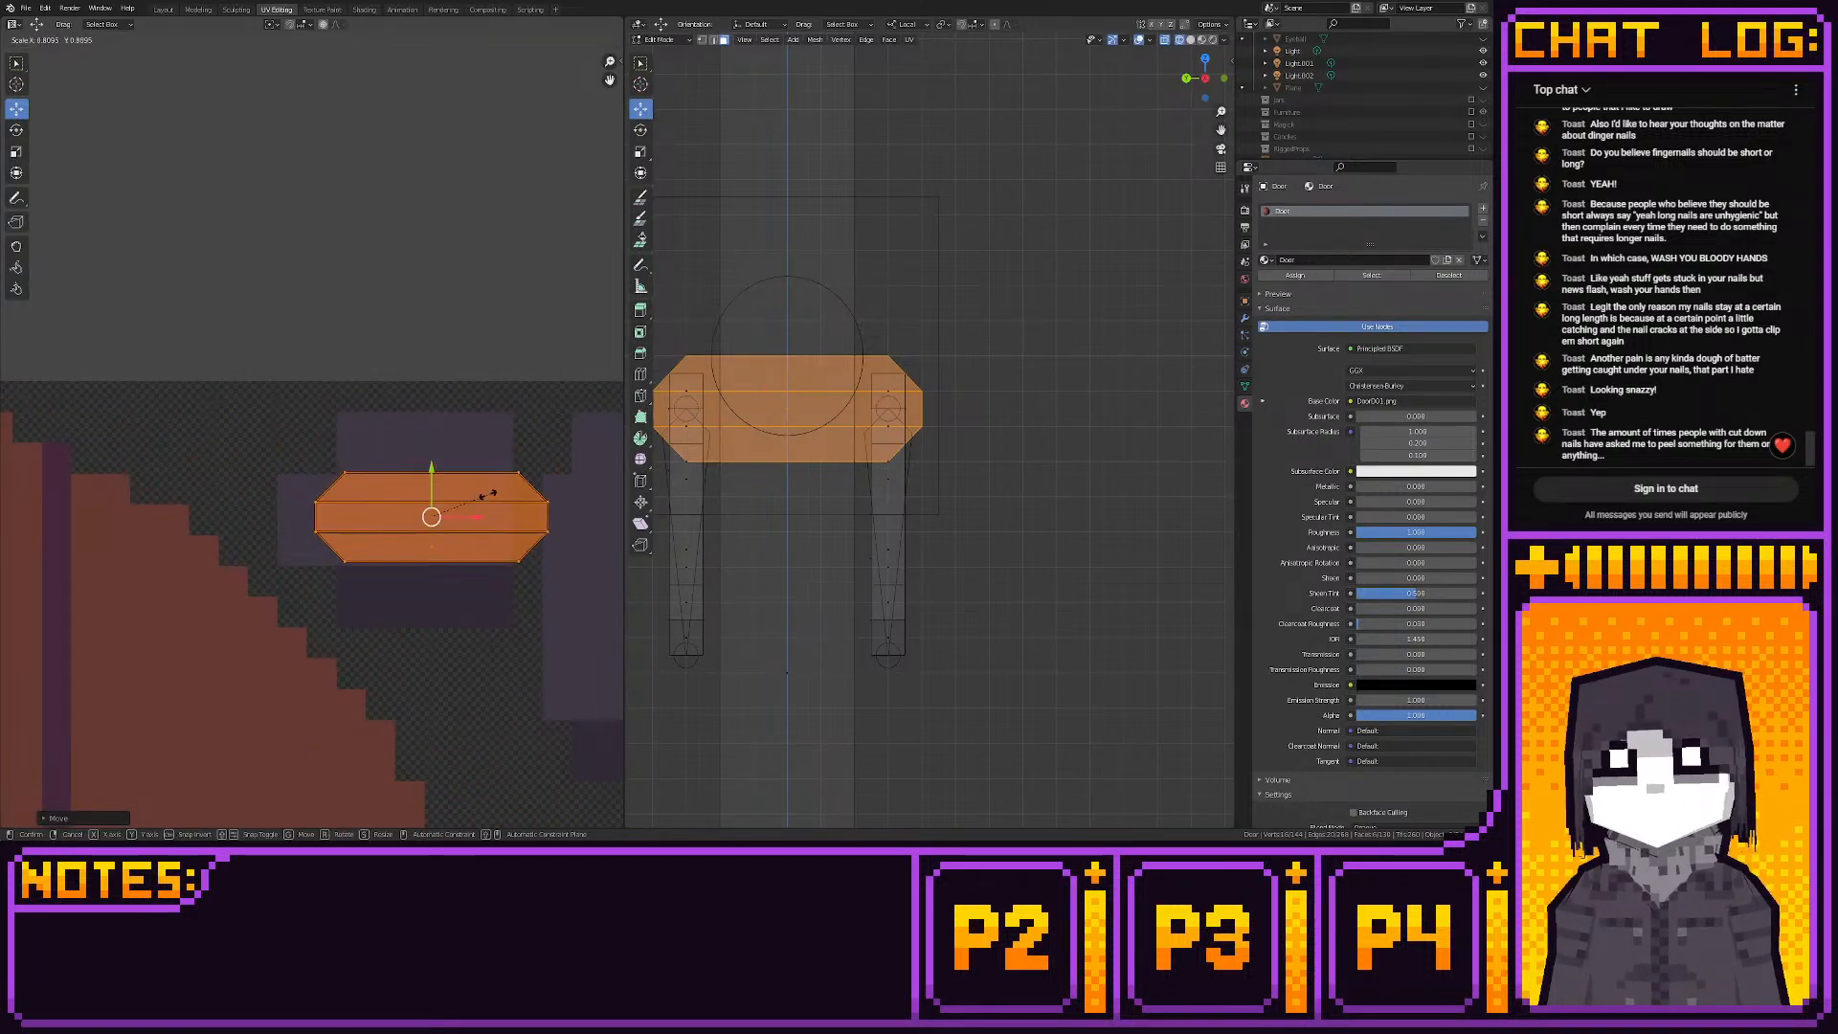
left_click(488, 497)
key("g")
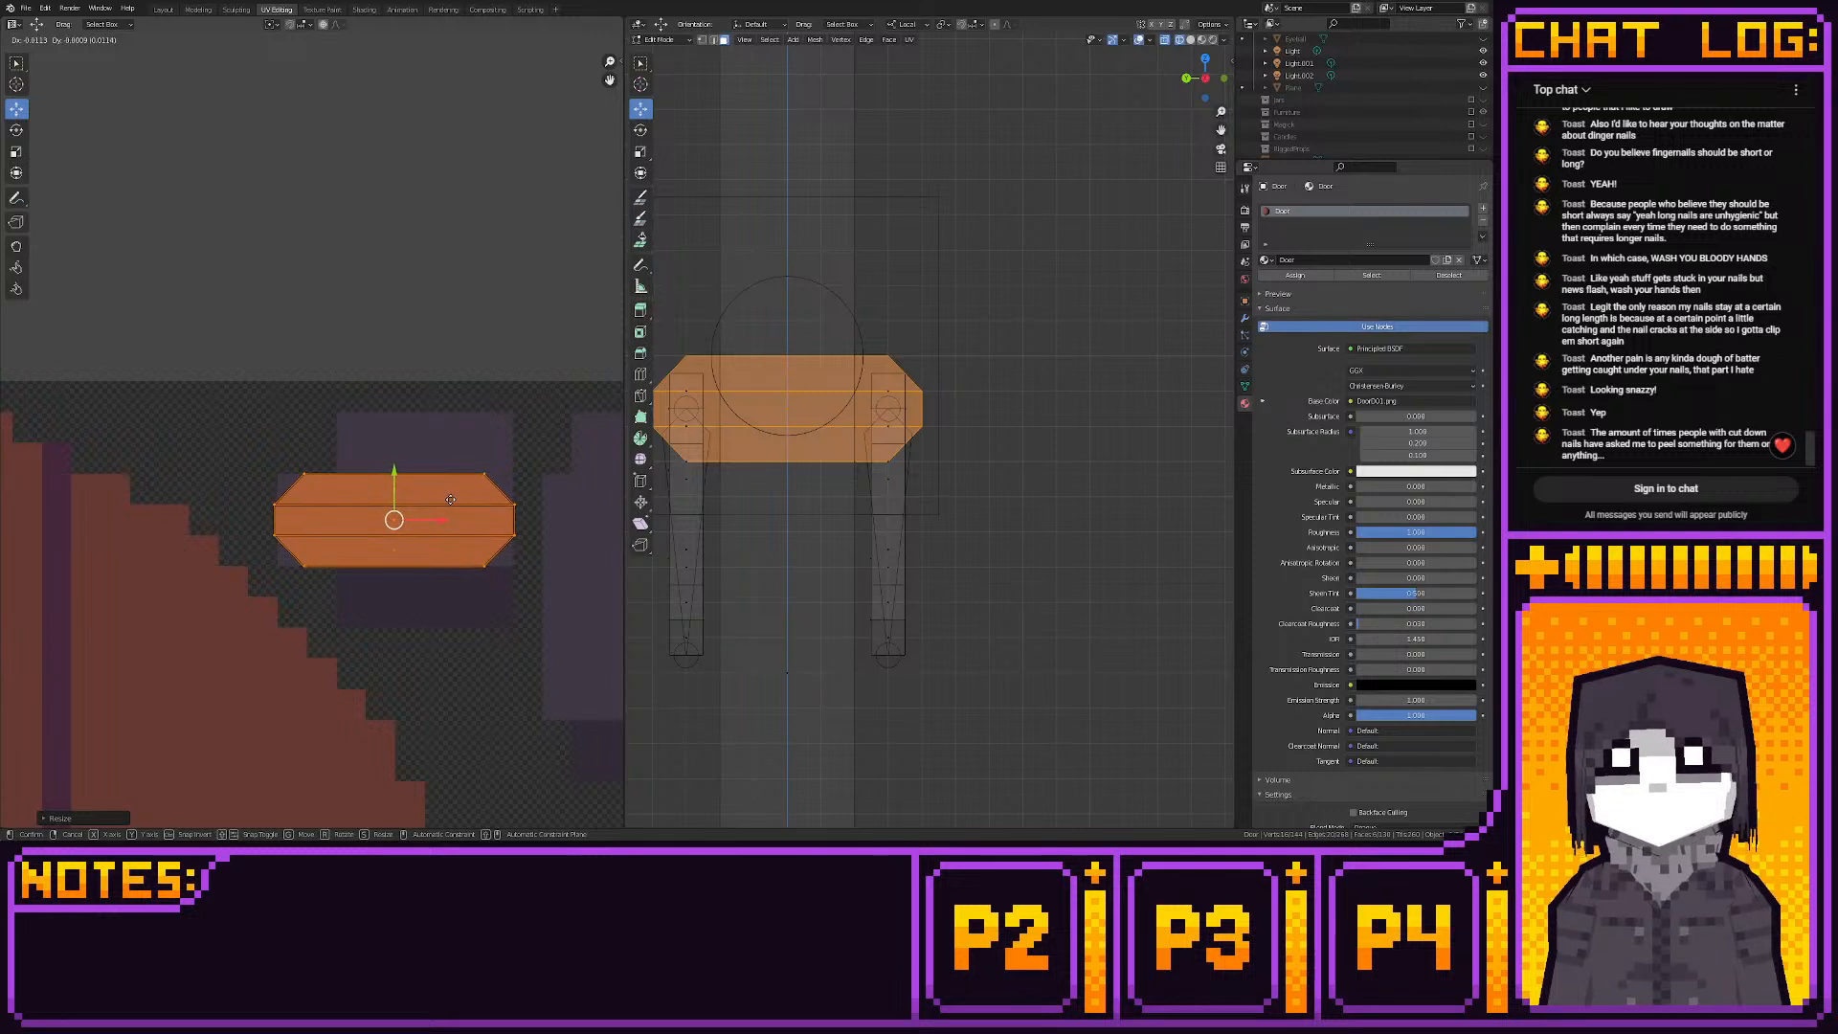
left_click(454, 502)
key("shift+s")
left_click(371, 500)
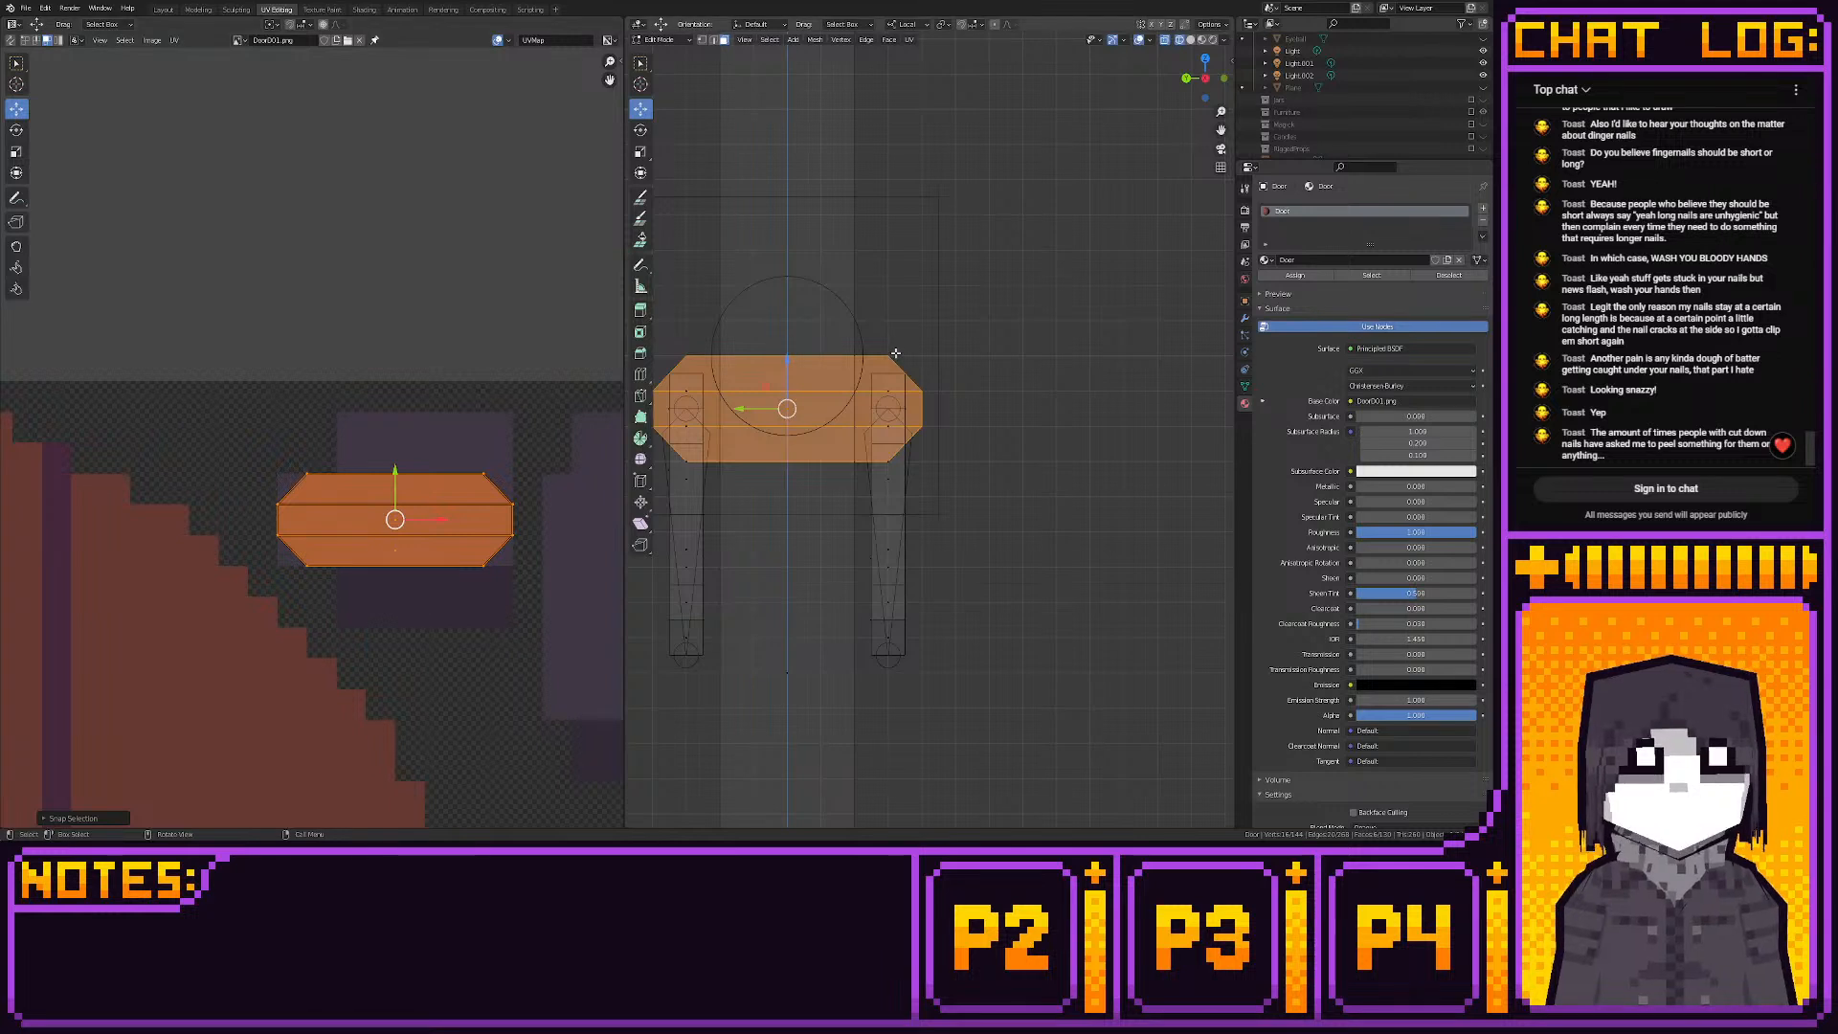
Select the handle block's faces at both ends, move their UVs to the empty area below the grey block sprite and snap them to pixels
left_click(912, 385)
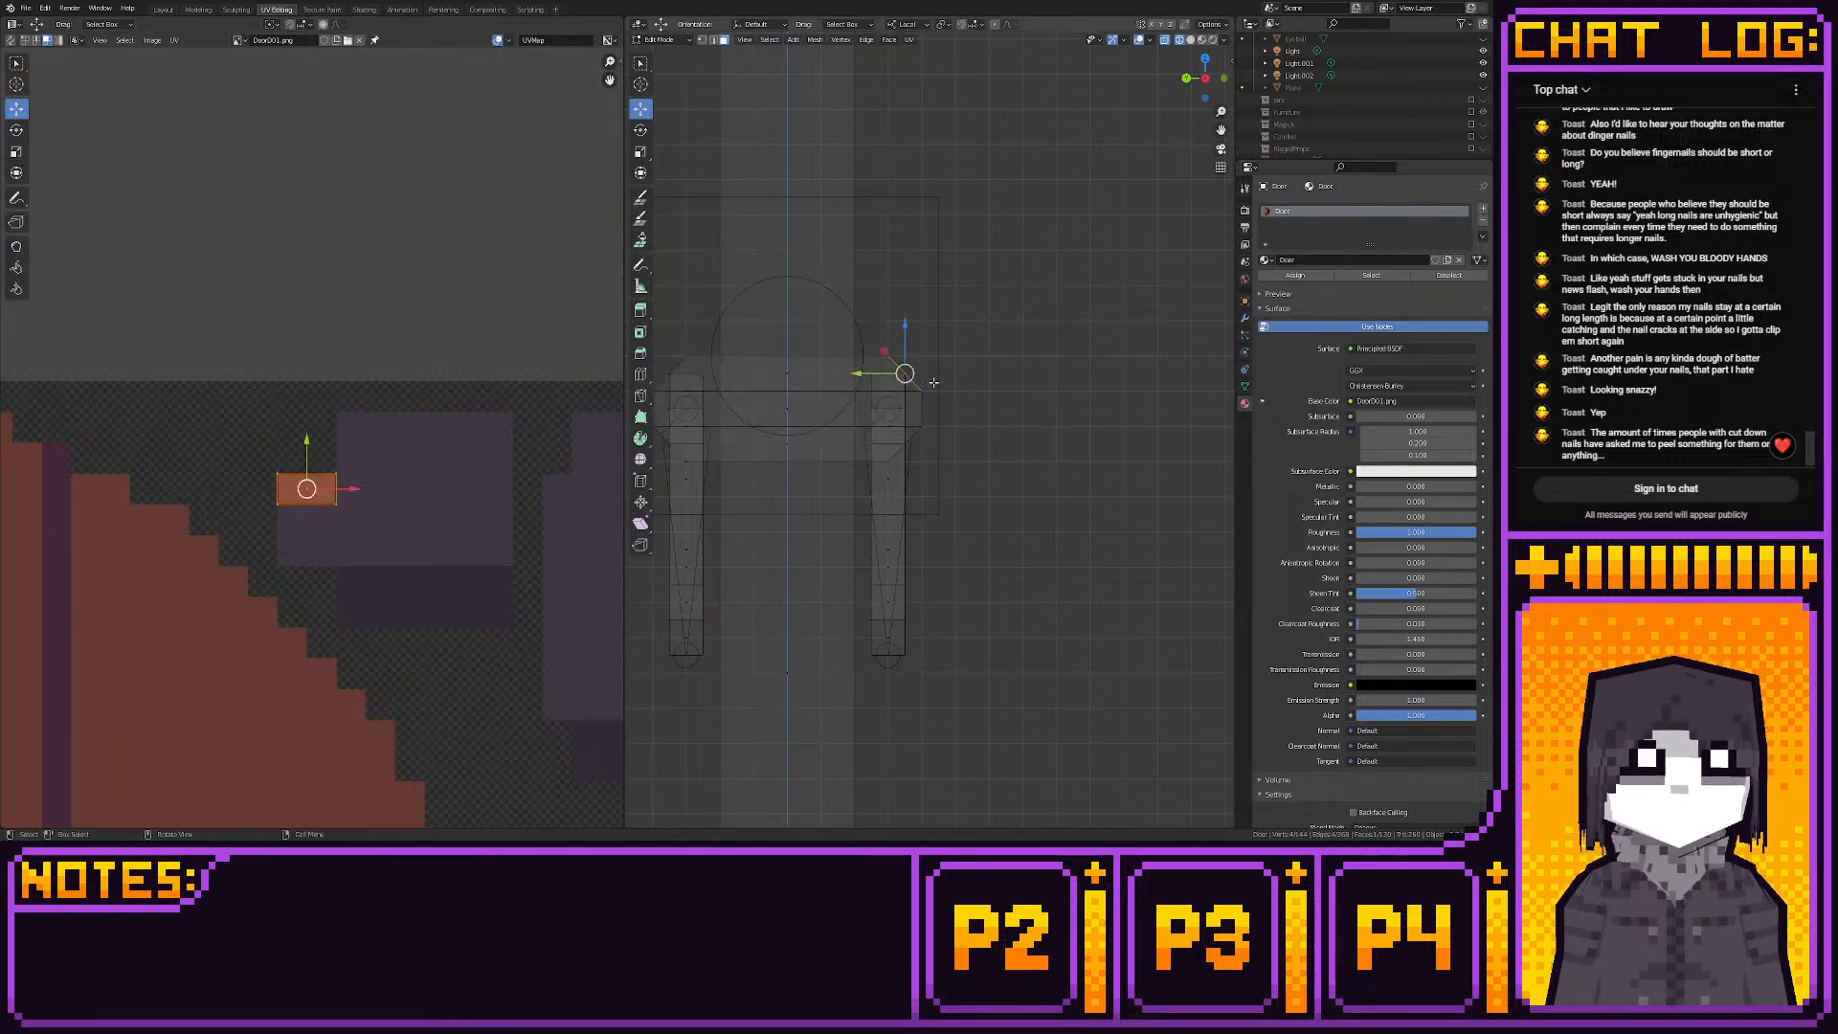
left_click(900, 440, "shift")
middle_click_drag(900, 442, 1052, 437, "shift")
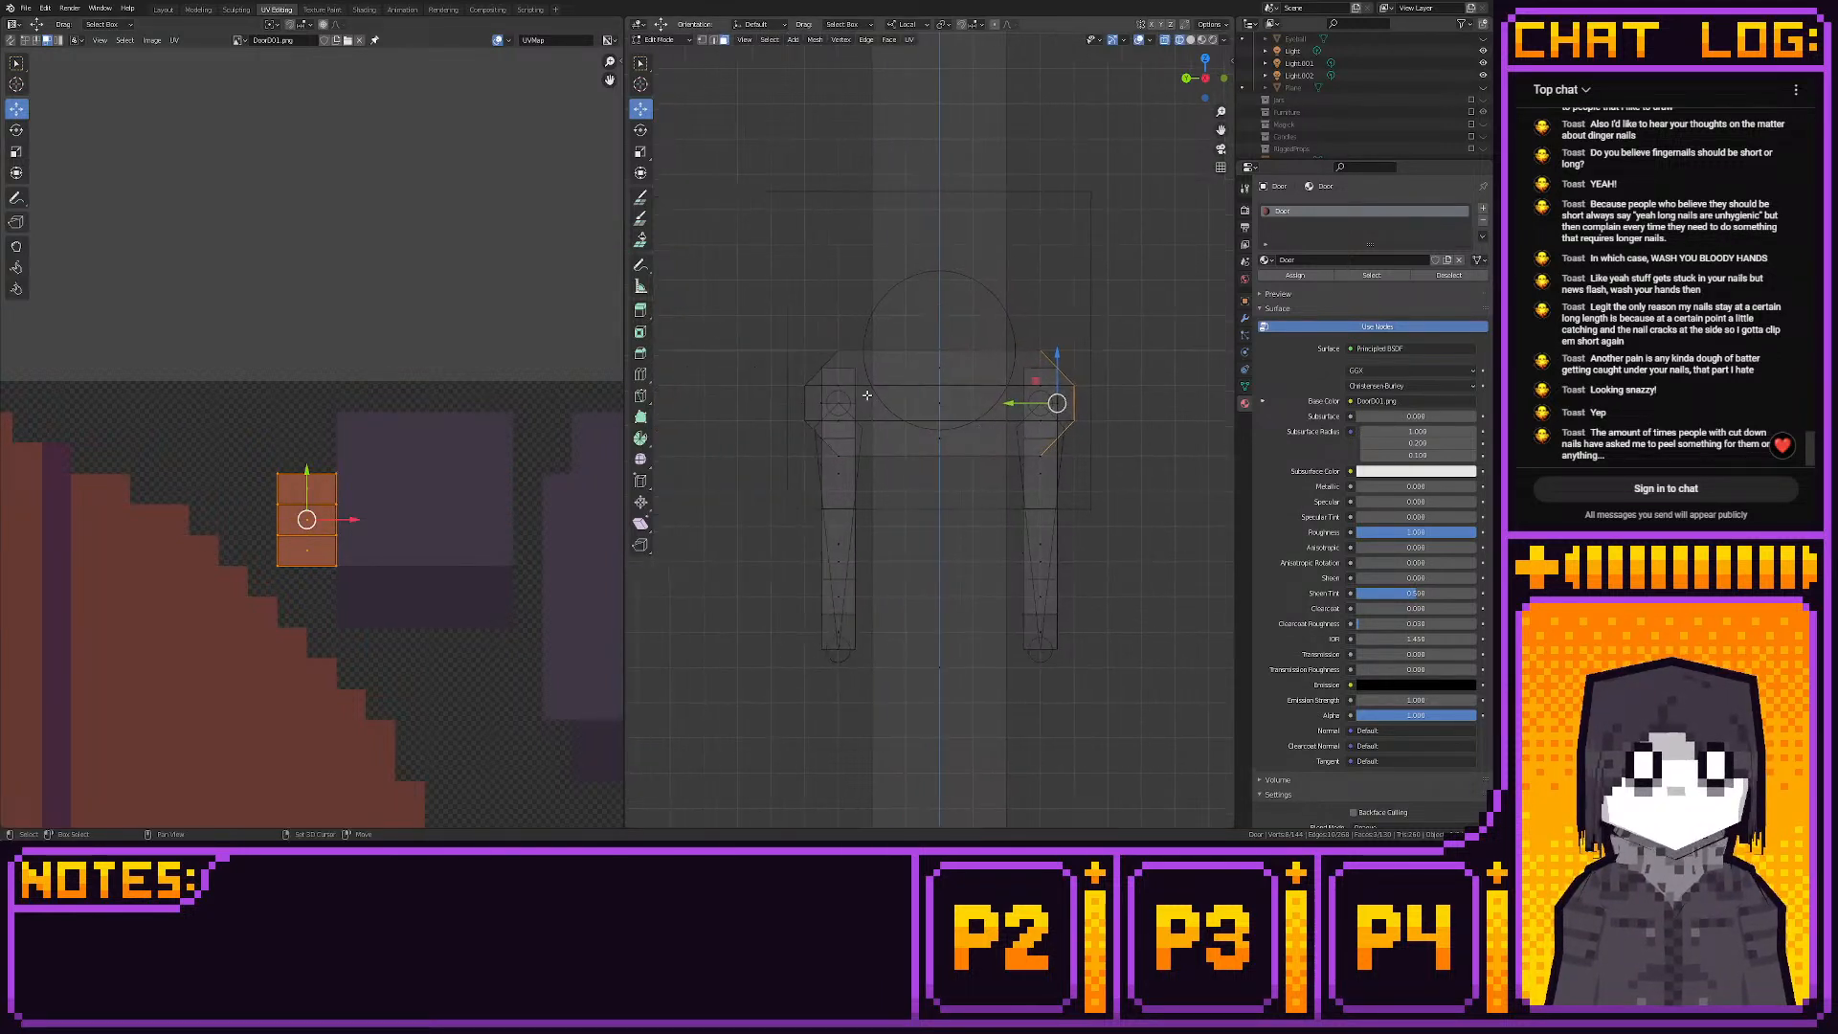
left_click_drag(789, 352, 826, 379)
left_click_drag(791, 377, 830, 433, "shift")
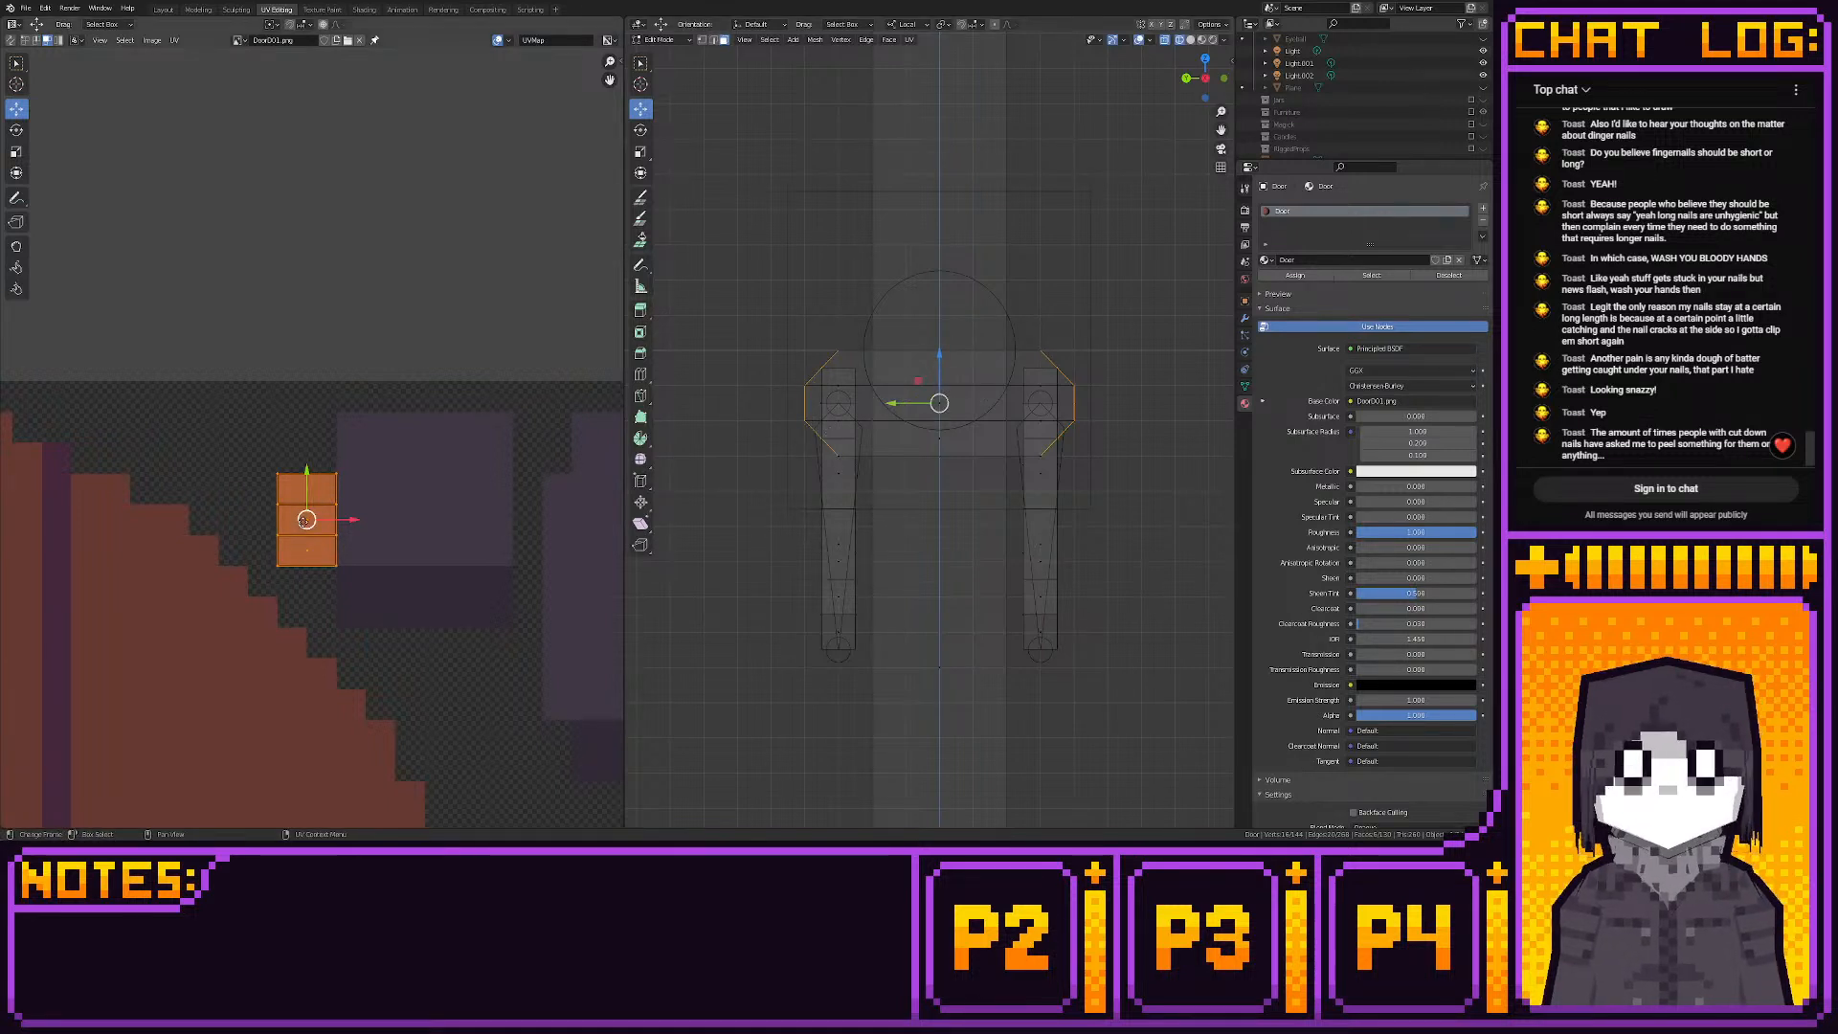
left_click_drag(306, 520, 488, 700)
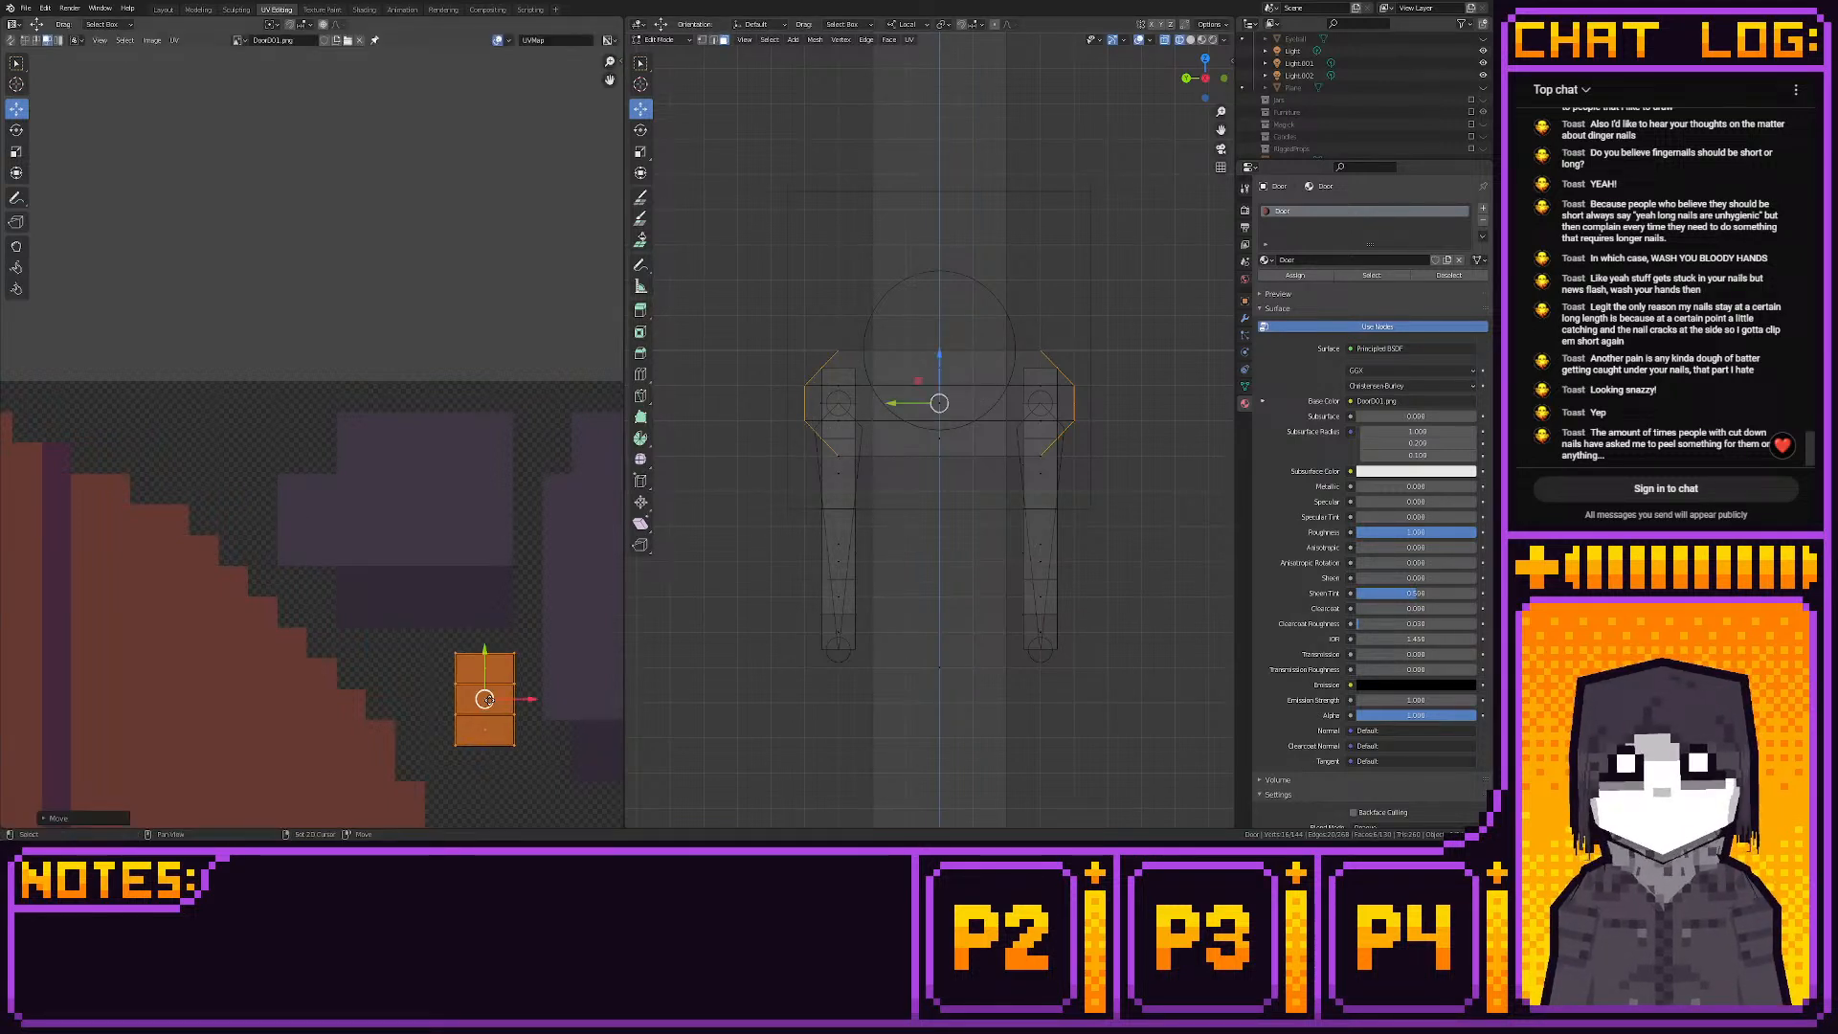
key("shift+s")
left_click(387, 701)
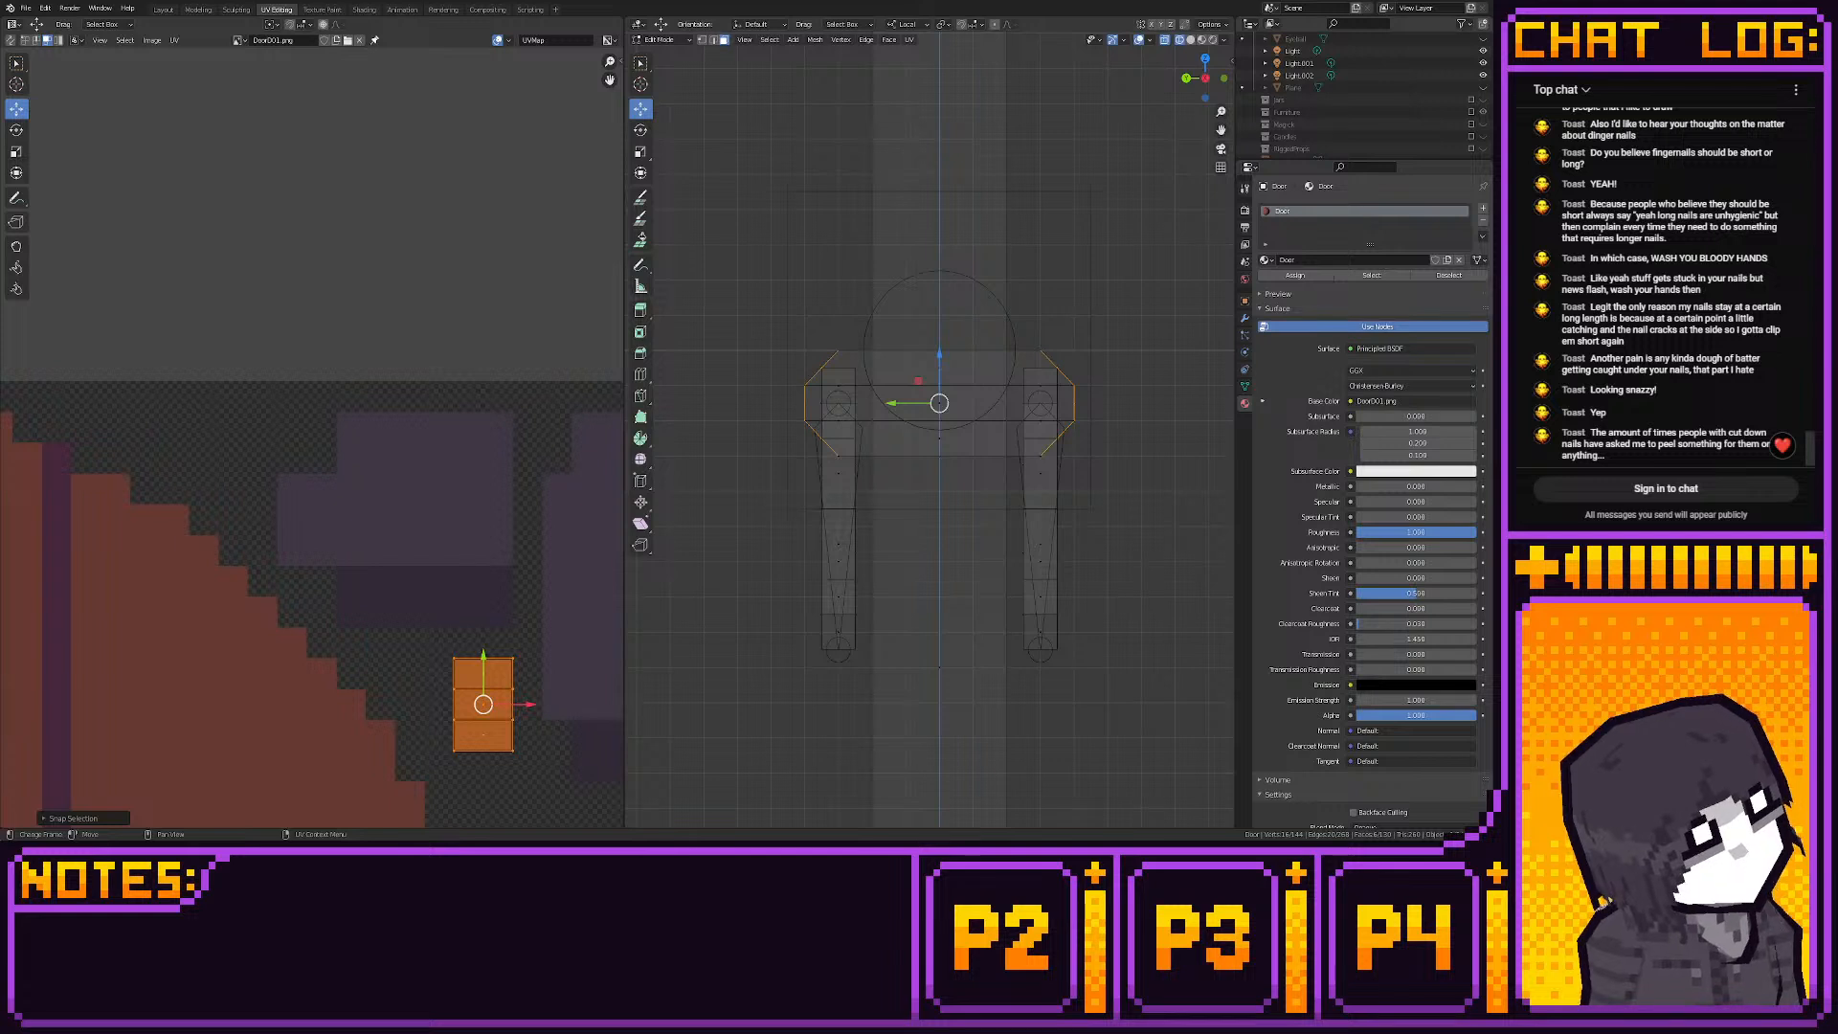
Select the upper and lower inner faces of both handle rings and unwrap them with Project From View from the top
scroll(497, 594, "down", 6)
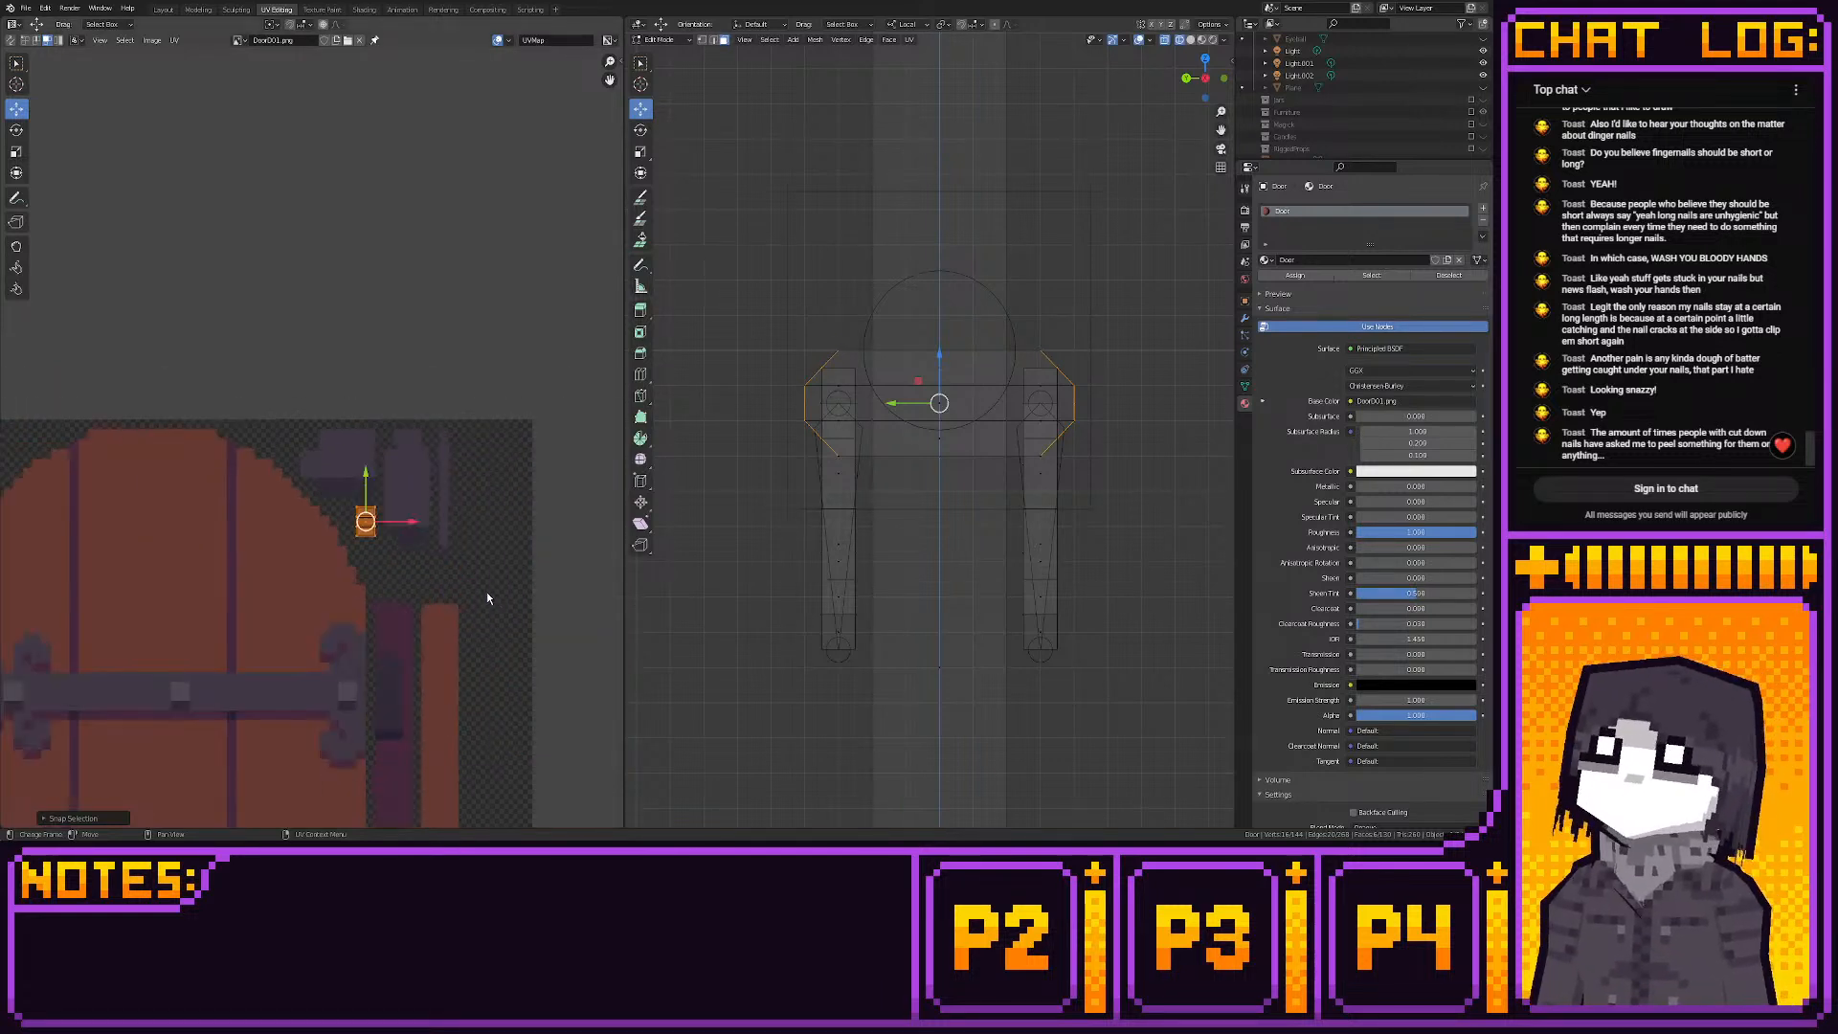
key("a")
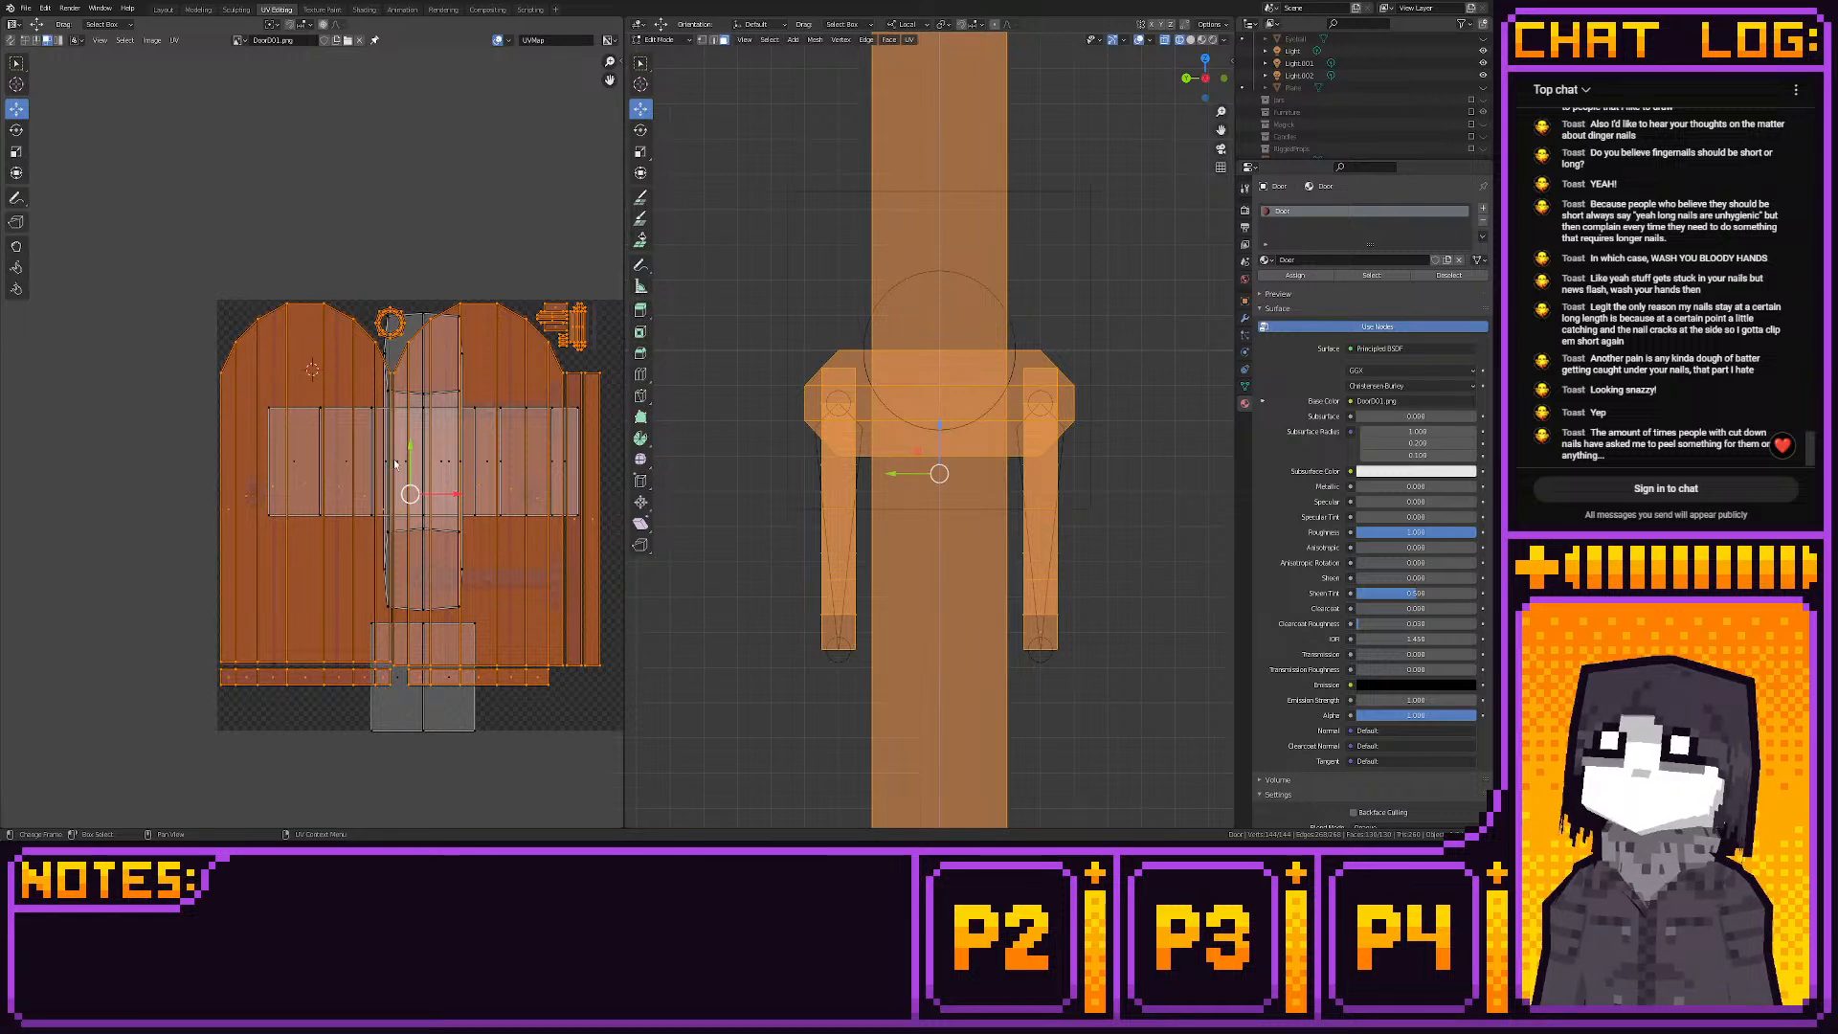
middle_click_drag(761, 347, 916, 341)
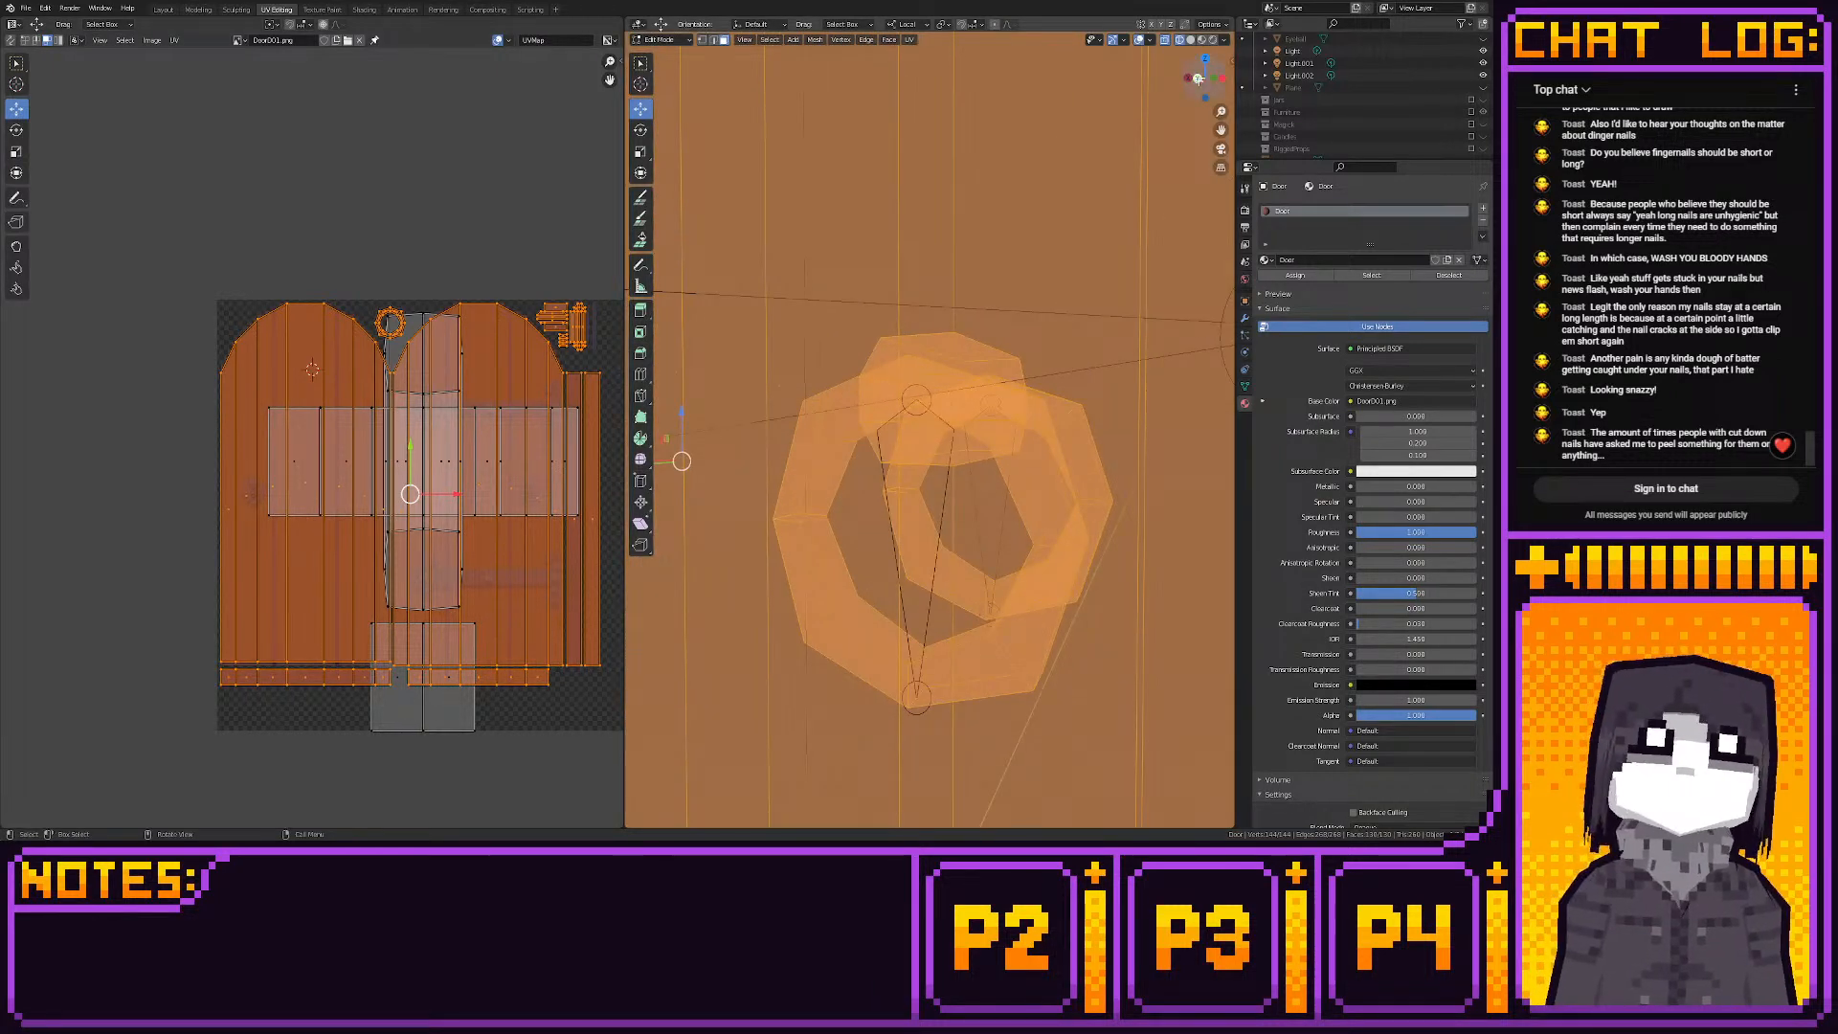
key("KP_1")
key("alt+a")
left_click(921, 414, "alt")
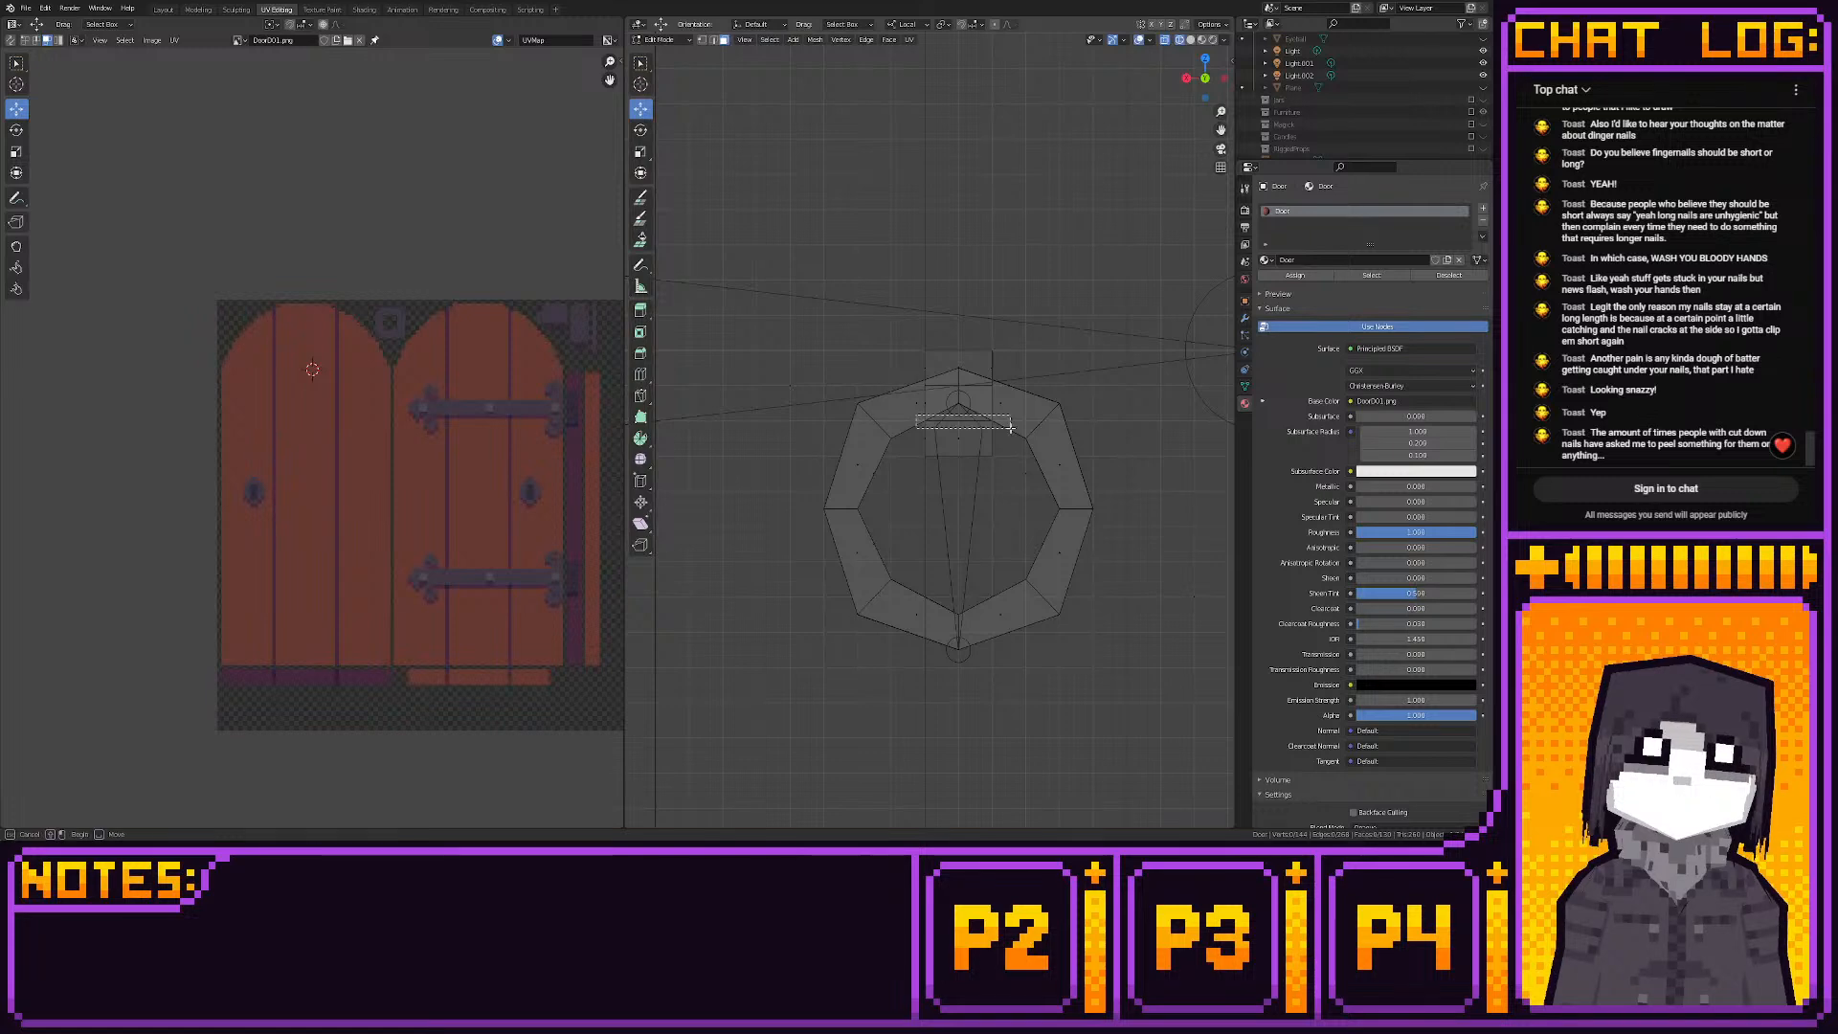
left_click(1002, 602, "alt+shift")
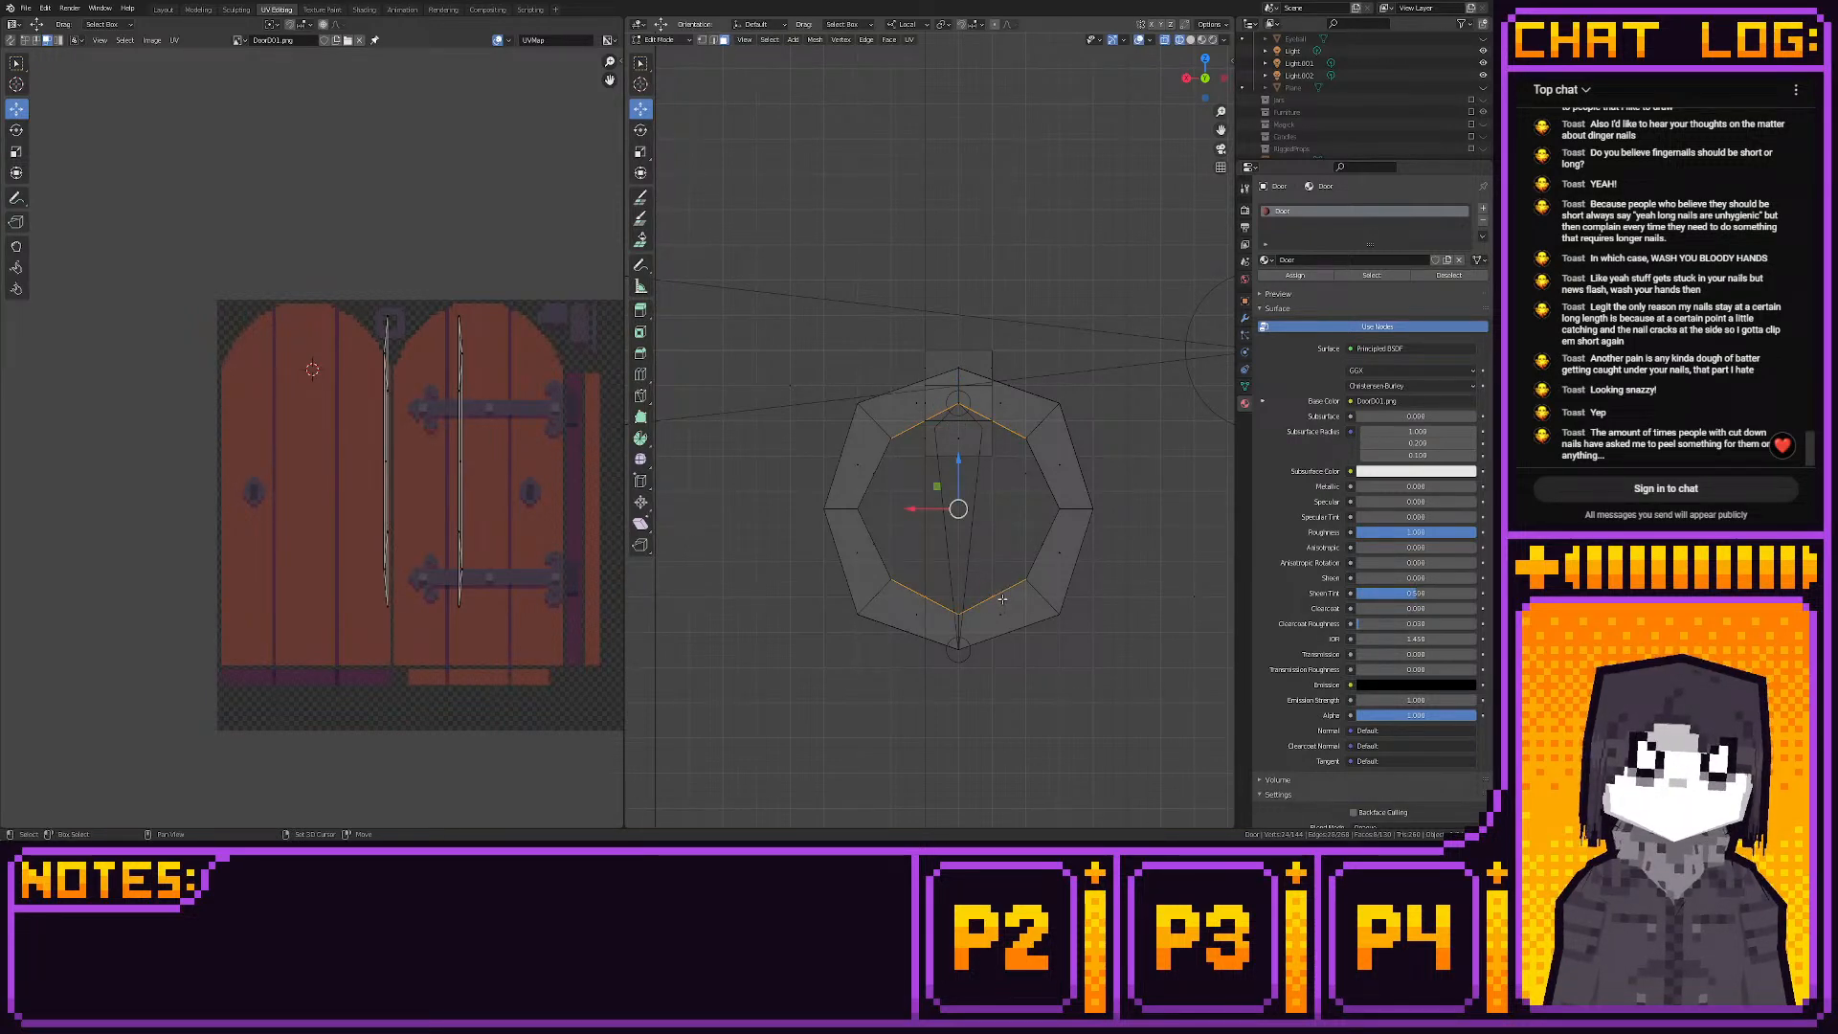
left_click(1205, 60)
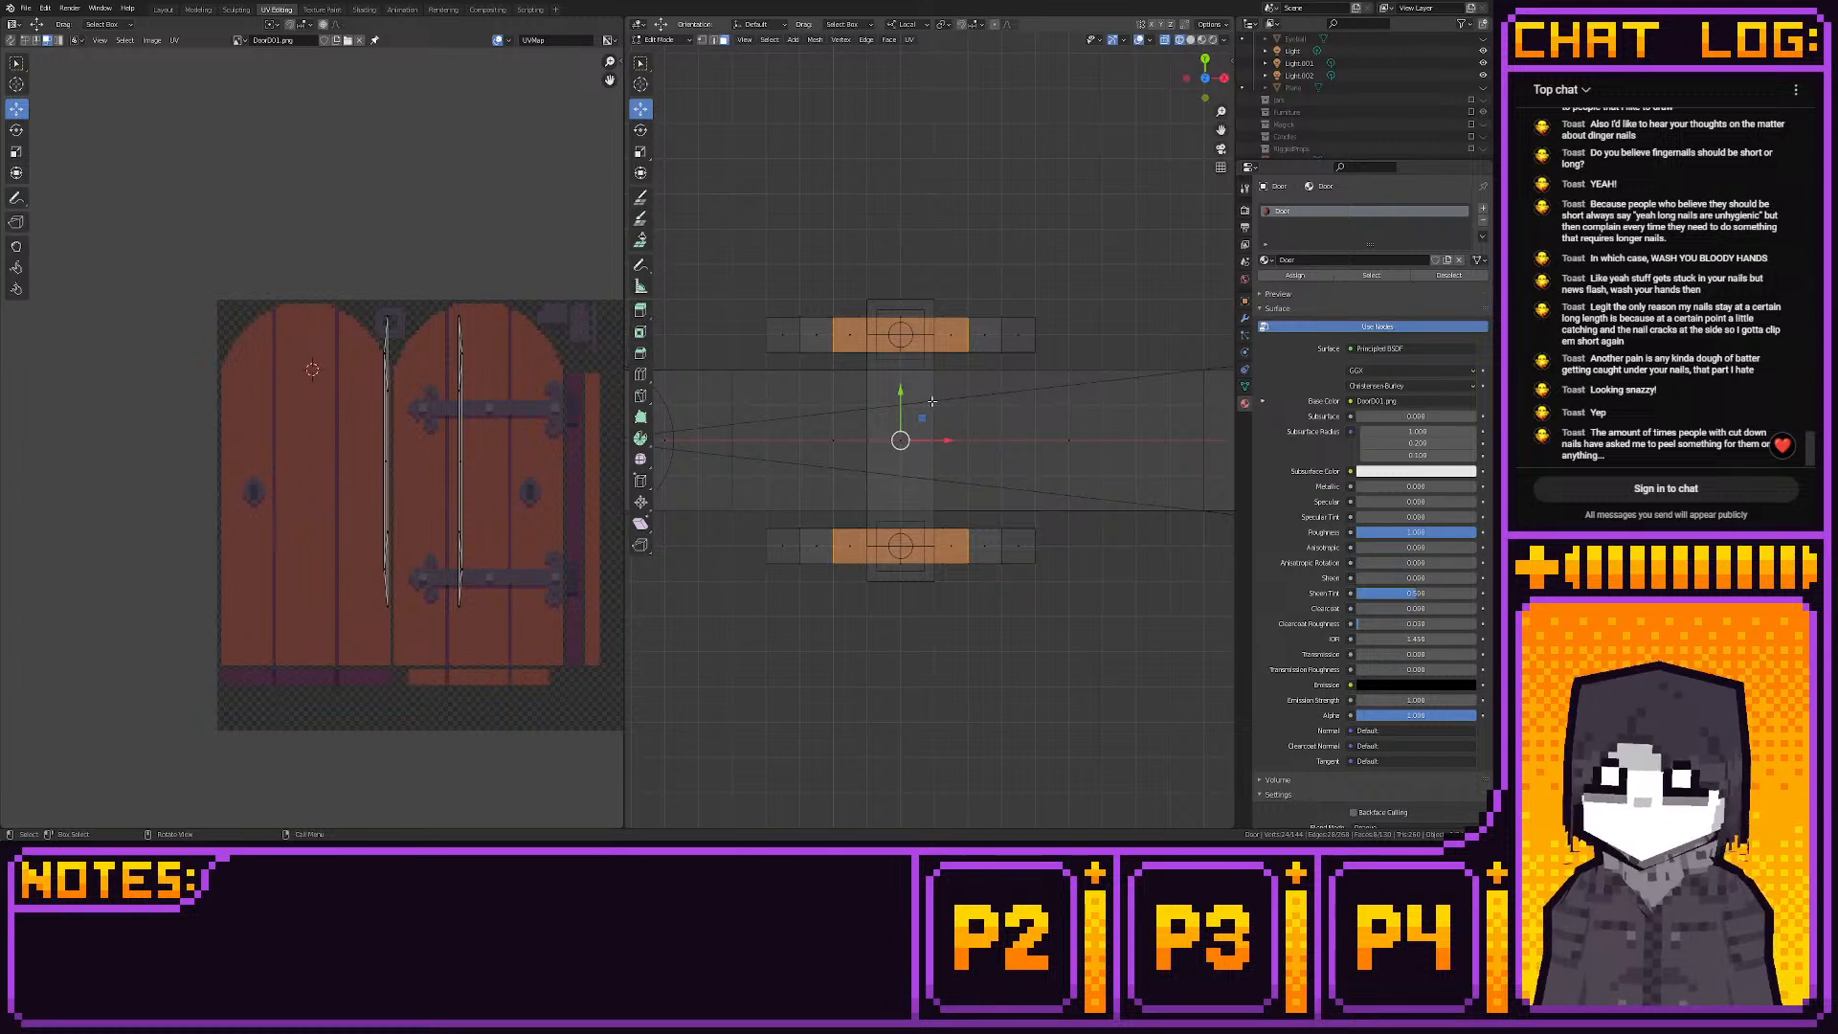
key("u")
left_click(934, 406)
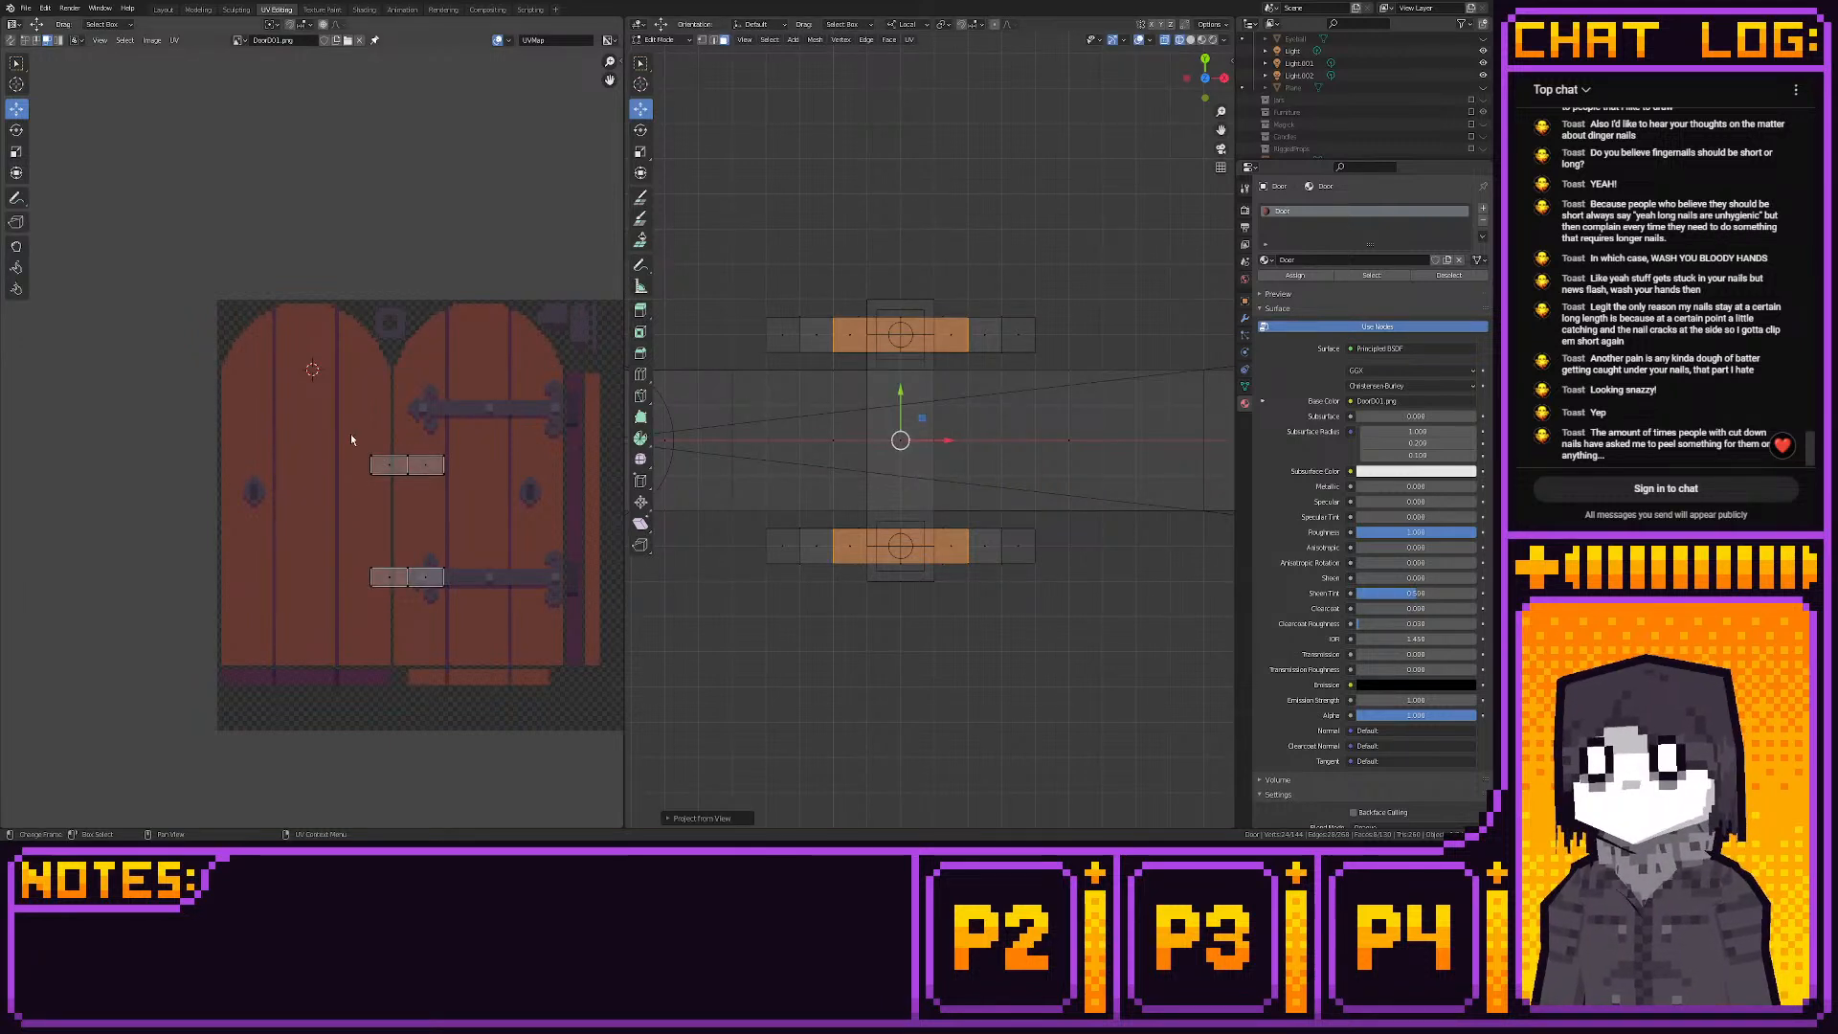
Stack the rings' projected inner-face UVs, move them to the grey sprites in the upper-right corner and rotate them upright
left_click_drag(350, 436, 458, 492)
left_click_drag(407, 421, 567, 326)
key("r")
left_click(428, 501)
middle_click_drag(485, 412, 209, 497)
scroll(404, 501, "up", 4)
scroll(209, 497, "down", 1)
scroll(345, 397, "up", 5)
Shrink the stacked ring UVs and place them over the upper end of the narrow grey strip
key("s")
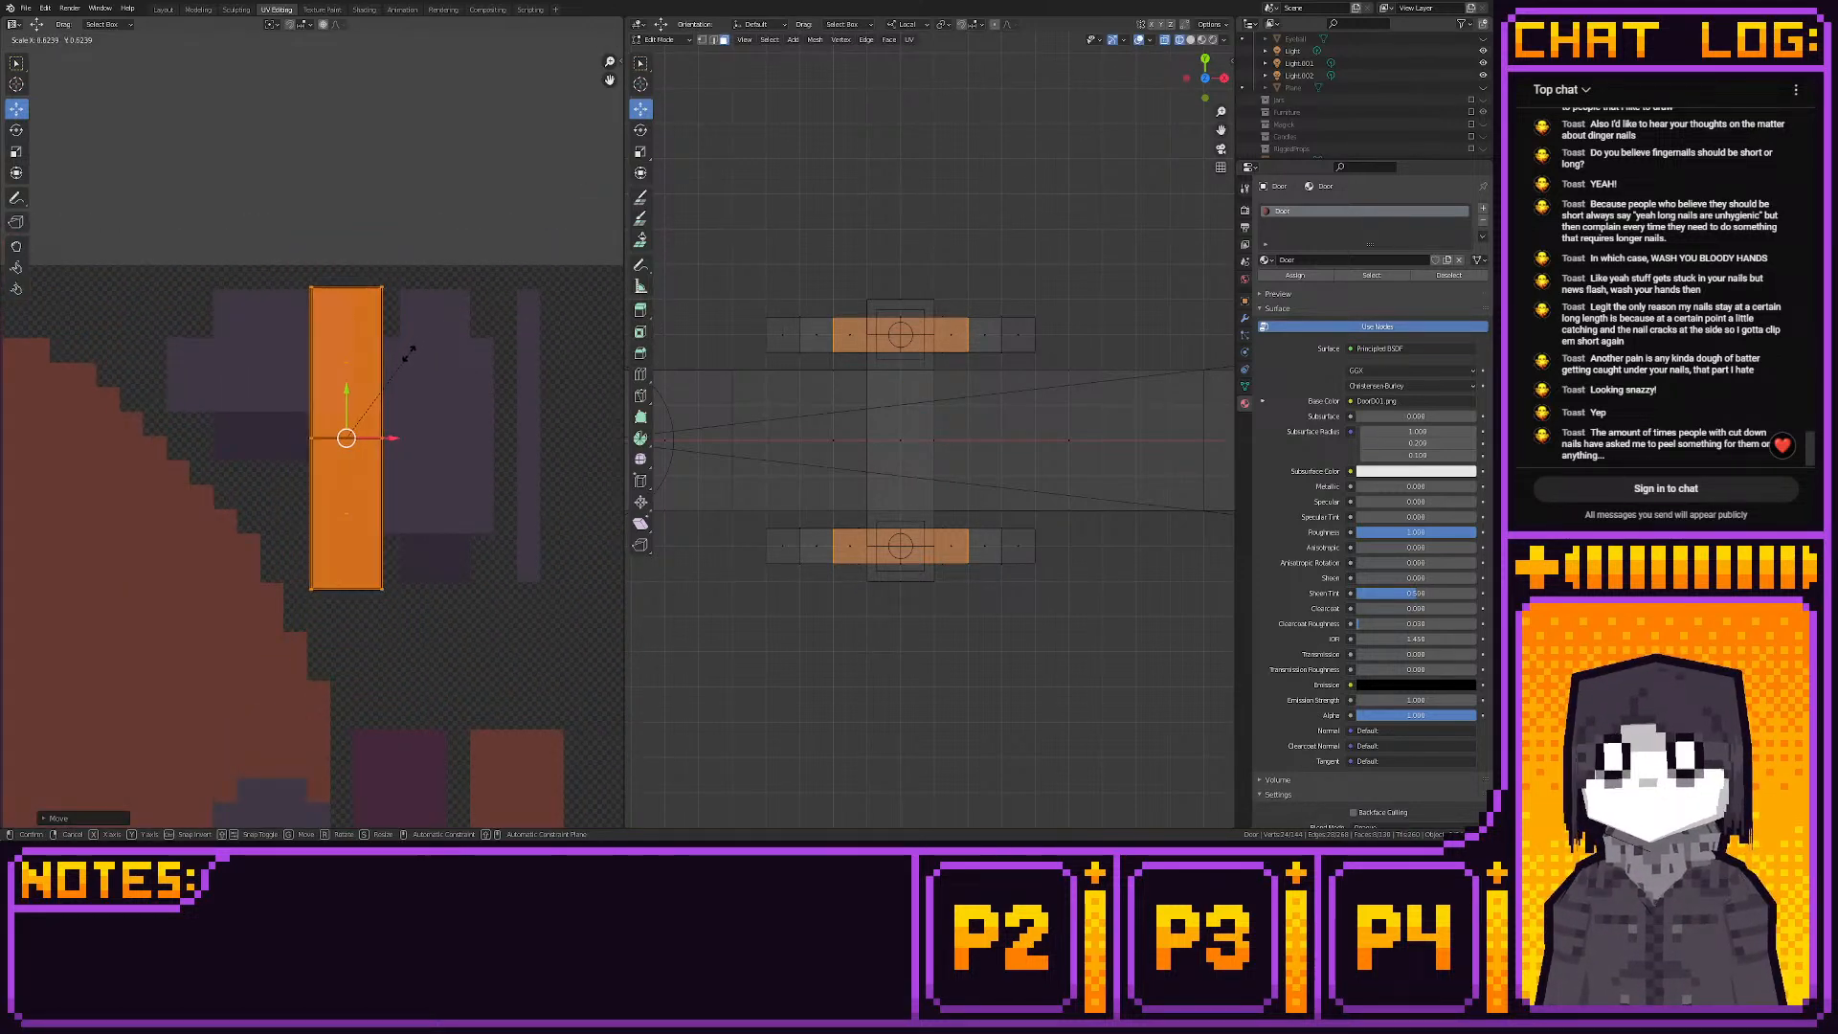
left_click(404, 360)
left_click_drag(346, 438, 518, 427)
middle_click_drag(555, 373, 448, 426)
scroll(448, 426, "up", 1)
key("s")
left_click(427, 438)
key("g")
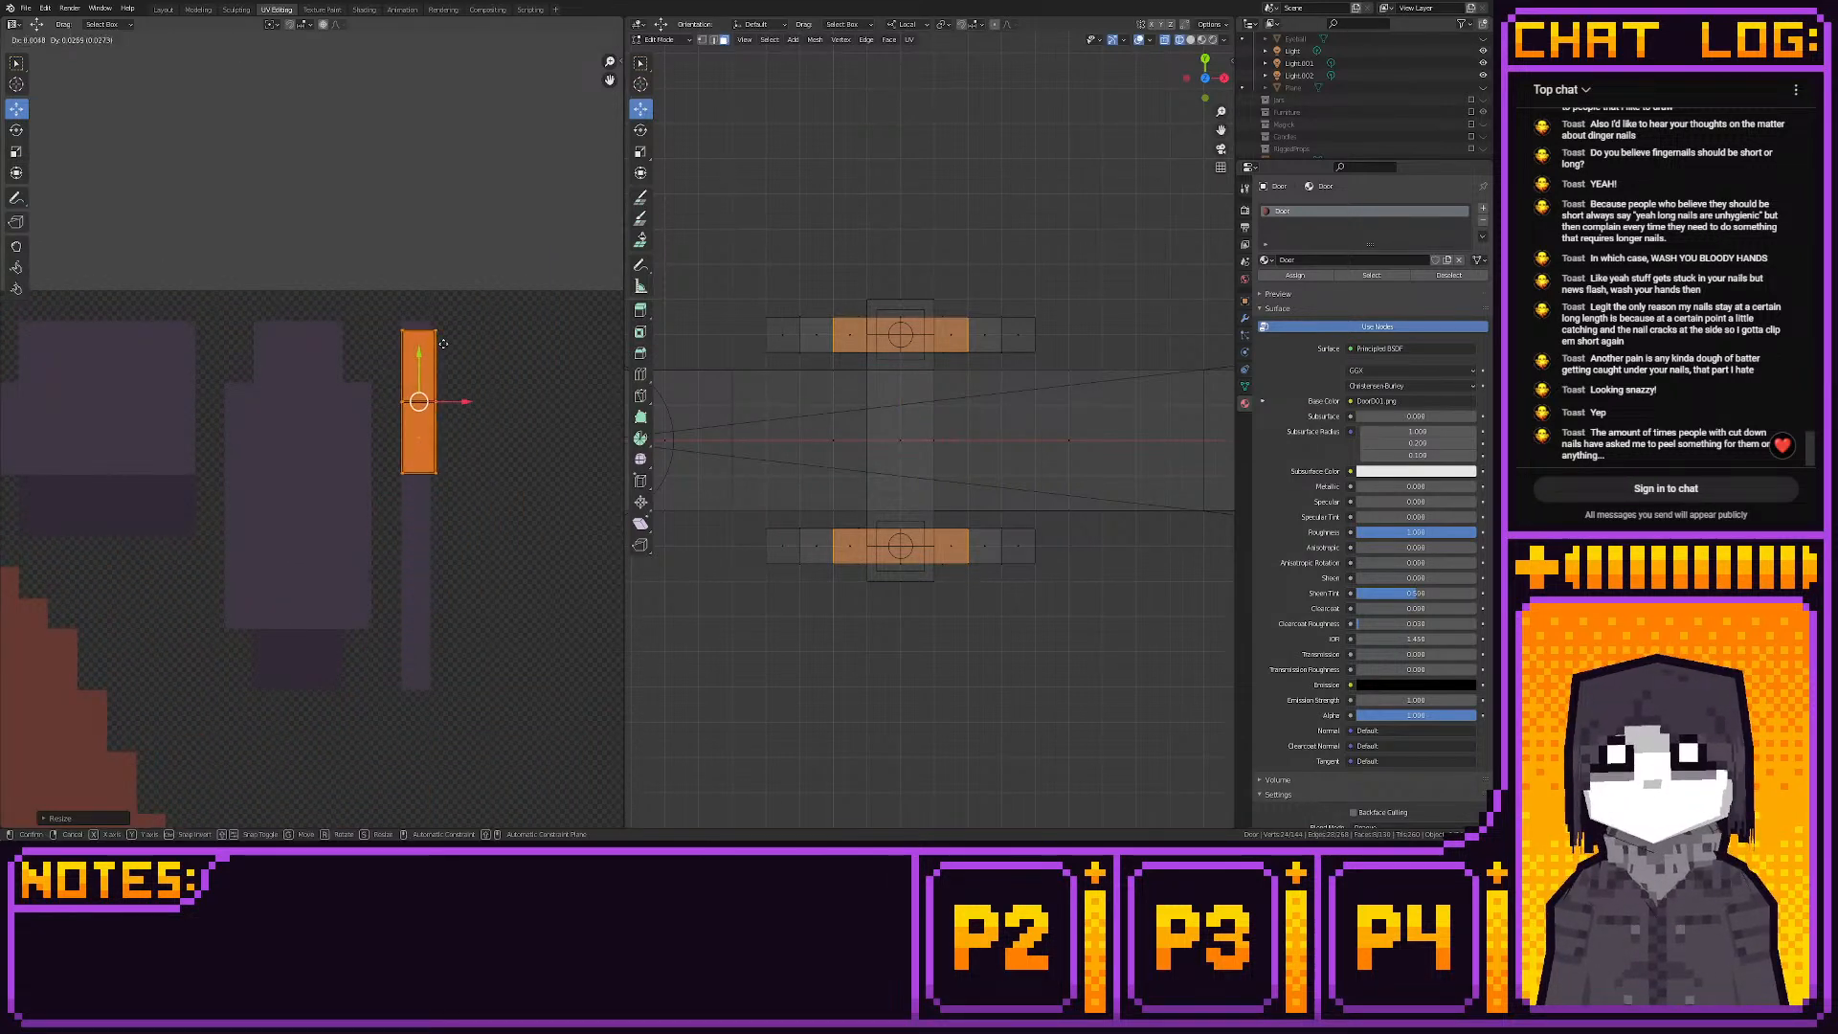
left_click(442, 343)
Shrink the ring UVs further to cover the upper third of the narrow grey strip and snap them to pixels
key("shift+s")
left_click(364, 343)
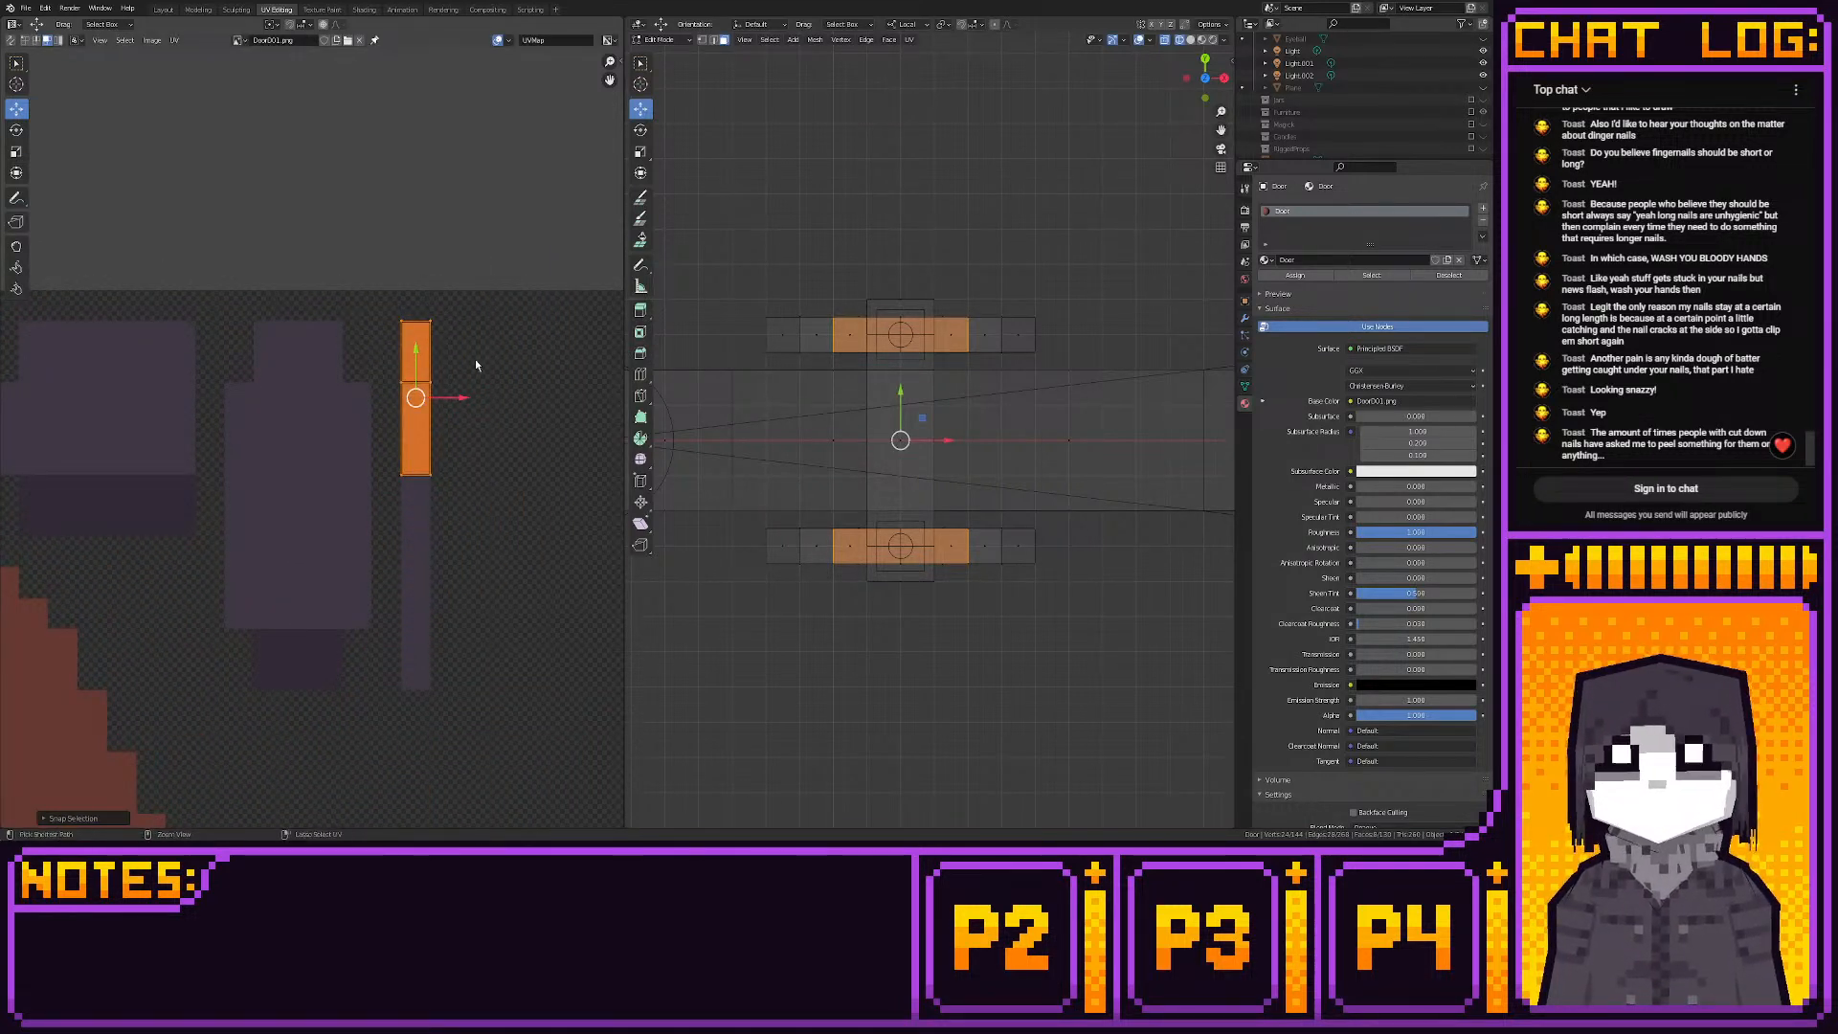
key("ctrl+z")
key("s")
left_click(482, 361)
key("shift+s")
left_click(376, 361)
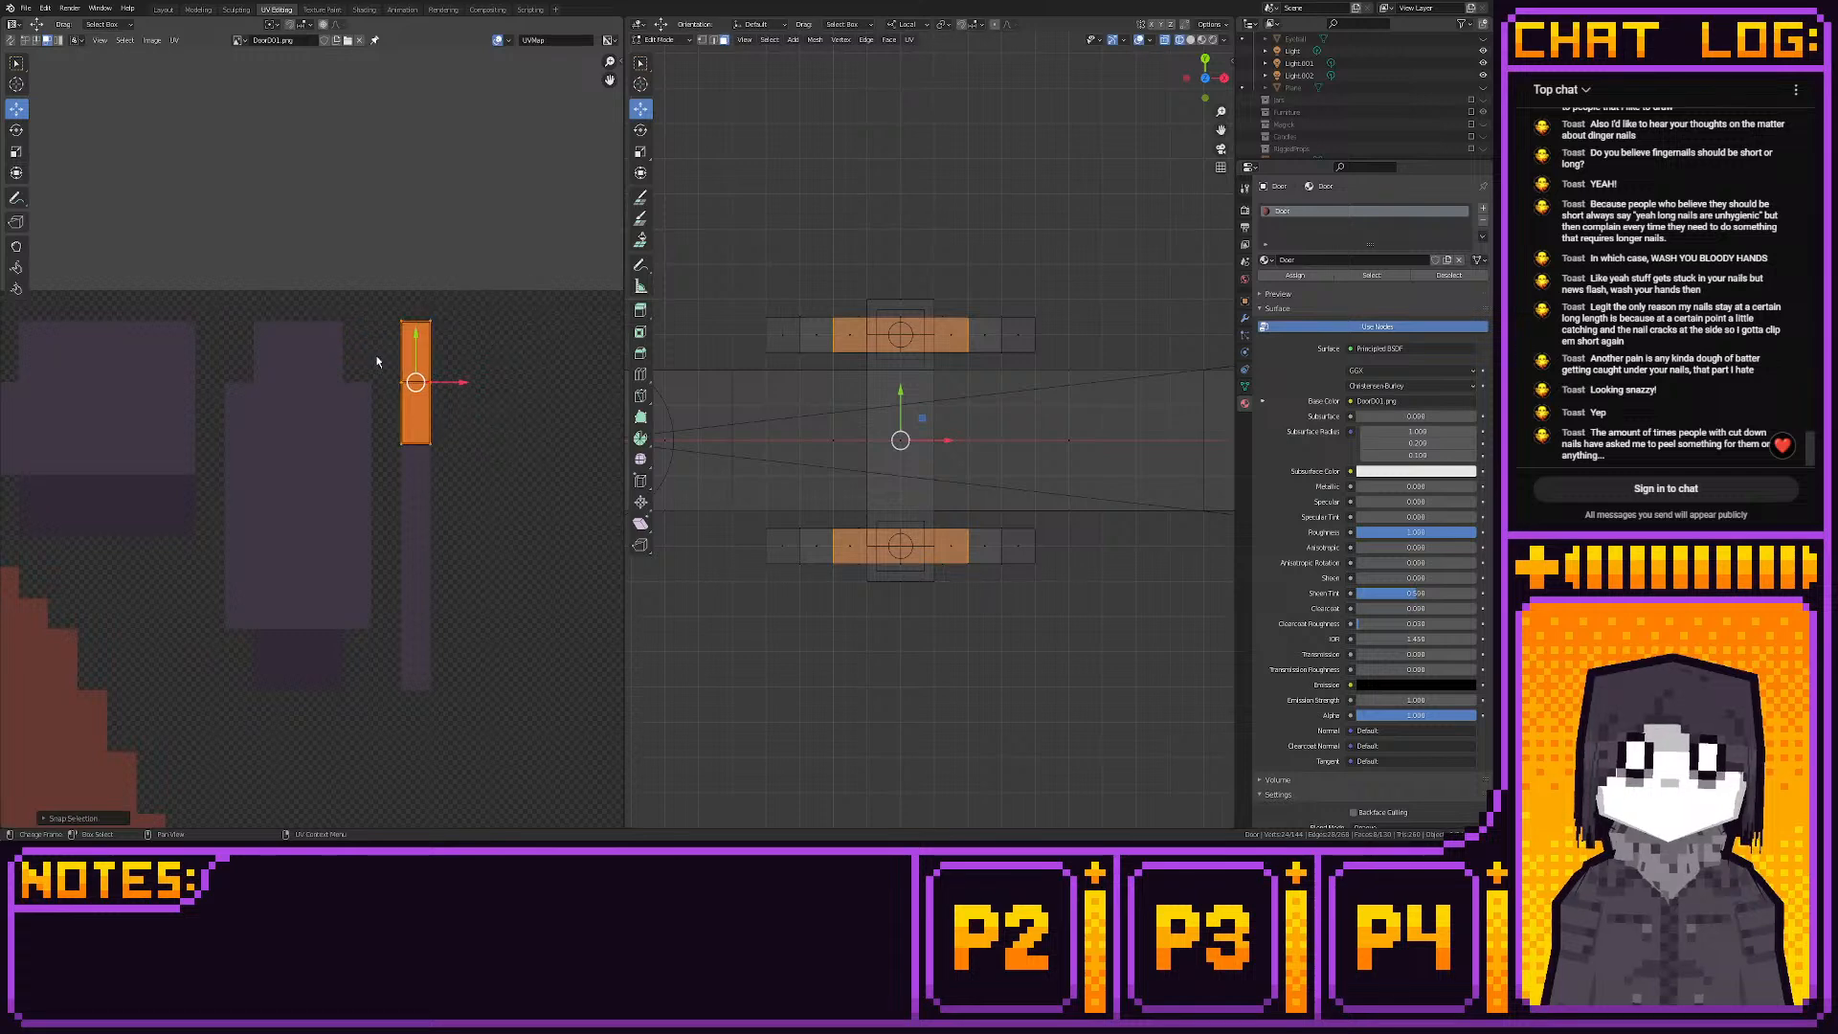
Select the inner faces on both sides of the handle rings and unwrap them with Project From View from the side
left_click(1205, 98)
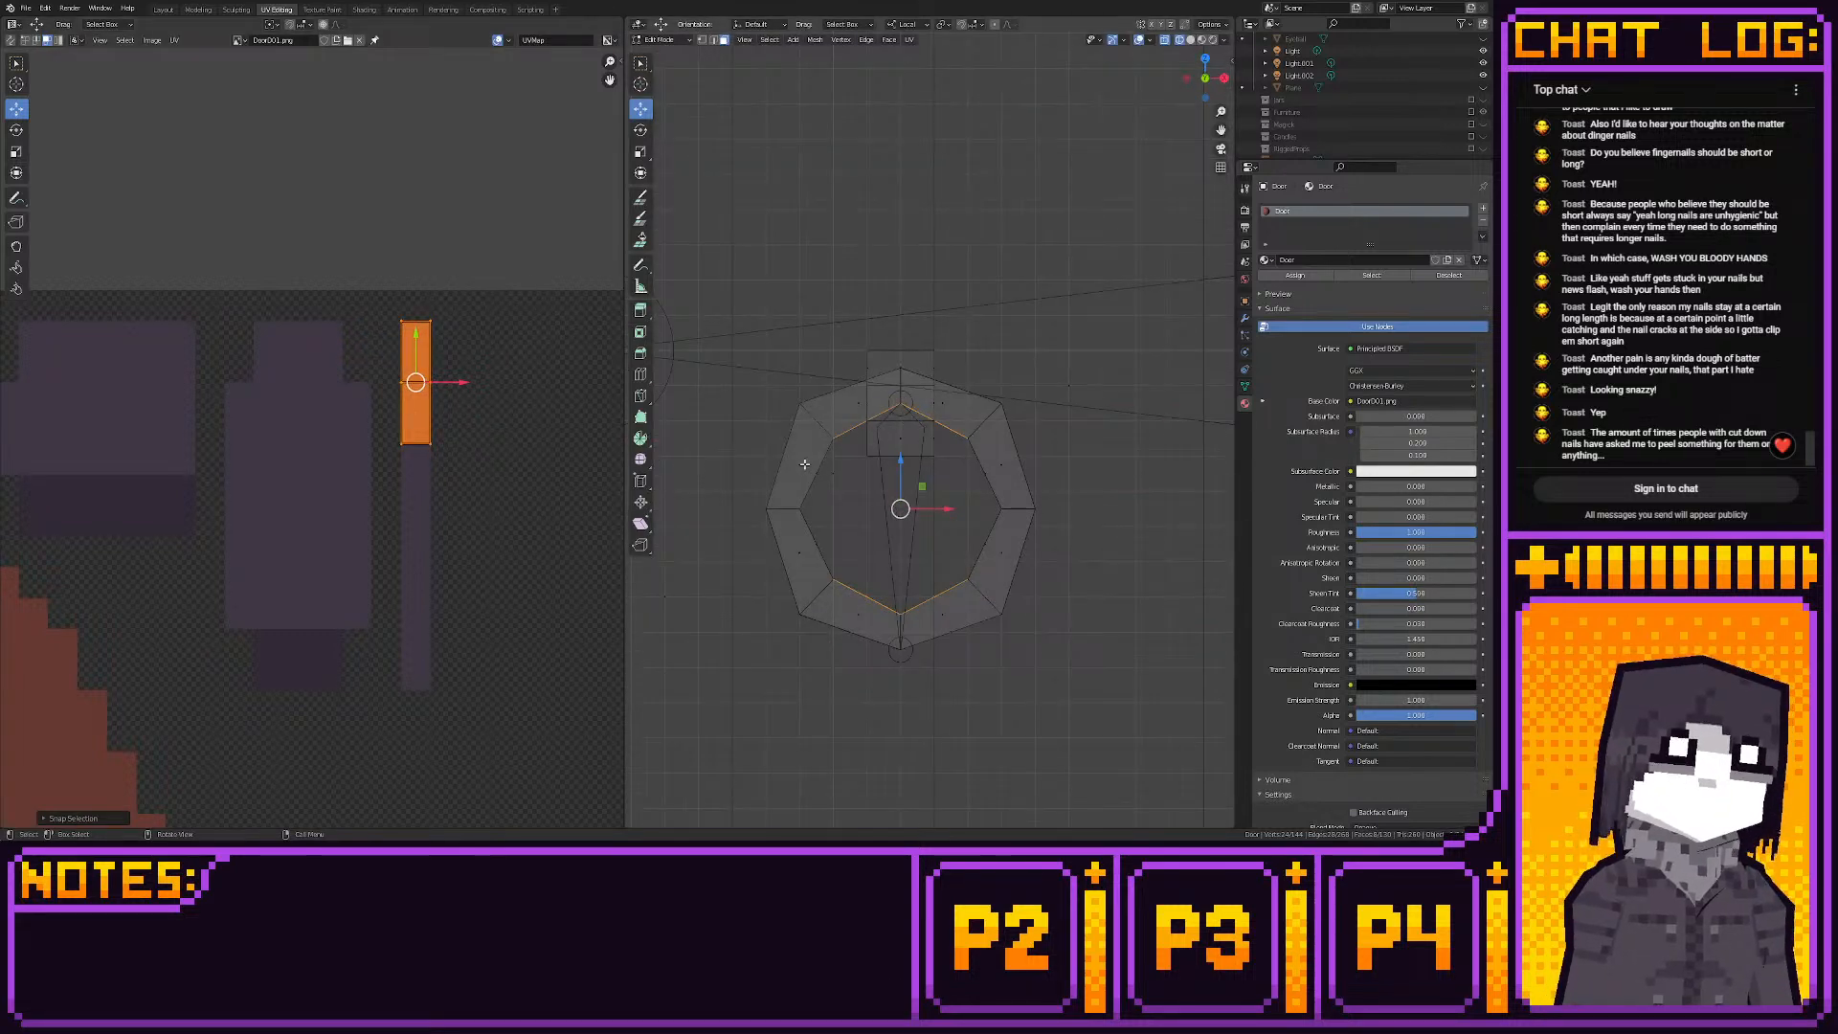
left_click(804, 465, "alt")
left_click(992, 556, "alt+shift")
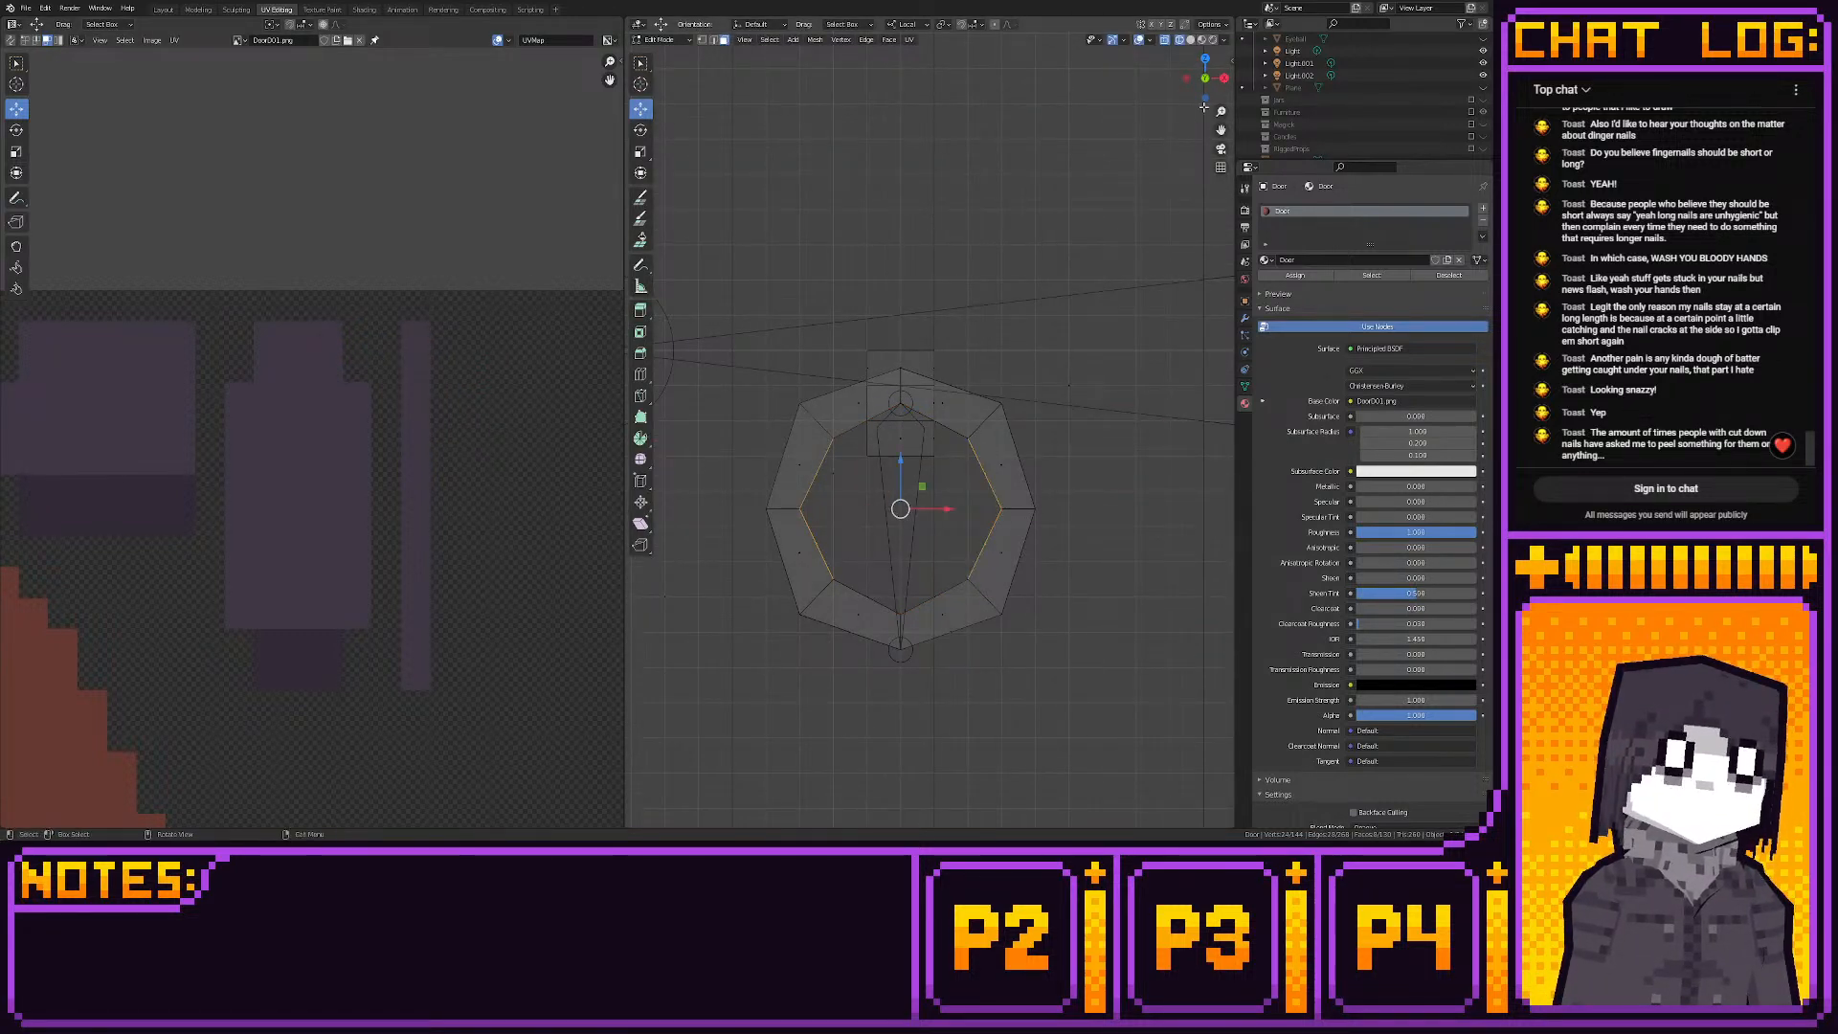
left_click(1225, 77)
key("u")
left_click(913, 457)
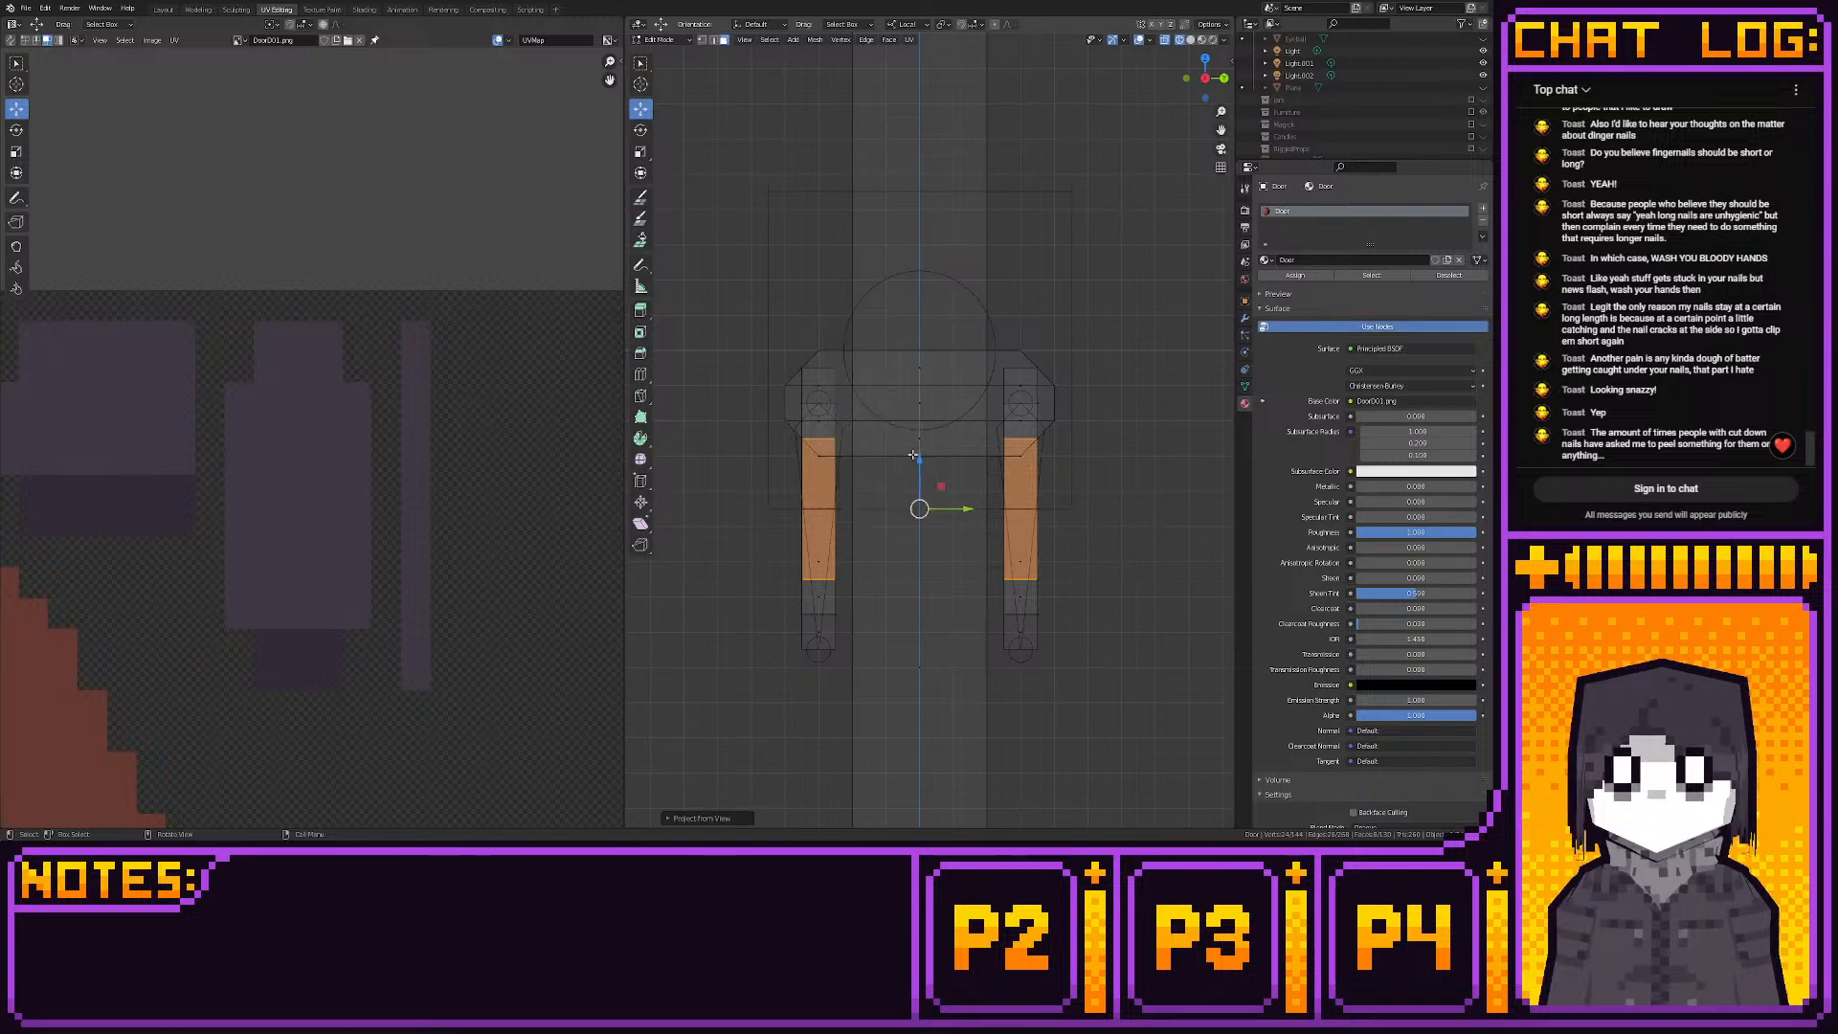
scroll(422, 513, "down", 8)
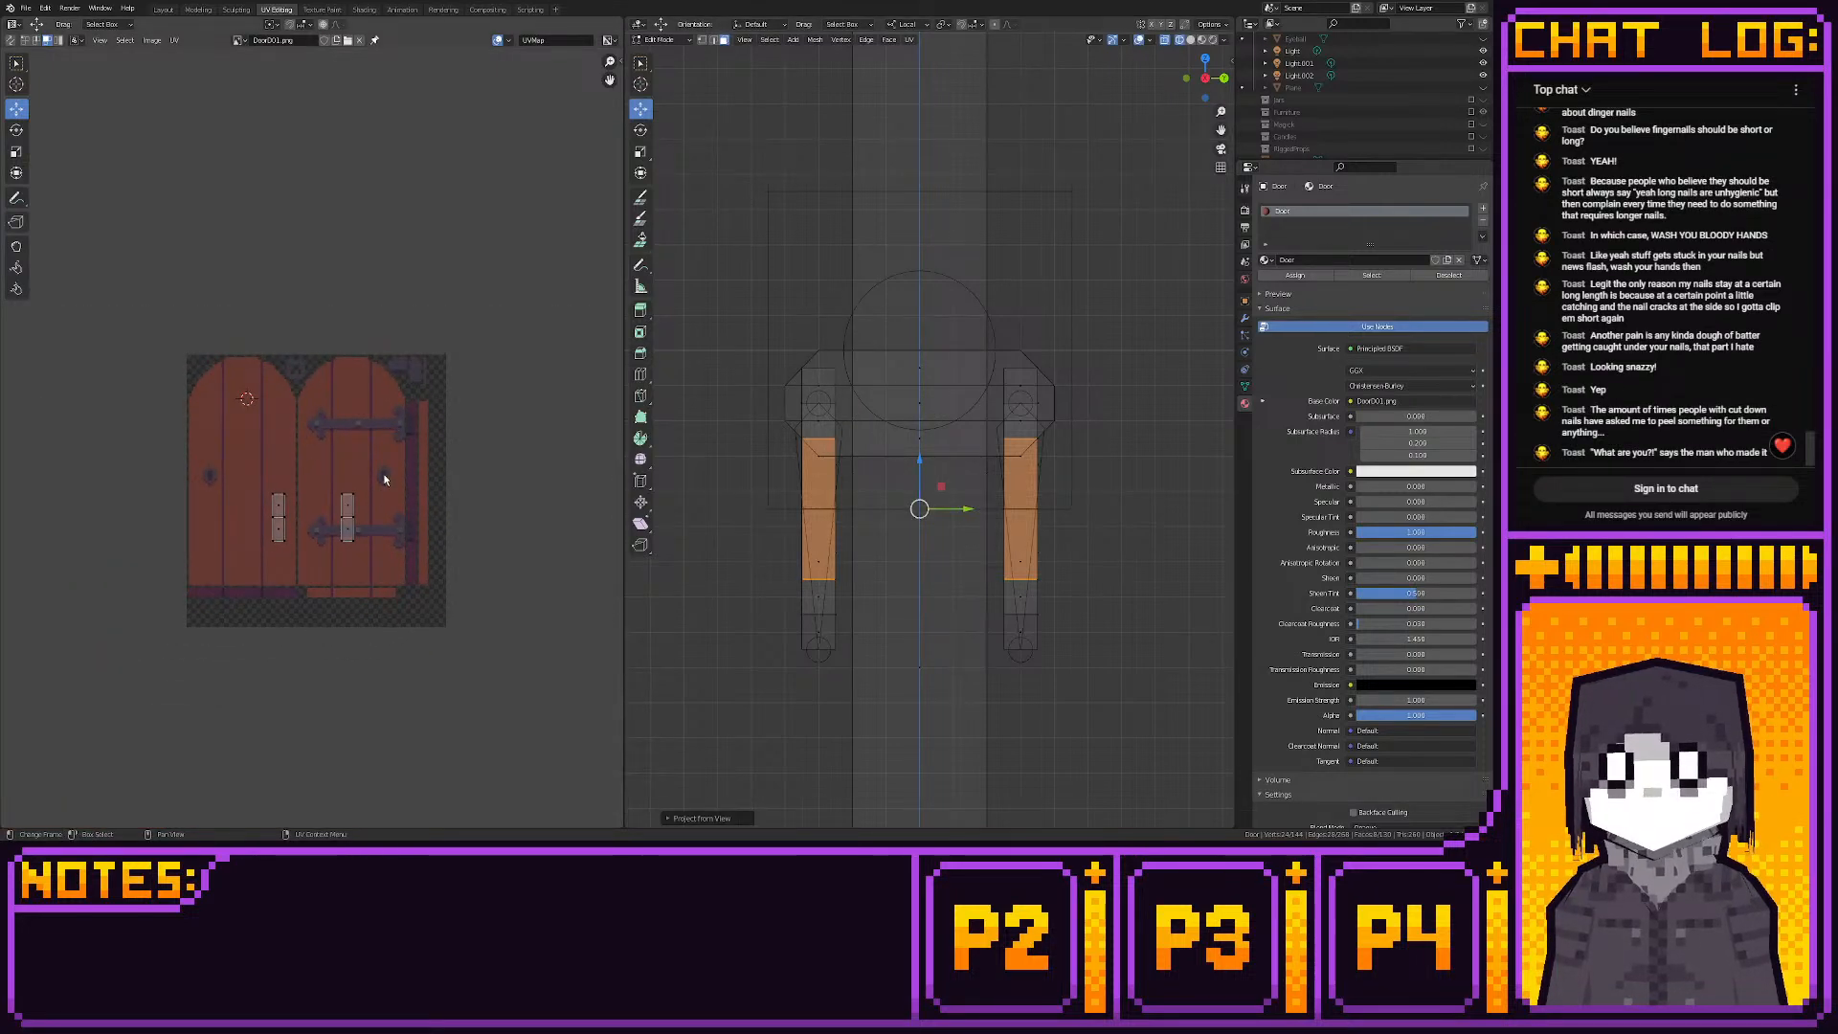
Move all of the projected ring inner-side UVs to the texture's upper-right corner
key("a")
key("g")
left_click(516, 319)
middle_click_drag(427, 422, 362, 499)
scroll(362, 500, "up", 5)
middle_click_drag(487, 362, 442, 435)
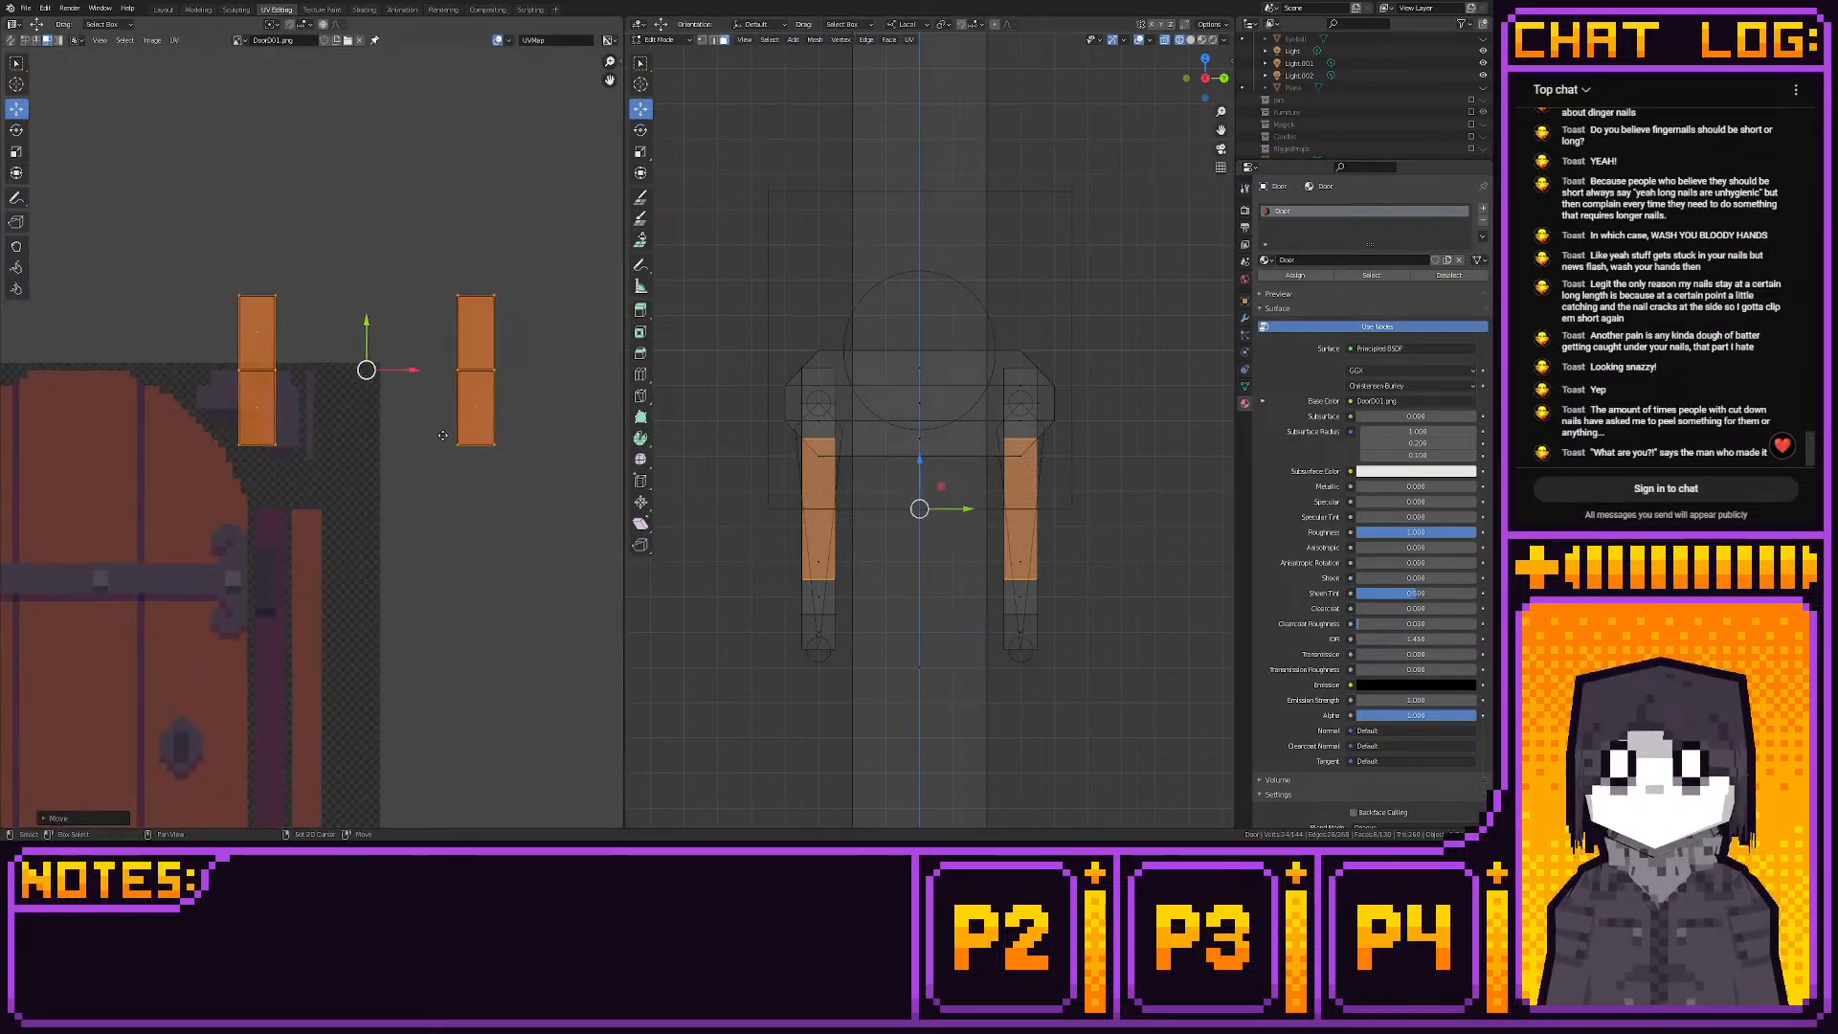
scroll(442, 435, "up", 3)
Stack the two rings' inner-side UV islands on top of each other and move them beside the grey sprites
left_click(184, 277)
left_click_drag(230, 351, 521, 351)
middle_click_drag(522, 351, 356, 368)
left_click_drag(357, 367, 504, 367)
key("g")
left_click(186, 511)
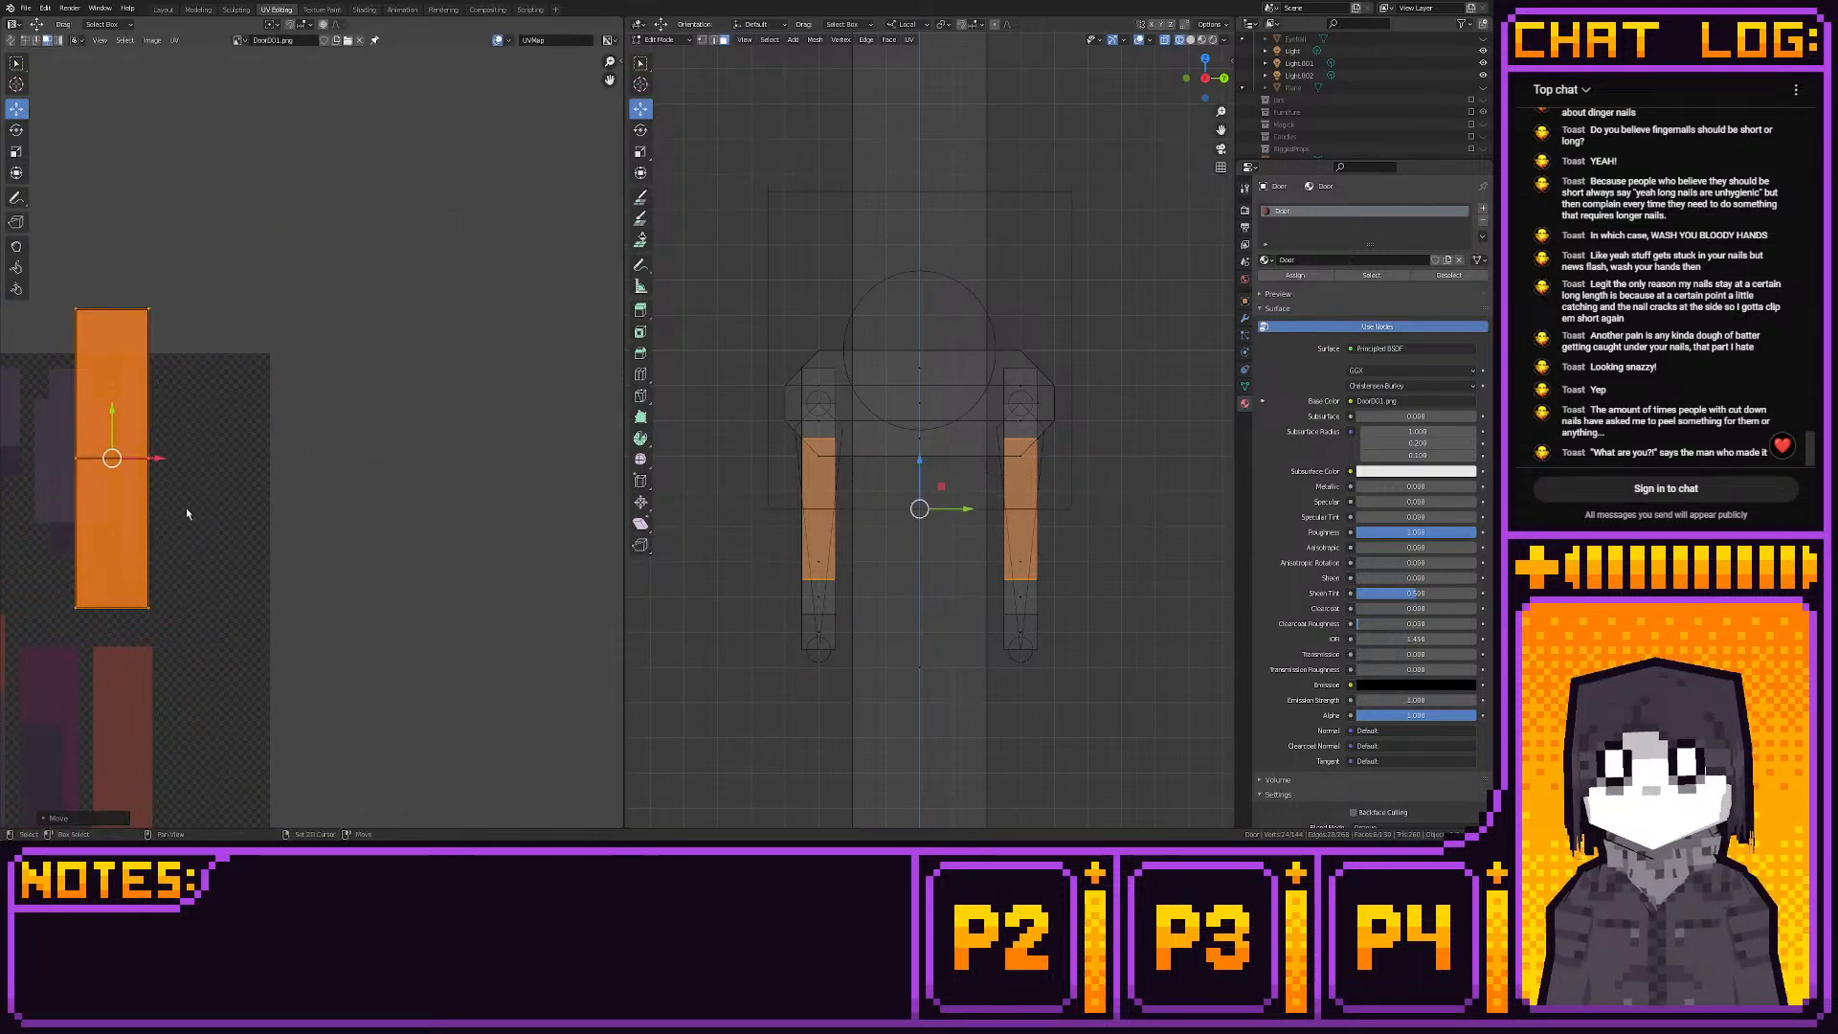
Shrink the stacked inner-side UVs, place them over the middle of the narrow grey strip and snap them to pixels
middle_click_drag(185, 511, 421, 525)
scroll(419, 517, "up", 1)
key("s")
left_click(374, 450)
key("g")
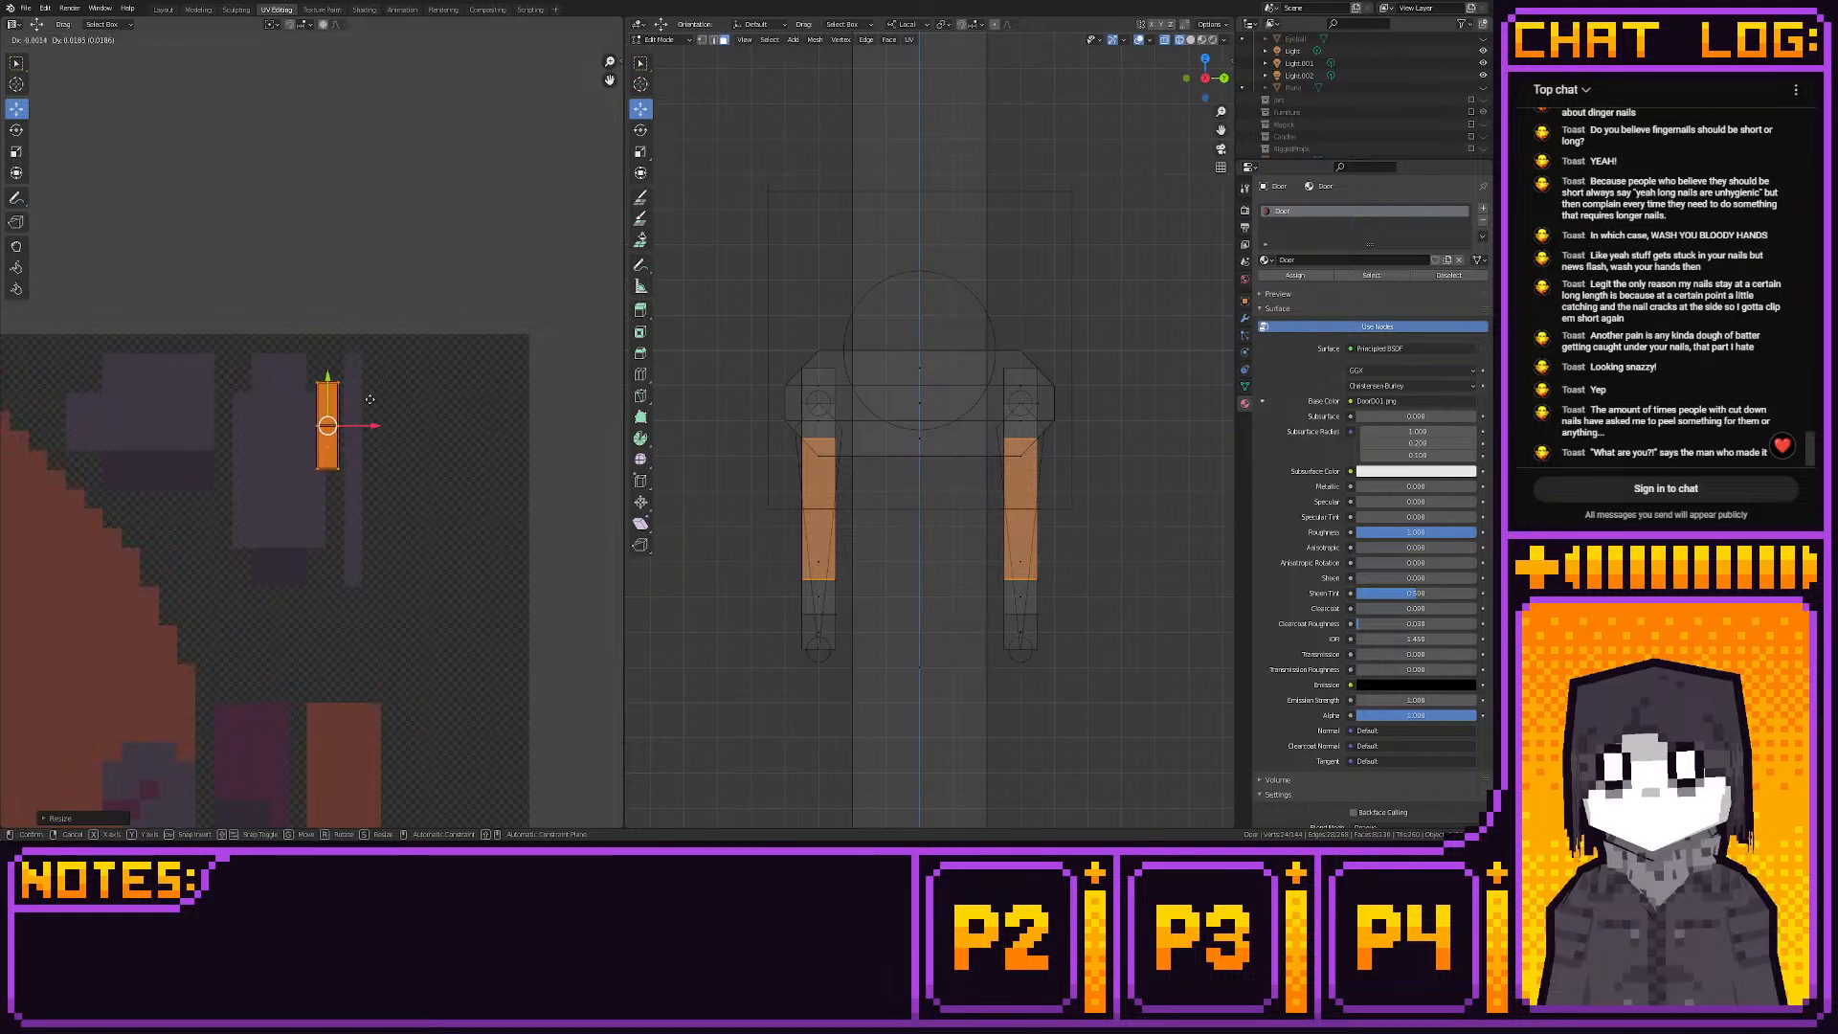
left_click(364, 379)
left_click(300, 378)
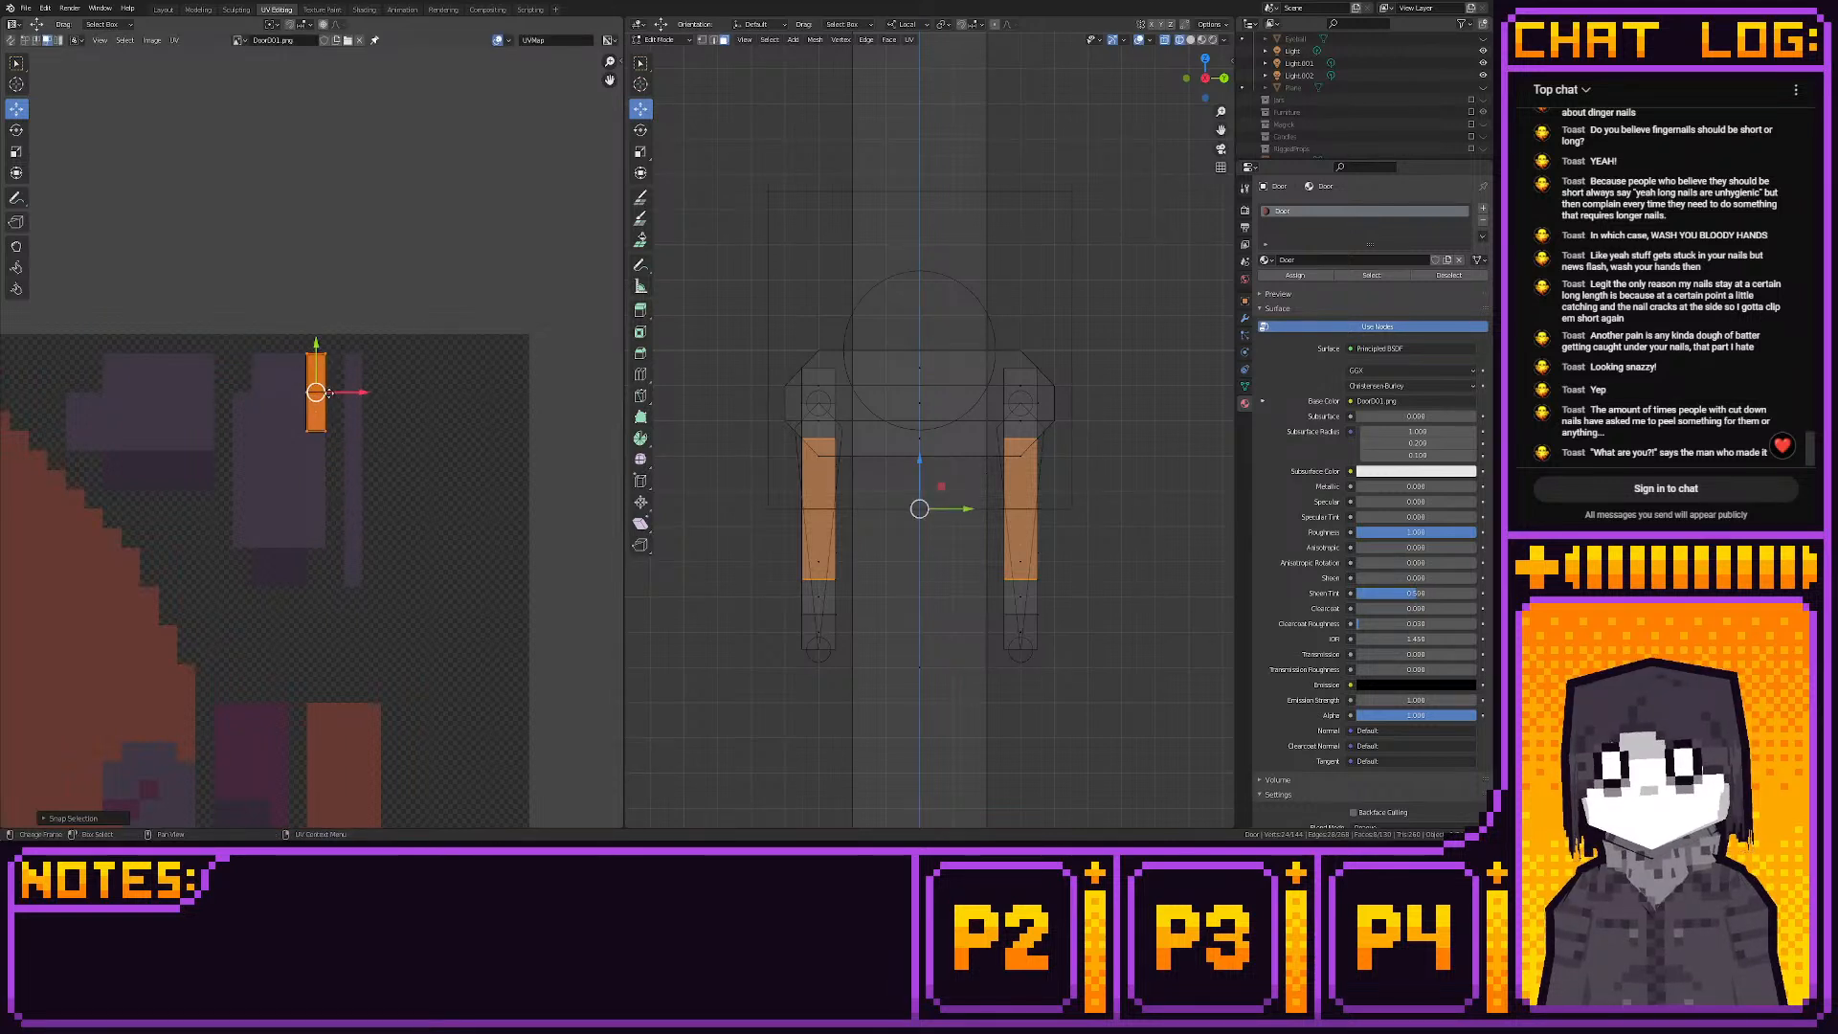
key("g")
left_click(365, 469)
key("shift+s")
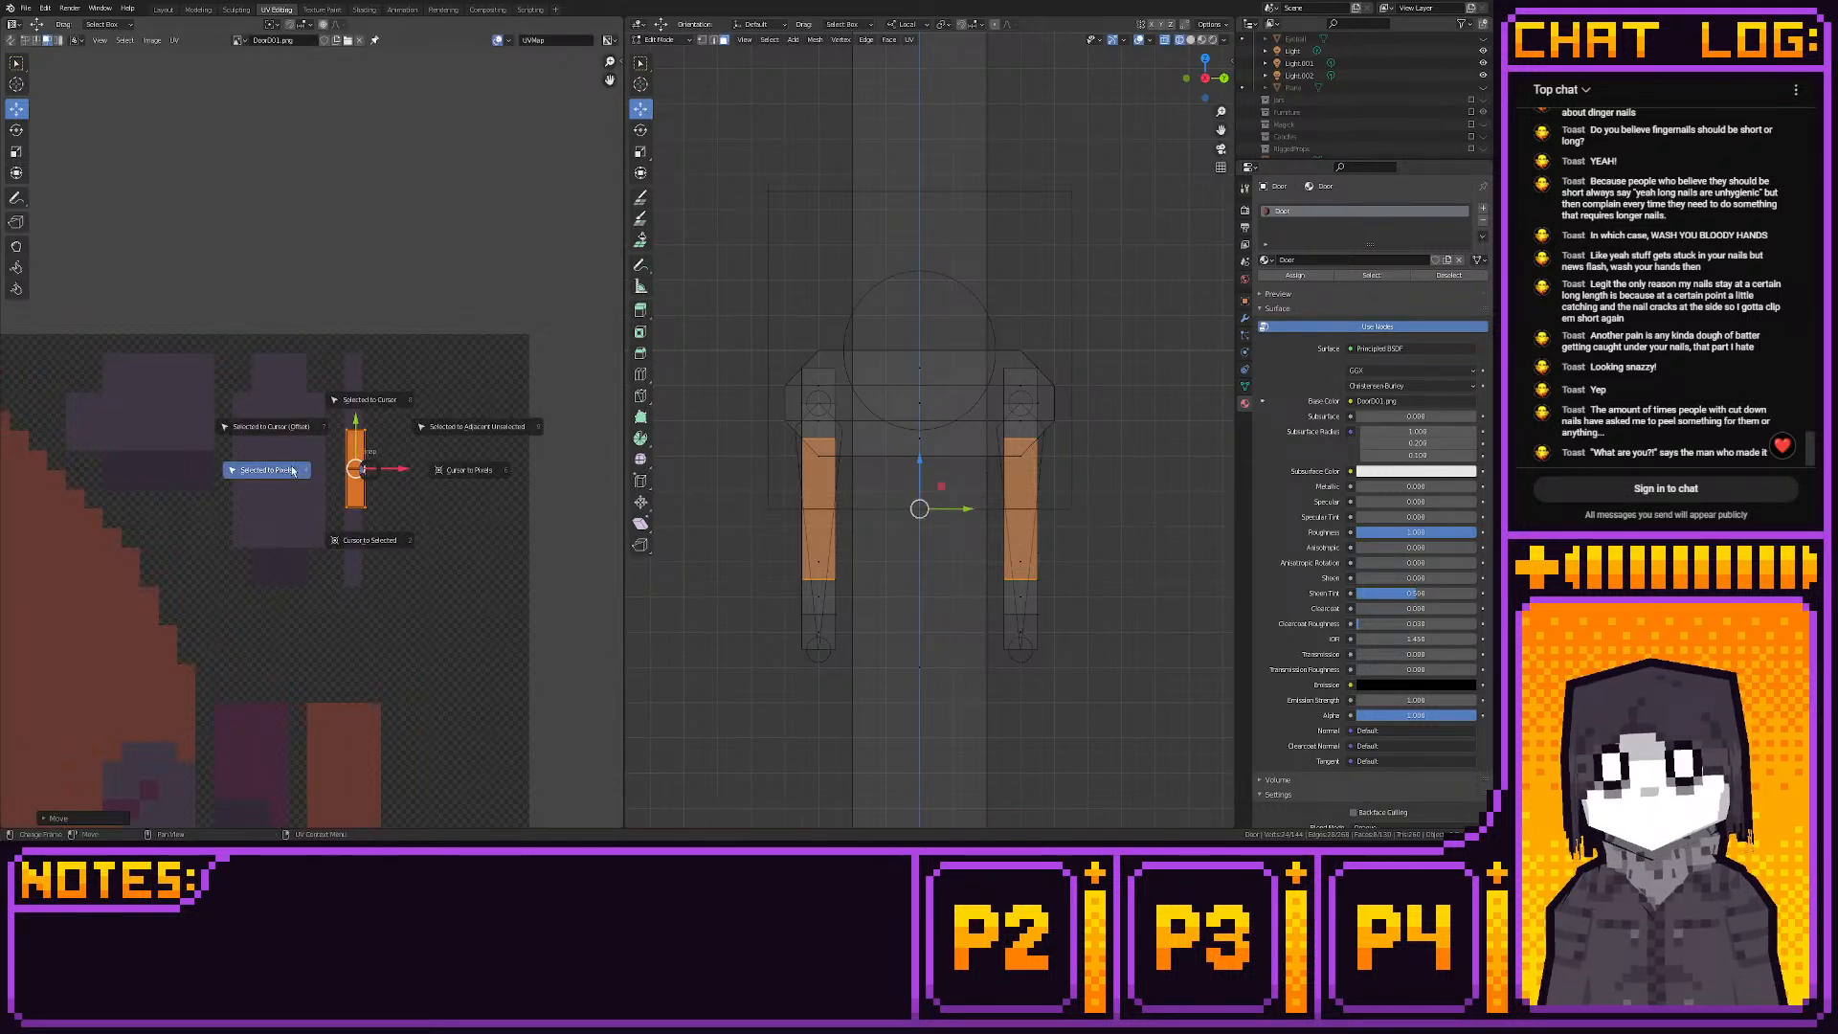
left_click(293, 471)
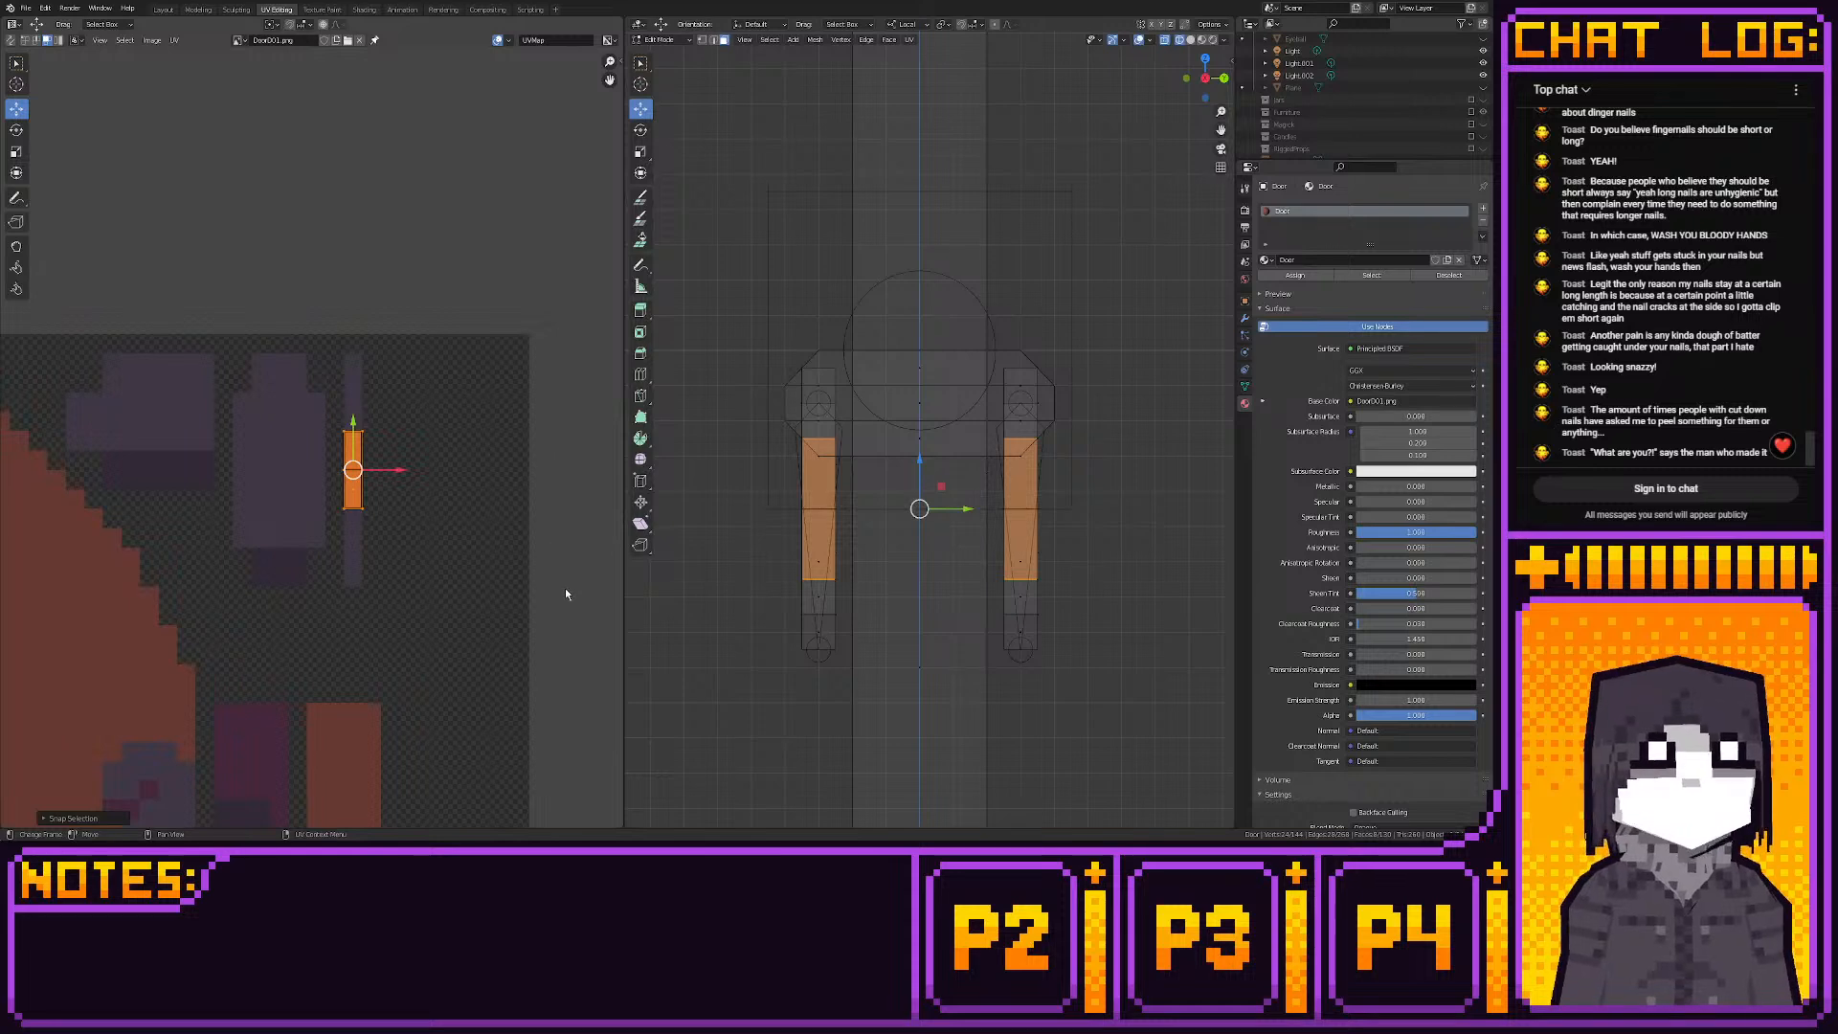
Select the outer faces at the top and bottom of both handle rings and unwrap them with Project From View from above
left_click_drag(1204, 76, 992, 281)
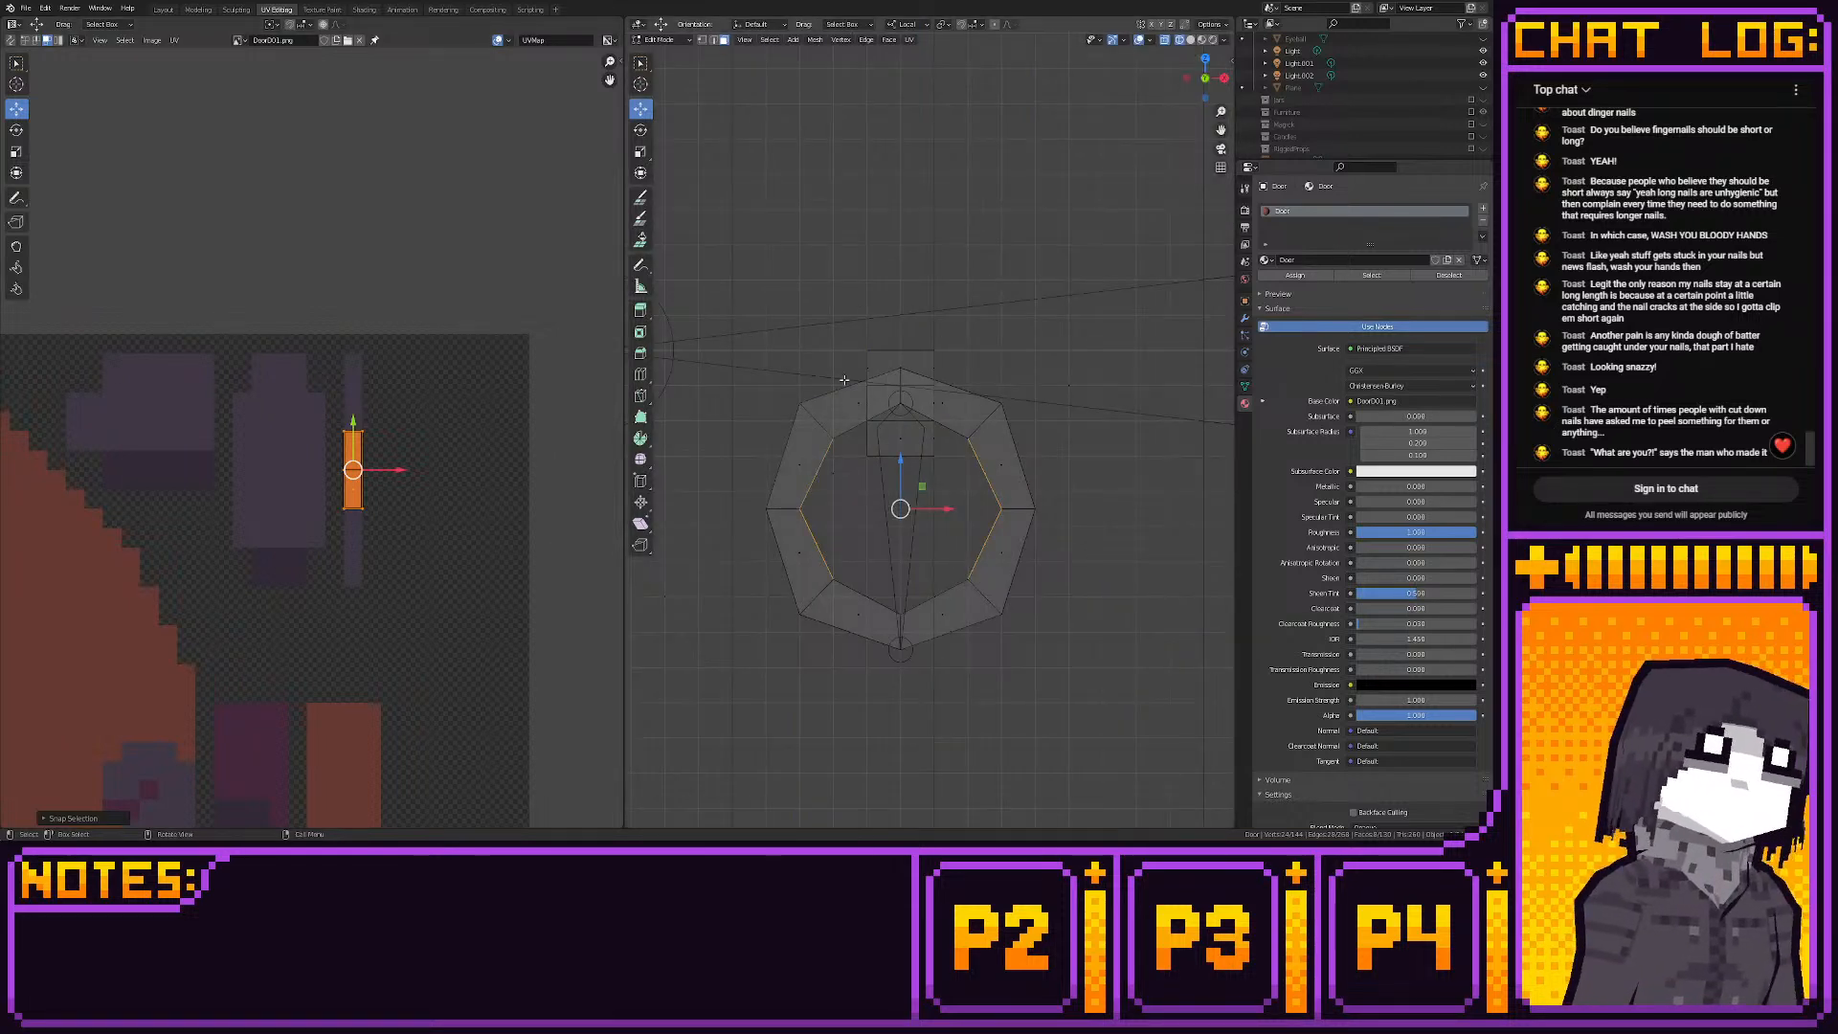
left_click_drag(841, 380, 968, 395)
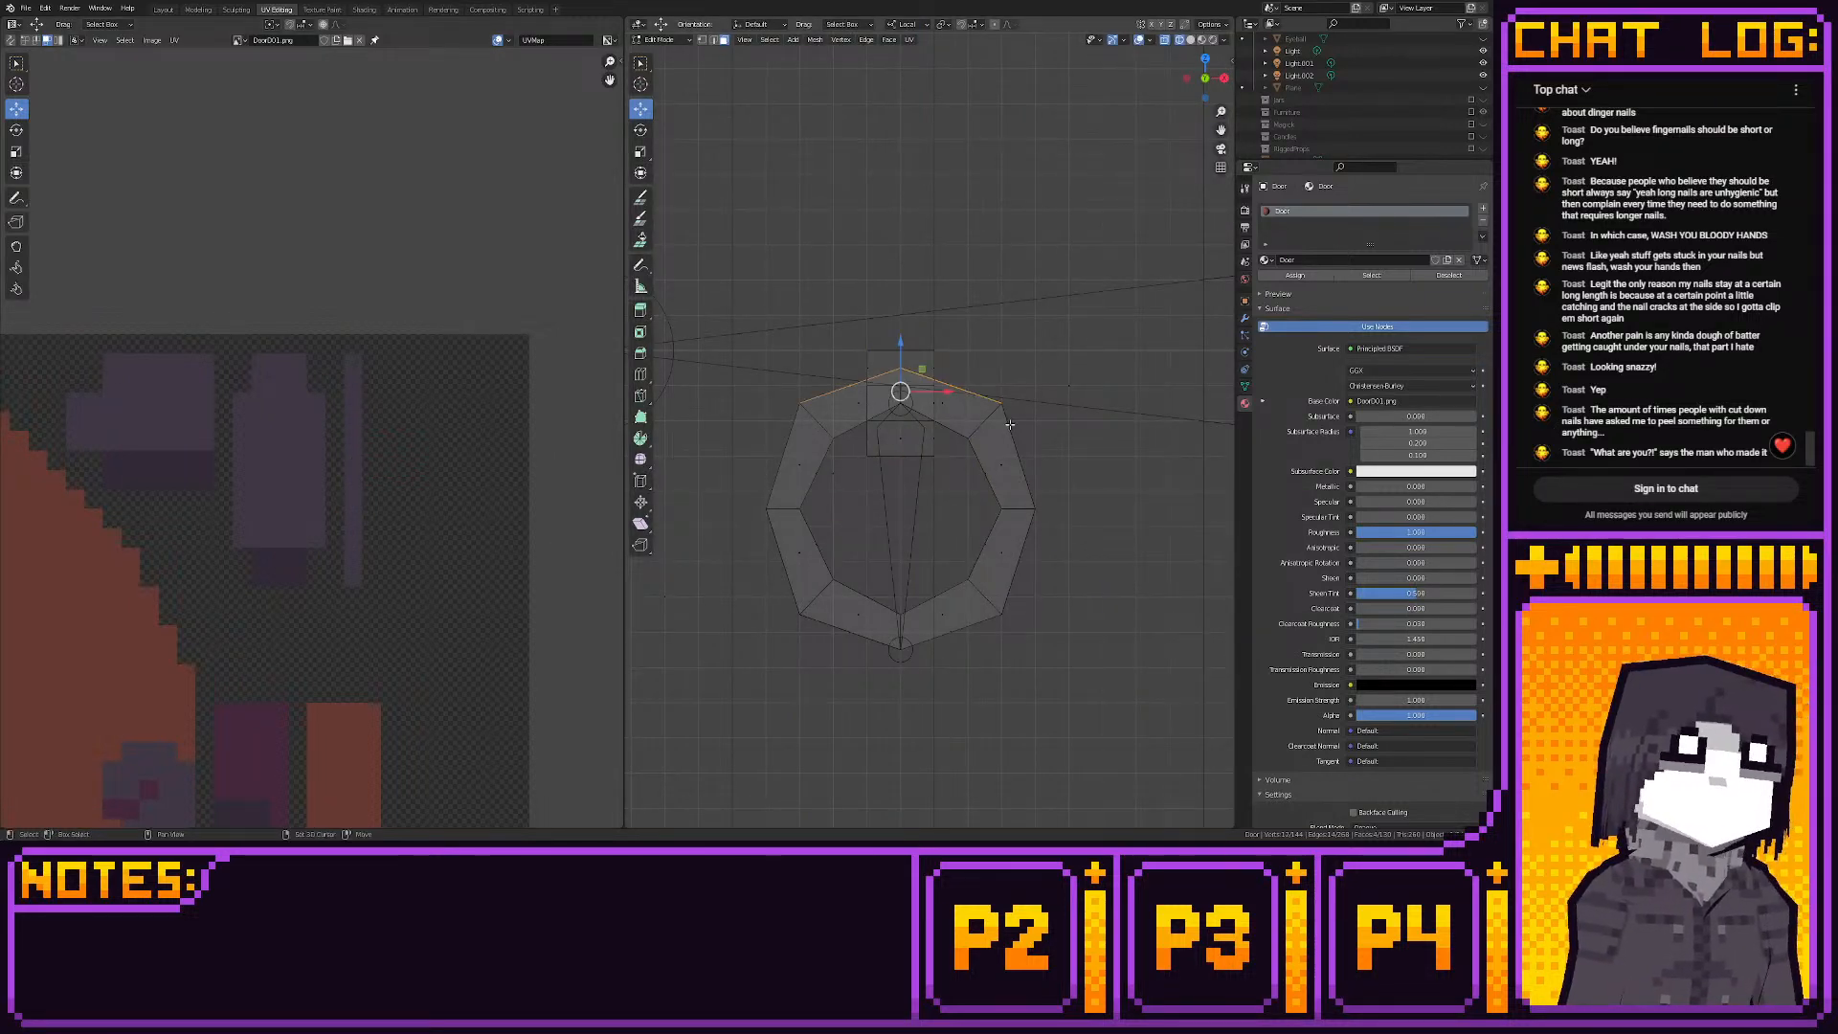
left_click_drag(835, 629, 971, 695, "shift")
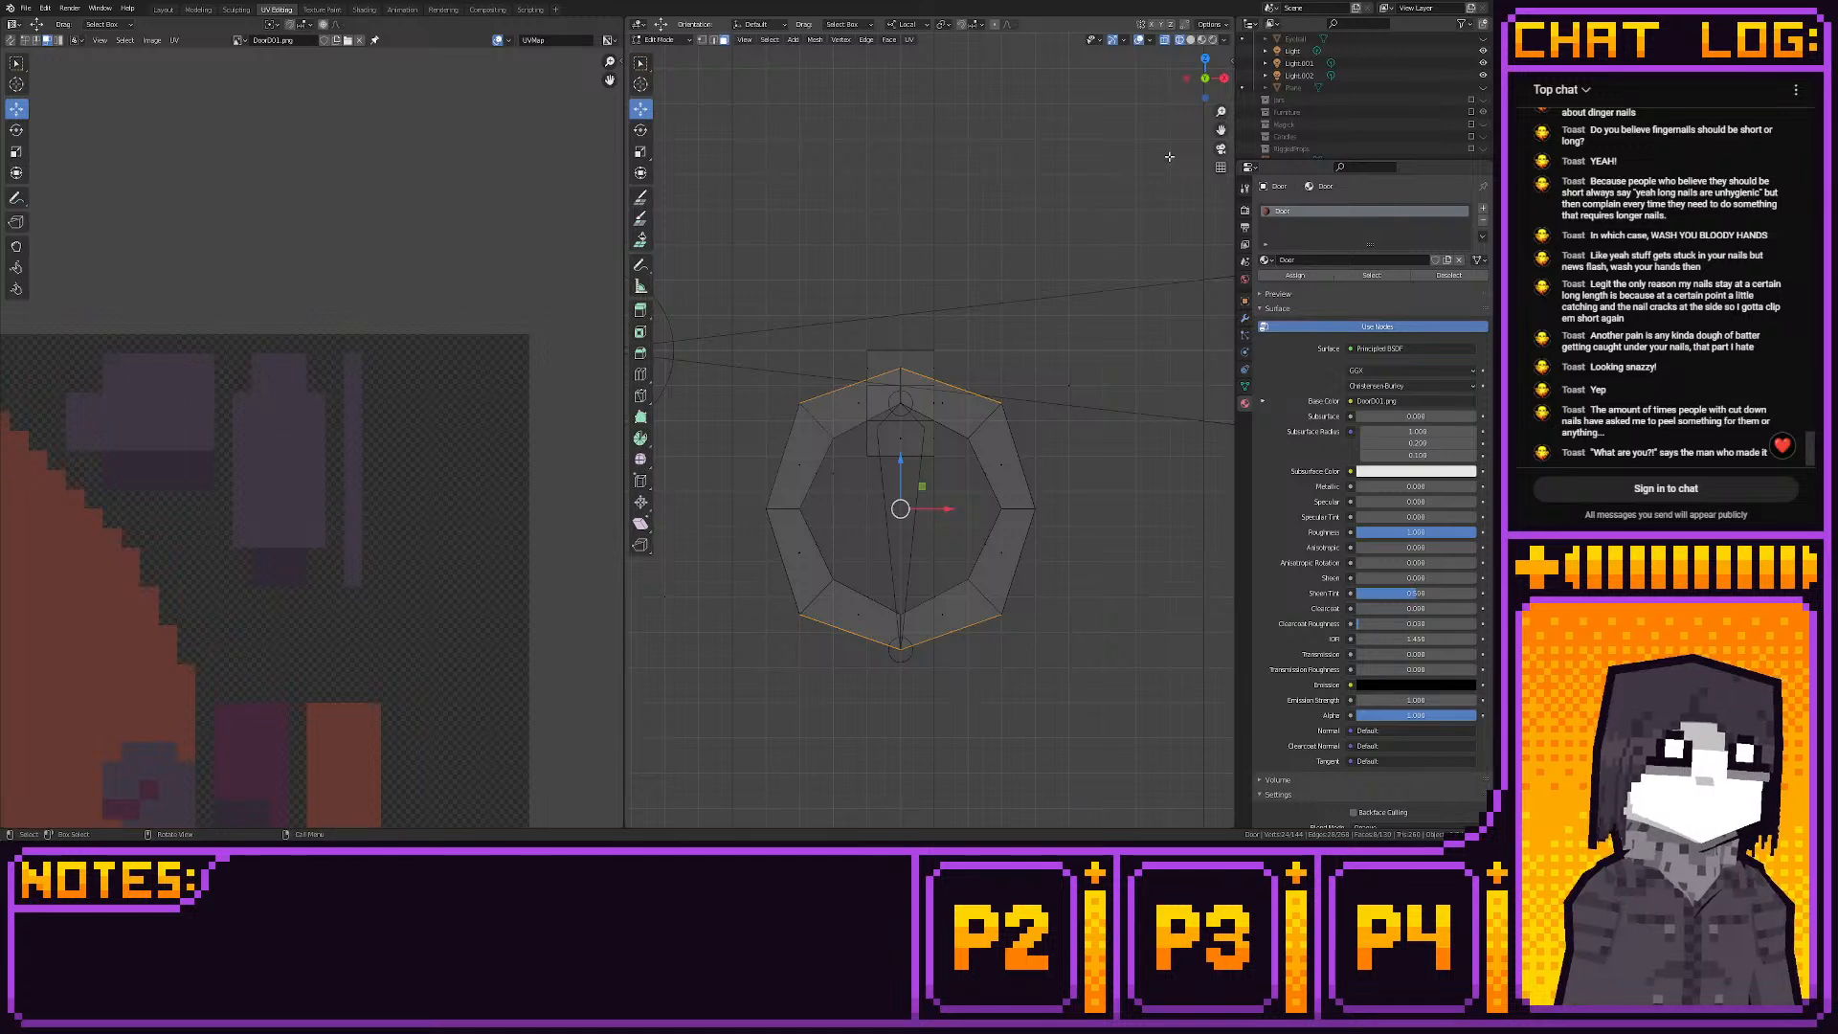
left_click(1205, 59)
key("u")
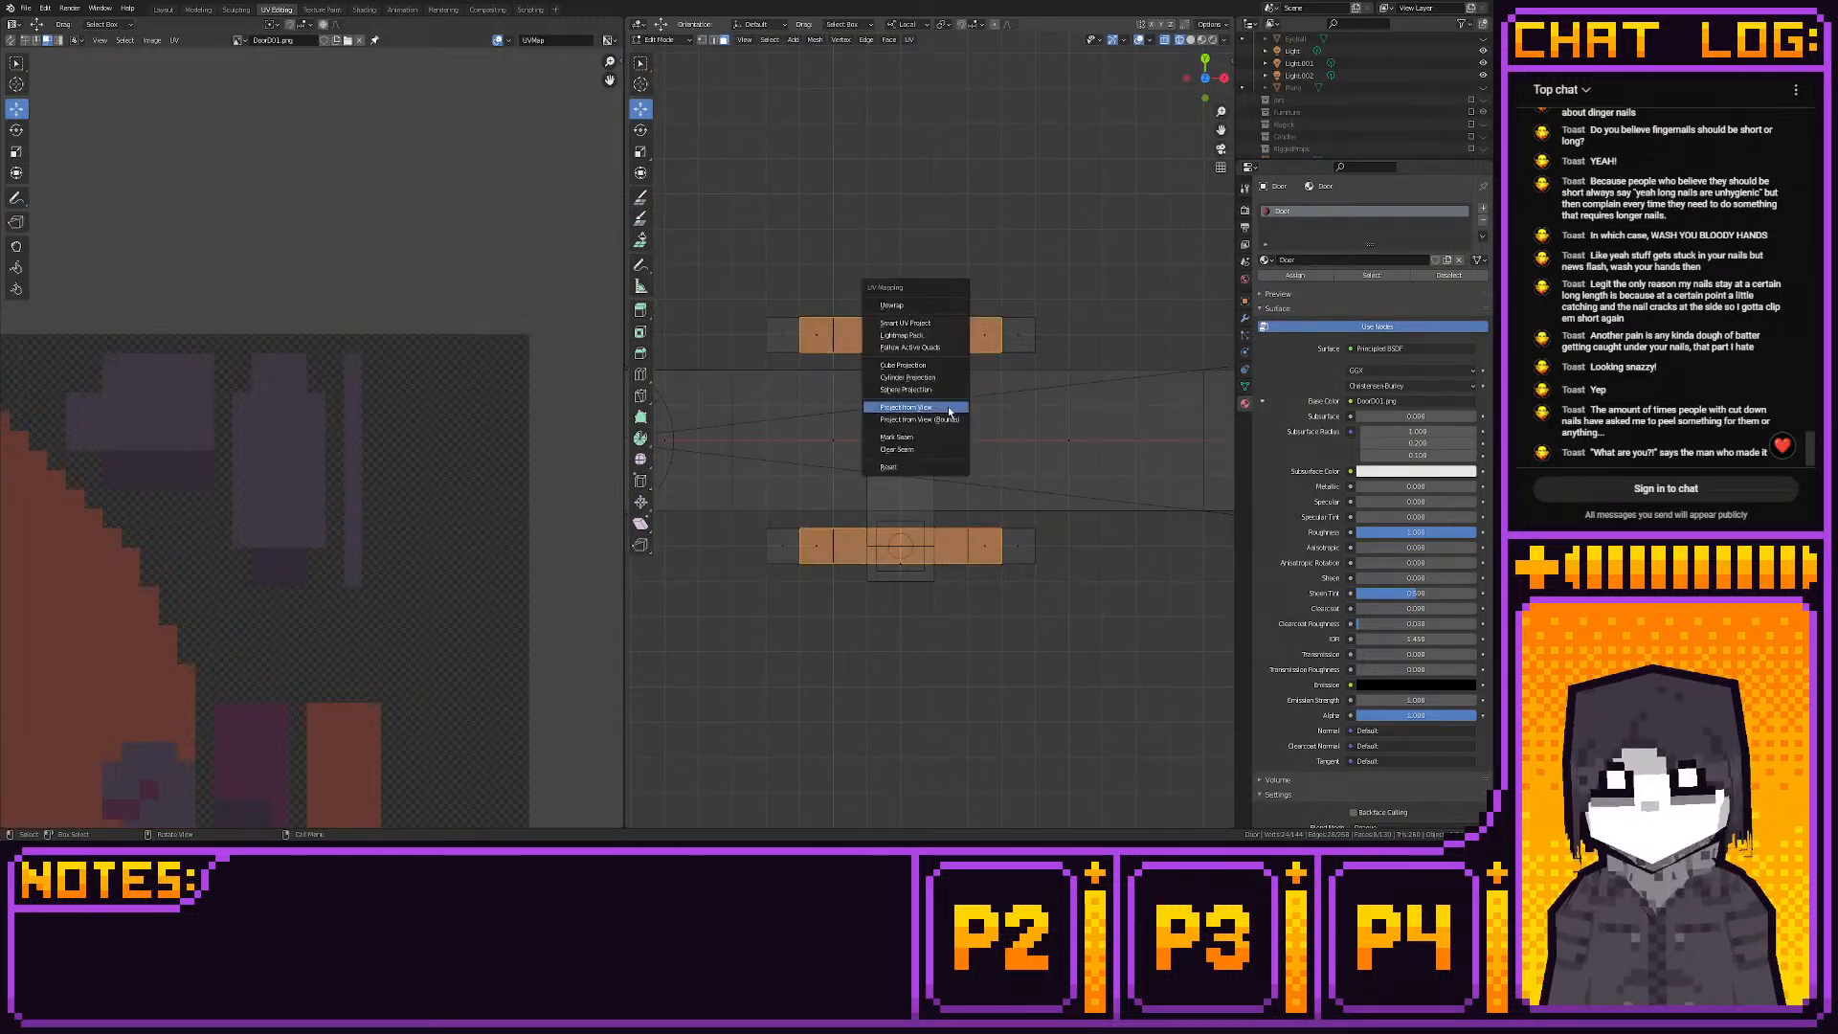
left_click(943, 410)
Rotate the projected outer-face UVs upright and move them to the texture's upper-right corner
scroll(404, 590, "down", 4)
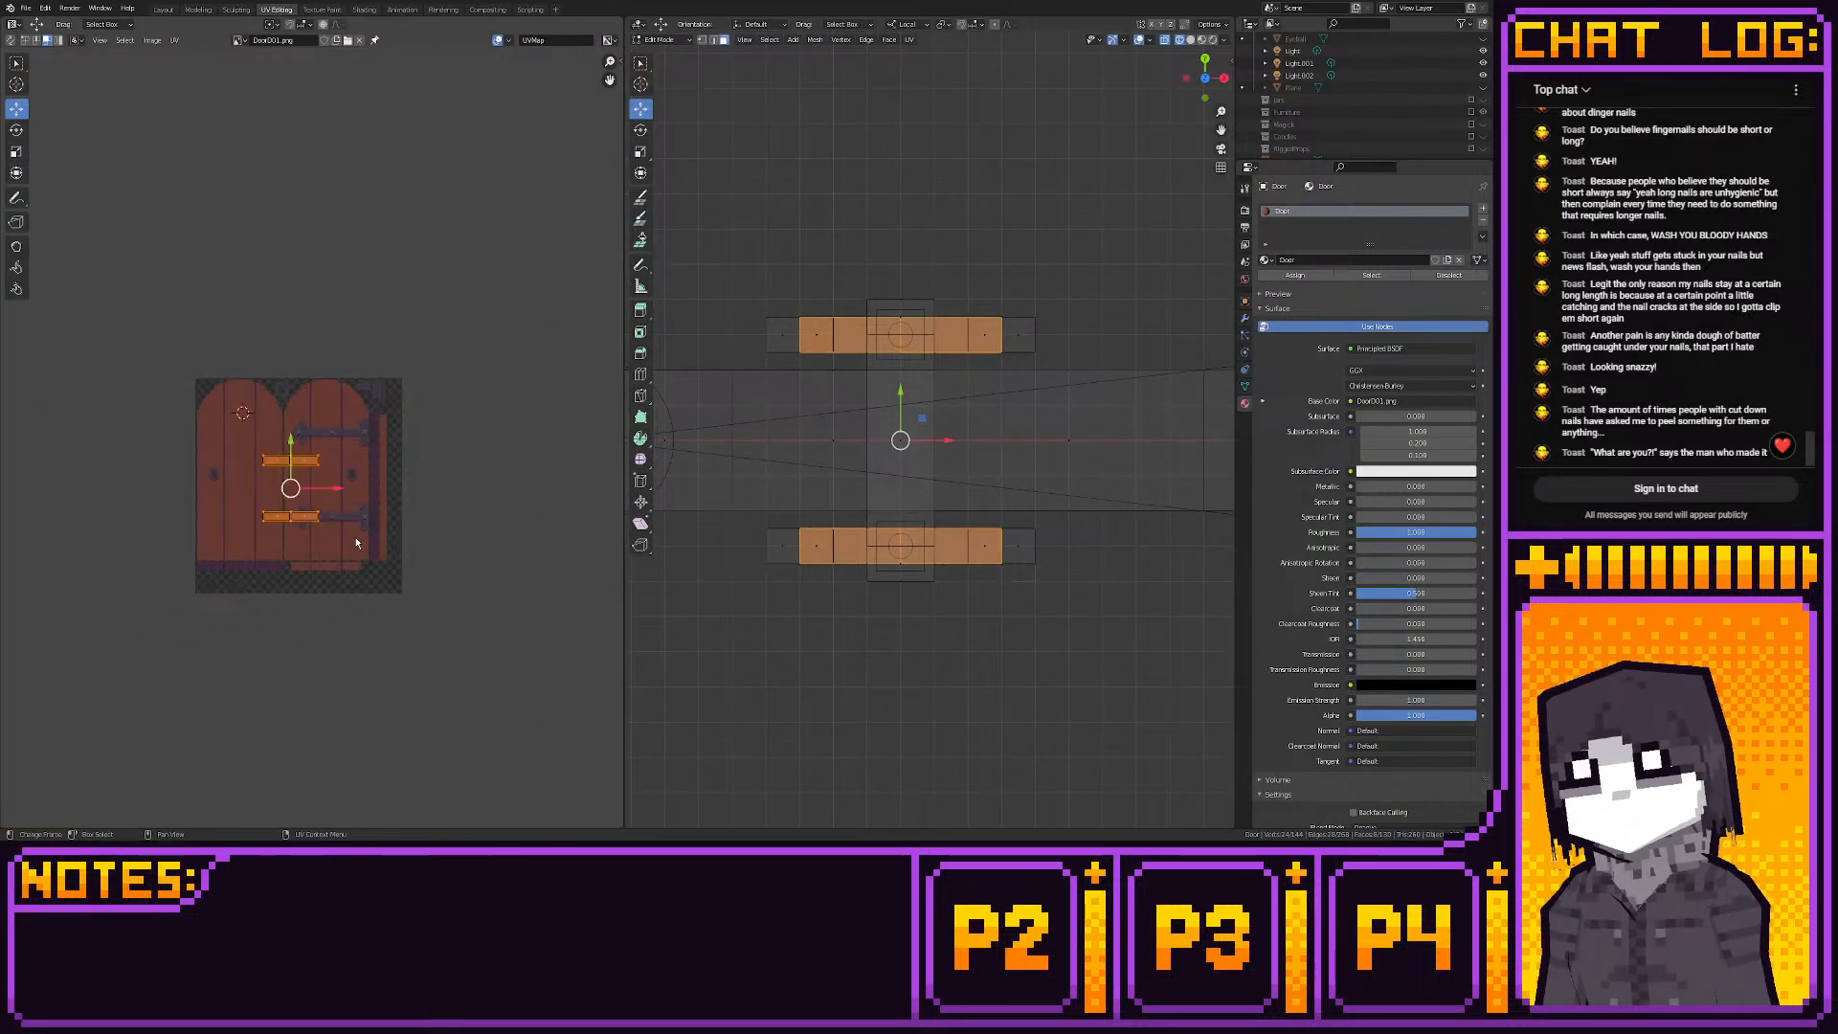
key("r")
left_click(356, 407)
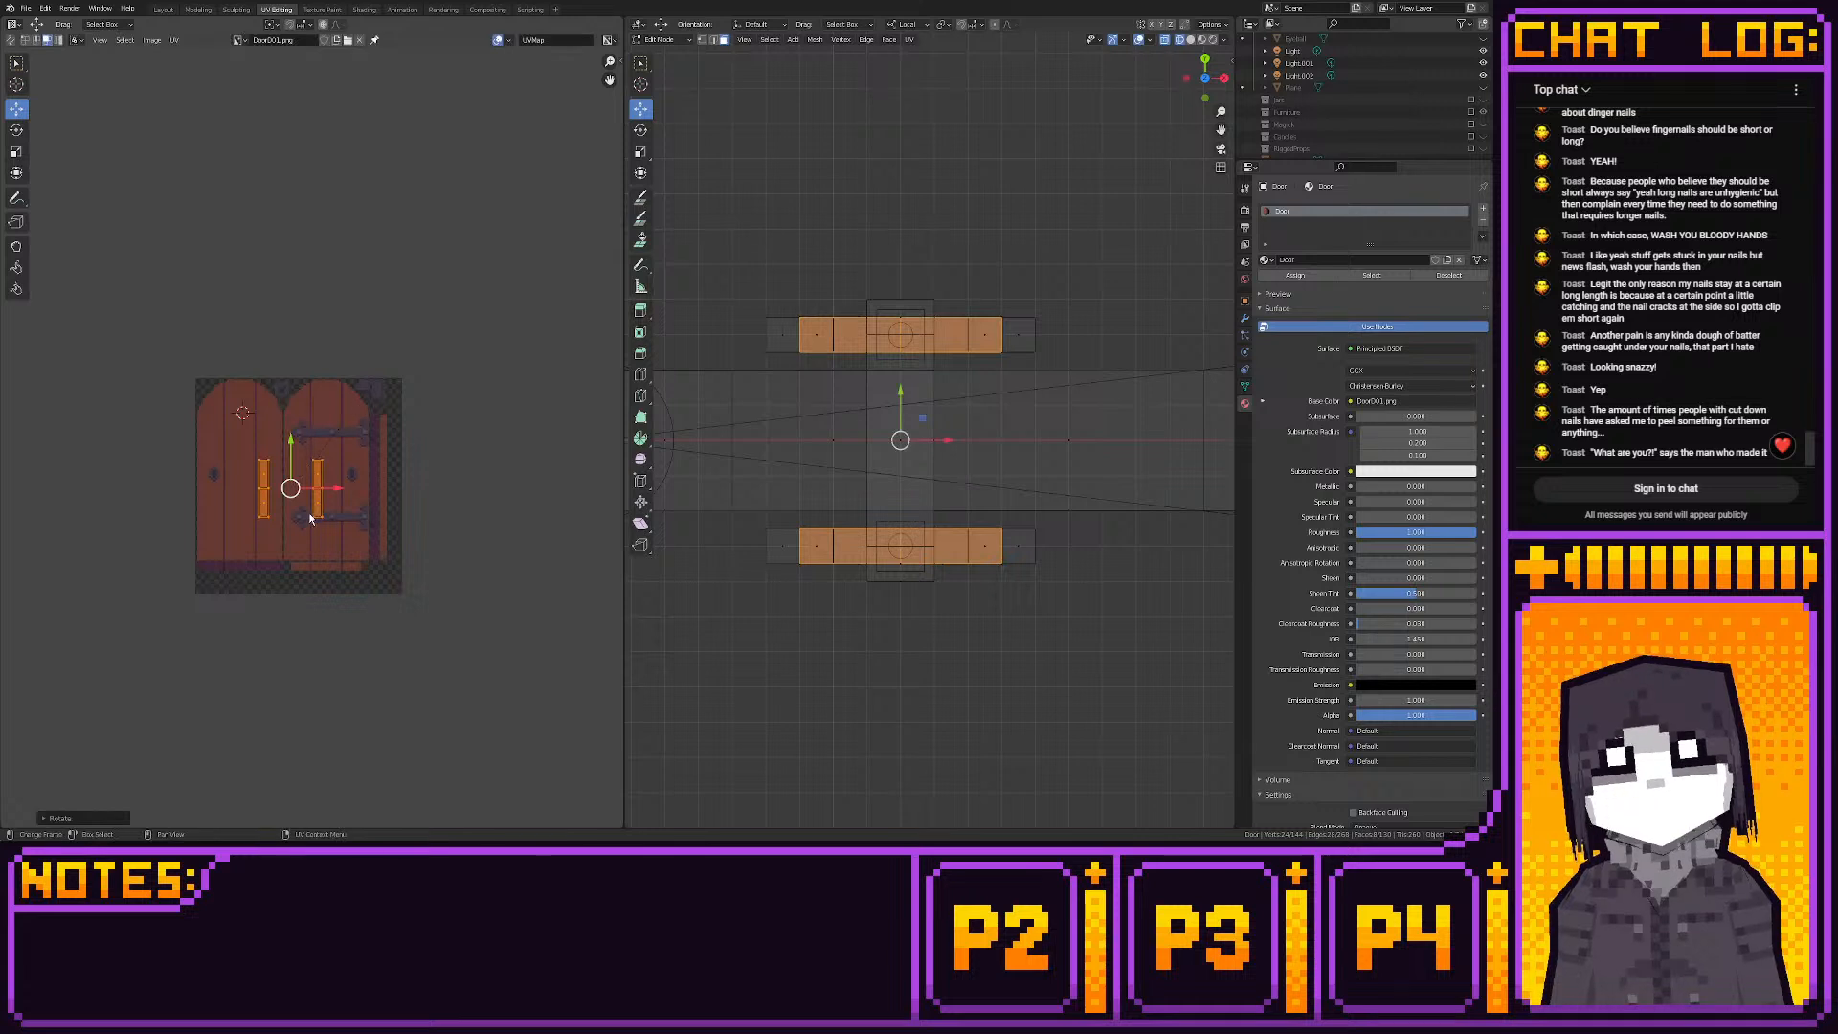
key("g")
left_click(441, 412)
scroll(437, 385, "up", 4)
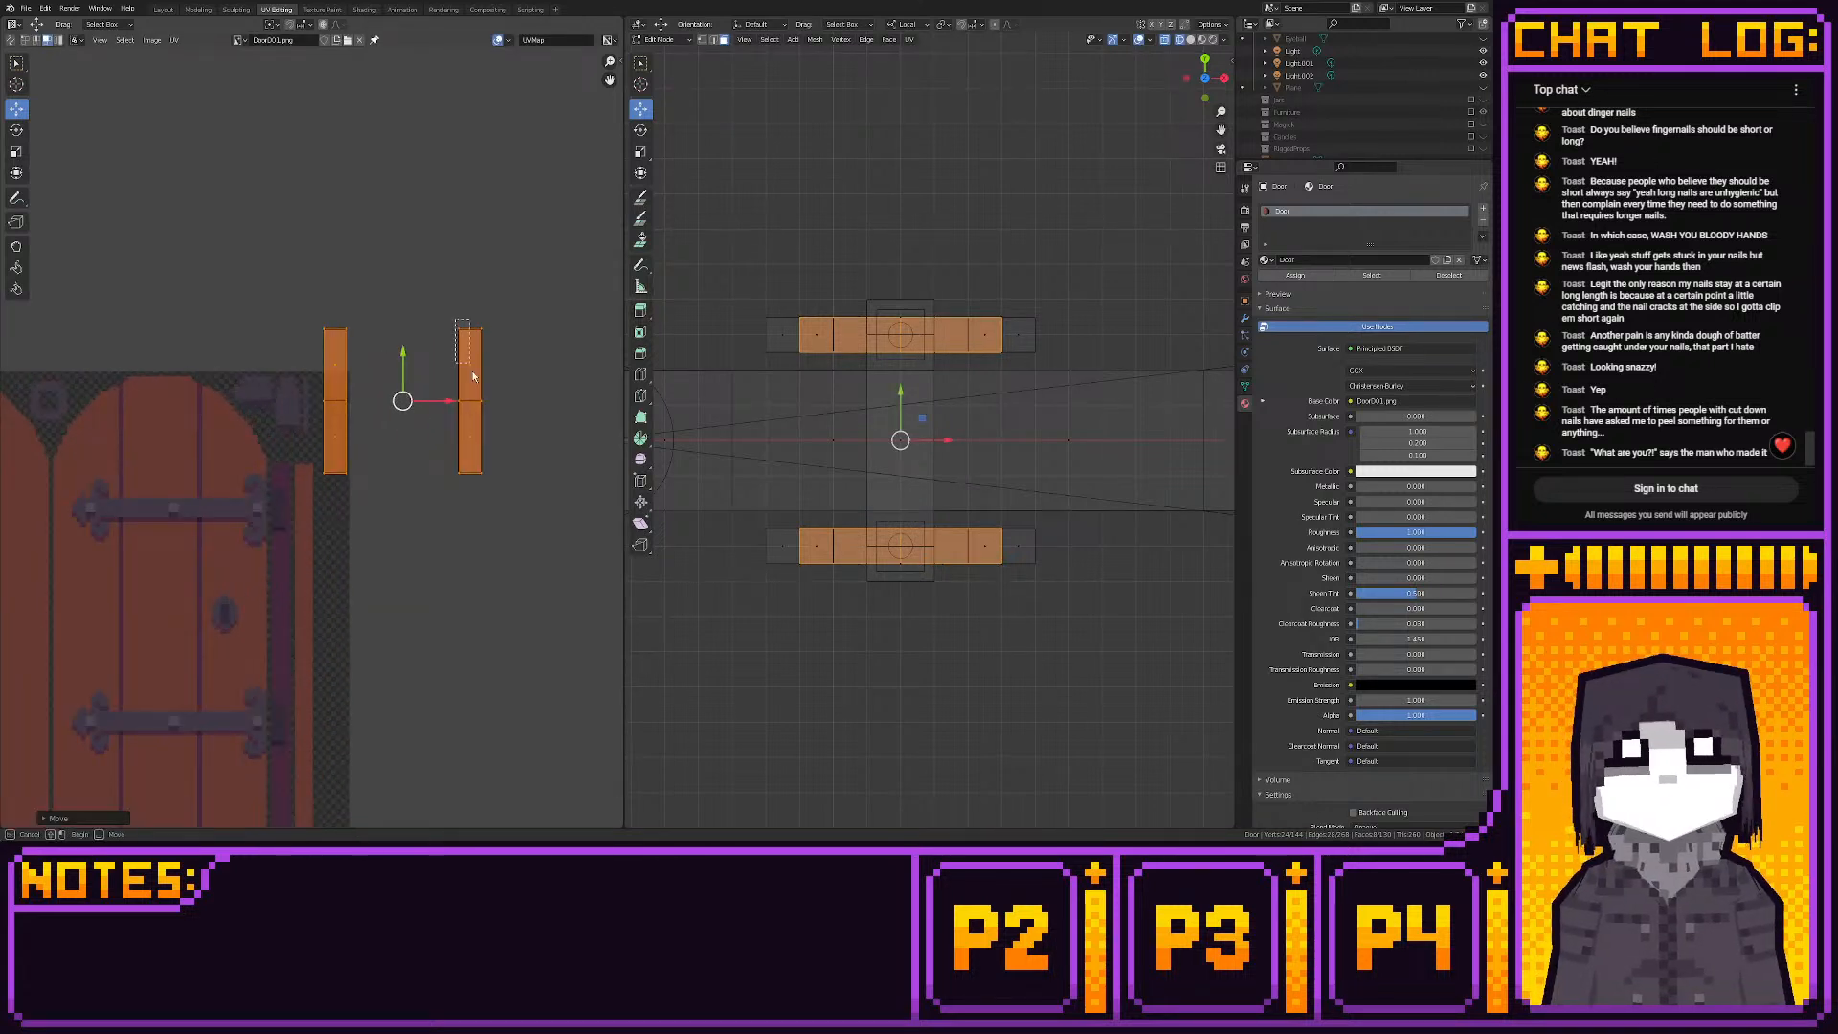
Stack the two rings' upright outer-face UV islands and shift them together over the edge of the texture
left_click(470, 402)
key("g")
key("x")
left_click(371, 409)
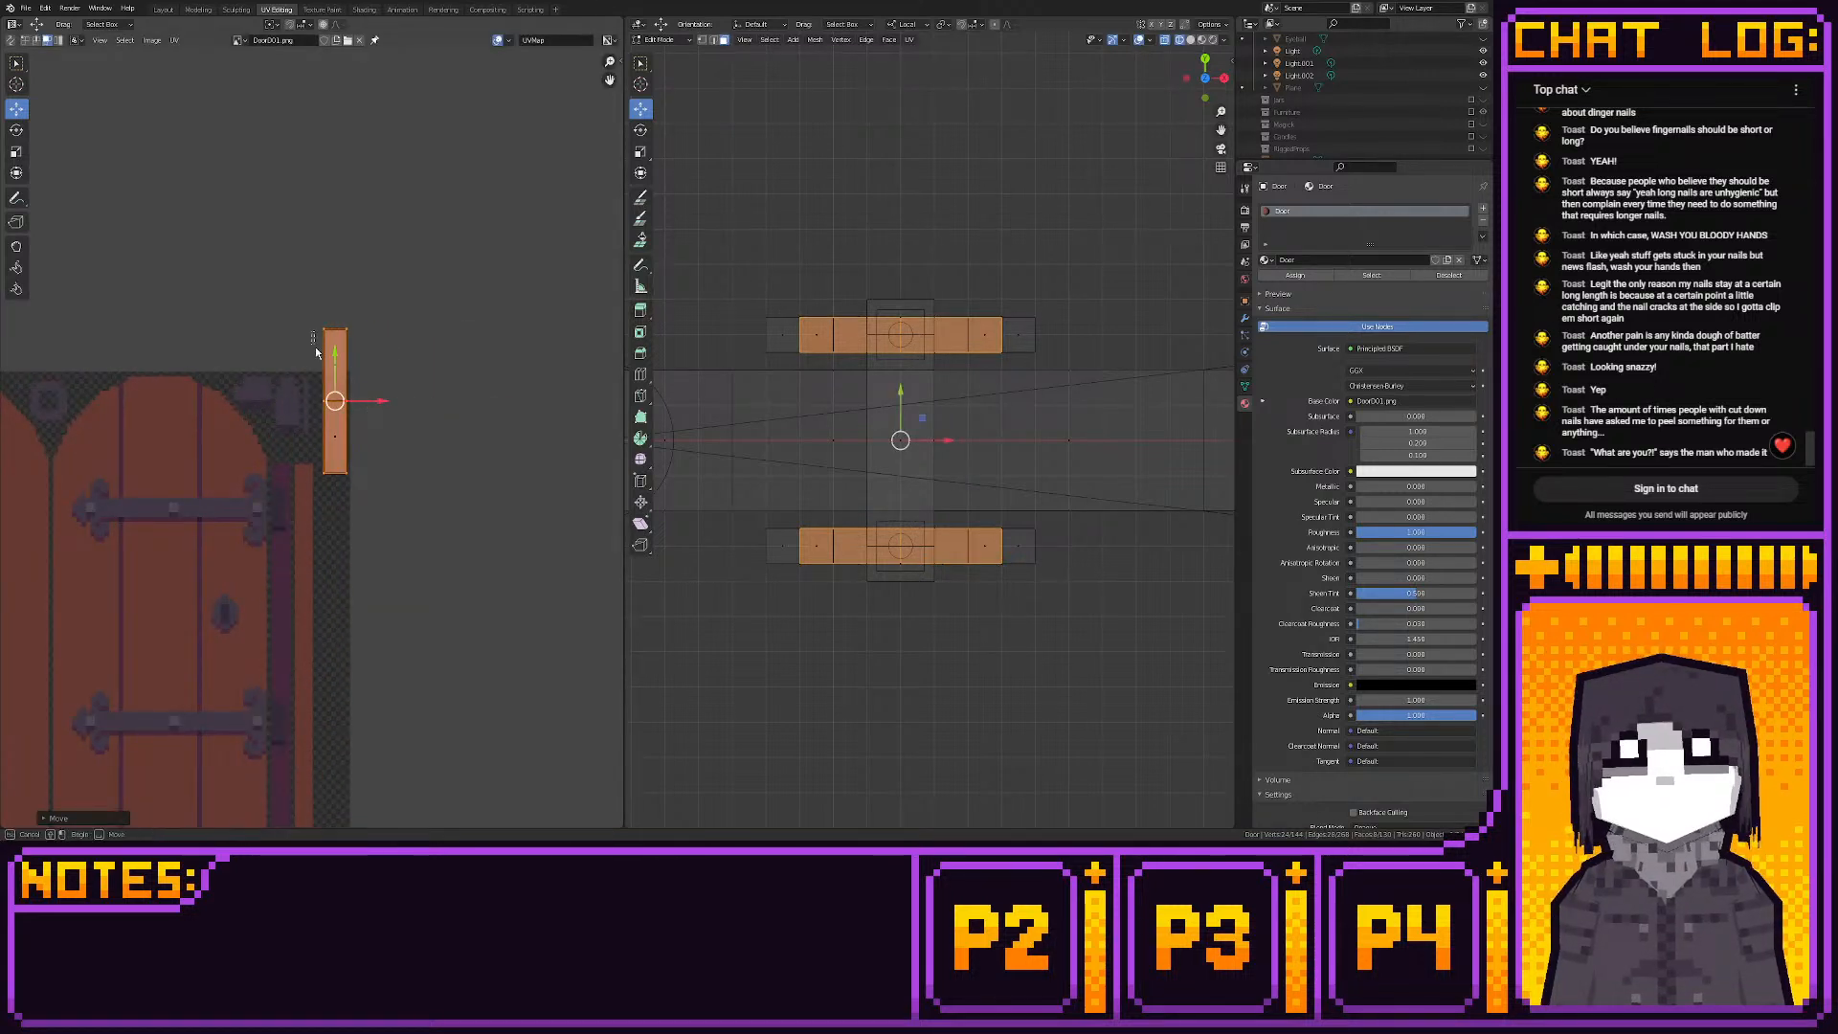
left_click_drag(314, 347, 371, 463)
key("g")
left_click(366, 466)
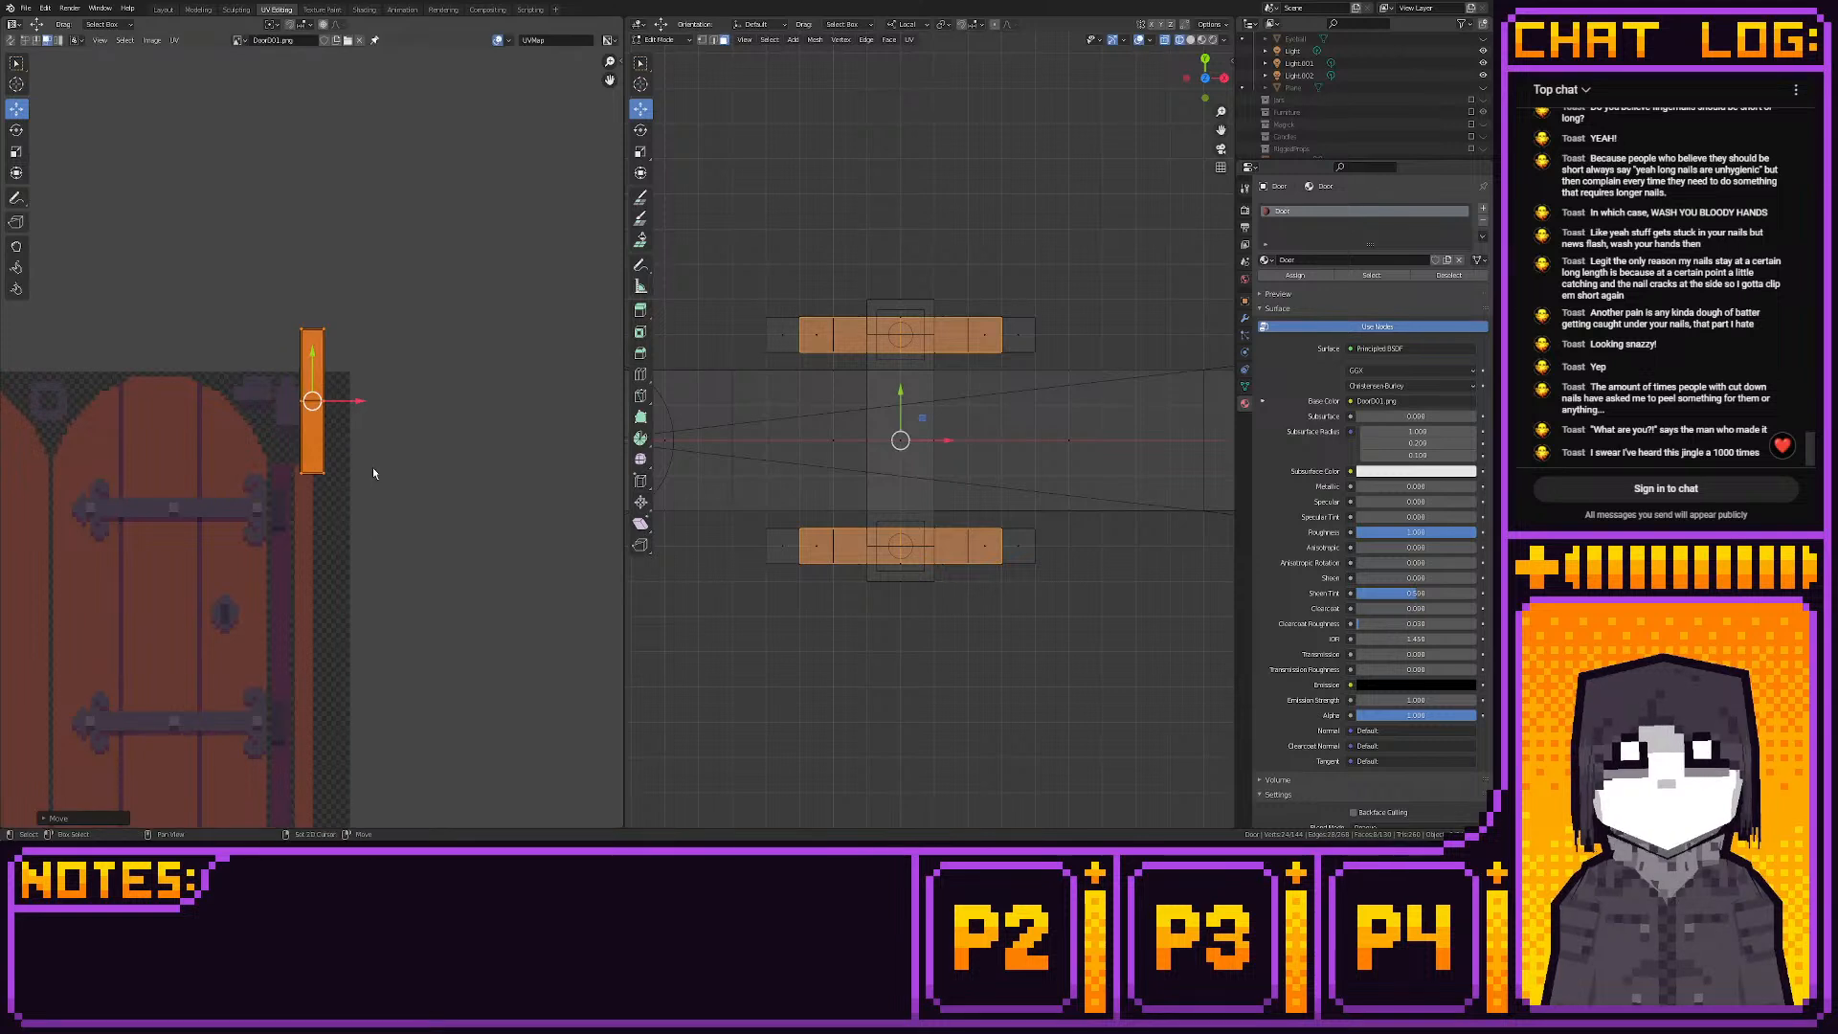
Shrink the stacked outer-face UVs, place them over the lower end of the narrow grey strip and snap them to pixels
scroll(398, 571, "up", 4)
key("s")
left_click(435, 481)
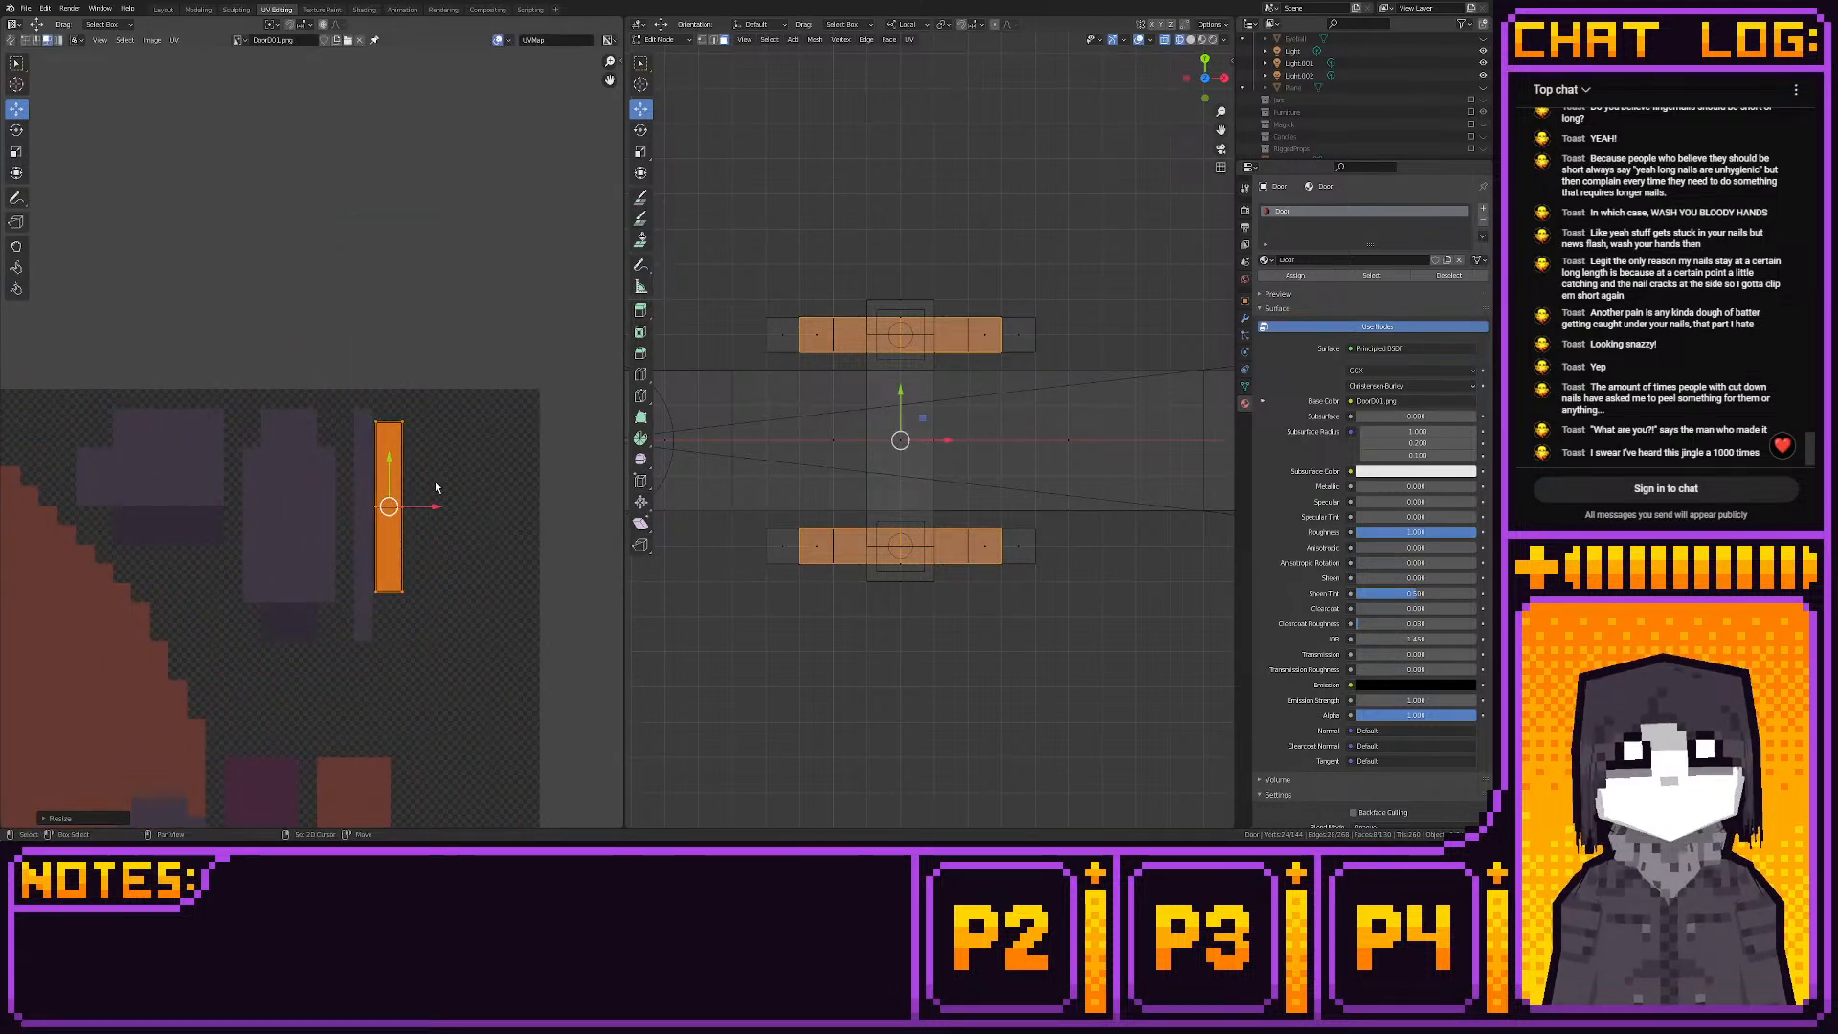
scroll(440, 483, "up", 3)
key("g")
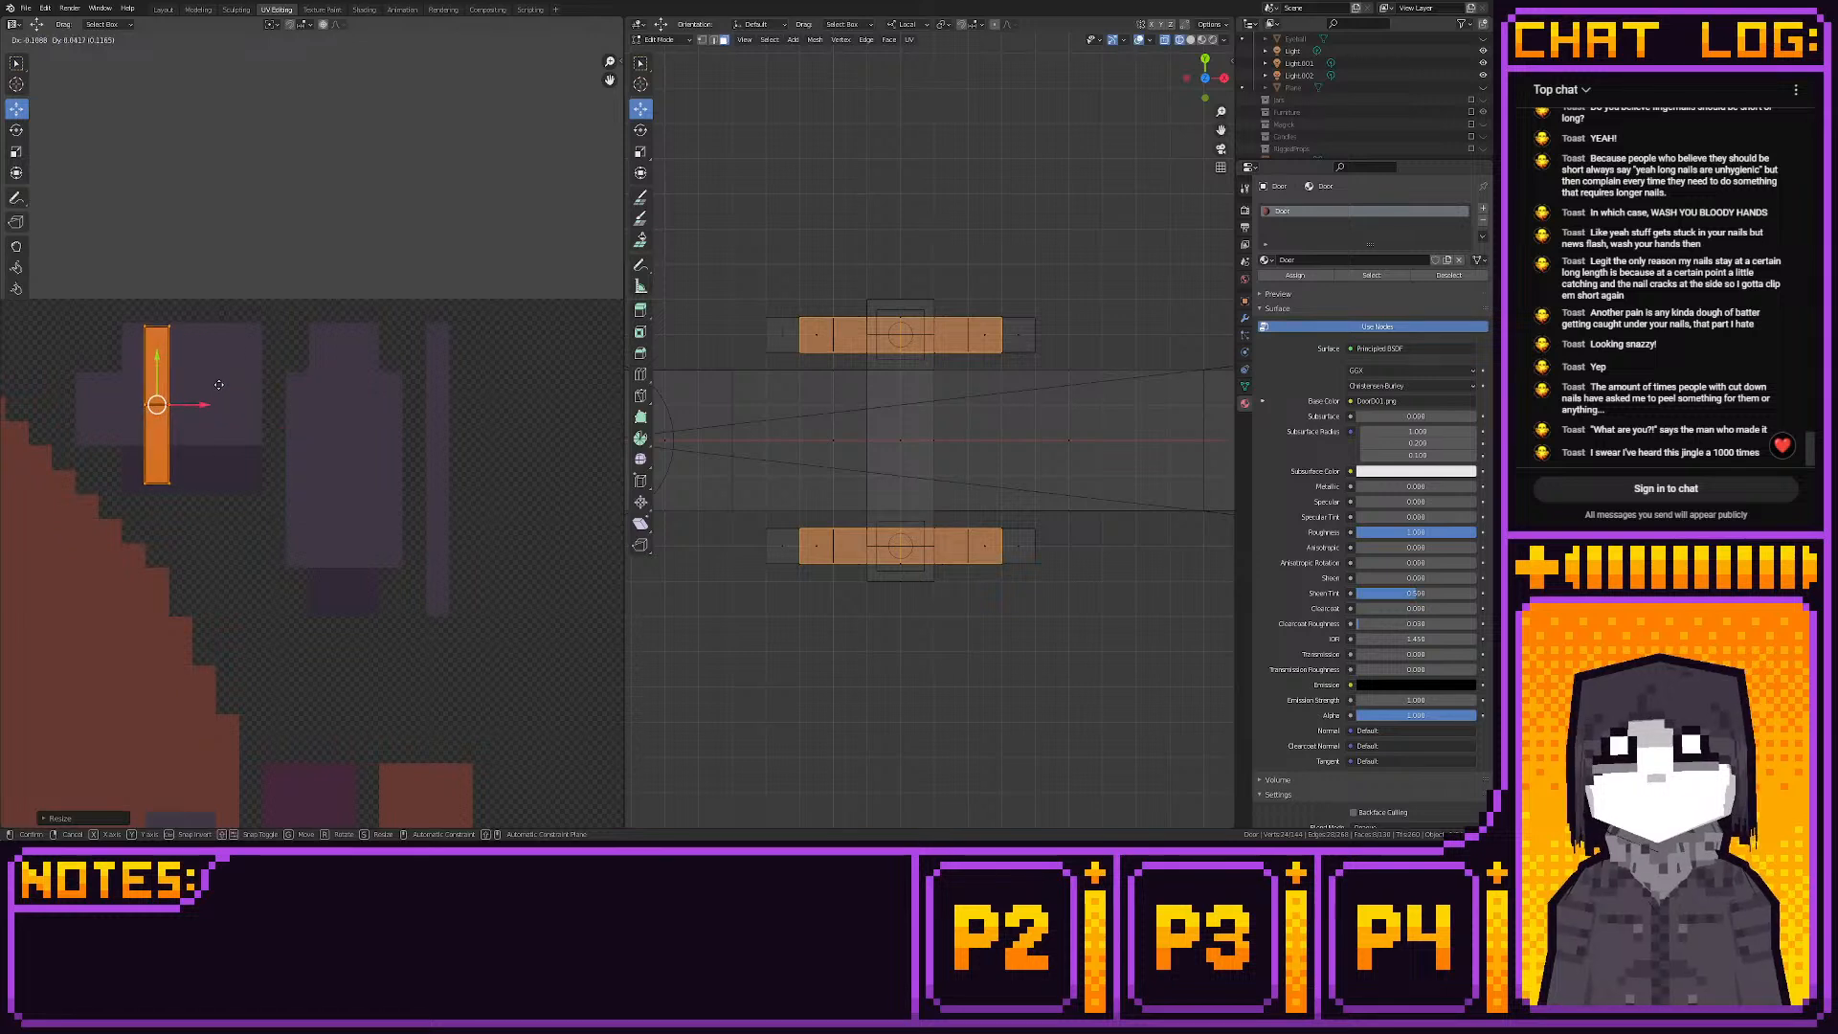
left_click(451, 524)
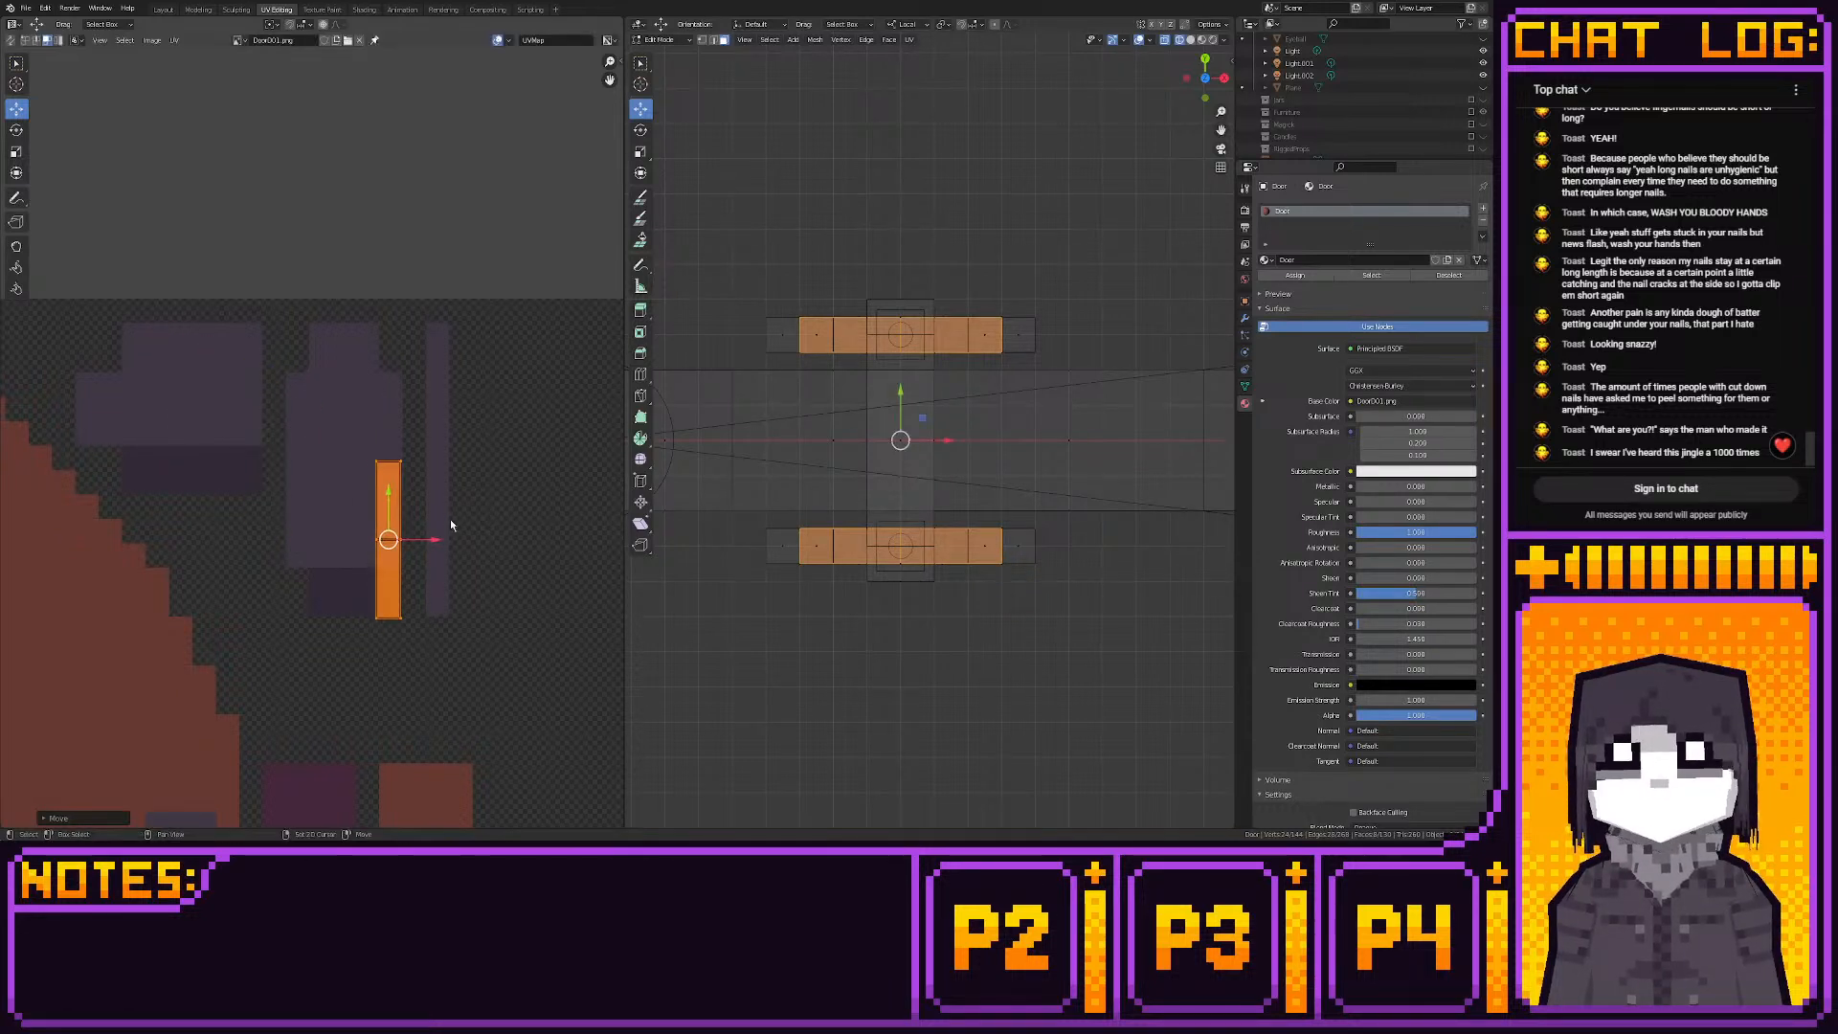
key("shift+s")
left_click(350, 518)
left_click_drag(431, 544, 483, 548)
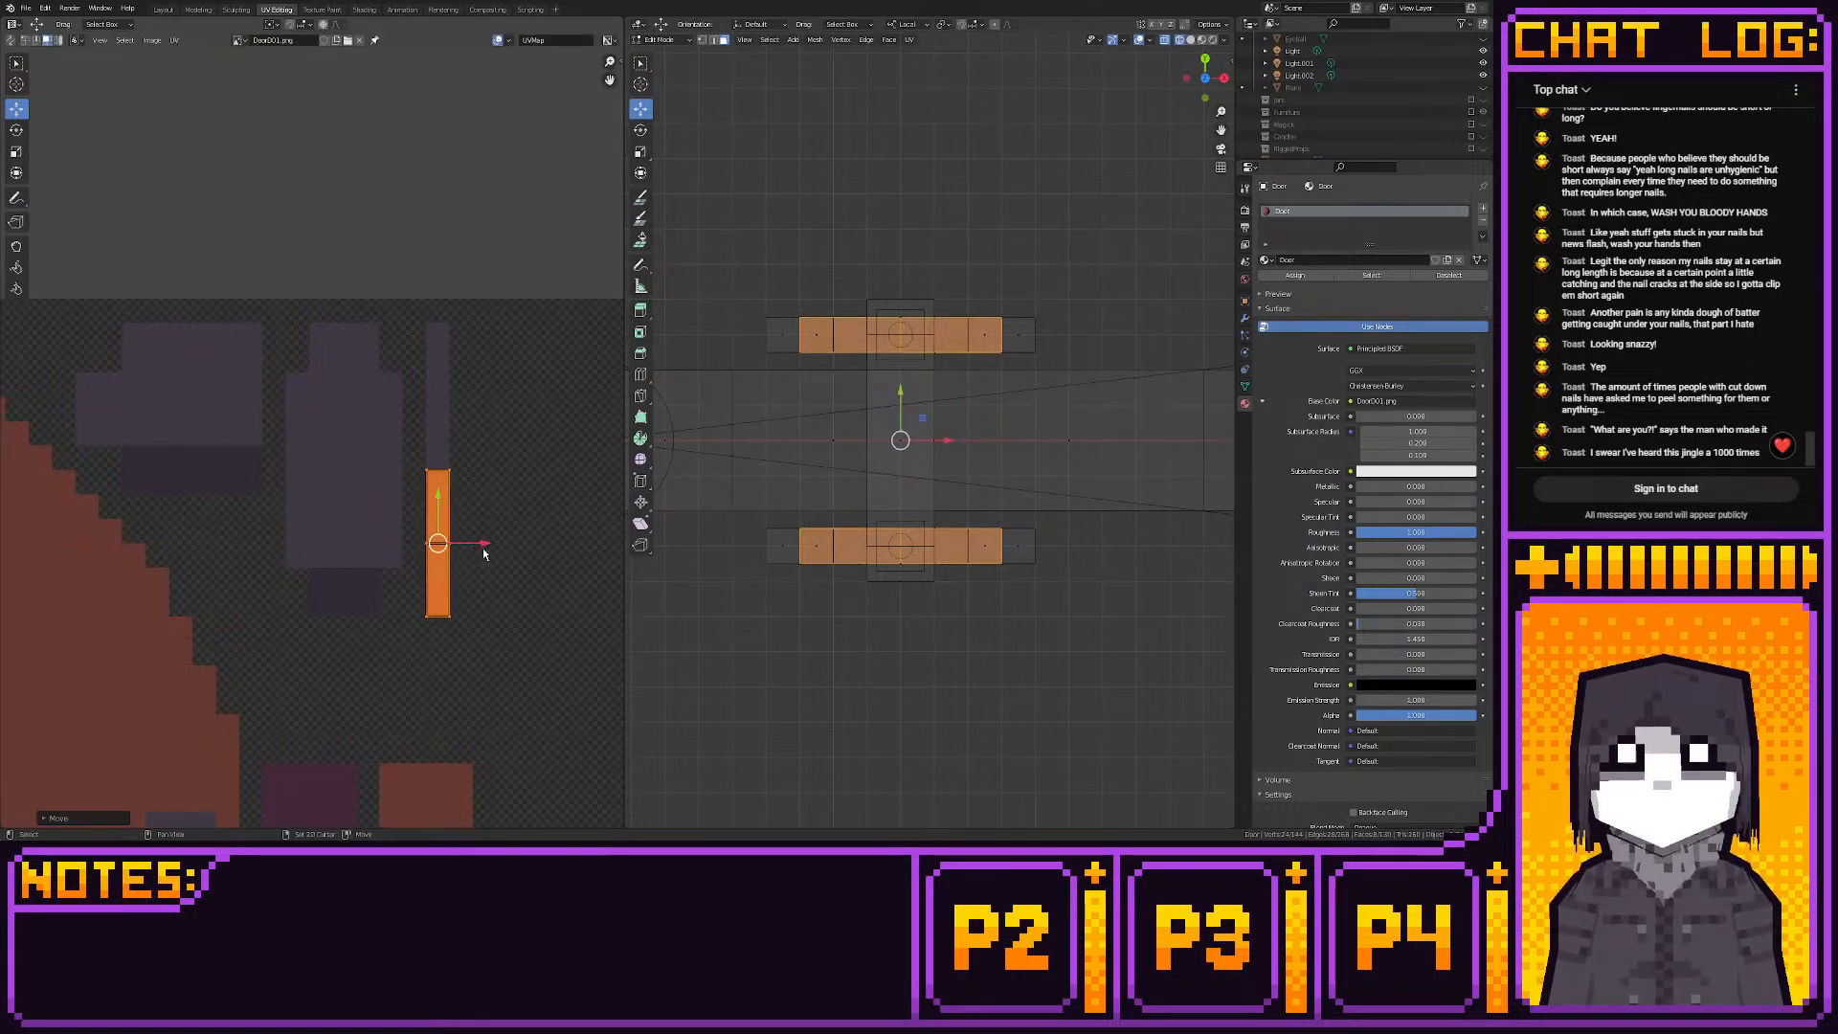
key("shift+s")
left_click(388, 549)
Select the outer faces on both sides of the handle rings and unwrap them with Project From View from the side
left_click(1223, 78)
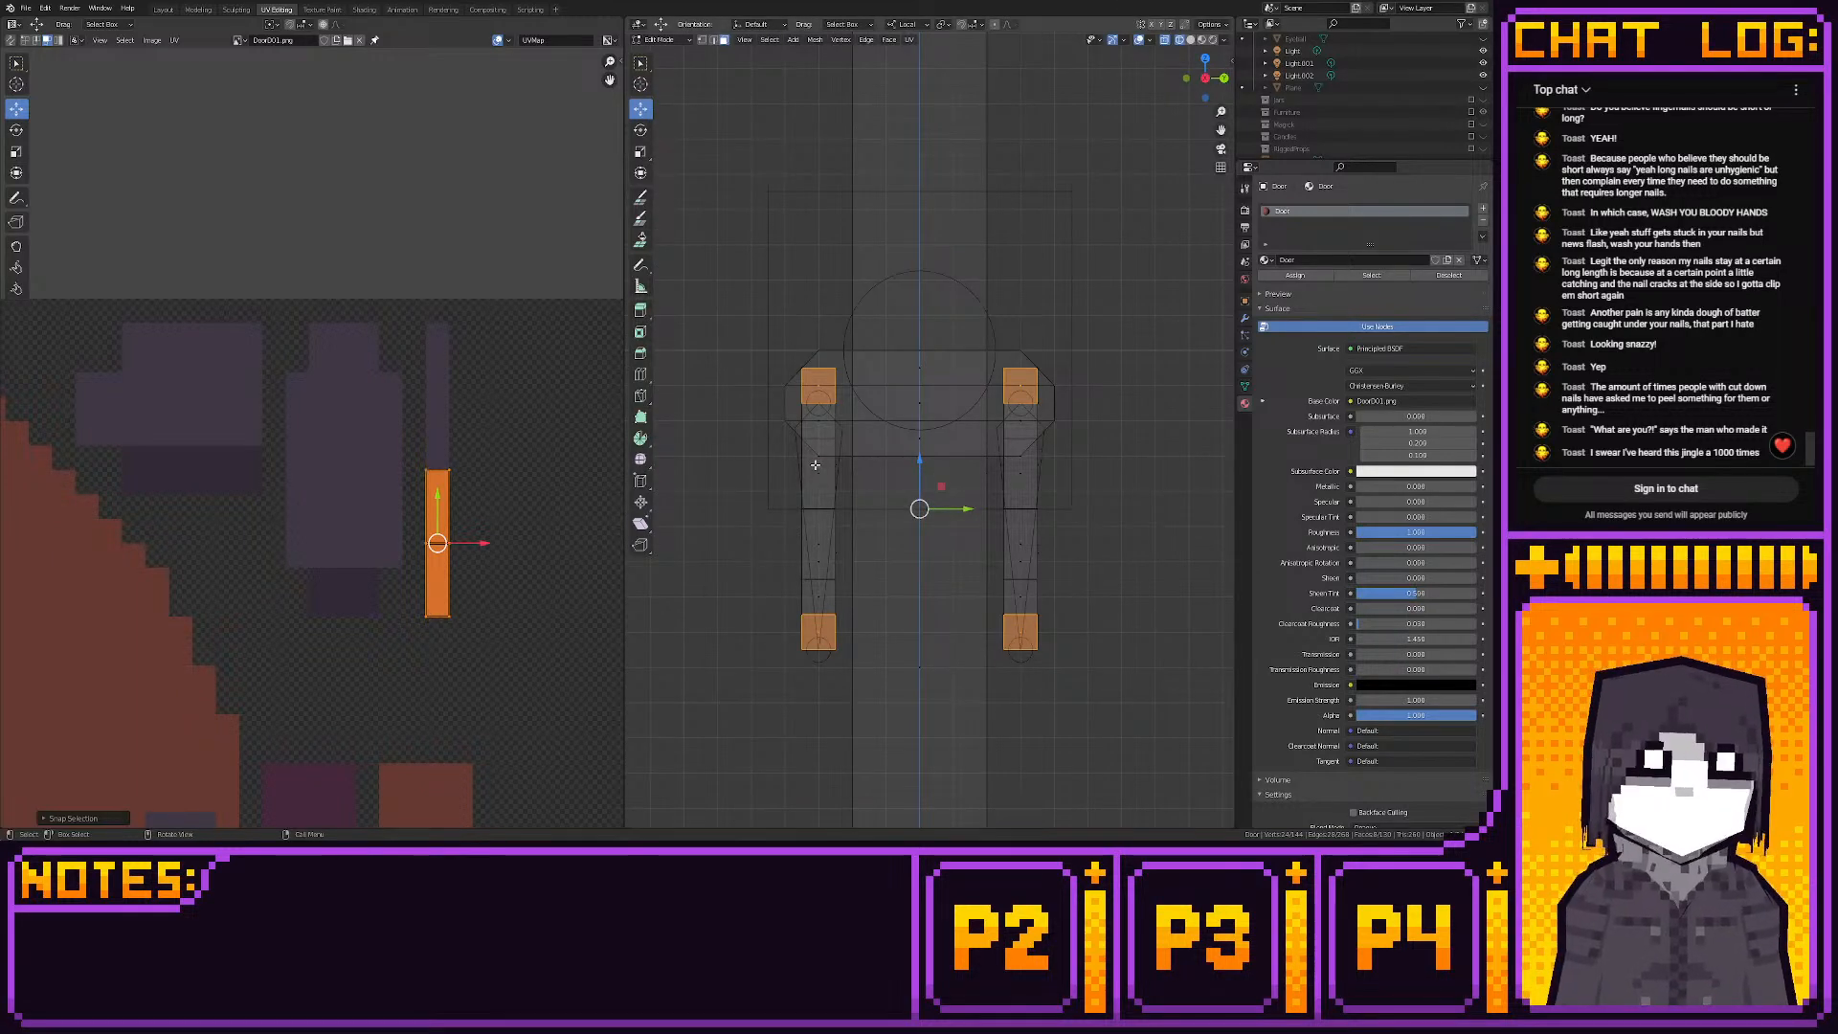
left_click(1186, 79)
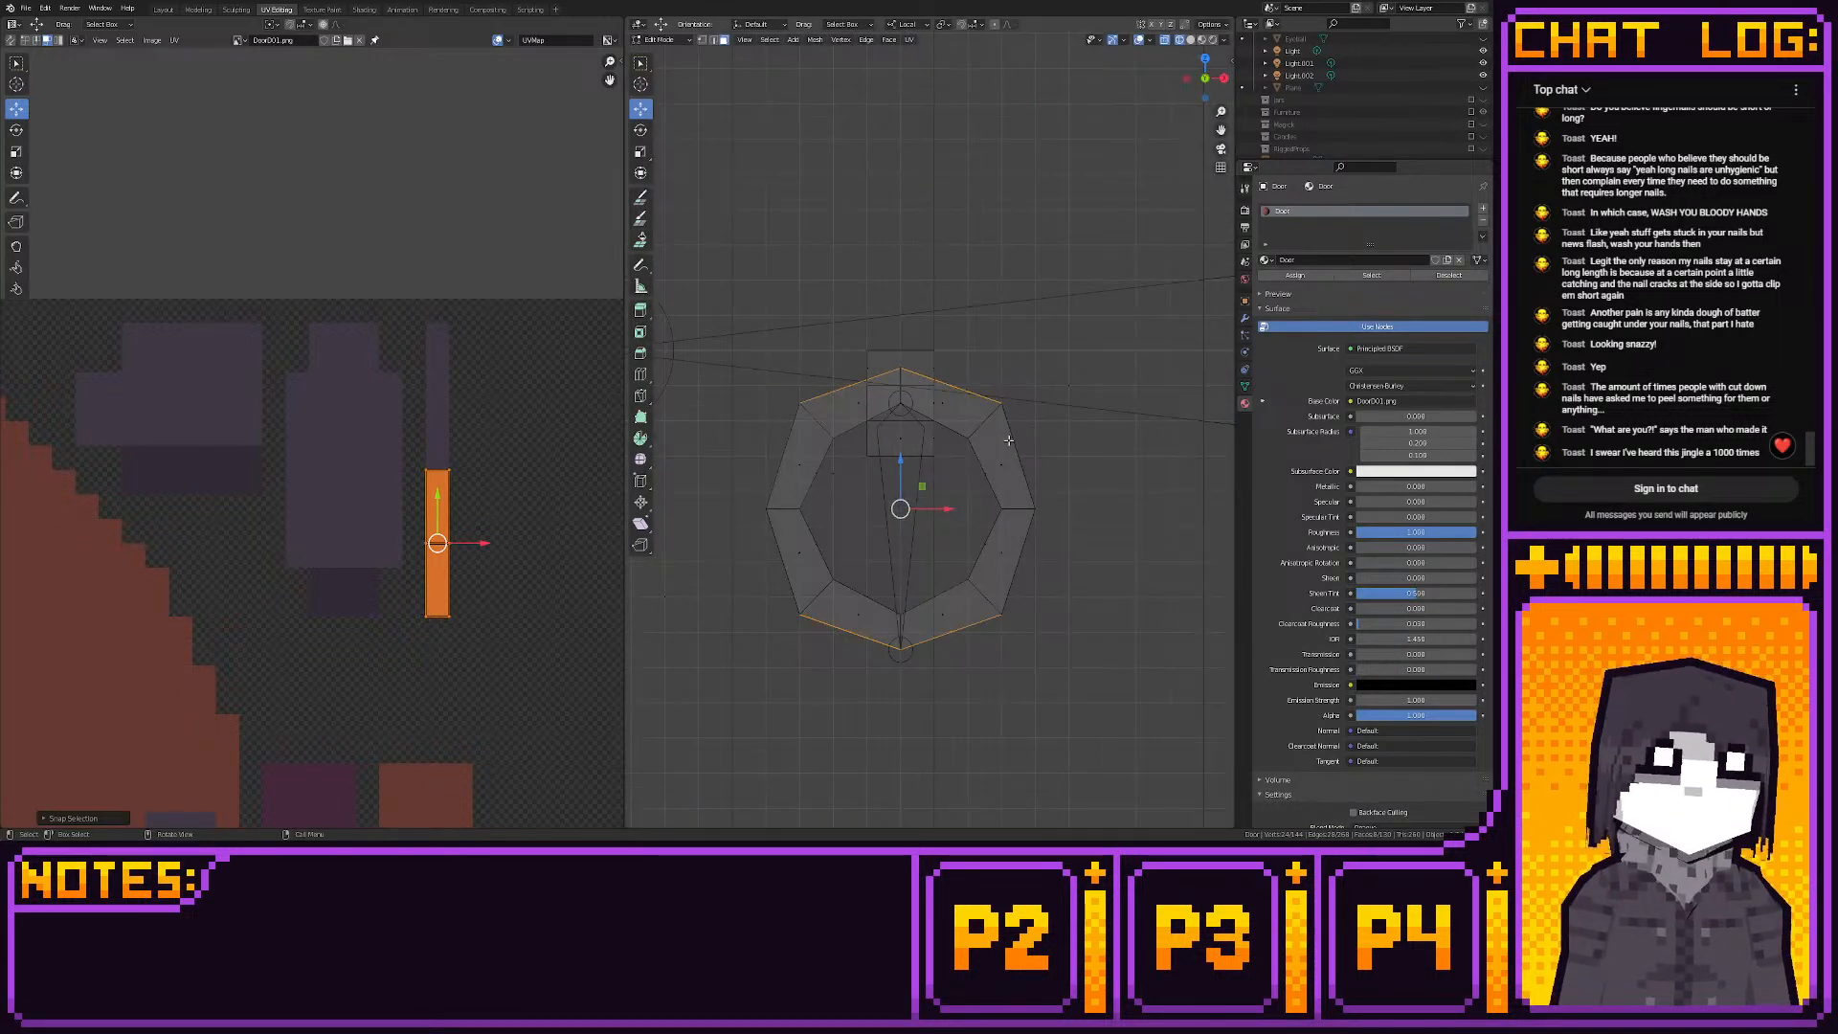
left_click_drag(1009, 440, 1062, 618)
left_click_drag(758, 437, 795, 582, "shift")
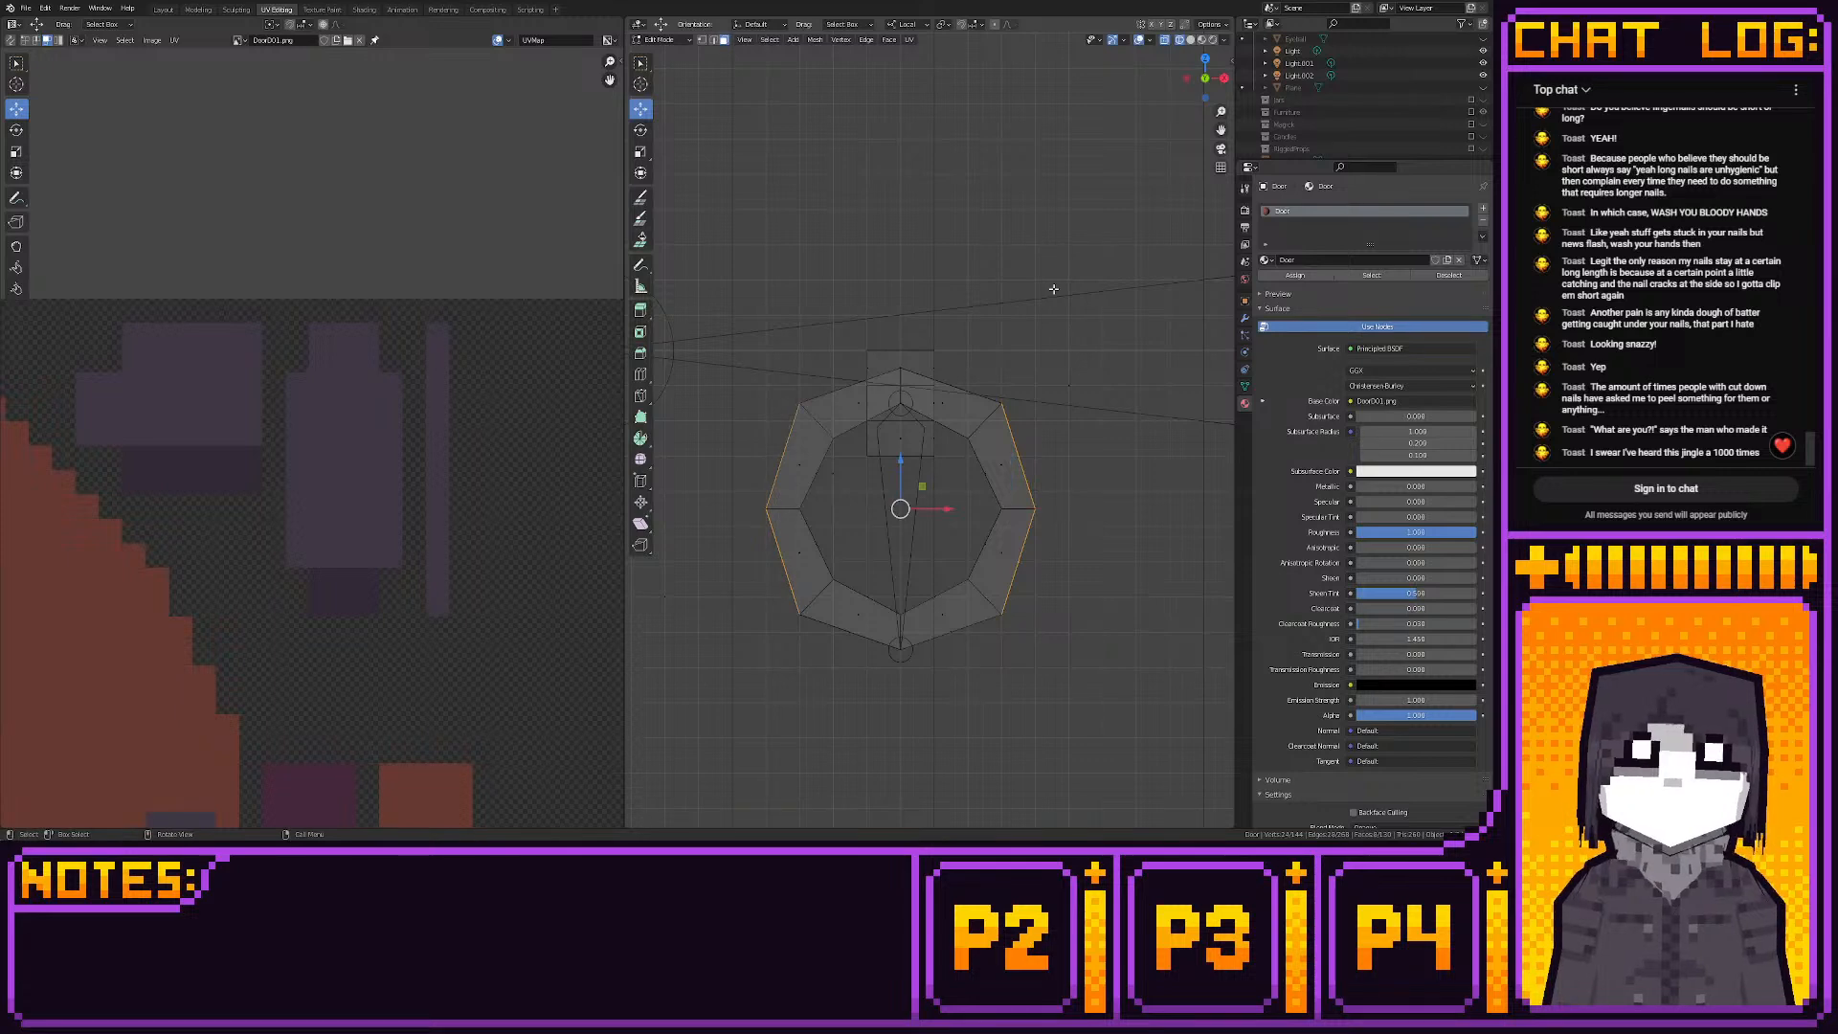
left_click(1224, 78)
key("u")
left_click(933, 357)
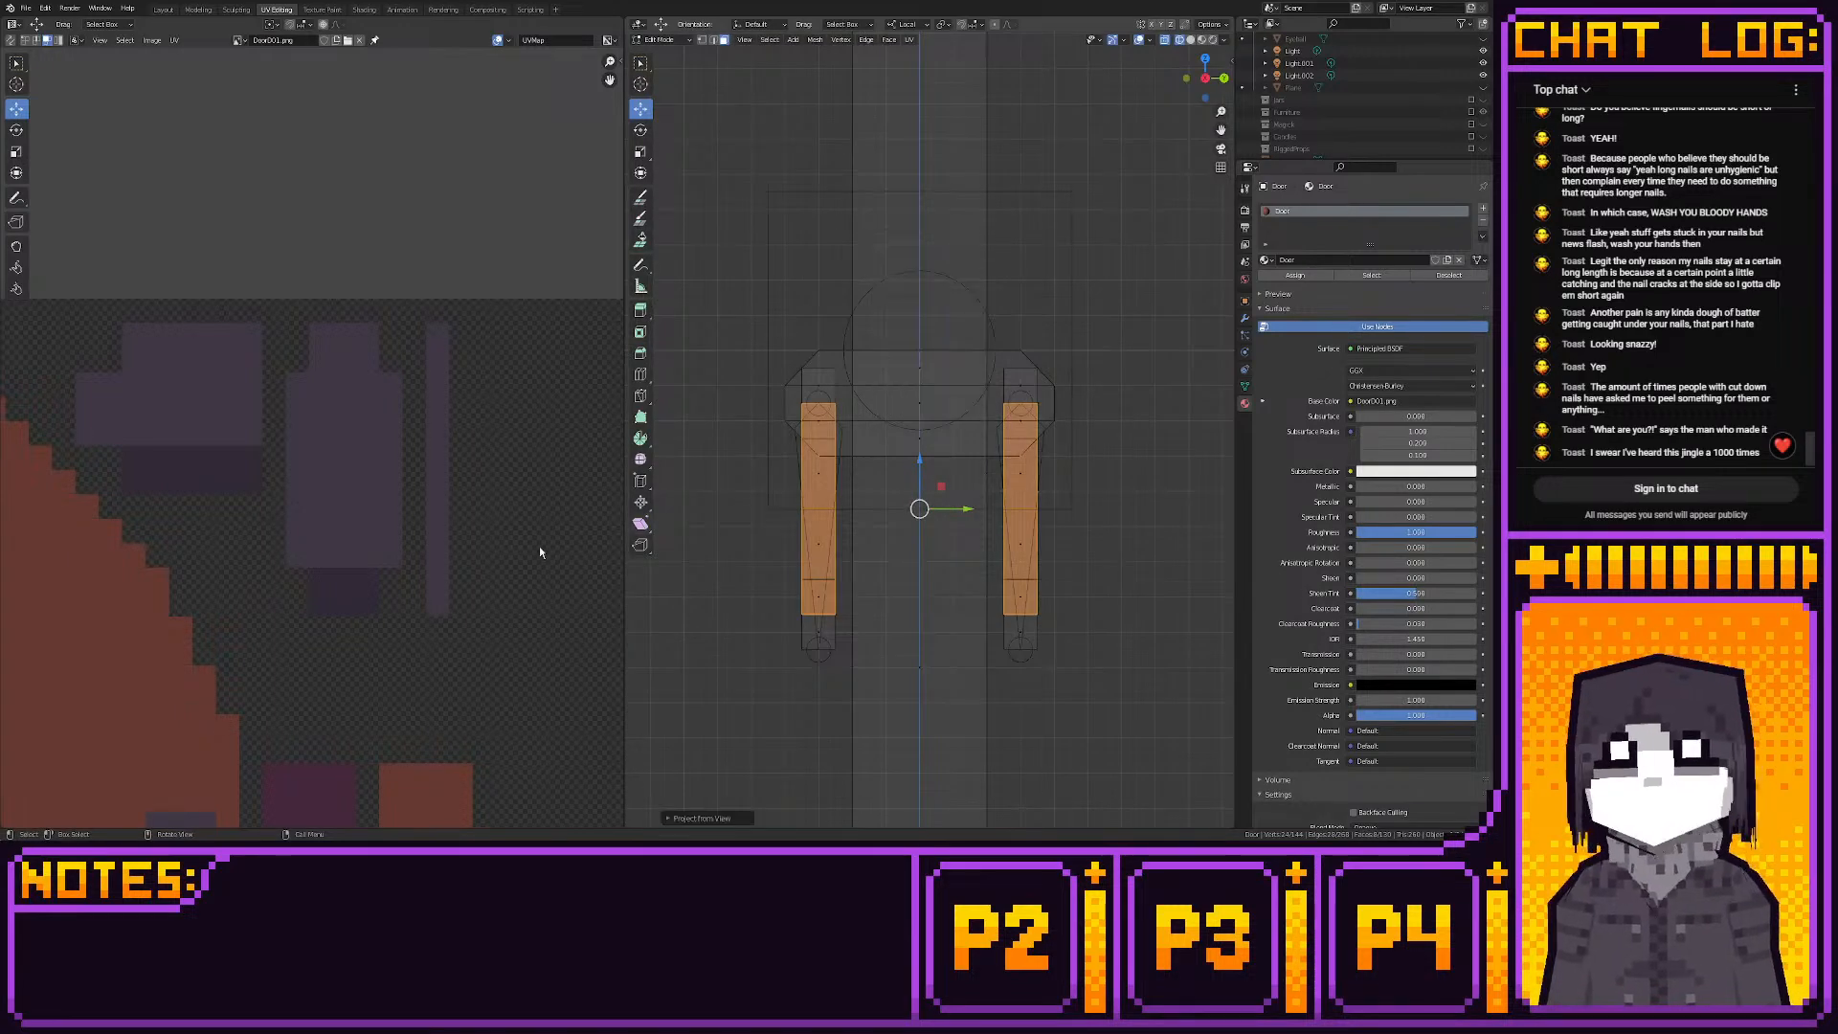
Stack the rings' outer-side UV islands and move them to the grey sprites in the texture's upper-right corner
scroll(540, 546, "down", 8)
middle_click_drag(194, 520, 385, 368)
left_click_drag(331, 500, 437, 687)
left_click_drag(414, 579, 275, 579)
left_click_drag(216, 492, 321, 639)
key("g")
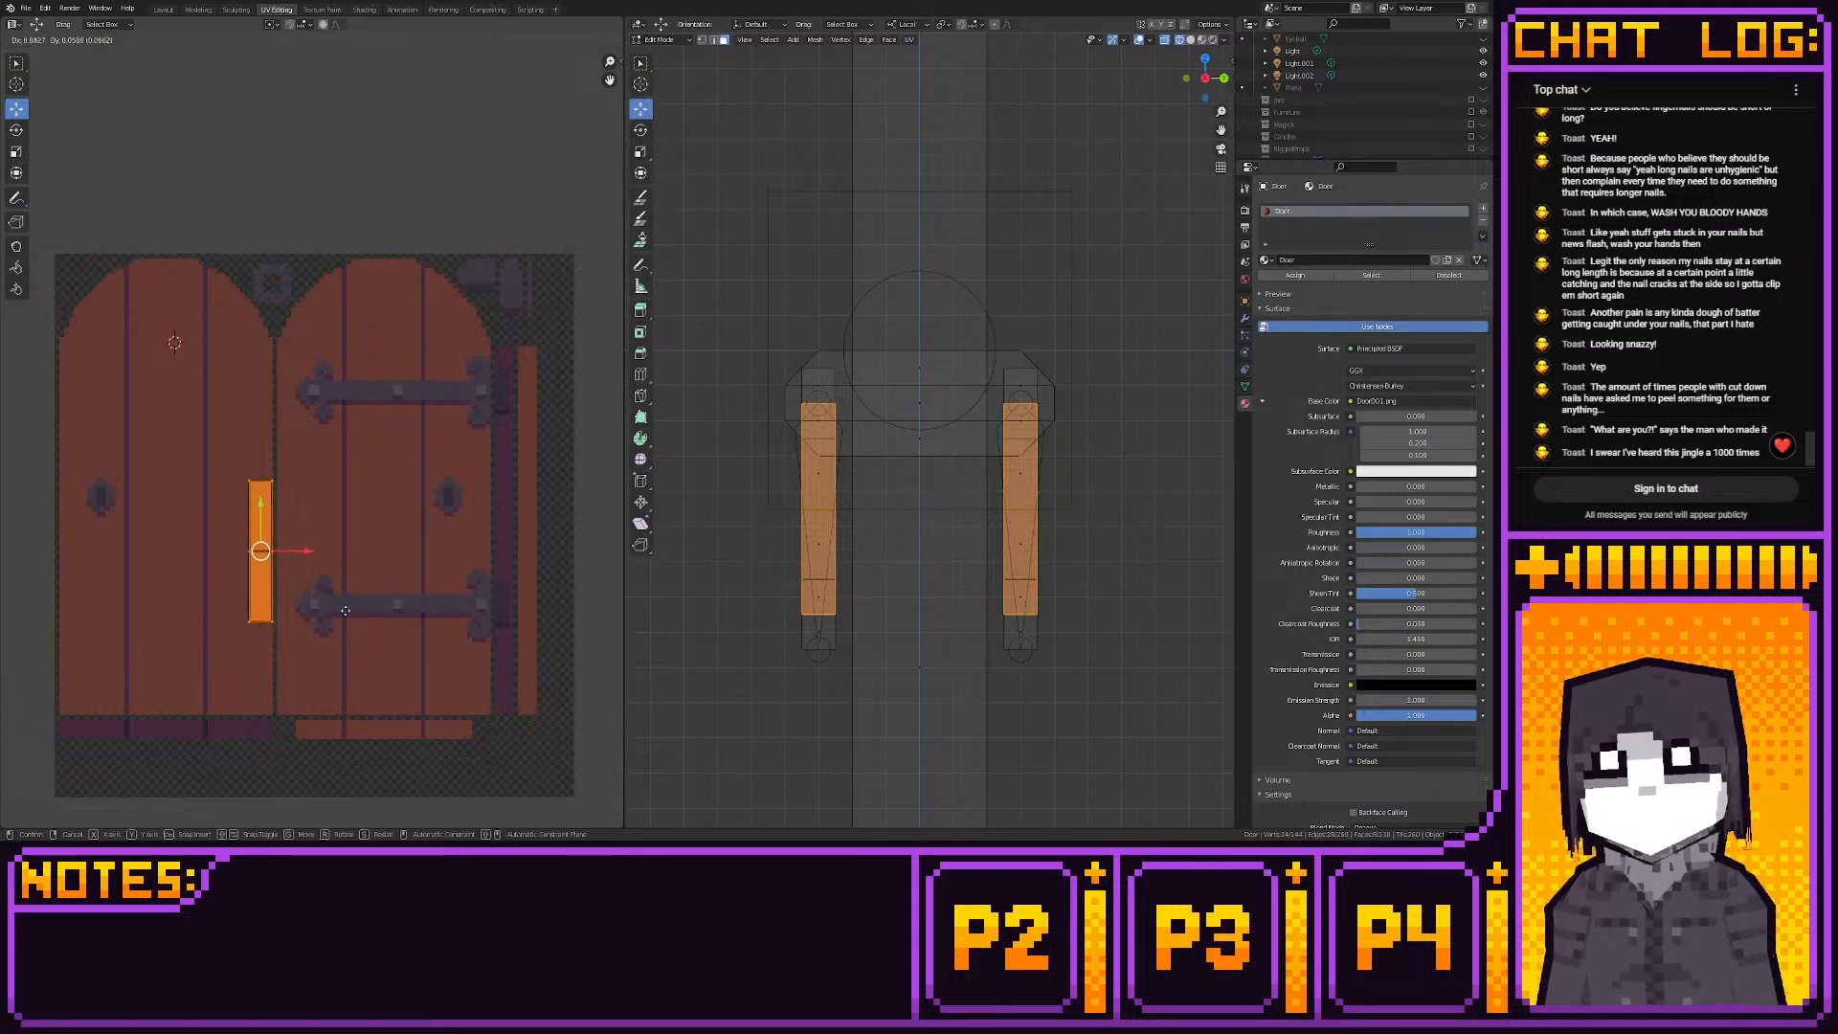
left_click(574, 354)
Shrink the stacked outer-side UVs, place them over the middle of the narrow grey strip and snap them to pixels
key("KP_Decimal")
key("s")
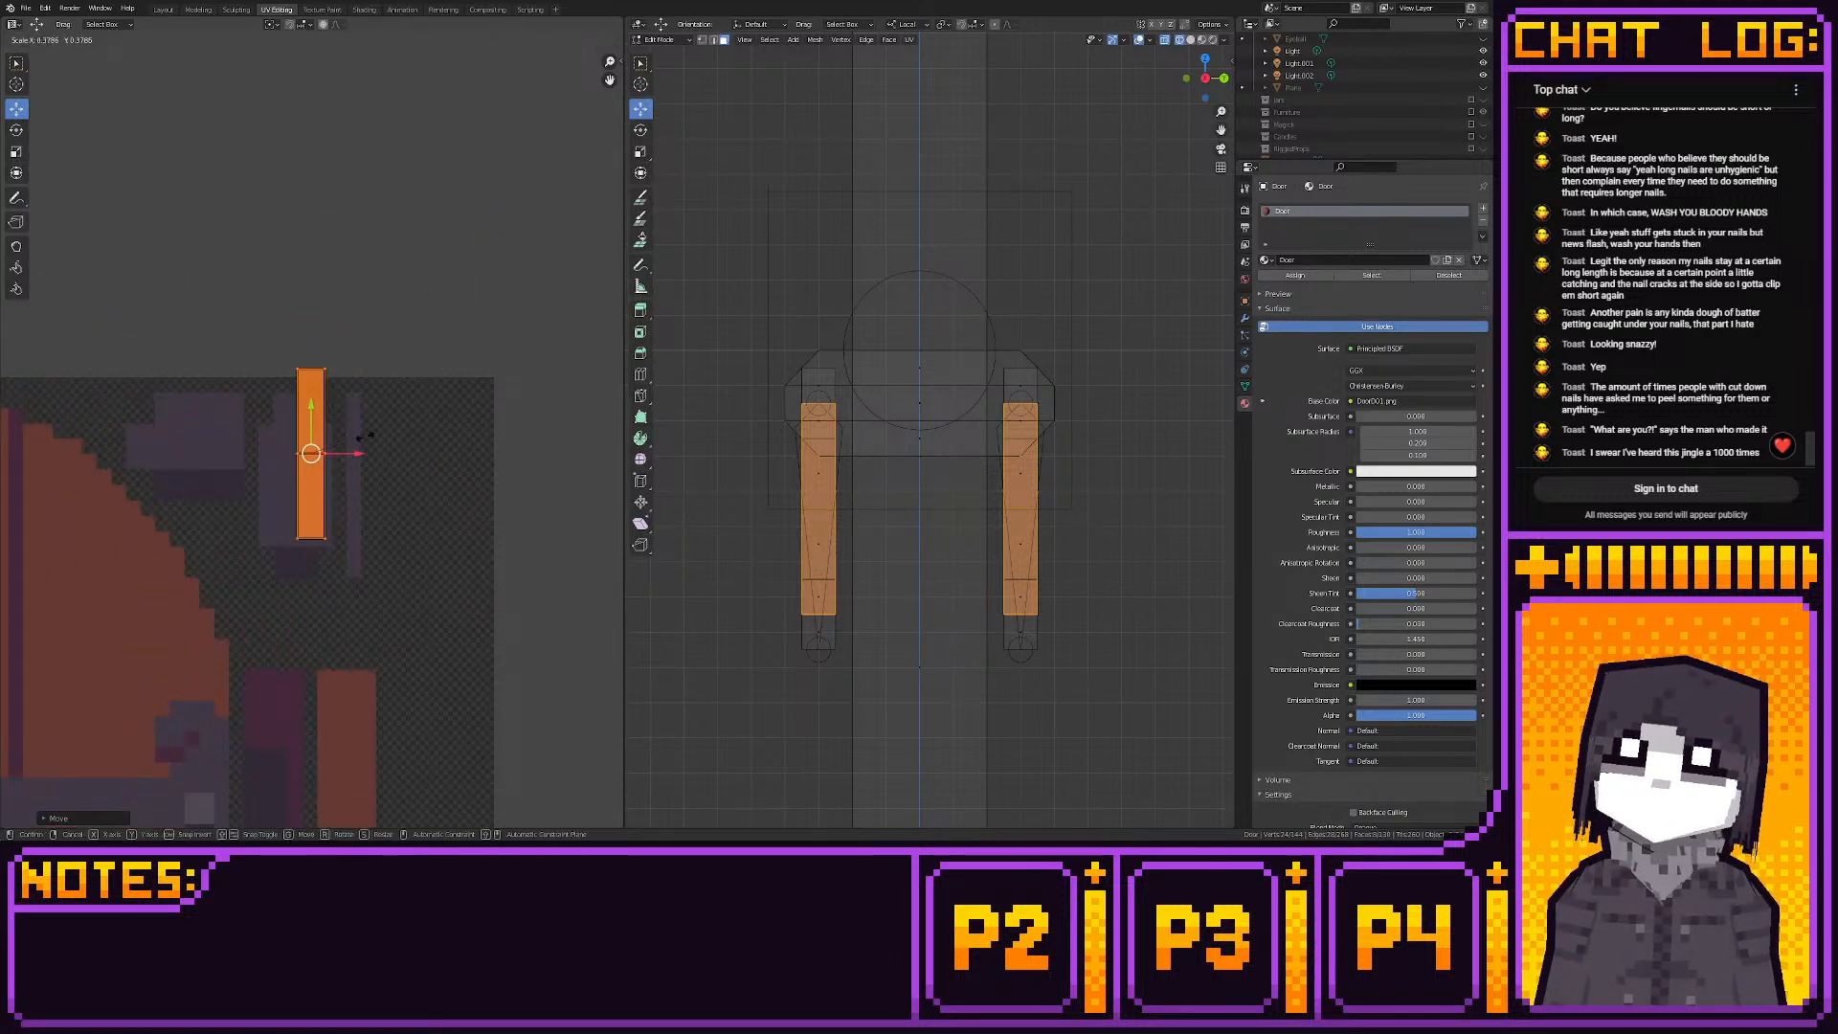
left_click(361, 445)
scroll(362, 457, "up", 2)
key("g")
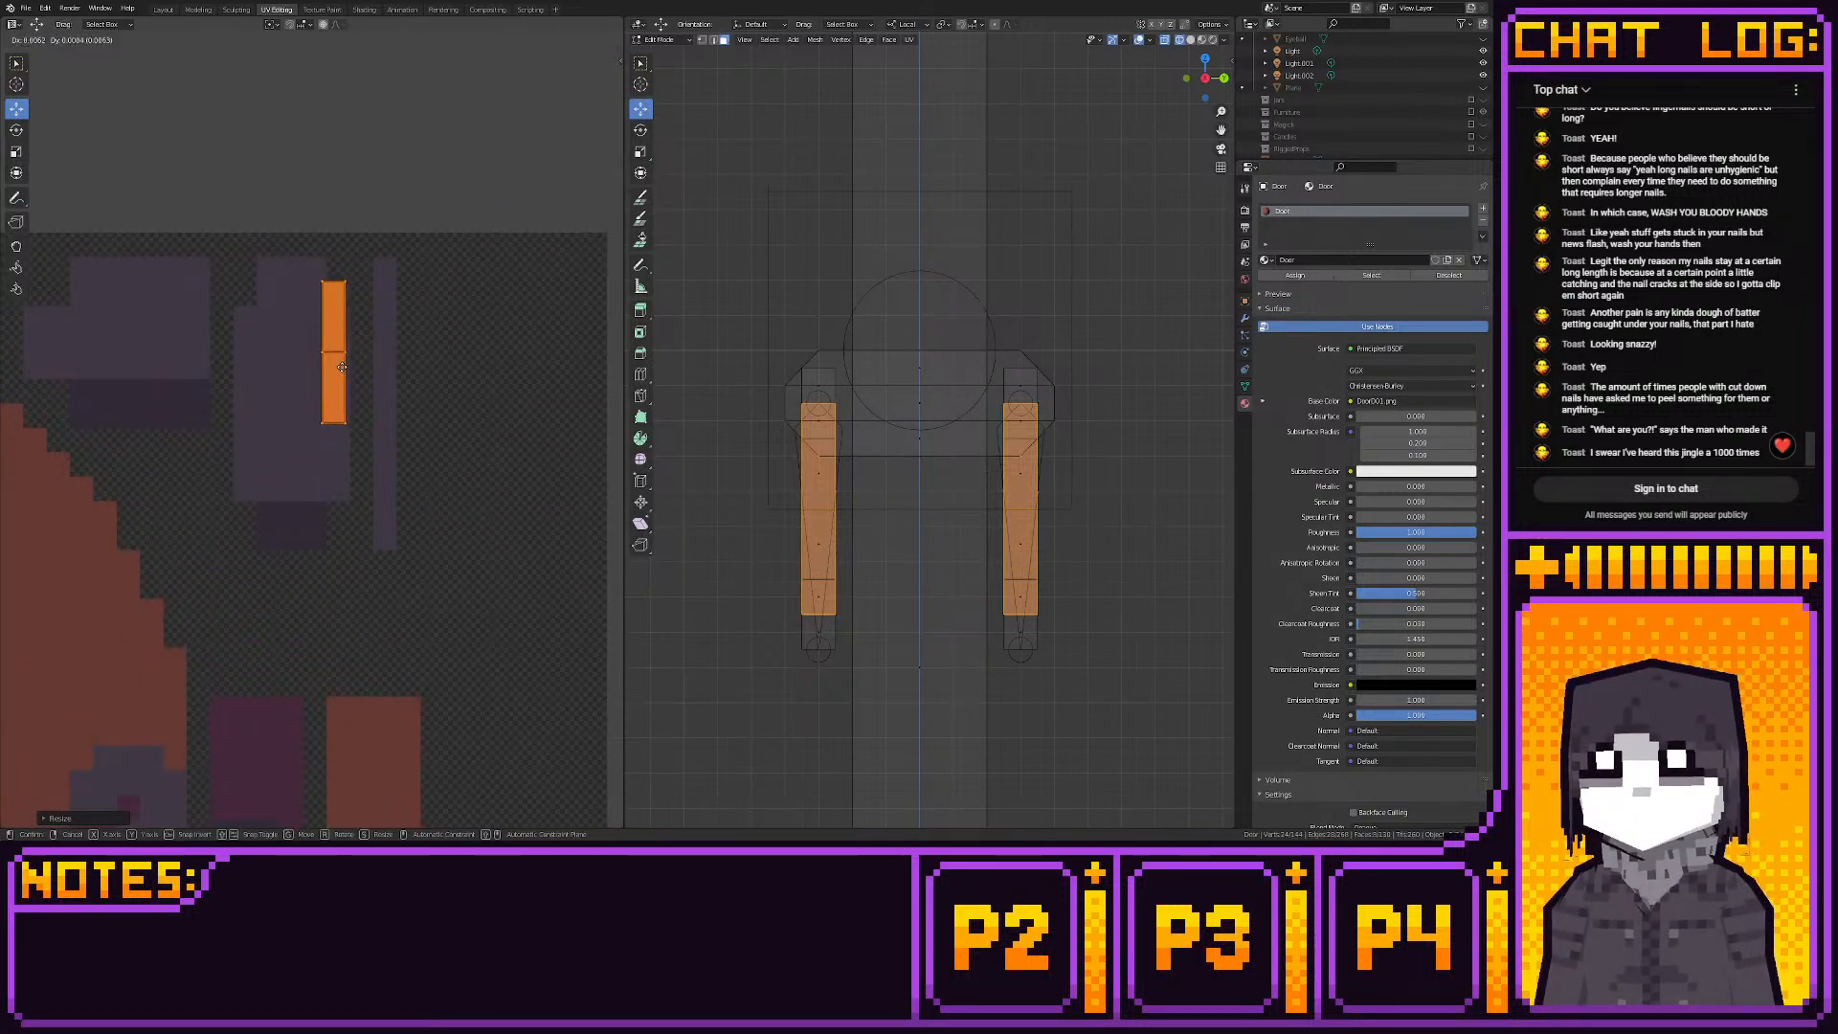
left_click(345, 350)
key("shift+s")
left_click(279, 342)
key("g")
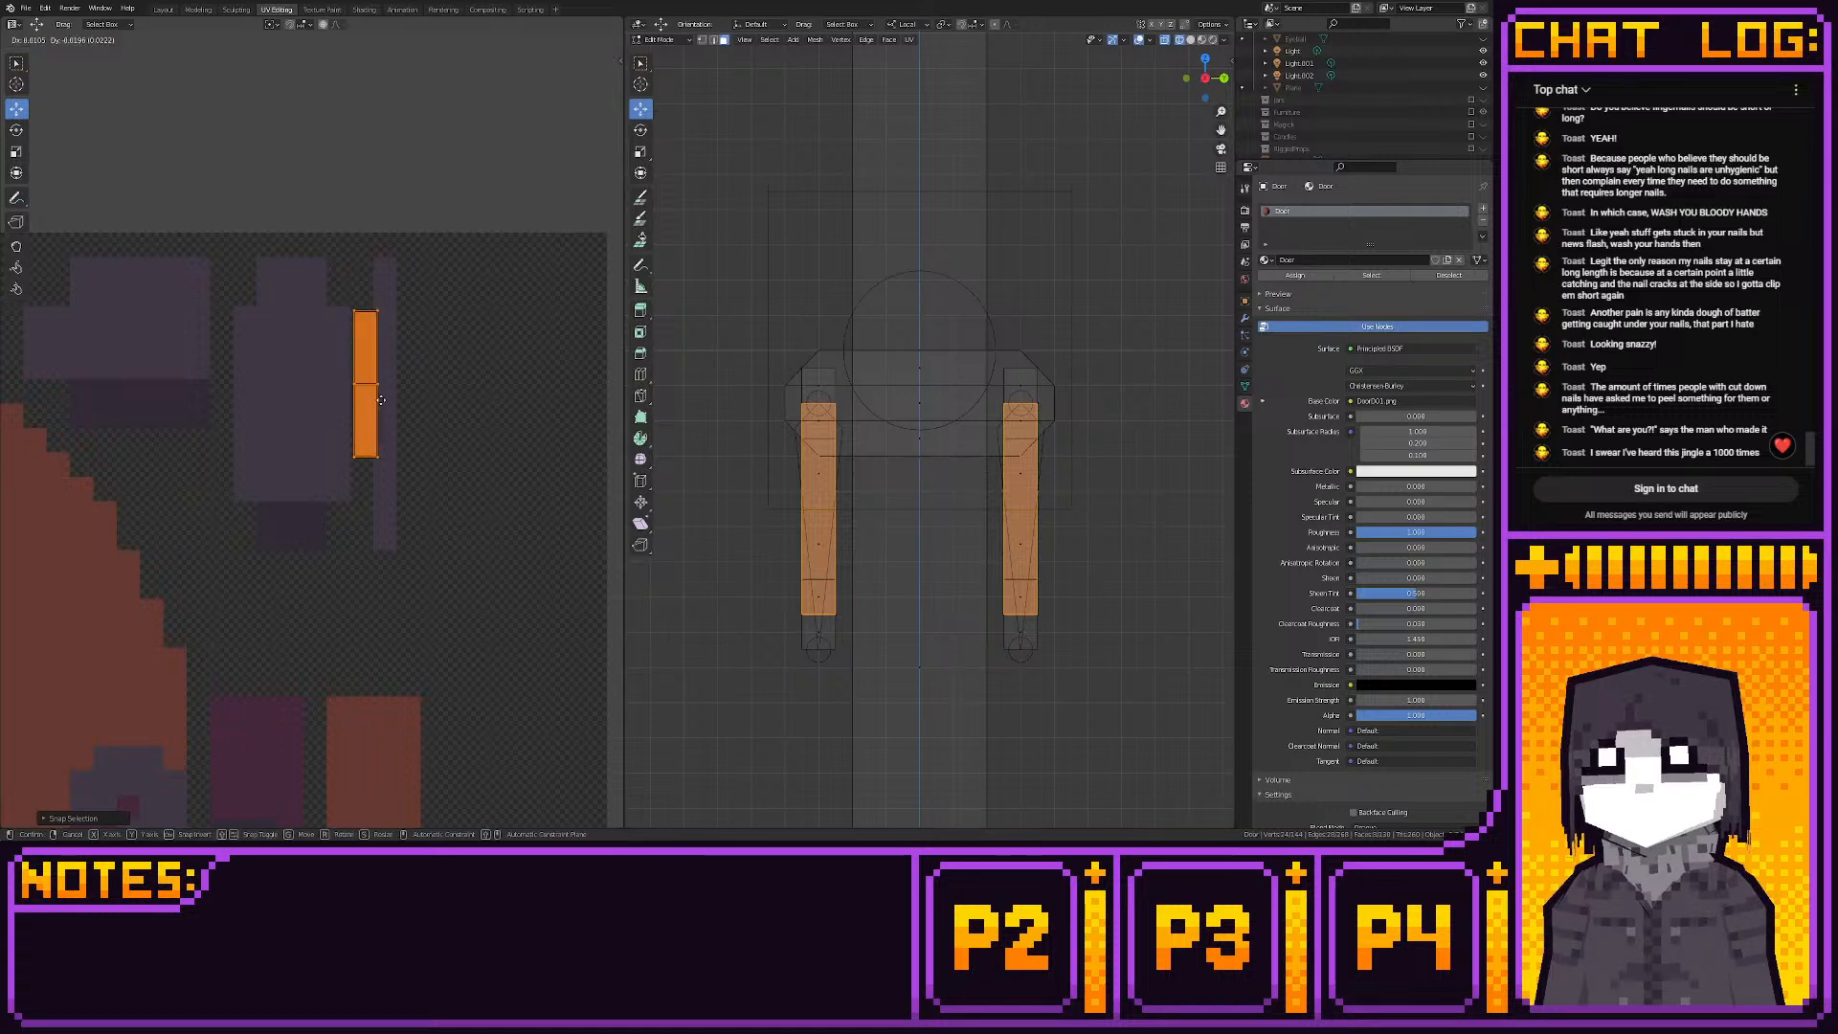
left_click(393, 417)
key("shift+s")
left_click(299, 415)
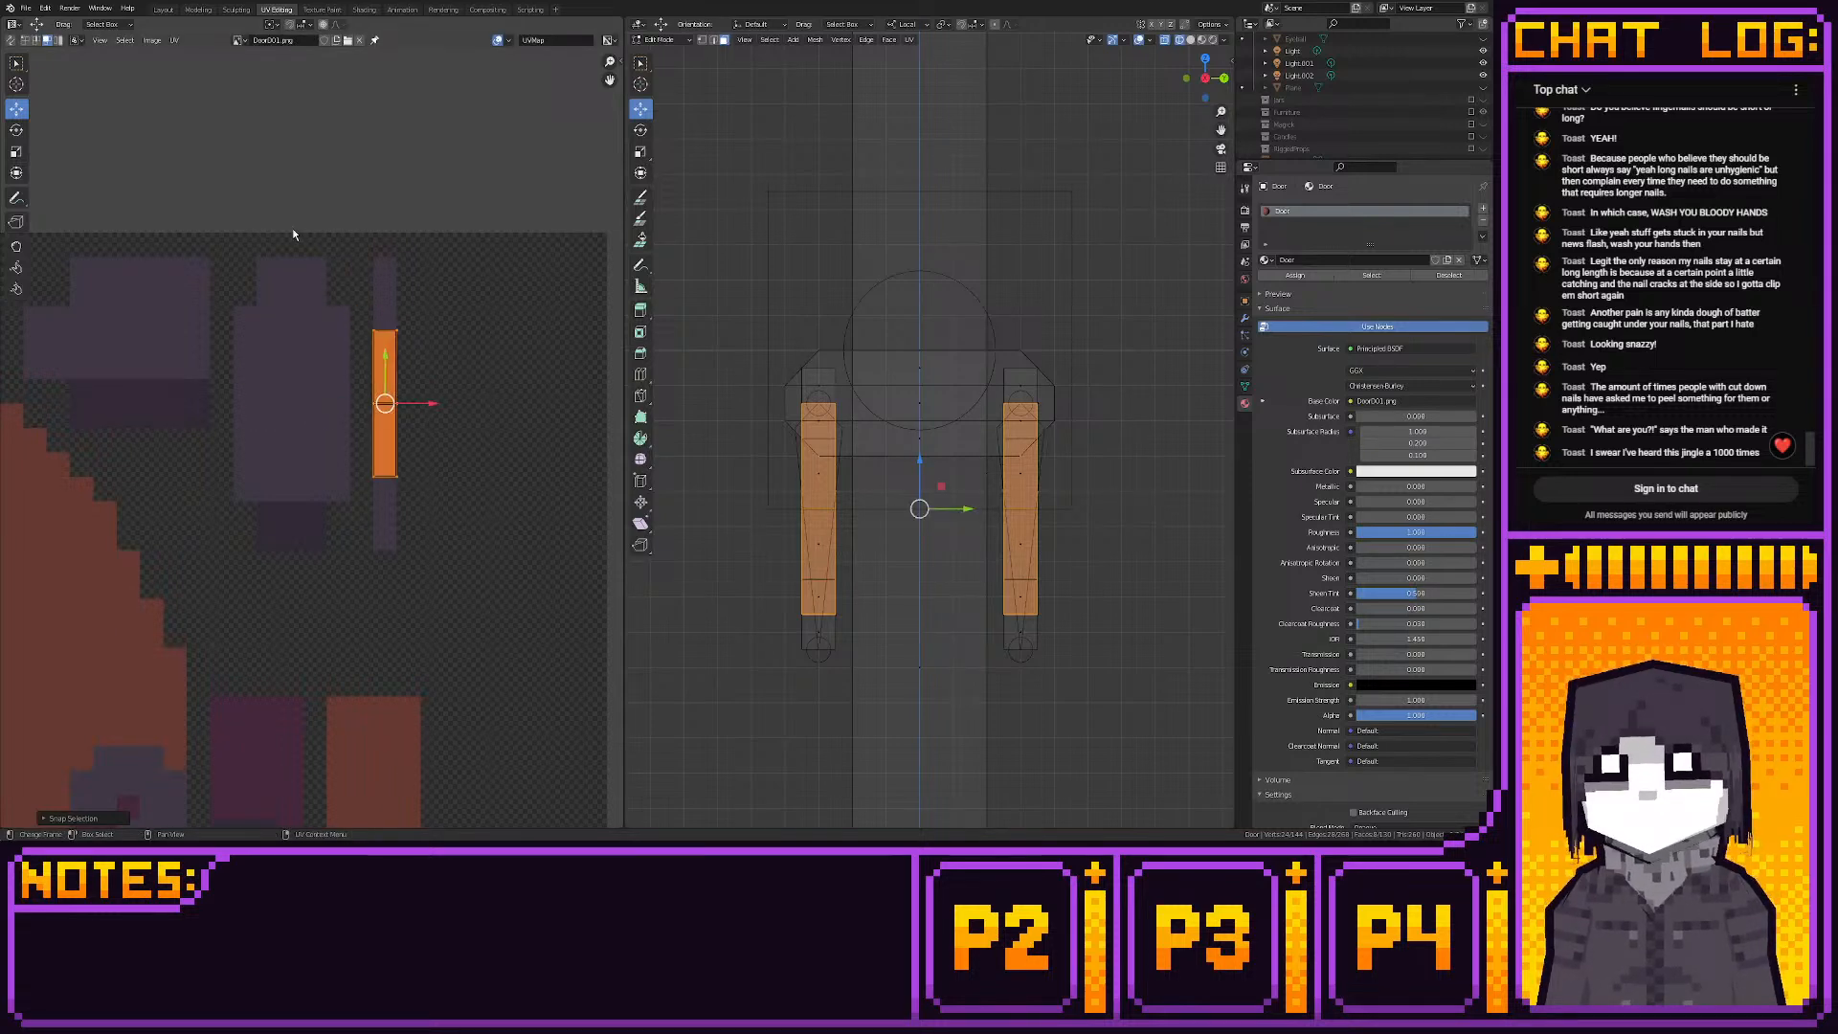
Check the door's edge in the Layout workspace, select its upper edge face in UV Editing and unwrap it with Project From View
left_click(164, 10)
middle_click_drag(942, 442, 738, 304)
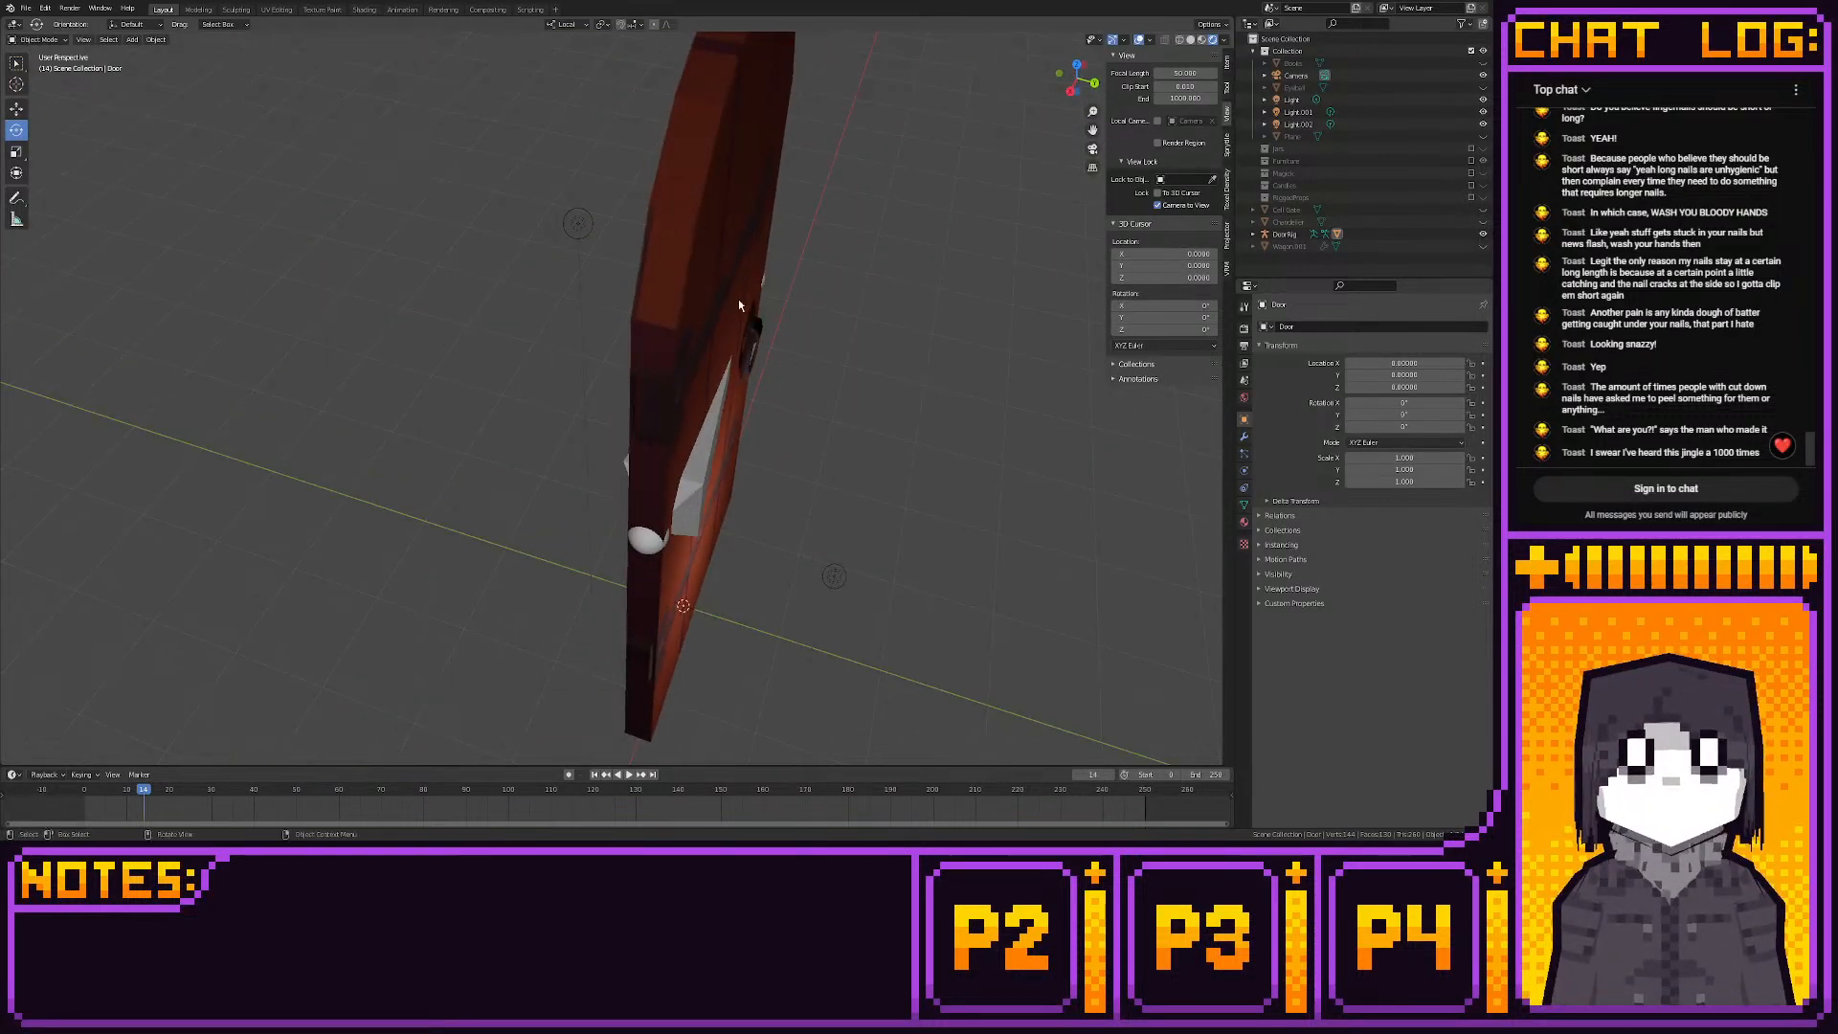
left_click(276, 9)
middle_click_drag(927, 389, 925, 607, "shift")
left_click_drag(917, 287, 933, 316)
key("u")
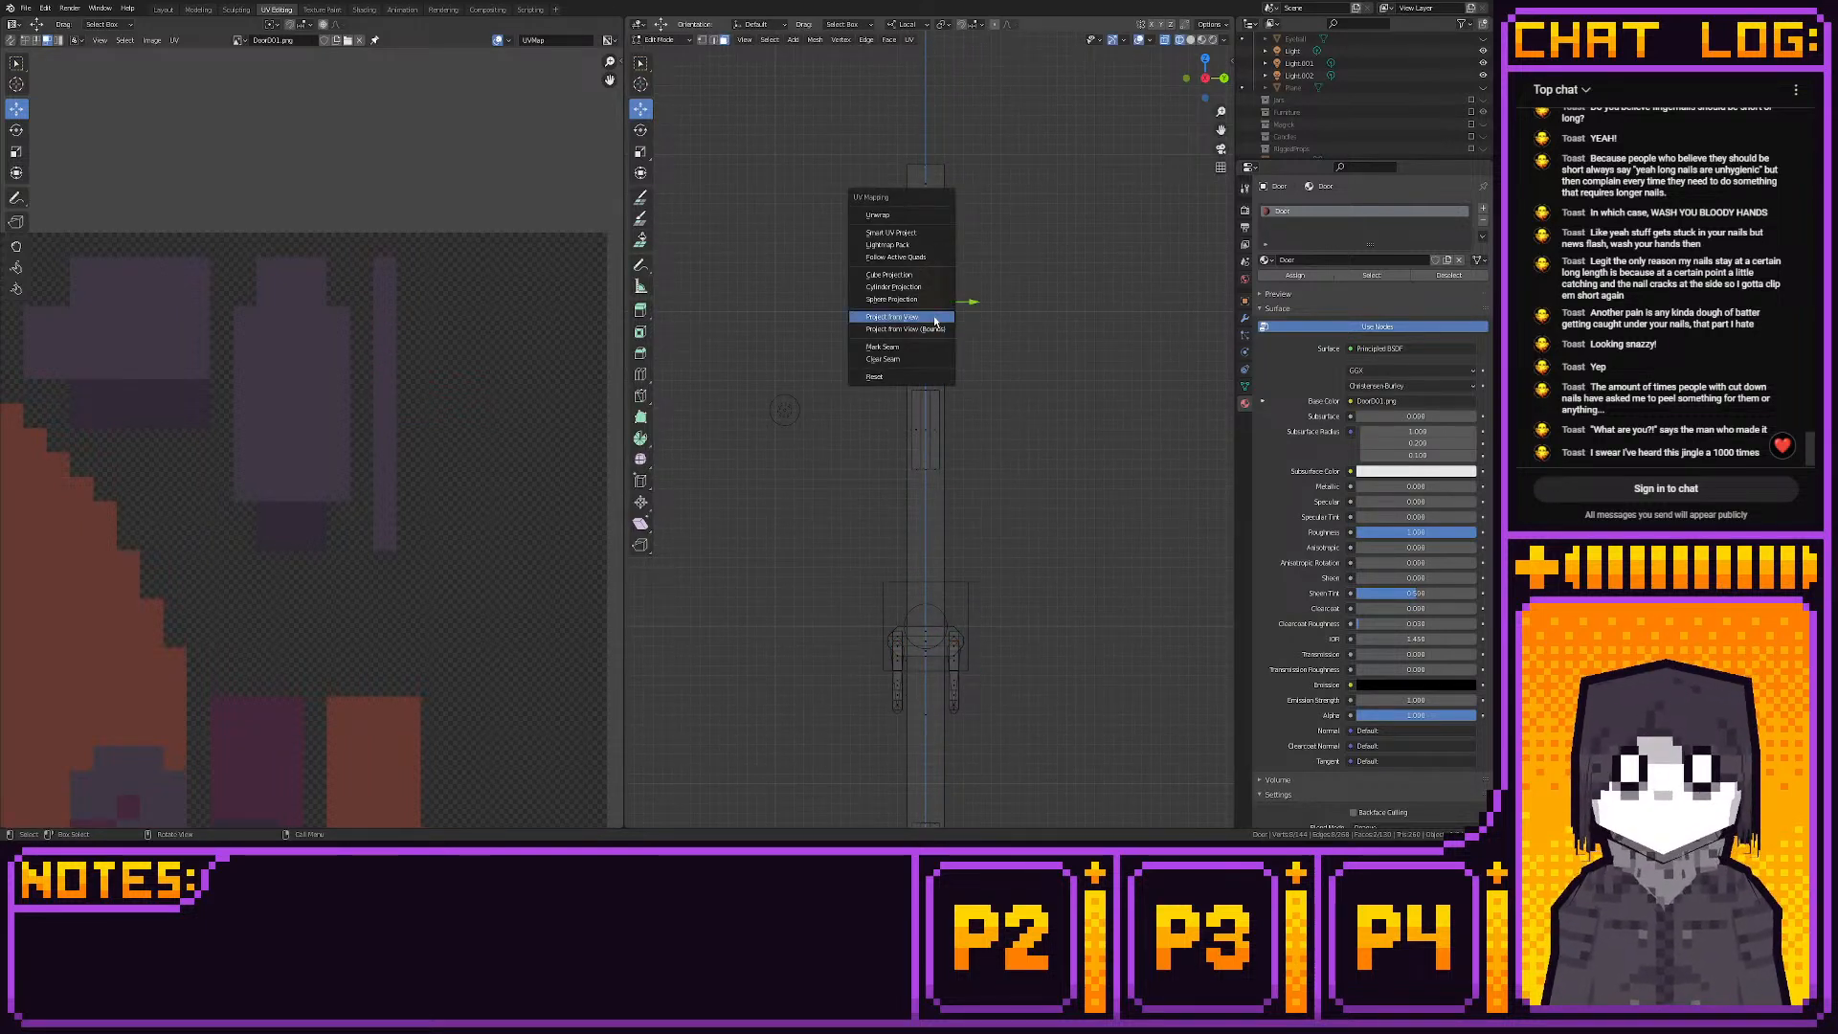
left_click(934, 303)
Move the door-edge face's UVs to the top of the red-brown strip and scale them close to its width
scroll(468, 517, "down", 5)
key("g")
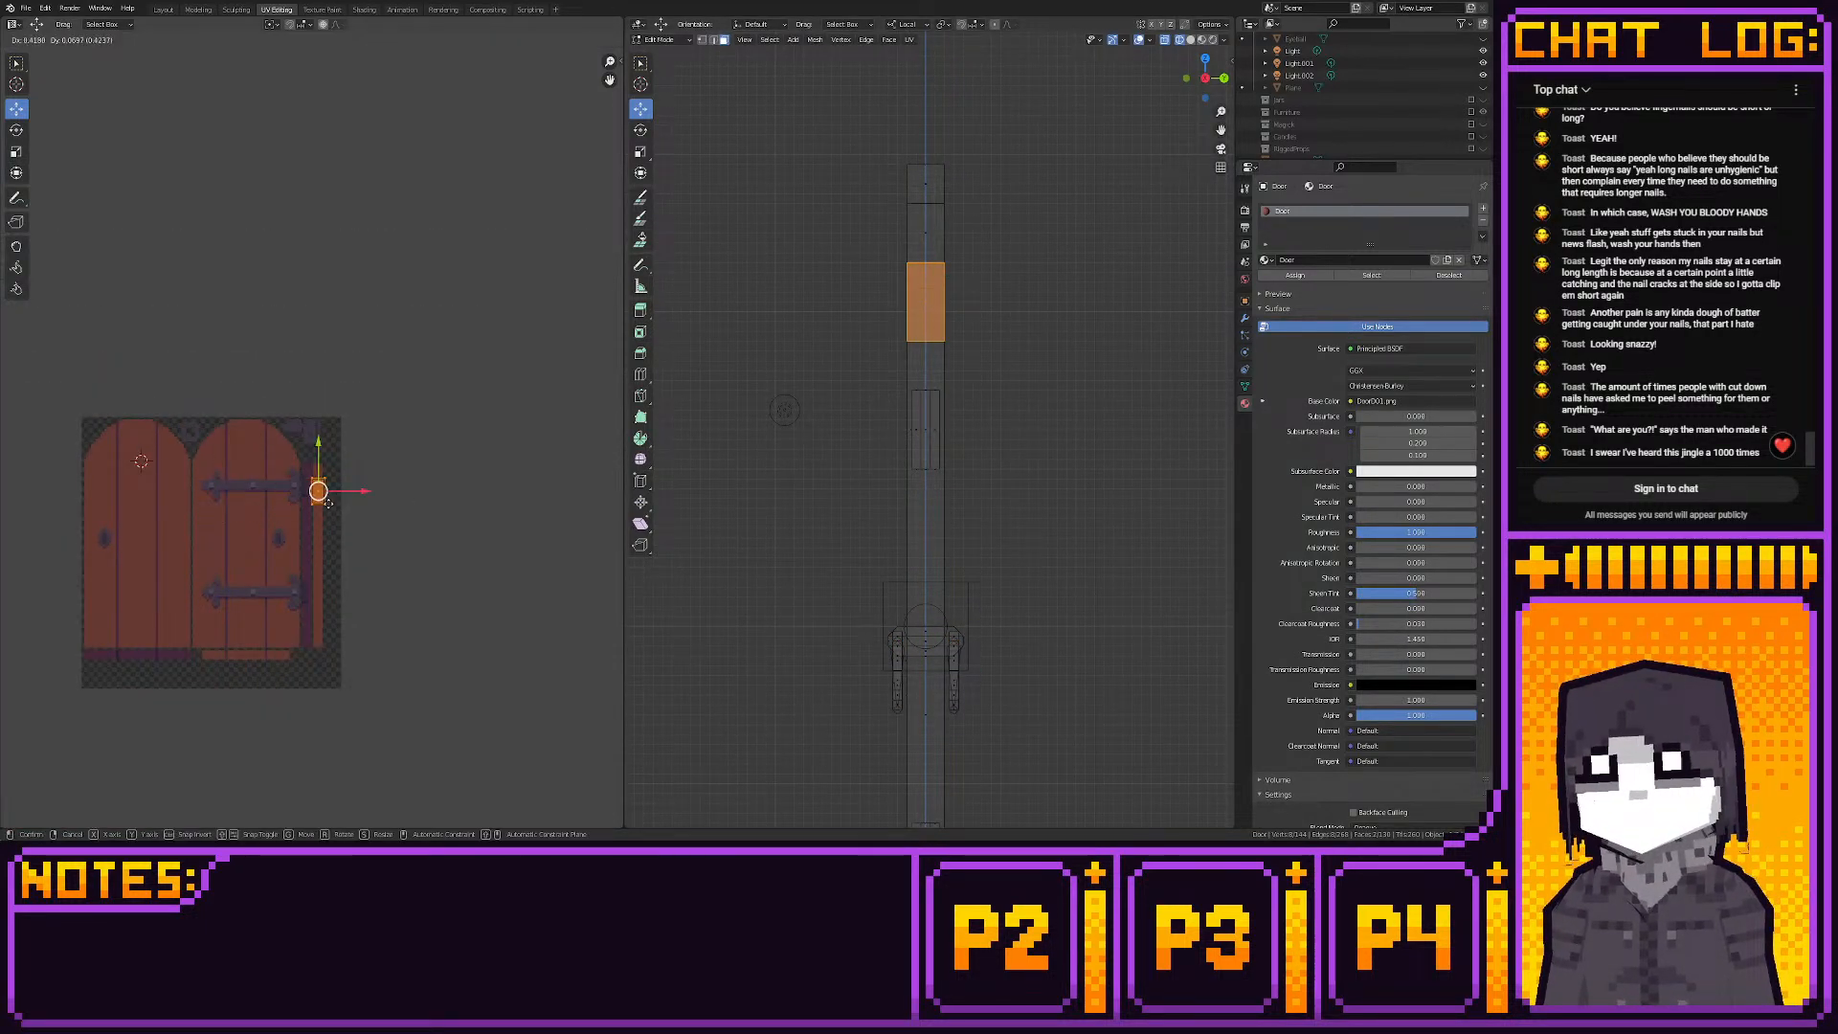
left_click(350, 504)
scroll(350, 508, "up", 9)
middle_click_drag(392, 607, 427, 398)
key("s")
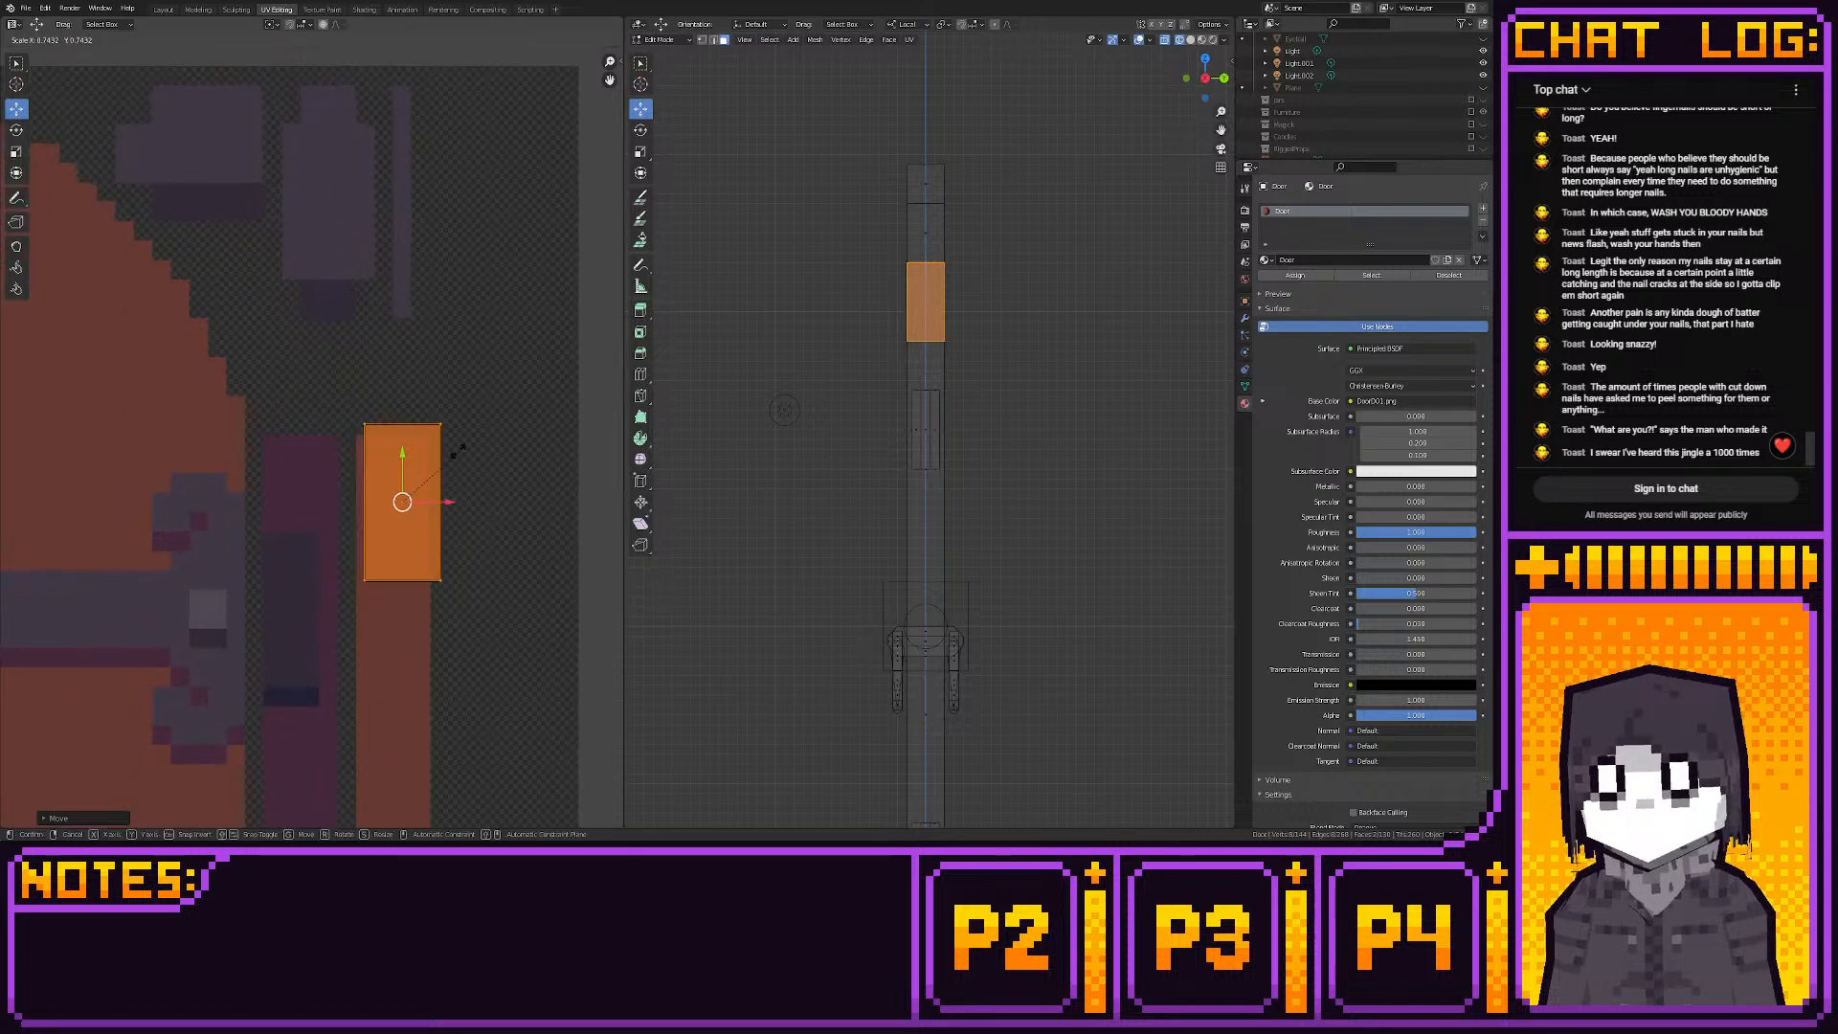
left_click(447, 460)
key("g")
left_click(439, 461)
Fit the edge face's UVs to the top of the red-brown strip, snap them to pixels and return to the Layout workspace
key("s")
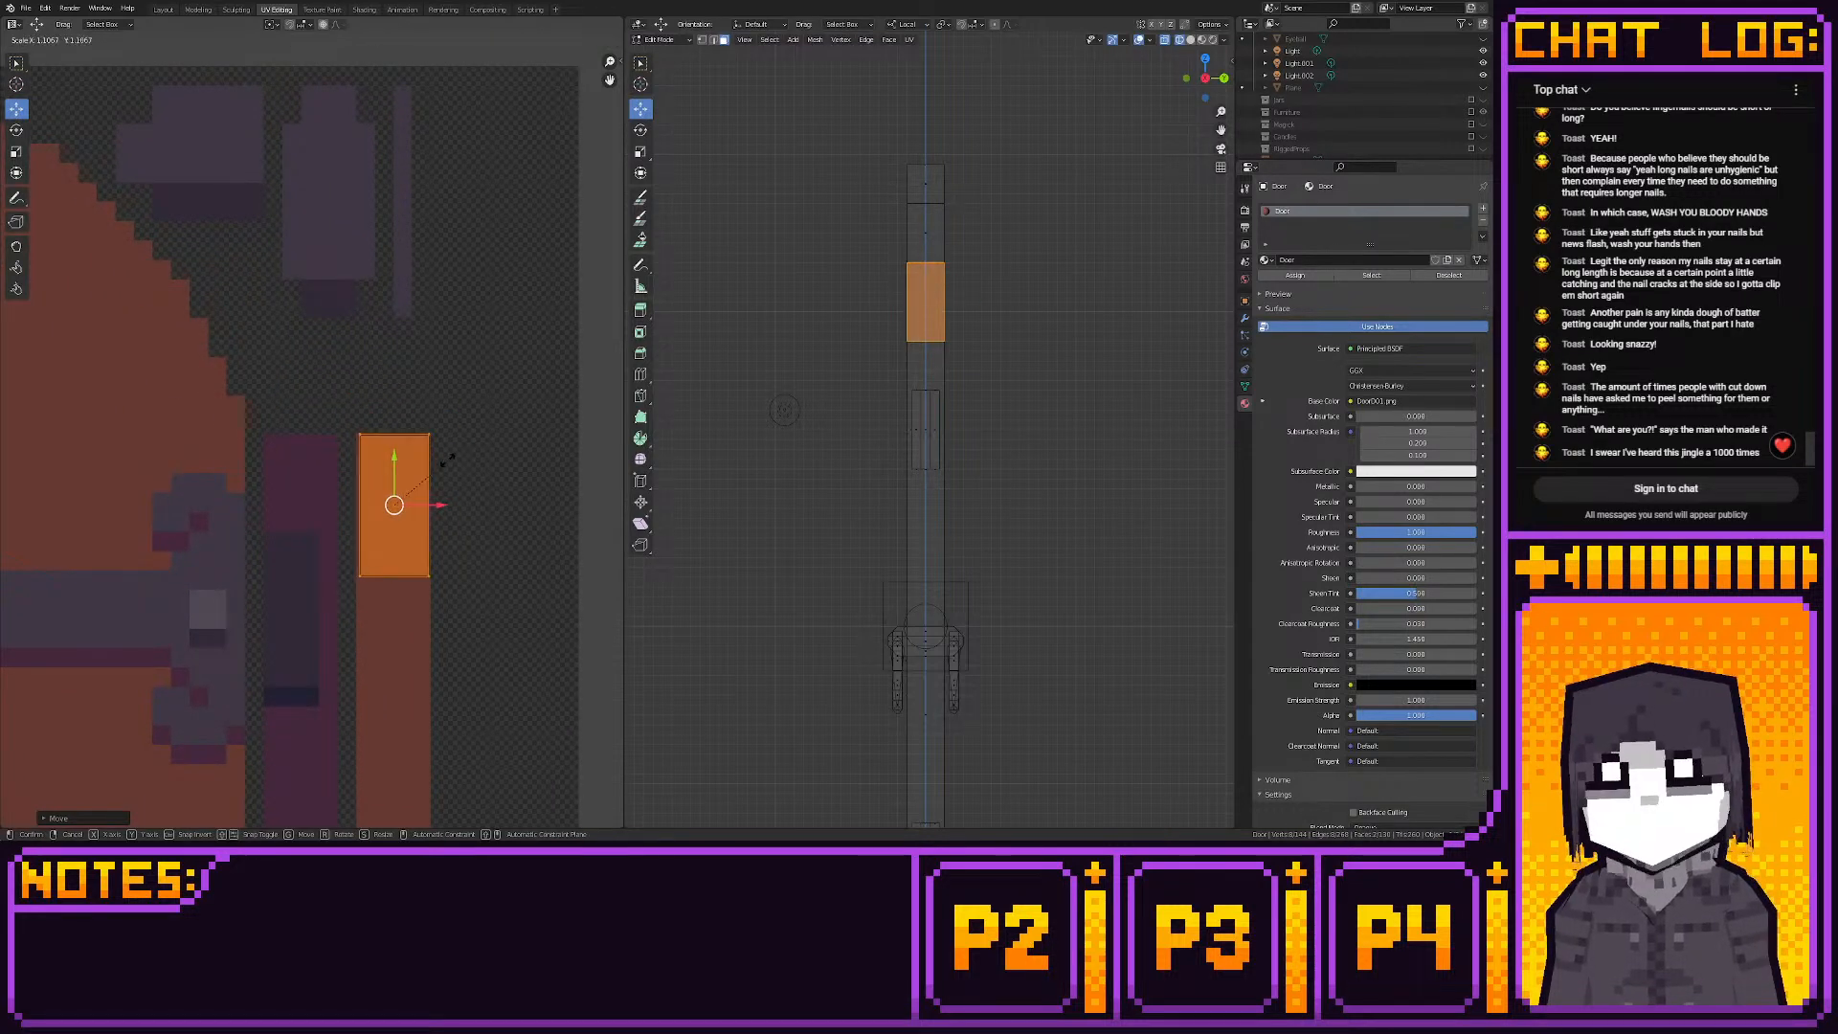
left_click(455, 463)
key("g")
left_click(454, 471)
key("shift+s")
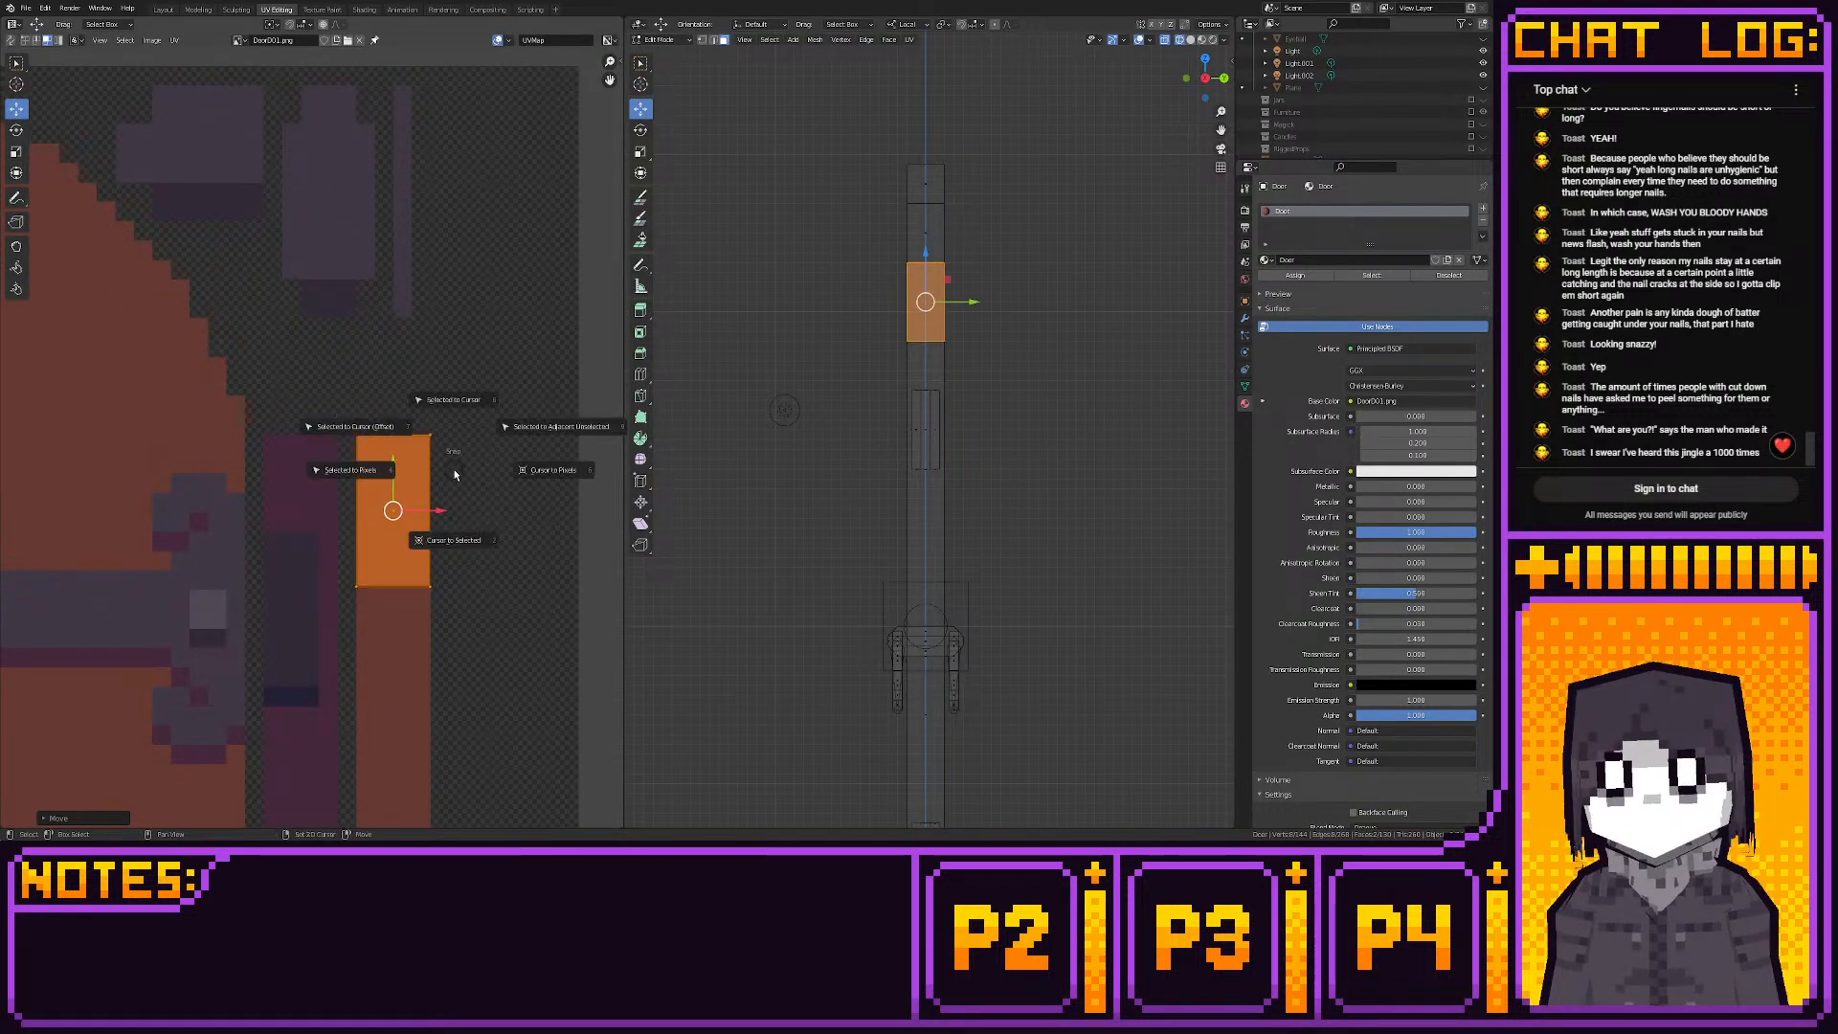
left_click(372, 472)
left_click(164, 9)
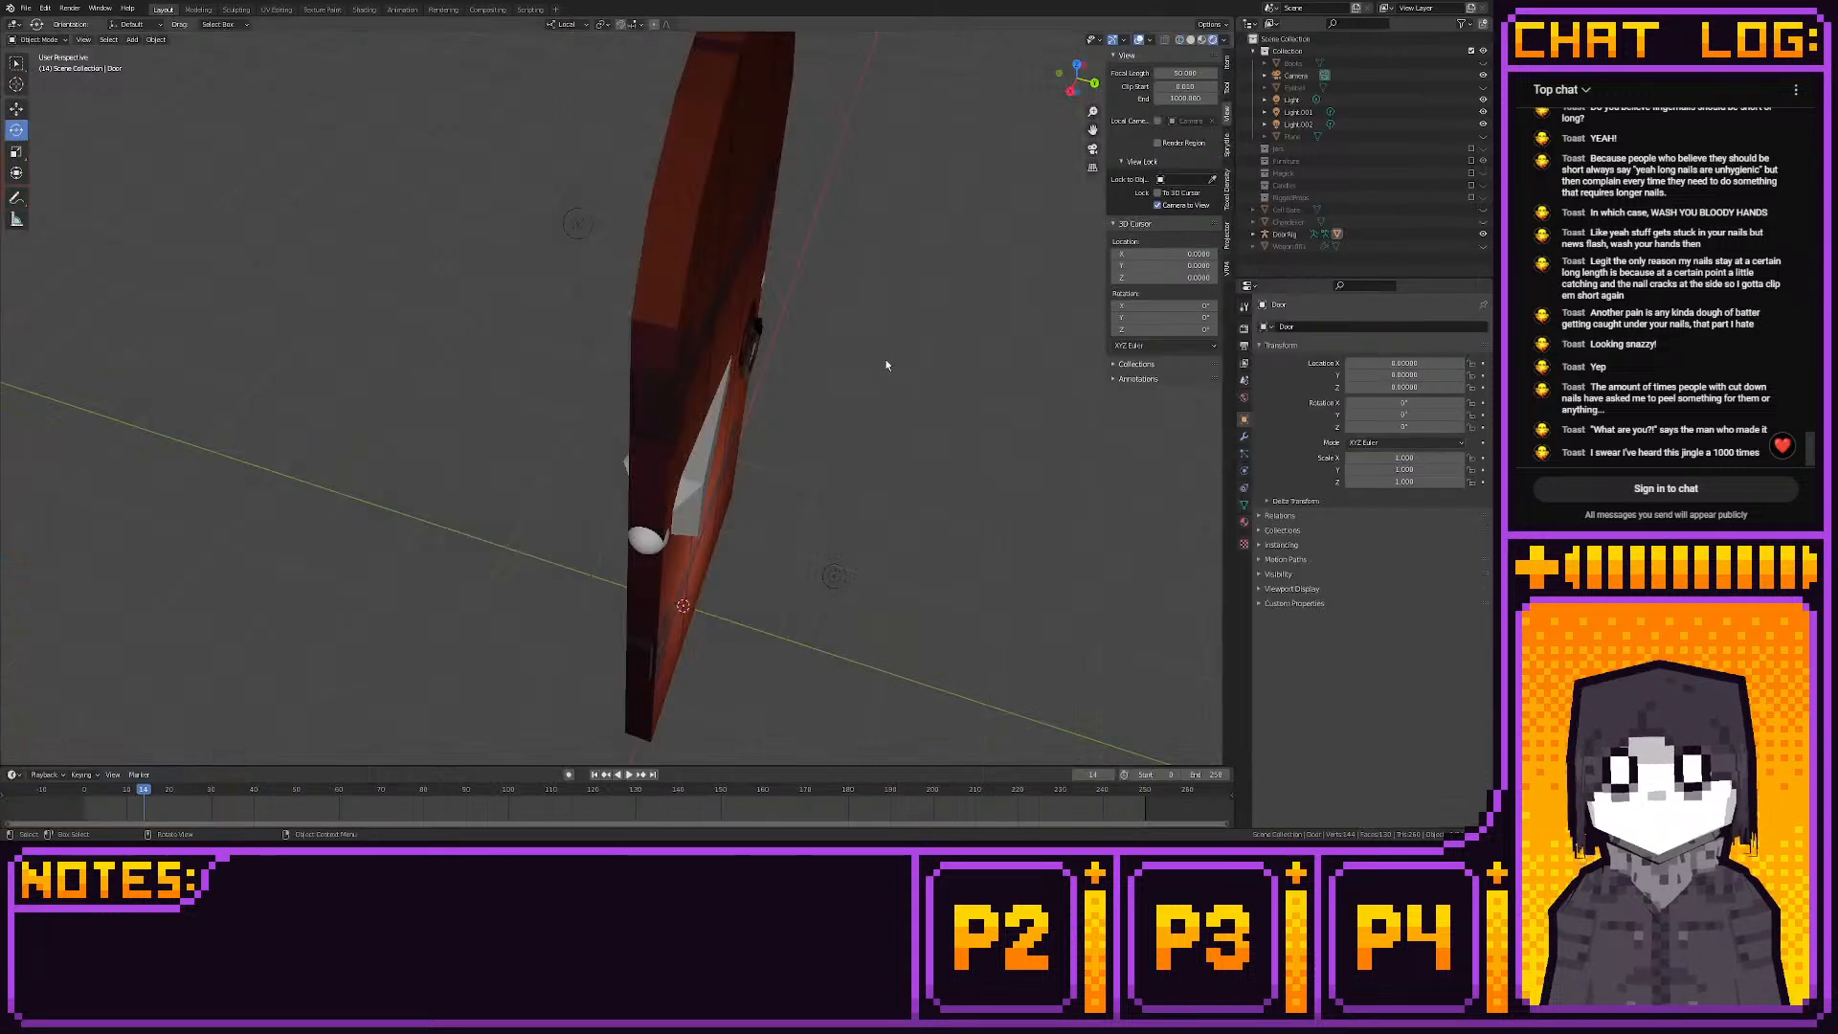
Inspect the textured front of the door in the viewport and save the Blender file
middle_click_drag(891, 402, 464, 339)
middle_click_drag(285, 98, 469, 618)
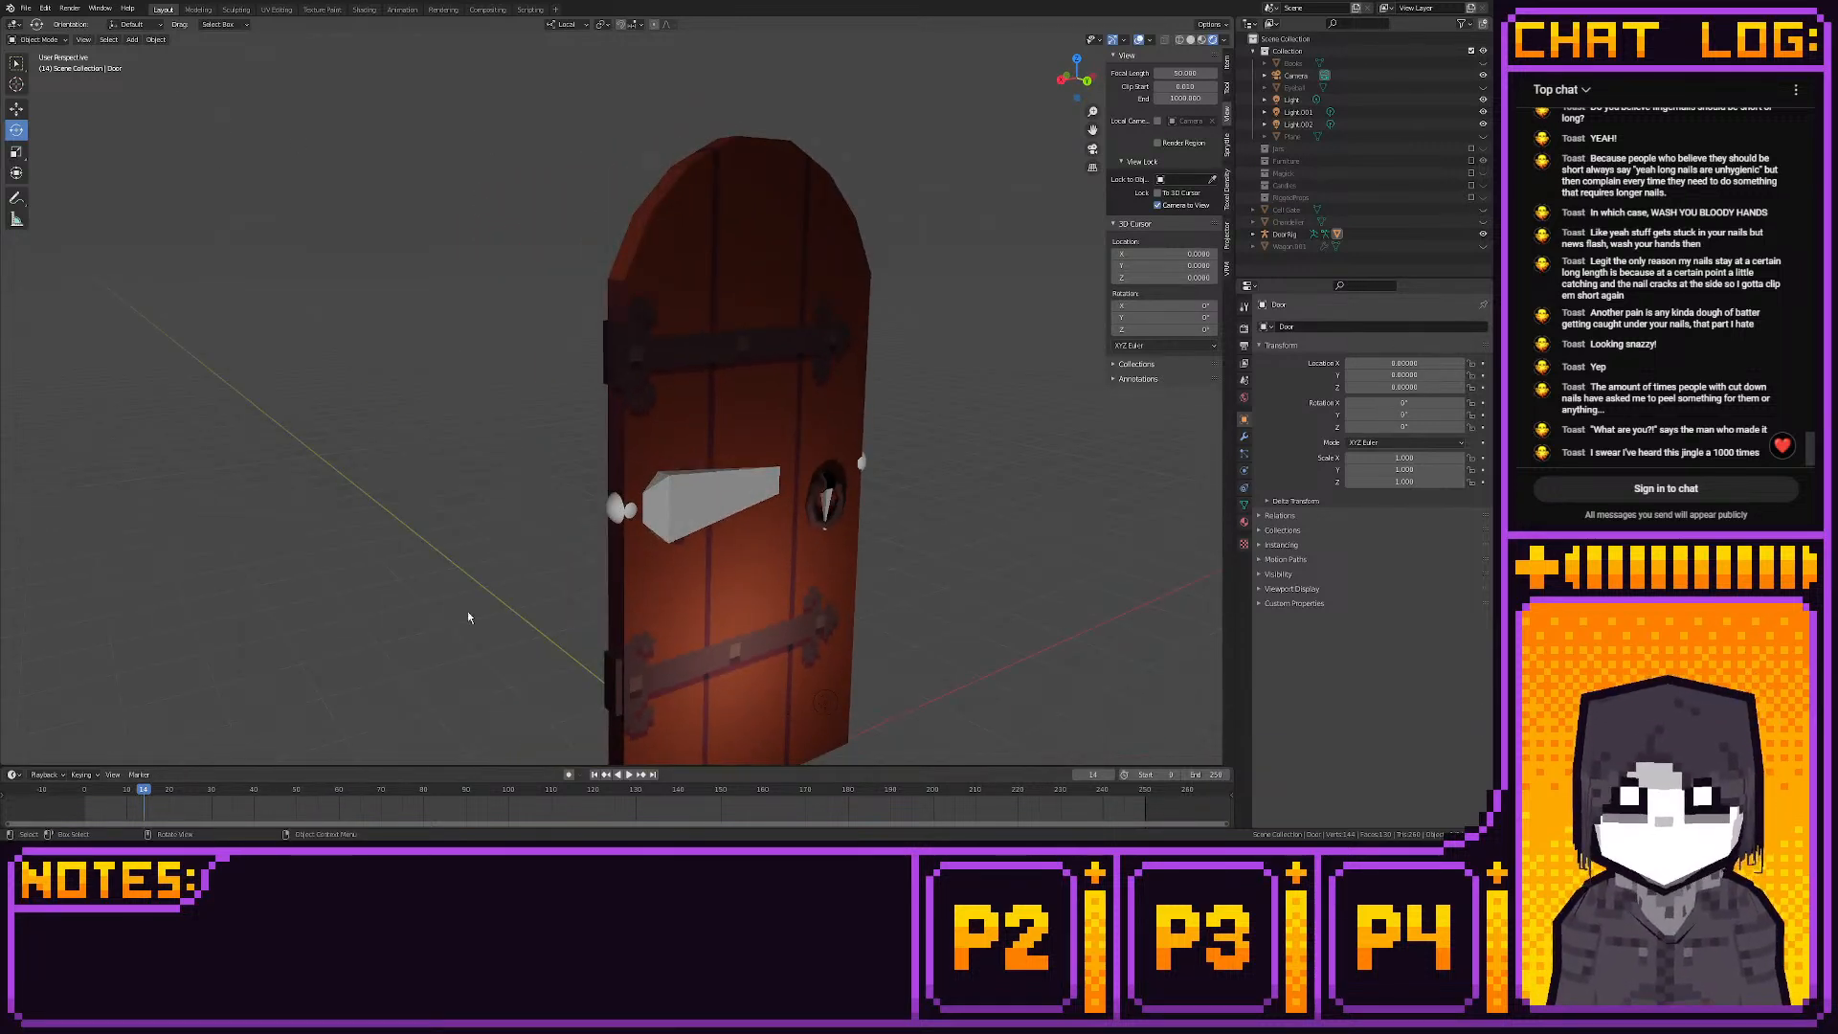
left_click(26, 8)
left_click(43, 92)
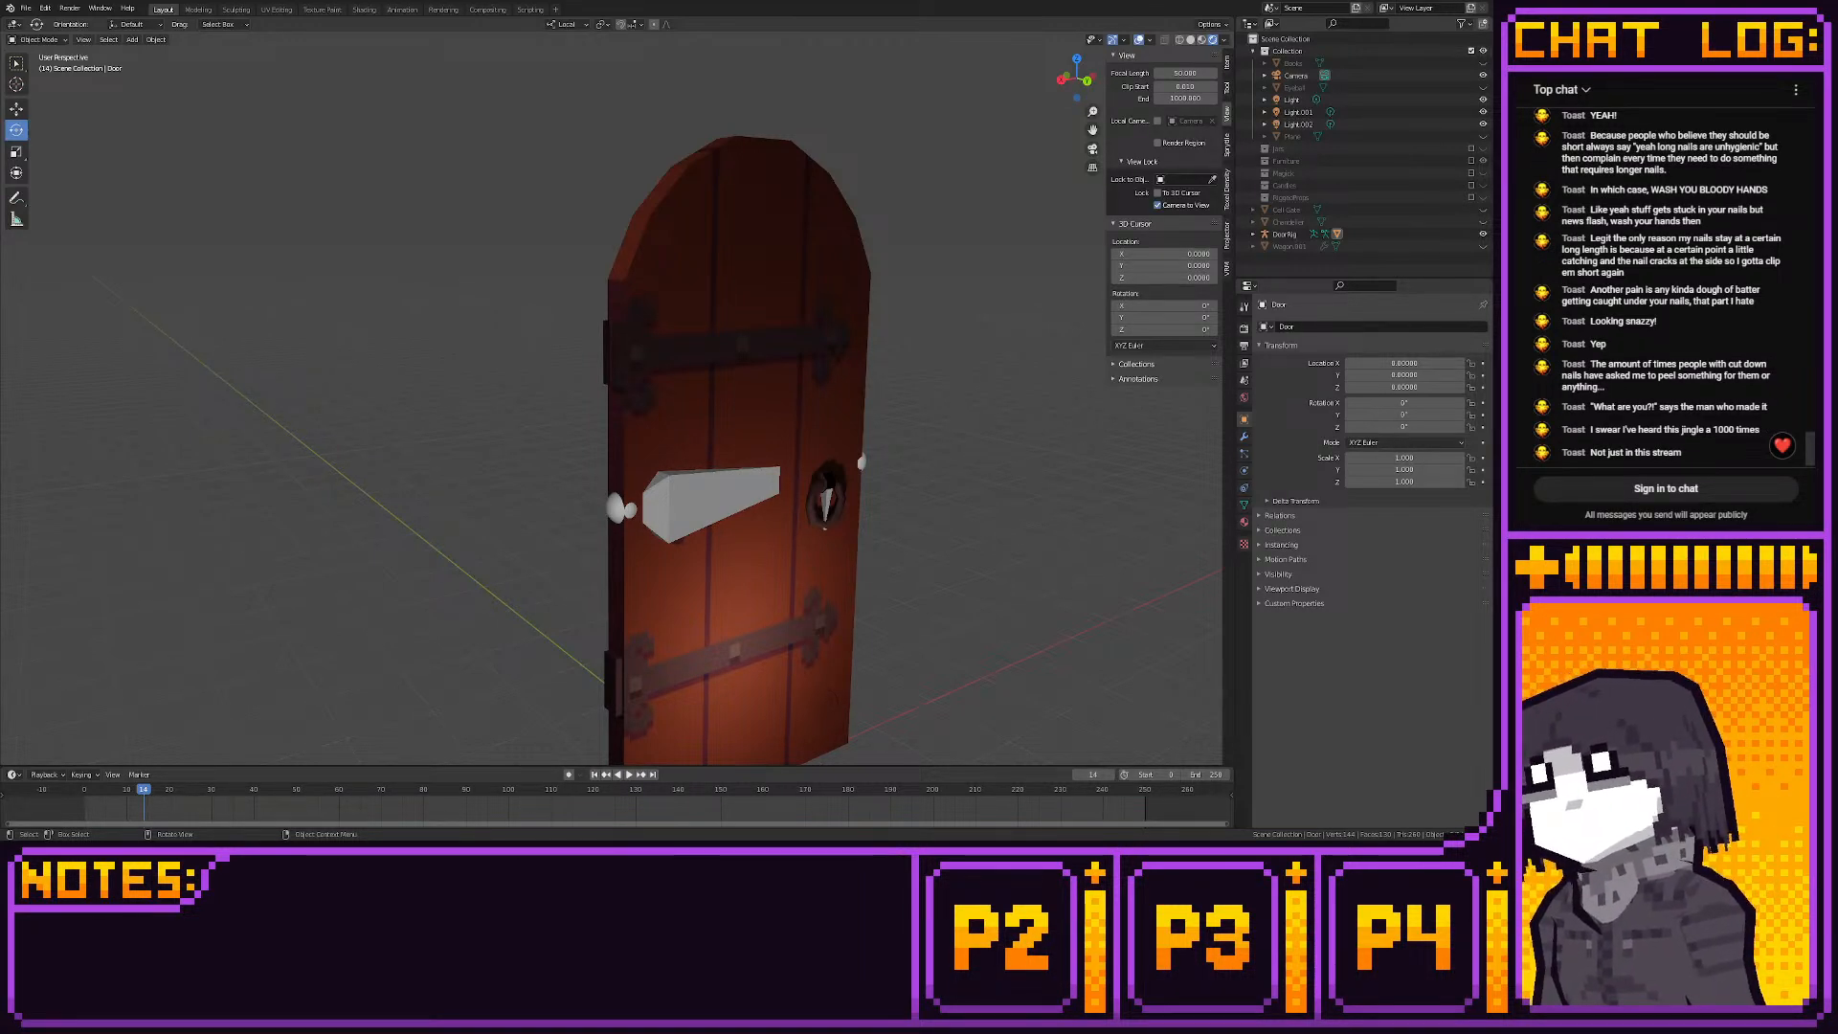
Switch to Aseprite and paint a small #413845 block below the grey hinge pieces in the upper corner of DoorD01.png
key("alt+Tab")
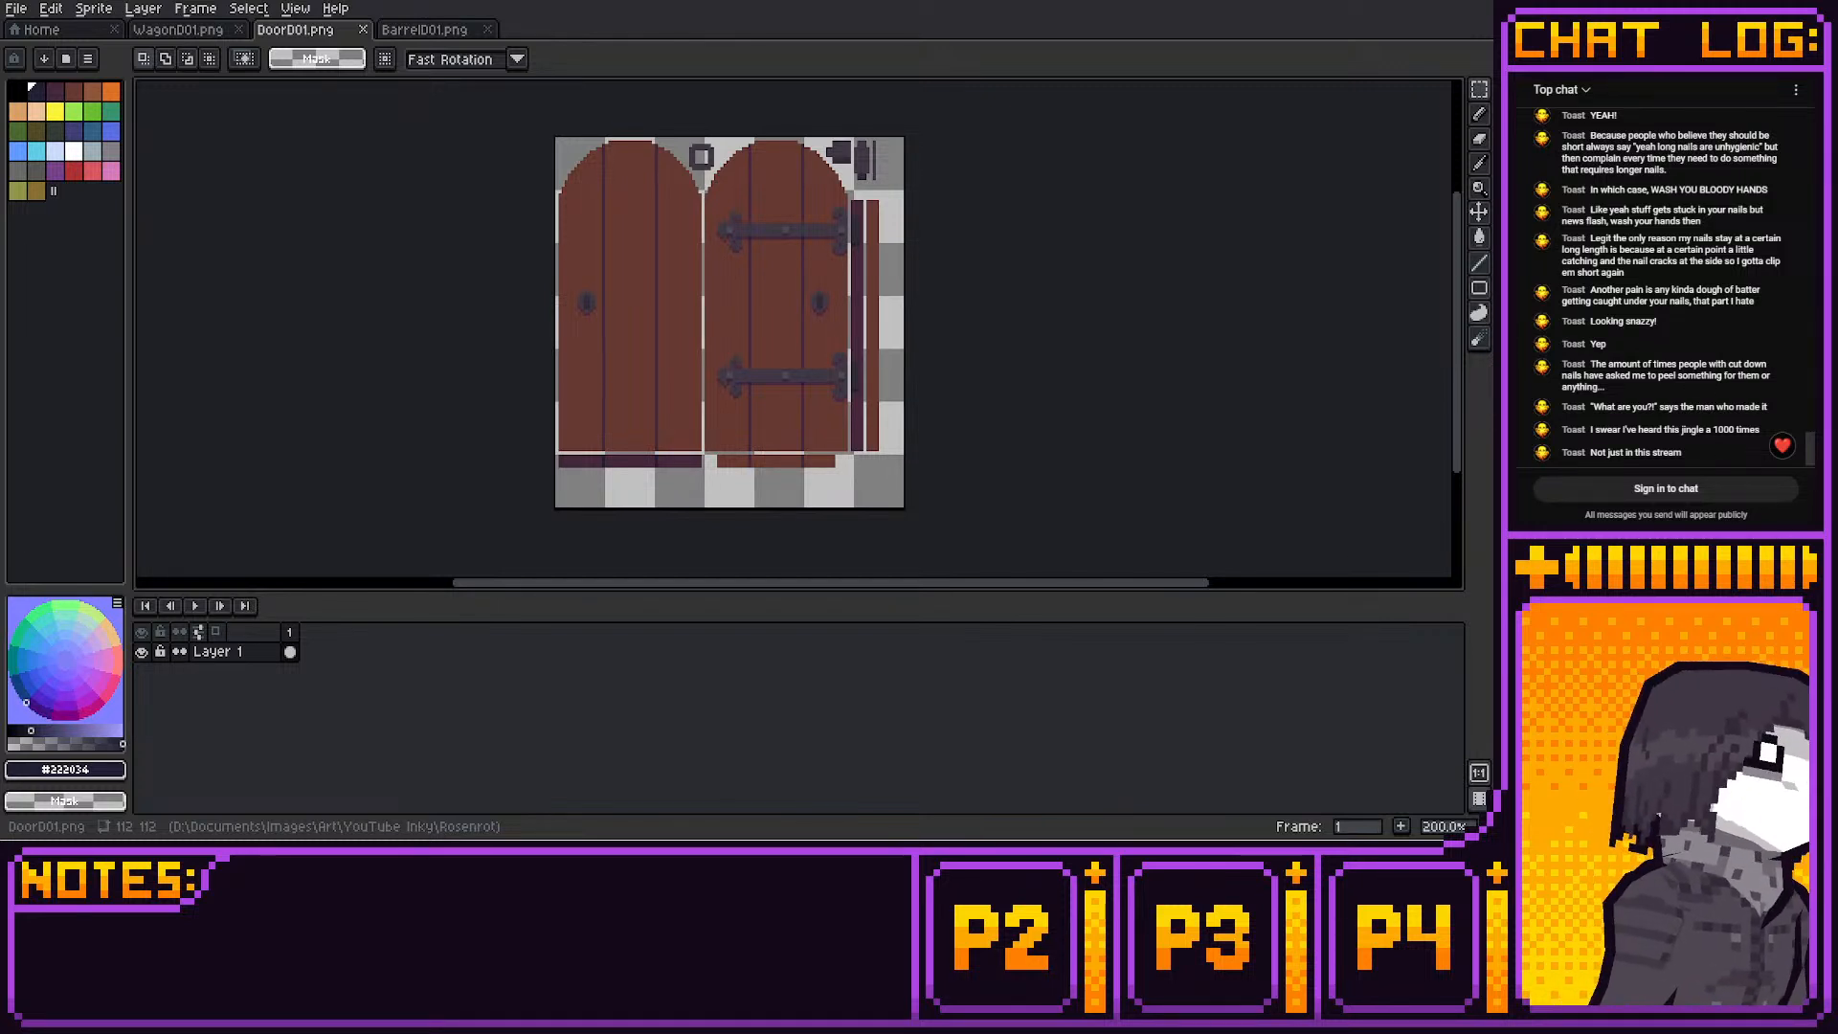
key("i")
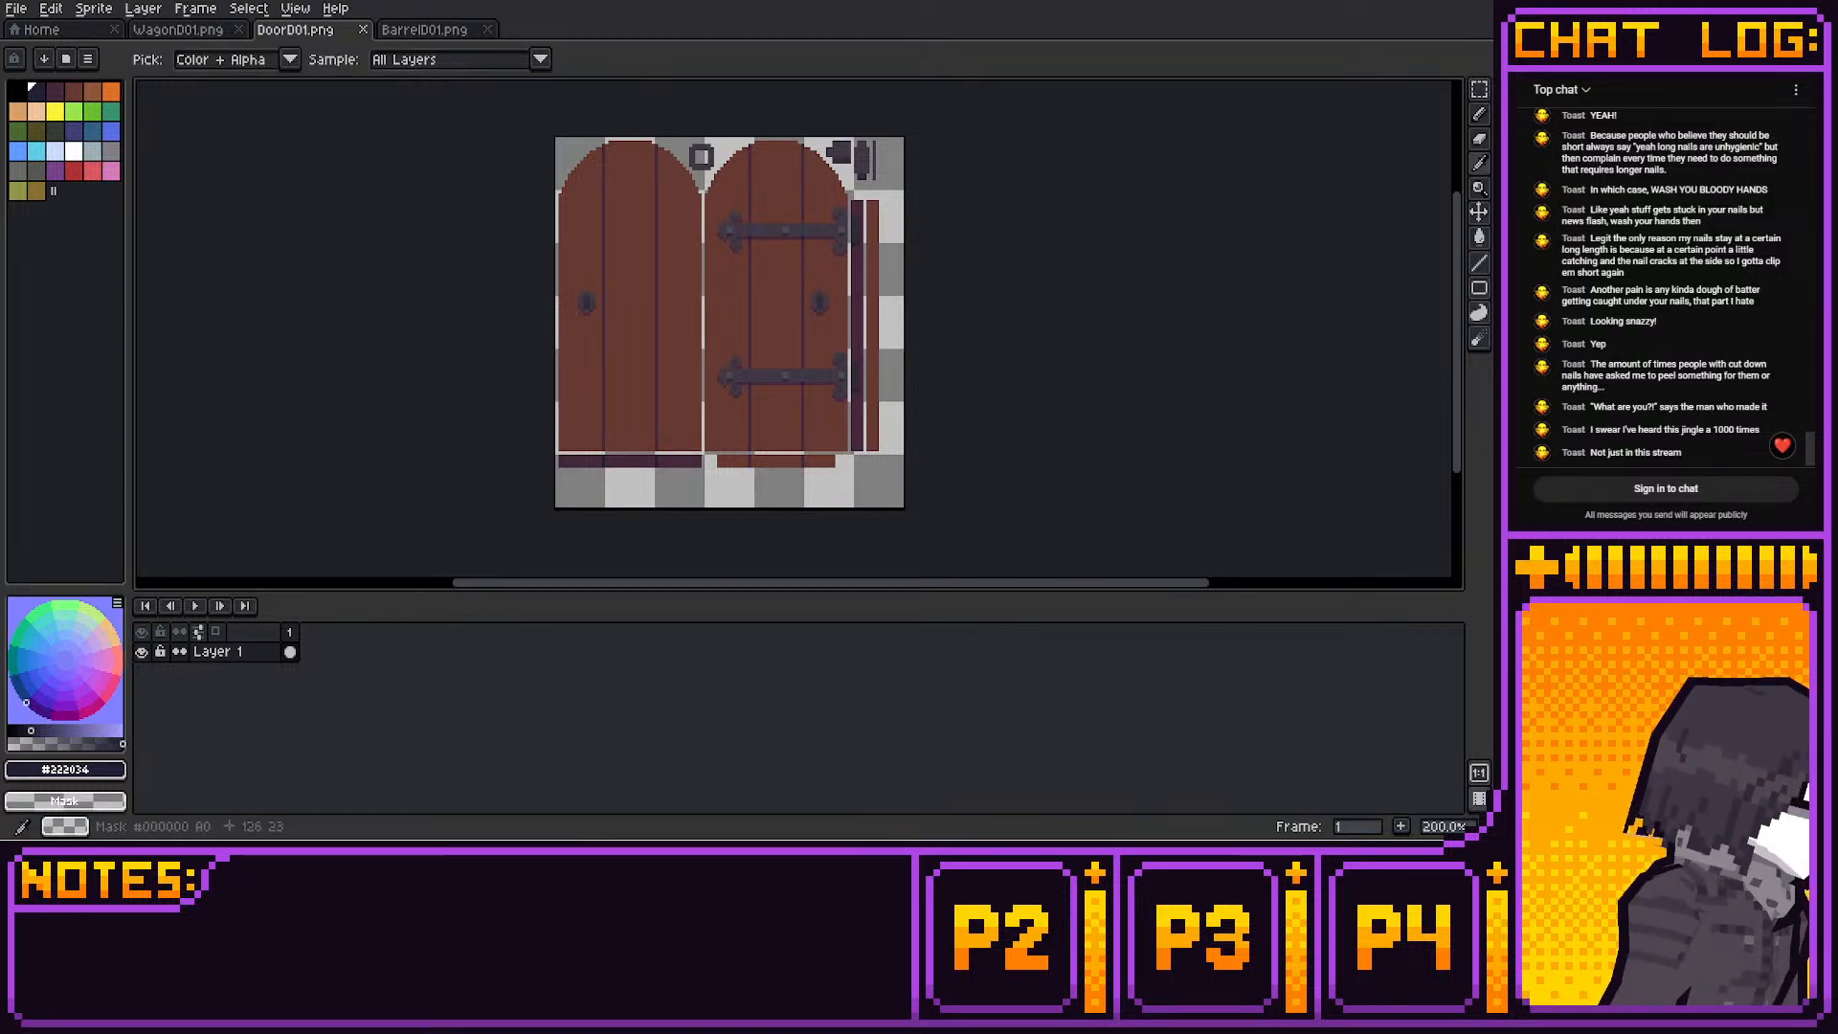
middle_click_drag(941, 226, 948, 323)
scroll(953, 316, "up", 3)
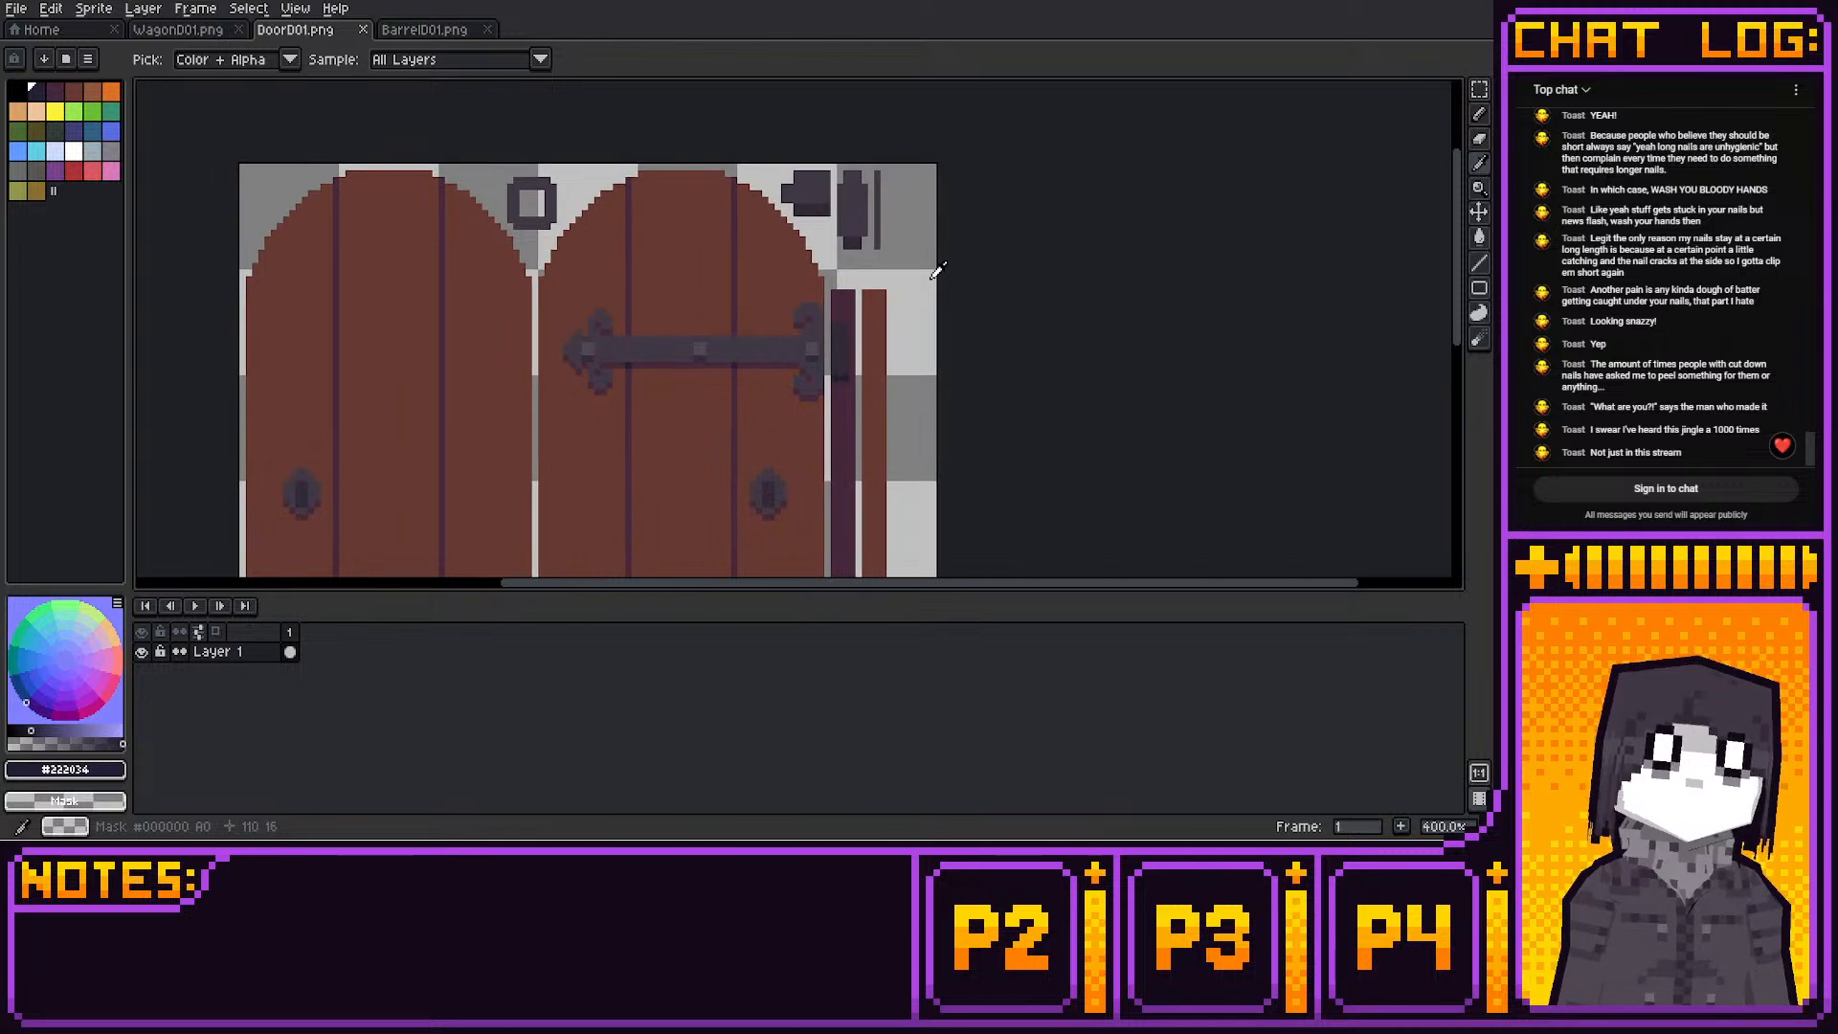
left_click(935, 274)
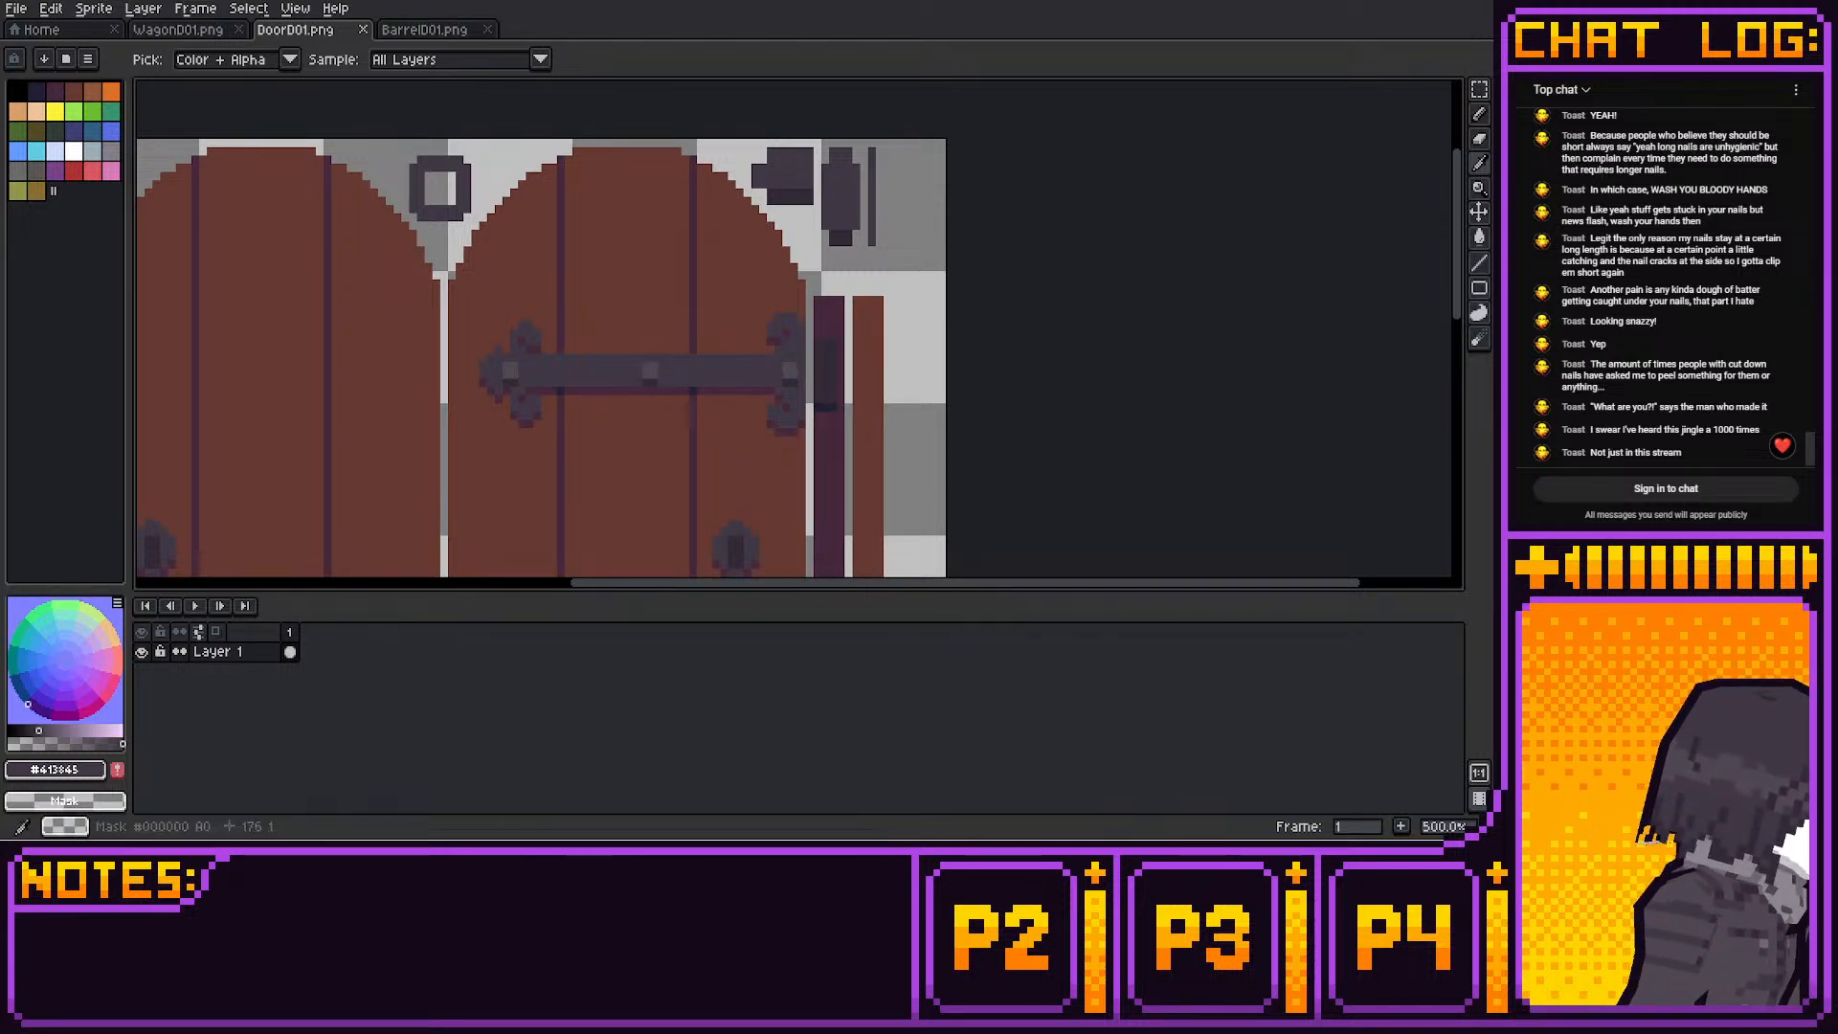
left_click(1479, 162)
left_click(808, 228)
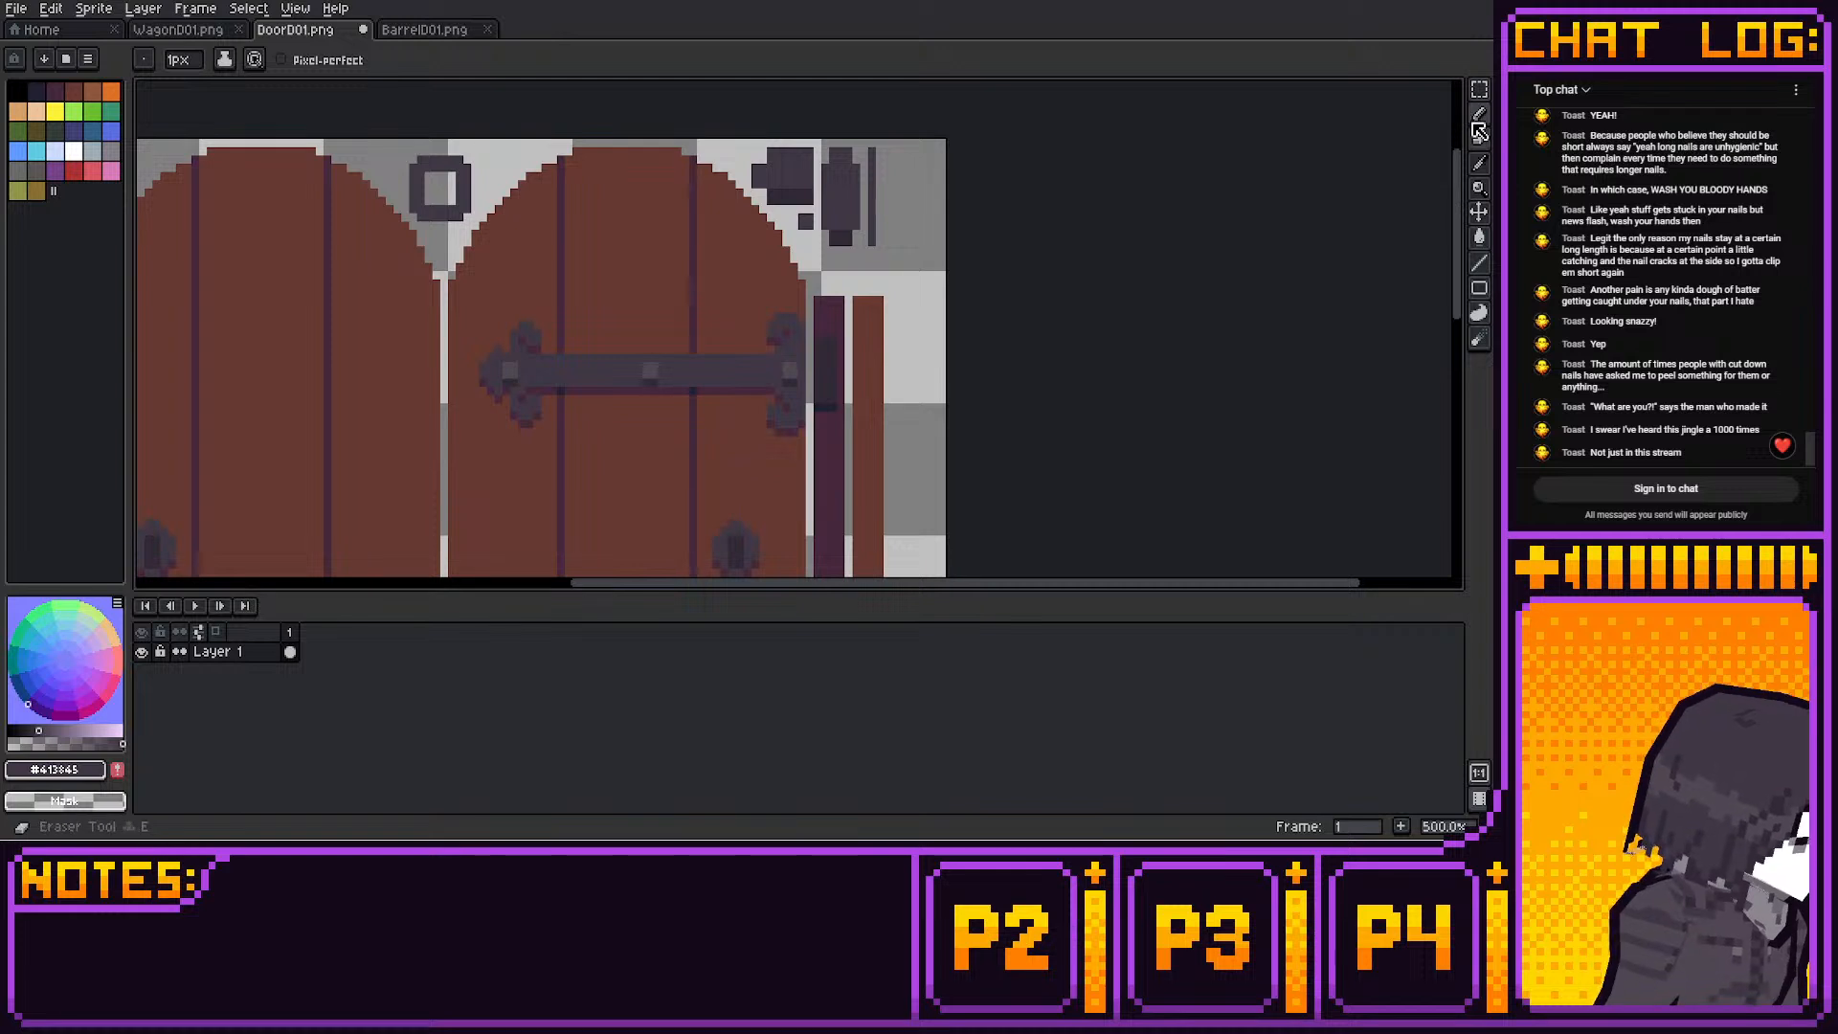
Extend the small block with the darker shade #322936 and save the door sprite
left_click(1479, 163)
left_click(806, 221)
left_click(1475, 115)
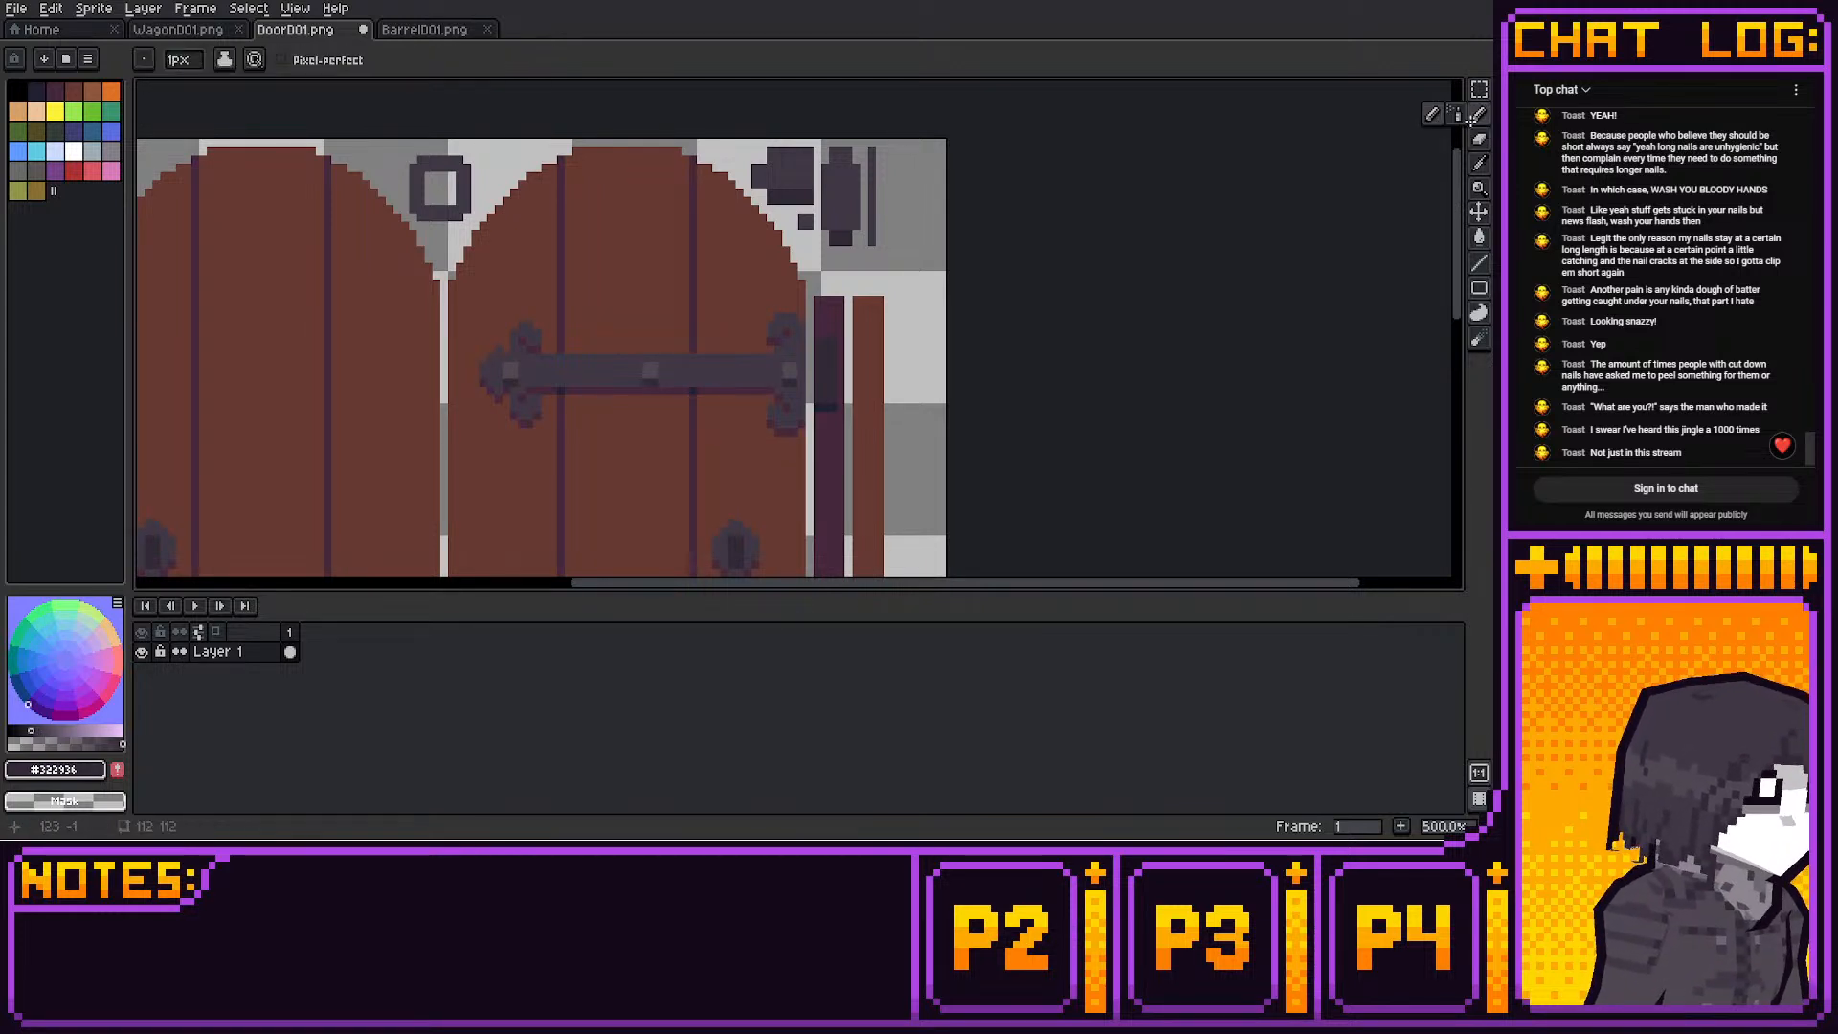
scroll(814, 364, "down", 2)
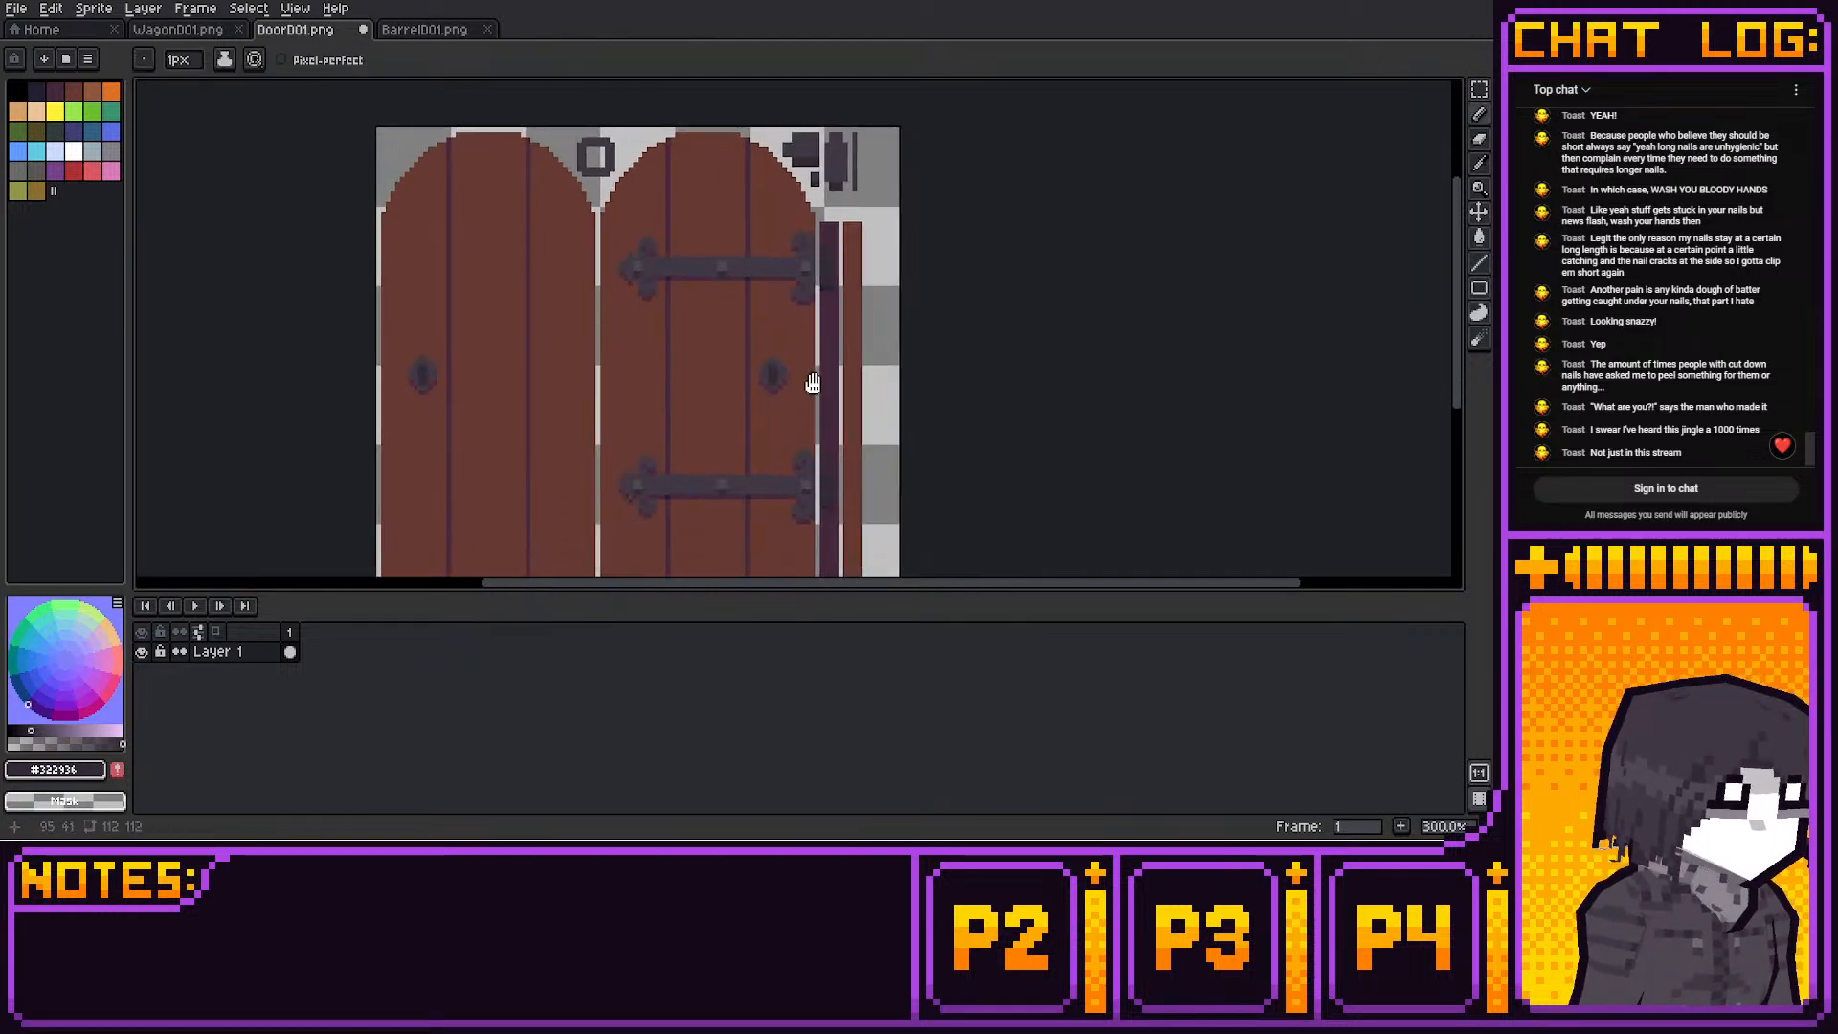
key("ctrl+s")
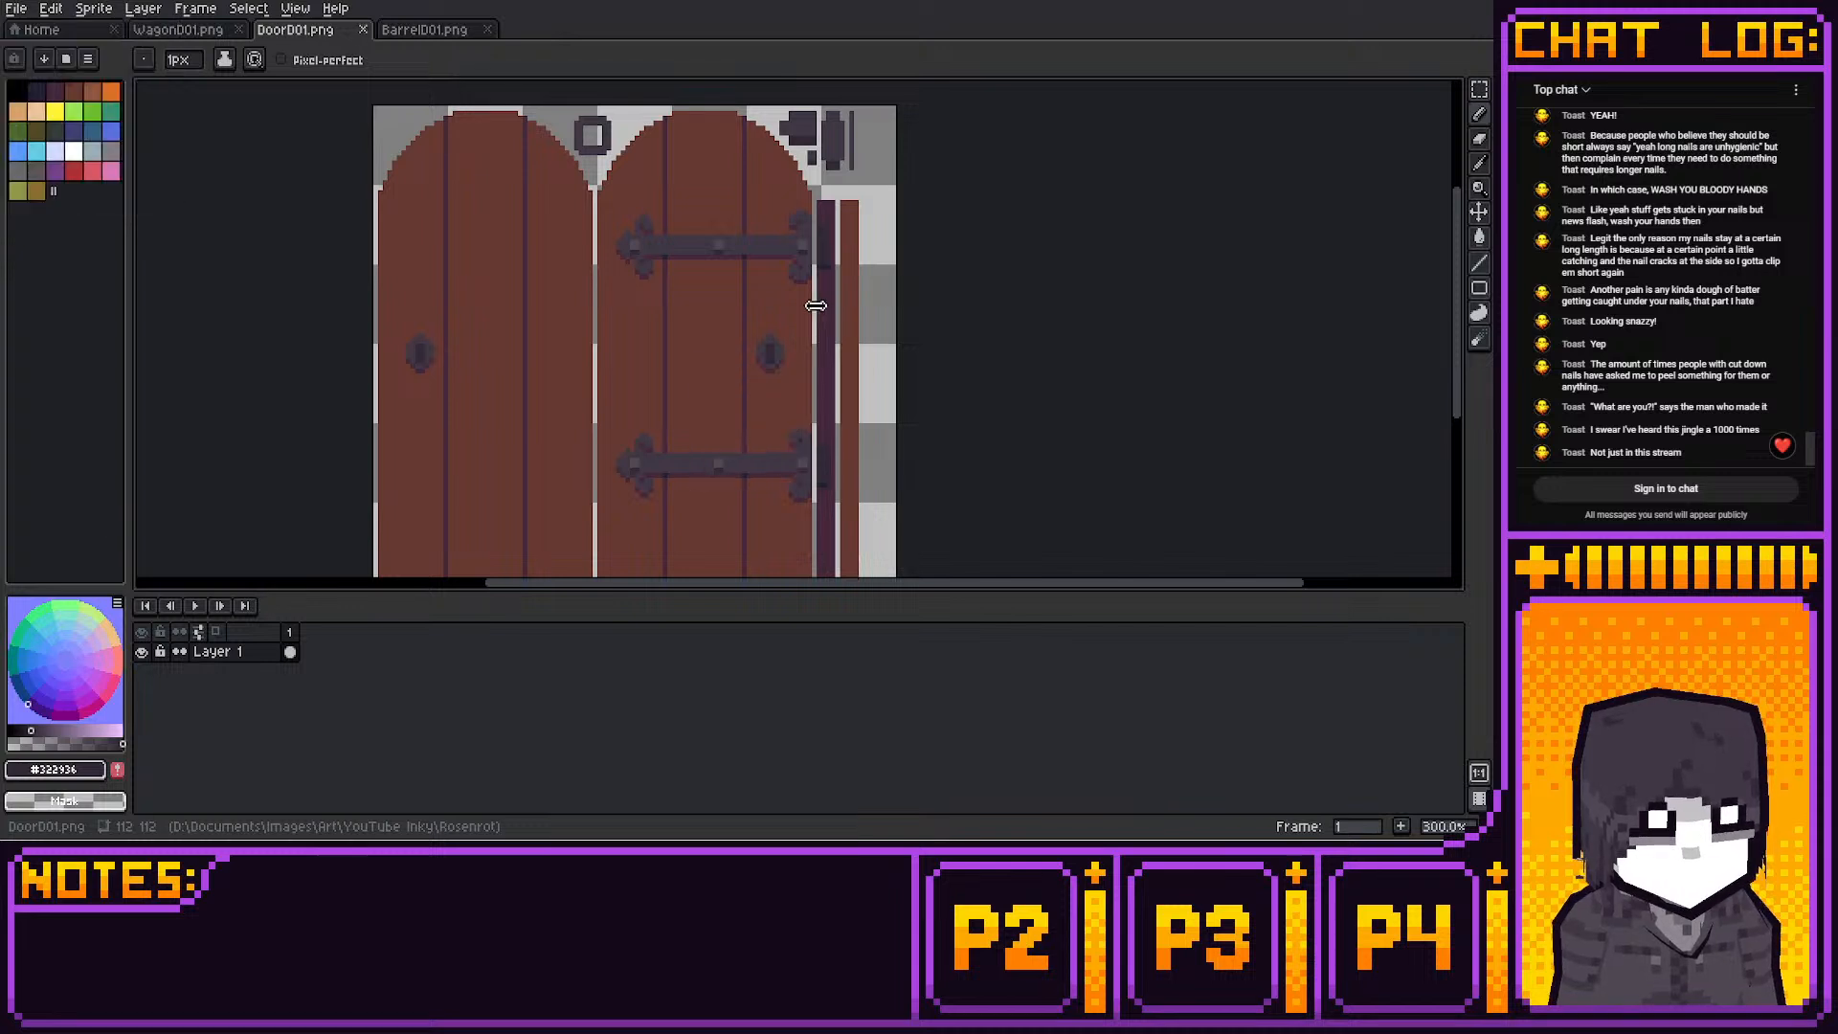
Duplicate Layer 1, hide the lower copy and choose #8080F9 as the drawing colour
scroll(793, 430, "down", 1)
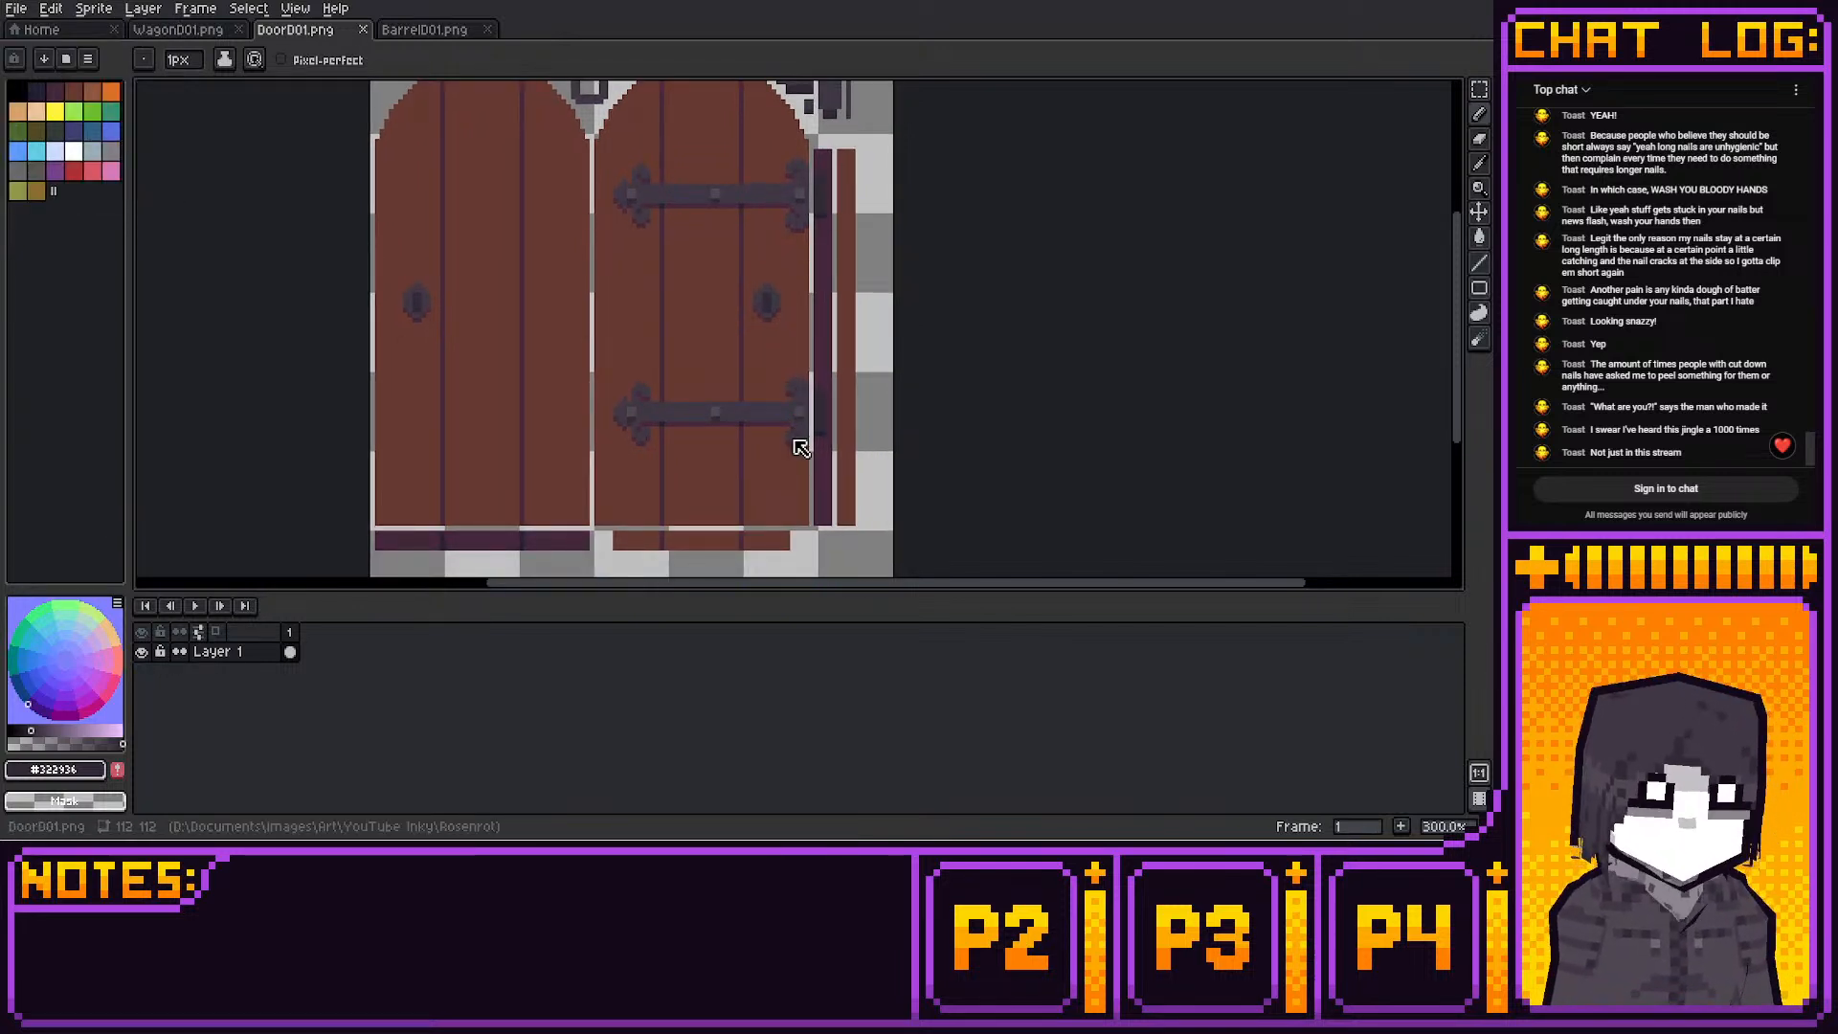
key("ctrl+c")
key("ctrl+v")
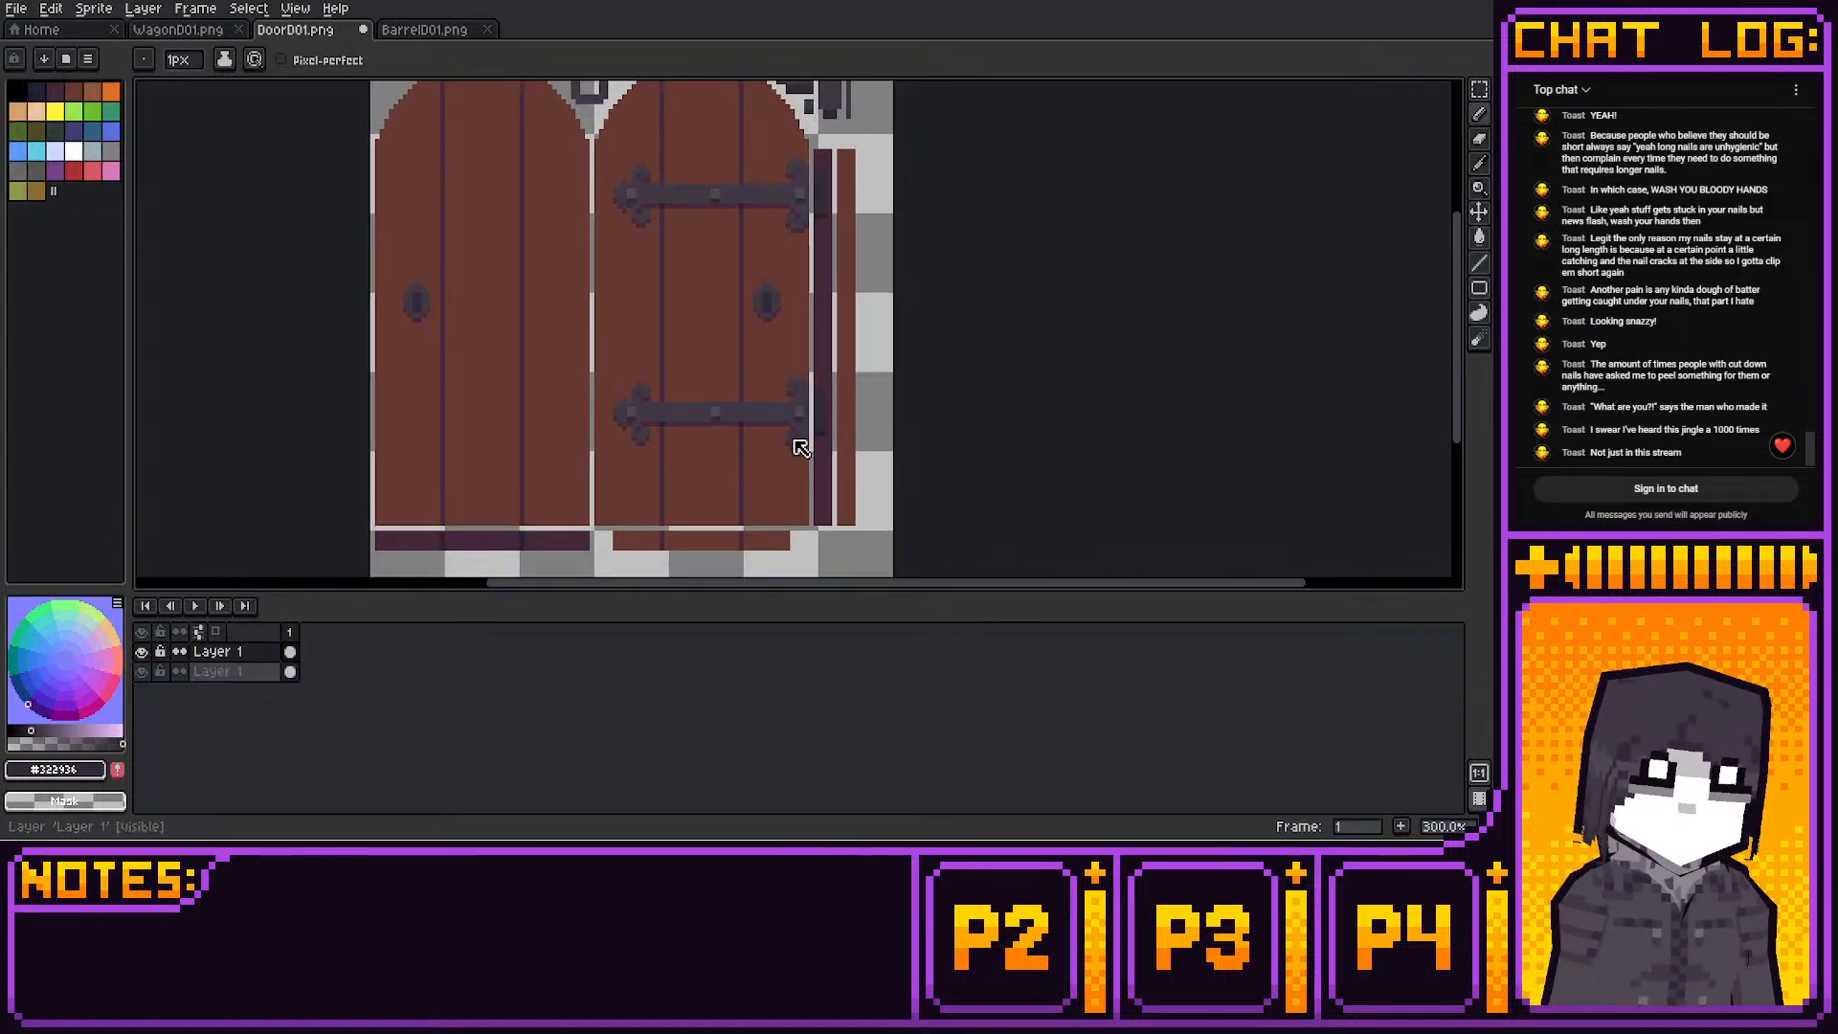
key("Down")
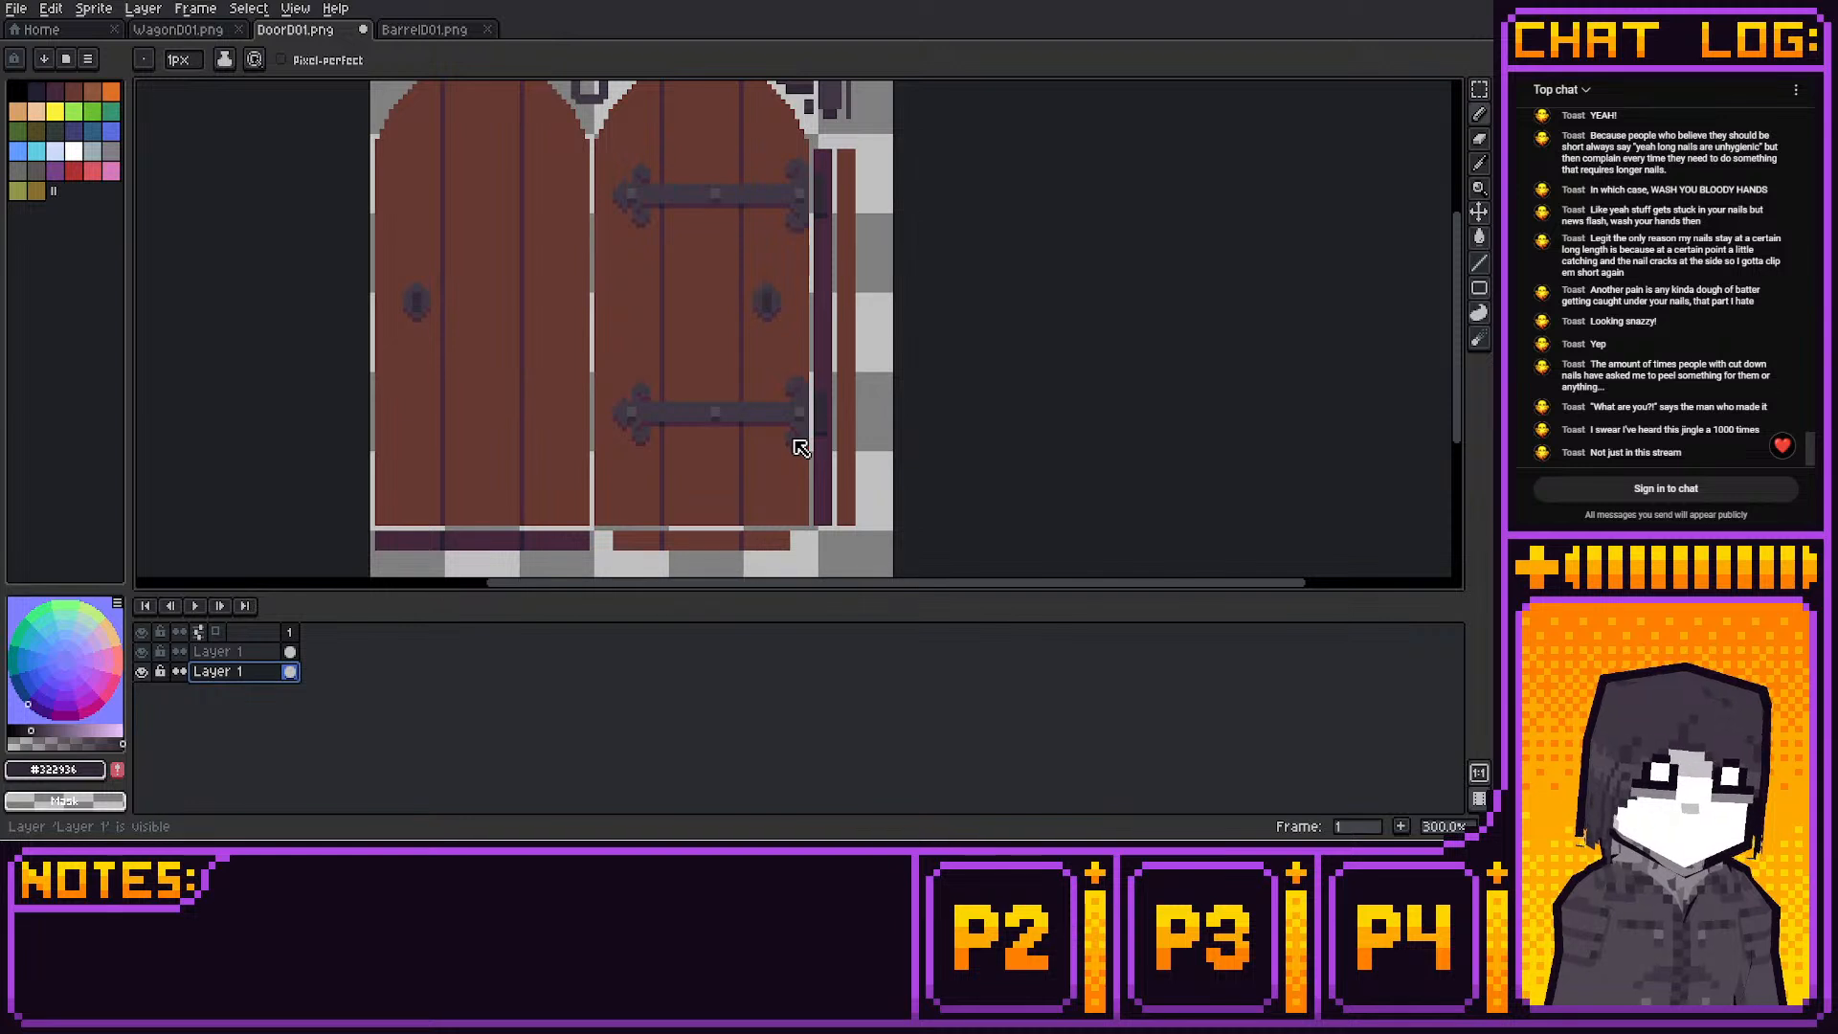
left_click(794, 440, "alt")
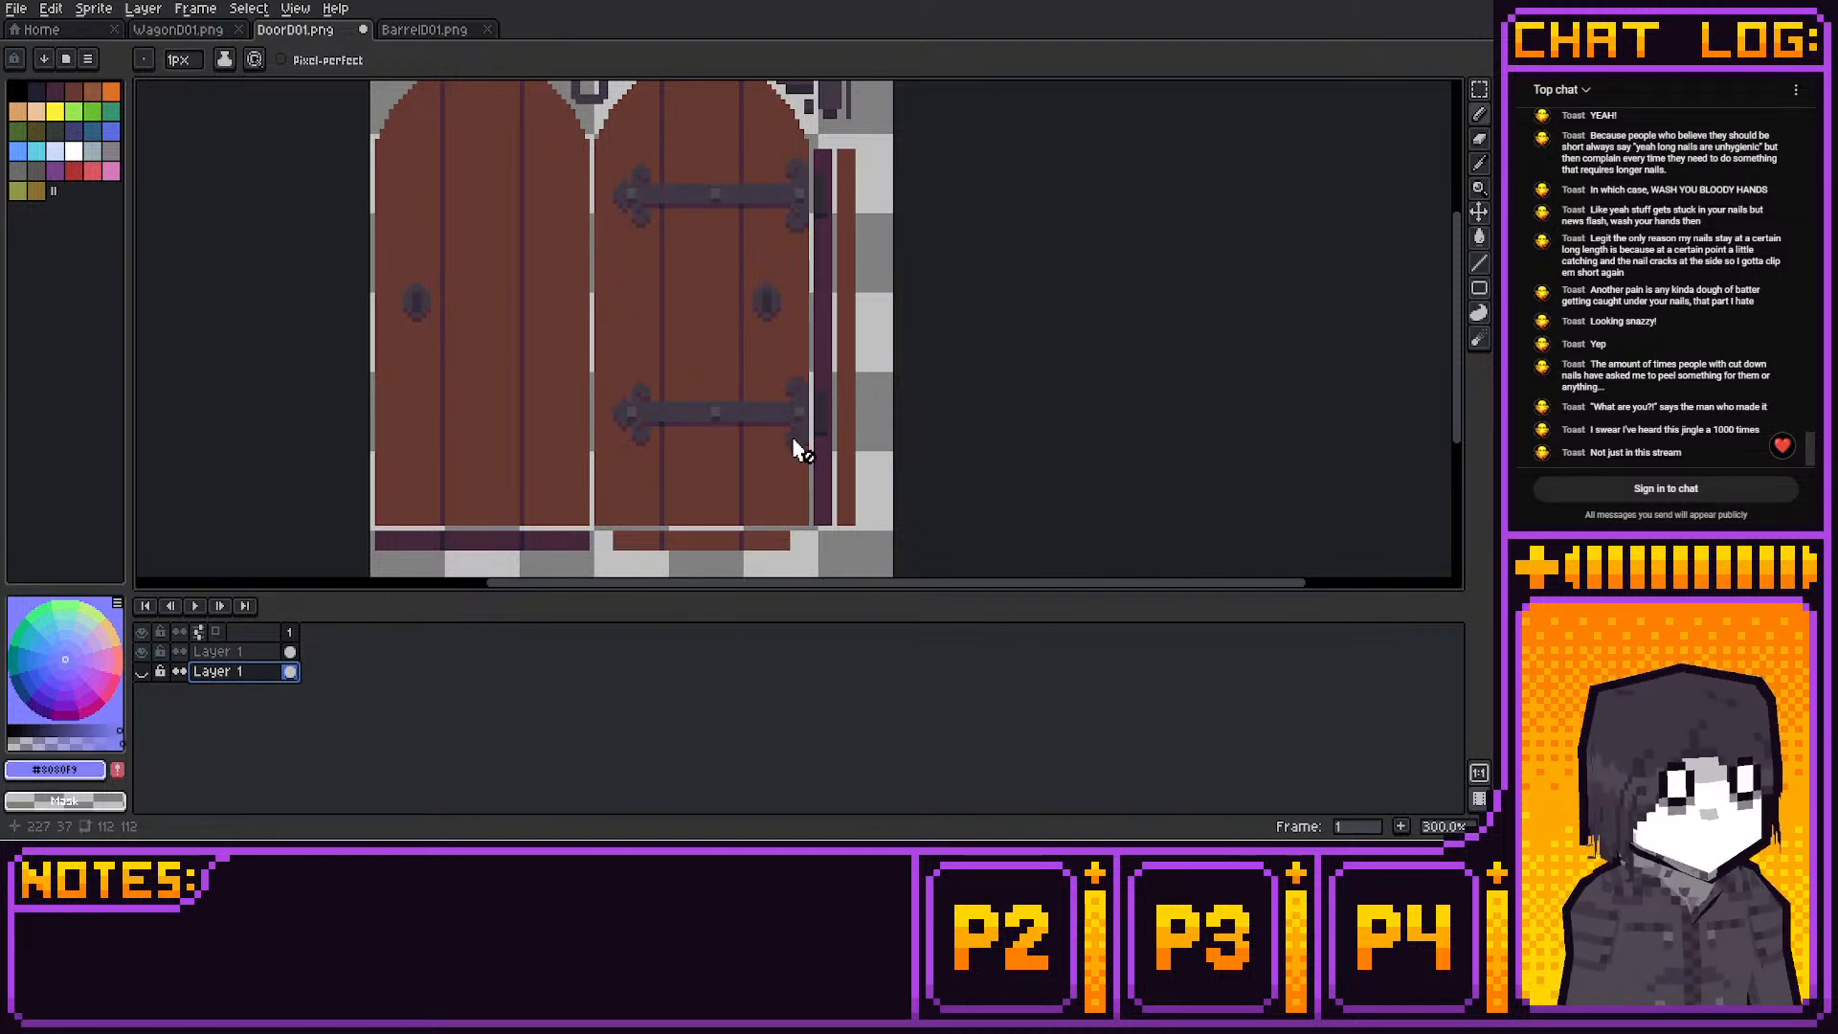
key("g")
left_click(1479, 237)
middle_click_drag(1096, 201, 1102, 287)
scroll(1102, 288, "up", 1)
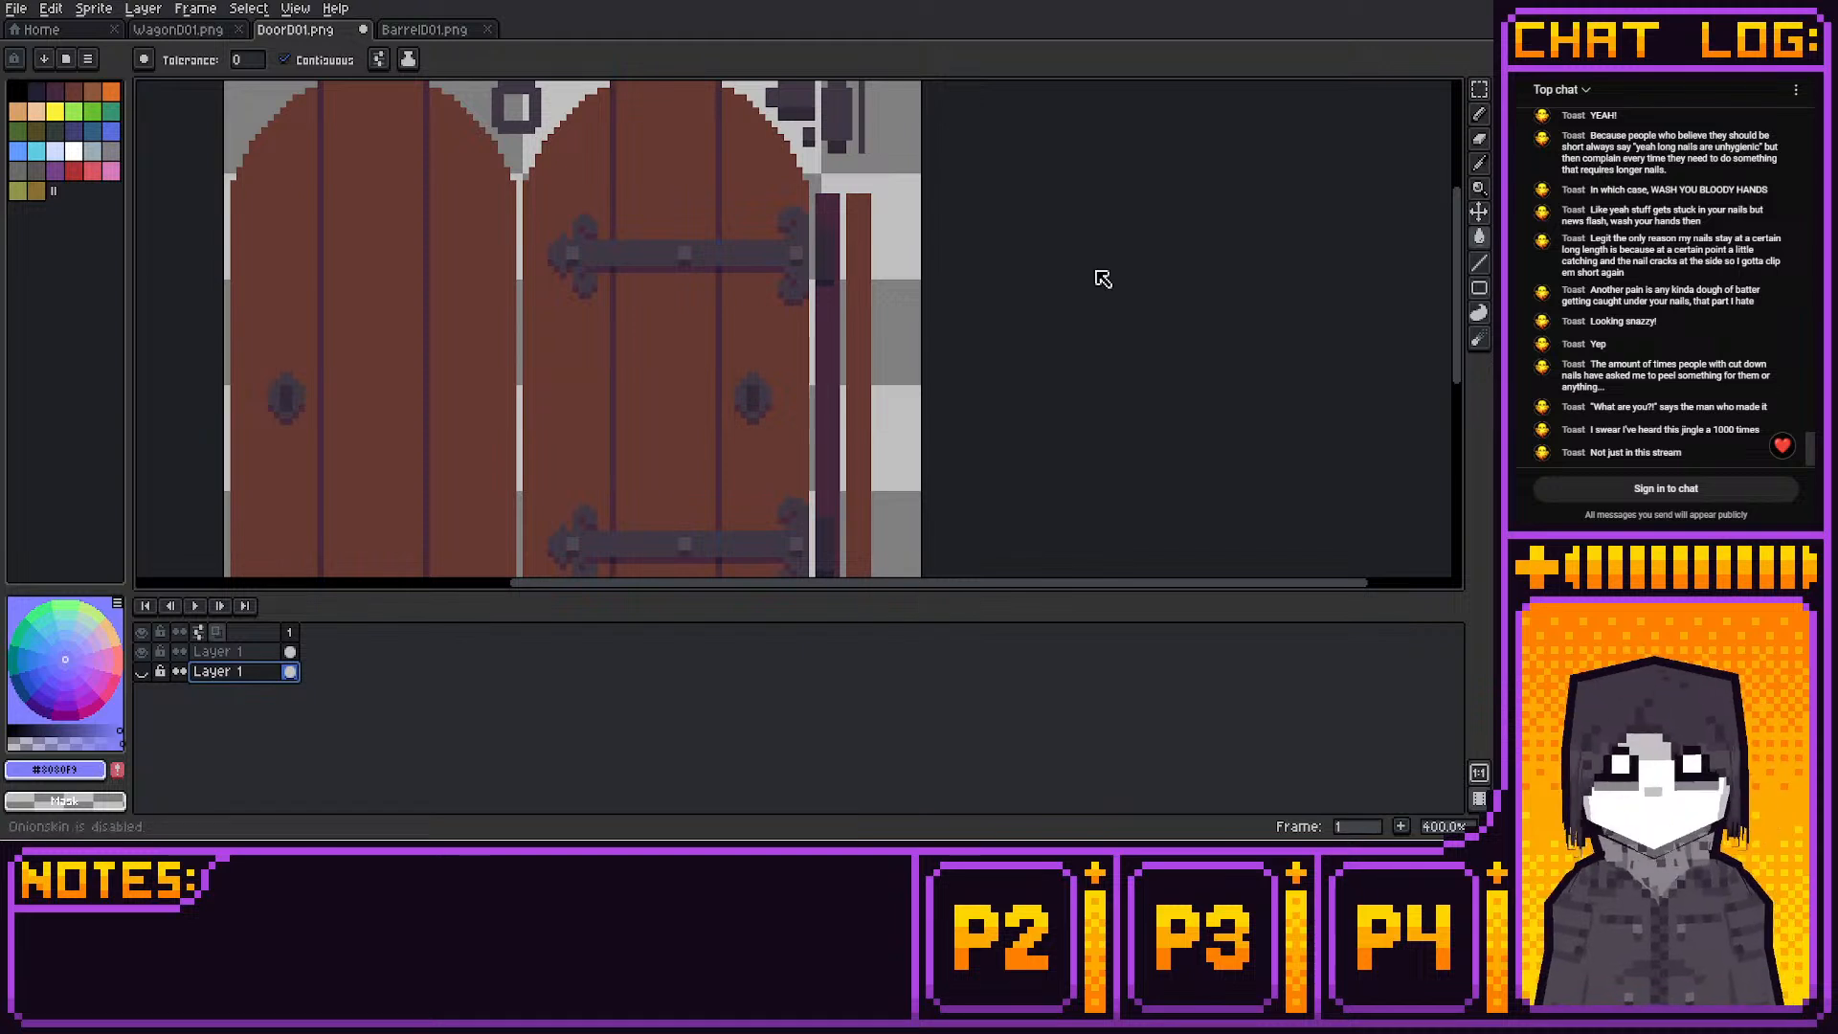
On the upper layer, draw one-pixel lines along the upper hinge strap: #80B3F9 on its top edge and #804DF9 on its lower edge
key("b")
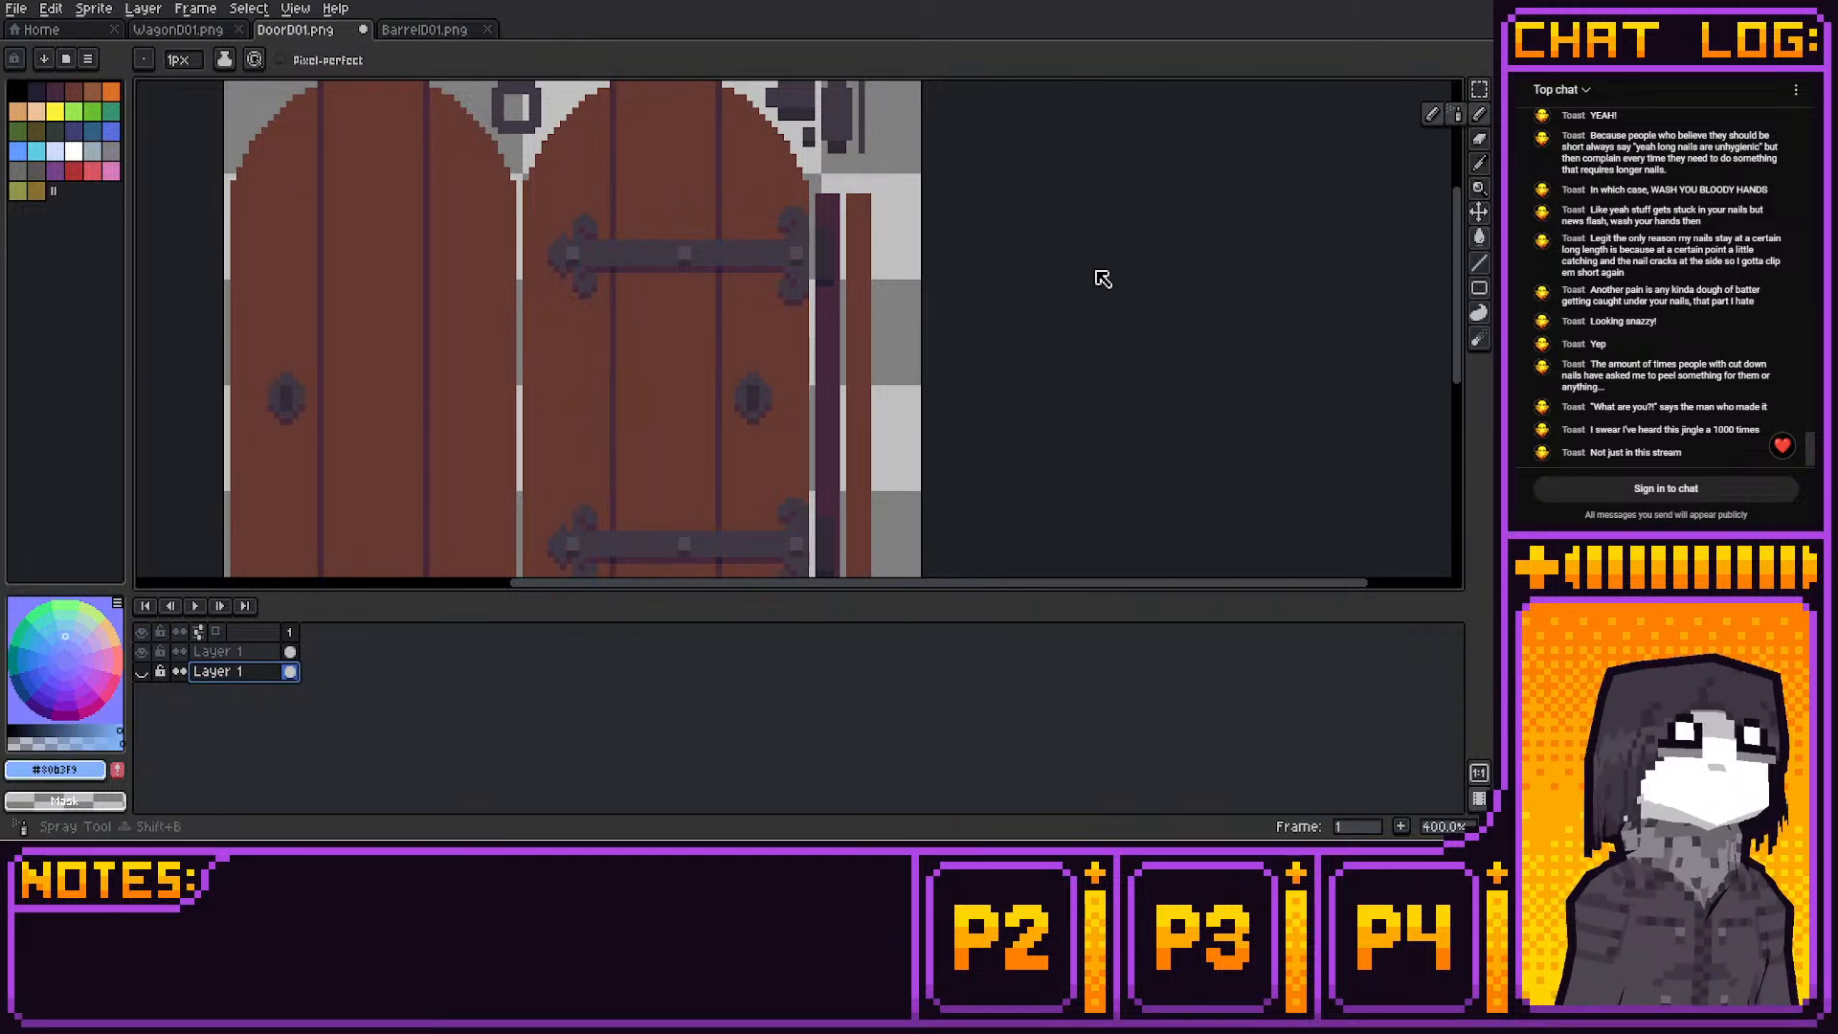
middle_click_drag(998, 220, 1001, 282)
scroll(1000, 283, "up", 2)
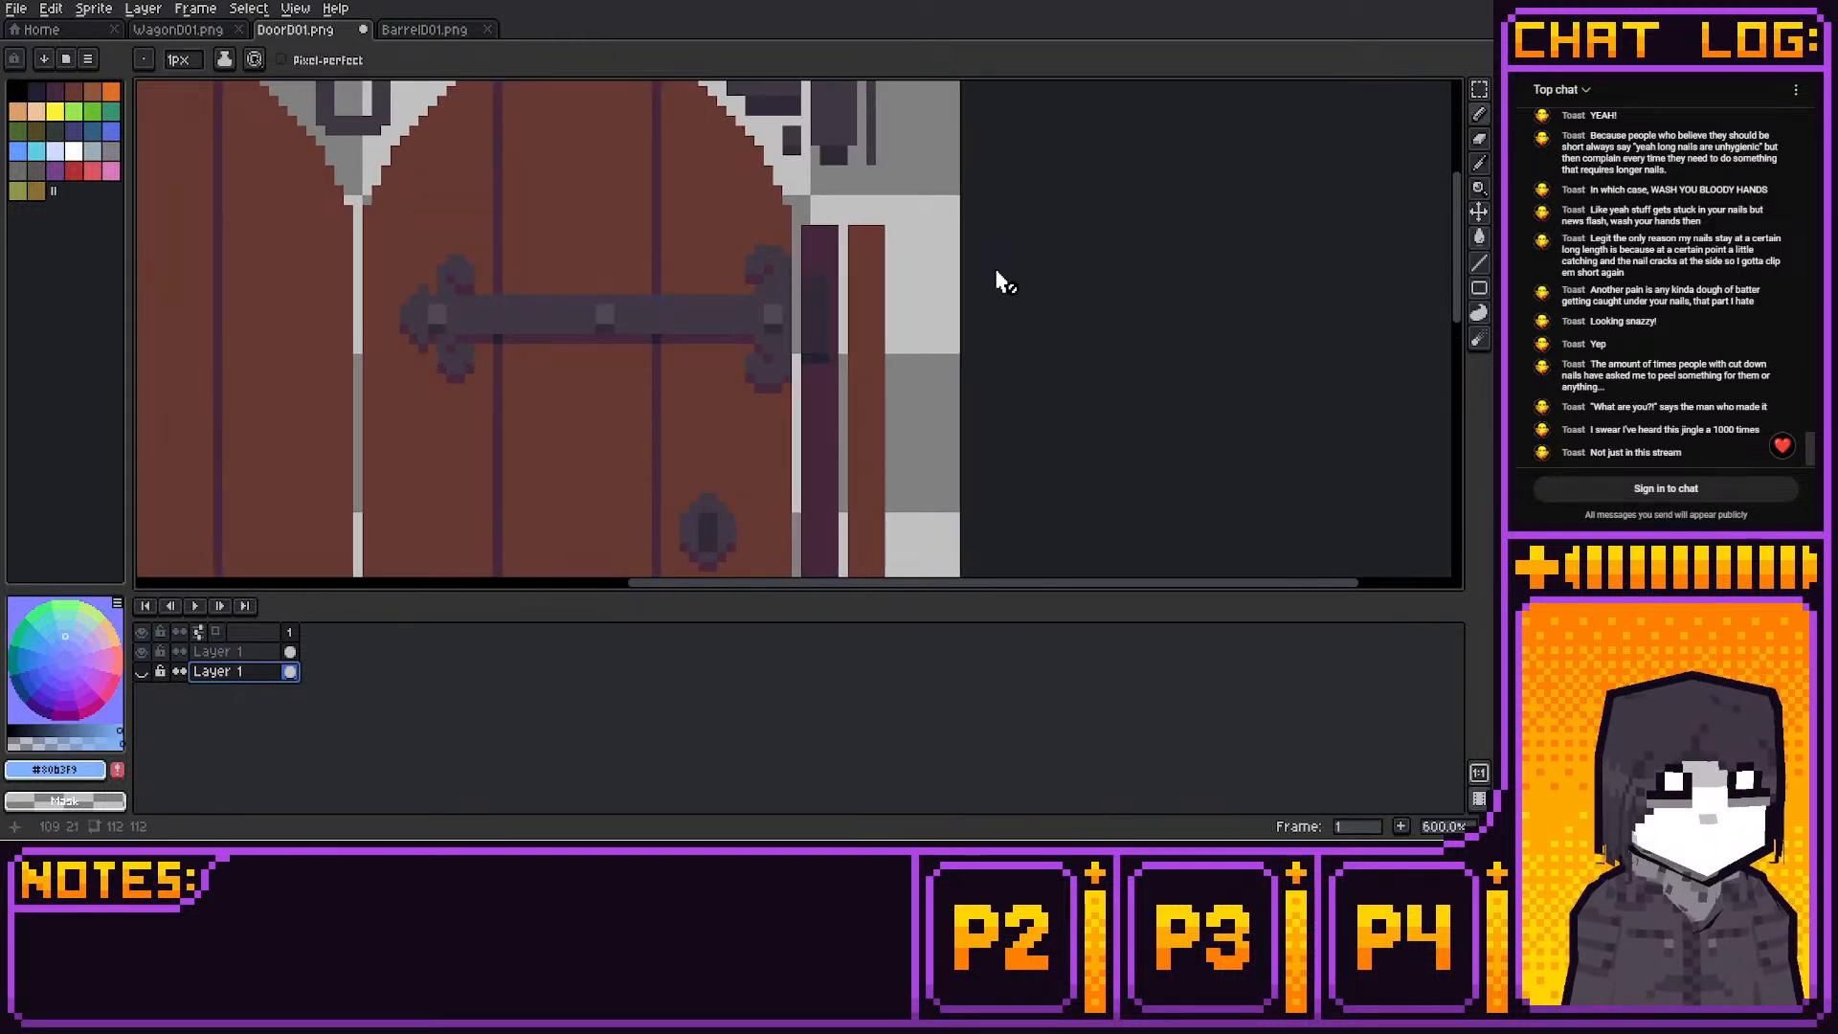
key("Up")
middle_click_drag(740, 394, 755, 427)
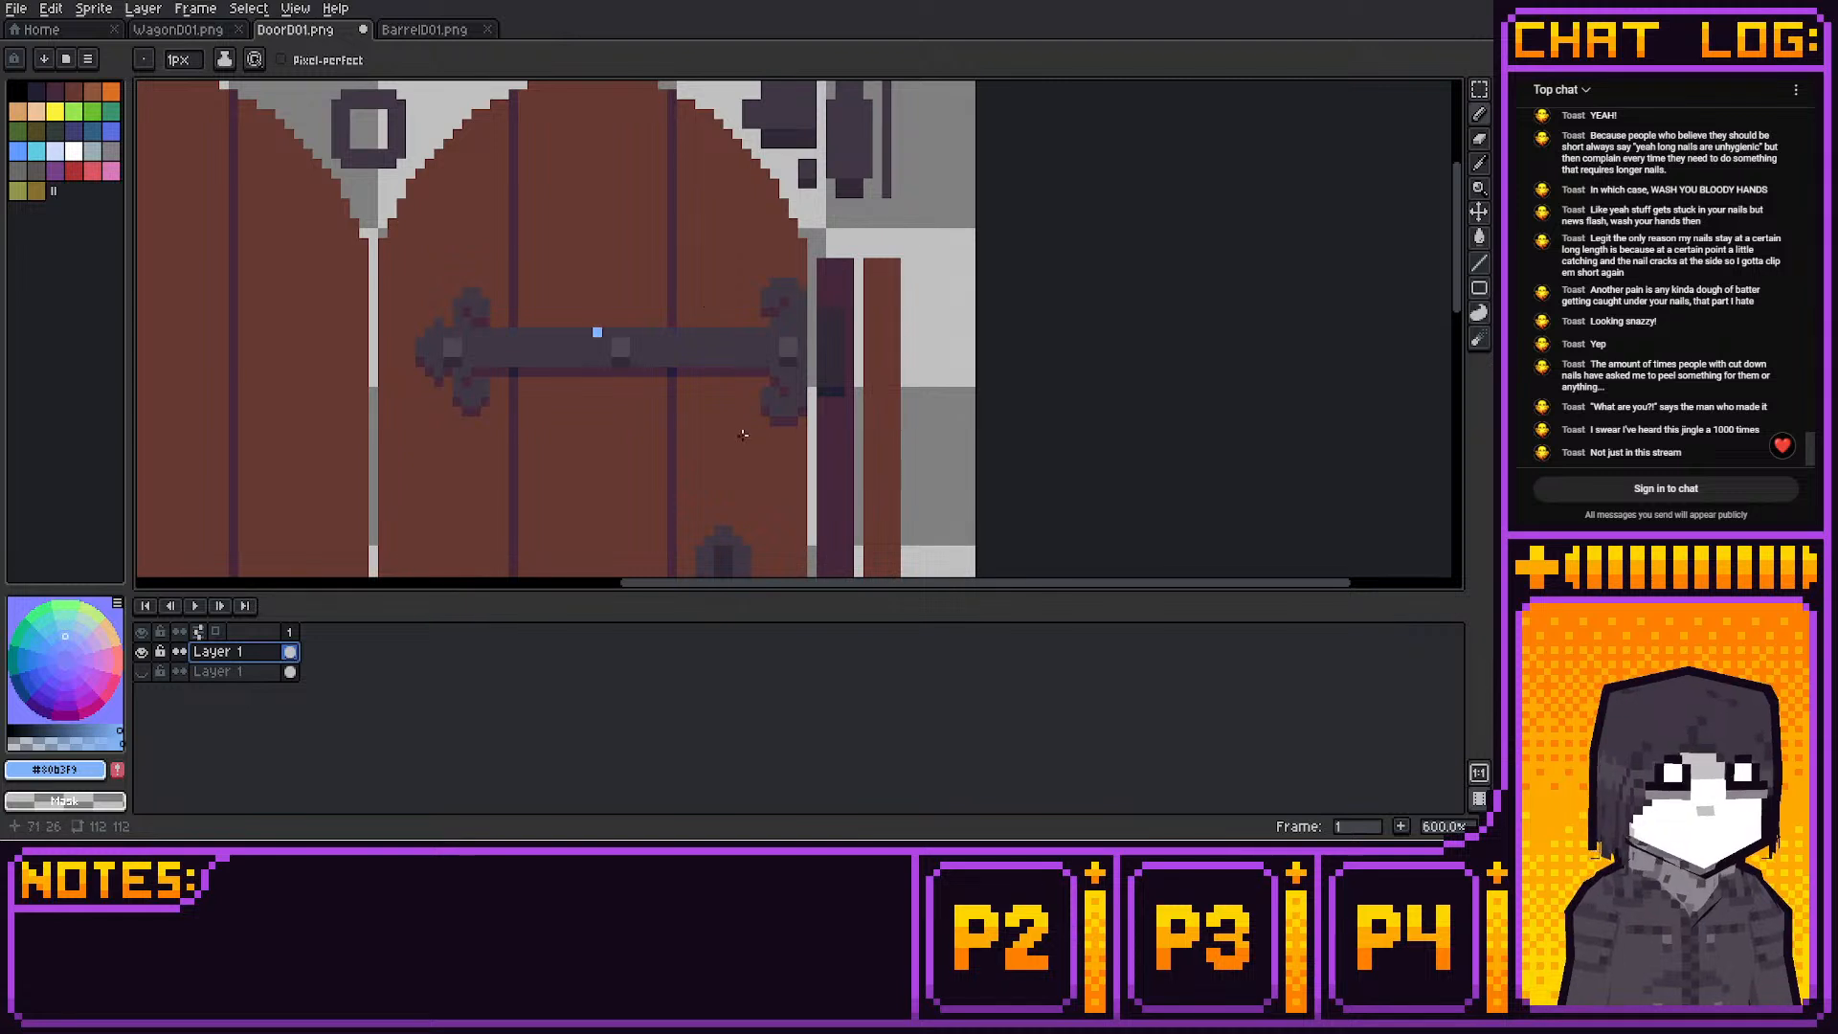
left_click_drag(499, 332, 751, 333)
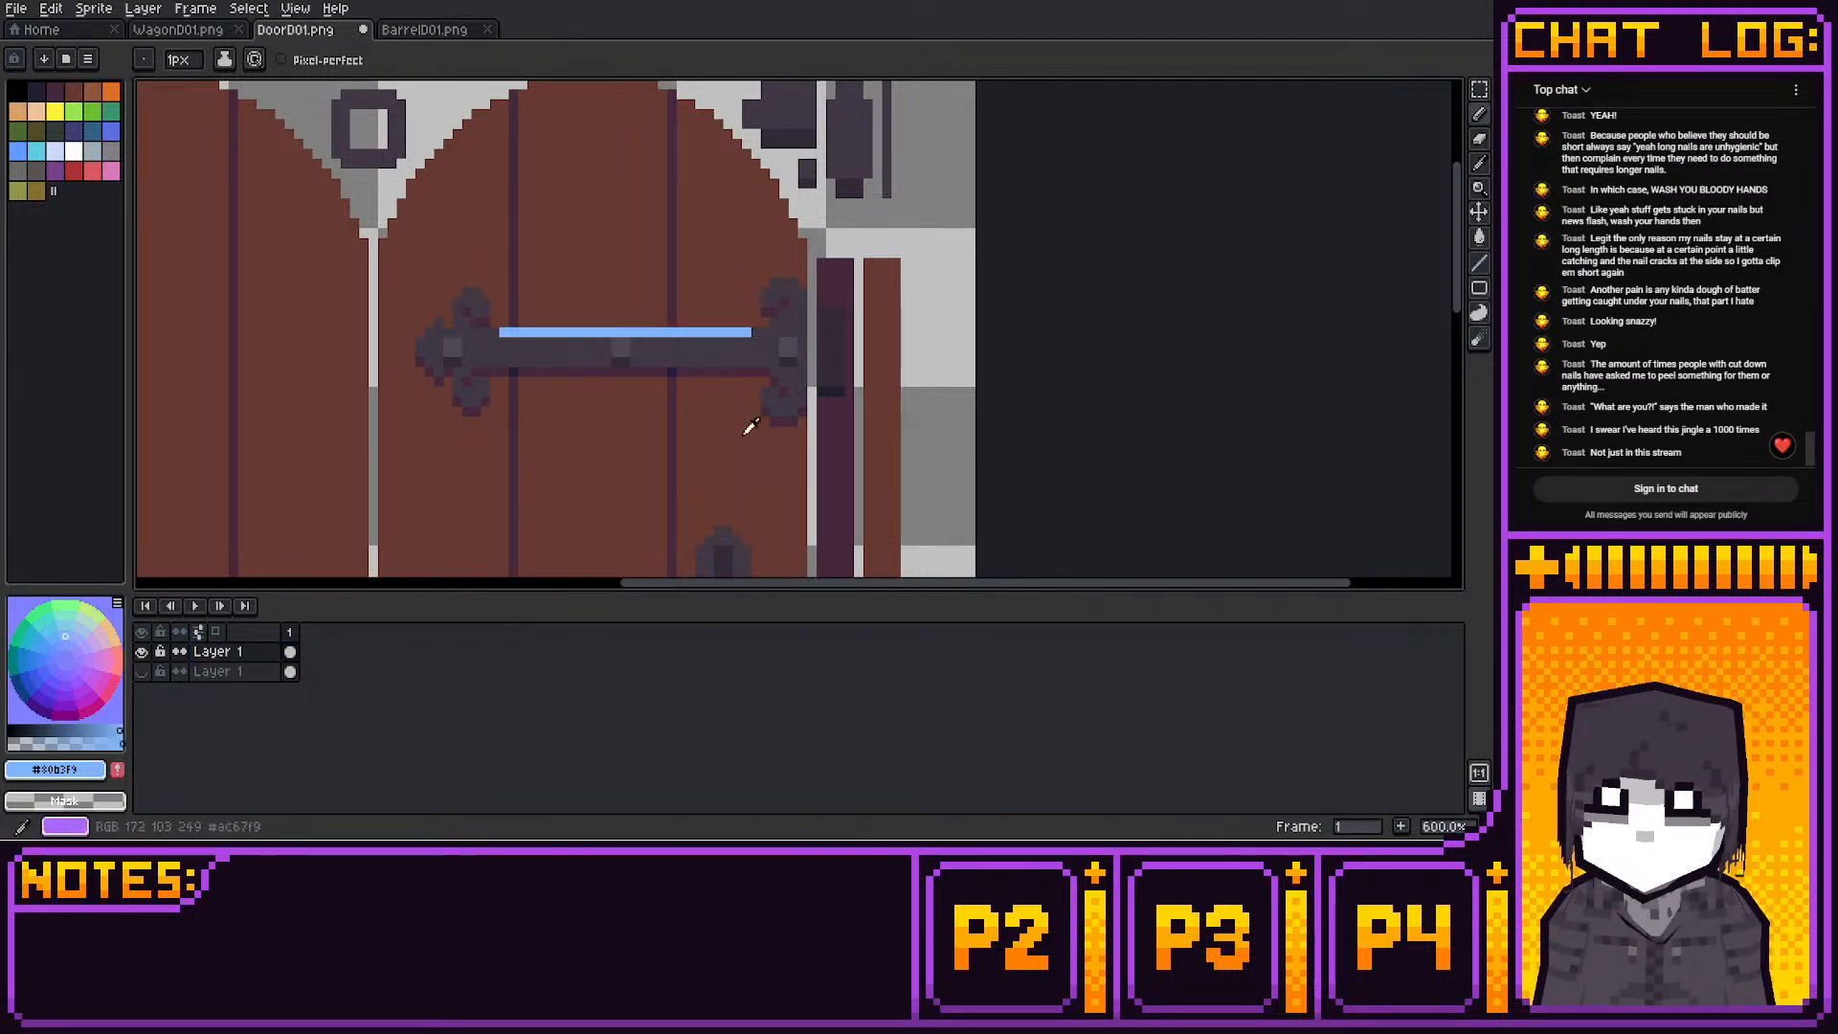
left_click(65, 683)
left_click_drag(505, 362, 746, 372)
key("ctrl+z")
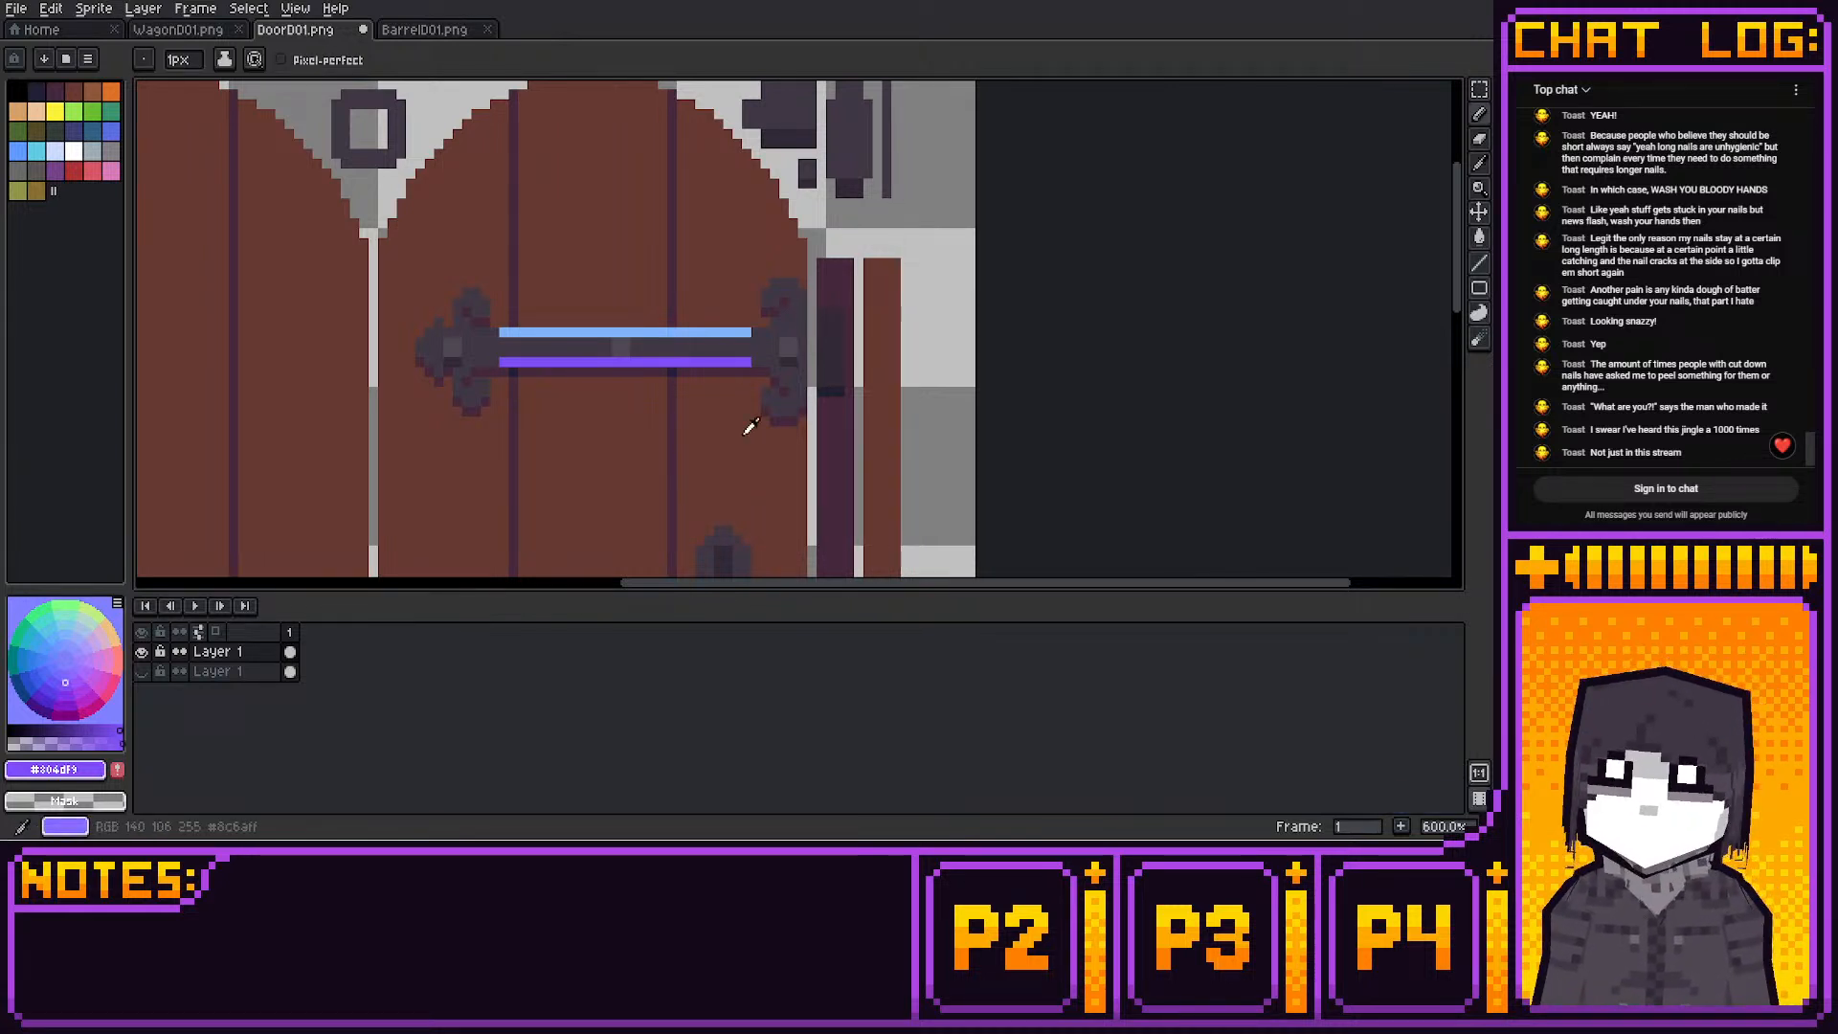
Recolour the hinge strap's lower line to #8067FF and its upper line to #8099FF with the Paint Bucket
left_click(751, 427, "alt")
key("g")
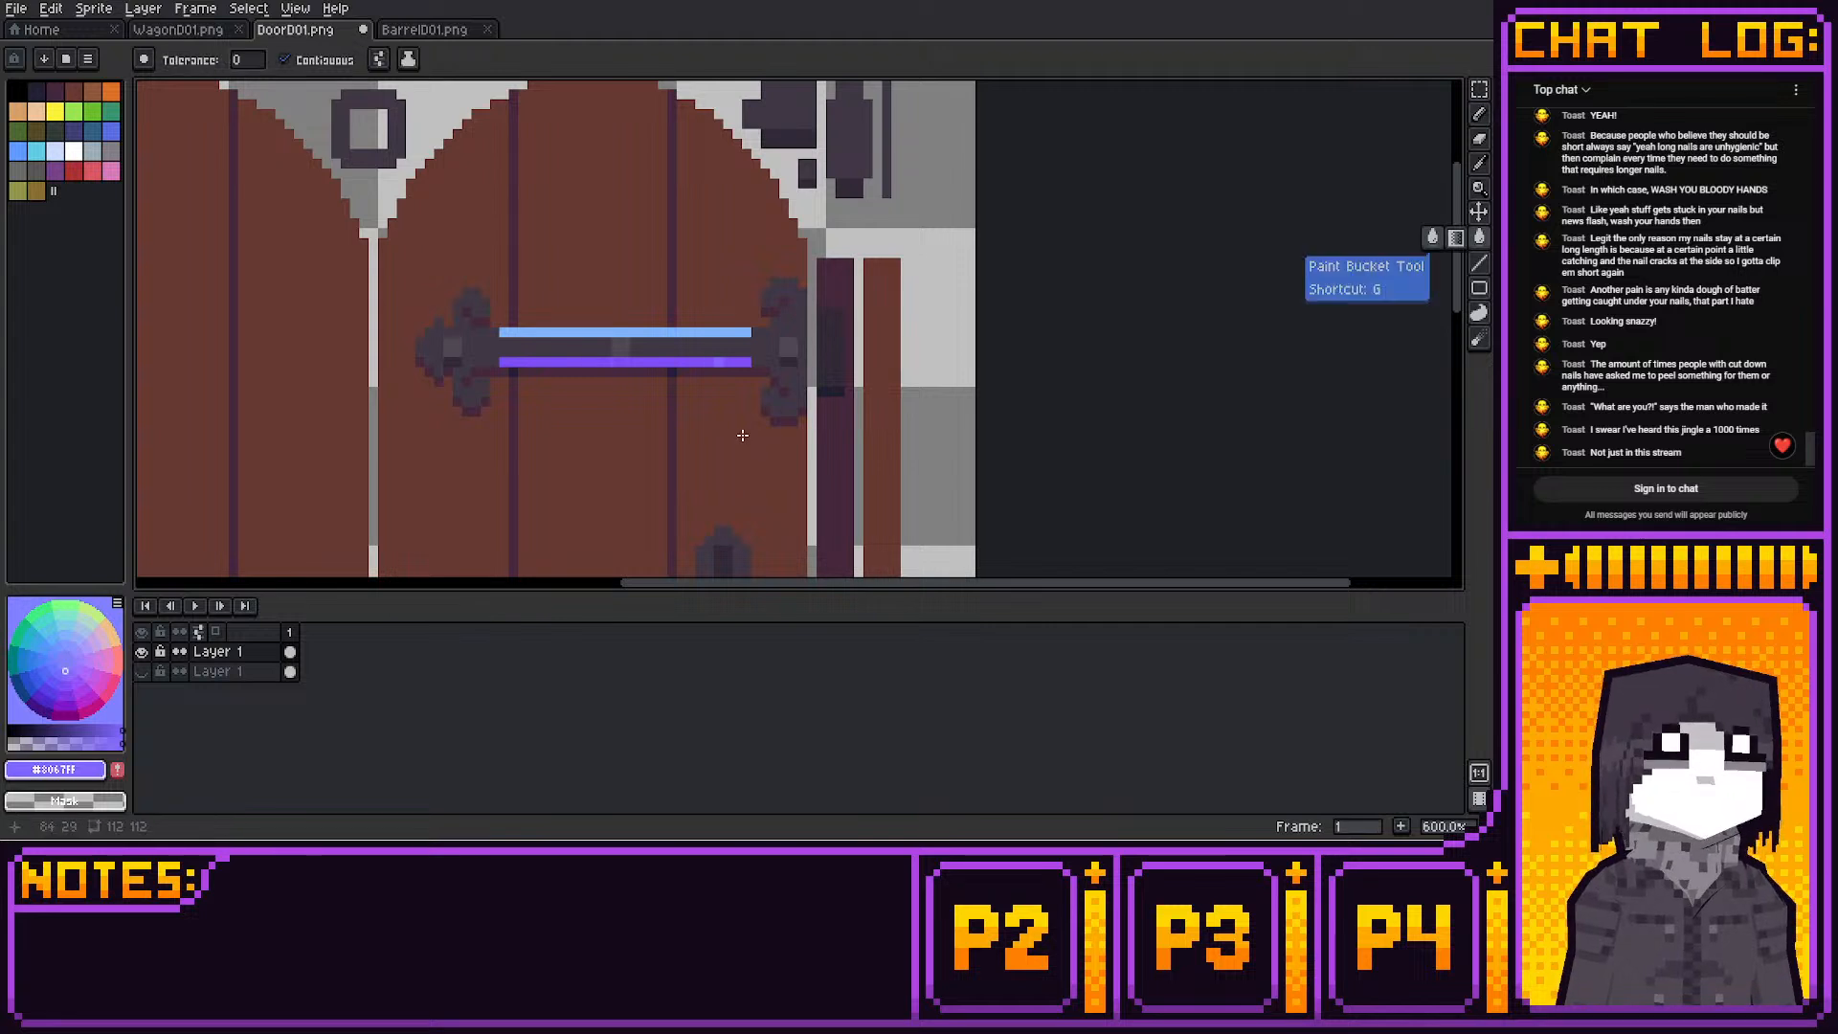
left_click(65, 648)
left_click(560, 332)
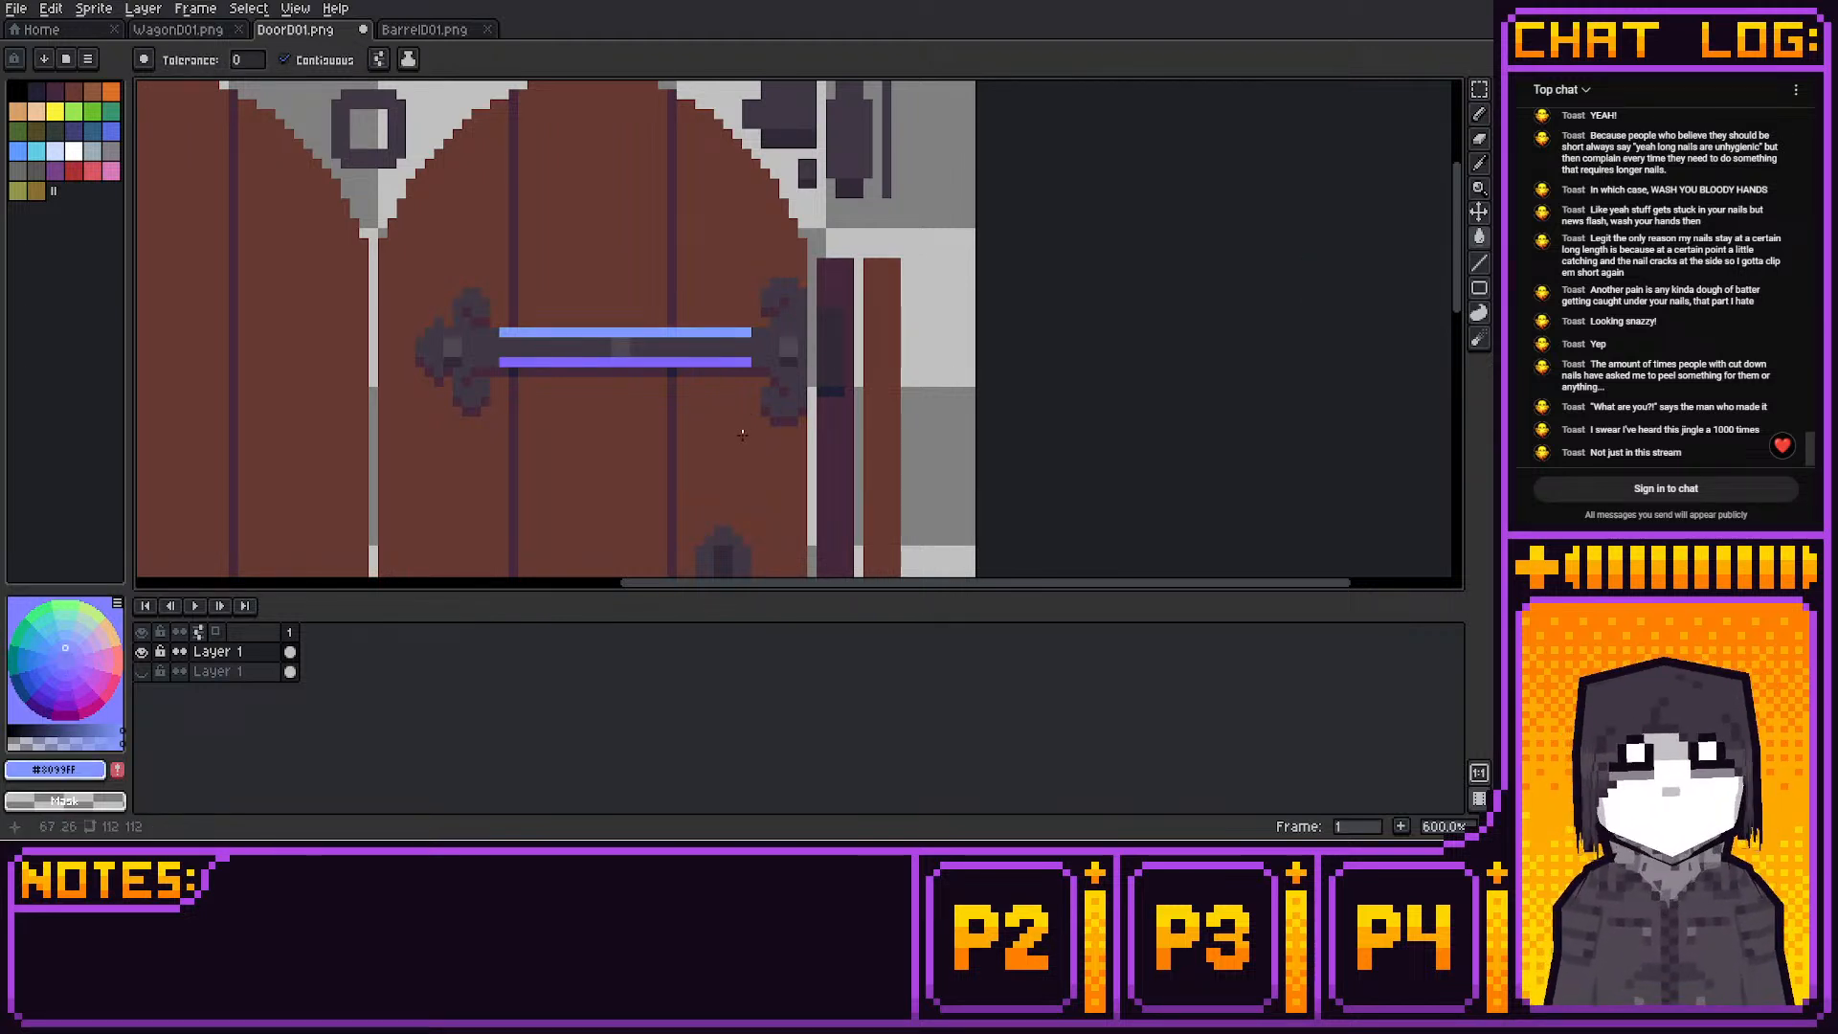
Paint the upper edge pixels of the hinge's pointed left tip in light normal-map blues
key("e")
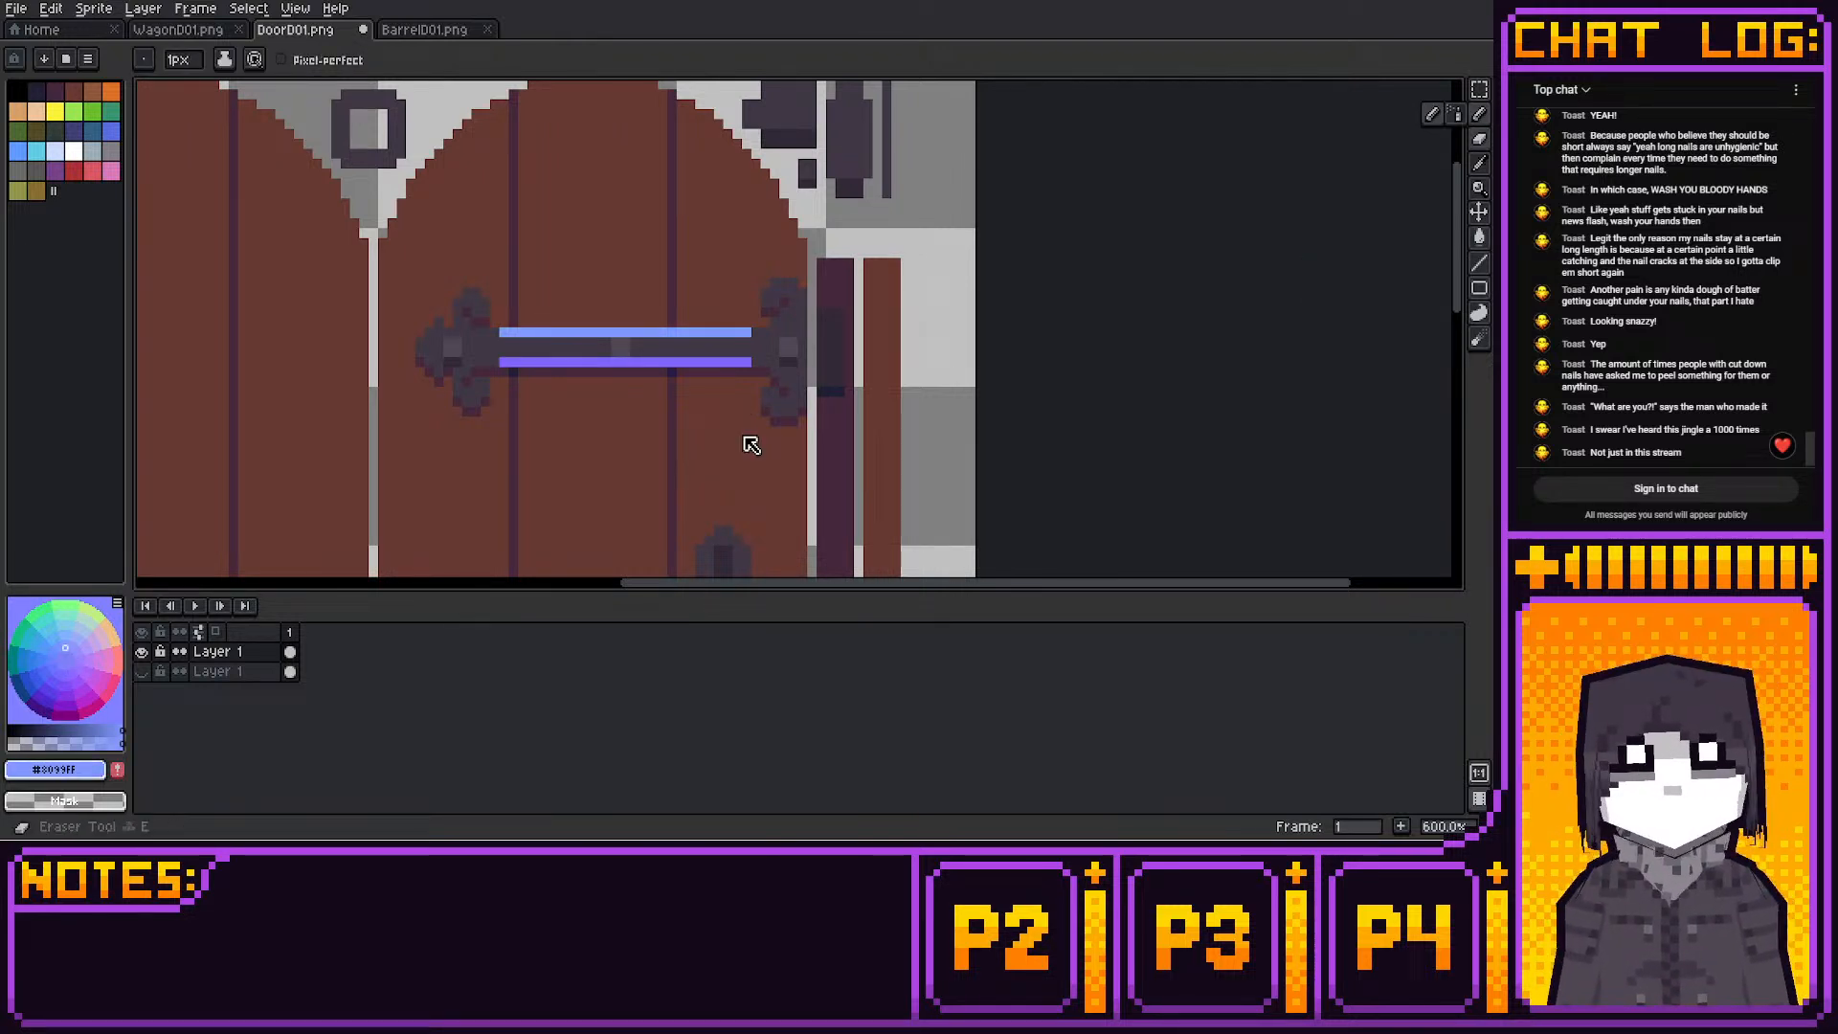
left_click(55, 654)
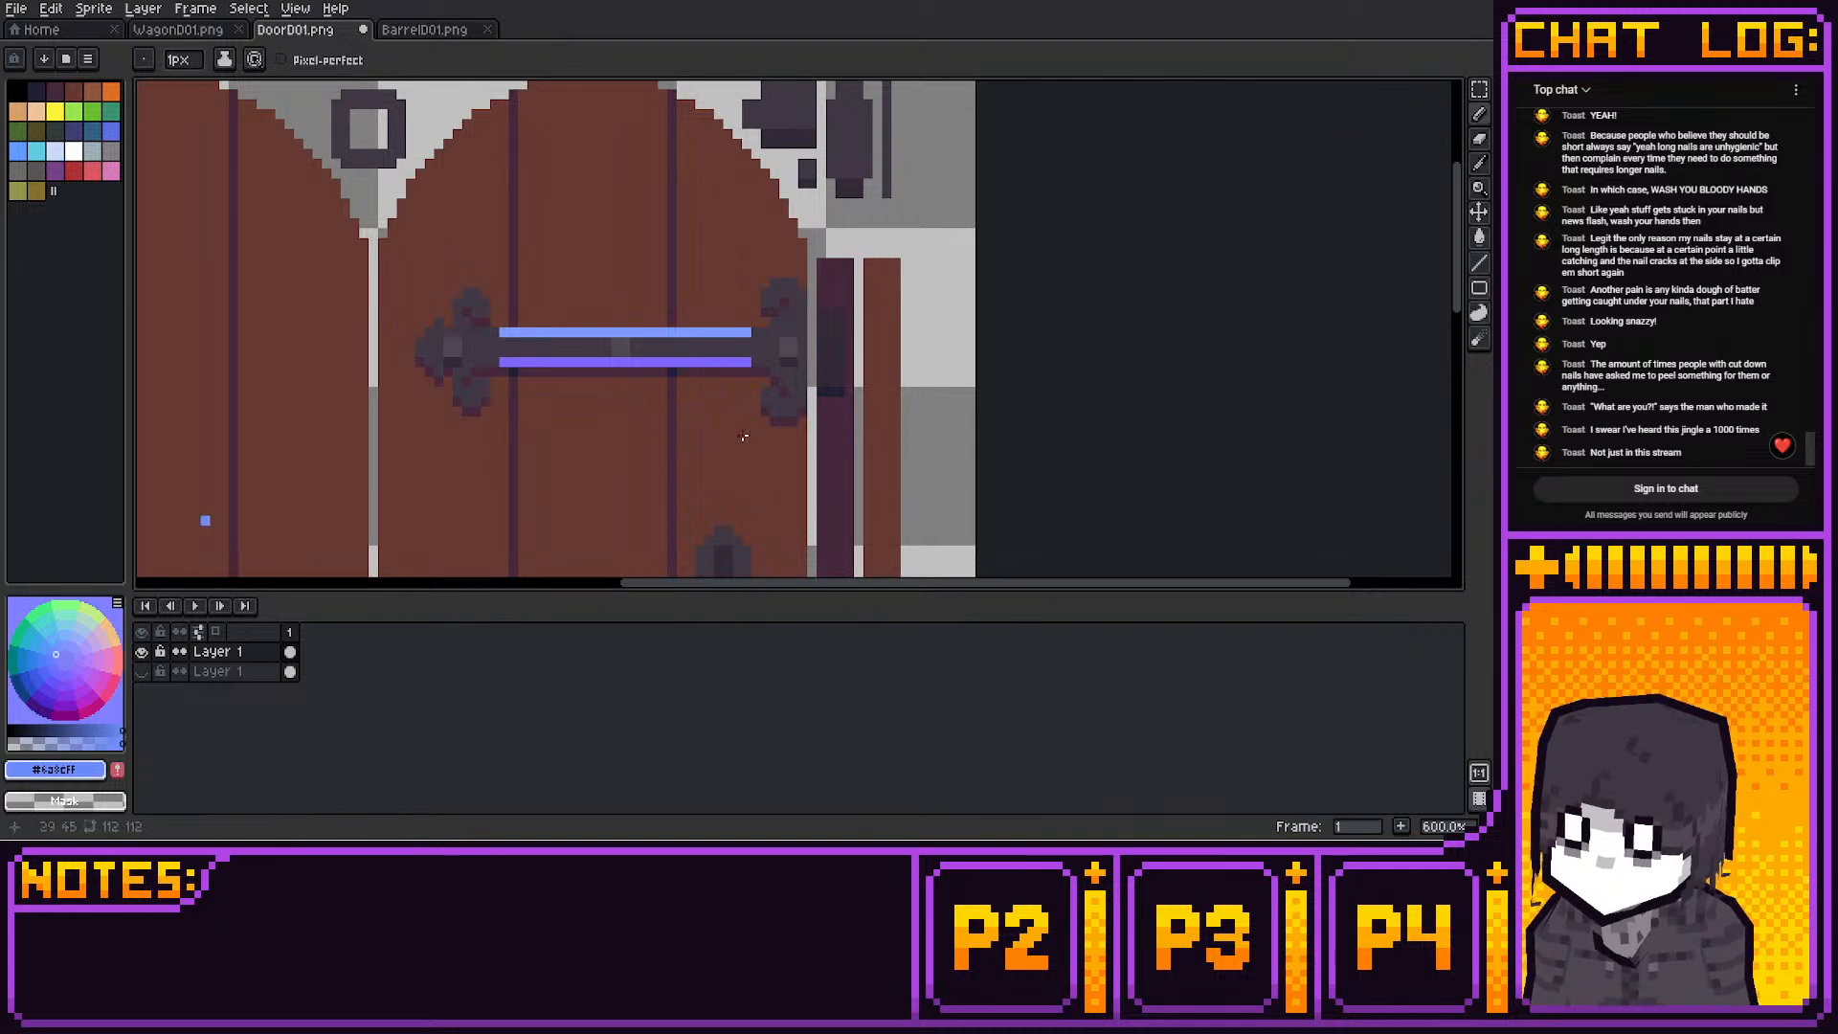
left_click(420, 342)
left_click(61, 649)
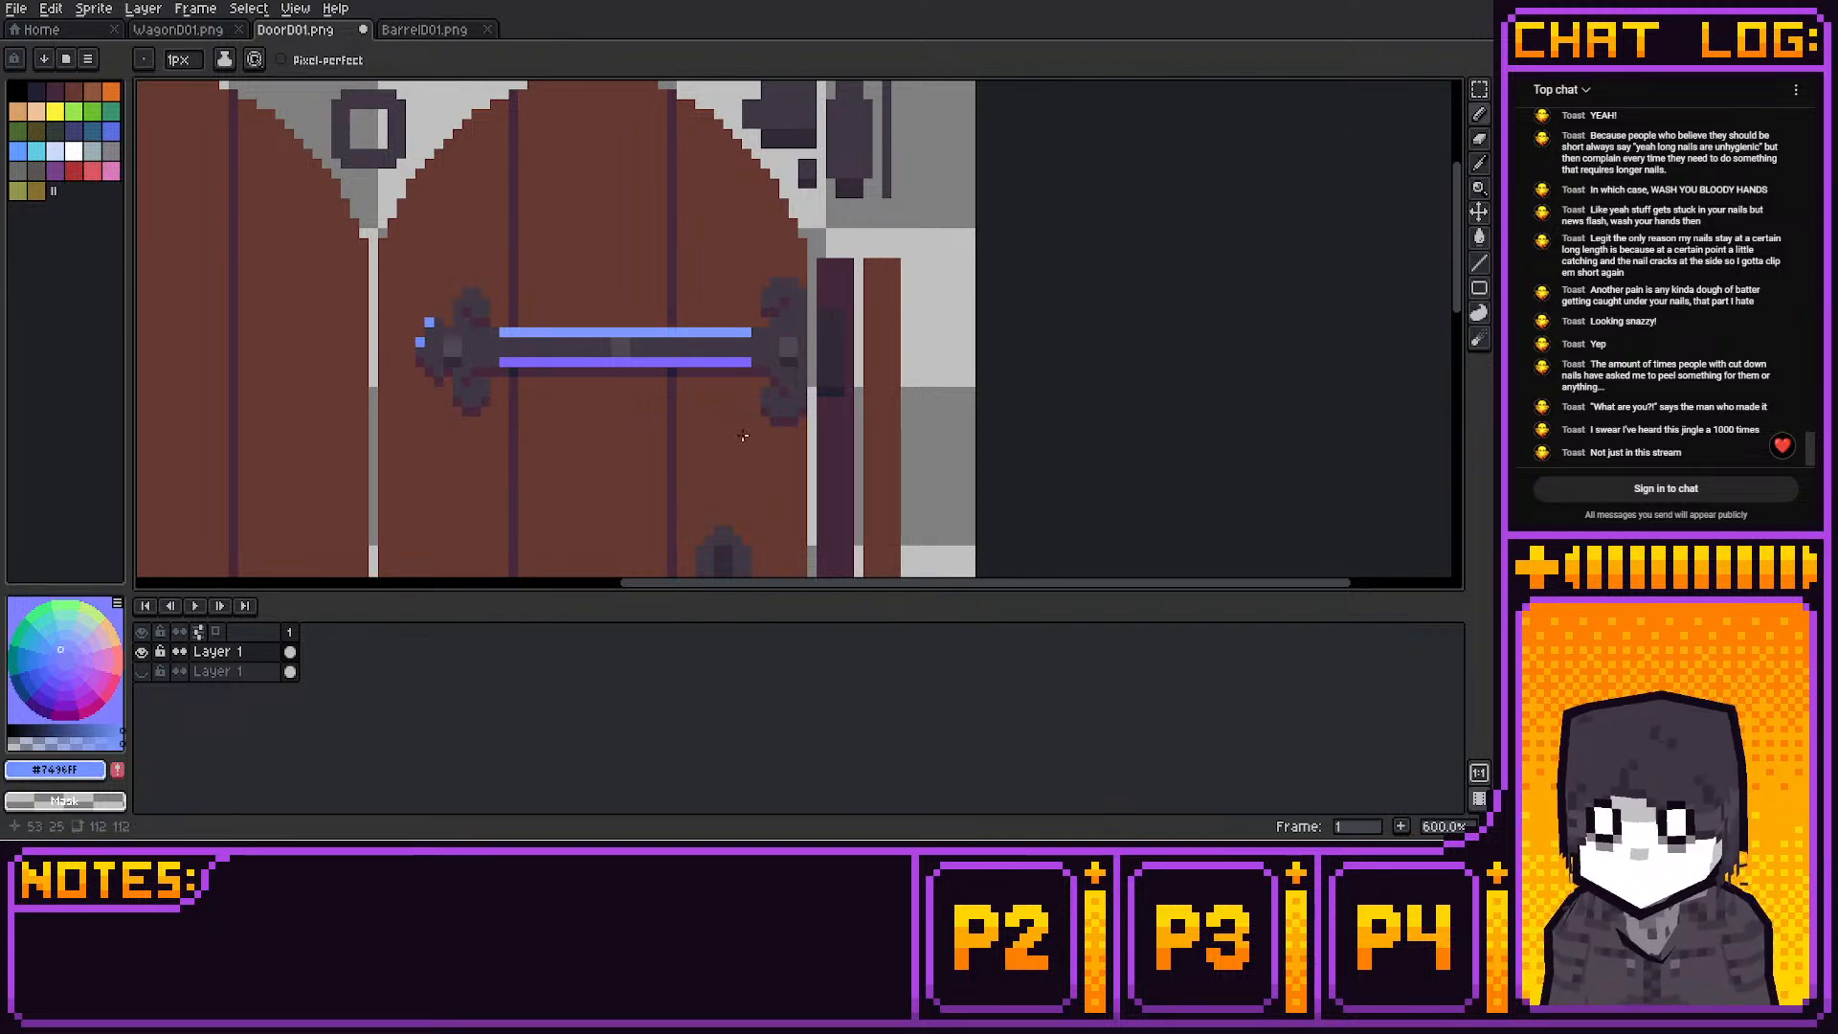
left_click(429, 333)
Paint the lower edge pixels of the hinge's pointed left tip in bluish-violet normal-map shades
left_click(56, 663)
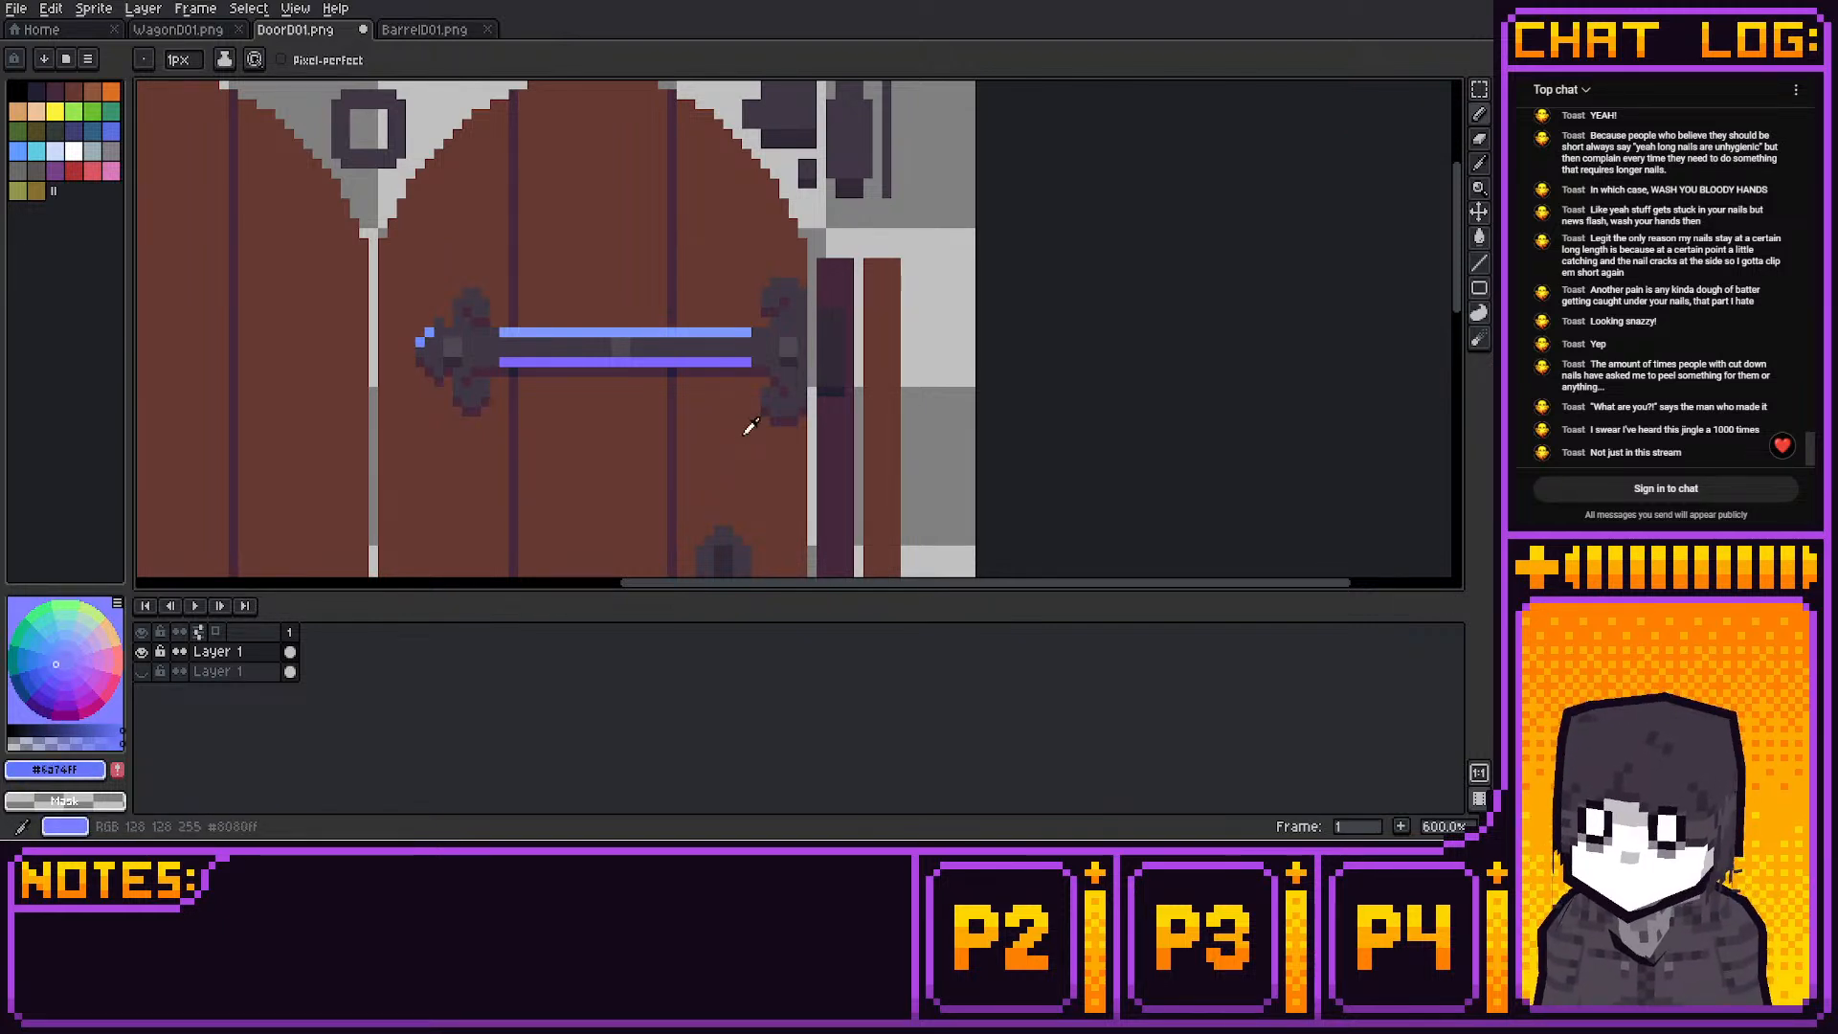
left_click(419, 351)
left_click(60, 670)
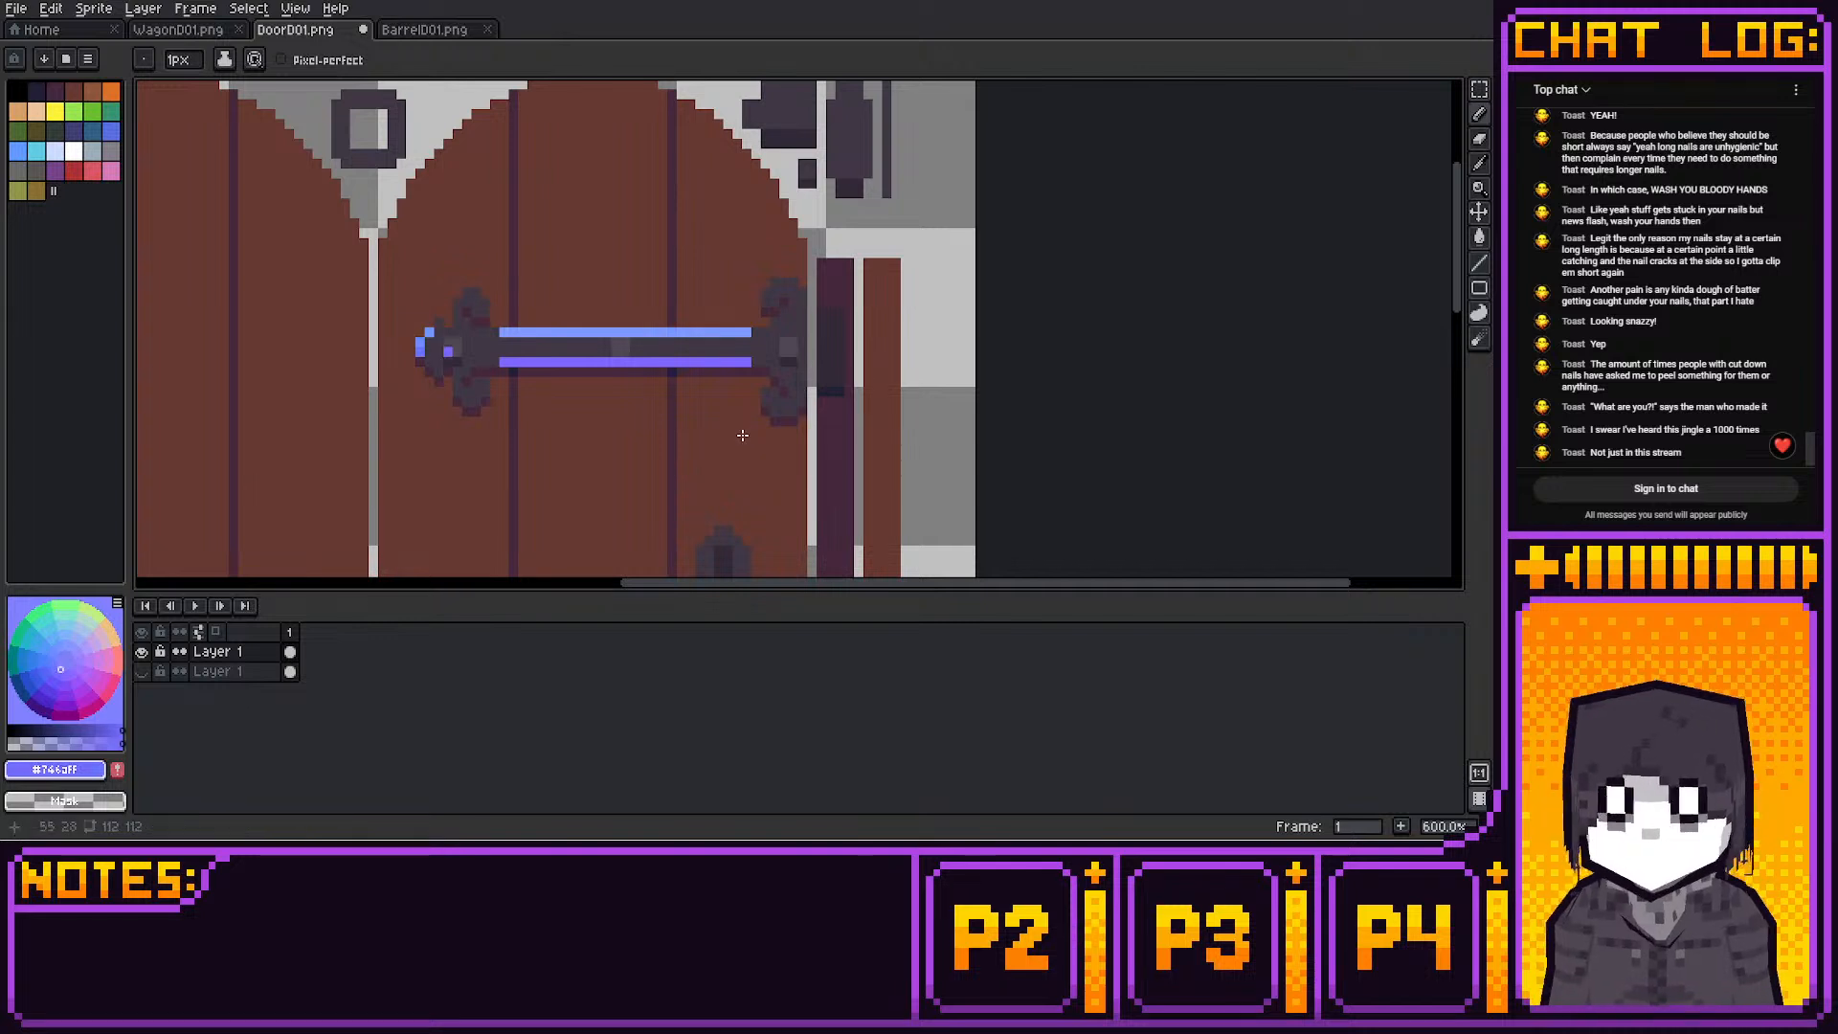
scroll(446, 480, "down", 2)
left_click(65, 659)
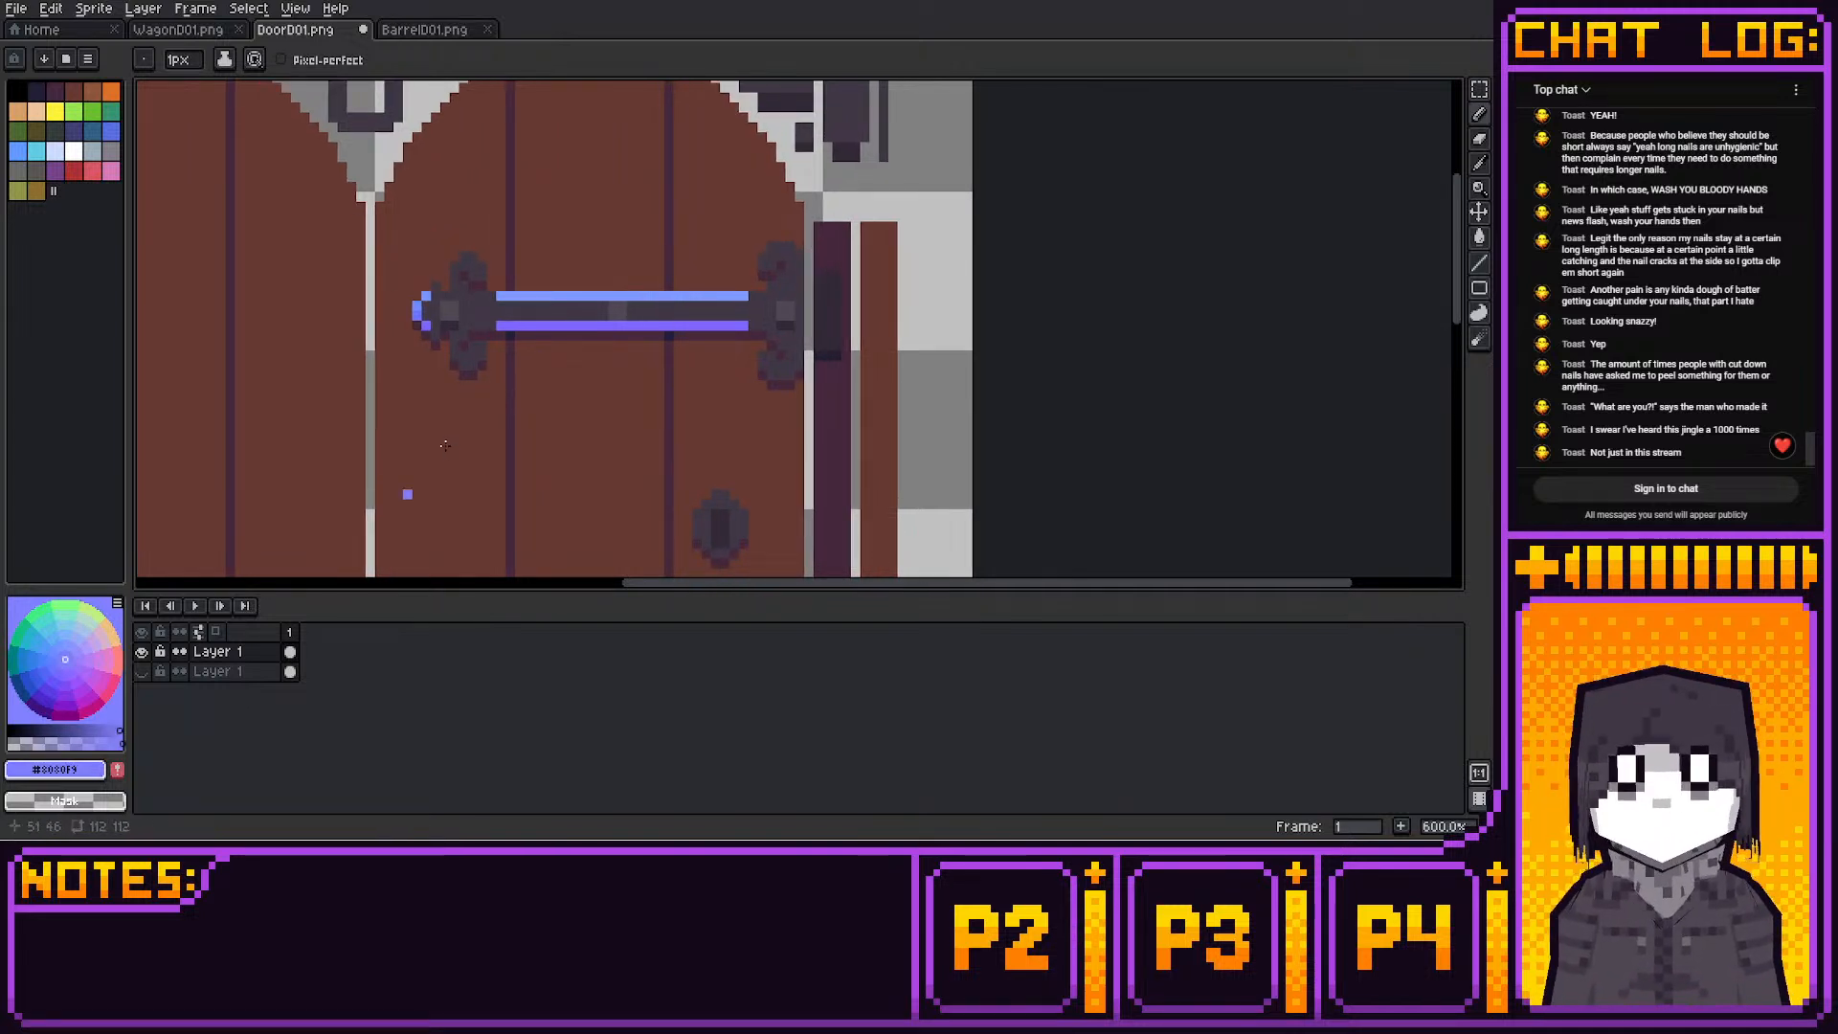
left_click_drag(426, 327, 416, 327)
scroll(447, 447, "up", 2)
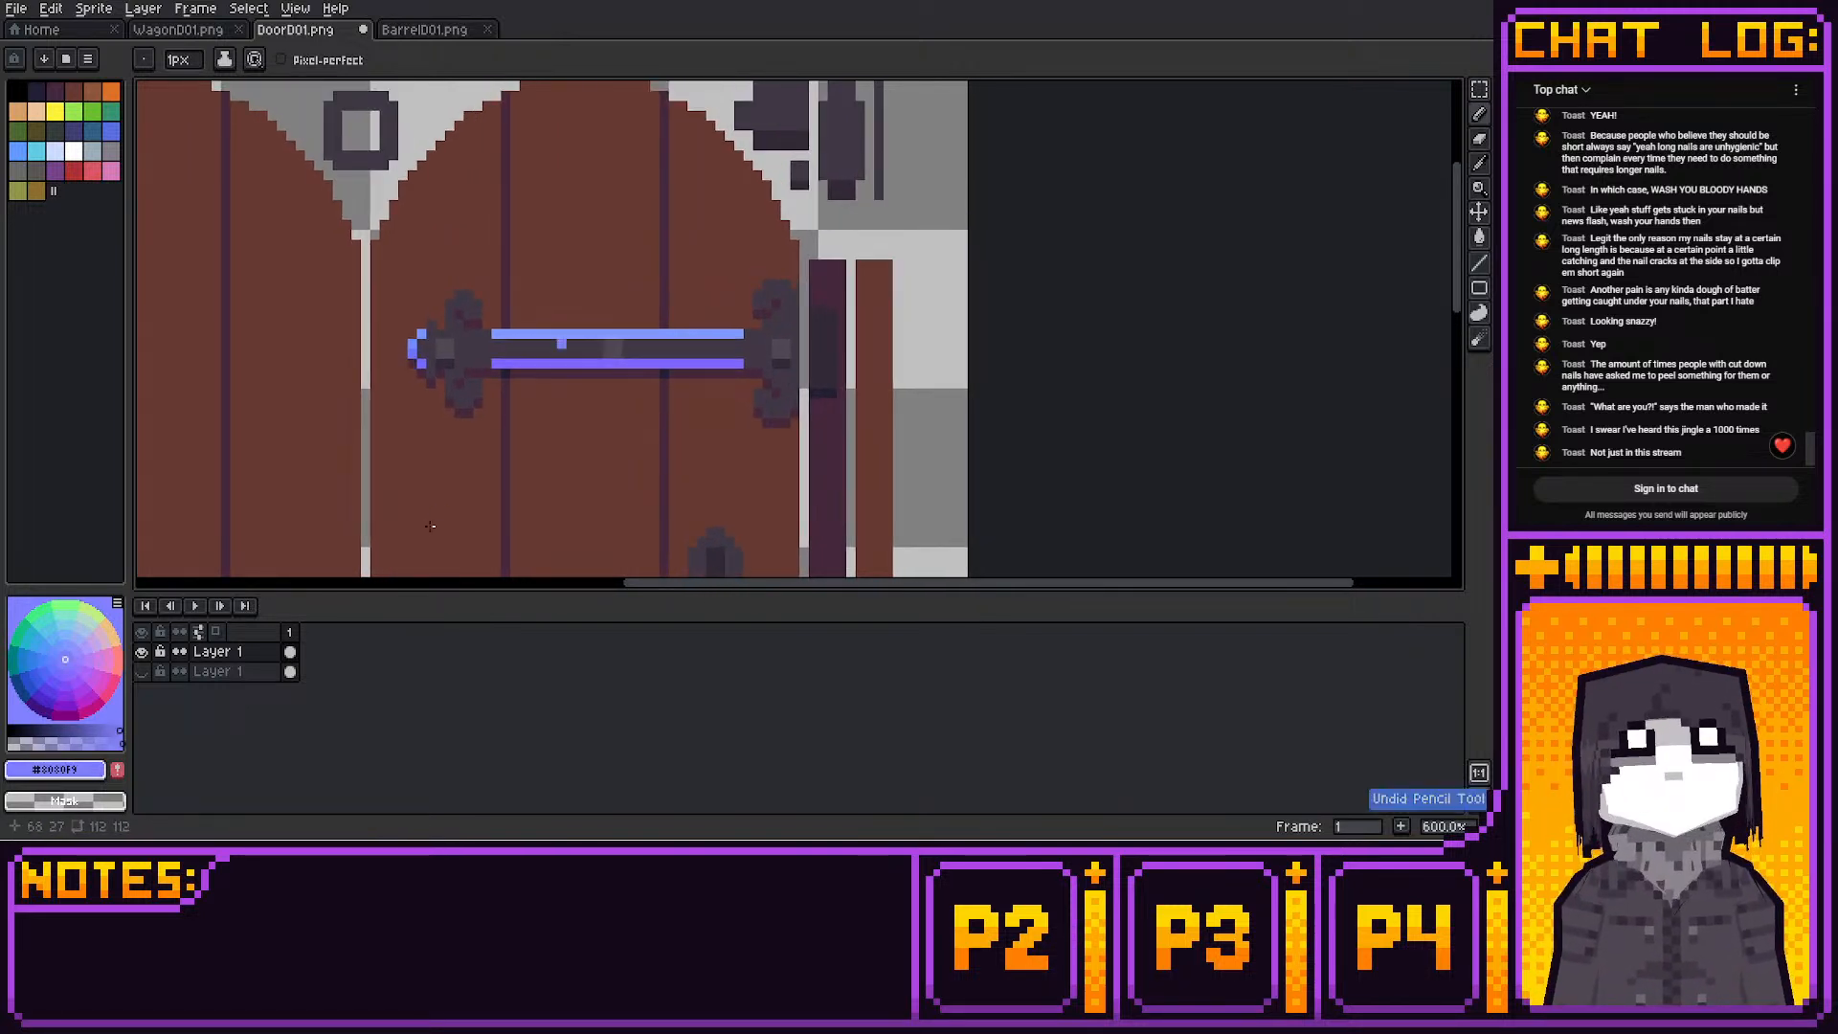
scroll(706, 296, "up", 1)
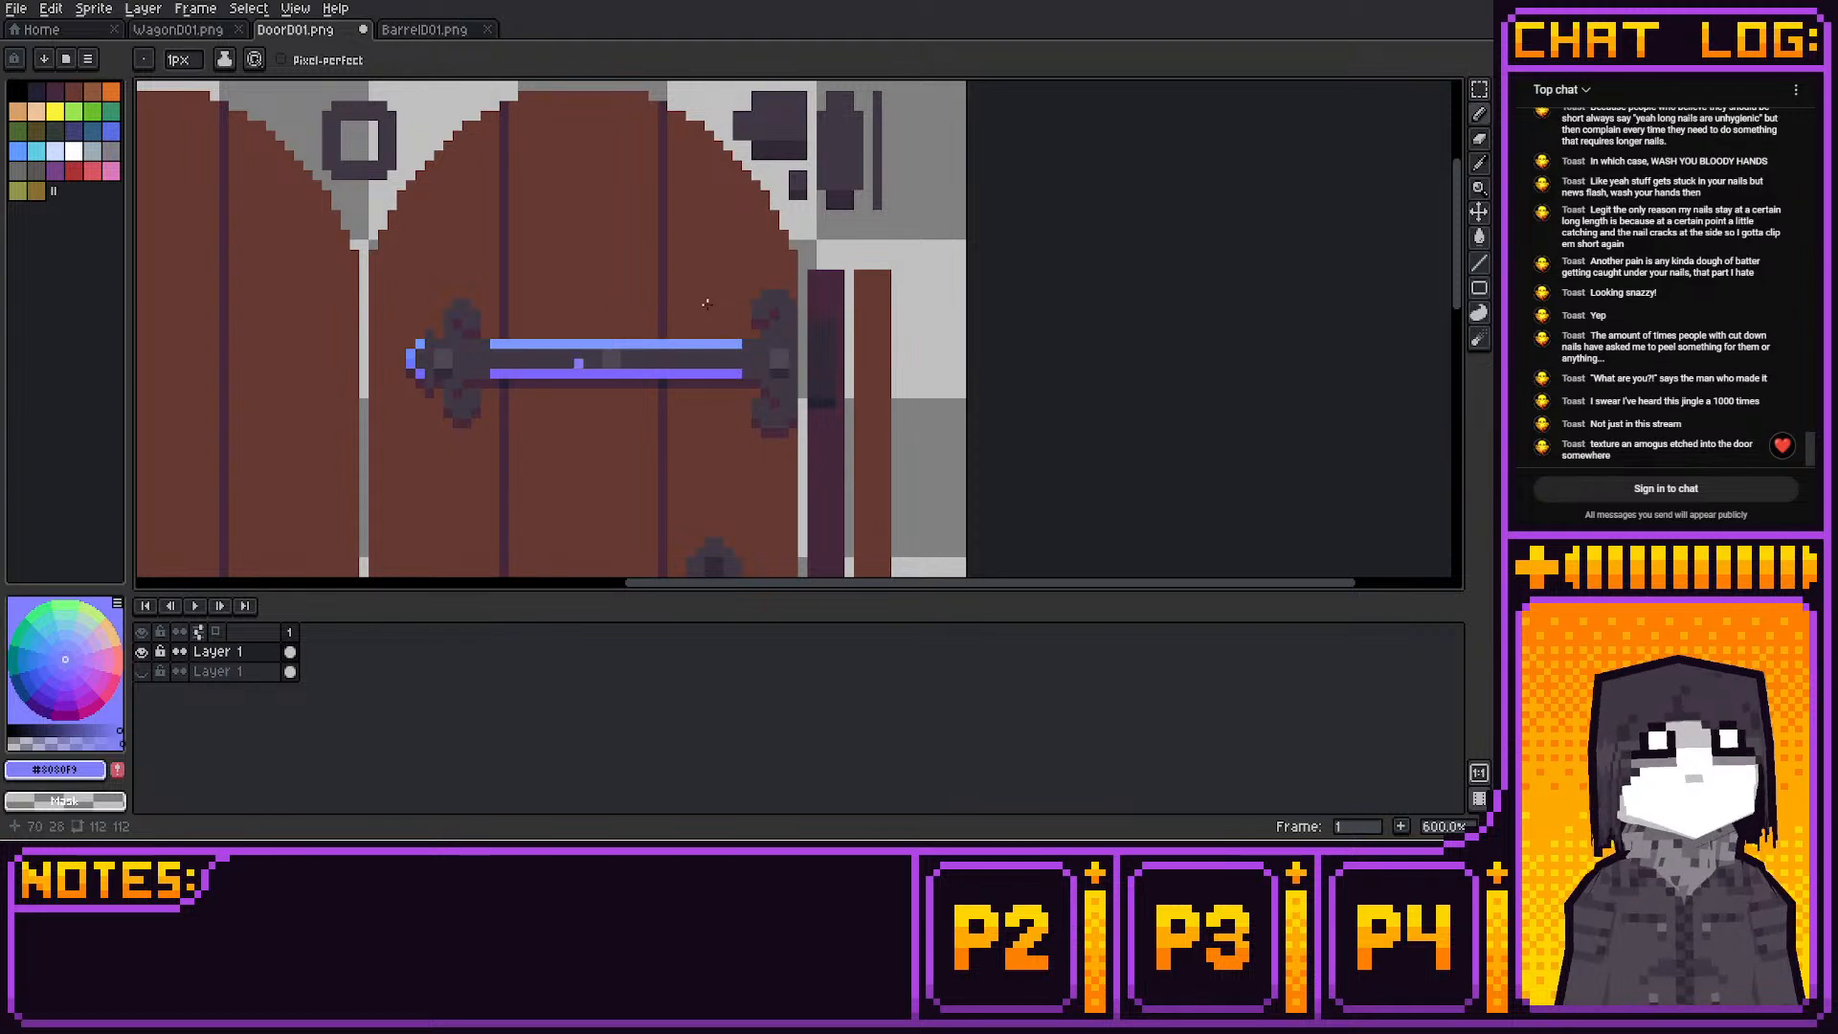
Extend the strap's upper #8099FF line at both ends and paint the right plate's upper curl in normal-map shades from light blue to violet
left_click(65, 648)
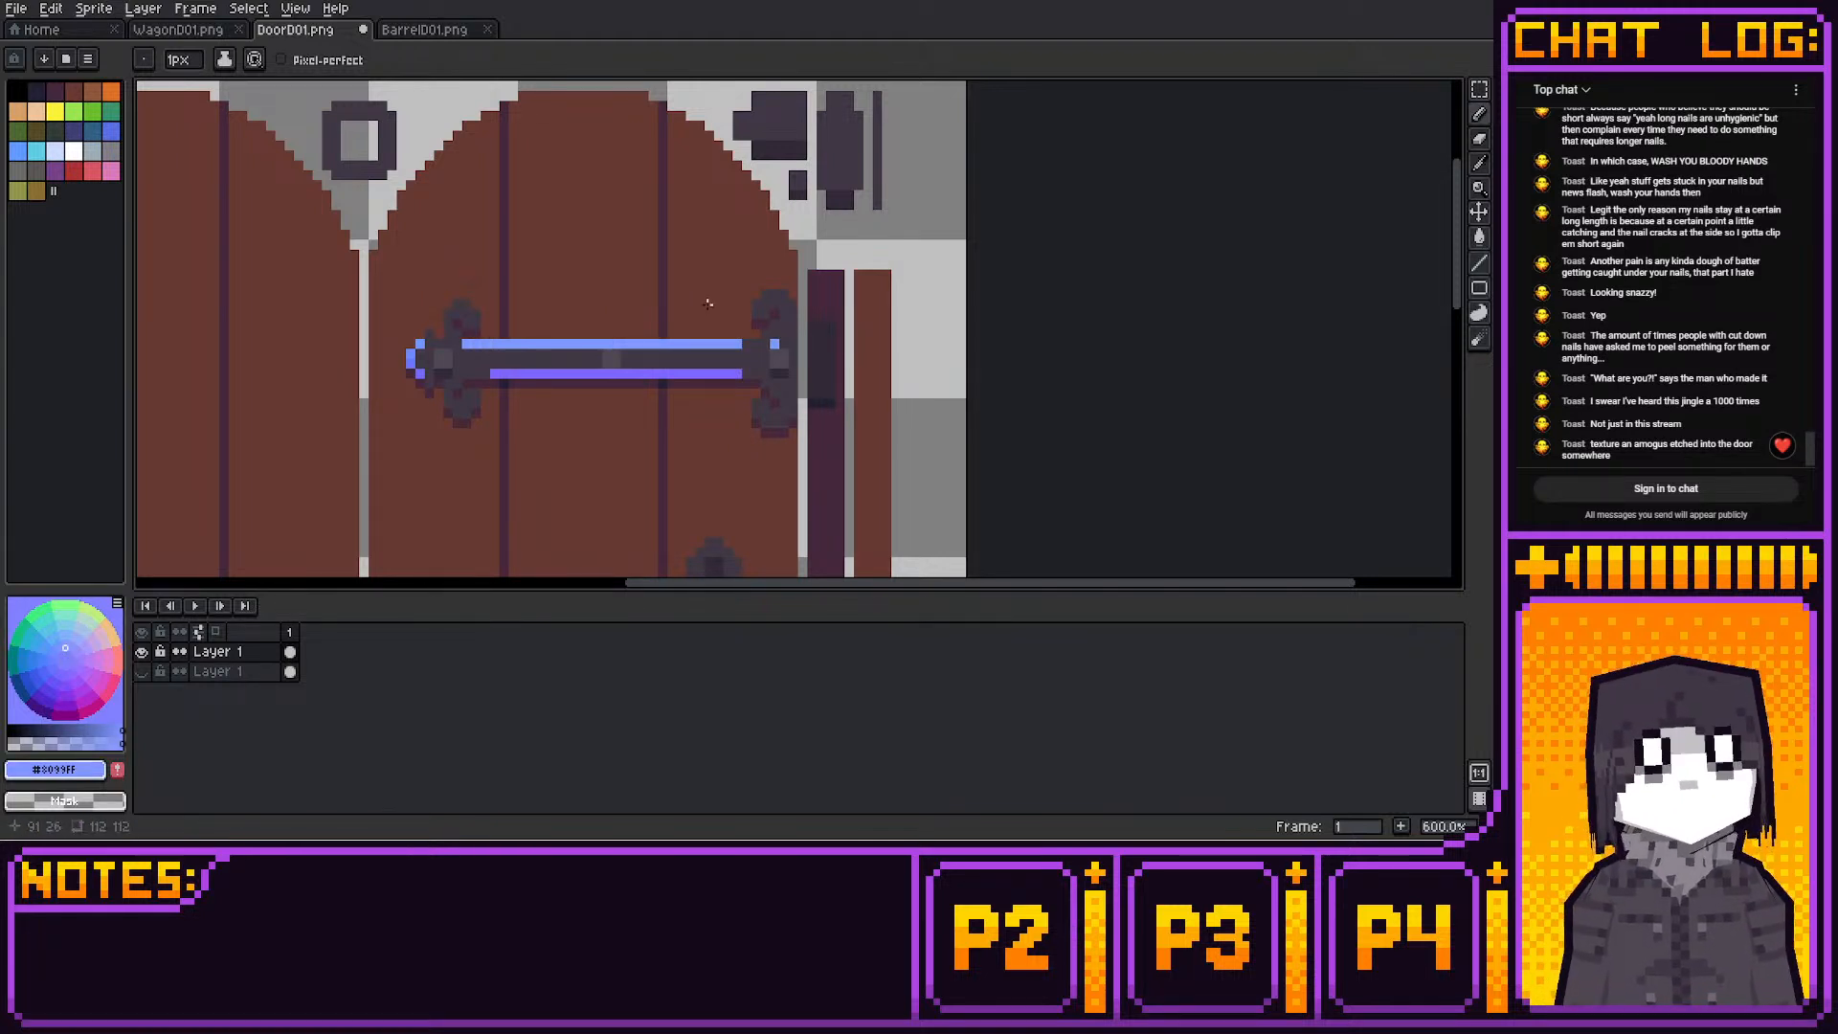
left_click_drag(758, 343, 746, 344)
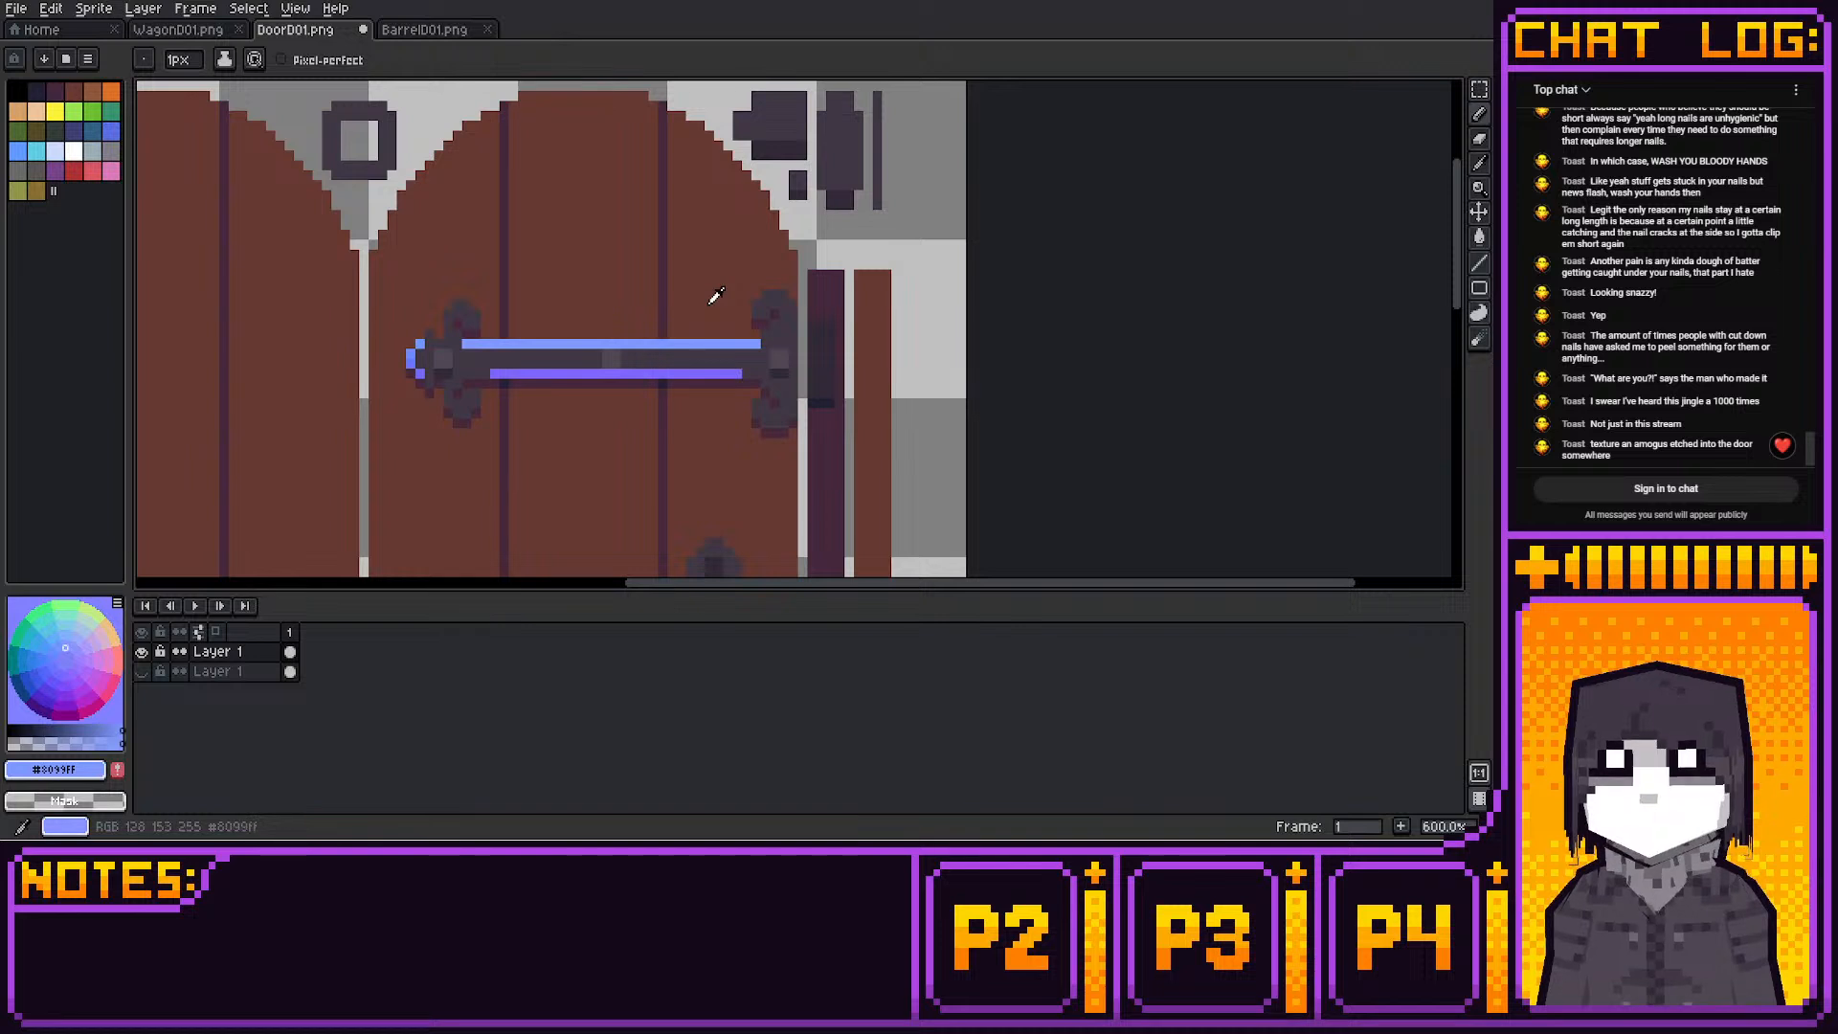
left_click(710, 304, "alt")
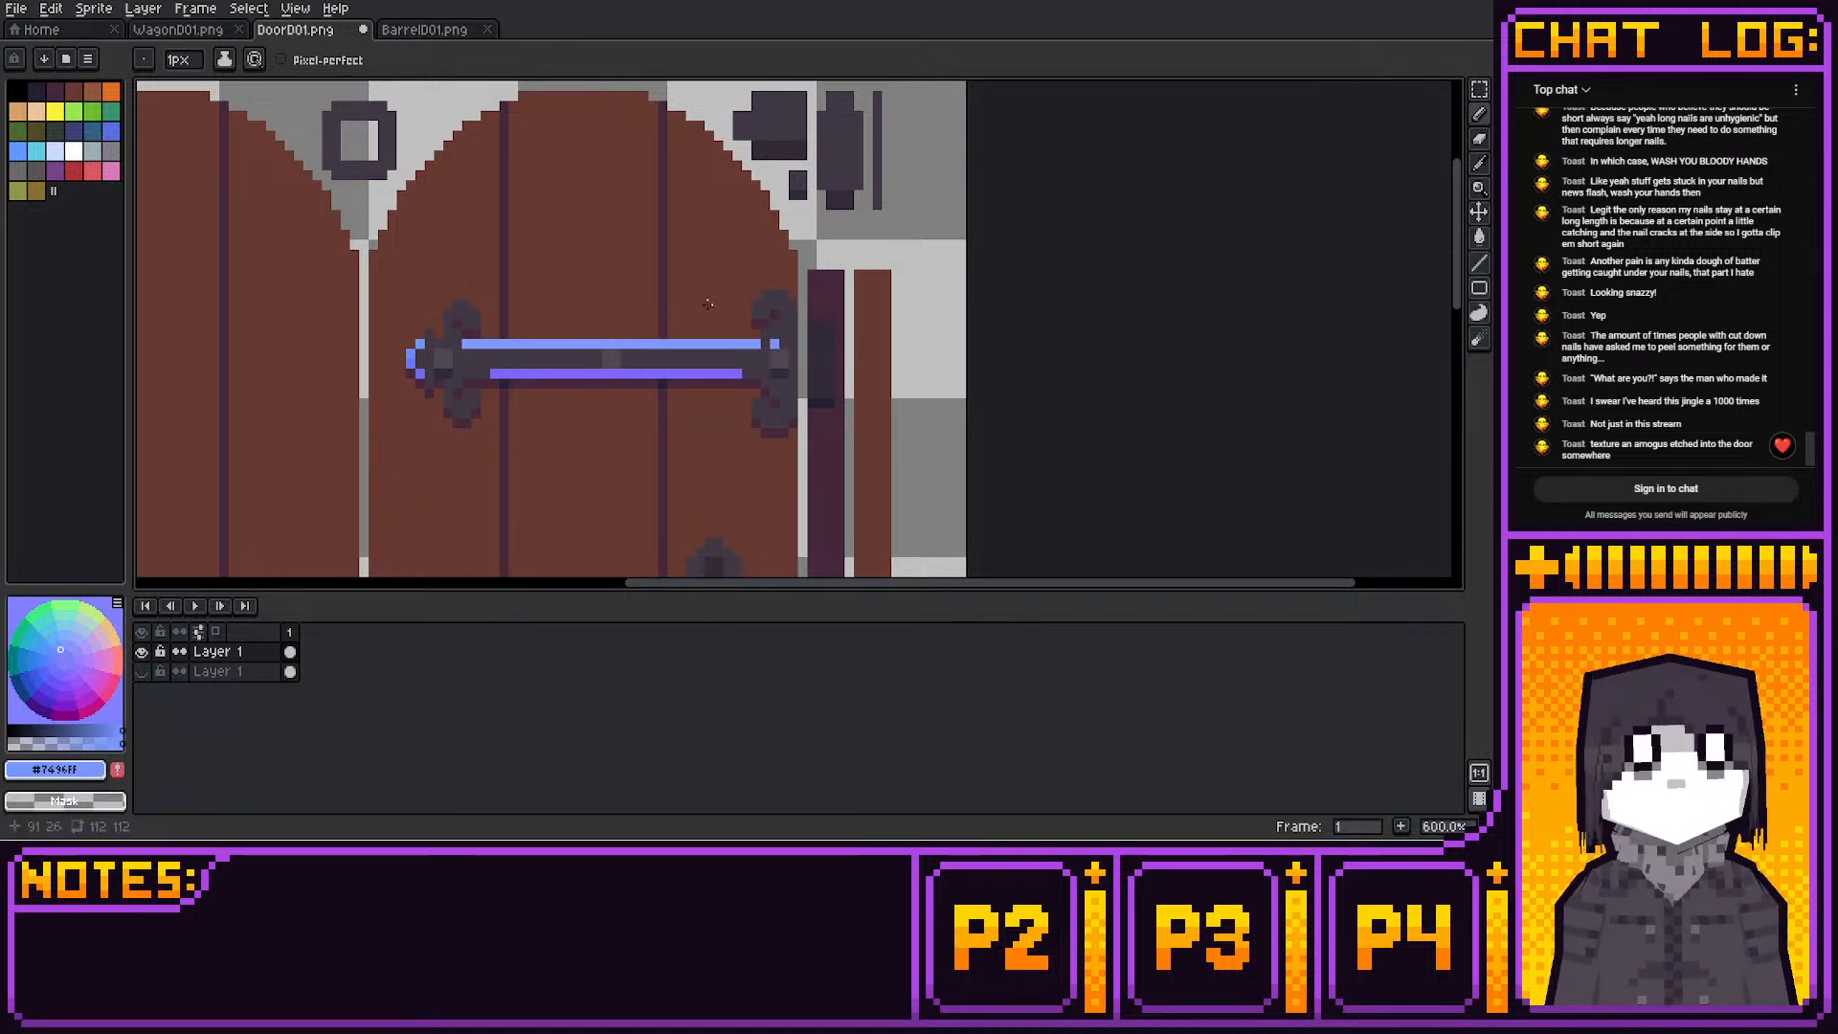
left_click(56, 655)
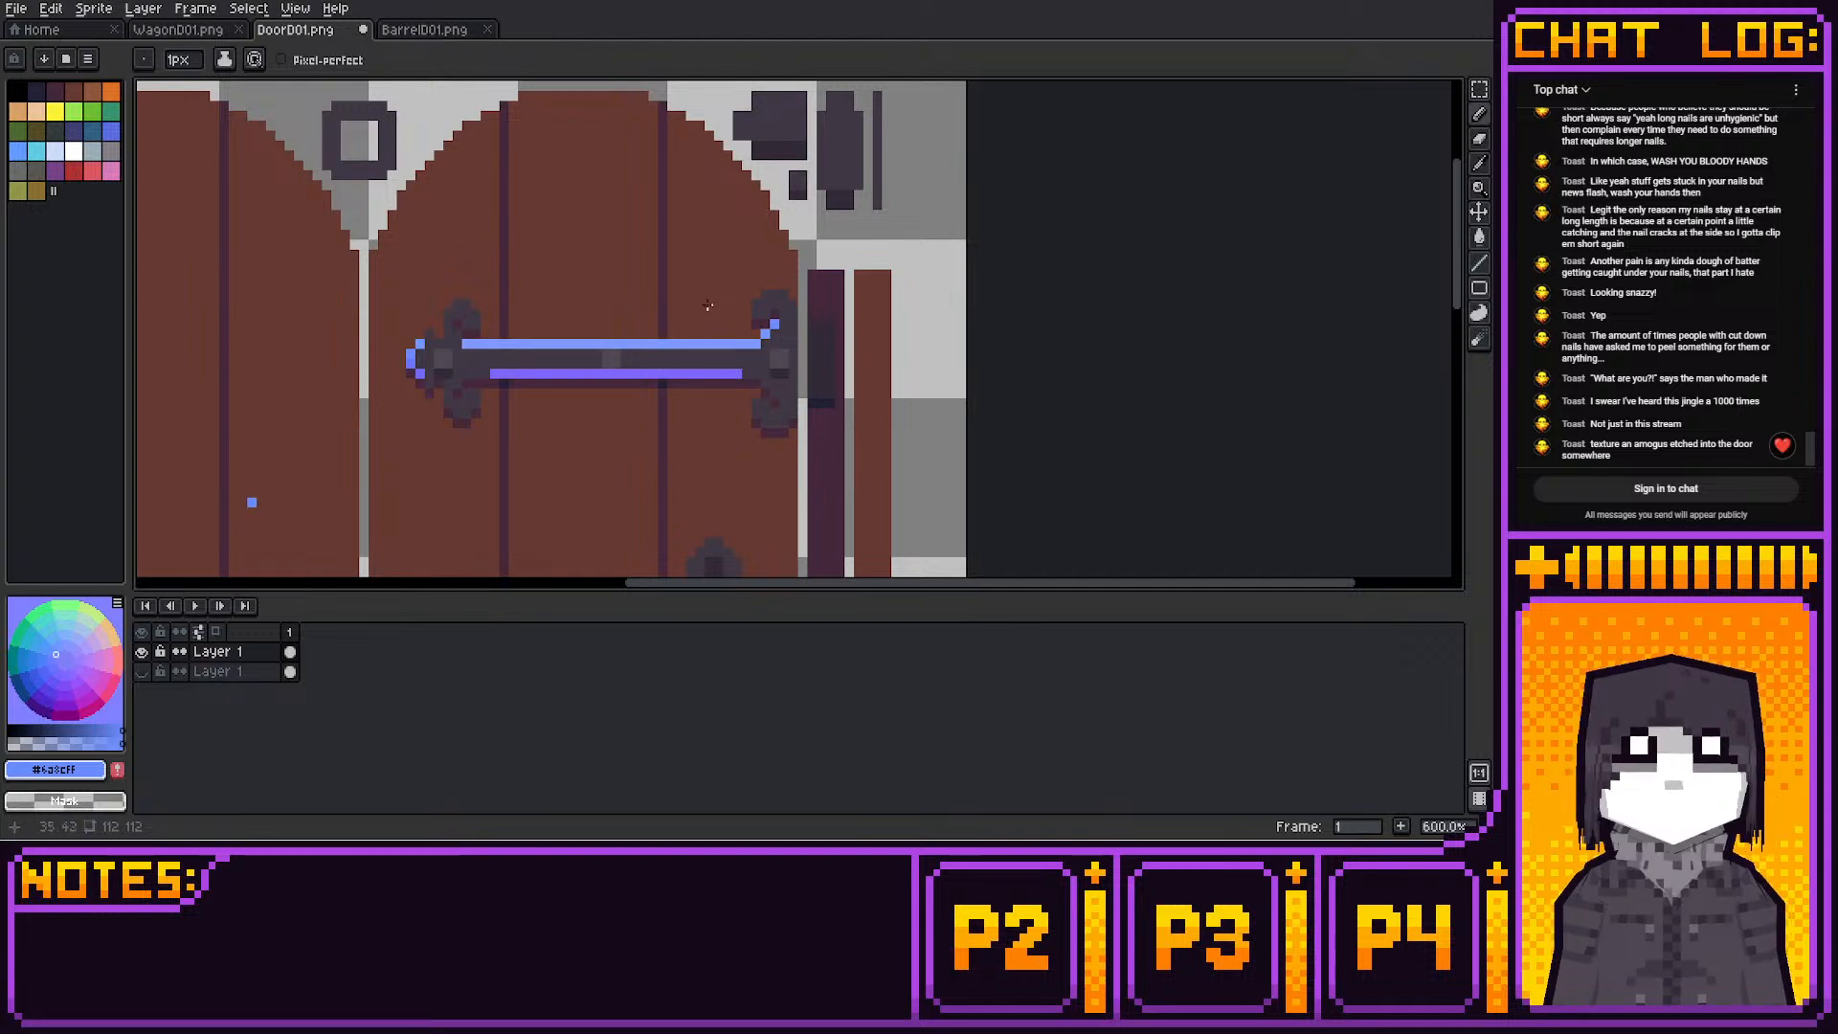
left_click(55, 659)
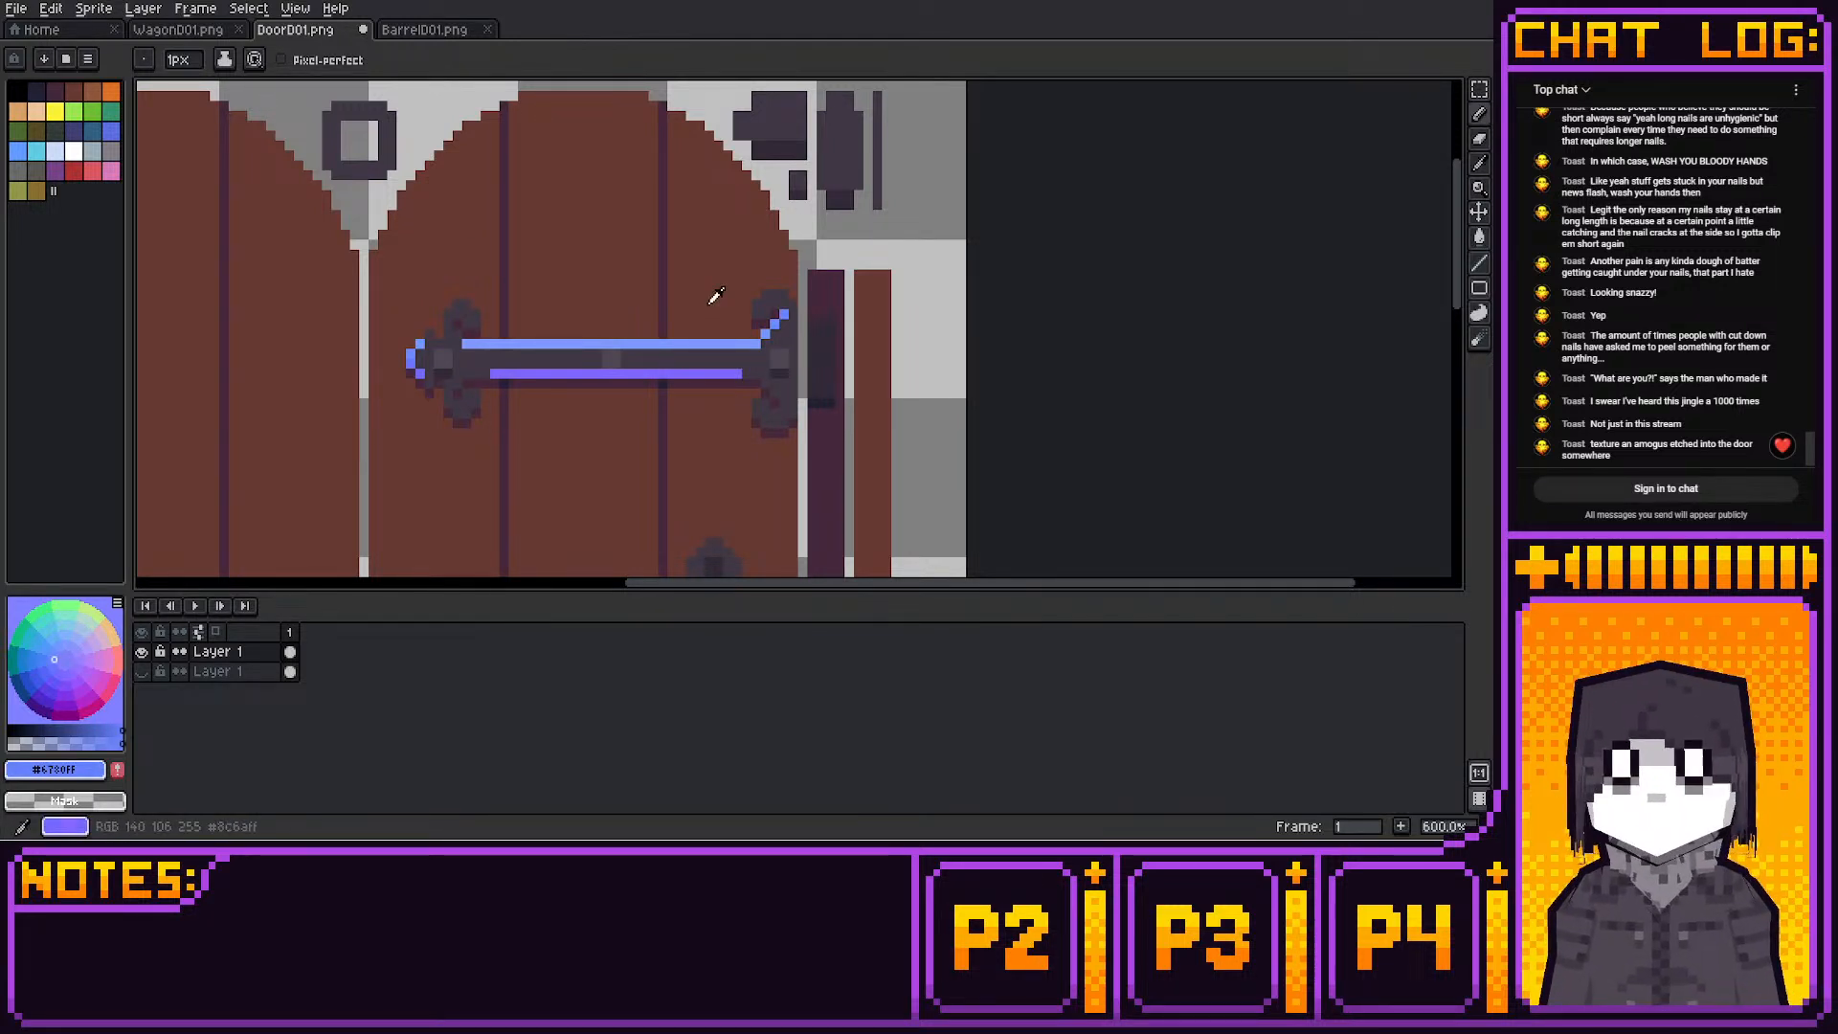
left_click(65, 671)
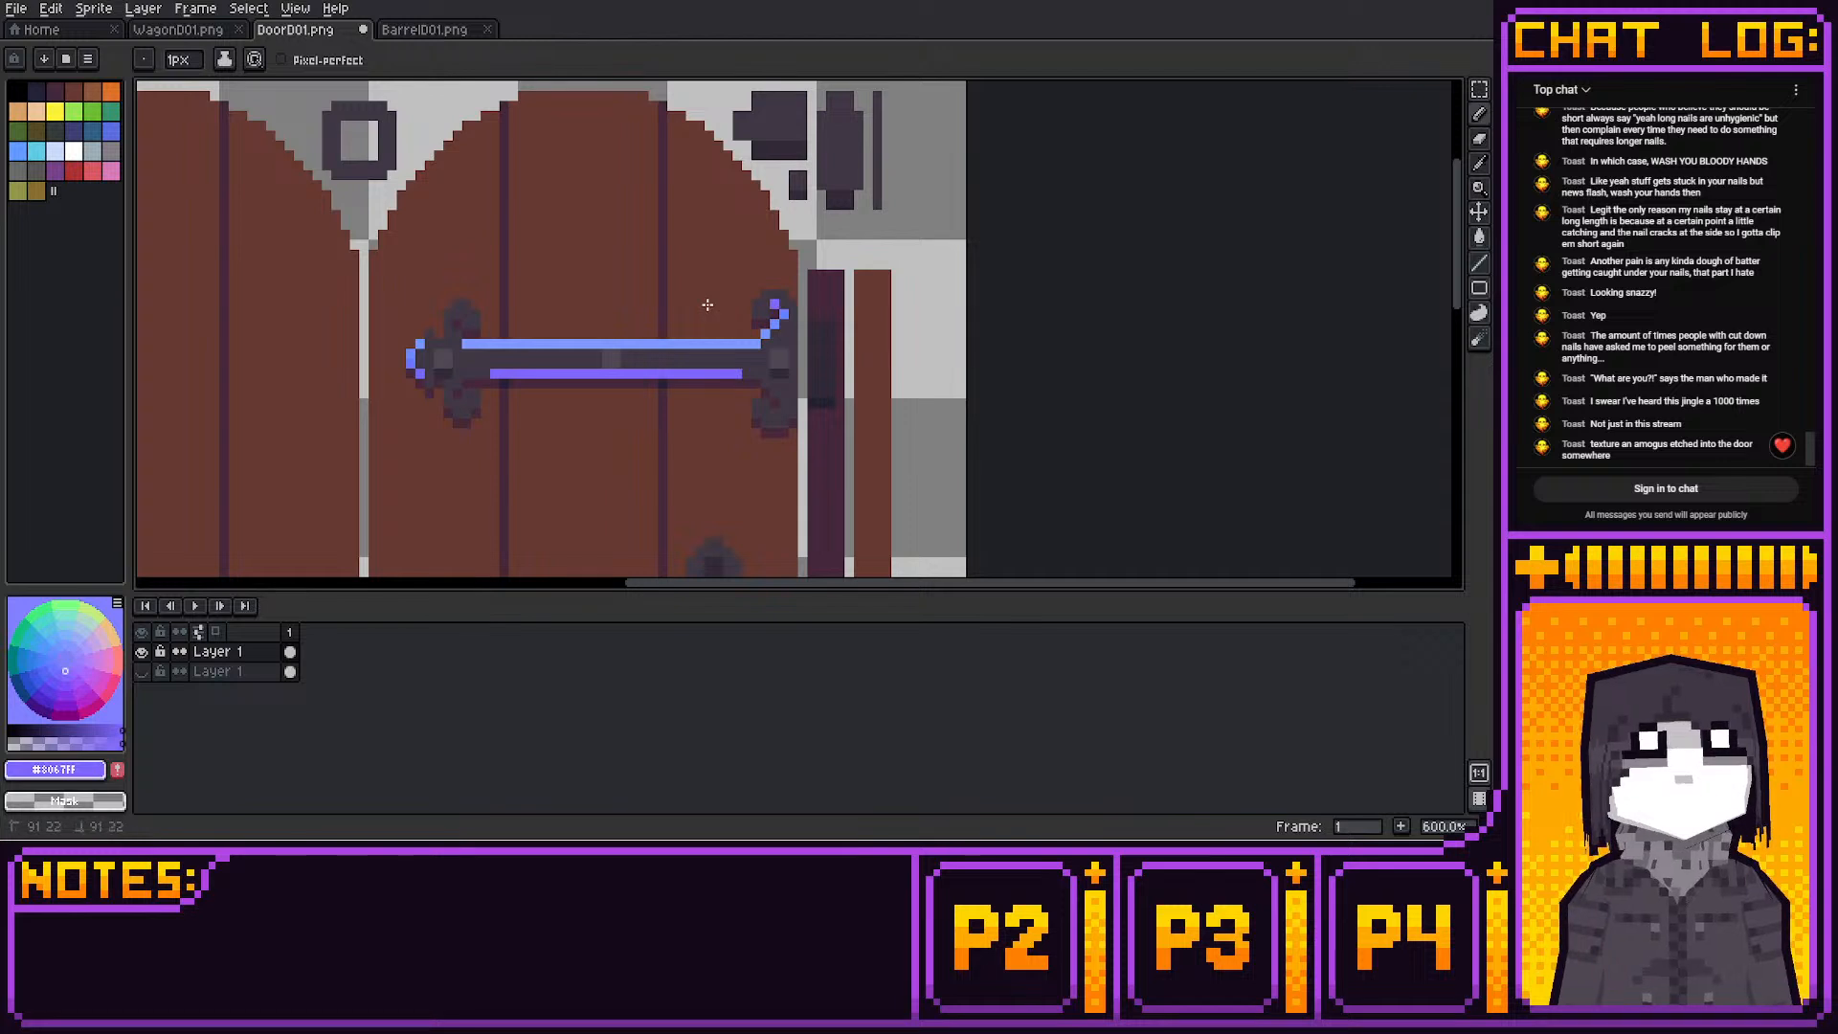
left_click(716, 296, "alt")
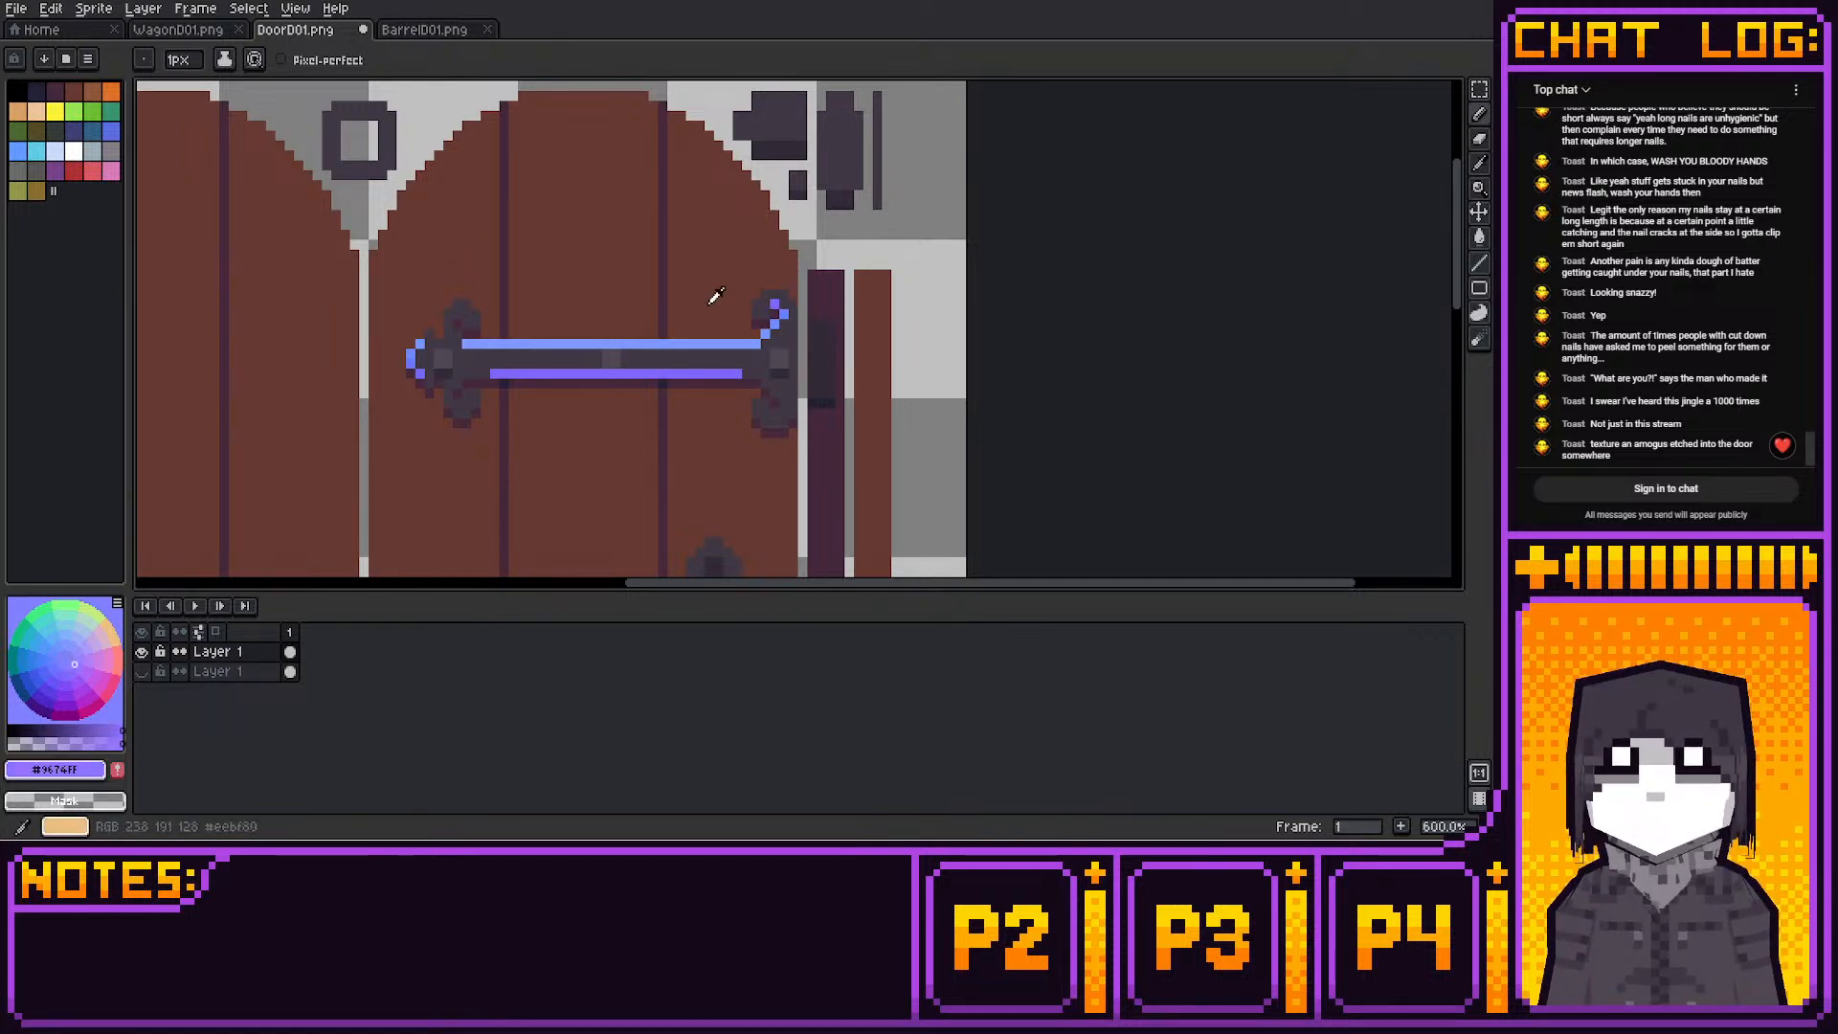
mouse_move(716, 295)
middle_mouse_down()
mouse_move(816, 369)
mouse_move(808, 338)
middle_mouse_up()
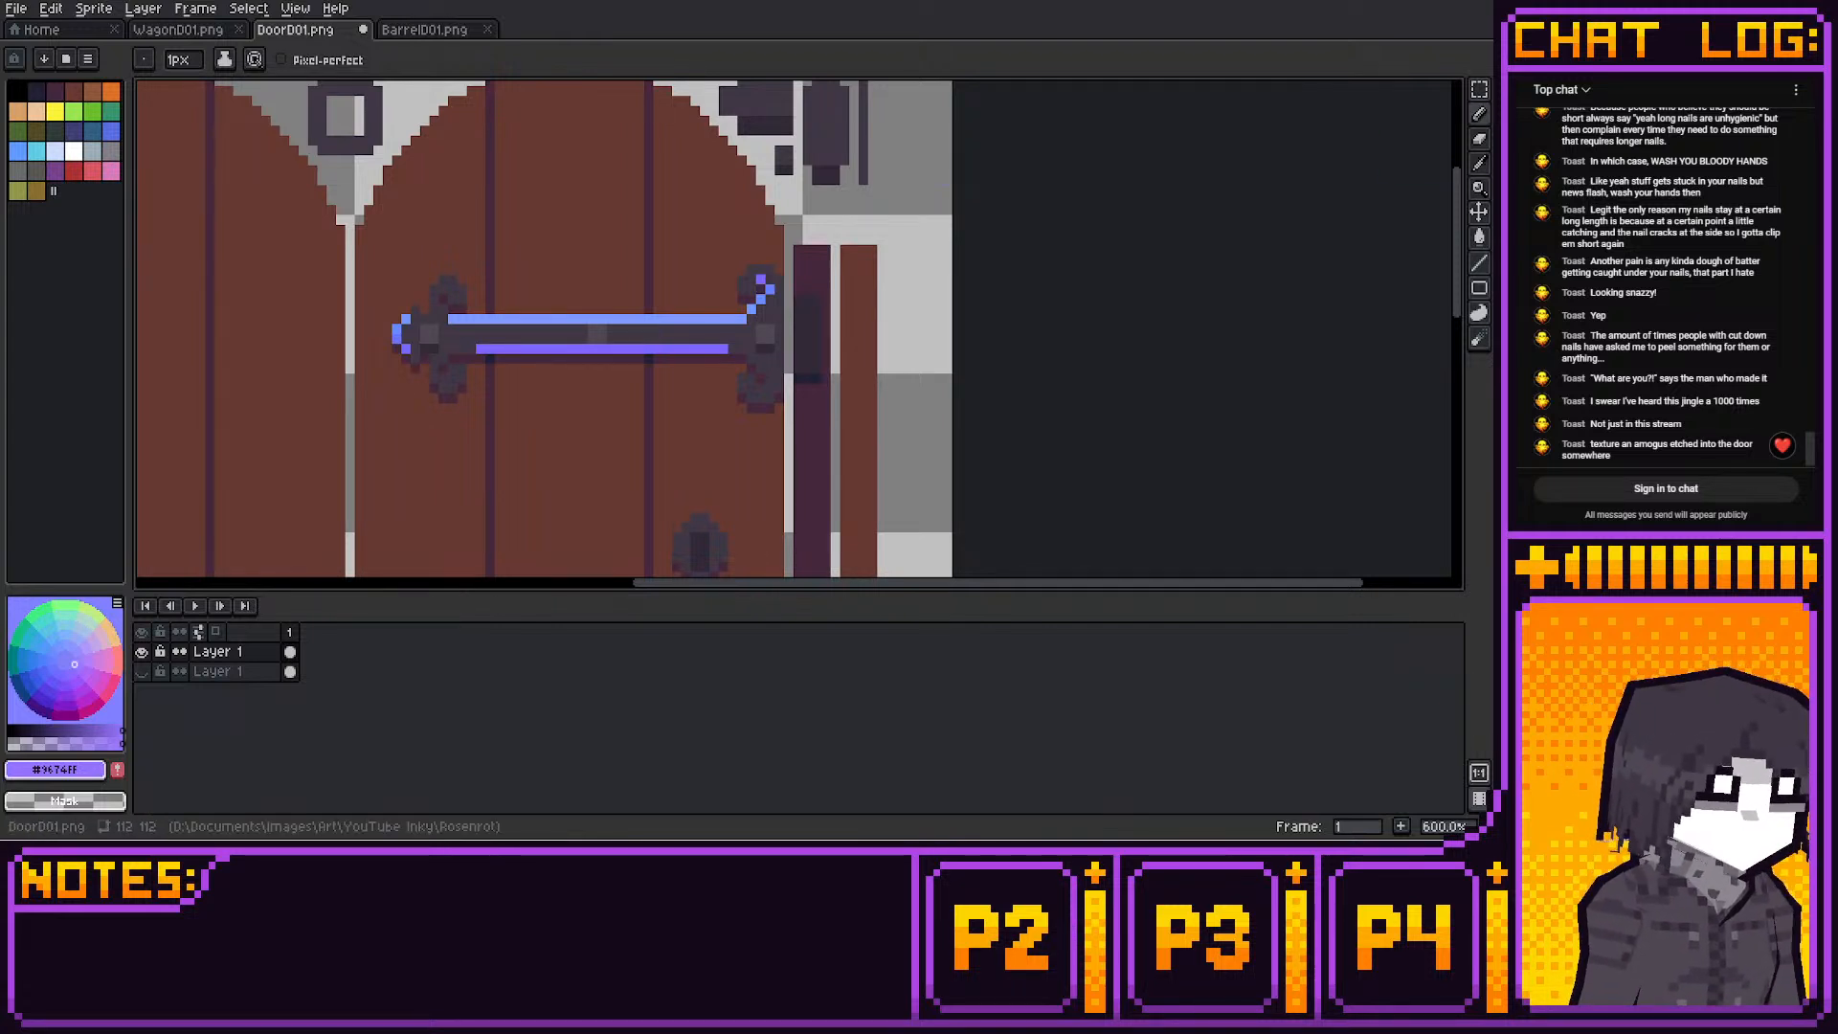
Paint diagonal pixels on the right plate's lower curl in light violet-blue shades and extend the strap's lower #8067FF line to the plate
mouse_move(1059, 211)
middle_mouse_down()
mouse_move(1038, 137)
mouse_move(995, 207)
middle_mouse_up()
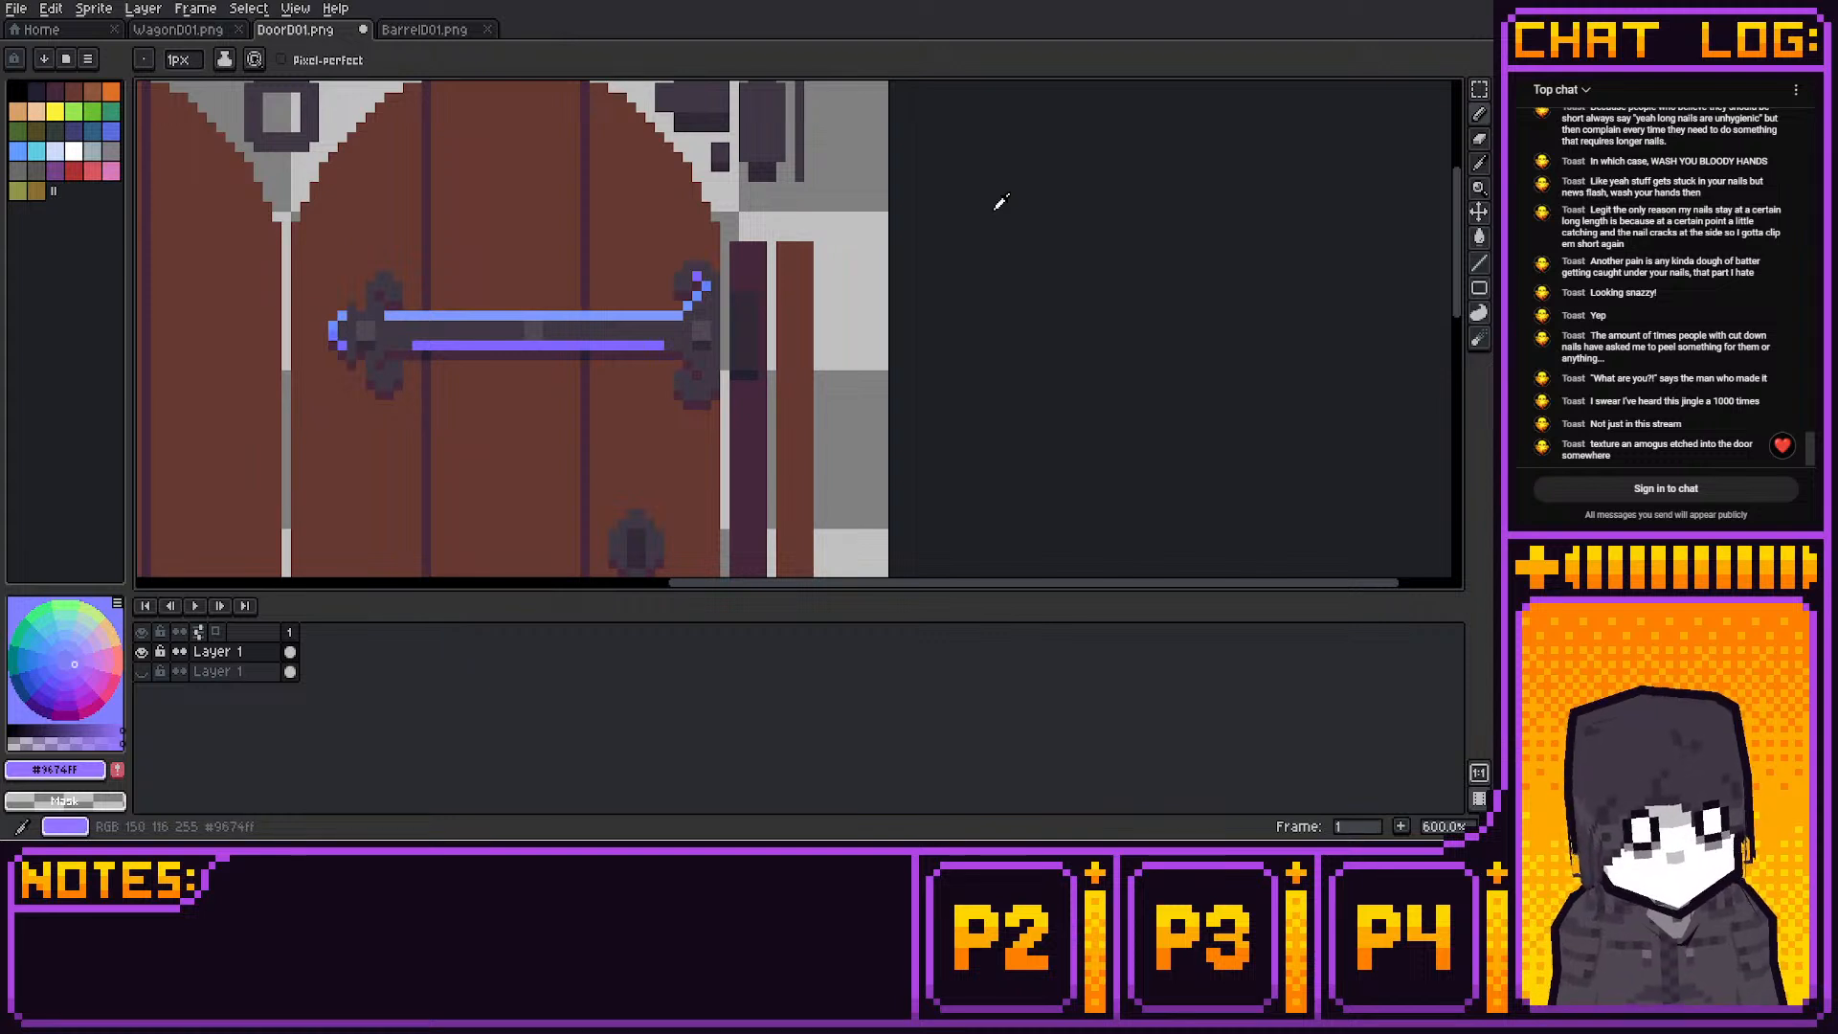
left_click(76, 660)
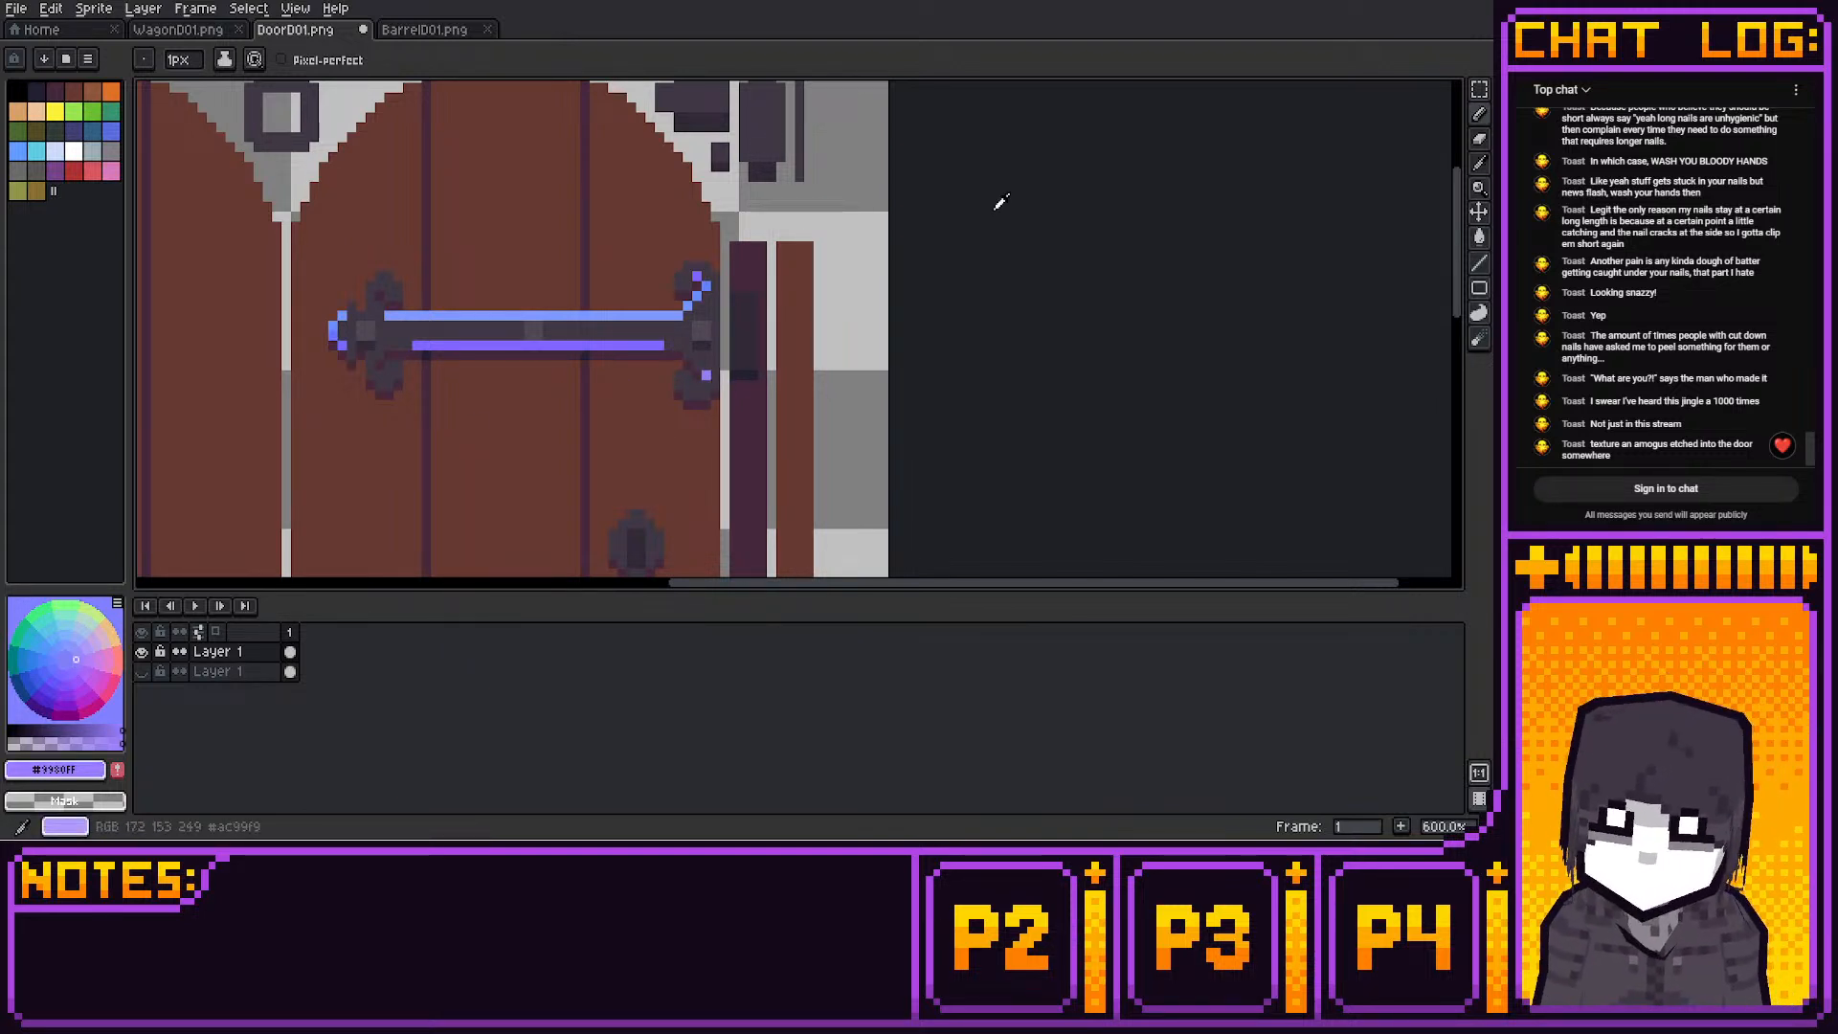
left_click(74, 655)
left_click(697, 366)
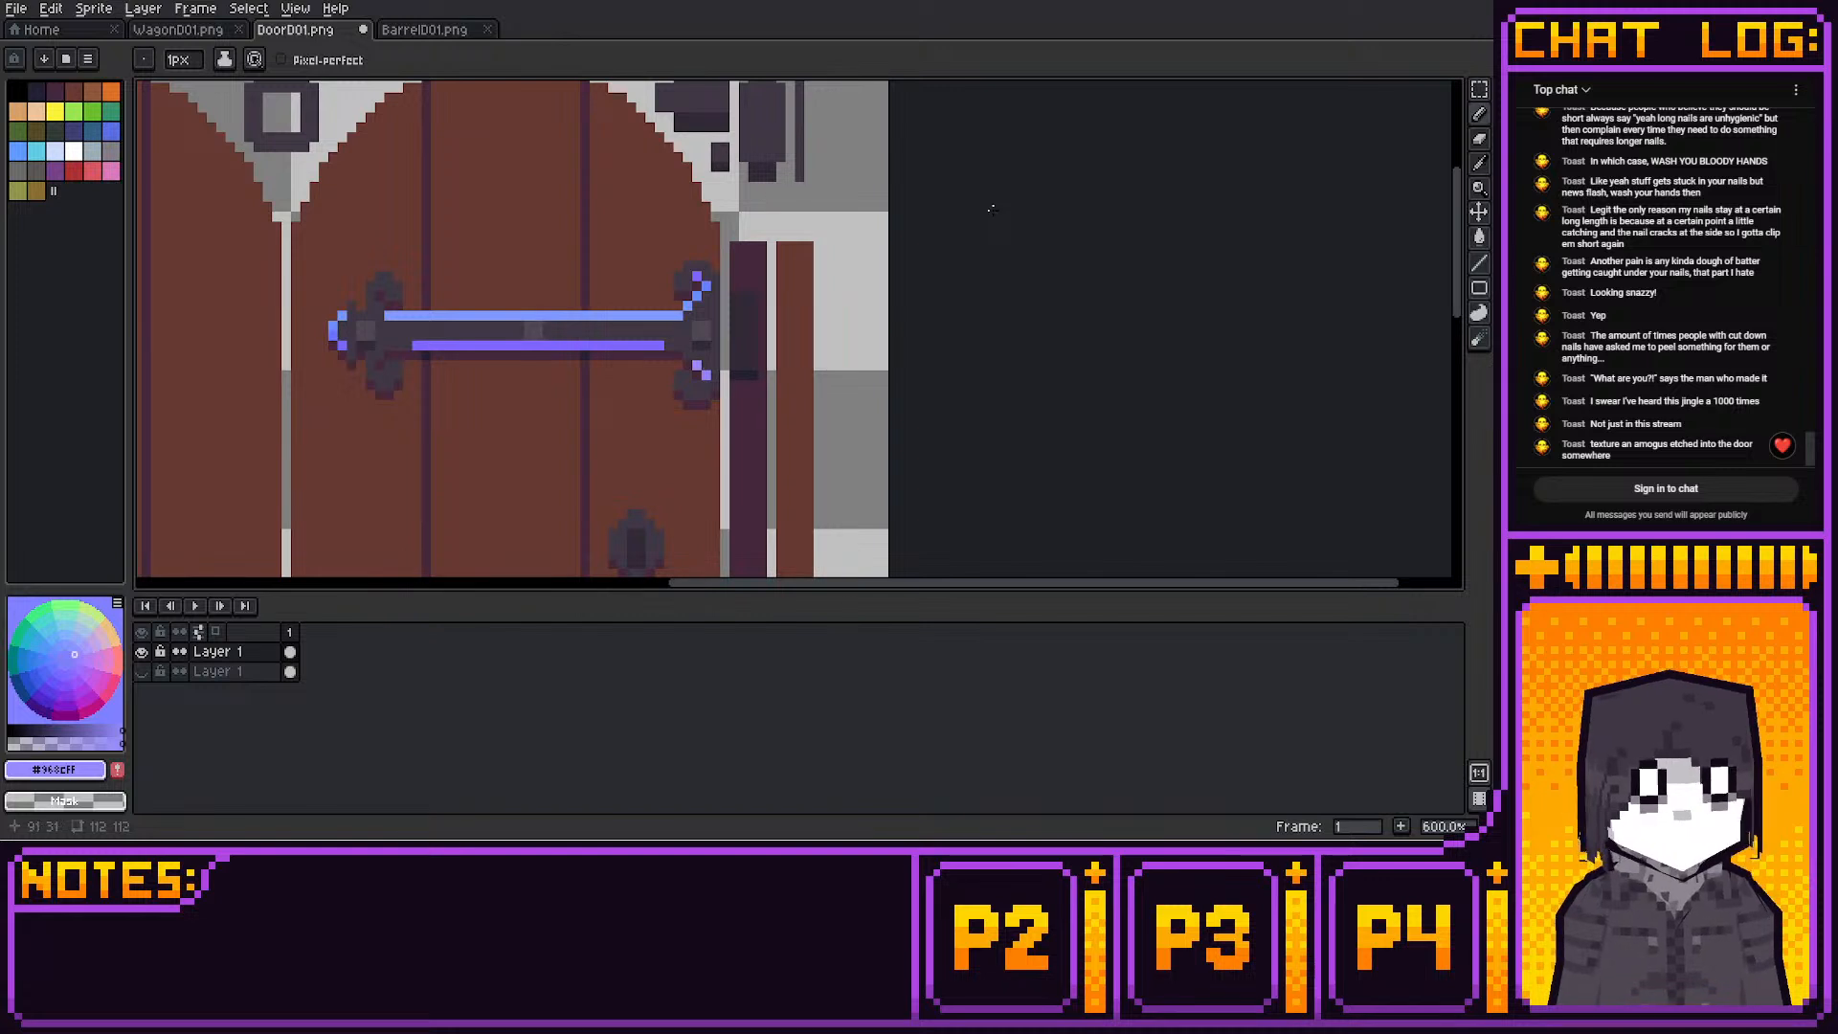
left_click(70, 650)
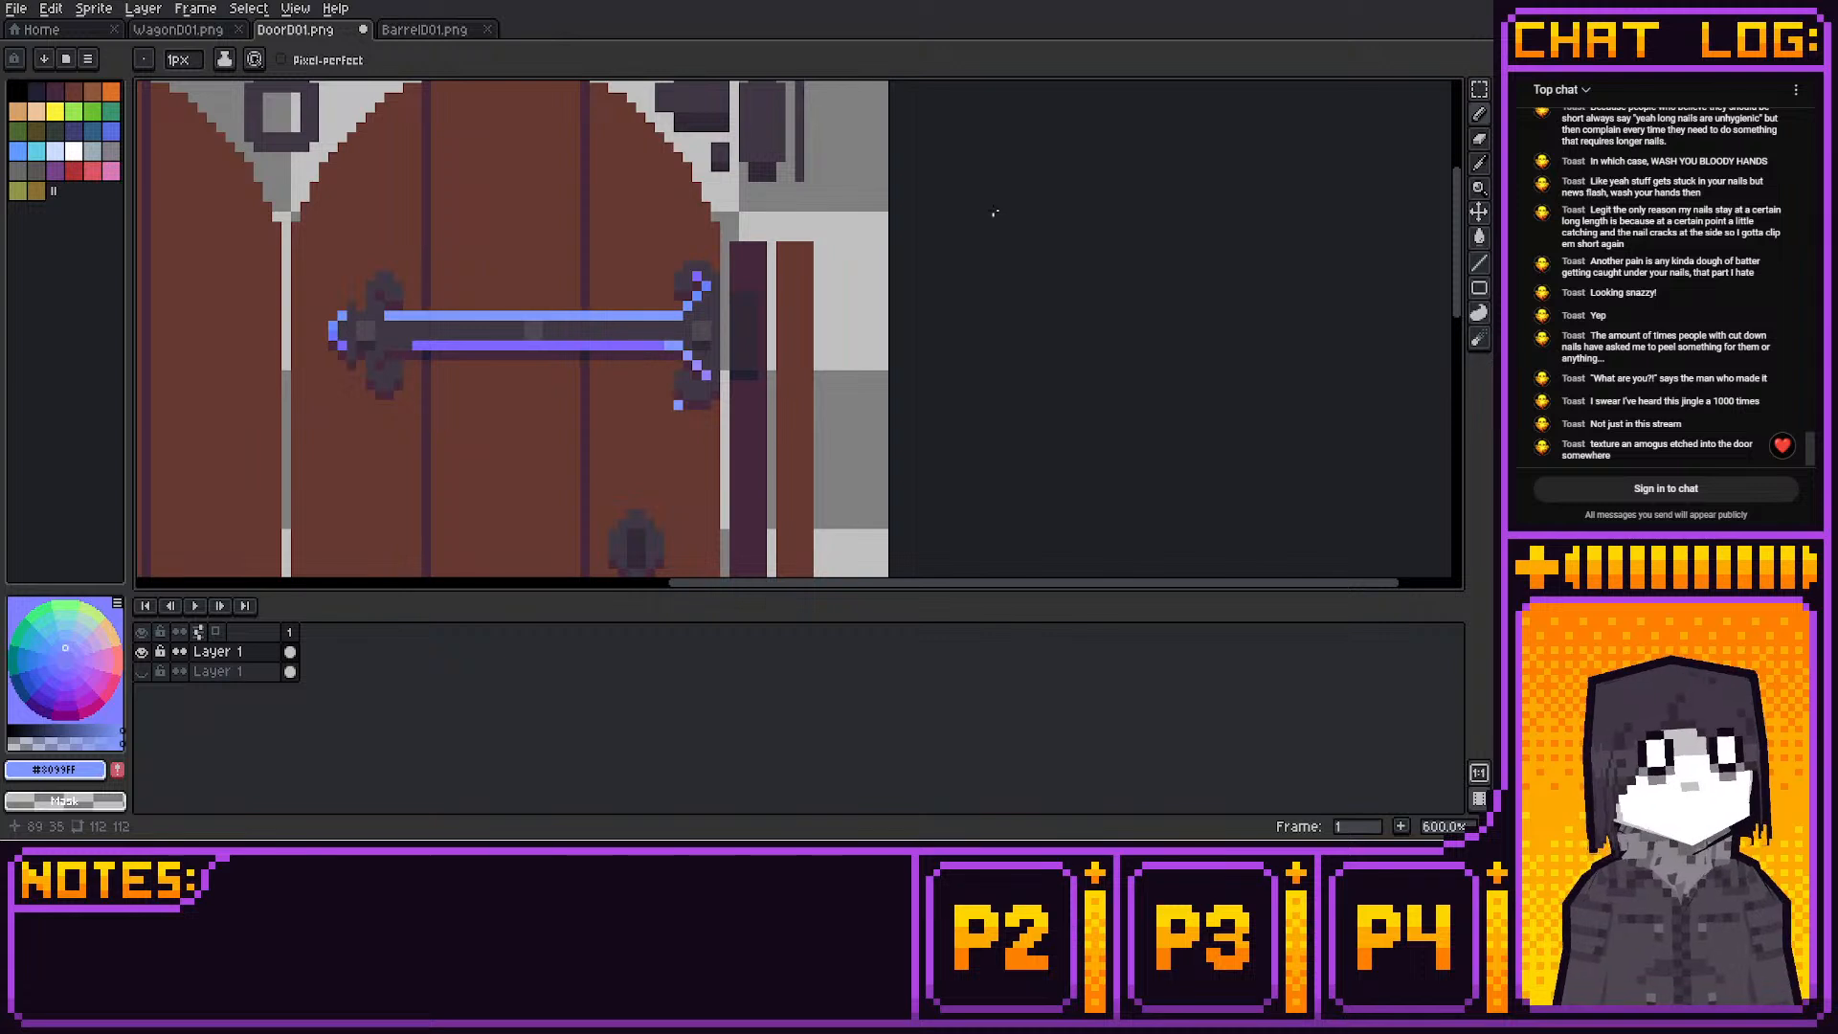
left_click(659, 345, "alt")
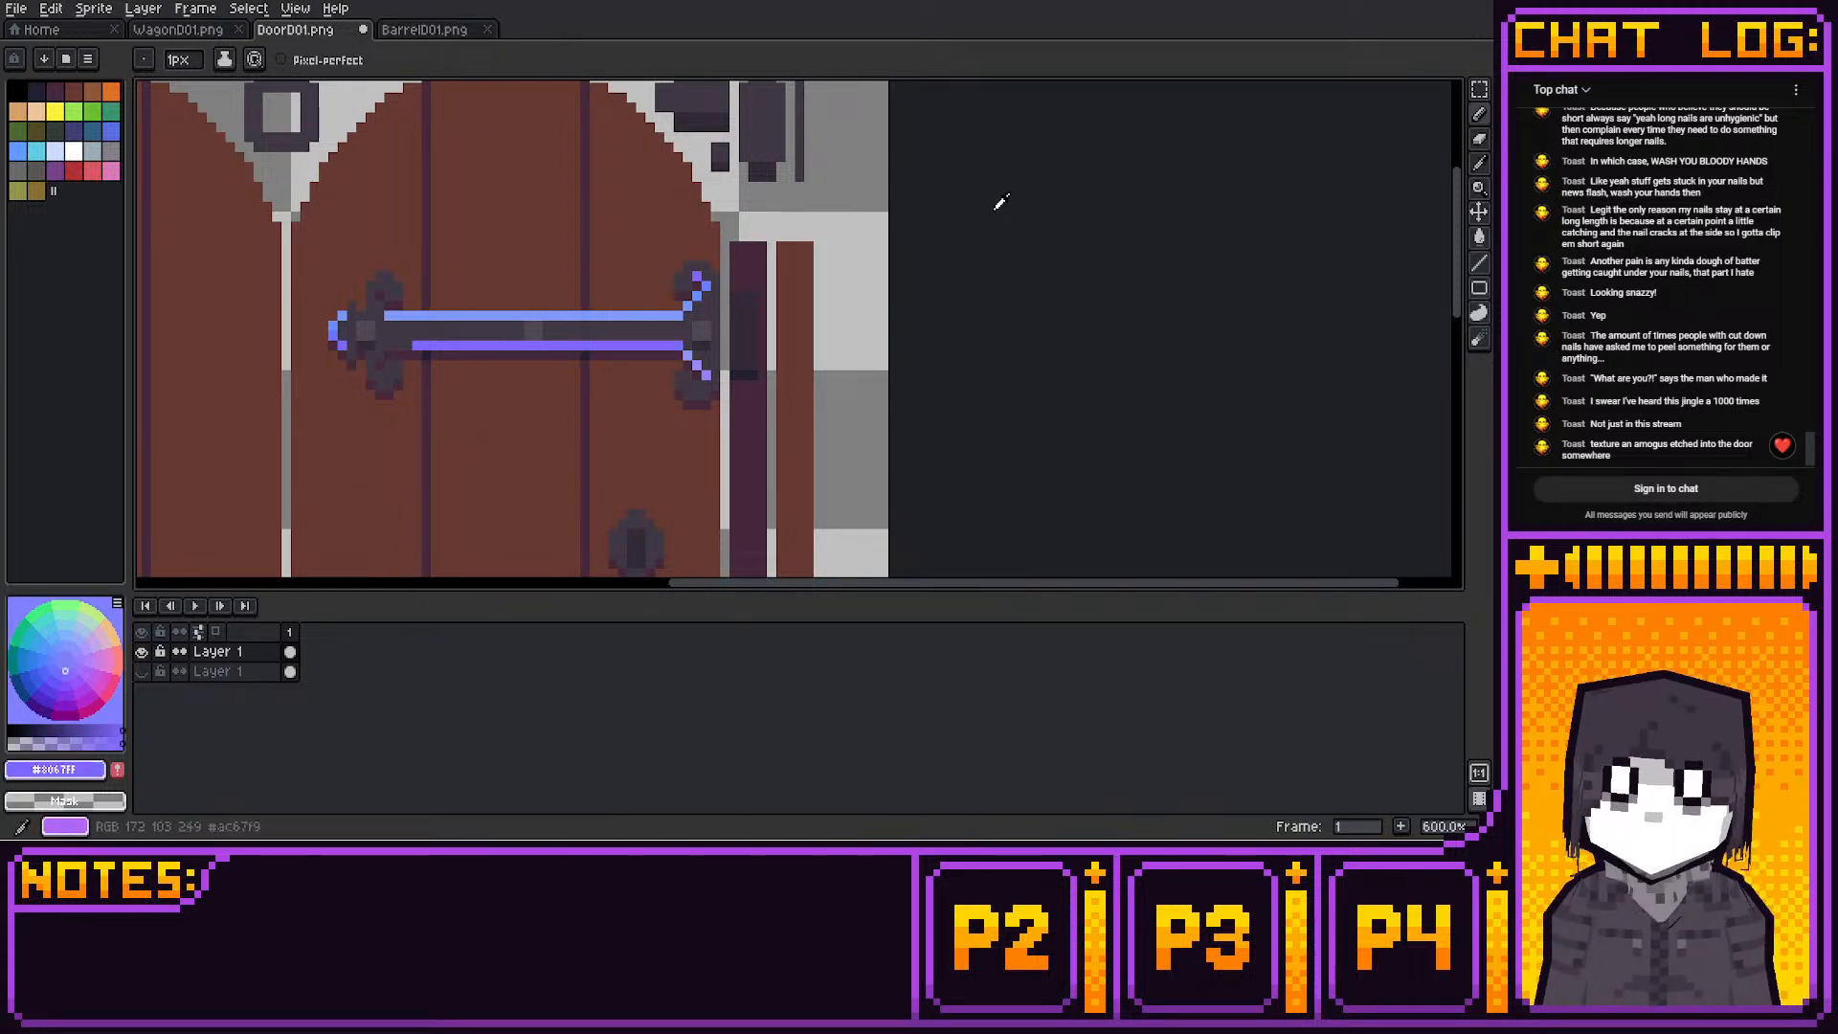
left_click(60, 669)
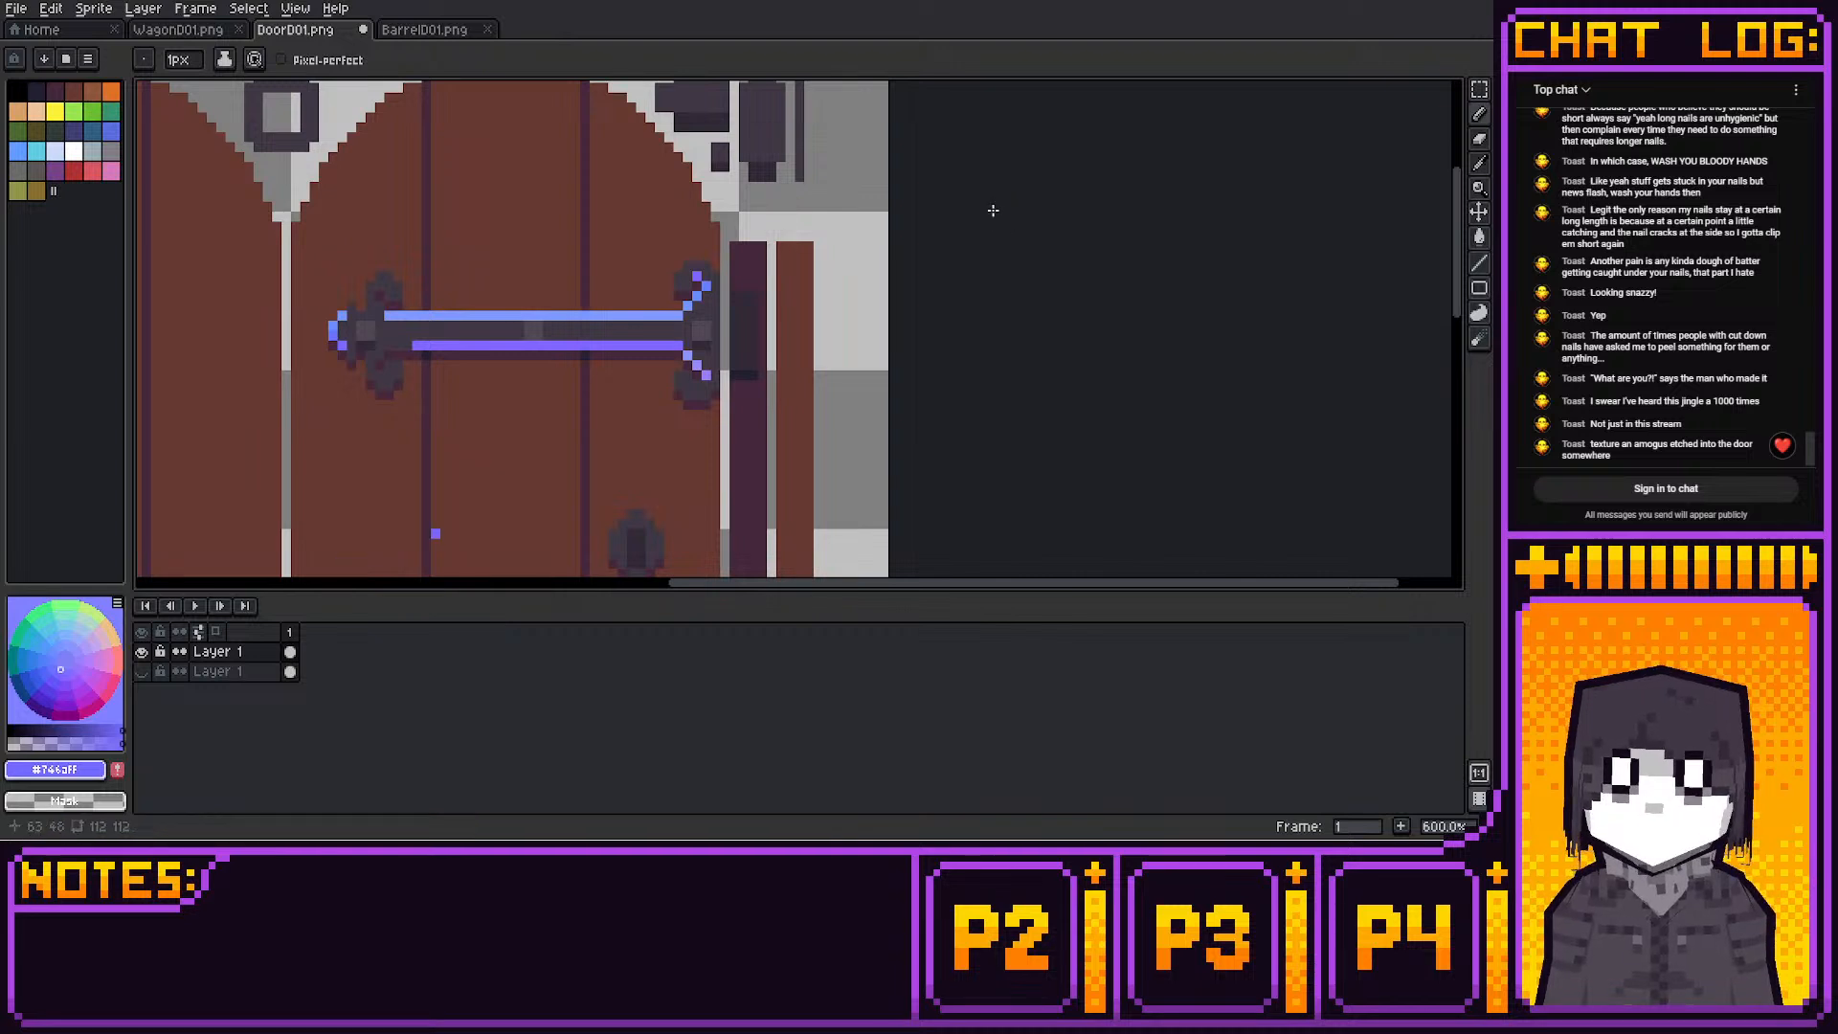
left_click(56, 665)
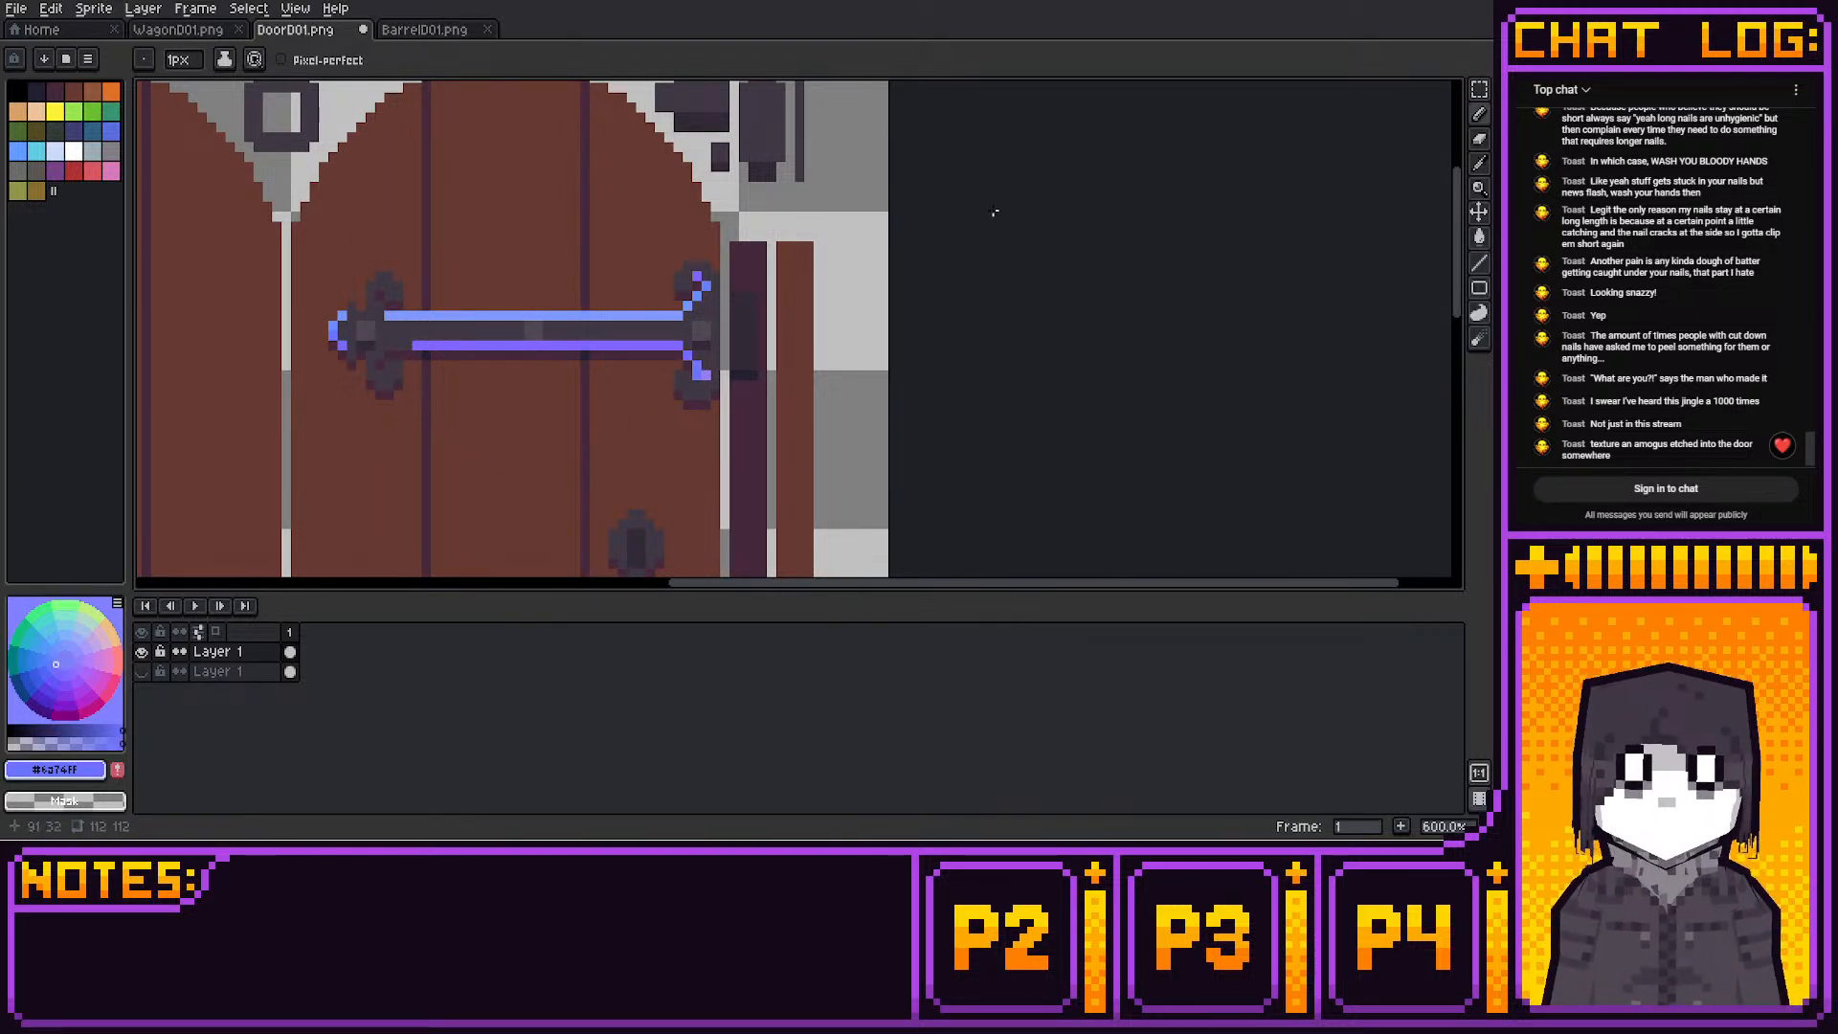
middle_click_drag(880, 221, 864, 194)
key("ctrl+z")
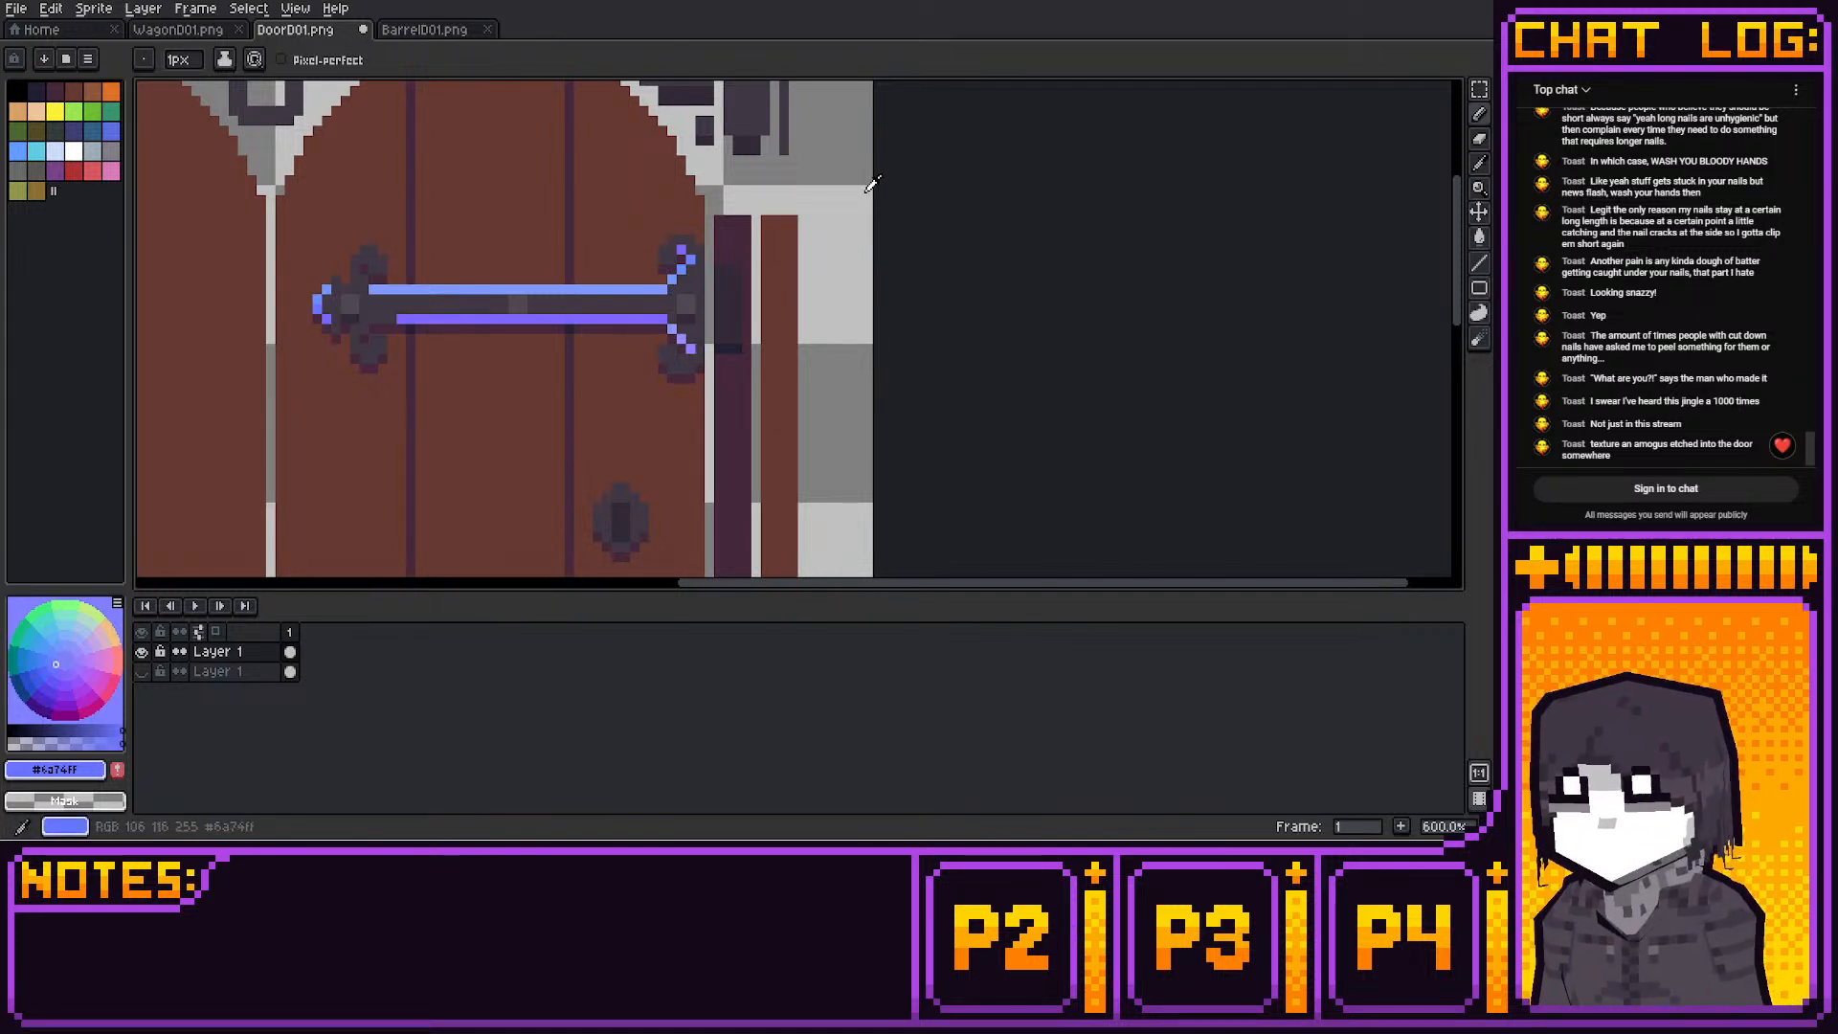
left_click(53, 660)
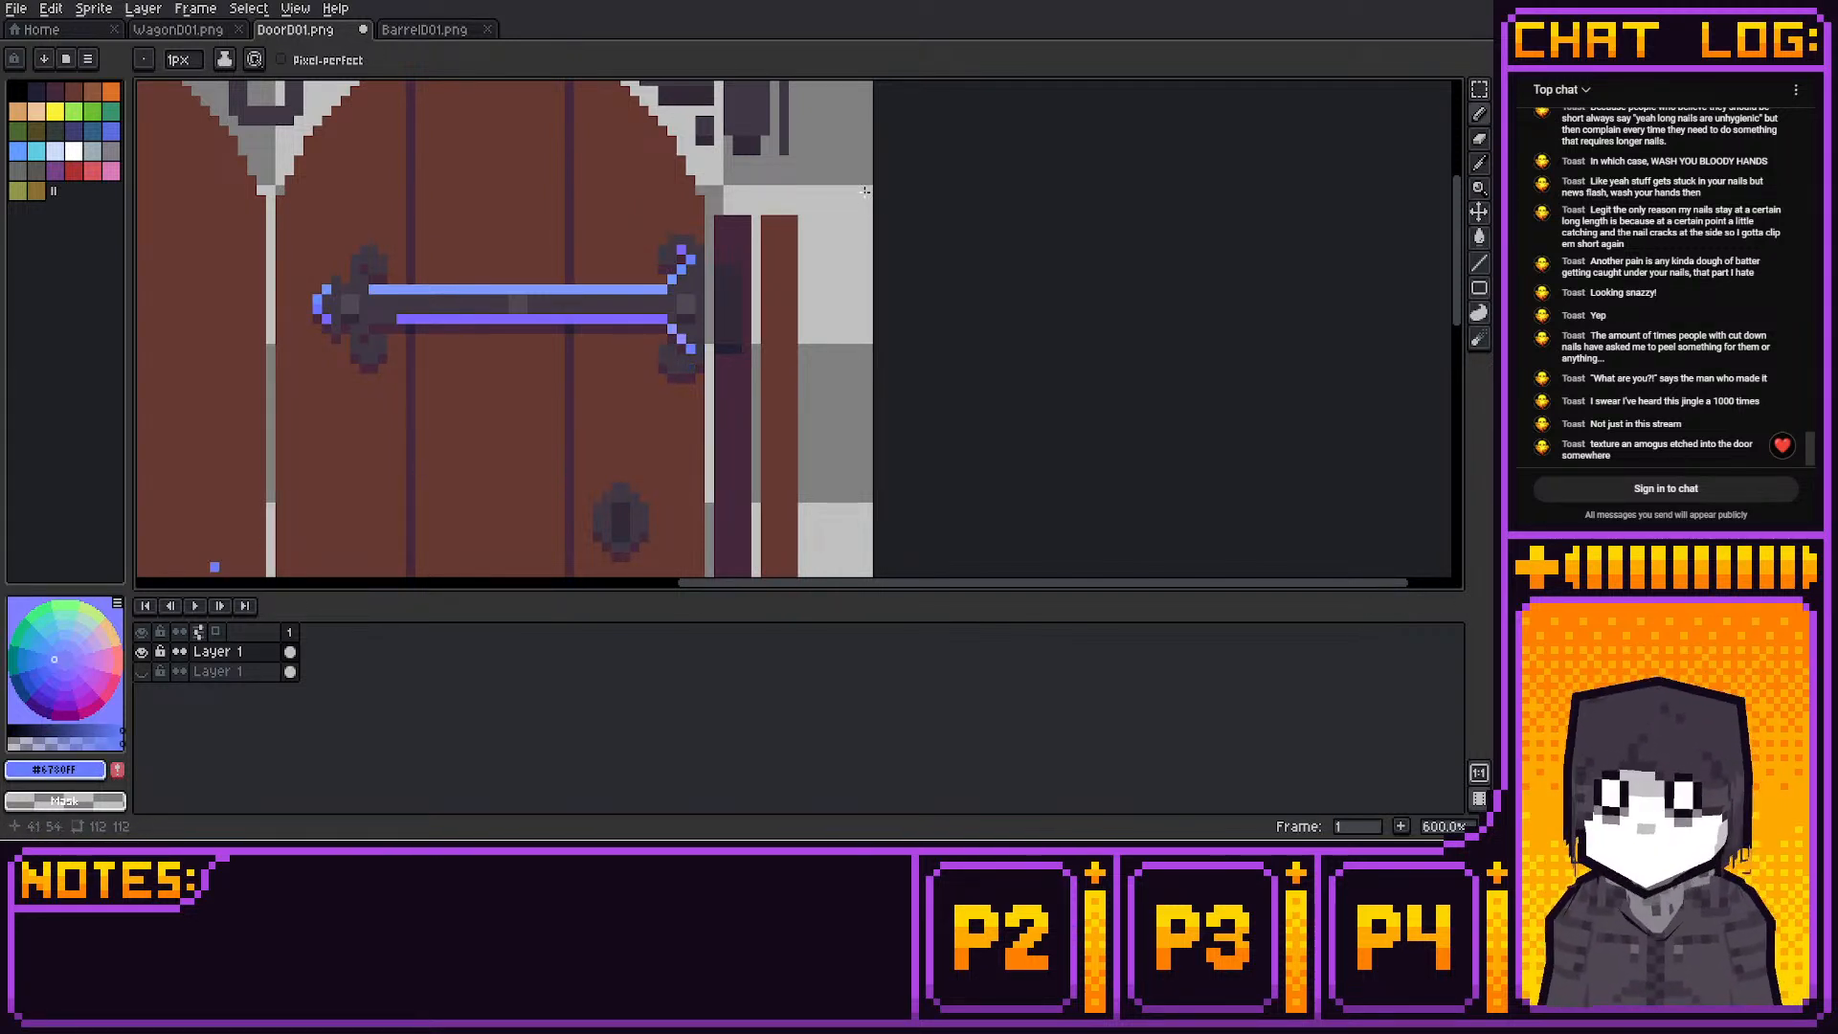
left_click(55, 664)
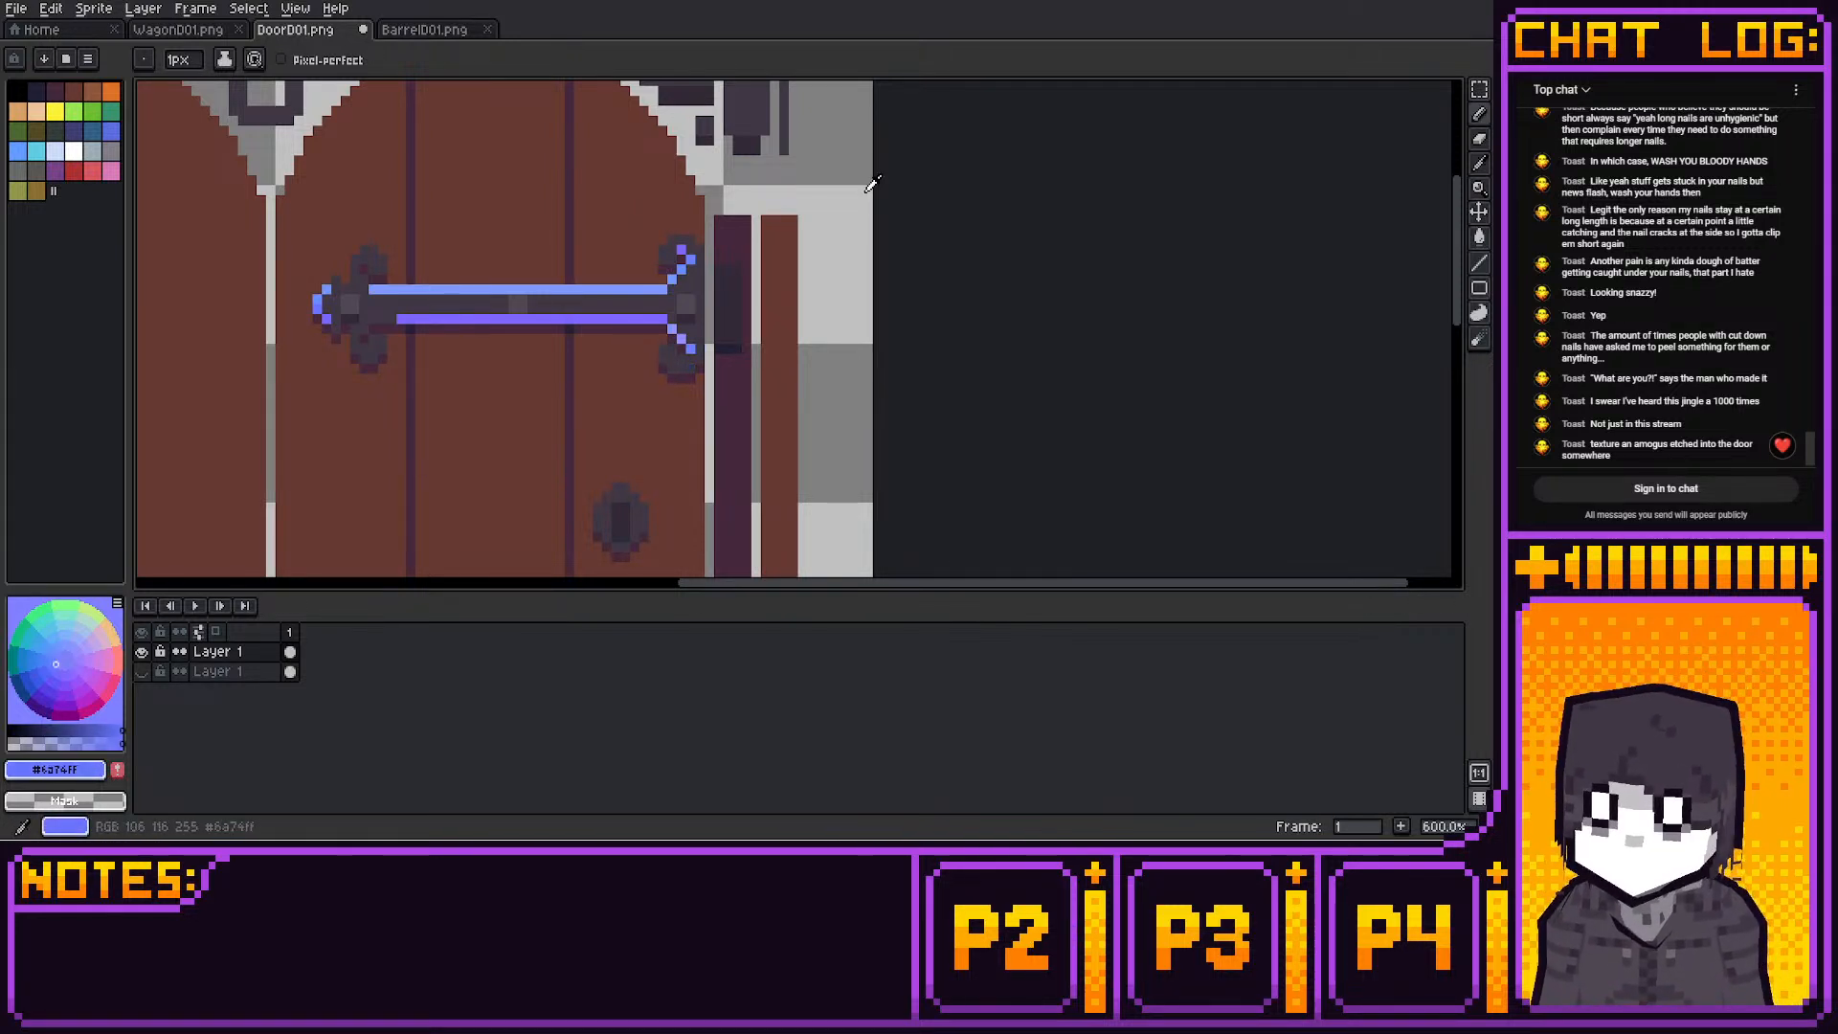
left_click(61, 669)
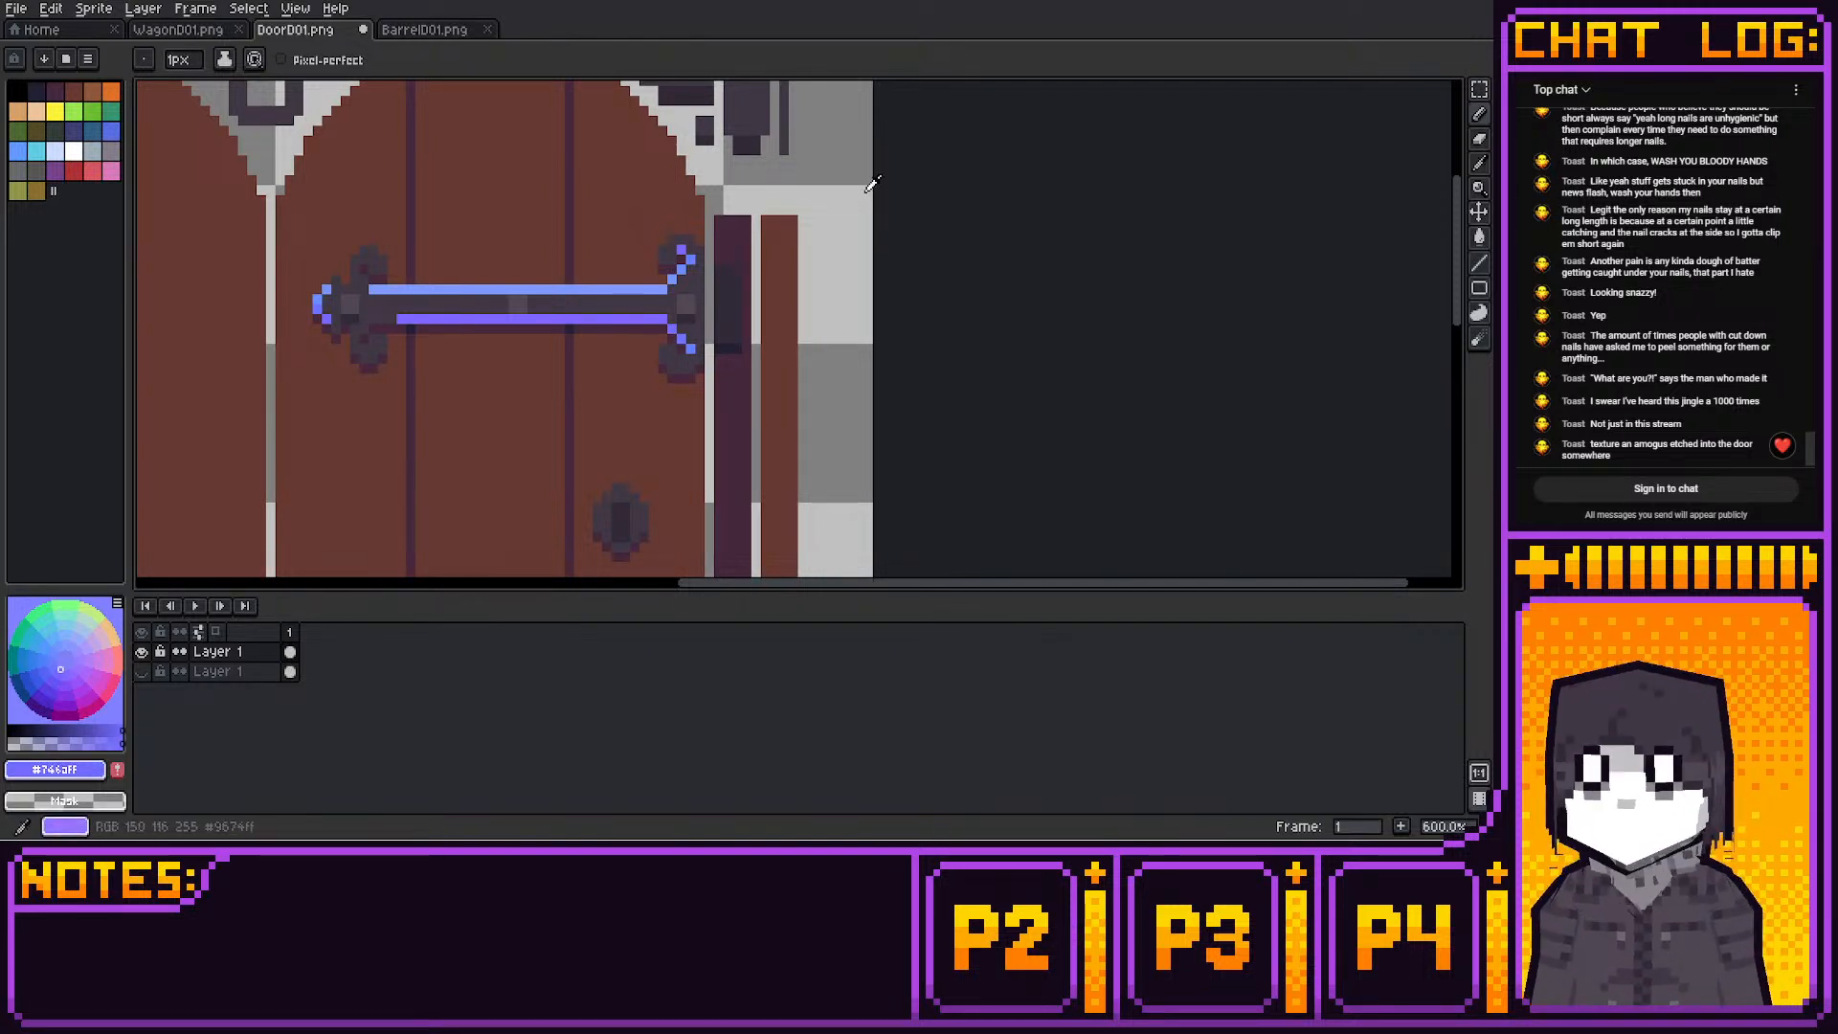
Paint the inner pixel of the right plate's lower curl in #8099FF
middle_click_drag(847, 270, 832, 294)
key("i")
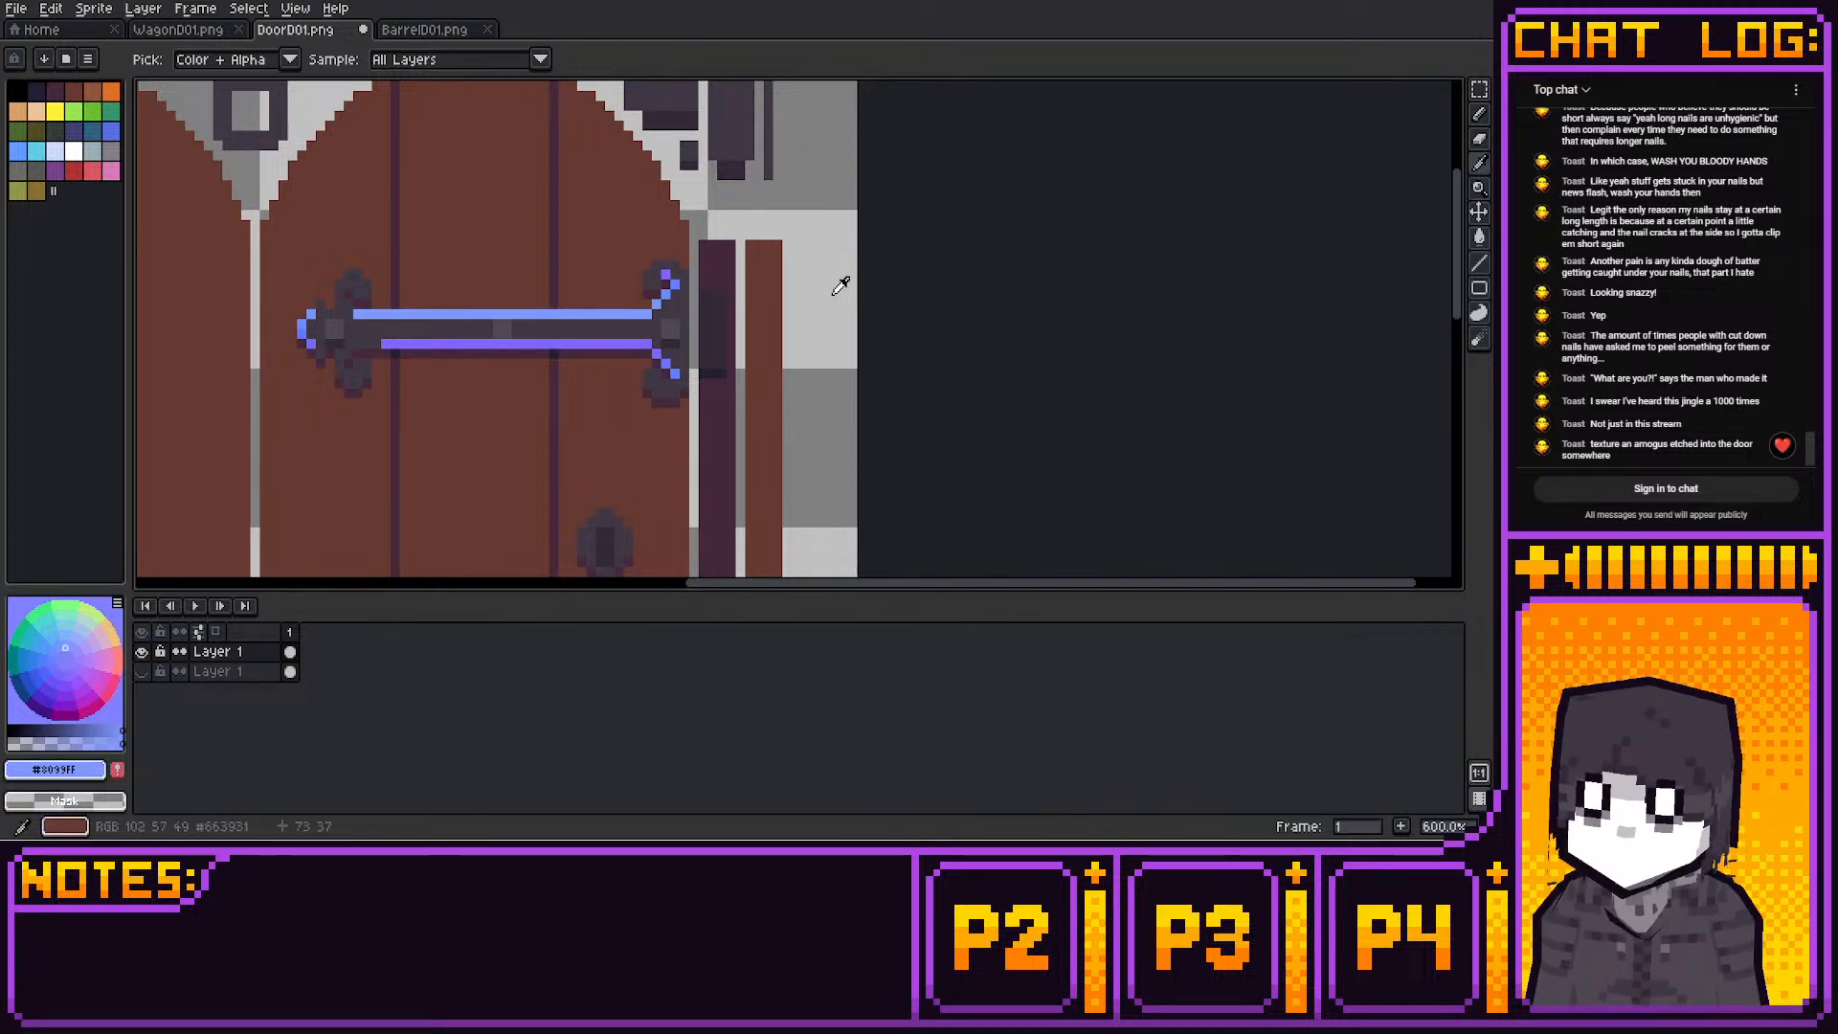
key("b")
left_click(665, 383)
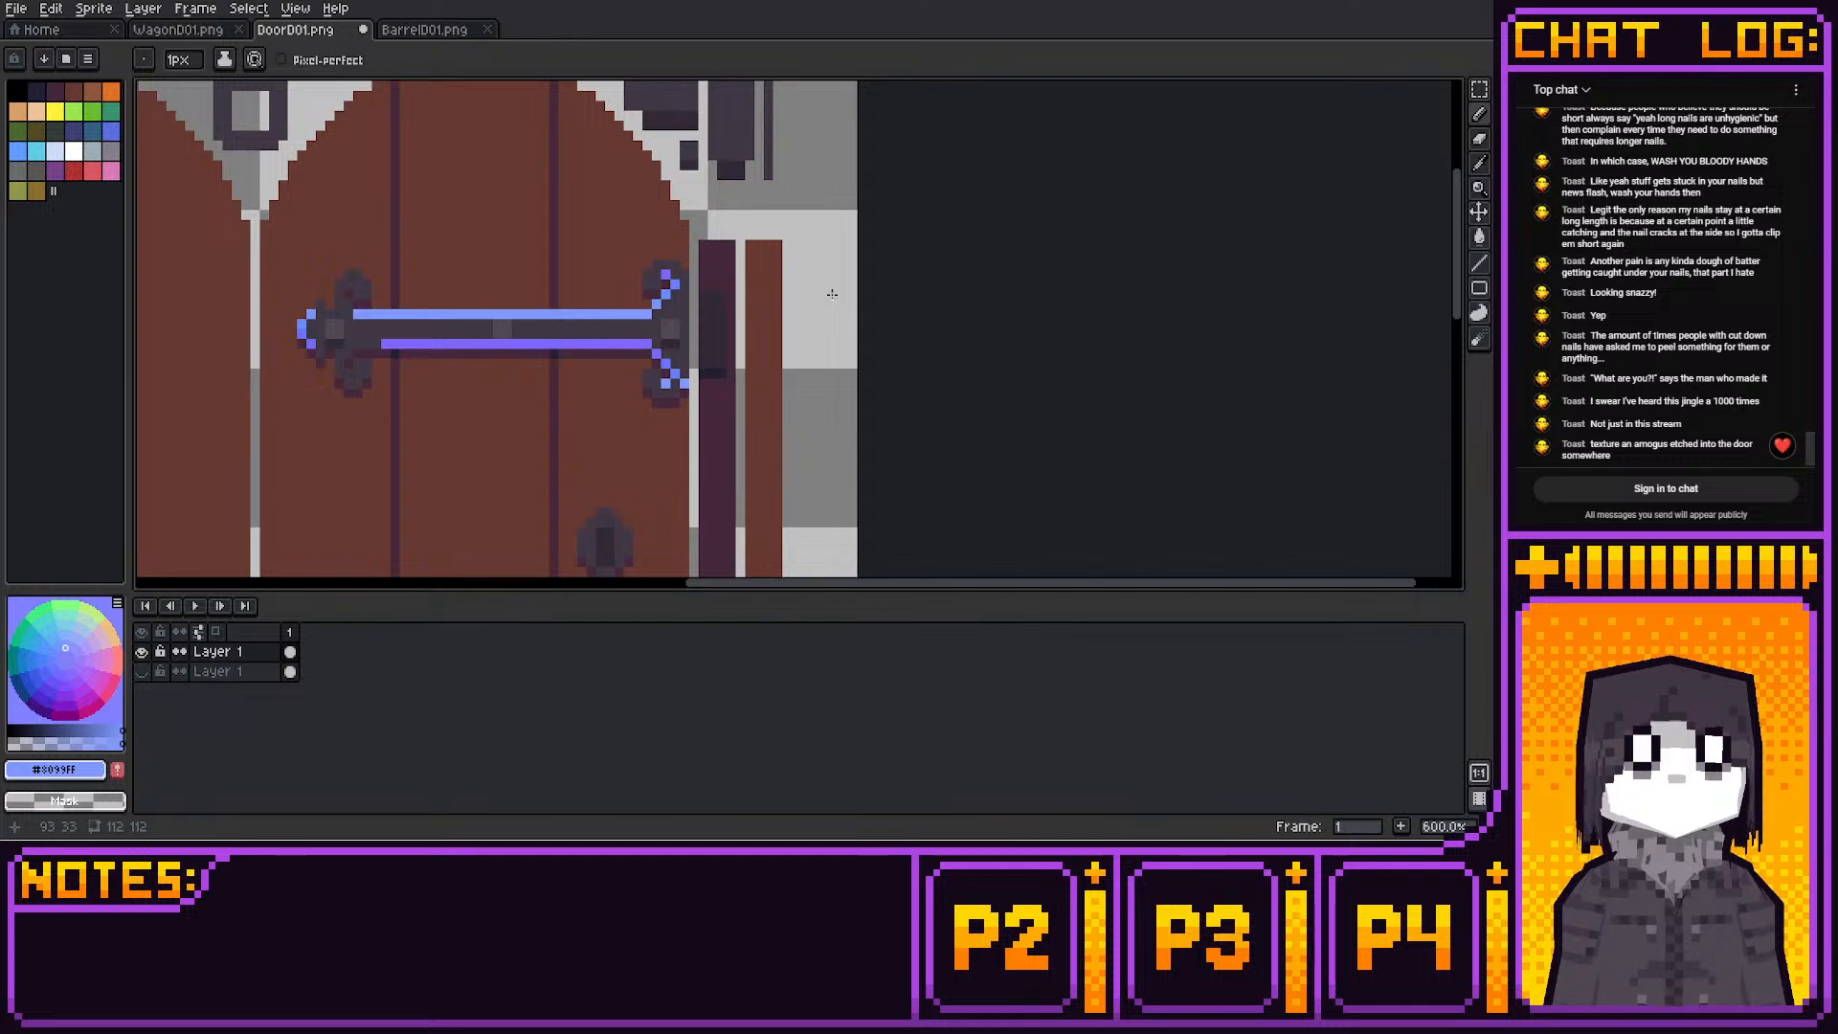
middle_click_drag(783, 260, 771, 298)
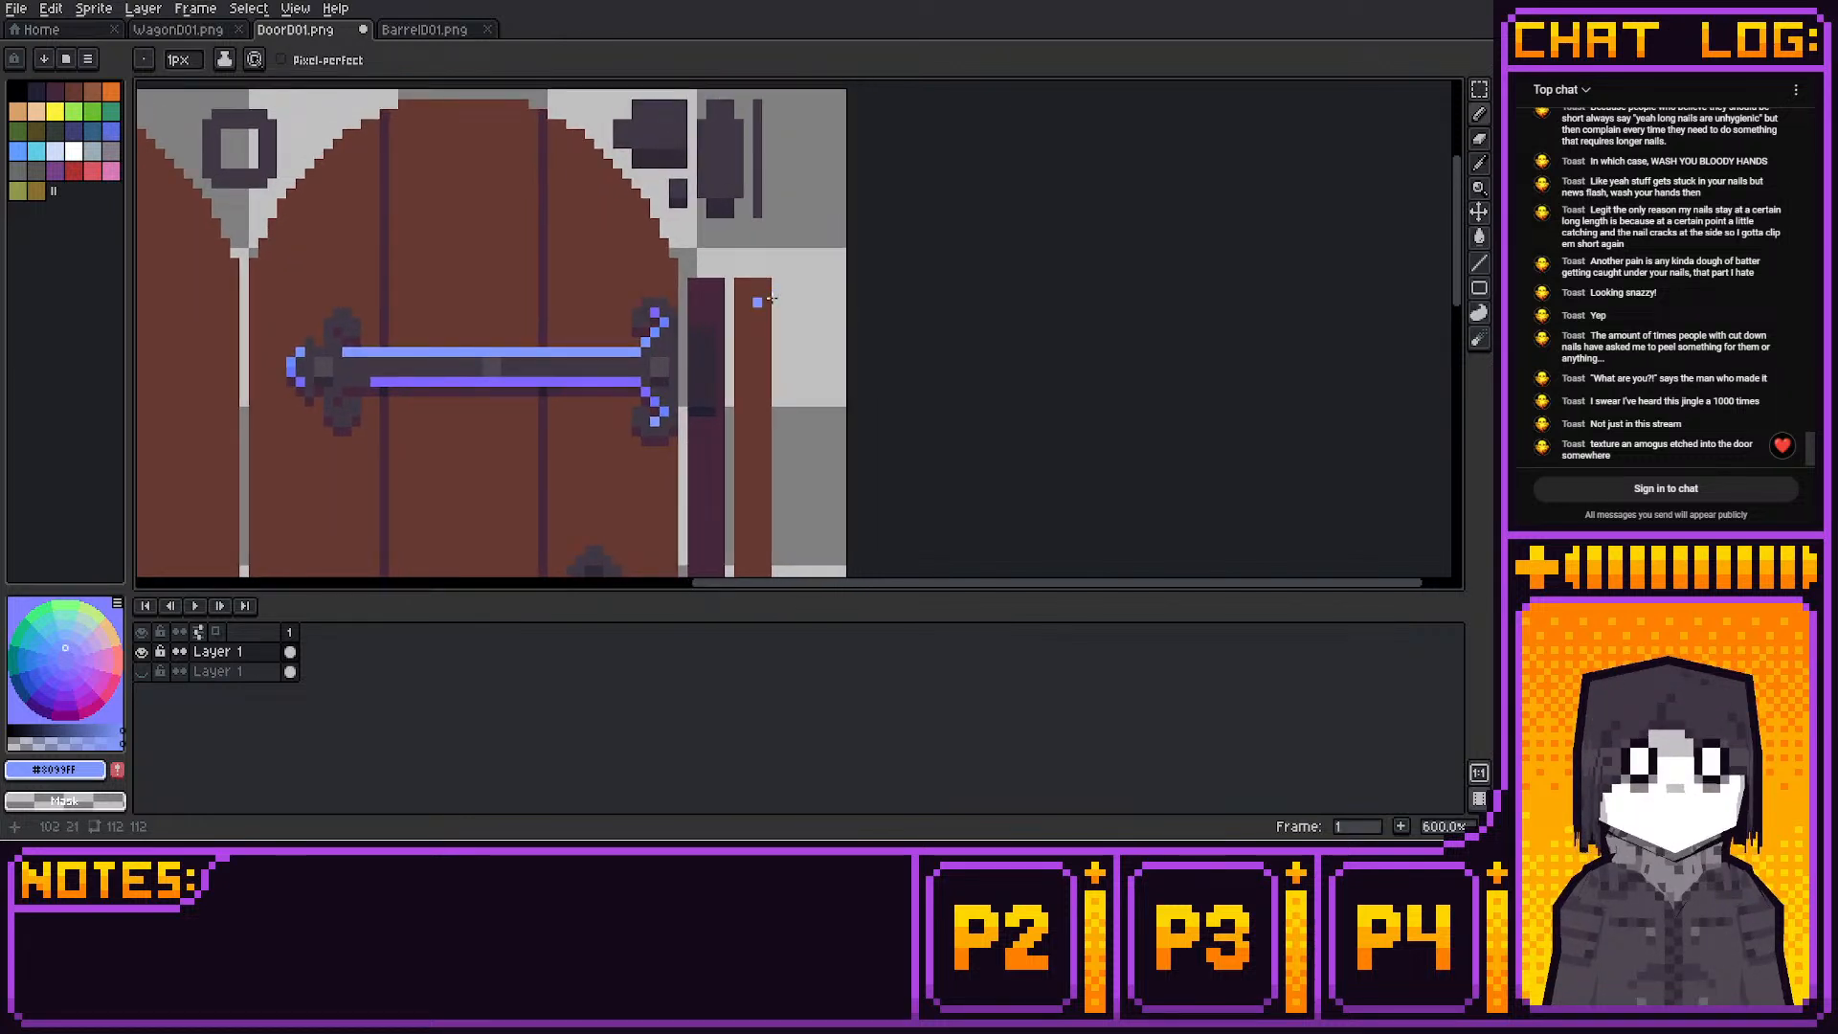
Paste three copies of the 2×2-pixel normal-map rivet over the hinge's middle, left and right rivets
middle_click_drag(749, 347, 759, 314)
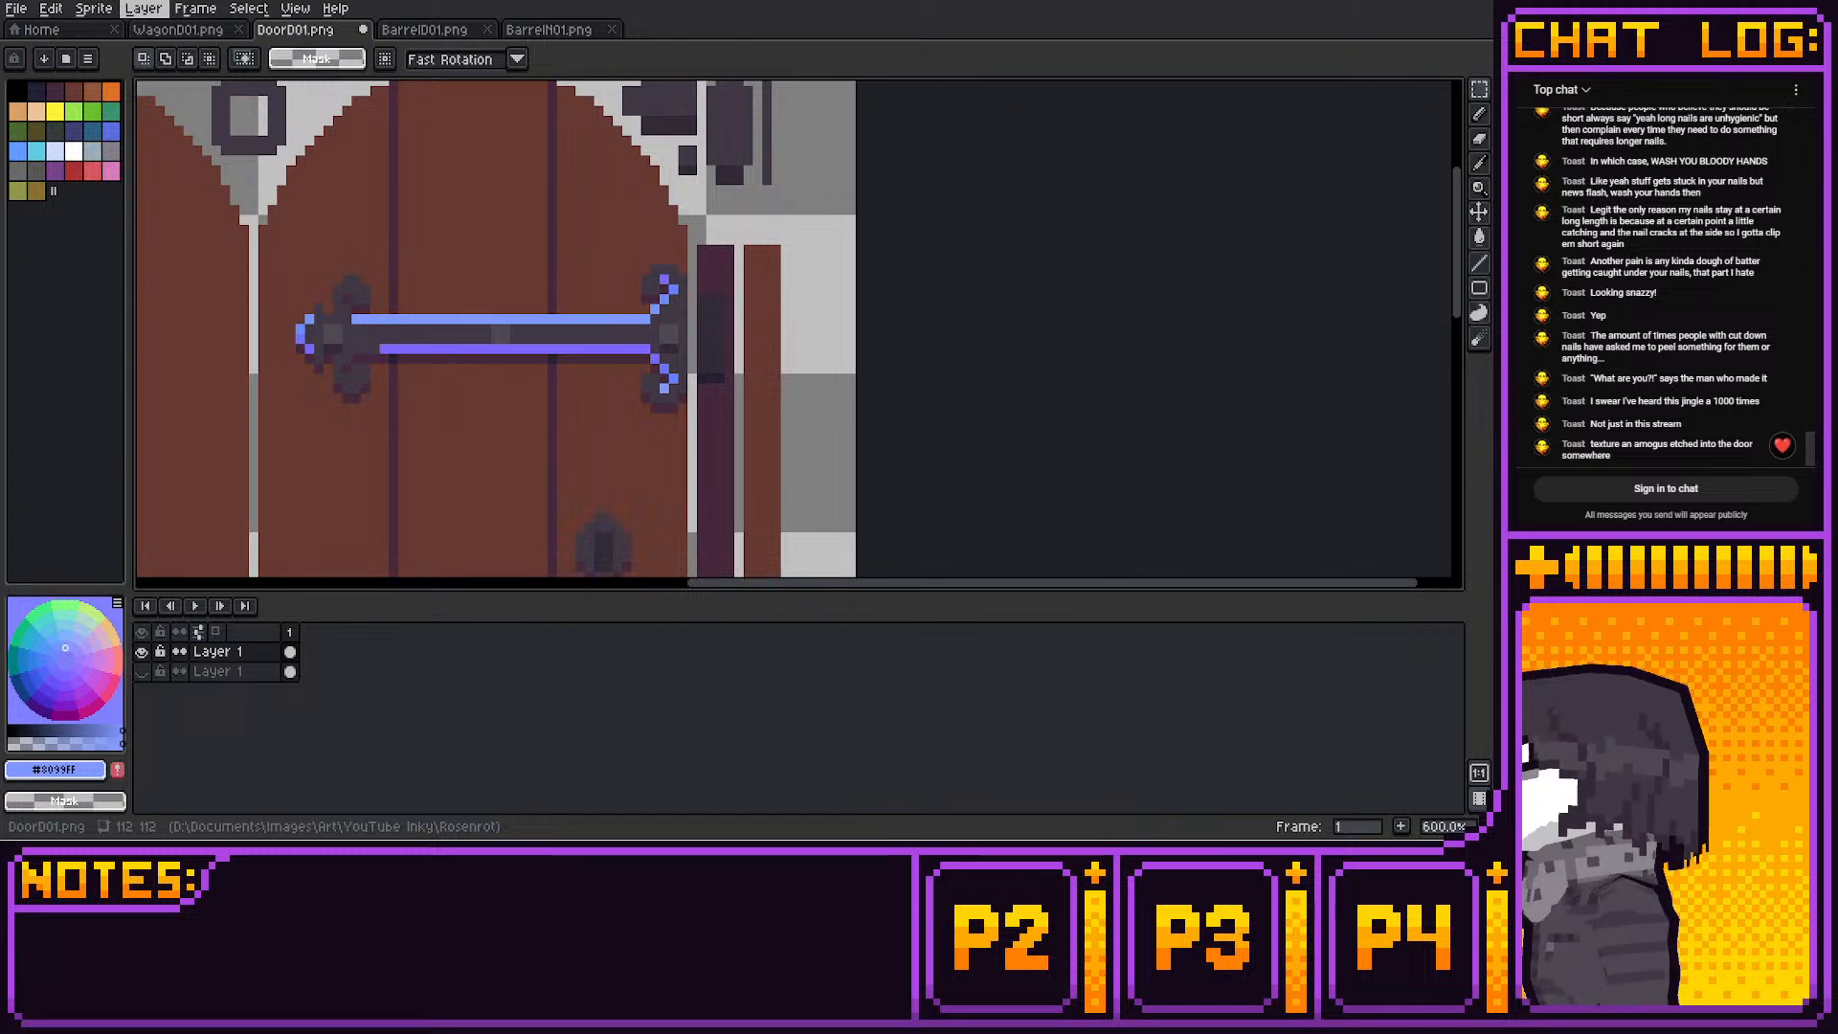
scroll(910, 214, "left", 3)
key("ctrl+v")
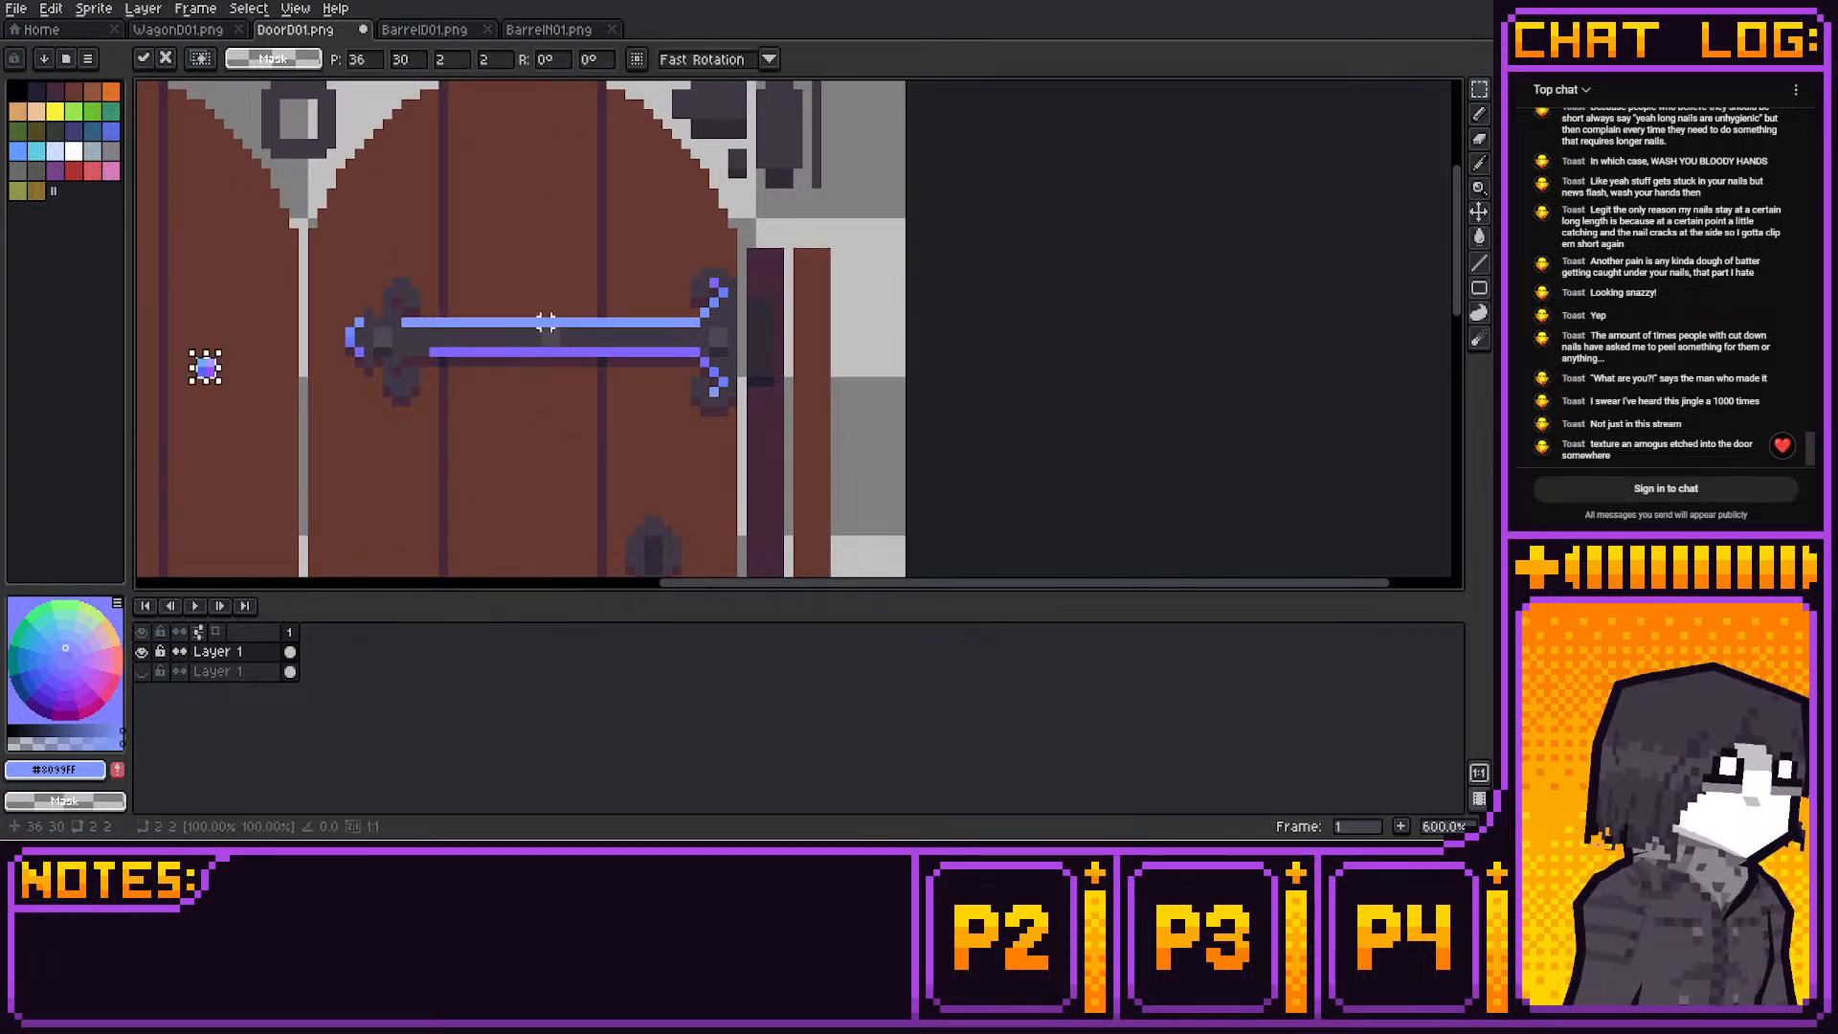
left_click_drag(205, 367, 550, 337)
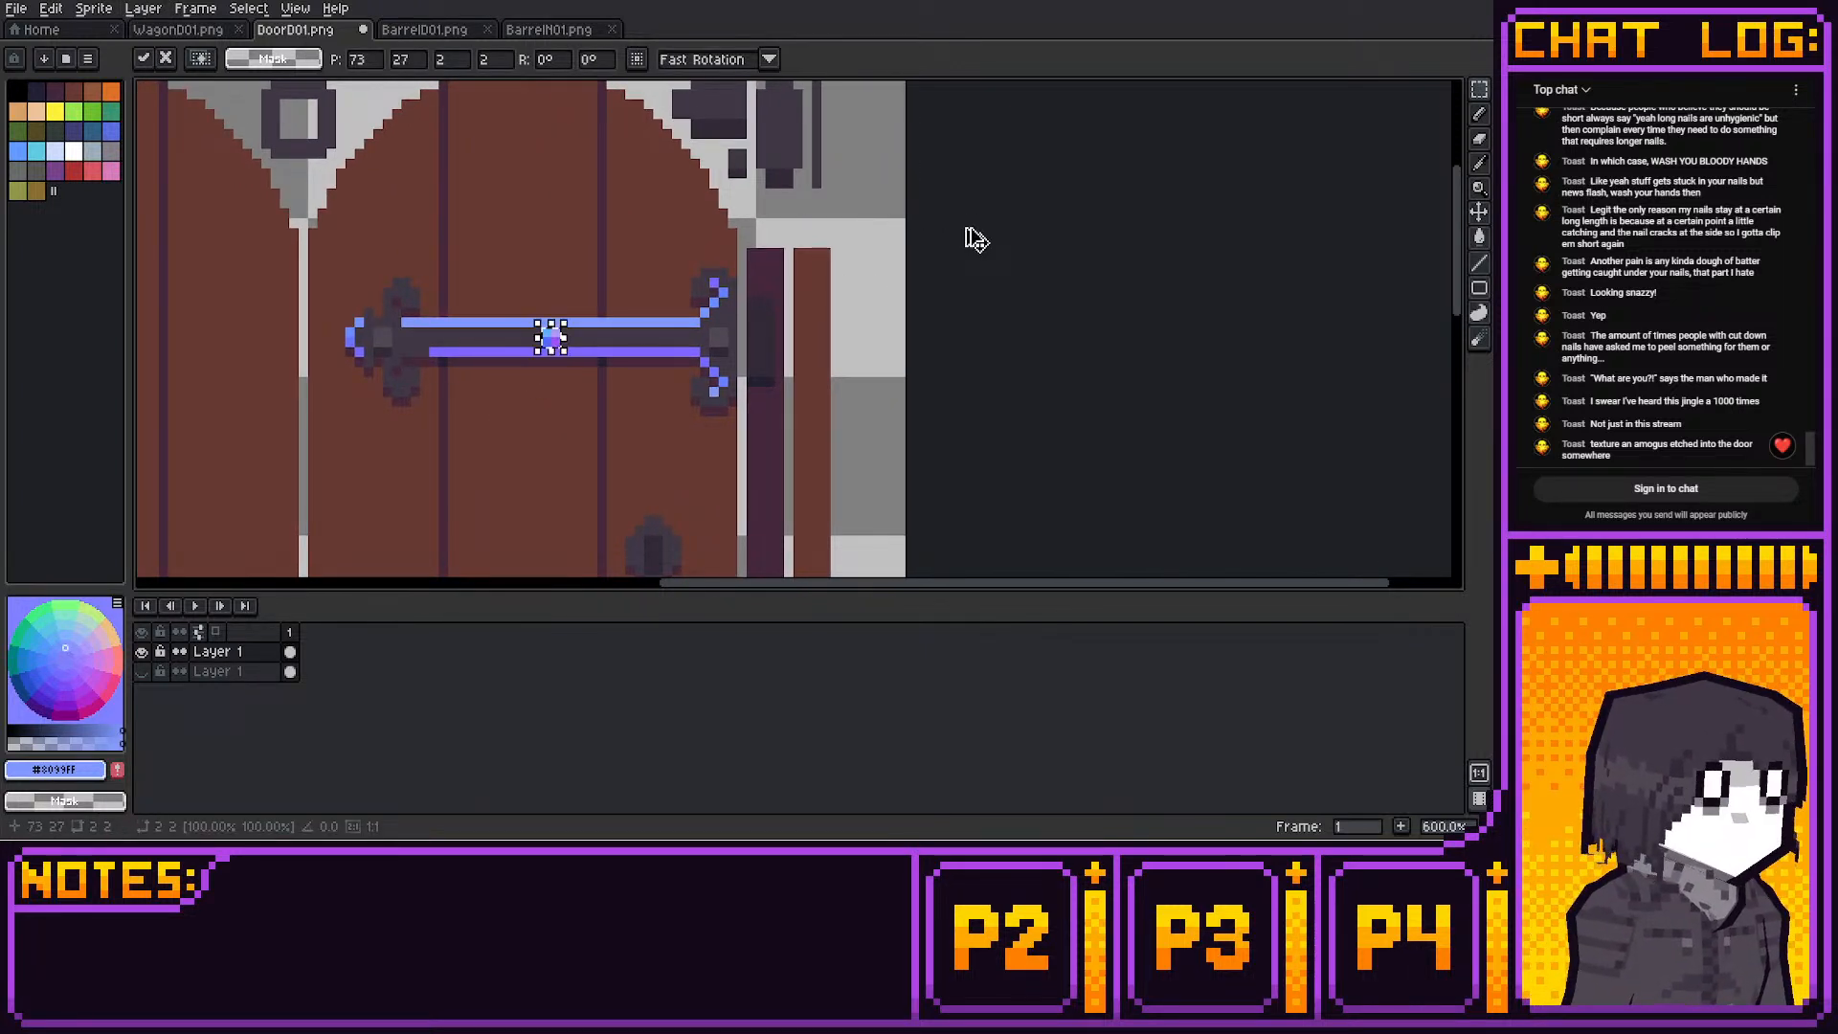
left_click(489, 373)
key("ctrl+v")
left_click_drag(205, 367, 382, 337)
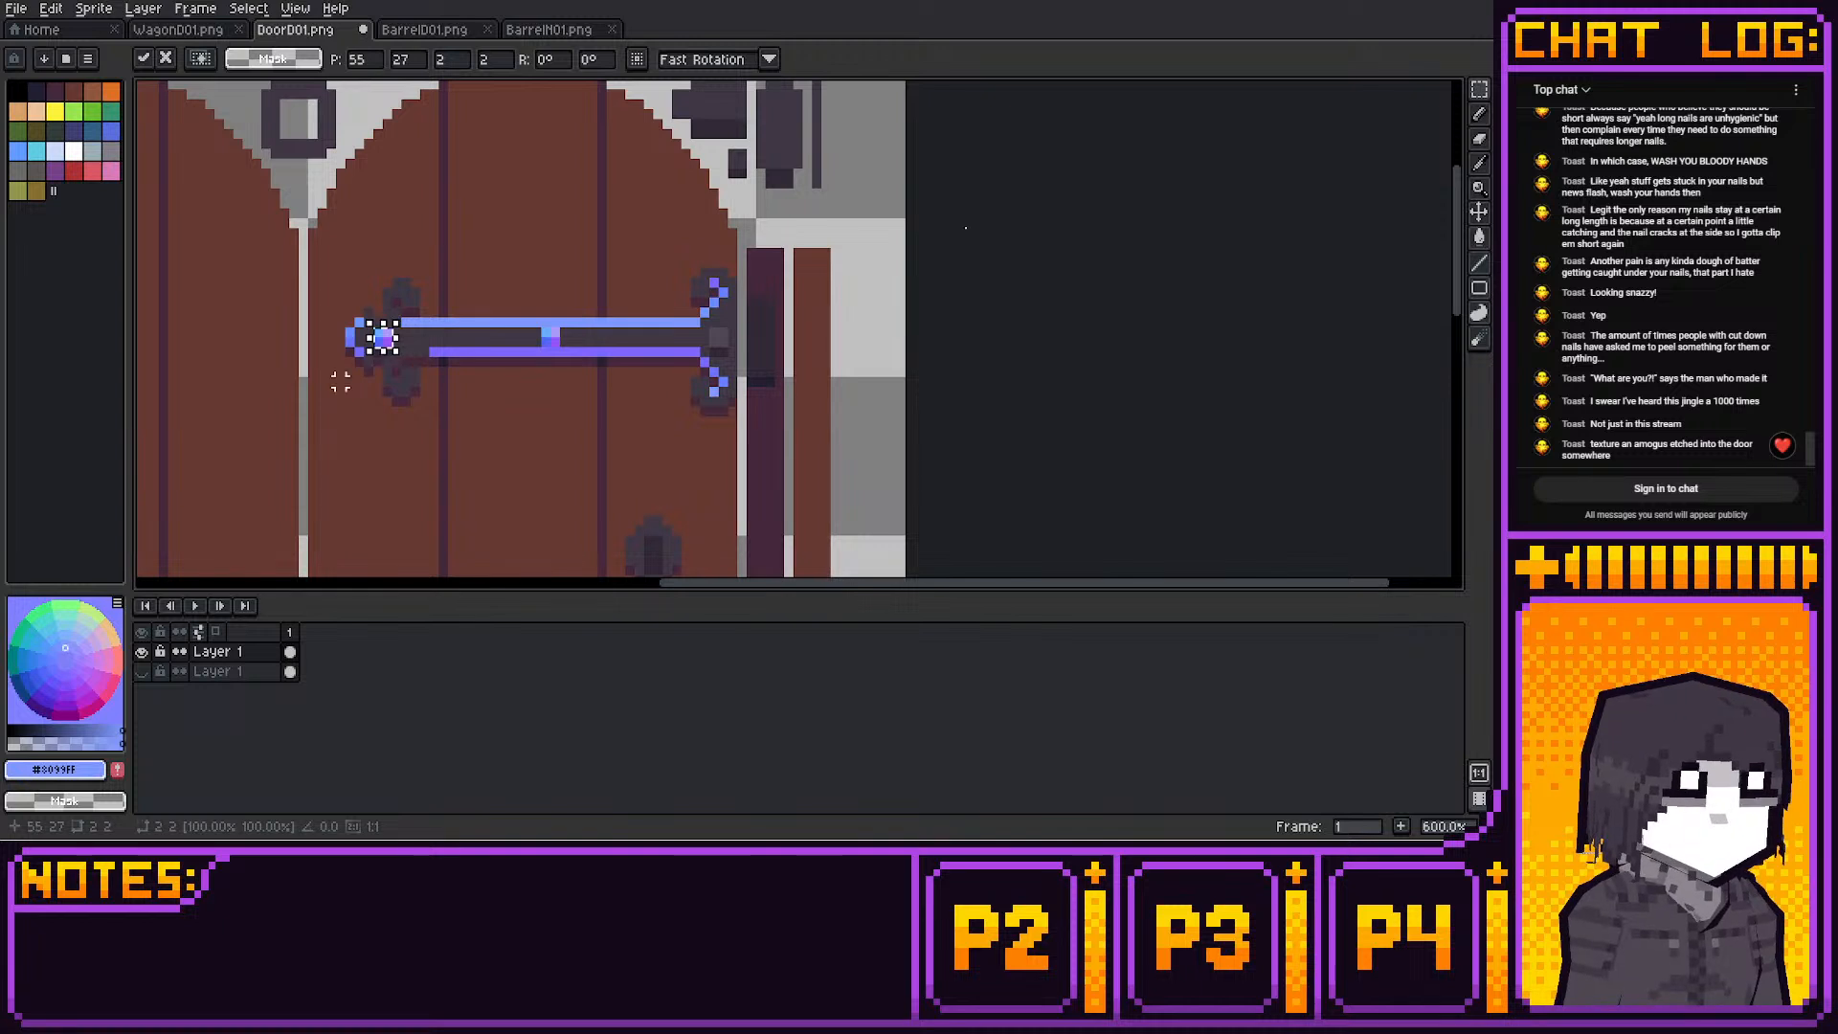
left_click(341, 381)
key("ctrl+v")
left_click_drag(204, 366, 719, 337)
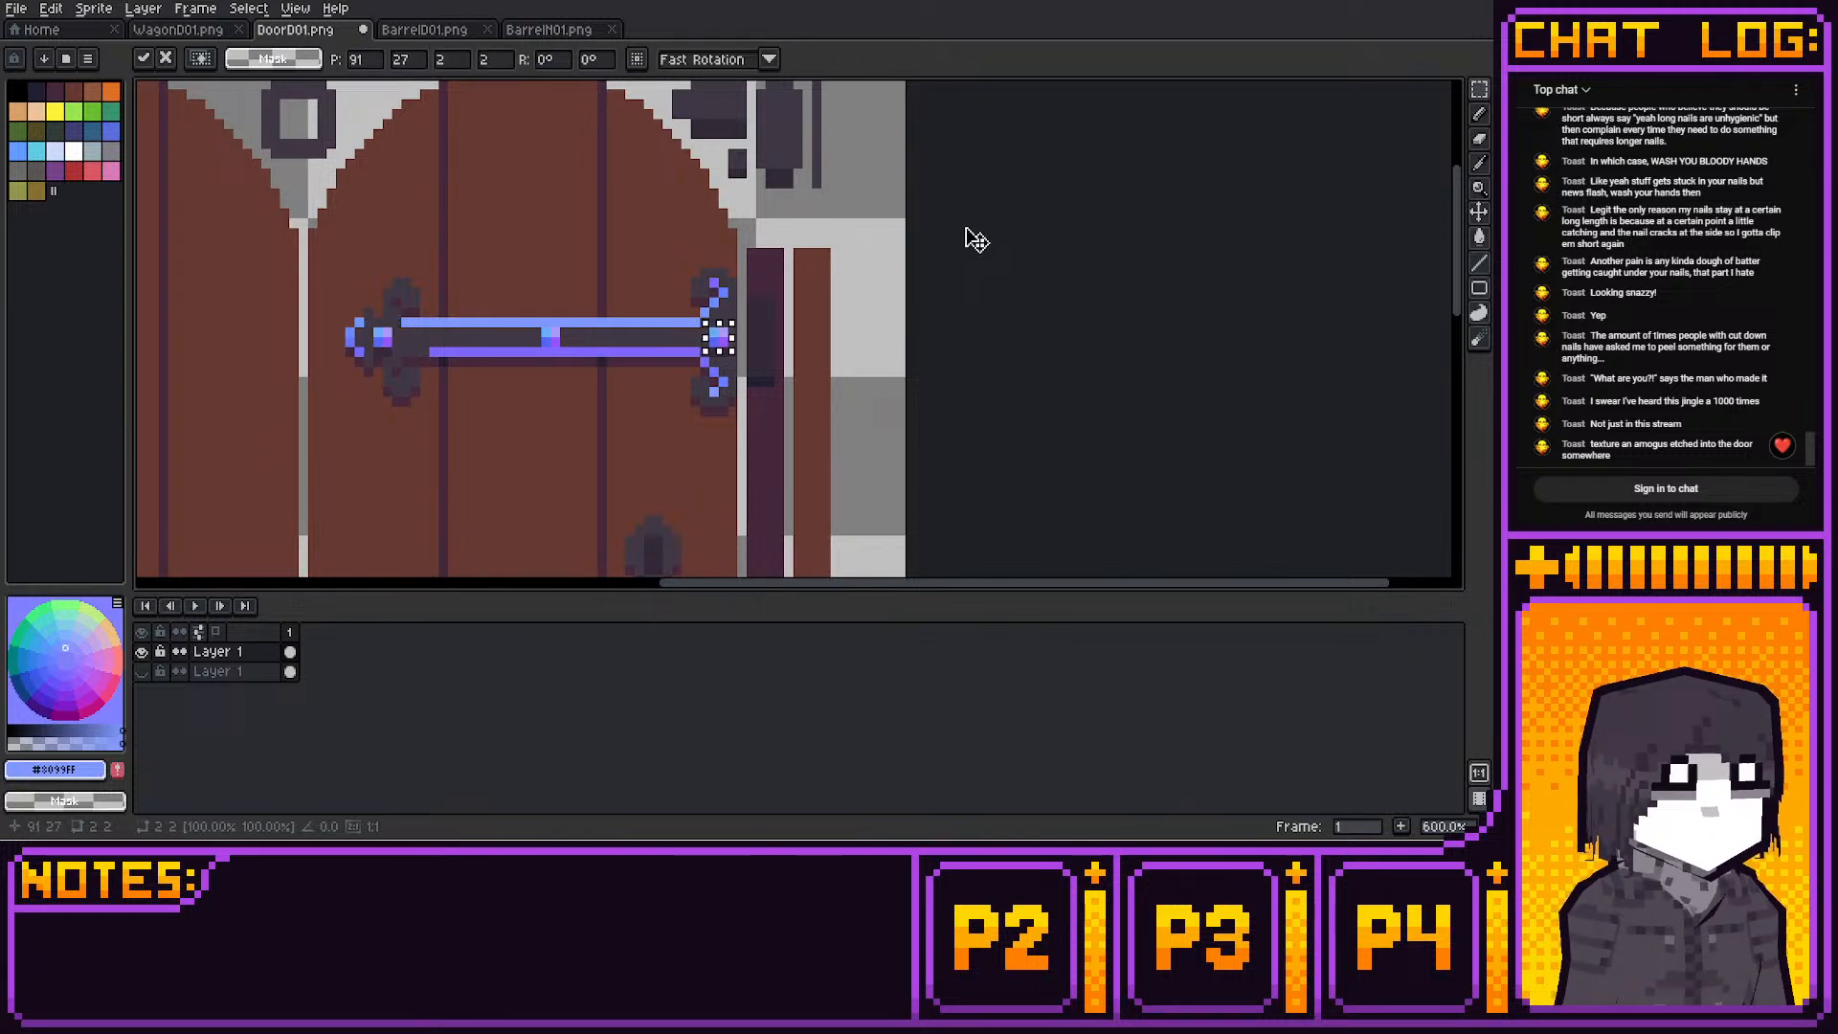
left_click(816, 341)
Paint the right plate's vertical edge between the two curls in #8080F9, using the barrel normal map as reference
middle_click_drag(984, 203, 976, 203)
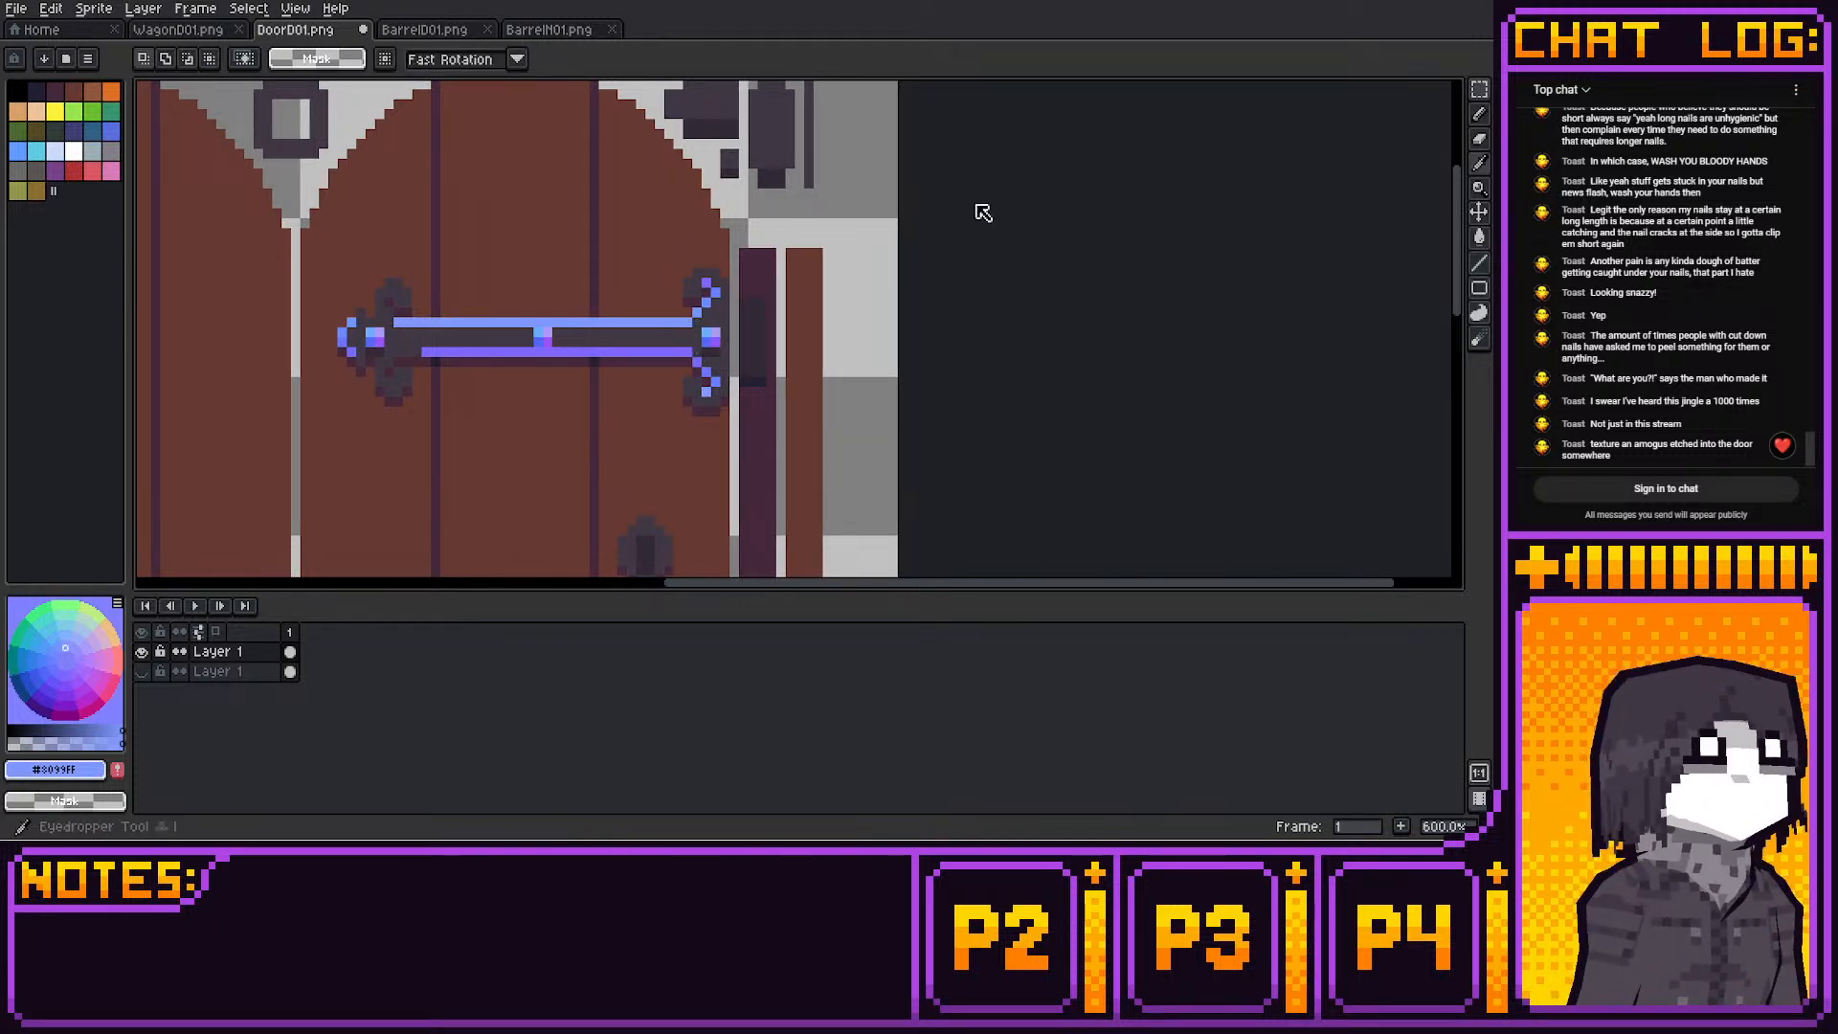
key("i")
key("b")
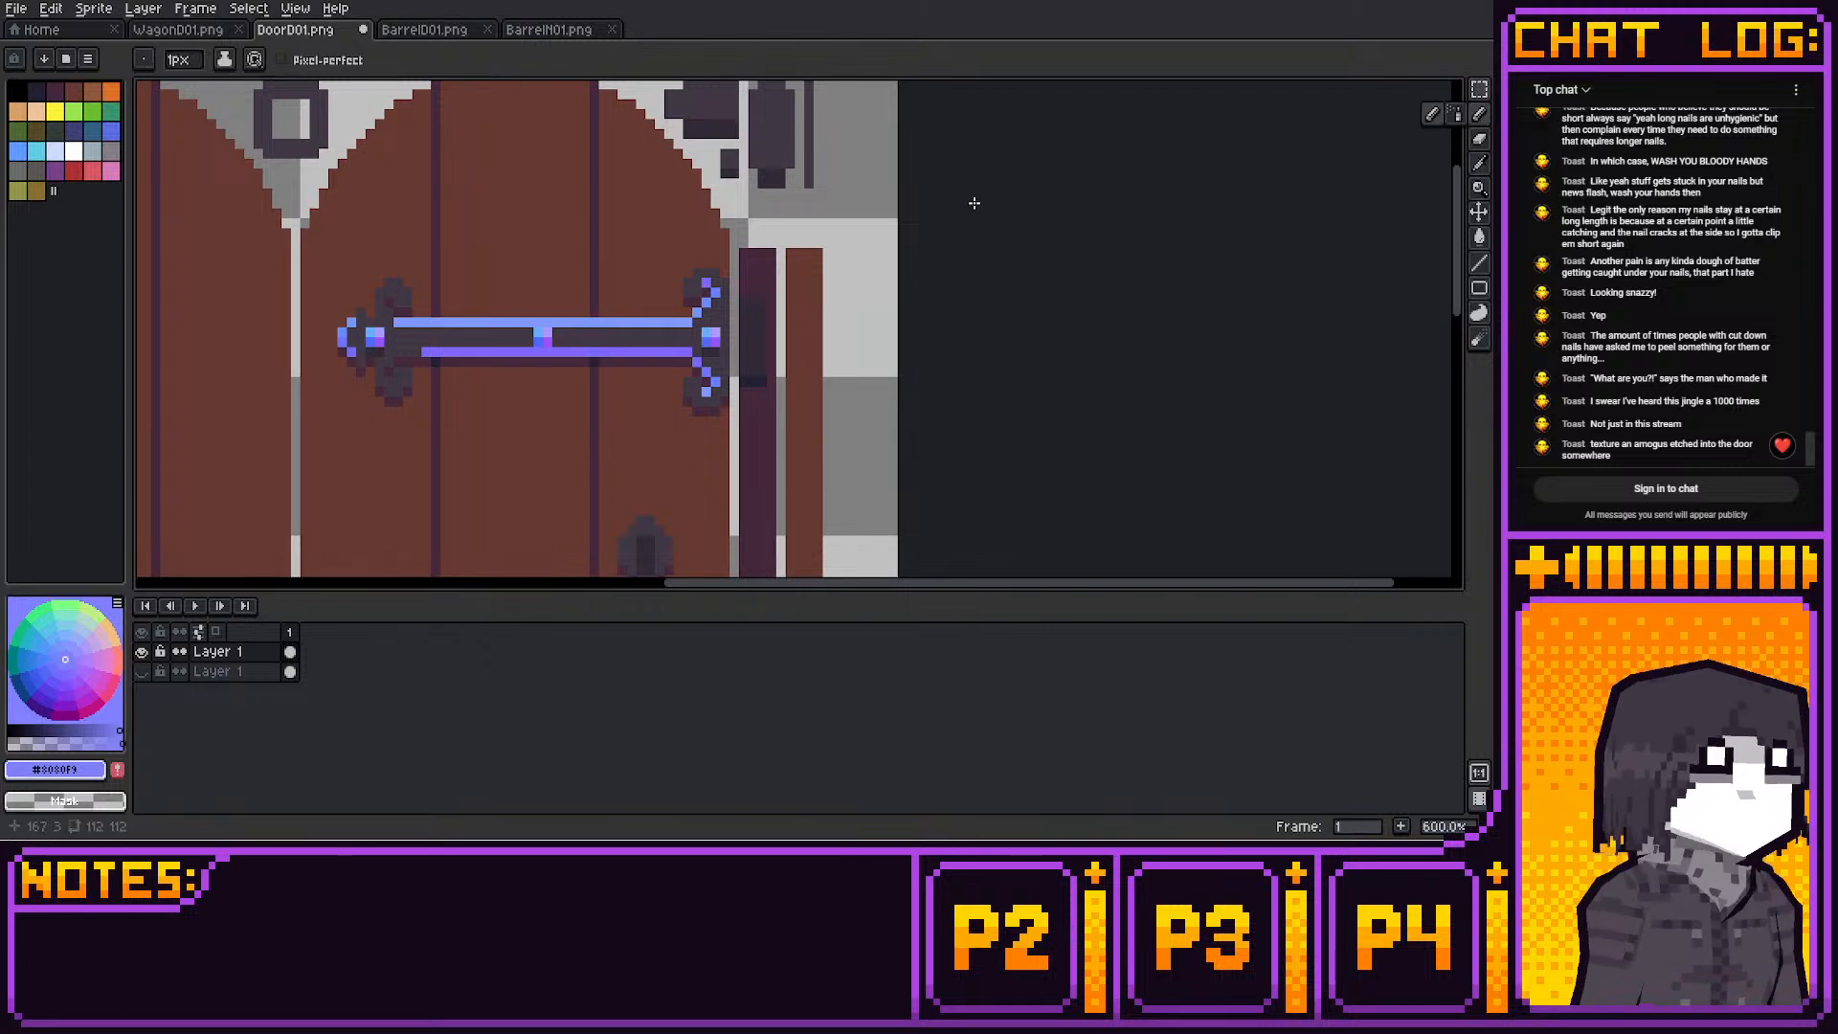
key("ctrl+Tab")
key("ctrl+Tab")
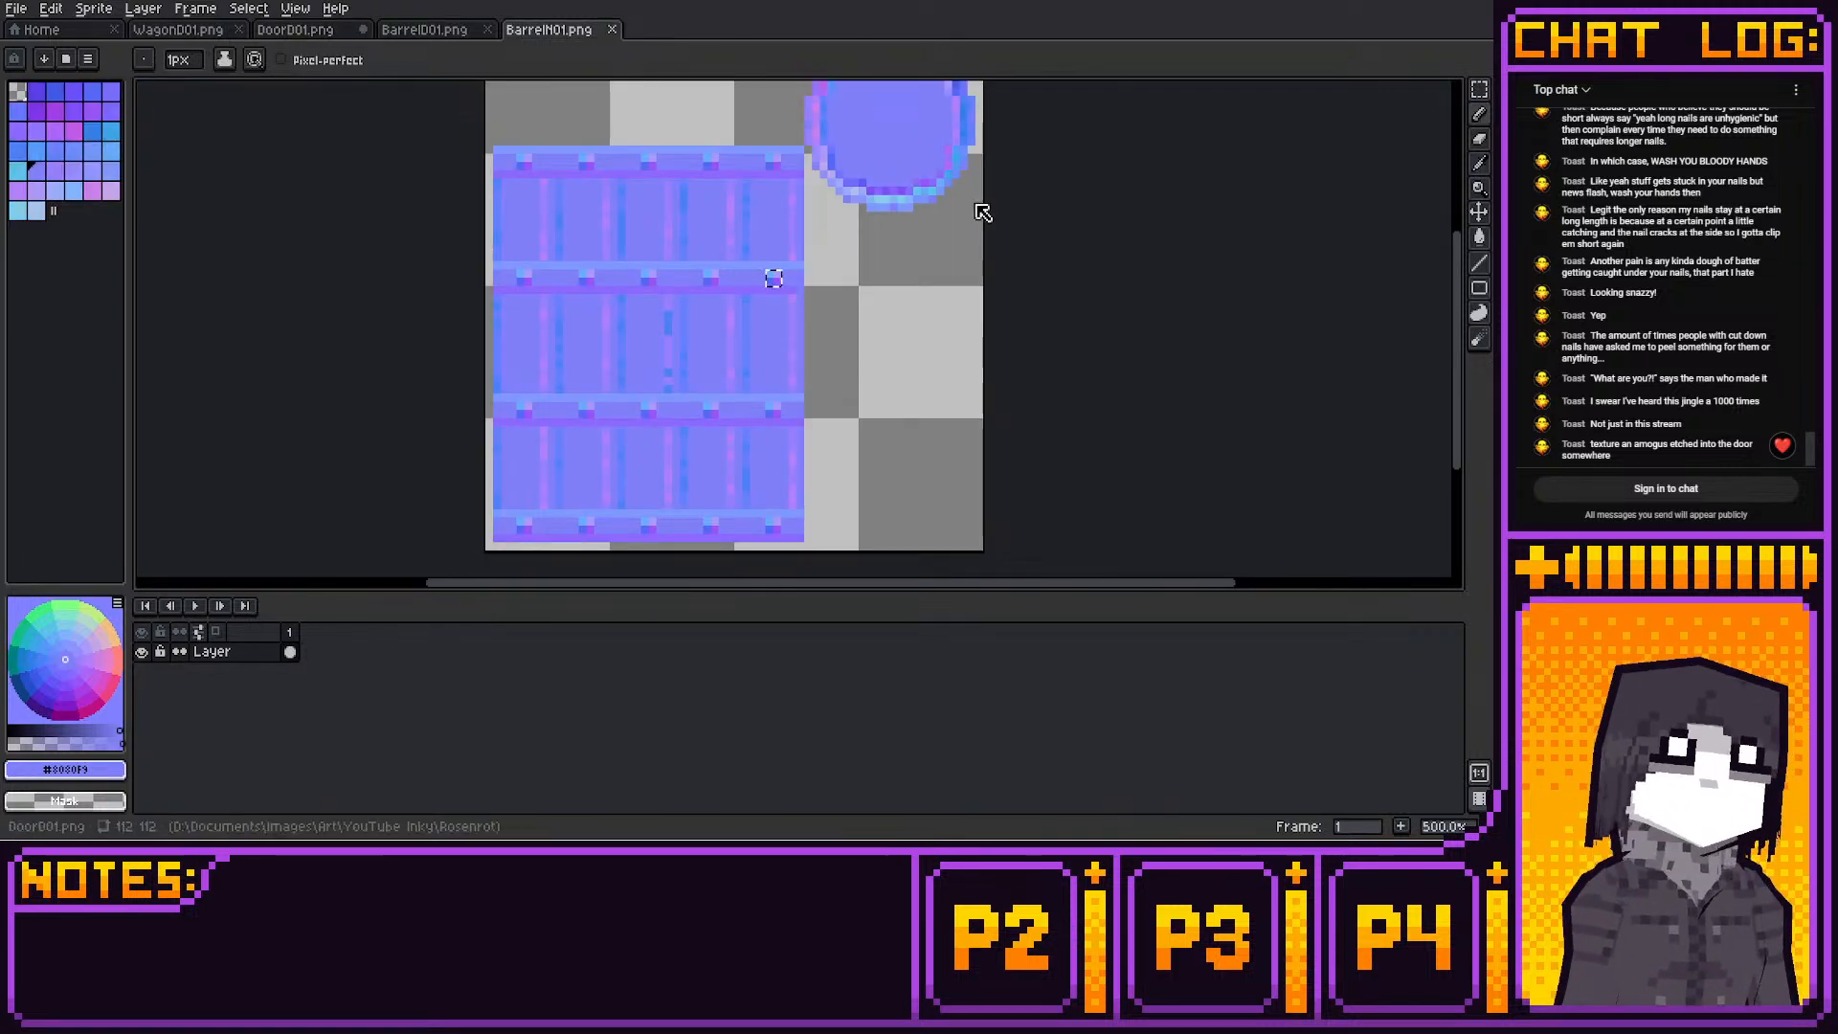
key("ctrl+shift+Tab")
key("ctrl+shift+Tab")
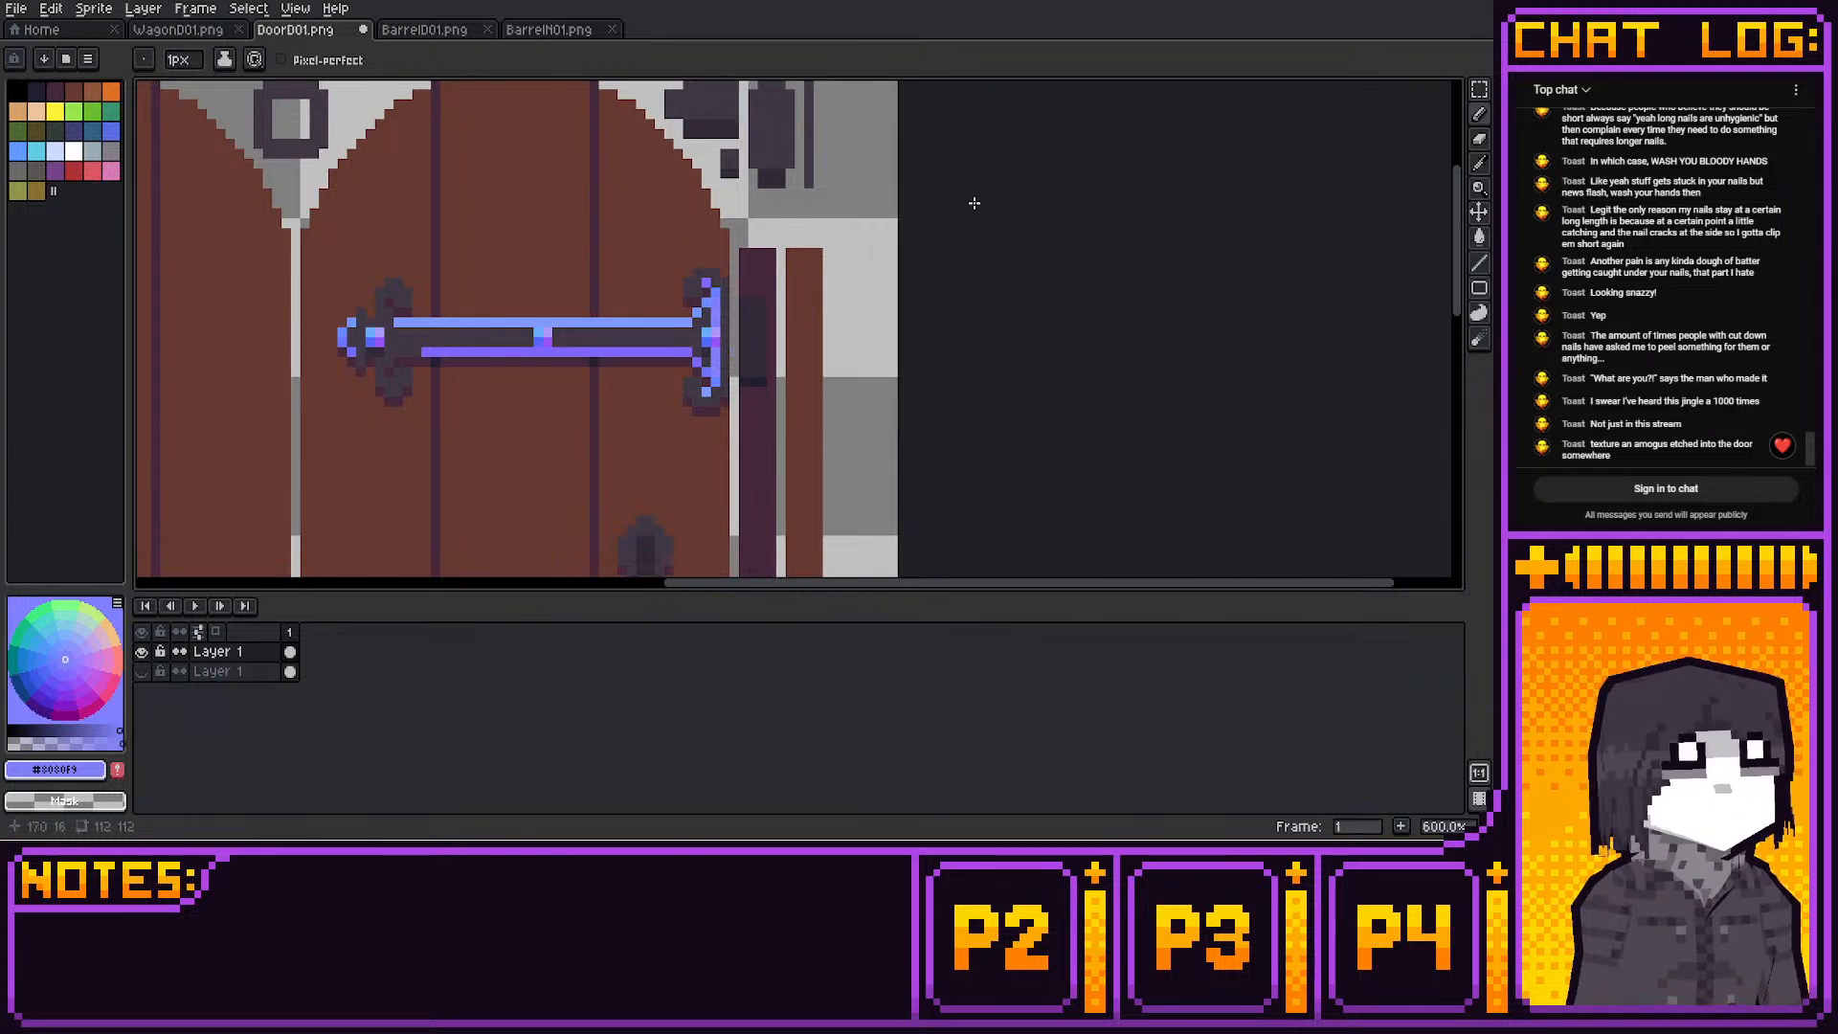
Fill the strap segment between the middle and right rivets with #8080F9 and paint the upper curl's inner pixel in #8067FF
key("g")
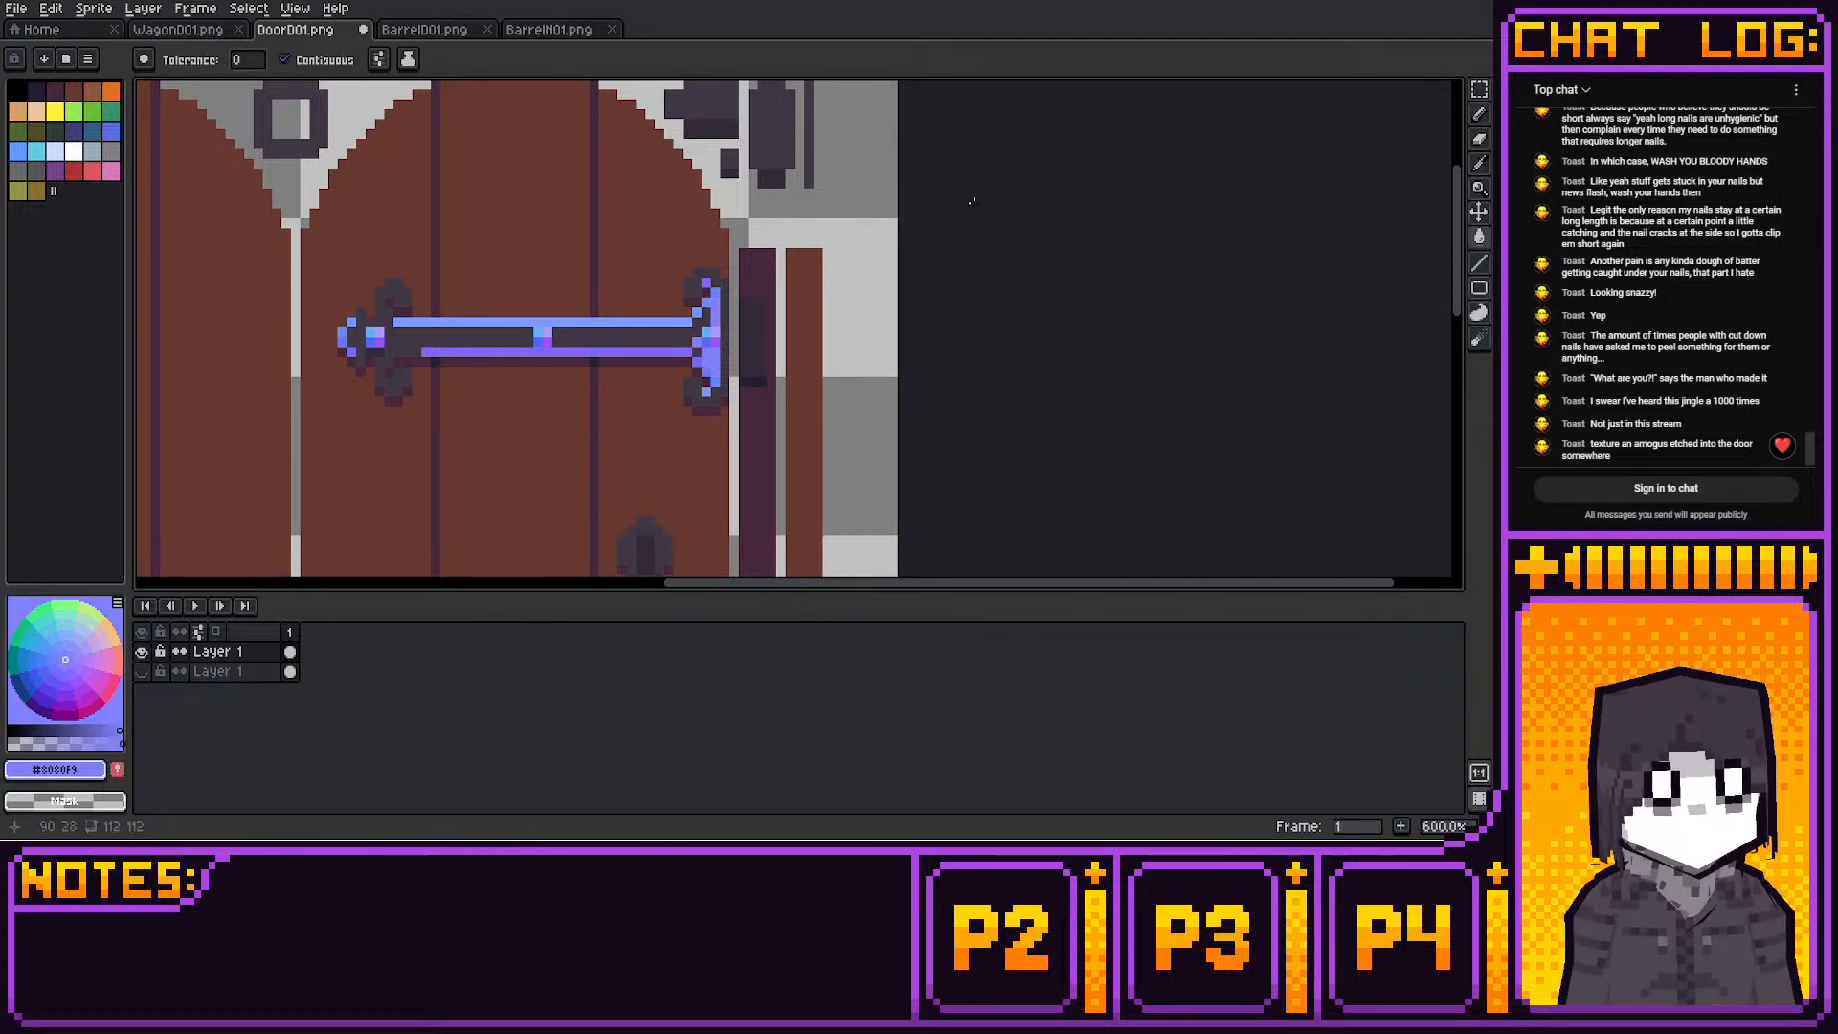
left_click(696, 338)
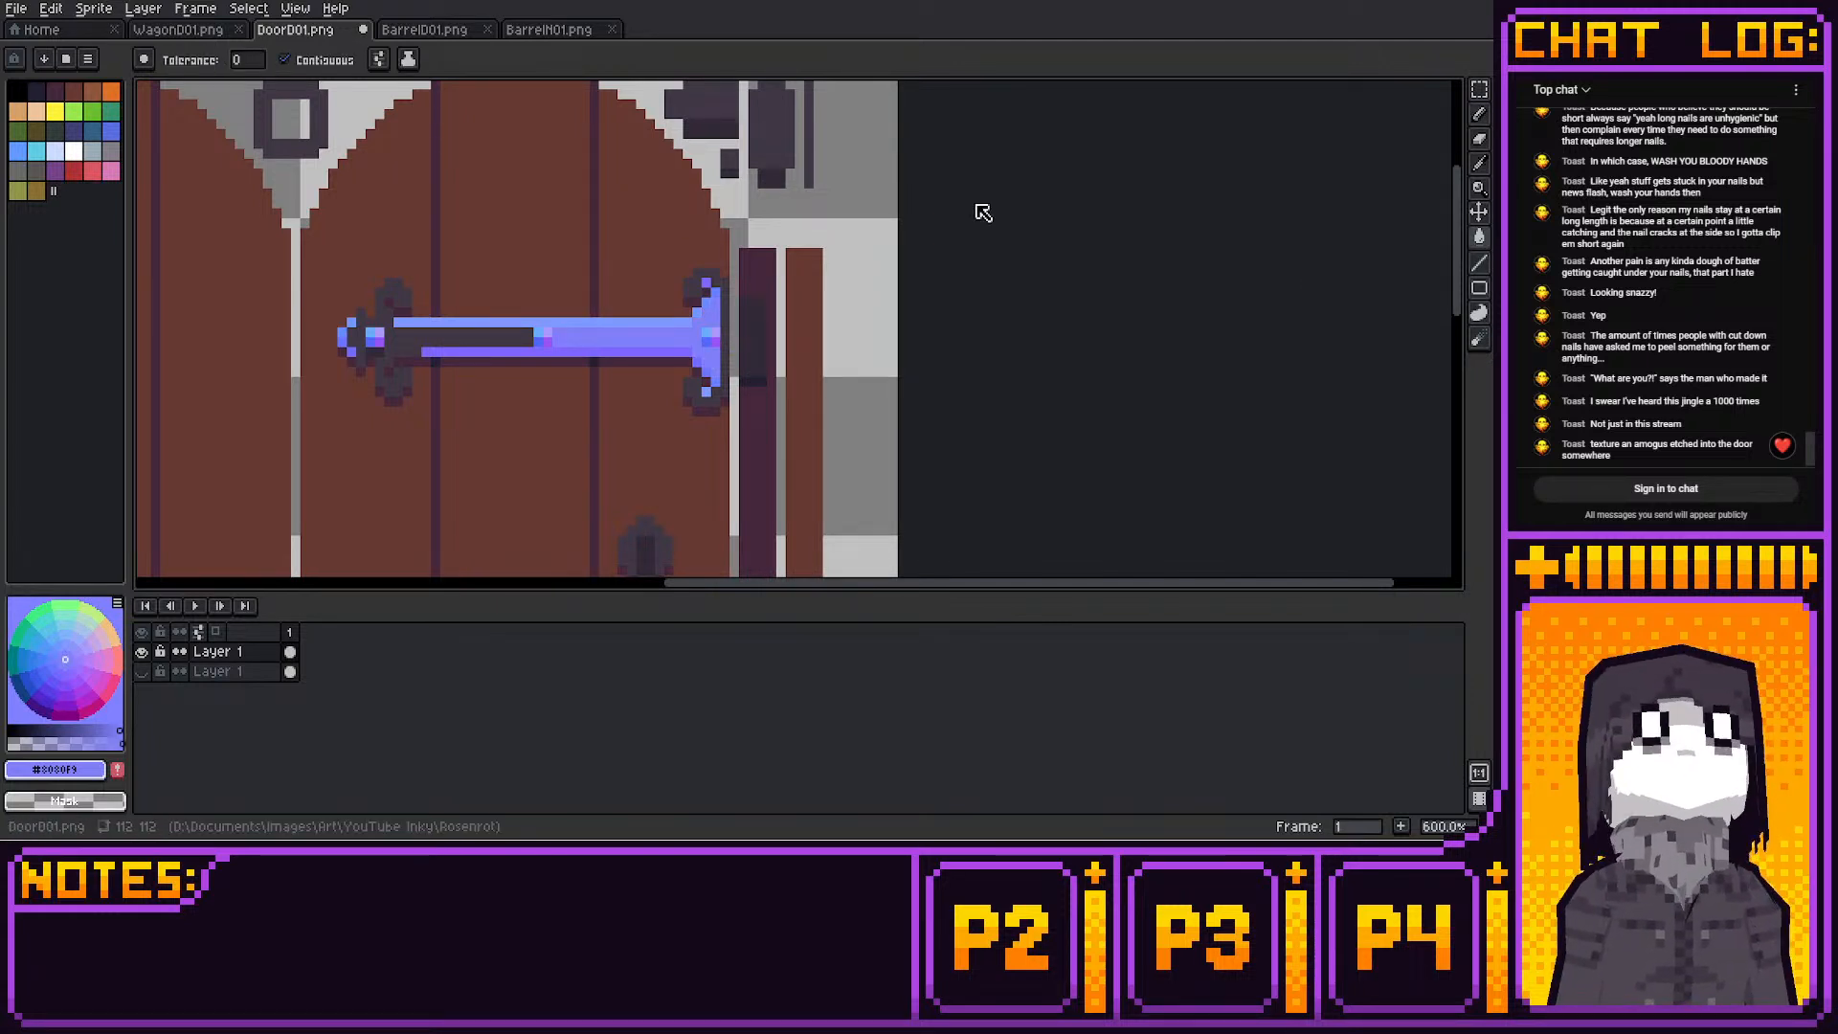
key("i")
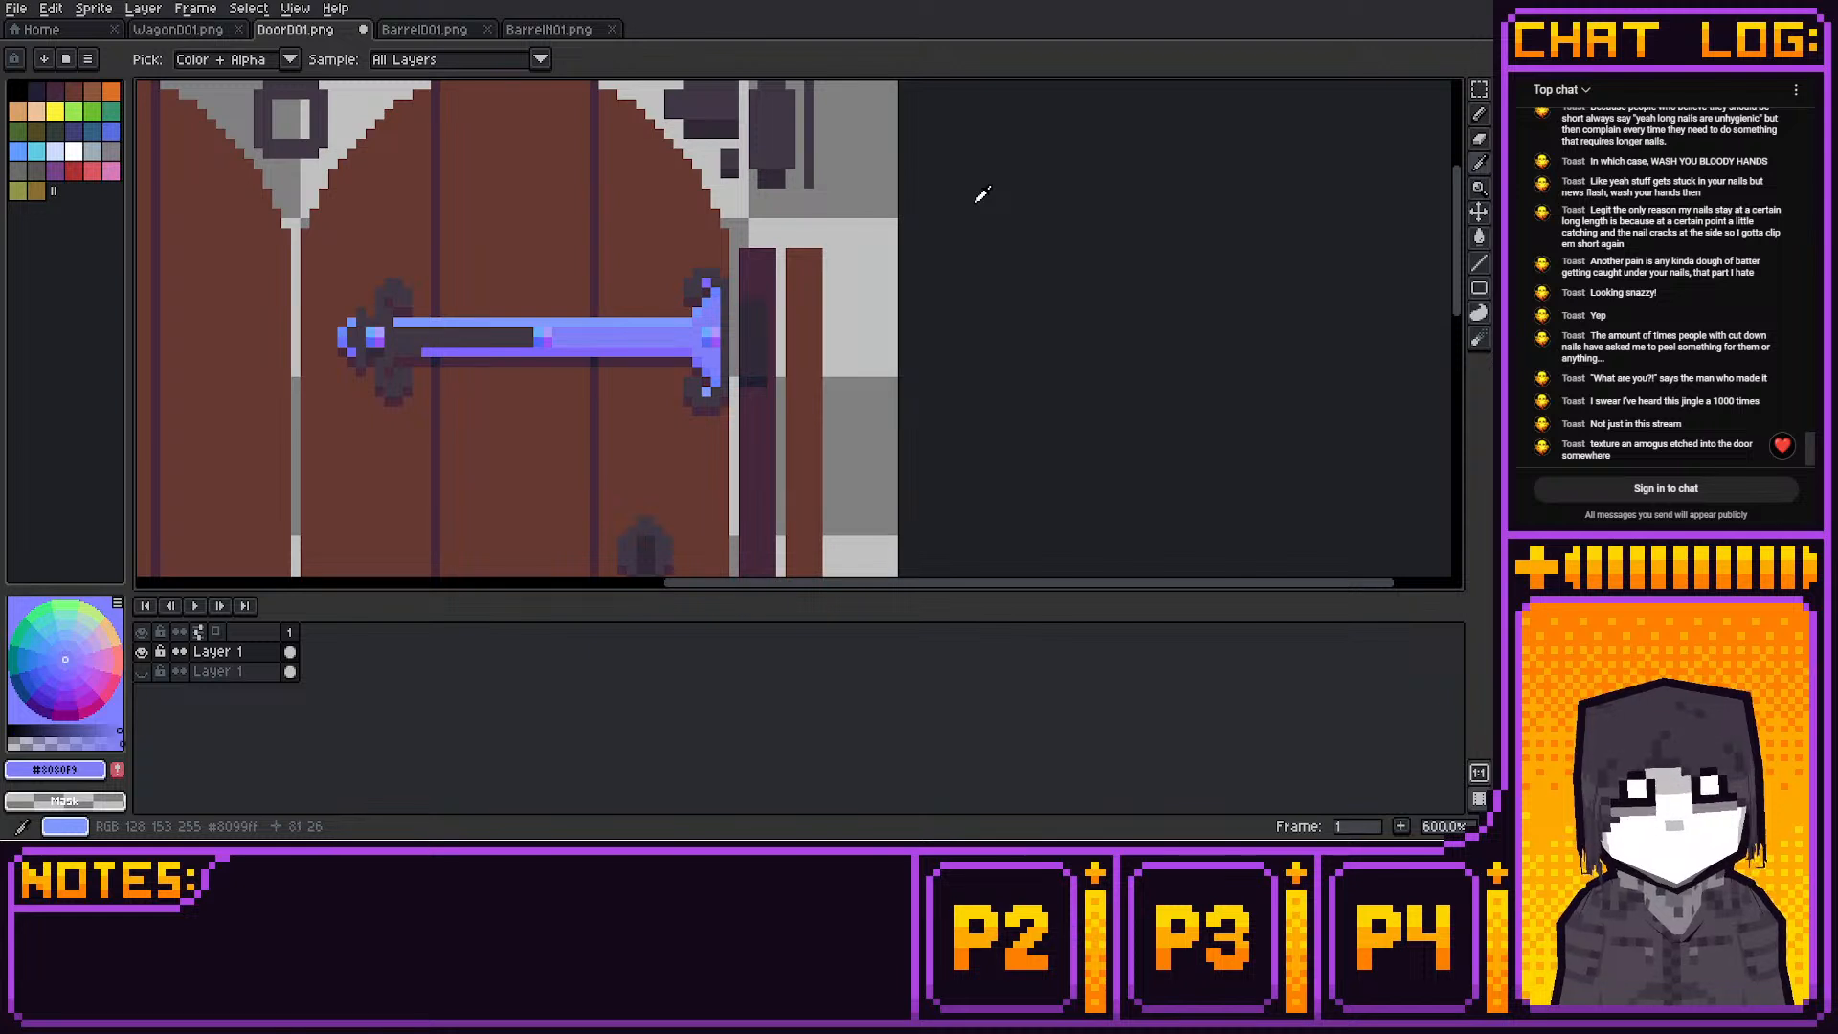
left_click(981, 195)
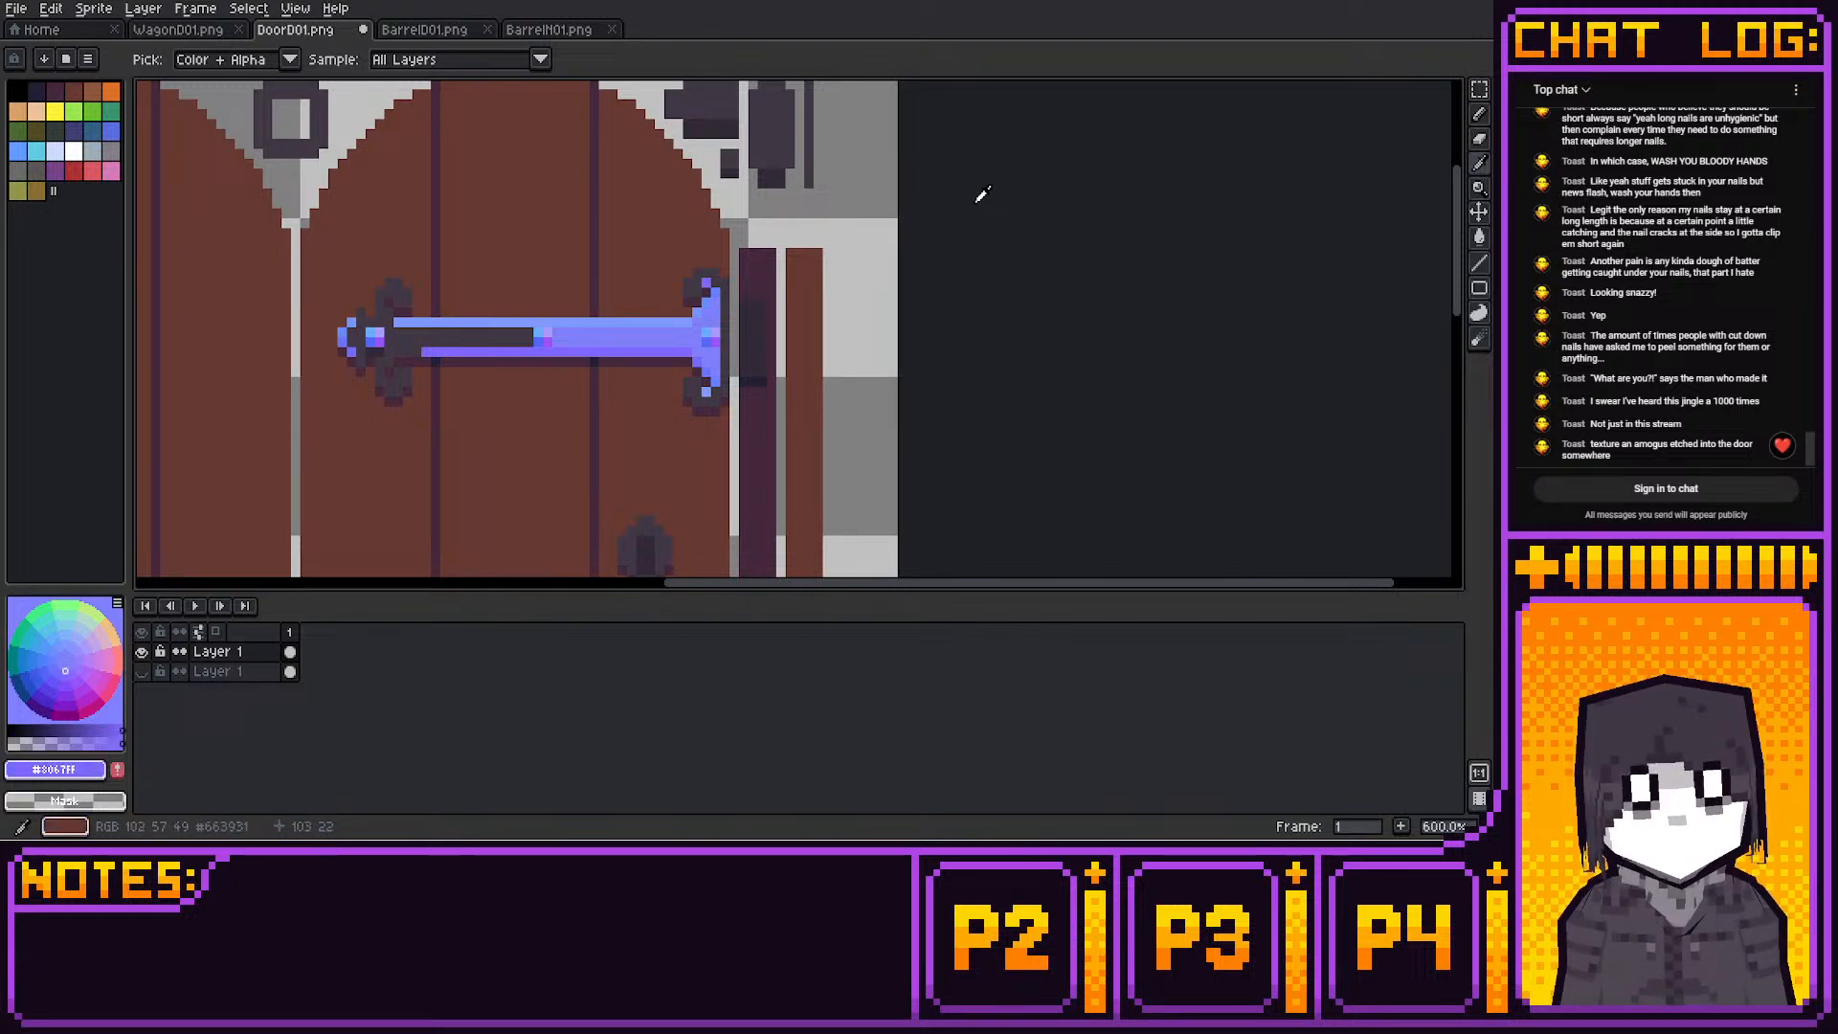
key("b")
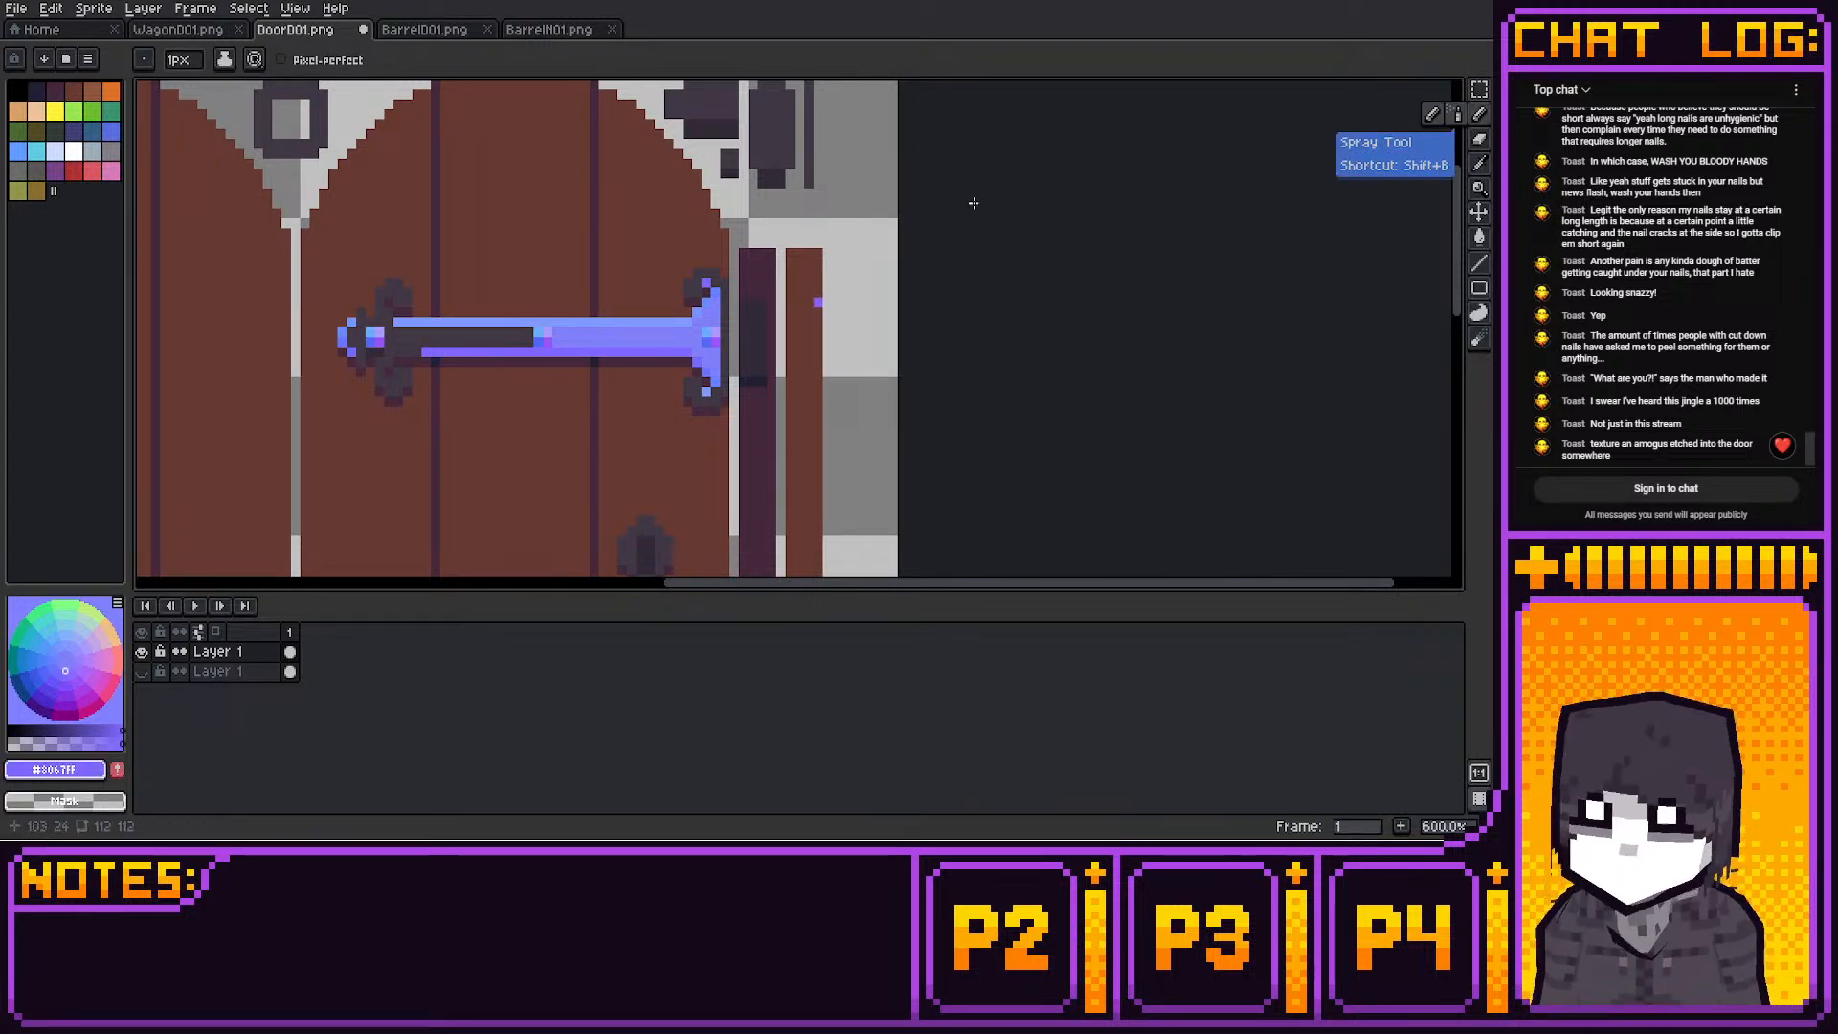
Paint the tip pixels of the right plate's upper curl in #968CFF, #9674FF, #8C6AFF, #6A74FF and #7494FF
key("i")
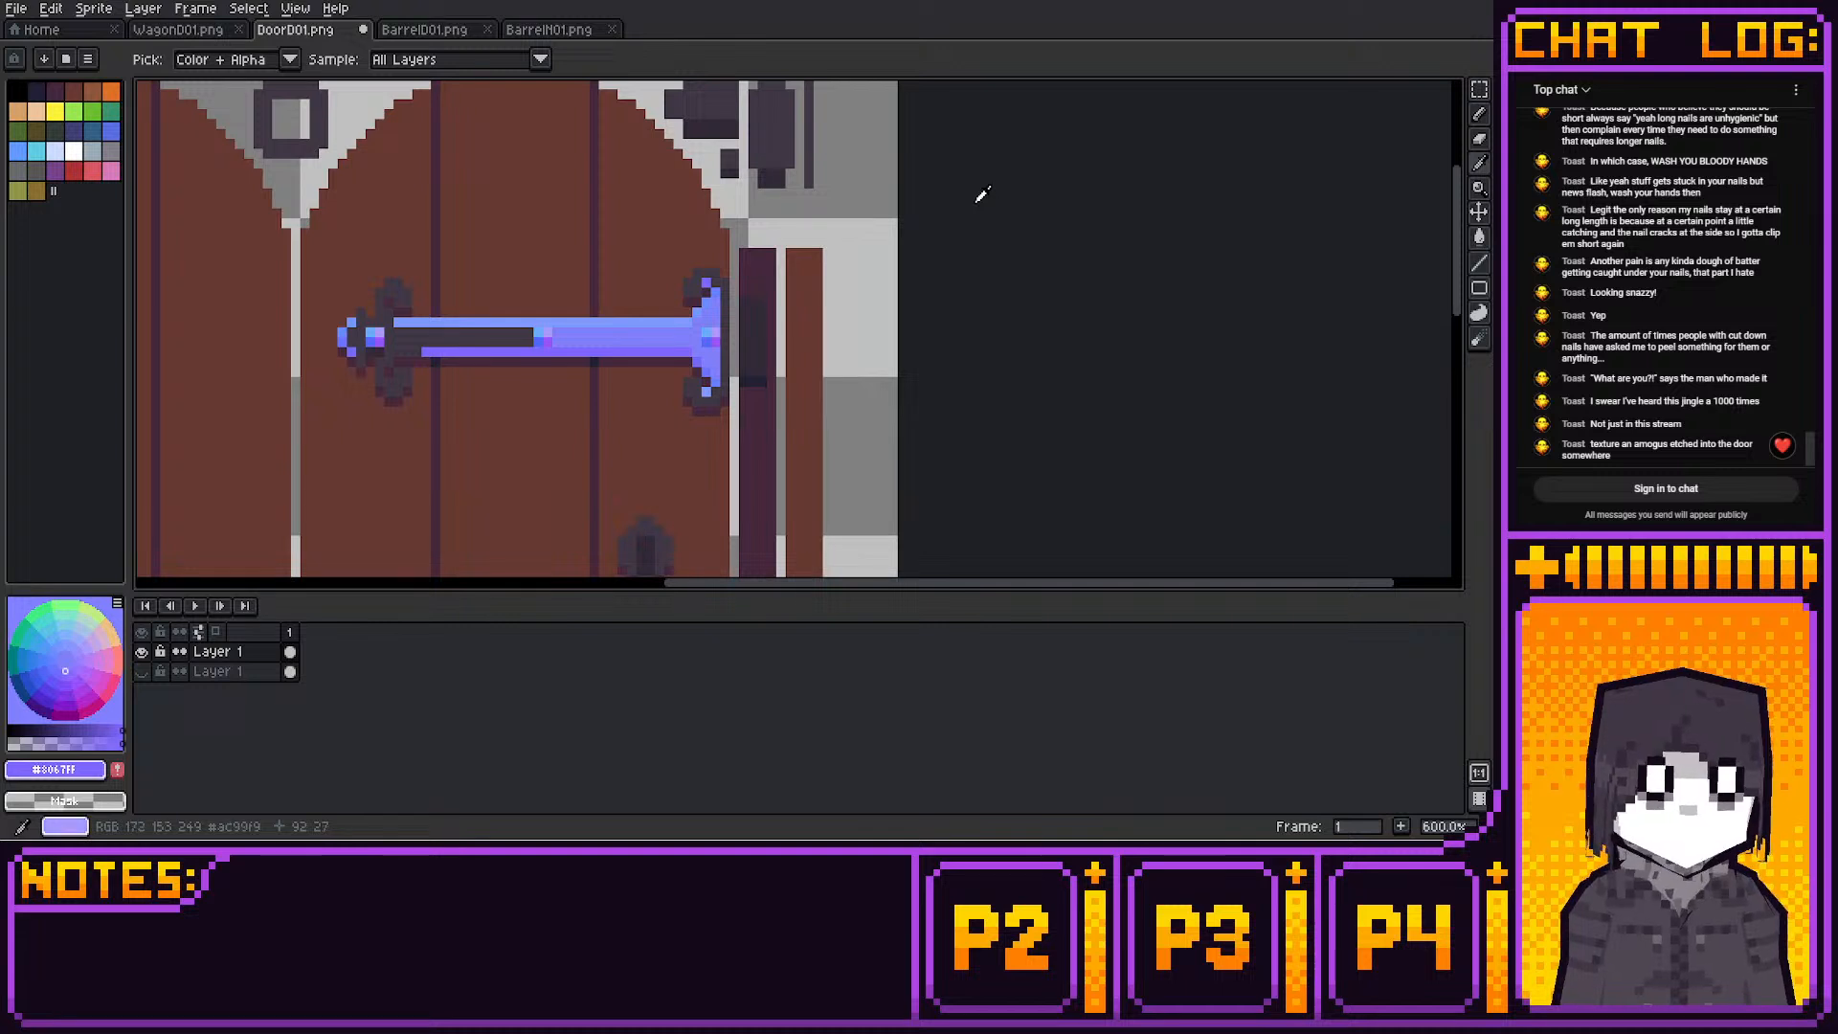
left_click(981, 194)
left_click(978, 193)
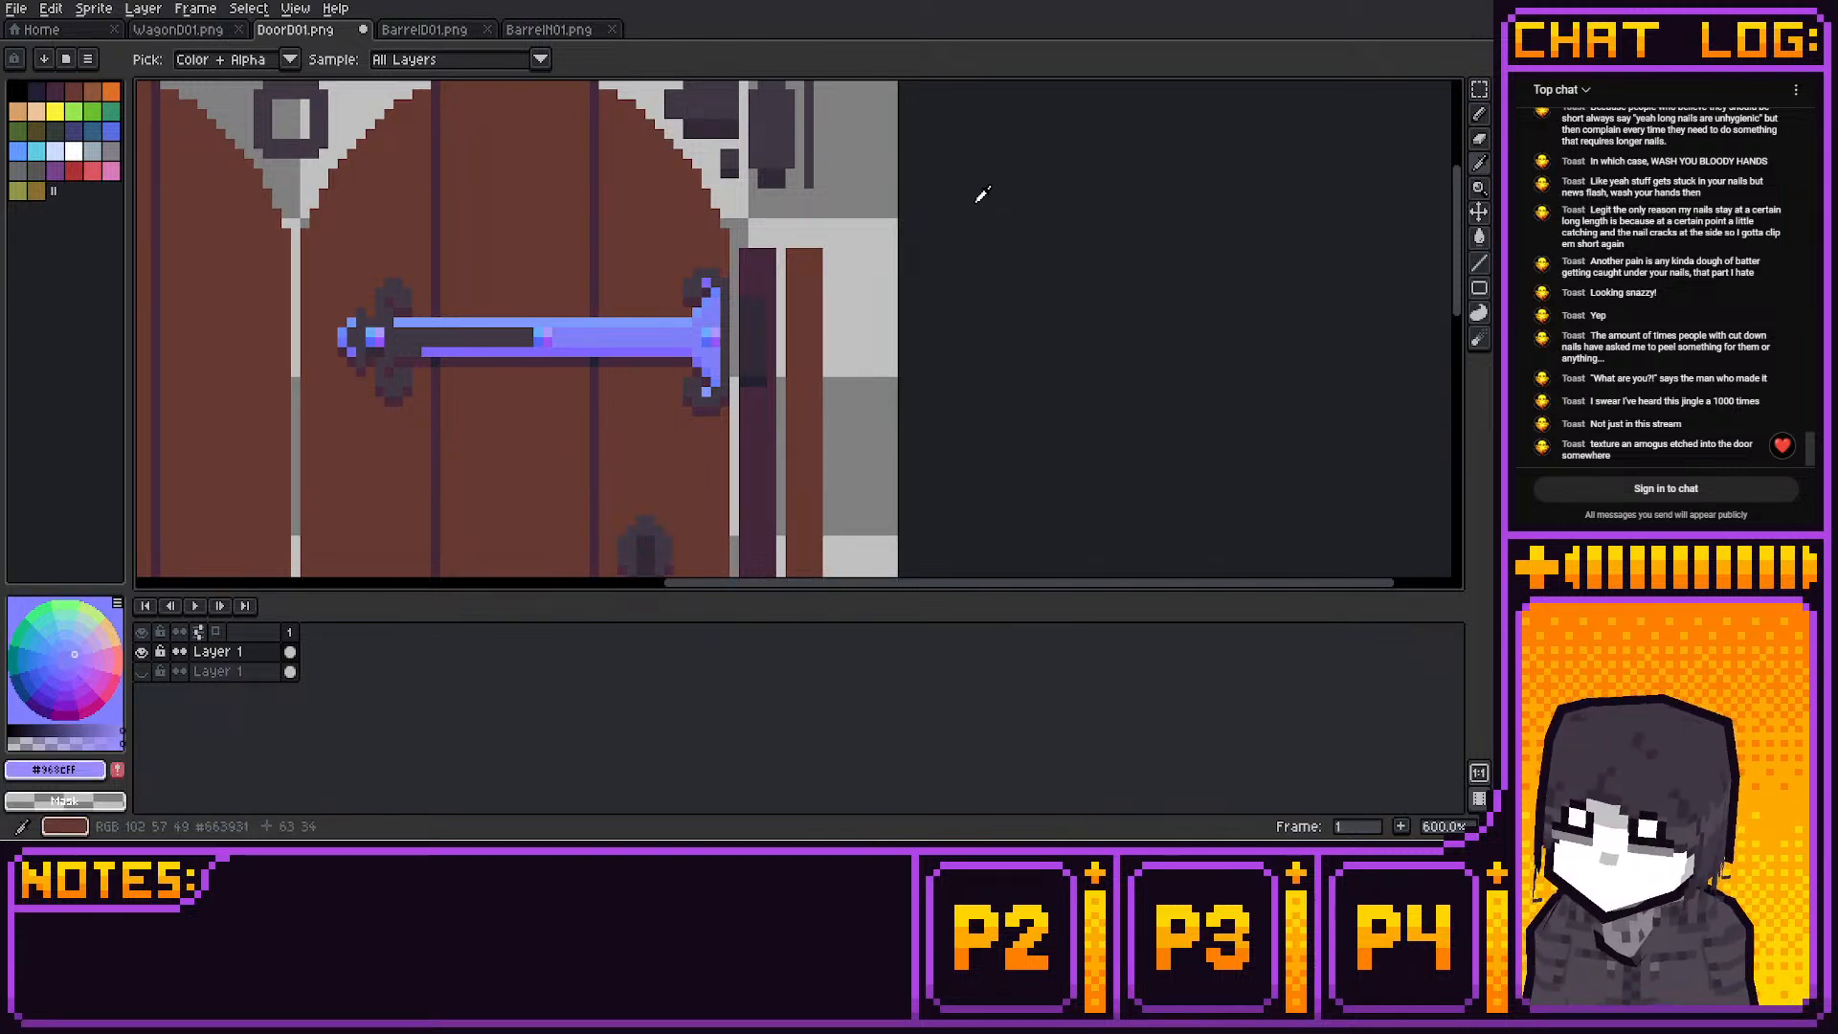
key("b")
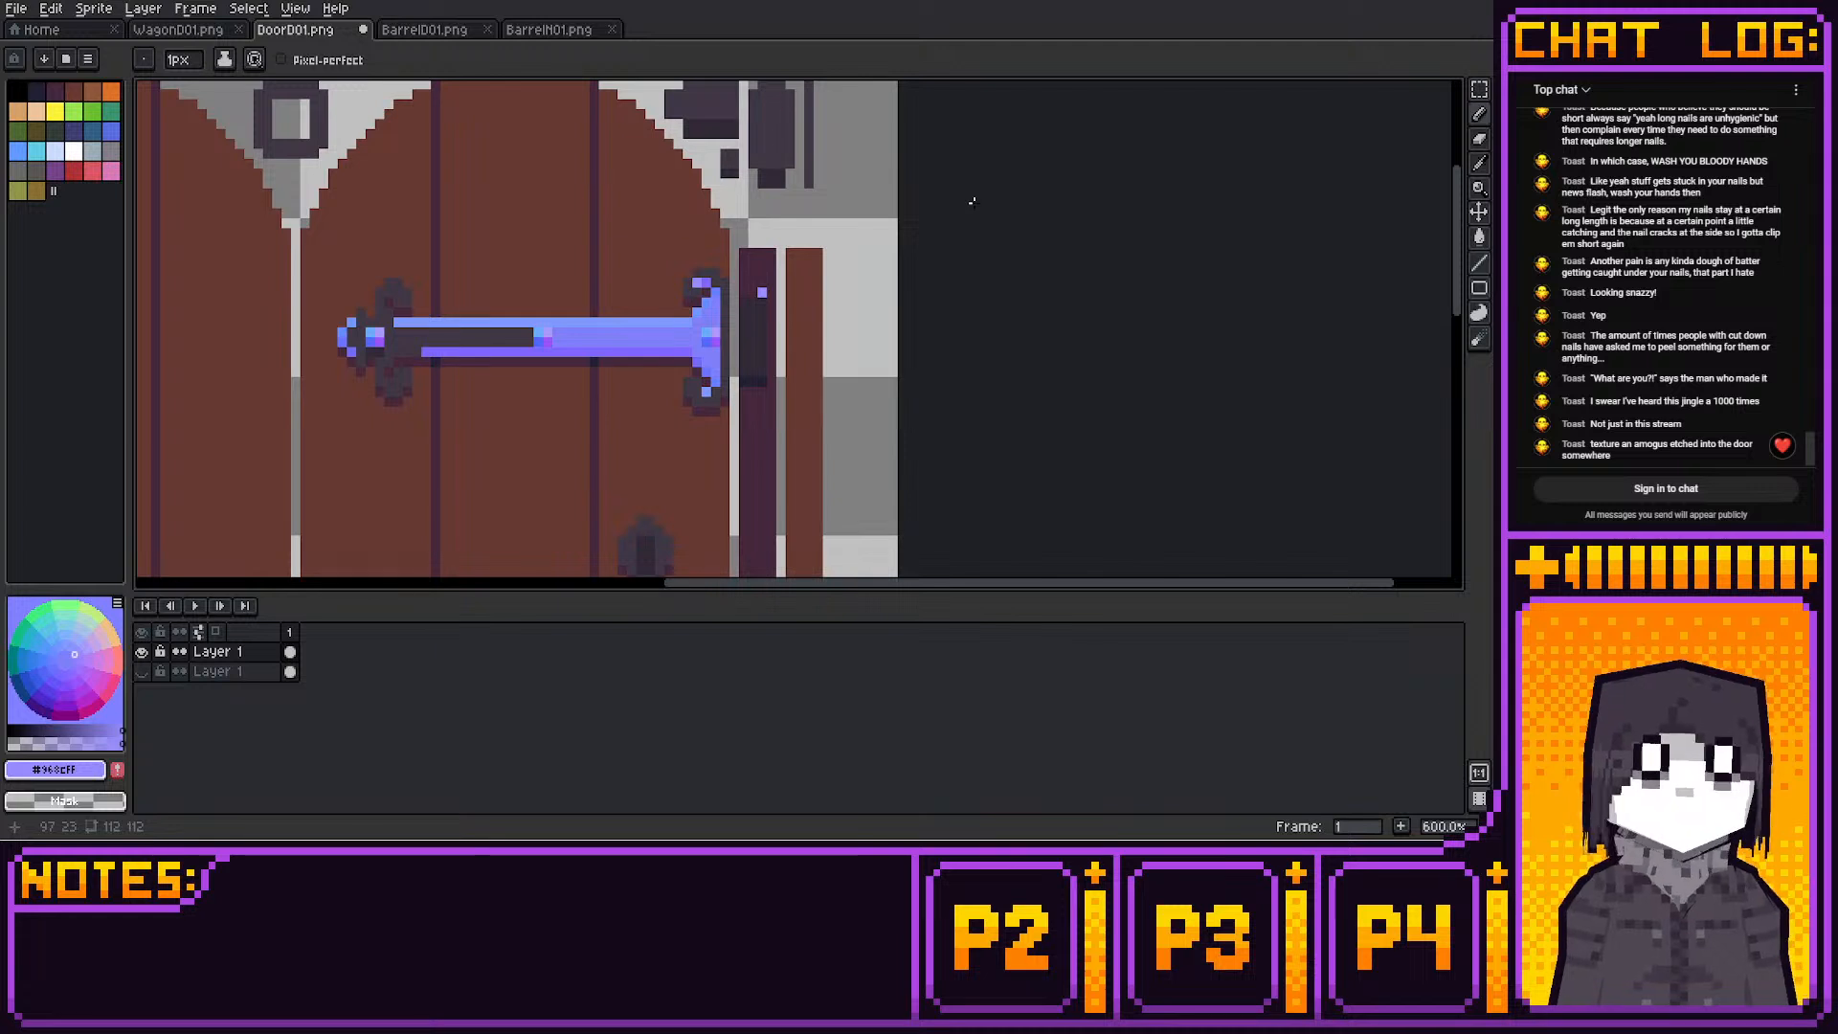
key("i")
left_click(977, 202)
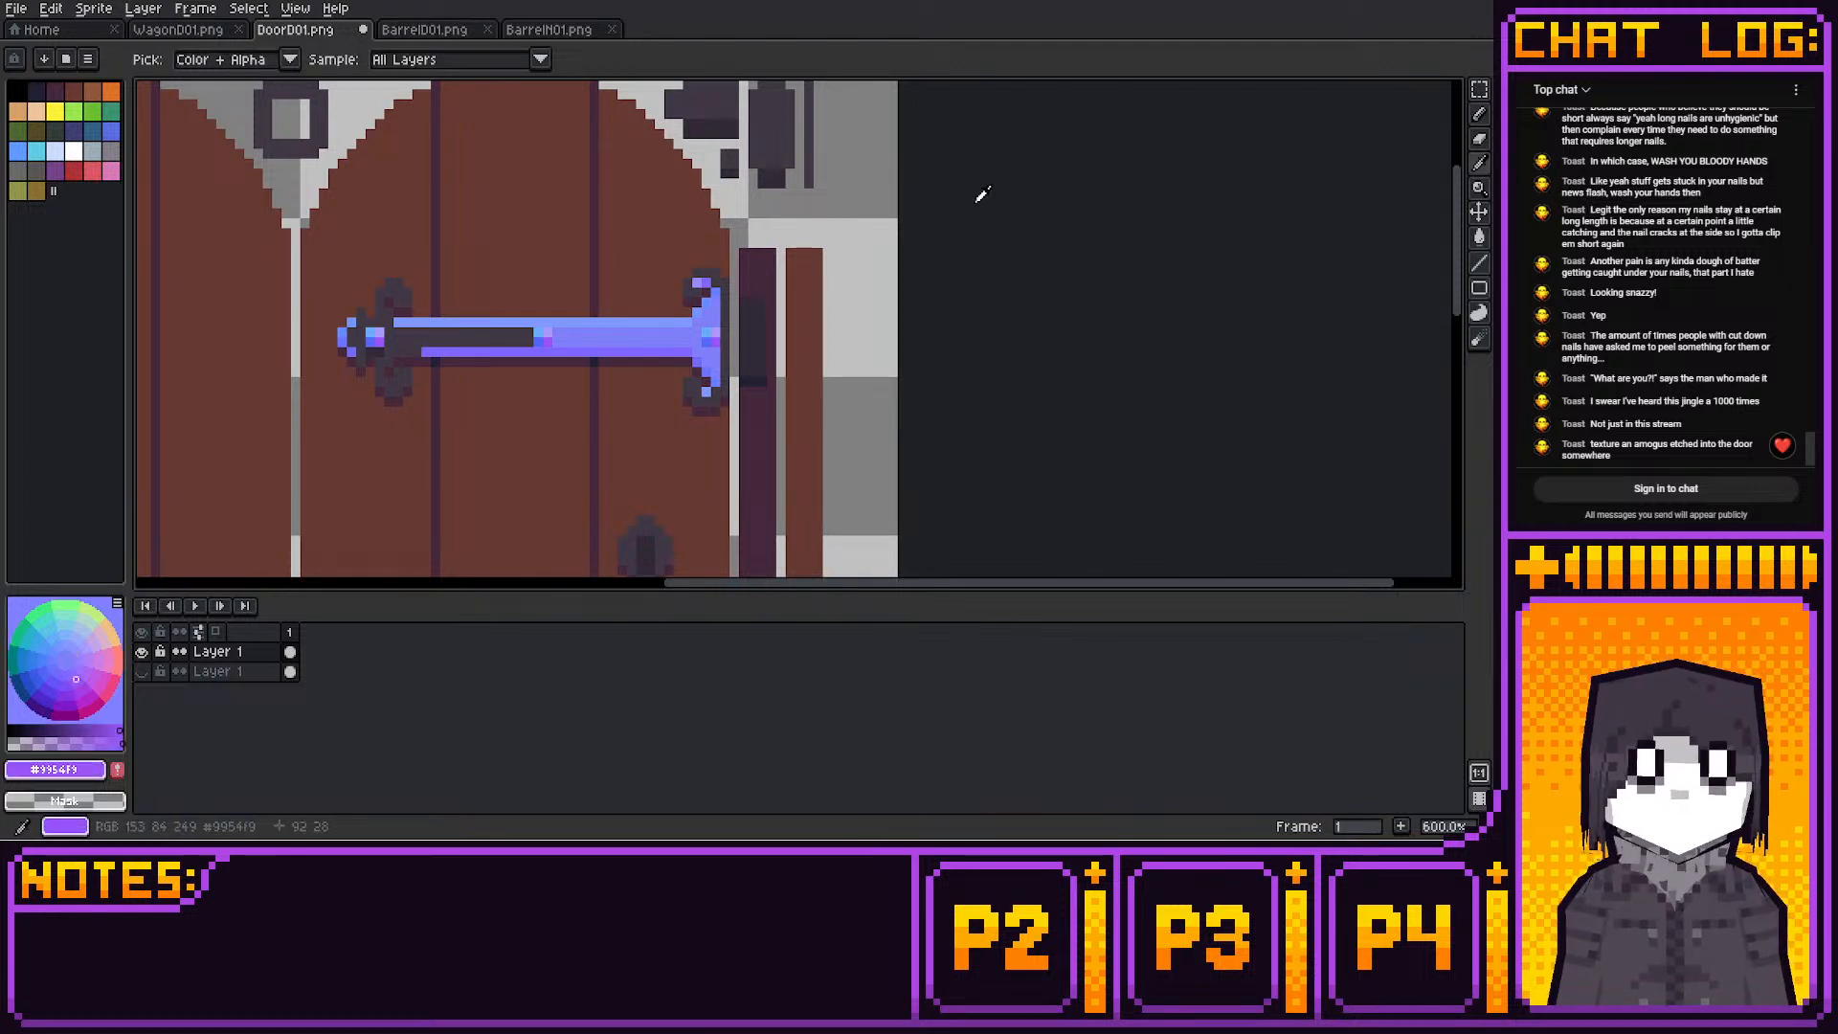
left_click(70, 669)
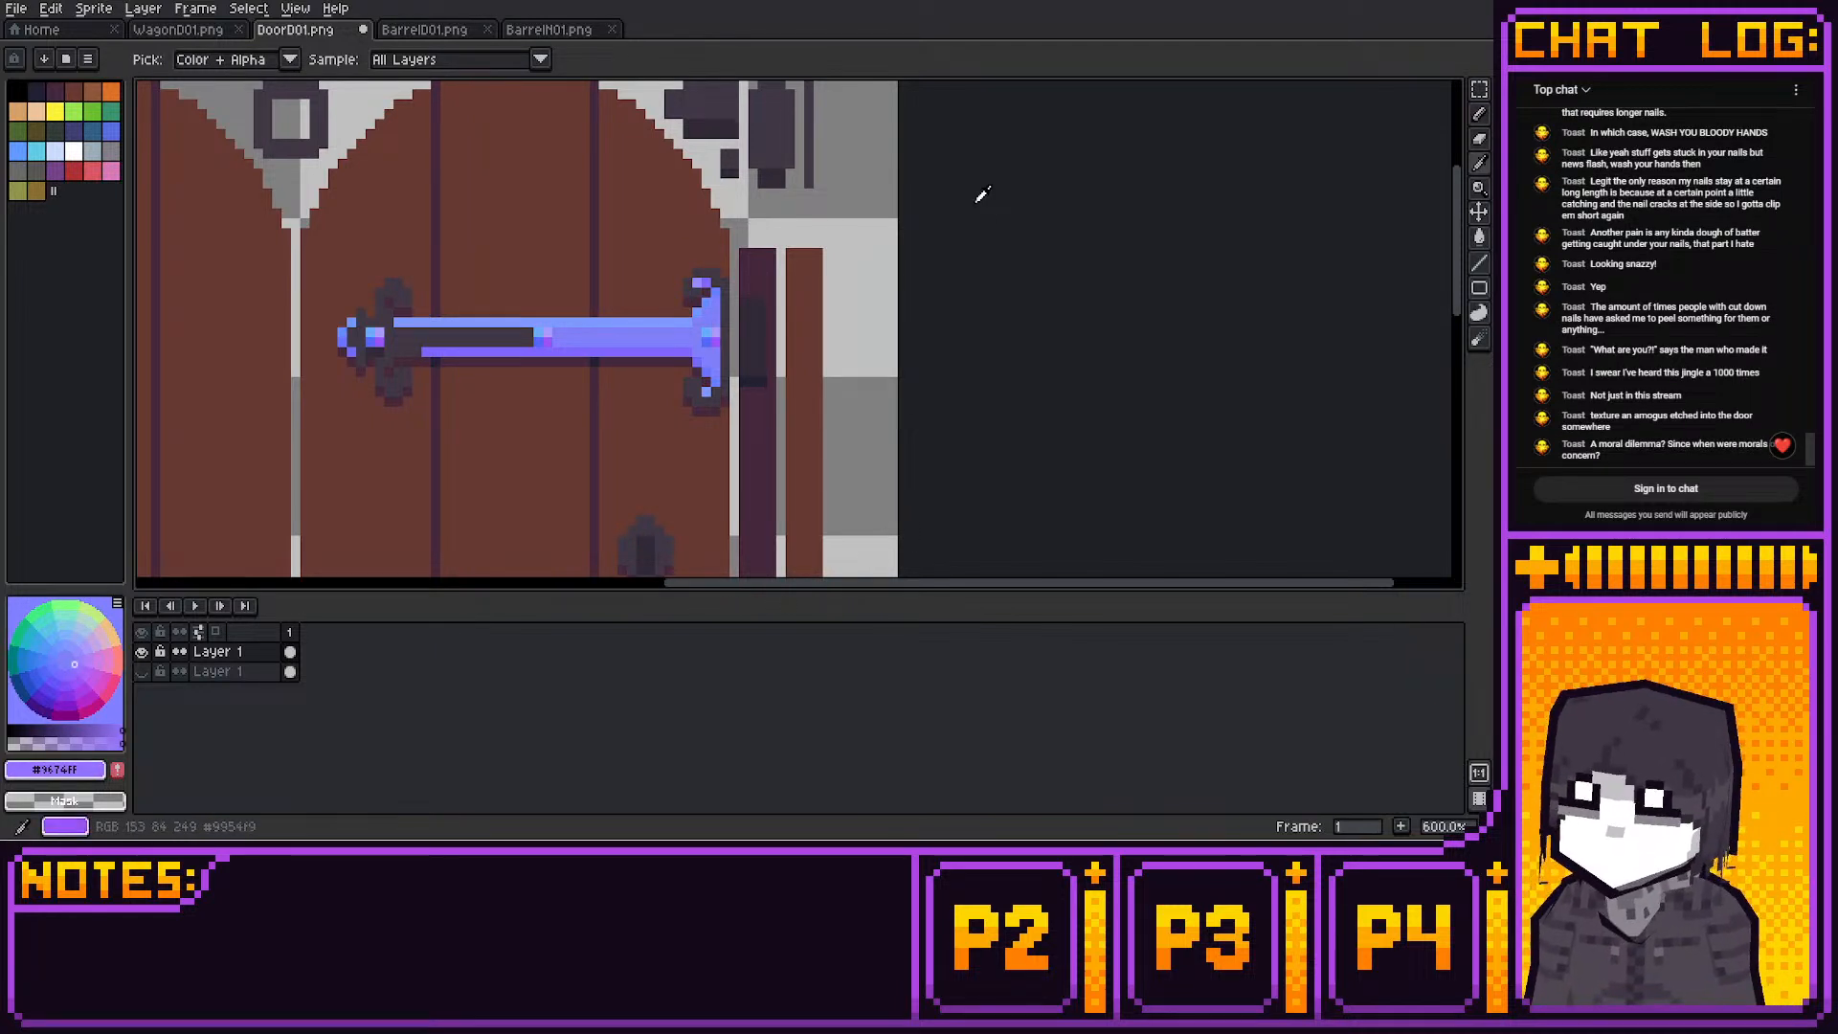
key("b")
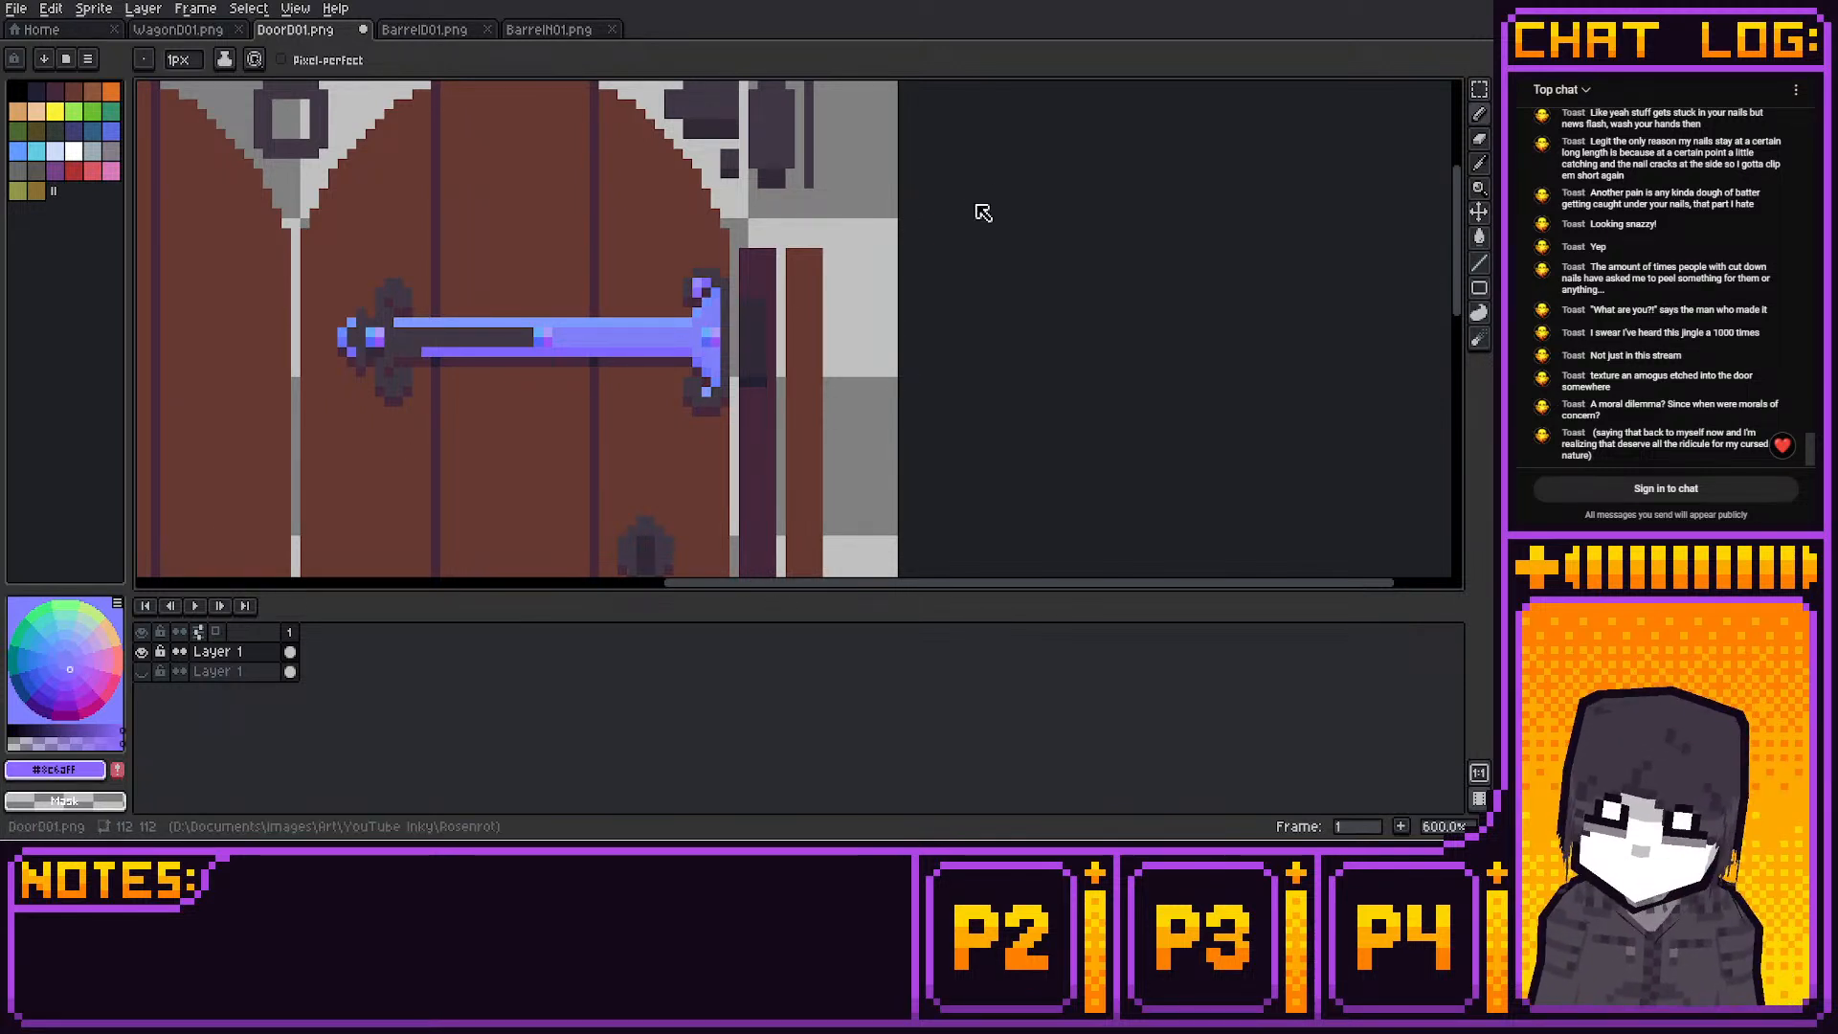
left_click(56, 664)
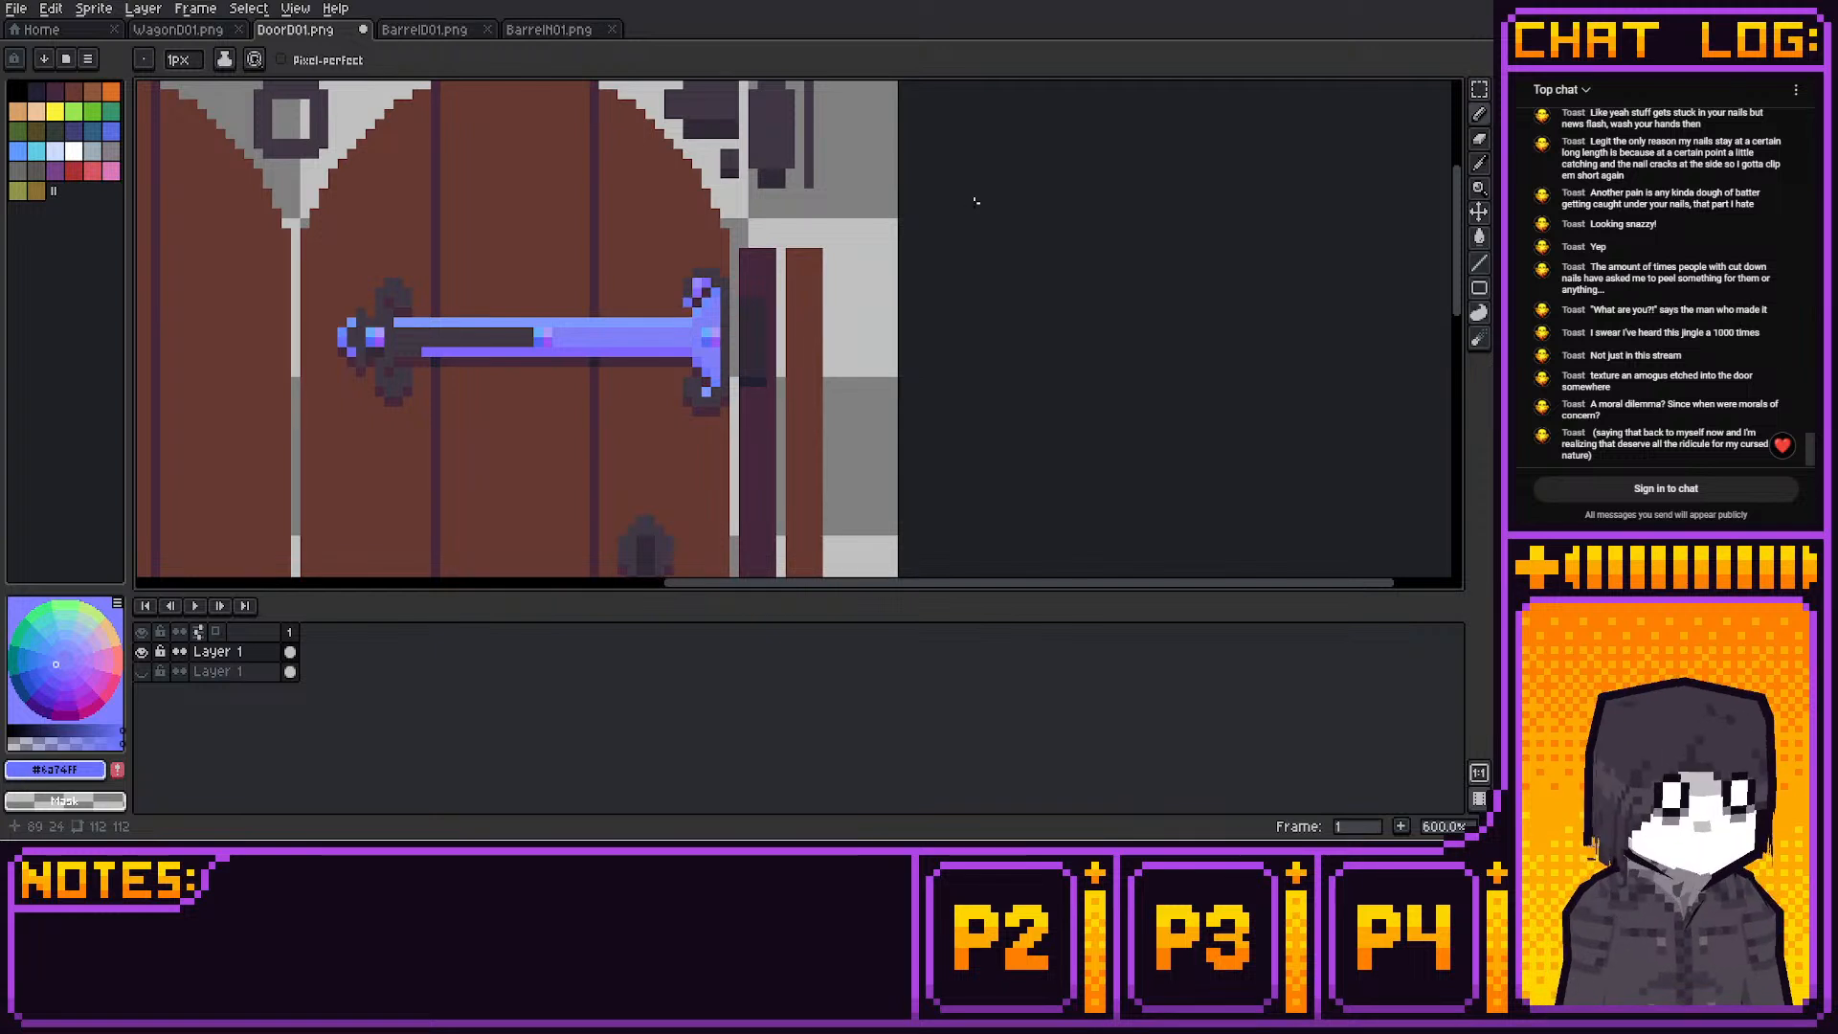
left_click(60, 650)
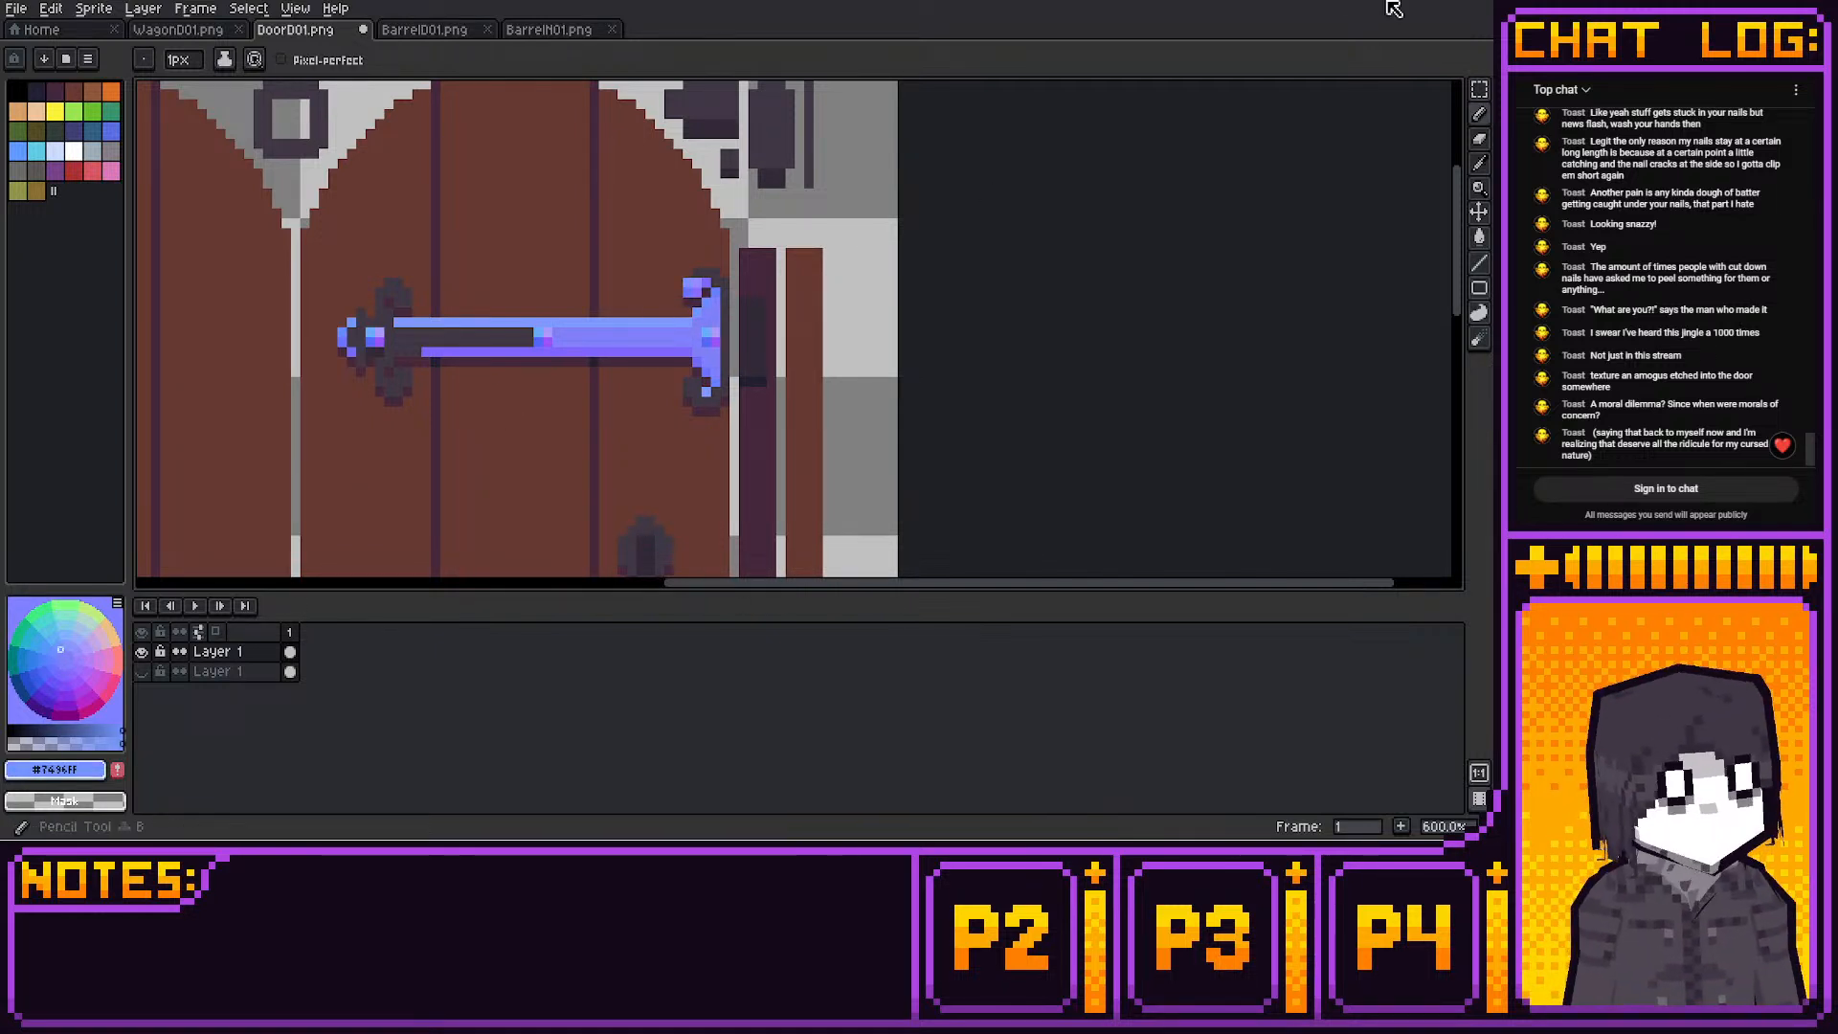
Copy the 2×2-pixel tip of the right plate's upper curl straight down onto the tip of the lower curl
key("m")
left_click_drag(689, 285, 706, 301)
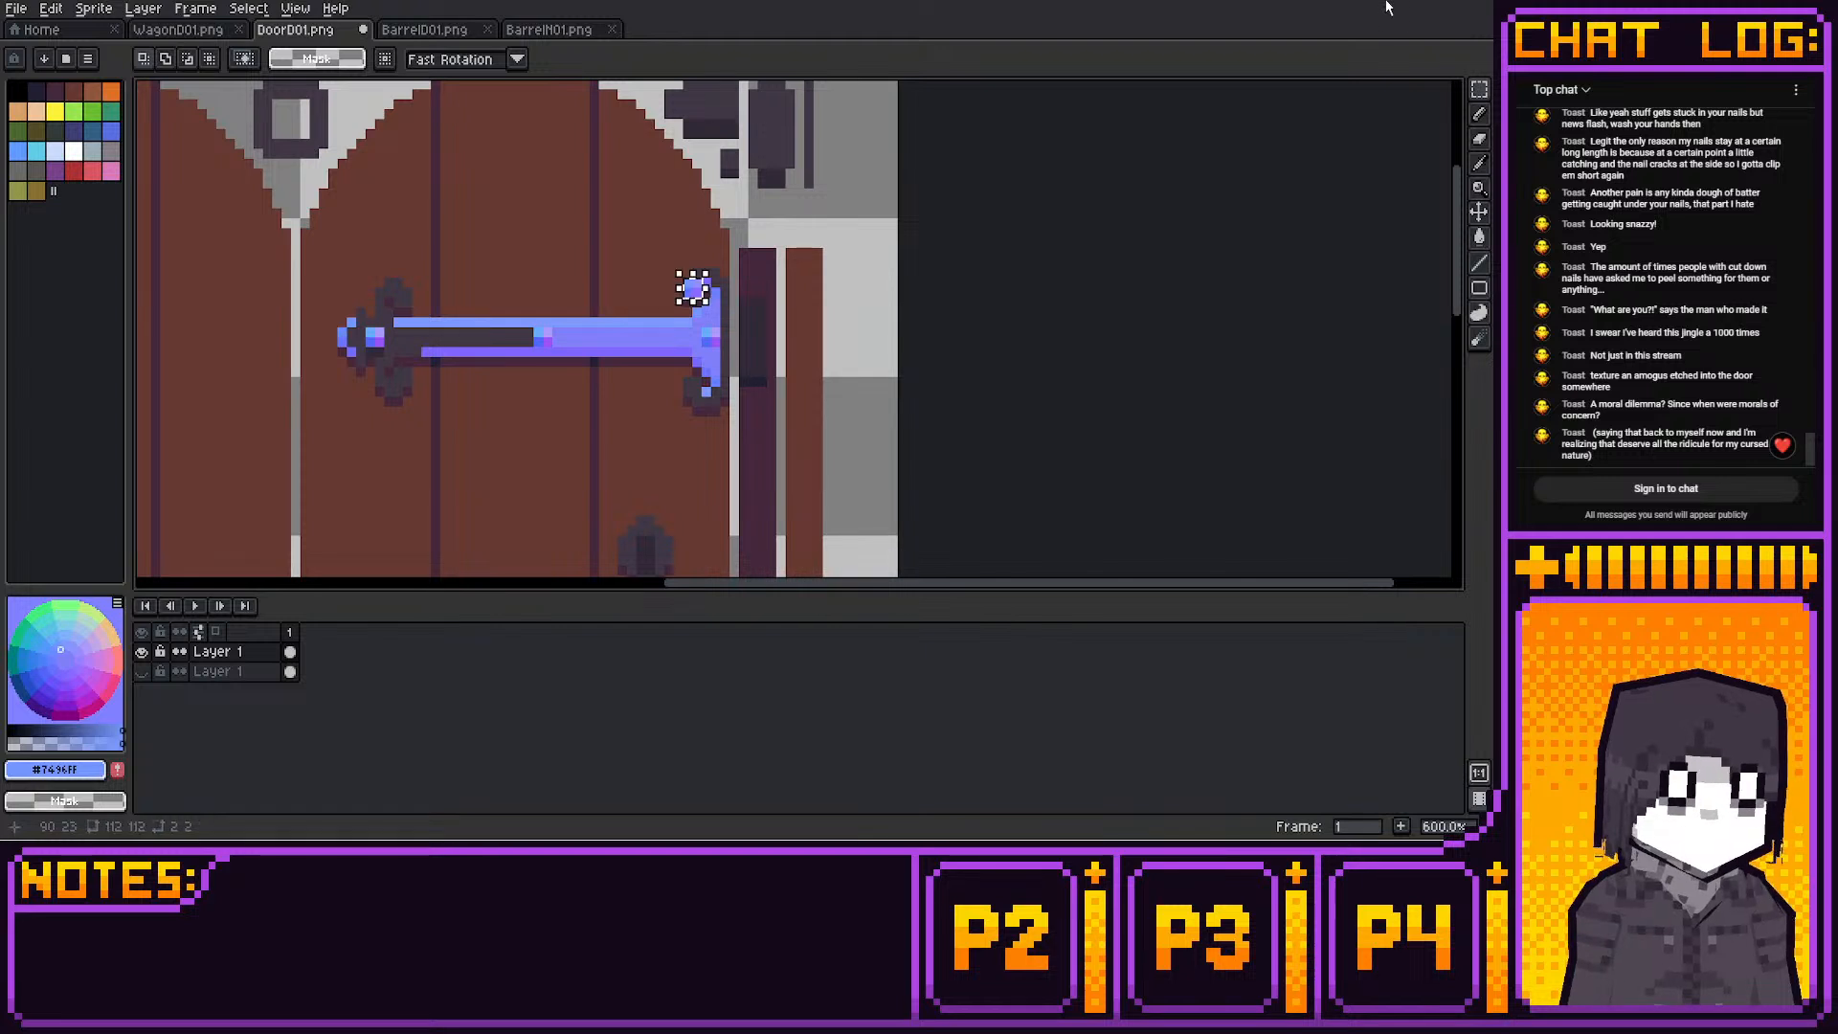
key("ctrl+t")
key("Down")
key("Down")
key("Down")
key("Down")
key("Down")
key("Down")
key("Down")
key("Down")
key("Down")
key("Down")
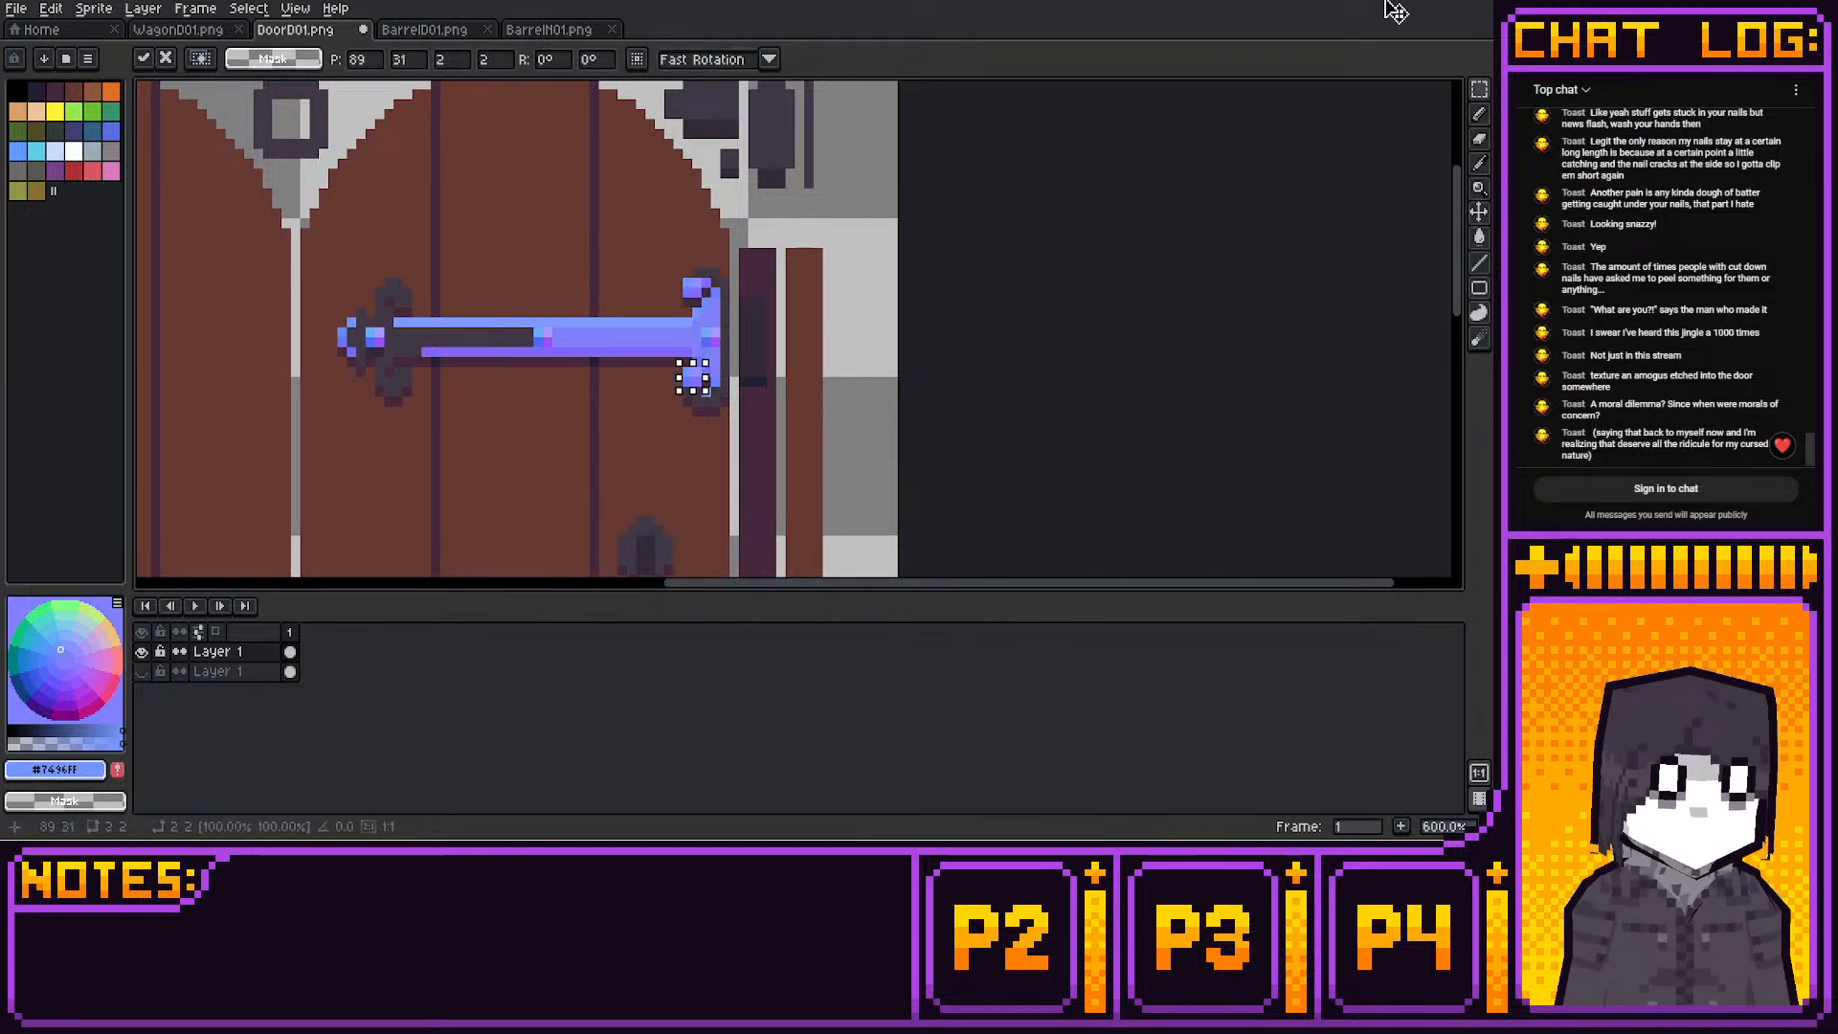
key("Return")
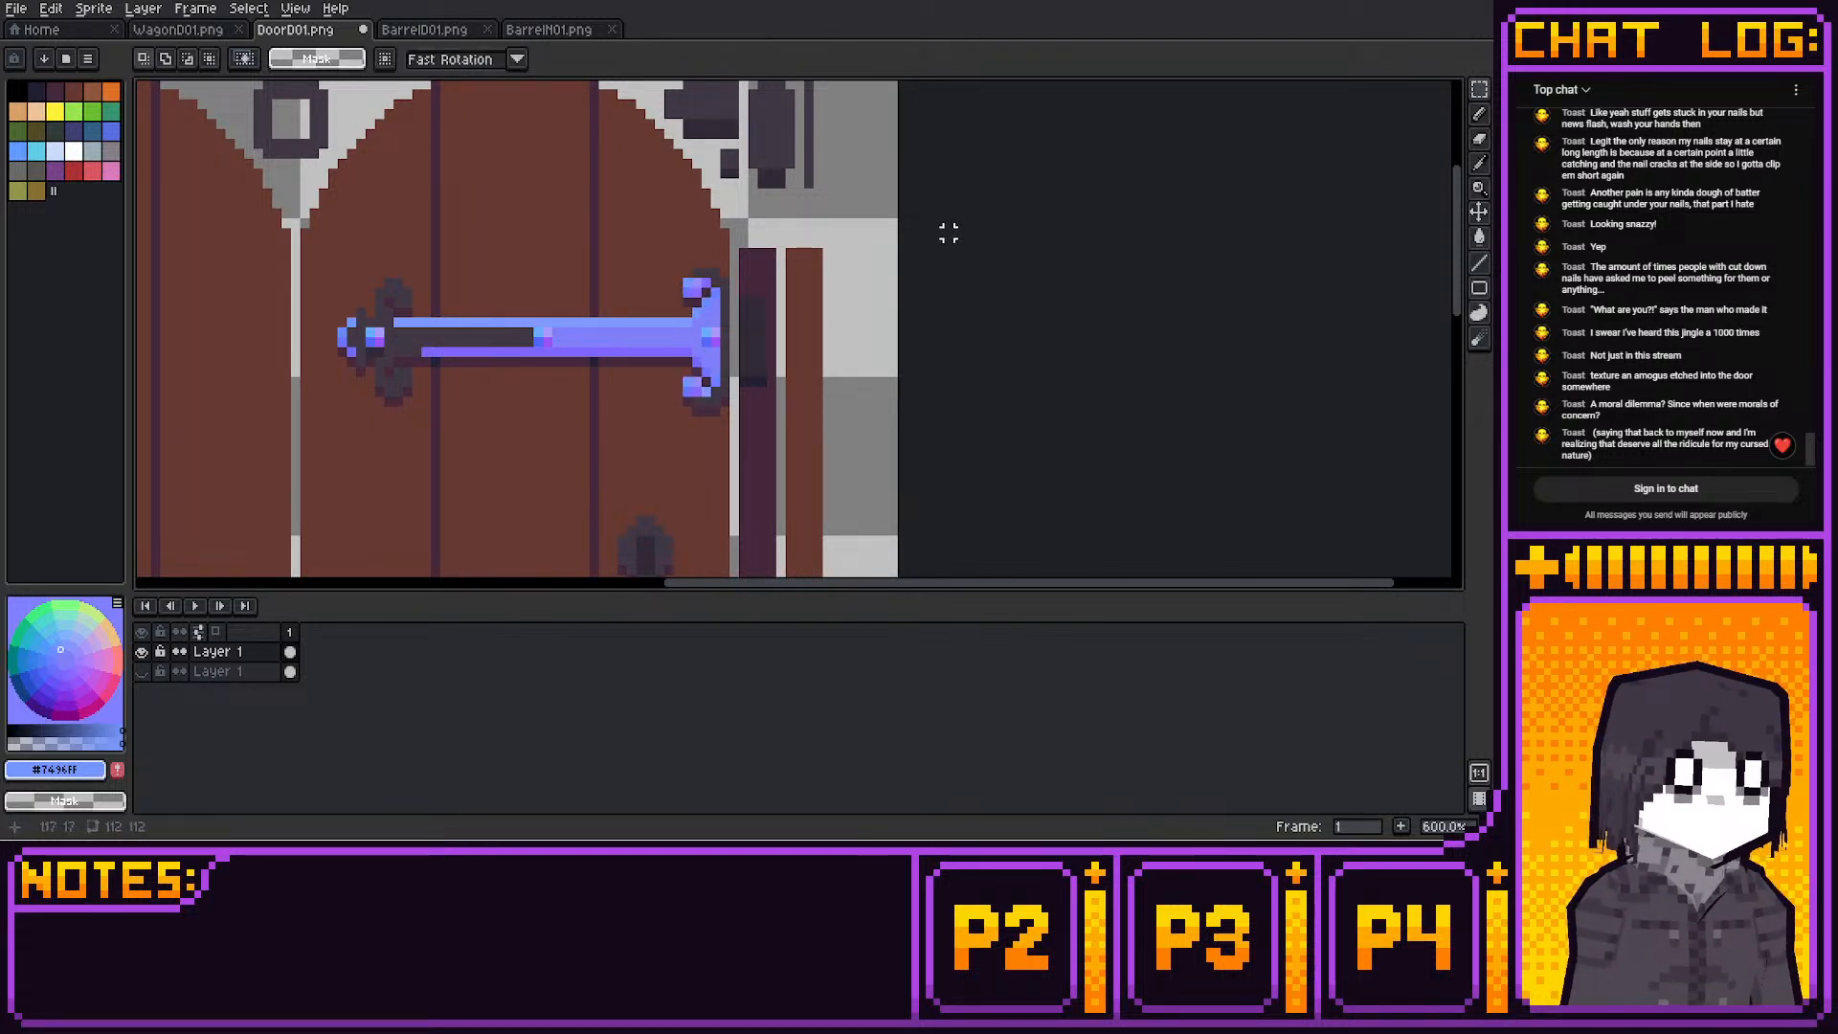
Touch up the right plate's lower curl with shades sampled from the hinge, including #6780FF, #8067FF, #8C6AFF and #968CFF
key("i")
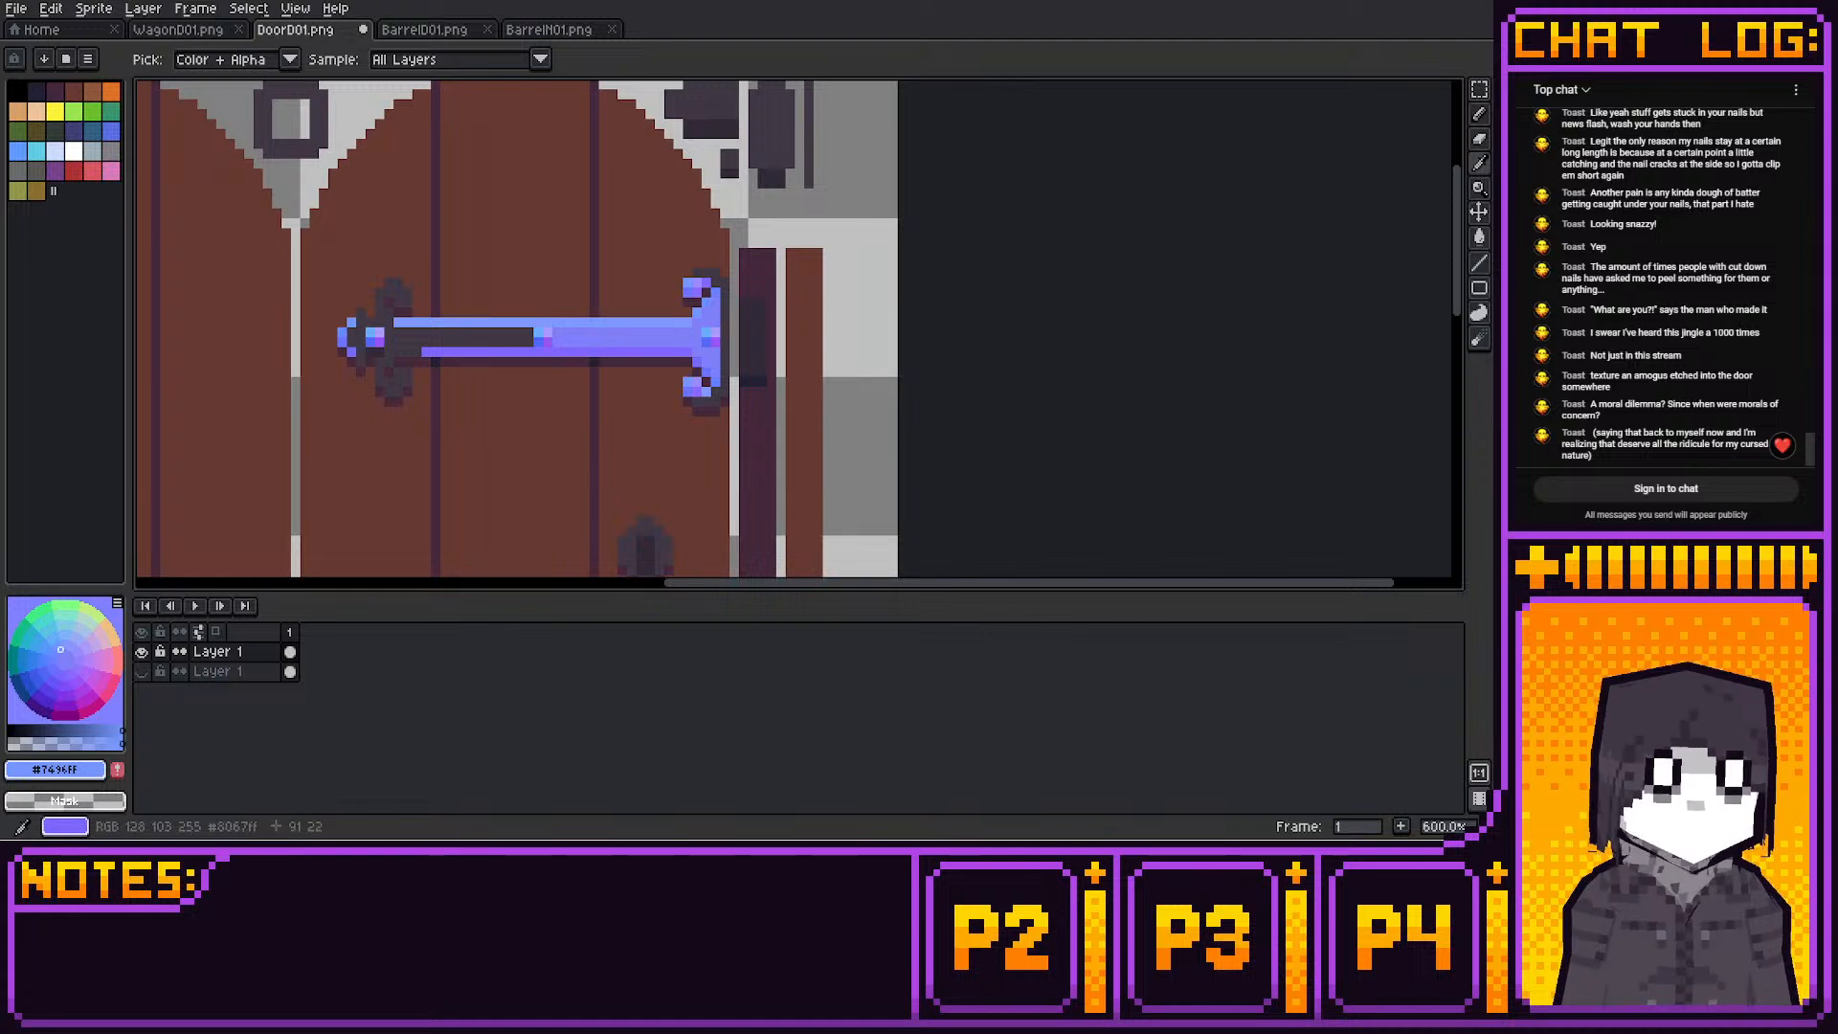
left_click(715, 292)
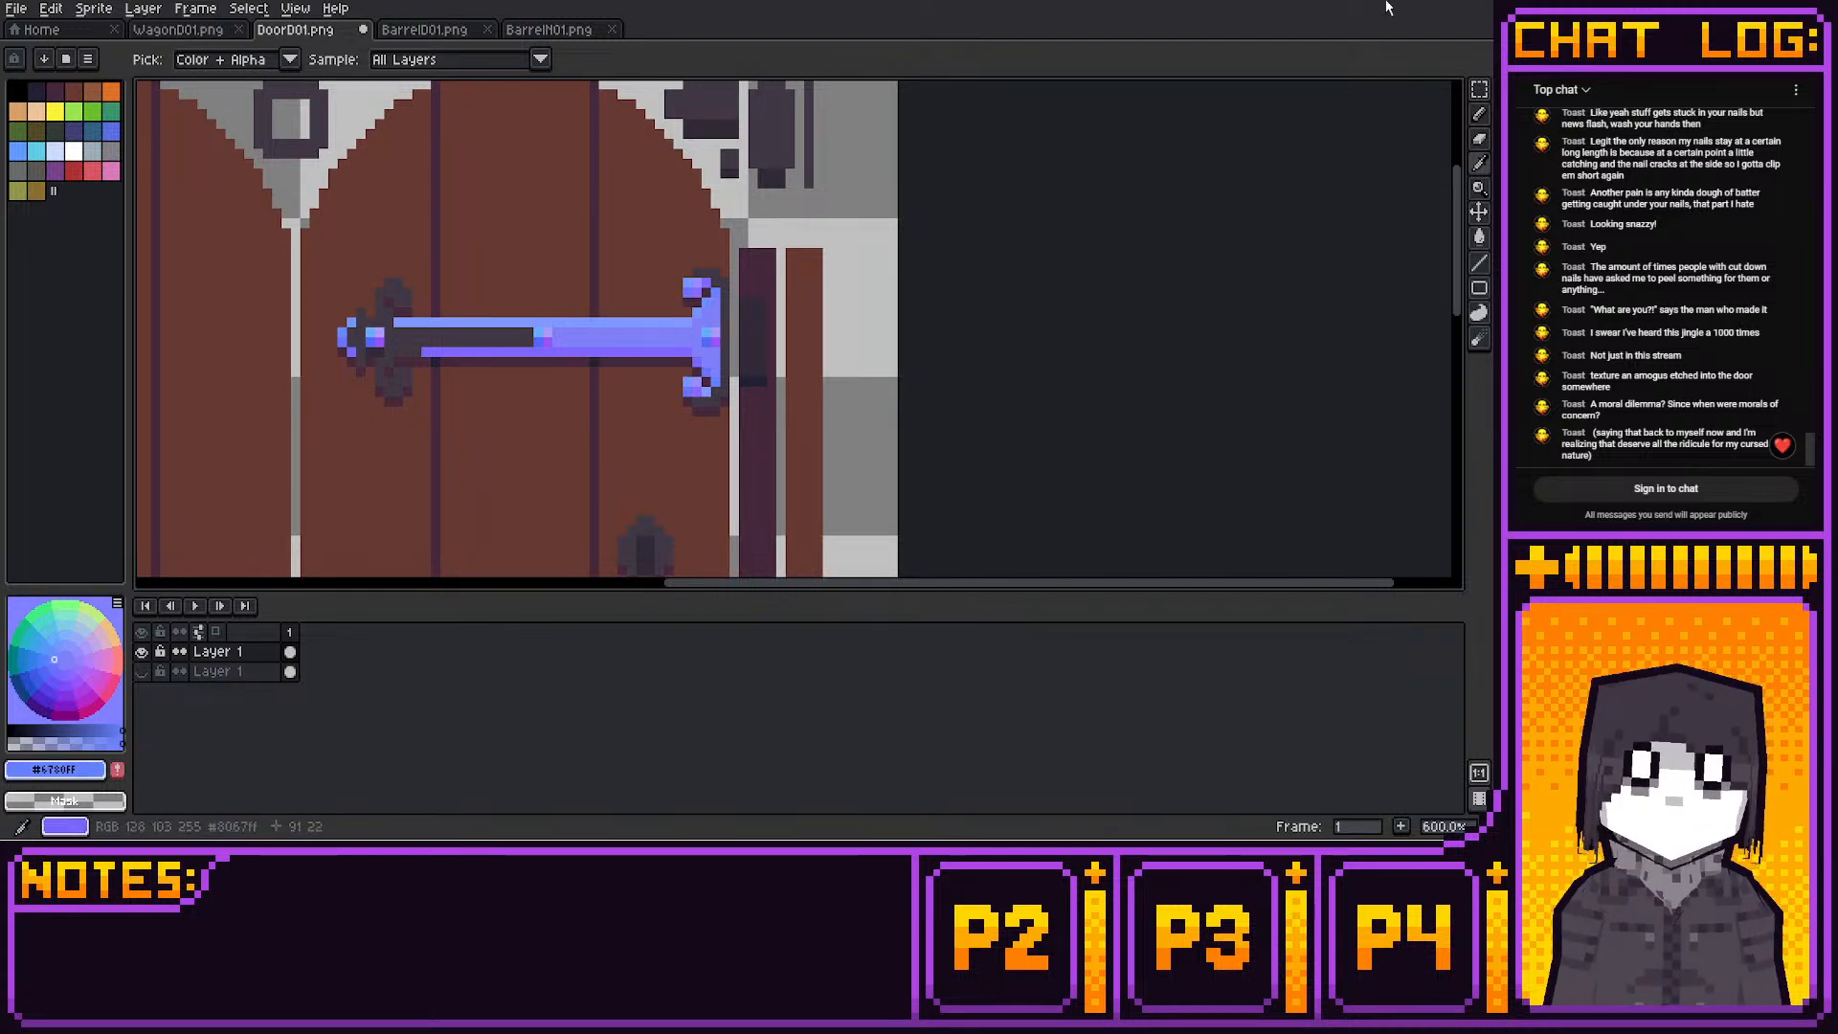
left_click(705, 282)
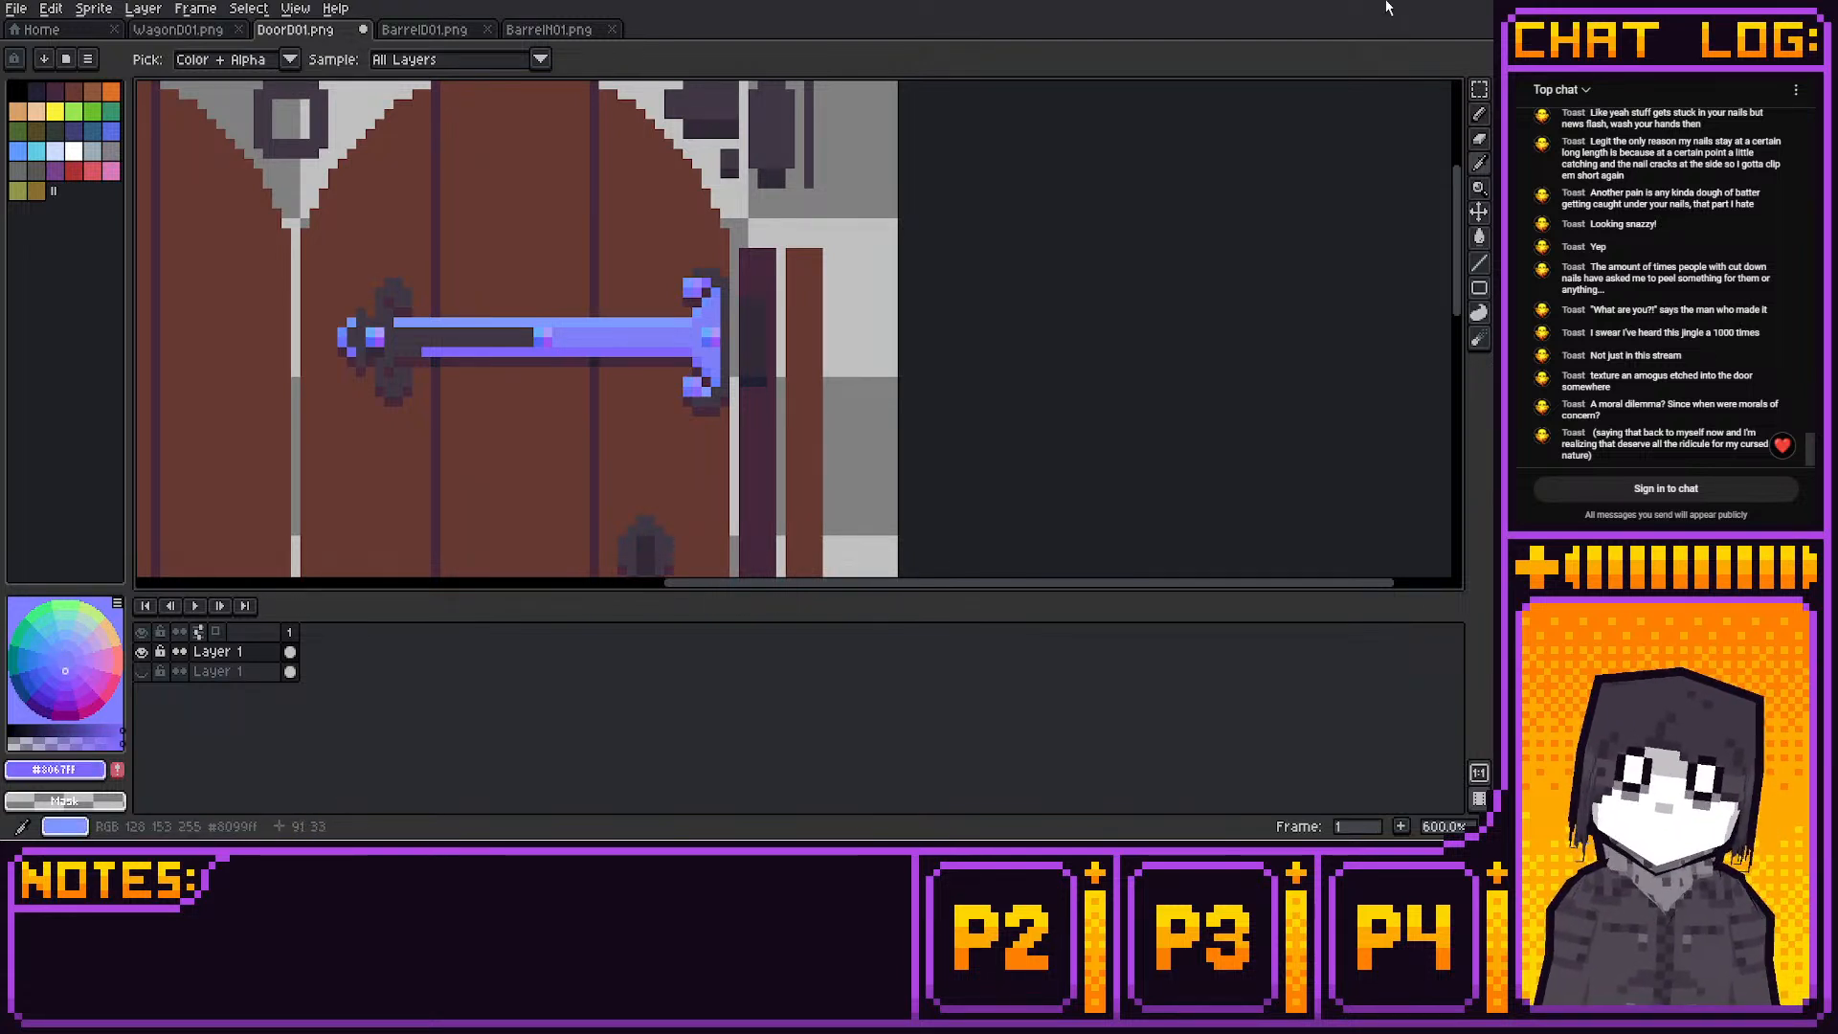
left_click(705, 388)
left_click(695, 388)
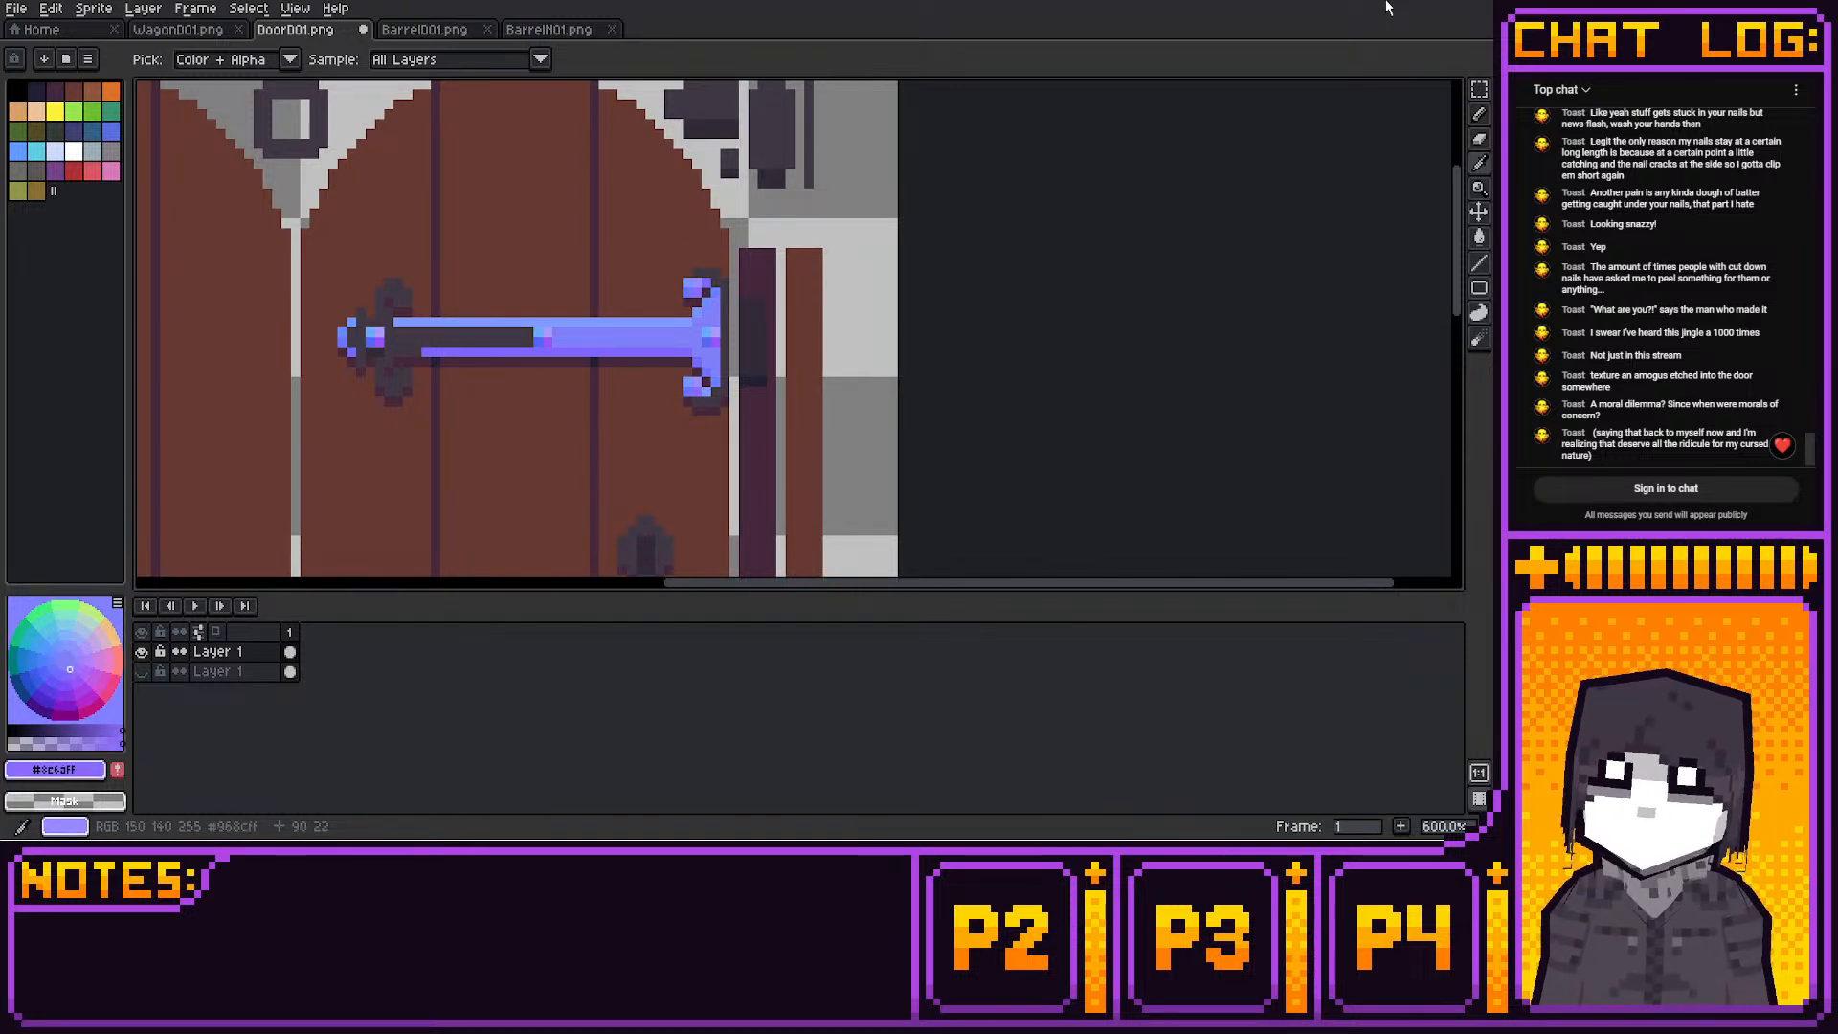
left_click(696, 324)
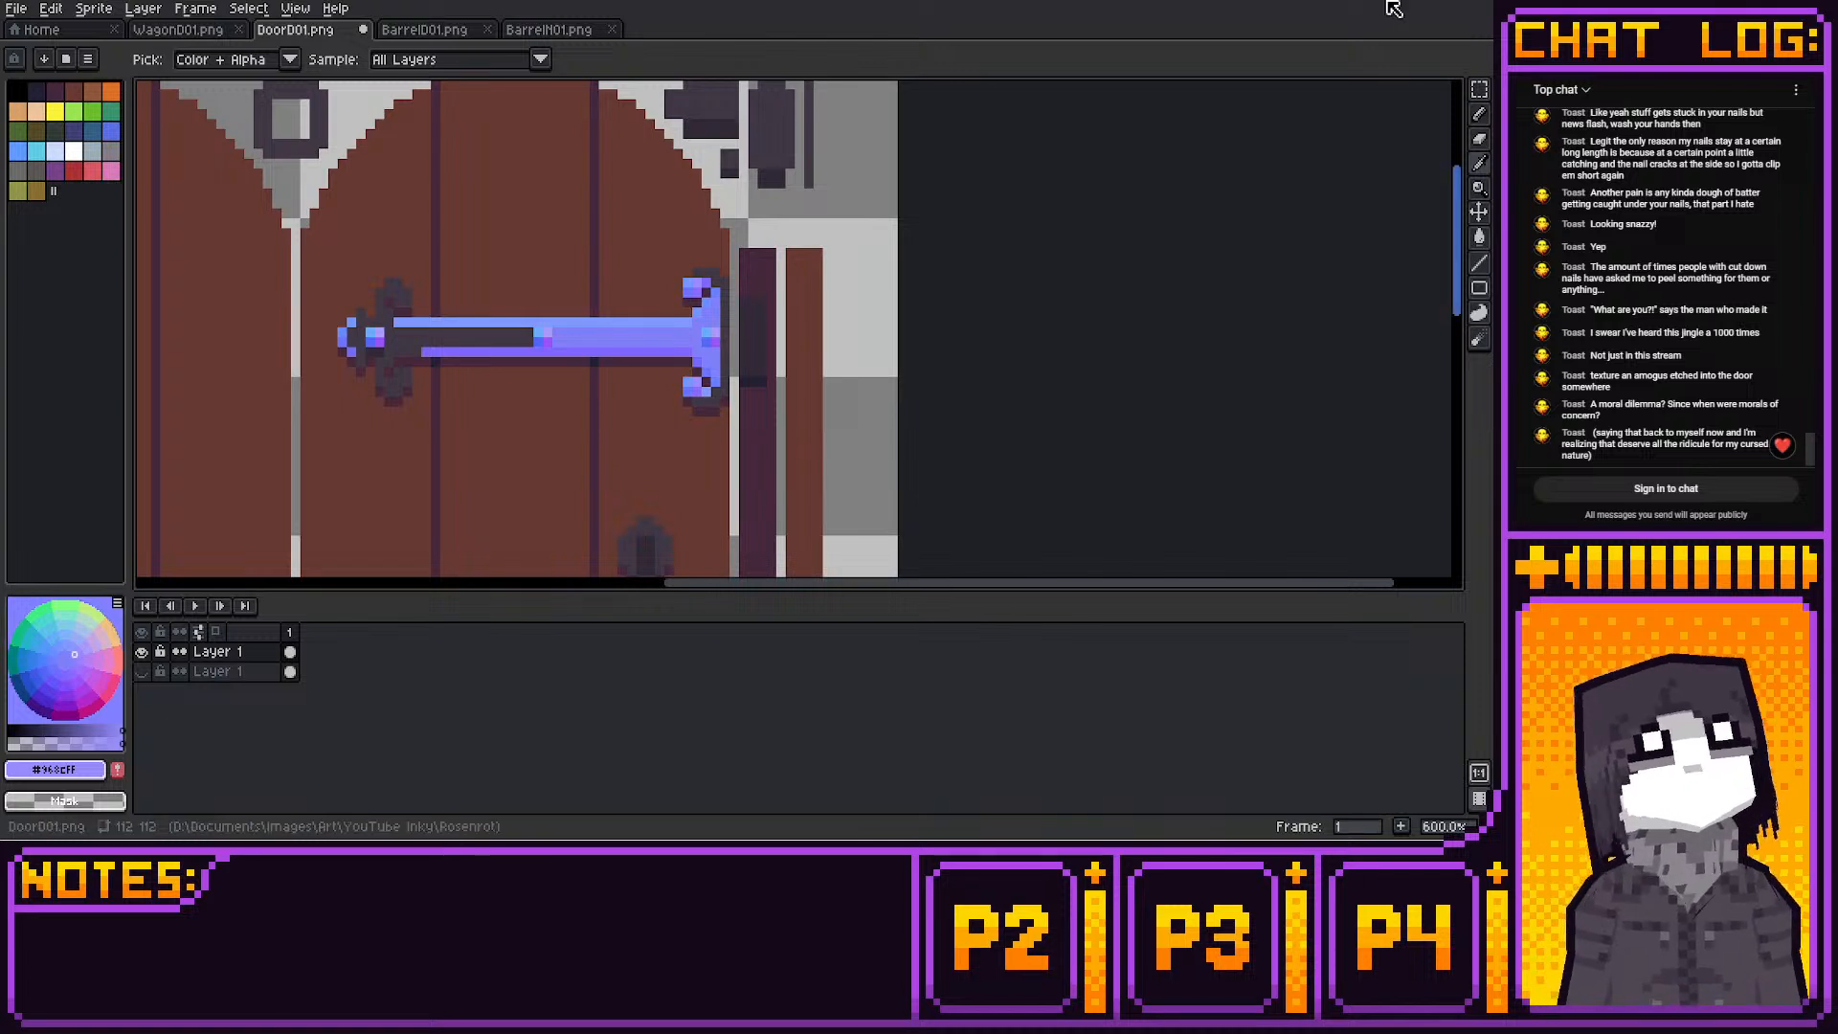
Paint the top outline of the right plate's upper curl in #7494FF and #8099FF
left_click(687, 286)
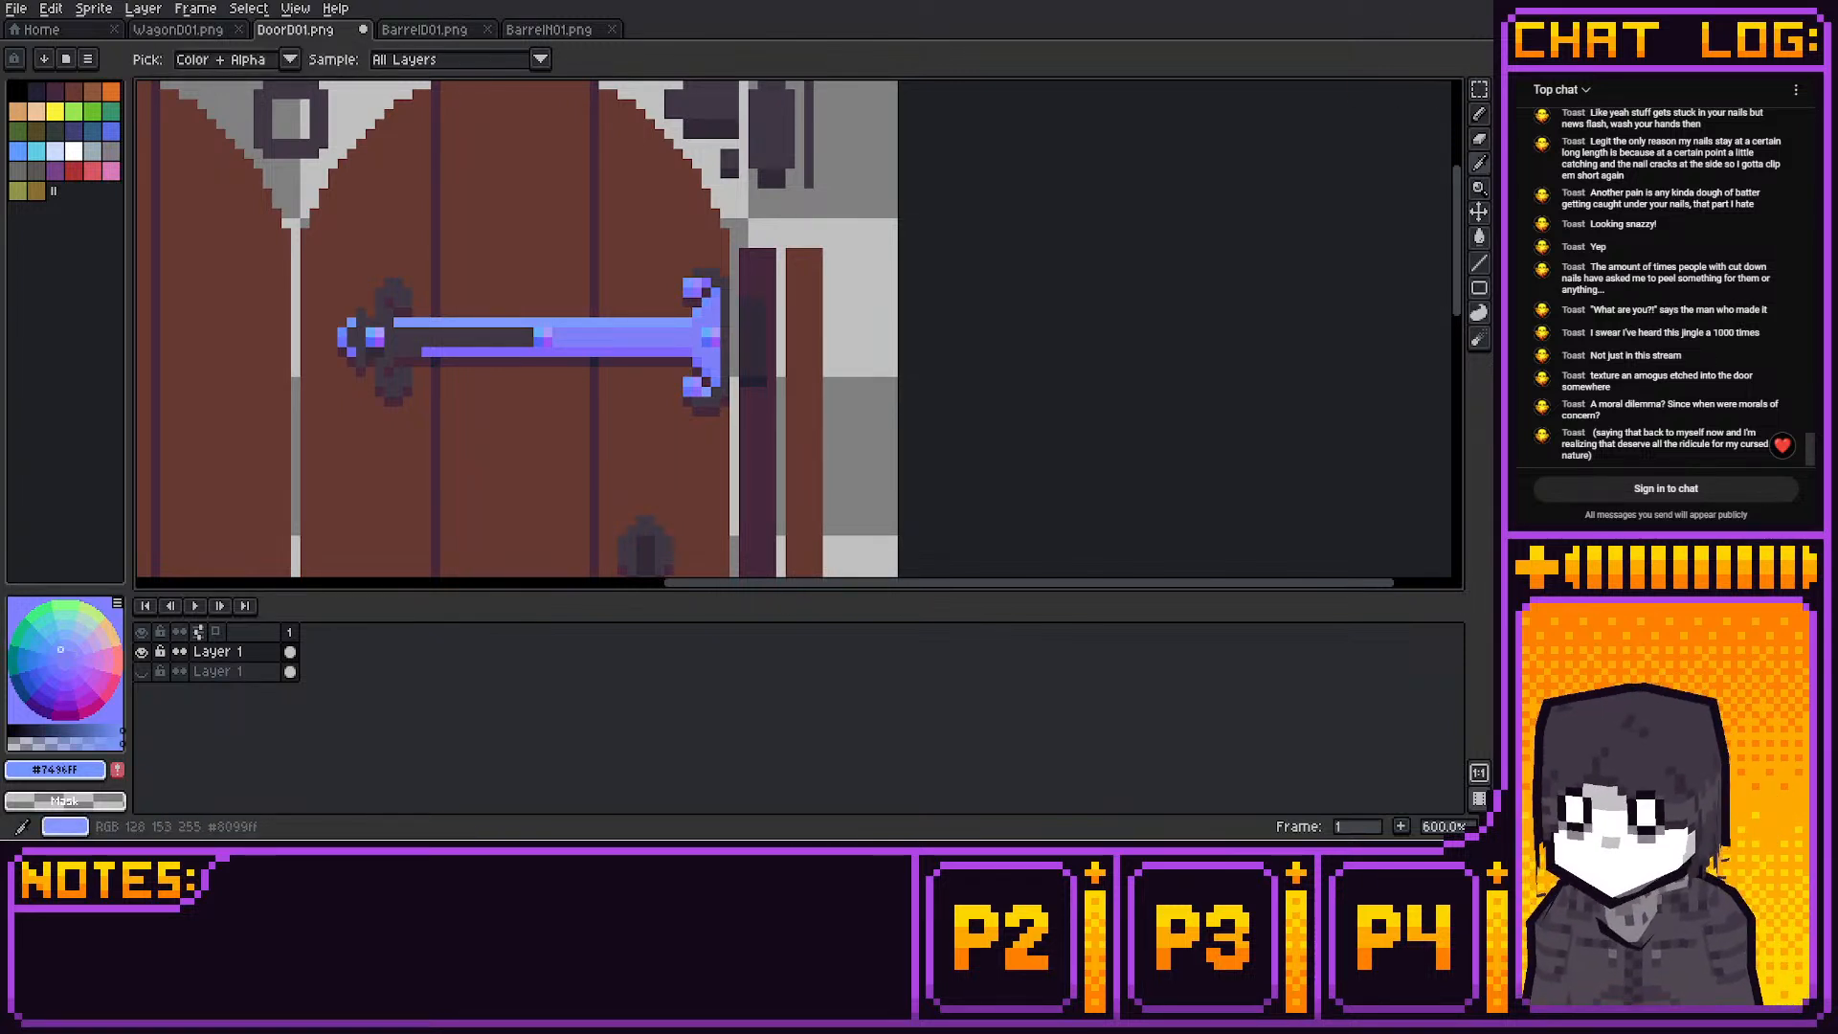
left_click(696, 283)
key("b")
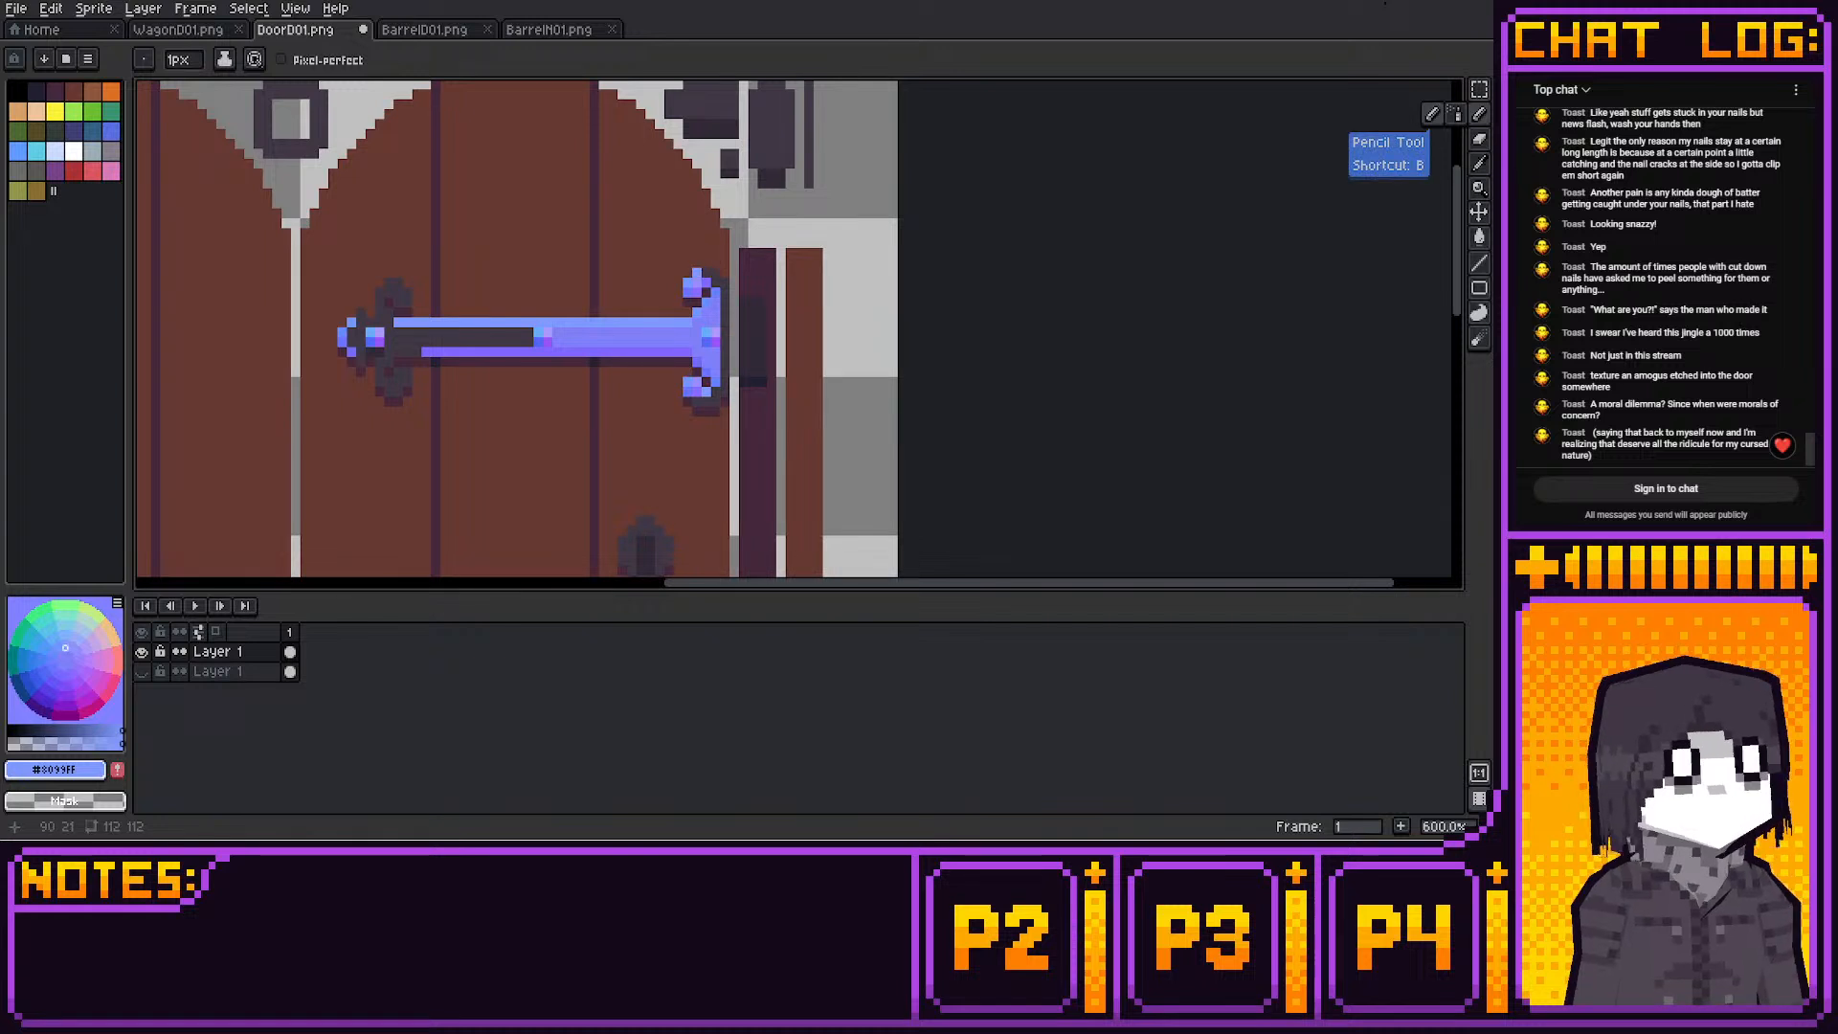
left_click_drag(697, 272, 706, 273)
Paint the bottom outline of the right plate's lower curl in #8C6AFF, #8067FF and #9674FF
scroll(715, 342, "down", 2)
key("i")
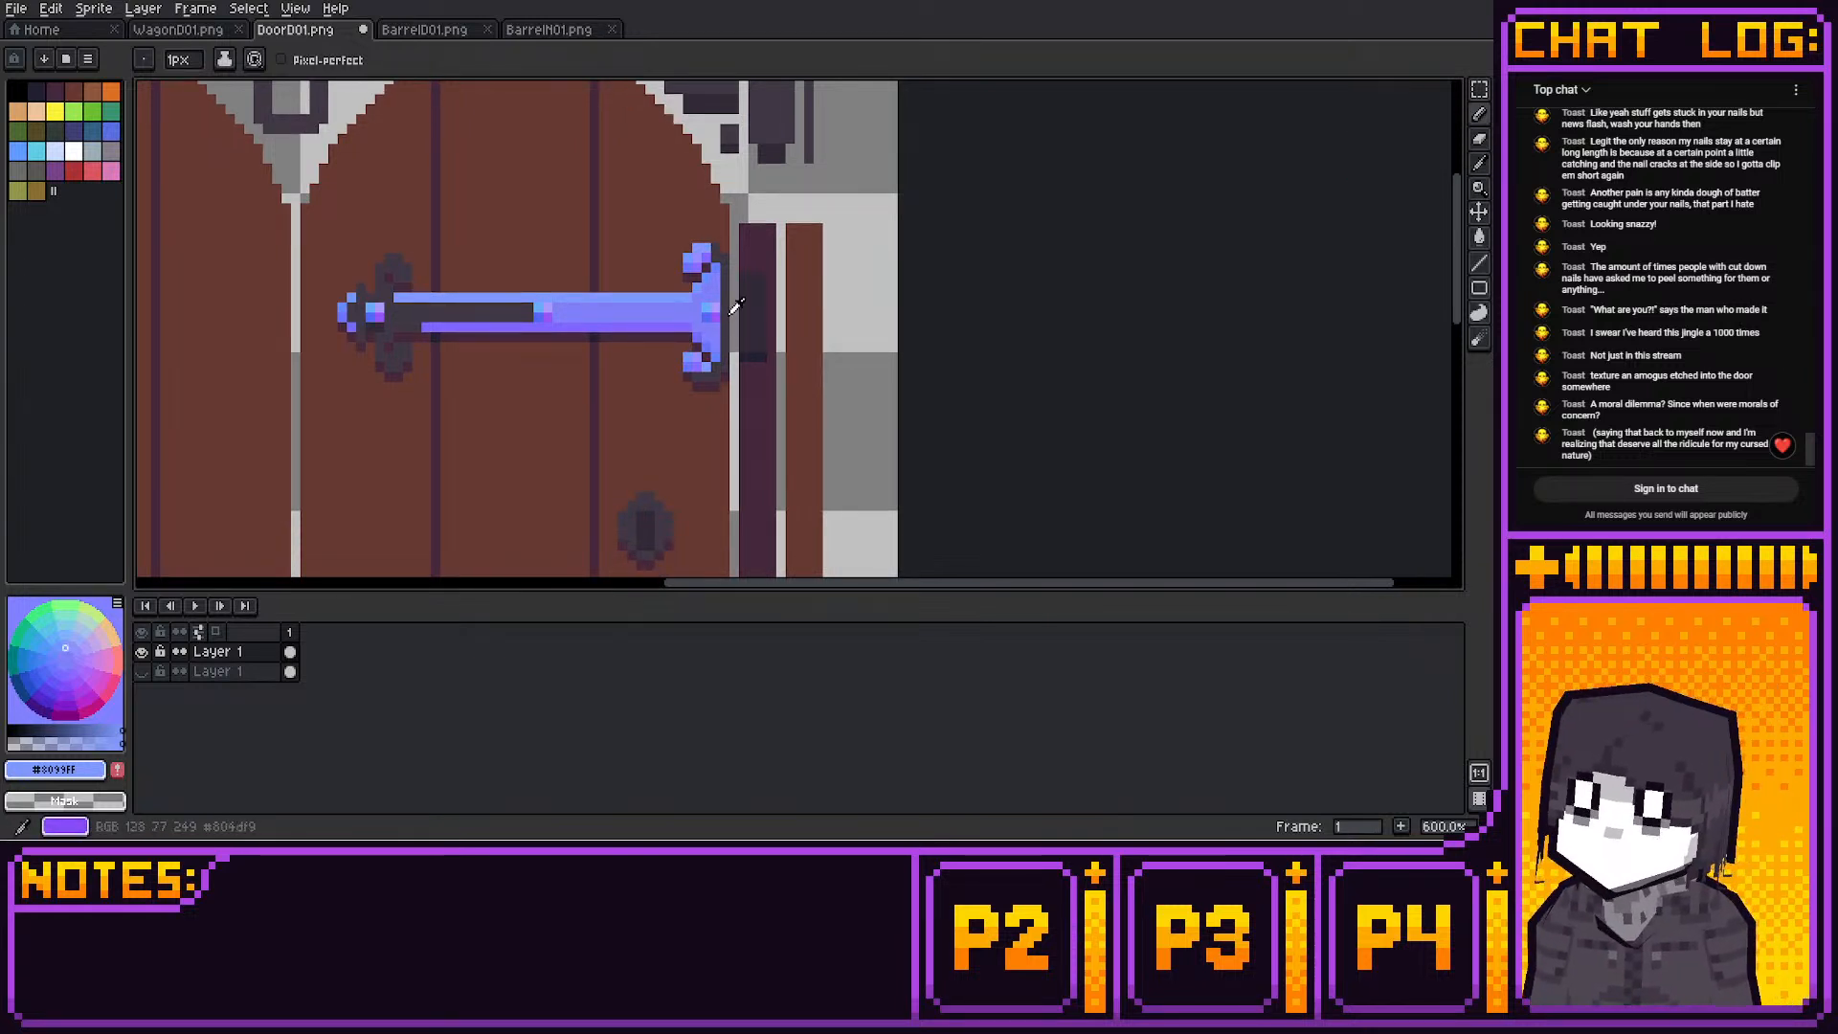
left_click(727, 312)
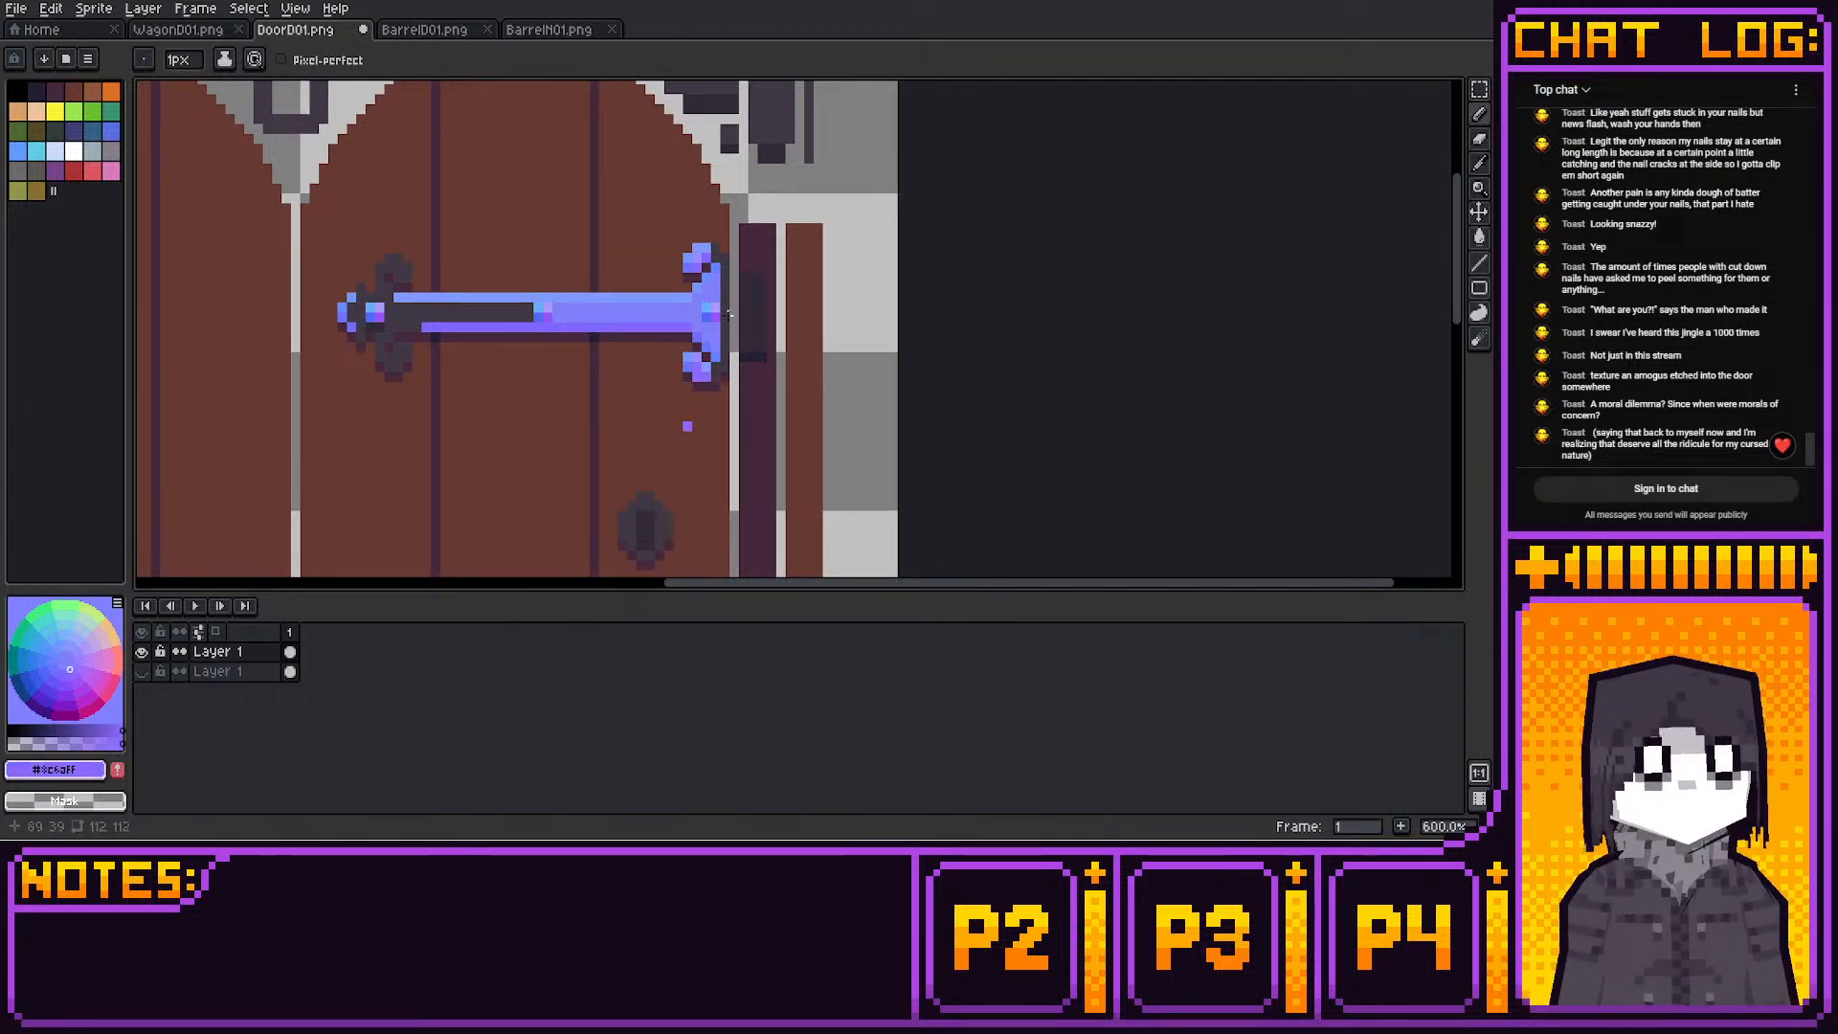
scroll(728, 312, "right", 3)
key("i")
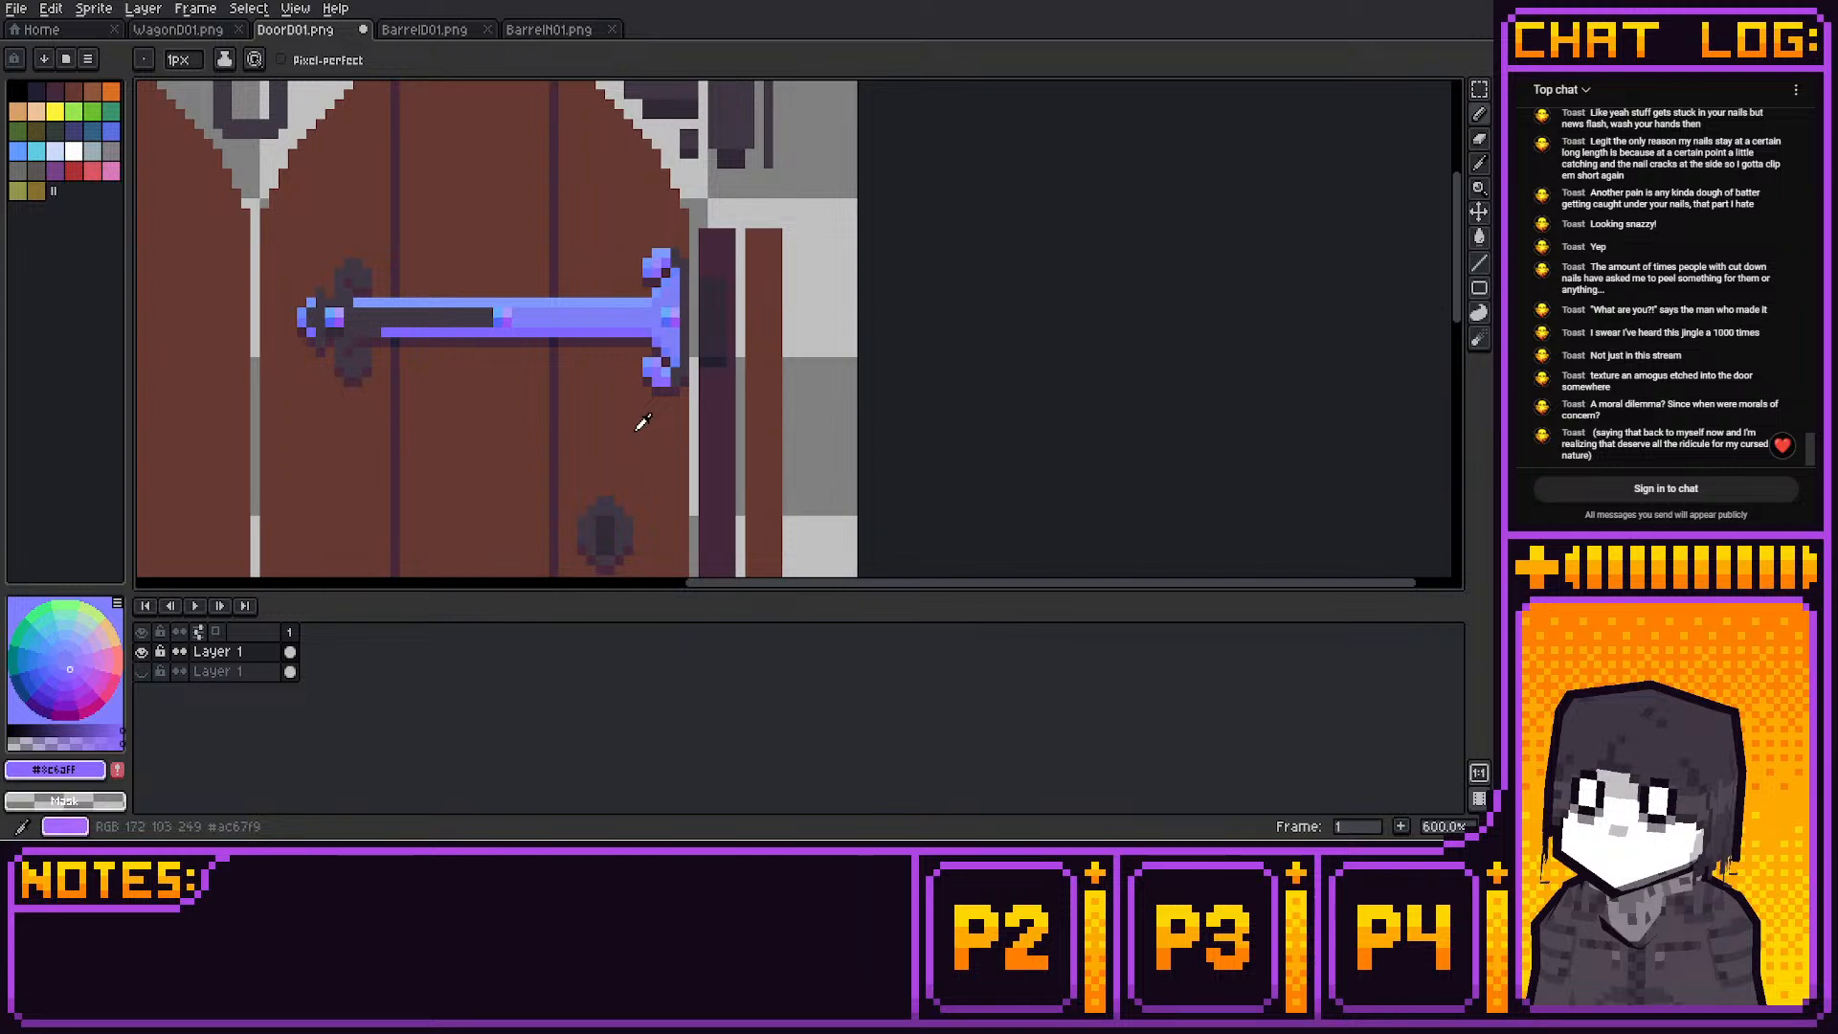
left_click(636, 429)
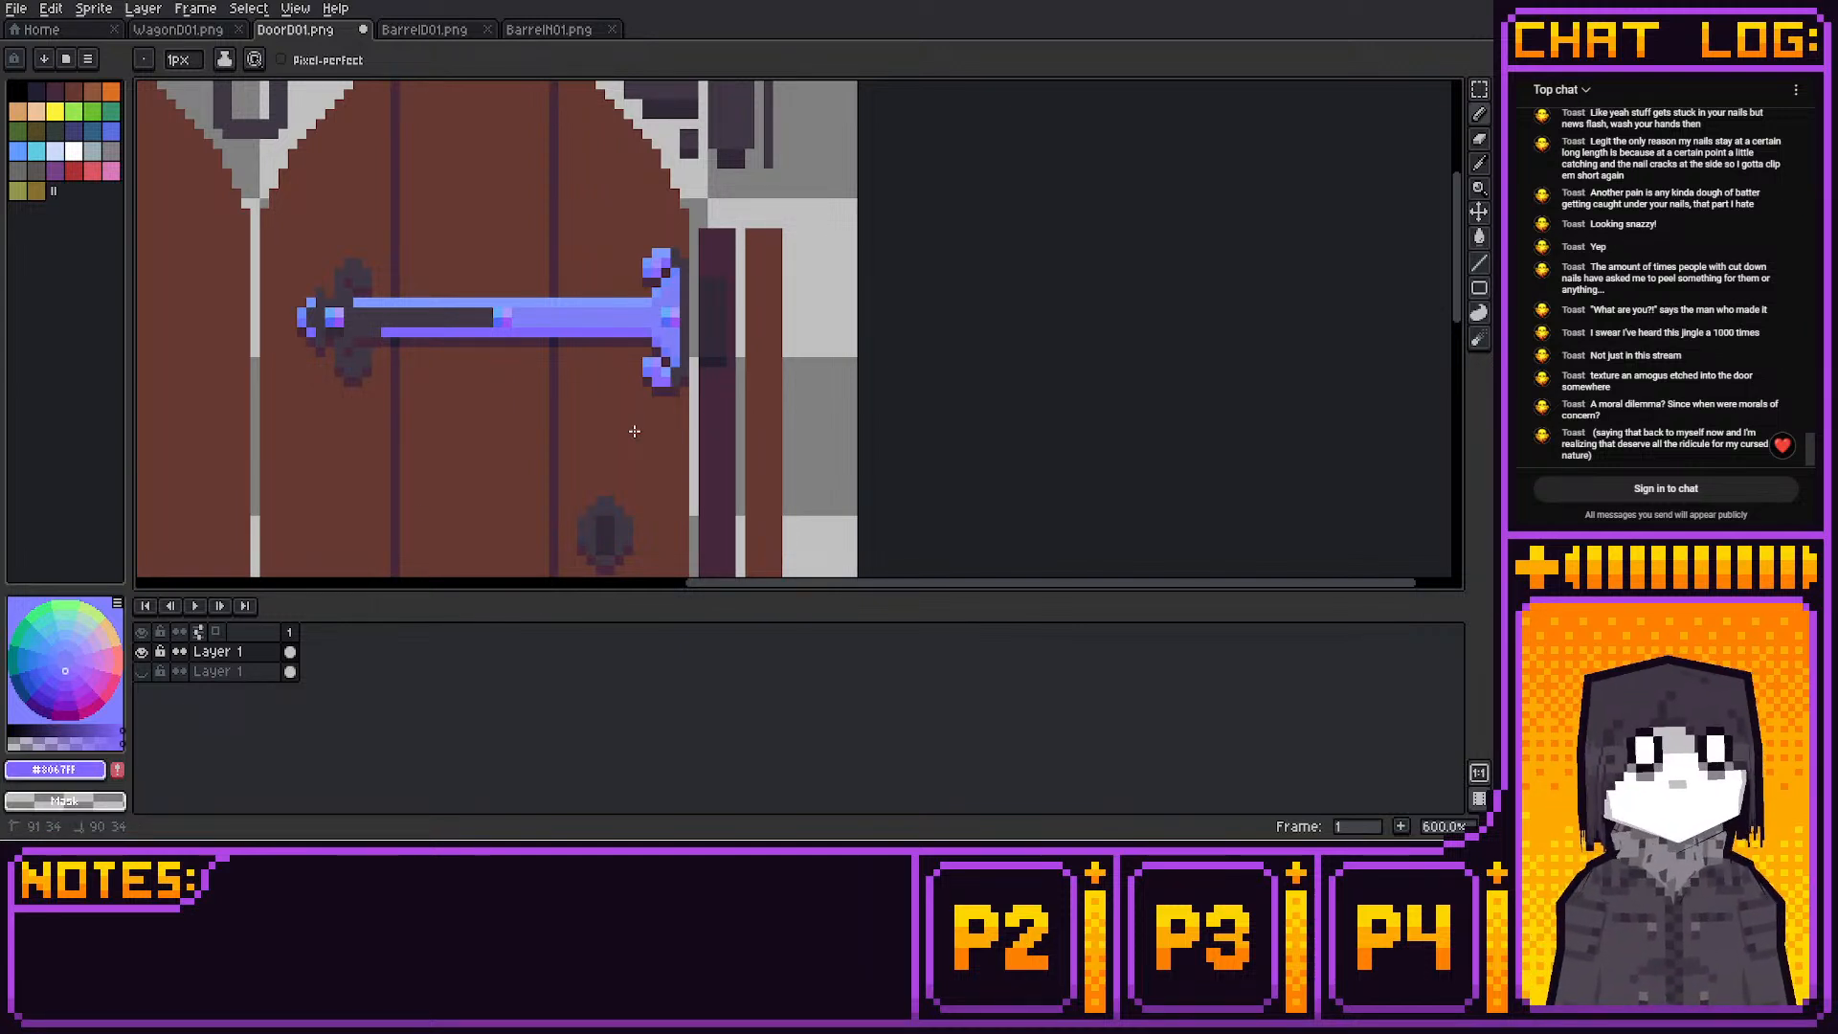
left_click(634, 431, "alt")
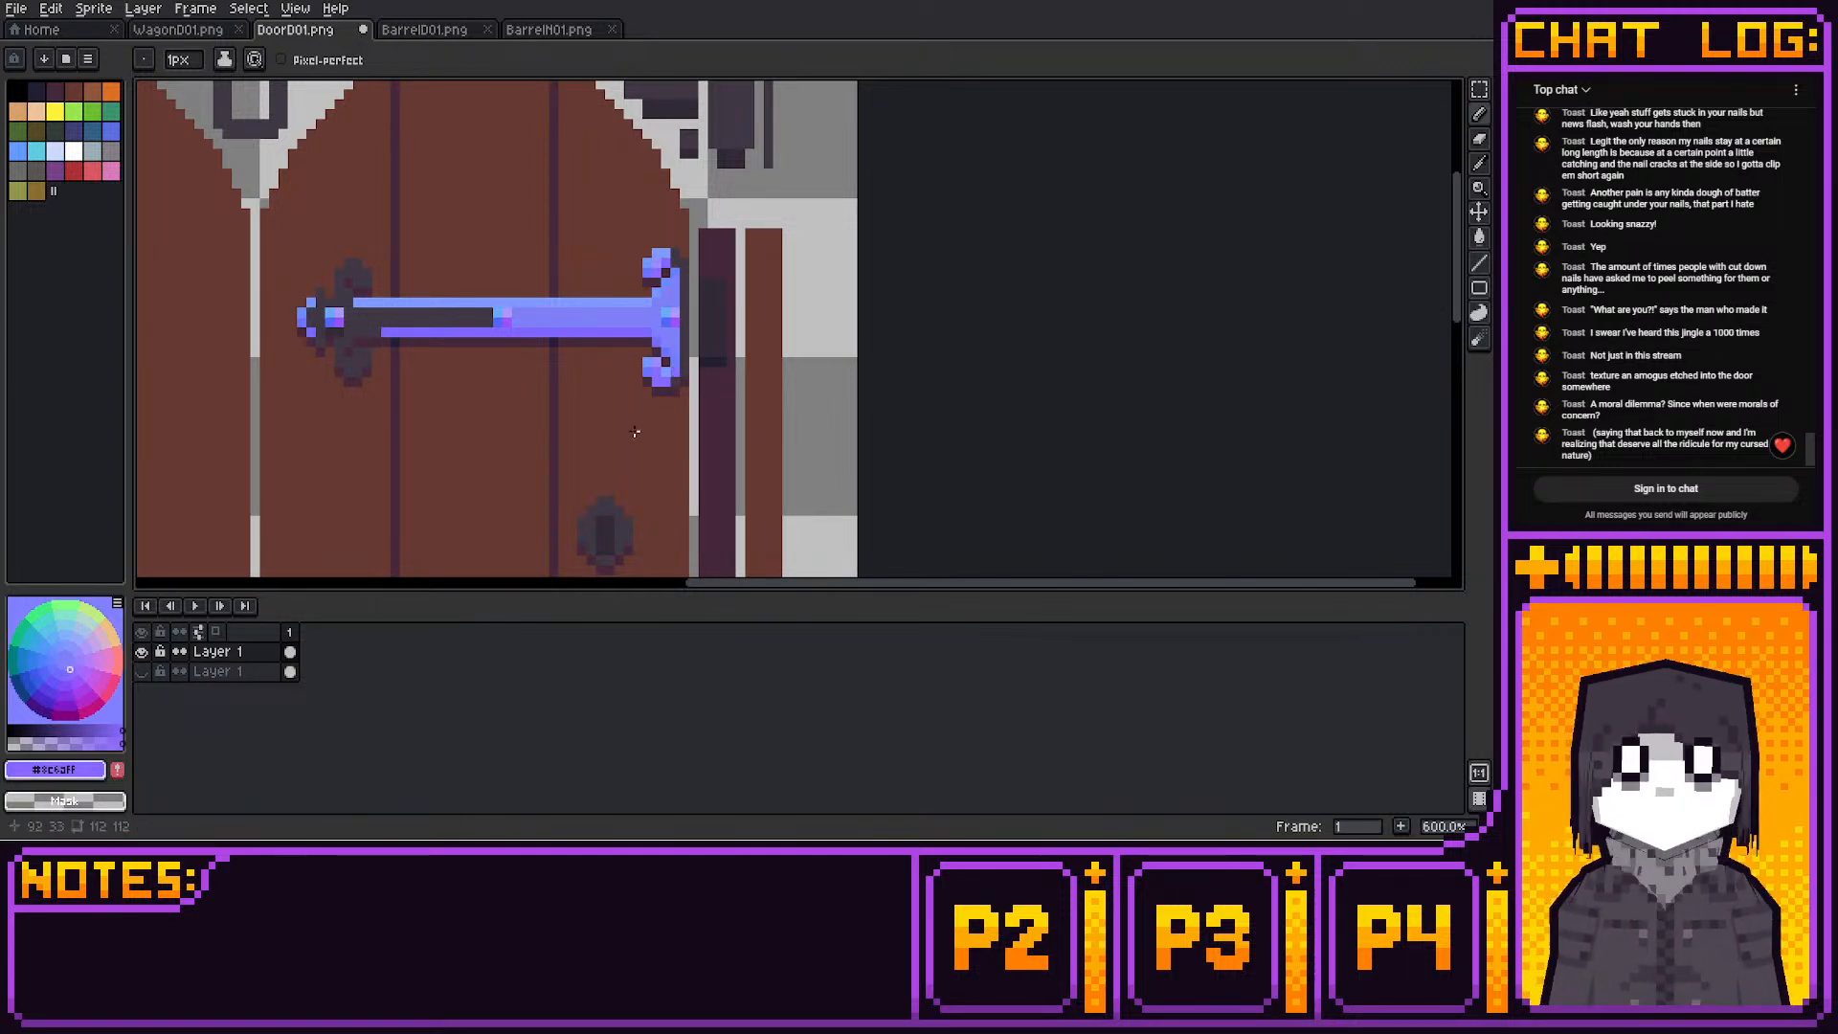
left_click(634, 432, "alt")
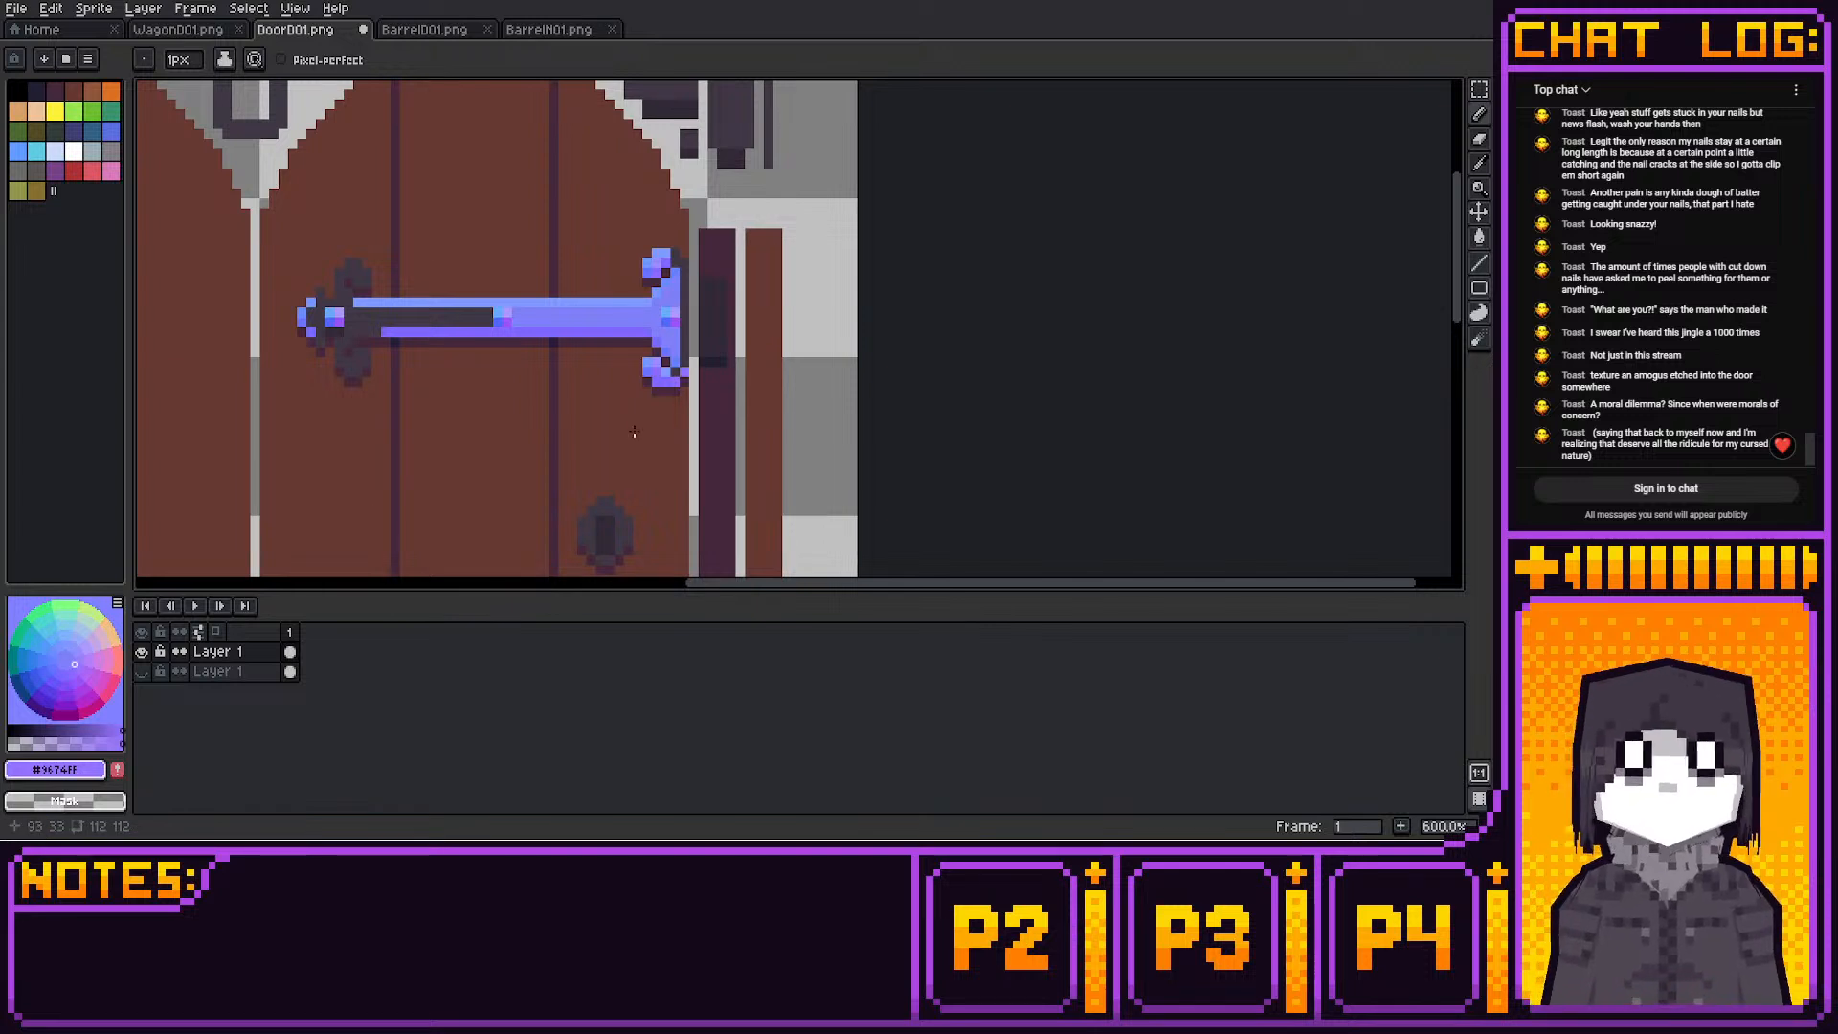
Paint the right plate's upper corner and outer edge in #8C94FF, #968CFF and #9980FF, and fill its remaining dark pixels with #8080F9
left_click(634, 431, "alt")
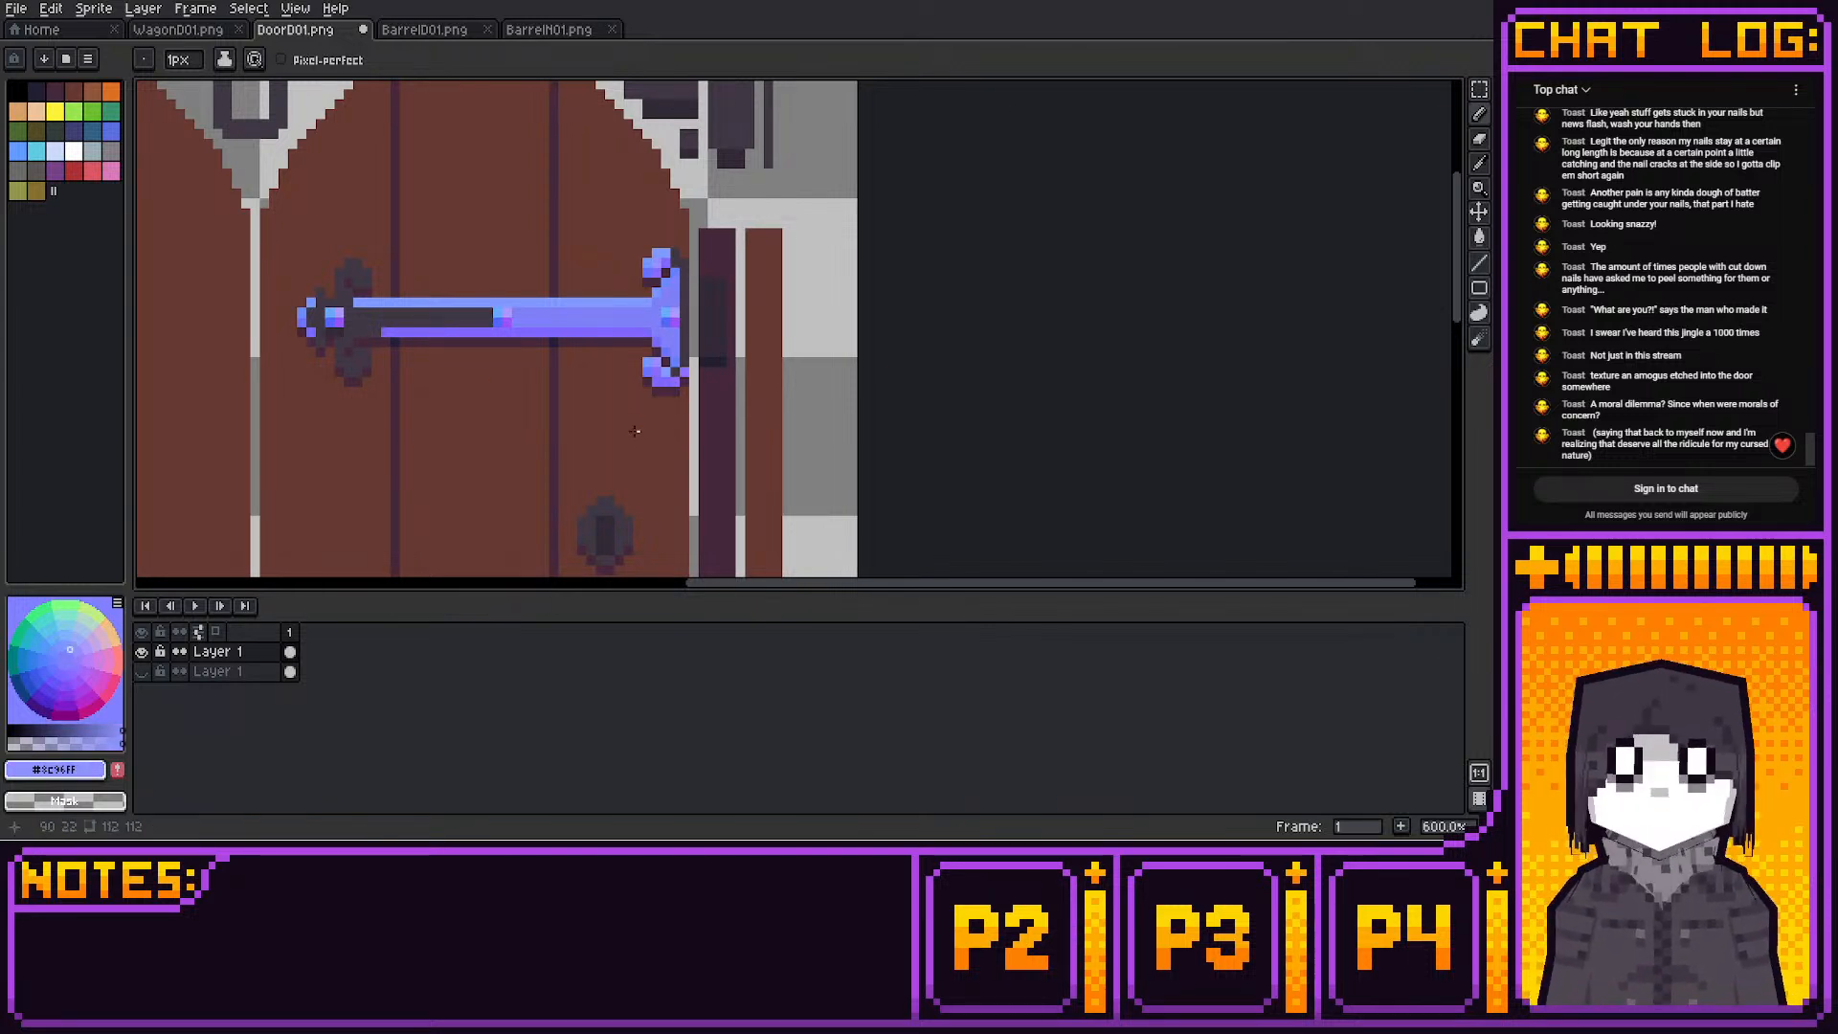
left_click(633, 431, "alt")
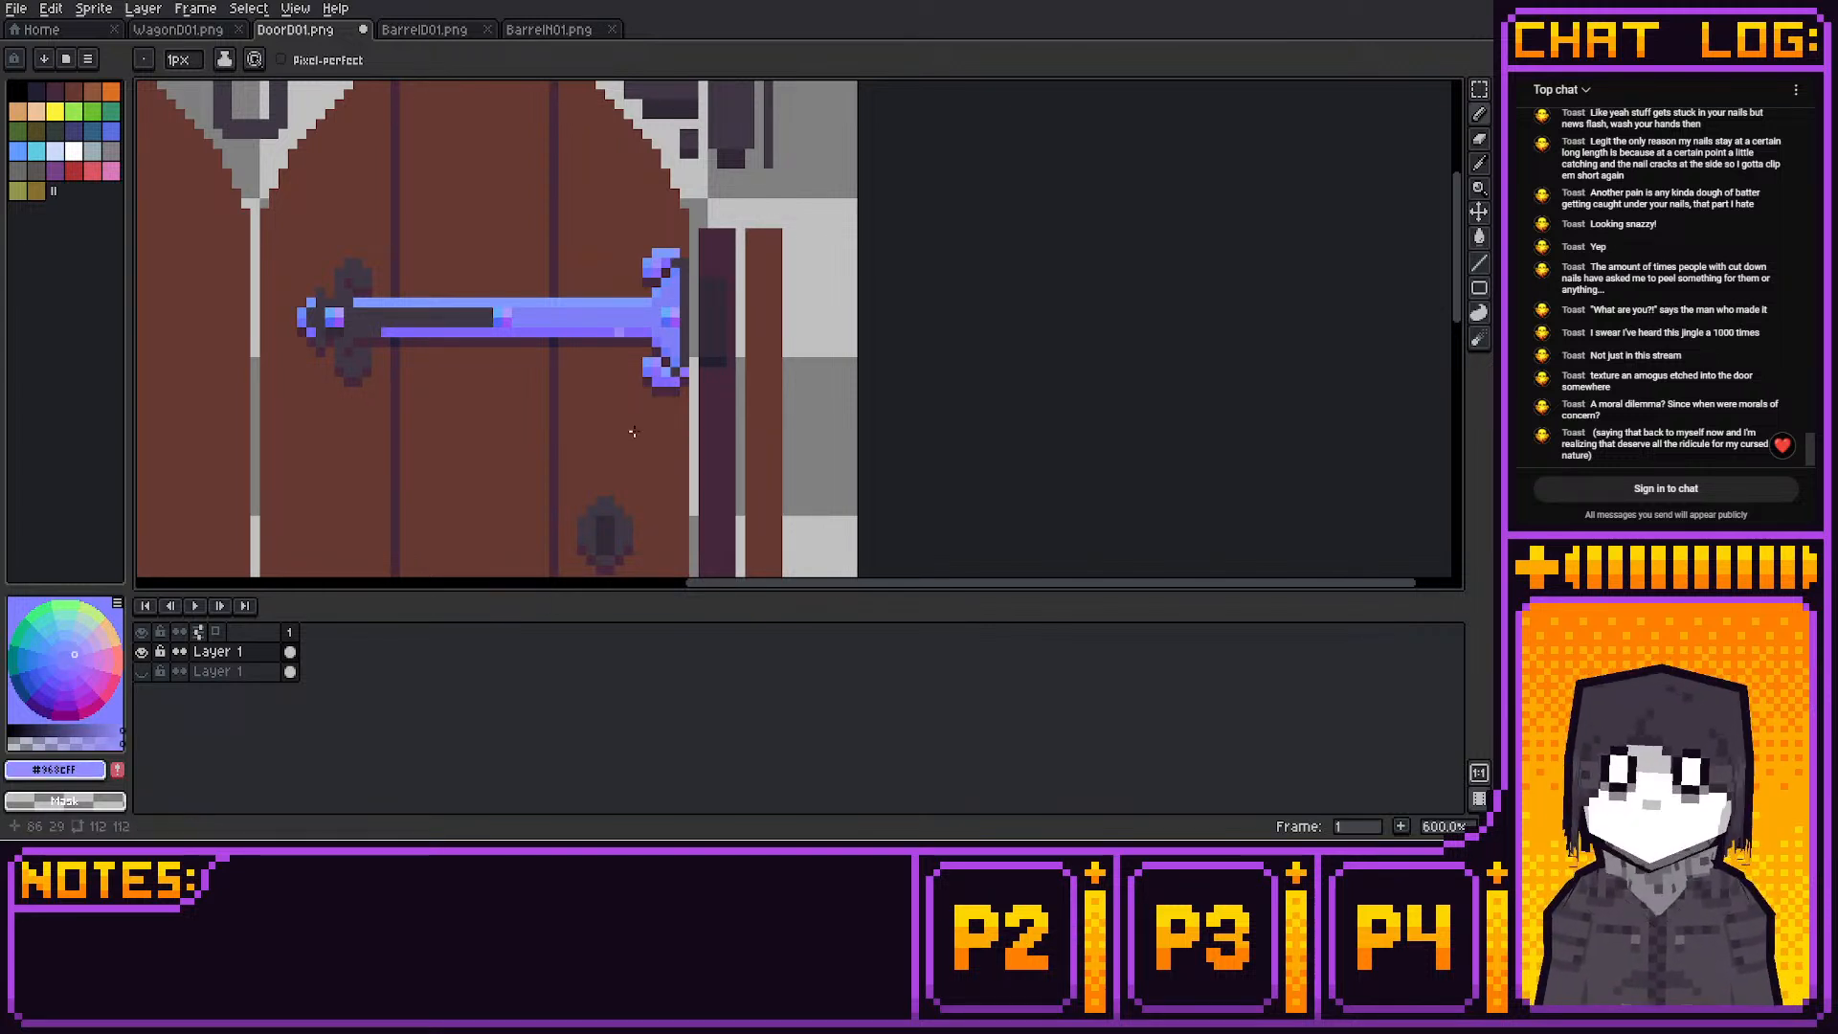
left_click(634, 431, "alt")
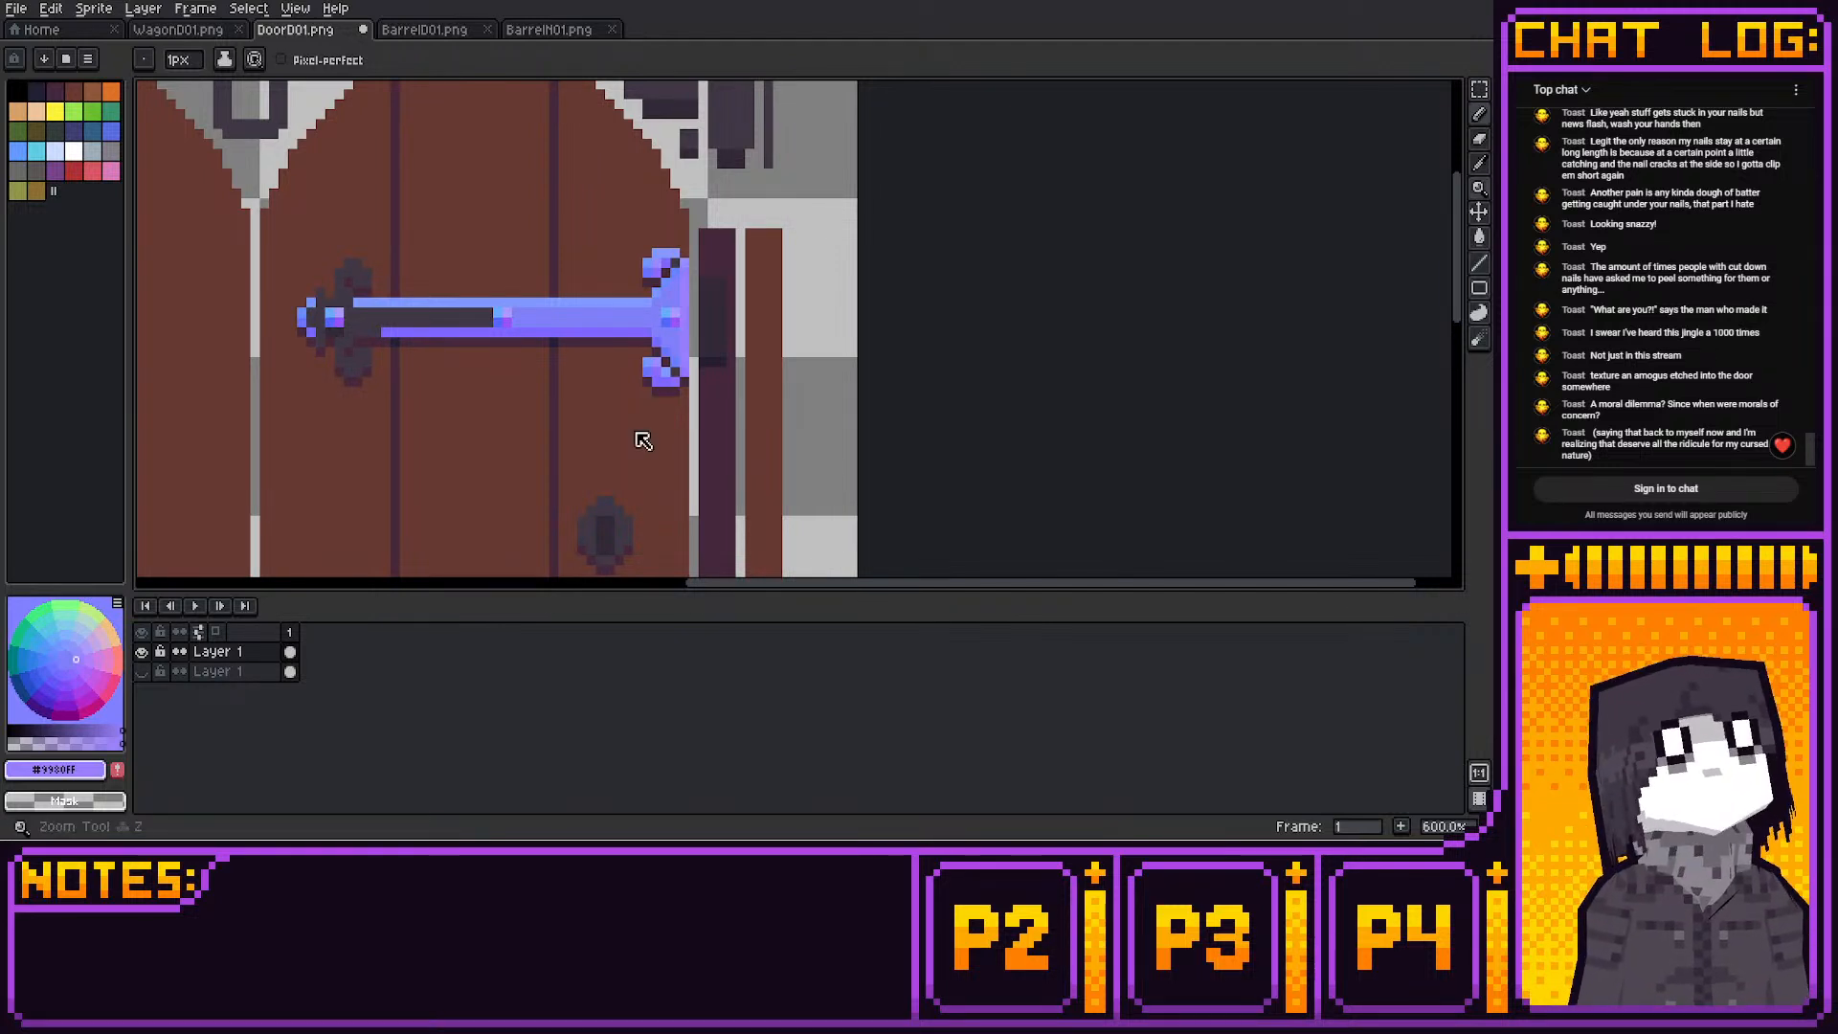
left_click(635, 433, "alt")
key("b")
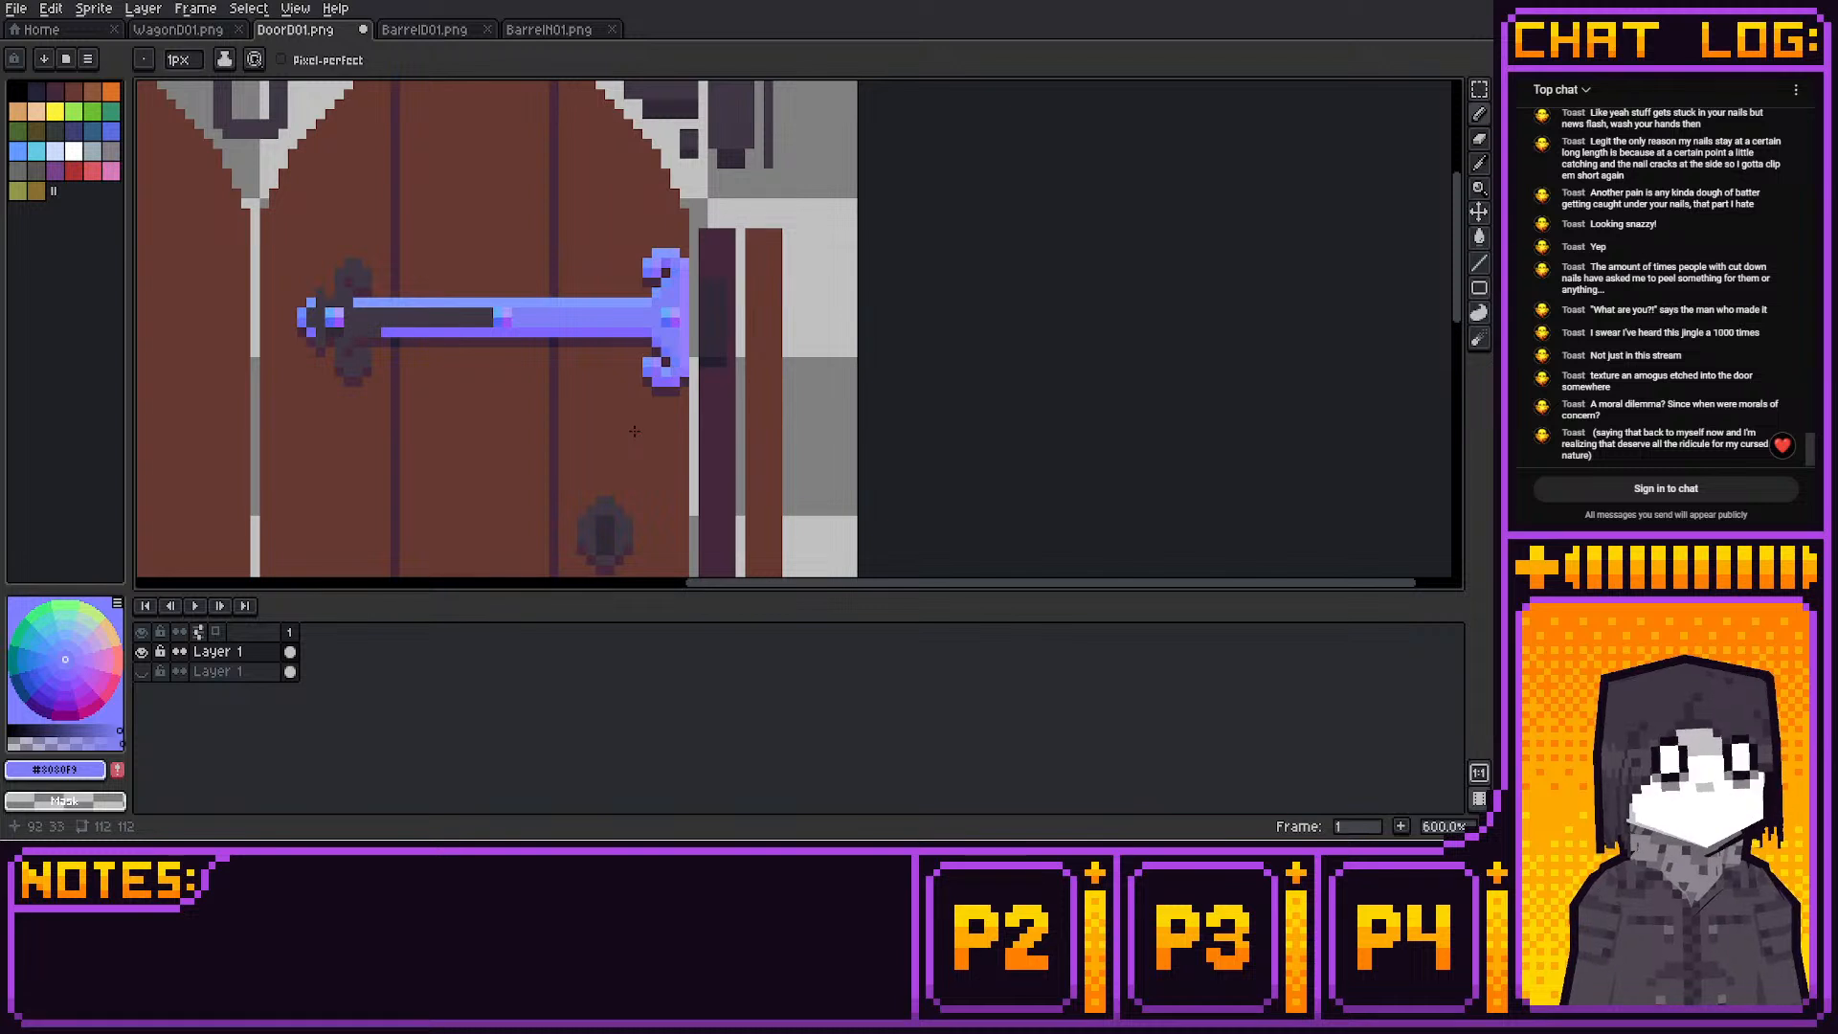
scroll(634, 433, "down", 2)
scroll(882, 127, "down", 3)
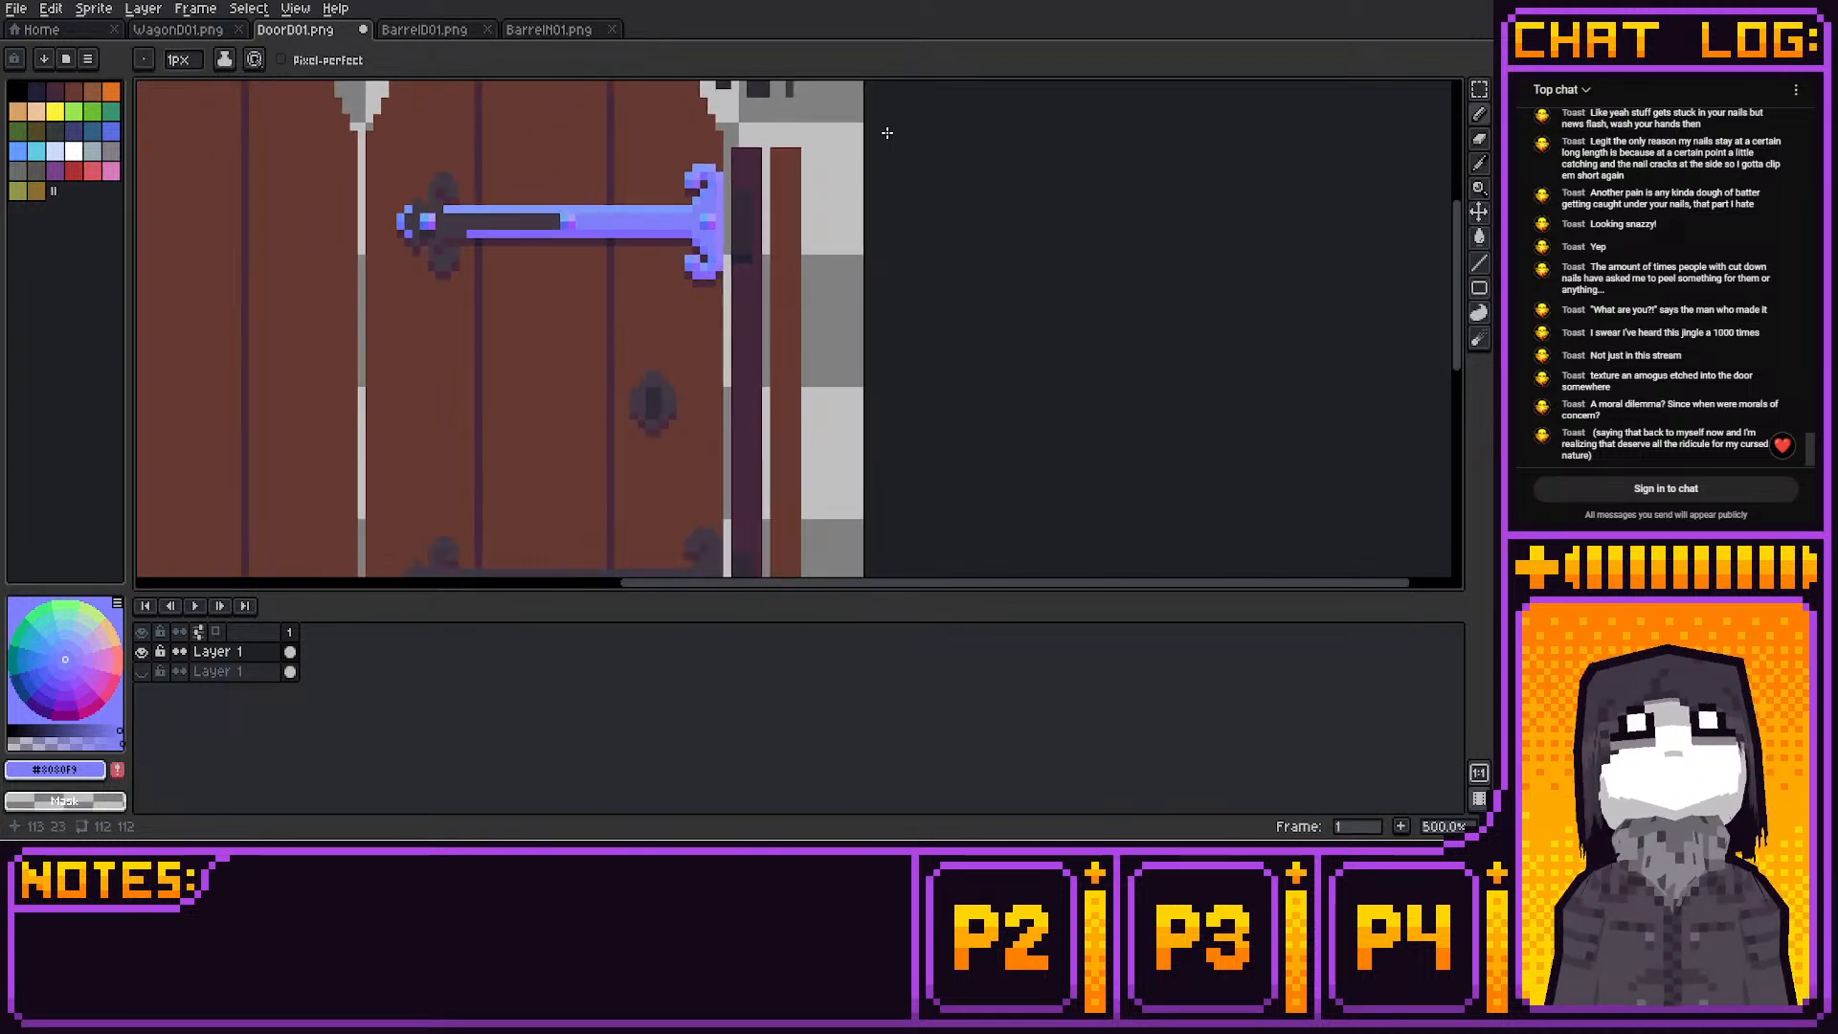
scroll(881, 131, "down", 1)
scroll(899, 302, "up", 2)
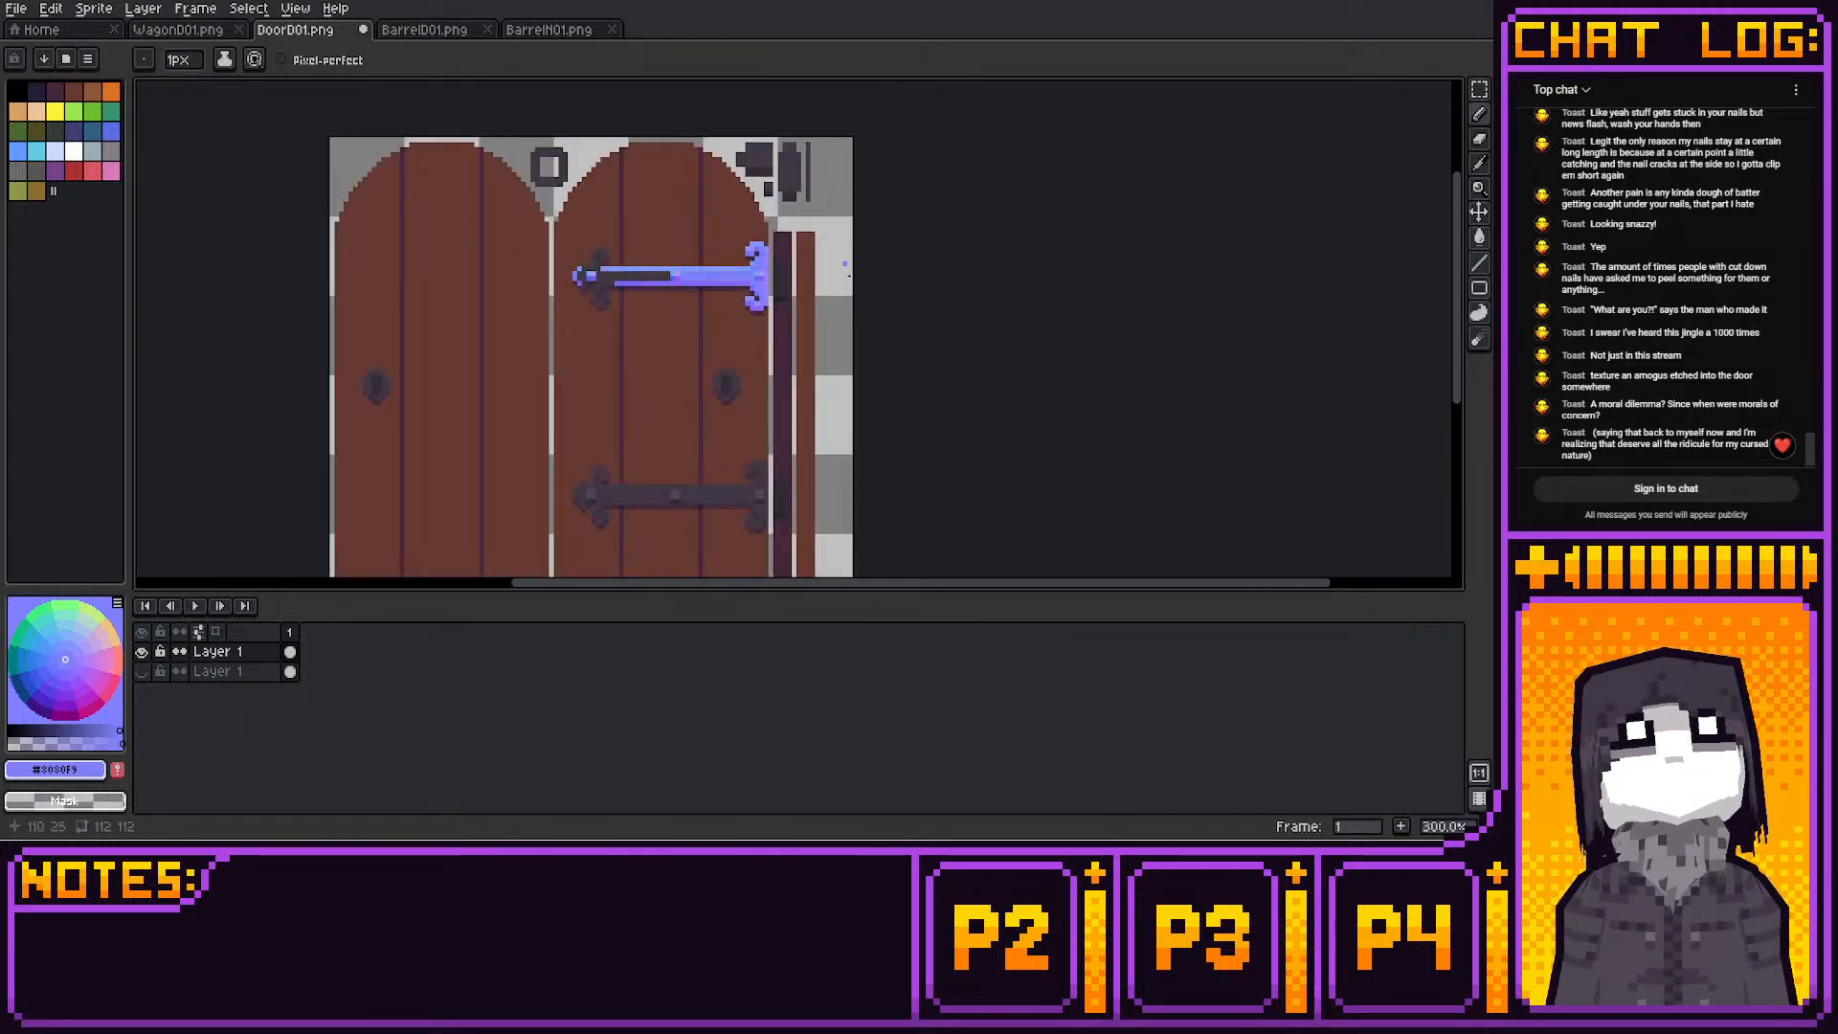
Copy the 2 × 2 px highlight from the right plate's upper curl onto the left plate's upper curl
scroll(909, 288, "up", 1)
key("q")
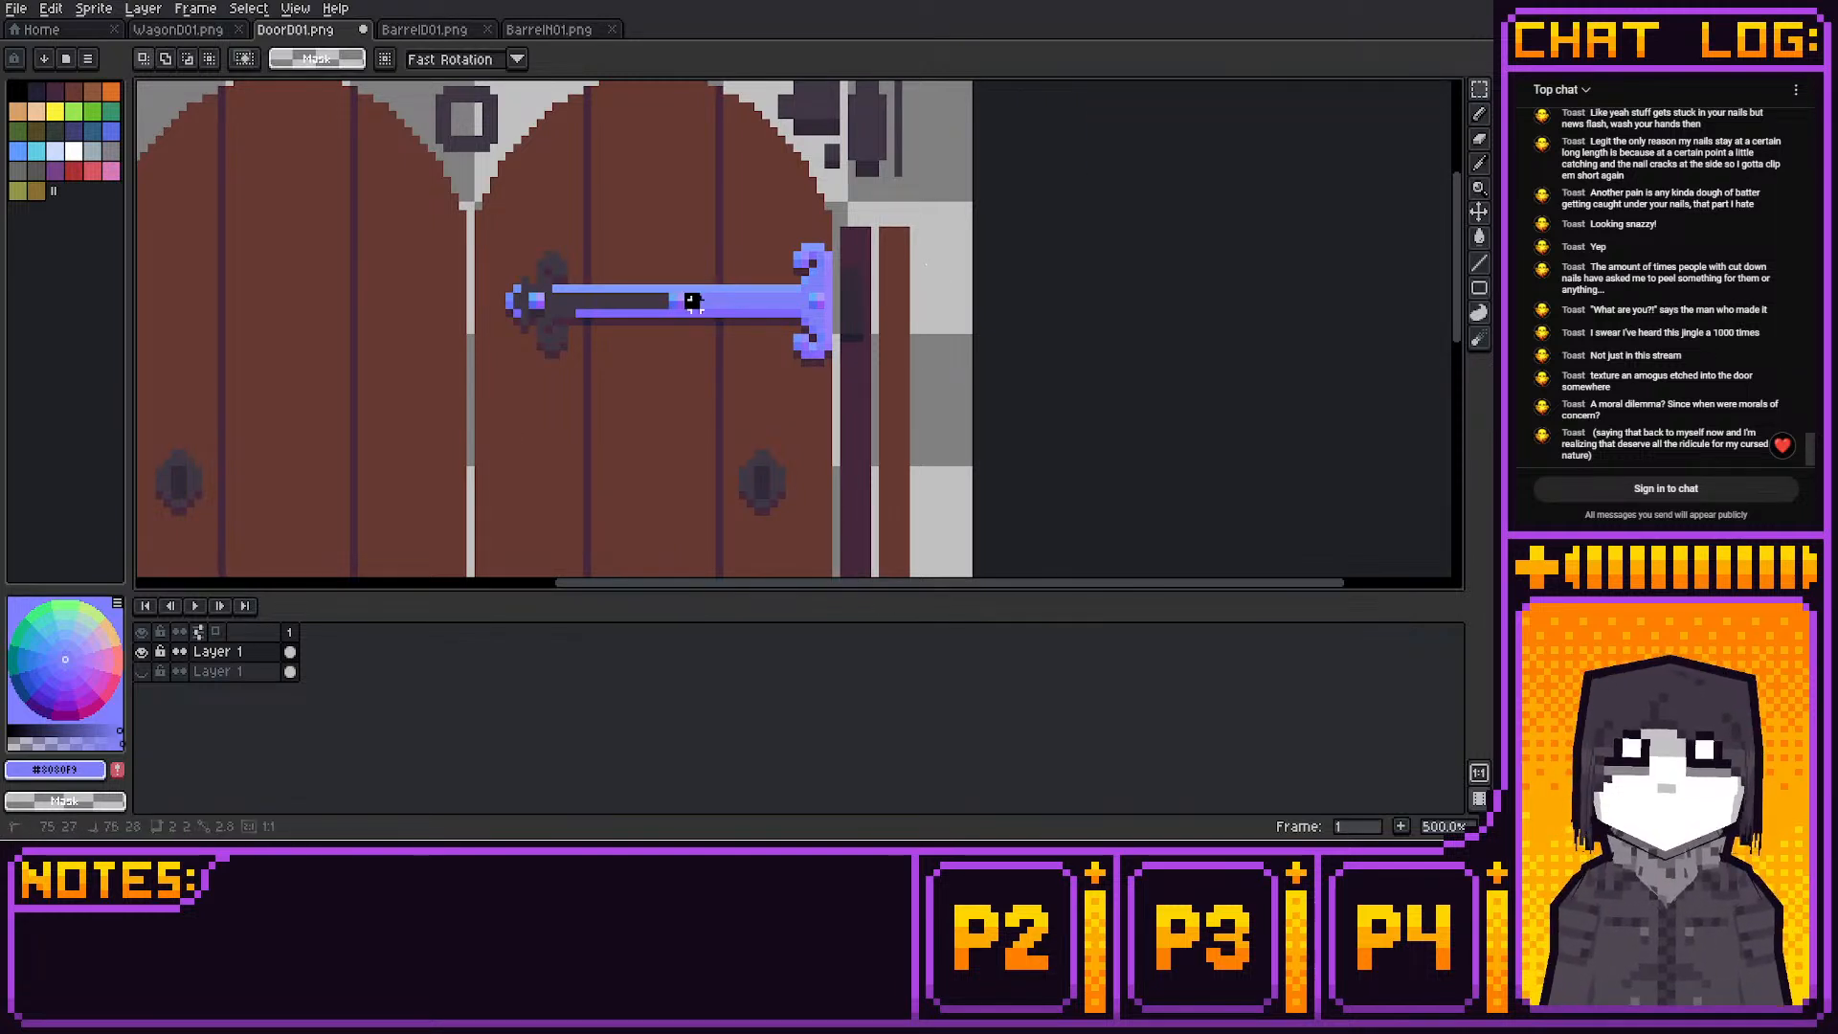
key("e")
key("m")
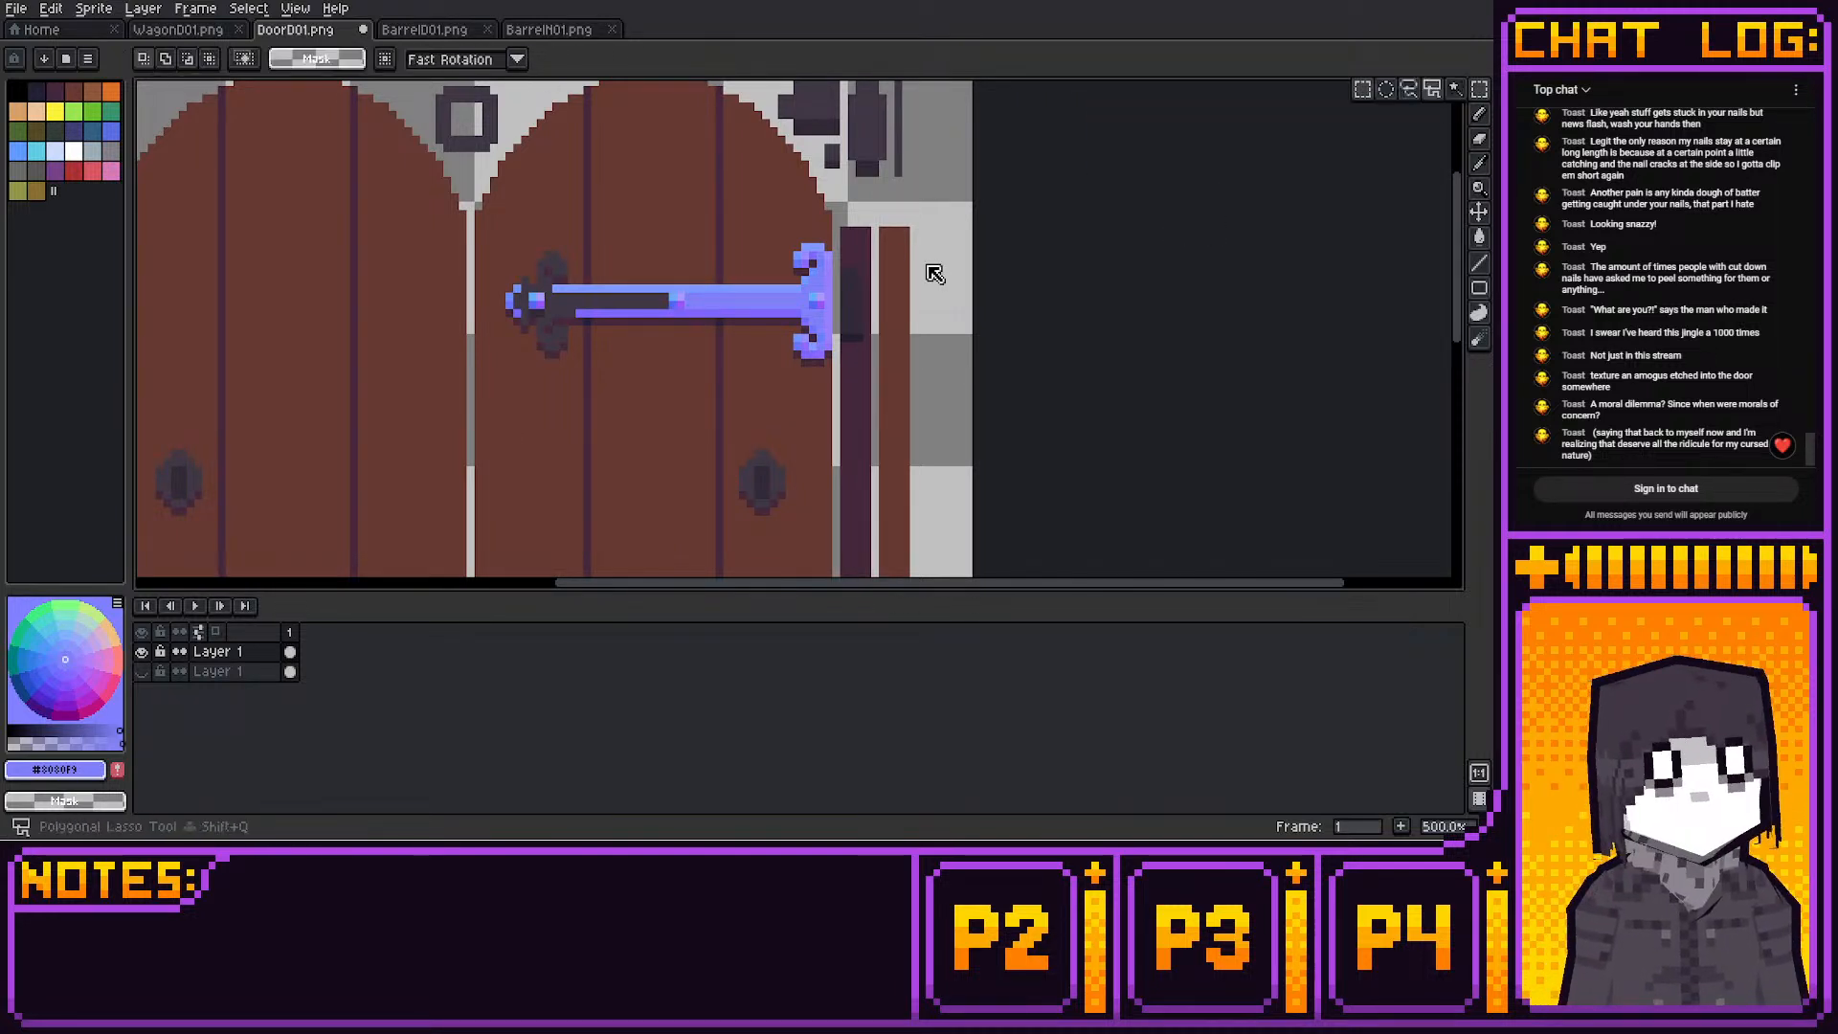
left_click_drag(796, 254, 806, 264)
key("ctrl+c")
key("ctrl+v")
key("Left")
key("Left")
key("Left")
key("Left")
key("Left")
key("Left")
key("Left")
key("Left")
key("Left")
key("Left")
key("Left")
key("Left")
key("Left")
key("Left")
key("Left")
key("Left")
key("Left")
key("Left")
key("Left")
key("Left")
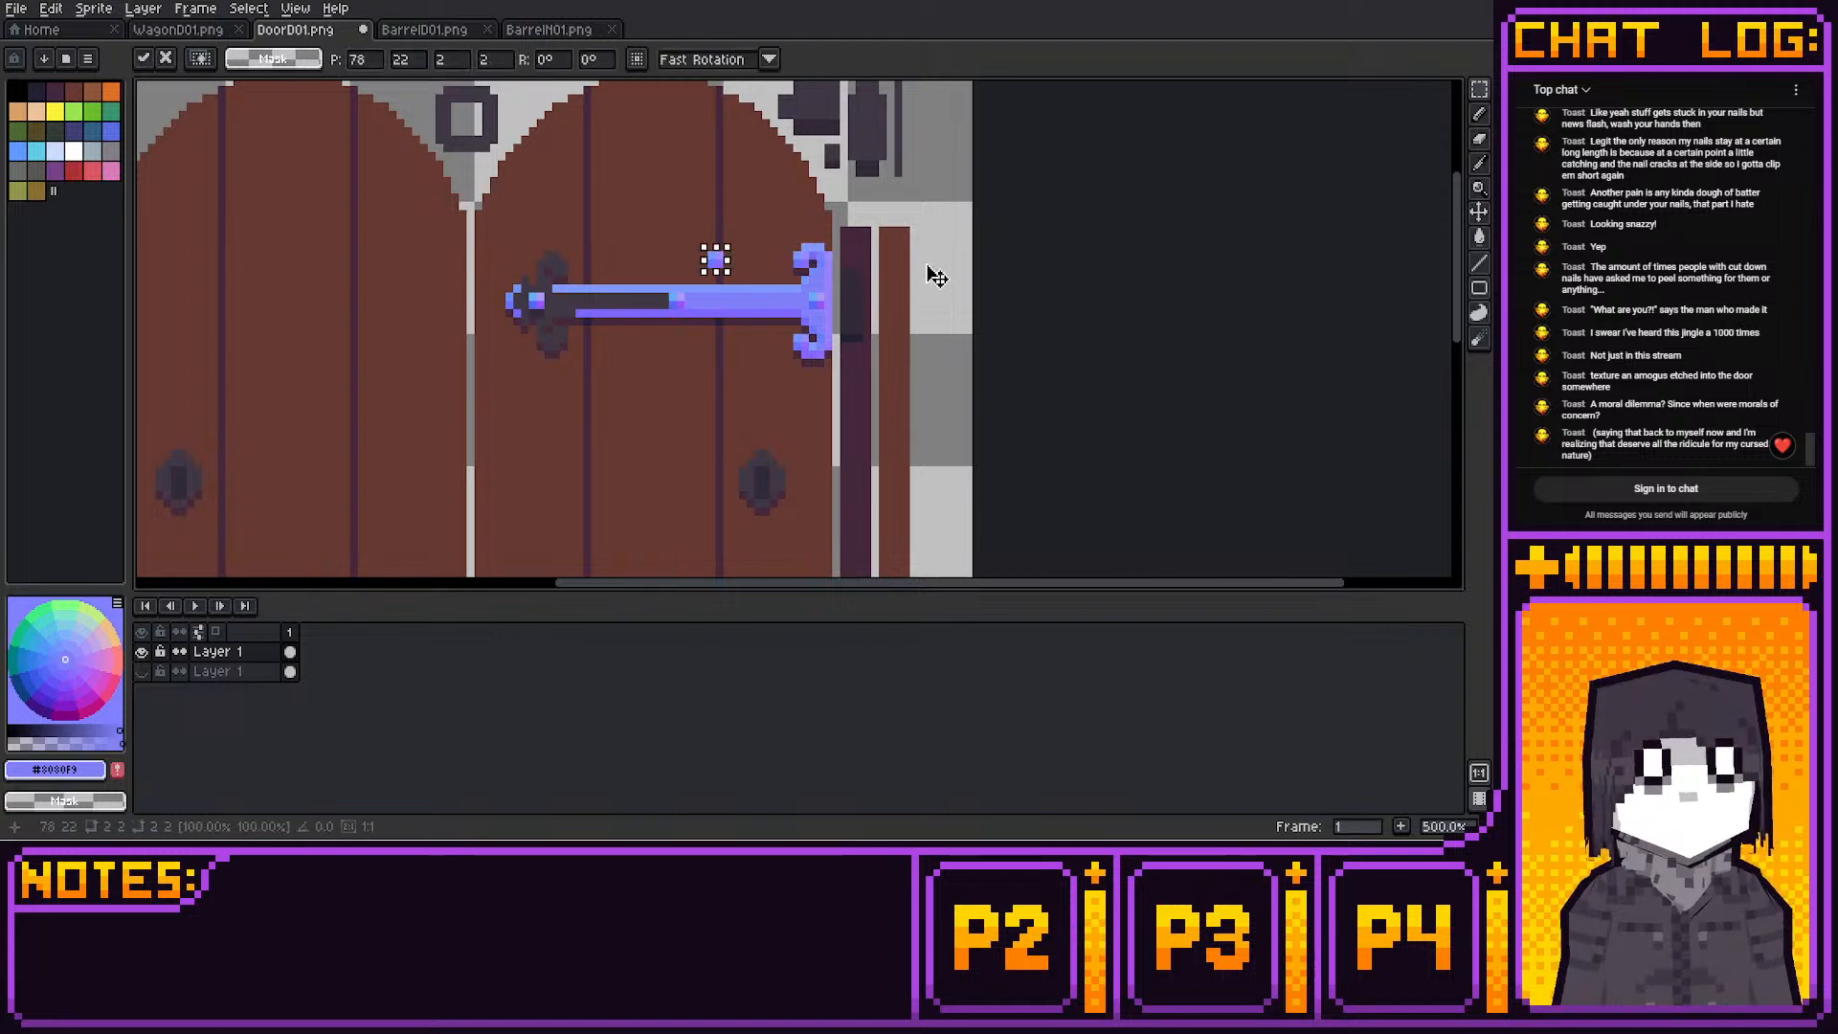
key("Down")
Place another copy of the 2 × 2 px highlight on the left plate's lower curl
key("ctrl+v")
key("Left")
key("Left")
key("Left")
key("Left")
key("Left")
key("Left")
key("Left")
key("Left")
key("Left")
key("Left")
key("Left")
key("Left")
key("Left")
key("Left")
key("Left")
key("Left")
key("Left")
key("Left")
key("Left")
key("Left")
key("Down")
key("Down")
key("Down")
key("Down")
key("Down")
key("Down")
key("Down")
key("Down")
key("Down")
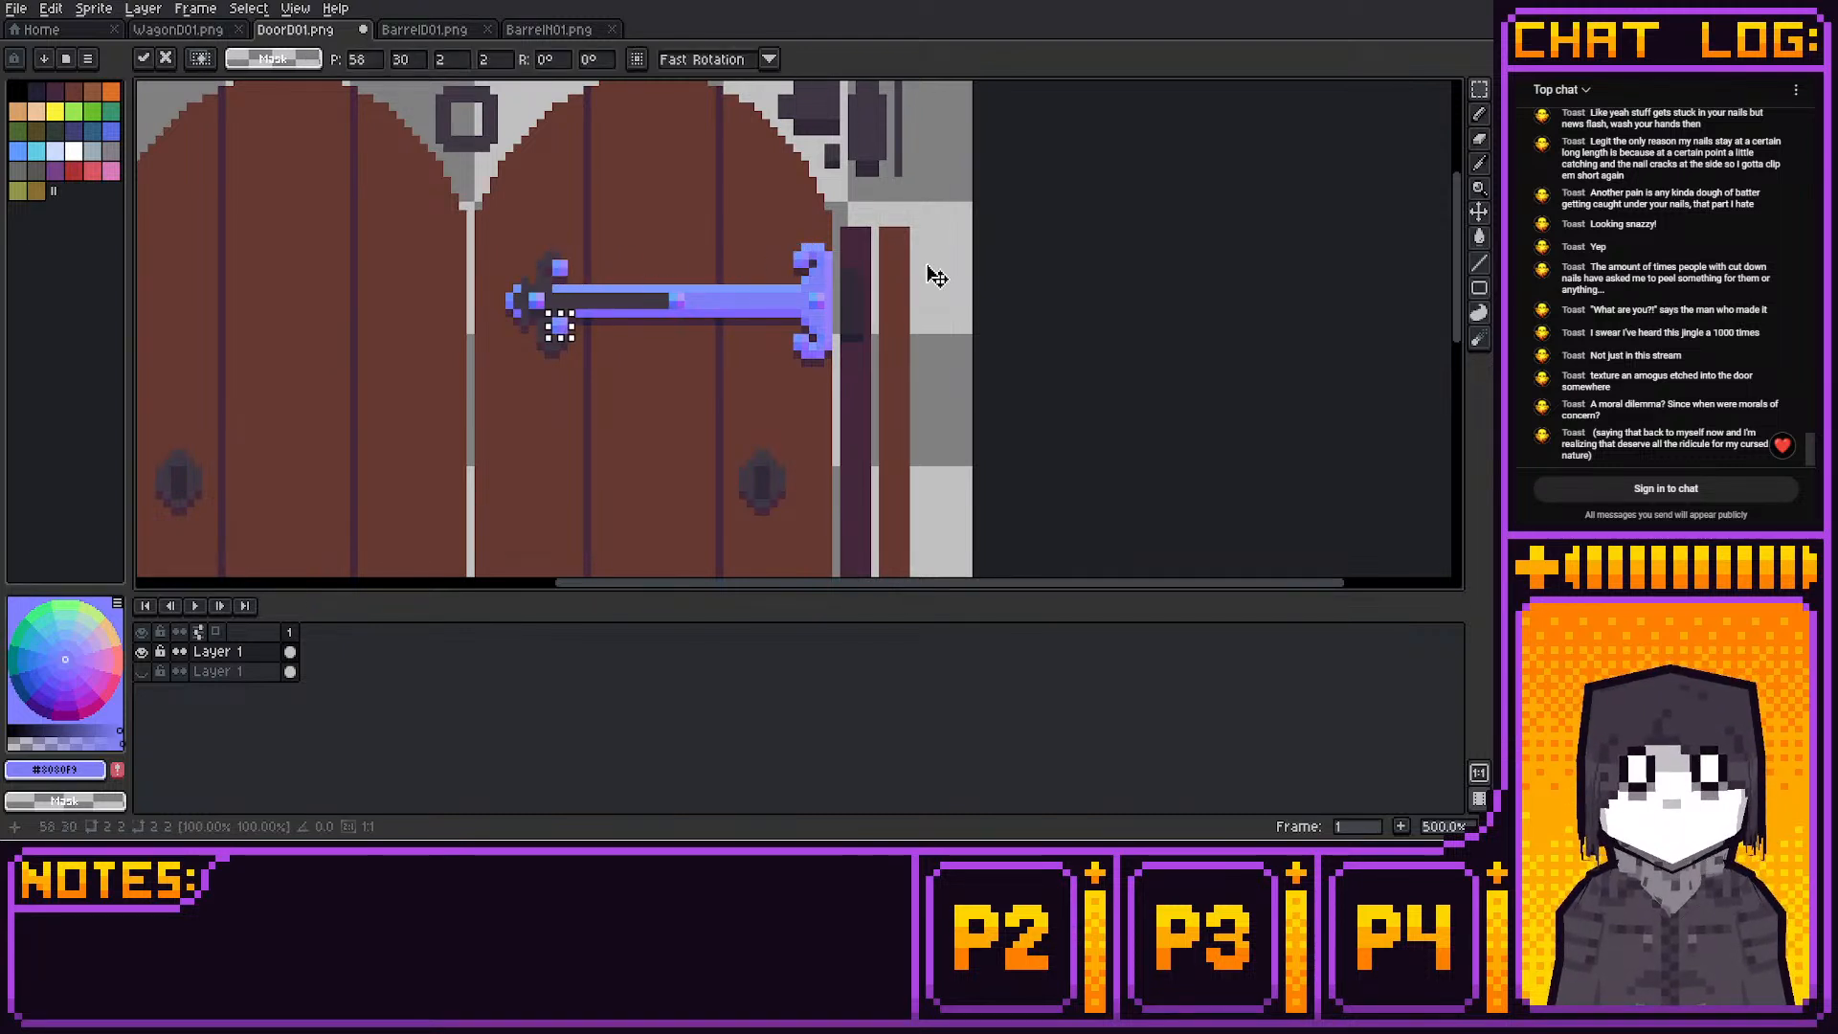
key("ctrl+d")
Fill the remaining dark centre of the upper hinge's strap with #8080F9
key("i")
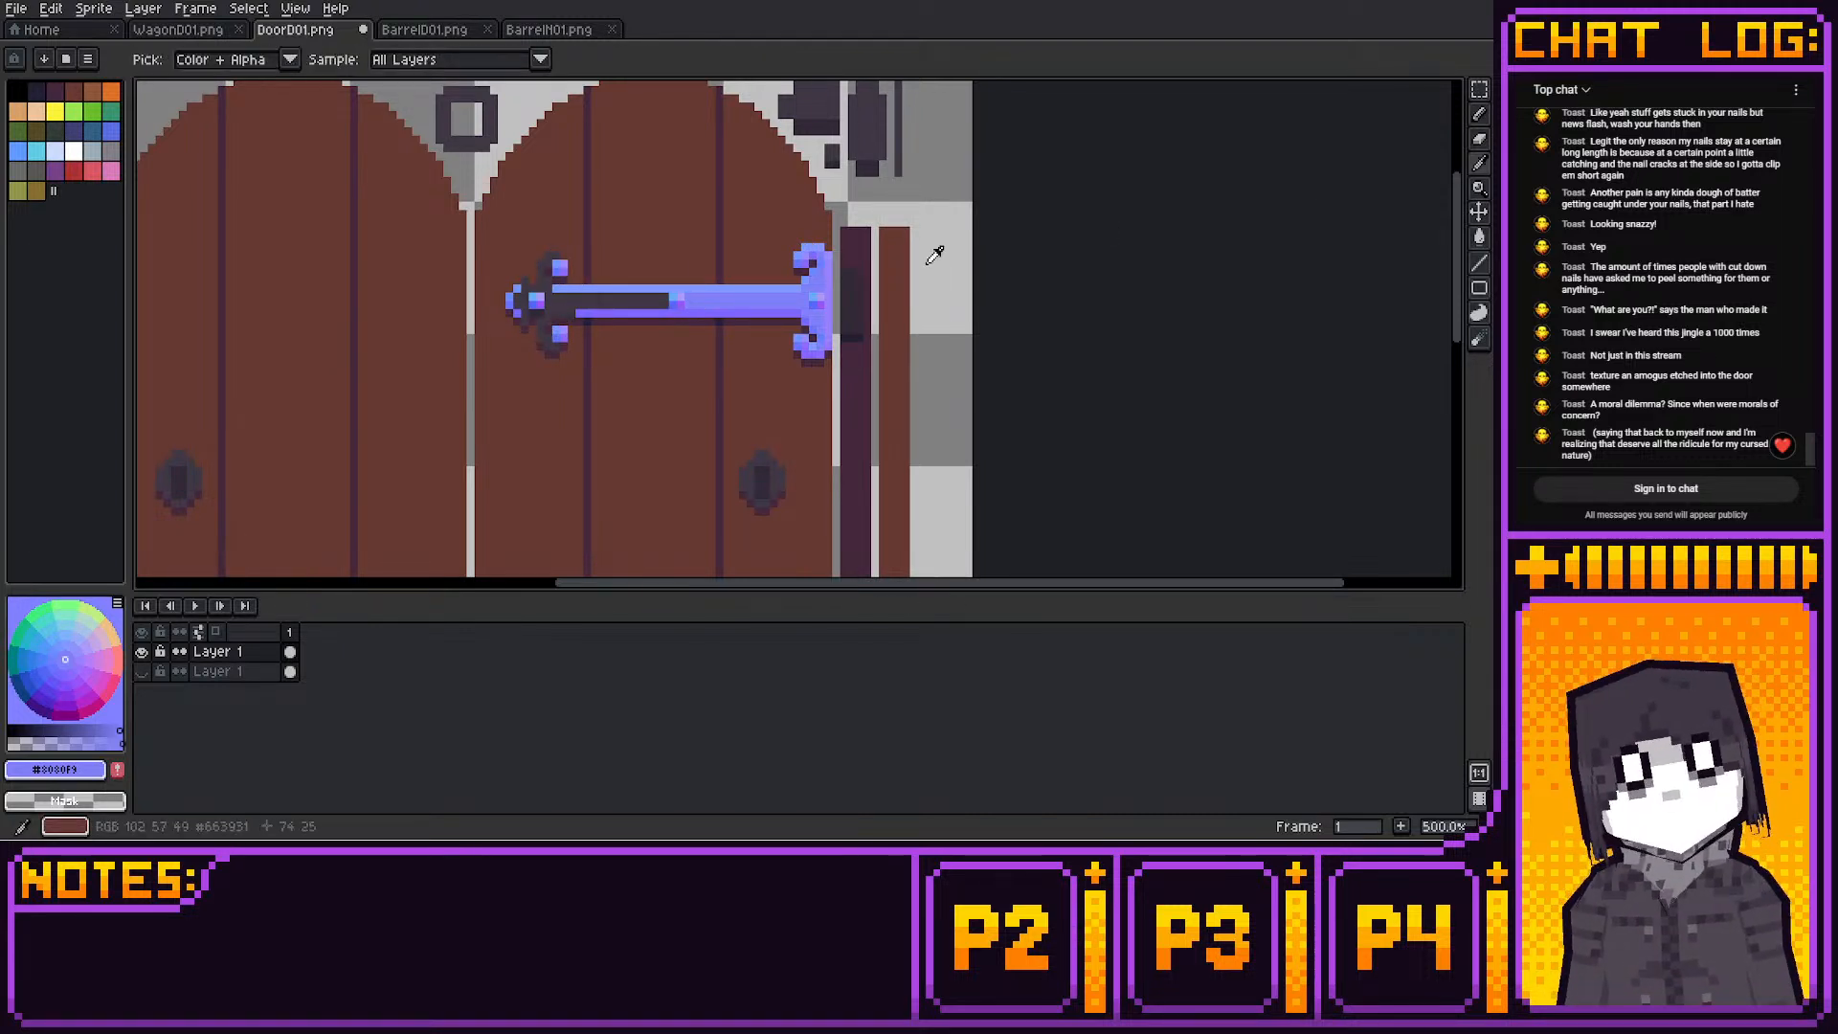
key("b")
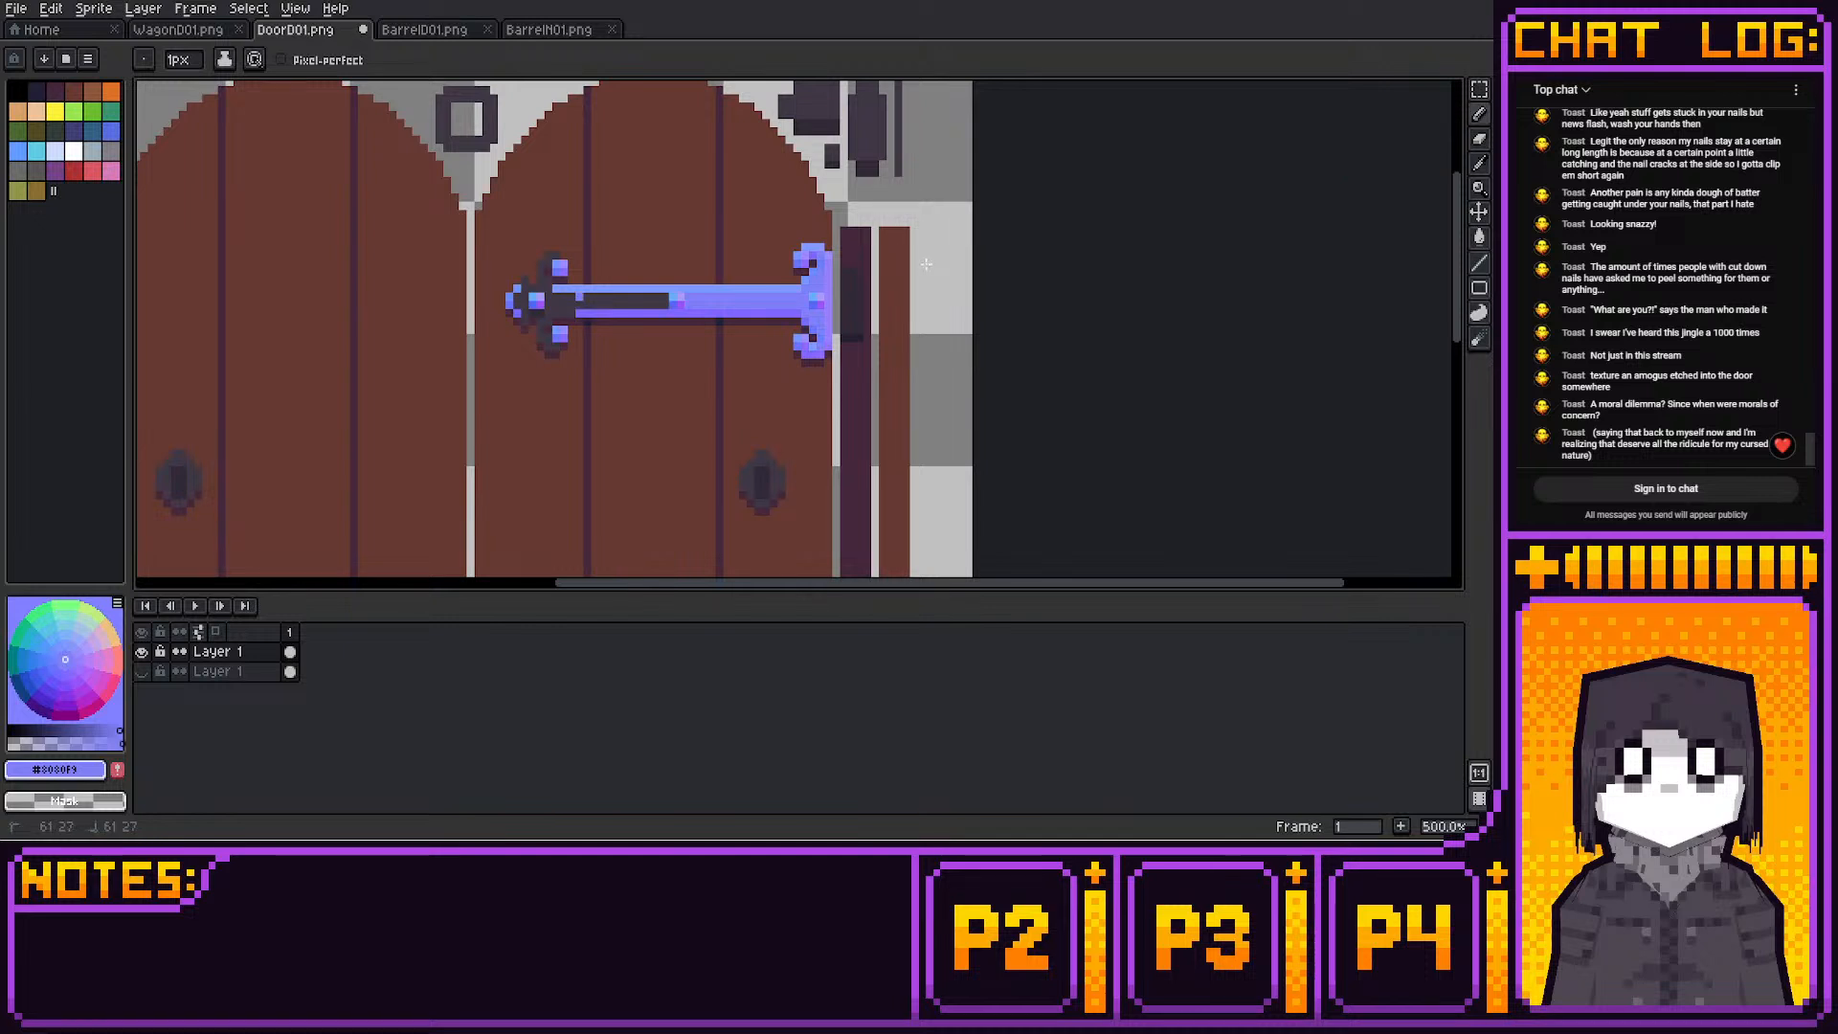
key("g")
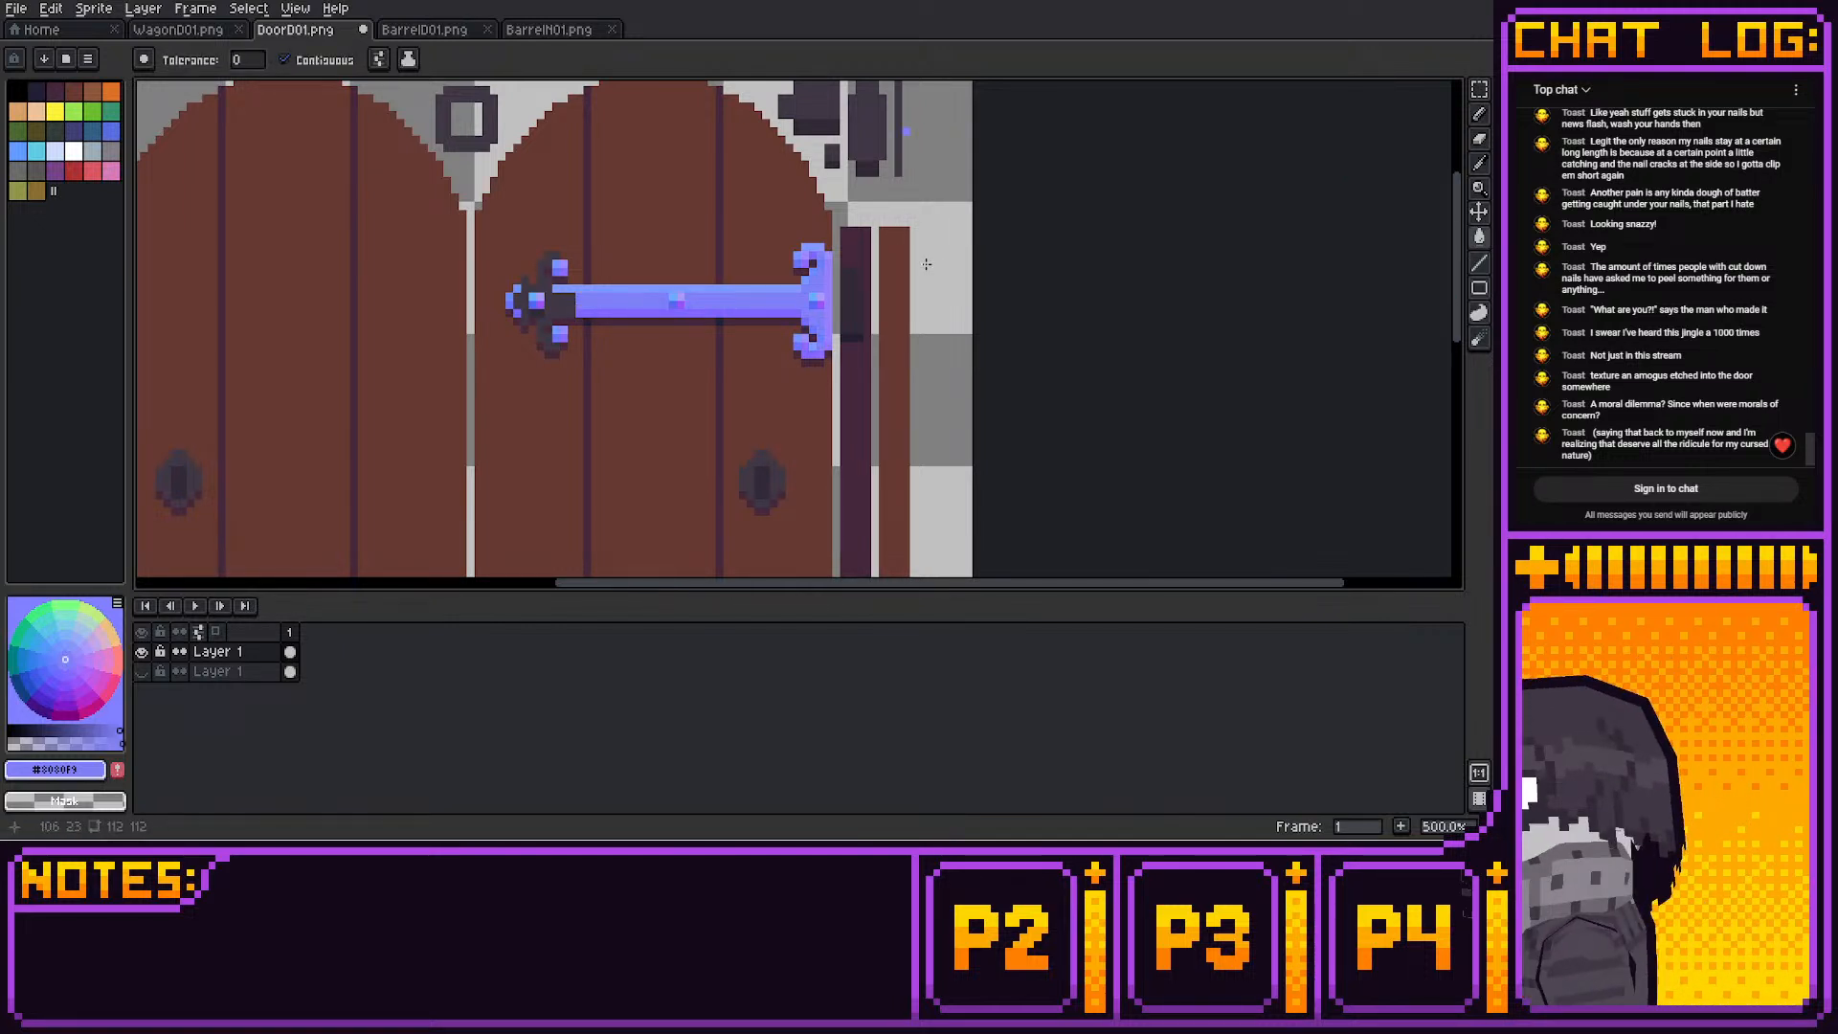
Hide the normal-map layer, then show and activate the door's base colour layer
key("m")
left_click(142, 652)
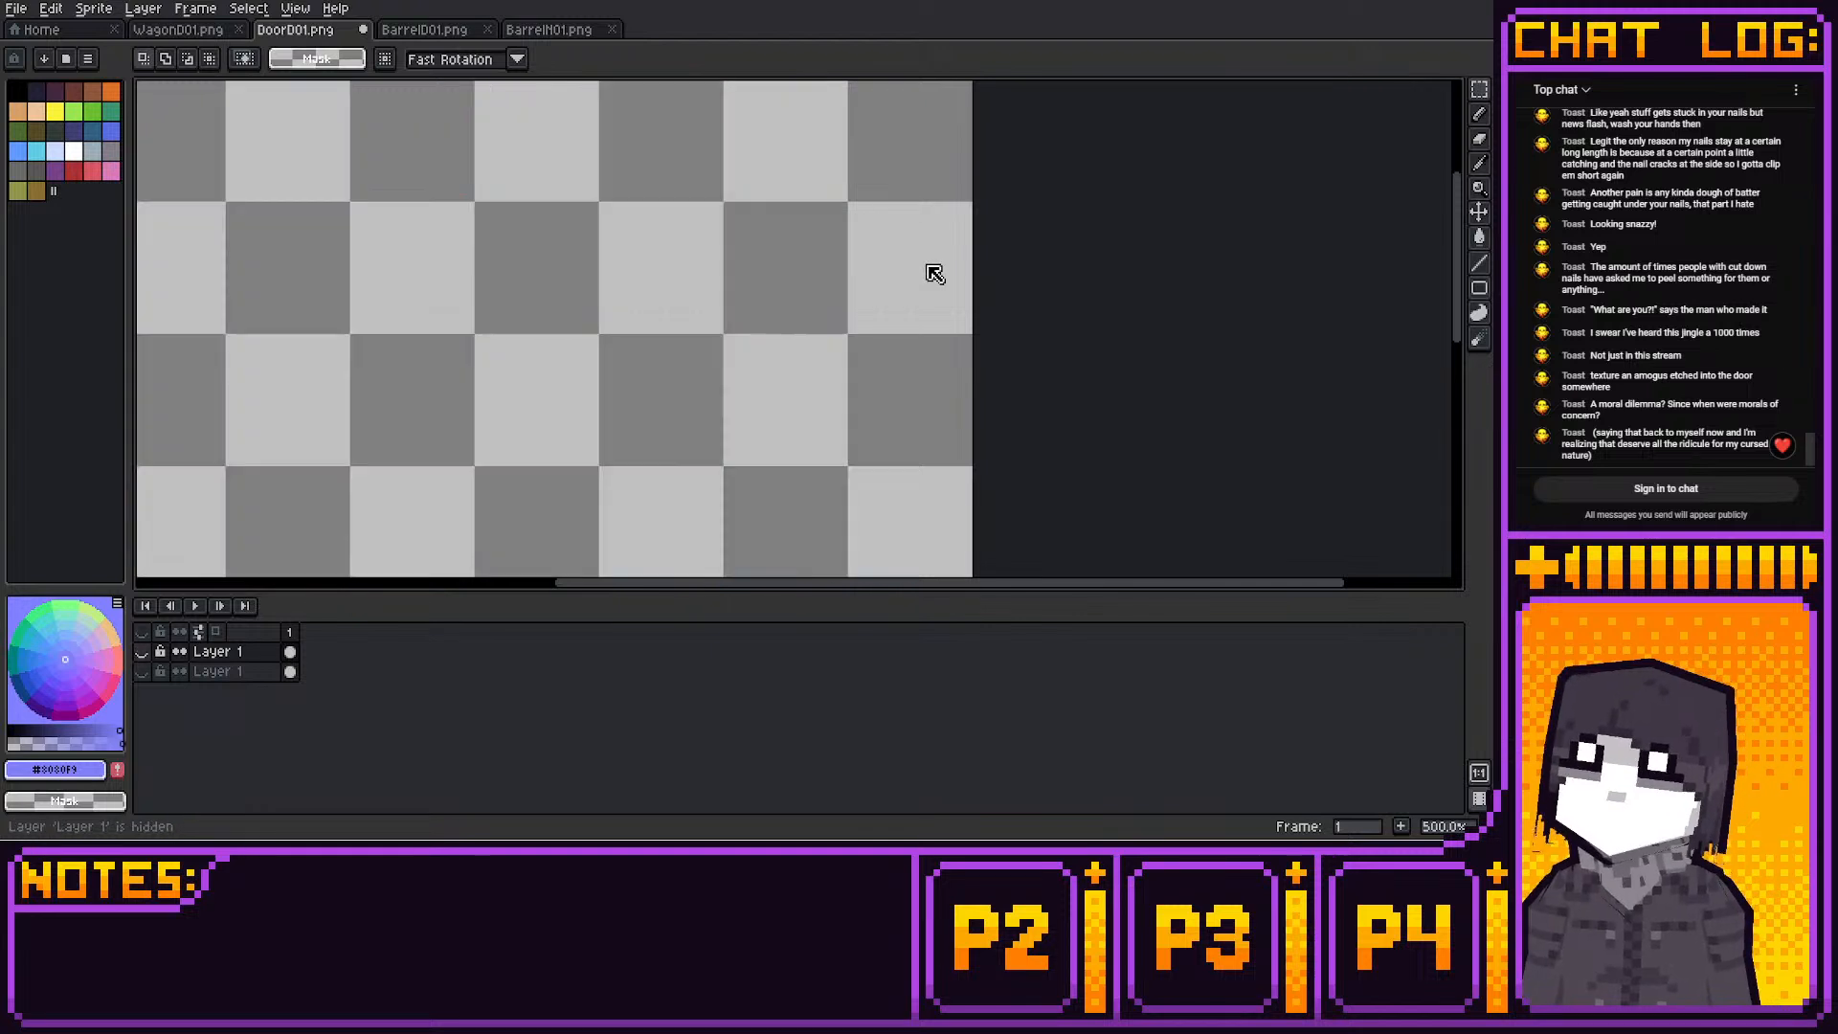
left_click(142, 672)
left_click(230, 672)
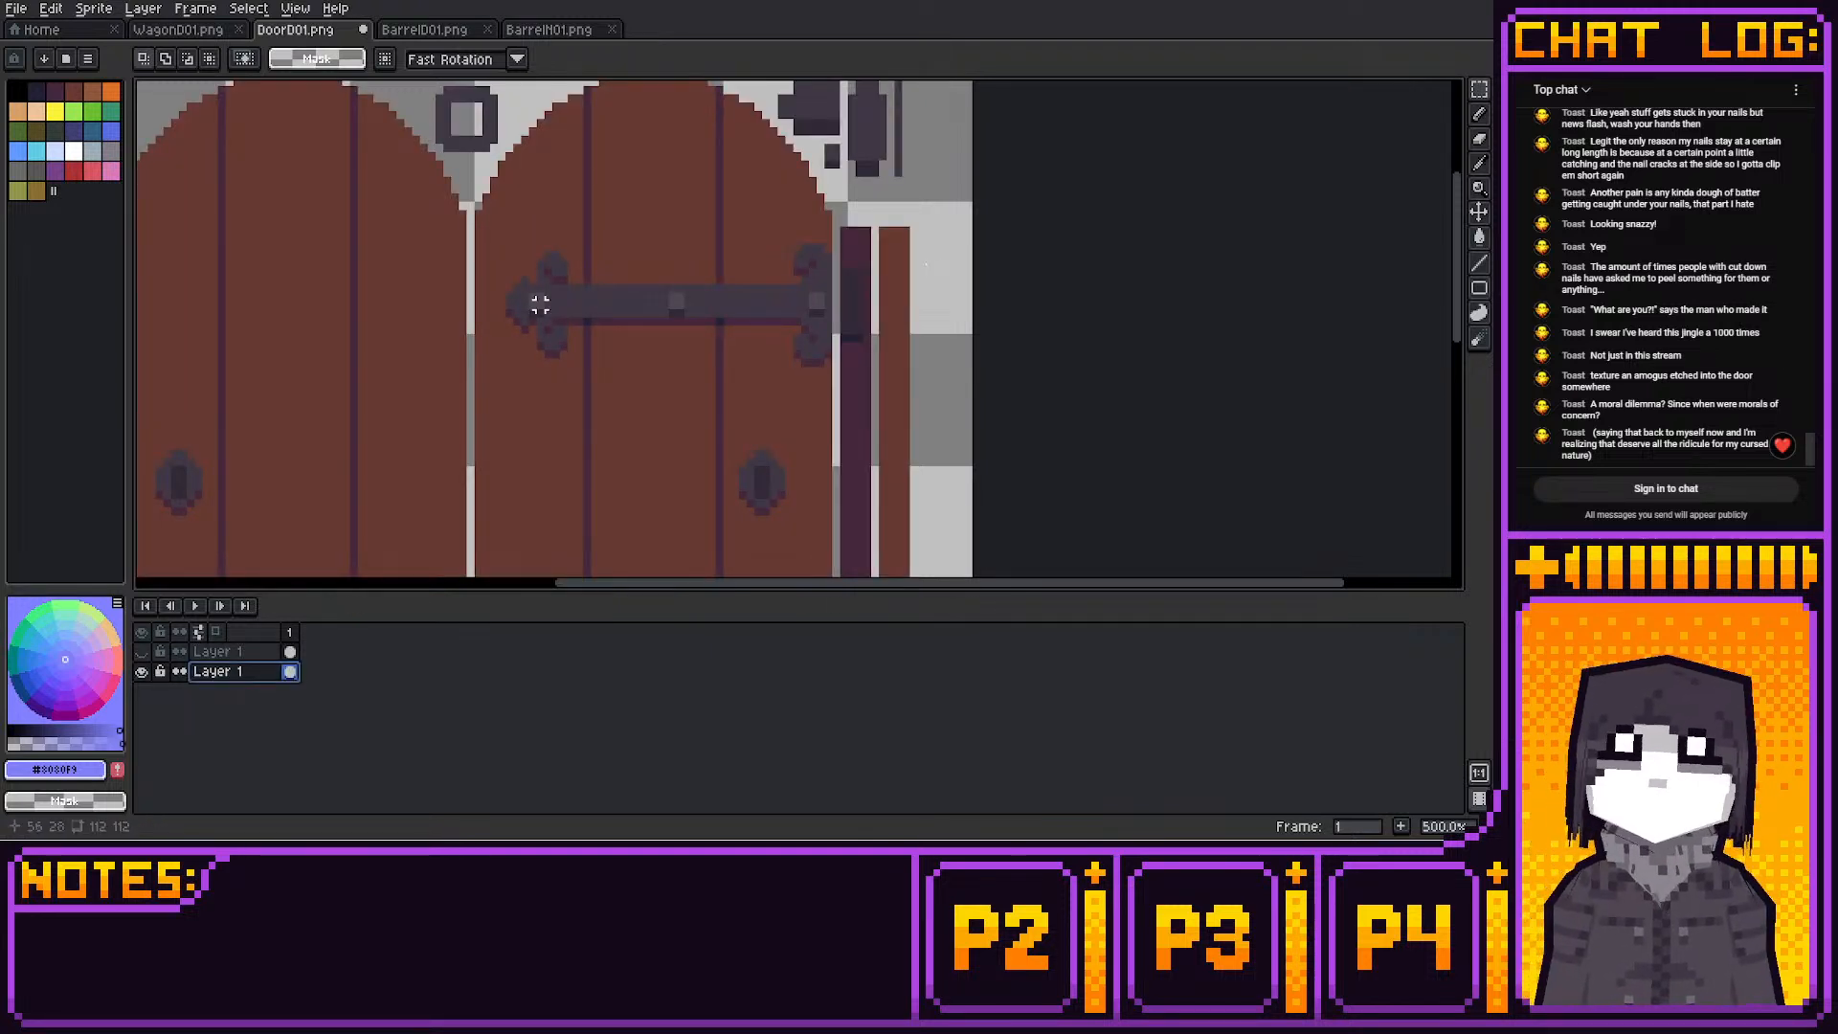
left_click_drag(531, 296, 538, 303)
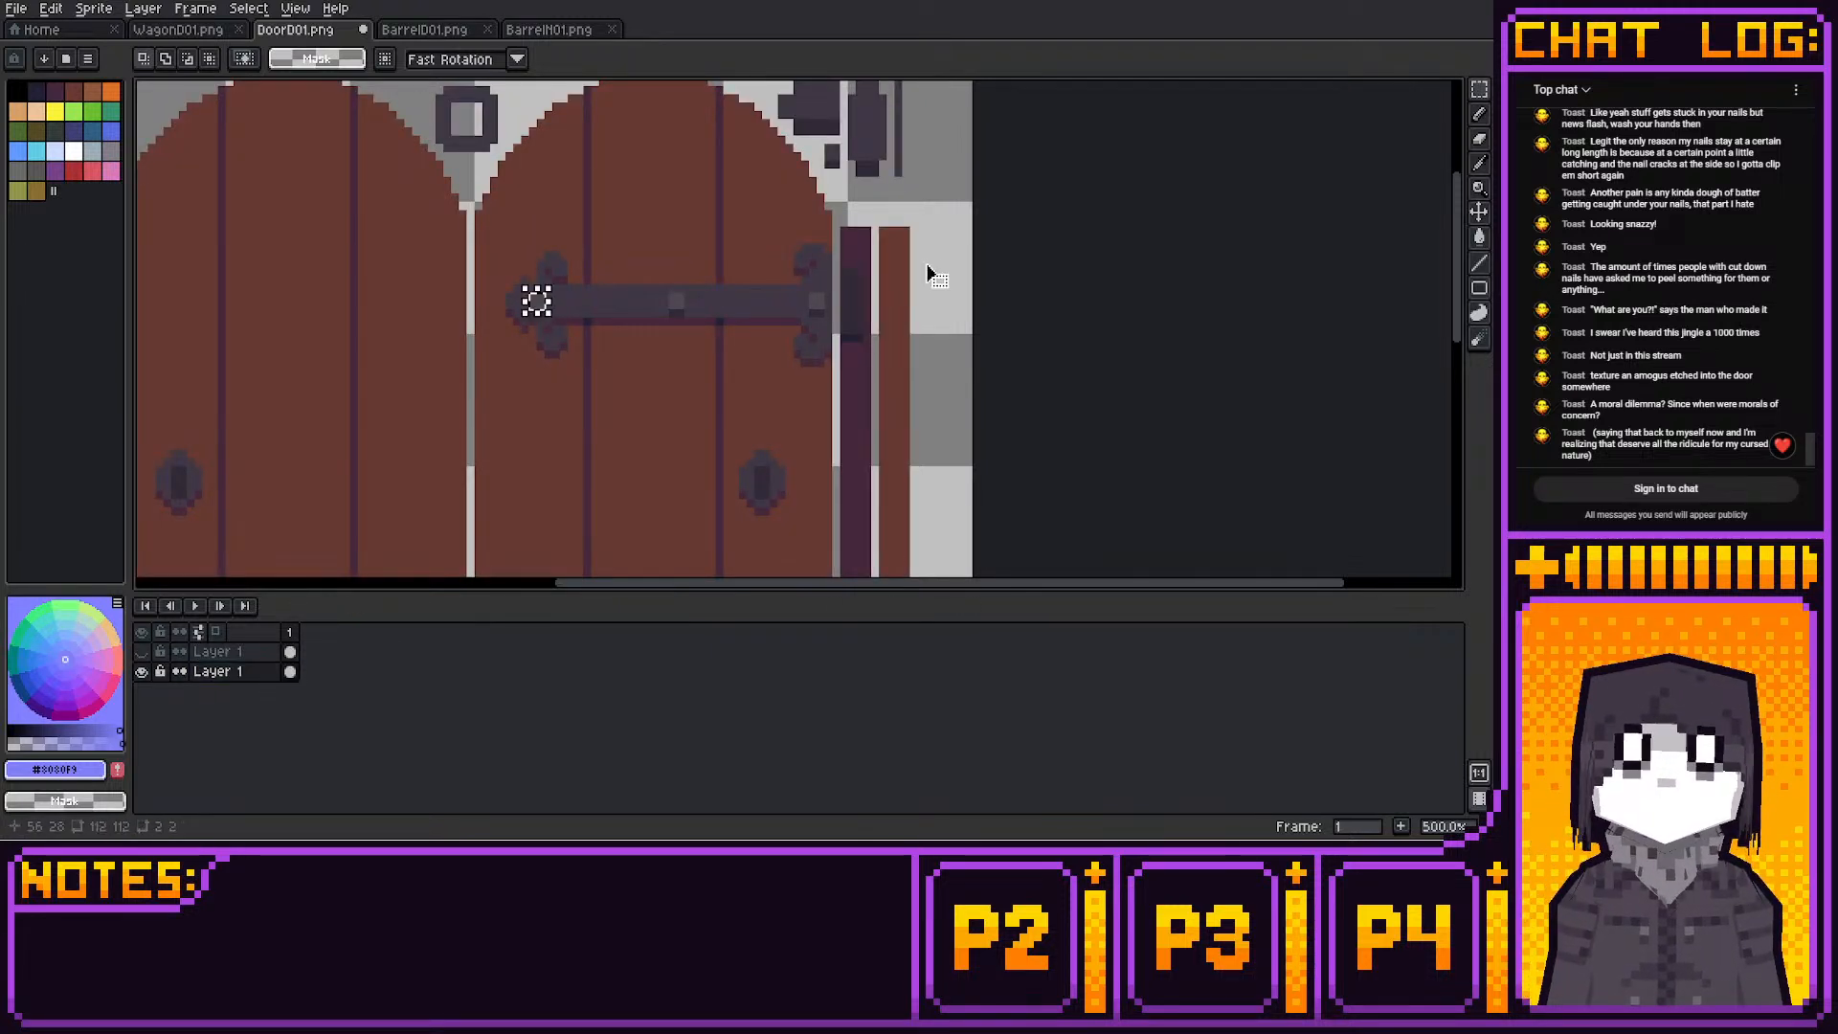
left_click_drag(673, 296, 681, 305, "shift")
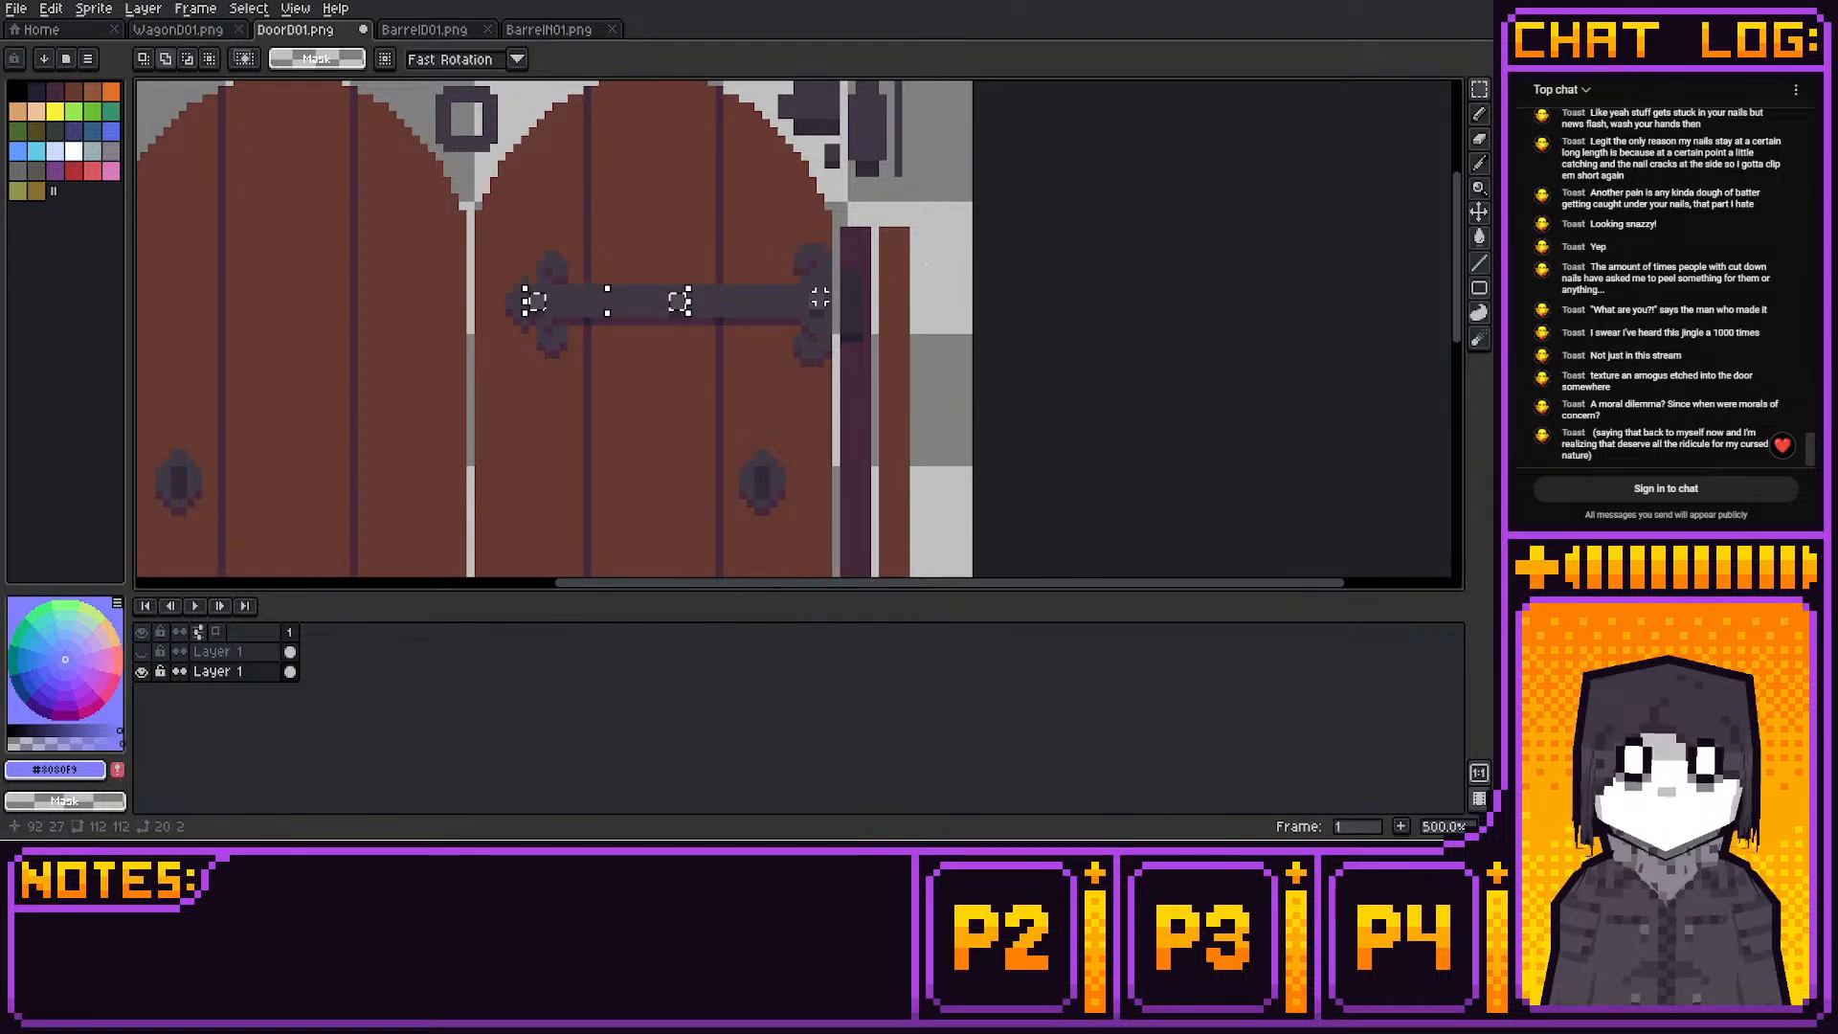
left_click_drag(821, 297, 821, 306, "shift")
middle_click_drag(881, 329, 1051, 246)
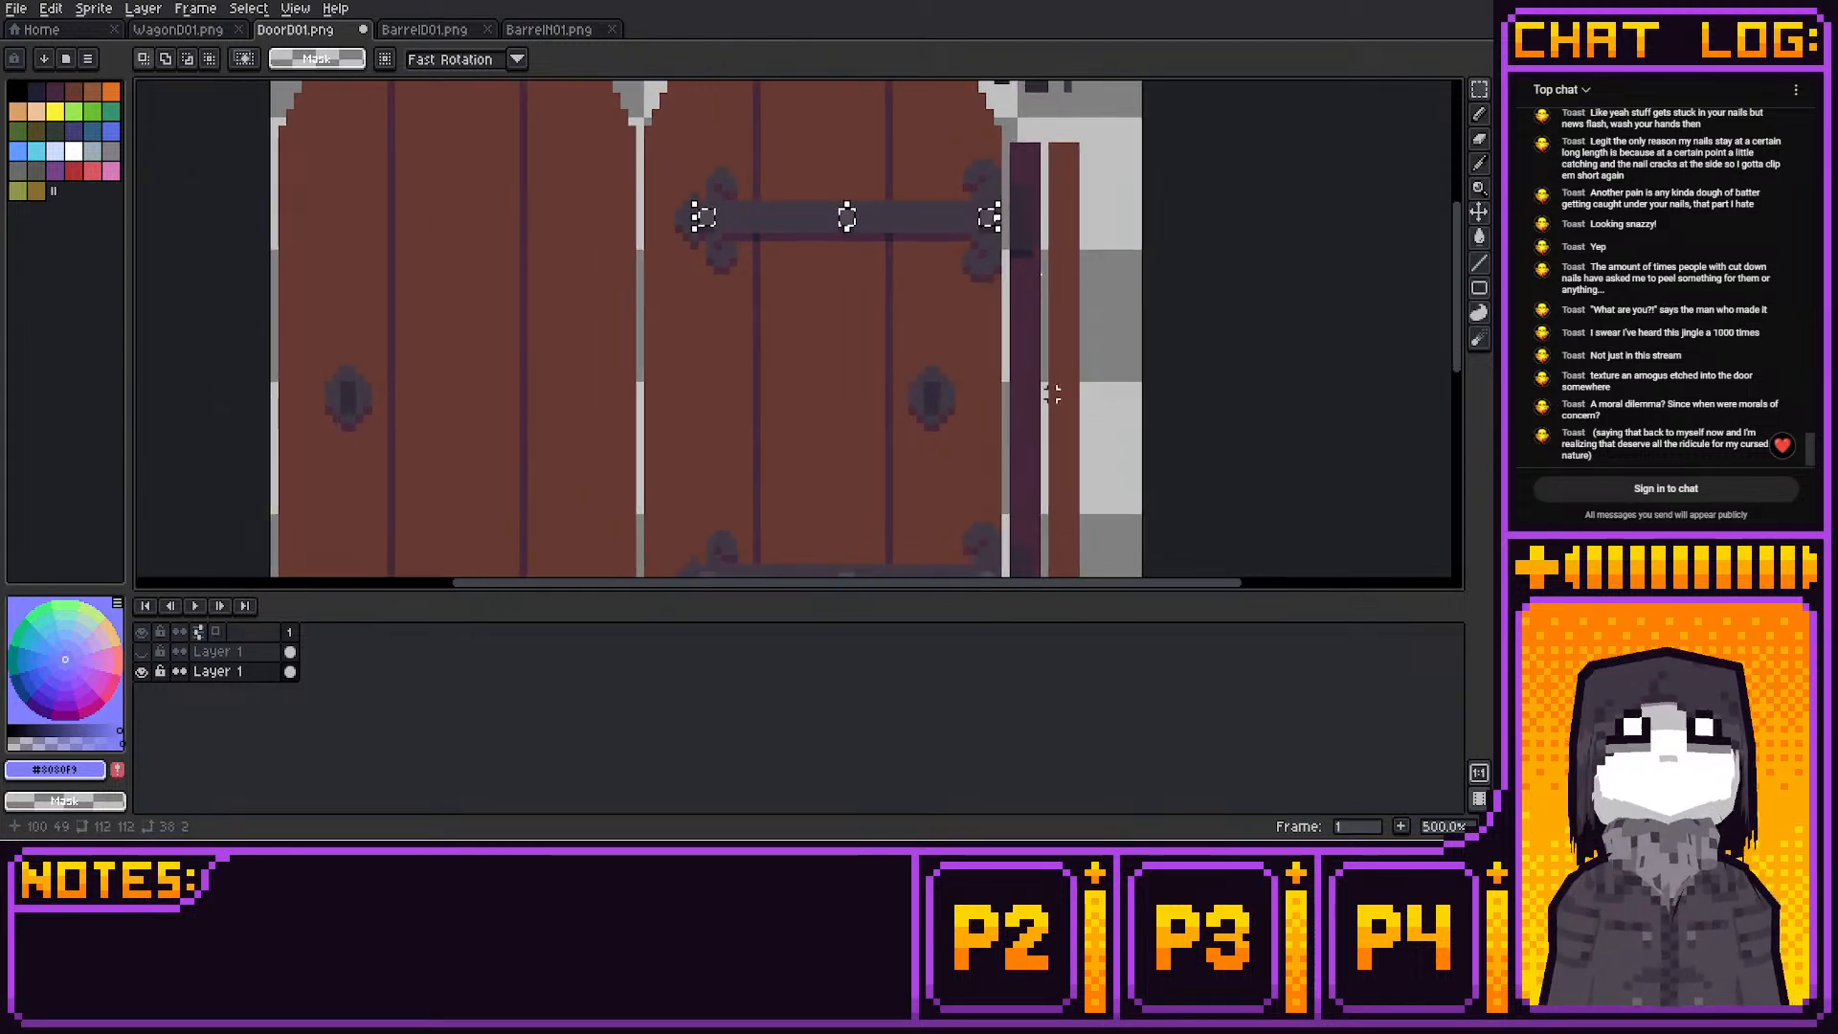
middle_click_drag(1084, 388, 1039, 304)
scroll(1041, 268, "right", 3)
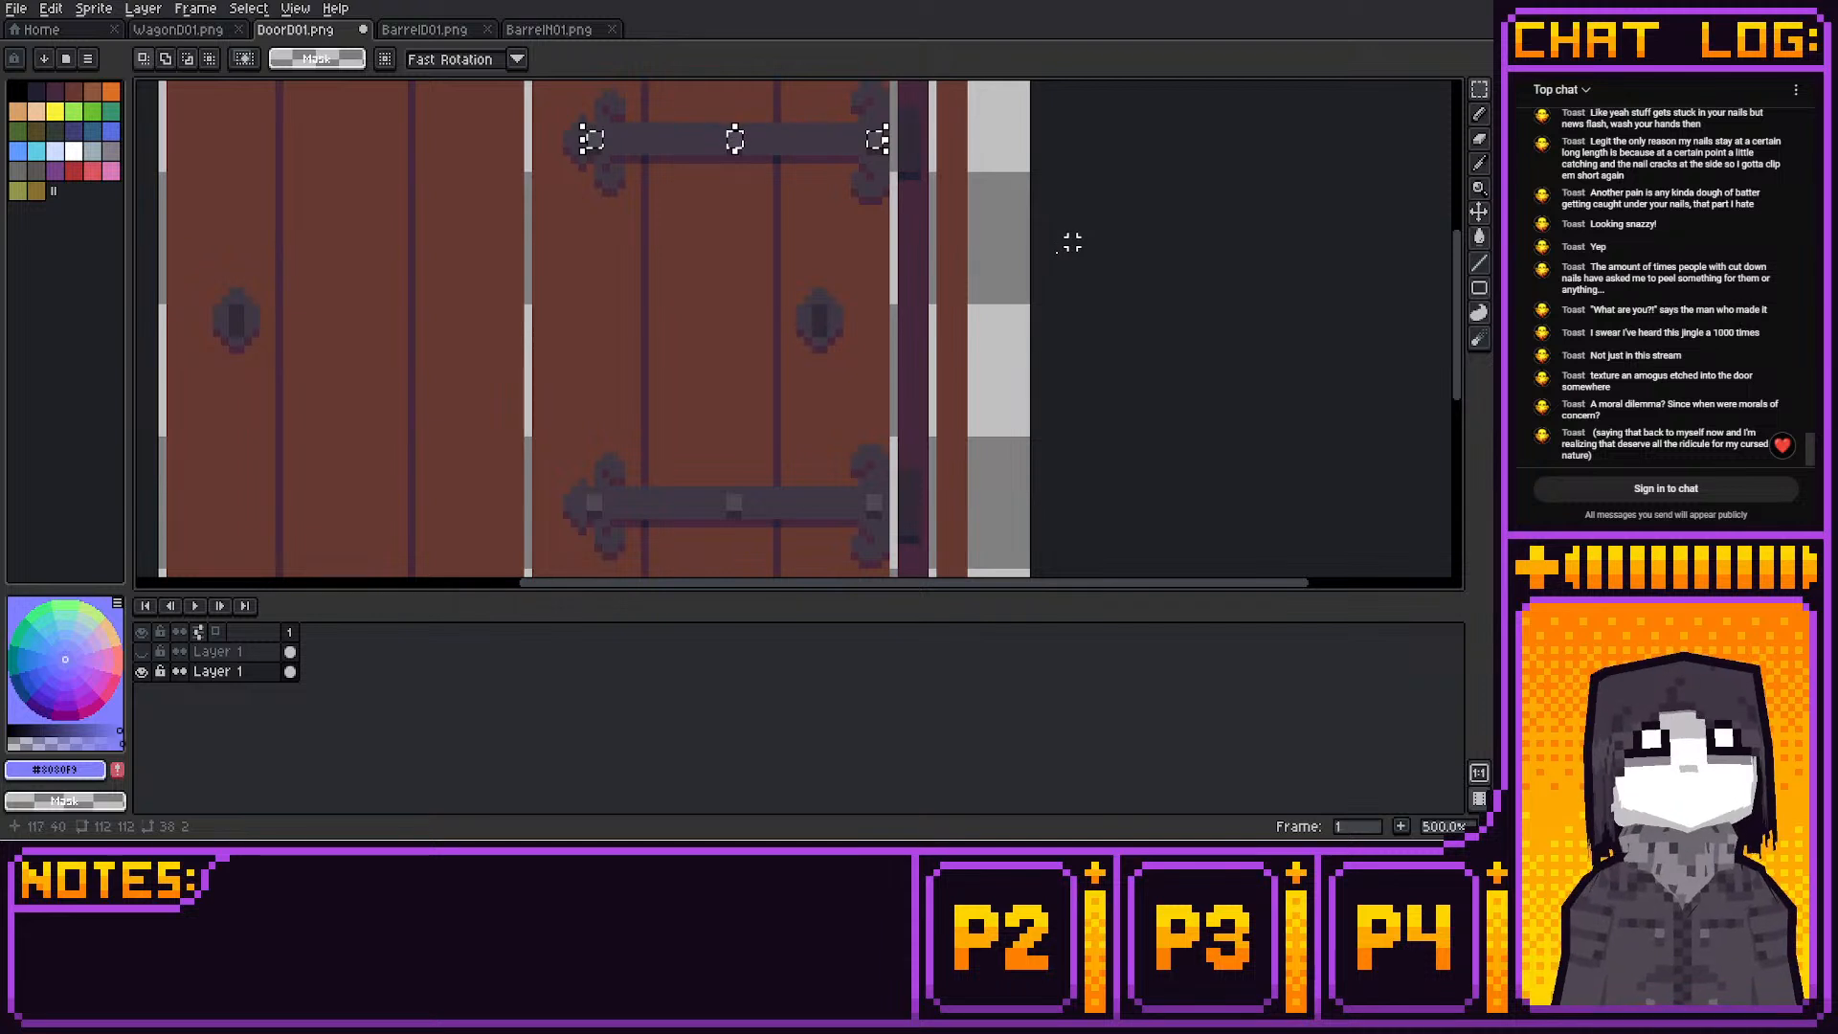
key("ctrl+d")
scroll(1064, 225, "down", 1)
scroll(1058, 181, "up", 1)
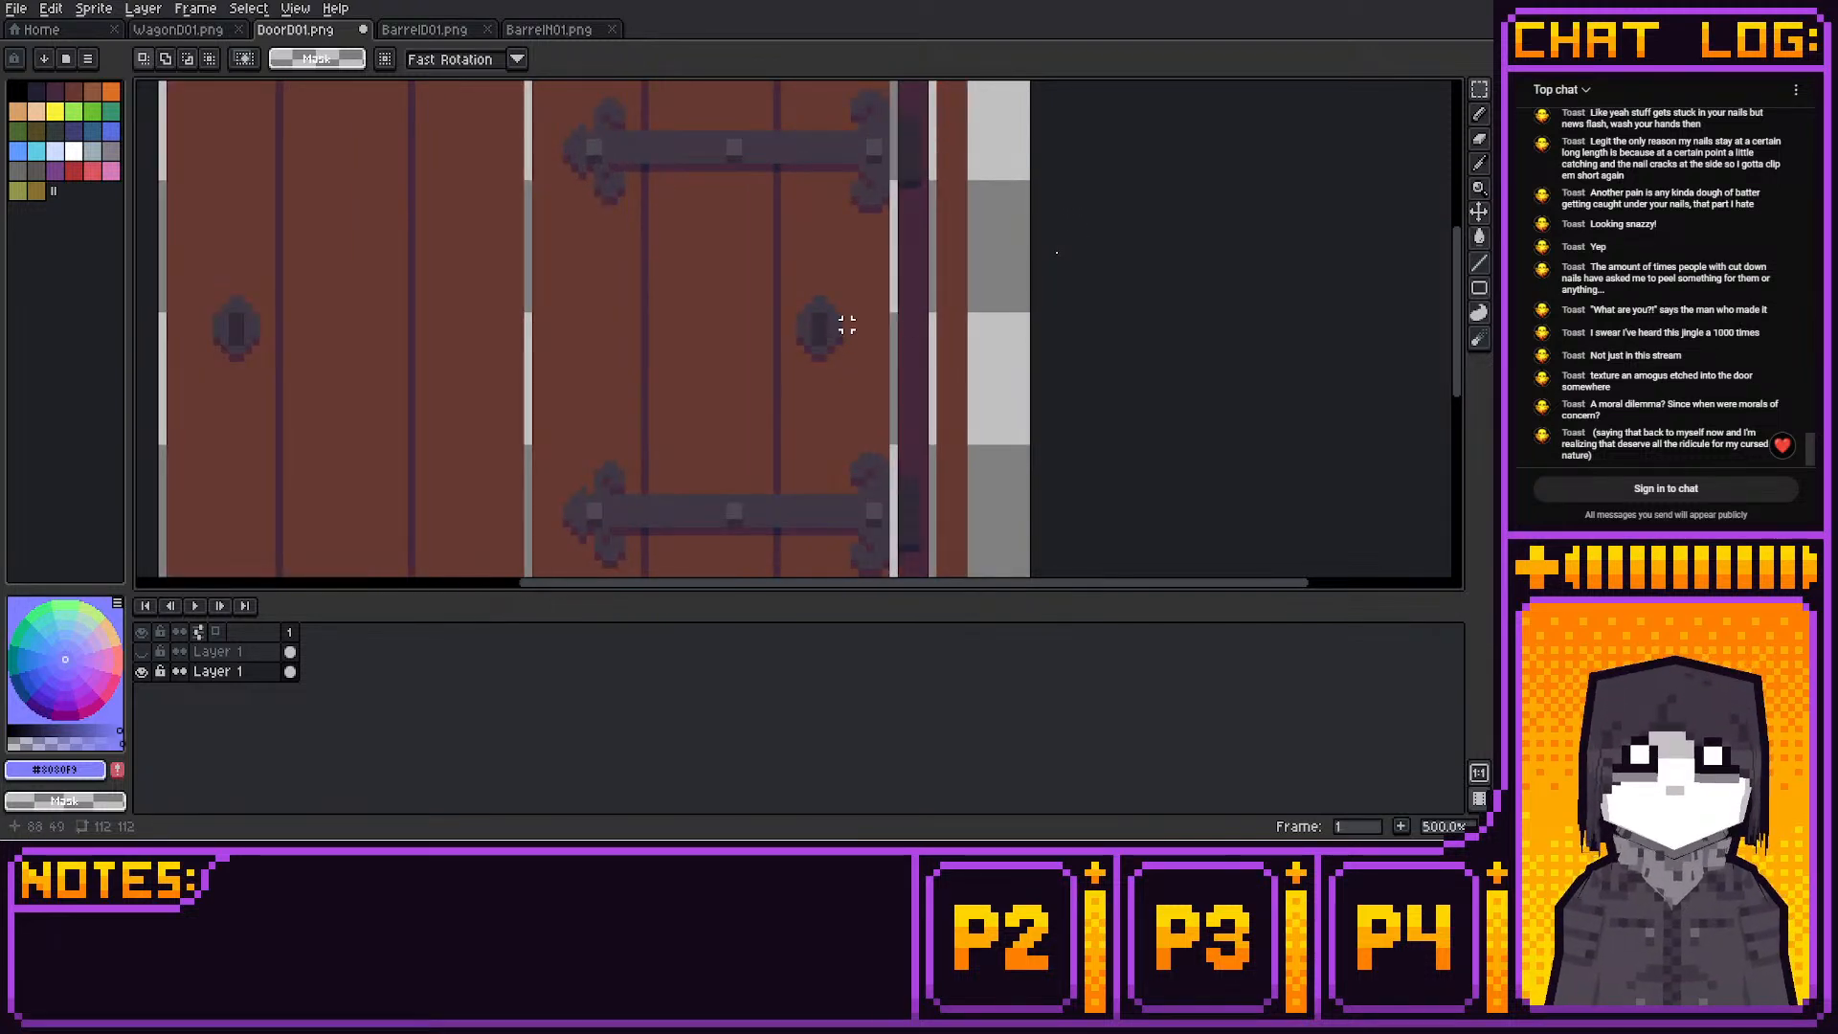
Measure the gap between each door's keyhole plate and the door's outer edge
left_click_drag(839, 309, 894, 351)
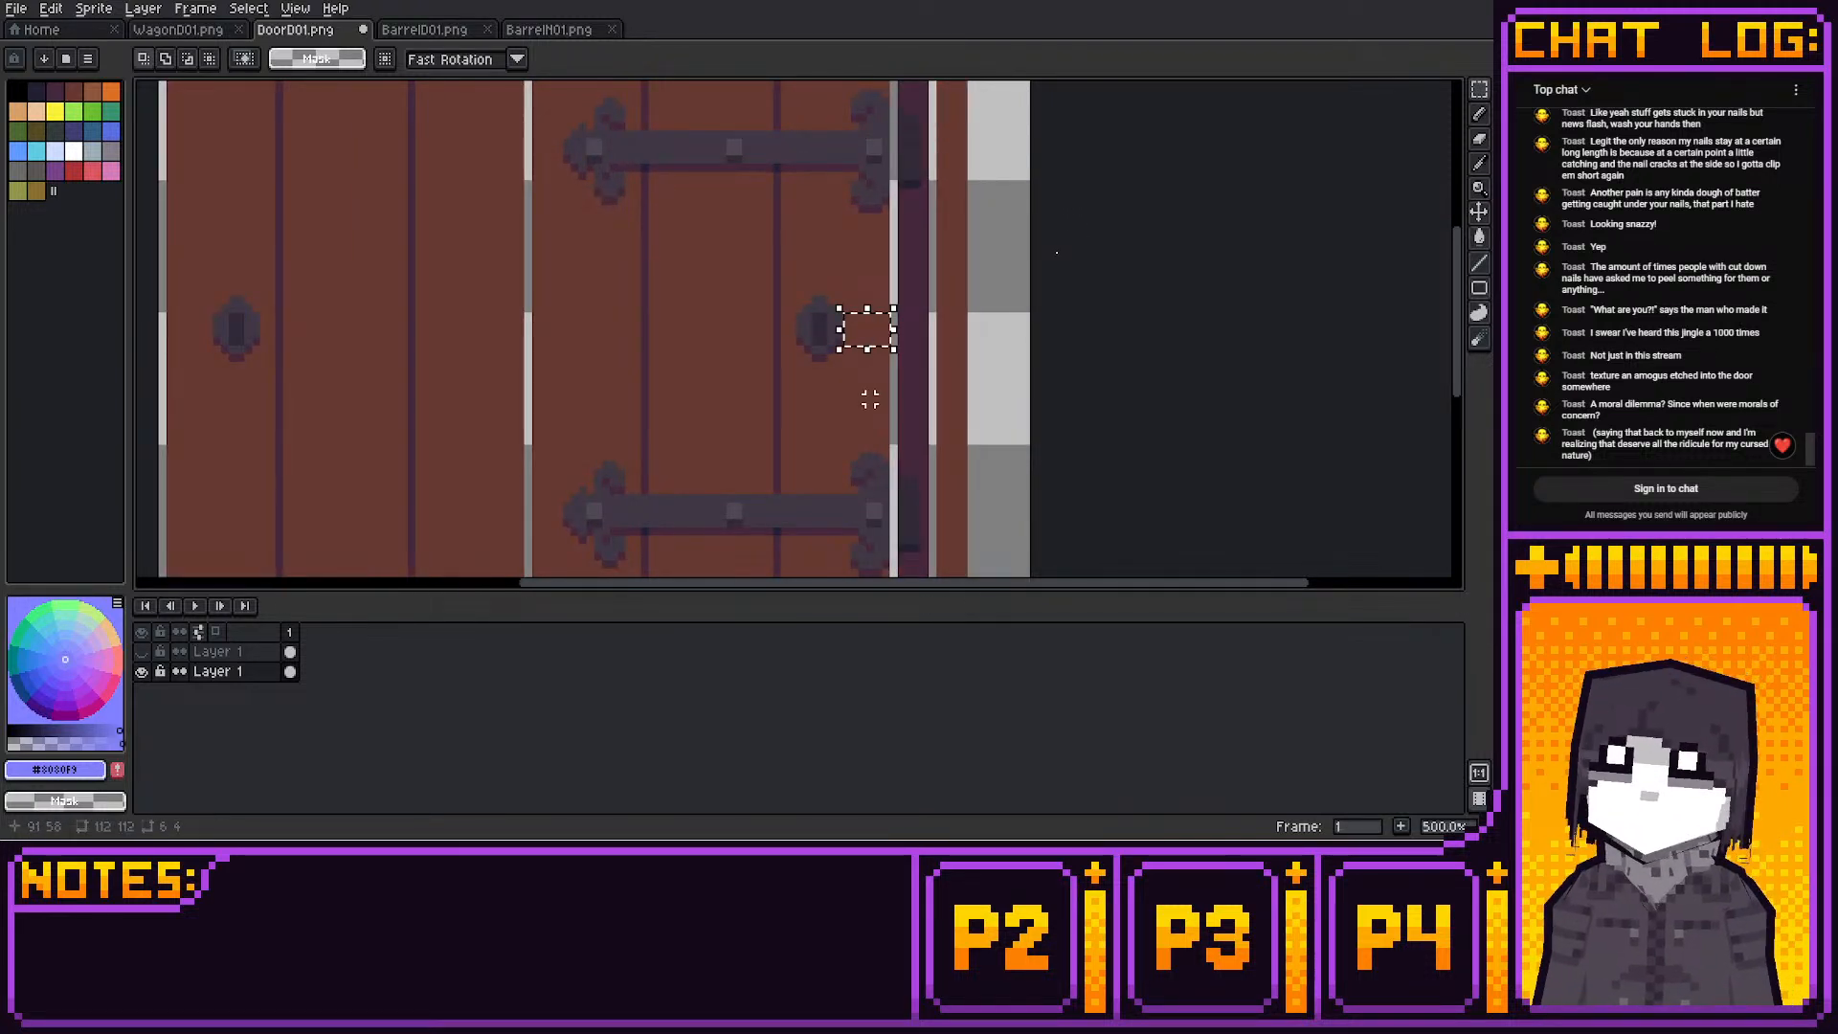
key("ctrl+d")
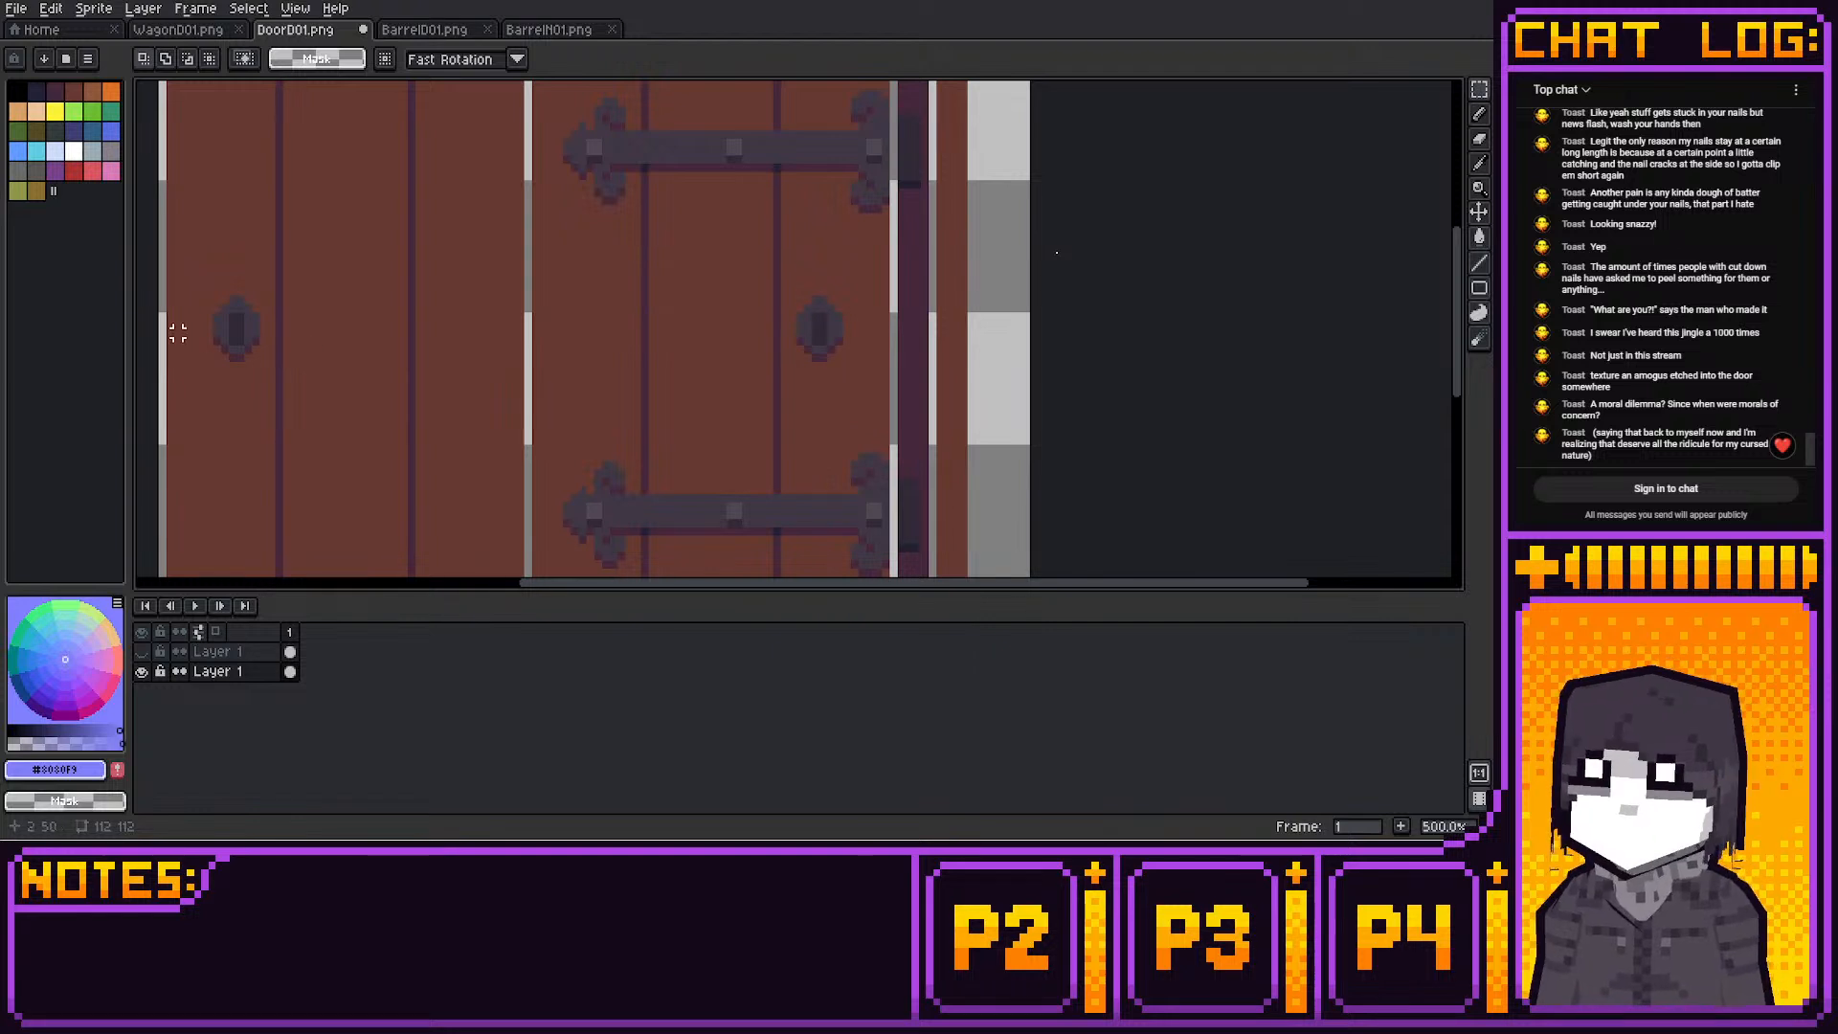
left_click_drag(178, 333, 218, 309)
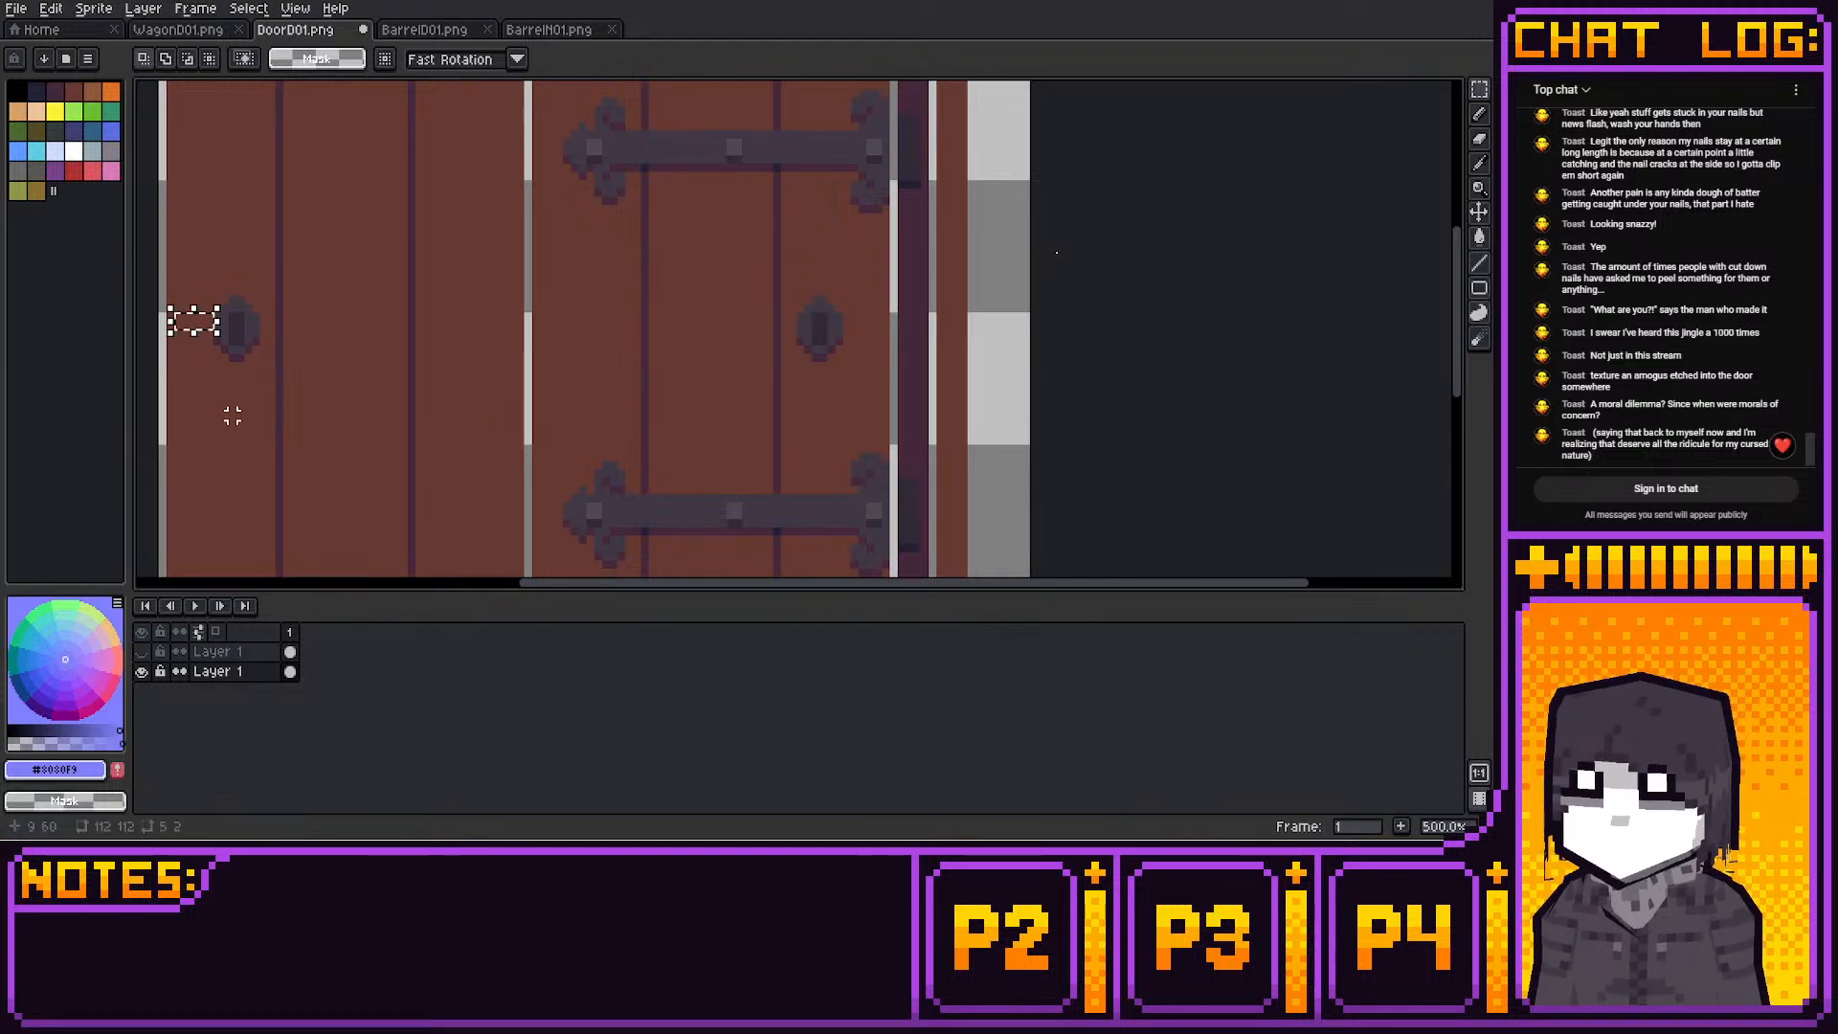
key("ctrl+d")
Move the right door's keyhole plate to X 54, Y 45, and patch the hole with a 9 × 3 px wood strip stretched to 15 px high
left_click_drag(808, 300, 841, 369)
key("Left")
key("Left")
key("Left")
key("Left")
key("Left")
key("Left")
key("Left")
key("Left")
key("Left")
key("Left")
key("Left")
key("Left")
key("Left")
key("Left")
key("Left")
key("Left")
key("Left")
key("Left")
key("Left")
key("Left")
key("Left")
key("Left")
key("Left")
key("Left")
key("Left")
key("Left")
key("Left")
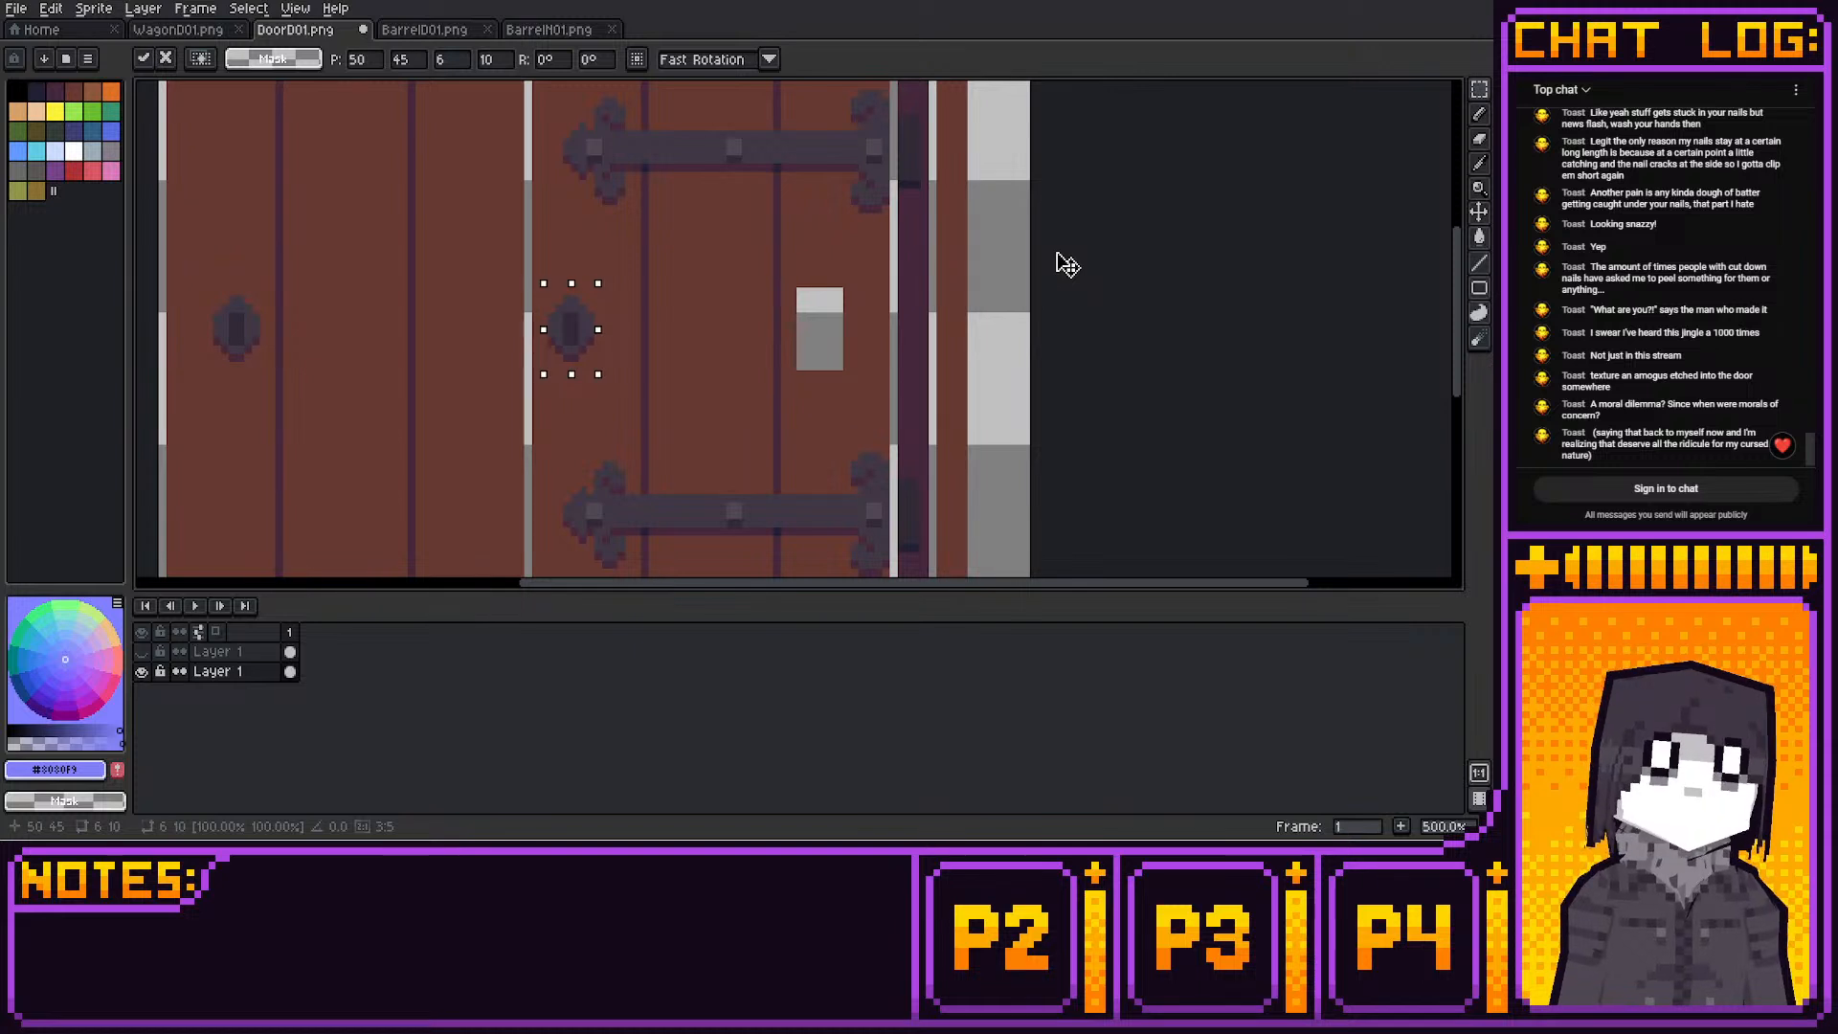
key("Right")
key("Right")
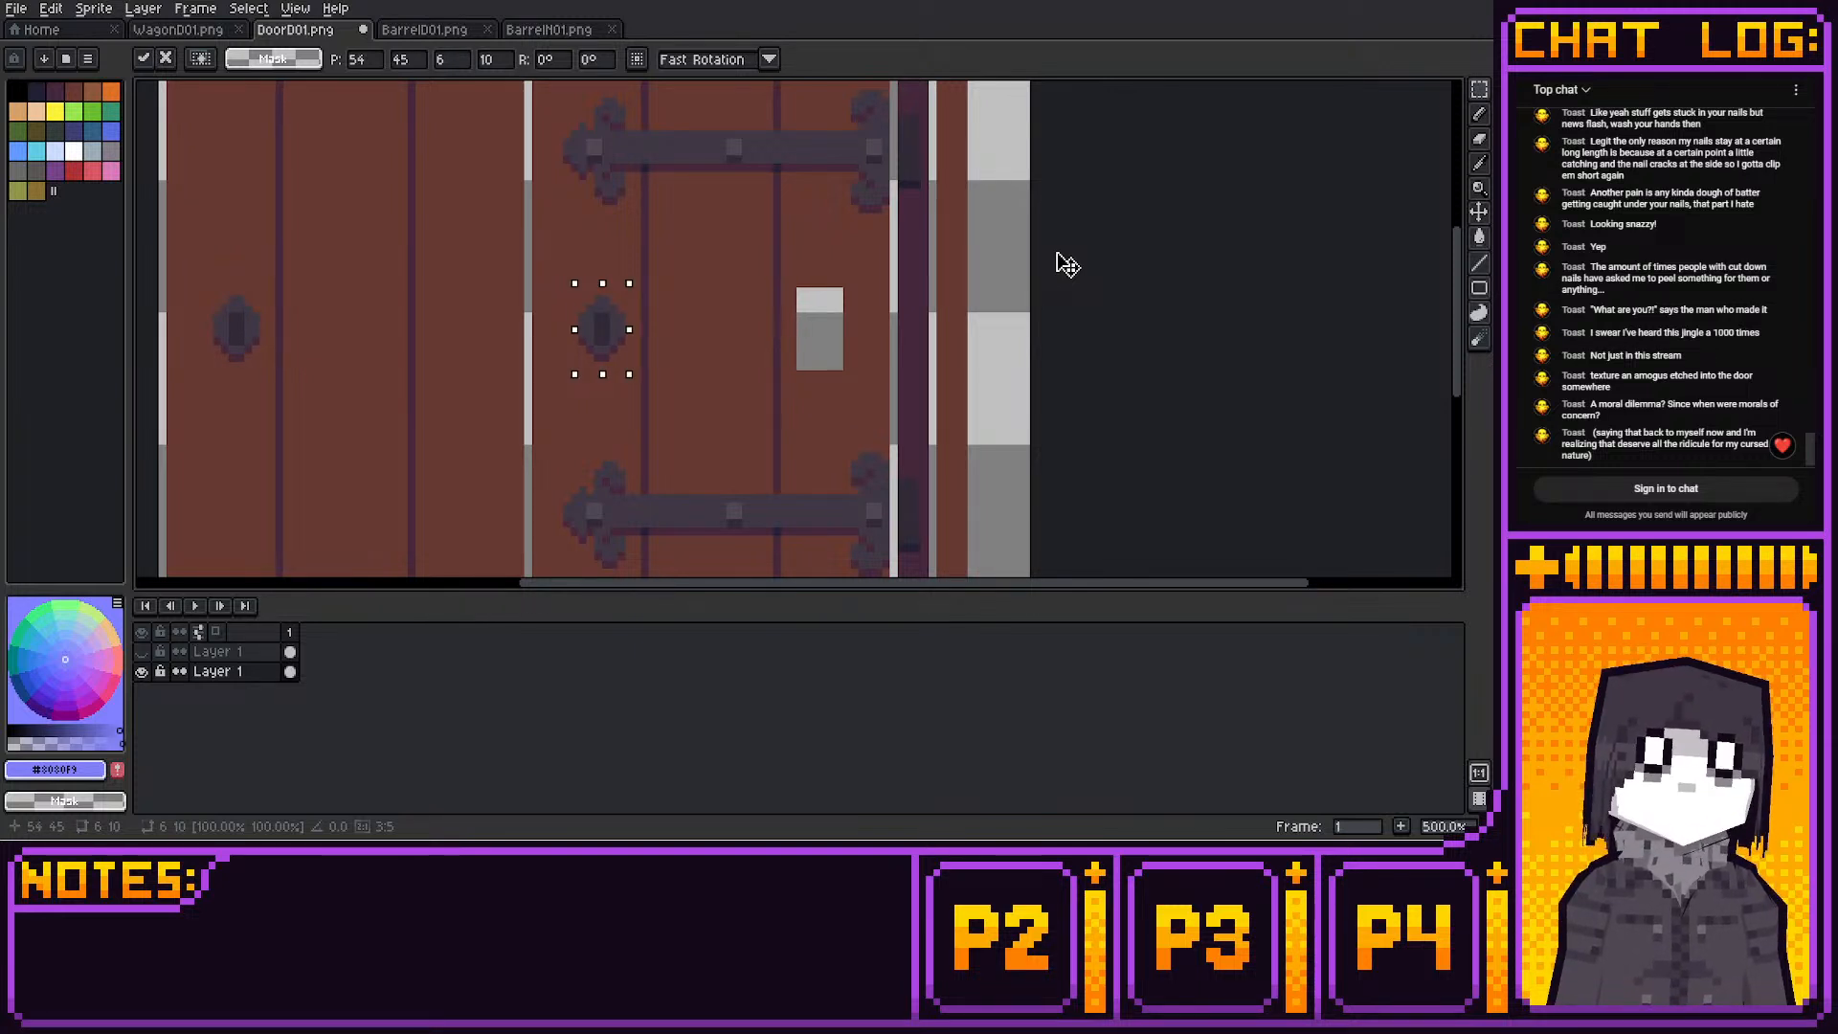
left_click_drag(800, 267, 822, 387)
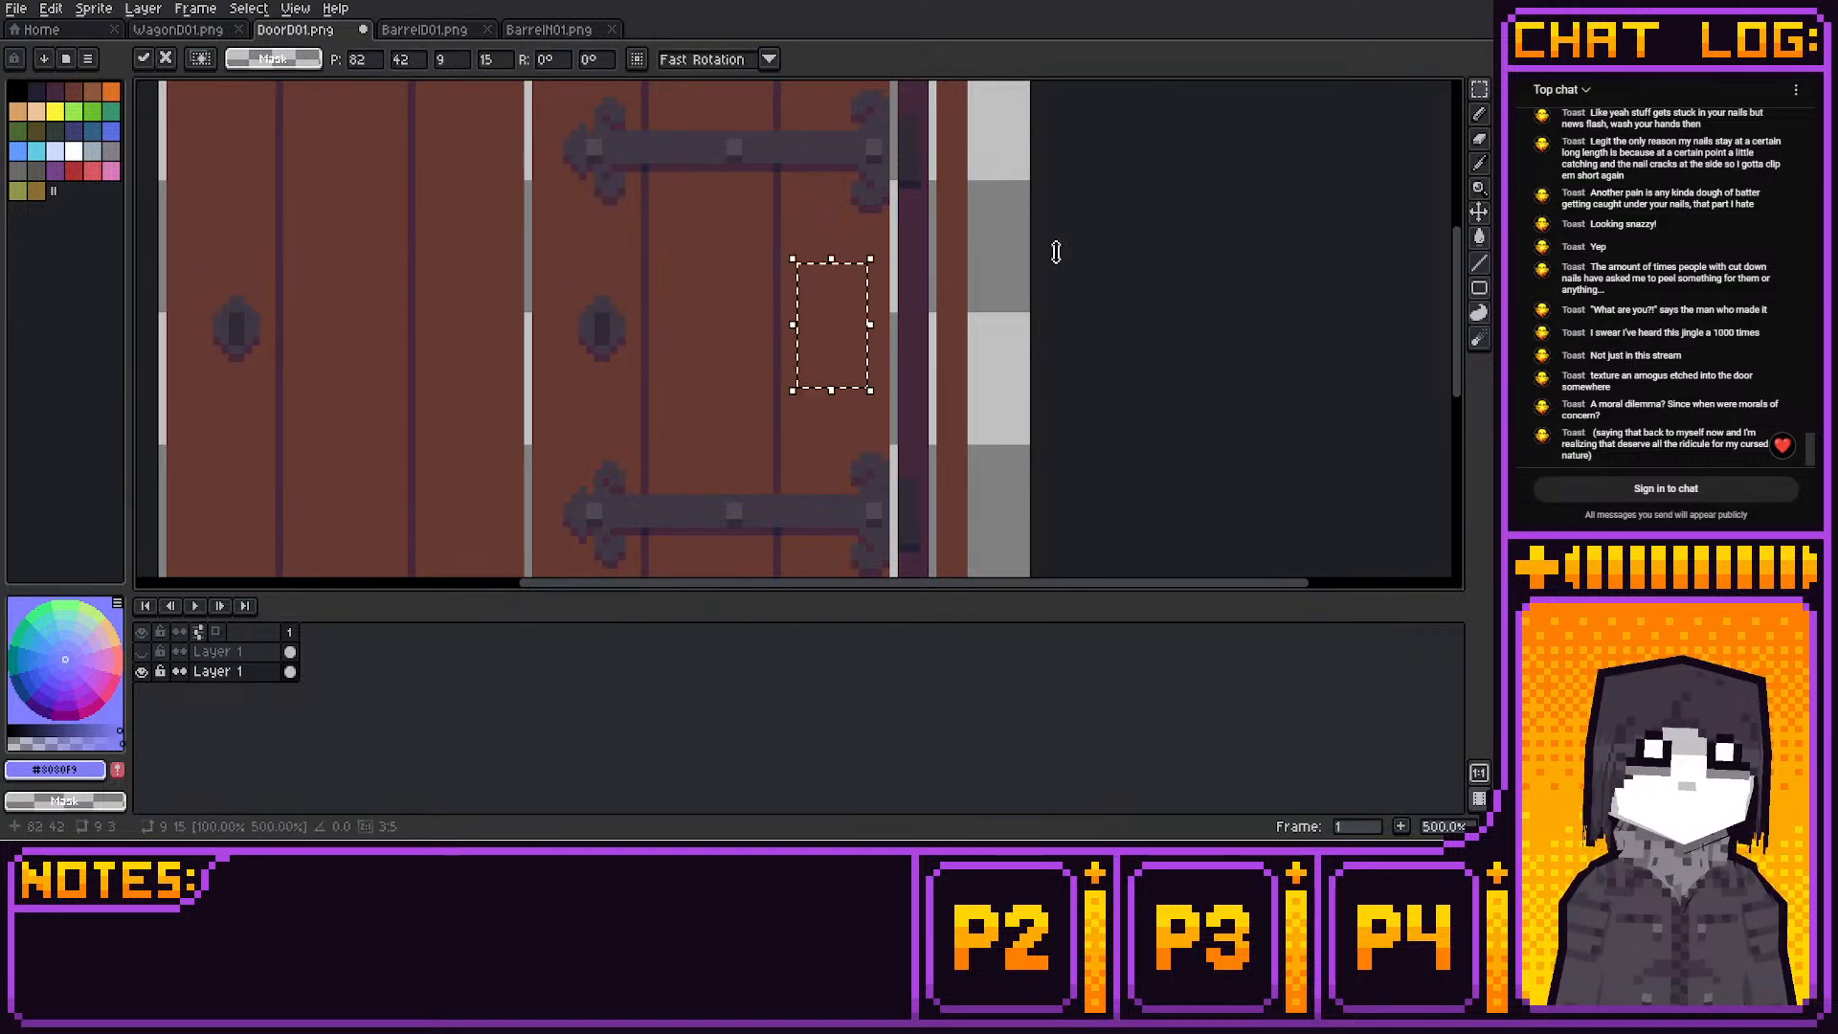
key("ctrl+d")
Copy the three rivets and their shadows from both right-door hinges to the matching places on the left door, starting at X 8
middle_click_drag(819, 389, 769, 419)
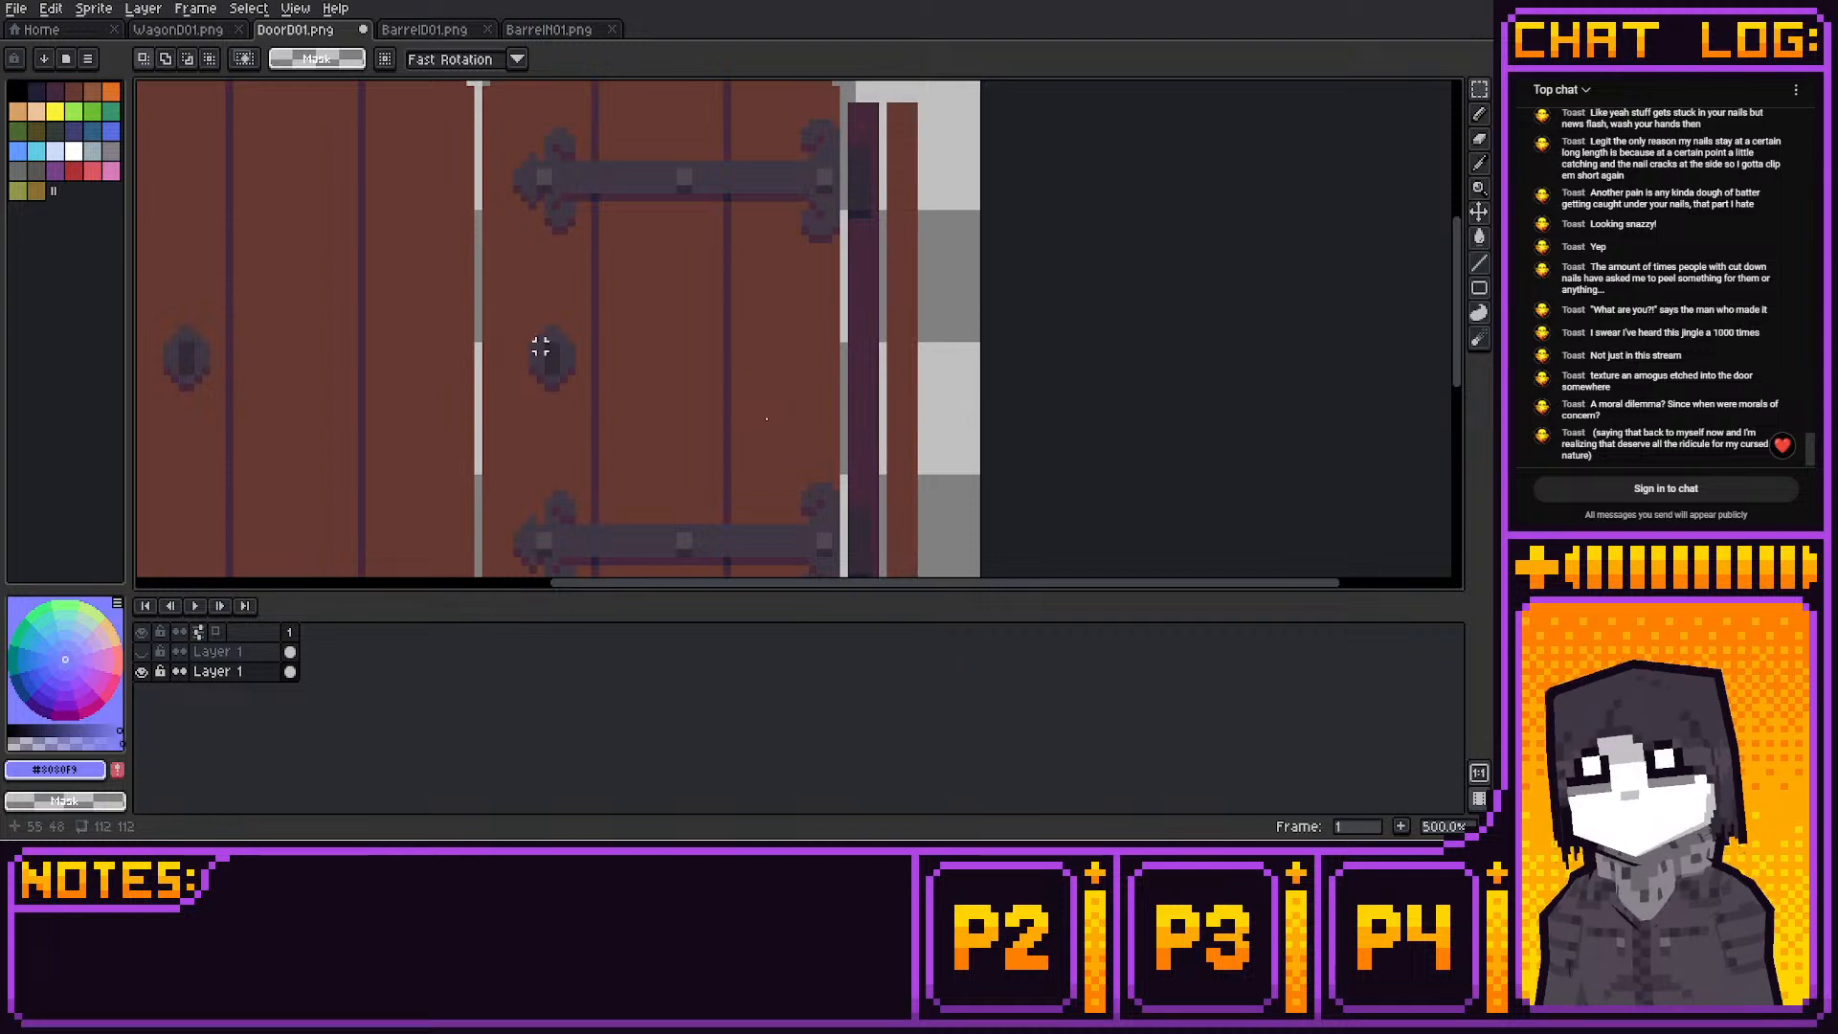
middle_click_drag(897, 184, 943, 250)
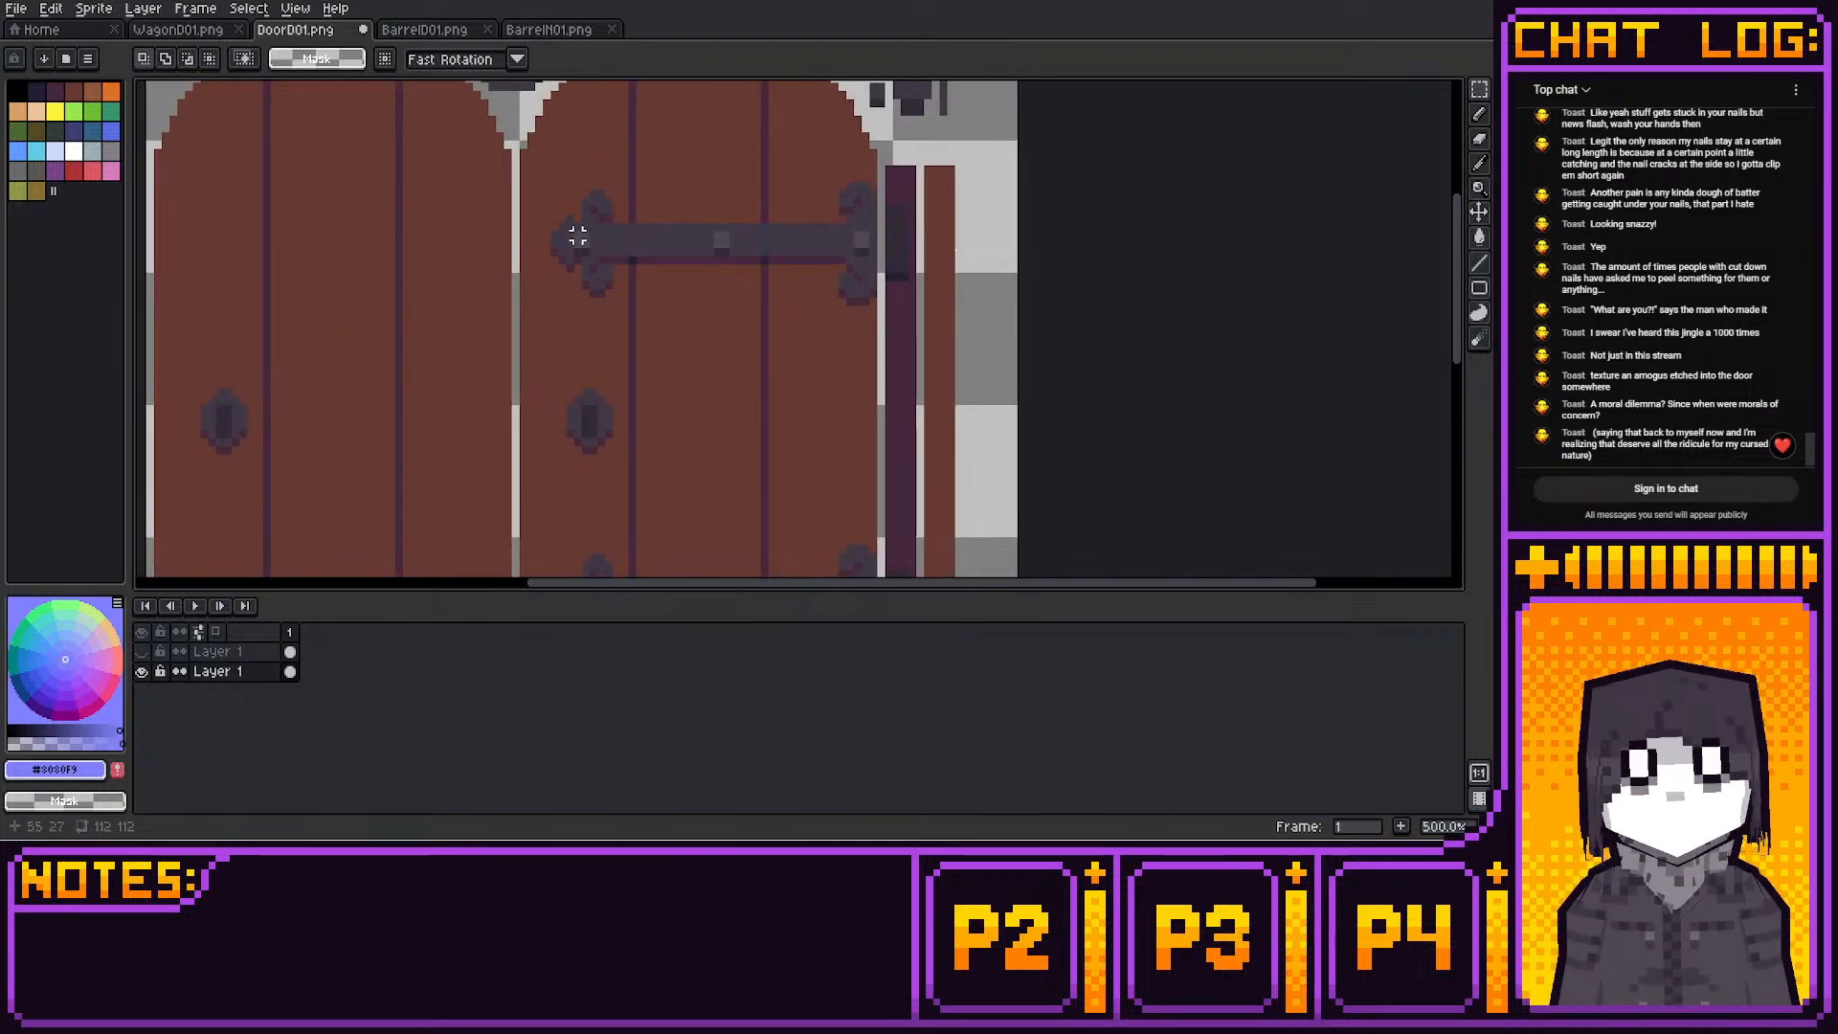
left_click_drag(577, 235, 583, 241)
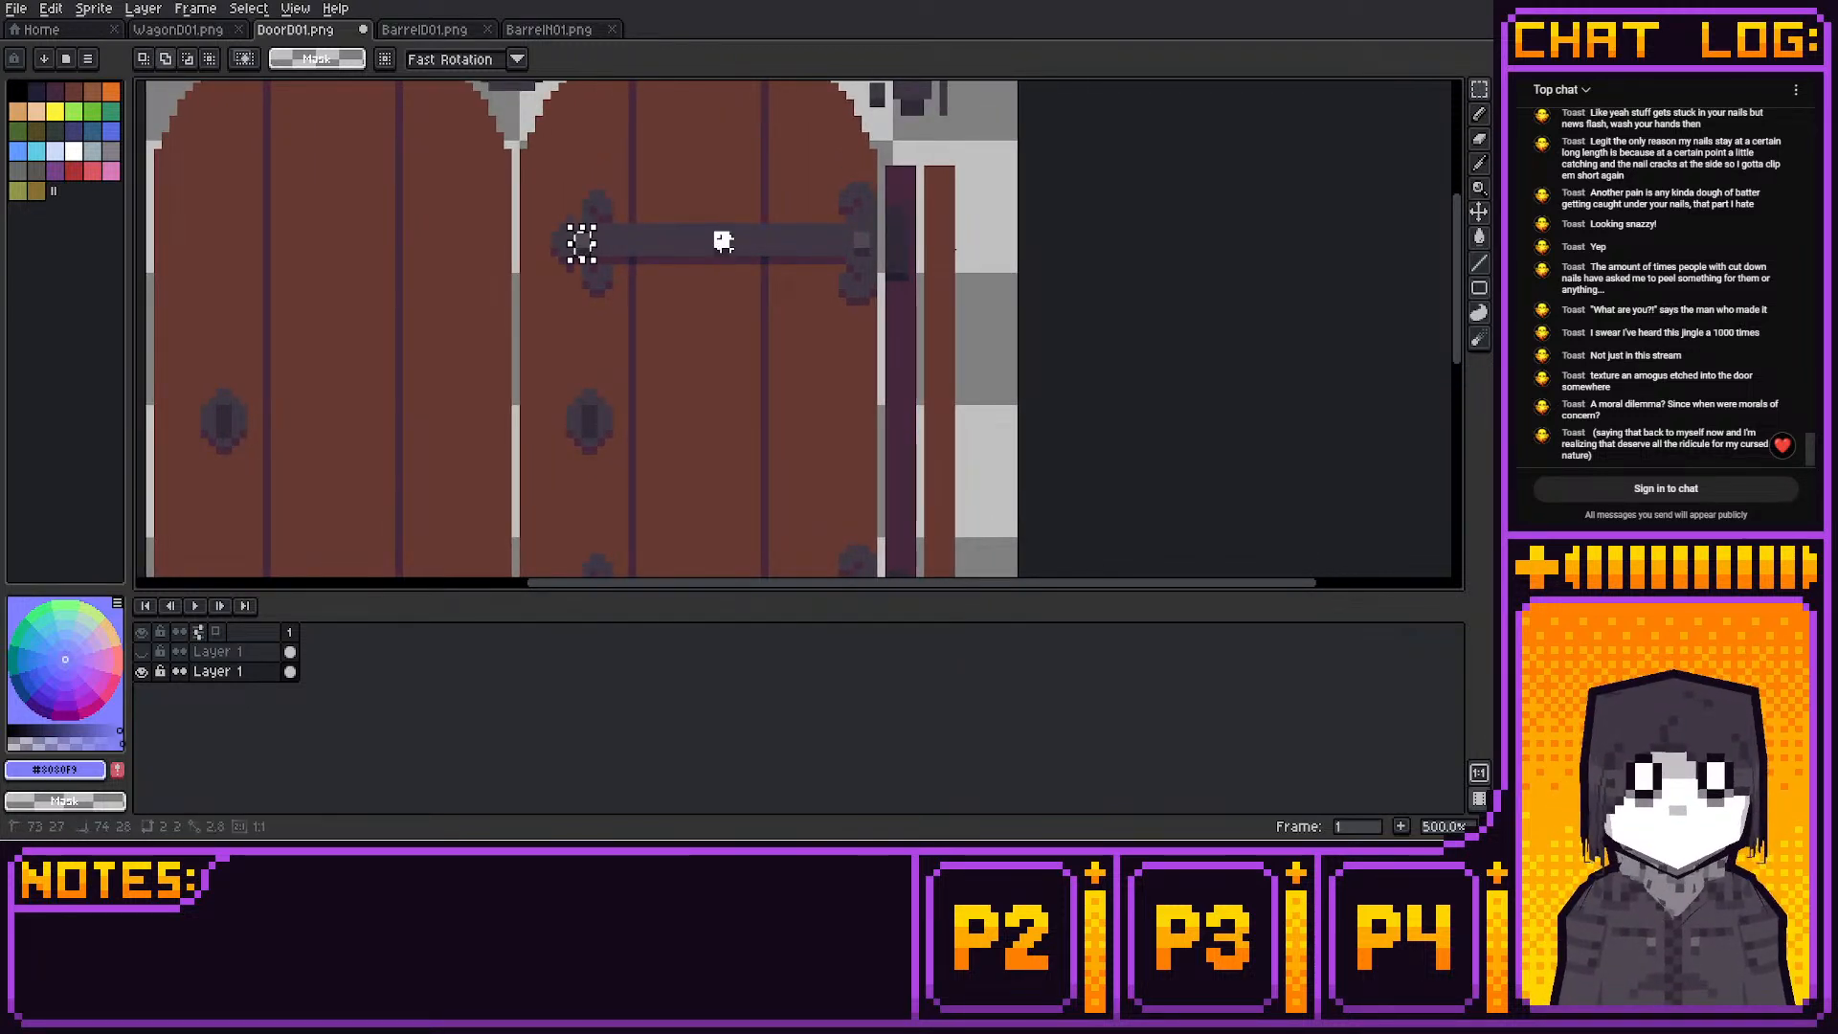
left_click_drag(714, 230, 736, 259, "shift")
left_click_drag(857, 236, 865, 253, "shift")
middle_click_drag(836, 390, 847, 197)
left_click_drag(587, 403, 600, 427, "shift")
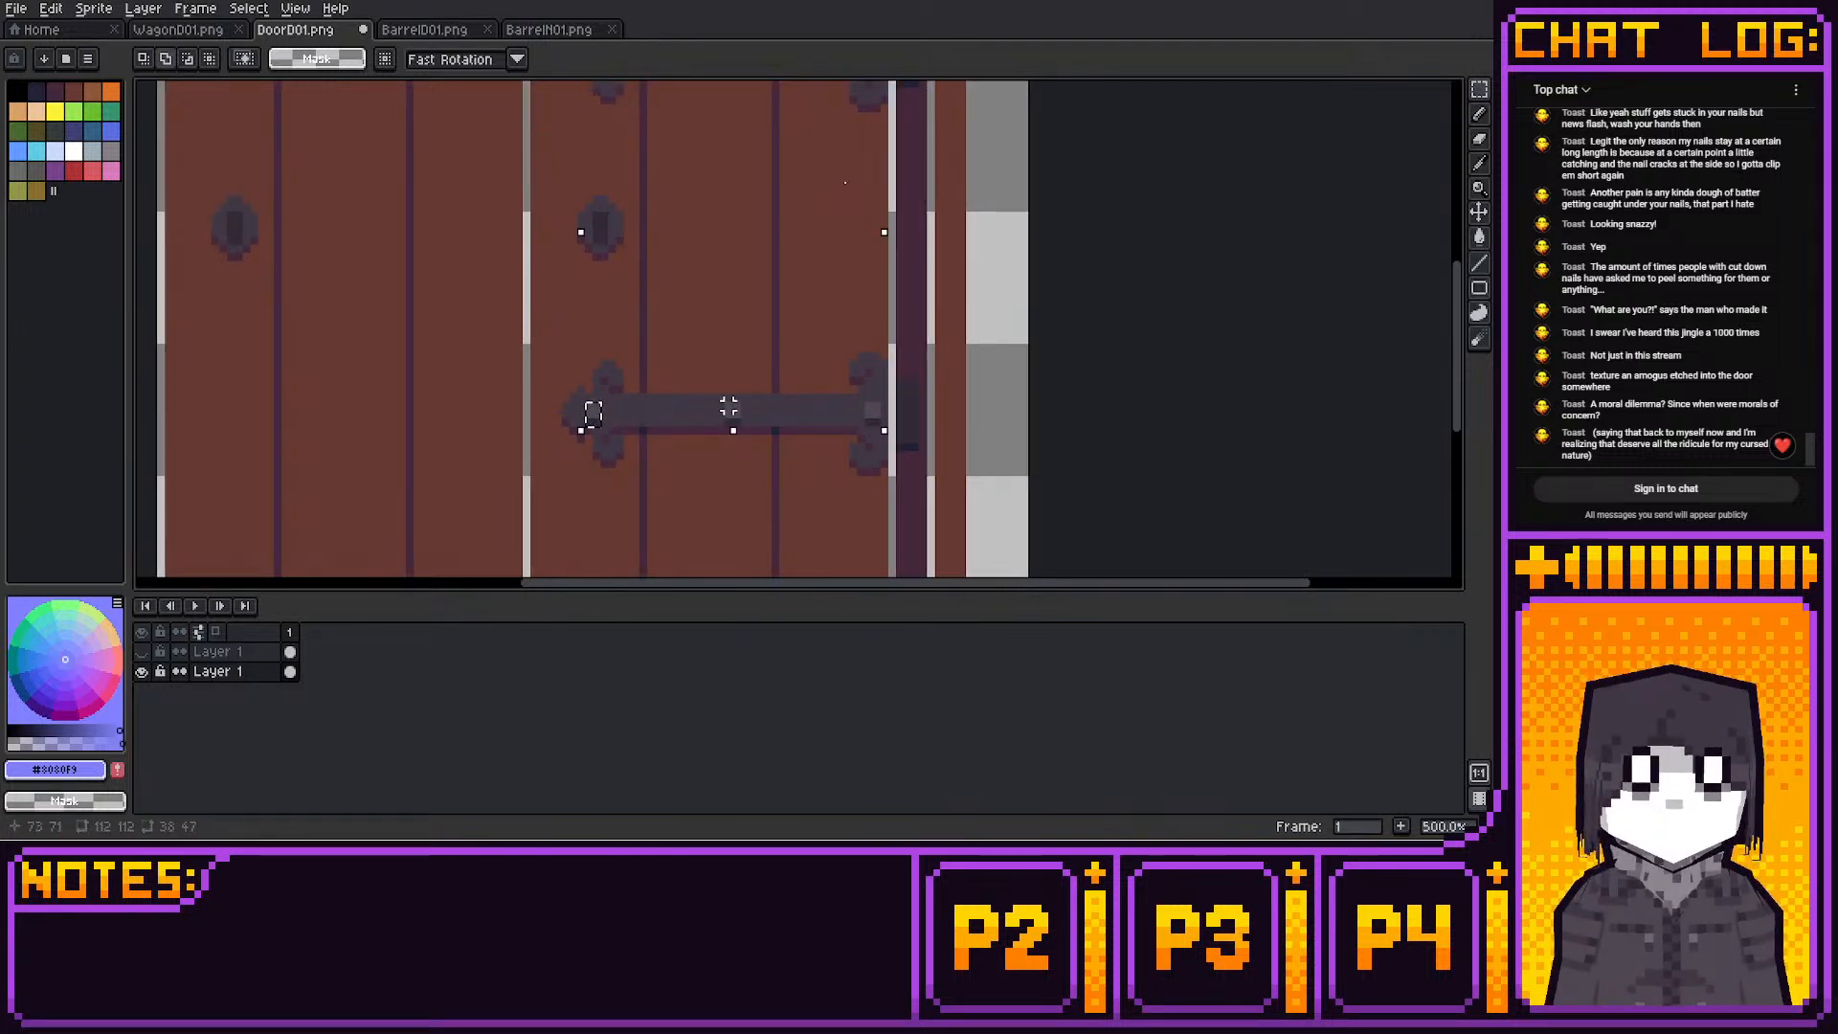
left_click_drag(728, 403, 739, 427, "shift")
left_click_drag(866, 403, 883, 429, "shift")
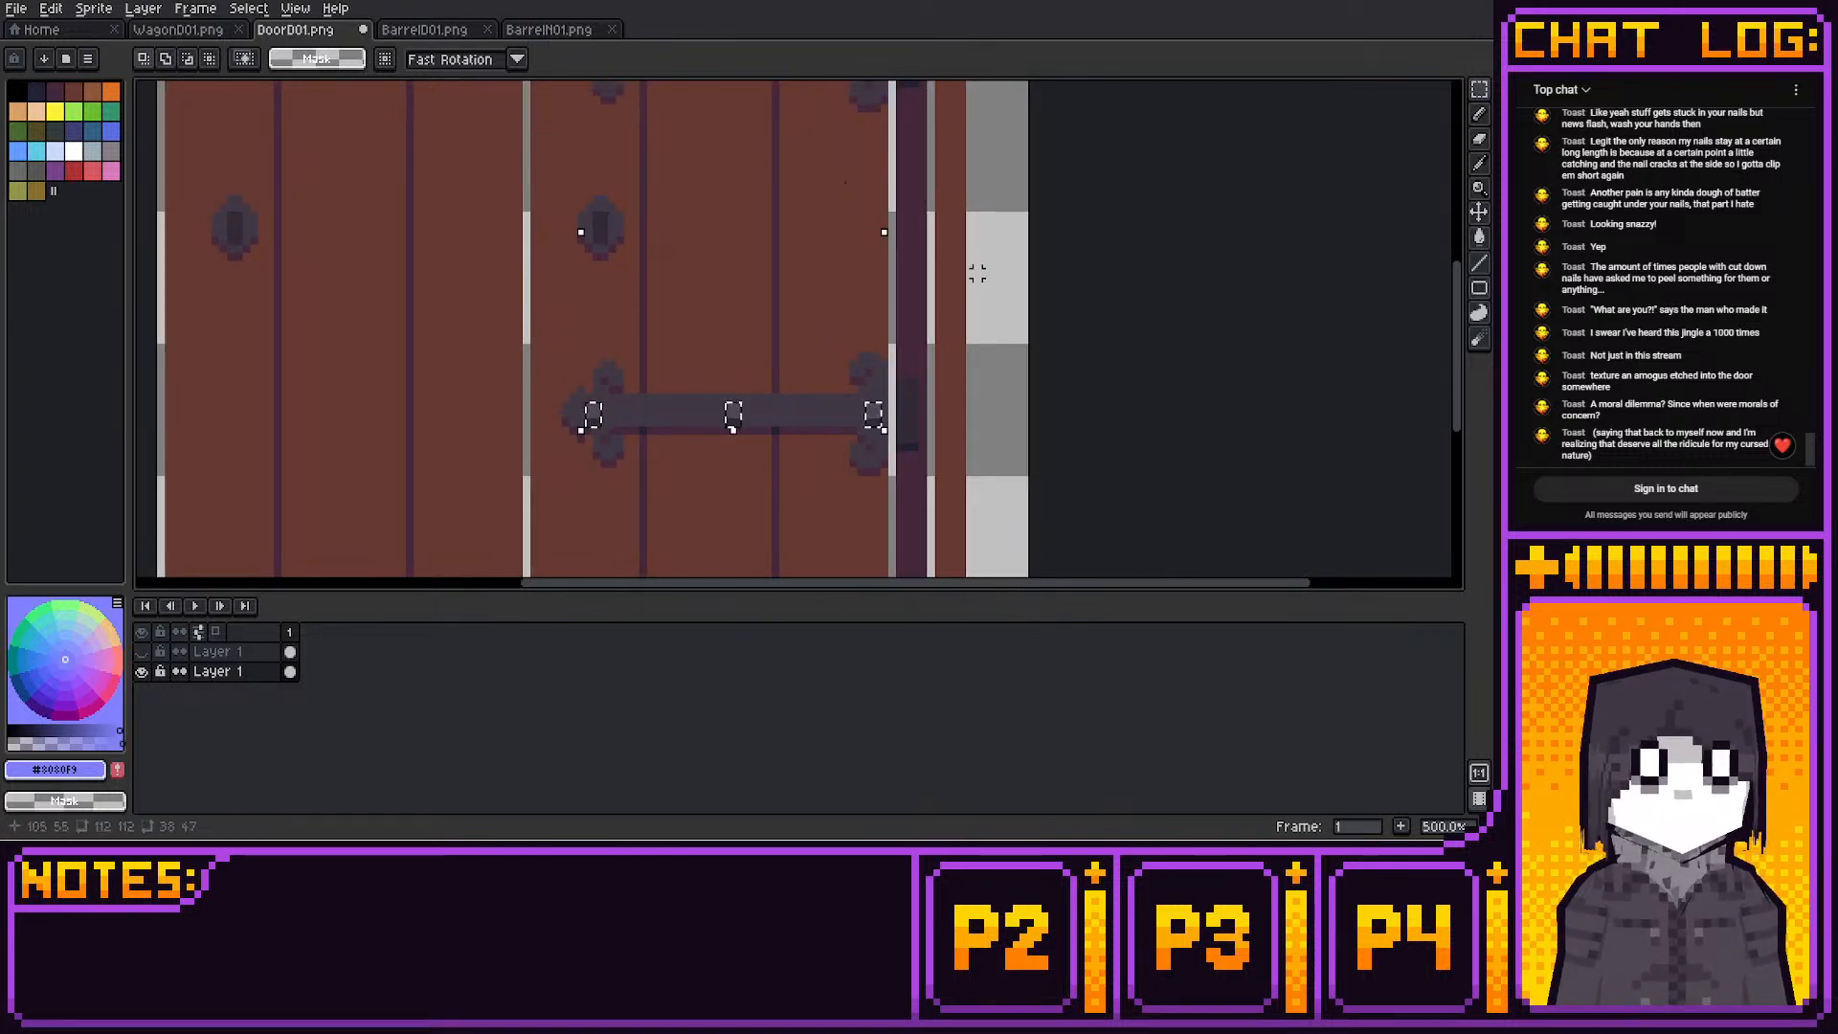
key("Left")
key("Left")
key("Left")
key("Left")
key("Left")
key("Left")
key("Left")
key("Left")
key("Left")
key("Left")
key("Left")
key("Left")
key("Left")
key("Left")
key("Left")
key("Left")
key("Left")
key("Left")
key("Left")
key("Left")
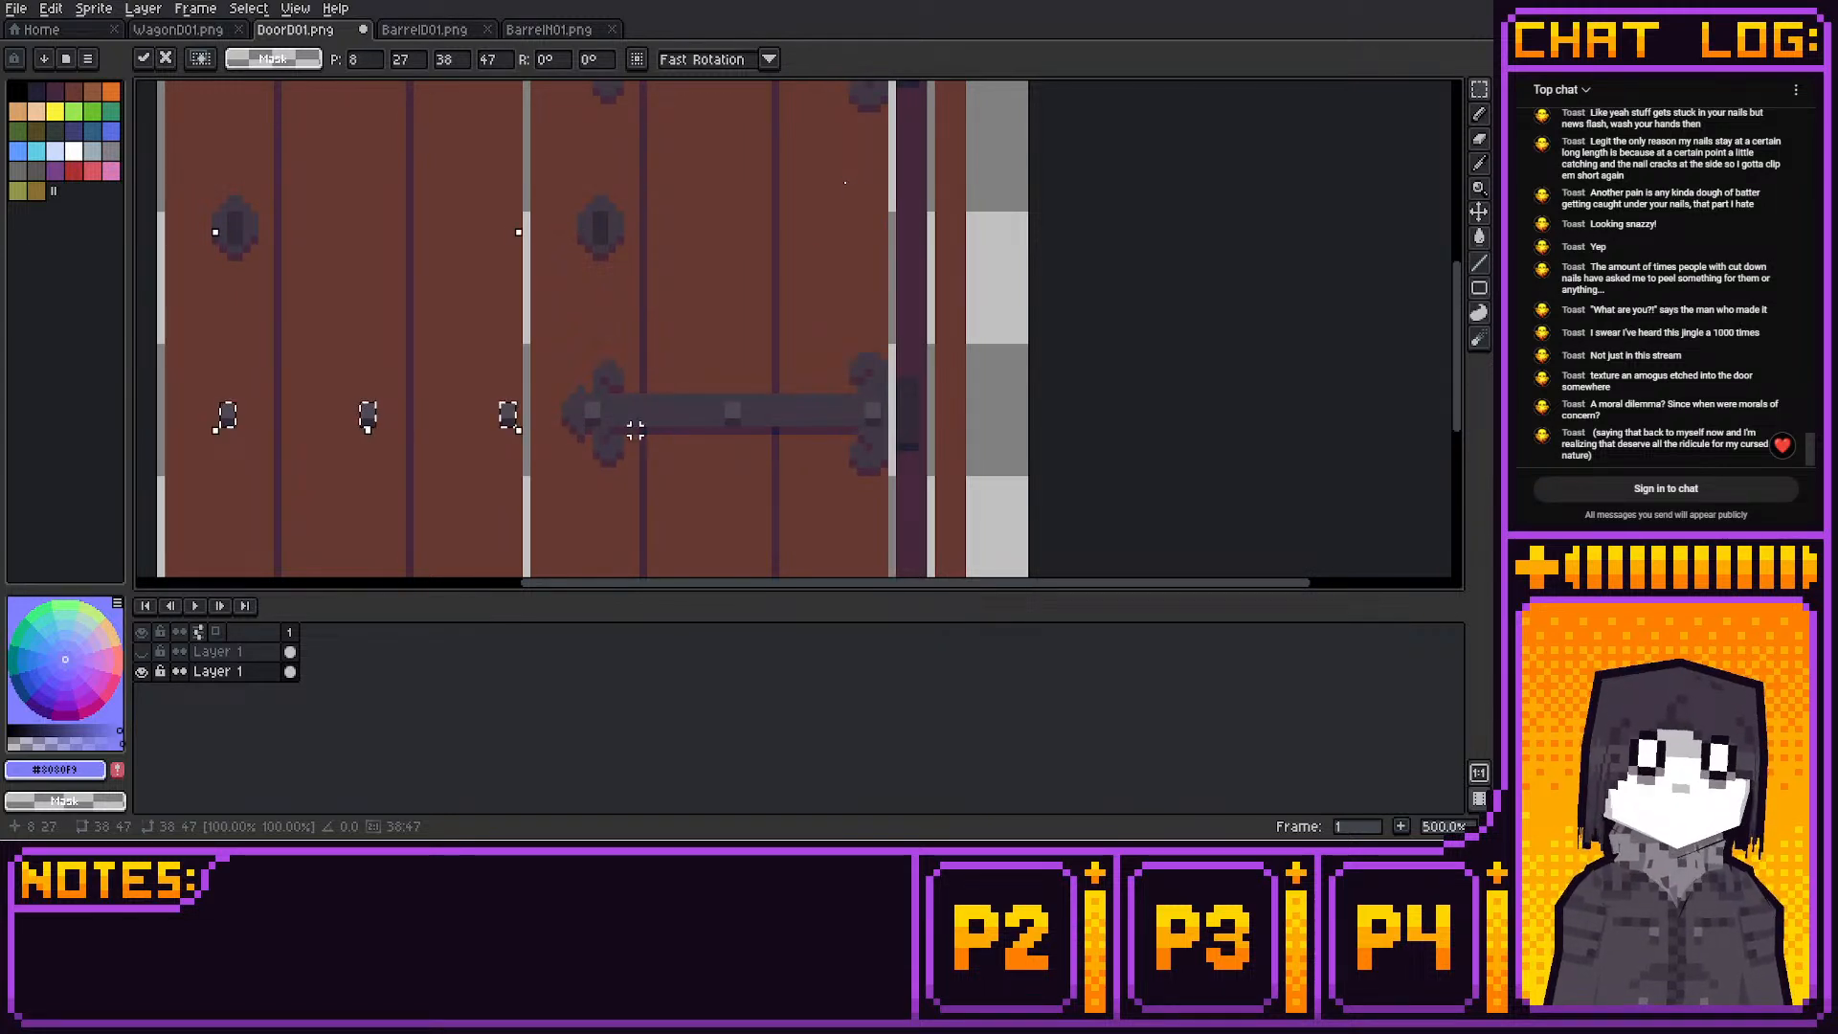
key("Return")
Touch up the shadow pixels beneath the left door's rivets with the sampled dark colour #45283C
key("i")
left_click(851, 173)
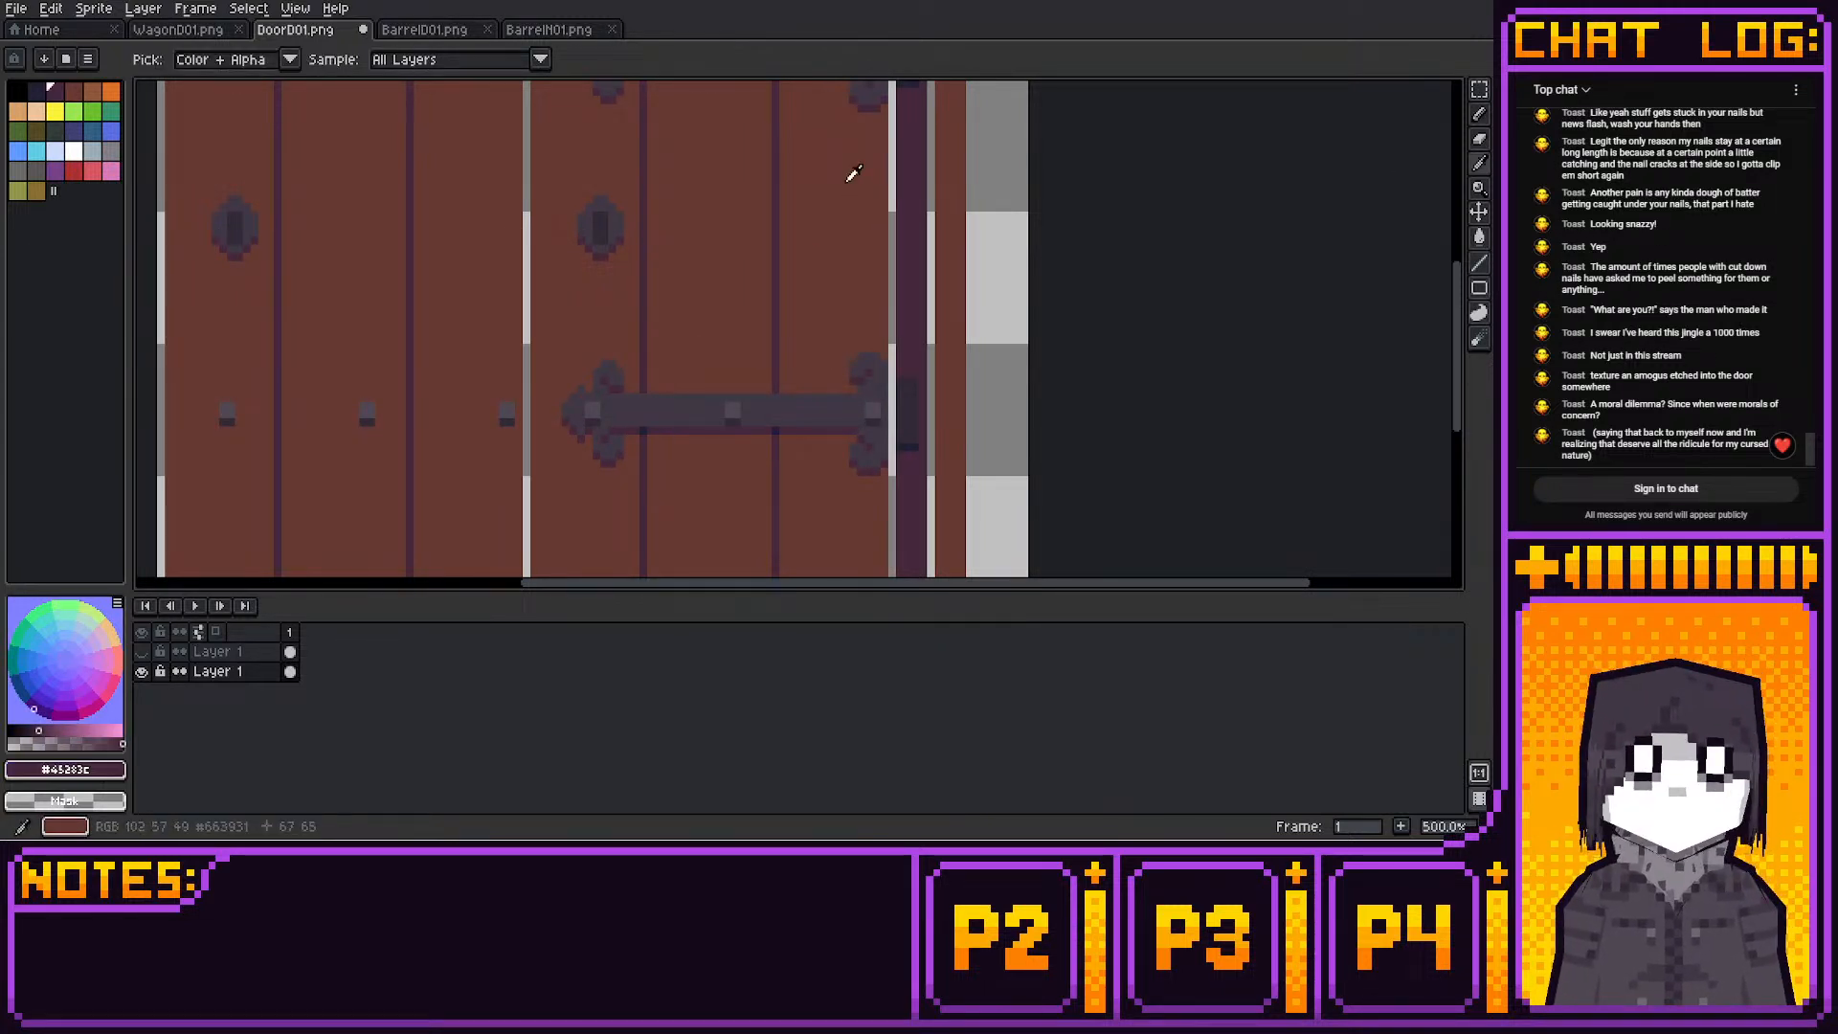
key("b")
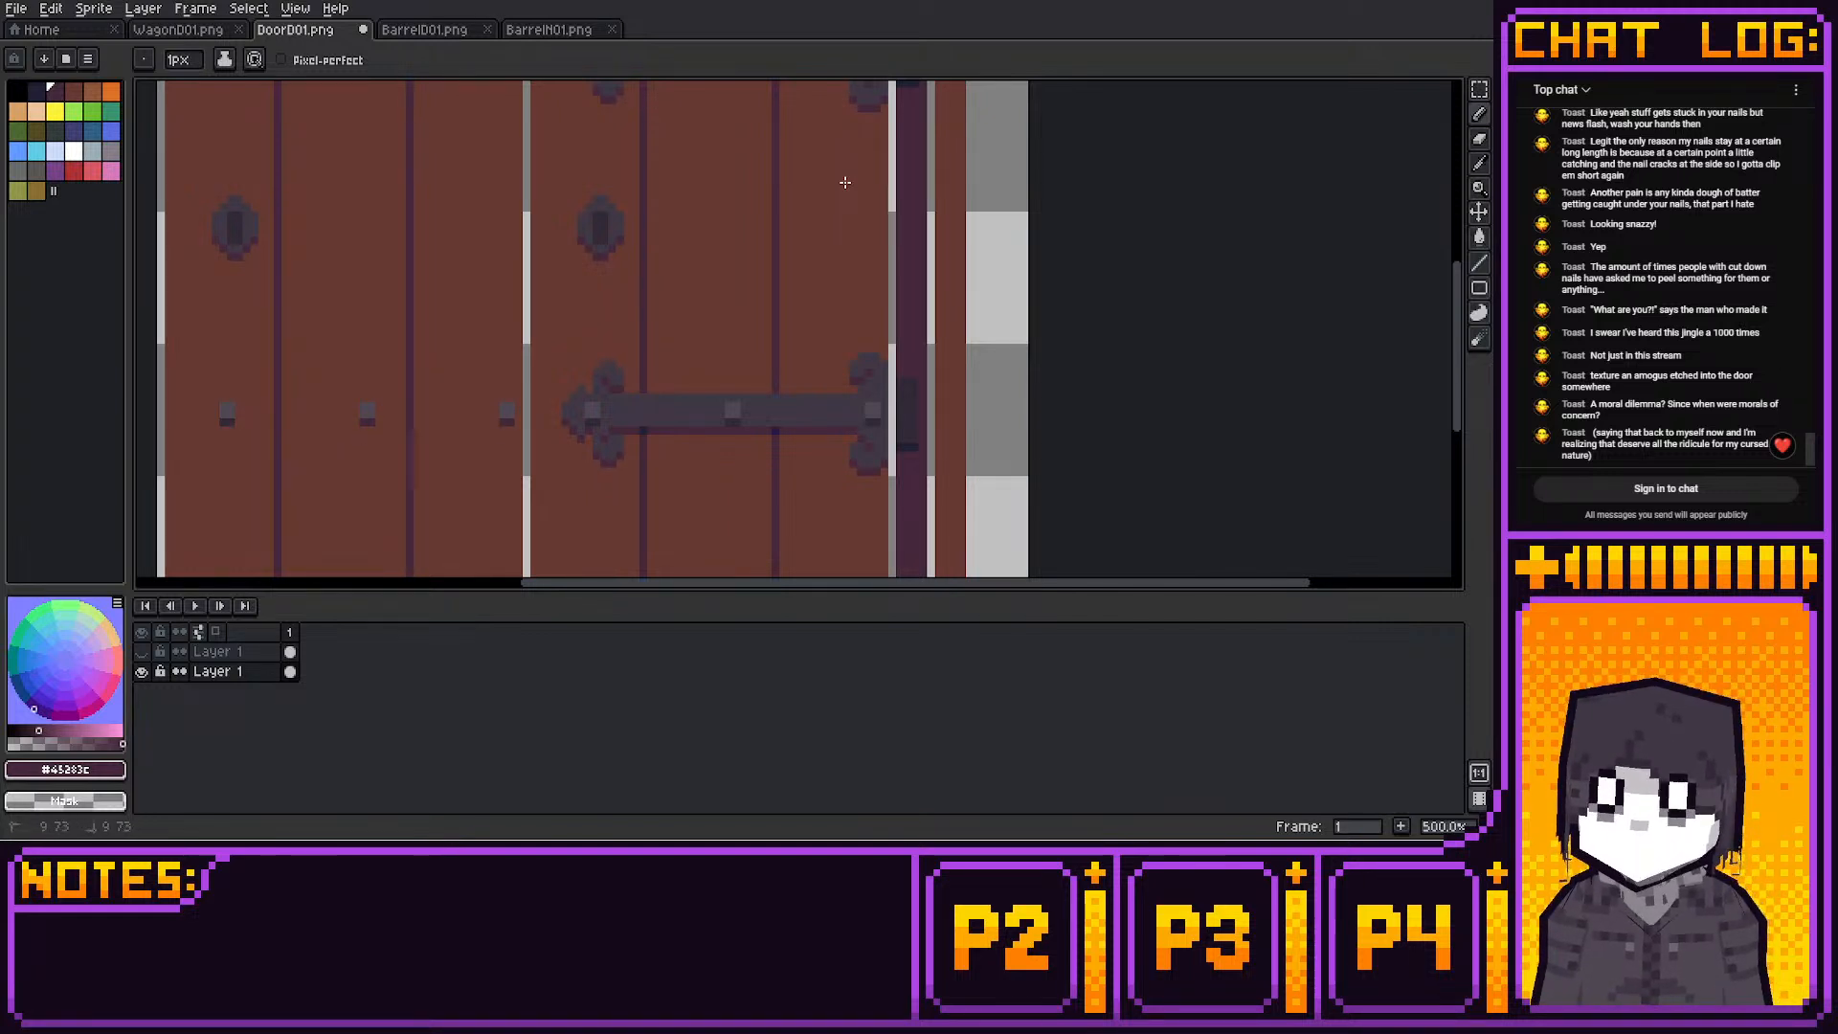
middle_click_drag(404, 294, 465, 517)
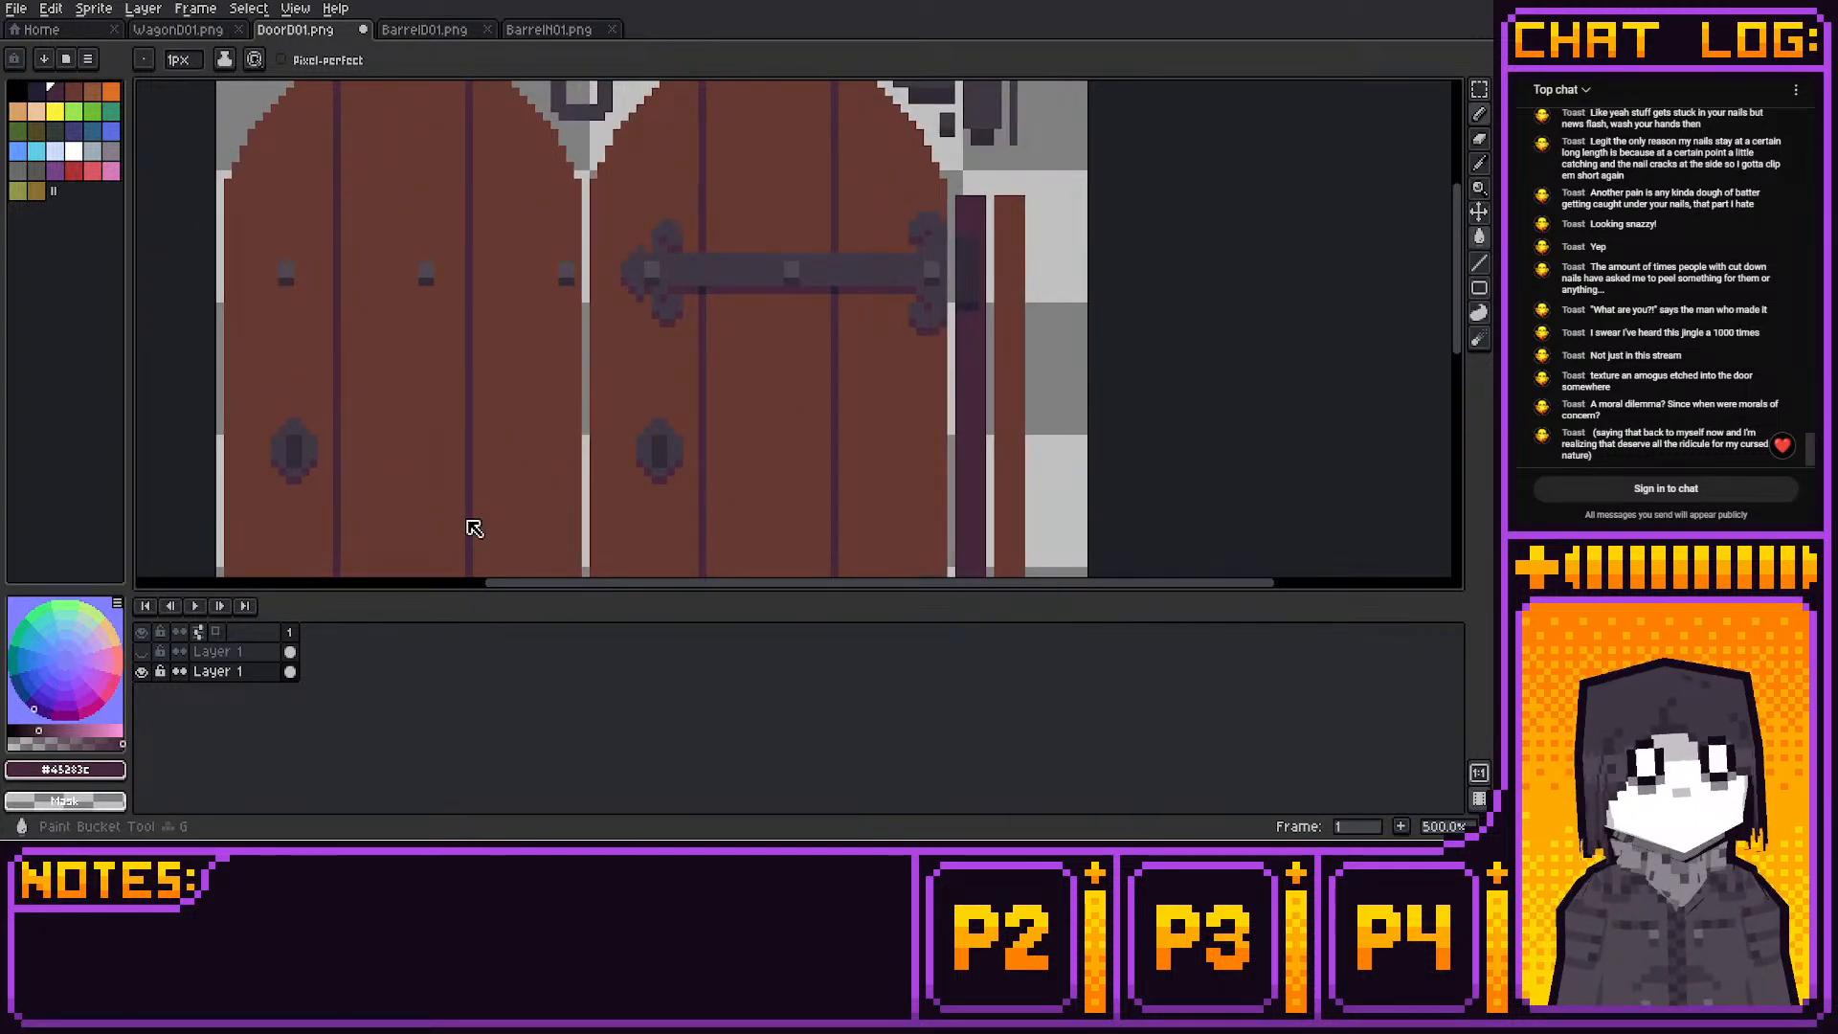
left_click(1479, 237)
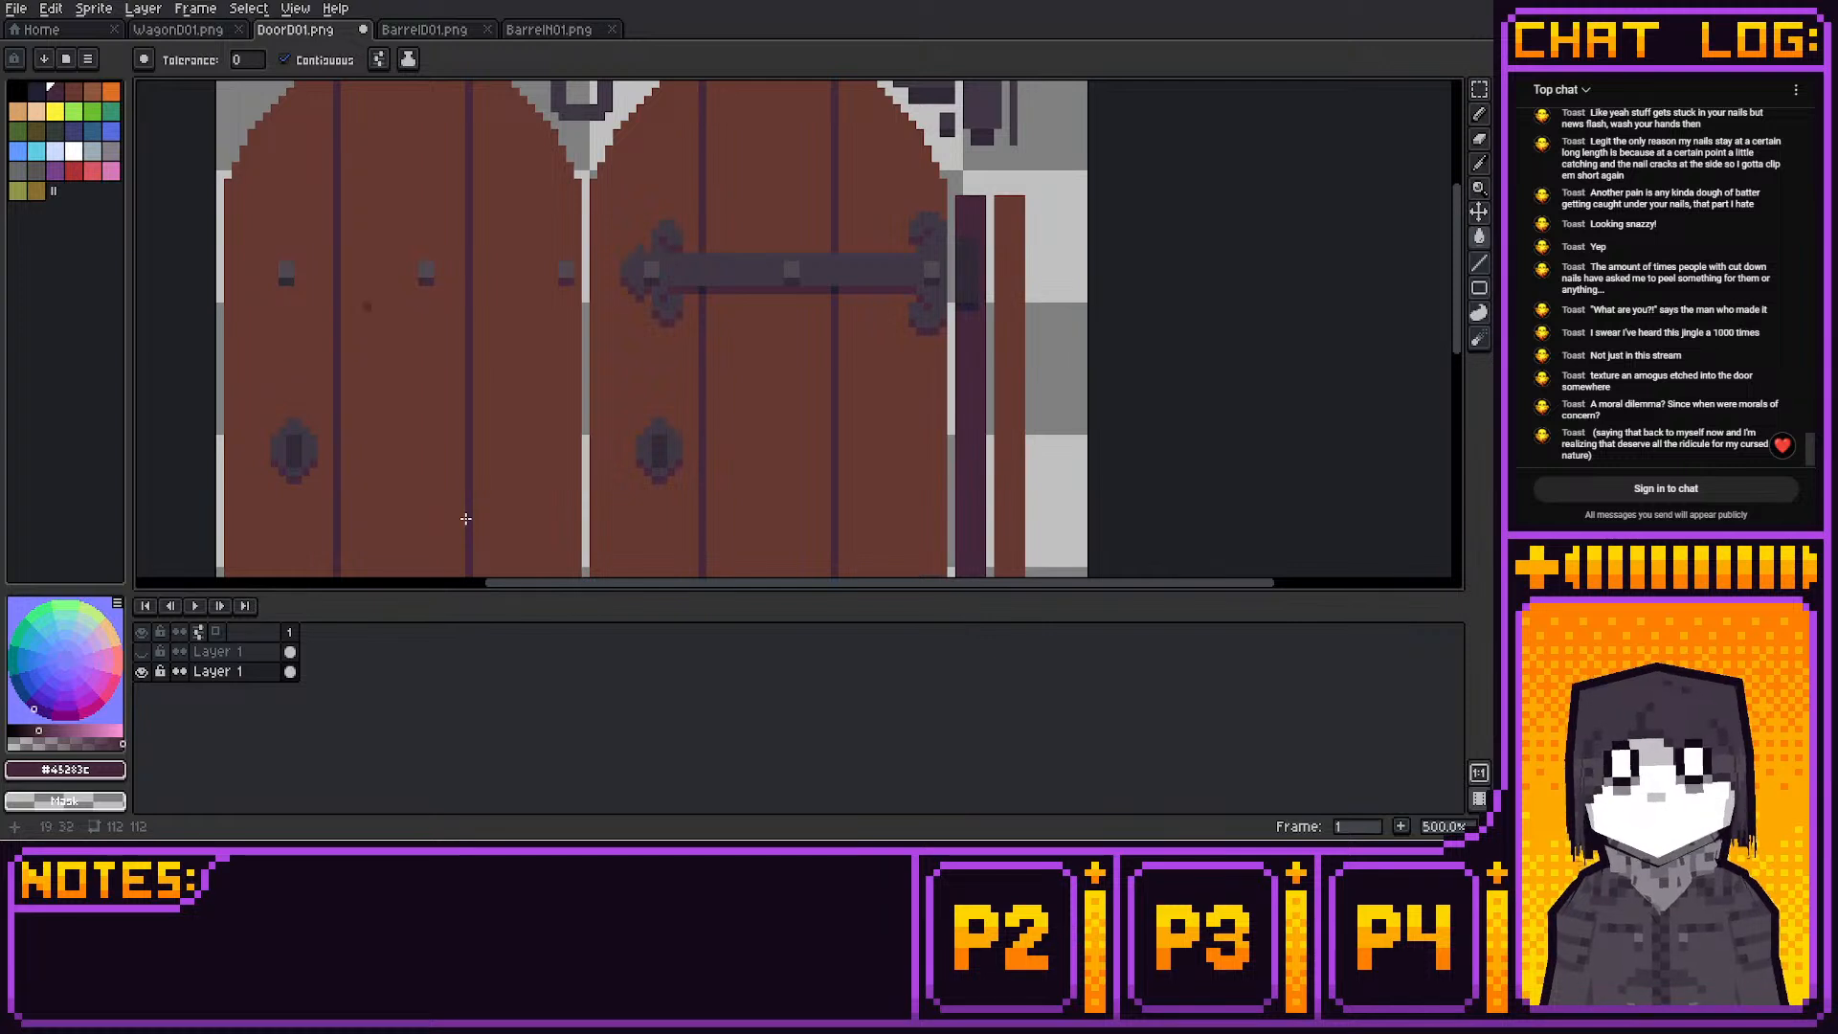
Save the edited door texture DoorD01.png
key("alt+f")
key("s")
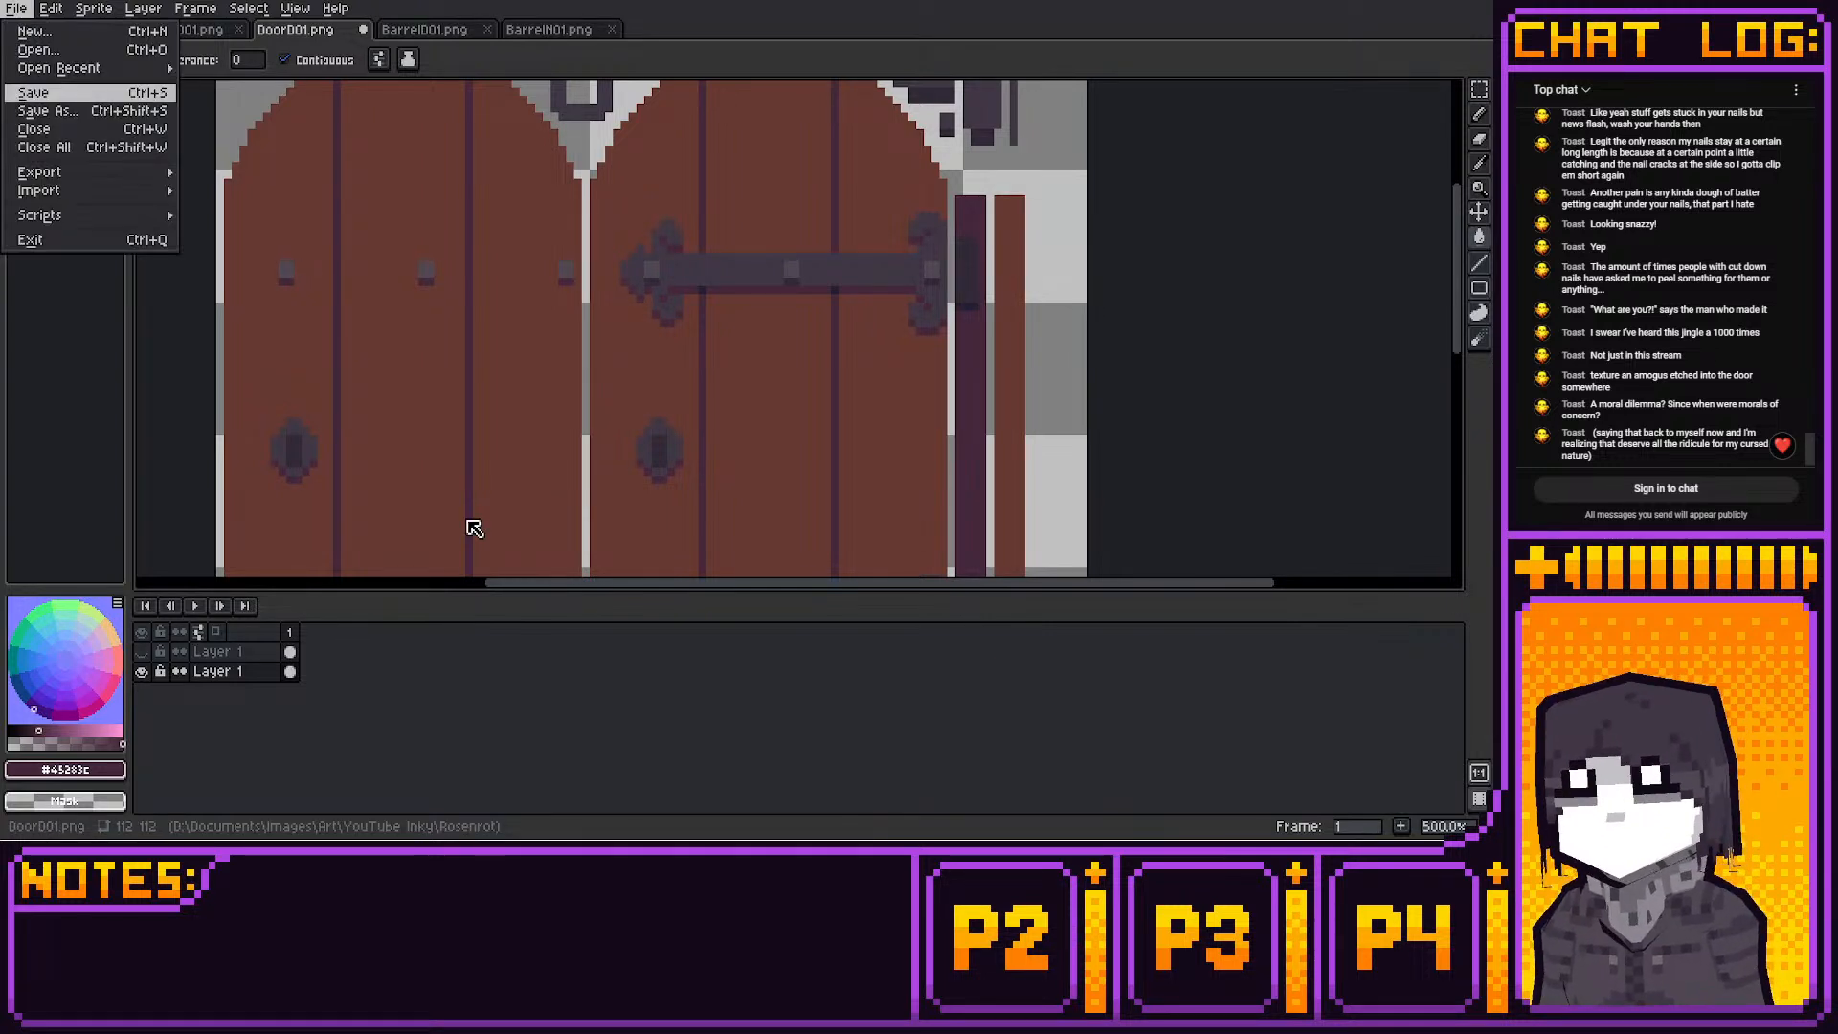
key("Return")
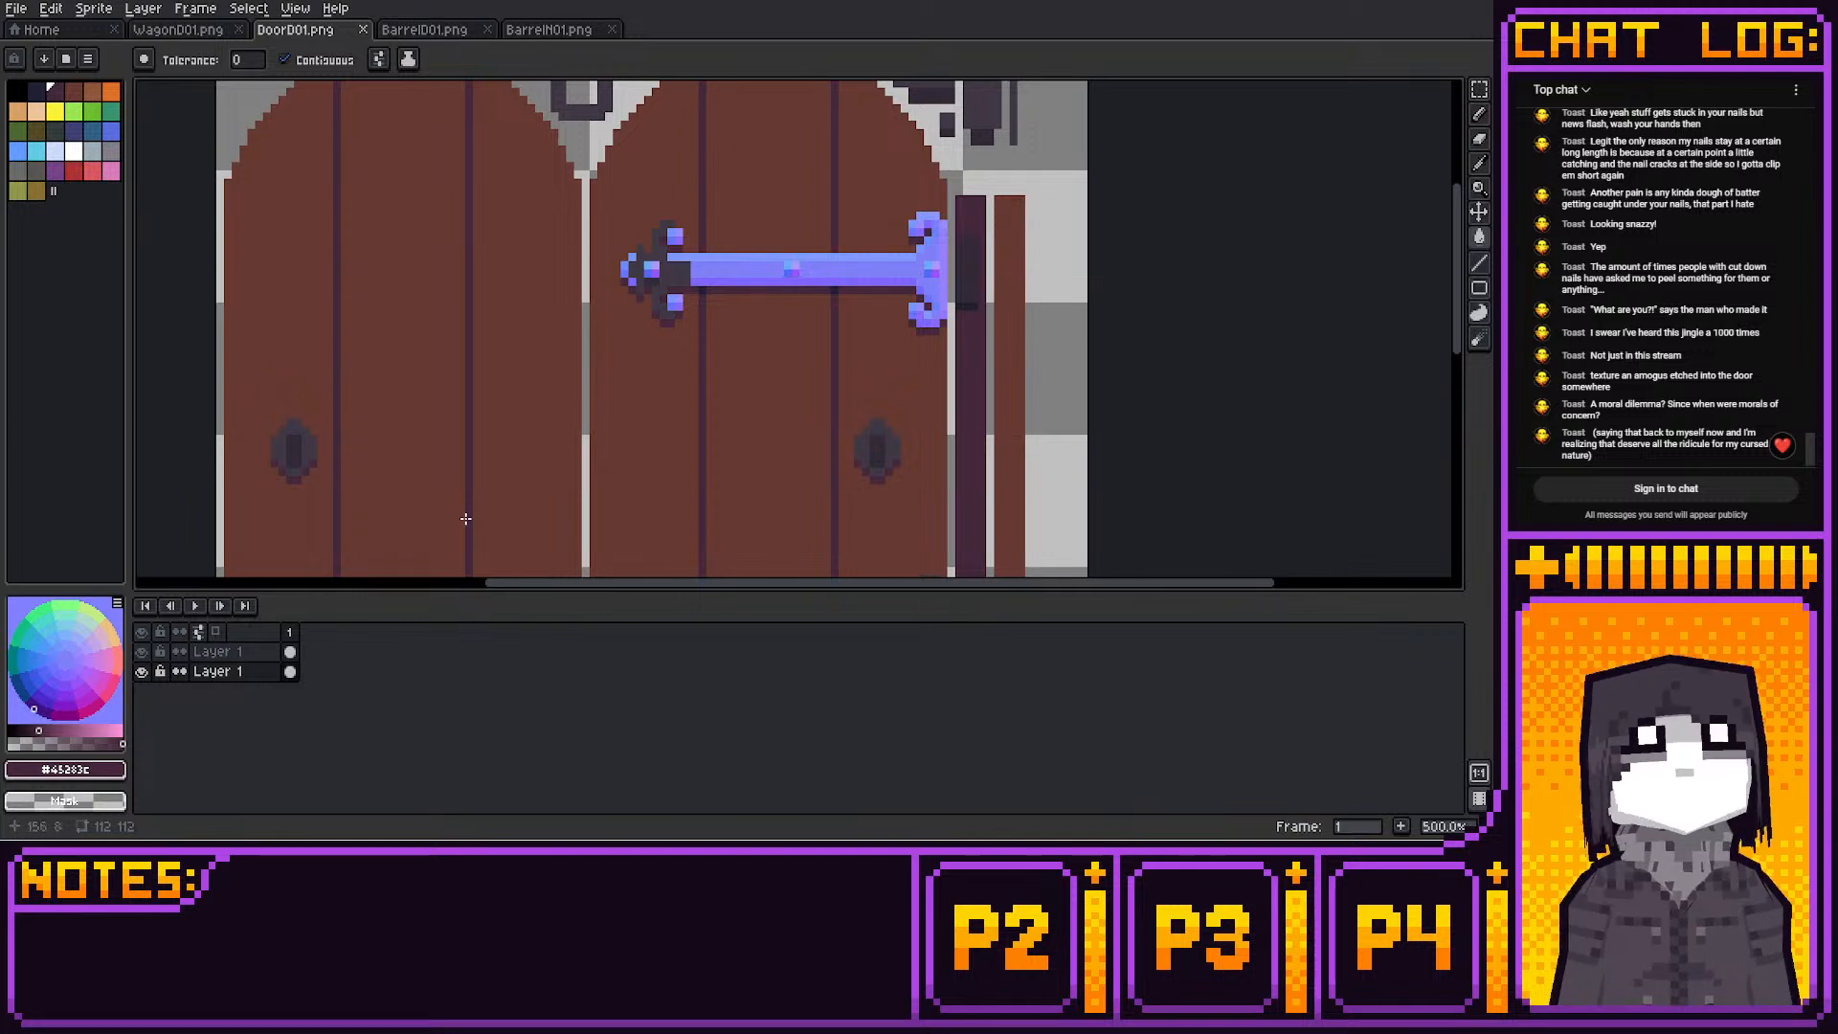
Select the three small rivets along the middle of the right door's blue normal-map hinge as one combined selection
left_click(1479, 89)
left_click_drag(639, 255, 665, 284)
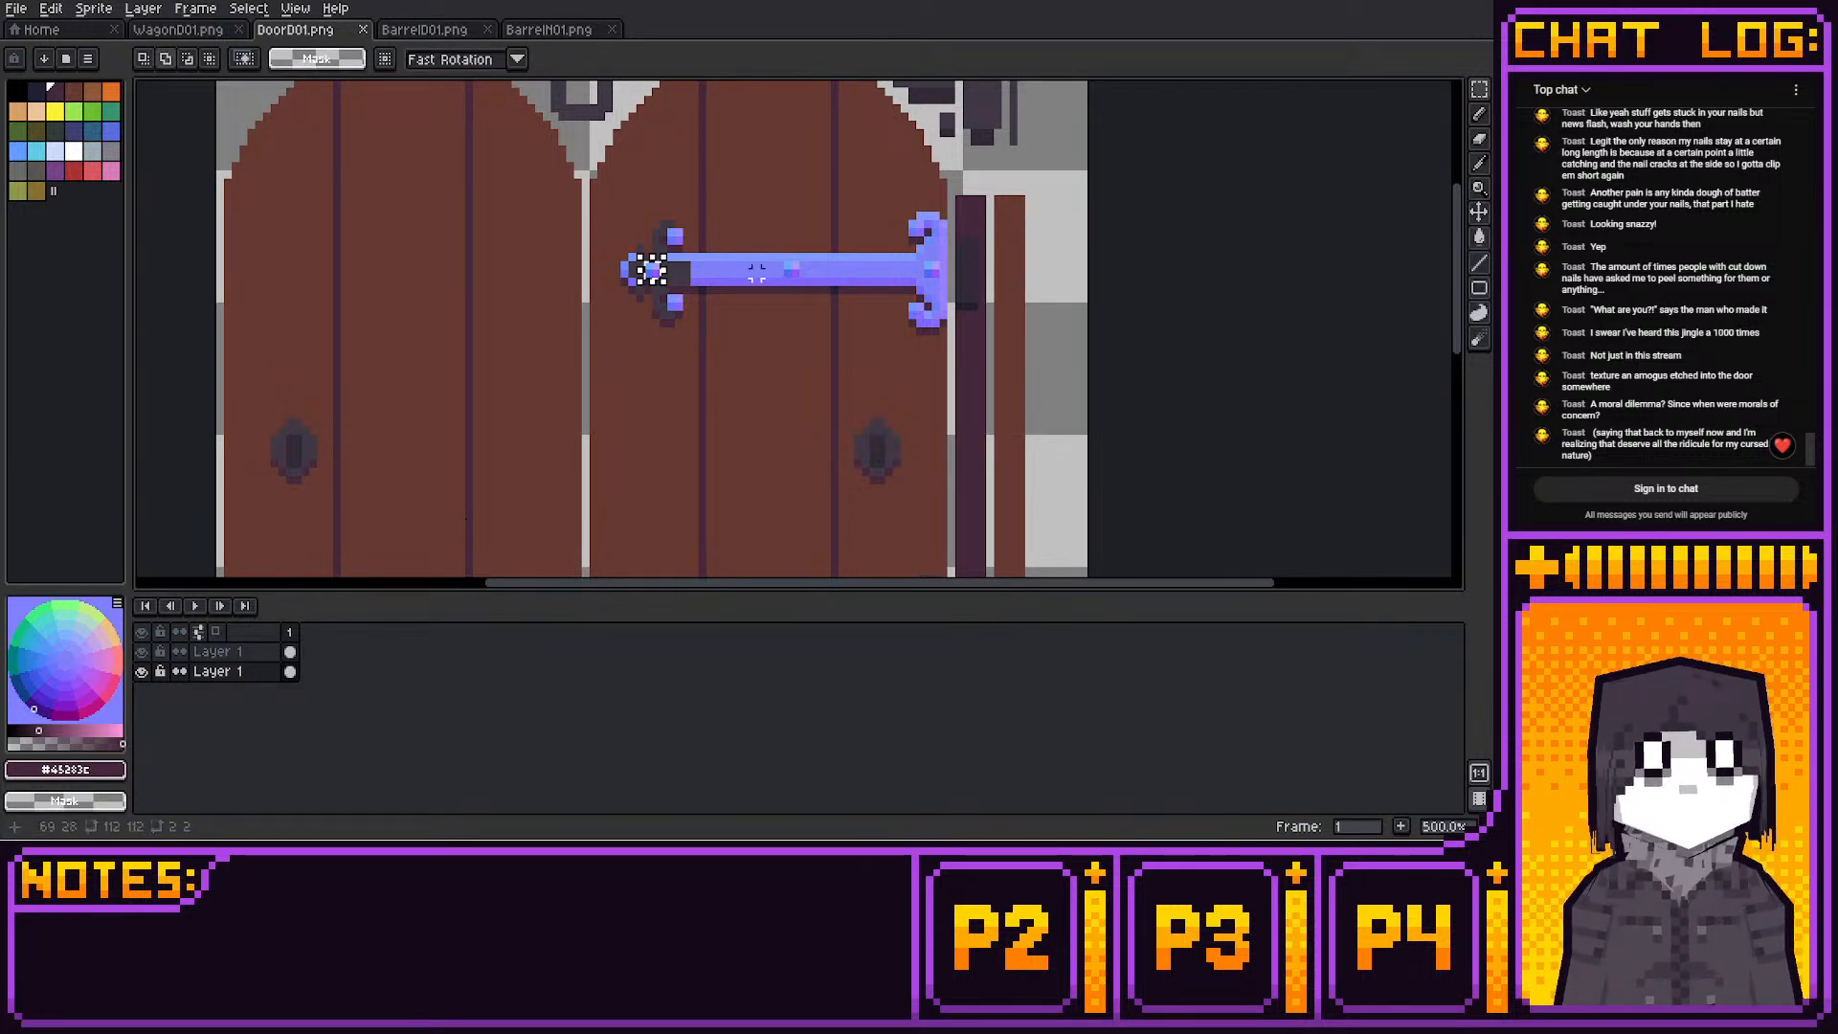
left_click_drag(787, 265, 797, 274, "shift")
left_click_drag(926, 265, 936, 275, "shift")
mouse_move(907, 474)
middle_mouse_down()
mouse_move(923, 243)
mouse_move(914, 490)
middle_mouse_up()
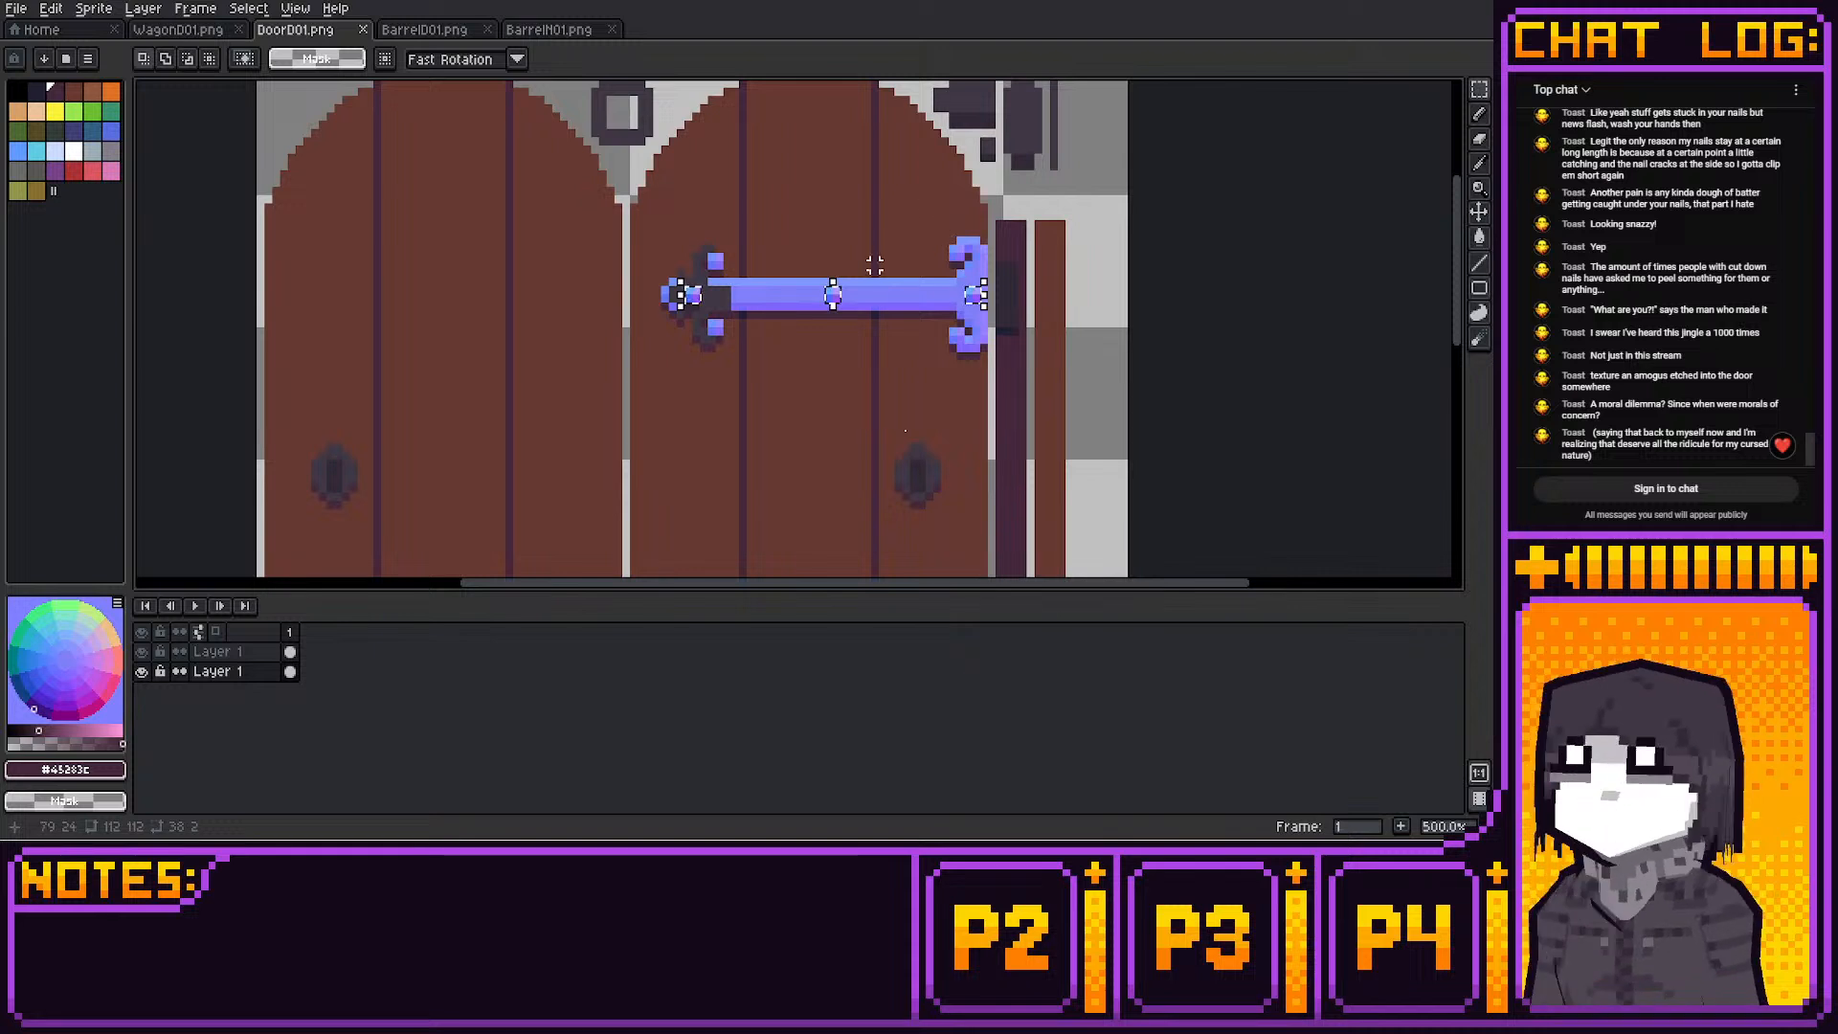
key("ctrl+c")
key("ctrl+v")
key("Left")
key("Left")
key("Left")
key("Left")
key("Left")
key("Left")
key("Left")
key("Left")
key("Left")
key("Left")
key("Left")
key("Left")
key("Left")
key("Left")
key("Left")
key("Left")
key("Left")
key("Left")
key("Left")
key("Left")
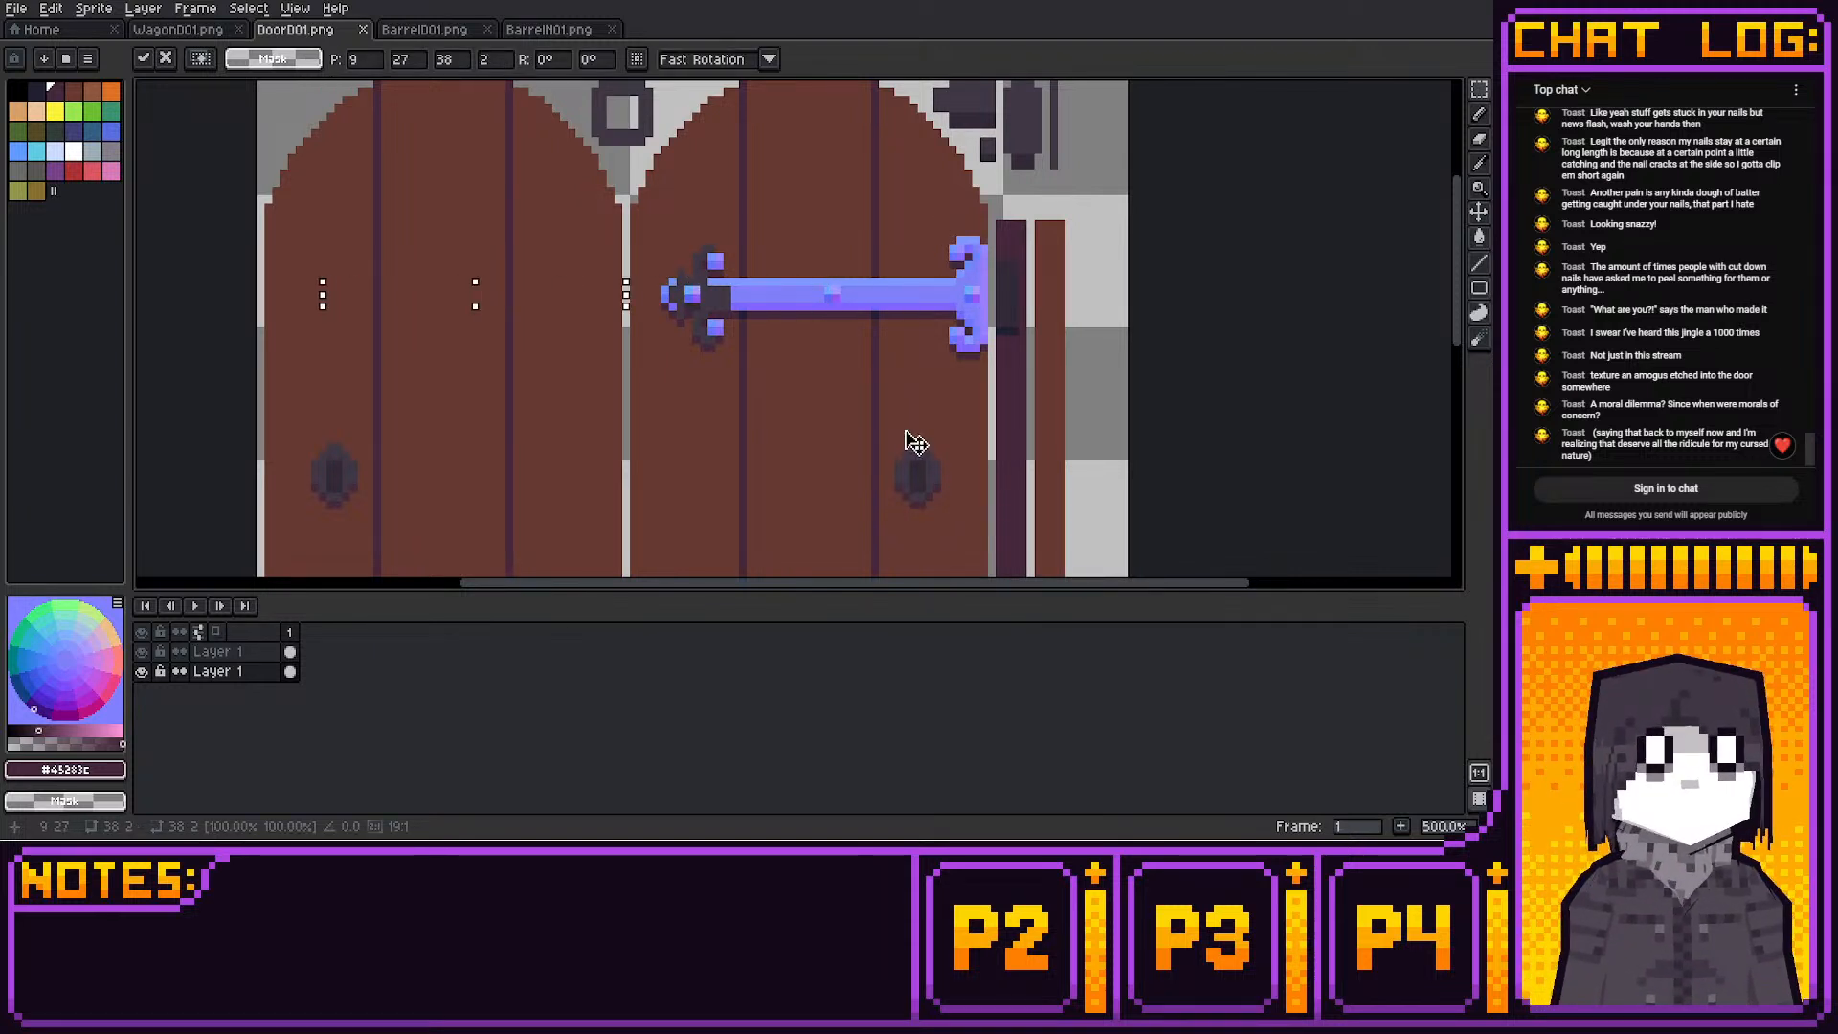
key("ctrl+z")
Make the upper layer with the blue normal-map hinge active, keeping the three rivets selected
left_click(237, 652)
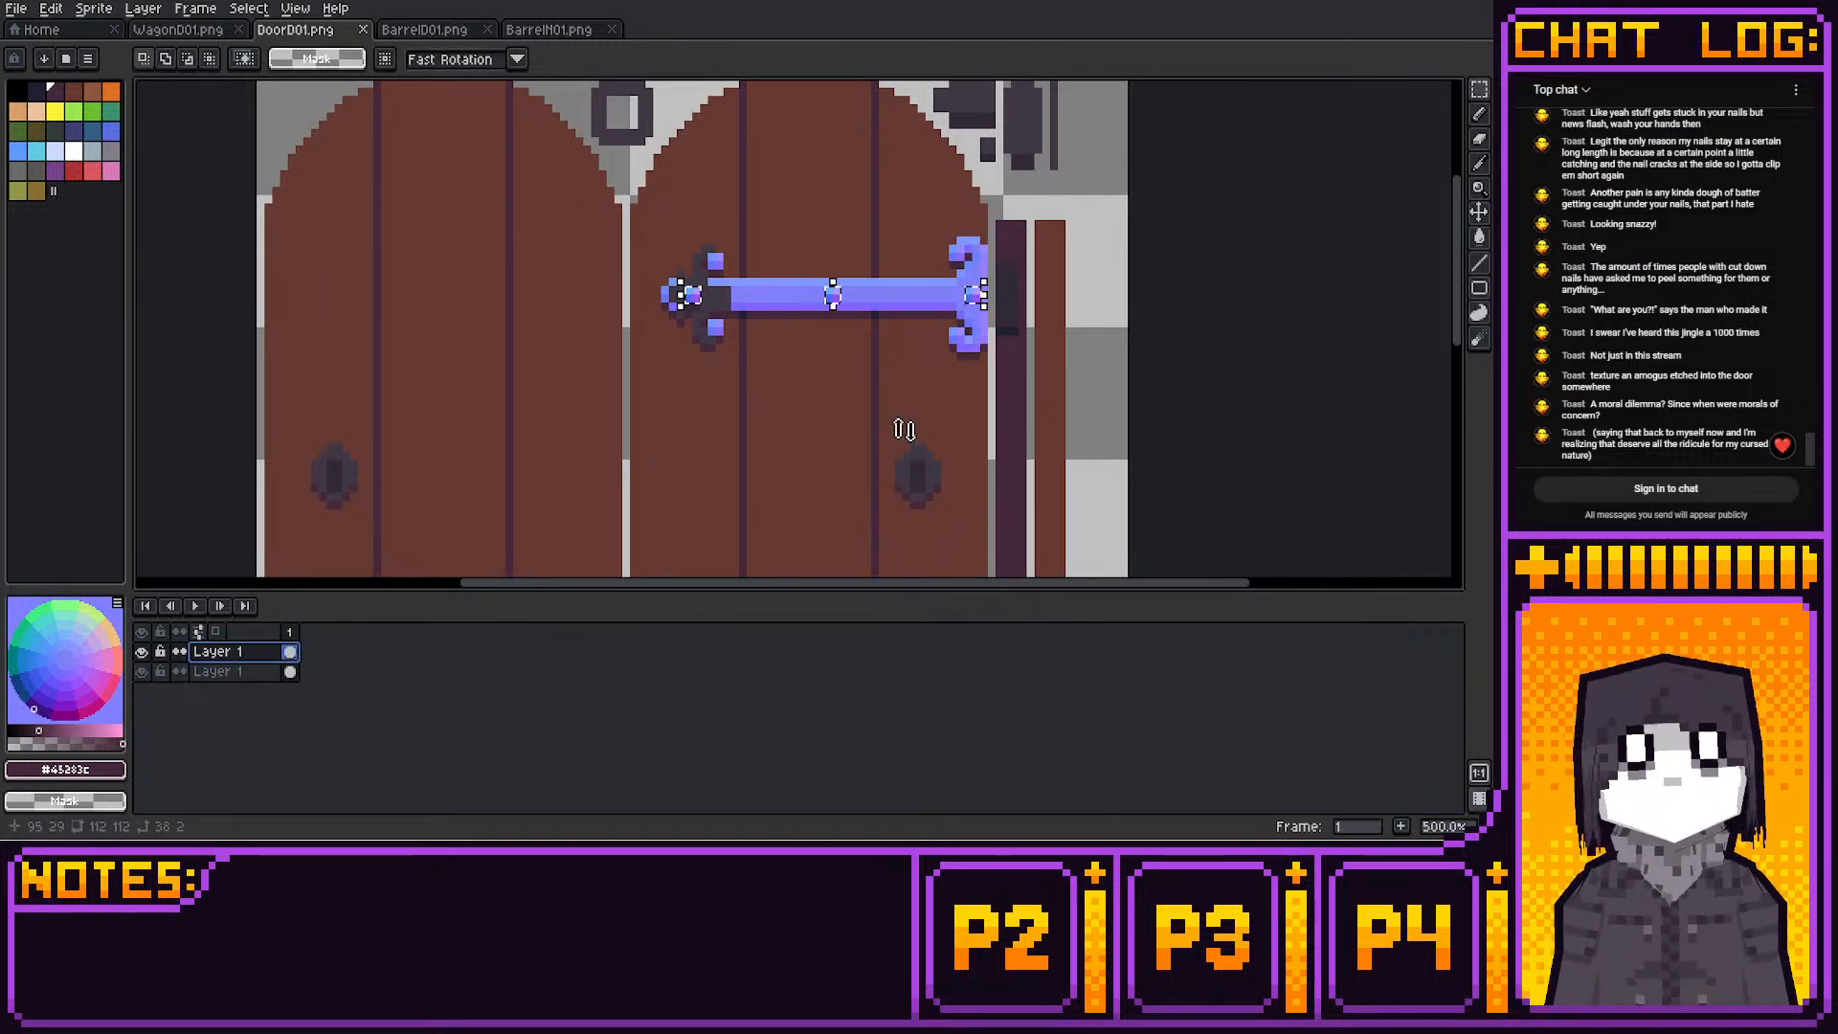
Paste the three copied hinge rivets onto the left door, level with the upper hinge at X 8, Y 27
key("ctrl+v")
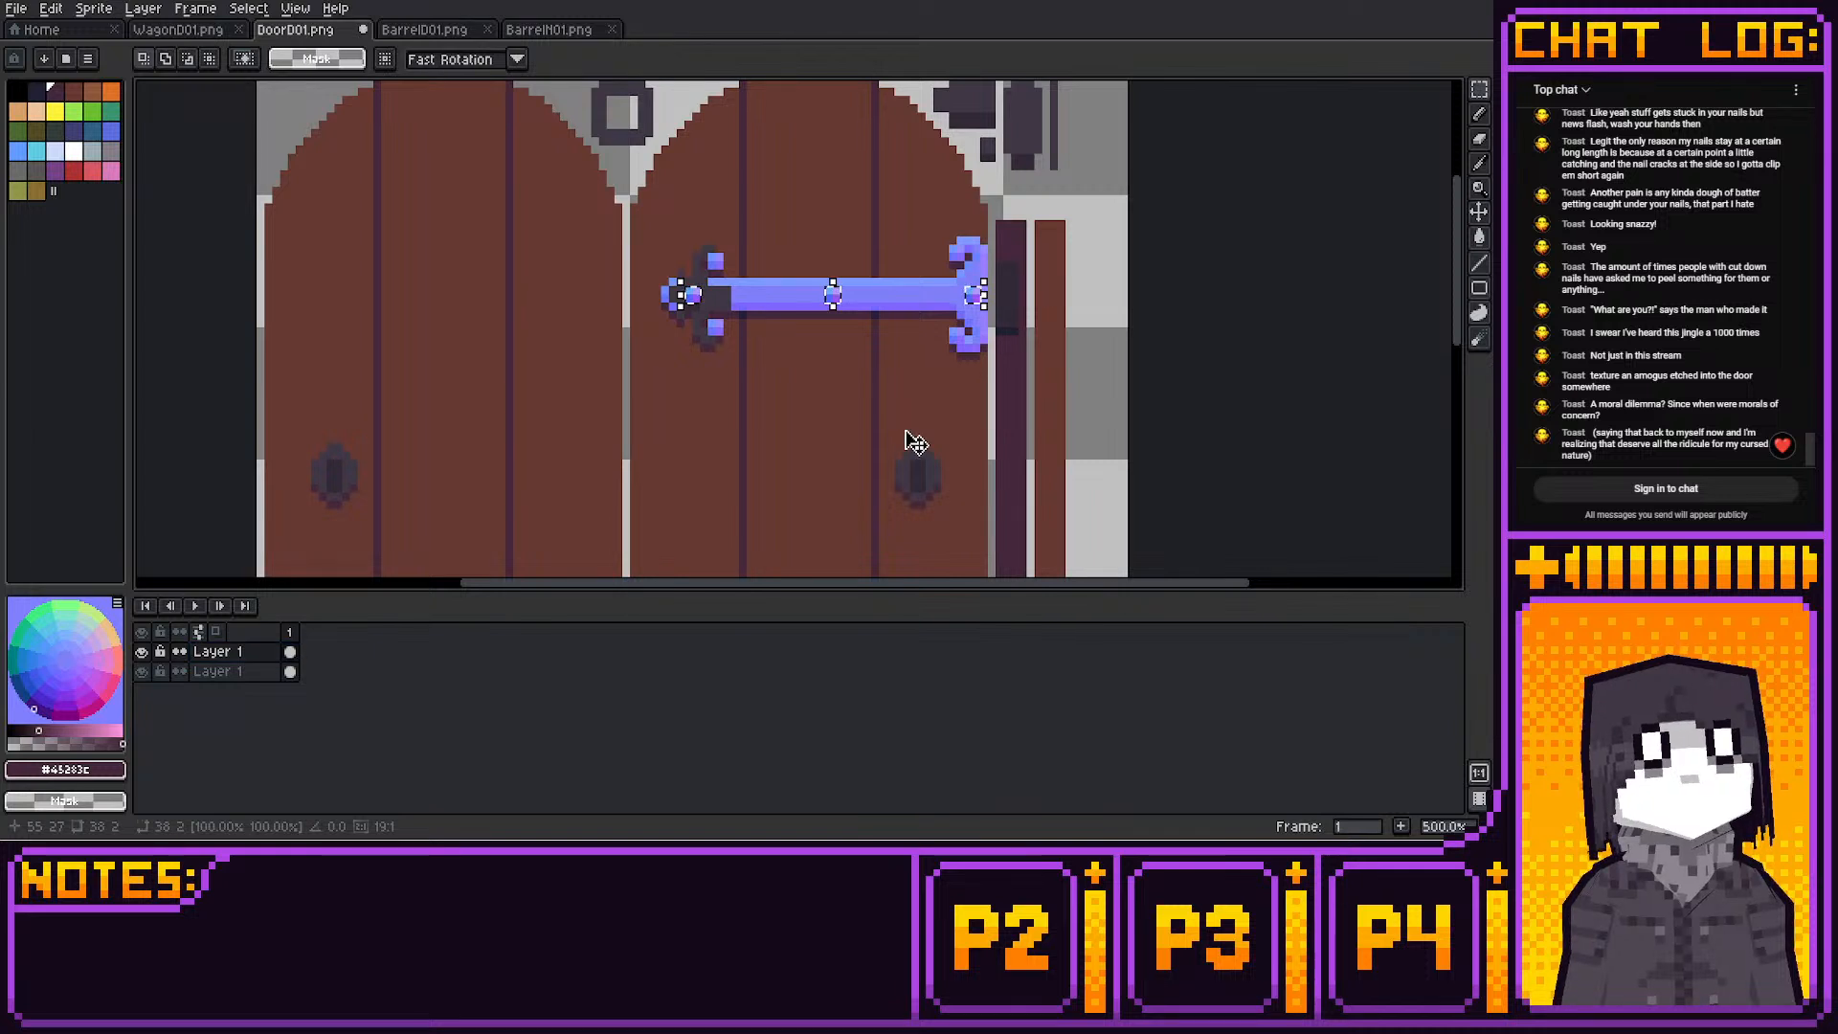
key("ctrl+v")
key("Left")
key("Left")
key("Left")
key("Left")
key("Left")
key("Left")
key("Left")
key("Left")
key("Left")
key("Left")
key("Left")
key("Left")
key("Left")
key("Left")
key("Left")
key("Left")
key("Left")
key("Left")
key("Left")
key("Left")
key("Right")
Place another copy of the three rivets lower on the left door at X 8, Y 71 and clear the selection
middle_click_drag(626, 446, 664, 374)
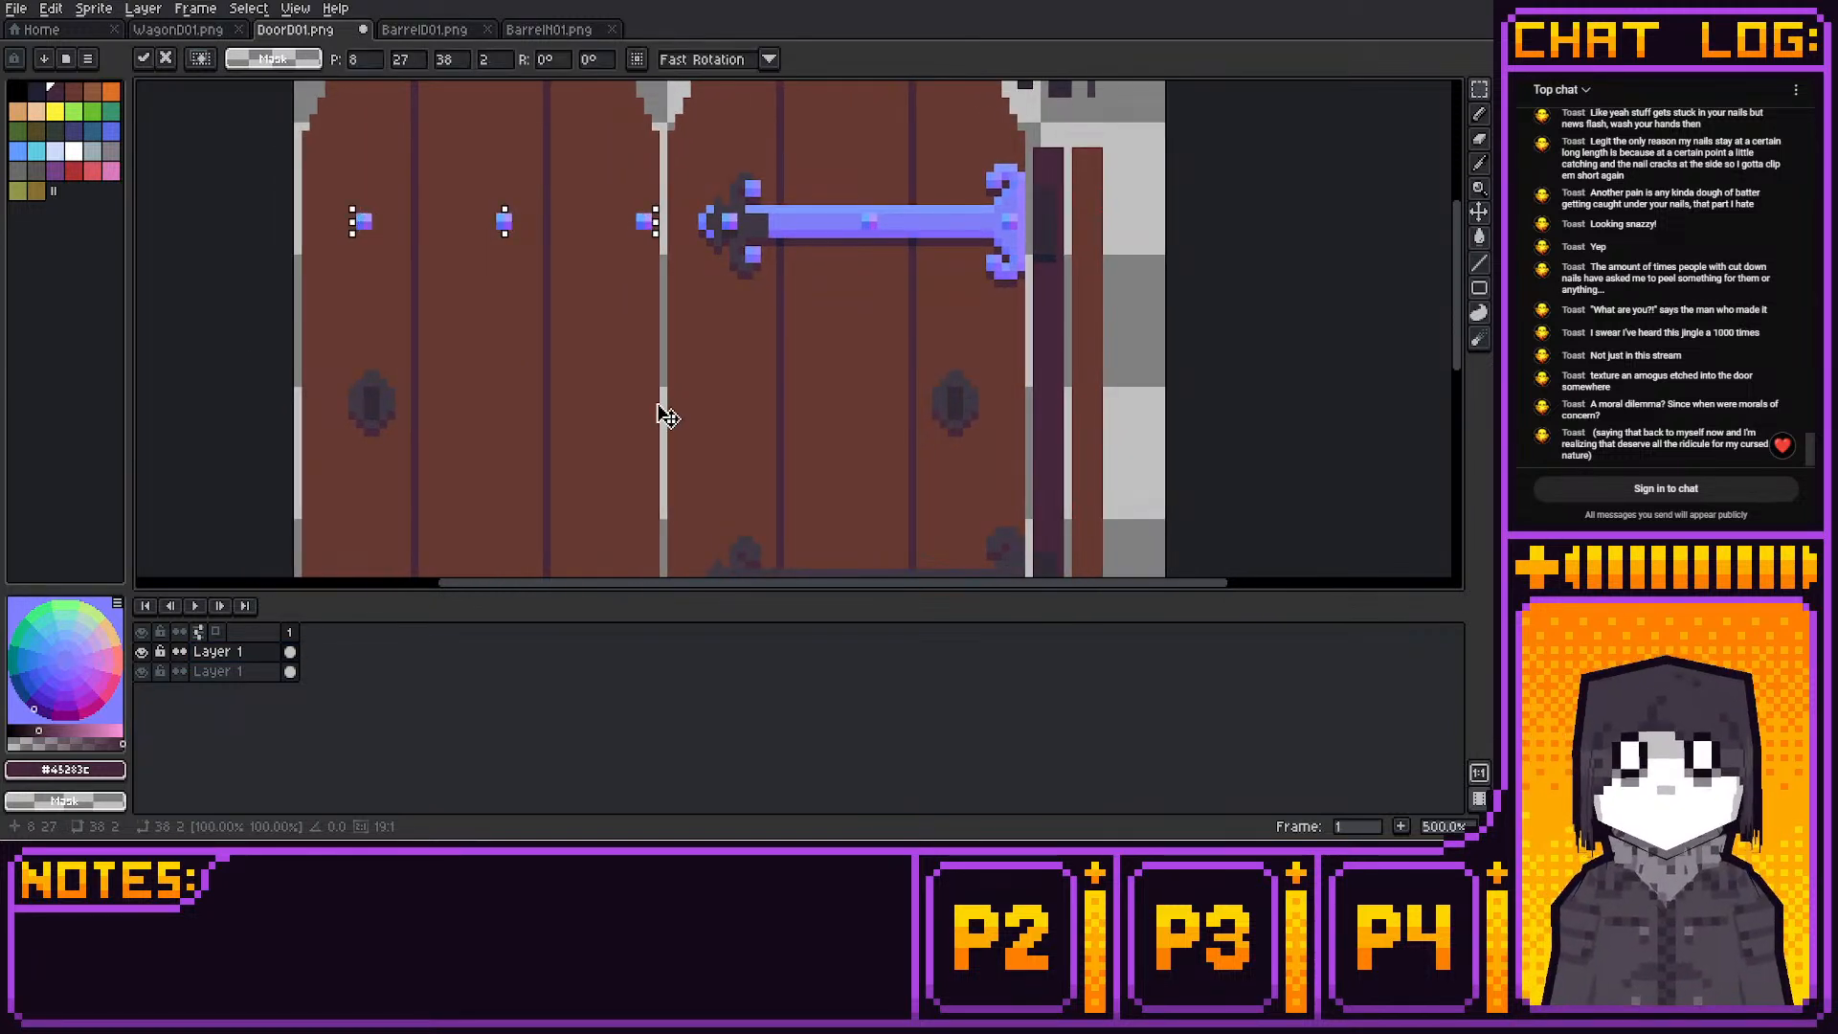
key("Down")
key("Down")
key("Down")
key("Down")
key("Down")
key("Down")
key("Down")
key("Down")
key("Down")
key("Down")
key("Down")
key("Down")
key("Down")
key("Down")
key("Down")
key("Down")
key("Down")
key("Down")
key("Down")
key("Down")
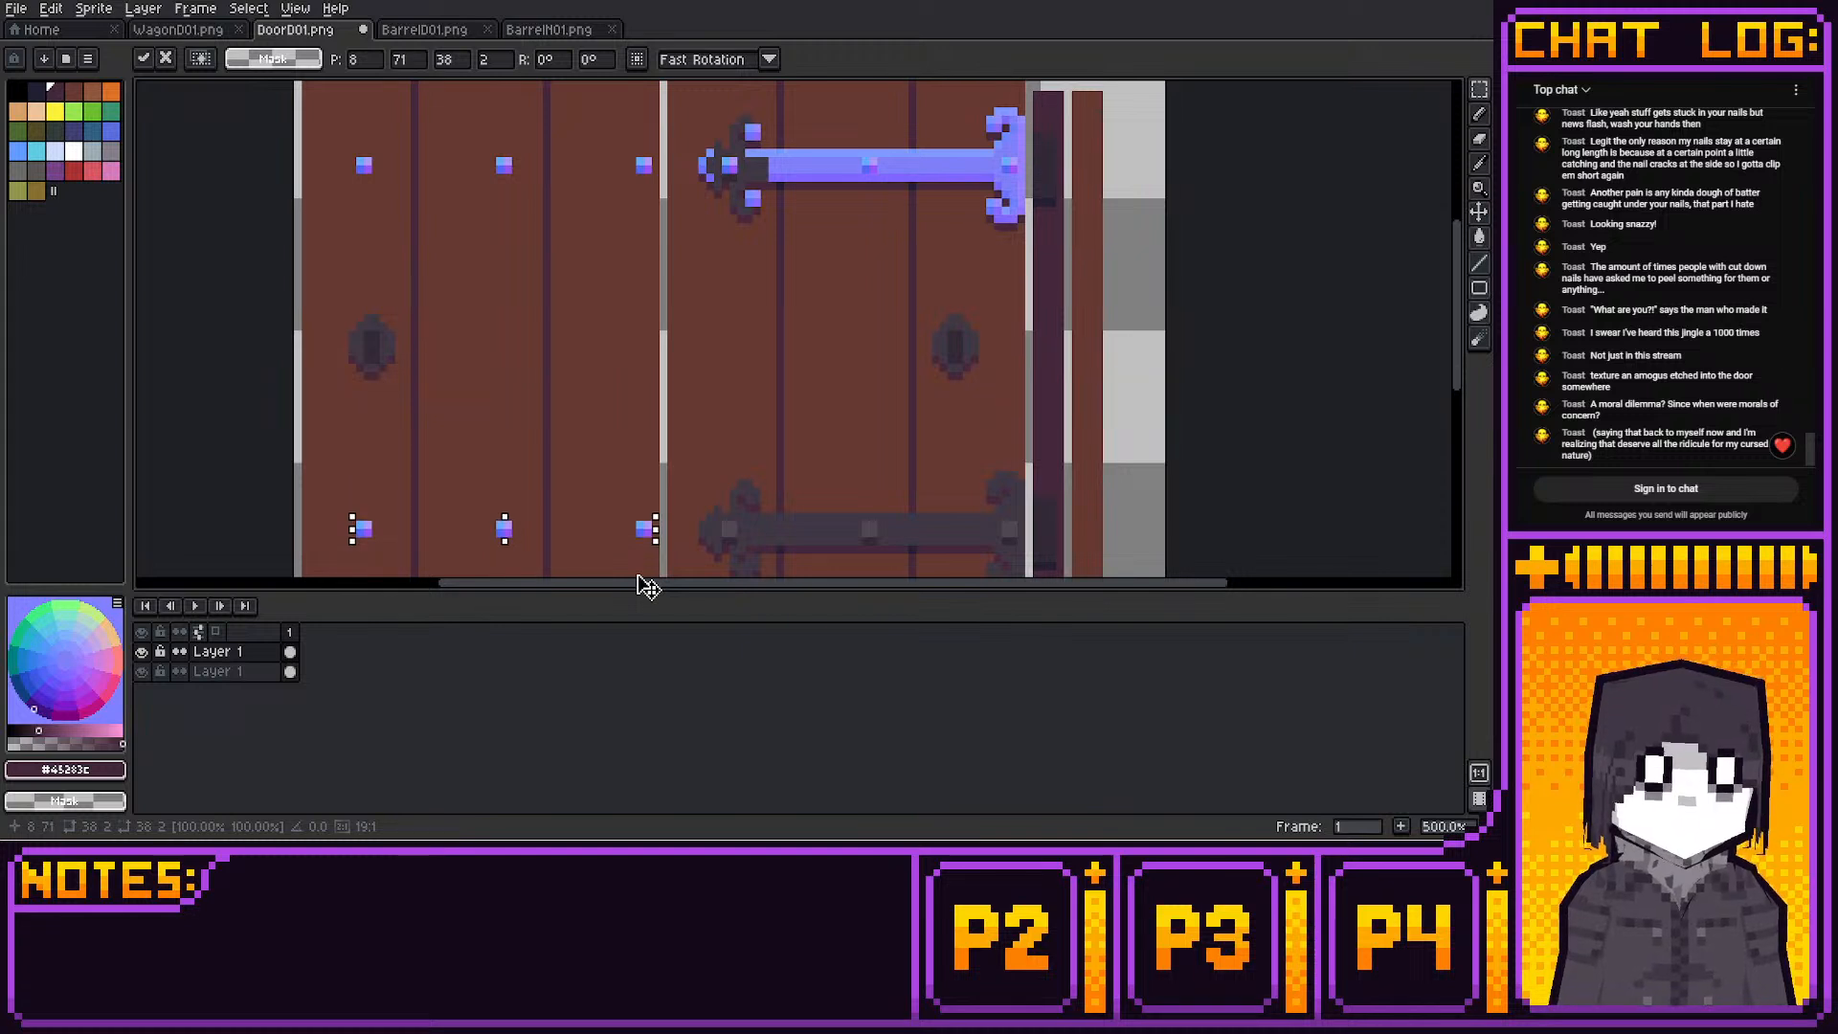
key("Return")
left_click_drag(632, 518, 750, 541)
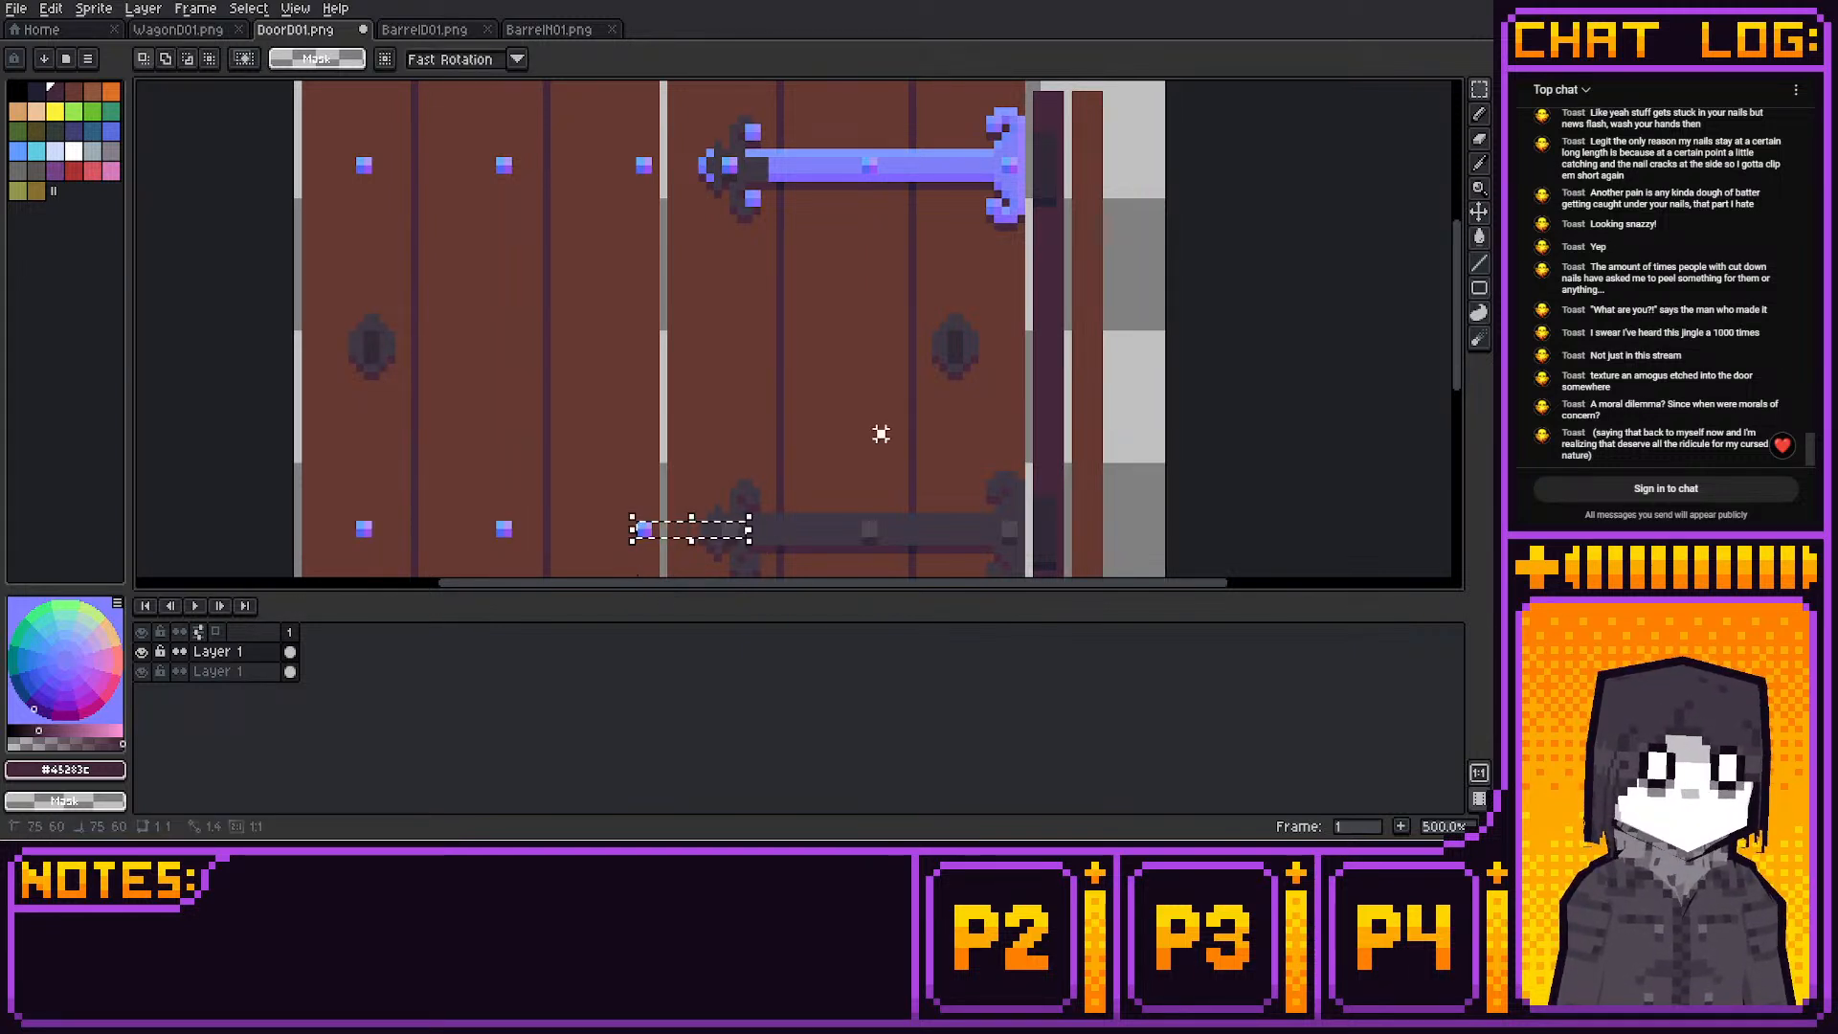
left_click(881, 433)
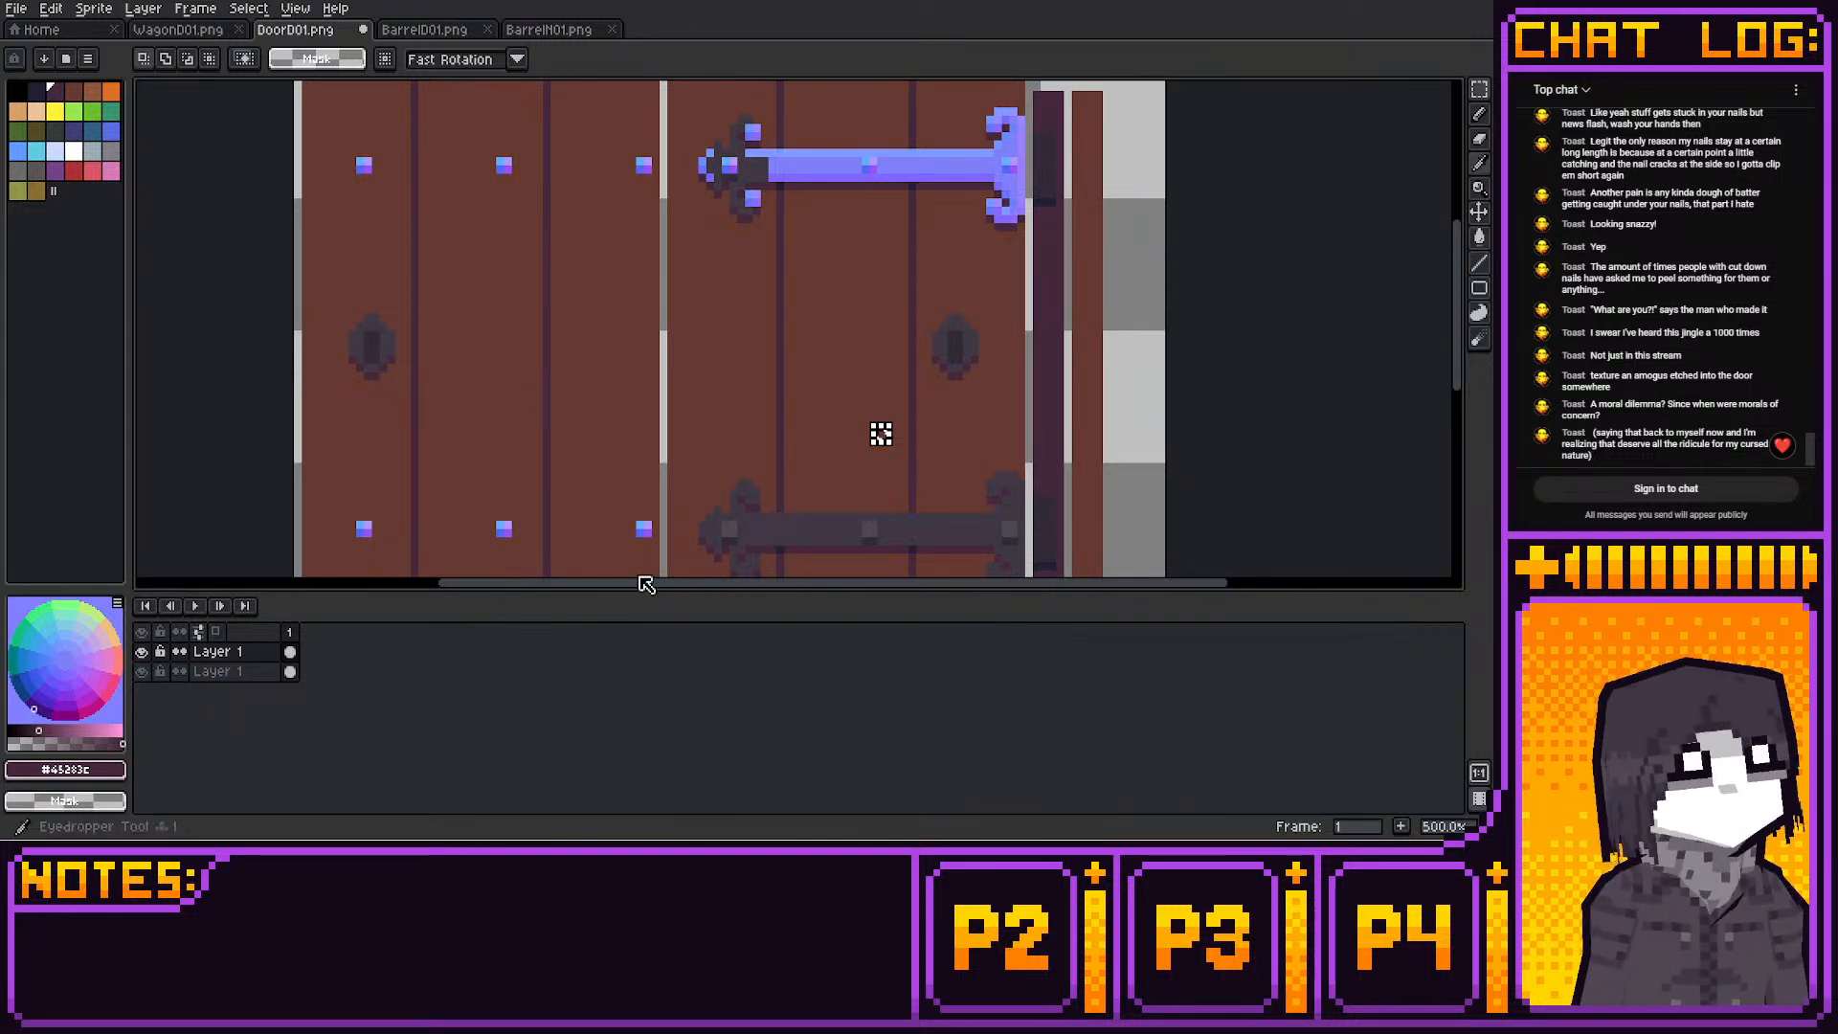
Stretch a 2 × 4 px section at the upper strap's left end to extend the strap toward its pointed tip
left_click(1479, 164)
middle_click_drag(940, 138, 989, 270)
left_click(1479, 89)
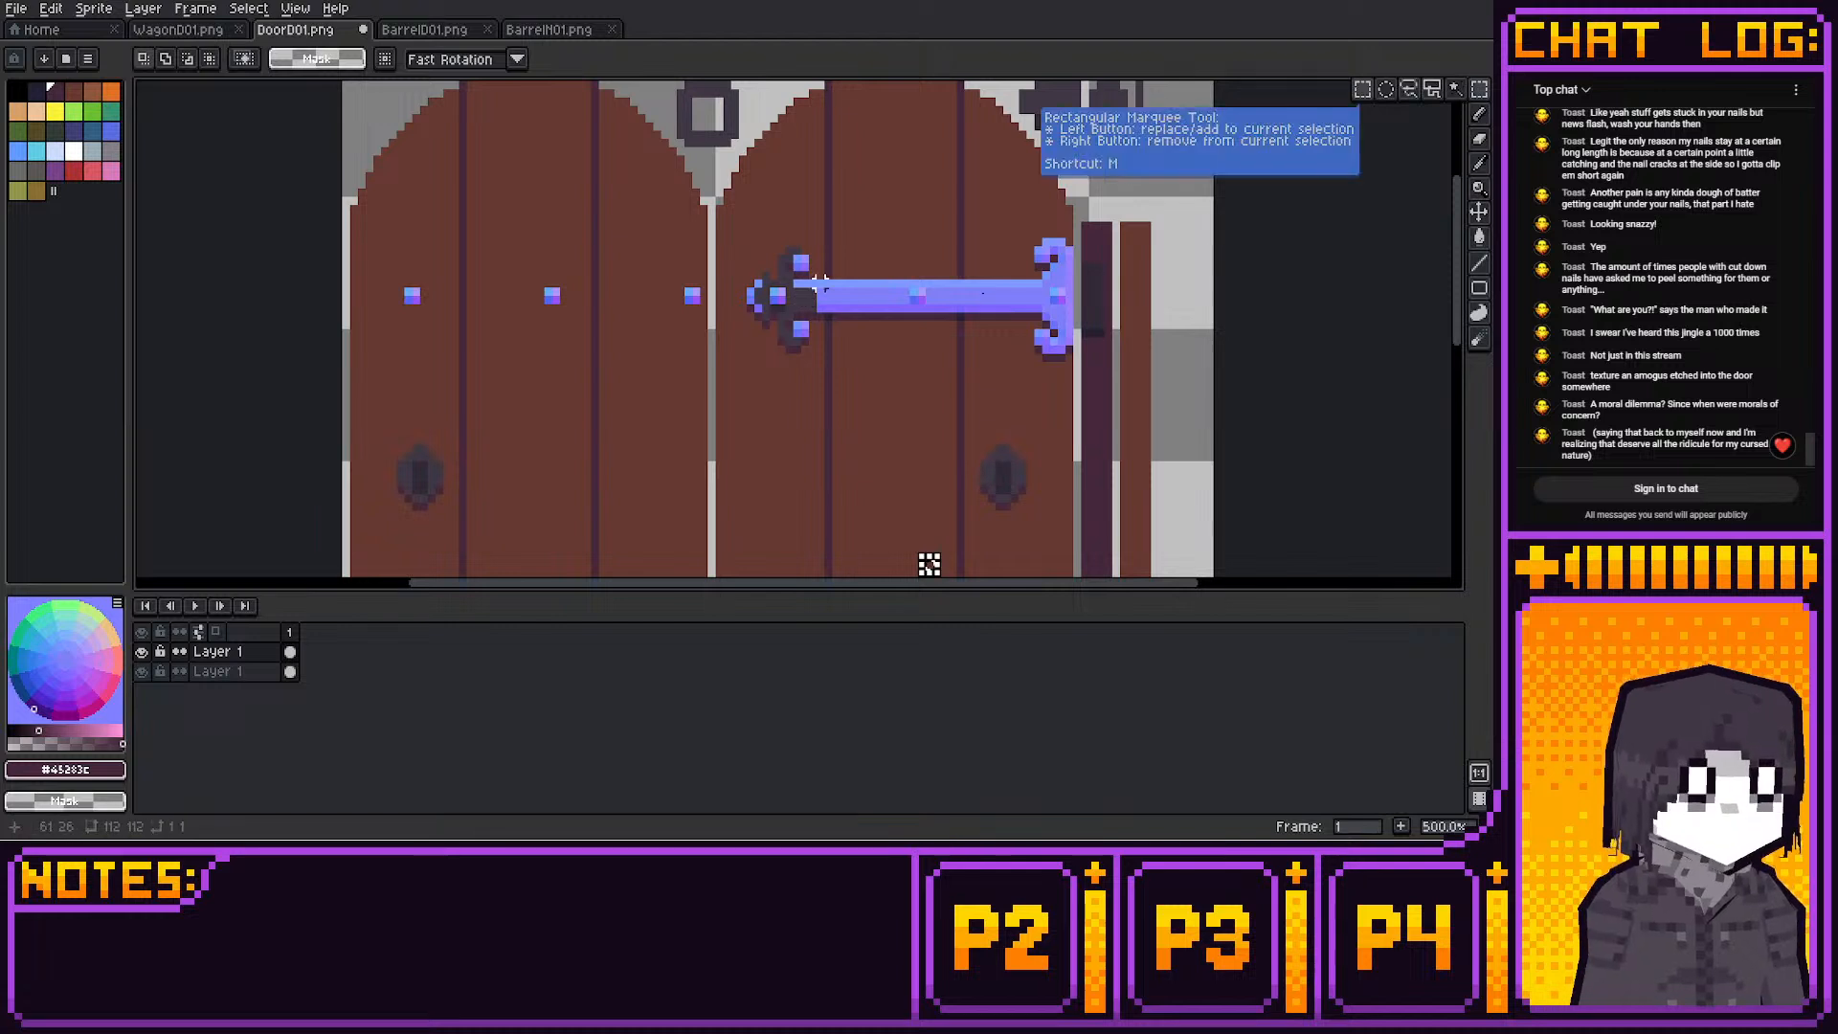
mouse_move(820, 283)
left_mouse_down()
mouse_move(829, 308)
mouse_move(805, 295)
left_mouse_up()
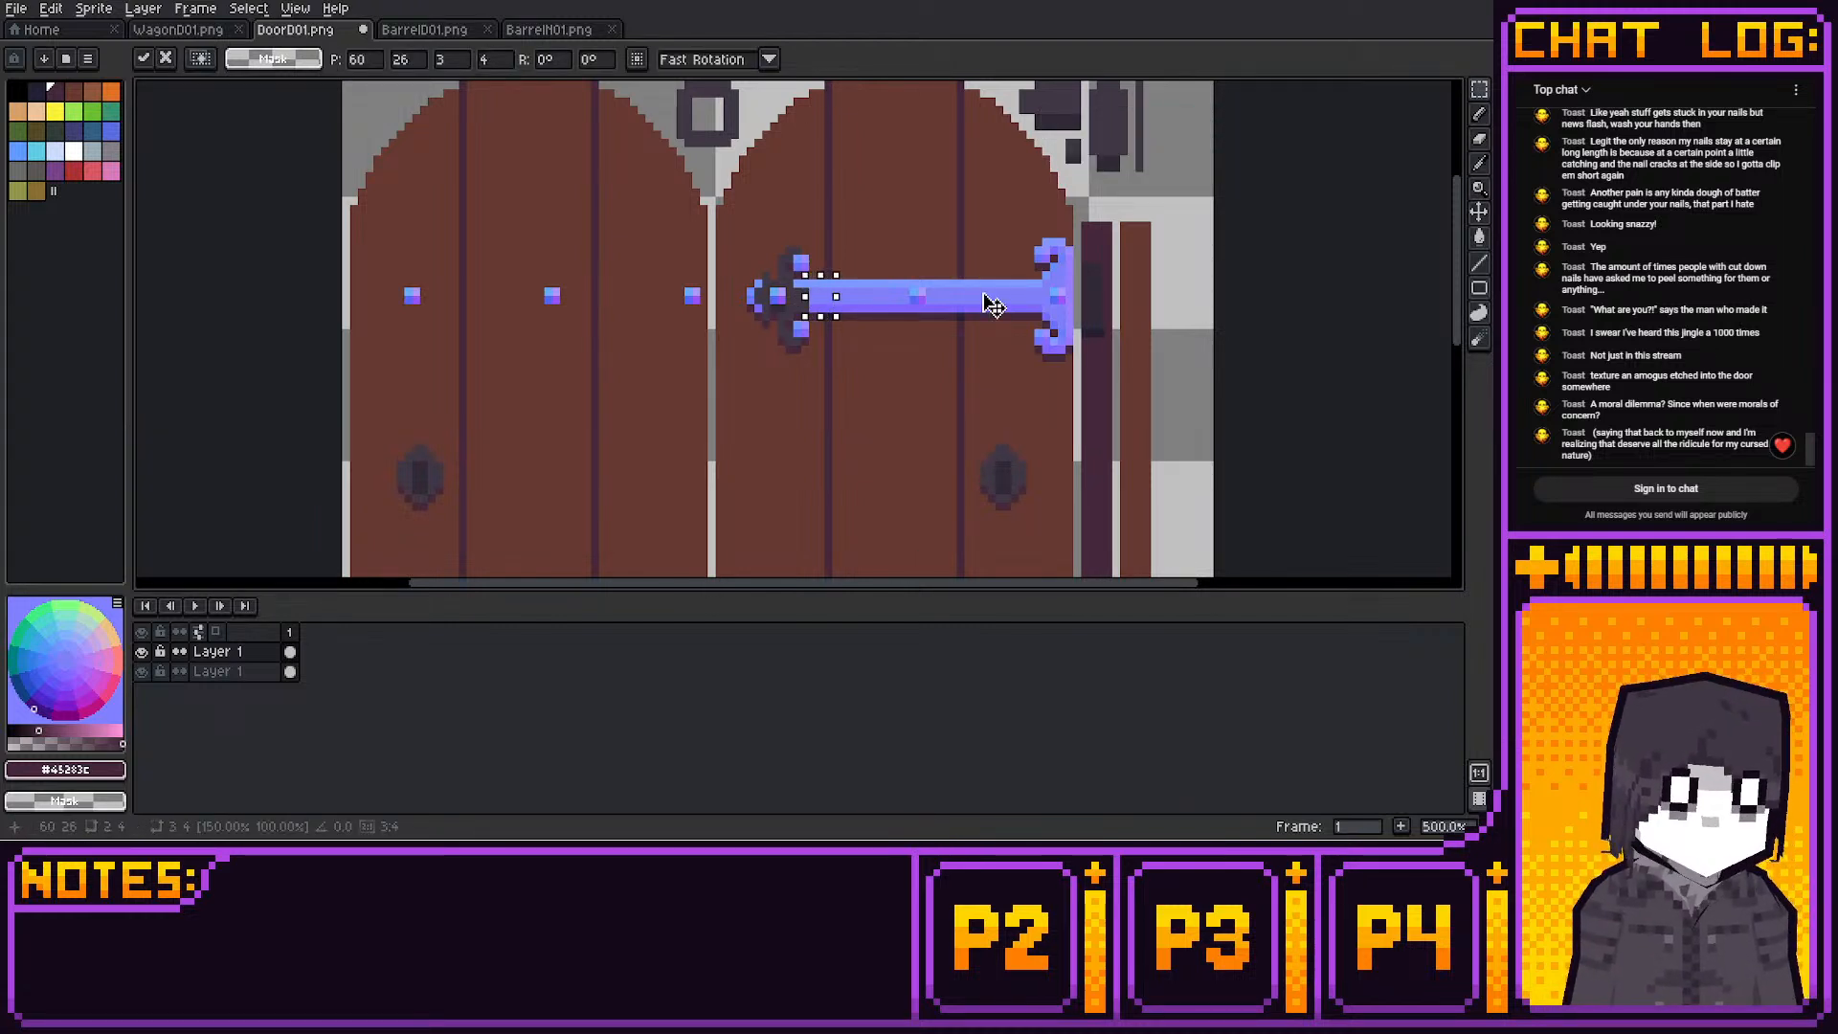
left_click(991, 302)
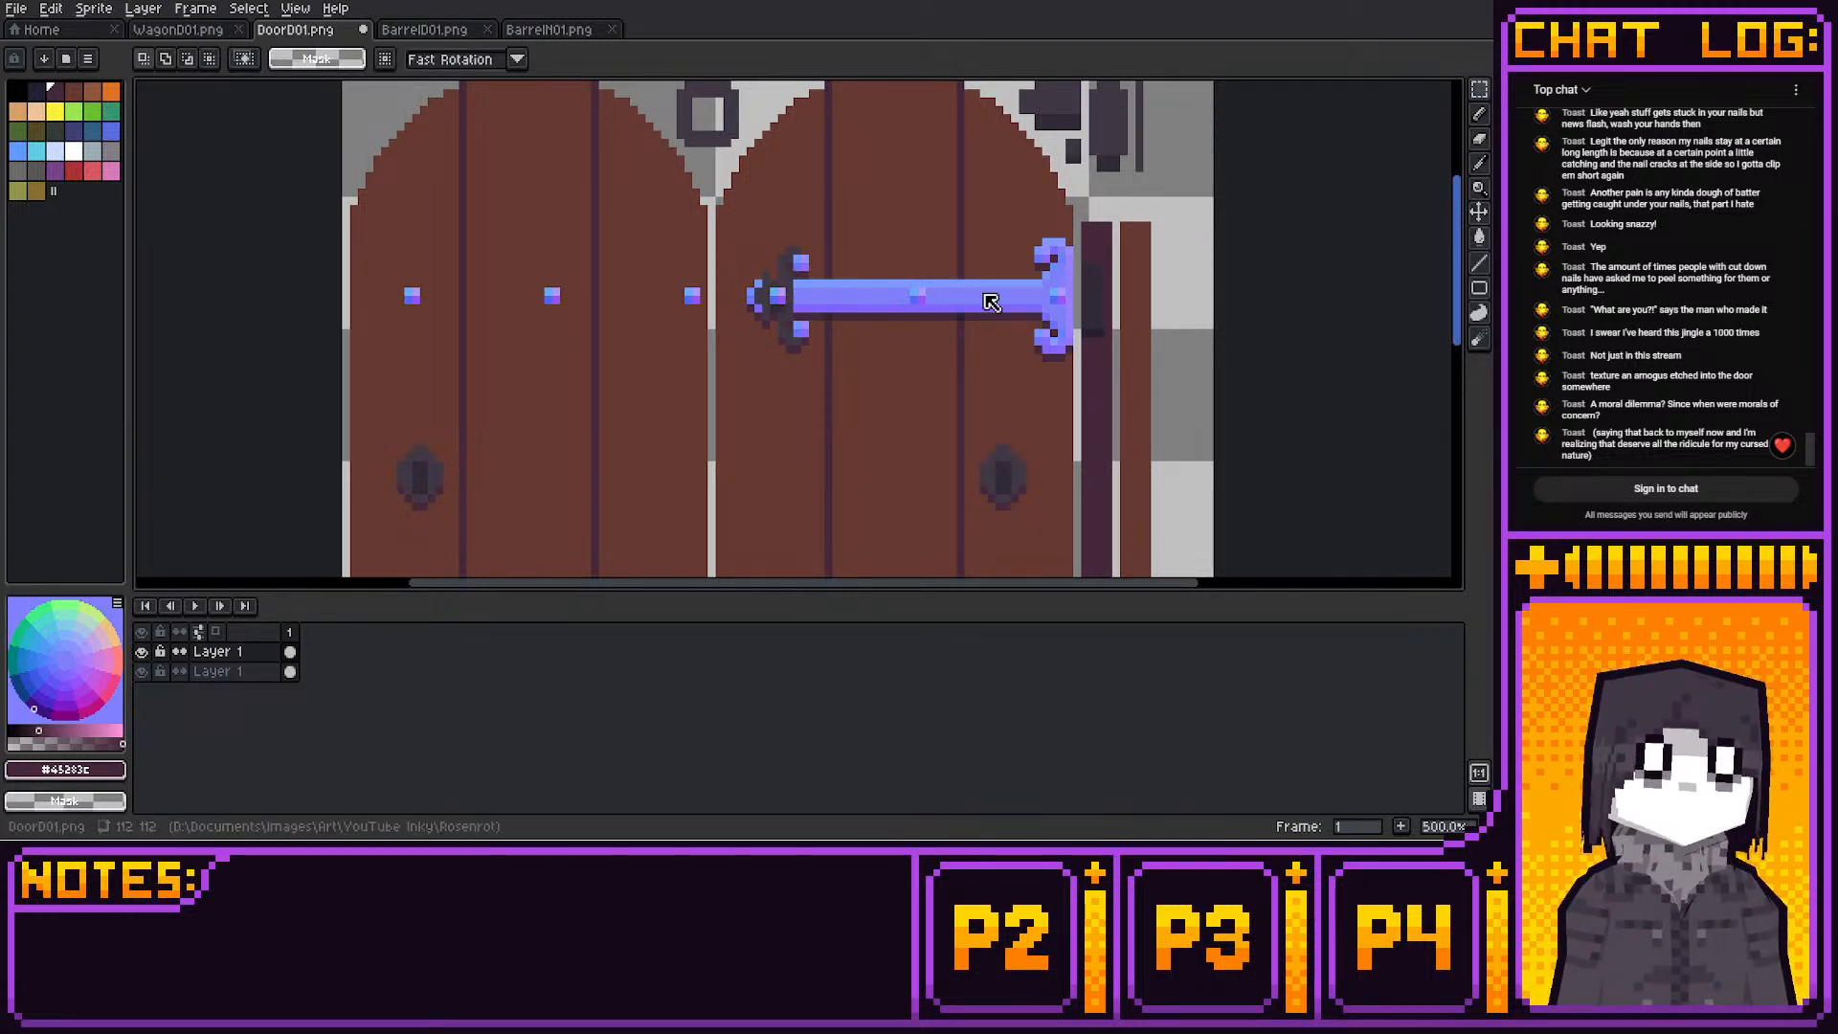
Shade the lower curl beside the strap's pointed tip with normal colours #8c6aff, #8067ff, #746aff, #6a74ff and #6780ff
key("b")
left_click(991, 302, "alt")
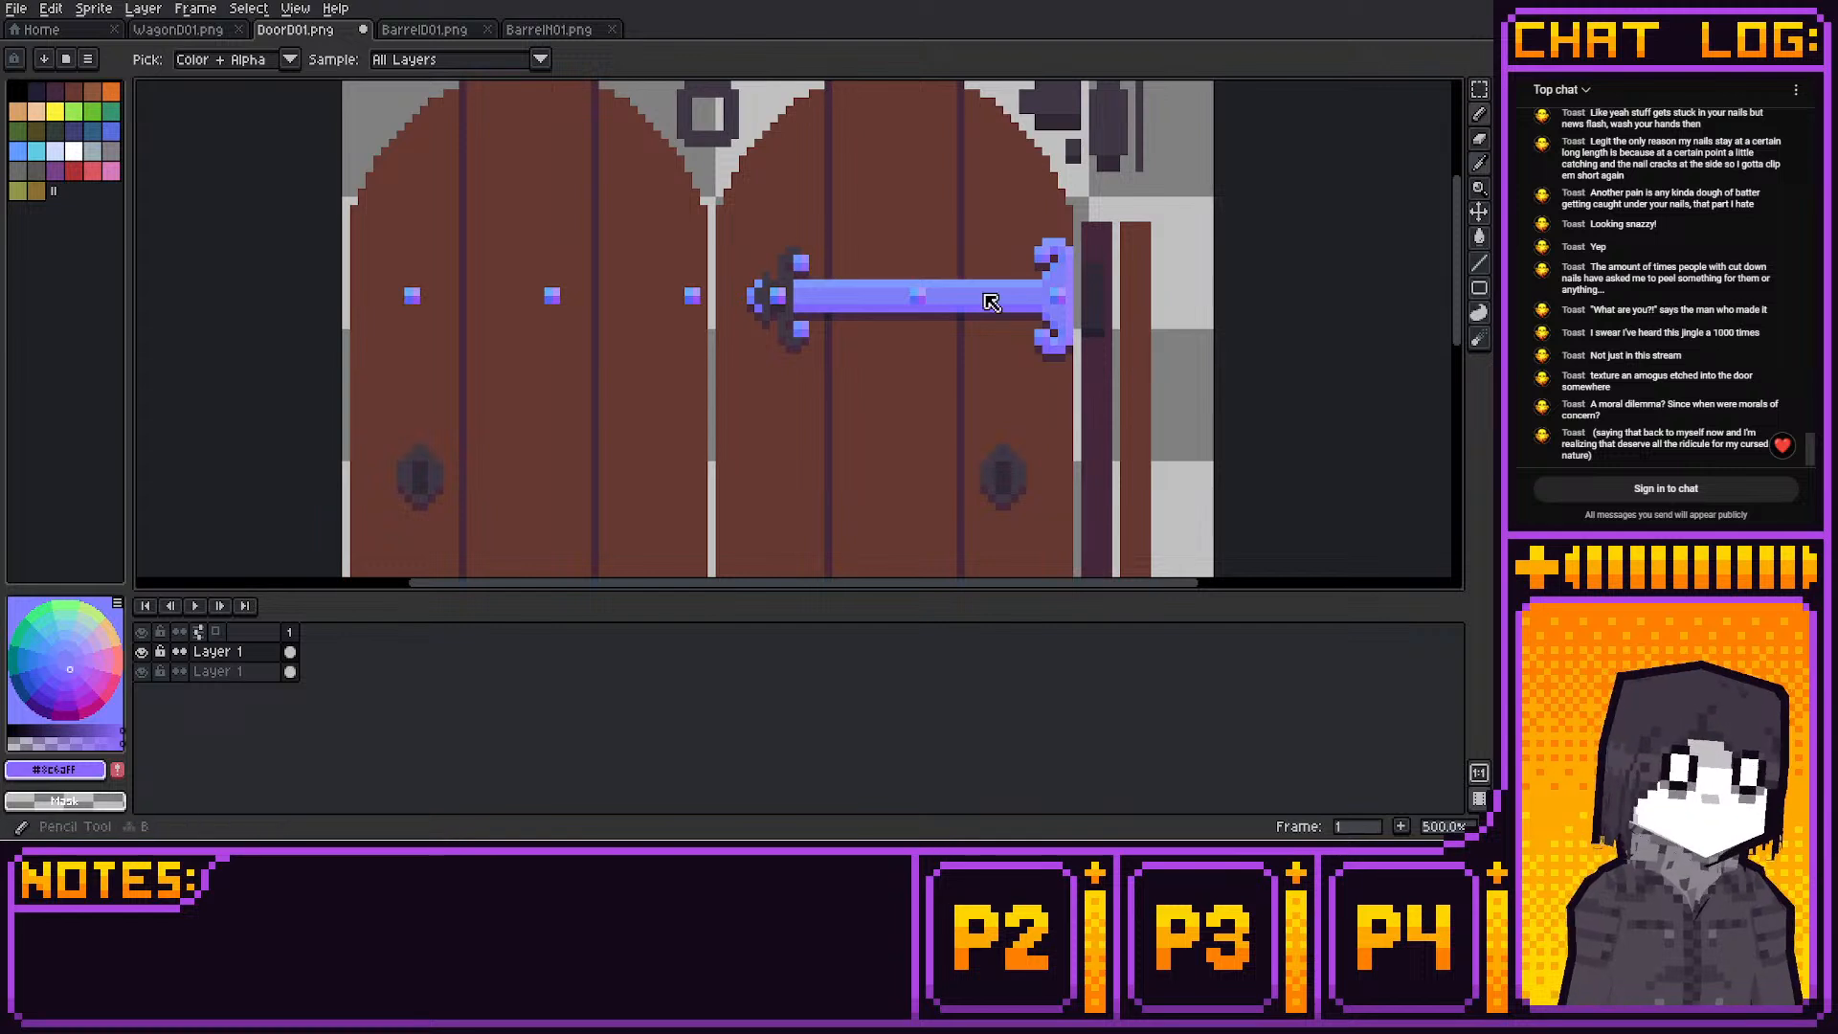
left_click(983, 294, "alt")
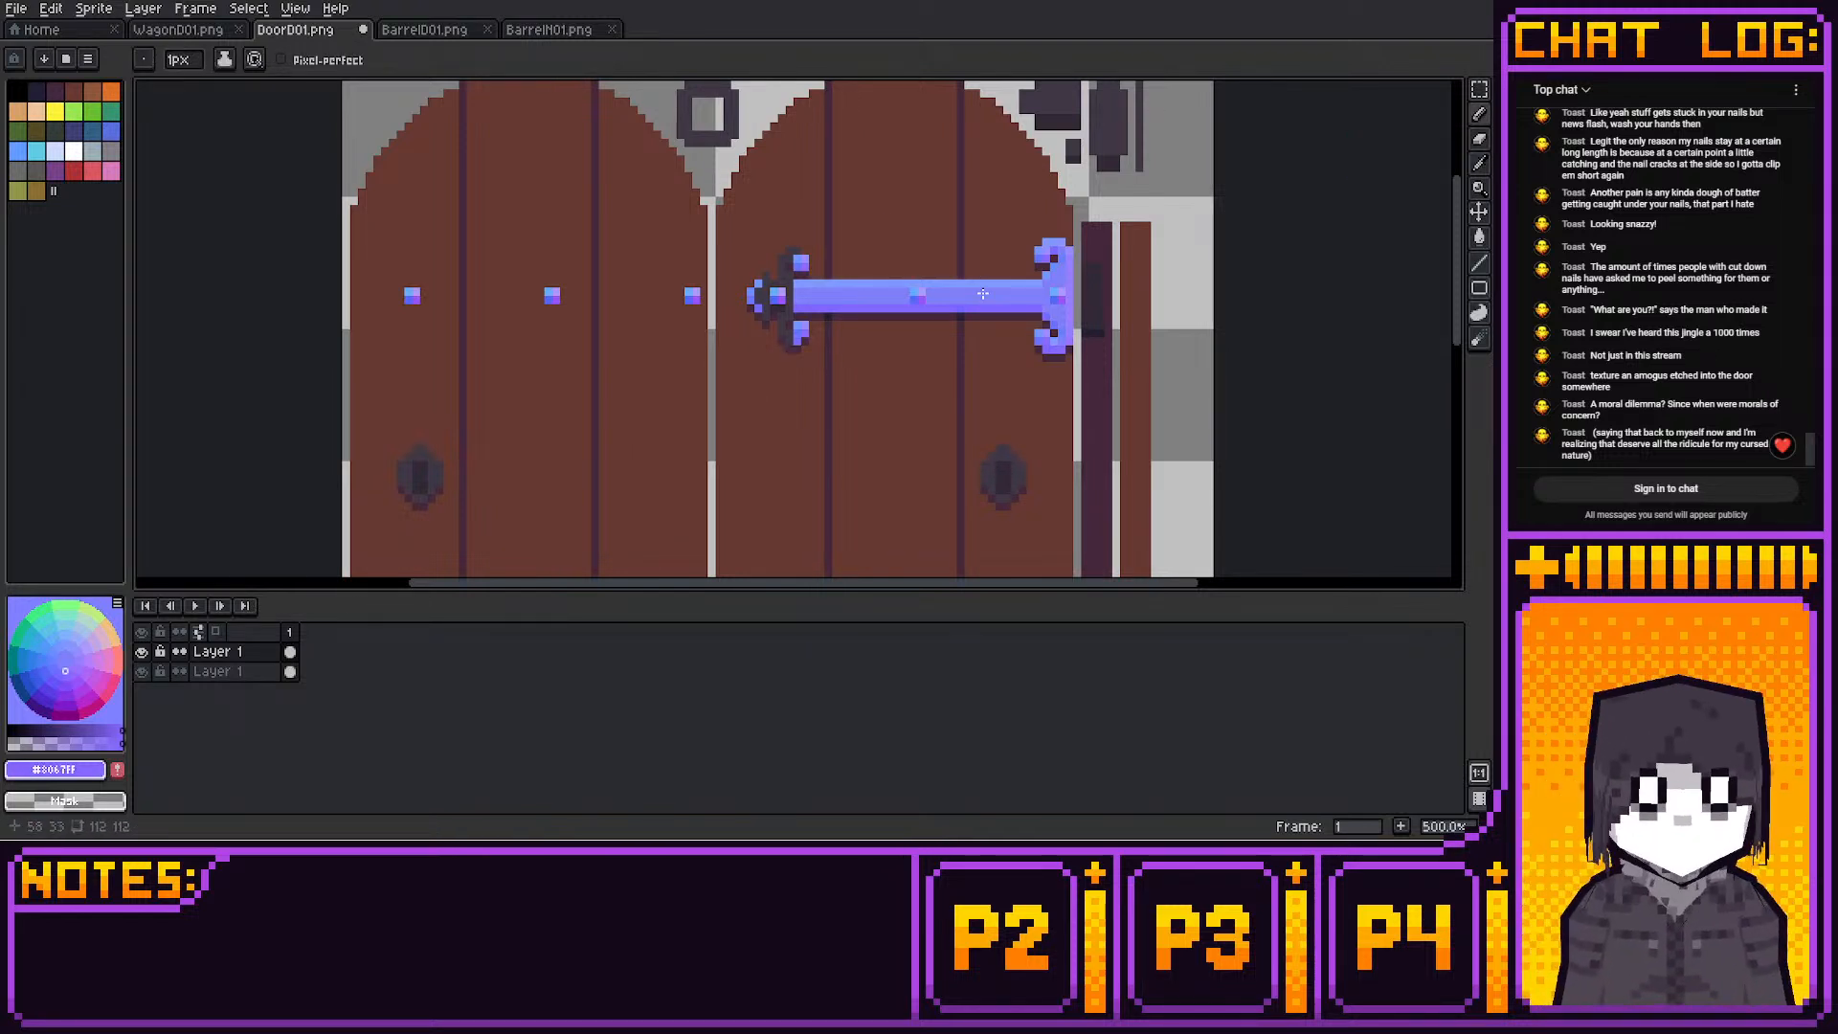
left_click(984, 294, "alt")
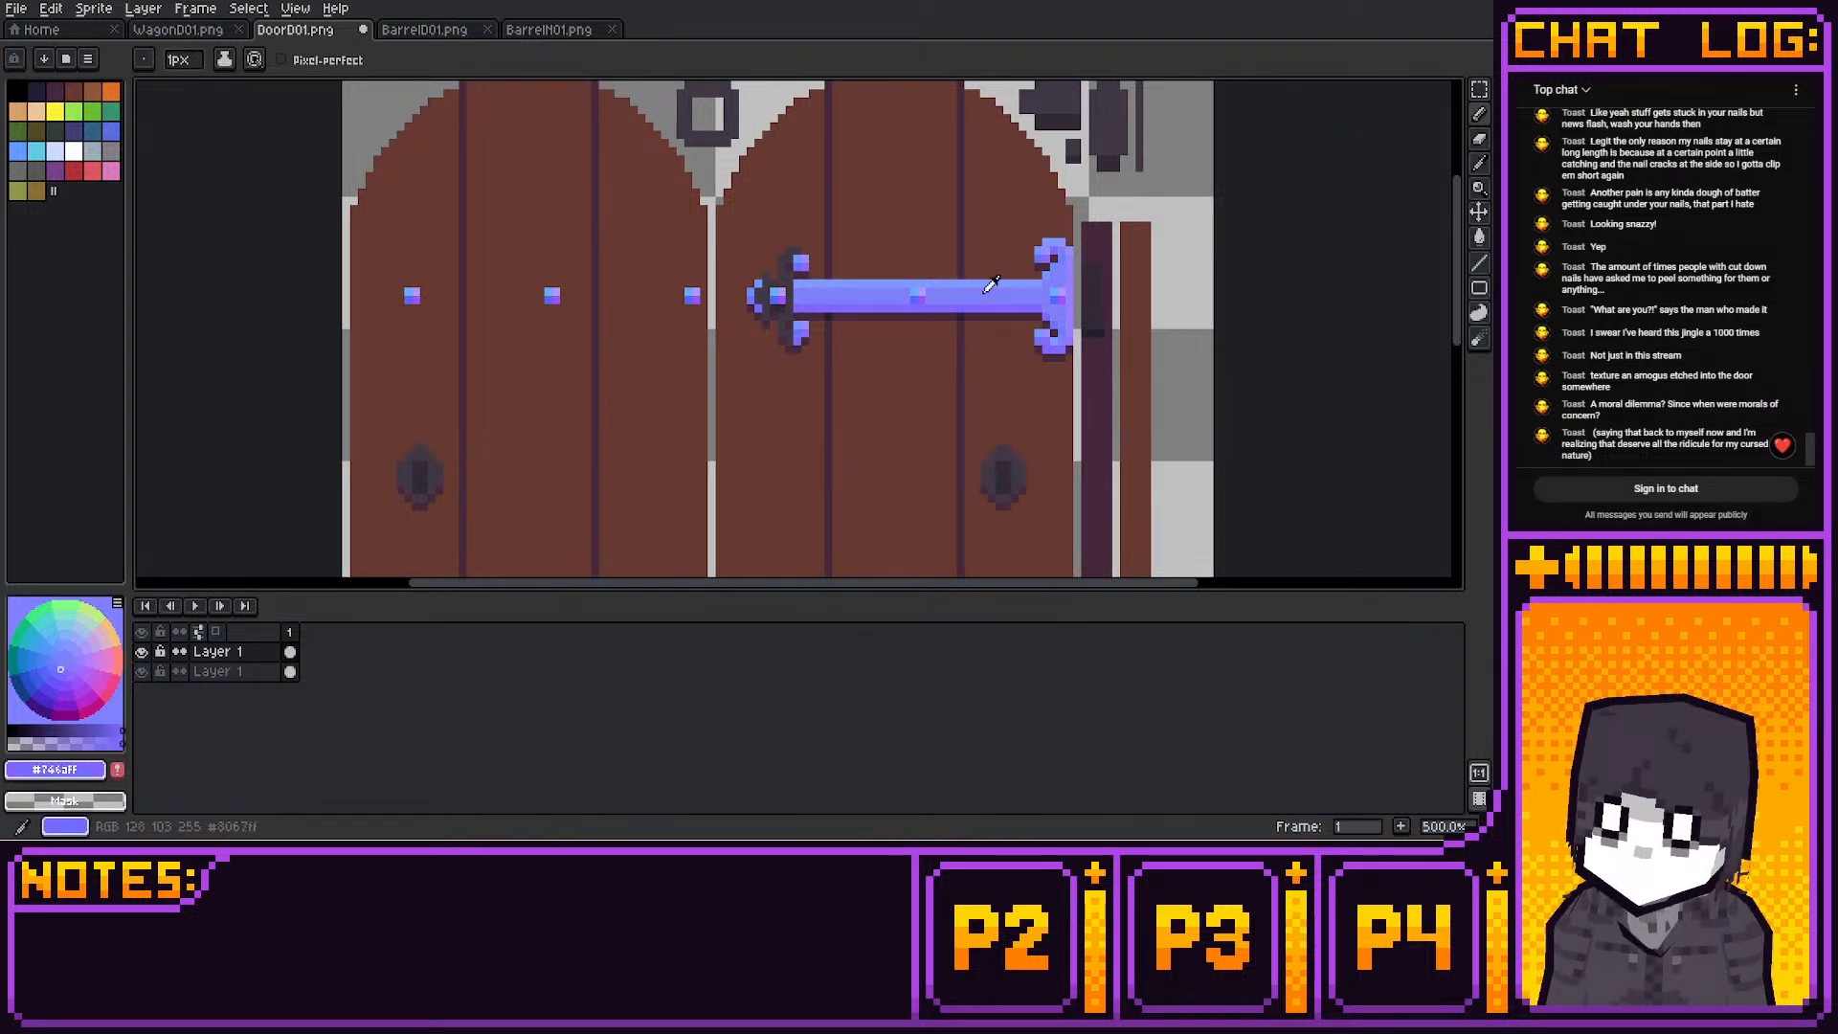
left_click(983, 293, "alt")
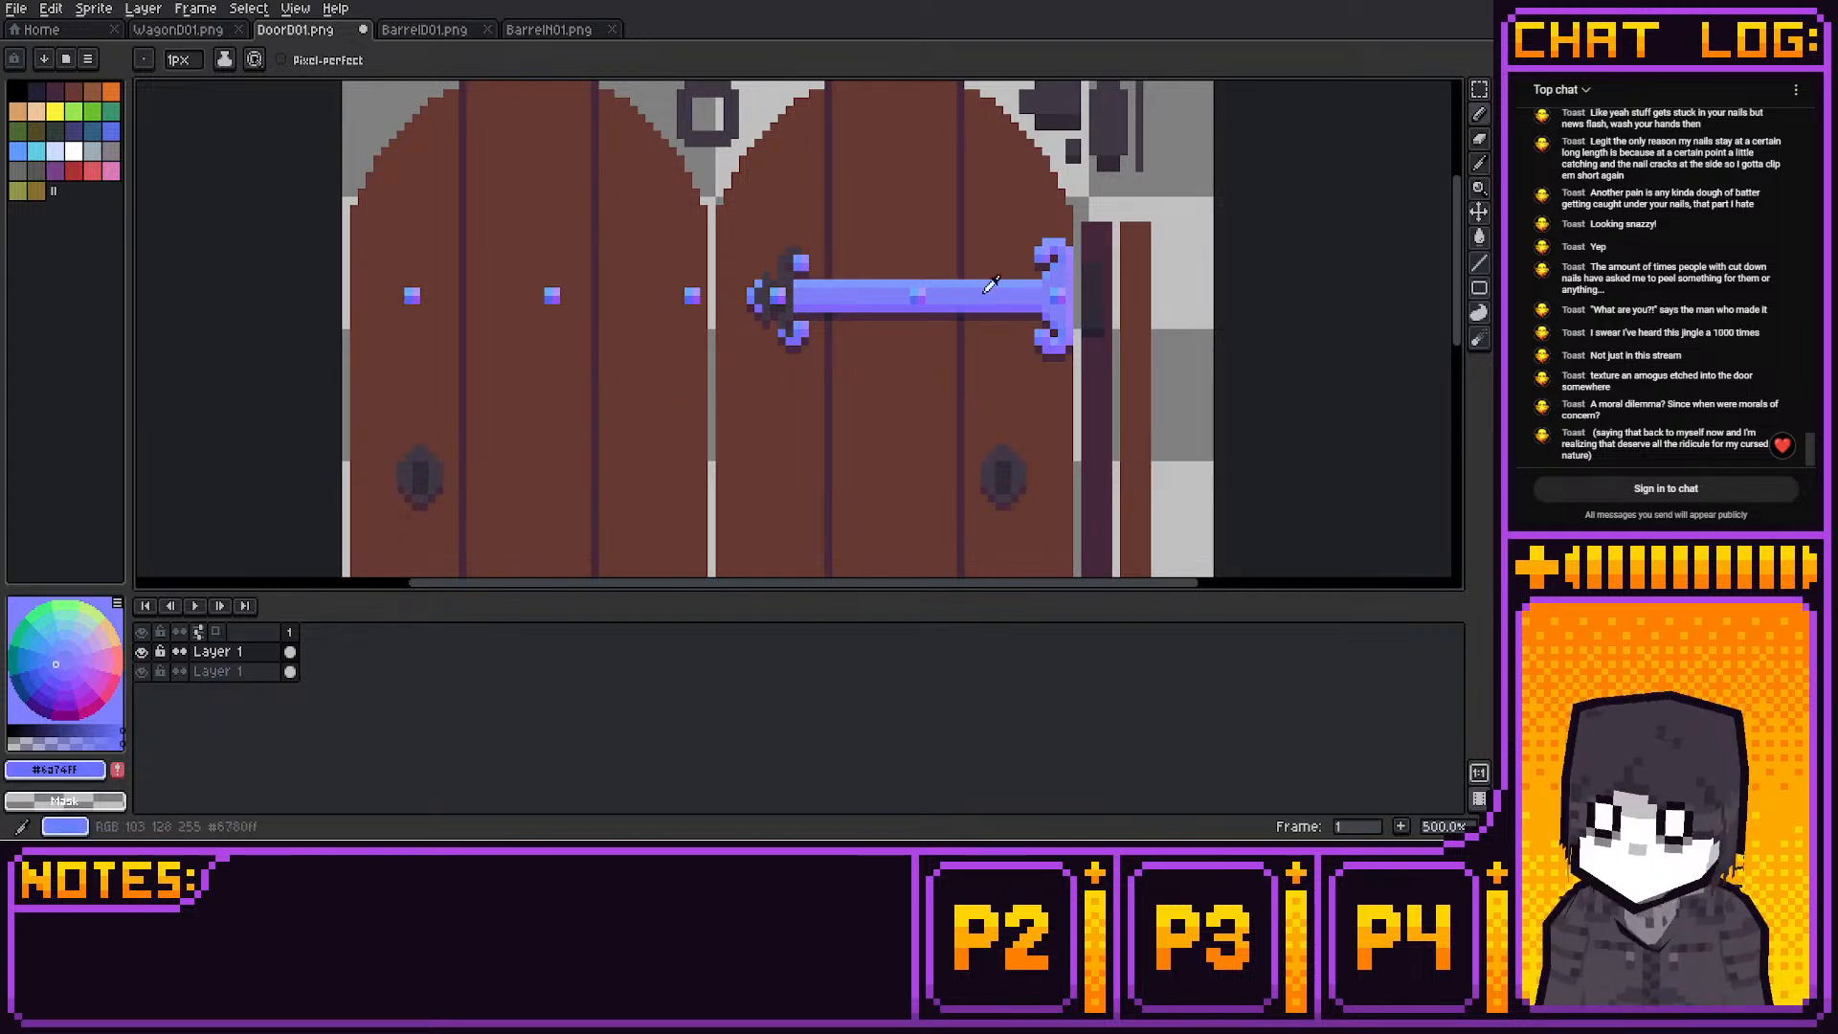
left_click(55, 659)
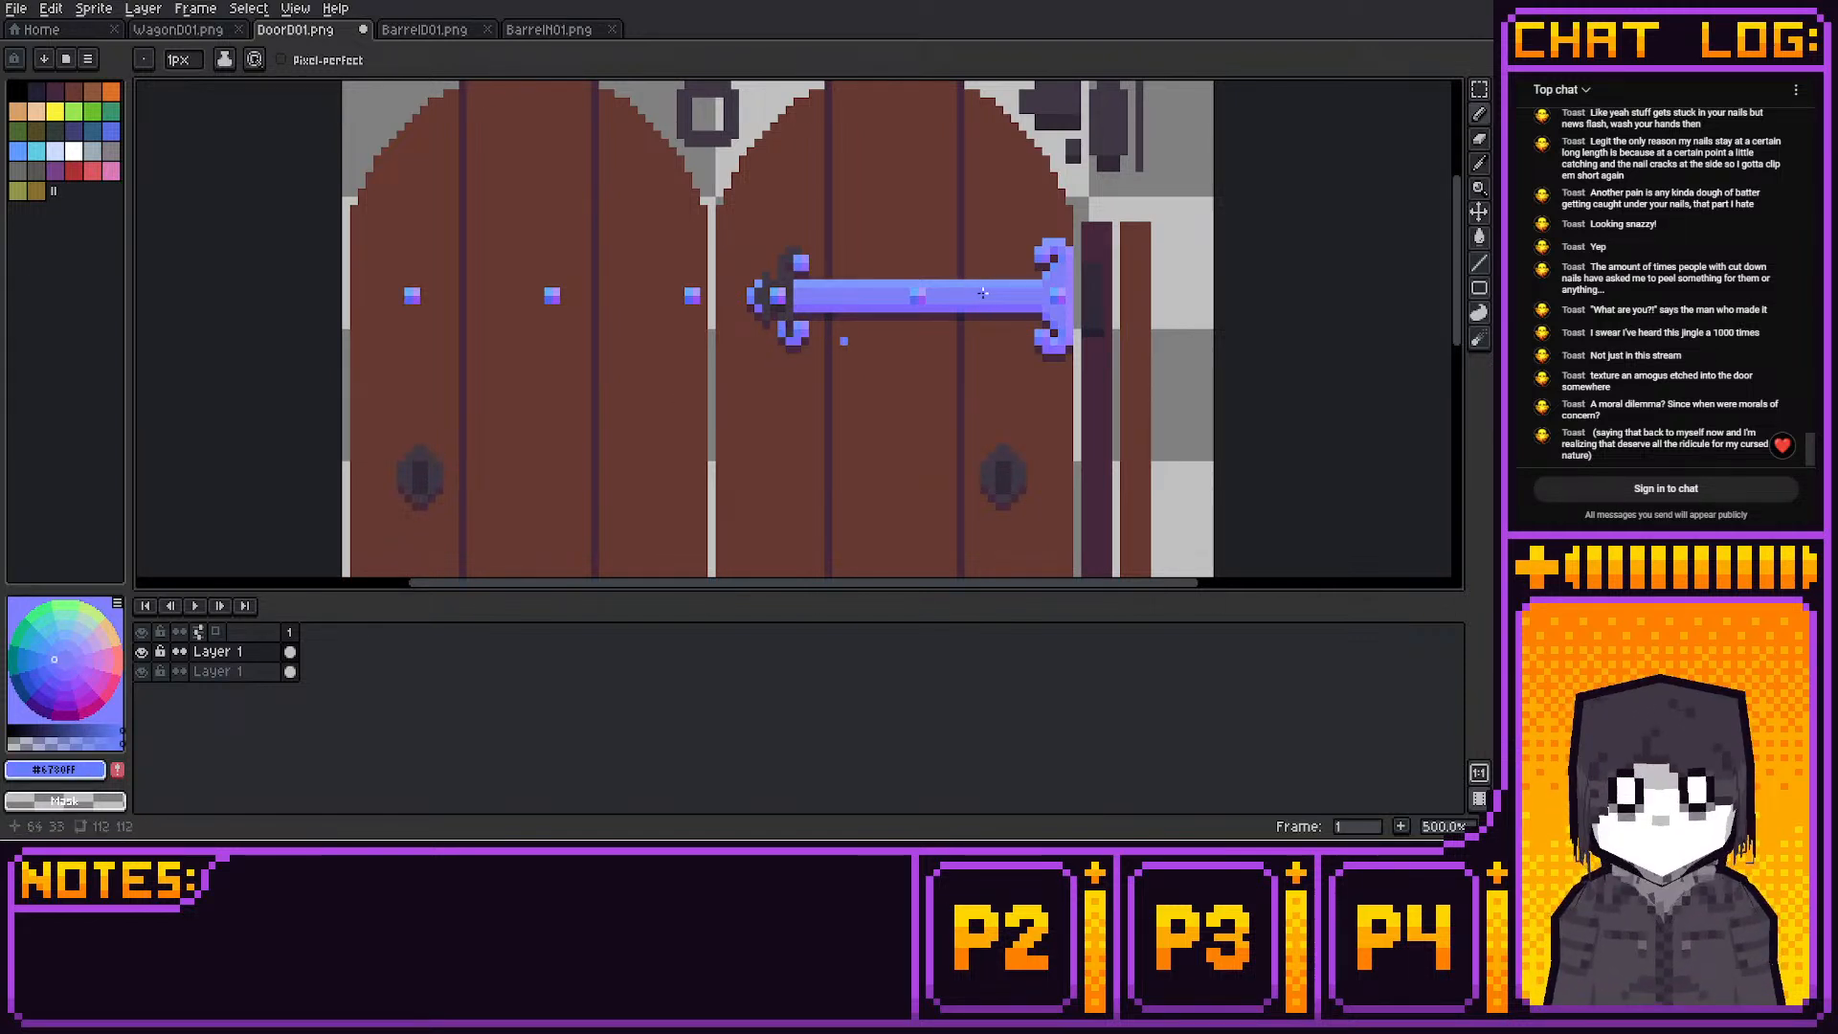
middle_click_drag(845, 337, 842, 332)
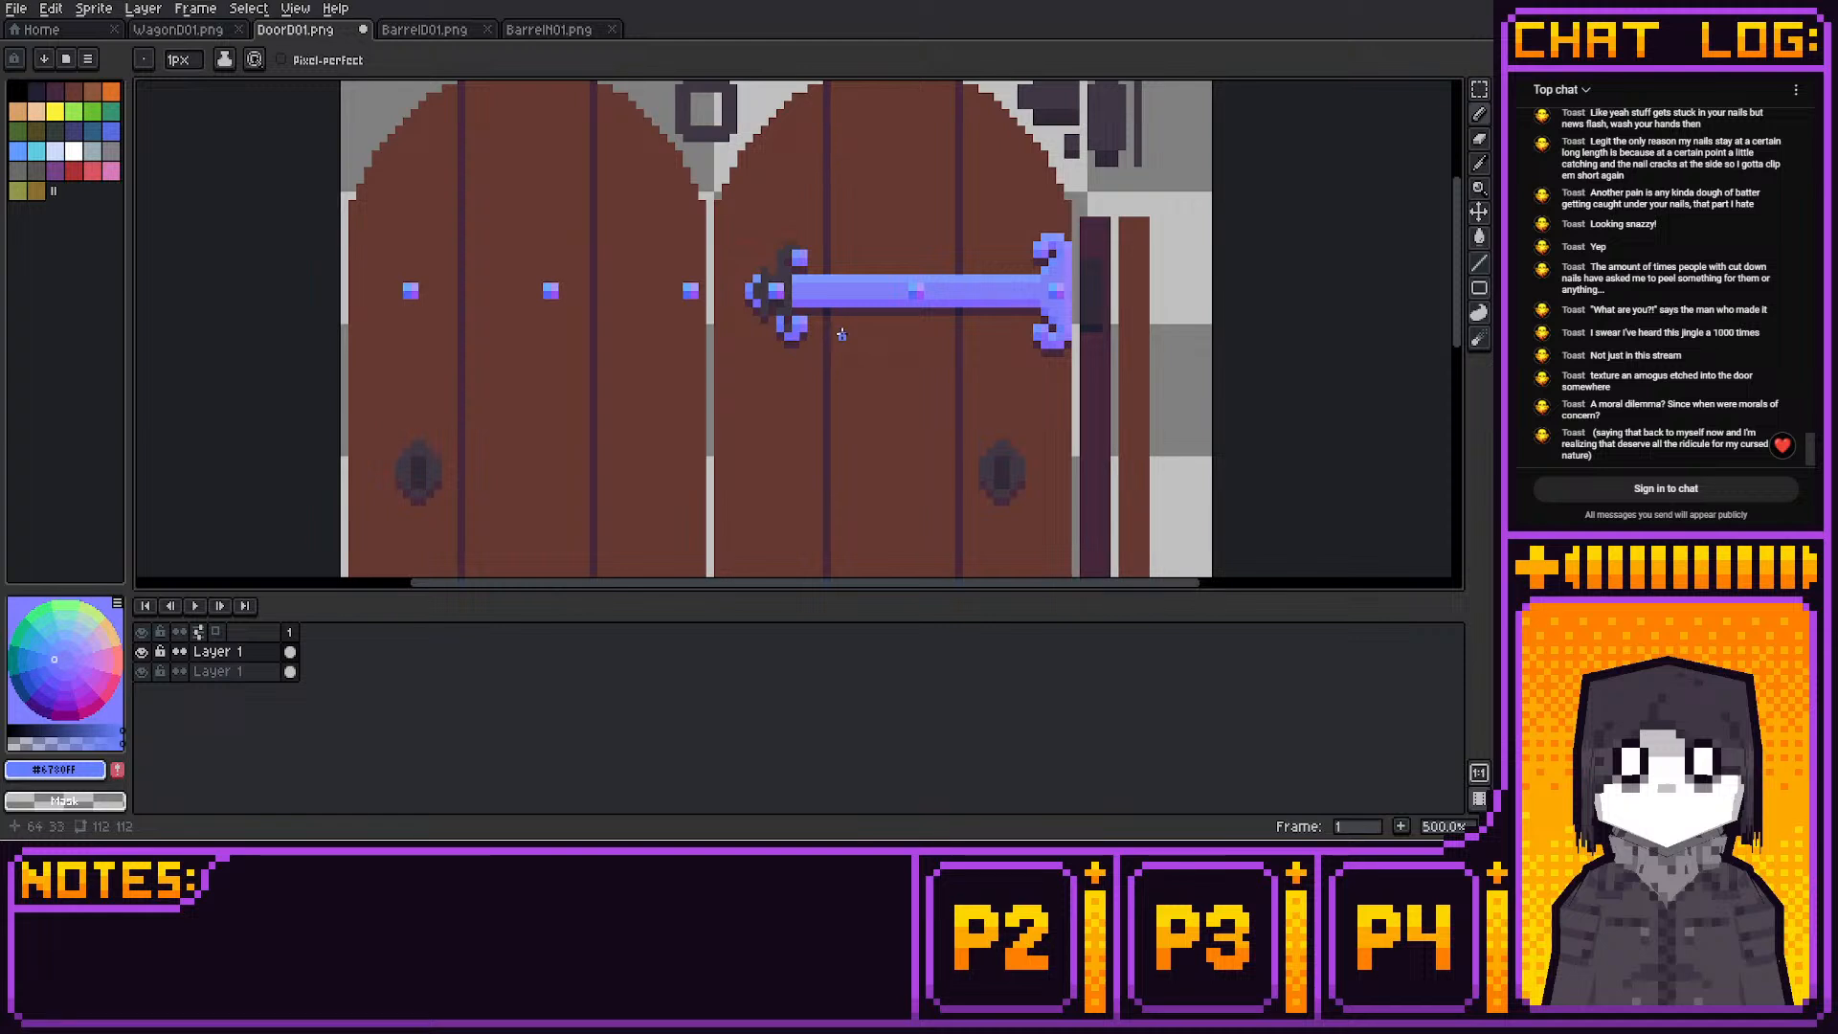
Shade the upper curl beside the strap's pointed tip with normal colours #8099ff, #8067ff, #7496ff, #6a8cff and #6780ff
left_click(65, 648)
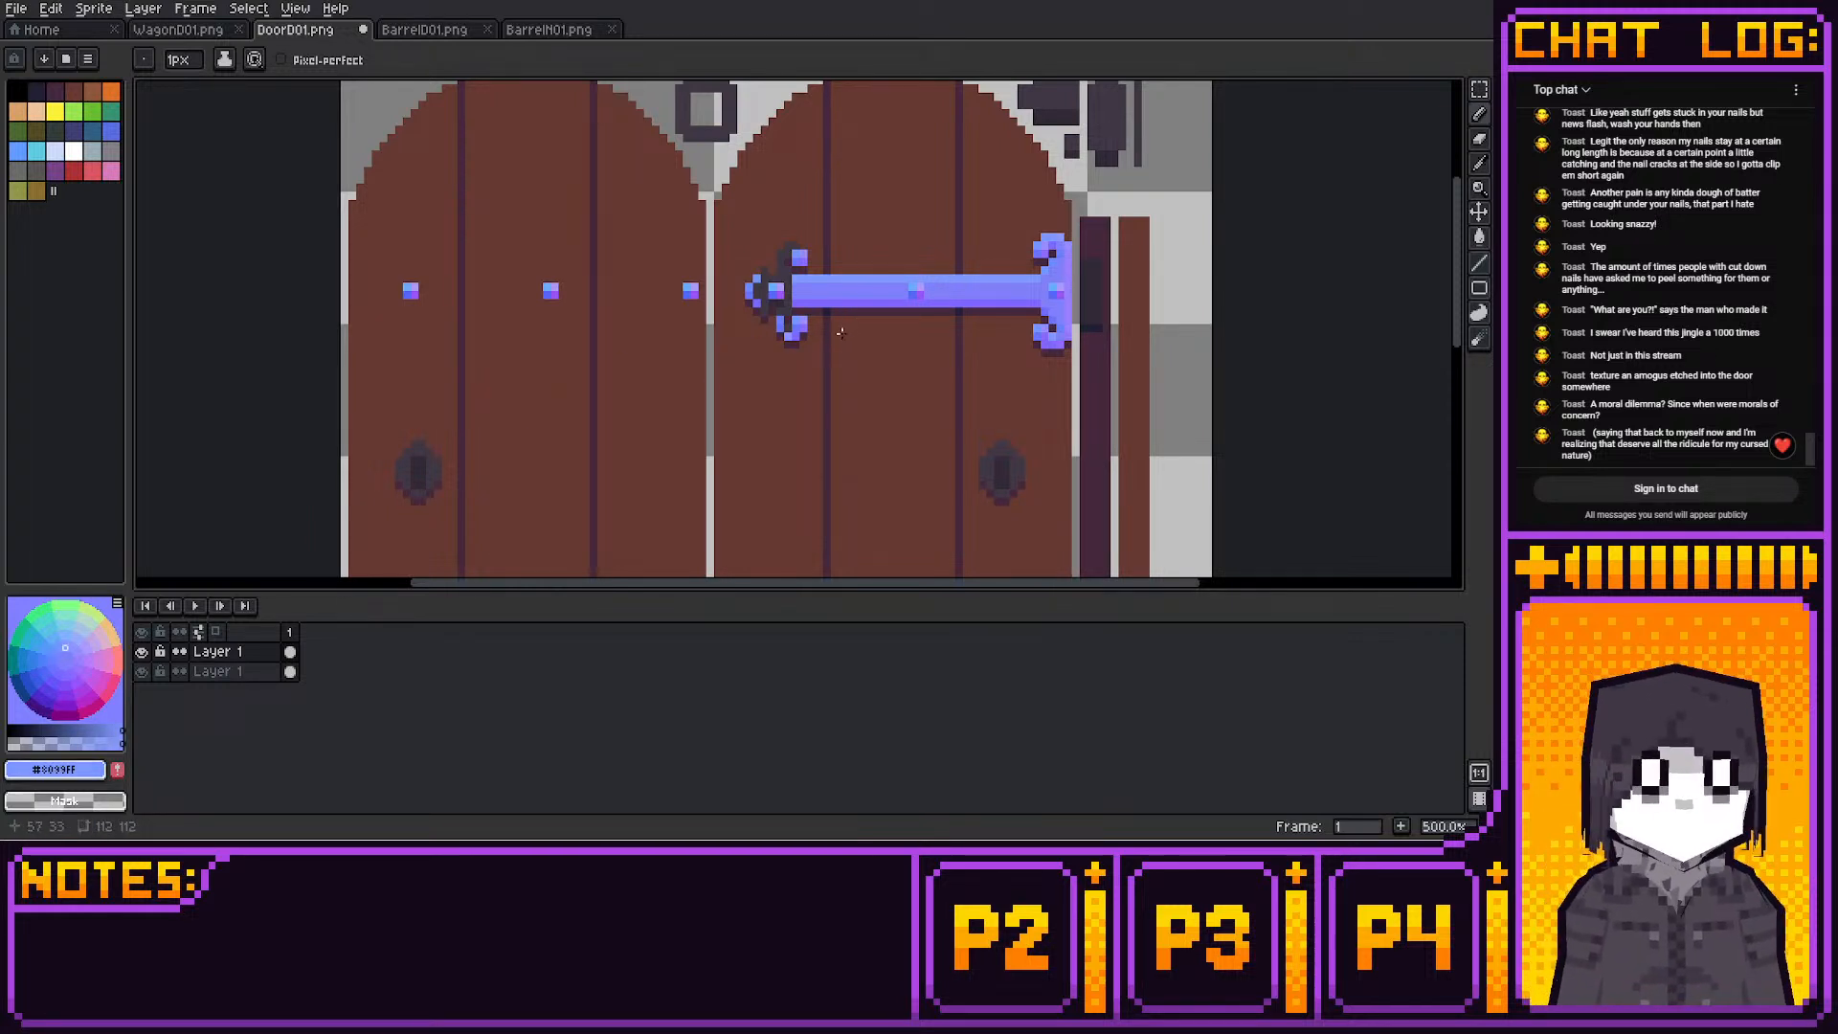
left_click(65, 670)
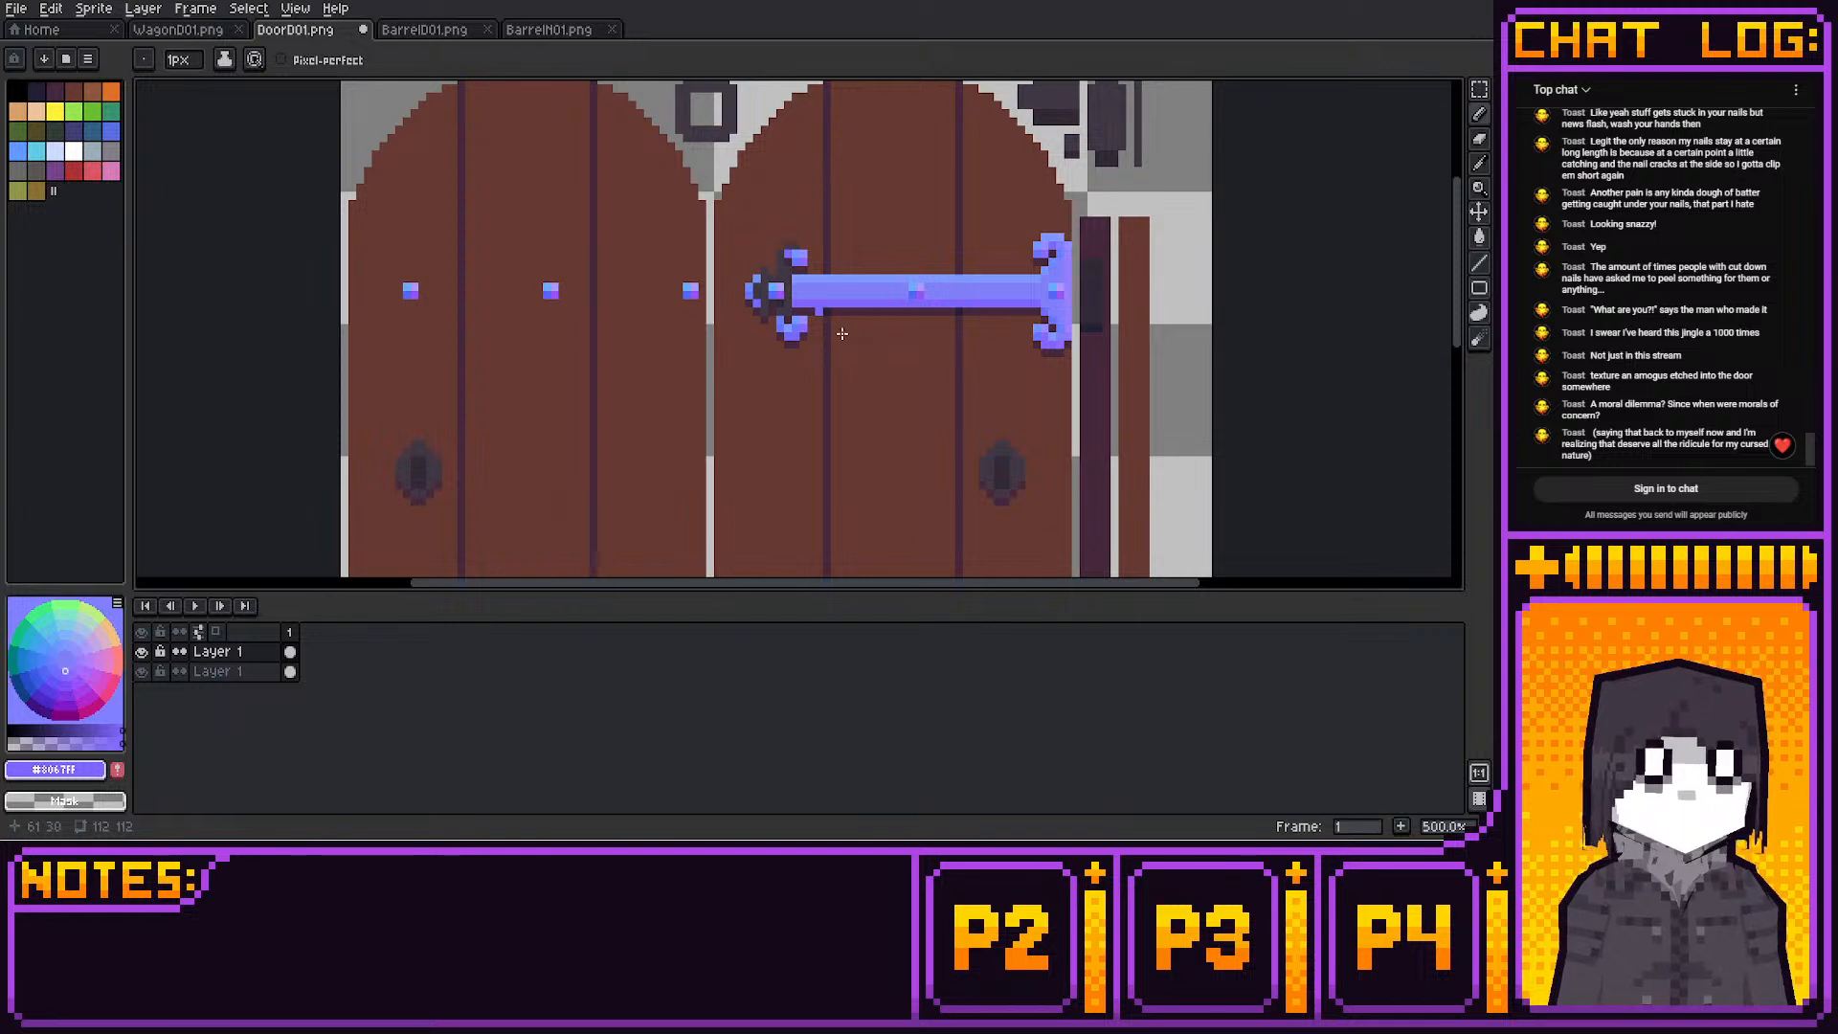
left_click(65, 648)
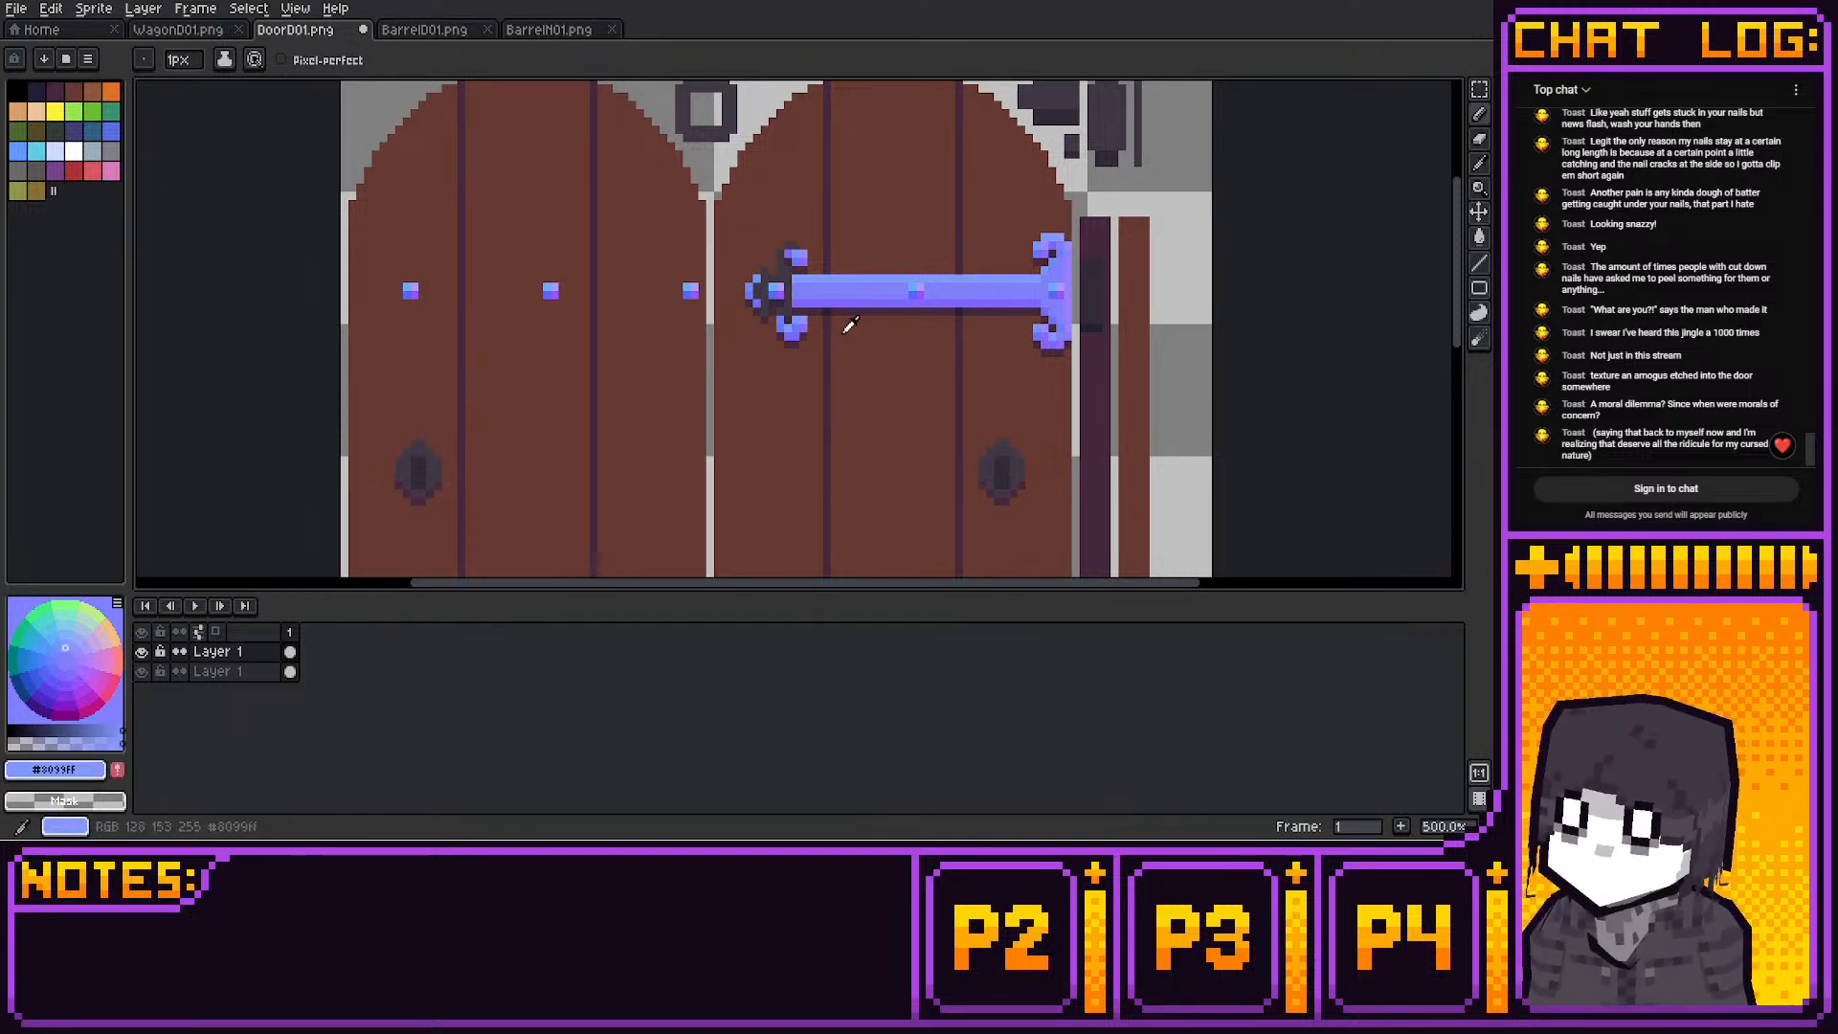
left_click(60, 649)
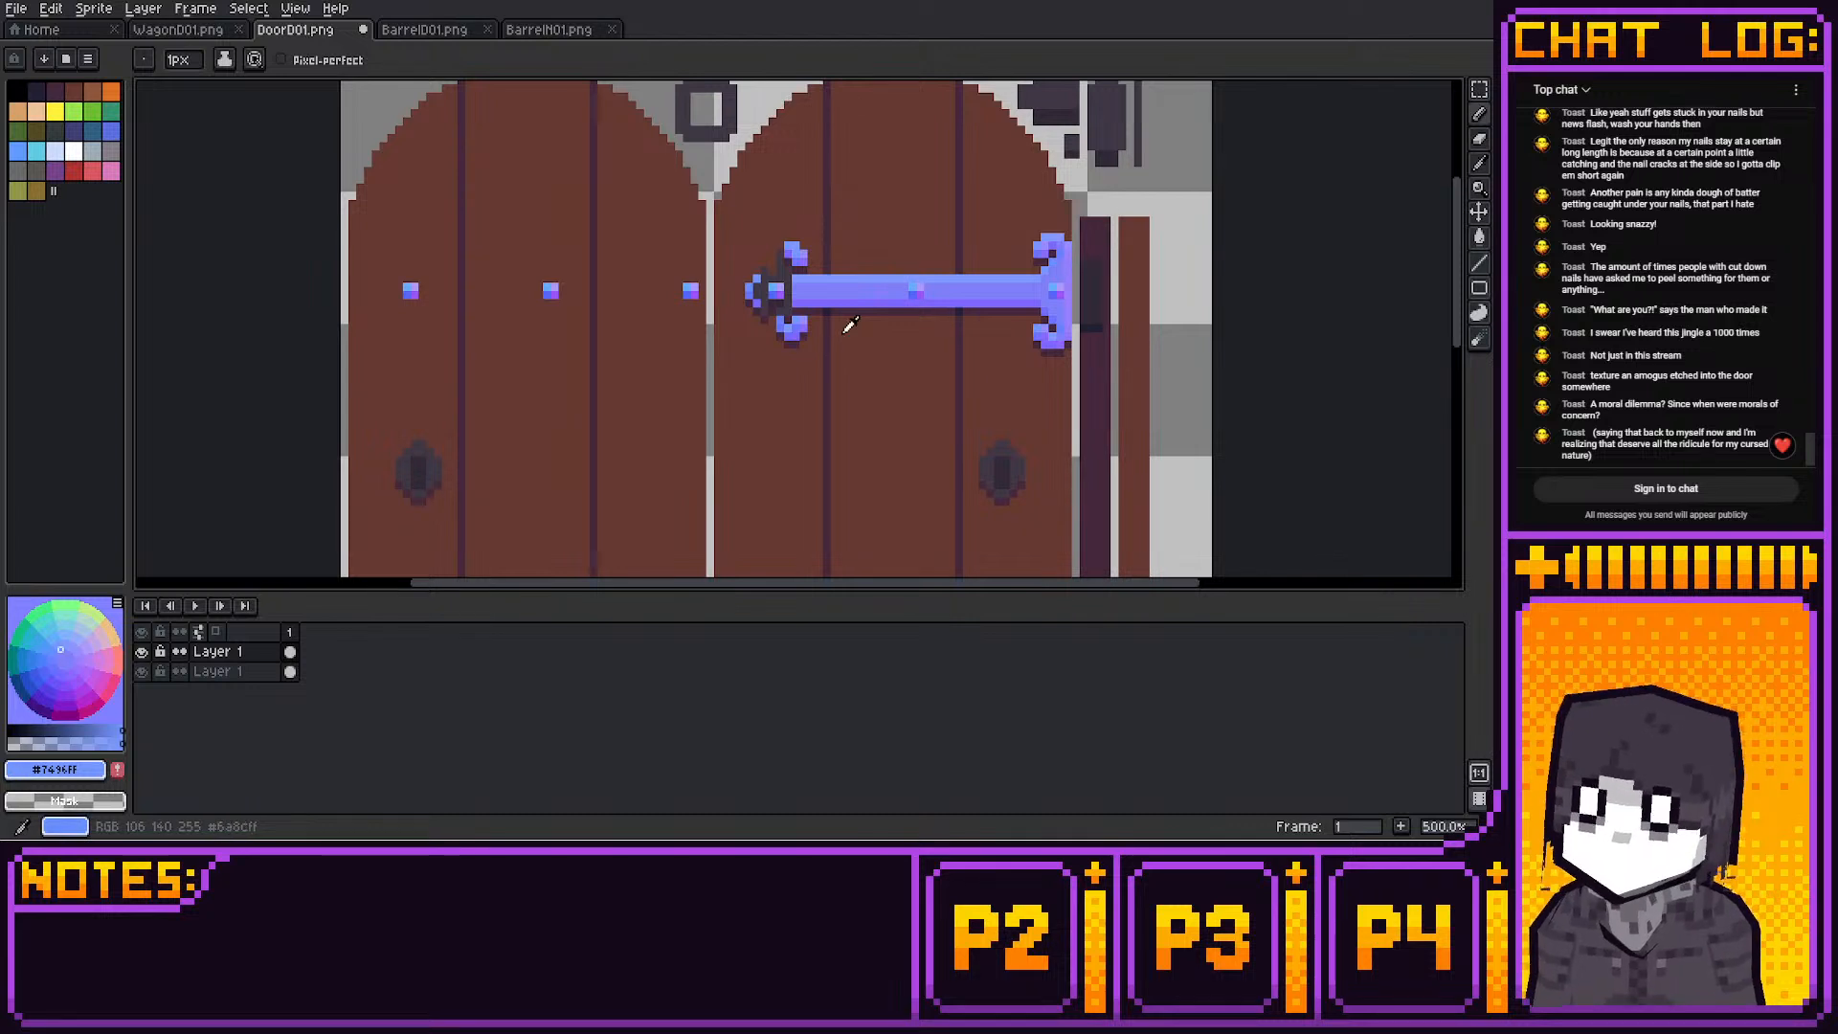
left_click(55, 653)
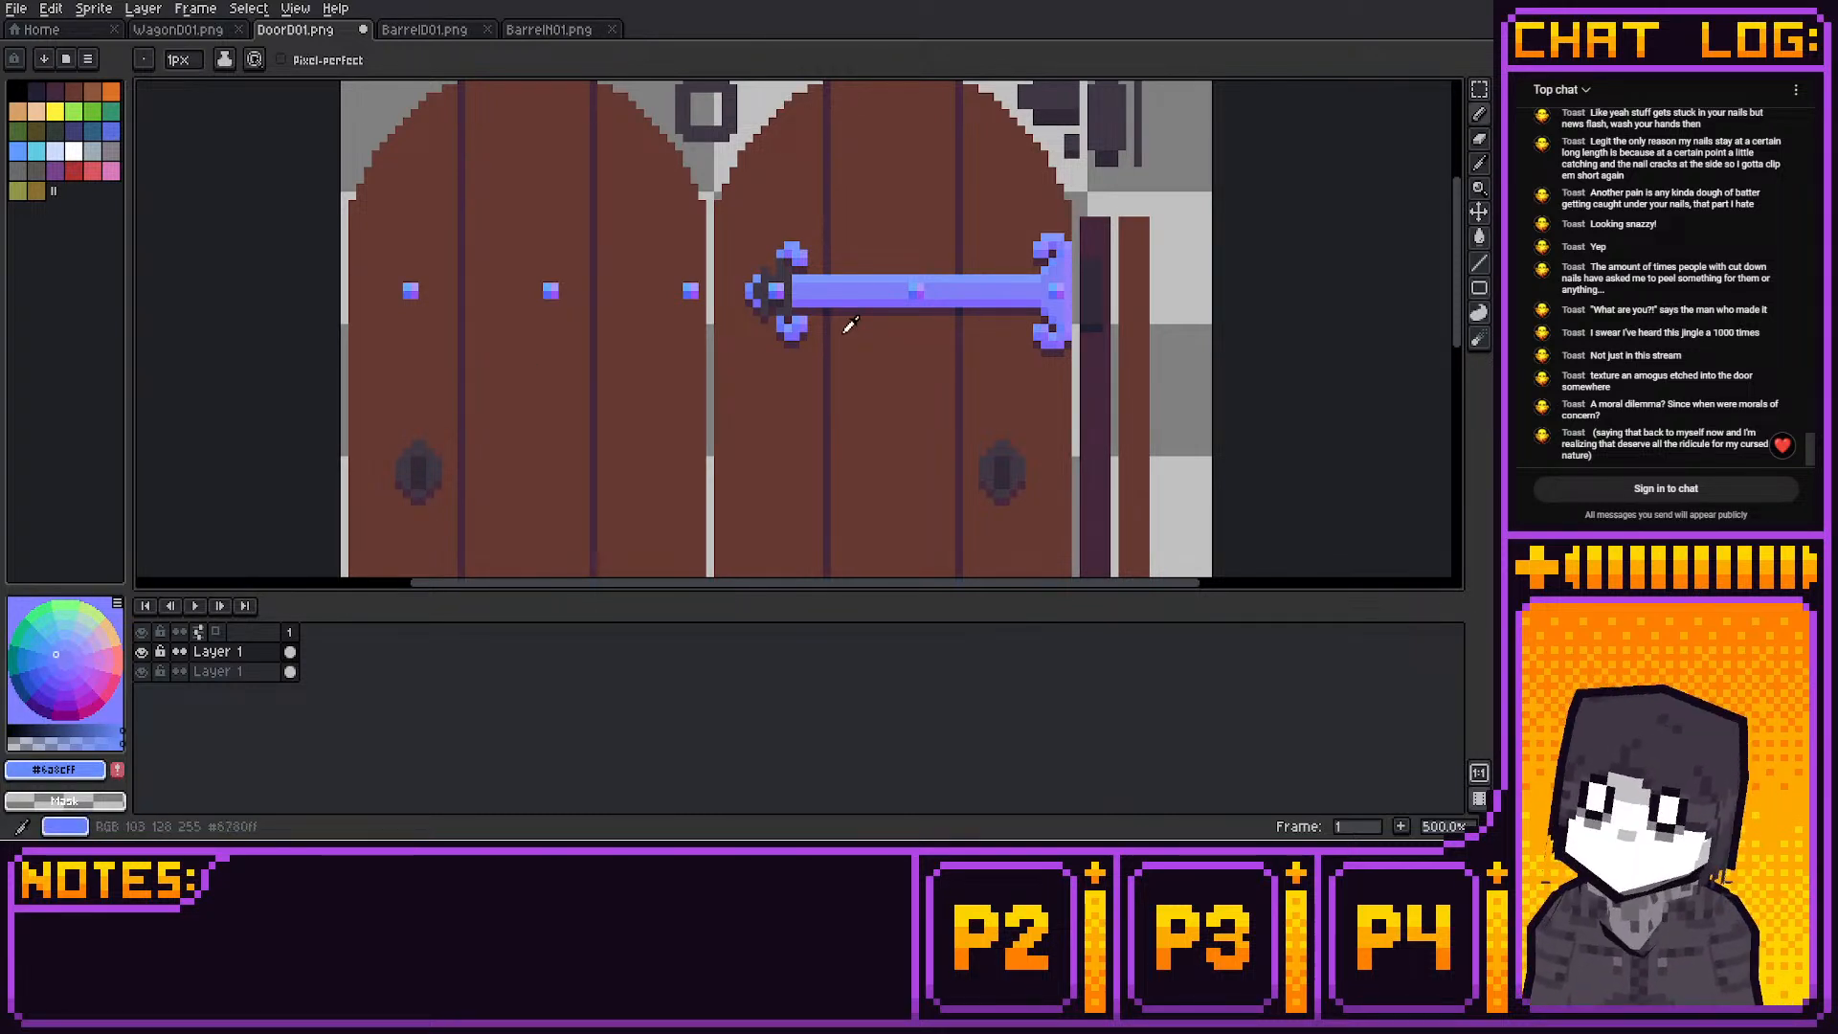
left_click(53, 659)
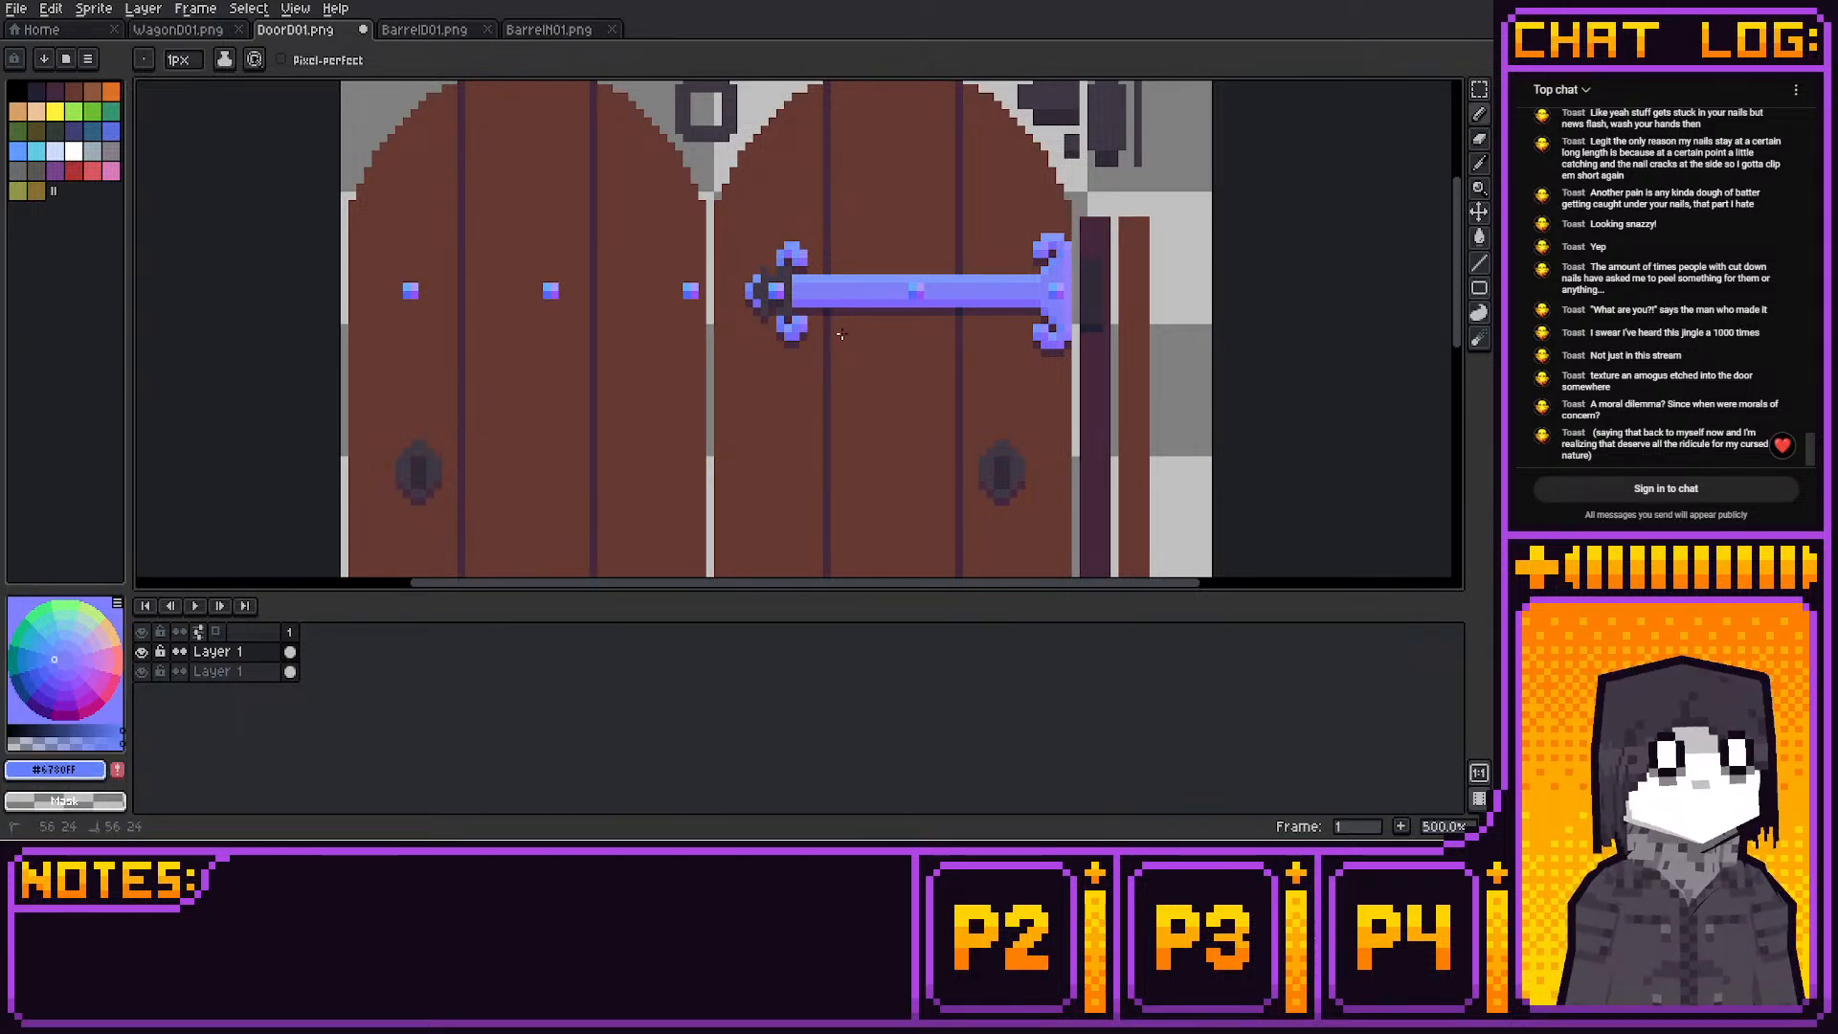
middle_click_drag(842, 334, 830, 316)
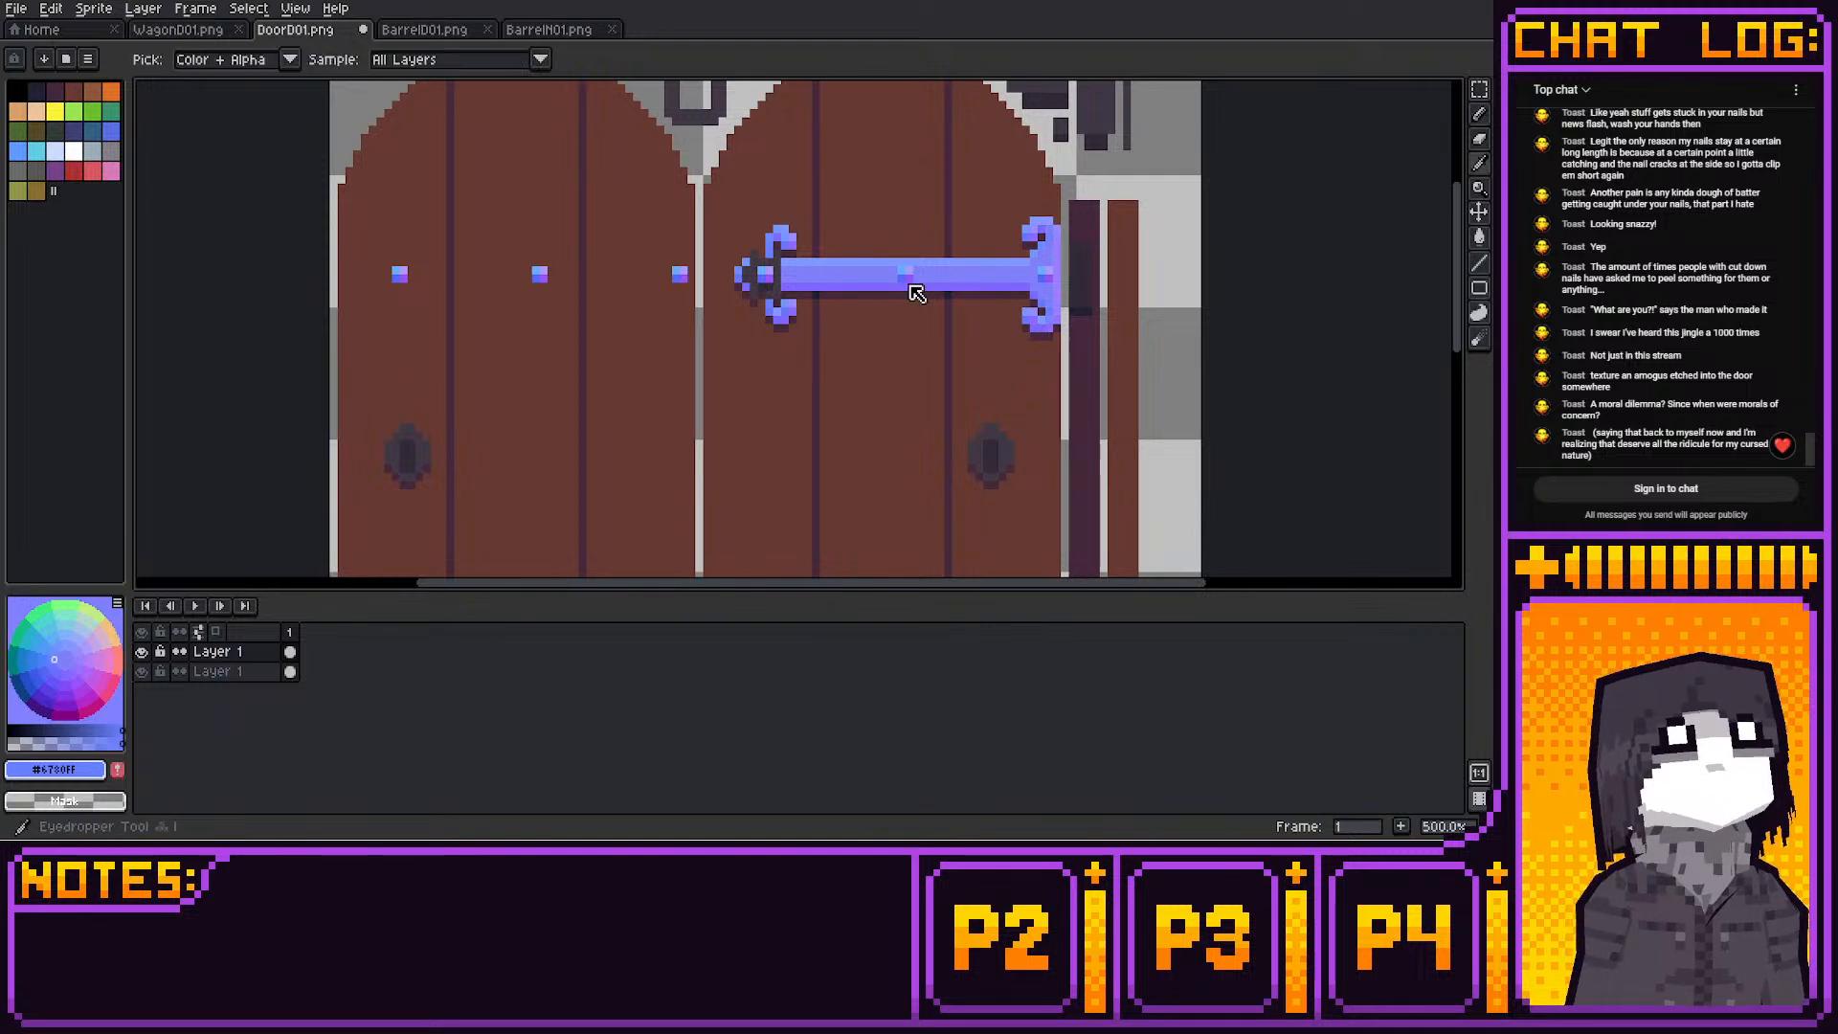
Fill the vertical crosspiece between the two left curls using normal colours #8099ff, #968cff, #9674ff and flat #8080f9
left_click(909, 285, "alt")
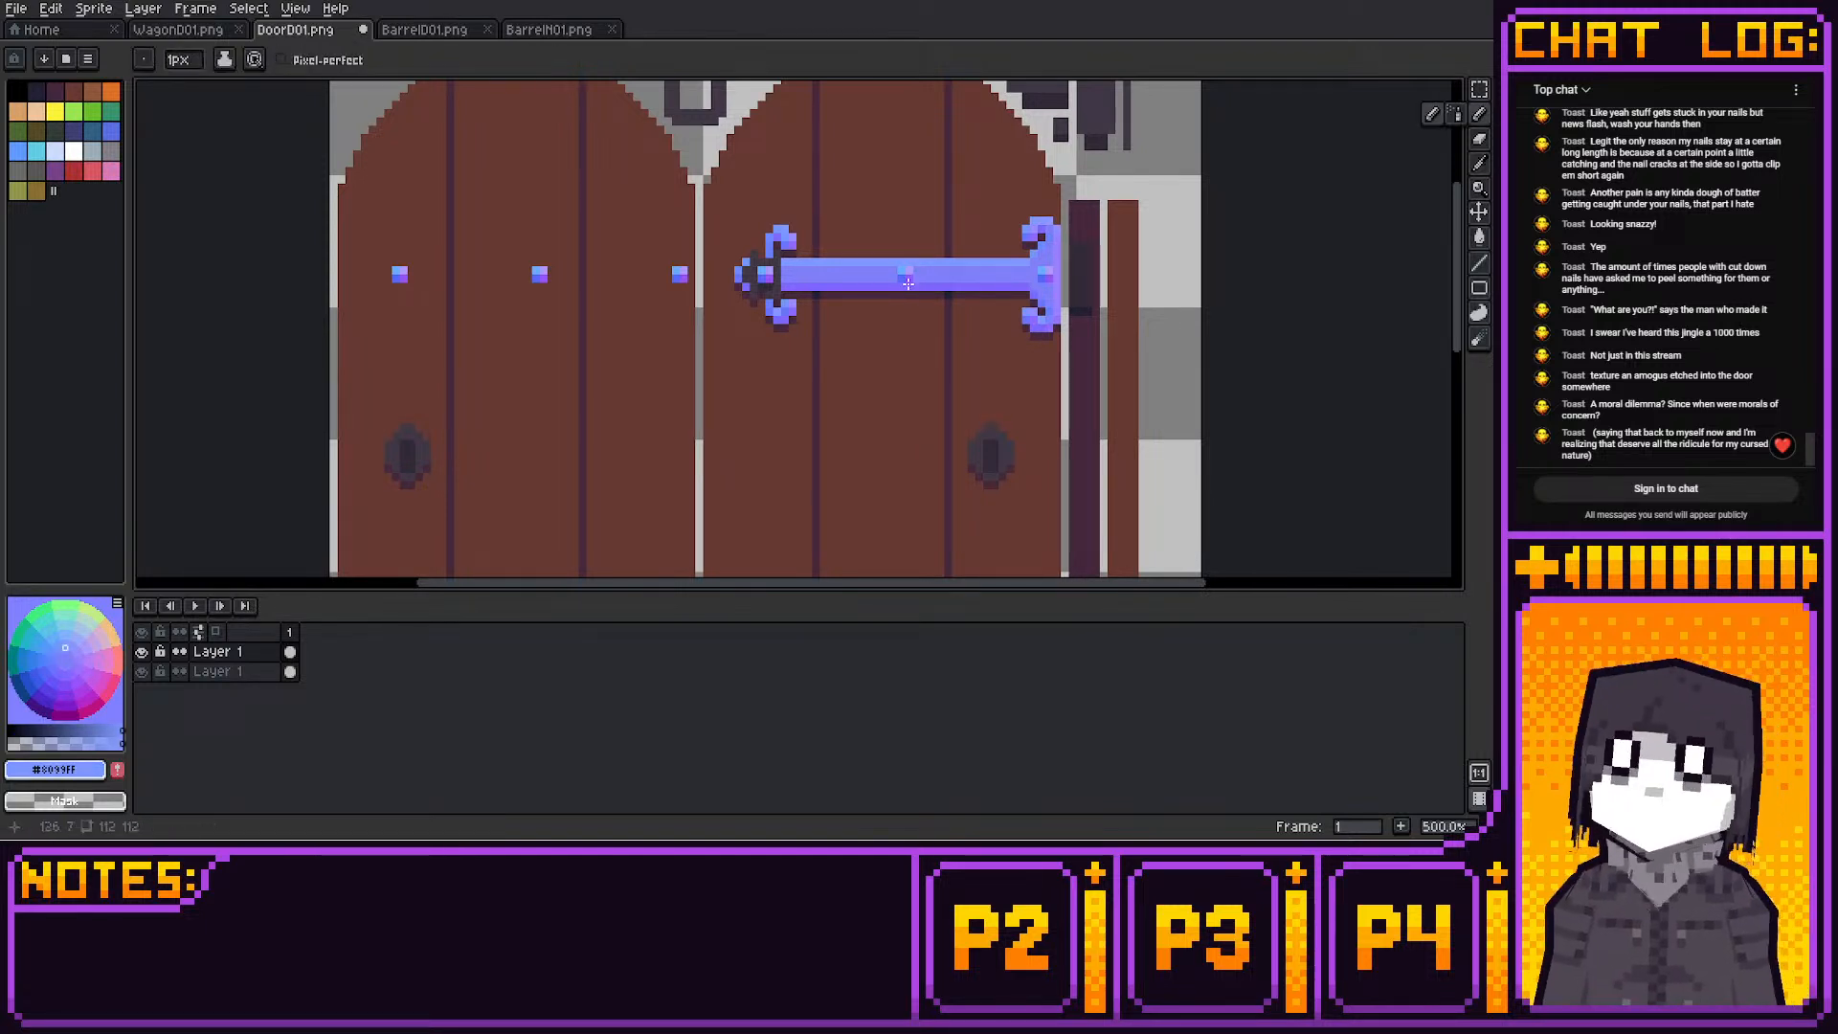
key("b")
left_click(909, 280, "alt")
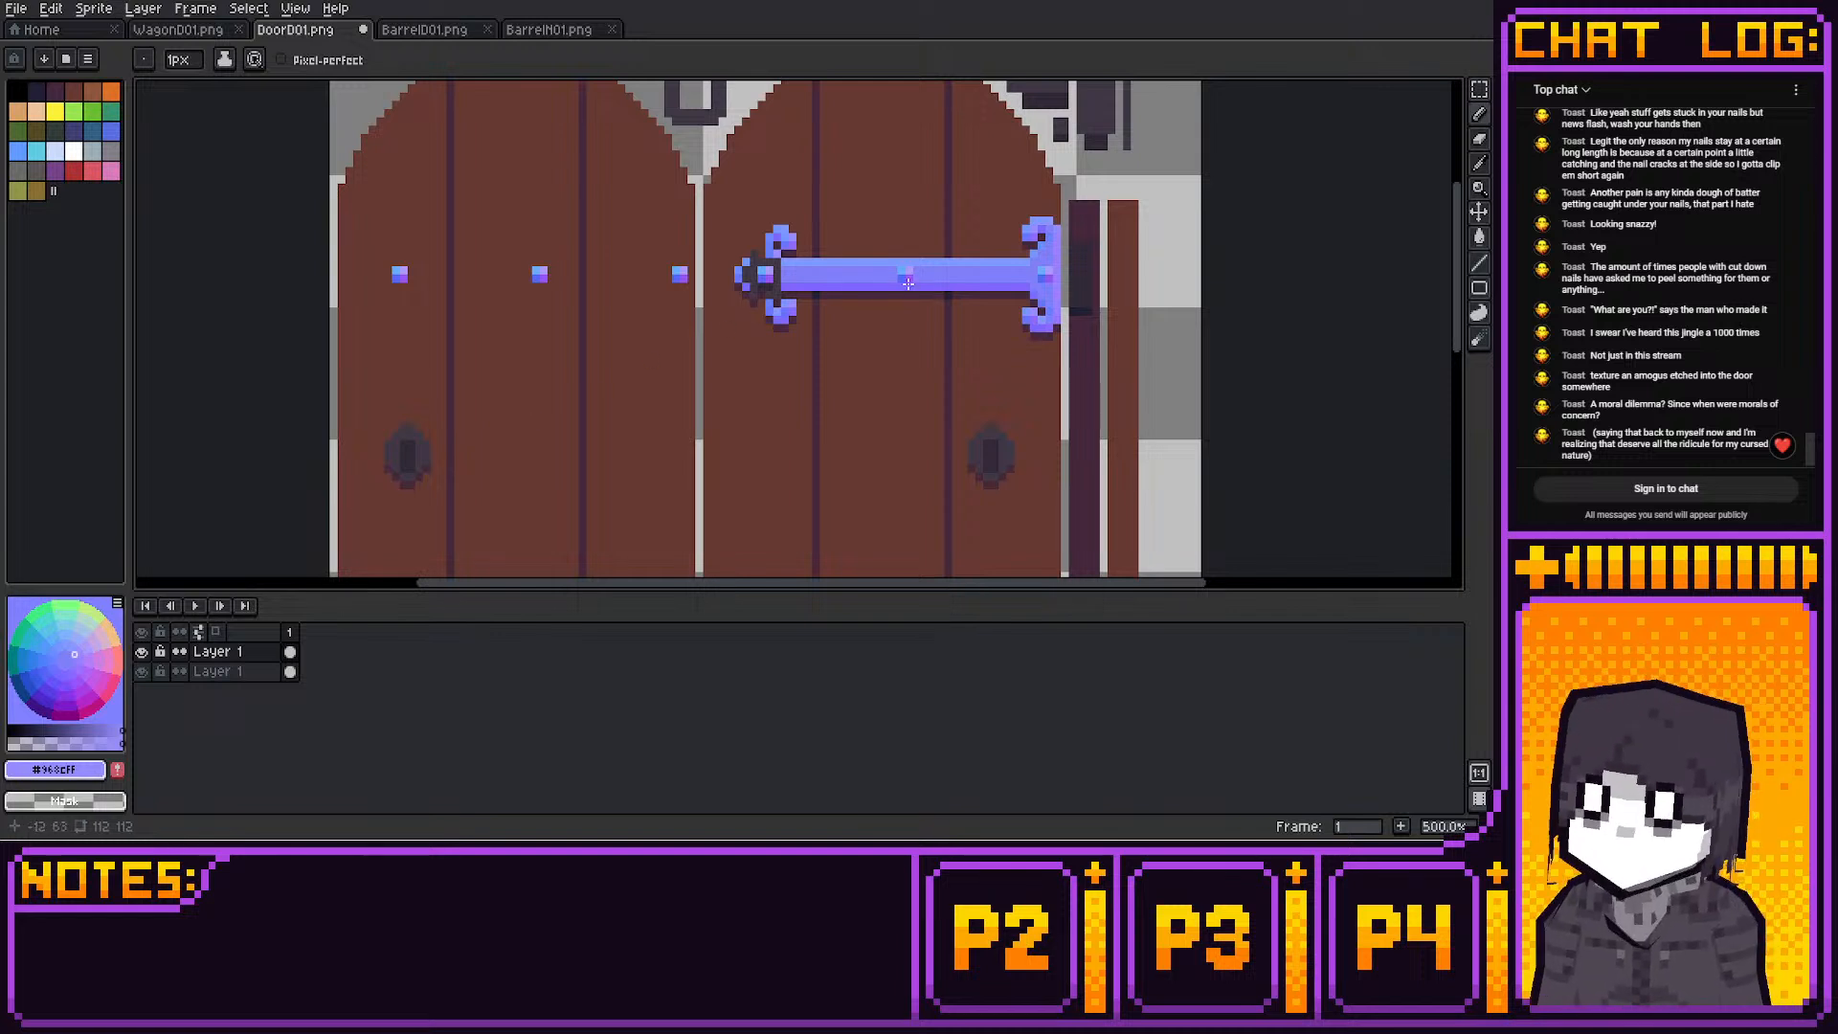
left_click(910, 281, "alt")
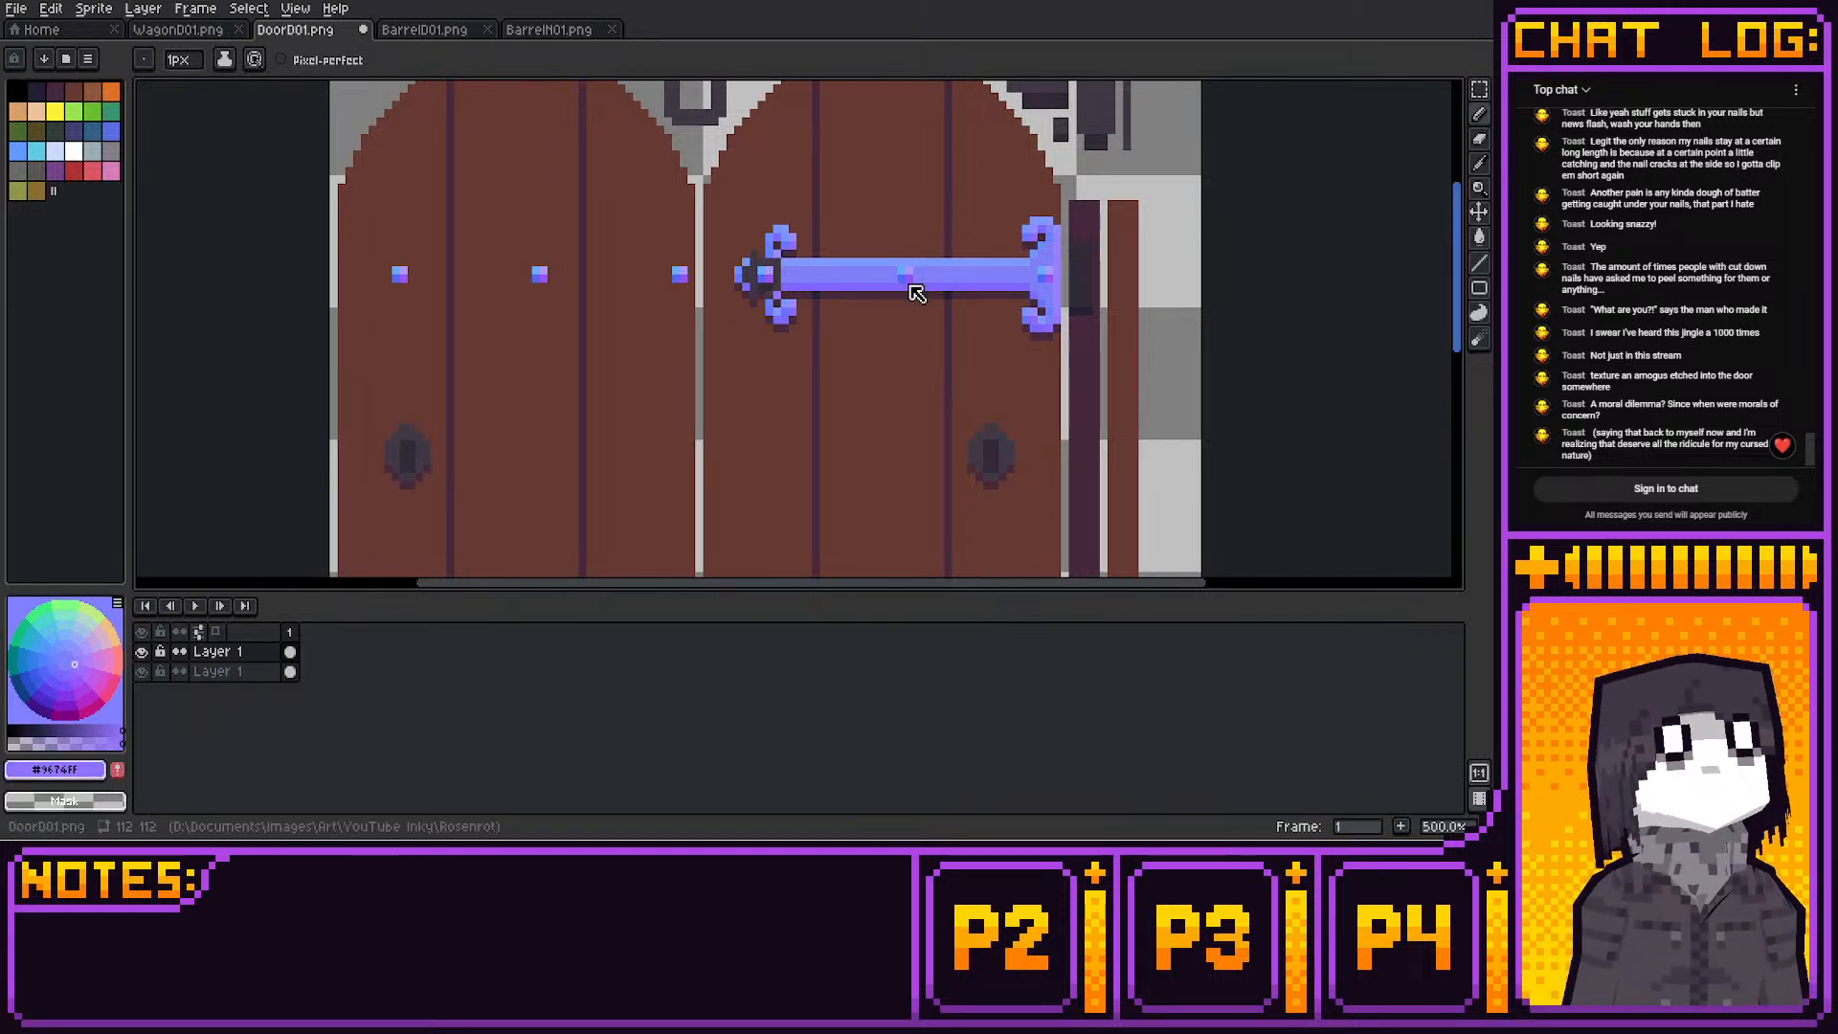
left_click(910, 279, "alt")
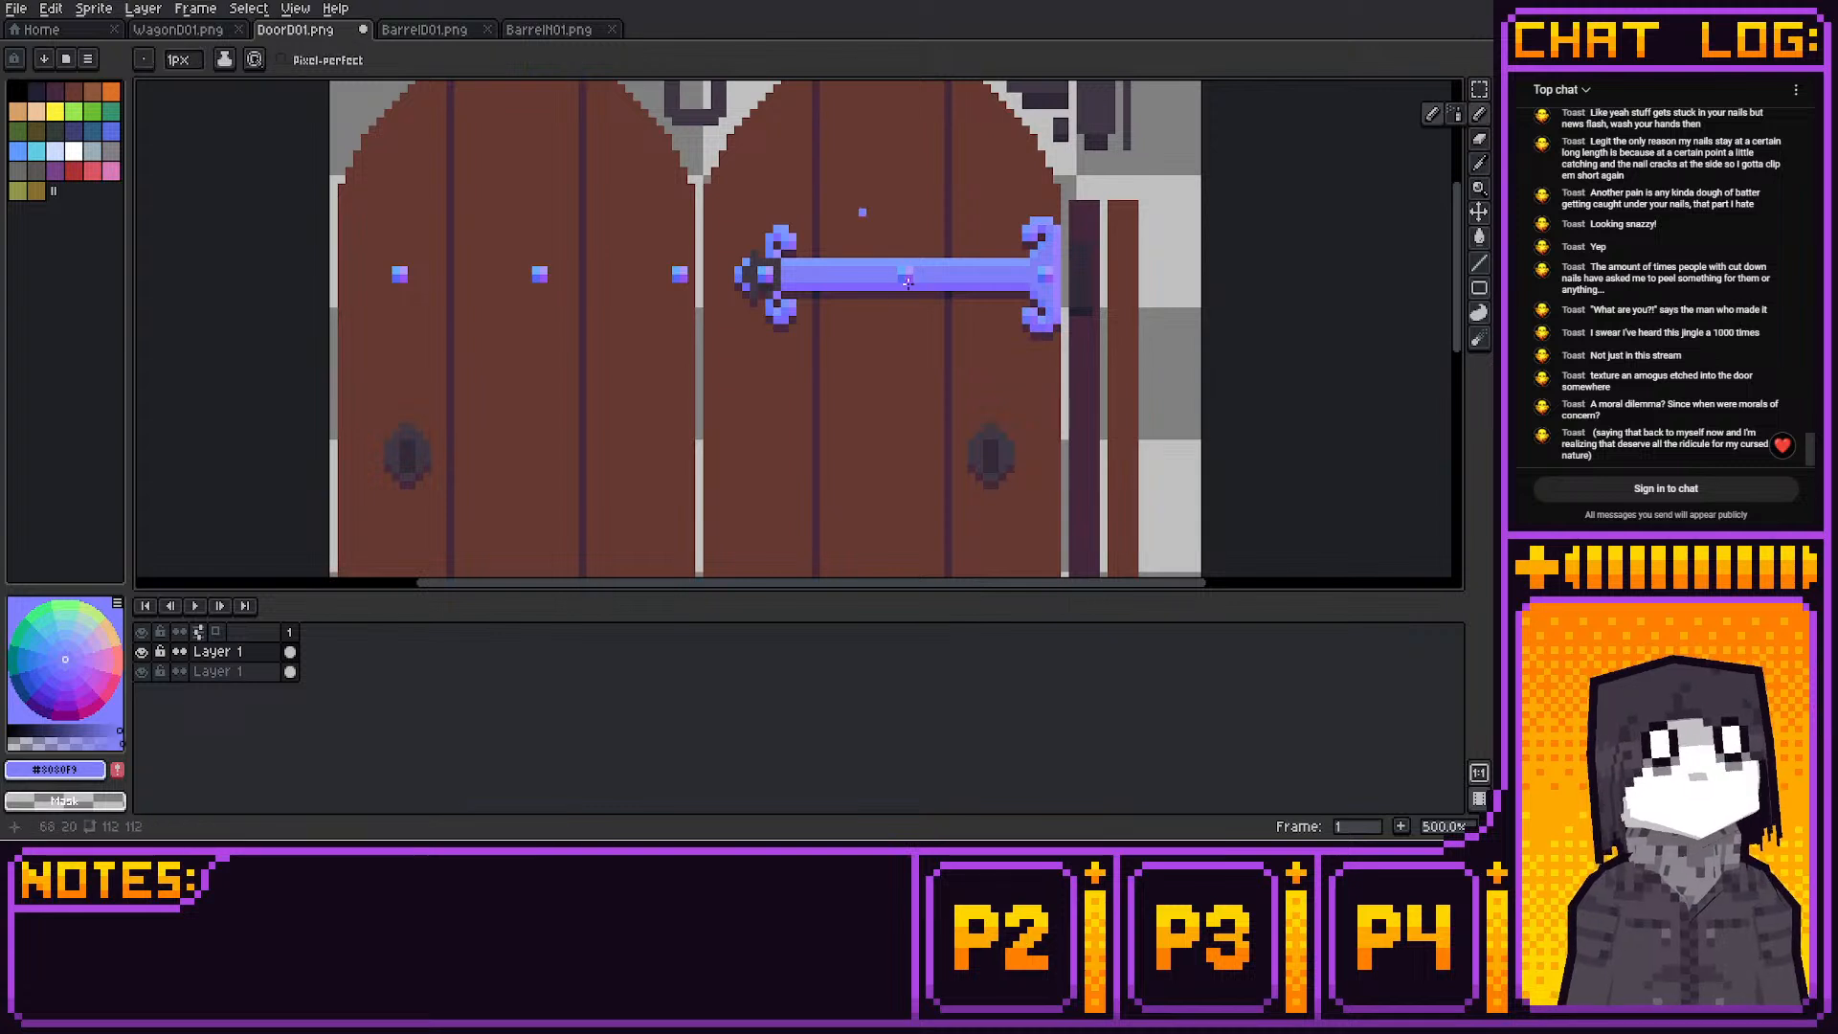
key("b")
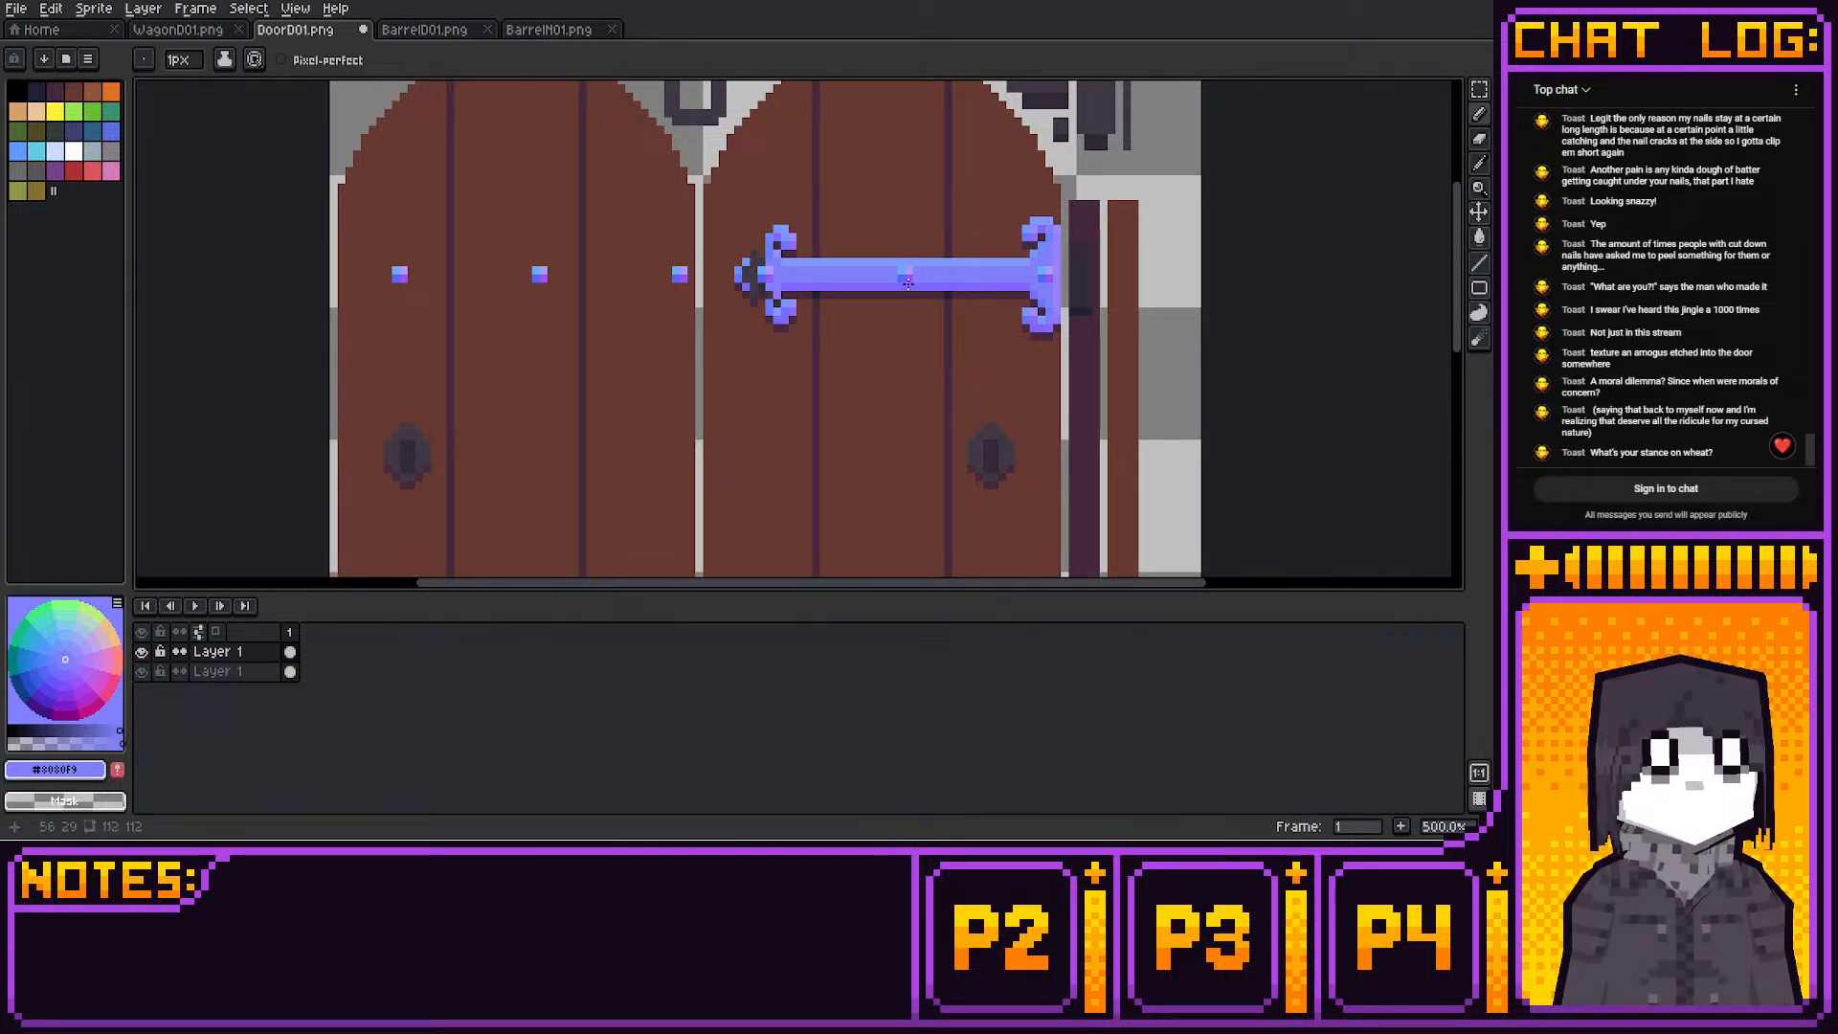
Paint the edges of the hinge's pointed left tip with normal colours #7496ff, #8c96ff and #9674ff
key("i")
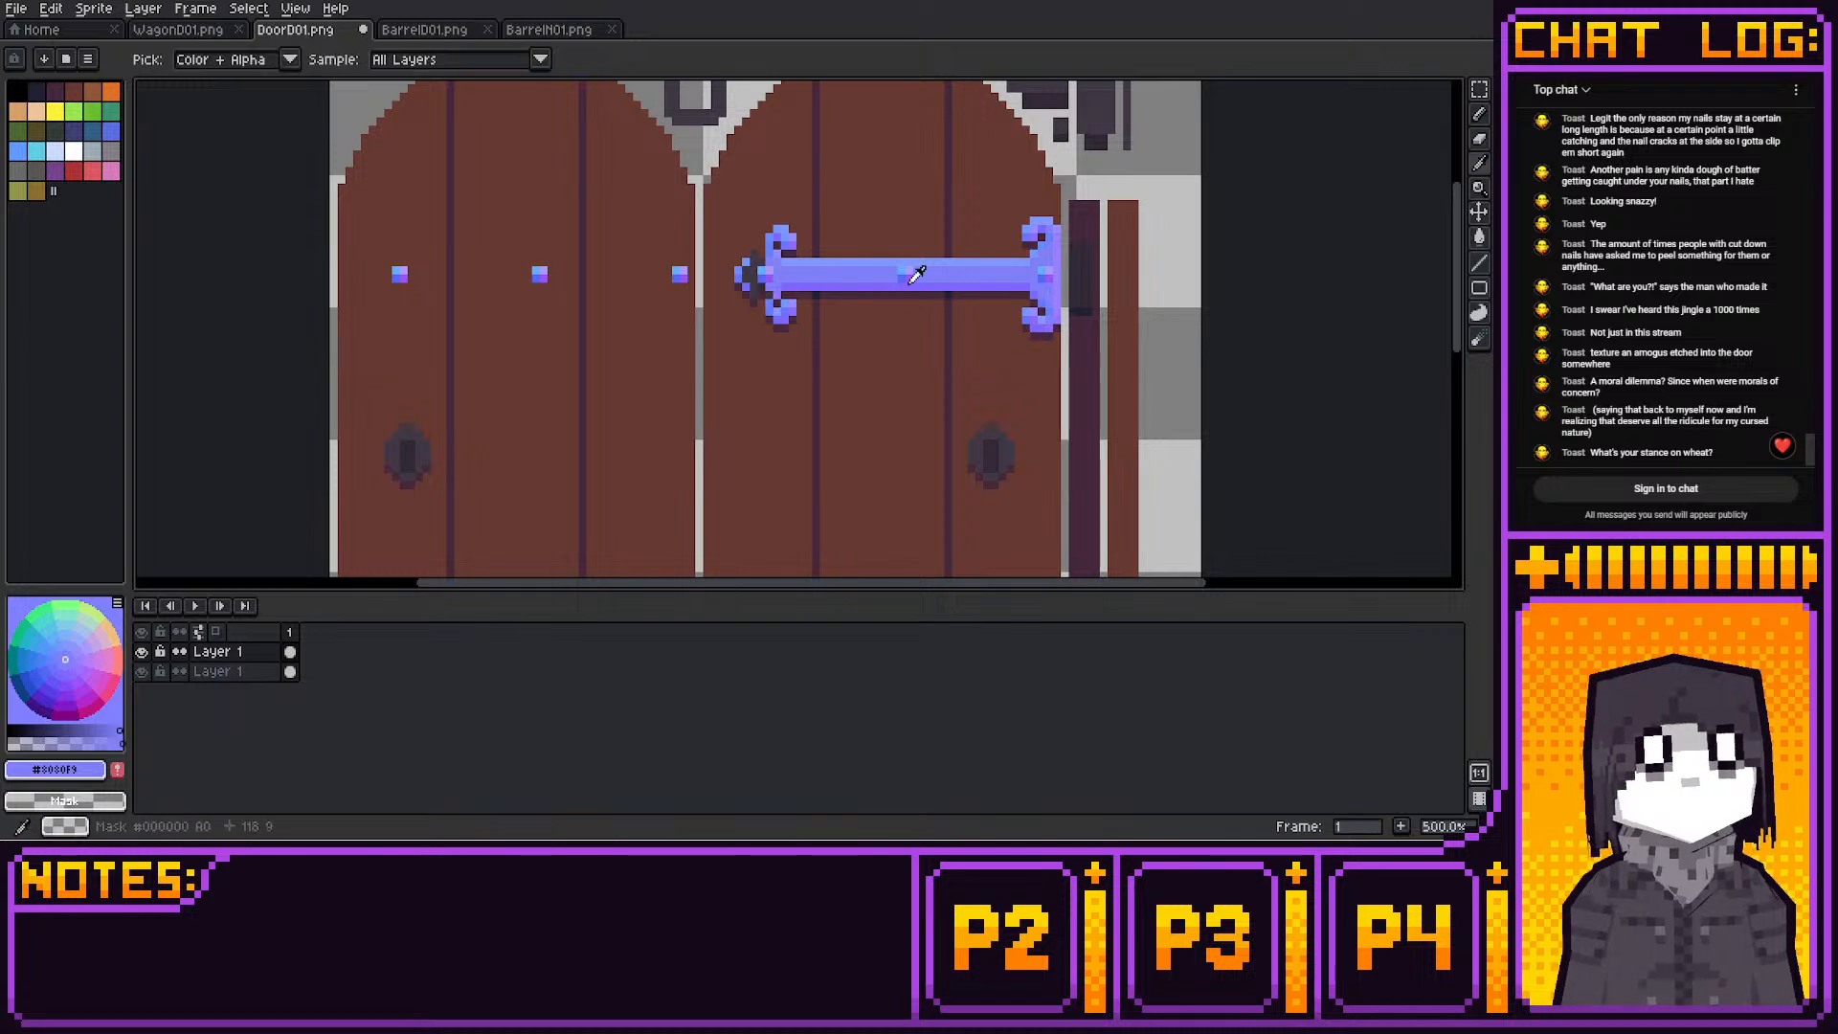
left_click(916, 275)
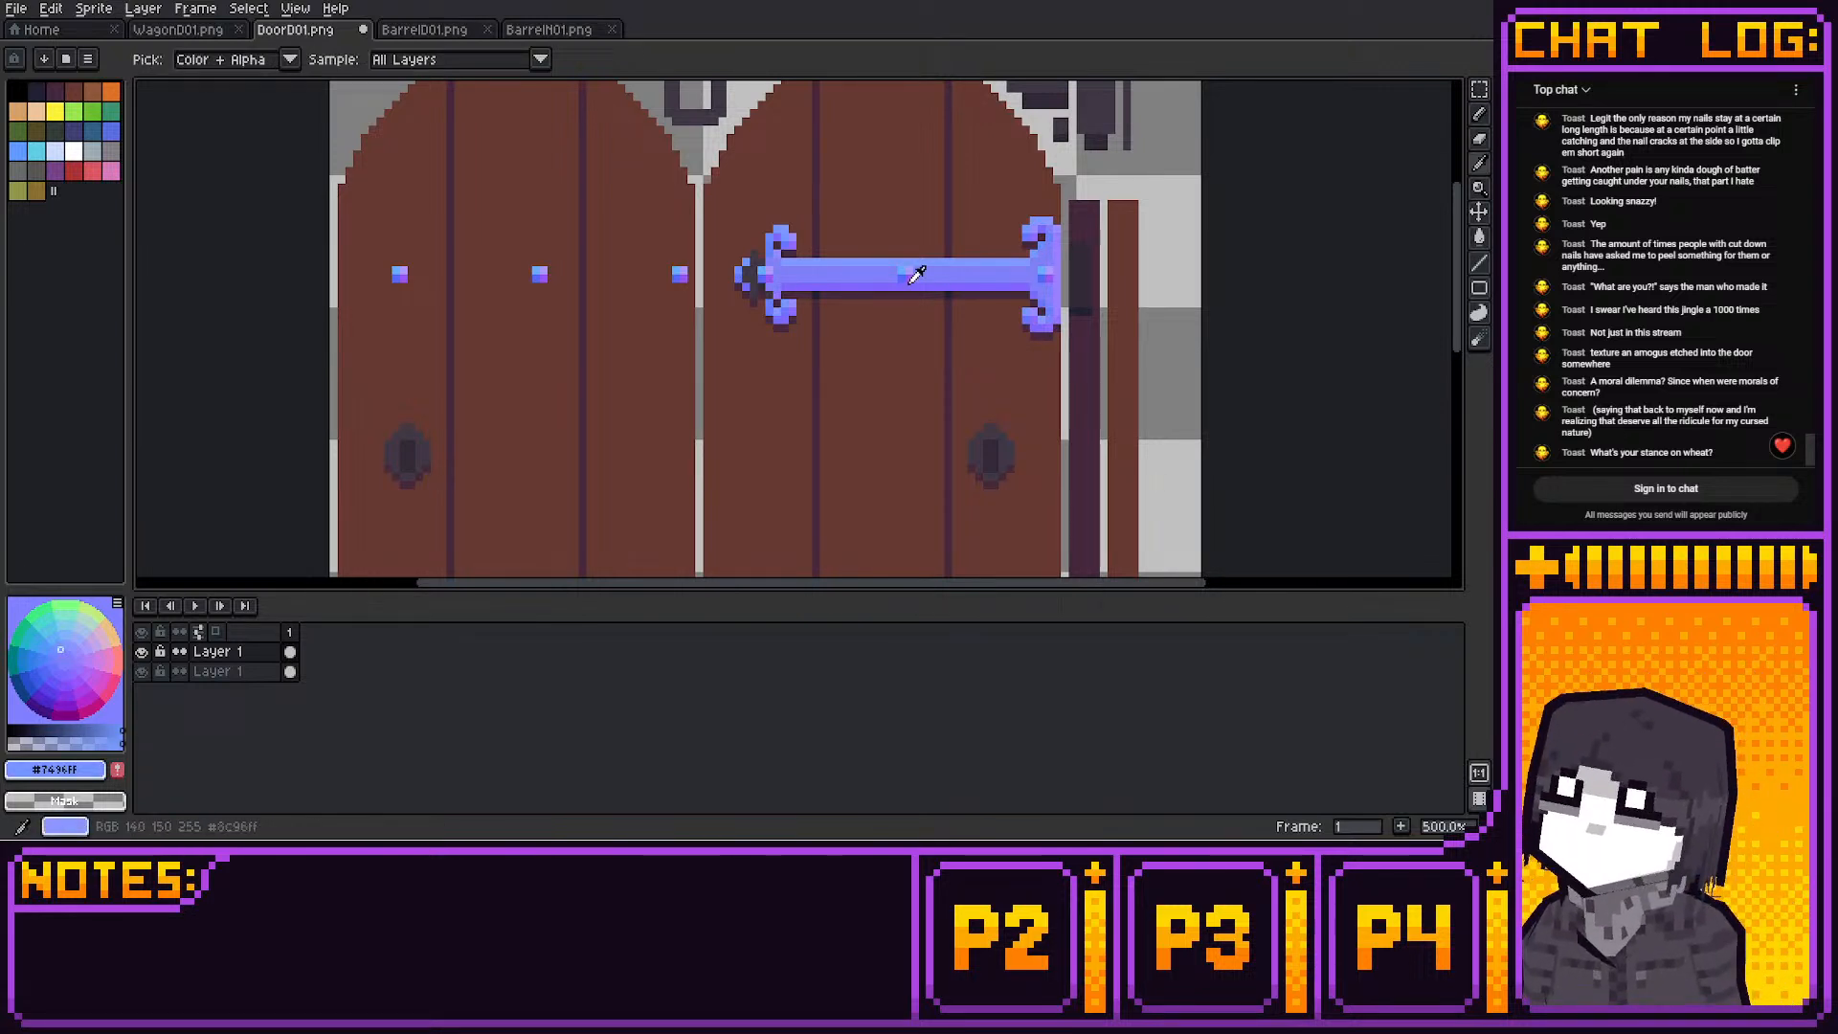
left_click(916, 275)
key("b")
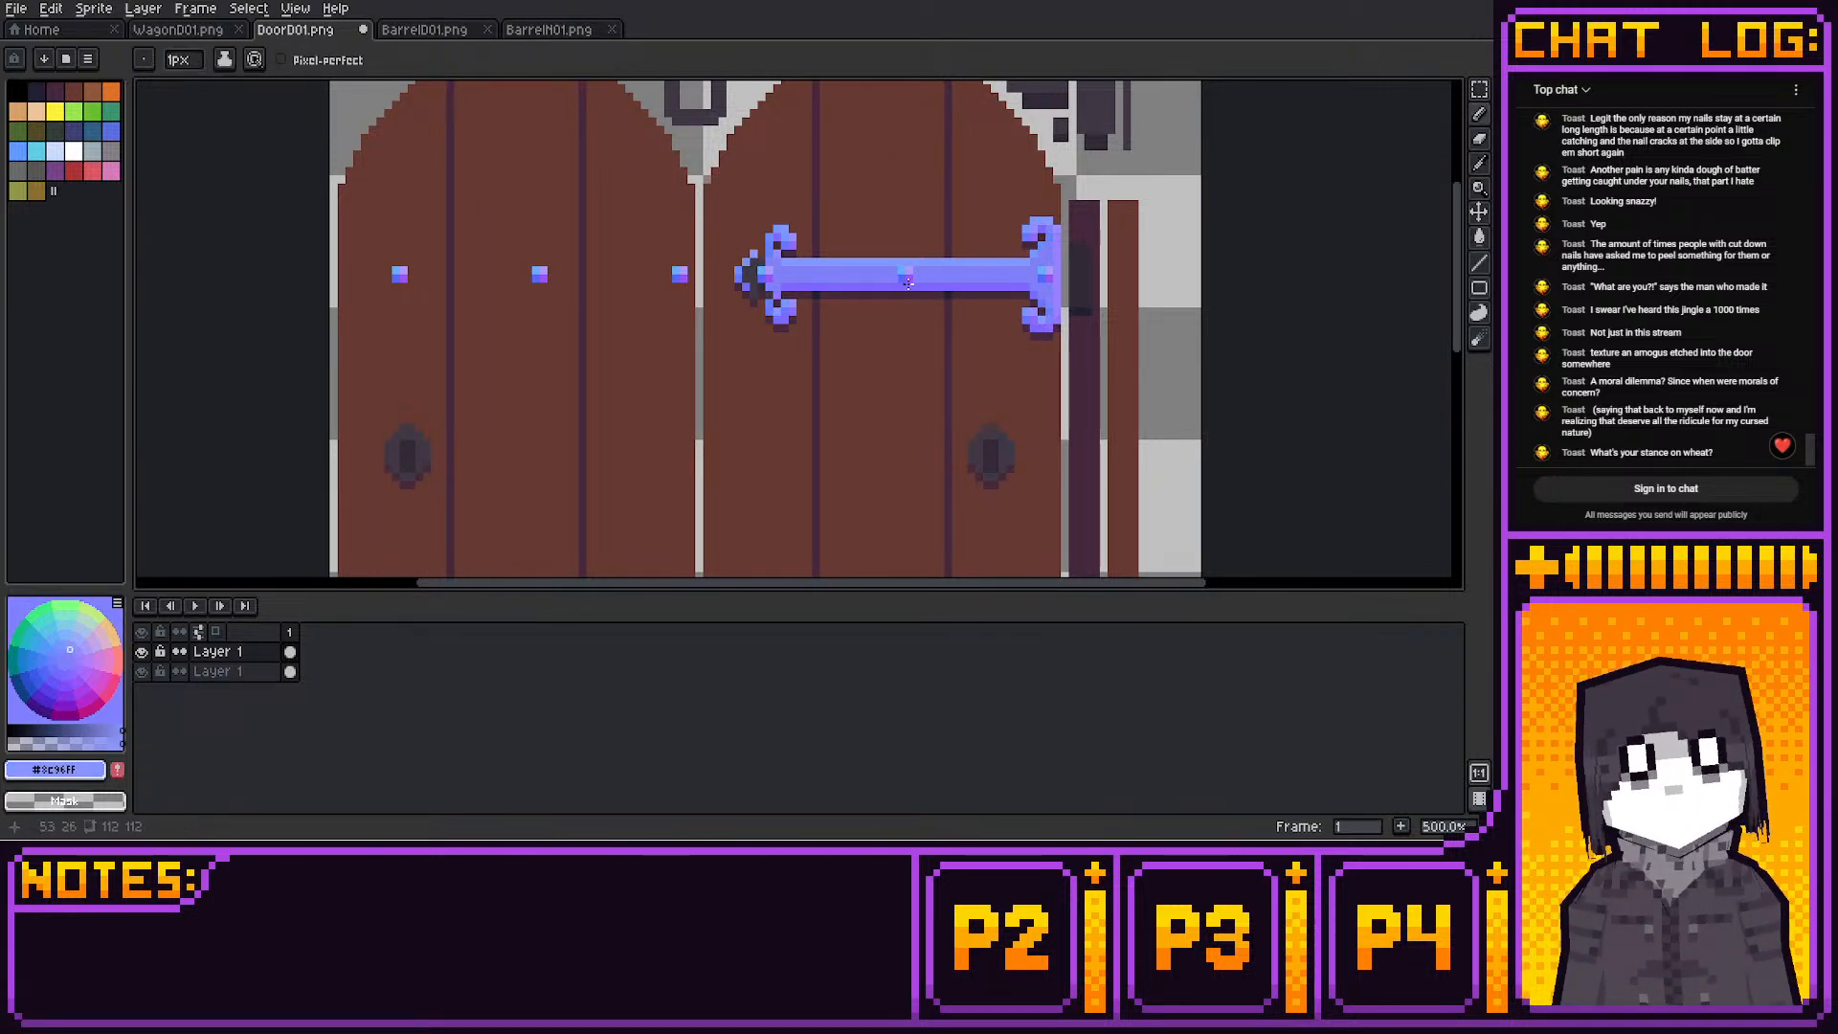
left_click(908, 283, "alt")
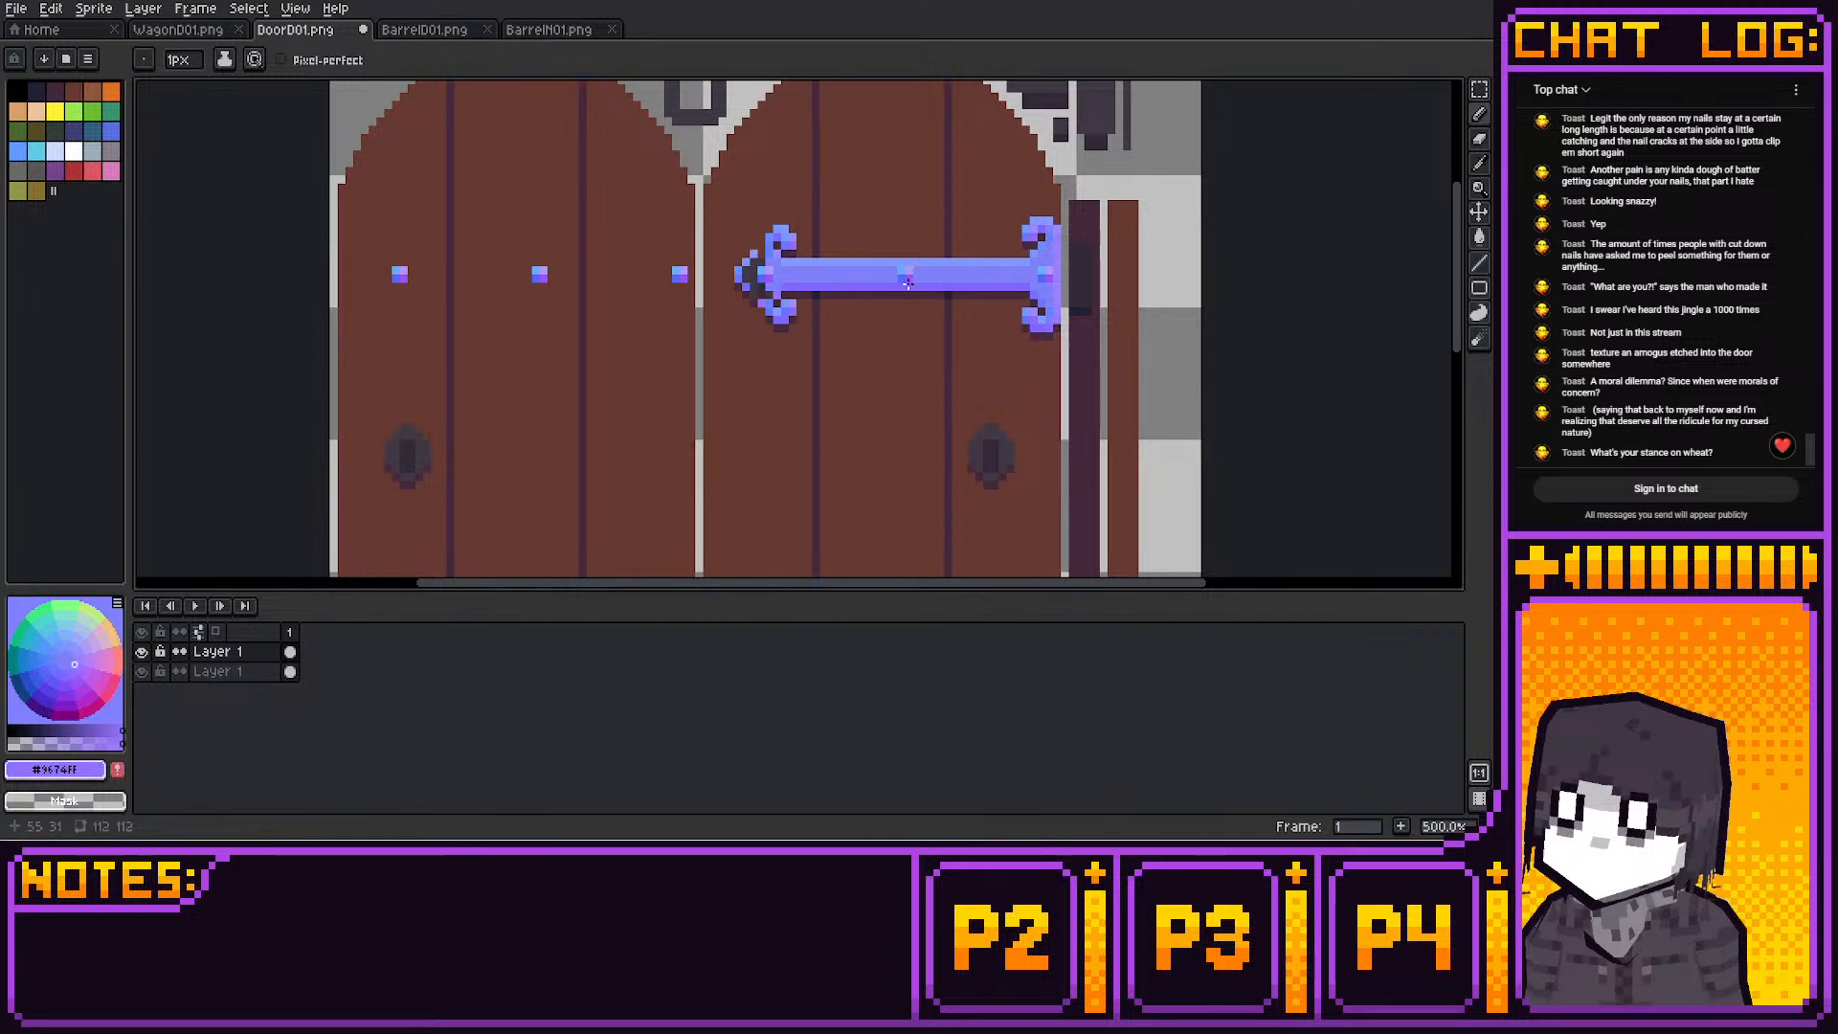
Touch up the edge pixels of the upper hinge's pointed left tip with normal colours #8c96ff, #9674ff and #6780ff
middle_click_drag(760, 341, 753, 330)
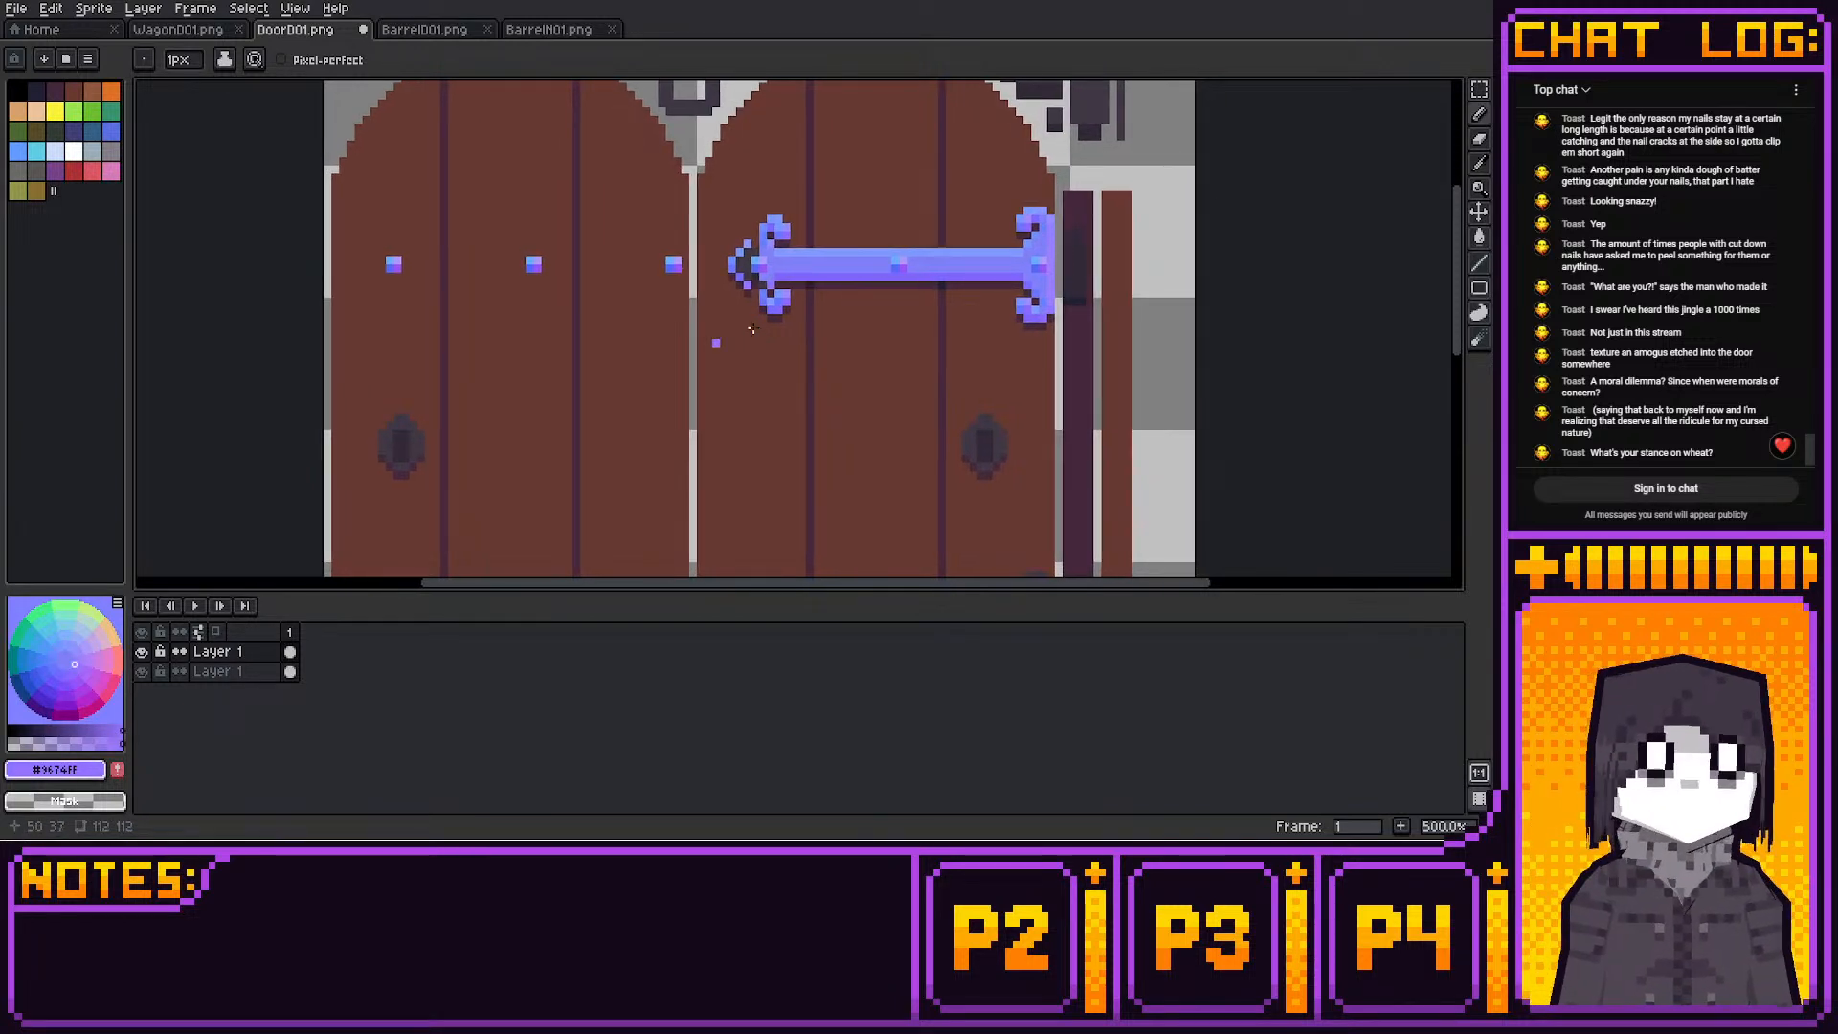
key("ctrl+z")
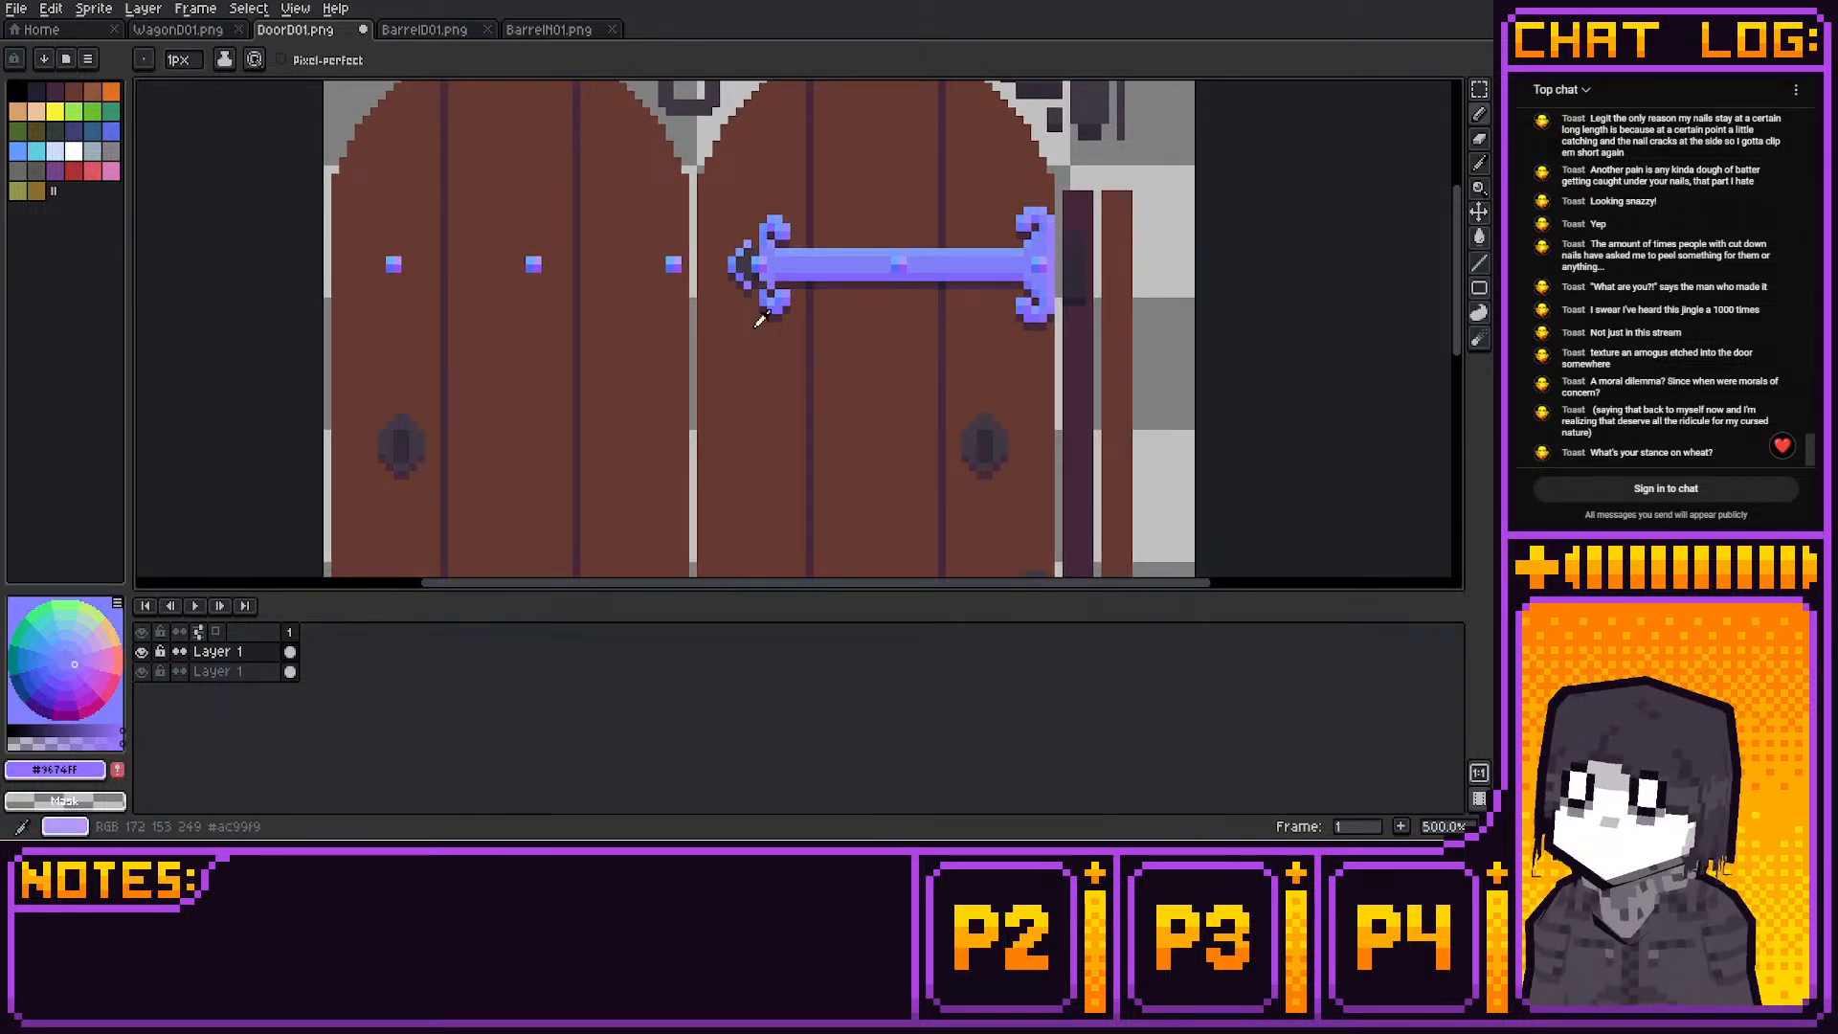
left_click(761, 319, "alt")
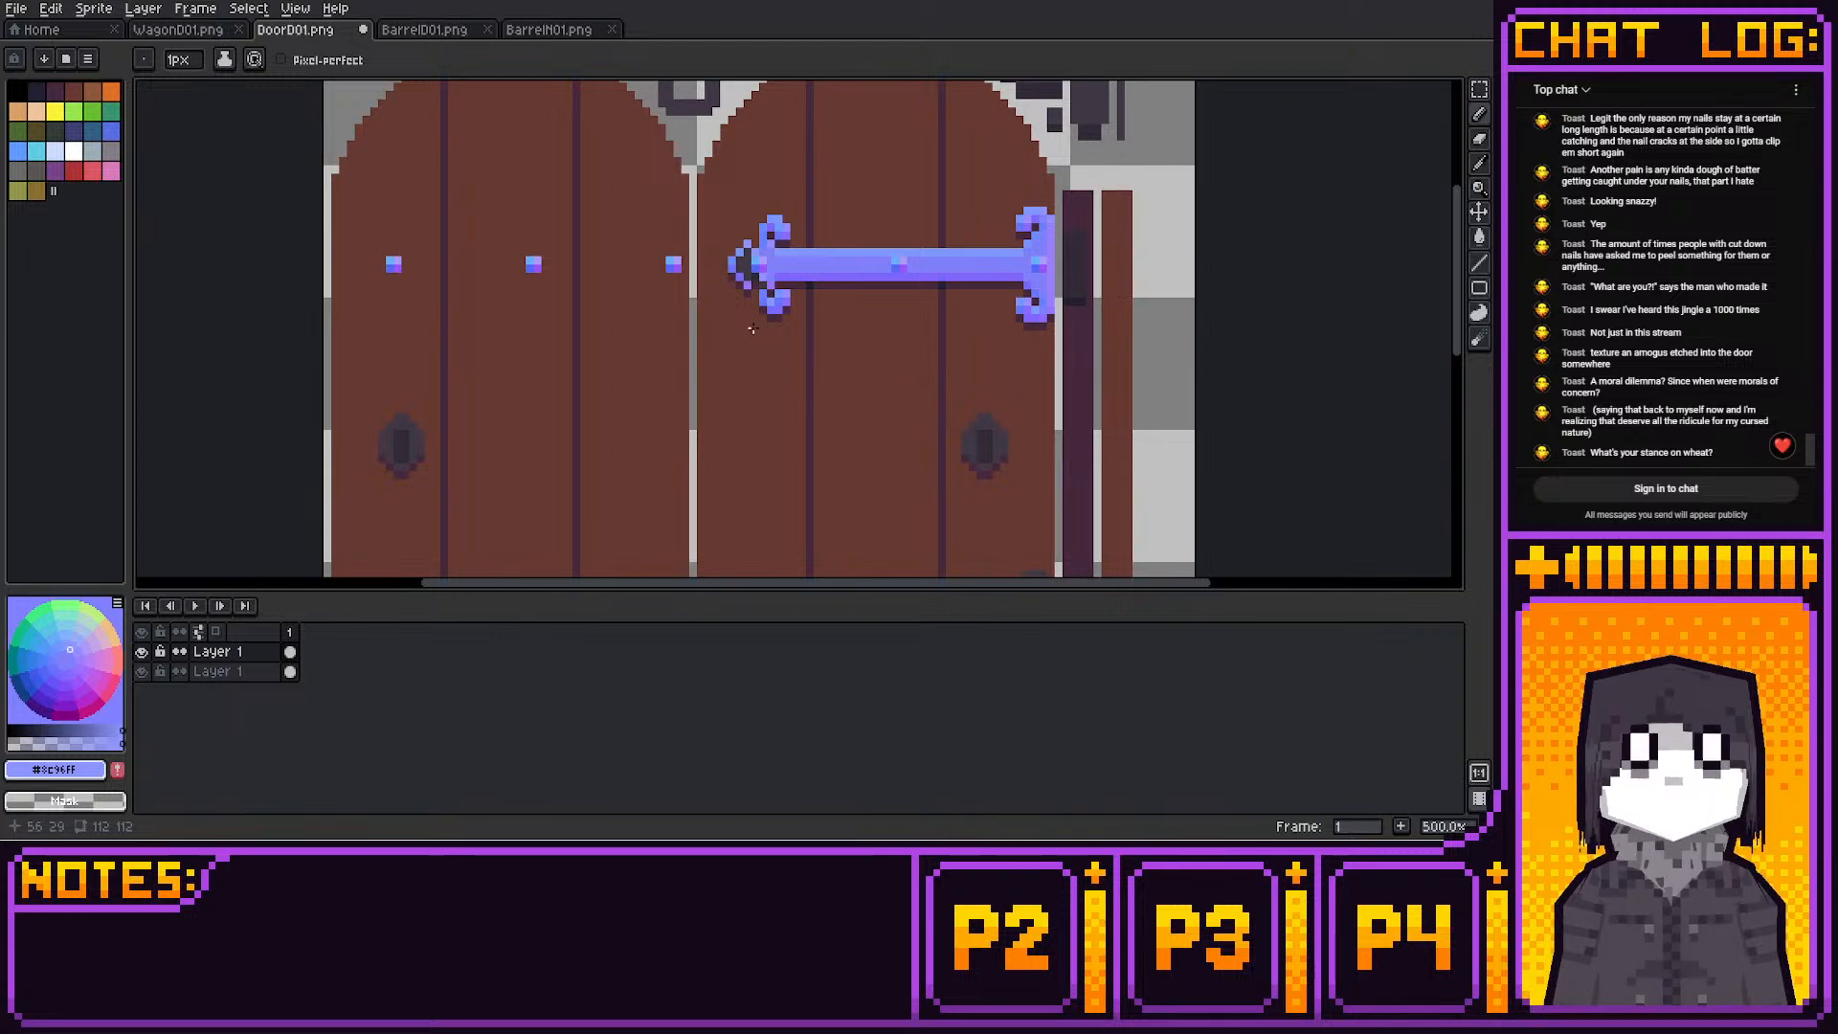
left_click(754, 328, "alt")
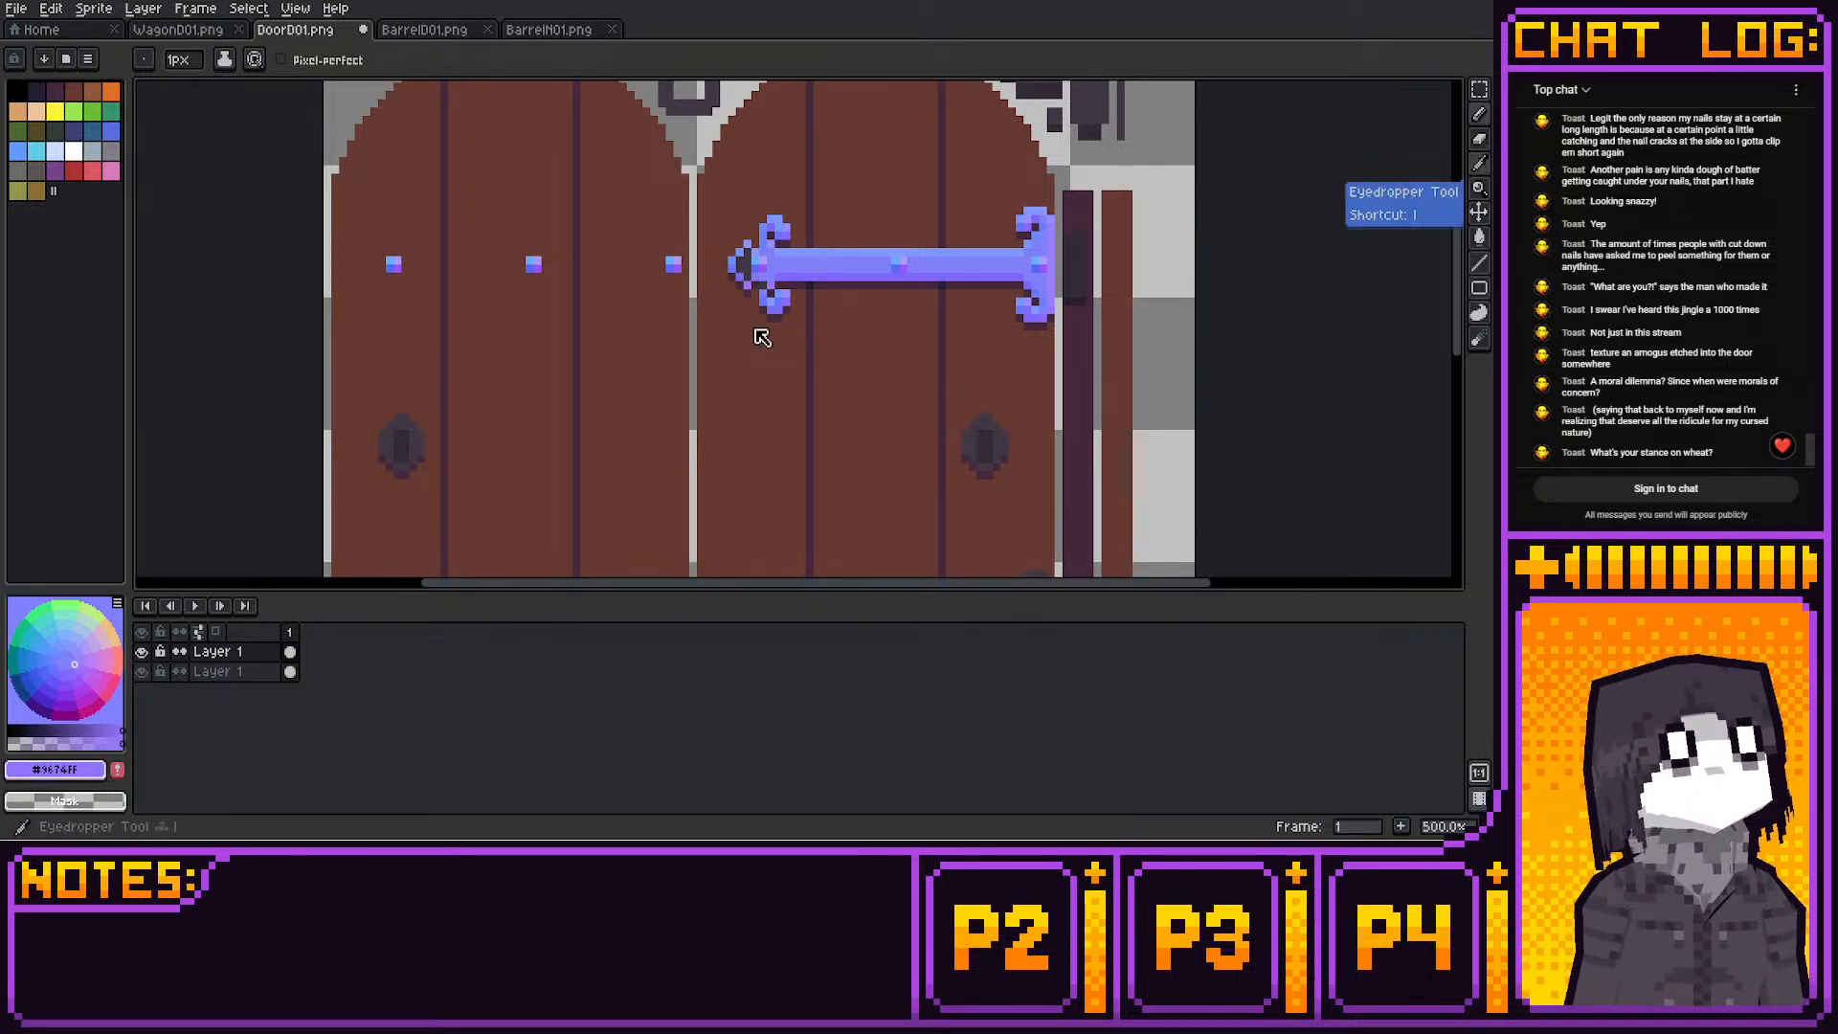
key("i")
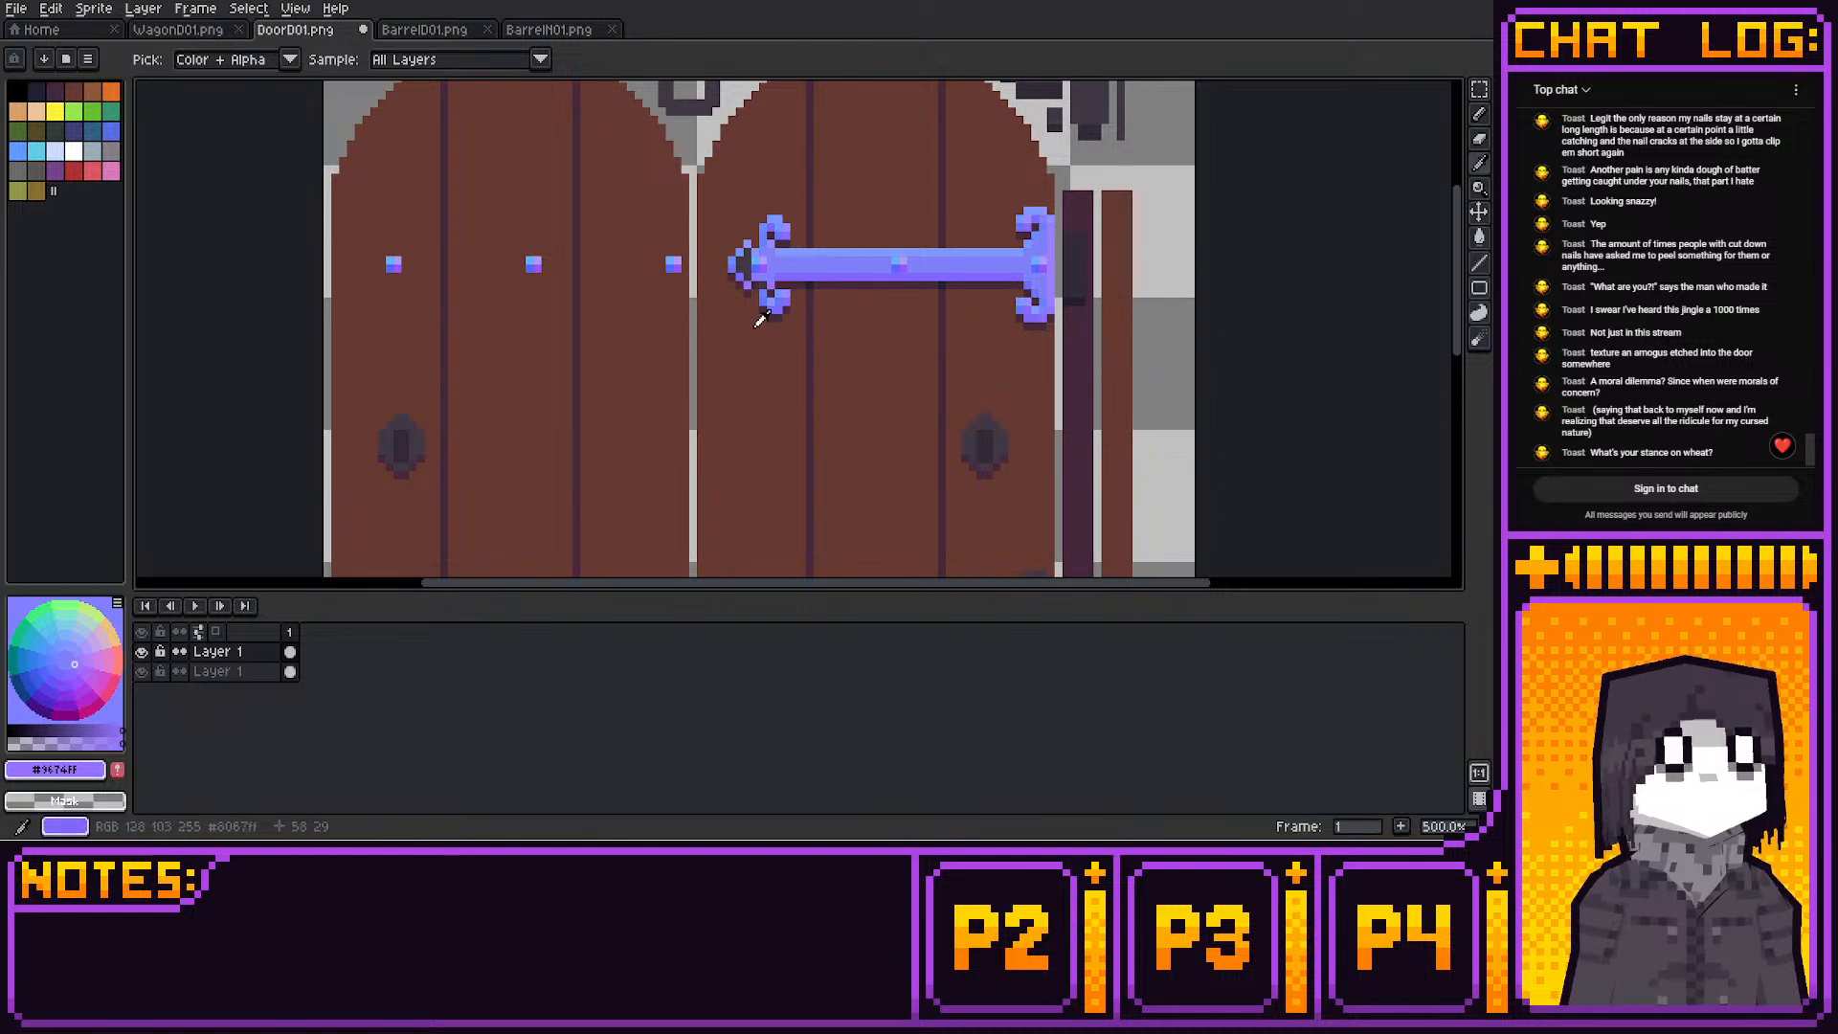
left_click(761, 319)
key("b")
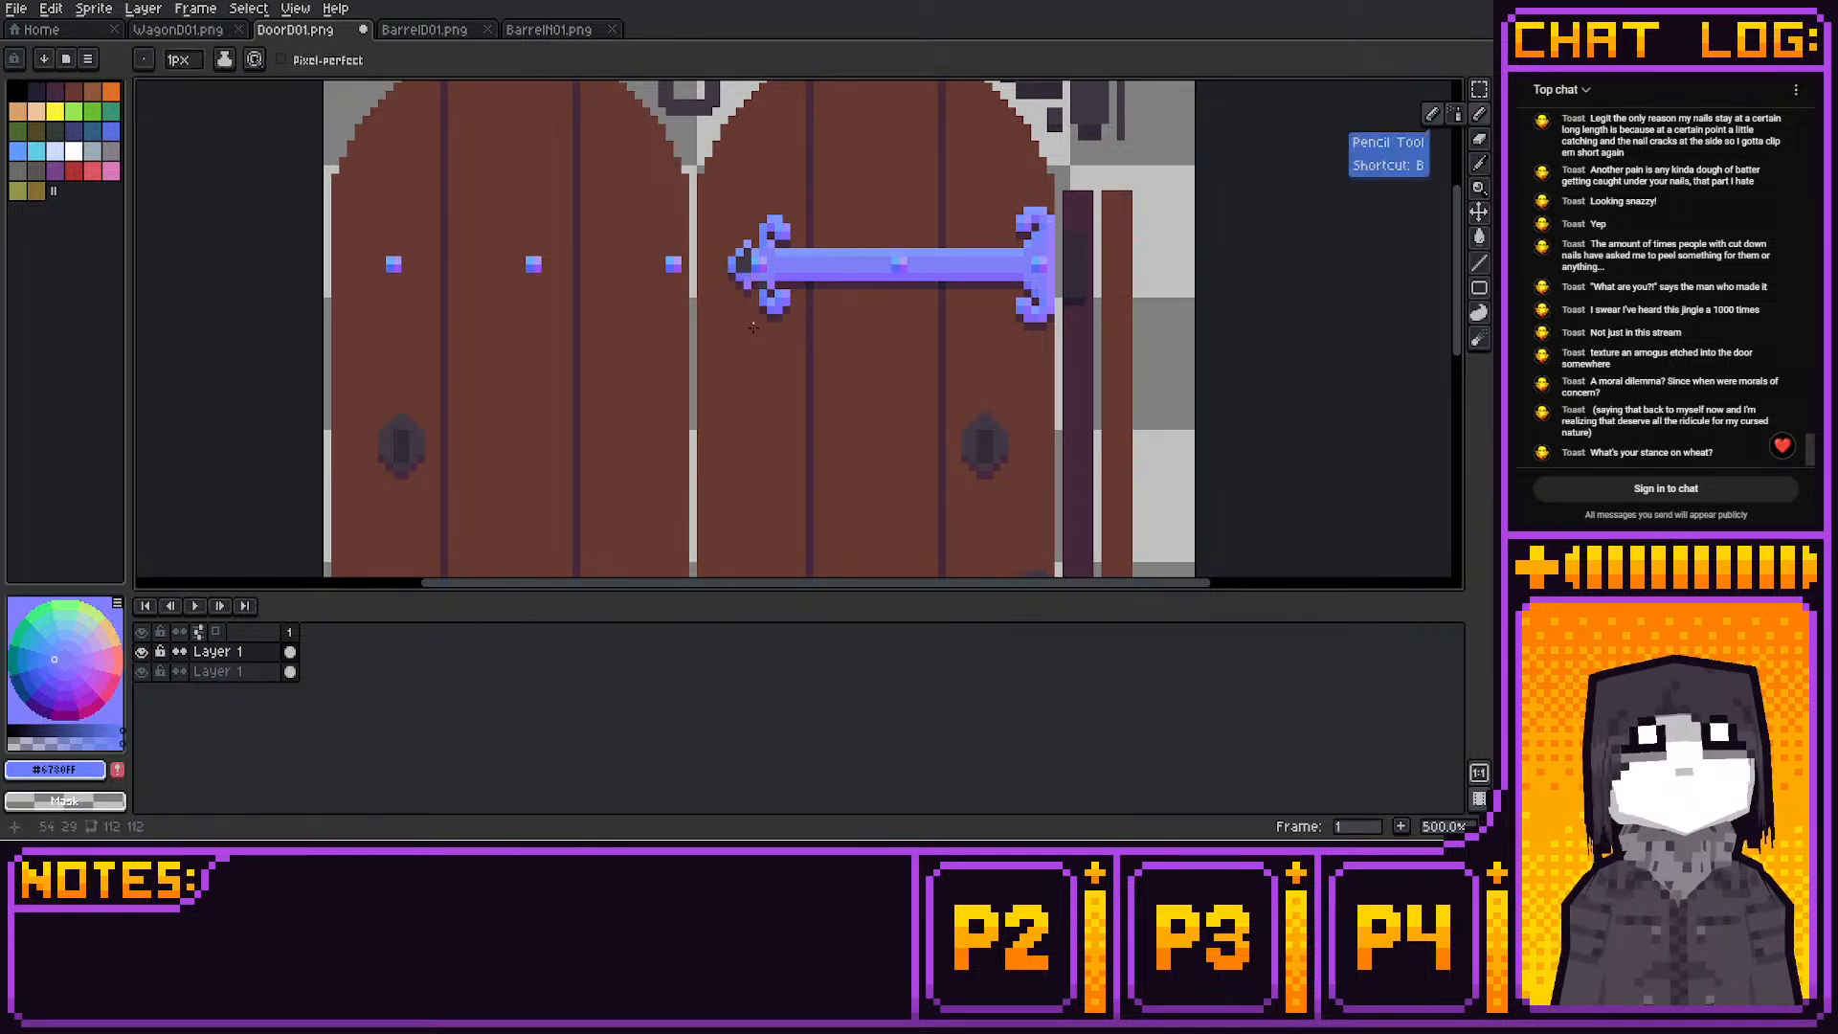
Fill the dark interior of the upper hinge's pointed tip with flat normal colour #8080f9
key("i")
left_click(753, 329)
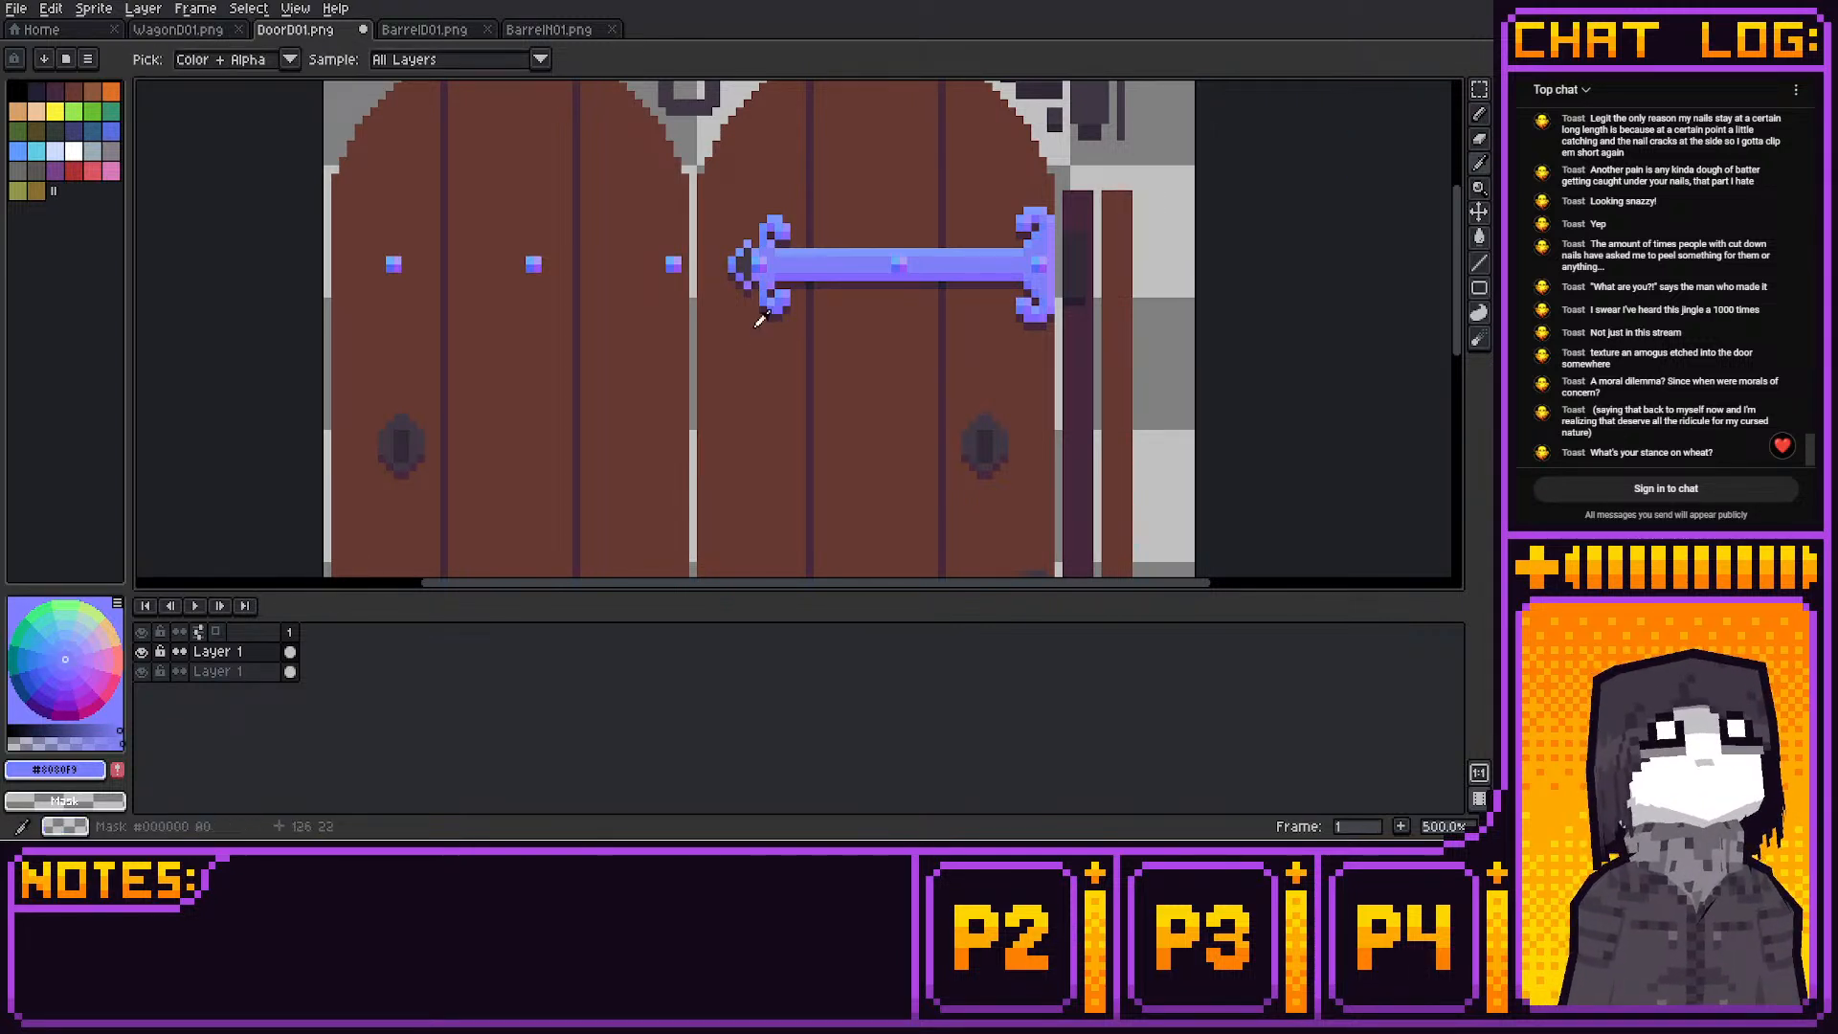
key("g")
scroll(1097, 202, "down", 4)
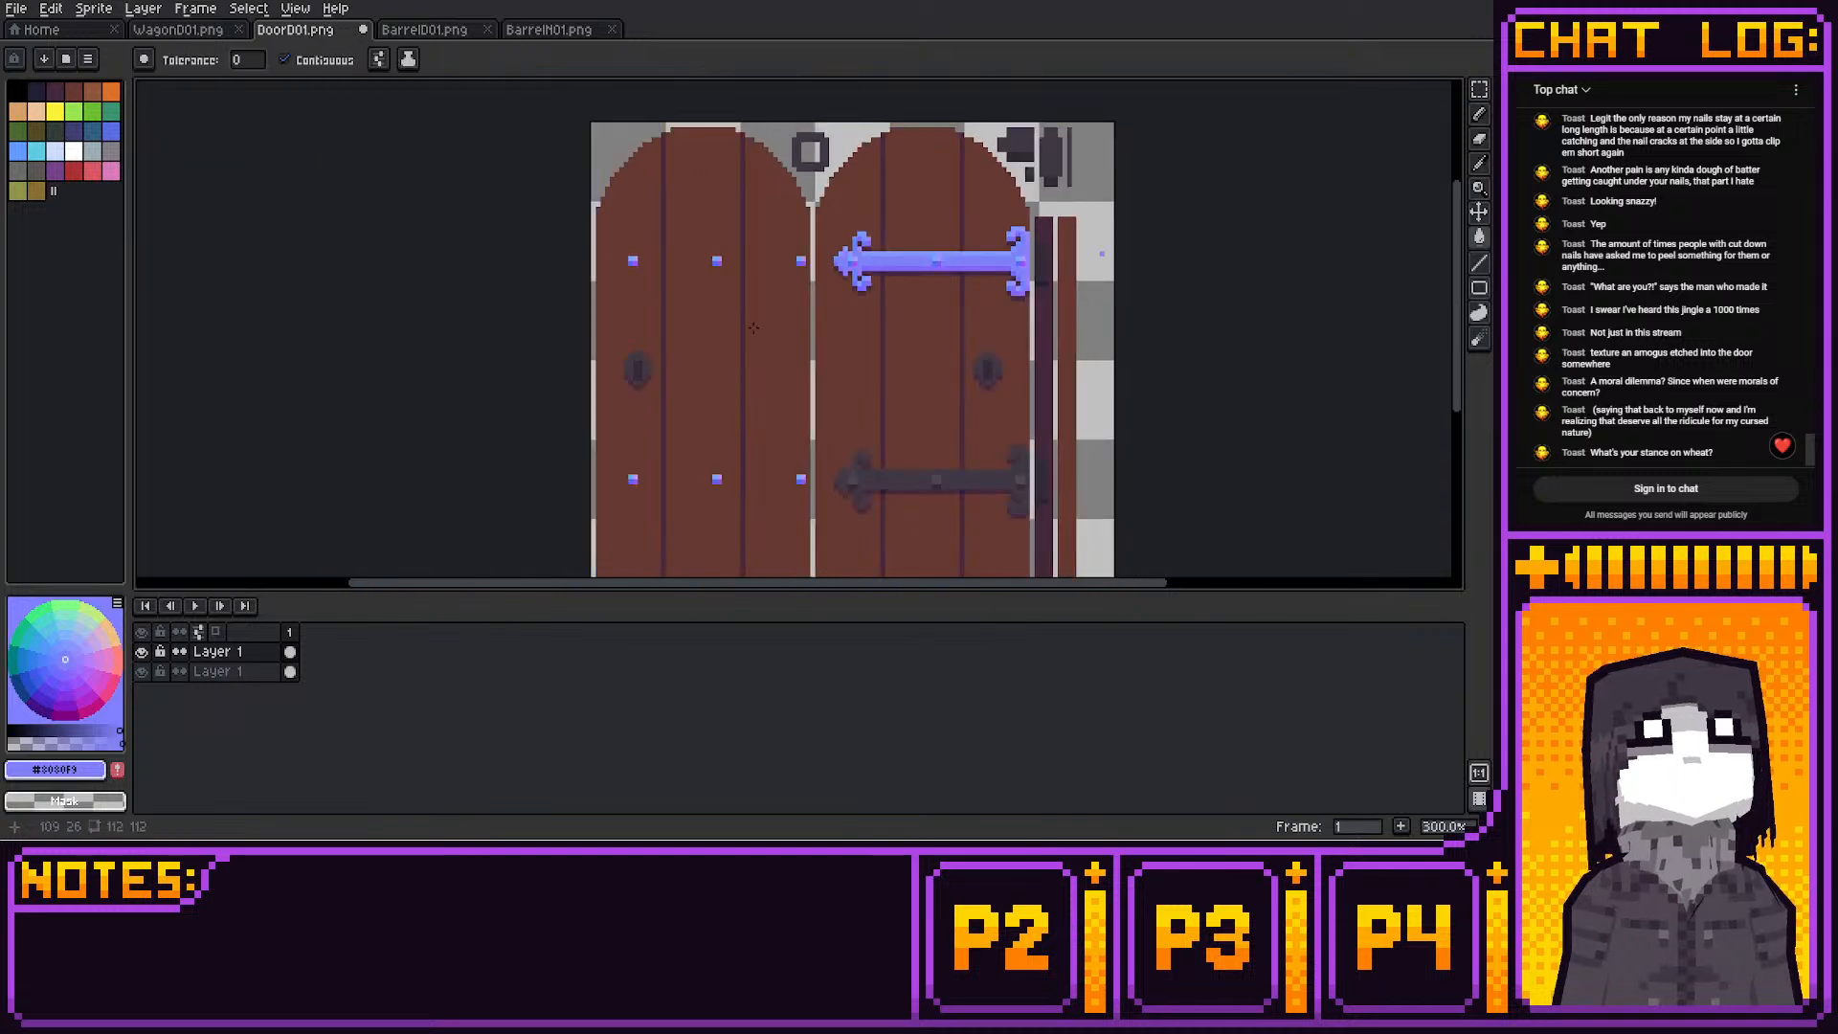
scroll(1097, 202, "up", 2)
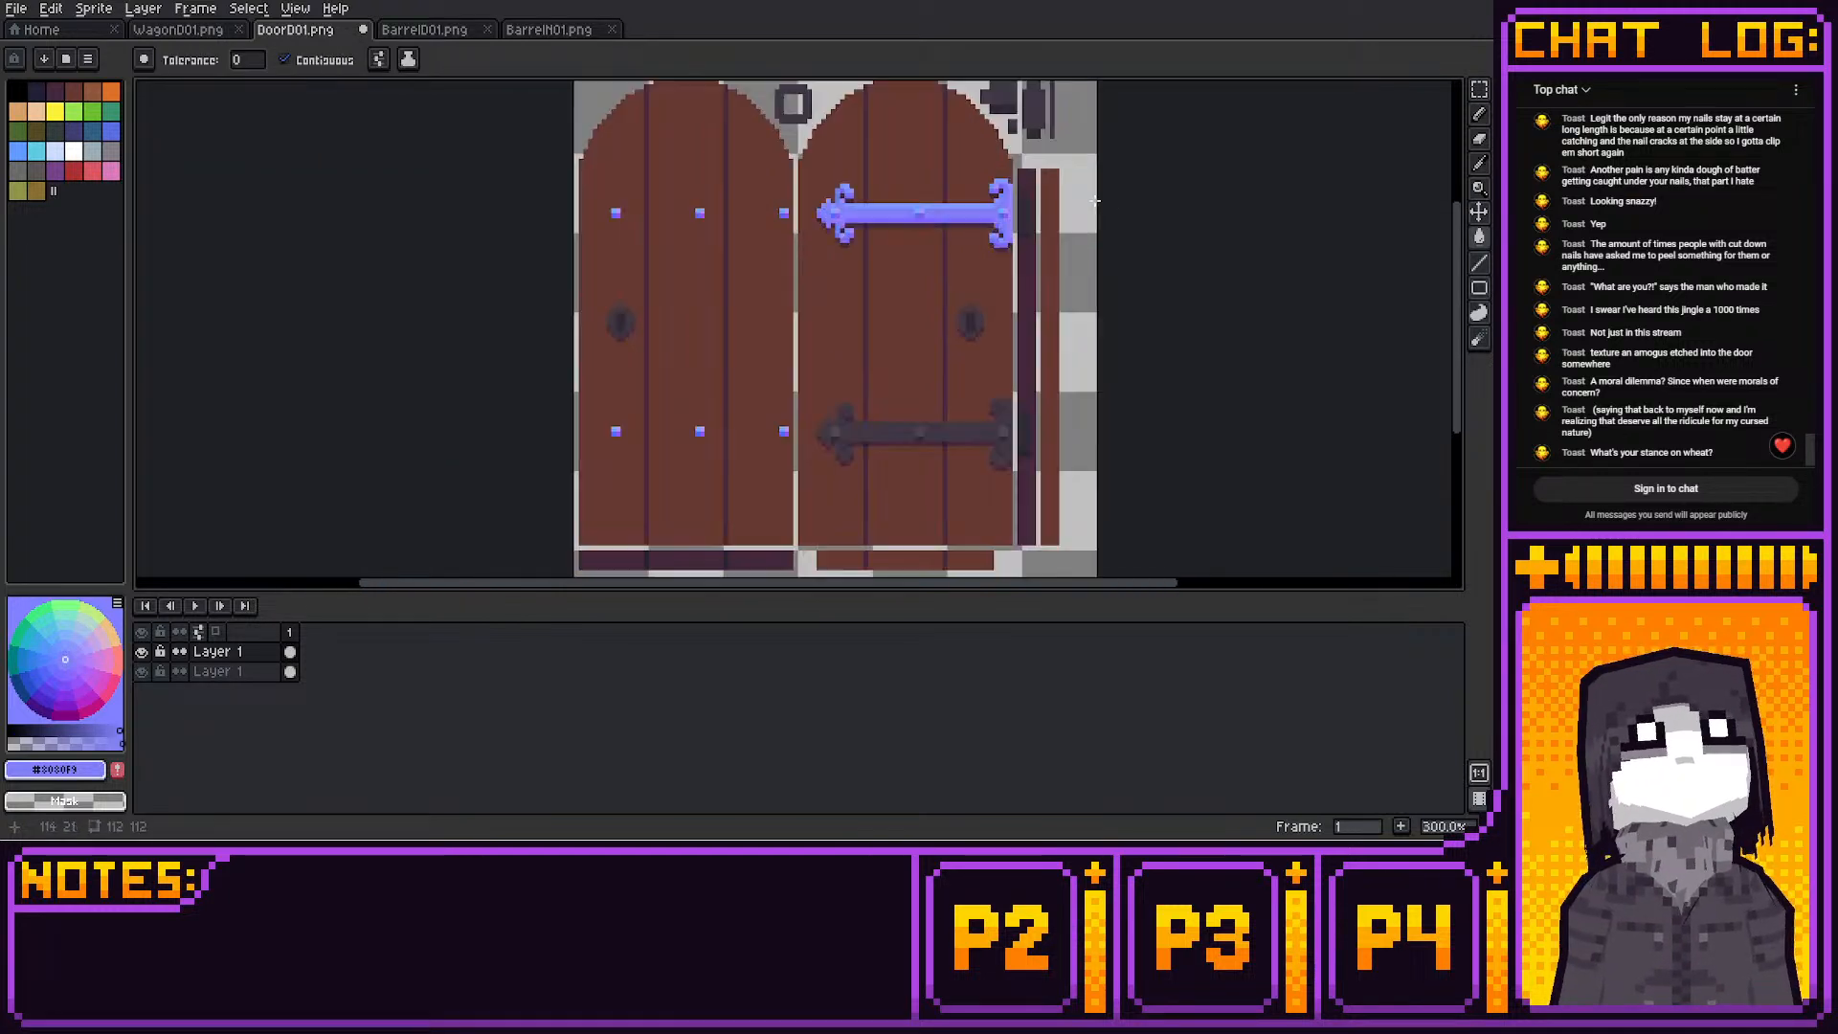
Copy the finished upper hinge onto the dark lower hinge, align it with the lower row of rivets, and deselect it
key("m")
middle_click_drag(978, 181, 849, 182)
scroll(849, 182, "up", 2)
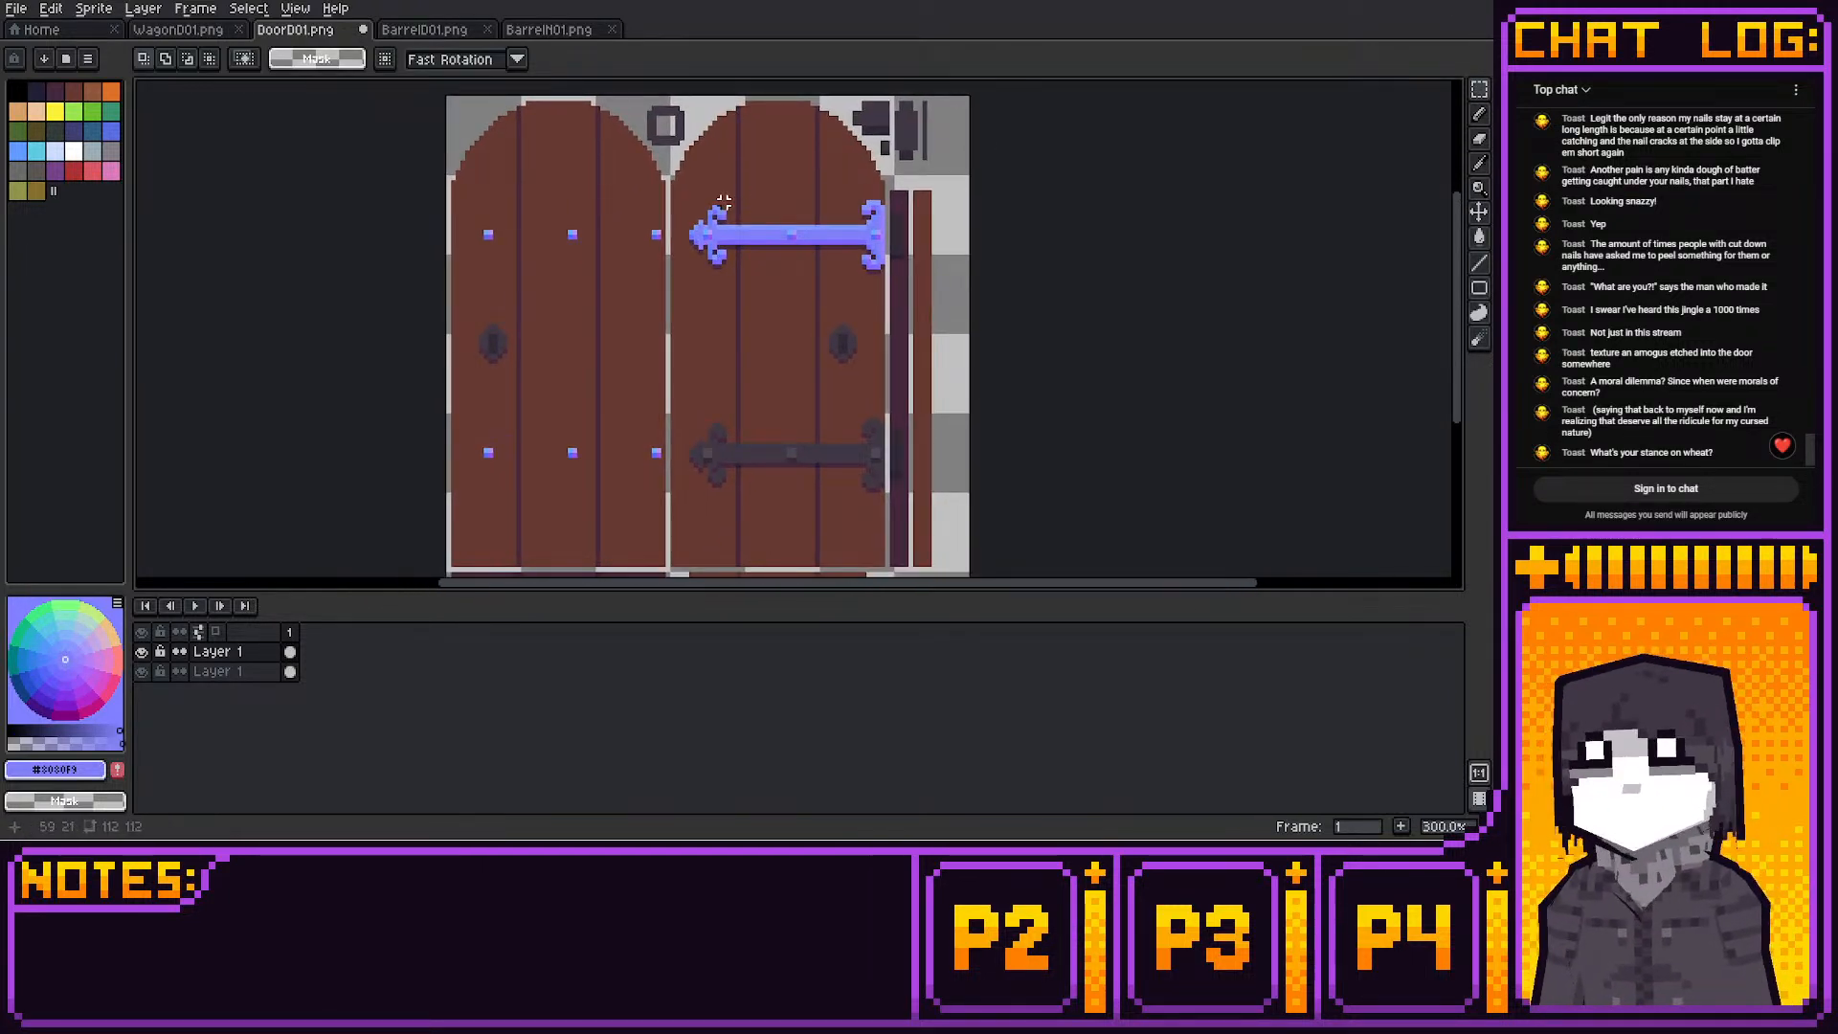
key("i")
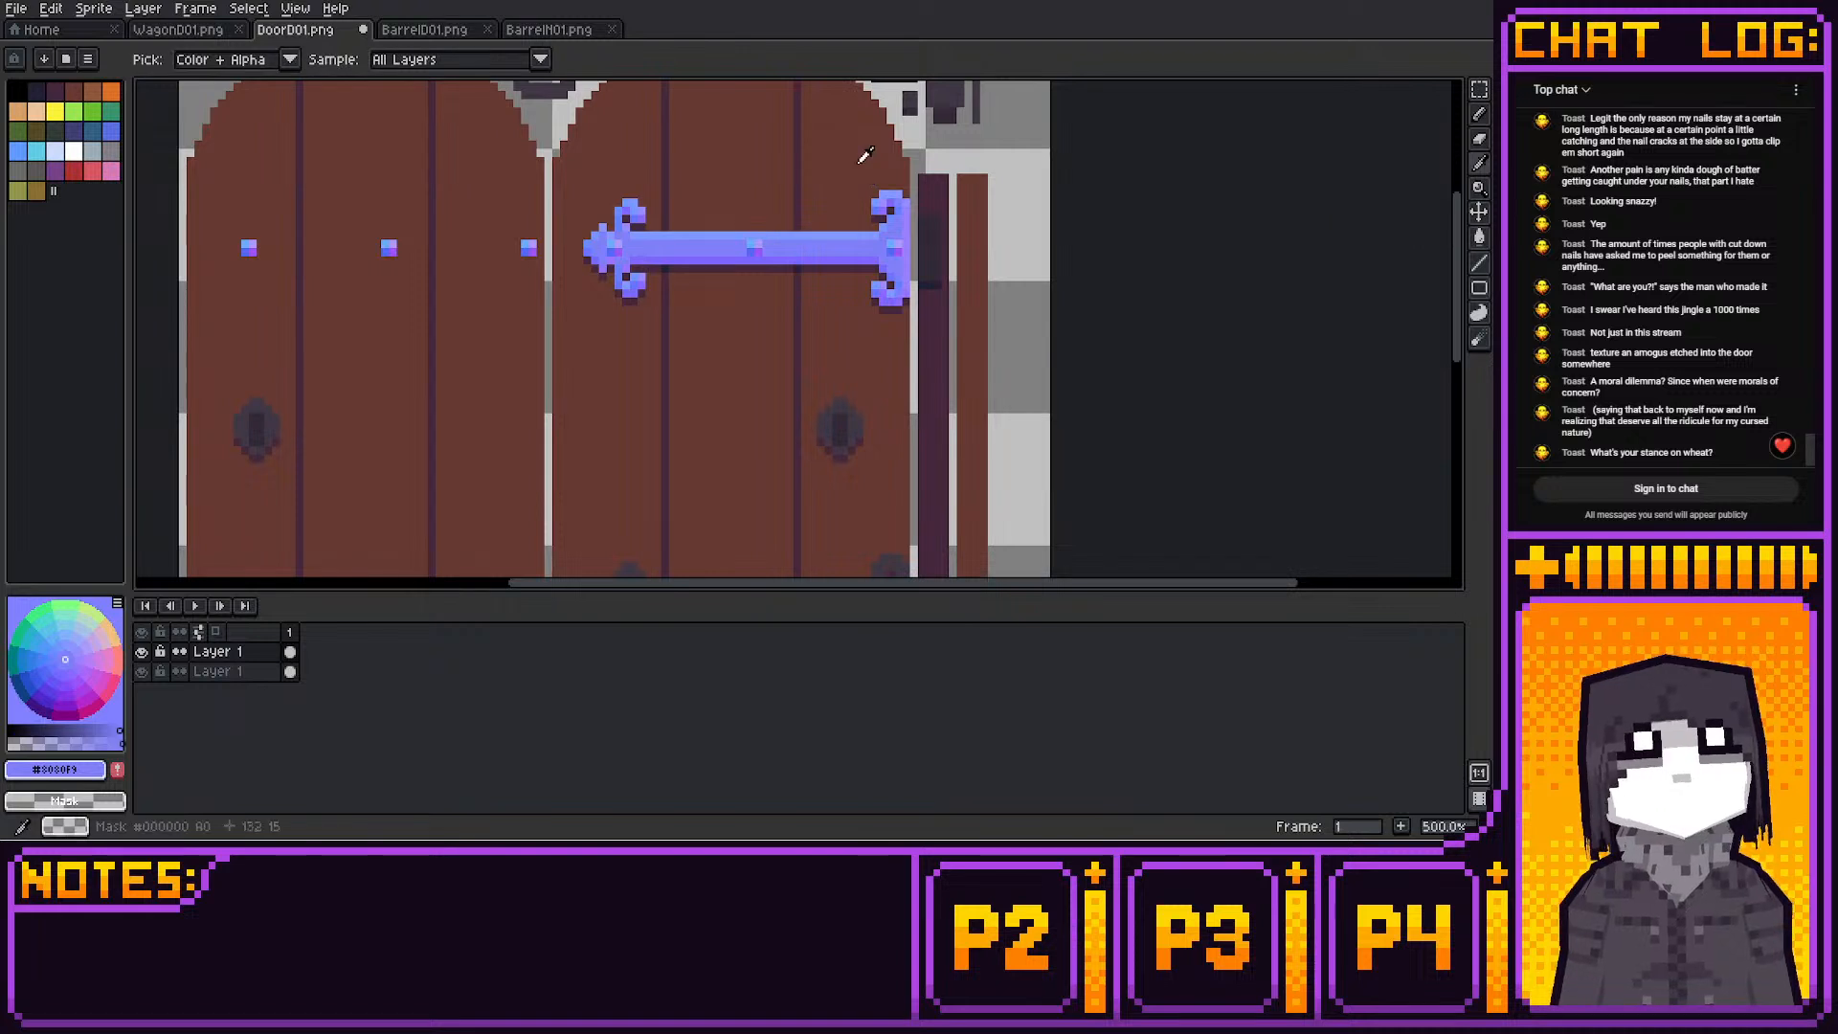
middle_click_drag(932, 298, 939, 250)
key("q")
left_click(1361, 89)
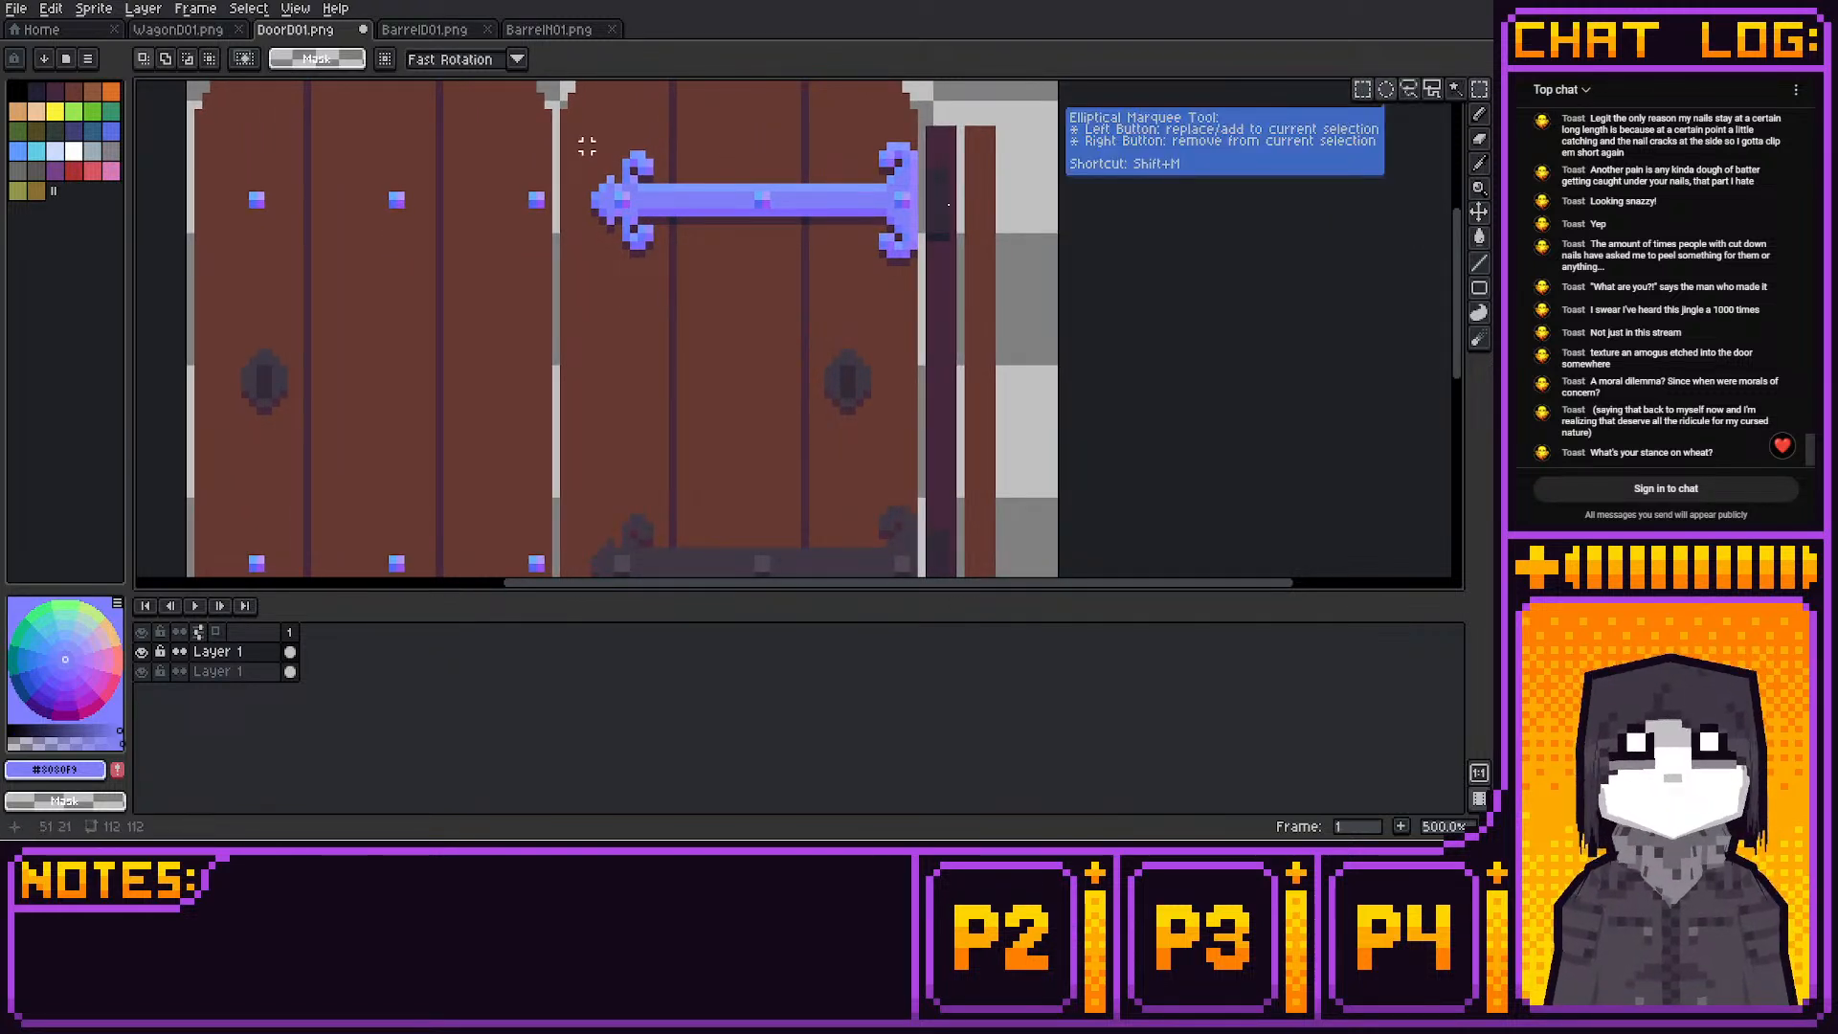
left_click_drag(579, 139, 895, 409)
key("Up")
key("Up")
key("Up")
key("Up")
key("Up")
key("Up")
key("Up")
key("Up")
key("Up")
key("Up")
key("Up")
key("Up")
key("Up")
key("Up")
key("Up")
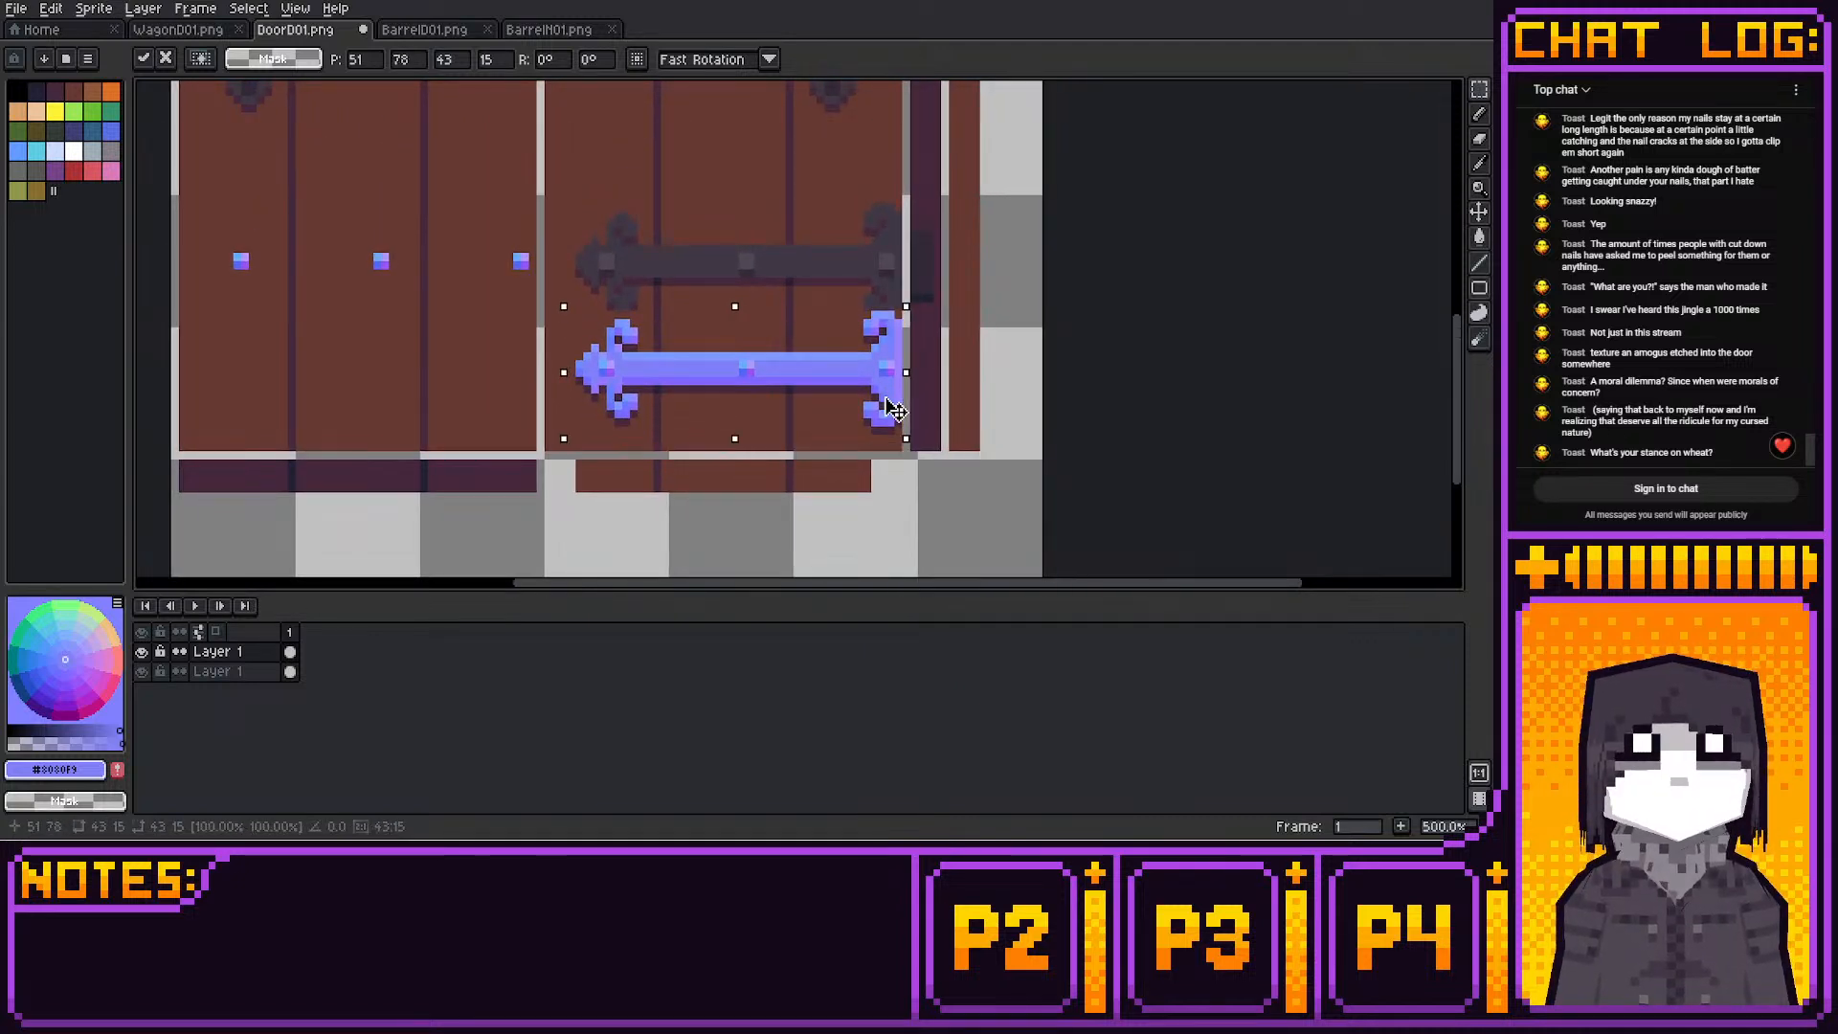
key("Down")
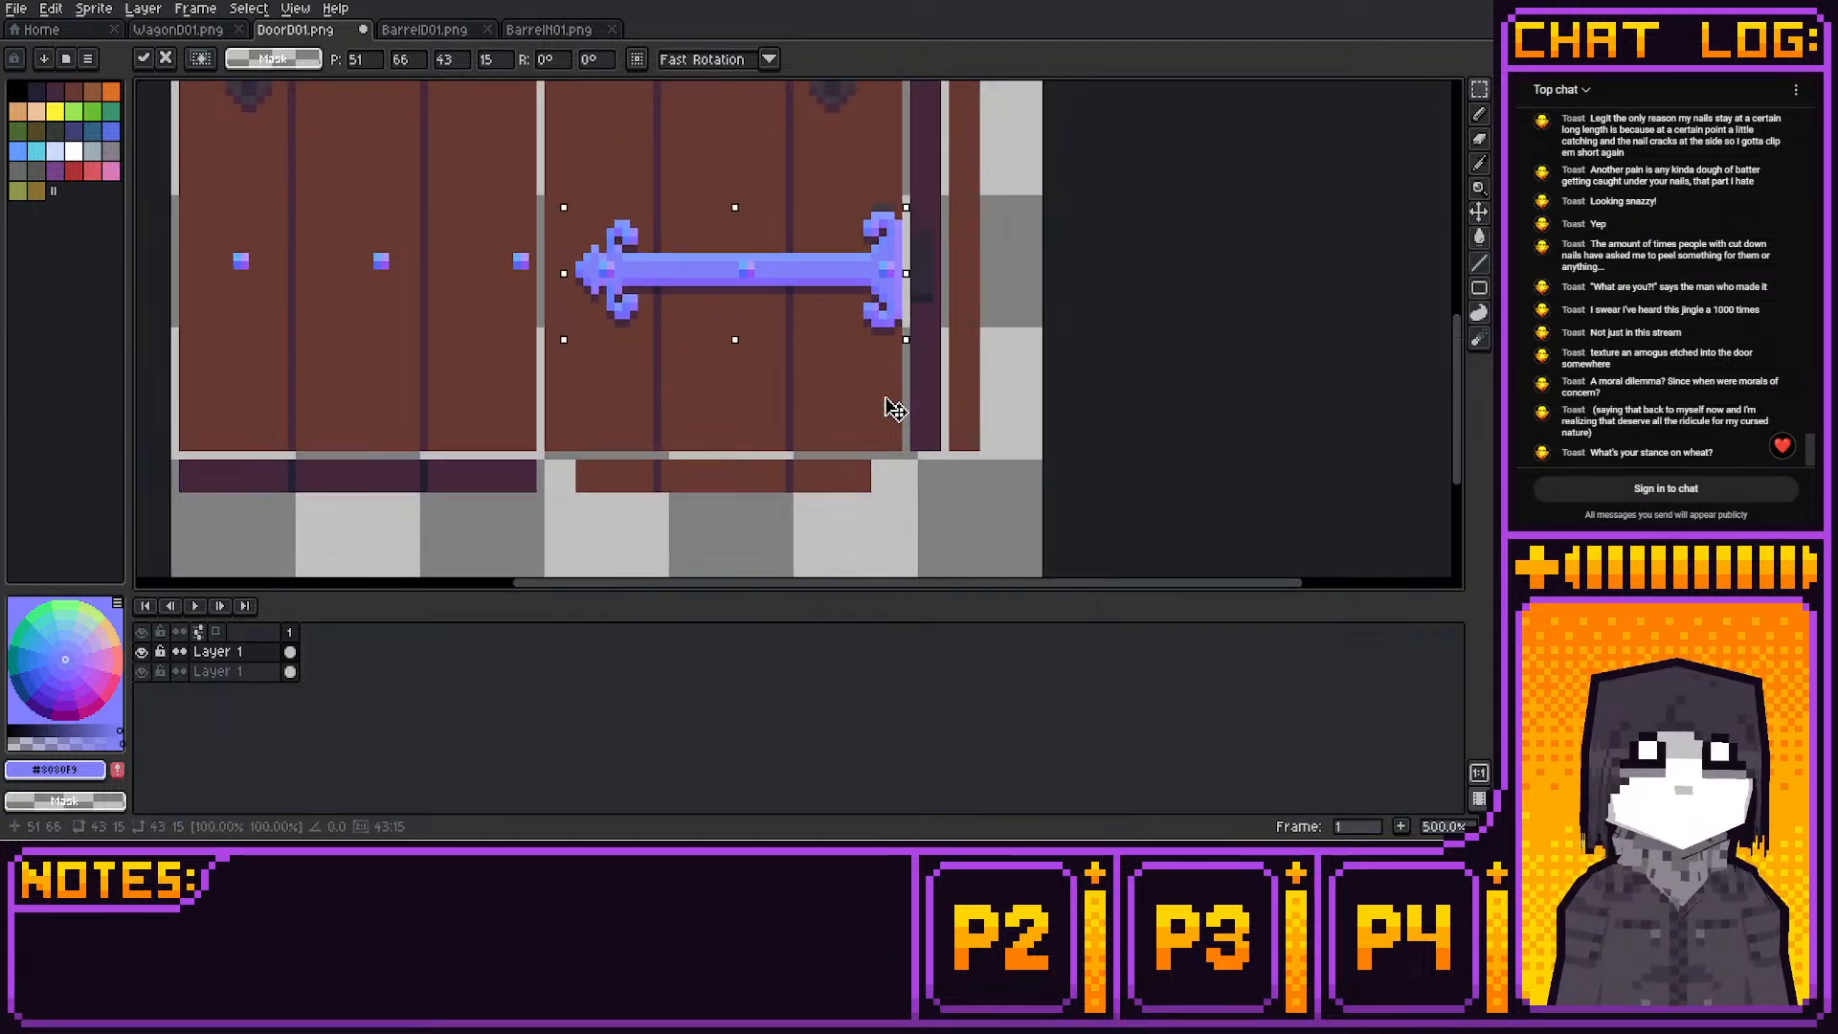
key("Down")
key("Up")
key("Up")
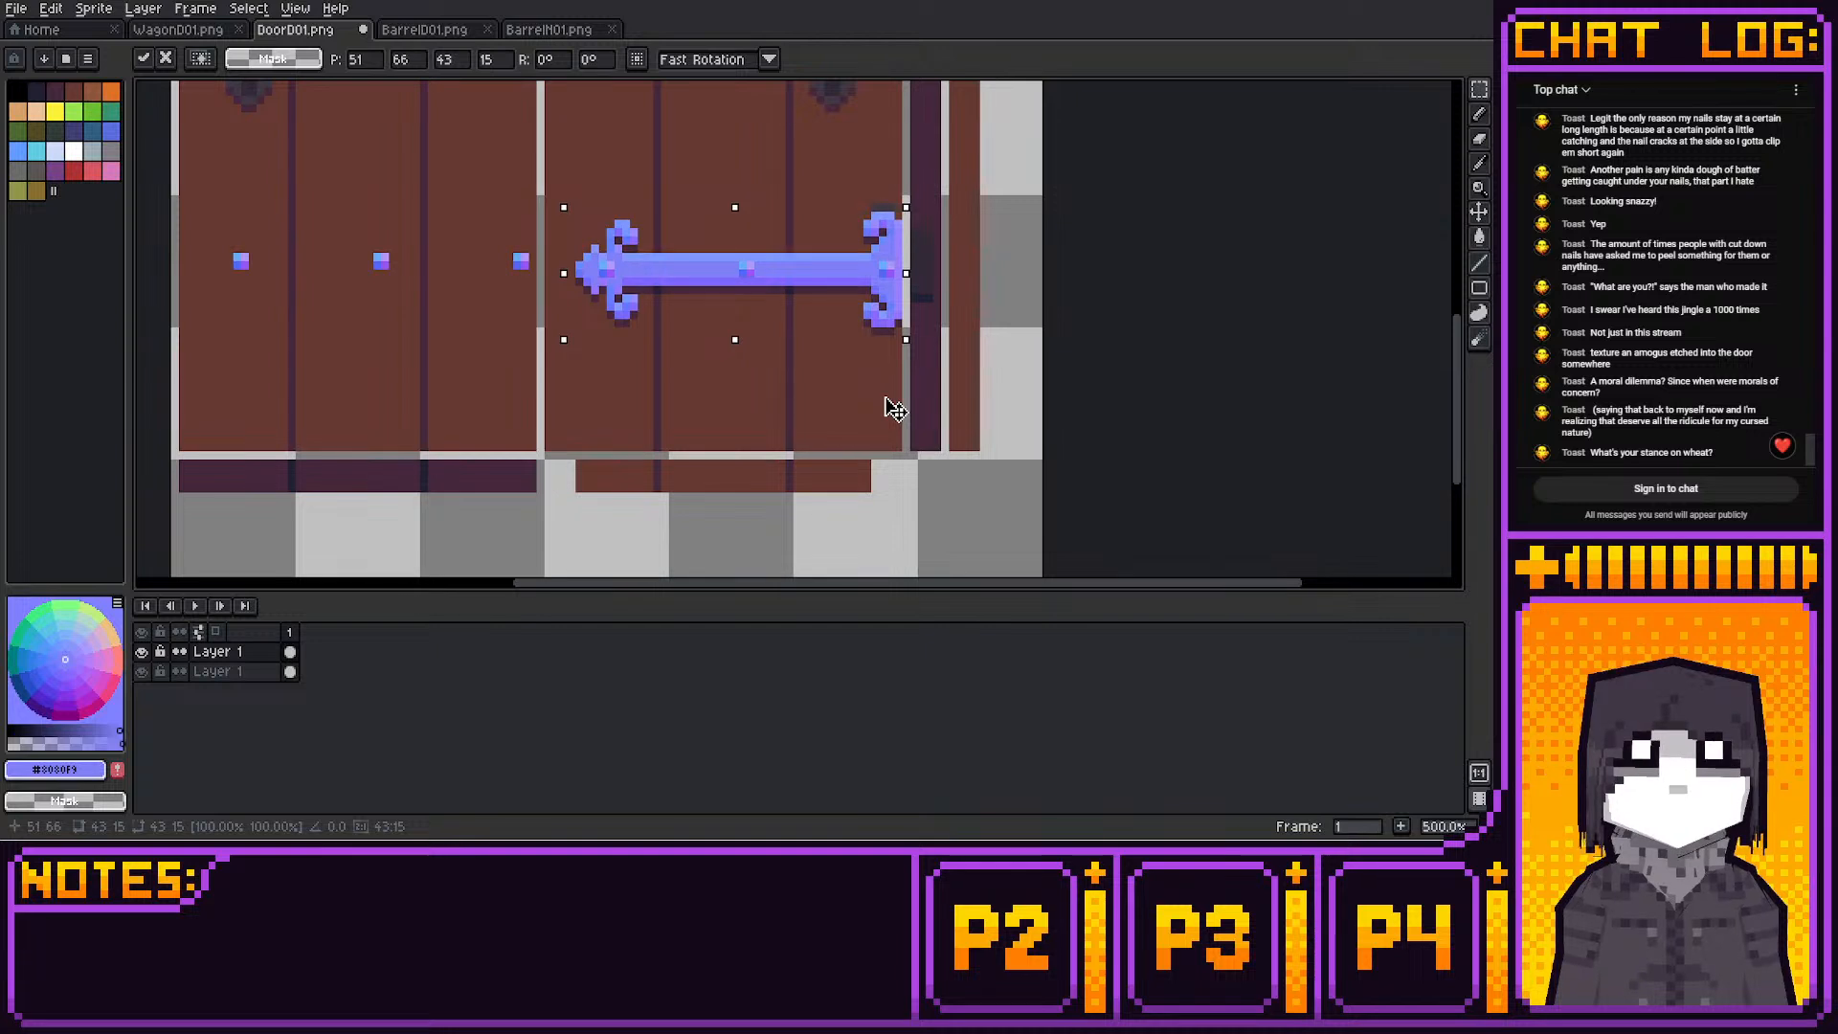
left_click(867, 381)
middle_click_drag(1076, 91, 986, 327)
scroll(997, 242, "down", 2)
left_click(1013, 227)
Outline the right side of the right door's oval keyhole plate with normal colours #8c96ff, #968cff, #9980ff, #9674ff and #8c6aff
scroll(1008, 234, "up", 1)
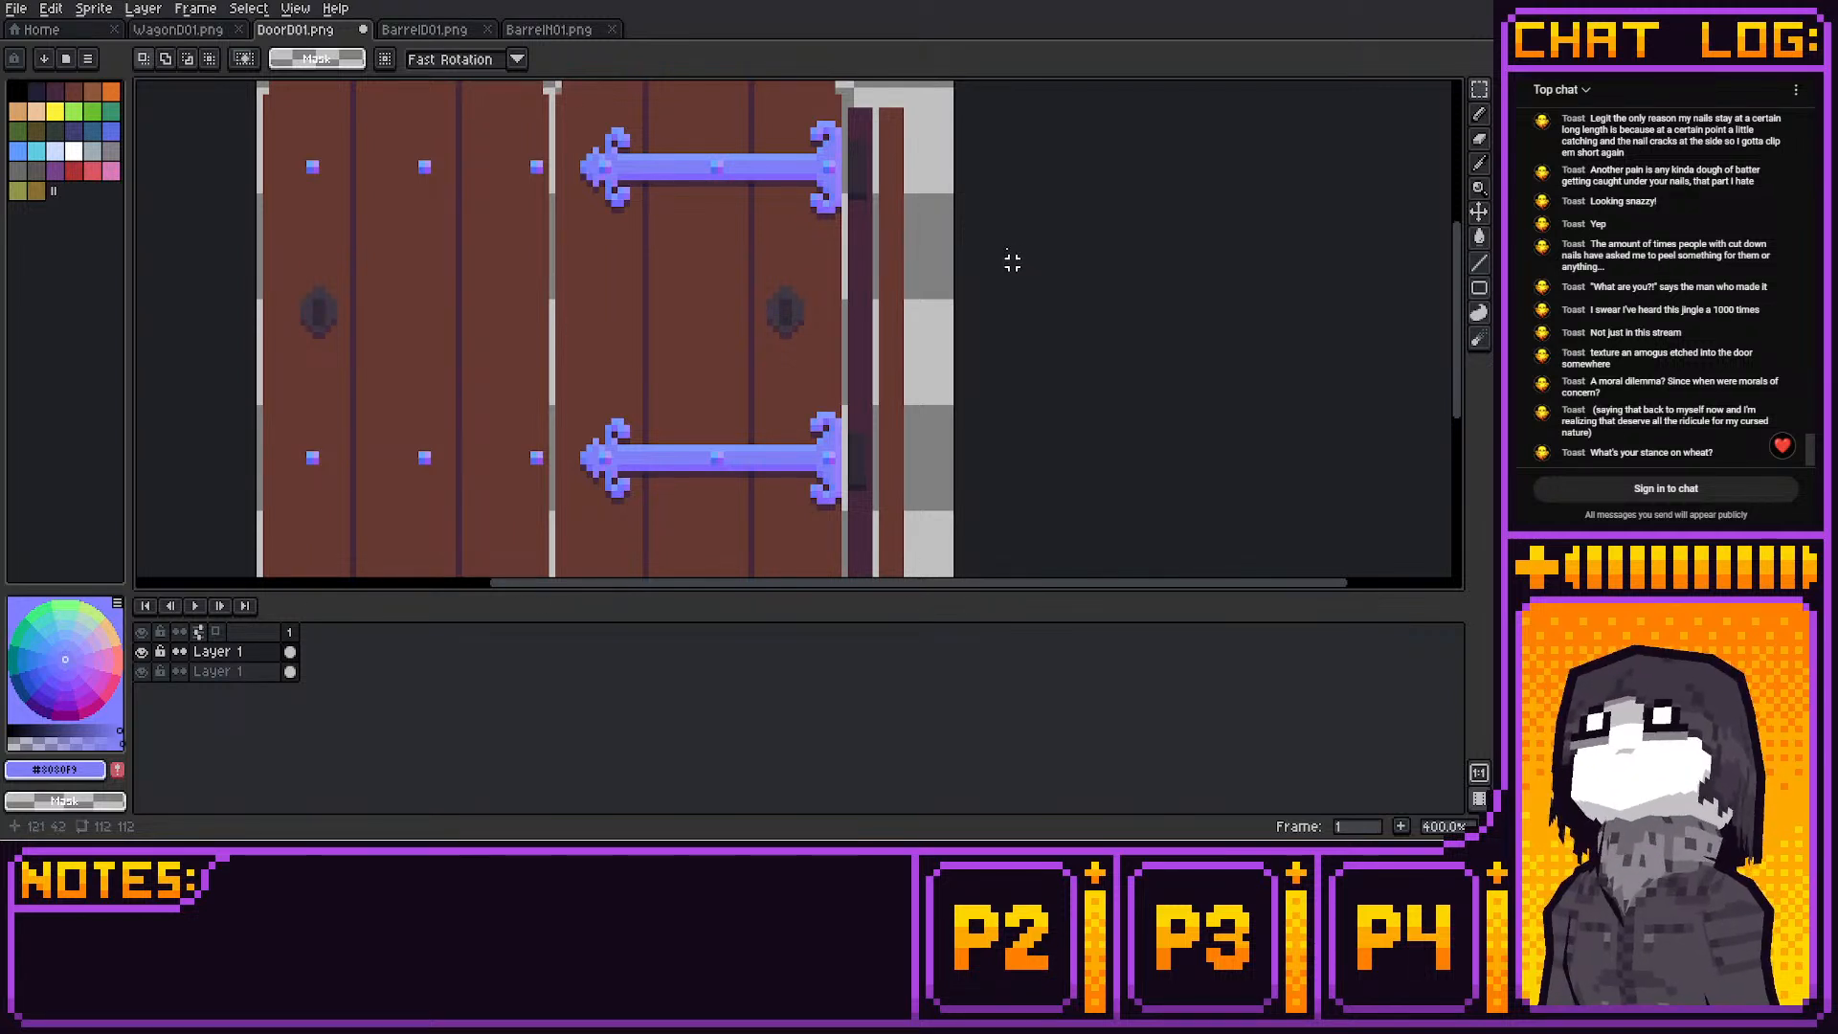
middle_click_drag(1001, 272, 993, 177)
key("i")
scroll(993, 177, "up", 1)
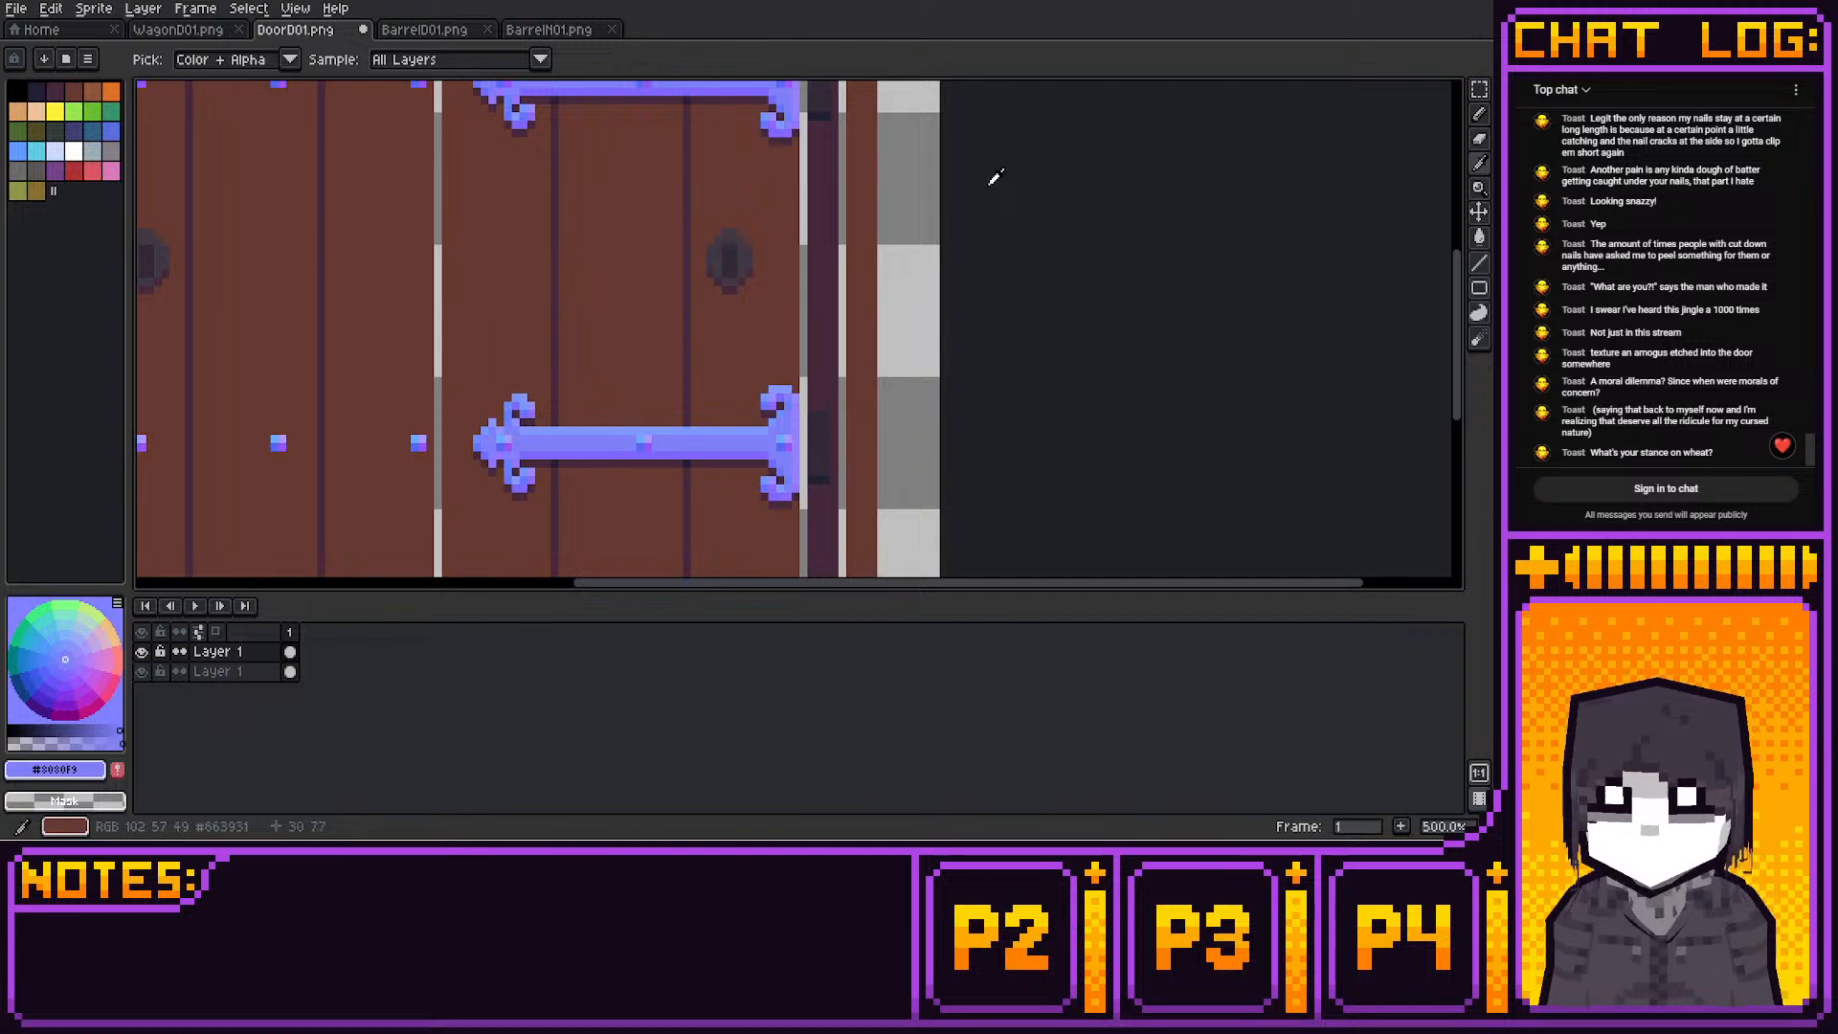
left_click(786, 392)
key("b")
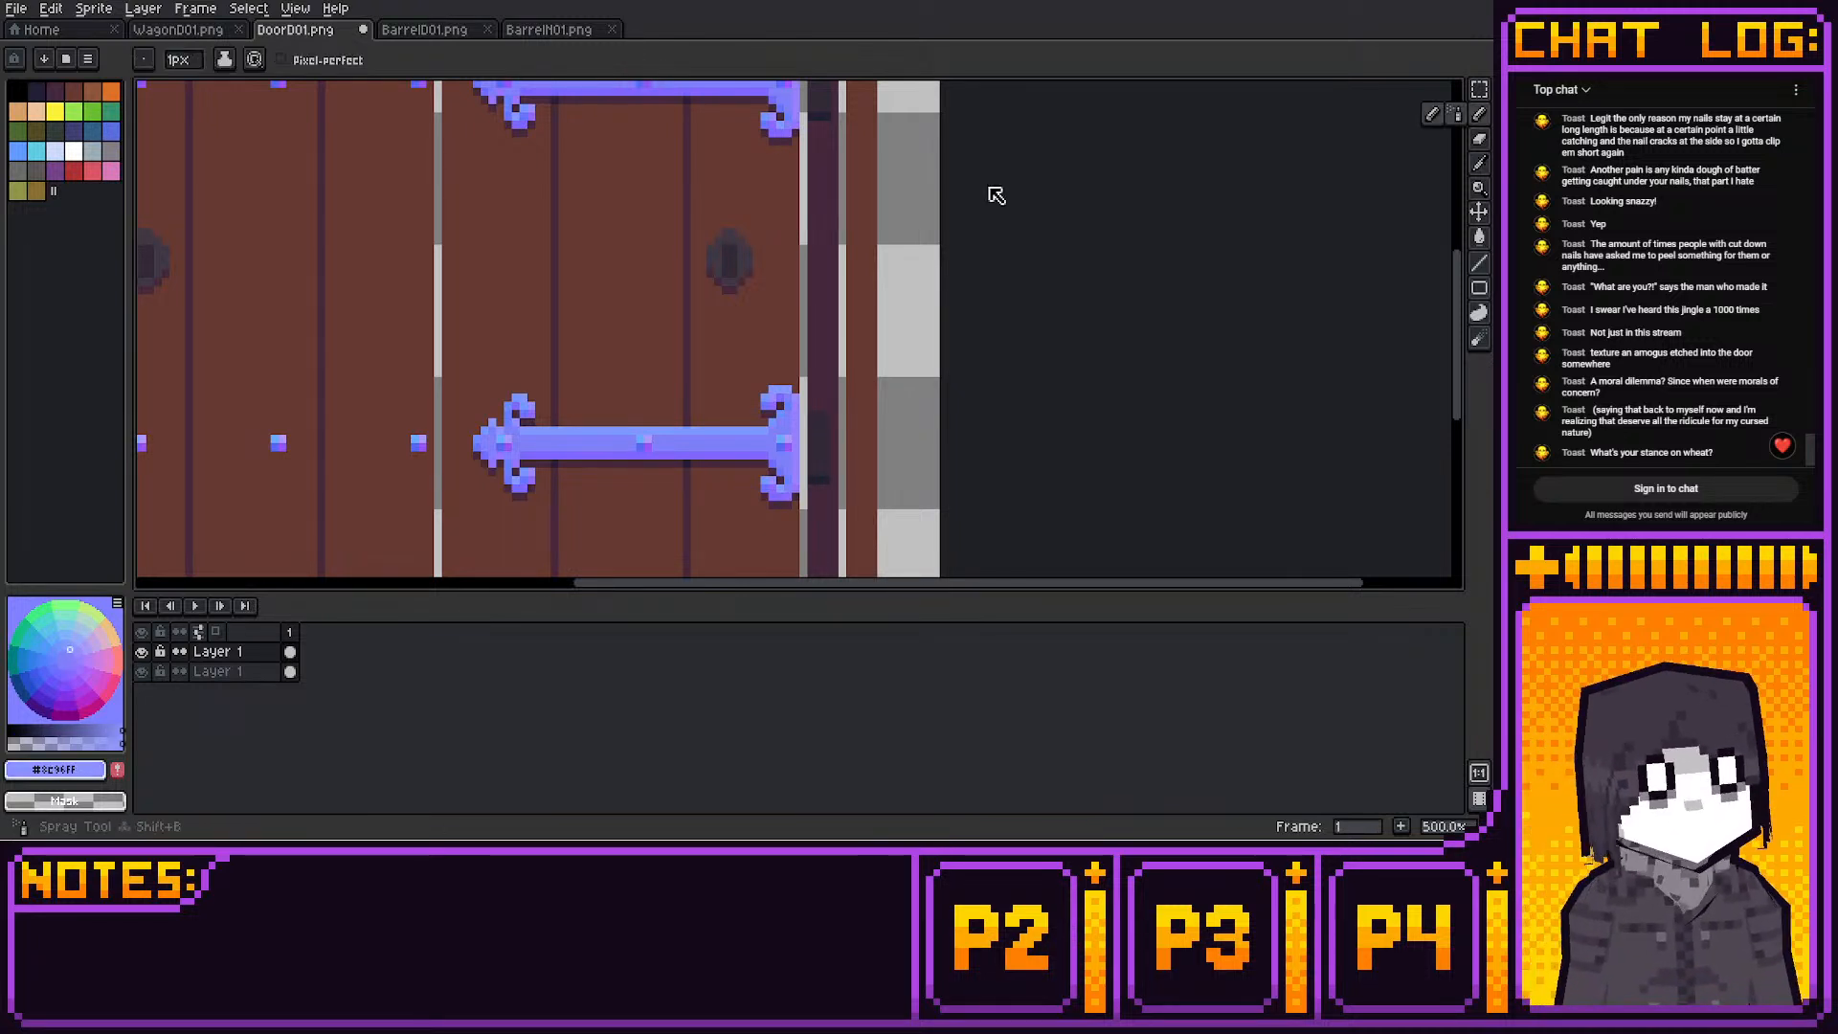
left_click(734, 233)
left_click(75, 654)
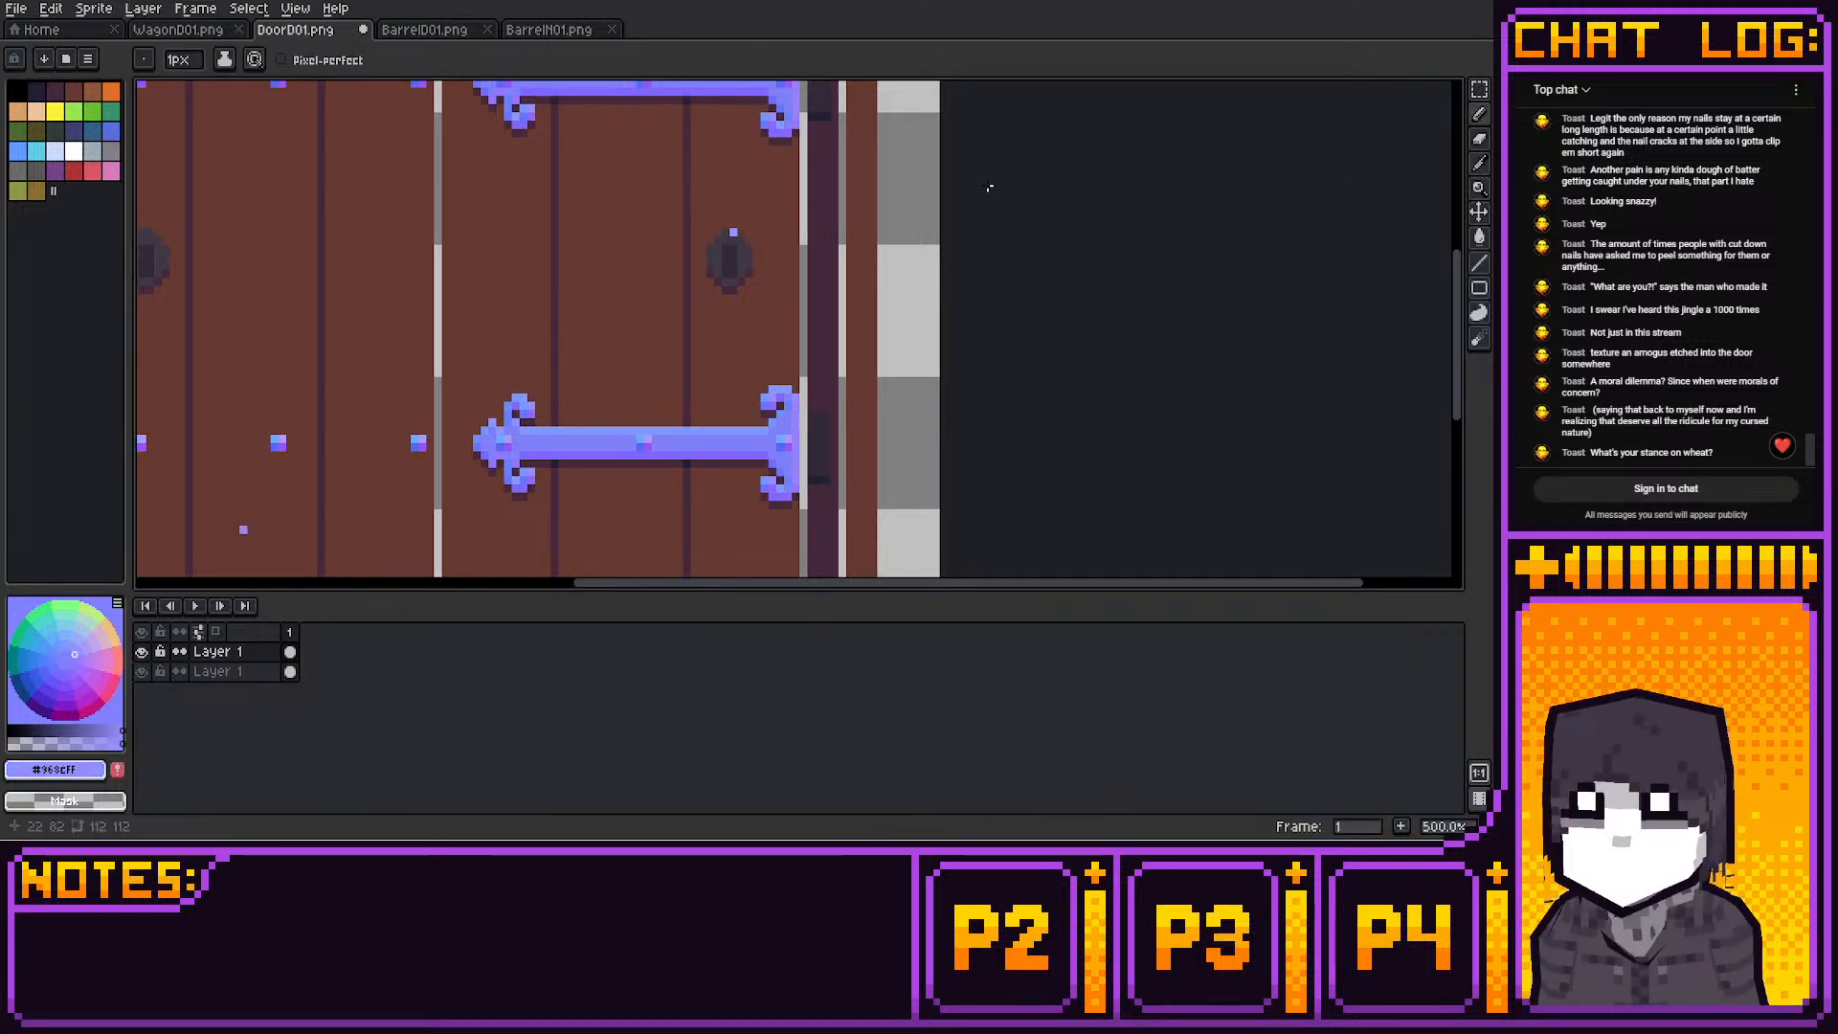
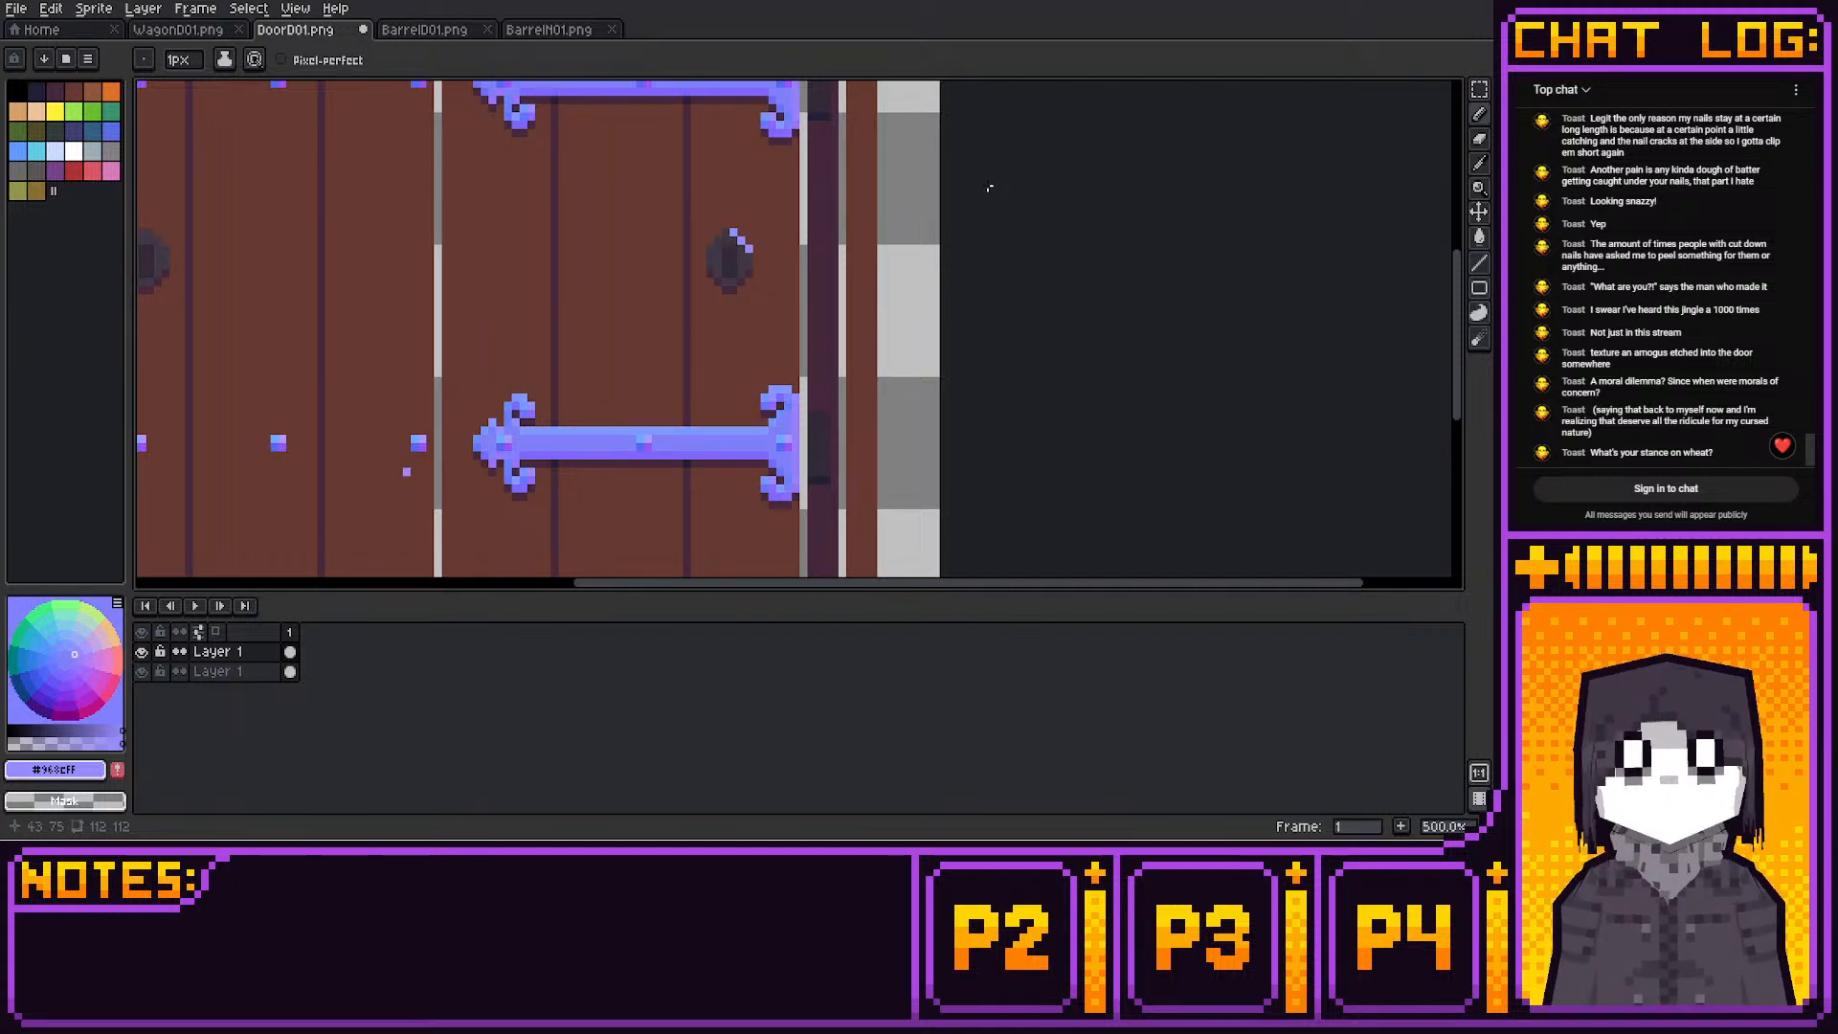
left_click(77, 660)
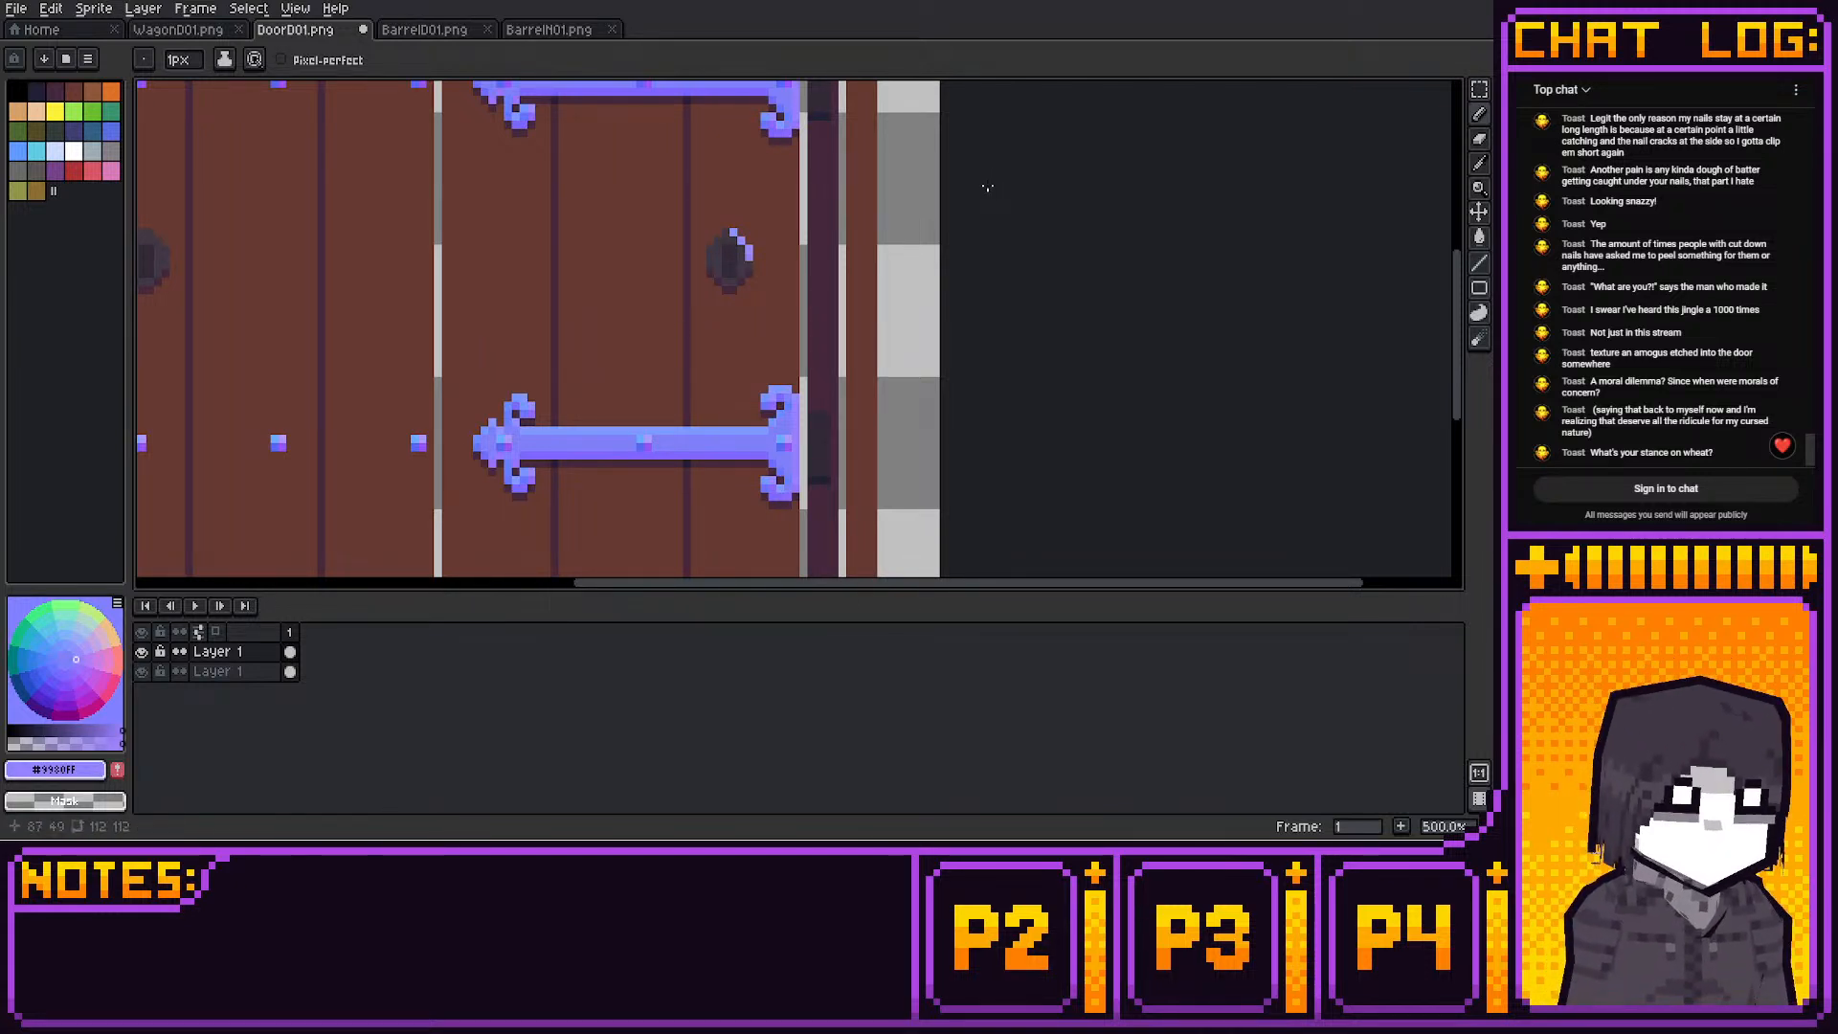
left_click(74, 664)
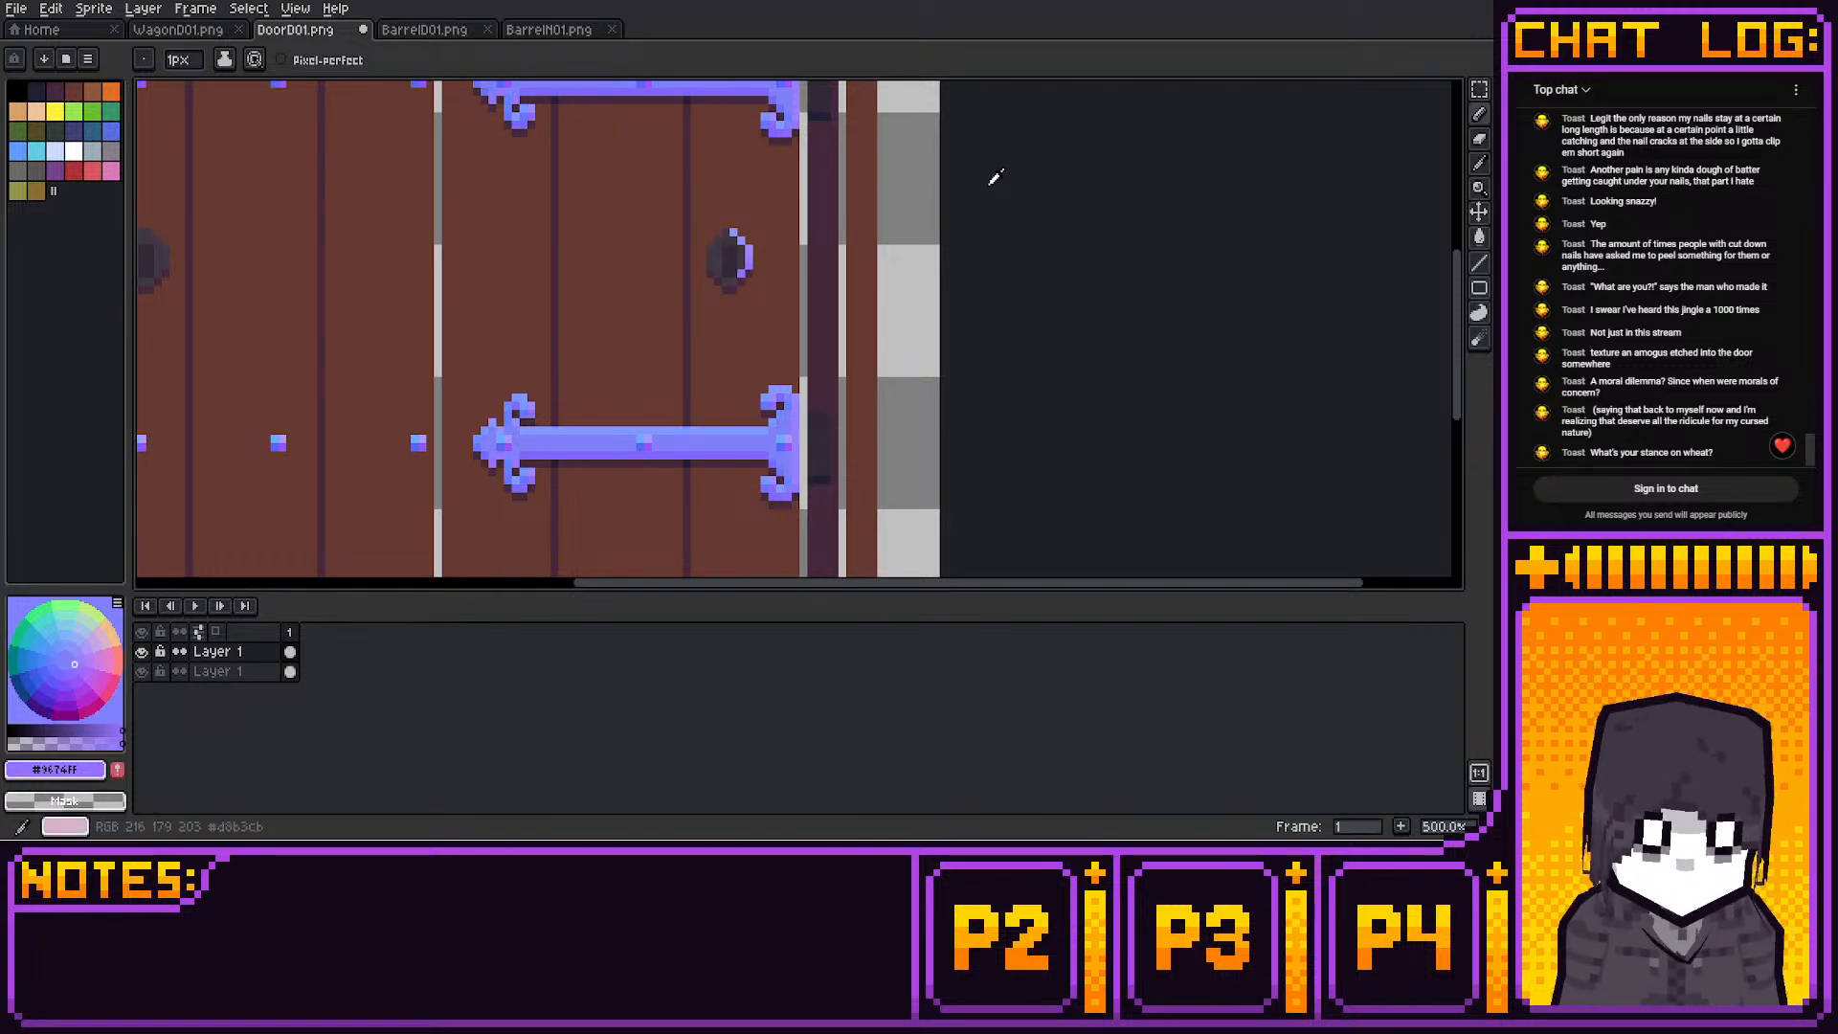
left_click(70, 669)
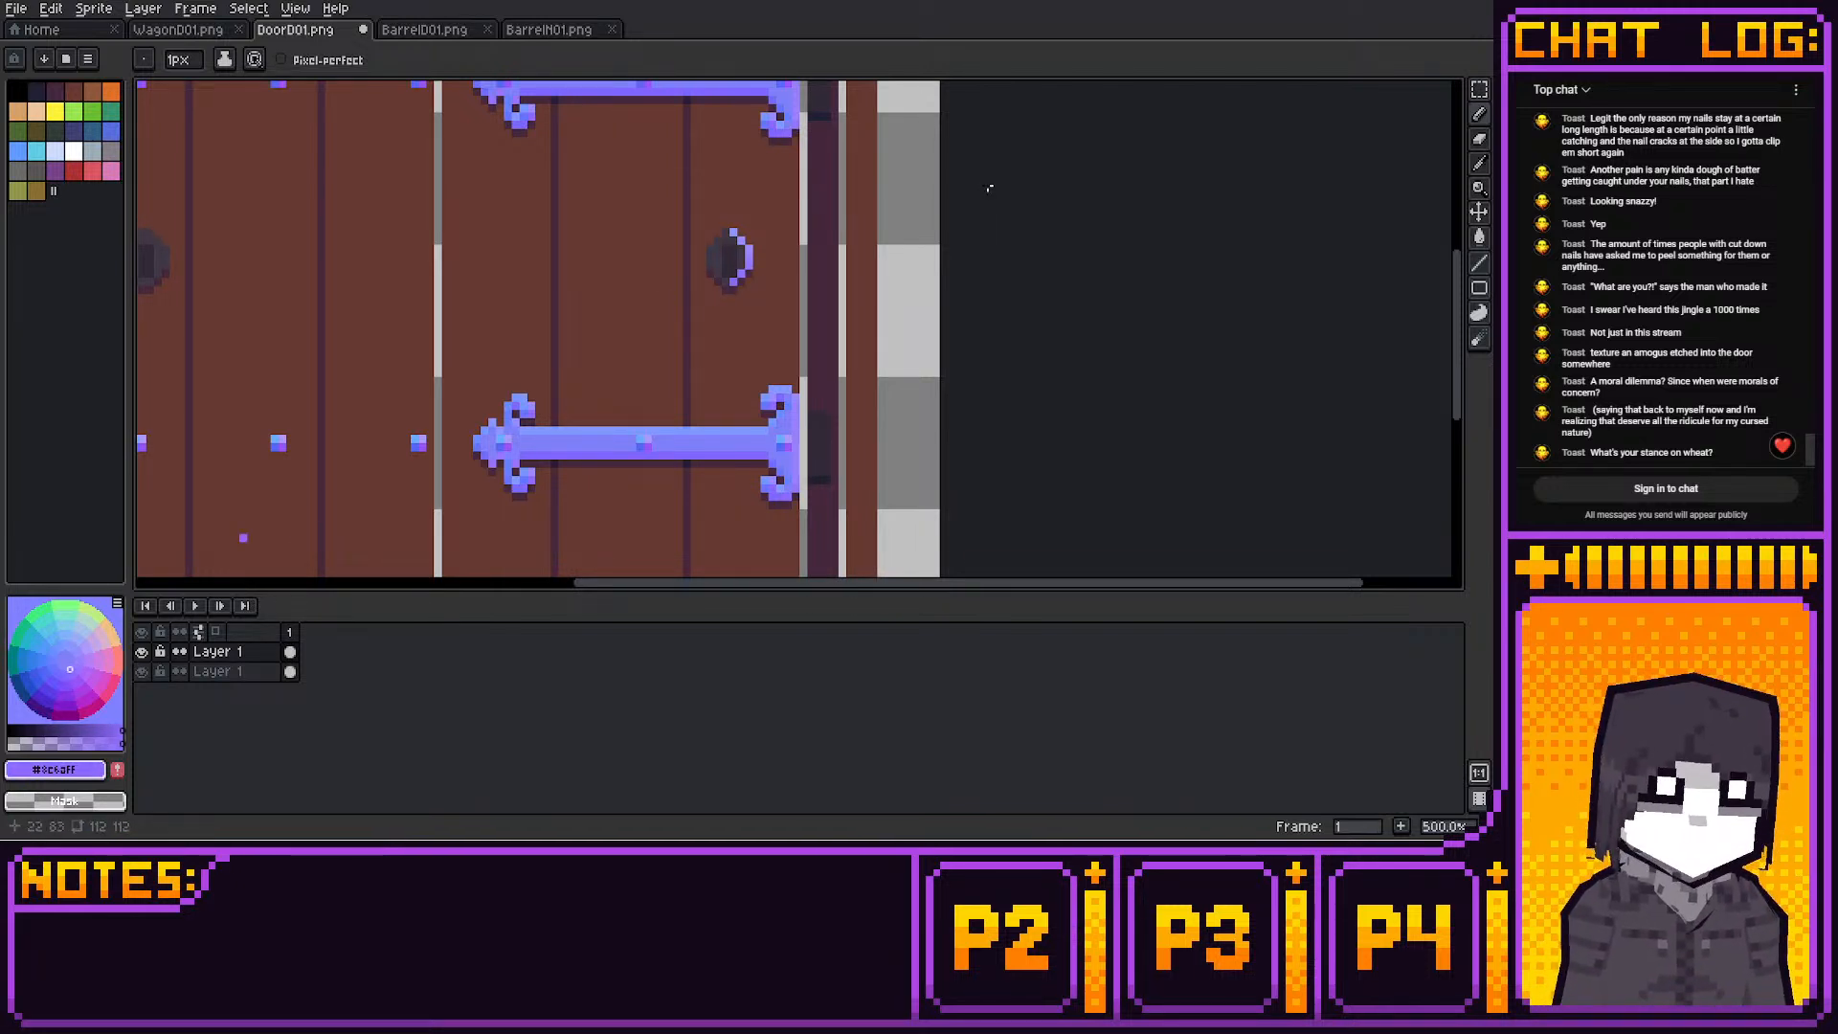
Complete the keyhole plate's left and bottom outline with normal colours #746aff, #7496ff, #6a8cff, #8067ff, #6780ff and #6a74ff
left_click(60, 669)
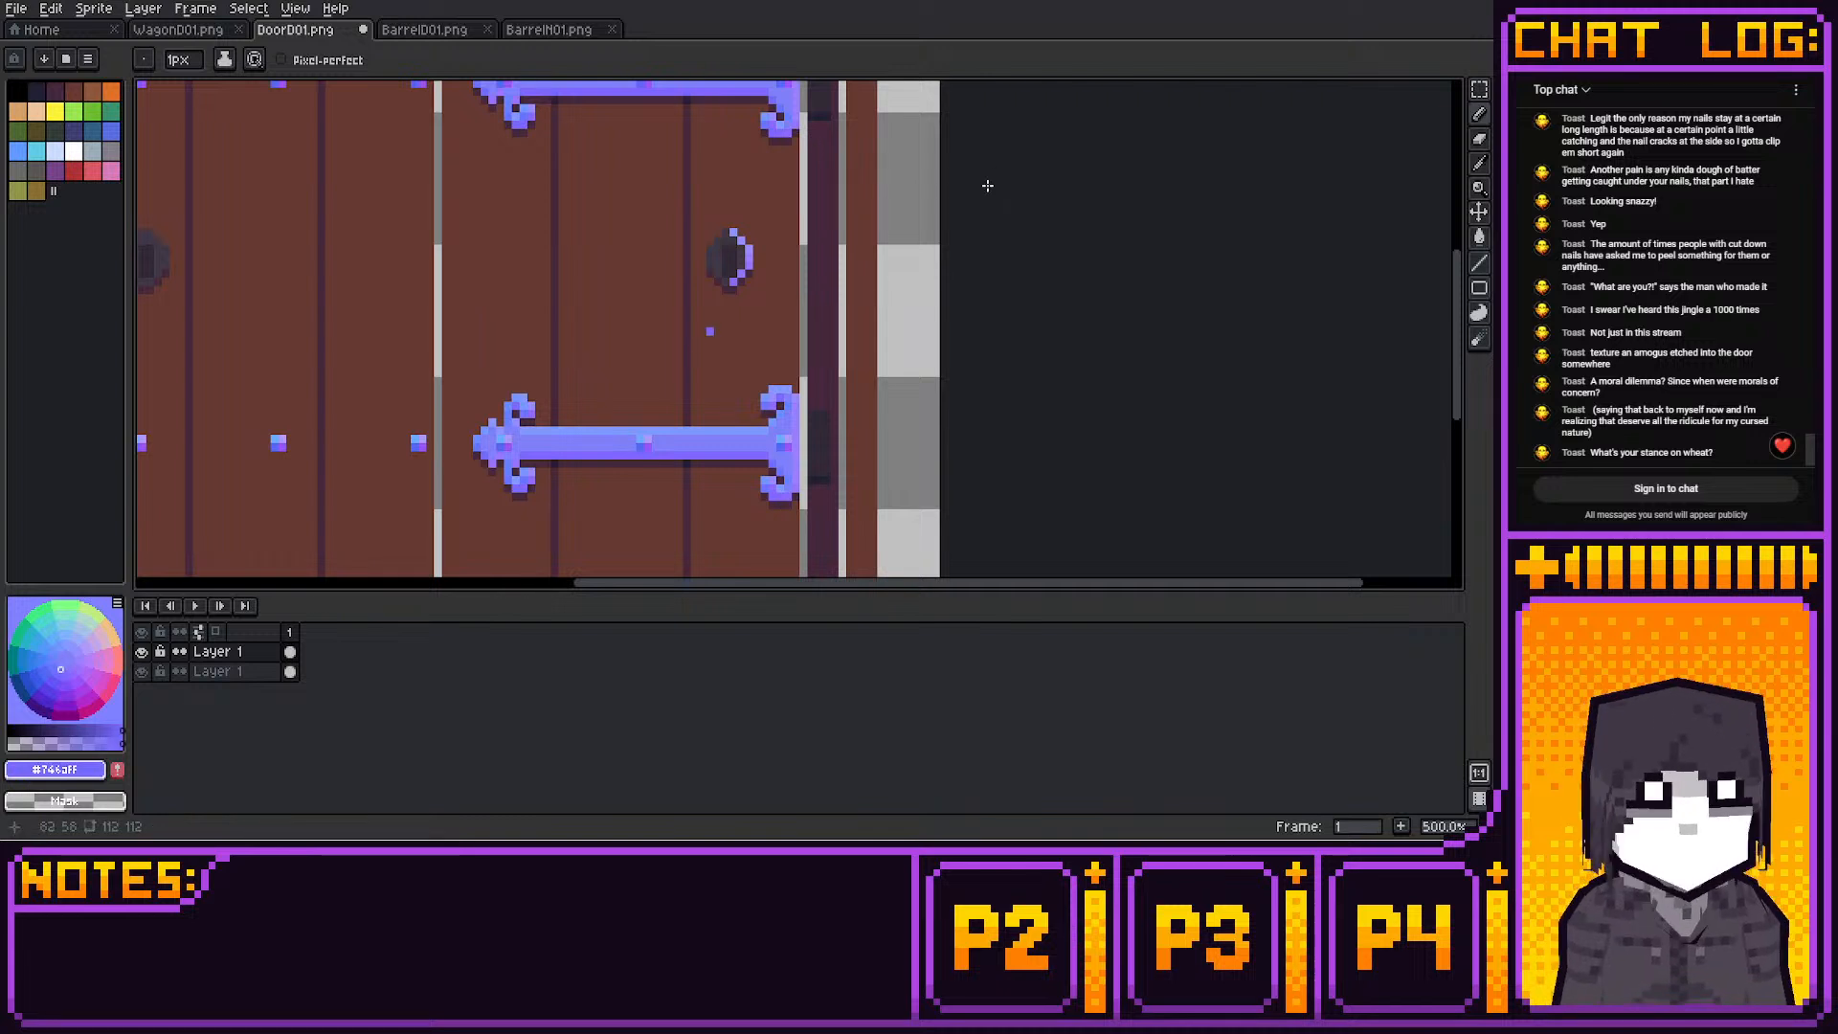
left_click(274, 438, "alt")
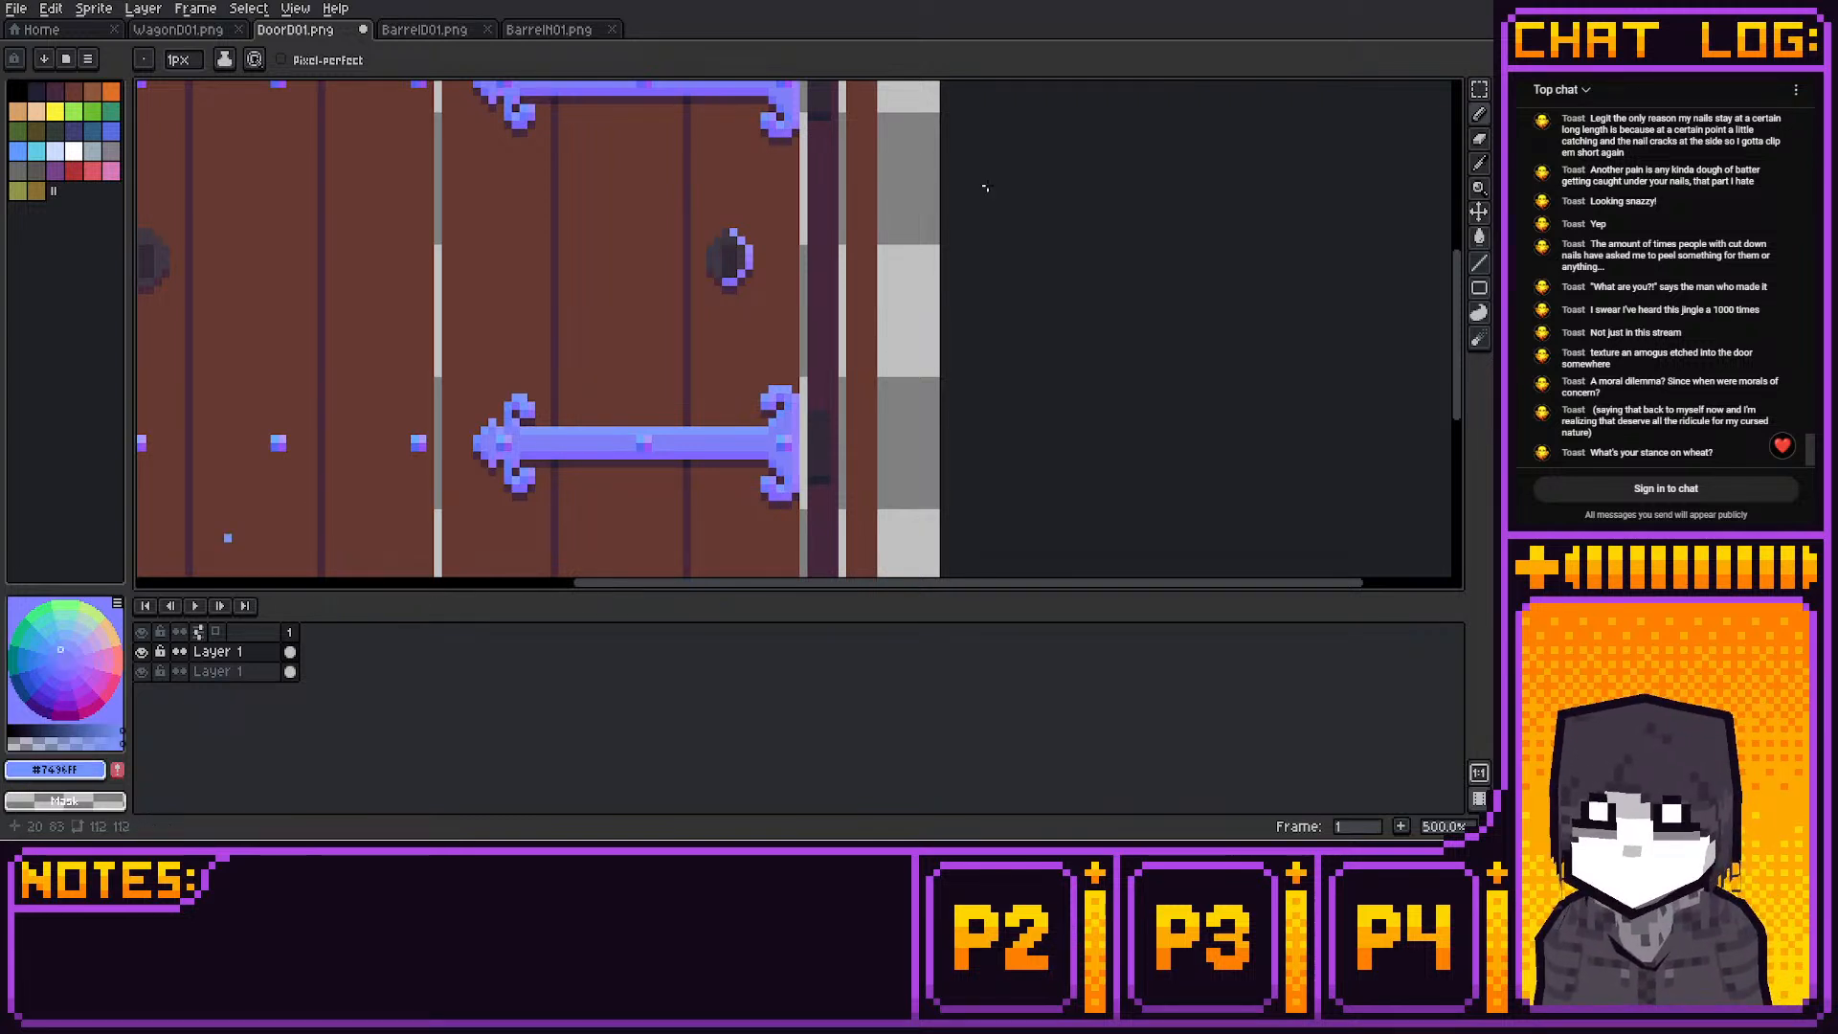
left_click(55, 655)
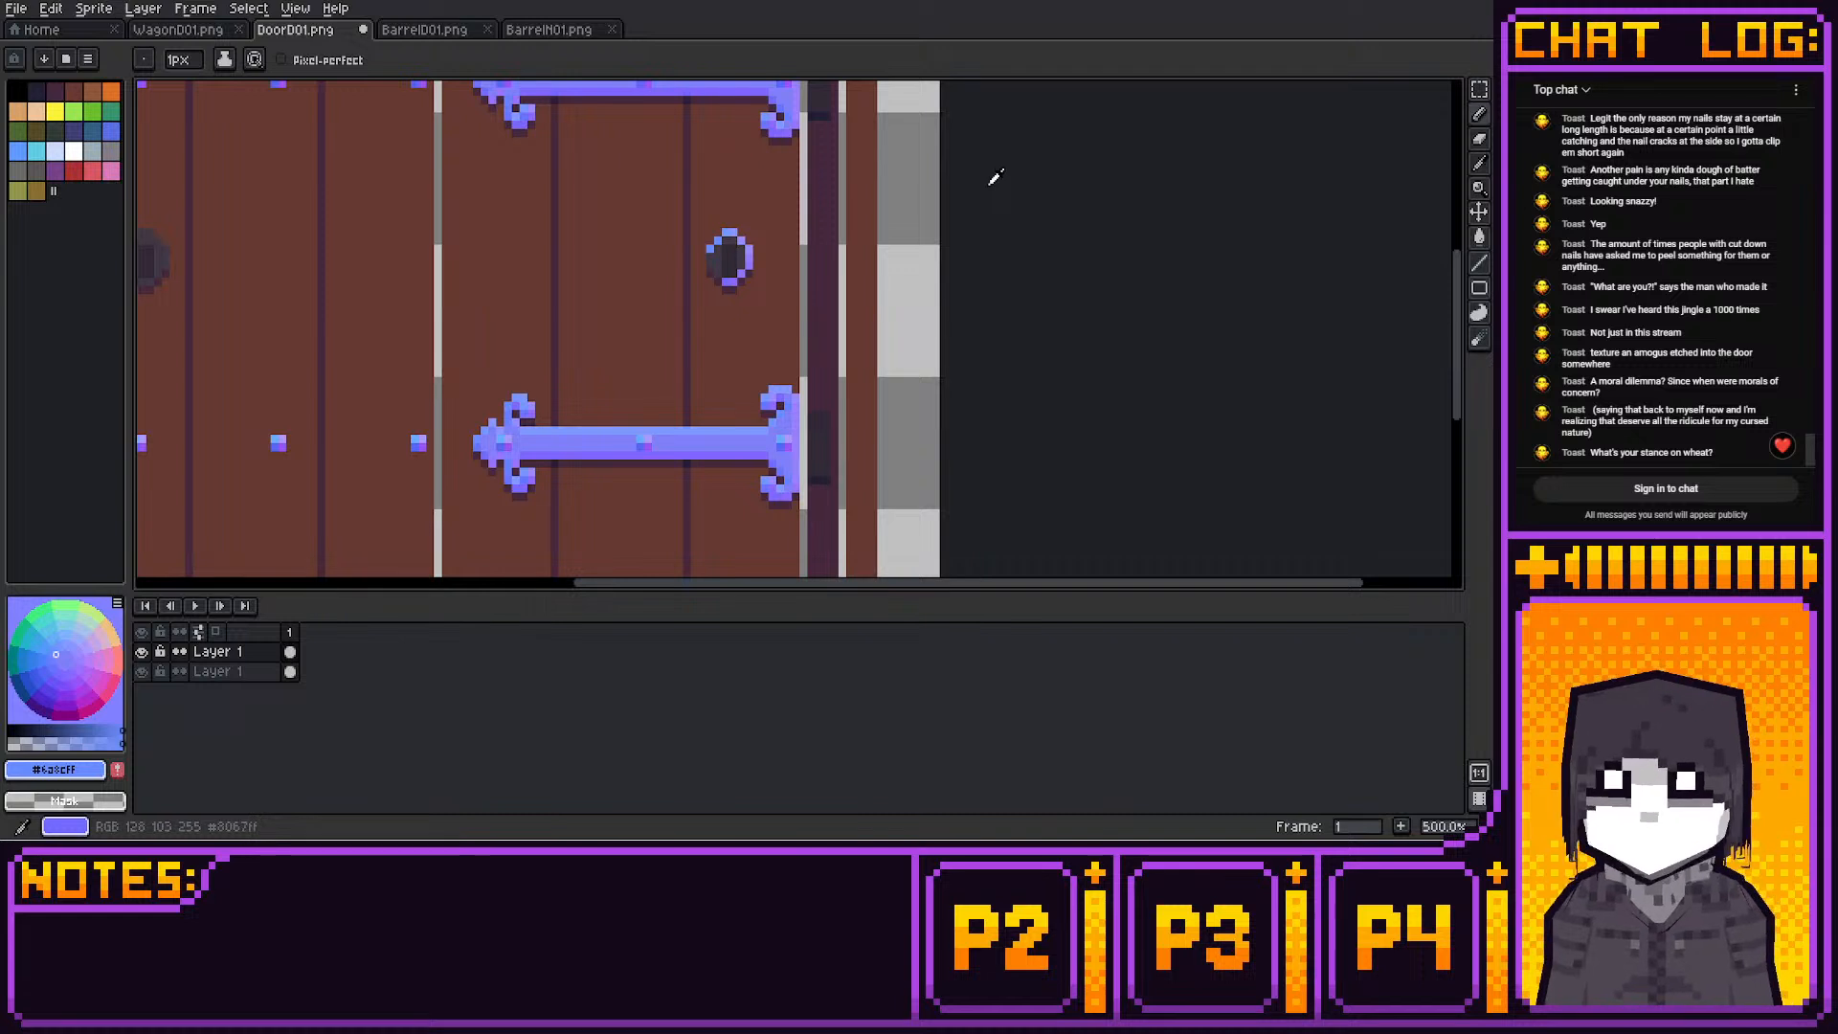
left_click(65, 671)
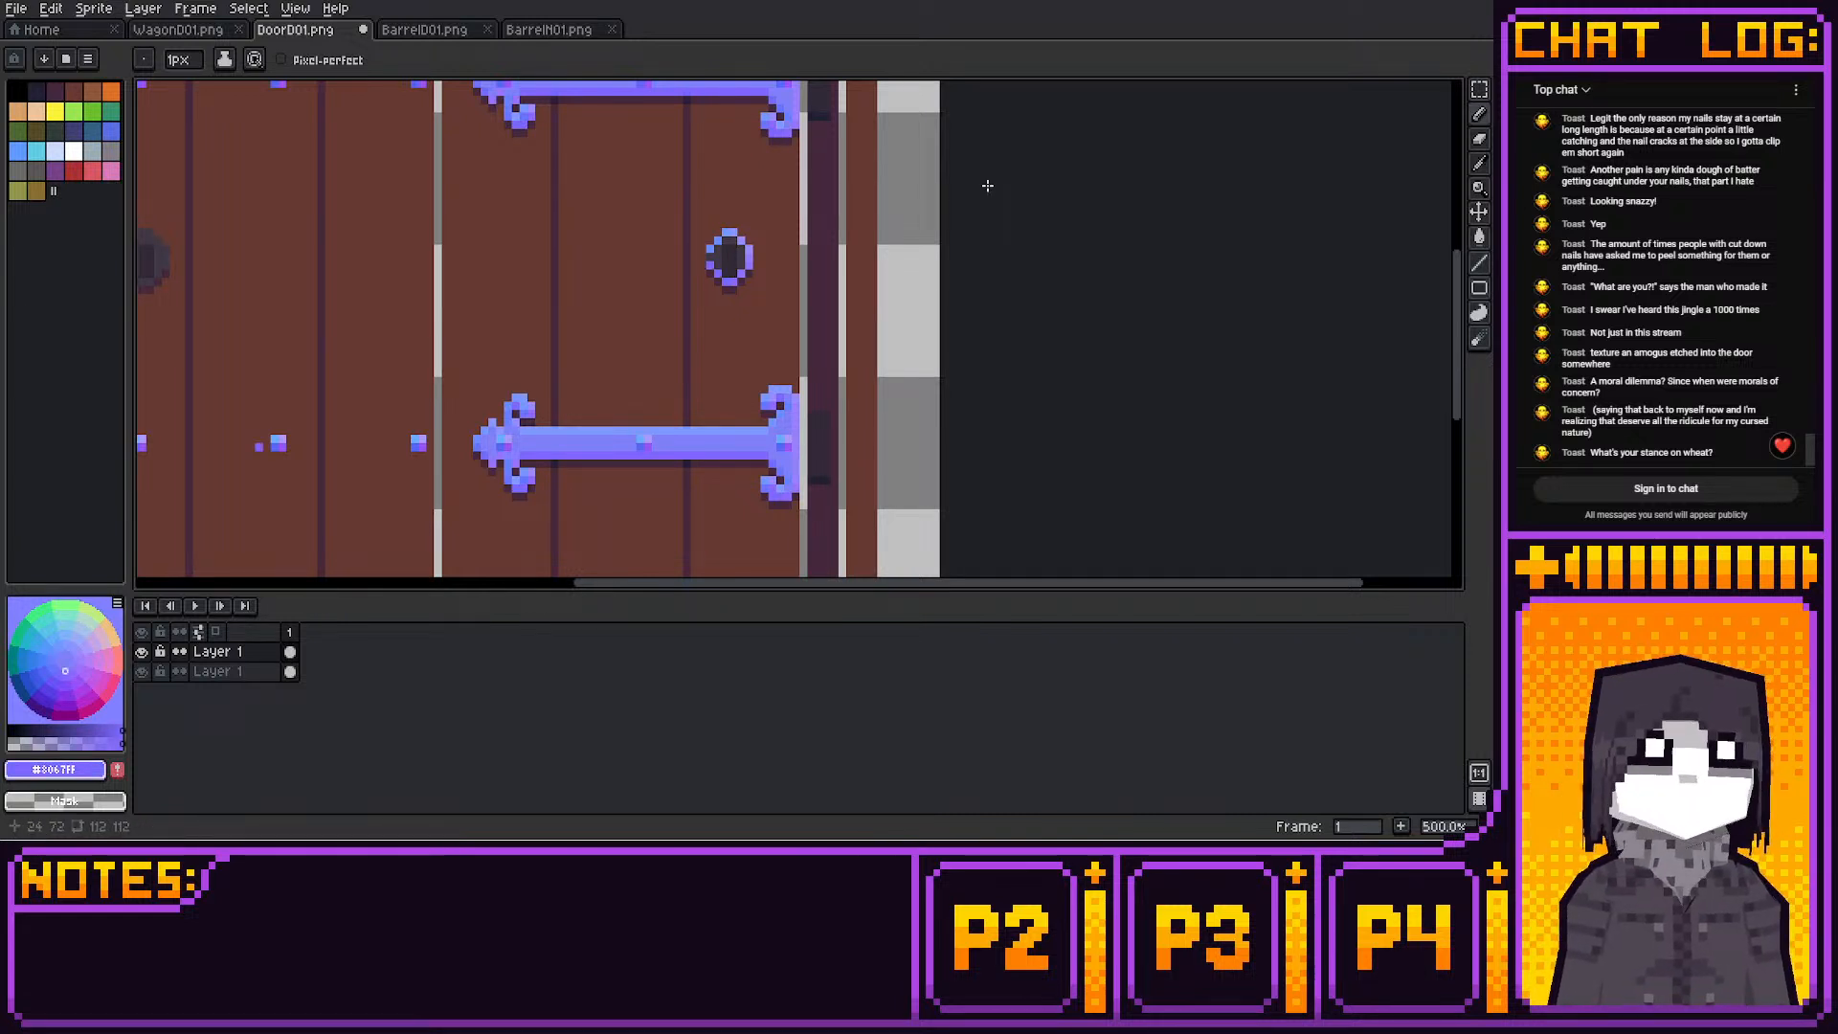
left_click(65, 660)
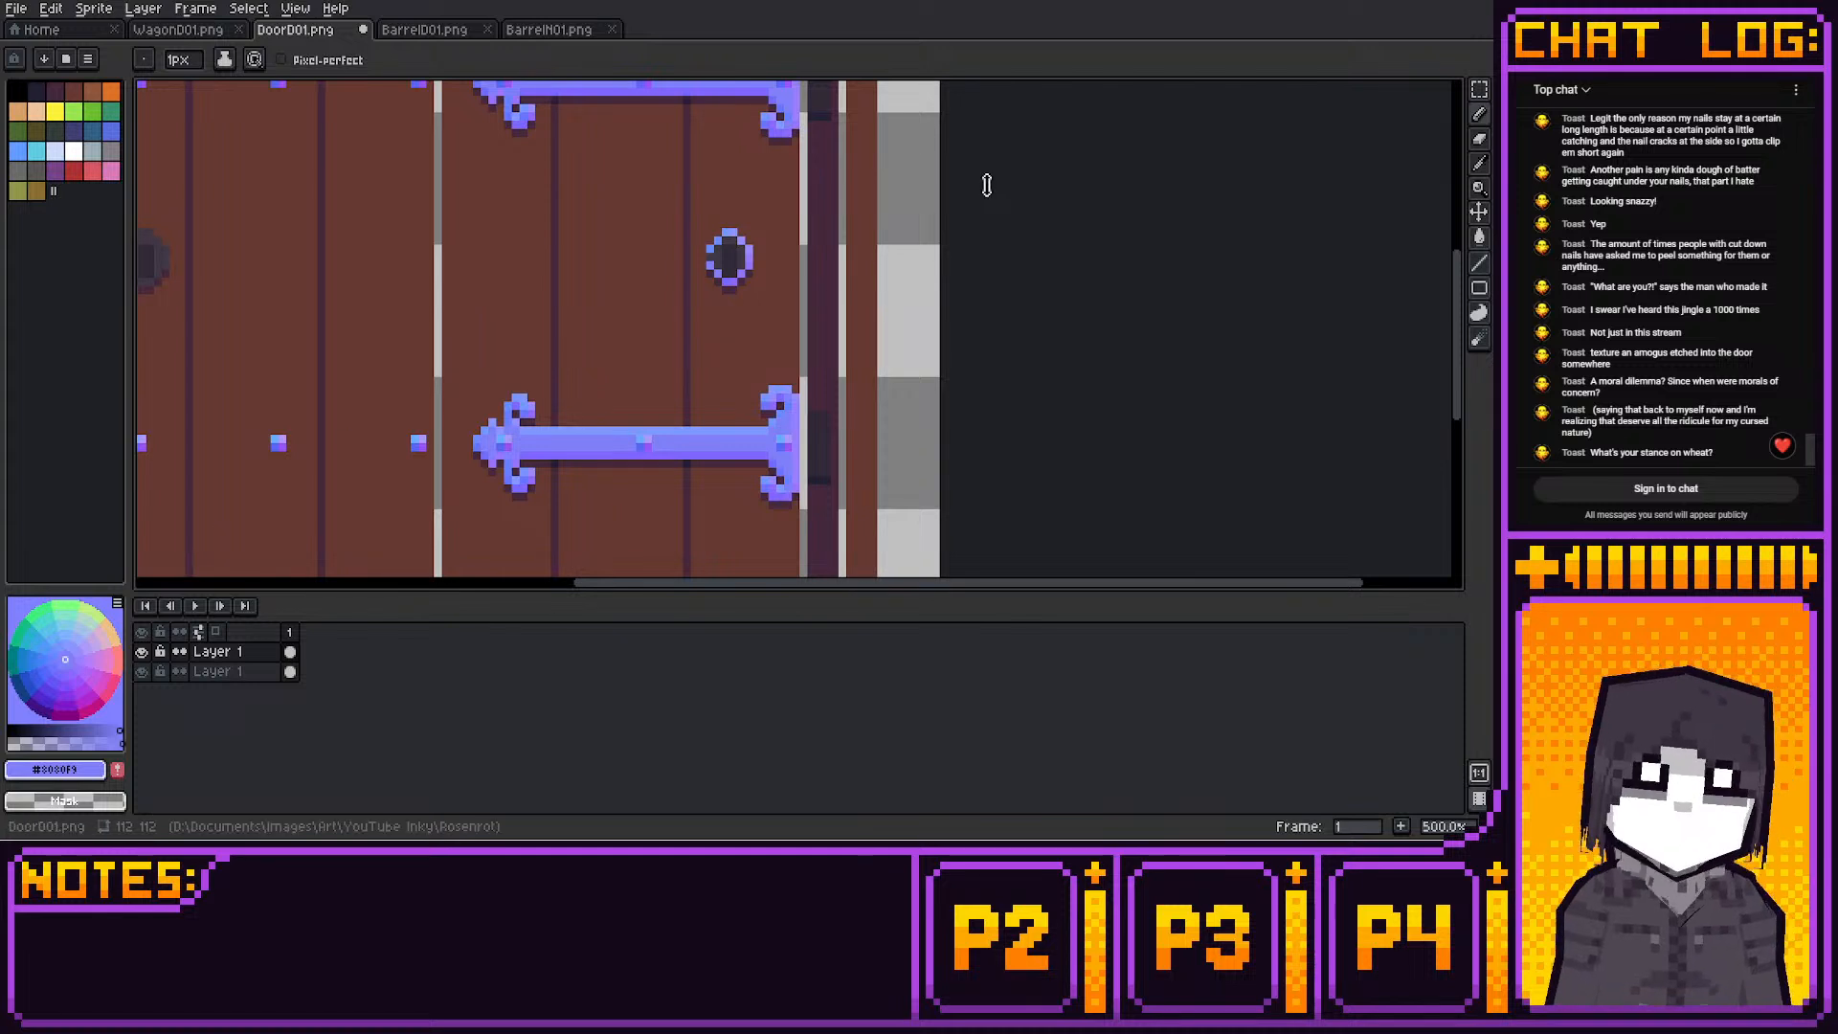
left_click(710, 258, "alt")
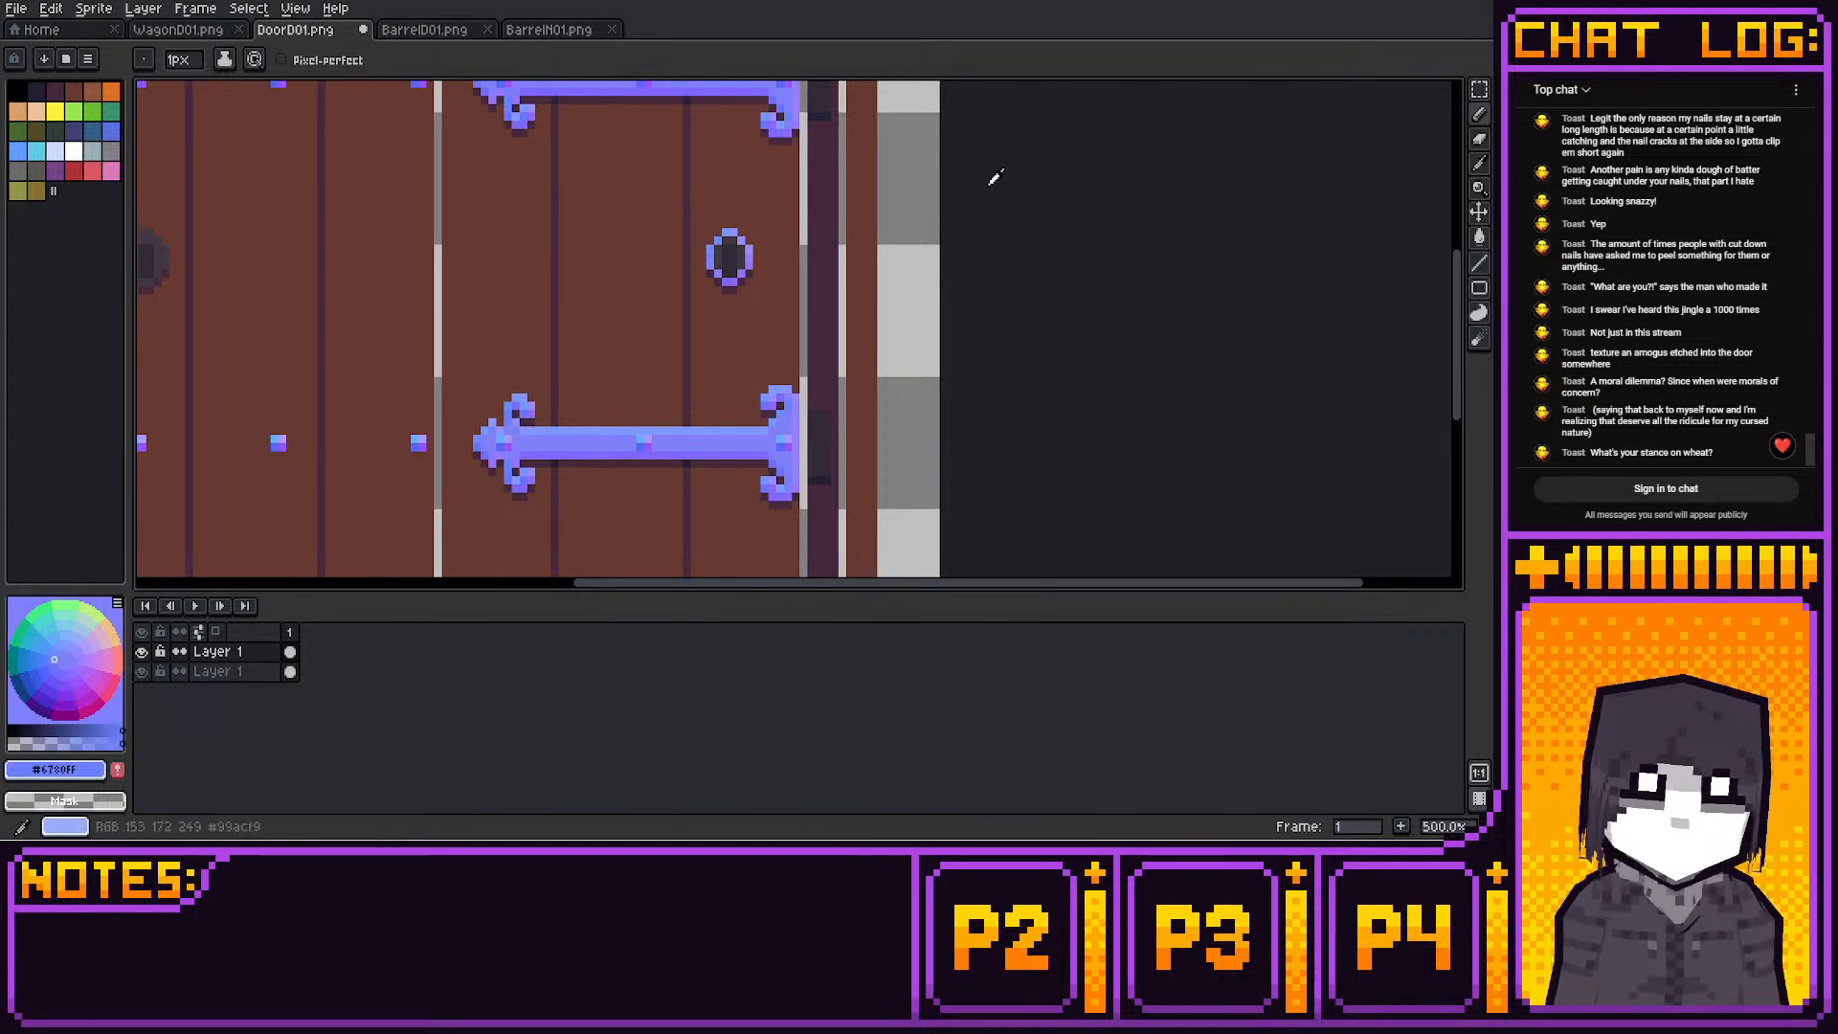
left_click(717, 276, "alt")
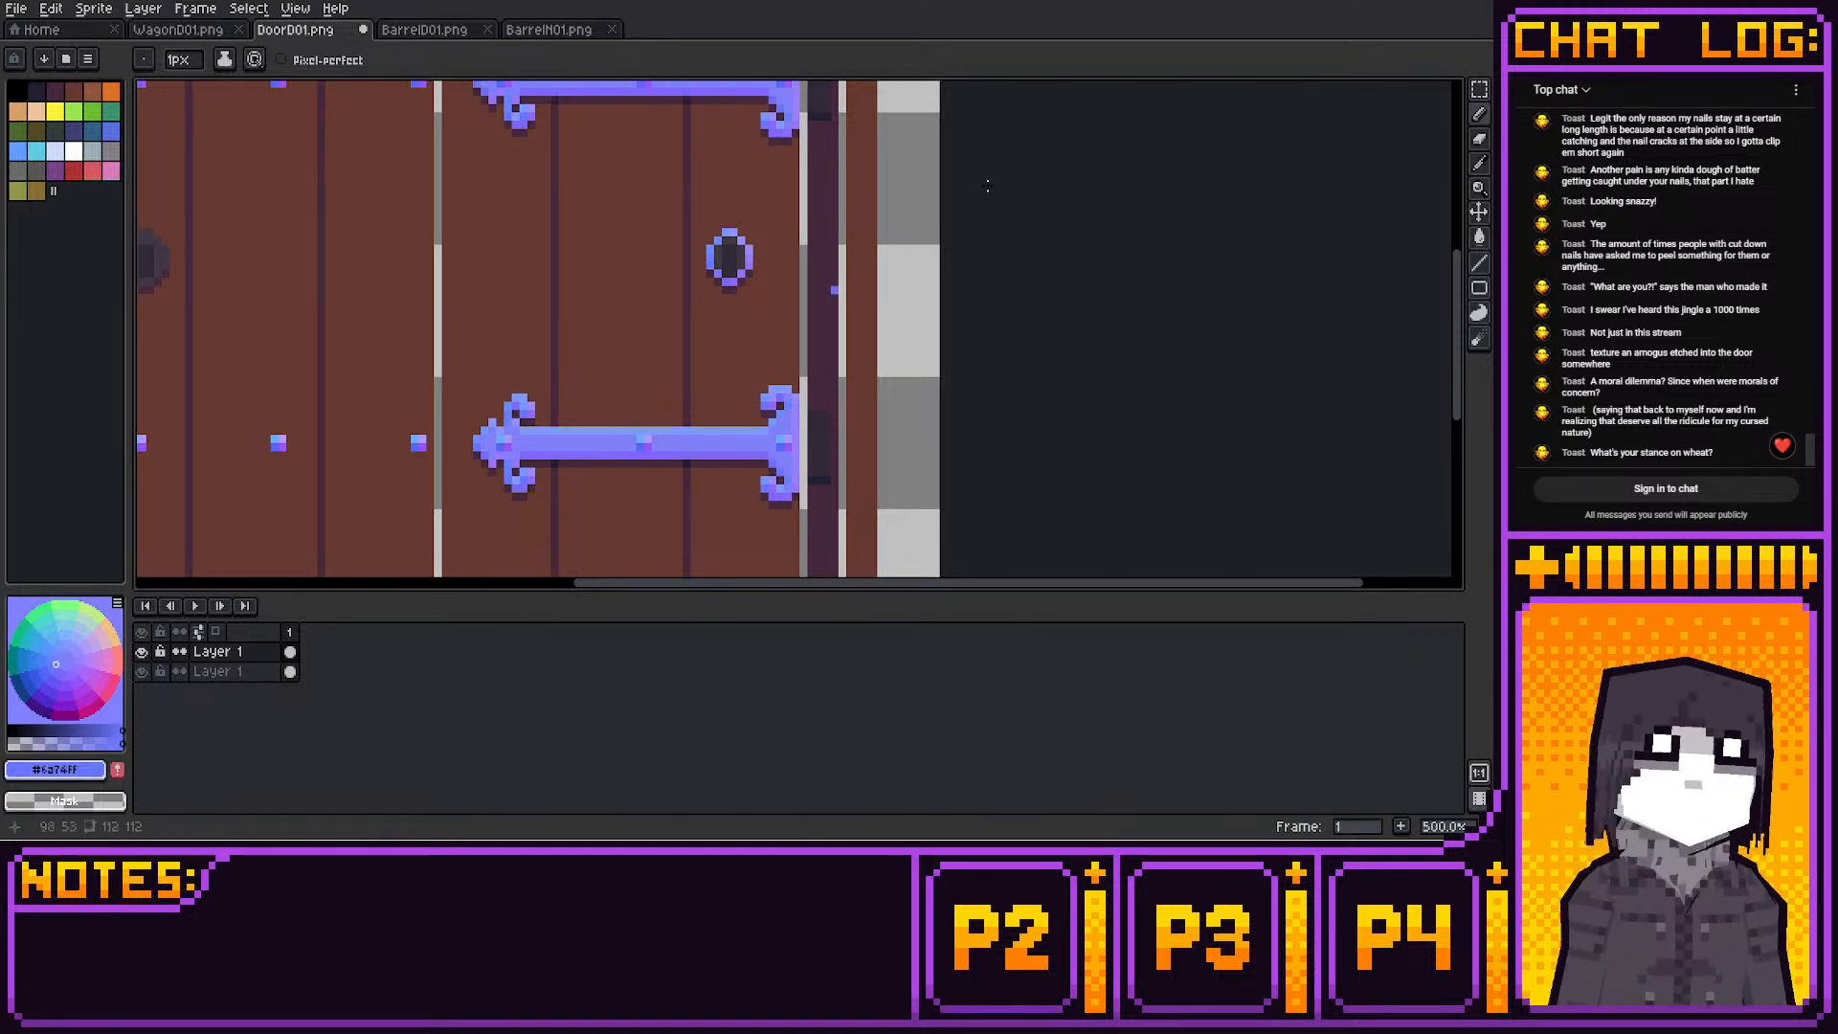
Fill the dark centre of the right door's keyhole plate with flat normal colour #8080f9
middle_click_drag(878, 286, 882, 268)
left_click(890, 256, "alt")
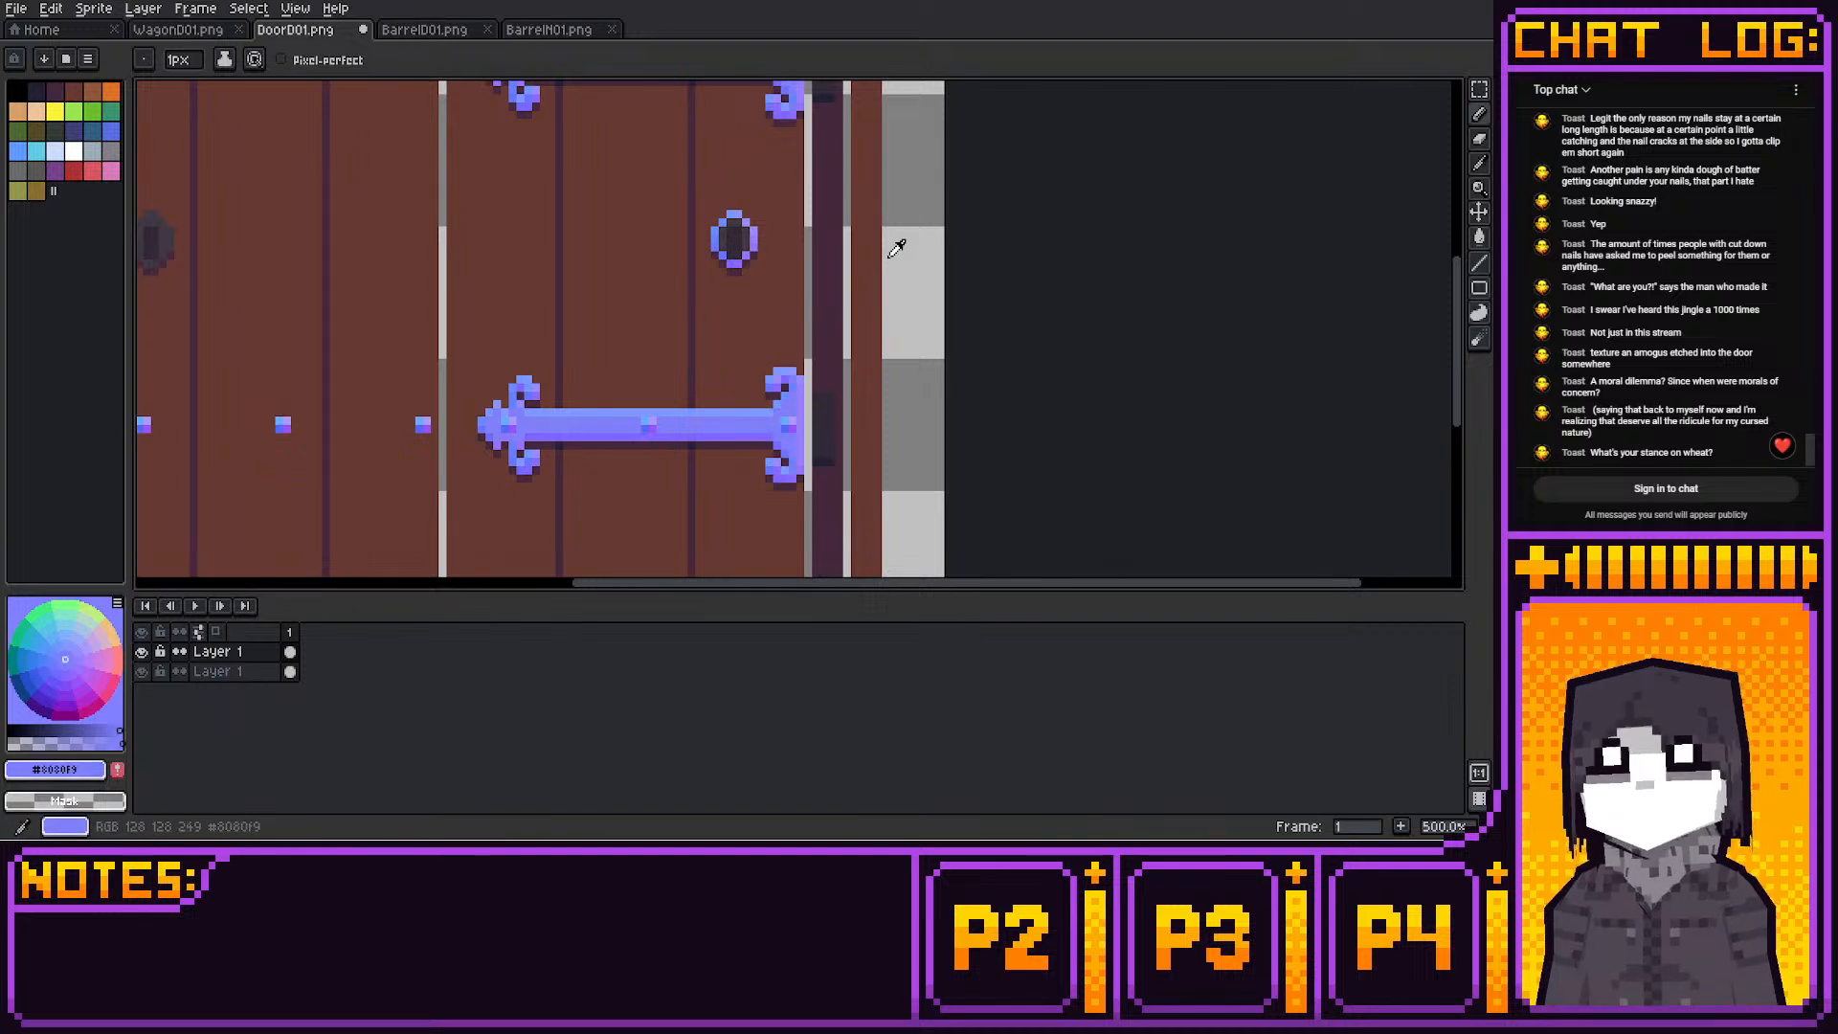
left_click_drag(880, 241, 888, 256)
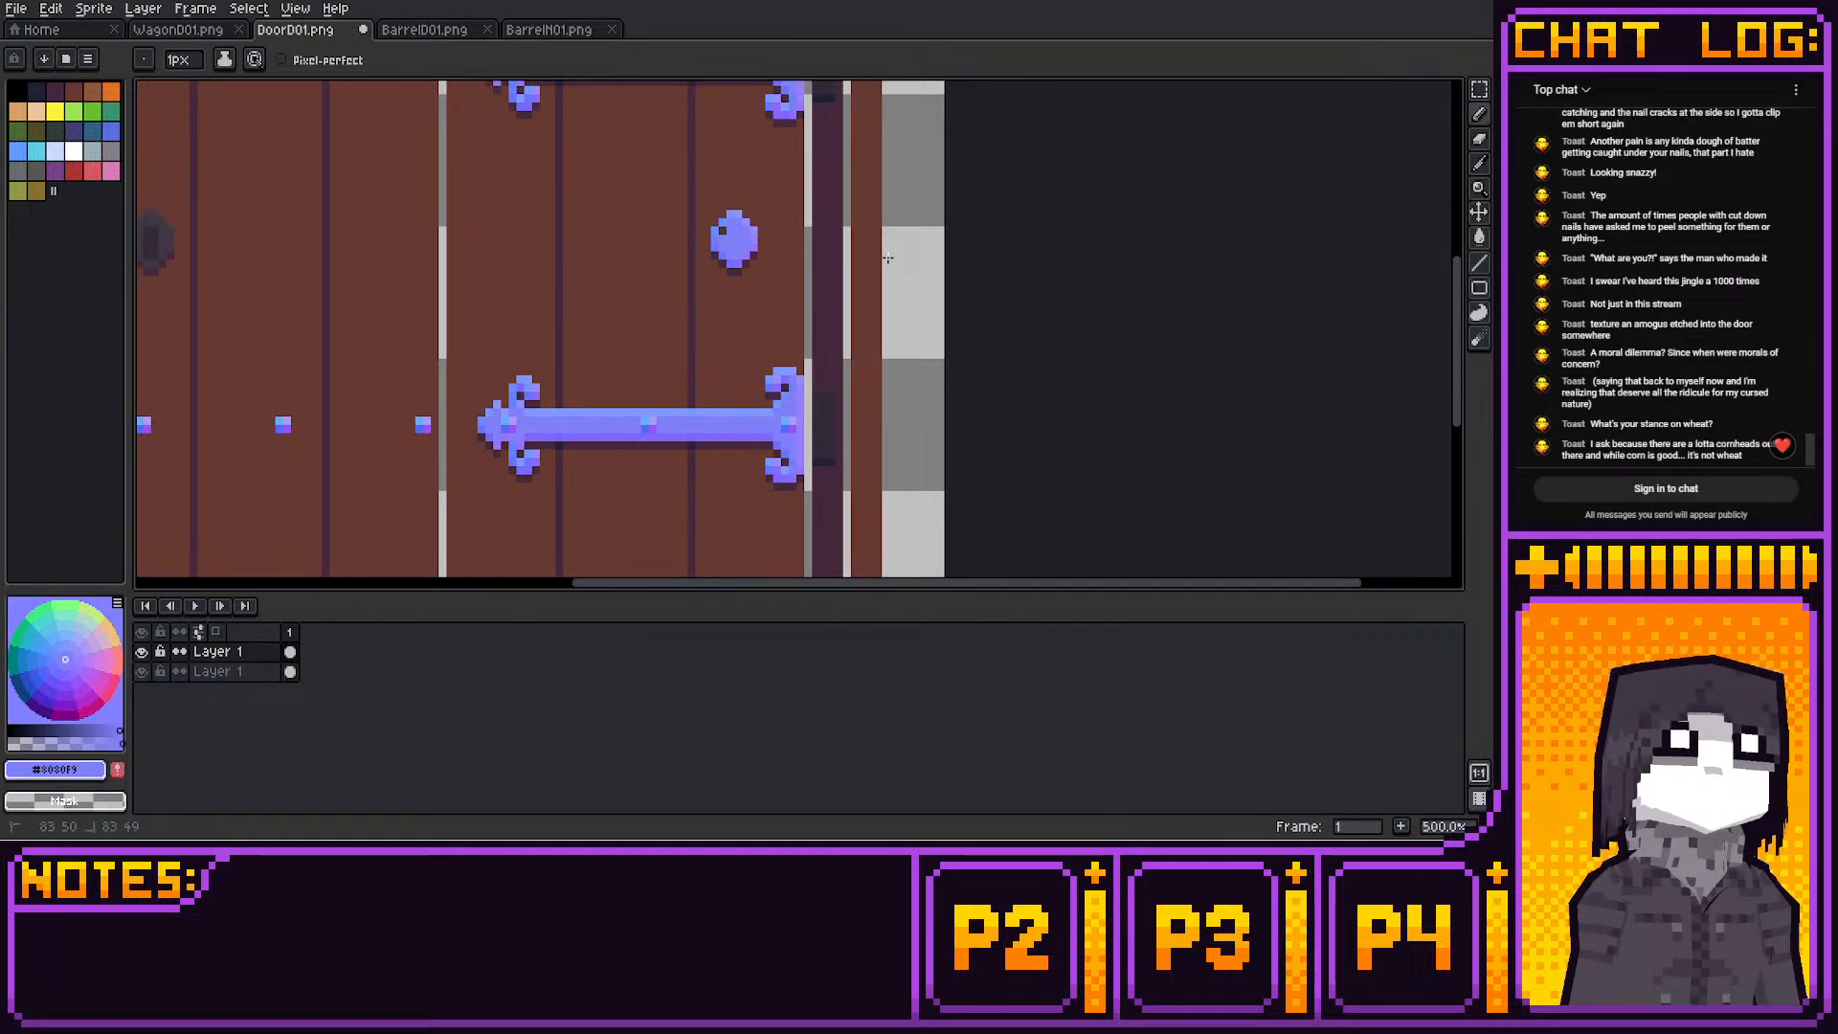
middle_click_drag(889, 257, 885, 284)
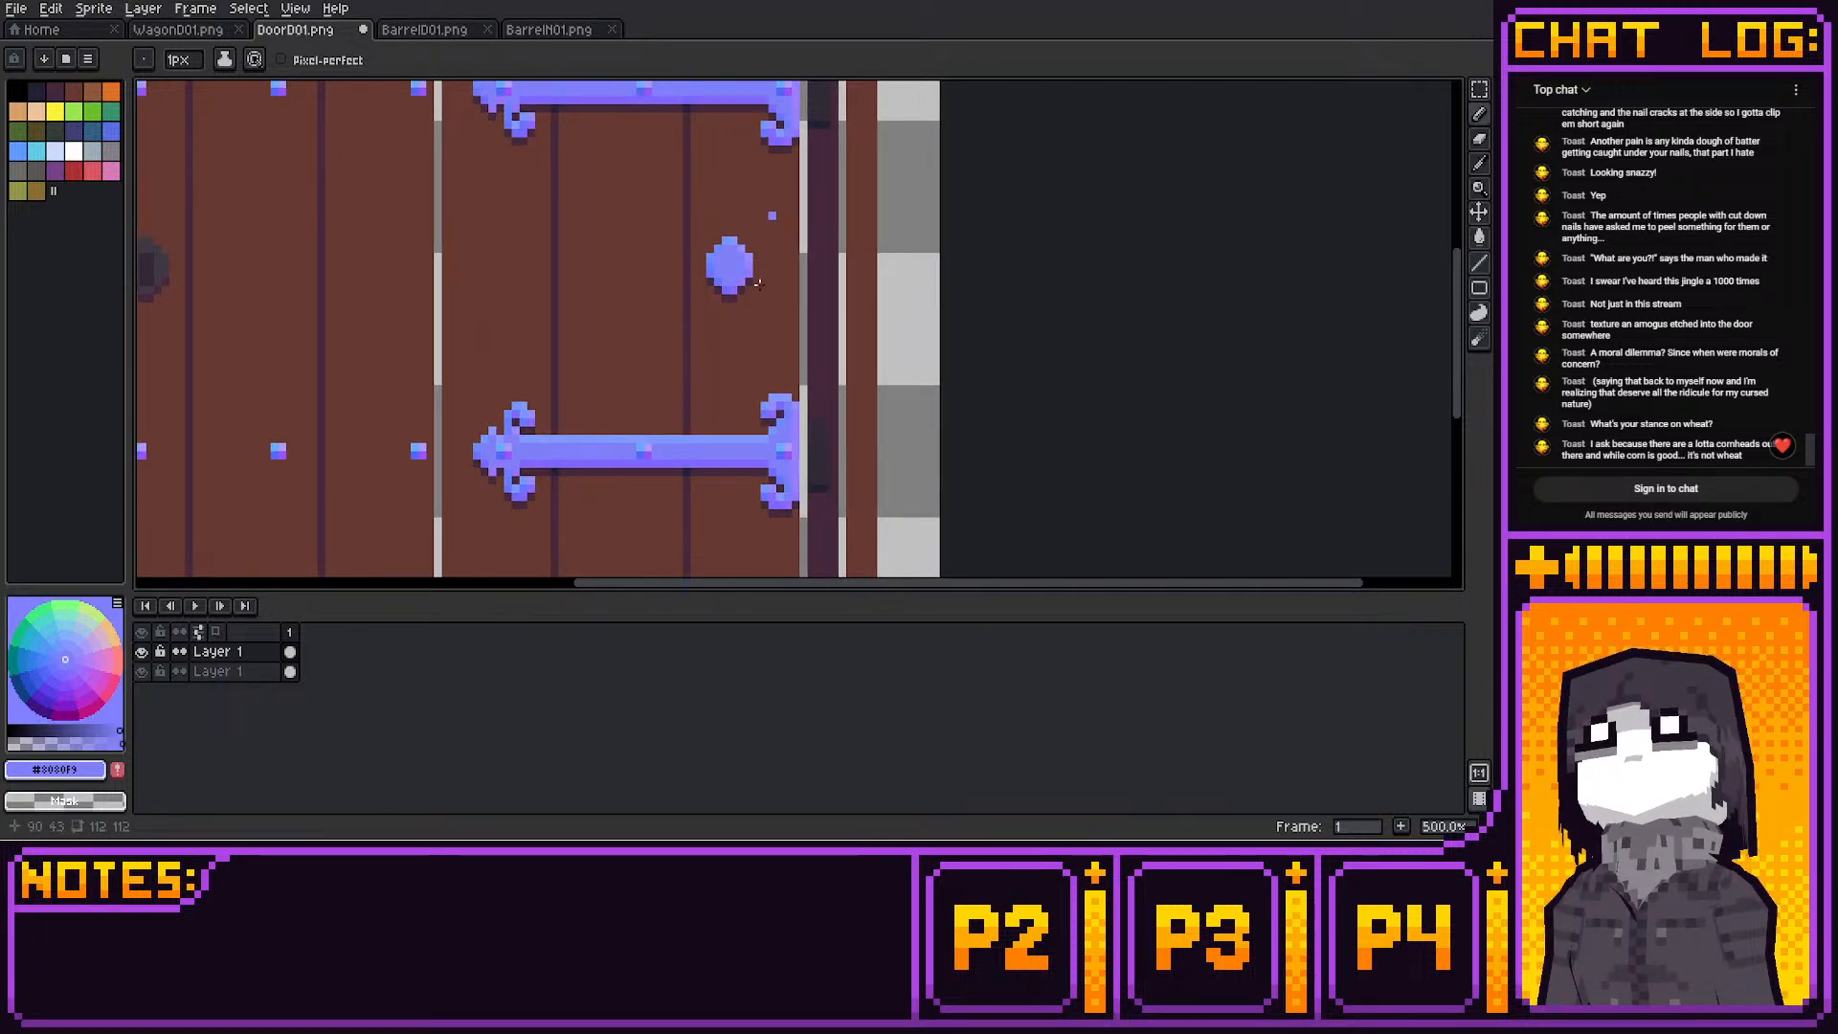
Copy the right door's finished oval keyhole plate onto the dark keyhole plate of the left door and deselect it
middle_click_drag(742, 225, 761, 280)
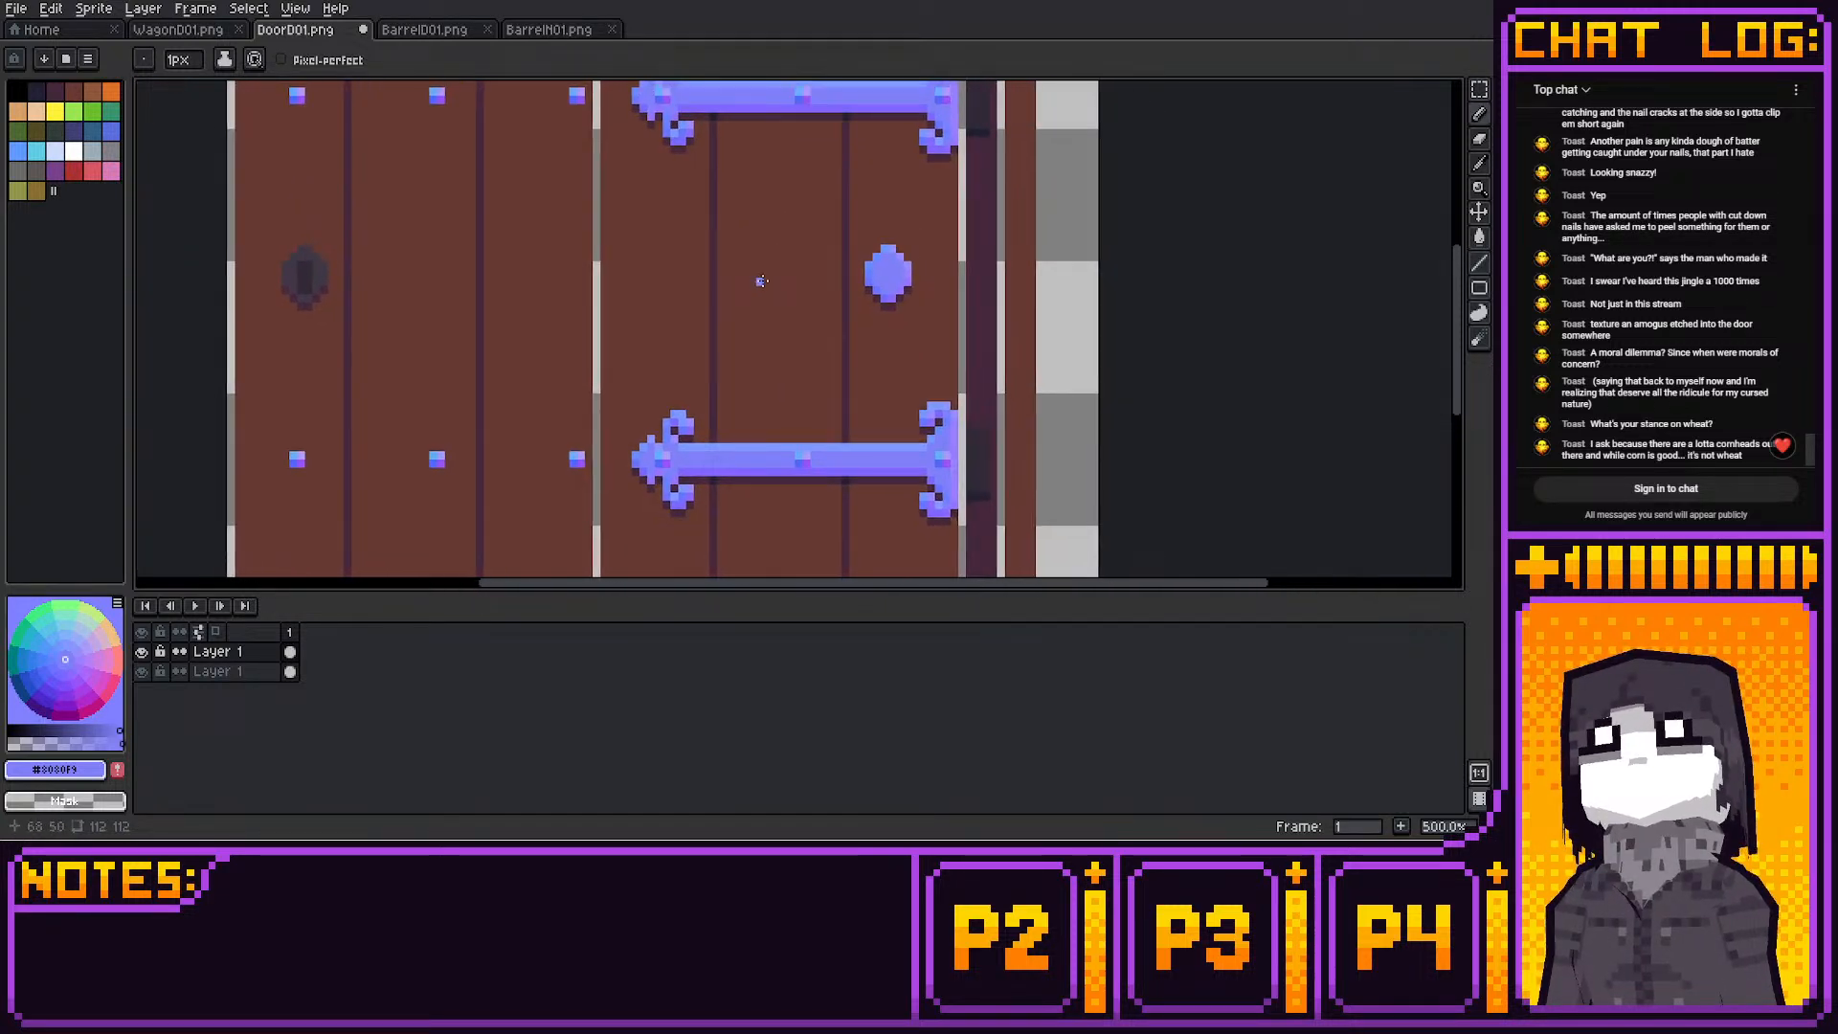
key("m")
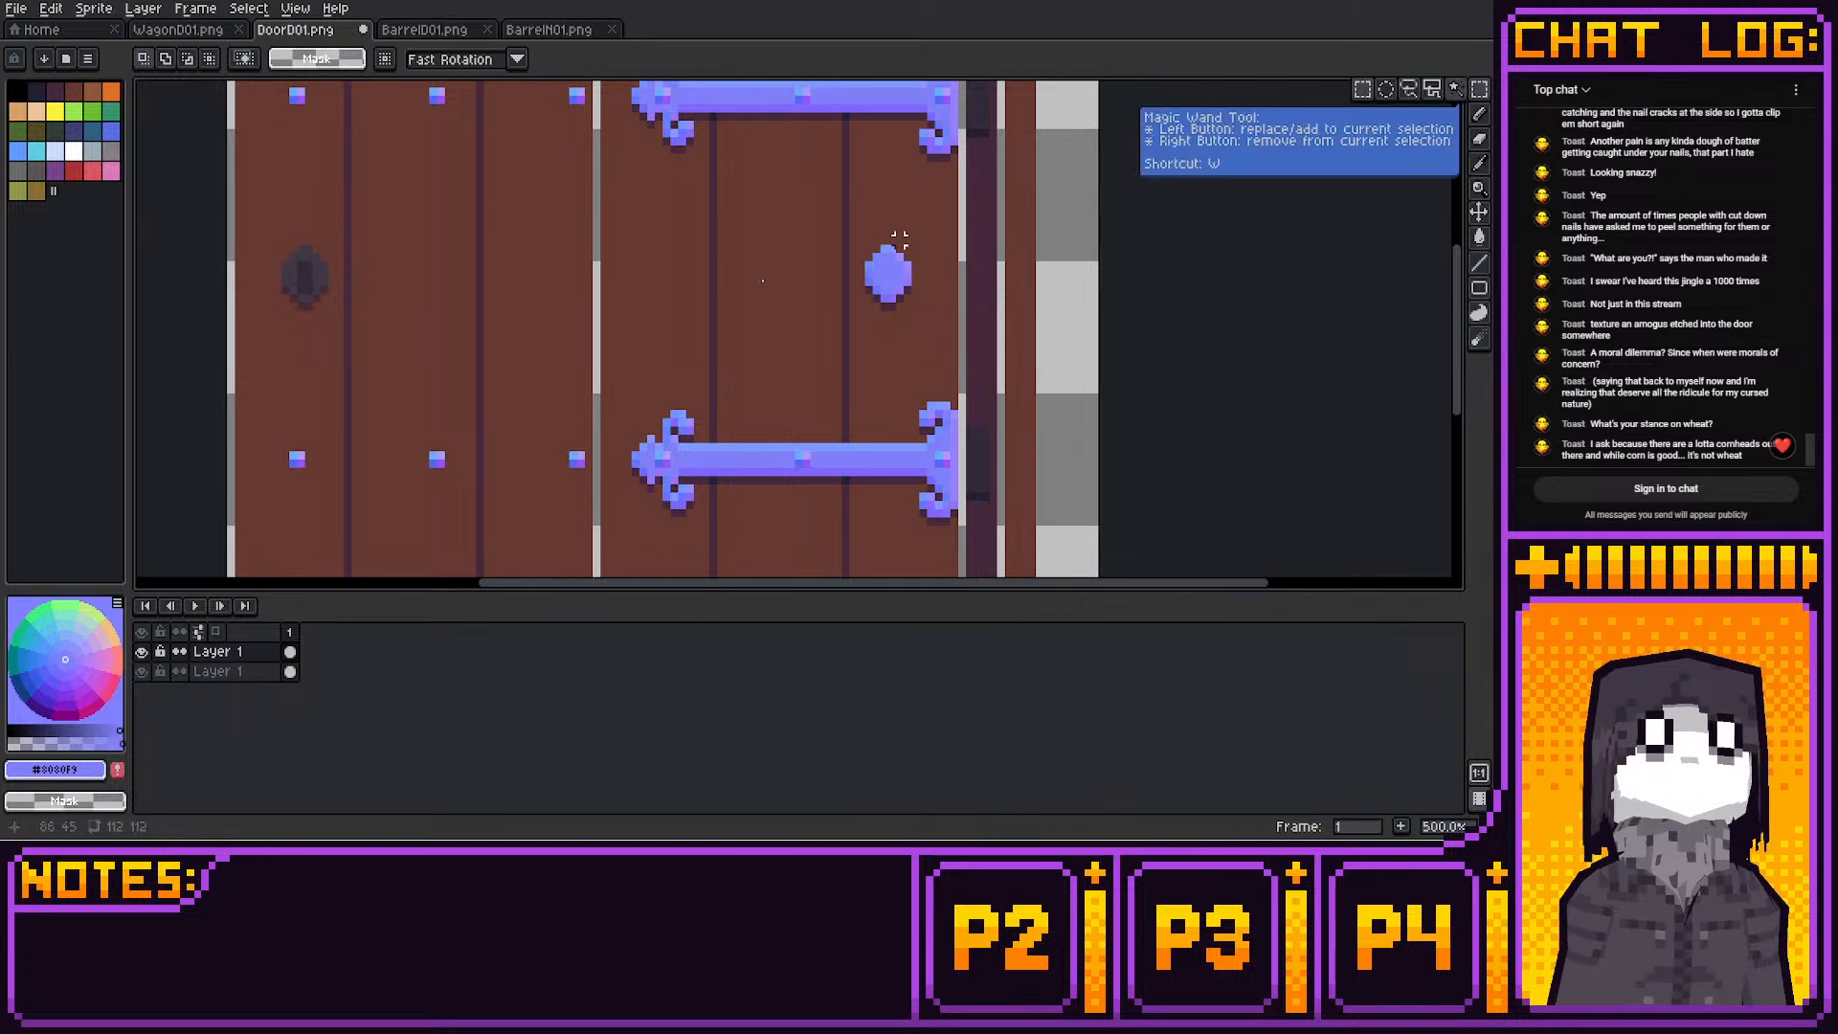
mouse_move(868, 234)
left_mouse_down()
mouse_move(915, 331)
mouse_move(679, 278)
mouse_move(304, 277)
left_mouse_up()
key("ctrl+c")
key("ctrl+v")
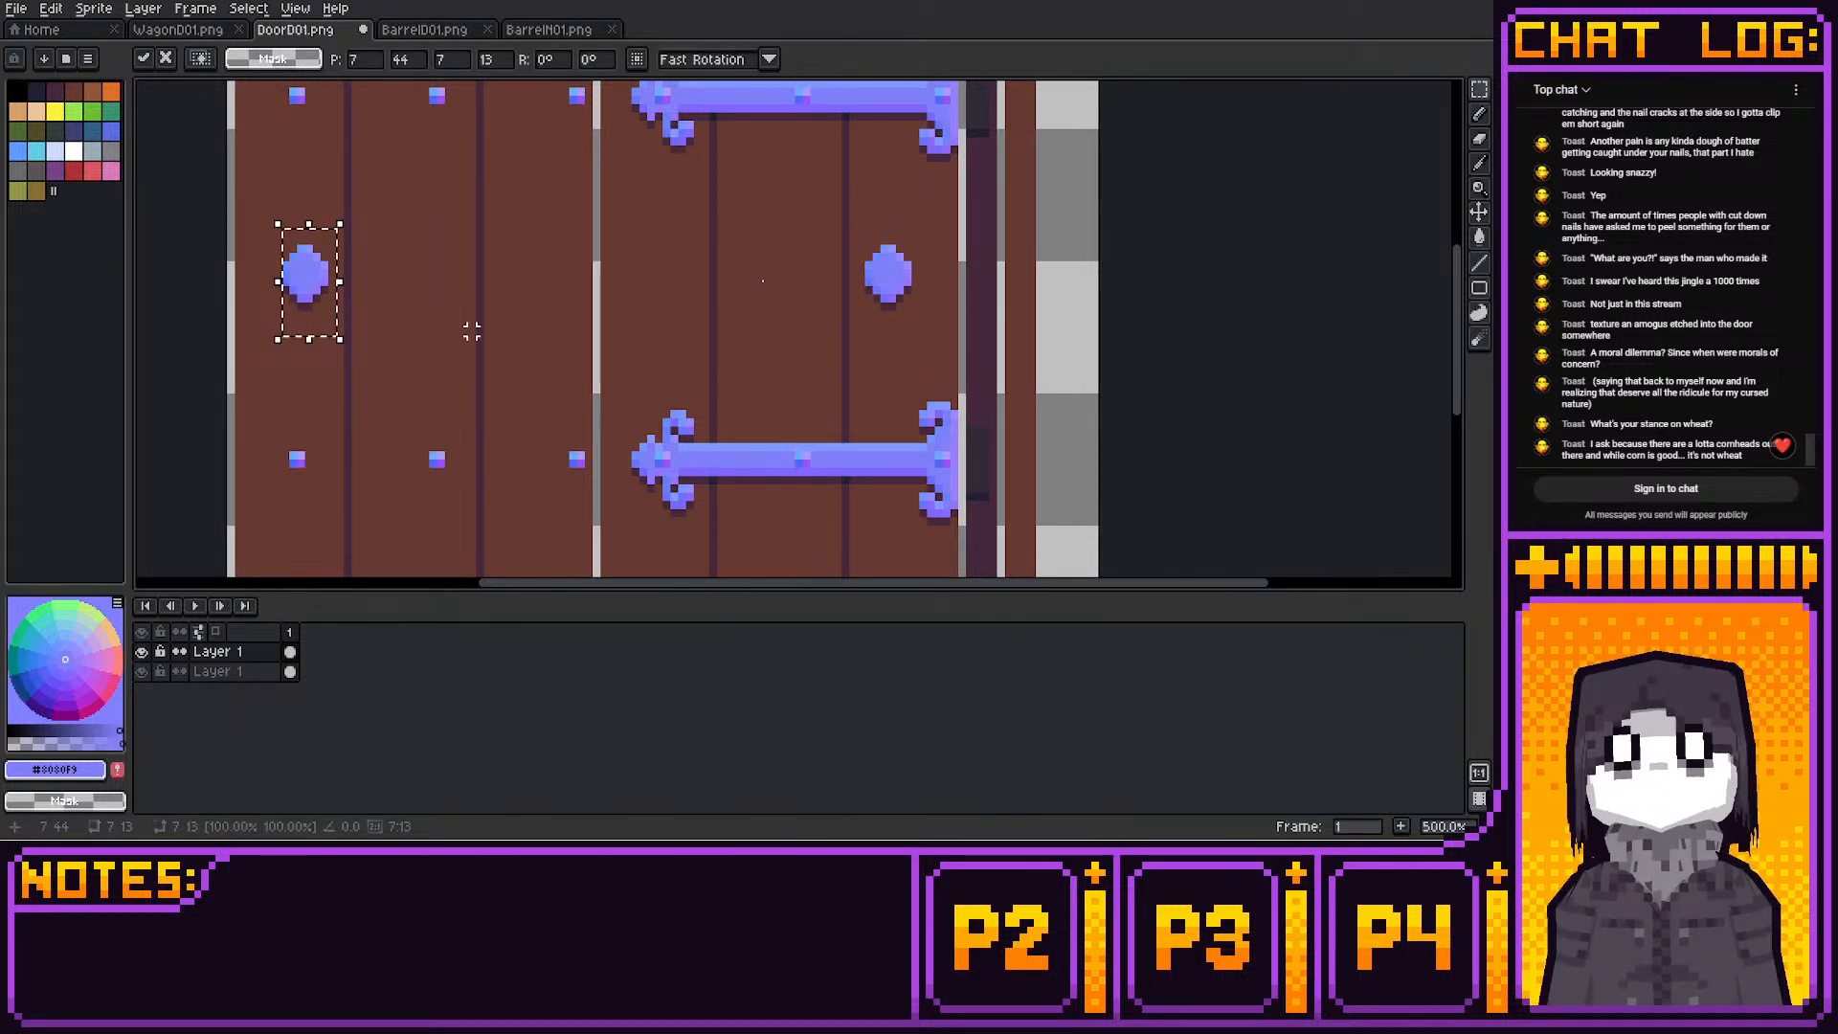
left_click(472, 332)
Fill the right door's middle plank between and below the hinges with flat normal colour #8080f9
middle_click_drag(1062, 200, 987, 203)
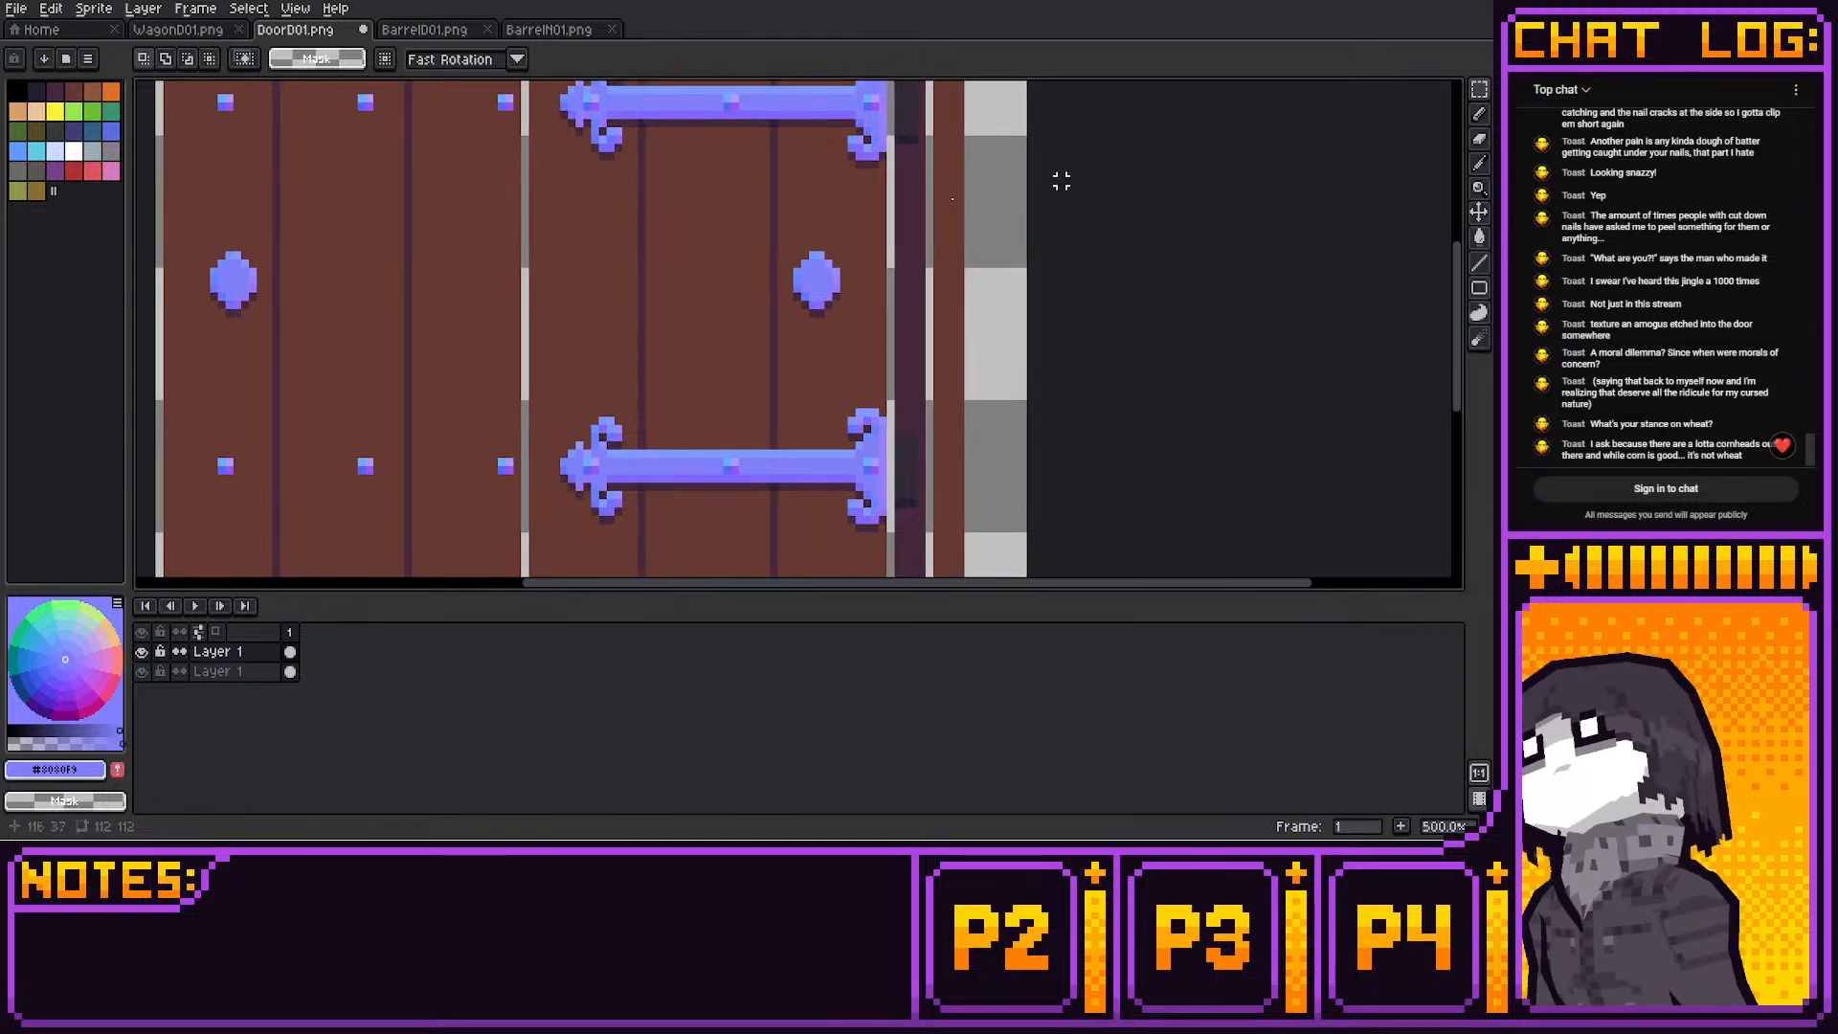
middle_click_drag(1128, 204, 1092, 180)
scroll(1092, 180, "down", 2)
scroll(1110, 258, "down", 1)
middle_click_drag(1102, 266, 1112, 225)
scroll(1095, 299, "up", 1)
scroll(1109, 245, "up", 1)
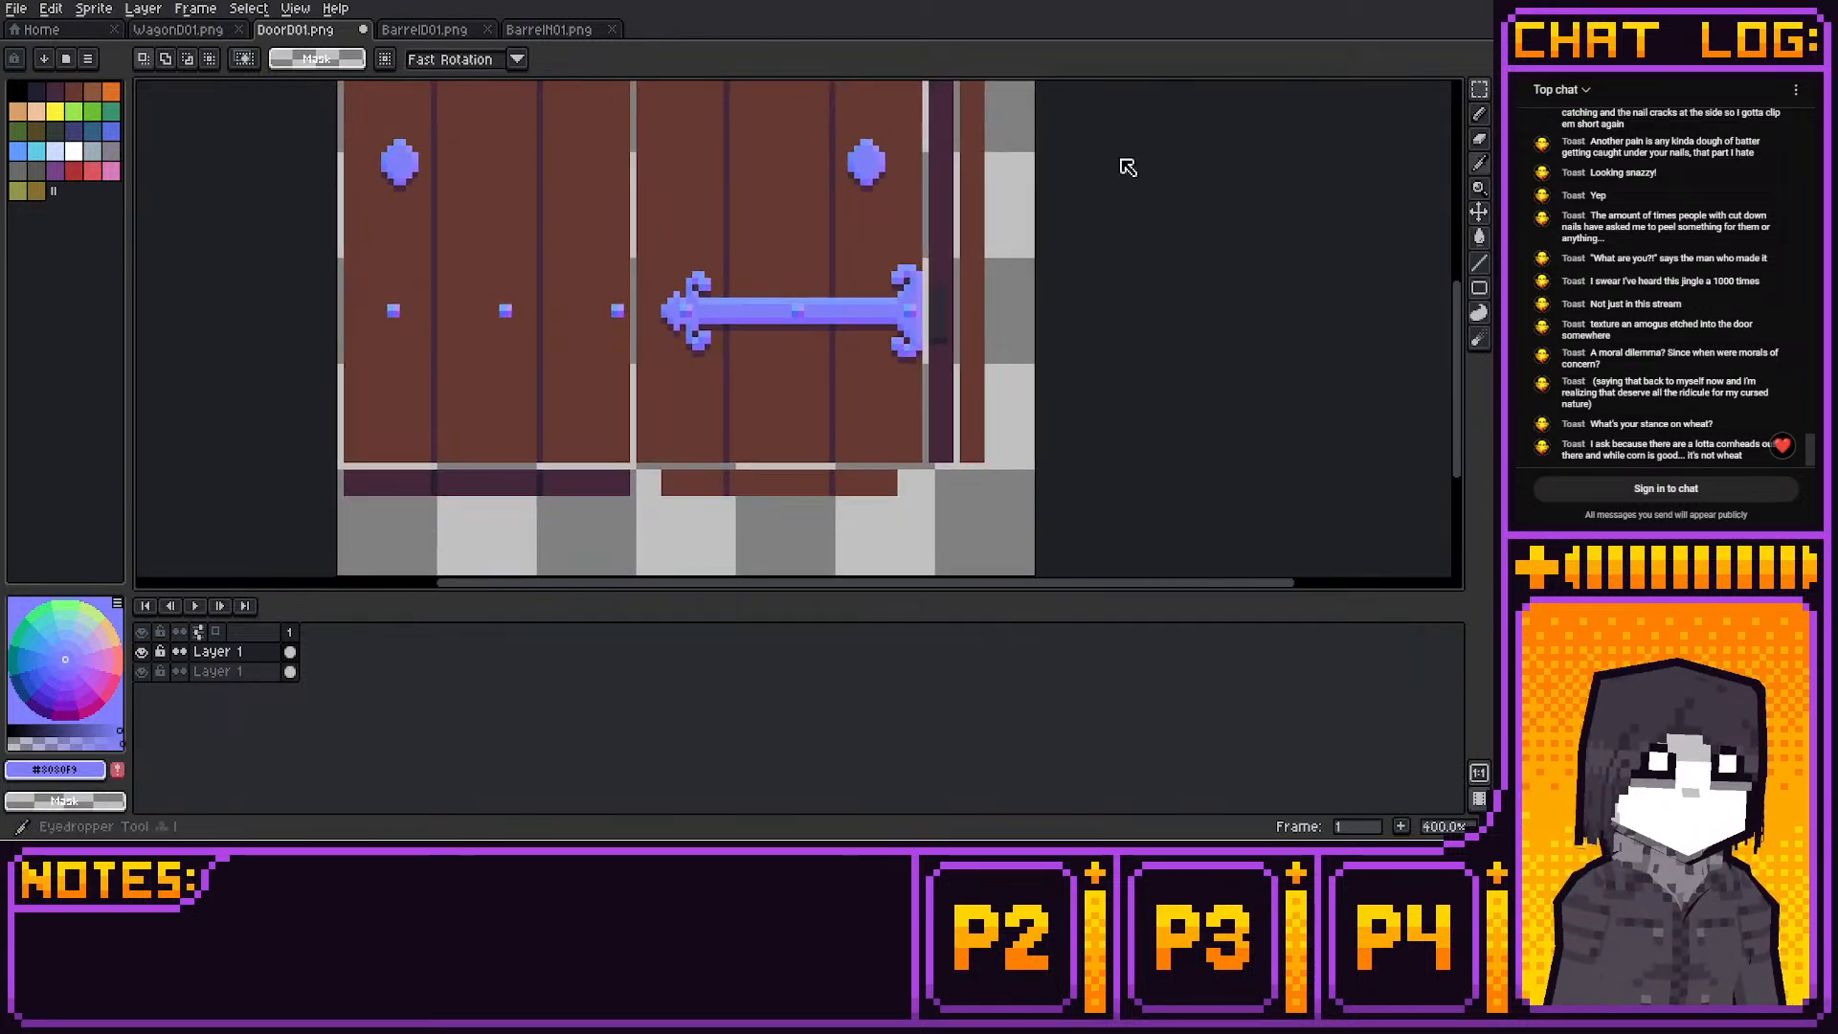
key("i")
middle_click_drag(1111, 163, 965, 435)
middle_click_drag(975, 341, 1000, 253)
left_click(1479, 213)
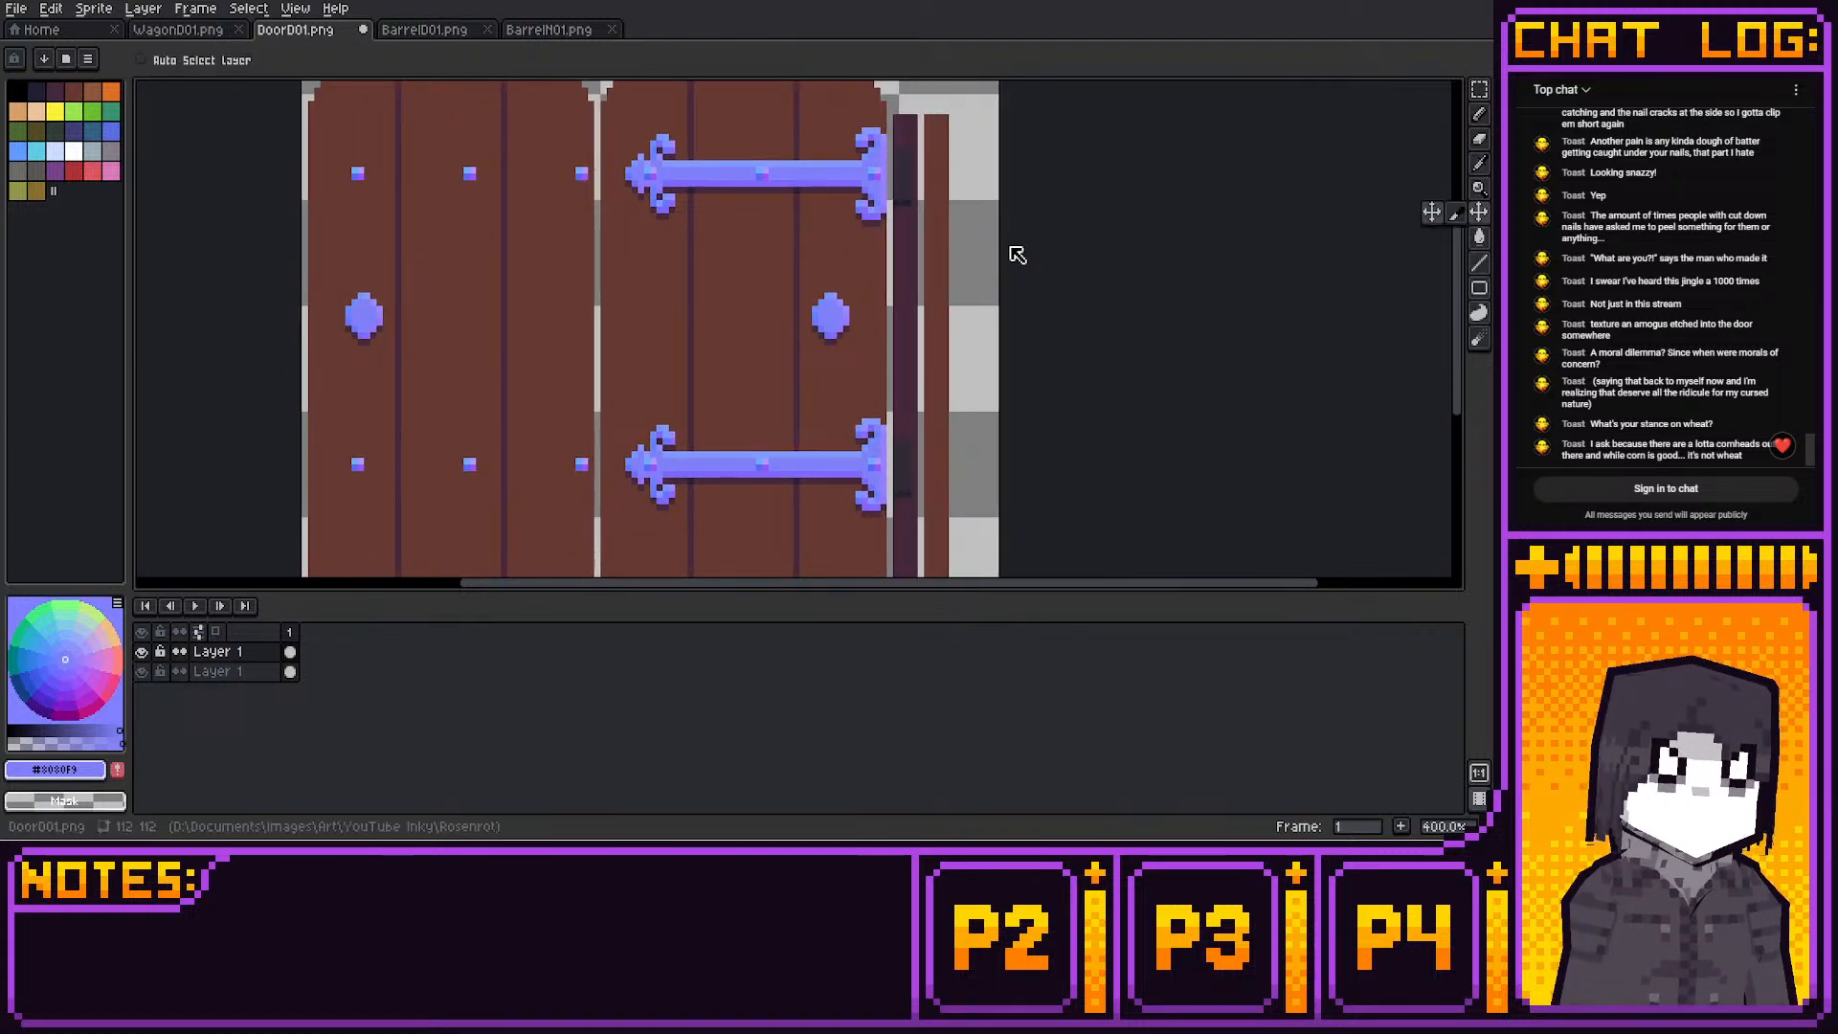
left_click(1479, 236)
left_click(771, 256)
middle_click_drag(1008, 245, 1011, 76)
left_click(774, 359)
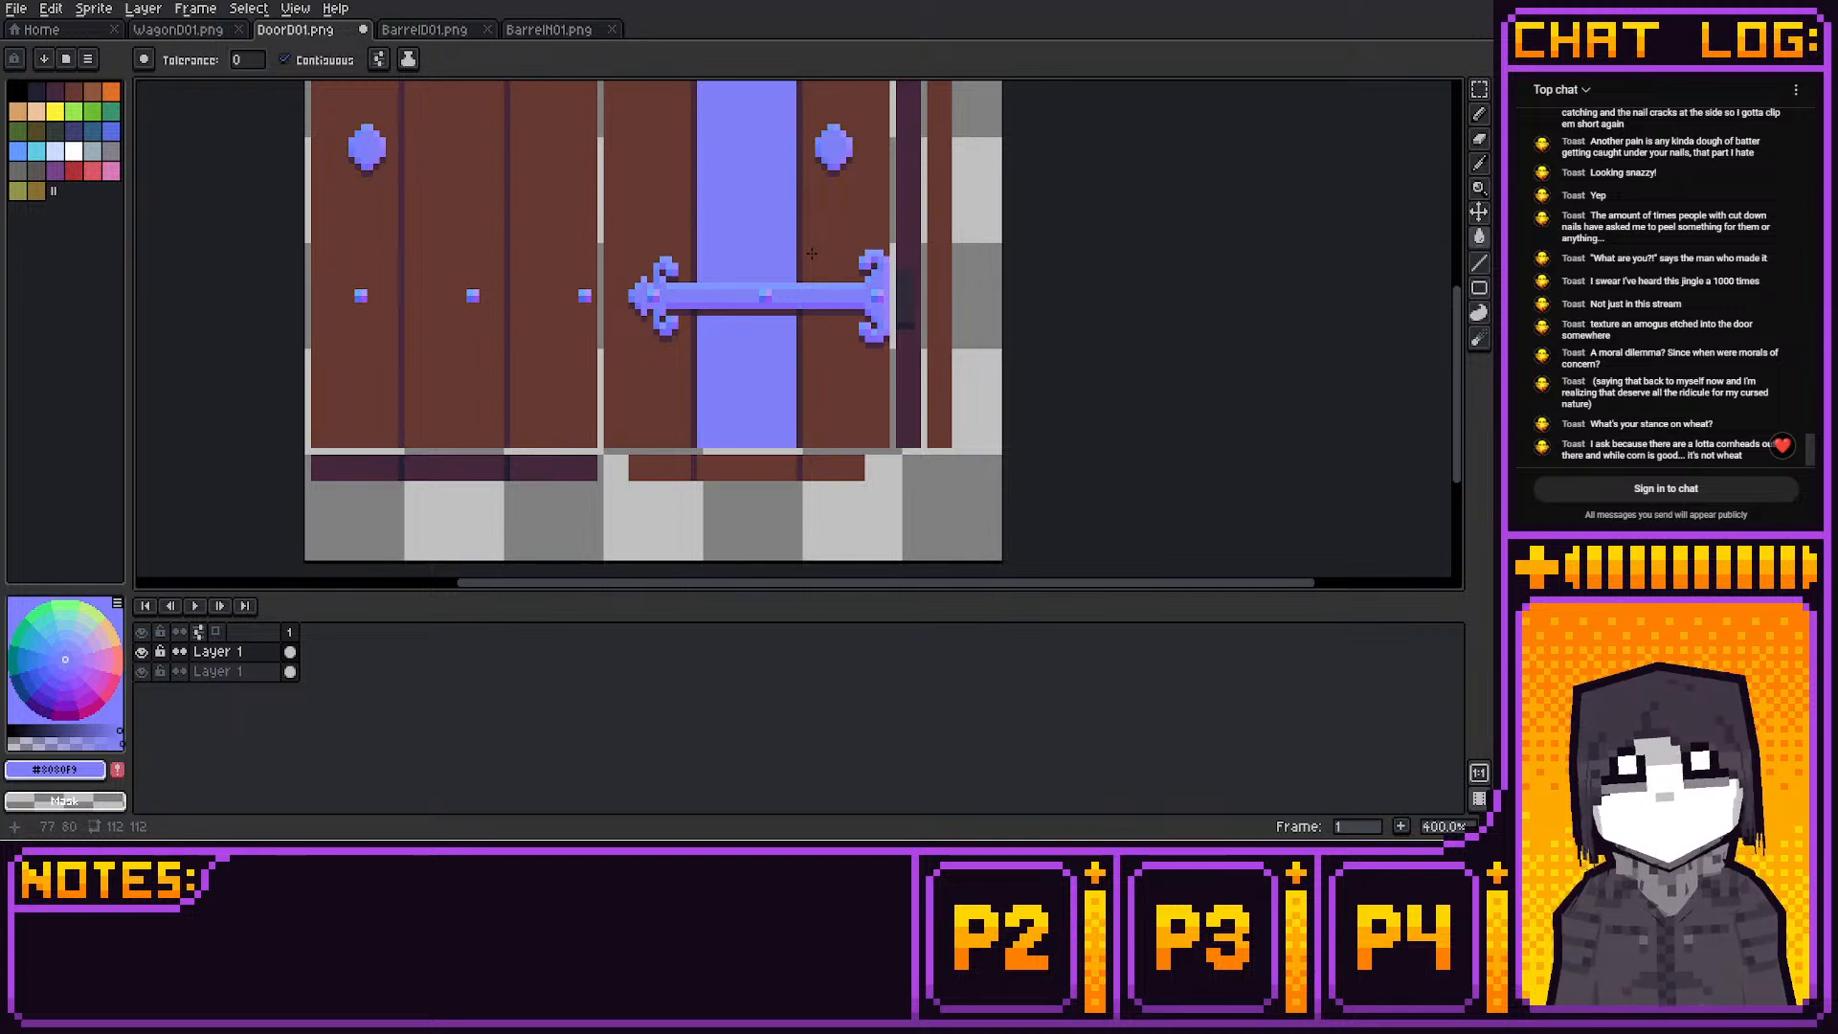
Fill the middle plank's section above the upper hinge and the hinge shadows across that plank with #8080f9
left_click(779, 312)
middle_click_drag(801, 275, 773, 483)
left_click(754, 230)
middle_click_drag(757, 168, 753, 233)
left_click(742, 216)
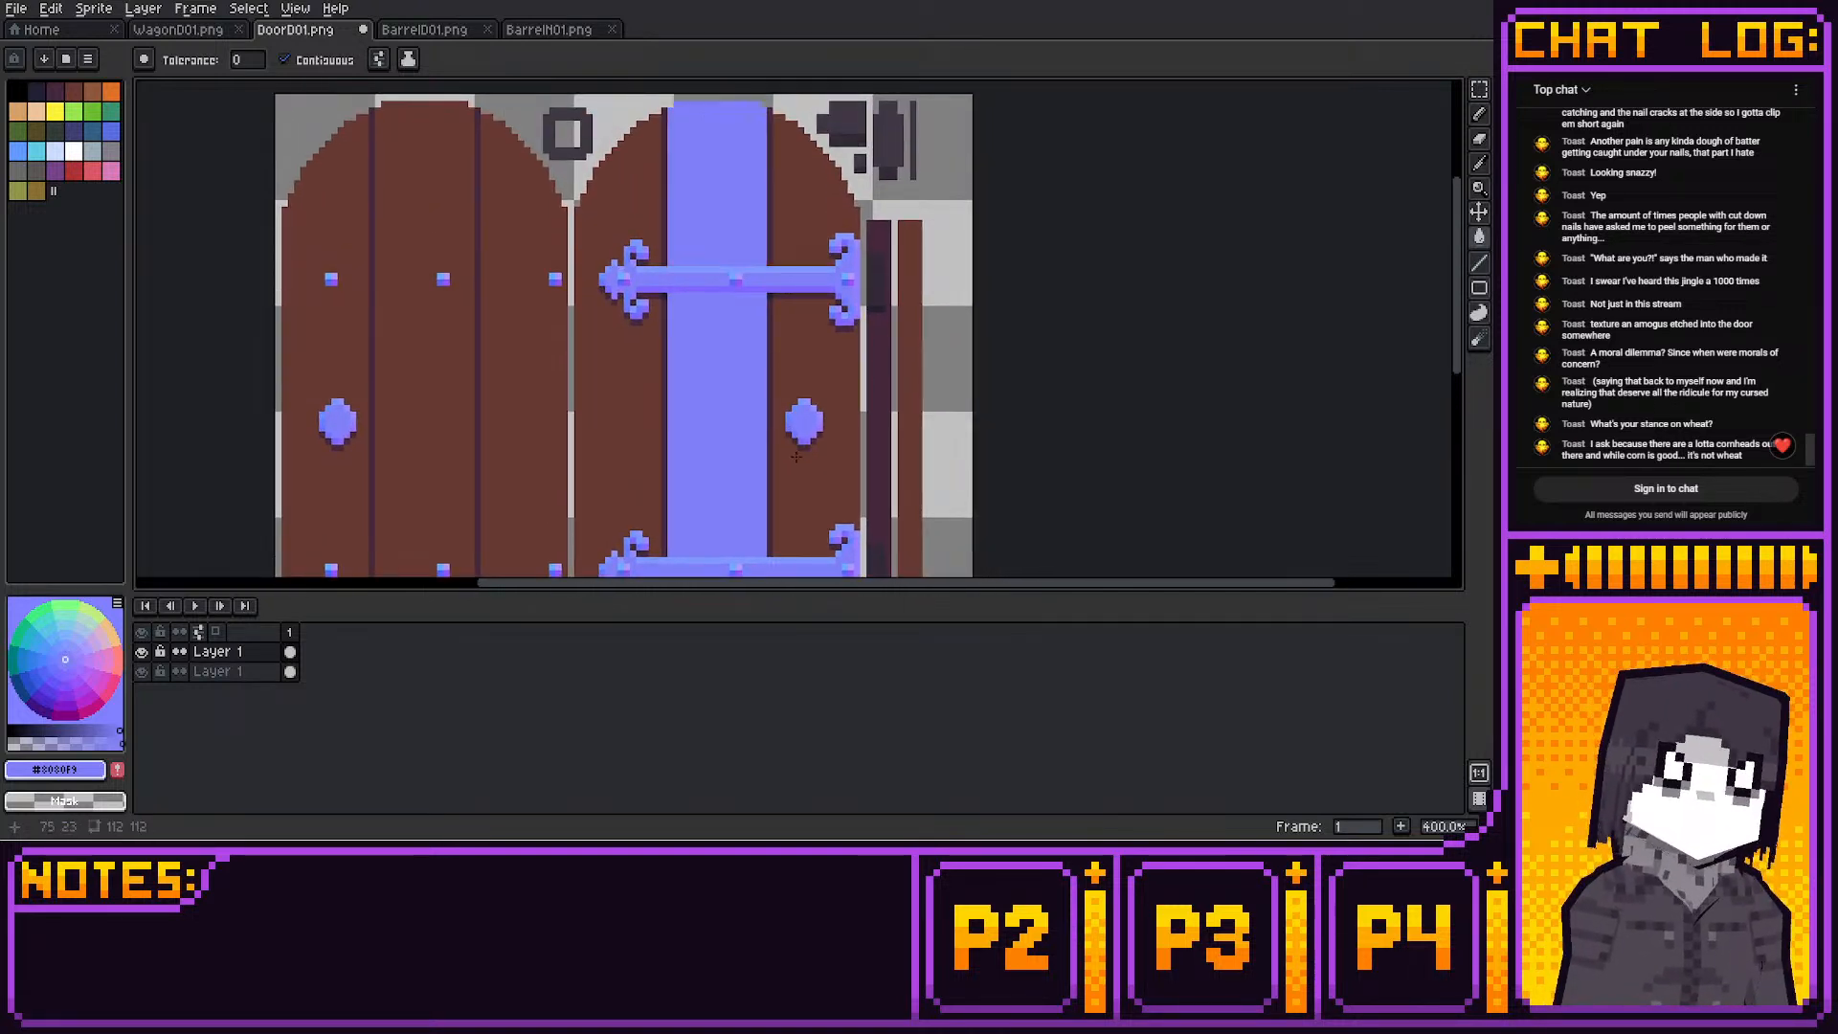
Paint the right edge of the right door's middle plank with normal colour #9980ff, using the 1 px Pencil
middle_click_drag(883, 347, 861, 304)
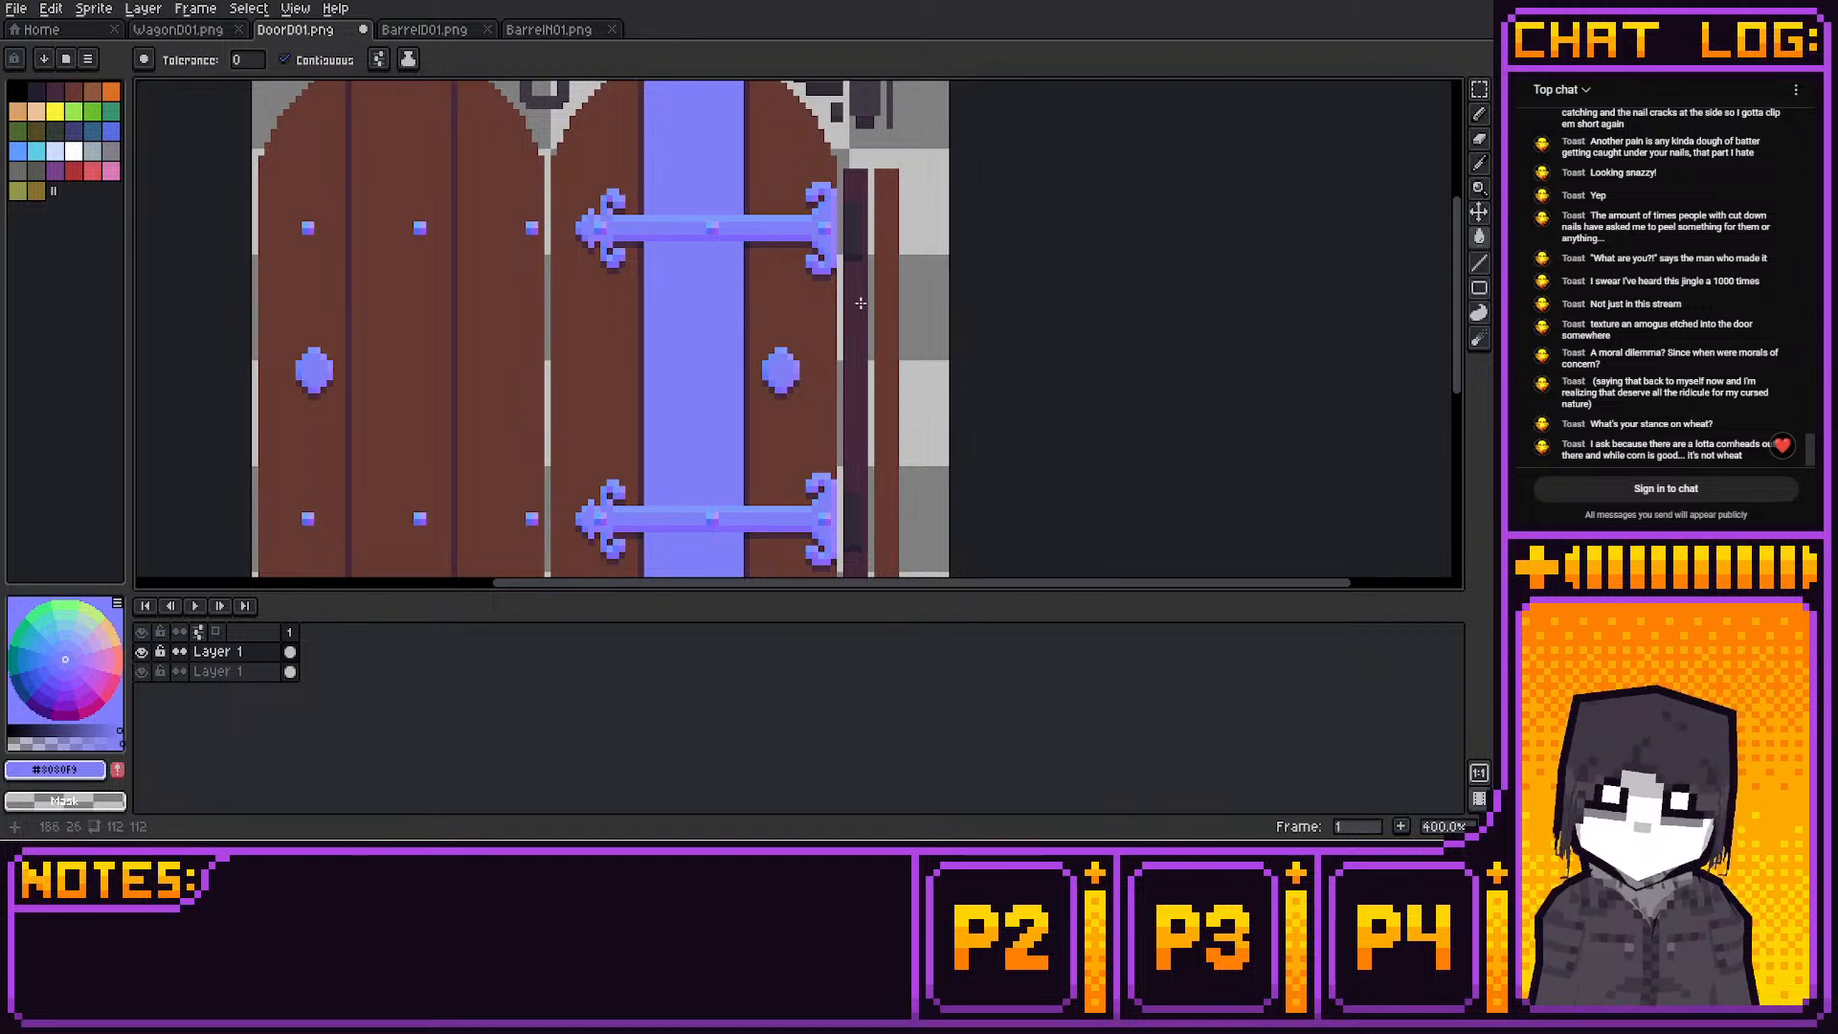
key("i")
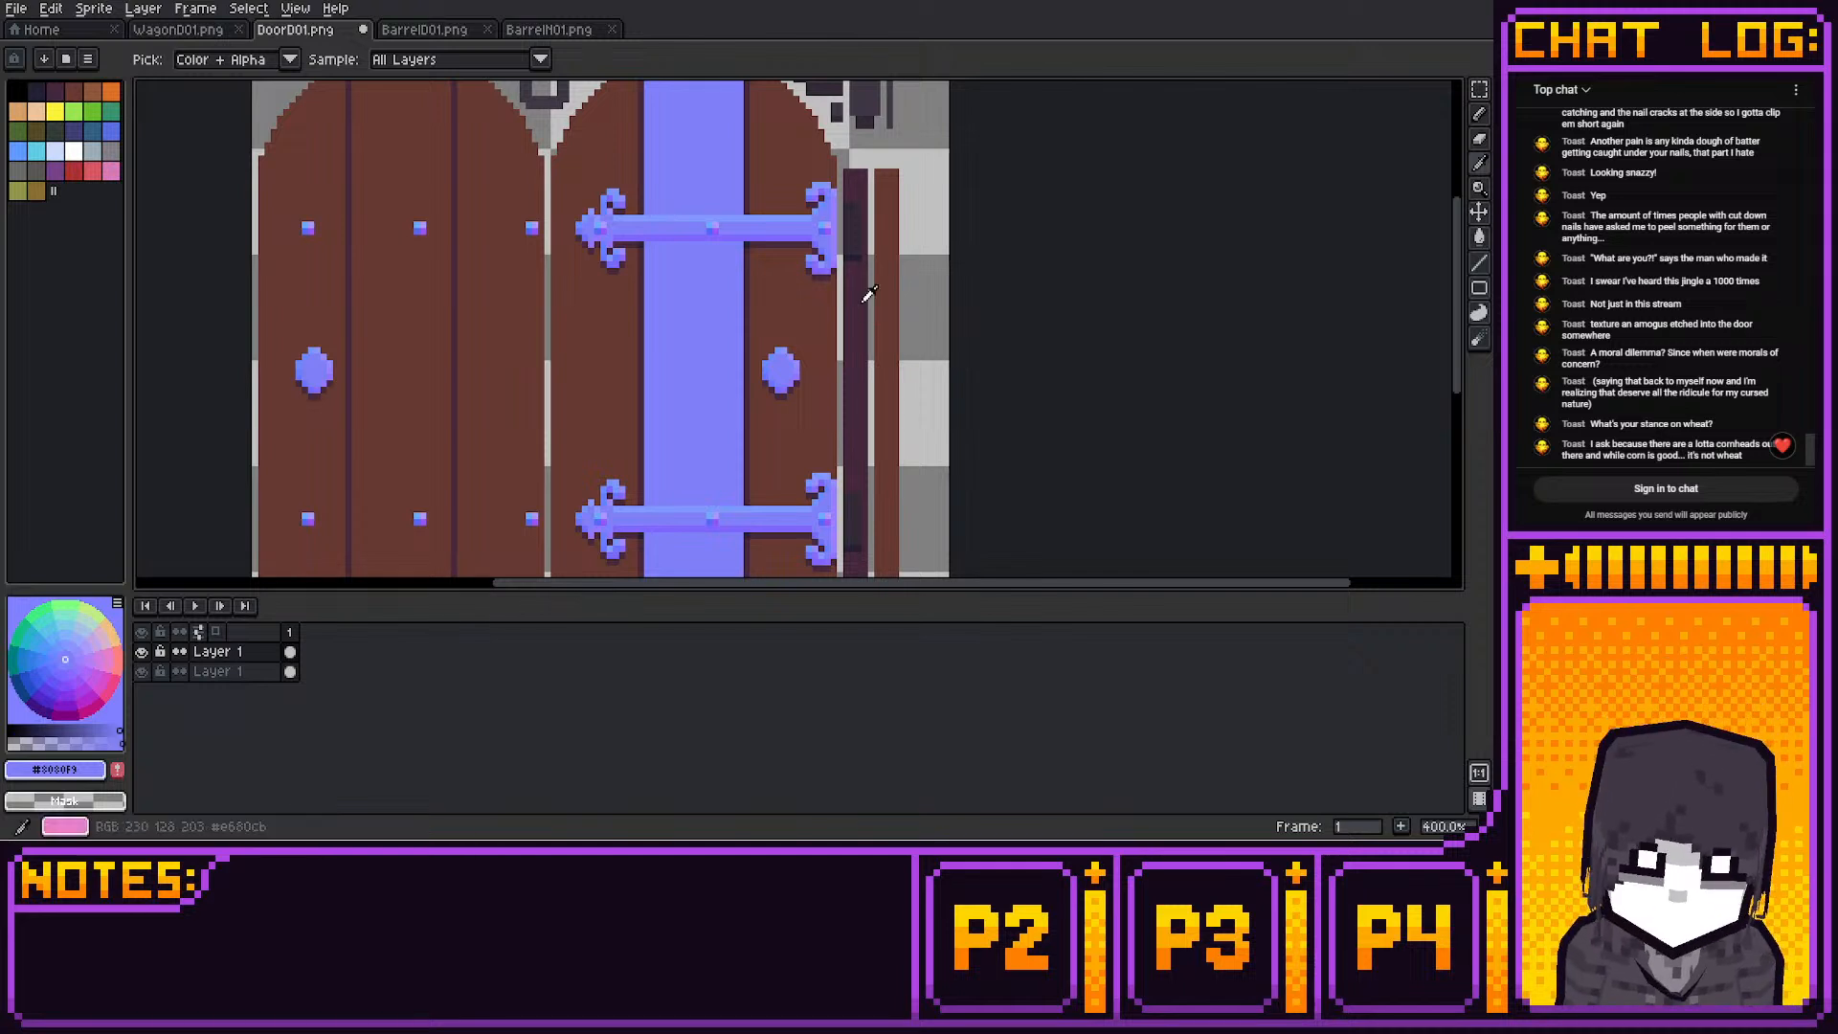
left_click(862, 303)
left_click(1479, 114)
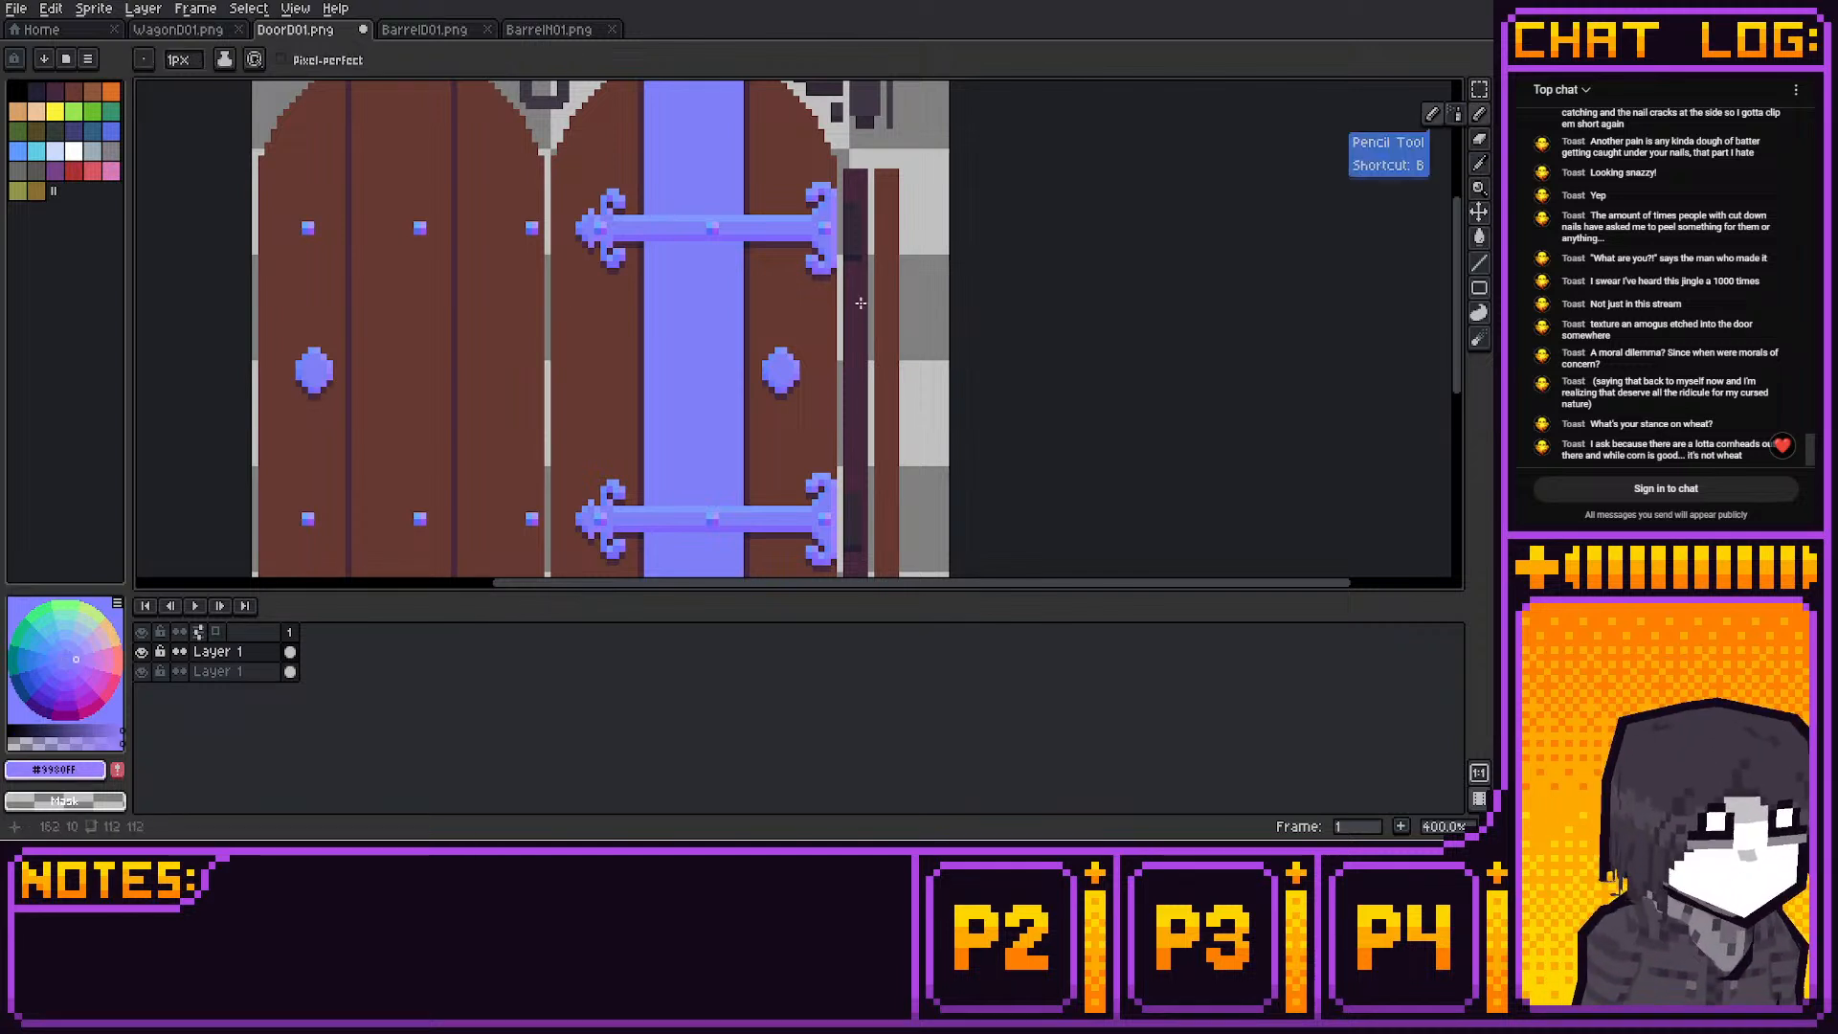
middle_click_drag(796, 331, 743, 261)
scroll(744, 262, "up", 1)
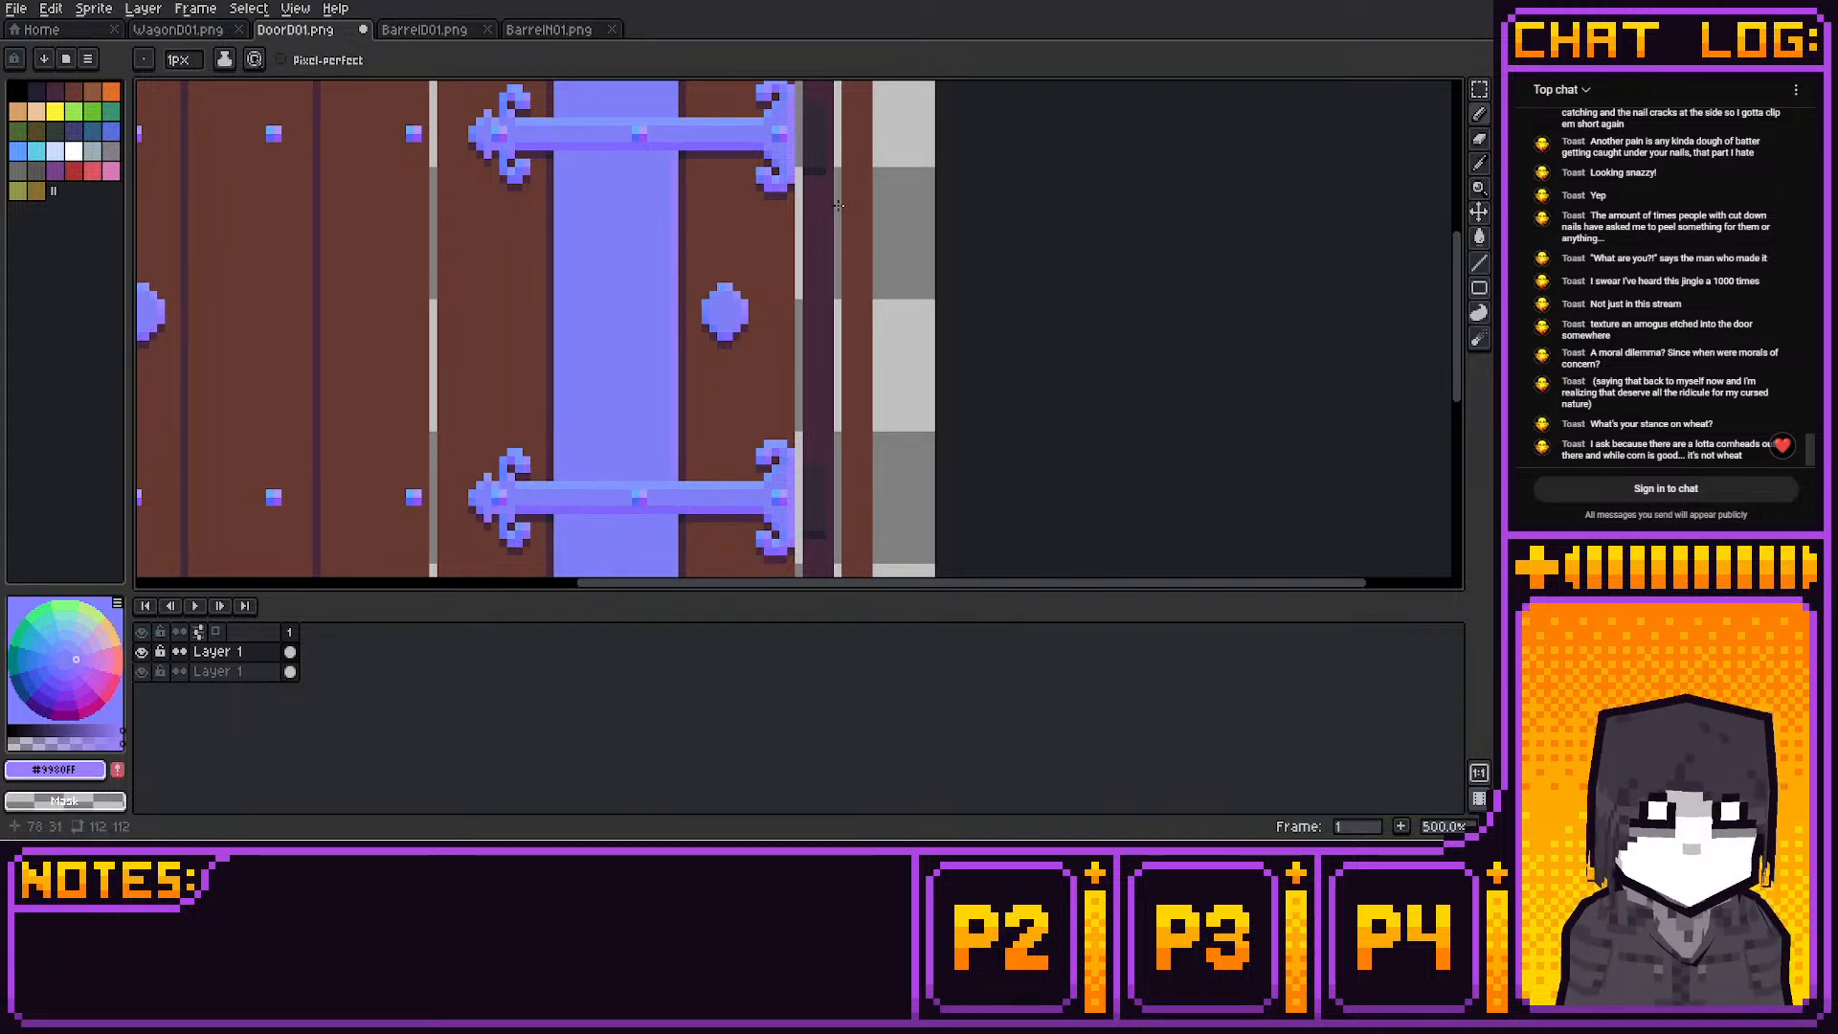
middle_click_drag(720, 113, 735, 359)
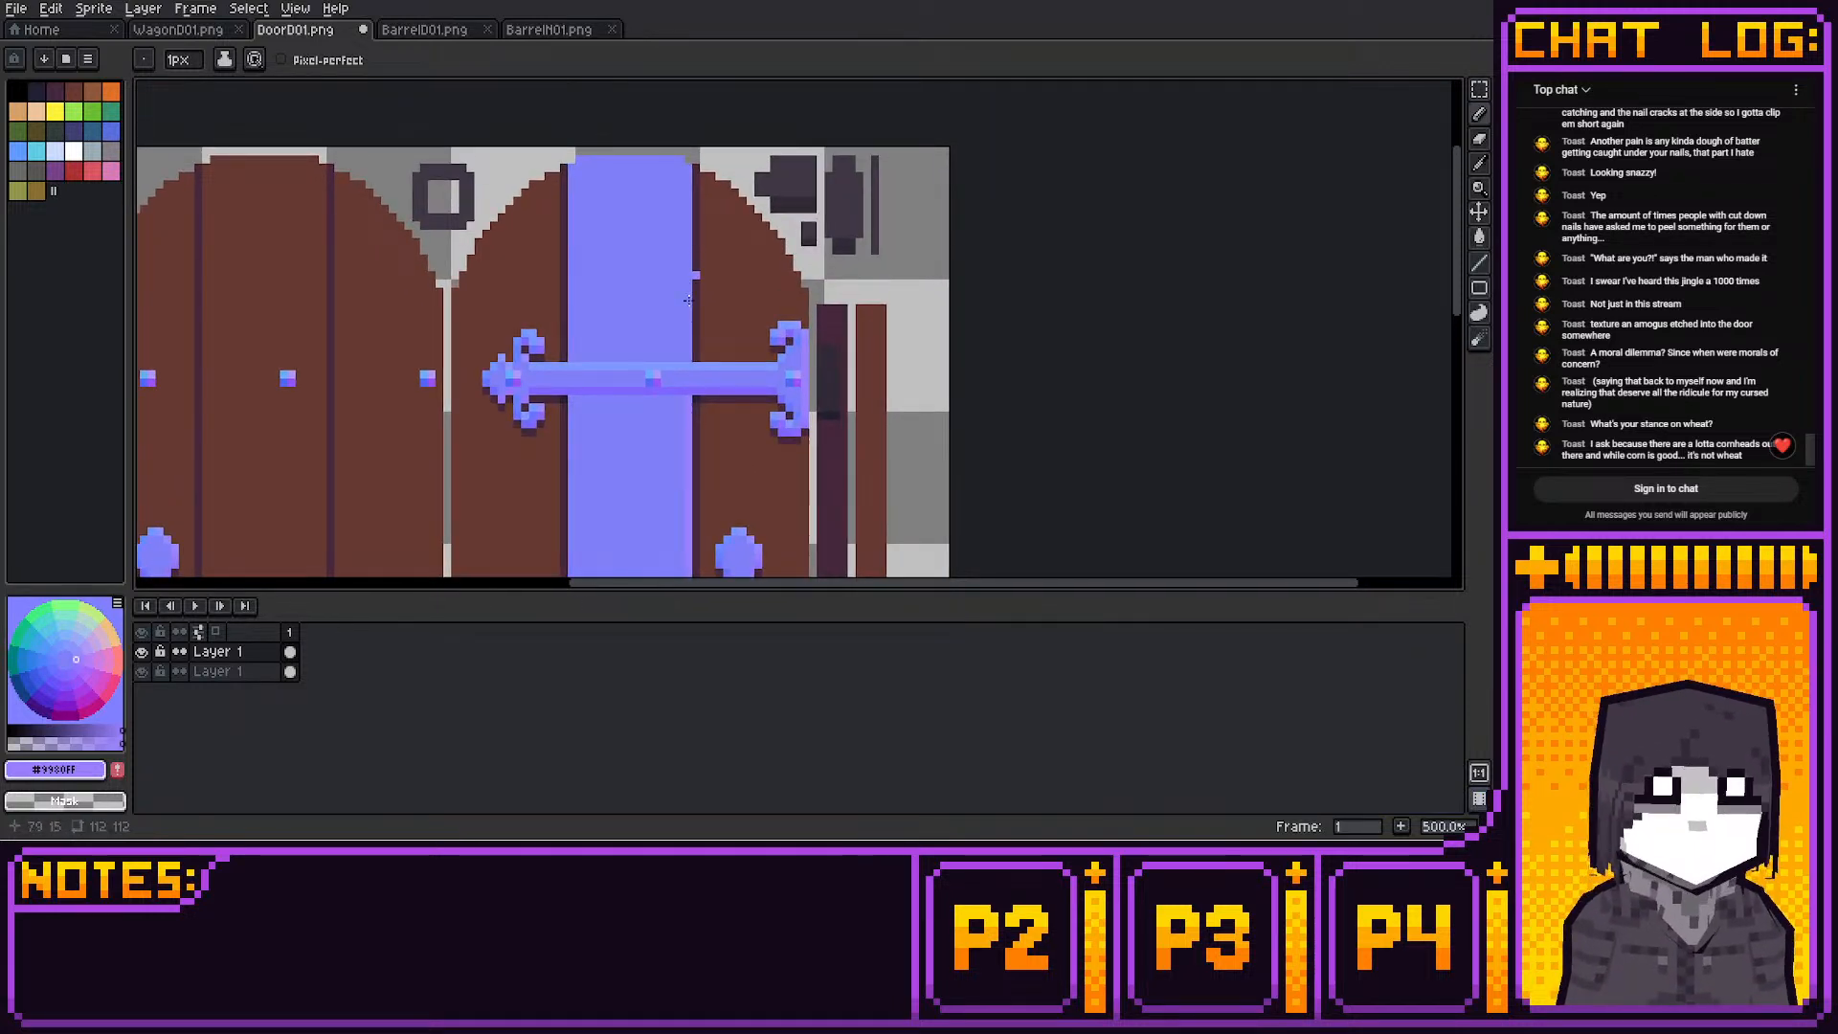
middle_click_drag(687, 300, 701, 199)
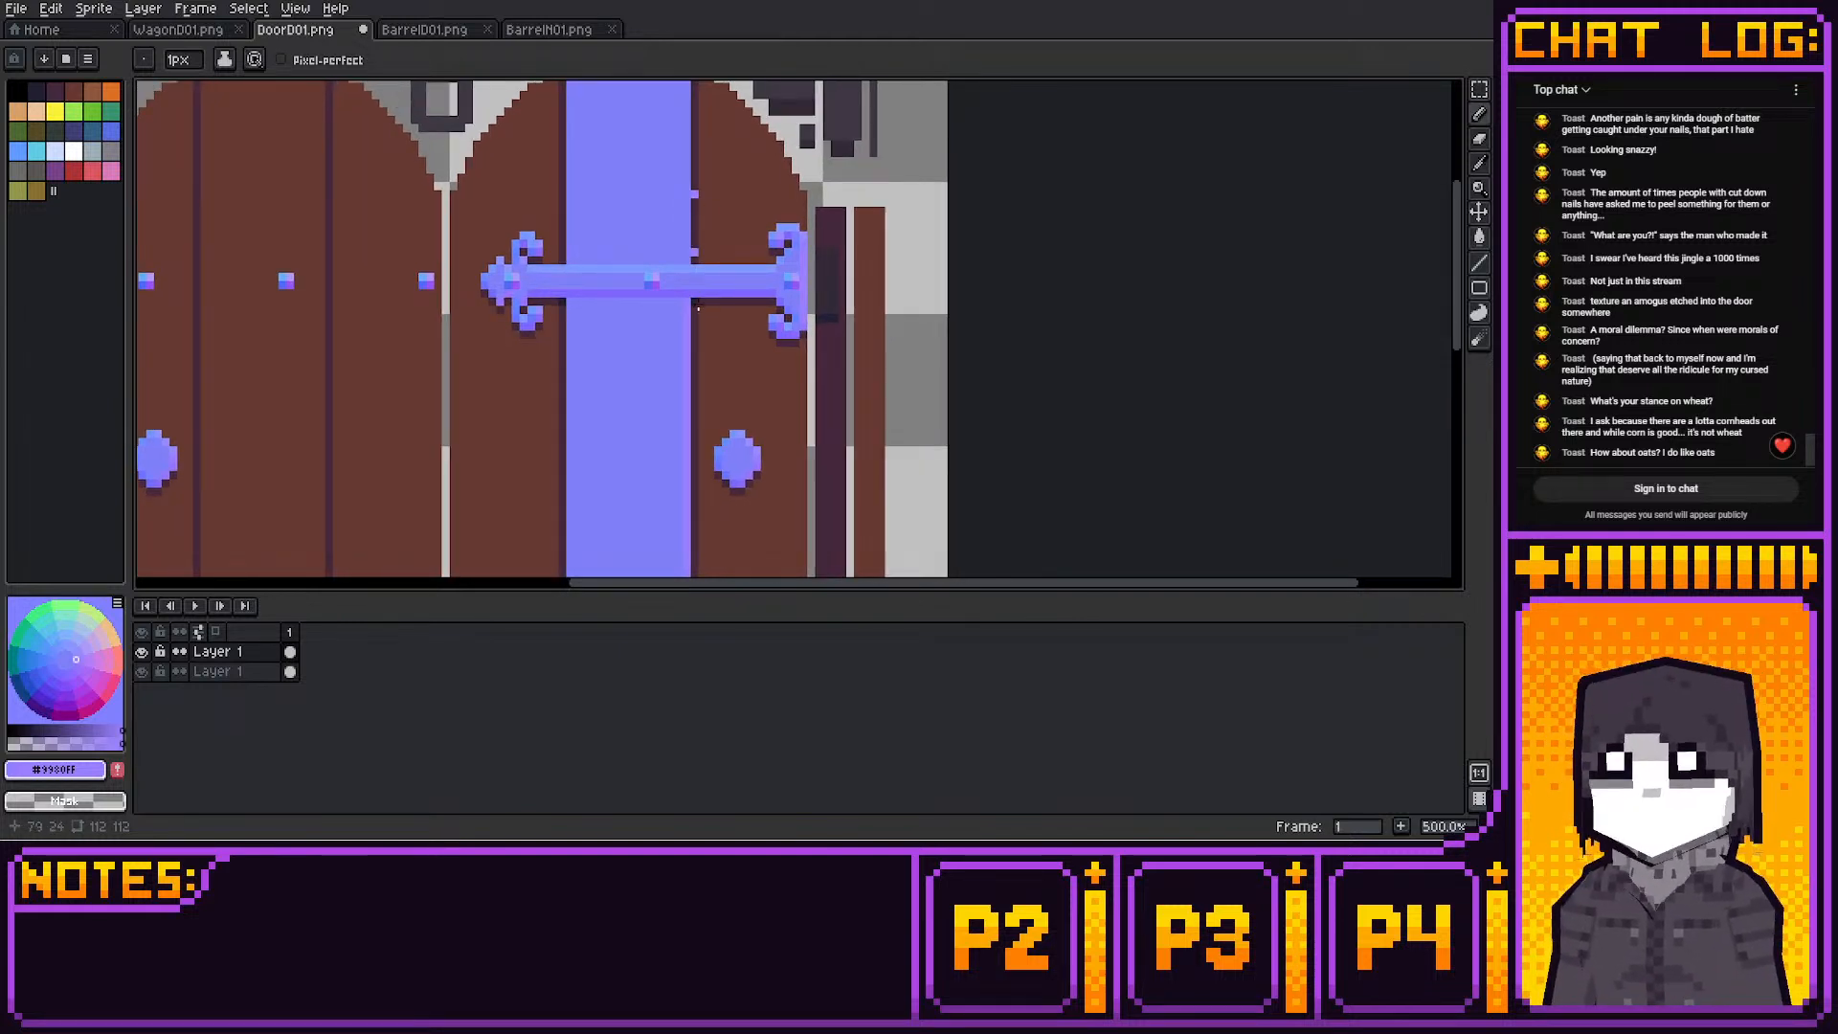
mouse_move(684, 277)
middle_mouse_down()
mouse_move(684, 361)
mouse_move(698, 251)
middle_mouse_up()
Paint the left edge of the right door's middle plank with normal colour #6780ff
left_click(56, 664)
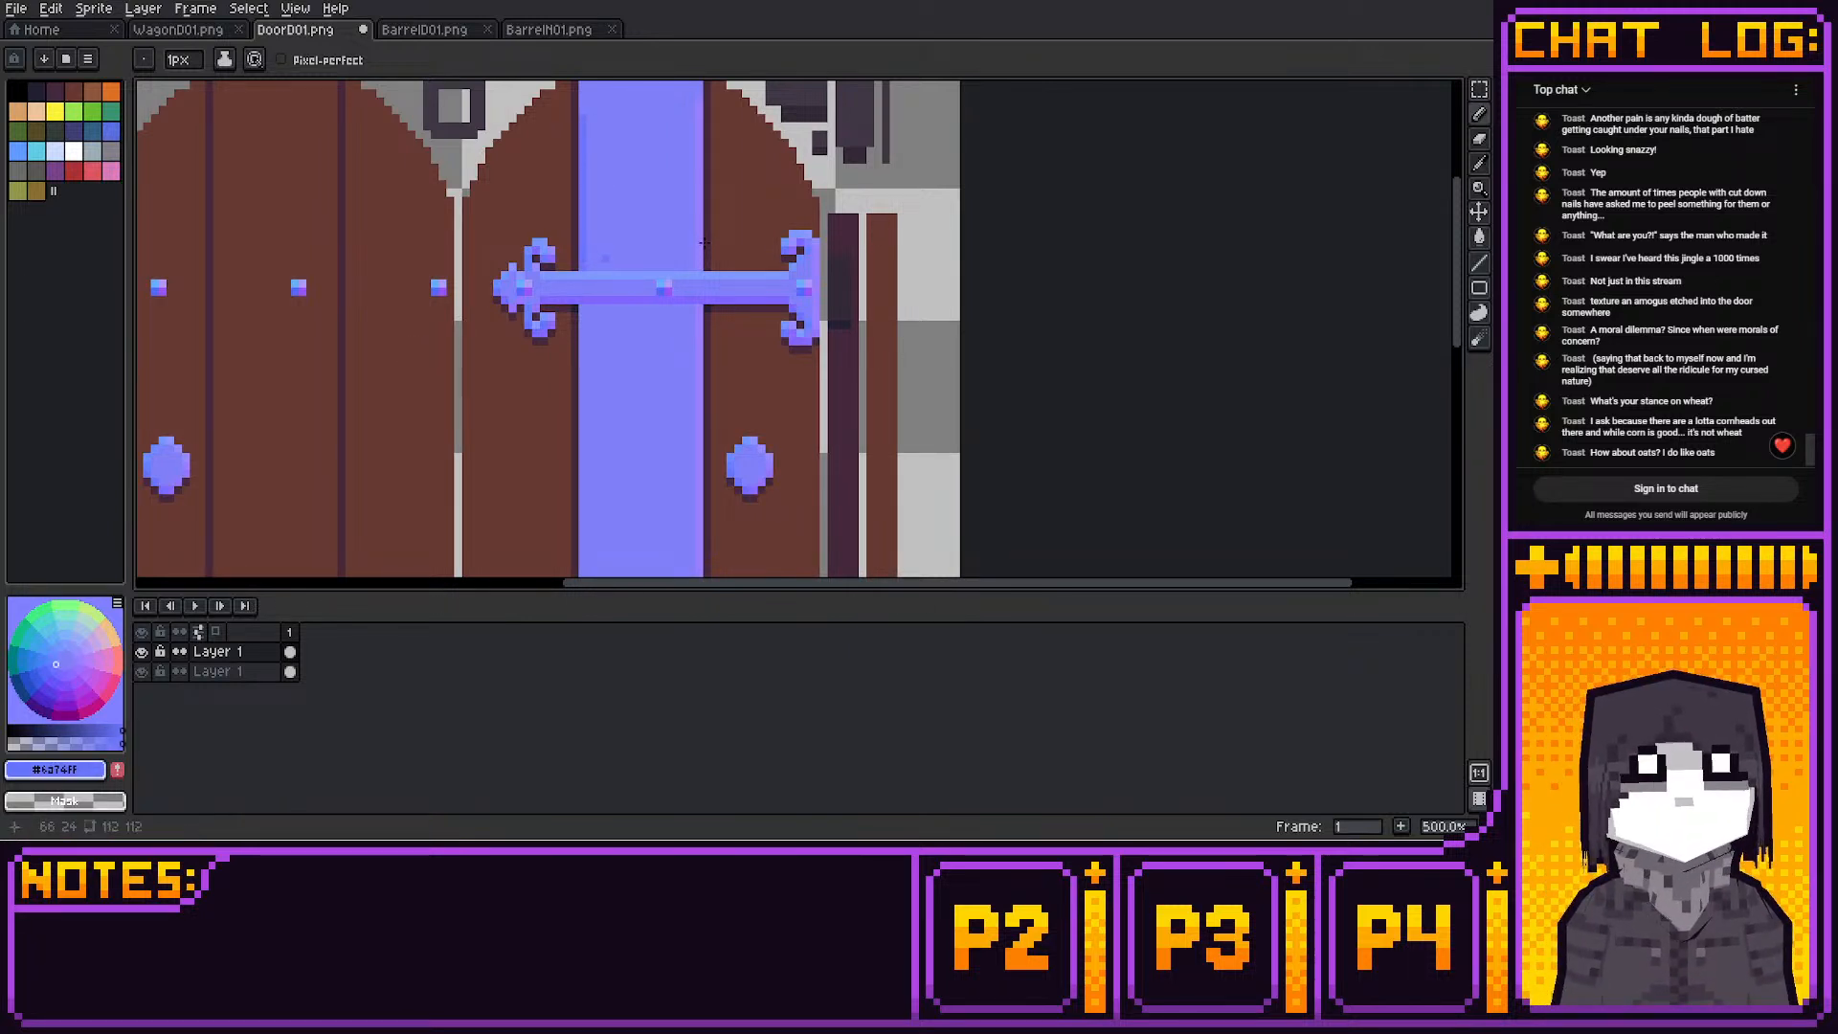
middle_click_drag(608, 316, 628, 189)
left_click_drag(603, 184, 603, 307)
middle_click_drag(603, 308, 611, 244)
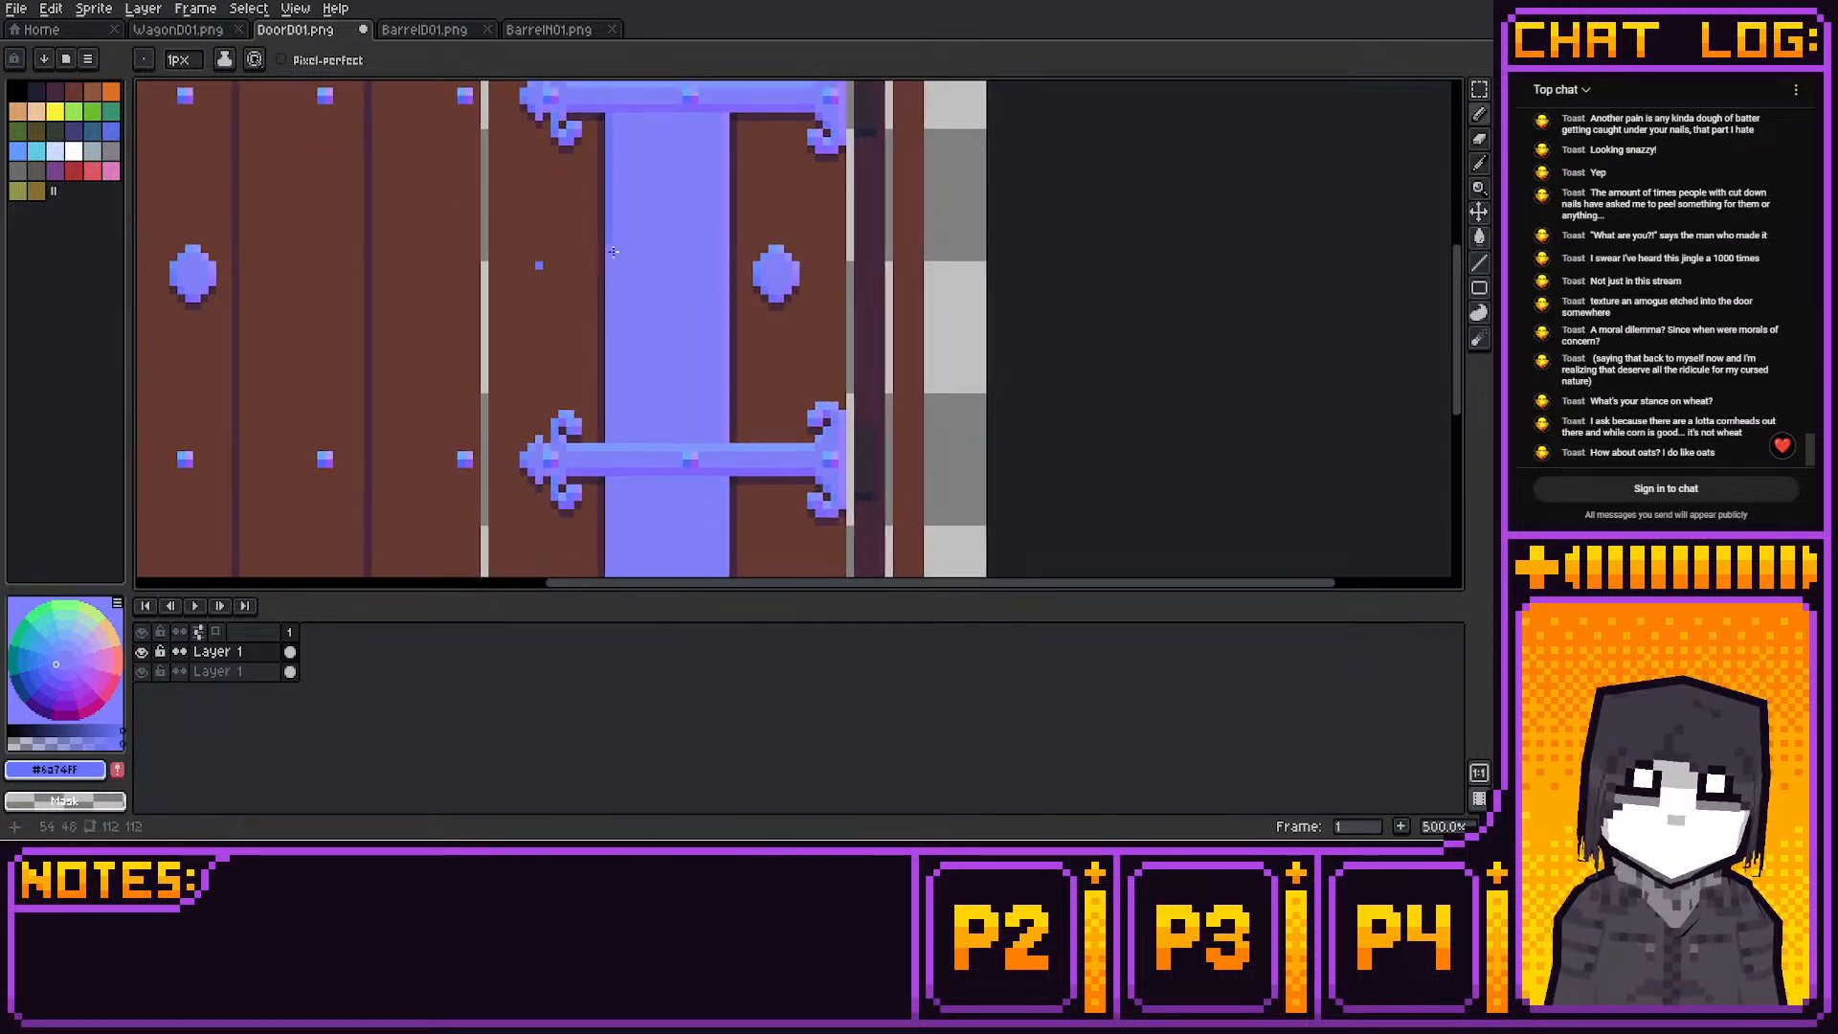
left_click(613, 252, "alt")
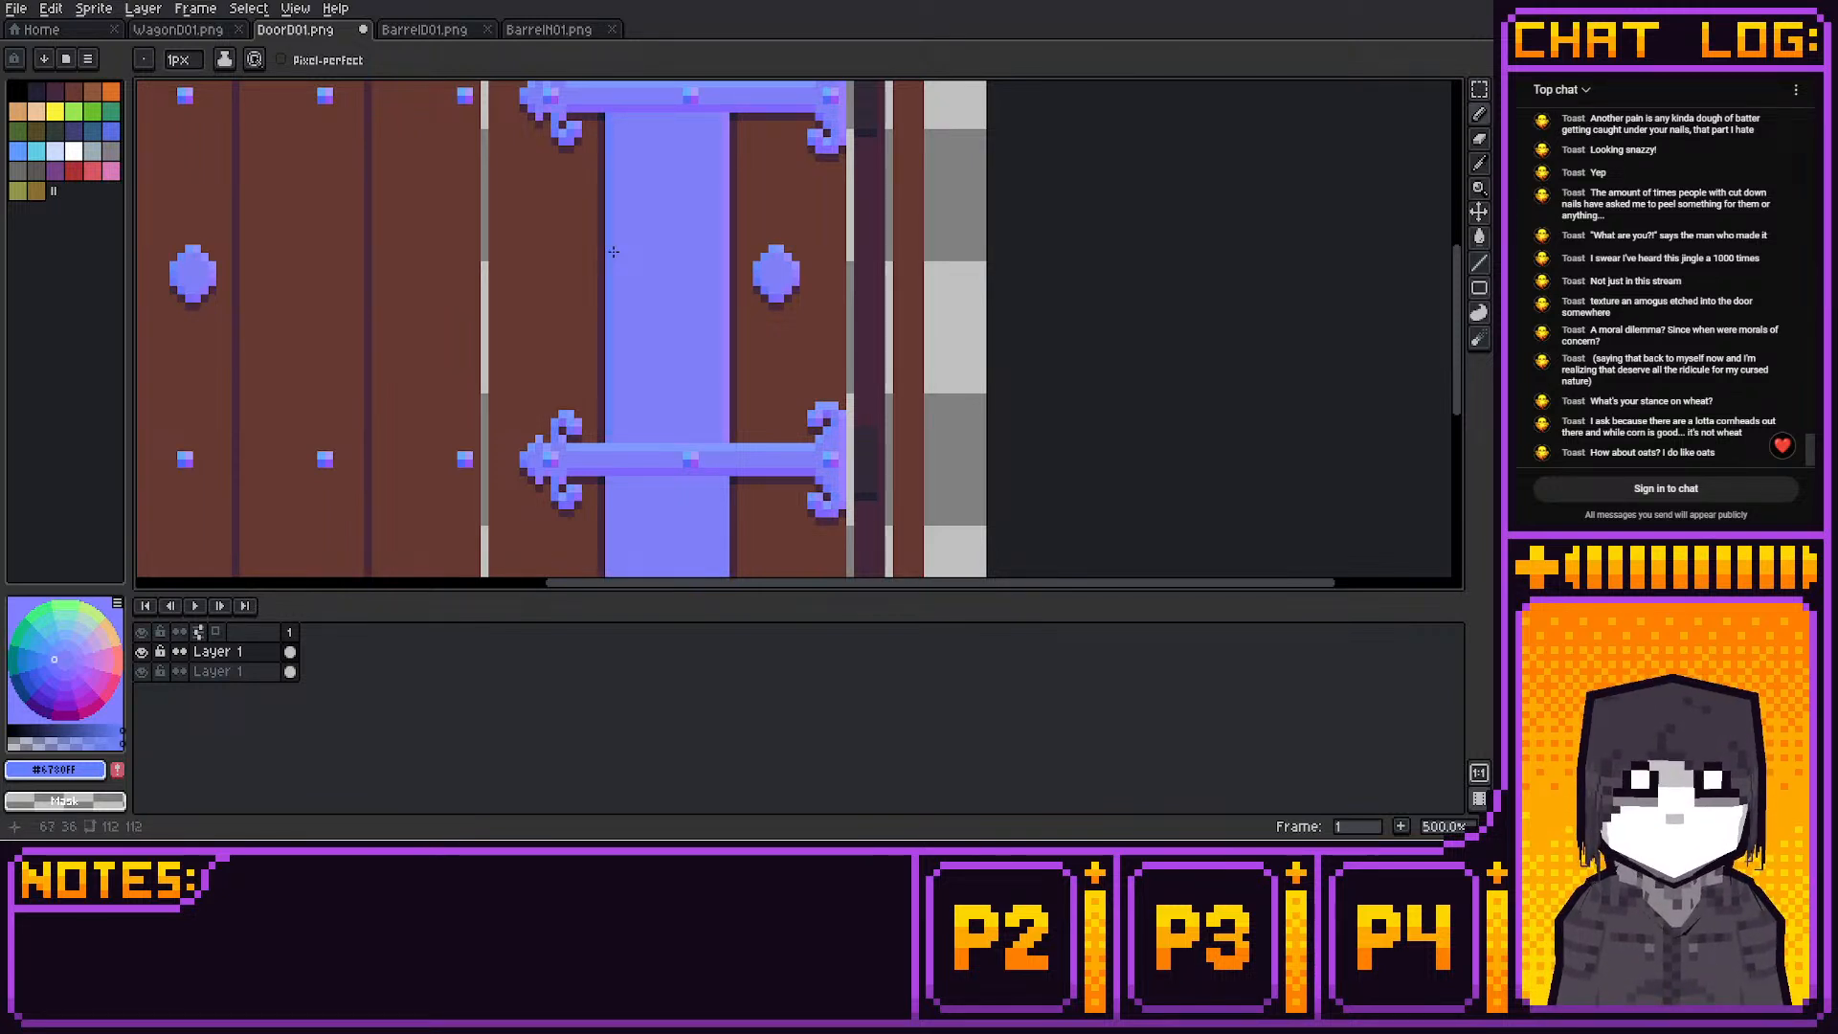
middle_click_drag(613, 252, 615, 332)
middle_click_drag(600, 144, 605, 230)
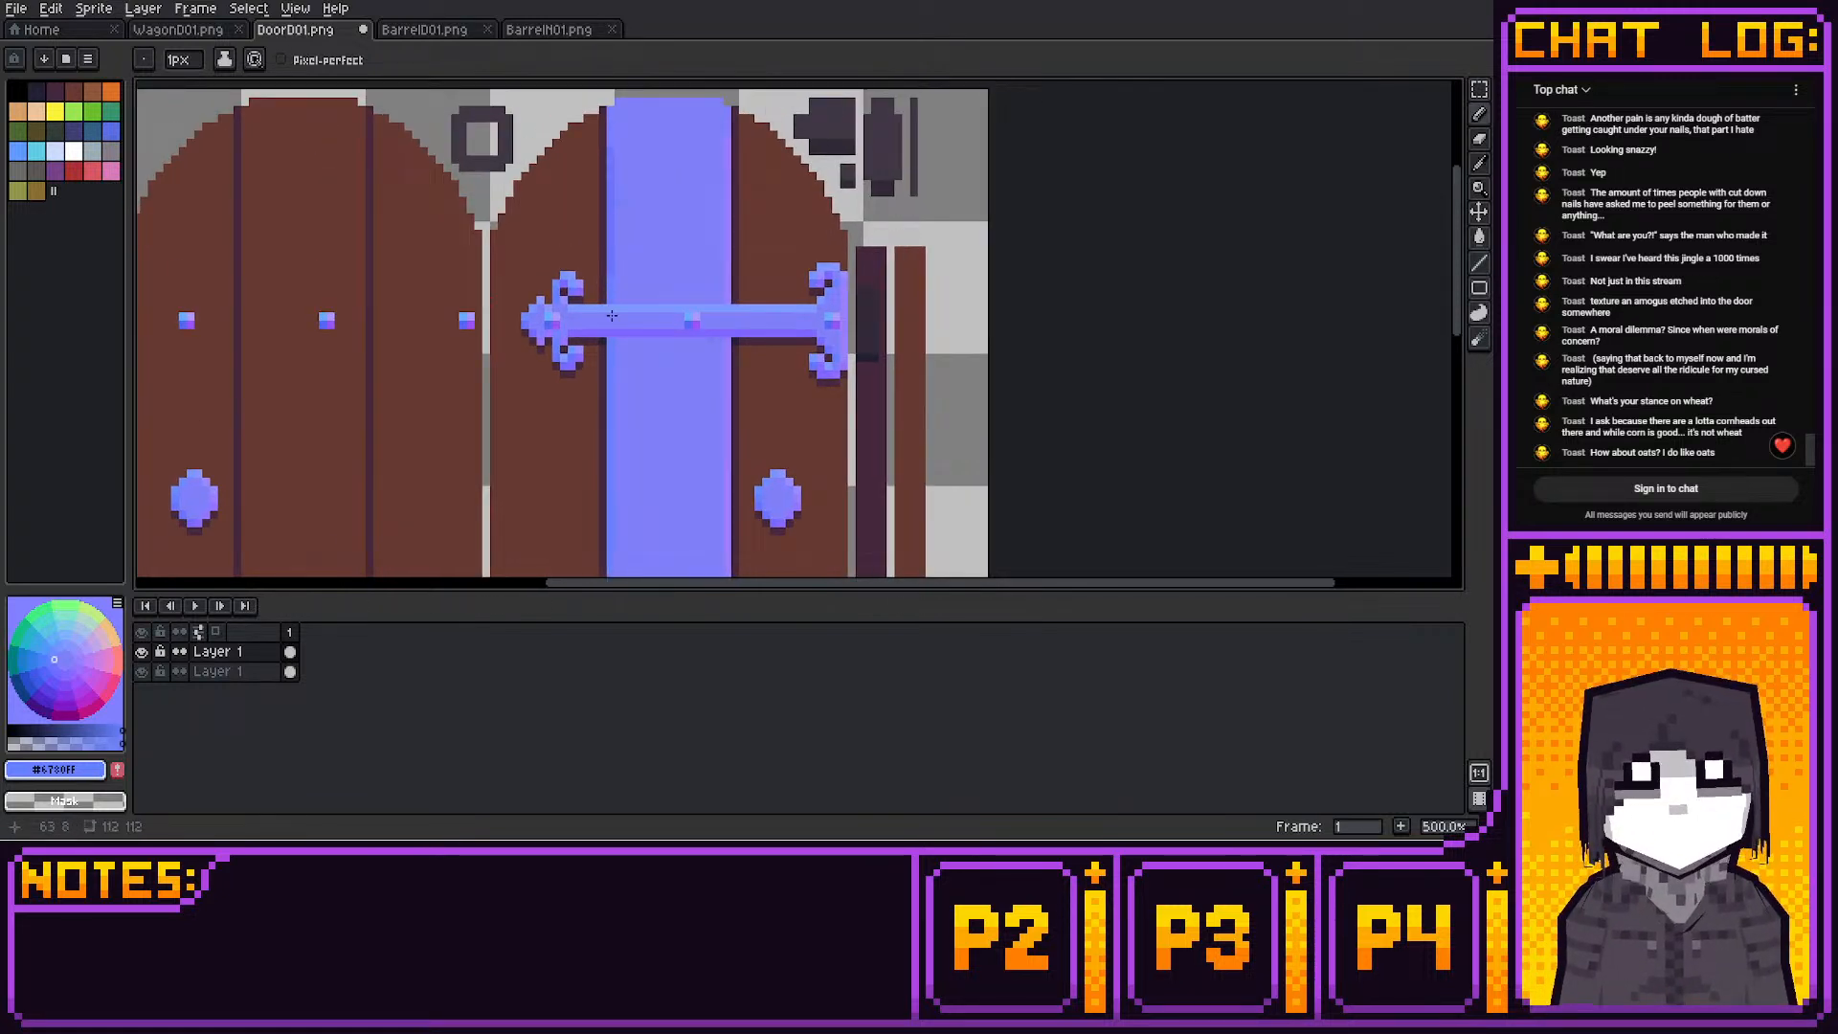
middle_click_drag(610, 316, 720, 327)
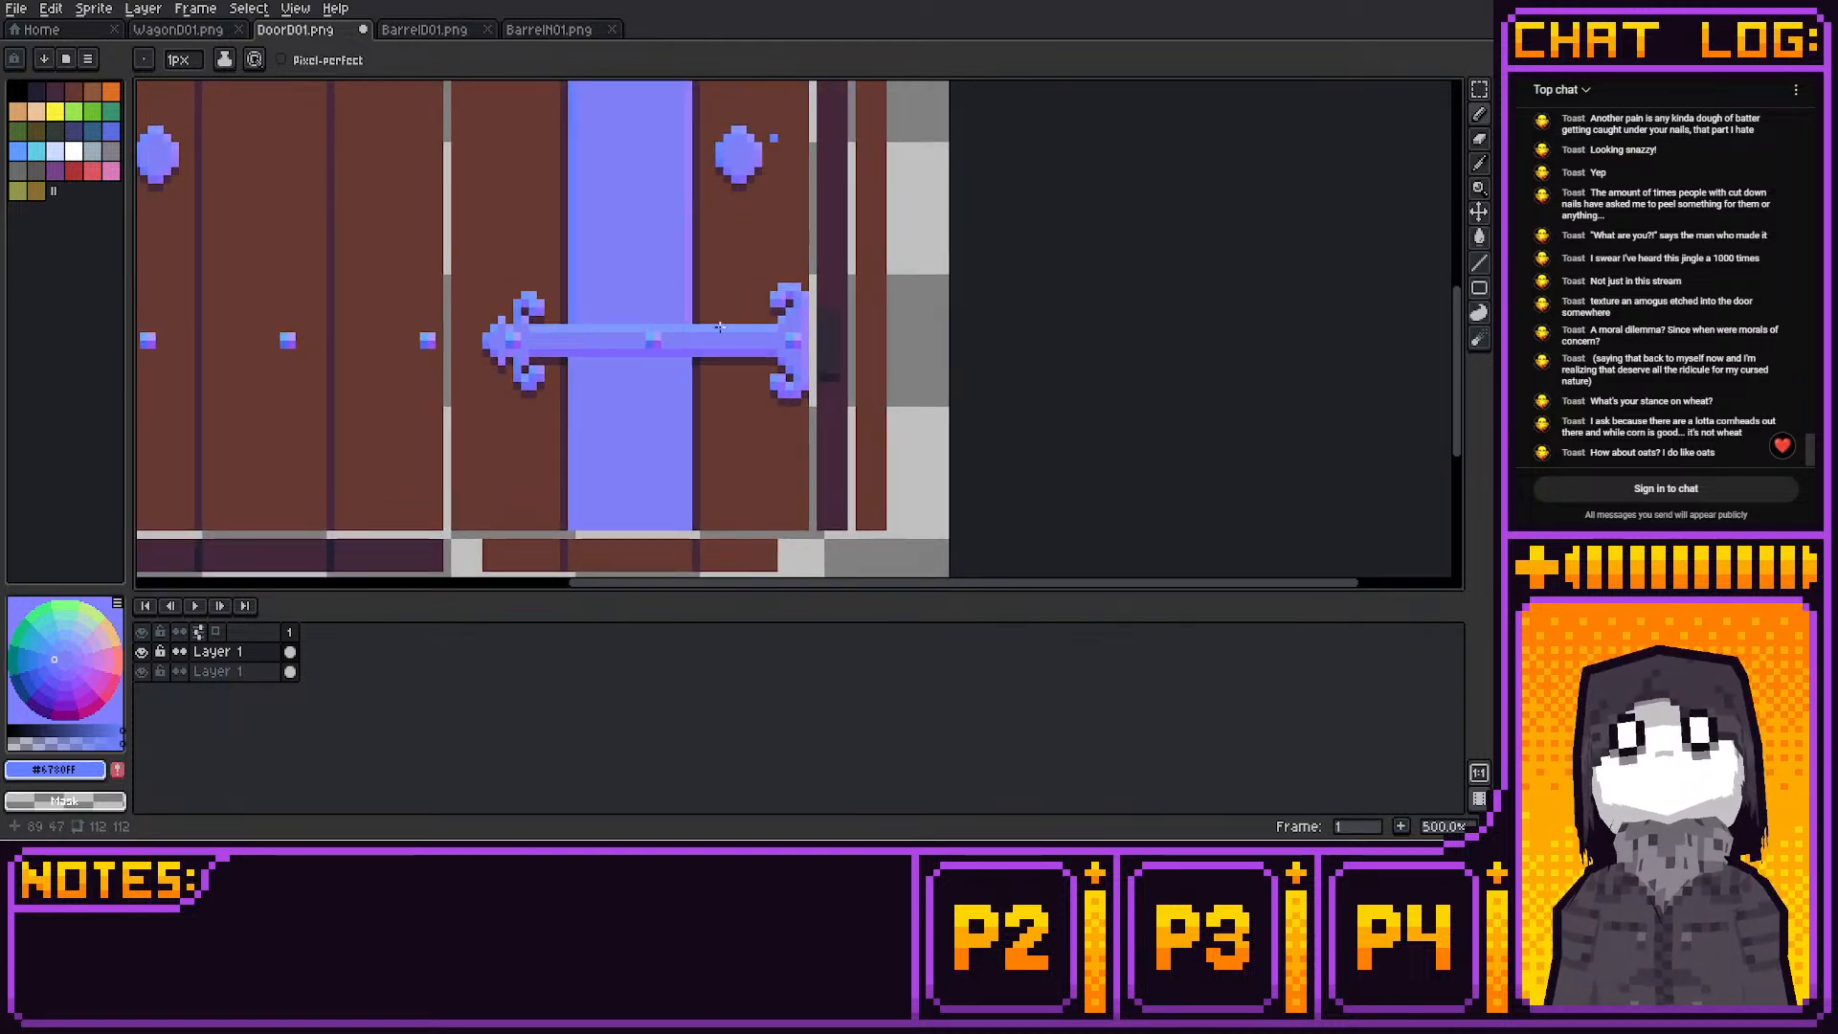
Copy an edge-shaded strip of the middle plank, stretch it to 16 × 20 px below the lower hinge, and deselect it
key("m")
mouse_move(568, 227)
left_mouse_down()
mouse_move(688, 286)
mouse_move(631, 526)
left_mouse_up()
key("ctrl+c")
key("ctrl+v")
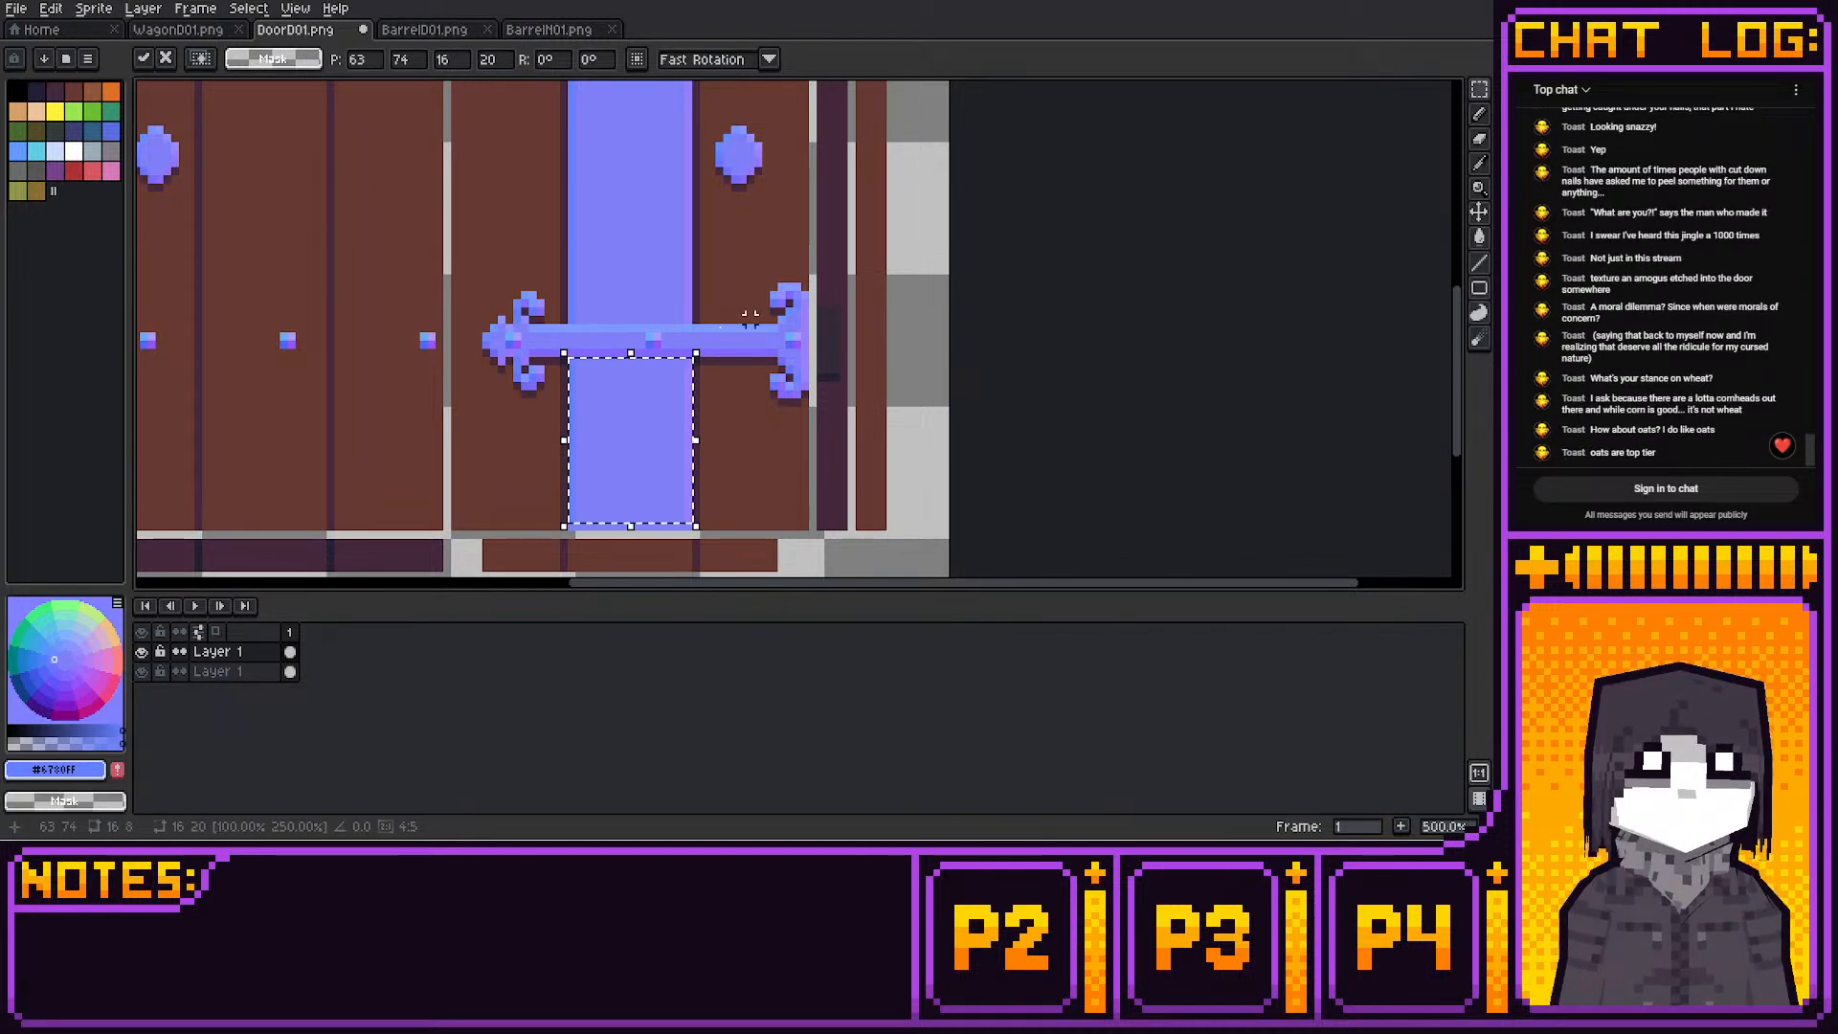
key("ctrl+d")
middle_click_drag(712, 287, 711, 227)
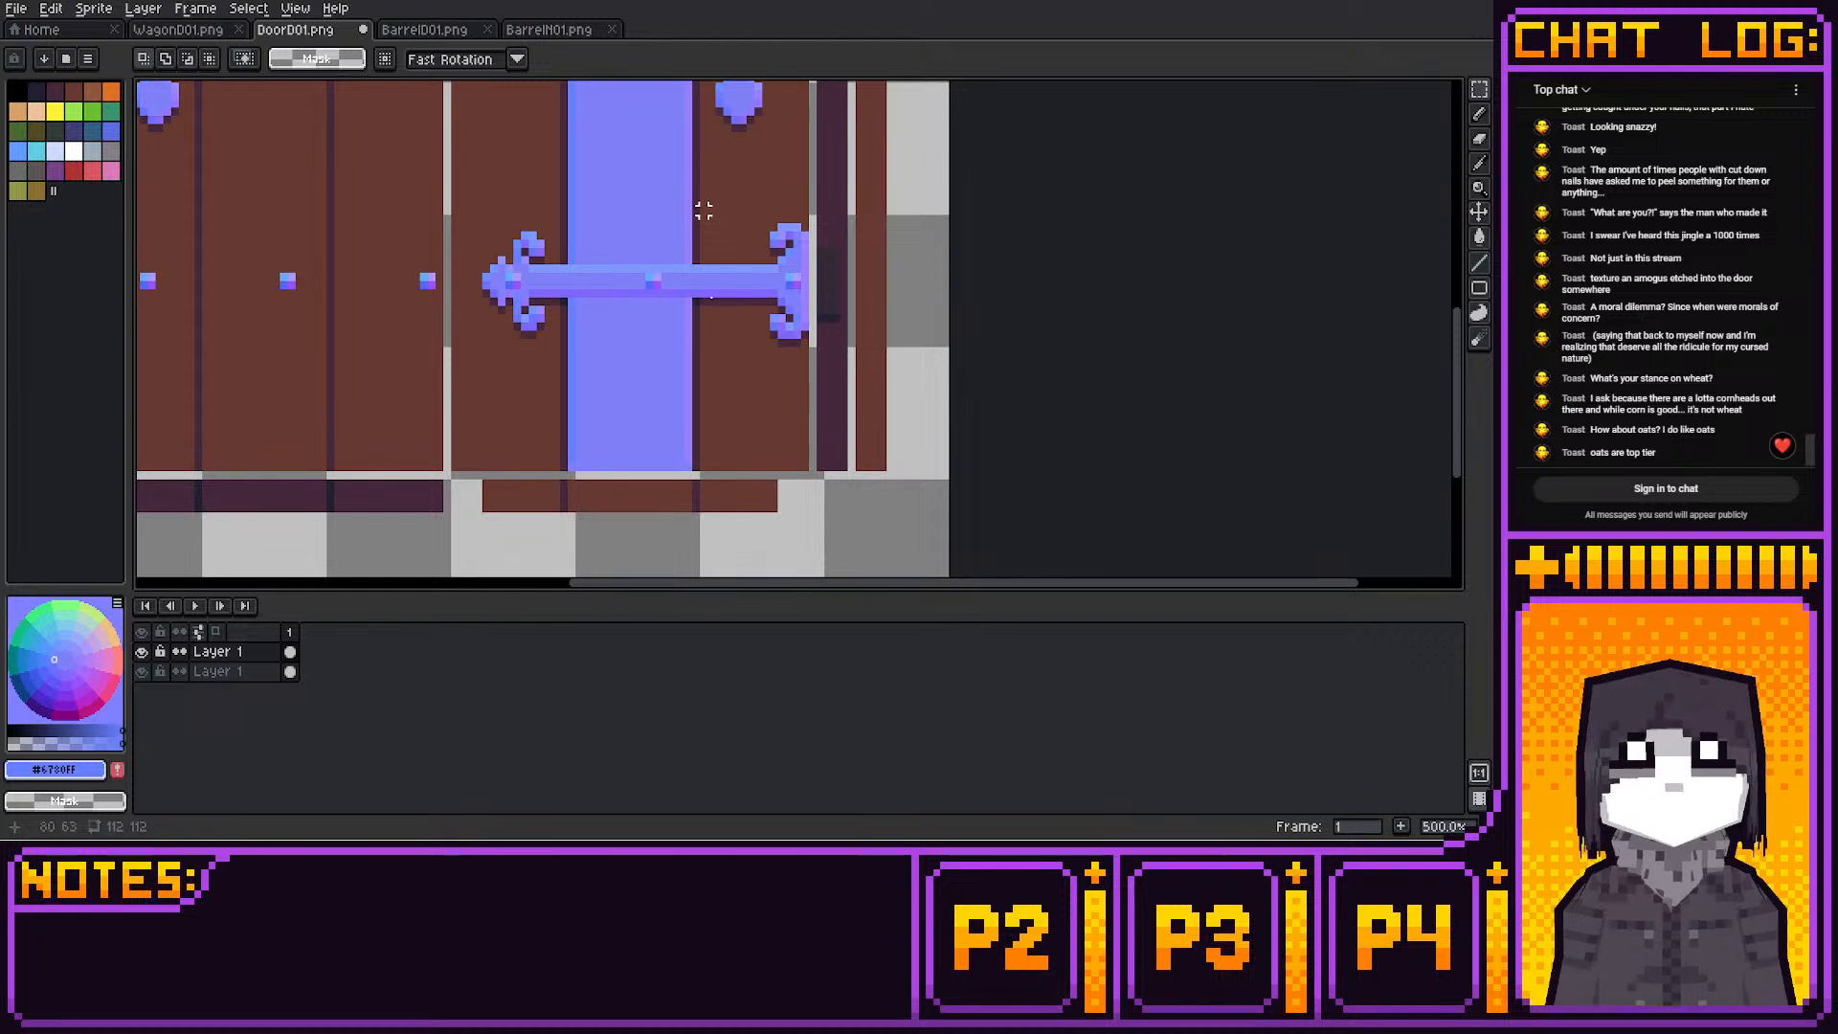
Paint the middle plank's bottom edge with #8067ff and its two bottom corners with #8c6aff and #746aff
left_click(720, 288, "alt")
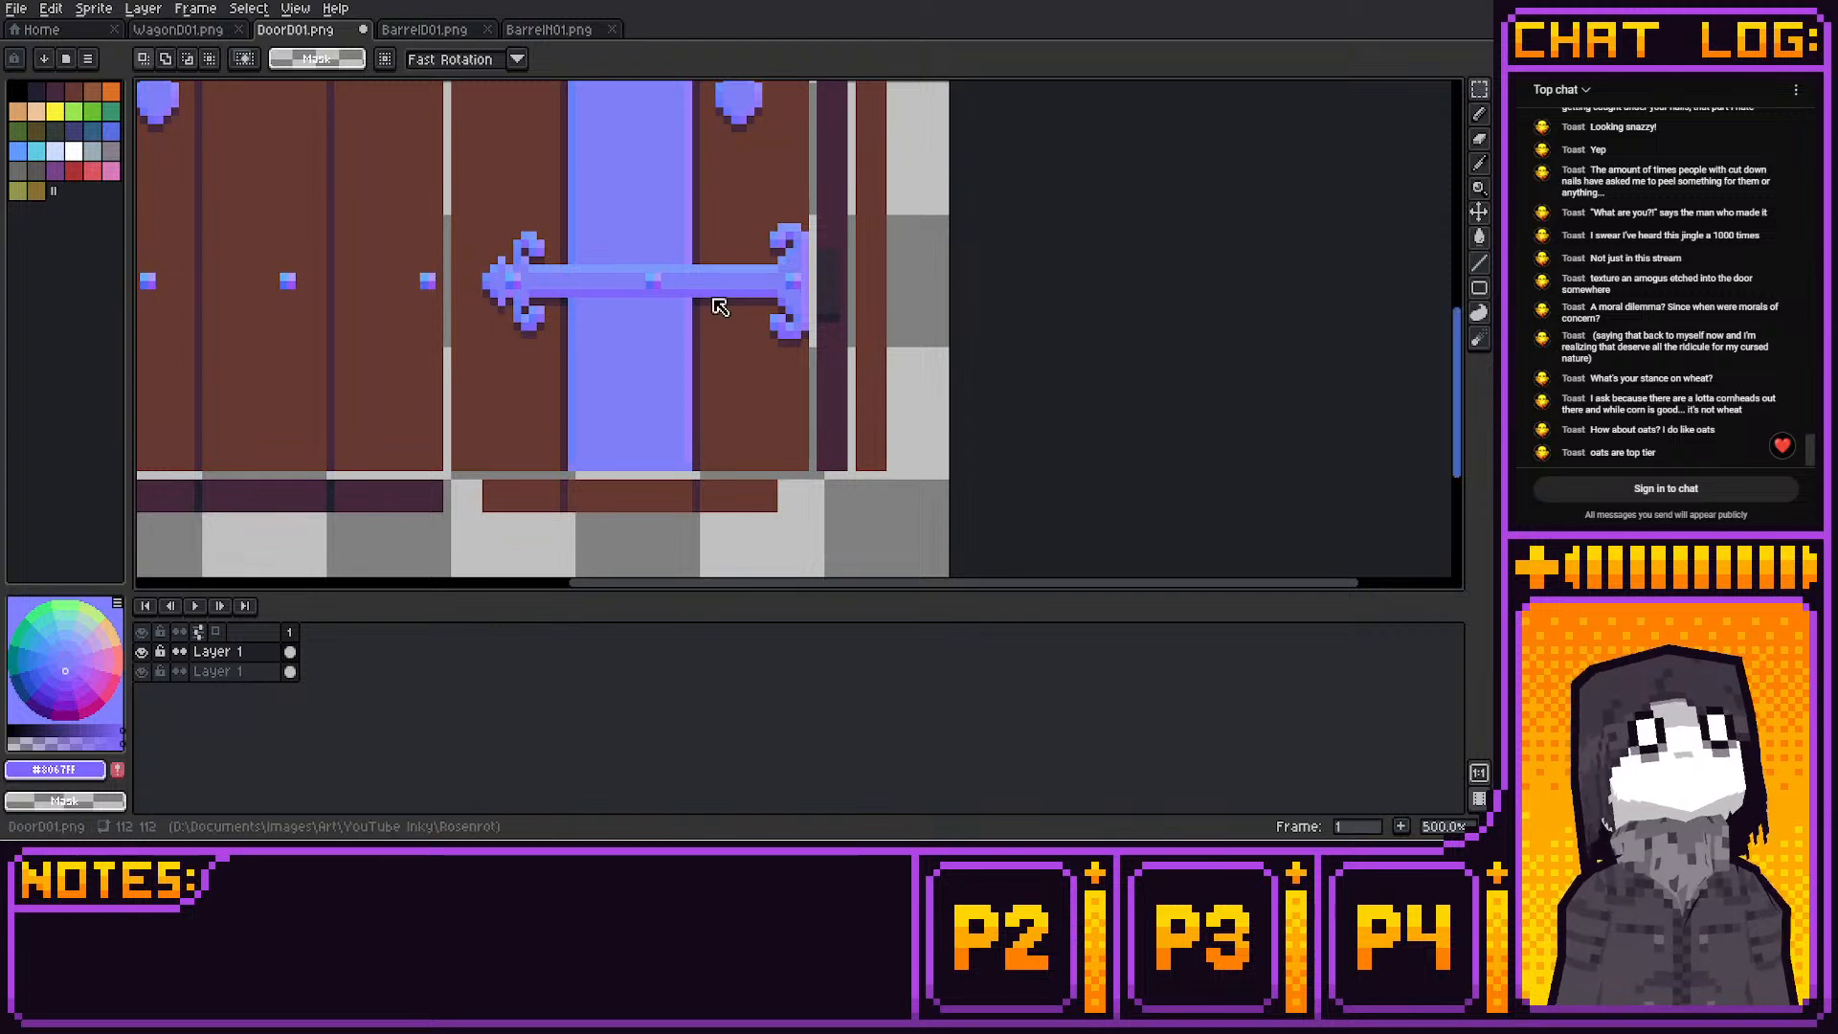
key("b")
middle_click_drag(996, 180, 990, 114)
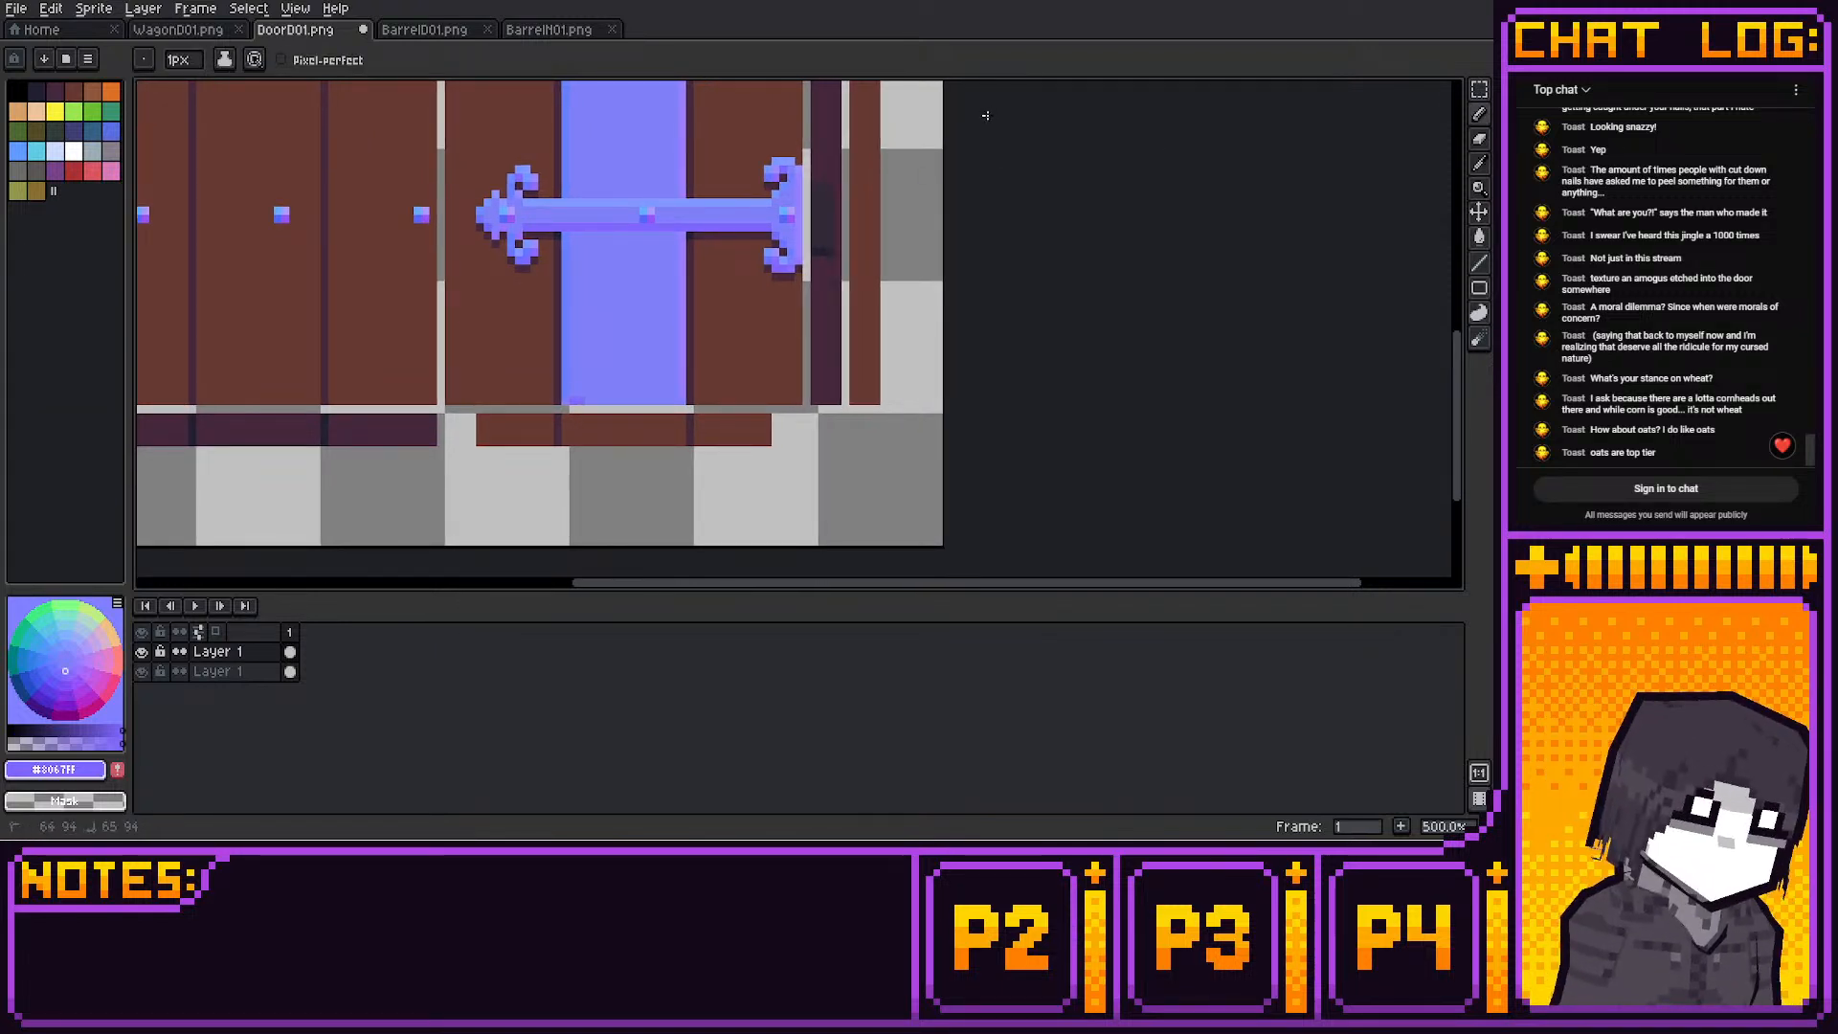
left_click_drag(581, 400, 668, 400)
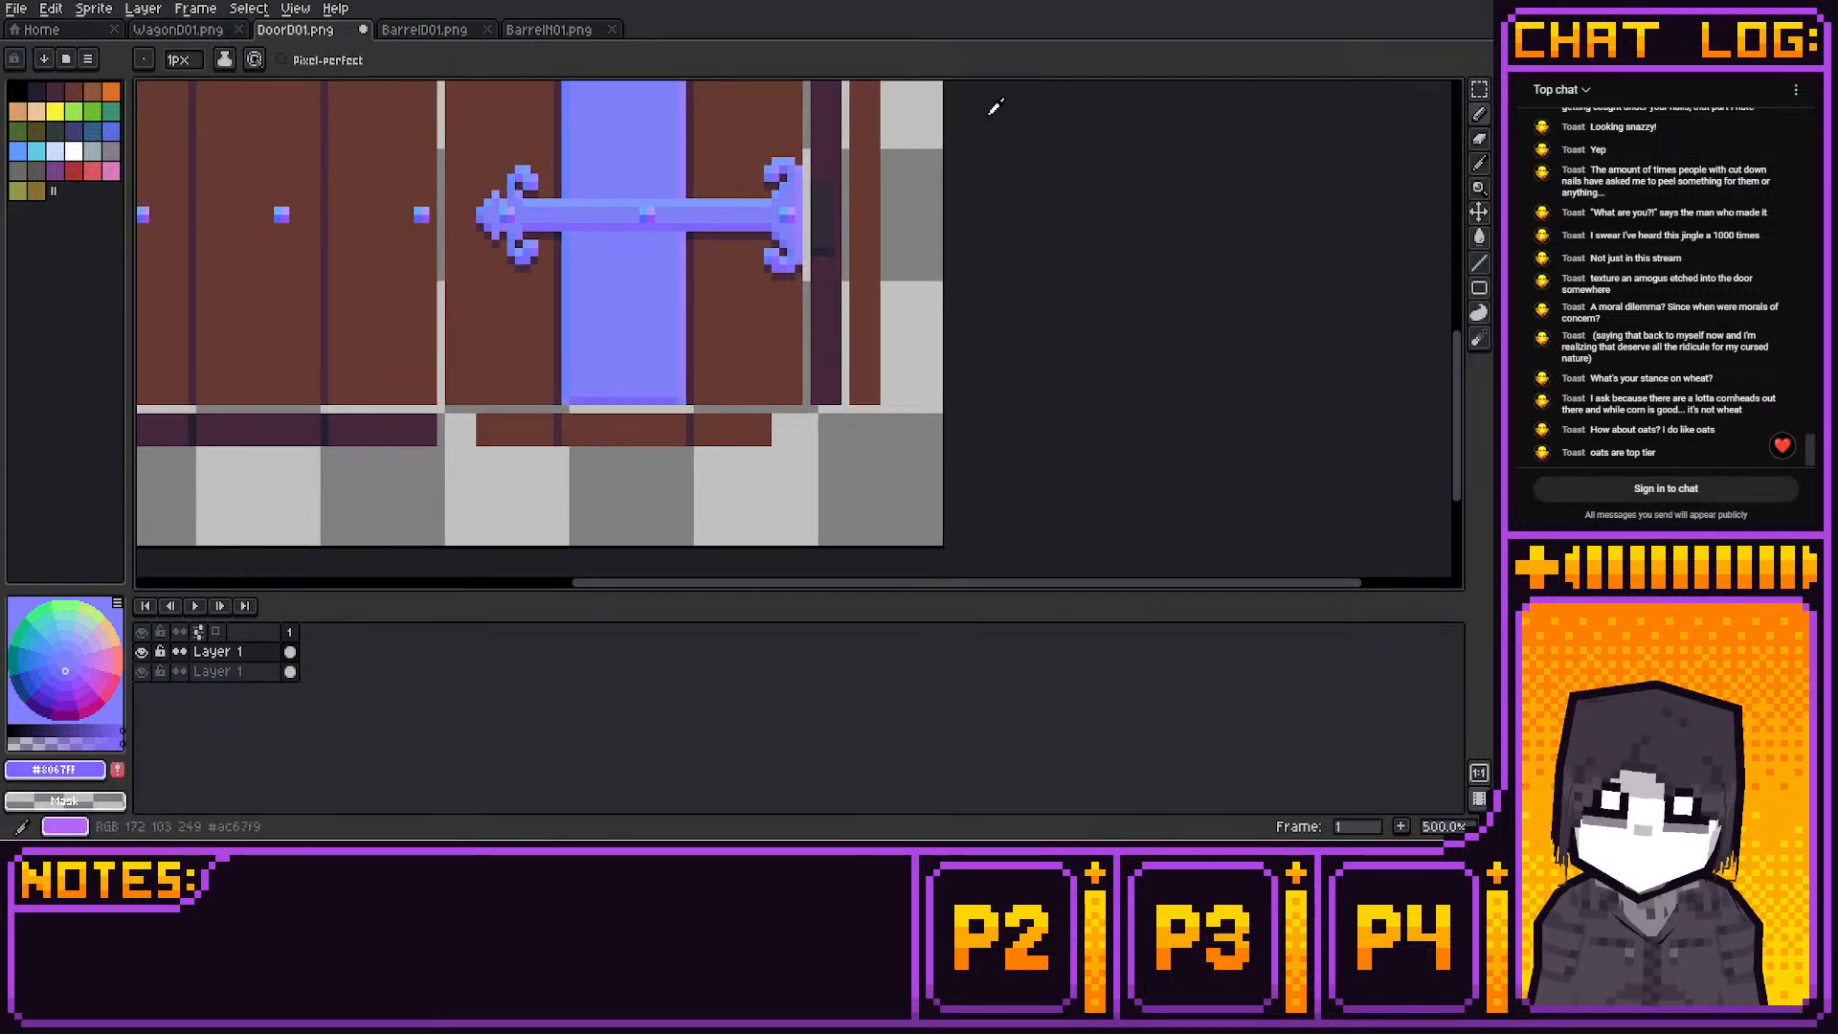
left_click(794, 260, "alt")
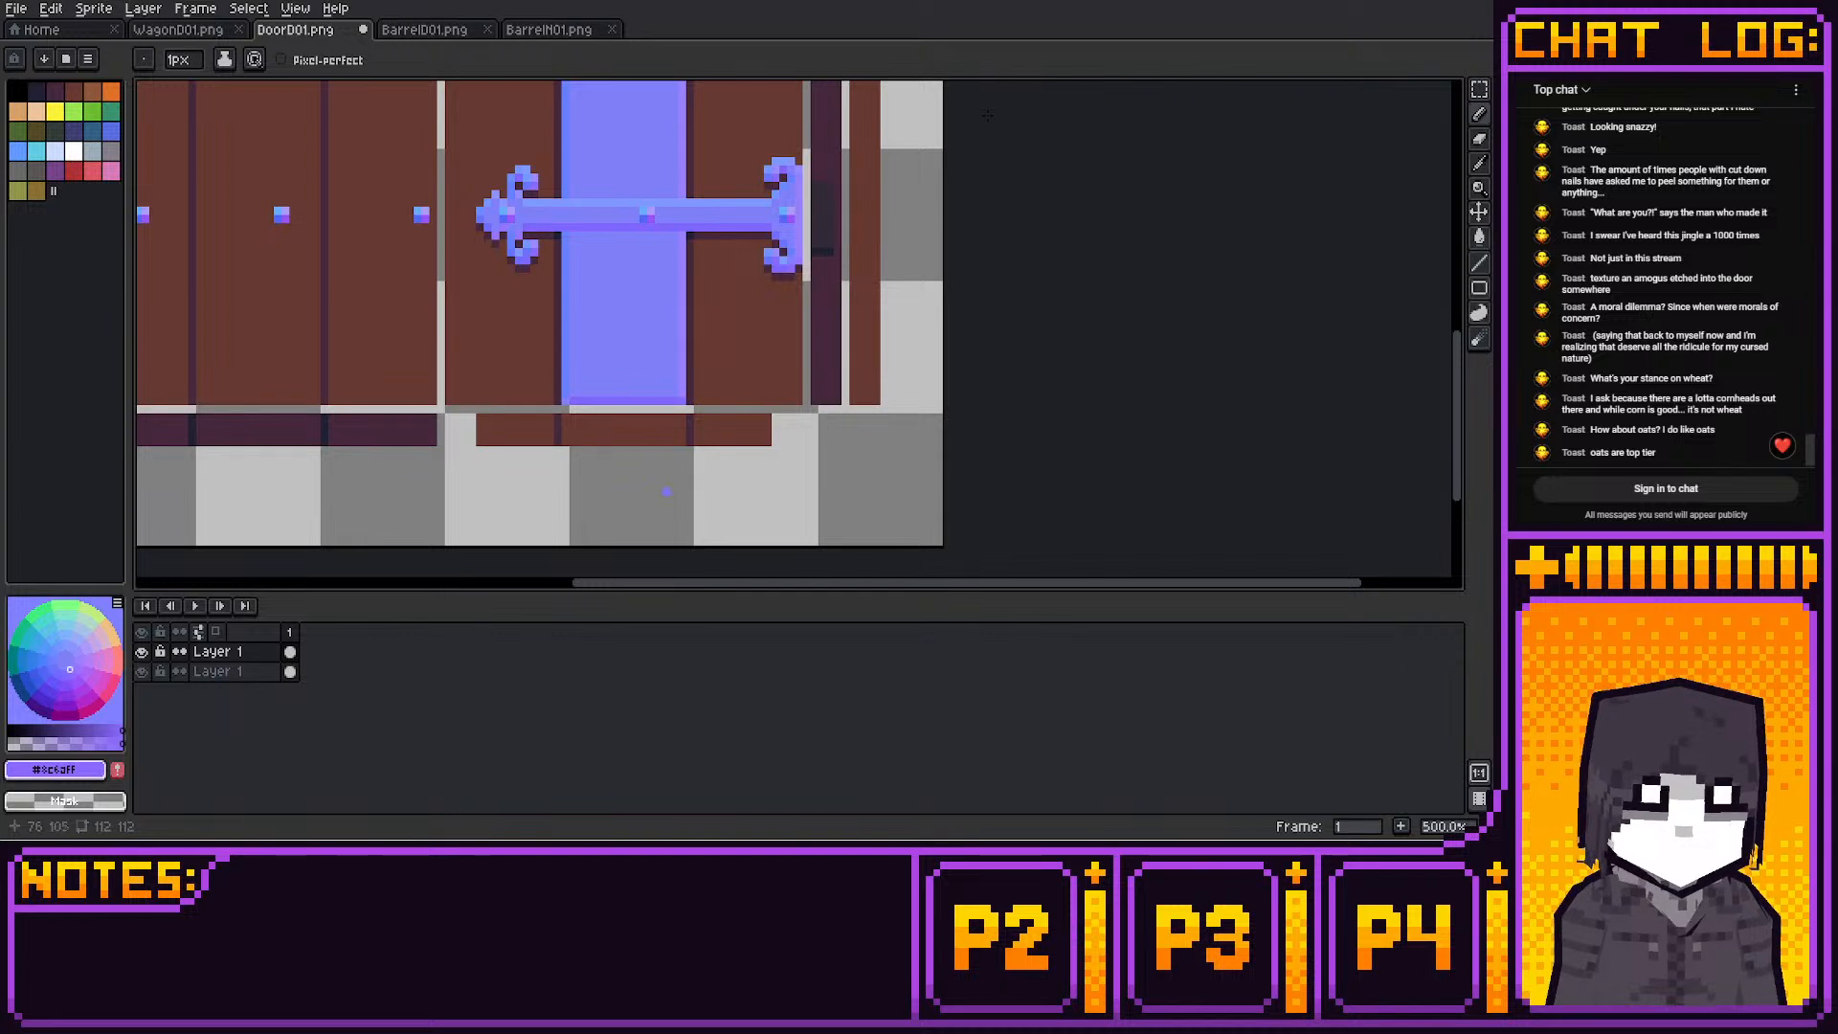
left_click(515, 259, "alt")
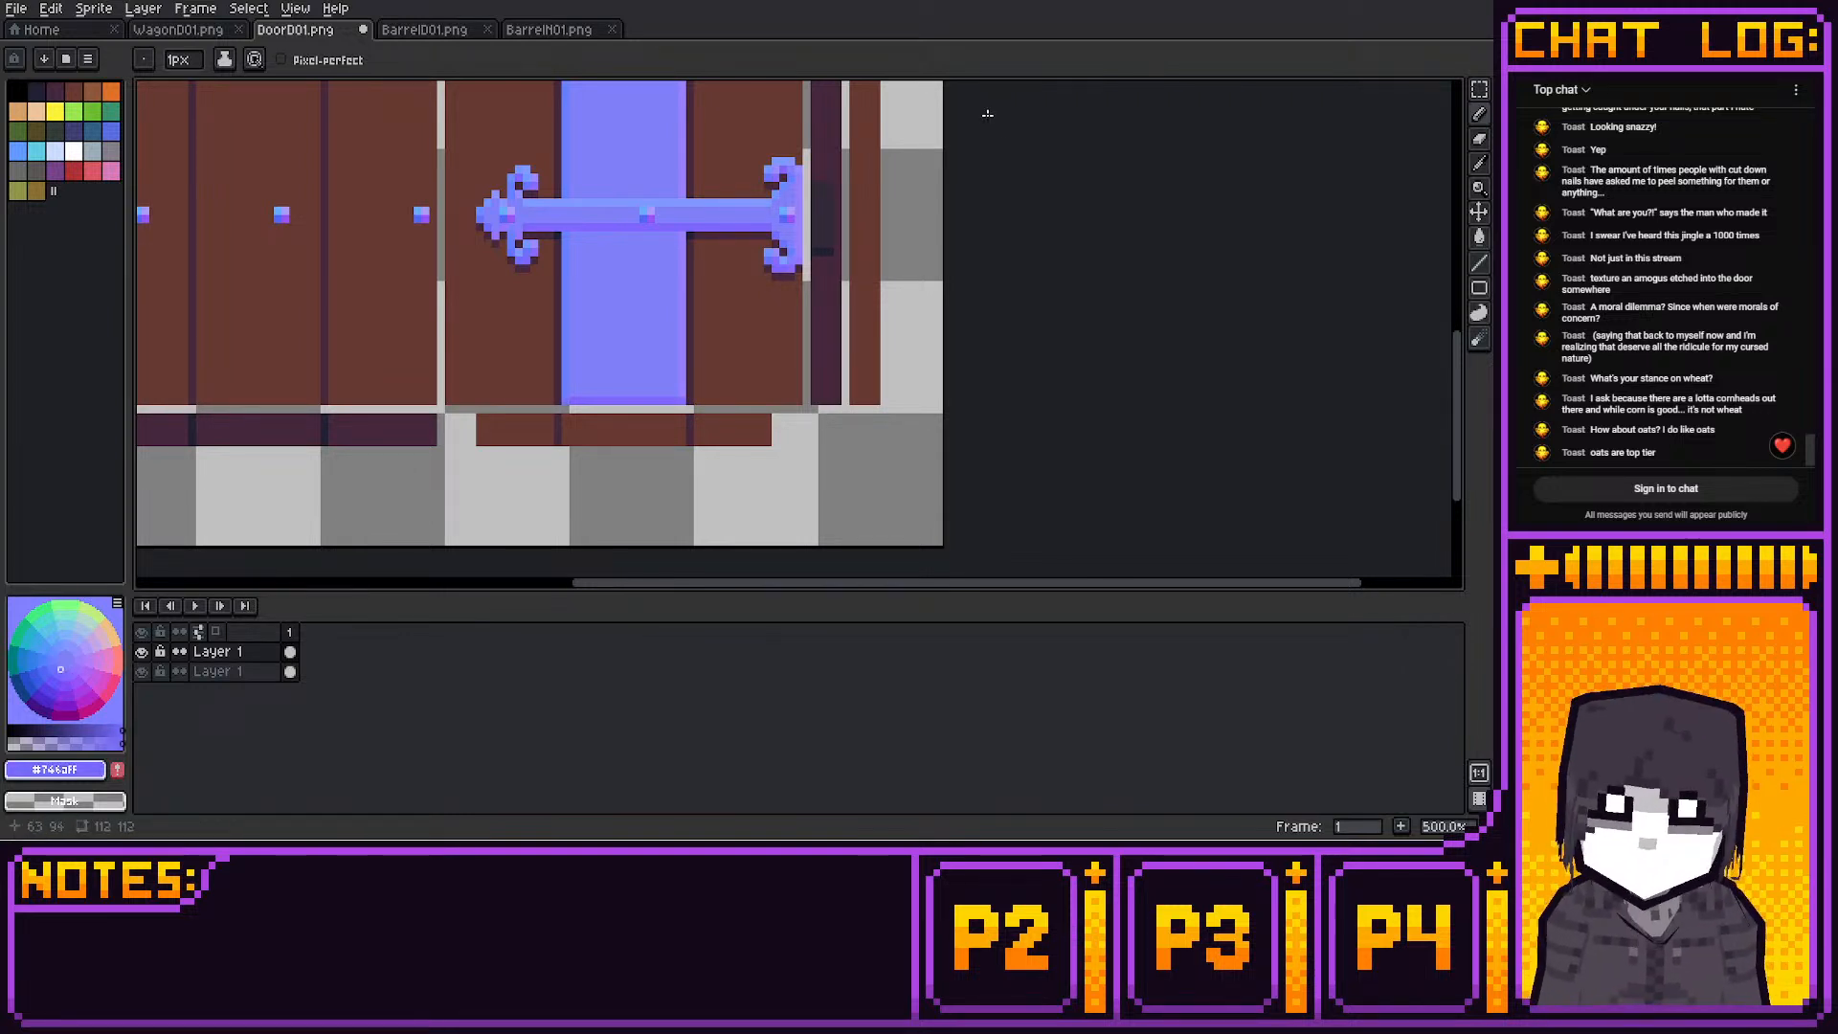
Paint the top edge of the right door's middle plank with normal colour #8099ff
middle_click_drag(859, 323, 796, 439)
mouse_move(846, 178)
middle_mouse_down()
mouse_move(778, 332)
mouse_move(731, 332)
middle_mouse_up()
scroll(777, 332, "down", 2)
scroll(727, 306, "up", 1)
middle_click_drag(722, 460, 738, 343)
middle_click_drag(748, 189, 751, 264)
middle_click_drag(737, 384, 766, 275)
middle_click_drag(875, 246, 834, 213)
scroll(890, 196, "up", 1)
scroll(883, 185, "down", 2)
scroll(833, 212, "up", 1)
scroll(823, 158, "up", 1)
mouse_move(816, 134)
middle_mouse_down()
mouse_move(797, 192)
mouse_move(840, 379)
middle_mouse_up()
scroll(831, 374, "up", 1)
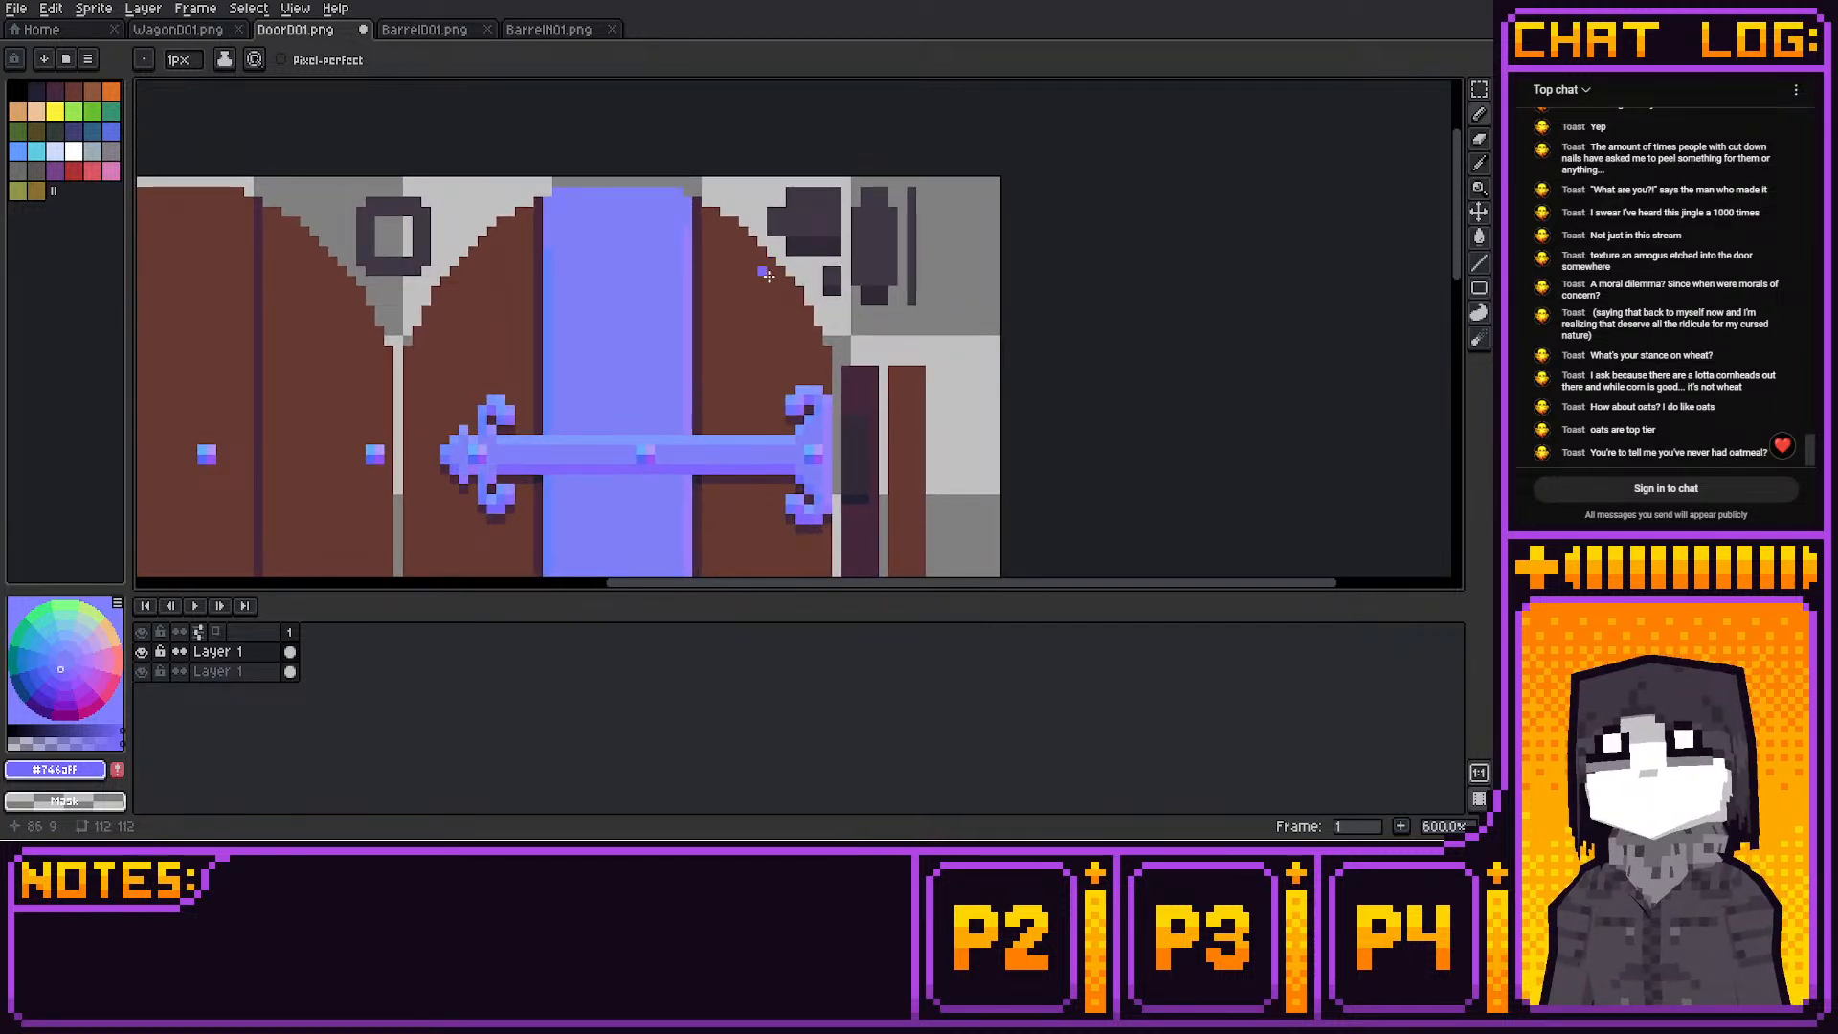
middle_click_drag(768, 273, 766, 275)
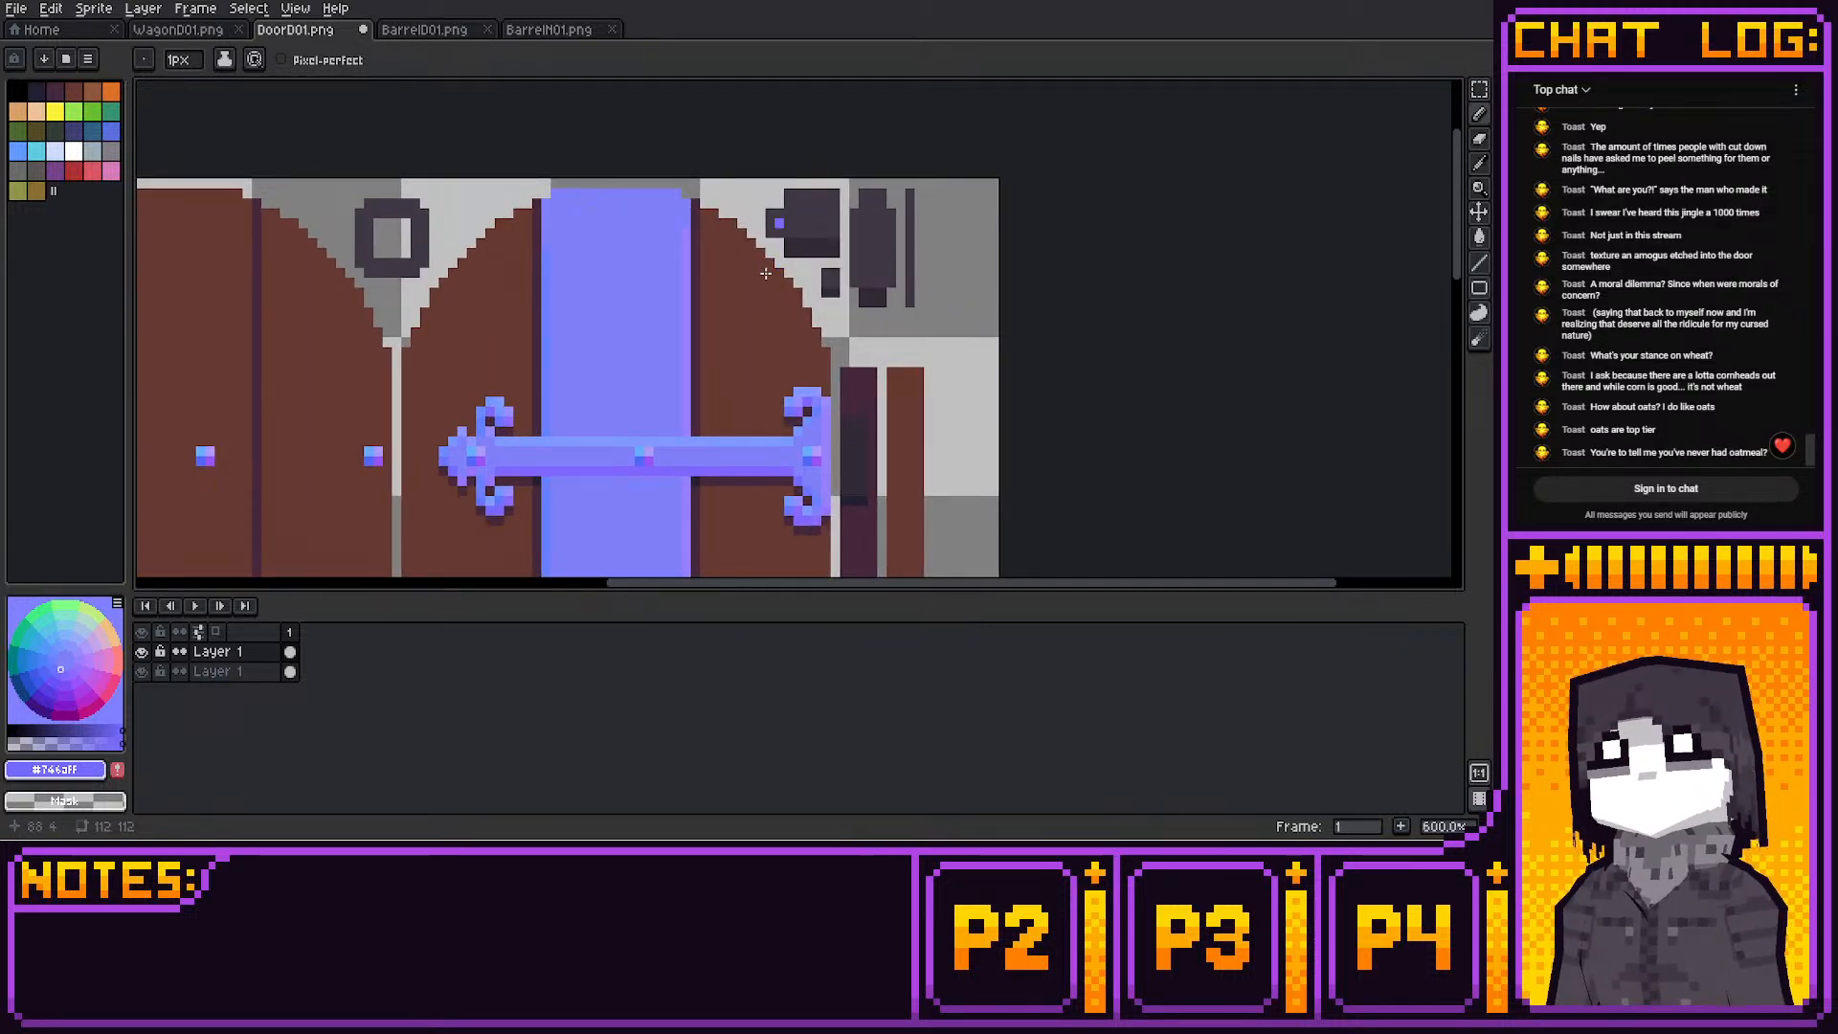
left_click(628, 443, "alt")
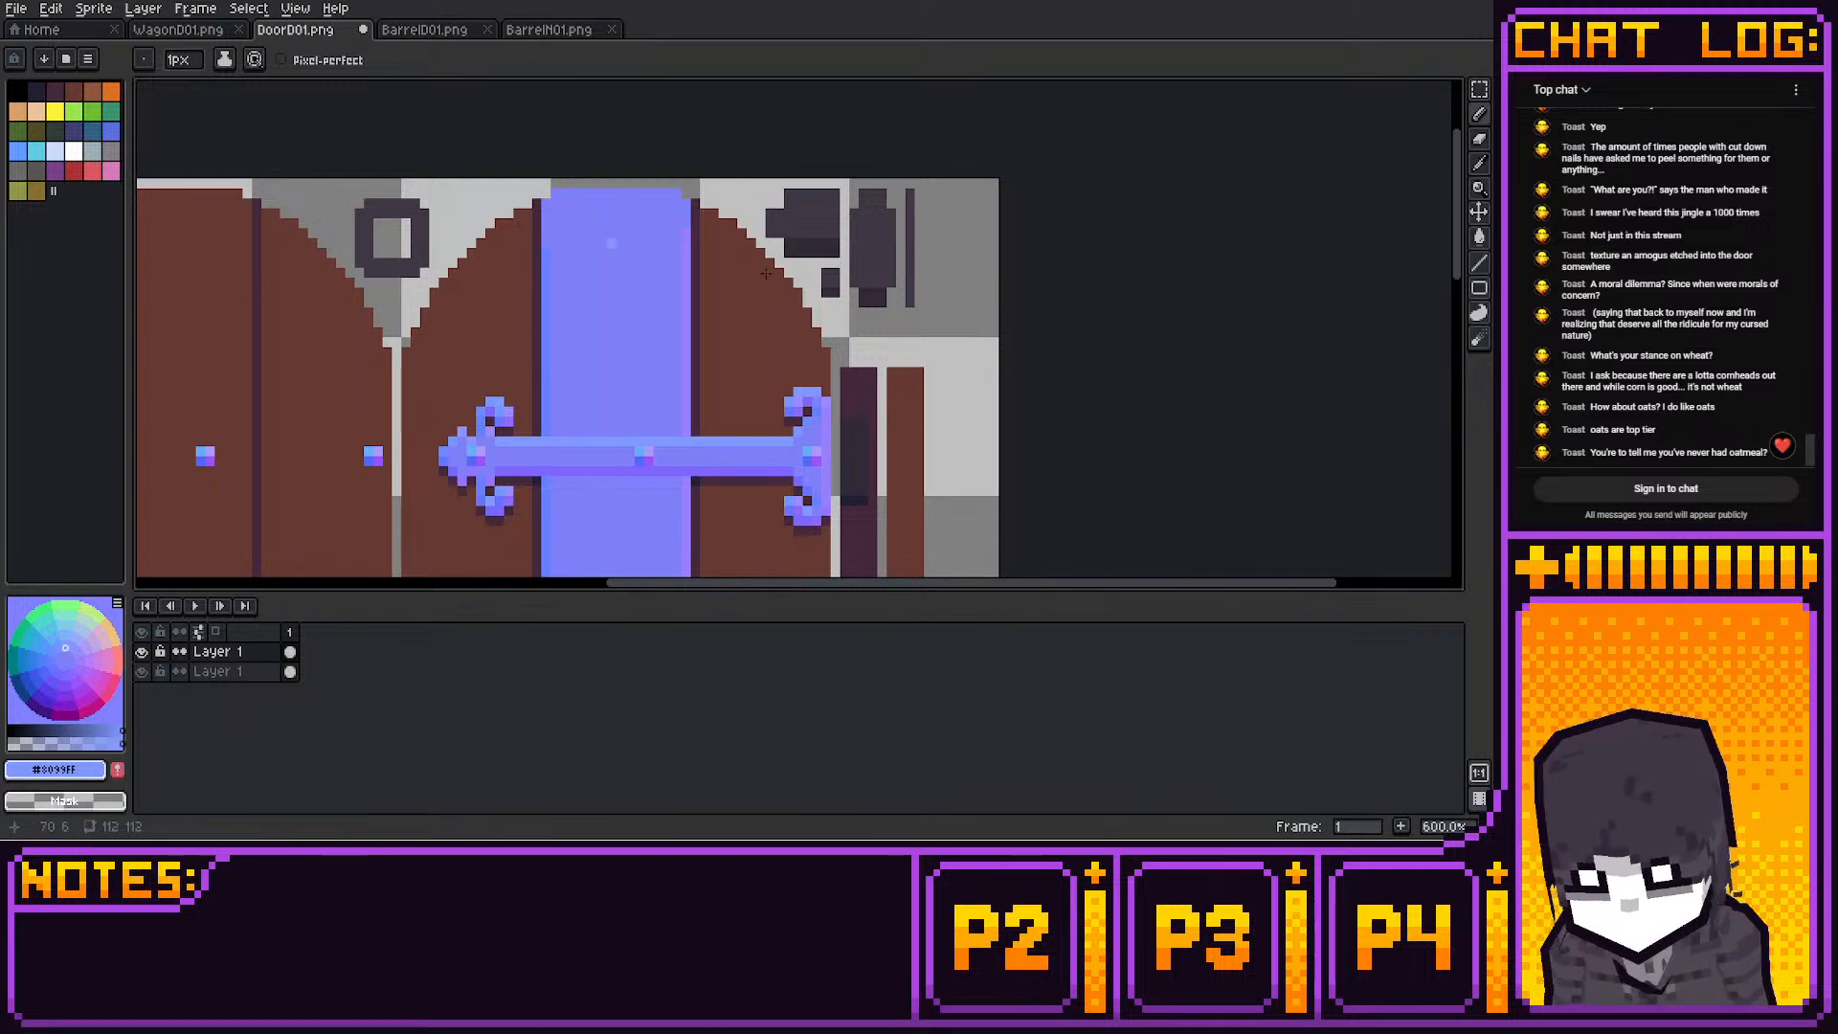
left_click_drag(572, 193, 656, 194)
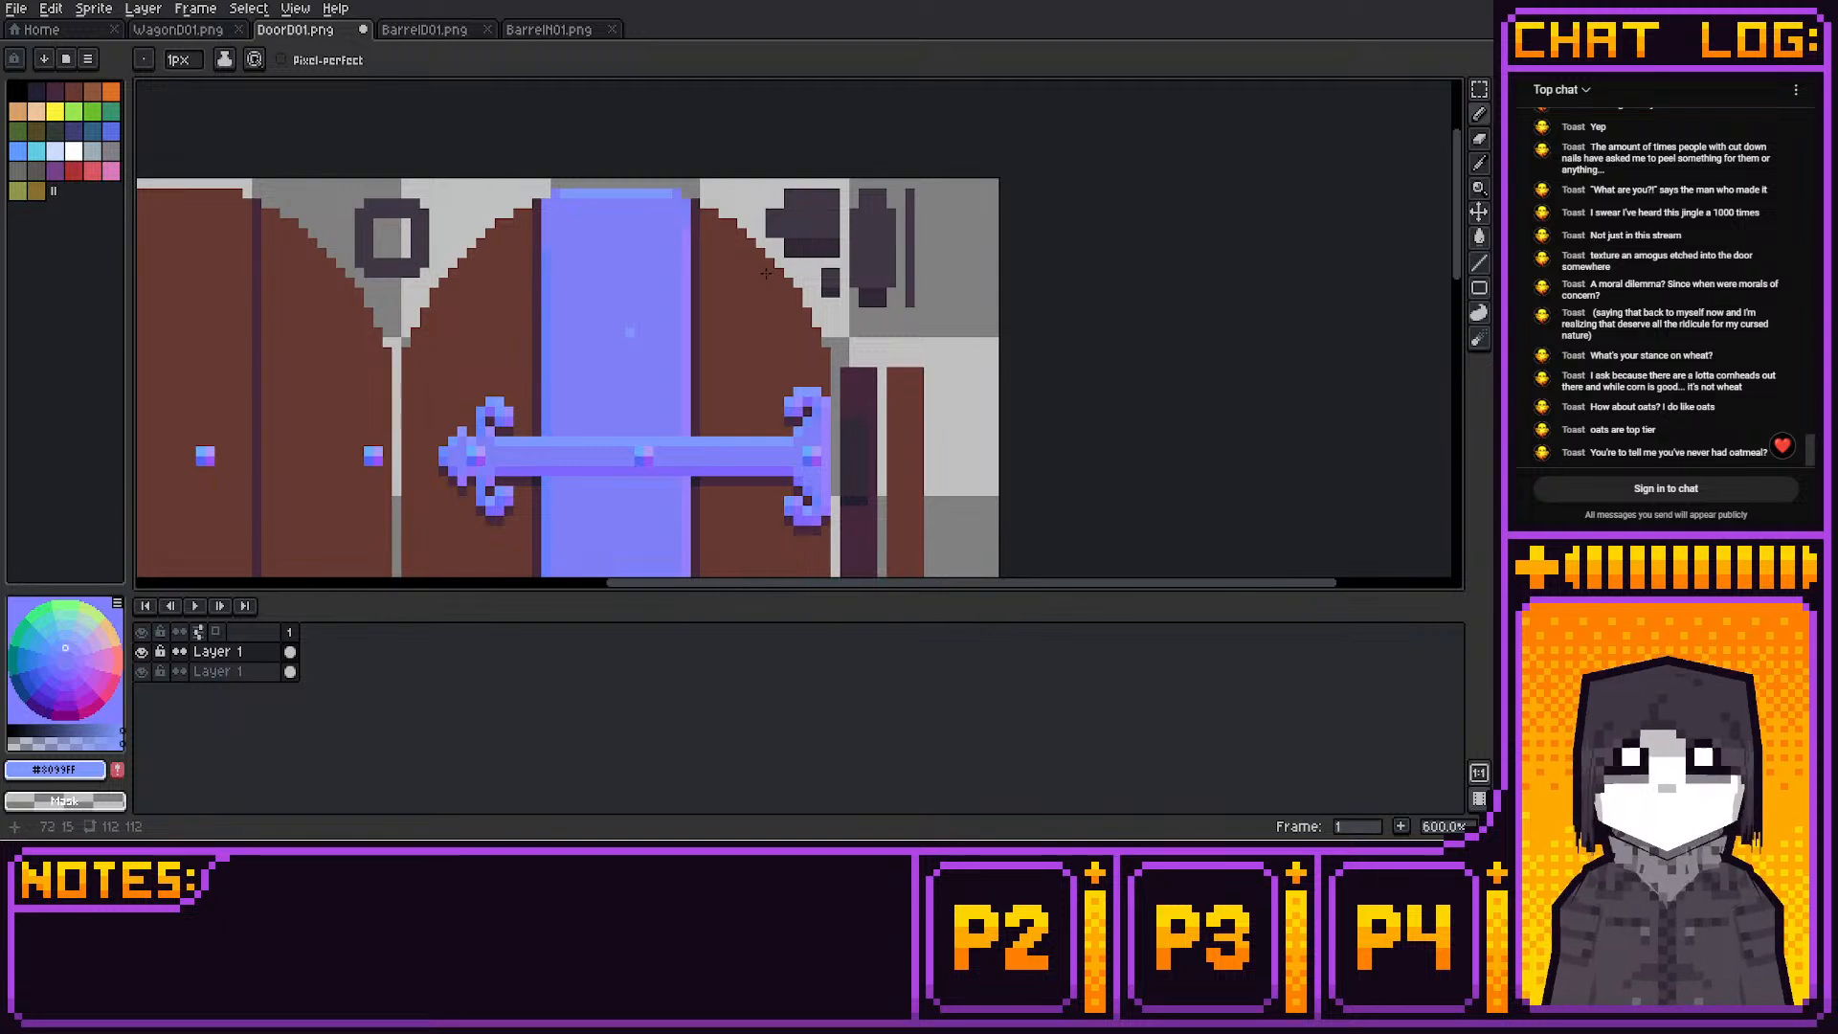
Stretch an edge-shaded strip of the middle plank to 16 × 12 px above the upper hinge and deselect it
key("m")
left_click_drag(543, 251, 691, 323)
key("ctrl+t")
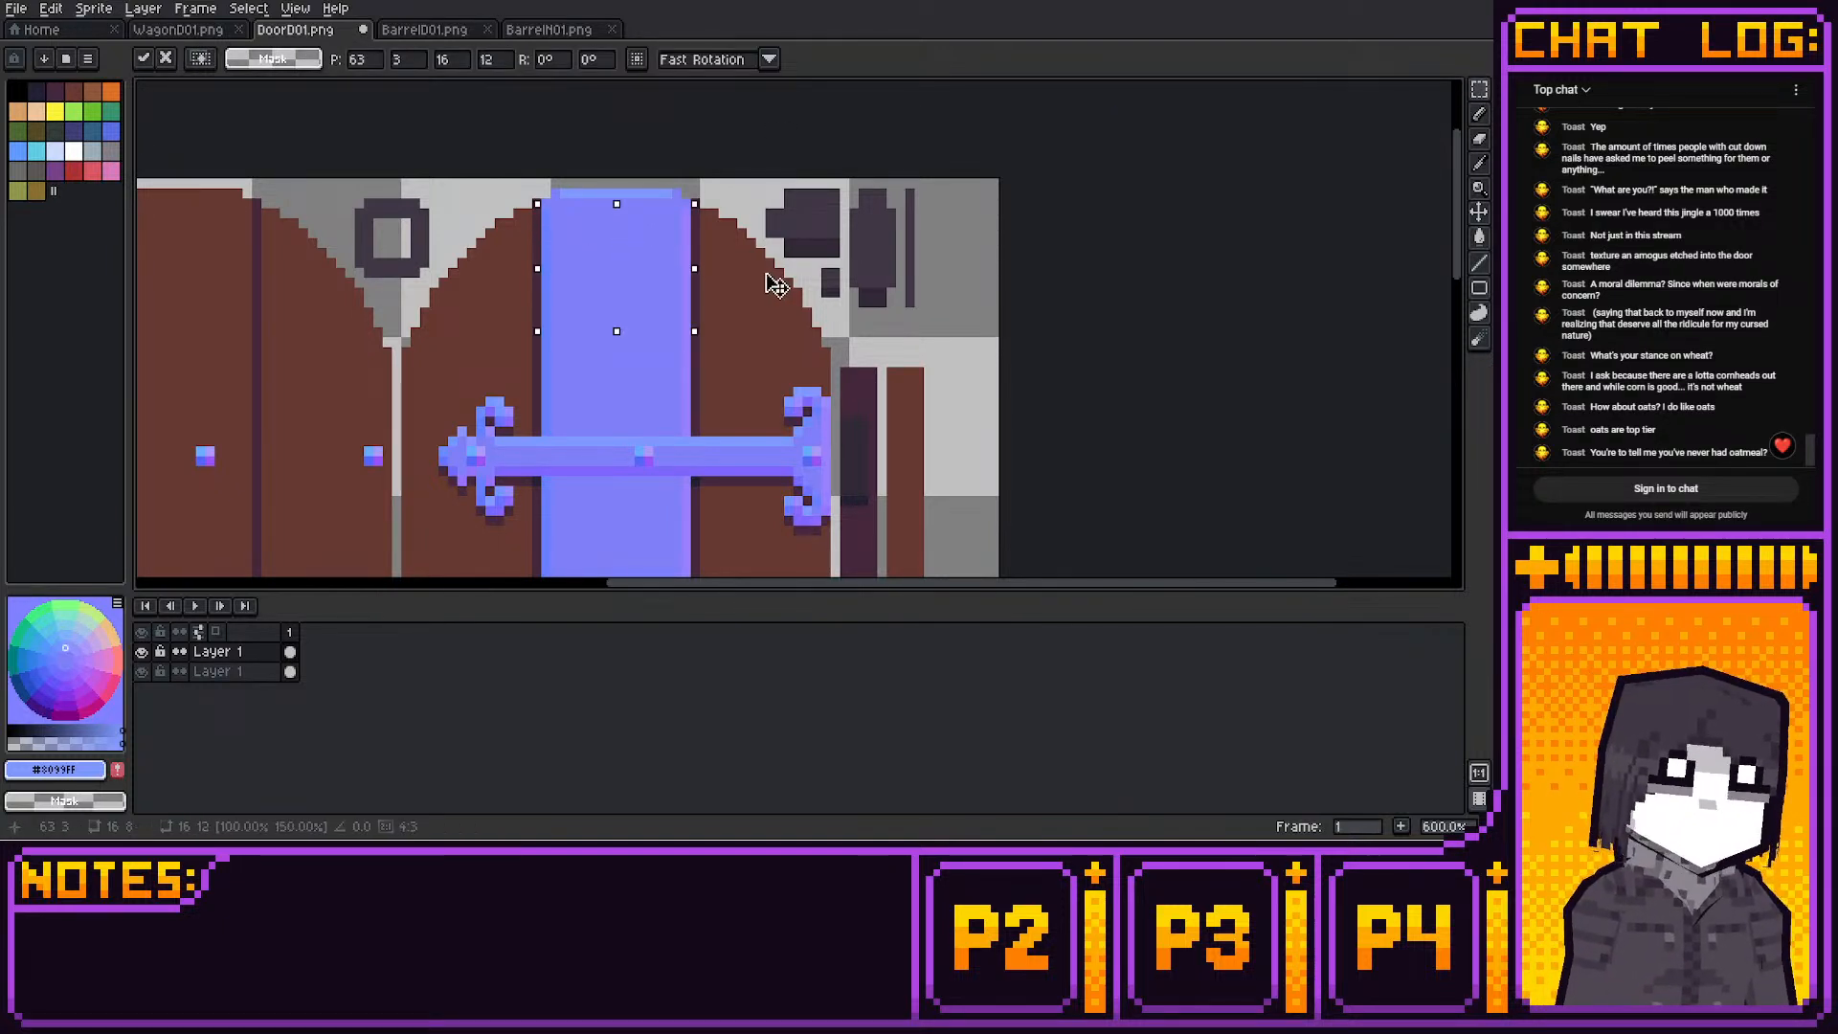
key("Return")
middle_click_drag(661, 345, 660, 328)
key("ctrl+d")
Fill the right door's right plank above and between the hinges with flat normal colour #8080f9, including the hinge shadow pixels
middle_click_drag(656, 421, 661, 360)
scroll(673, 282, "down", 2)
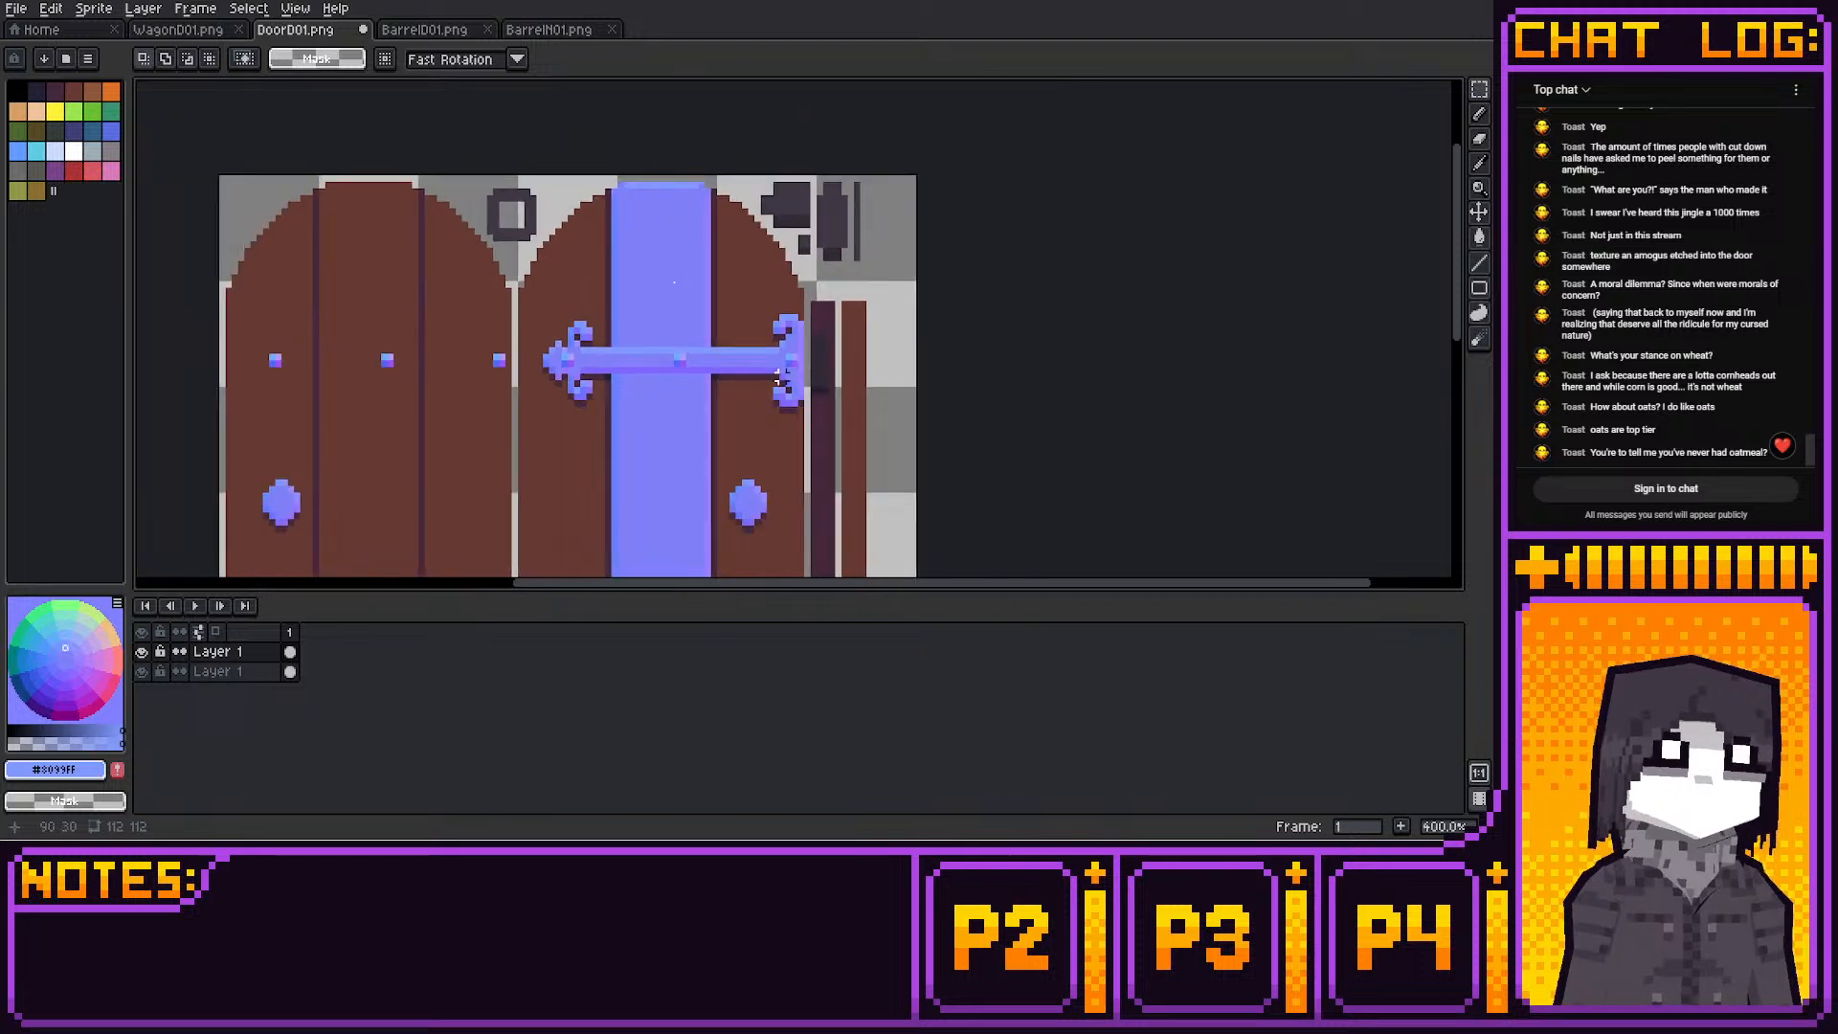
scroll(778, 376, "down", 1)
key("i")
left_click(782, 208)
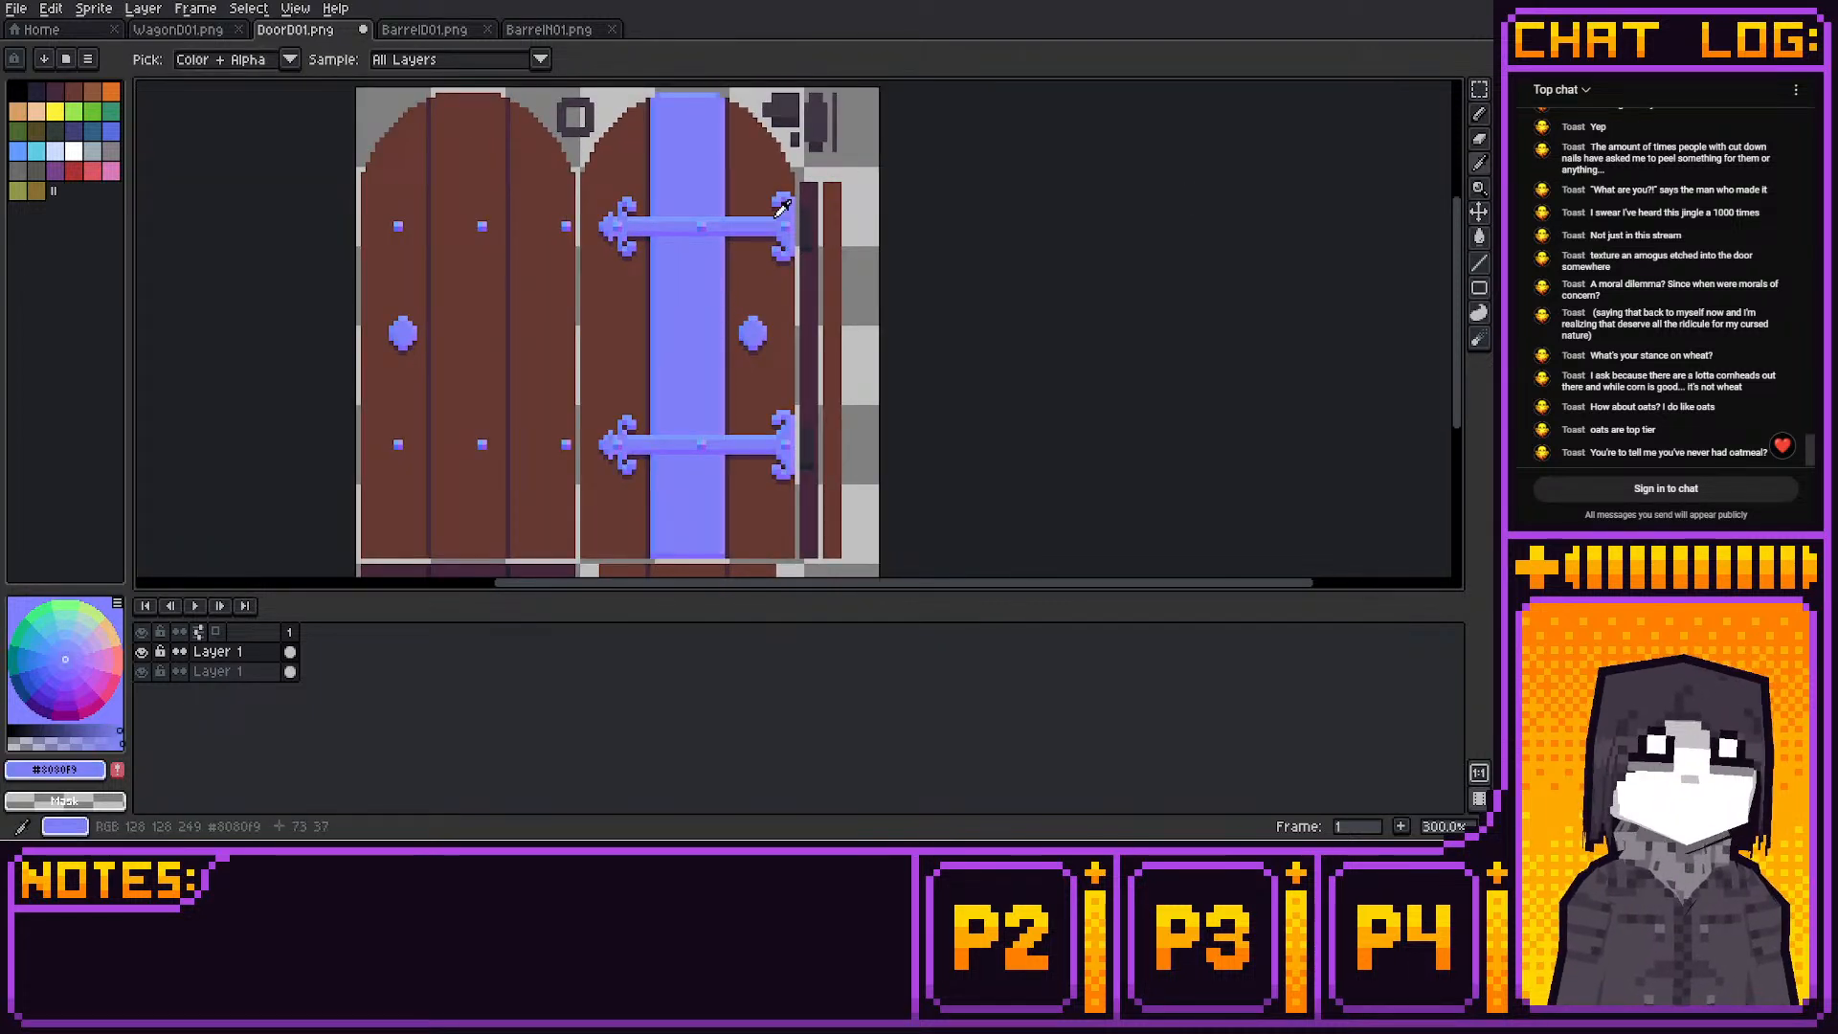
left_click(1479, 236)
mouse_move(759, 292)
middle_mouse_down()
mouse_move(709, 243)
mouse_move(727, 284)
middle_mouse_up()
scroll(710, 244, "up", 1)
left_click(733, 236)
scroll(685, 244, "up", 1)
left_click(677, 213)
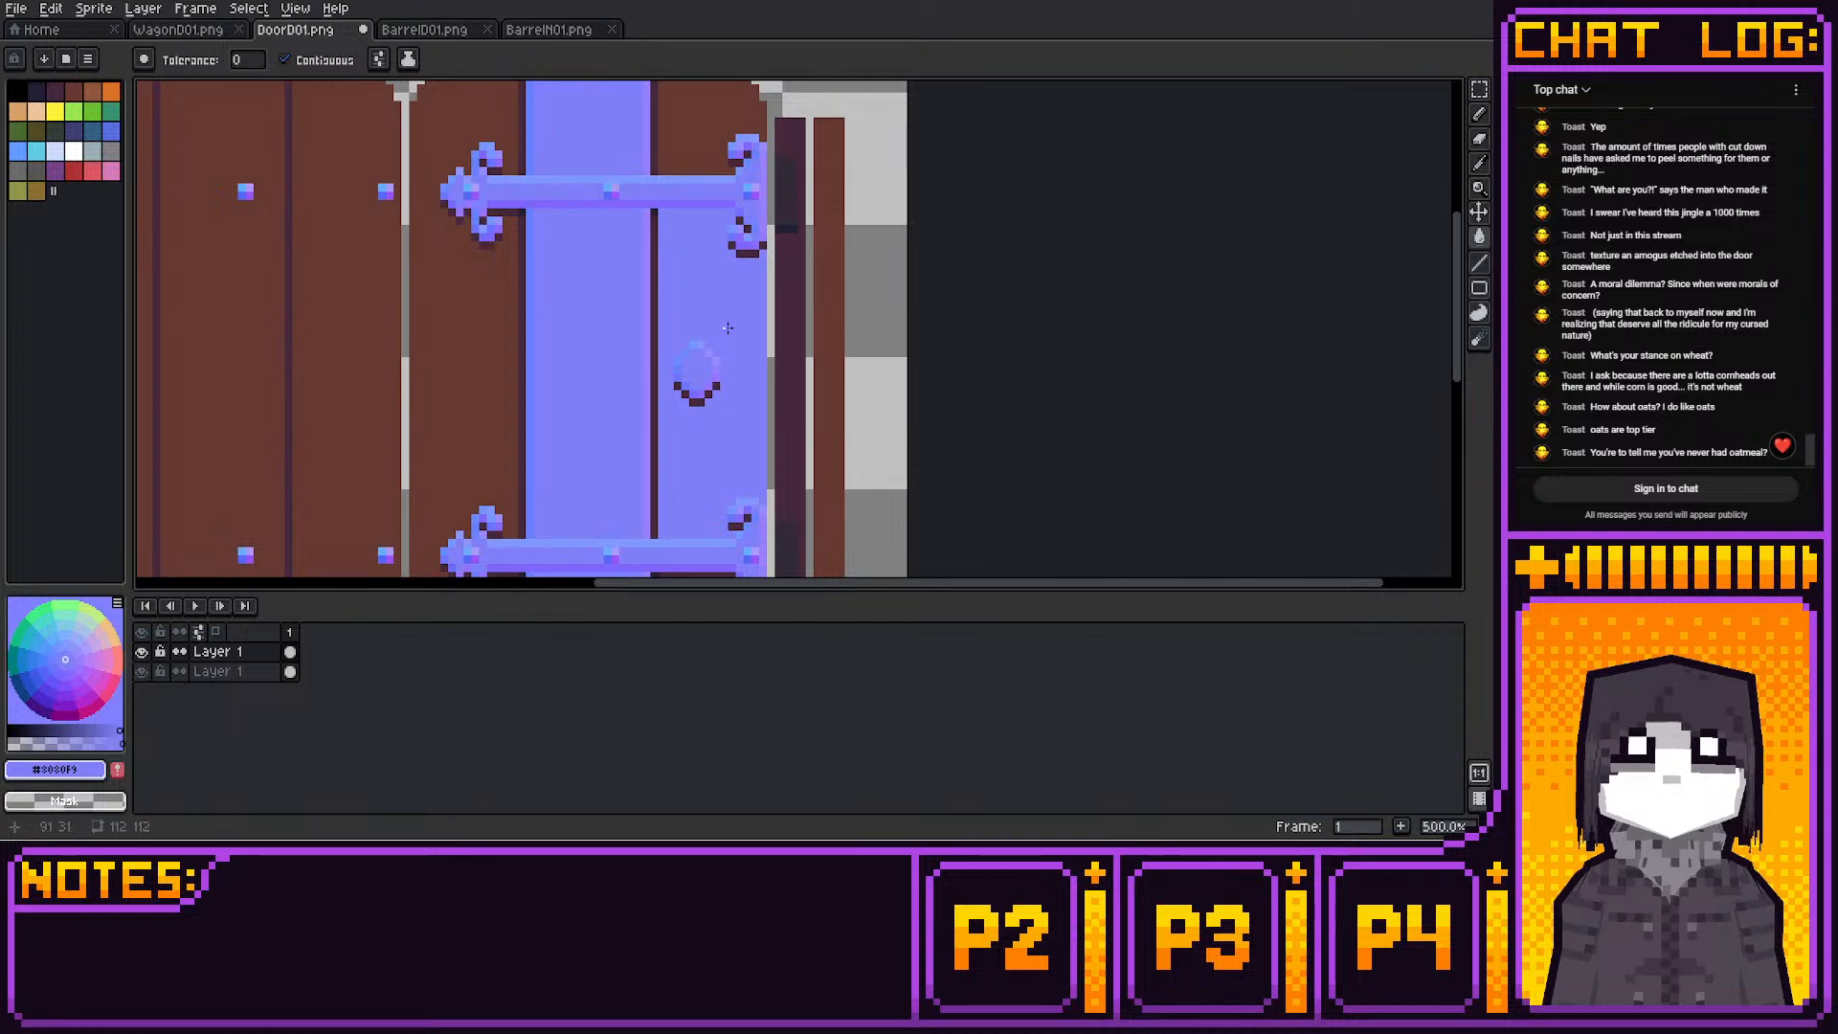
left_click(744, 254)
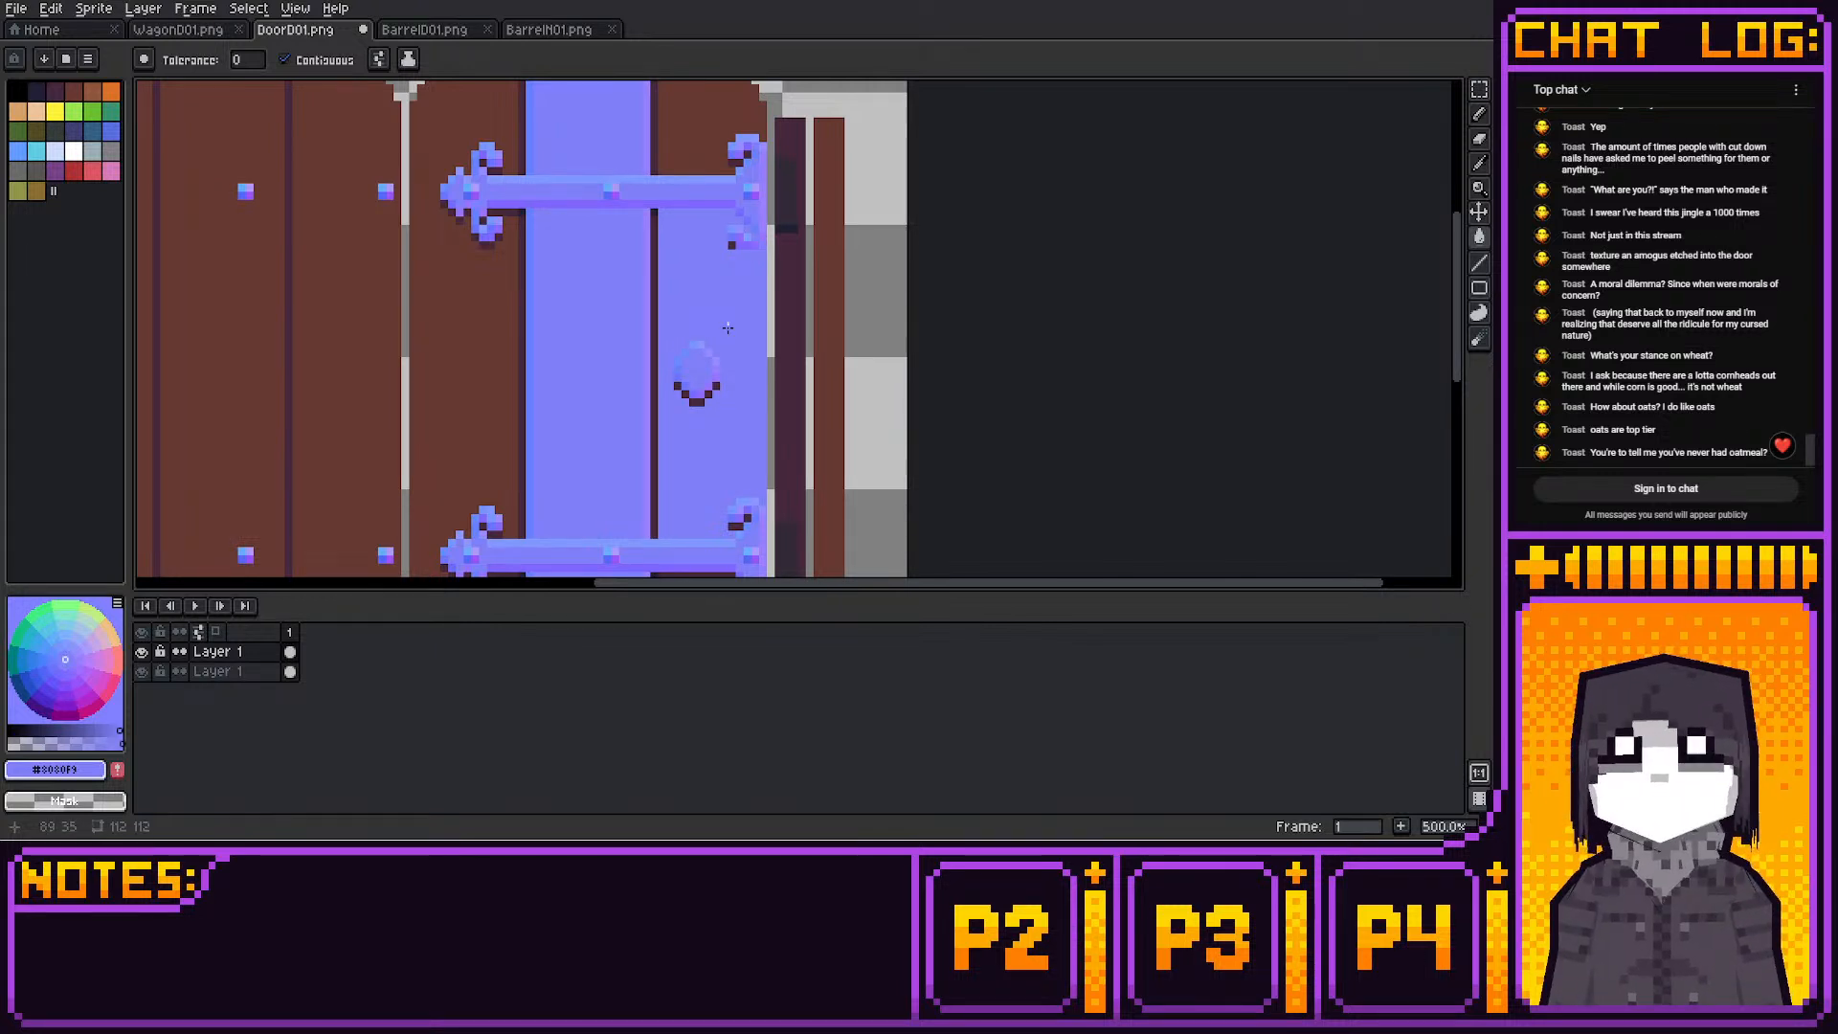
Fill the dark shadow pixels beneath the right door's keyhole plate with #8080f9
middle_click_drag(738, 409, 717, 187)
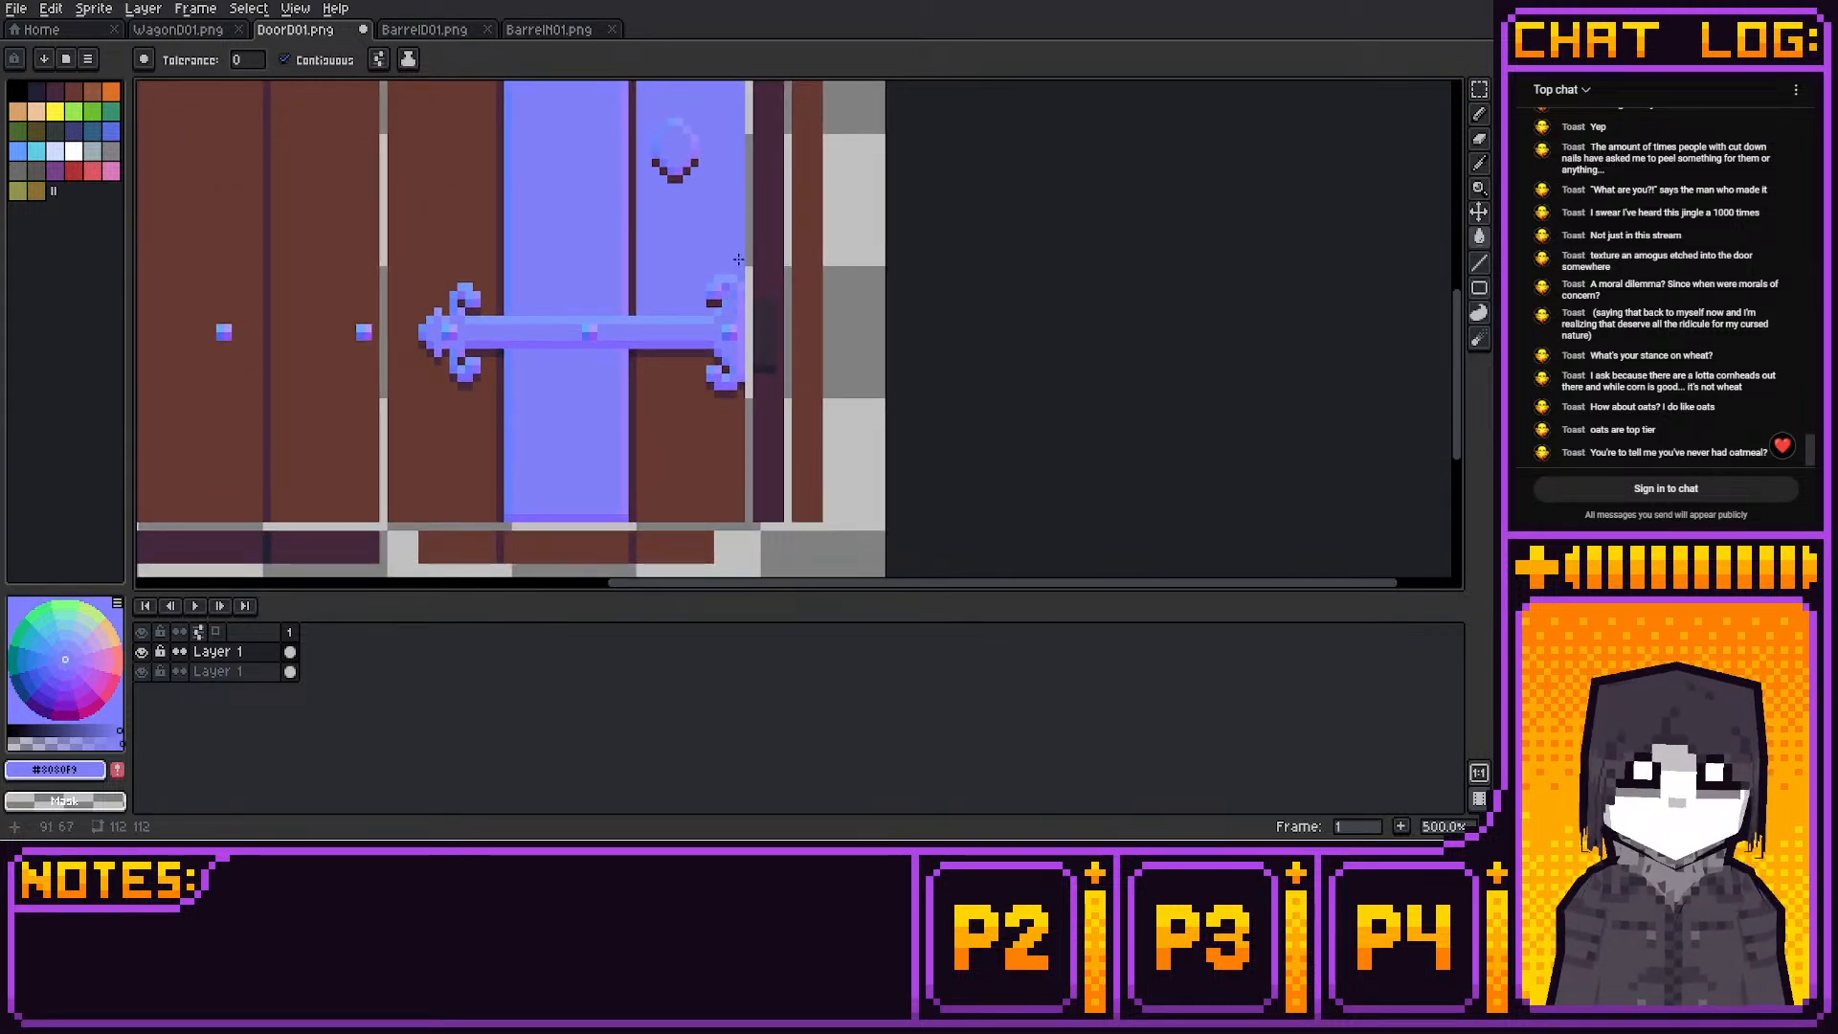
left_click(675, 179)
left_click(686, 171)
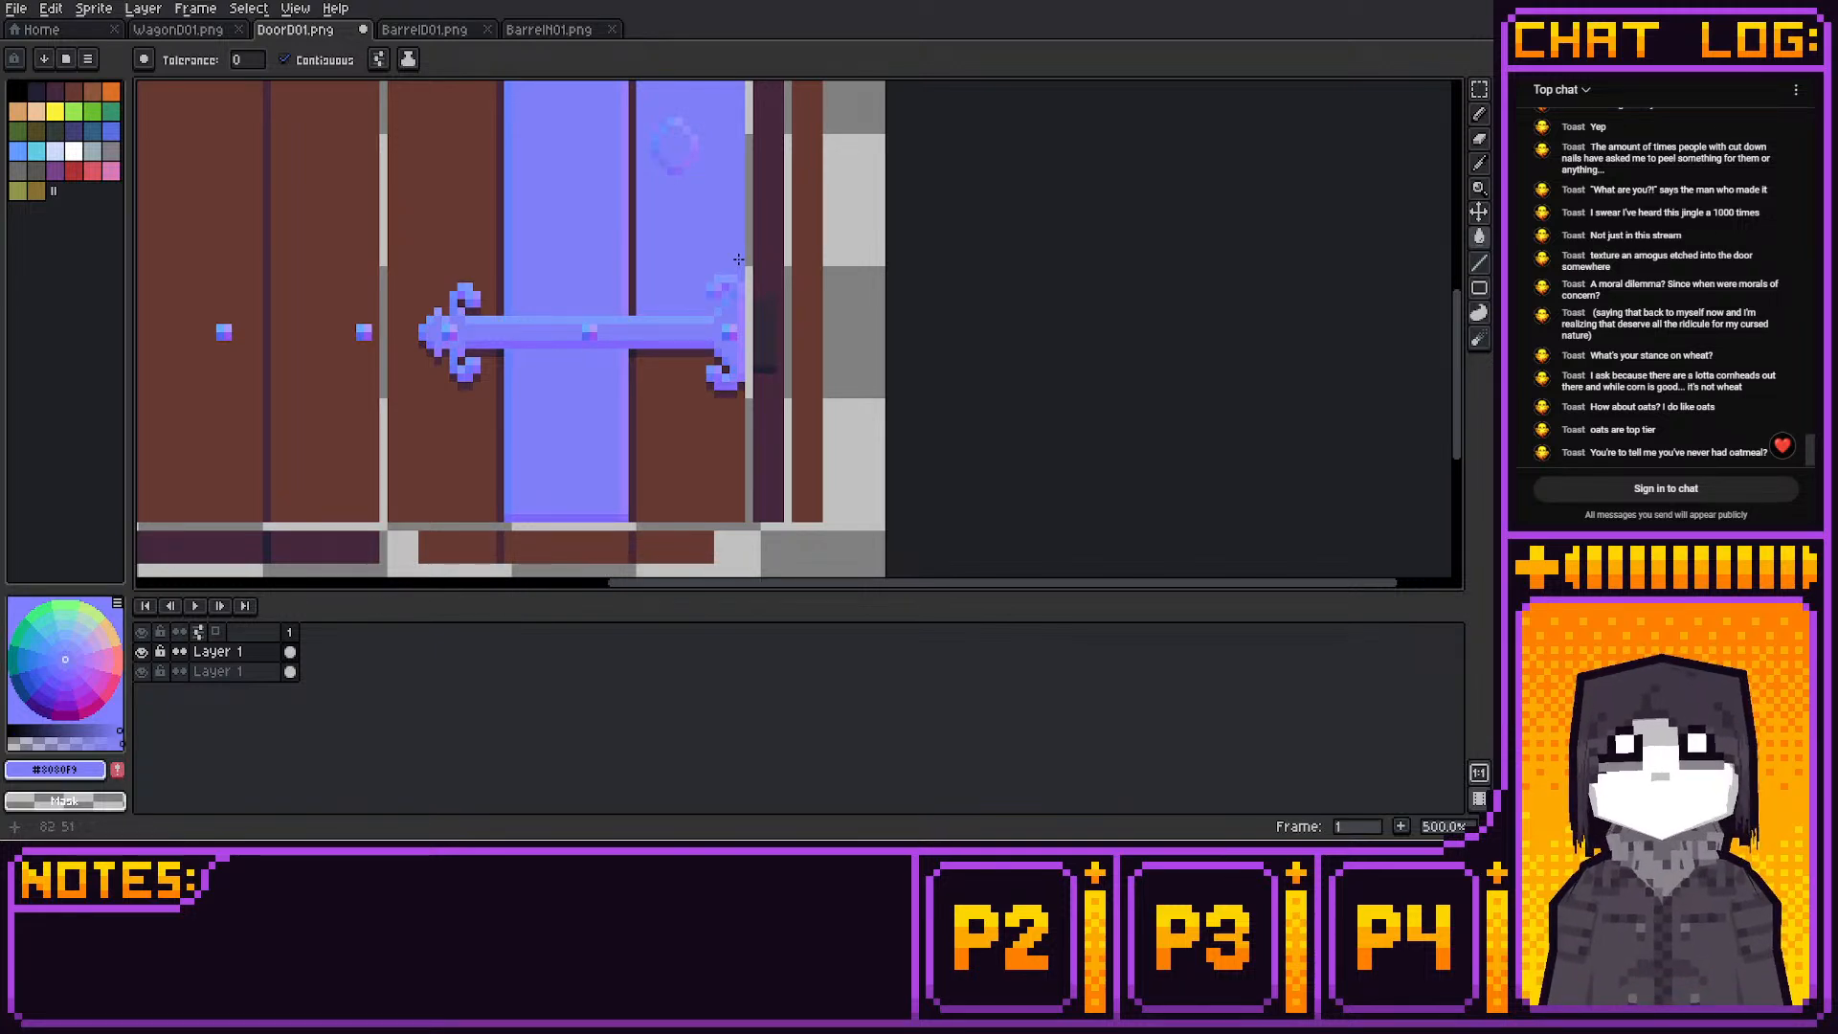
Paint the right plank's left edge with #6780ff from the top of the door down to the lower hinge
middle_click_drag(738, 258, 705, 346)
scroll(704, 346, "down", 3)
scroll(757, 287, "up", 2)
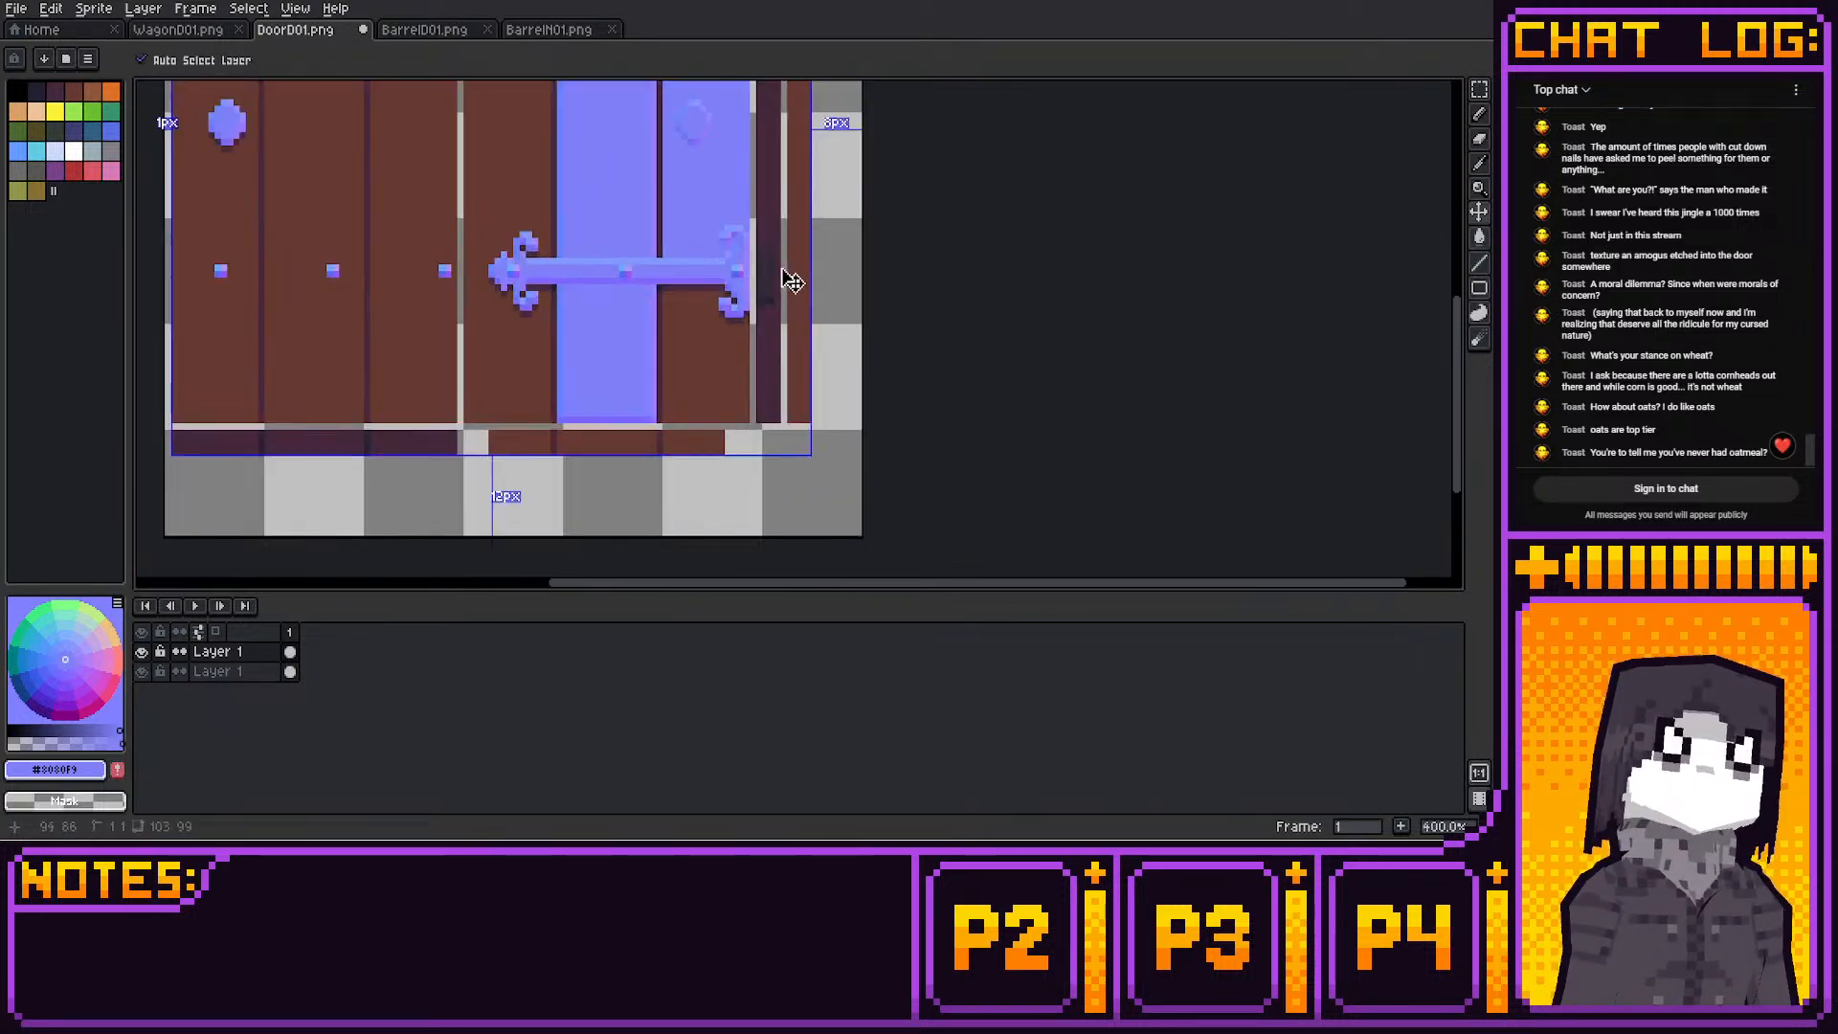
middle_click_drag(754, 284, 688, 254)
scroll(689, 254, "up", 1)
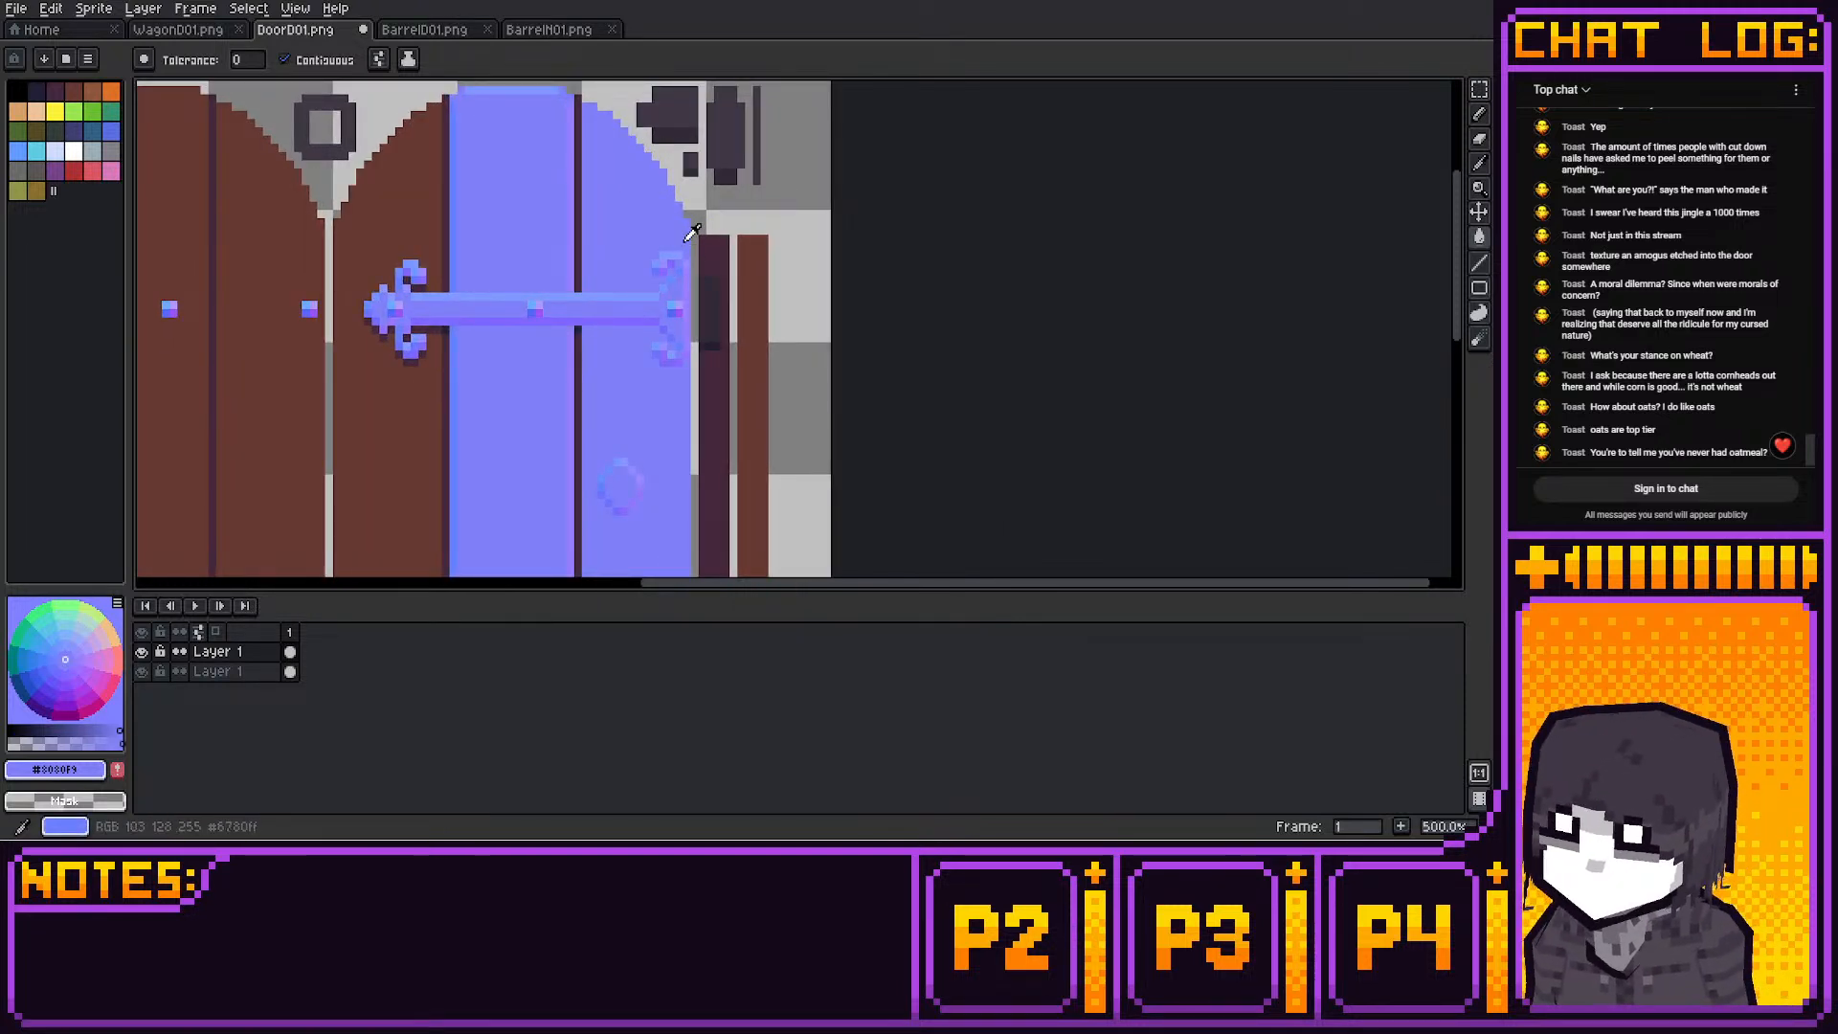
left_click(685, 240, "alt")
key("b")
middle_click_drag(633, 197, 628, 273)
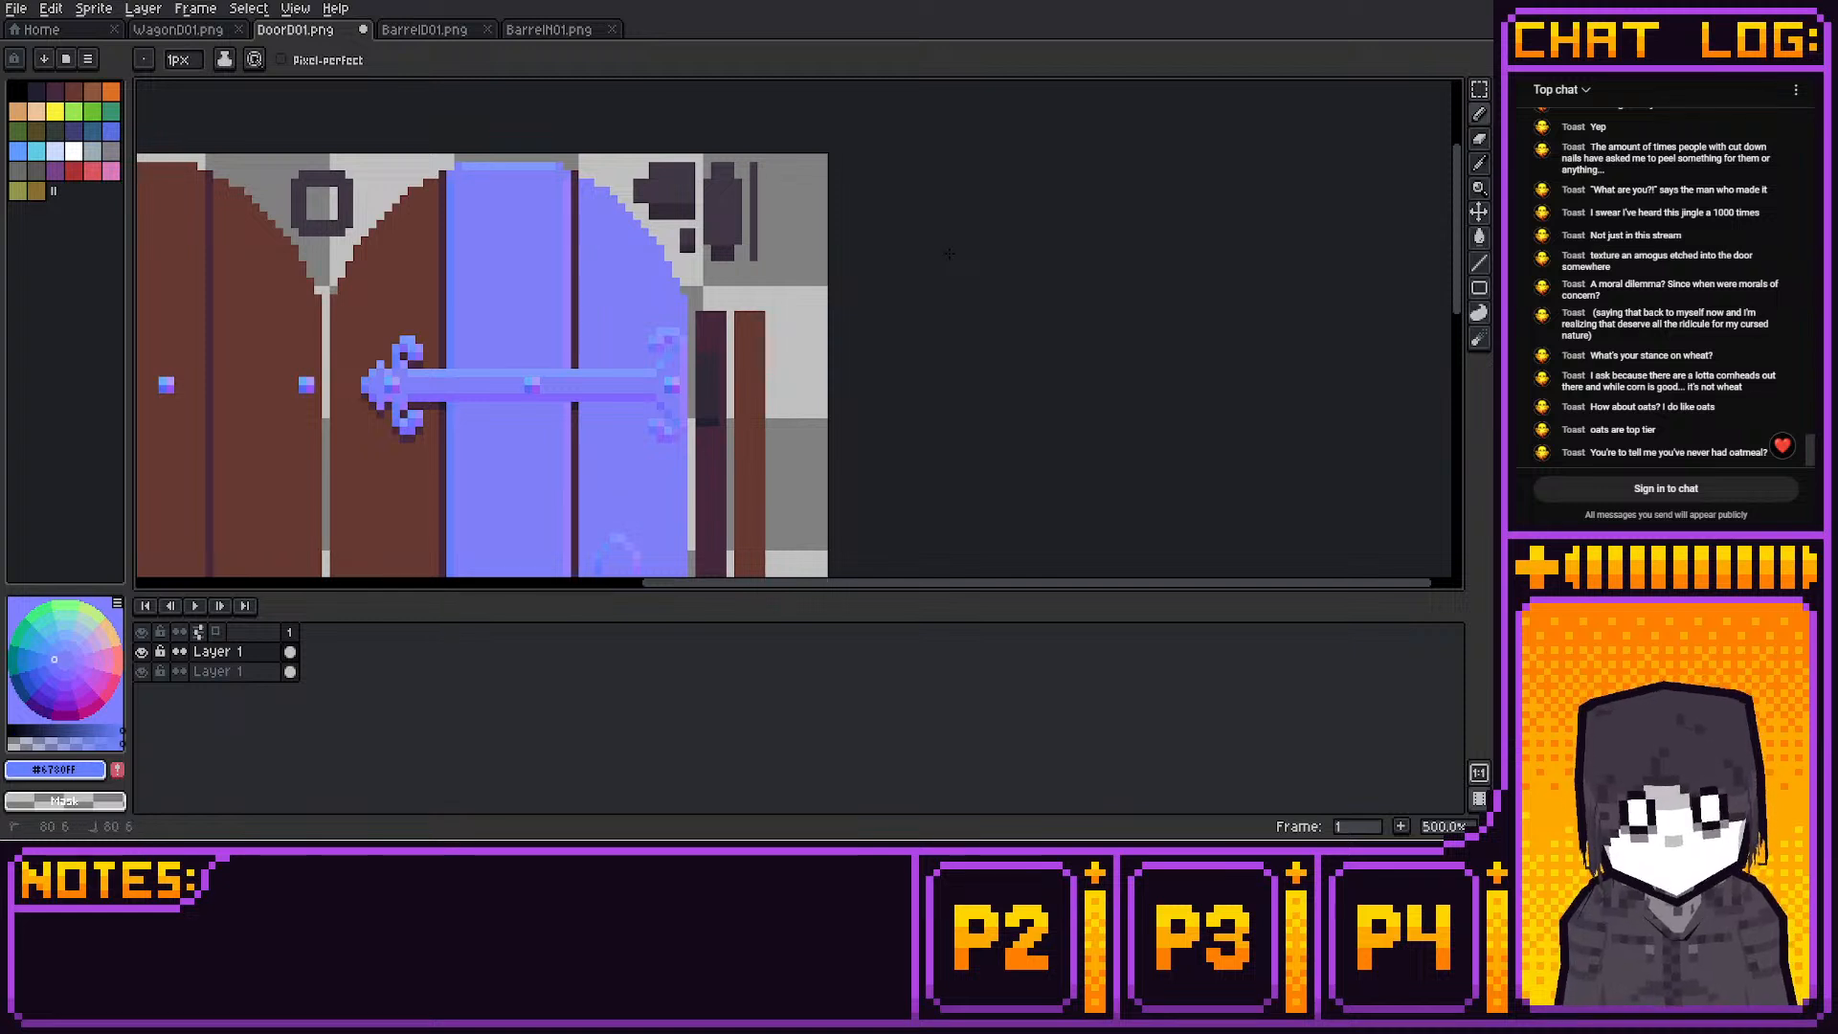
middle_click_drag(590, 386, 597, 310)
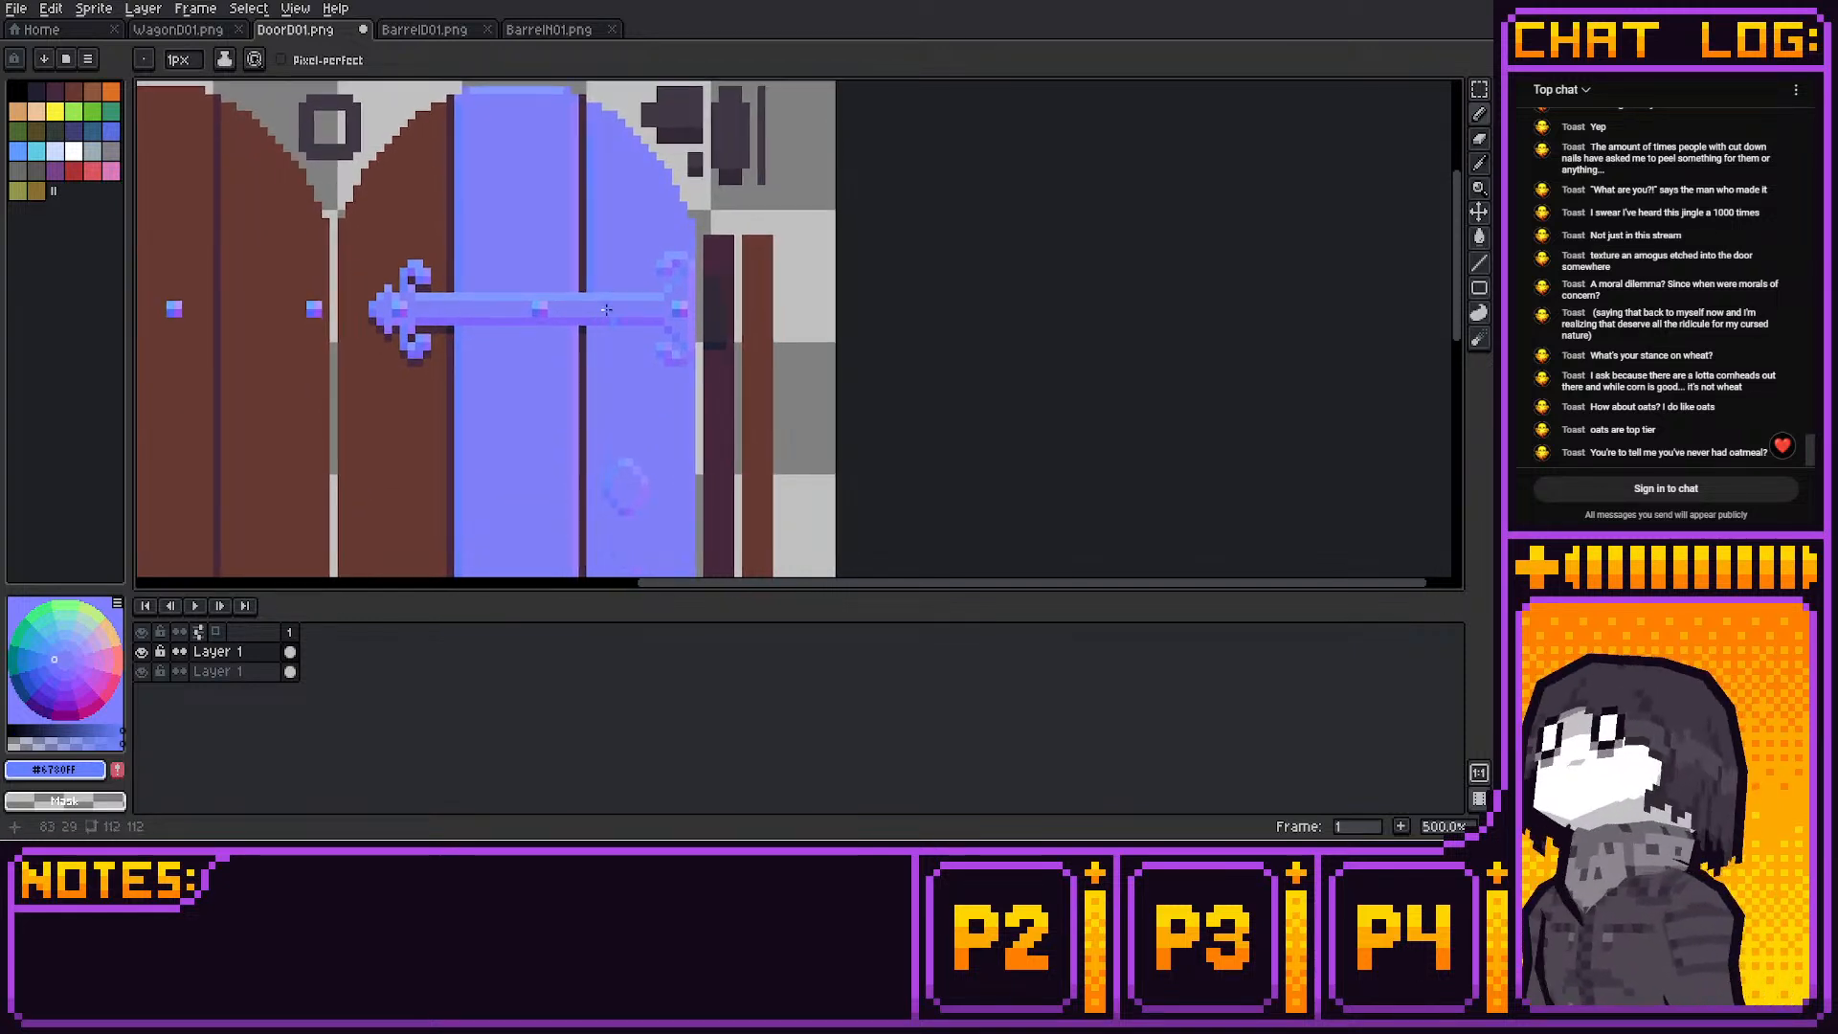
middle_click_drag(600, 481, 608, 308)
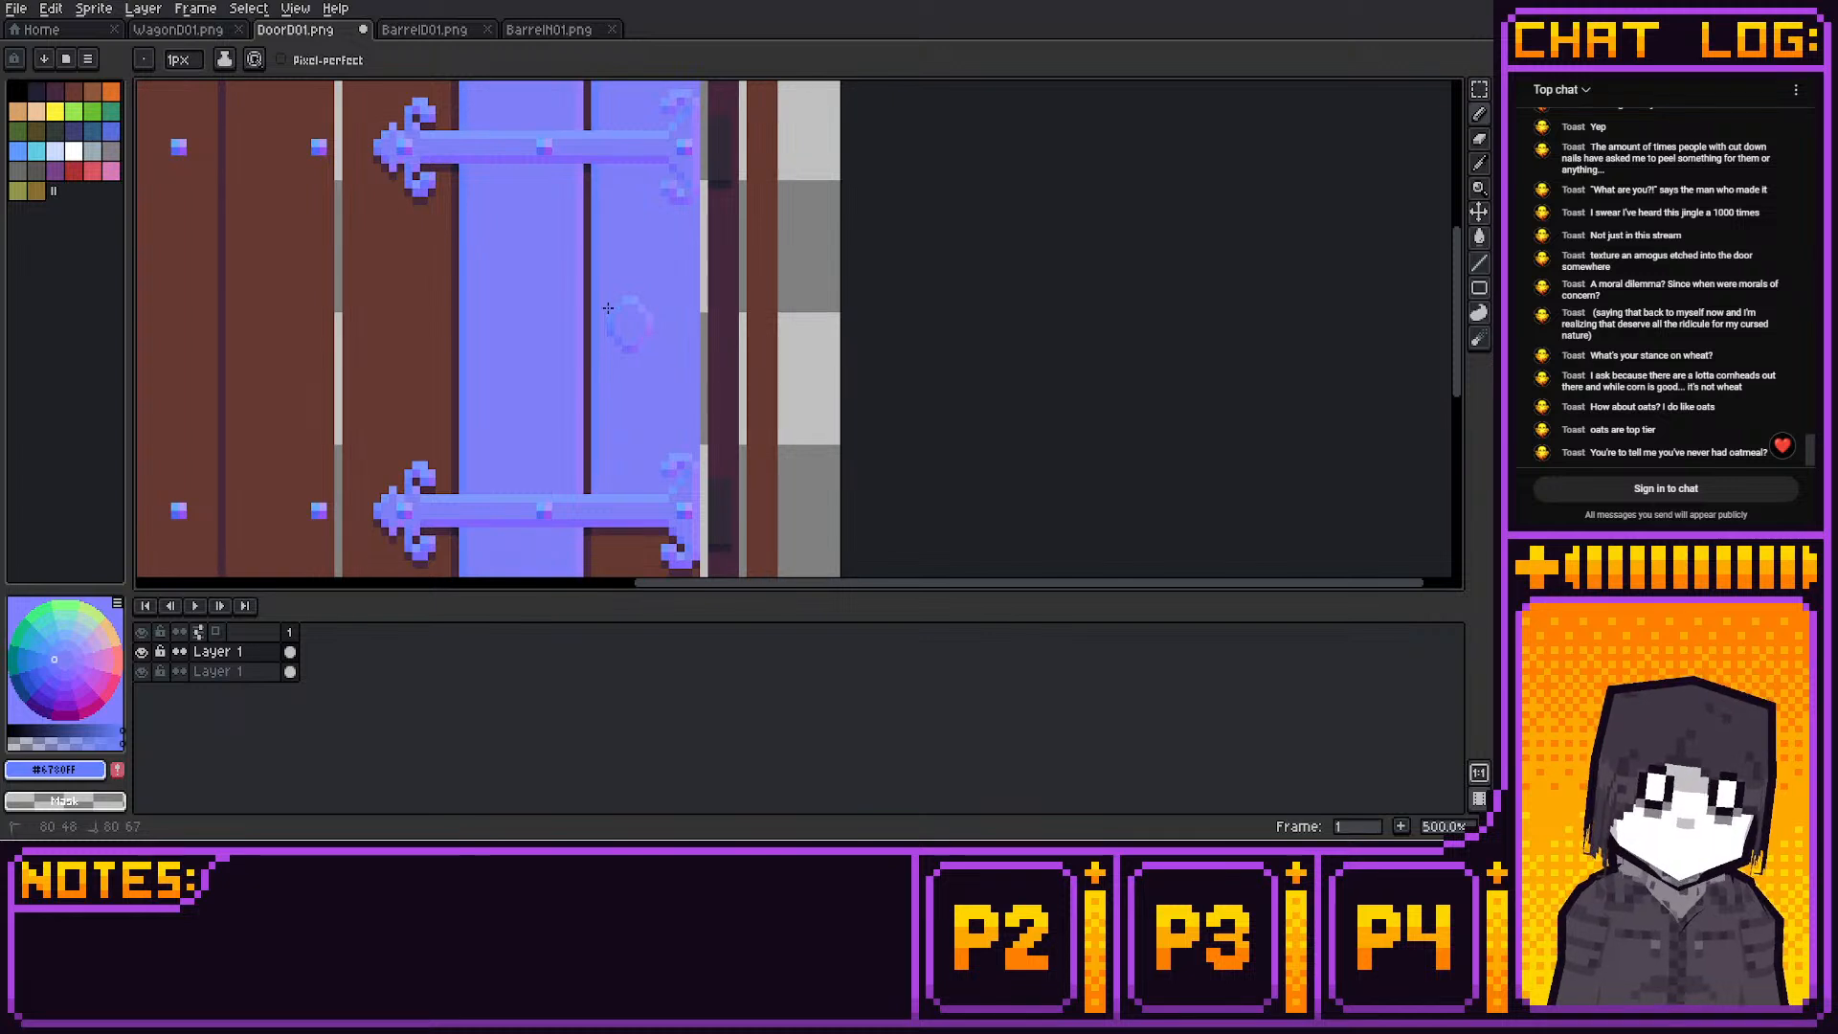
Paint the right plank's right edge with #9980ff from the arch down past the lower hinge to the bottom
middle_click_drag(648, 360, 643, 238)
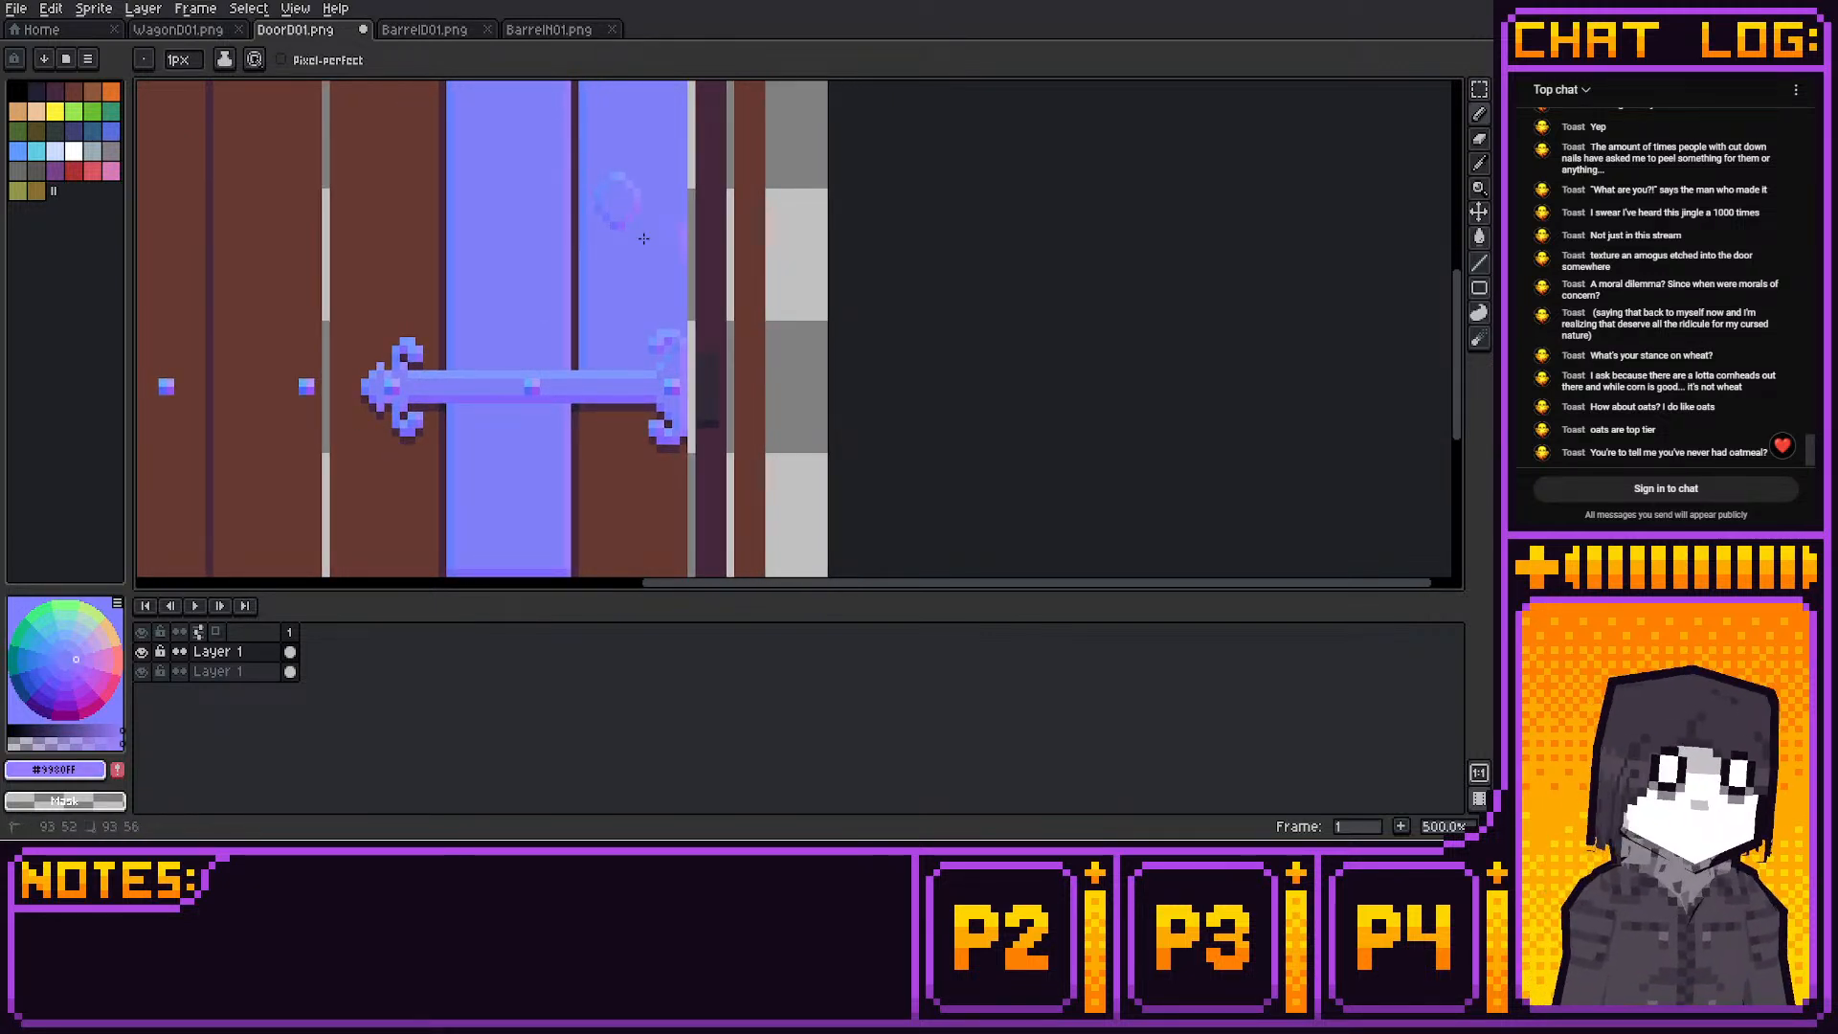
middle_click_drag(718, 167, 702, 328)
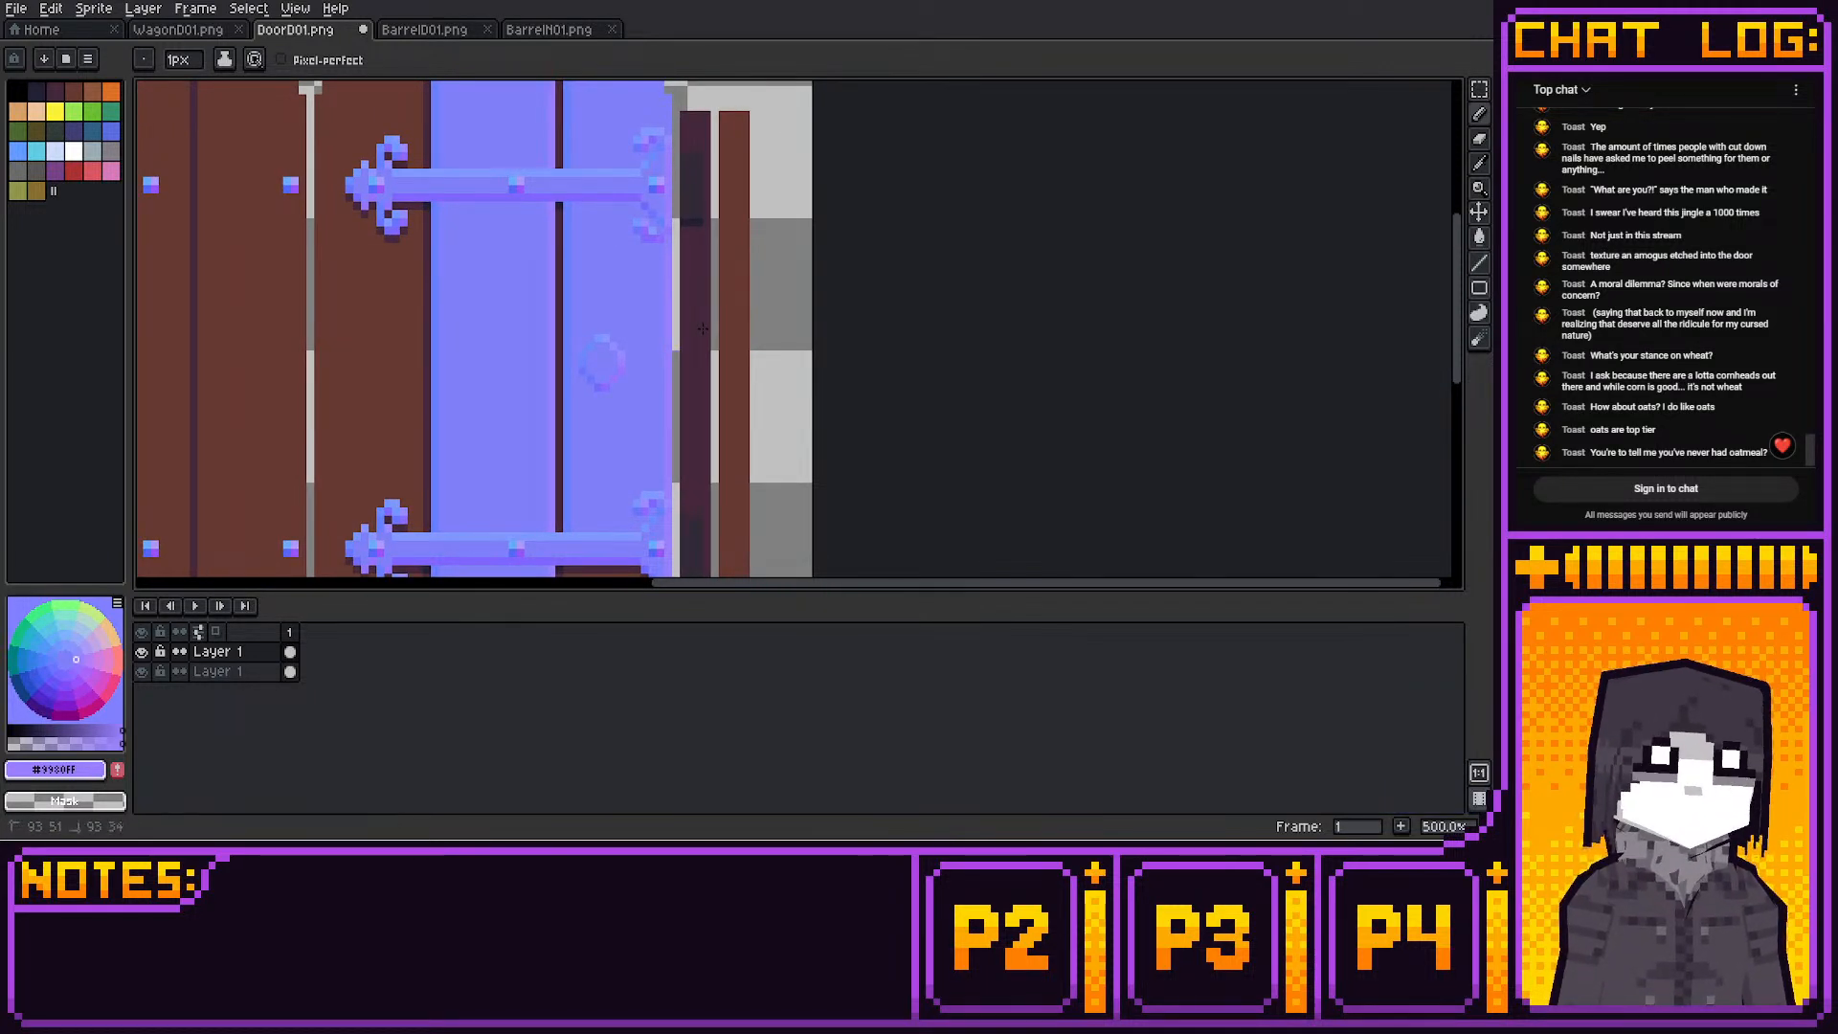
scroll(696, 363, "up", 3)
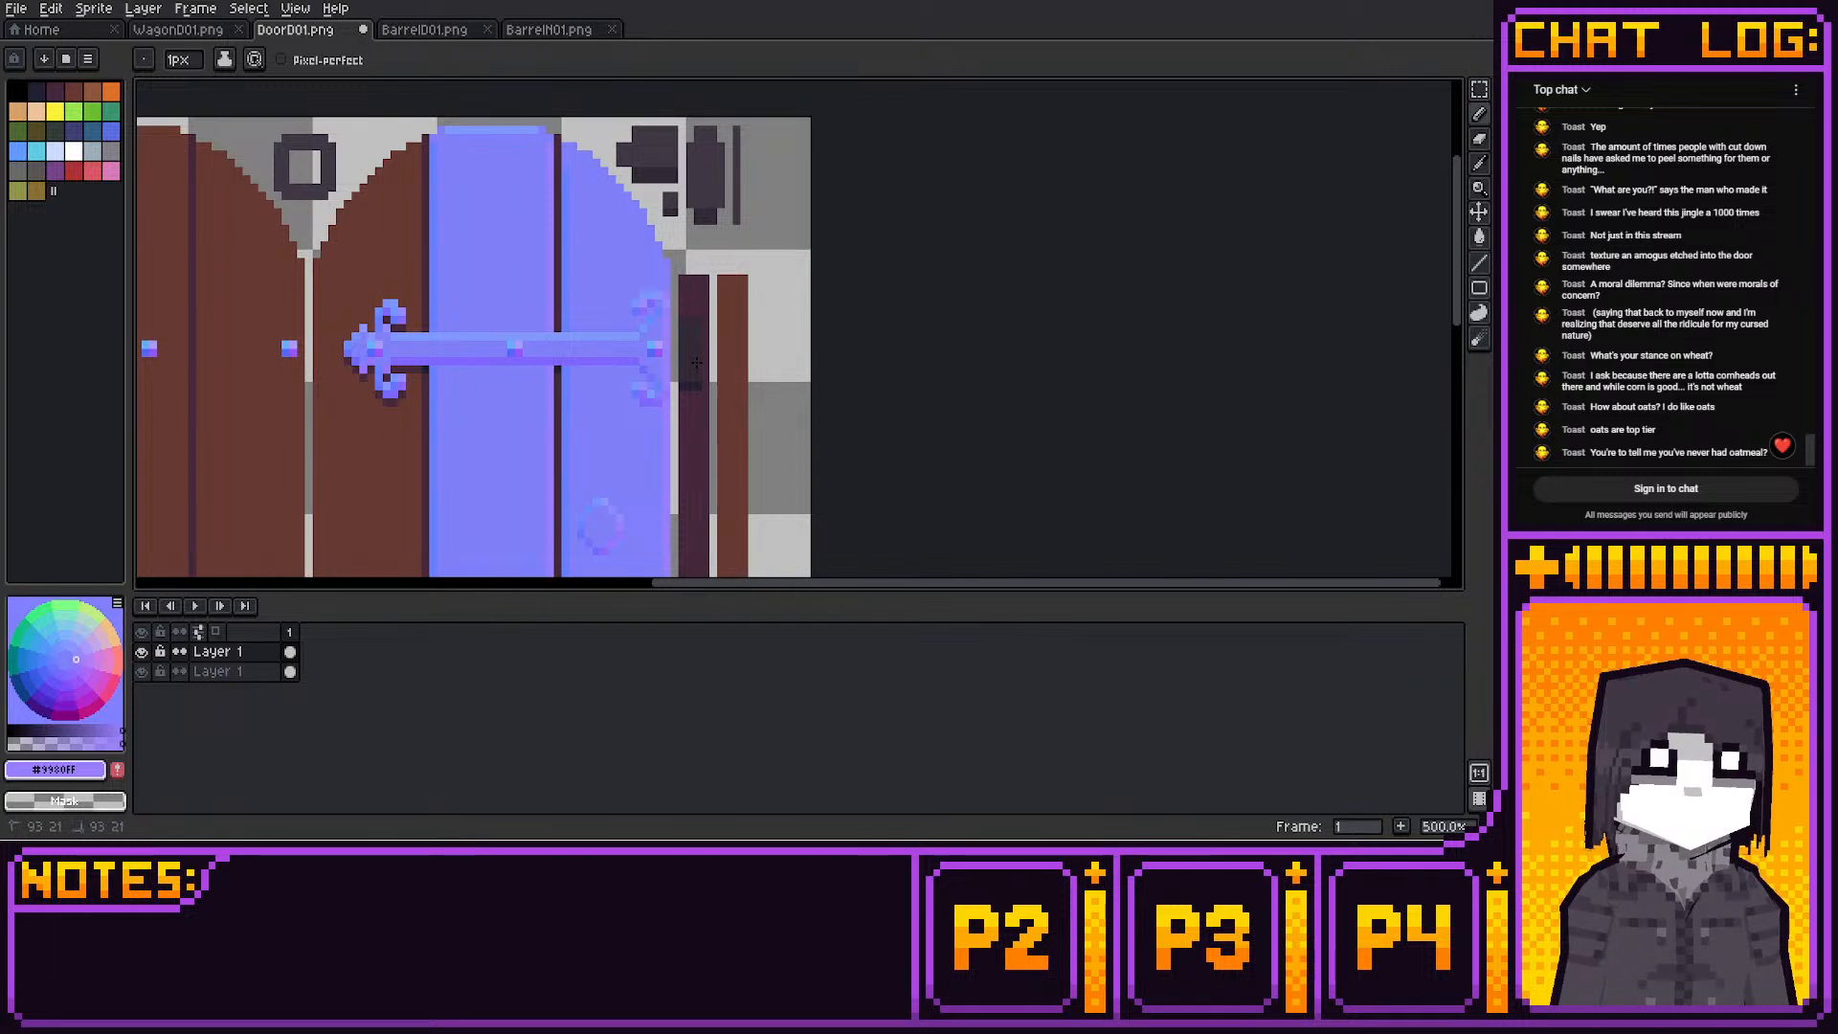
middle_click_drag(696, 363, 700, 240)
middle_click_drag(701, 383, 701, 58)
left_click_drag(690, 314, 690, 423)
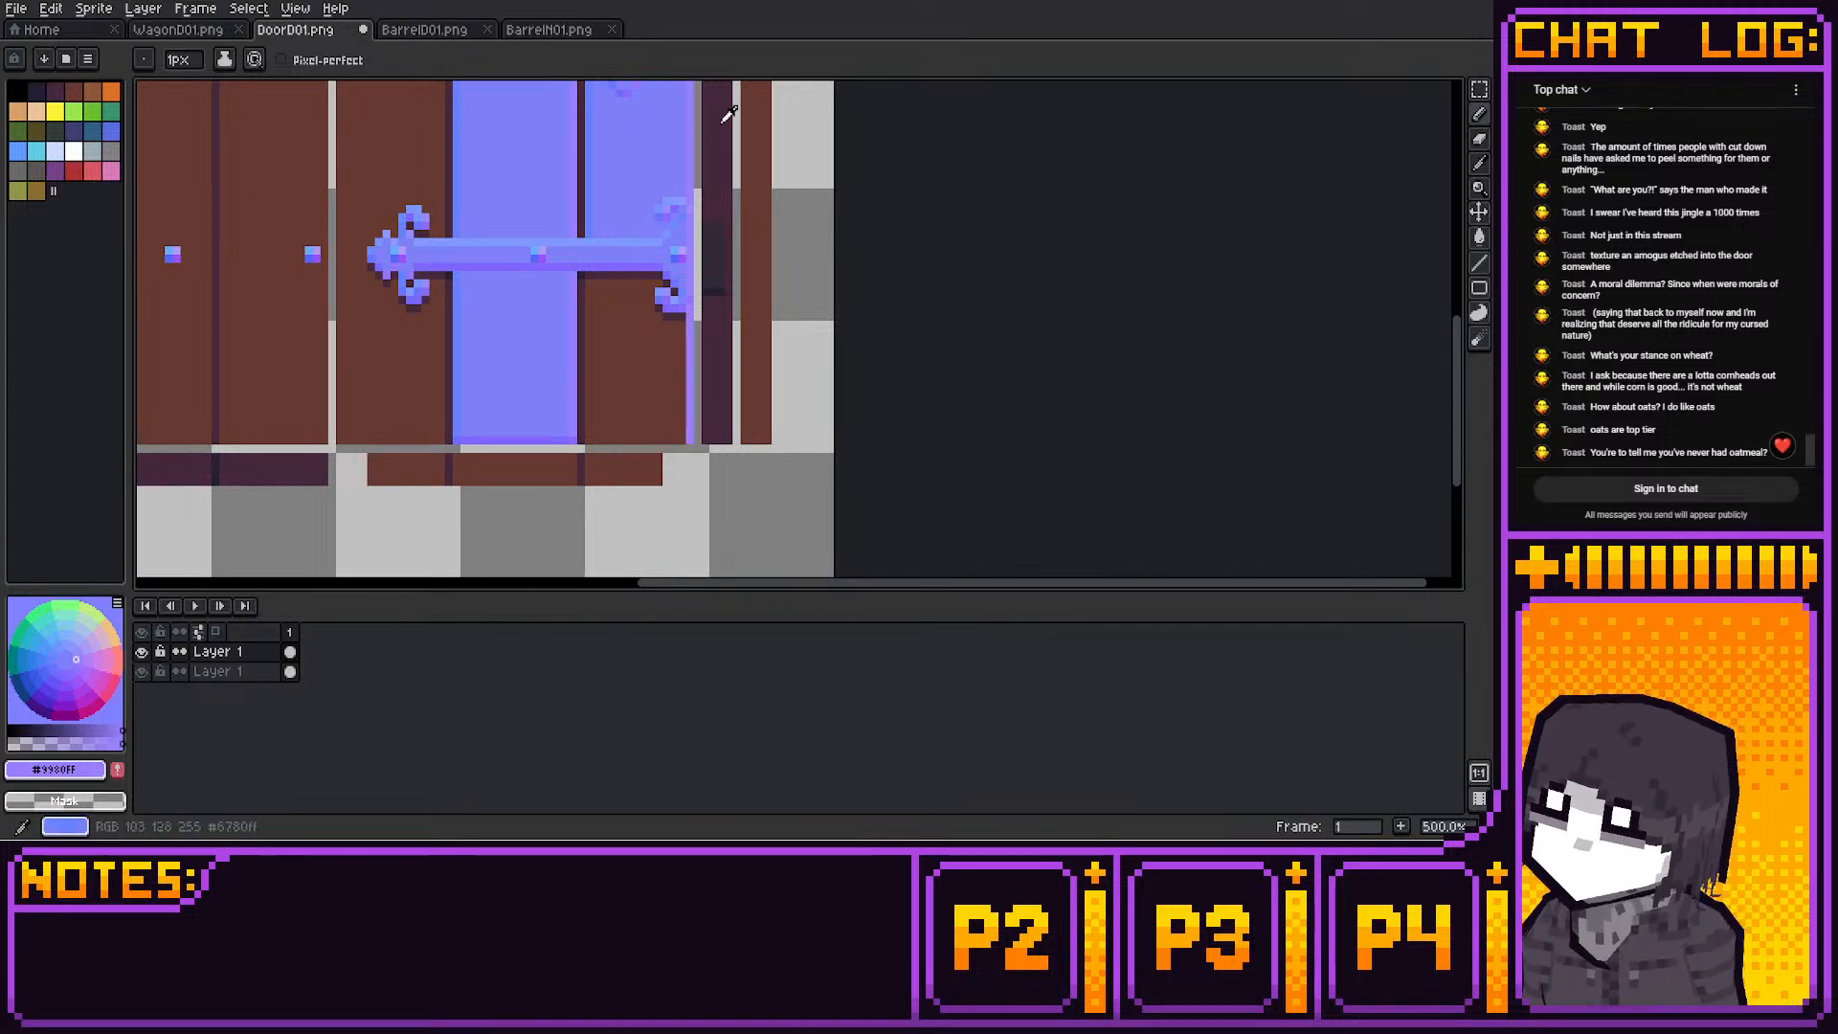
Below the lower hinge, paint the right plank's left edge with #6780ff and fill the plank and hinge shadow with #8080f9
left_click(724, 121, "alt")
left_click_drag(589, 278, 589, 396)
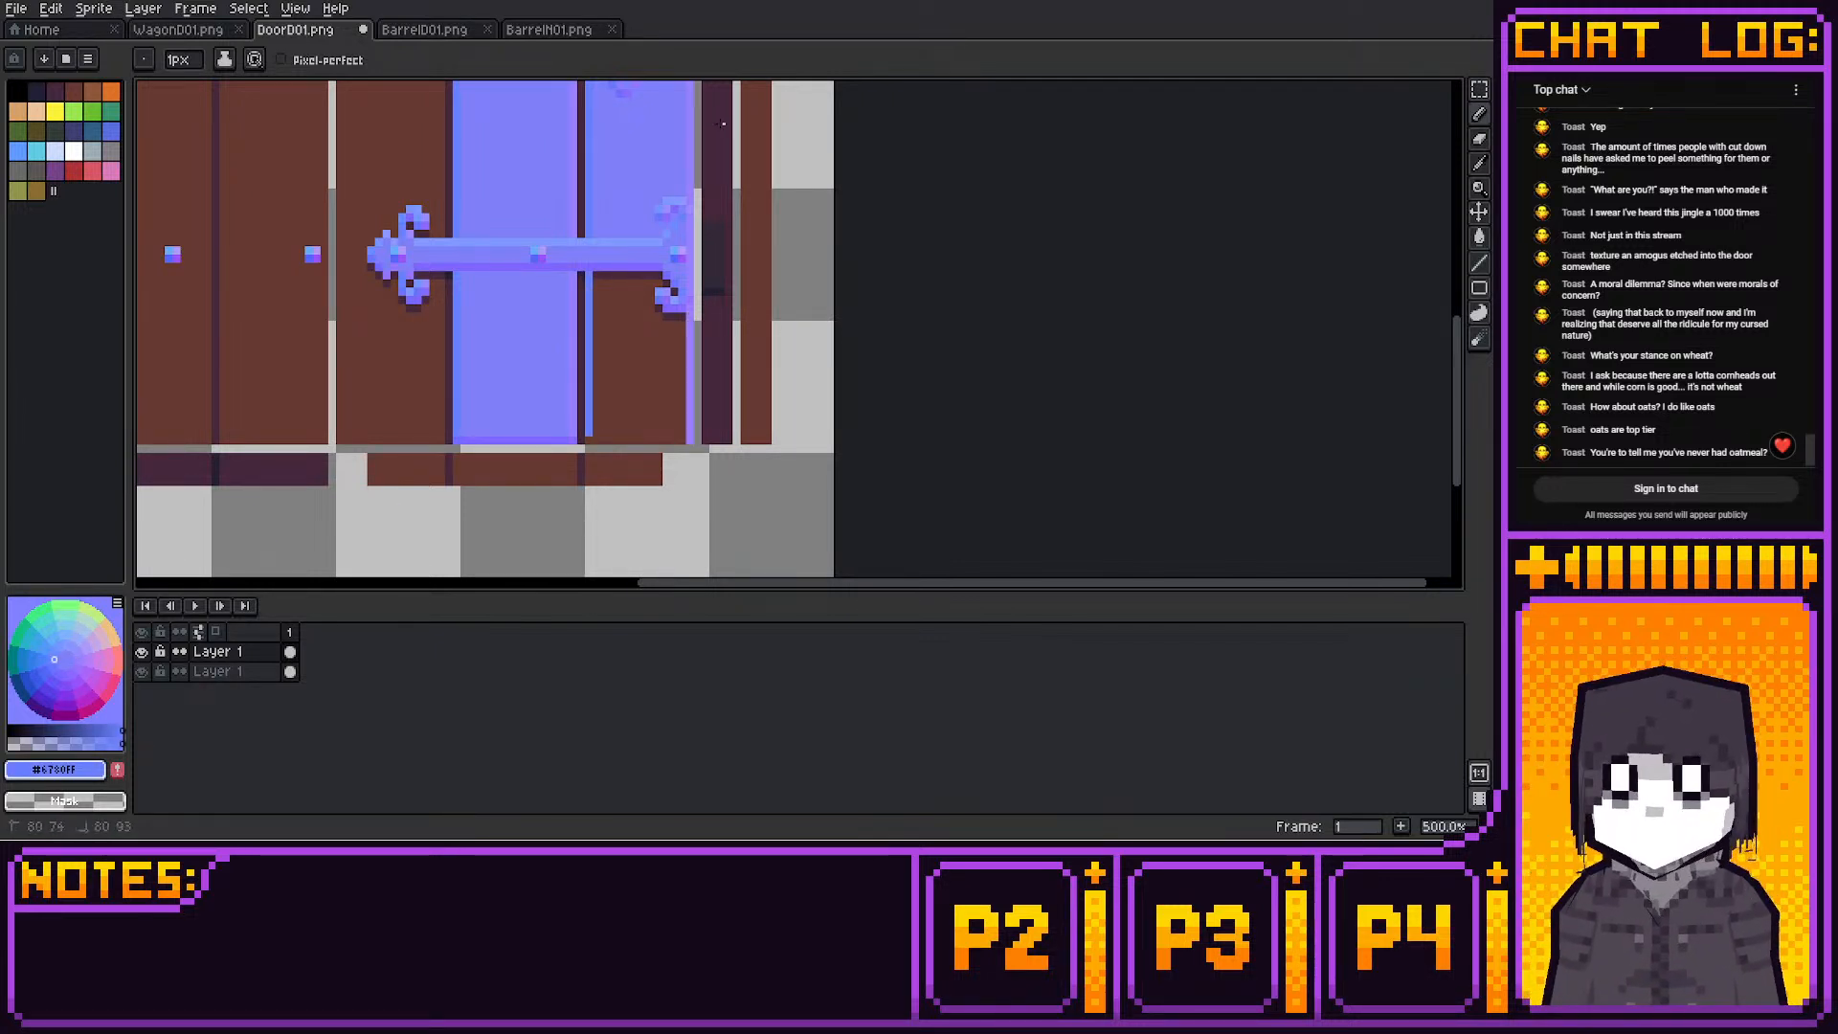
left_click(515, 402, "alt")
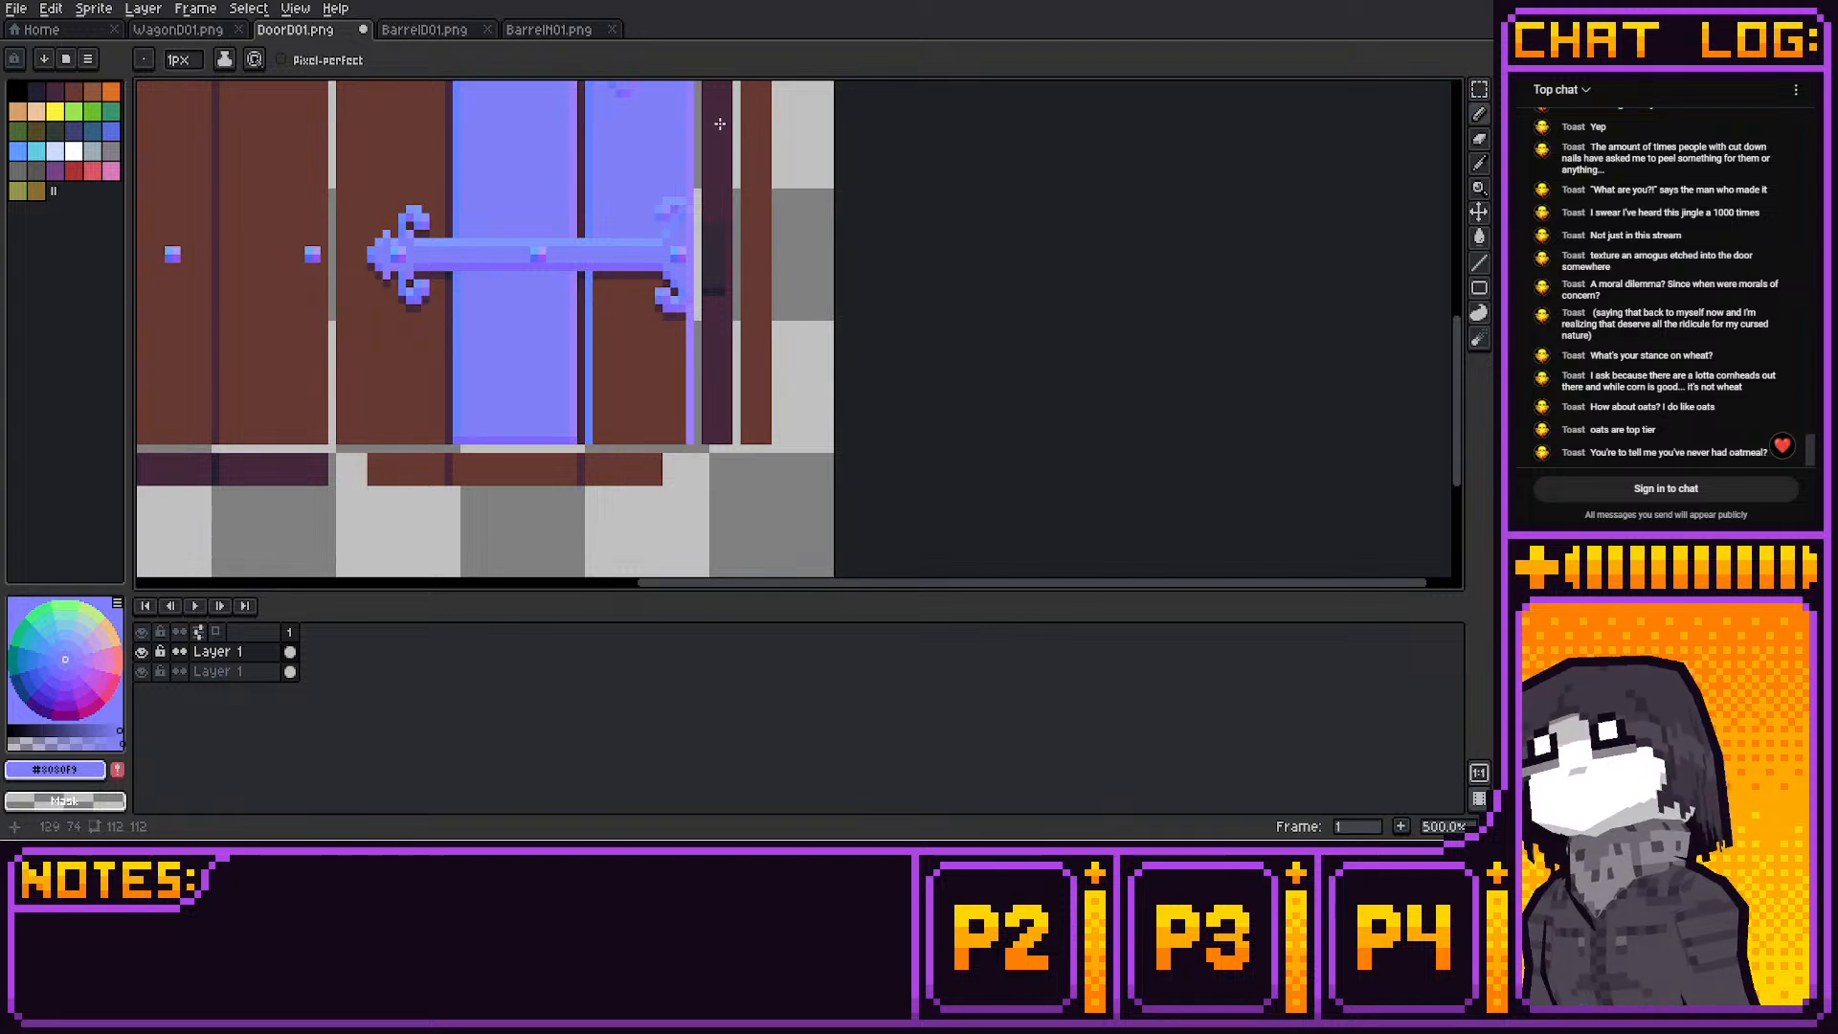
key("g")
left_click(643, 366)
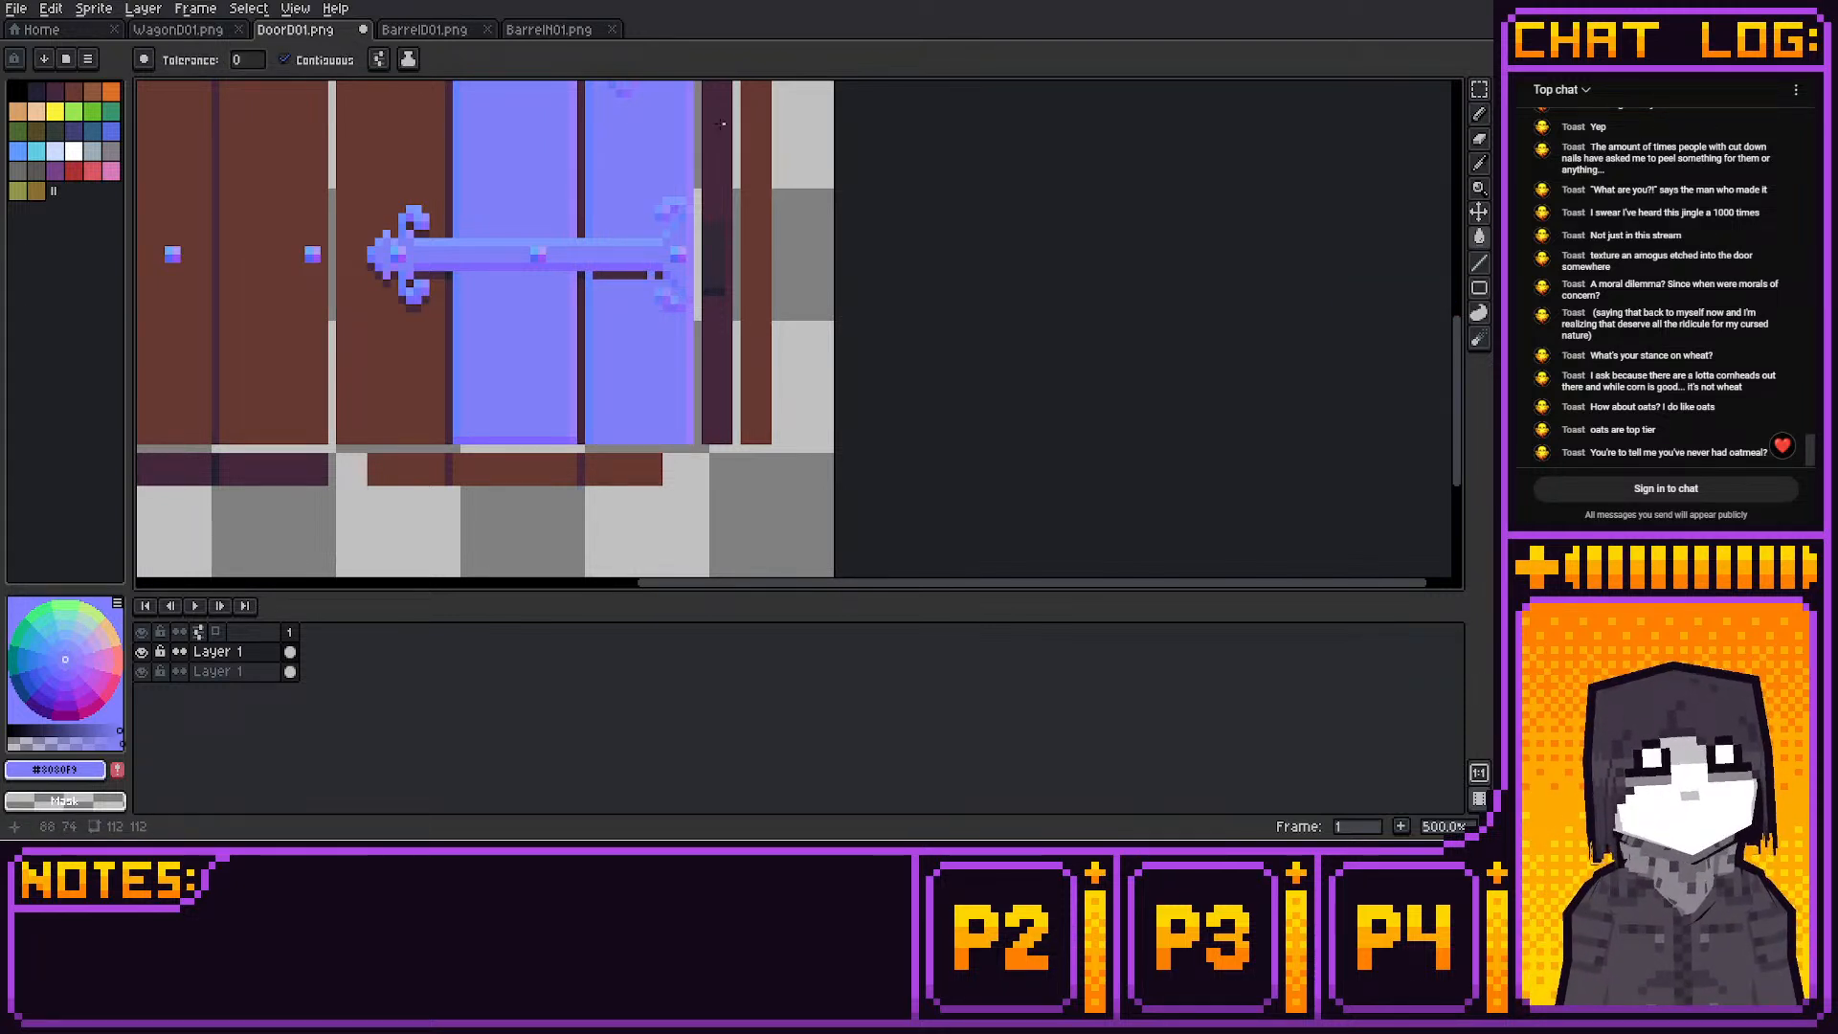
left_click(652, 274)
middle_click_drag(720, 267, 713, 327)
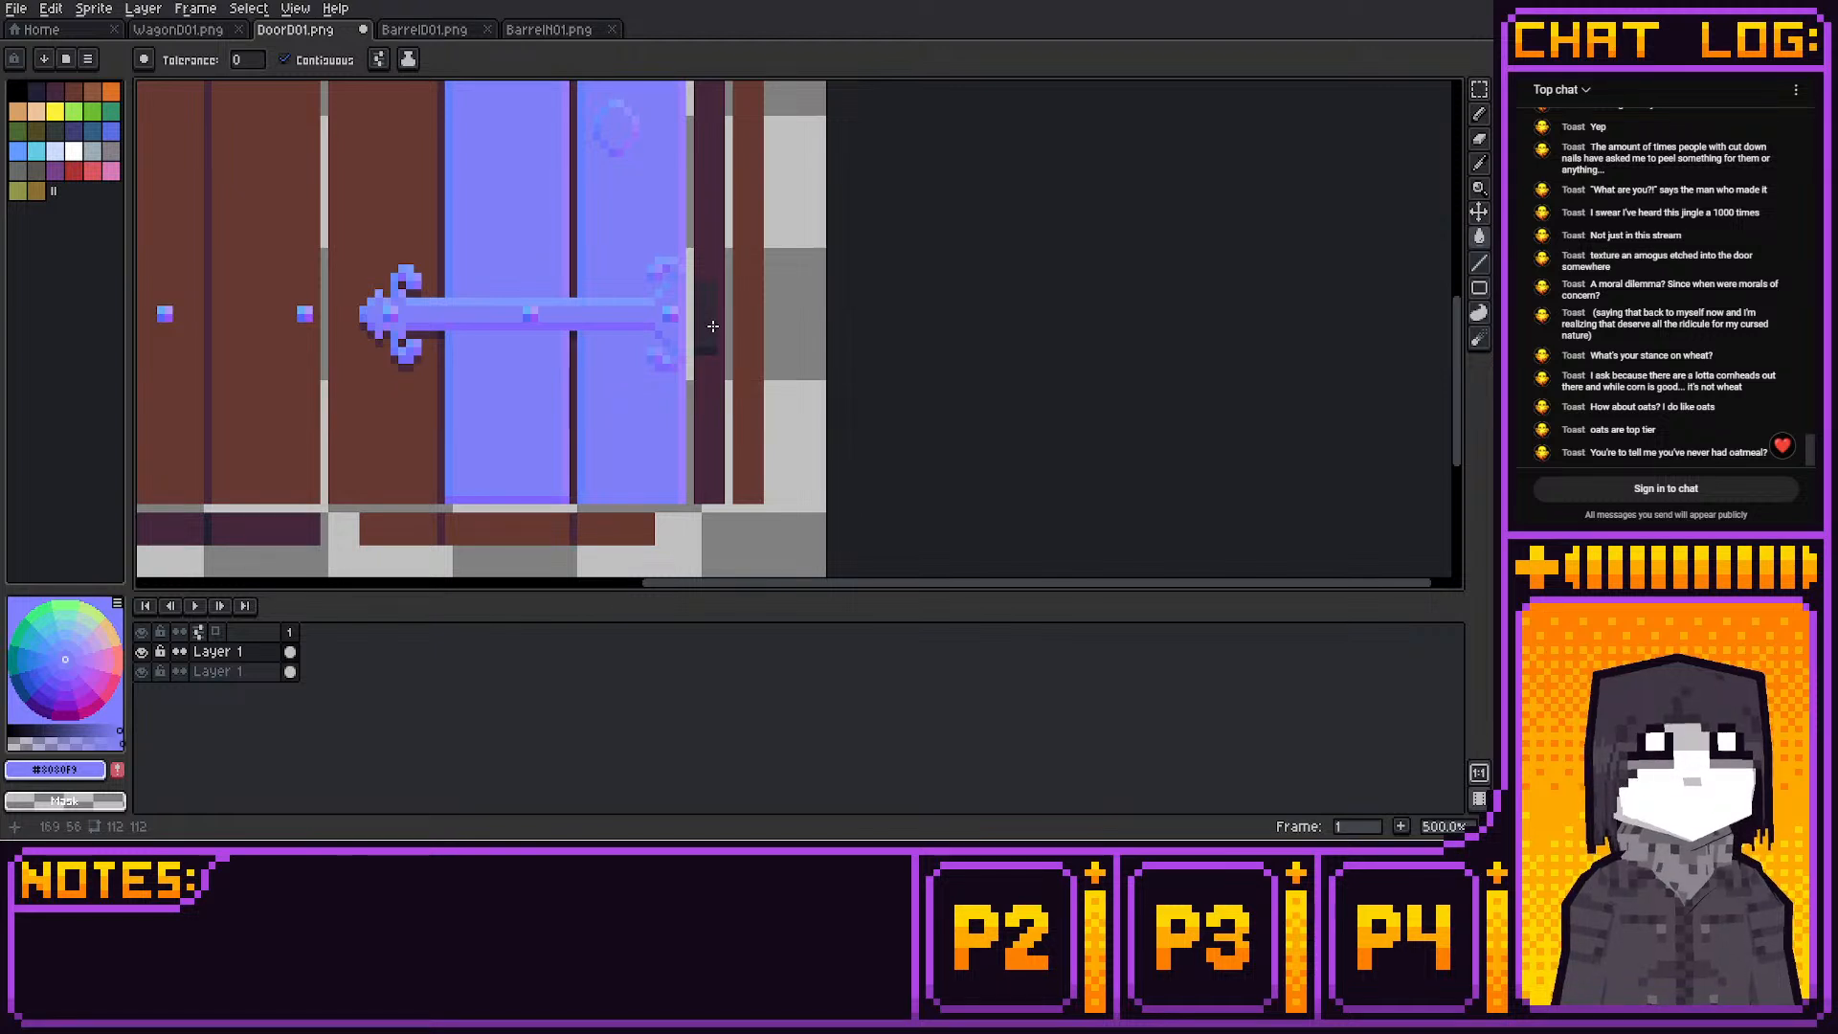
Copy the right plank's shaded bottom strip in a 20 × 9 px selection and align it with the bottom of the left plank
key("m")
middle_click_drag(721, 431, 724, 320)
left_click_drag(452, 356, 546, 522)
left_click_drag(507, 483, 493, 484)
left_click_drag(382, 456, 529, 521)
left_click_drag(459, 478, 405, 380)
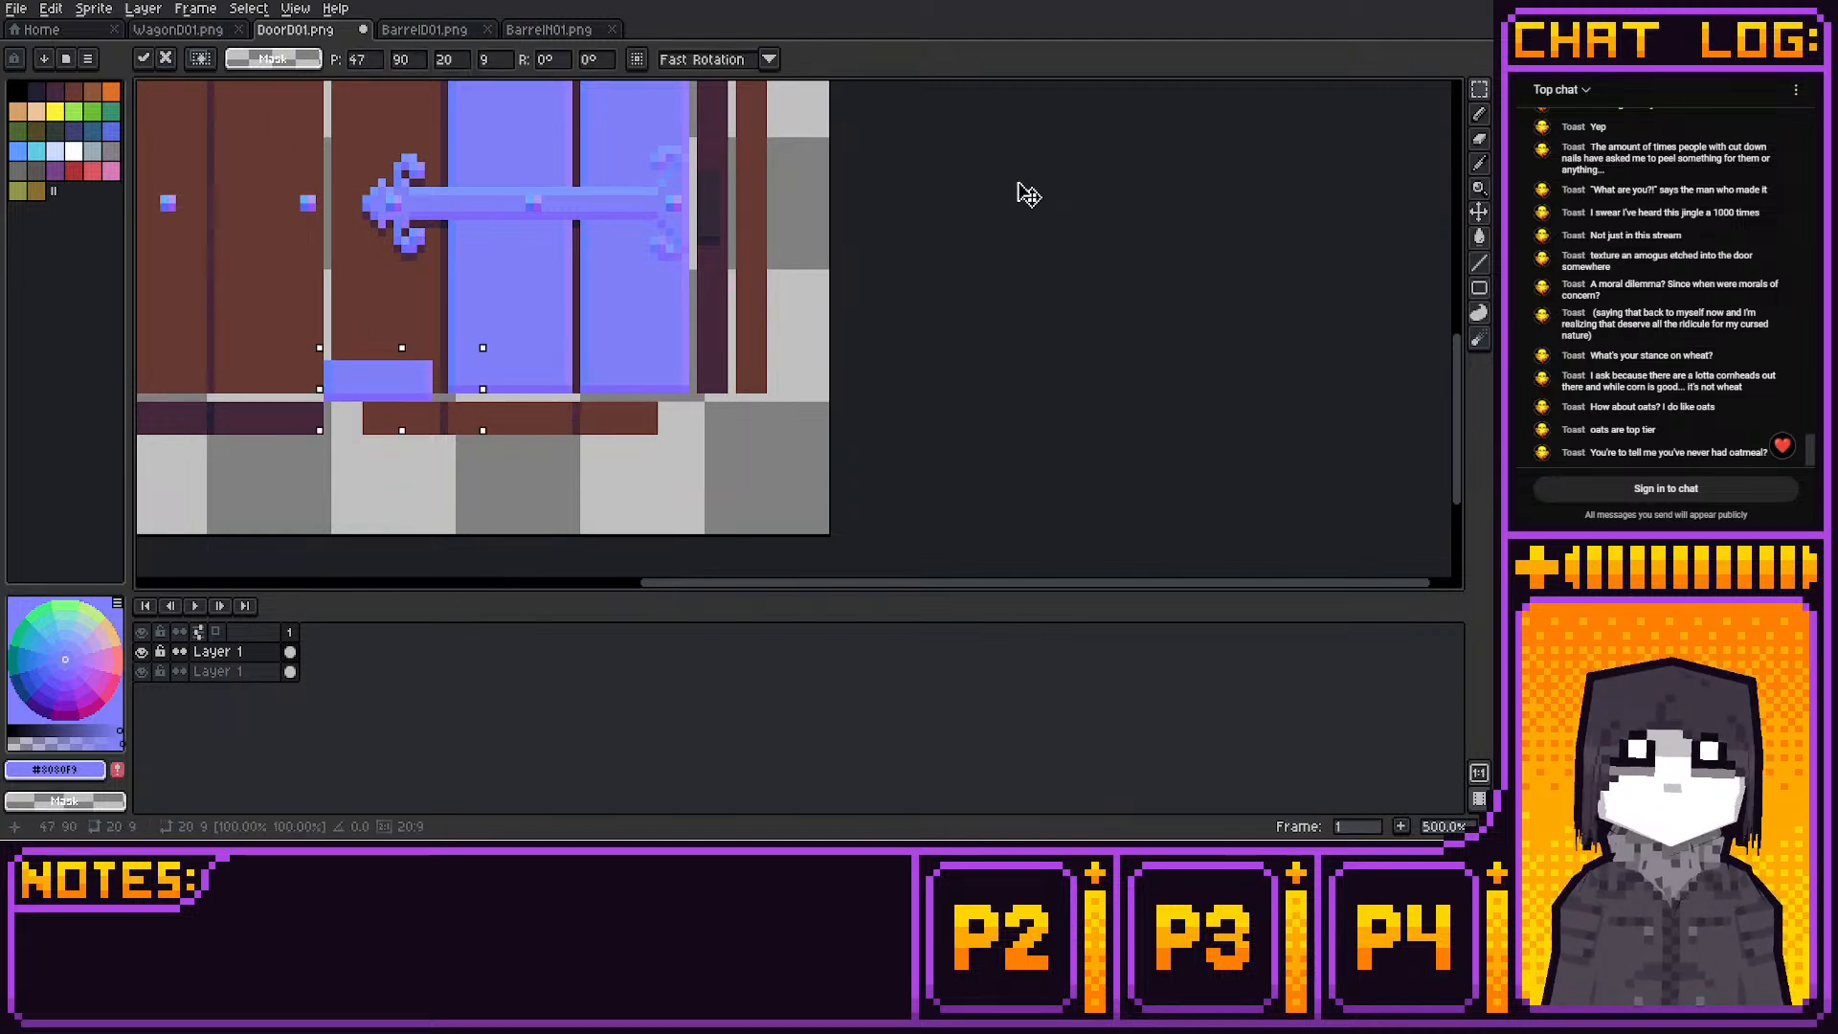
key("Up")
key("Up")
key("Right")
key("Right")
key("Down")
key("Left")
left_click(459, 479)
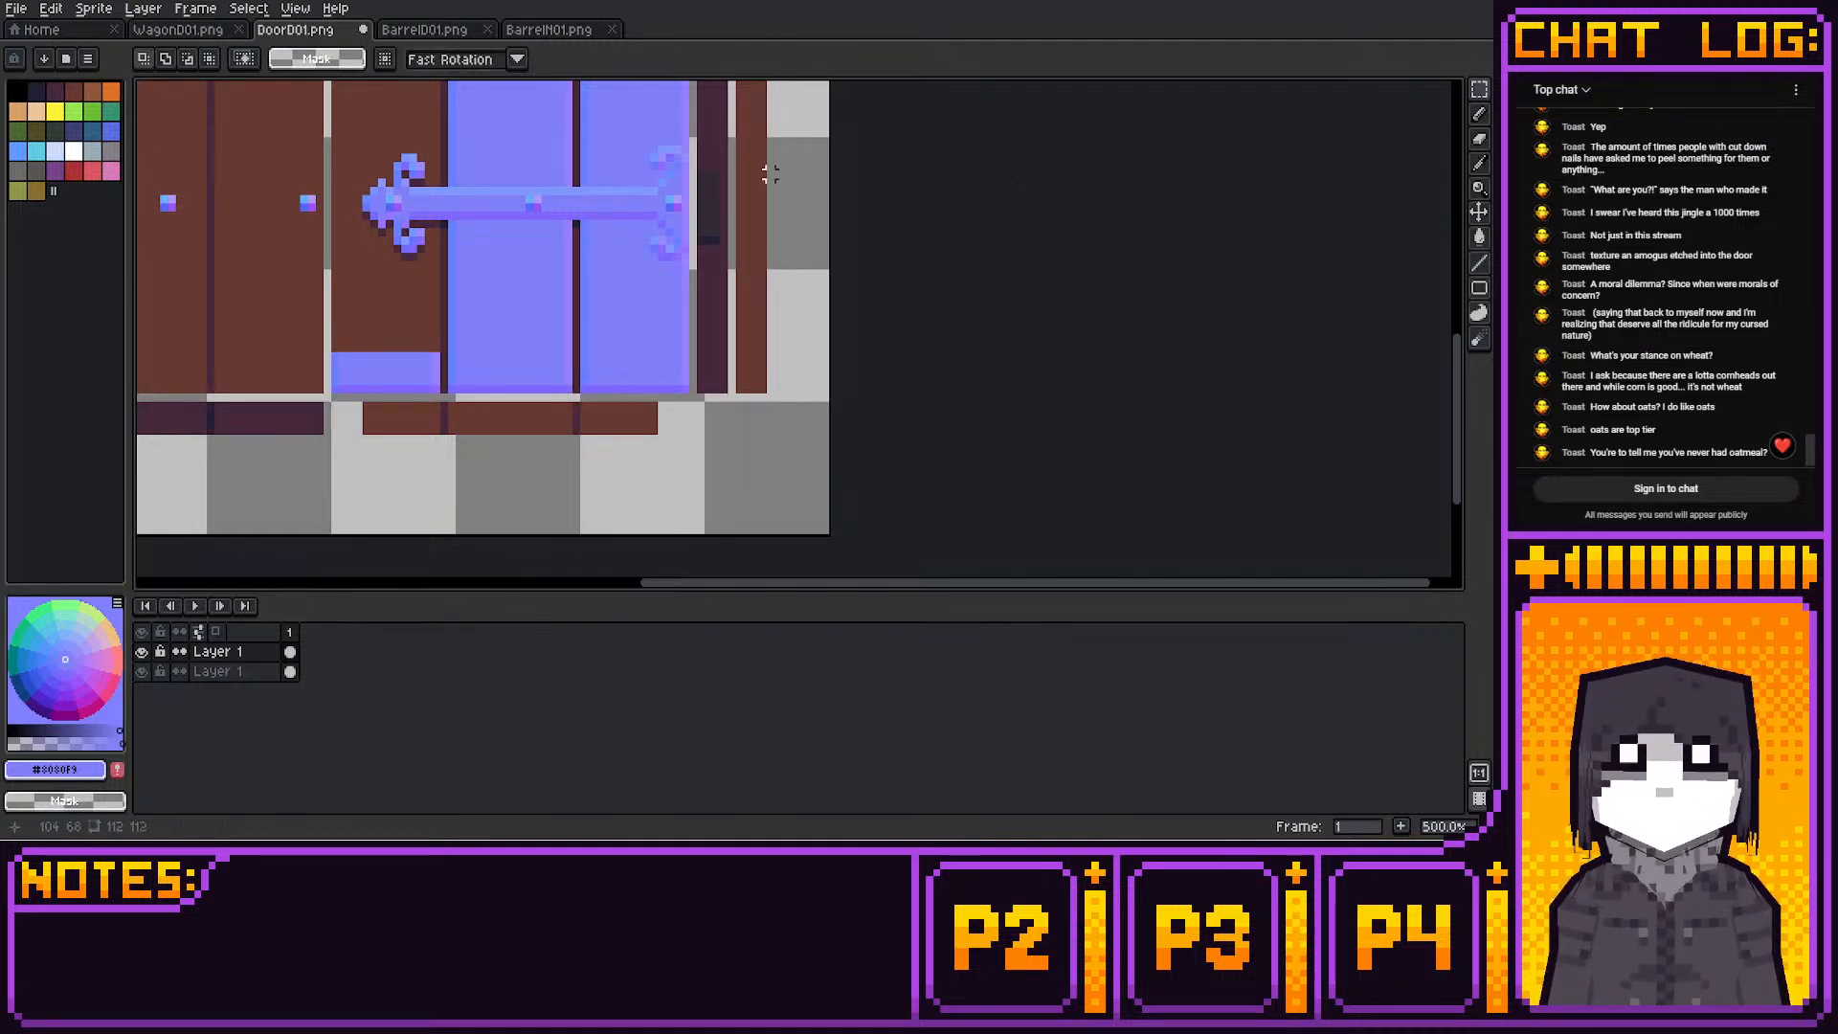
Stretch a 2 px wide strip of the left plank's left edge to 2 × 76 px up to the arch and deselect it
middle_click_drag(872, 132, 854, 237)
middle_click_drag(494, 359, 557, 407)
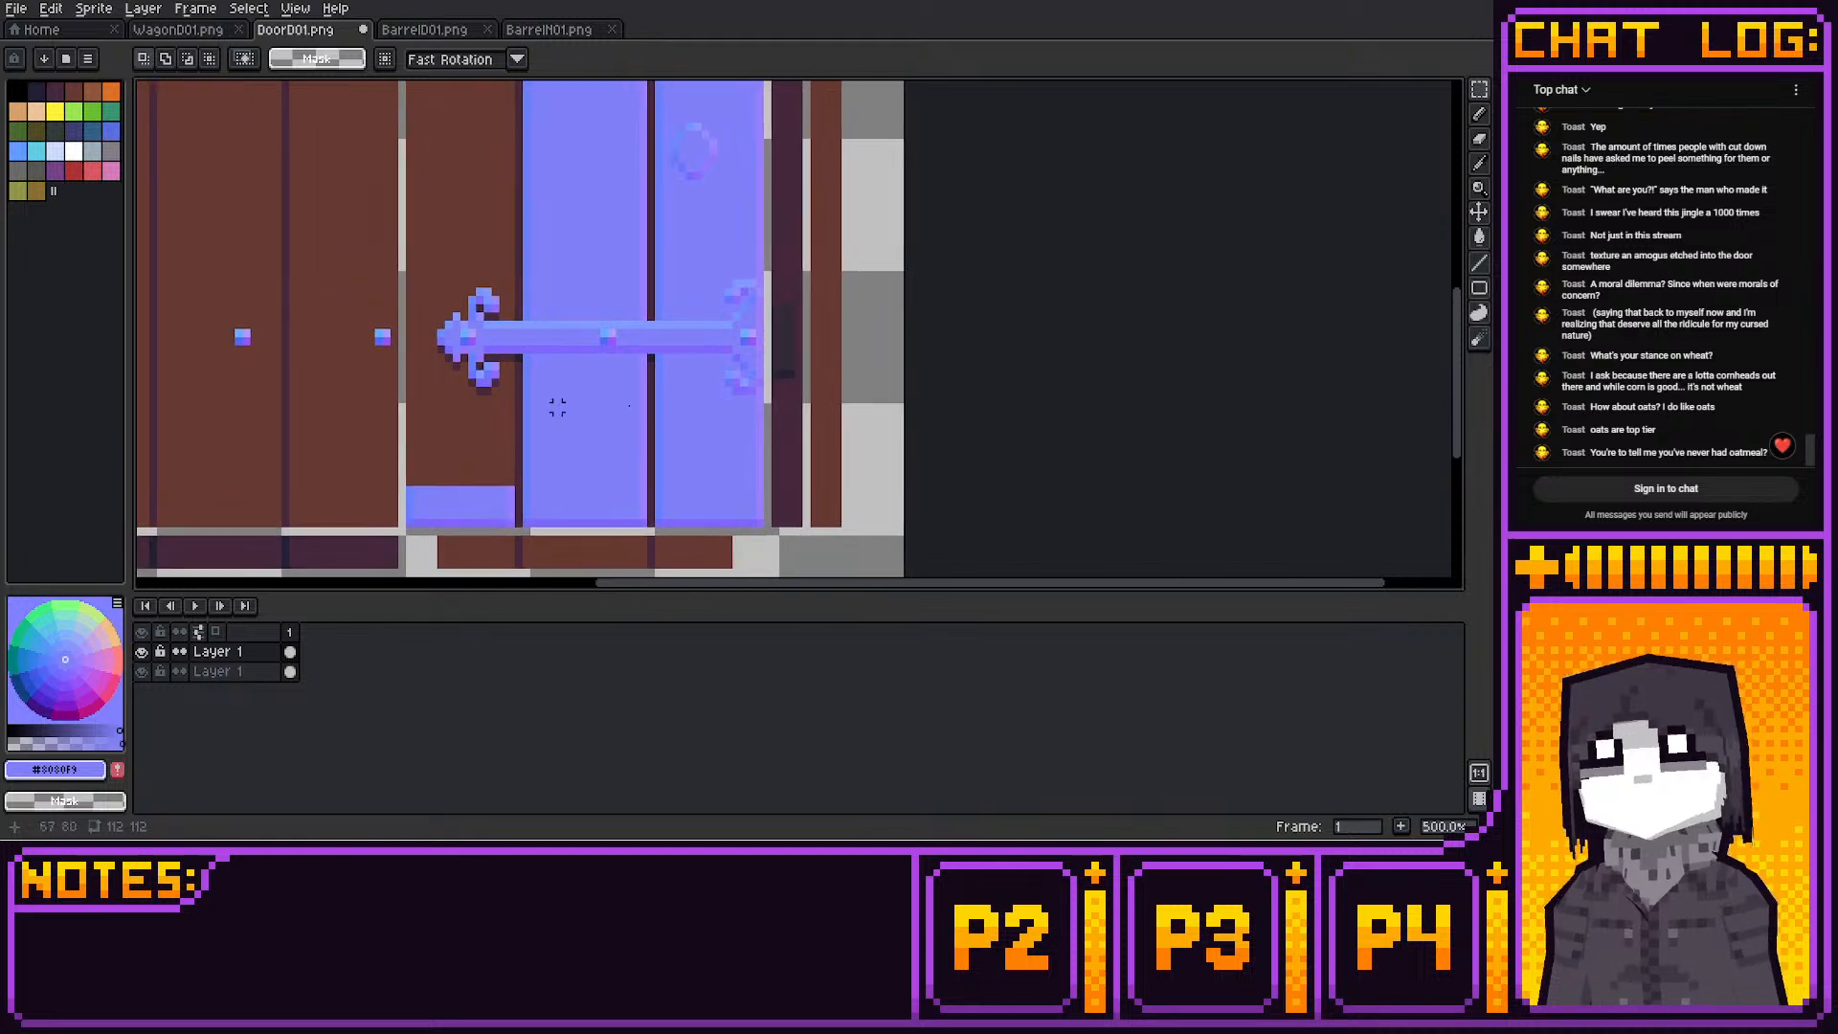
left_click_drag(410, 490, 414, 163)
middle_click_drag(440, 226, 475, 522)
left_click_drag(450, 458, 450, 194)
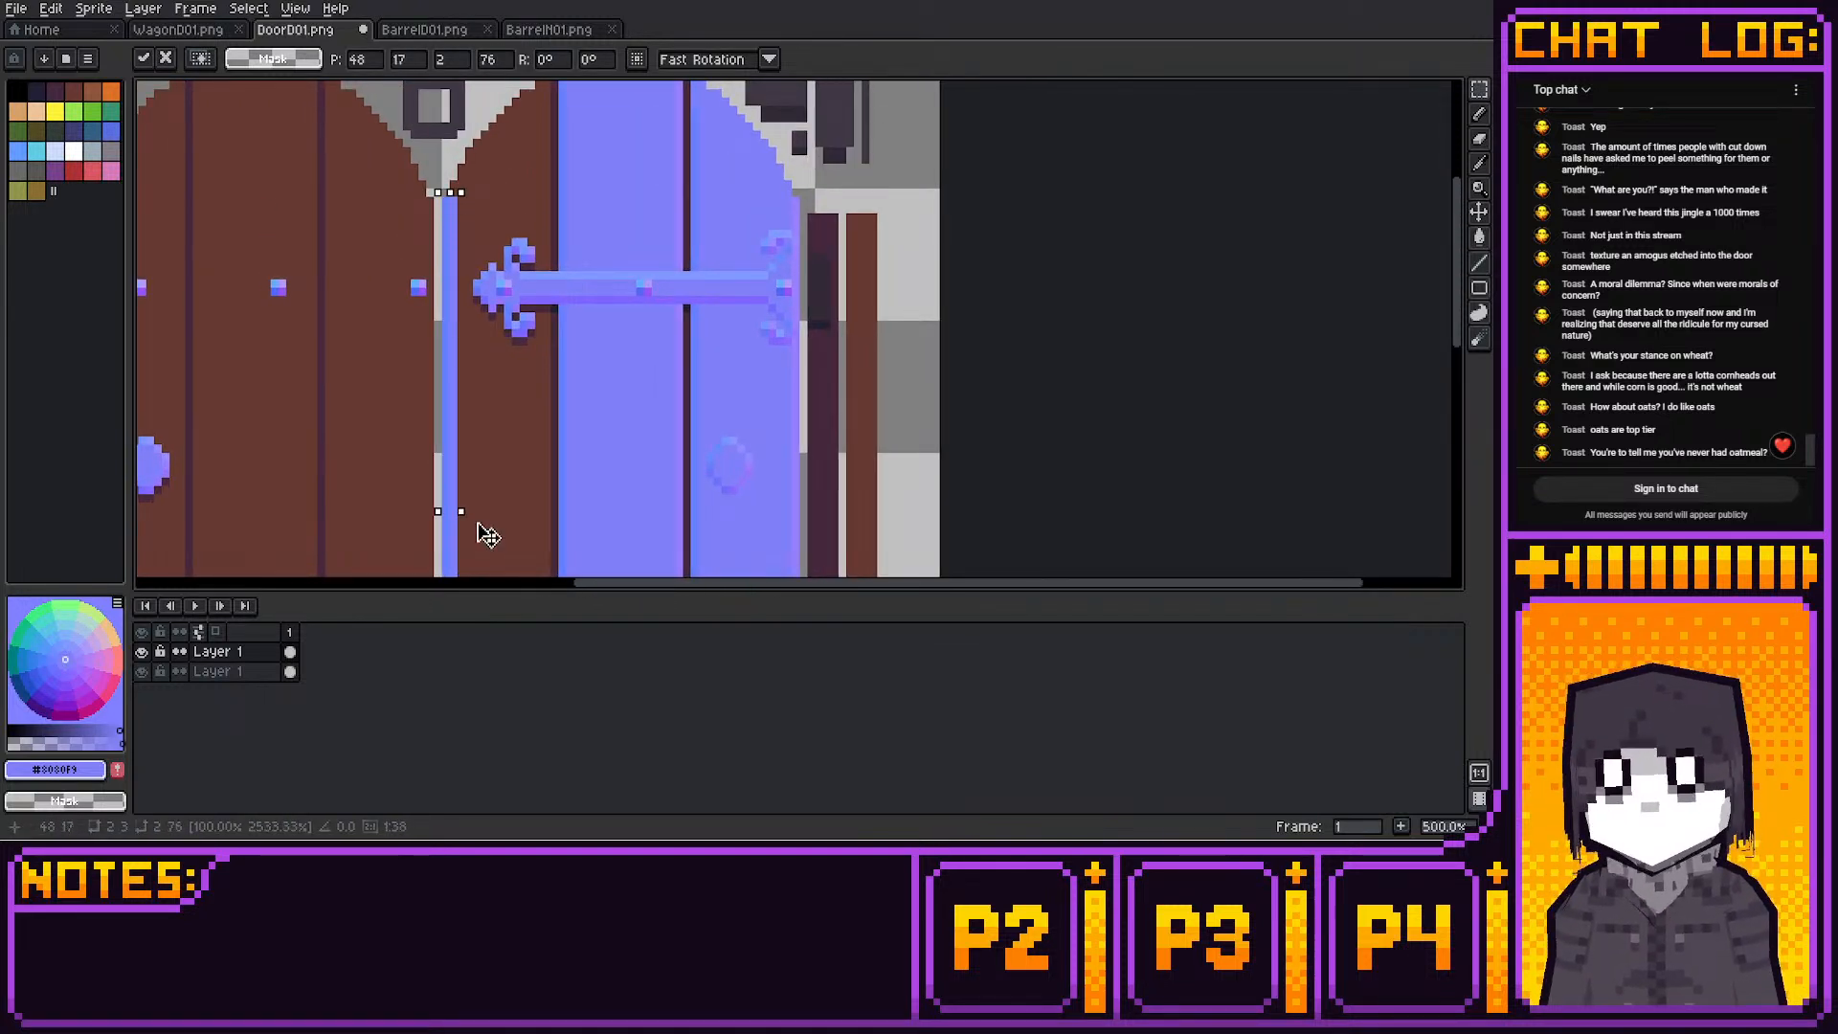
left_click_drag(608, 218, 611, 208)
middle_click_drag(1035, 184, 1025, 173)
left_click(991, 276)
Move the 7 × 12 px keyhole plate area from the right plank to position 52, 44 on the right door's left plank
middle_click_drag(986, 288, 982, 156)
scroll(973, 272, "down", 2)
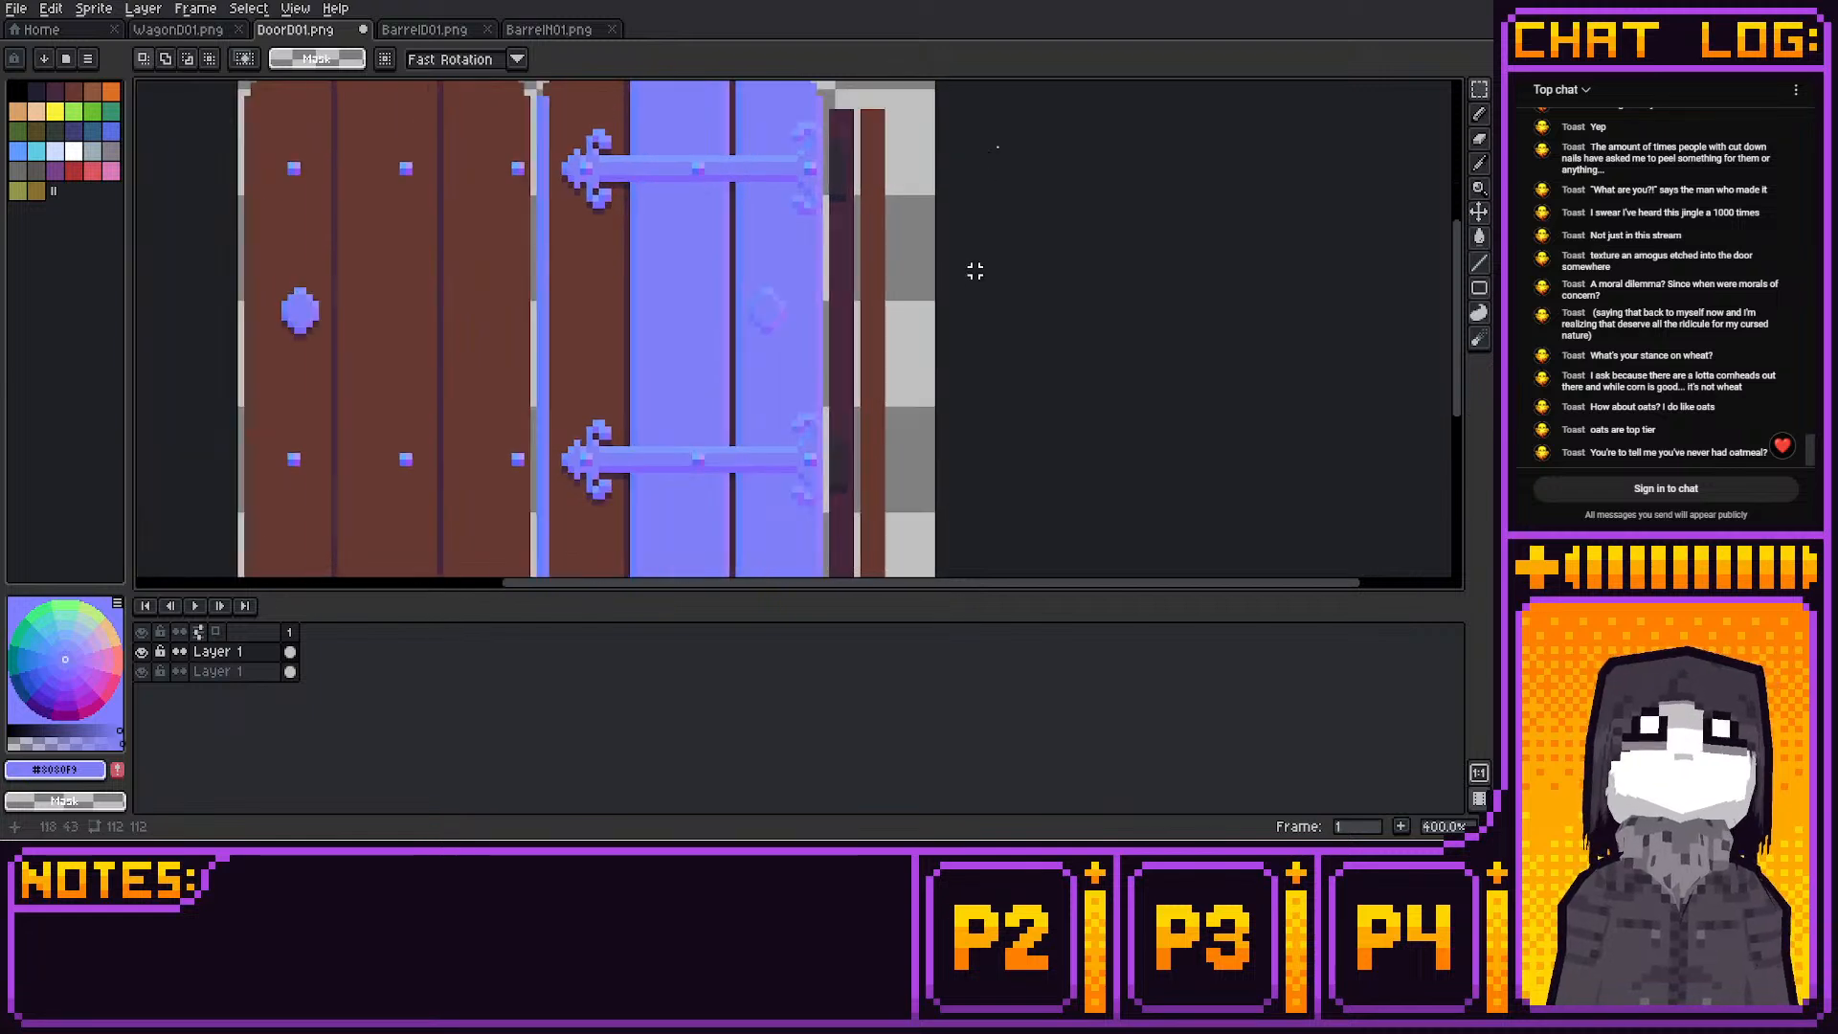
scroll(975, 276, "down", 1)
middle_click_drag(984, 287, 976, 267)
scroll(996, 184, "up", 1)
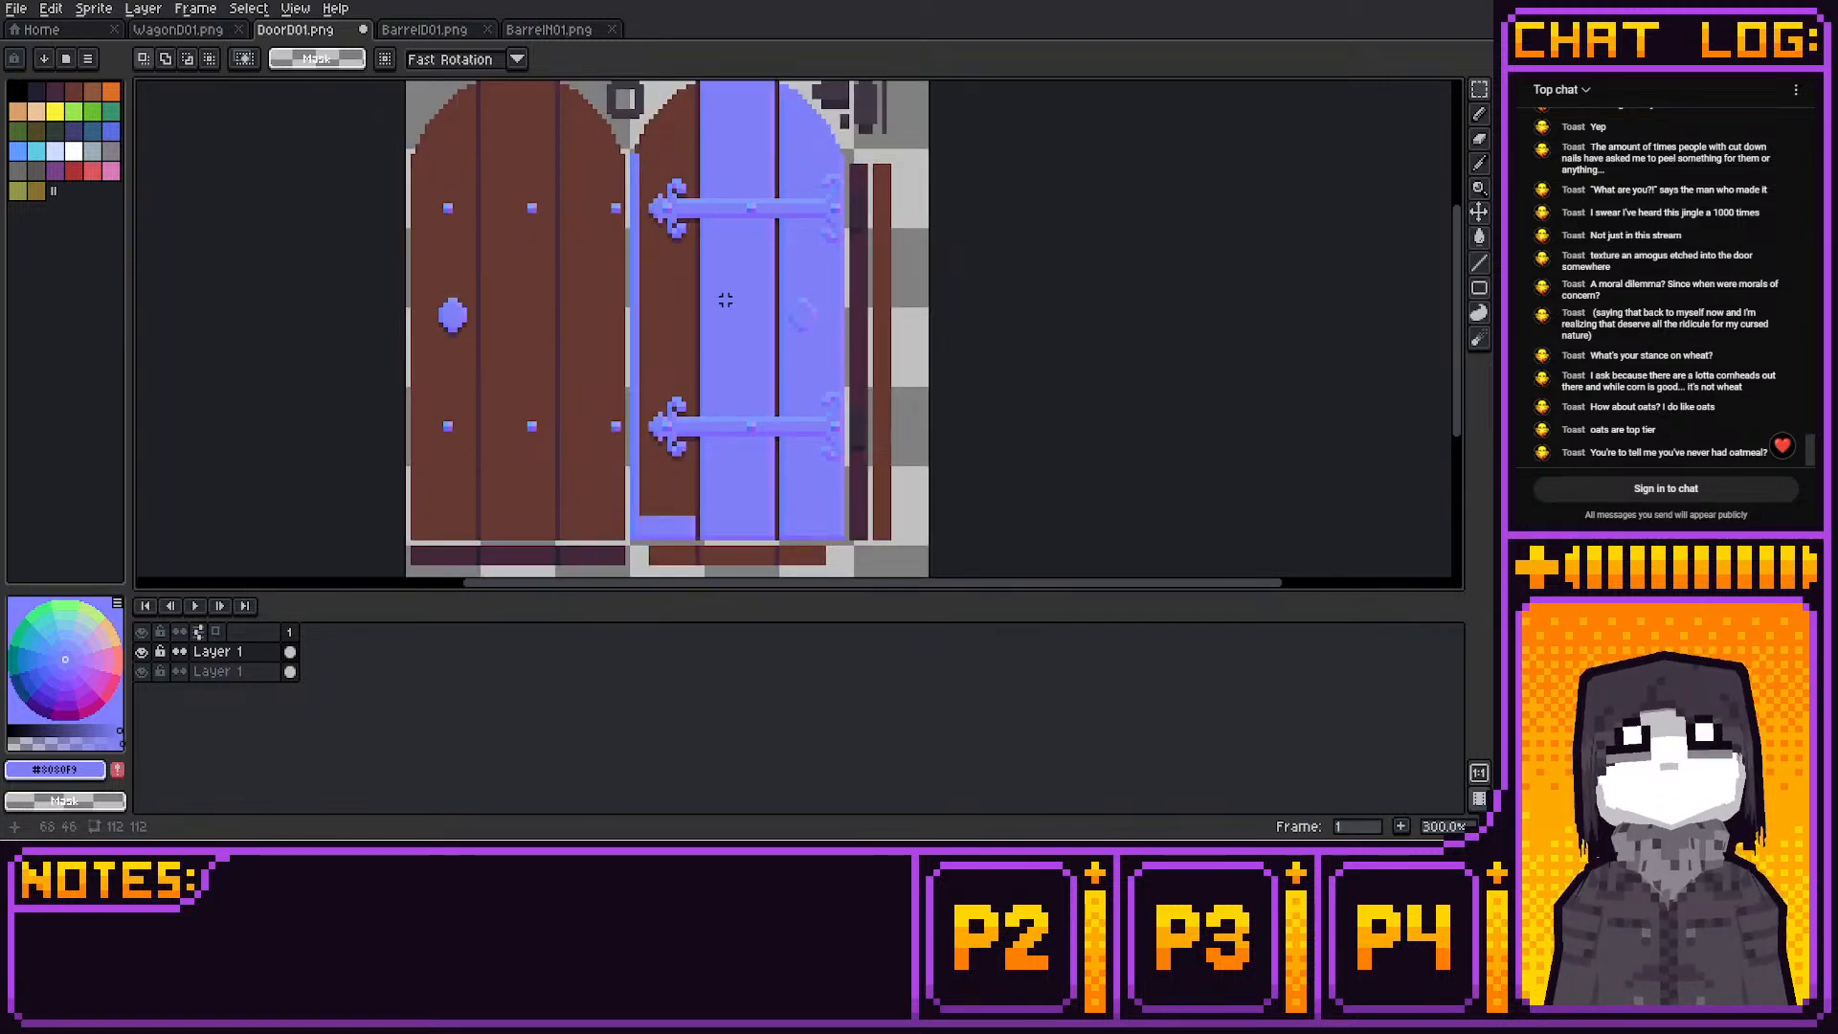
key("shift+x")
key("shift+x")
scroll(835, 336, "up", 1)
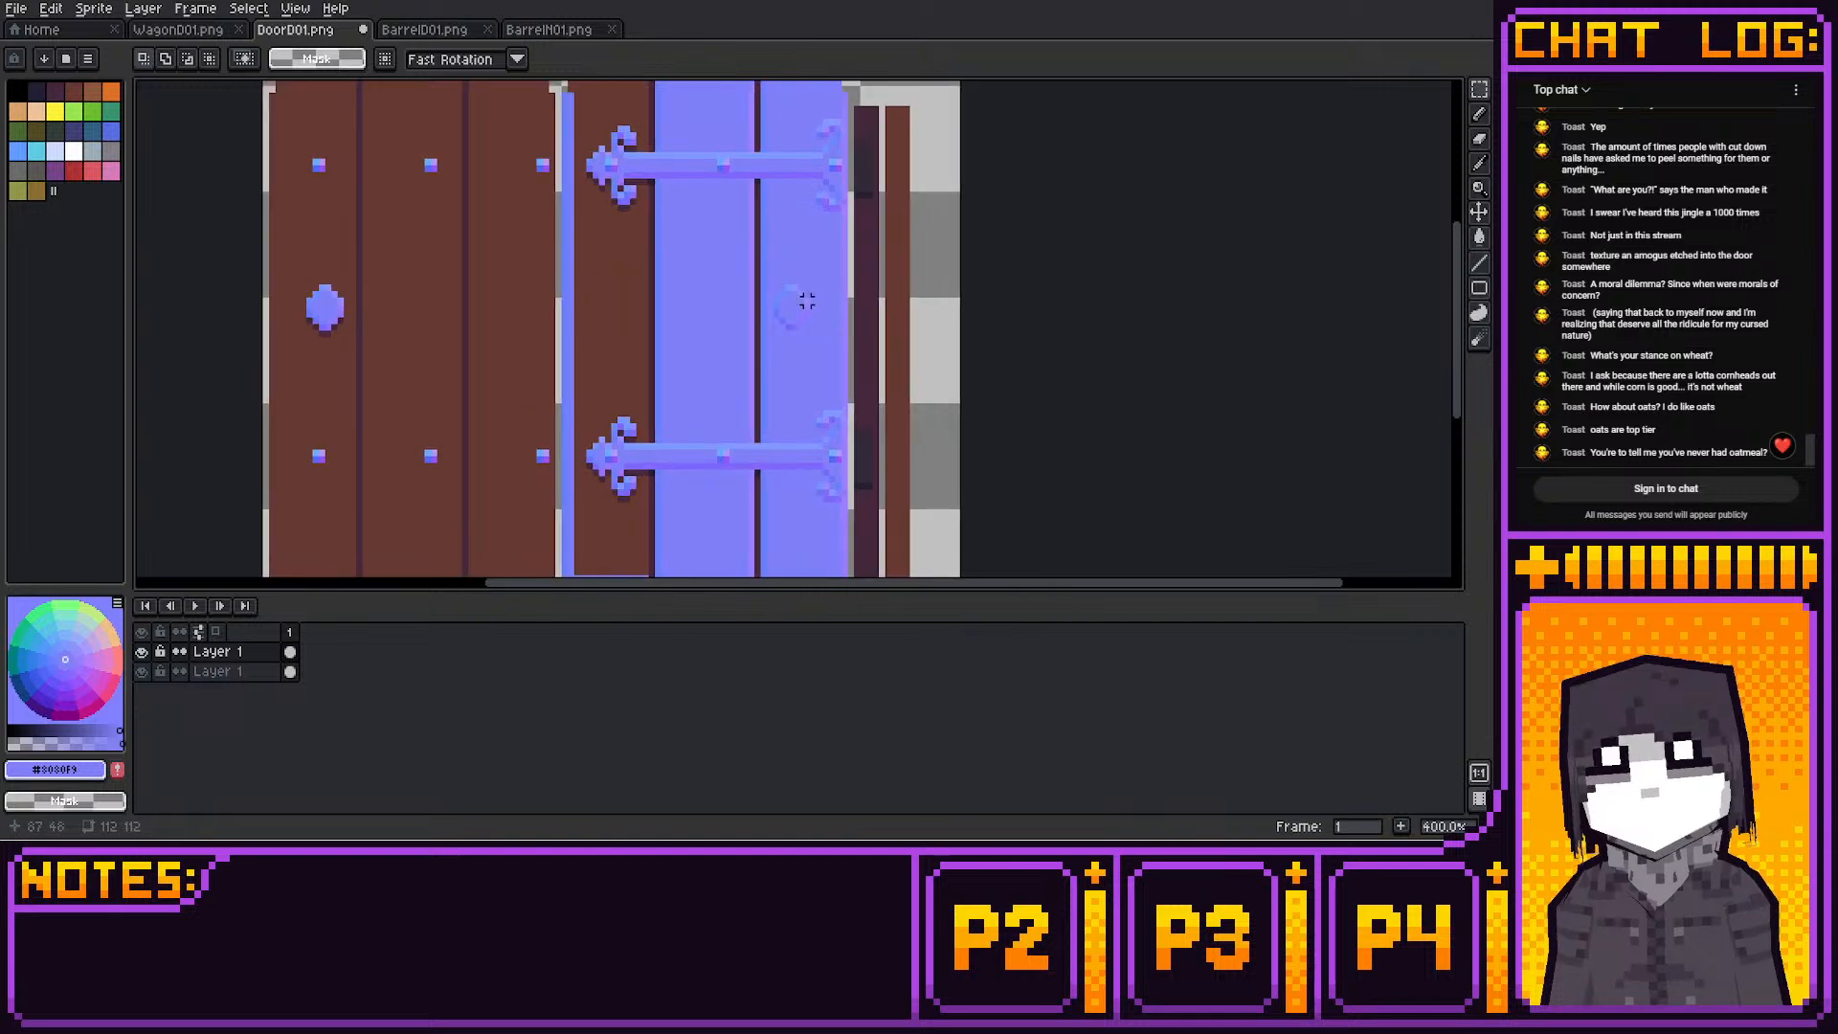
left_click_drag(768, 267, 820, 354)
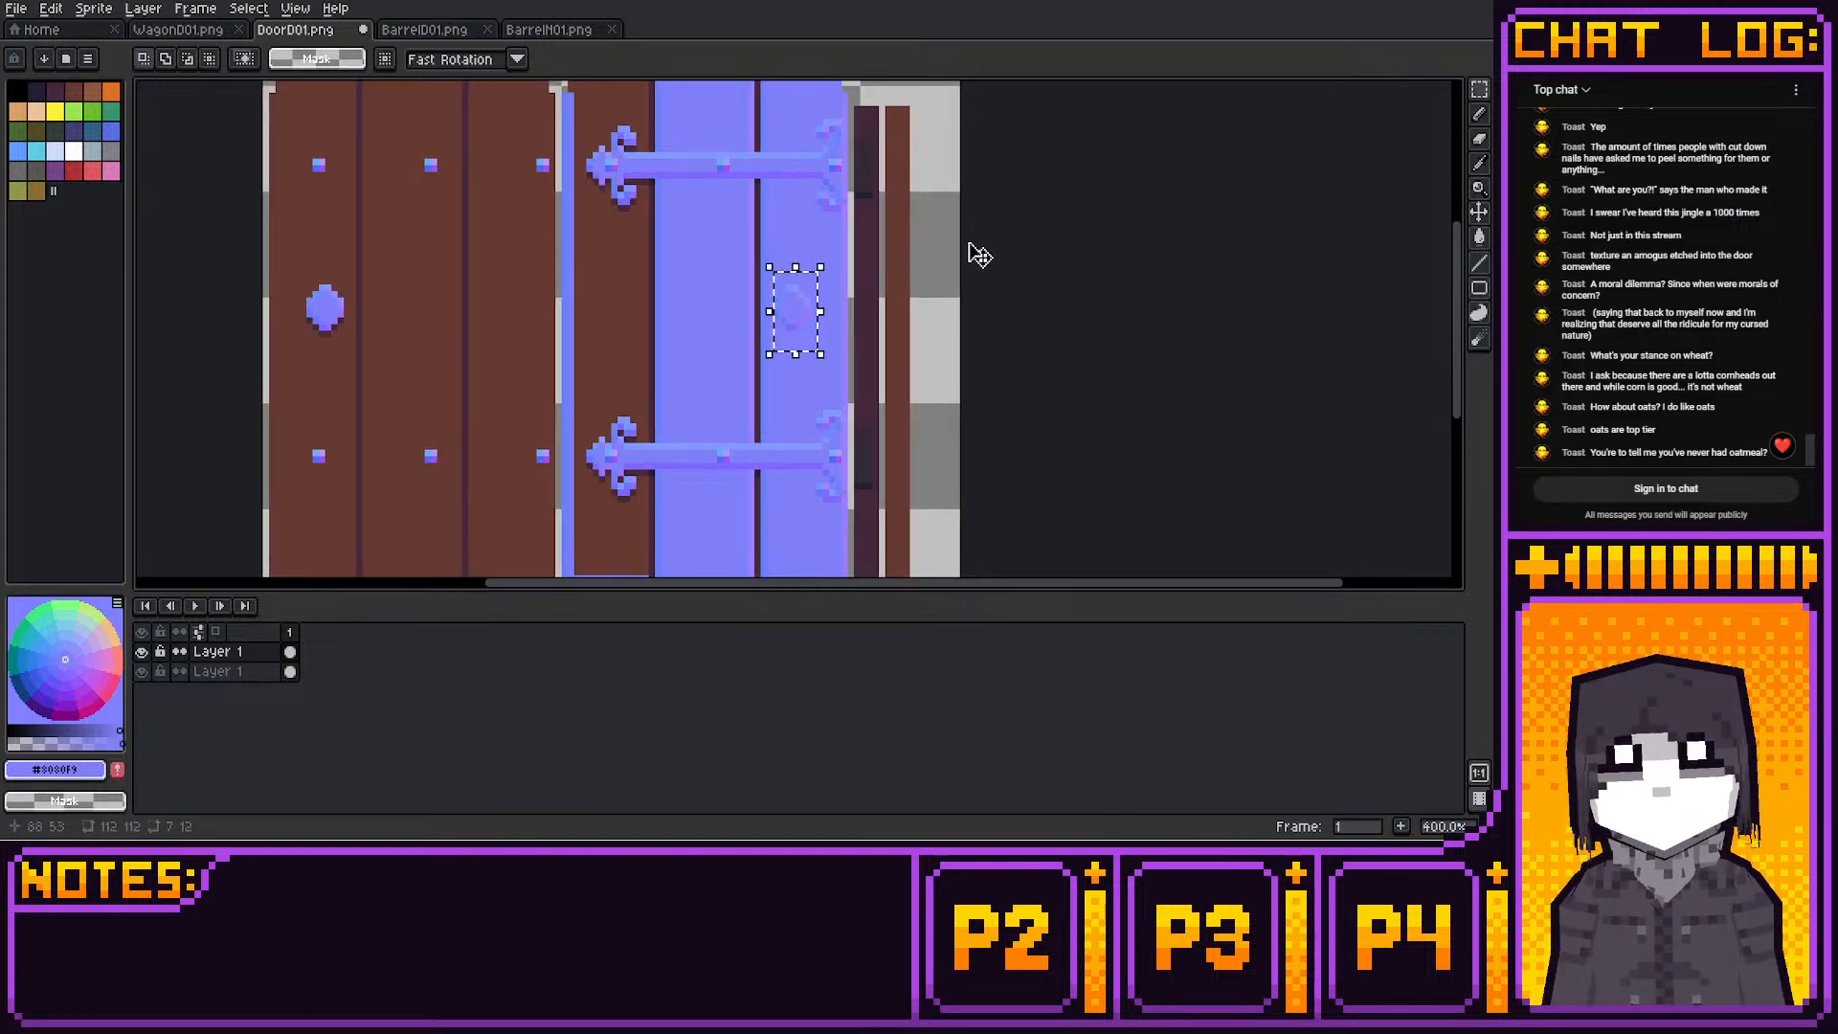
key("Left")
key("Left")
key("Left")
key("Left")
key("Left")
key("Left")
key("Left")
key("Left")
key("Left")
key("Left")
key("Left")
key("Left")
key("Left")
key("Left")
key("Left")
key("Left")
key("Left")
key("Left")
key("Left")
key("Left")
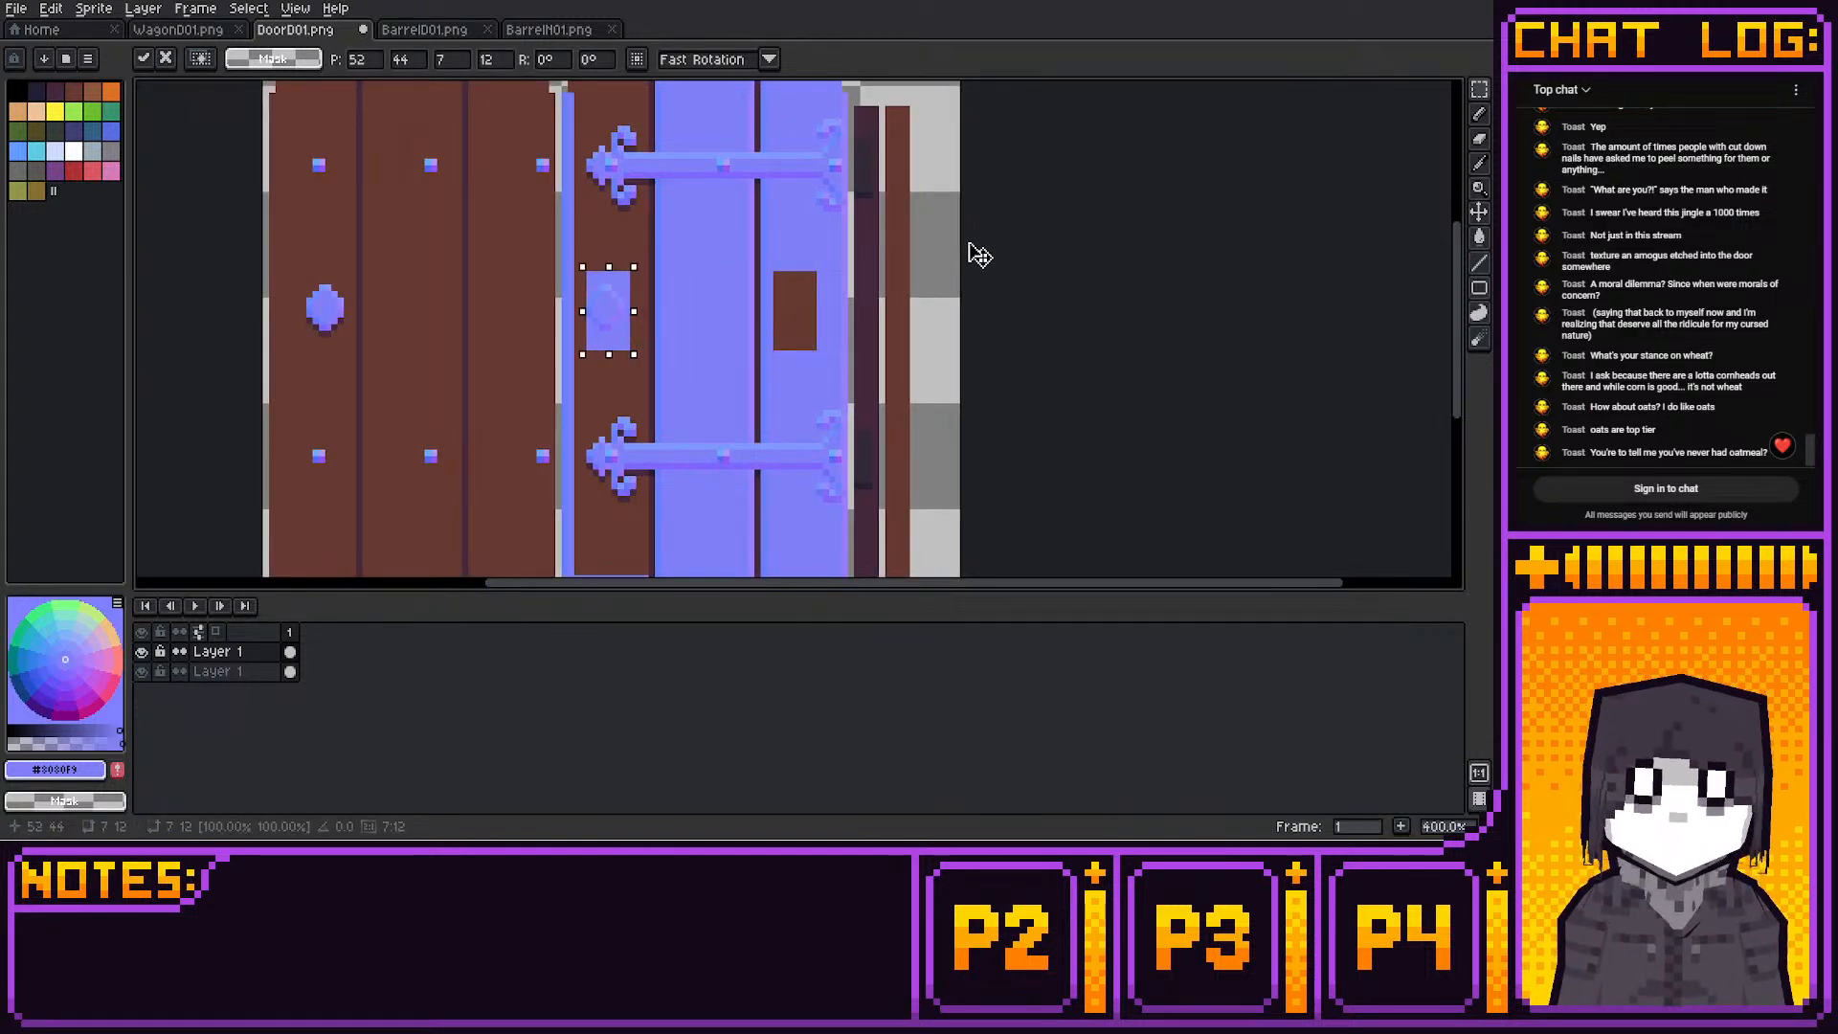
key("Left")
key("ctrl+z")
key("Left")
key("Left")
key("Left")
key("Left")
key("Left")
key("Left")
key("Left")
key("Left")
key("Left")
key("Left")
key("Left")
key("Left")
key("Left")
key("Left")
key("Left")
key("Left")
key("Left")
key("Left")
key("Left")
key("Left")
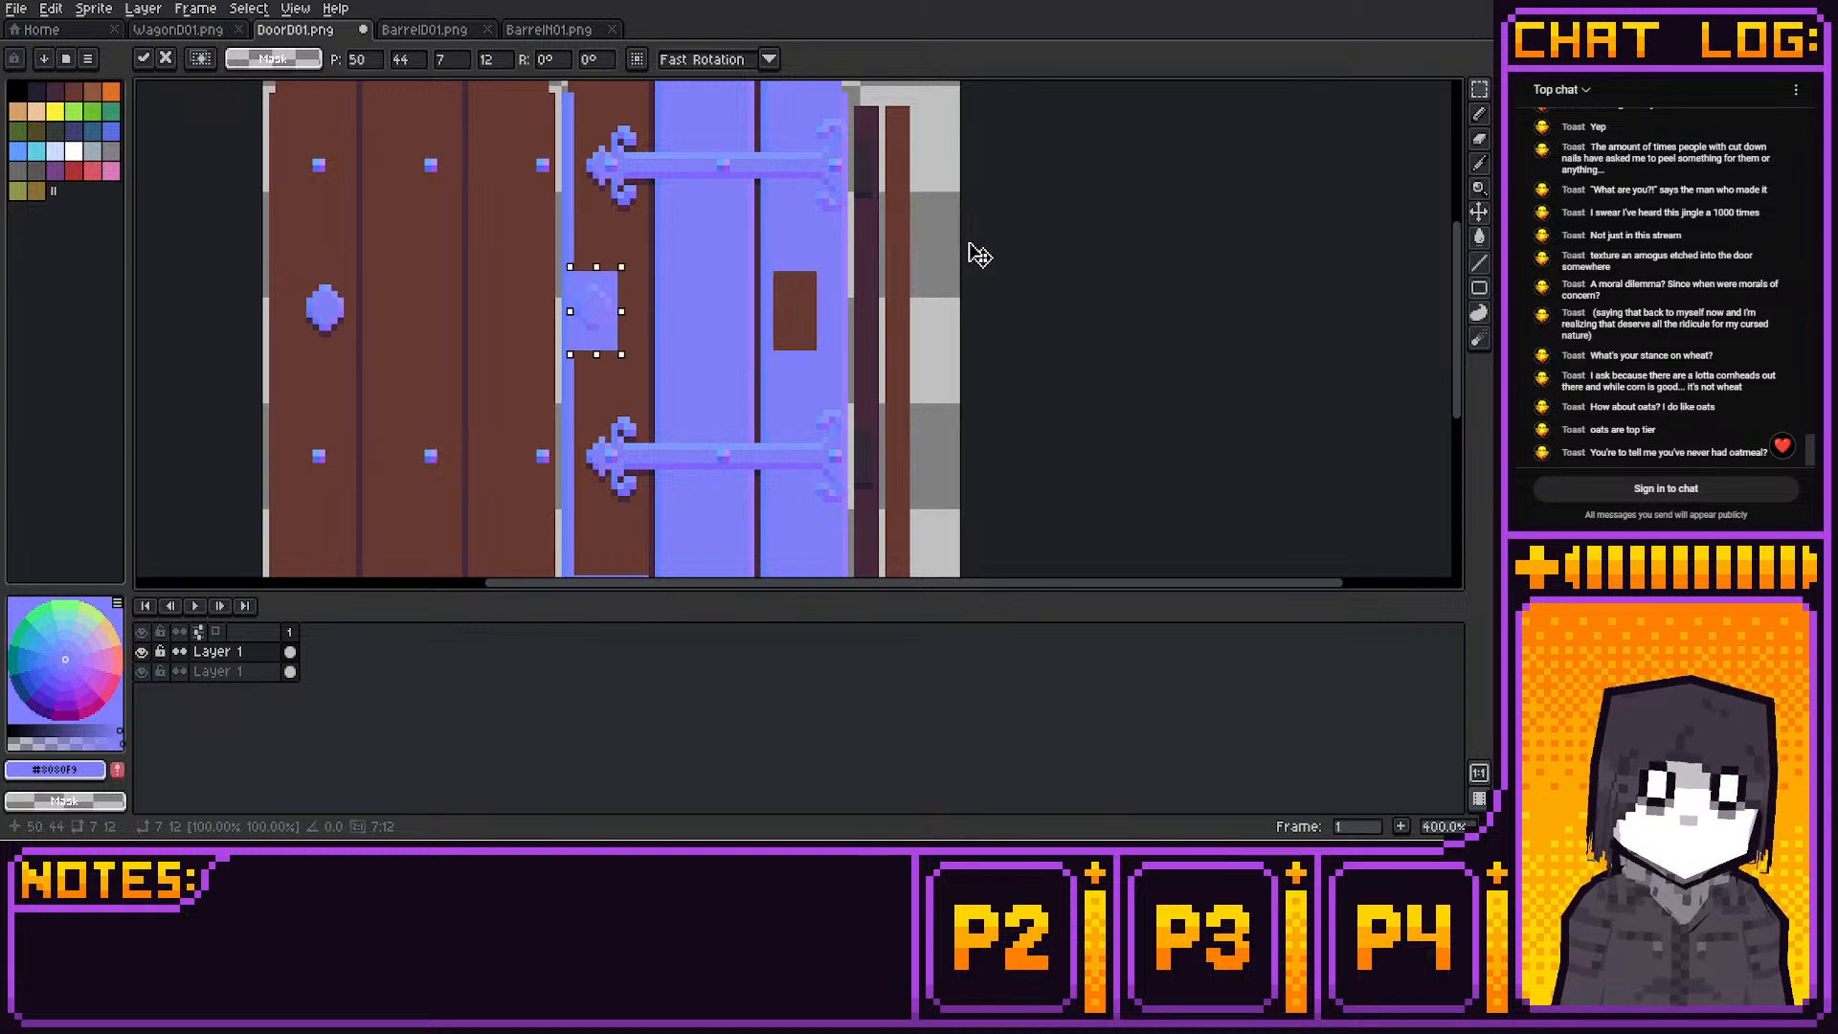
key("Right")
key("Right")
key("Right")
key("Right")
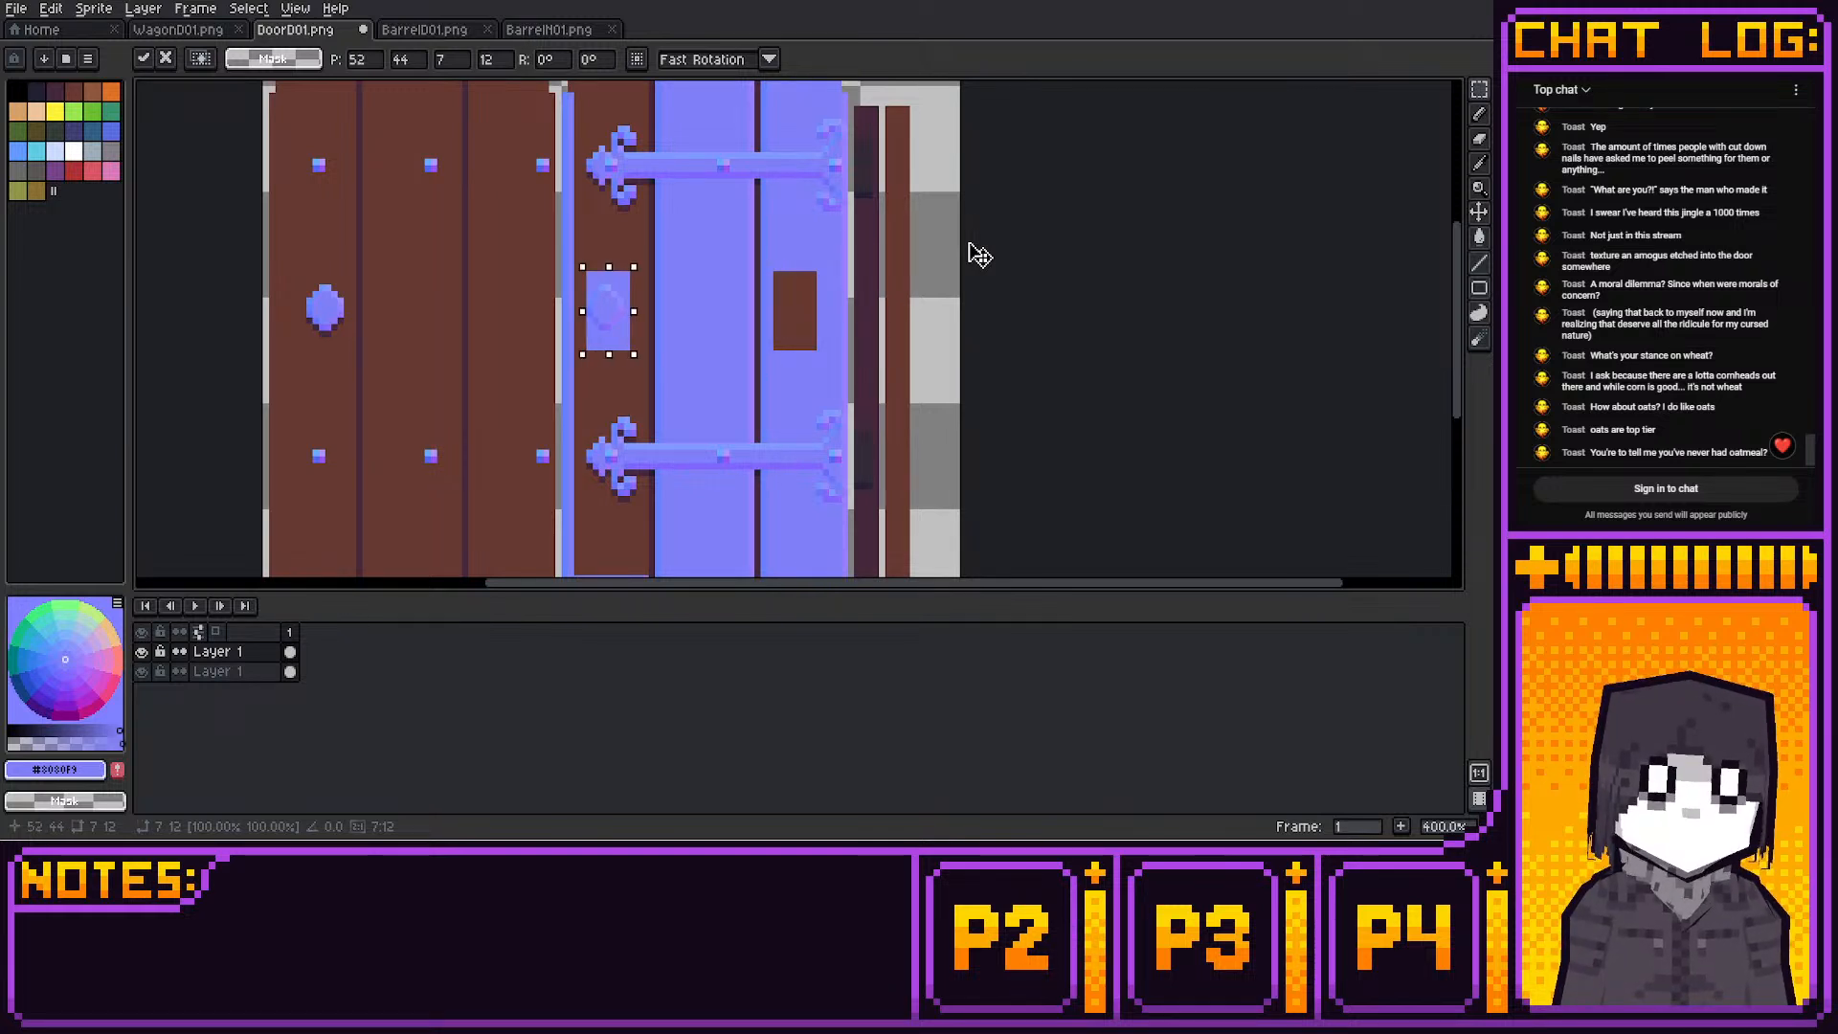
Cover the hole left by the keyhole plate on the right plank with matching flat plank pixels
left_click_drag(773, 254, 802, 367)
left_click(769, 406)
scroll(769, 406, "up", 3)
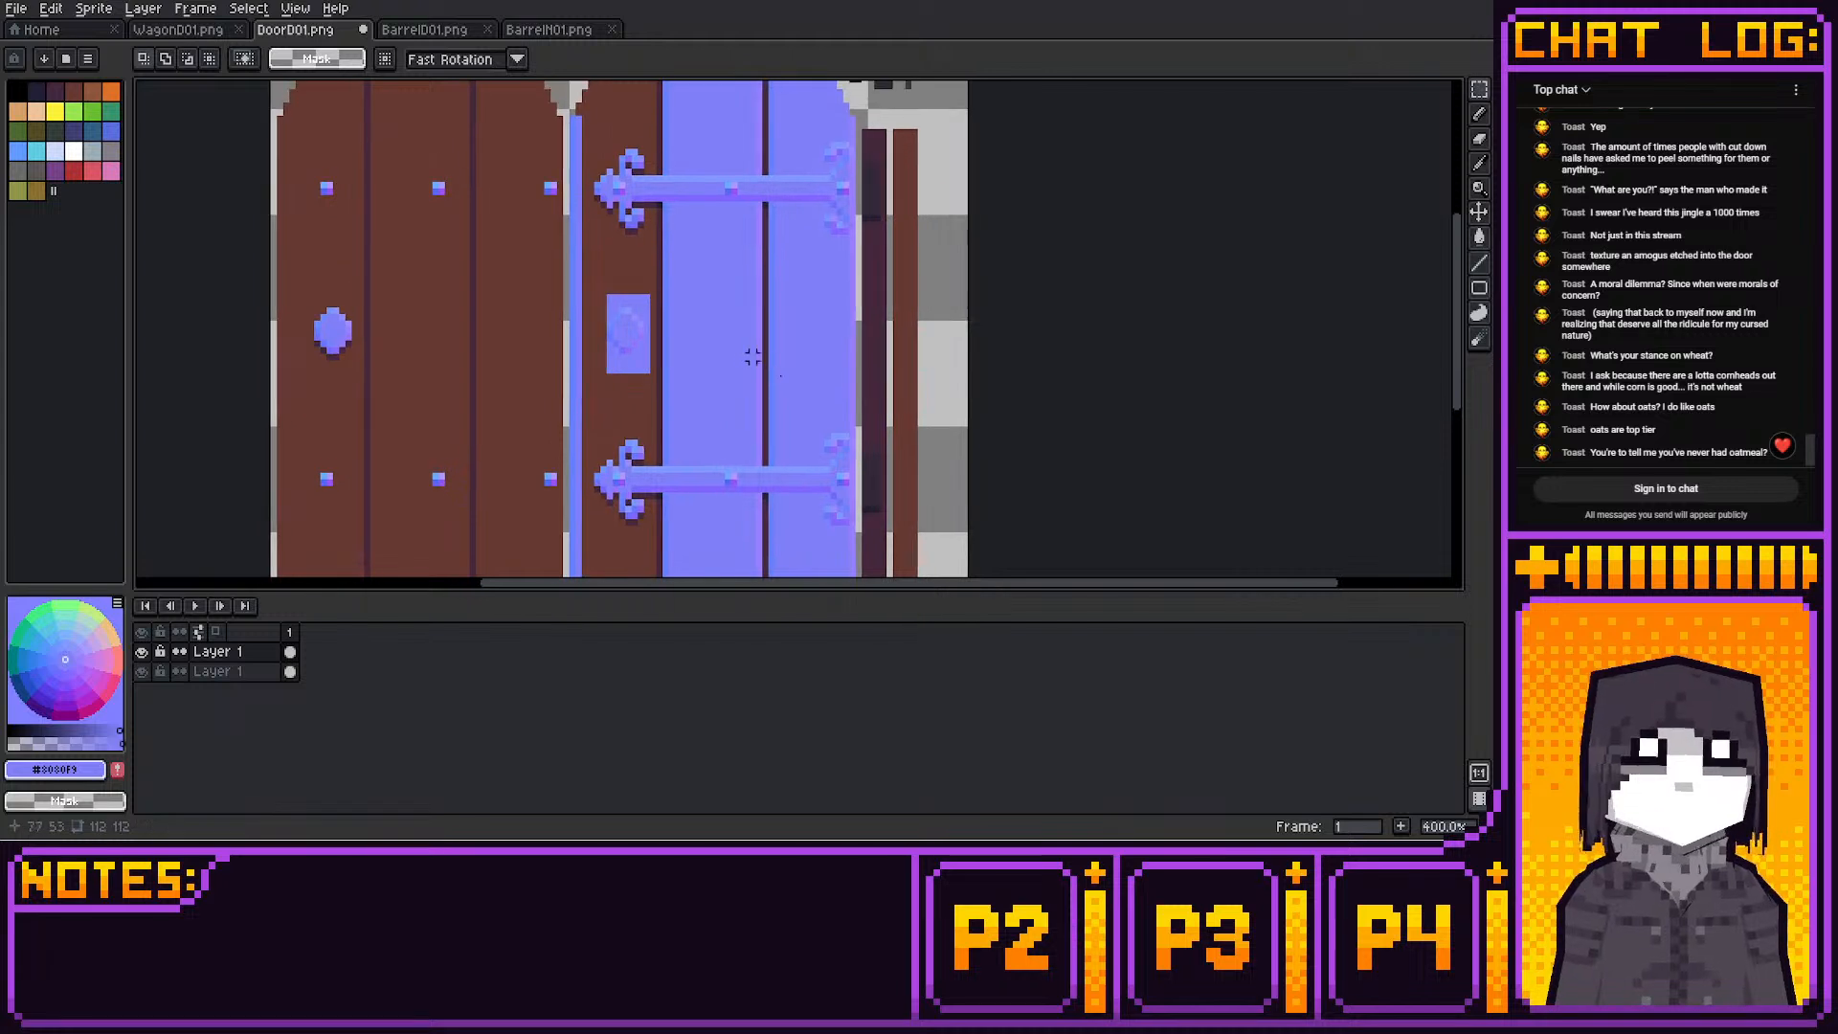
Sample the dark gap colour #45283c and paint a short stretch of it beside the left plank's gap, below the upper hinge
key("i")
scroll(752, 435, "up", 1)
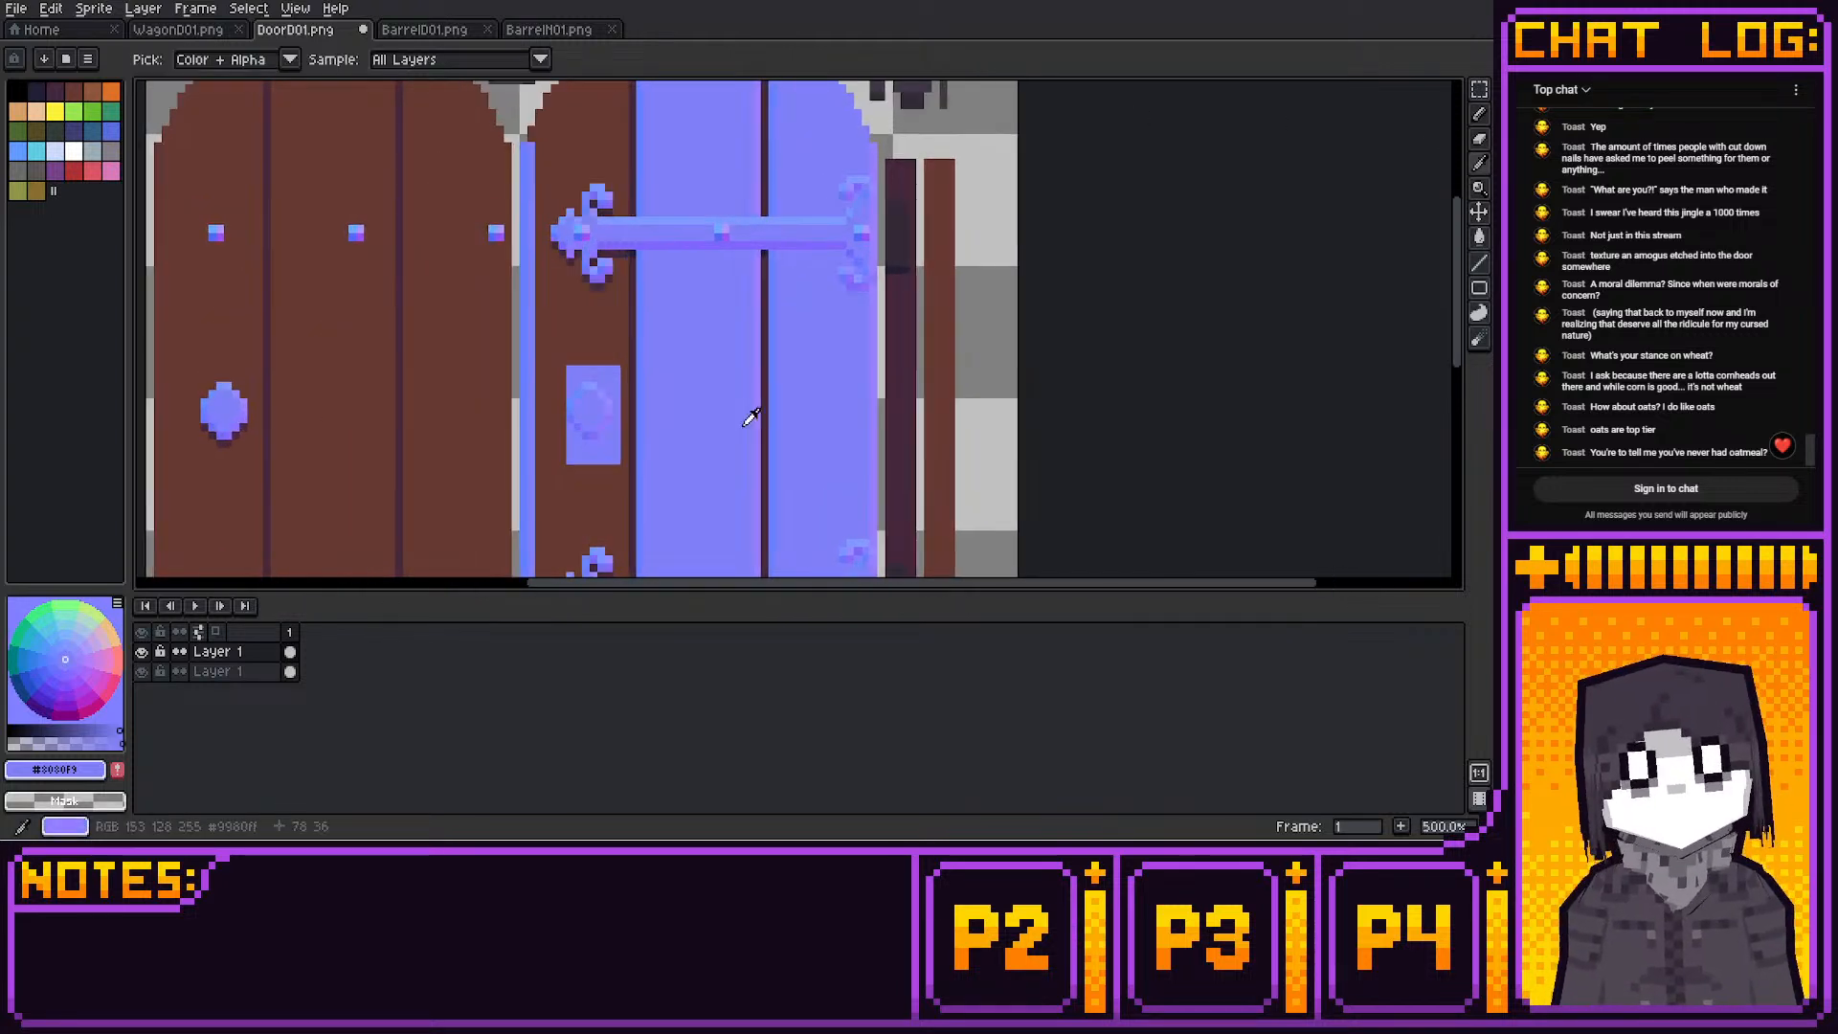
left_click(761, 426)
key("b")
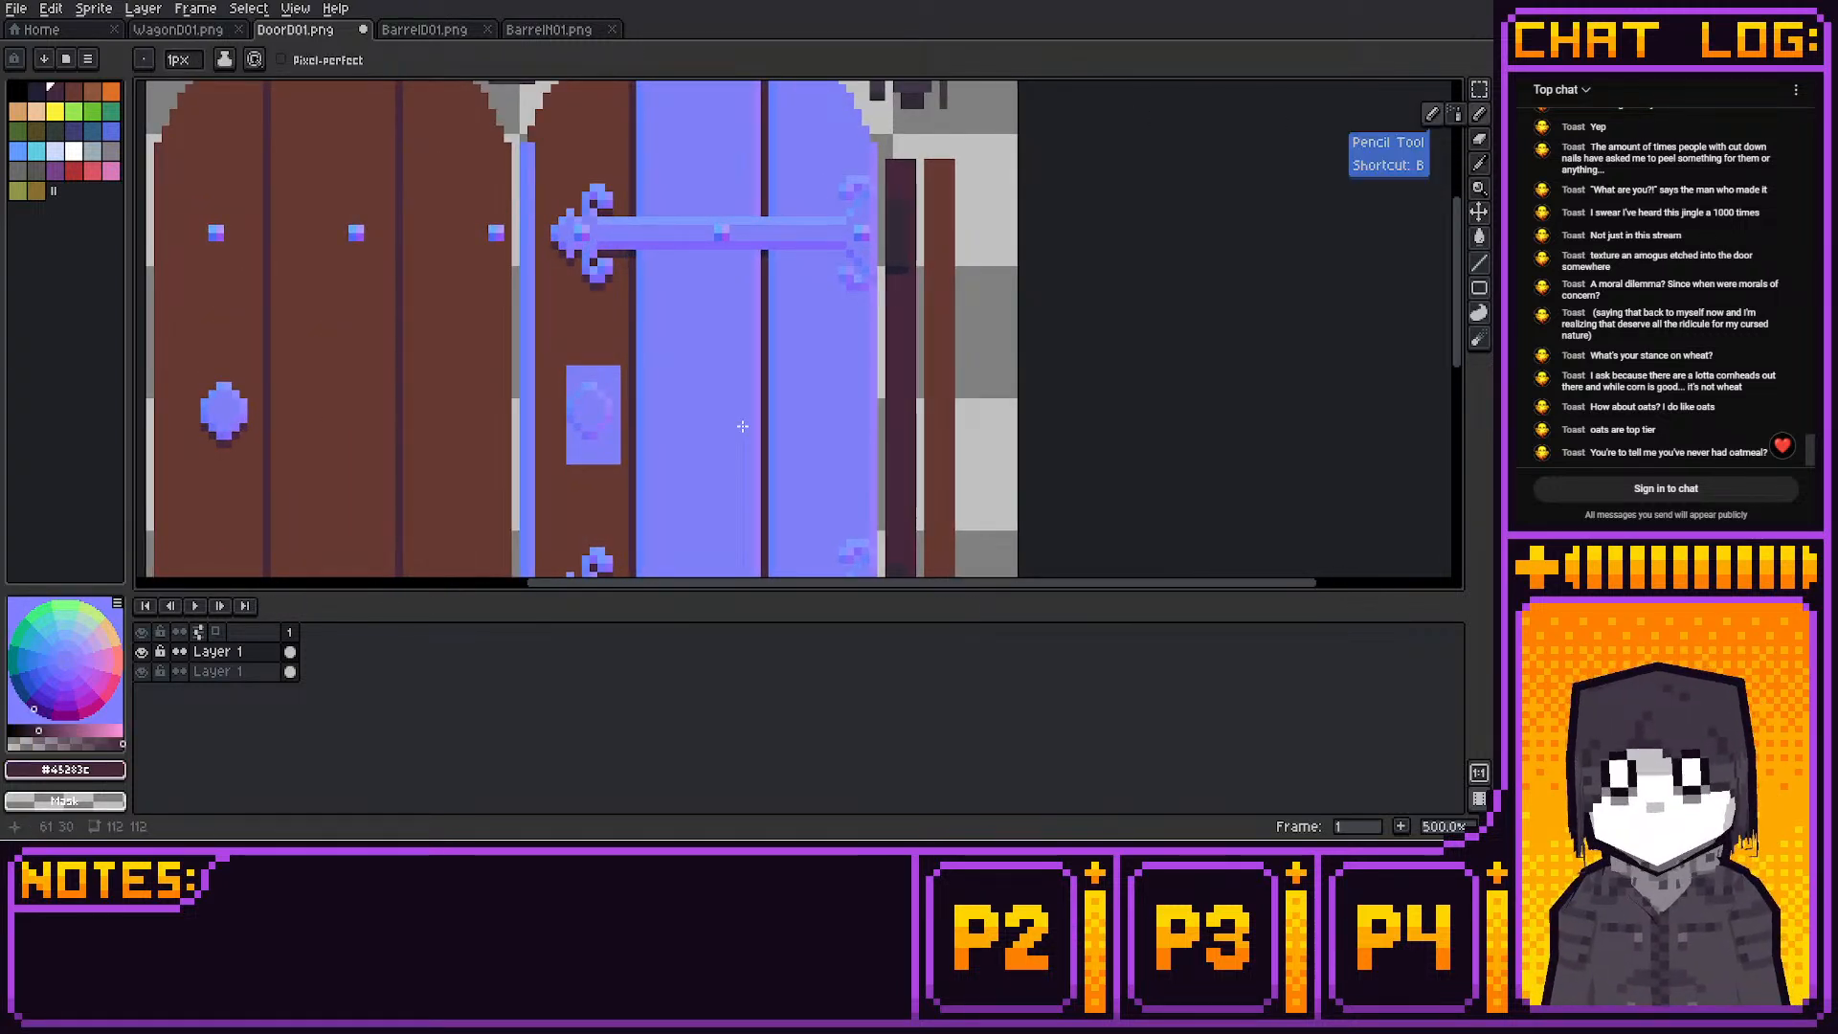
key("i")
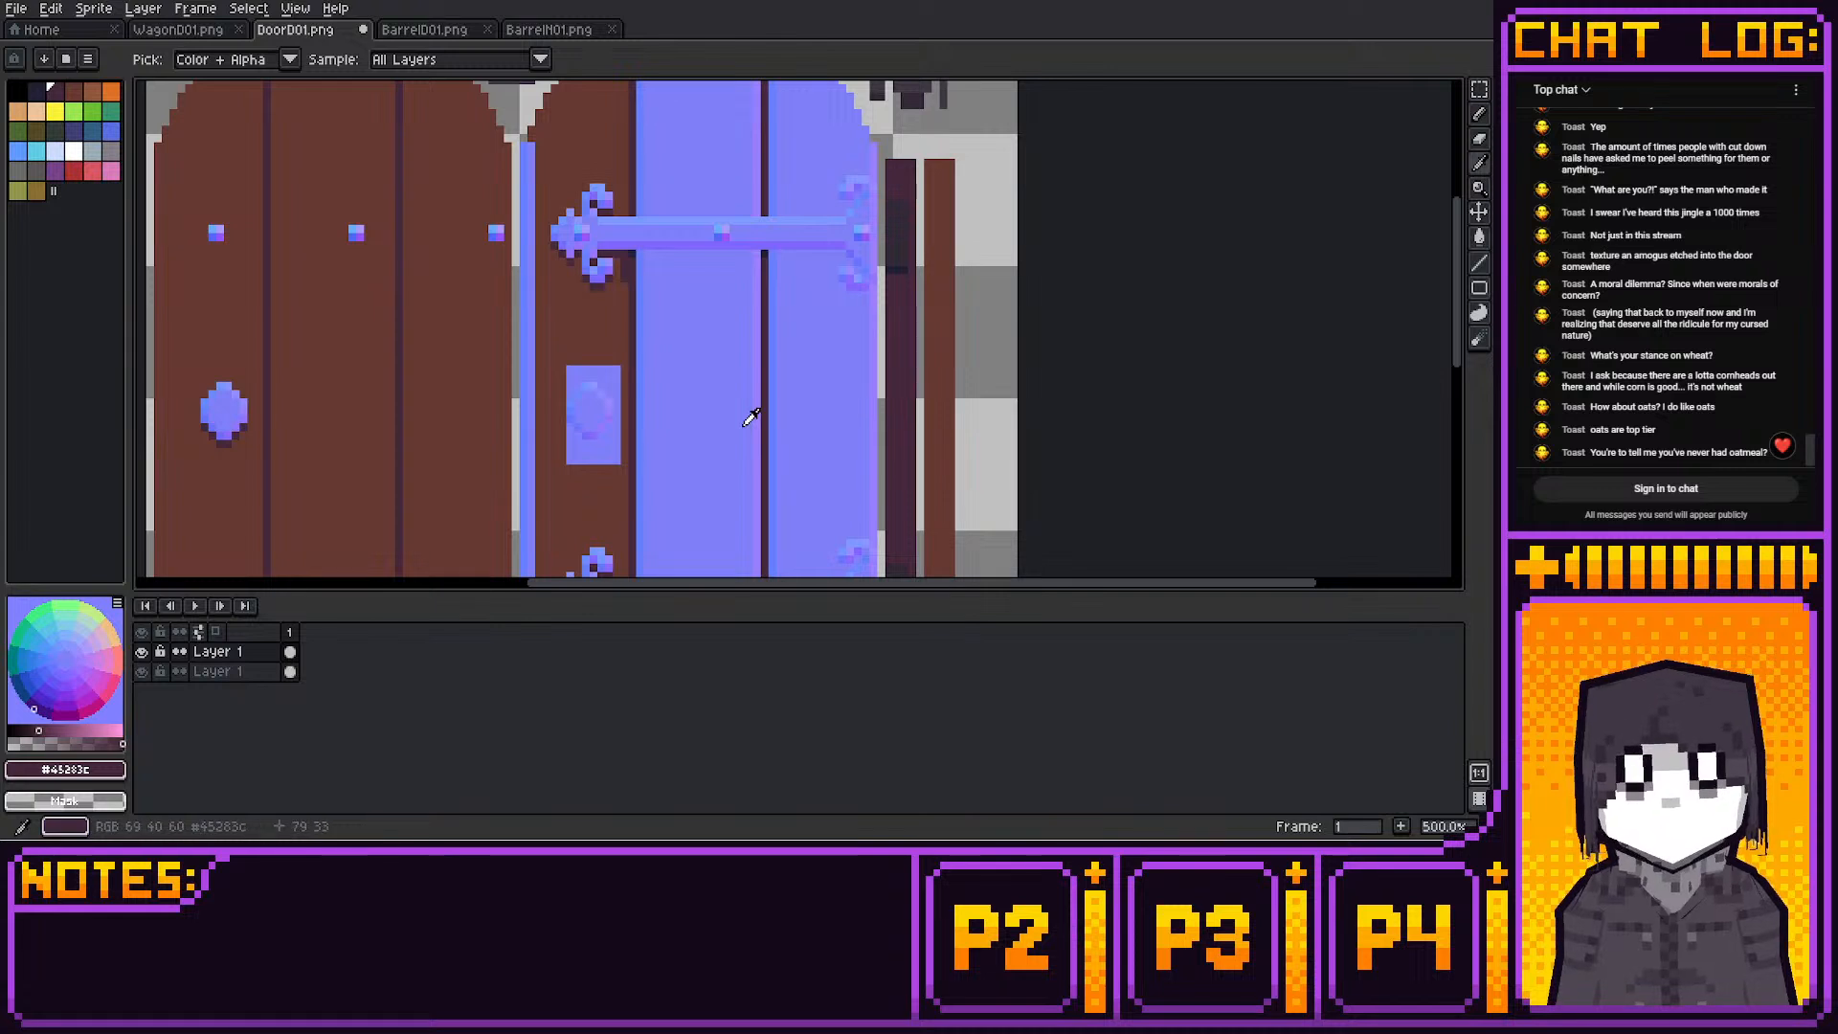
key("b")
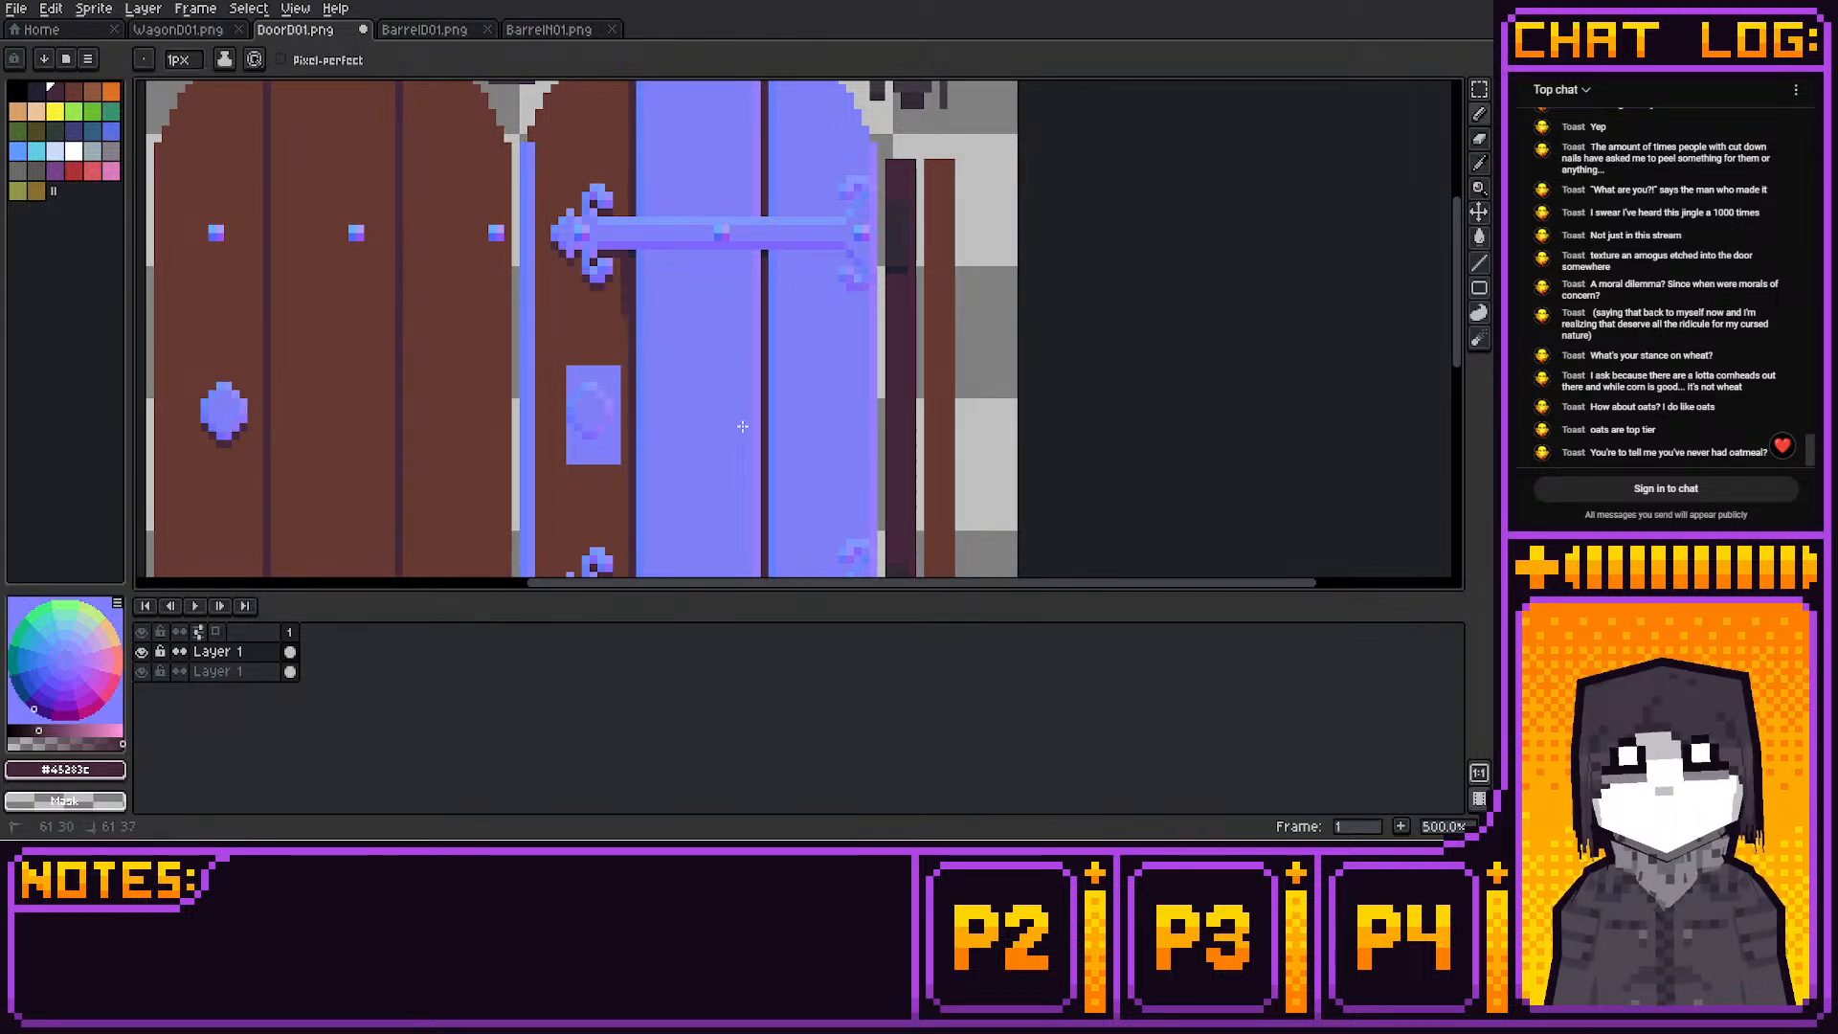
key("i")
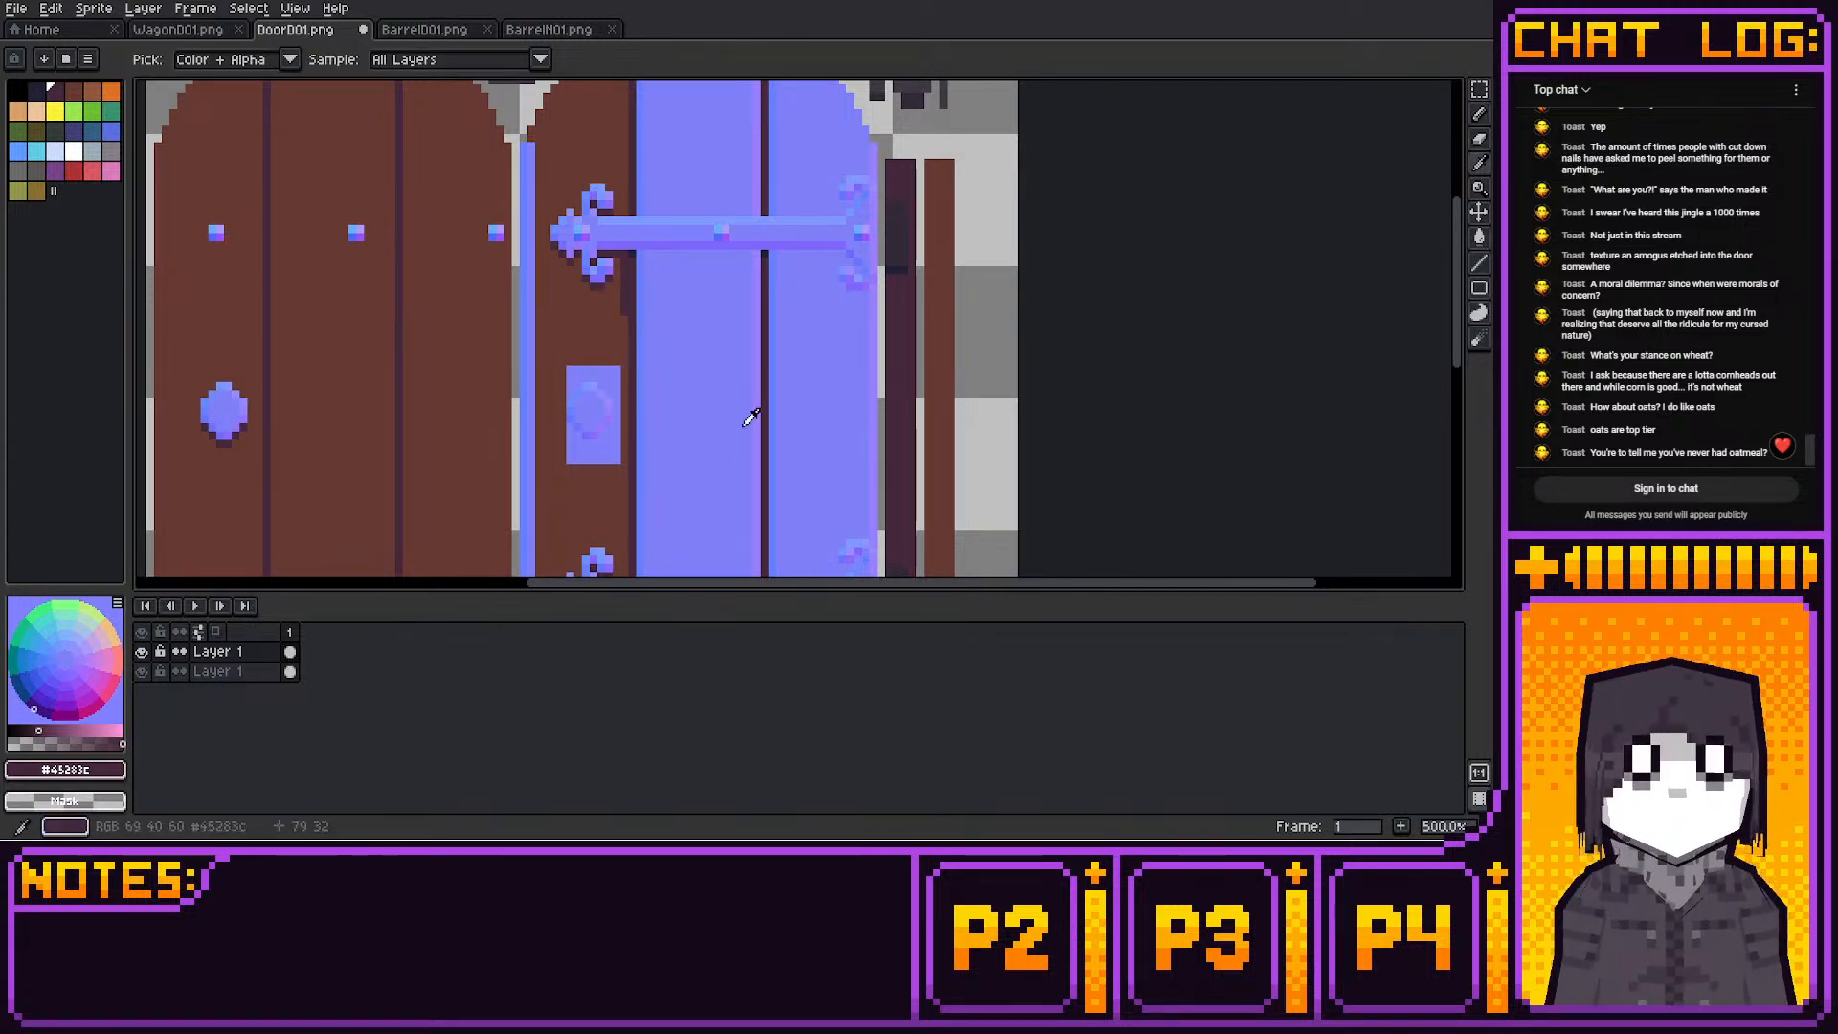
Sample the violet edge shade #9980ff and paint it down the right edge of the right door's left plank
left_click(748, 424)
key("b")
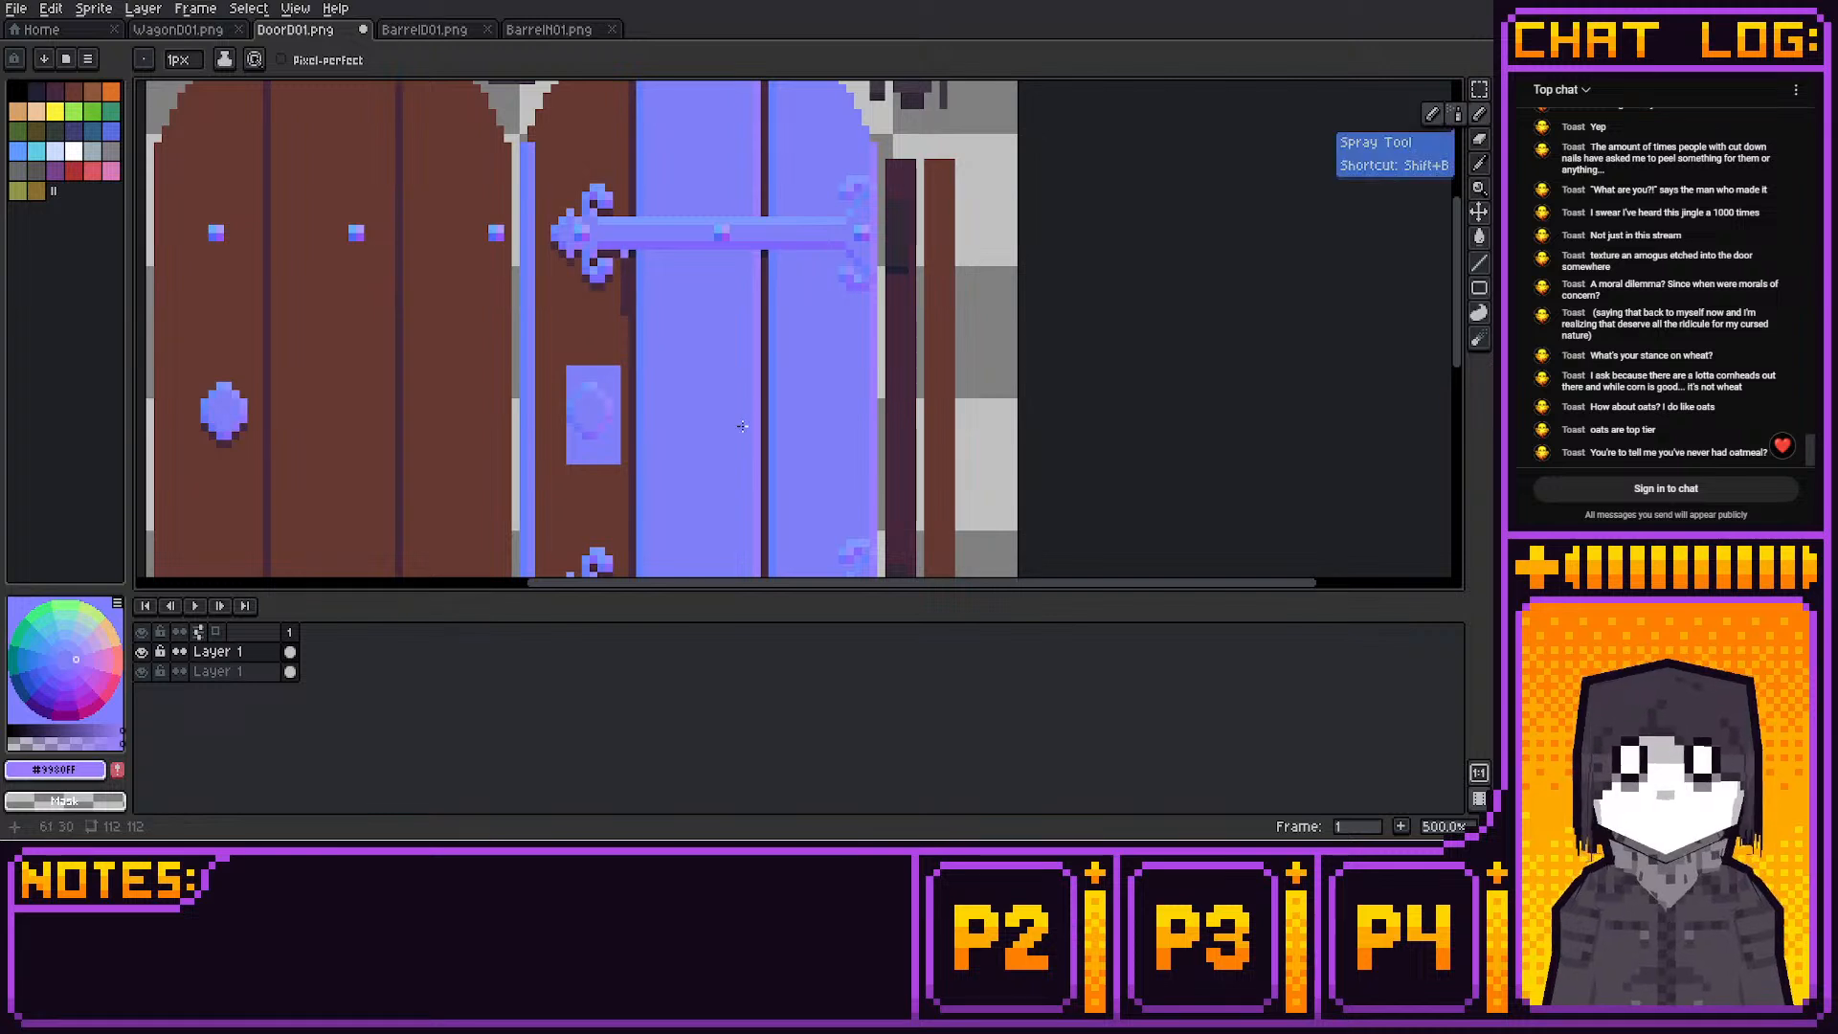
left_click_drag(624, 256, 624, 408)
middle_click_drag(625, 407, 636, 279)
left_click_drag(637, 287, 638, 454)
middle_click_drag(639, 291, 668, 109)
left_click_drag(666, 322, 657, 436)
middle_click_drag(711, 195, 709, 214)
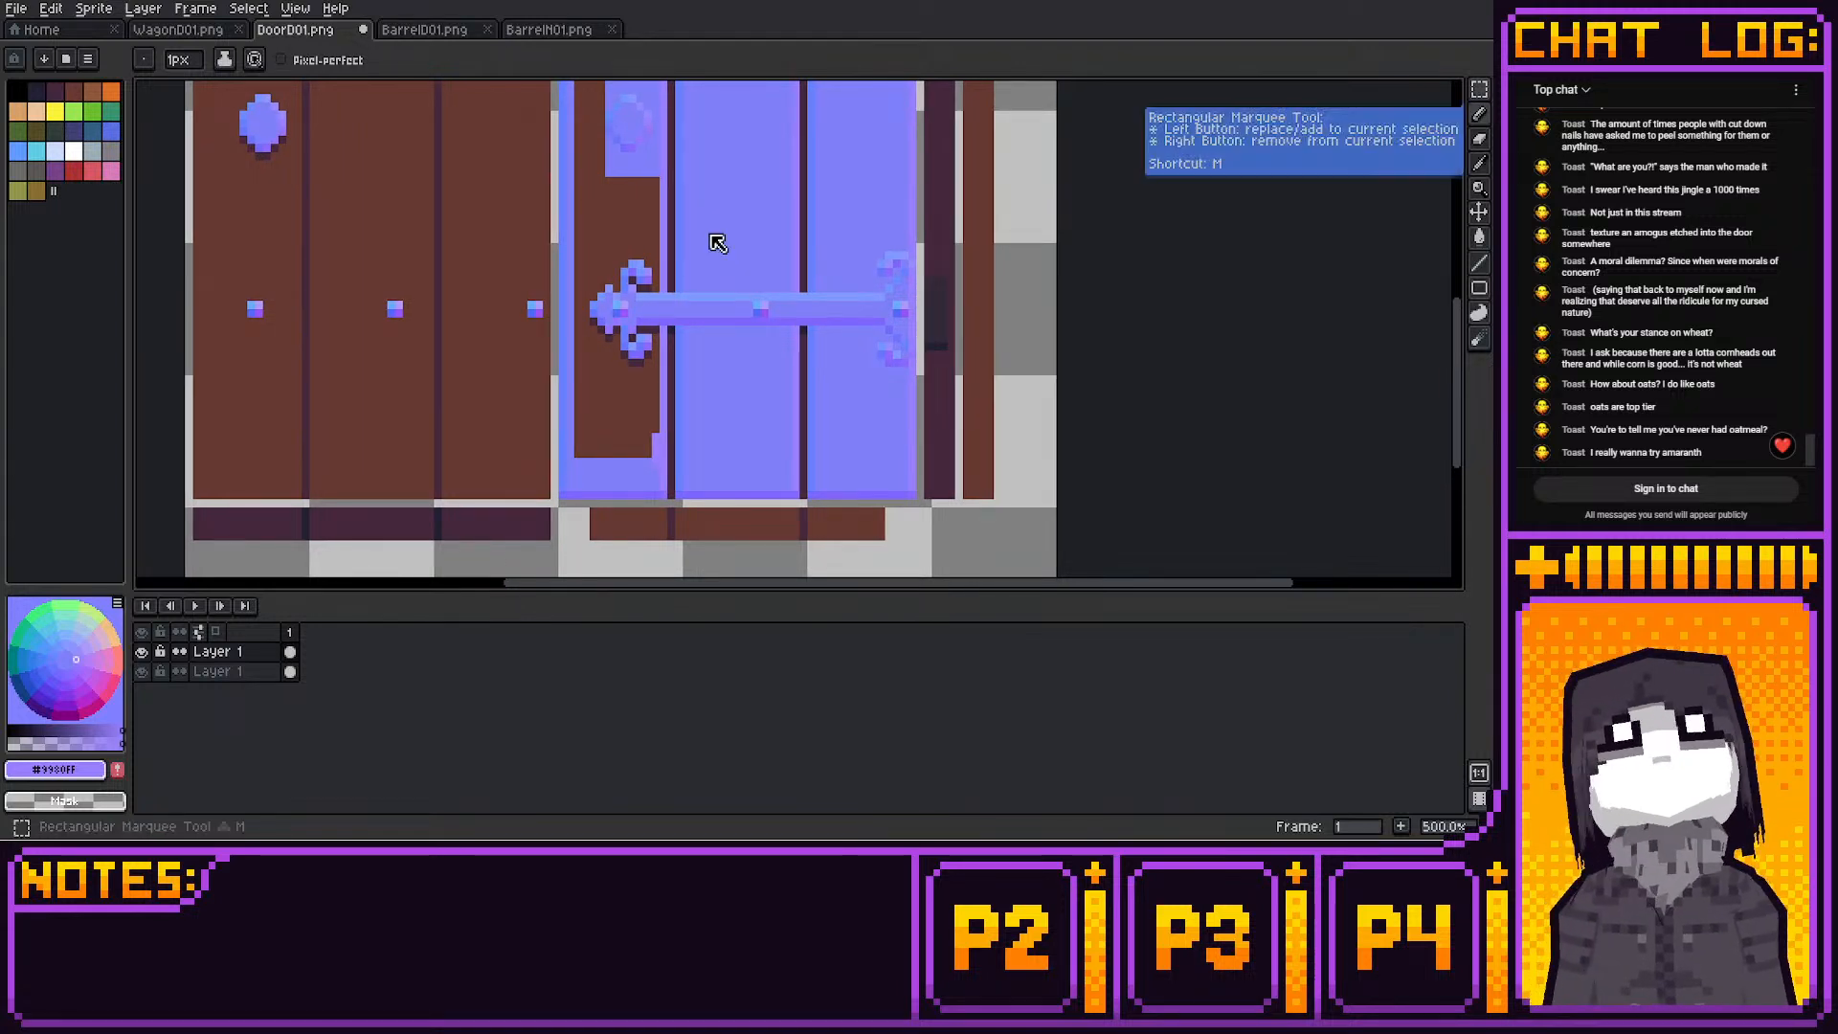
Stretch a 3 px wide piece of the left plank's lower right corner to 3 × 12 px at position 58, 82 and deselect it
left_click(1479, 89)
mouse_move(640, 470)
left_mouse_down()
mouse_move(656, 488)
mouse_move(648, 388)
left_mouse_up()
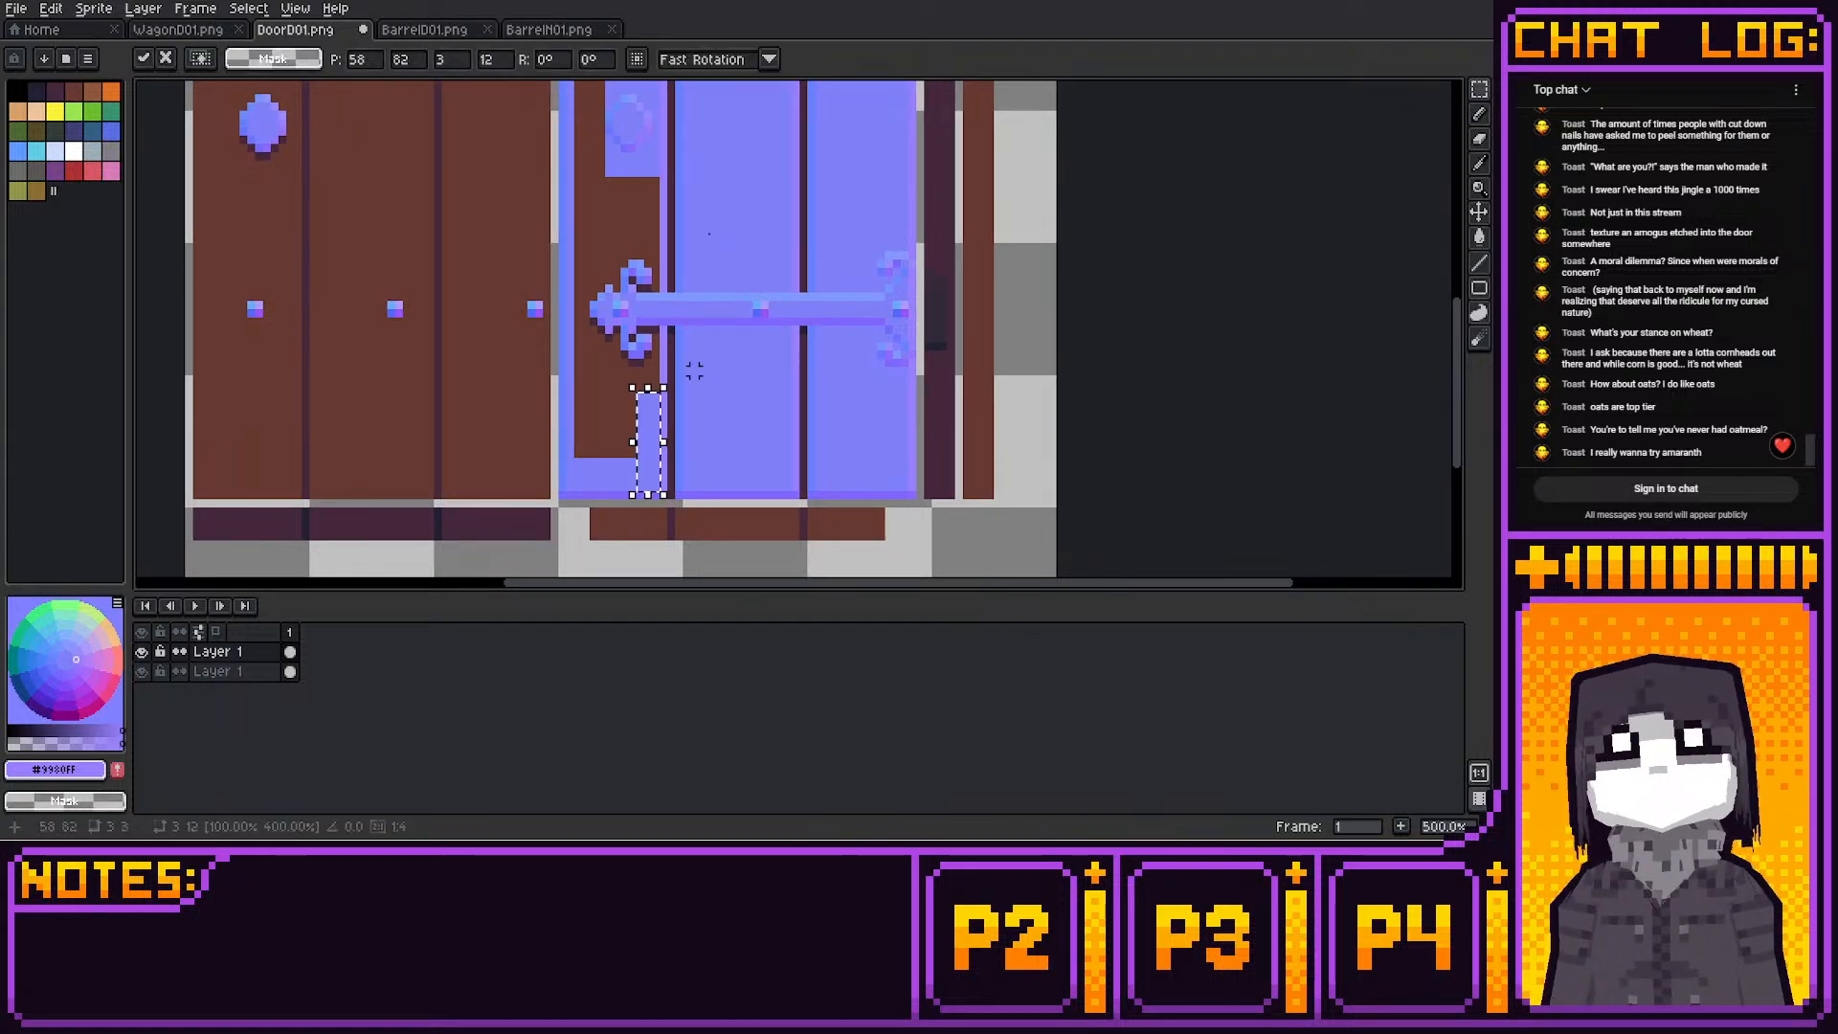
left_click(694, 369)
middle_click_drag(700, 358, 698, 383)
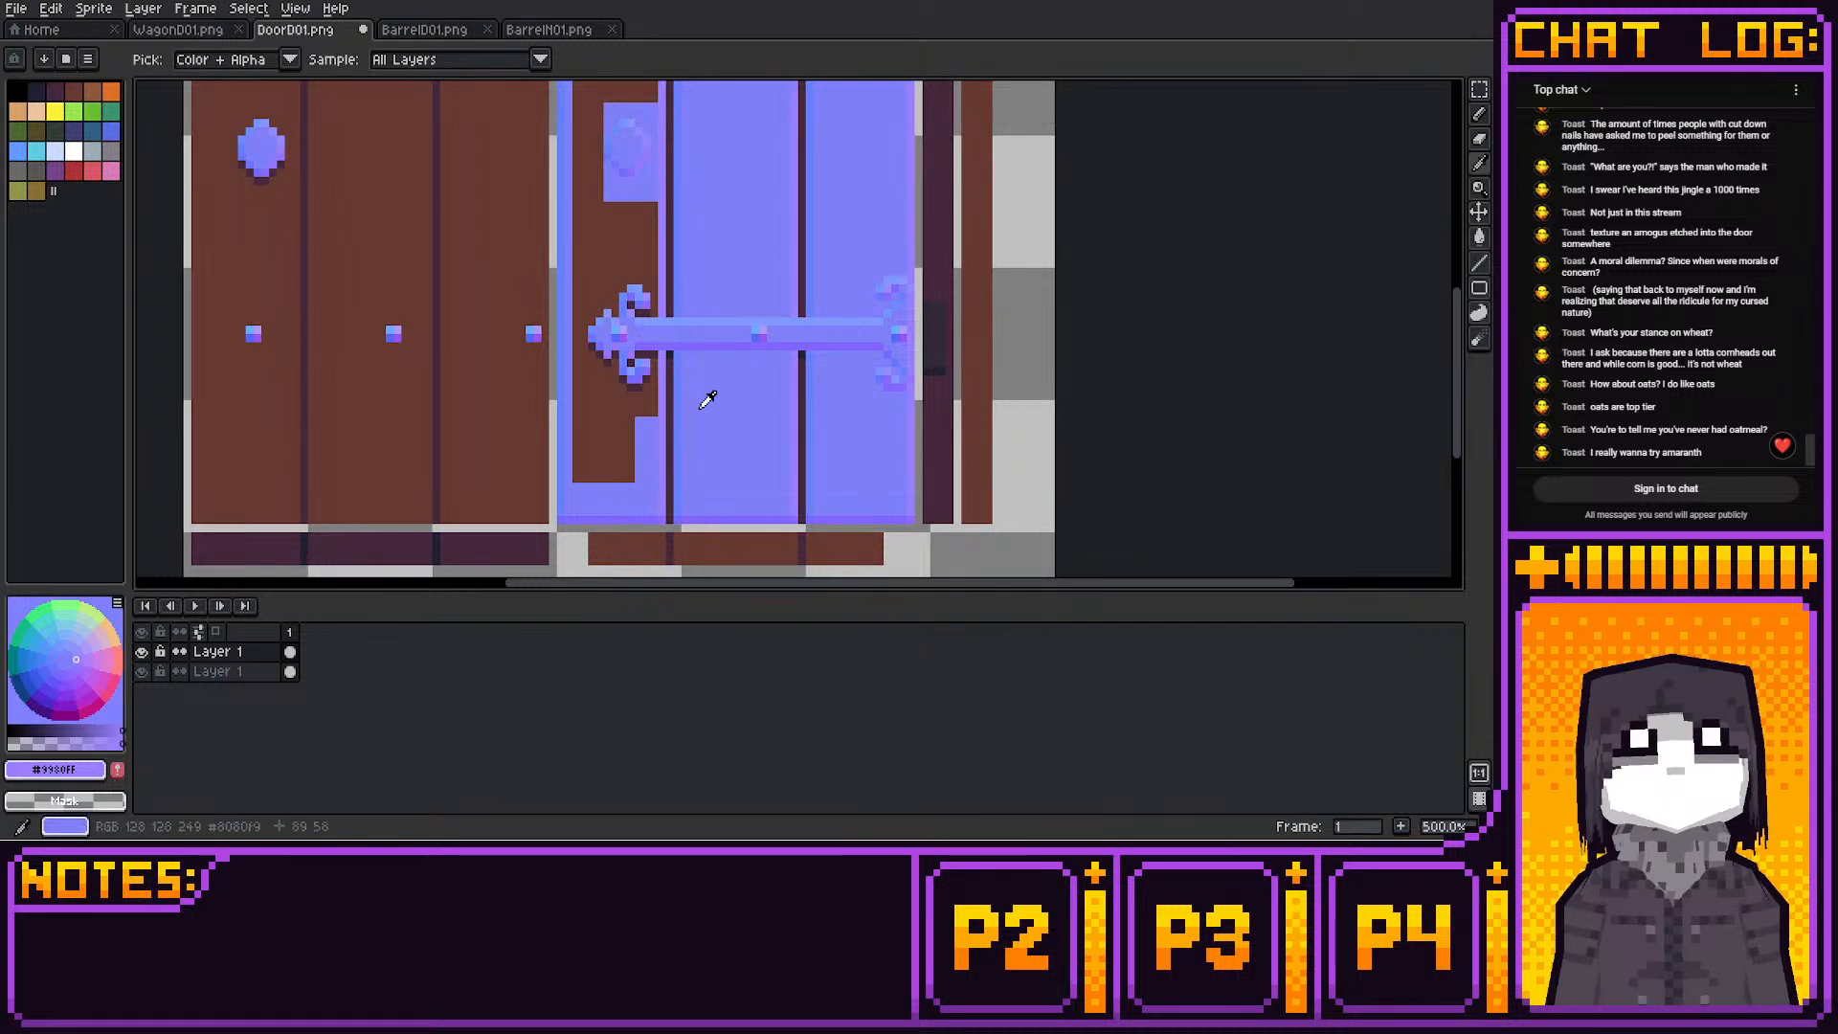
Fill the dark gaps between the right door's planks with flat #8080f9, except the left gap above the upper hinge
left_click(705, 400)
key("g")
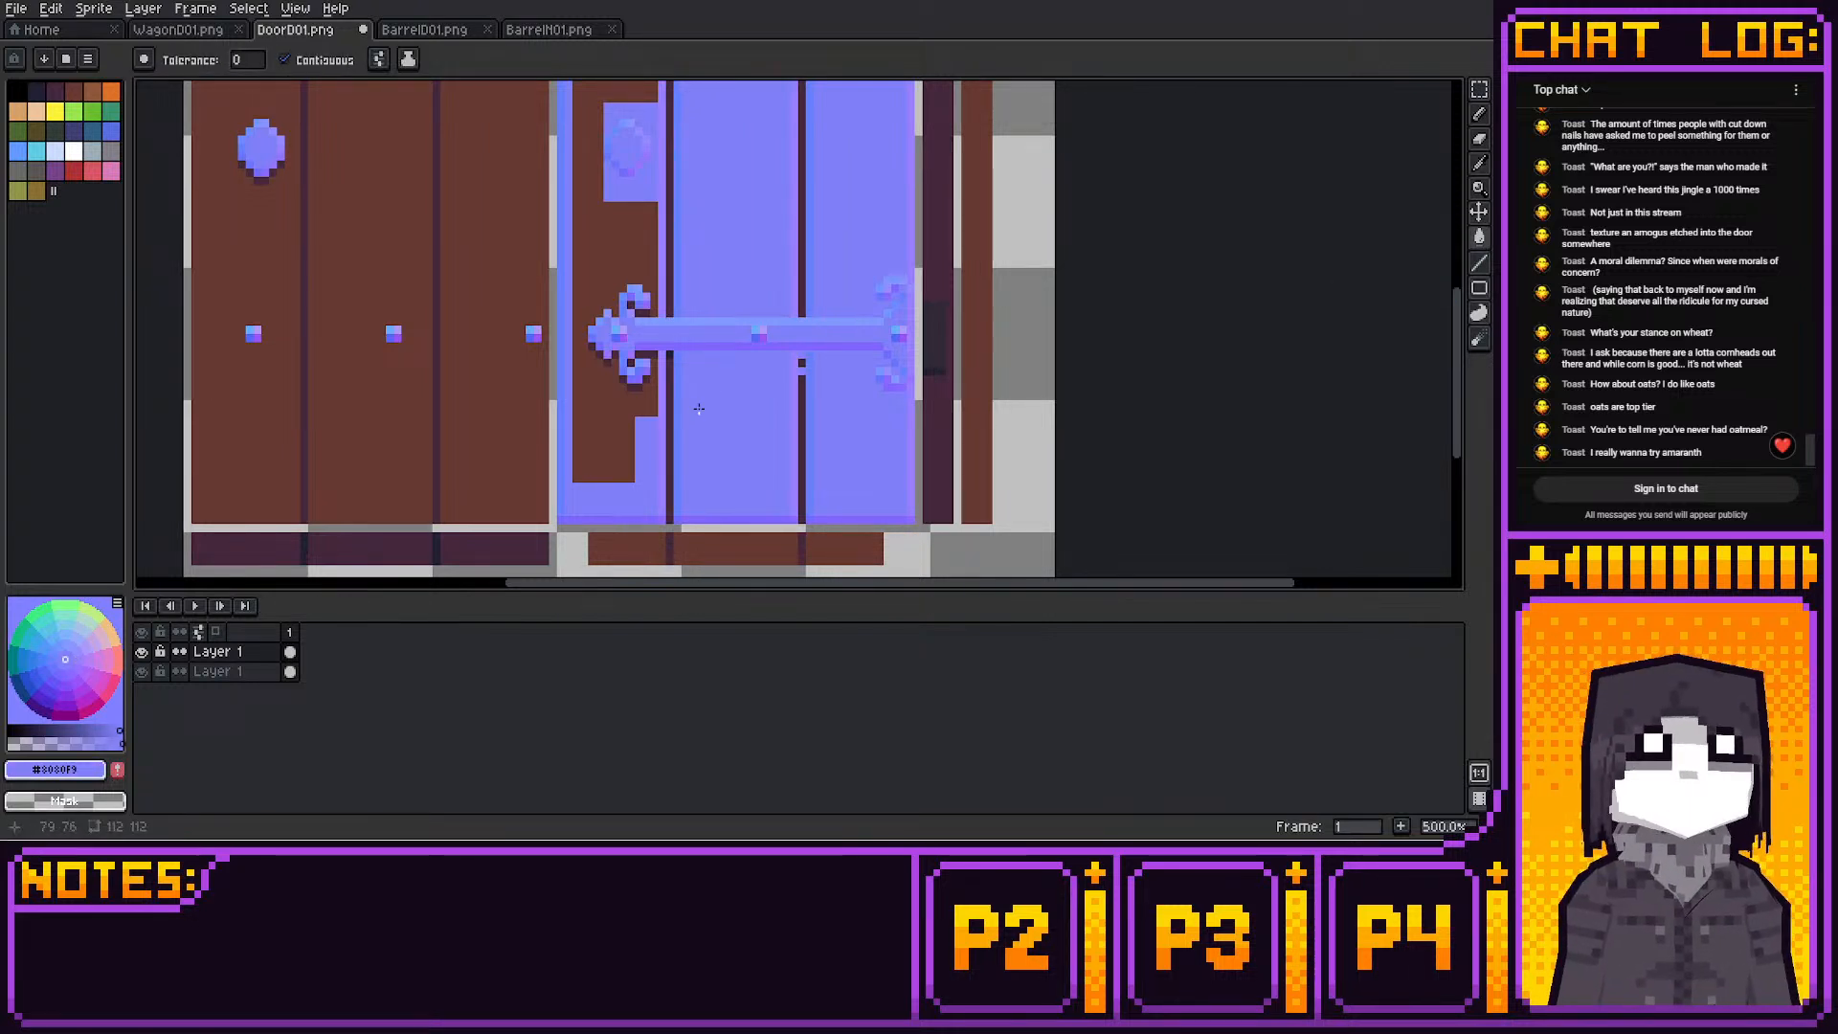
left_click(802, 369)
middle_click_drag(811, 373, 813, 298)
left_click(671, 362)
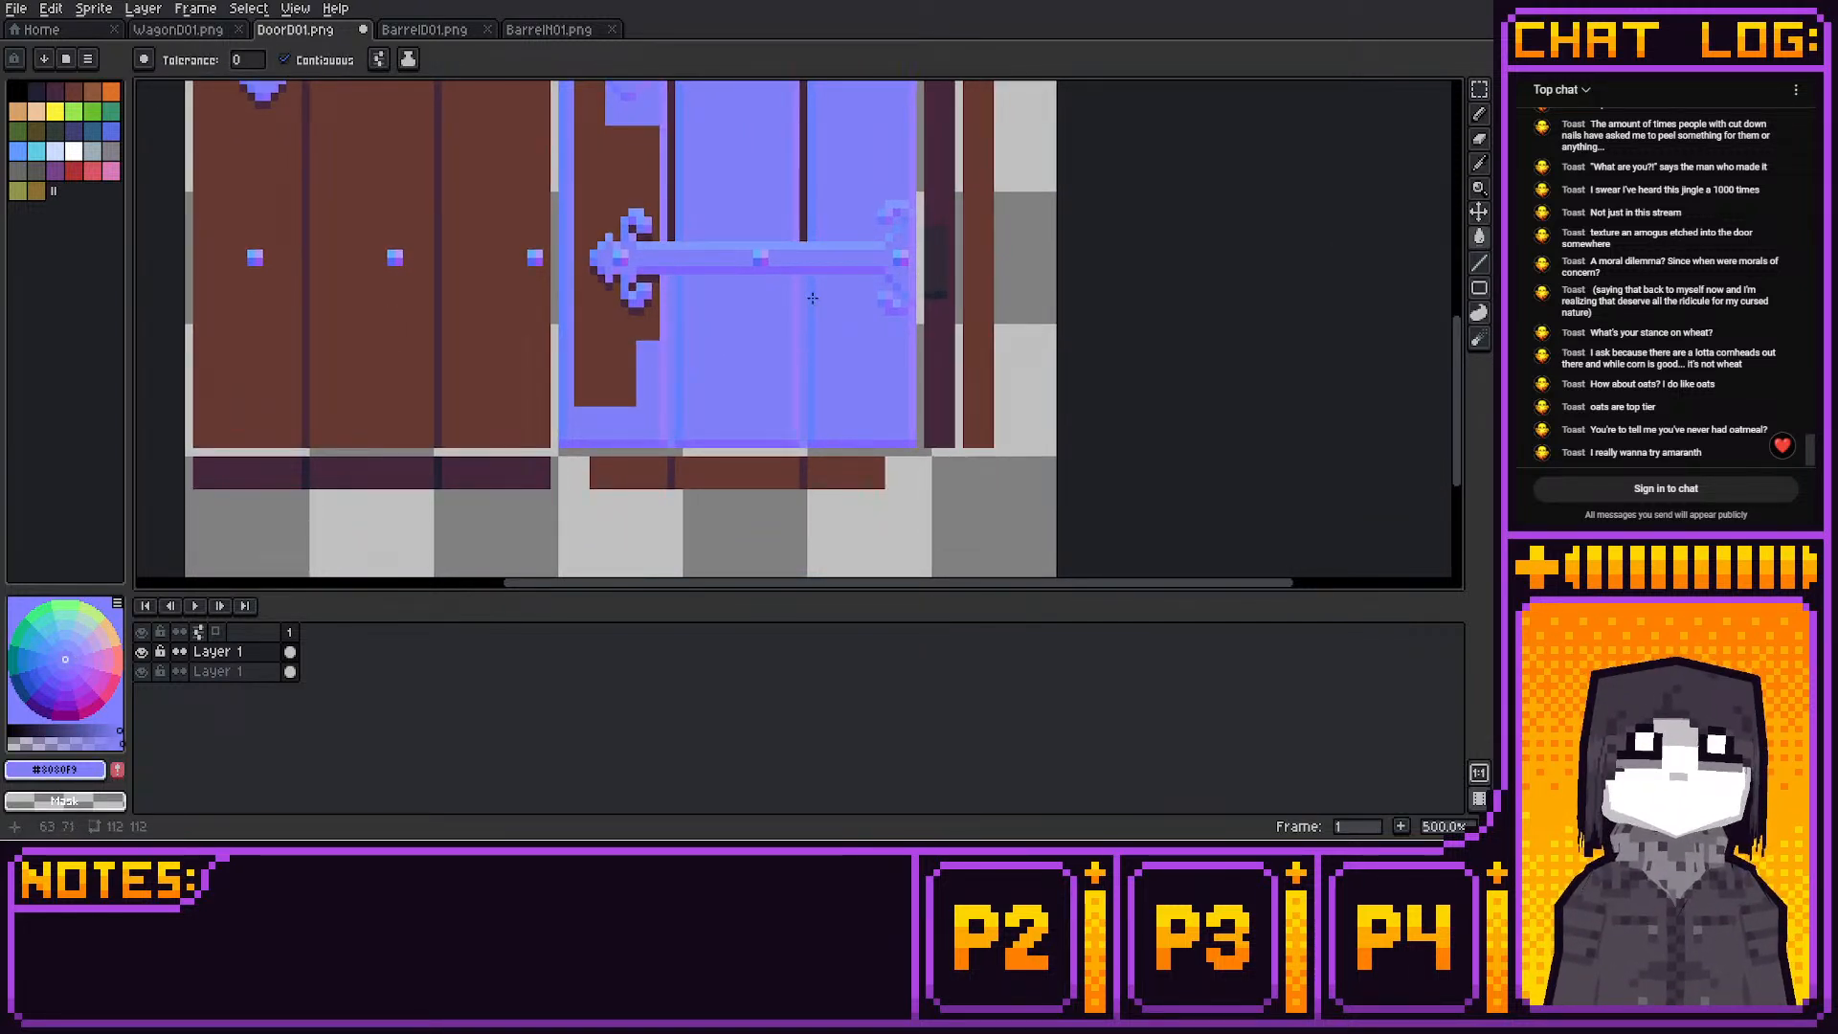
left_click(672, 220)
left_click(804, 218)
middle_click_drag(804, 210, 798, 416)
middle_click_drag(794, 112, 780, 394)
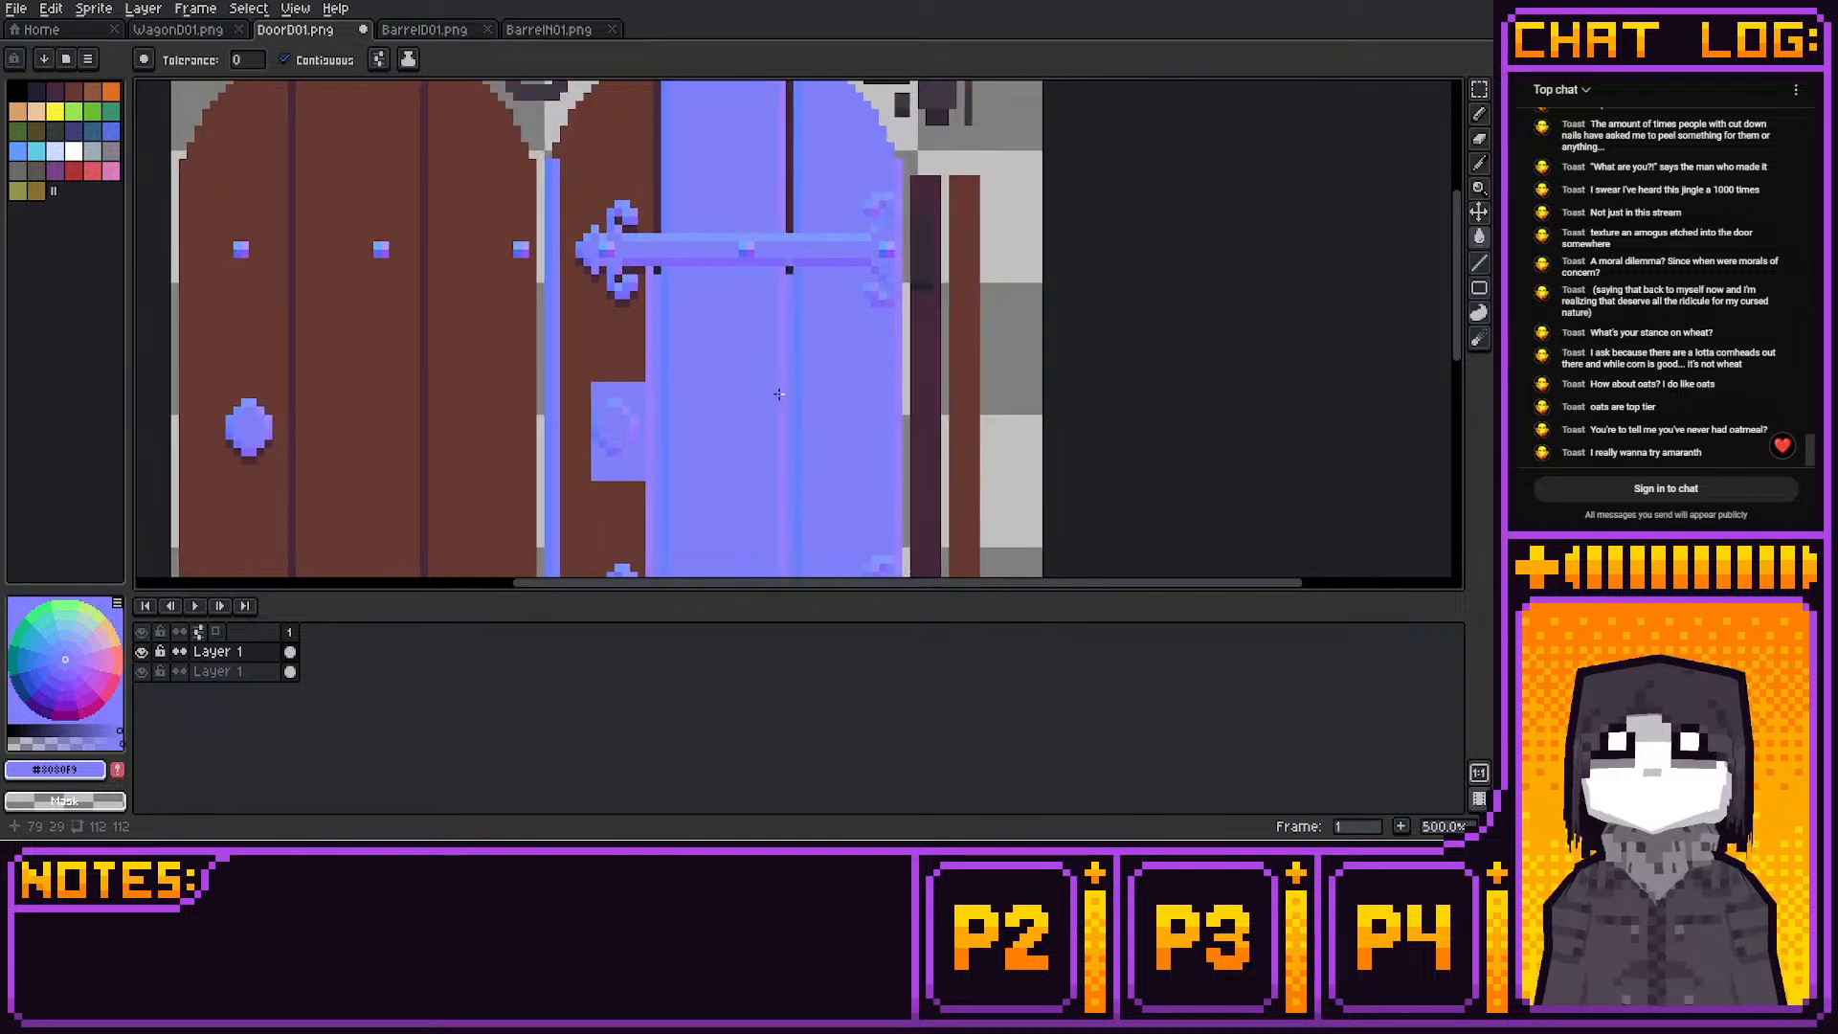
left_click(788, 226)
middle_click_drag(789, 226, 696, 282)
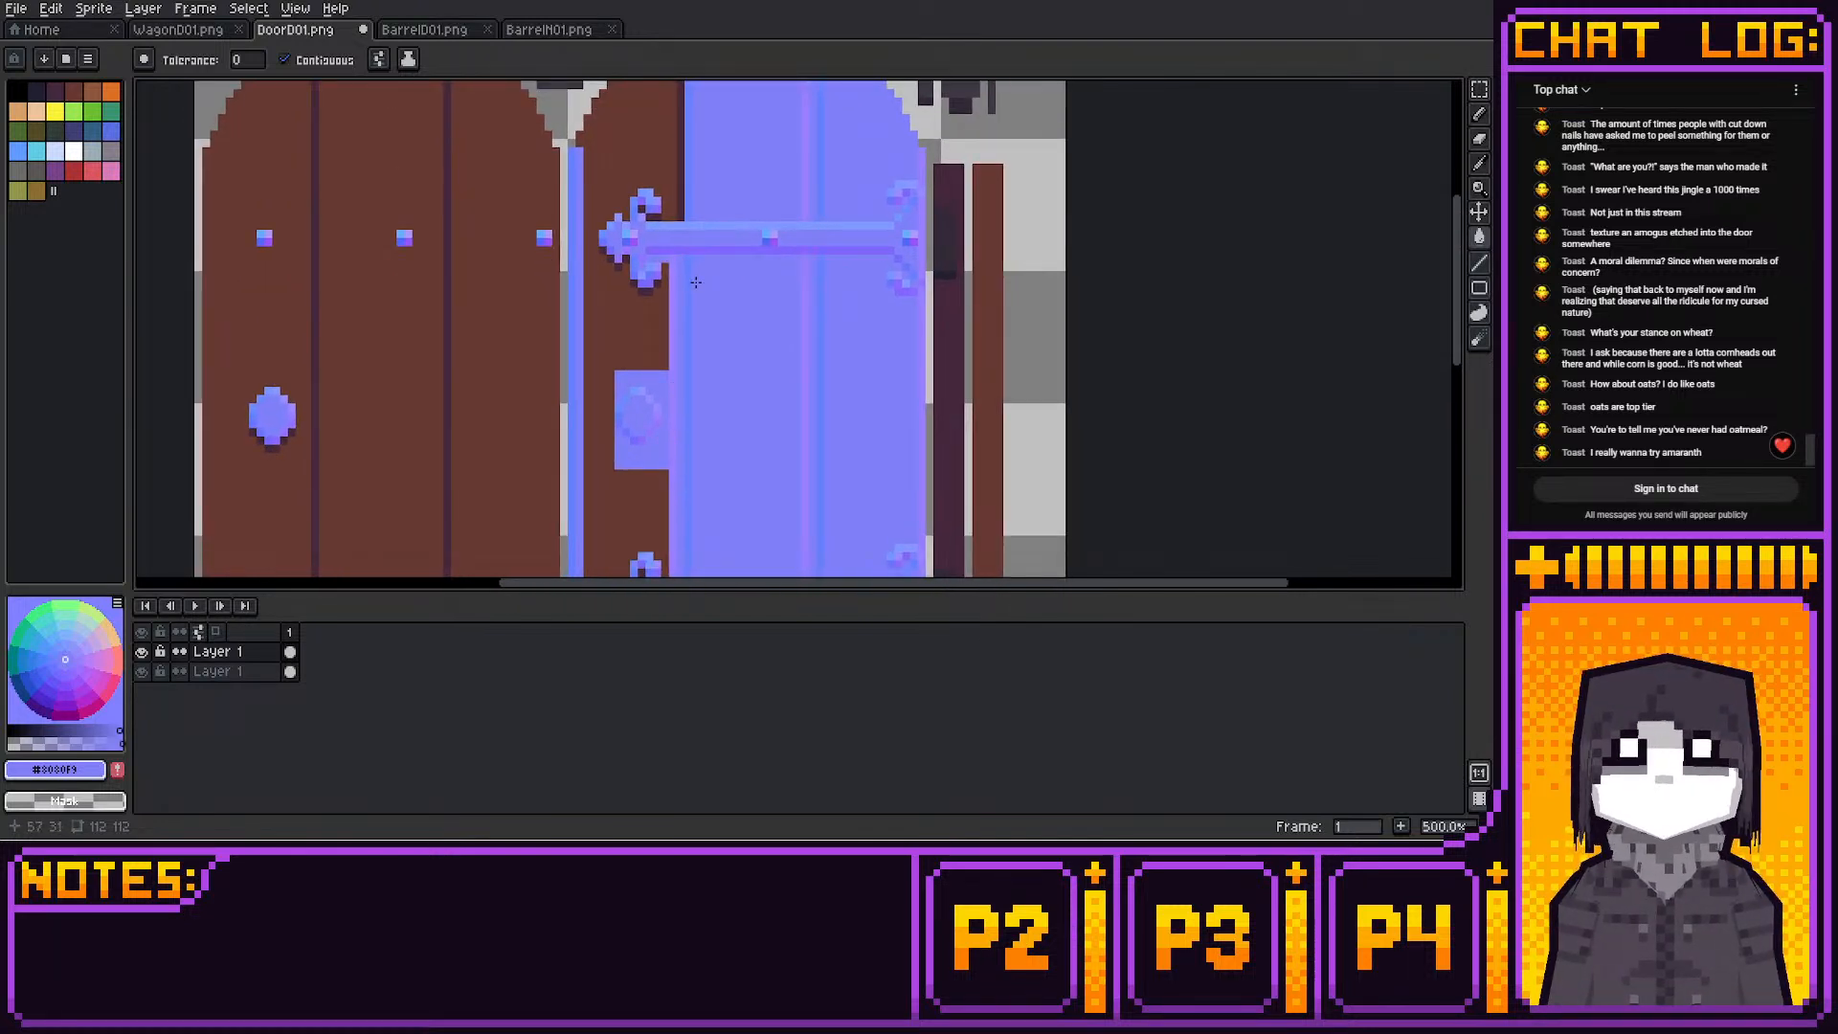
Fill the left plank's remaining brown area and the leftover brown pixels around its hinge ends with flat #8080f9
left_click(658, 342)
middle_click_drag(686, 365, 700, 122)
middle_click_drag(718, 305, 718, 248)
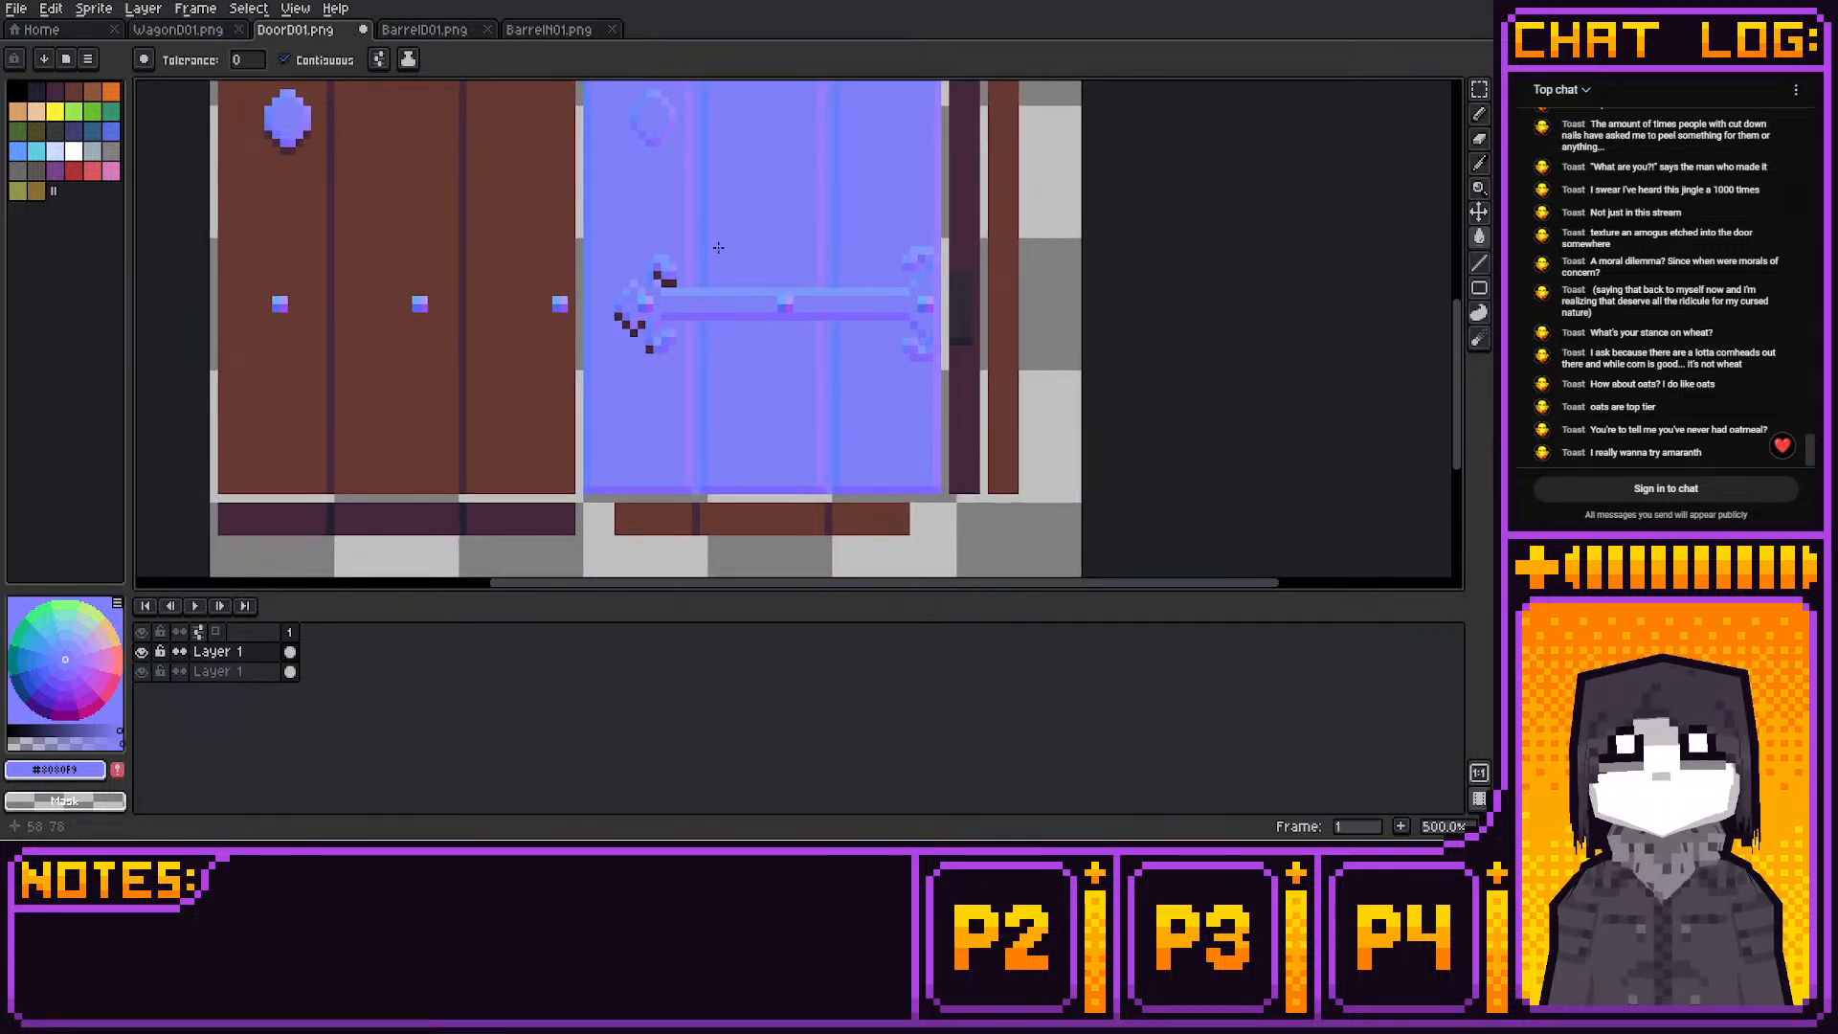
middle_click_drag(721, 197, 718, 219)
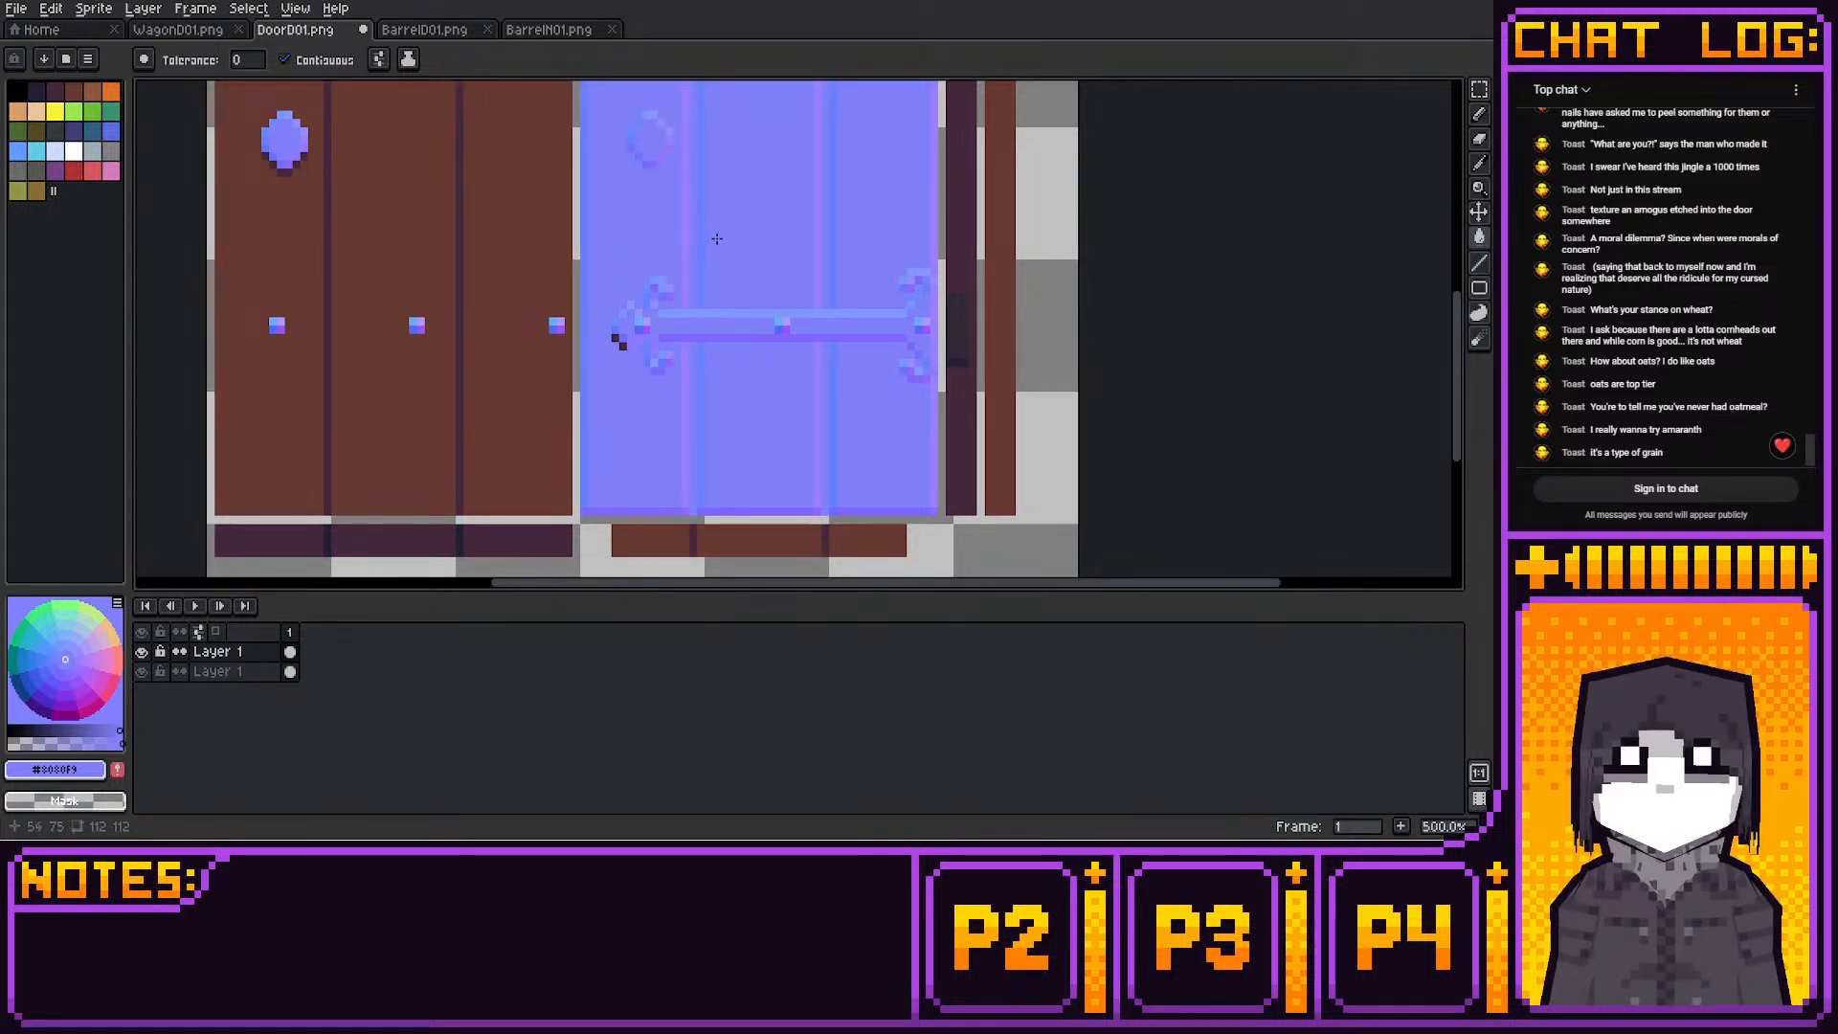
middle_click_drag(707, 199, 677, 499)
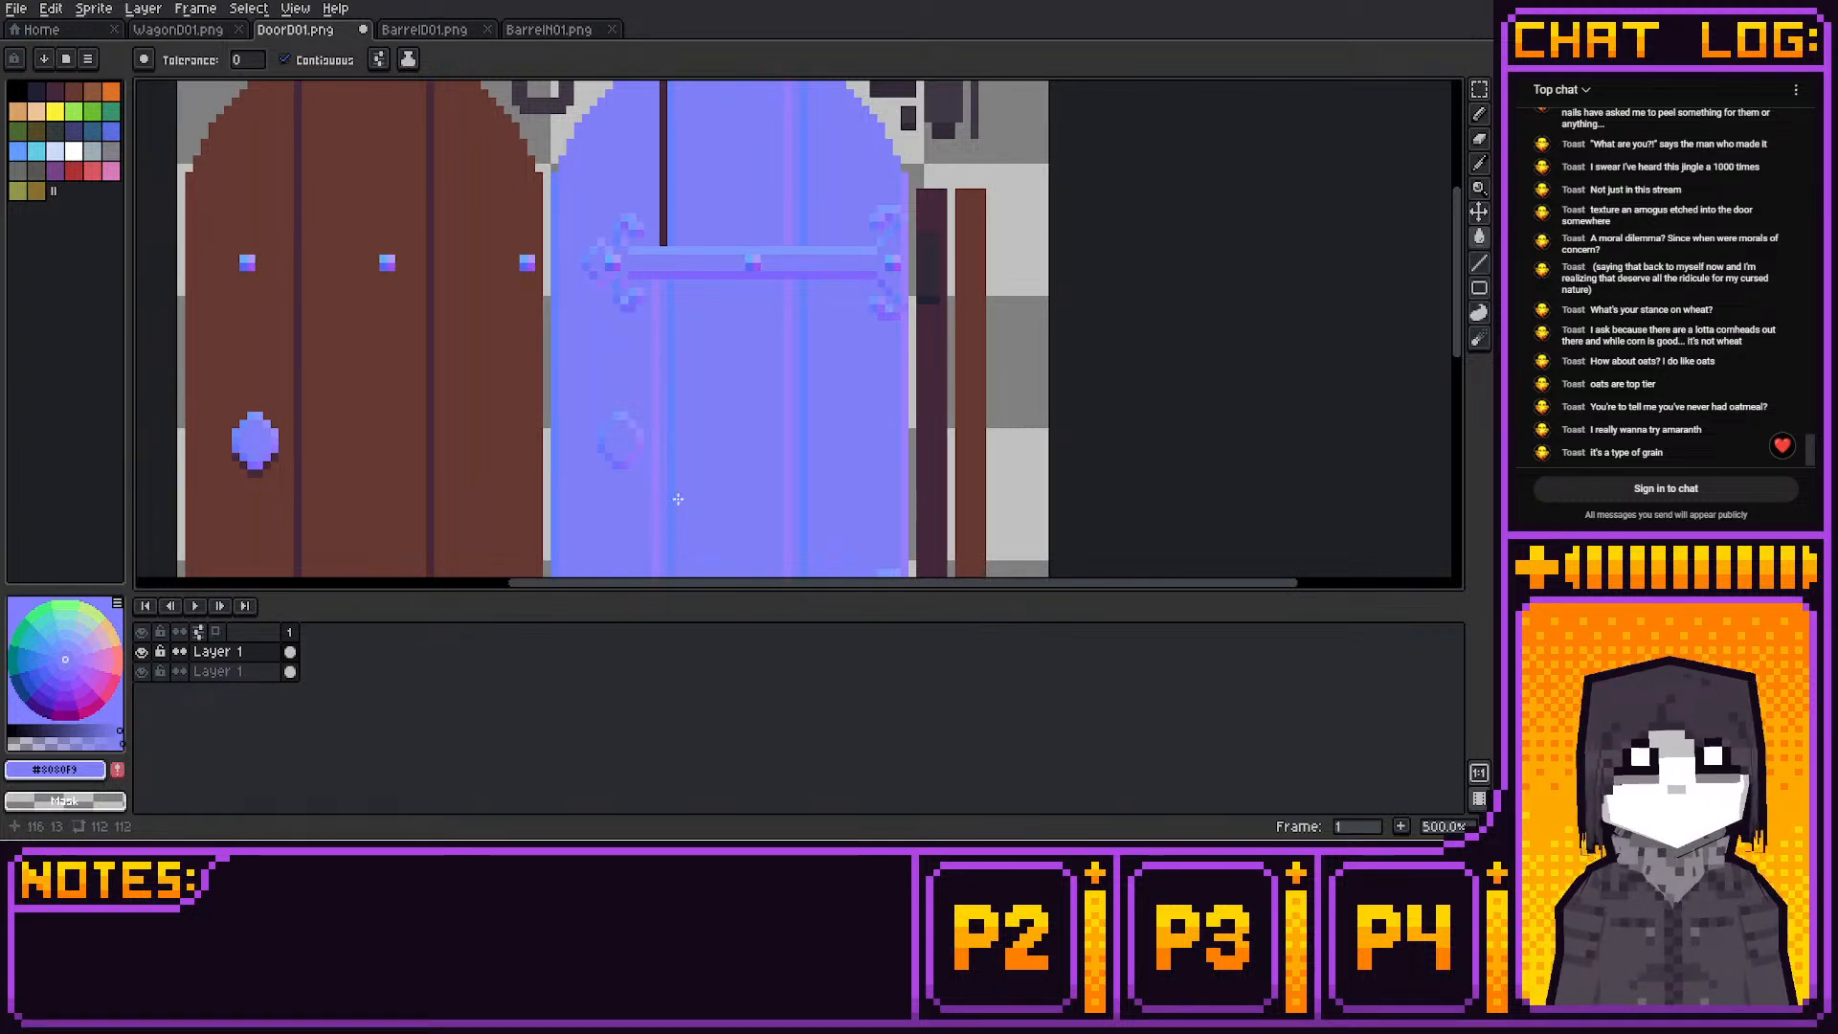
Shade the left plank's right edge above the upper hinge with the violet #9980ff
key("i")
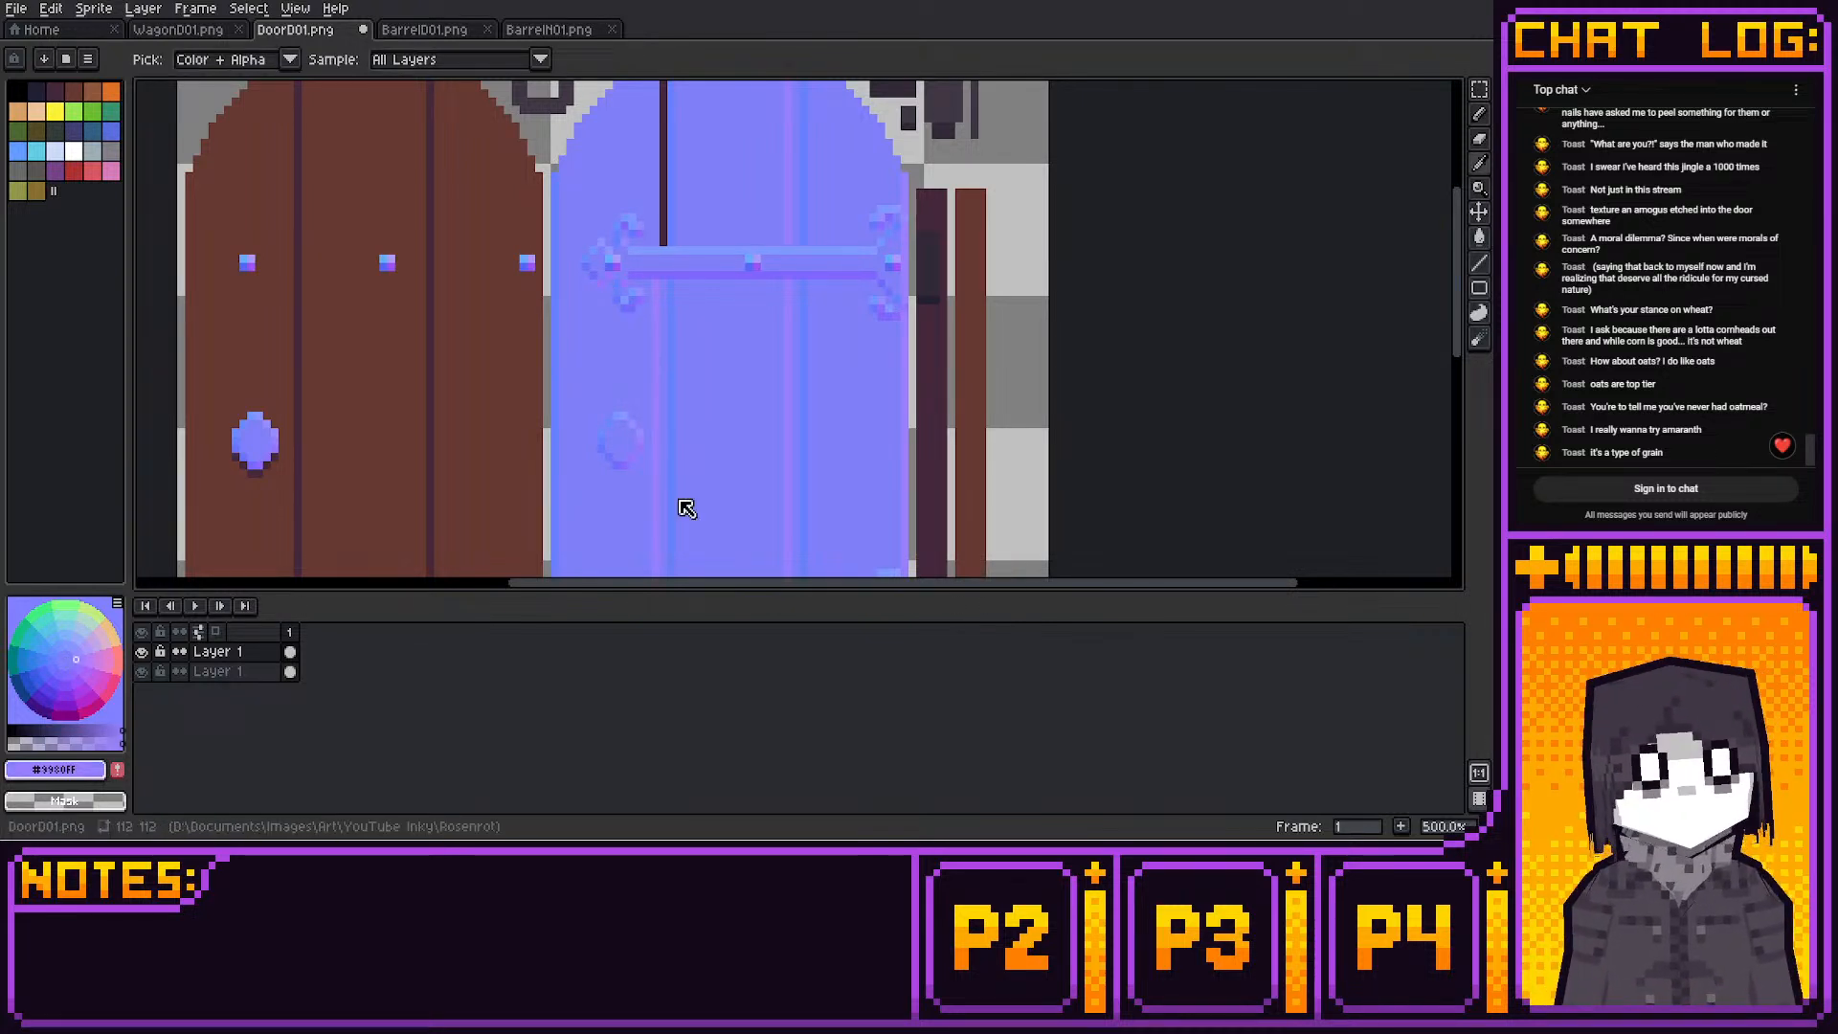
key("b")
middle_click_drag(704, 314, 728, 428)
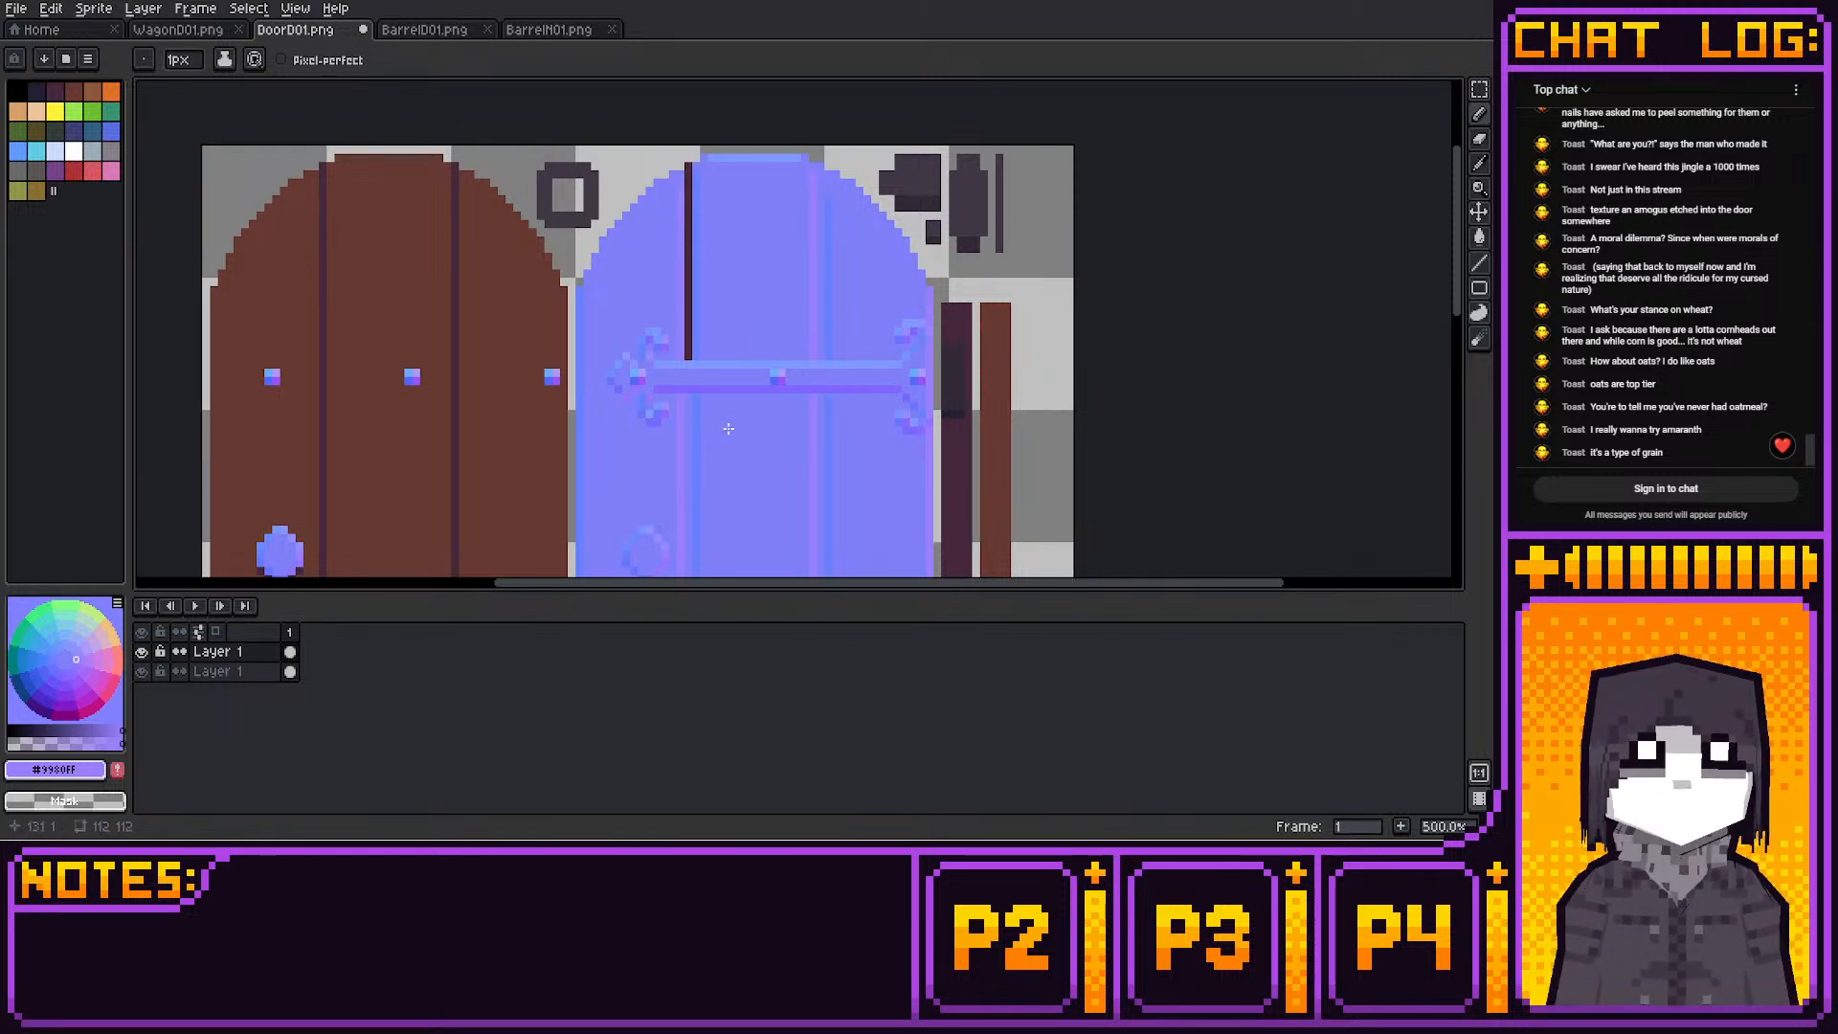
middle_click_drag(1152, 183, 1157, 122)
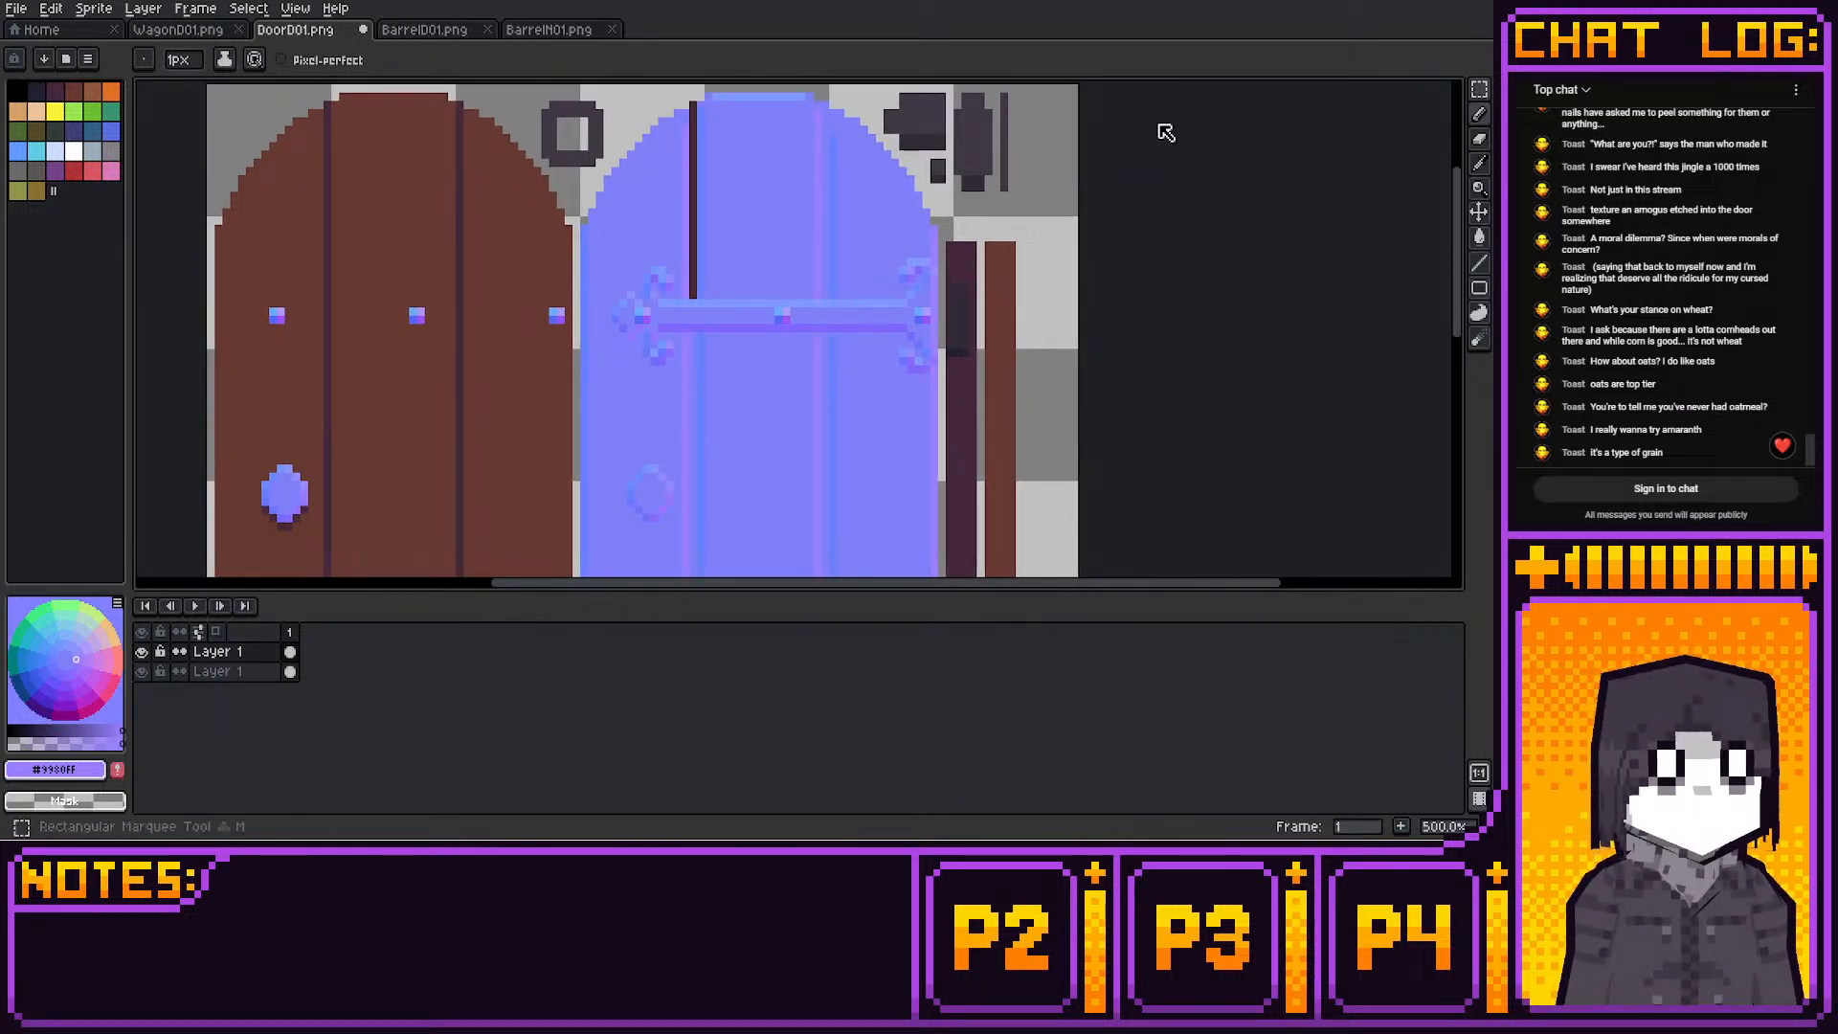
Shade the left curve of the right door's arch with sampled edge tones including #8099ff, #968cff and #8c96ff
key("i")
mouse_move(1023, 80)
middle_mouse_down()
mouse_move(992, 140)
mouse_move(992, 218)
middle_mouse_up()
left_click(990, 216)
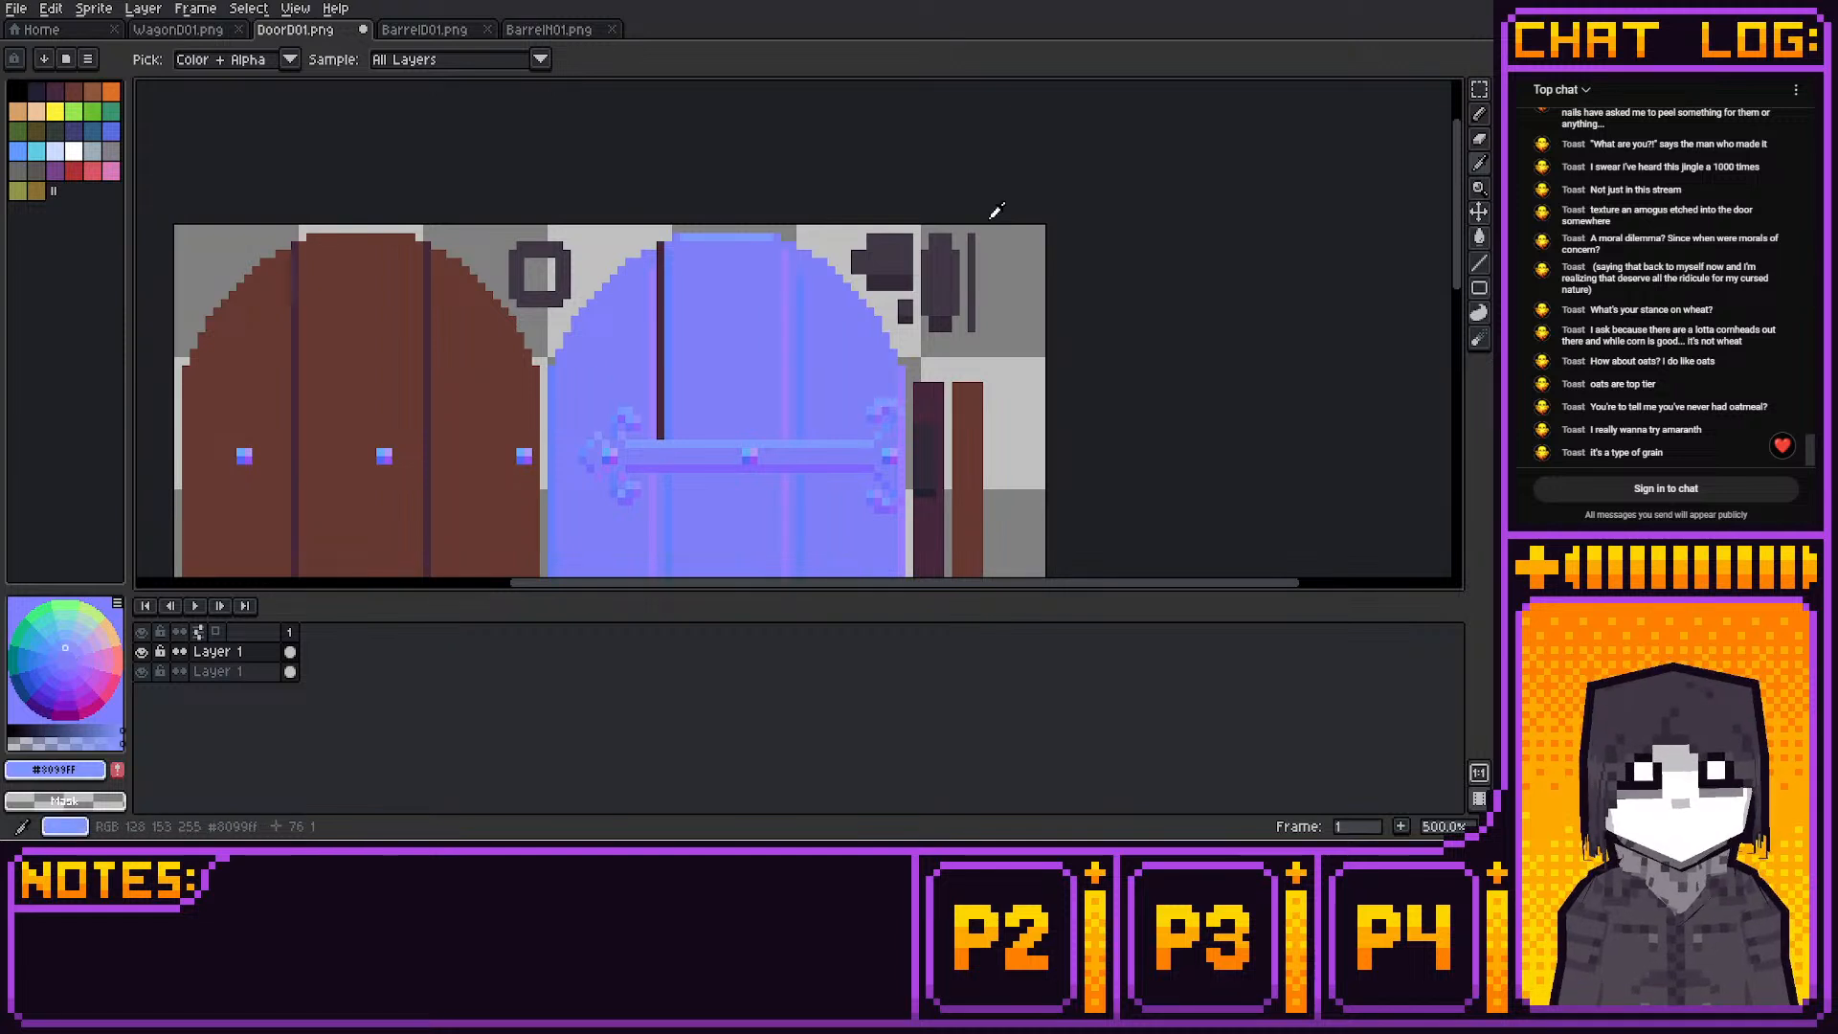
key("b")
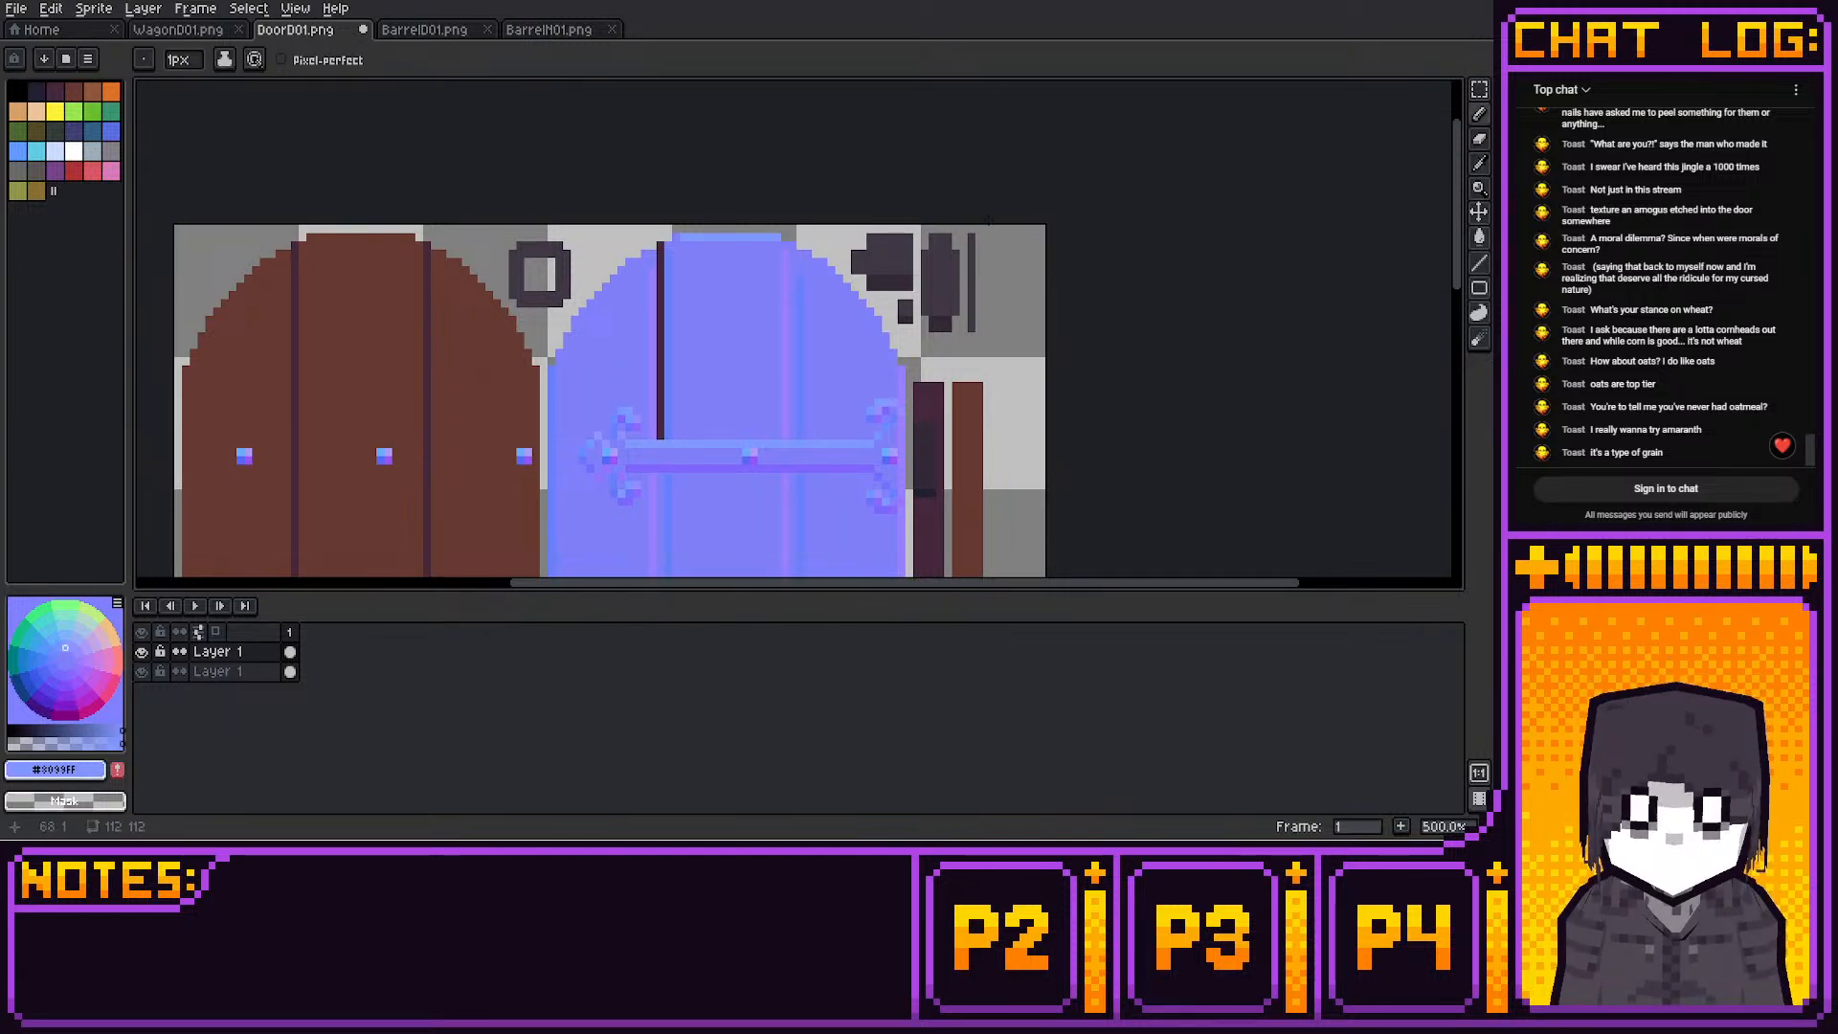
key("i")
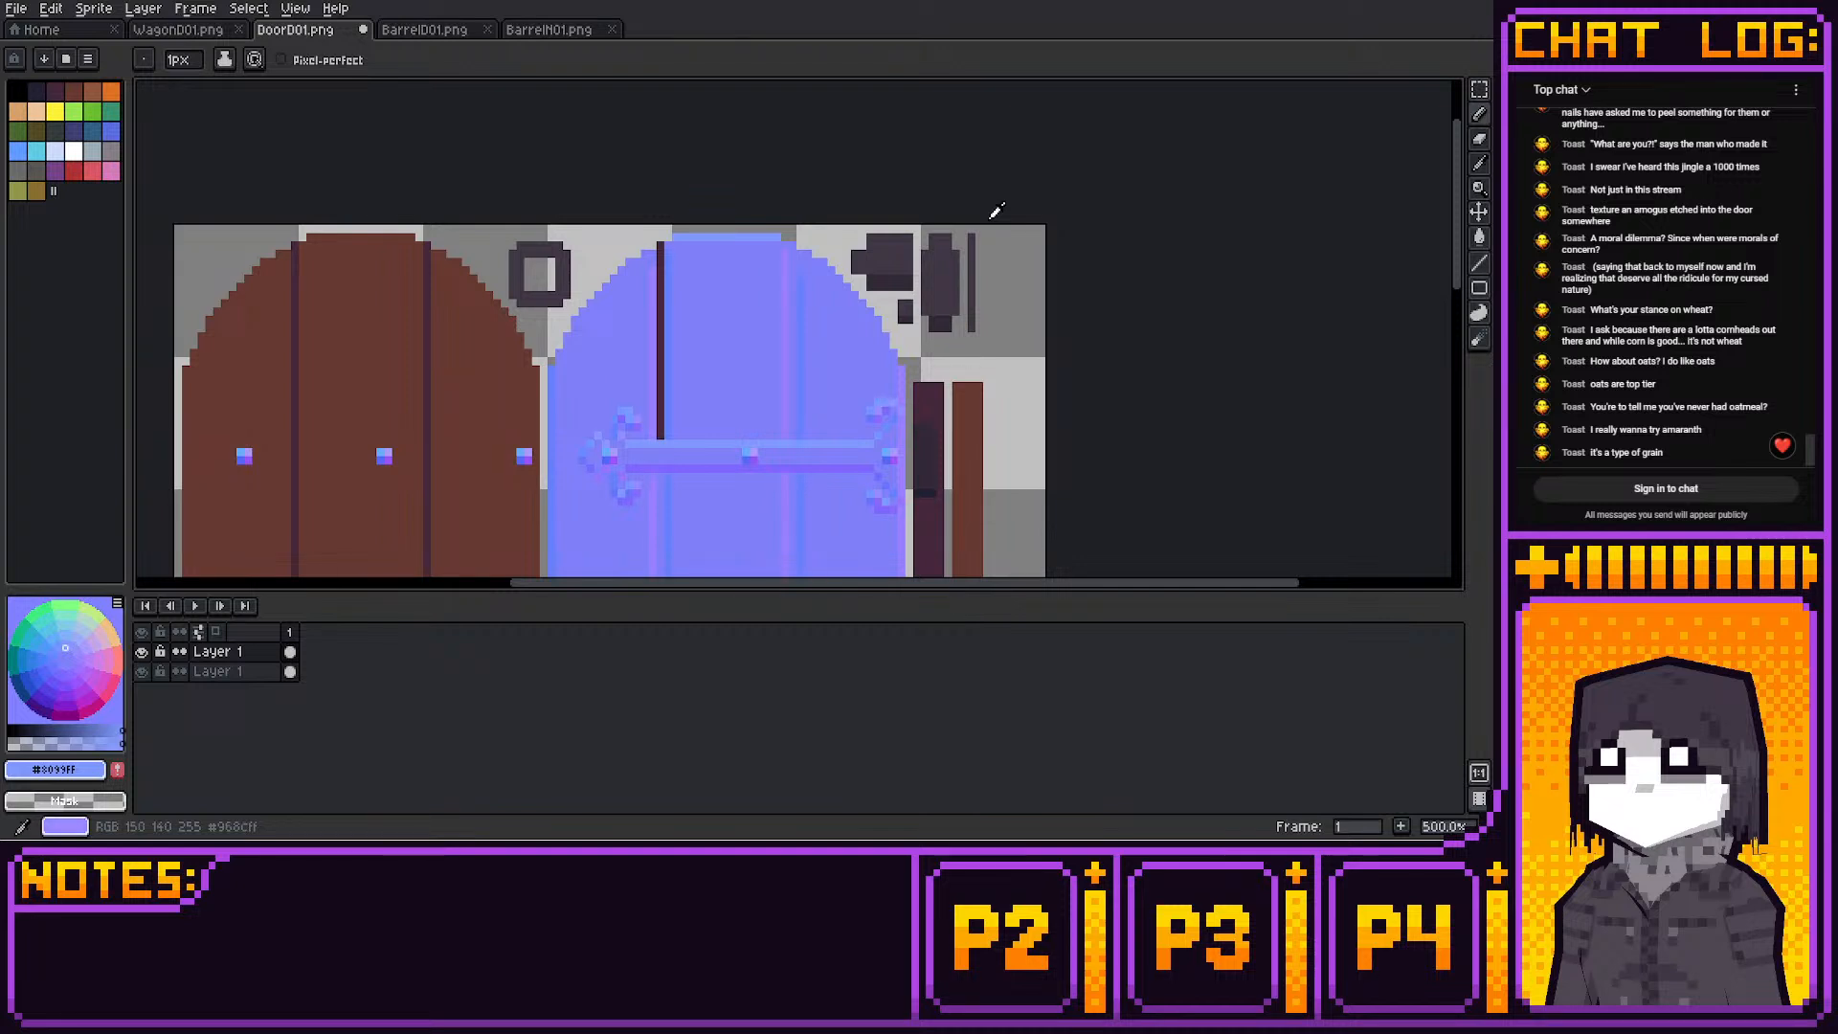
left_click(992, 216)
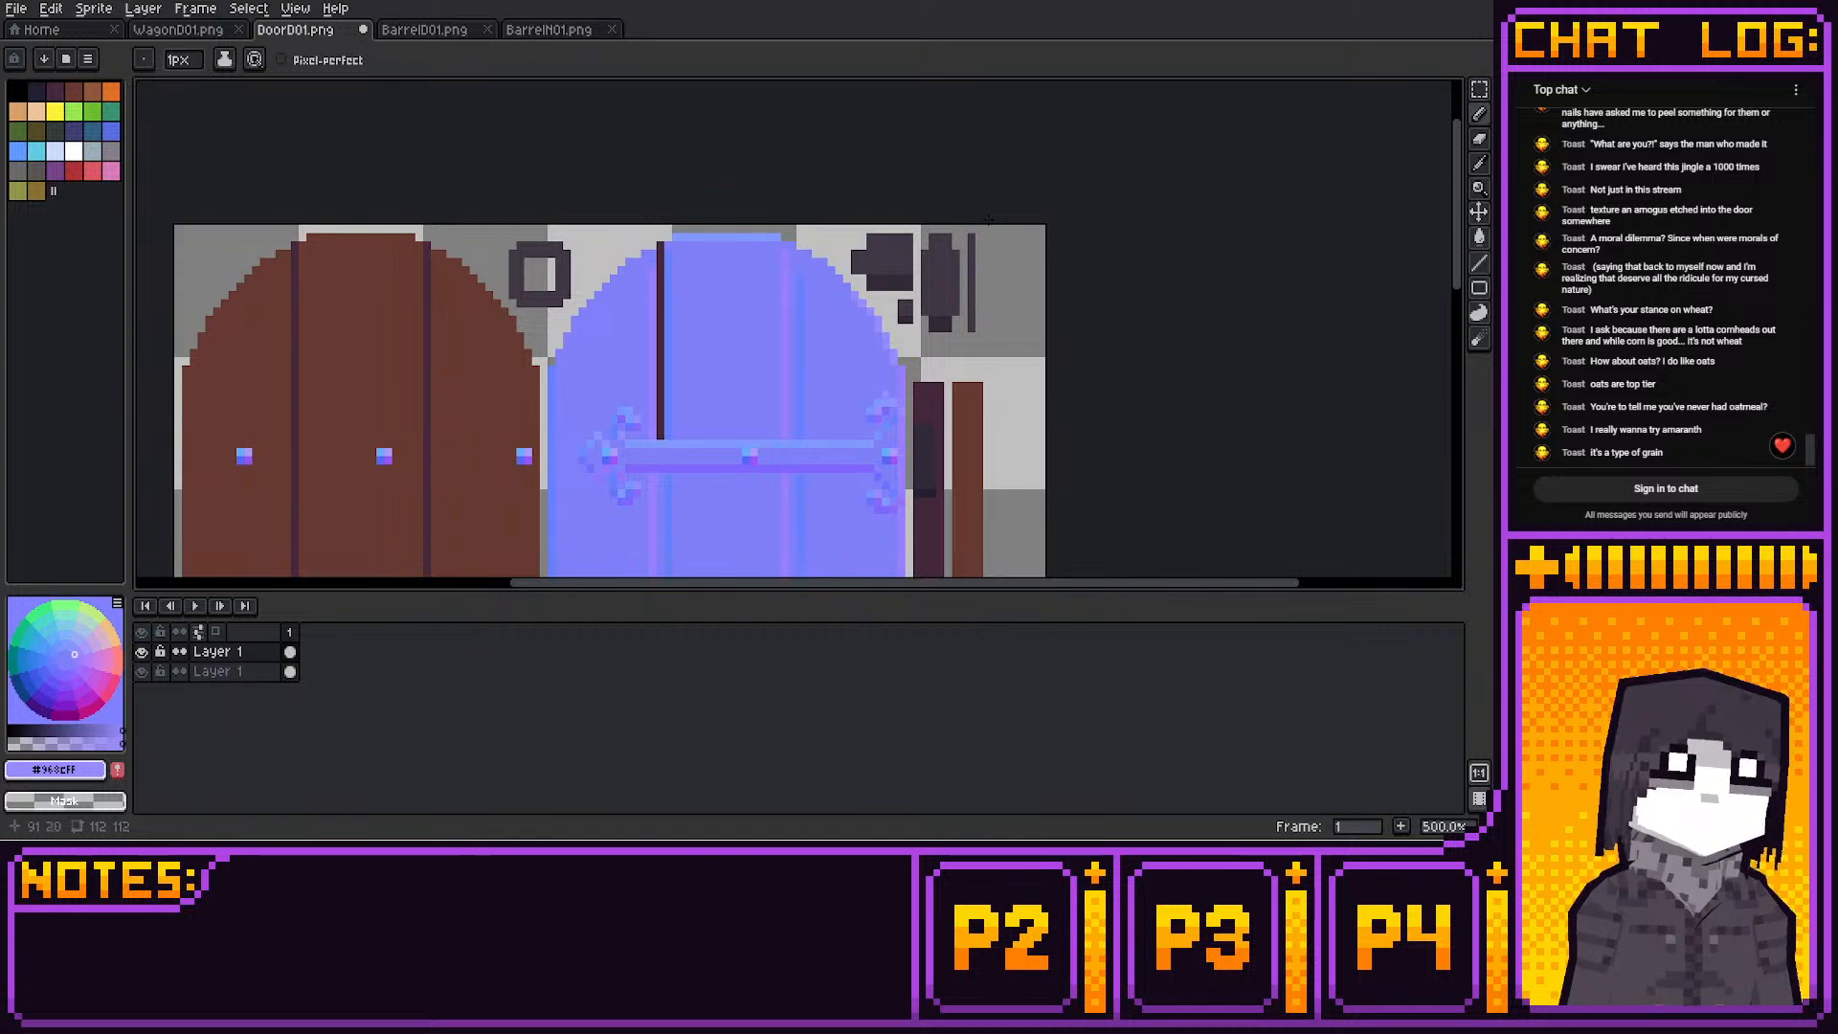
left_click(792, 245, "alt")
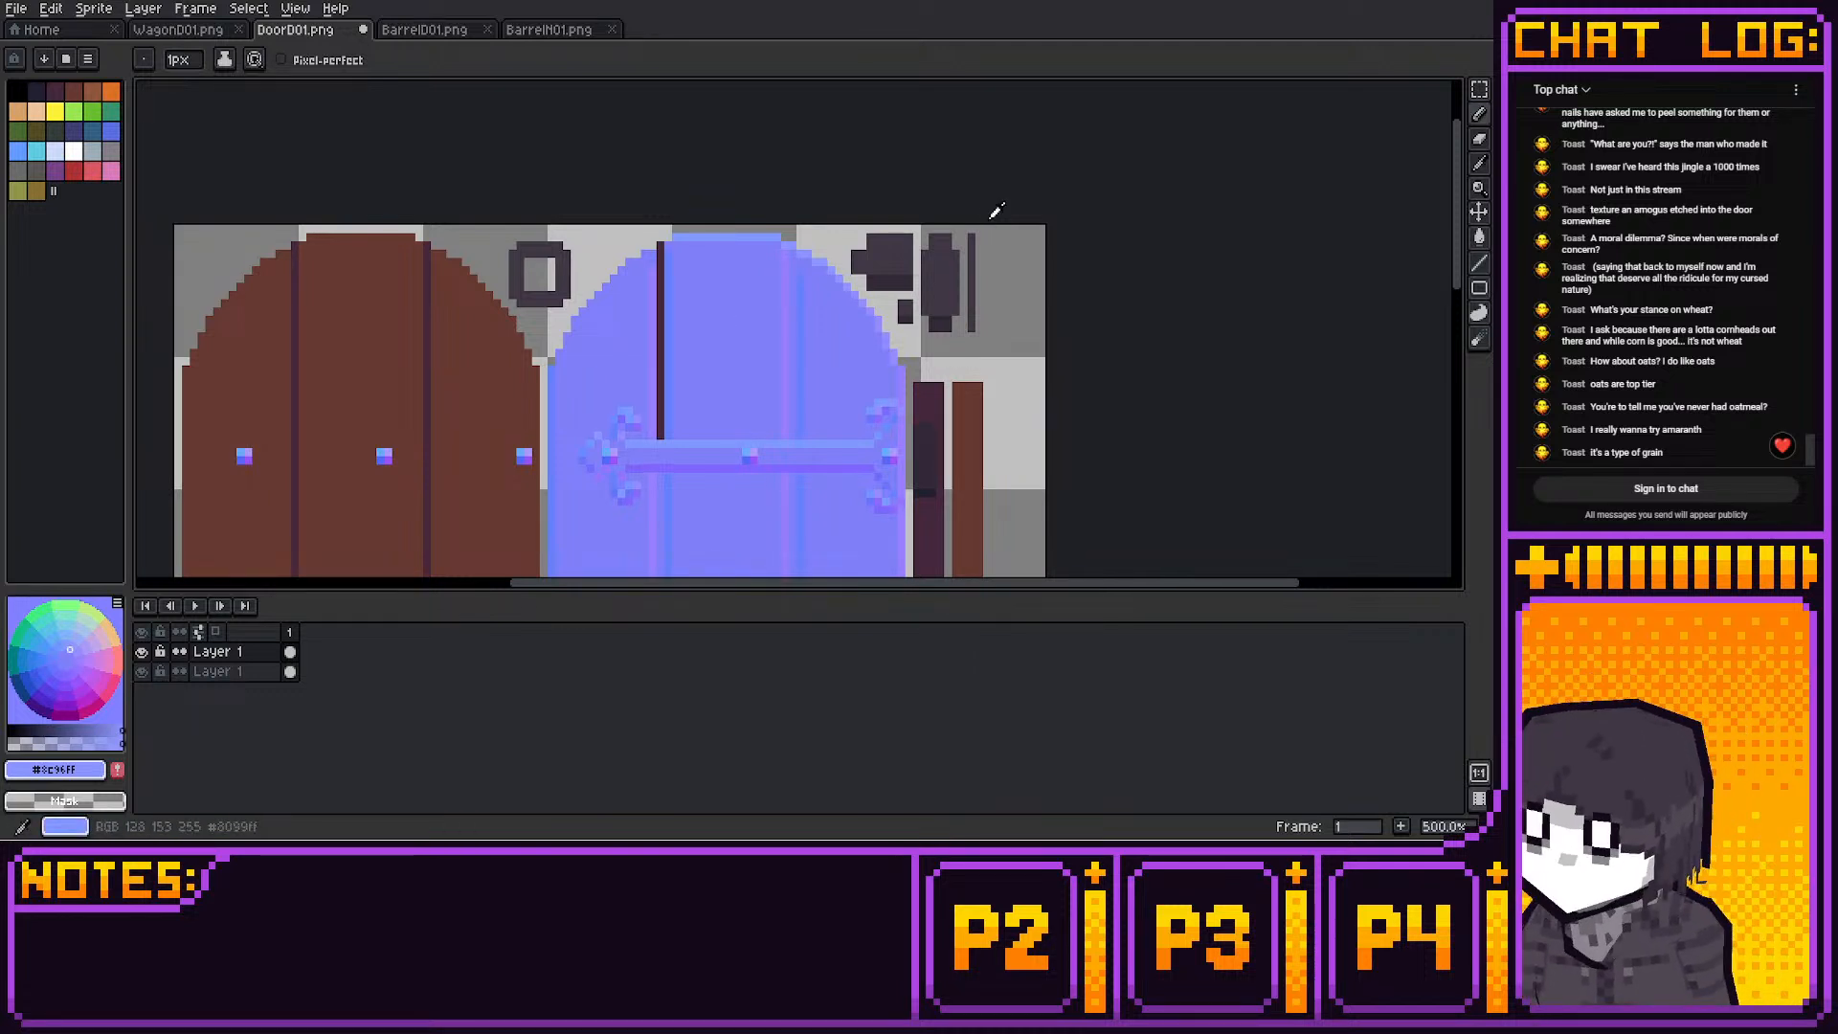
left_click(668, 302, "alt")
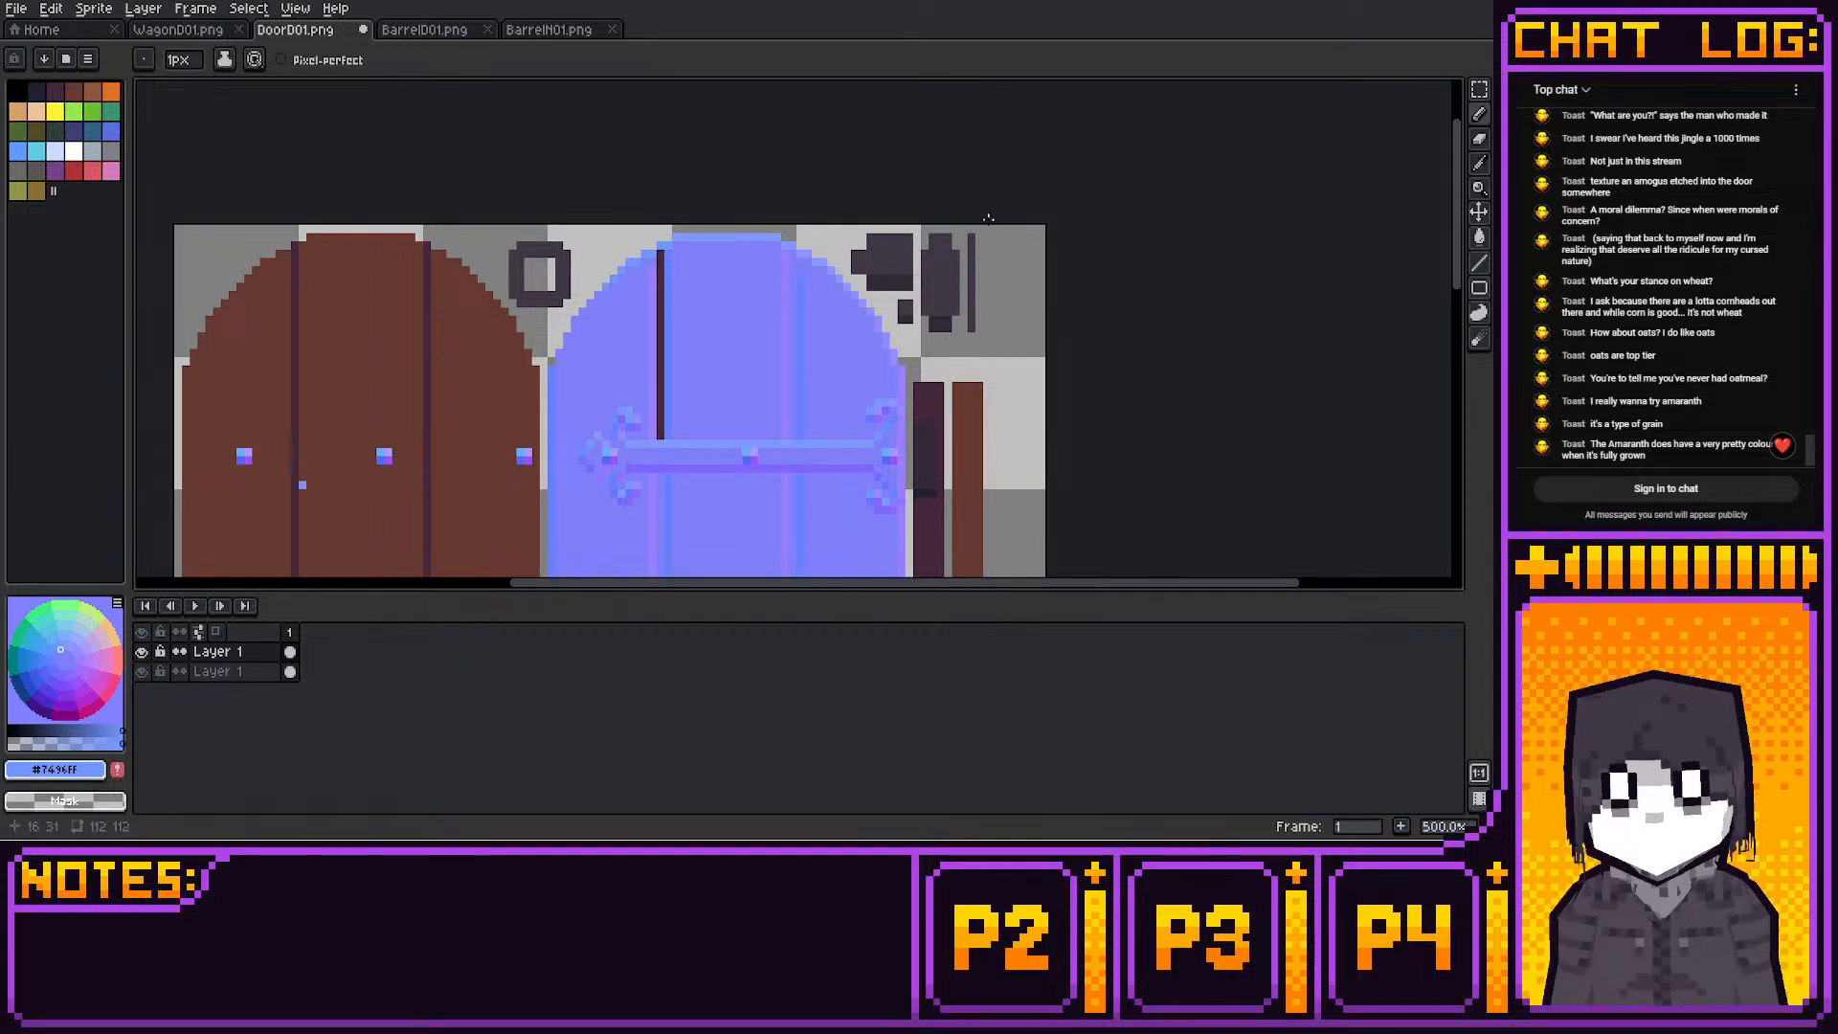
left_click(568, 362, "alt")
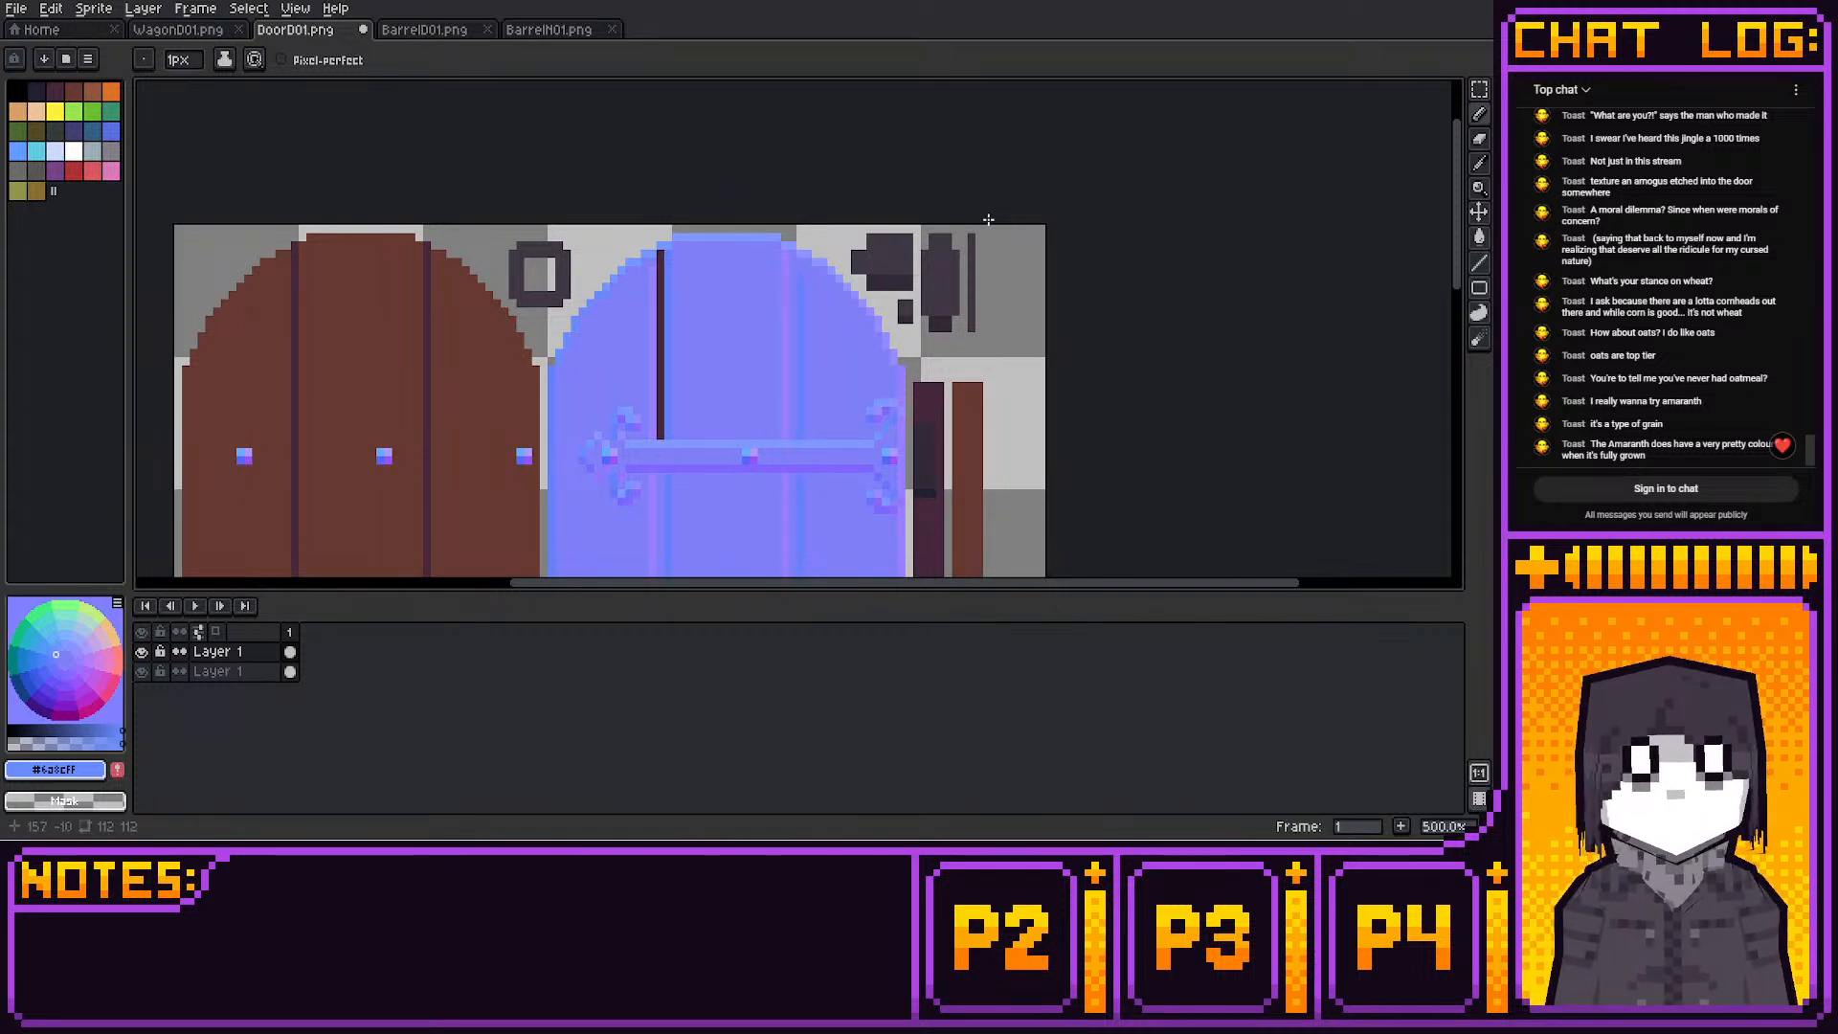
Stretch a 2 px wide strip of the left plank's right edge up to the arch as 2 × 6 px at position 61, 4 and deselect it
key("m")
double_click(655, 280)
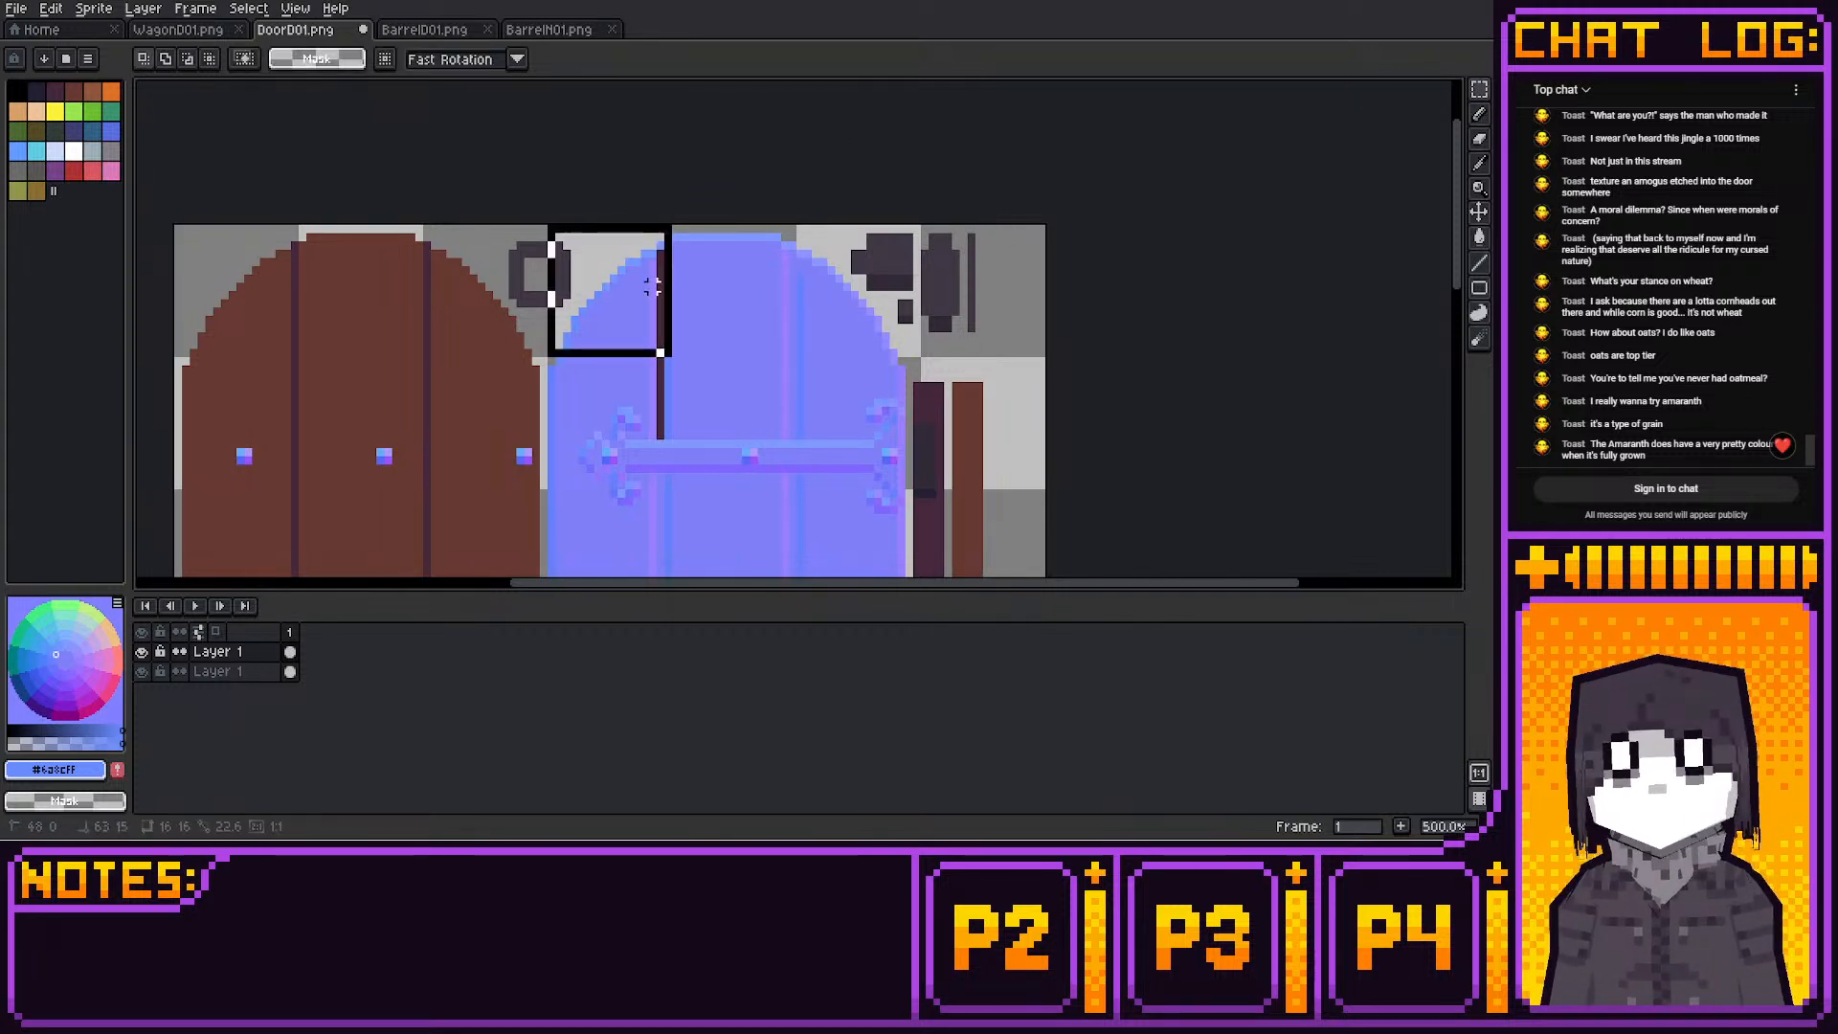
key("ctrl+d")
mouse_move(661, 287)
left_mouse_down()
mouse_move(653, 304)
mouse_move(657, 262)
left_mouse_up()
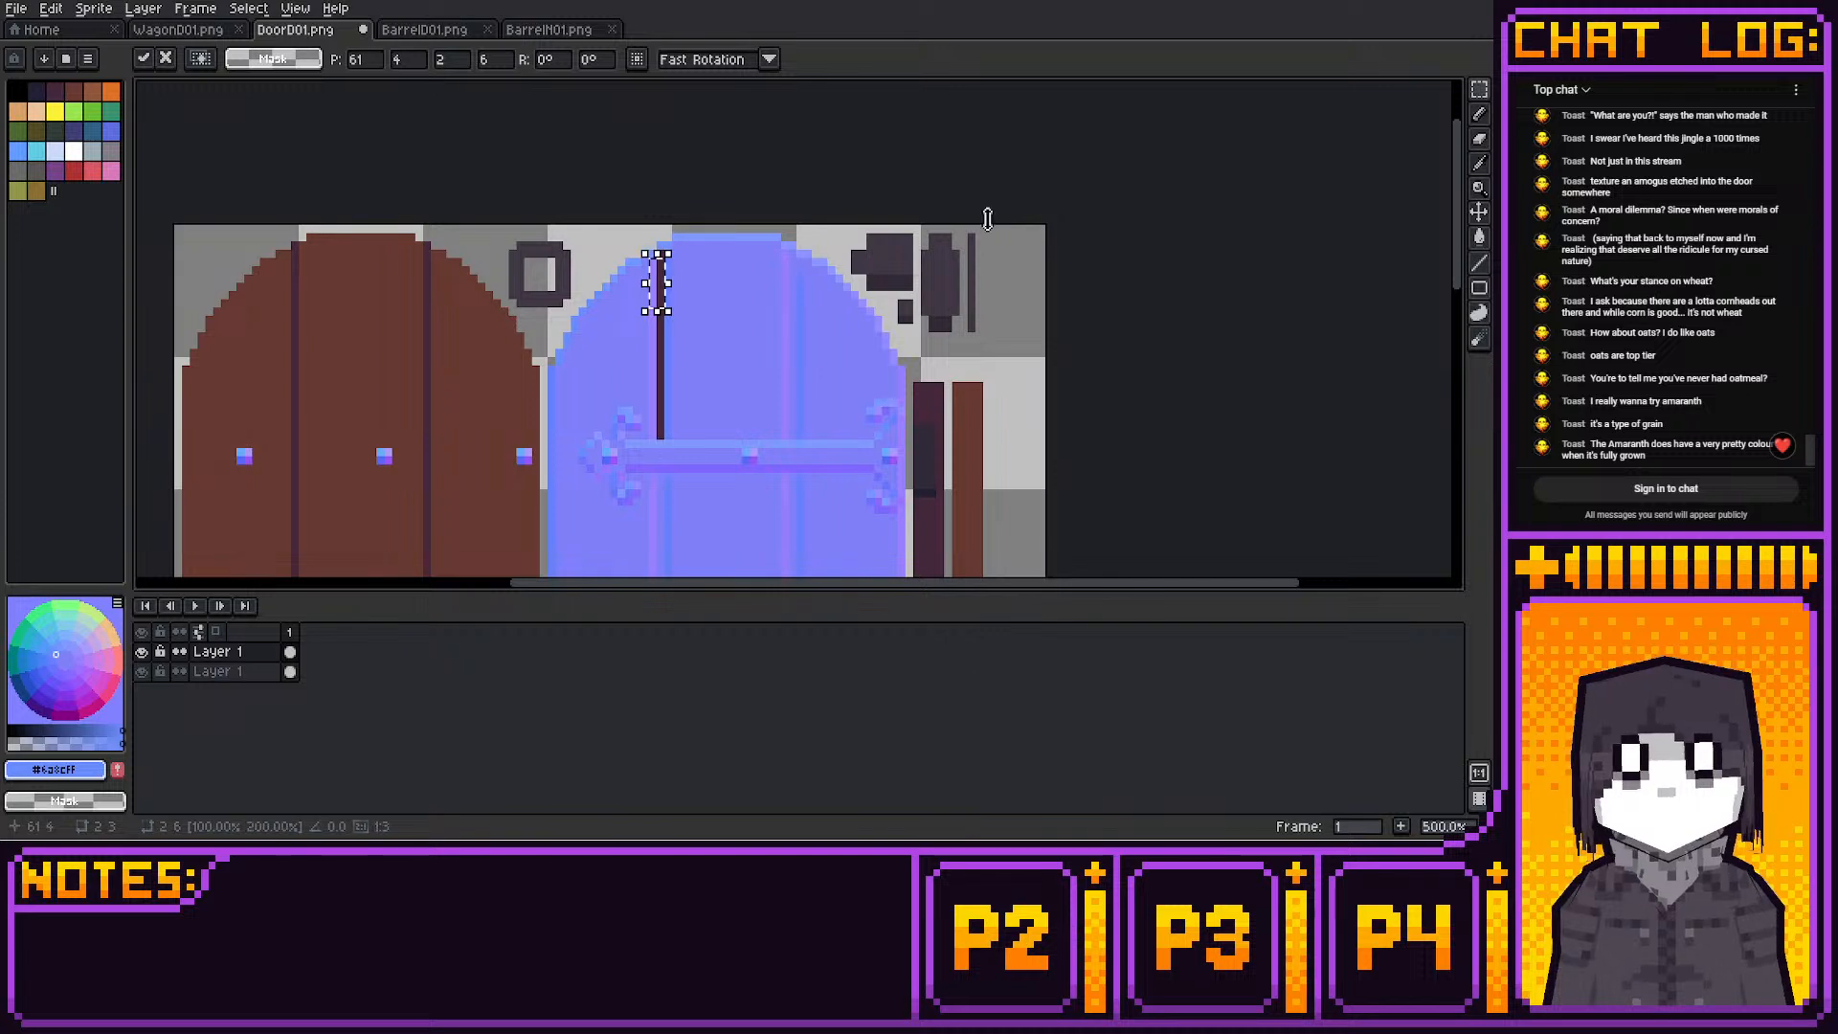
left_click(964, 254)
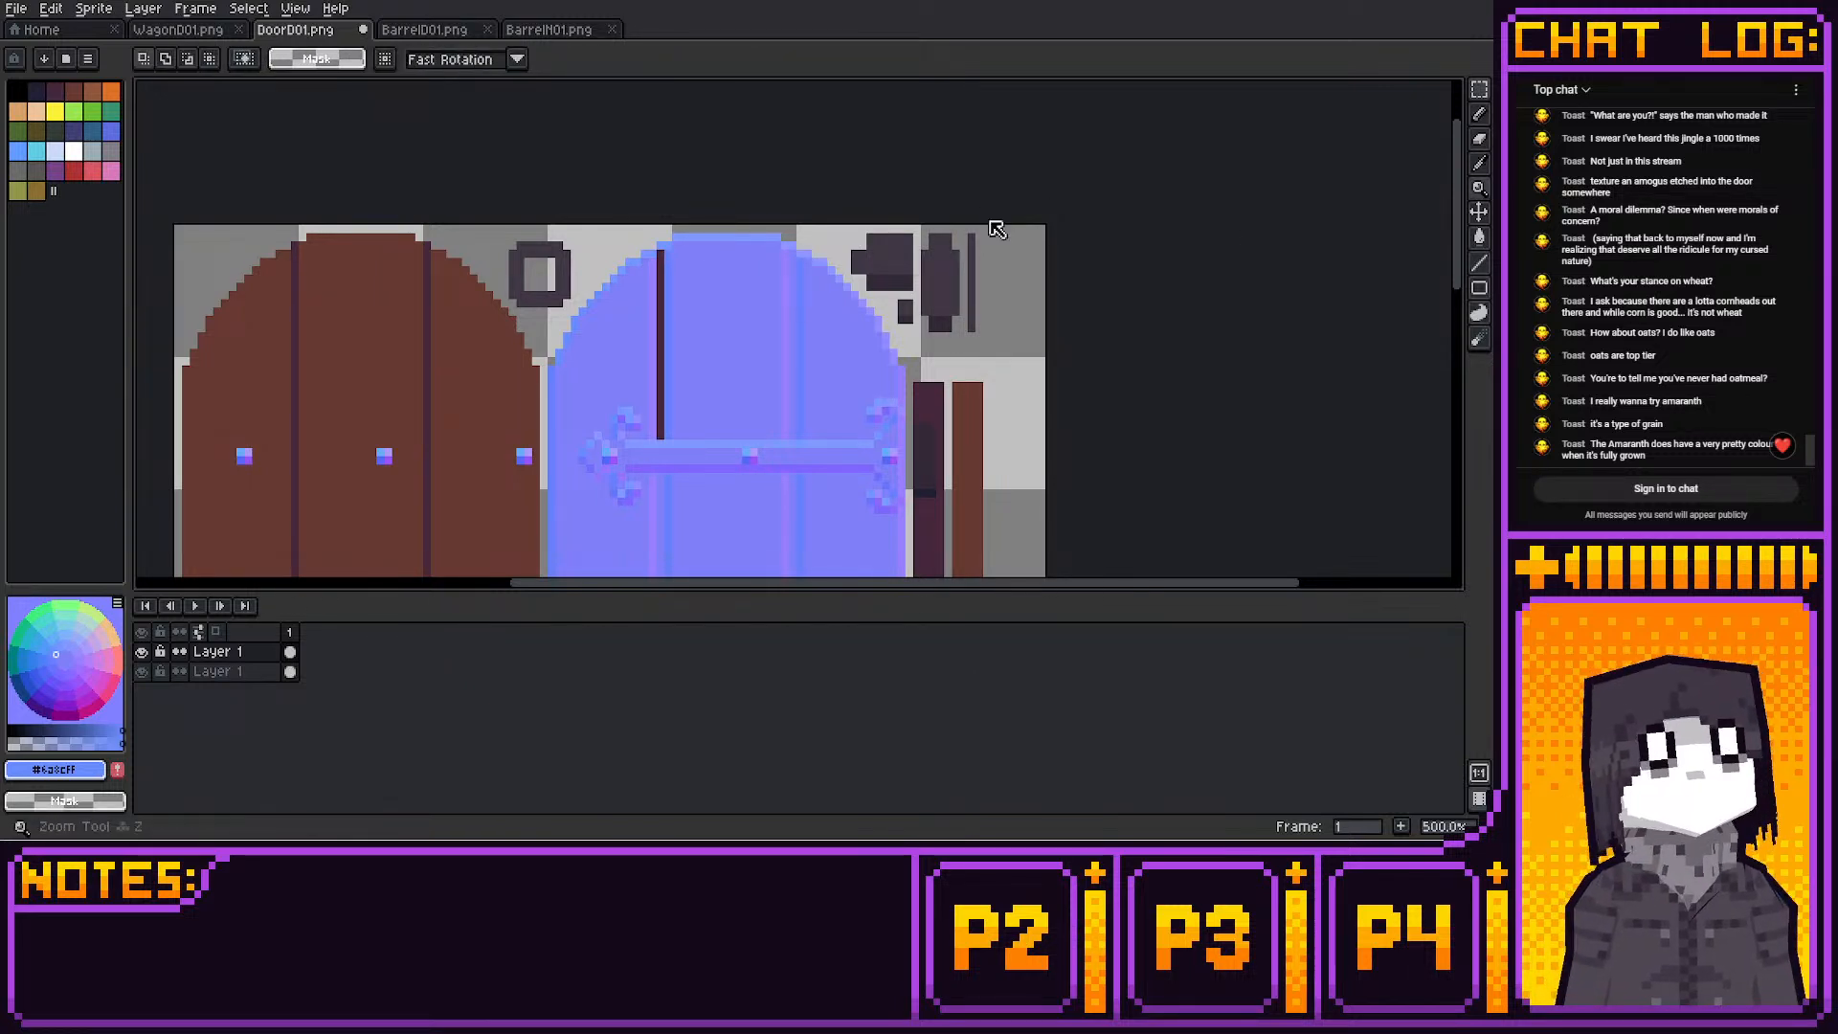
Fill the remaining dark gap above the upper hinge with the sampled flat colour #8080f9
left_click(713, 307, "alt")
key("shift+g")
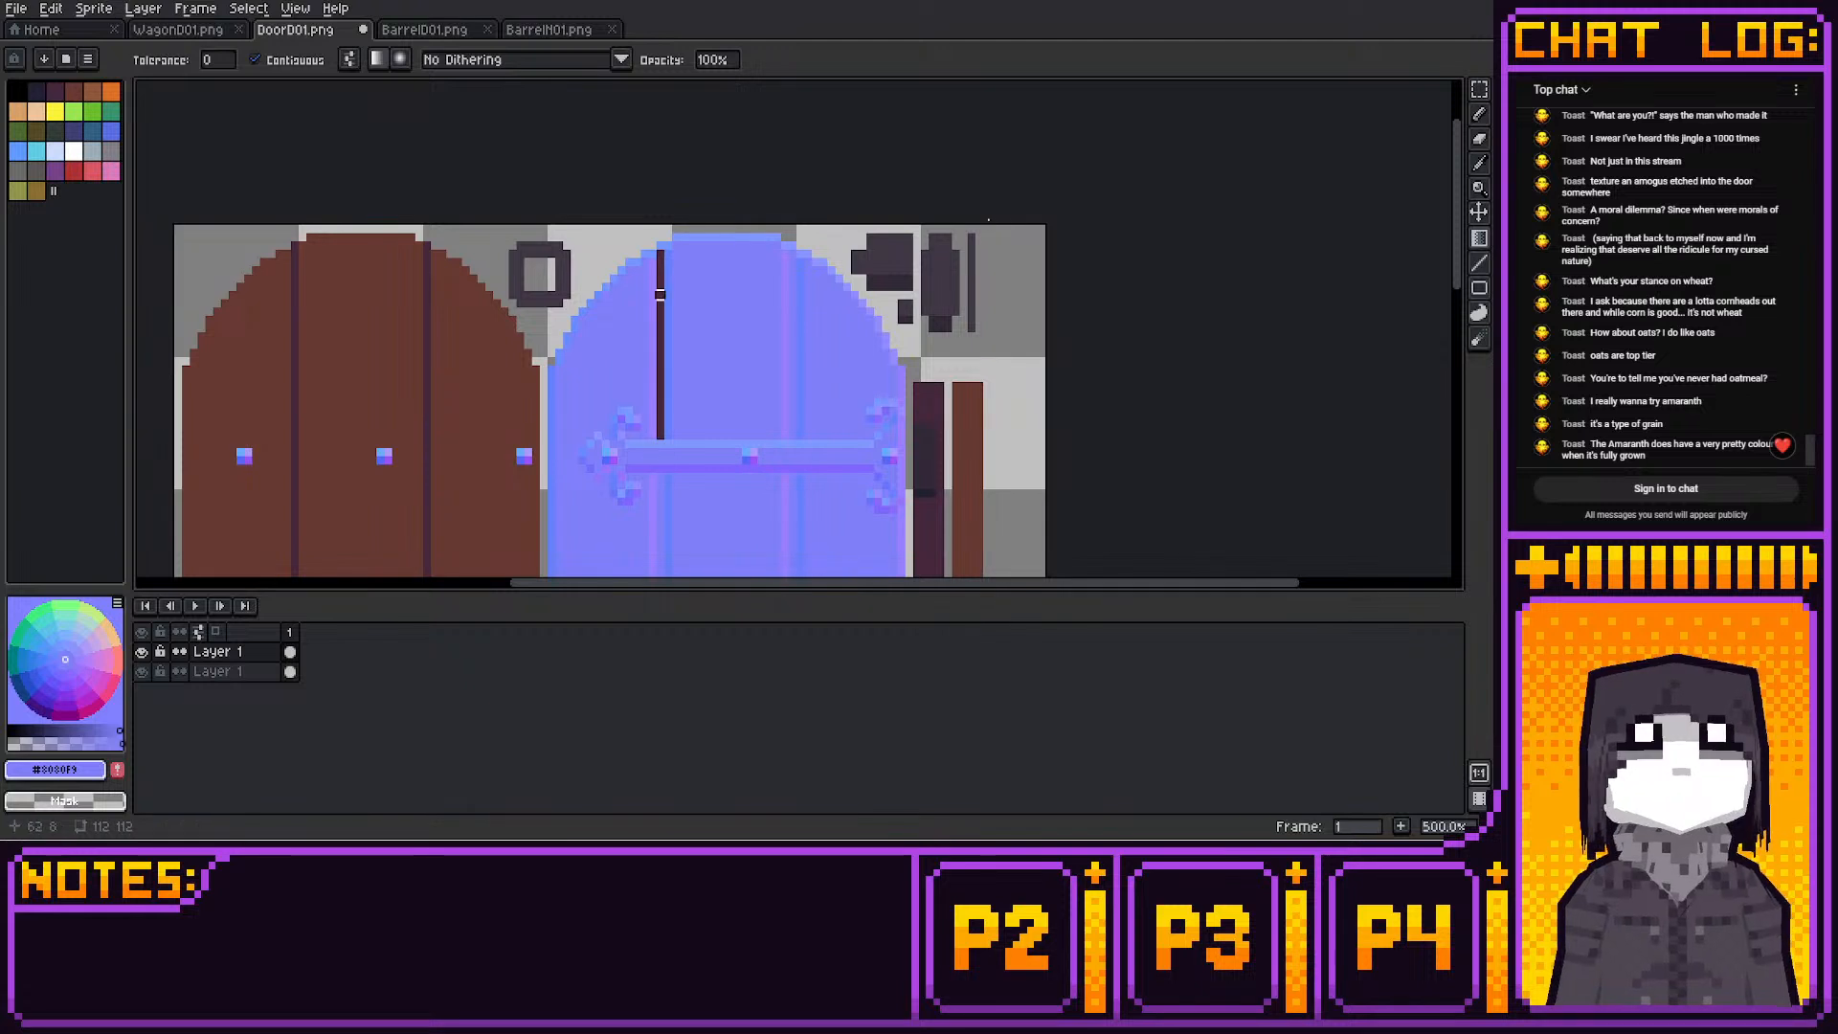
left_click(660, 296)
key("m")
middle_click_drag(1321, 278, 1351, 198)
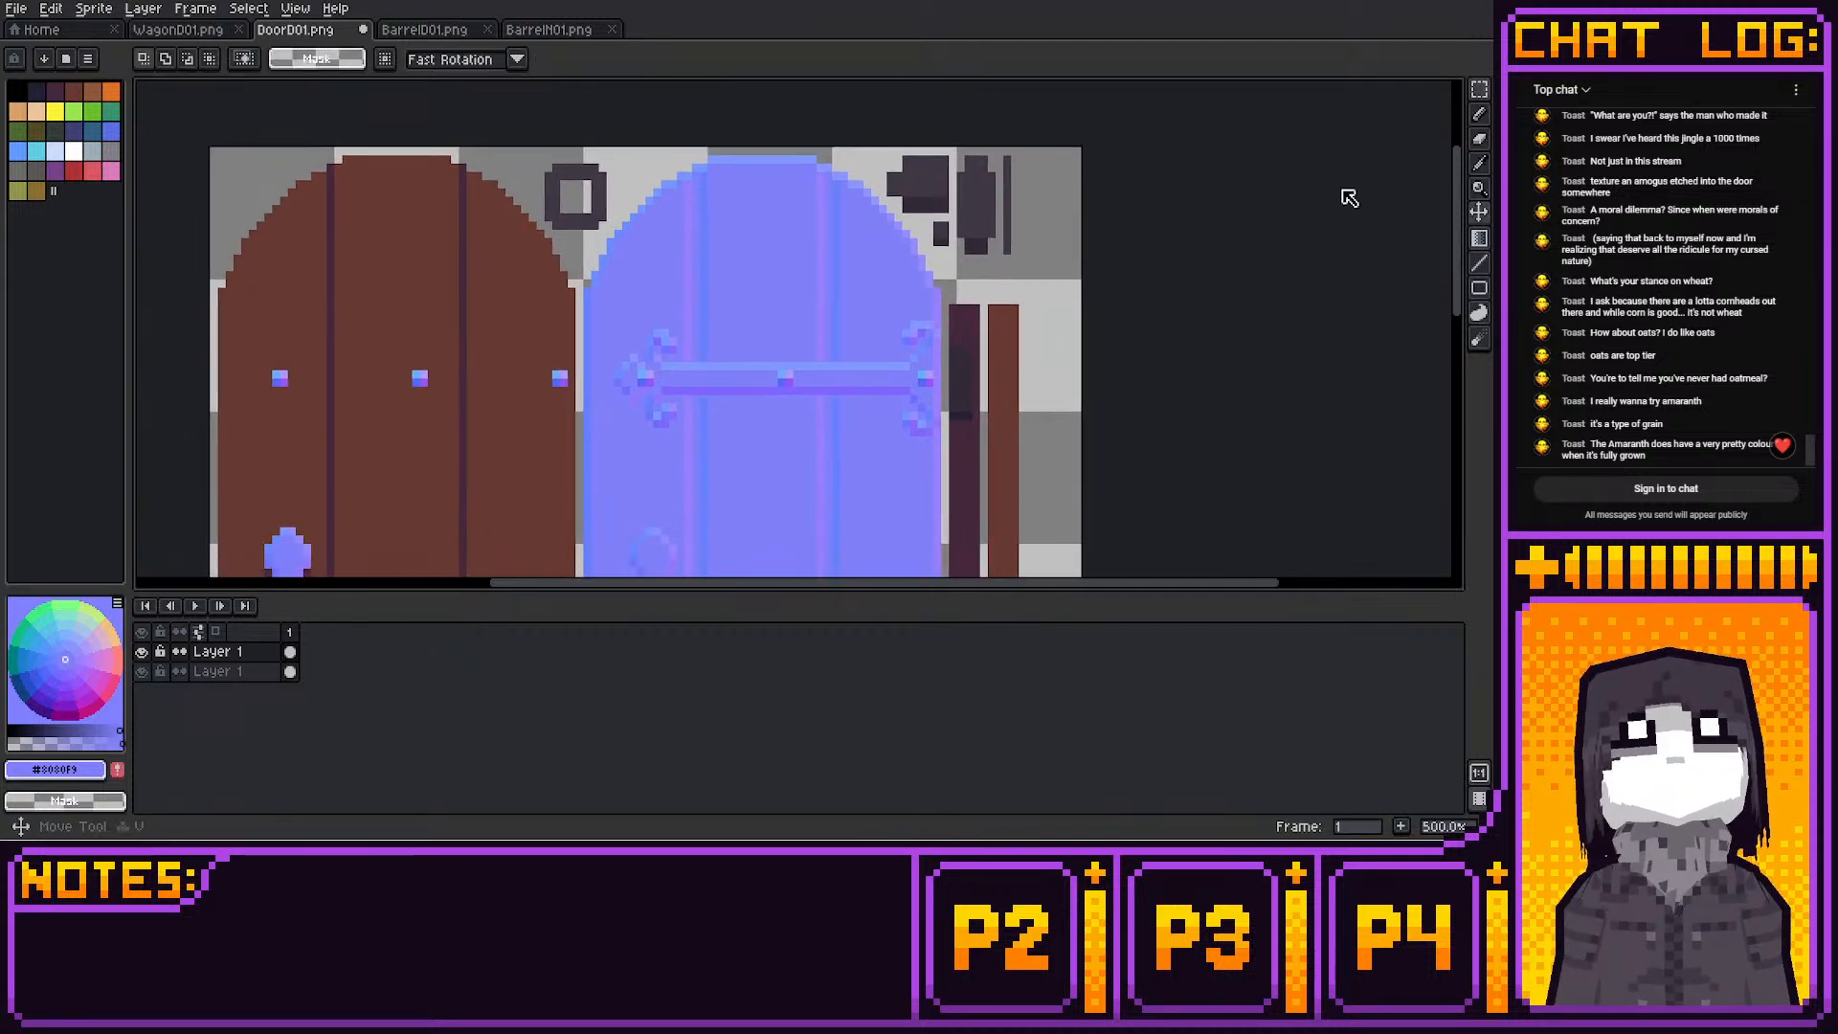
key("shift+g")
key("g")
Examine the right door's normal map as a whole, from the arch down to the bottom edge
mouse_move(1289, 307)
middle_mouse_down()
mouse_move(1227, 106)
mouse_move(1128, 239)
mouse_move(1124, 211)
mouse_move(1117, 269)
middle_mouse_up()
scroll(1230, 107, "down", 2)
scroll(1230, 107, "down", 1)
scroll(1128, 238, "up", 1)
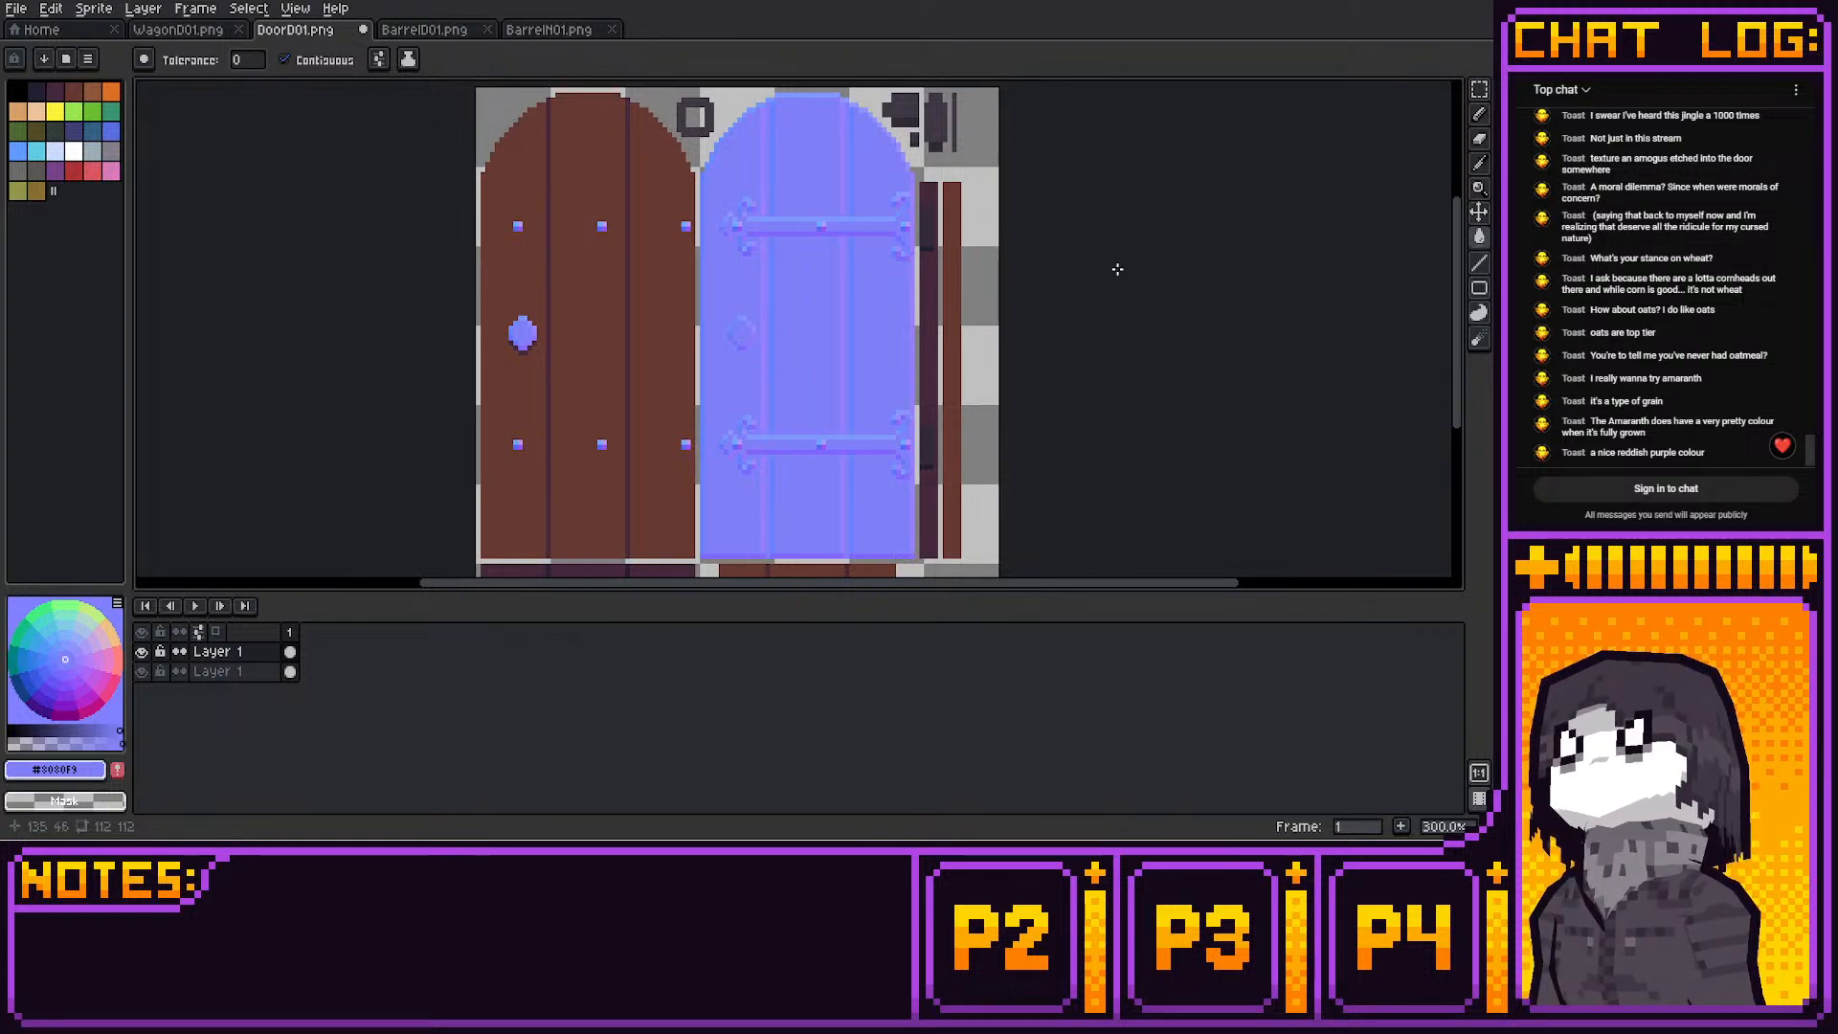
middle_click_drag(1117, 269, 1132, 158)
middle_click_drag(1170, 82, 1174, 101)
middle_click_drag(1126, 251, 1165, 227)
scroll(1164, 227, "up", 1)
middle_click_drag(1136, 305, 1145, 283)
middle_click_drag(1161, 105, 1136, 332)
scroll(1148, 154, "down", 1)
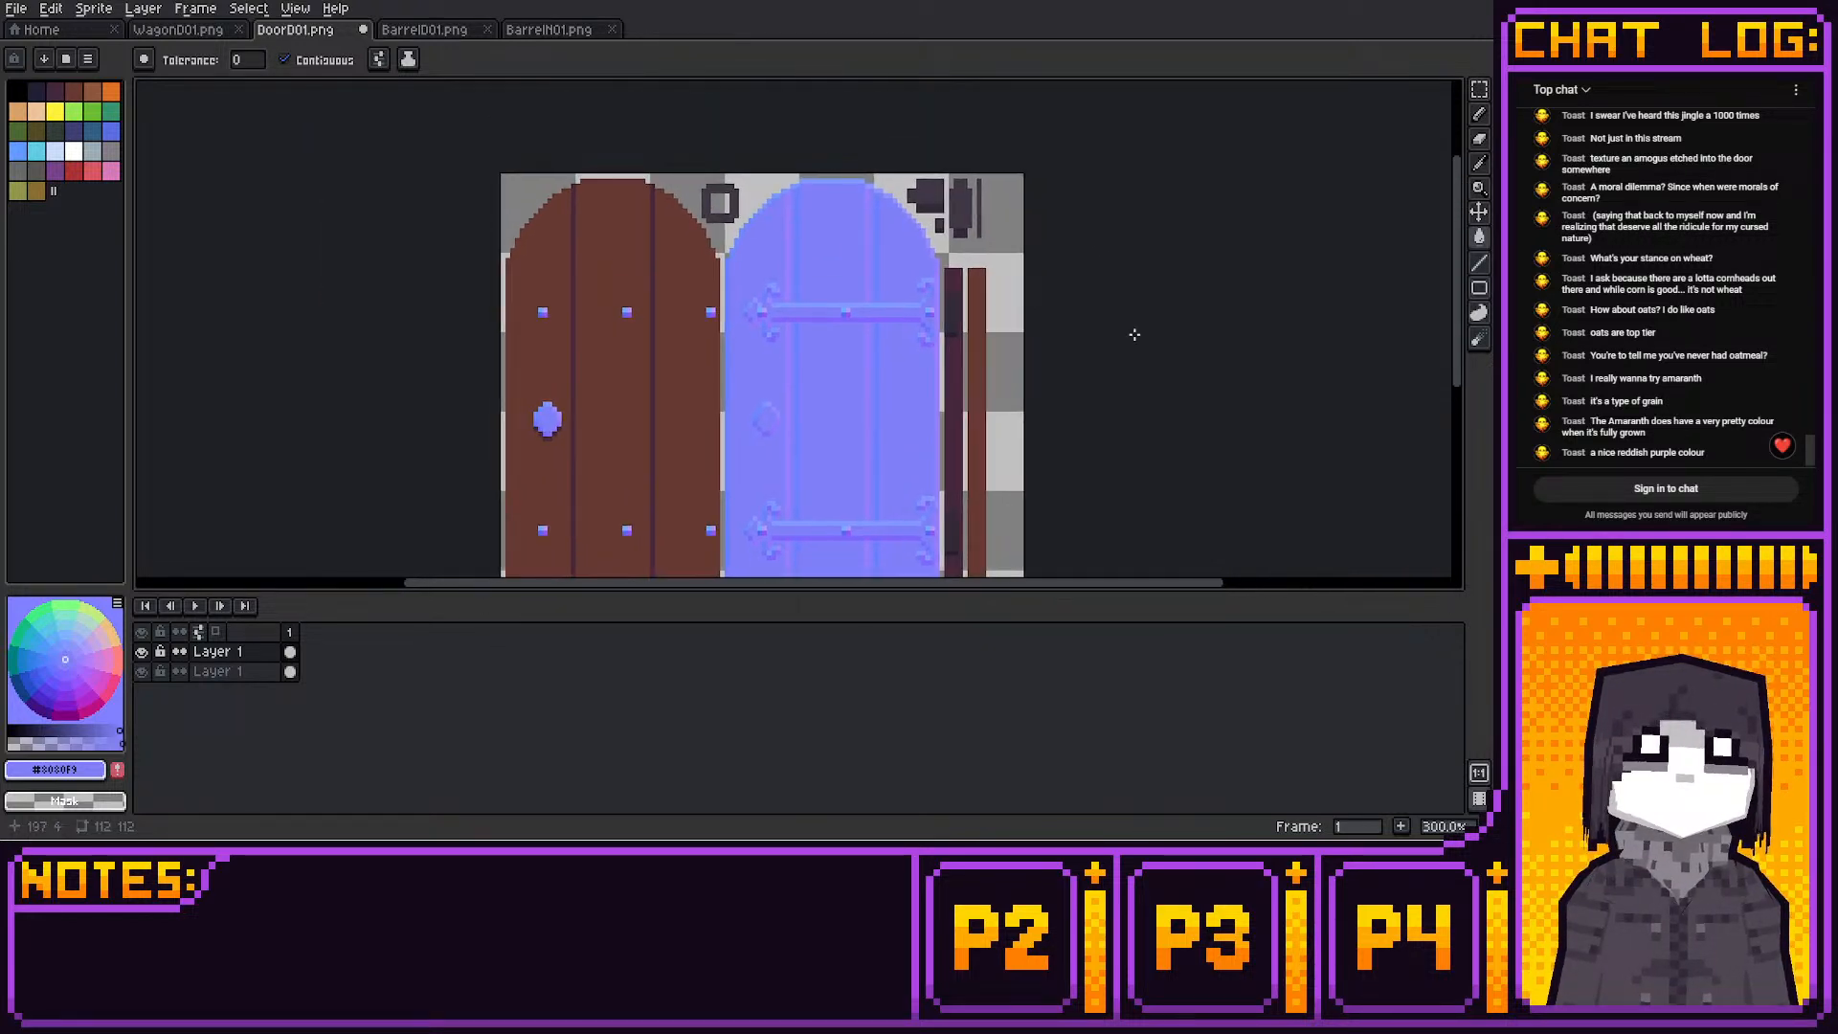
Touch up the pixels where the right door's left plank seam meets the arch using sampled tones including #8c96ff, #8099ff and #6780ff
scroll(1136, 333, "up", 1)
scroll(1137, 332, "up", 1)
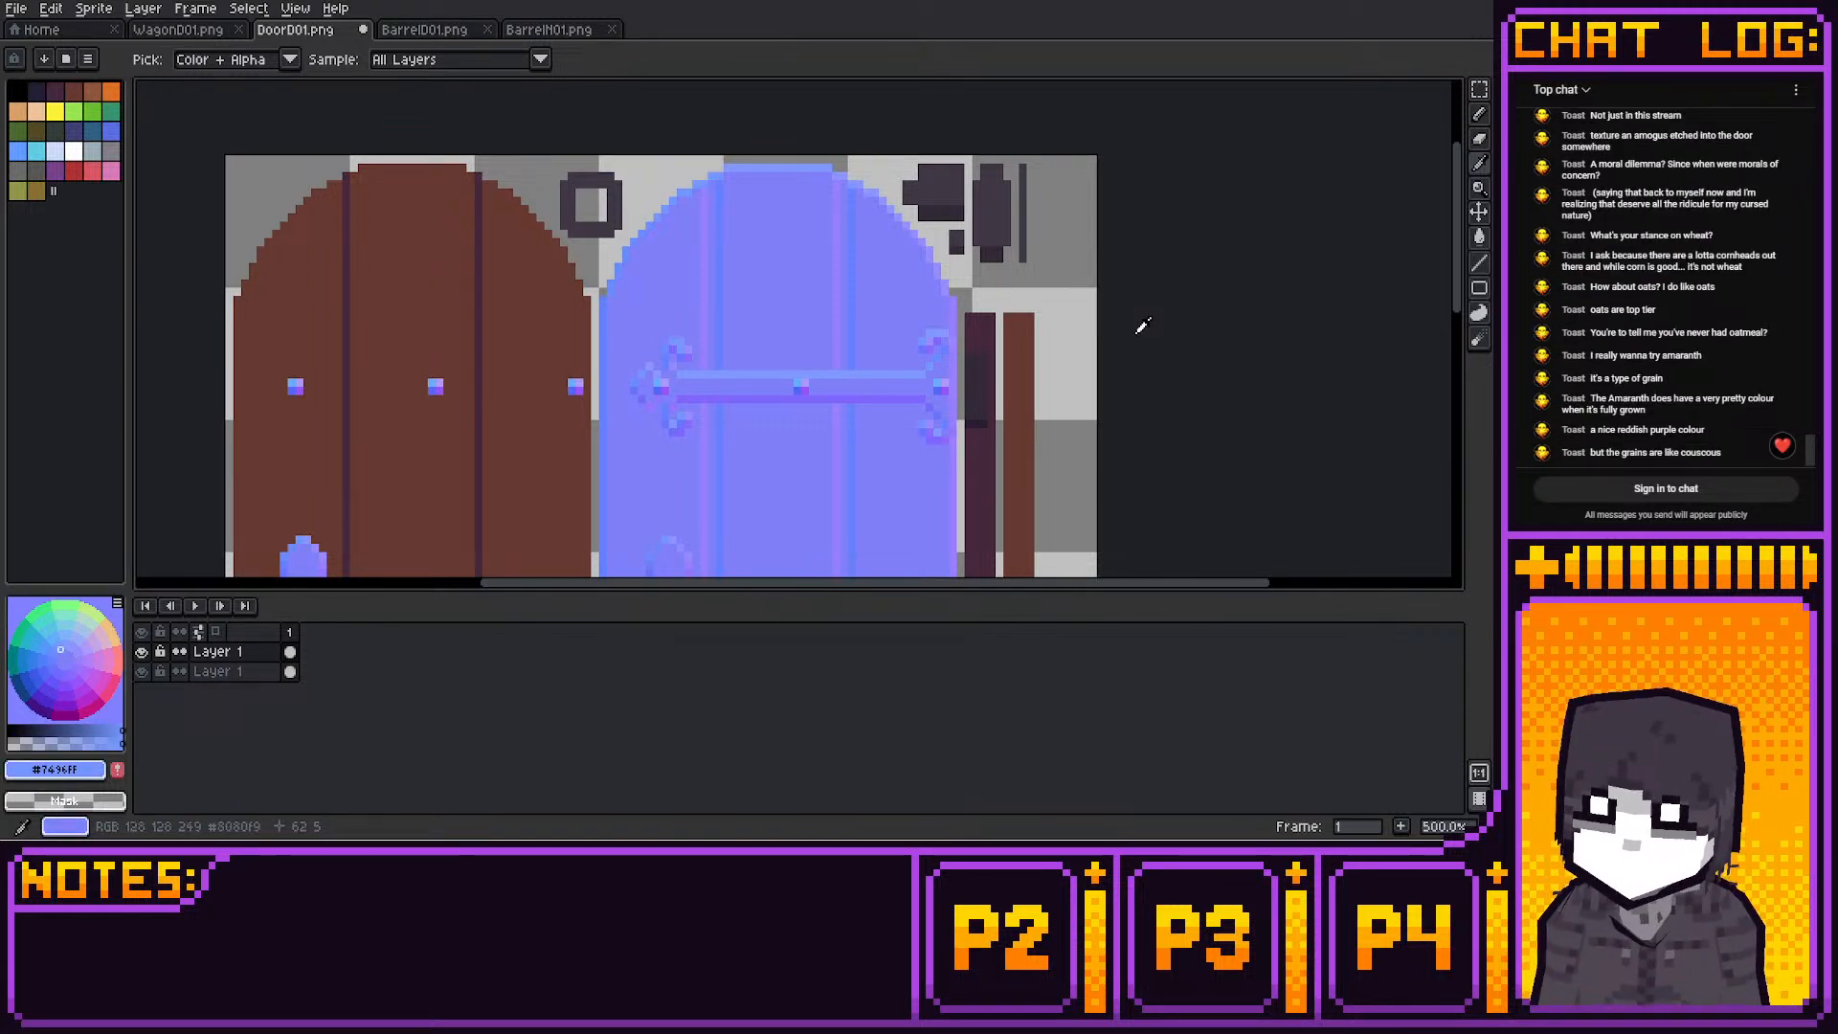
left_click(80, 649)
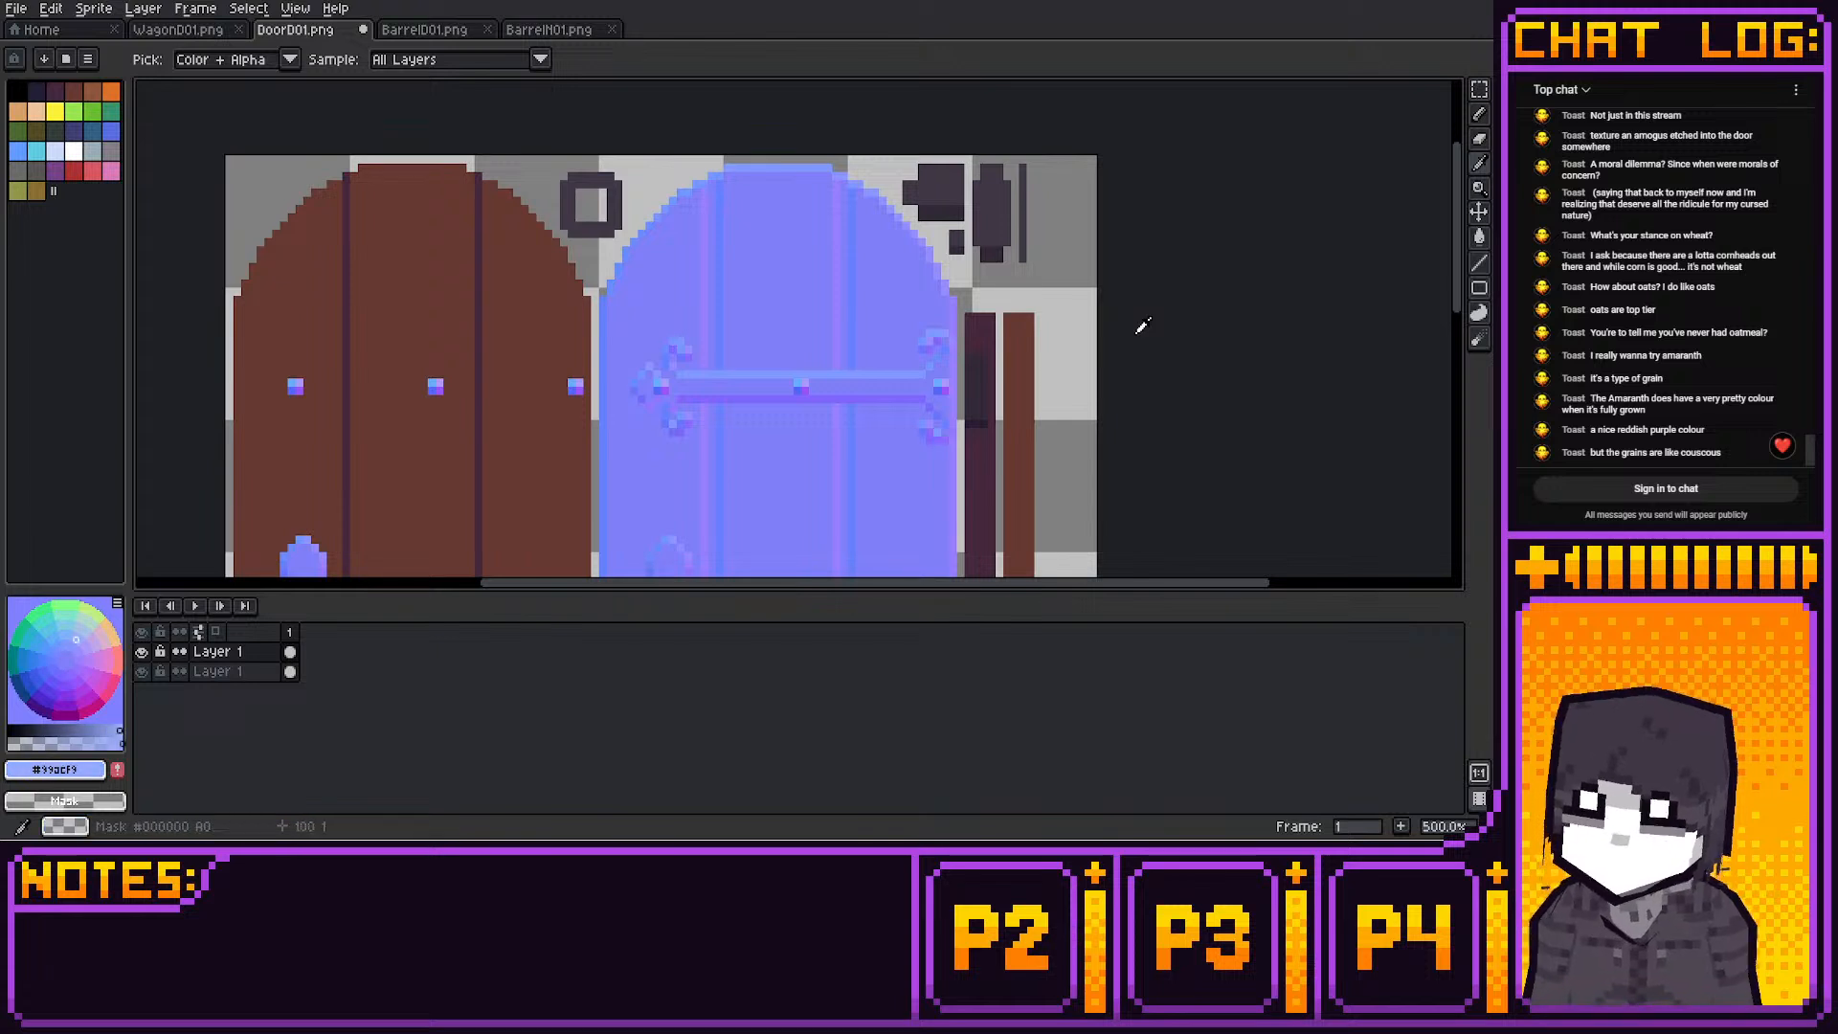
left_click(70, 650)
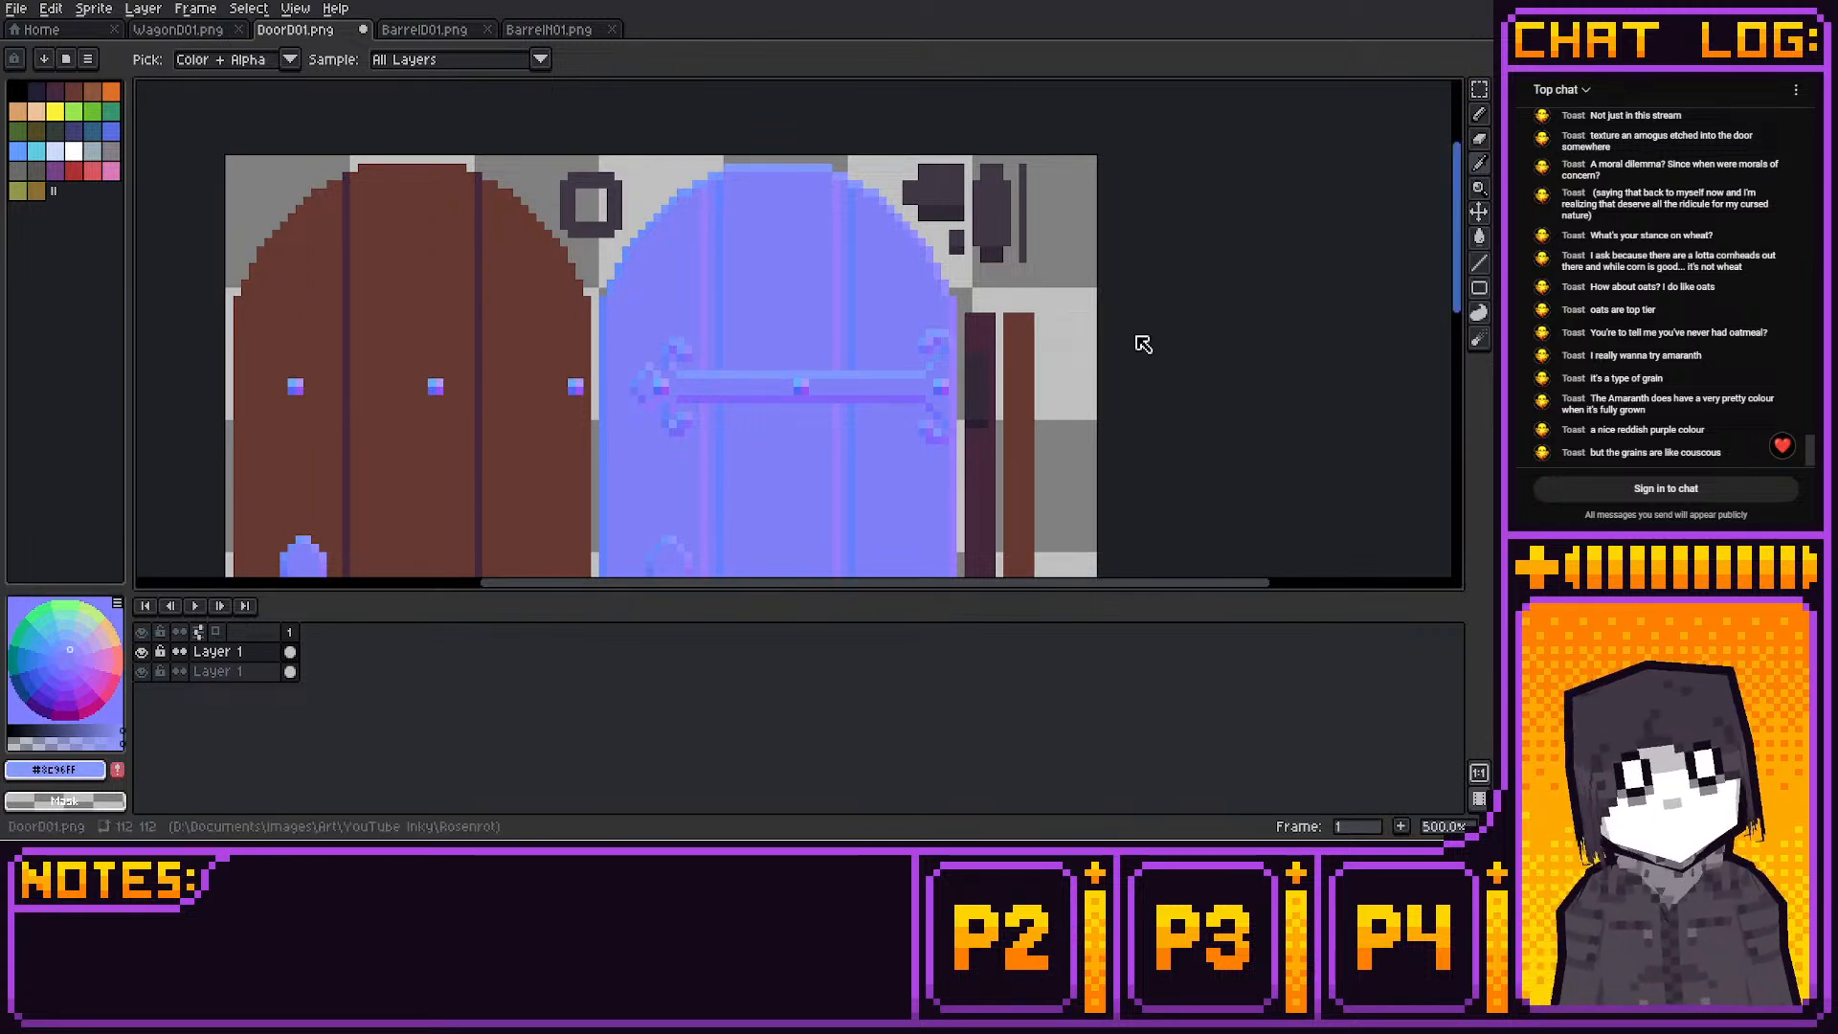
key("b")
middle_click_drag(749, 273, 735, 269)
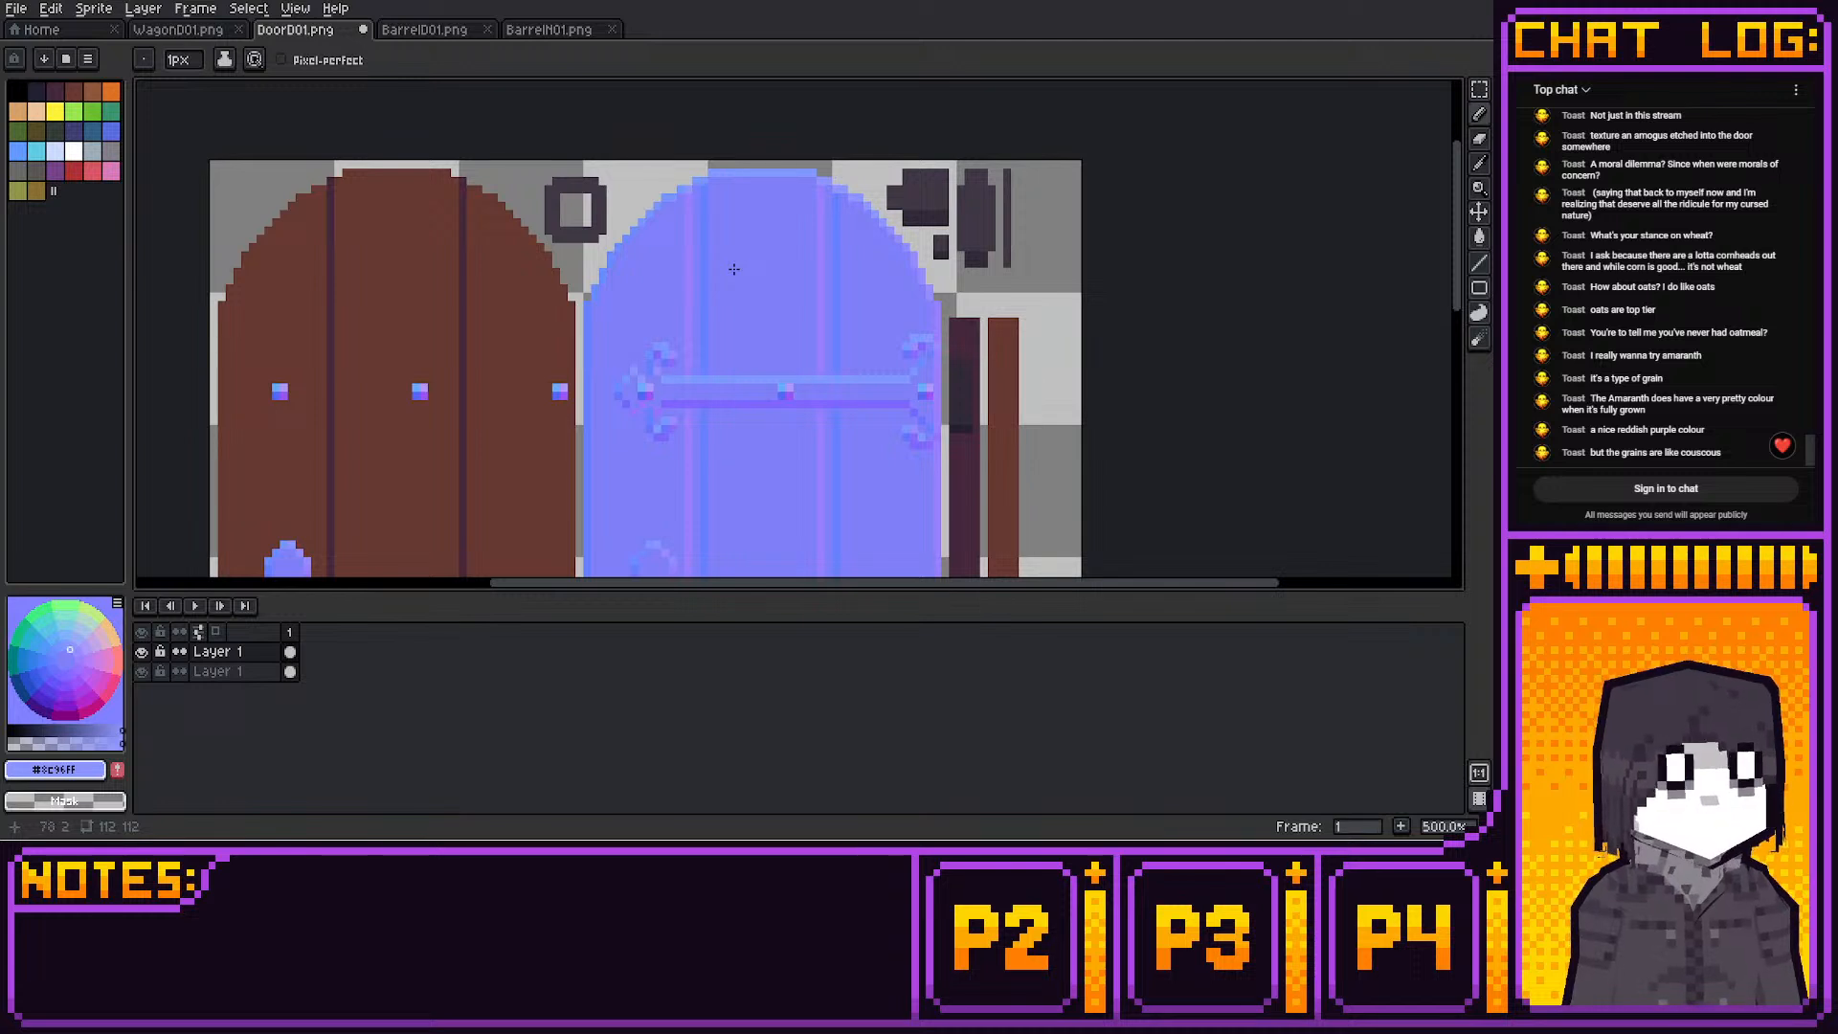
key("i")
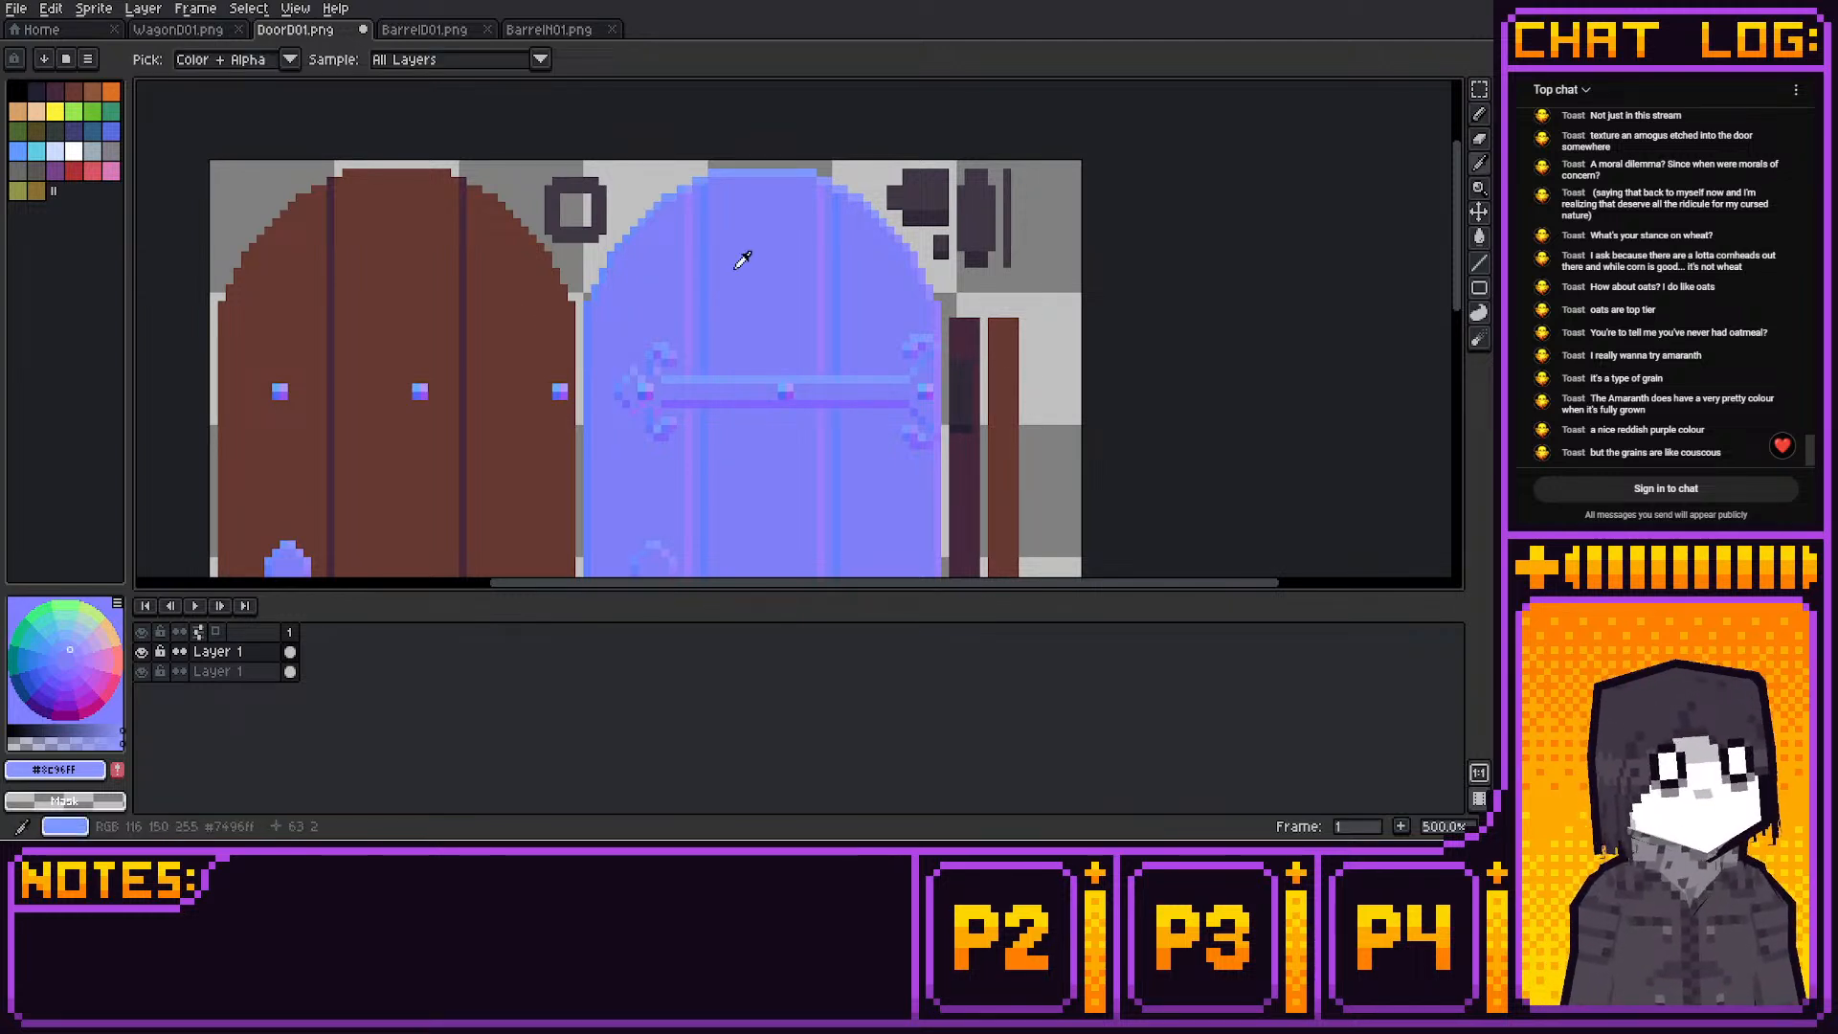
left_click(743, 261)
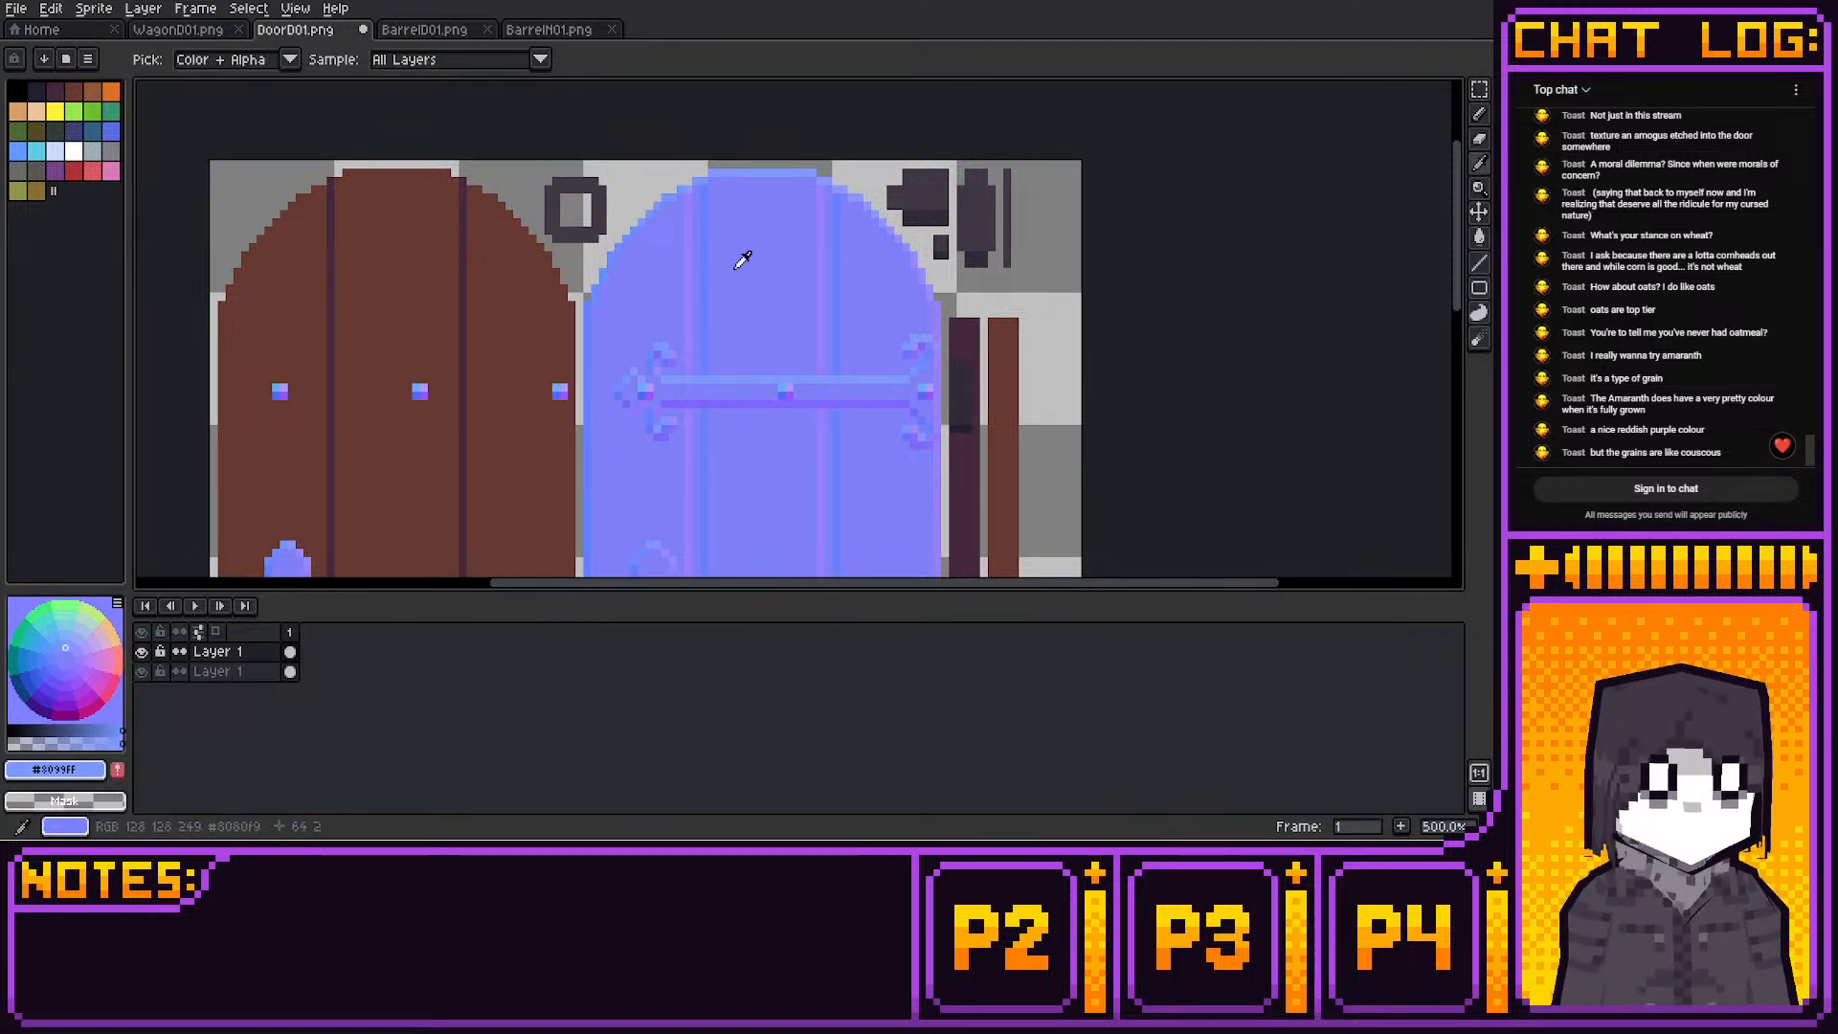
left_click(743, 260)
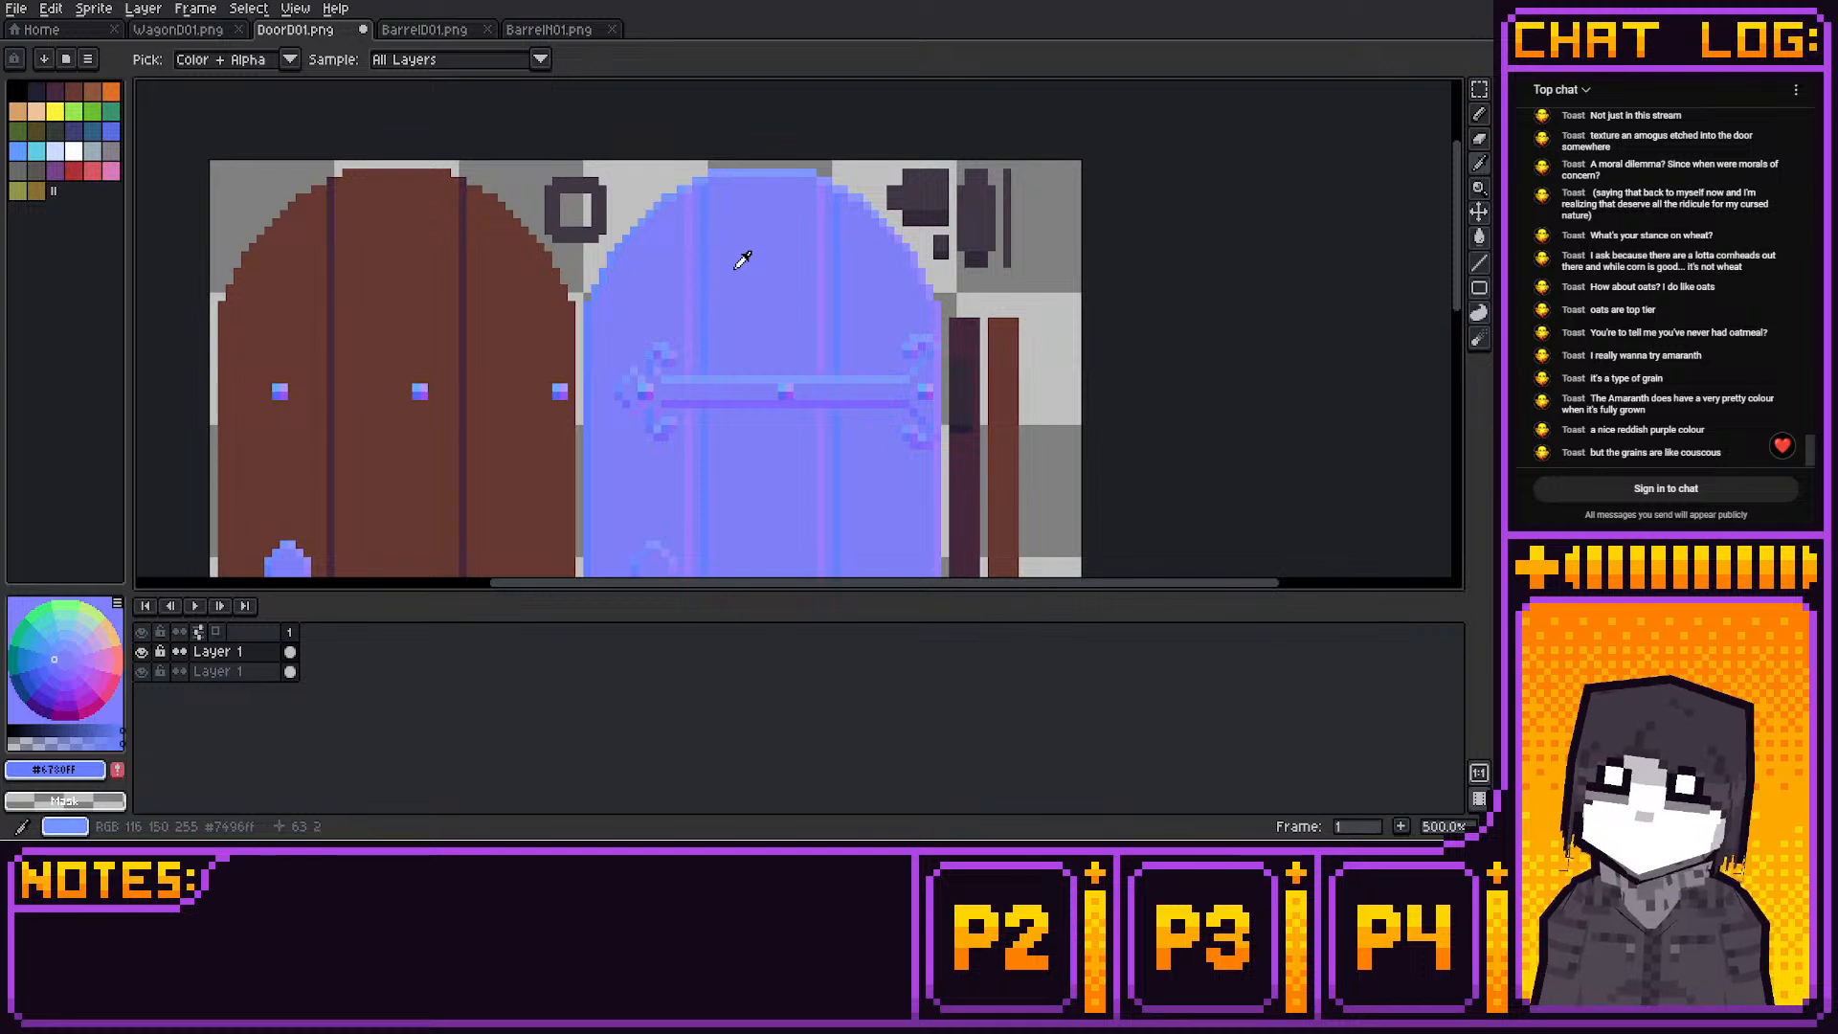
left_click(743, 260)
left_click(742, 260)
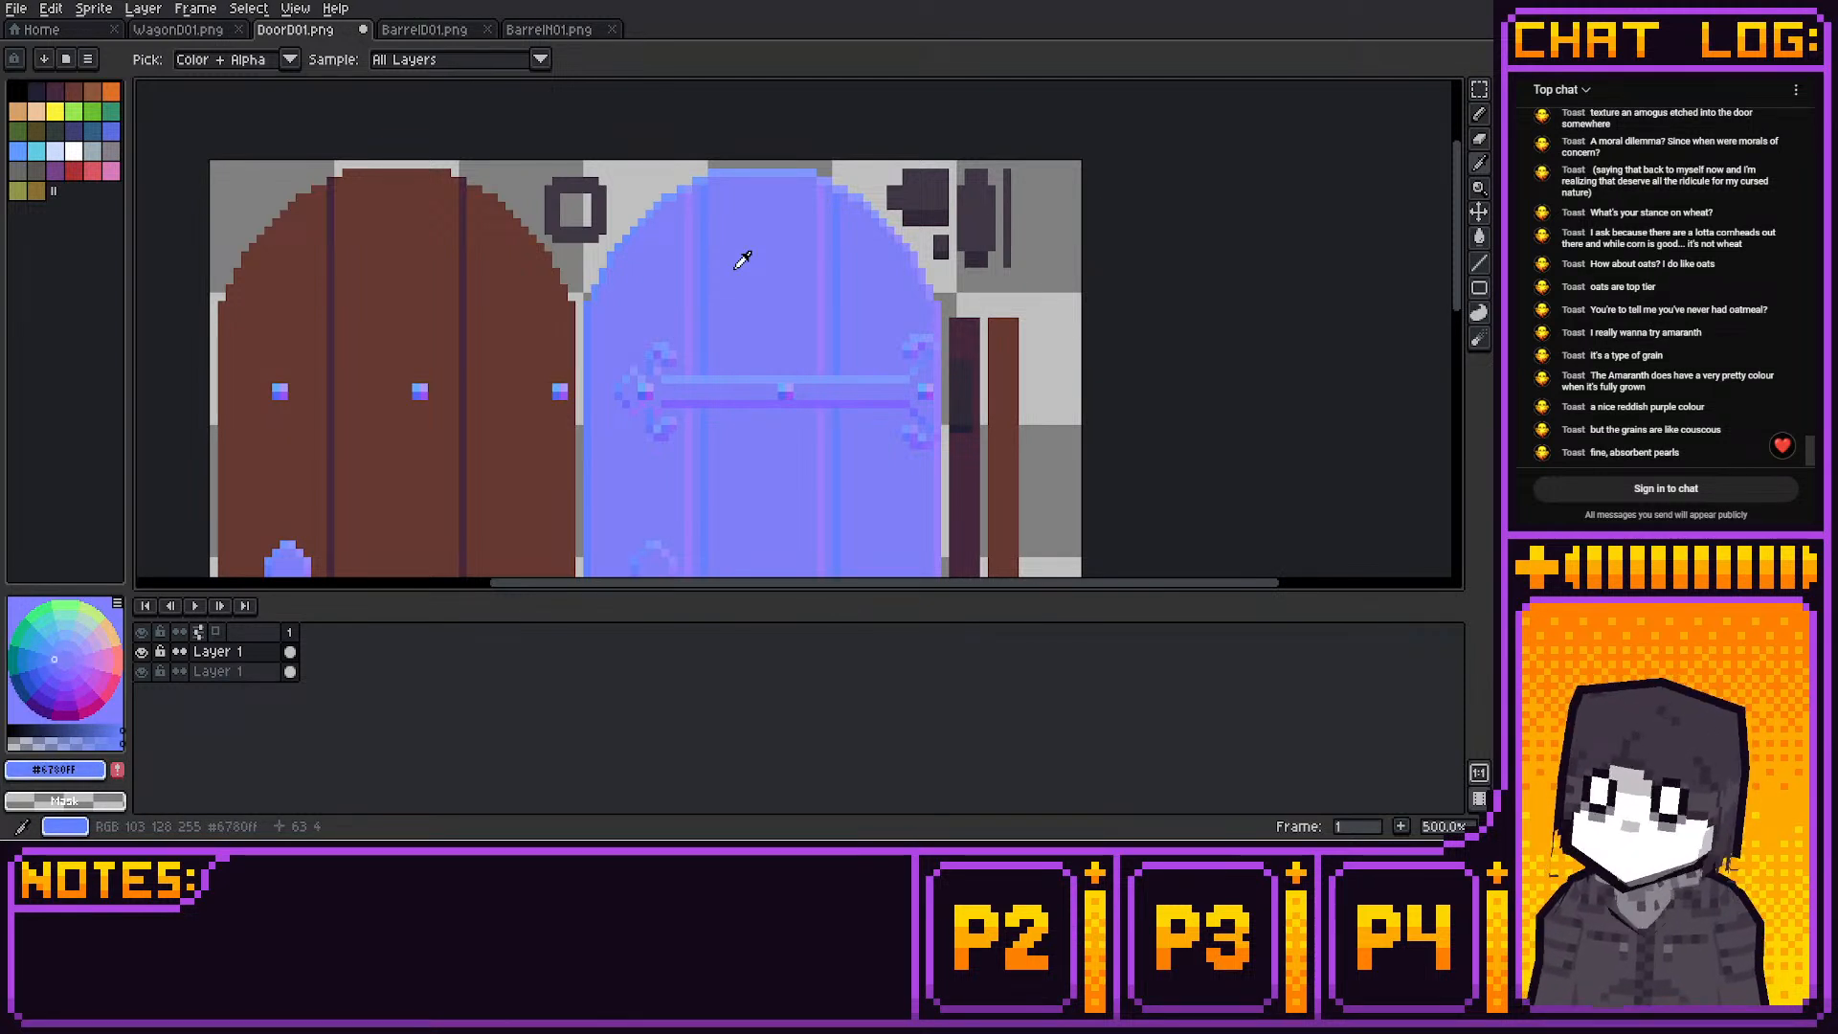
key("b")
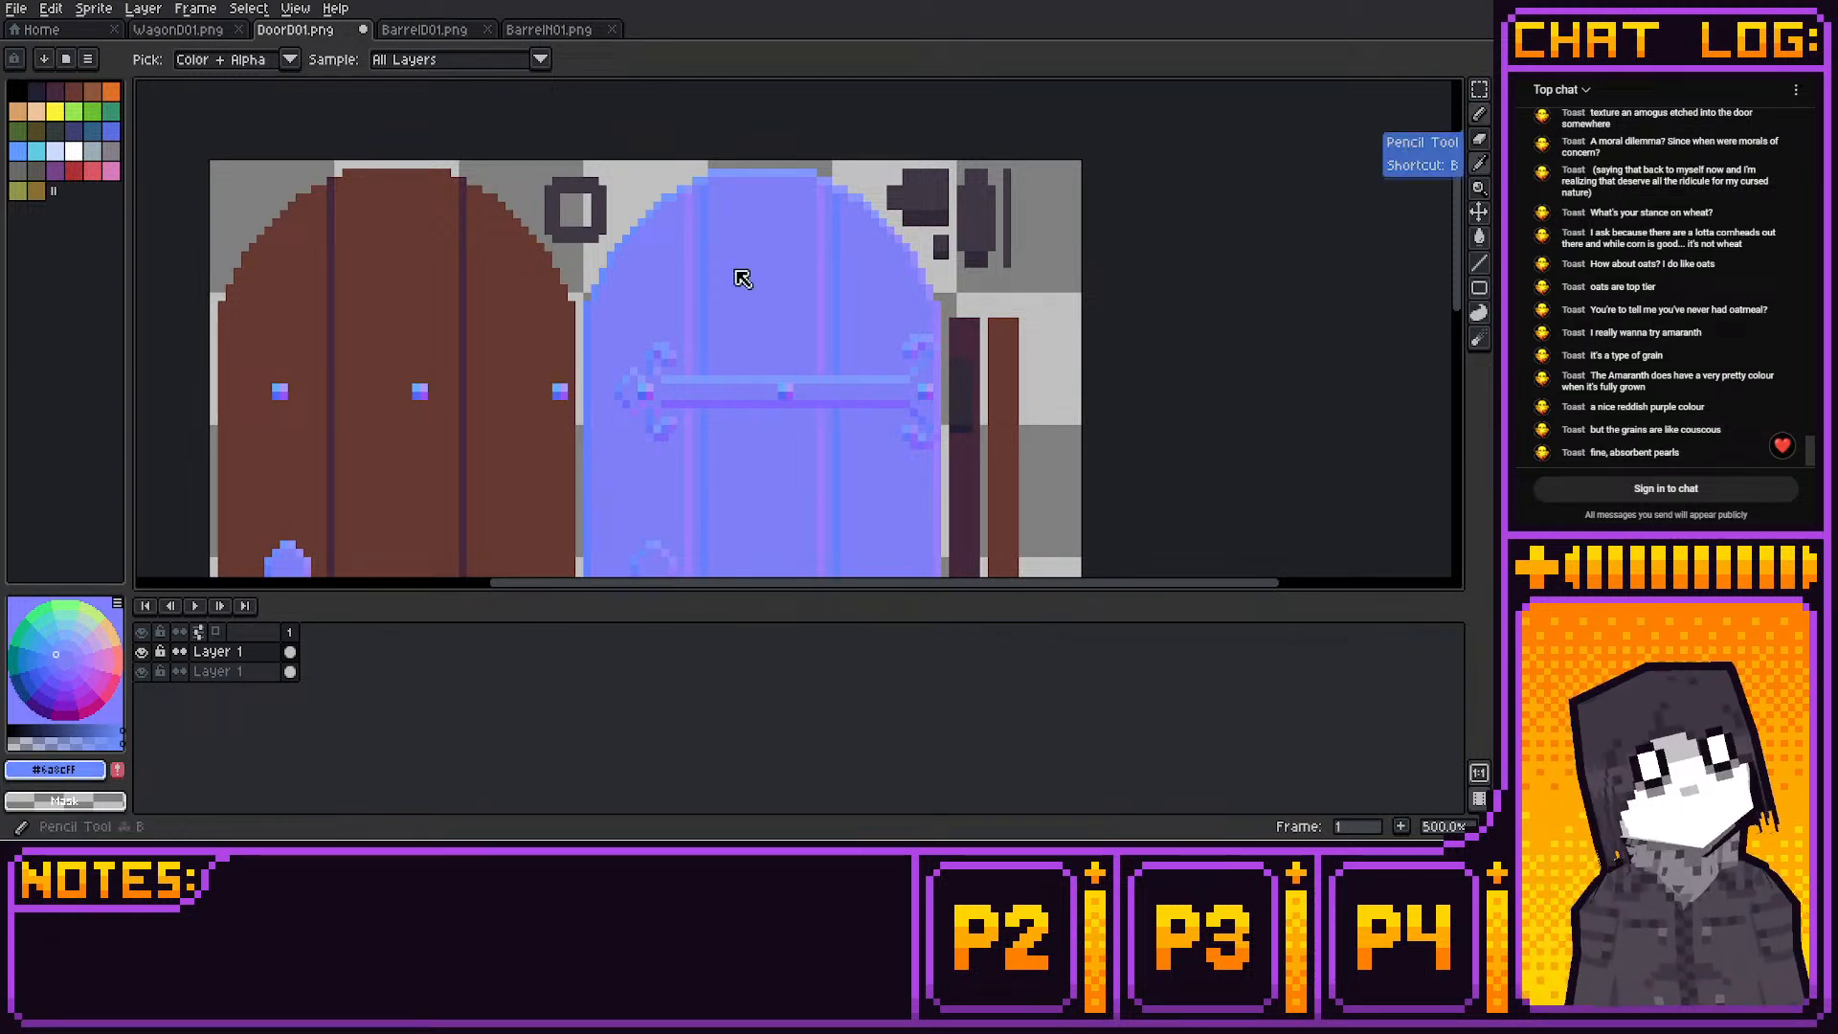
Touch up the pixels where the right door's right plank seam meets the arch using sampled tones including #9980ff, #968cff and #7496ff
middle_click_drag(983, 212, 926, 220)
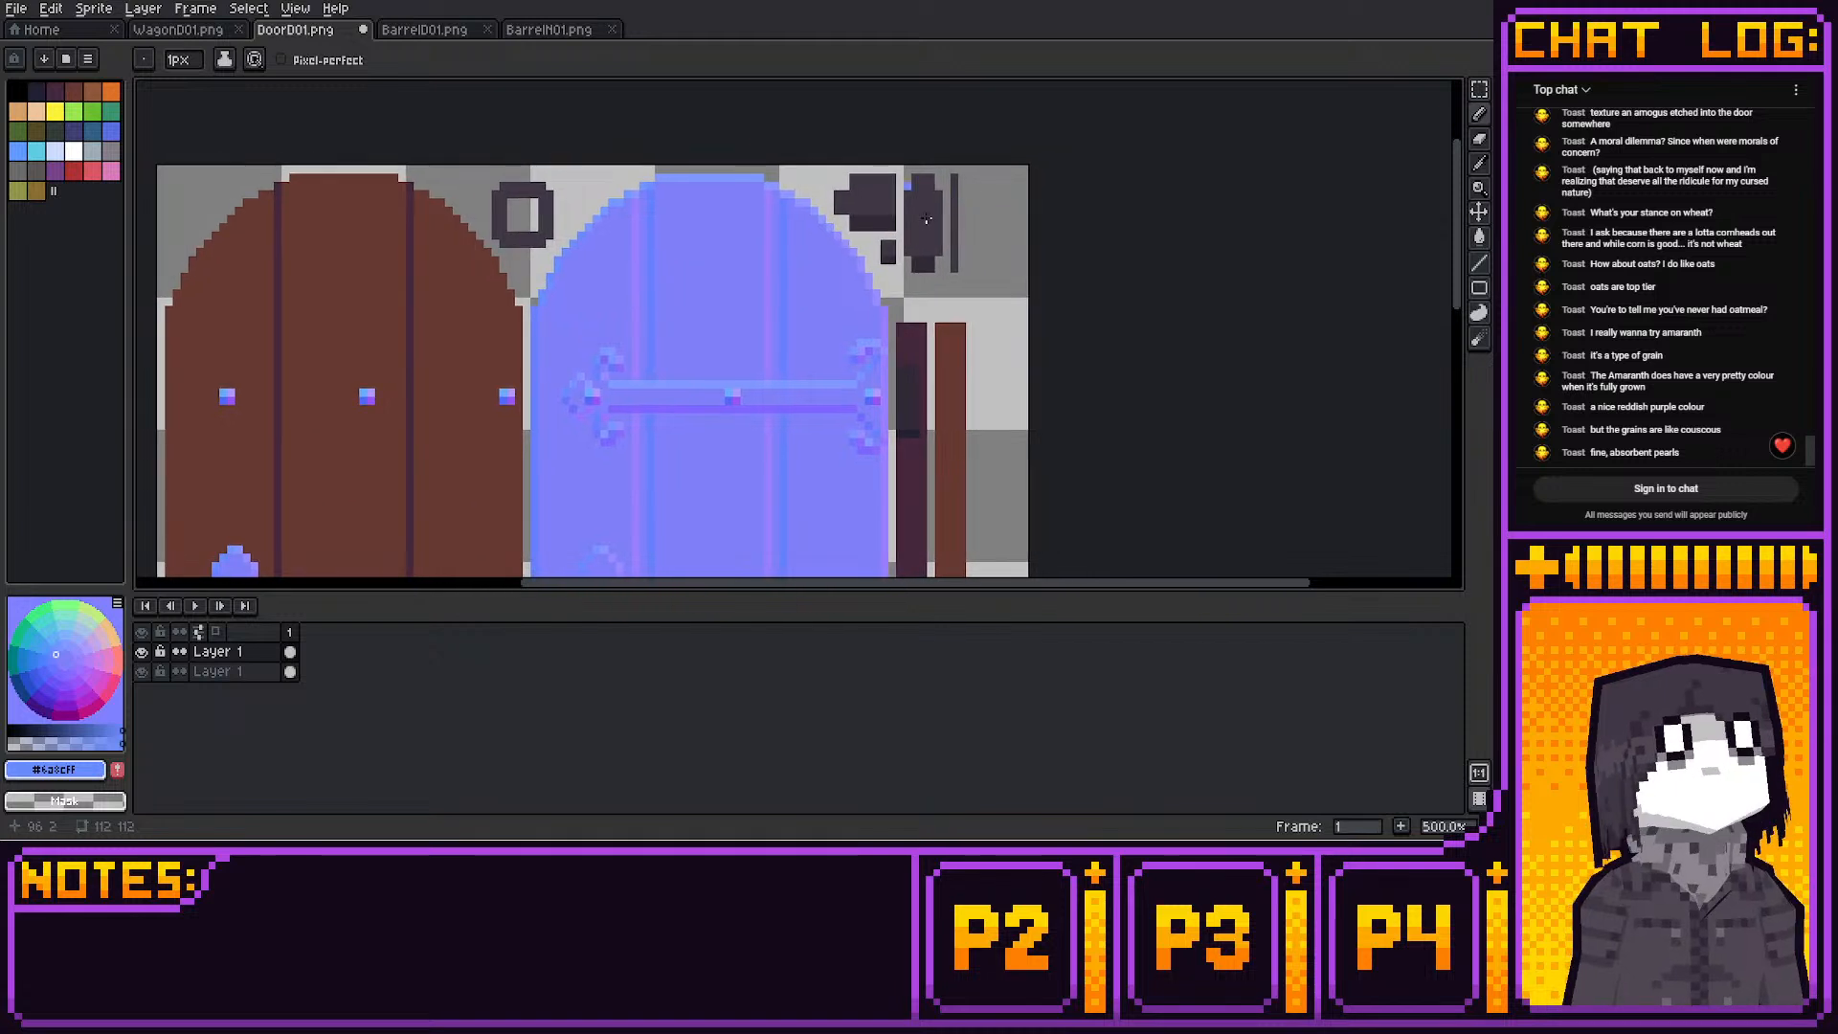
key("i")
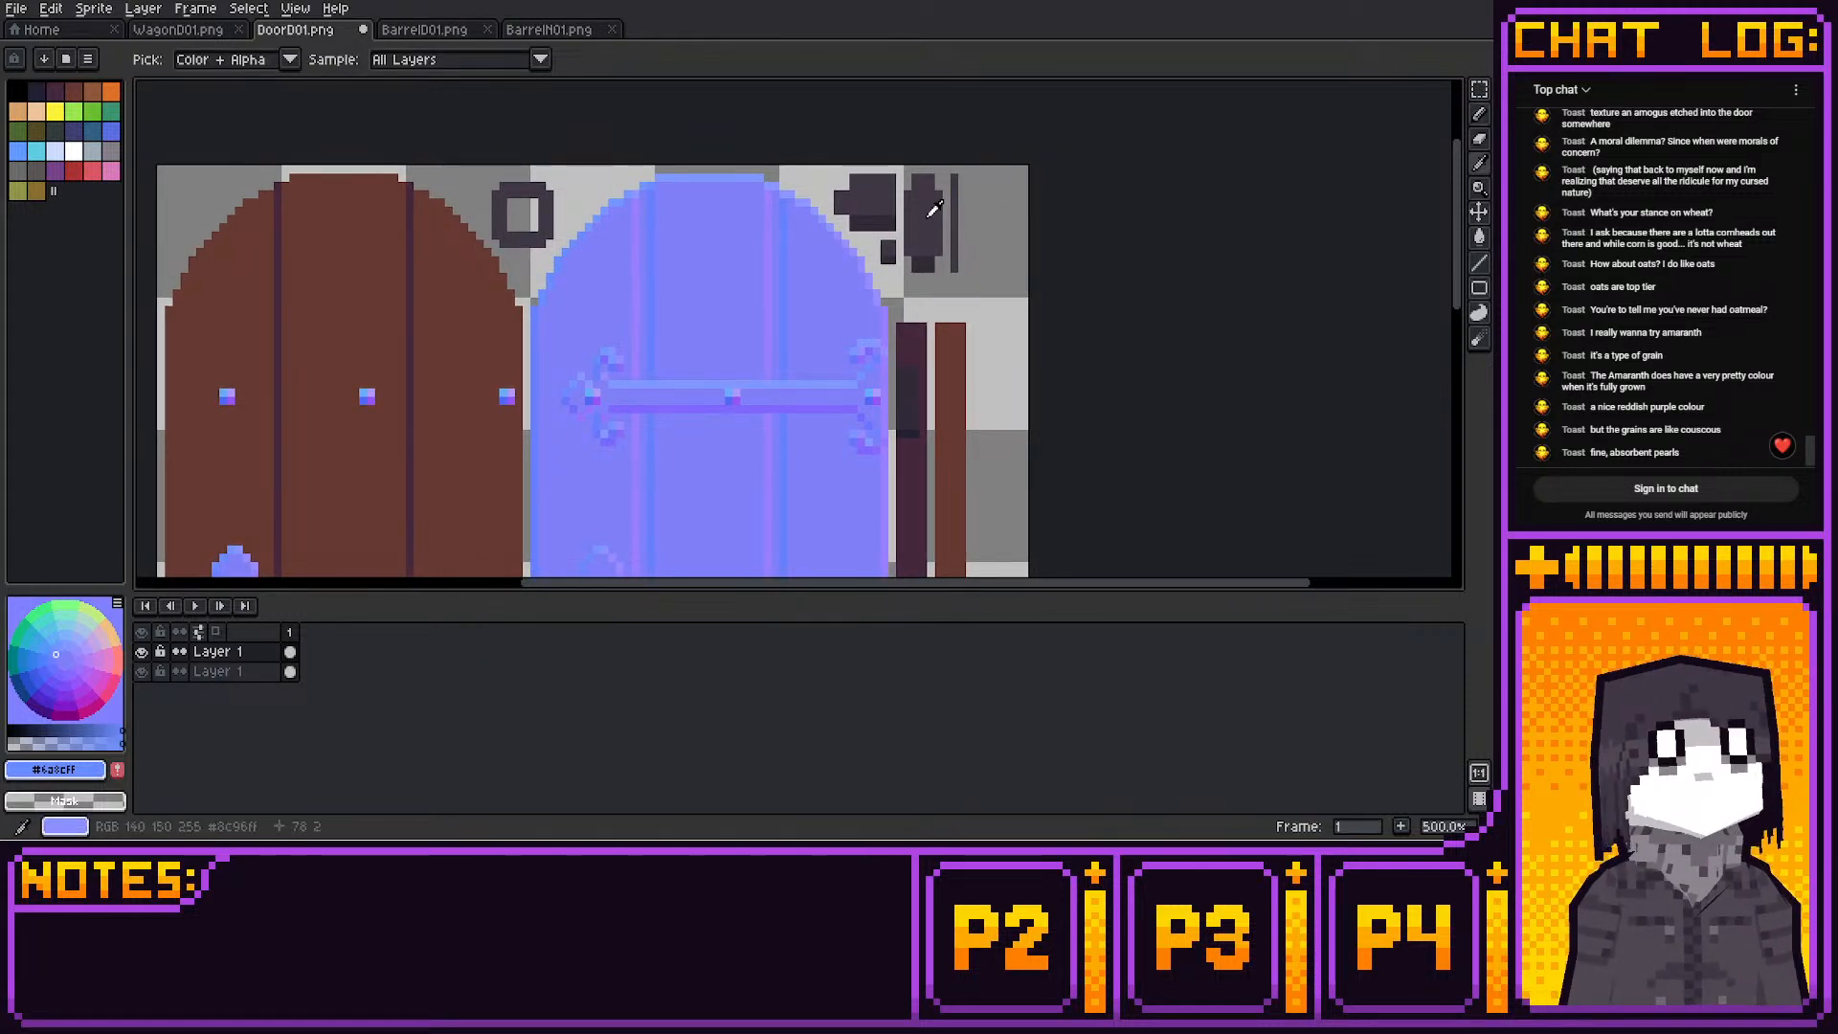
left_click(928, 215)
left_click(929, 216)
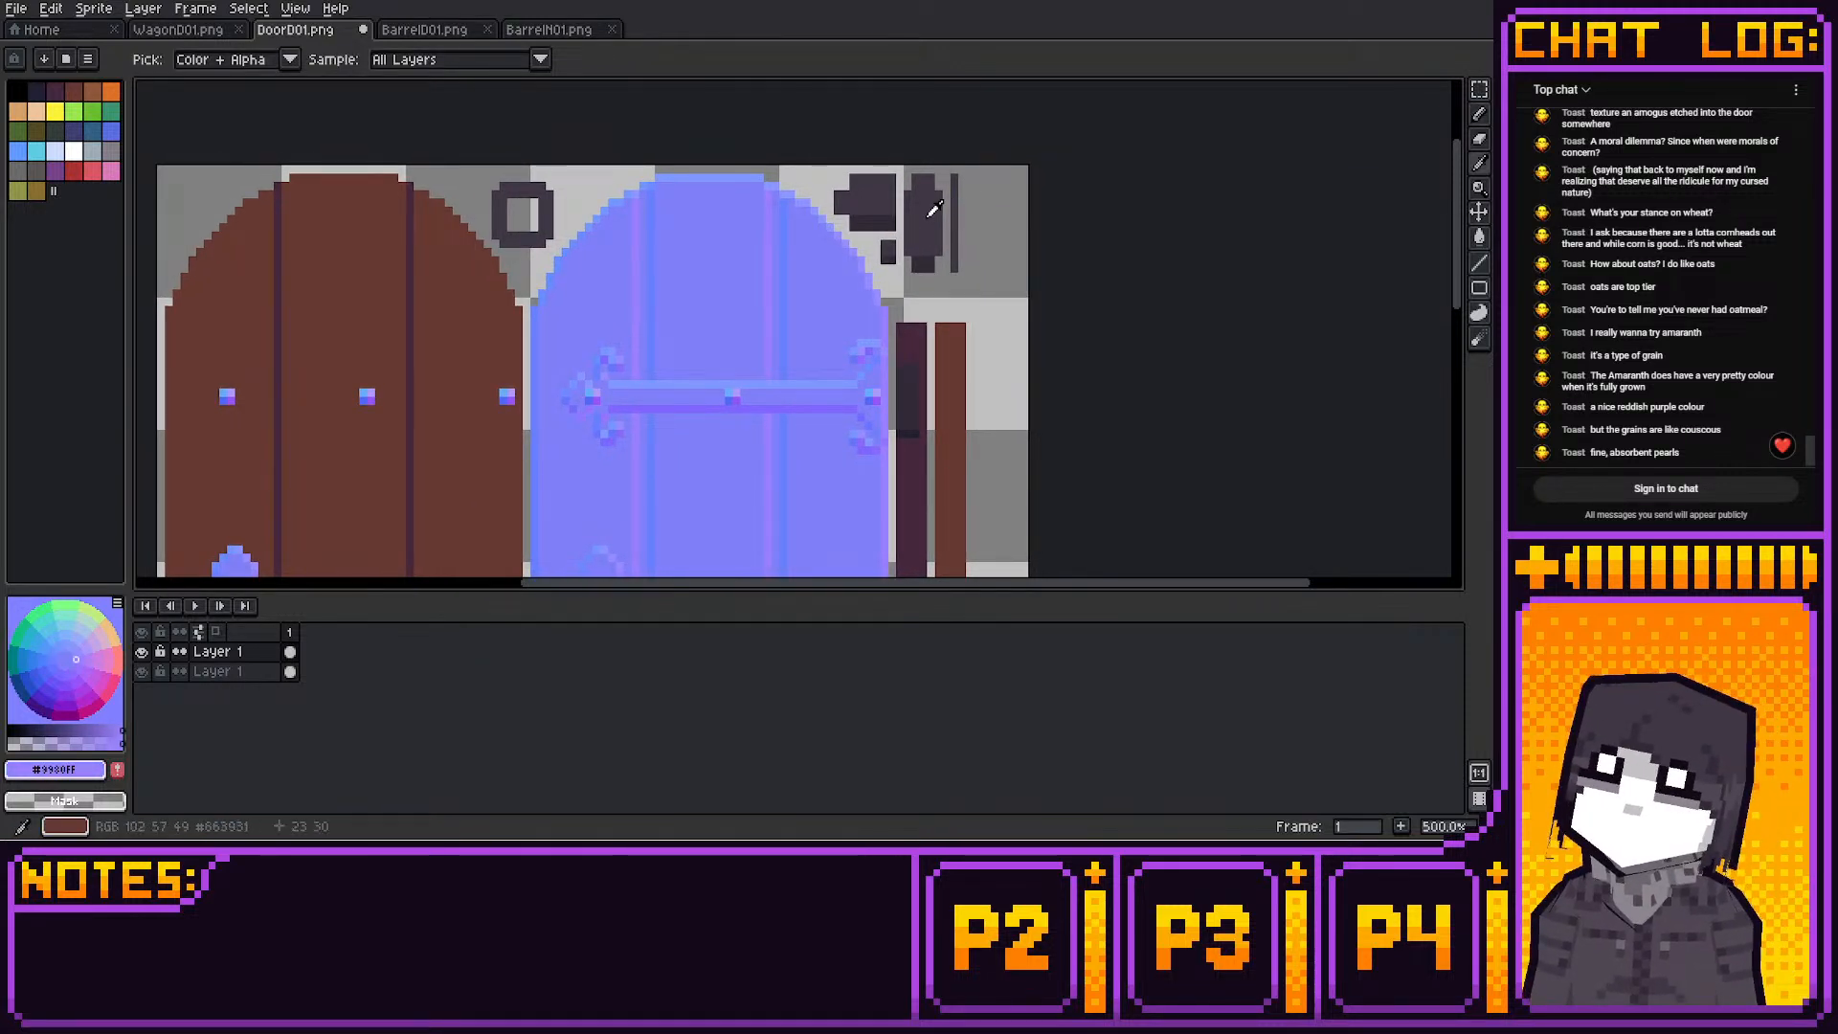
left_click(929, 217)
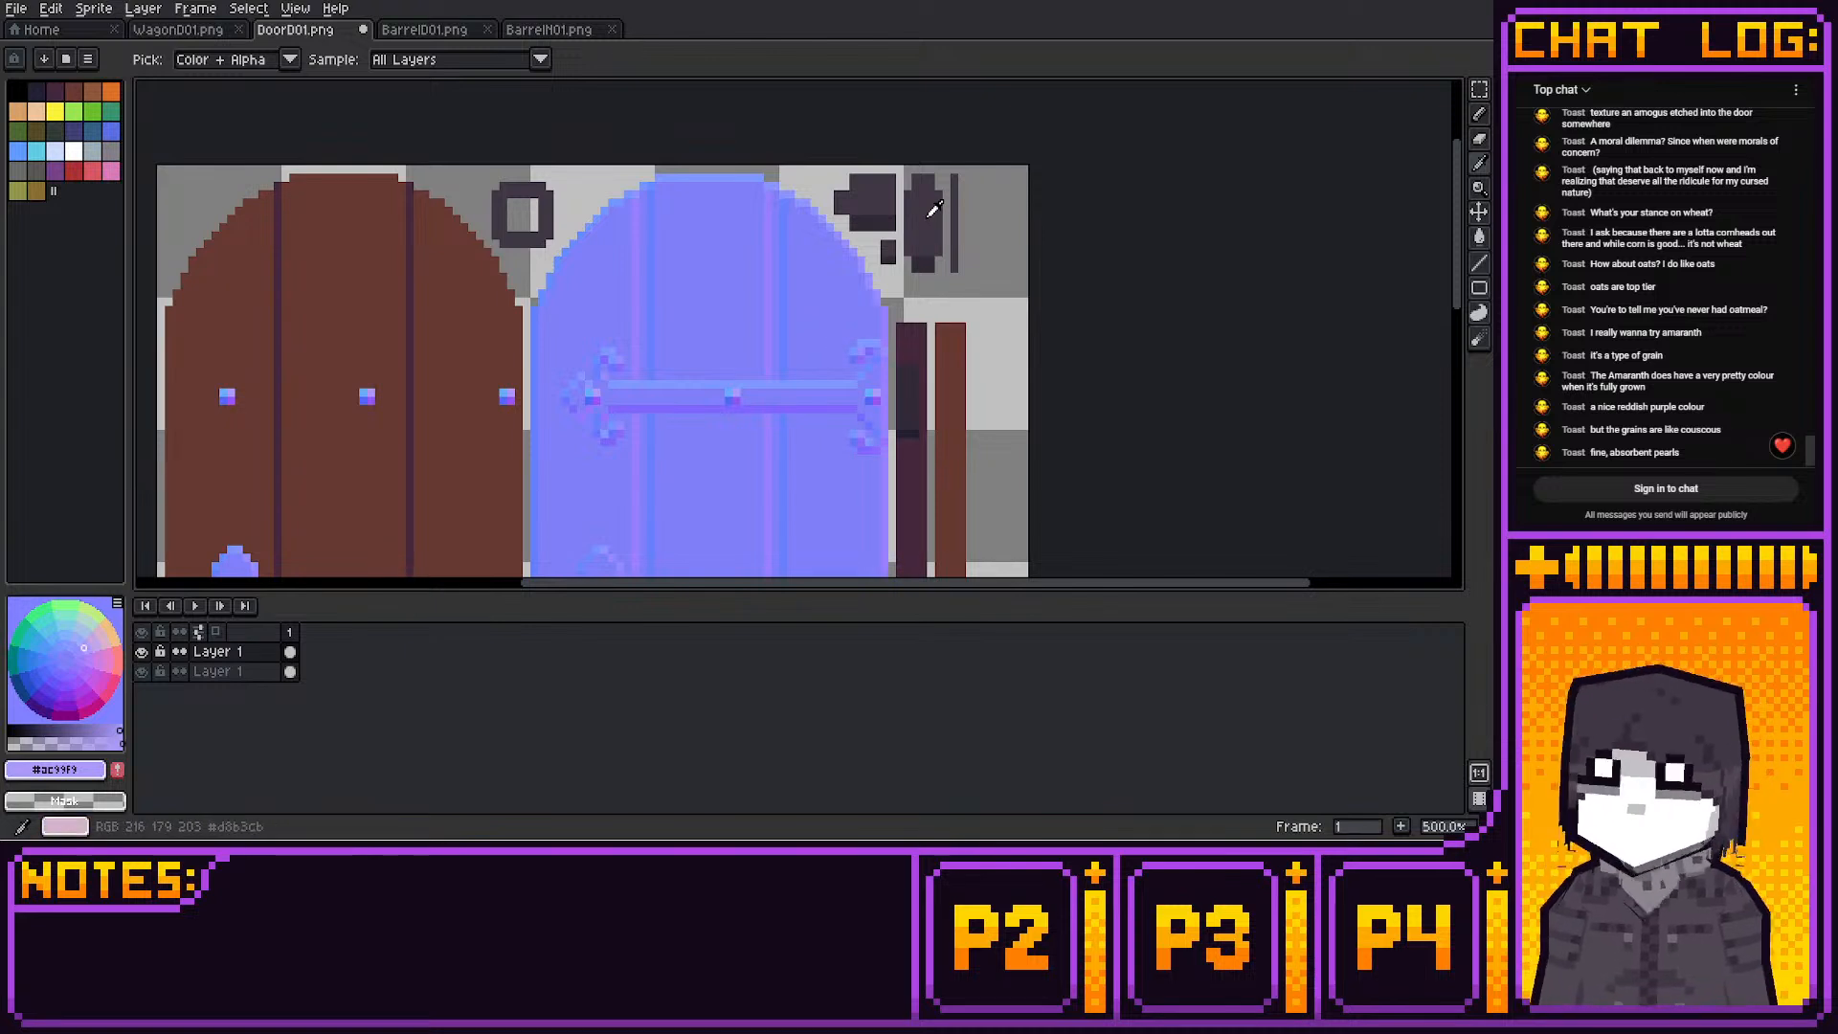
left_click(929, 216)
key("b")
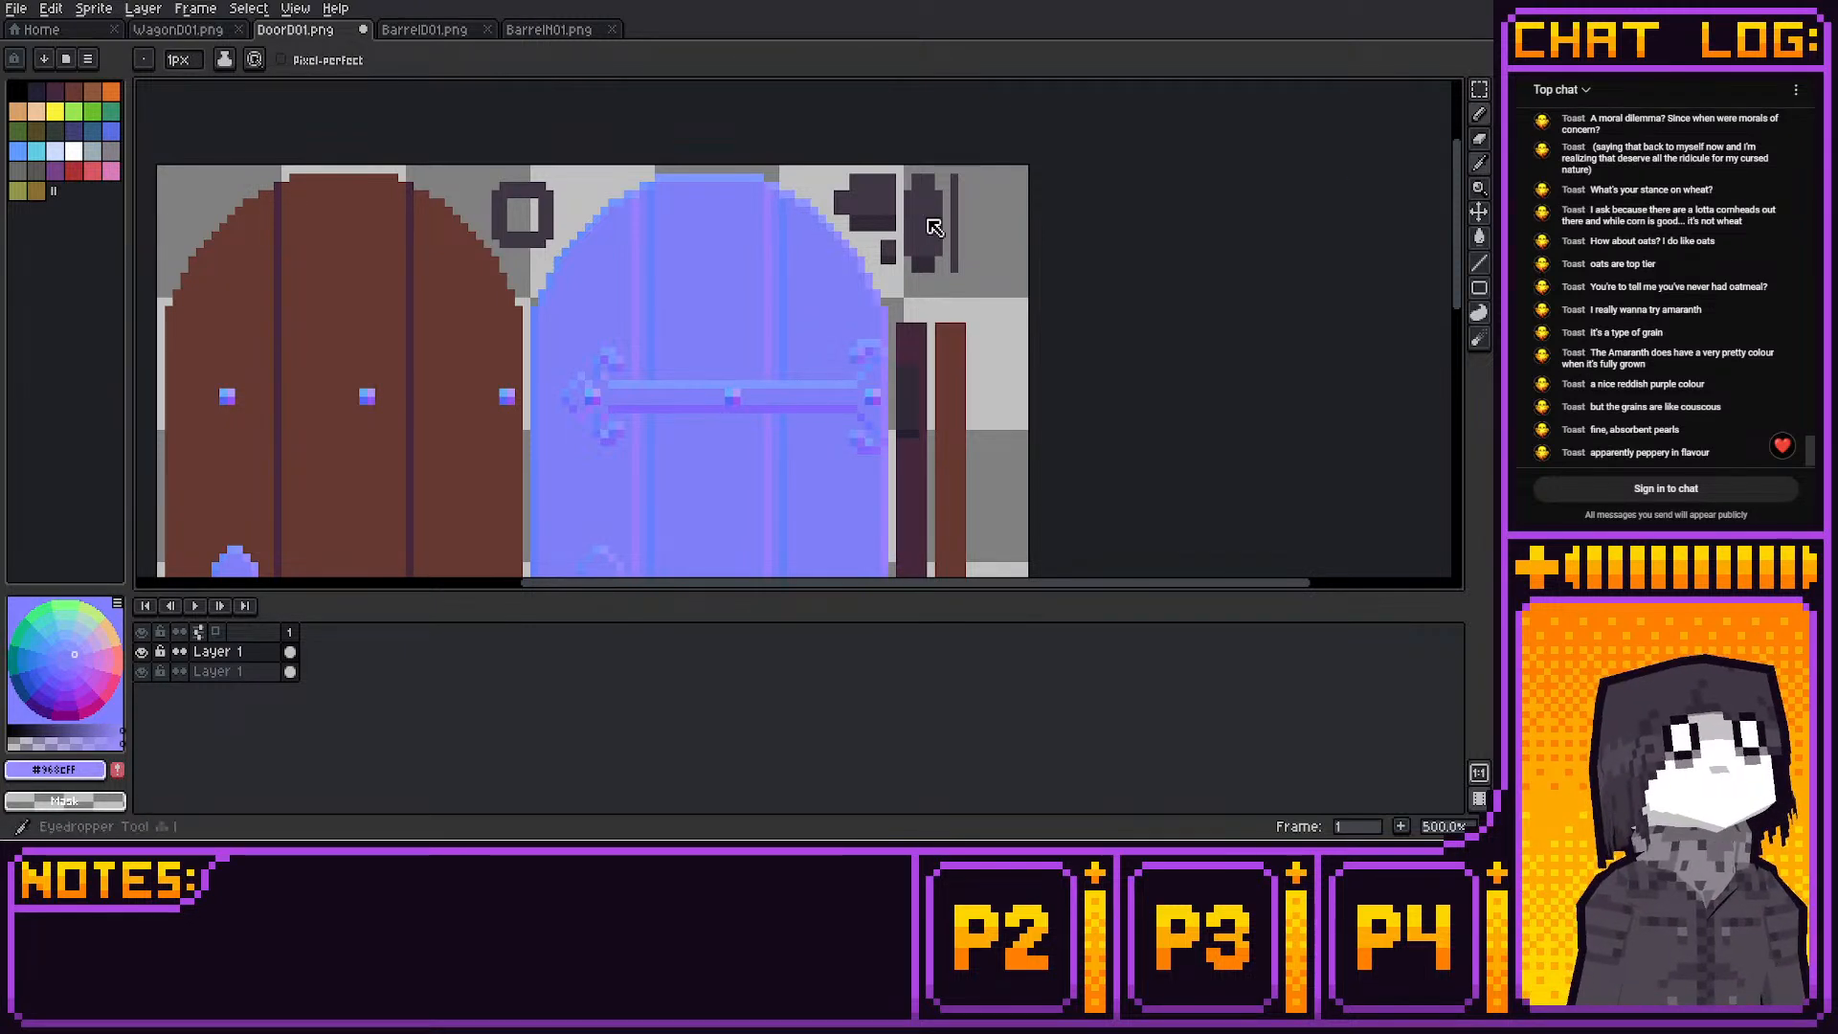
key("i")
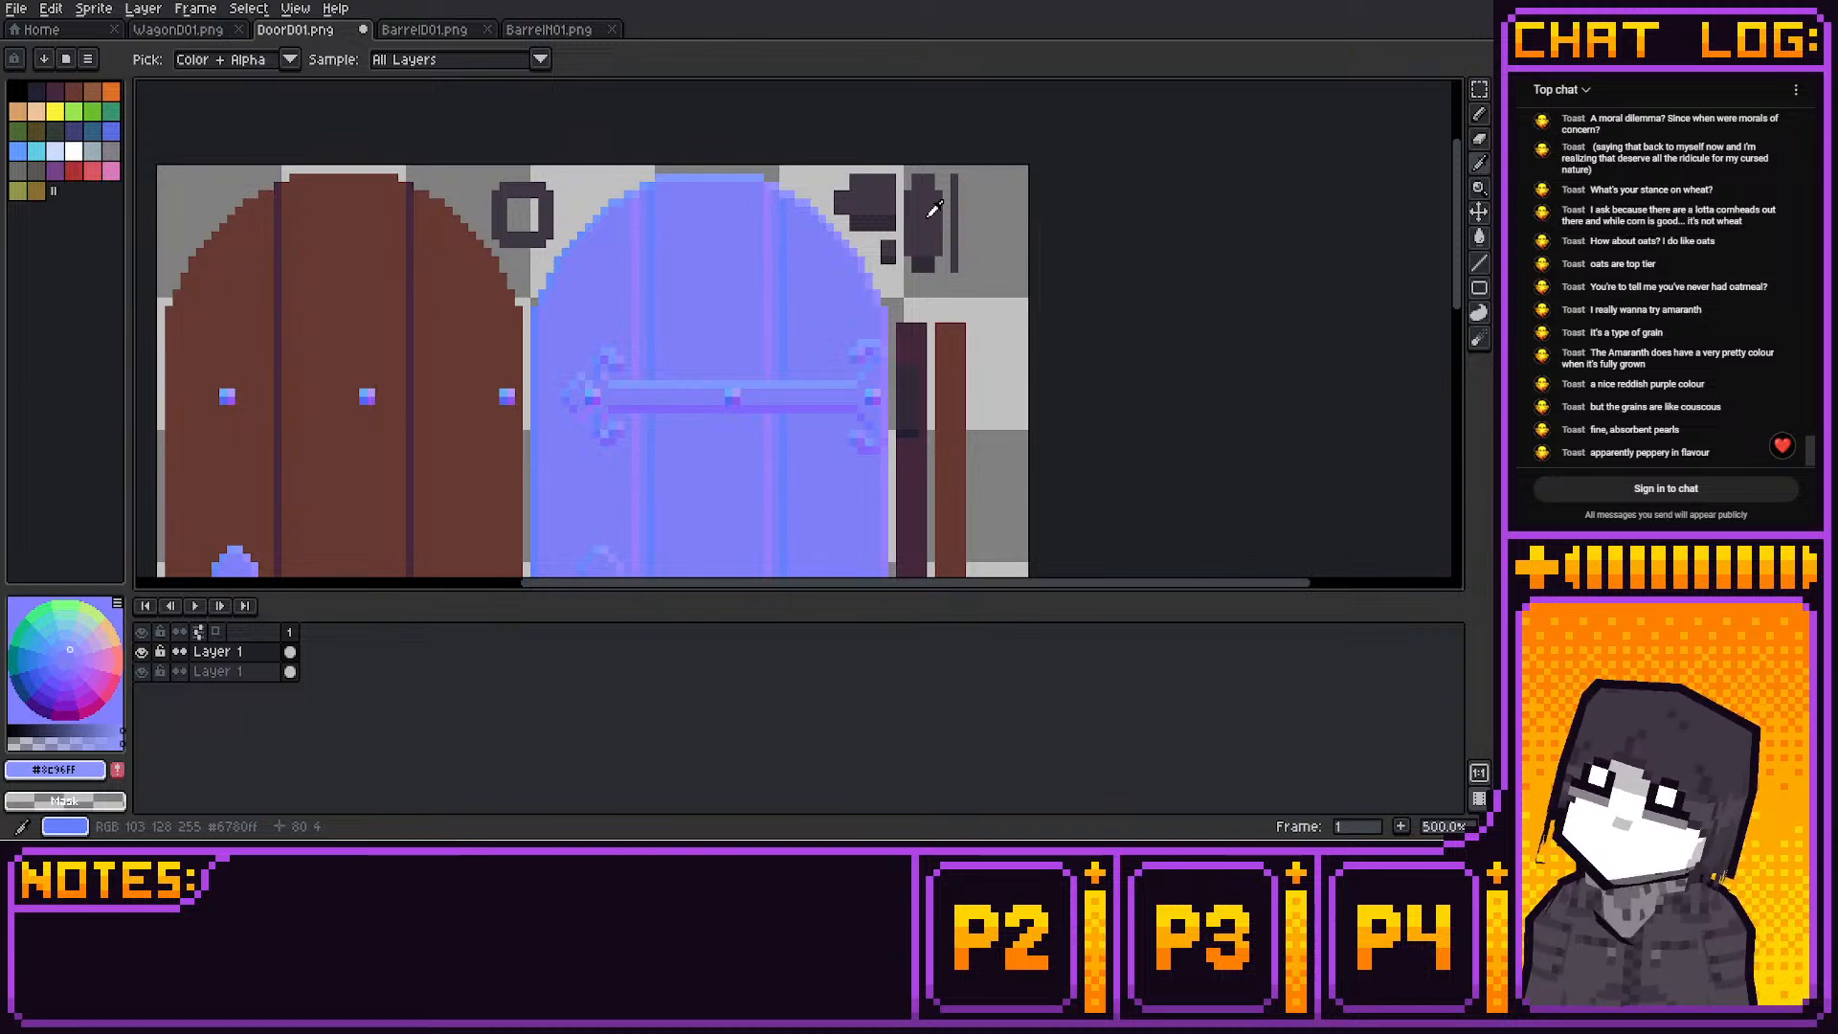
left_click(928, 215)
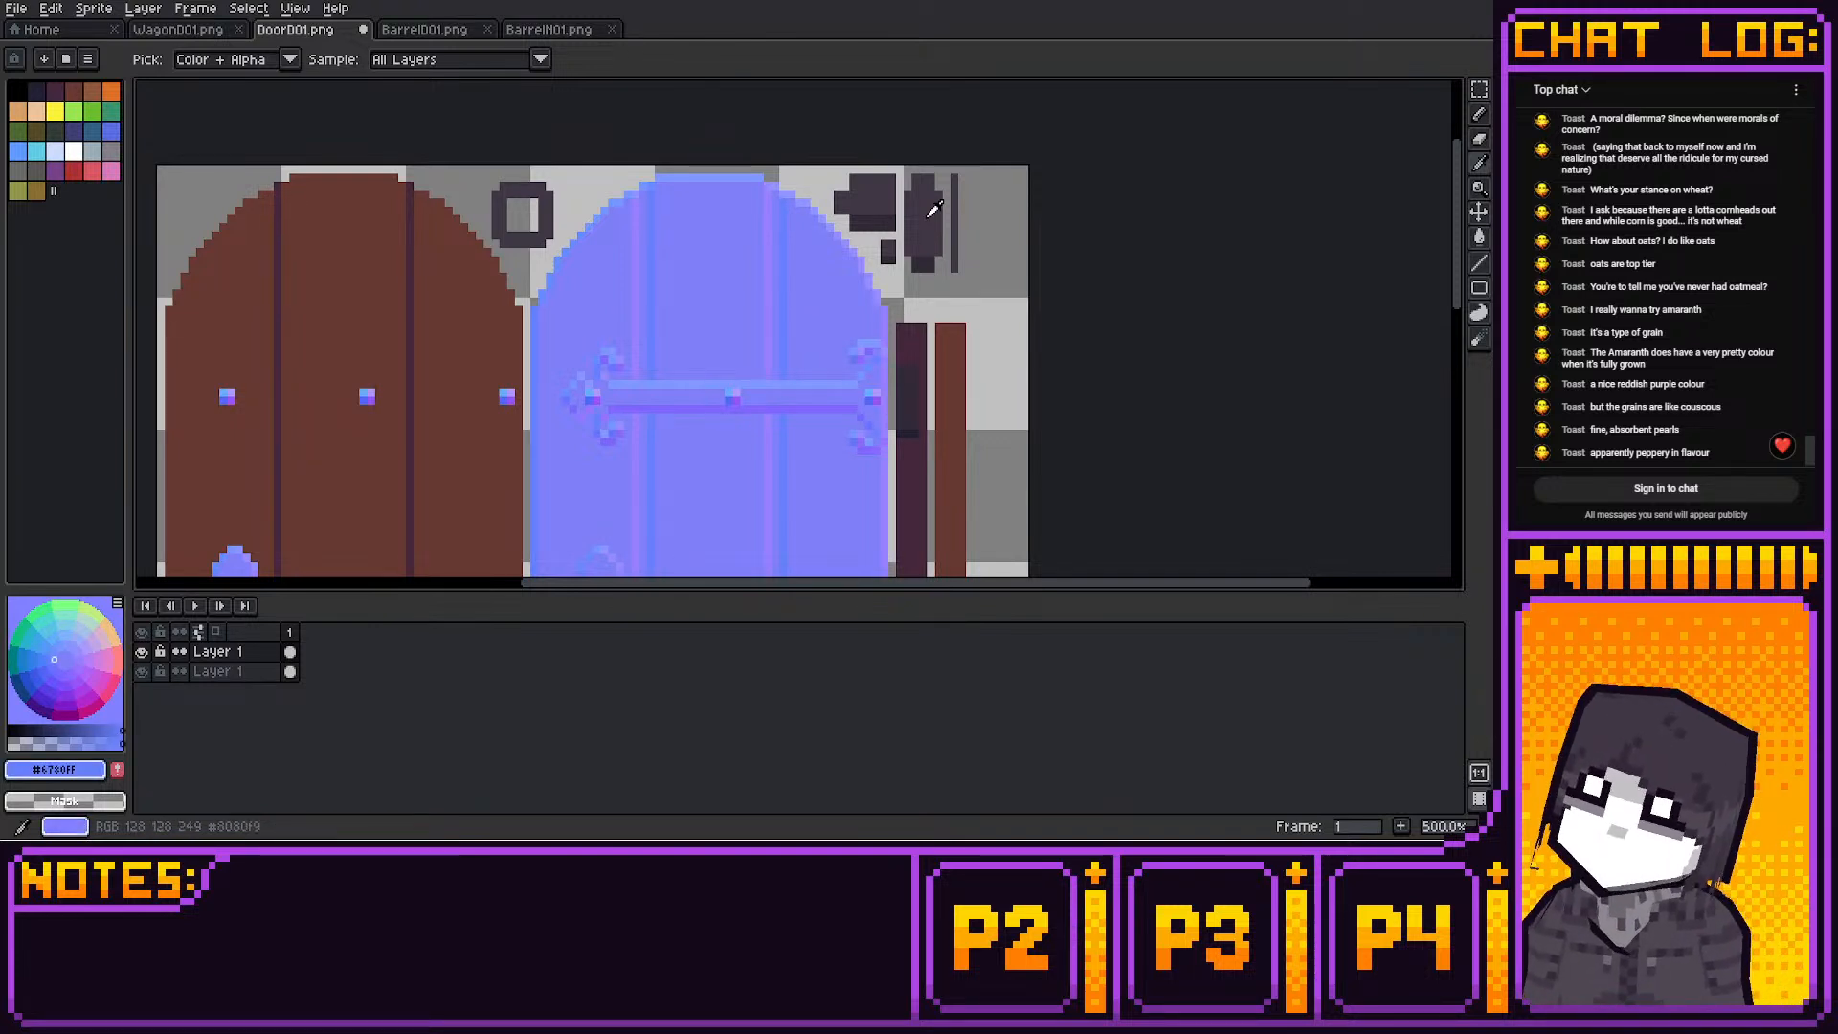
left_click(926, 217)
key("b")
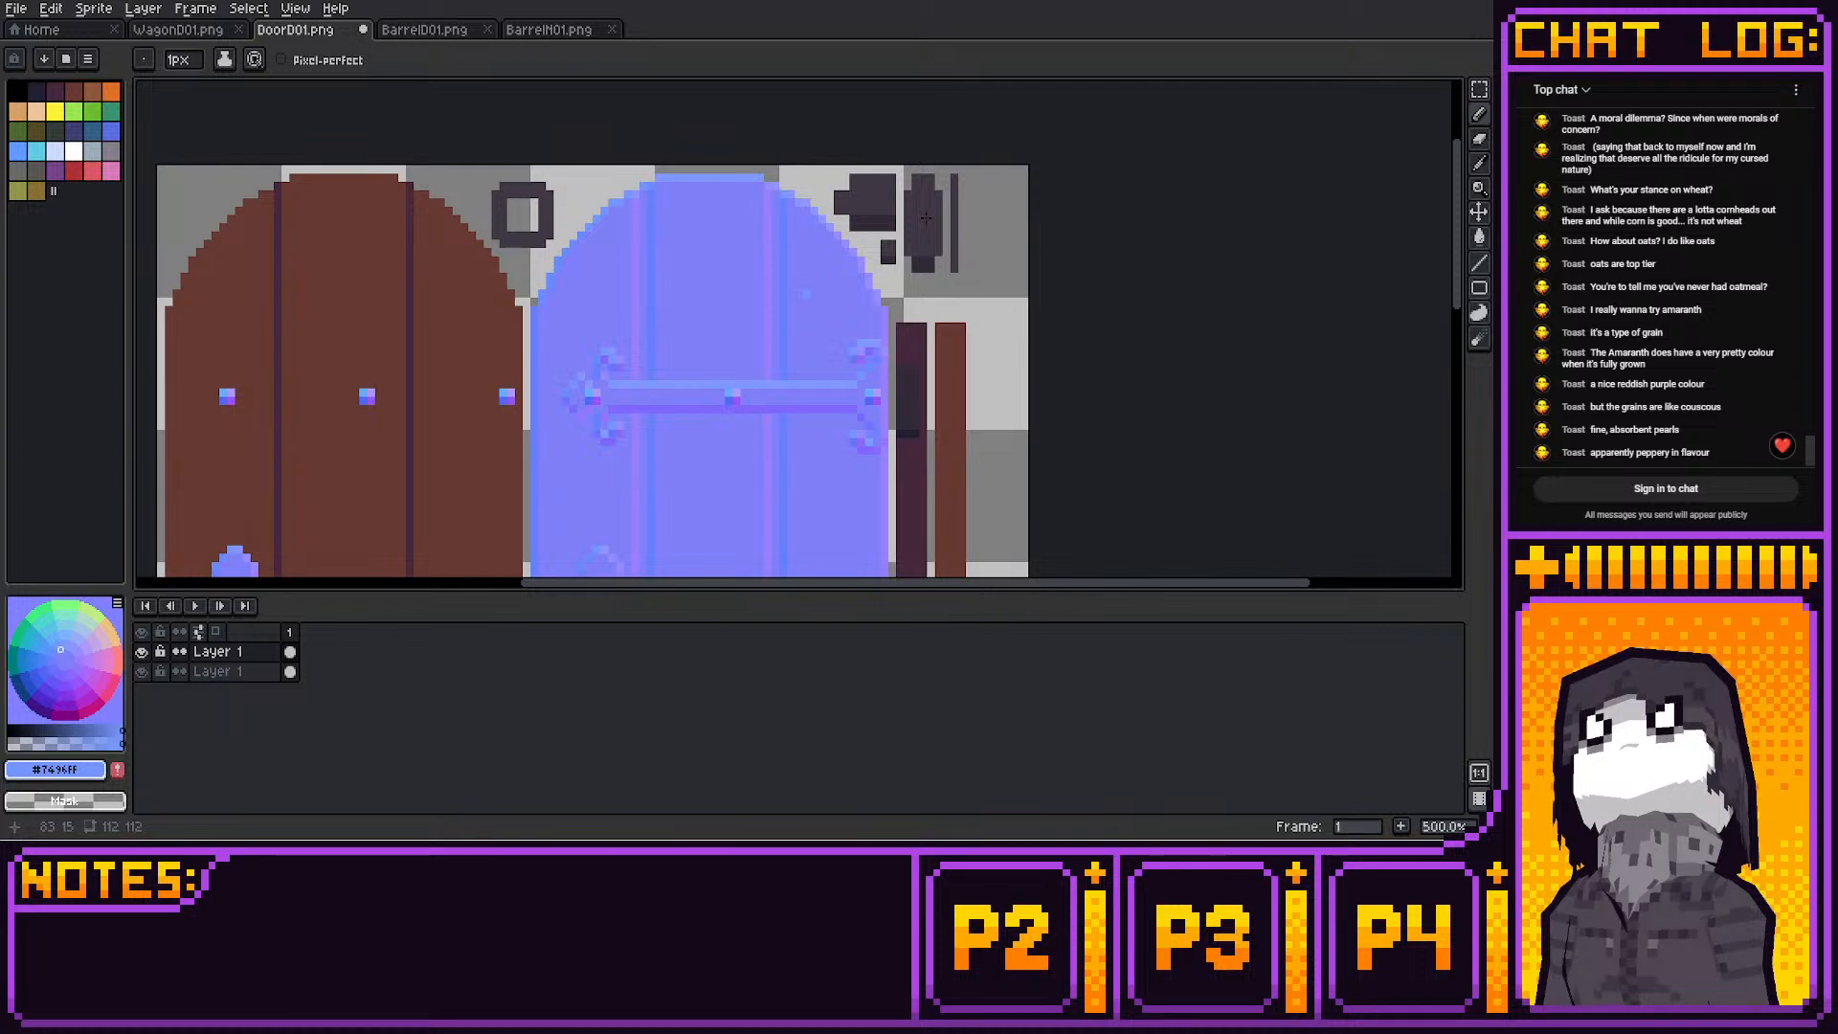
key("m")
middle_click_drag(934, 227, 931, 109)
mouse_move(841, 490)
middle_mouse_down()
mouse_move(865, 272)
mouse_move(803, 278)
middle_mouse_up()
left_click_drag(491, 290, 834, 345)
key("ctrl+c")
key("ctrl+v")
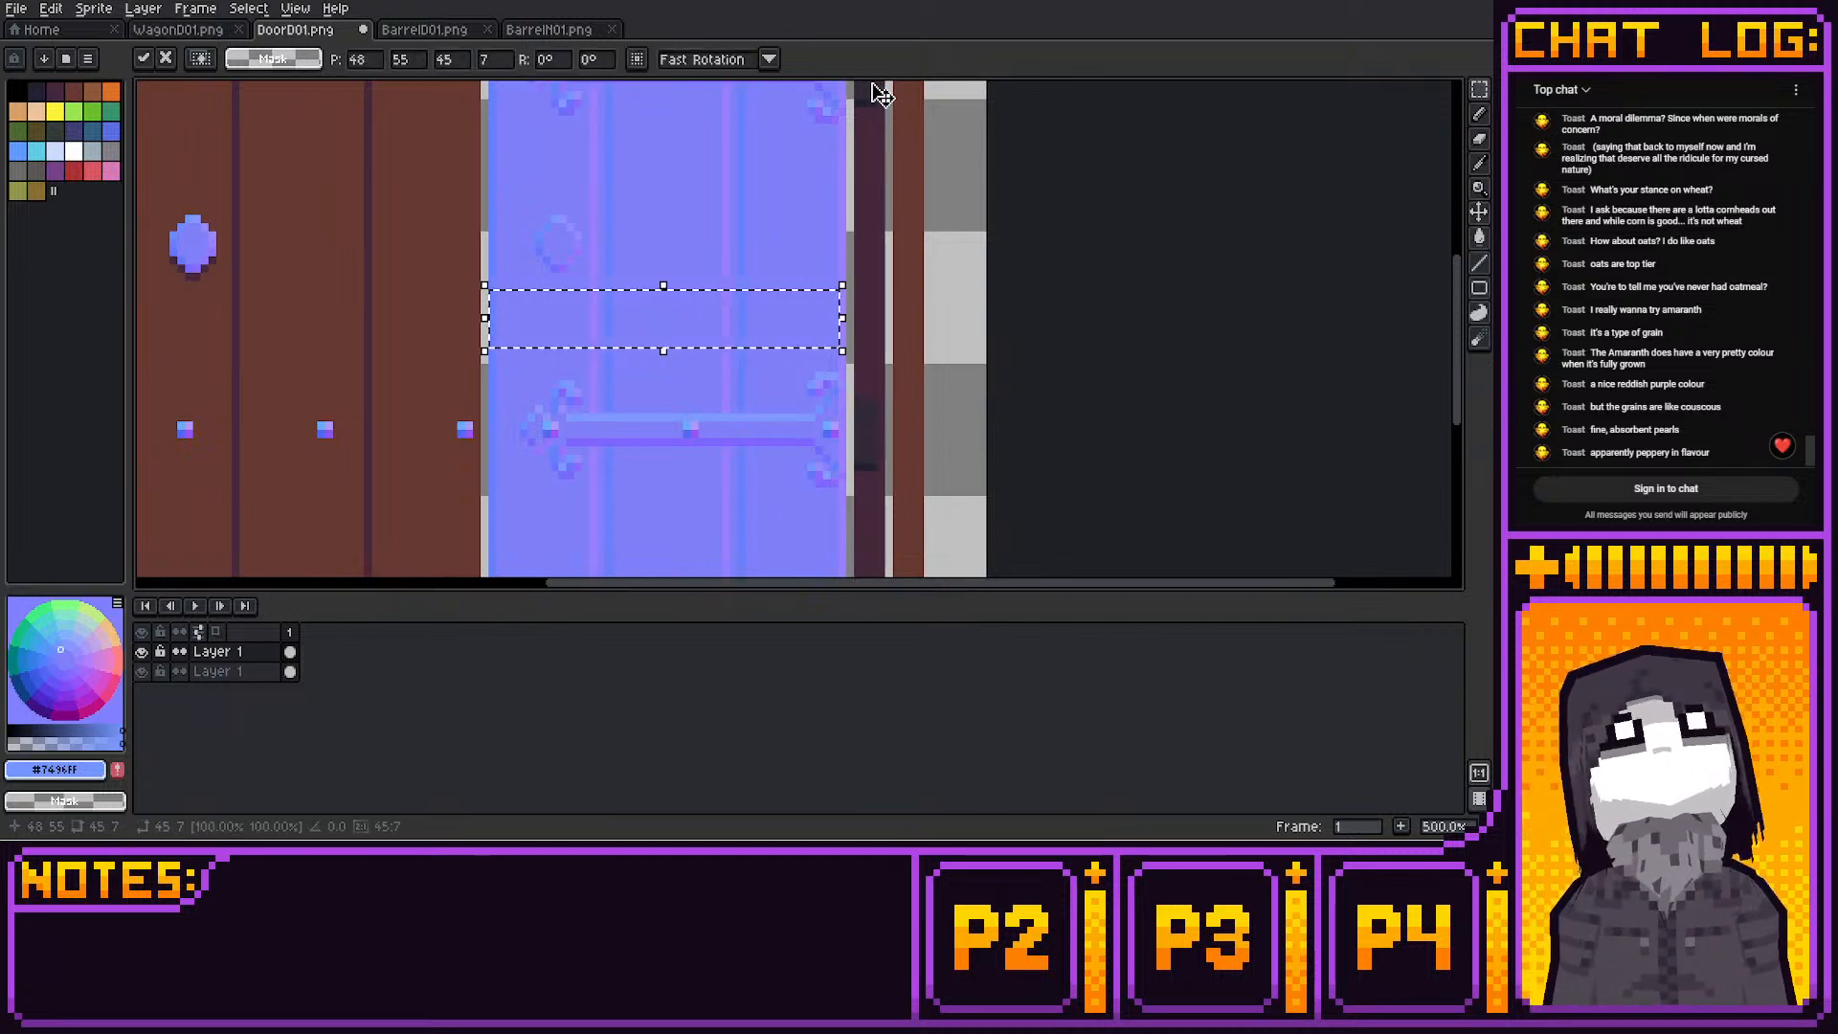
left_click(892, 276)
Copy a 46 × 6 px strip of the right door's planks onto the left door and stretch it down to the lower rivets
left_click_drag(492, 301, 422, 326)
key("ctrl+c")
key("ctrl+v")
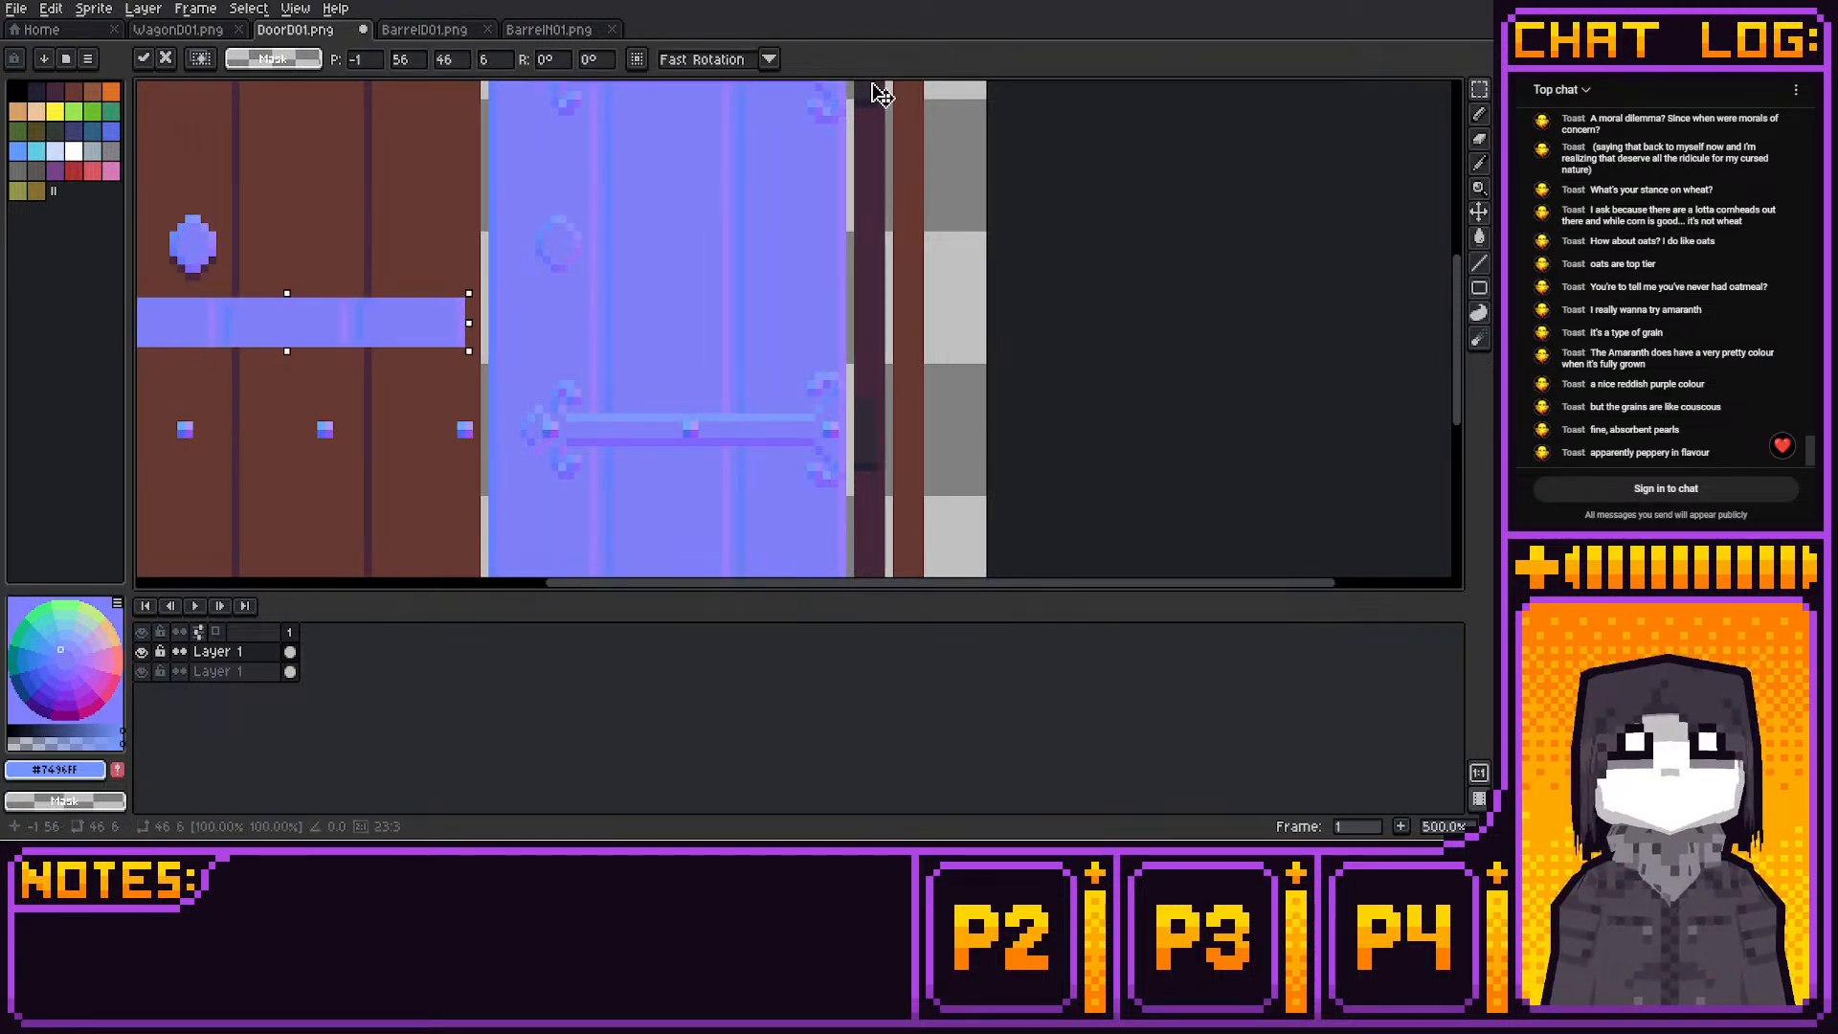
key("Right")
key("Right")
middle_click_drag(472, 401, 835, 242)
left_click_drag(848, 195, 841, 263)
key("Return")
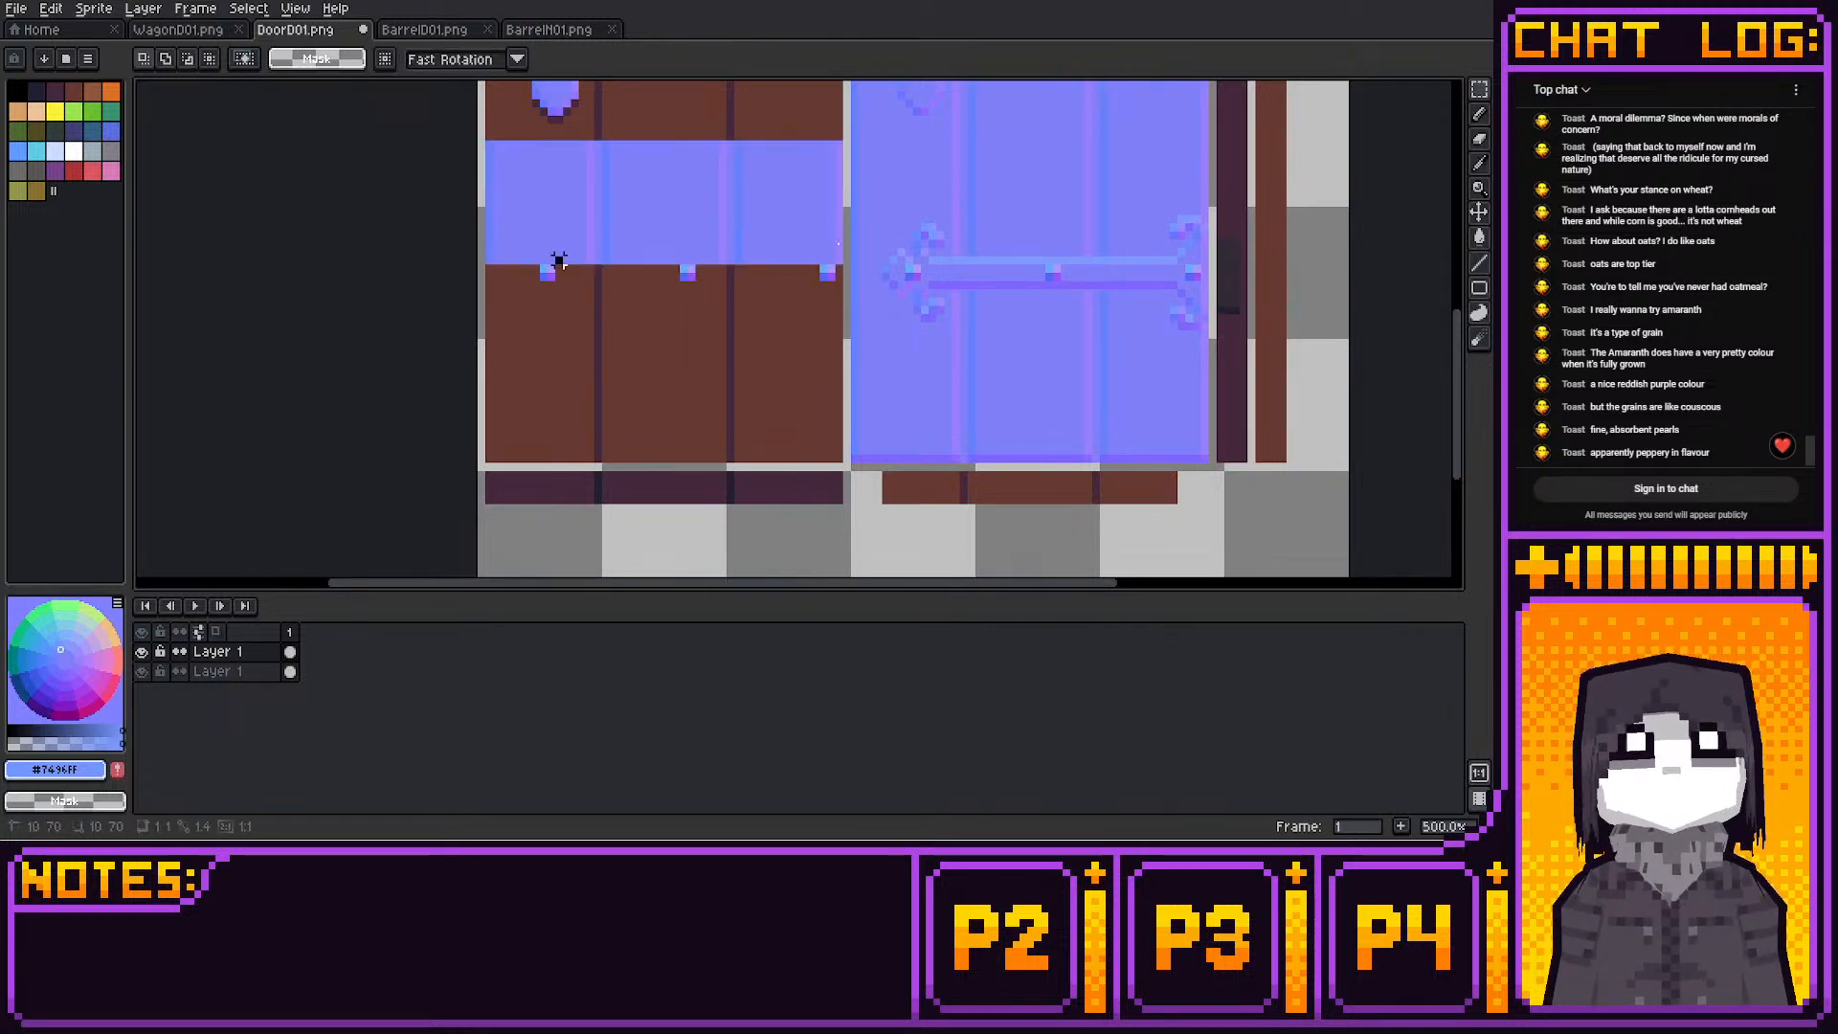
Stretch a 15 px wide piece between the left and middle lower rivets to 28 px tall and extend its right edge by one pixel
left_click_drag(559, 261, 614, 441)
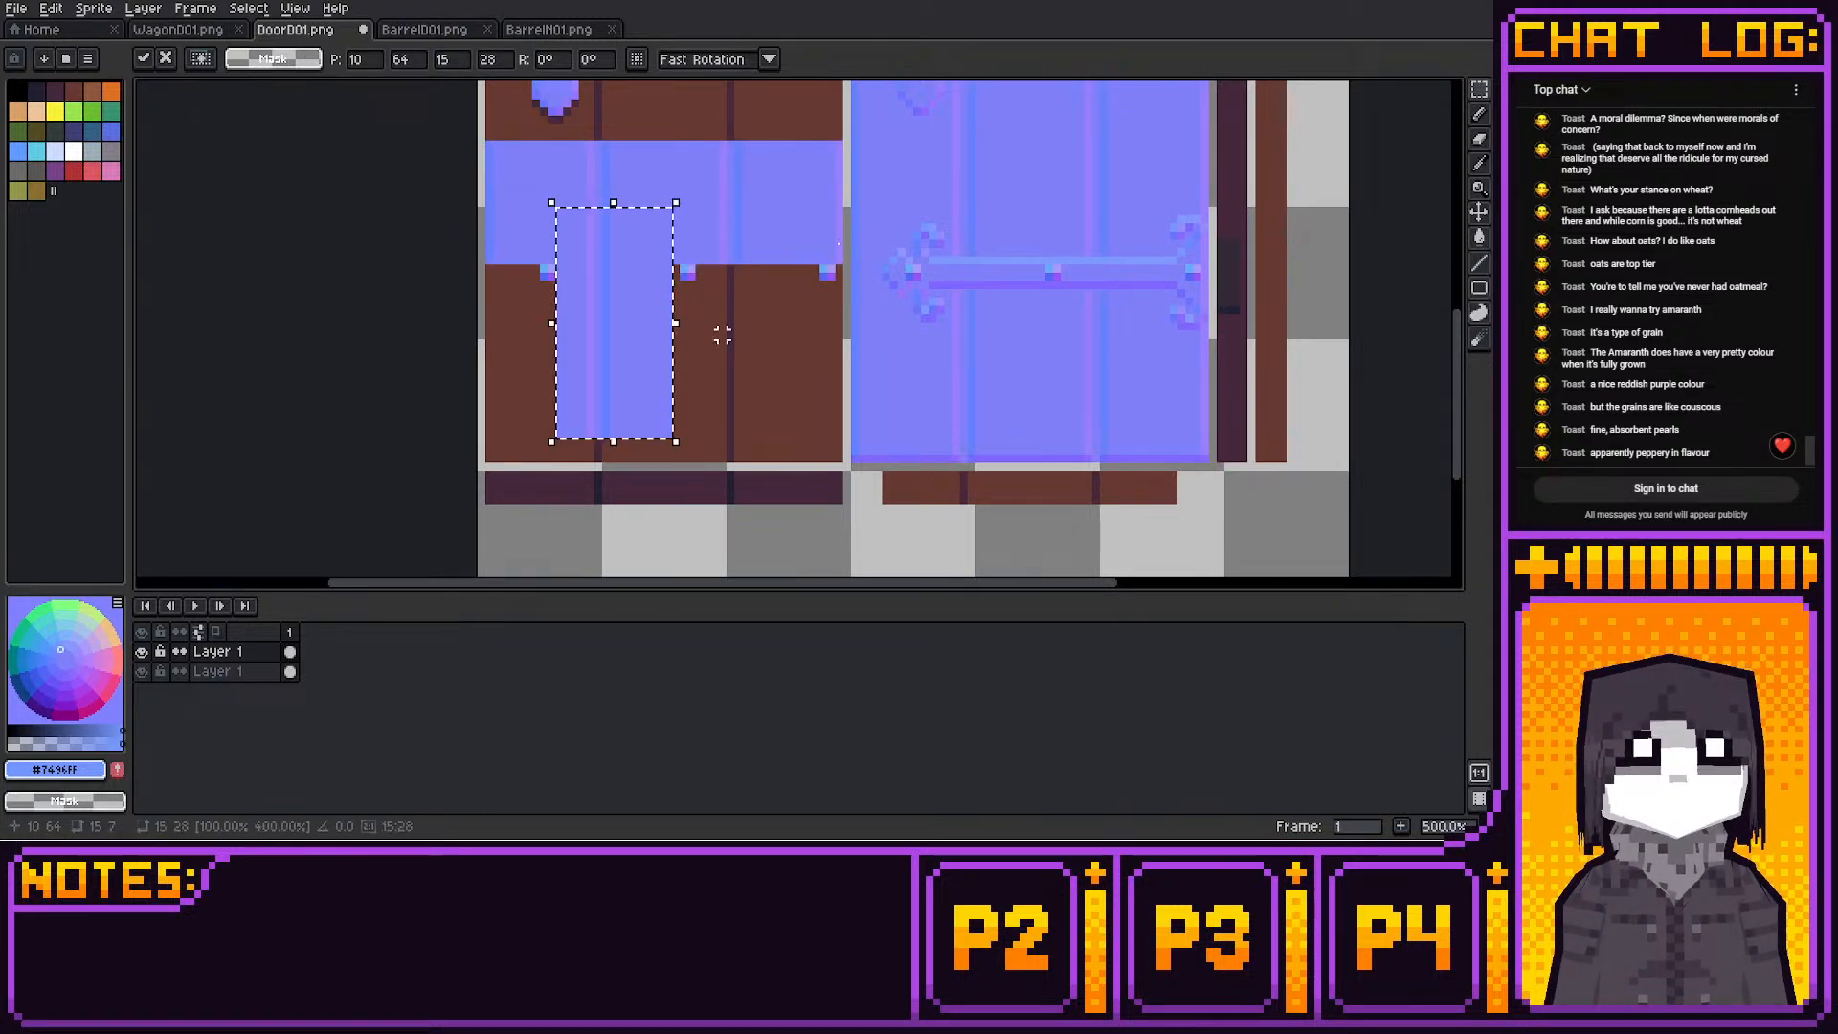
key("Return")
left_click_drag(653, 252, 676, 442)
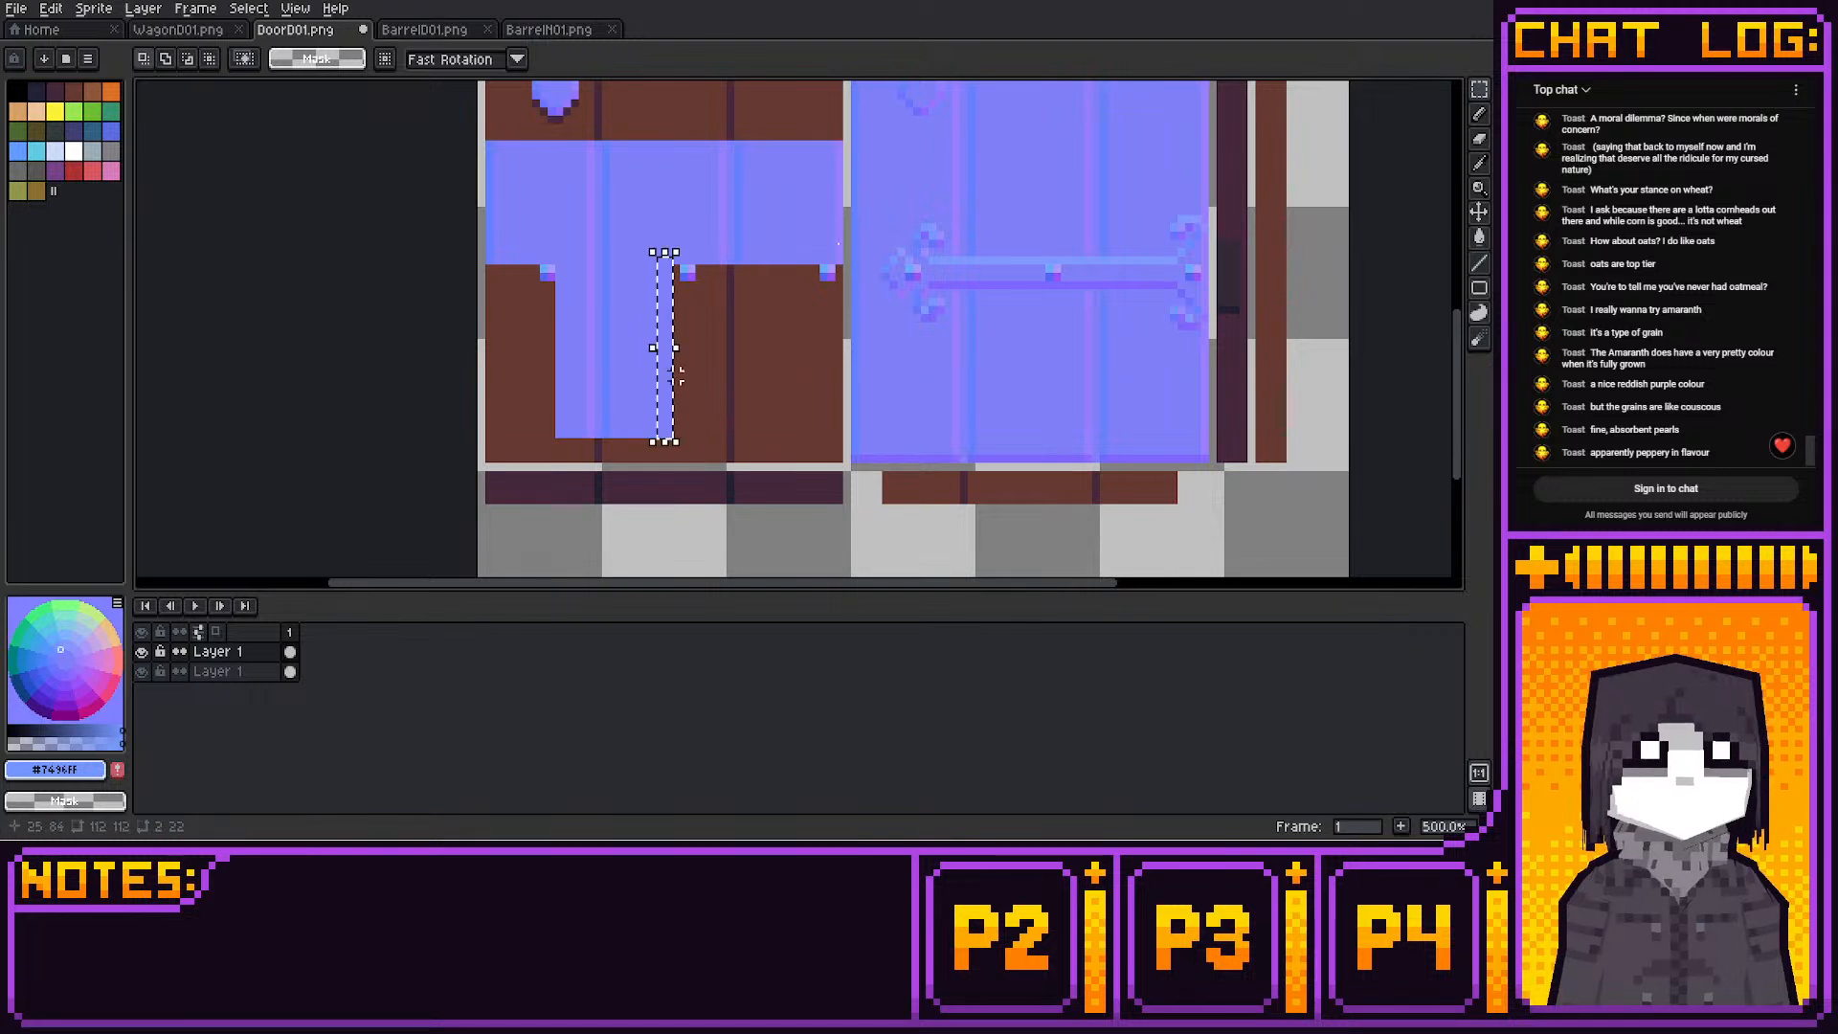
key("ctrl+c")
key("ctrl+v")
key("Right")
key("ctrl+d")
Stretch the plank pieces beside the left lower rivet, between the middle and right rivets, and at the door's right edge downward past the rivets
left_click_drag(489, 238, 509, 381)
key("Return")
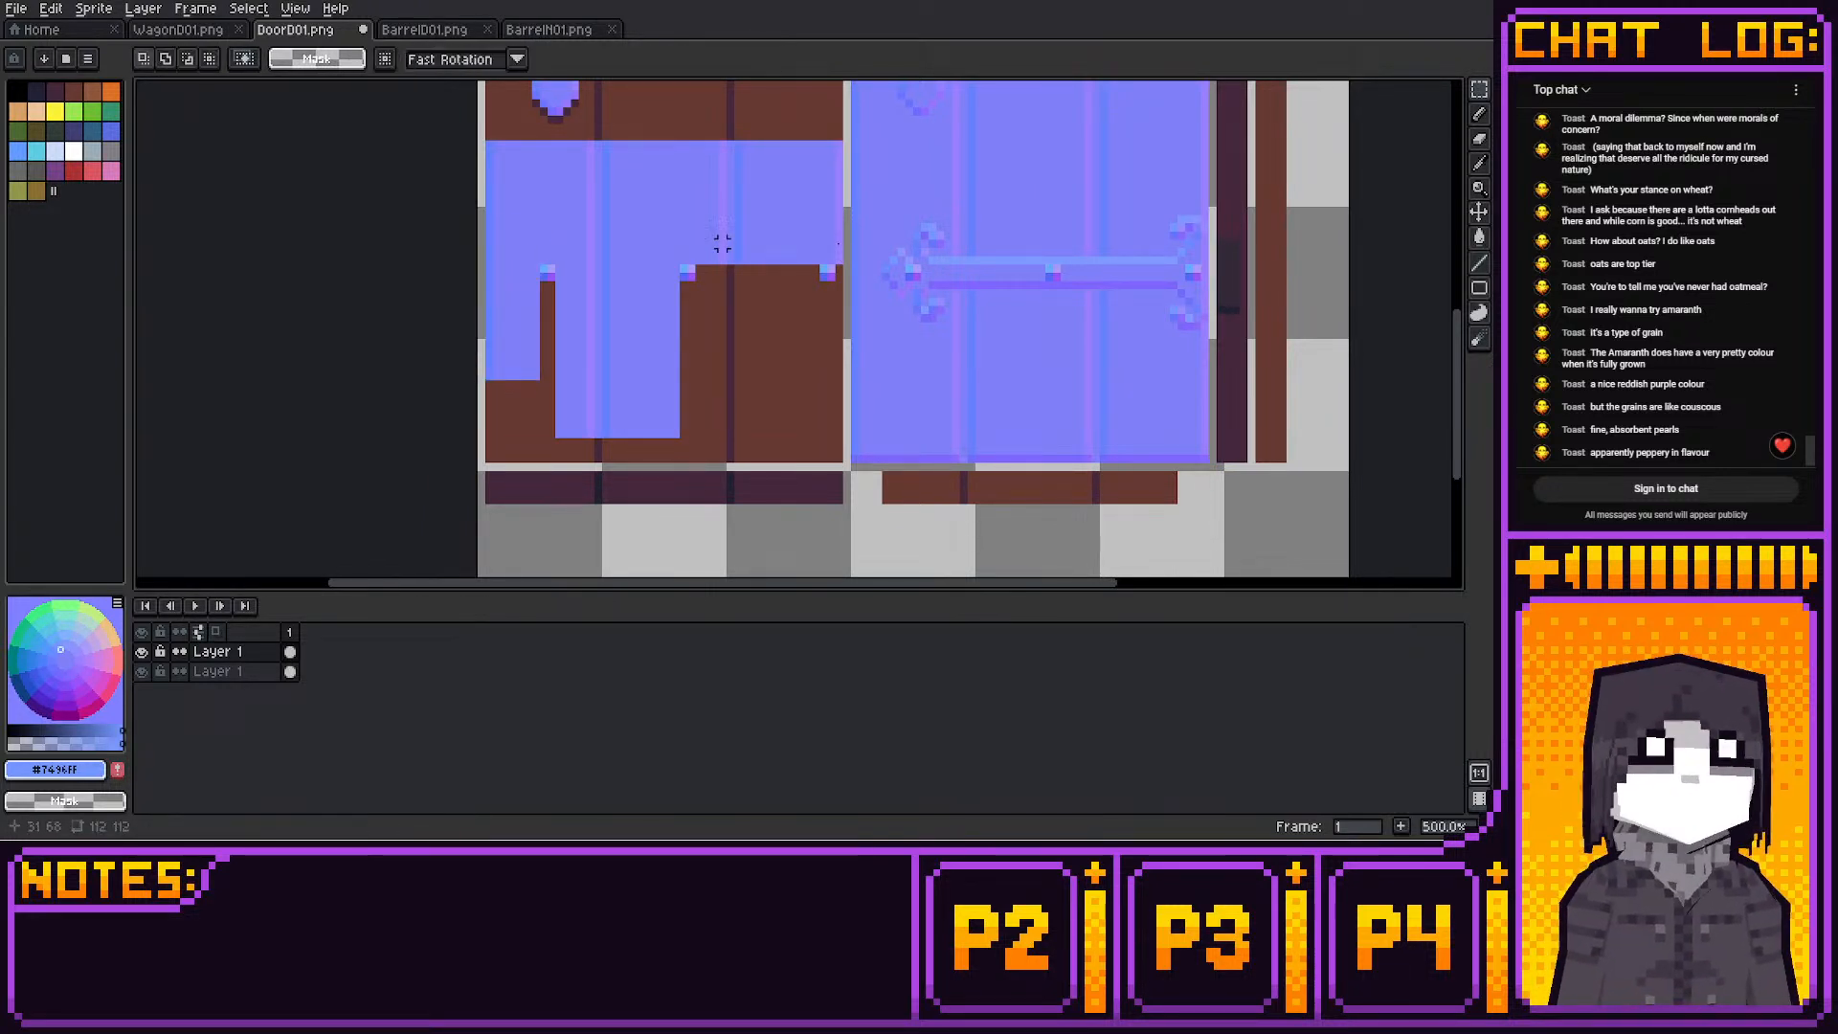
left_click_drag(699, 259, 758, 368)
key("ctrl+d")
left_click_drag(839, 245, 843, 335)
key("Return")
key("ctrl+d")
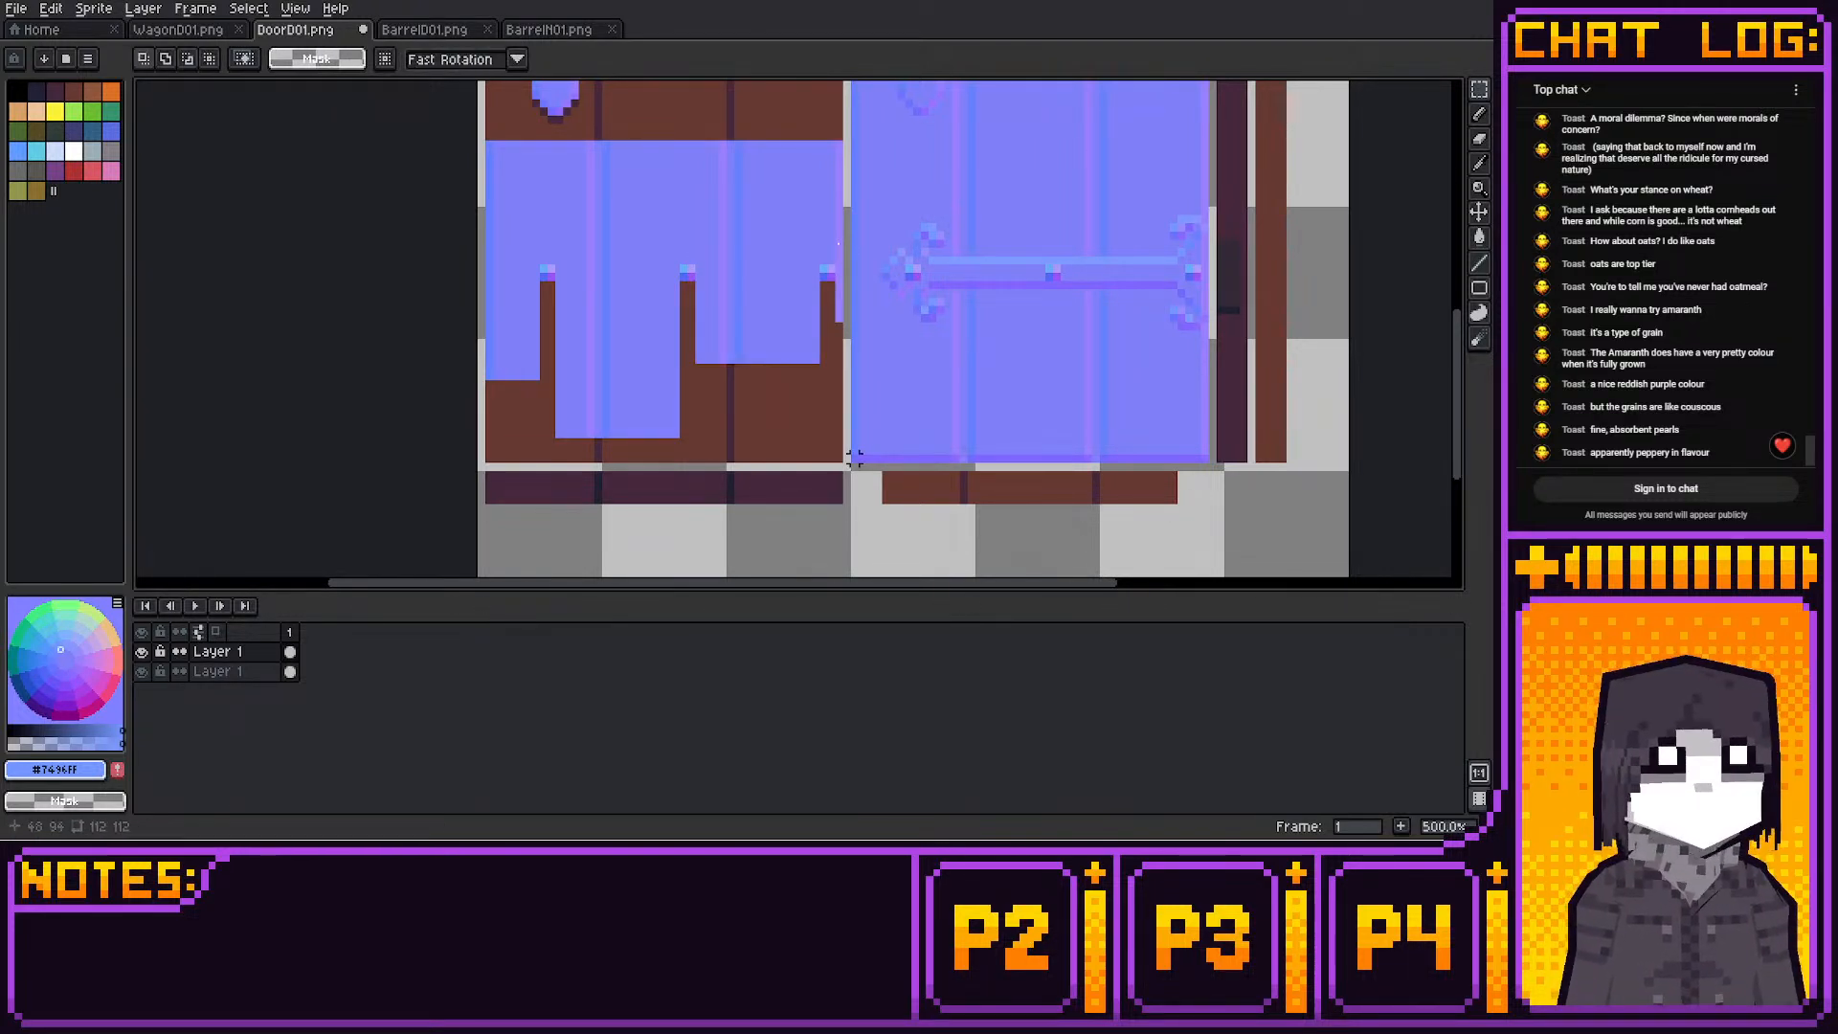
Copy the right door's bottom 46 × 11 px section onto the bottom of the left door
left_click_drag(855, 463, 1212, 370)
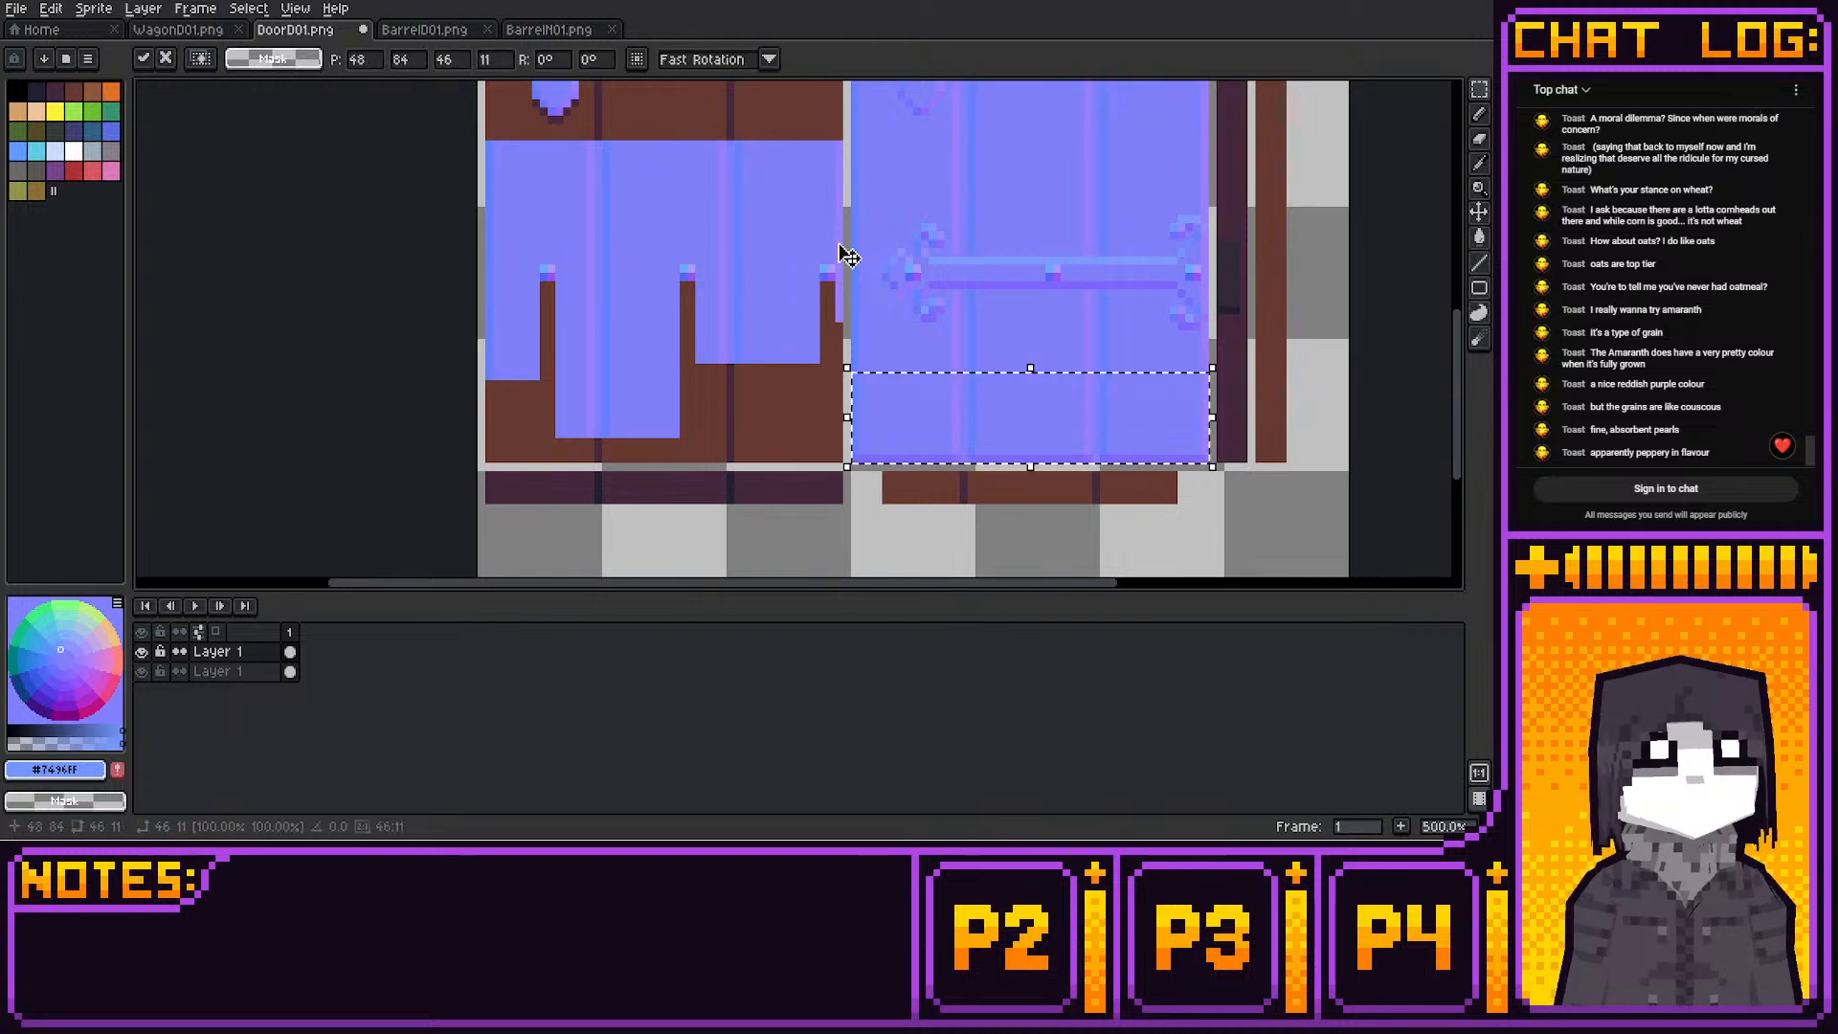
left_click_drag(1101, 422, 736, 421)
left_click(967, 426)
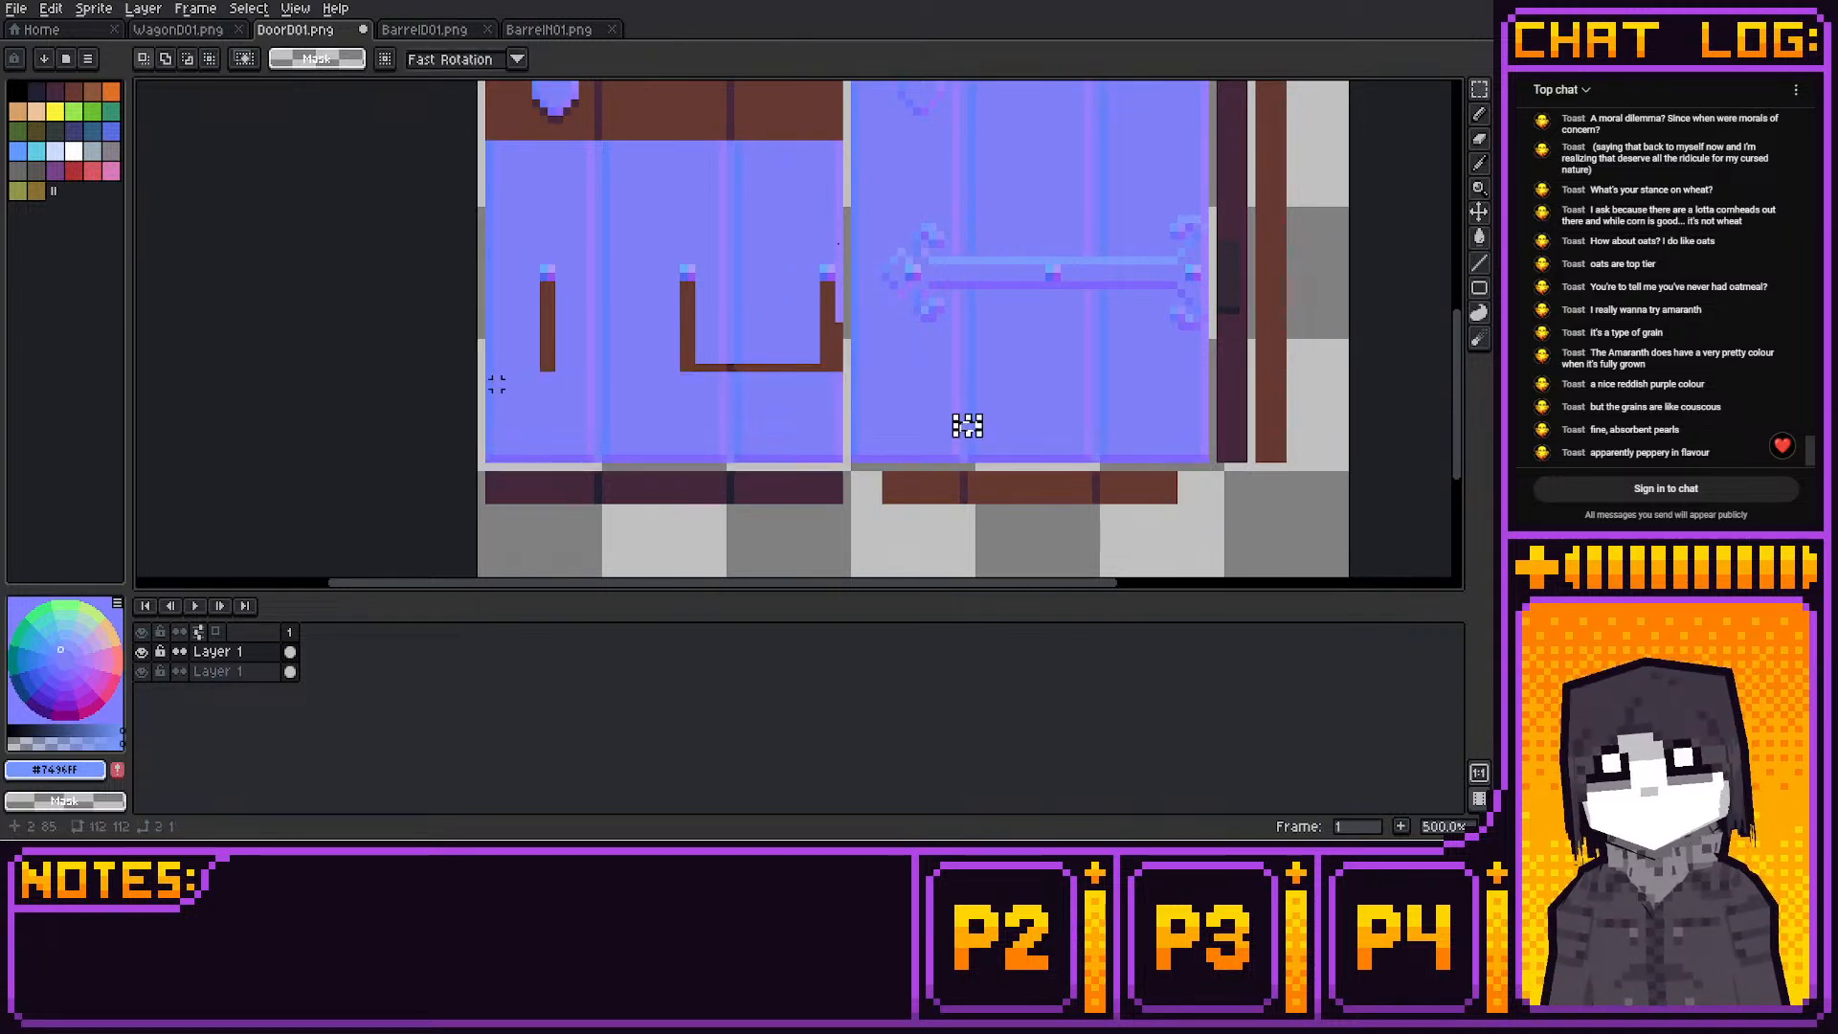
Stretch a full-width strip of the left door's lower planks upward to cover the remaining brown areas below the rivets
left_click_drag(489, 390, 839, 419)
left_click_drag(665, 383, 665, 285)
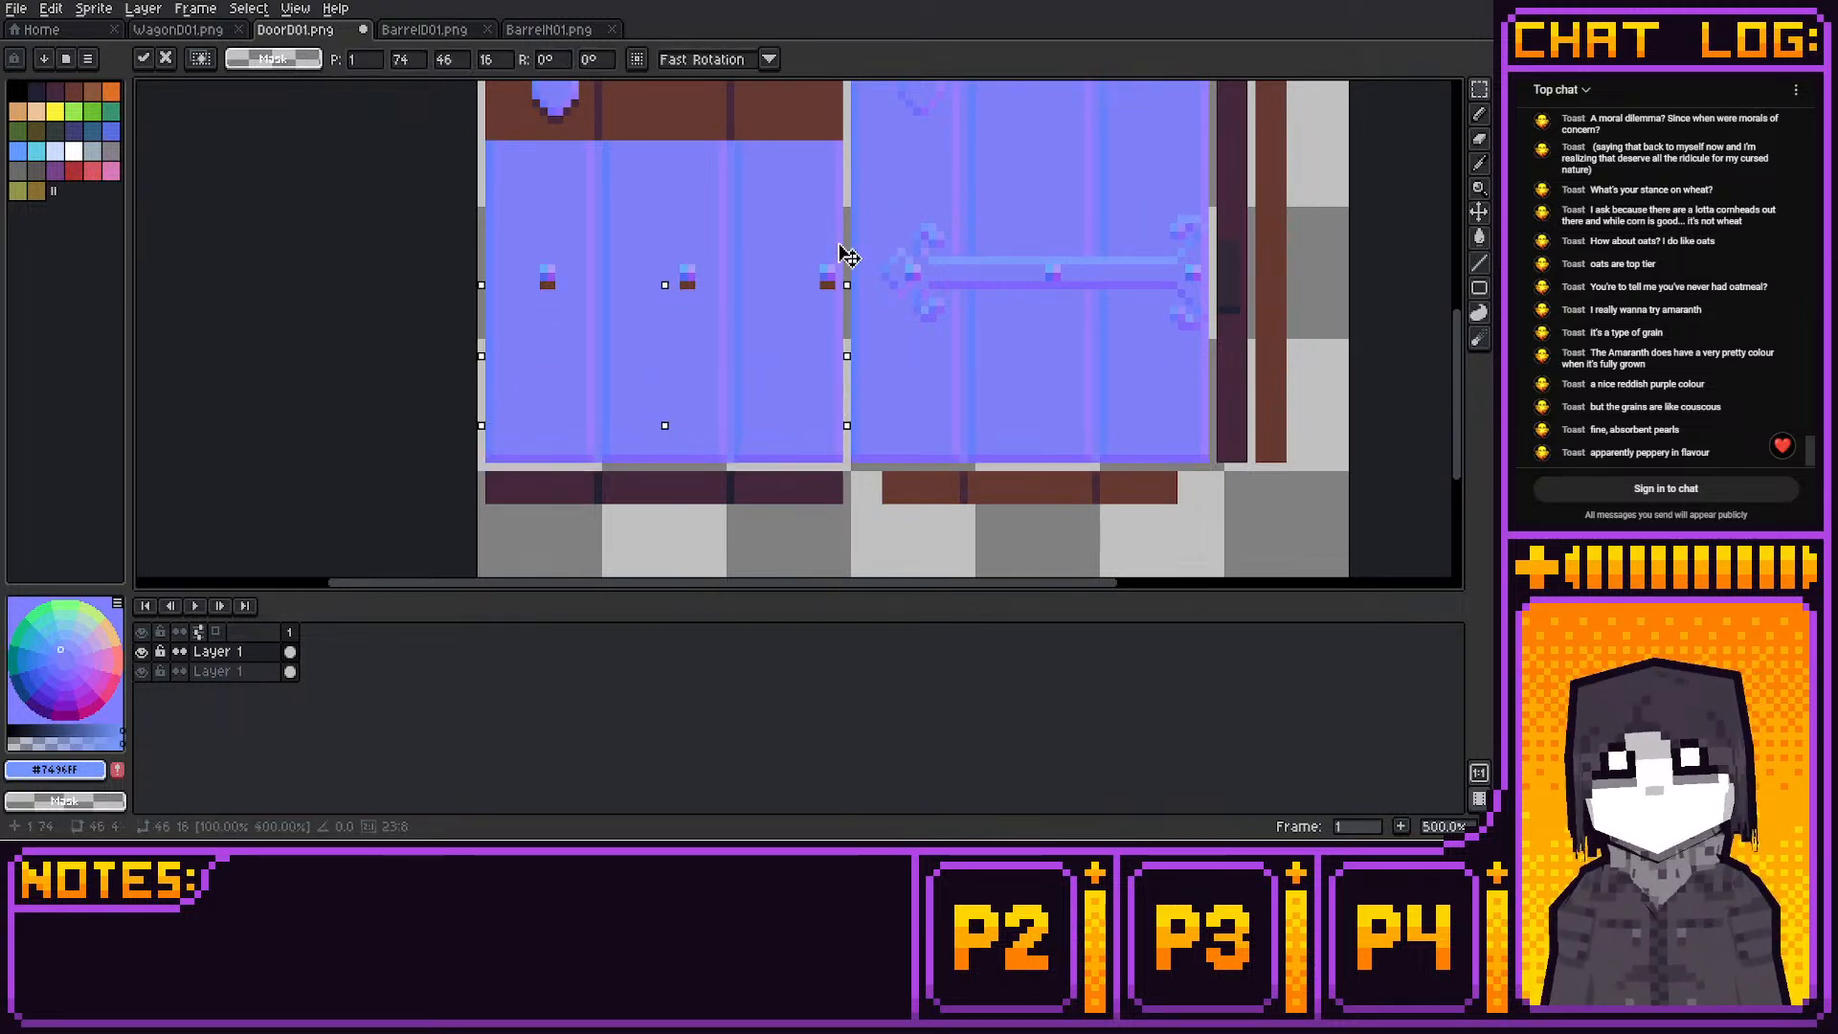
left_click_drag(847, 285, 847, 277)
left_click(1018, 111)
Select the right door's arched top, 46 × 20 px, following its curved outline, and copy it onto the top of the left door
middle_click_drag(1041, 107, 975, 211)
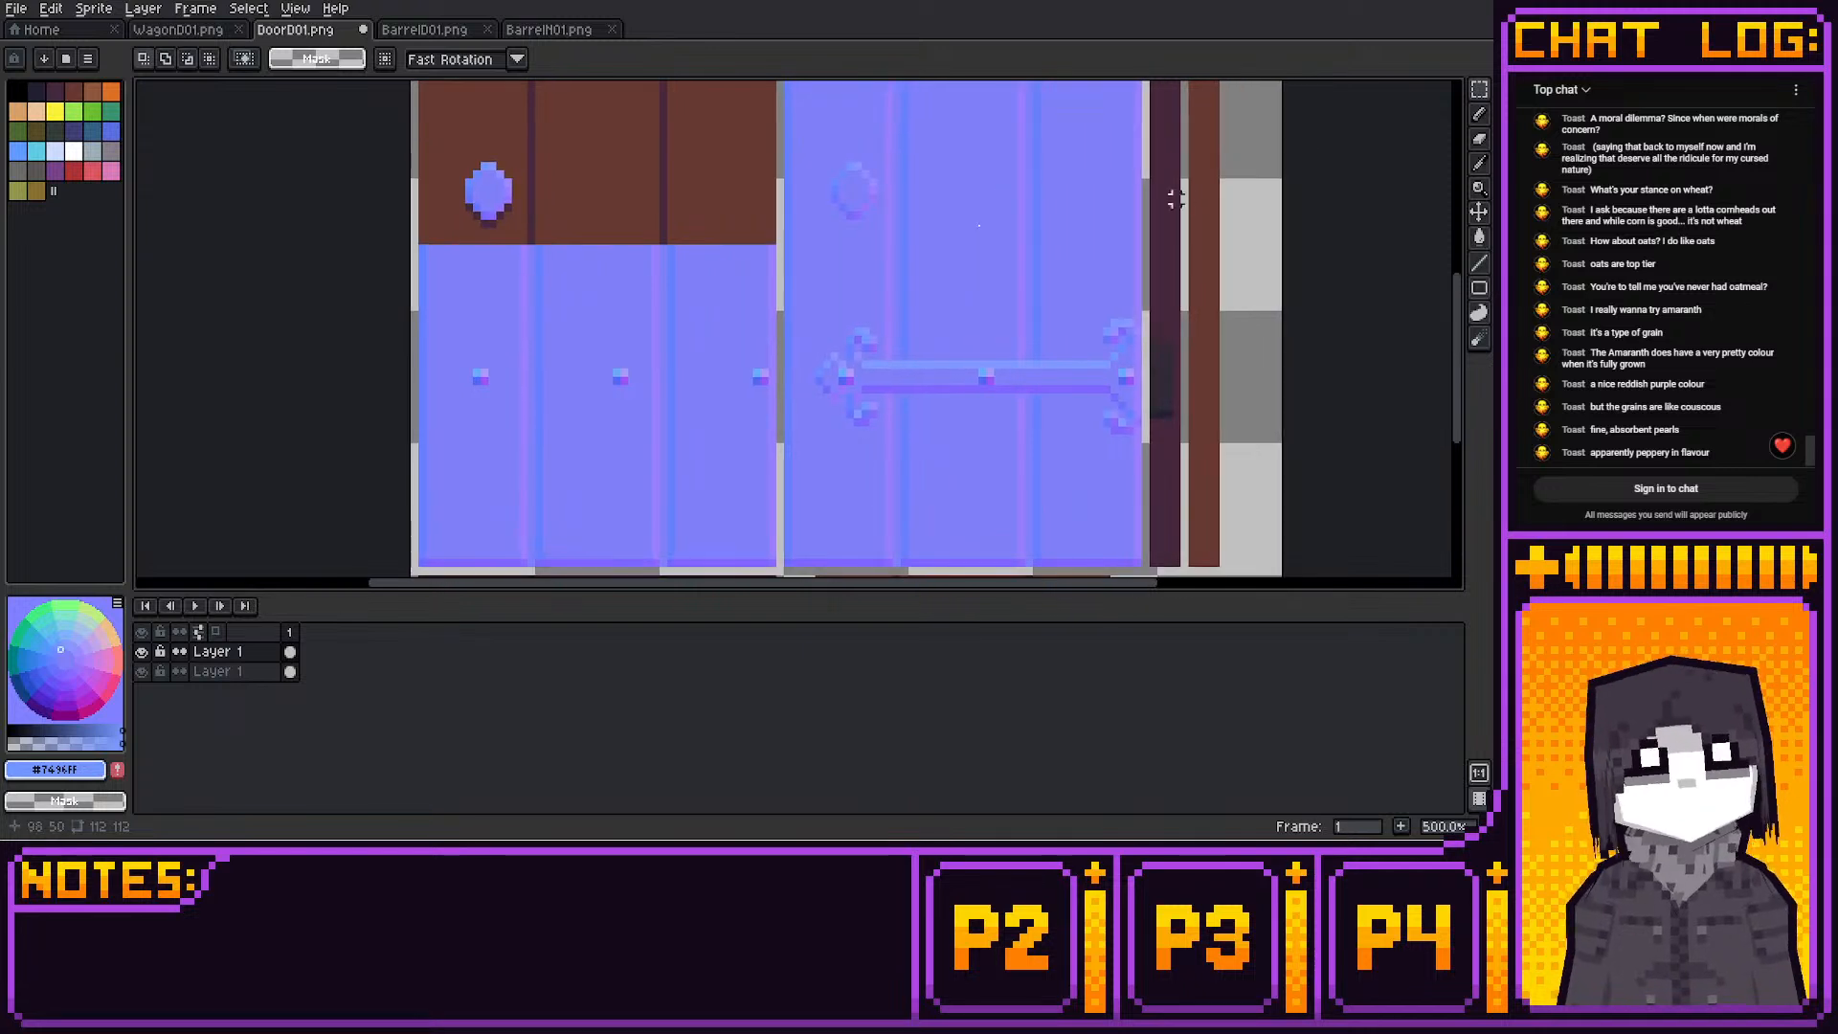
scroll(1175, 198, "down", 4)
scroll(1144, 201, "up", 2)
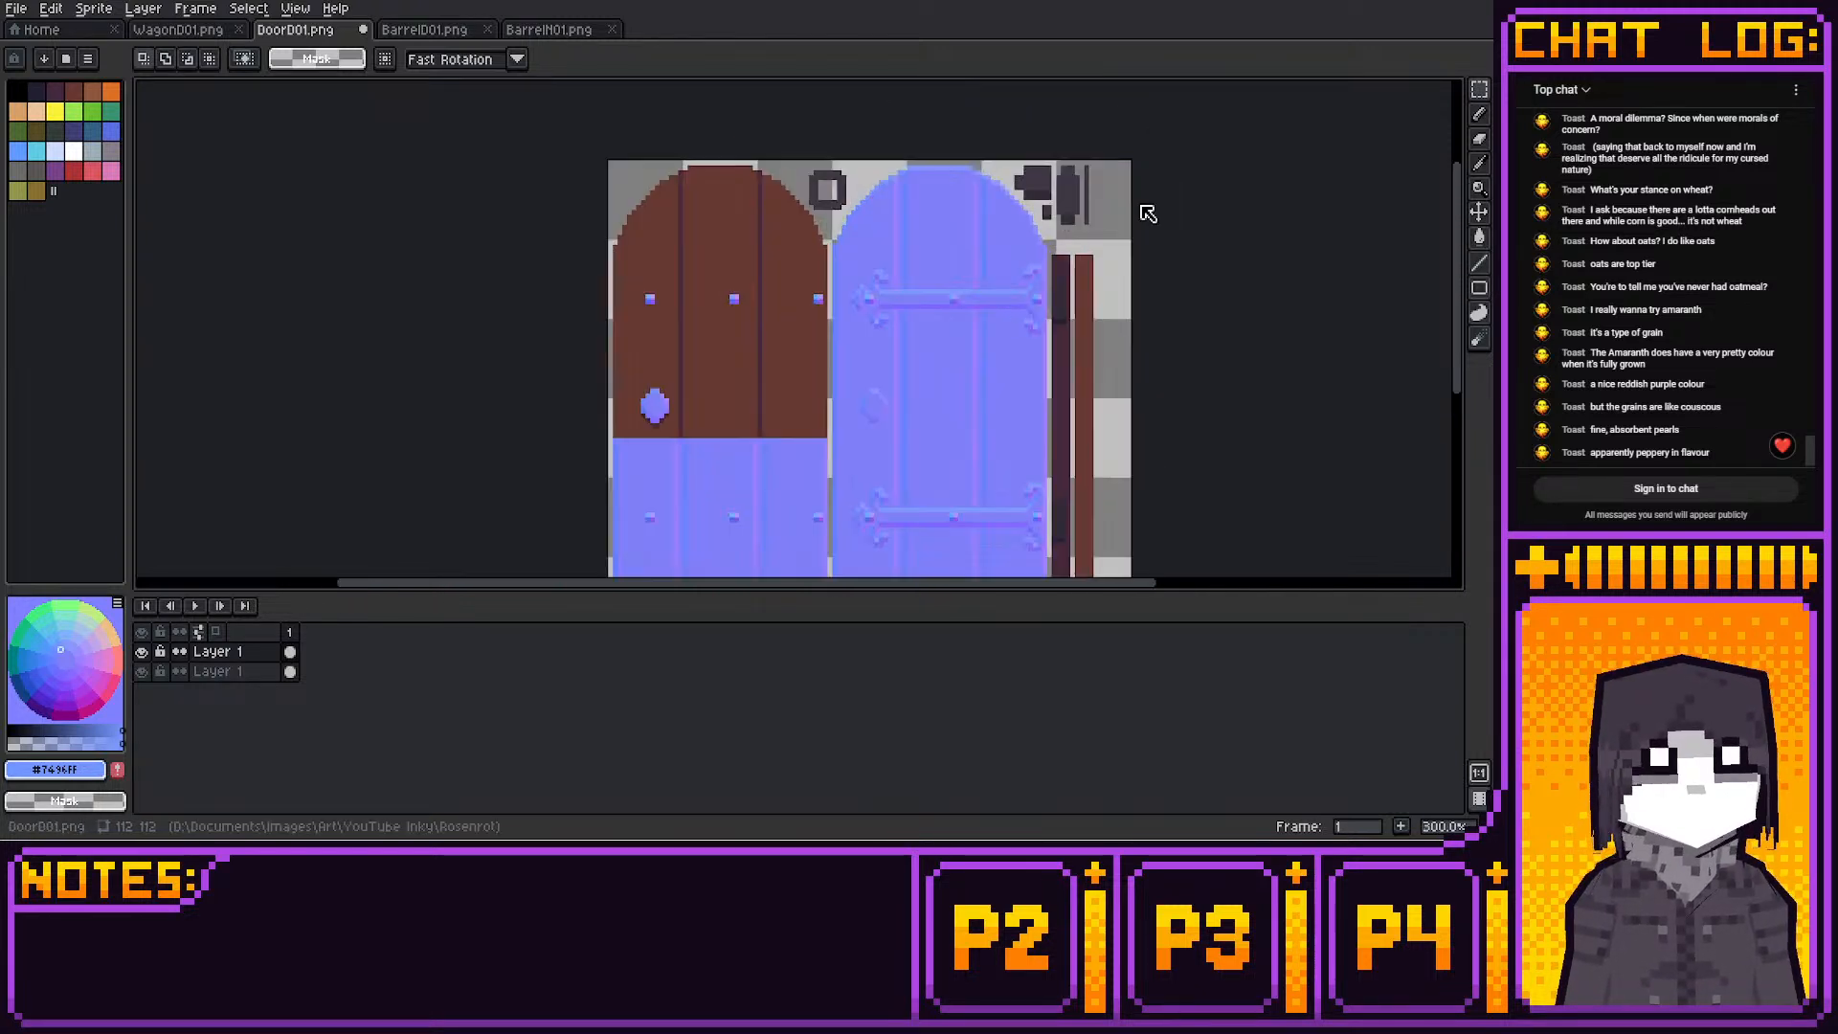
middle_click_drag(1148, 214, 1137, 131)
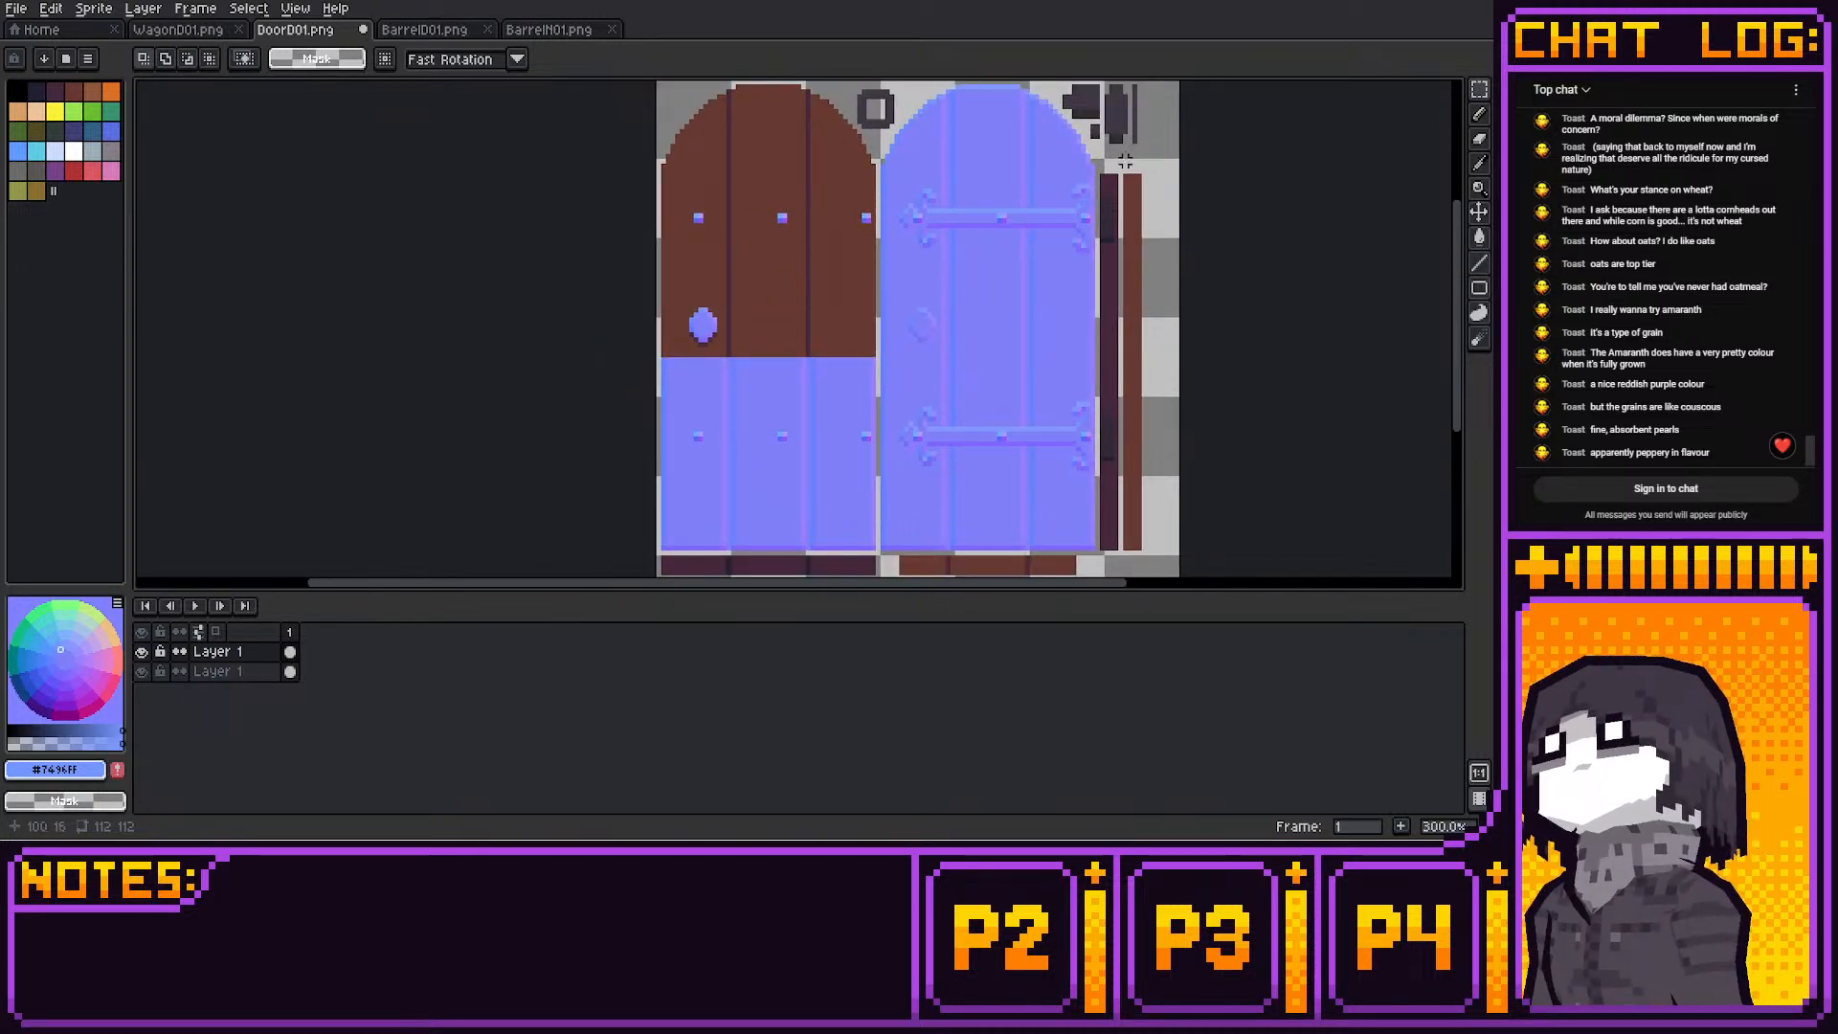
scroll(1124, 162, "up", 1)
middle_click_drag(1125, 163, 1105, 241)
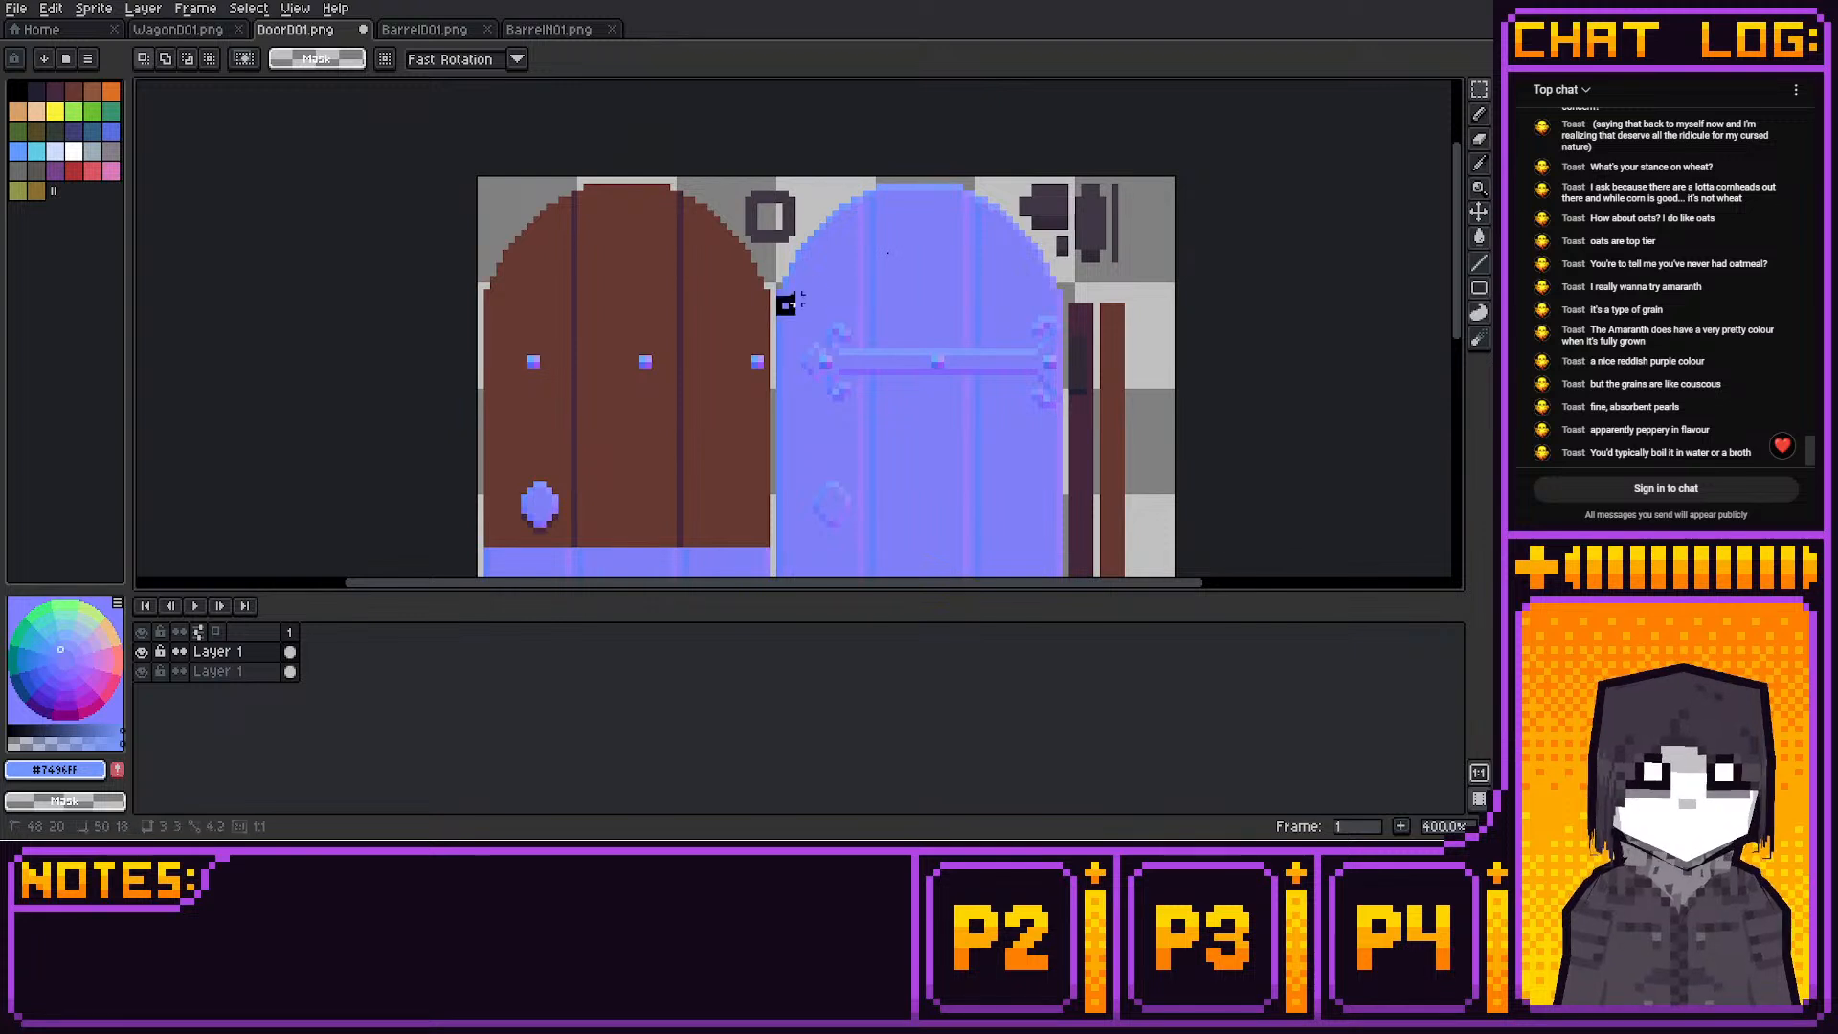
left_click_drag(783, 310, 1065, 260)
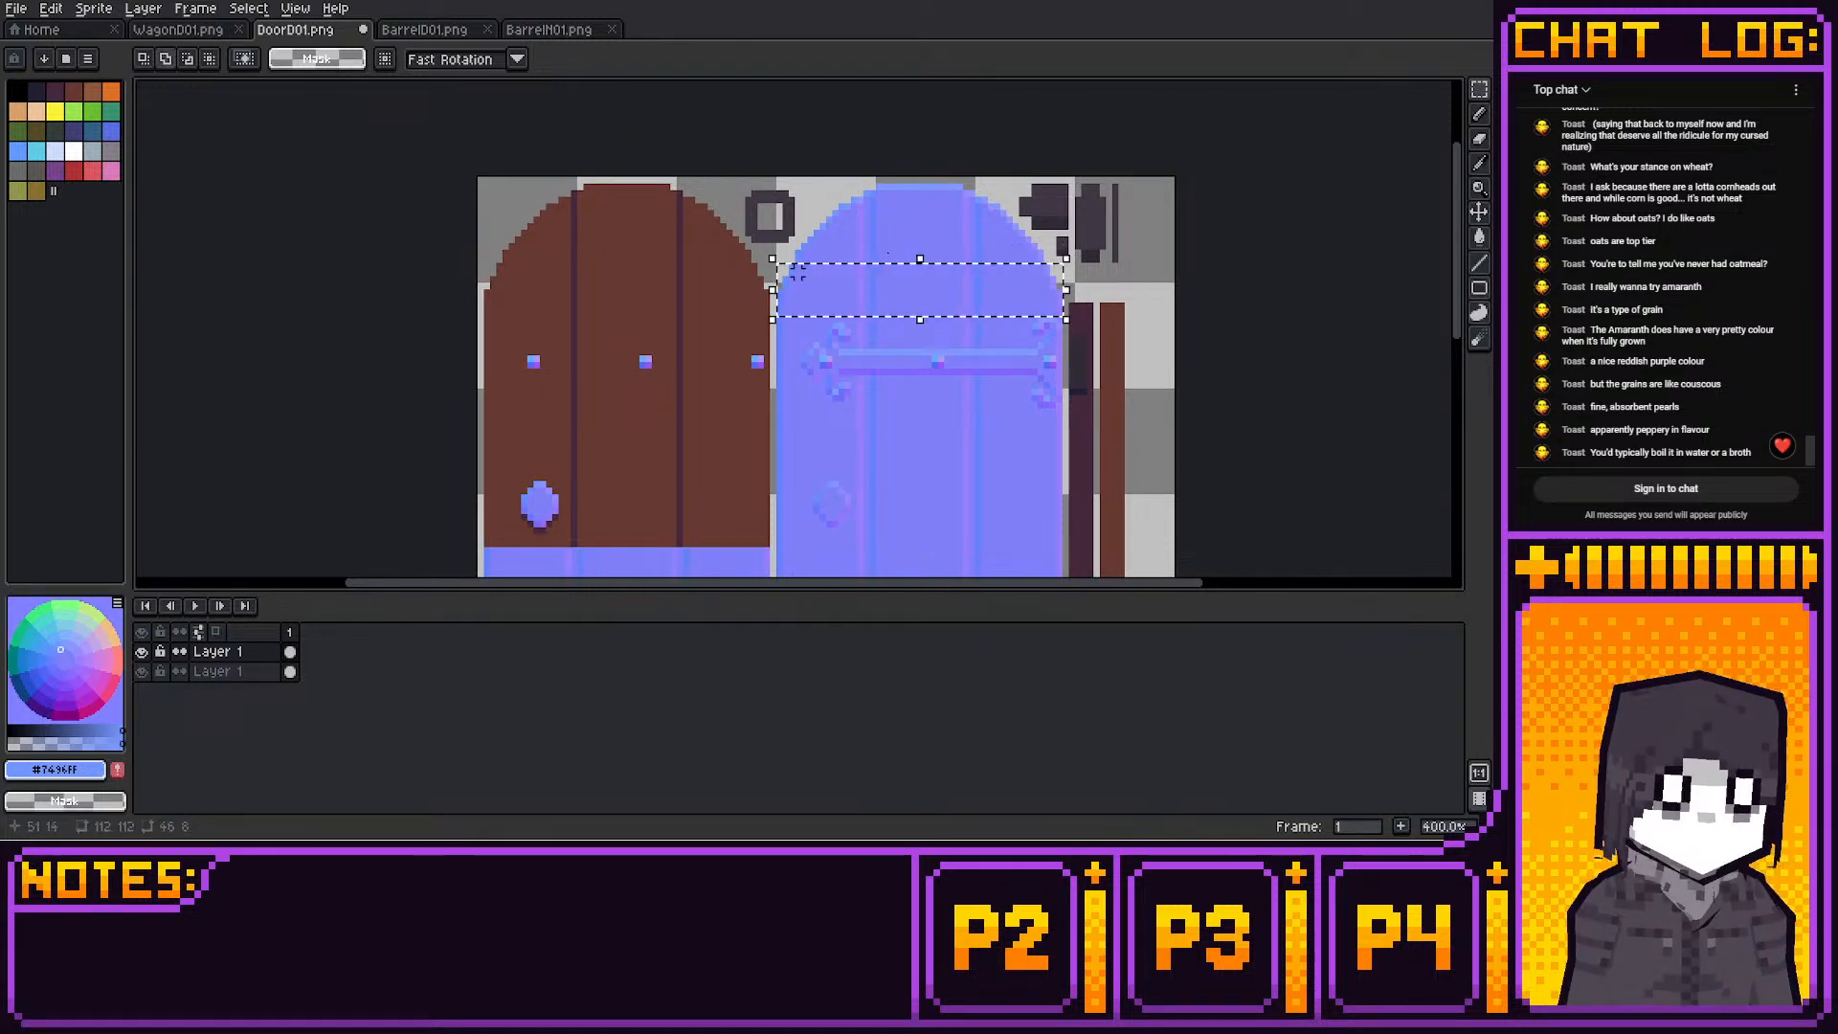
left_click_drag(797, 275, 1018, 182)
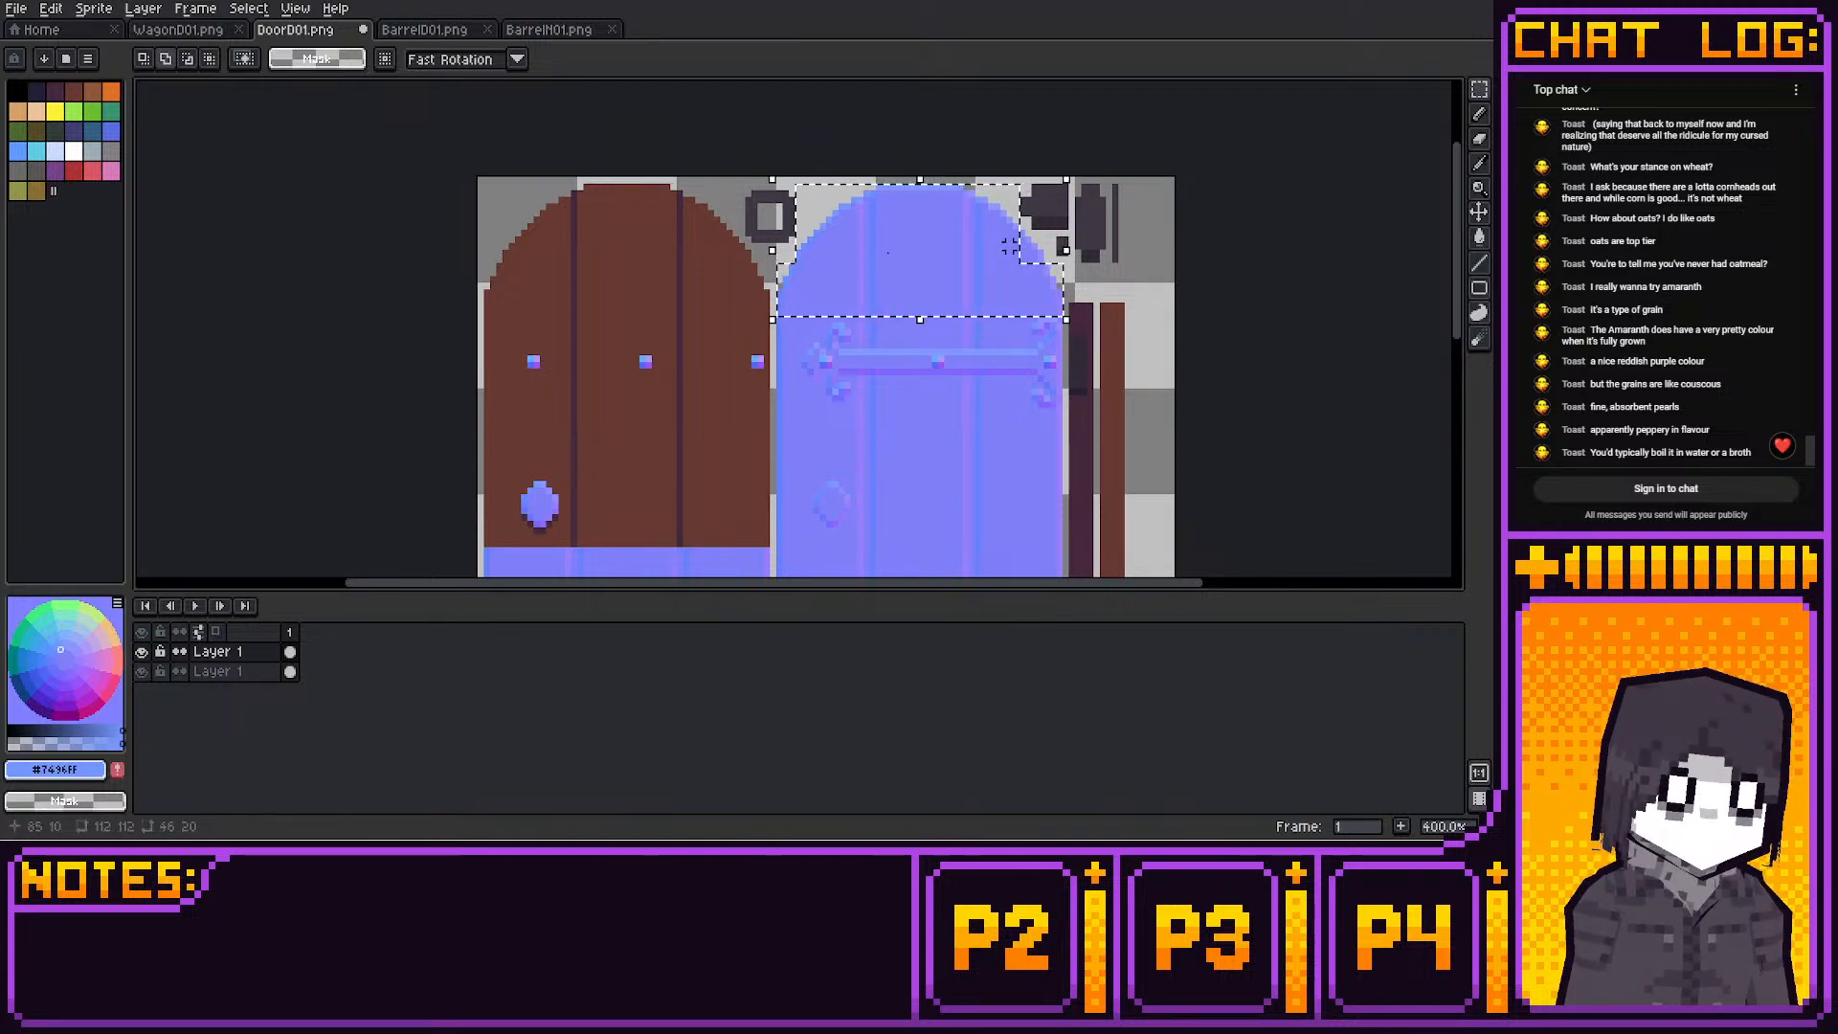
left_click_drag(990, 283, 1048, 234, "shift")
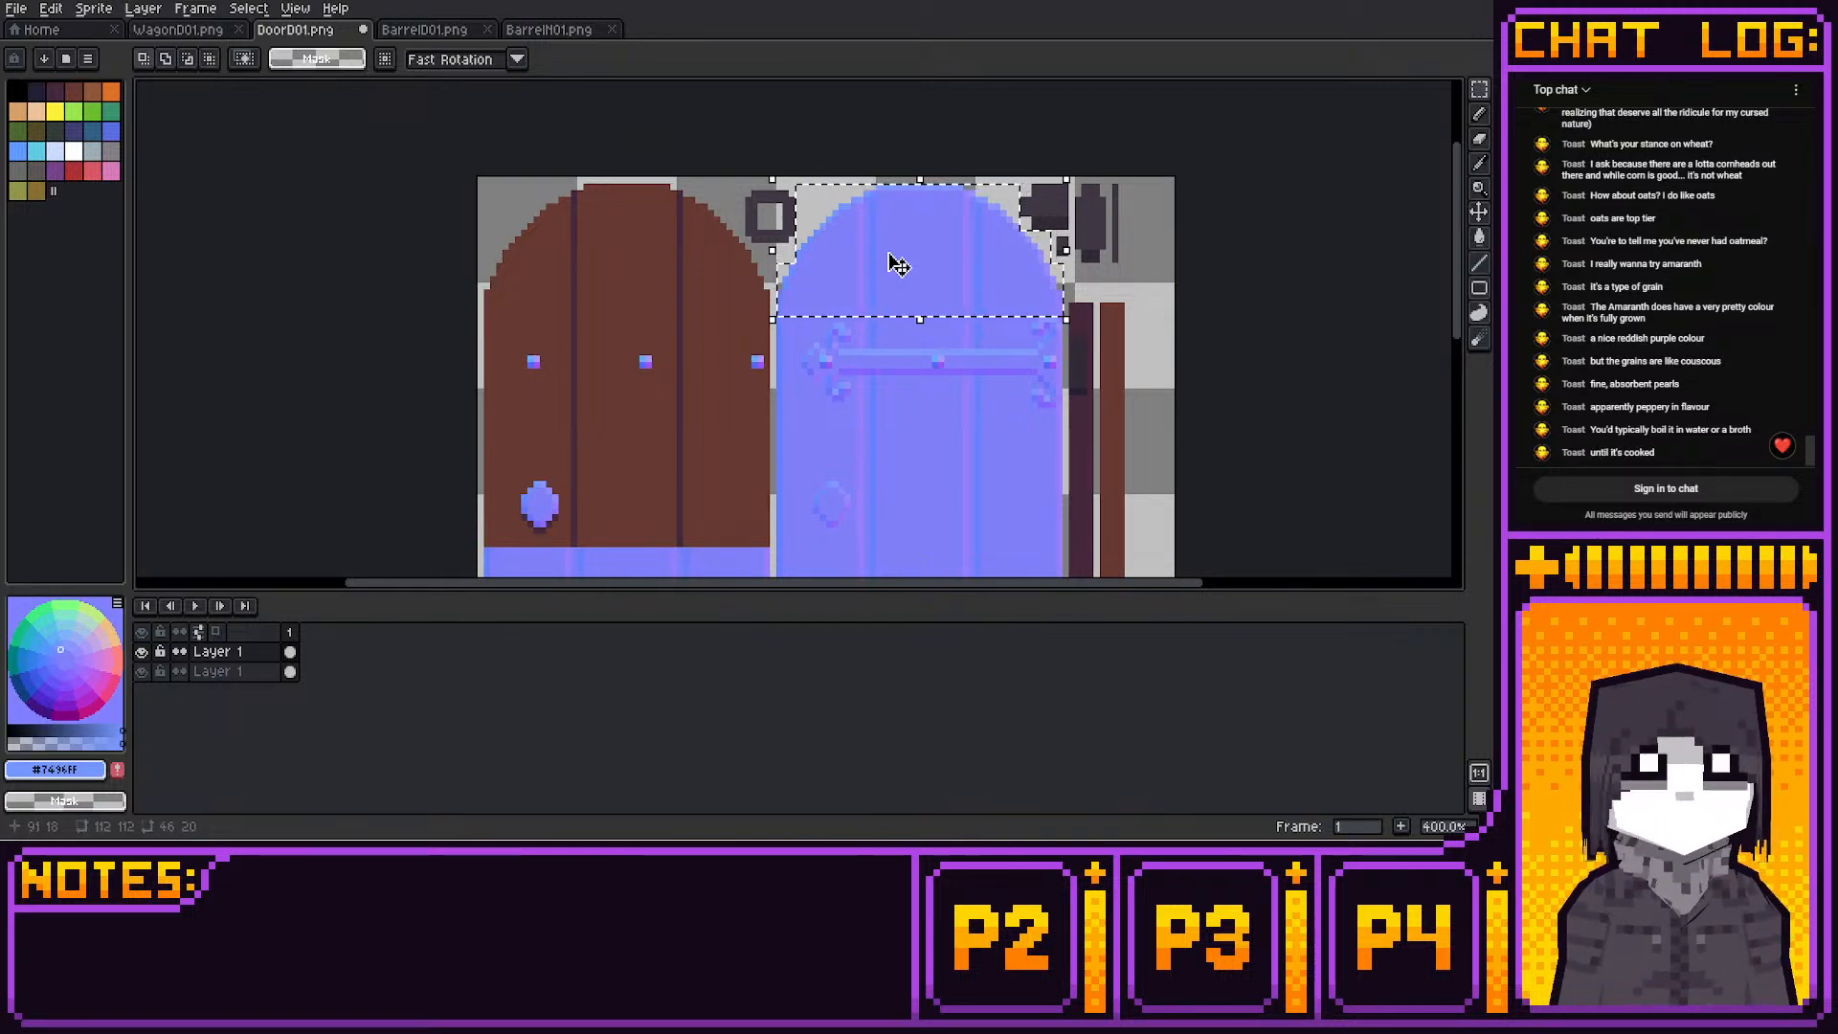
key("ctrl+v")
key("Left")
key("Left")
key("Left")
key("Left")
key("Left")
key("Left")
key("Left")
key("Left")
key("Left")
key("Left")
key("Left")
key("Left")
key("Left")
key("Left")
key("Left")
key("Left")
key("Left")
key("Left")
key("Left")
key("Left")
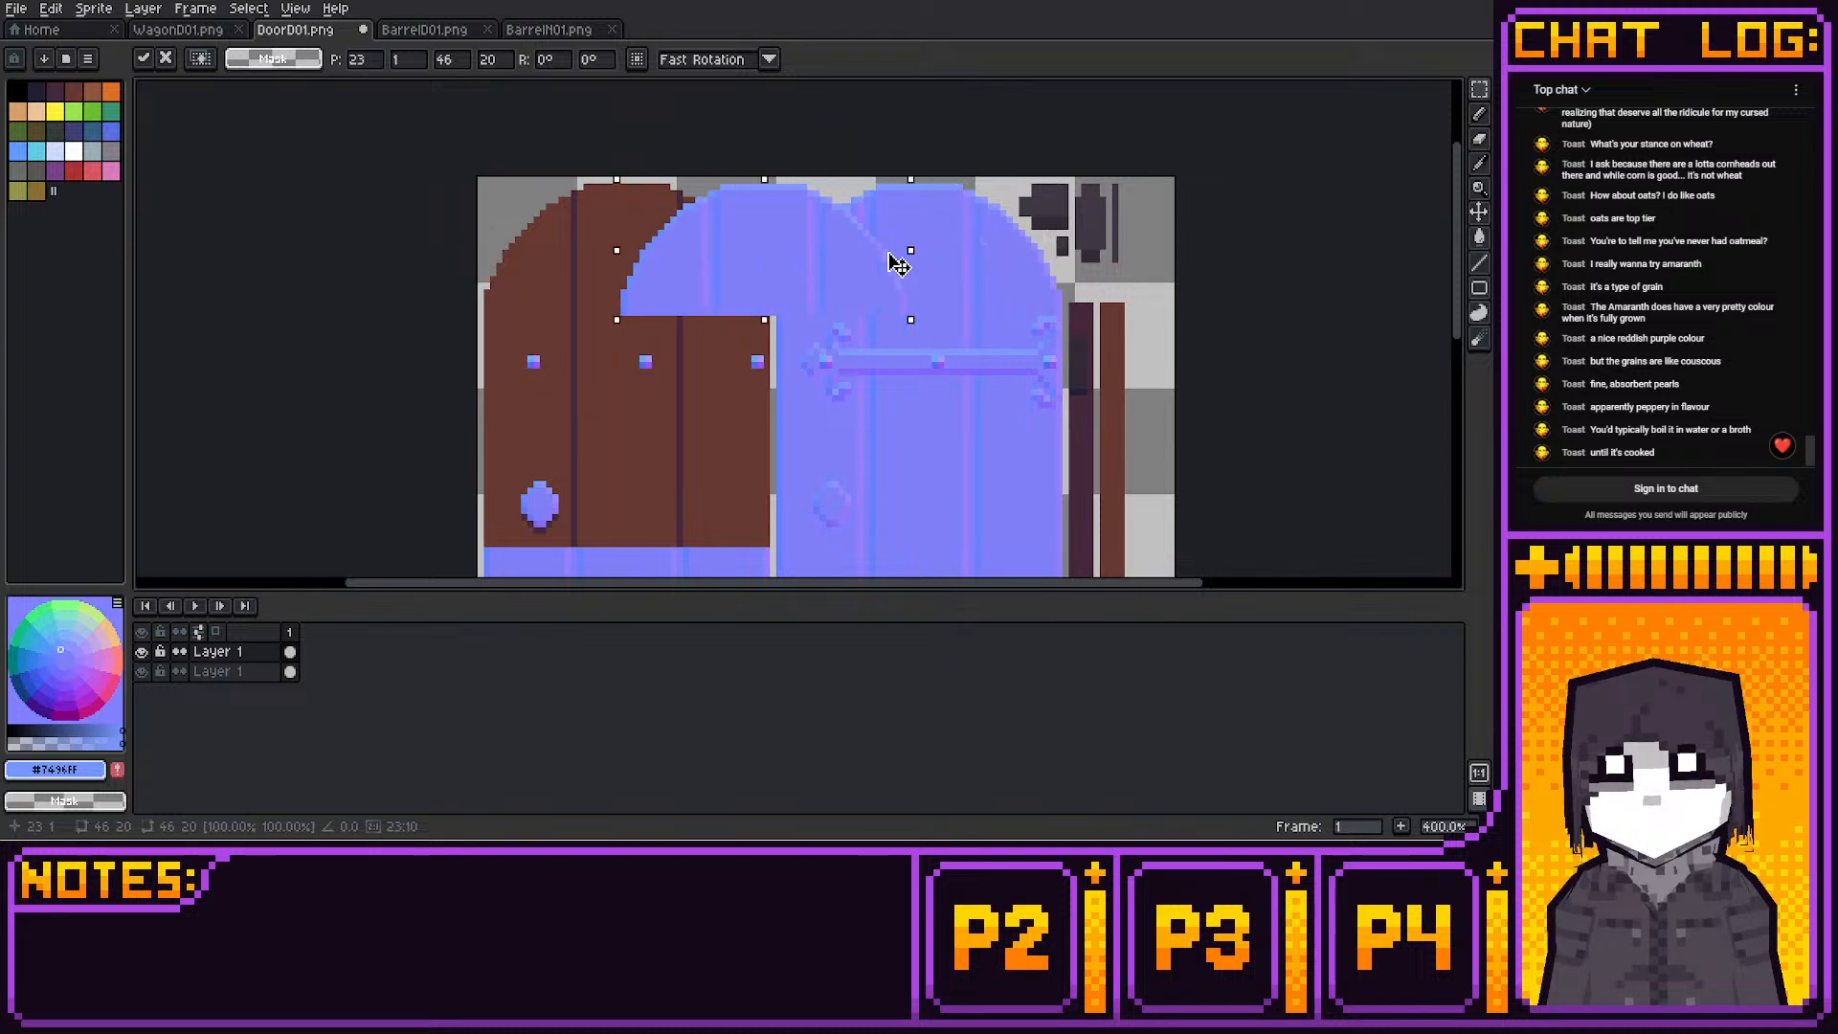
middle_click_drag(736, 399, 756, 356)
key("ctrl+d")
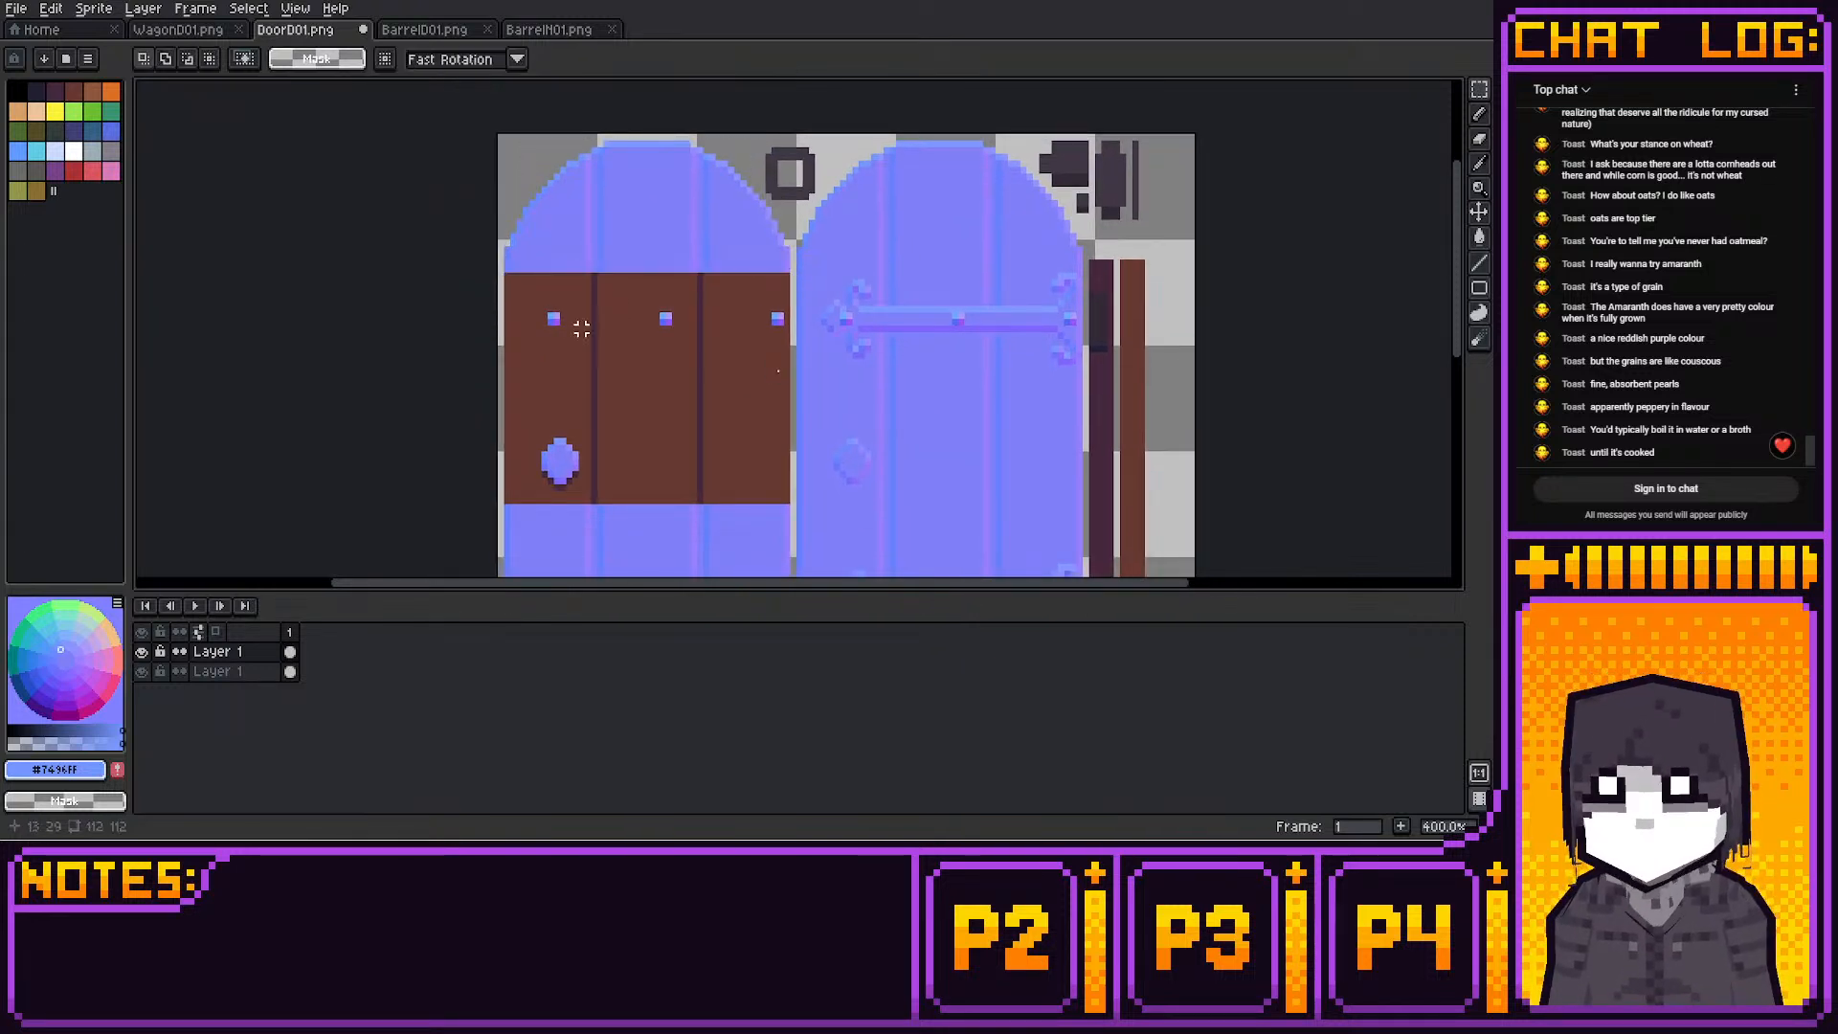
Stretch a full-width strip of the left door's arch planks downward to the top of the upper rivet row
left_click_drag(507, 256, 791, 260)
left_click_drag(648, 277, 648, 316)
key("ctrl+d")
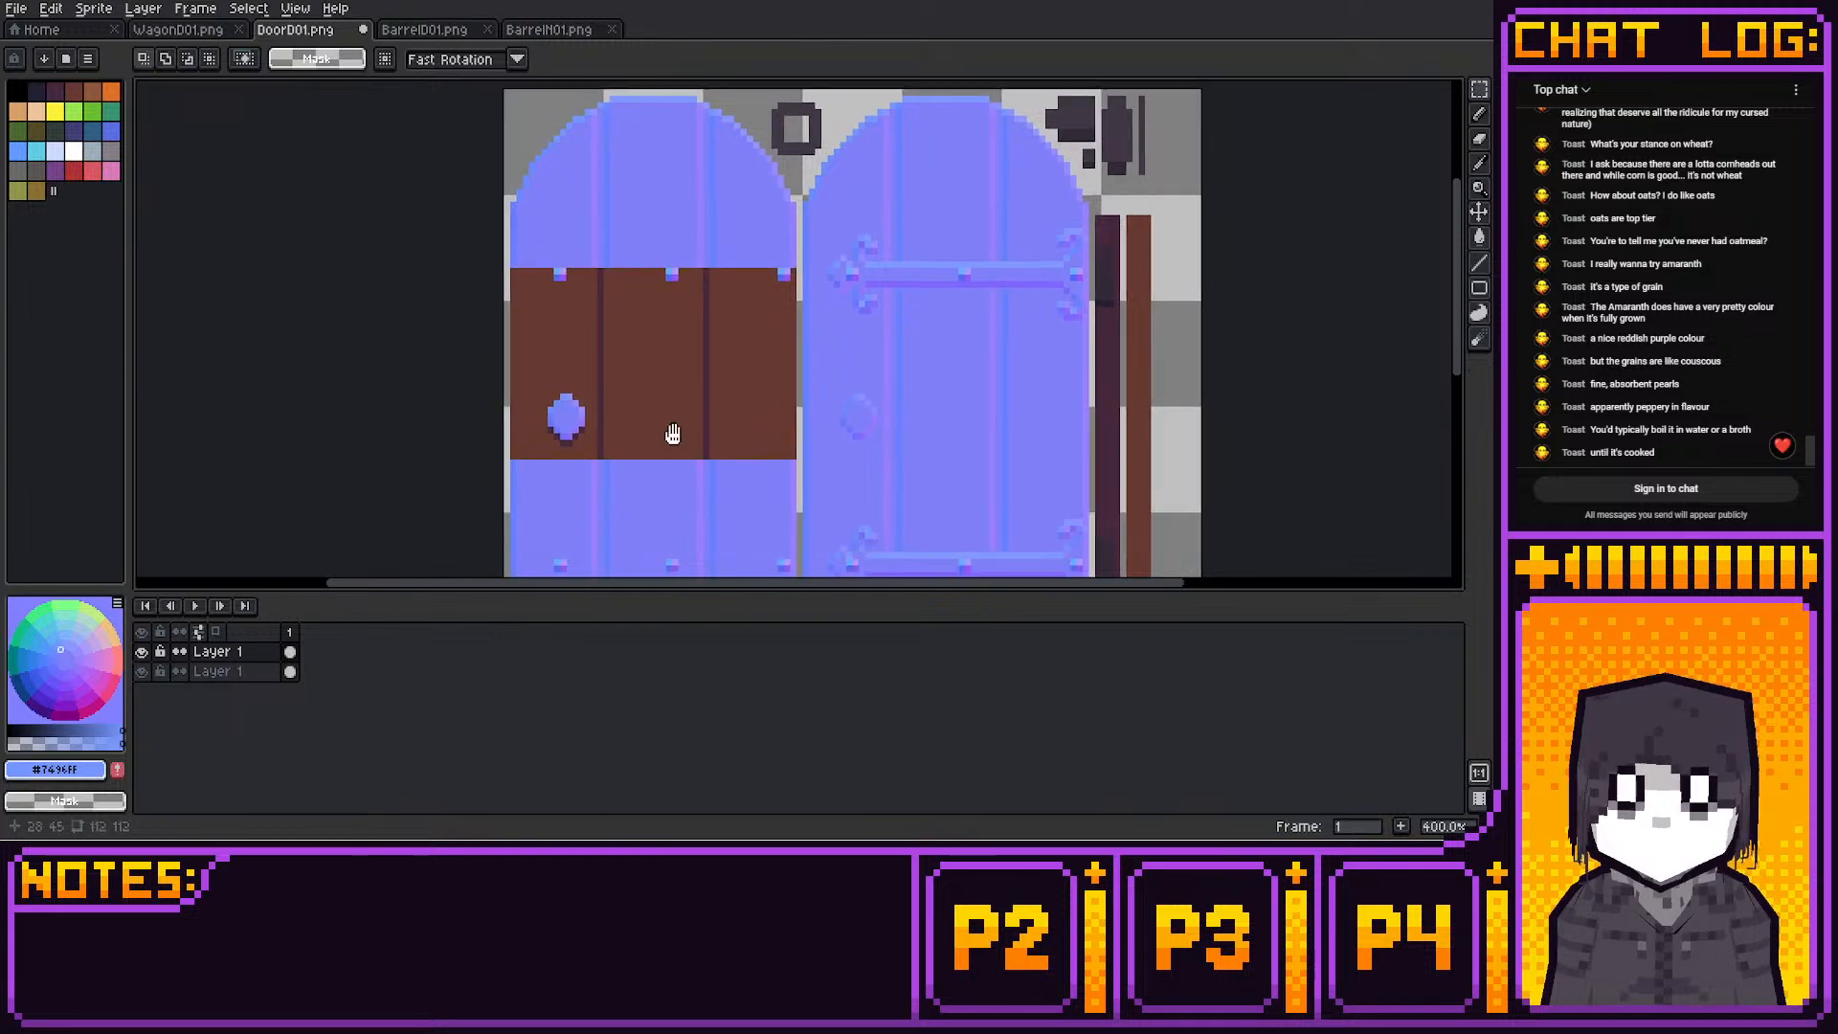
Stretch a strip of the left door's lower planks beside the handle upward to just below the upper rivets
scroll(632, 411, "down", 3)
left_click_drag(582, 391, 796, 418)
left_click_drag(686, 385, 687, 206)
key("ctrl+d")
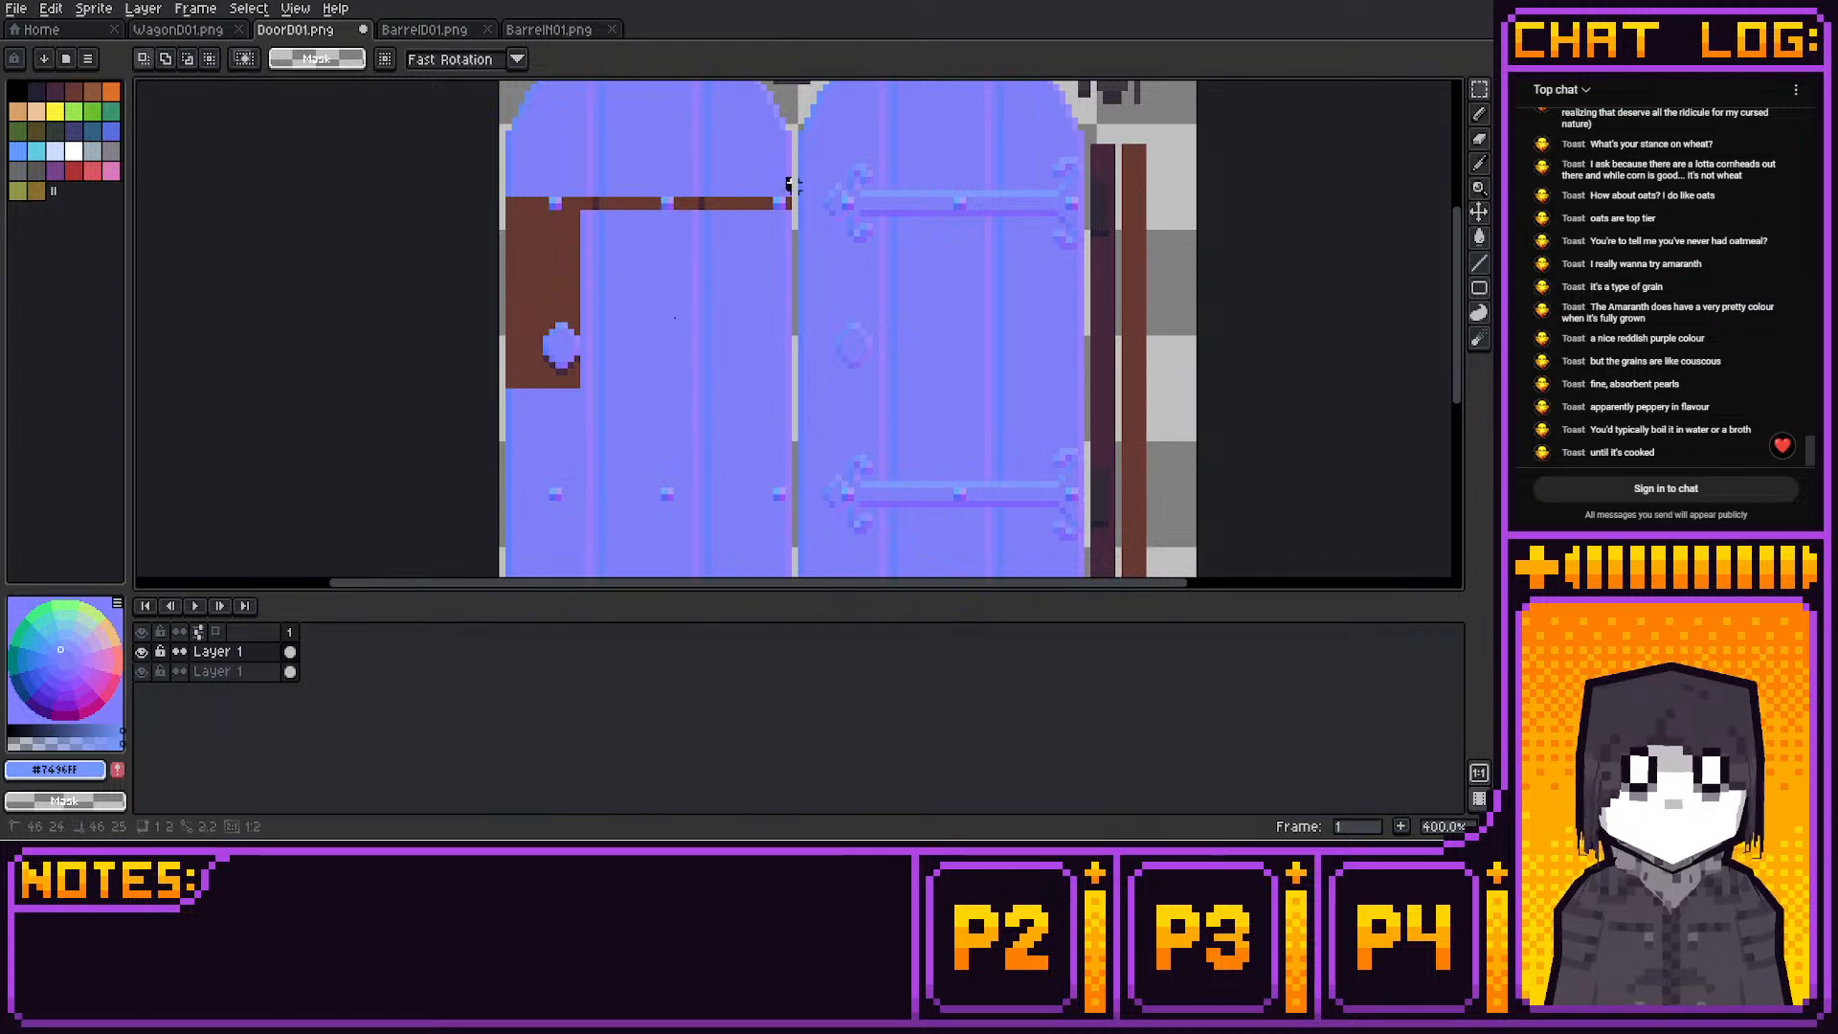
Stretch the left door's right-edge shading past the upper rivets and its left-edge shading down to the lower planks
left_click_drag(789, 182, 795, 189)
left_click_drag(792, 194, 793, 227)
key("ctrl+d")
mouse_move(508, 173)
left_mouse_down()
mouse_move(533, 186)
mouse_move(522, 399)
left_mouse_up()
key("ctrl+d")
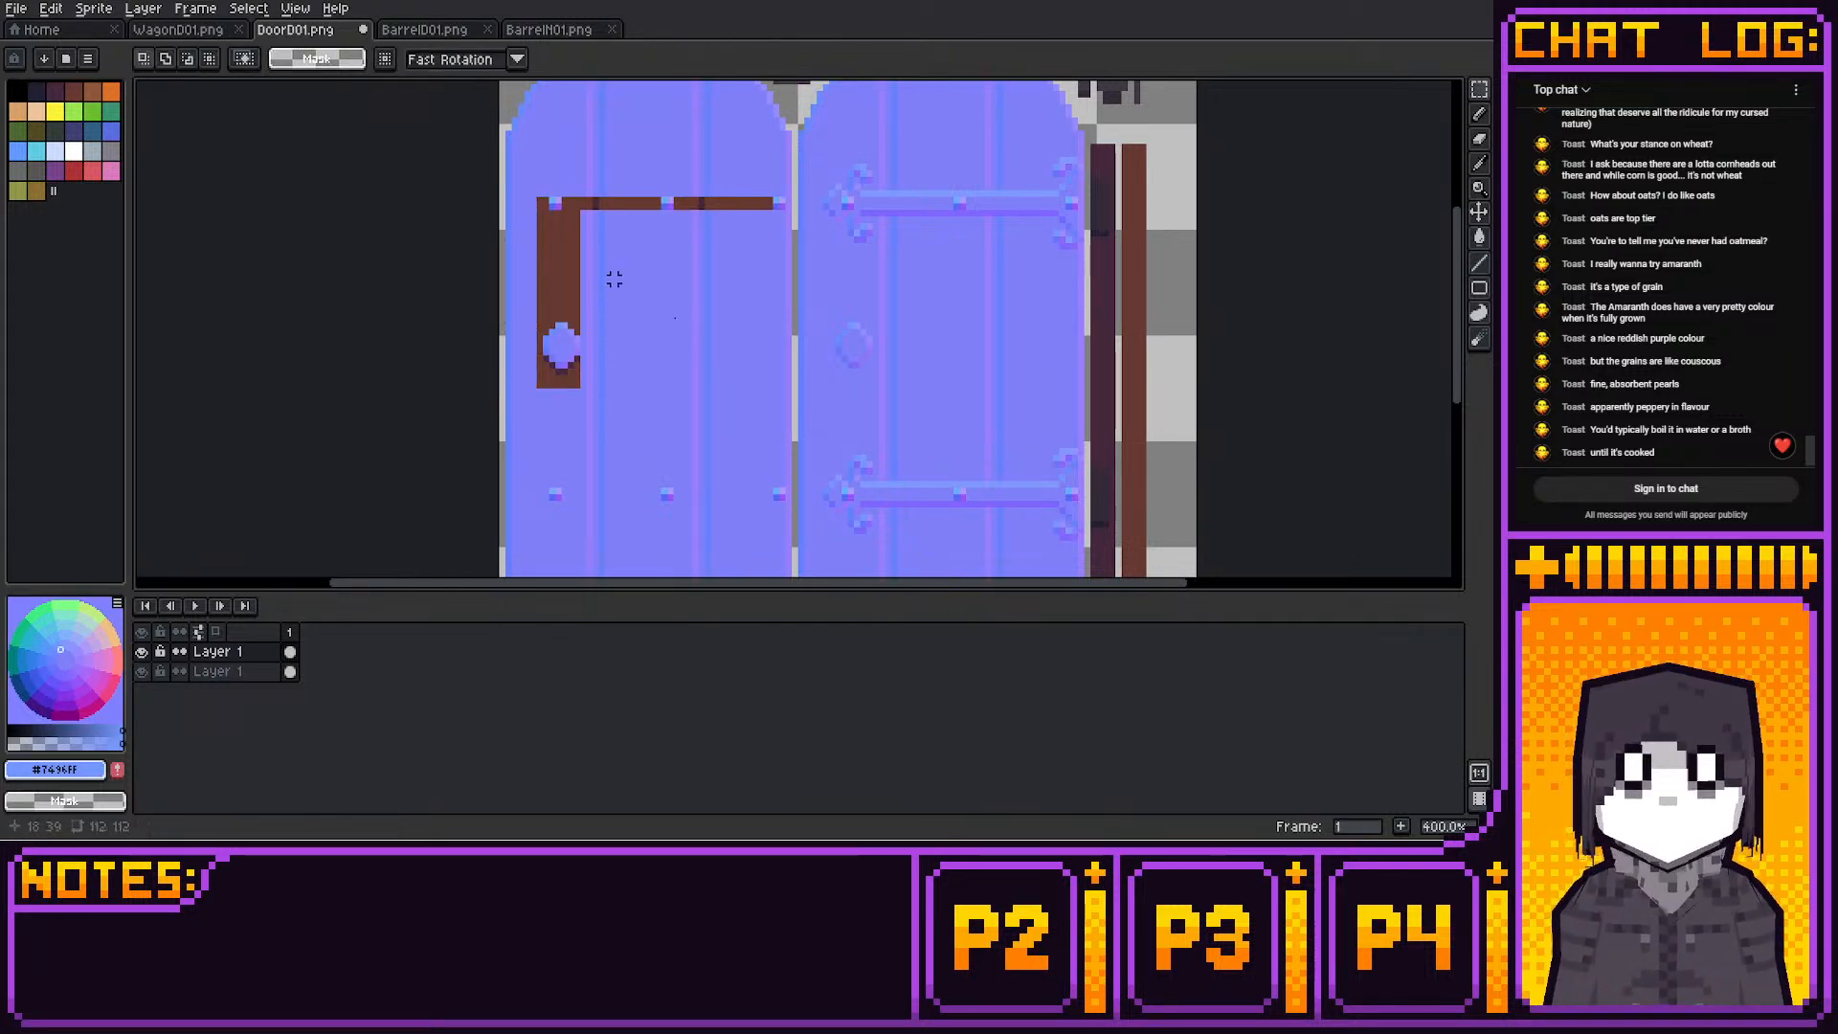
Stretch small pieces of the two plank grooves downward across the left door's upper rivet row
middle_click_drag(613, 279, 608, 356)
mouse_move(577, 232)
left_mouse_down()
mouse_move(602, 245)
mouse_move(593, 309)
left_mouse_up()
key("ctrl+d")
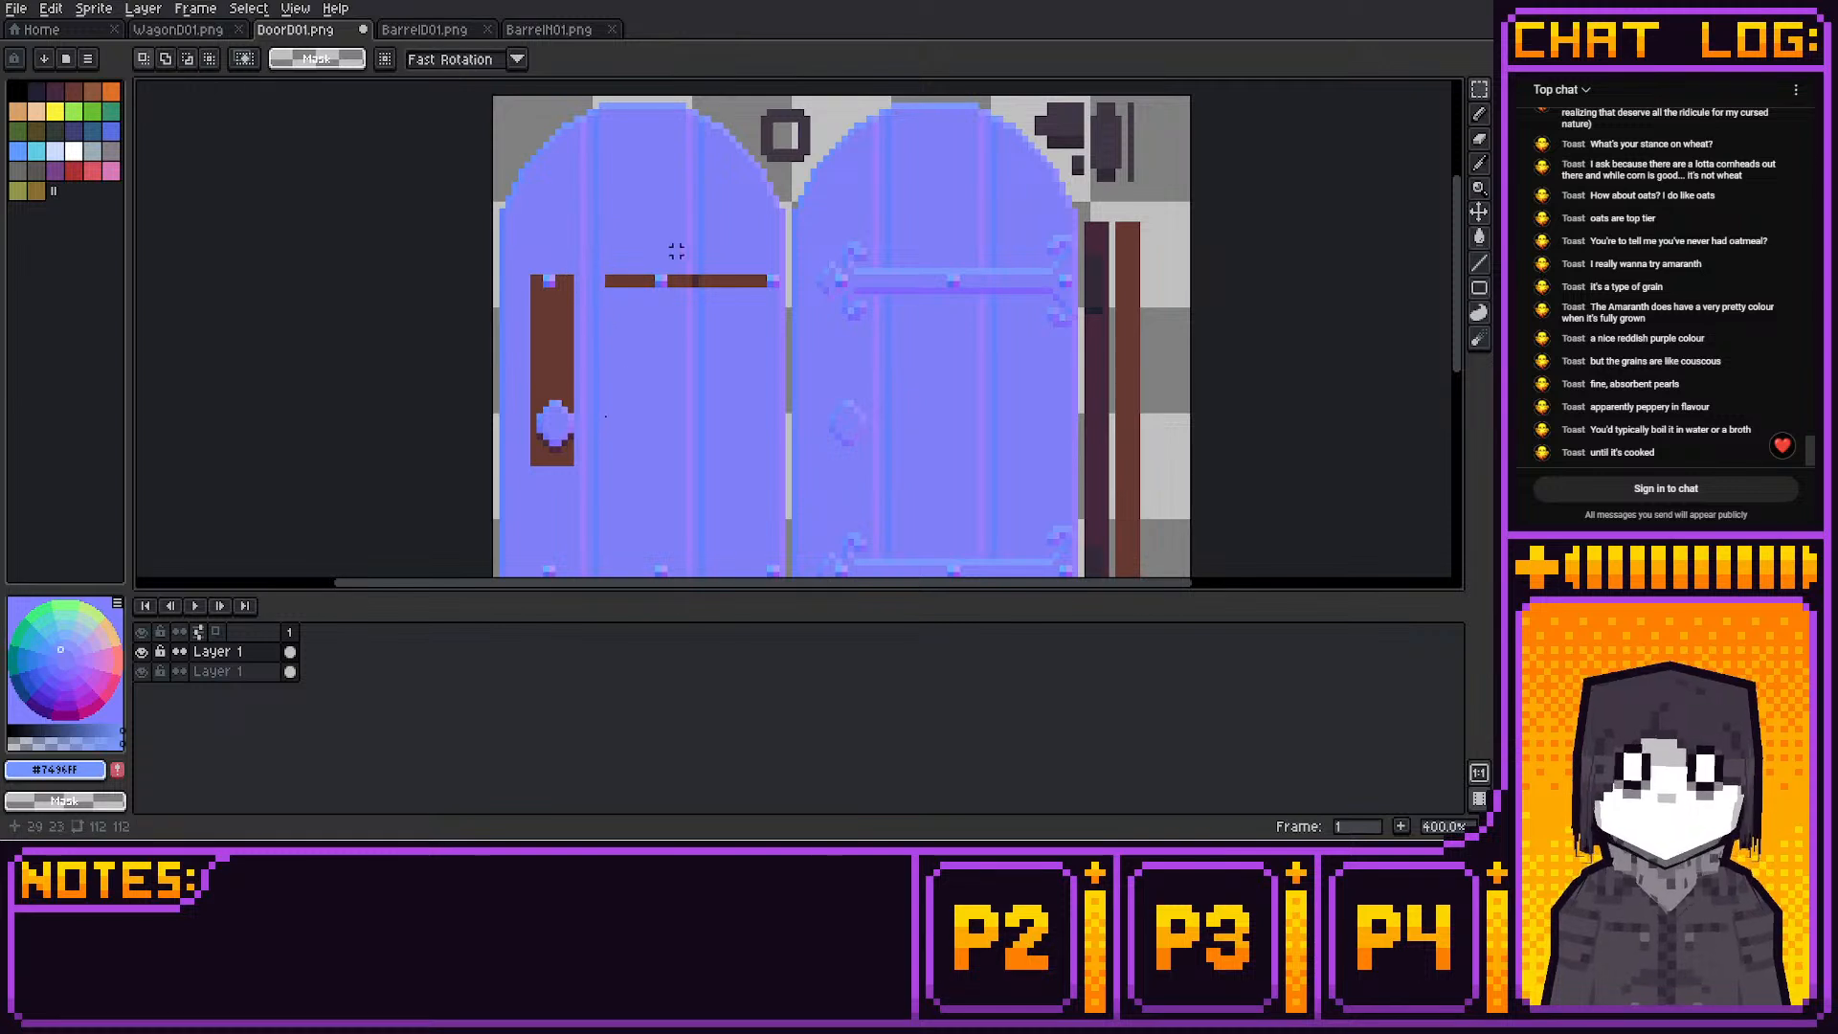
left_click_drag(676, 231, 714, 245)
mouse_move(696, 253)
left_mouse_down()
mouse_move(696, 305)
mouse_move(677, 273)
mouse_move(673, 318)
left_mouse_up()
key("ctrl+d")
key("ctrl+d")
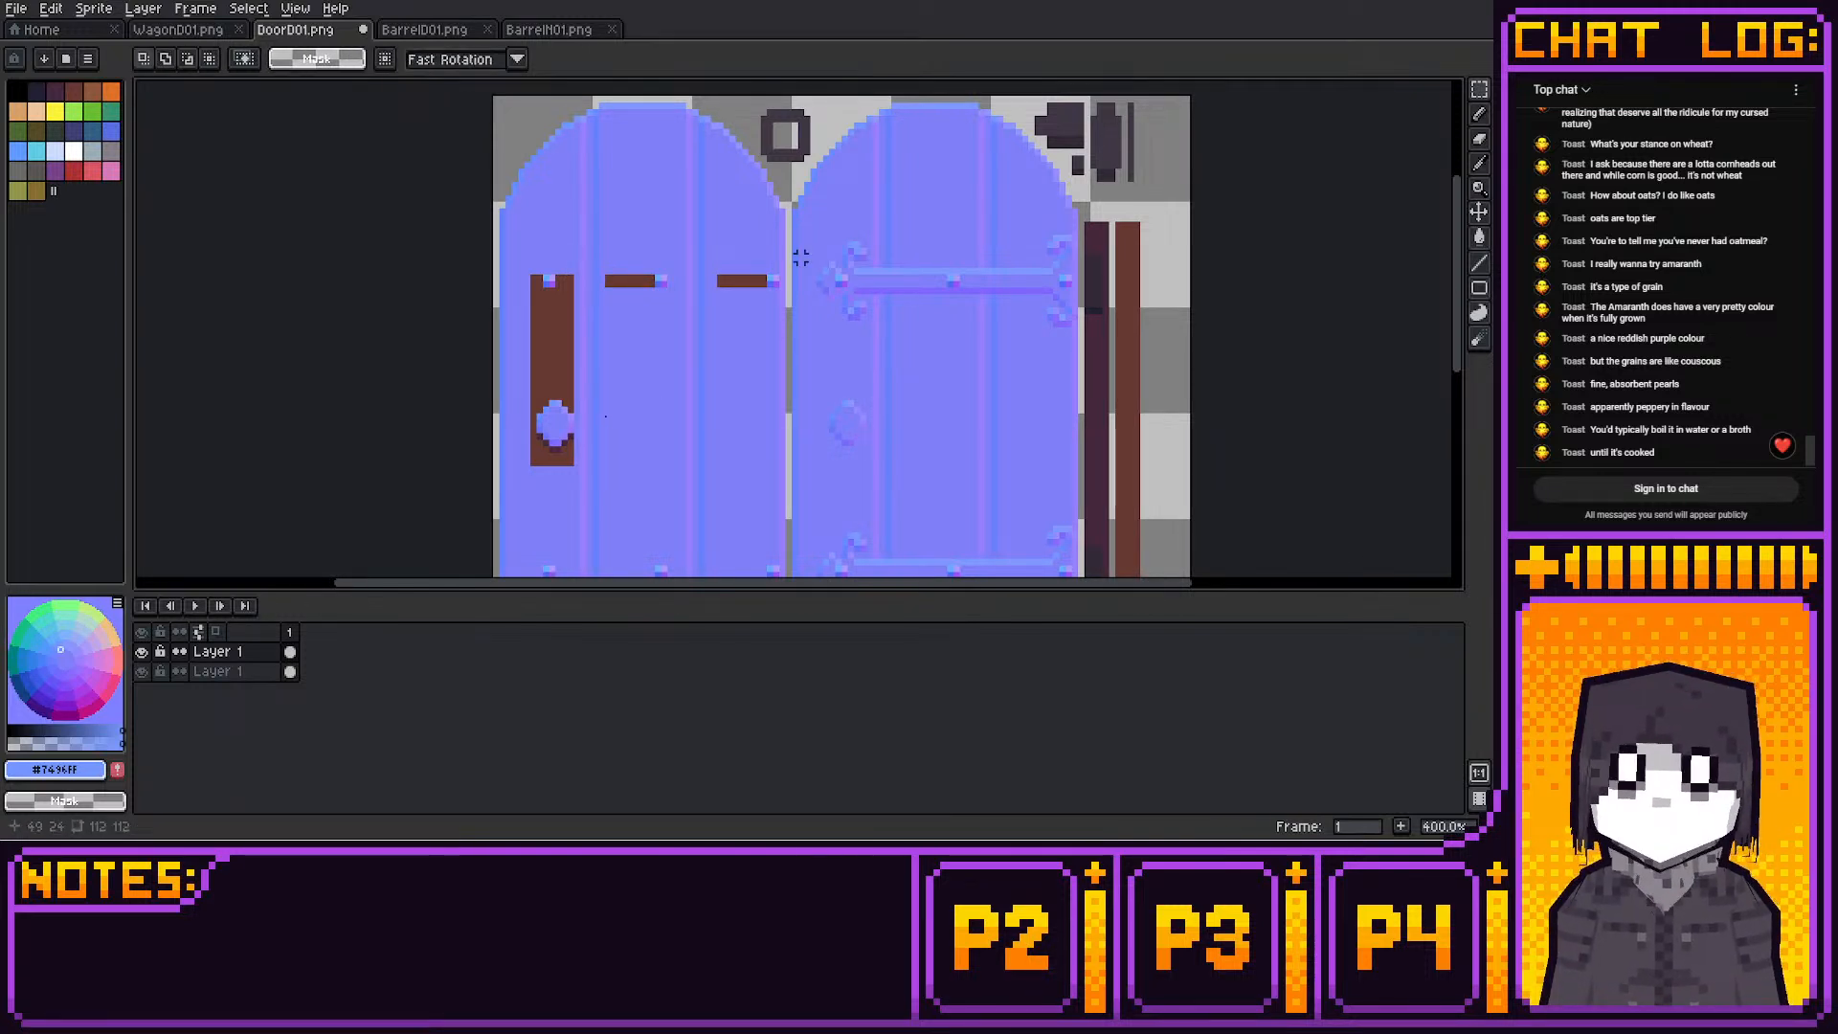
Sample the flat plank colour #8080F9 and fill the brown areas around the handle and between the upper rivets of the left door
key("g")
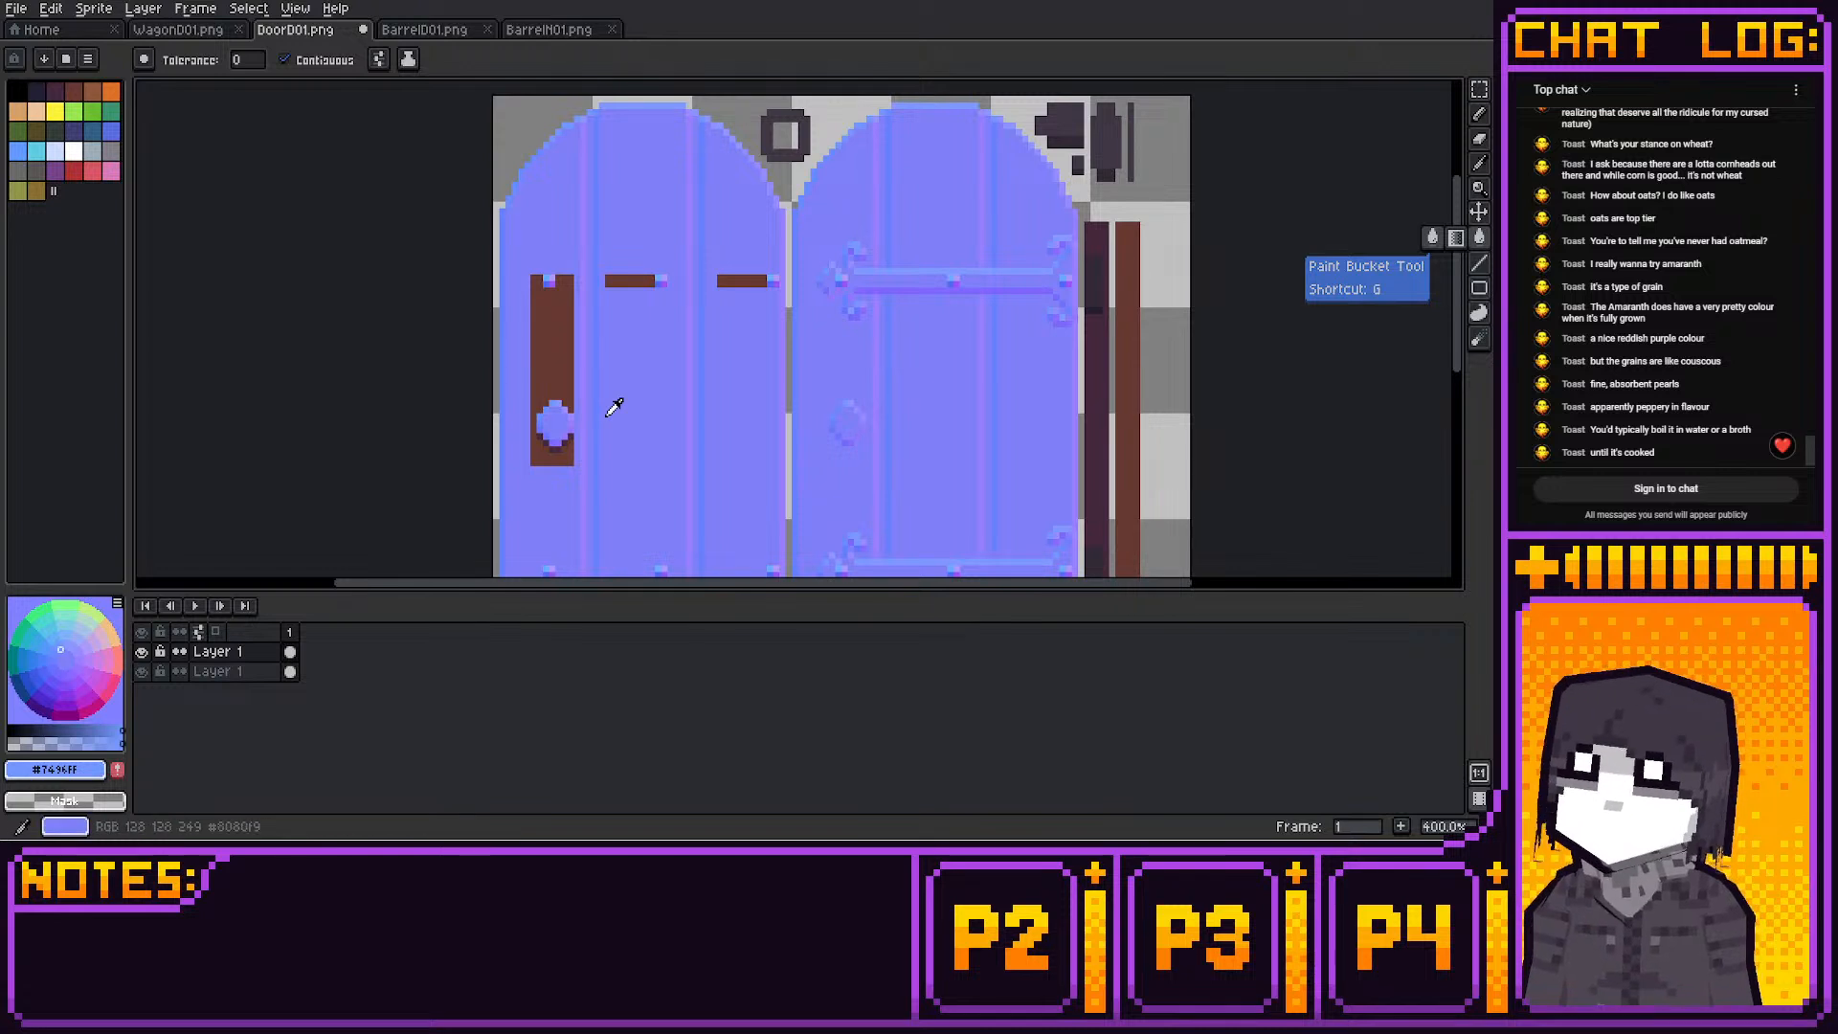
left_click(615, 407, "alt")
left_click(551, 363)
left_click(629, 281)
left_click(741, 280)
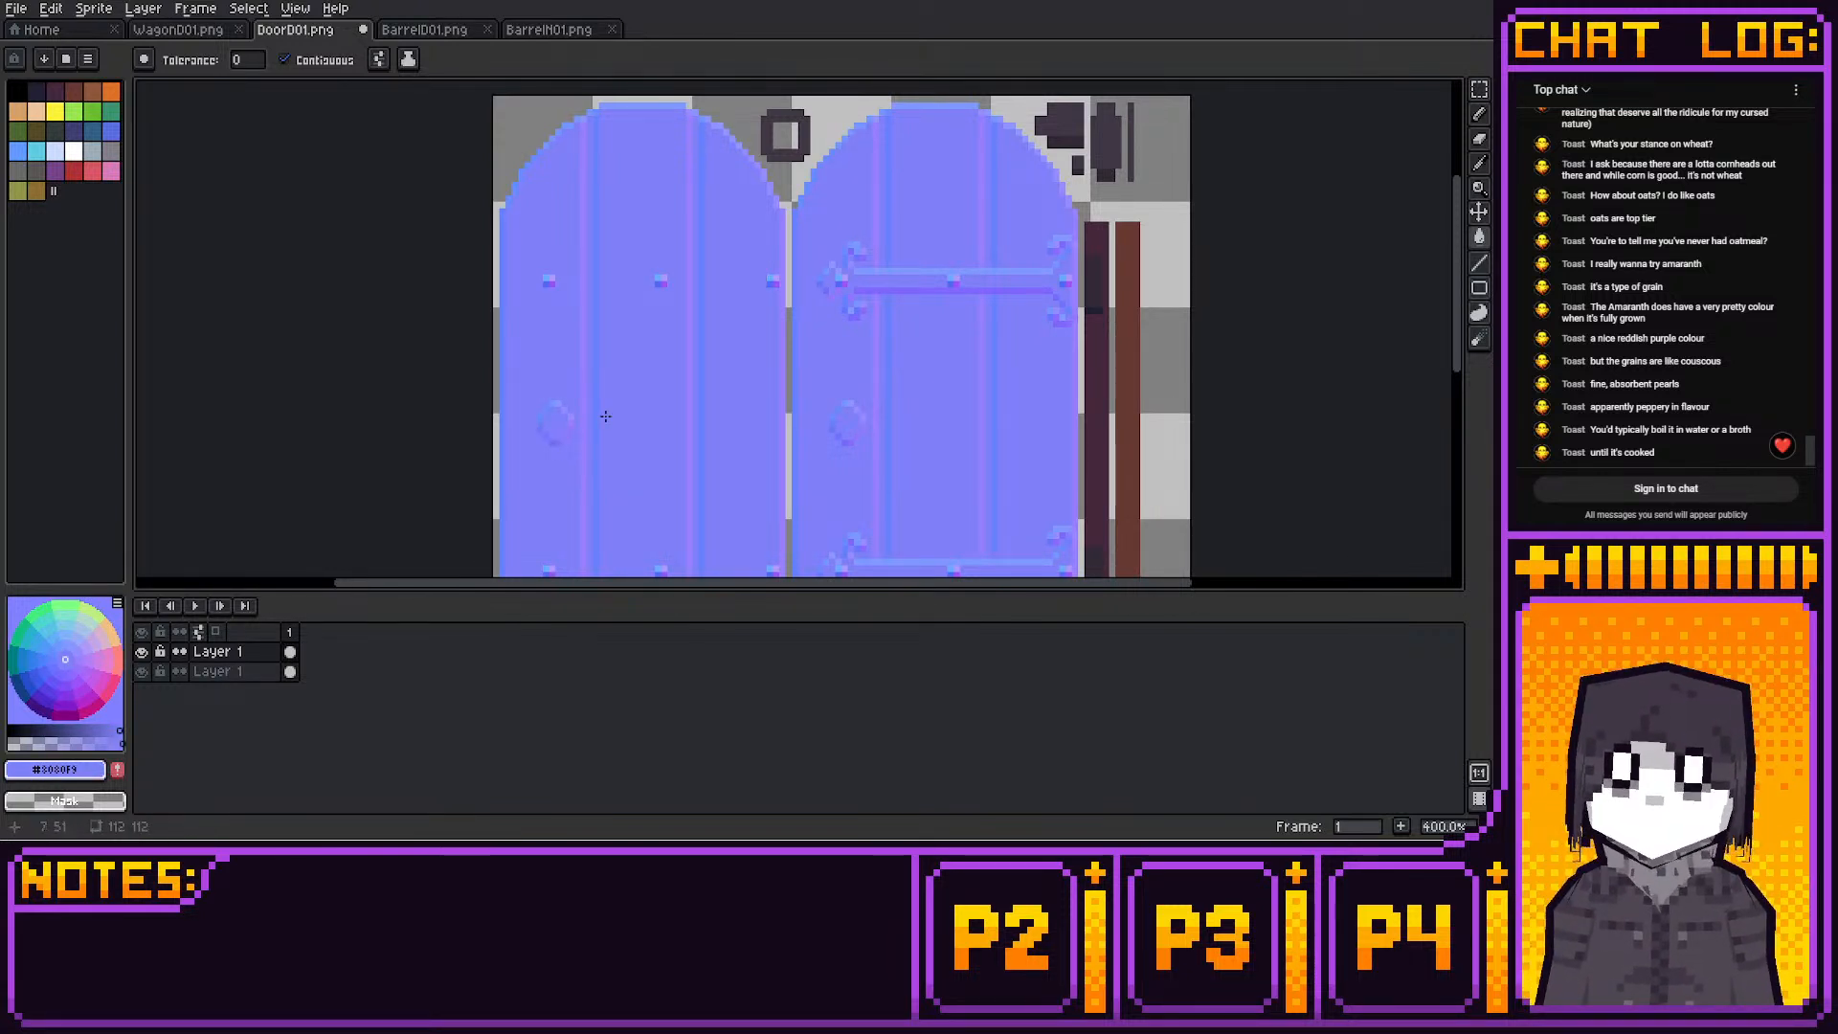
left_click(605, 417, "alt")
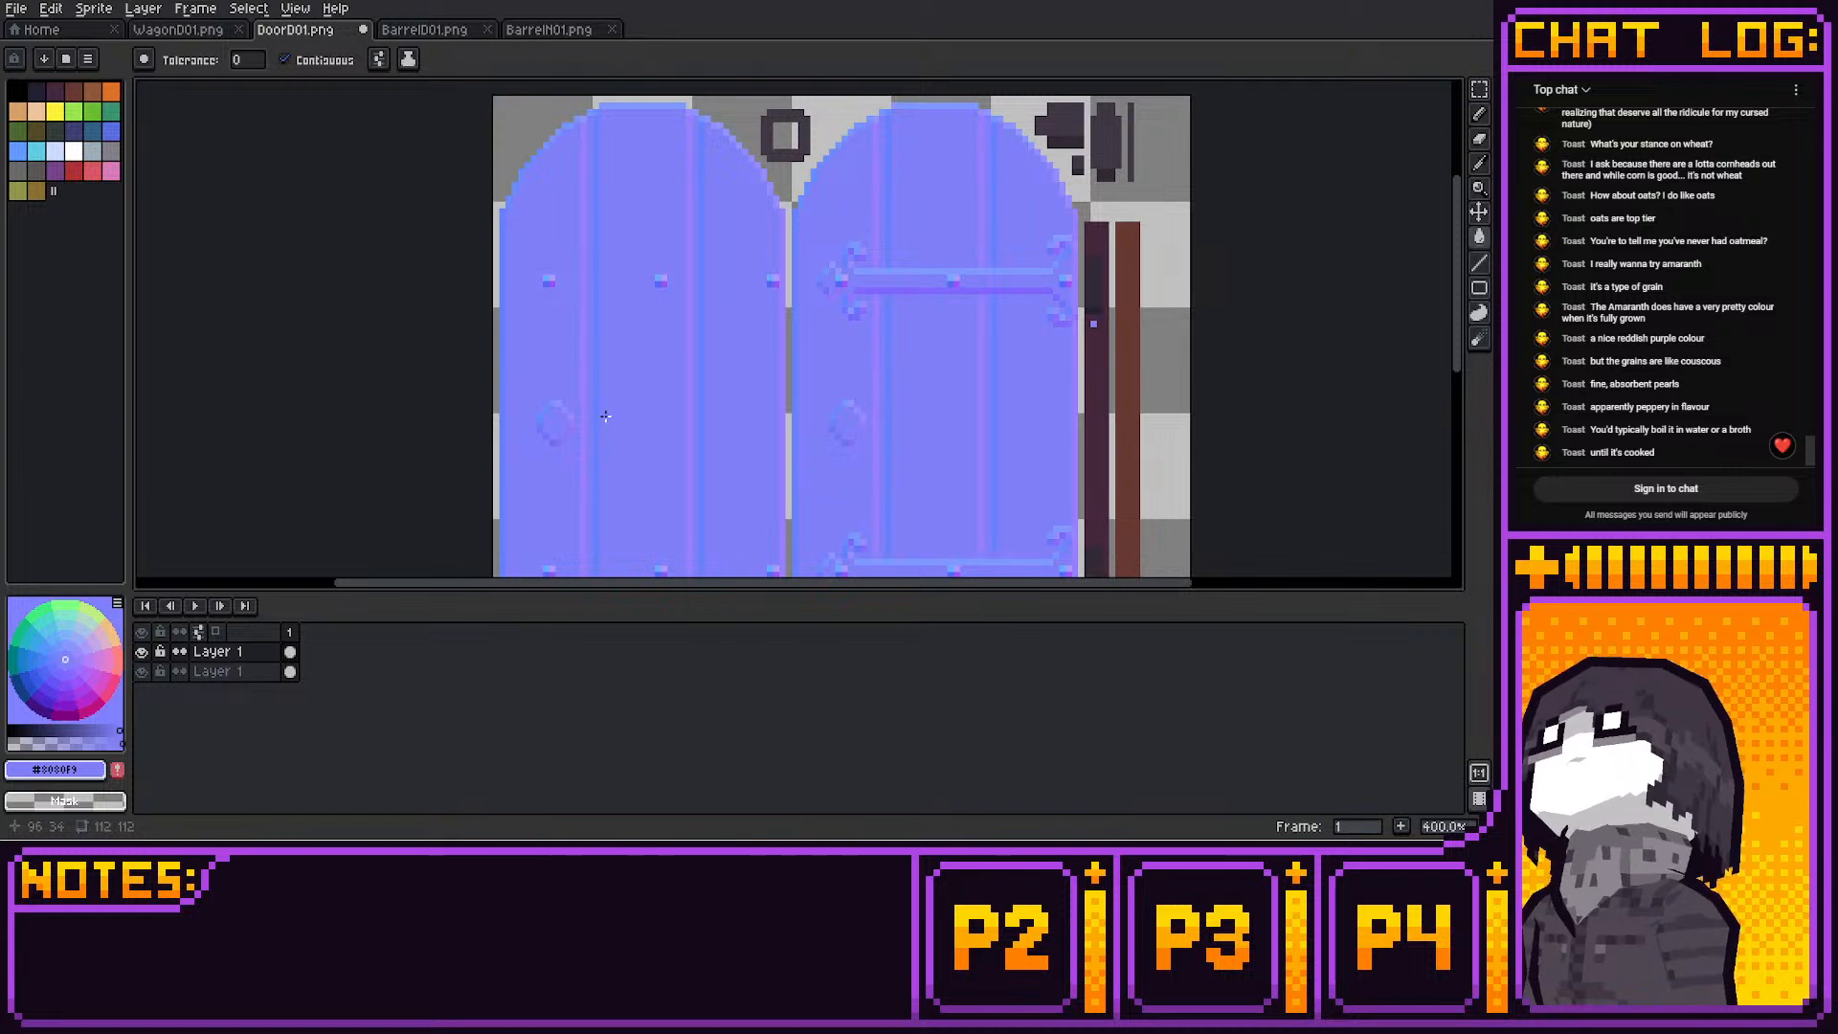
Fill the two vertical side strips beside the right door with the flat colour #8080F9
scroll(605, 417, "down", 3)
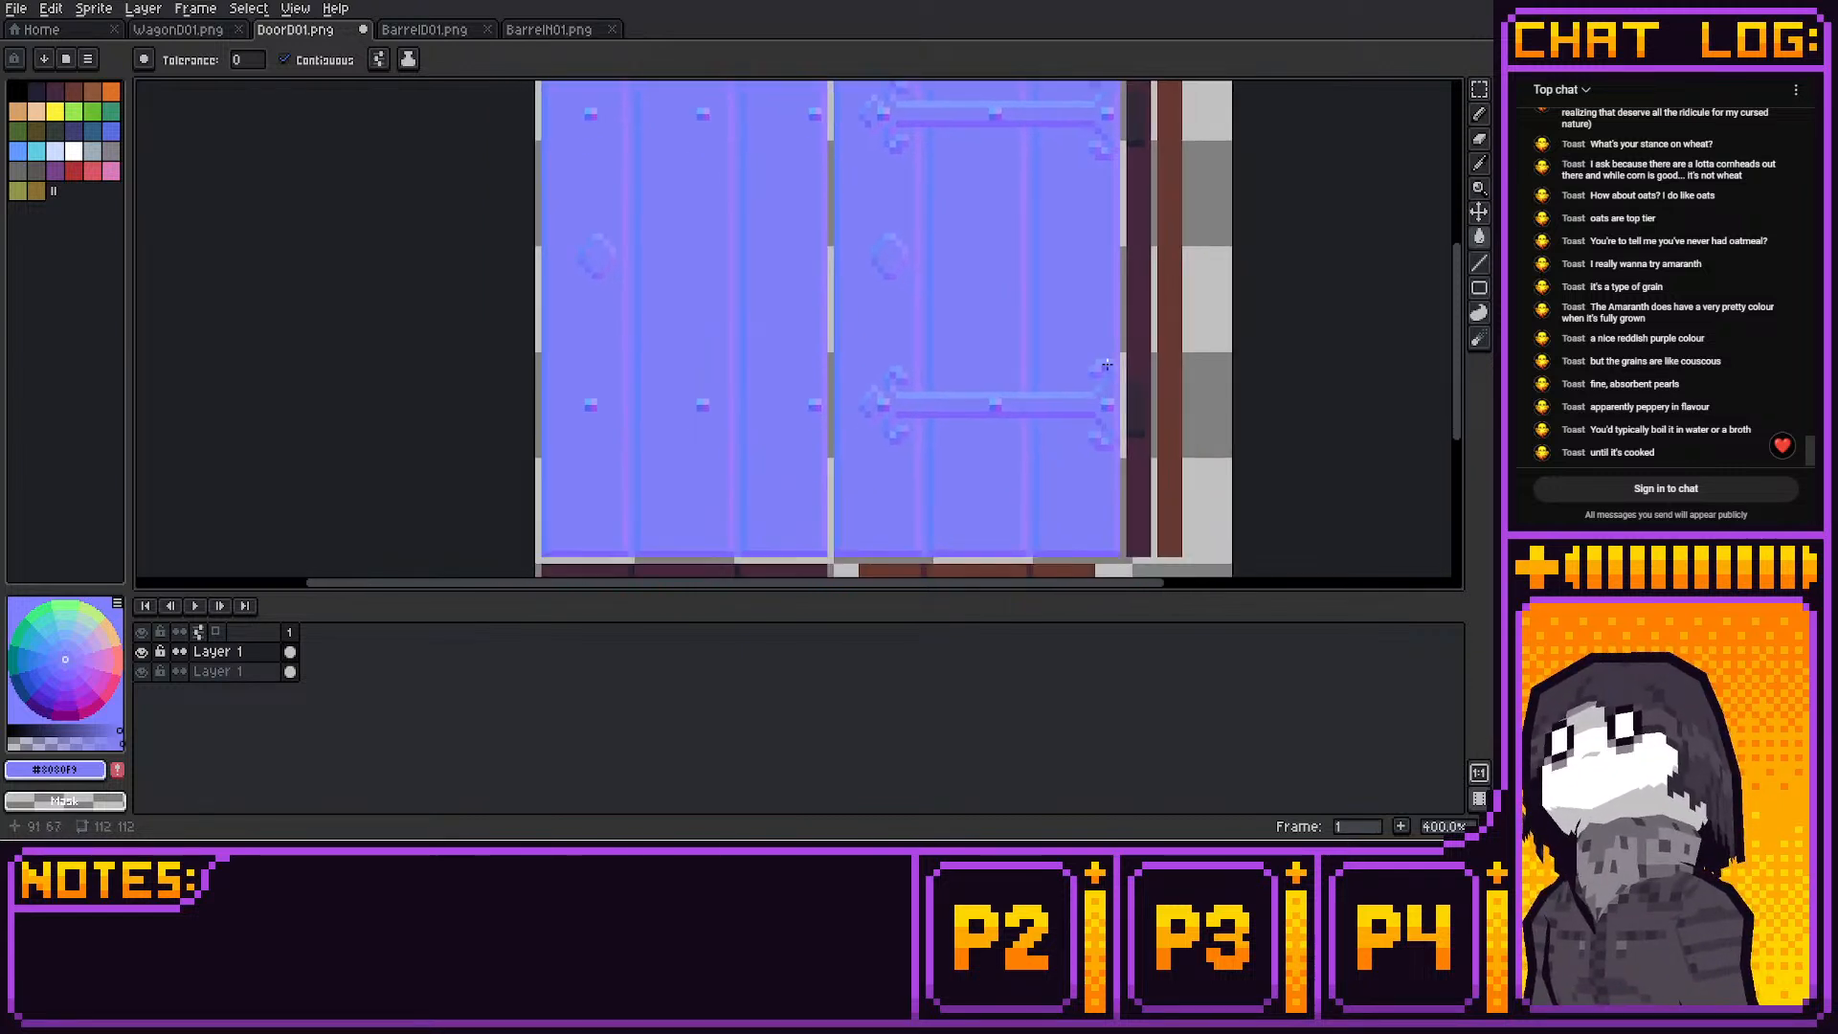
scroll(1107, 364, "down", 3)
scroll(1107, 364, "right", 3)
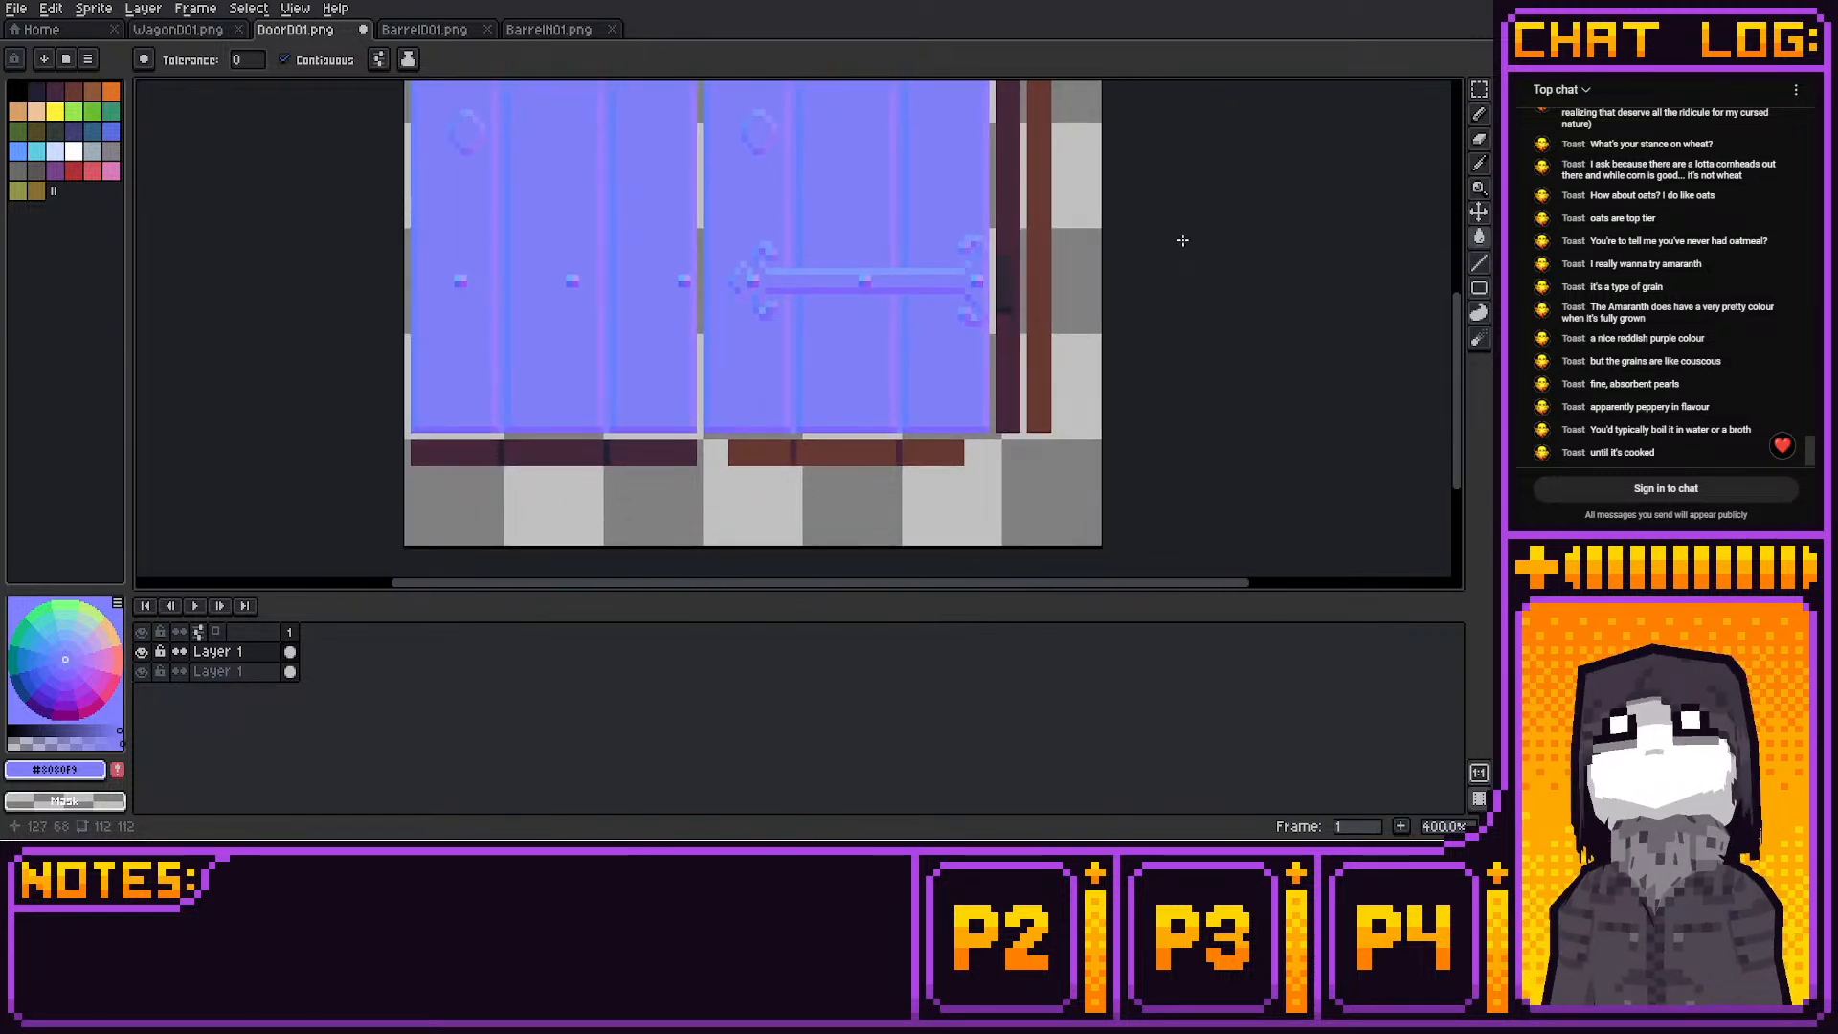
middle_click_drag(1206, 236, 1089, 419)
scroll(1158, 319, "down", 2)
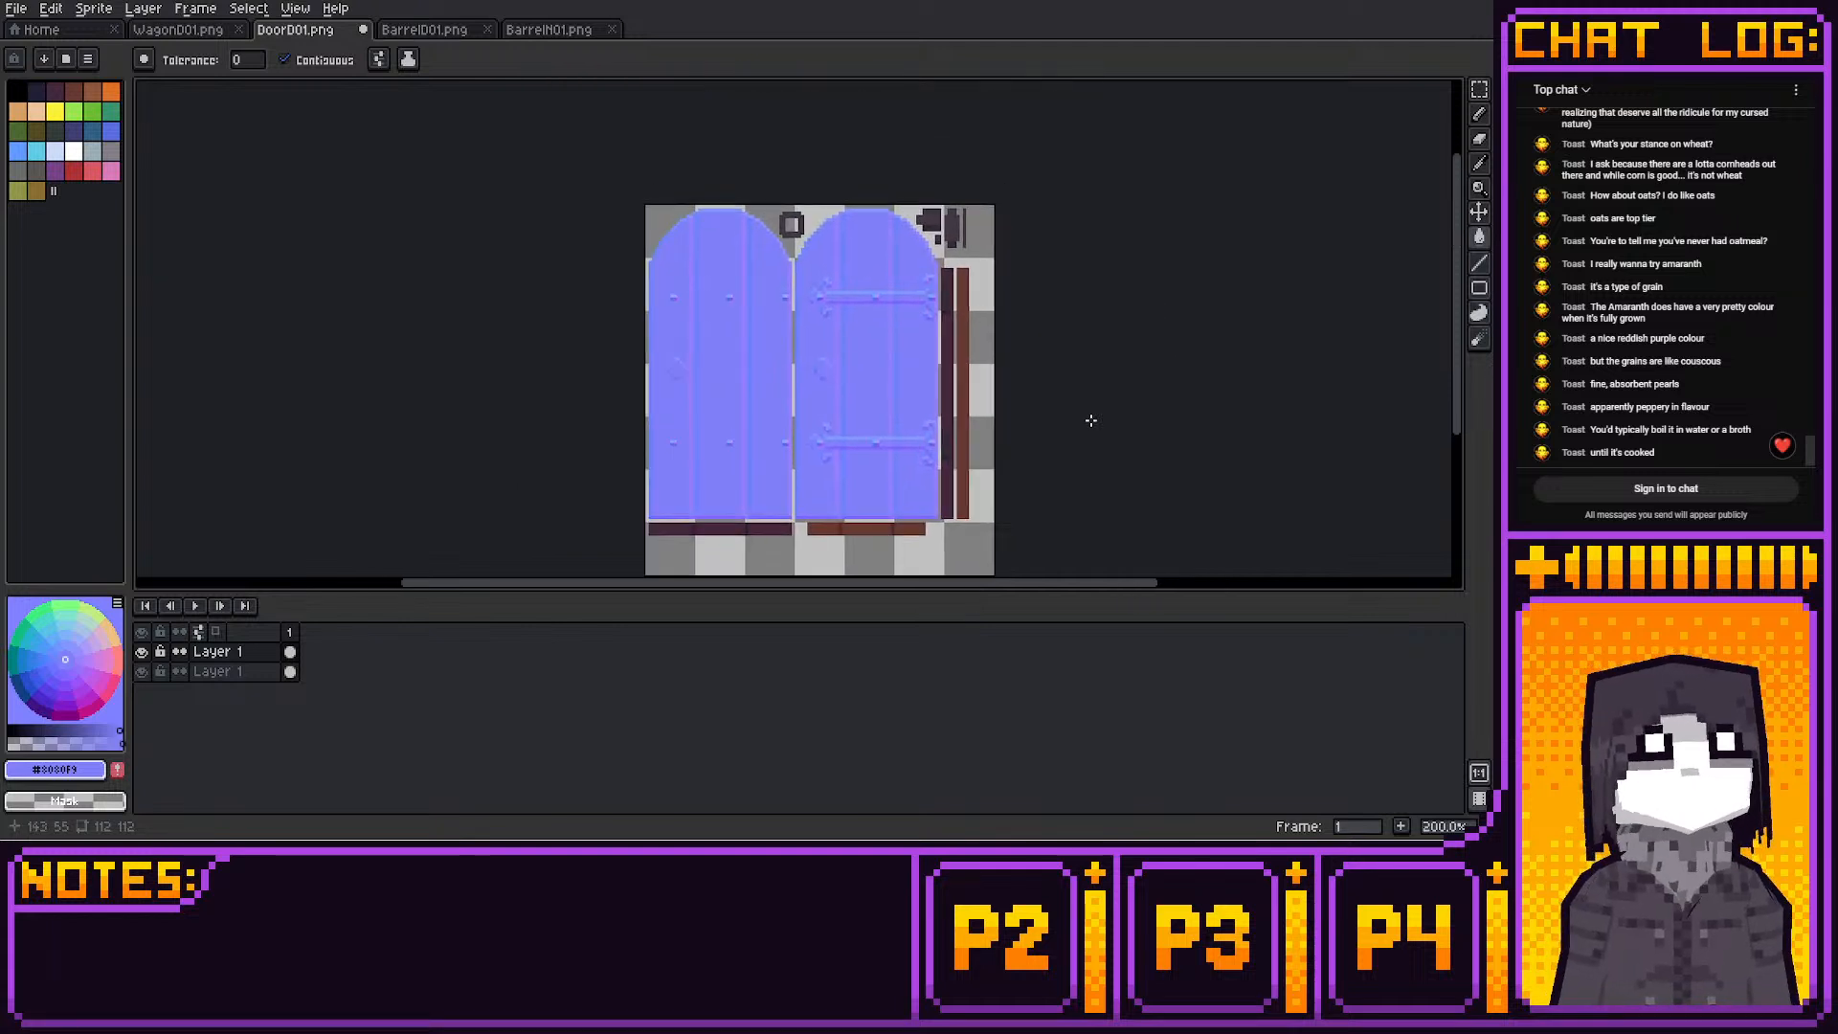
scroll(1090, 420, "up", 1)
left_click(1479, 163)
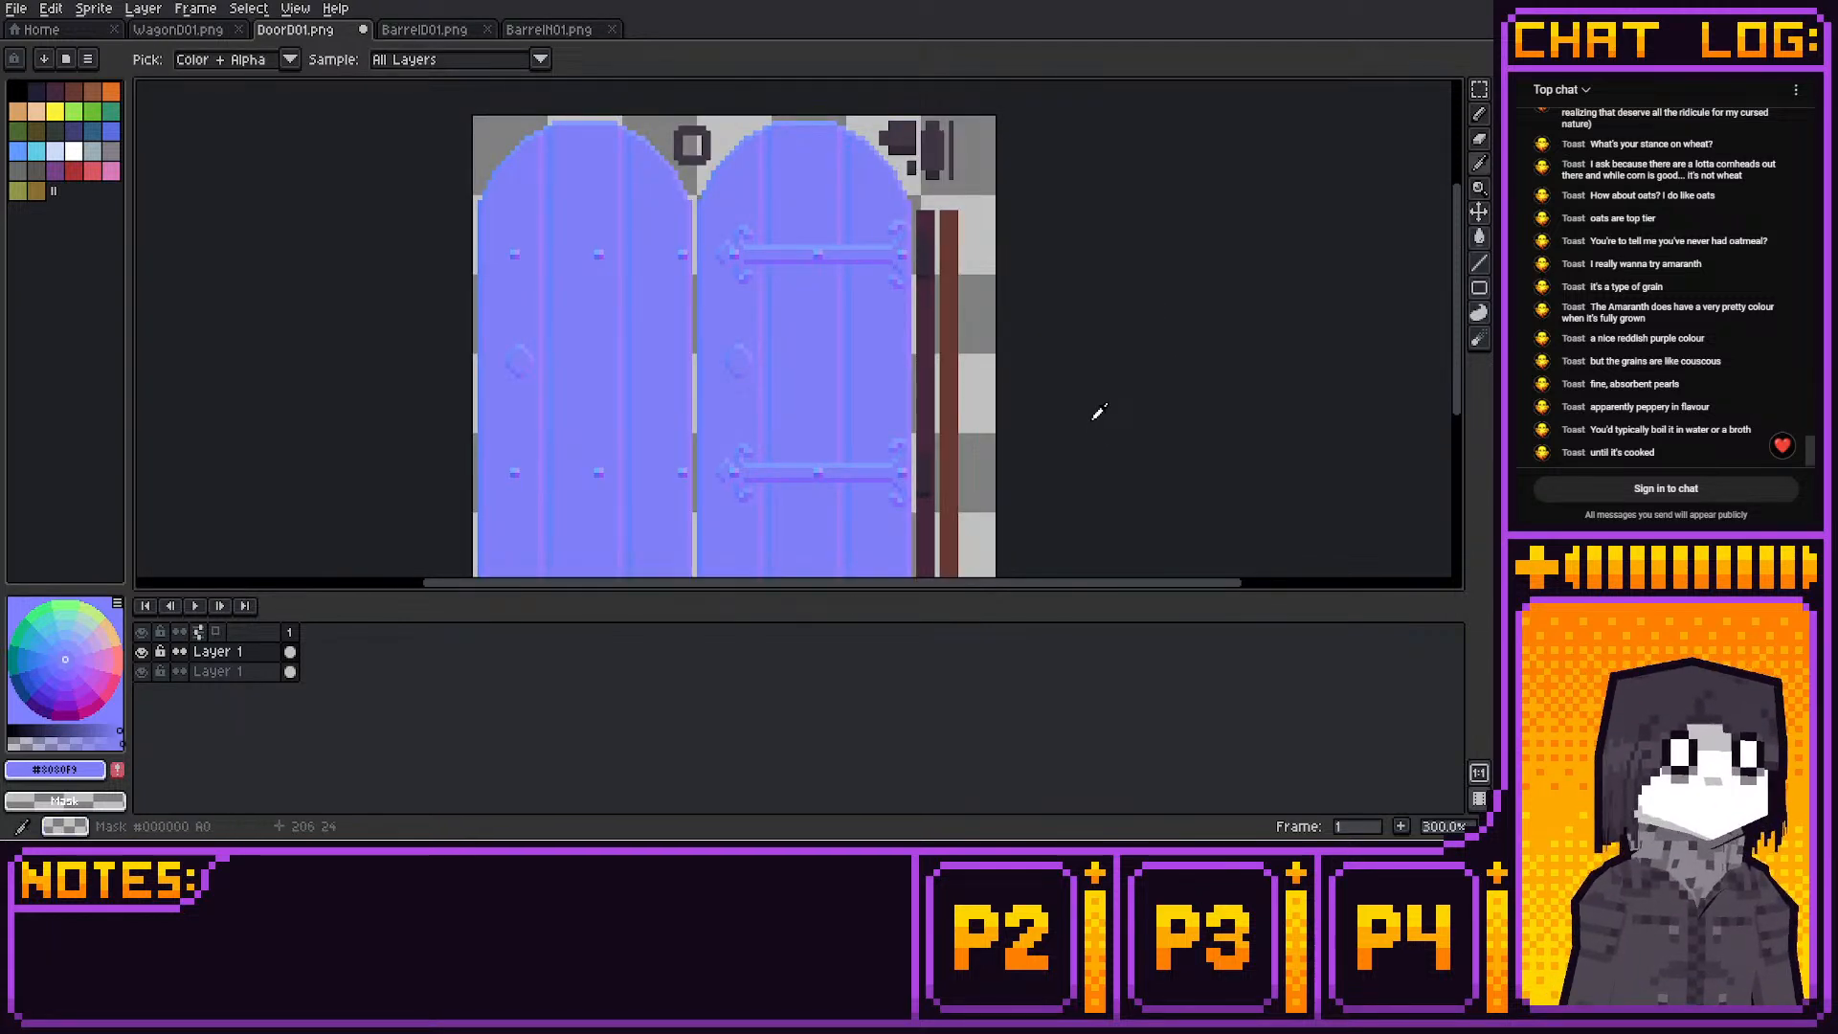
left_click(1479, 238)
middle_click_drag(992, 203, 899, 125)
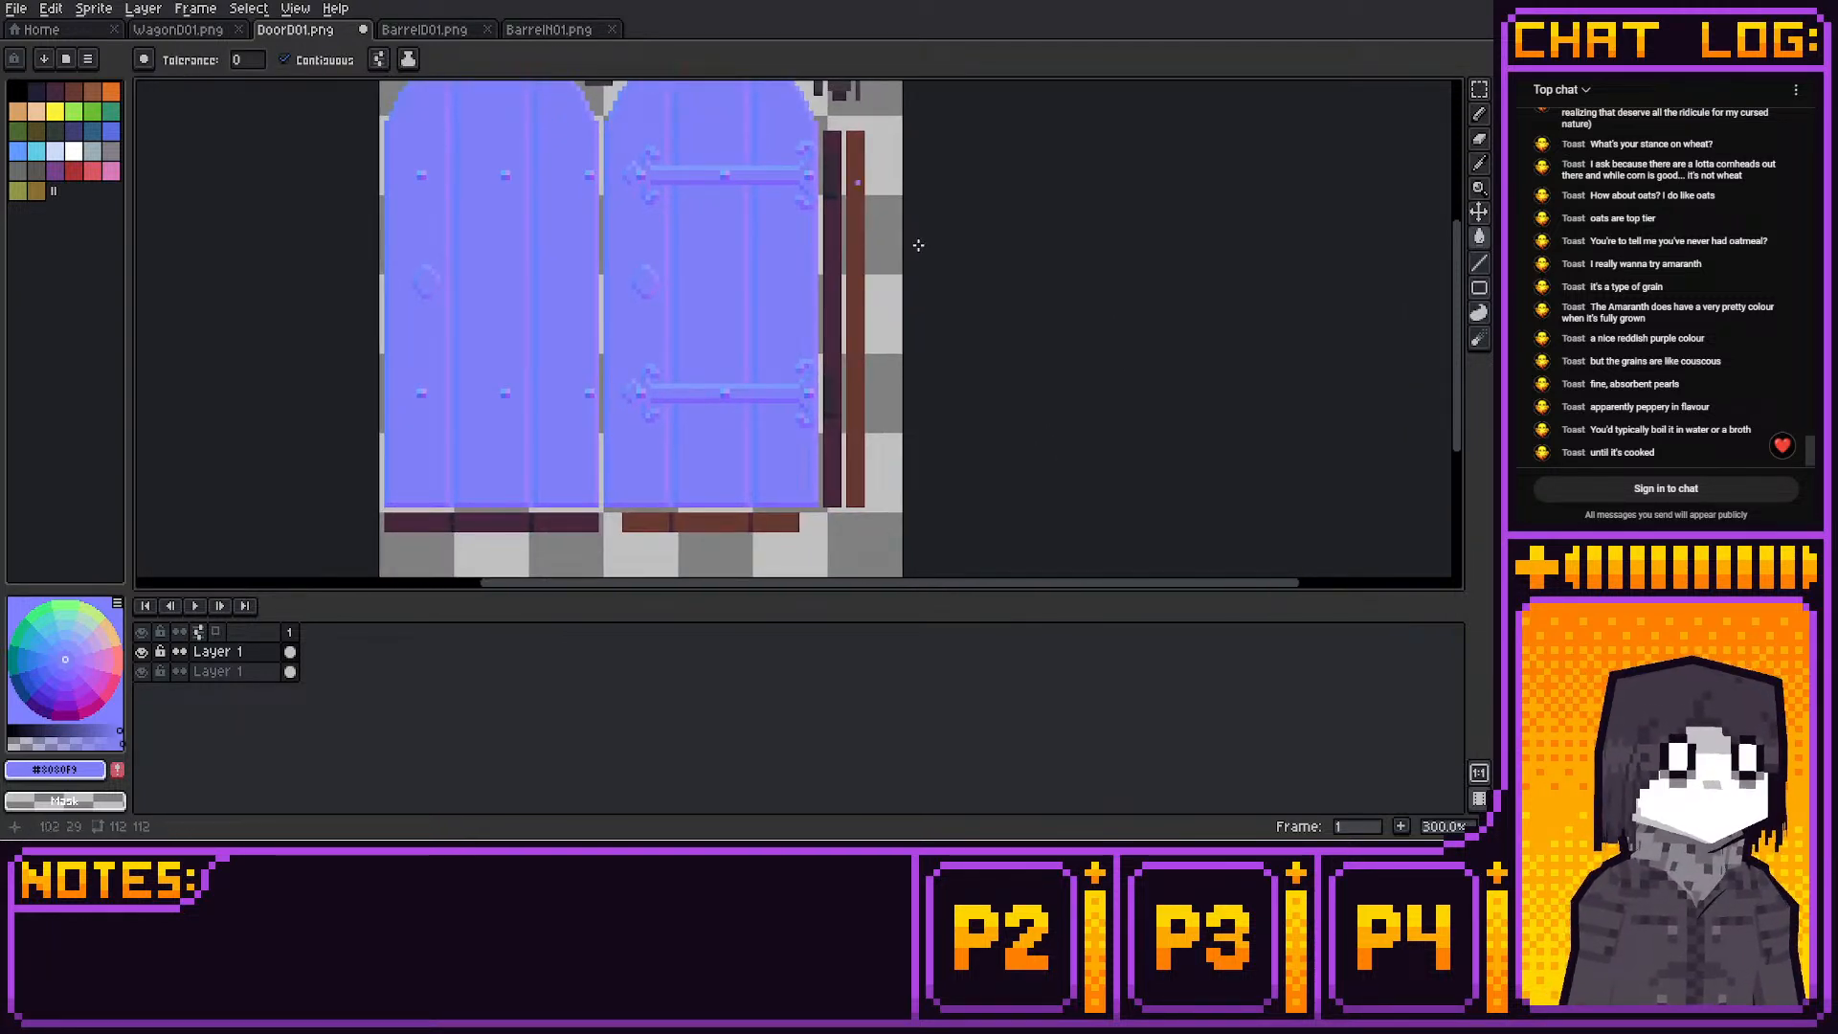
left_click(856, 230)
left_click(832, 248)
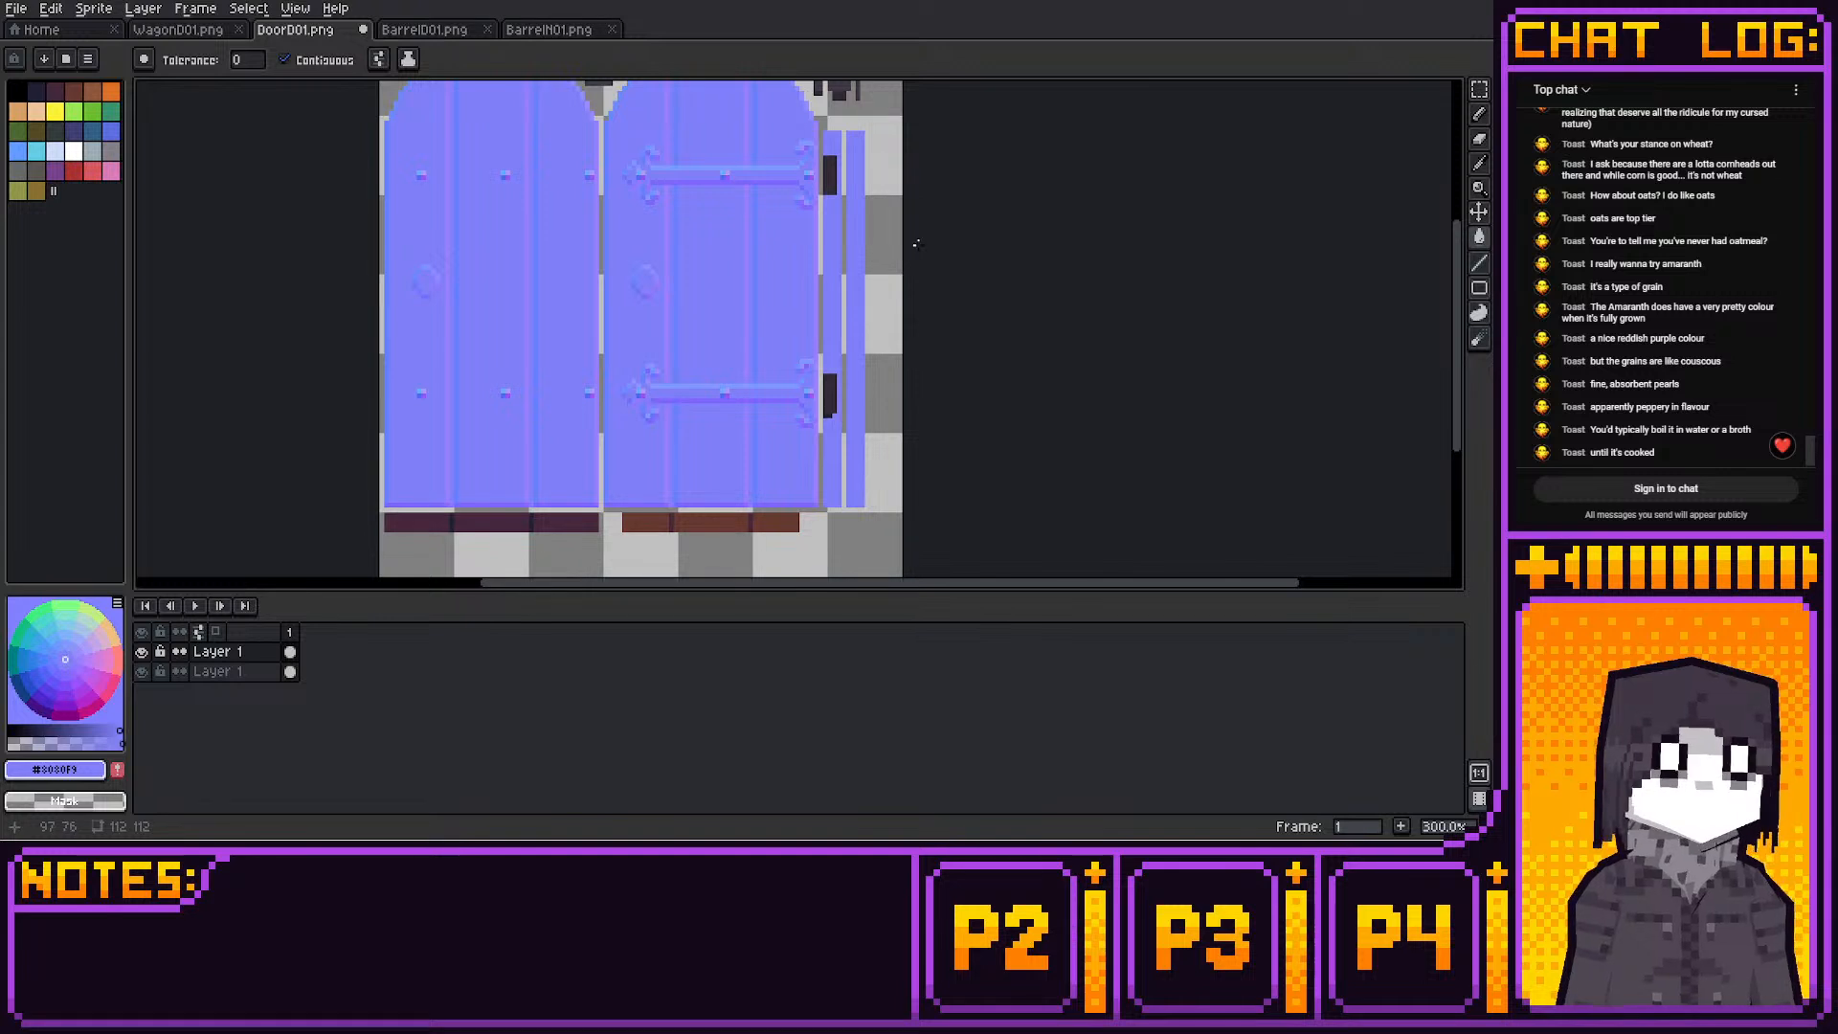
Fill every plank section of the two horizontal strips below the doors with the flat colour #8080F9
middle_click_drag(917, 247, 932, 75)
left_click(727, 350)
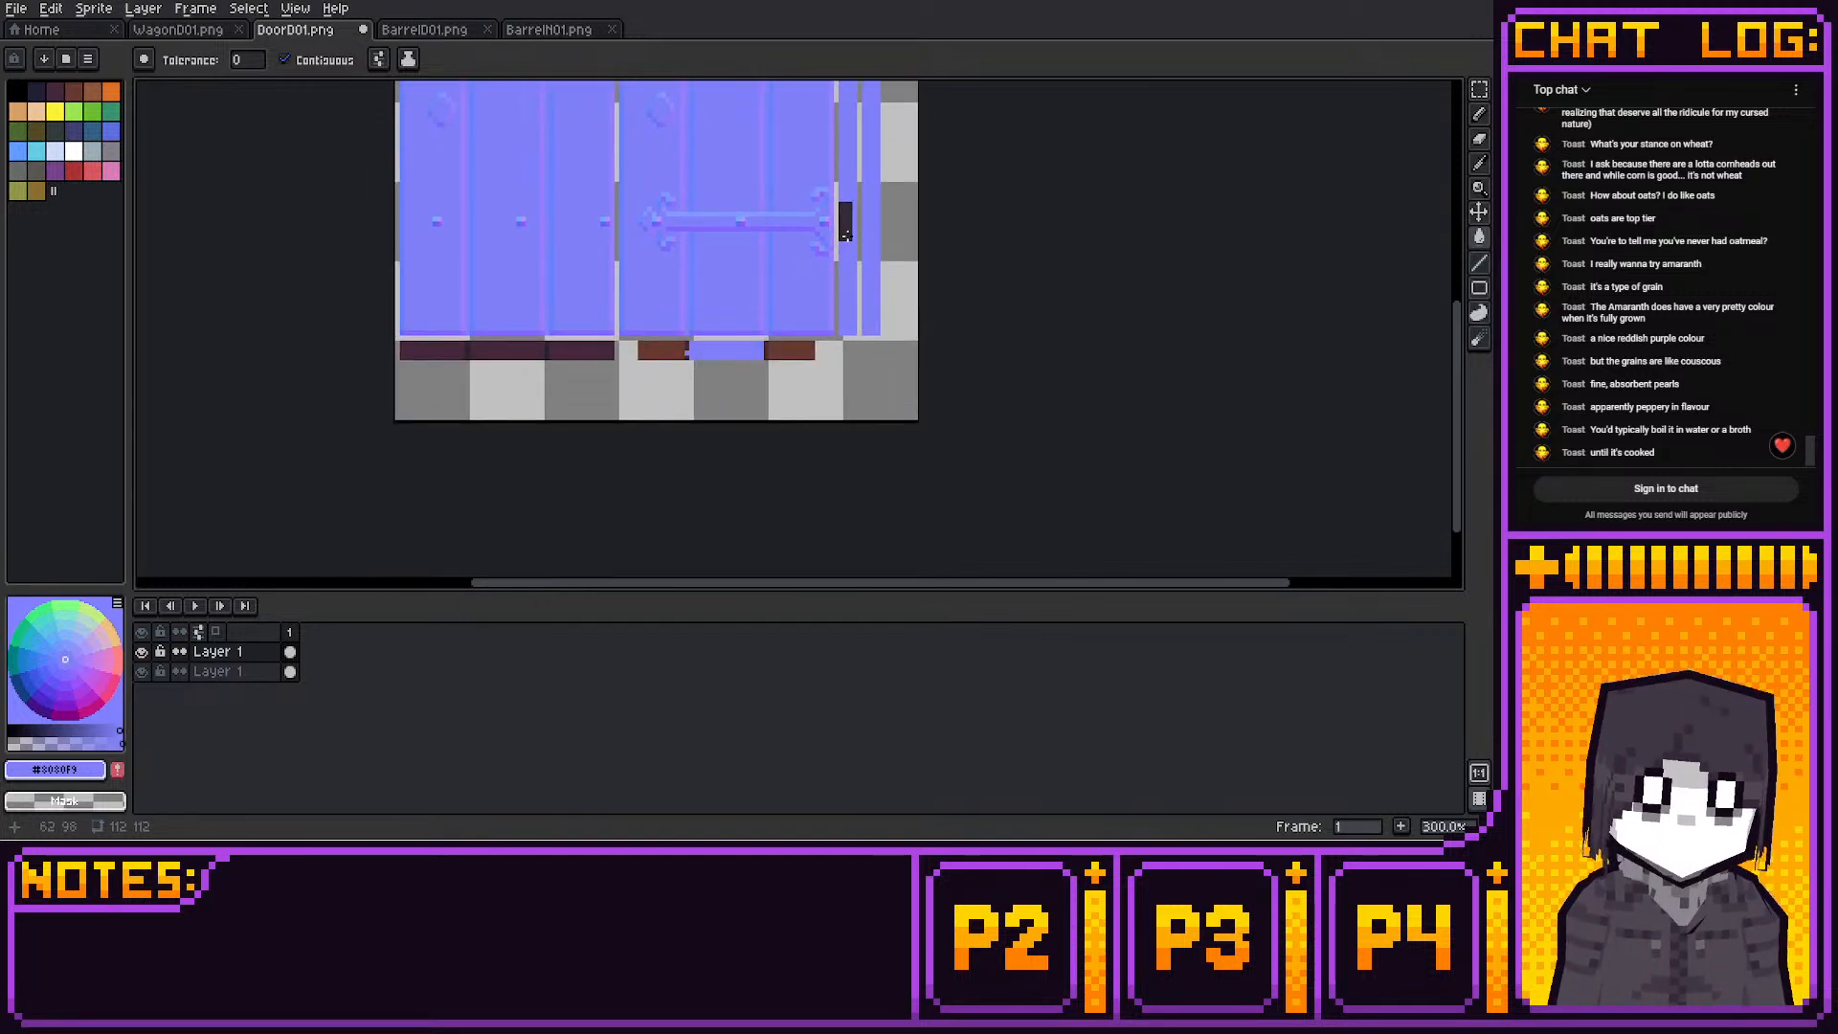
left_click(789, 351)
left_click(661, 350)
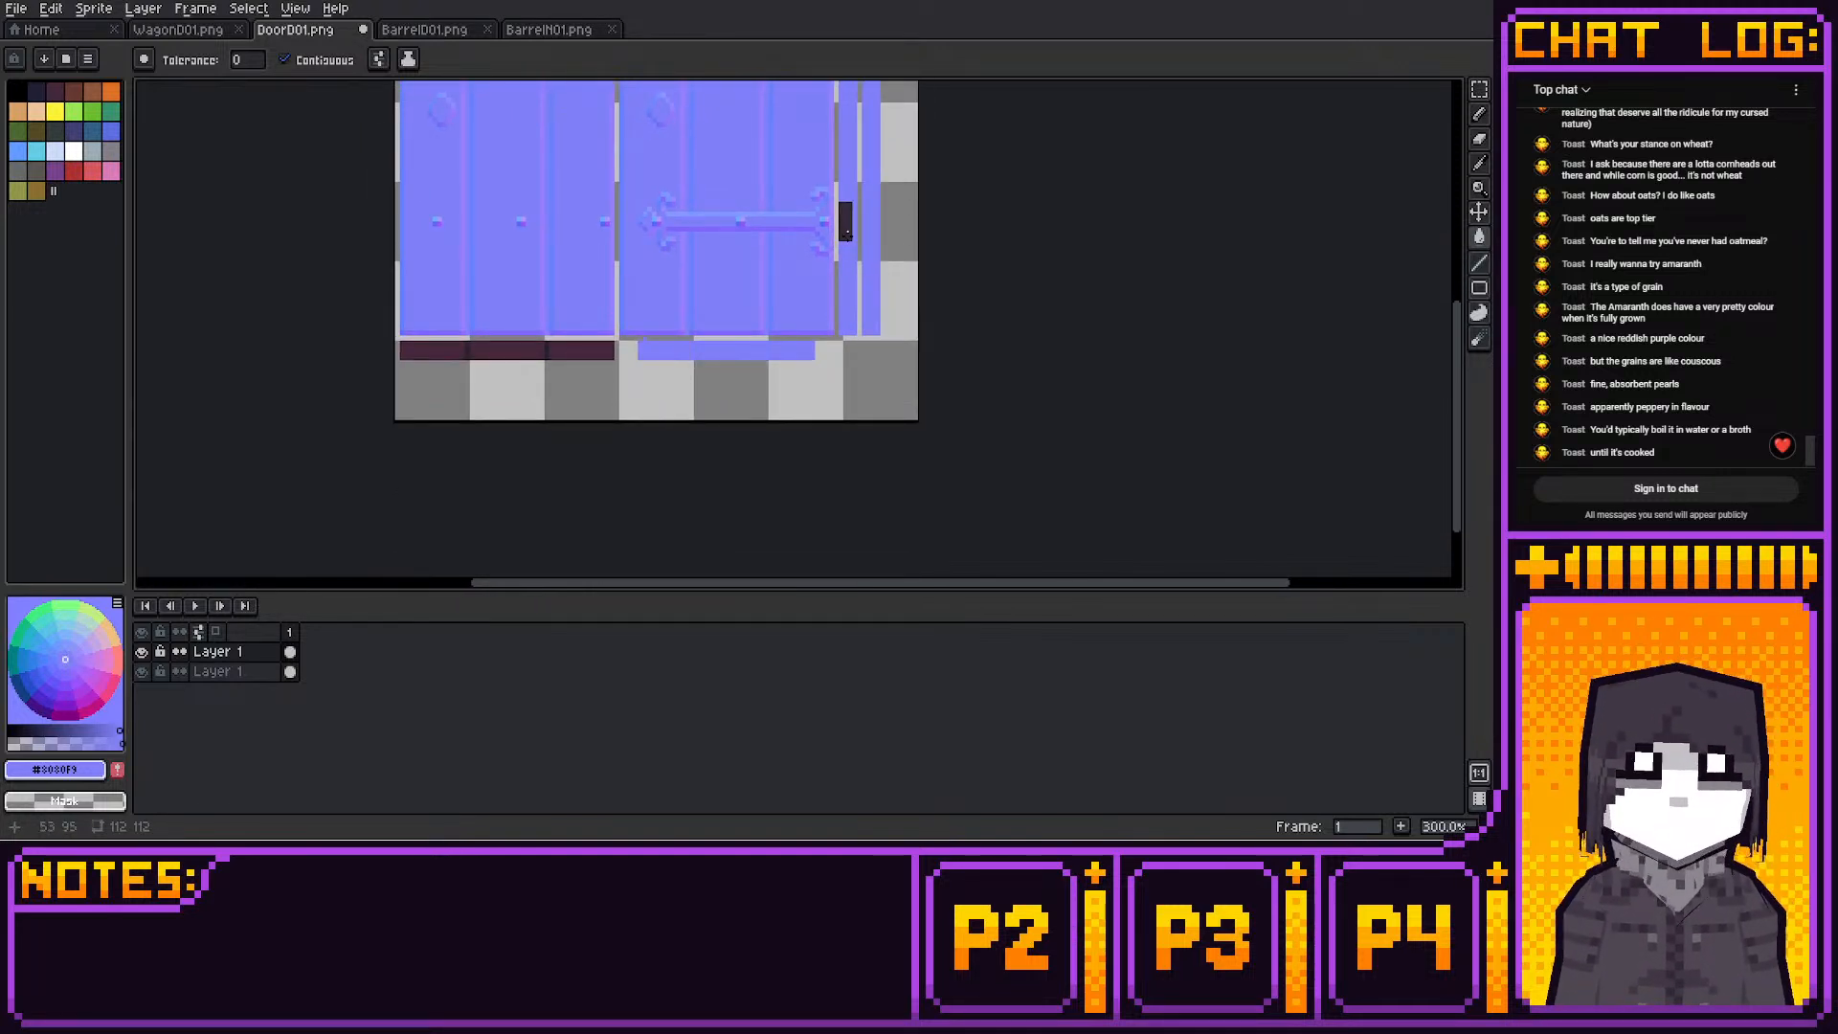
left_click(579, 350)
left_click(522, 350)
left_click(466, 350)
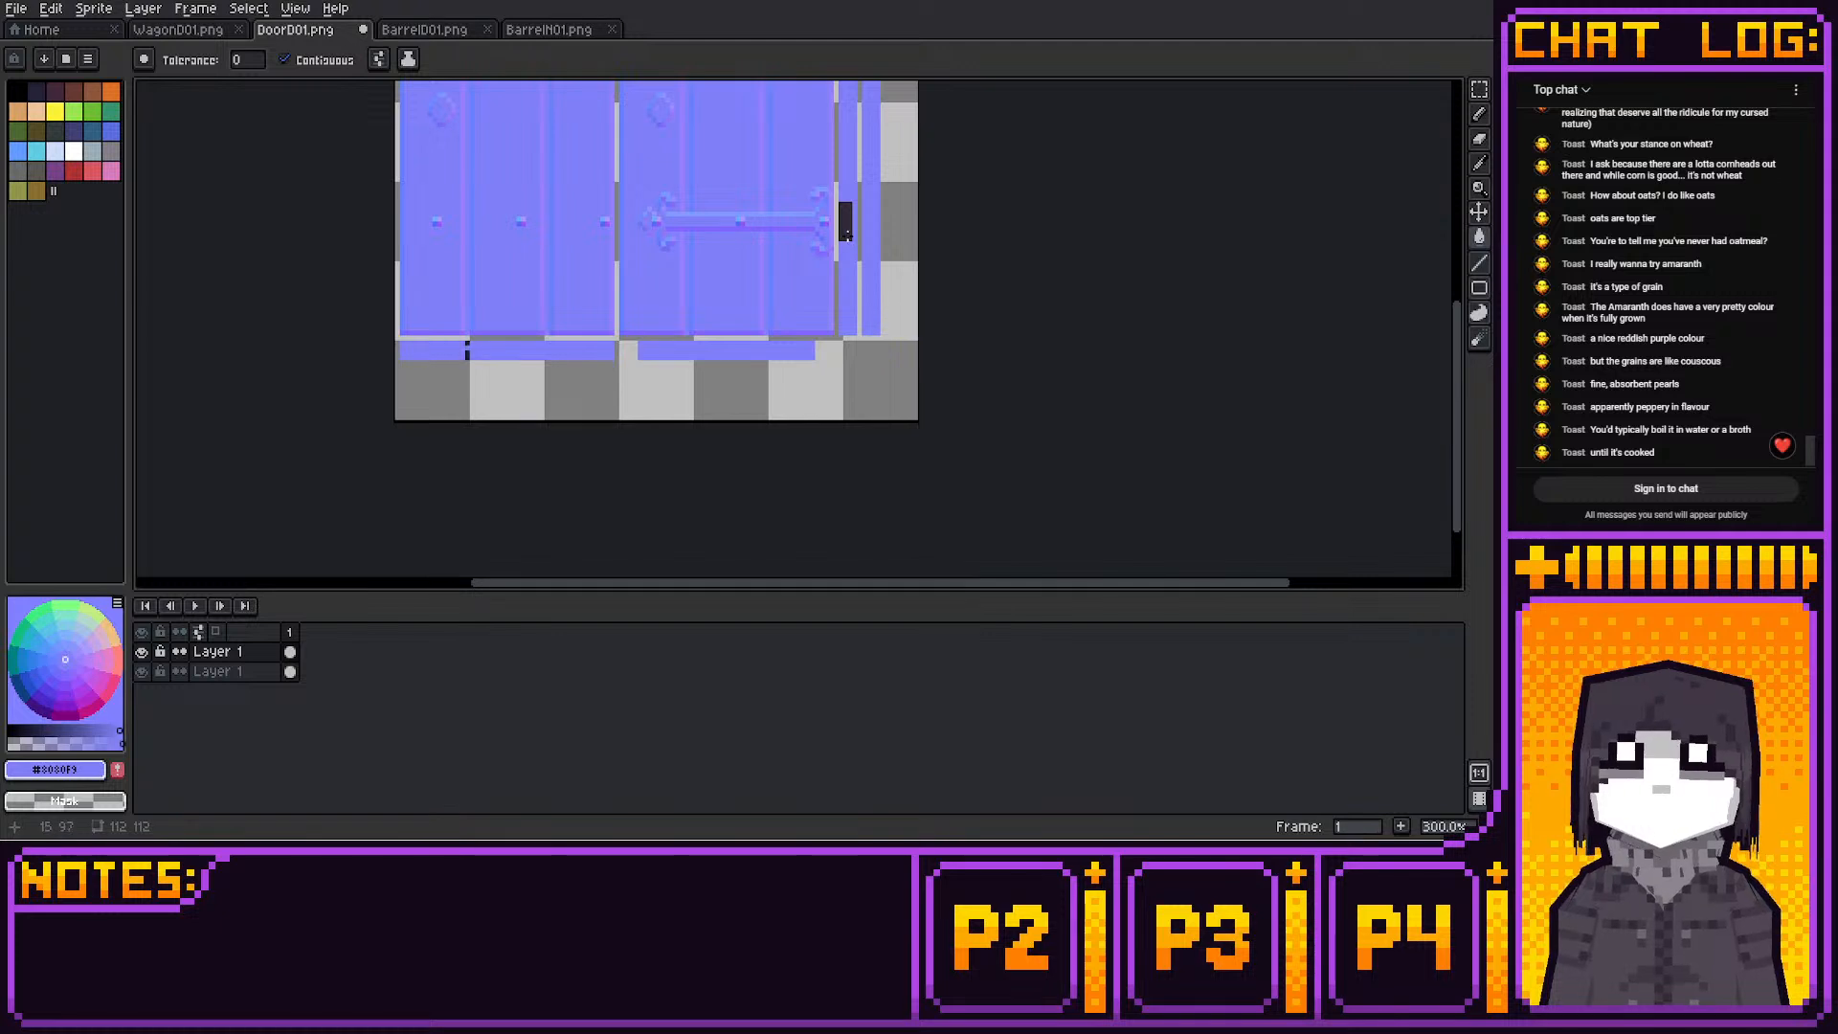
Copy a 24 × 5 px piece with both plank grooves from the right door onto the strip below it and trim its height to fit
middle_click_drag(762, 260, 773, 232)
key("m")
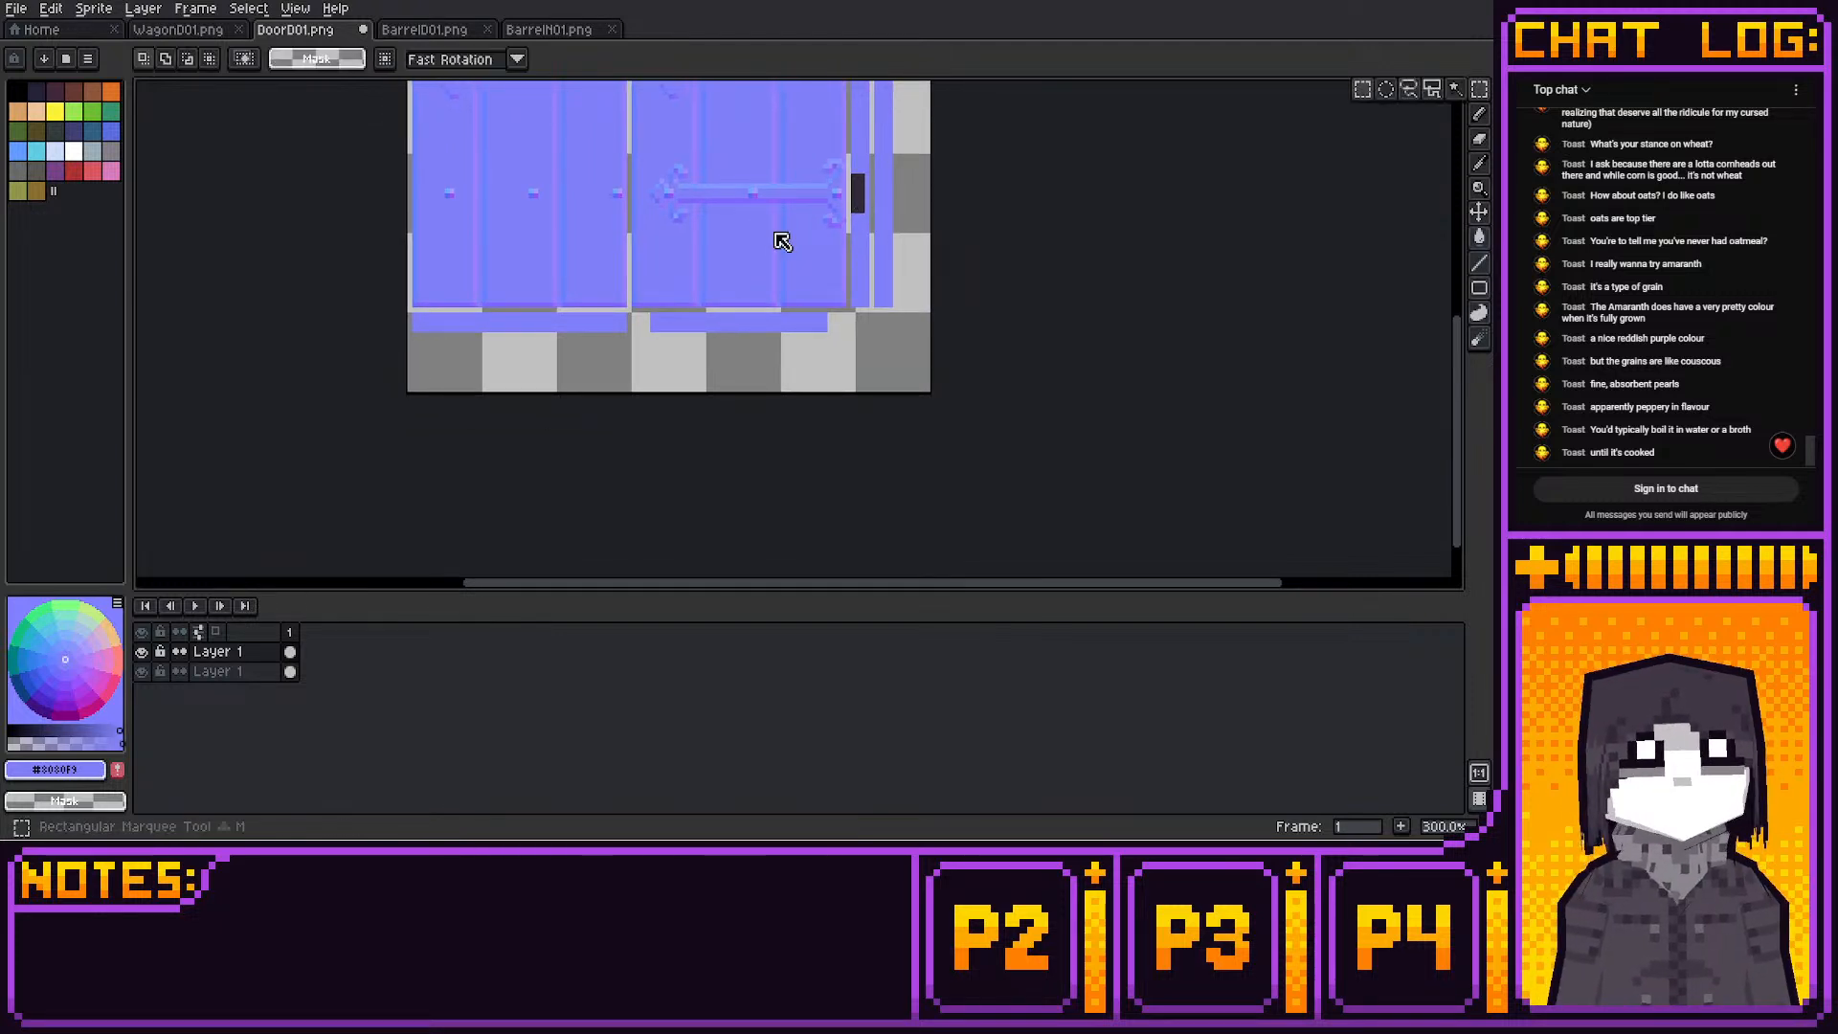
scroll(779, 235, "up", 1)
left_click_drag(690, 266, 842, 300)
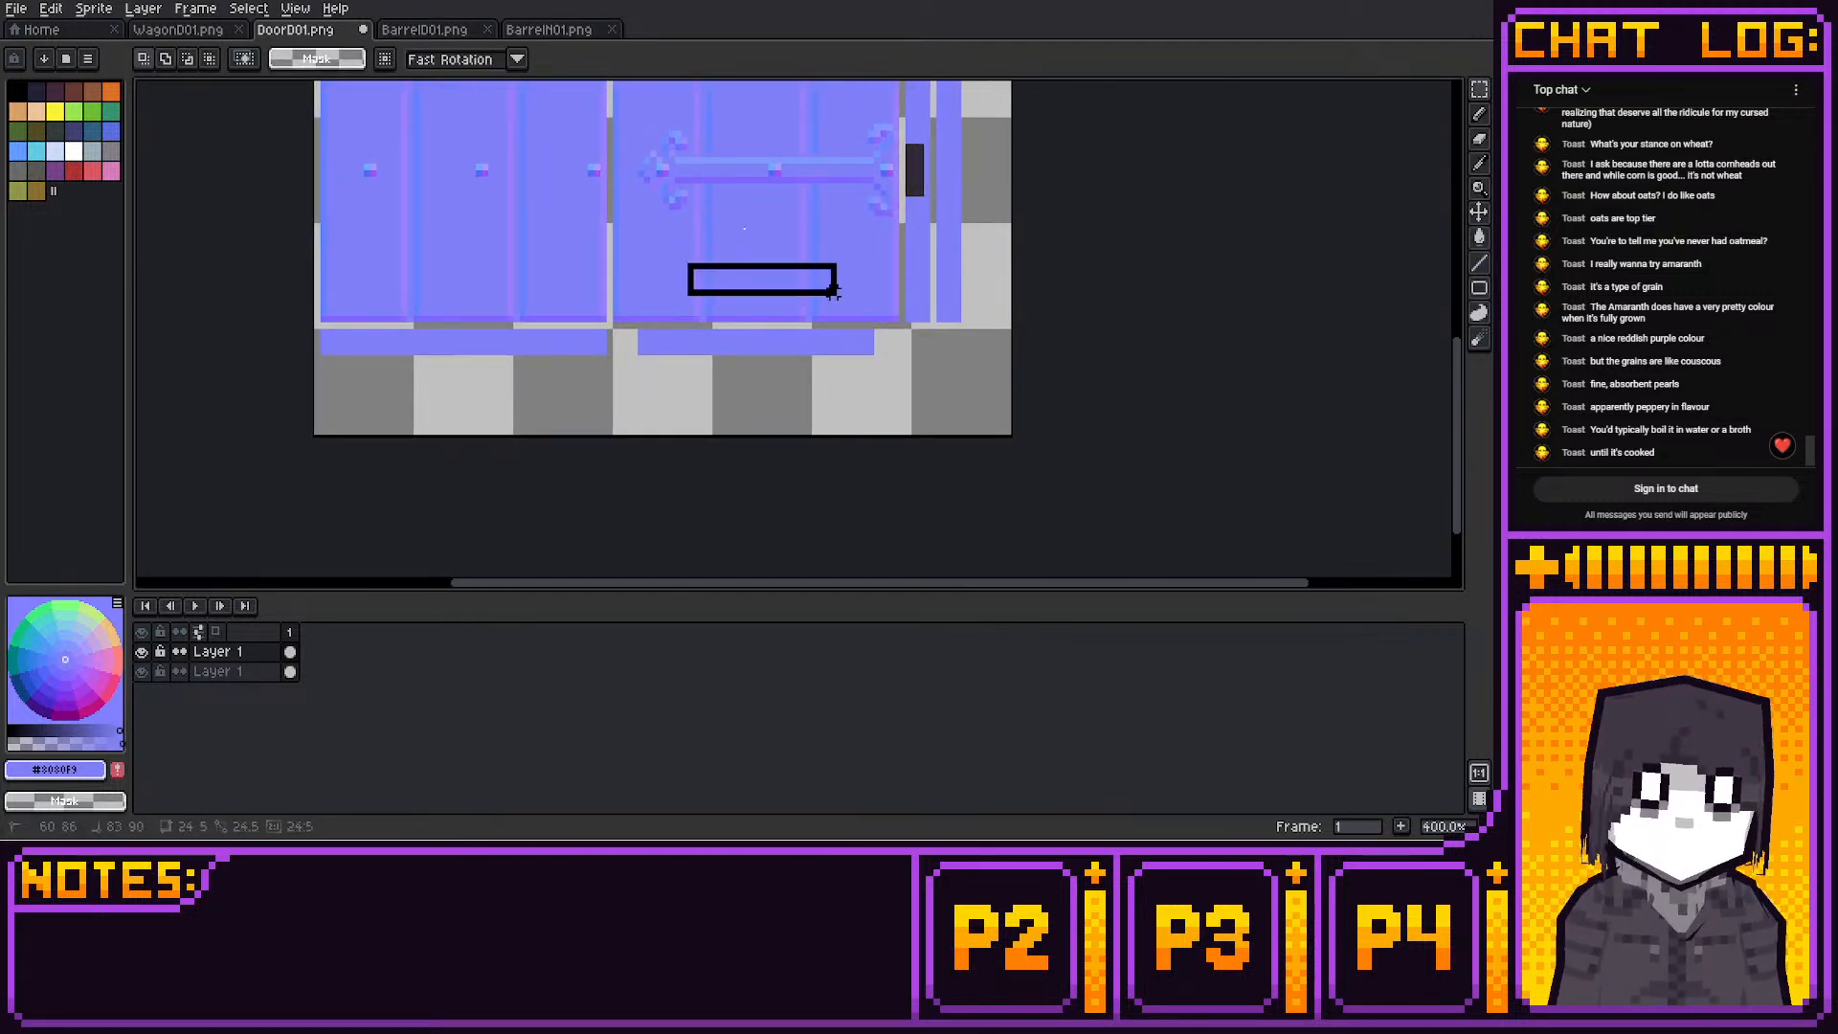
key("Down")
key("Down")
key("Down")
key("Down")
key("Down")
key("Down")
key("Down")
key("Down")
key("Down")
key("Down")
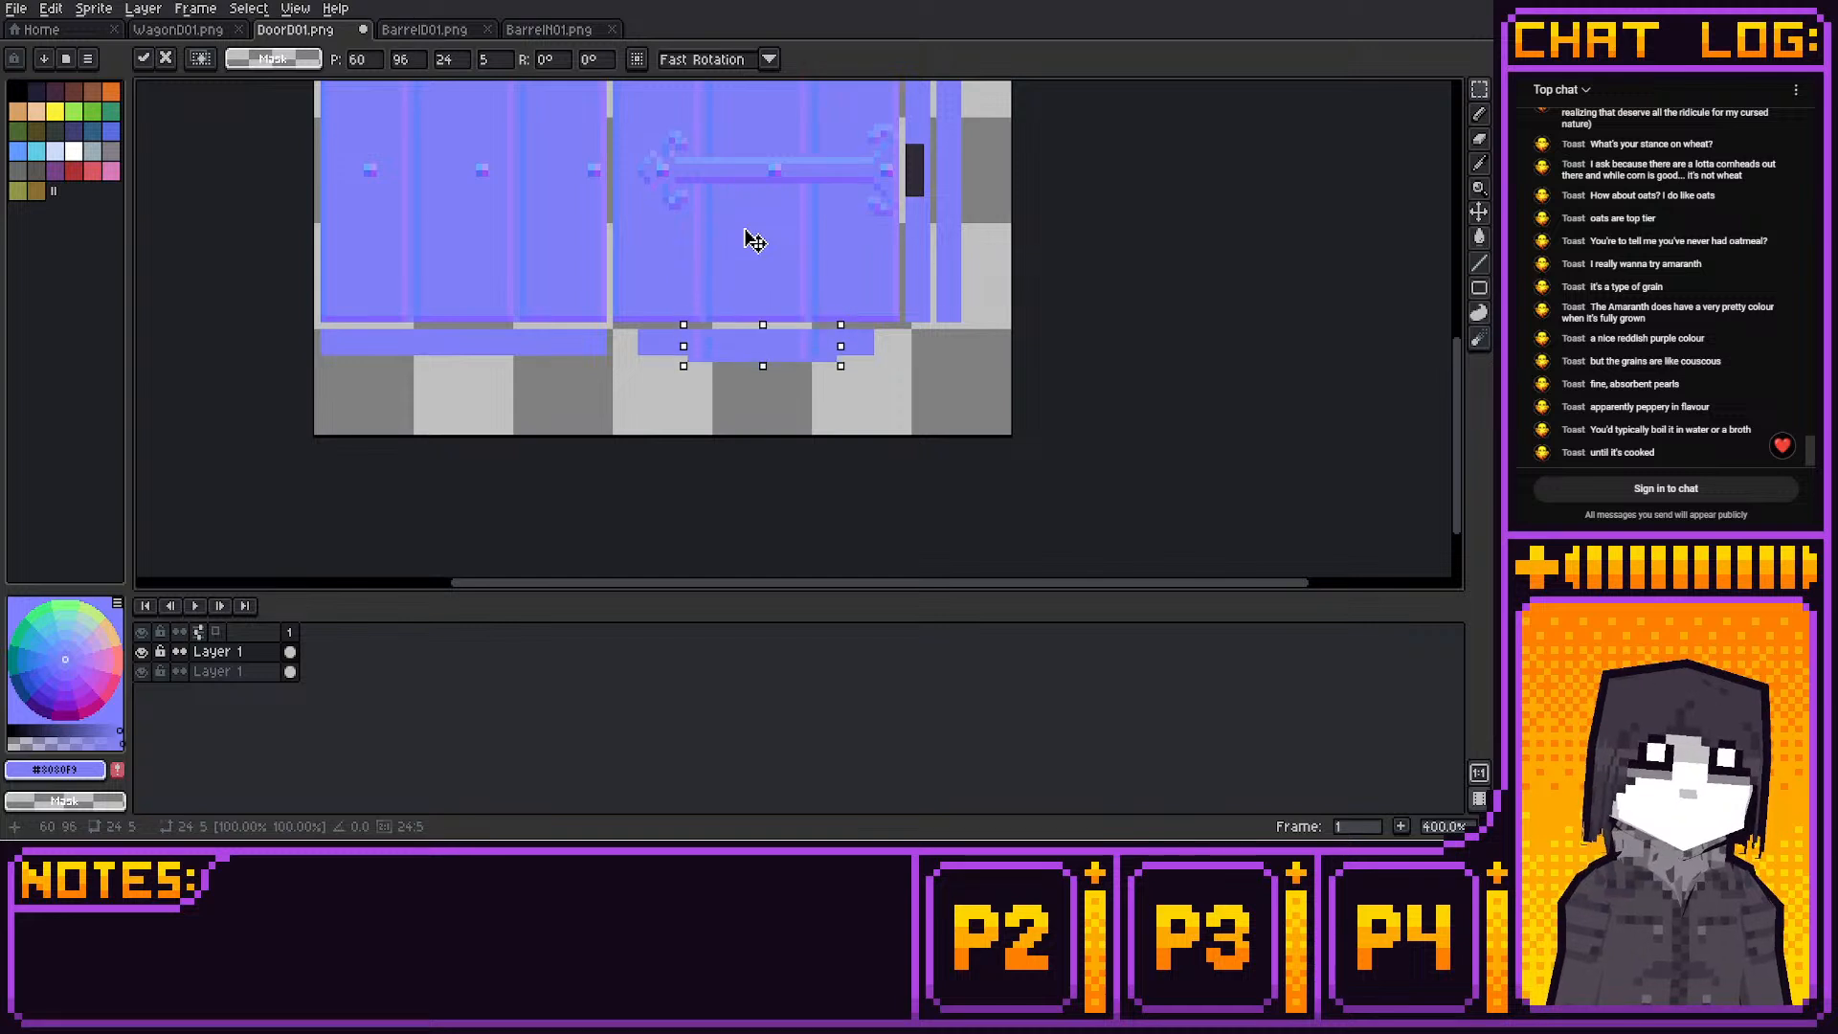
left_click_drag(763, 367, 763, 360)
Copy a 21 × 4 px piece with both plank grooves from the left door onto the strip below it
left_click_drag(397, 266, 523, 287)
key("Down")
key("Down")
key("Down")
key("Down")
key("Down")
key("Down")
key("Down")
key("Down")
key("Down")
key("Down")
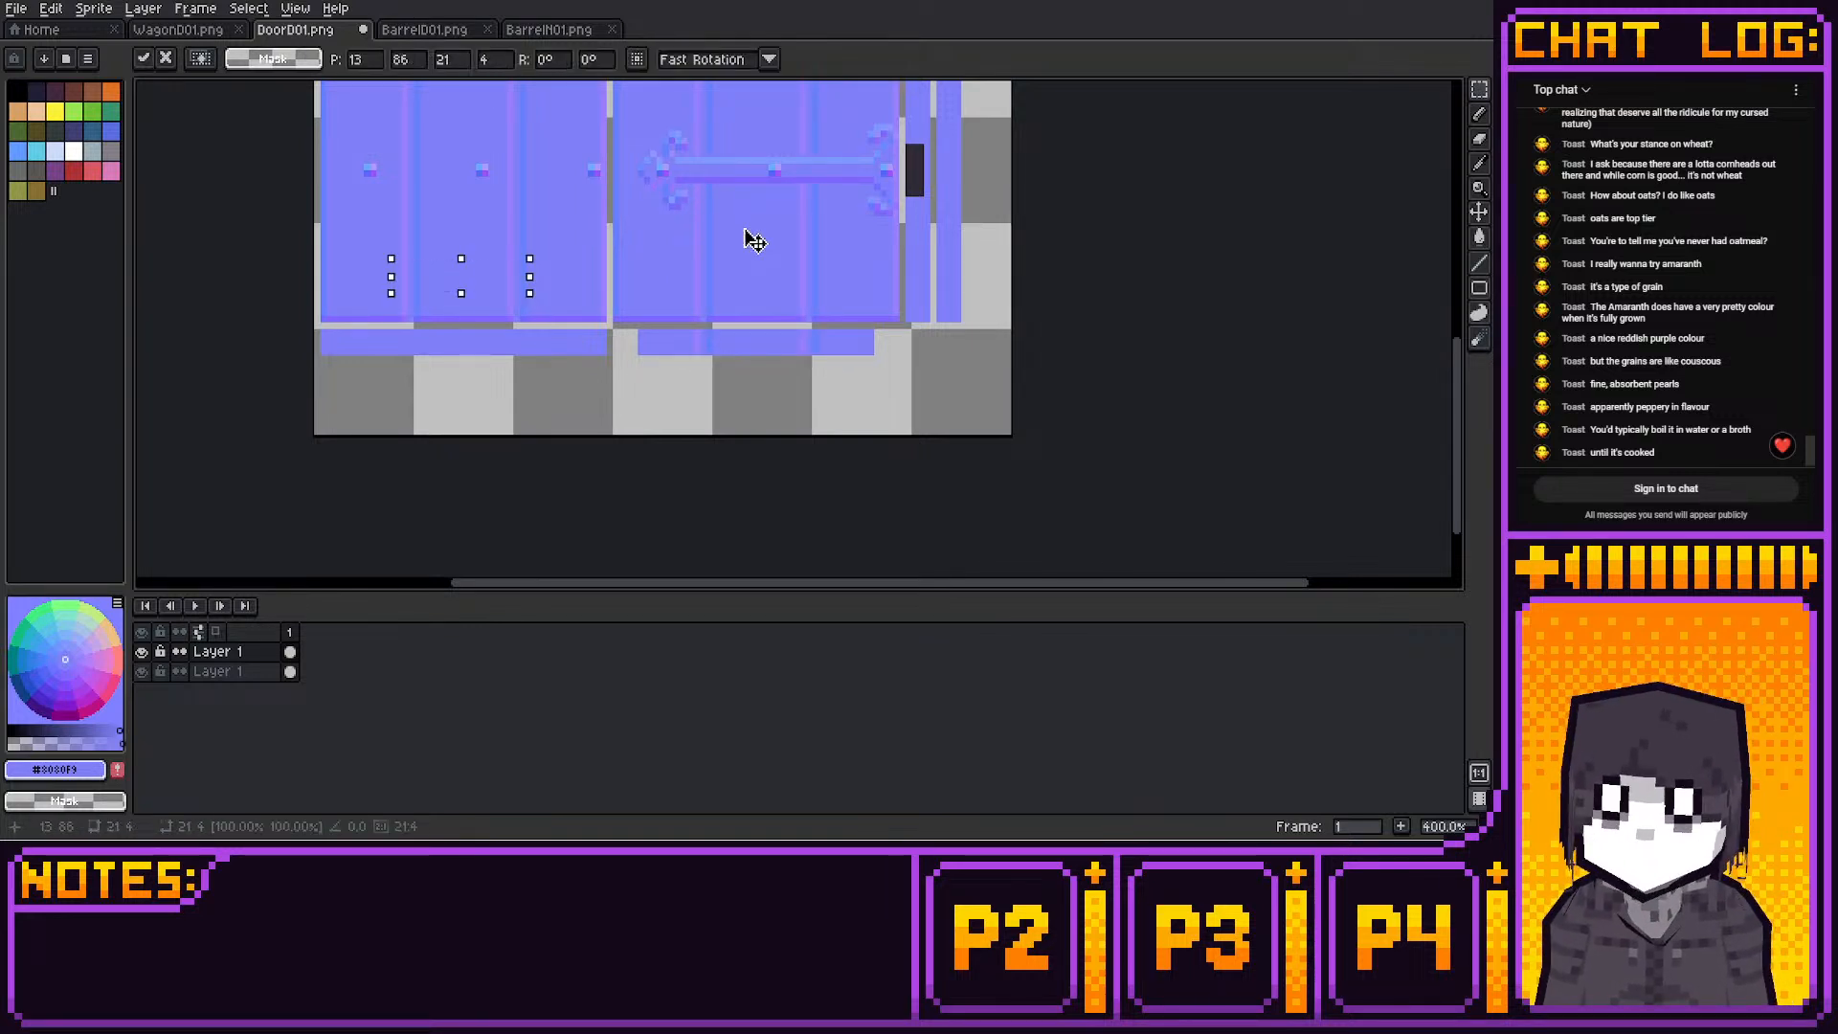
left_click(508, 398)
Copy a full-width 46 × 4 px piece of the left door's lower planks onto the horizontal strip below it
middle_click_drag(941, 235, 914, 297)
left_click_drag(297, 311, 578, 344)
left_click(359, 363)
left_click_drag(297, 351, 578, 372)
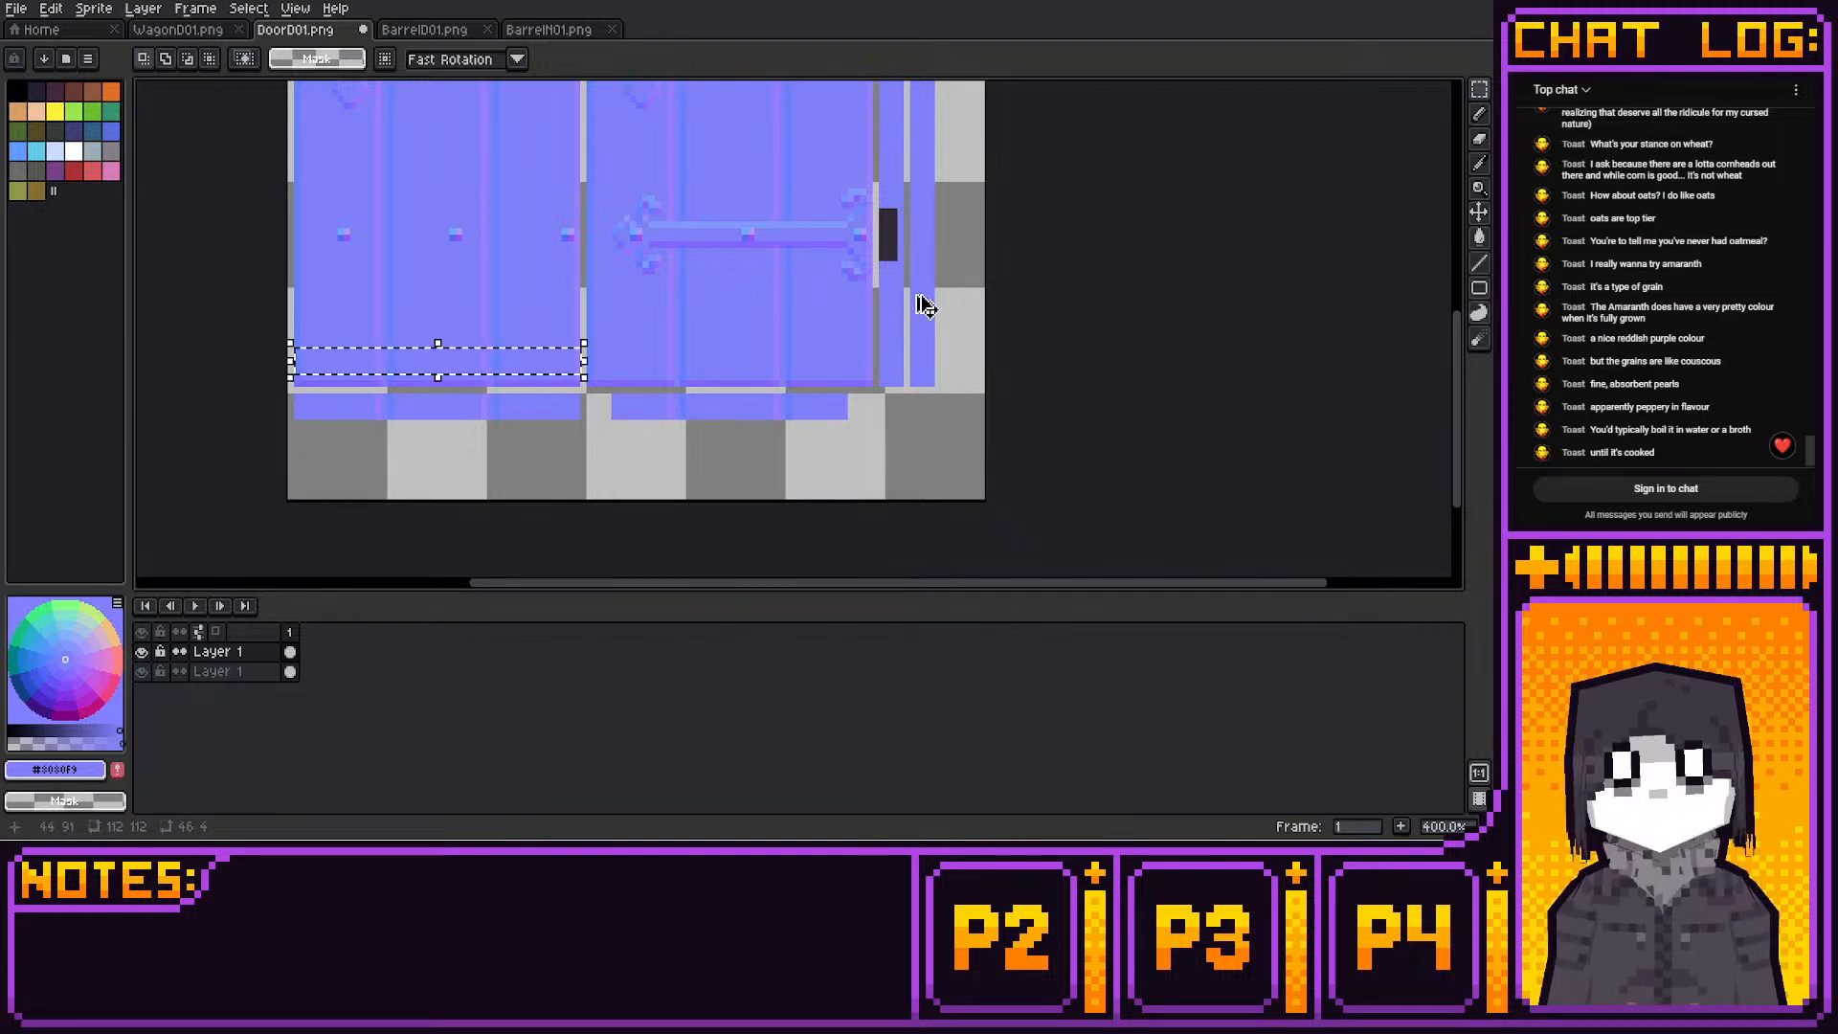
key("Down")
key("Down")
key("Down")
key("Down")
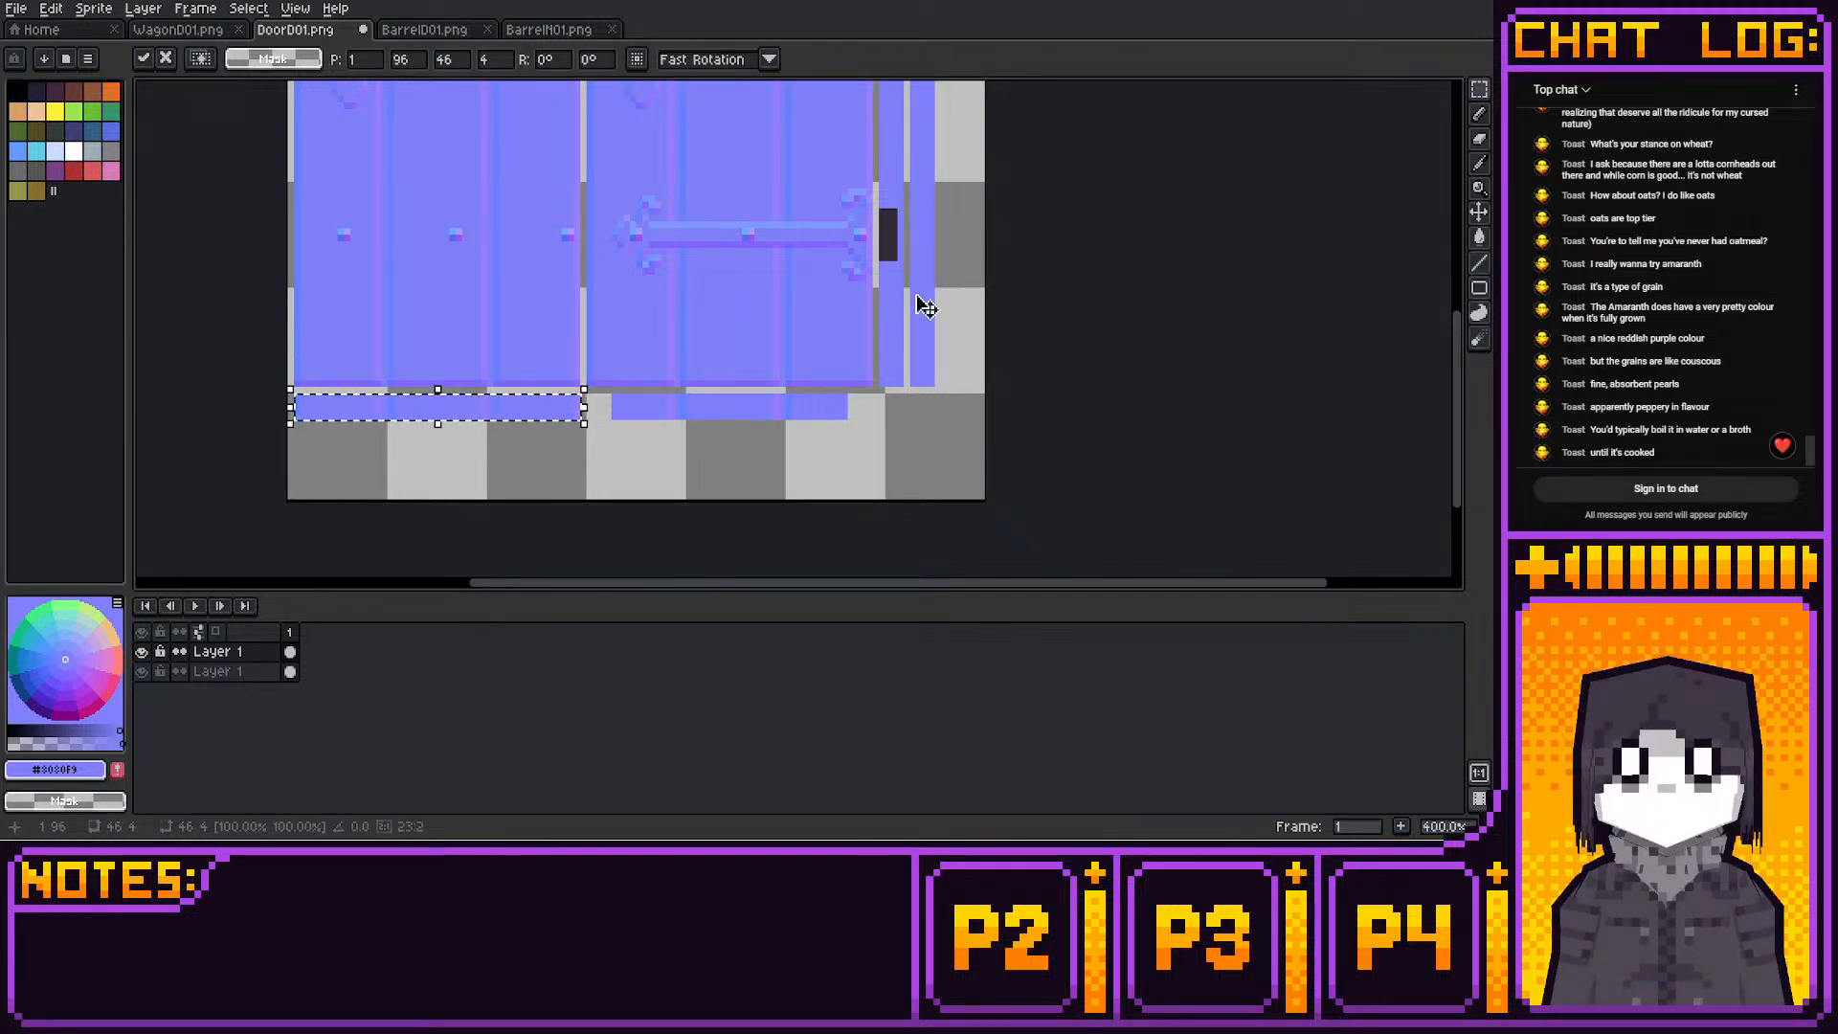
Paste the same 46 × 4 px plank piece over the strip below the right door, level with the left strip
key("ctrl+v")
key("Down")
key("Down")
key("Down")
key("Down")
key("Down")
key("shift+Right")
key("shift+Right")
key("Right")
key("Right")
key("Right")
key("shift+Right")
key("Down")
key("Down")
key("Down")
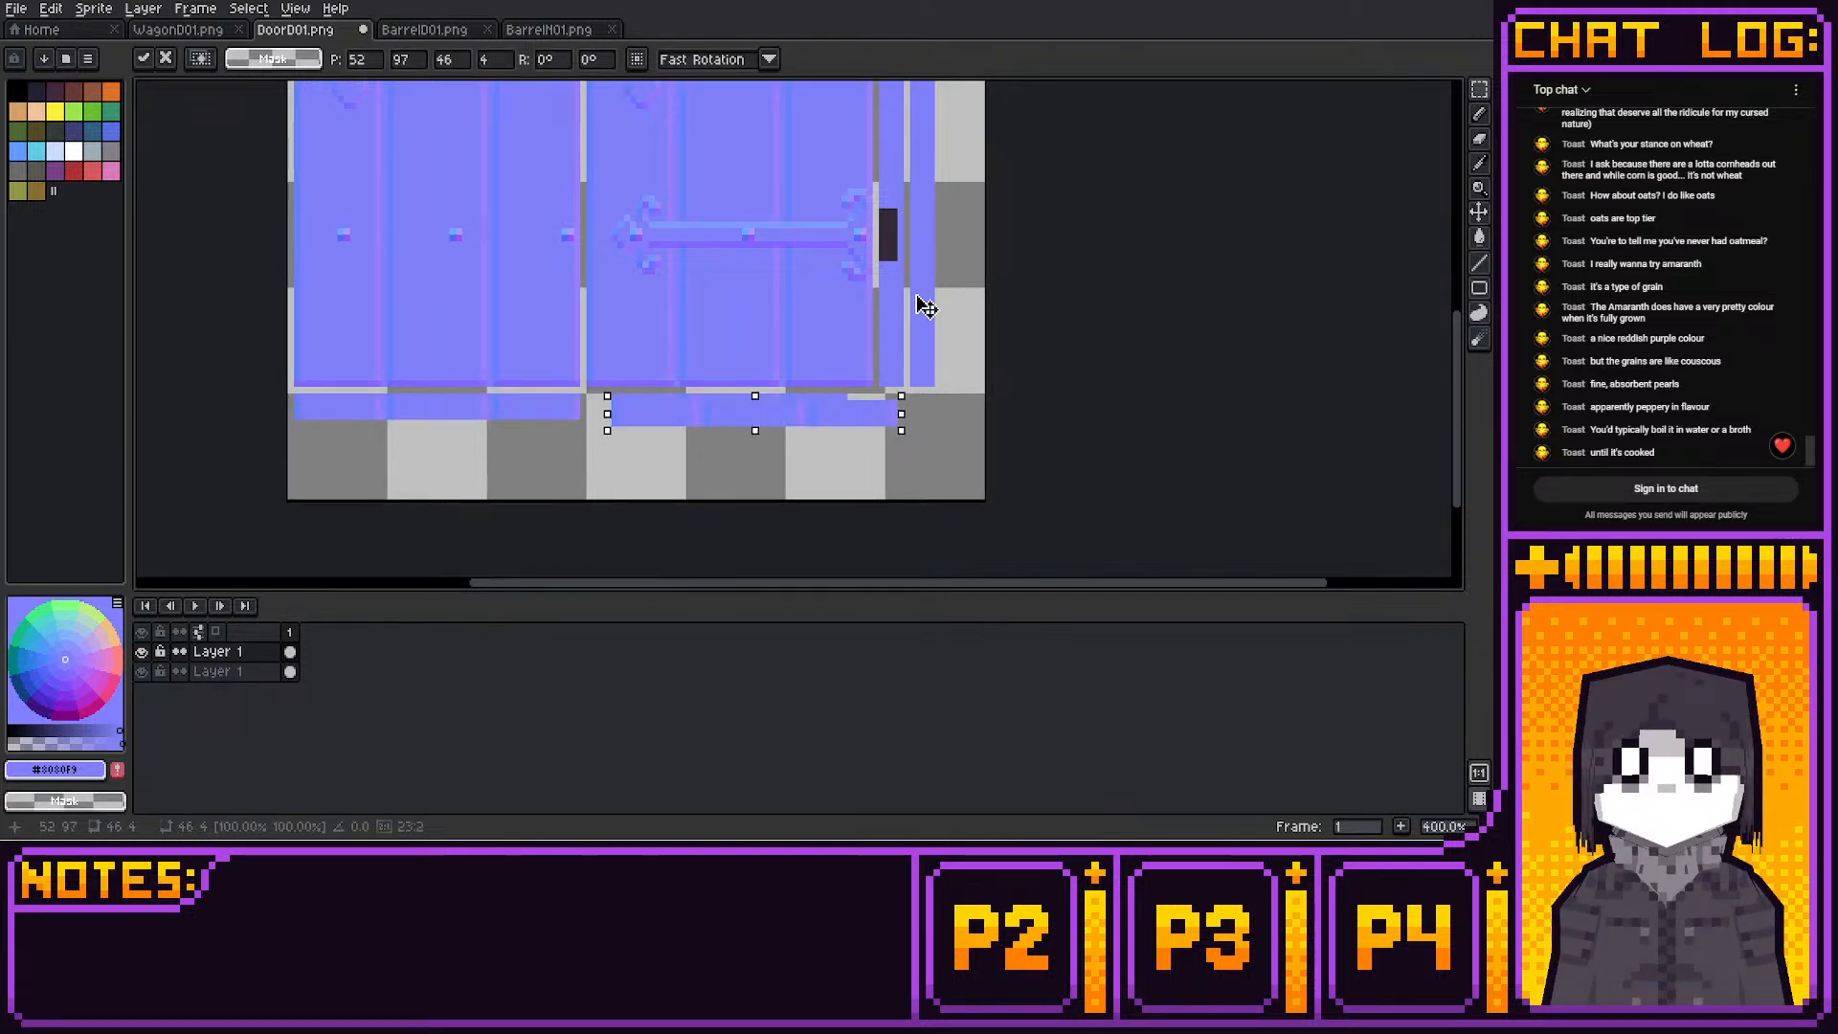
key("Left")
key("Left")
key("Left")
key("Left")
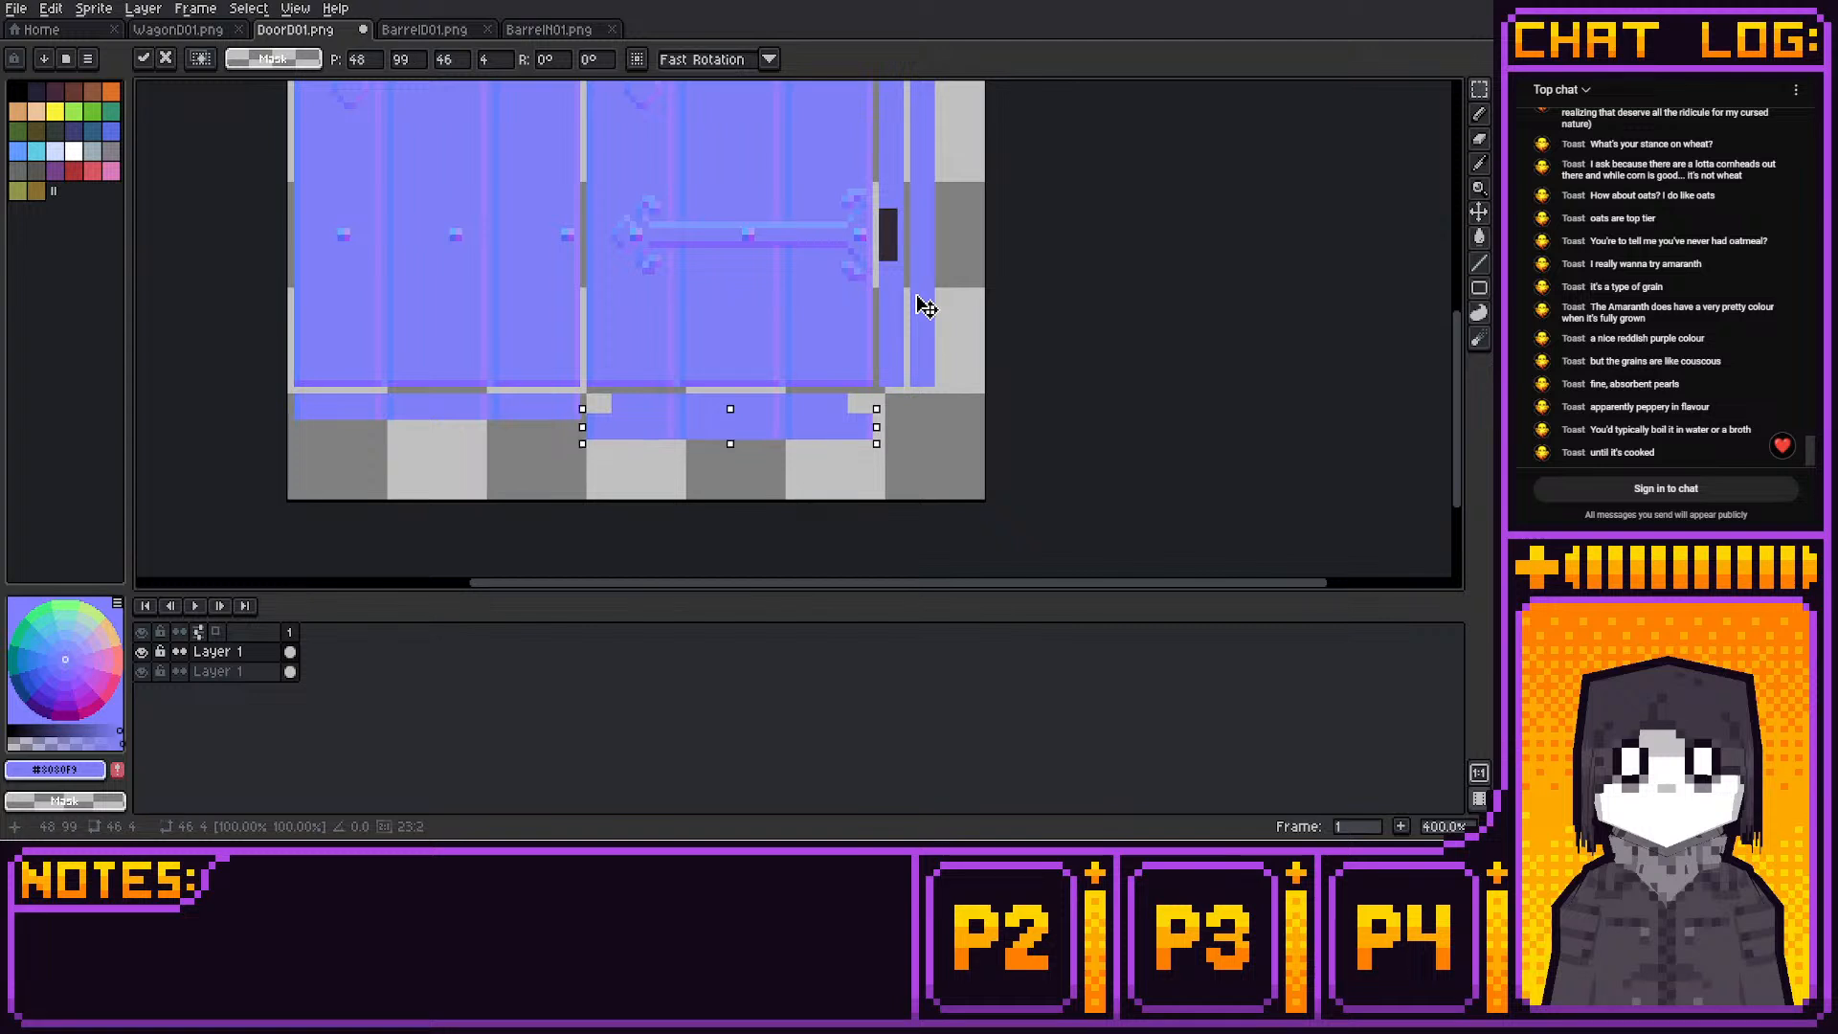
key("Up")
left_click(865, 484)
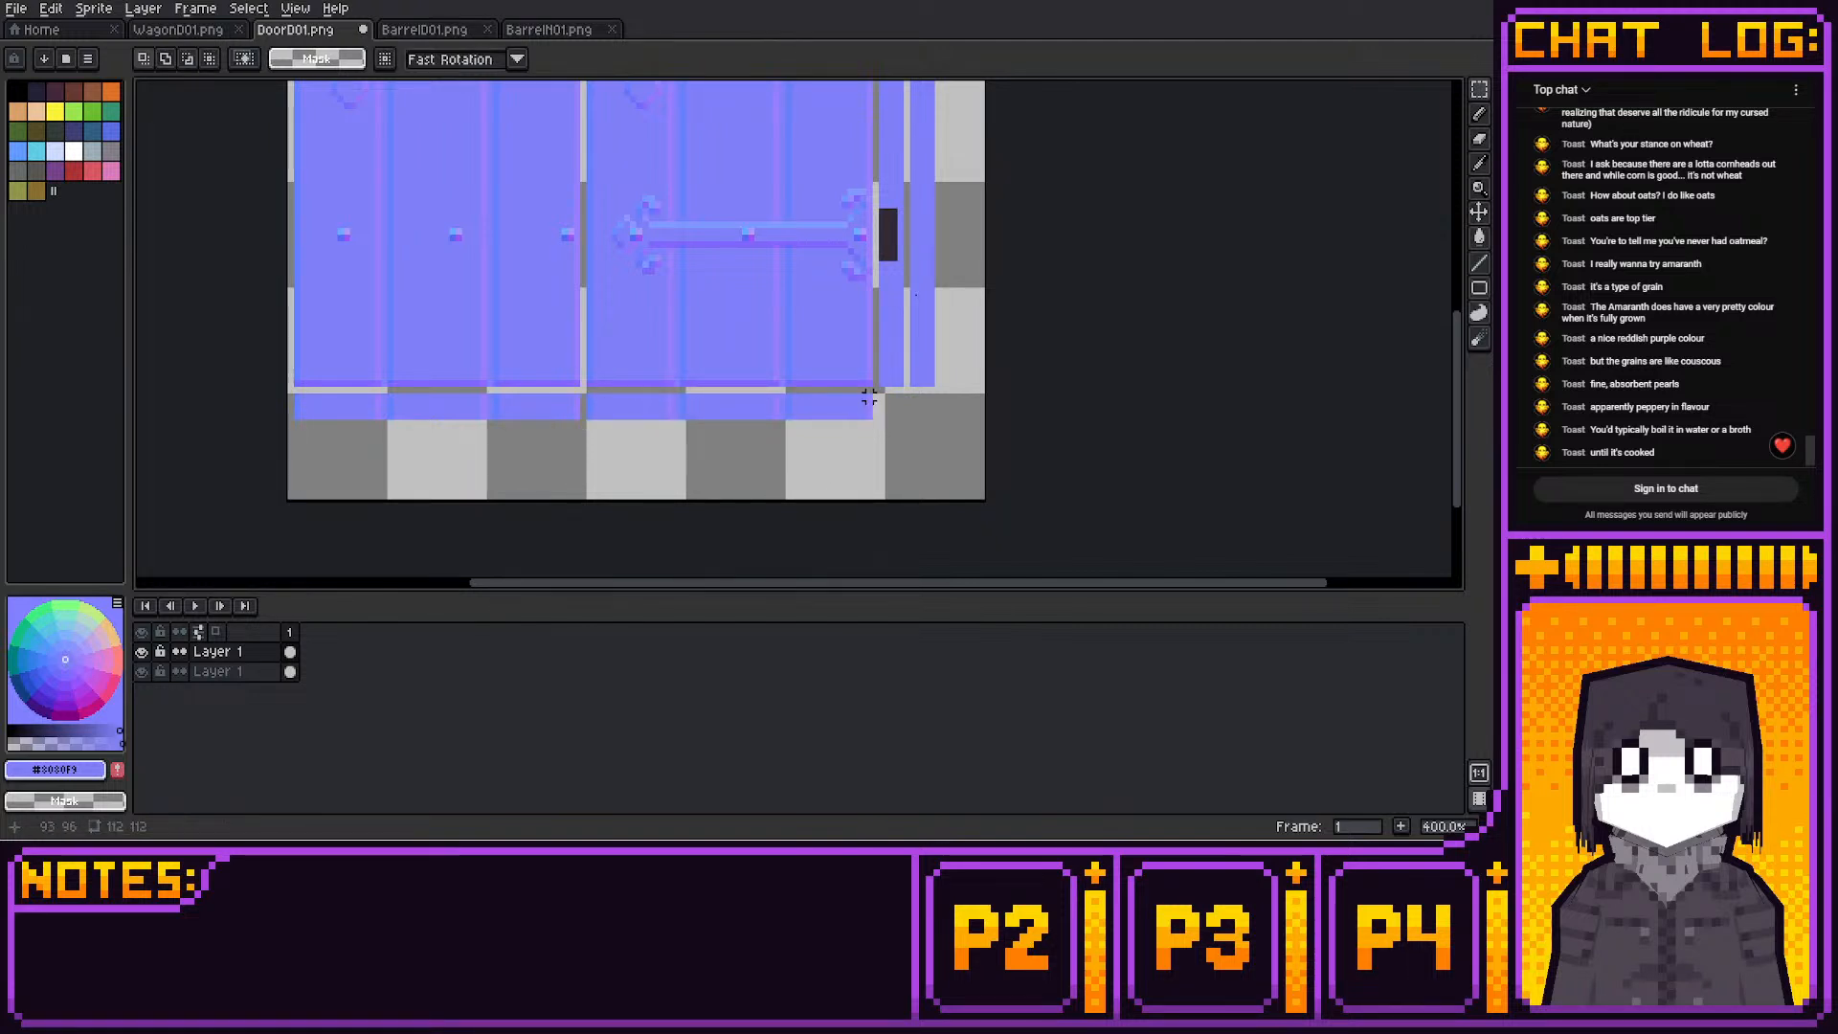
Undo the last plank paste over the strip below the right door and clear the selection
key("ctrl+z")
key("ctrl+z")
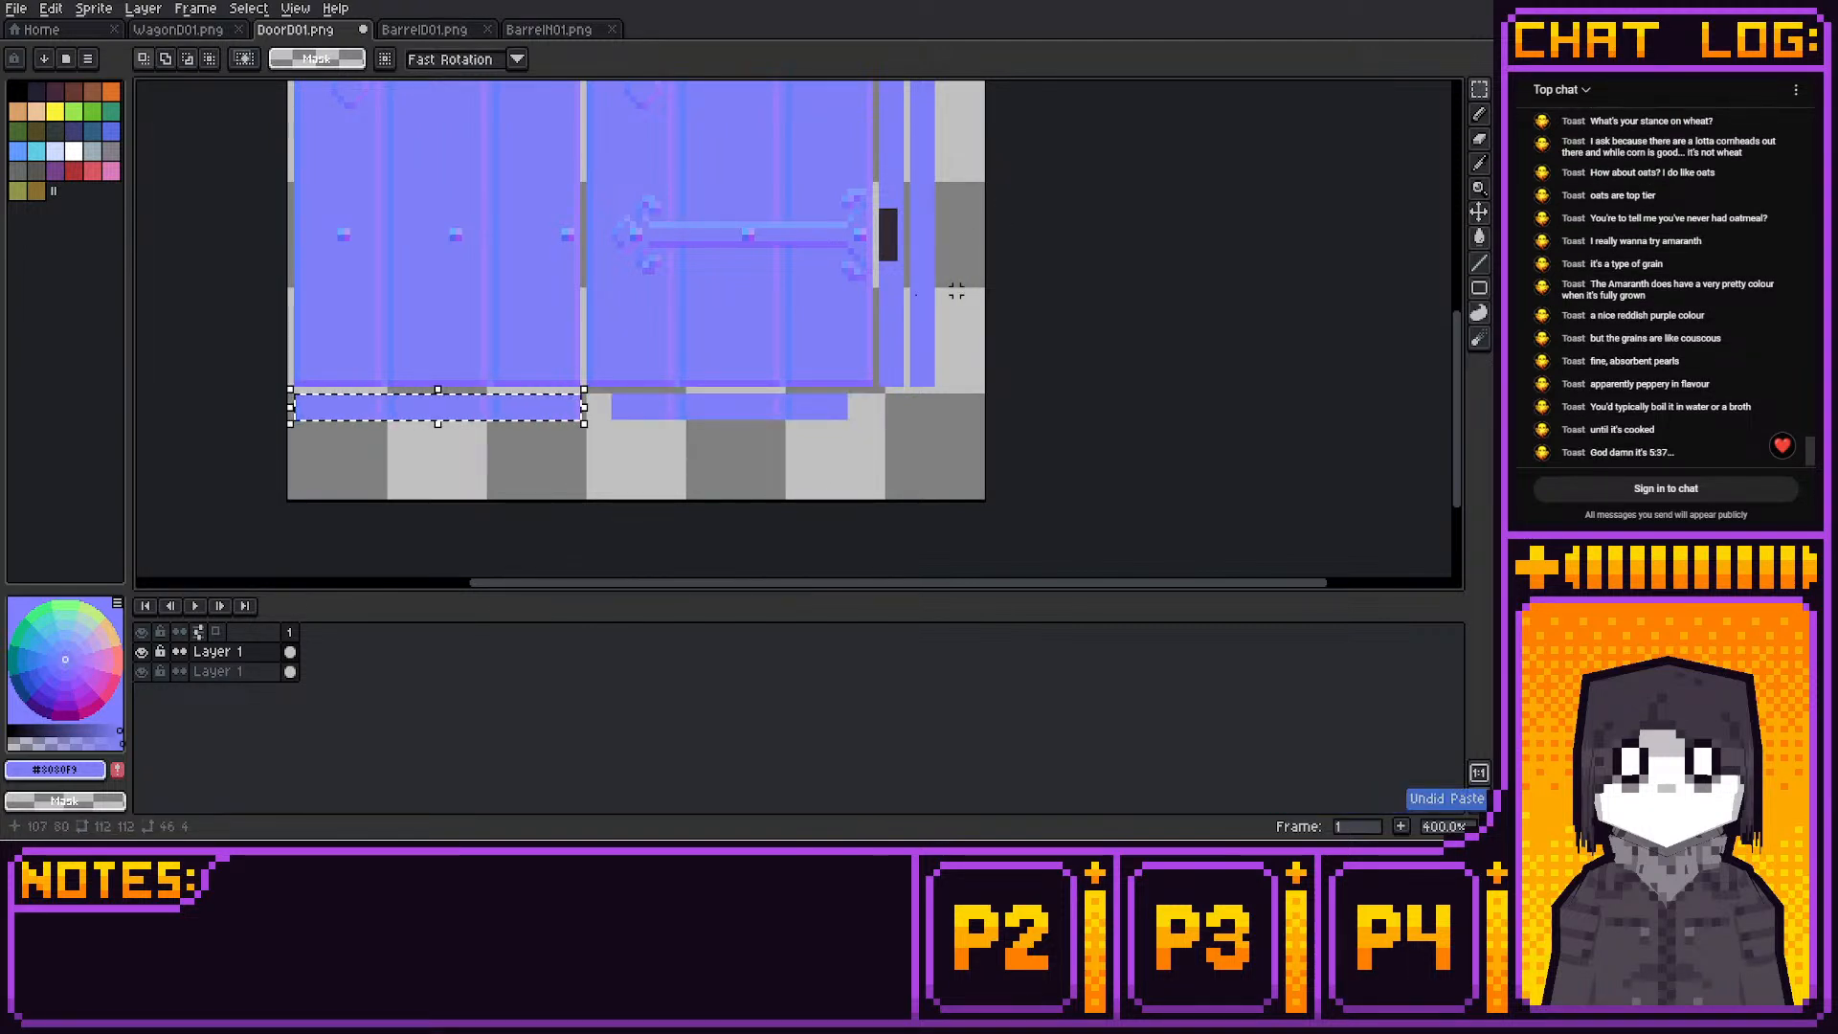
left_click(1013, 257)
Shade the outer edge of the ring between the door arches clockwise along its right half with #99acf9, #ac99f9, #ac67f9 and #9954f9
middle_click_drag(990, 235, 953, 283)
middle_click_drag(975, 192, 1220, 222)
scroll(940, 289, "down", 2)
scroll(919, 340, "up", 2)
scroll(1223, 221, "up", 1)
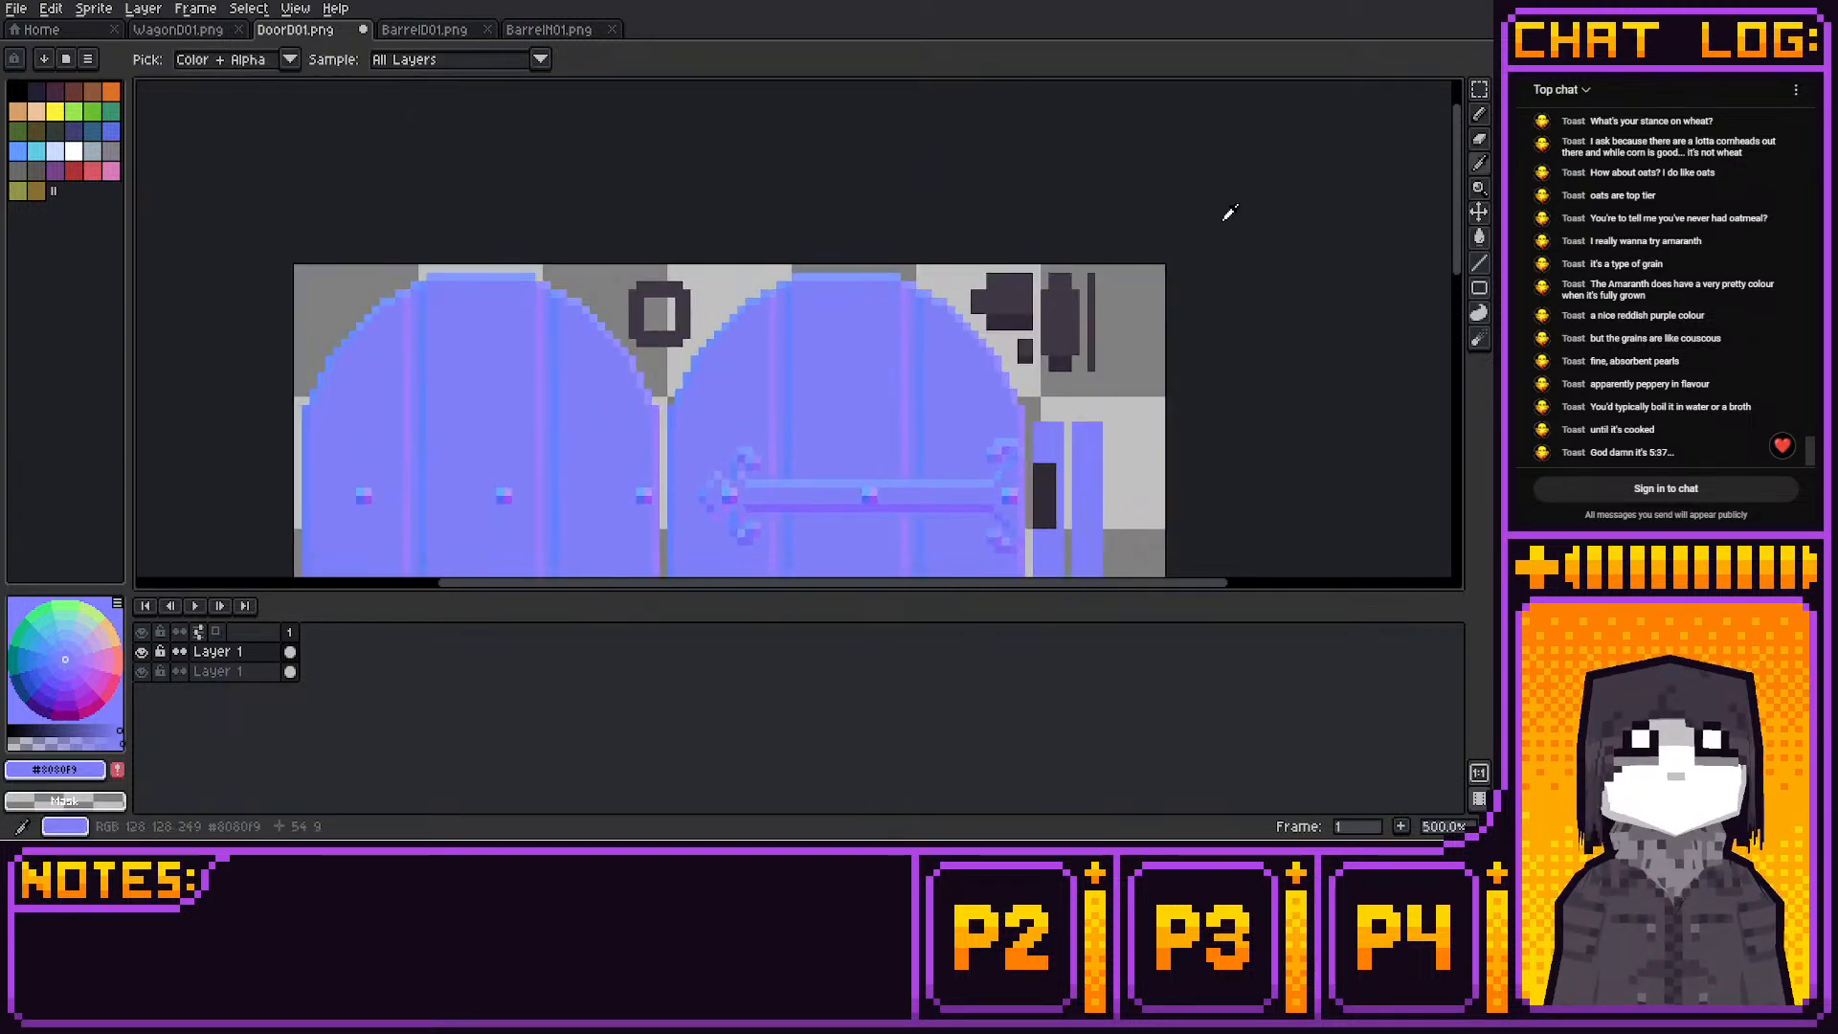
left_click(1223, 221)
key("b")
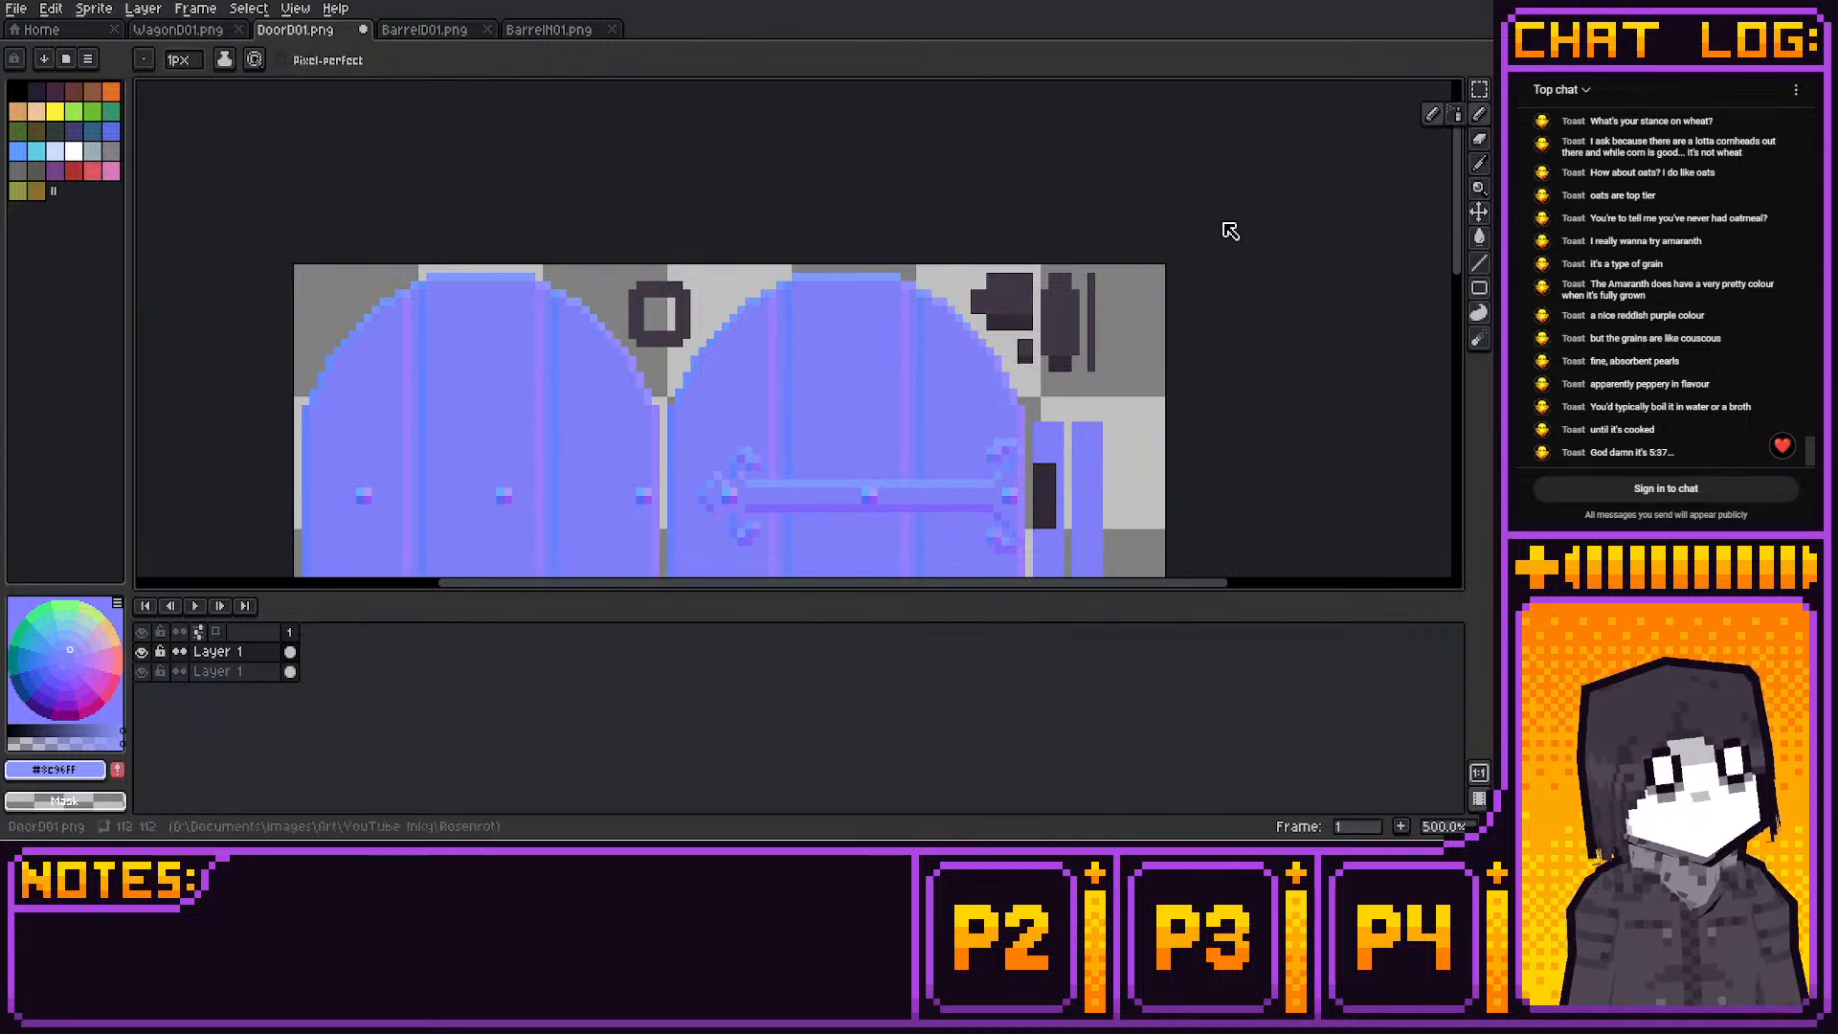
left_click(667, 285)
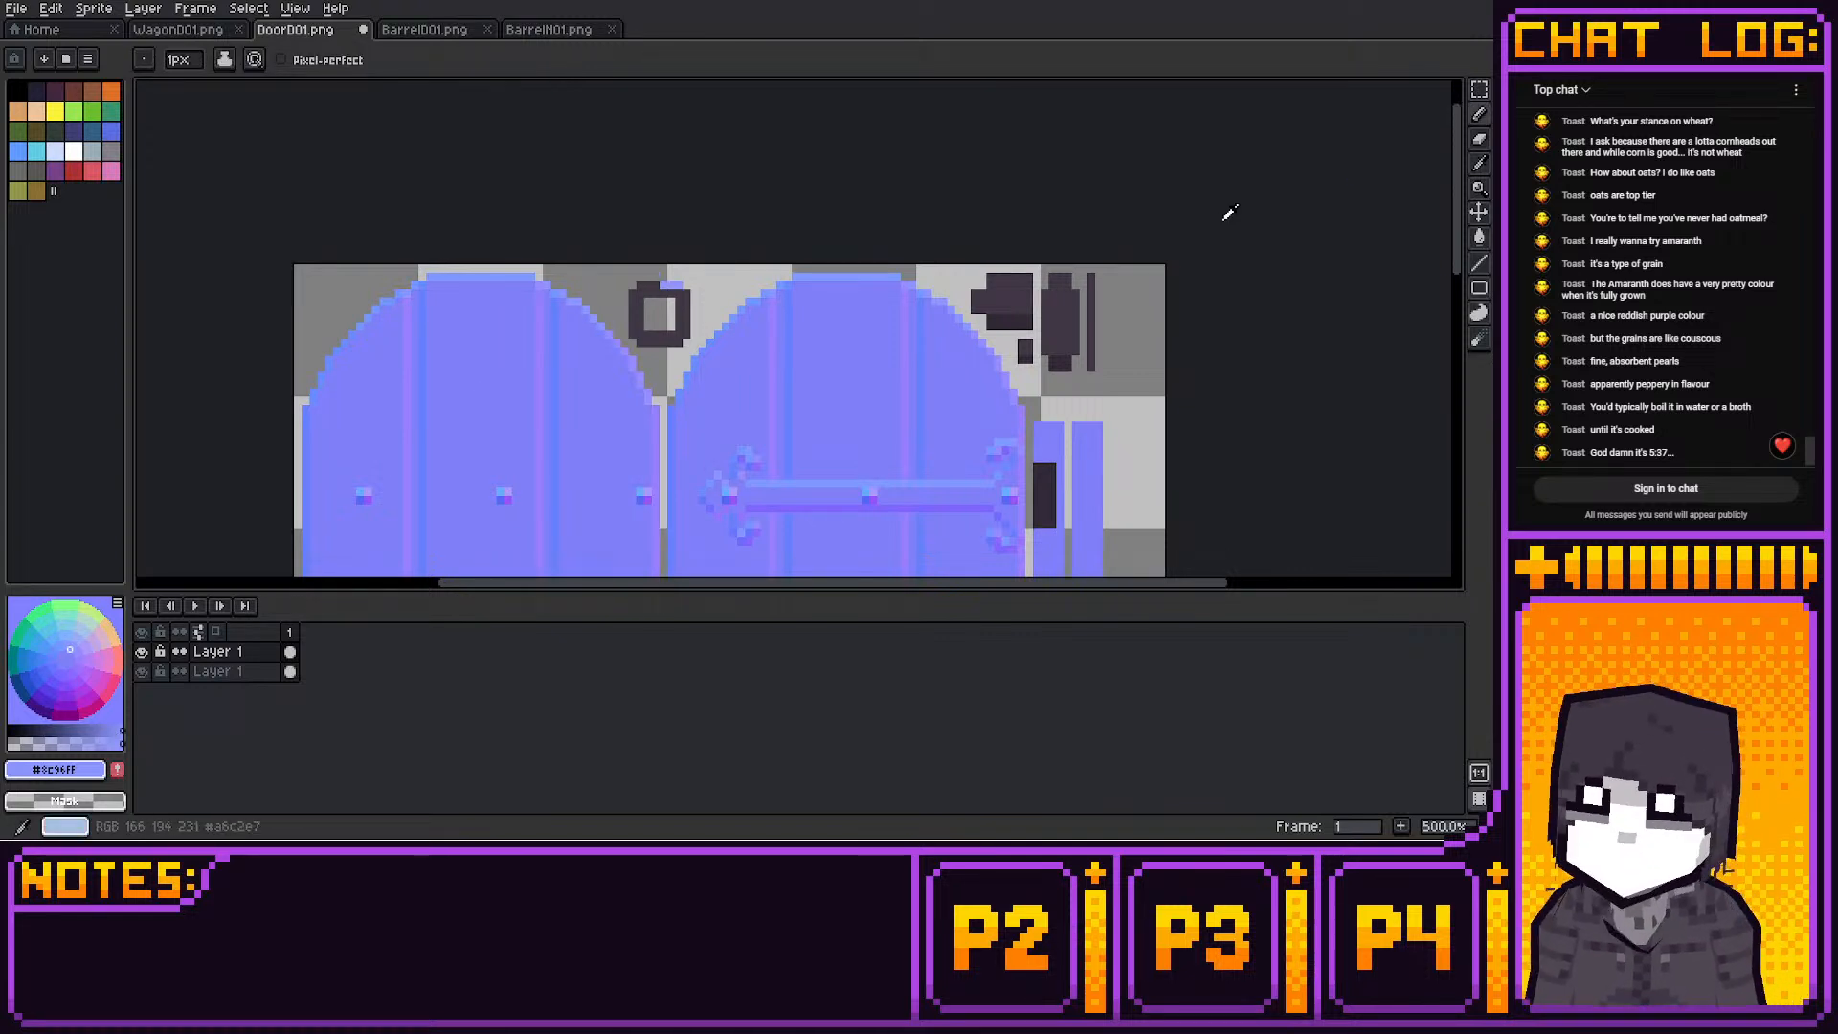
left_click(77, 640)
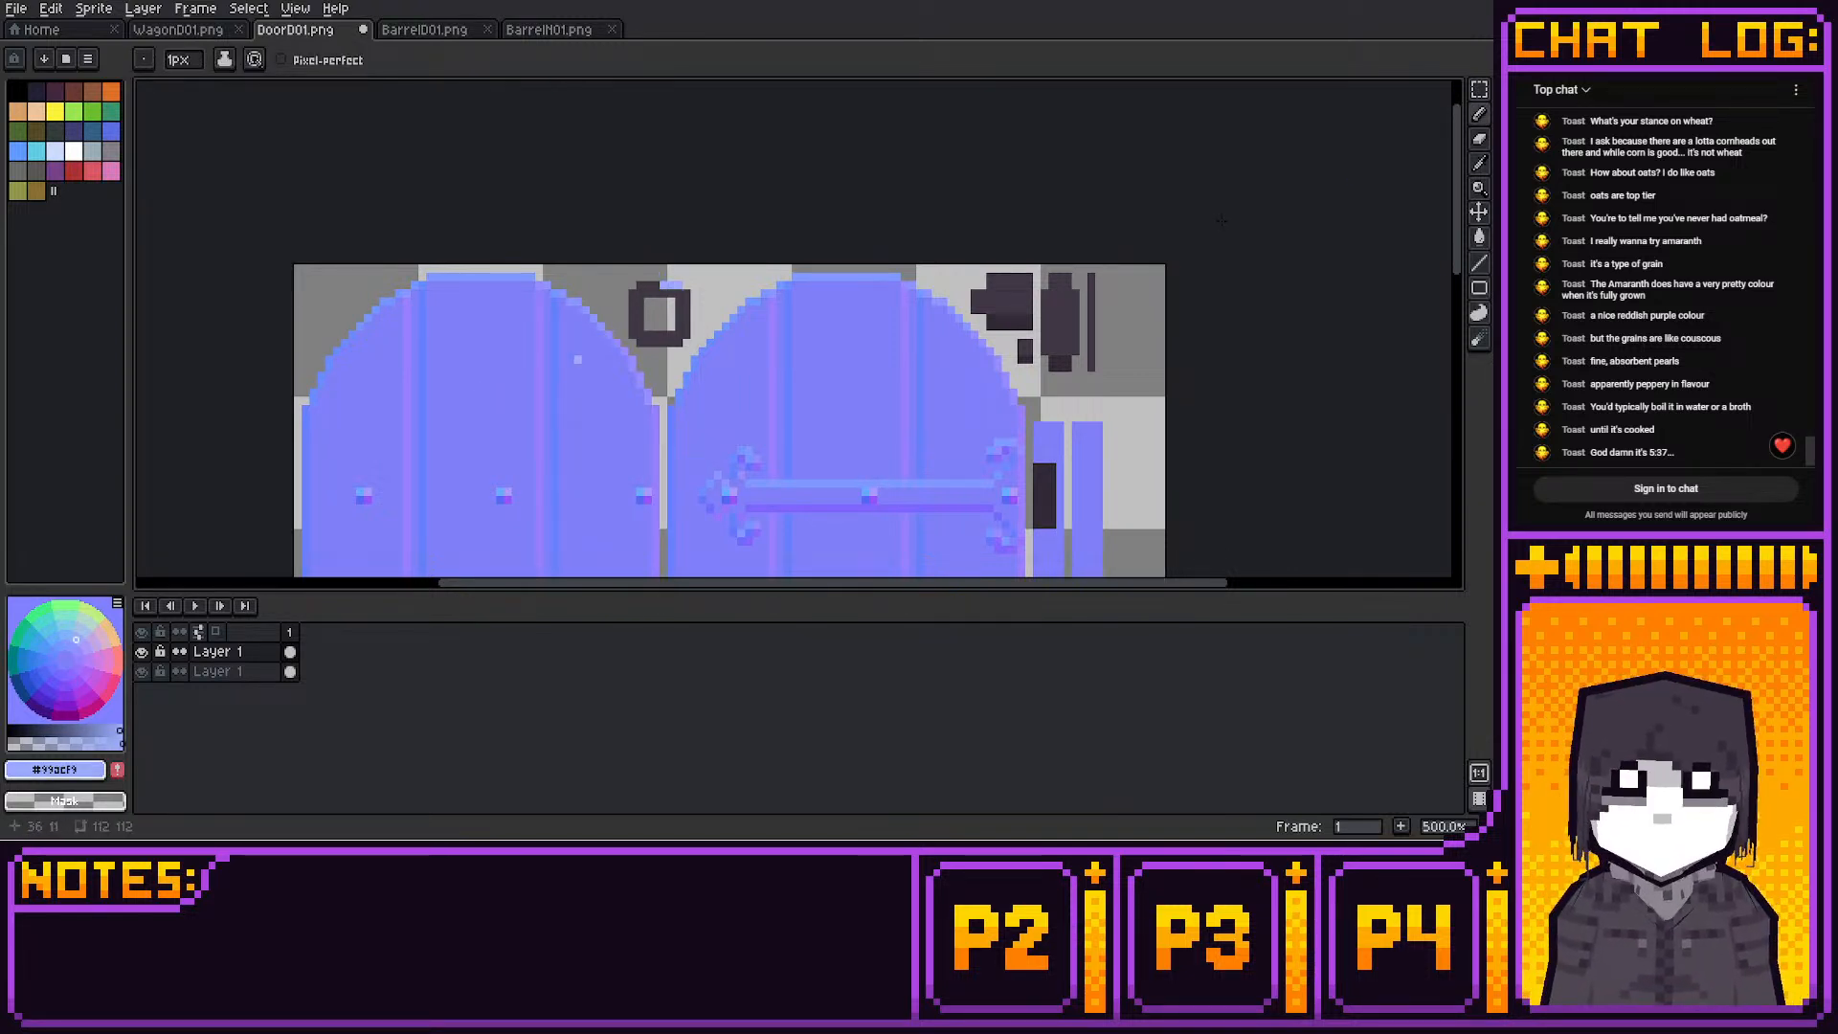
left_click(85, 648)
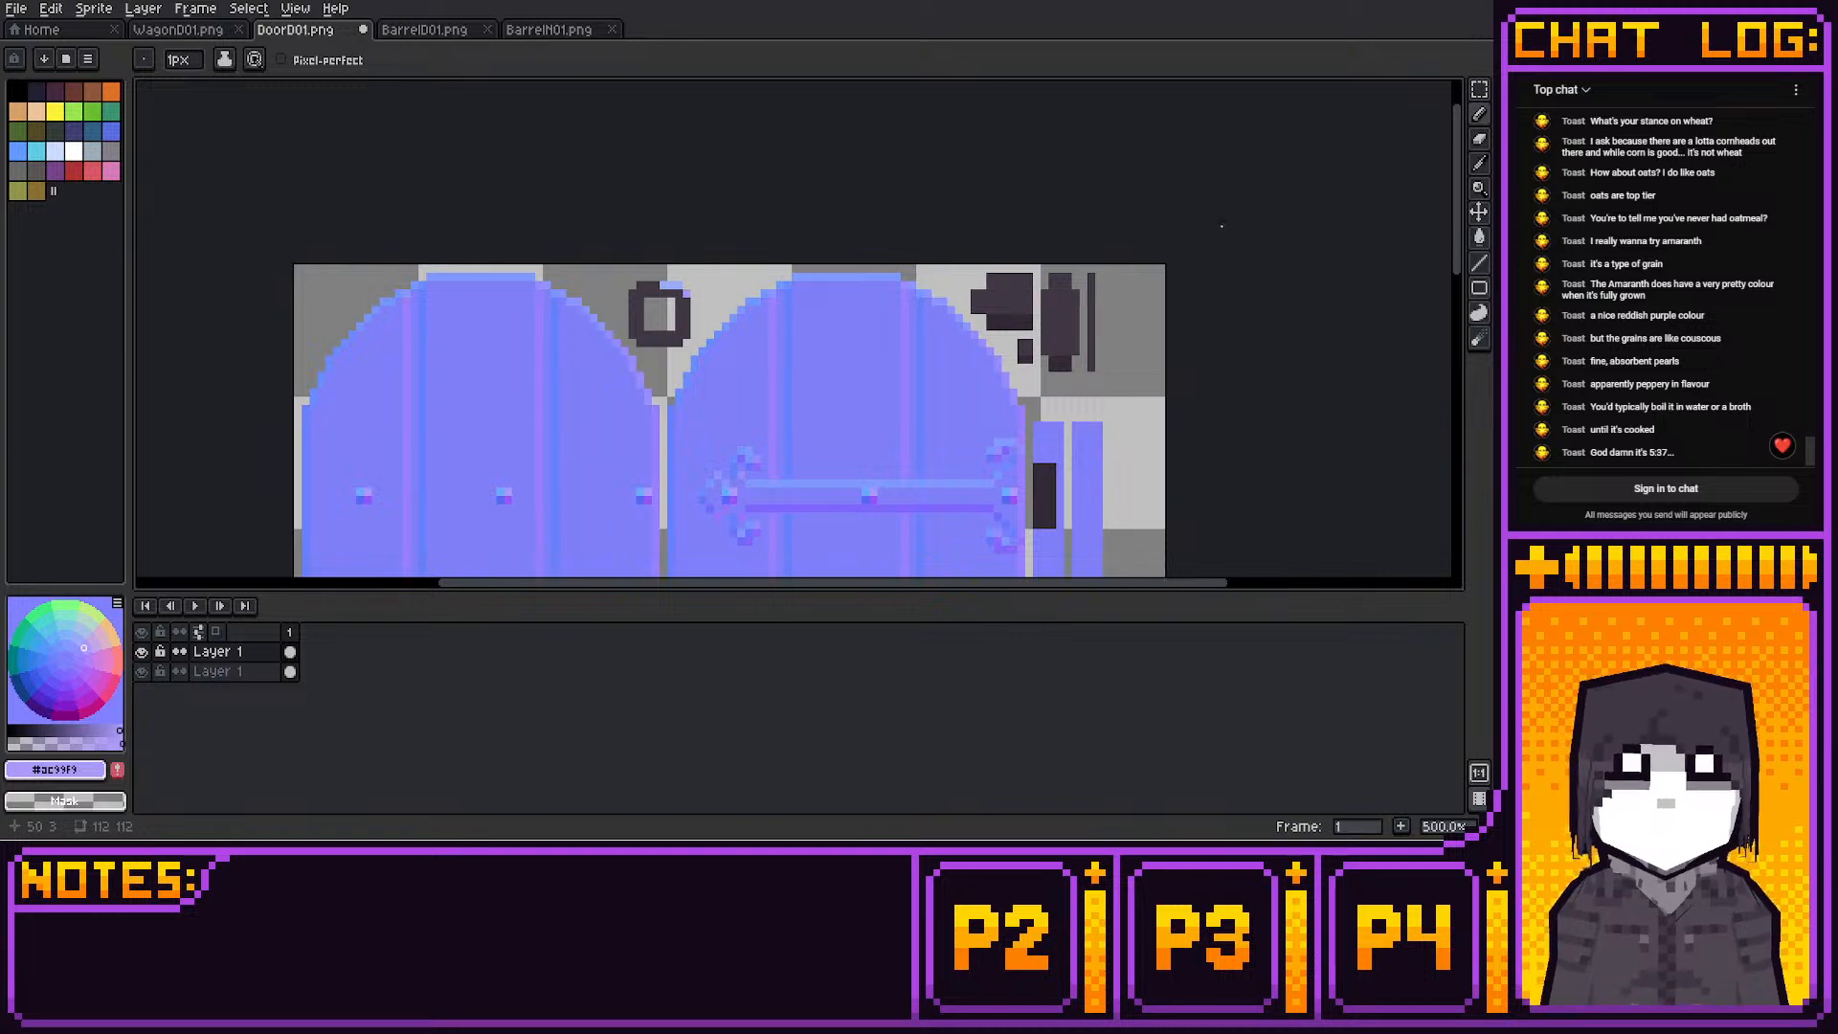
left_click(84, 670)
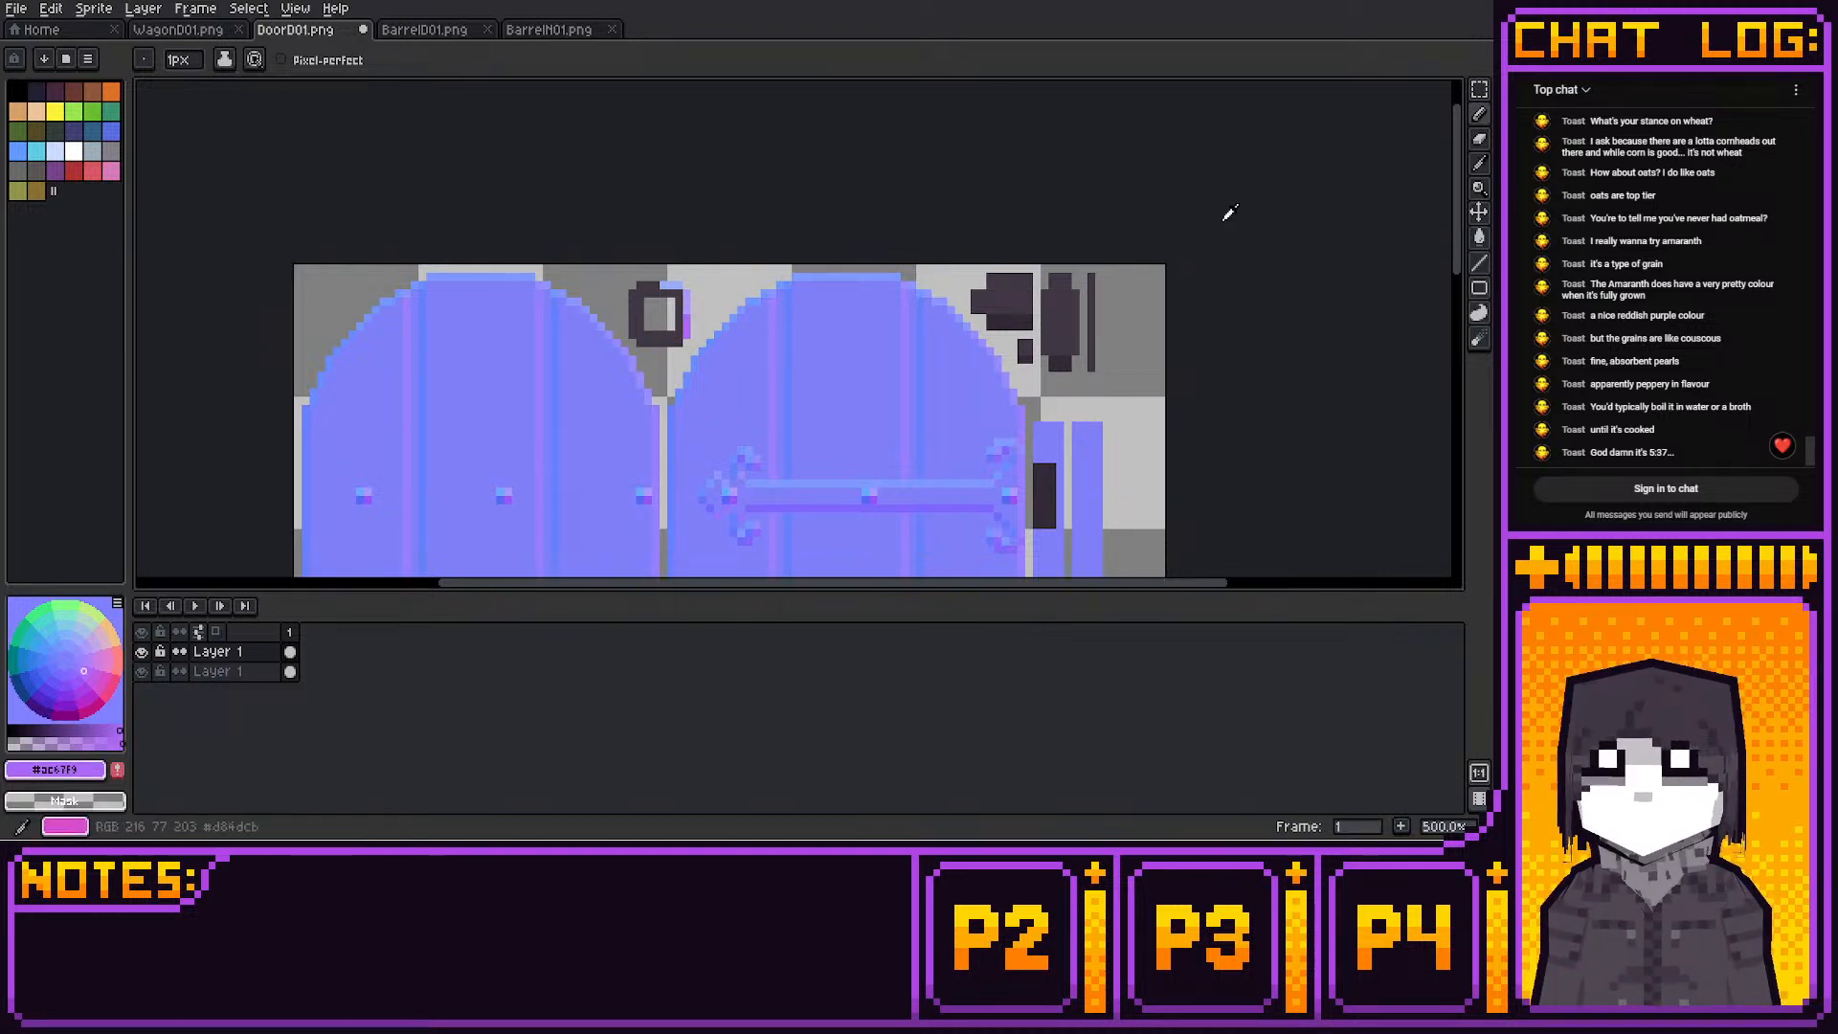
left_click(76, 679)
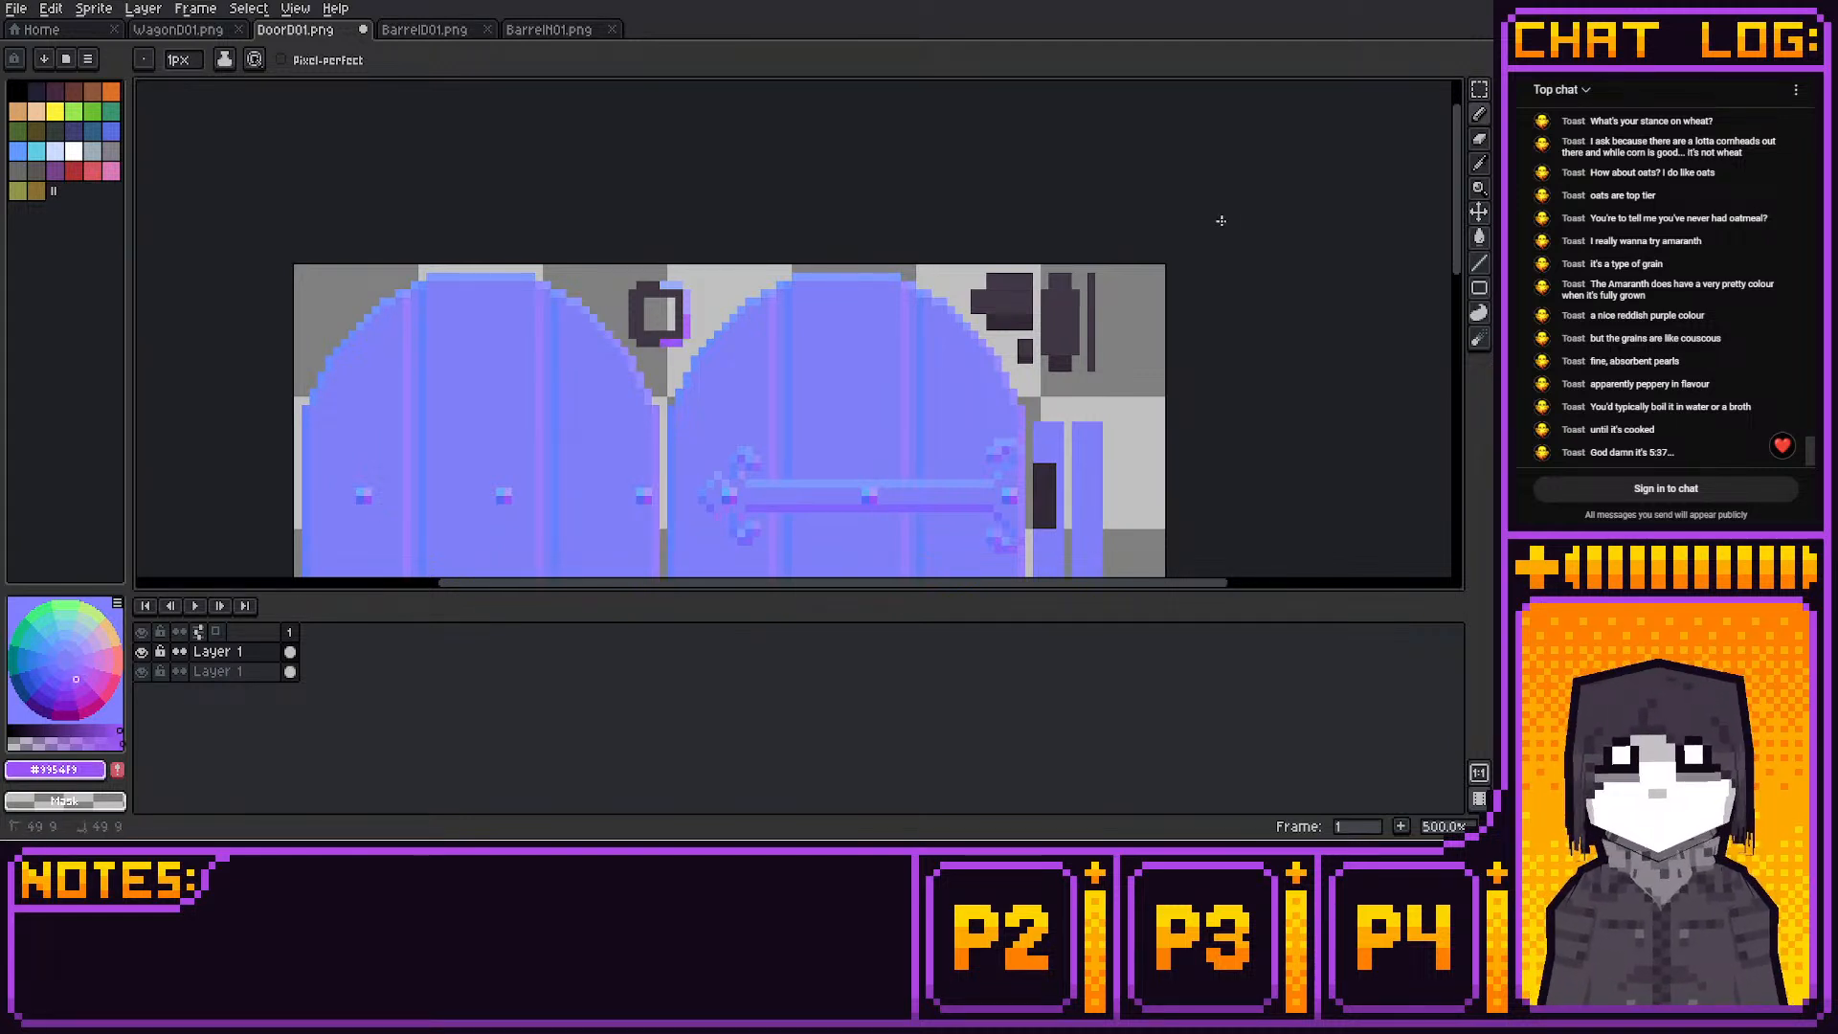
Shade the left half of the ring's outer edge, from the bottom up, with #6754f9, #5467f9, #5499f9 and #67acf9
left_click(54, 679)
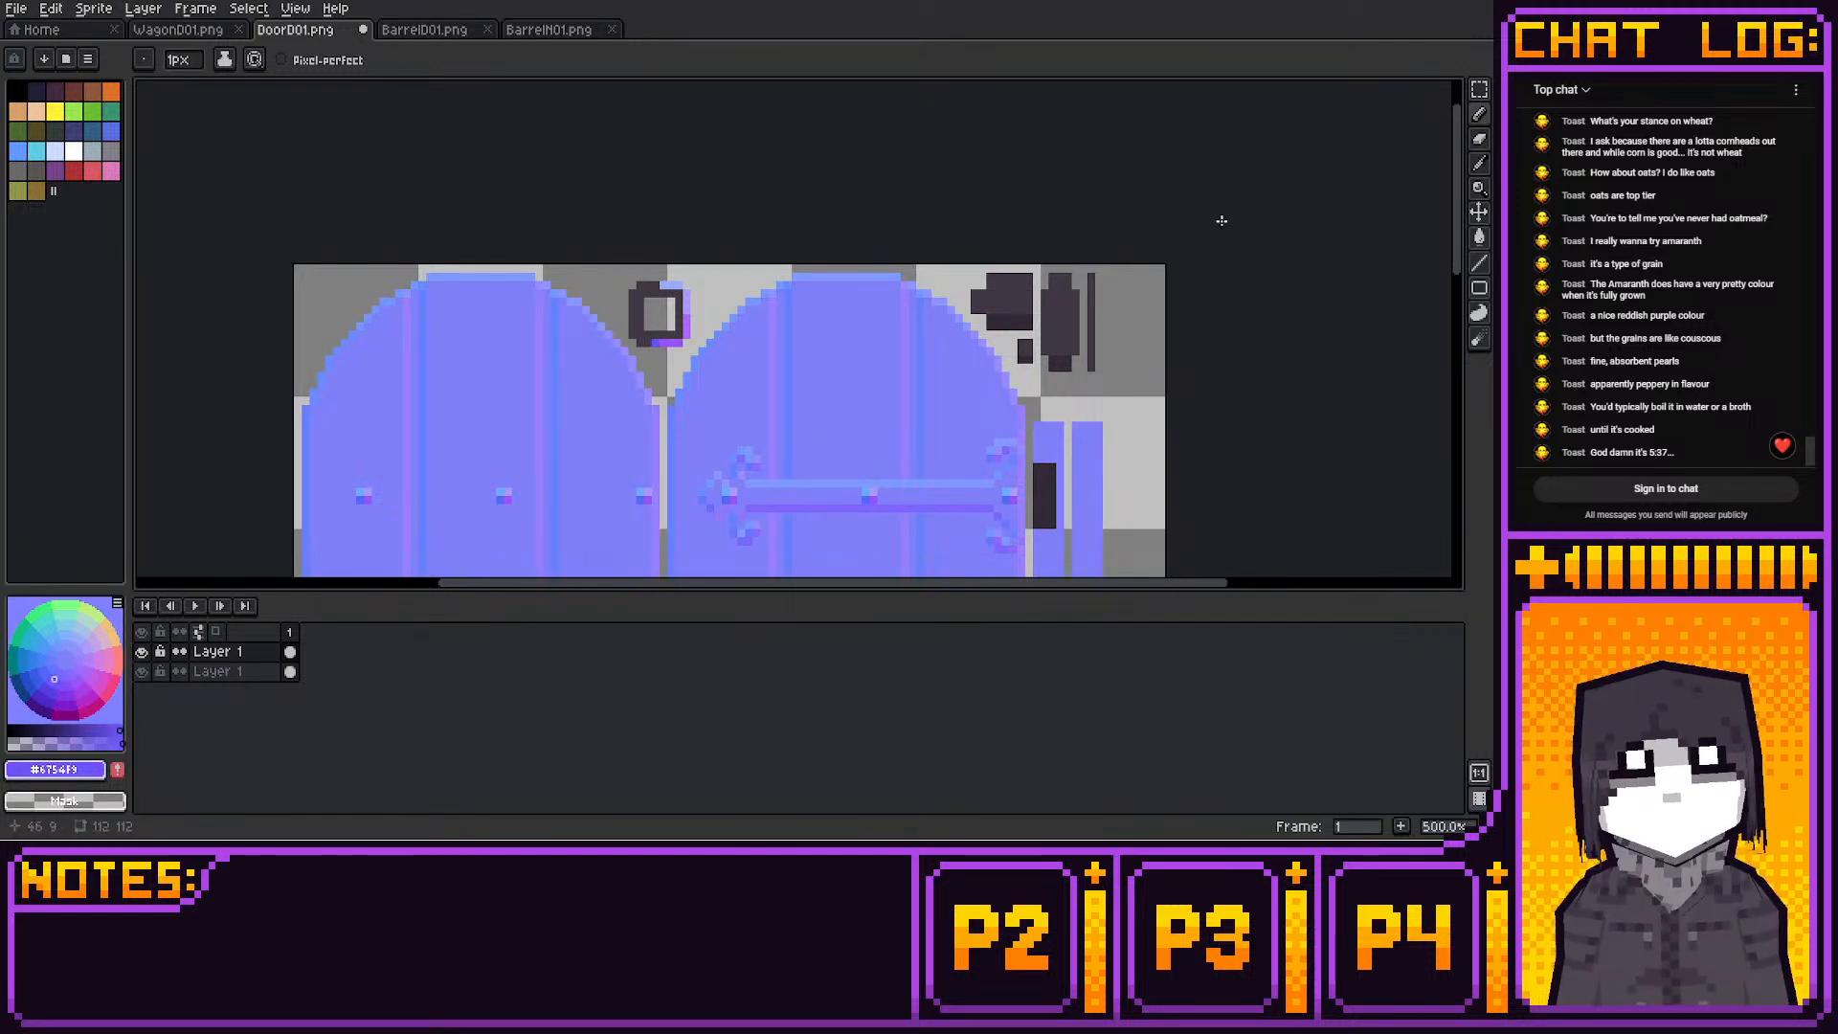
left_click(46, 671)
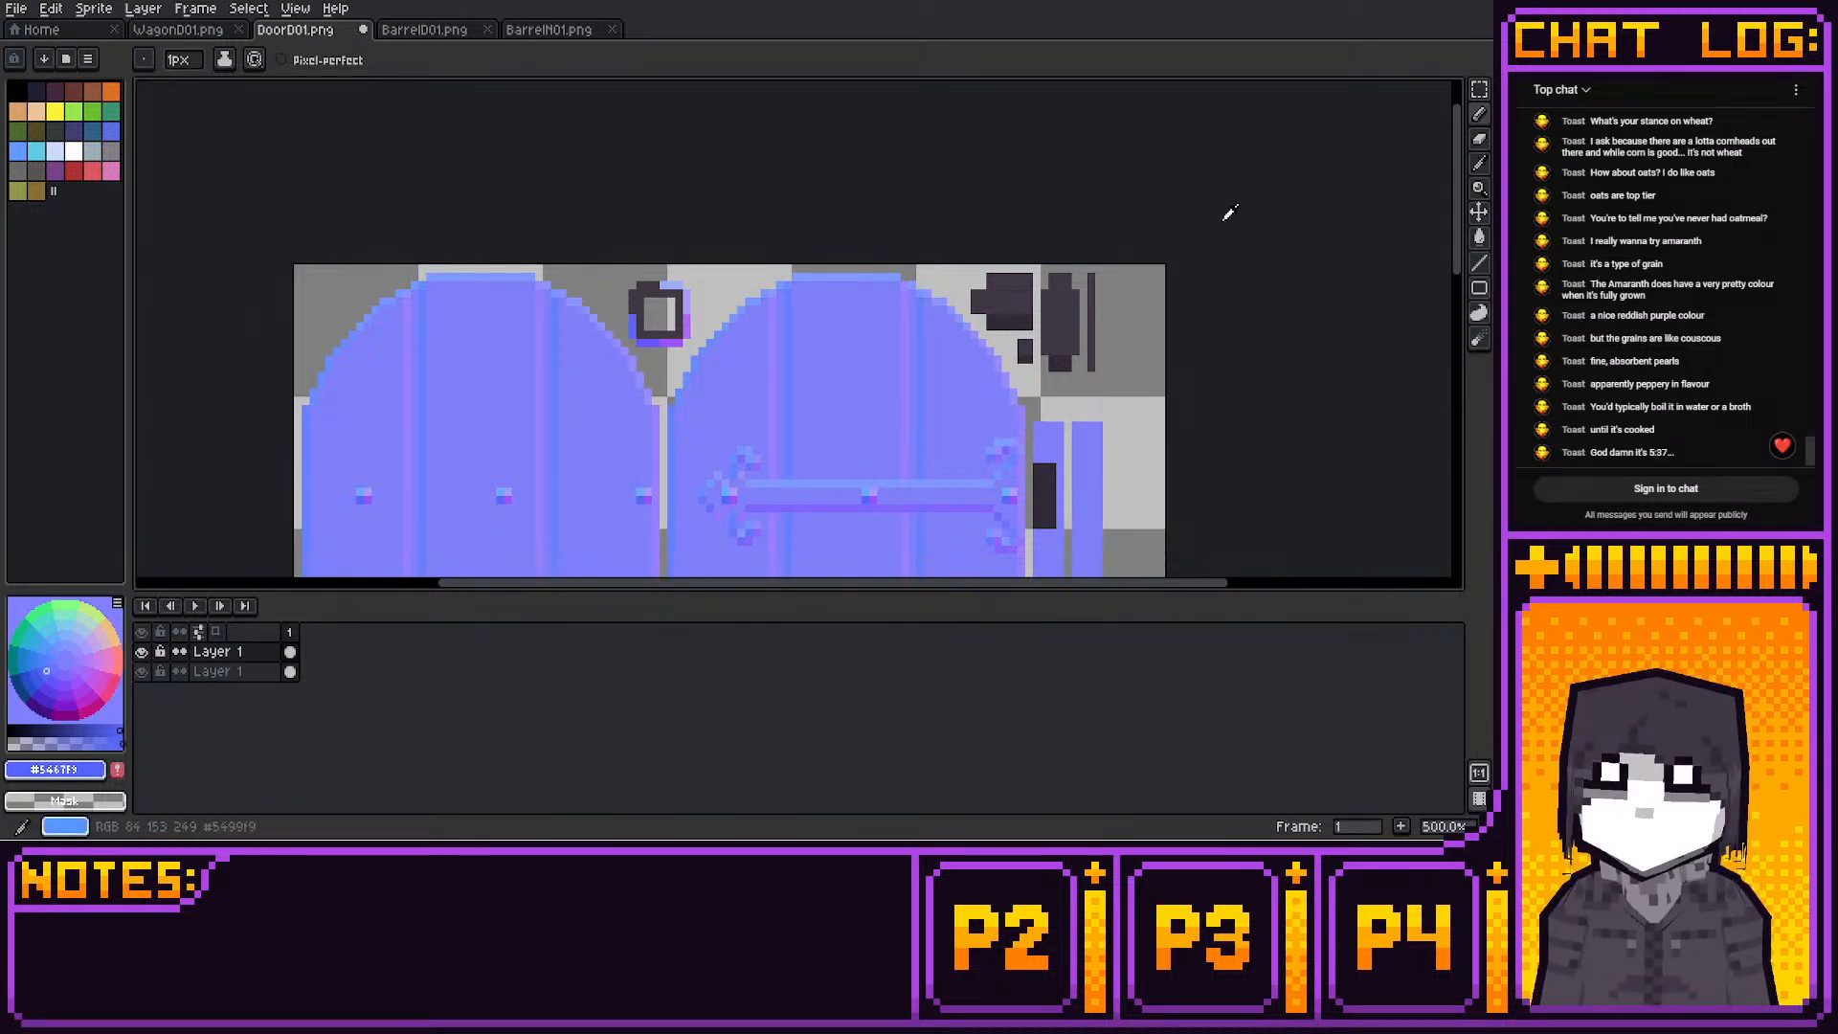
left_click(46, 648)
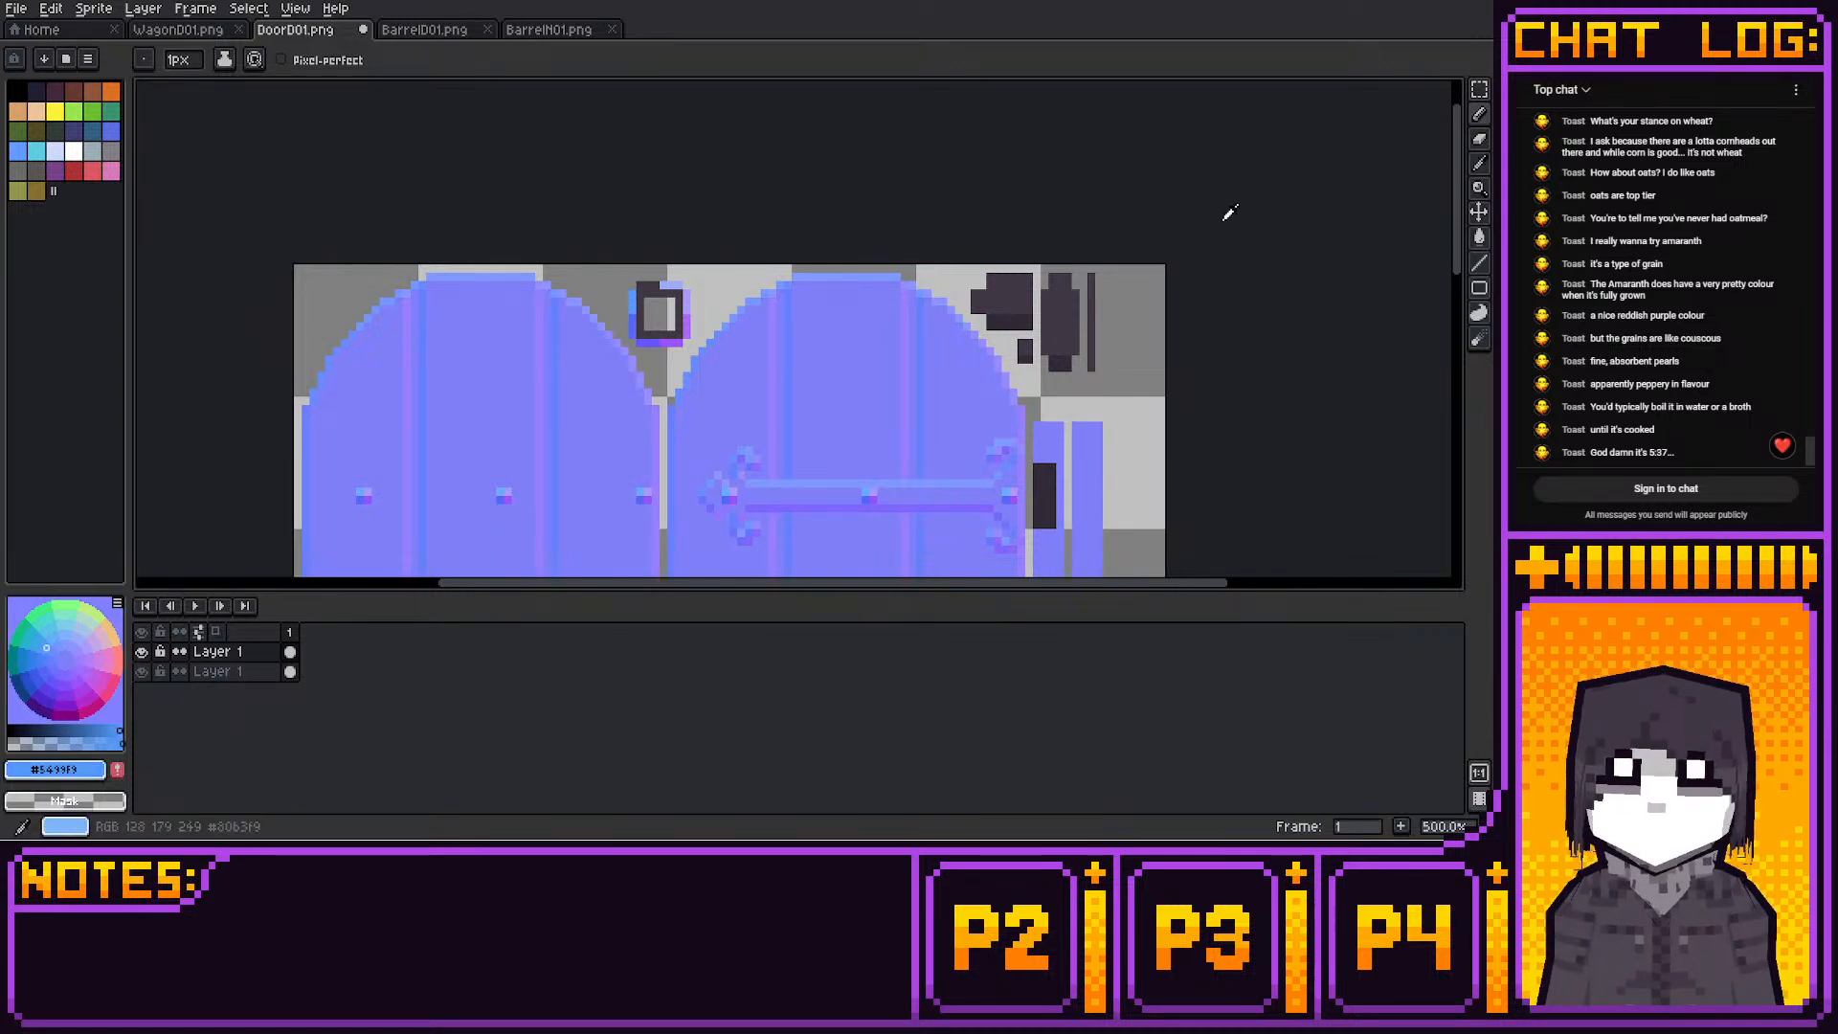
left_click(53, 639)
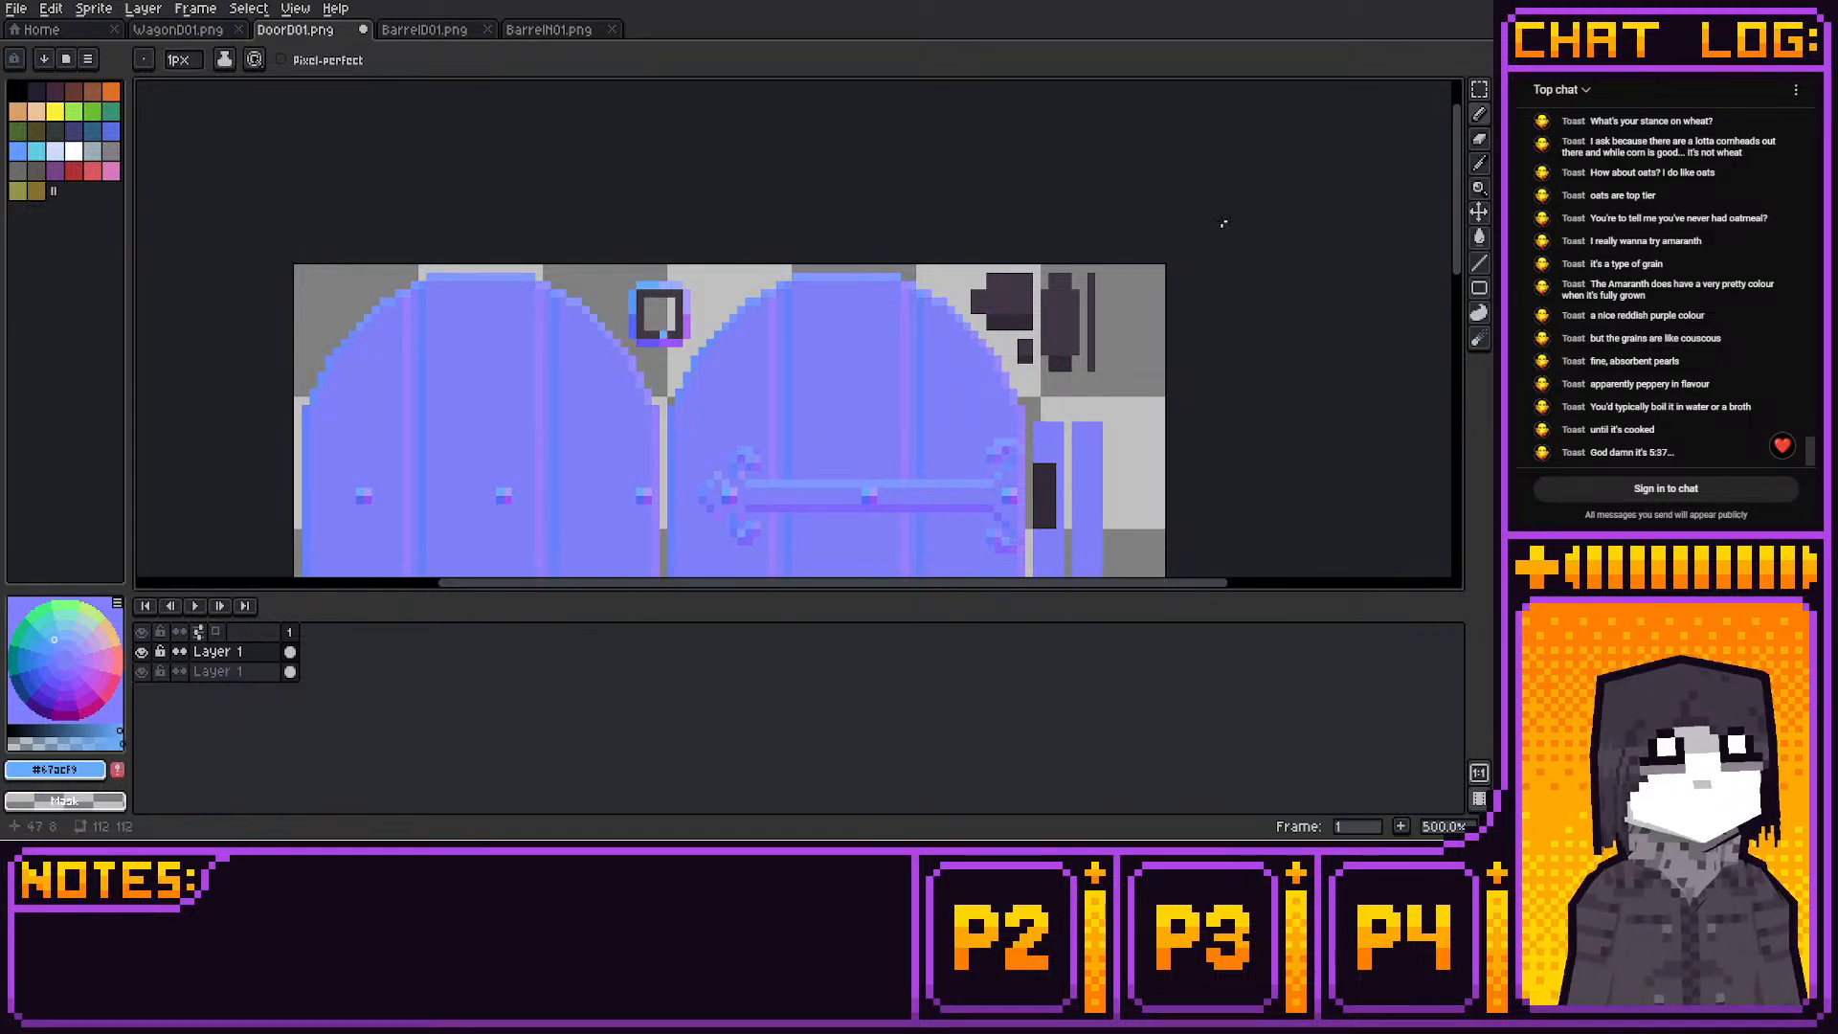
Paint the thin vertical line in the texture's upper-right corner with the flat normal color #8080f9
scroll(716, 244, "down", 5)
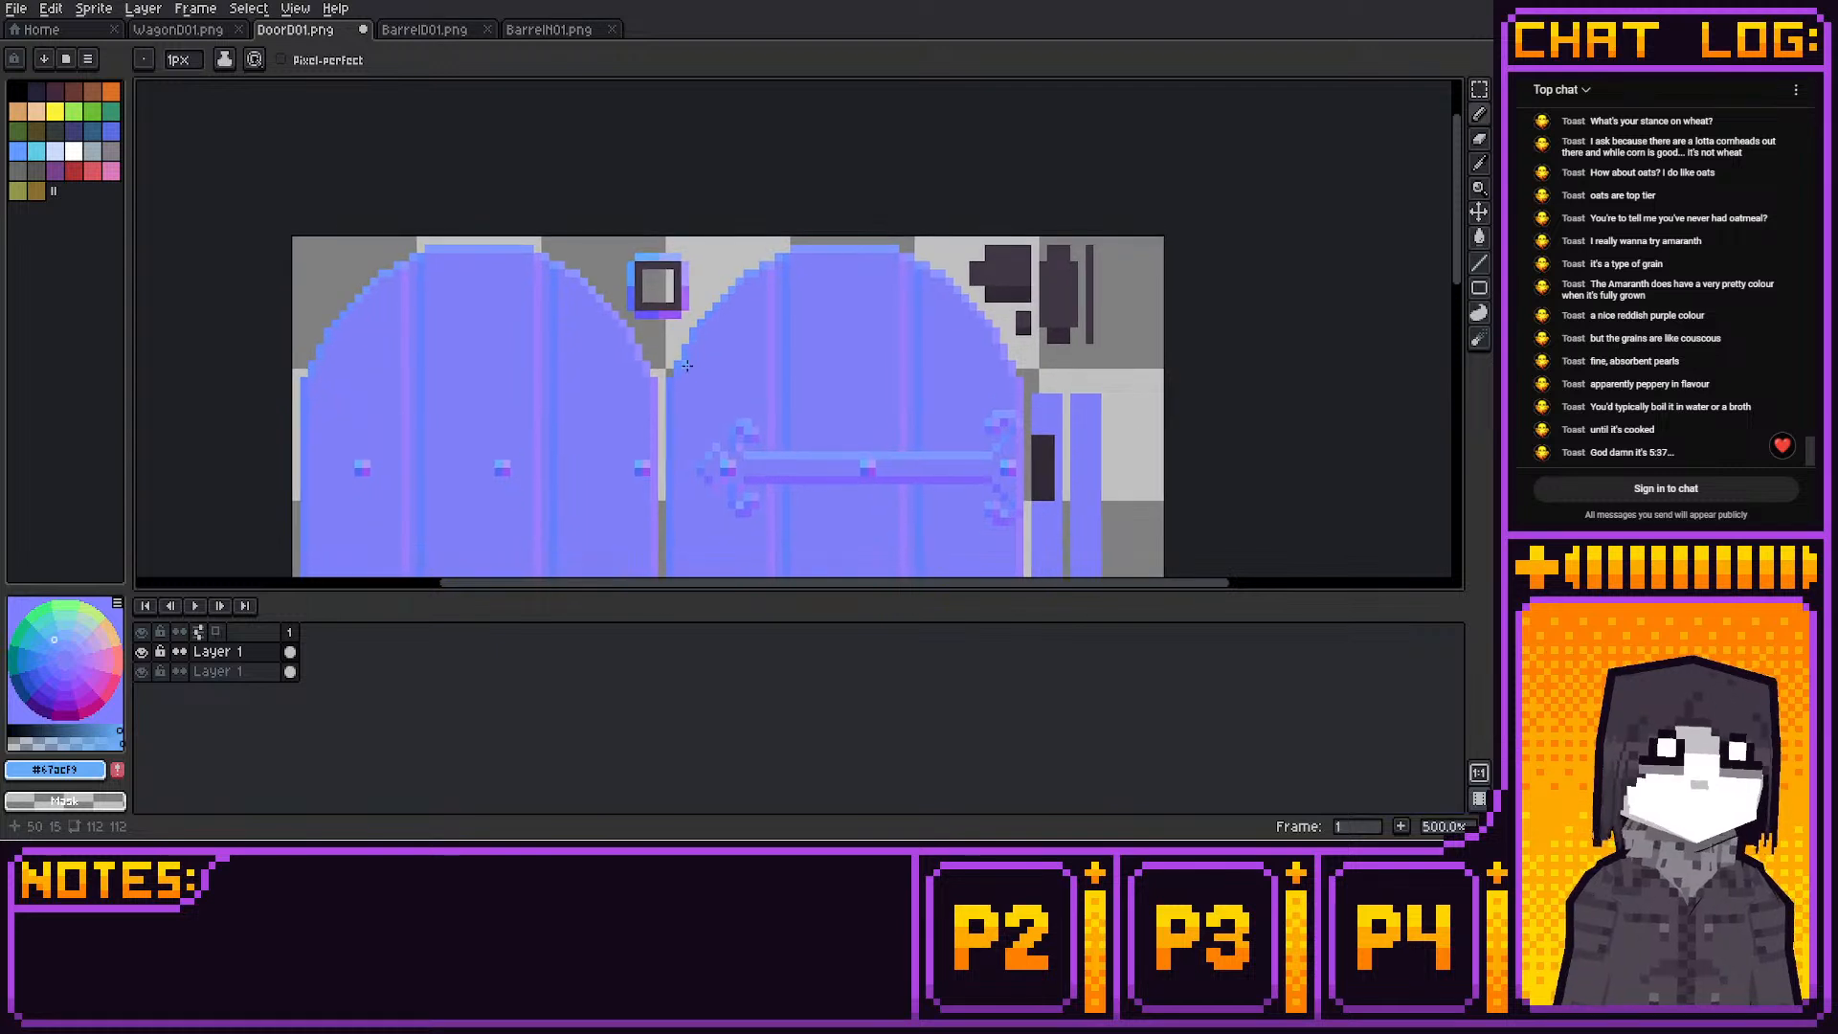
scroll(1021, 148, "down", 3)
scroll(1027, 151, "up", 1)
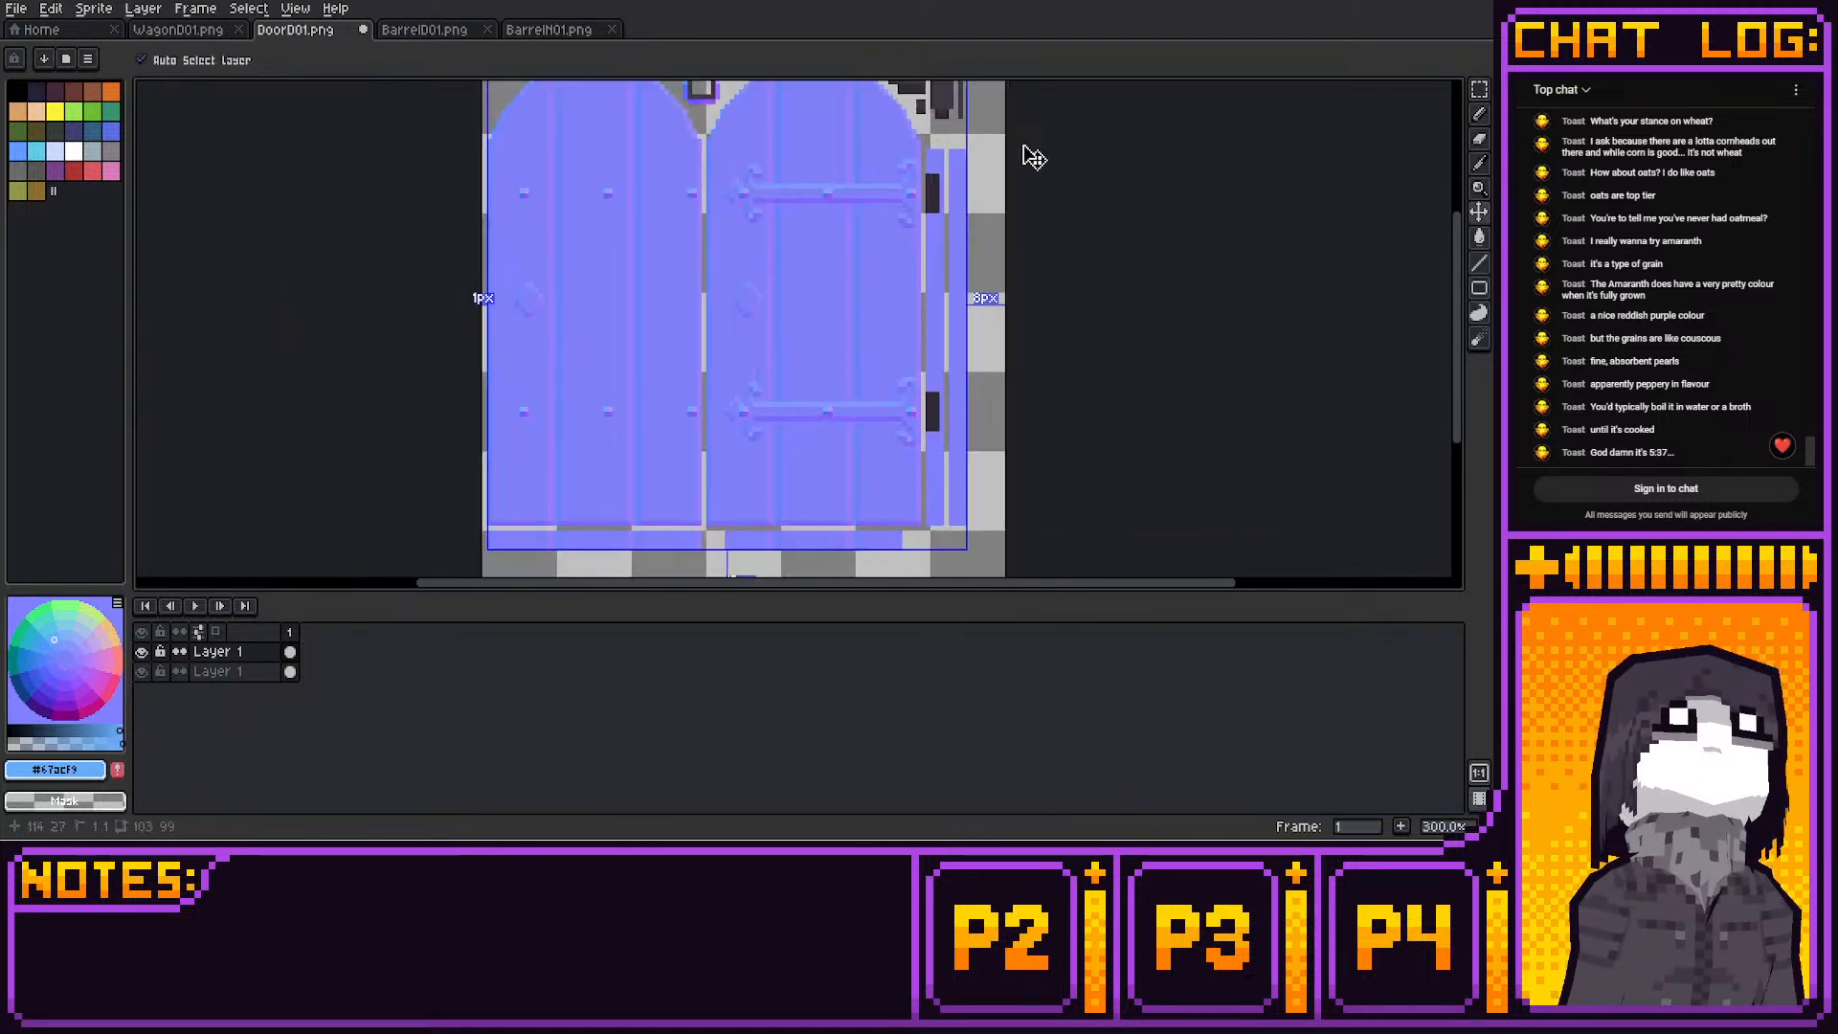
middle_click_drag(1020, 190, 909, 311)
scroll(846, 283, "up", 1)
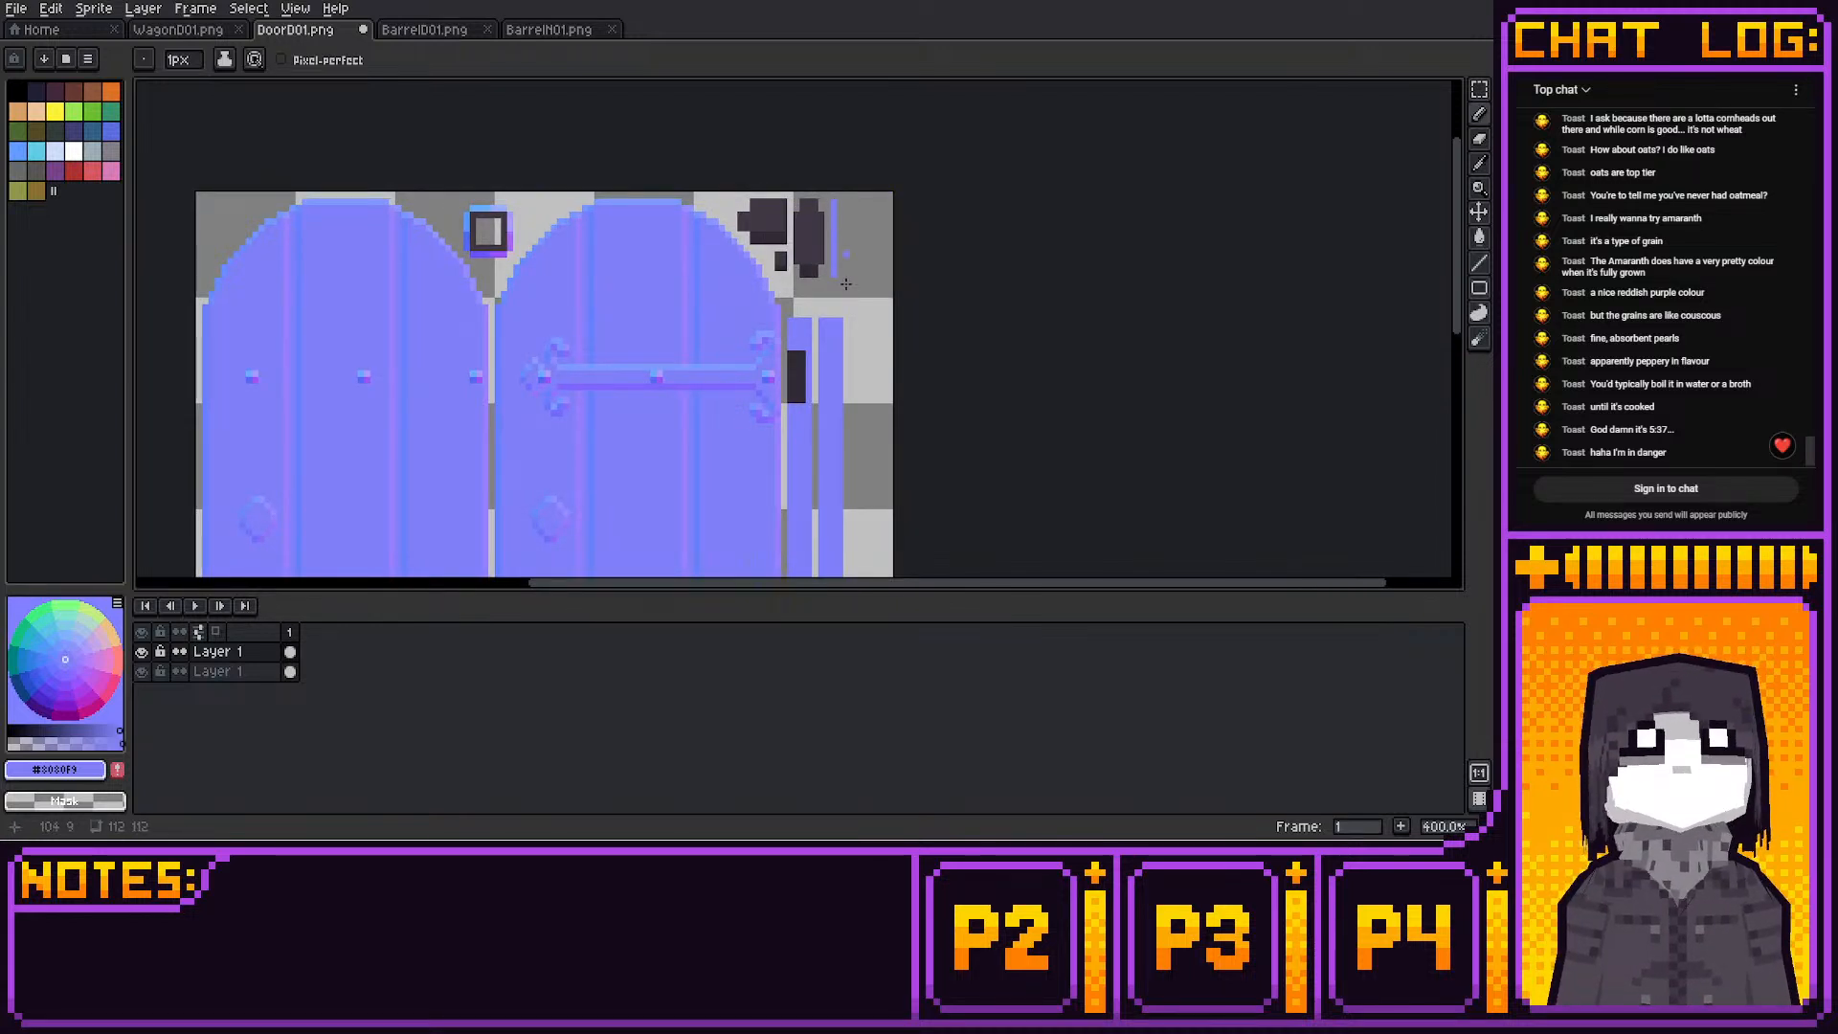
middle_click_drag(846, 283, 886, 247)
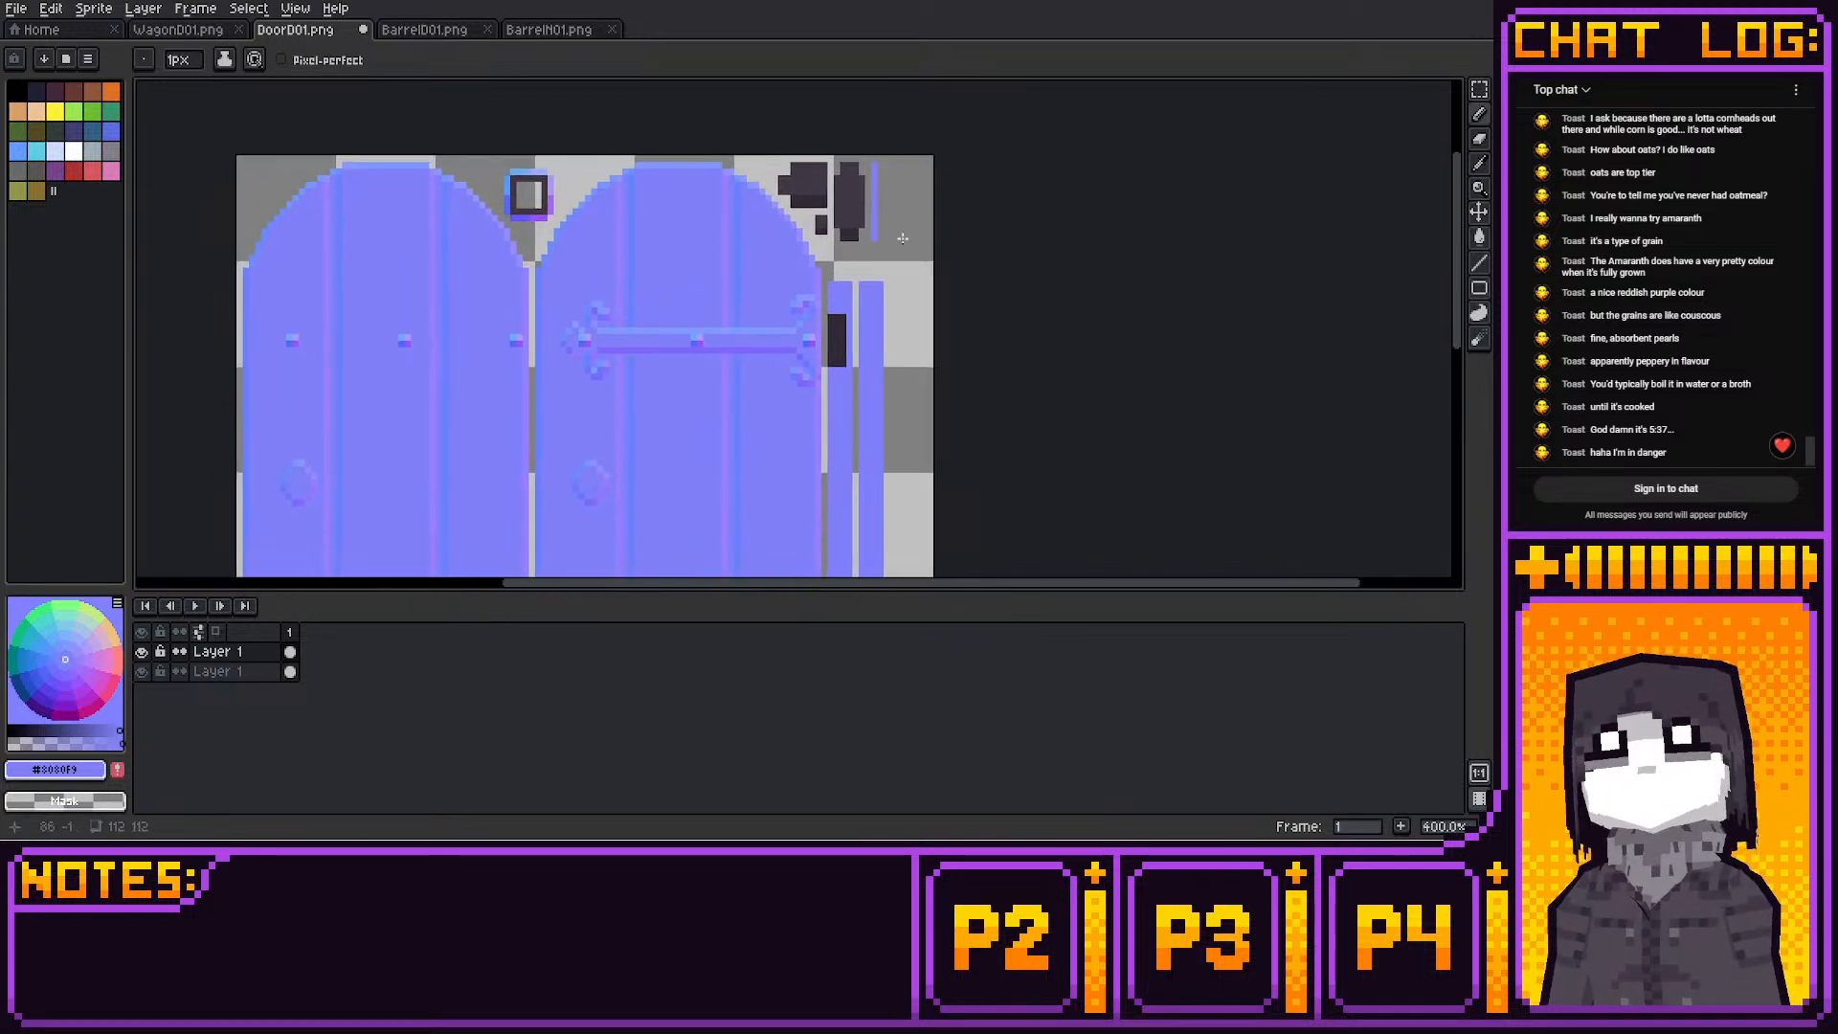
Shade the ring's inner edge at the lower right with #67acf9 and up the right side with #5499f9 and #5467f9
middle_click_drag(603, 197, 684, 275)
scroll(684, 275, "up", 1)
key("i")
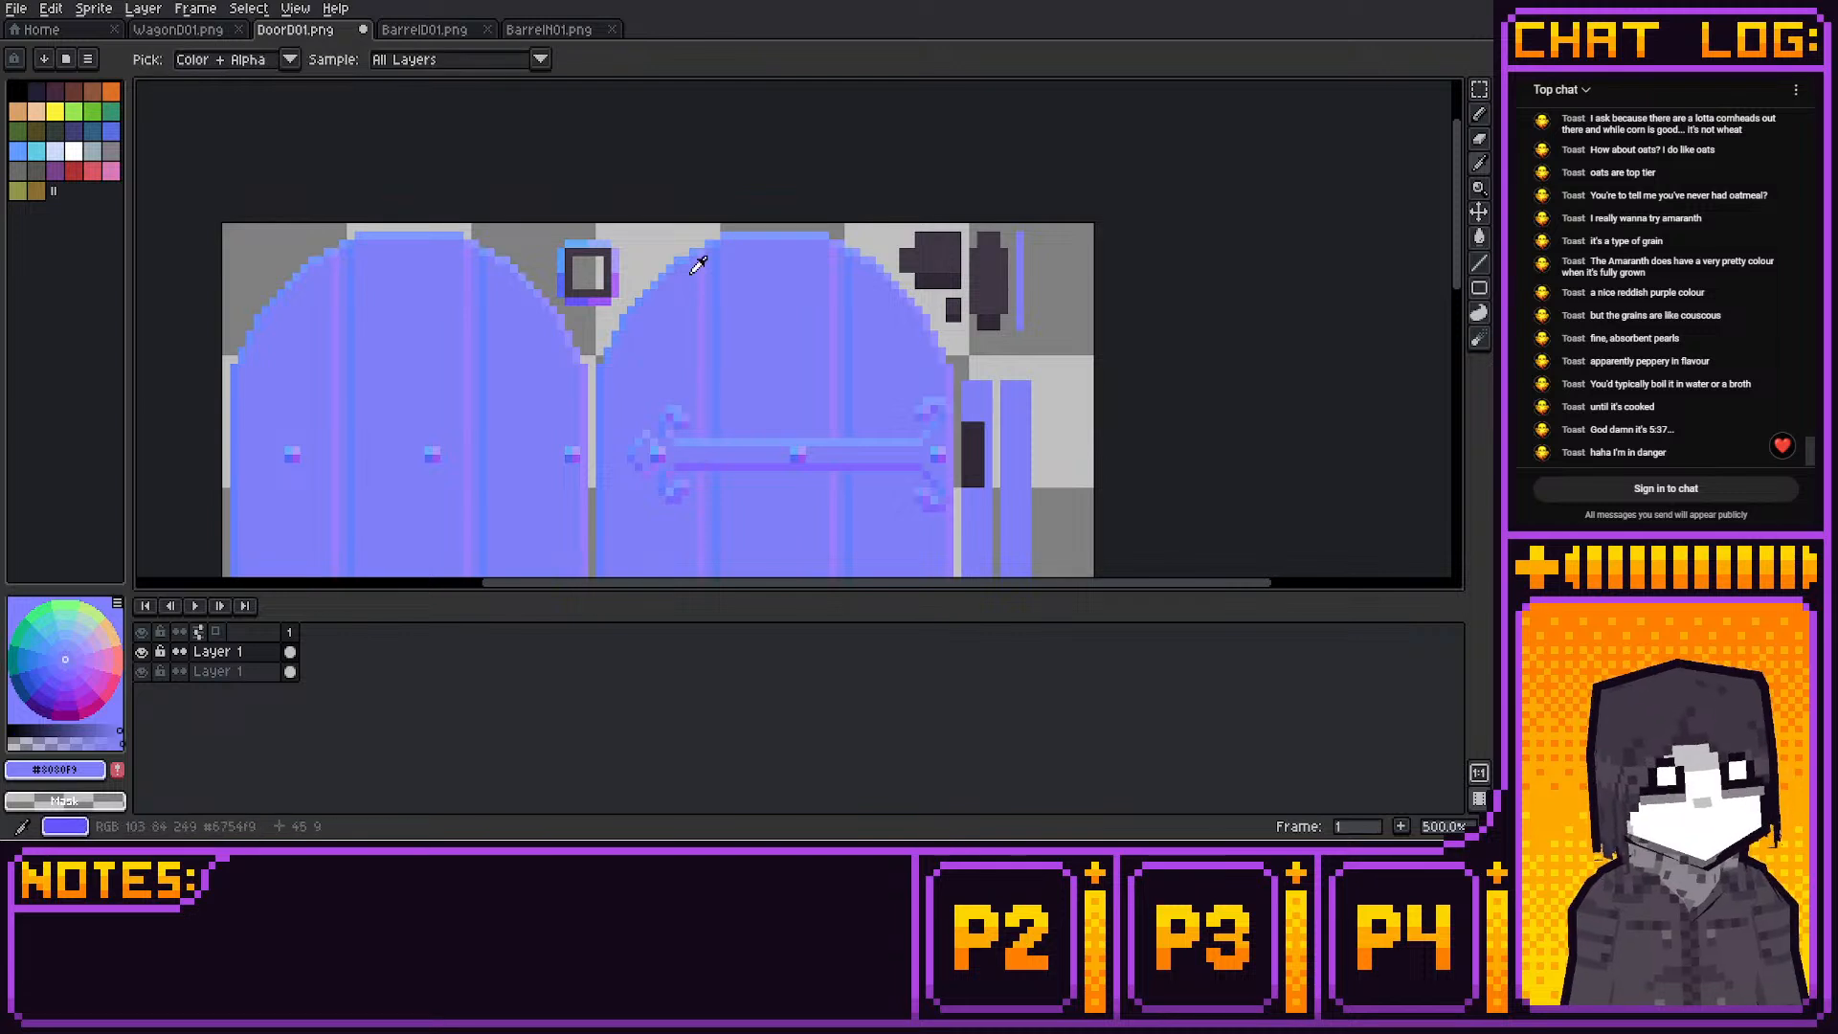
left_click(693, 270)
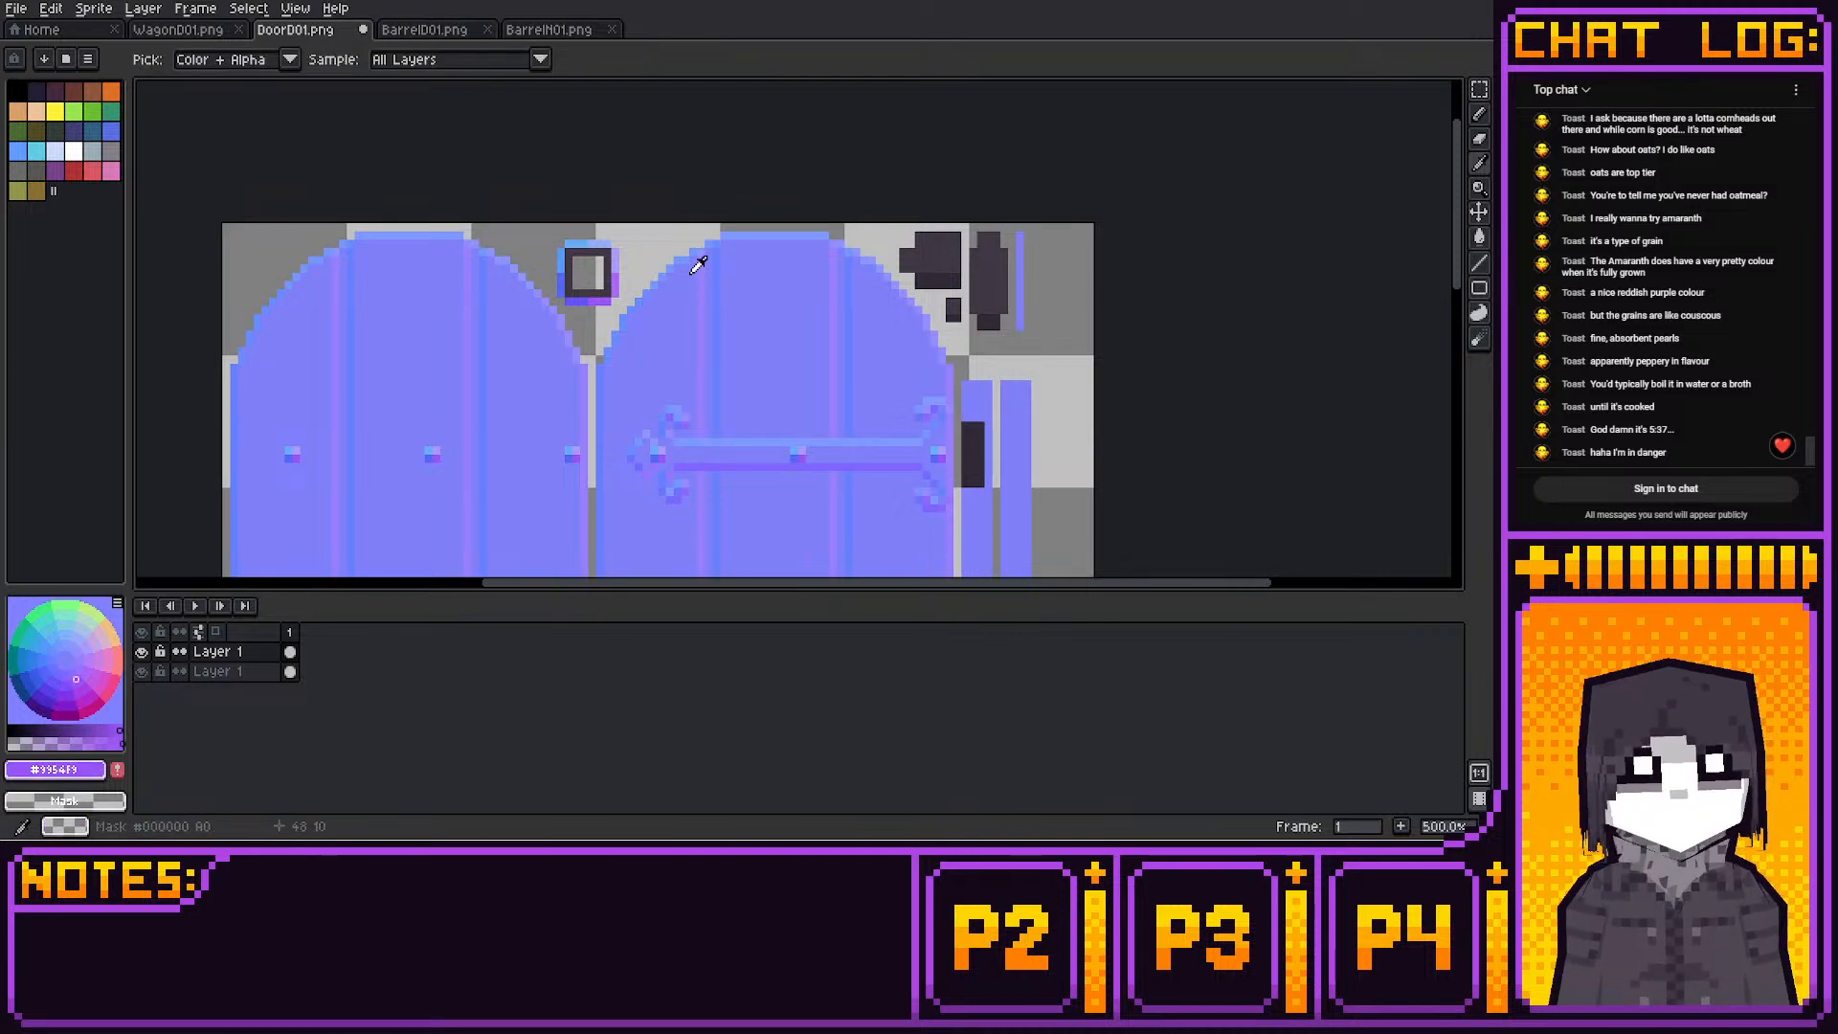
left_click(693, 270)
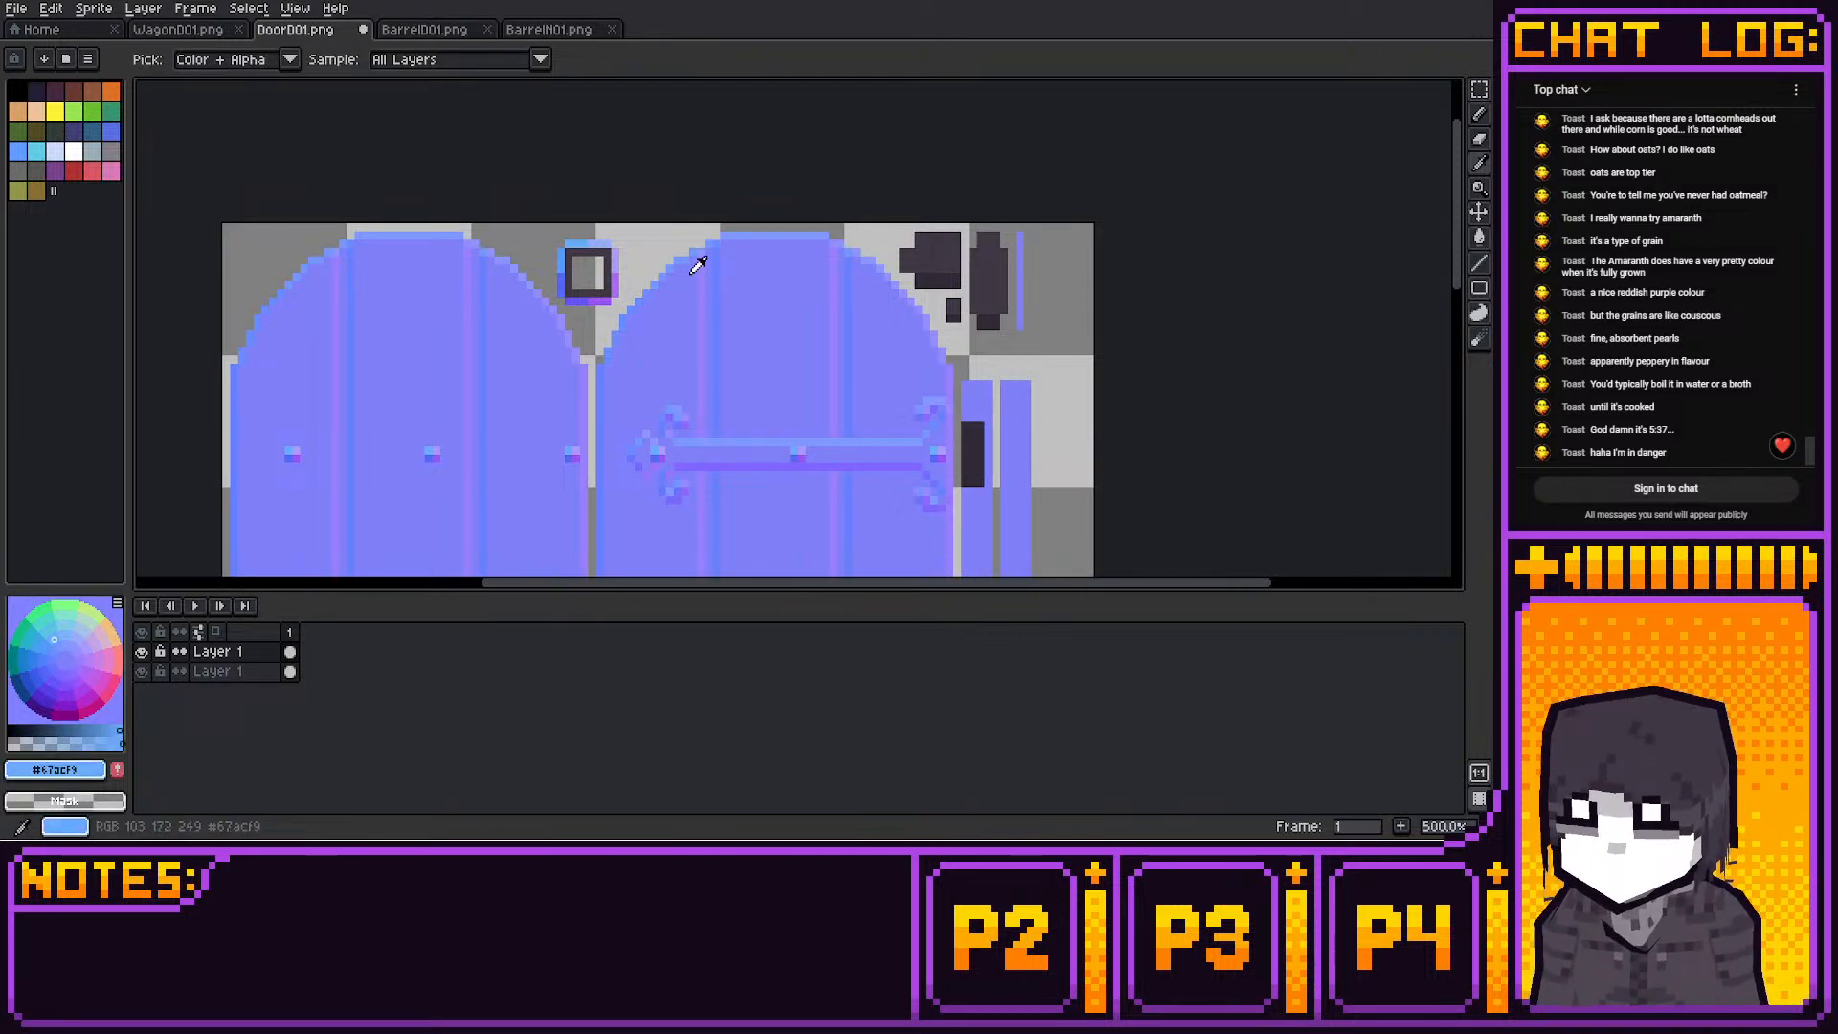
left_click(693, 271)
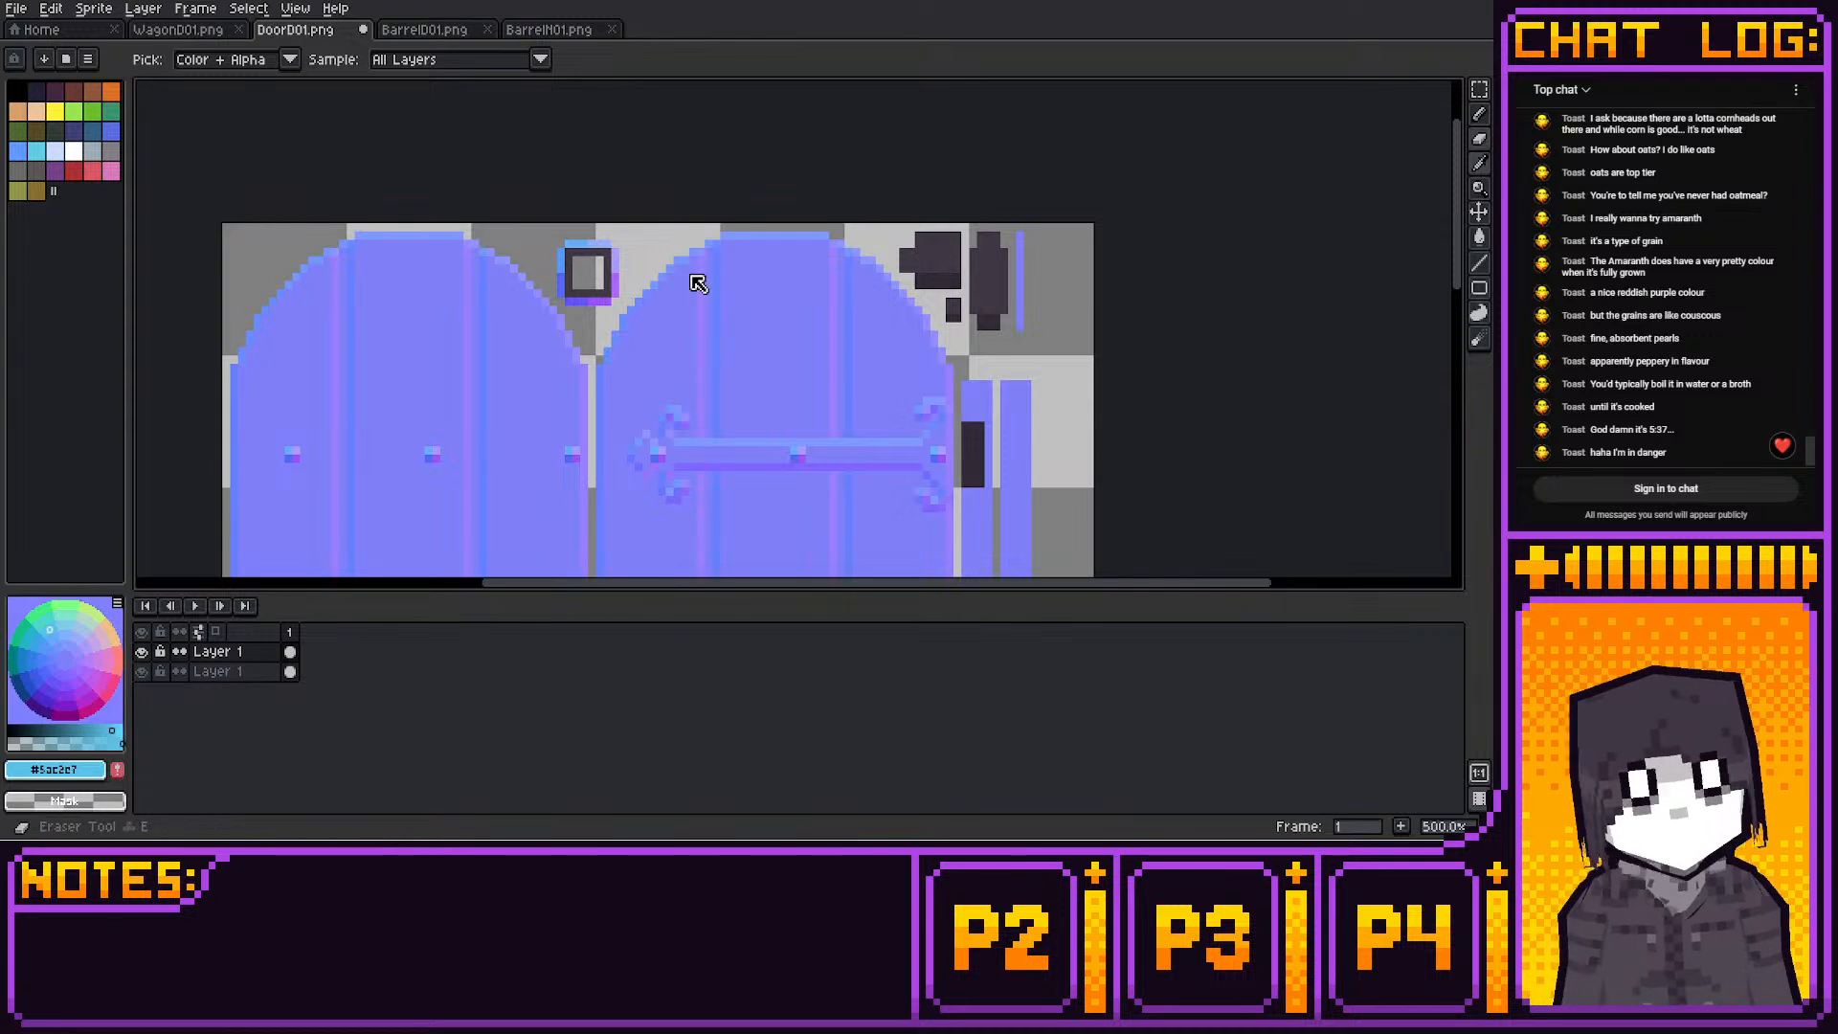
key("b")
left_click(593, 292)
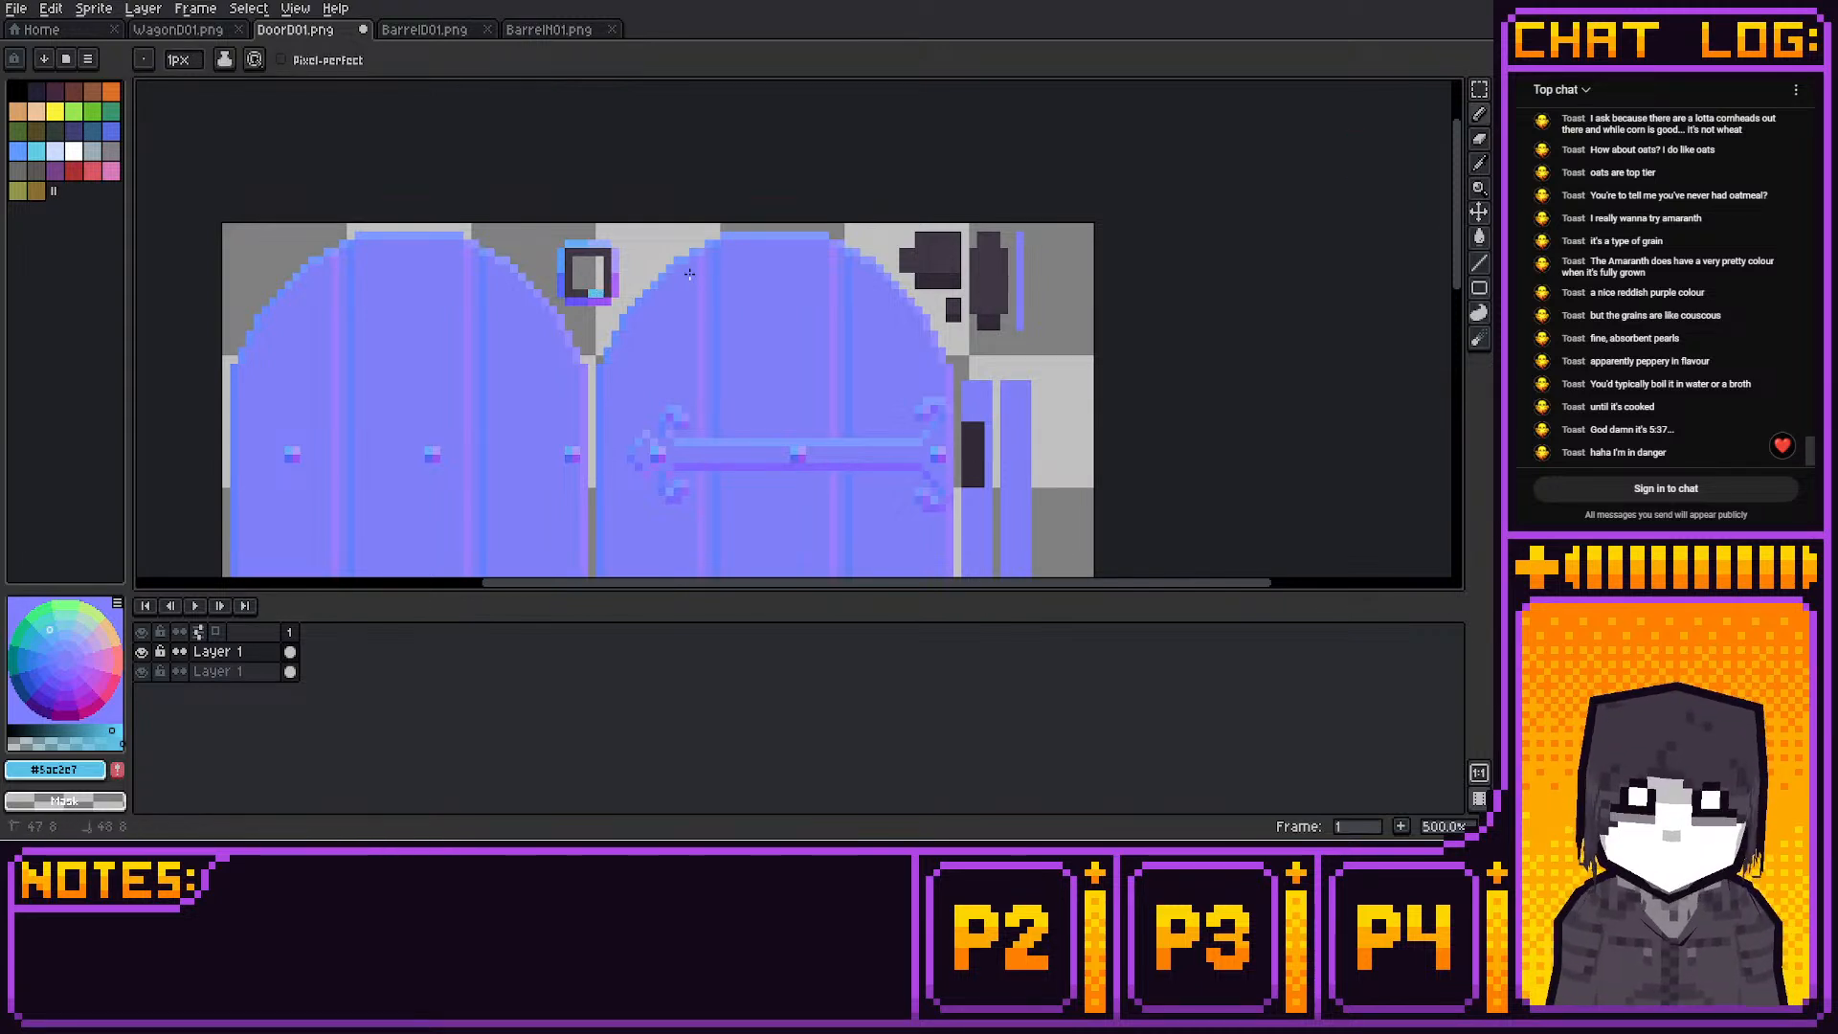
left_click(689, 274, "alt")
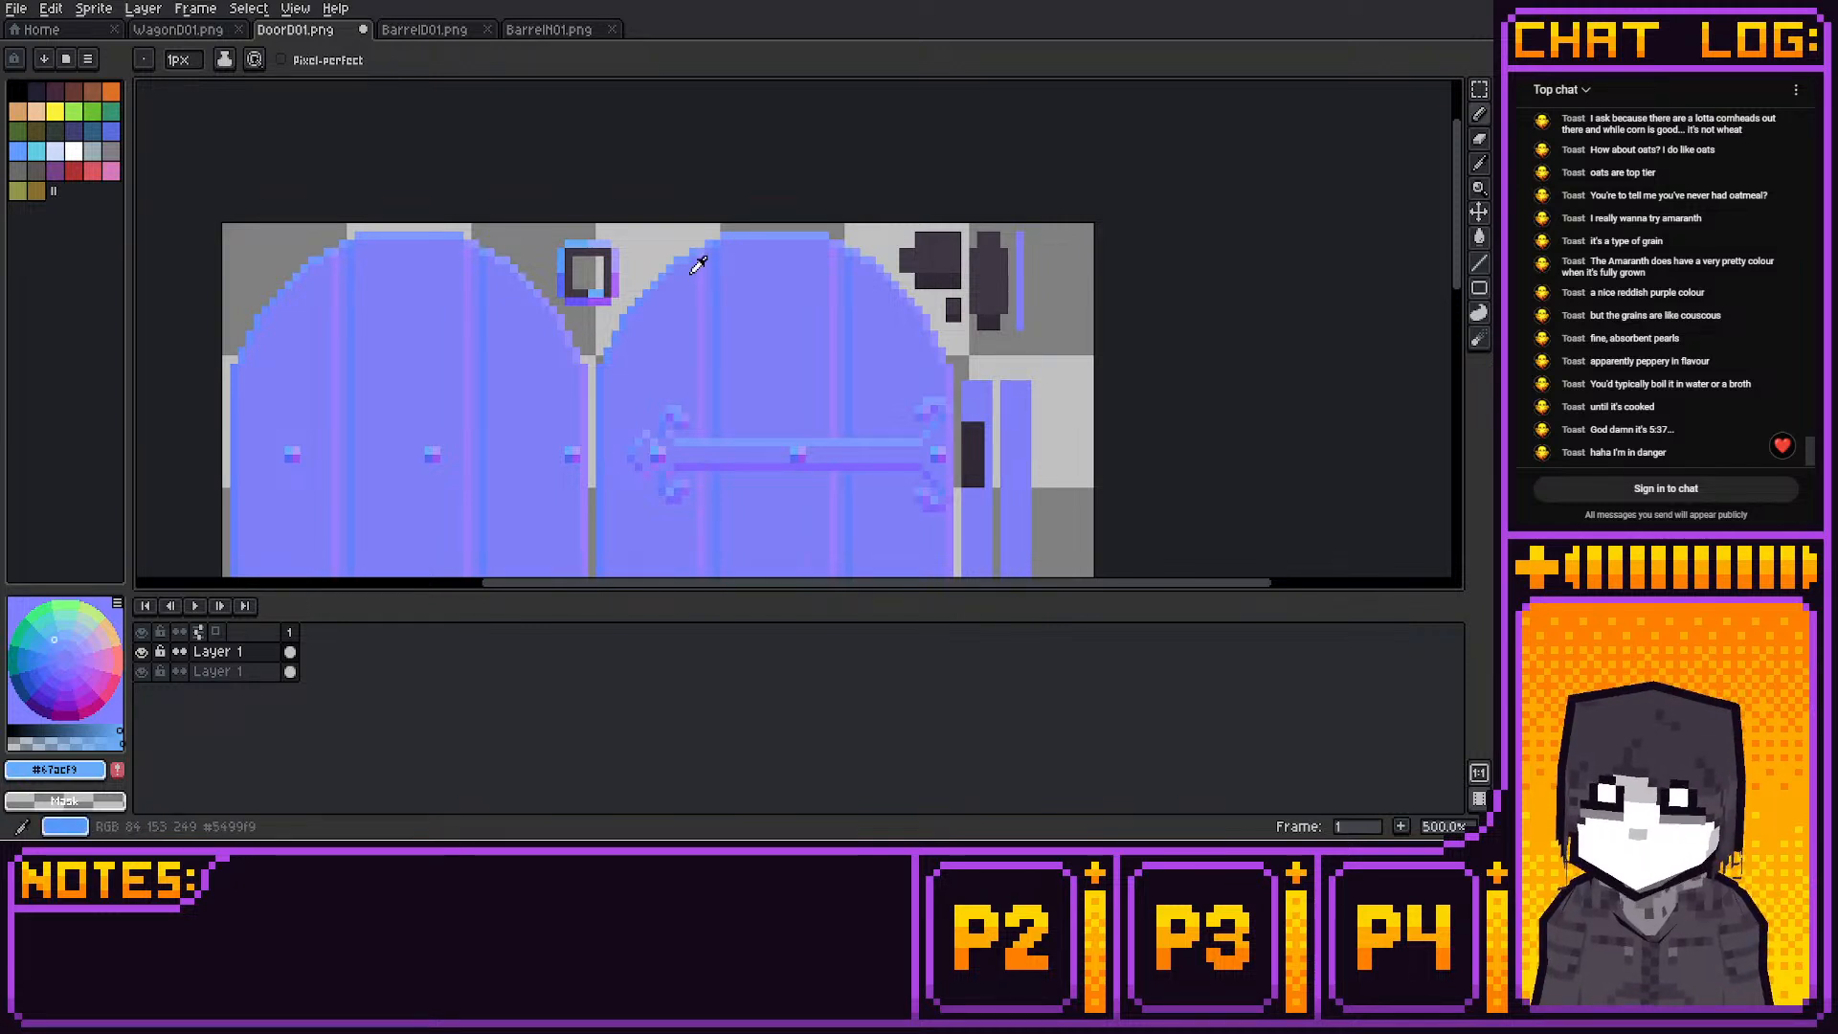
left_click(689, 274, "alt")
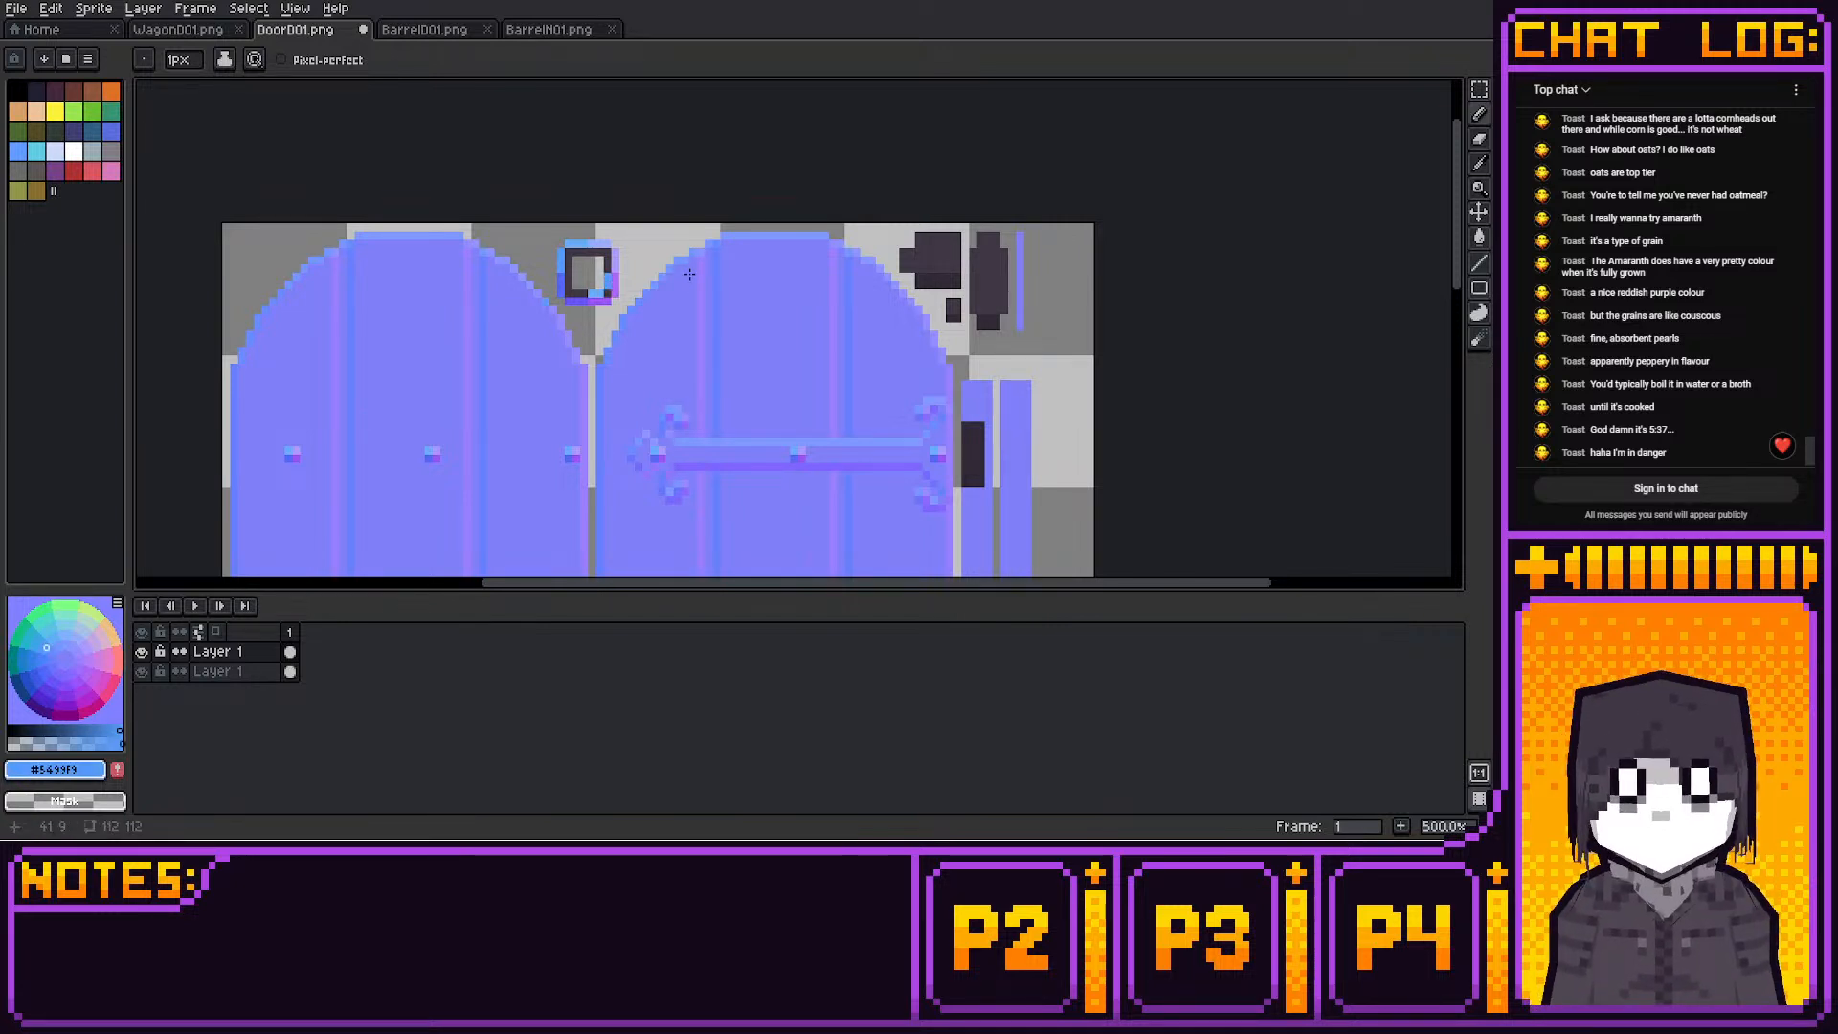
left_click(46, 671)
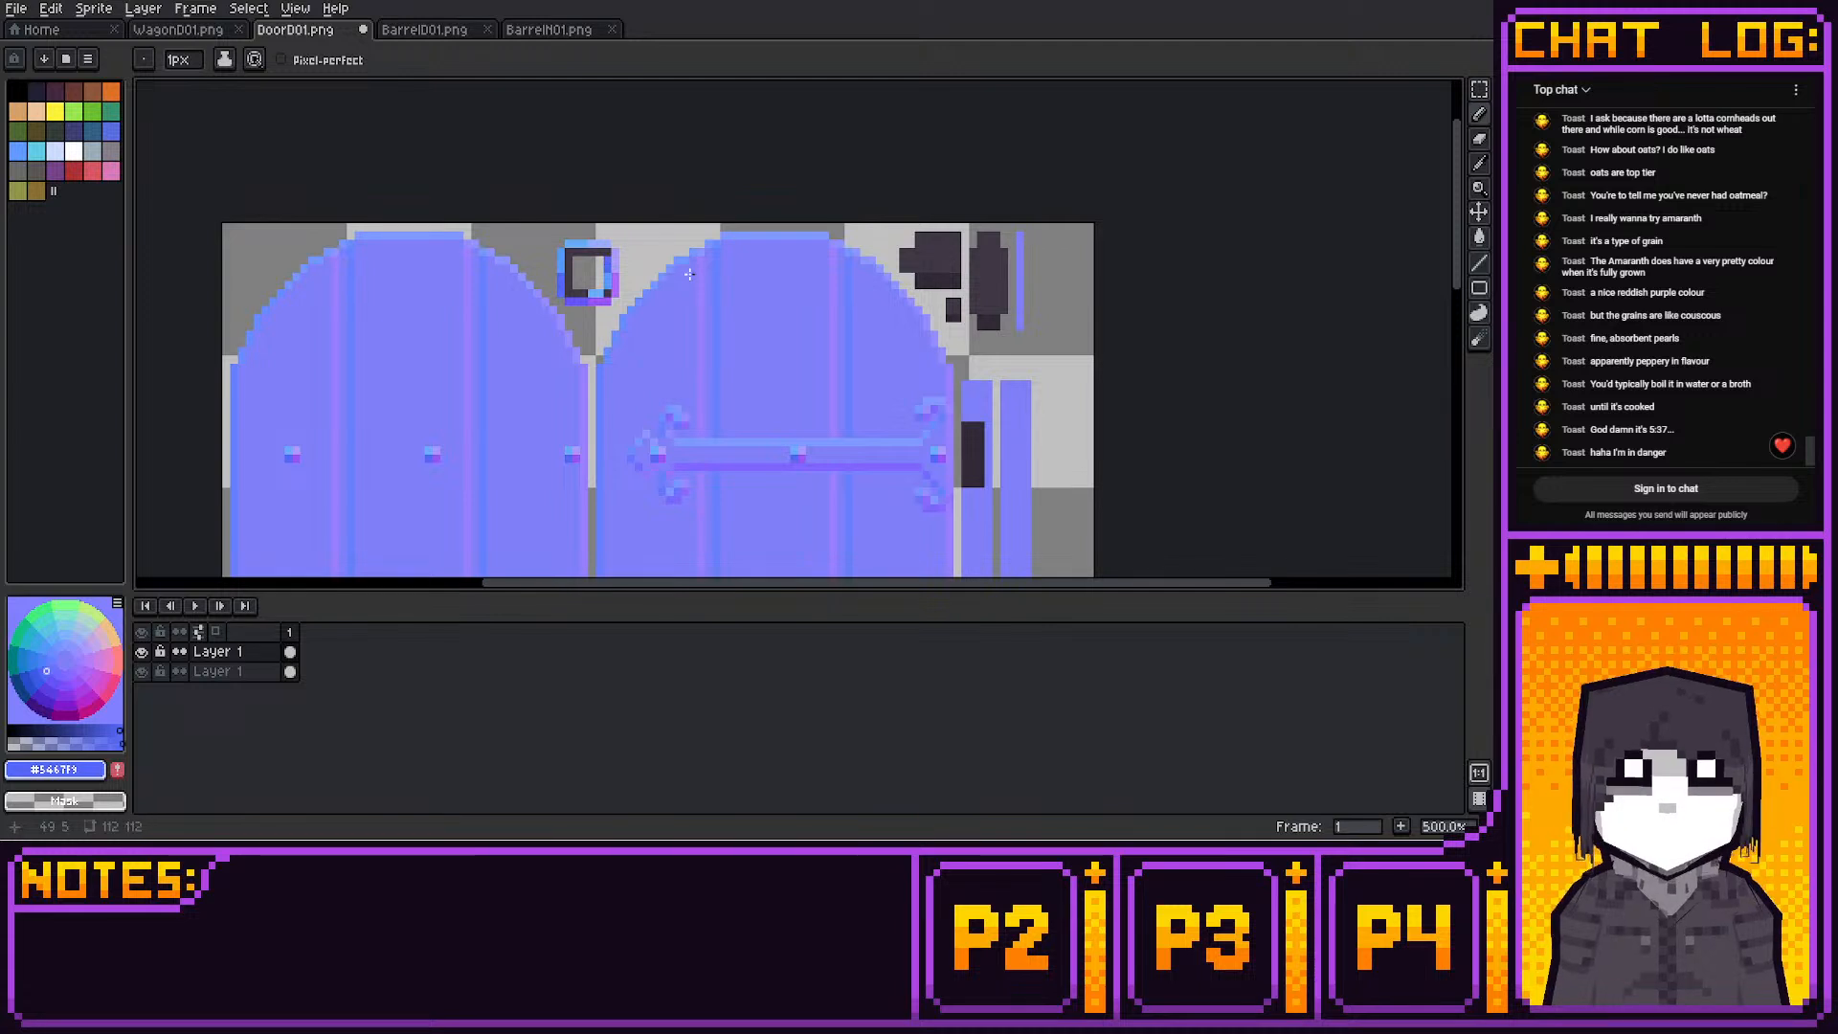
Shade the ring's inner top edge with #6754f9 and #9954f9, its left side with #ac67f9 and #ac99f9, and the lower left with #99acf9
left_click(53, 679)
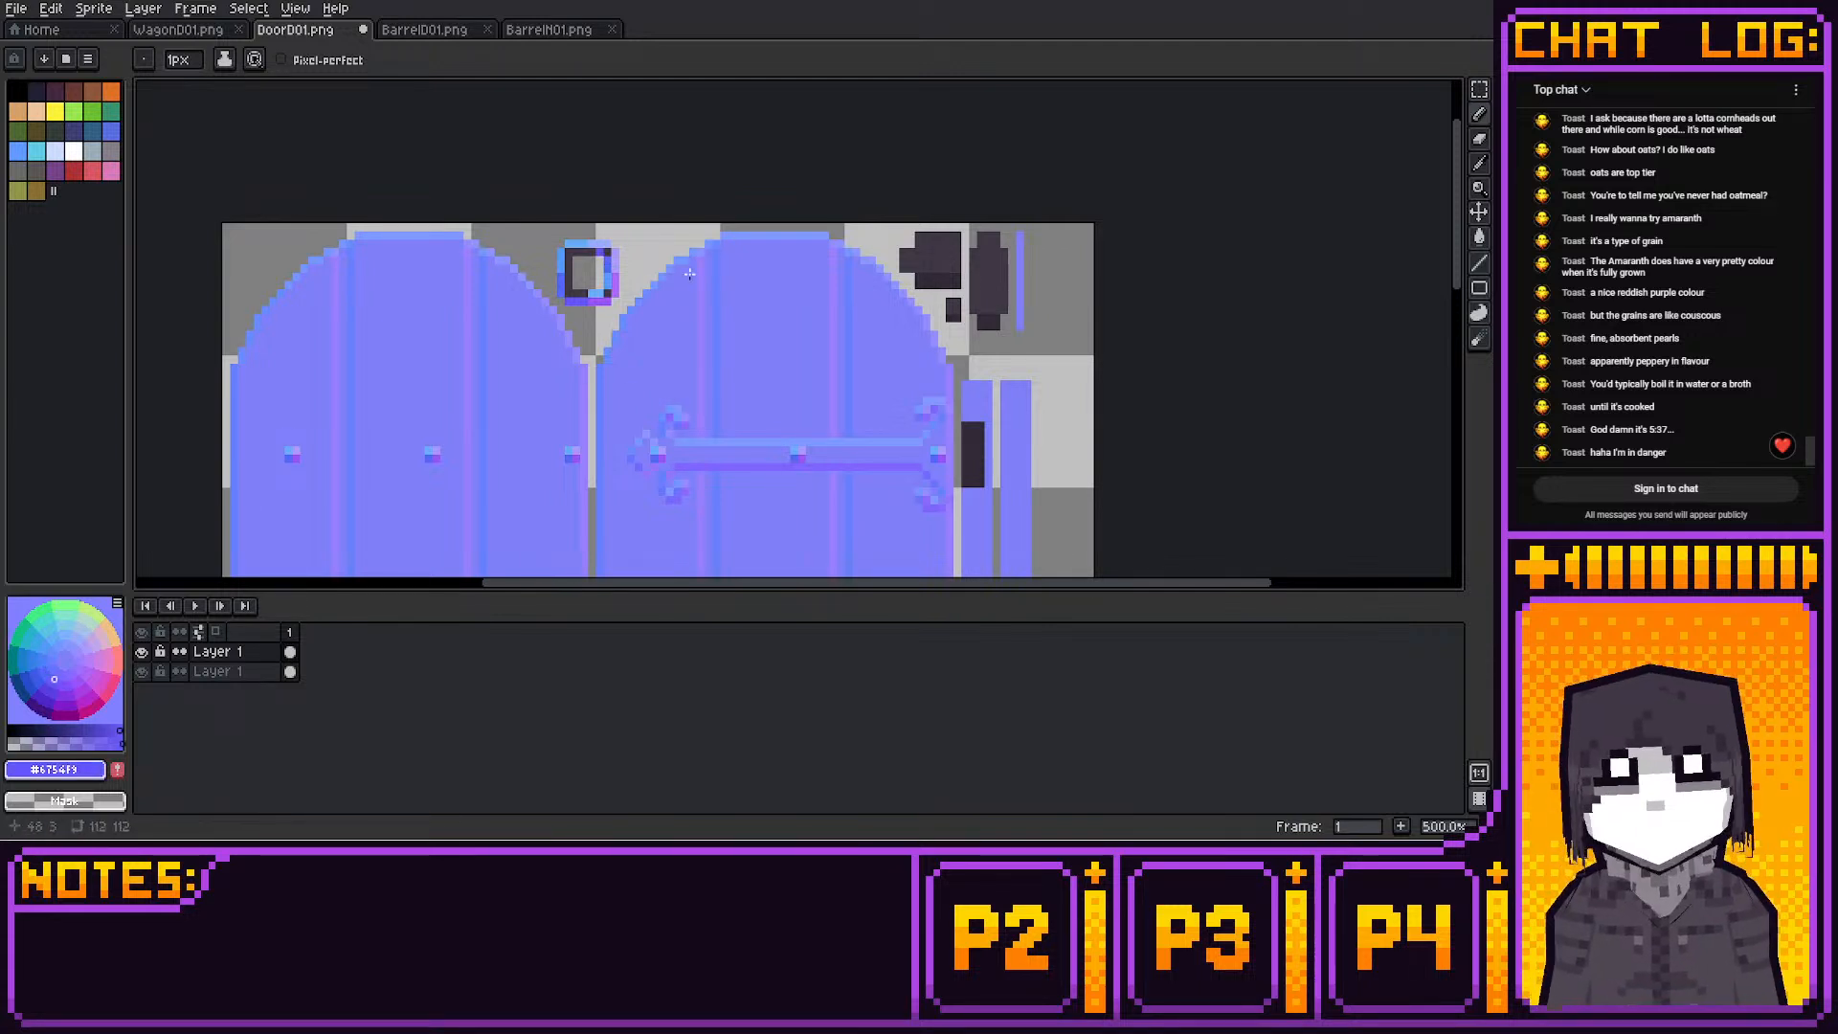
left_click(75, 679)
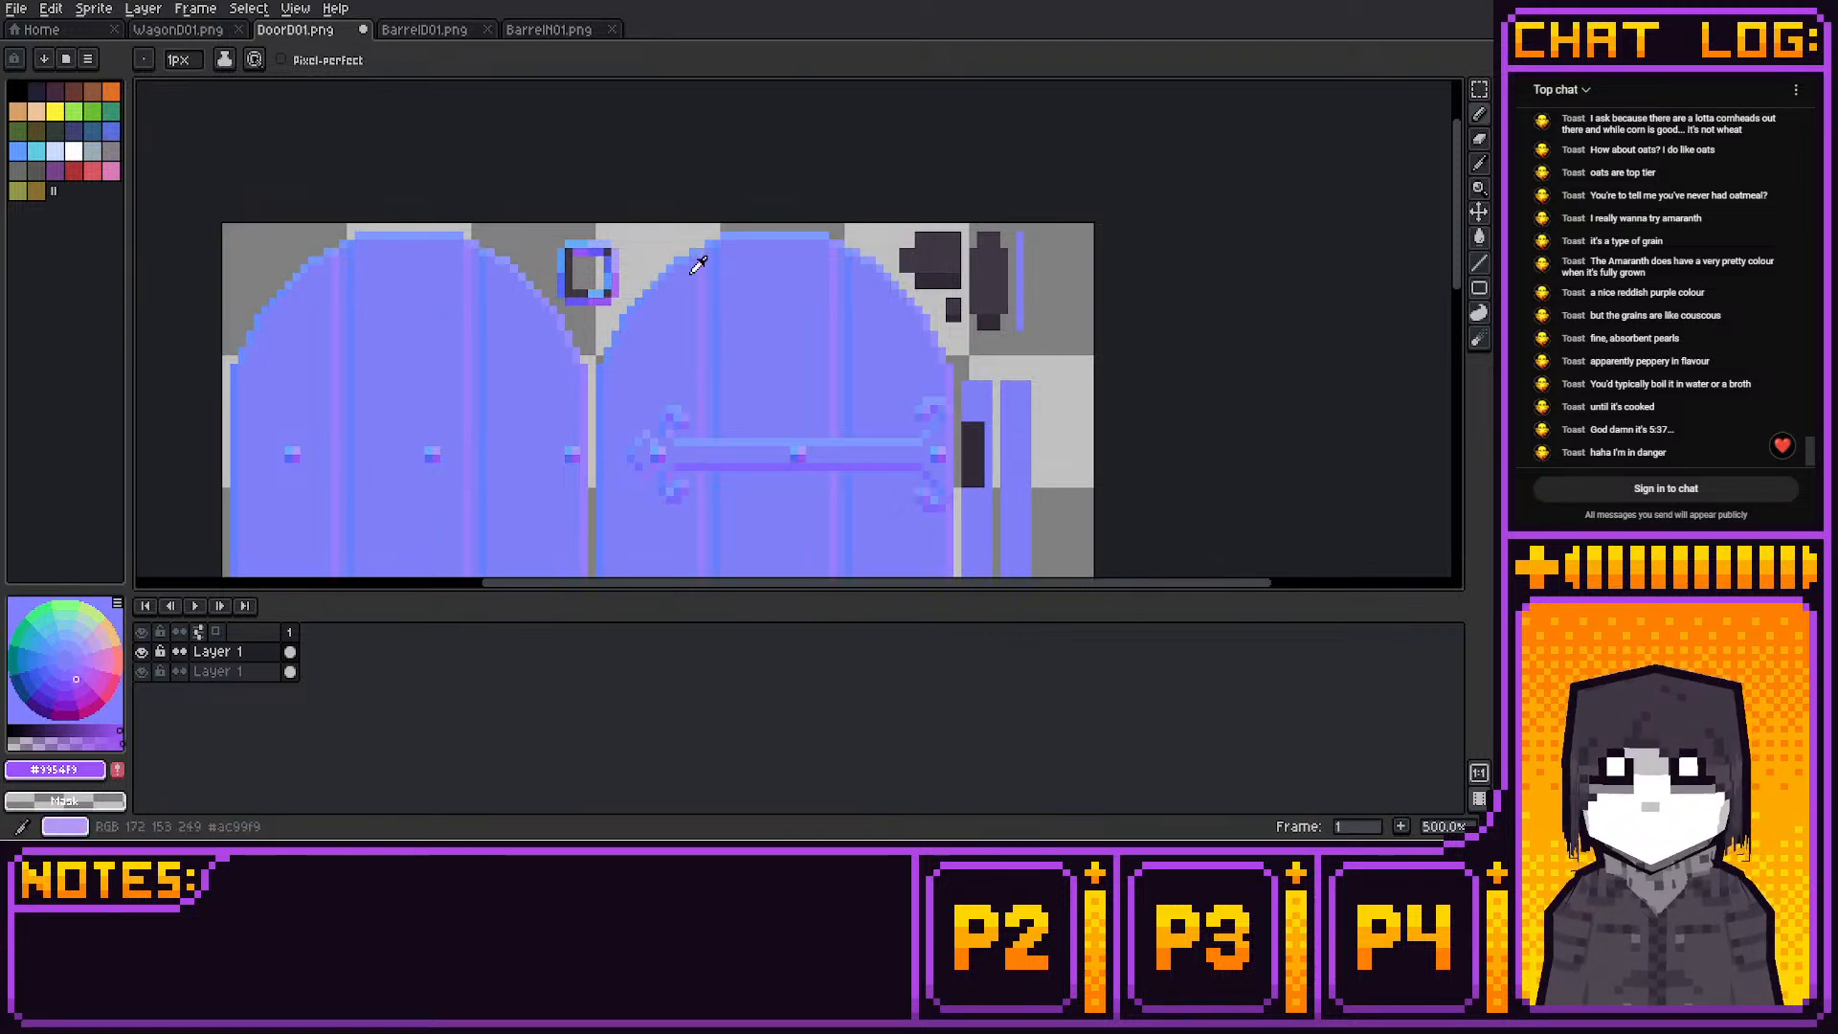
left_click(698, 266, "alt")
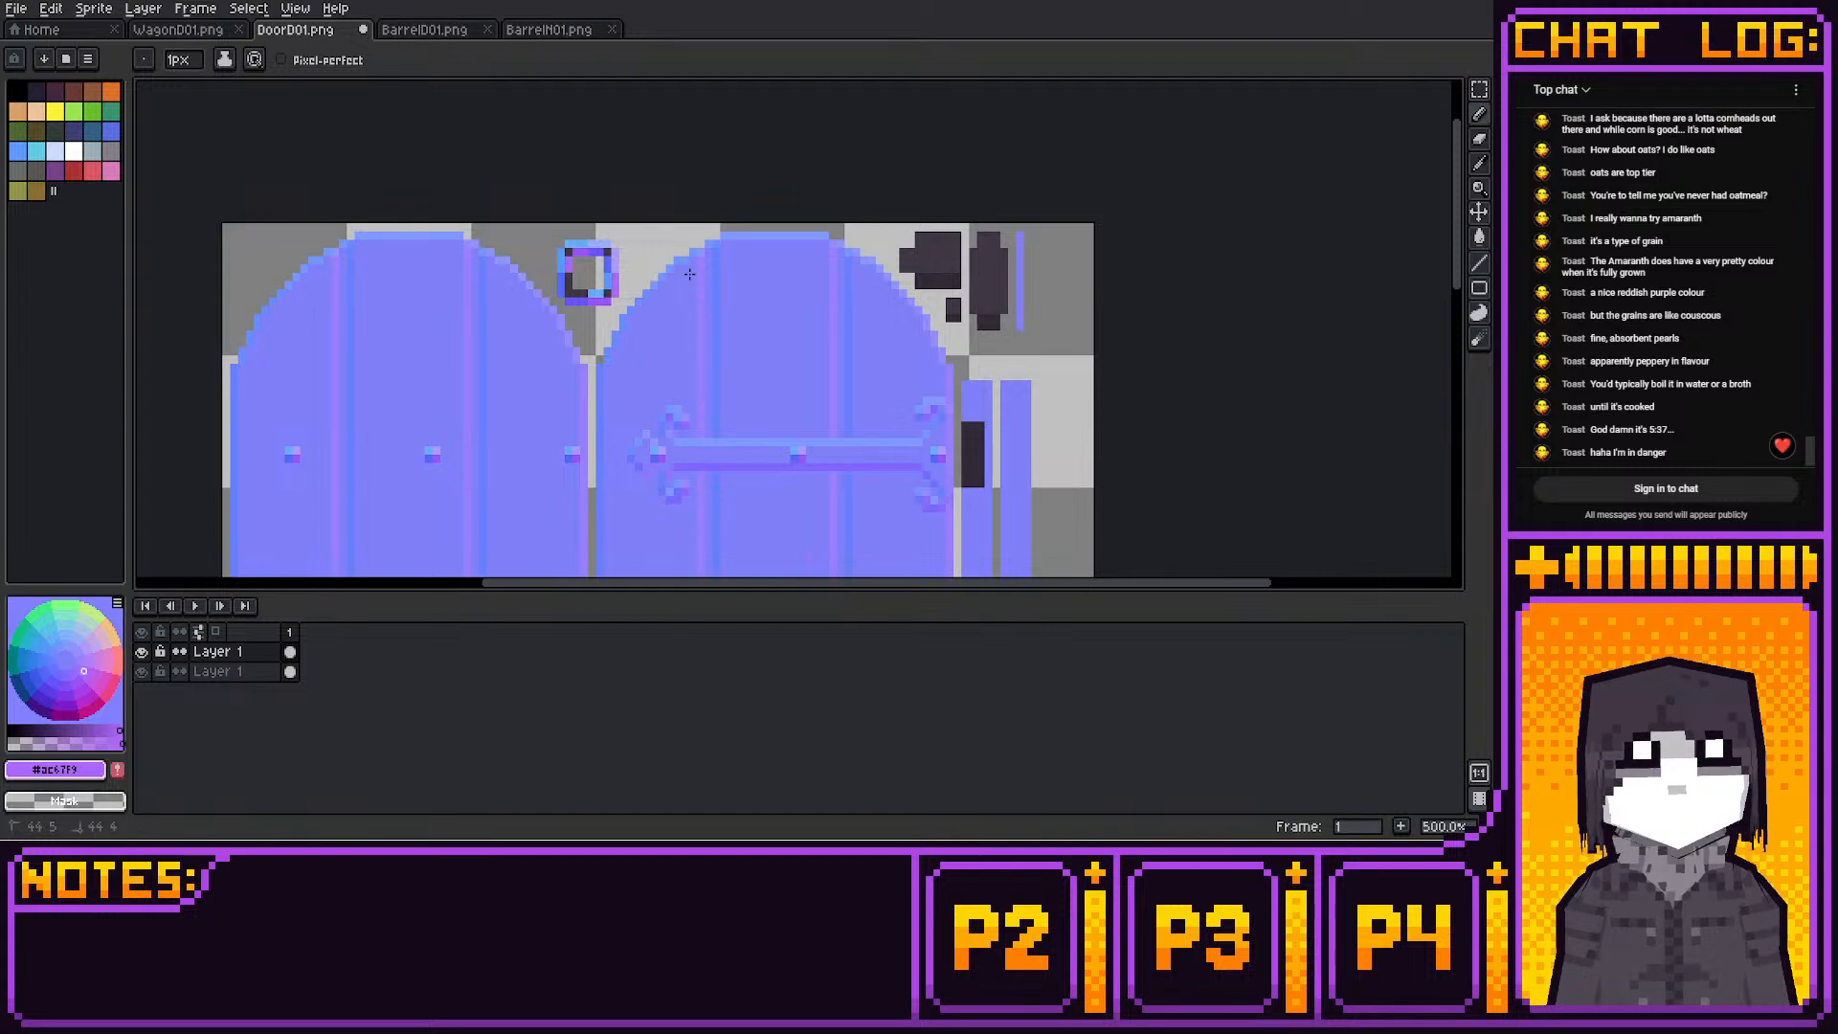
left_click(696, 260, "alt")
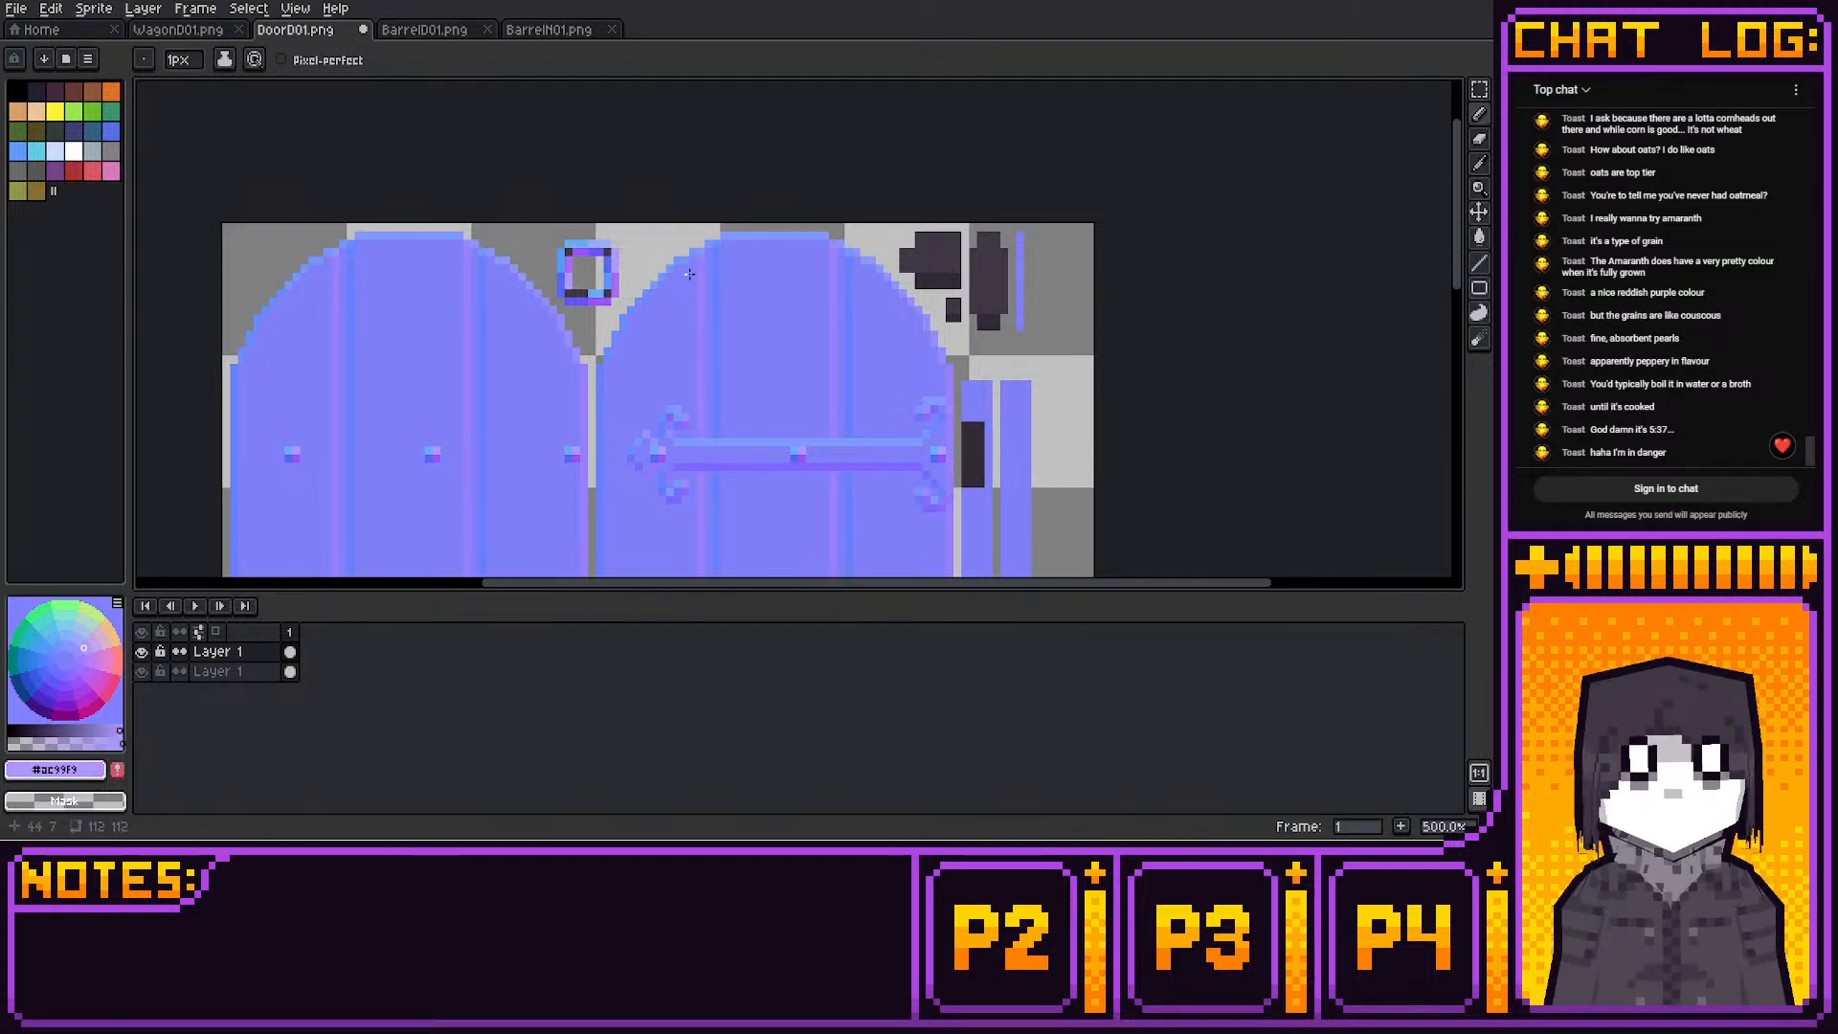
left_click(689, 275, "alt")
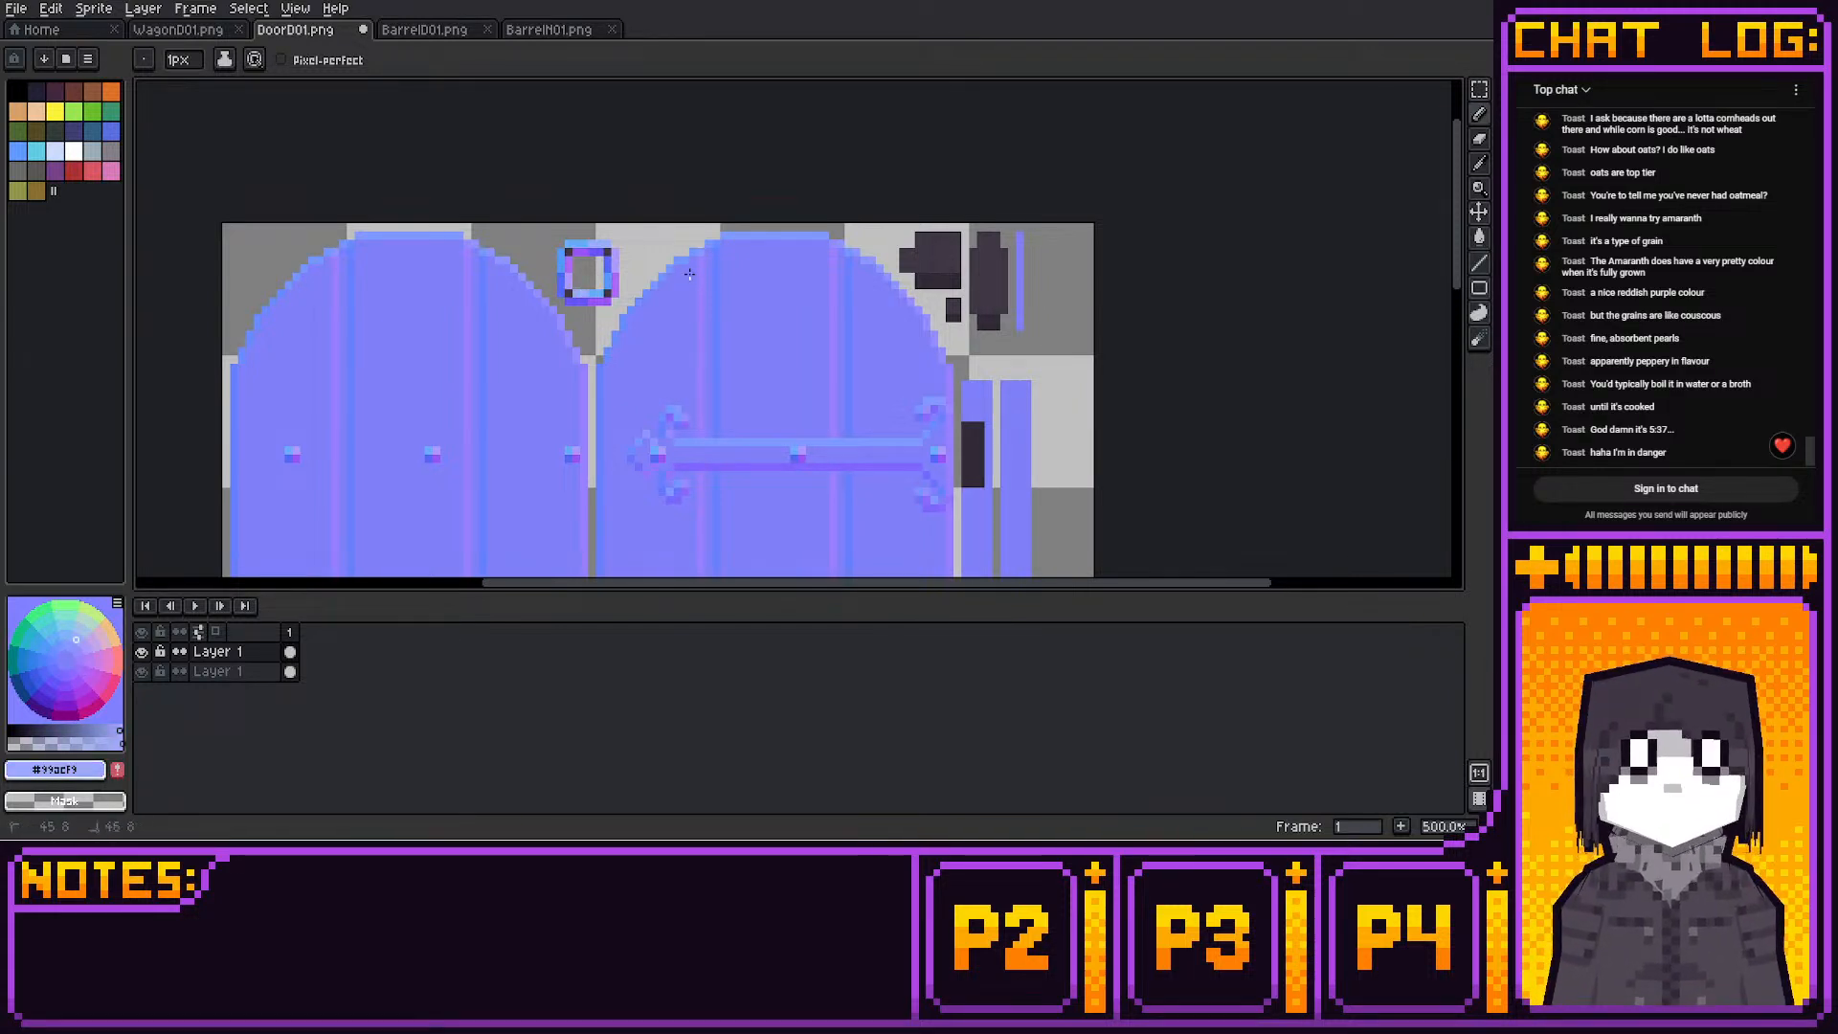
Fill the ring's four dark inner corner pixels with the softer shades #6a74ff, #7496ff, #968cff and #8c6aff
left_click(689, 274, "alt")
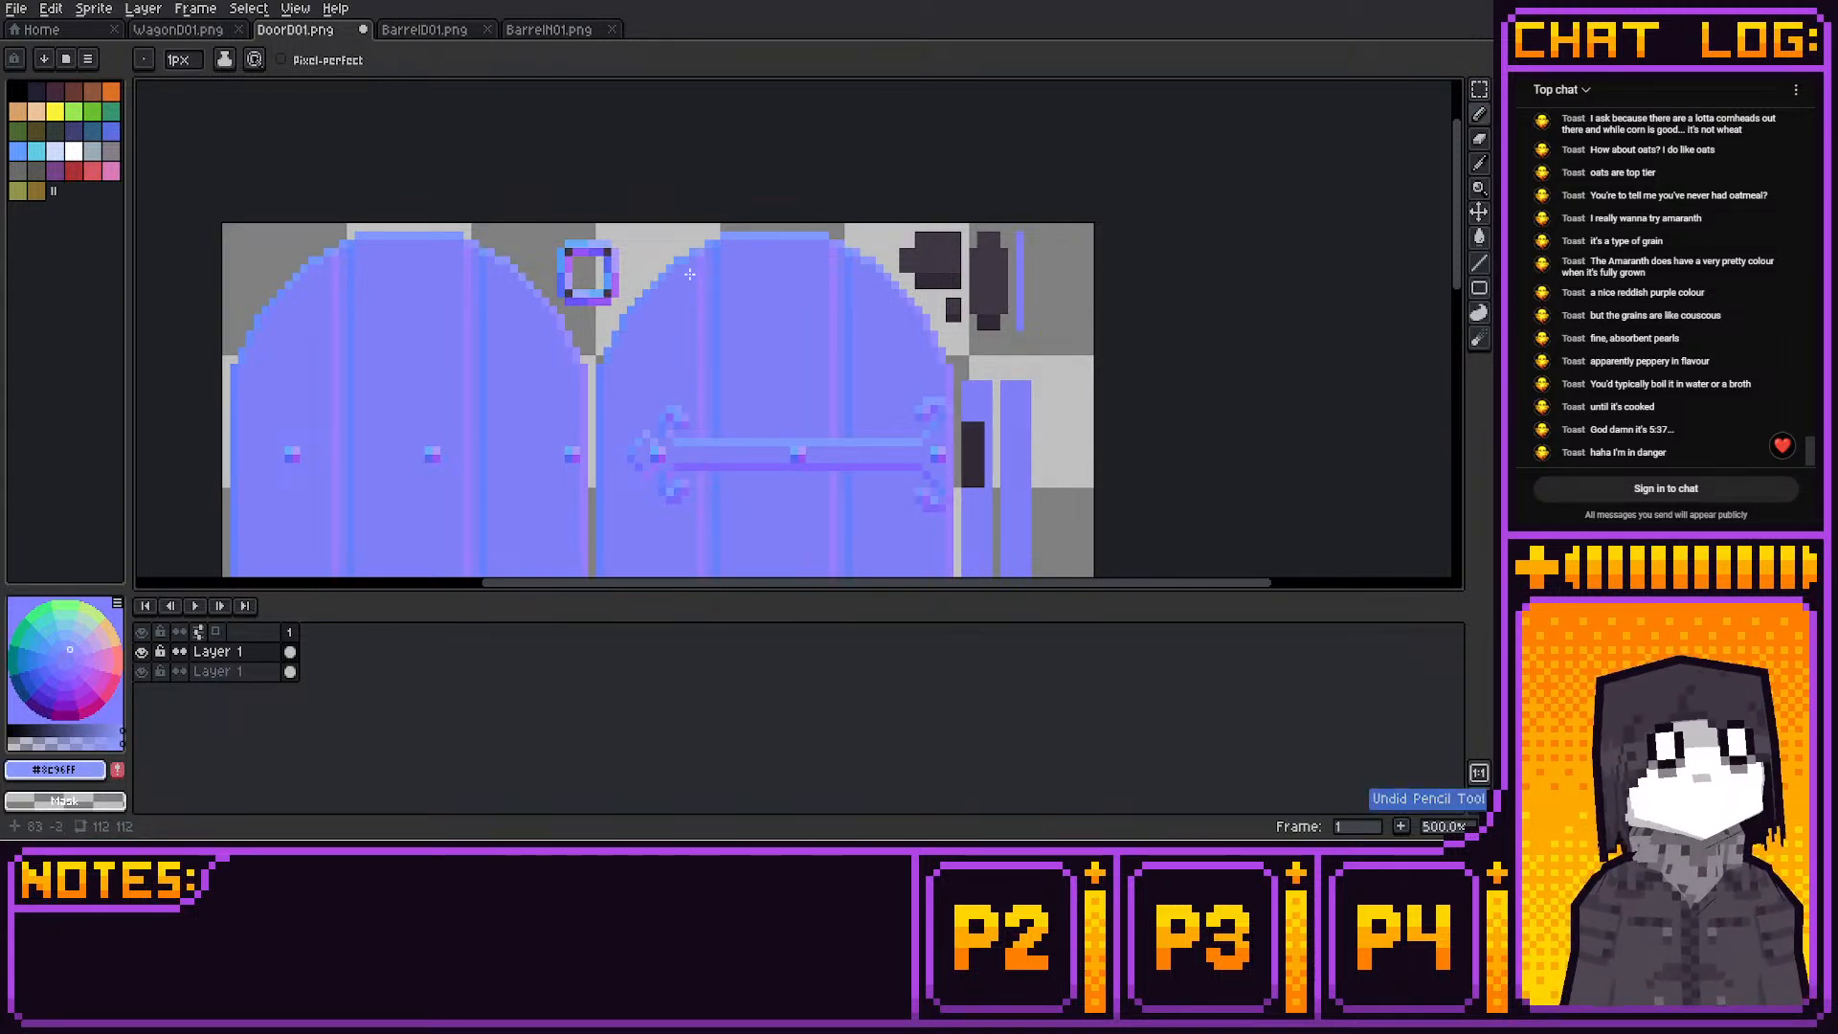
left_click(689, 274, "alt")
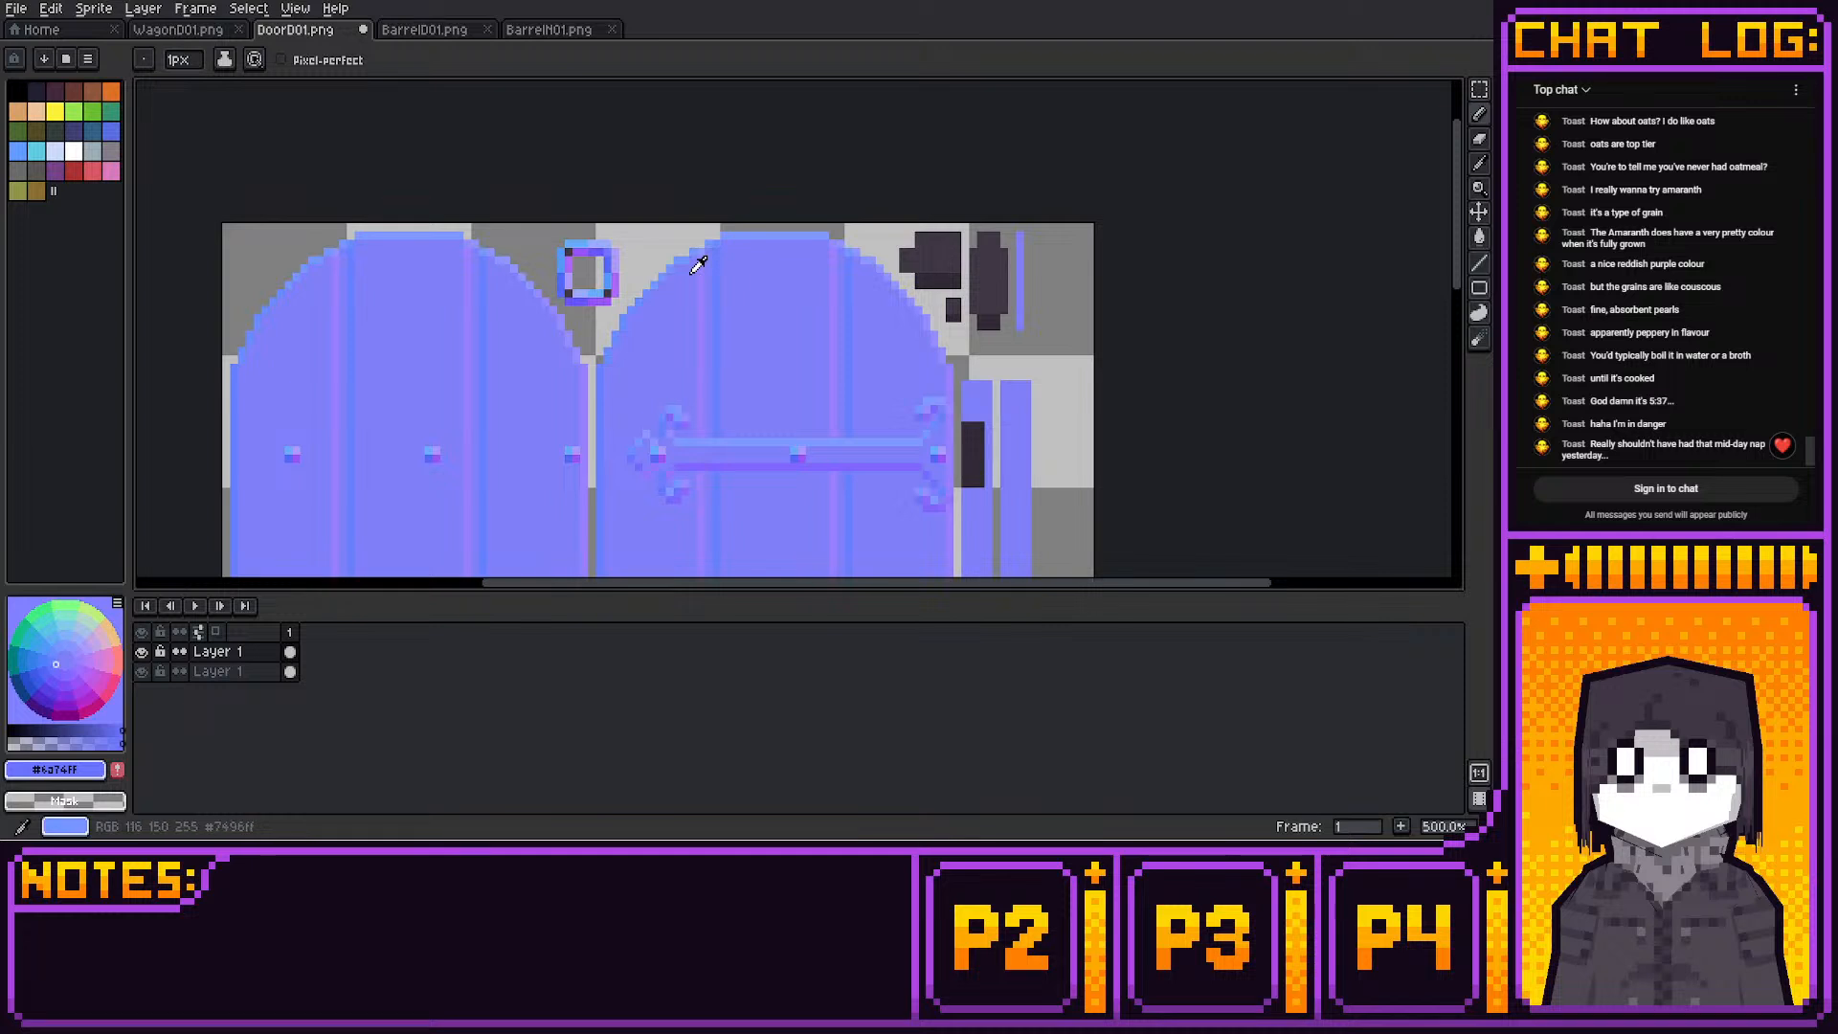
left_click(689, 274, "alt")
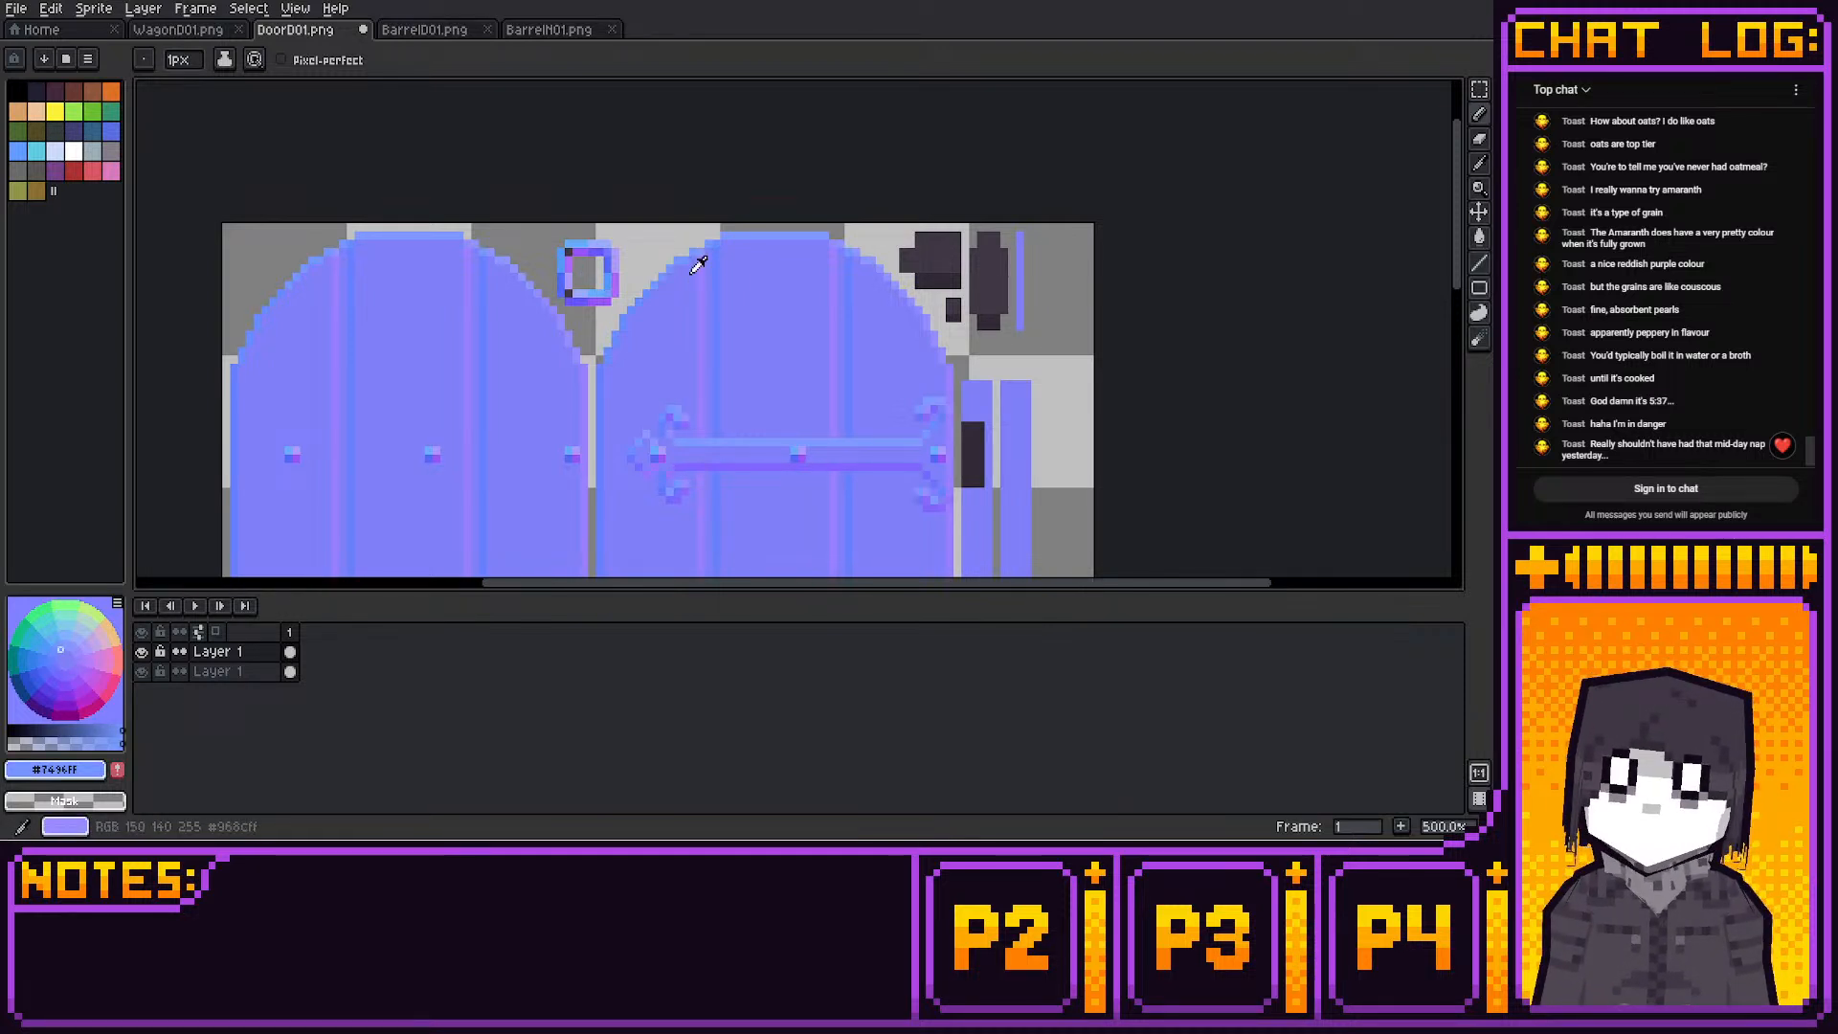
left_click(690, 274, "alt")
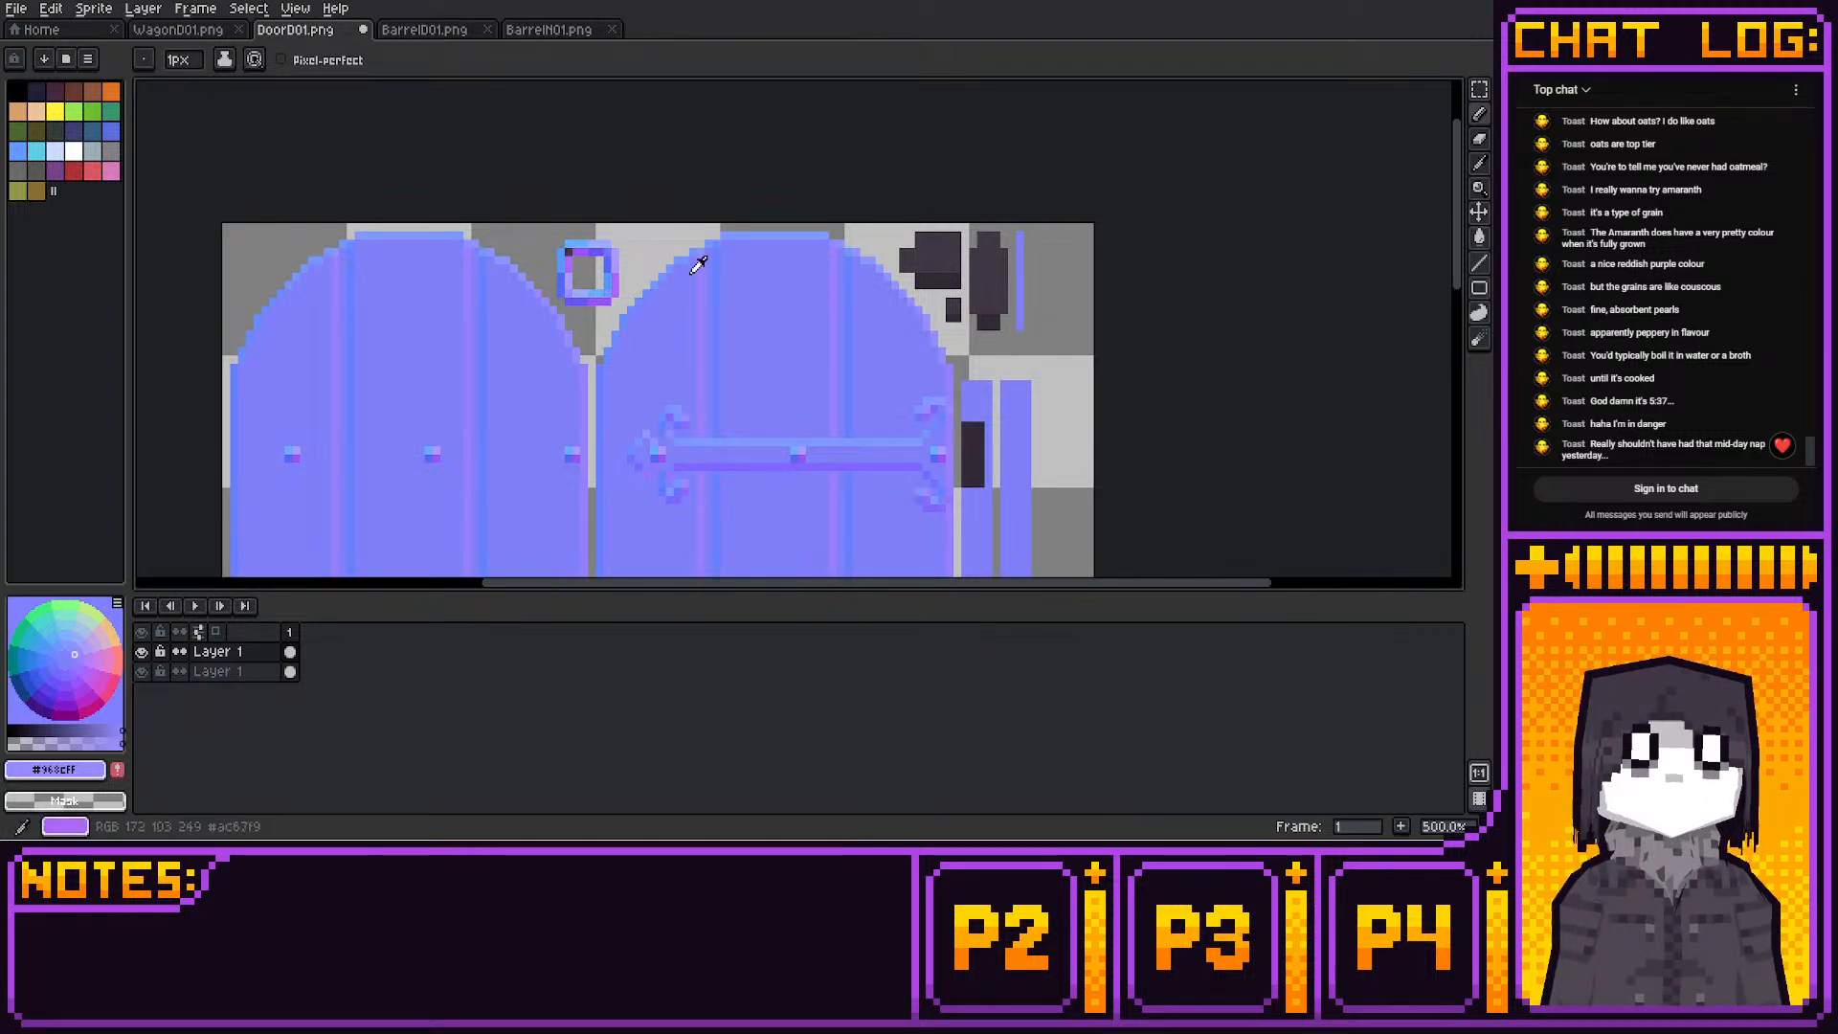
left_click(690, 273, "alt")
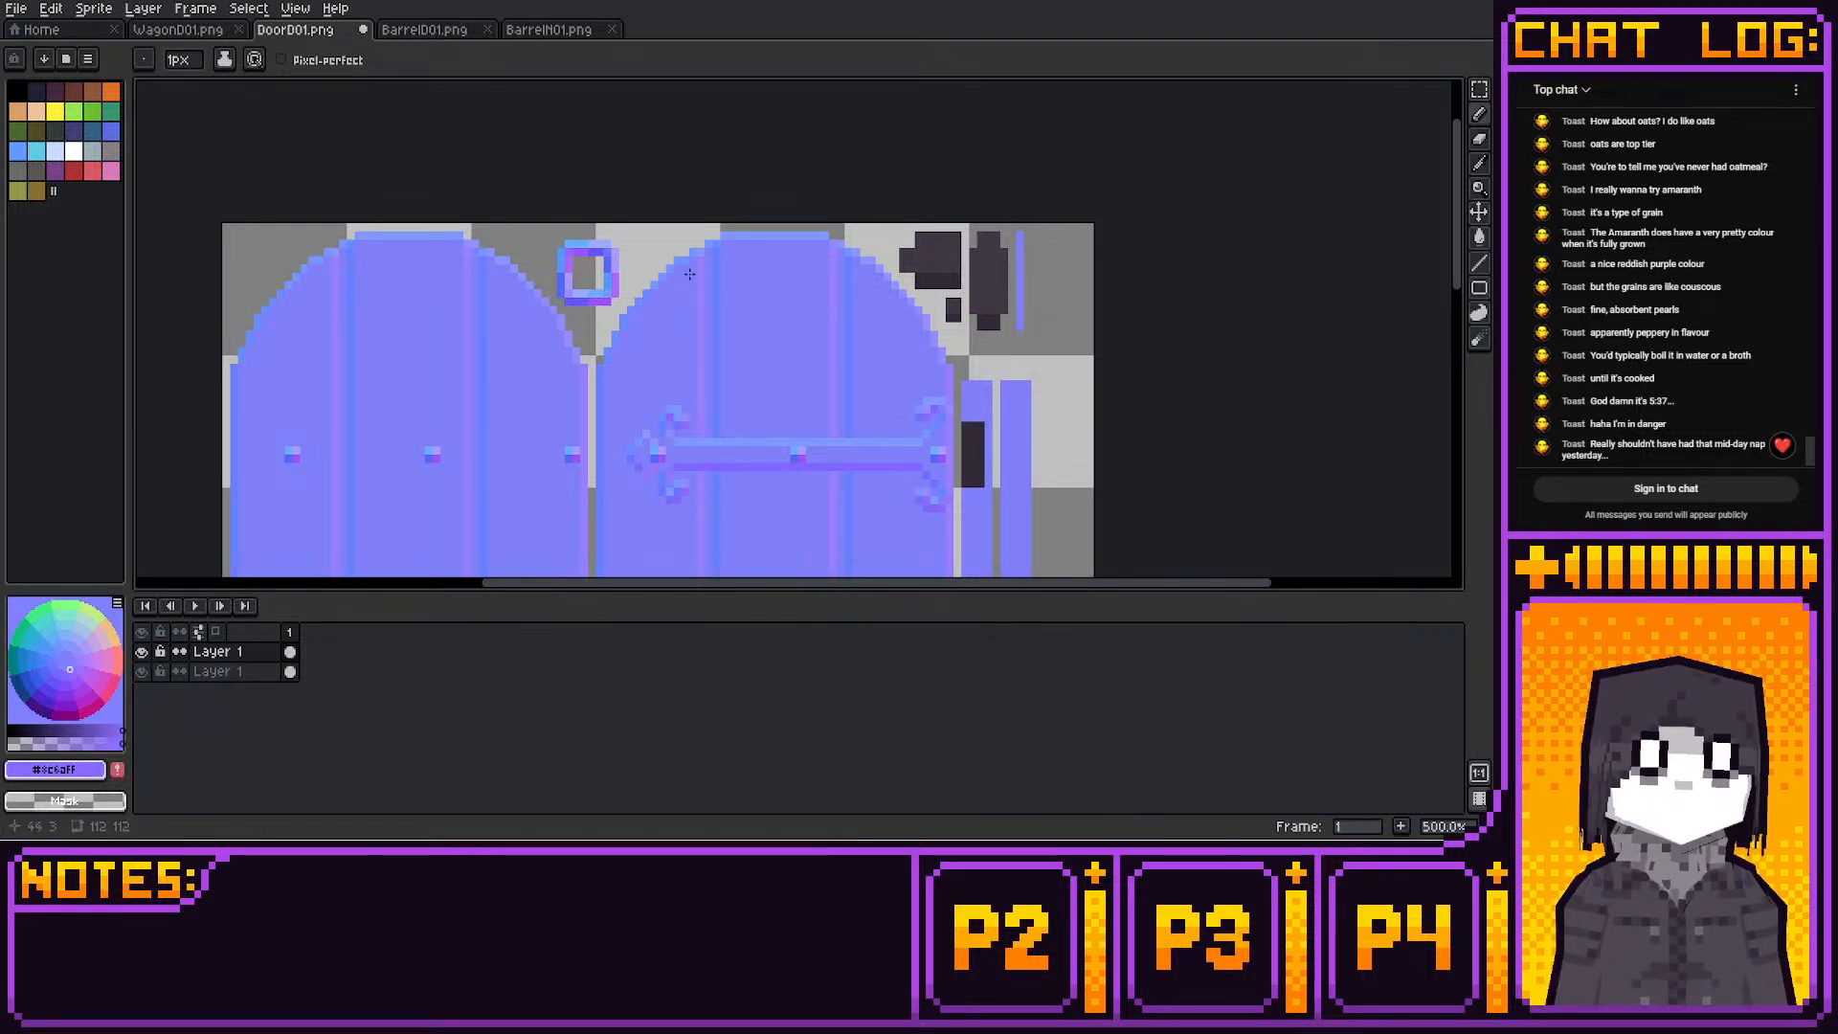
scroll(690, 274, "down", 3)
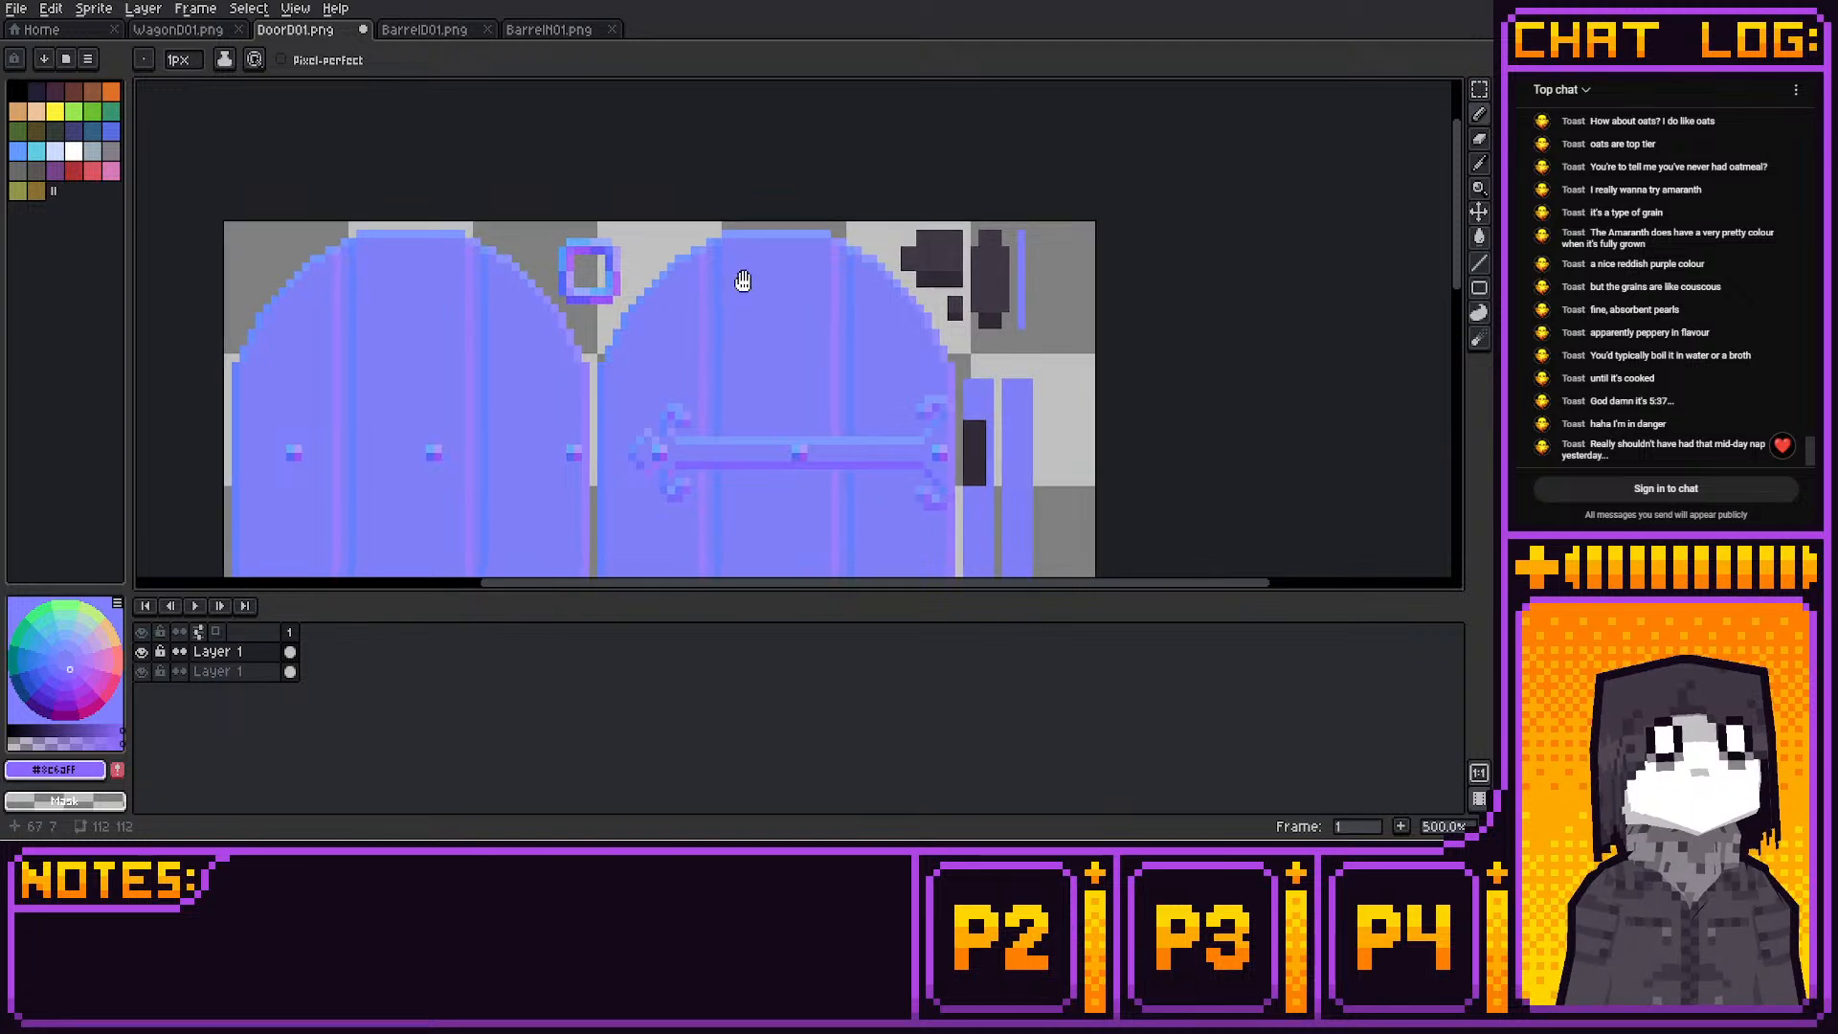
Shade the upper dark hinge block beside the right door: right edge #9980ff, top-right corner #8c96ff and top edge #8099ff
scroll(766, 230, "down", 2)
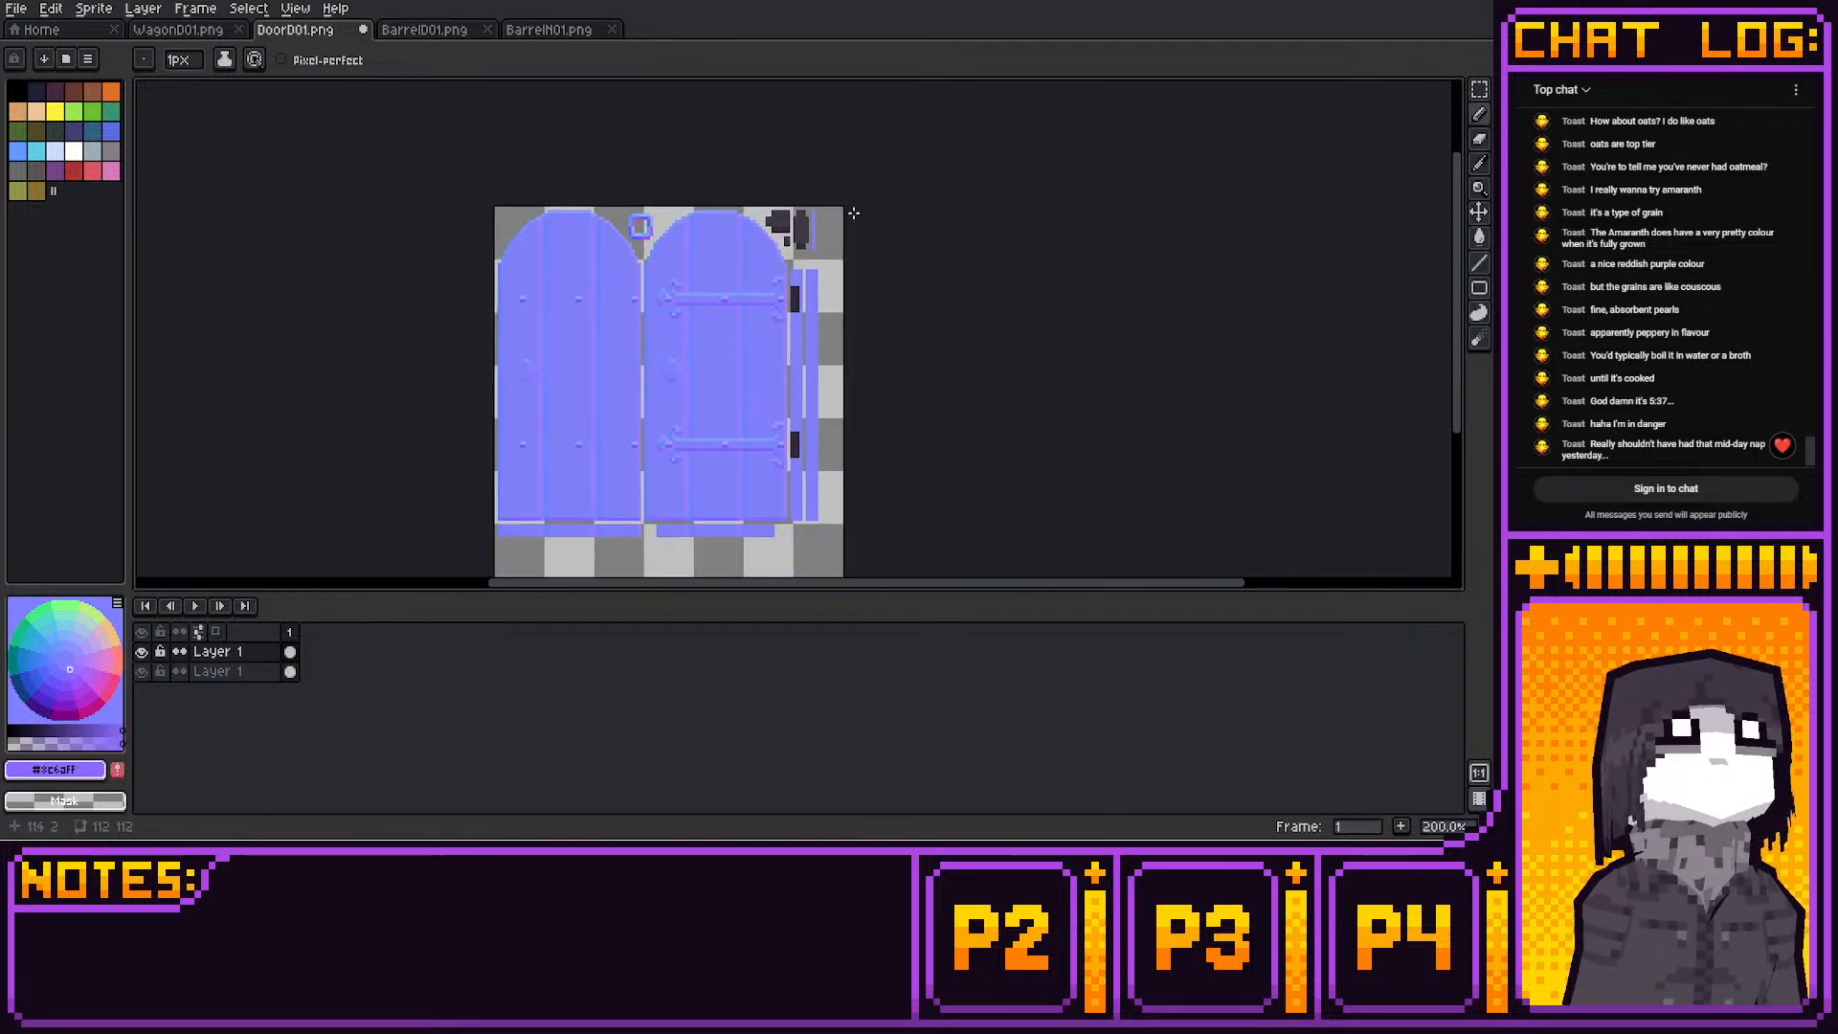
scroll(838, 239, "up", 1)
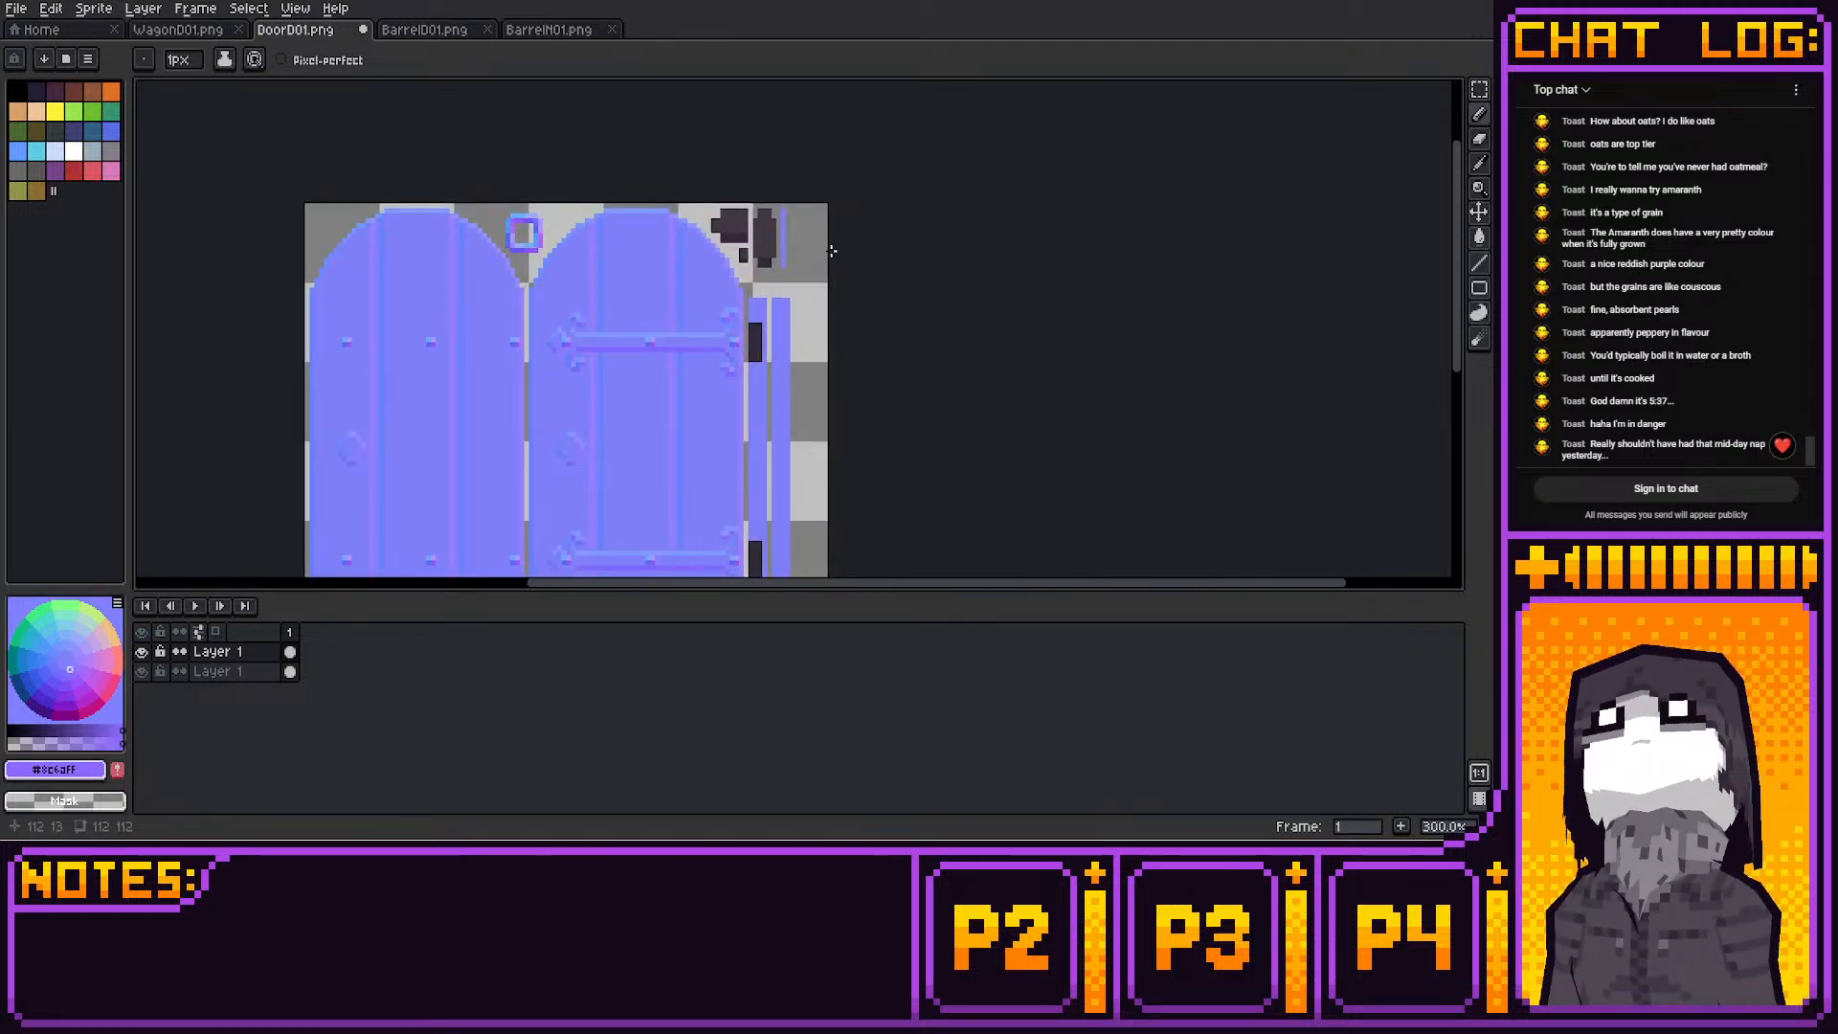
scroll(836, 251, "up", 3)
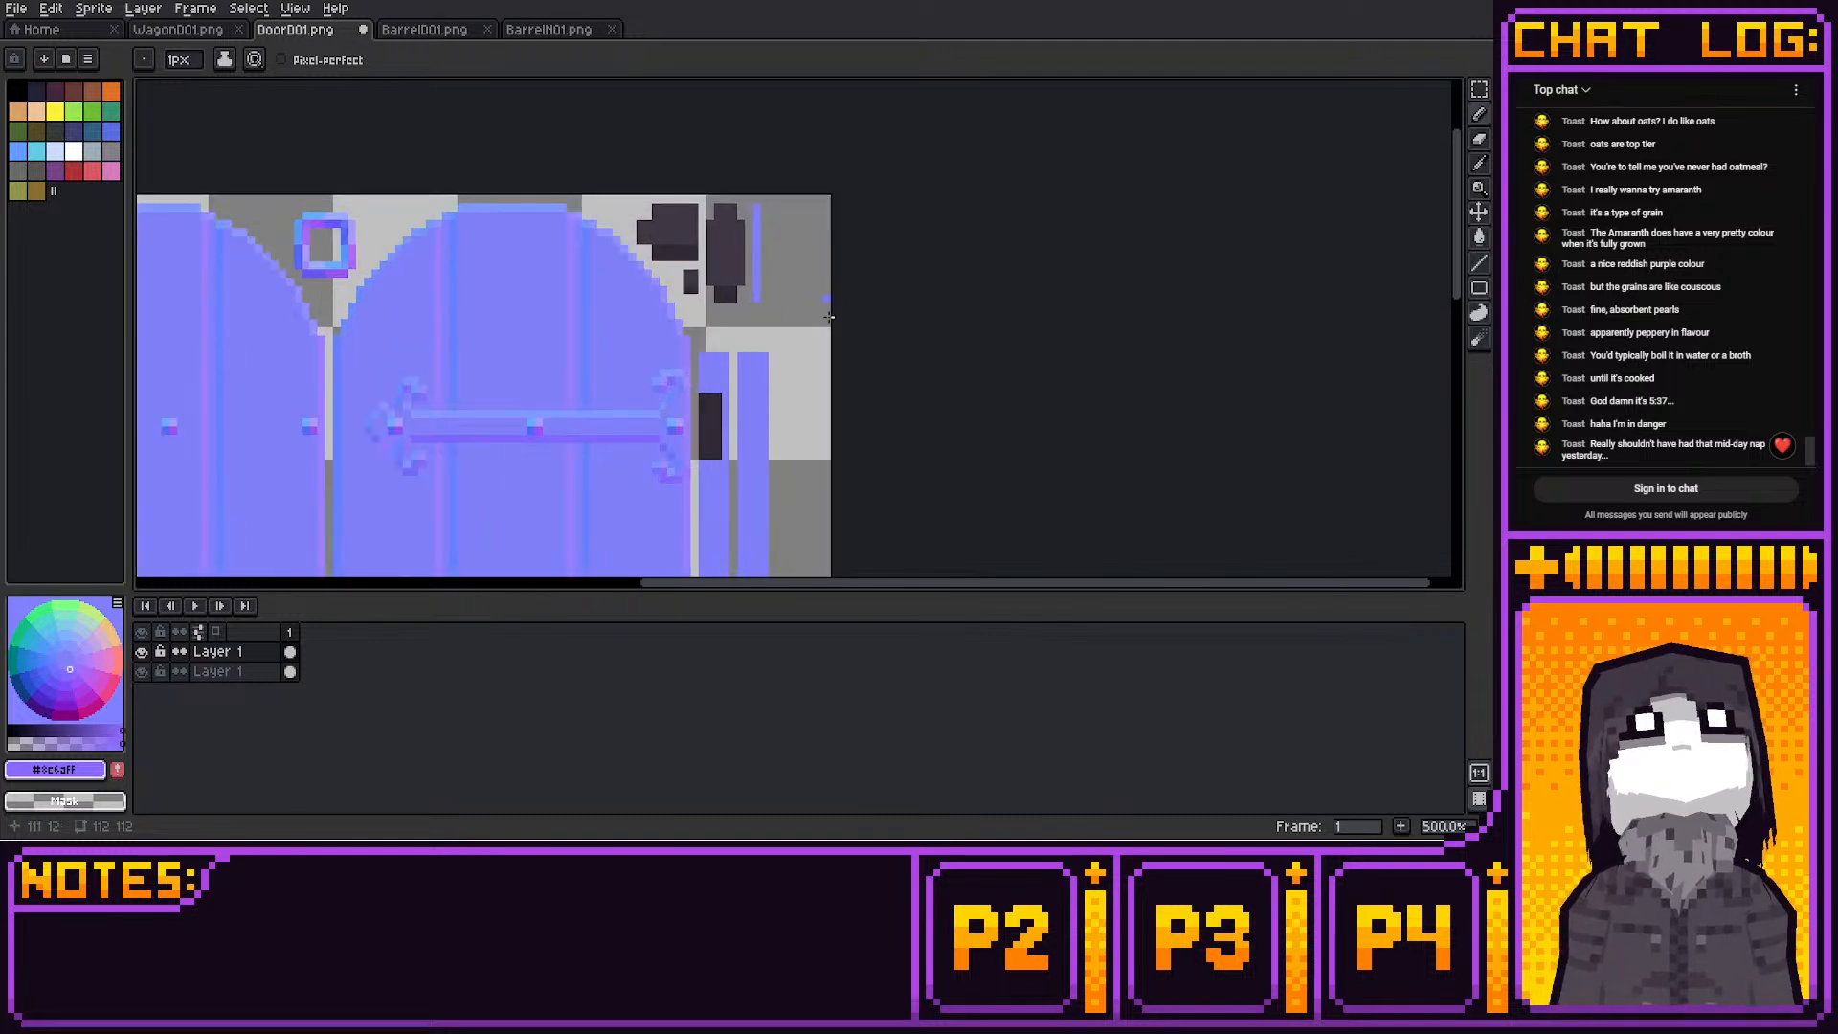
key("e")
key("v")
scroll(1053, 239, "down", 2)
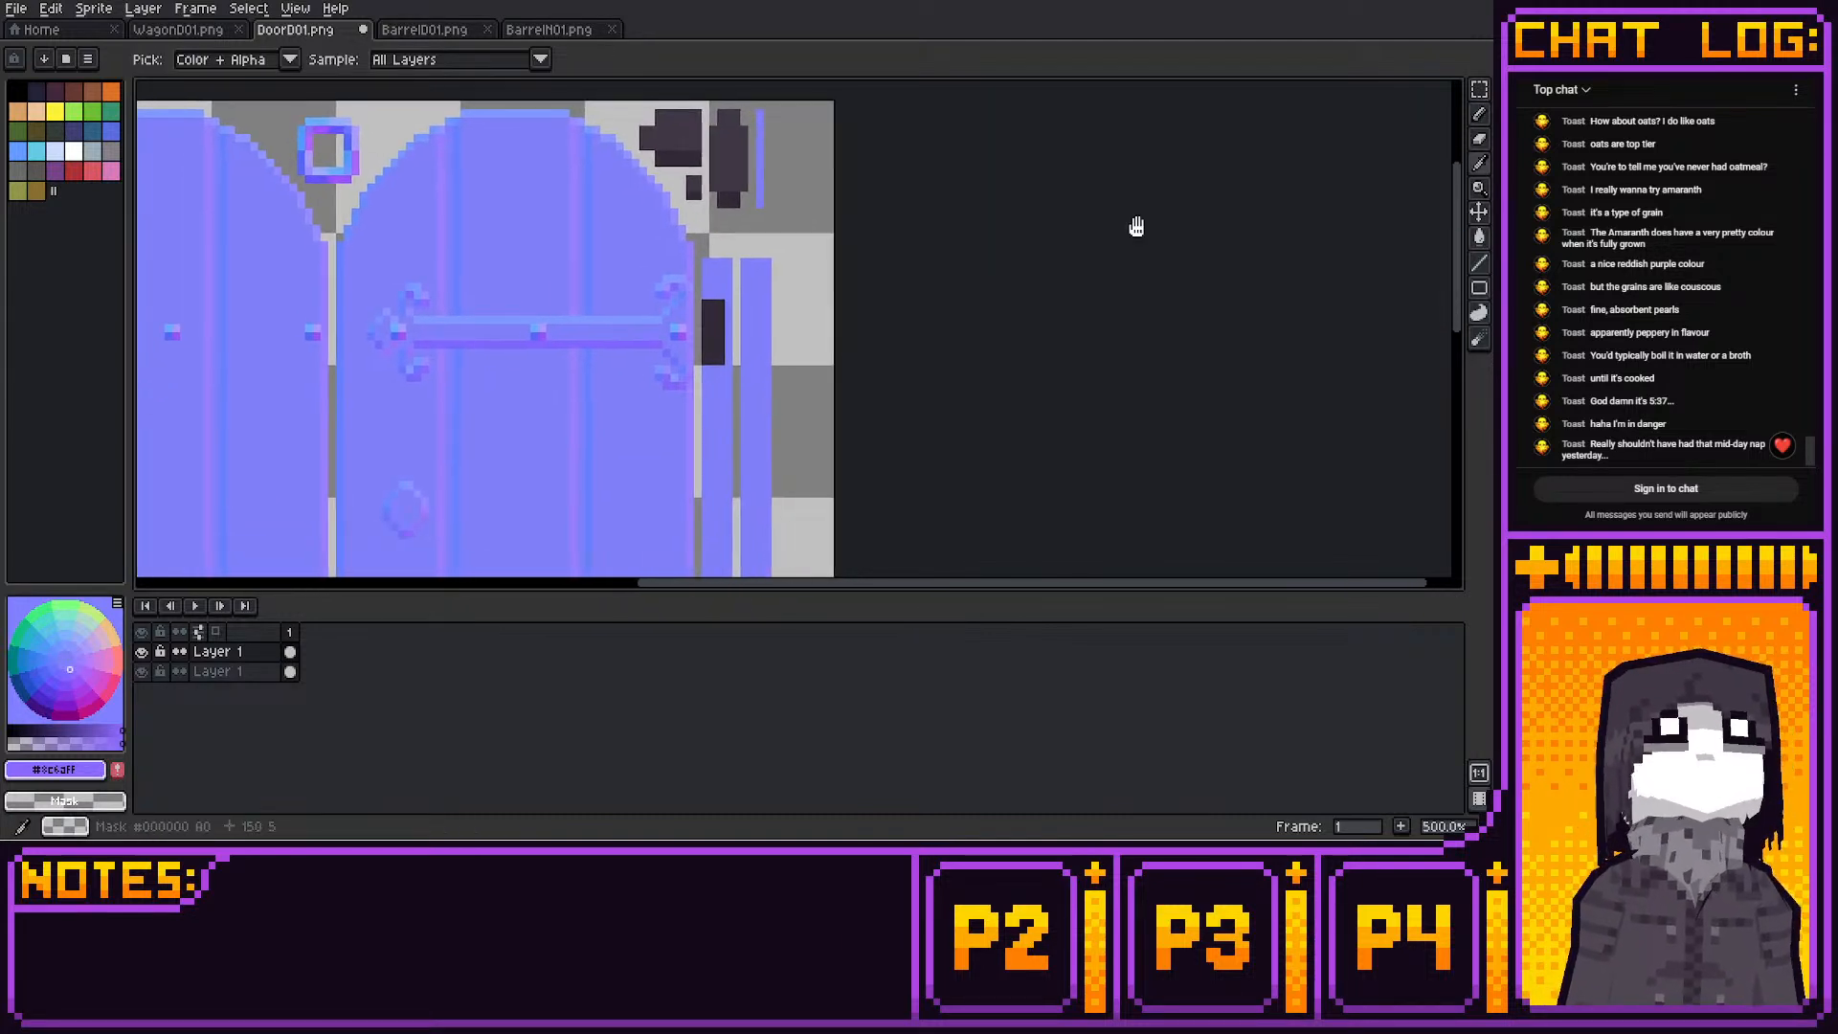
key("m")
middle_click_drag(898, 173, 919, 135)
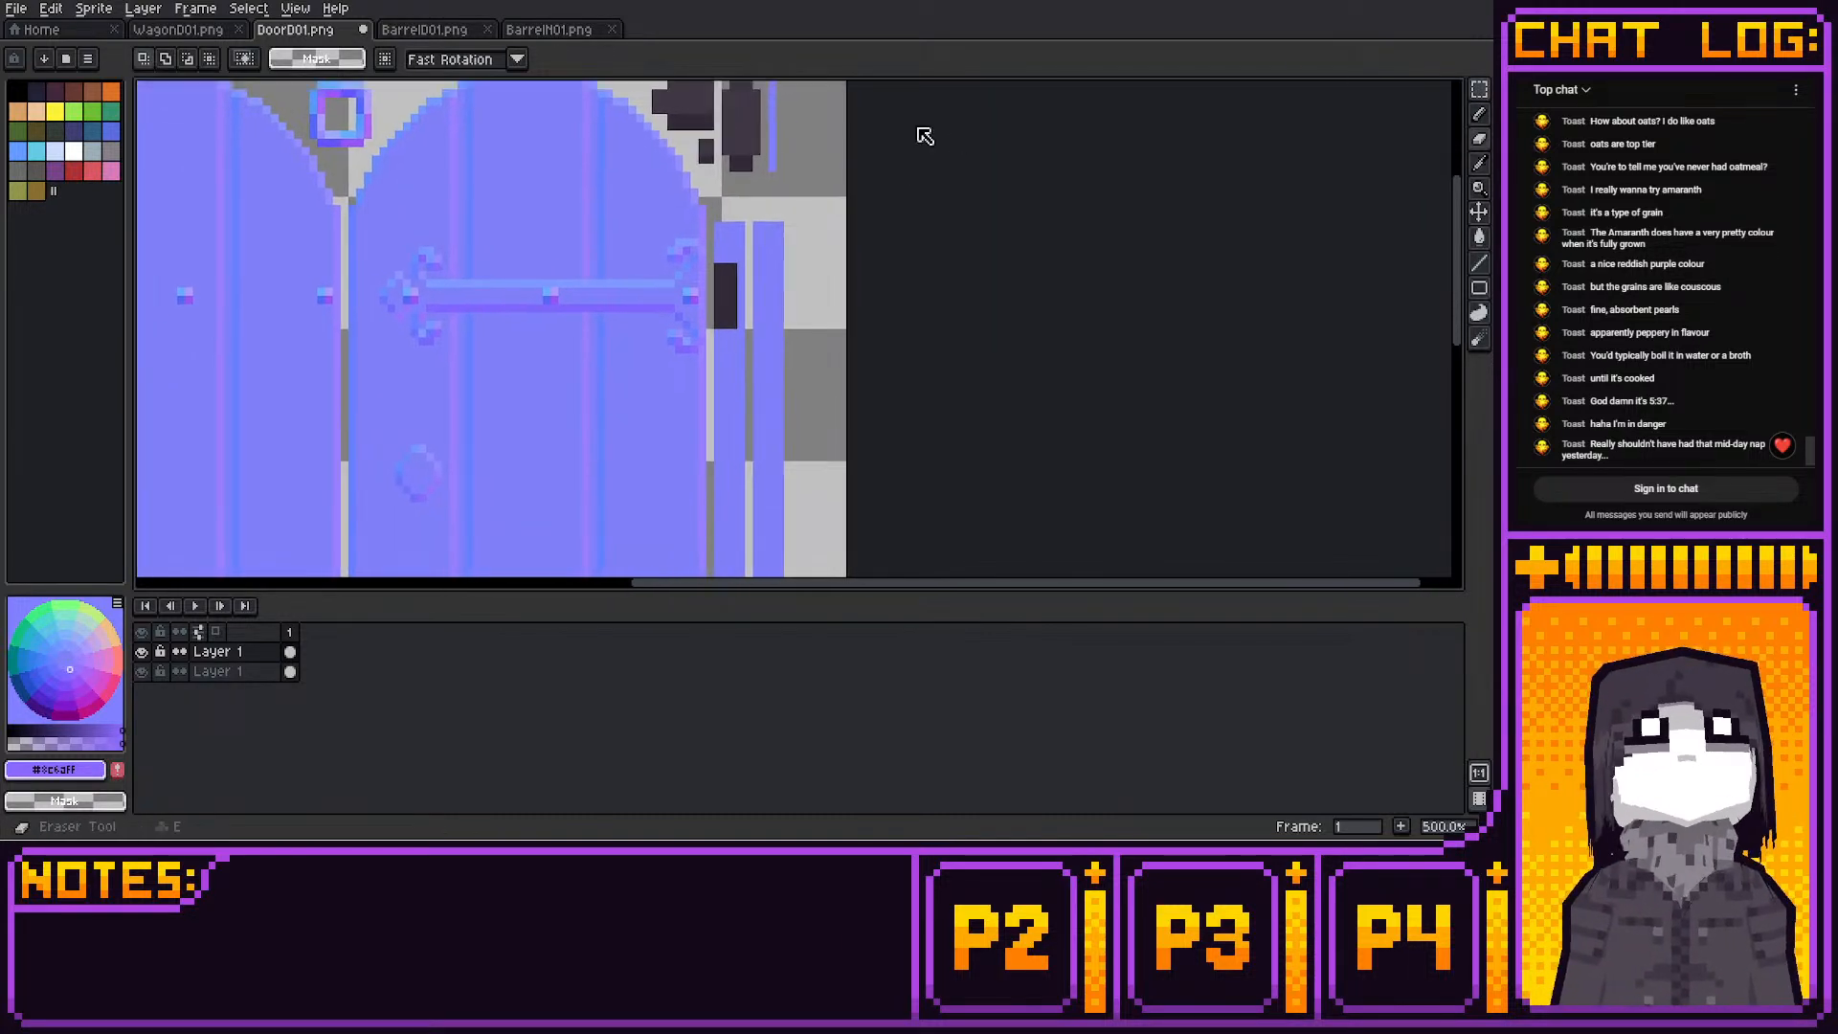
key("i")
left_click(923, 119)
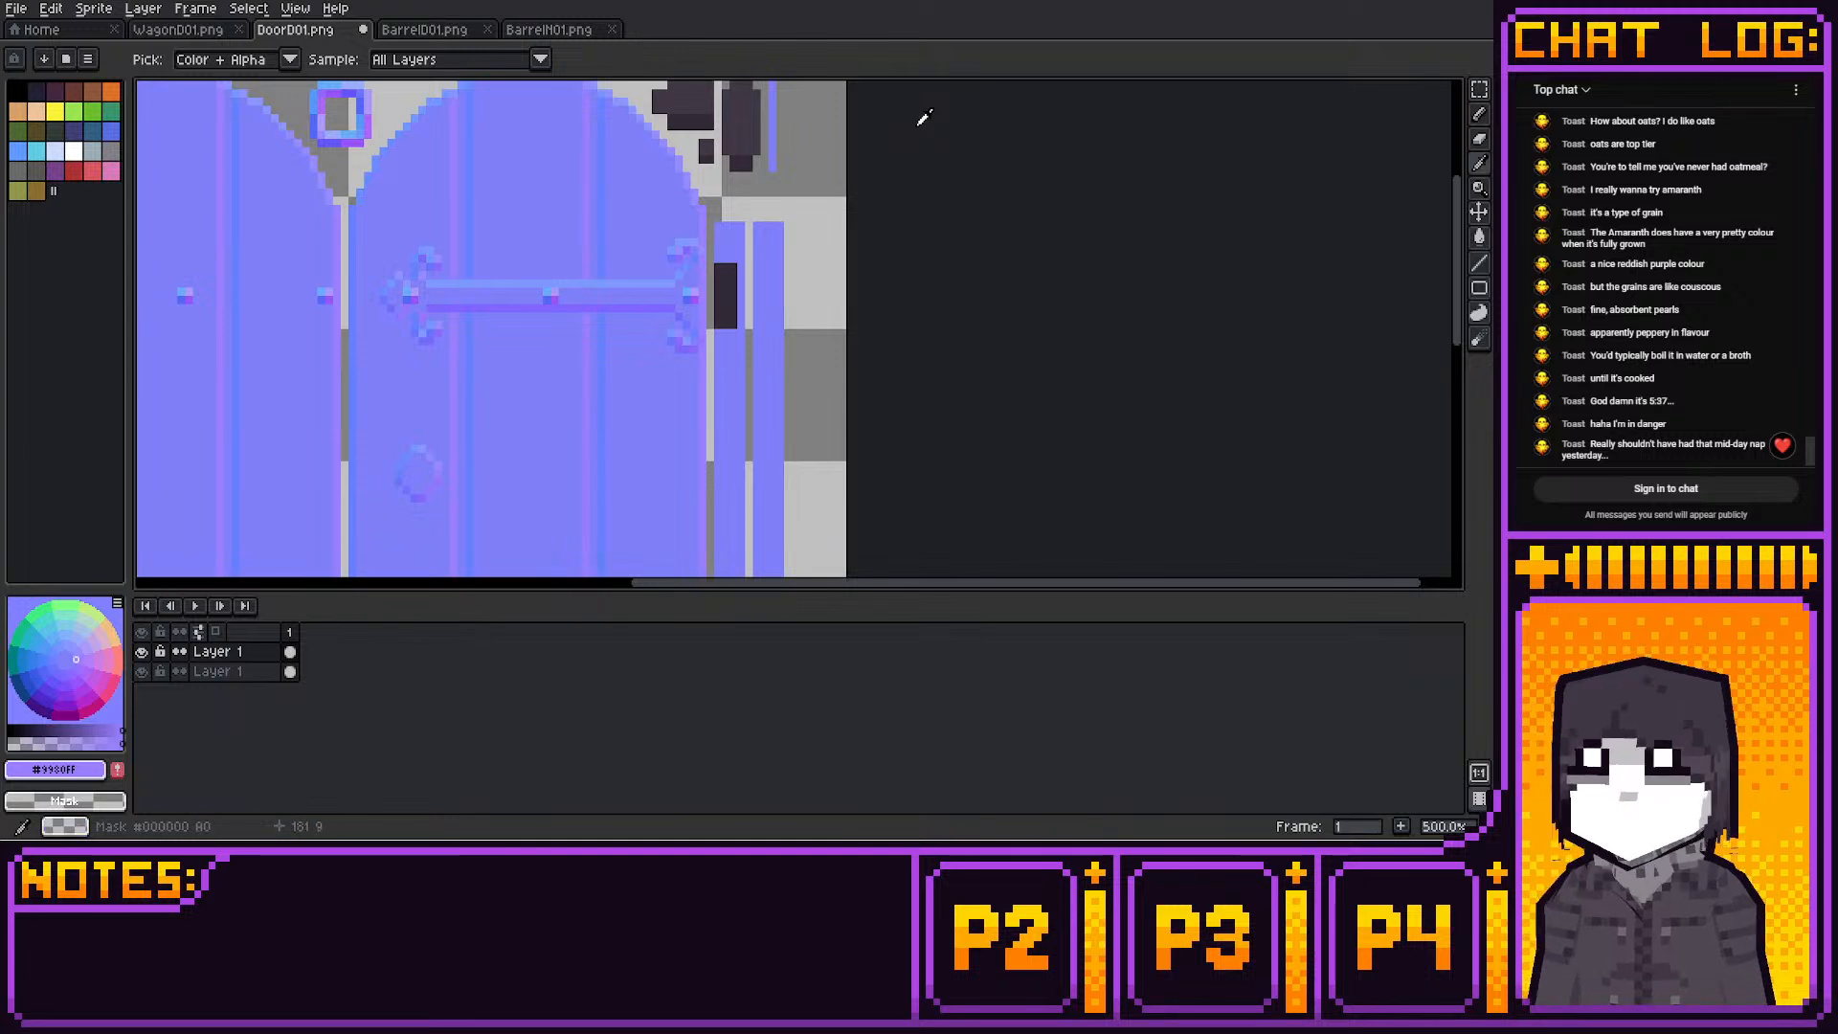
left_click(1480, 114)
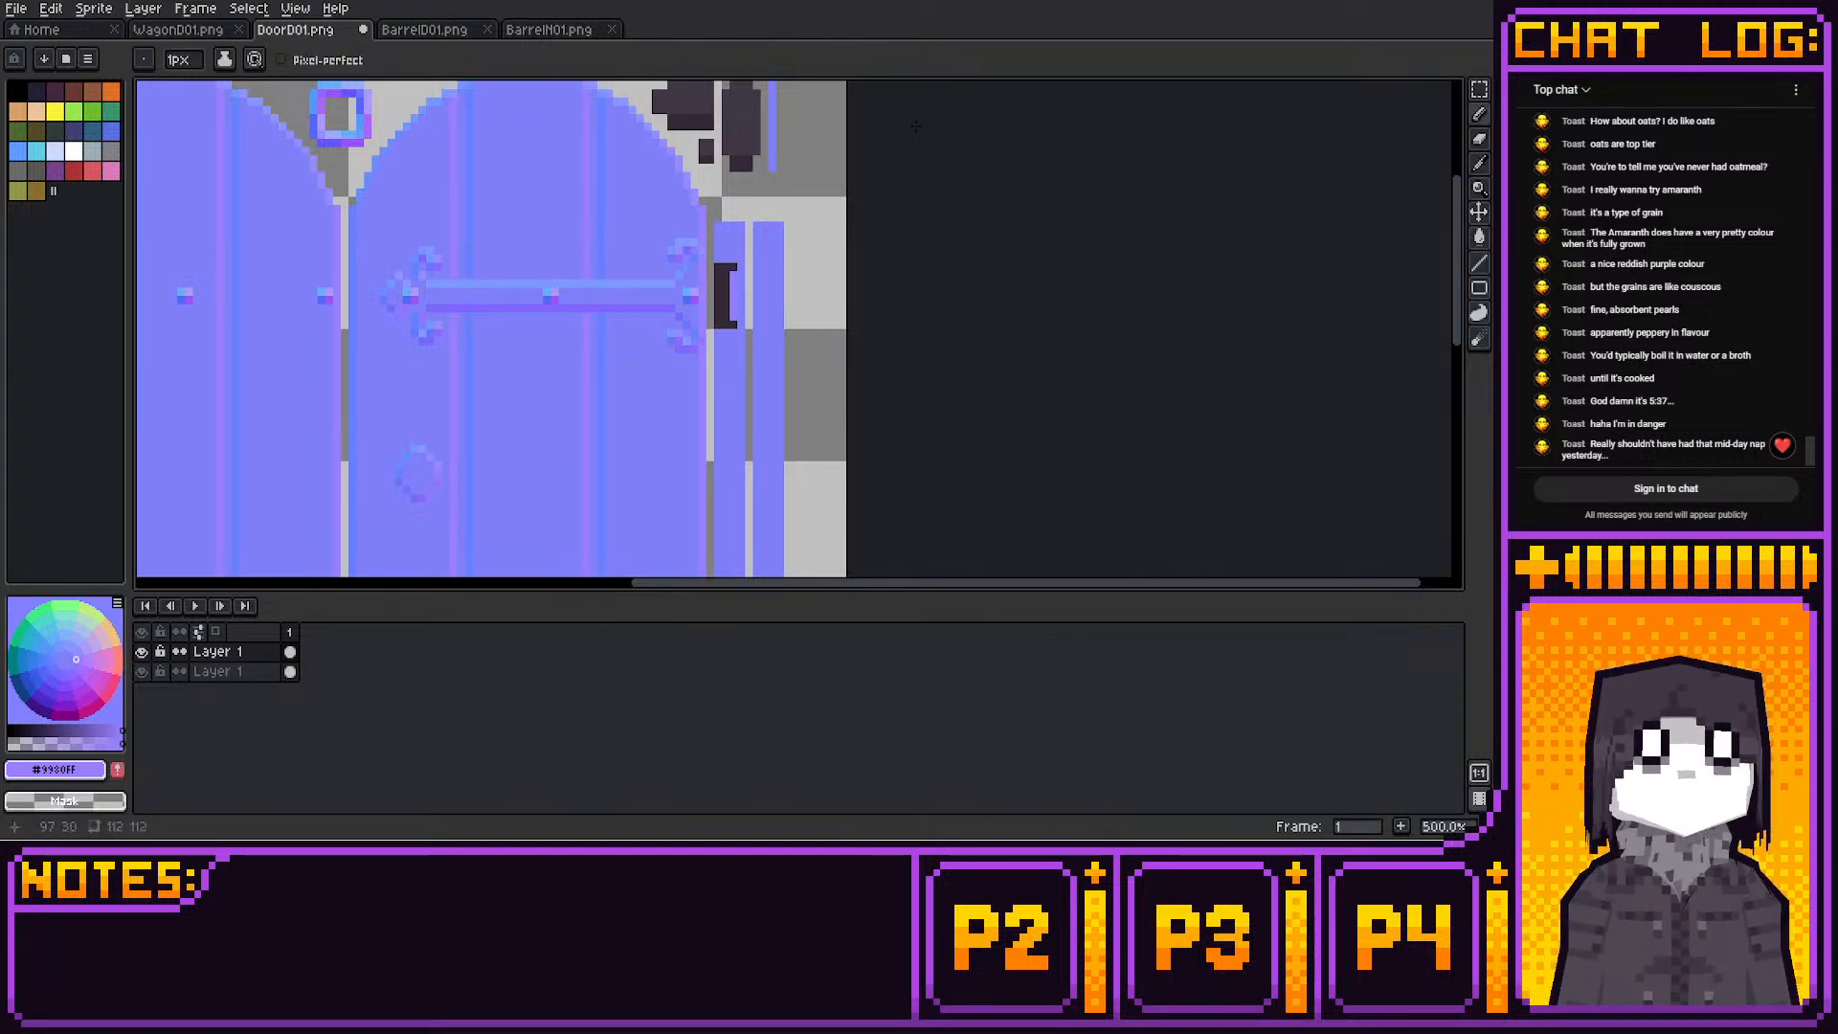
left_click(917, 125, "alt")
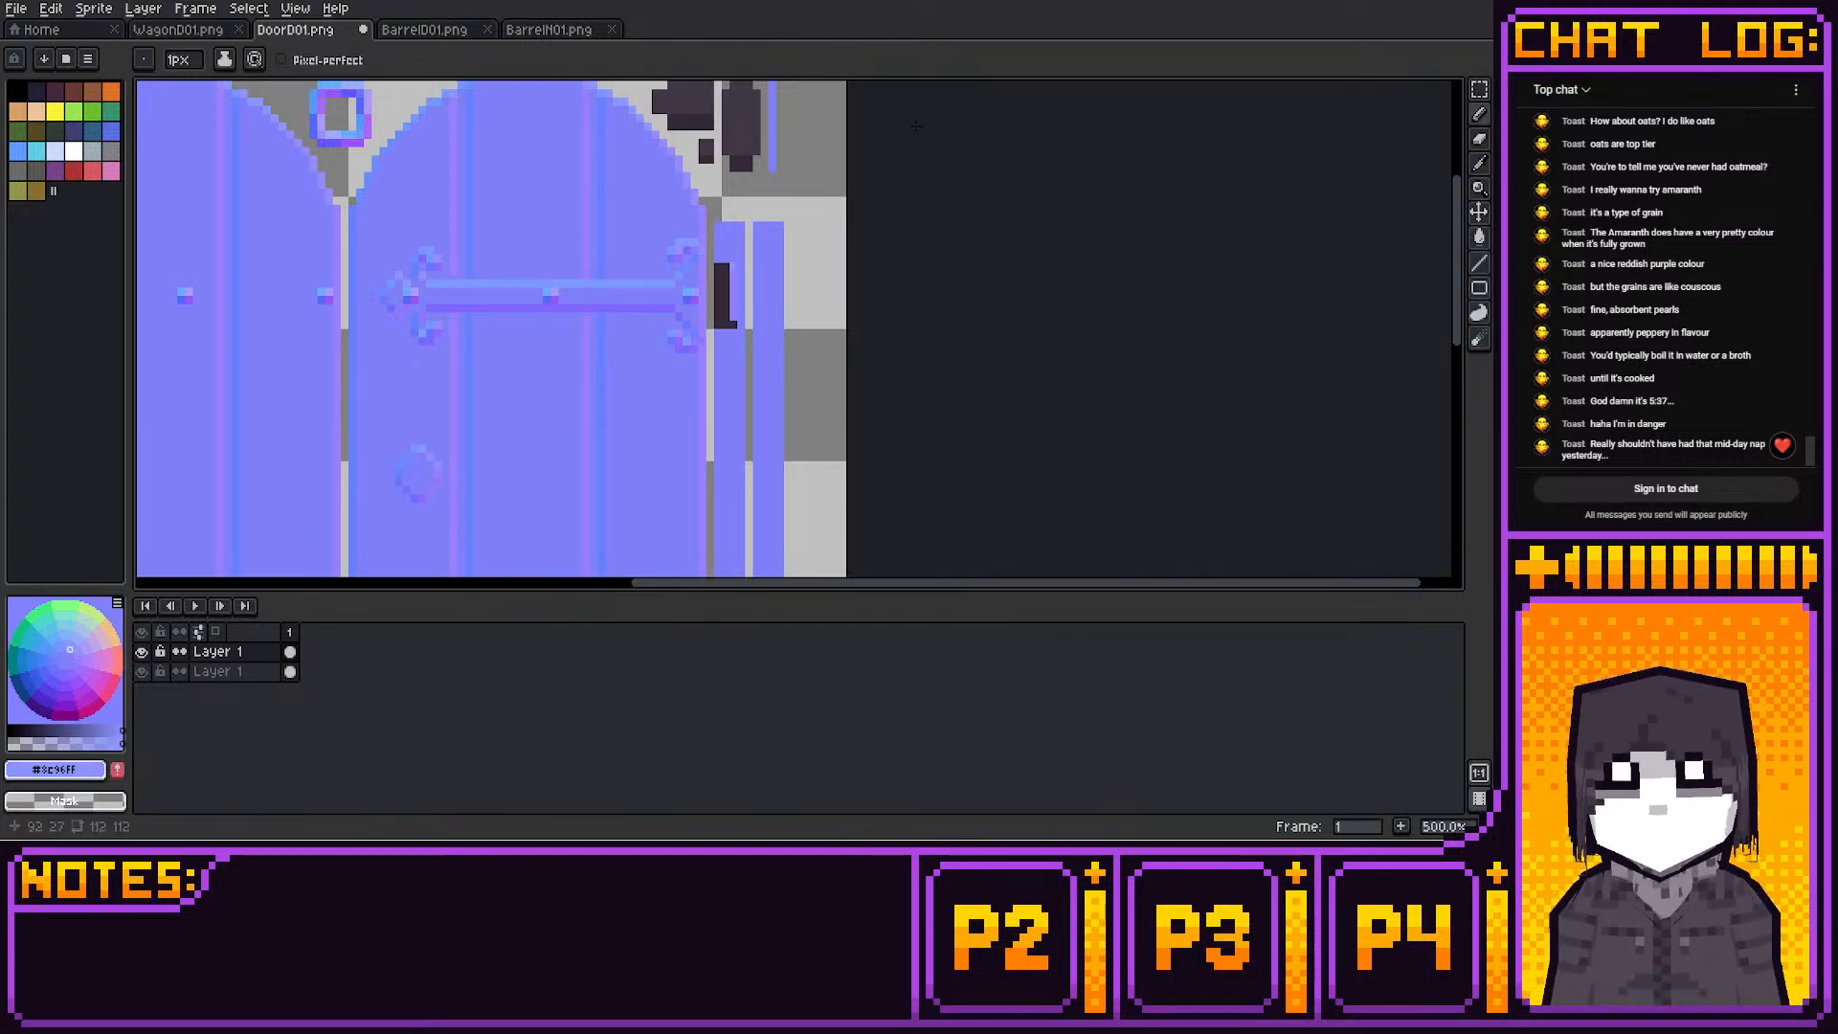
left_click(915, 127)
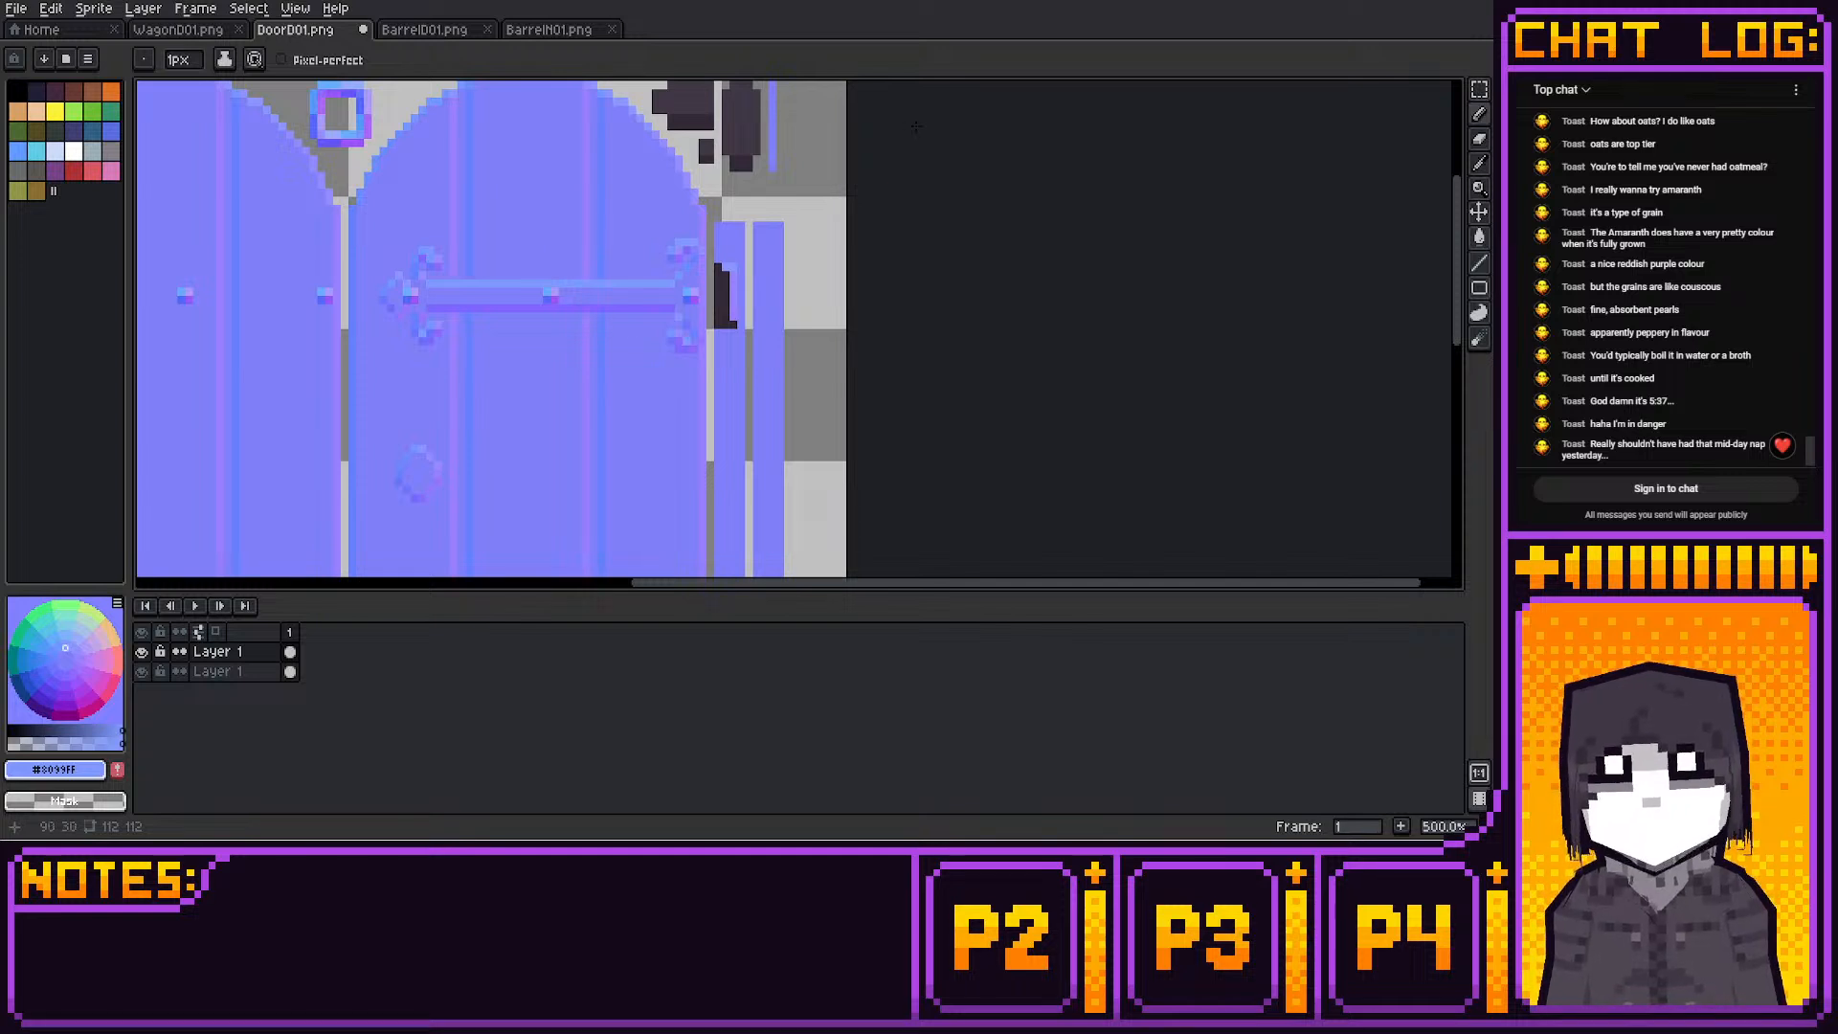
Shade the upper hinge block's top-left corner with #7496ff, then its left edge, and its bottom-left corner with #746aff
left_click(918, 125, "alt")
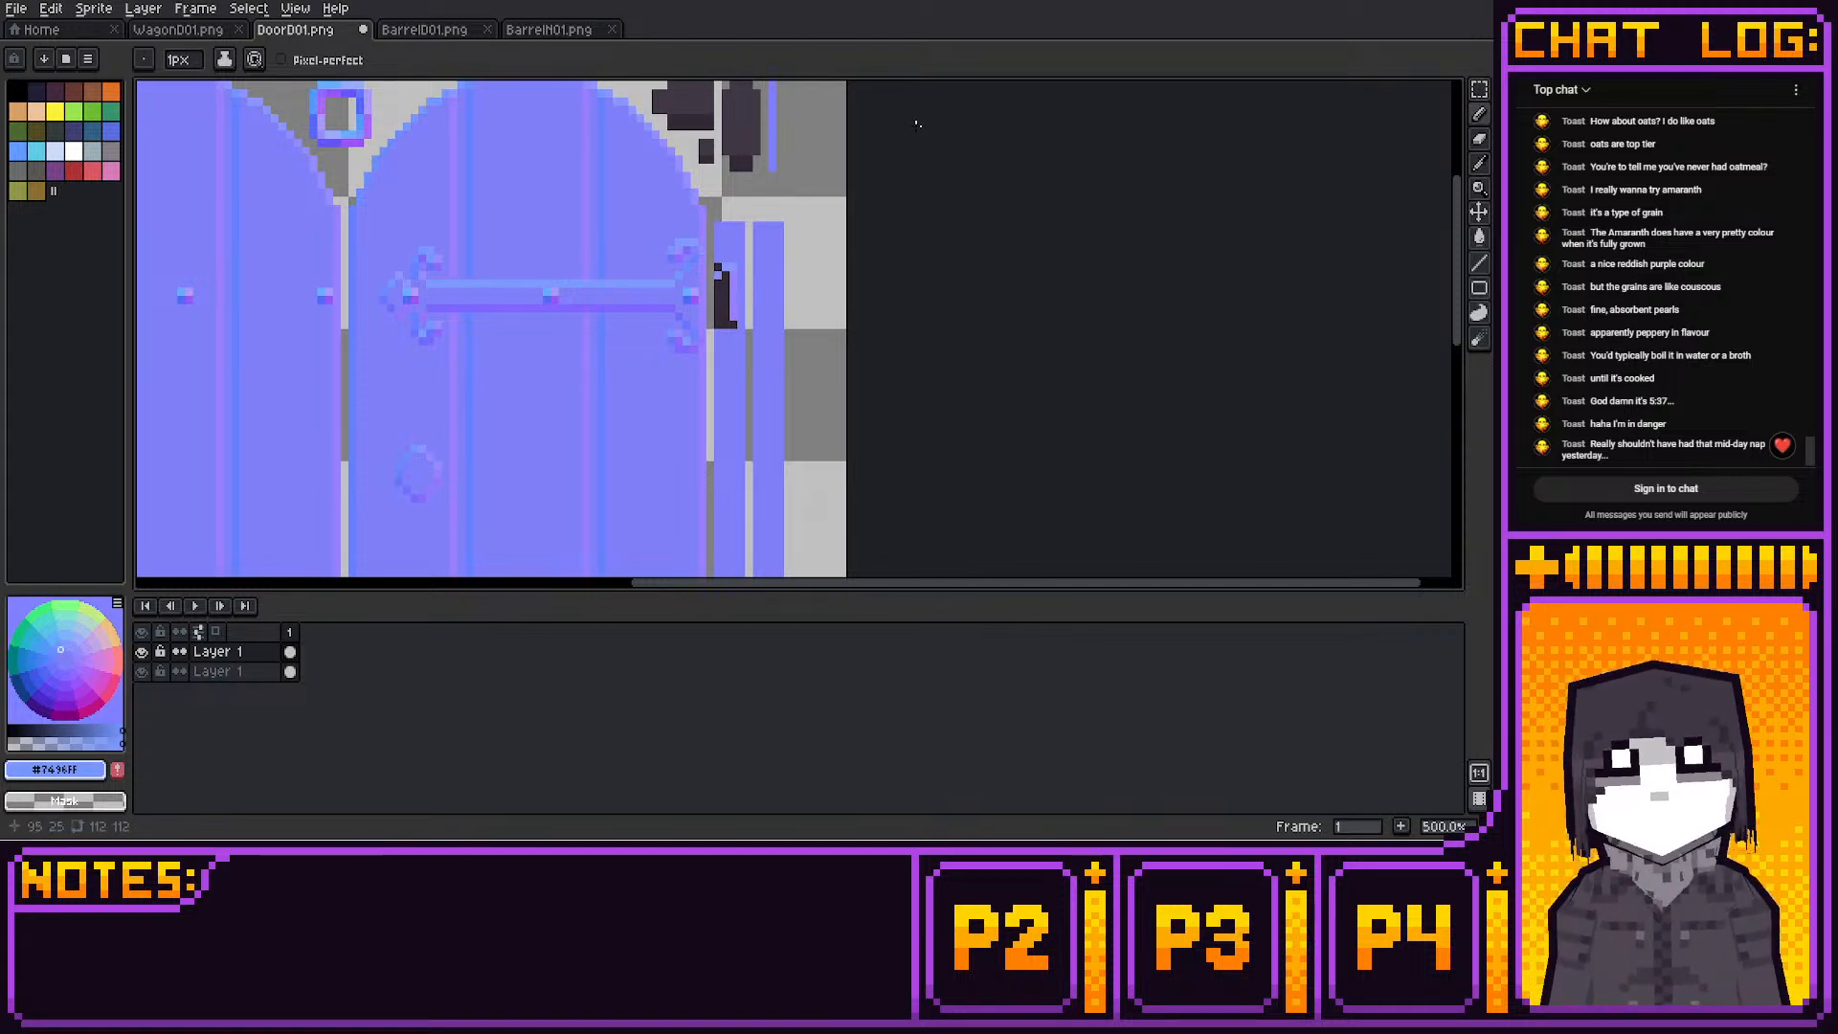
left_click(915, 125)
left_click(918, 125, "alt")
left_click_drag(718, 274, 718, 317)
left_click(918, 124, "alt")
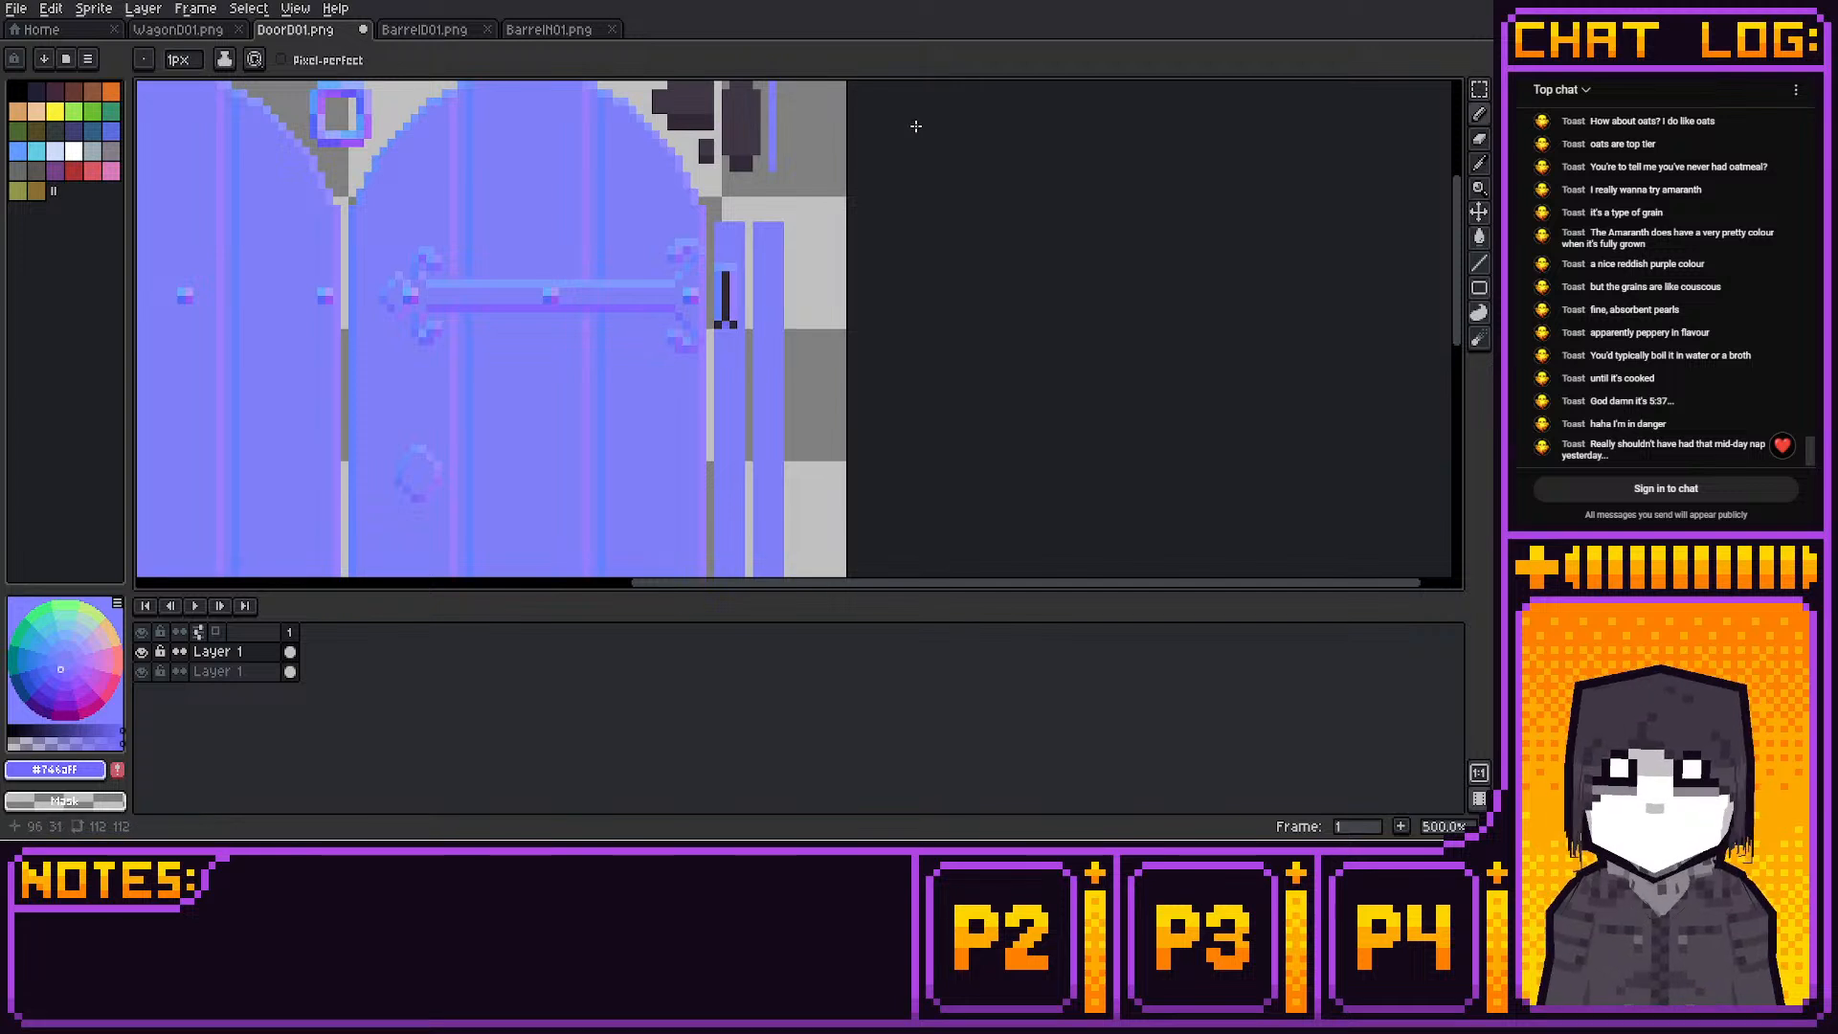
left_click(718, 324)
Shade the upper hinge block's bottom edge with #8067ff and bottom-right corner with #8c6aff, and fill its dark center with #8080f9
left_click(918, 125, "alt")
left_click(725, 325)
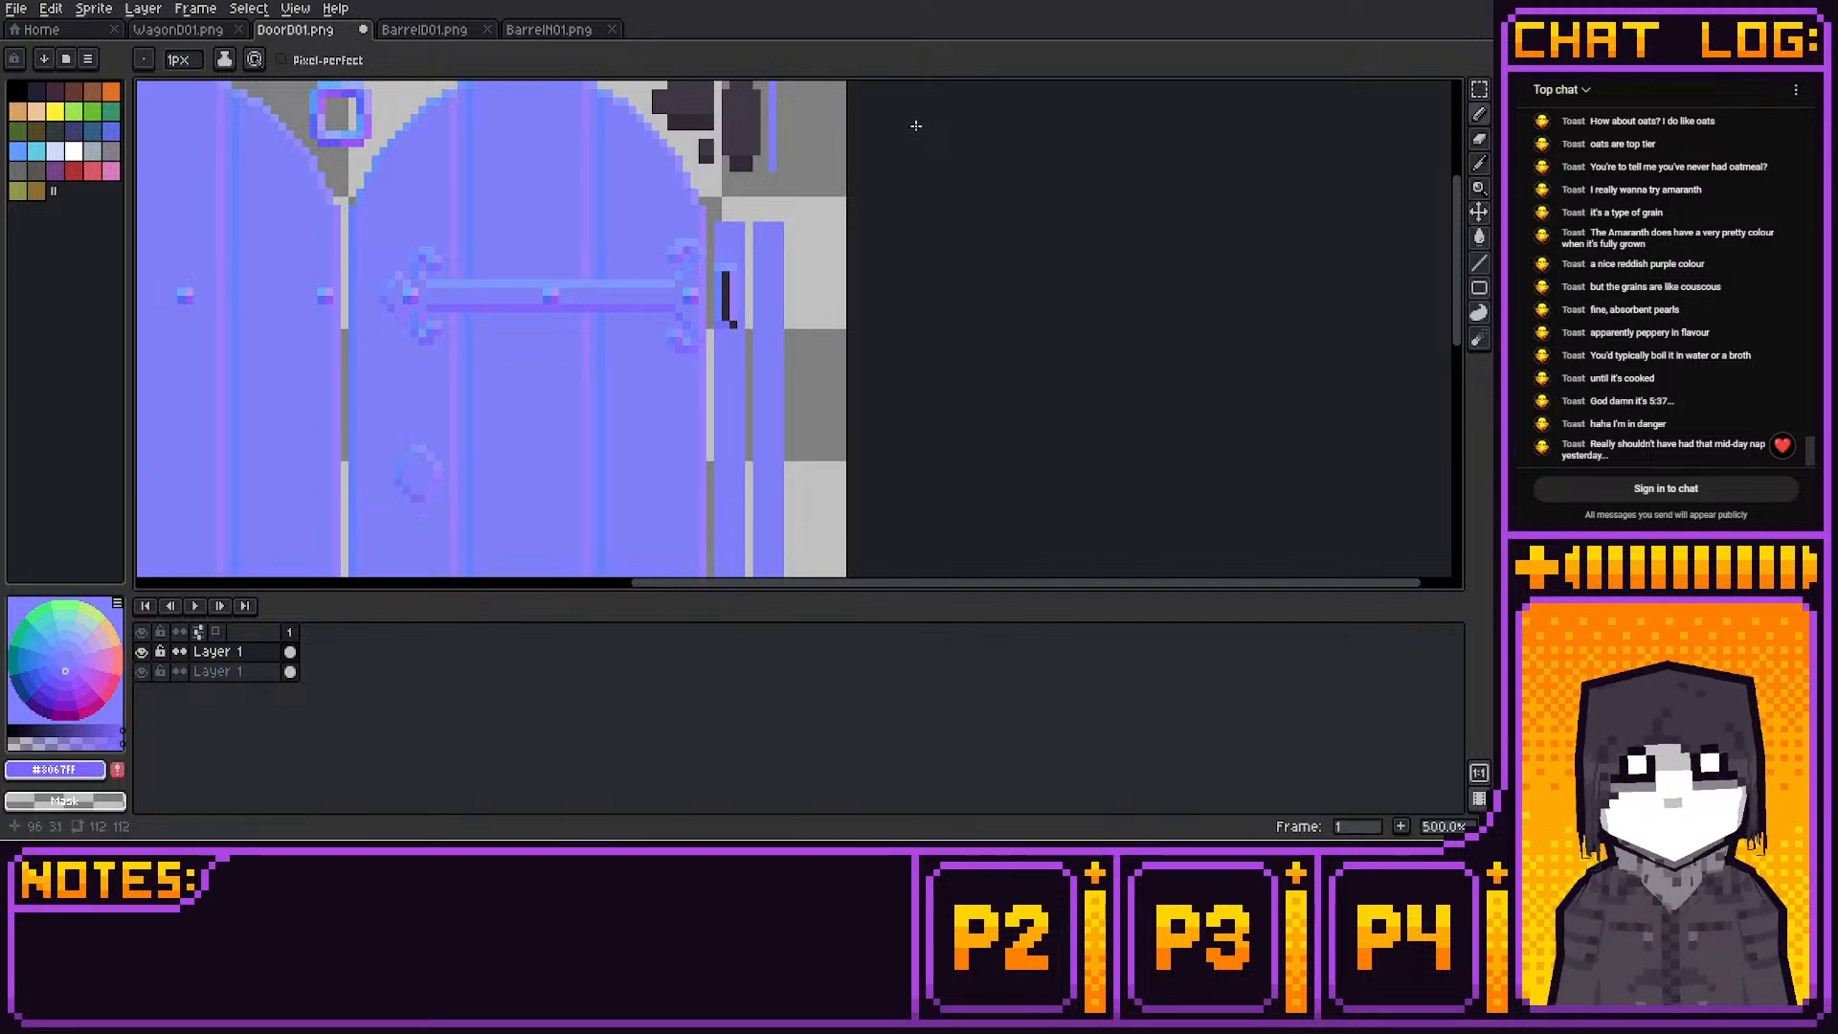
left_click(70, 669)
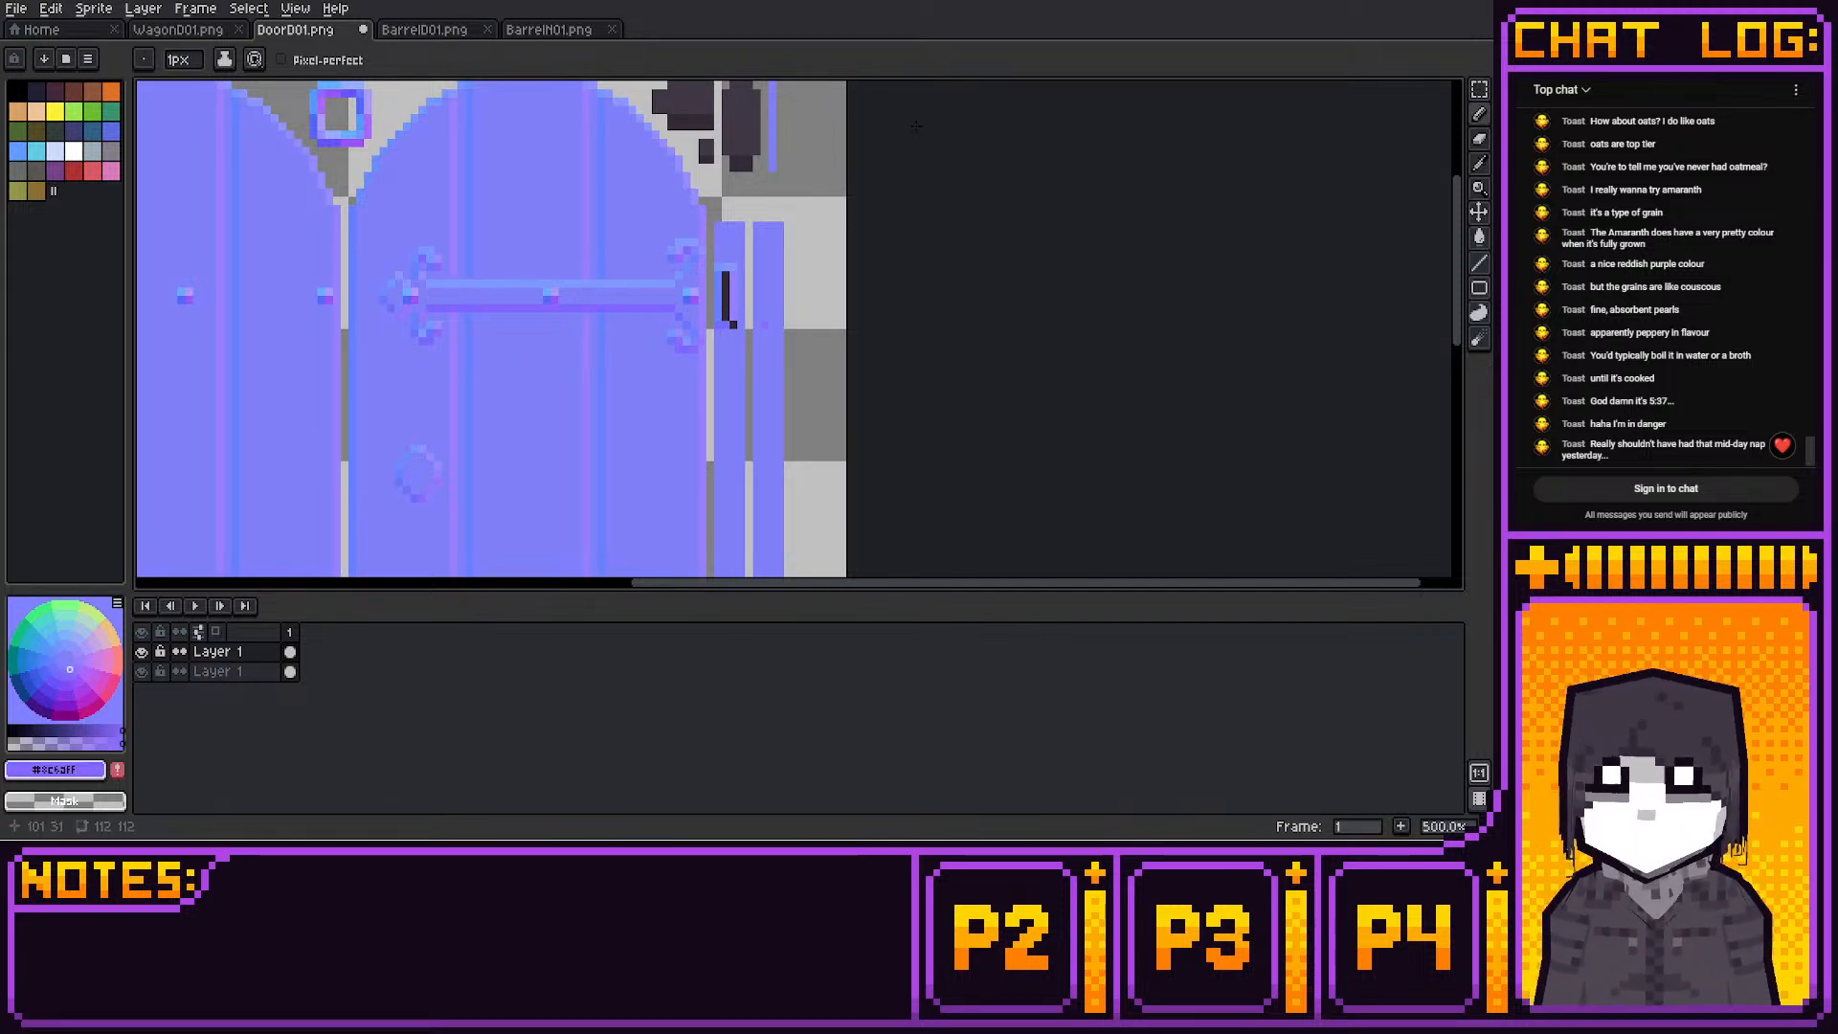
left_click(734, 324)
left_click(914, 127, "alt")
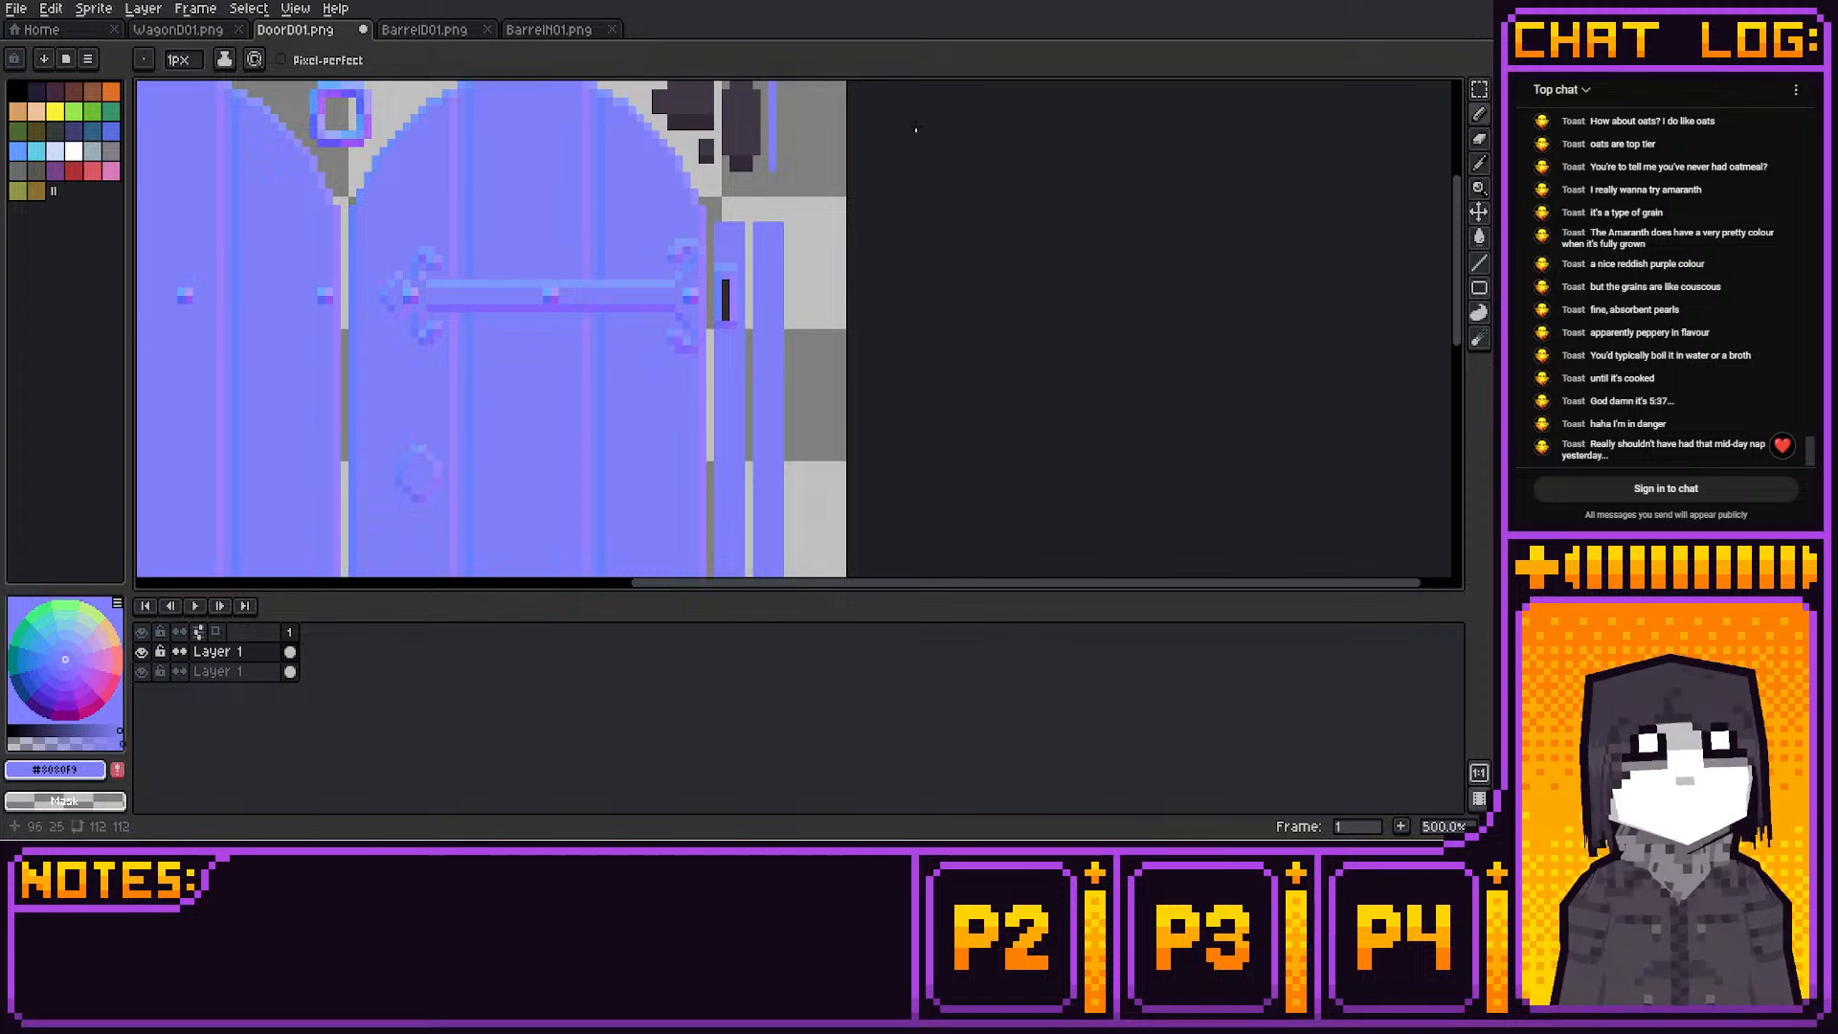
key("w")
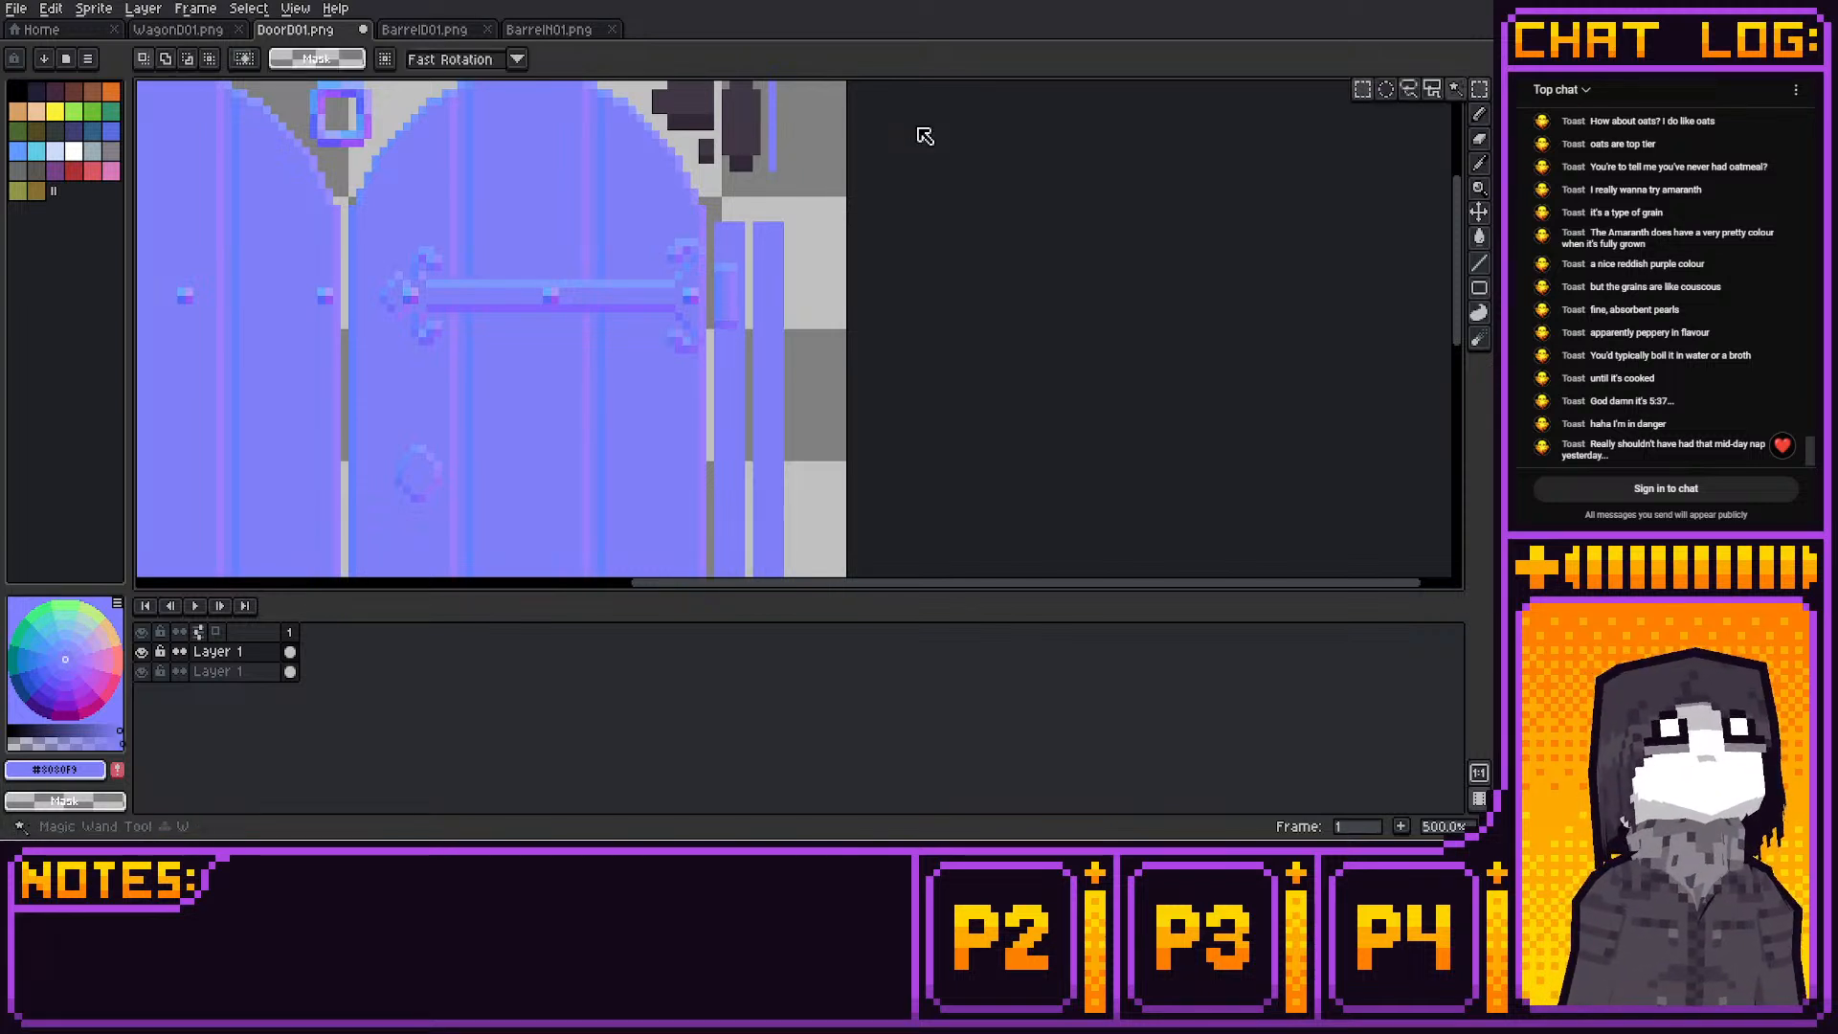
Copy the shaded 4 by 8 pixel upper hinge block and place the copy over the lower dark hinge block
key("m")
left_click_drag(719, 268, 742, 319)
middle_click_drag(780, 234, 783, 170)
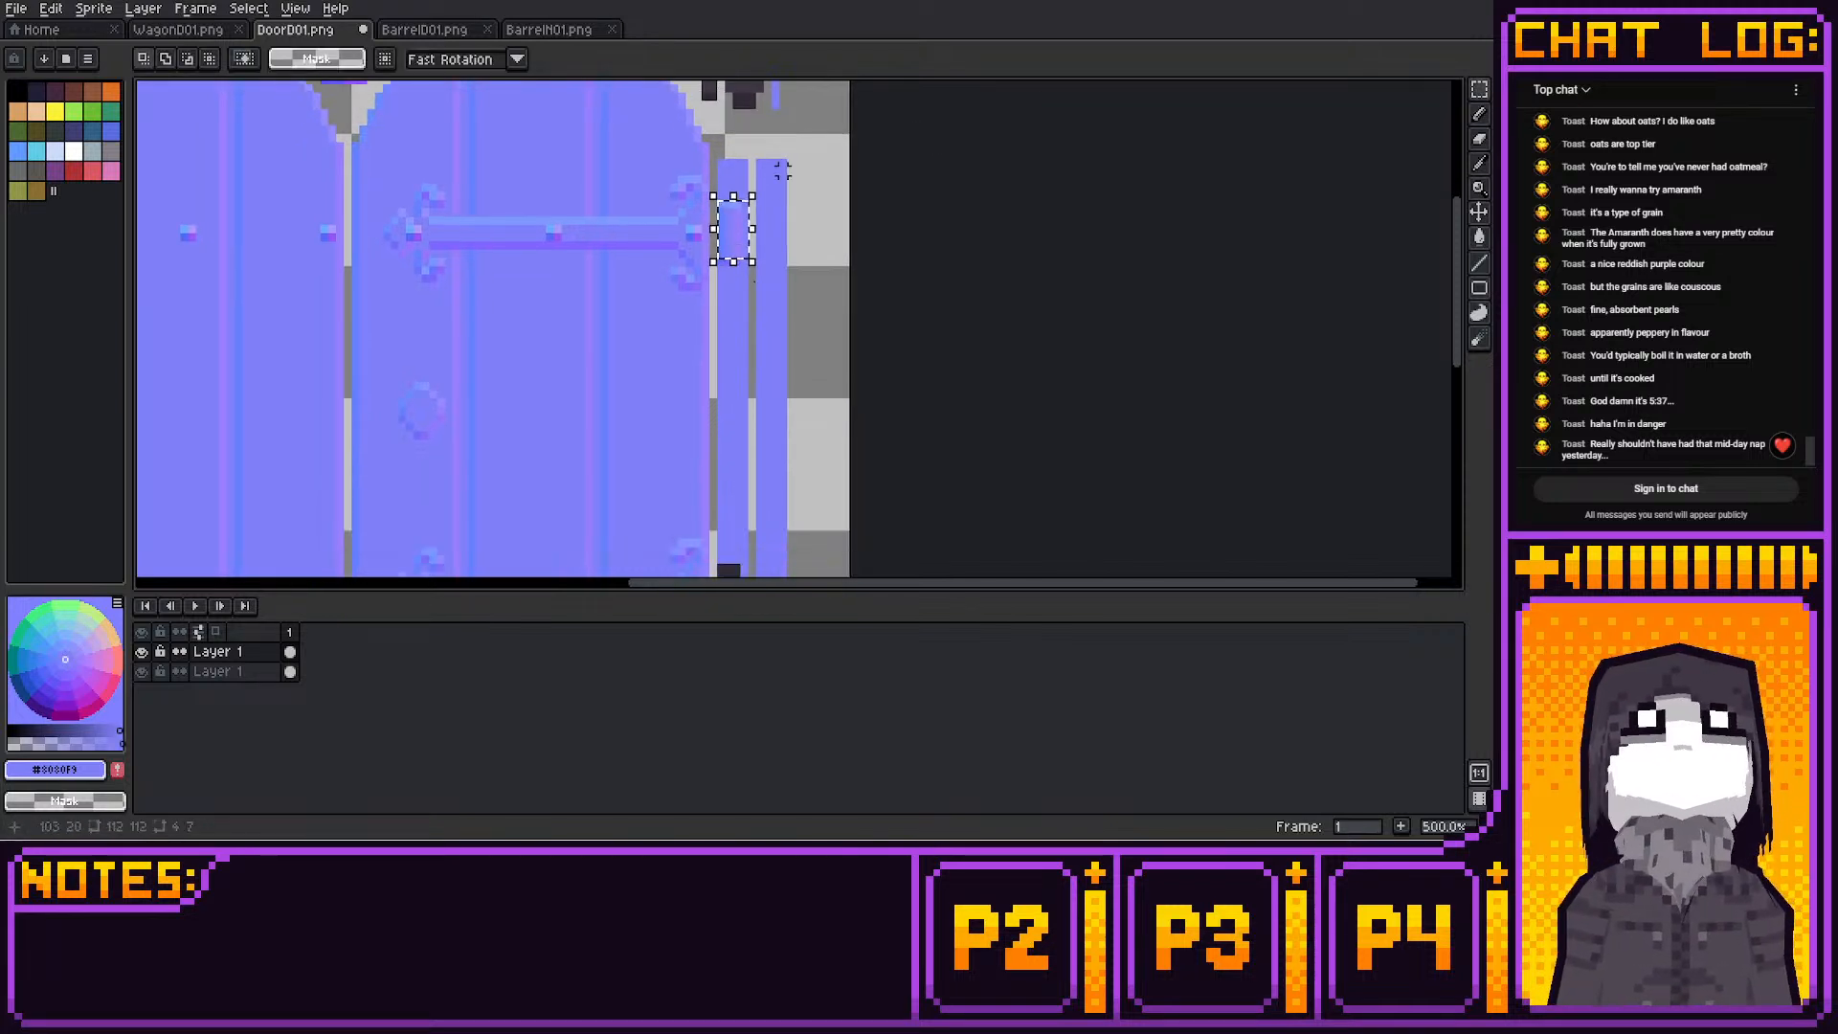
left_click(821, 271)
left_click_drag(723, 205, 745, 264)
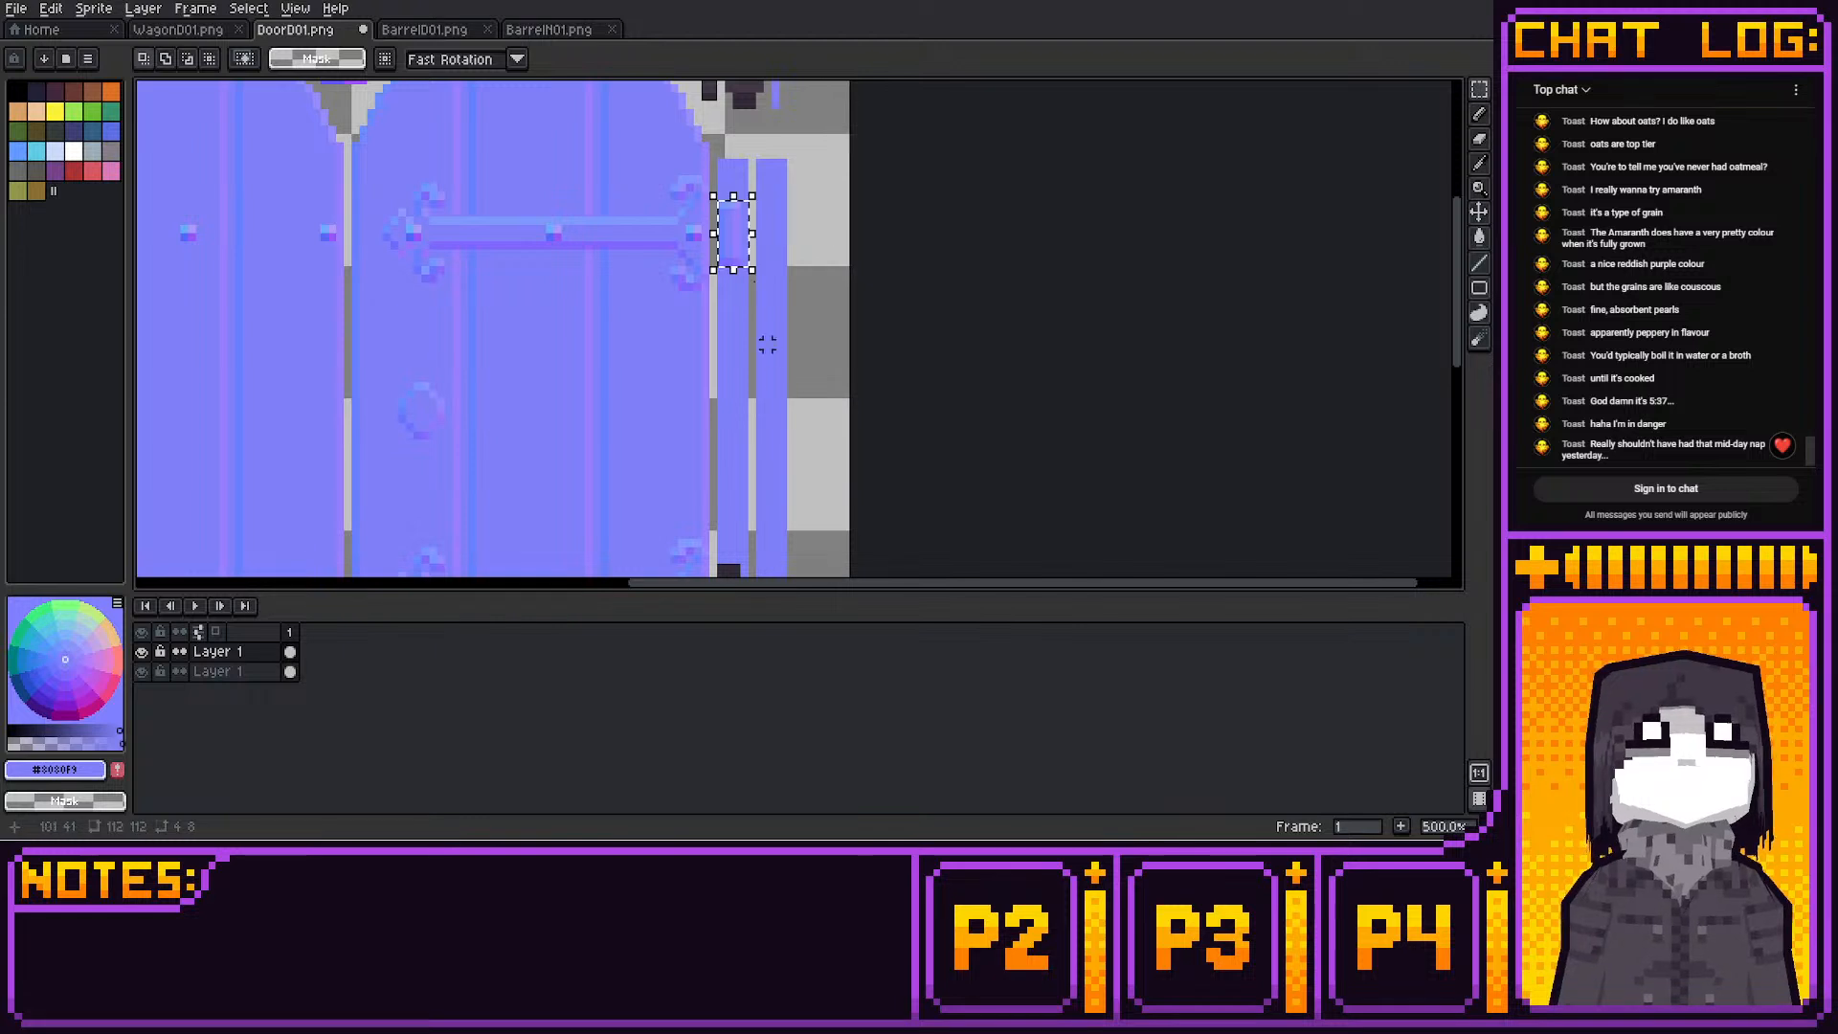
middle_click_drag(780, 490, 797, 221)
key("ctrl+v")
left_click_drag(759, 344, 759, 352)
left_click(839, 239)
middle_click_drag(841, 193, 835, 227)
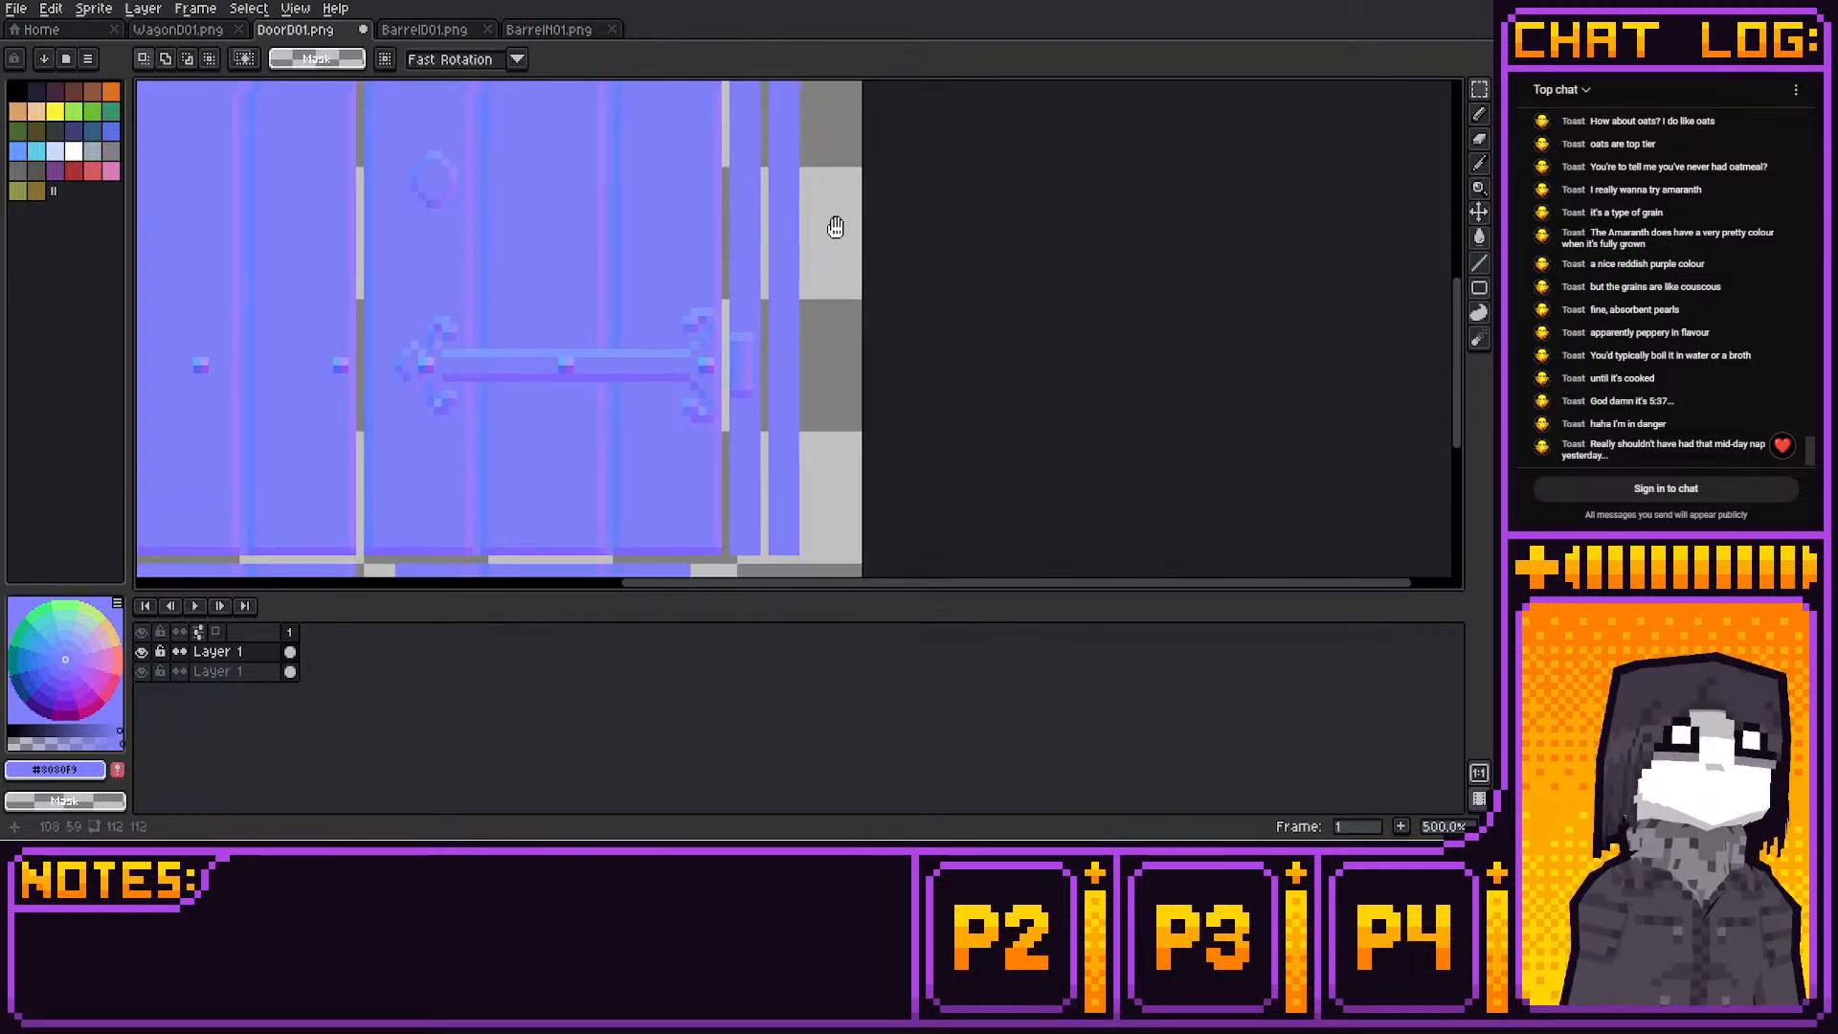
Paint the small dark square and the wide hardware block with #8080f9, leaving a dark horizontal rectangle outline across the block
scroll(902, 451, "down", 3)
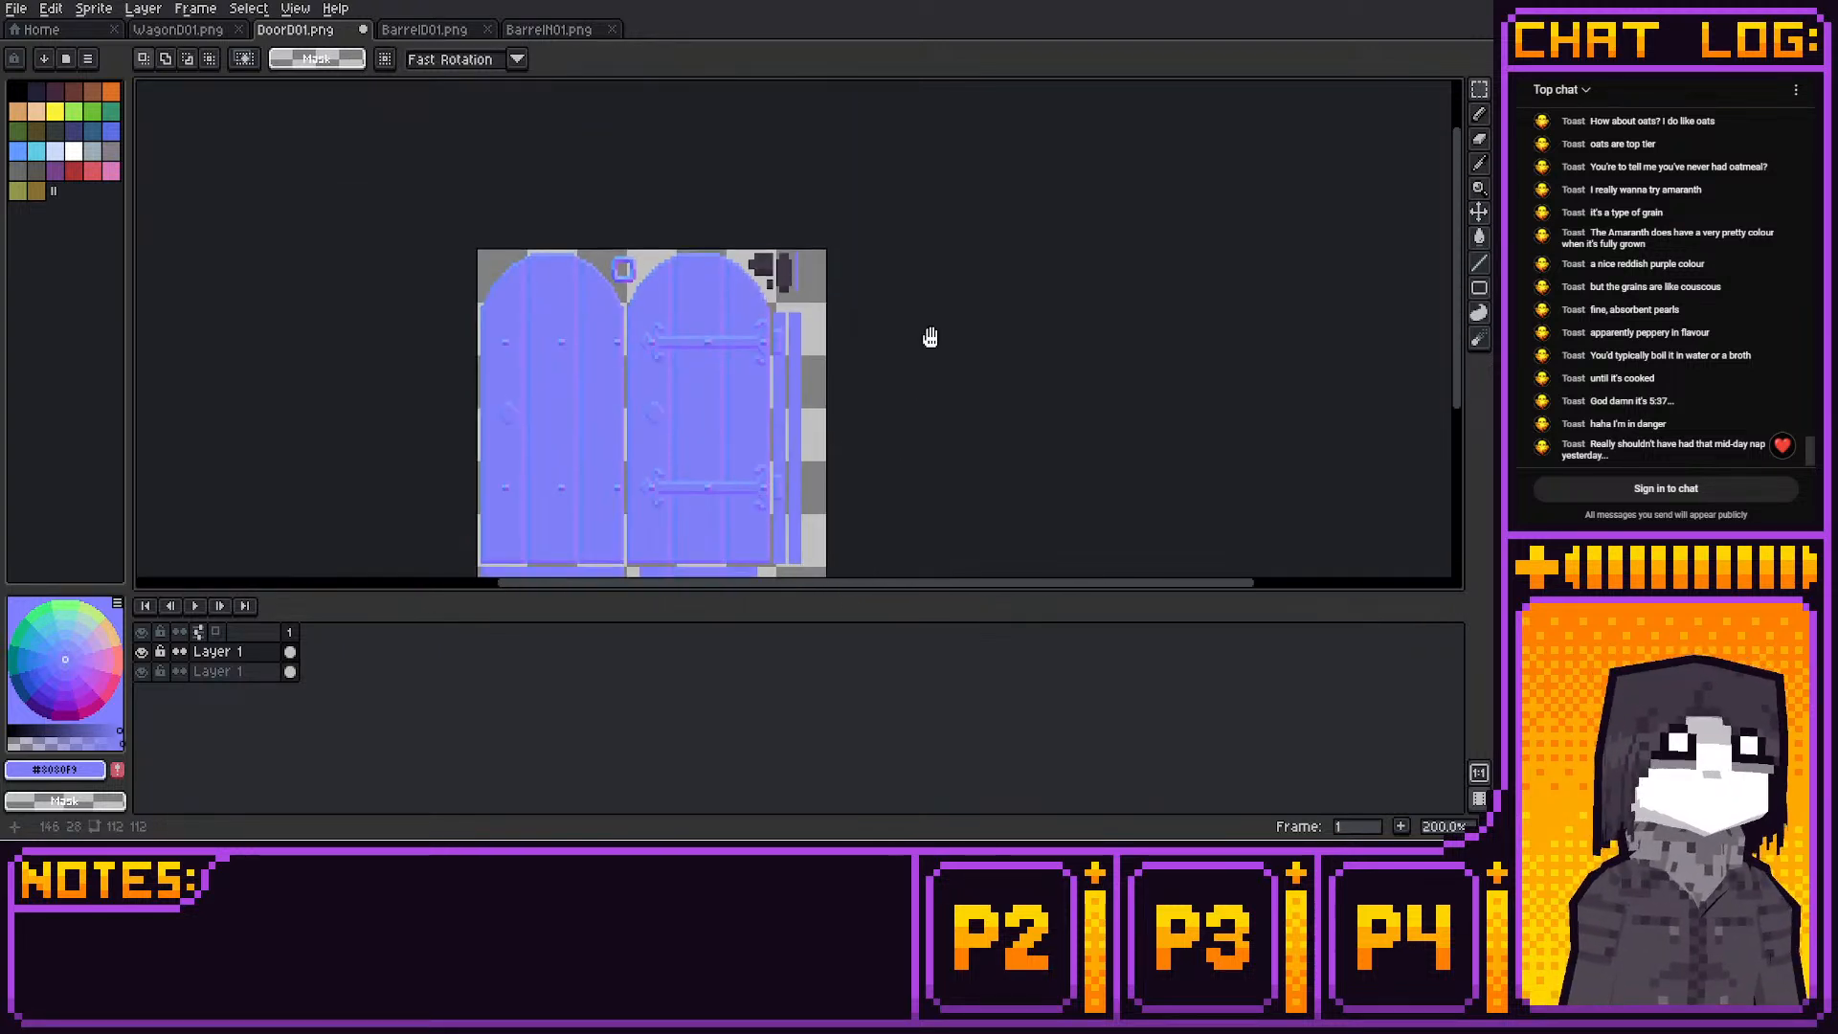
scroll(926, 192, "up", 3)
key("i")
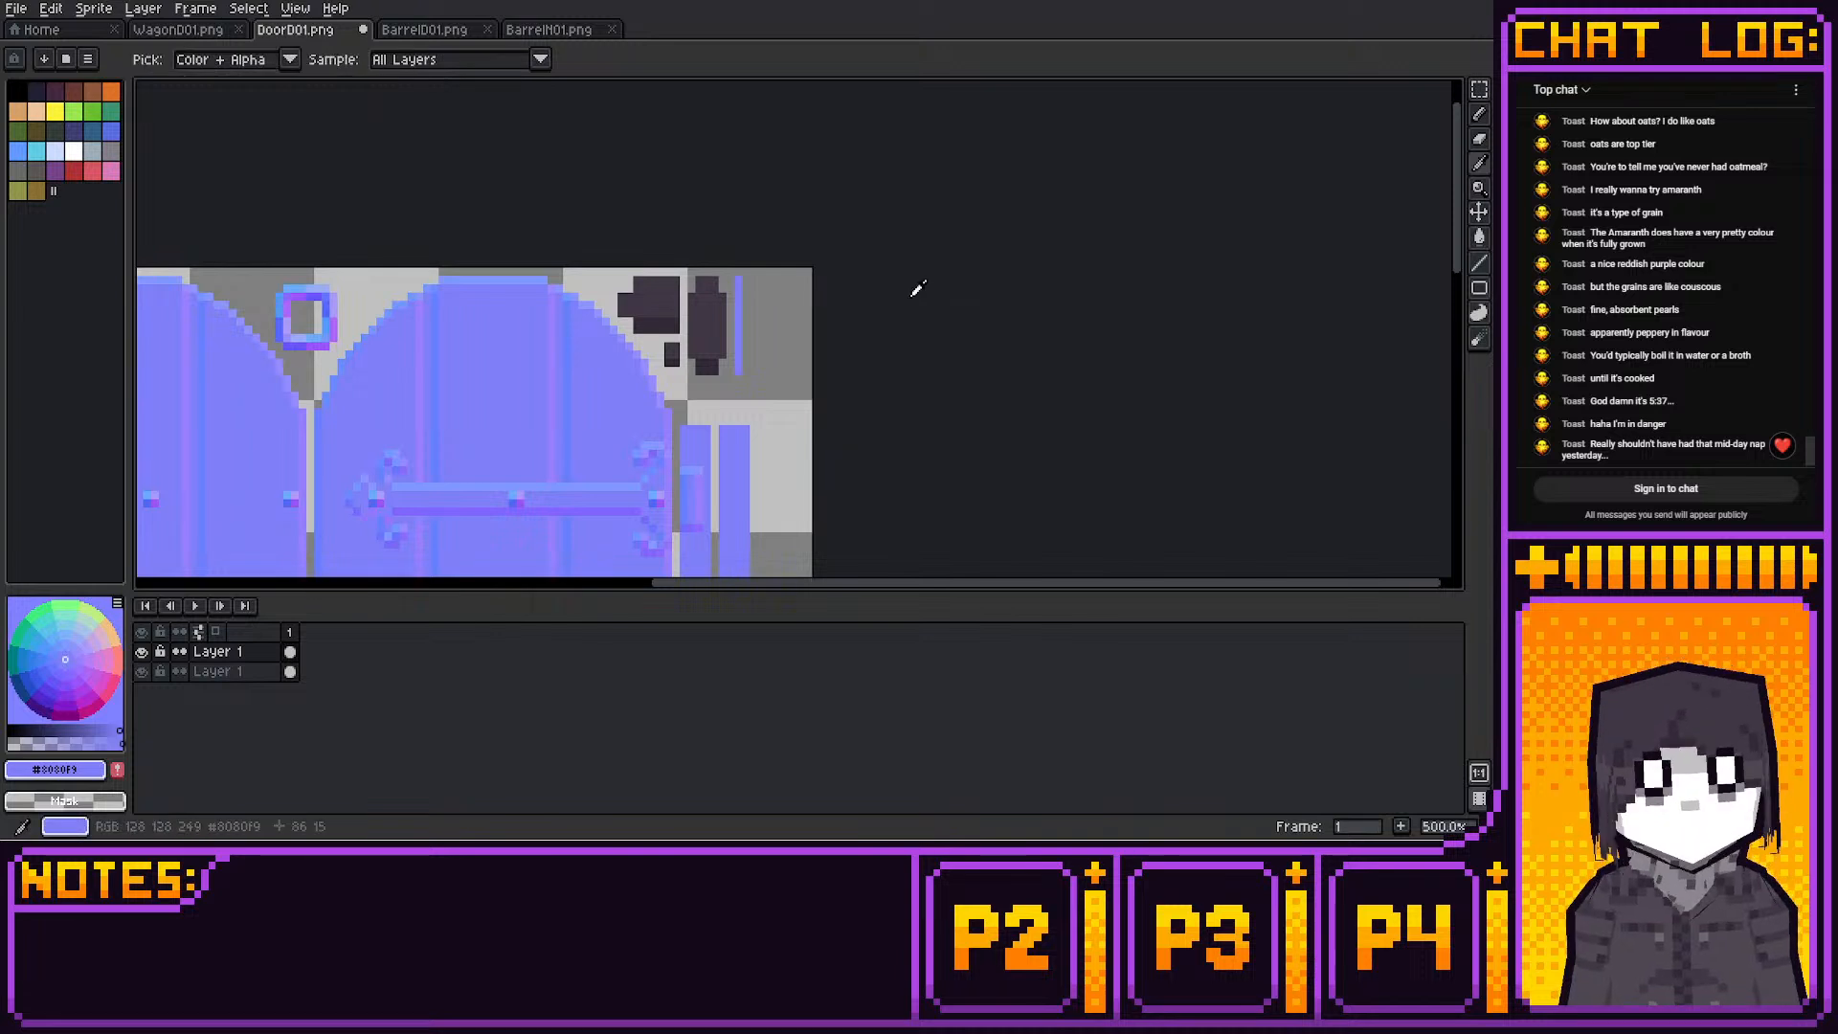
key("g")
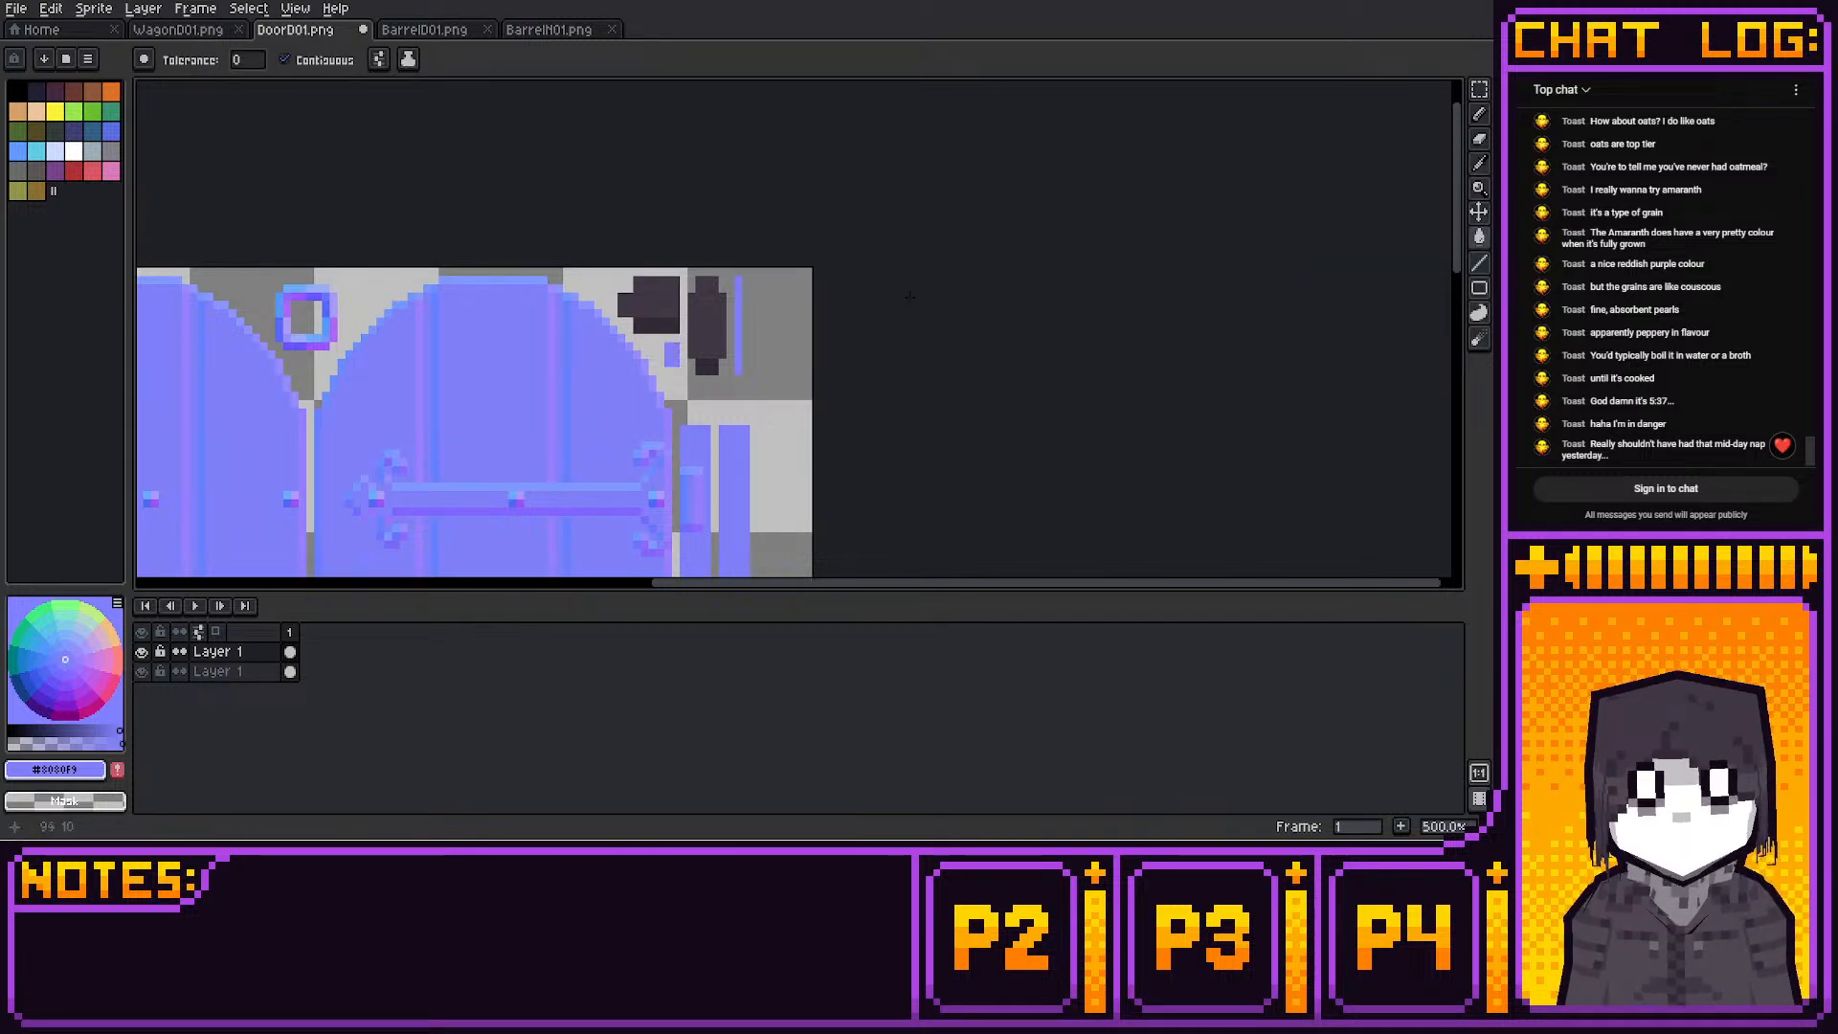
left_click(657, 325)
key("b")
mouse_move(644, 280)
left_mouse_down()
mouse_move(675, 288)
mouse_move(652, 288)
mouse_move(668, 304)
left_mouse_up()
middle_click_drag(671, 397, 654, 416)
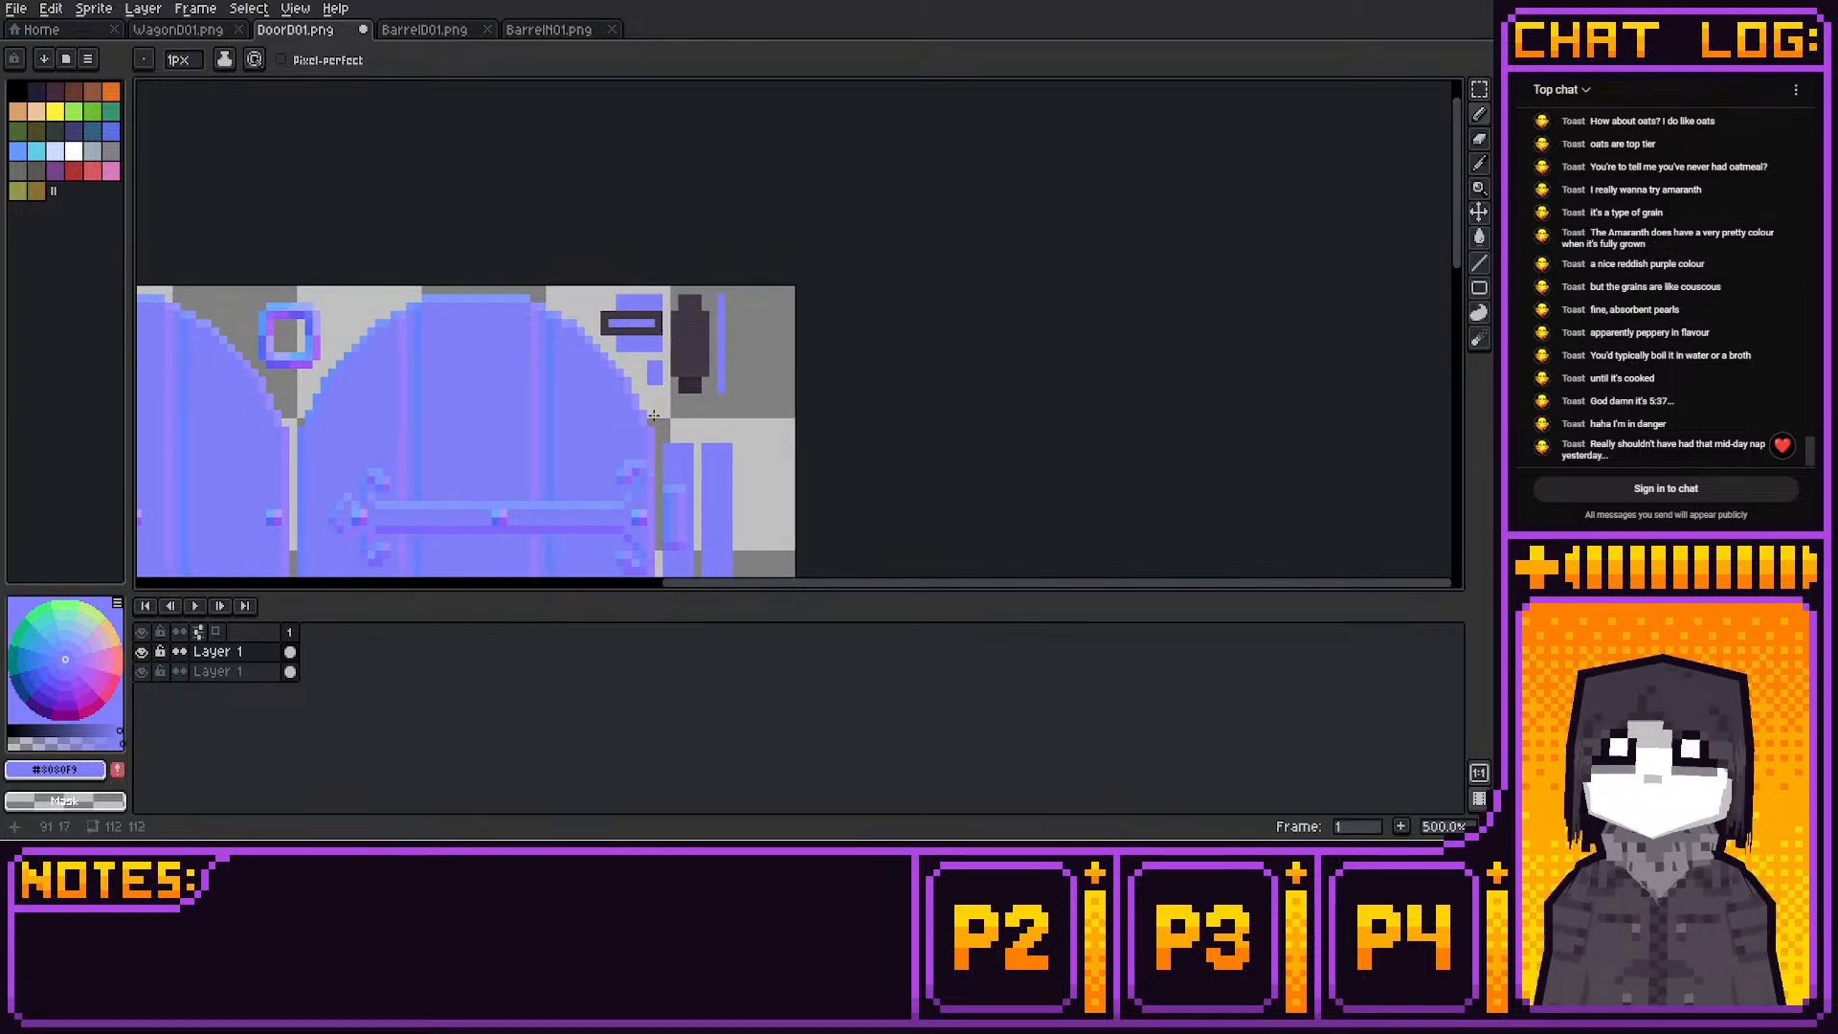
left_click(689, 322)
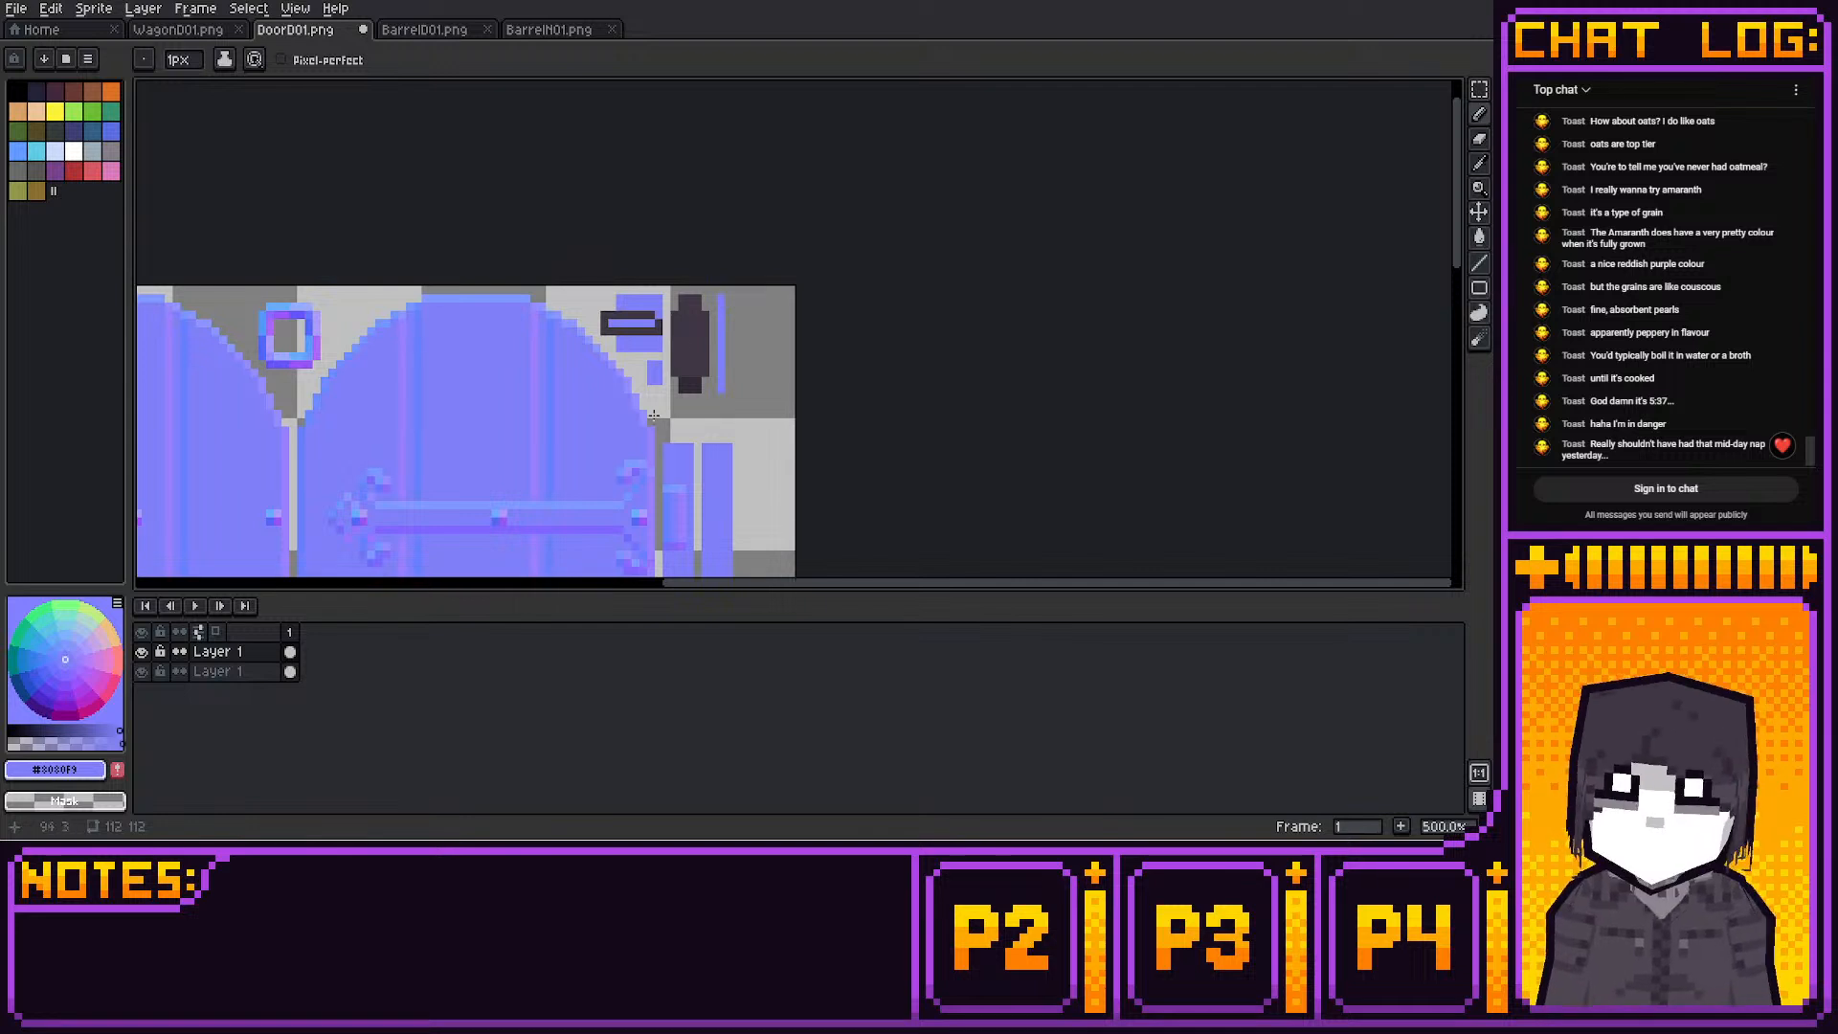
mouse_move(750, 461)
middle_mouse_down()
mouse_move(788, 263)
mouse_move(760, 394)
middle_mouse_up()
Start shading the top tab of the tall dark plate, using #8067ff, #9980ff and #8c6aff
left_click(761, 392, "alt")
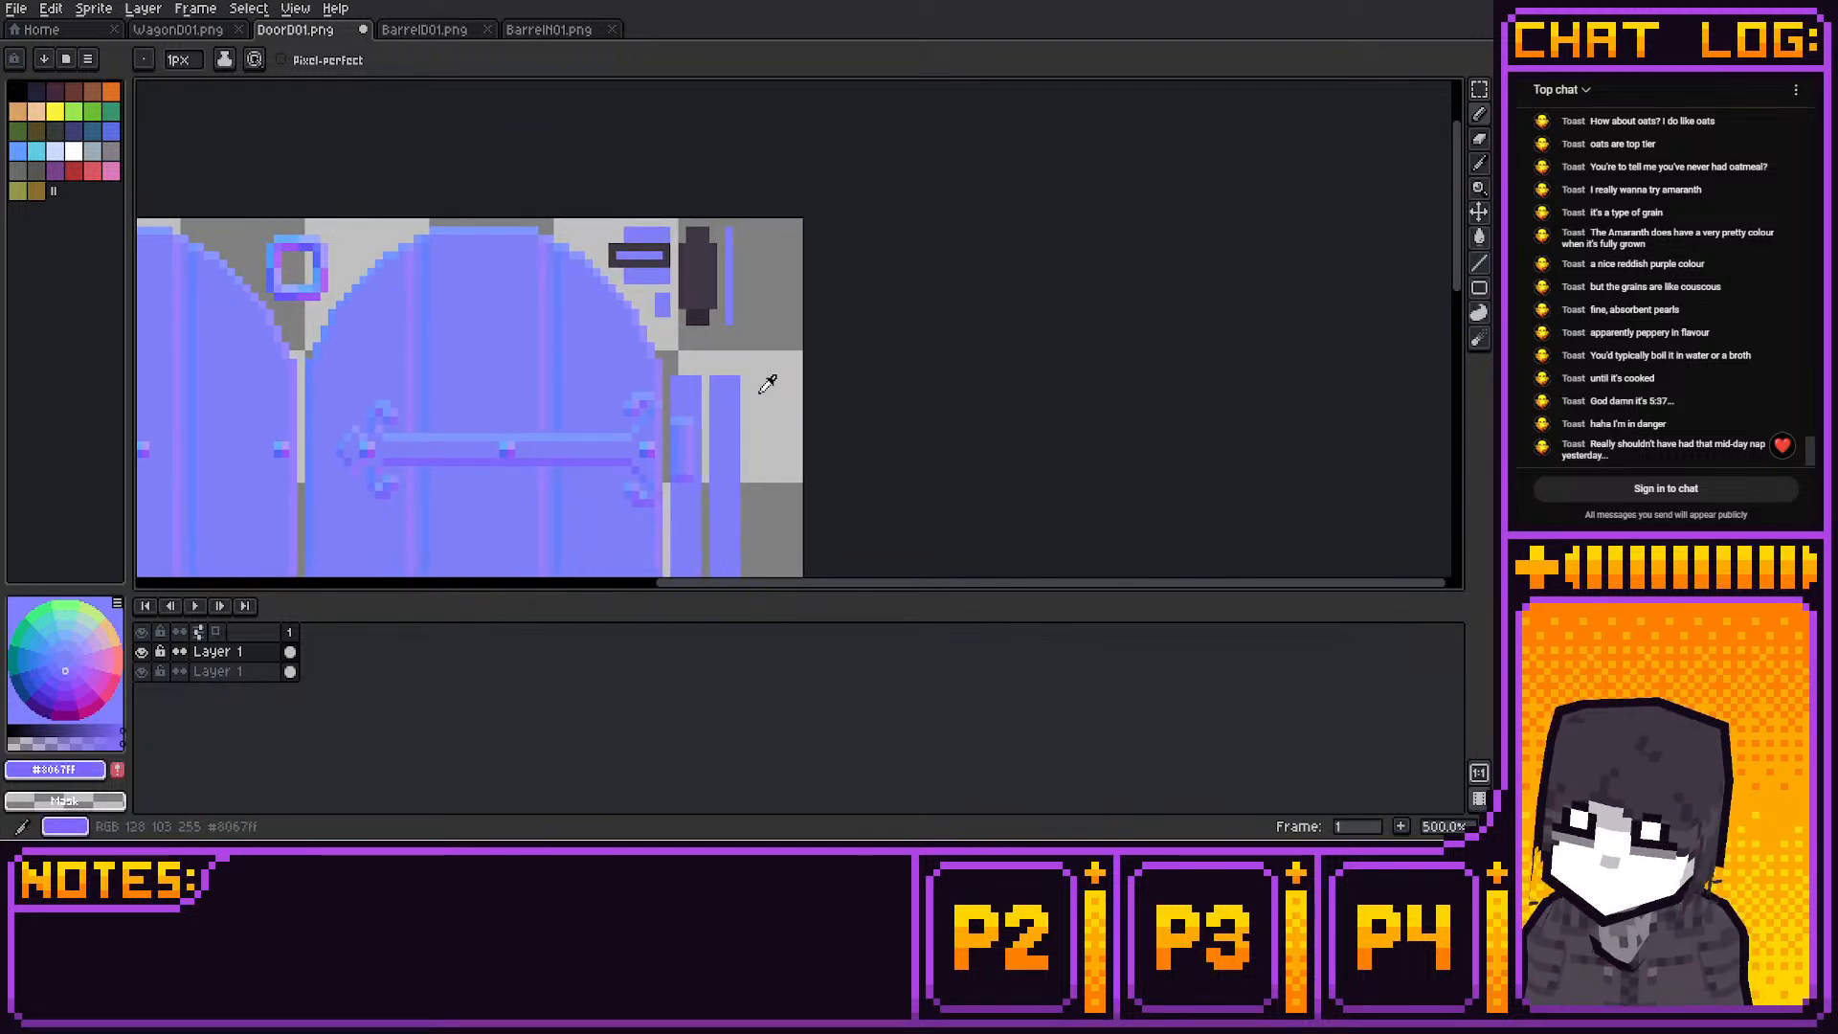
middle_click_drag(697, 246, 697, 287)
left_click_drag(697, 279, 697, 287)
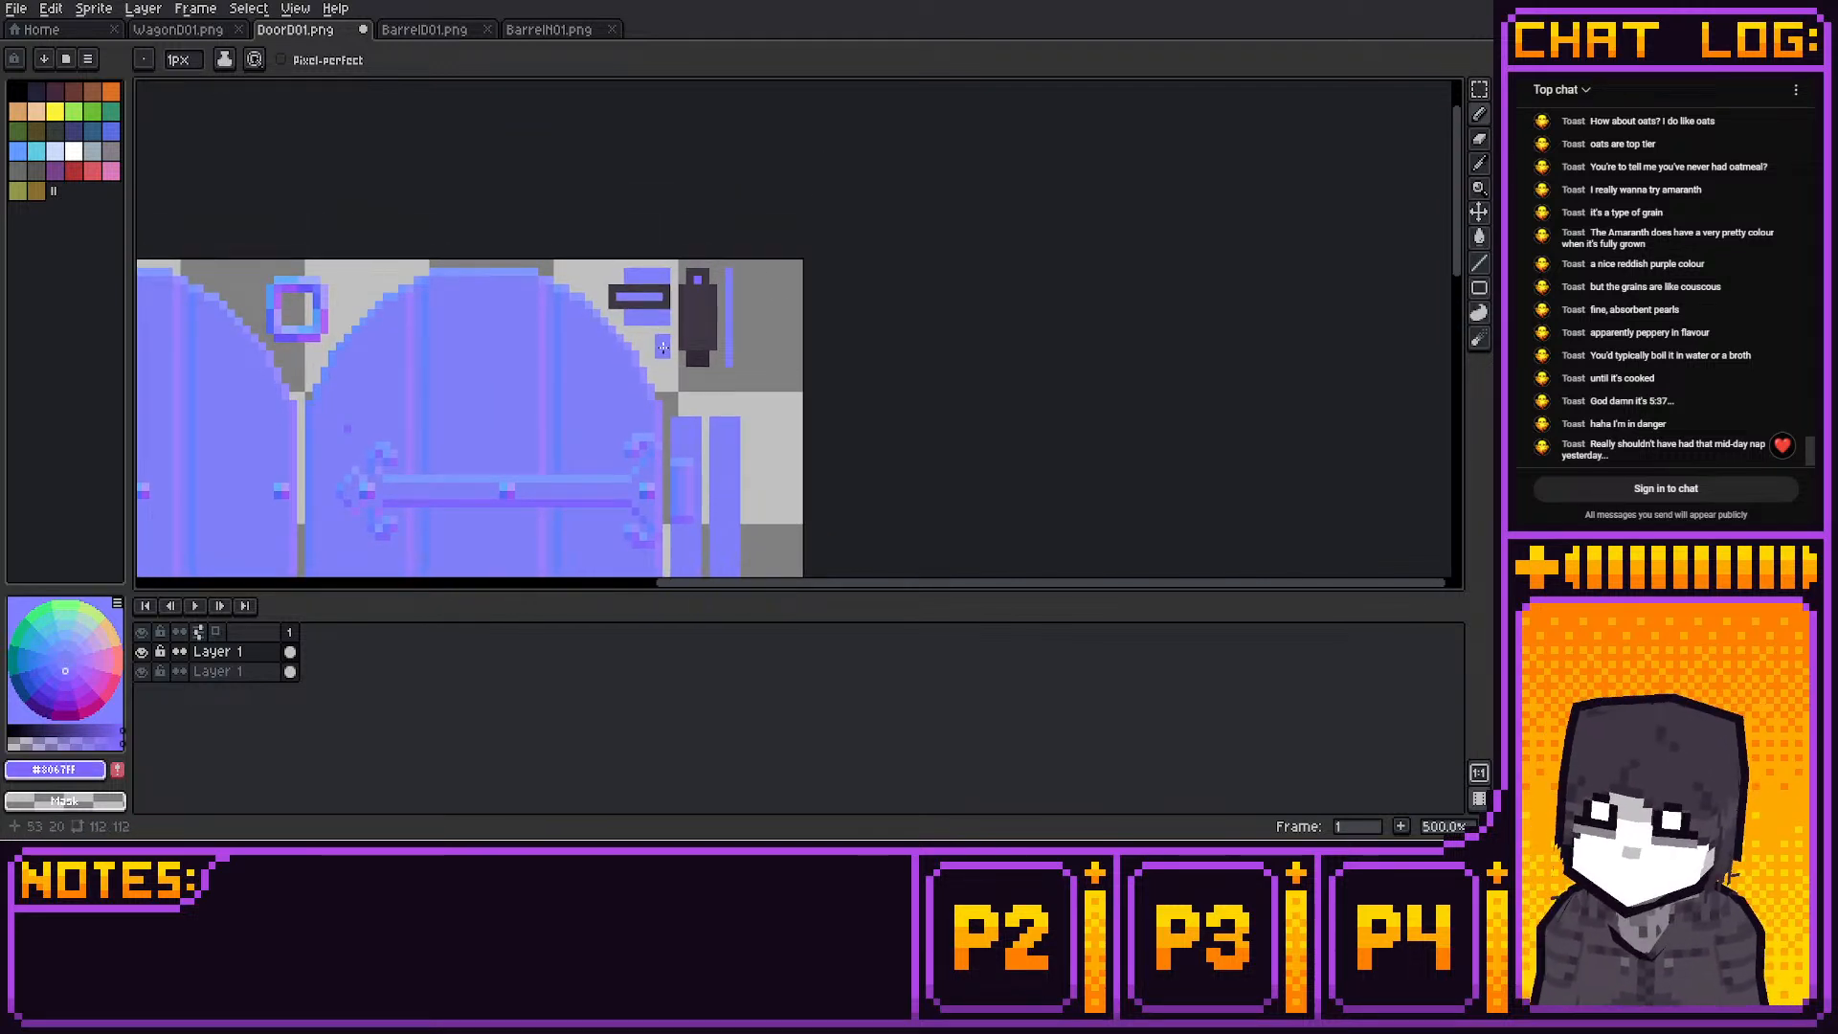
left_click(664, 345, "alt")
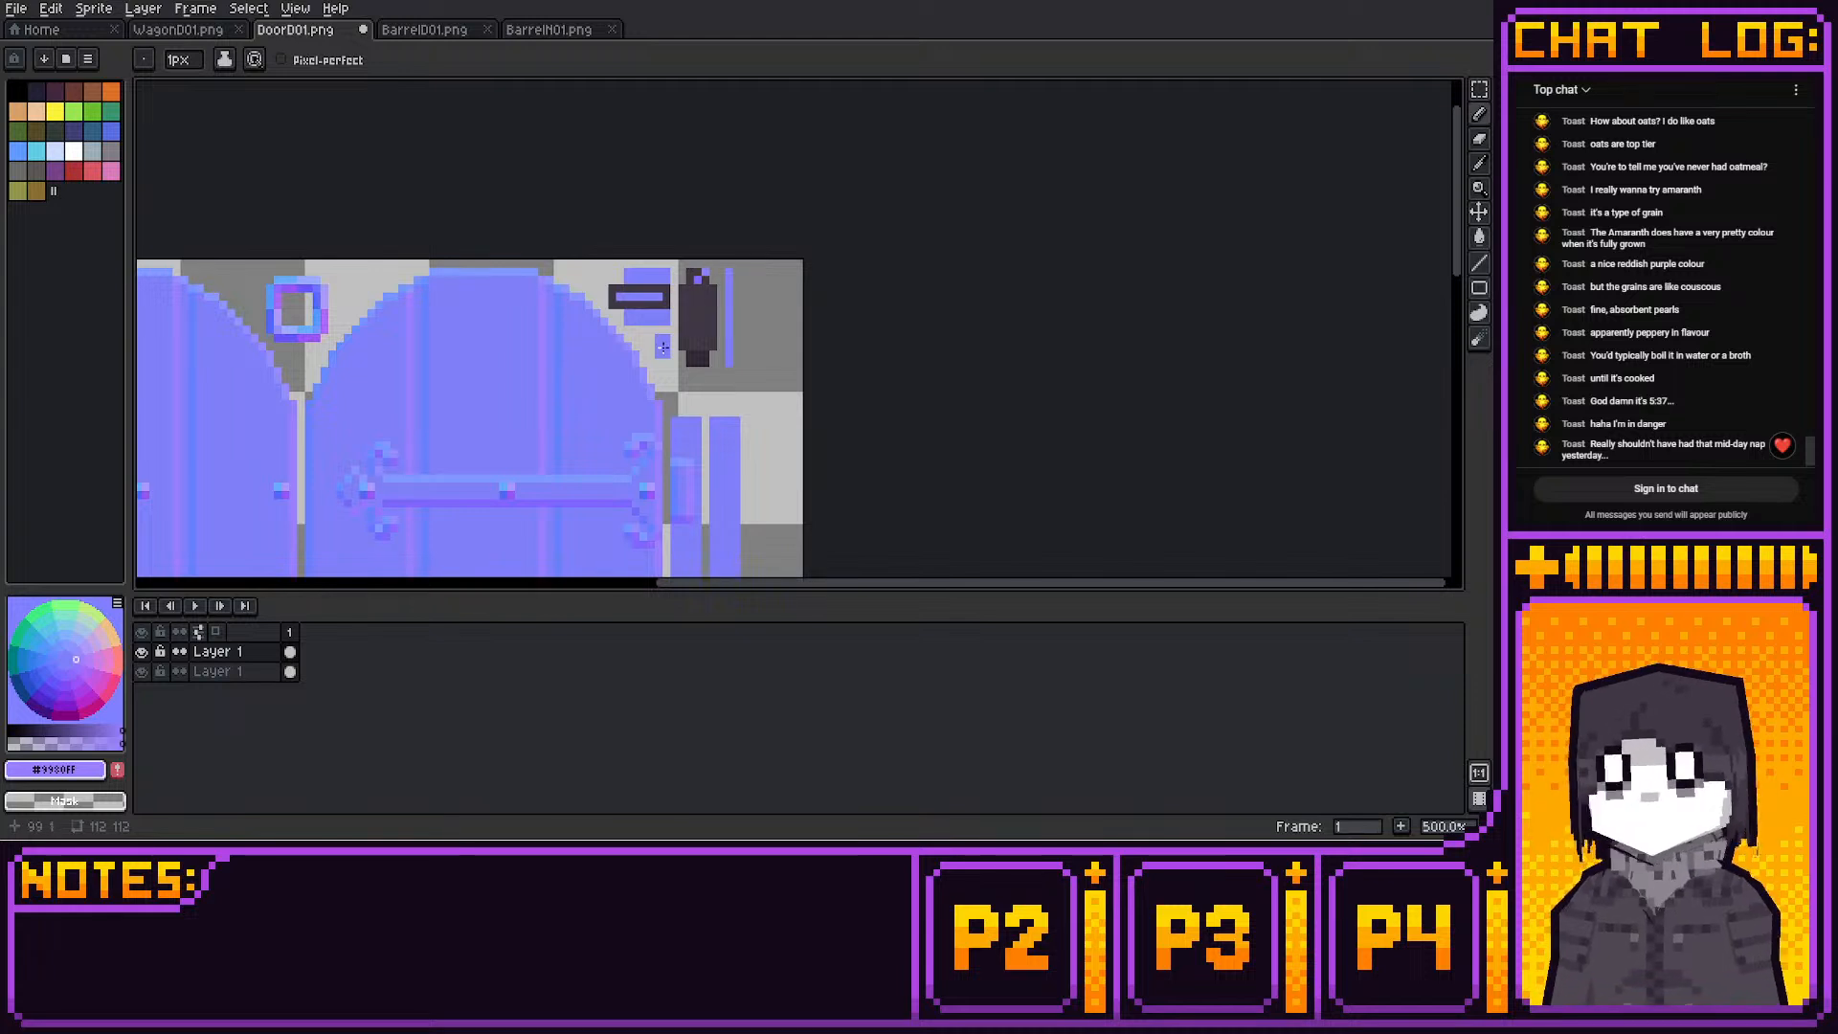
left_click(662, 353, "alt")
left_click(706, 279)
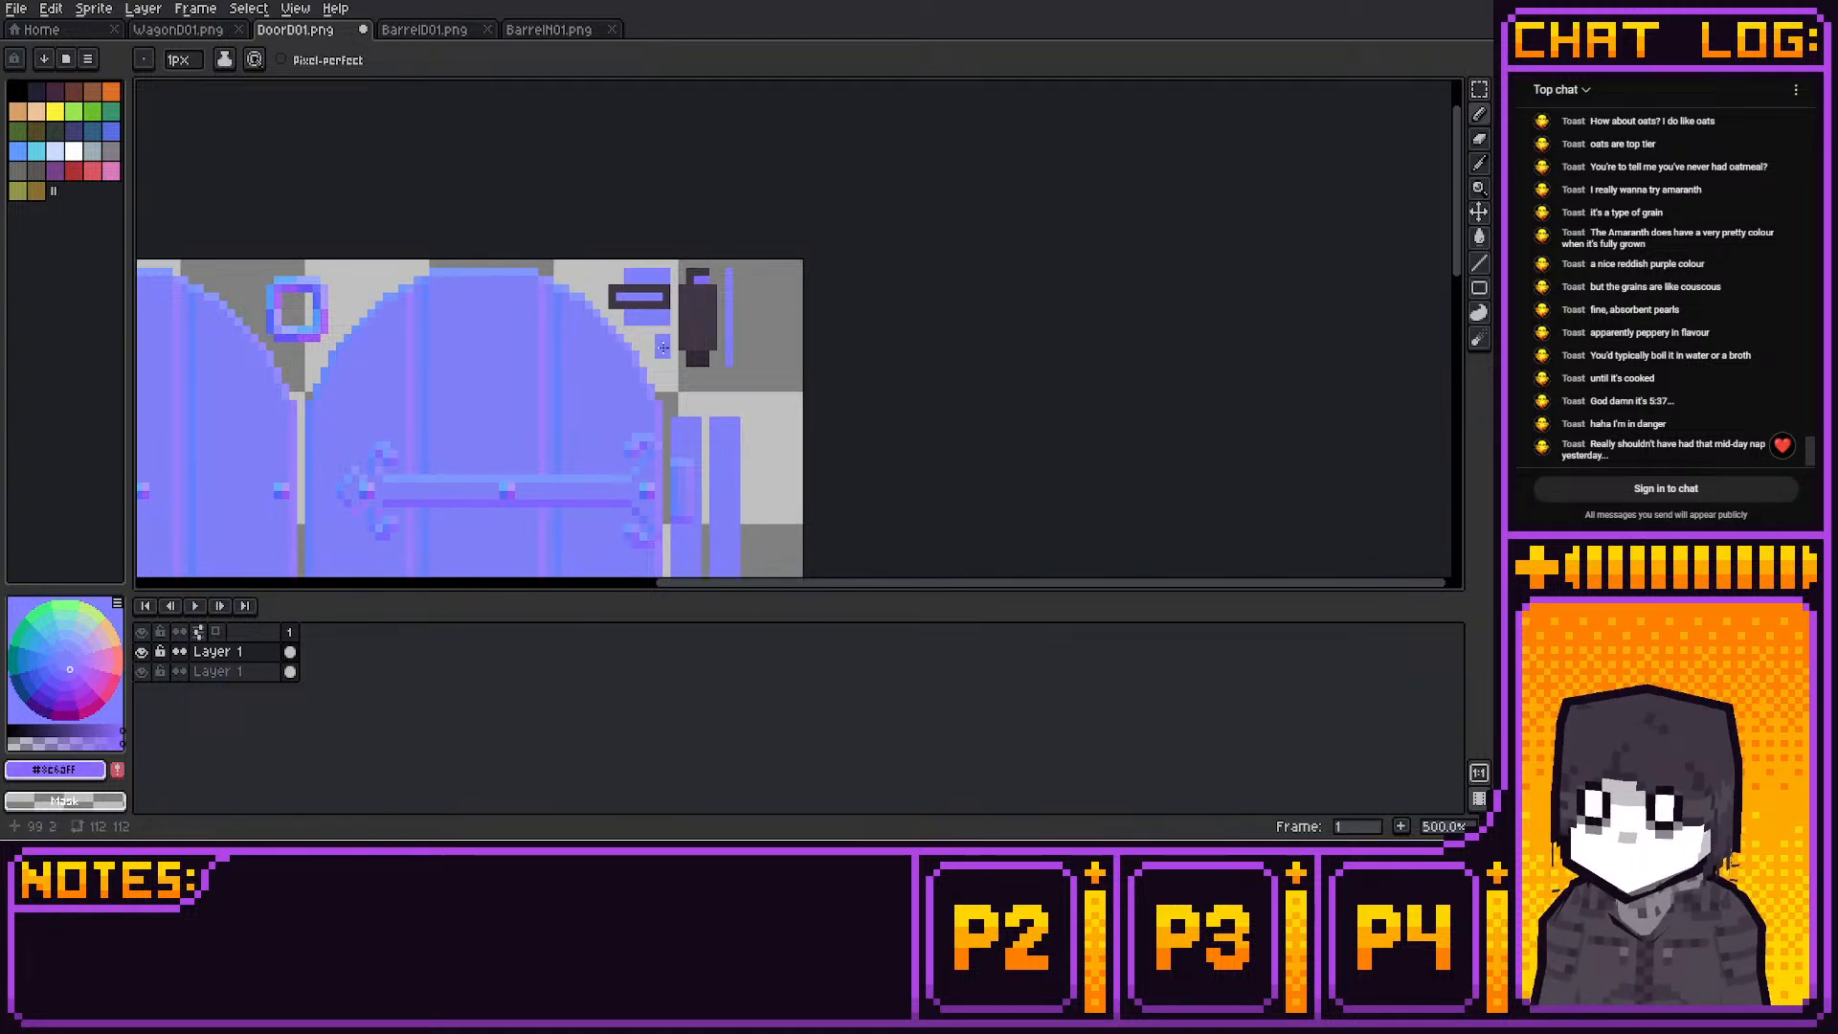
Complete the tall plate's top tab with #9674ff, #746aff and #6a74ff, and cover its remaining dark pixels with #8080f9
left_click(665, 344, "alt")
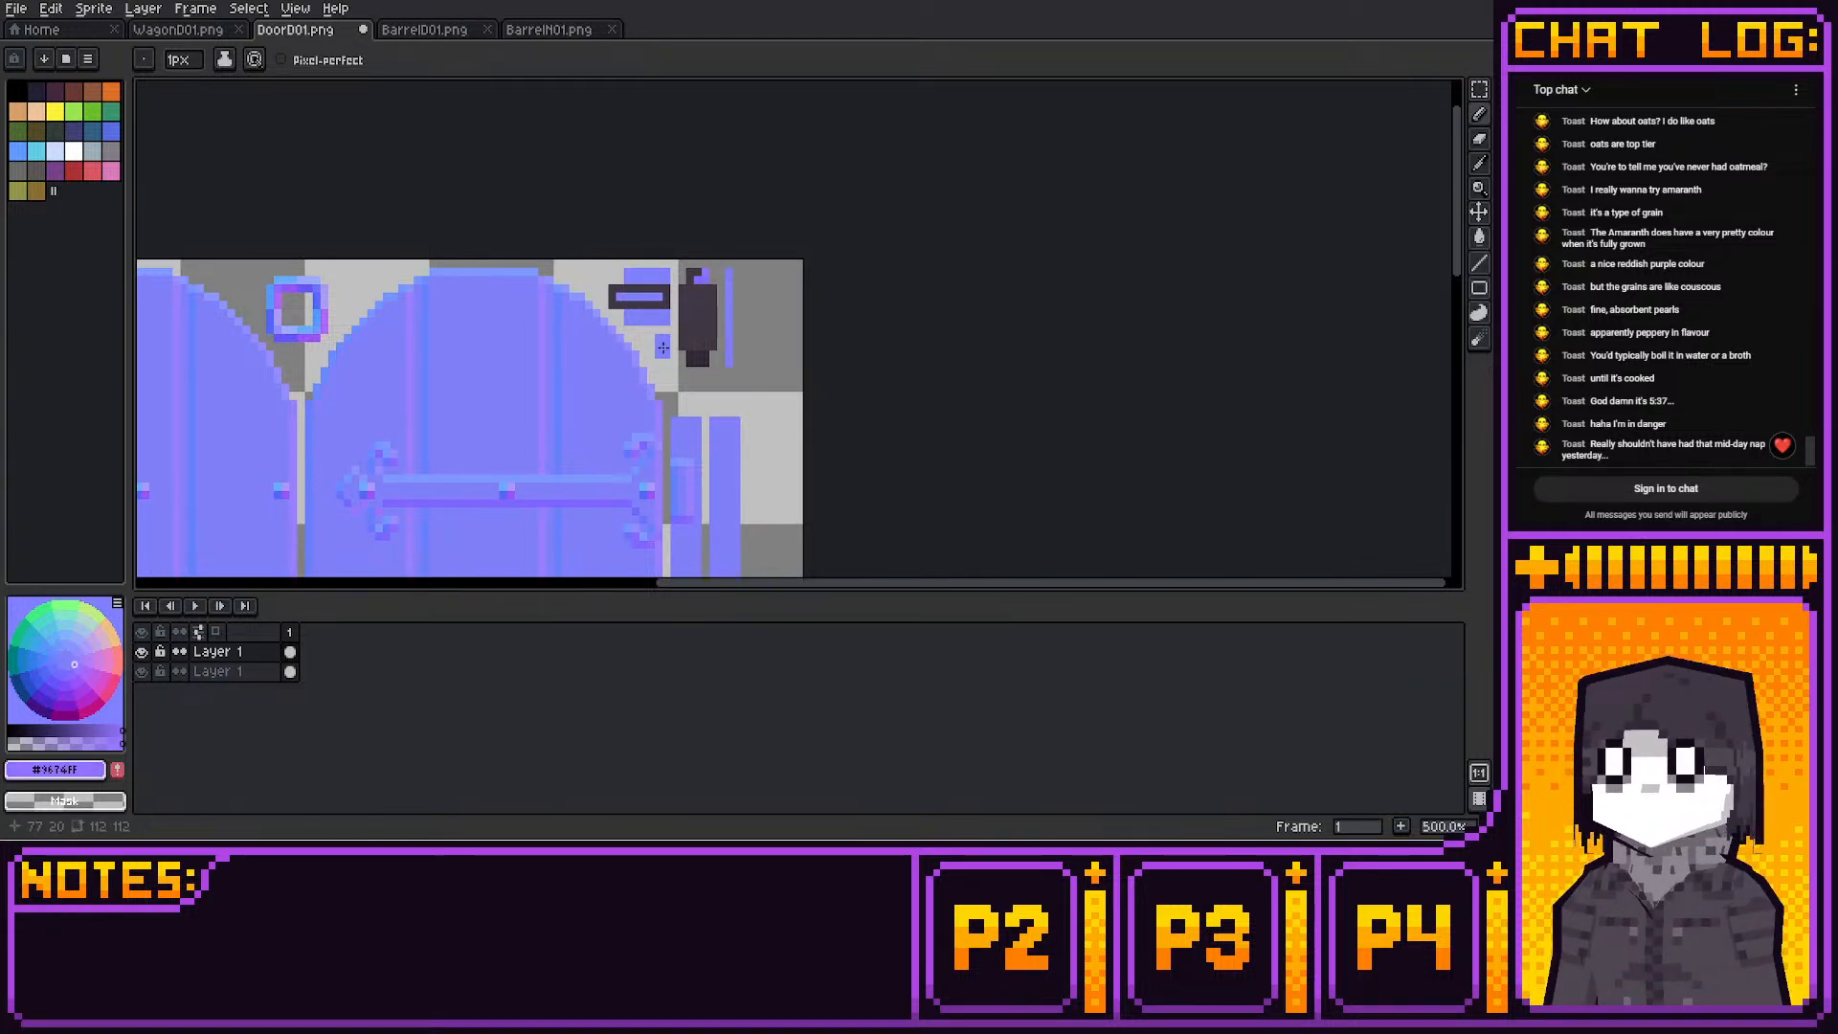
left_click(663, 346, "alt")
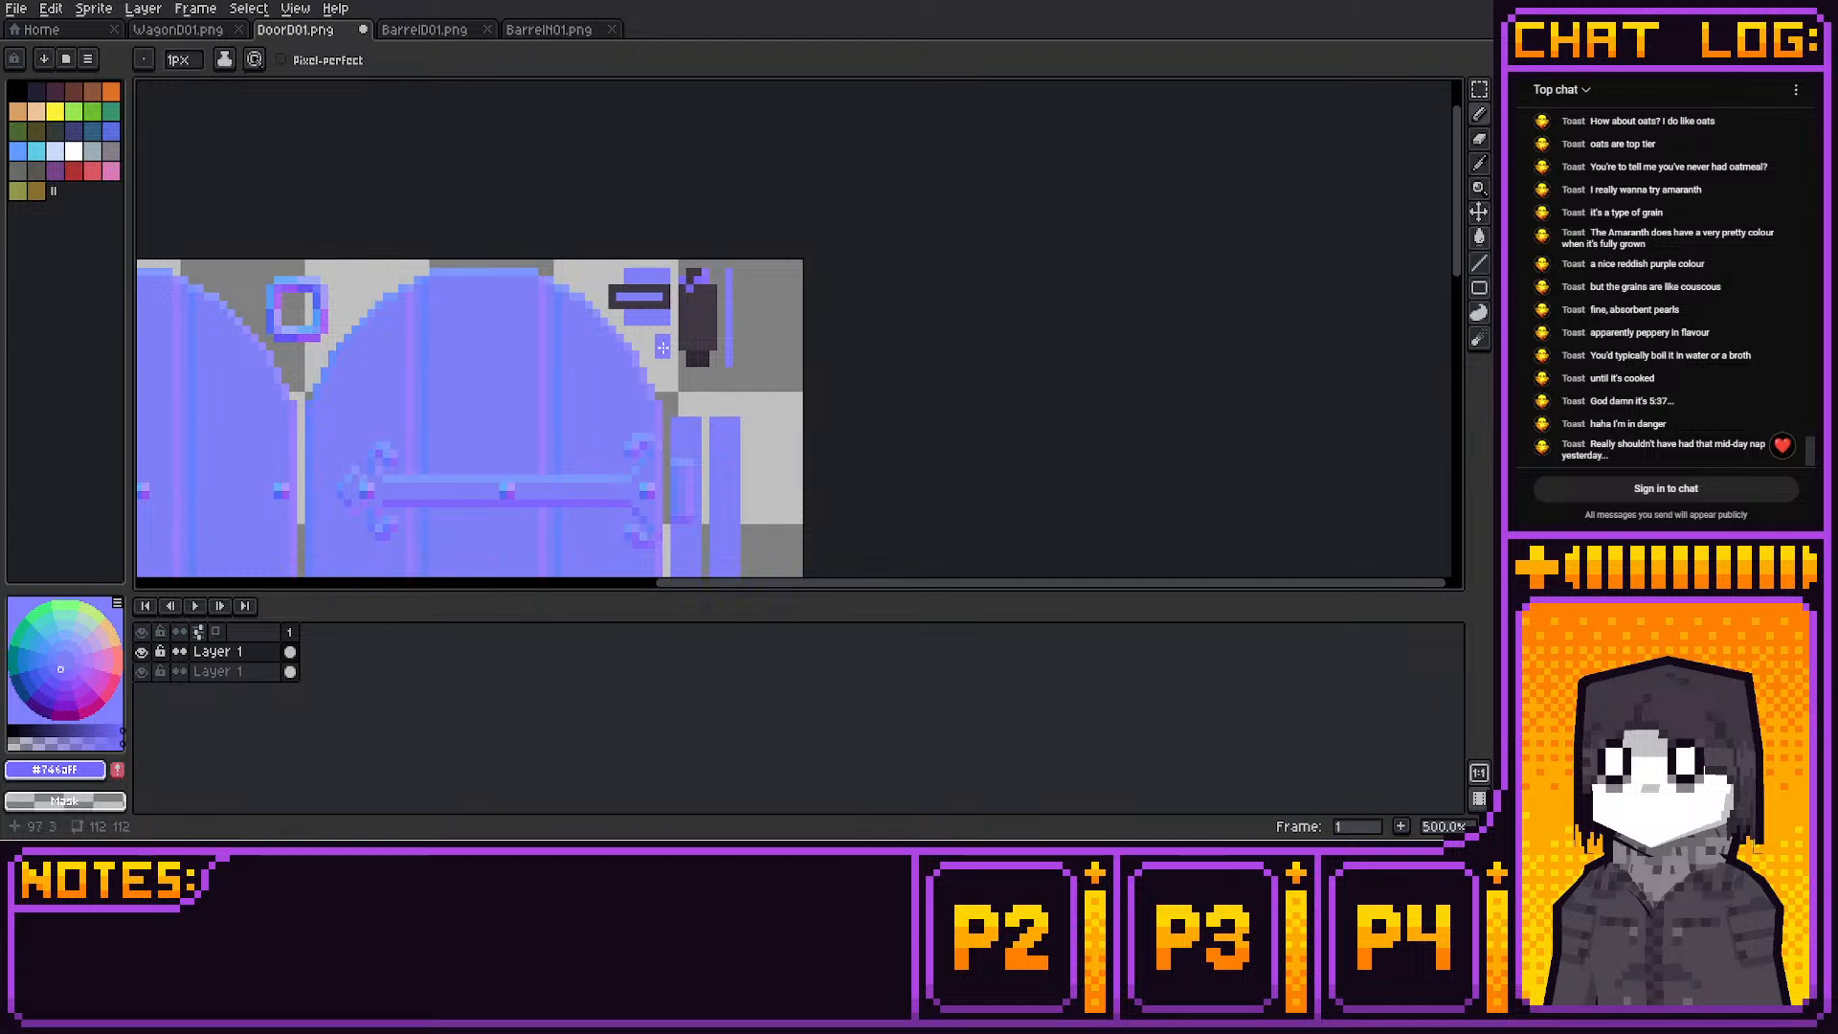
left_click(667, 344, "alt")
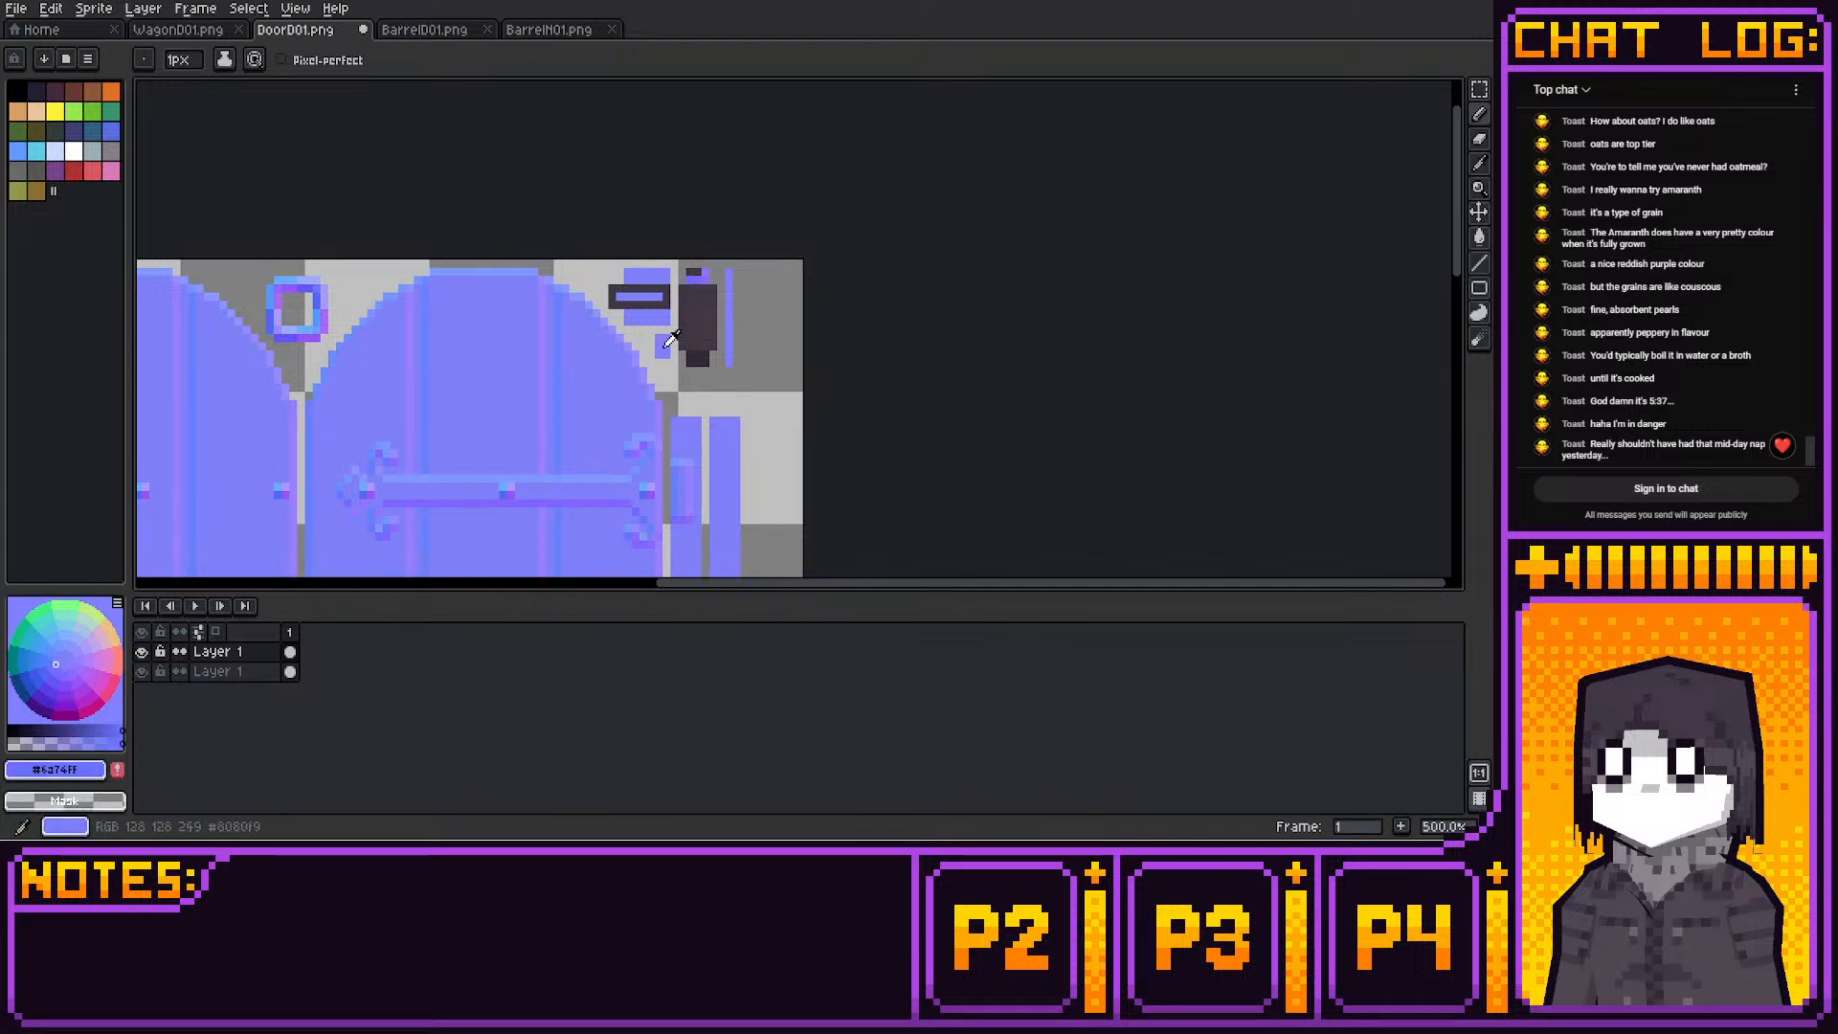
left_click(659, 299, "alt")
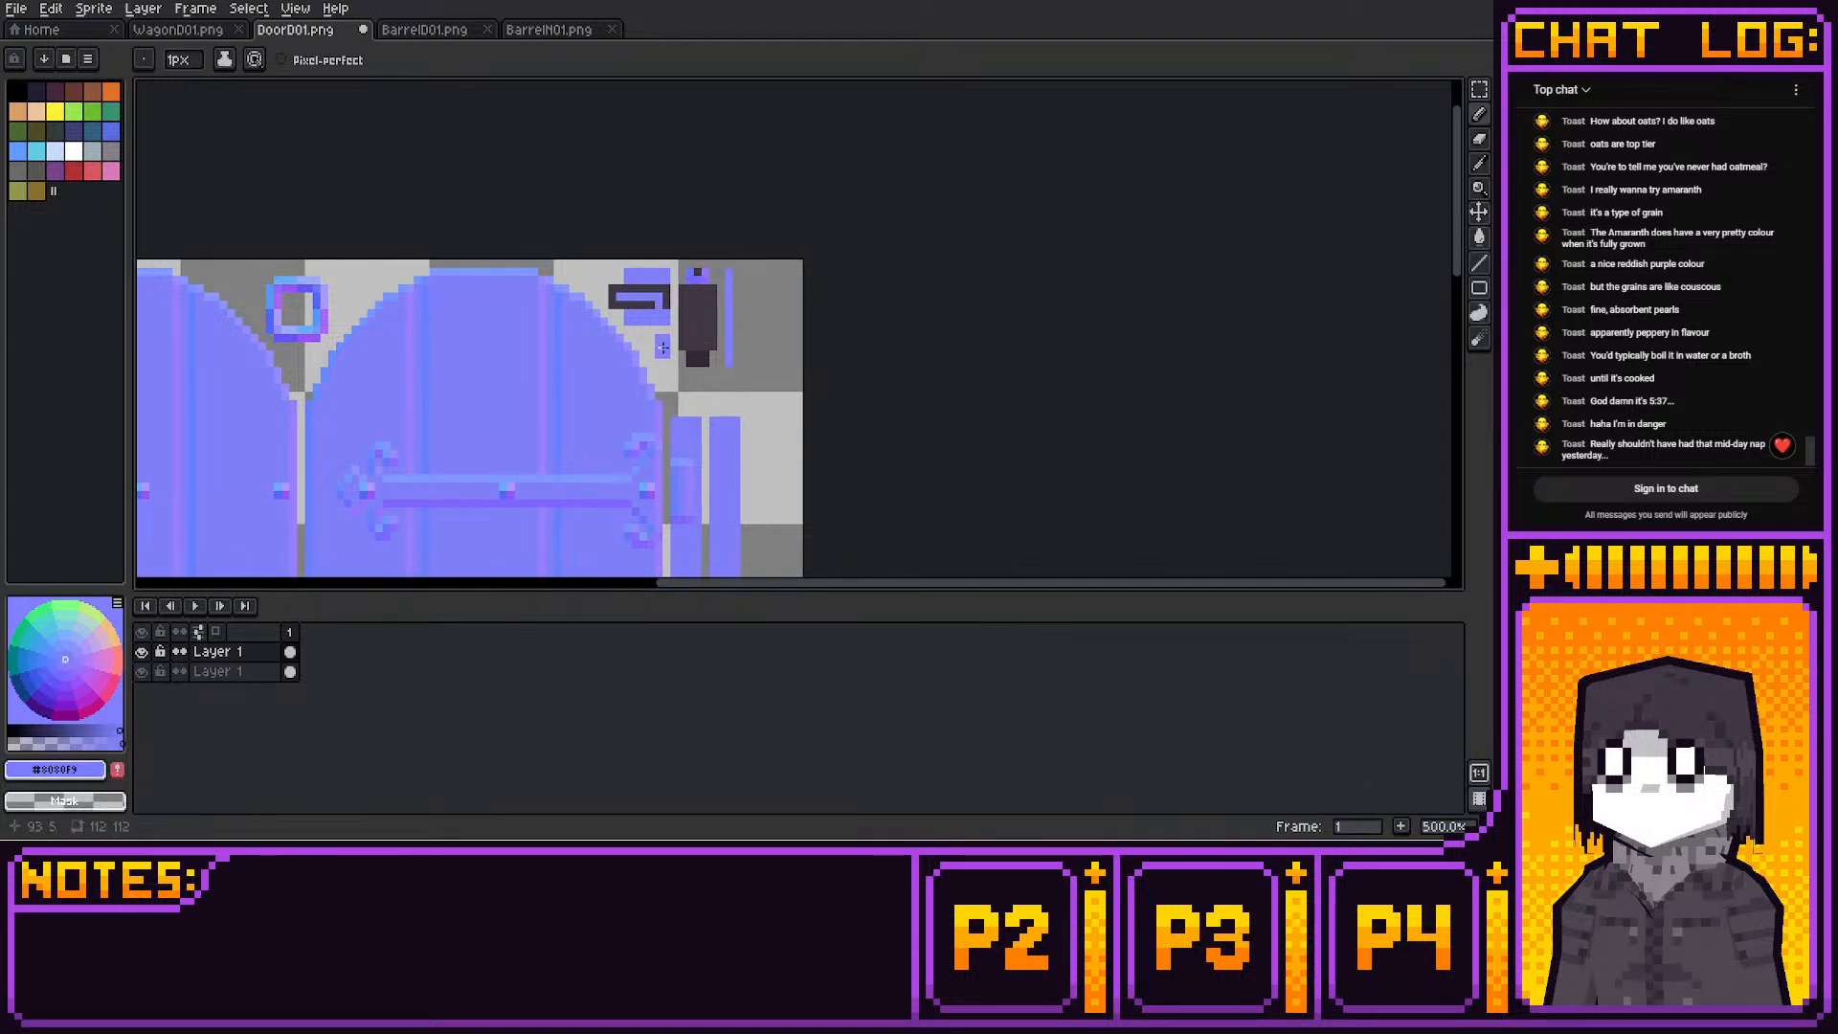
left_click(698, 272)
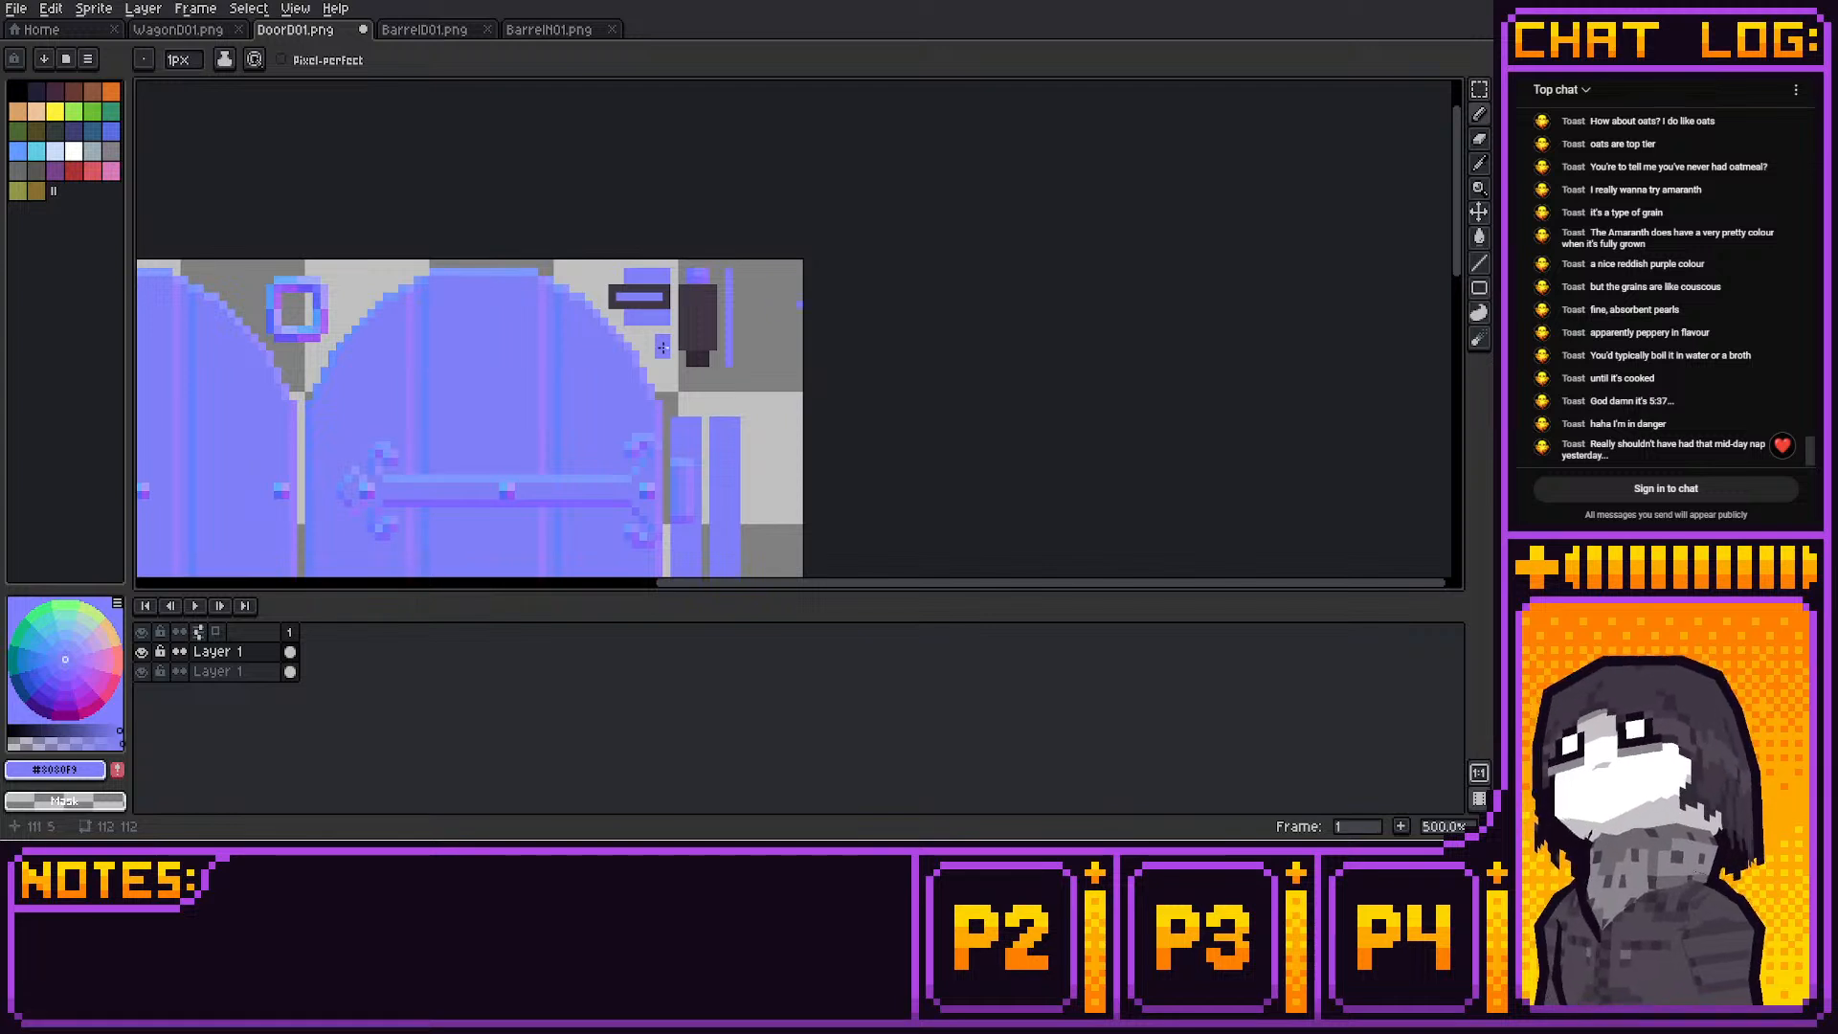
Shade the tall plate's bottom tab with #8099ff, #8c96ff, #968cff, #7496ff and #6a8cff, and cover its last dark pixel with #8080f9
scroll(914, 235, "down", 1)
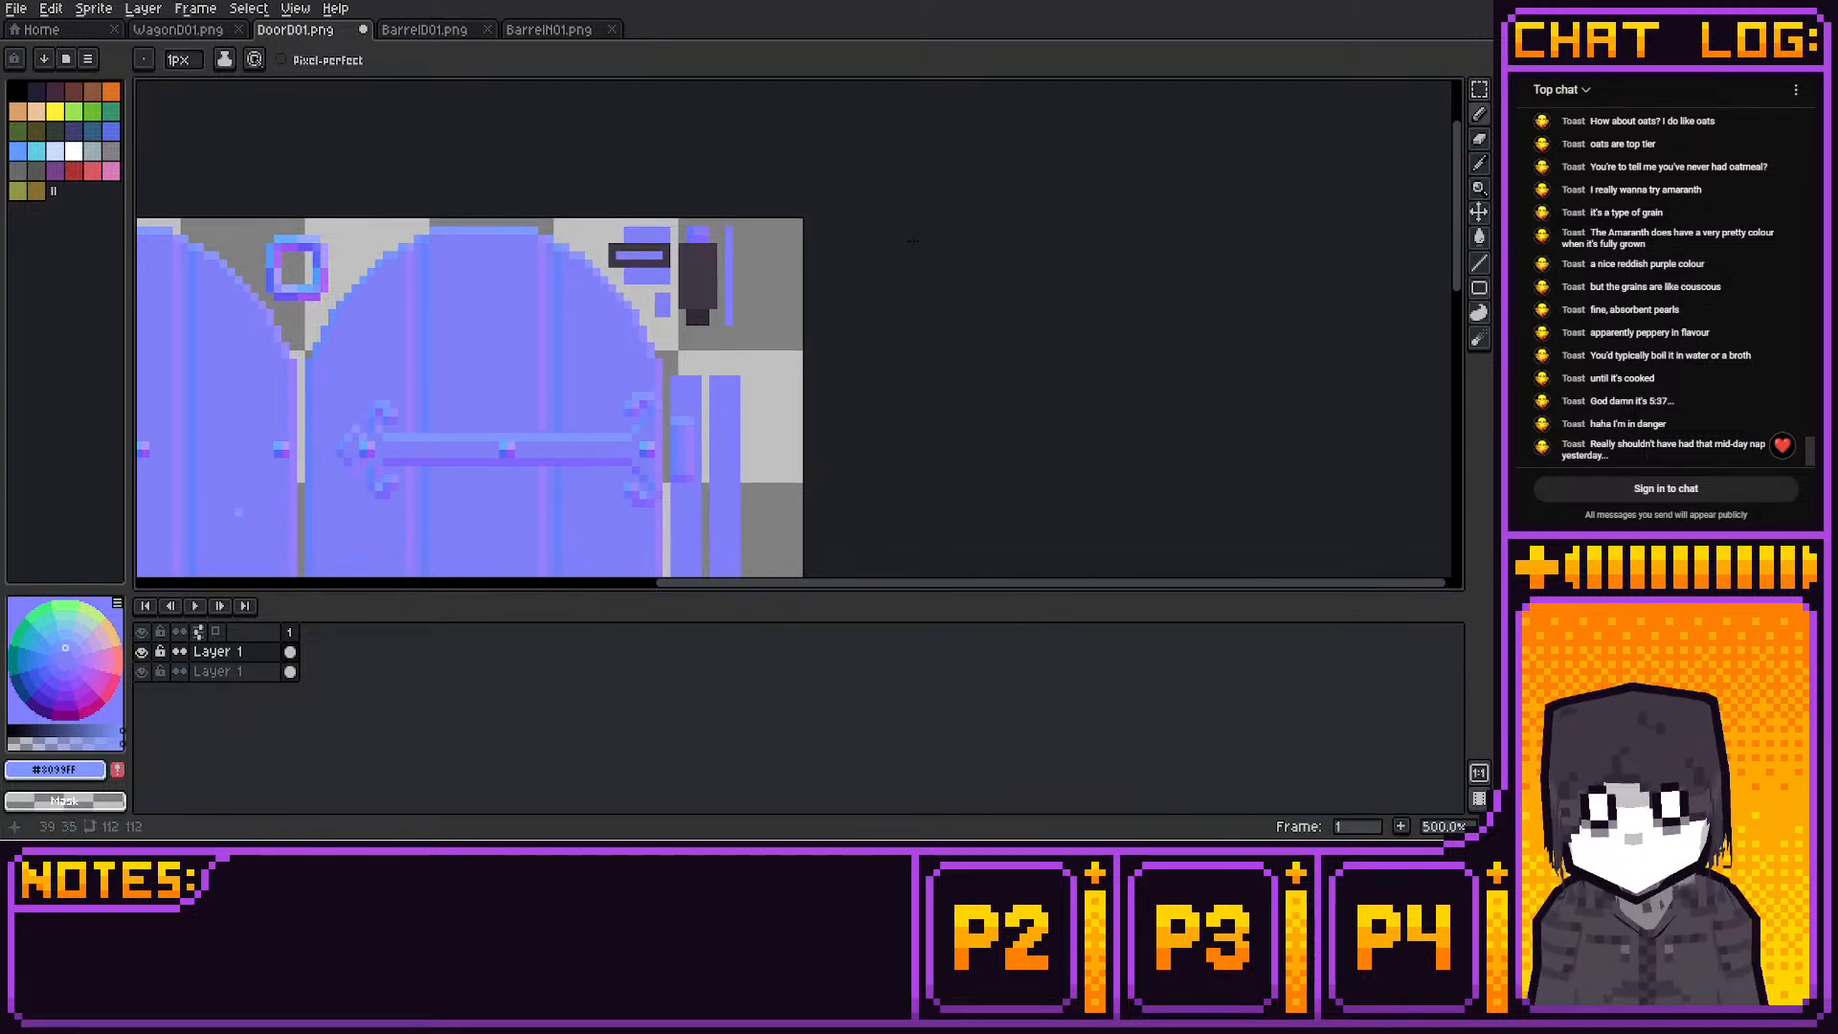
left_click(387, 454, "alt")
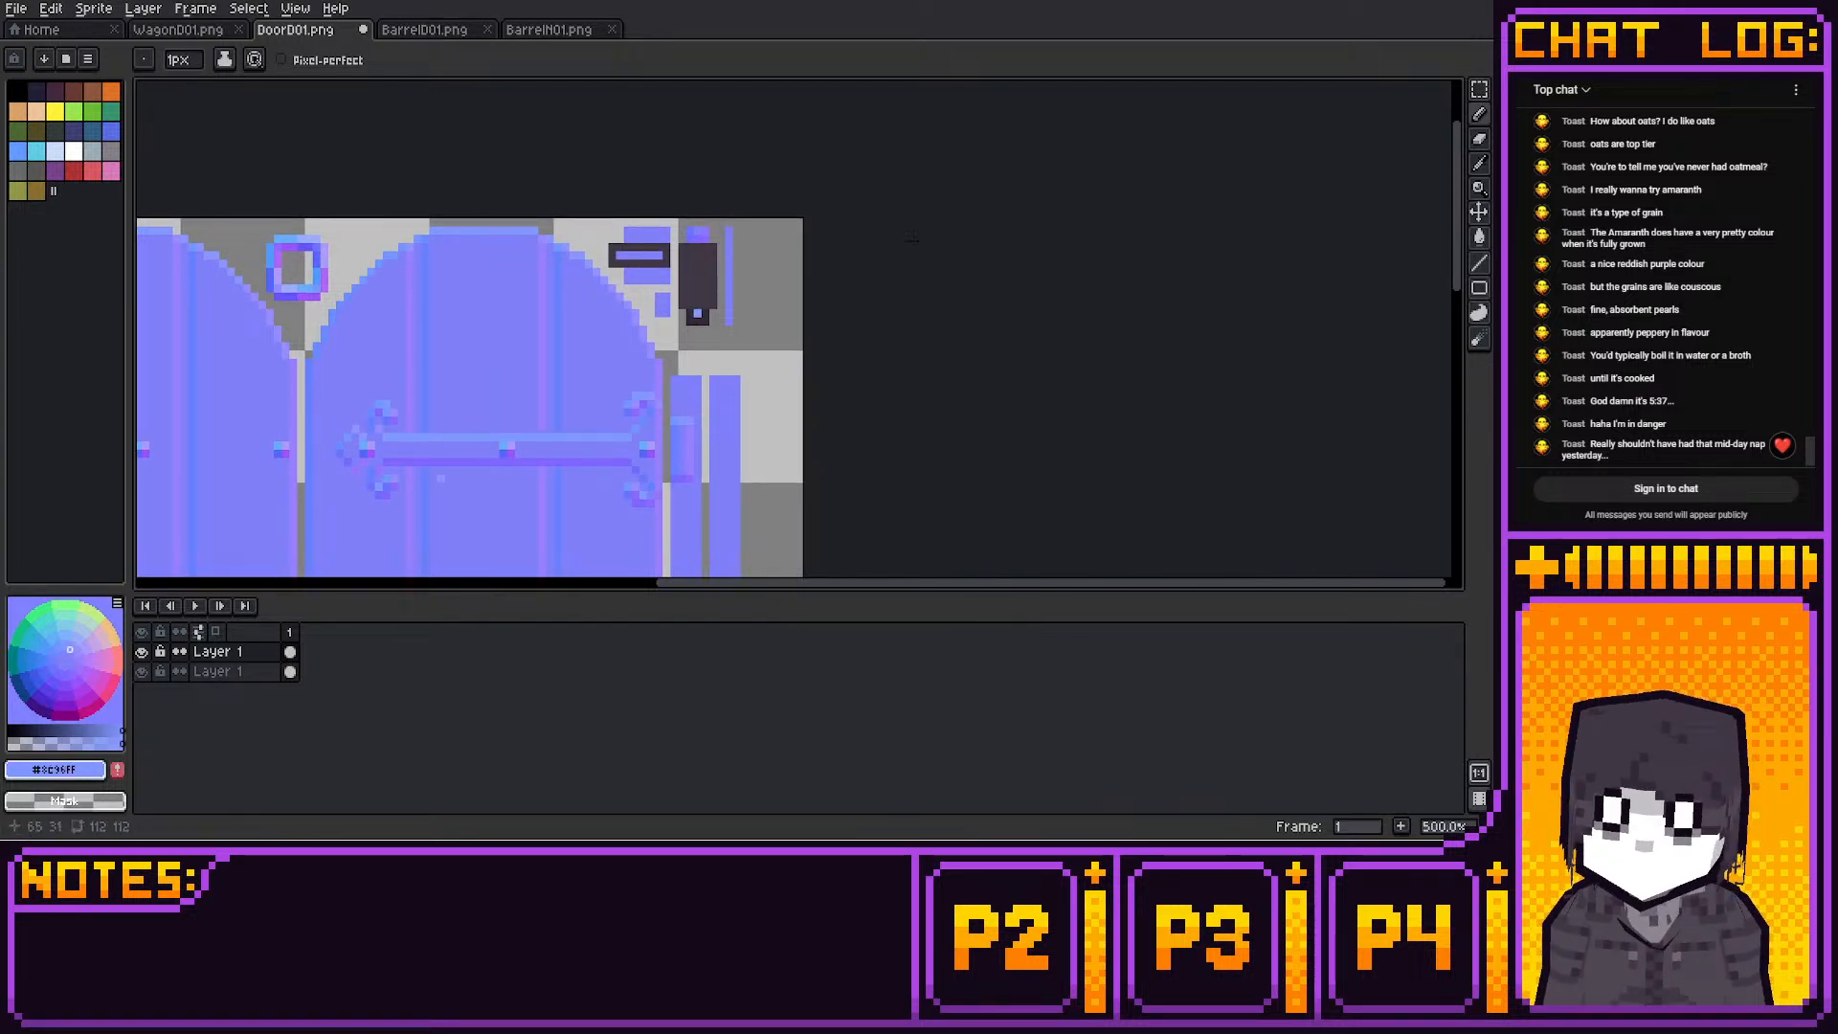
left_click(394, 490, "alt")
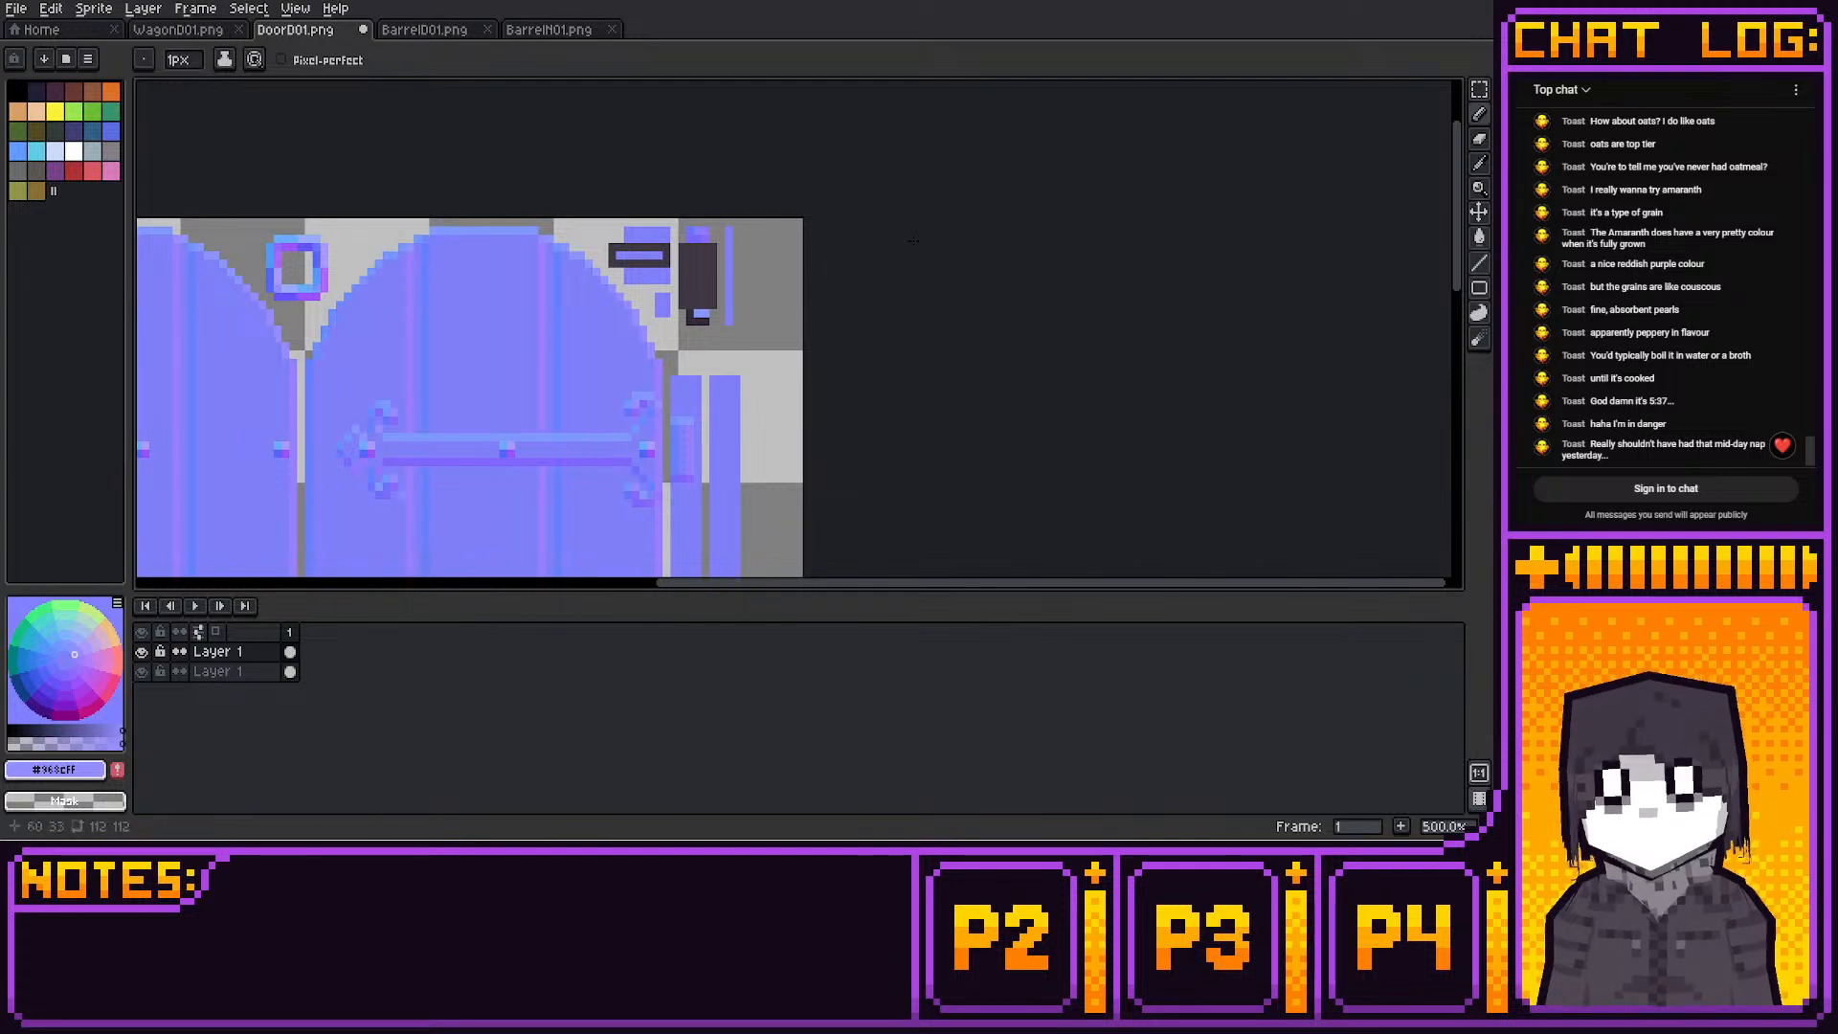
left_click(704, 314, "alt")
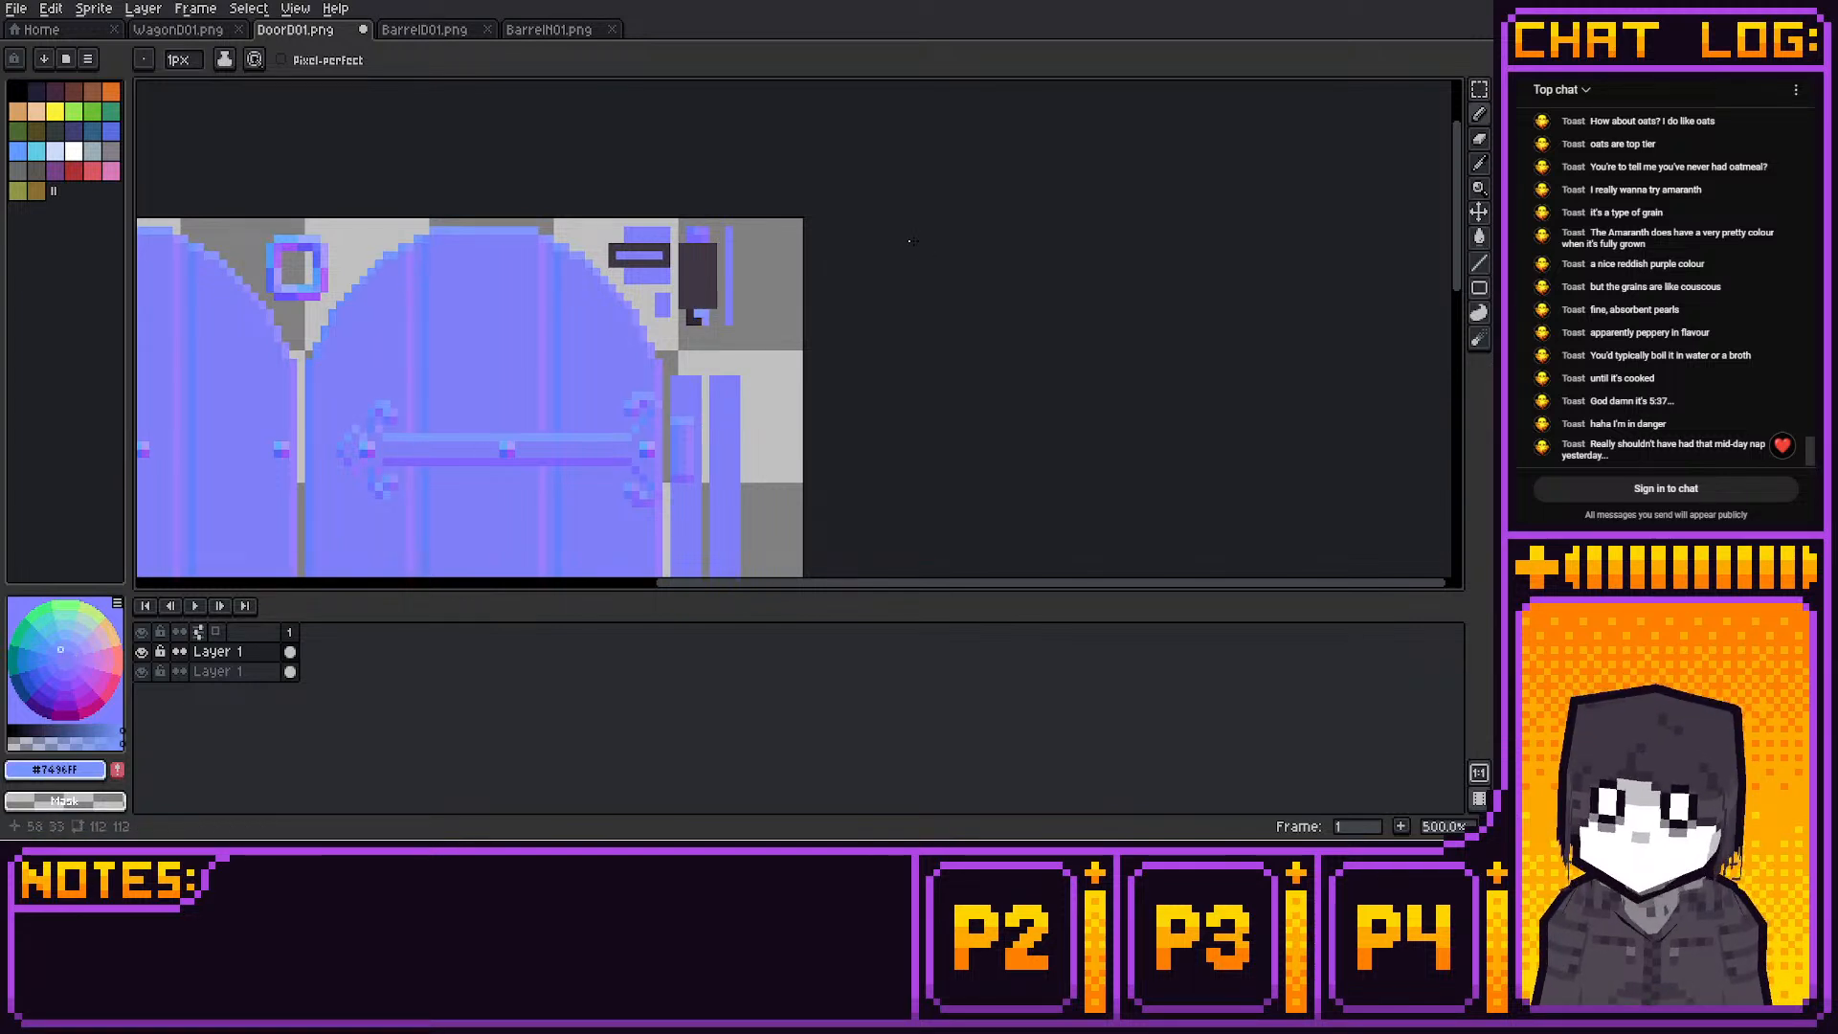
left_click(379, 486, "alt")
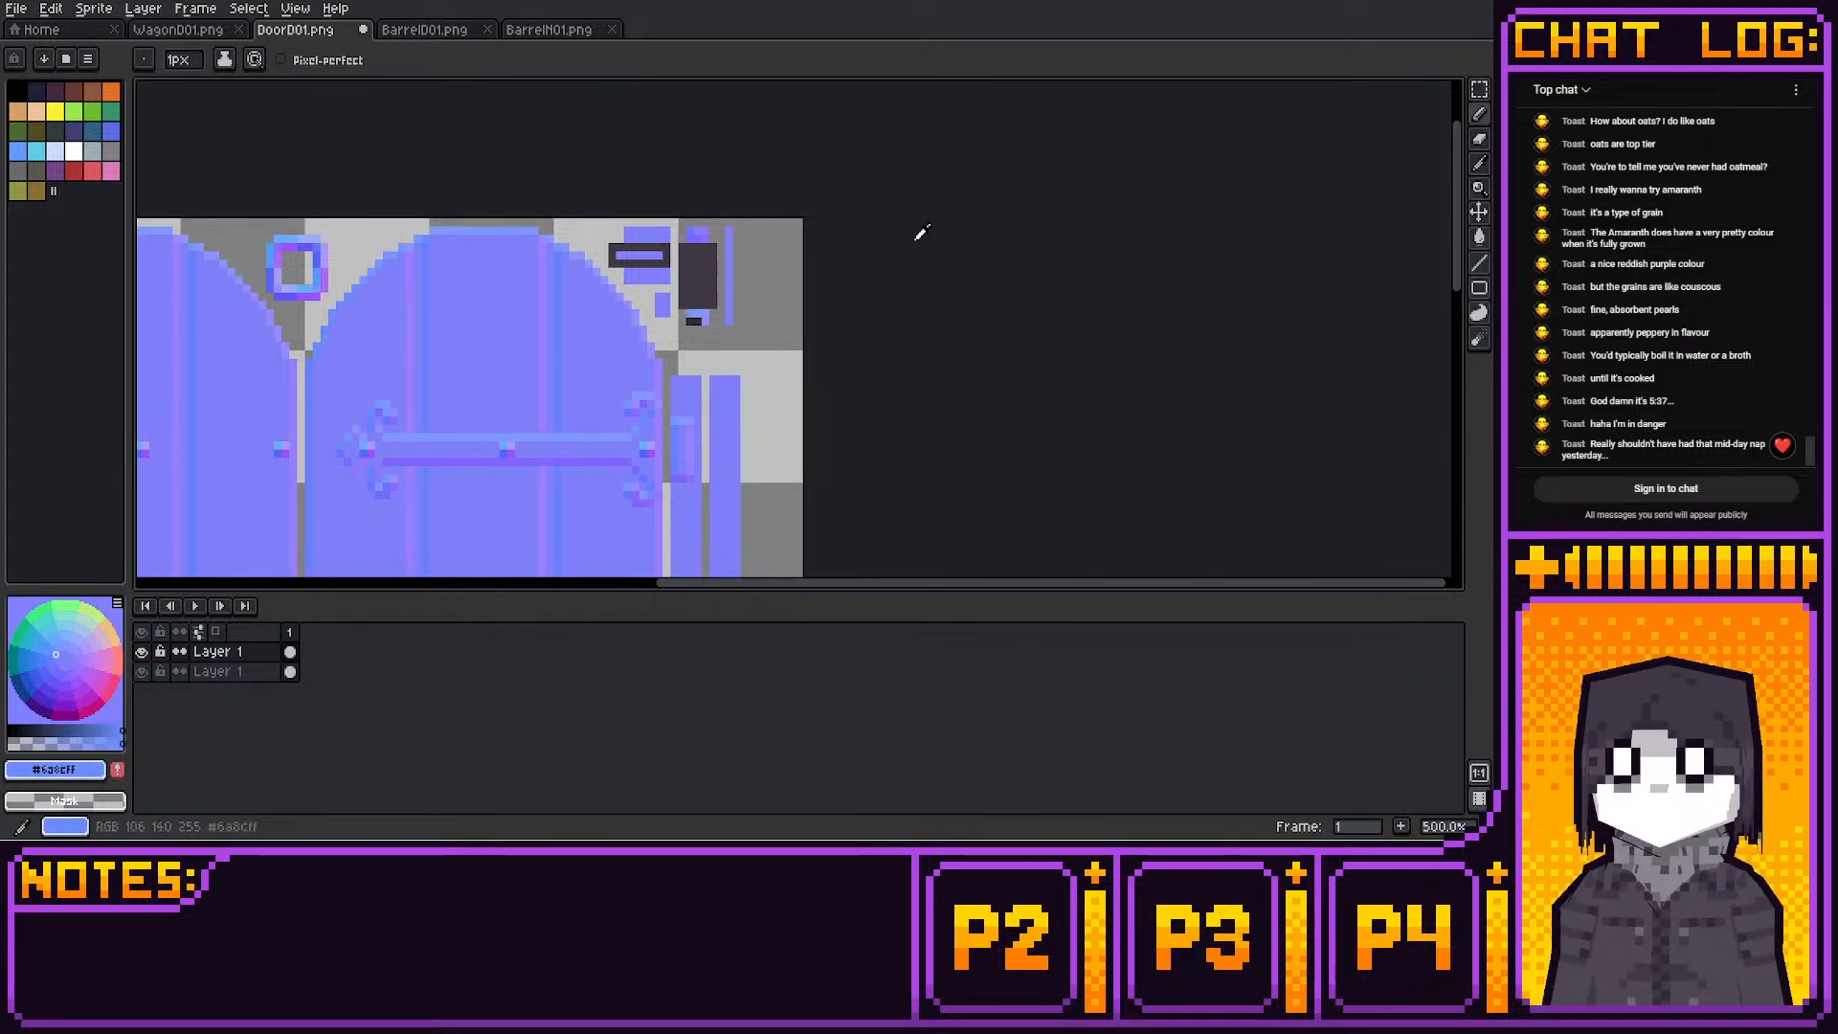
left_click(689, 321)
left_click(504, 421, "alt")
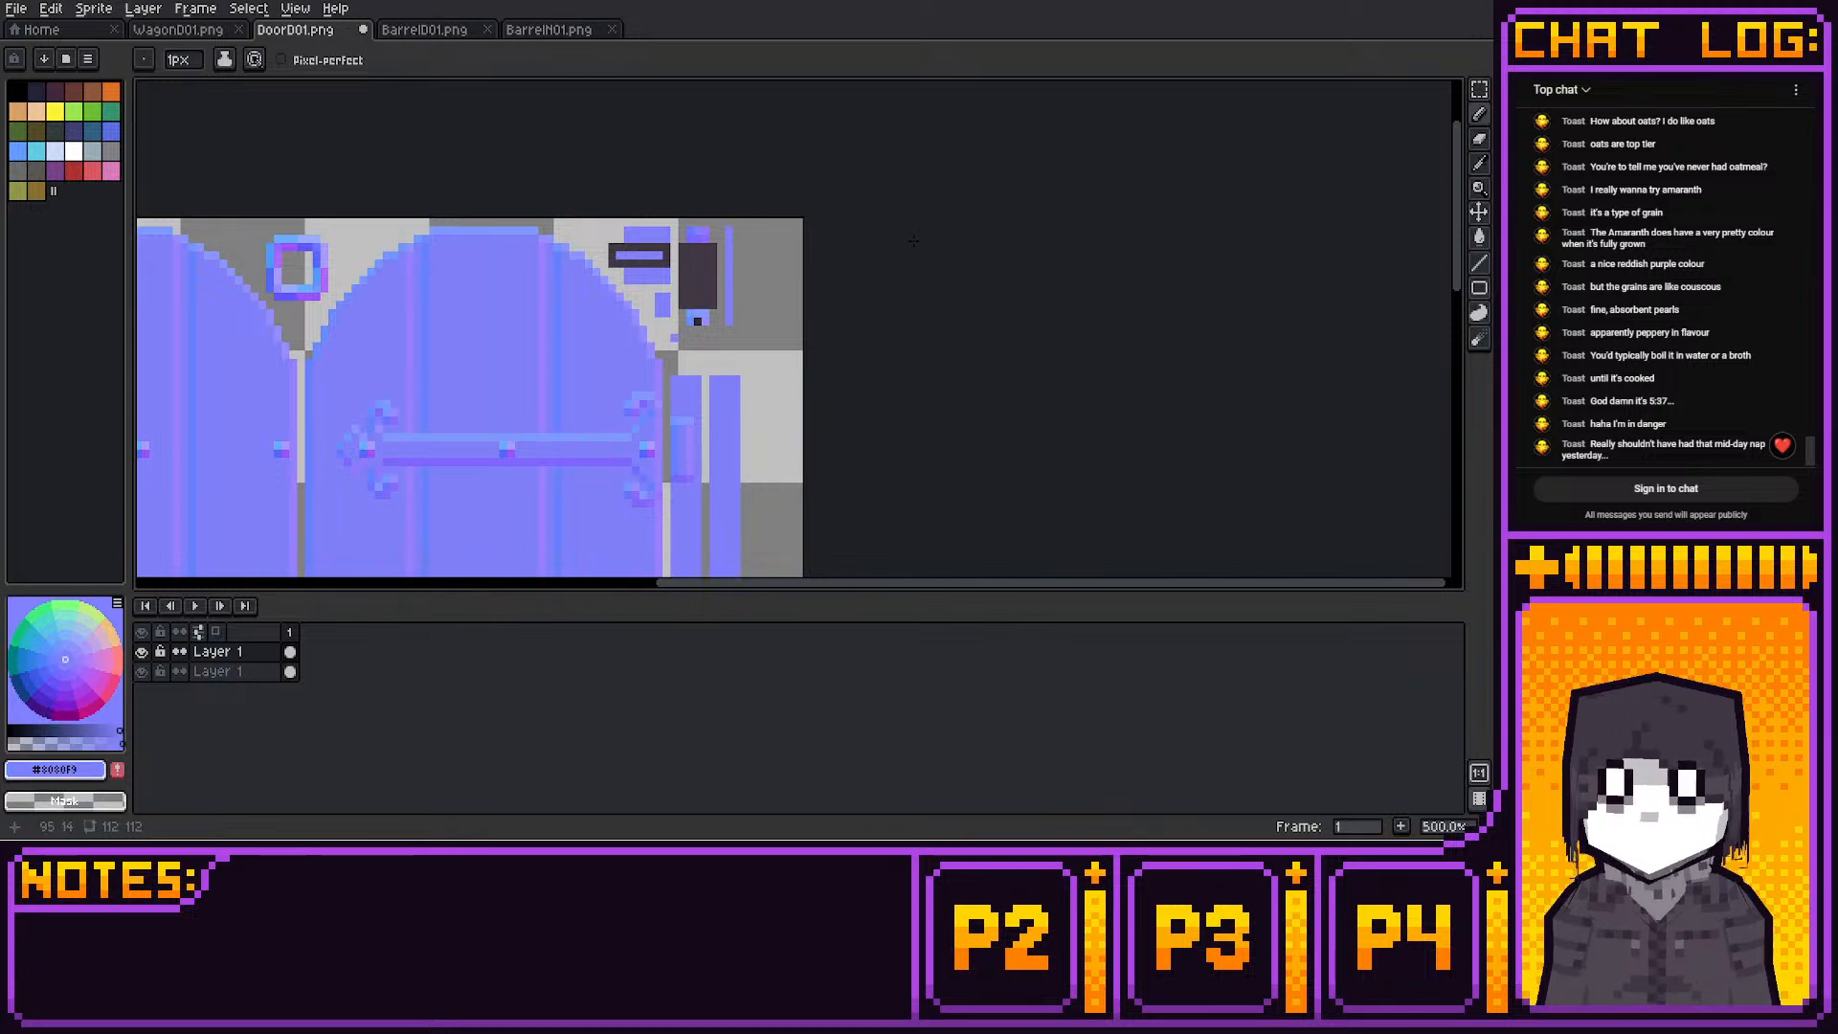
left_click(697, 321)
Cover the tall plate's dark body with #8080f9 and shade its two horizontal bands with blue and purple tones sampled from the tabs
middle_click_drag(913, 242, 934, 189)
key("m")
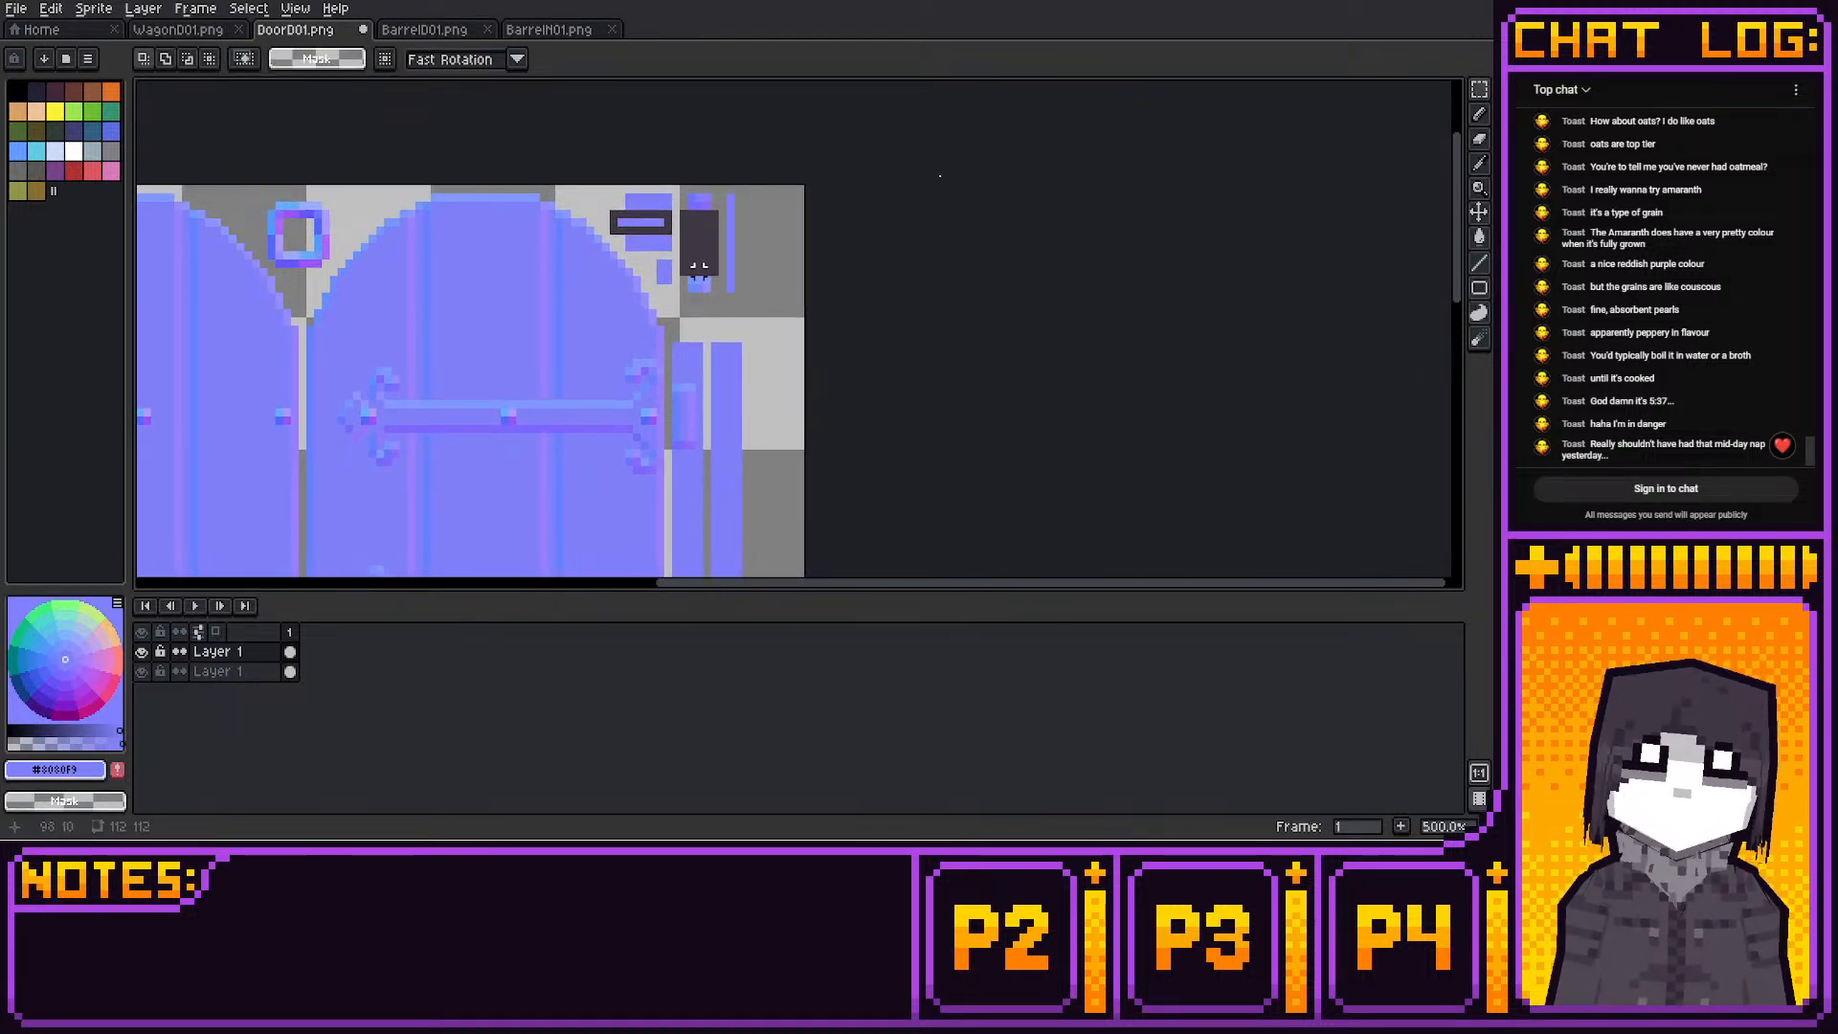
key("b")
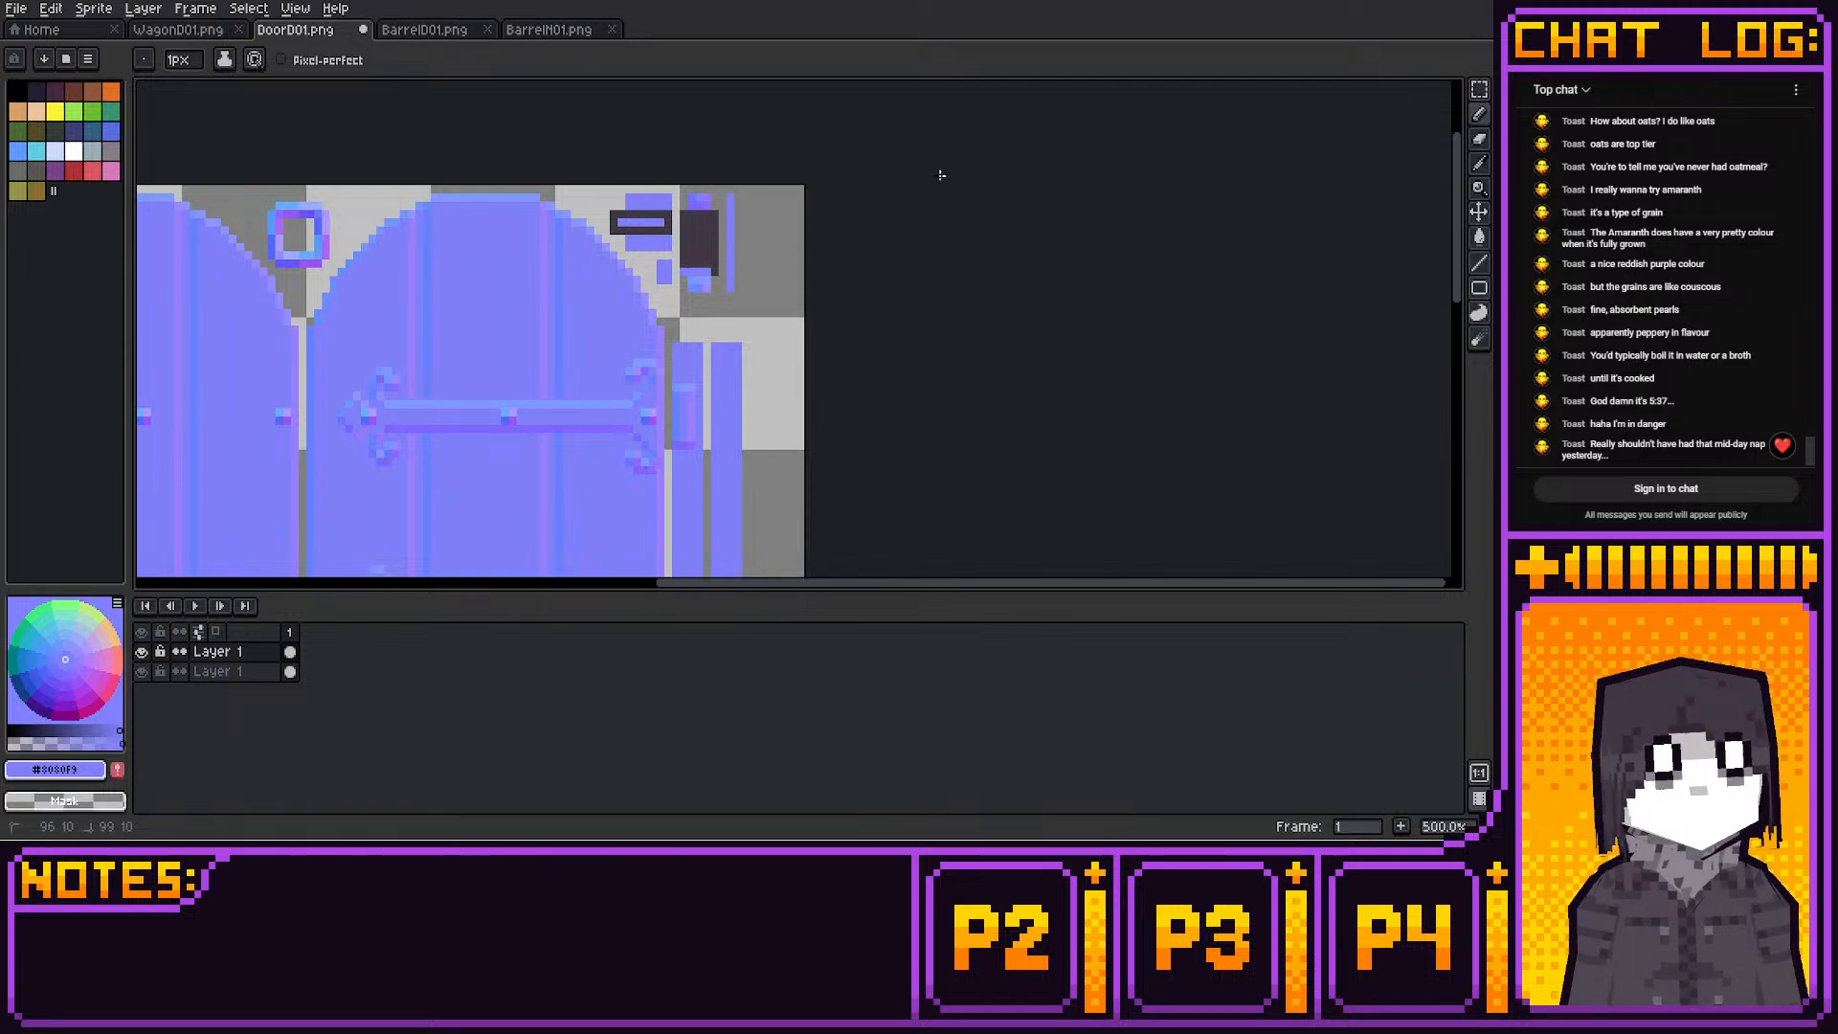
mouse_move(690, 215)
left_mouse_down()
mouse_move(706, 214)
mouse_move(699, 247)
left_mouse_up()
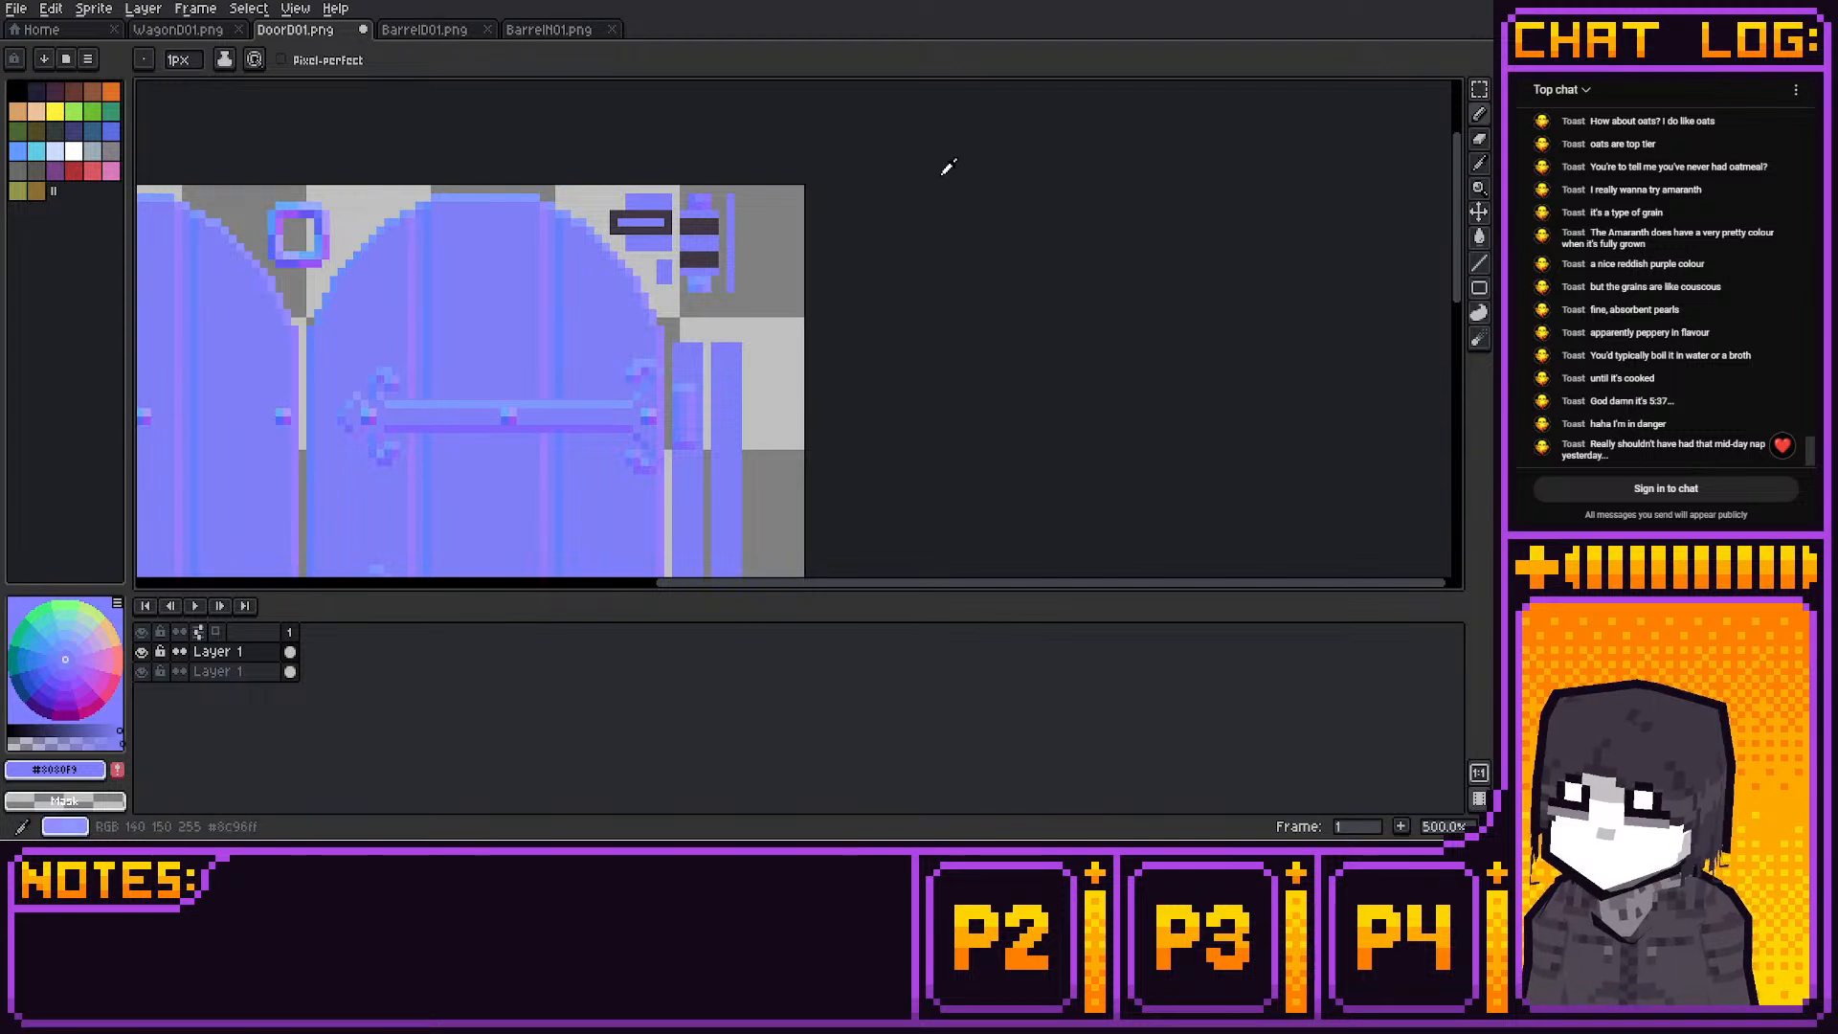
left_click(699, 281, "alt")
left_click(691, 263)
mouse_move(691, 263)
left_mouse_down()
mouse_move(717, 263)
mouse_move(688, 230)
mouse_move(716, 229)
mouse_move(687, 222)
mouse_move(718, 222)
mouse_move(718, 254)
left_mouse_up()
left_click(698, 205, "alt")
left_click(691, 255)
Start shading the dark rectangle outline on the wide hardware block, using #9980ff, #6a8cff and #7496ff
left_click(412, 412, "alt")
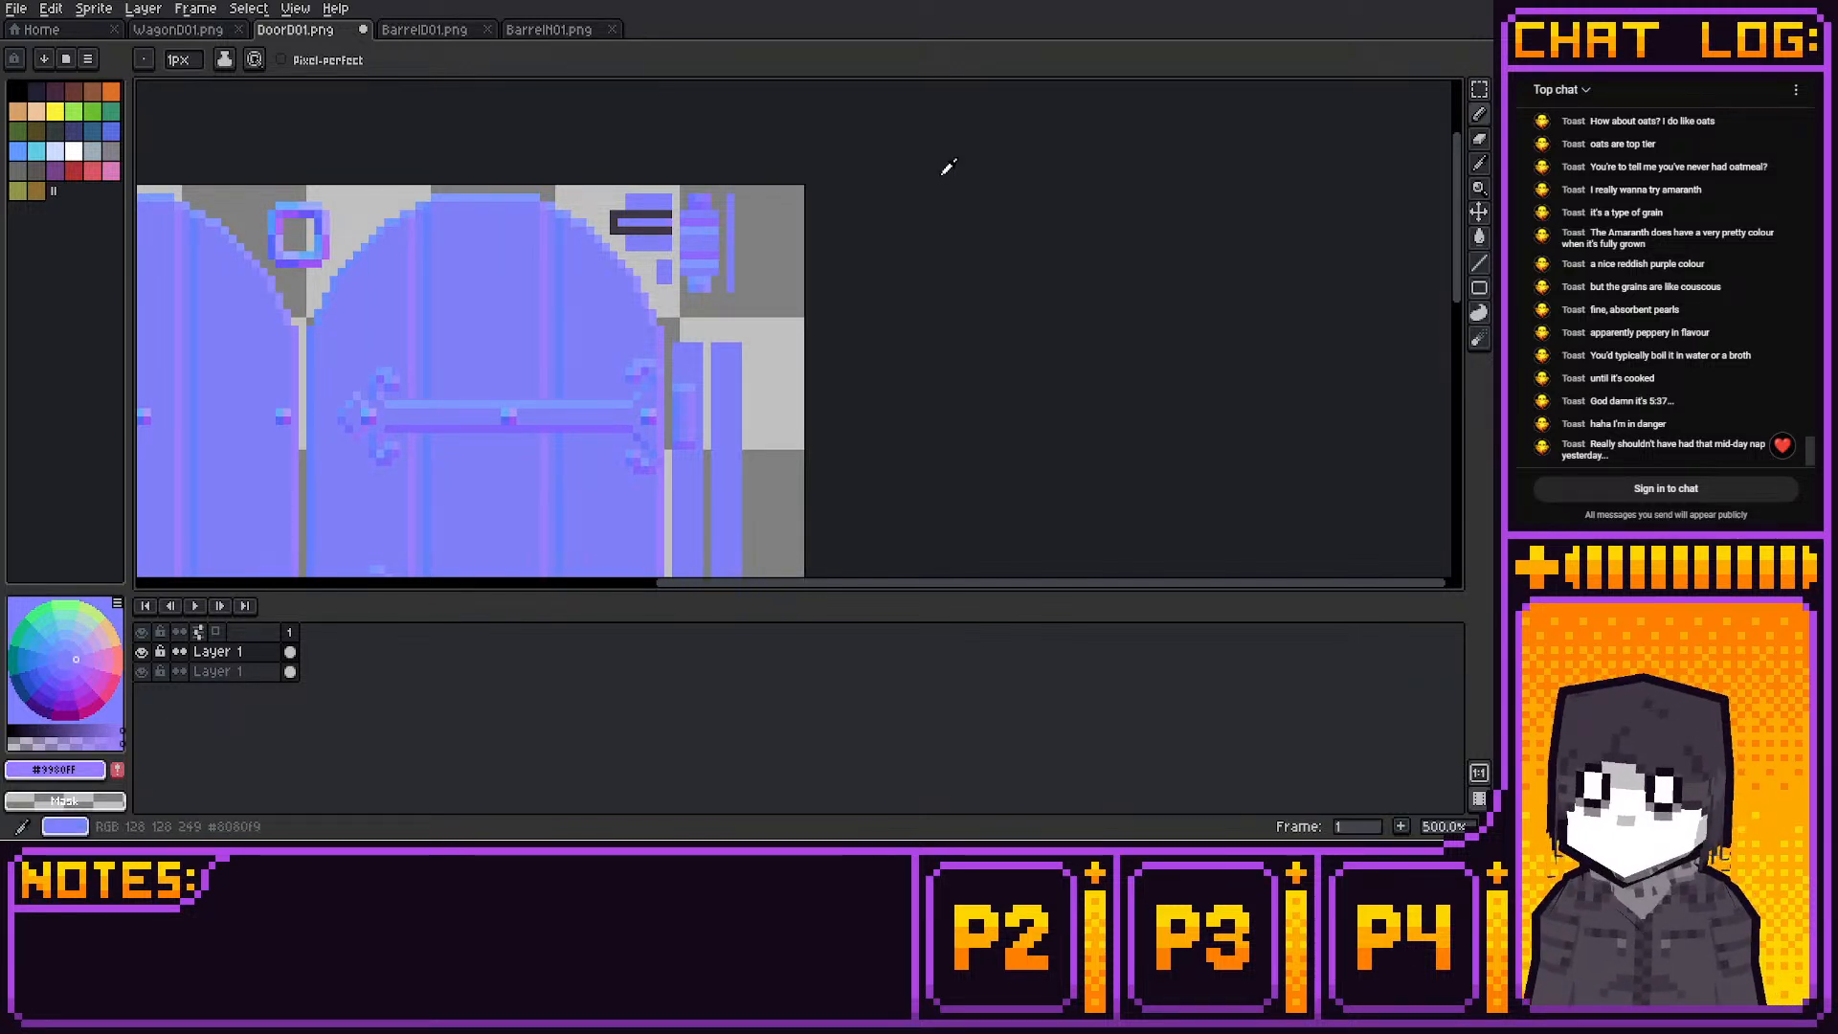
left_click(427, 313, "alt")
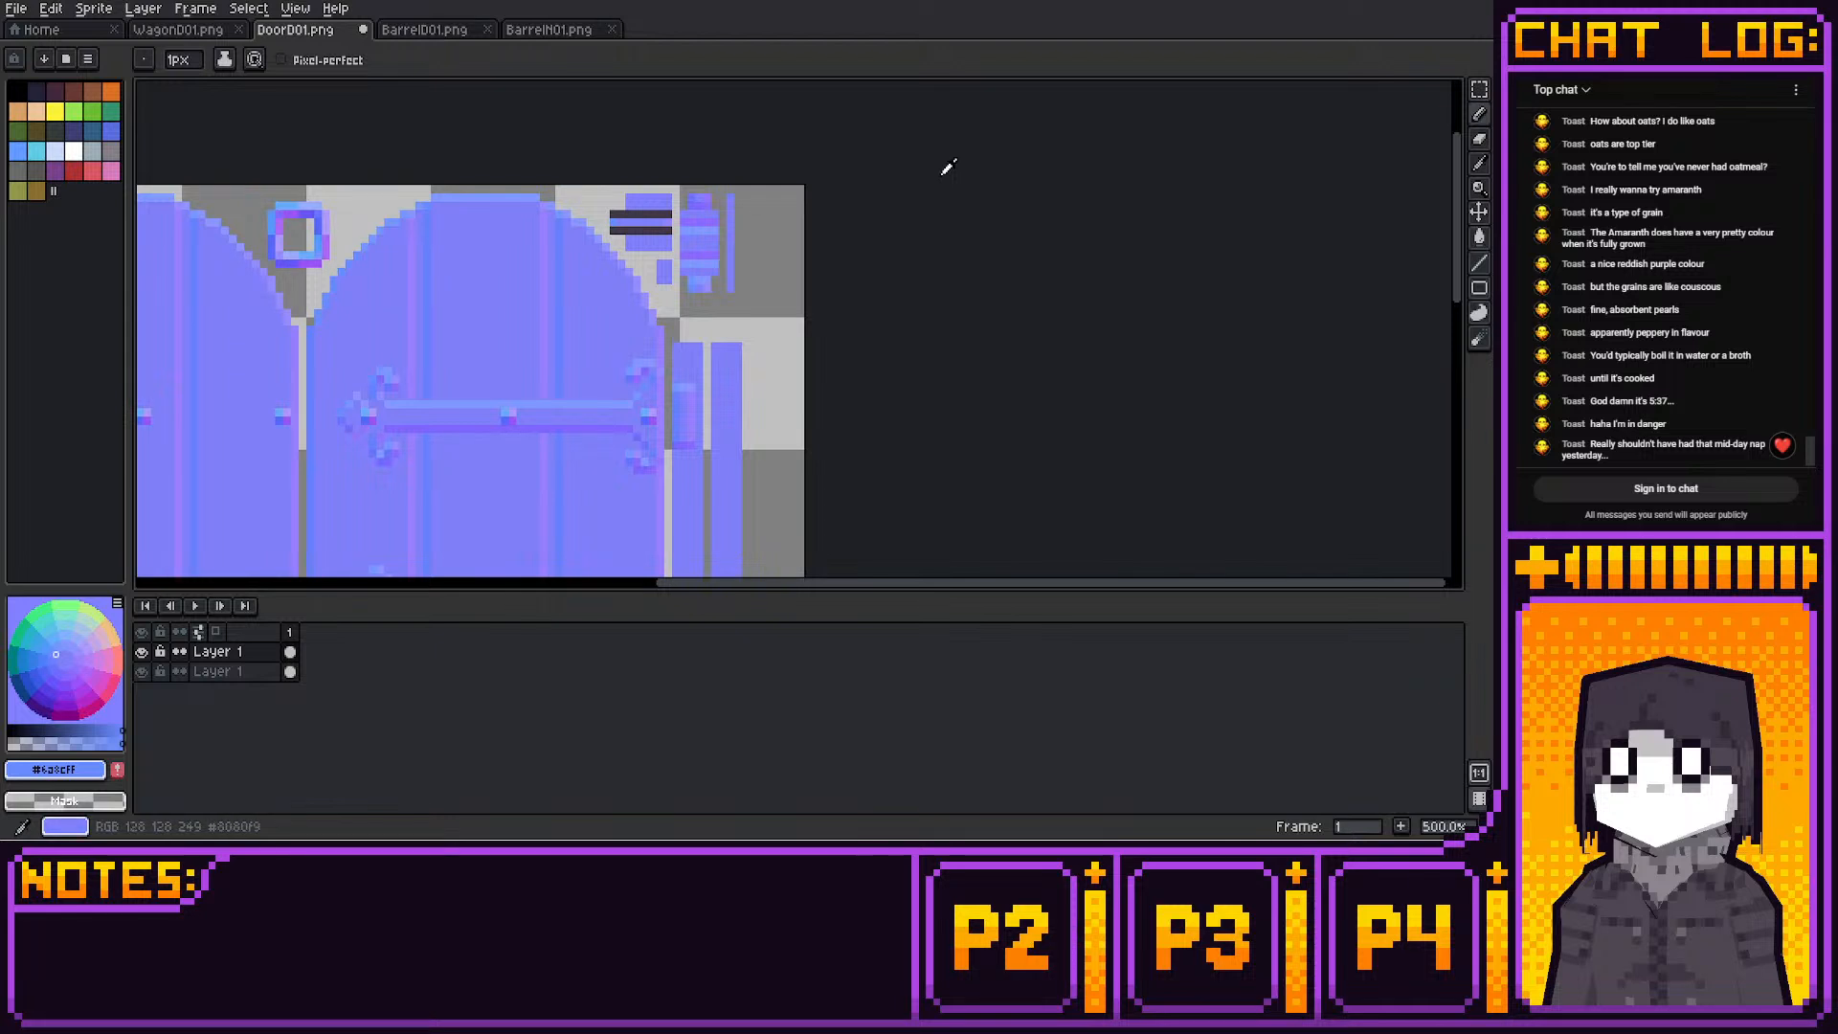
left_click(941, 176, "alt")
left_click(942, 172, "alt")
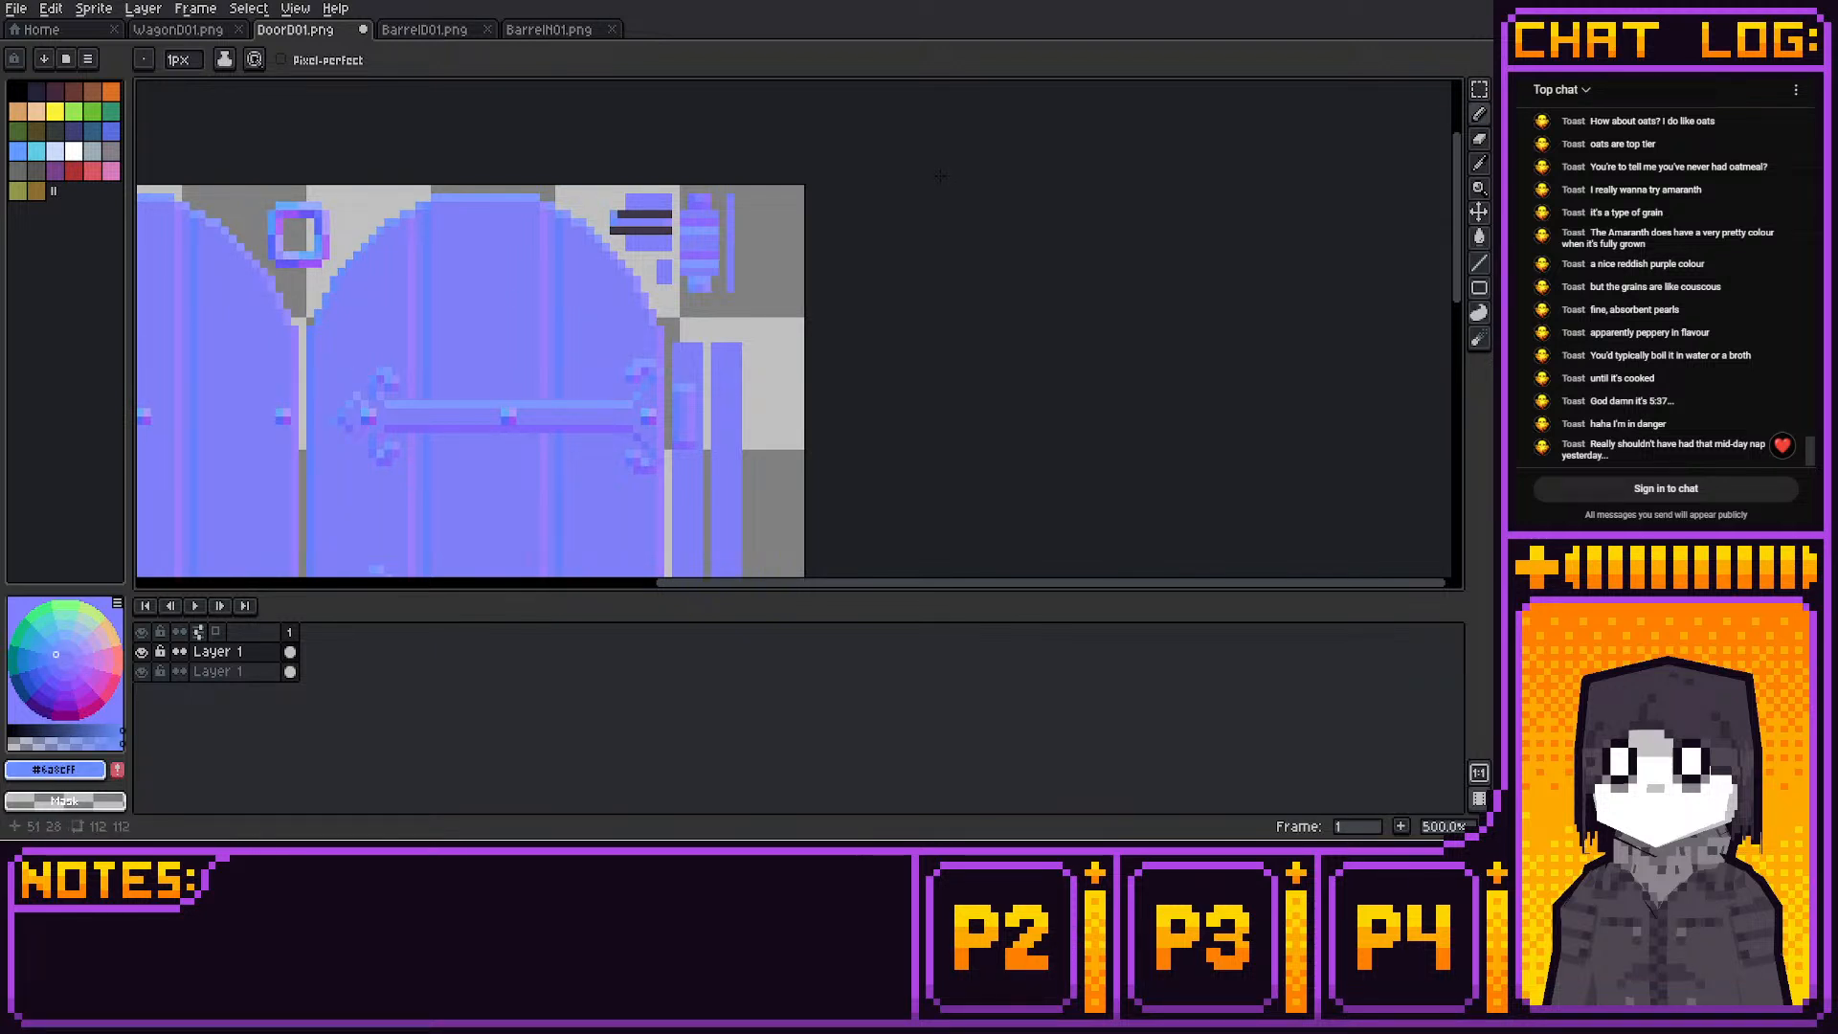
left_click(940, 176, "alt")
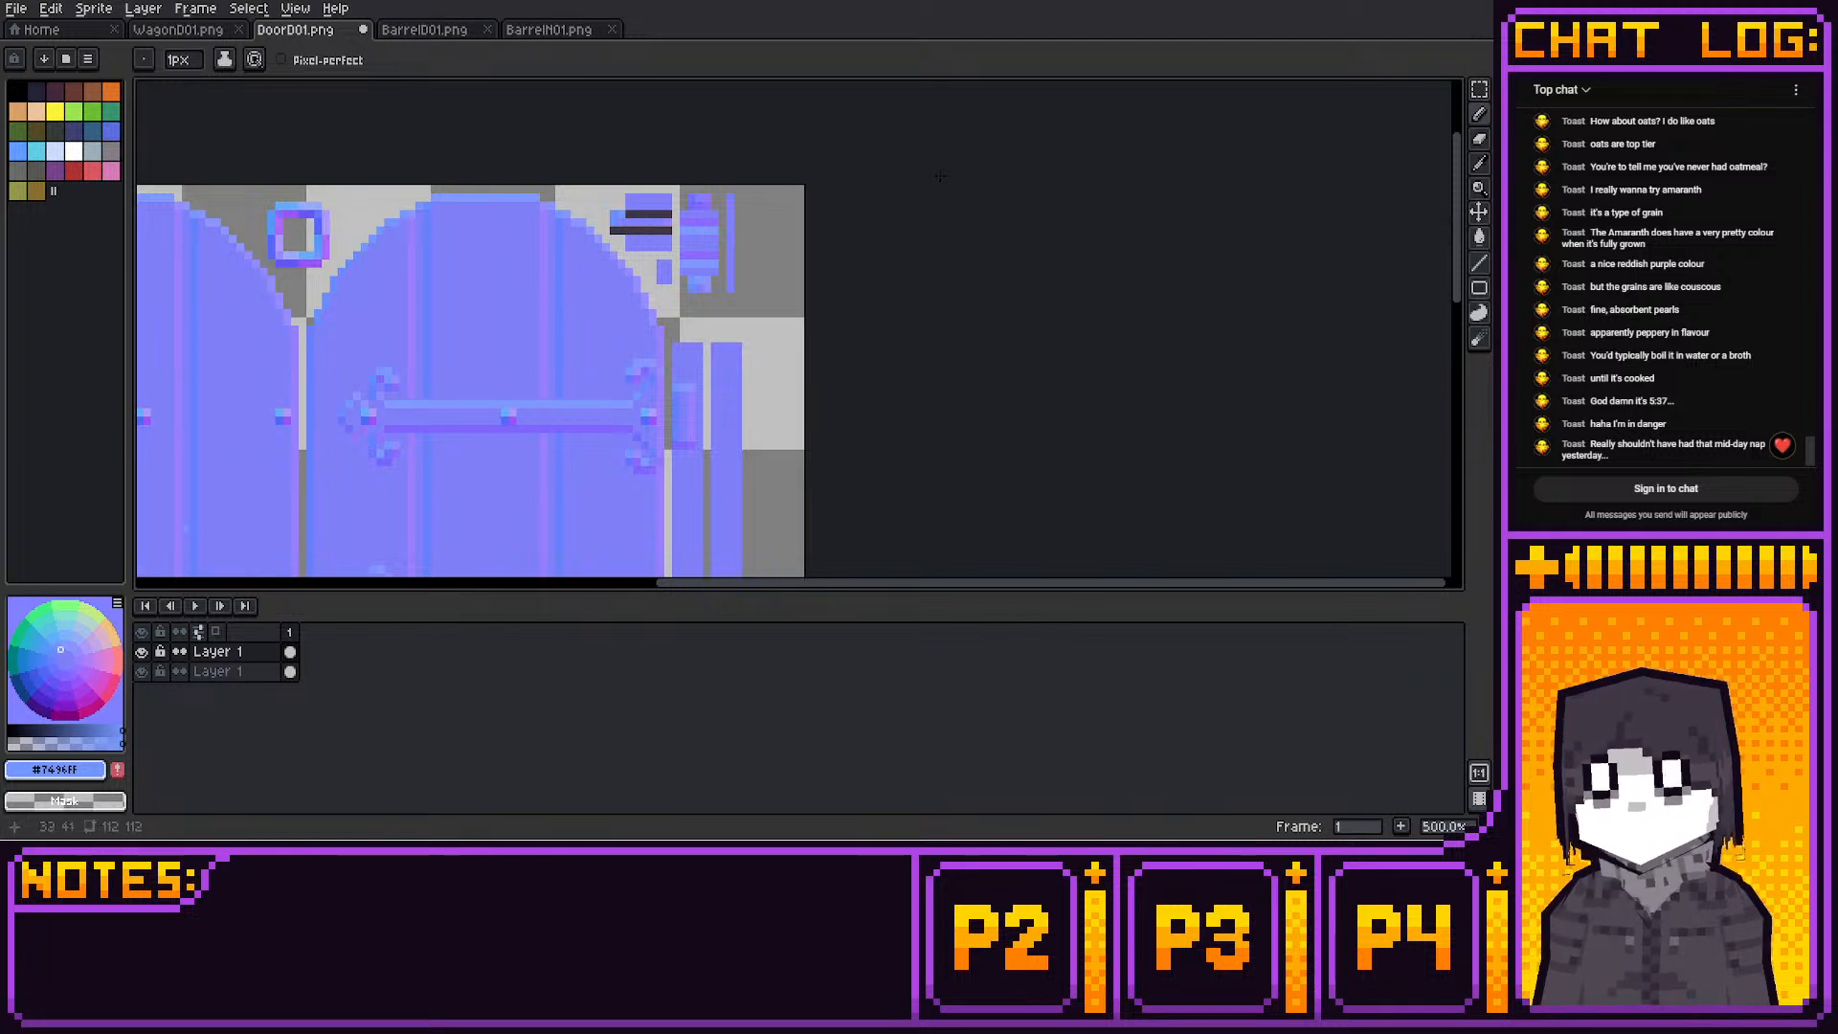
Complete the upper edge of the wide block's outline with #8099ff, #8c96ff and #968cff
left_click(944, 171, "alt")
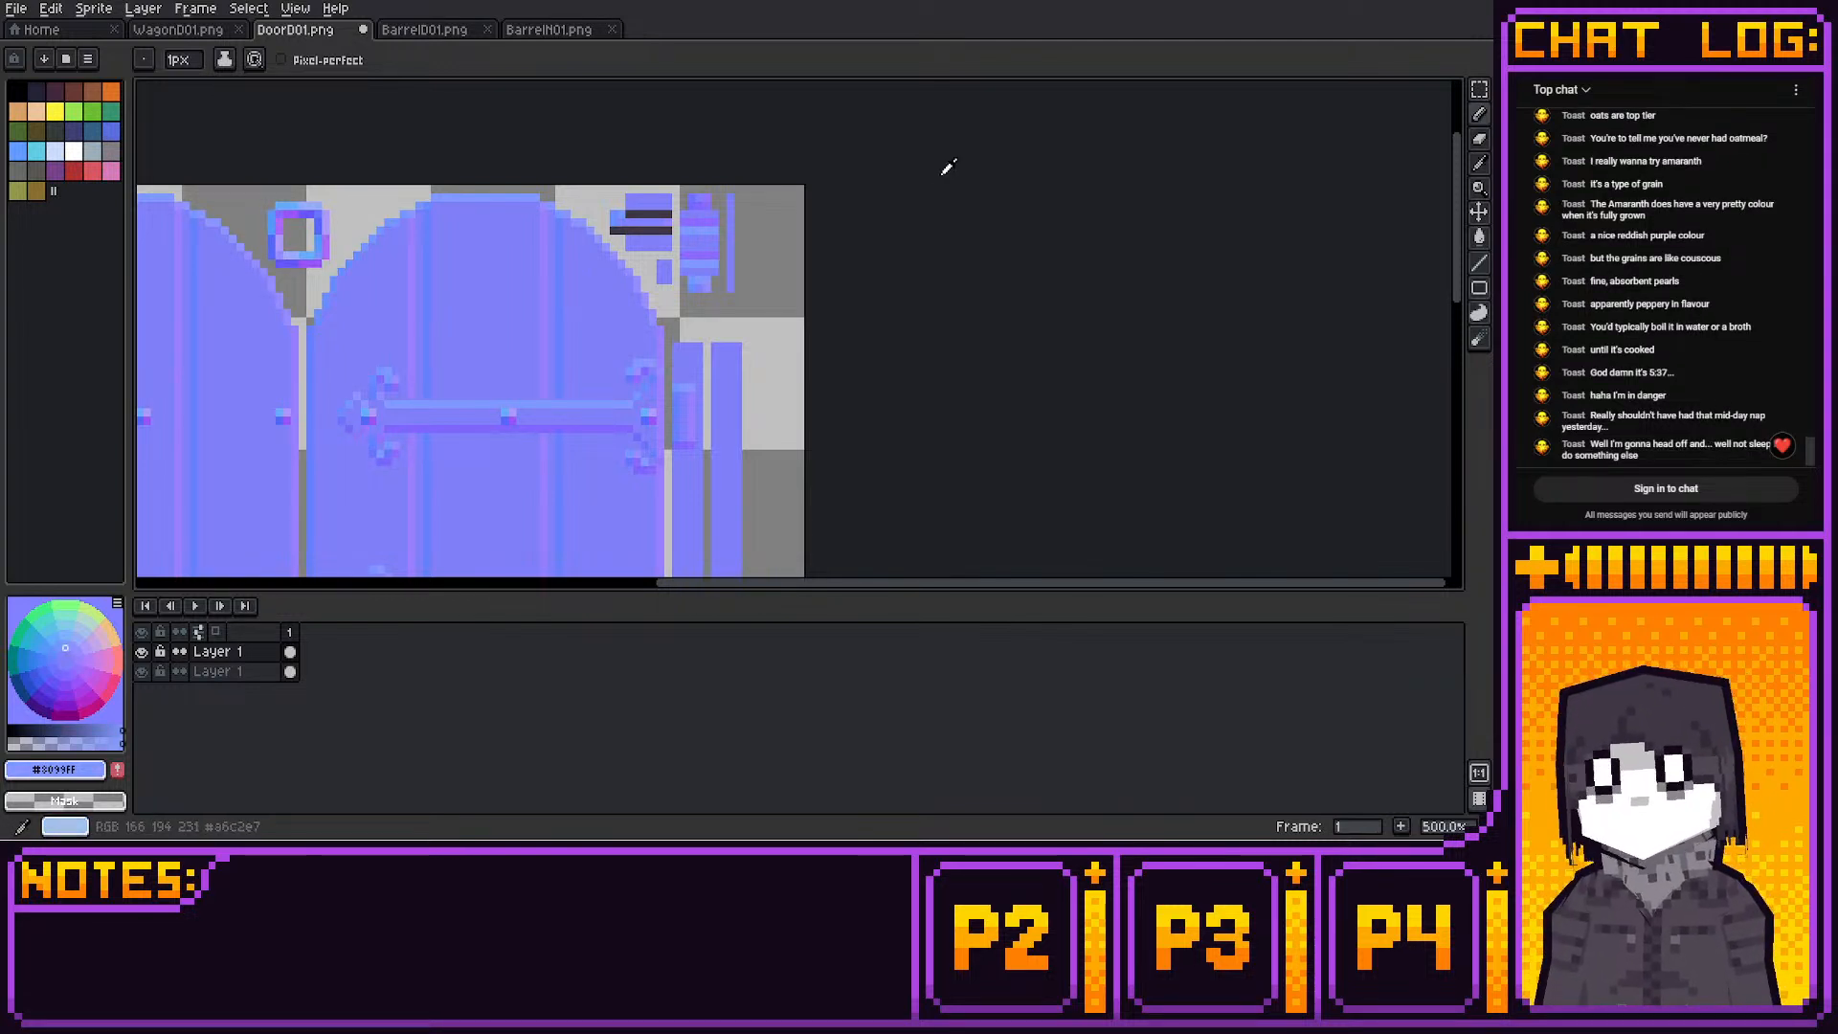
left_click_drag(939, 177, 940, 175)
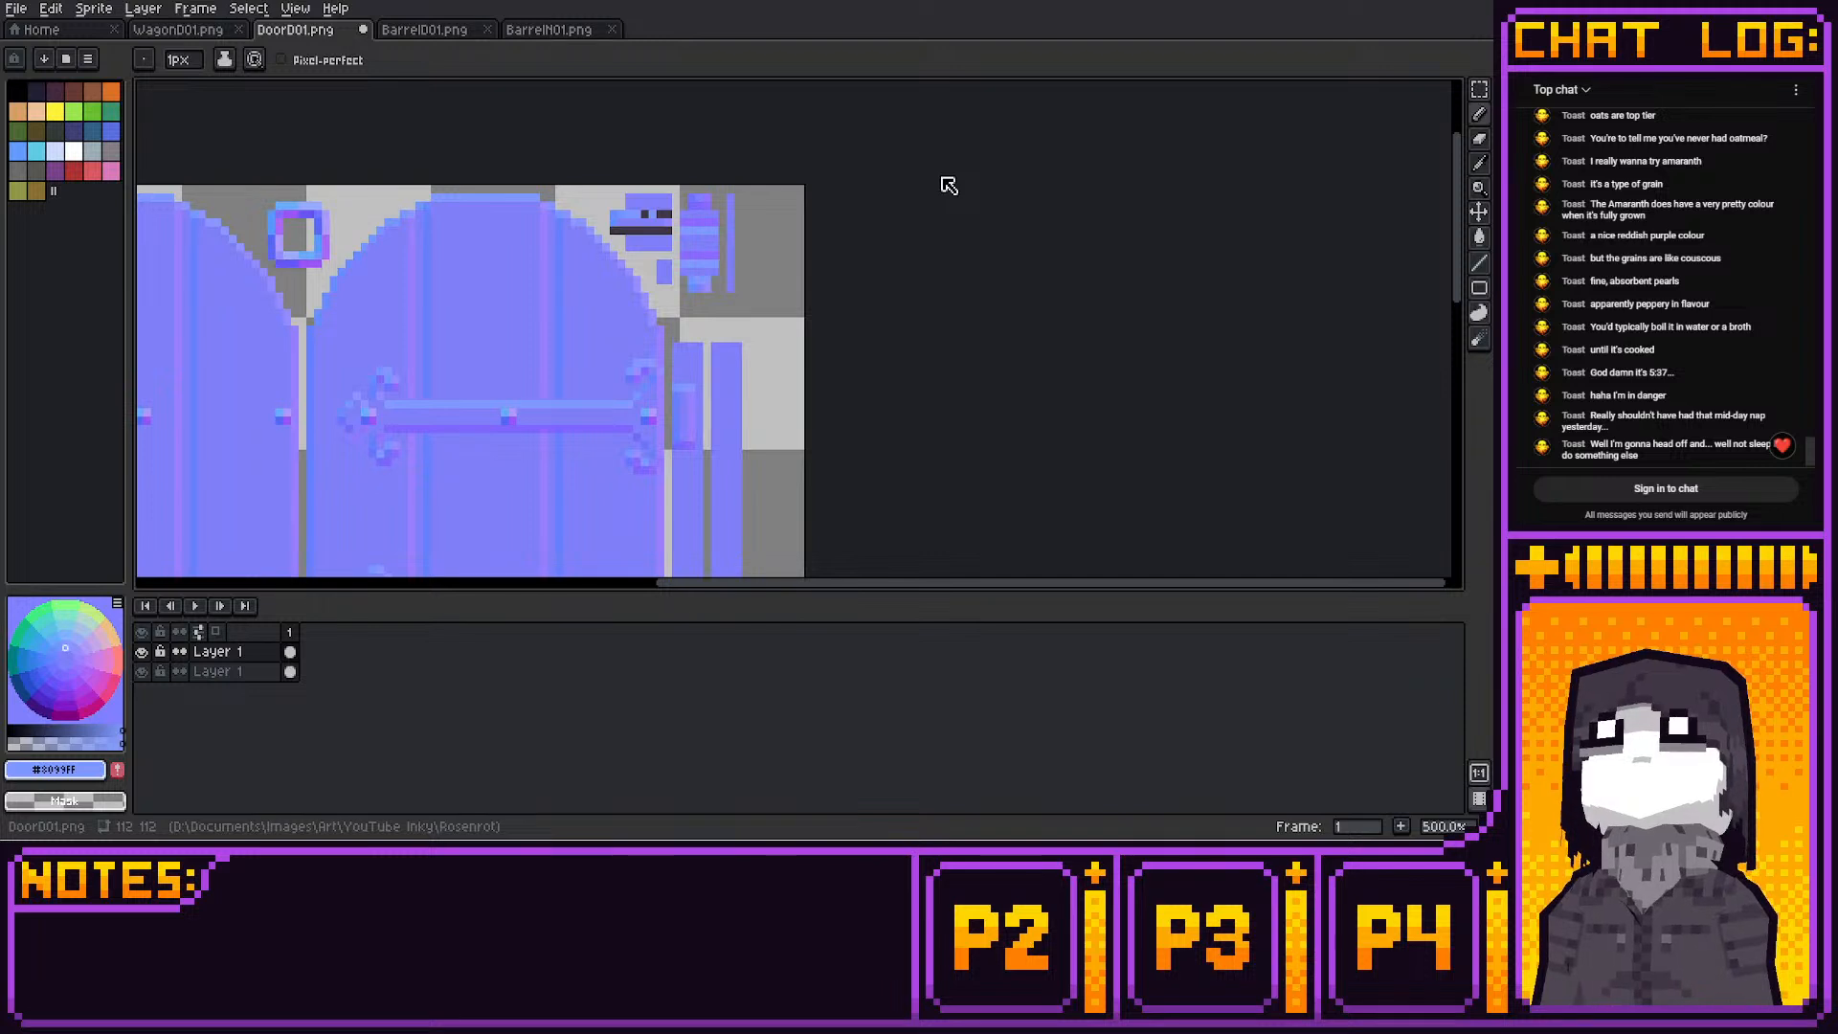
middle_click_drag(689, 244, 683, 236)
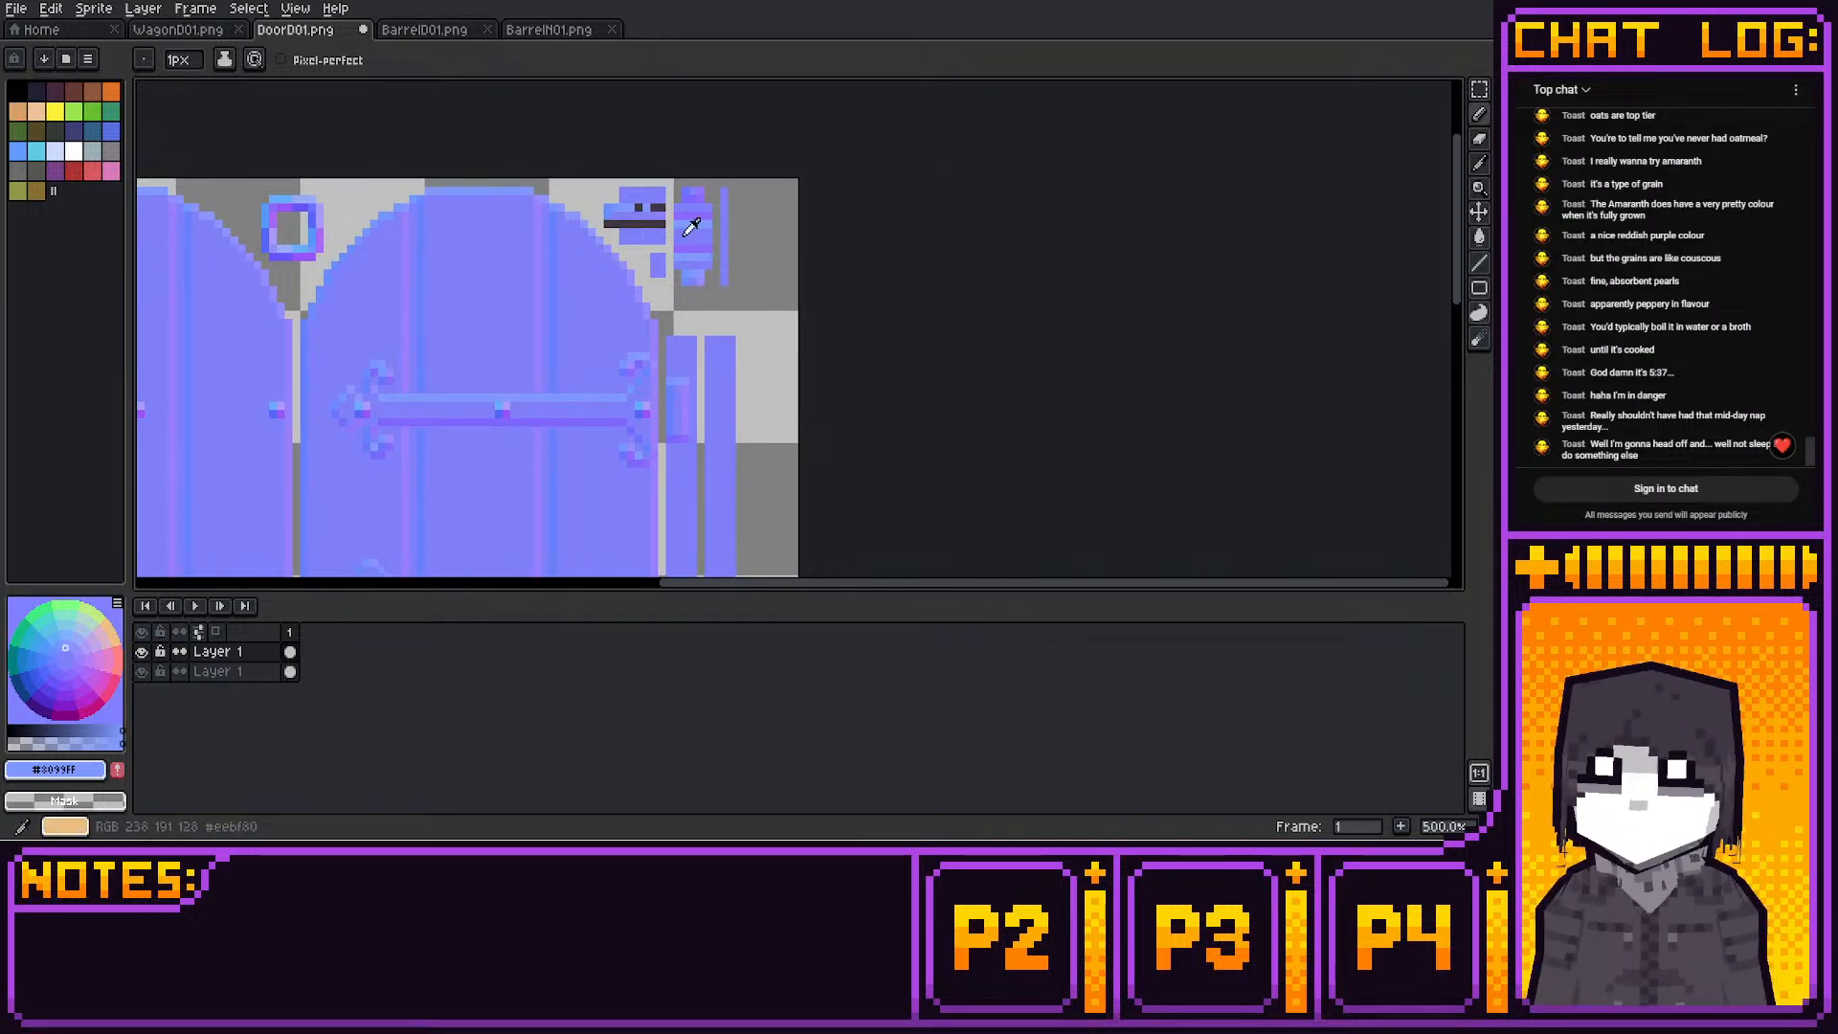
left_click(683, 235, "alt")
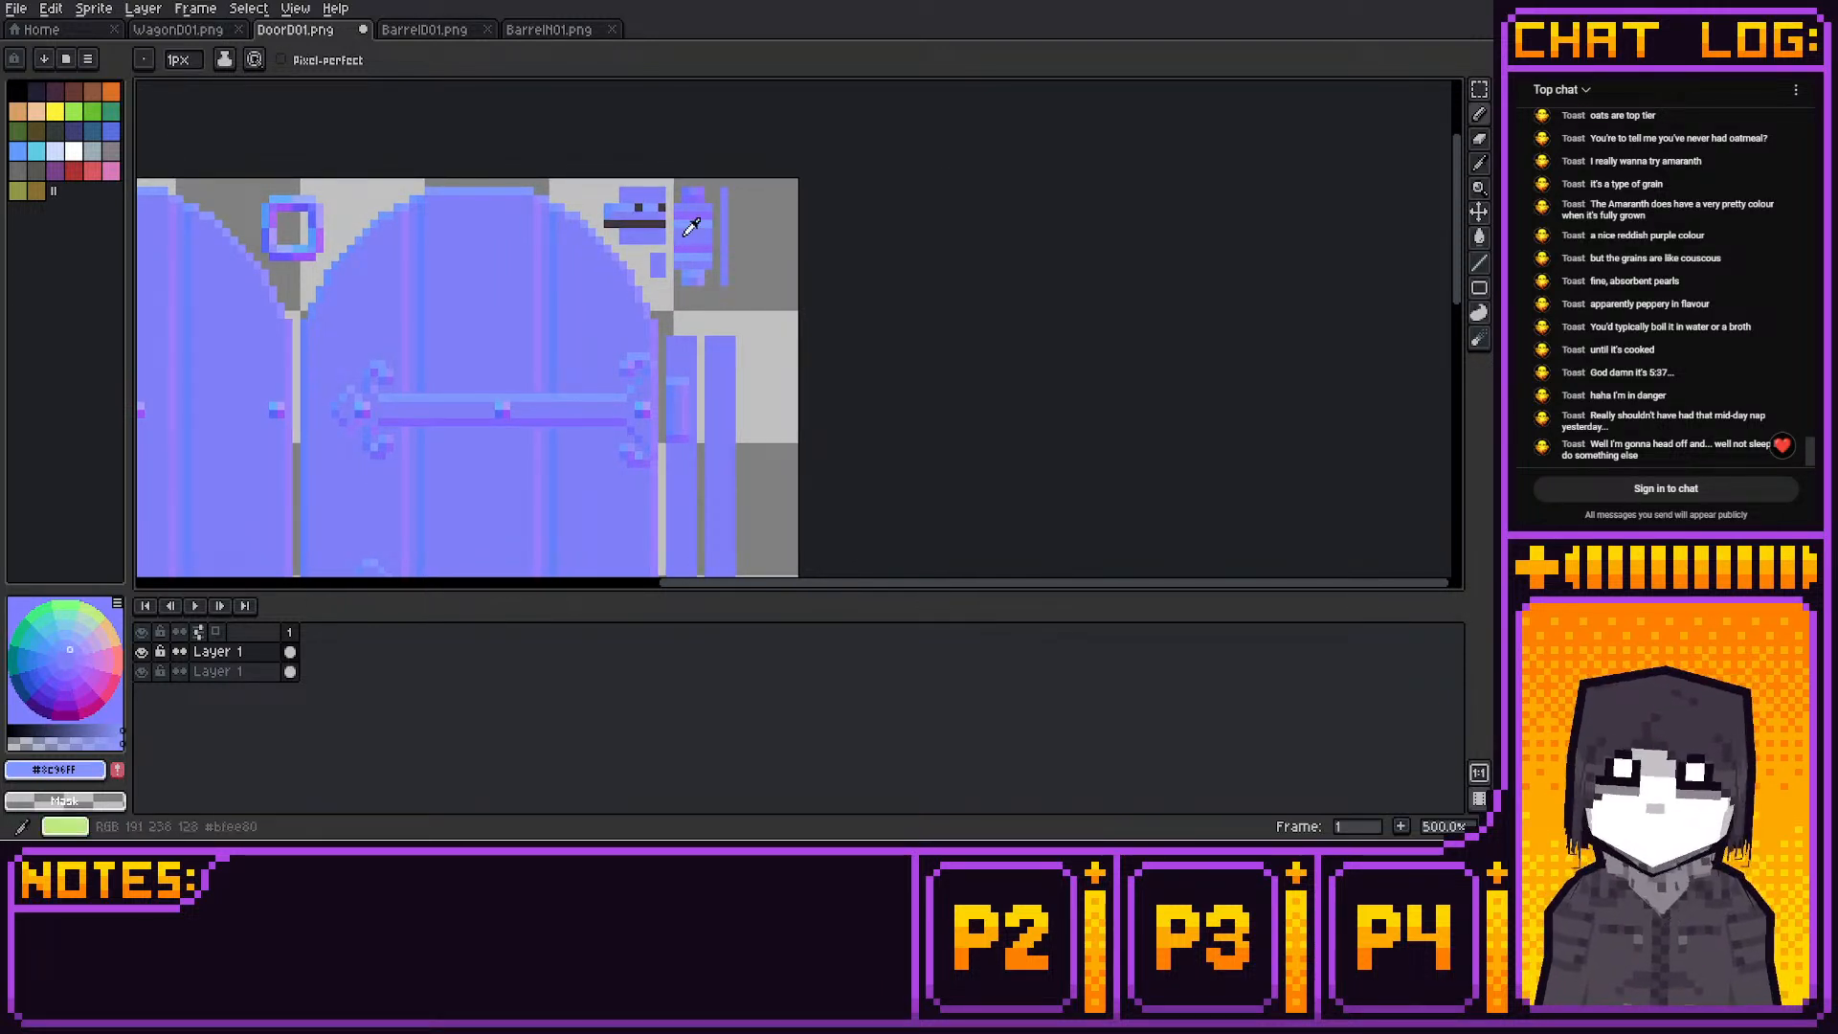
left_click(682, 235, "alt")
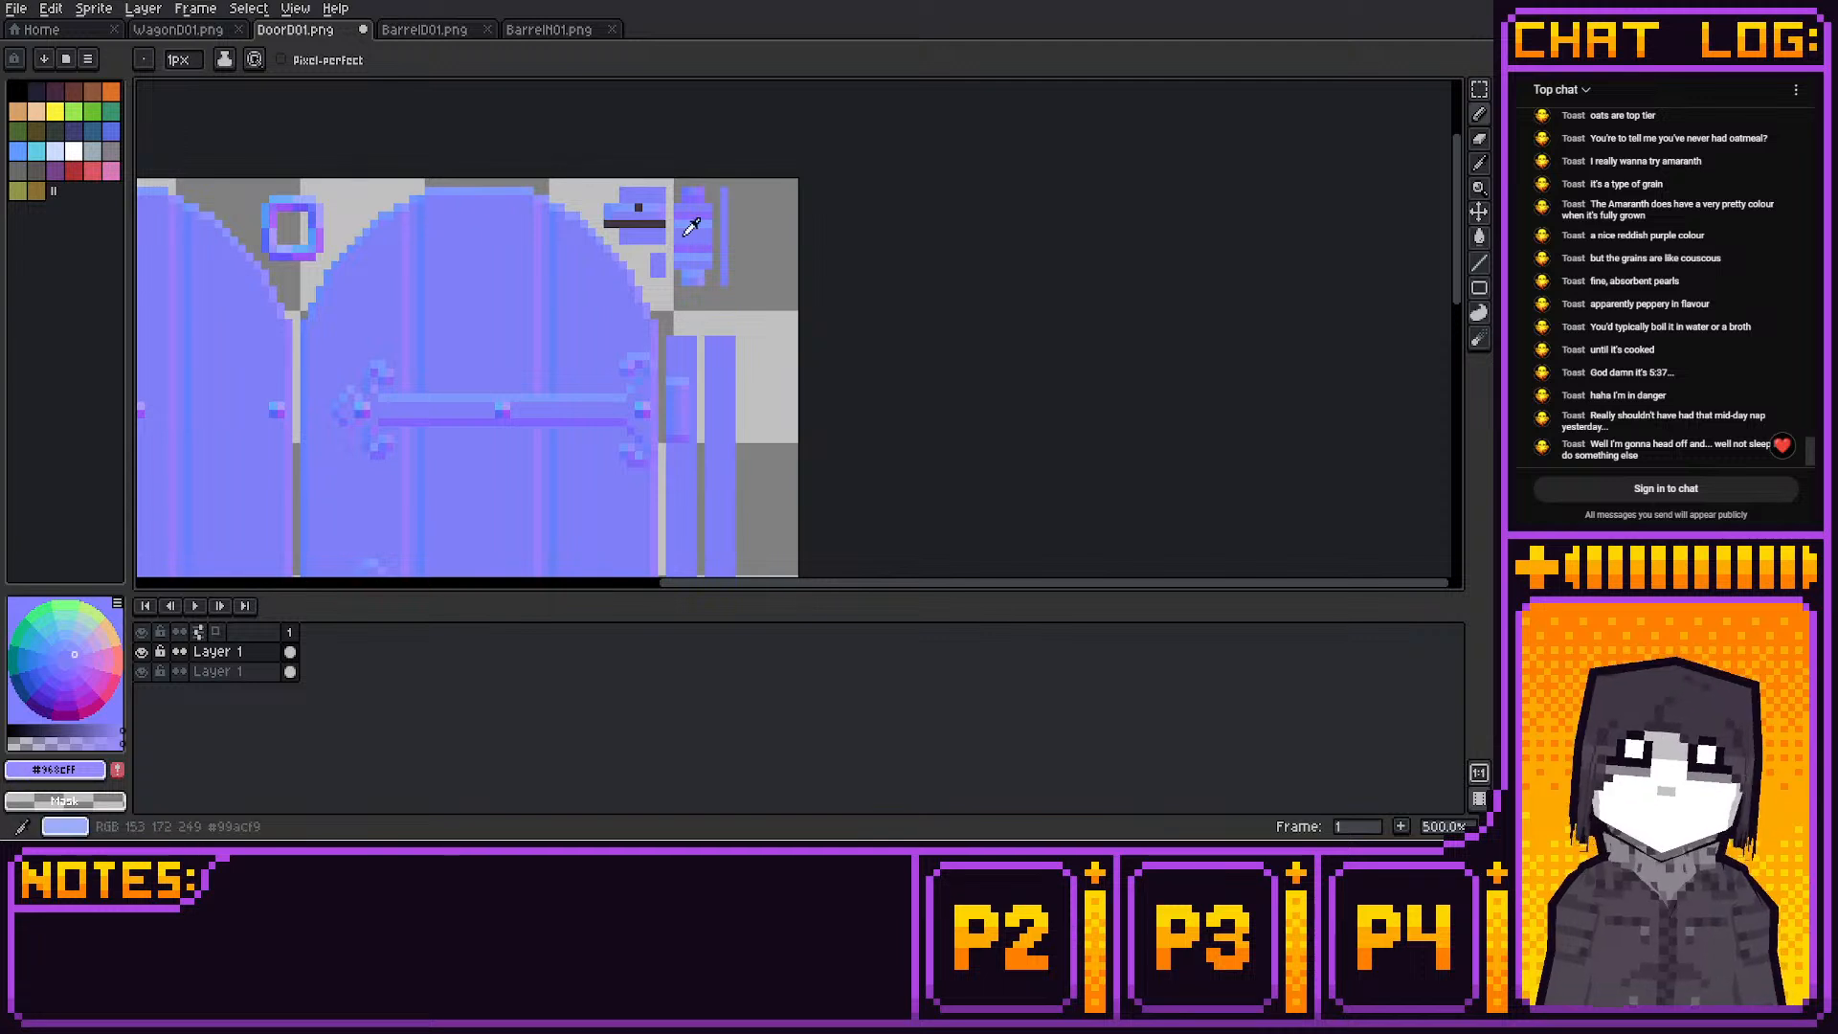
left_click(683, 235, "alt")
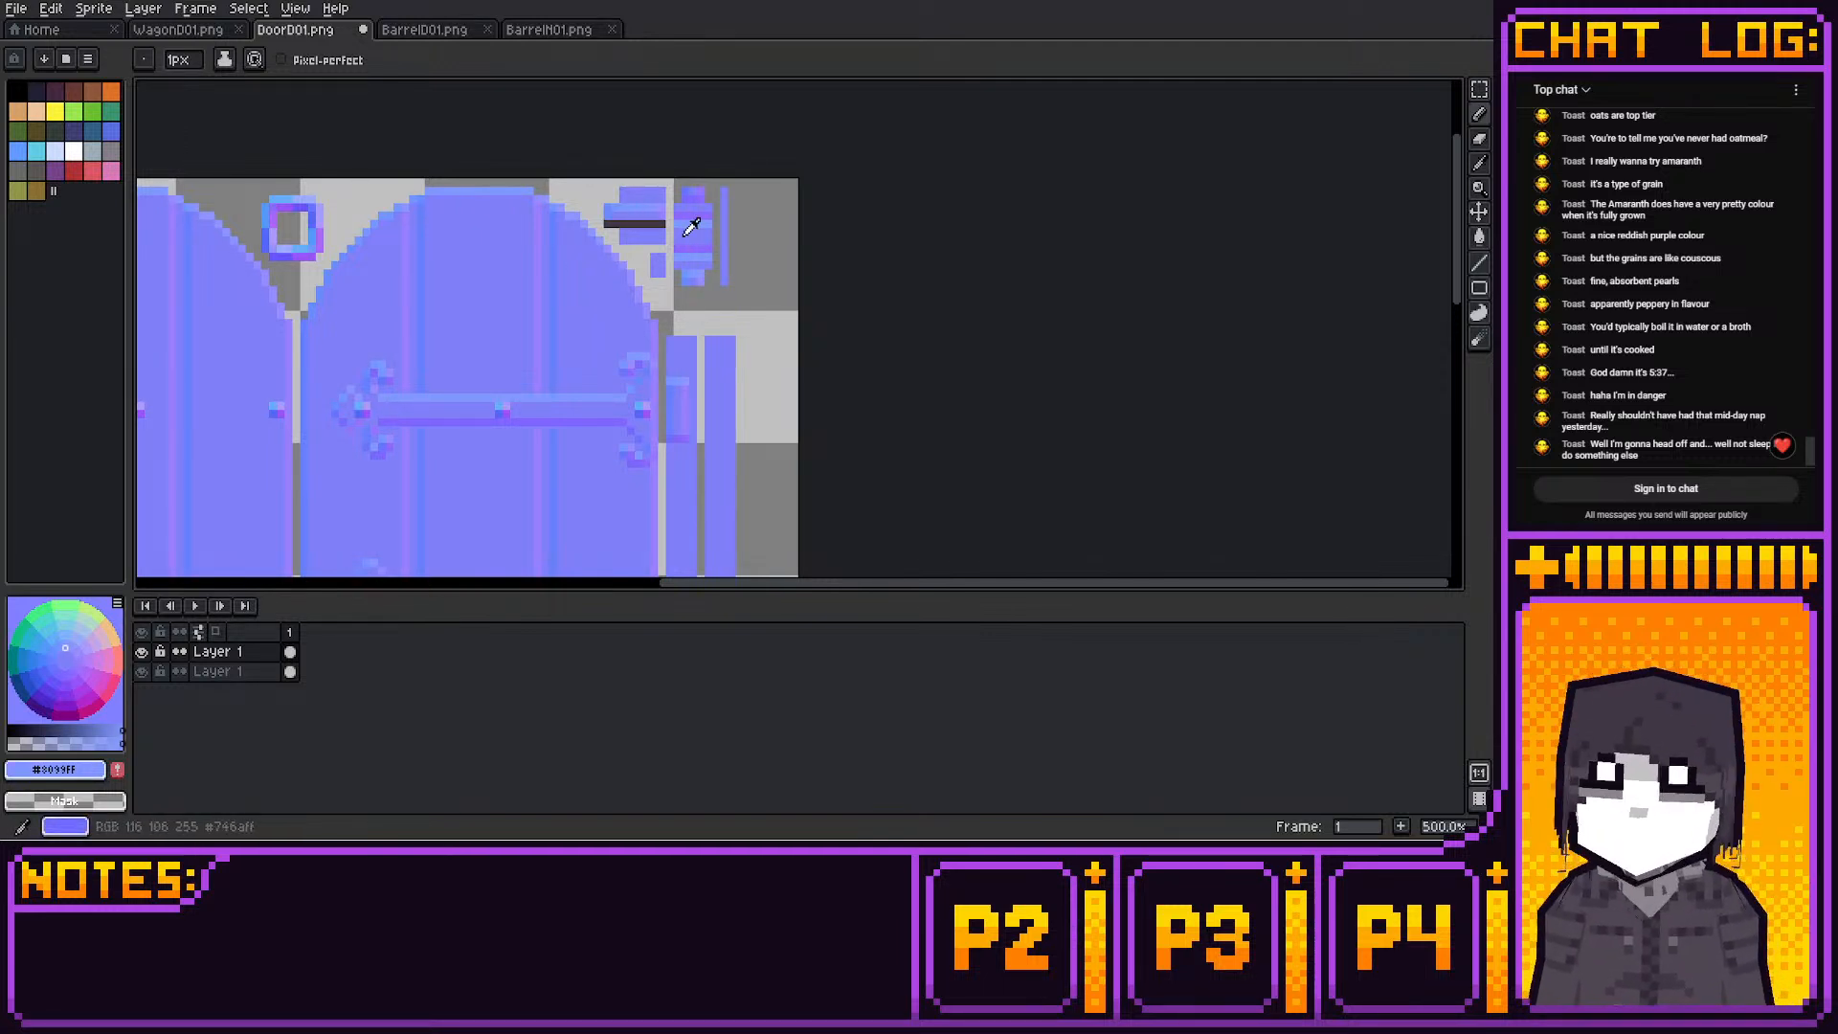
Shade the lower edge of the wide block's outline with #6a74ff, #746aff, #8067ff, #8c6aff and #9674ff
left_click(682, 236, "alt")
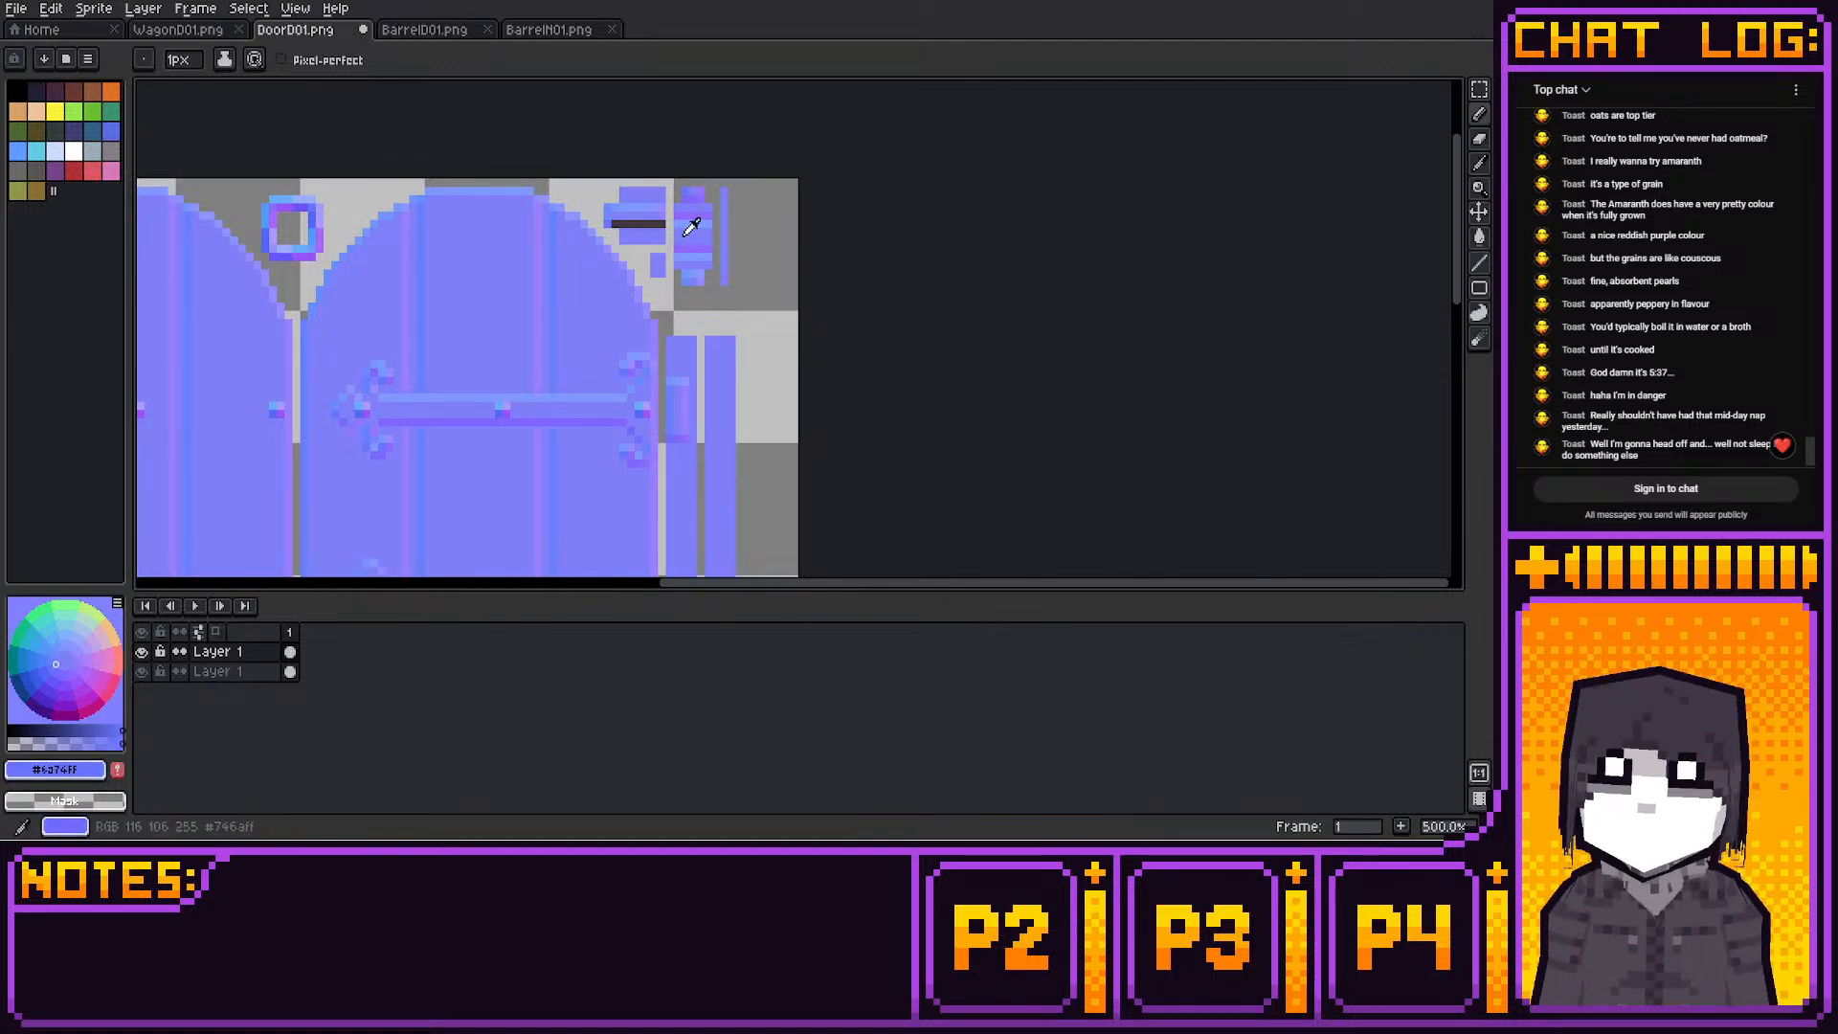
left_click(682, 236, "alt")
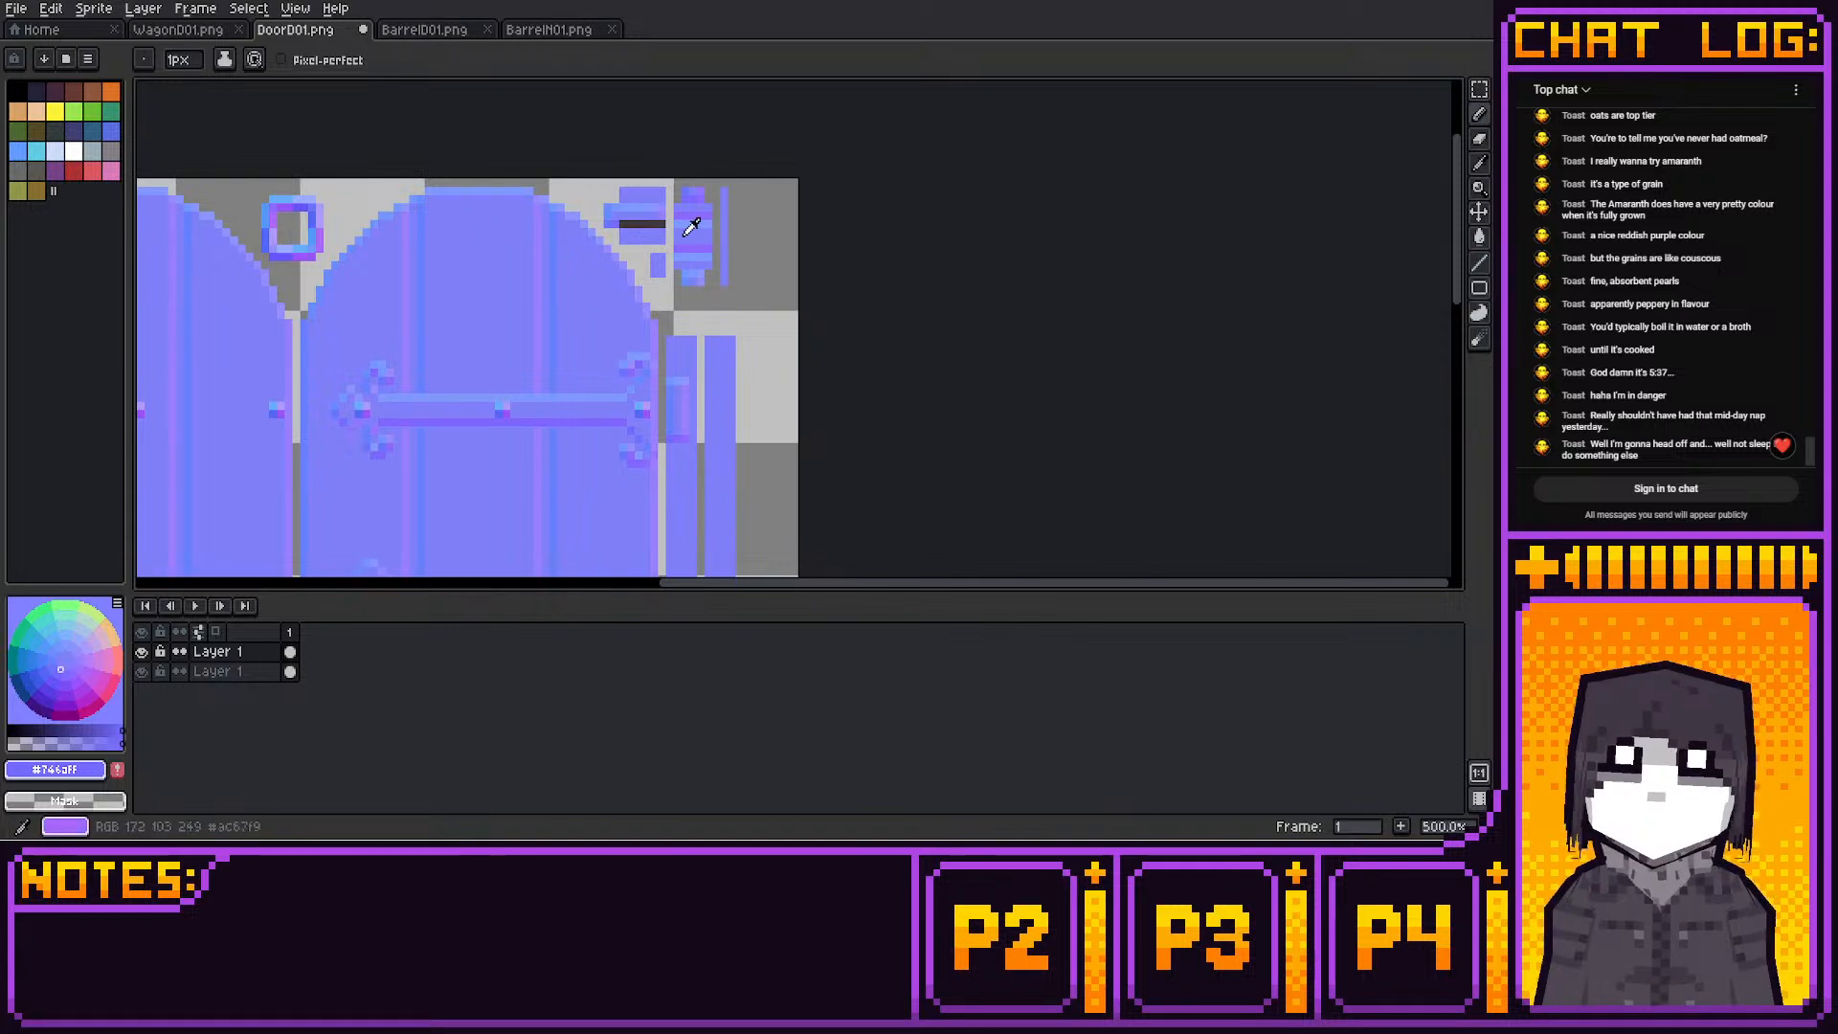
left_click(682, 235, "alt")
left_click_drag(647, 225, 623, 224)
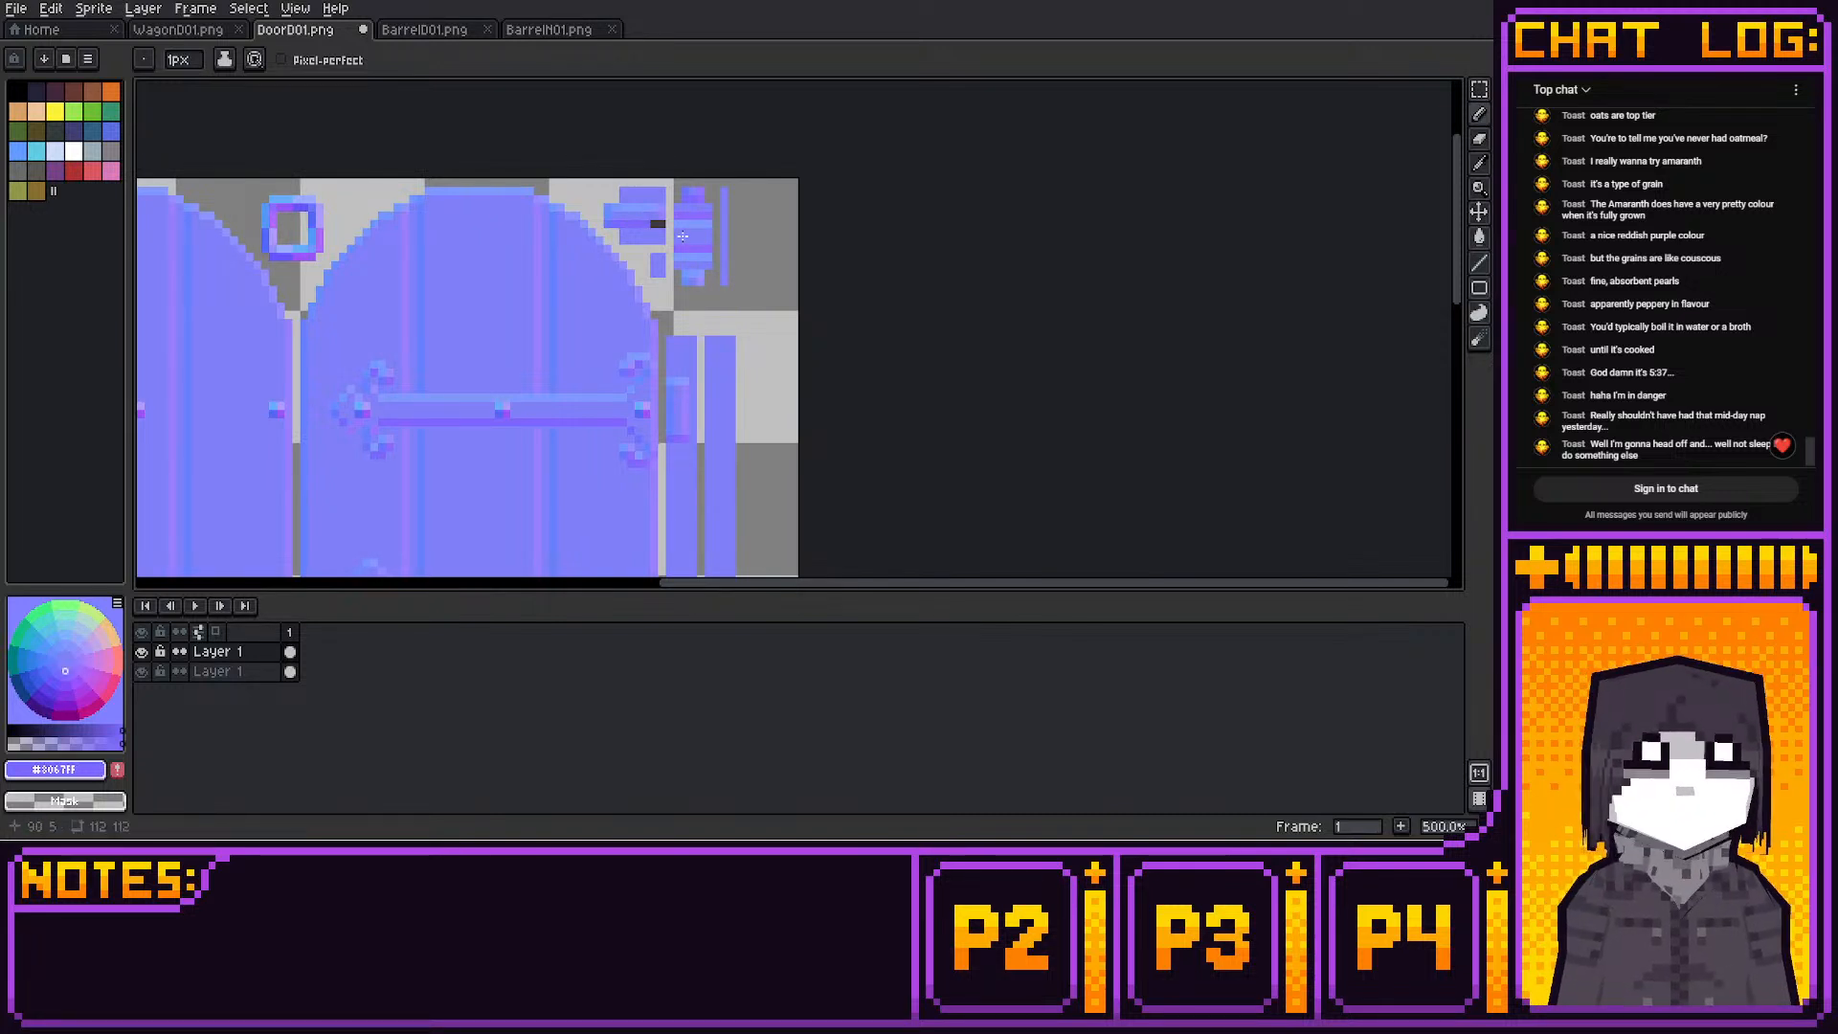
left_click(682, 236, "alt")
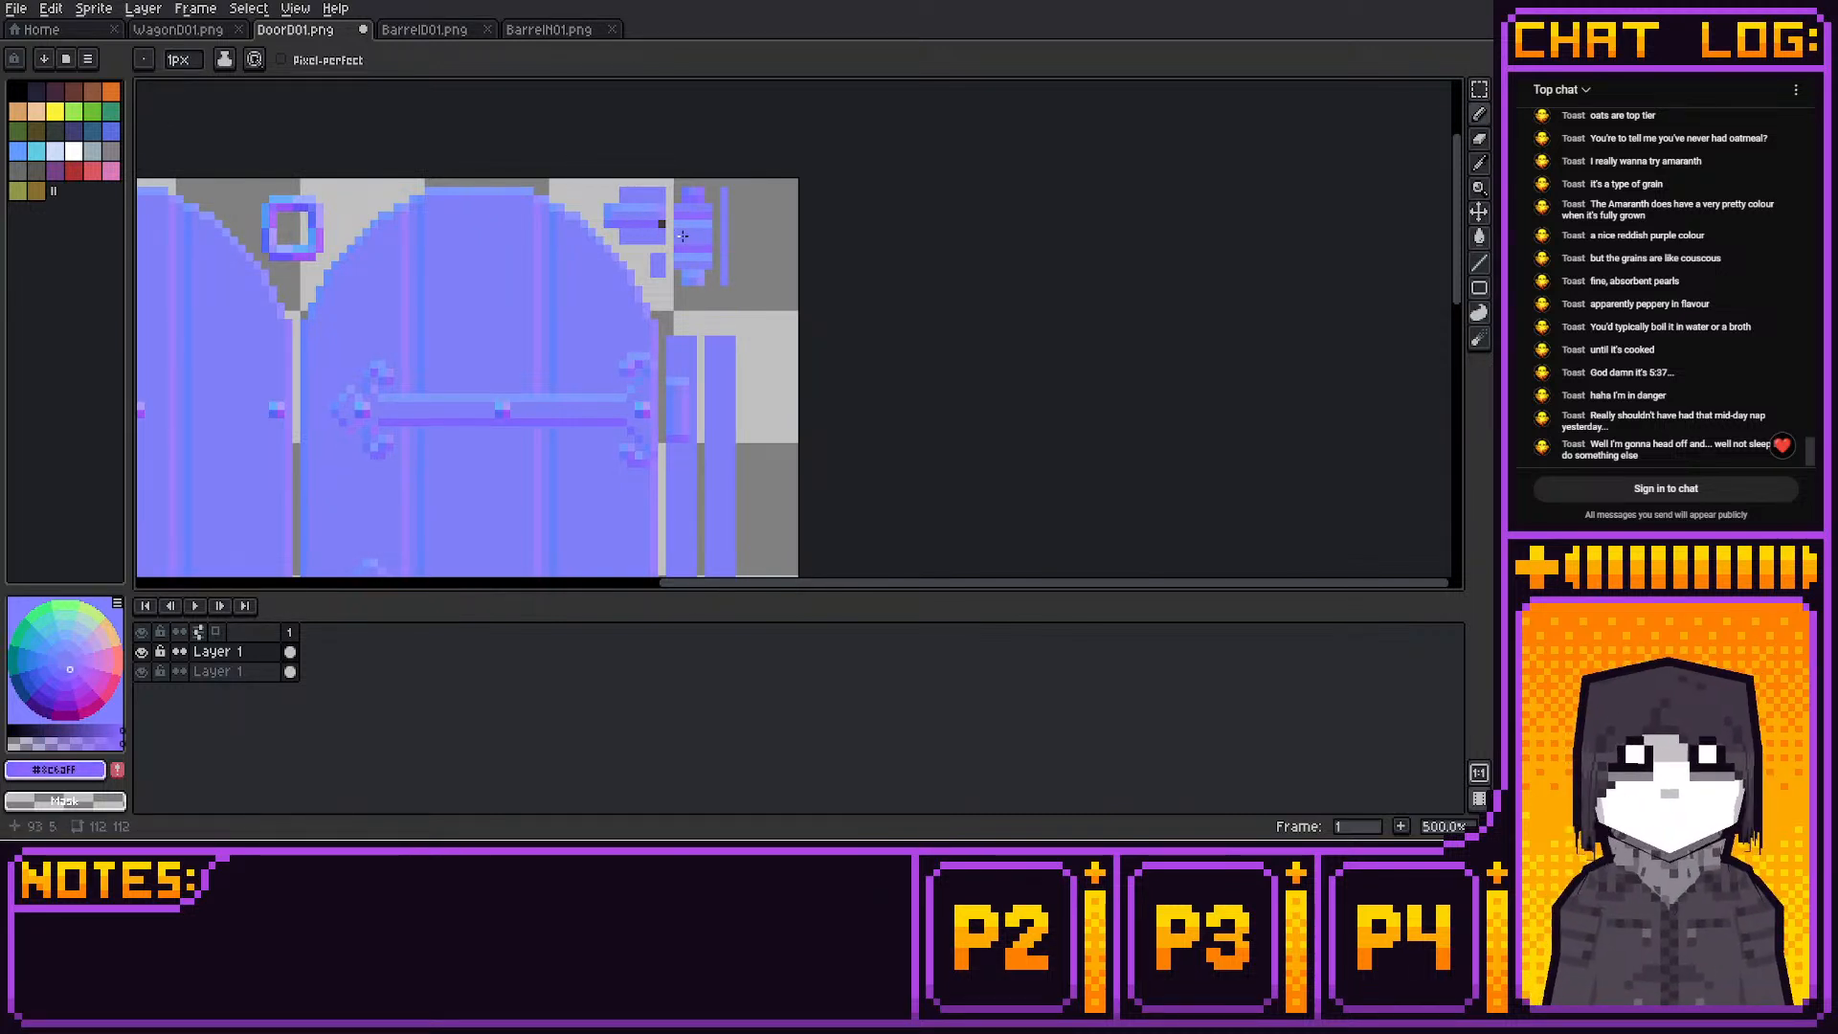
left_click(661, 224)
left_click(682, 235, "alt")
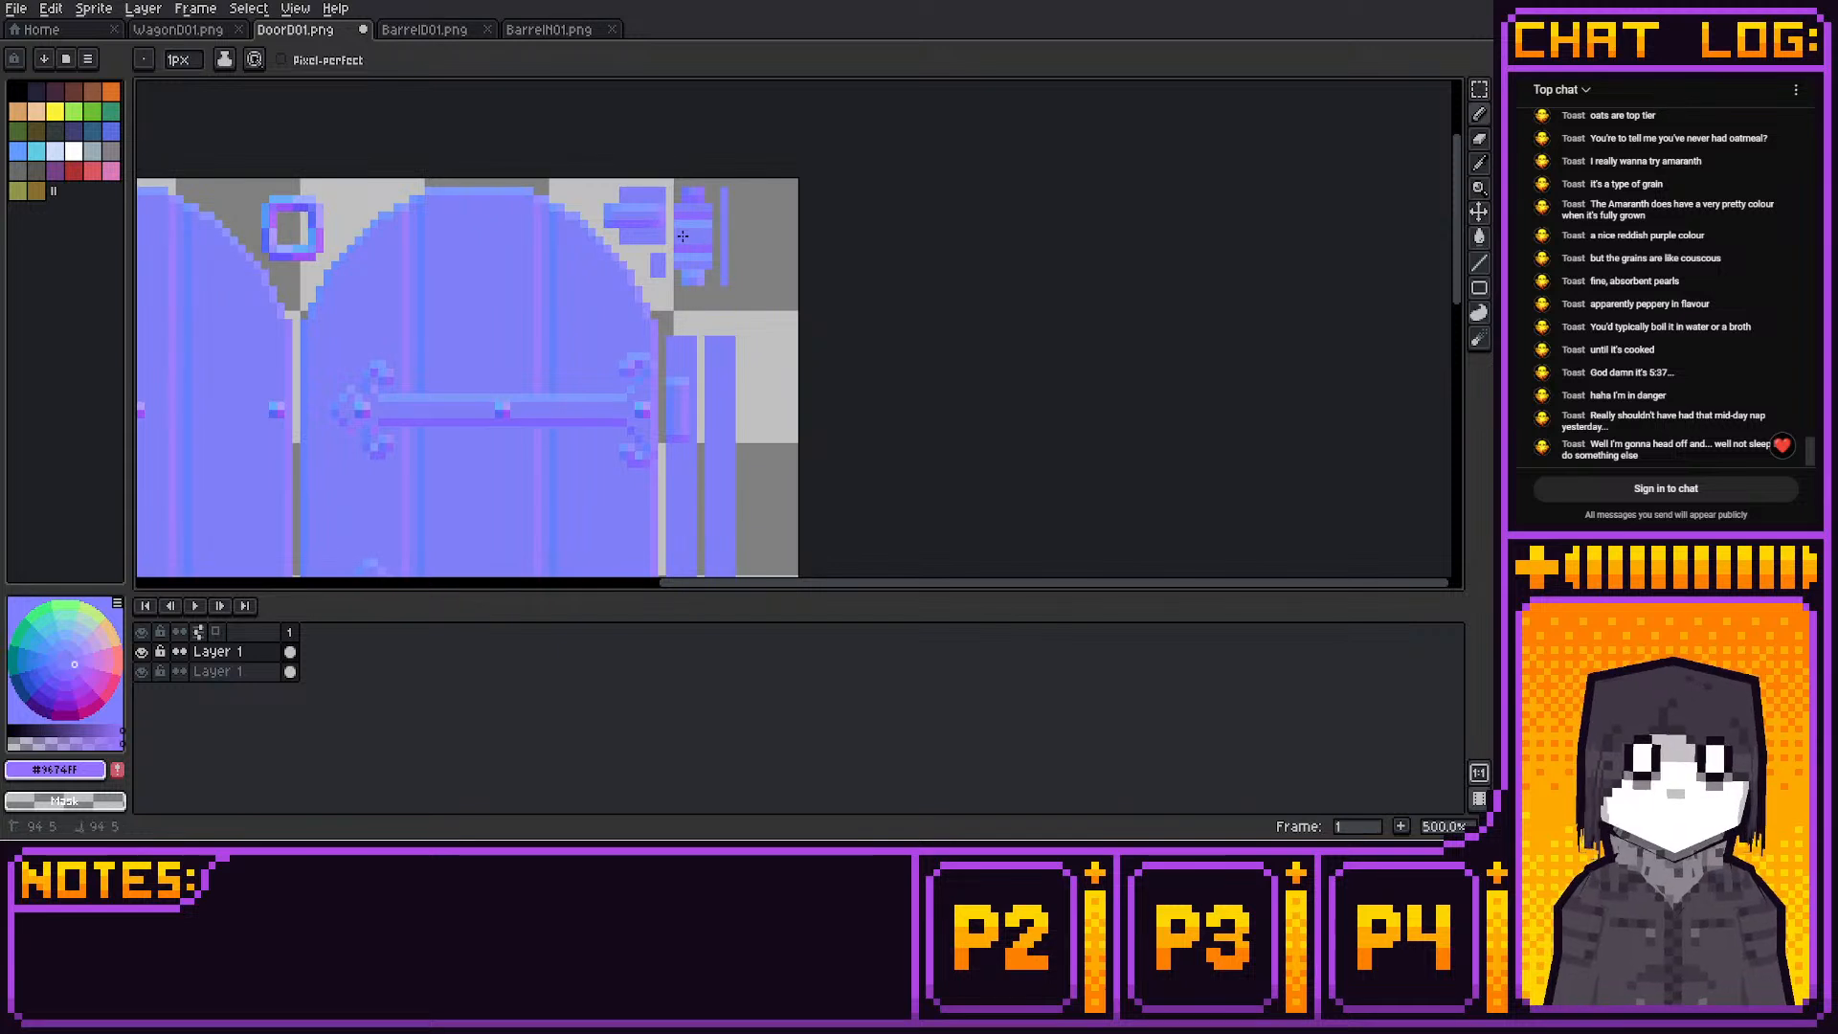
middle_click_drag(721, 420, 773, 280)
middle_click_drag(853, 484, 906, 402)
scroll(923, 249, "down", 2)
scroll(906, 402, "down", 1)
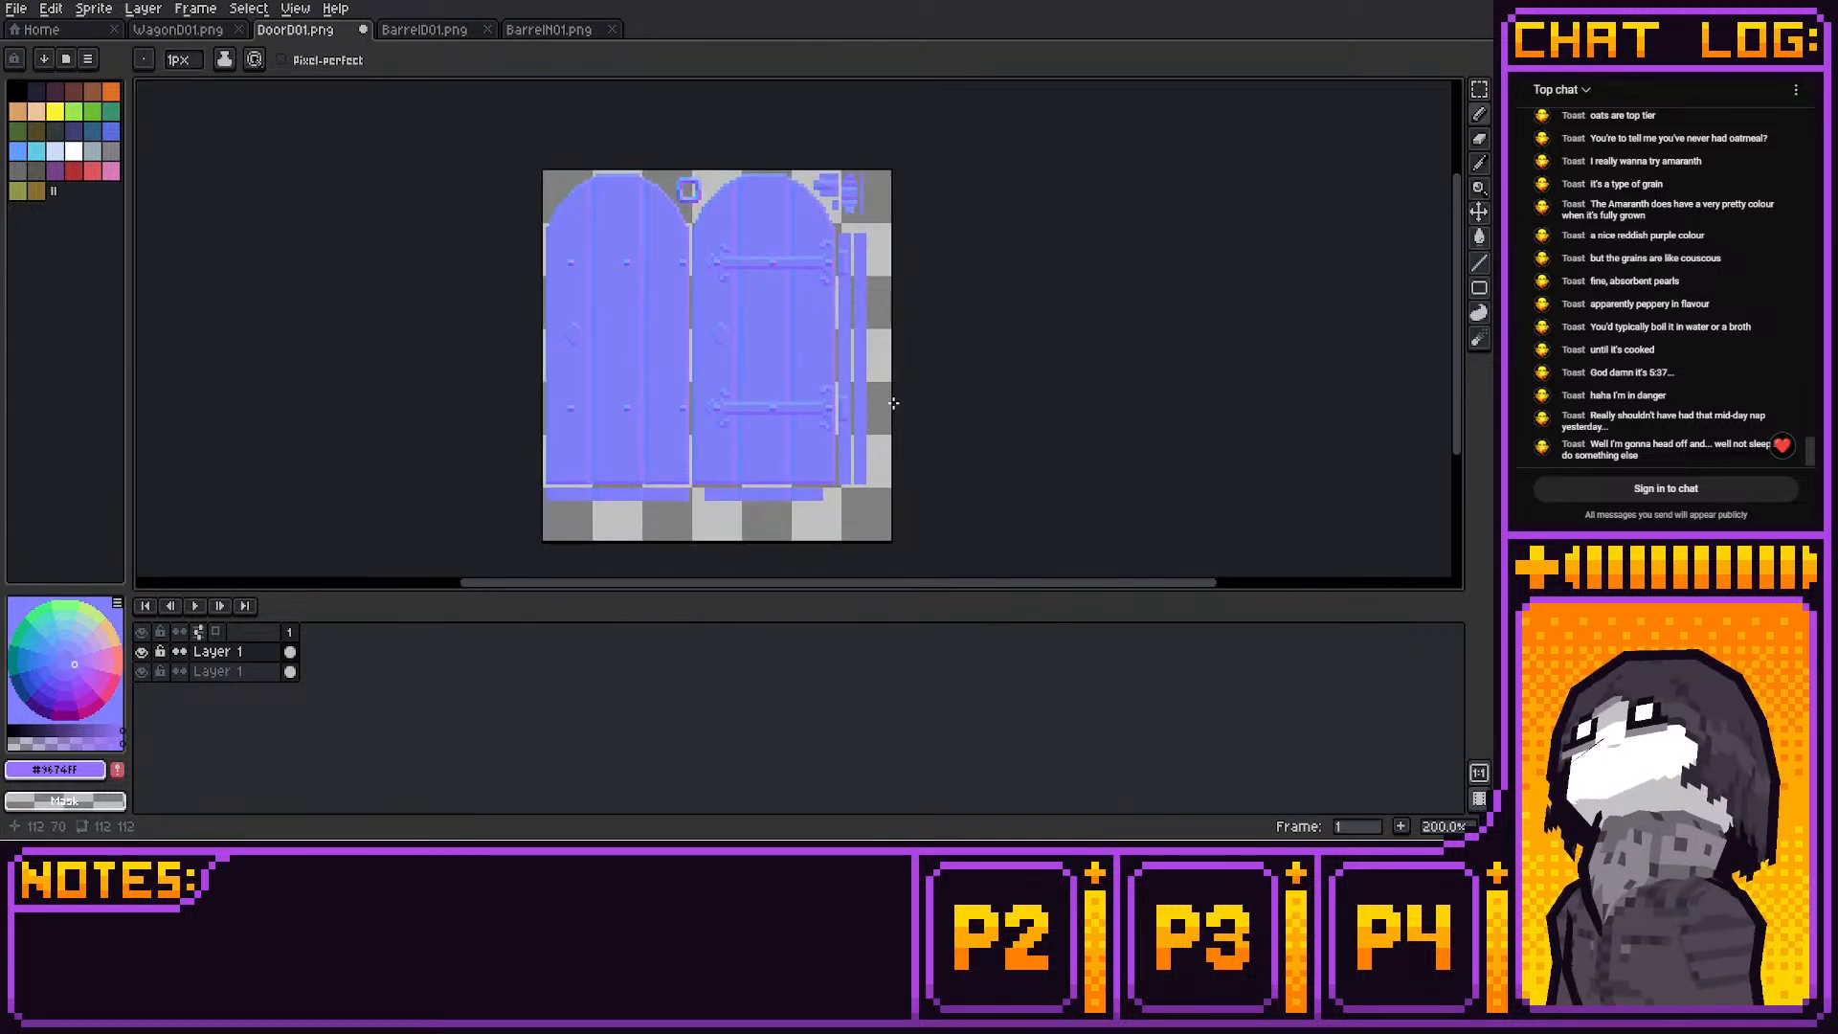
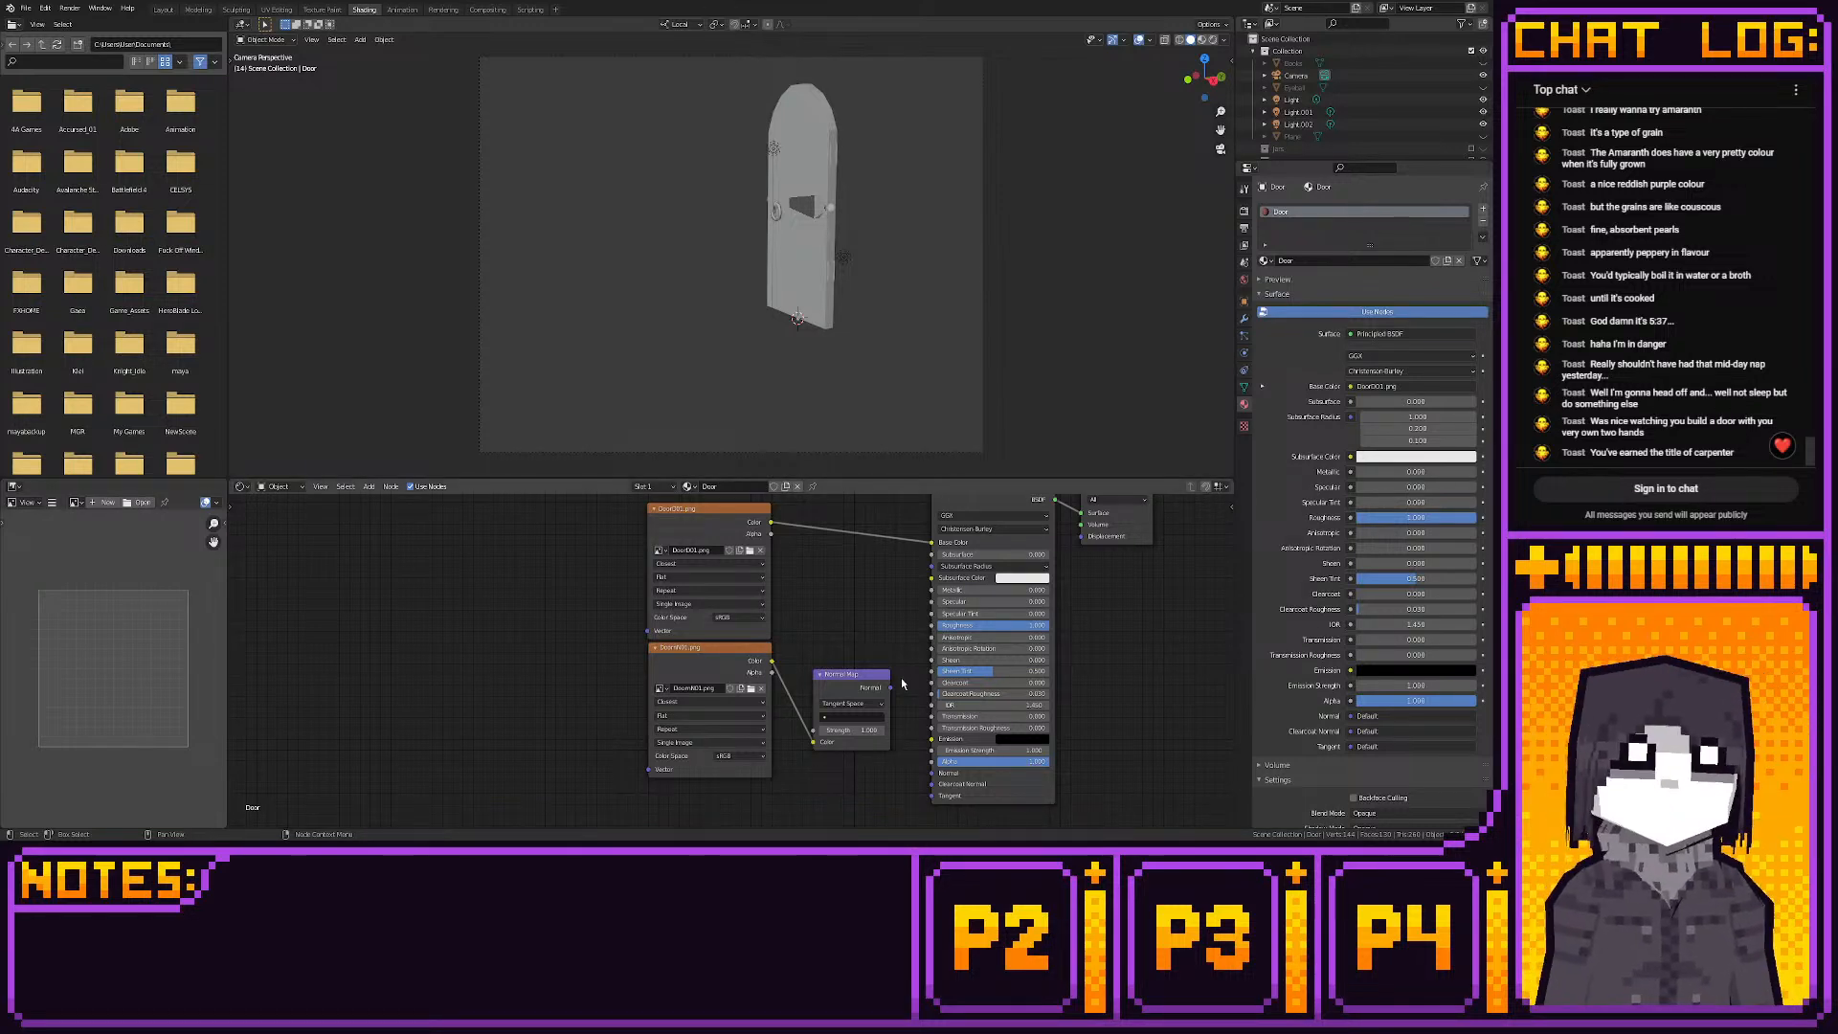
In Blender, connect the Normal Map node to the Principled BSDF's Normal input and view the door in the Layout workspace
left_click_drag(891, 687, 933, 772)
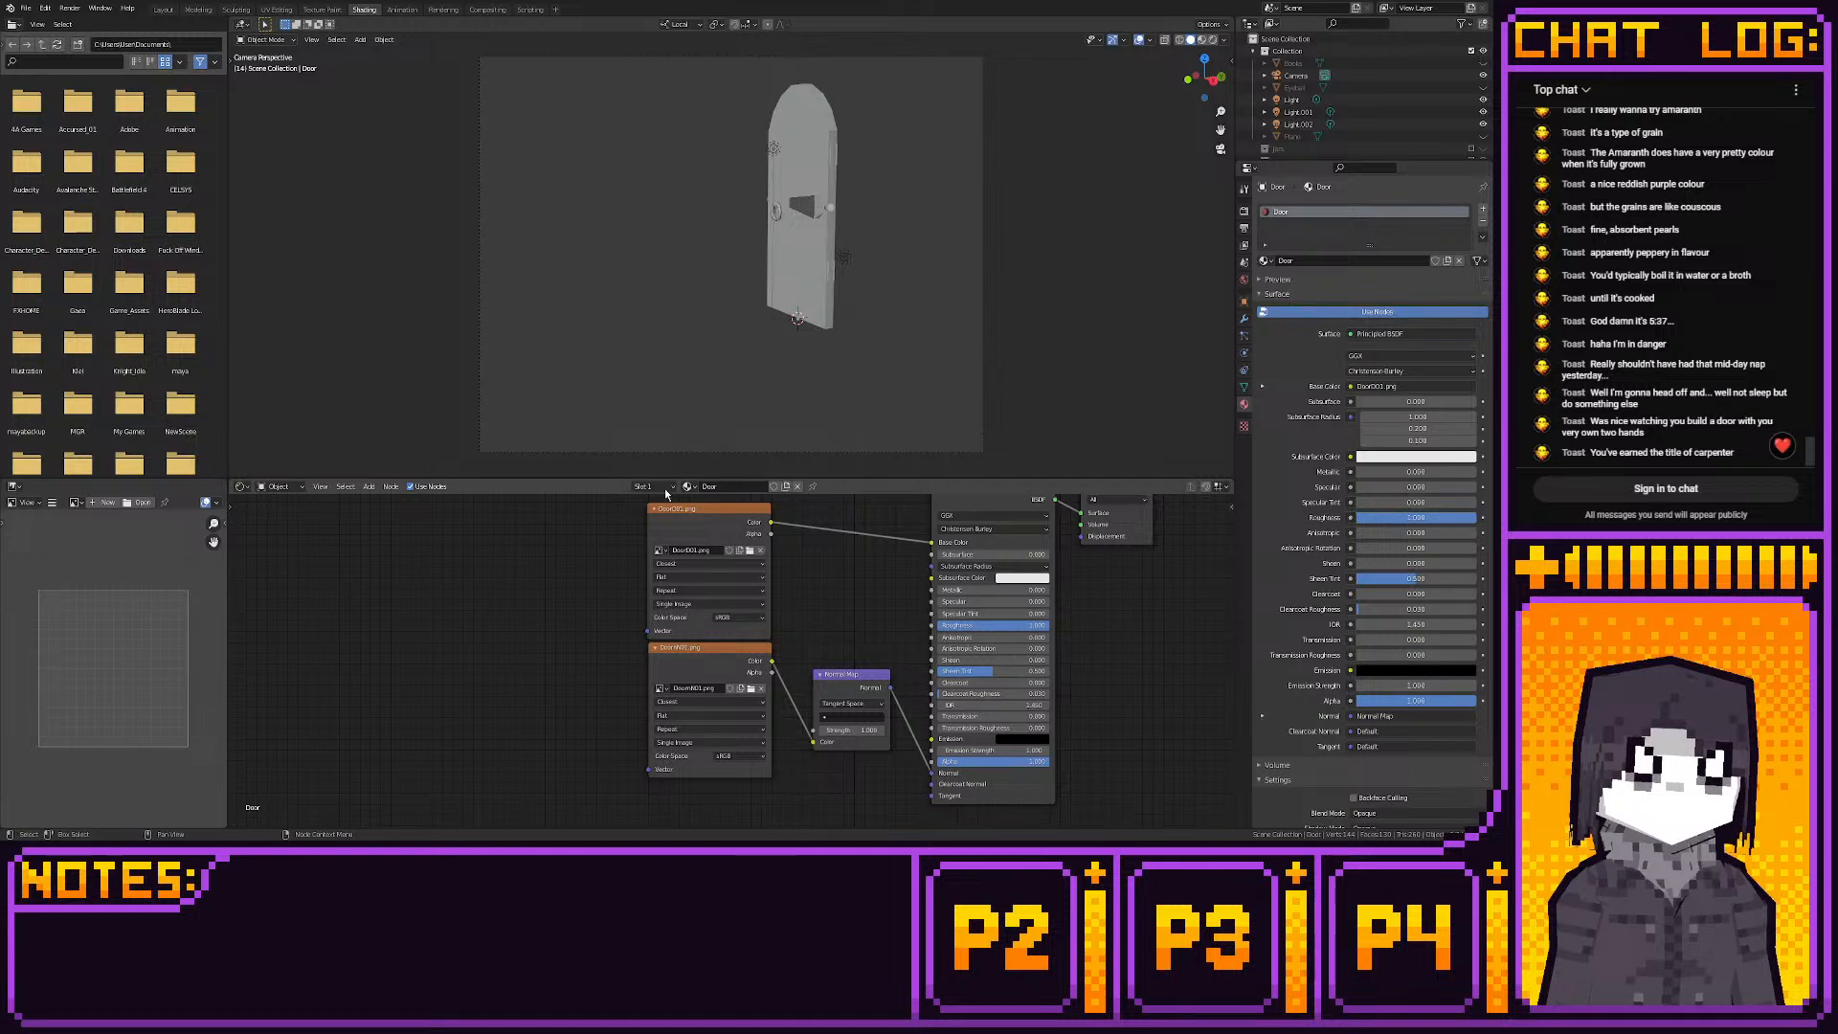
left_click(164, 9)
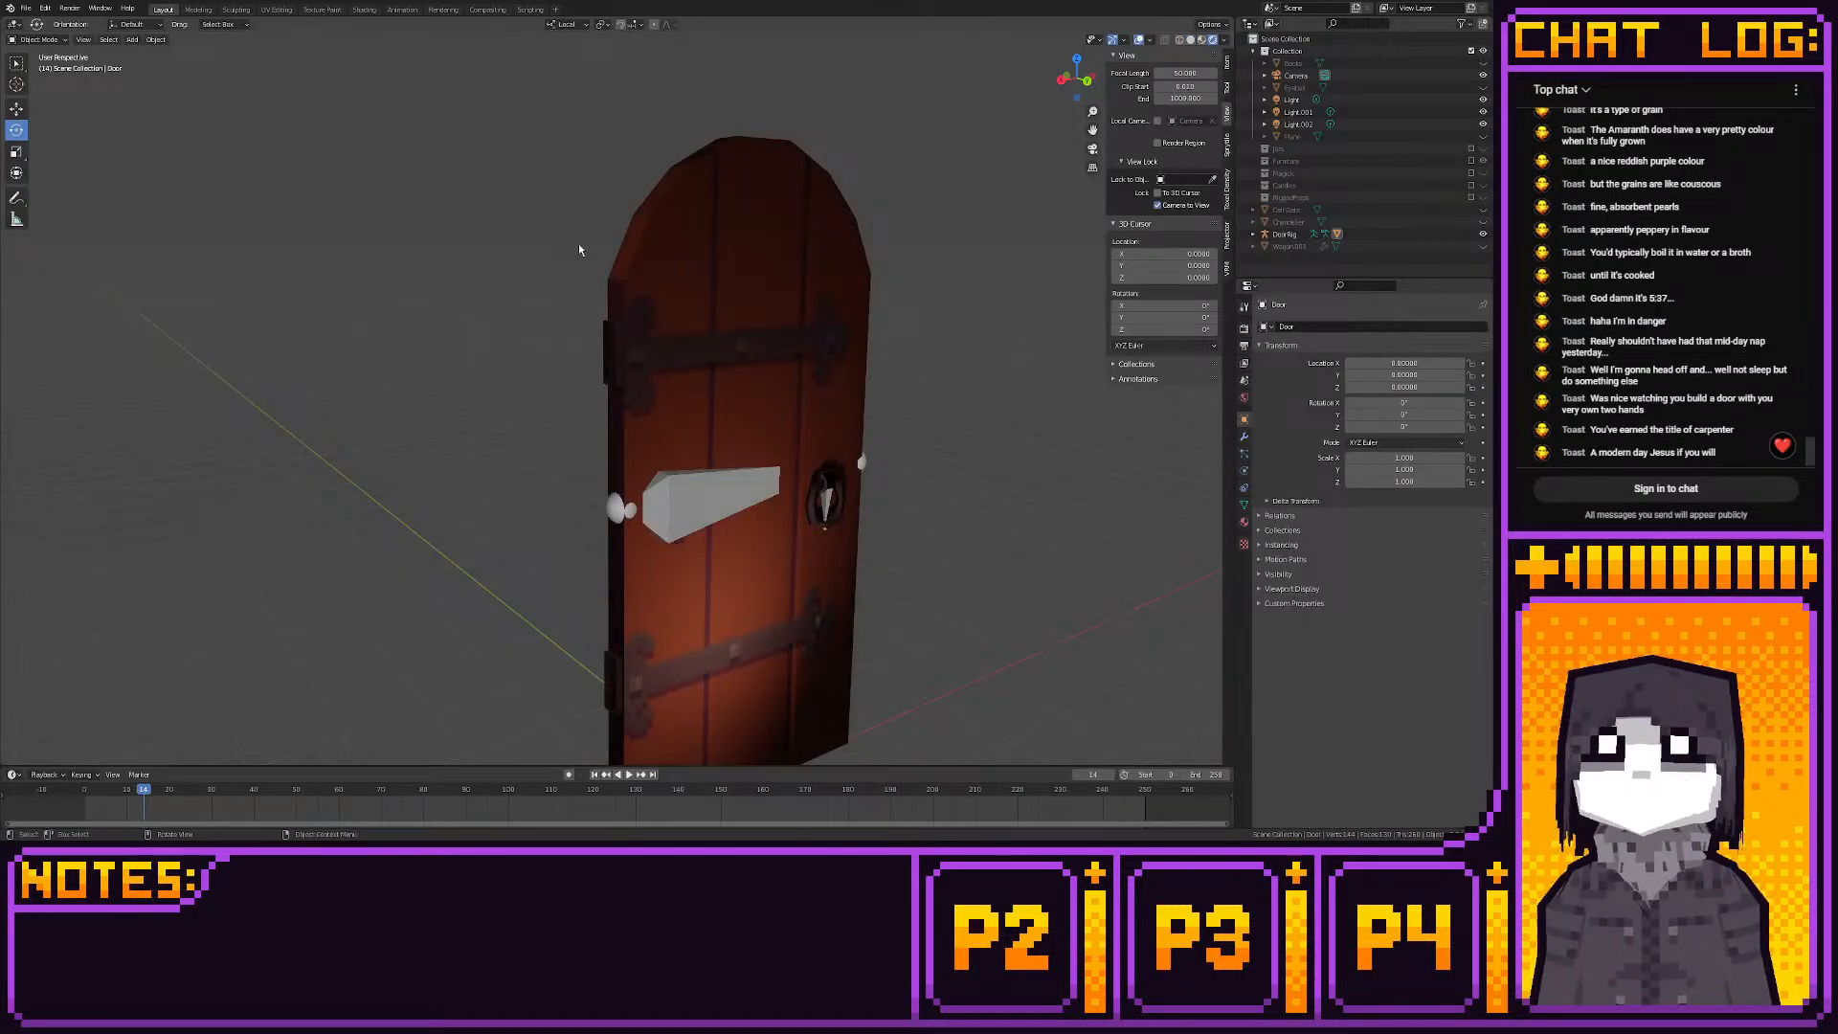
middle_click_drag(578, 249, 628, 391)
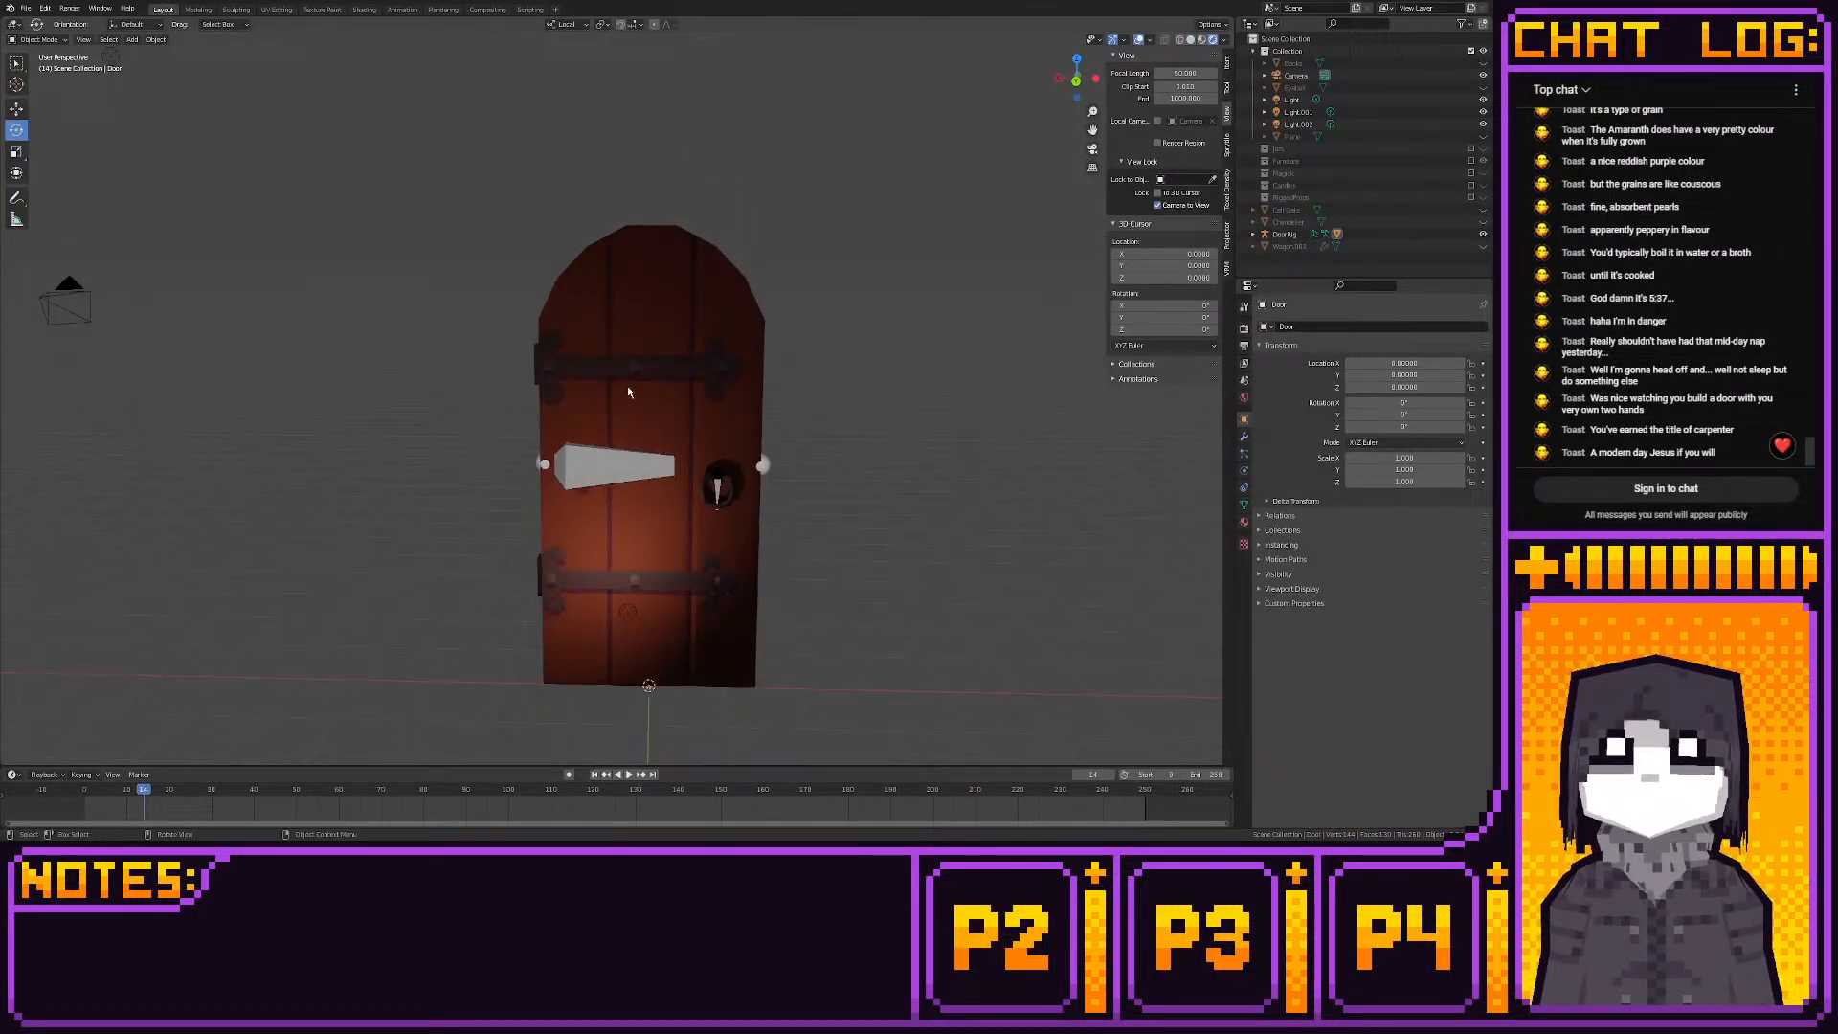
Try moving Light.002 from the door's base up above its arch and closer to the door, and undo both moves
left_click(627, 610)
key("shift+space")
key("g")
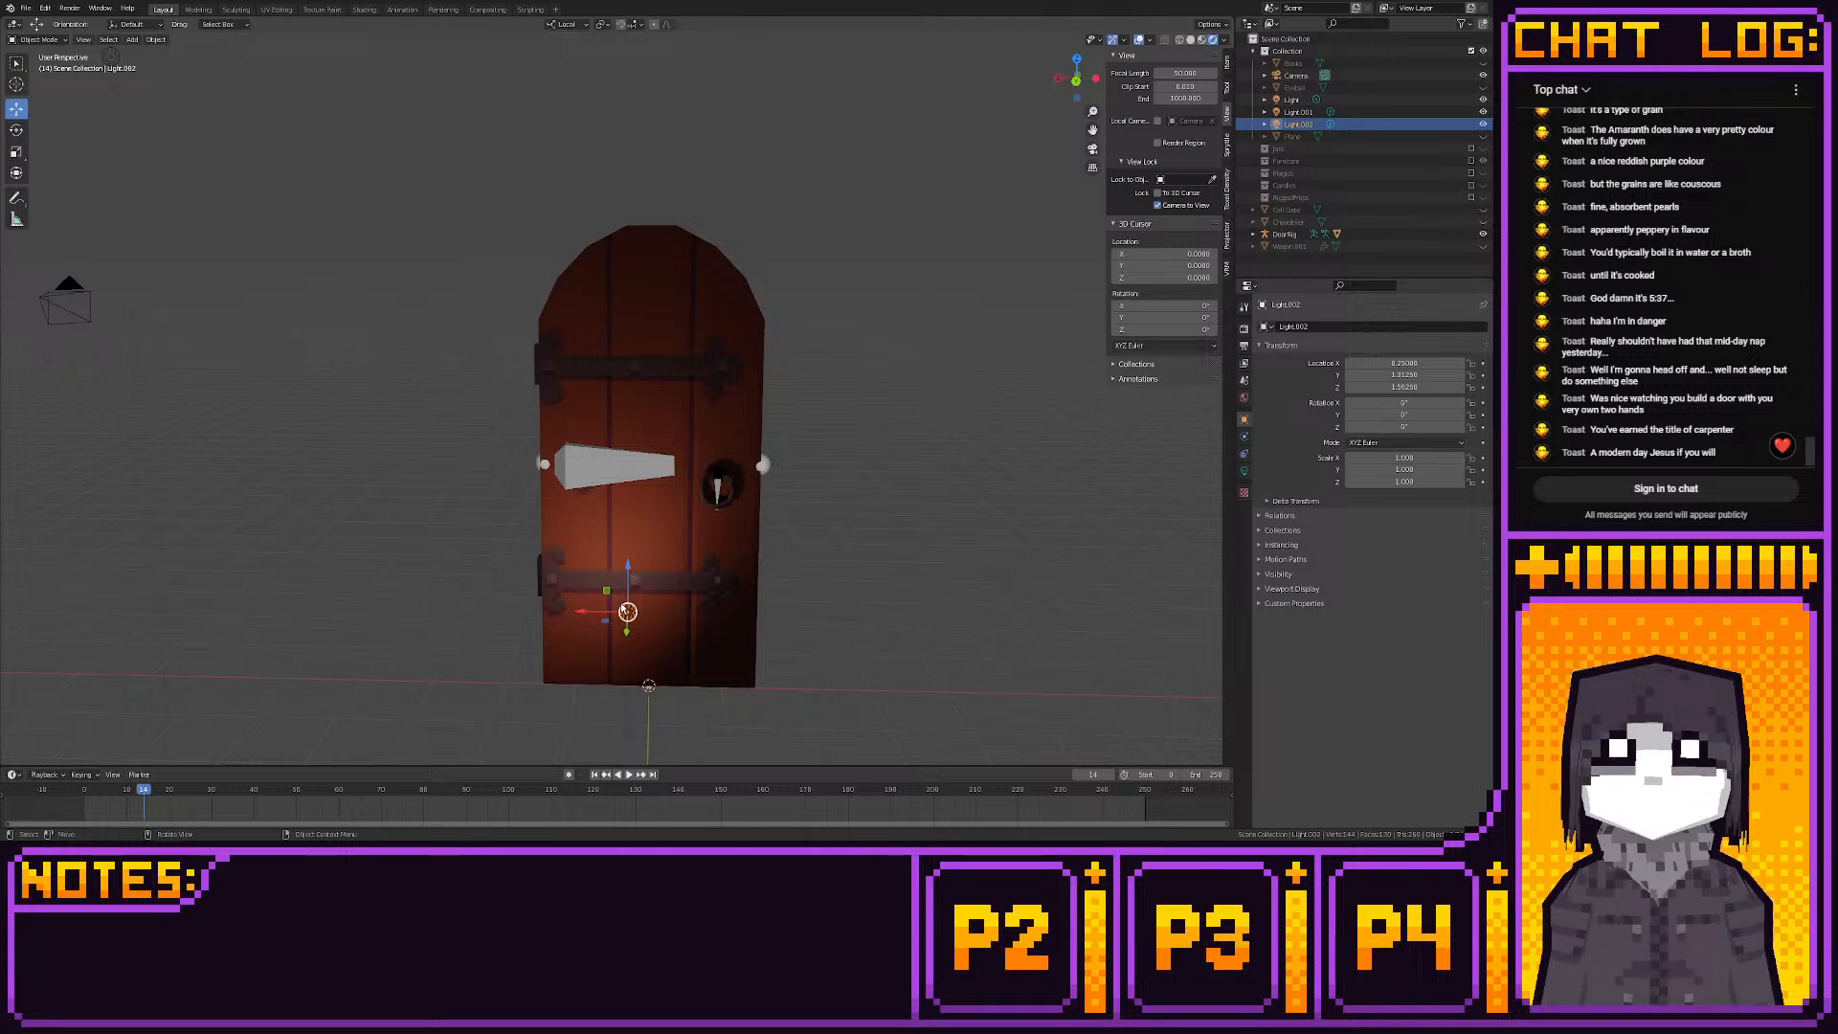
left_click_drag(607, 591, 619, 199)
middle_click_drag(619, 199, 412, 267)
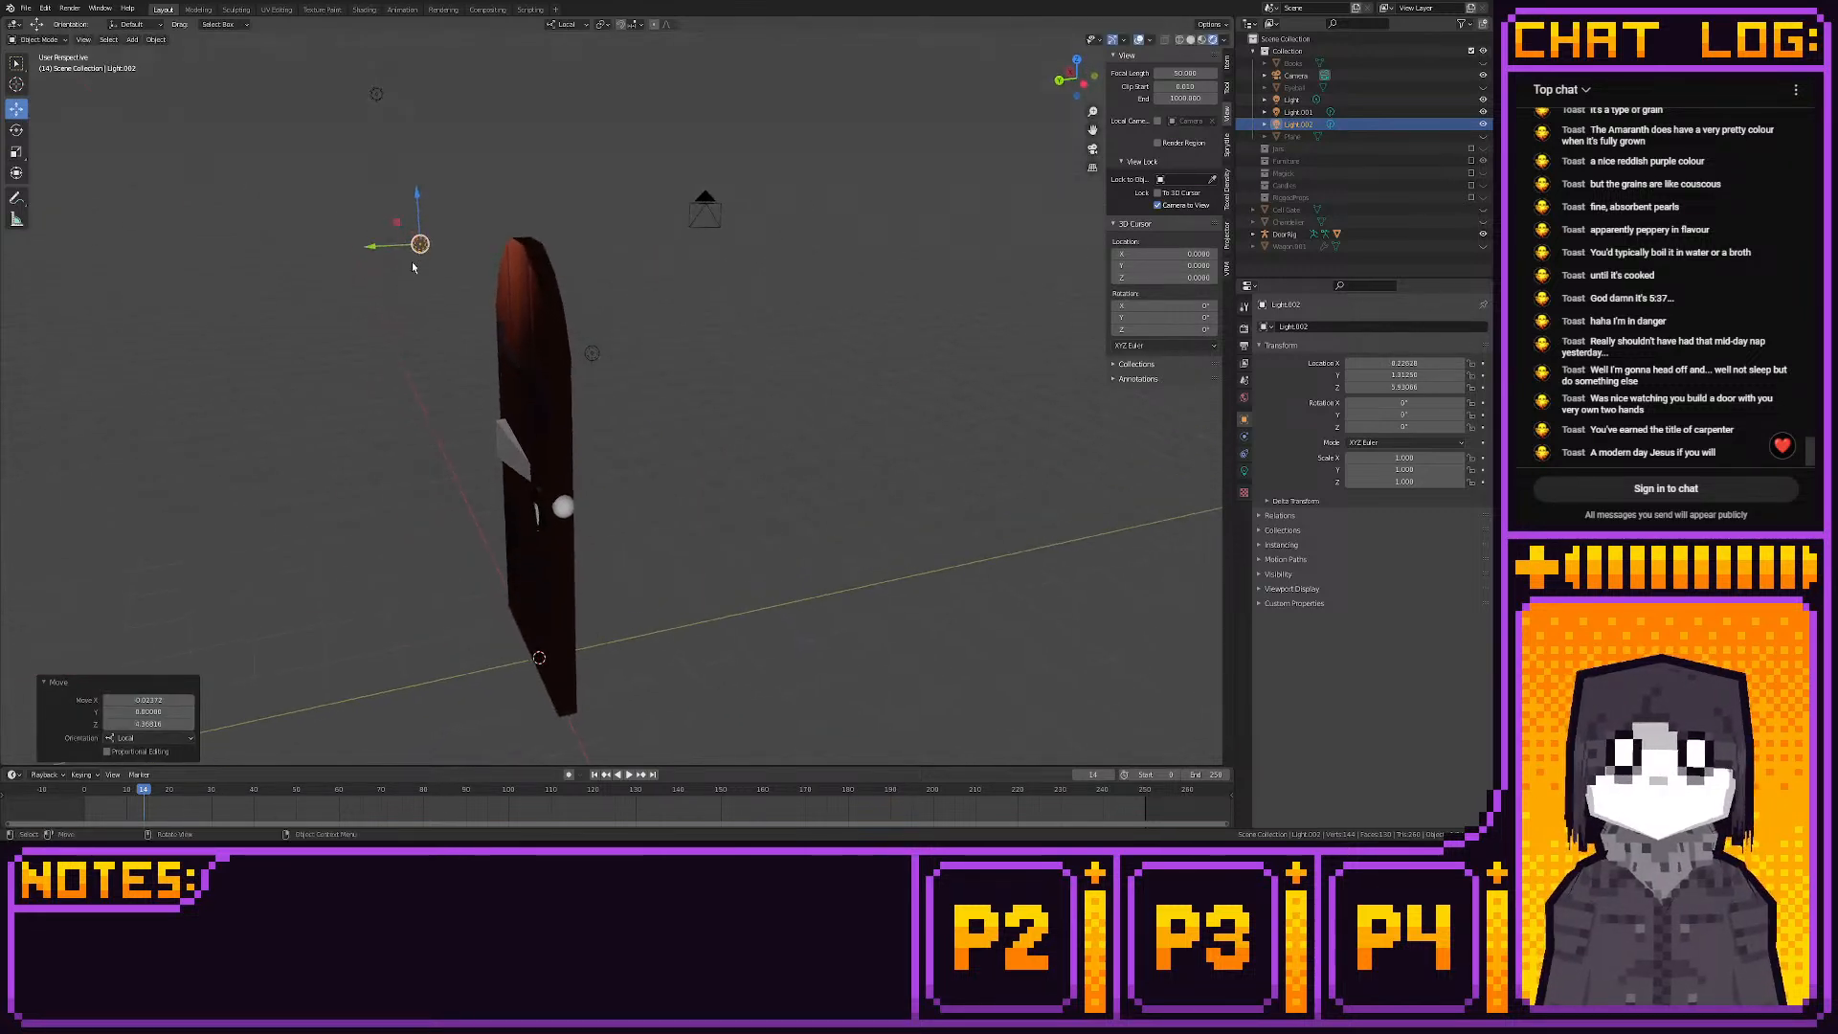
left_click_drag(395, 222, 464, 239)
key("ctrl+z")
key("ctrl+z")
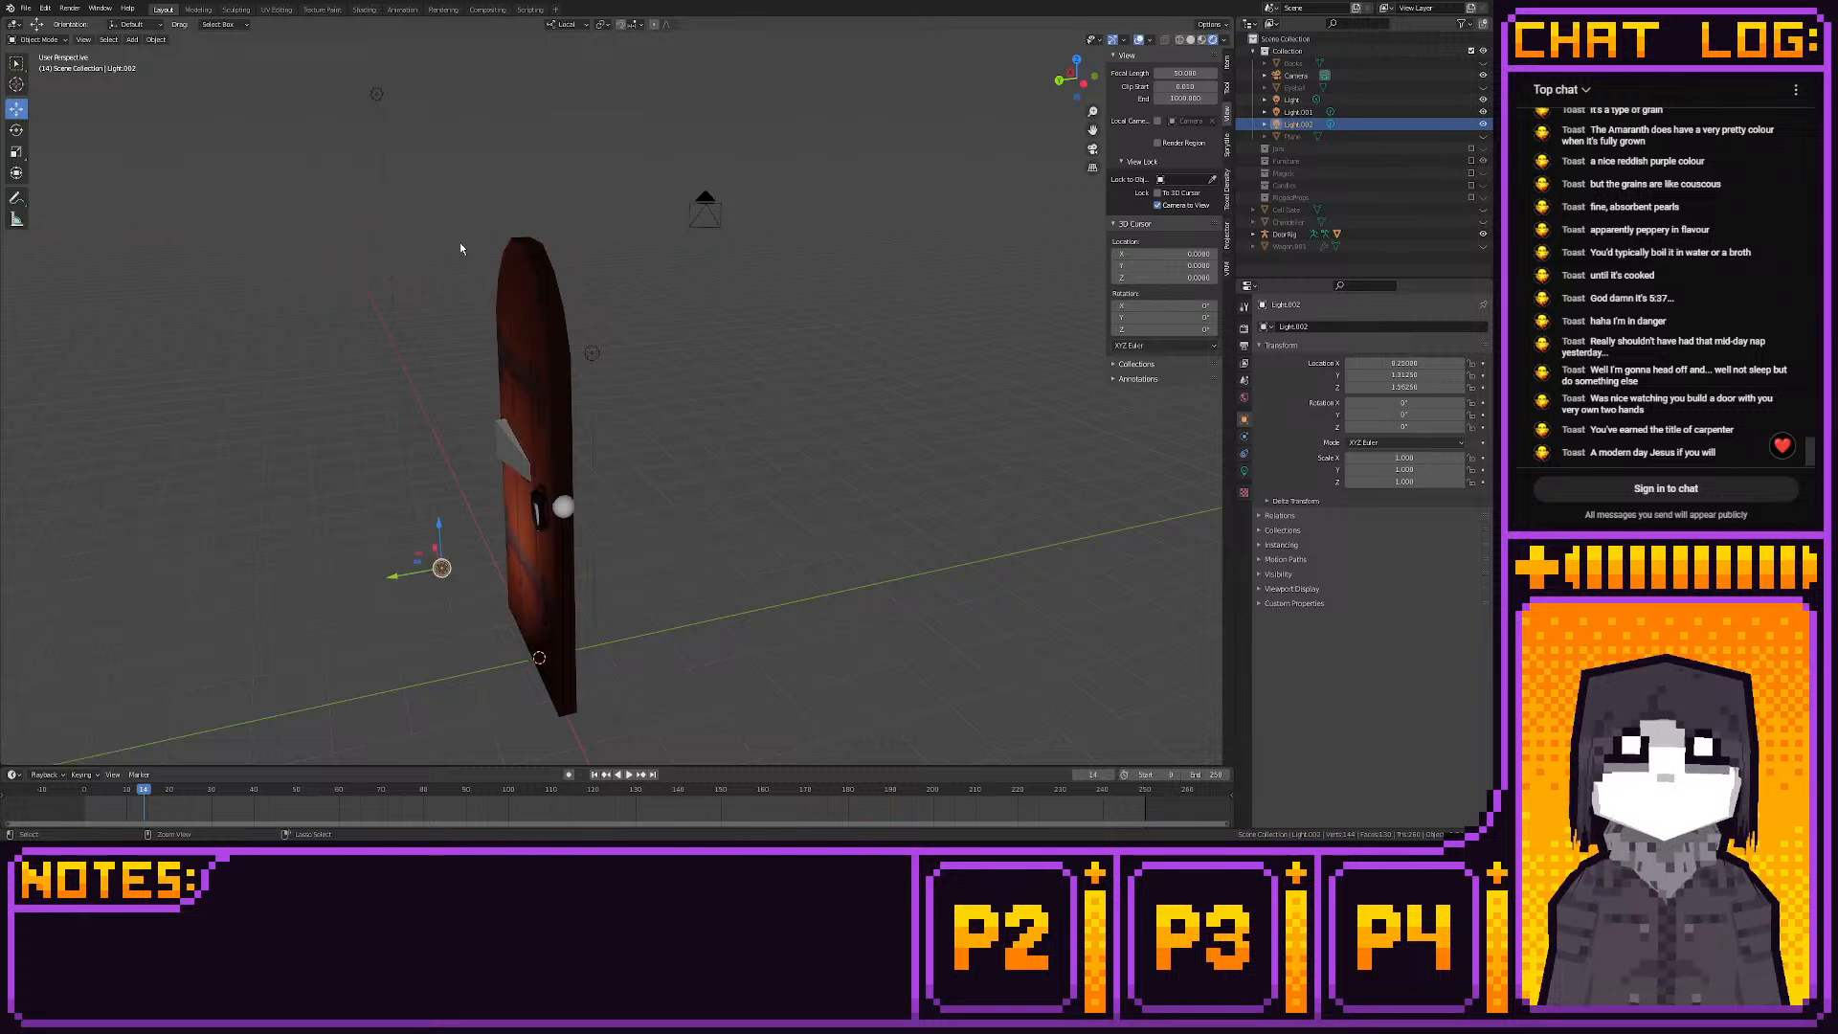
Try moving the distant light behind the camera over to the door, and undo the move
middle_click_drag(380, 268, 460, 274)
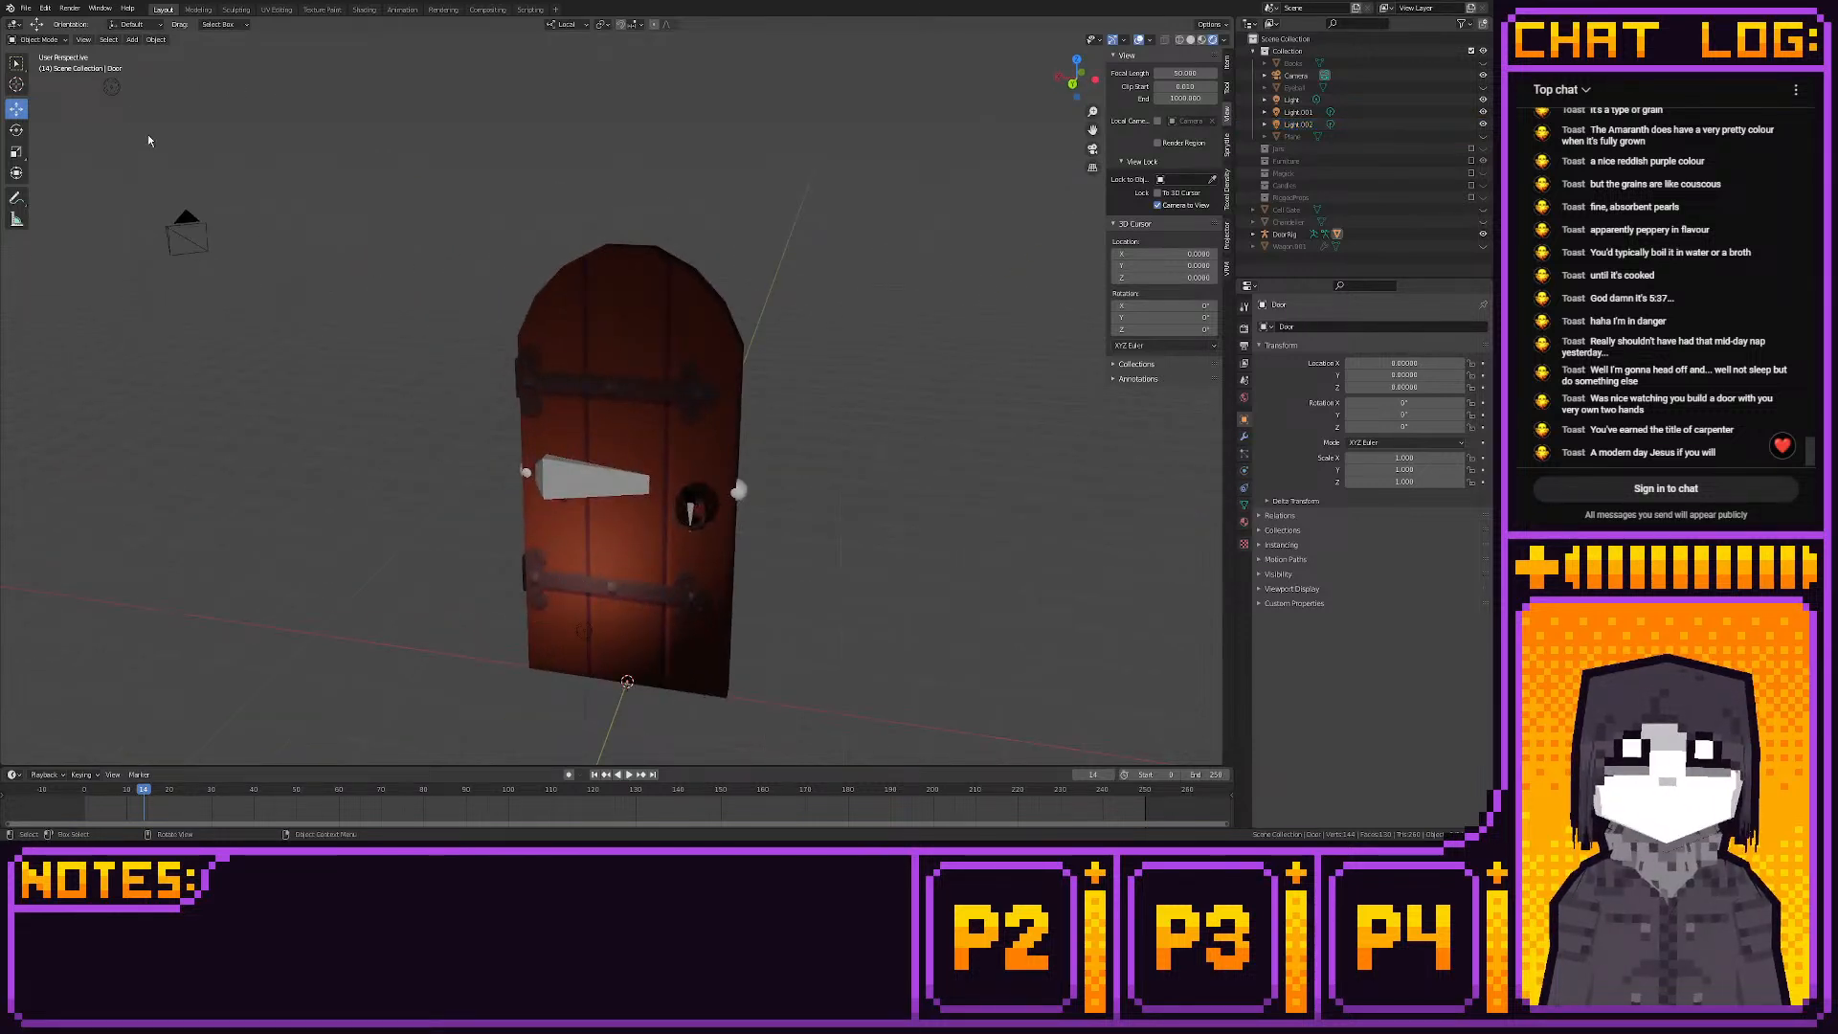
left_click(111, 87)
middle_click_drag(158, 213, 182, 245)
scroll(181, 245, "down", 4)
key("g")
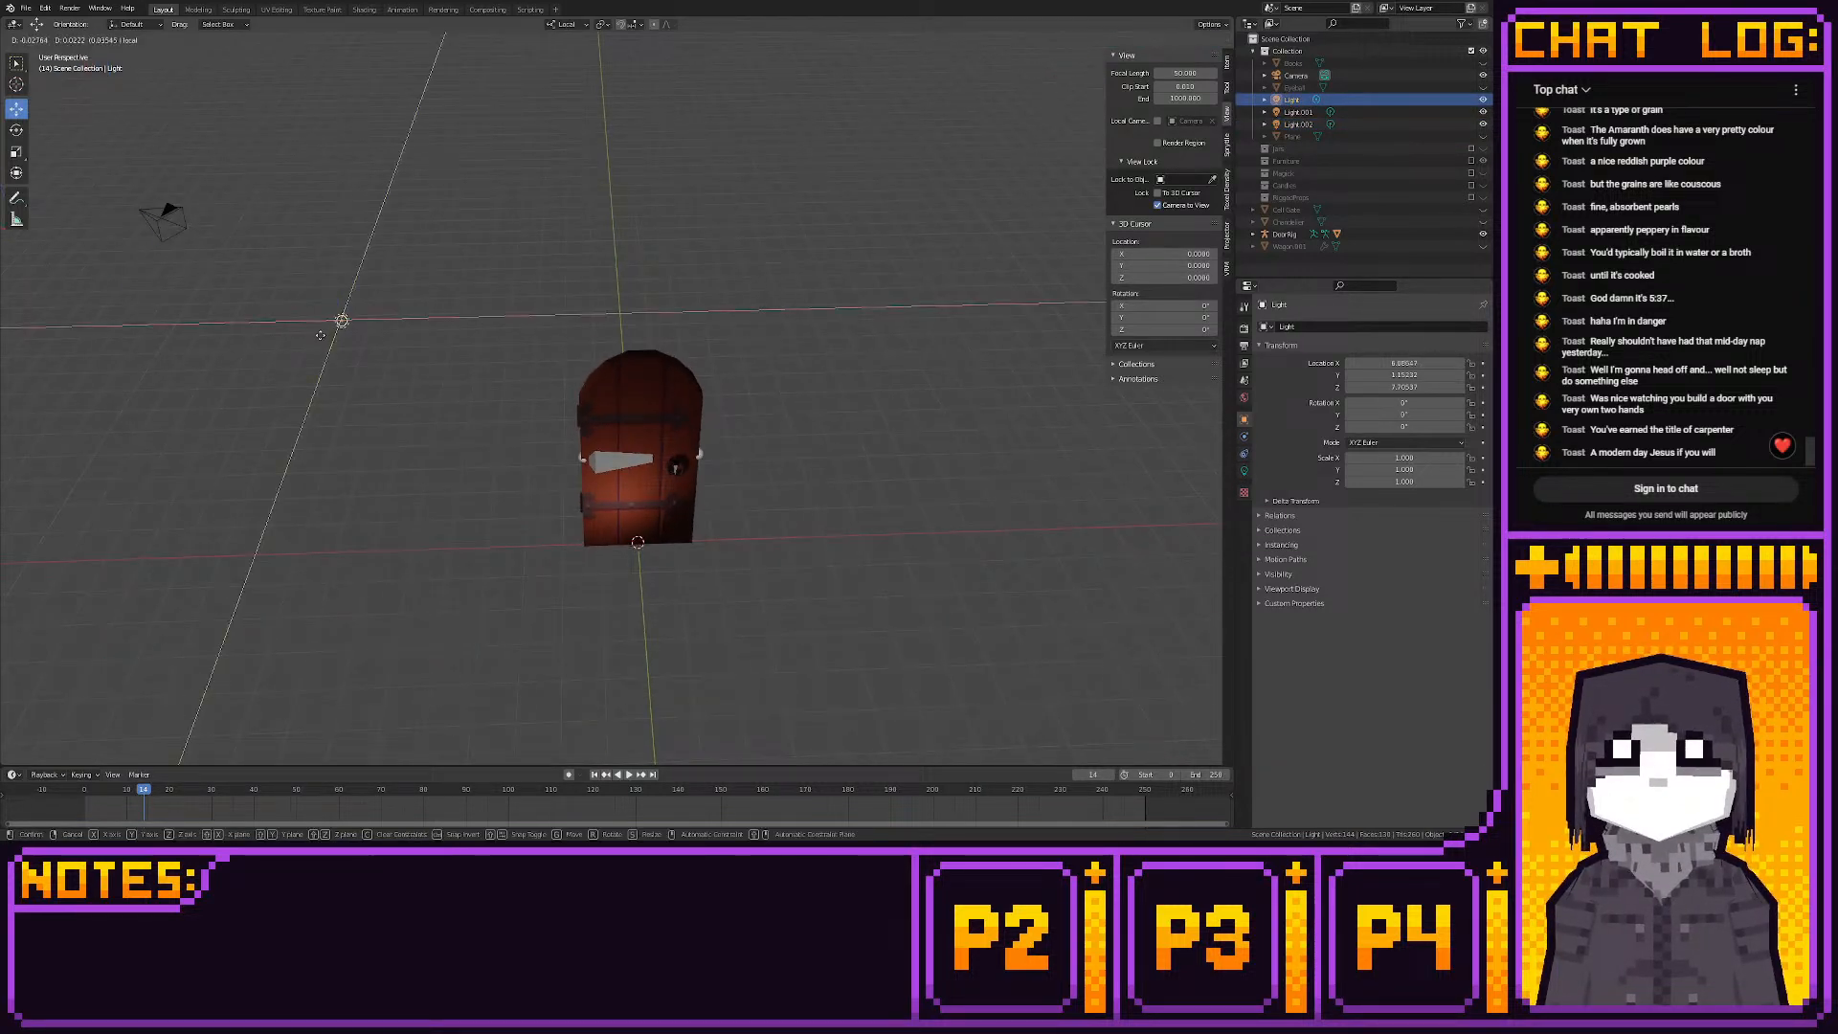
left_click(666, 354)
key("ctrl+z")
Delete Light.001 from the scene and select Light.002 beside the door
middle_click_drag(666, 352, 687, 391)
left_click(616, 363)
key("Delete")
left_click(716, 501)
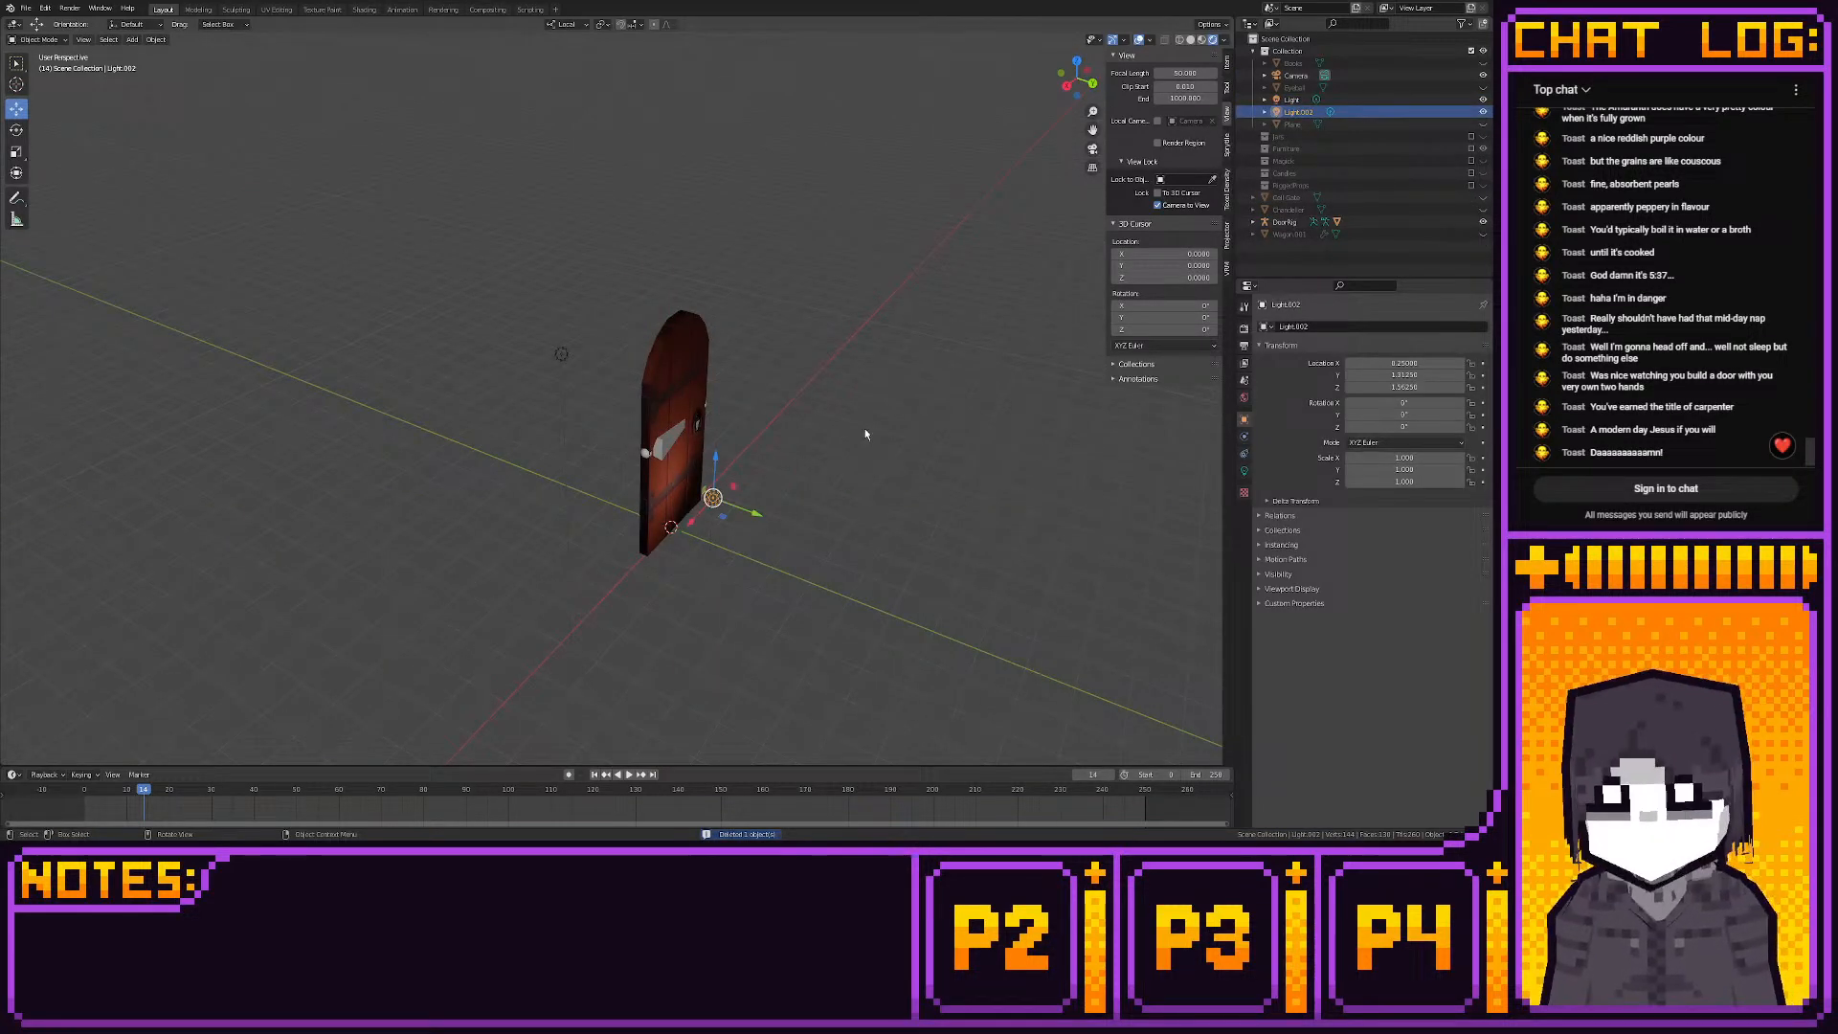
Undo the light deletion, then duplicate the light named Light and place the copy on the opposite side of the door
key("ctrl+z")
key("ctrl+z")
key("ctrl+z")
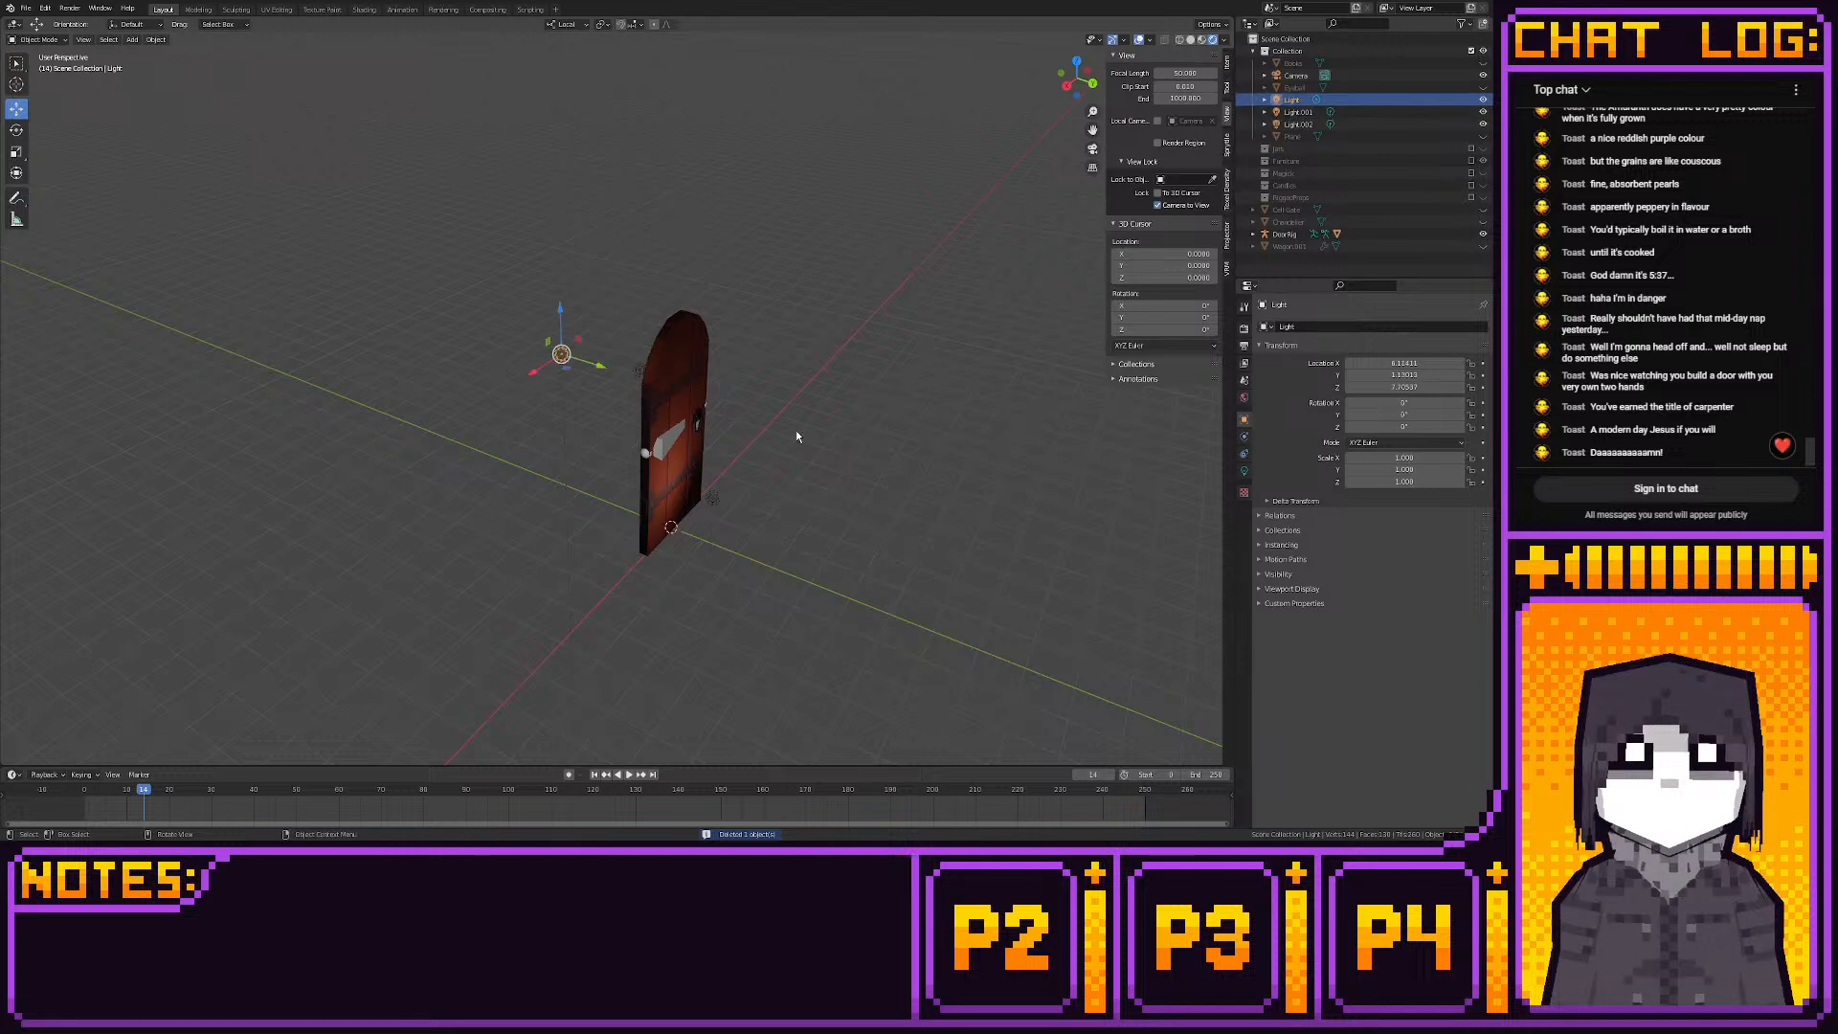
key("shift+d")
left_click(959, 402)
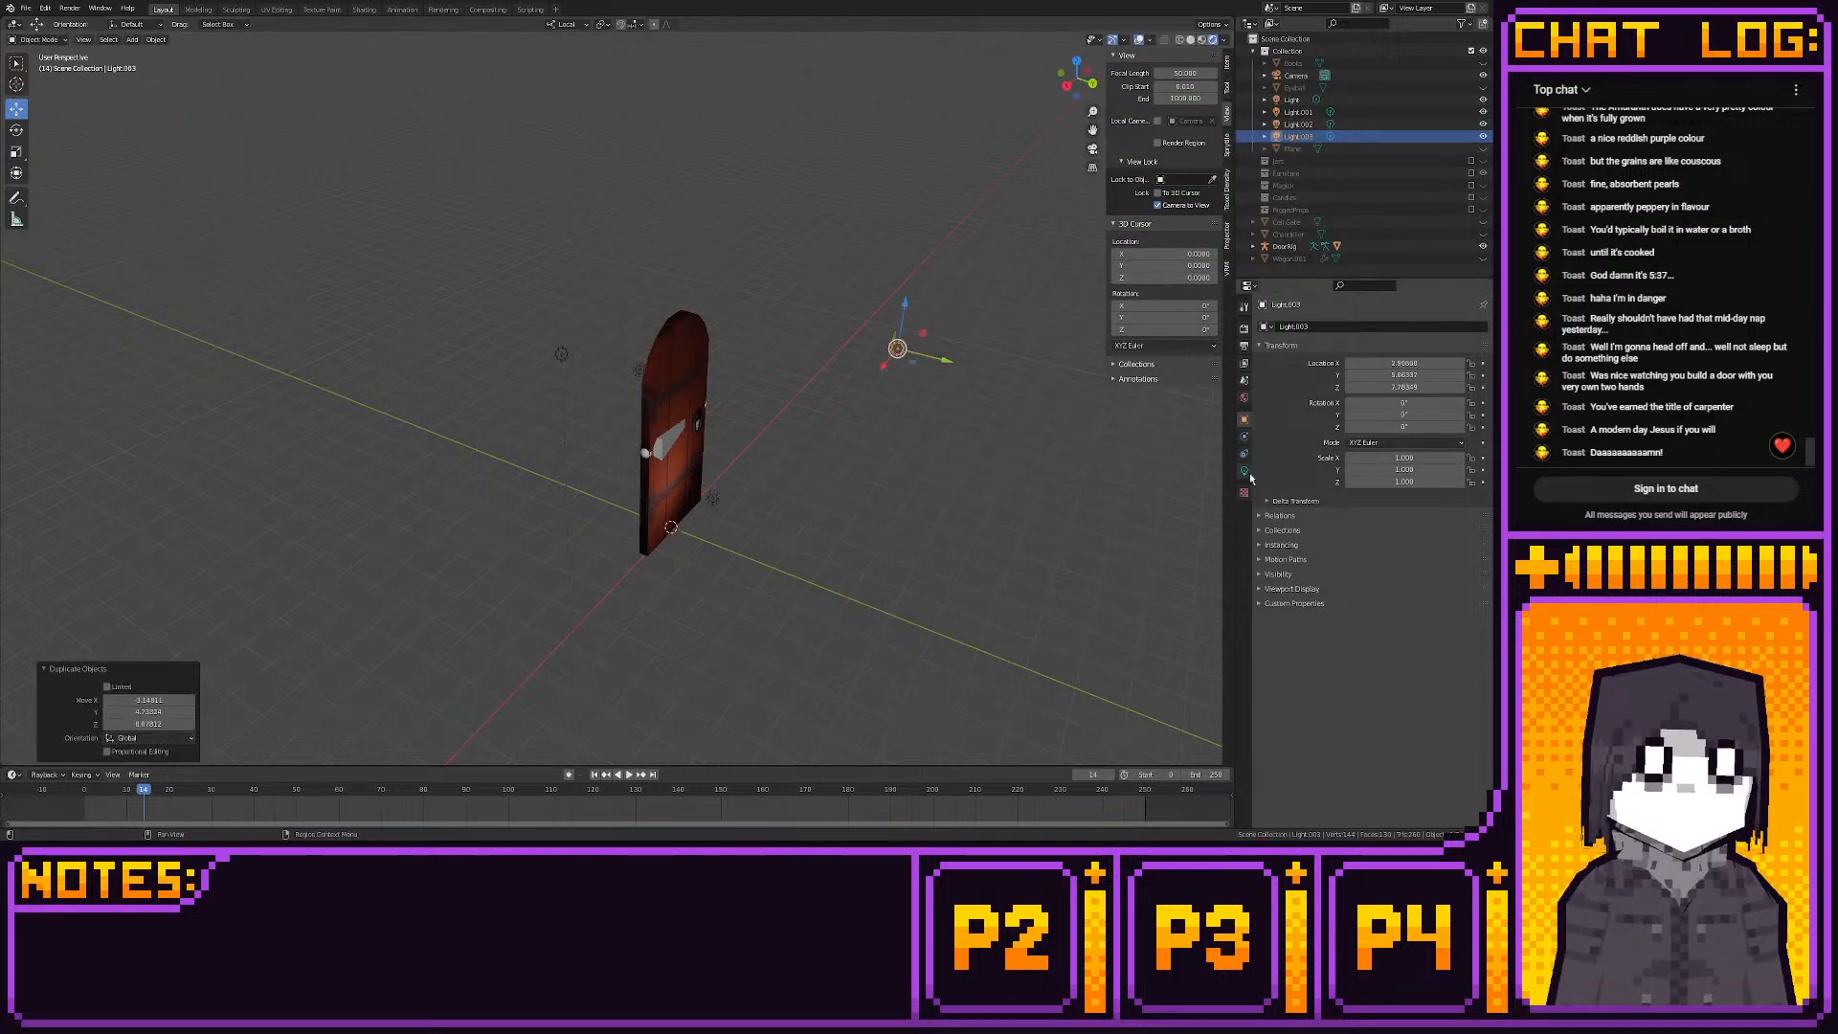
Change the power value of the duplicated light, Light.003, in its light data settings
left_click(1243, 471)
left_click(1400, 405)
left_click_drag(1355, 408, 1340, 408)
type("1")
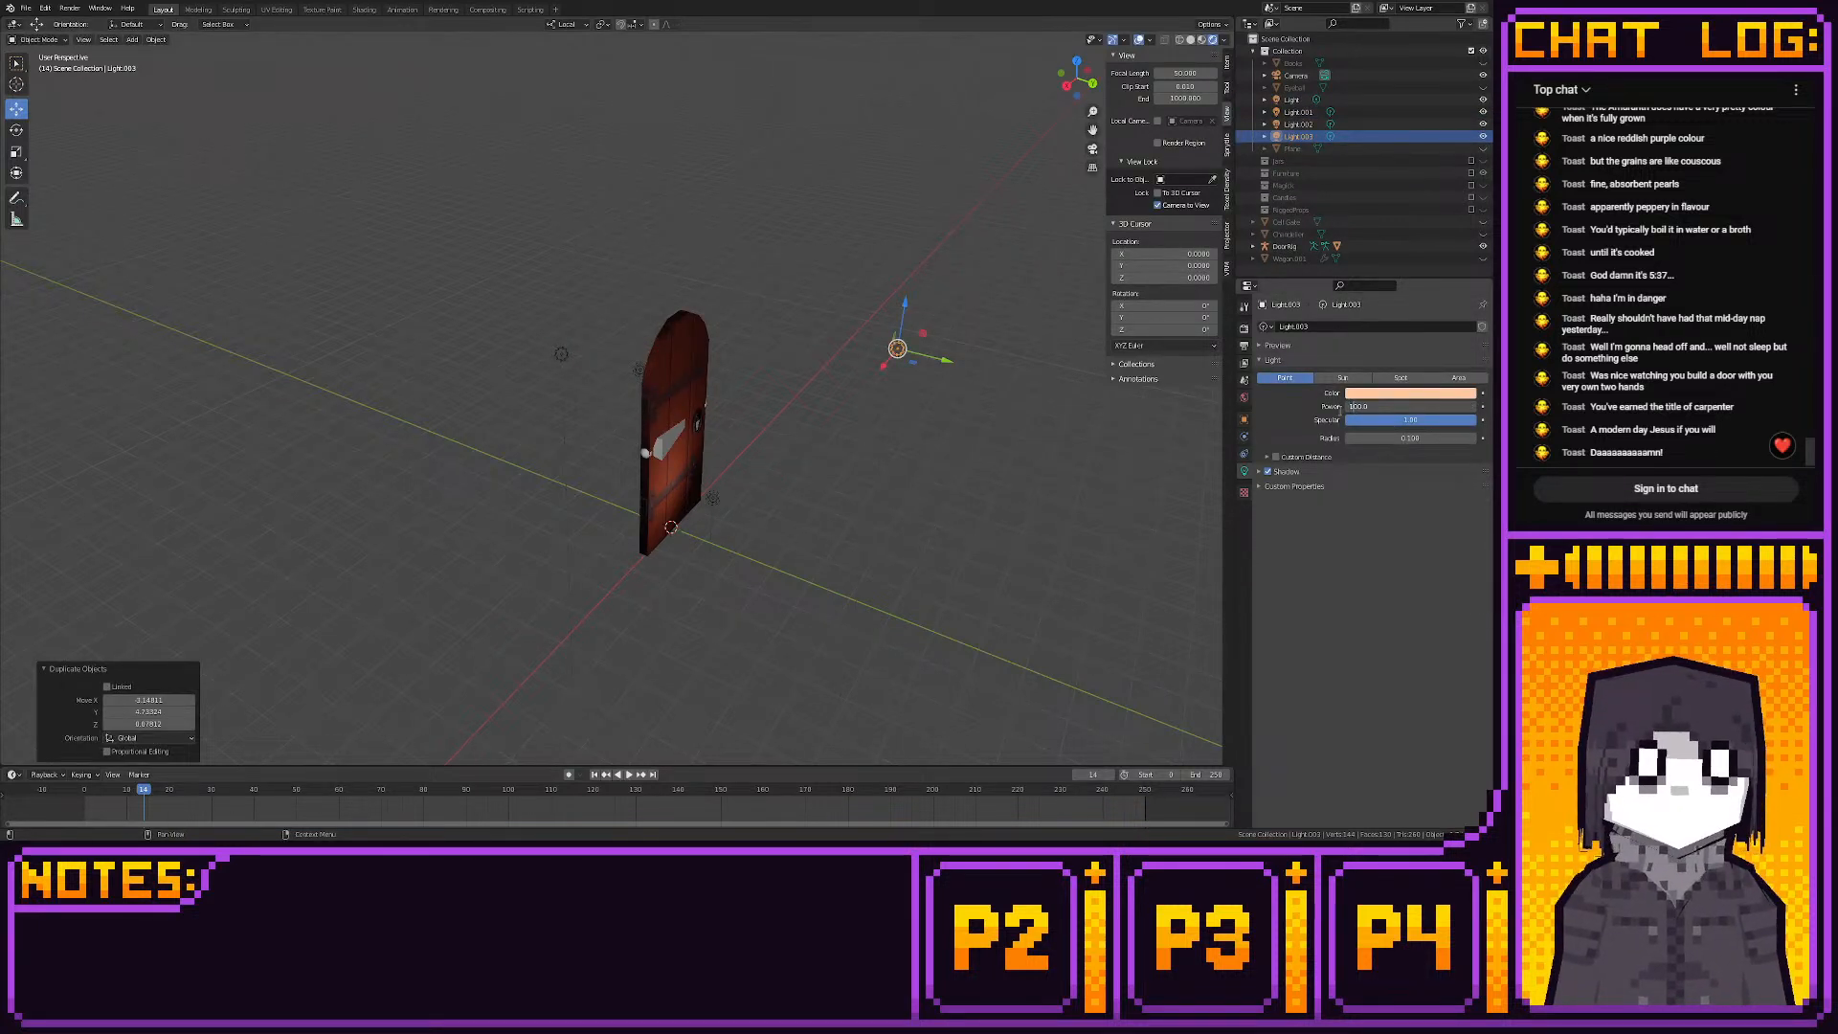
type("0")
key("Return")
Move Light.003 in from its distant position until it sits close to the lower part of the door
middle_click_drag(957, 517, 486, 423)
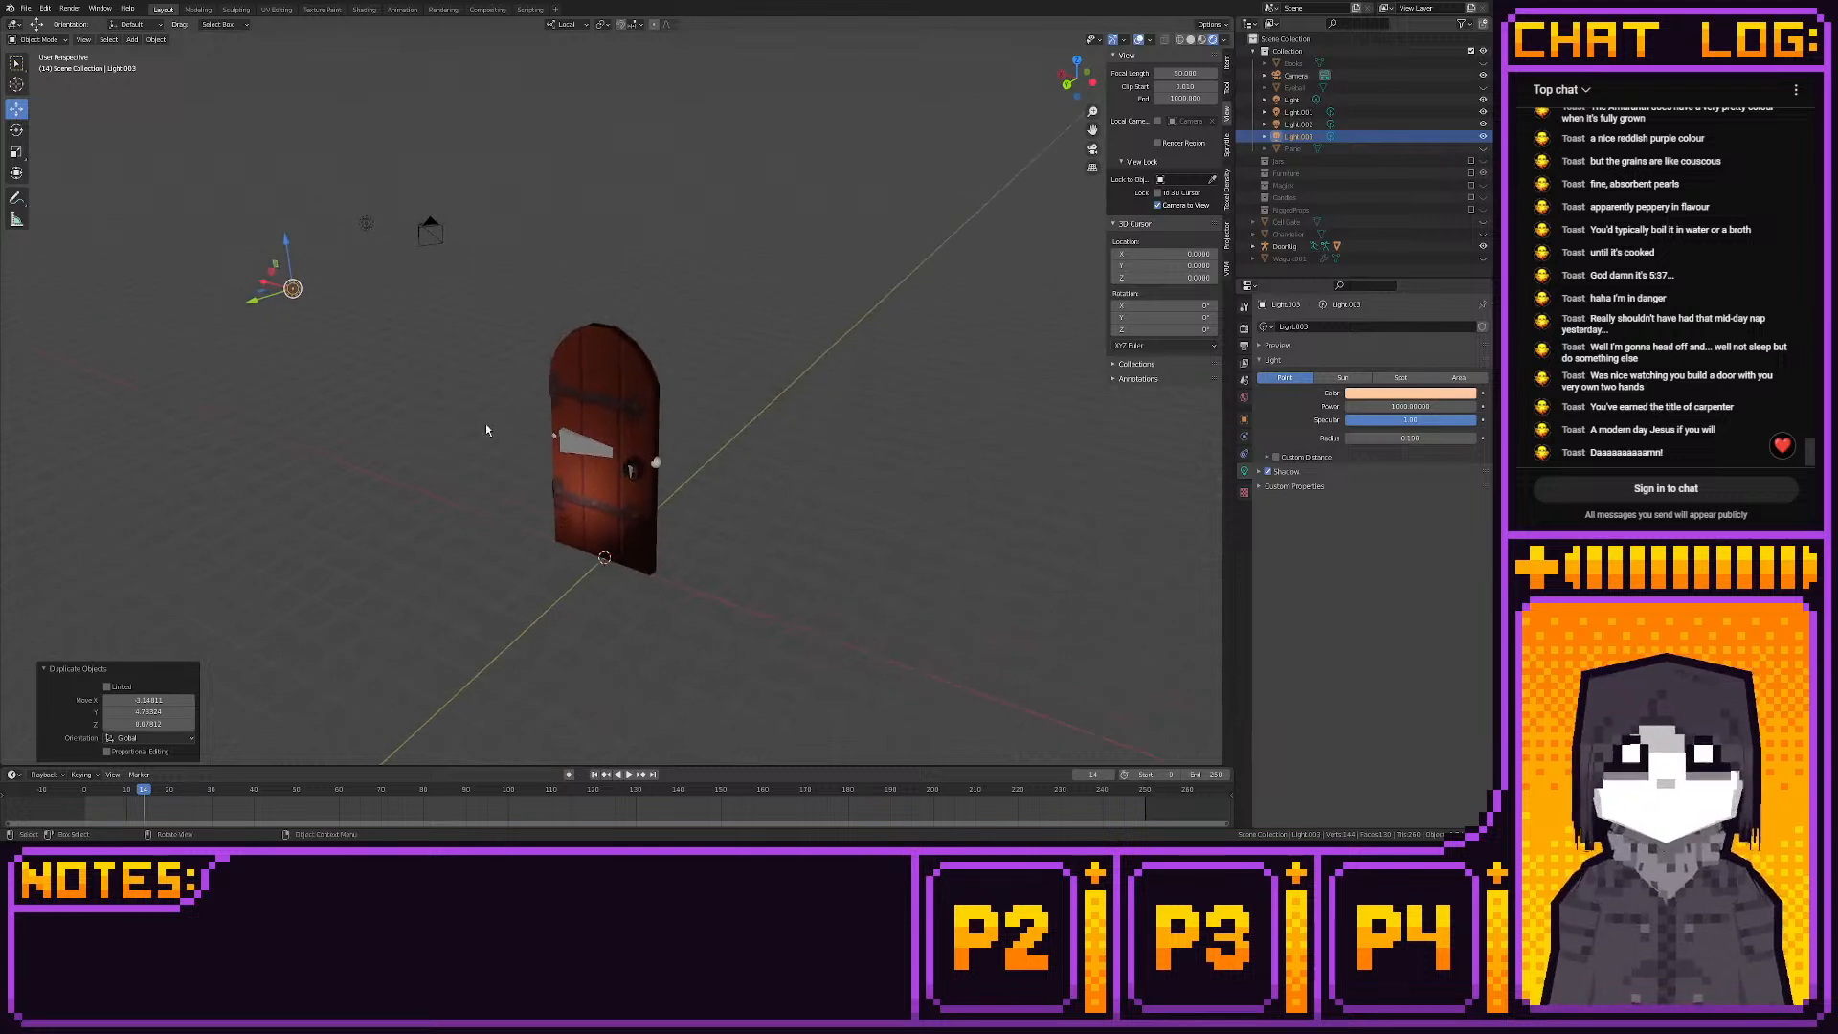
left_click_drag(263, 293, 639, 625)
middle_click_drag(640, 625, 697, 551)
scroll(693, 541, "up", 3)
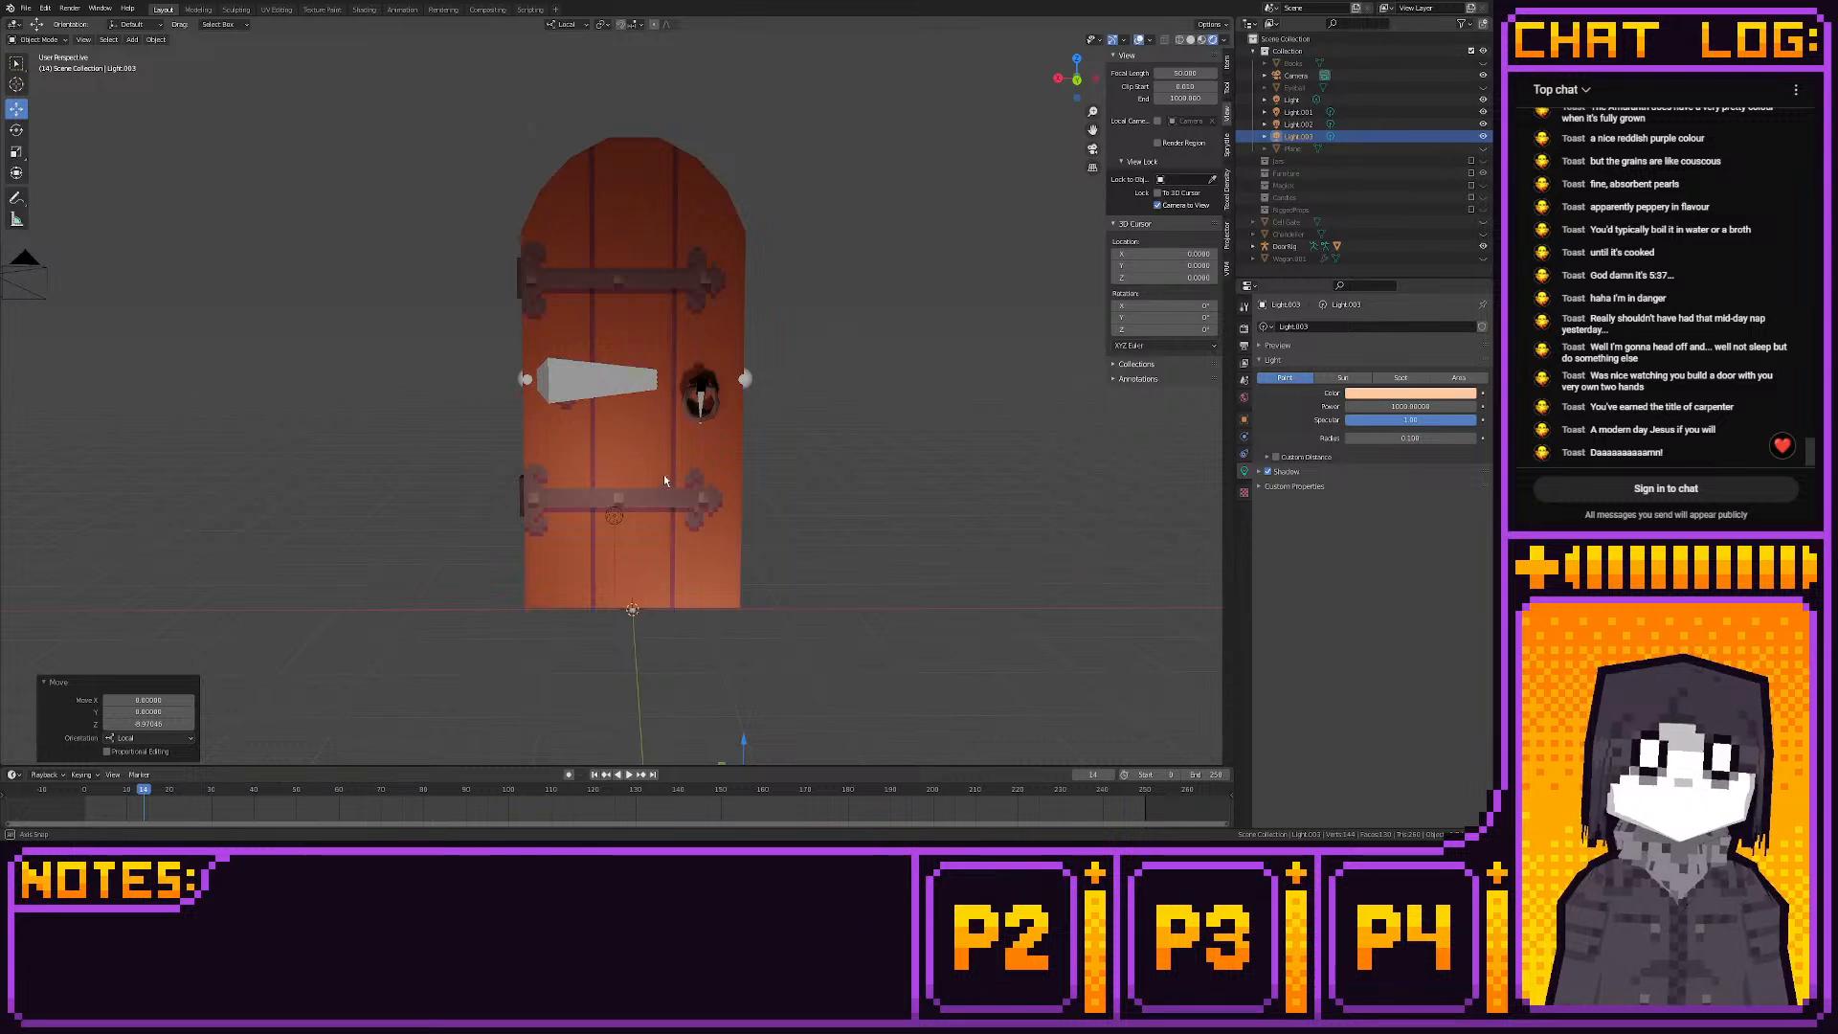
middle_click_drag(664, 474, 653, 469)
scroll(656, 503, "down", 1)
left_click_drag(683, 670, 776, 515)
middle_click_drag(776, 517, 661, 517)
key("g")
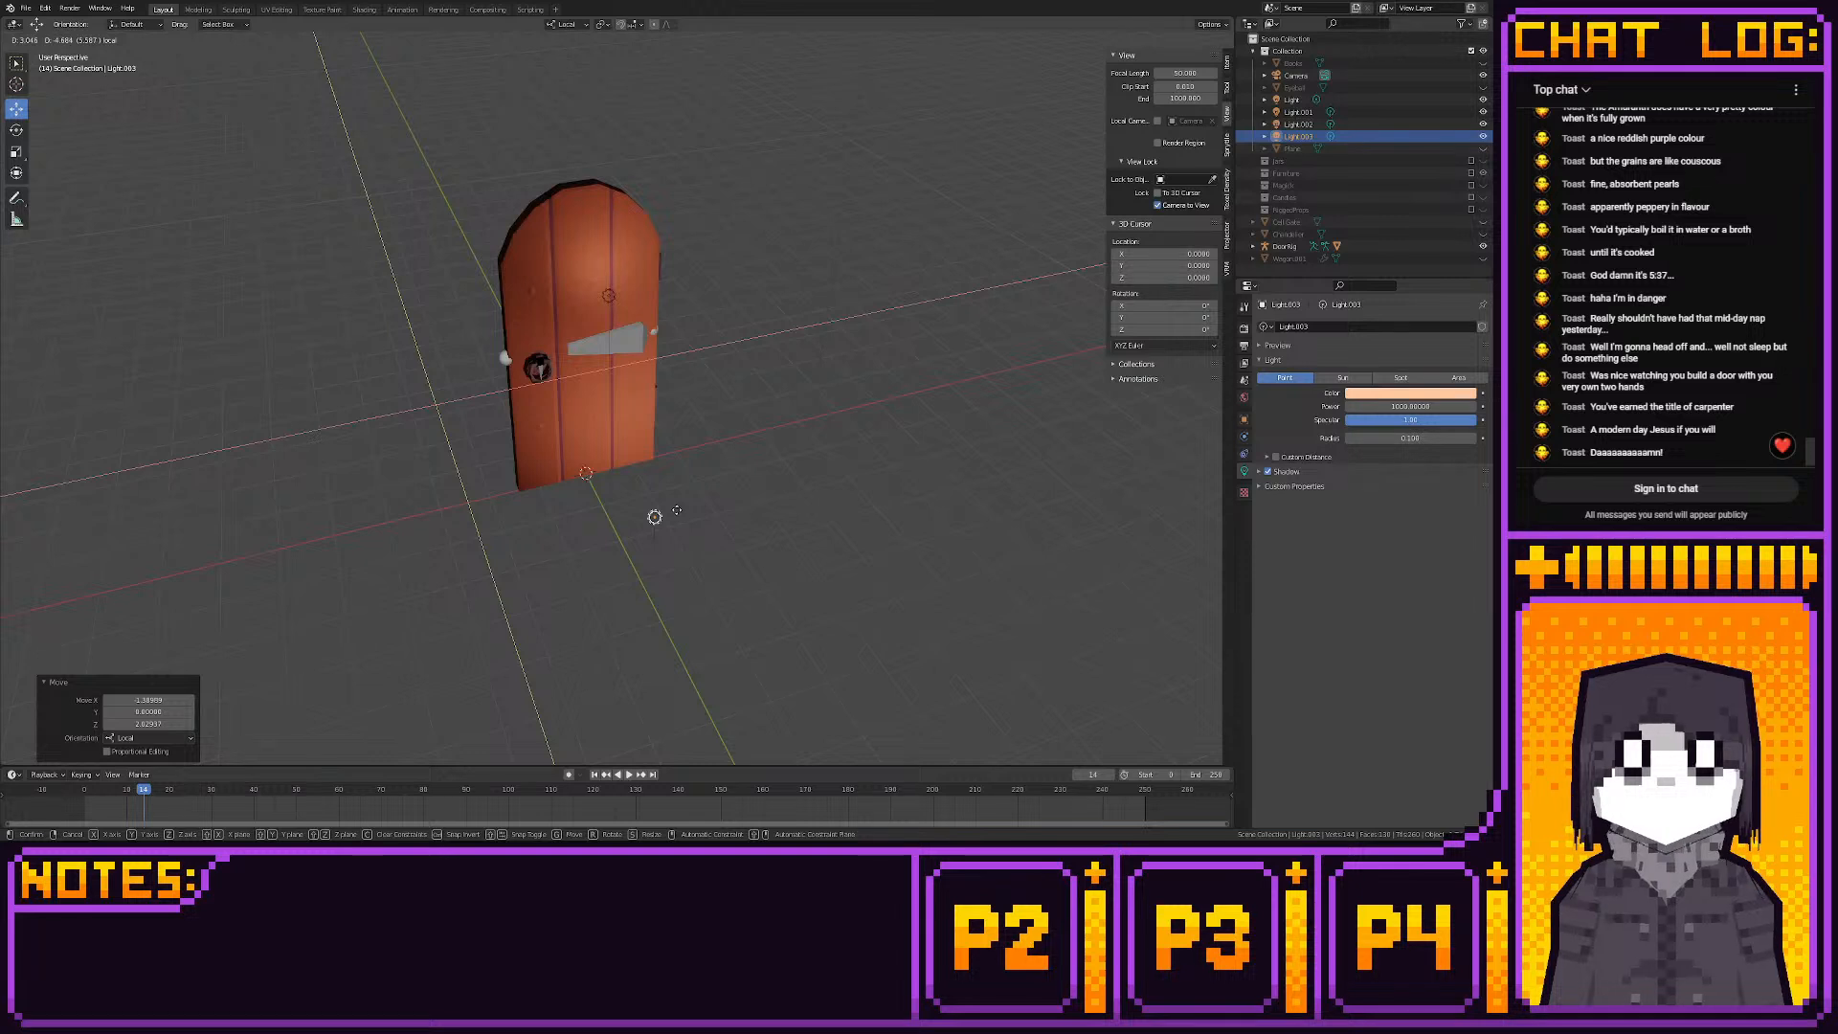
left_click(659, 475)
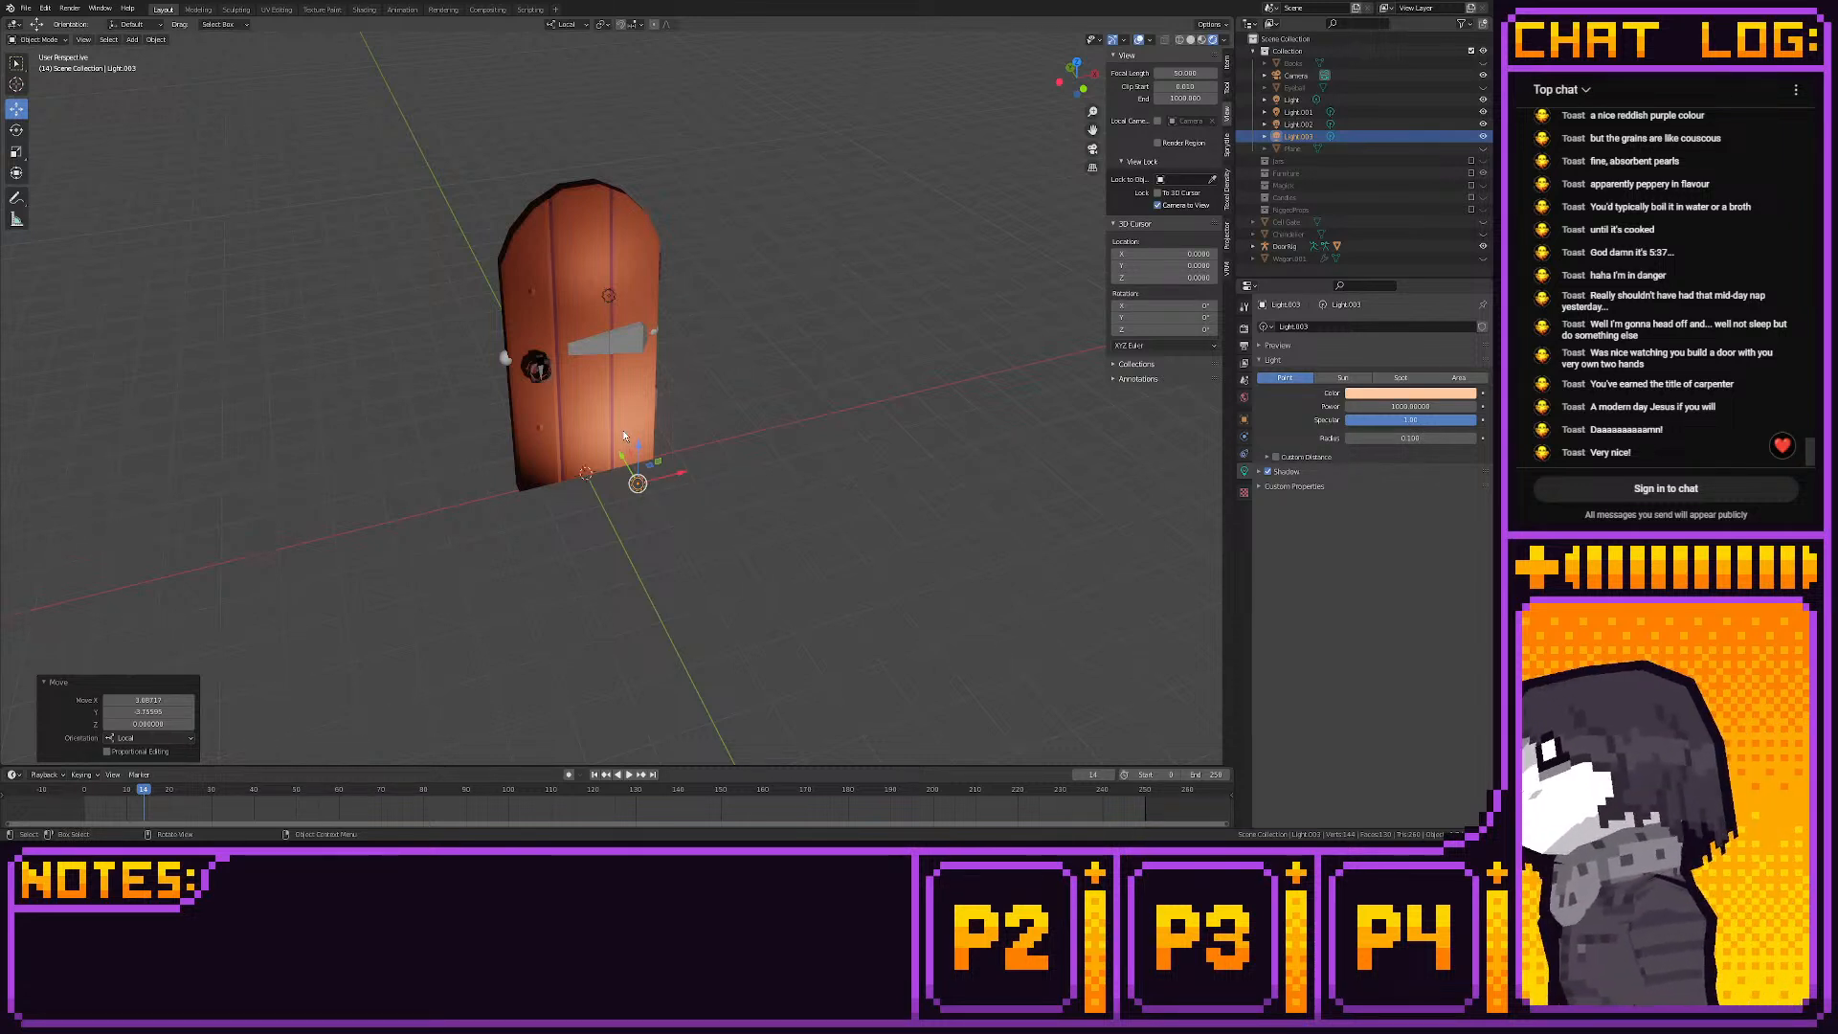
Inspect the lower hinge strap and door handle under the new light, and save the Blender file
middle_click_drag(589, 606, 795, 613)
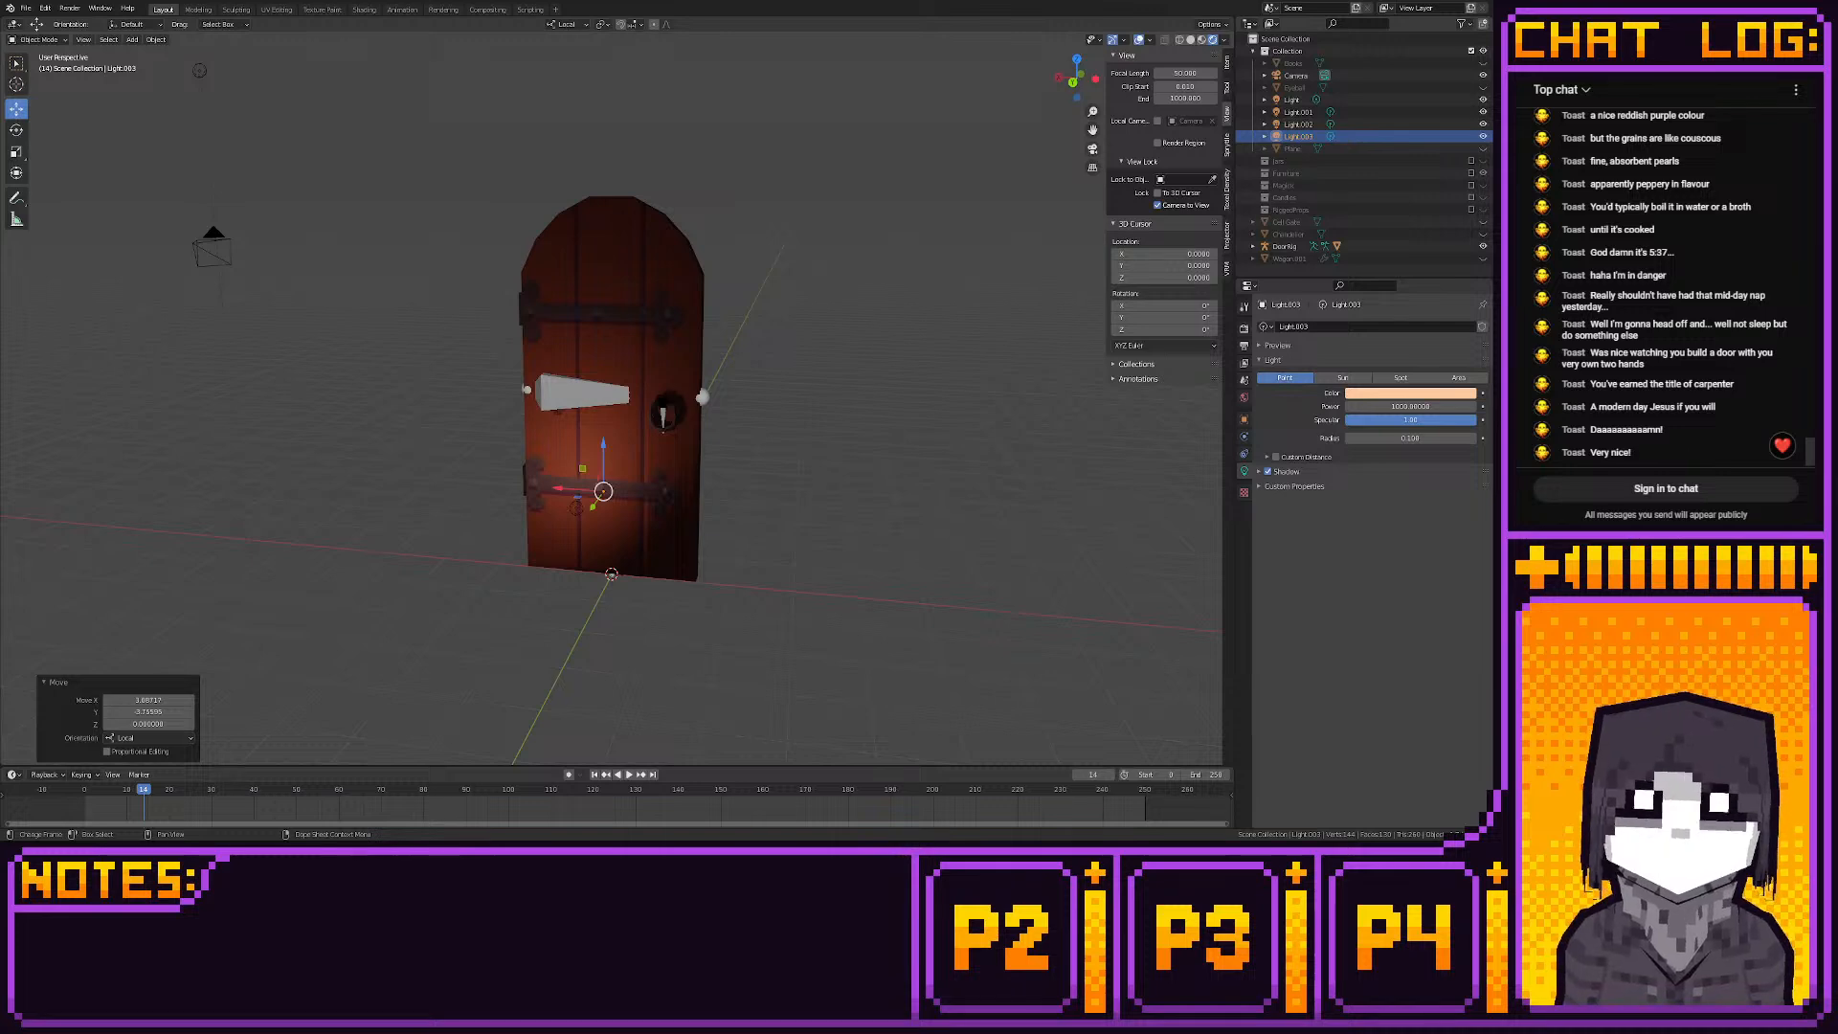
middle_click_drag(636, 586, 634, 543)
scroll(569, 602, "up", 5)
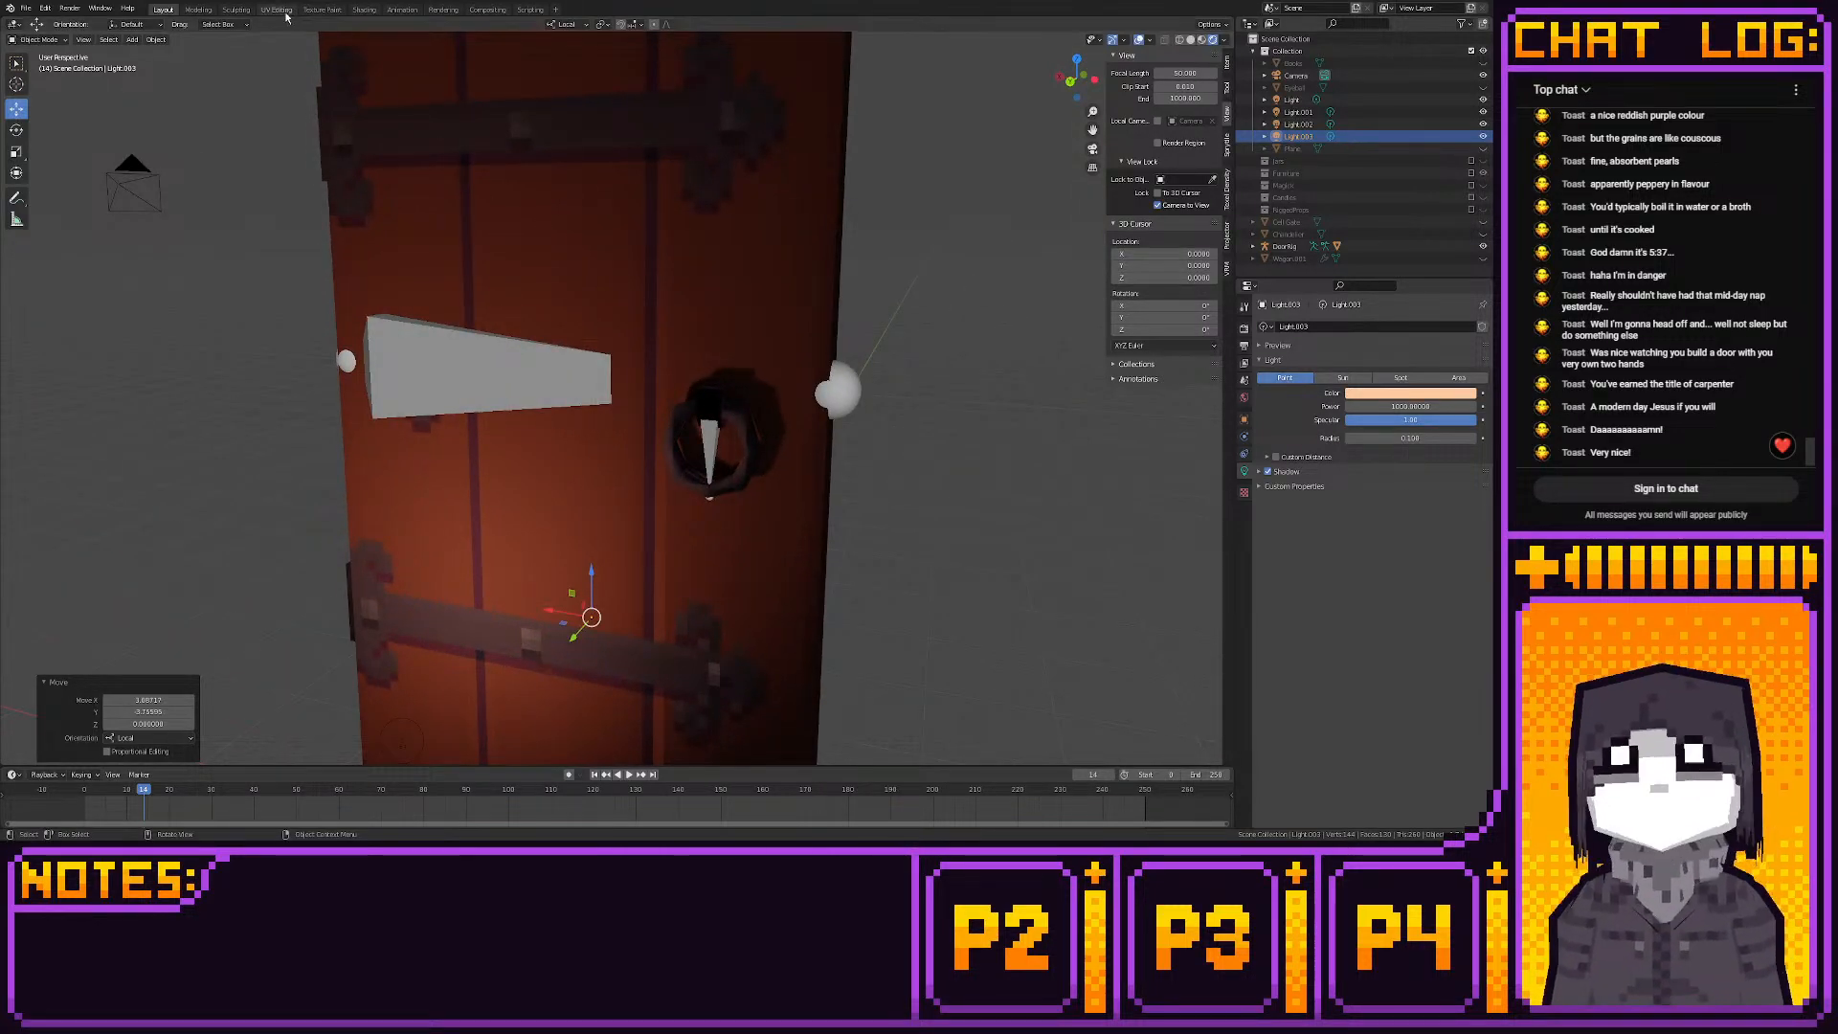
left_click(27, 8)
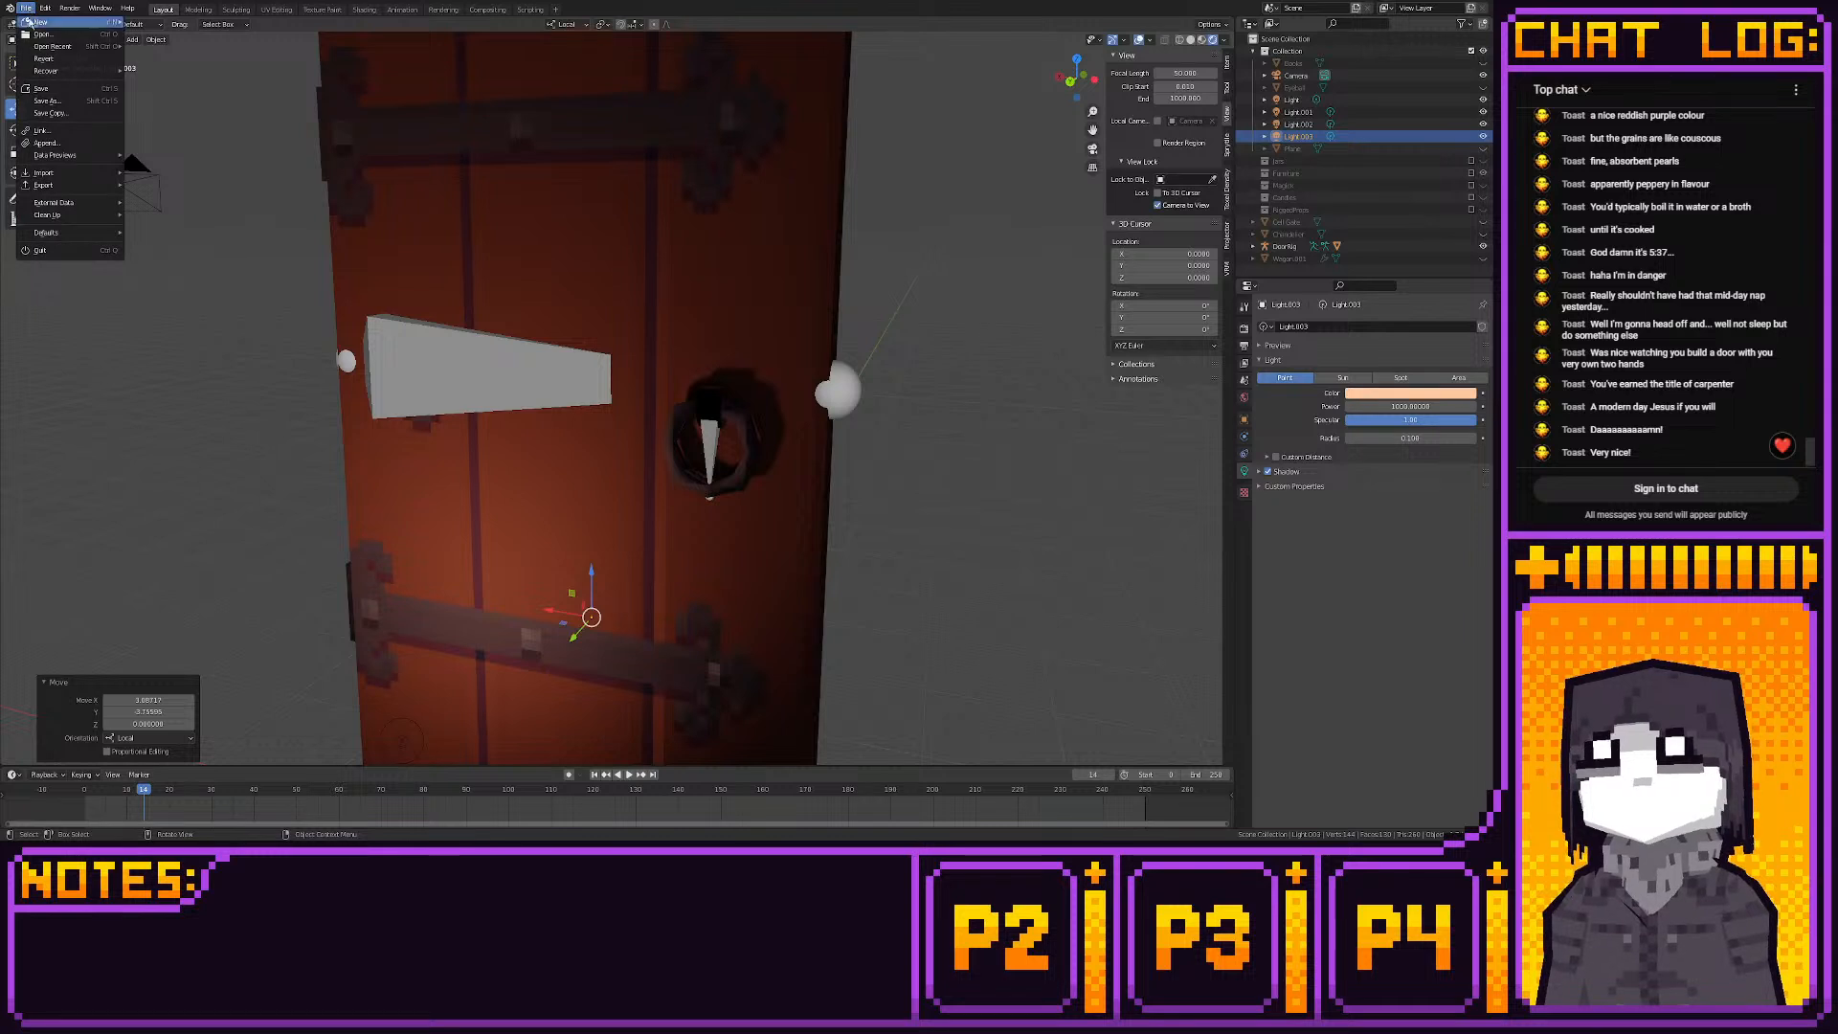
left_click(41, 88)
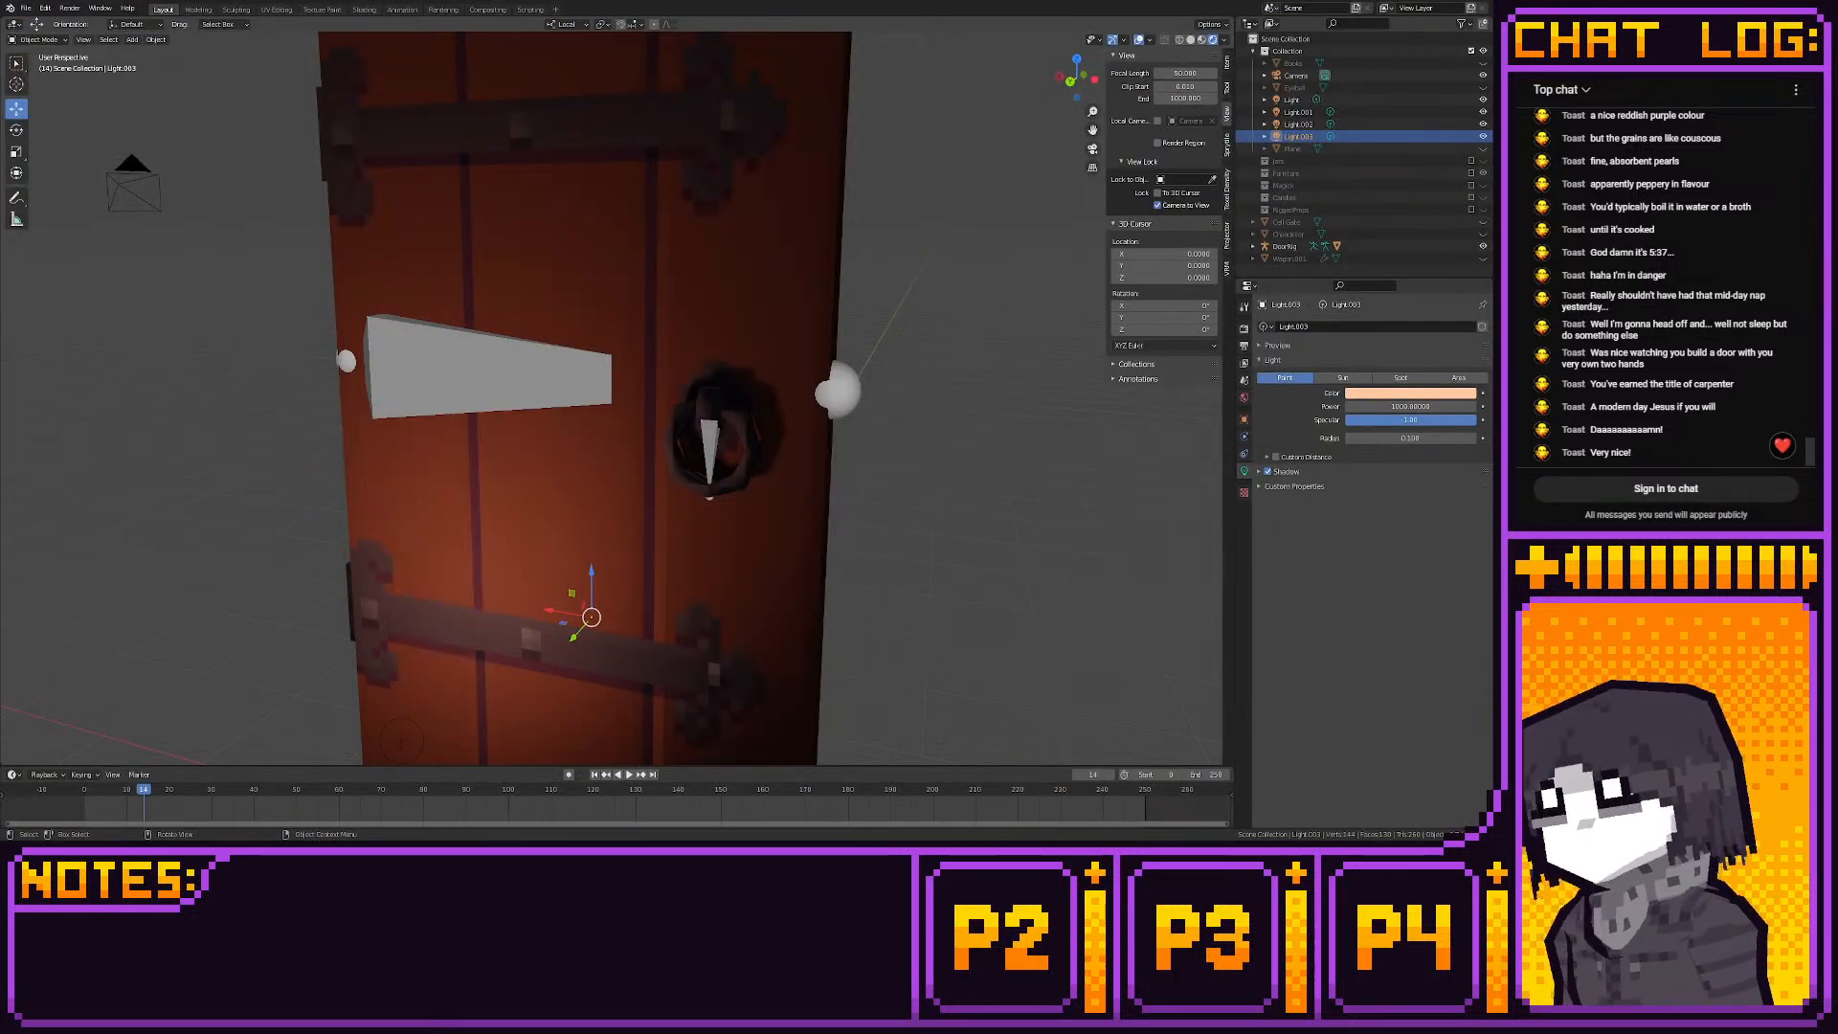
Reposition Light.003 away from the door's lower face, out beyond the edge with the ring handle
middle_click_drag(967, 526, 873, 481)
scroll(721, 559, "down", 2)
scroll(631, 521, "down", 1)
left_click_drag(628, 463, 950, 256)
middle_click_drag(733, 523, 518, 586)
scroll(560, 487, "up", 5)
scroll(527, 530, "down", 4)
left_click_drag(53, 413, 577, 575)
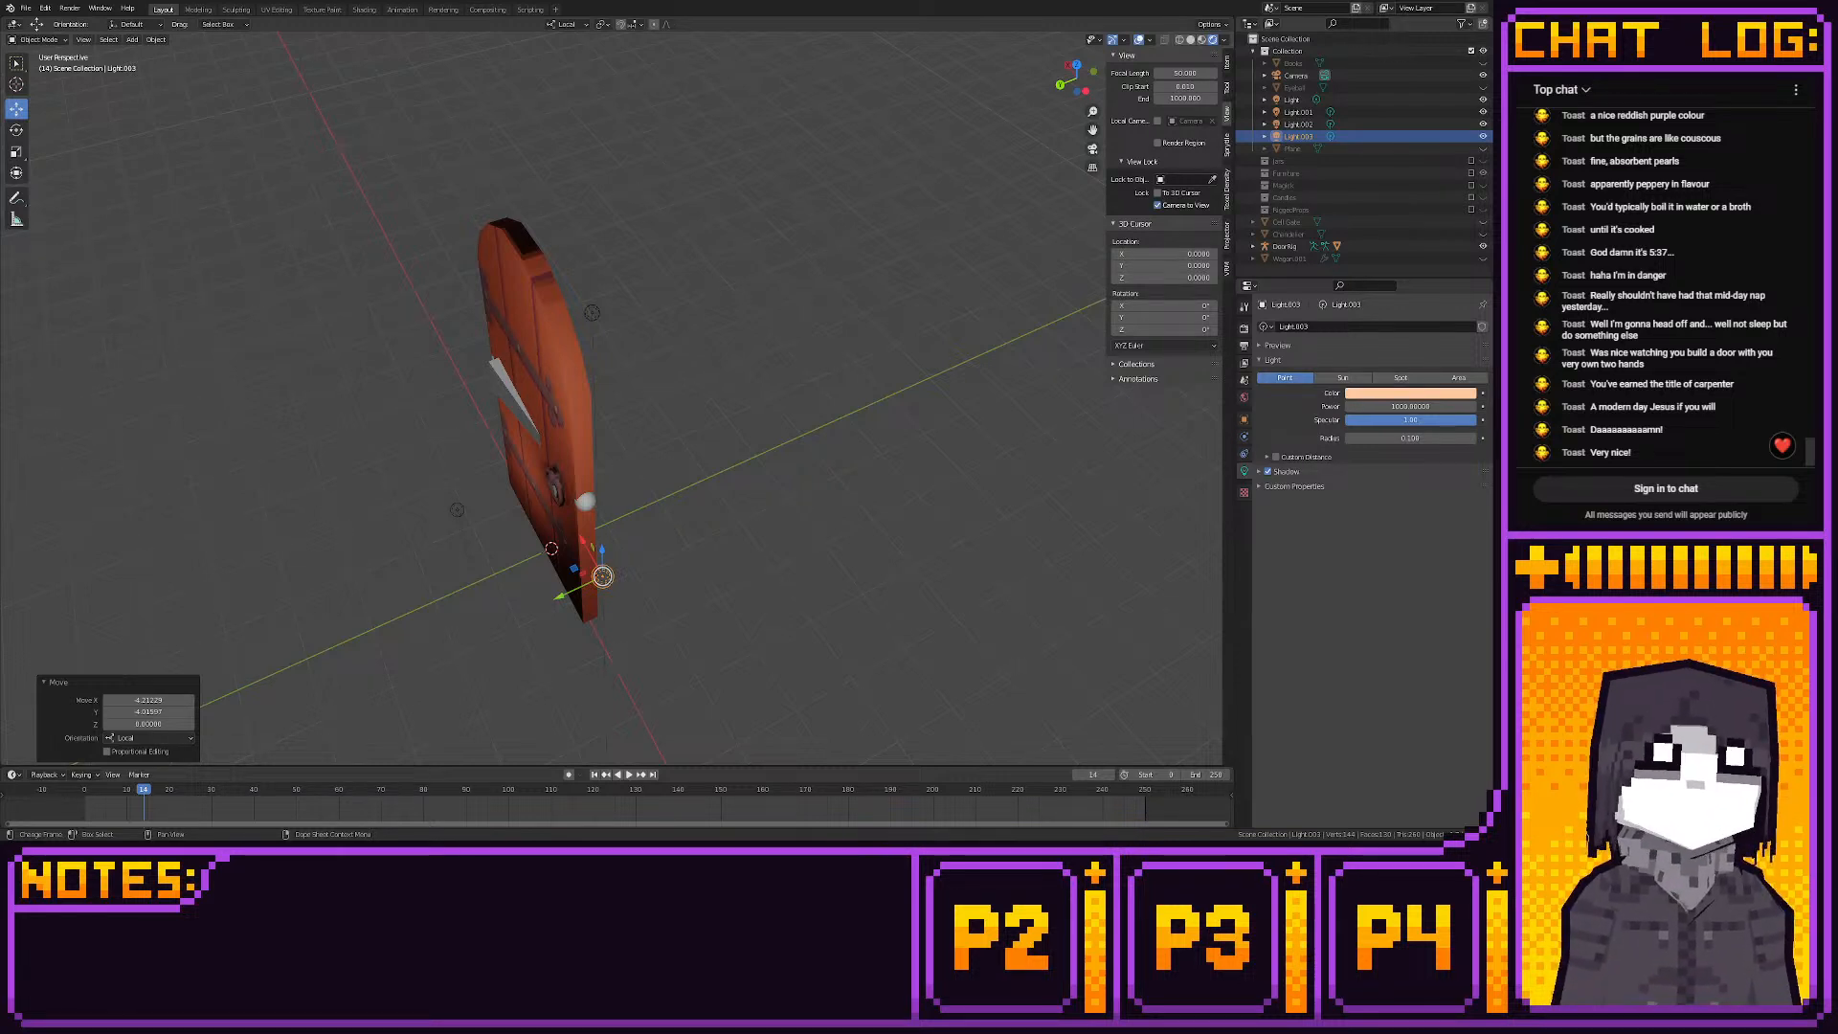
Put the door rig in Pose Mode, try rotating the large door bone, undo the rotation and clear the selection
middle_click_drag(628, 595, 681, 544)
left_click(608, 433)
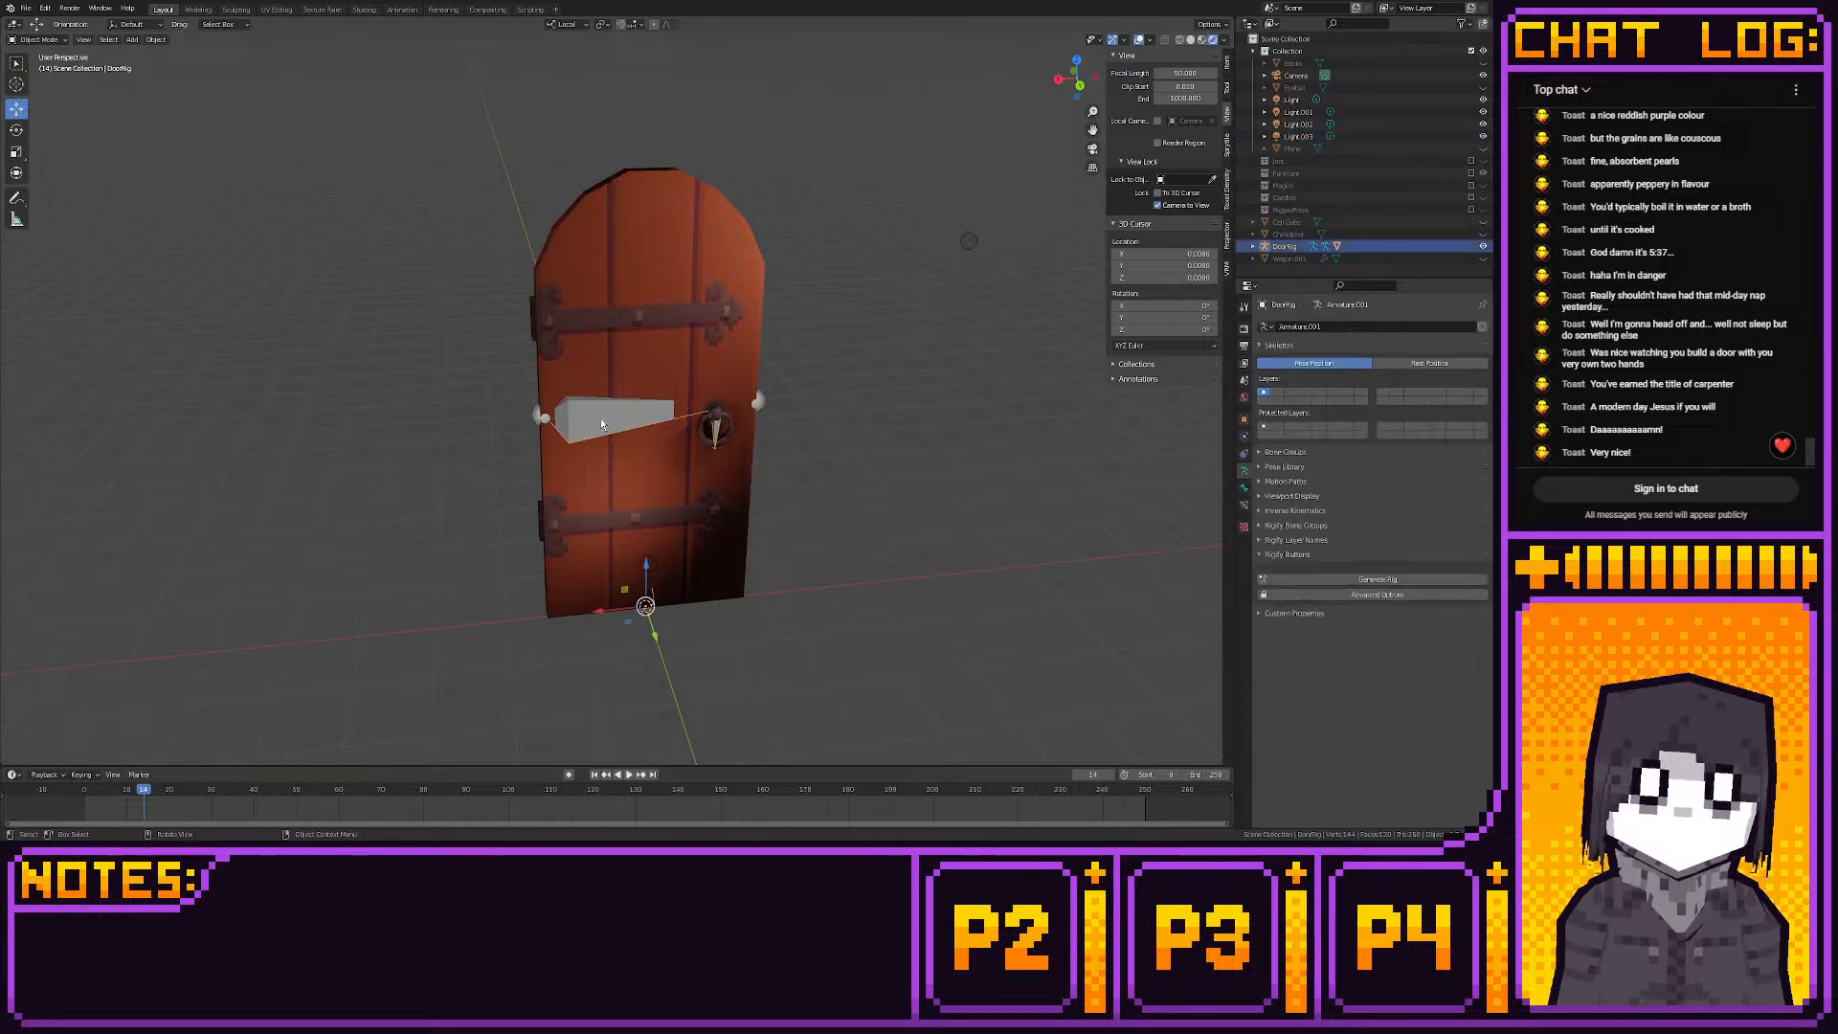
left_click(36, 39)
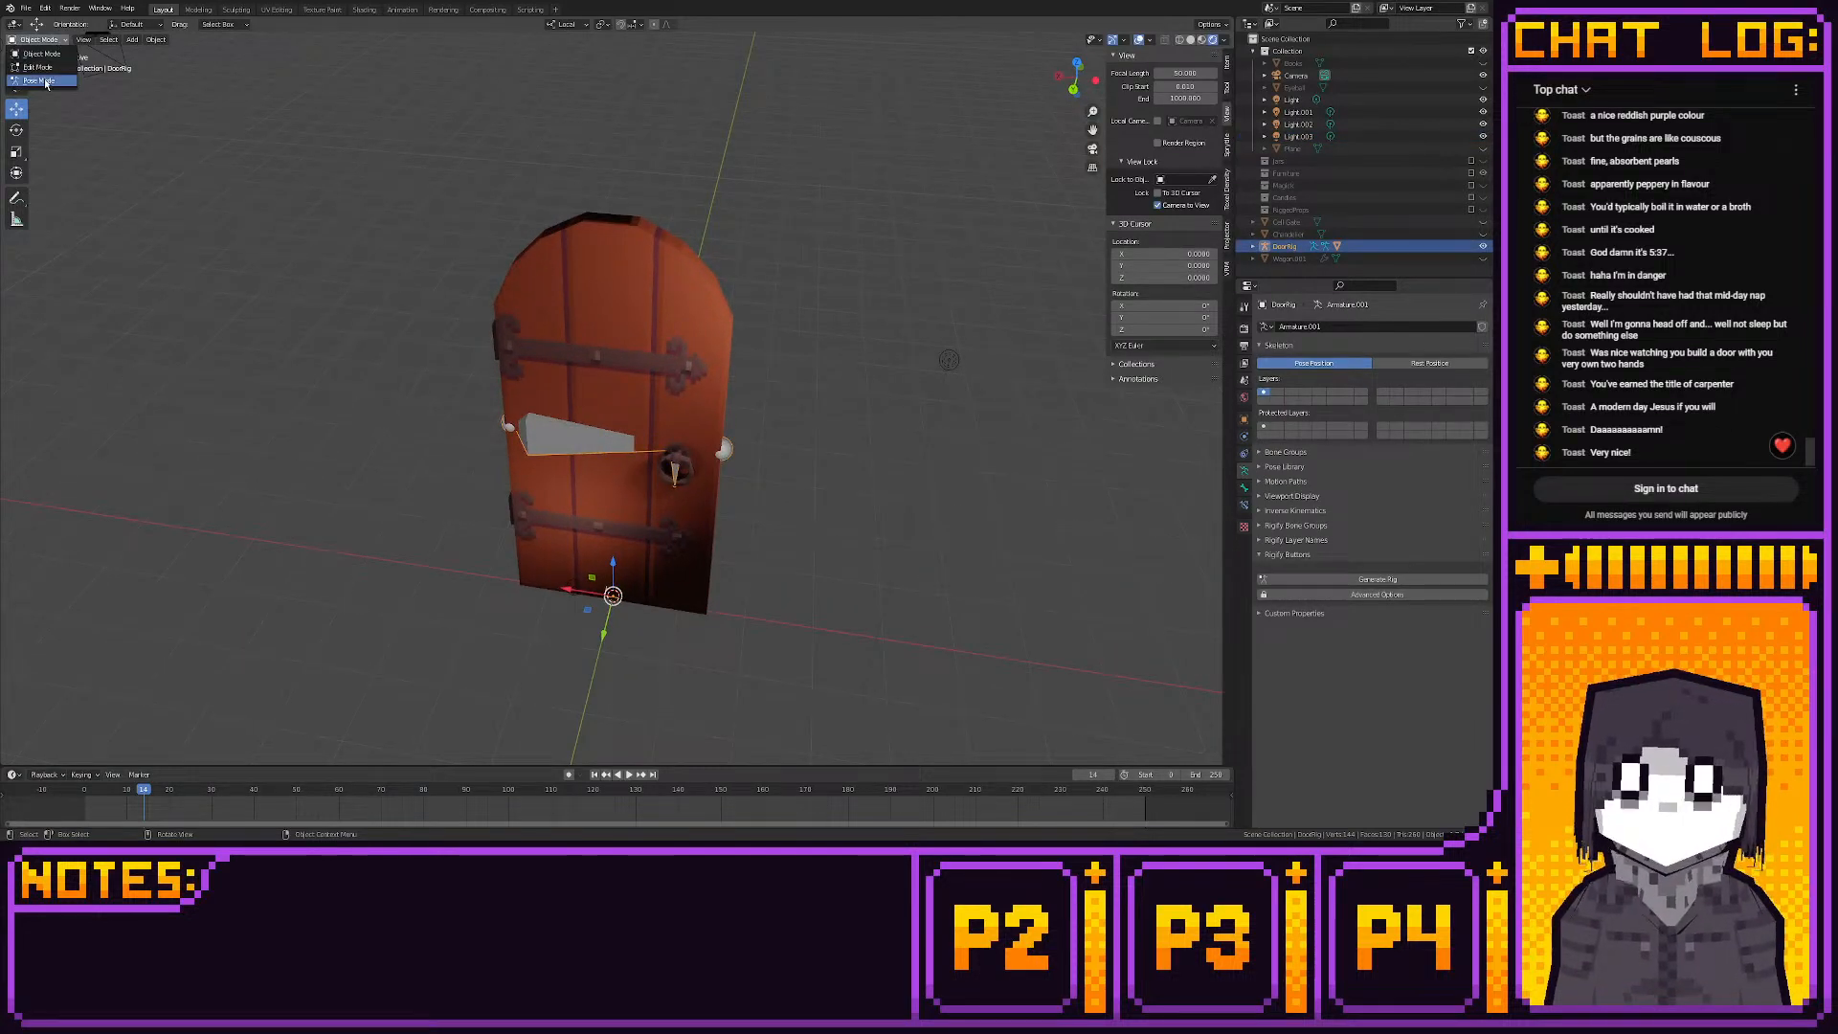
left_click(39, 83)
left_click(560, 447)
left_click_drag(560, 447, 542, 397)
scroll(542, 490, "up", 10)
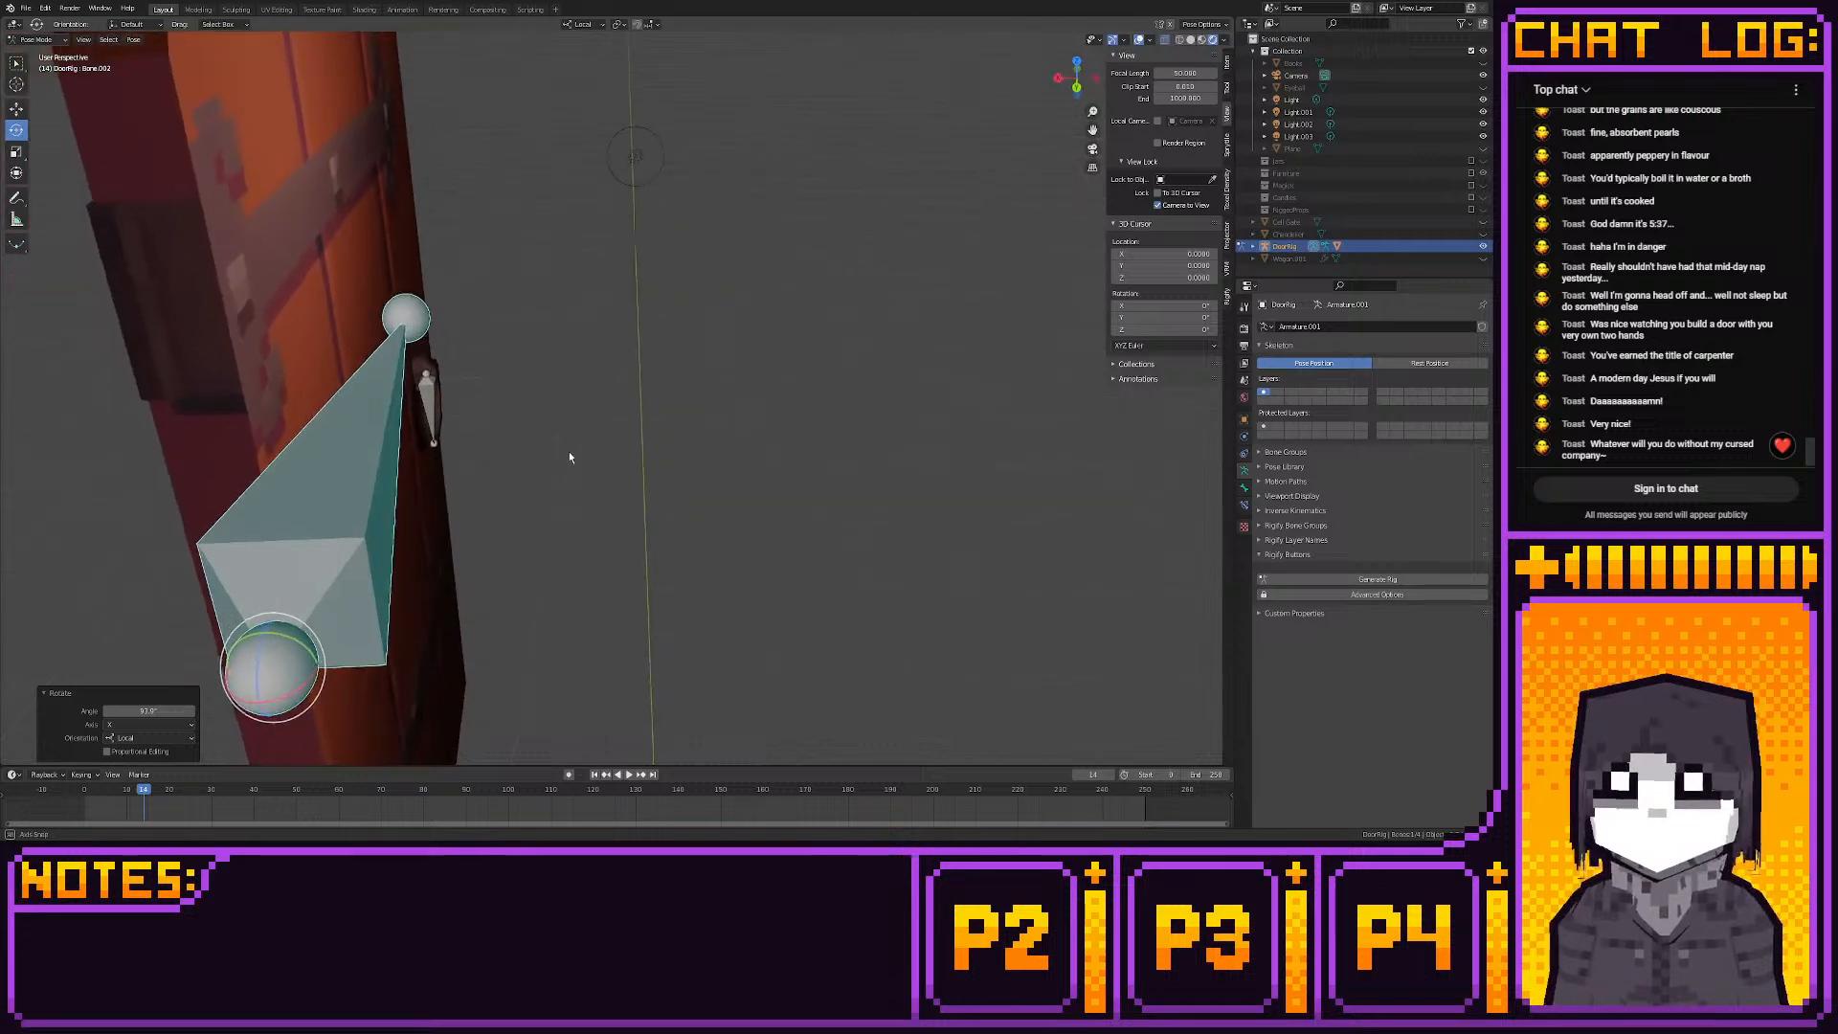
key("ctrl+z")
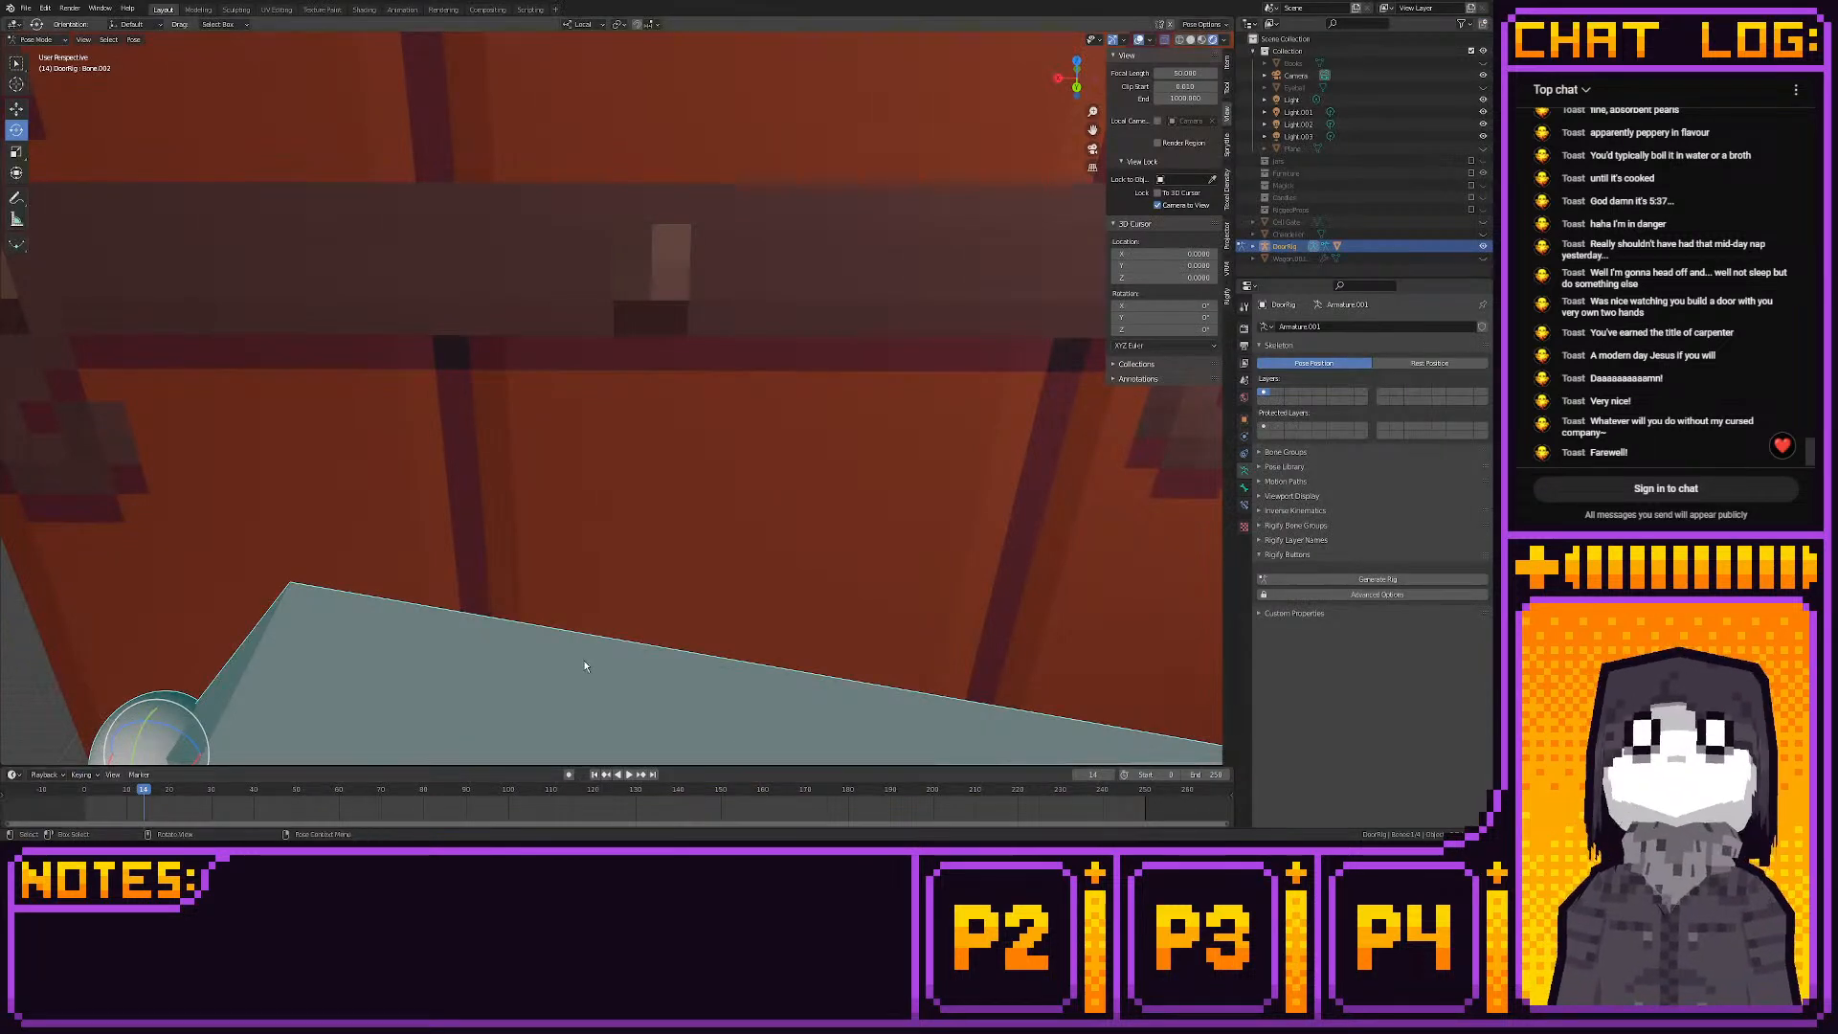
scroll(586, 661, "down", 10)
left_click(822, 501)
middle_click_drag(821, 502, 747, 575)
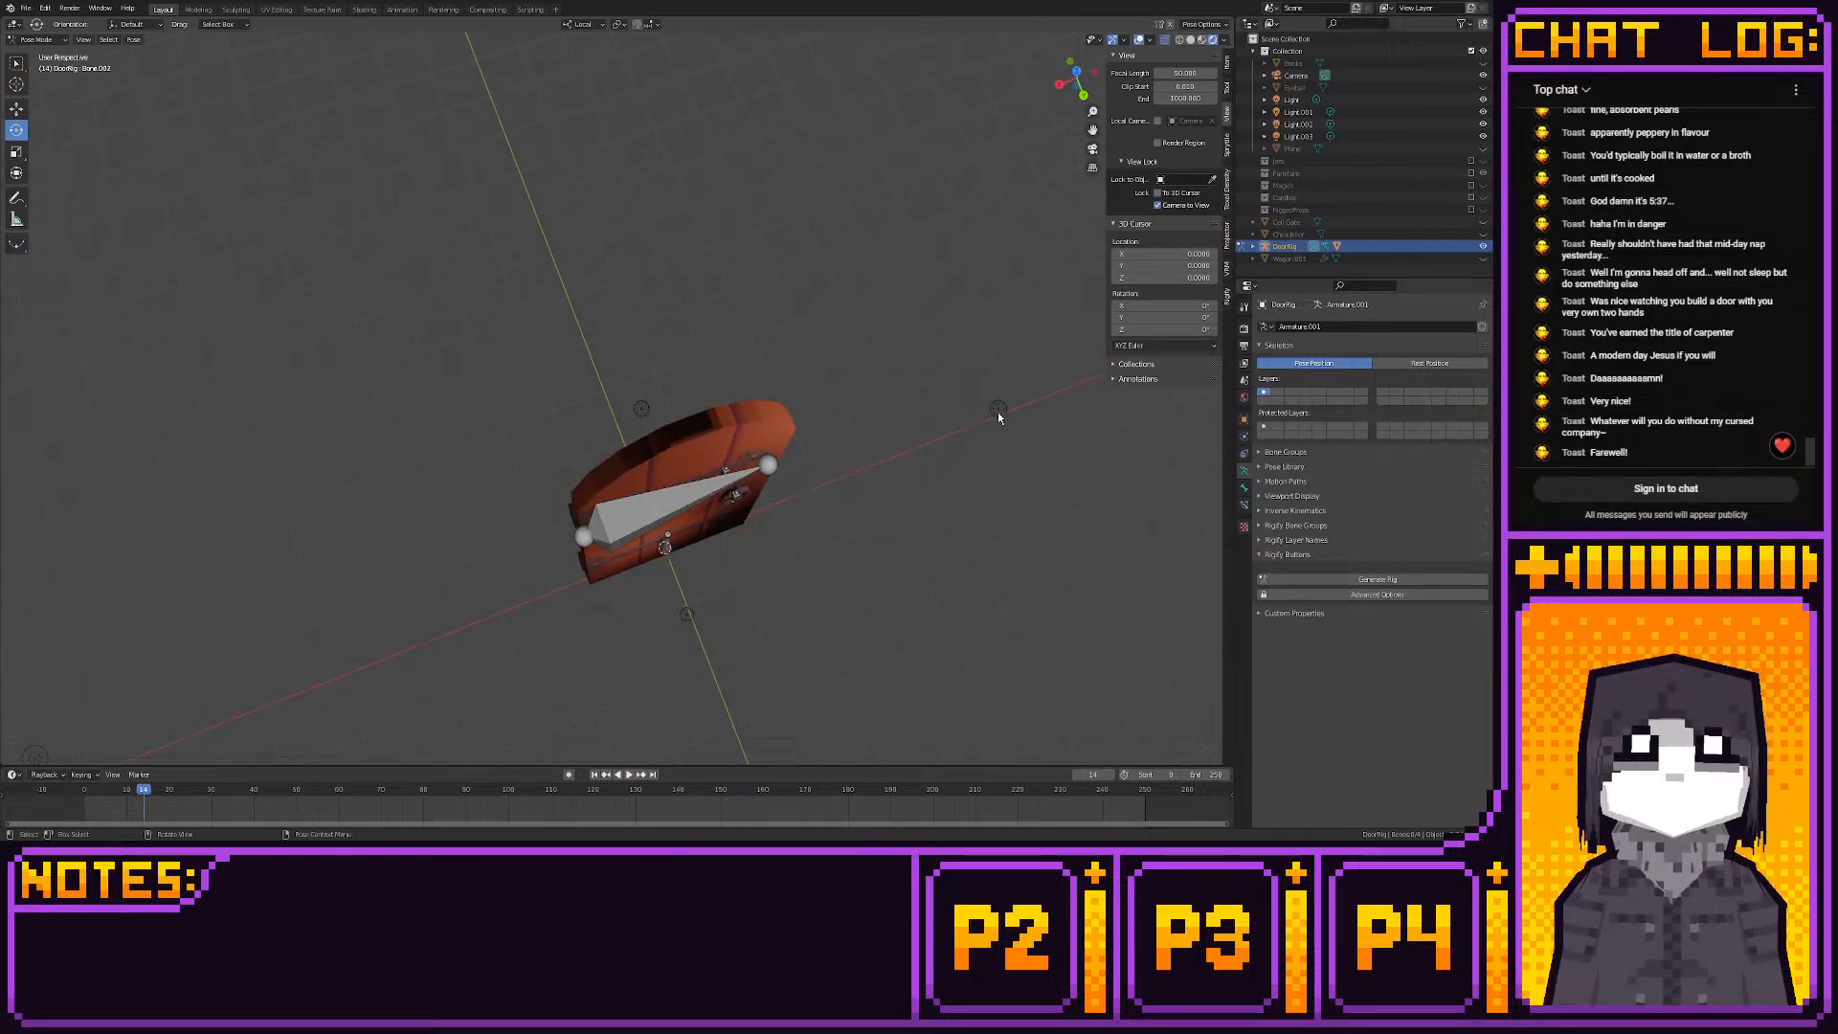
Return the rig to Object Mode, try moving Light.003 above the door, and cancel the move
key("KP_1")
left_click(37, 39)
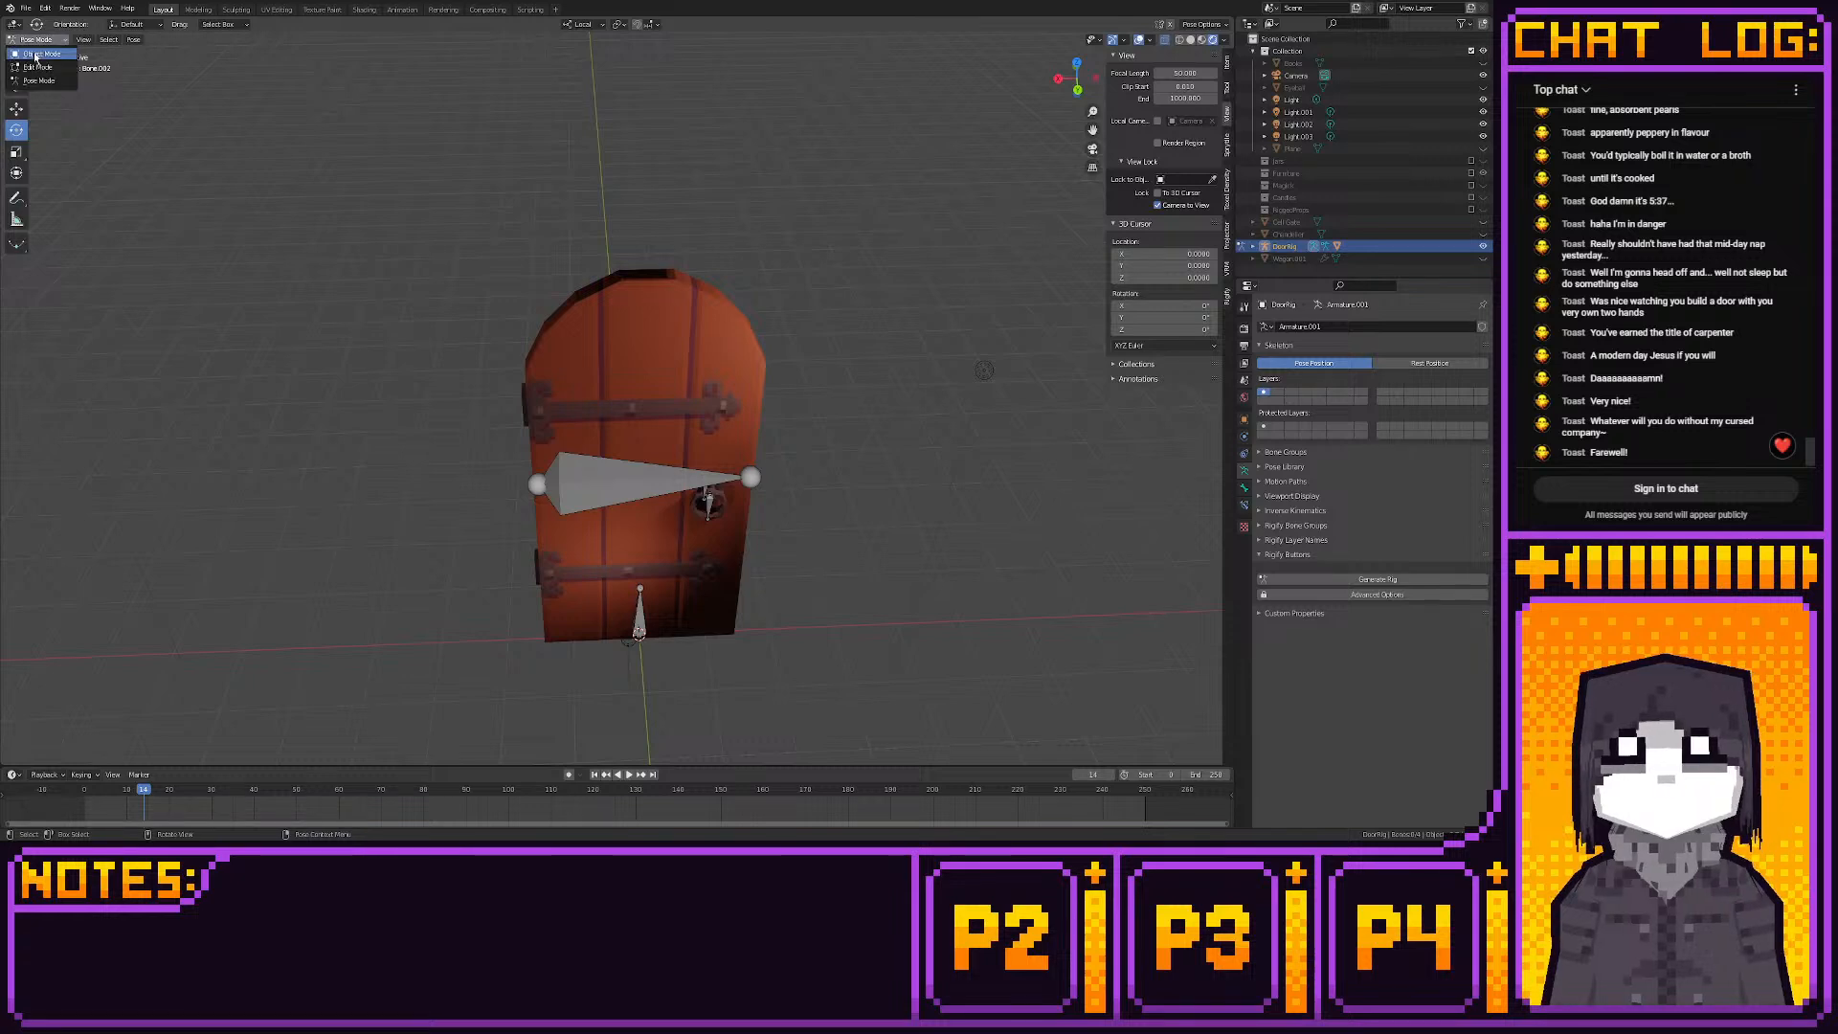
left_click(36, 54)
left_click(984, 370)
key("g")
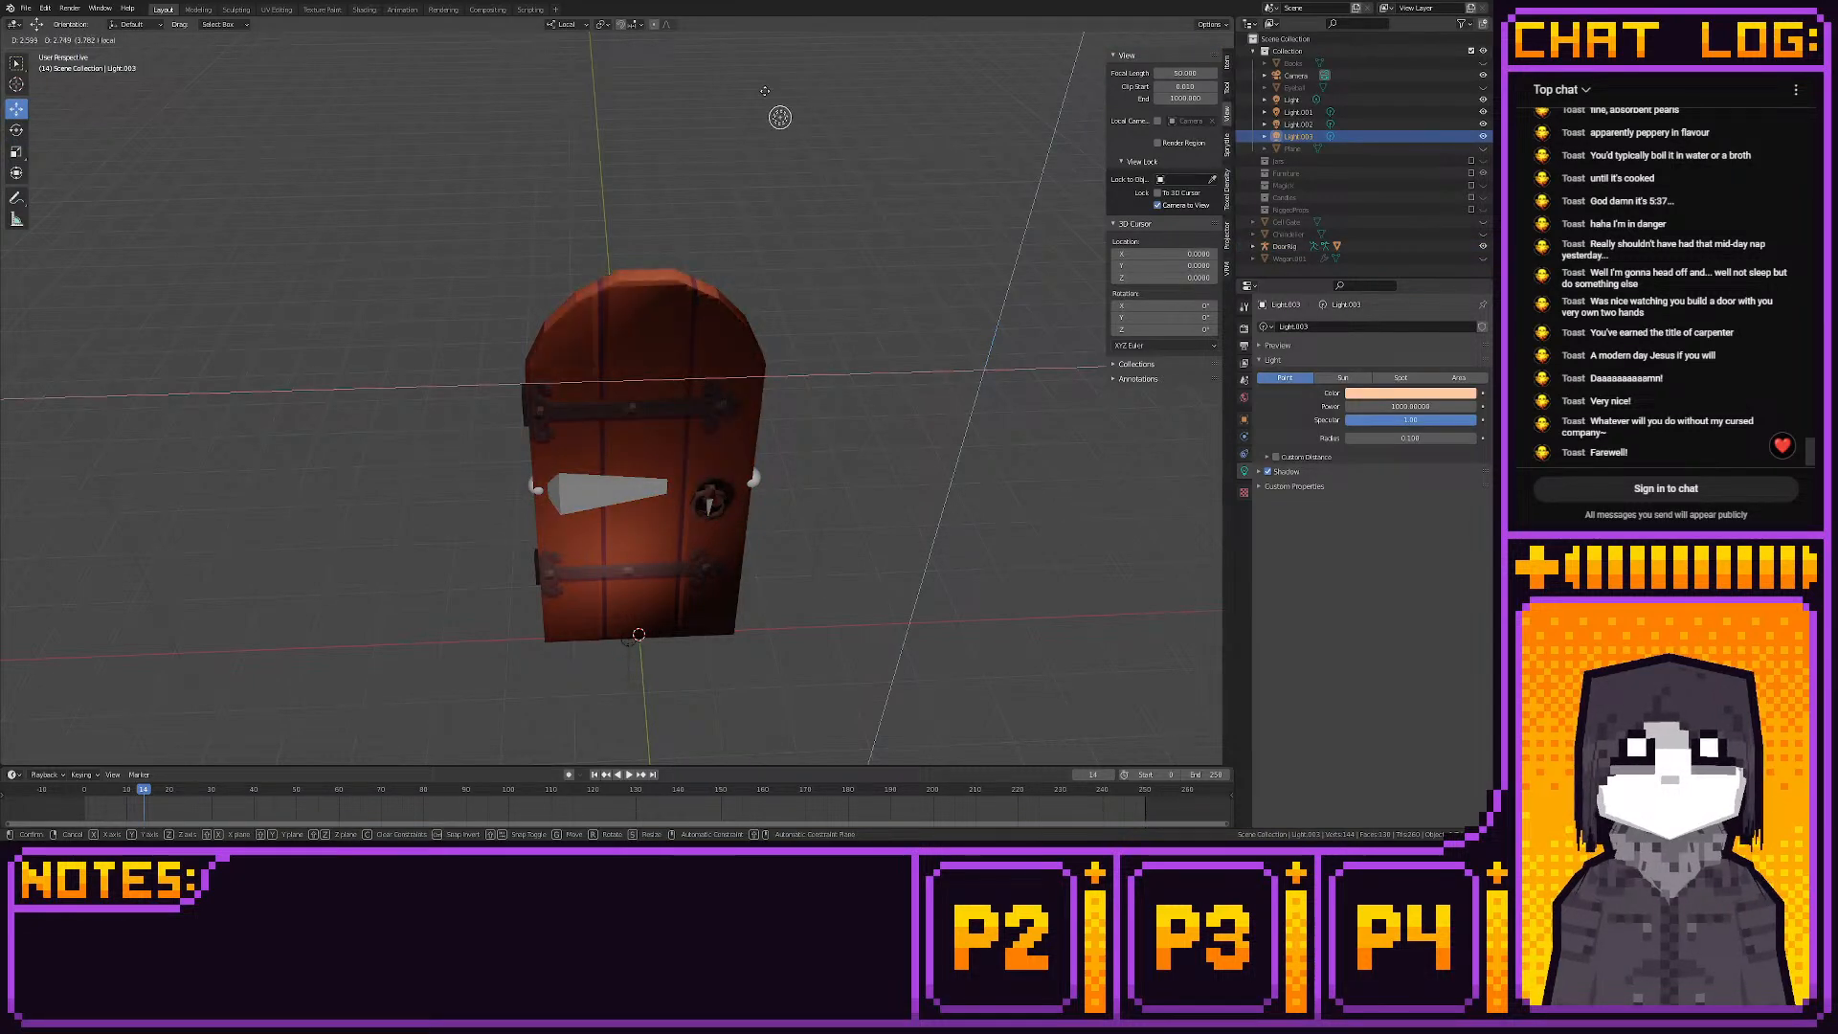
right_click(765, 91)
middle_click_drag(890, 326, 729, 307)
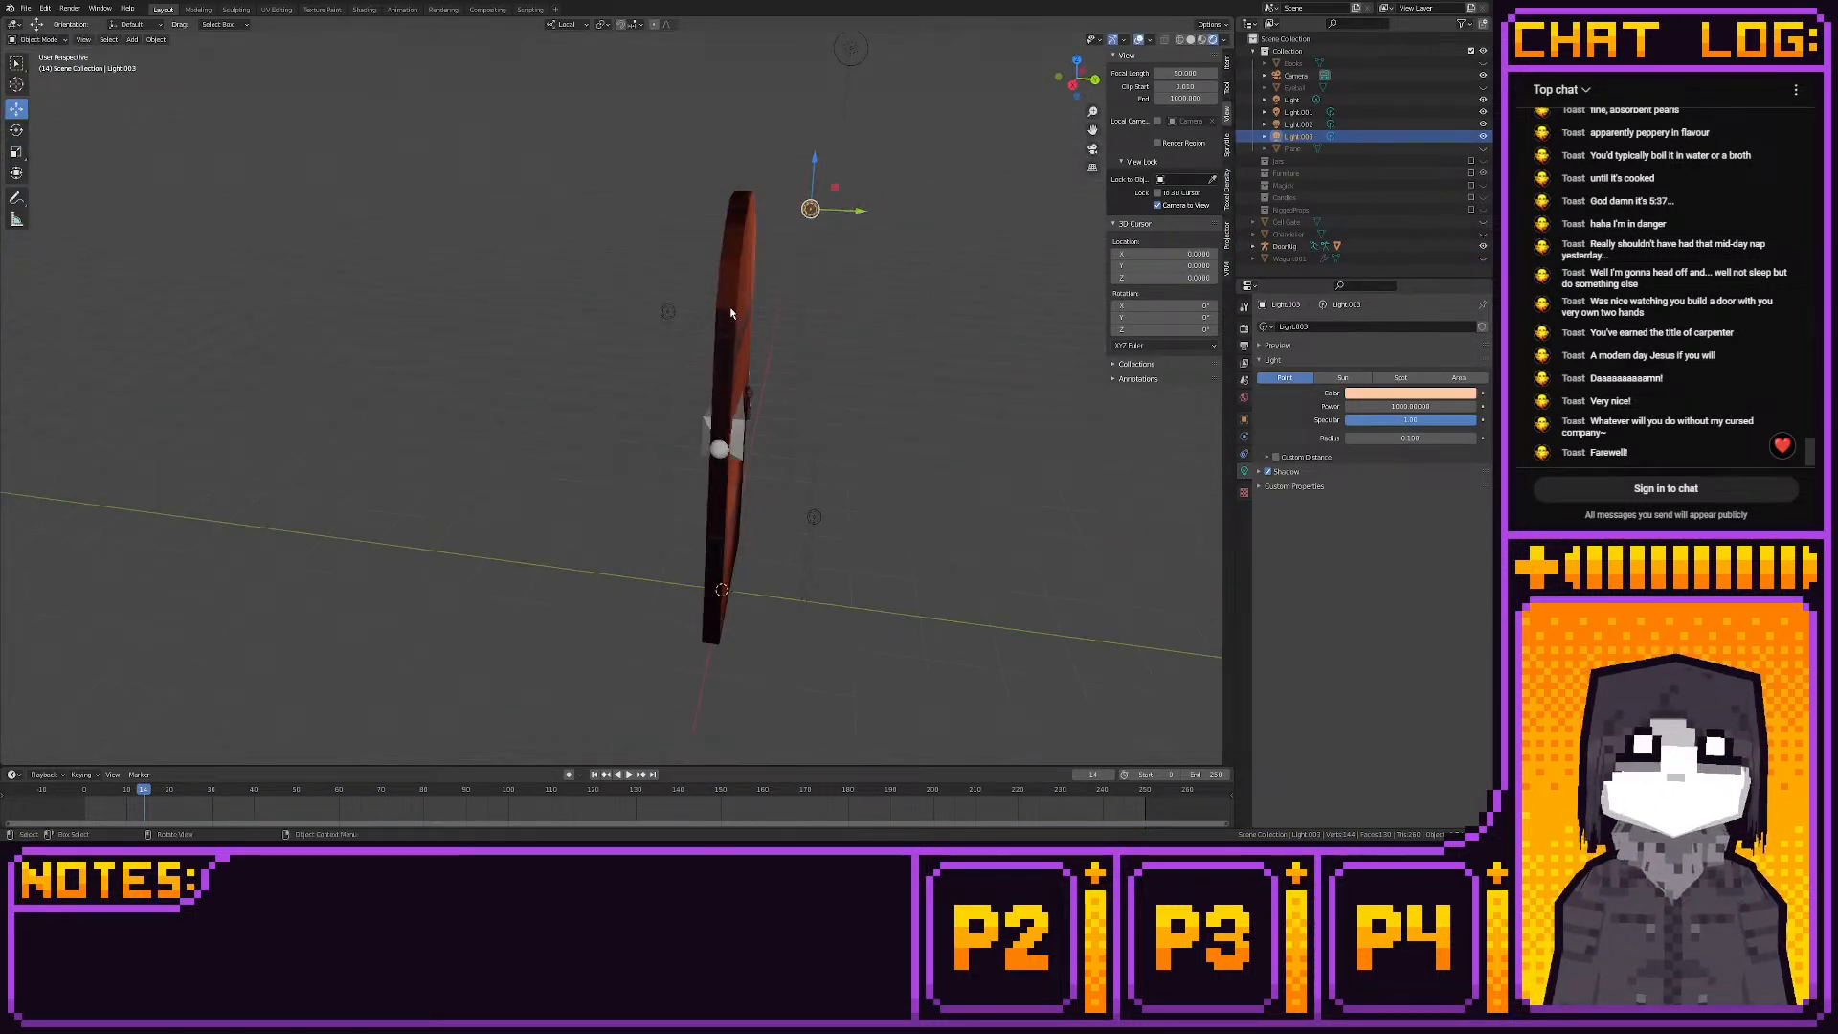
Try smooth shading on the faces around the door's arch in the Modeling workspace
left_click(198, 9)
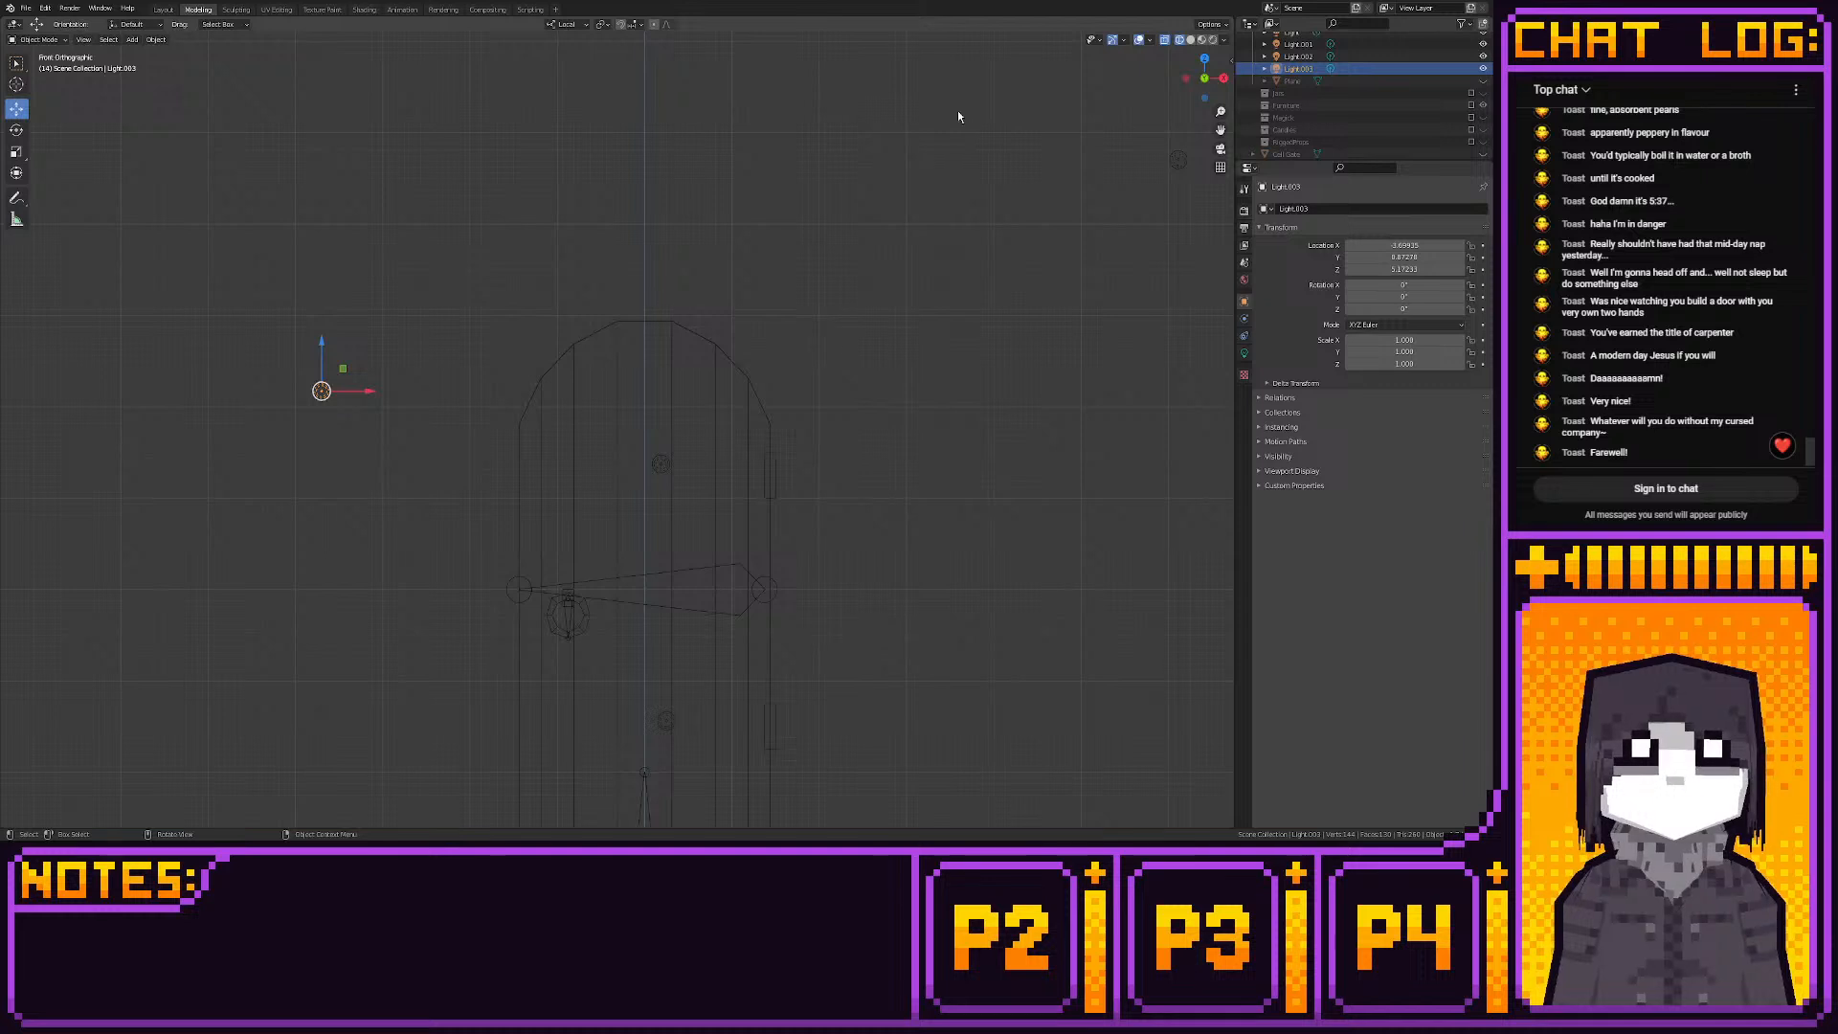
left_click(668, 336)
key("Tab")
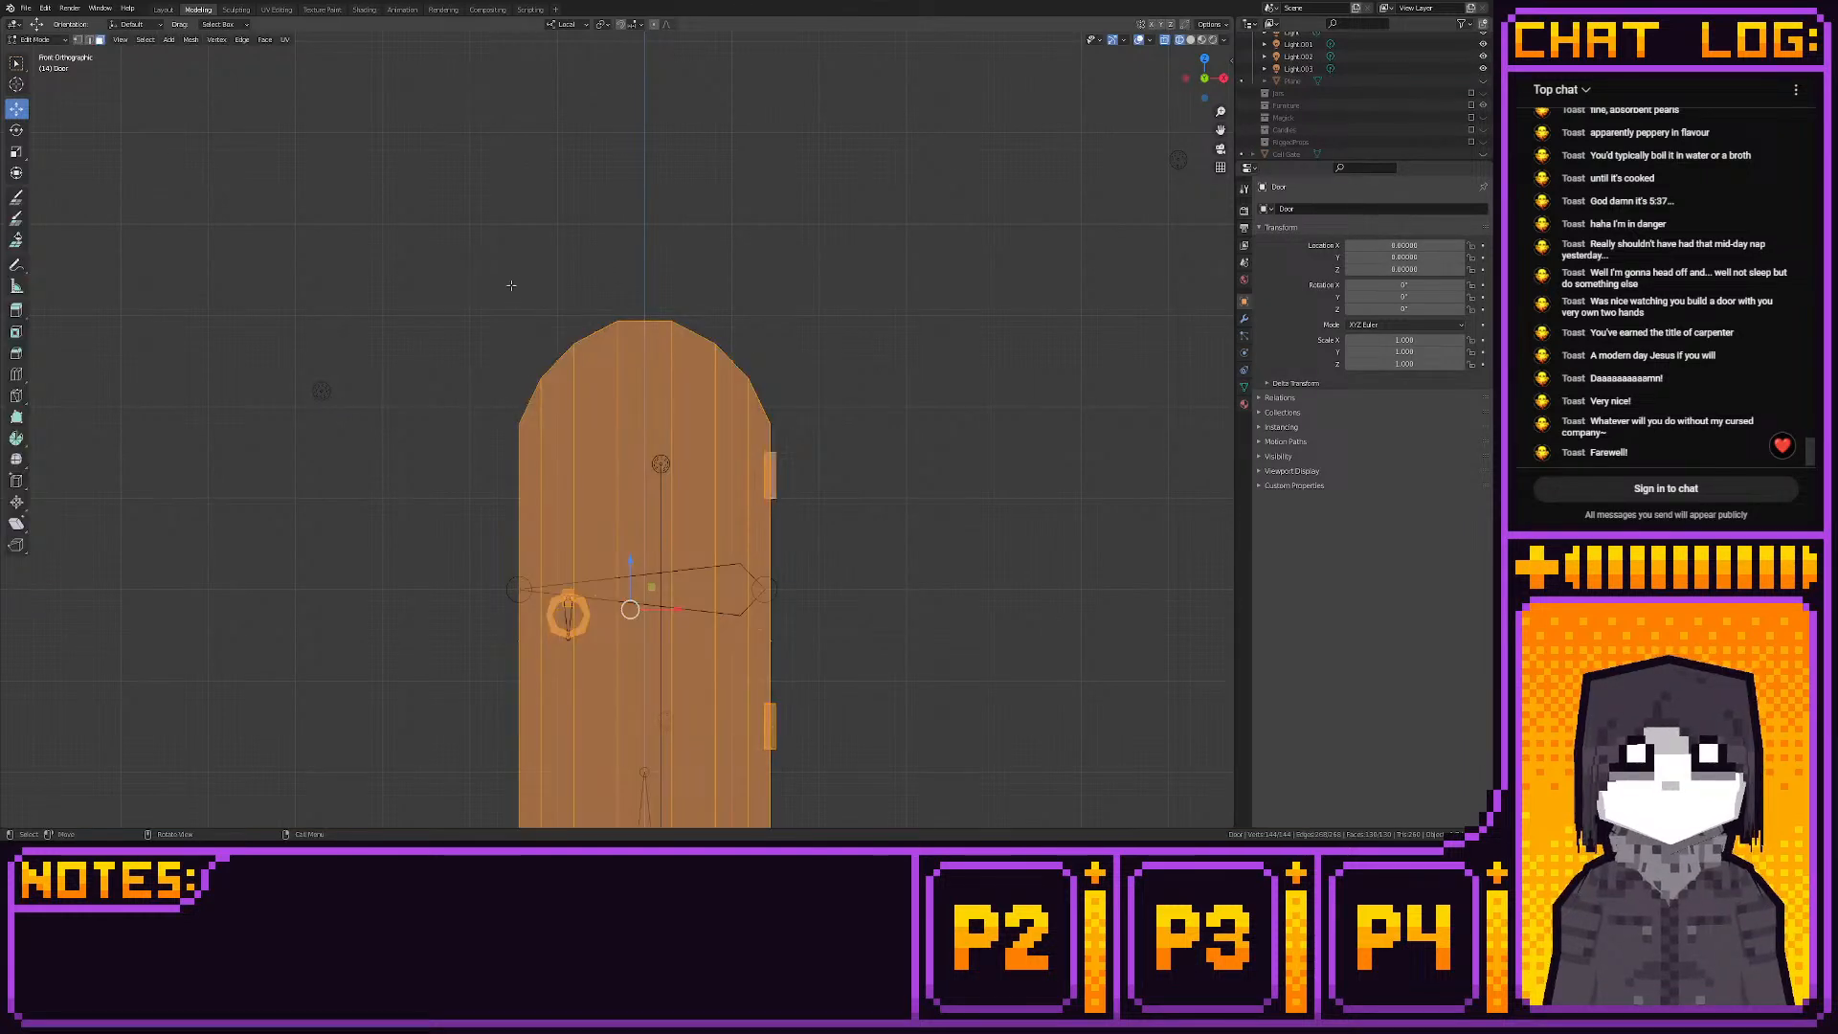
left_click_drag(492, 279, 783, 419)
right_click(782, 414)
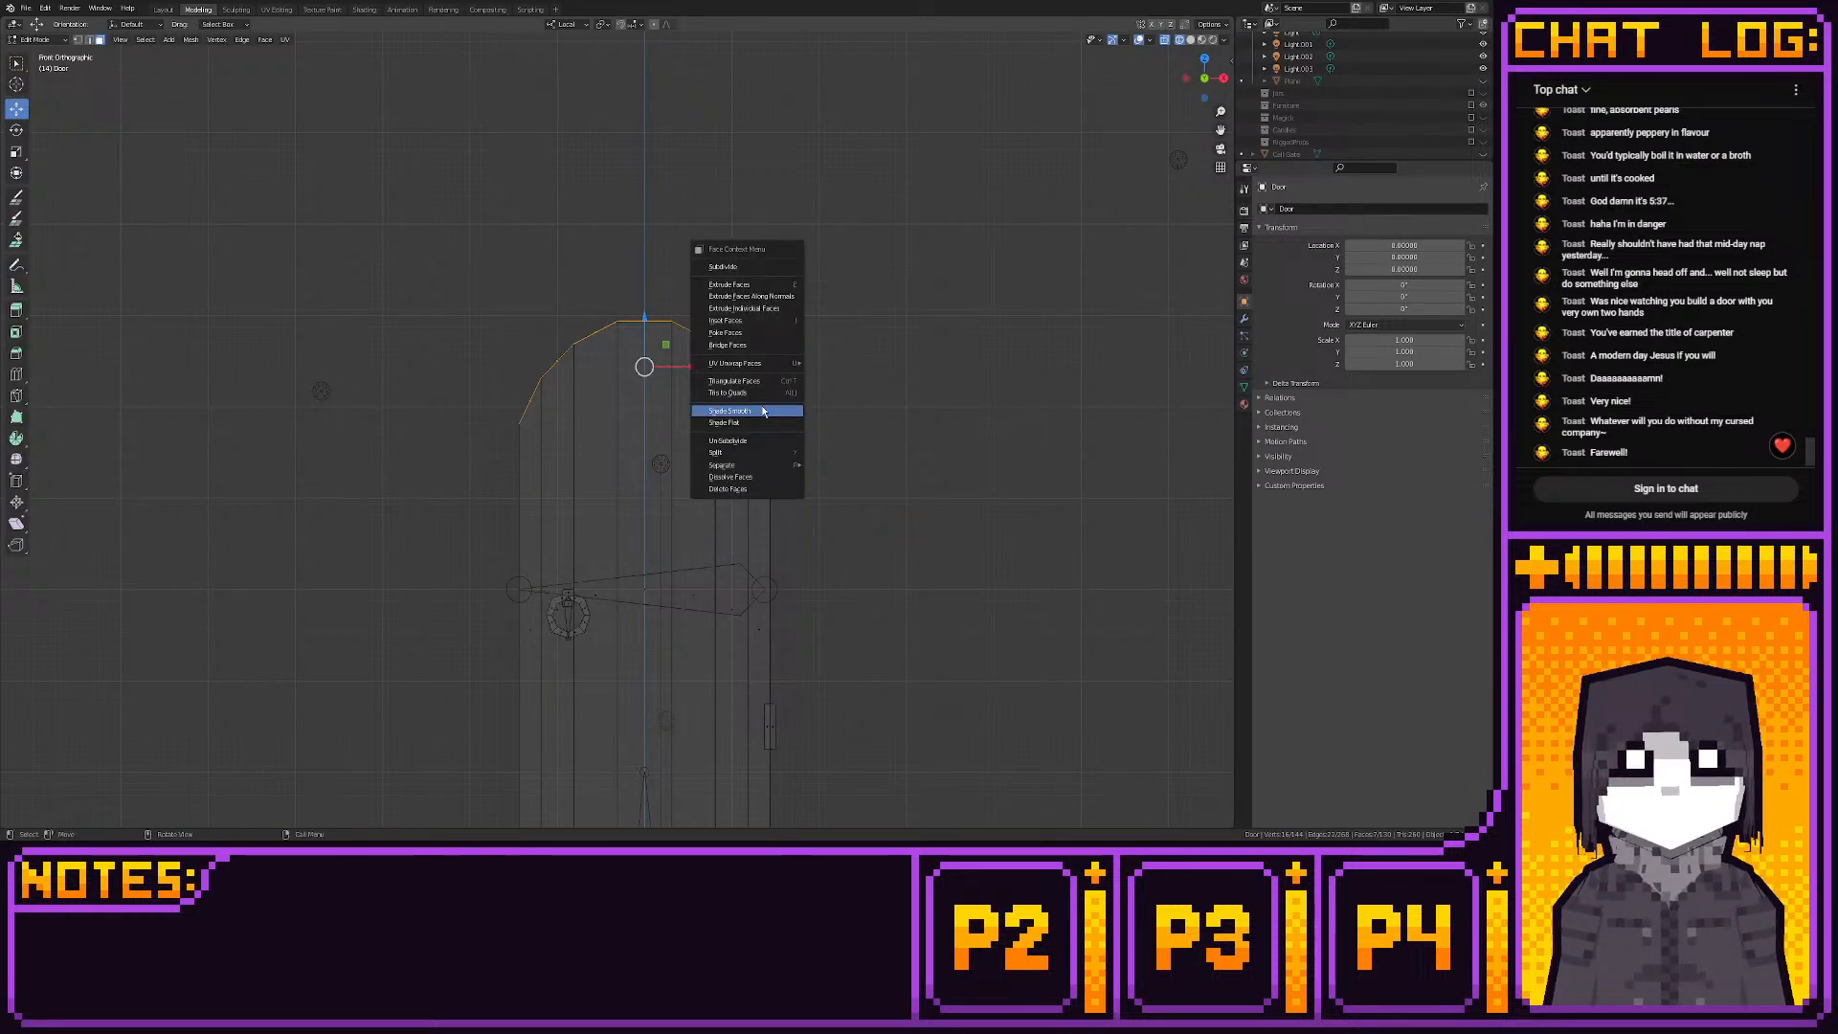
left_click(762, 408)
left_click(431, 233)
View the door in the Layout workspace and examine its full UV layout over the texture in UV Editing
left_click(164, 9)
middle_click_drag(723, 314, 623, 329)
left_click(276, 10)
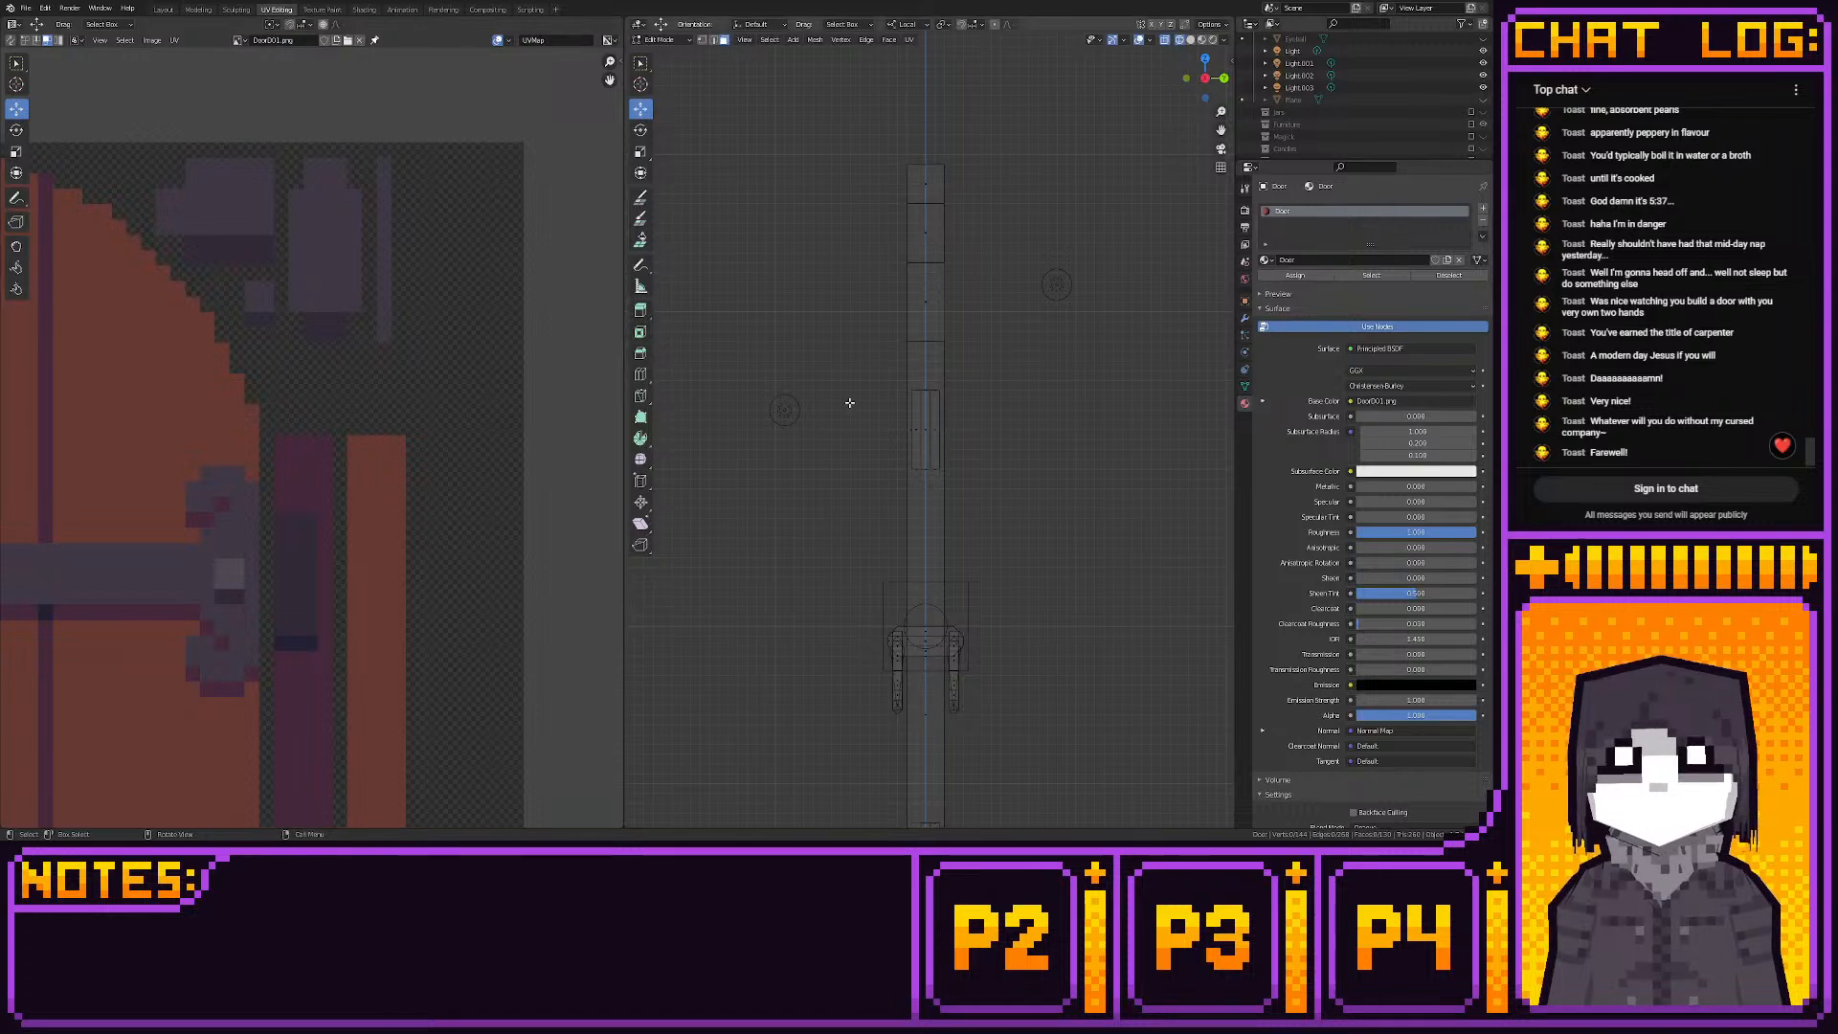
key("a")
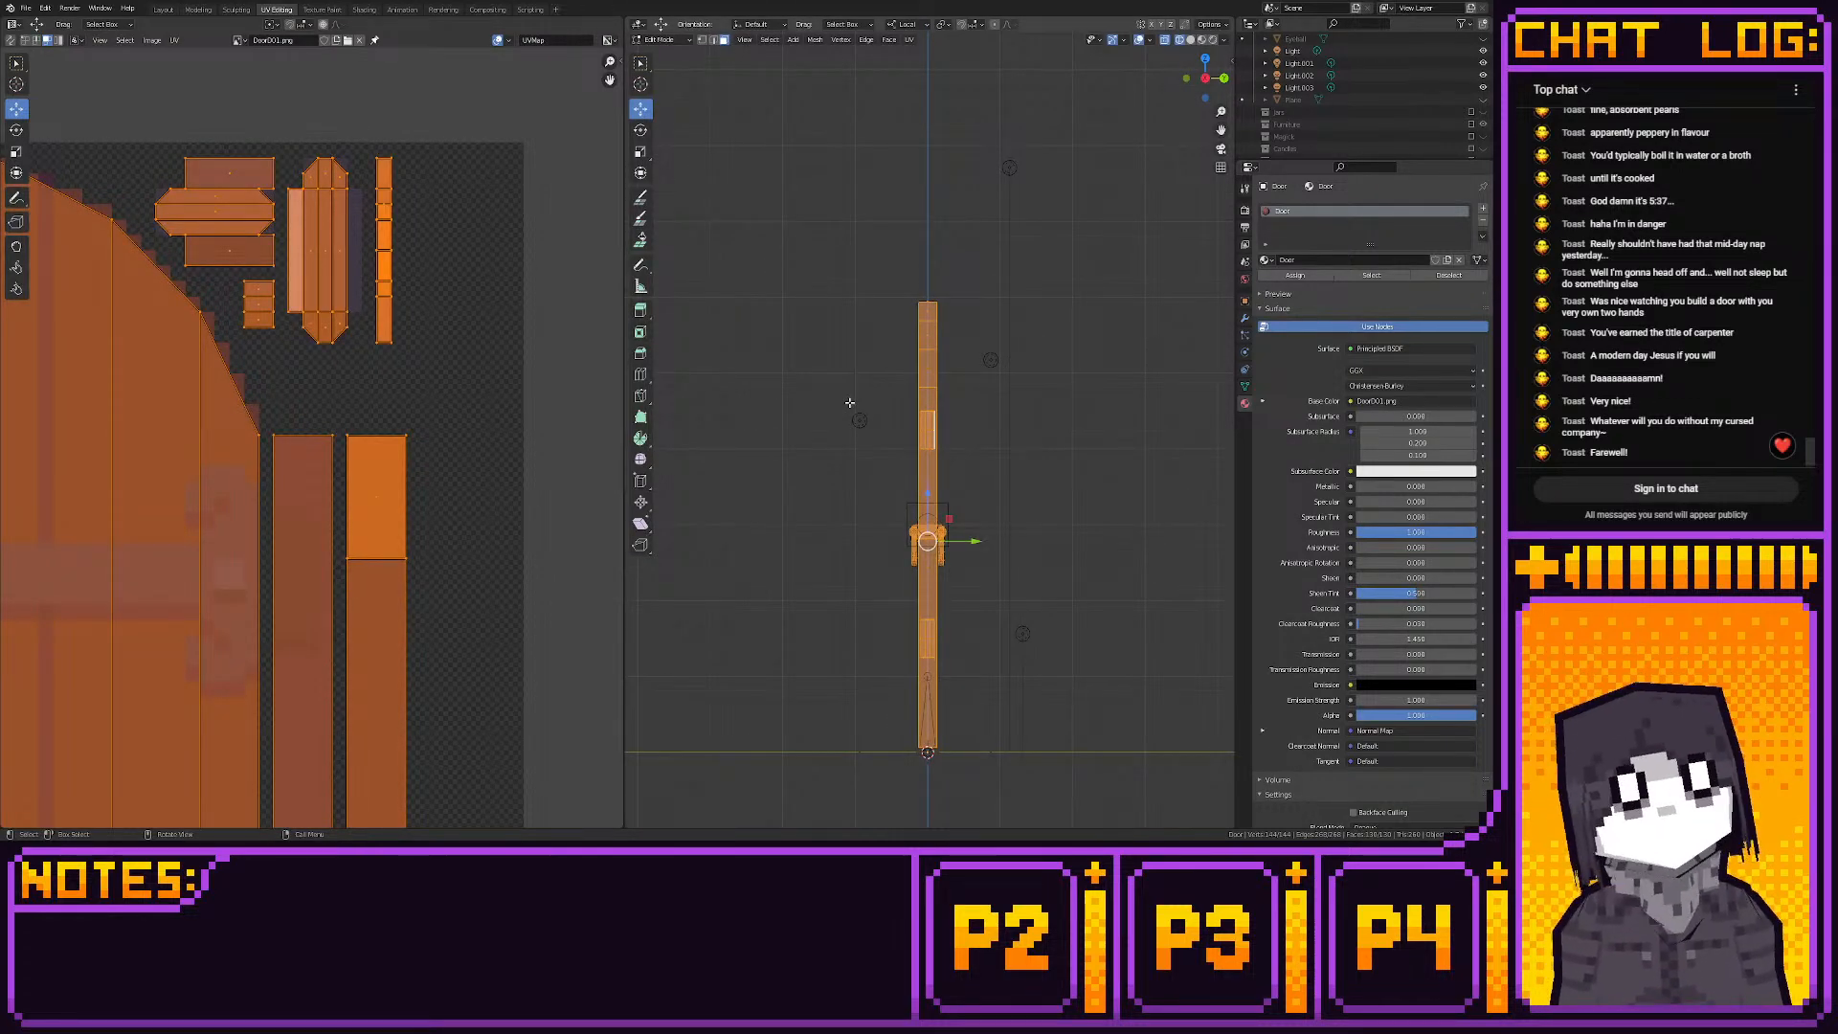
scroll(846, 404, "down", 3)
key("Tab")
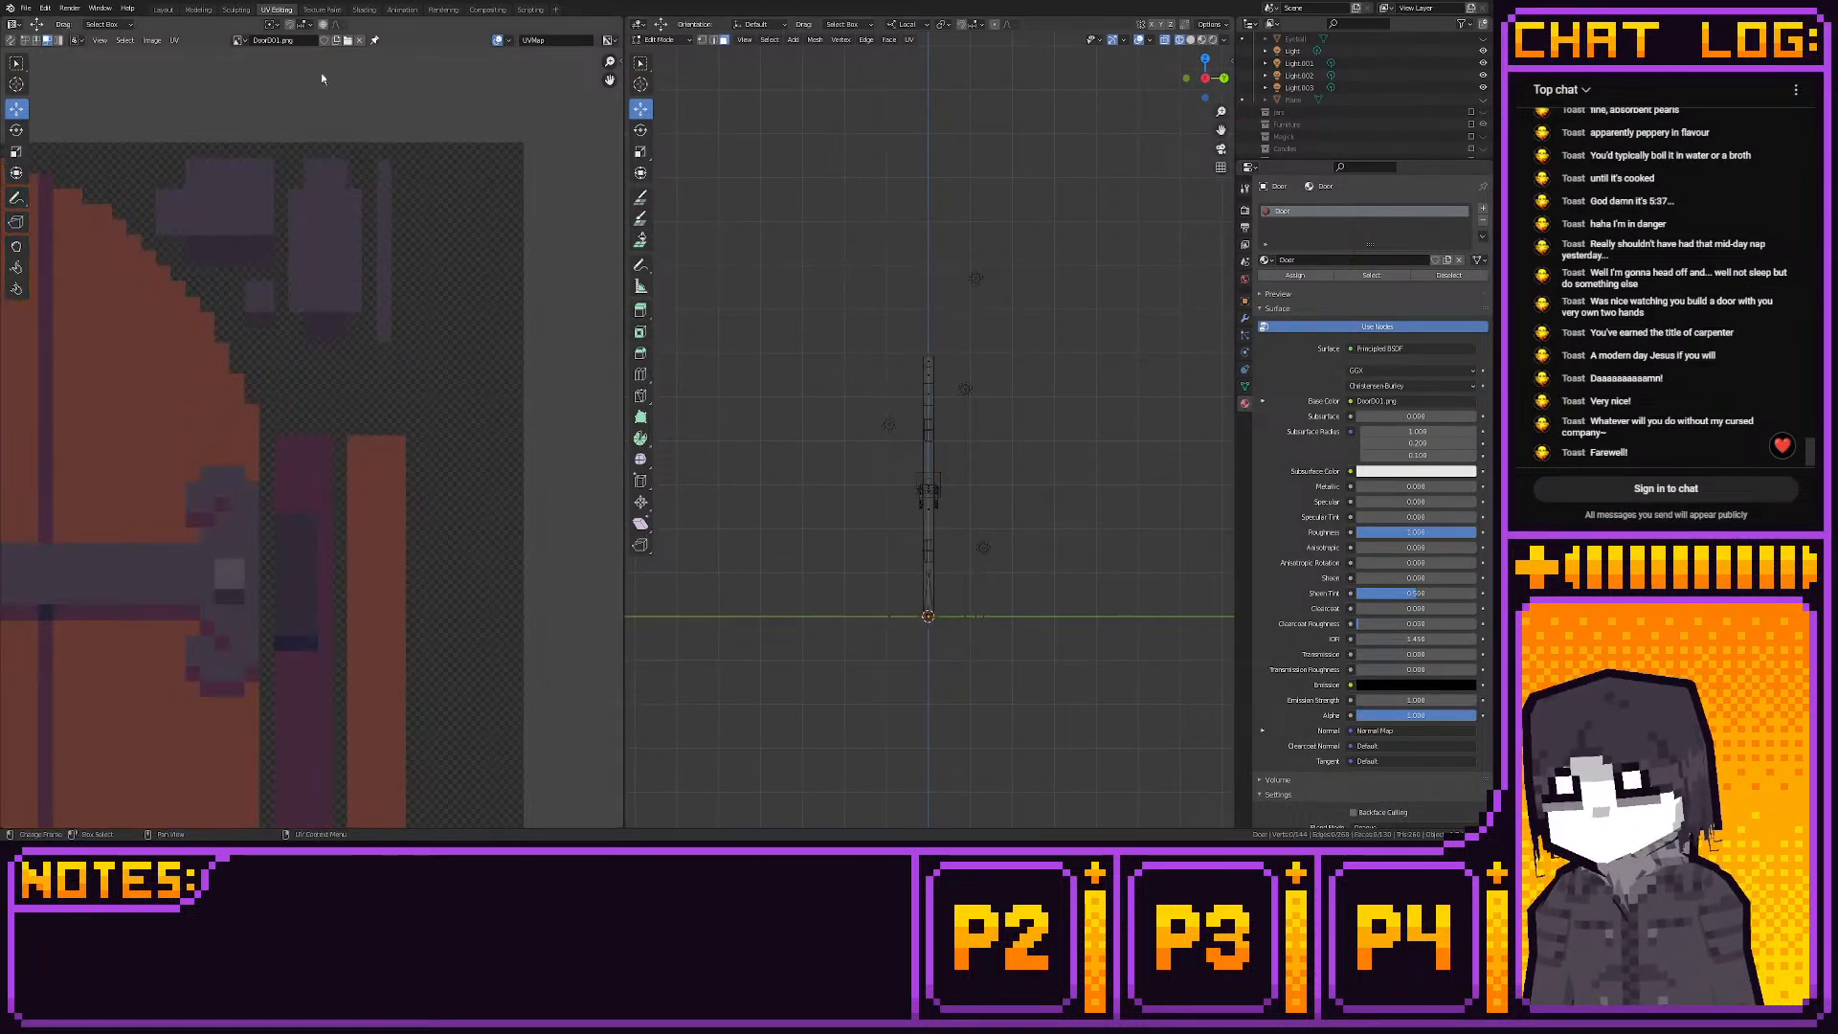
Undo the smooth shading of the door's arch in the Layout workspace and clear the face selection
left_click(164, 10)
mouse_move(497, 319)
middle_mouse_down()
mouse_move(548, 279)
mouse_move(497, 323)
middle_mouse_up()
key("Tab")
key("ctrl+z")
key("ctrl+z")
key("ctrl+z")
key("ctrl+z")
key("ctrl+z")
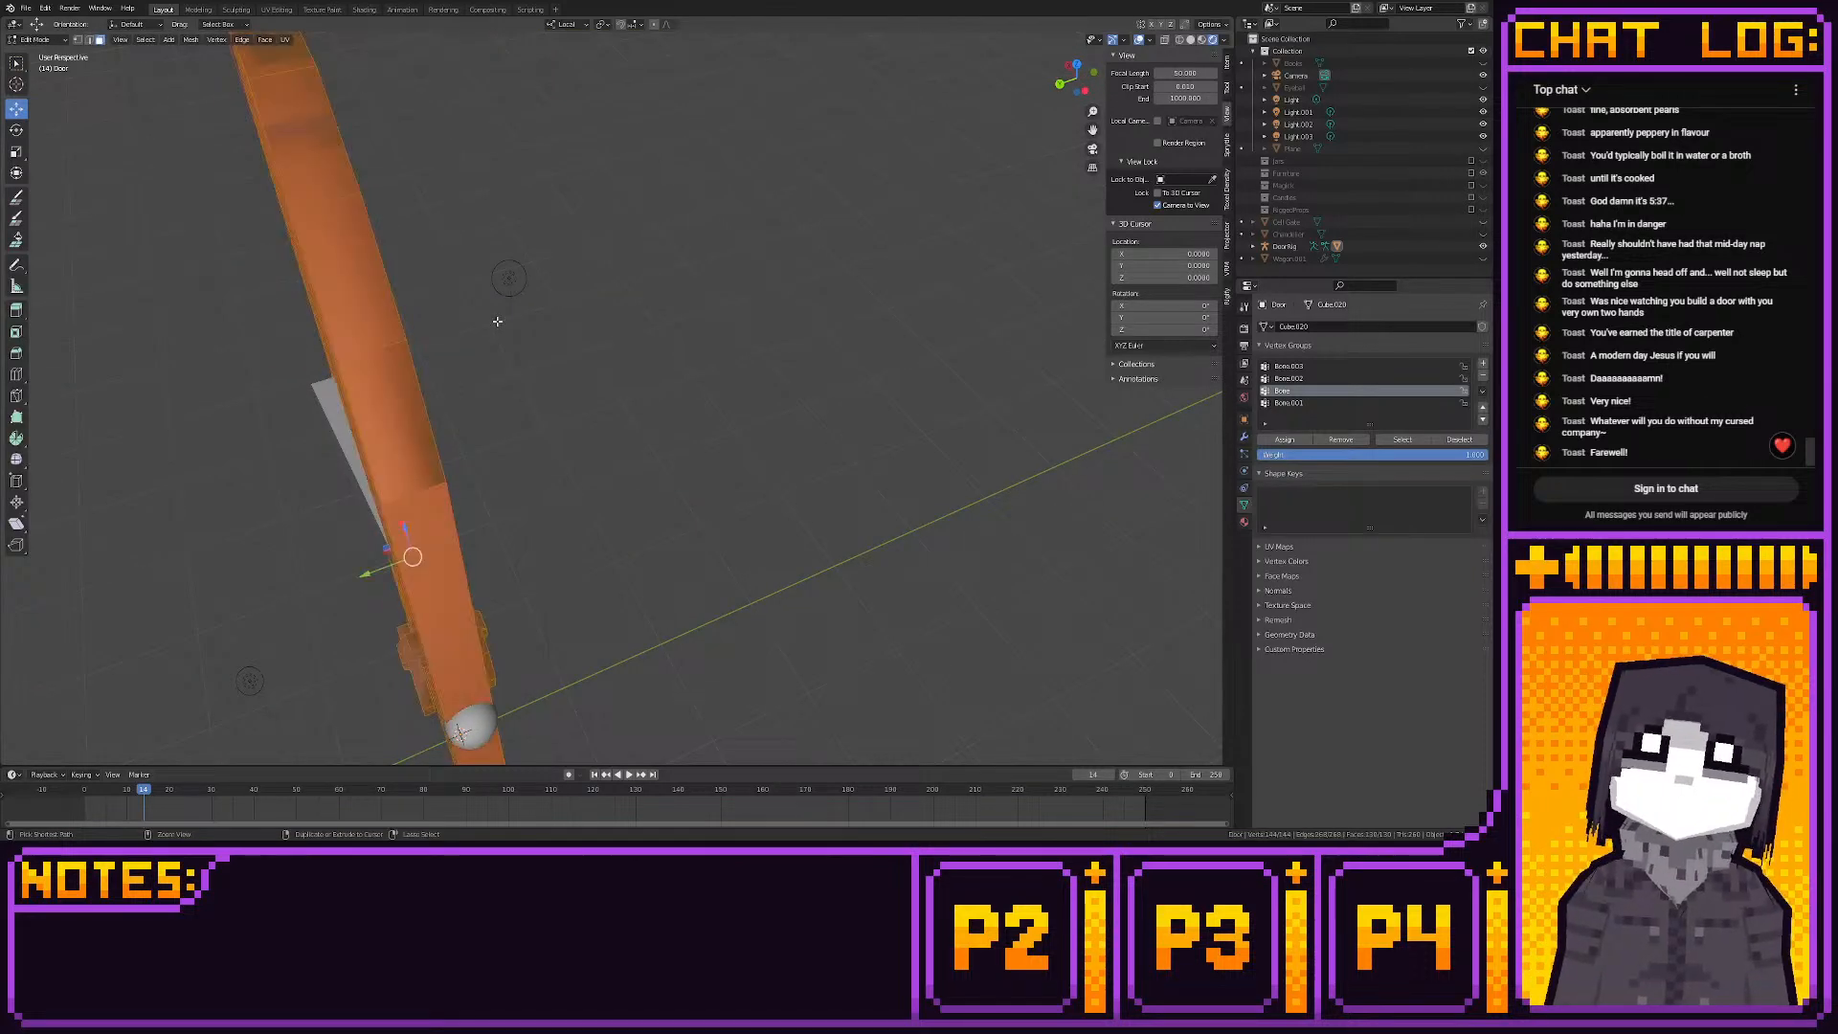
key("ctrl+z")
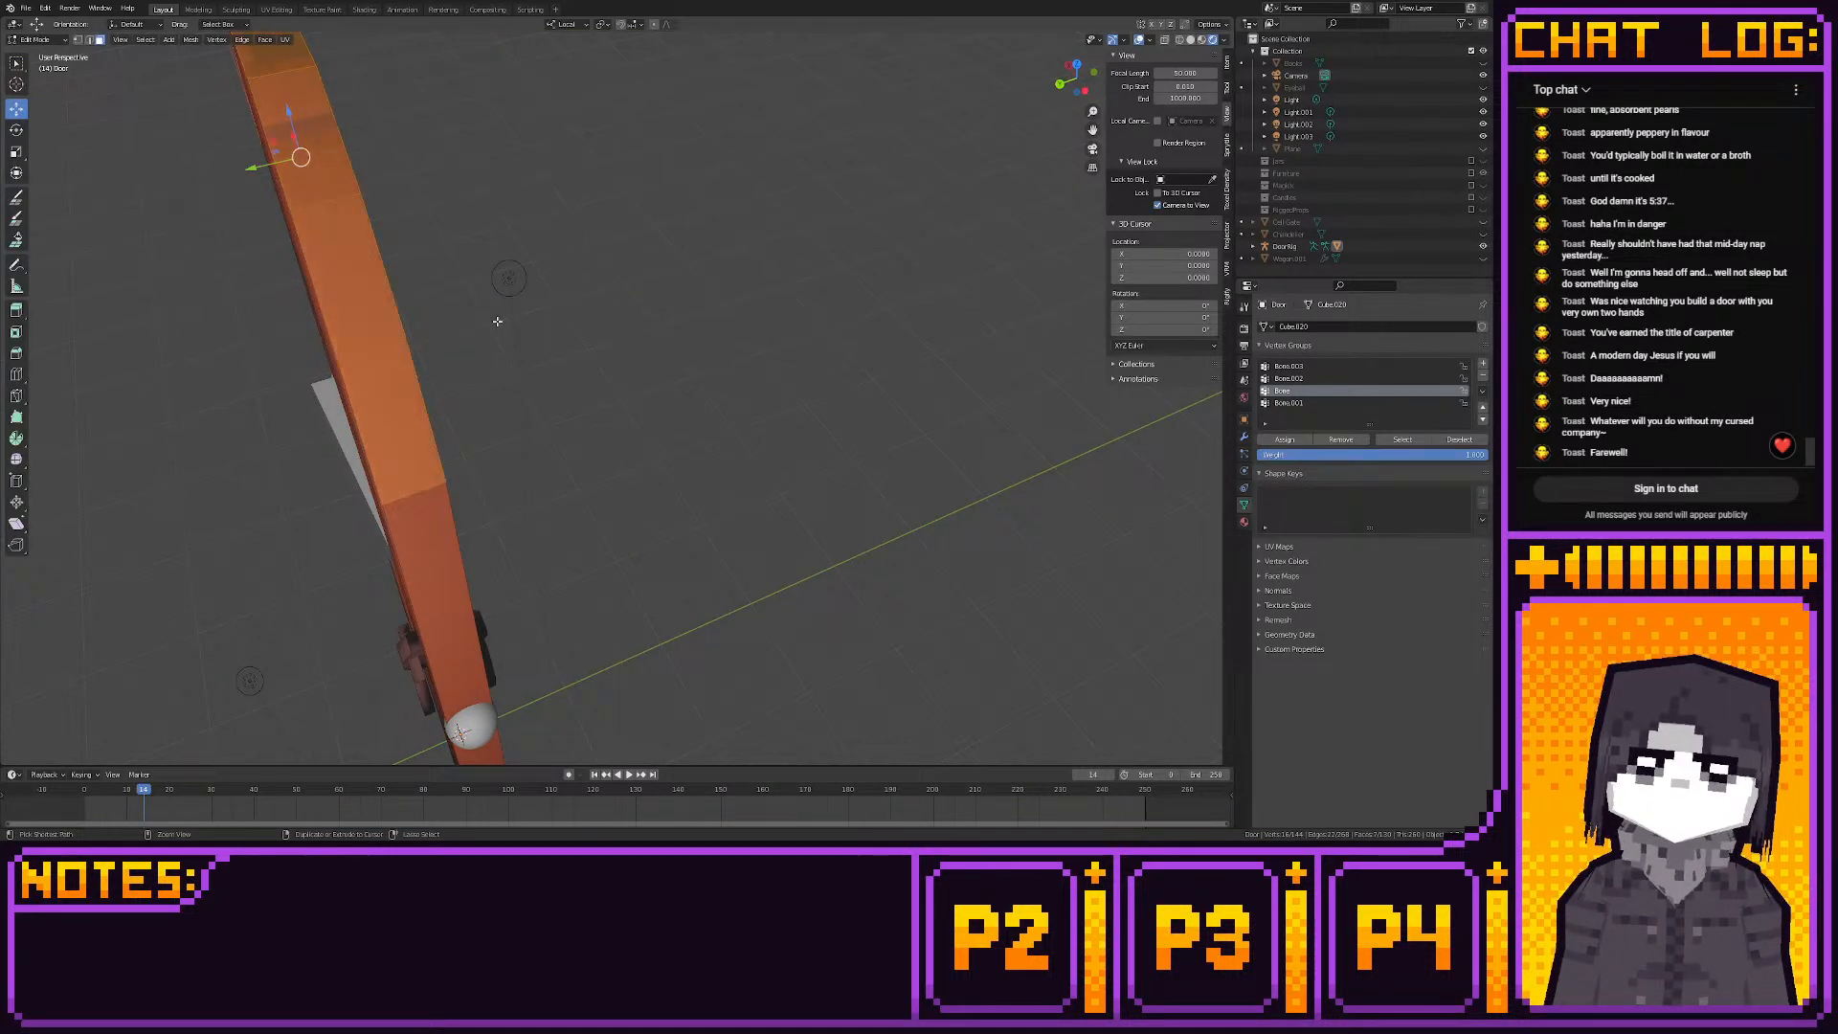
left_click(633, 330)
Save the Blender file and hide the viewport overlays for a clean view of the door
mouse_move(616, 324)
middle_mouse_down()
mouse_move(785, 318)
mouse_move(633, 327)
mouse_move(666, 322)
middle_mouse_up()
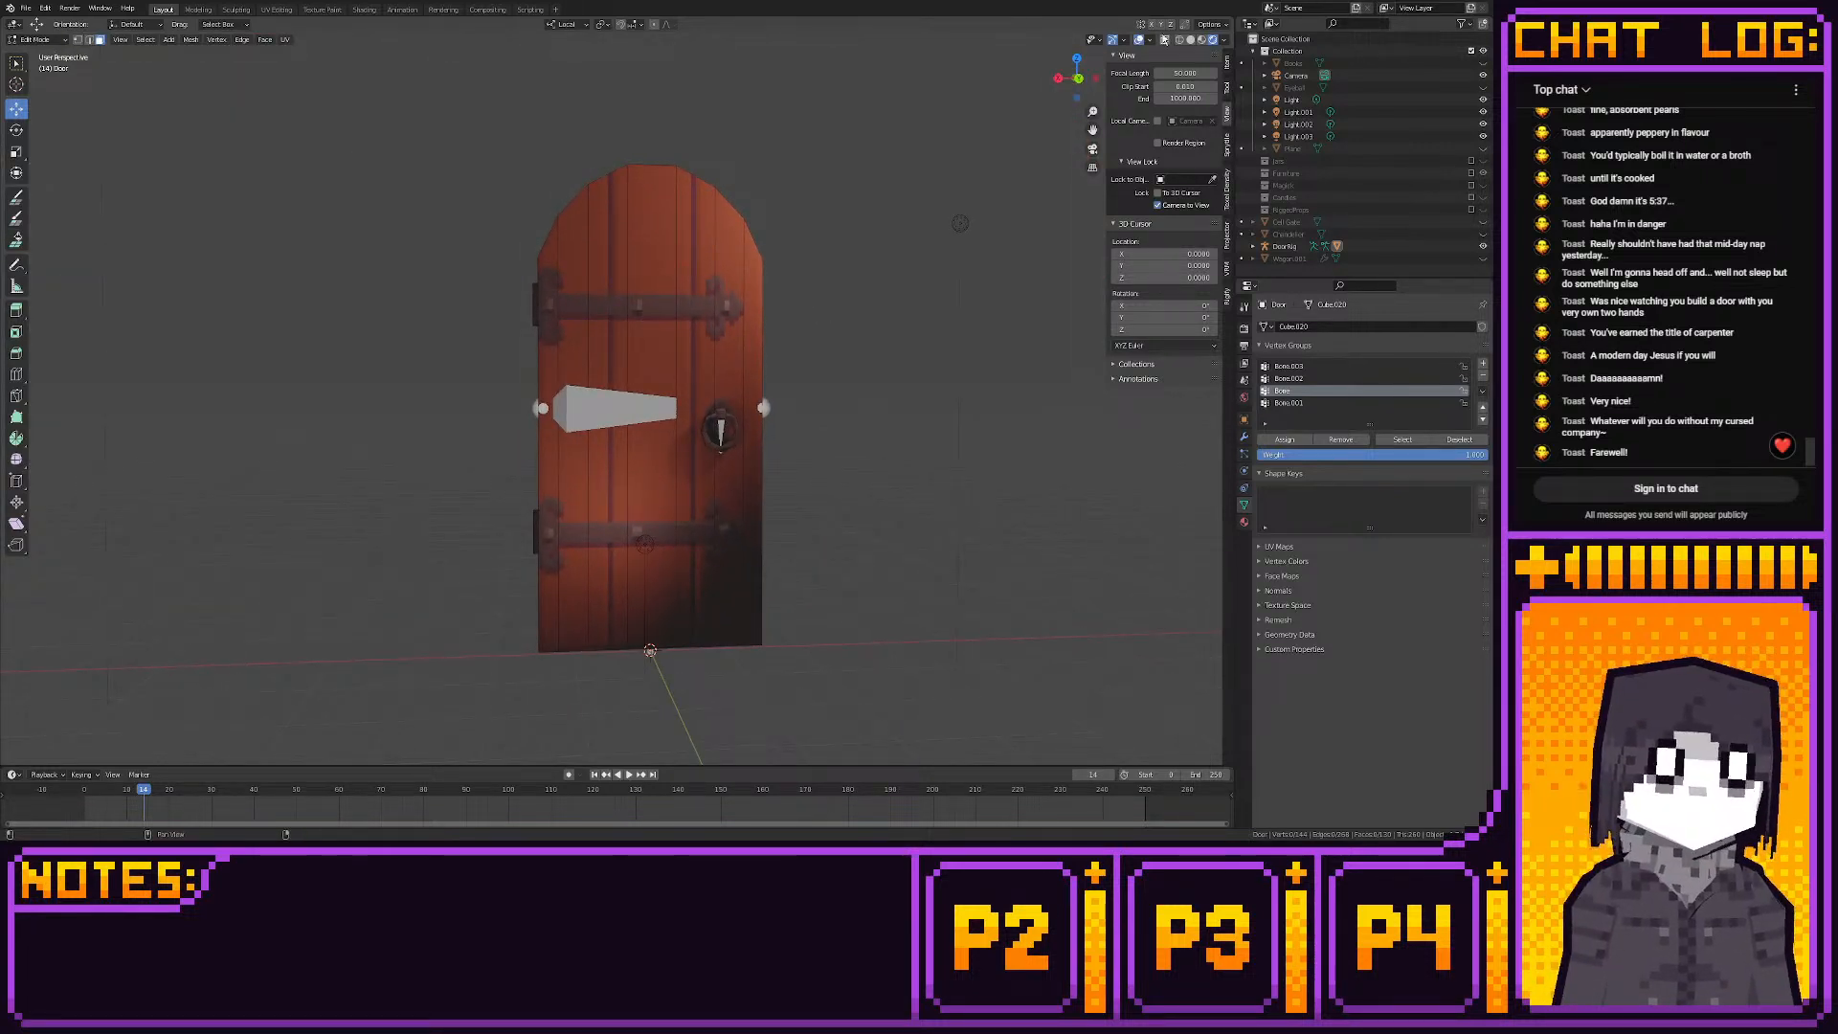
left_click(26, 8)
left_click(43, 88)
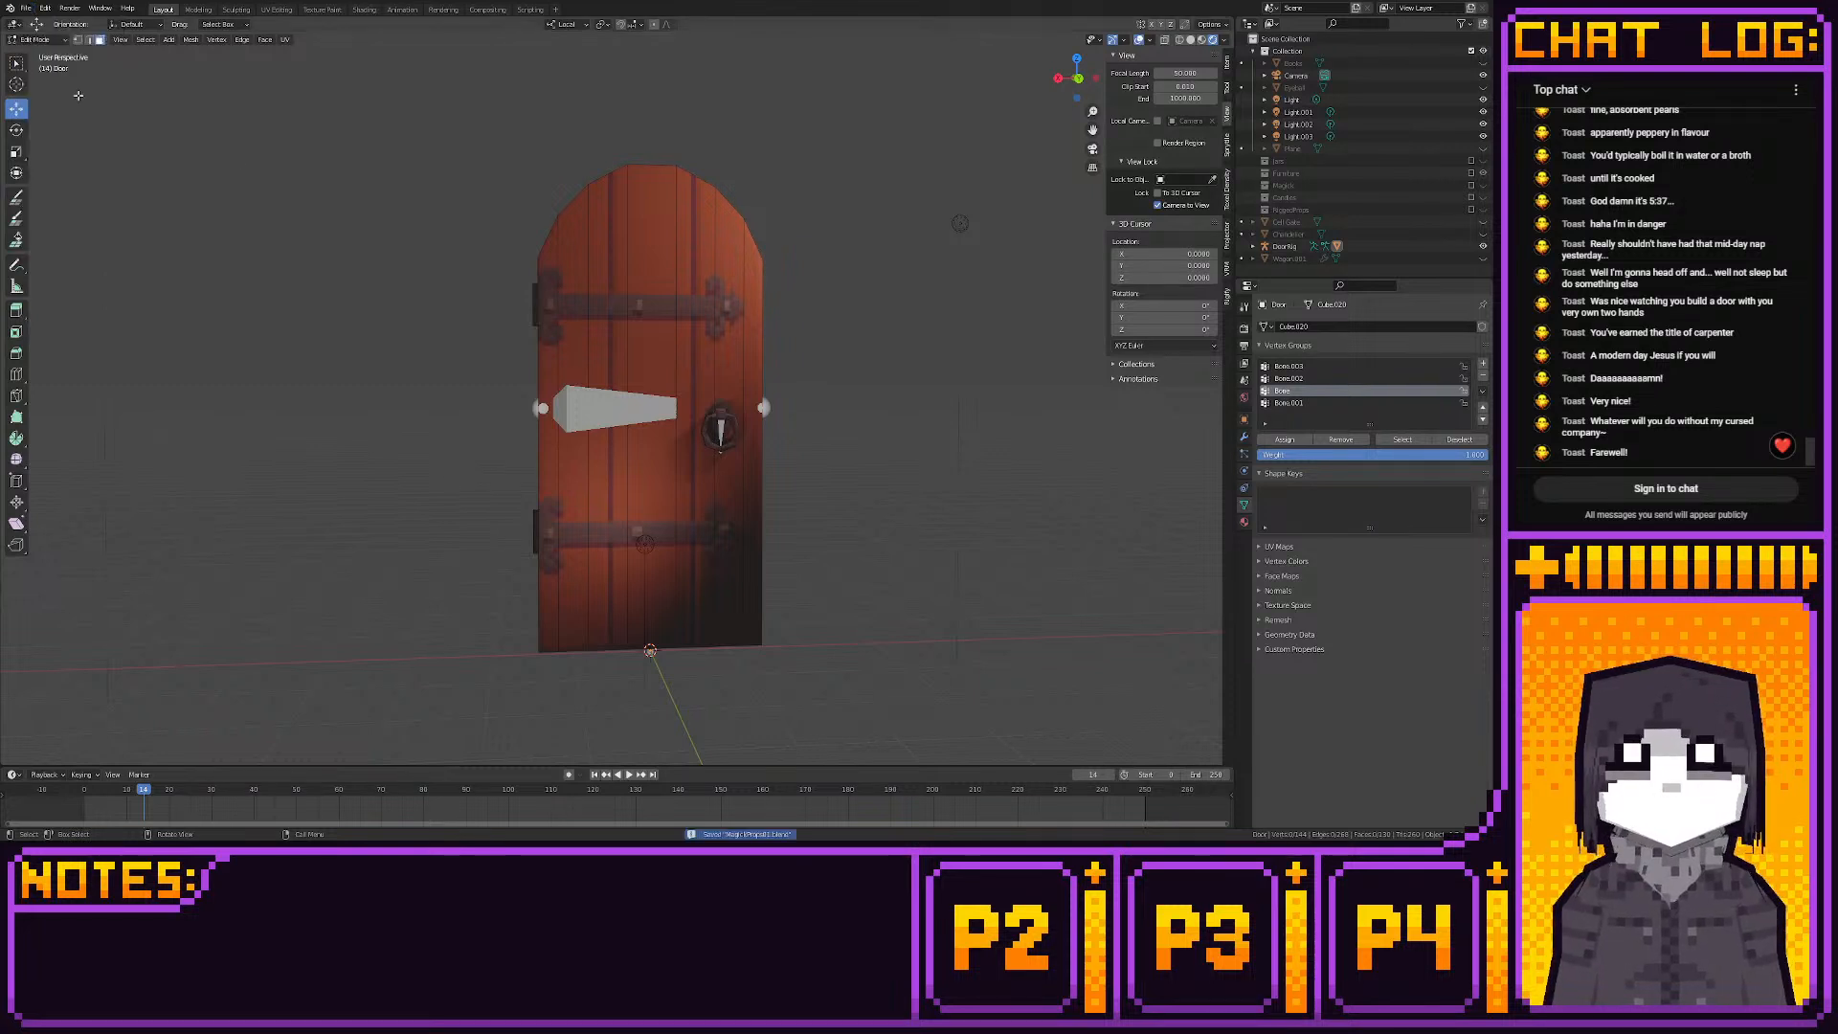
left_click(1138, 39)
middle_click_drag(780, 244, 745, 261)
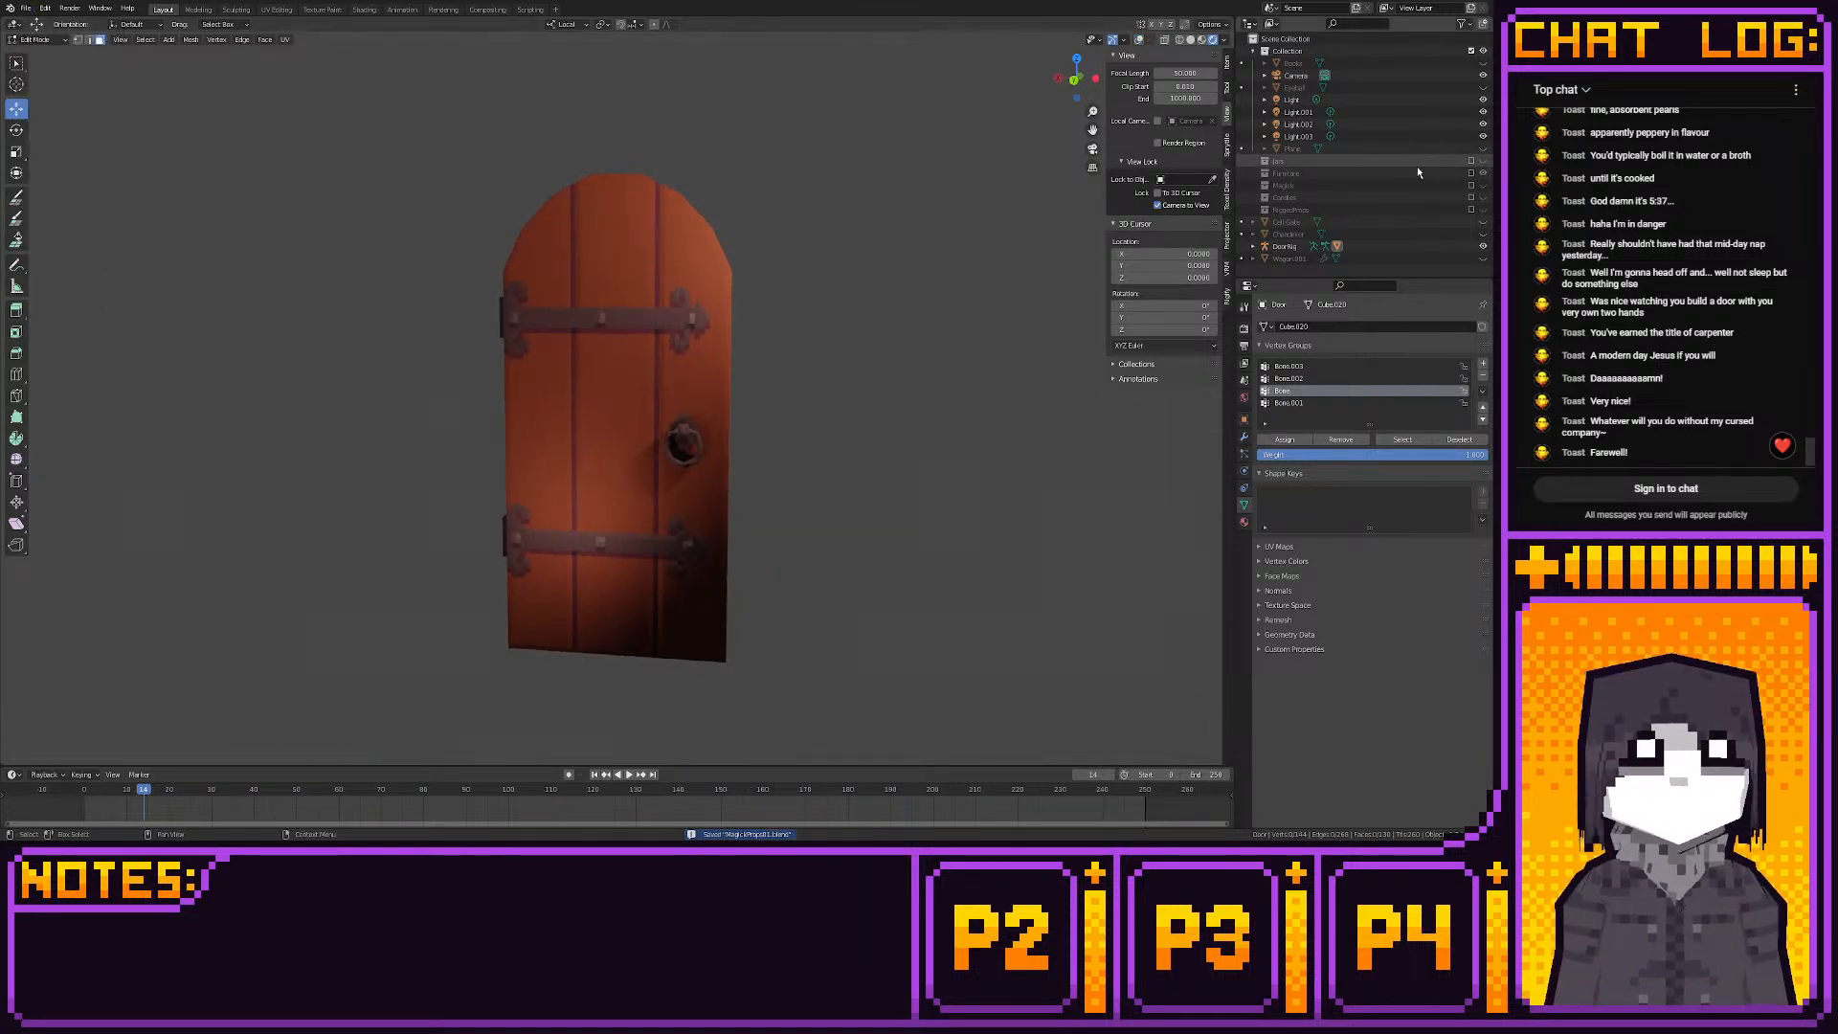
Show the Furniture collection to compare its barrel, shelves and table with the door, then hide it again
left_click(1472, 174)
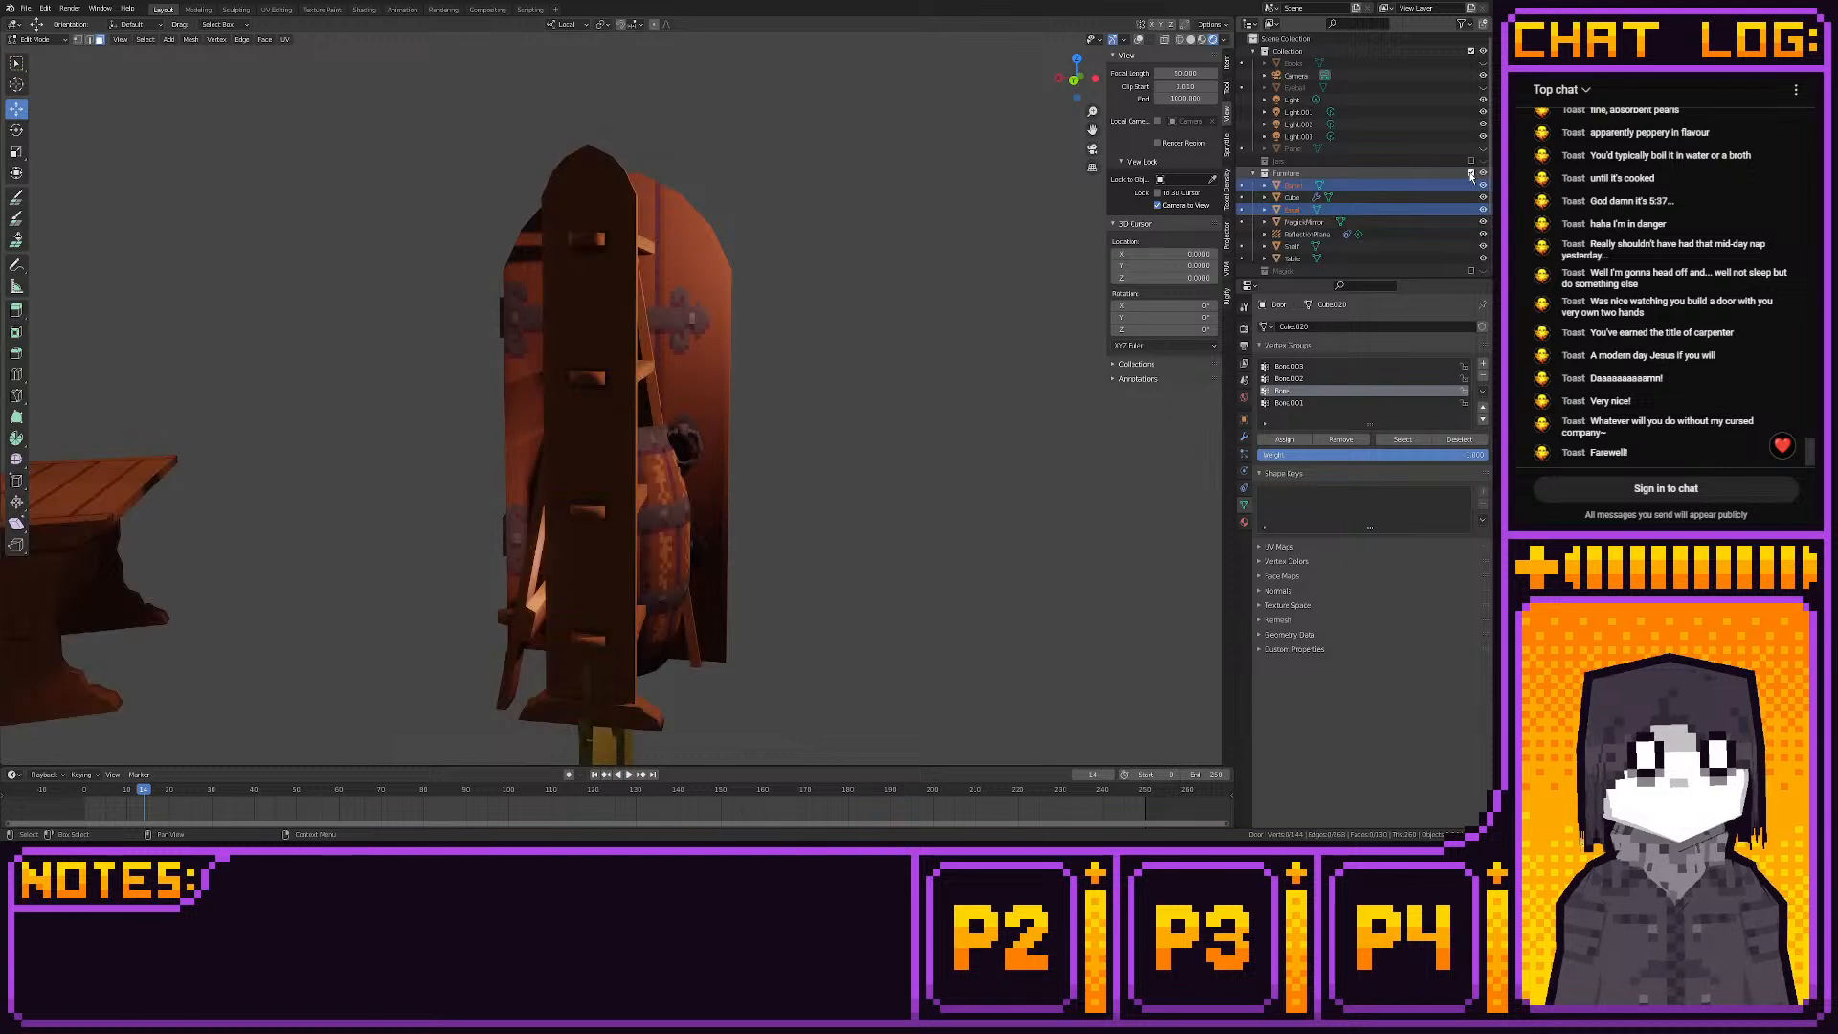
middle_click_drag(892, 375, 756, 378)
scroll(749, 385, "up", 3)
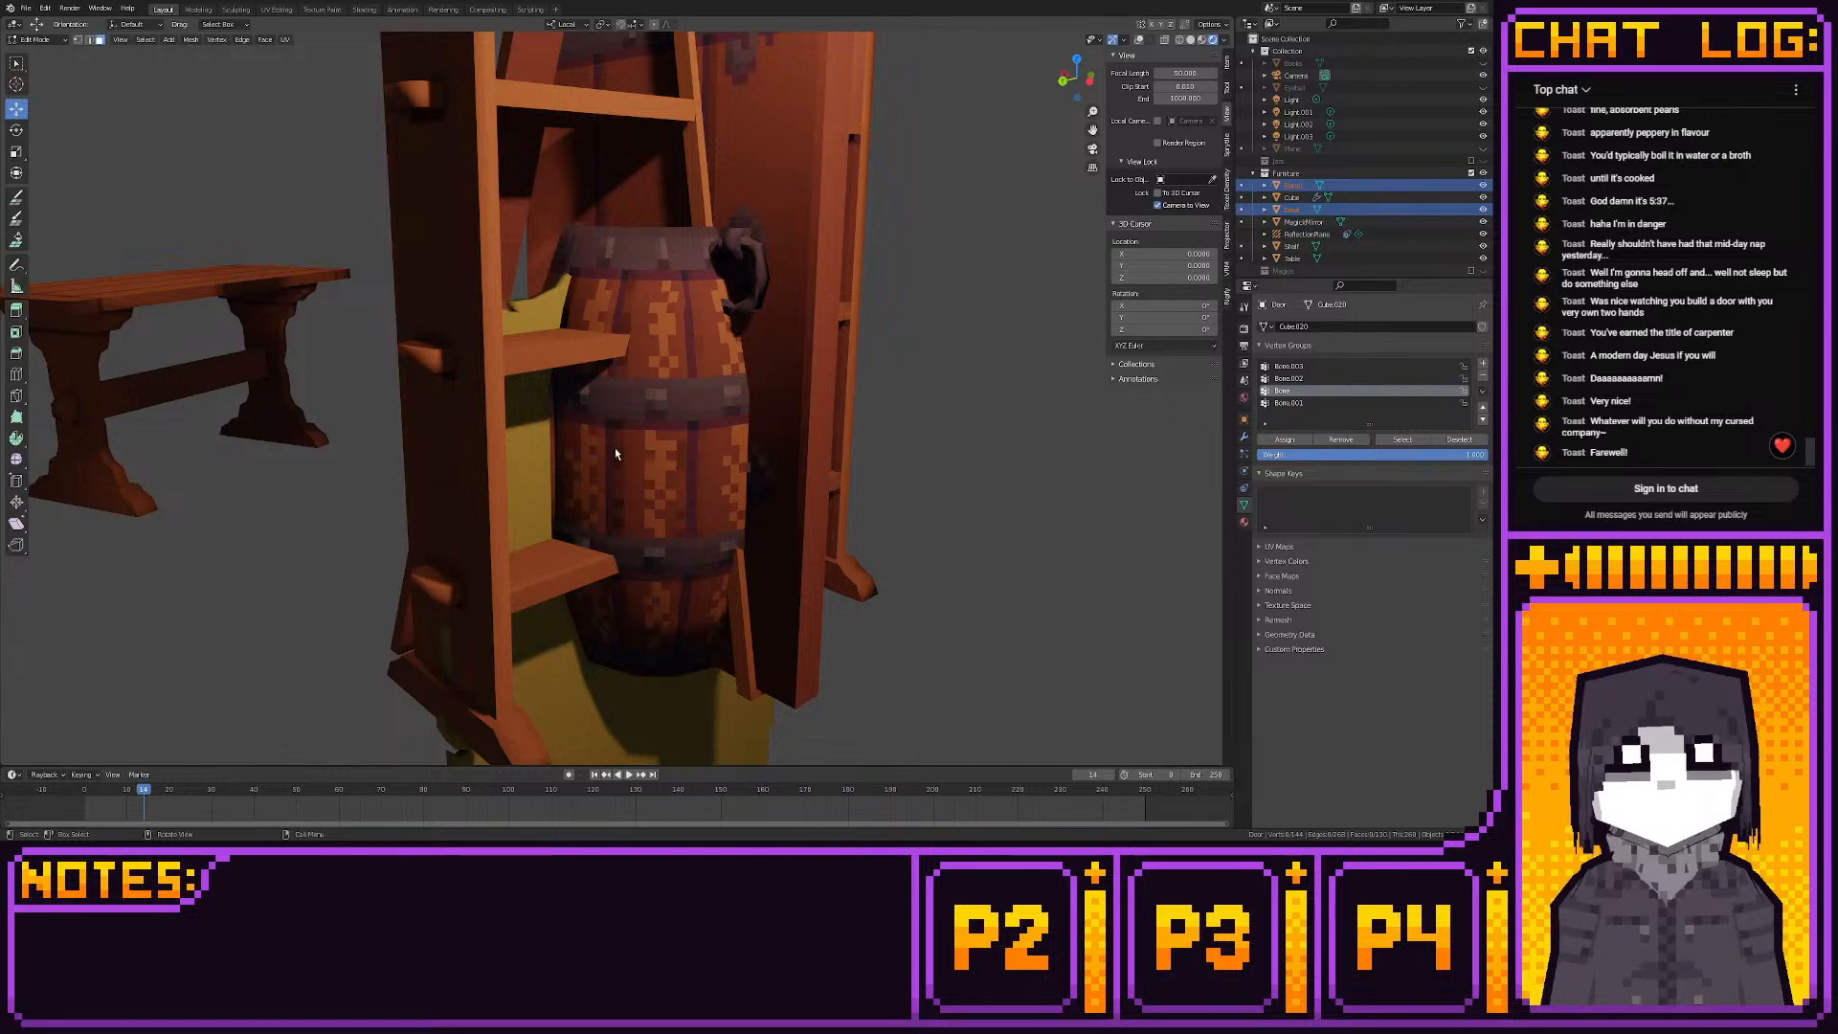
middle_click_drag(687, 431, 645, 480)
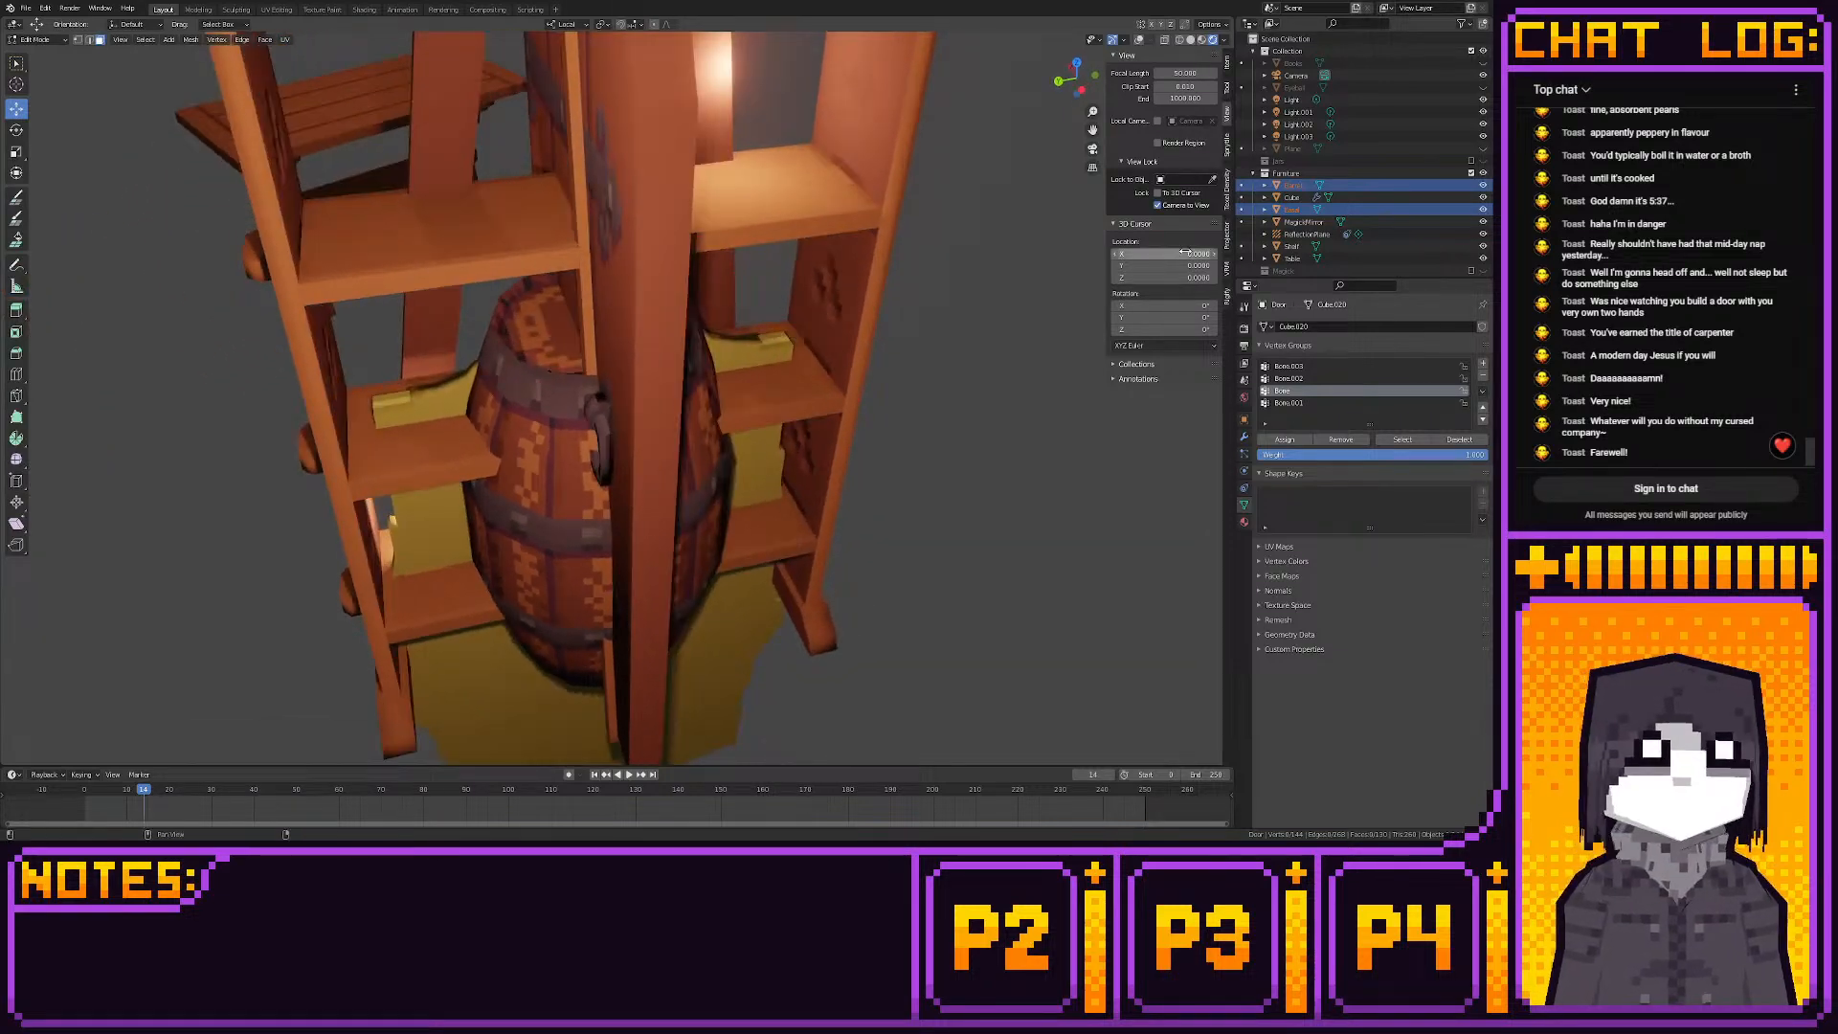
left_click(1472, 174)
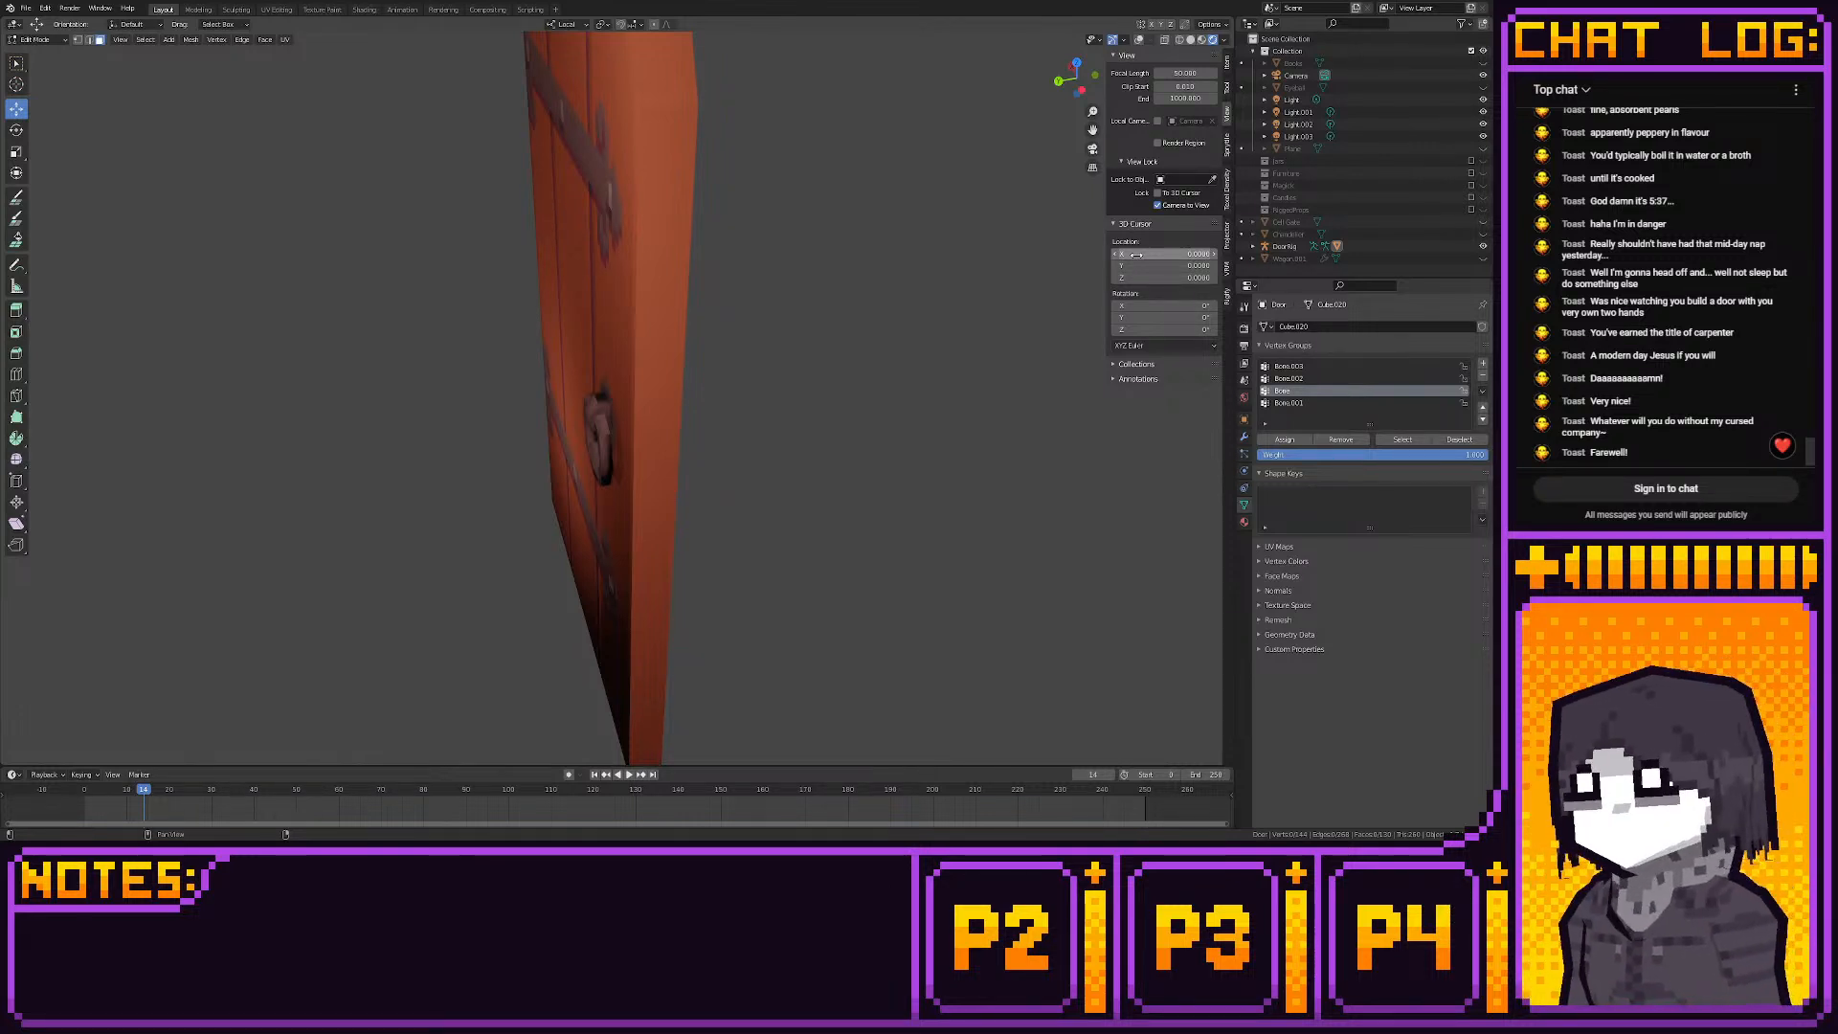
Inspect the door handle's mounting piece in the Modeling workspace, and return to the Layout workspace in Object Mode
middle_click_drag(882, 328, 917, 309)
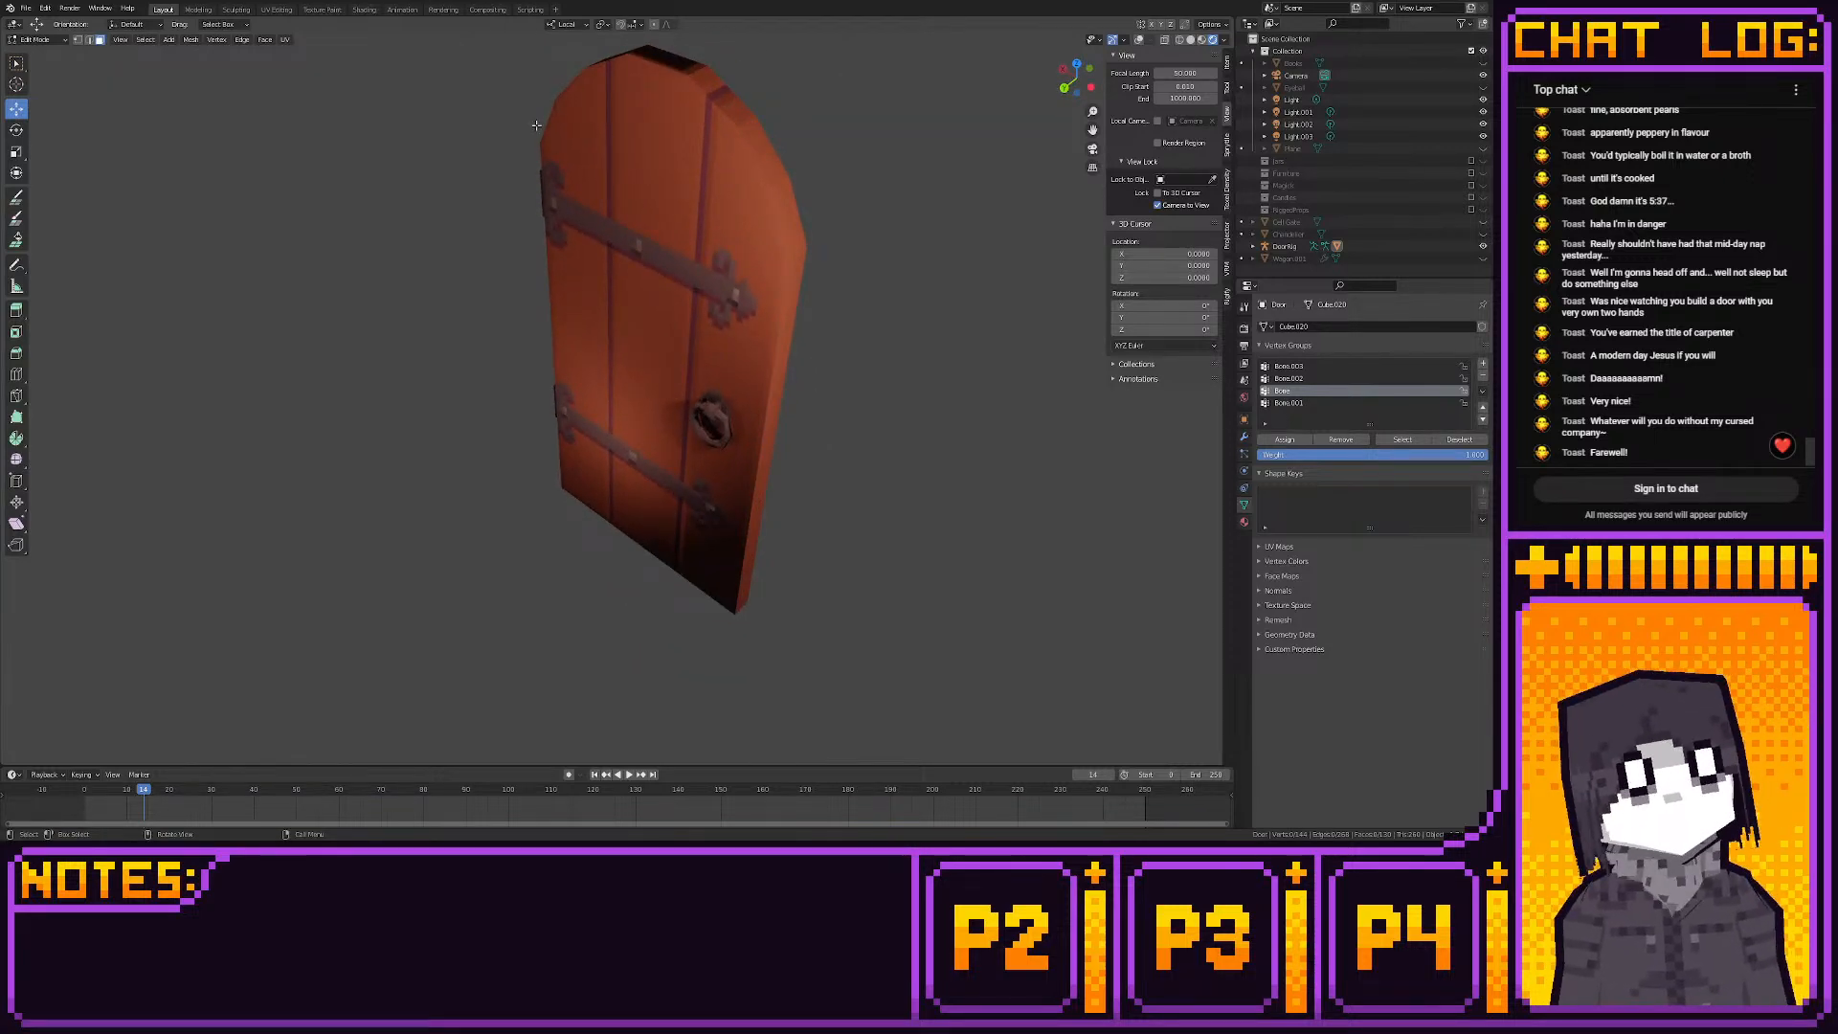
left_click(198, 10)
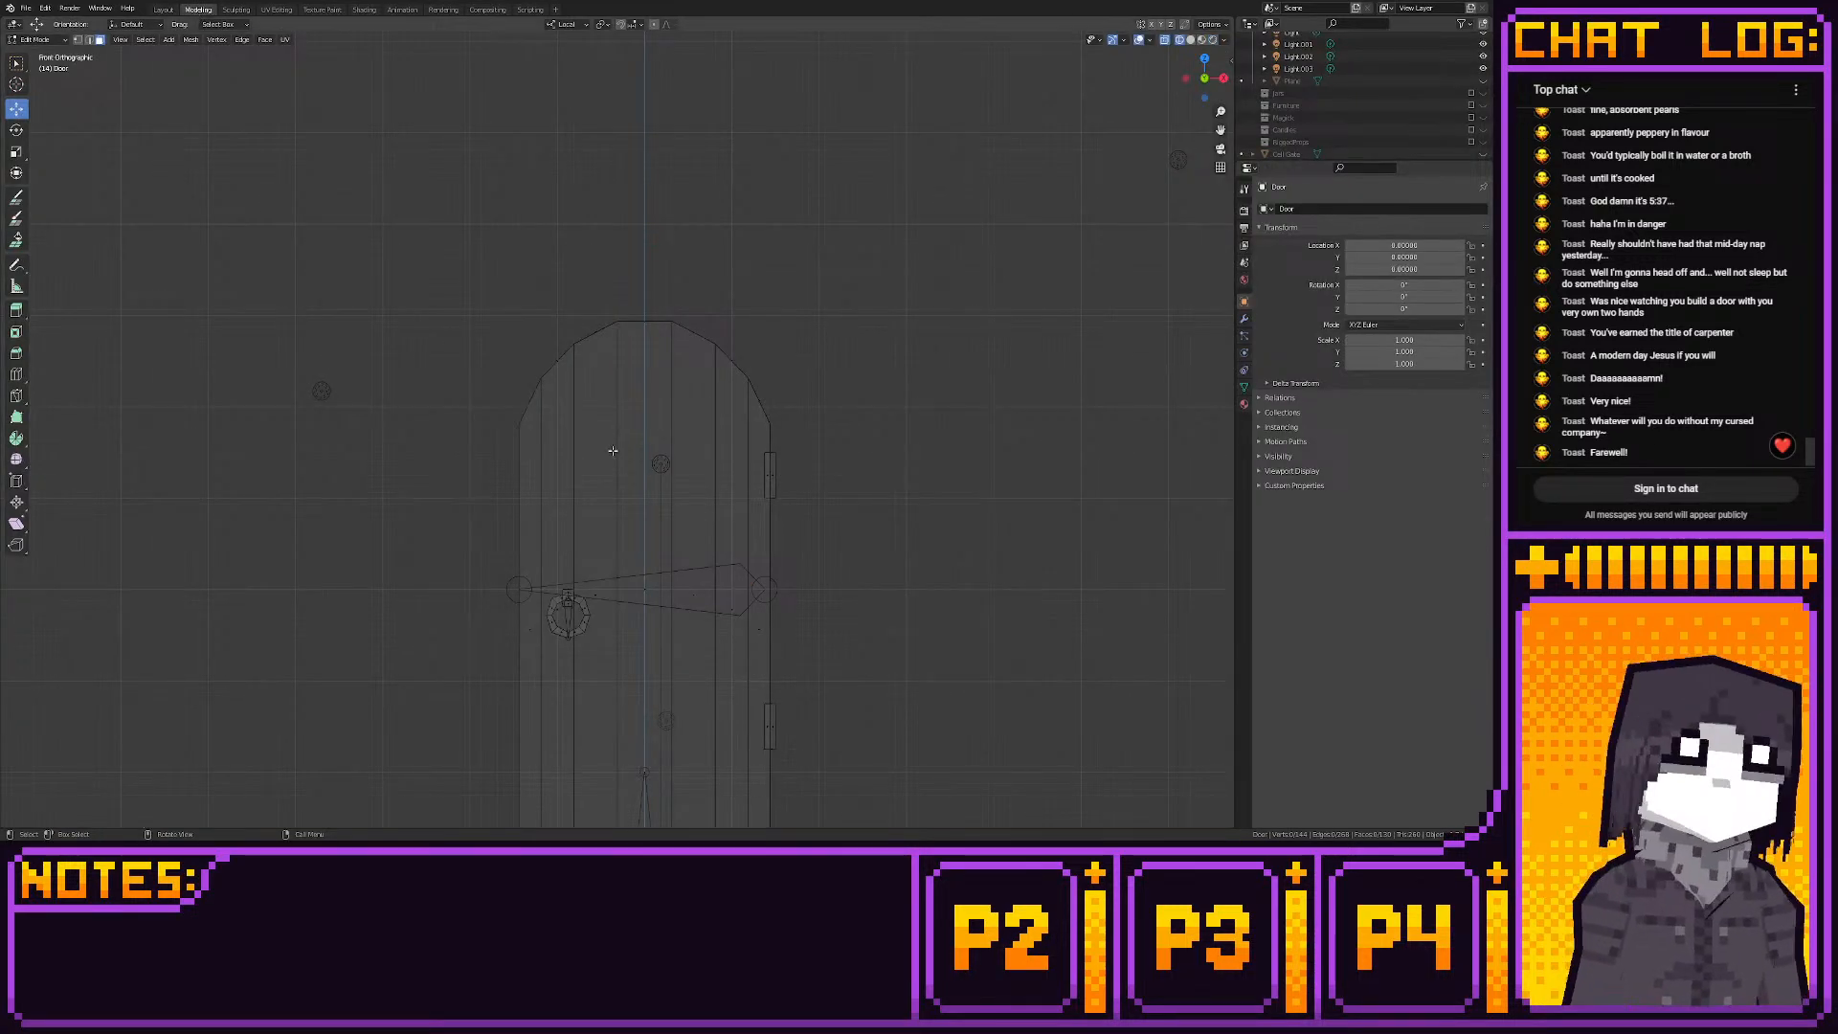
key("KP_Decimal")
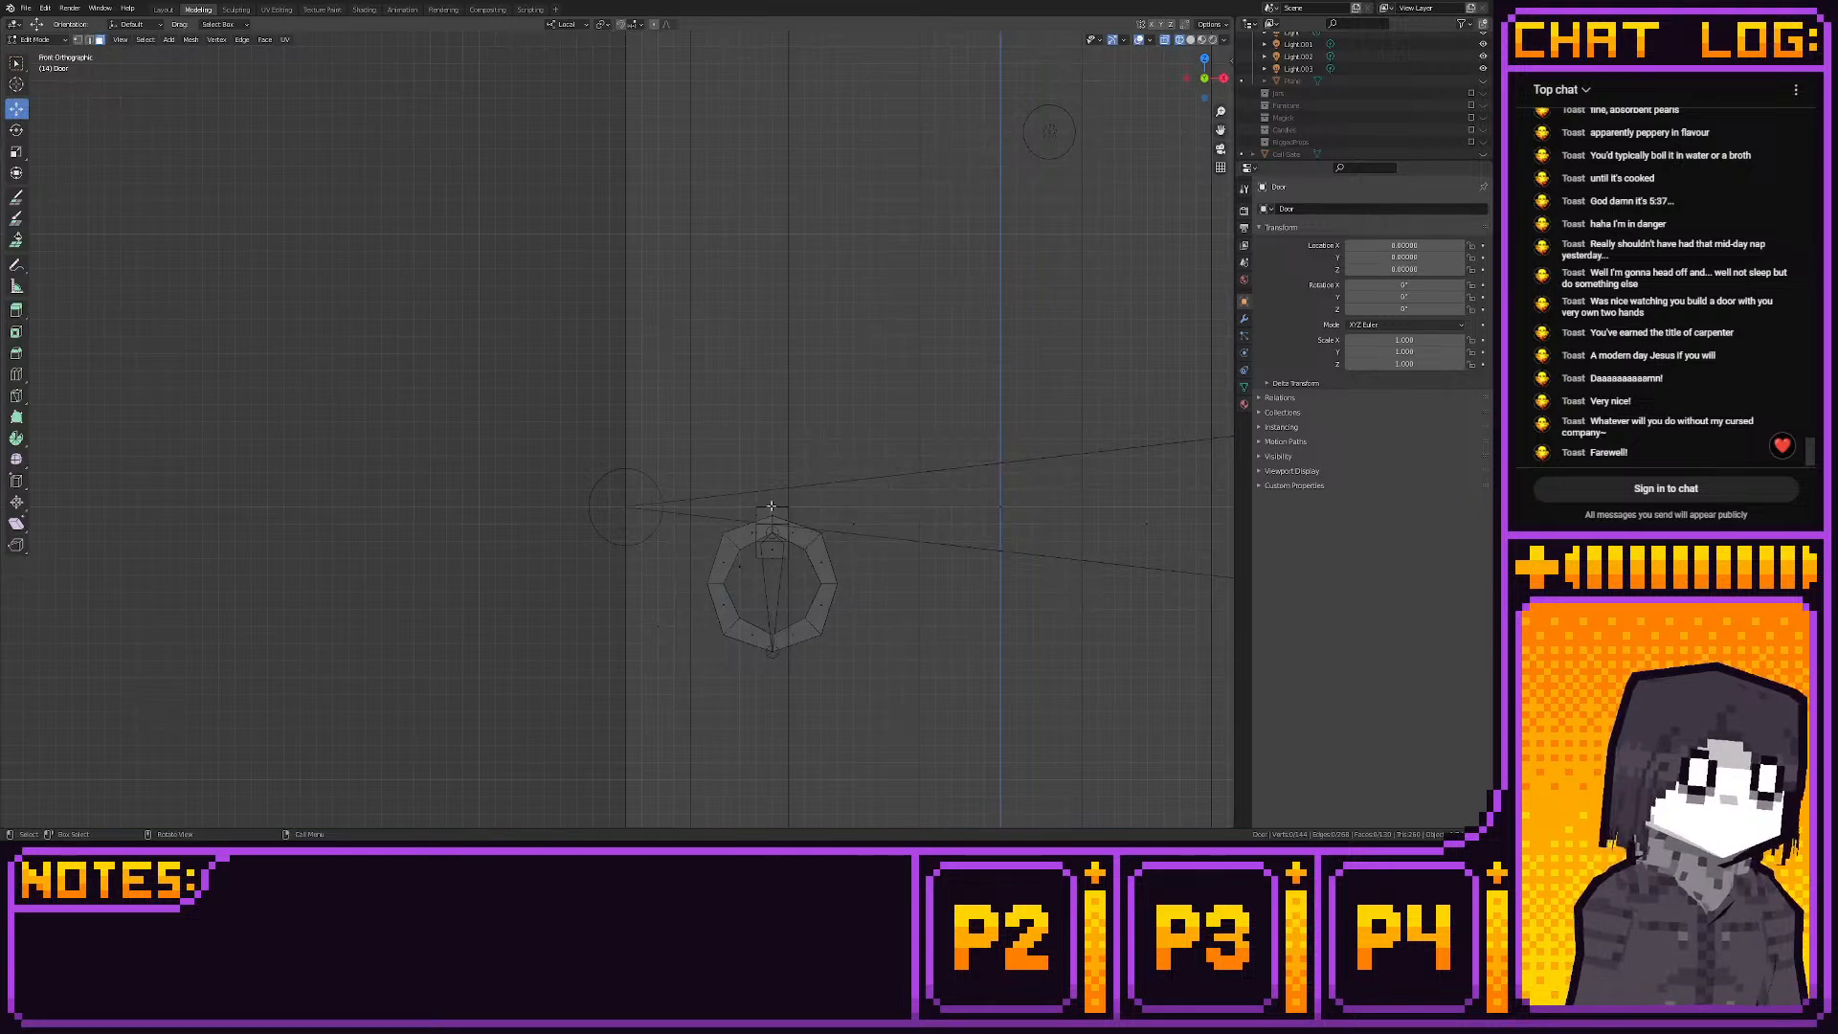
key("b")
left_click_drag(772, 567, 778, 549)
right_click(777, 549)
left_click(778, 550)
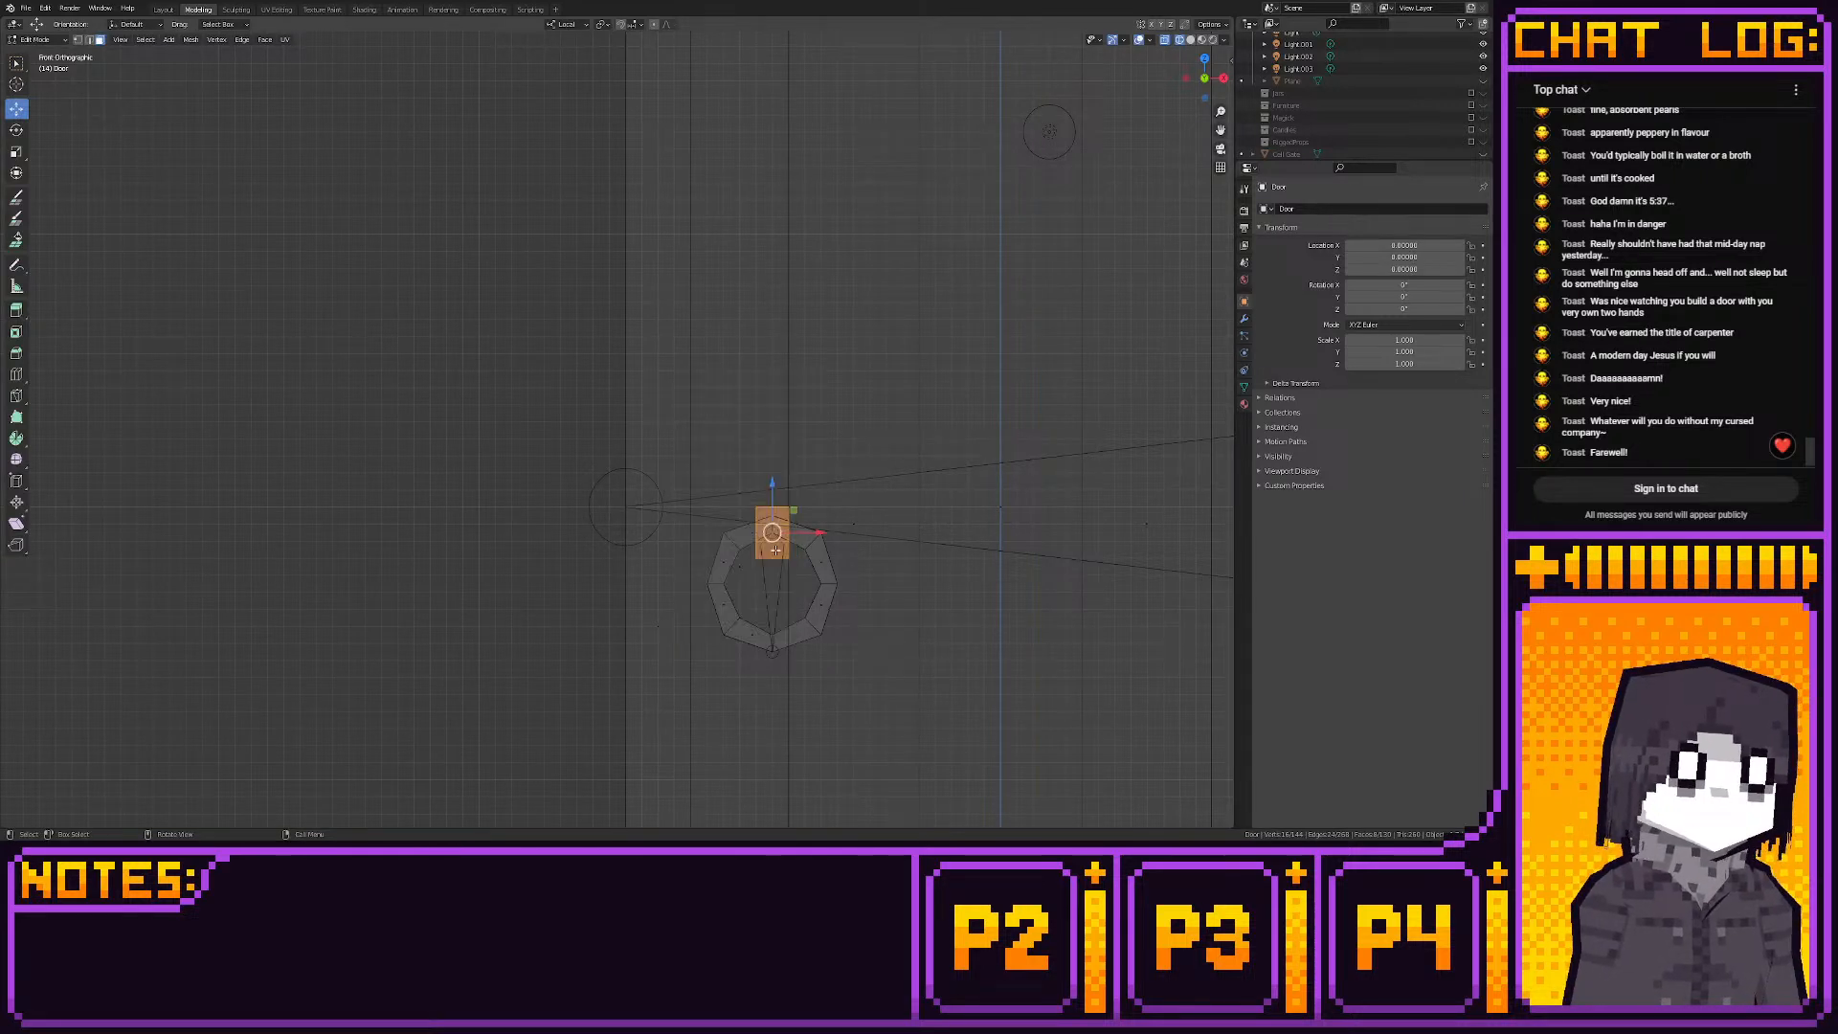
left_click(412, 254)
left_click(162, 9)
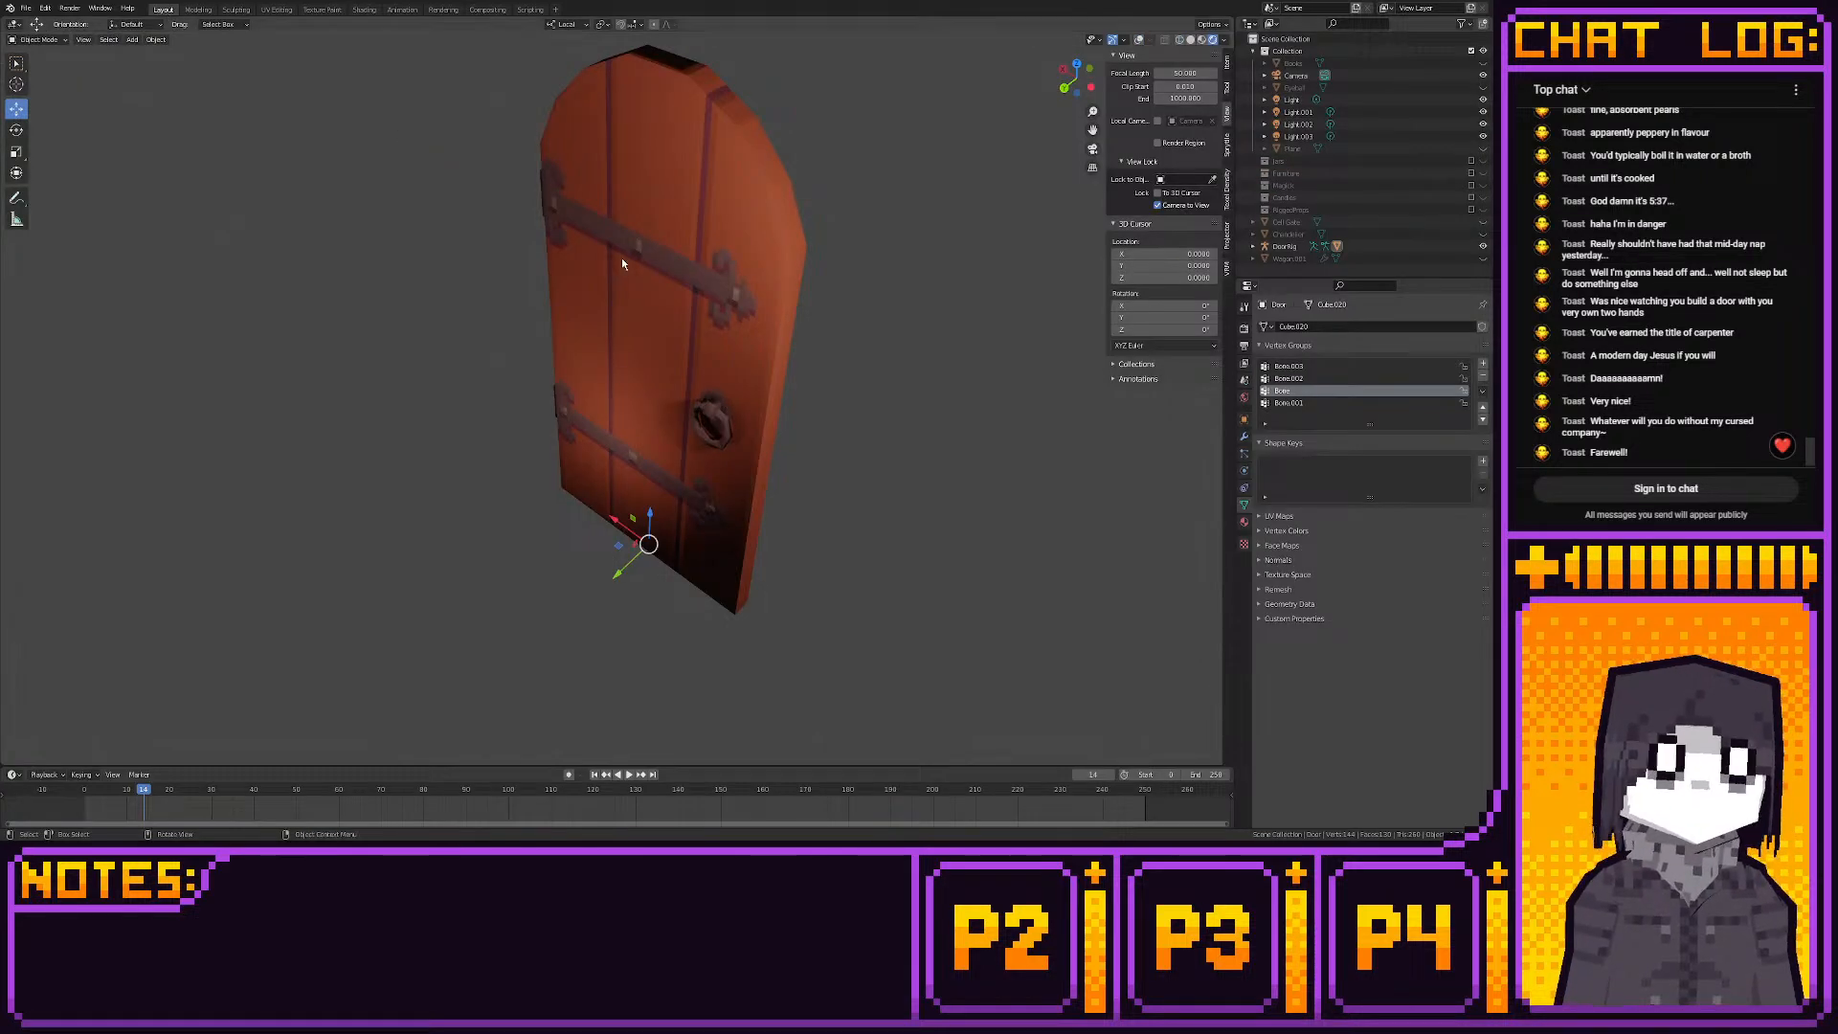
Frame the door through the scene camera, render the image, and save the Blender file
middle_click_drag(547, 263, 622, 184)
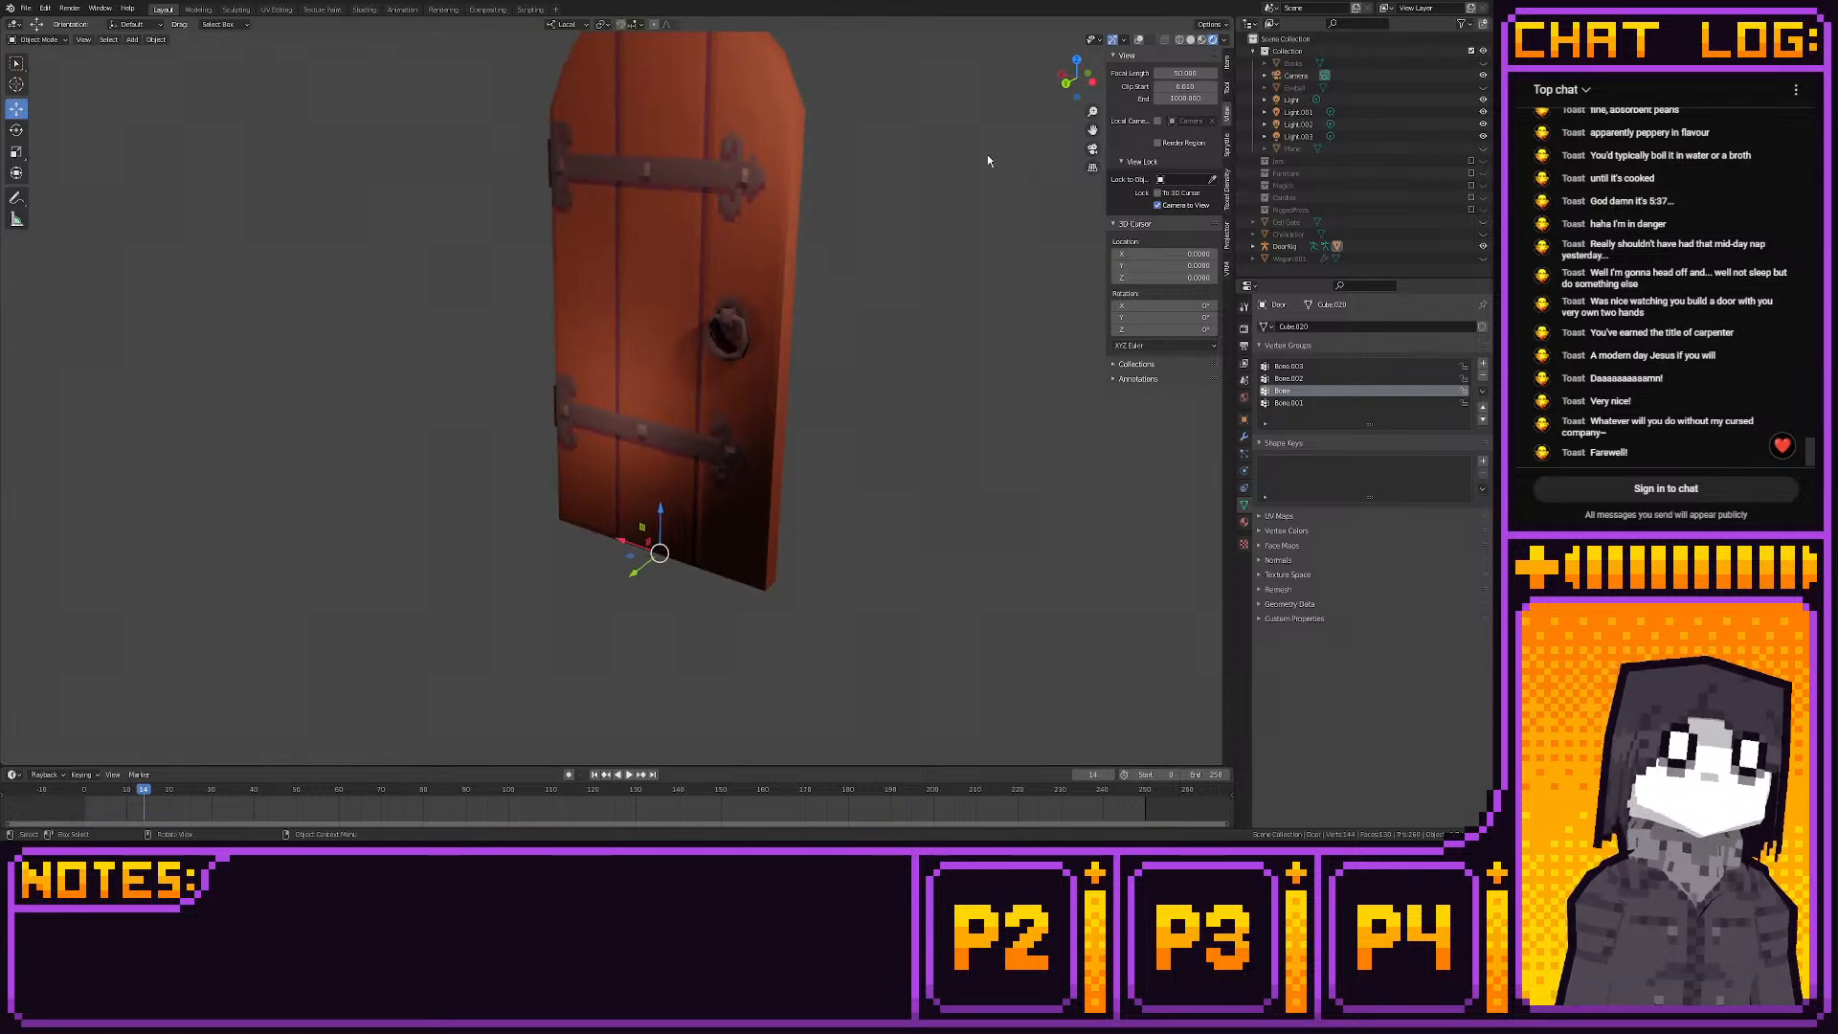
left_click(1092, 150)
middle_click_drag(788, 286, 627, 345)
left_click(68, 7)
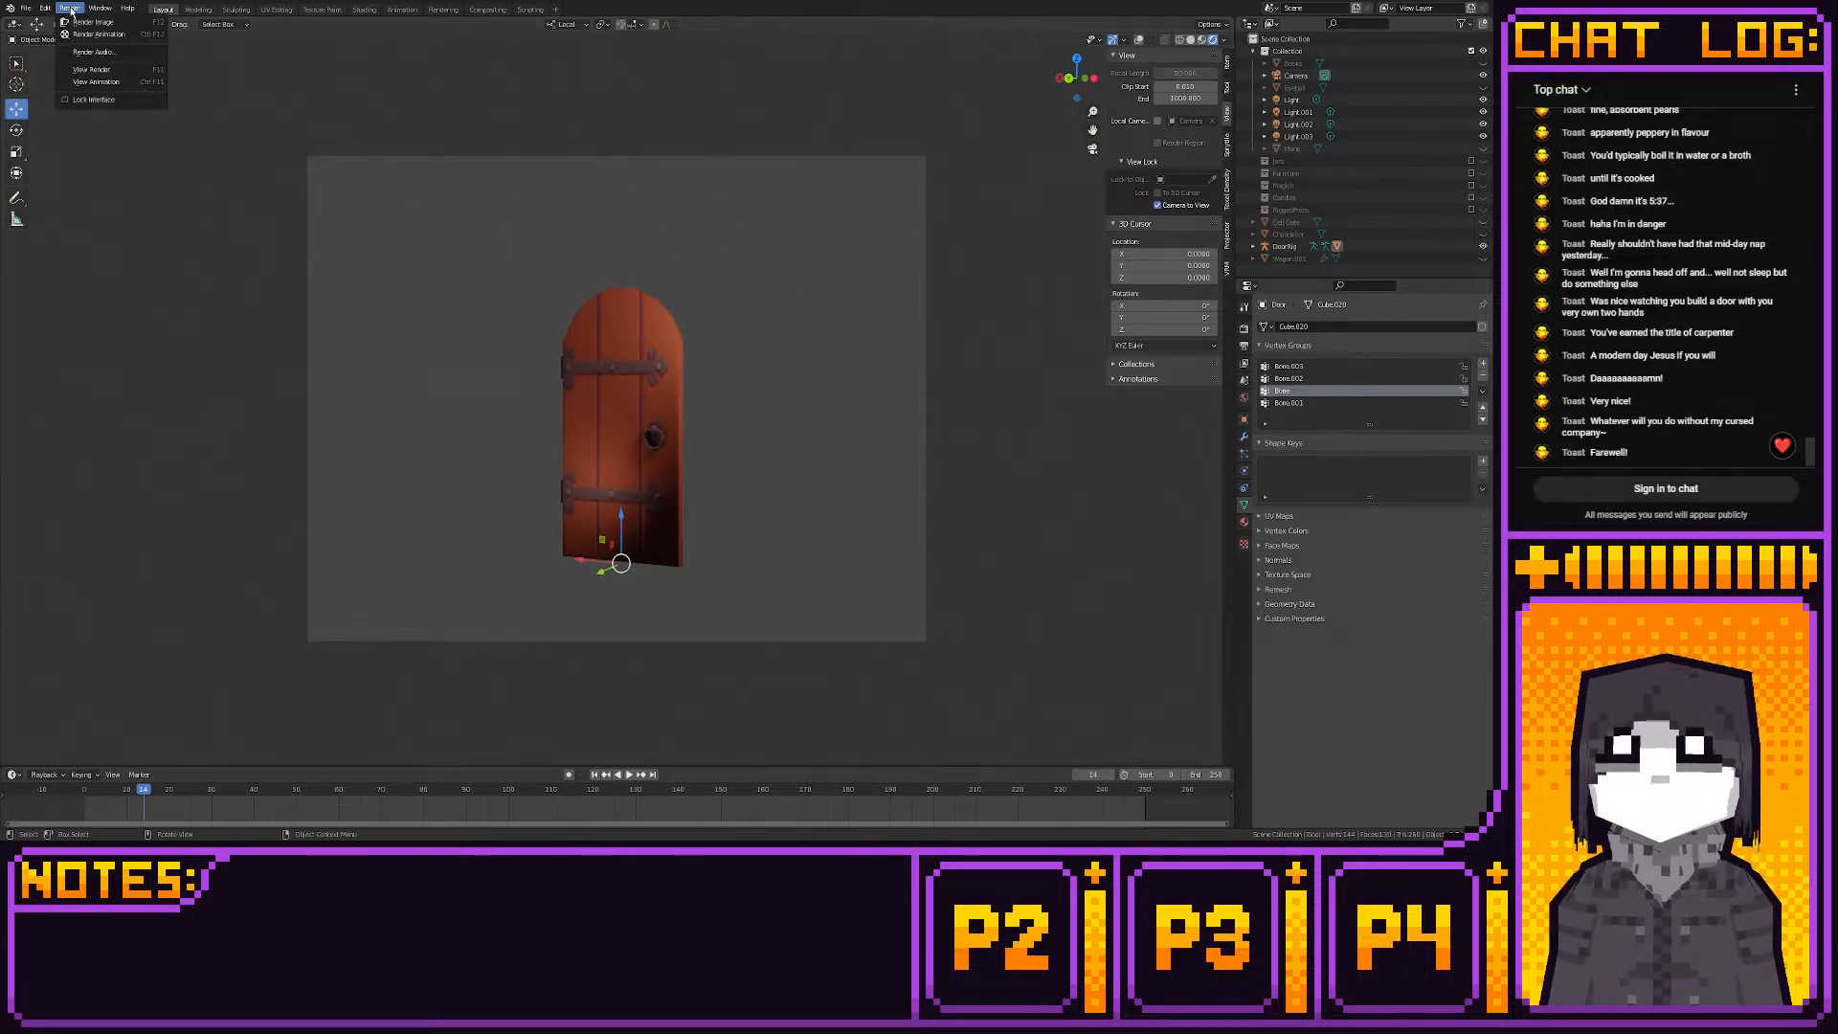
left_click(81, 24)
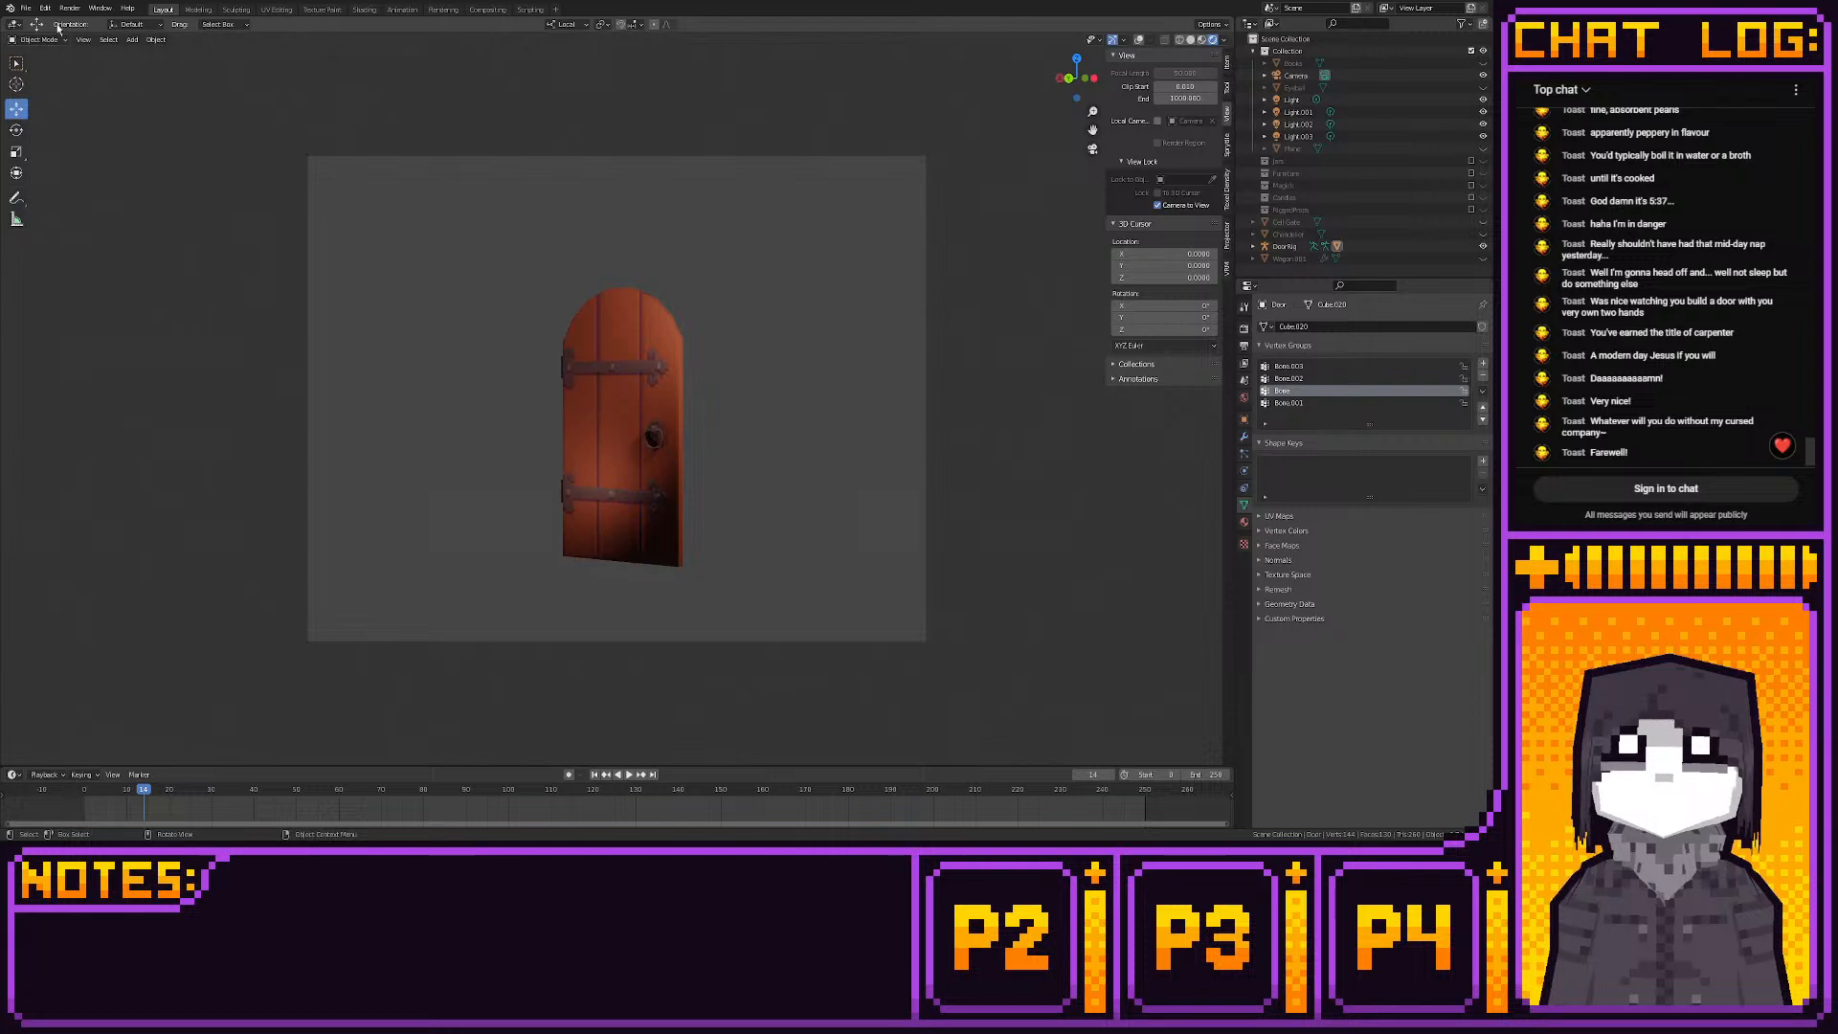
left_click(26, 8)
left_click(44, 91)
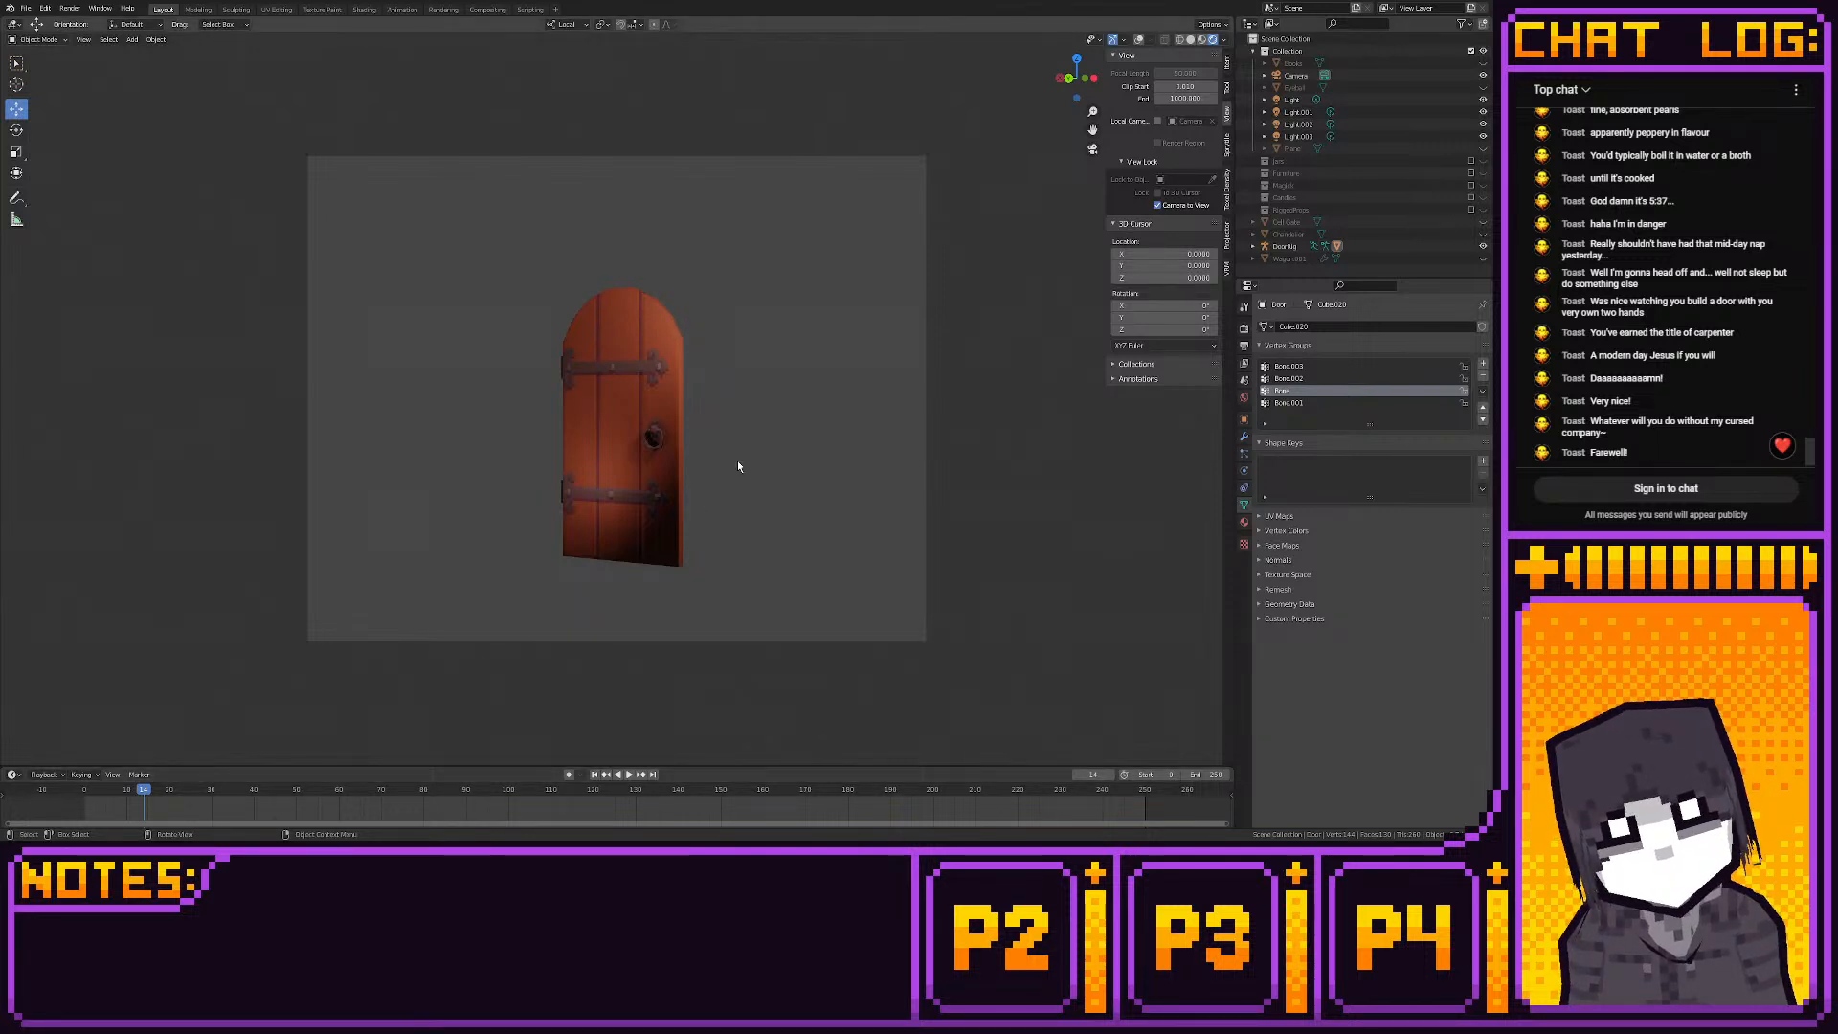
Move the view-locked scene camera closer to frame the door's front larger and at a slight angle
left_click(1092, 149)
middle_click_drag(884, 391, 771, 475)
scroll(802, 591, "up", 5)
scroll(770, 555, "down", 2)
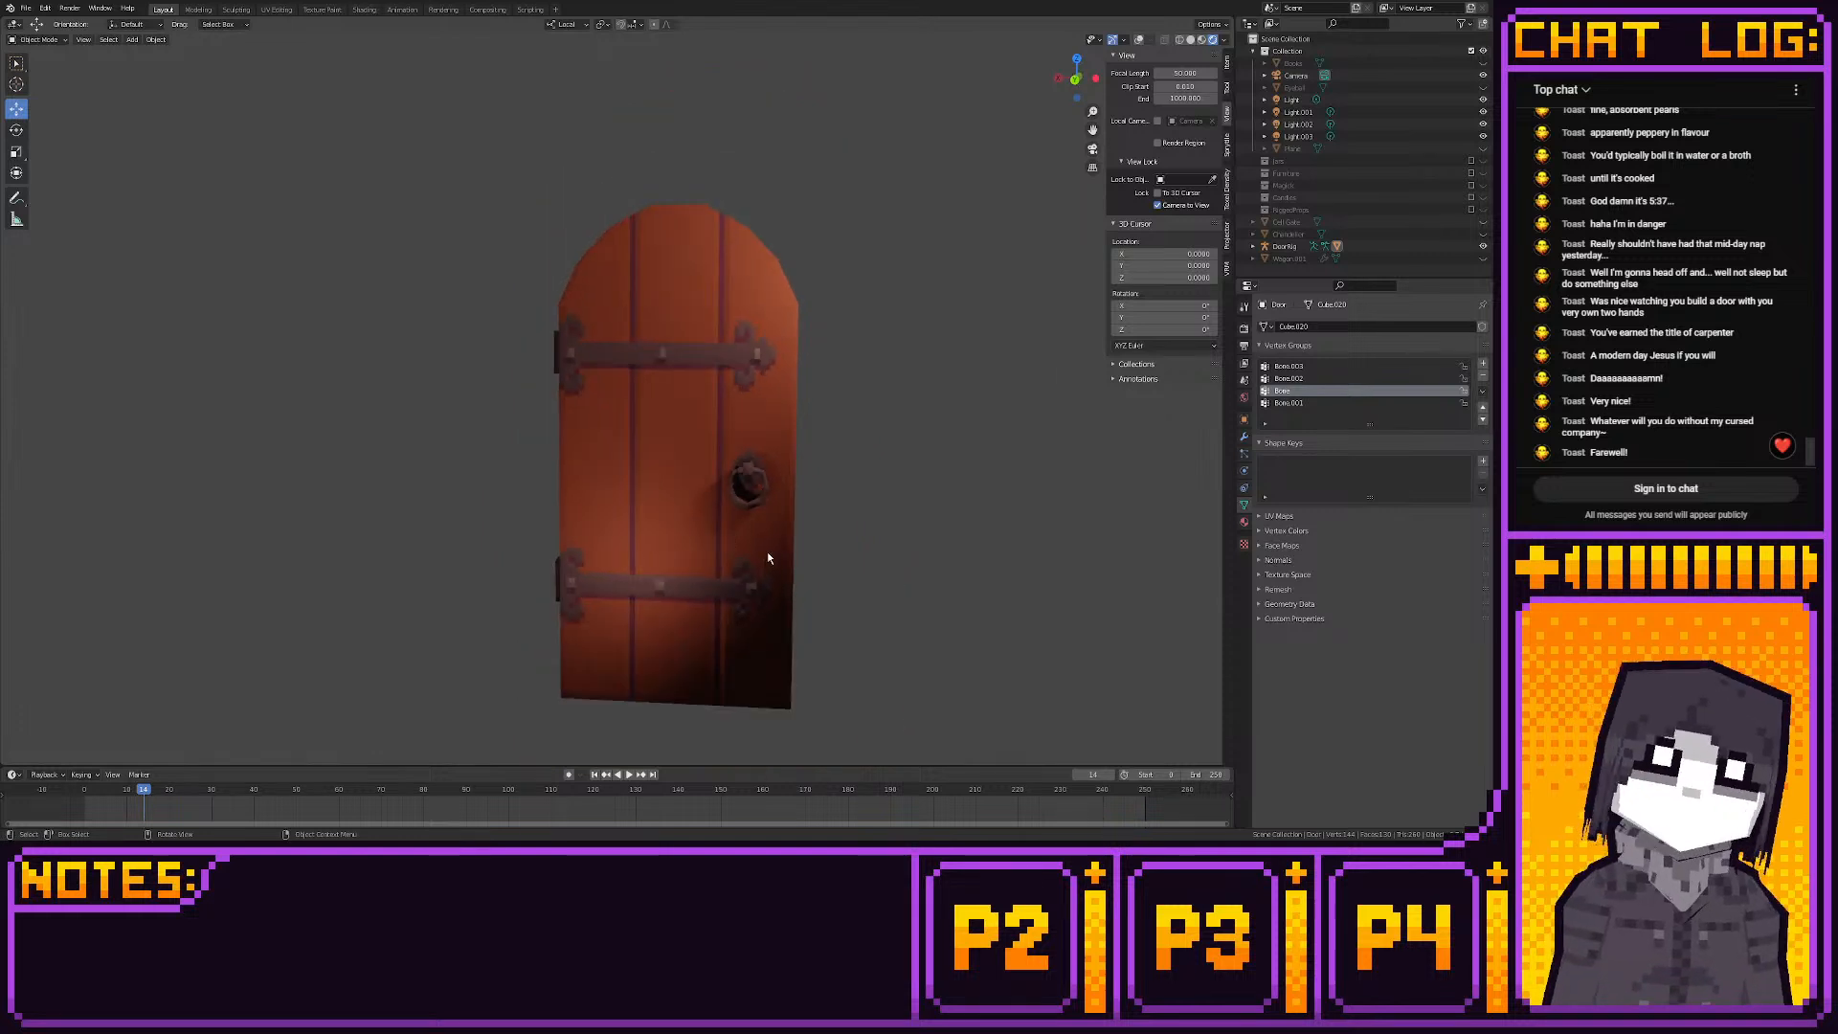
middle_click_drag(767, 552, 778, 529)
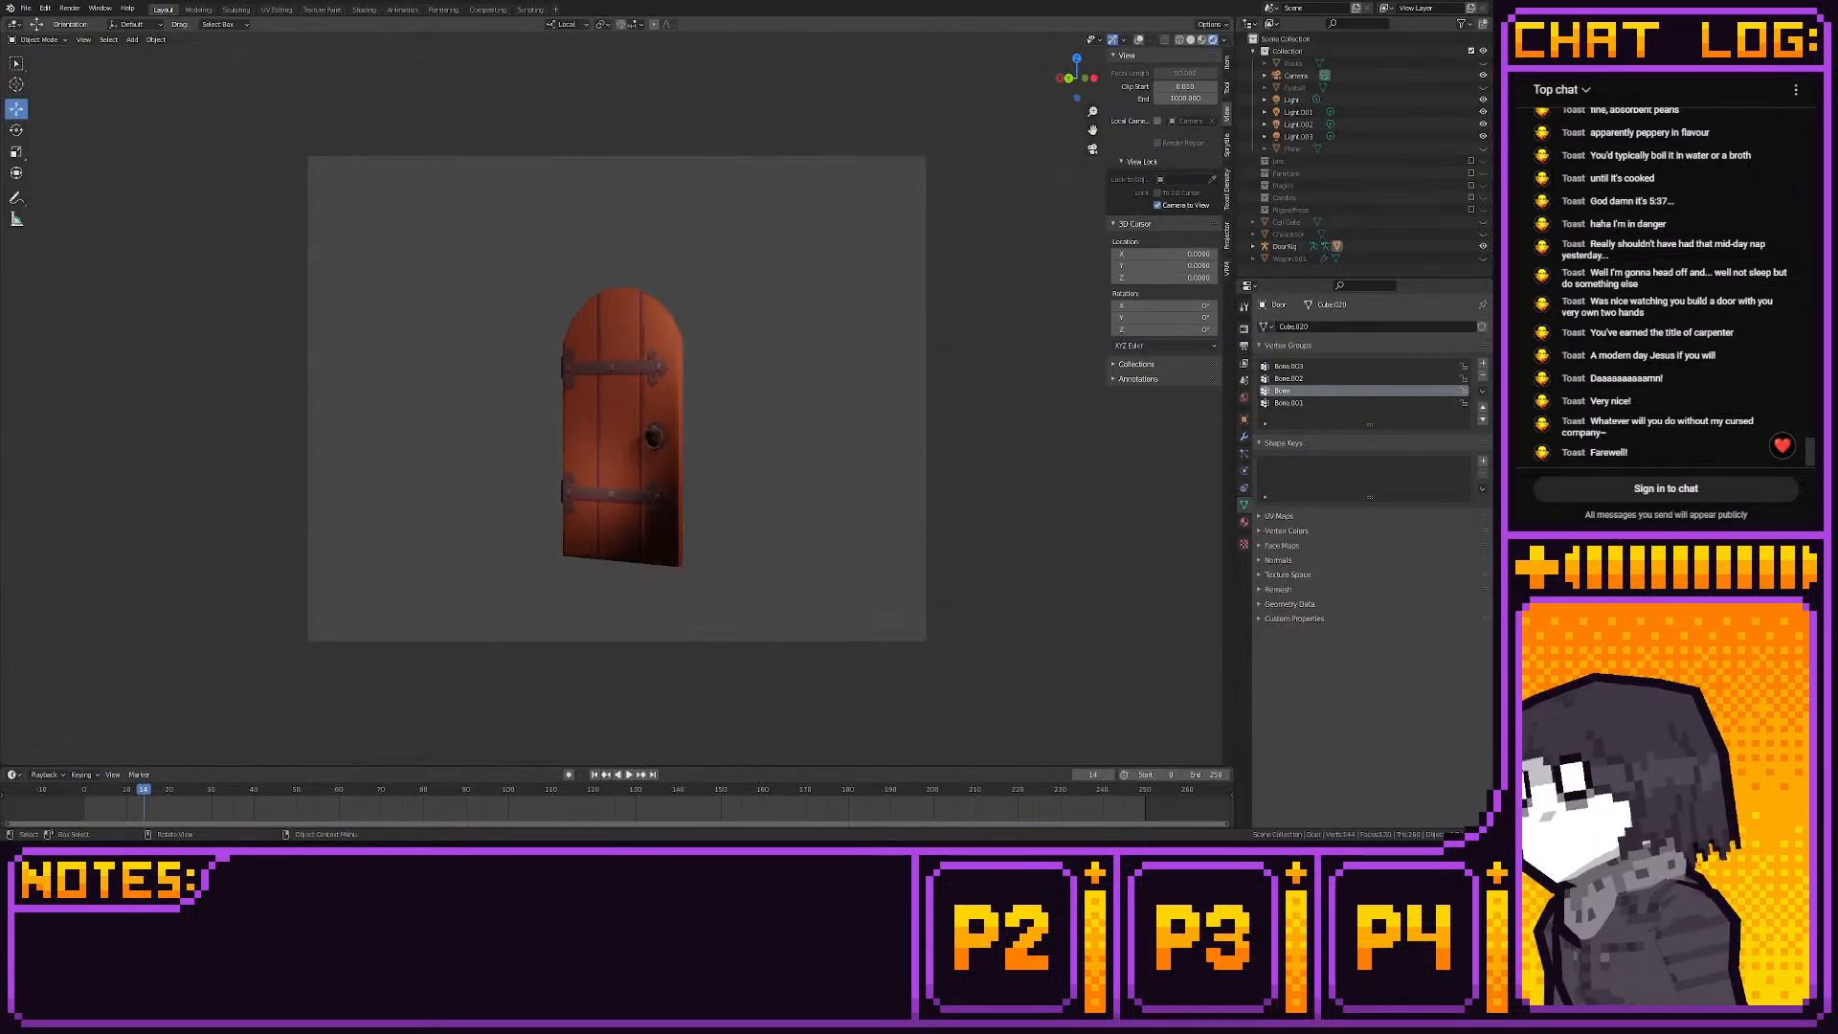
middle_click_drag(709, 488, 804, 518)
middle_click_drag(606, 486, 873, 389)
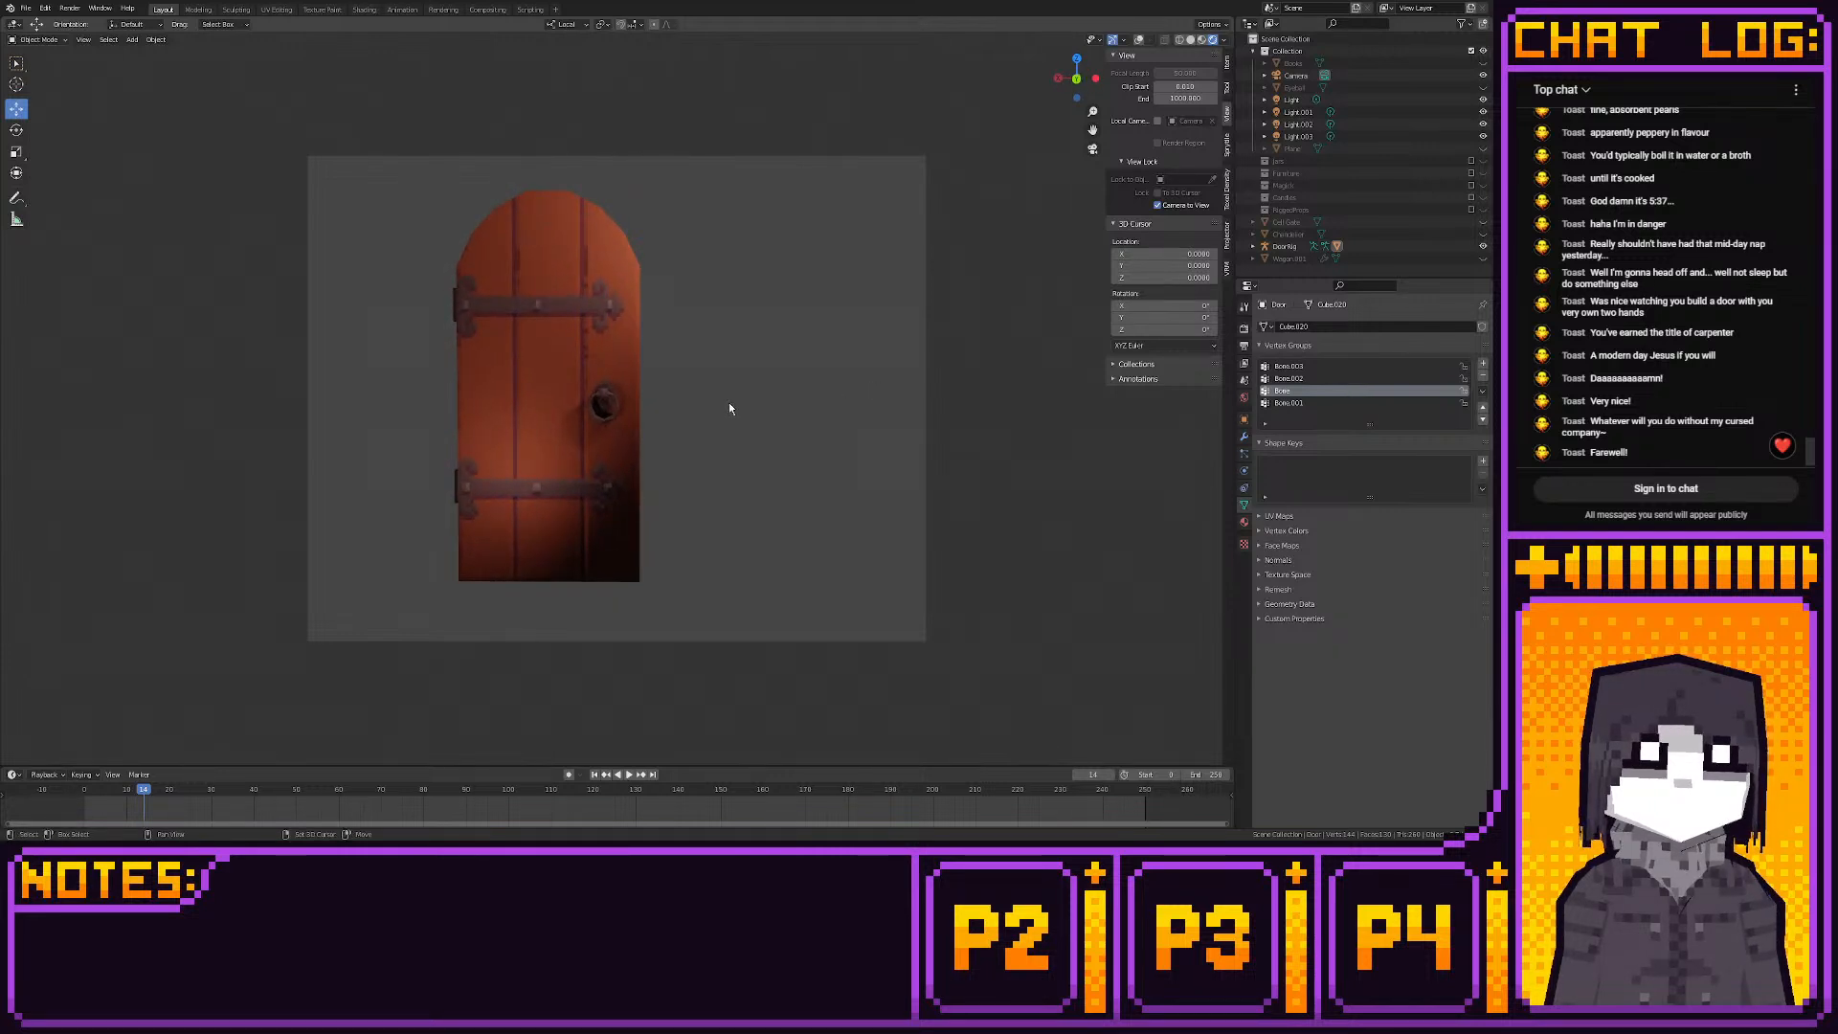
left_click_drag(0, 0, 0, 0)
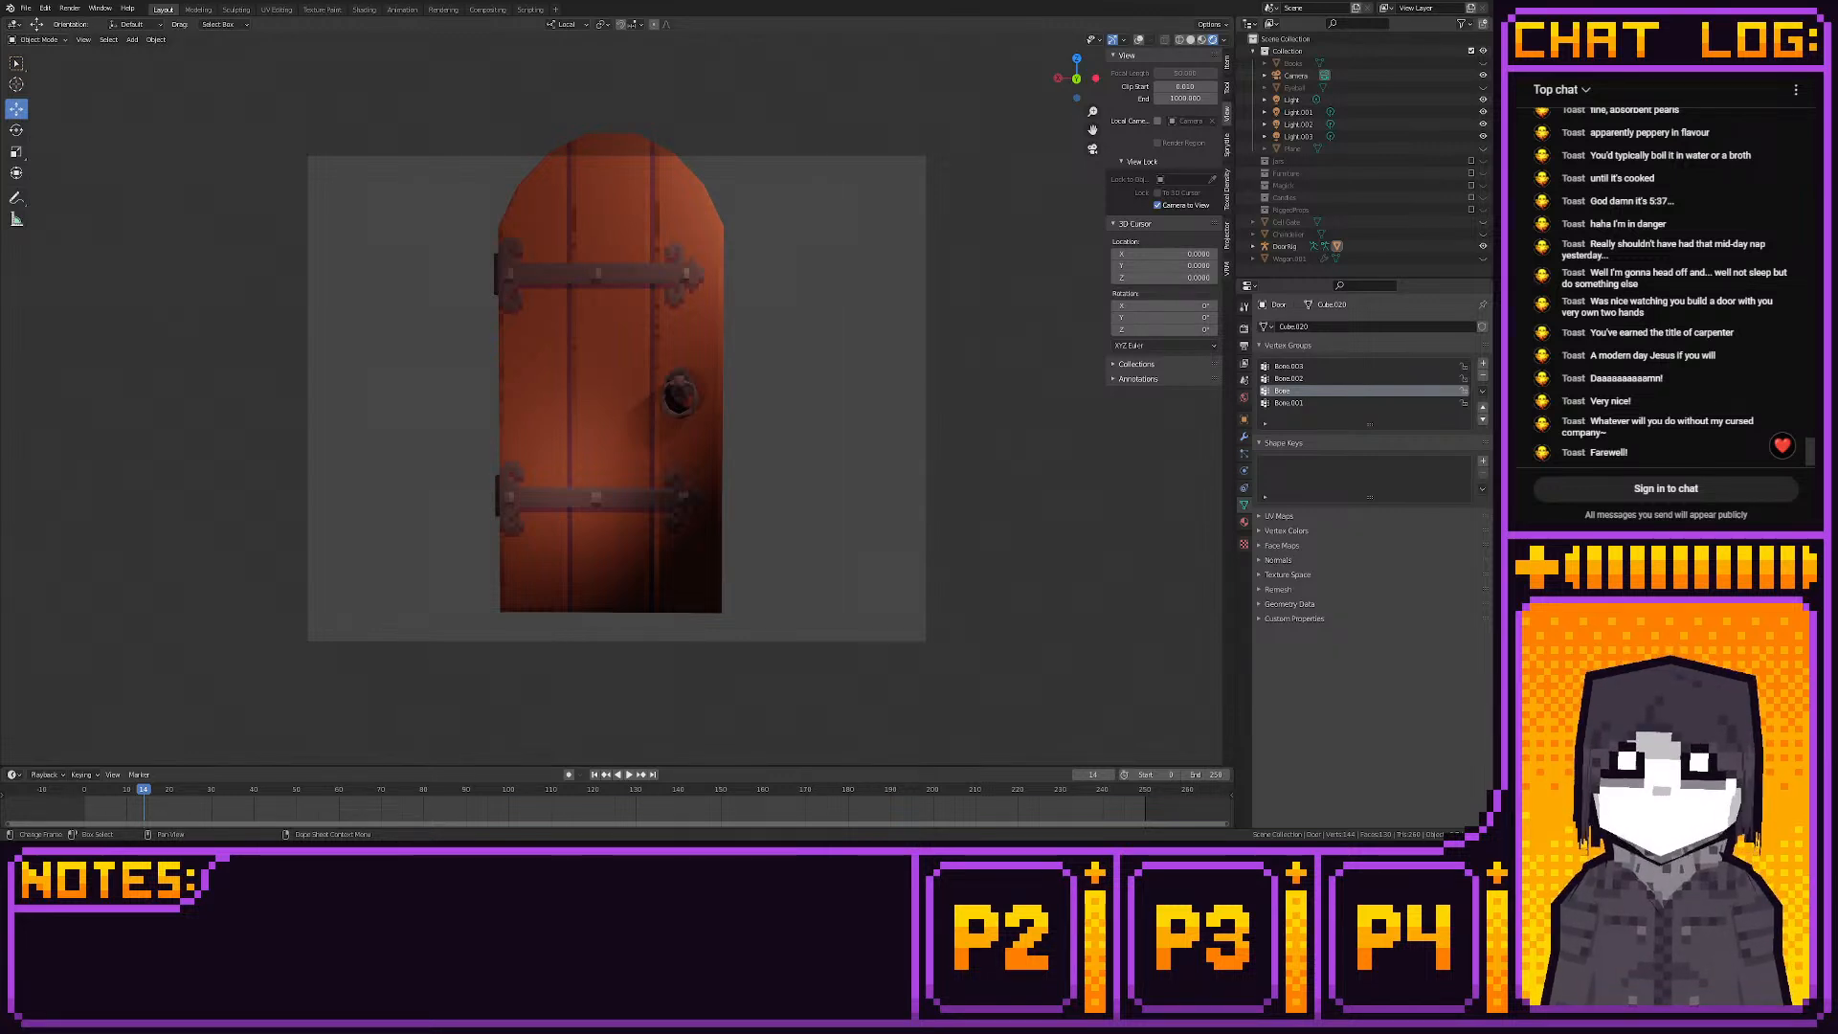
middle_click_drag(743, 491, 715, 492)
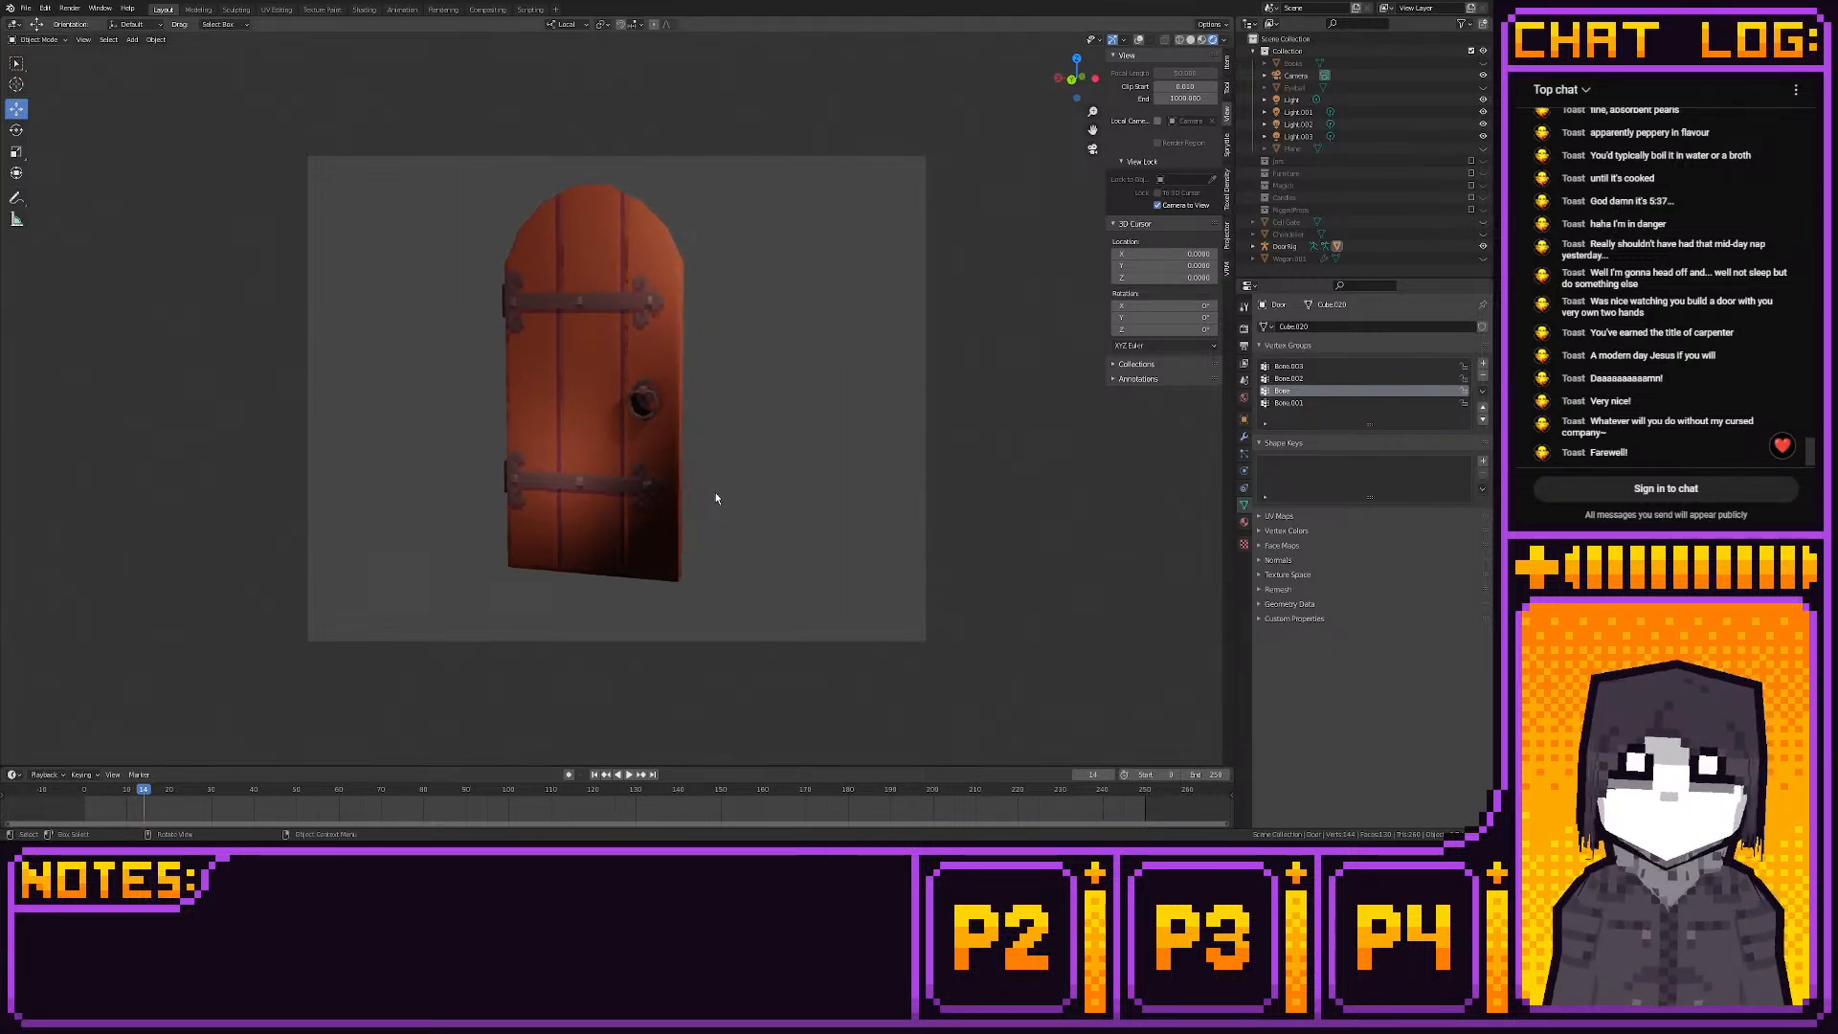
Leave the camera view and examine the shading on the door's front and back
left_click(1094, 150)
middle_click_drag(708, 412, 735, 452)
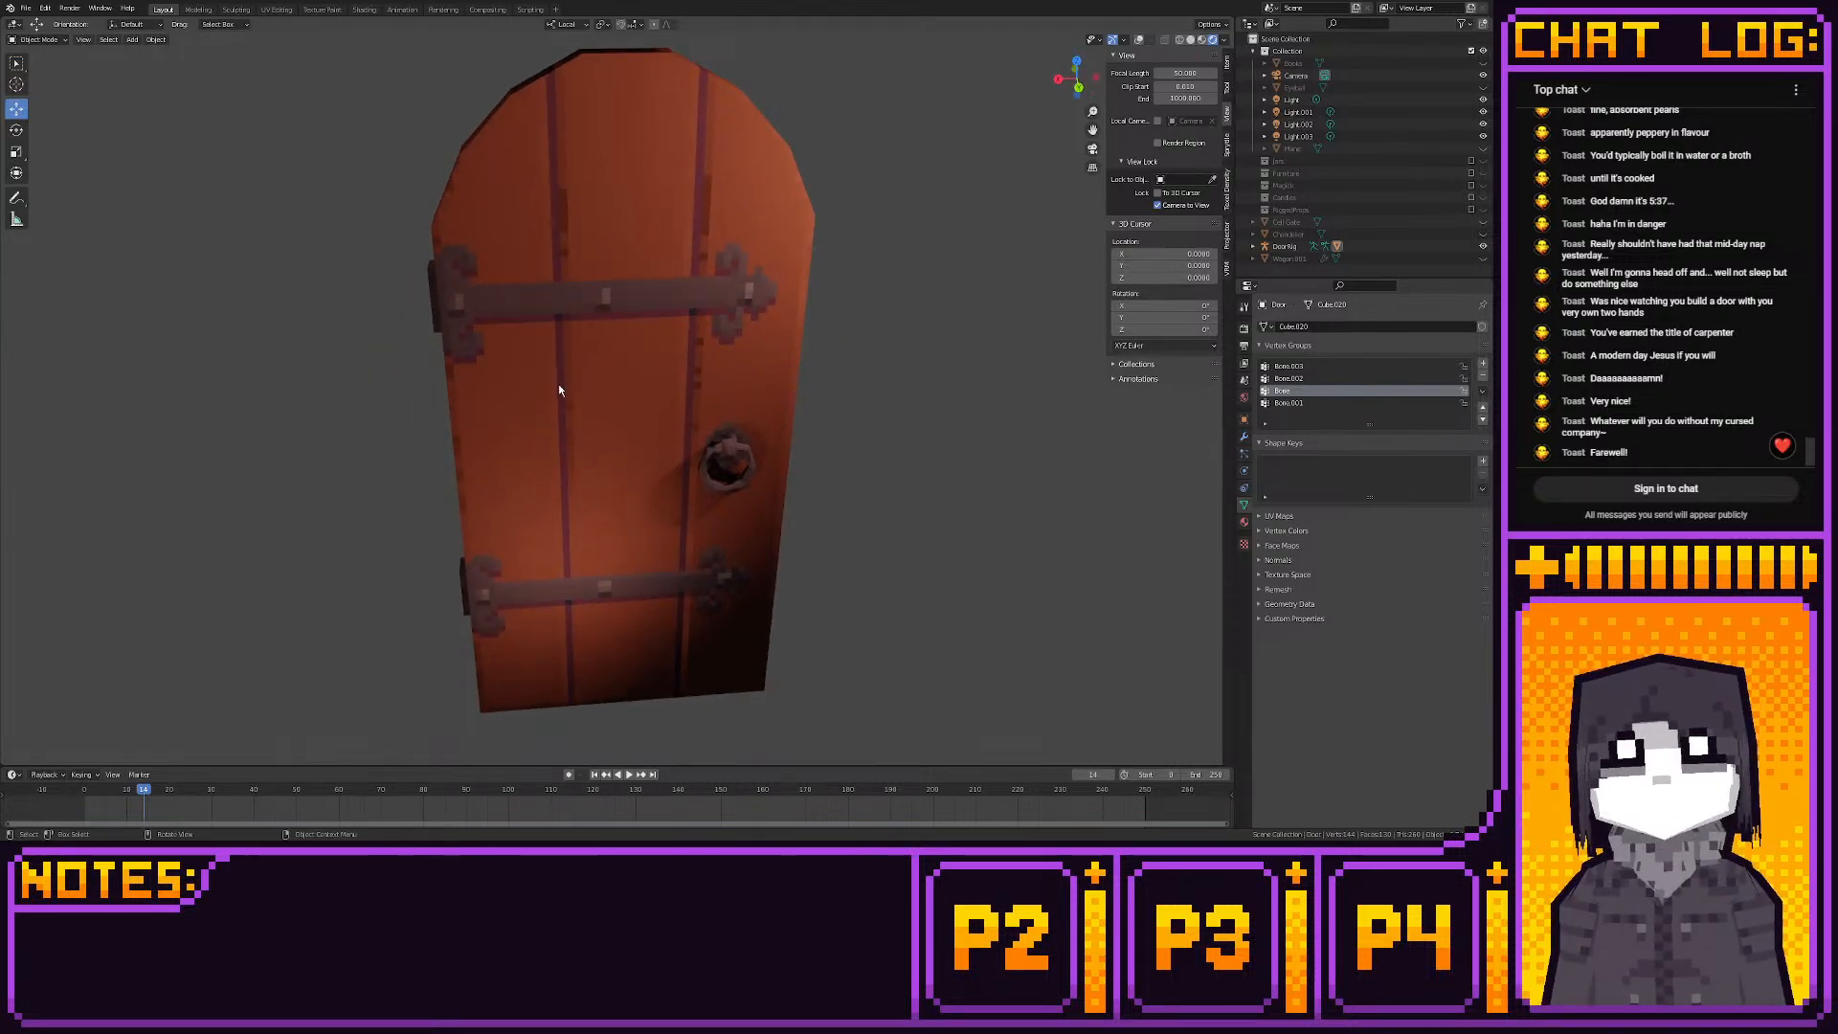
middle_click_drag(856, 447, 547, 381)
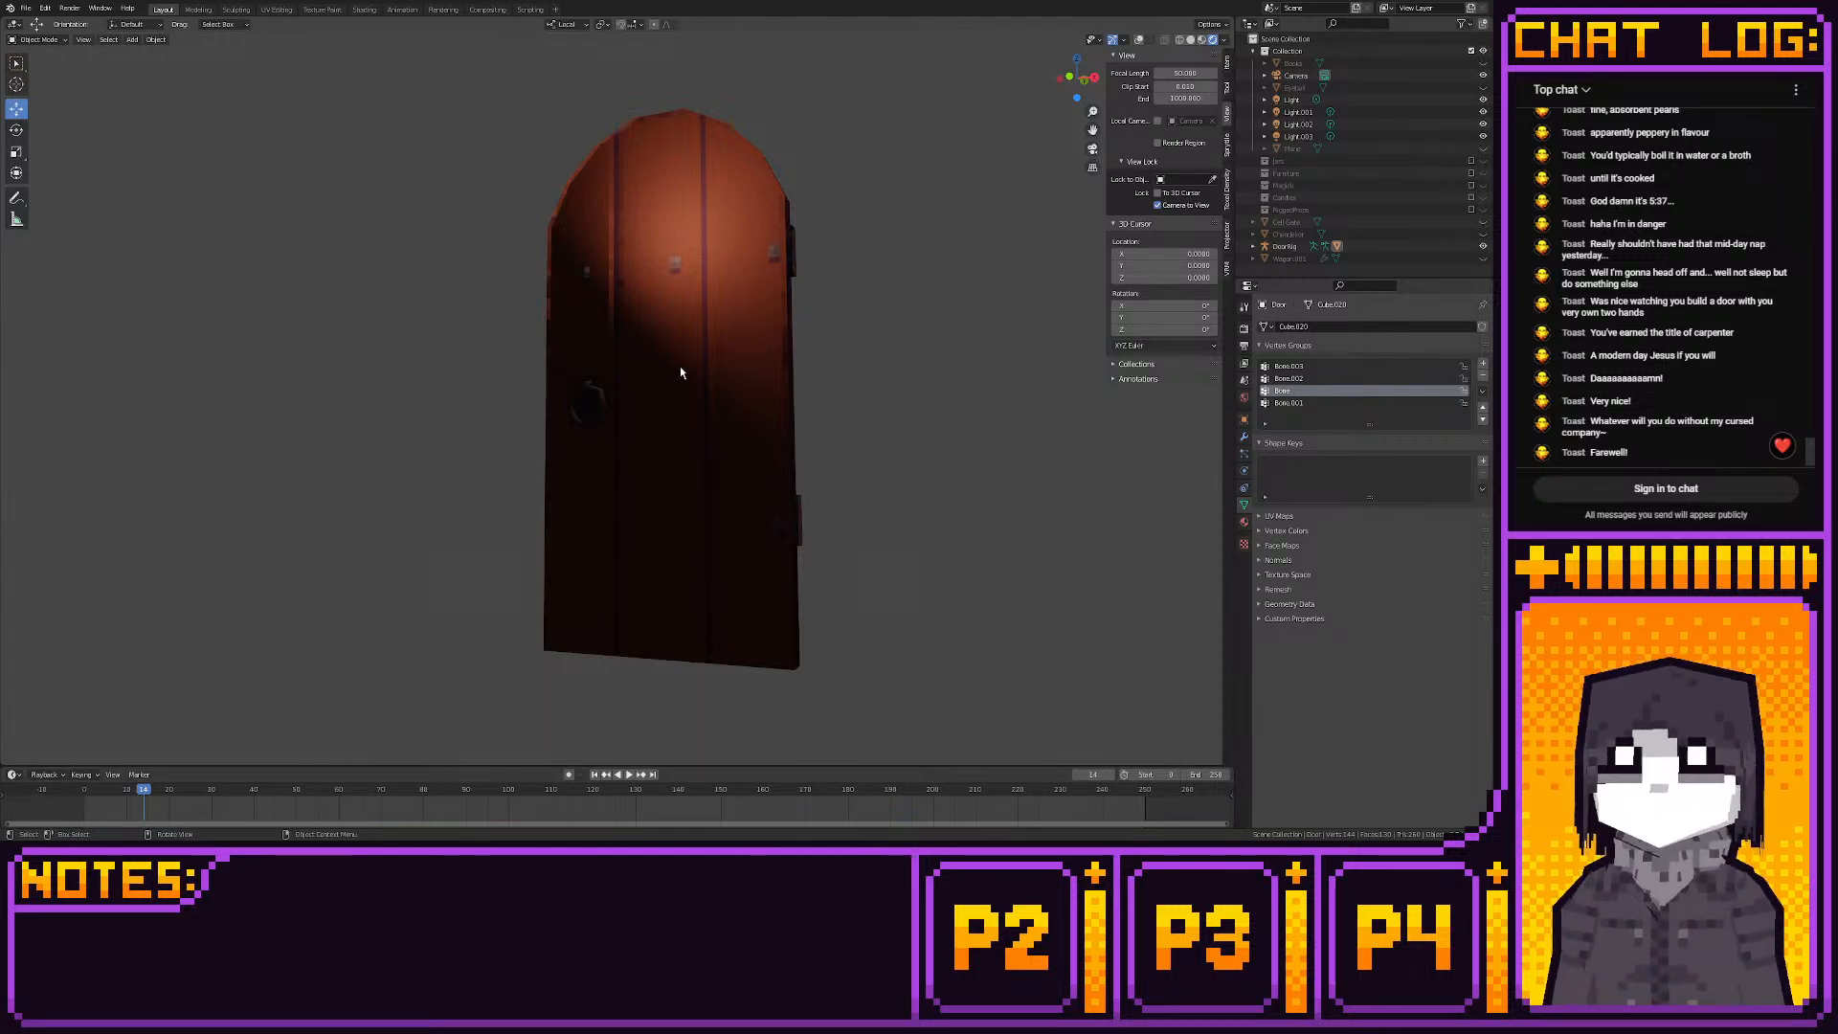
middle_click_drag(680, 373, 817, 394)
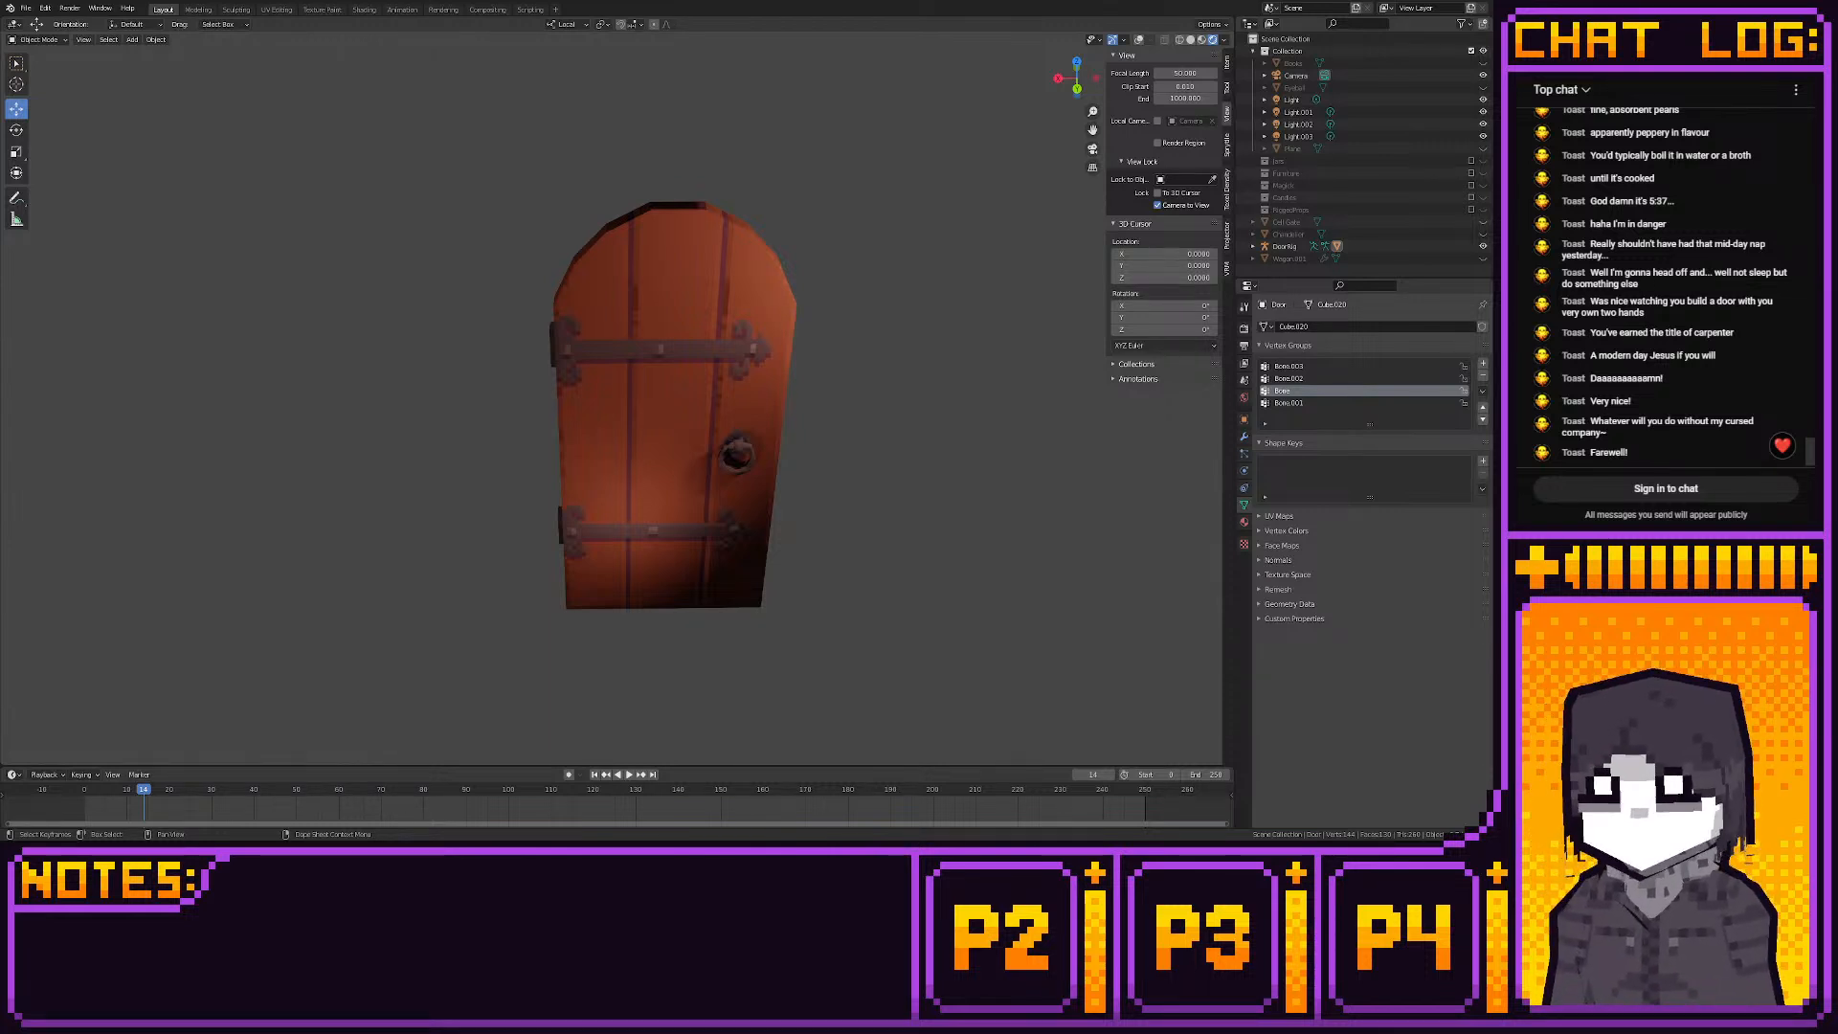
scroll(675, 526, "up", 2)
middle_click_drag(675, 525, 682, 444)
scroll(663, 499, "down", 1)
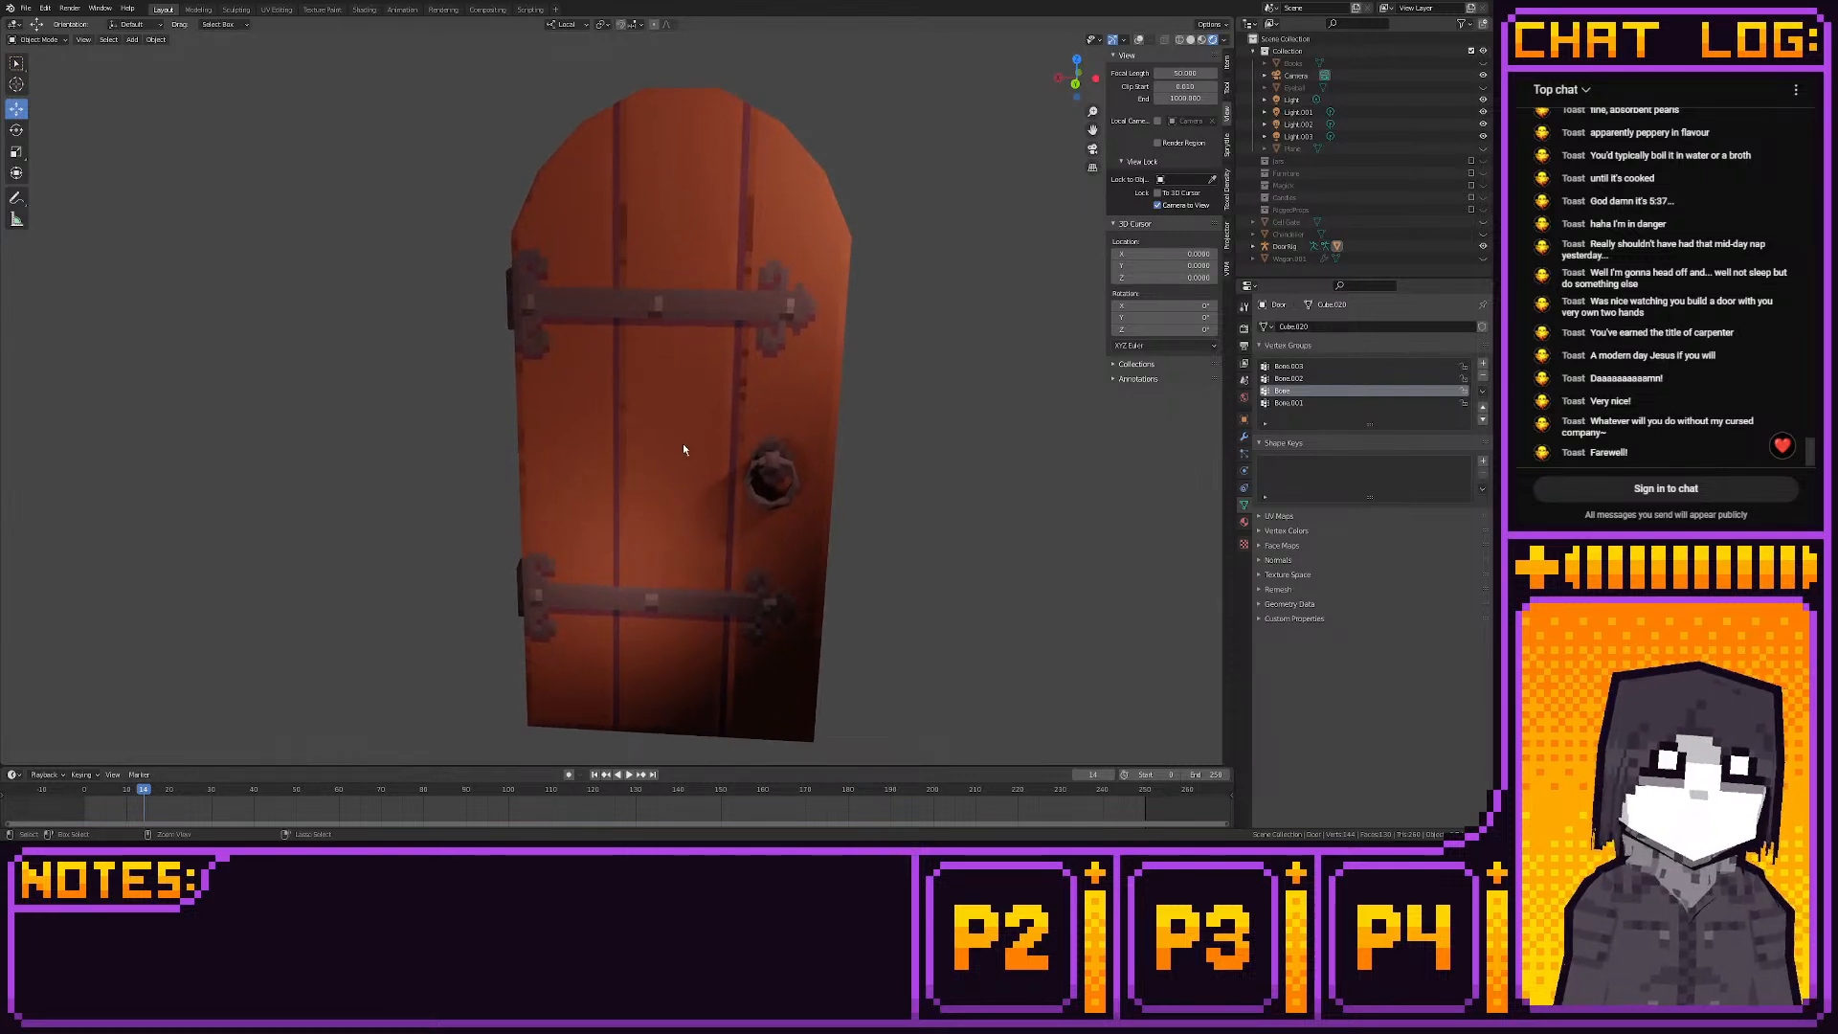